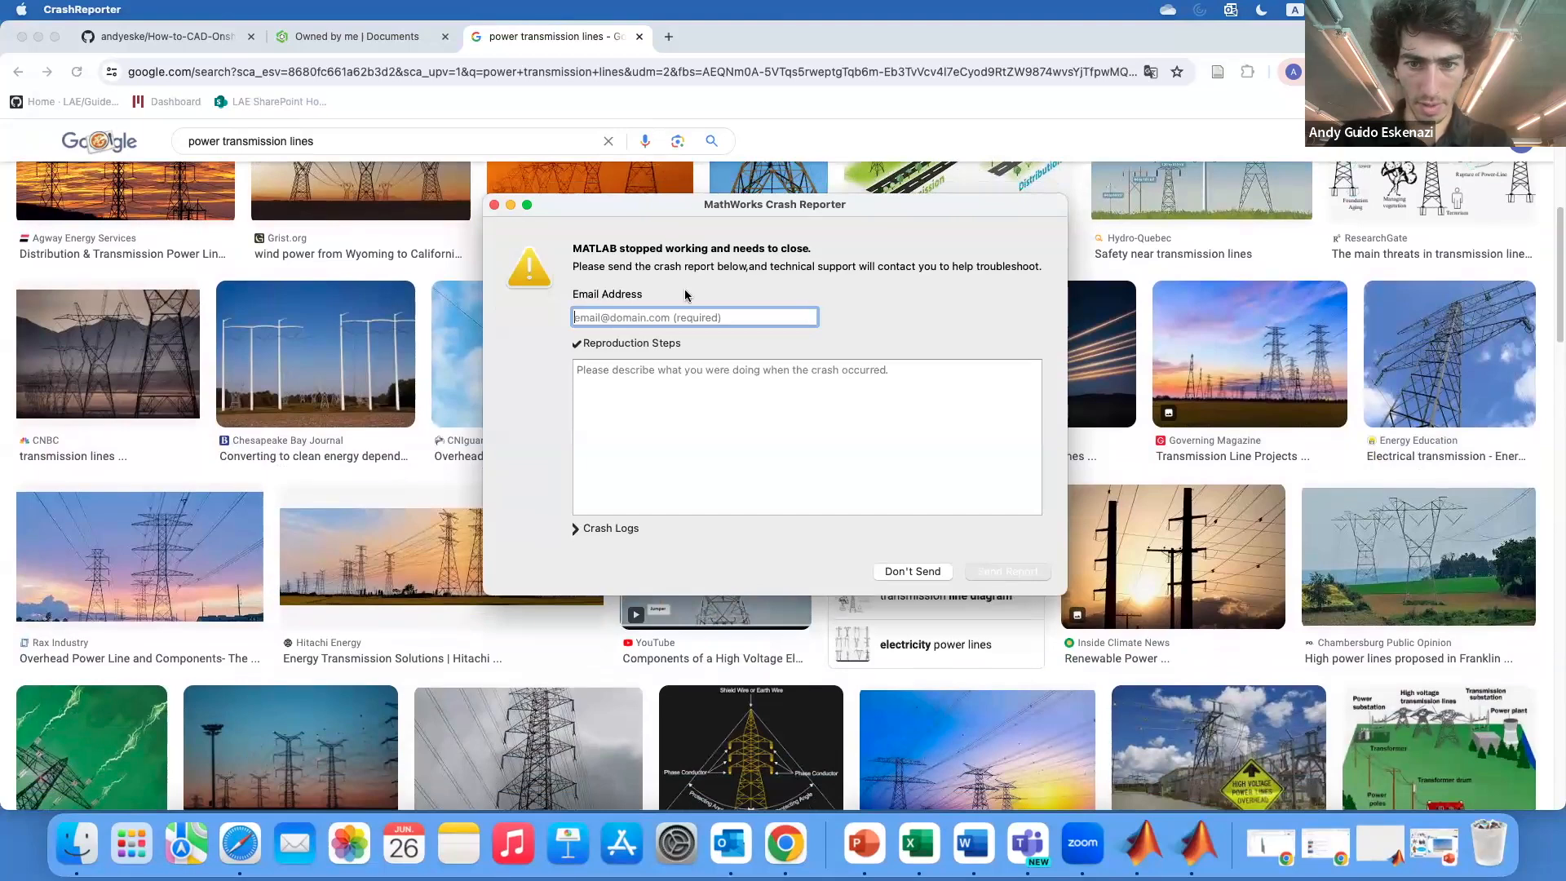
Dismiss the MATLAB crash reporter without sending, then browse the power transmission lines image results
left_click(923, 572)
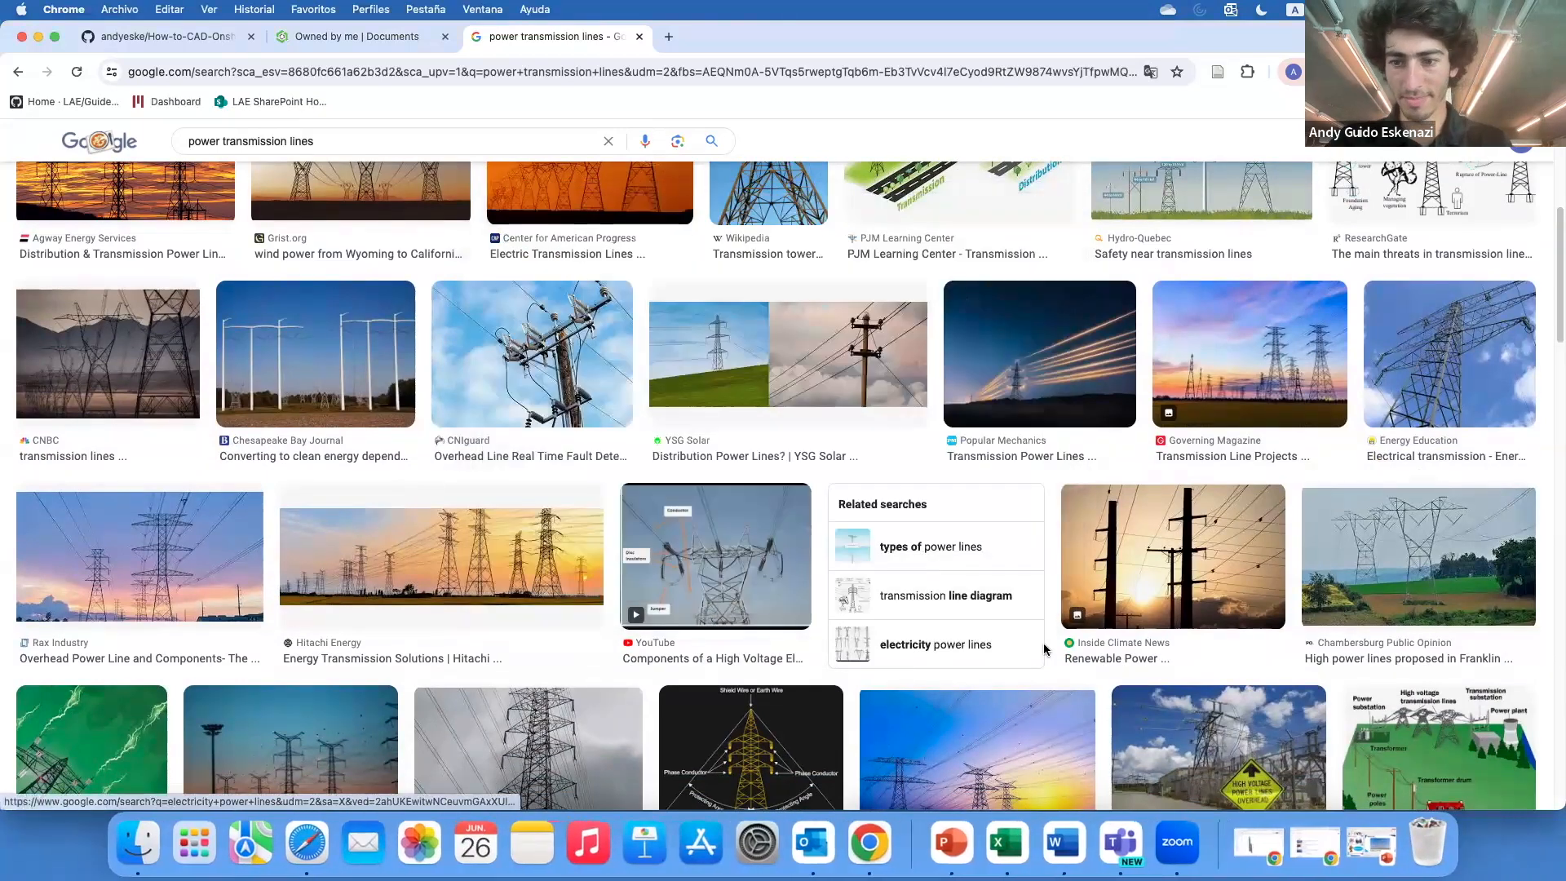
scroll(1044, 648, "down", 5)
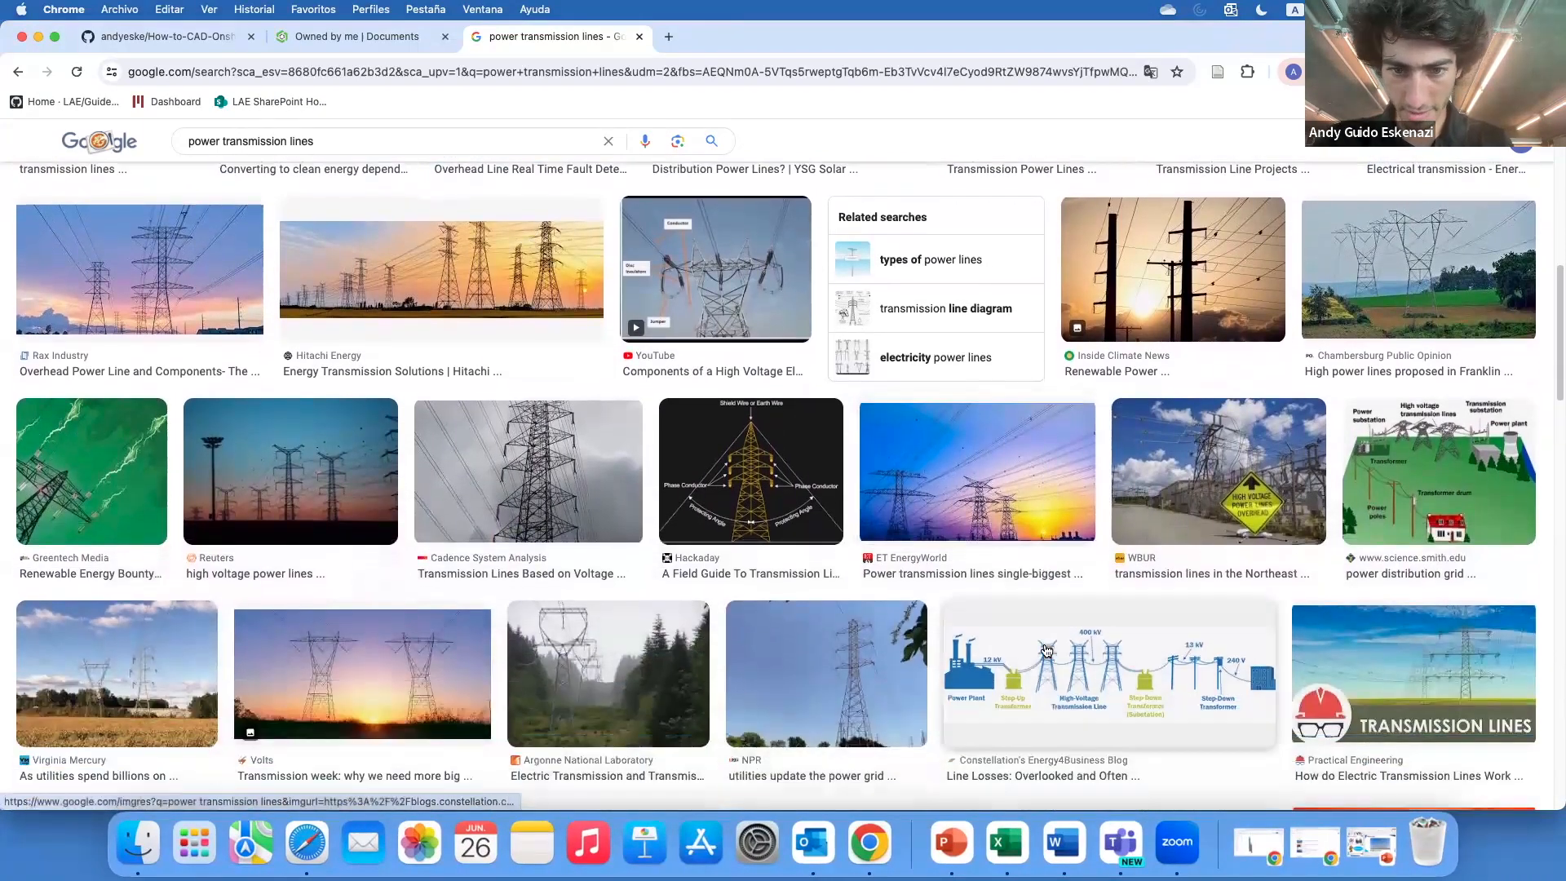
scroll(625, 513, "left", 10)
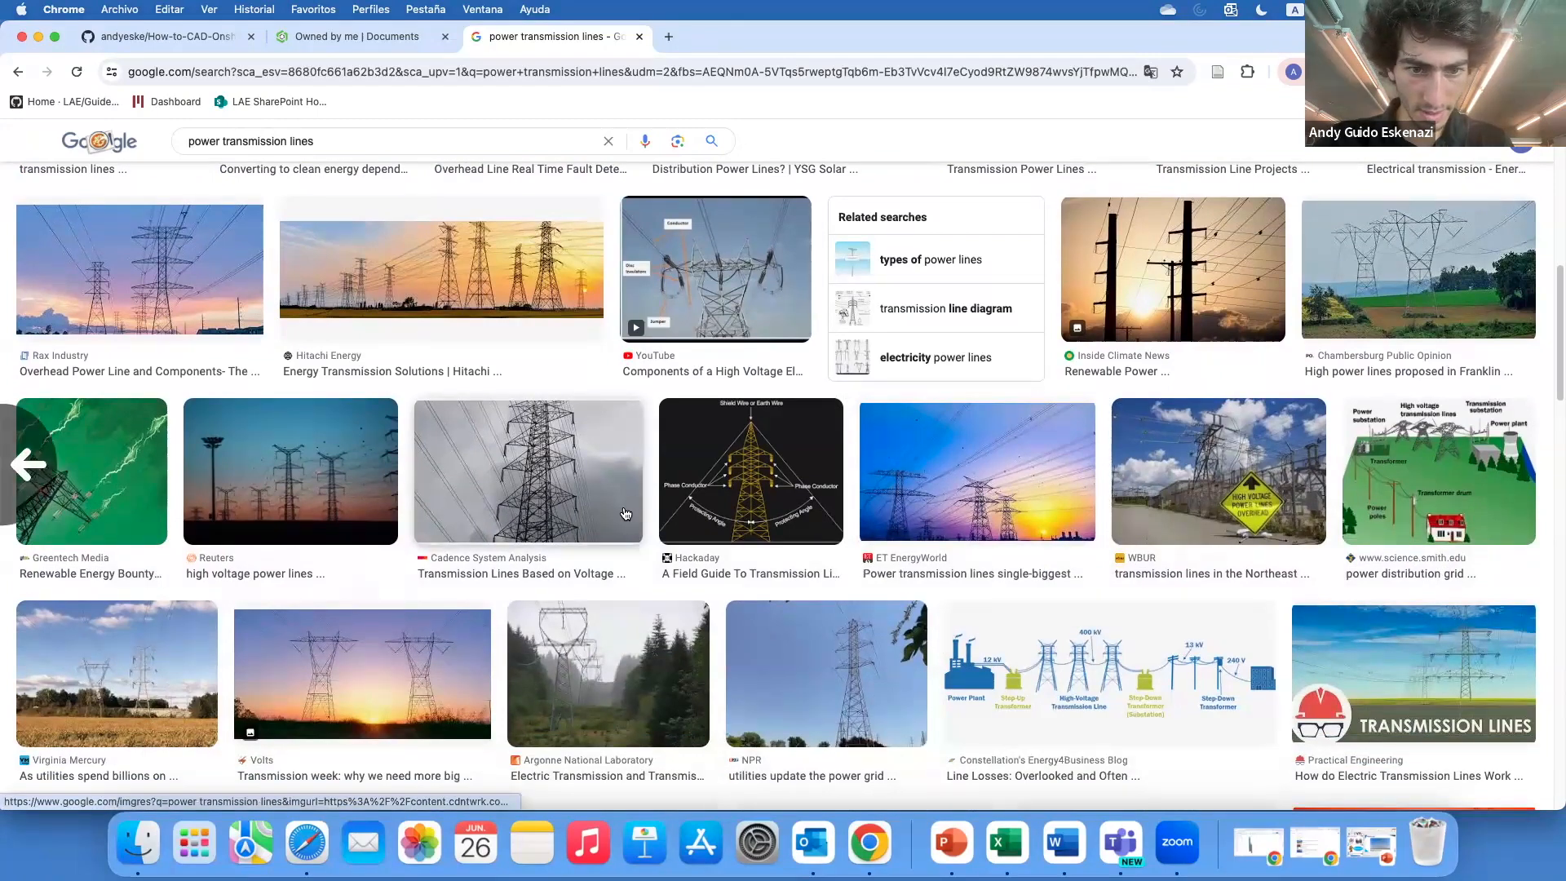
scroll(746, 531, "right", 10)
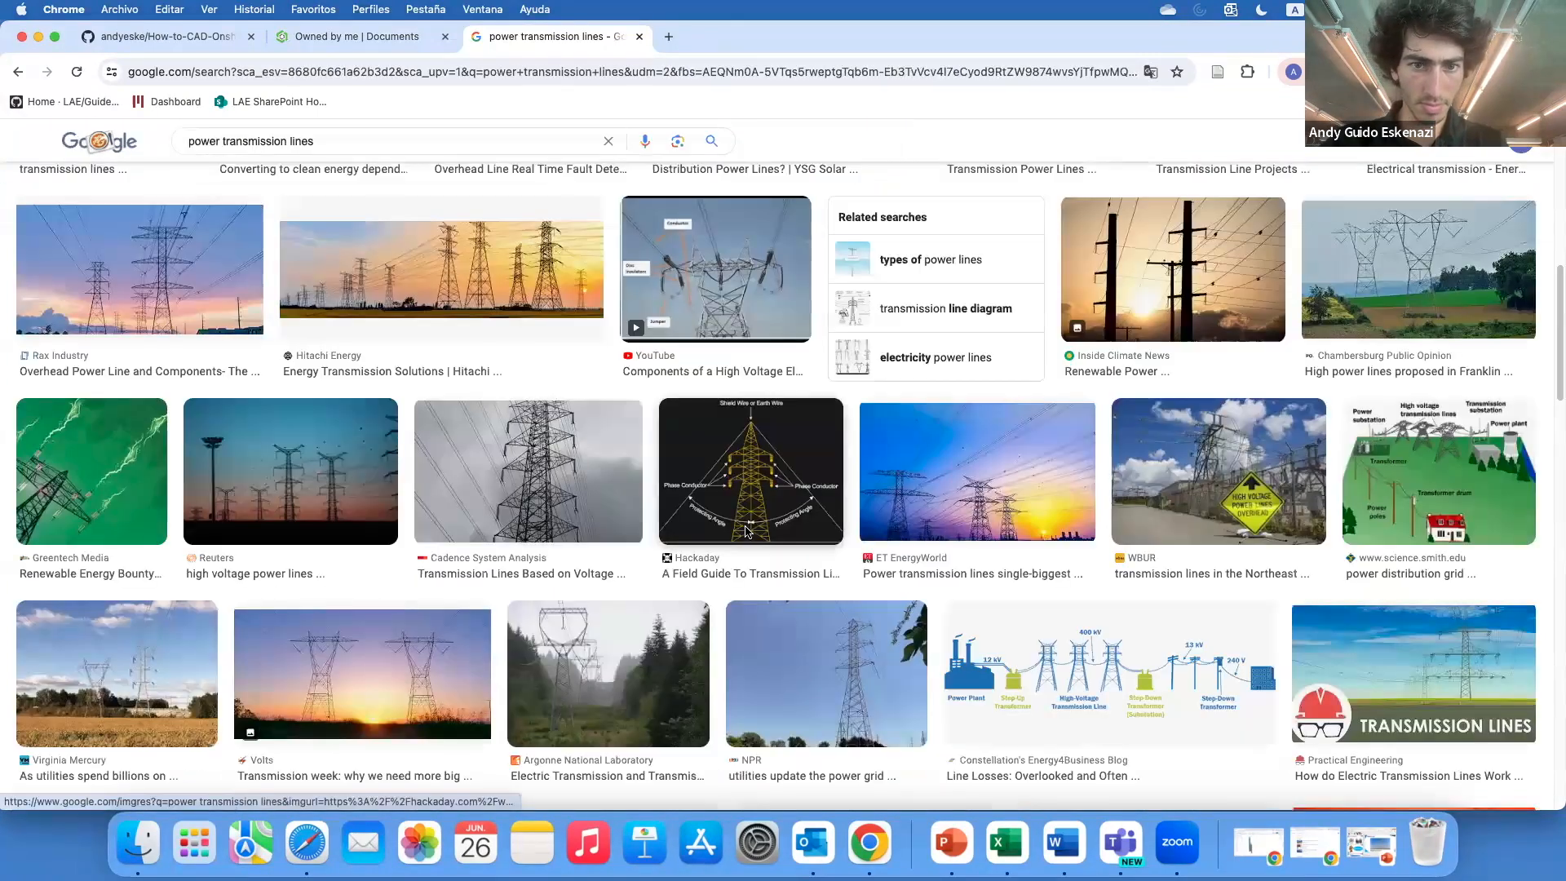
scroll(745, 526, "down", 8)
scroll(746, 526, "down", 4)
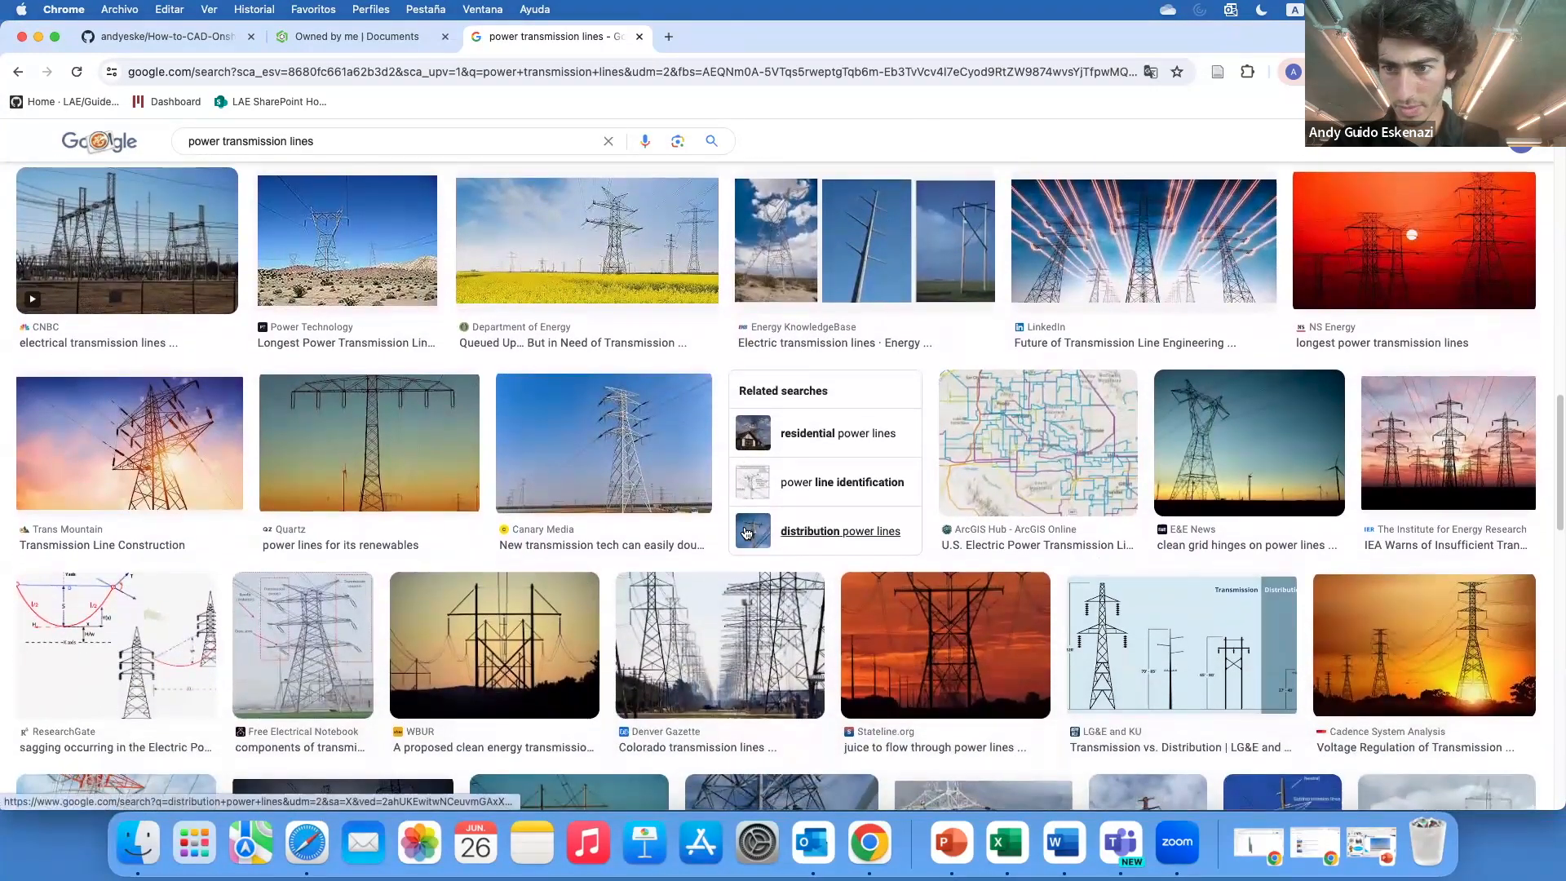
scroll(746, 532, "down", 5)
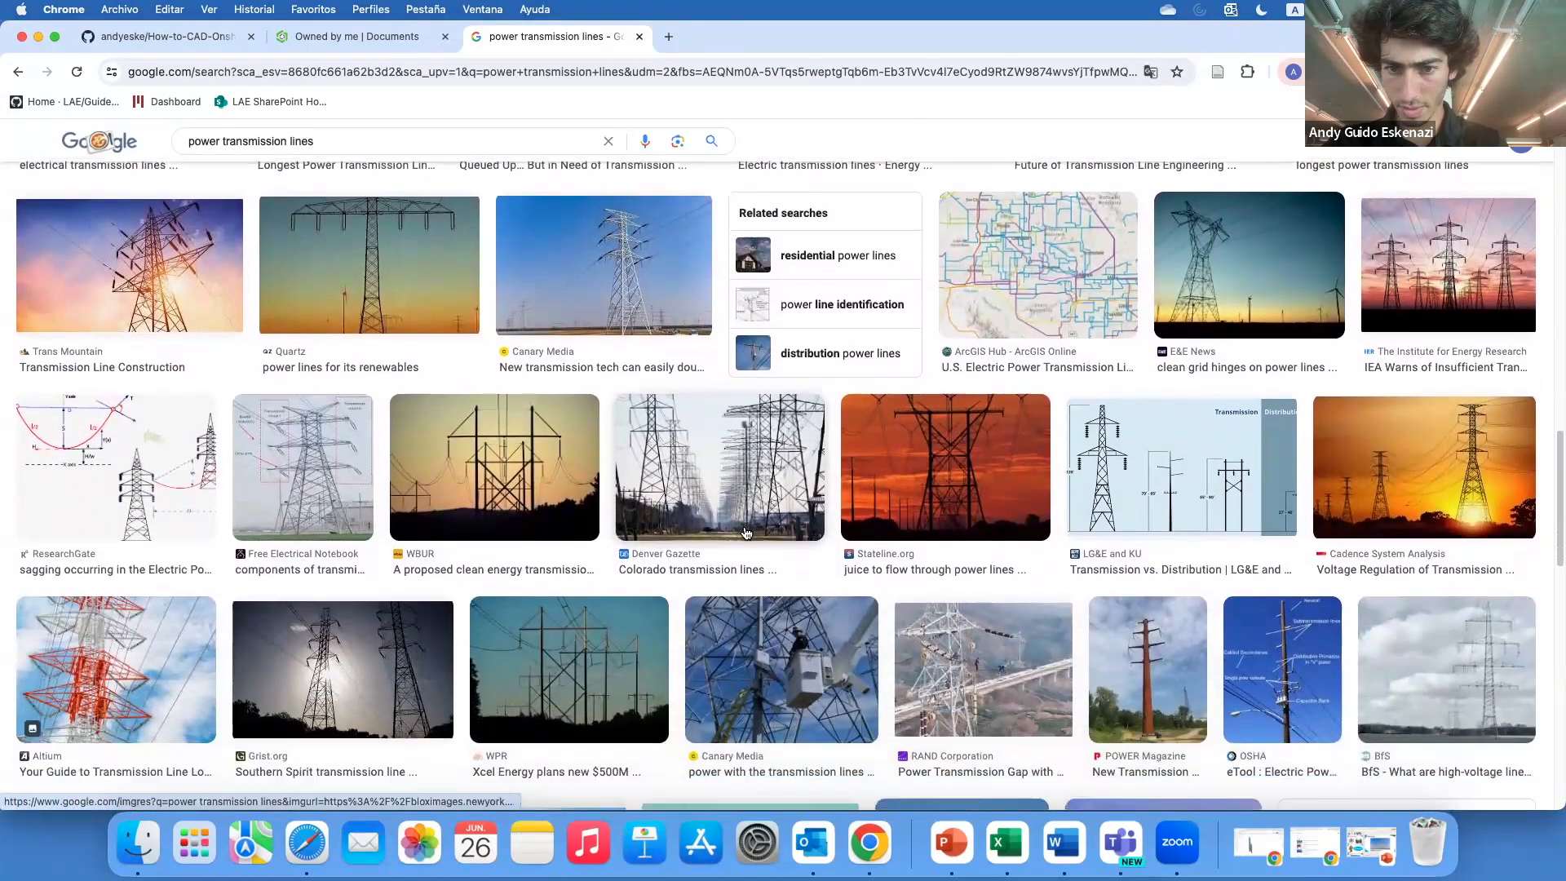
scroll(746, 532, "down", 1)
scroll(745, 532, "up", 15)
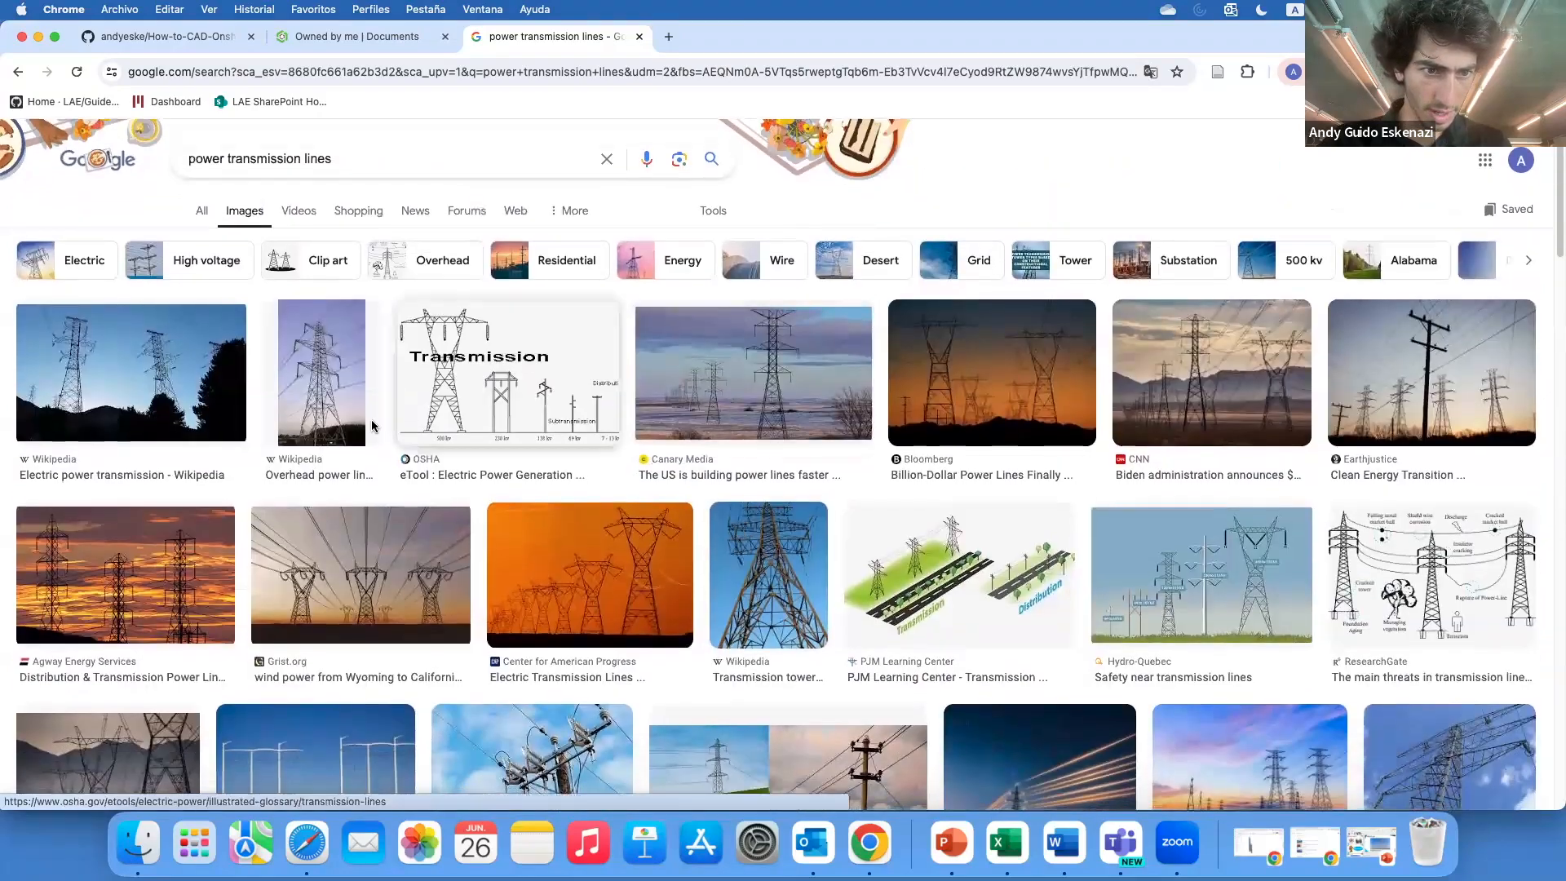
left_click(310, 405)
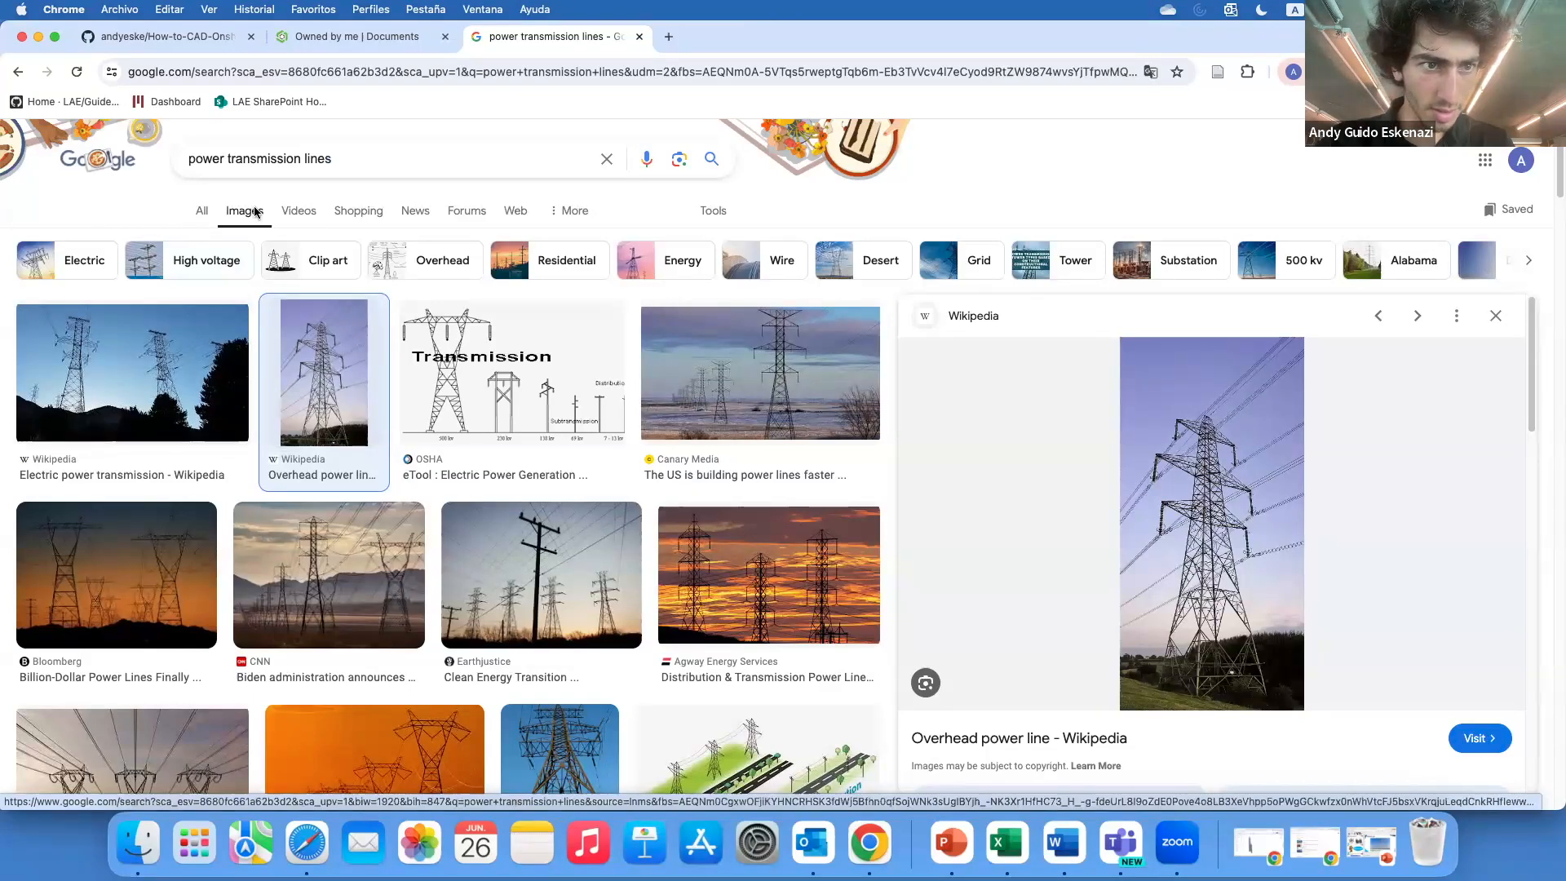
Search images for power transmission tower and browse the results
double_click(318, 158)
key("BackSpace")
type("tower")
key("Return")
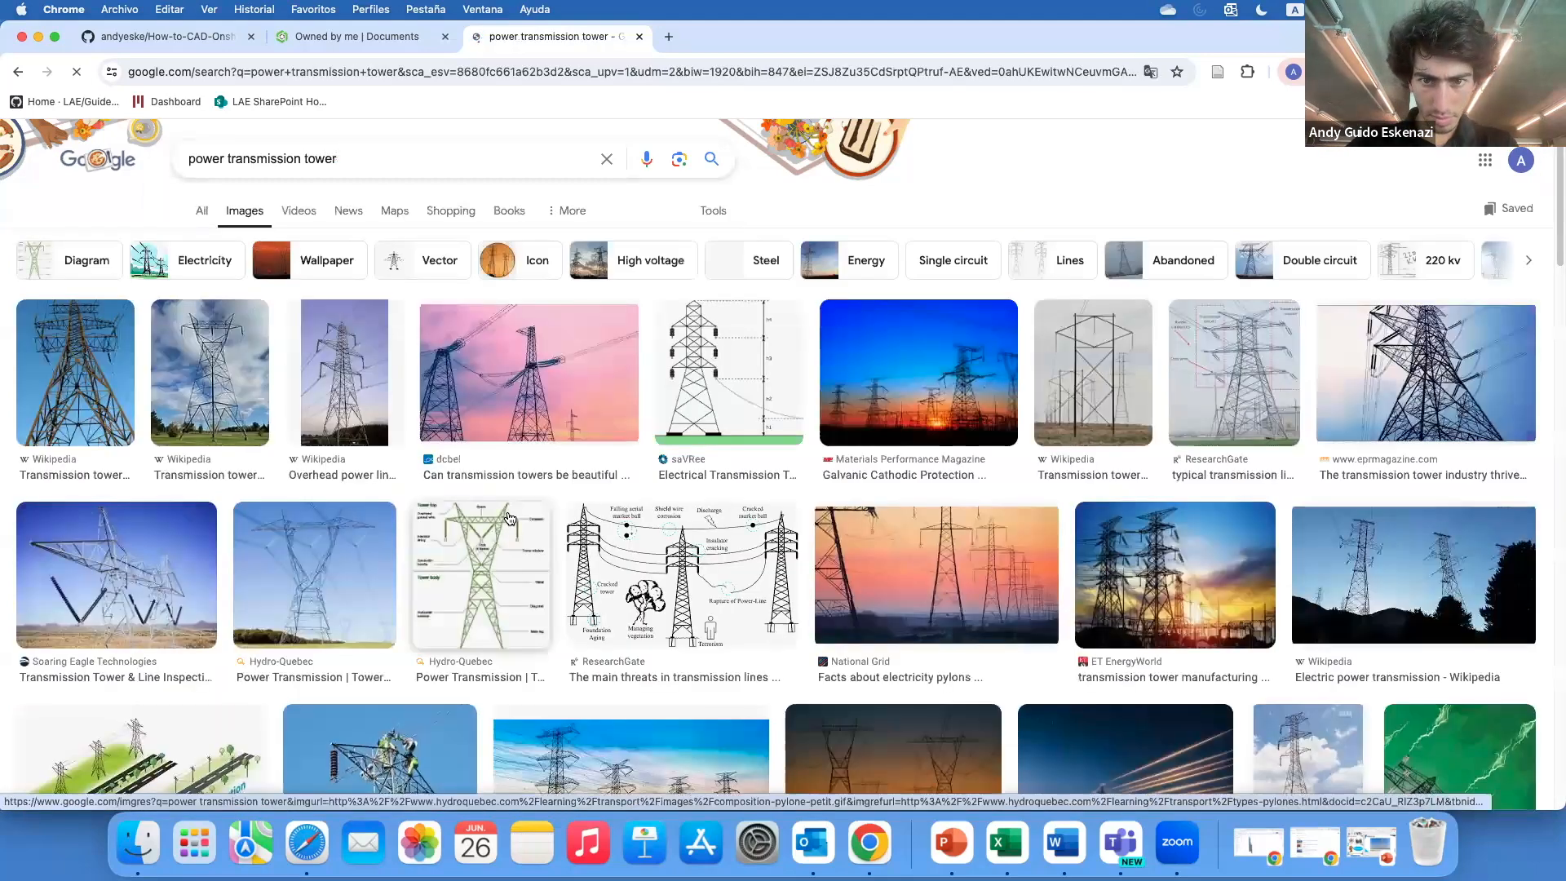
scroll(509, 517, "down", 1)
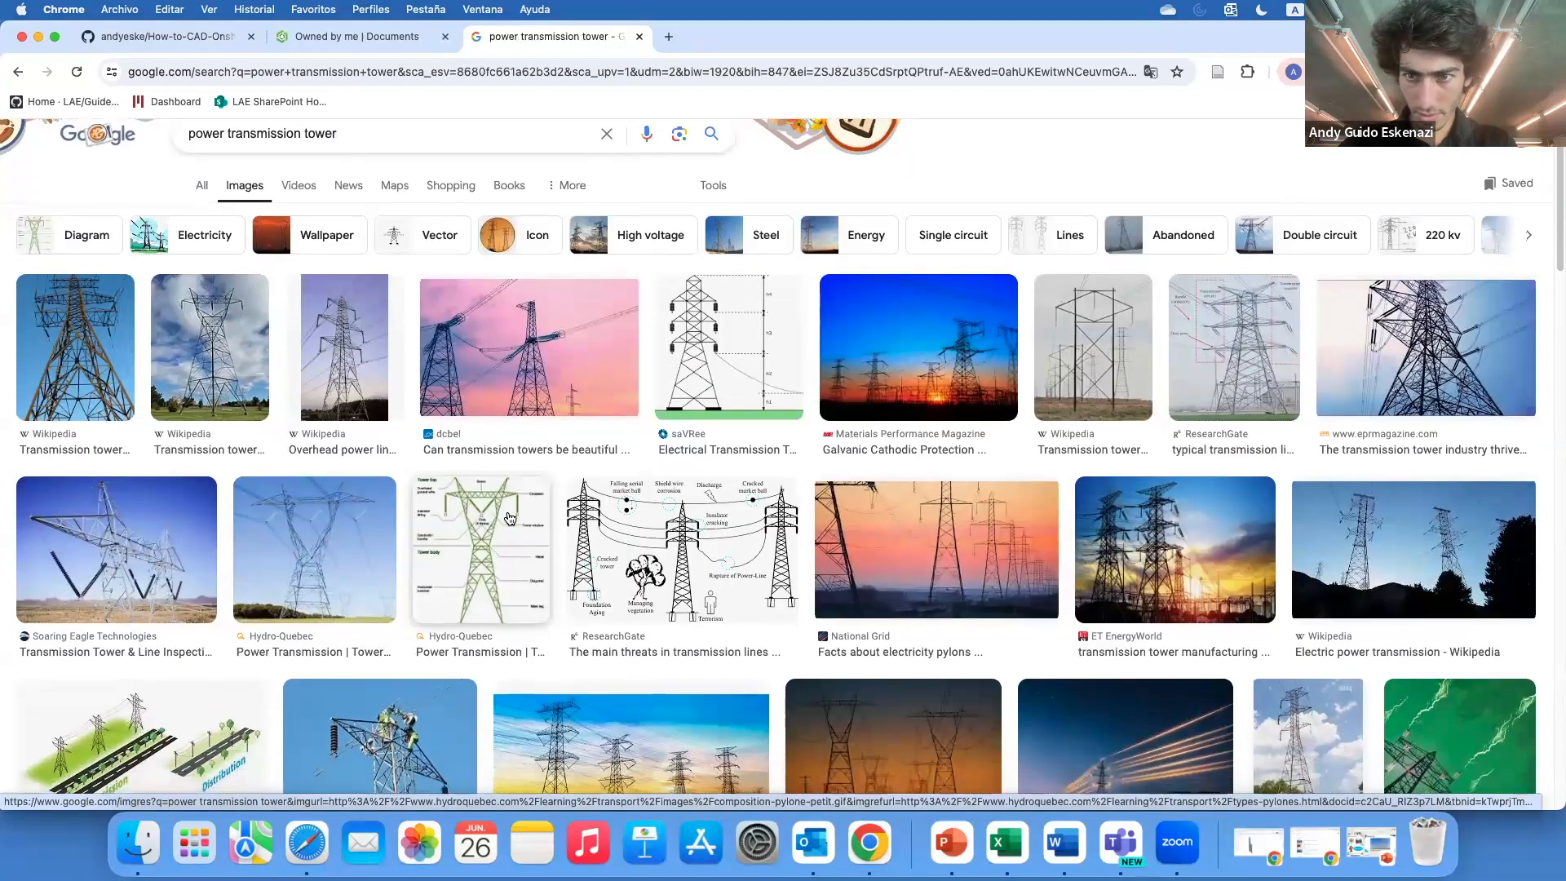
scroll(509, 518, "down", 7)
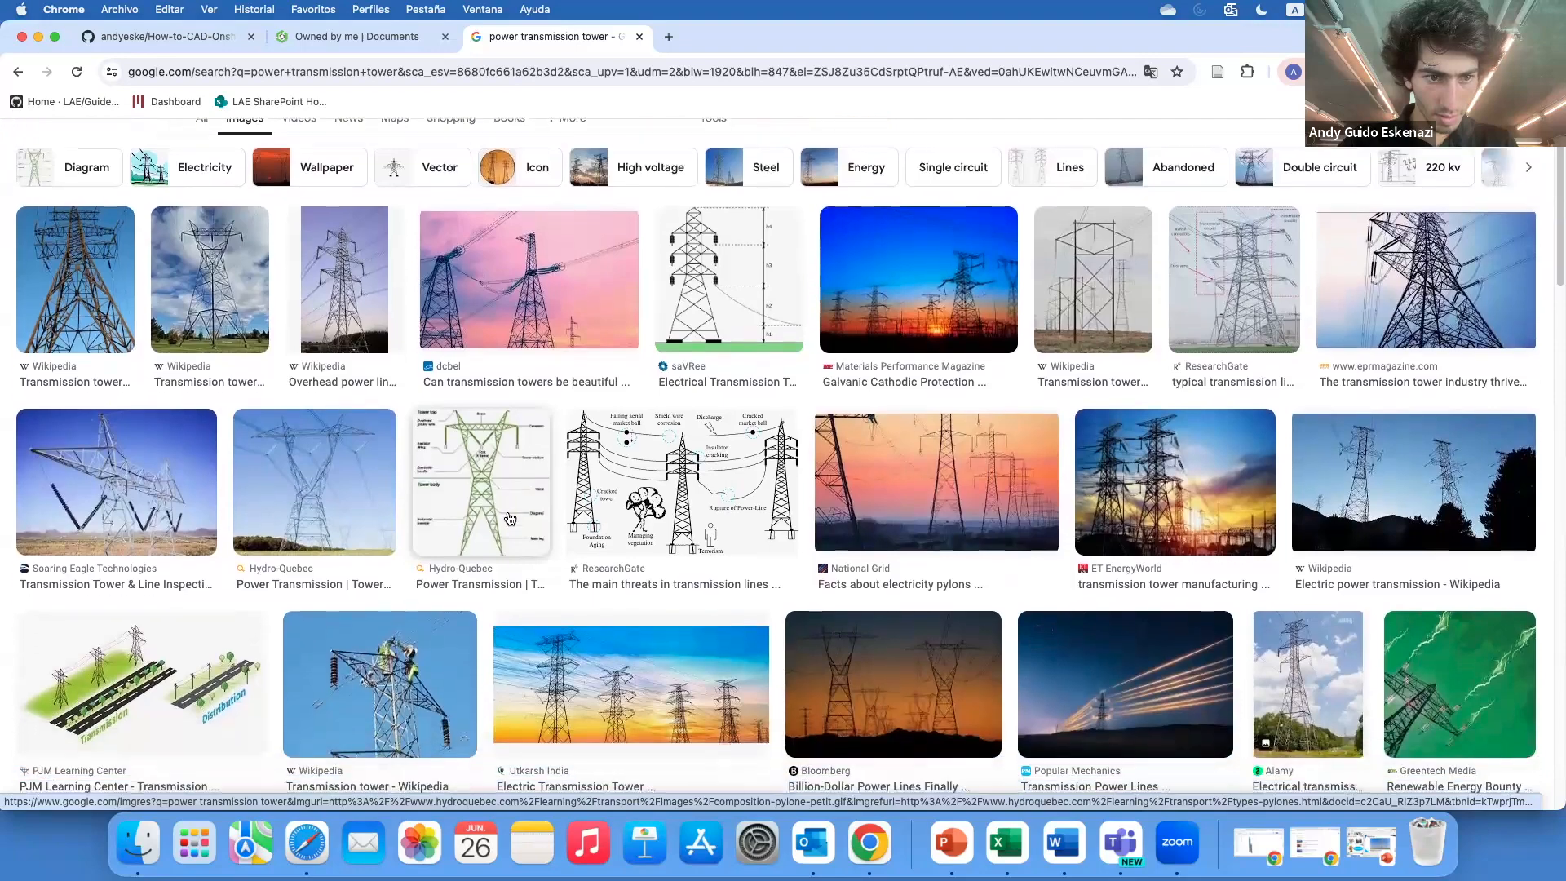
scroll(509, 517, "down", 6)
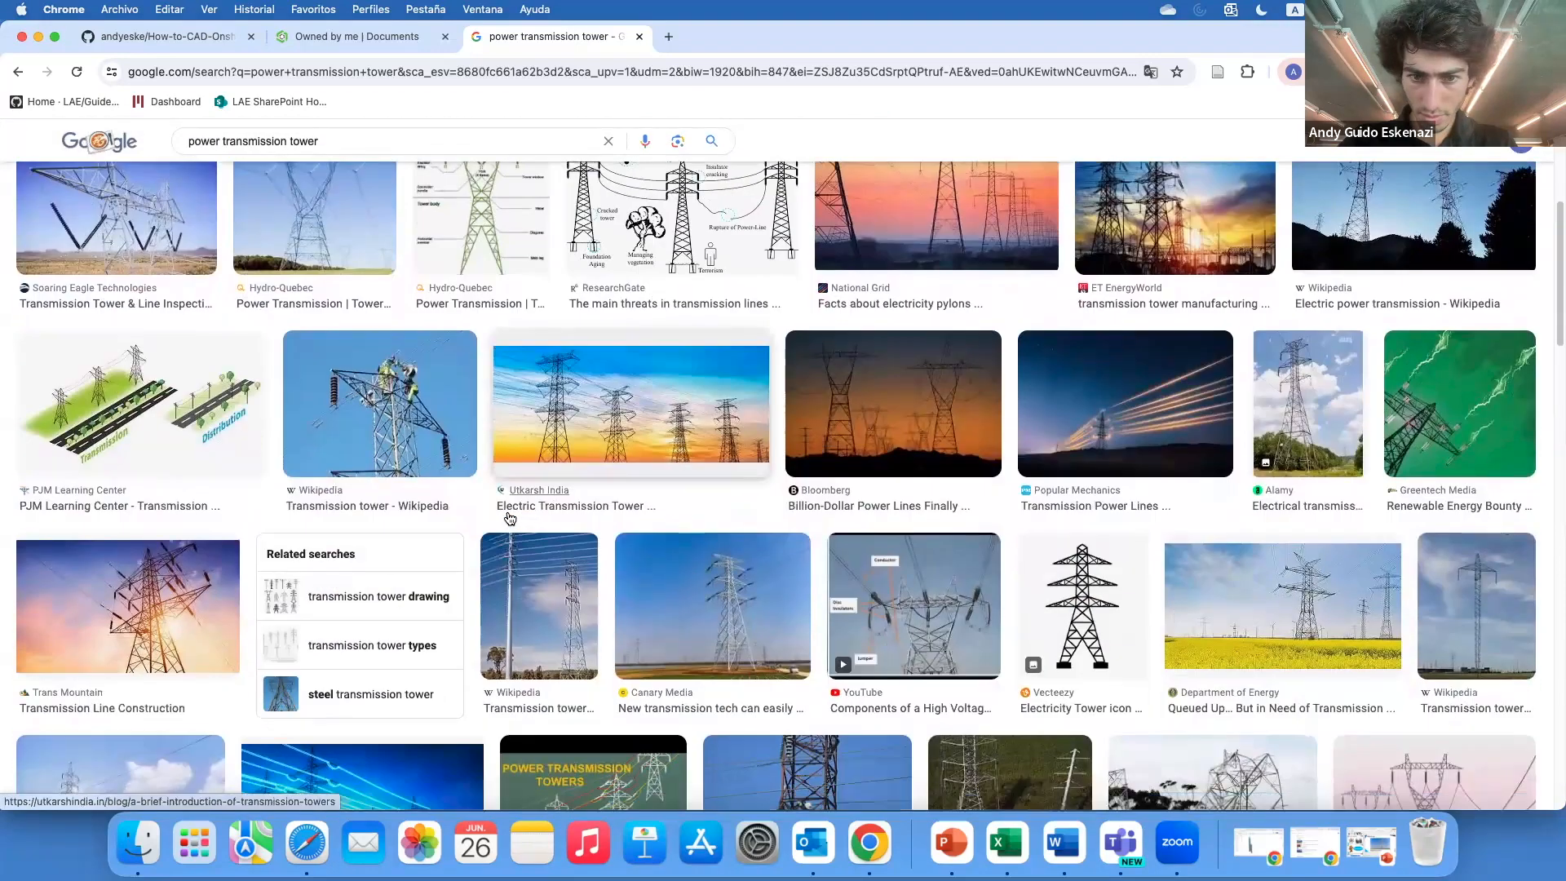
scroll(508, 517, "down", 3)
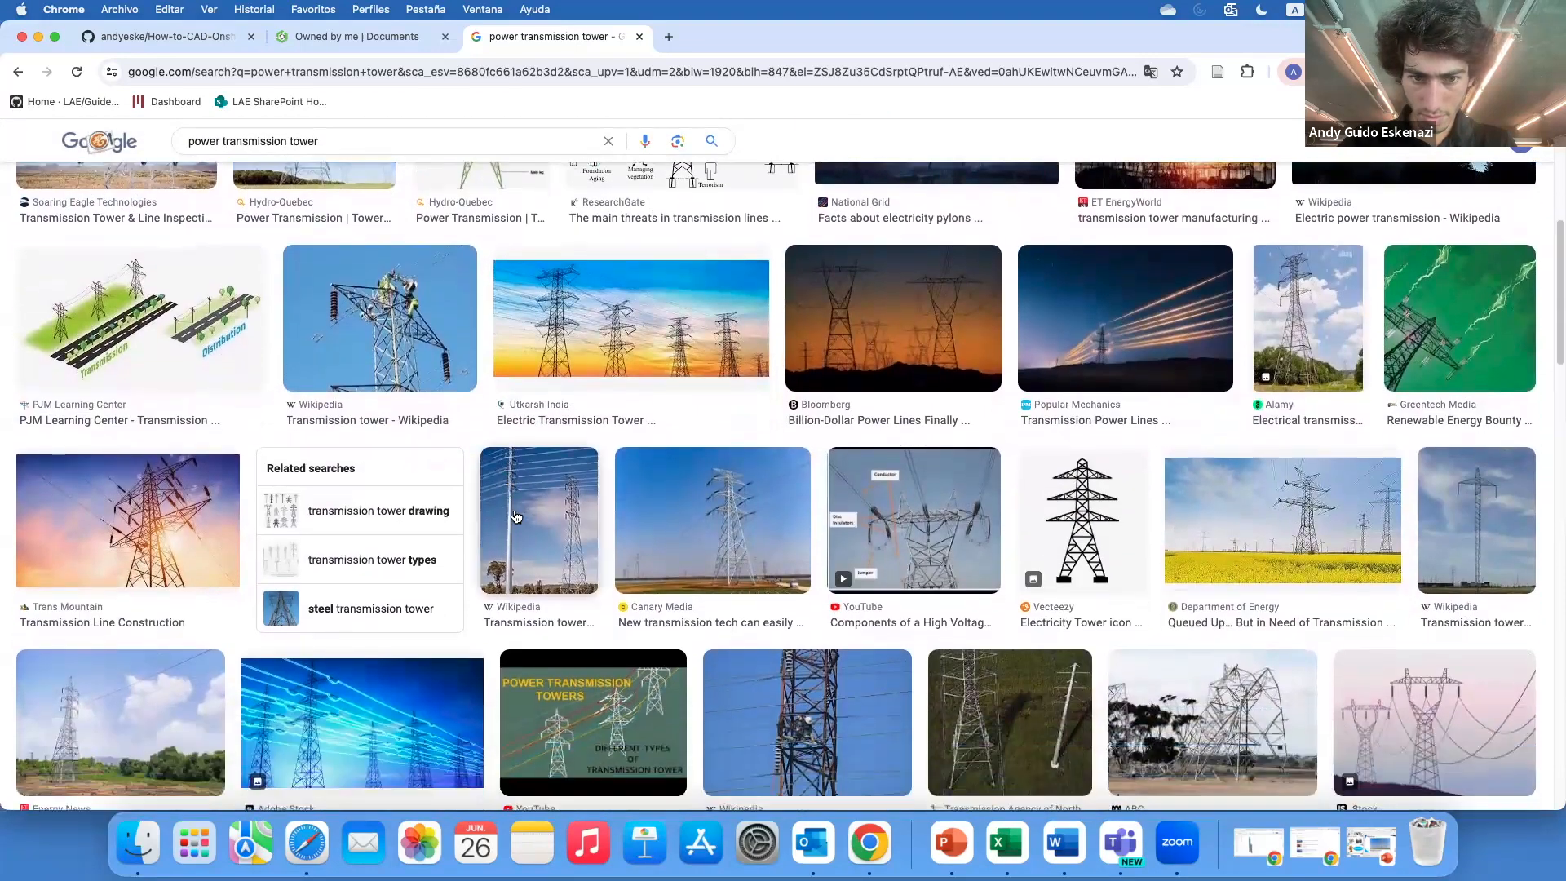
Open the Canary Media transmission tower photo in a new tab and move that tab before the search tab
left_click(711, 522)
right_click(1139, 426)
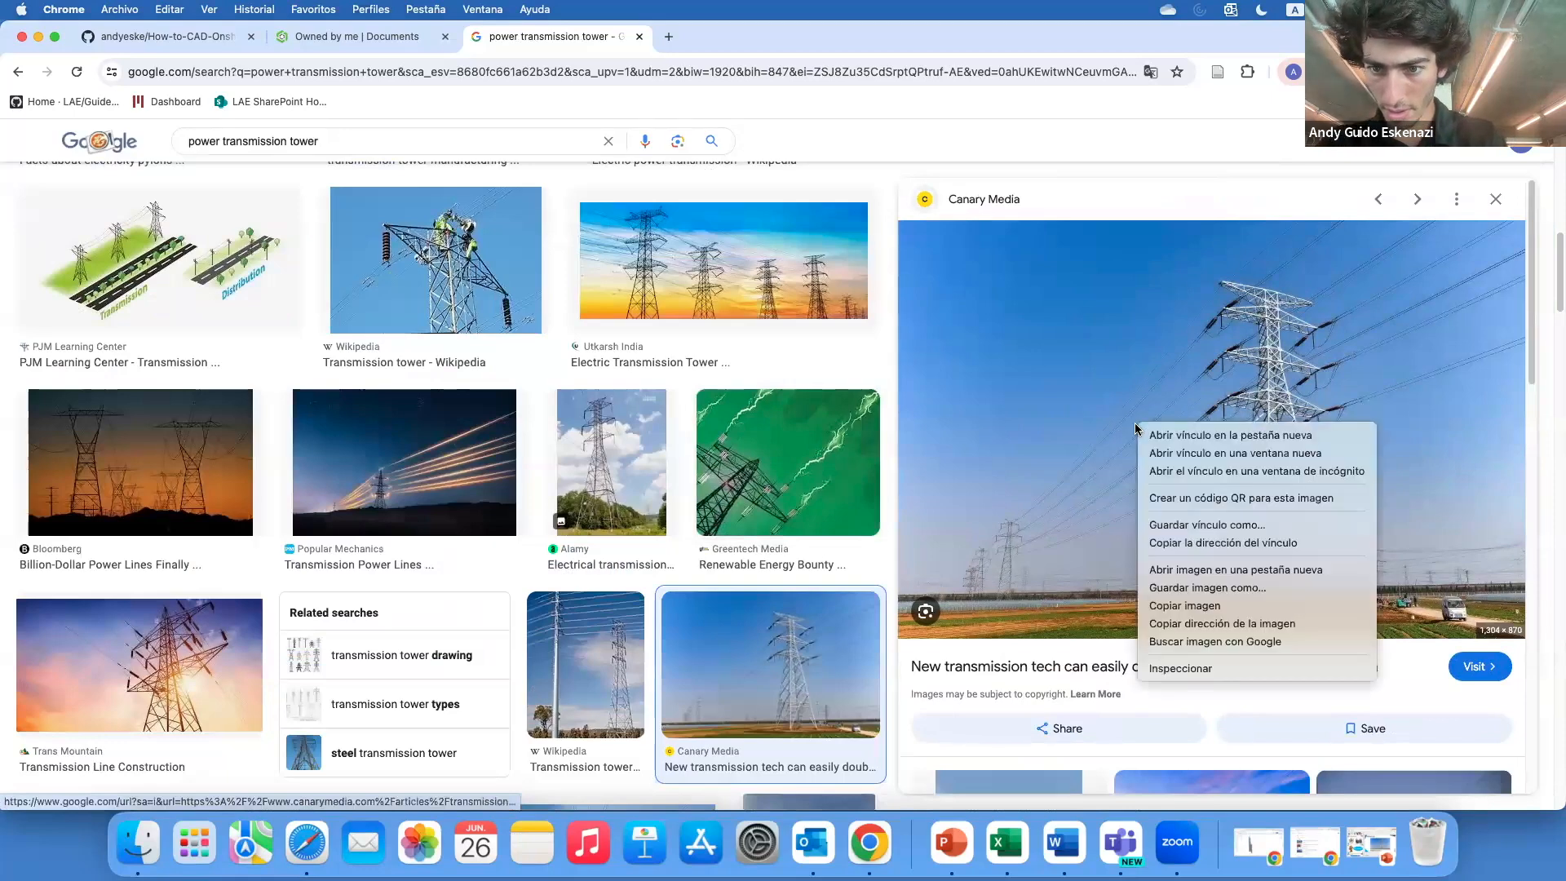
left_click(1215, 570)
left_click_drag(737, 33, 570, 39)
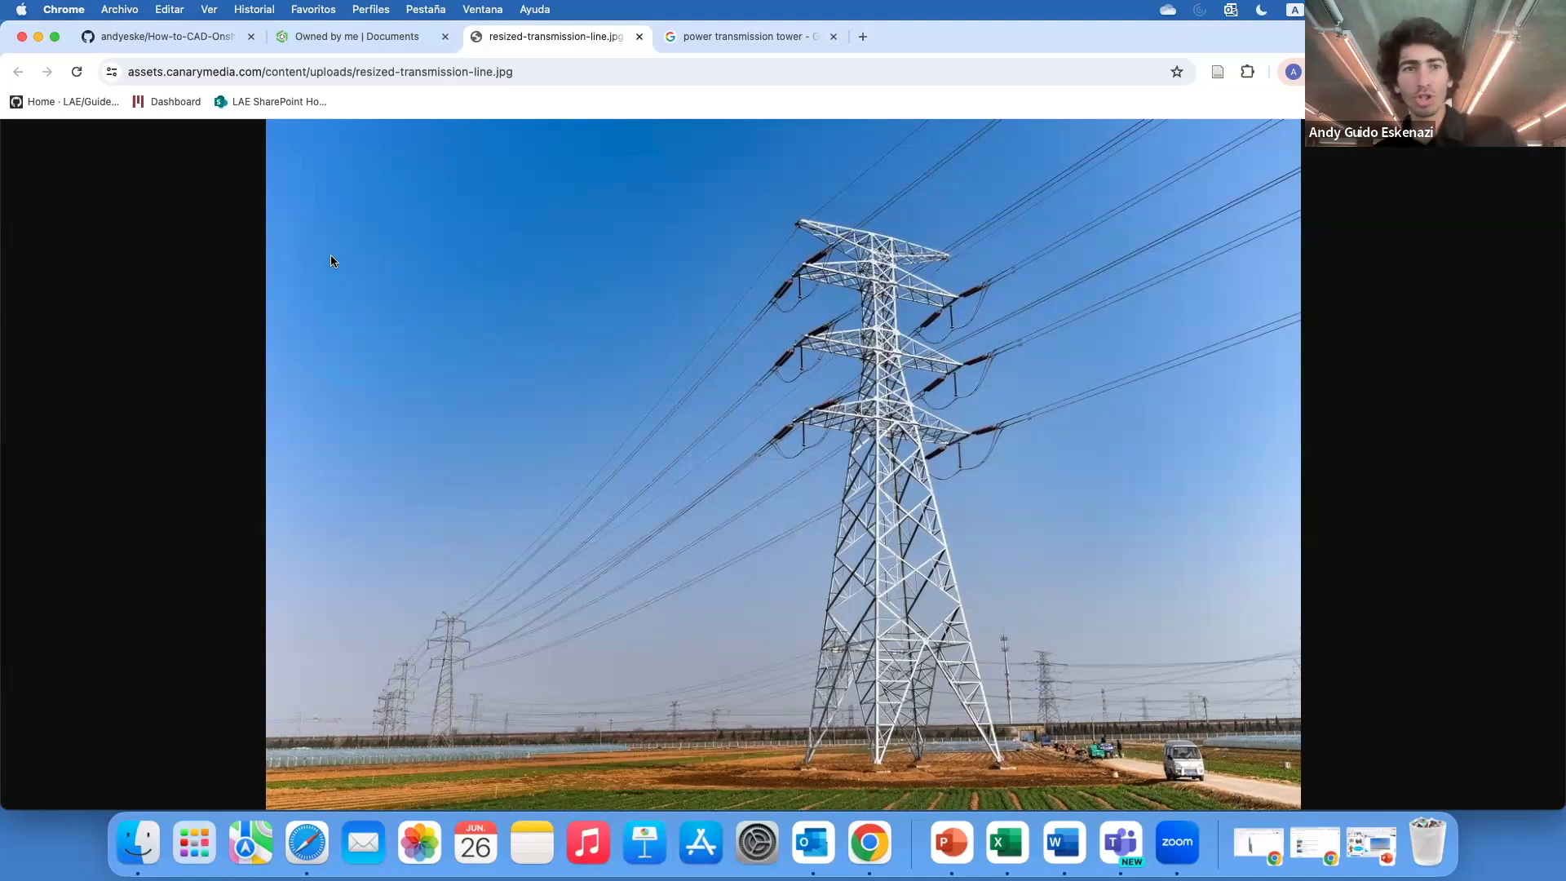
In Onshape, create a folder named Week 4 inside the How to CAD - Class Demos folder
left_click(359, 36)
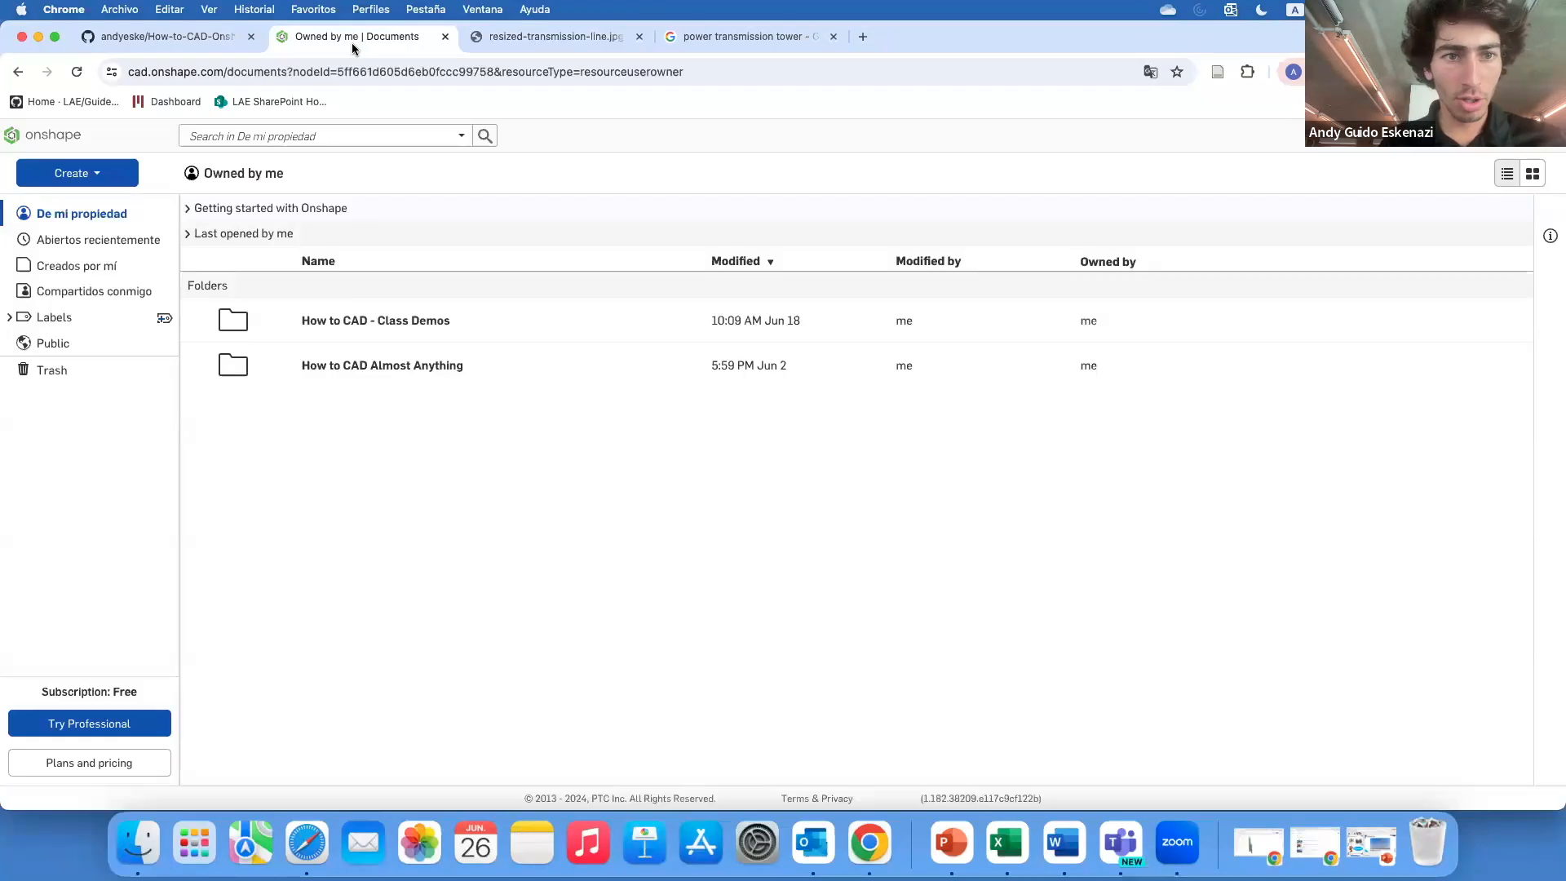
left_click(343, 320)
left_click(77, 171)
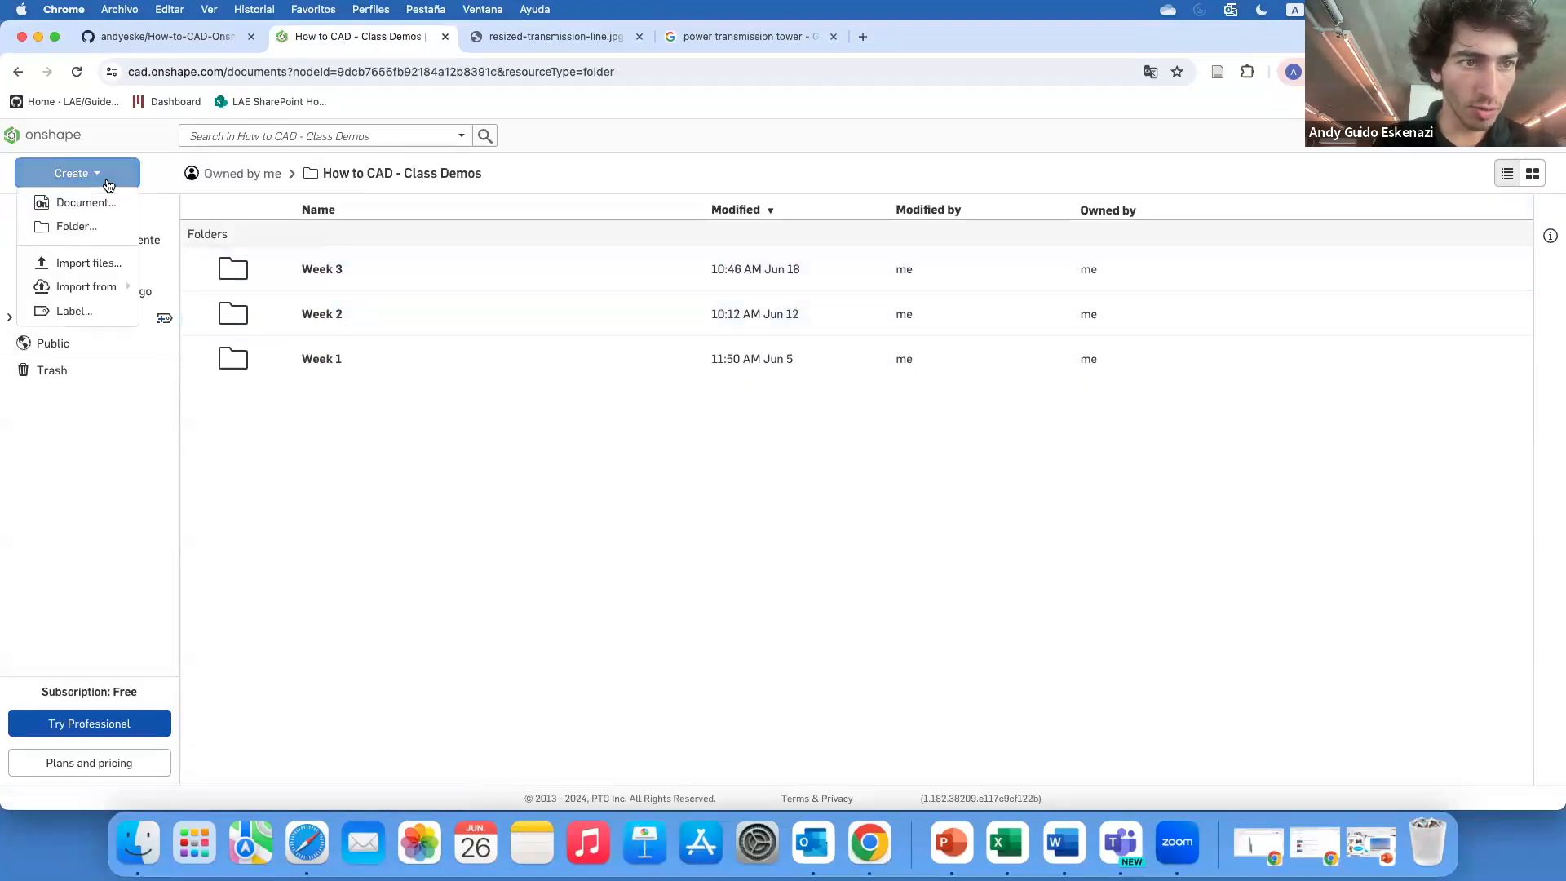
left_click(61, 220)
type("W")
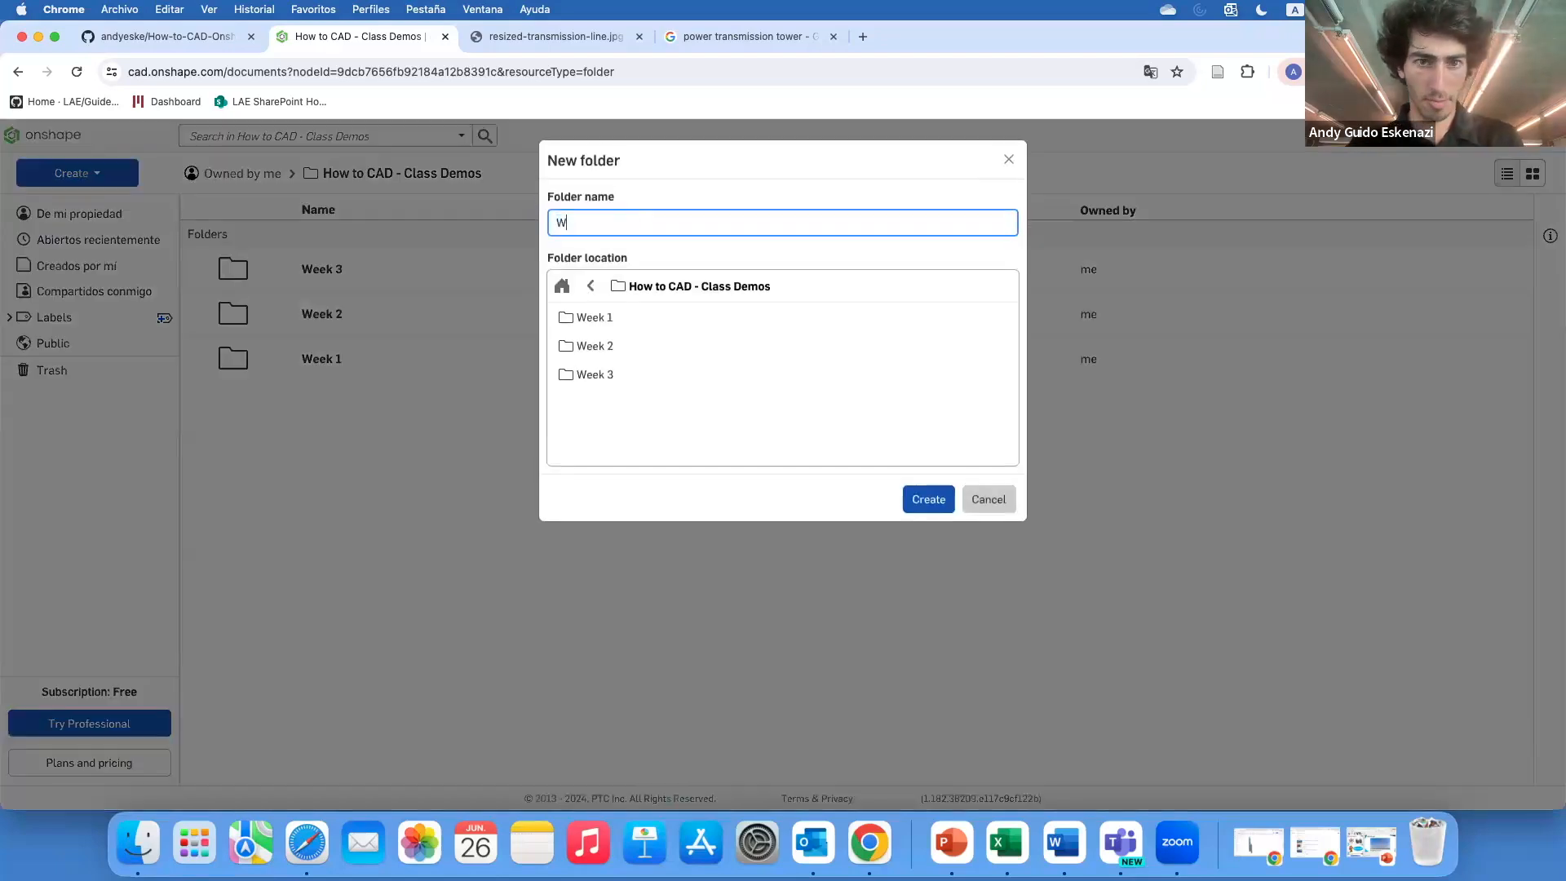
type("eek 4")
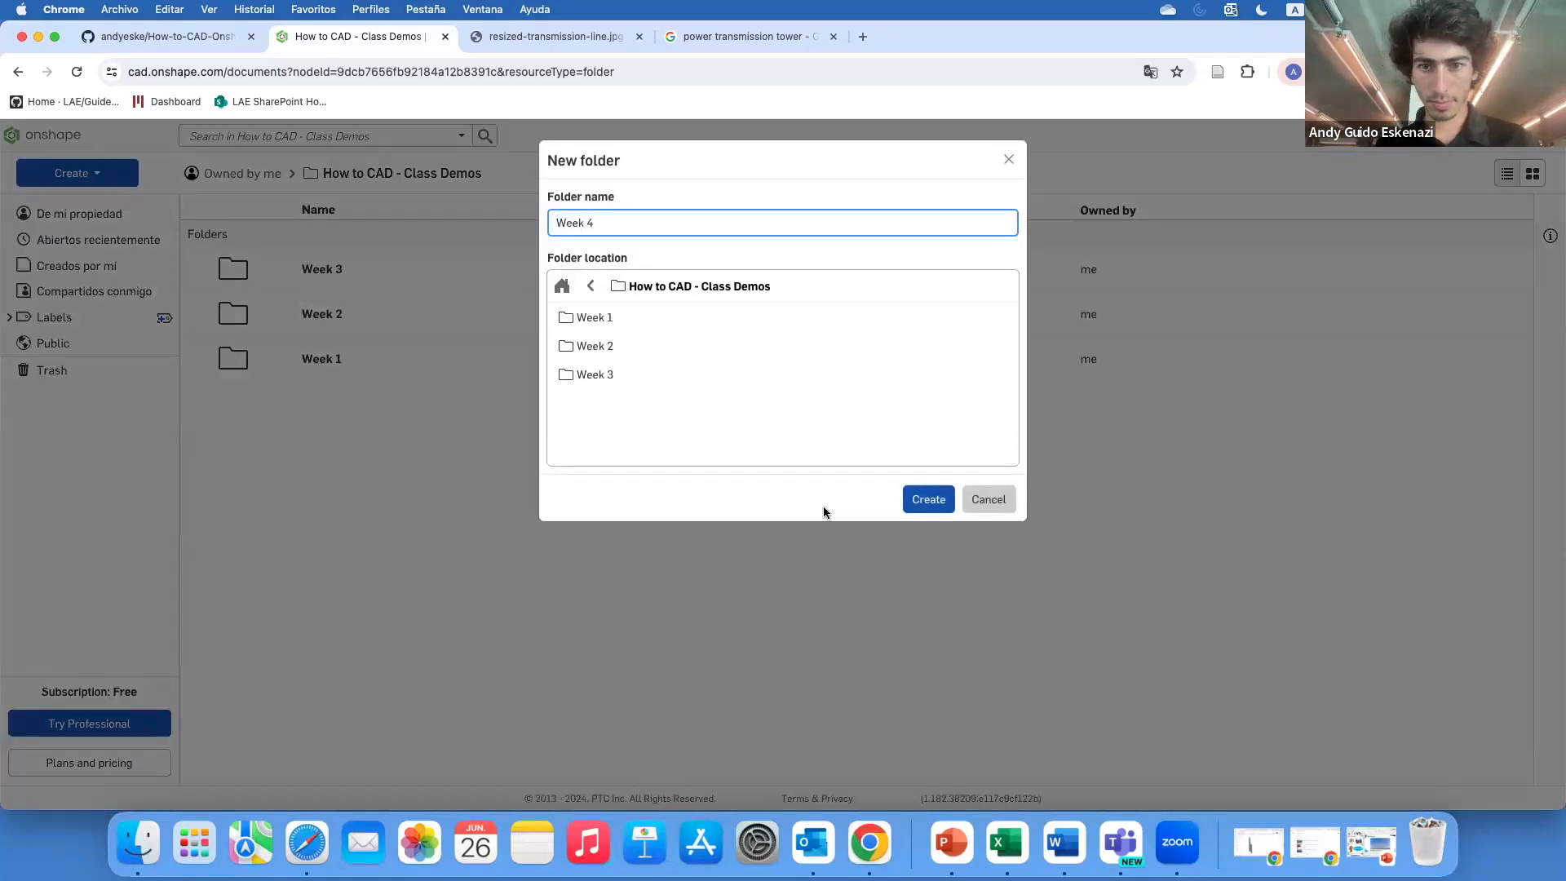
left_click(928, 499)
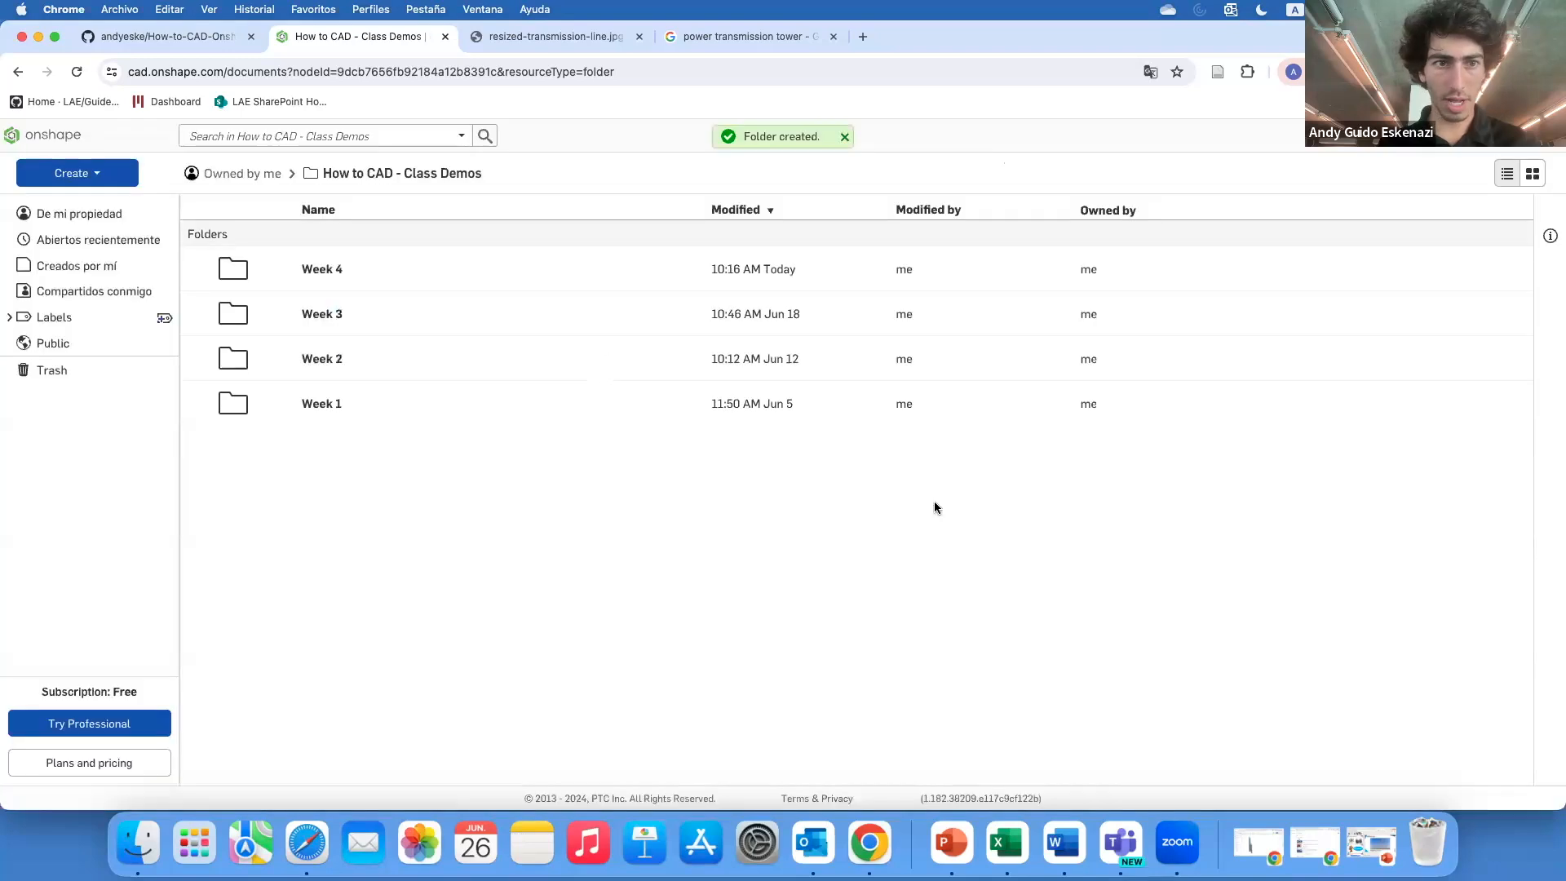
Open the Week 4 folder and create a public document named Transmission Tower
left_click(330, 272)
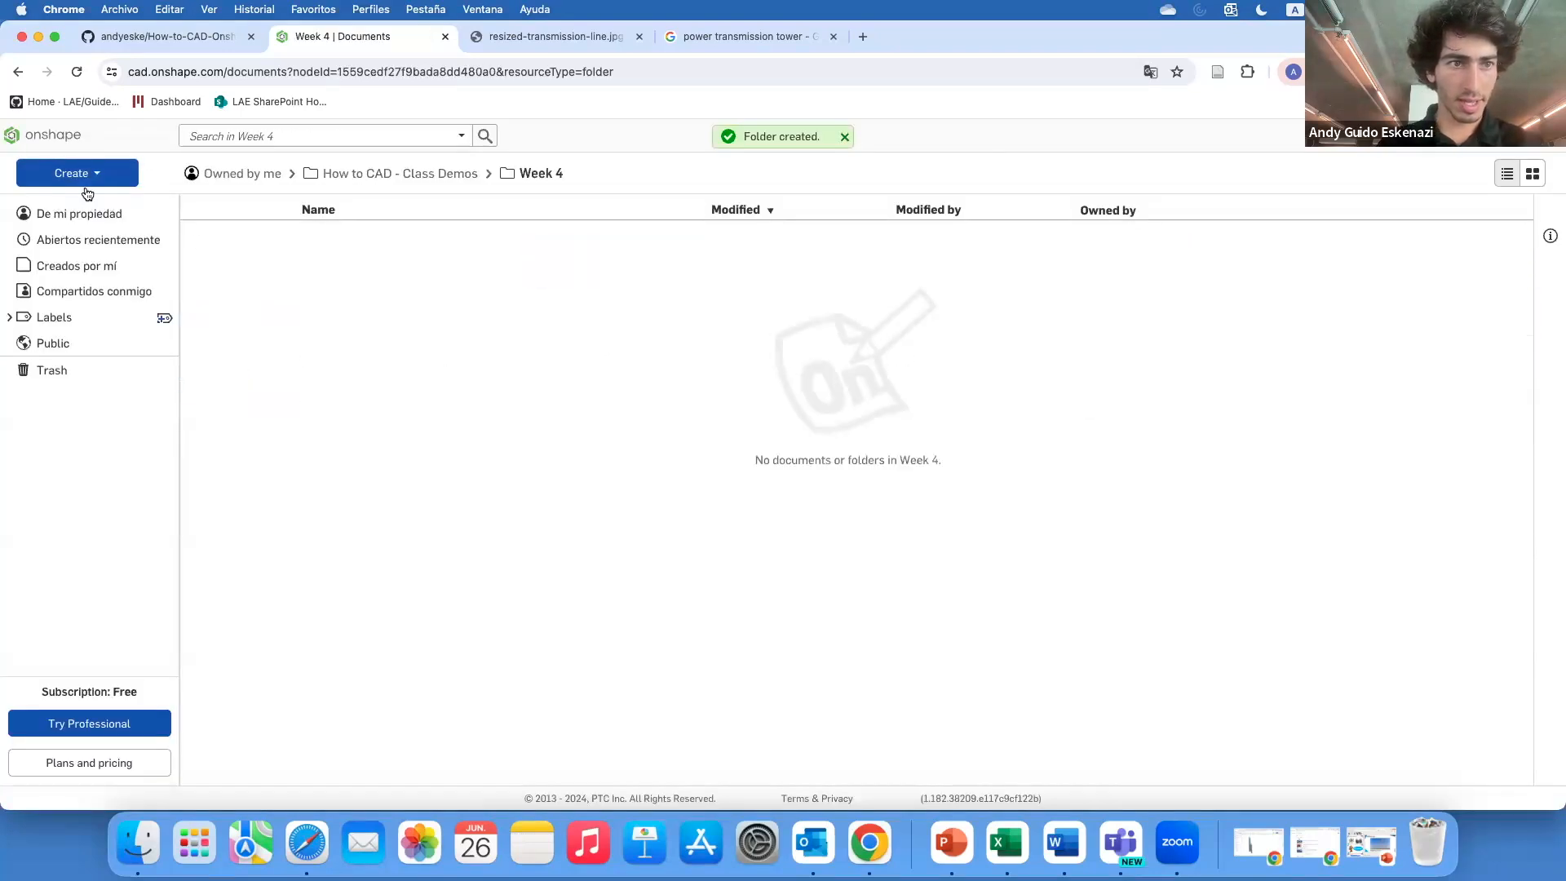
left_click(74, 175)
left_click(81, 203)
type("Tr")
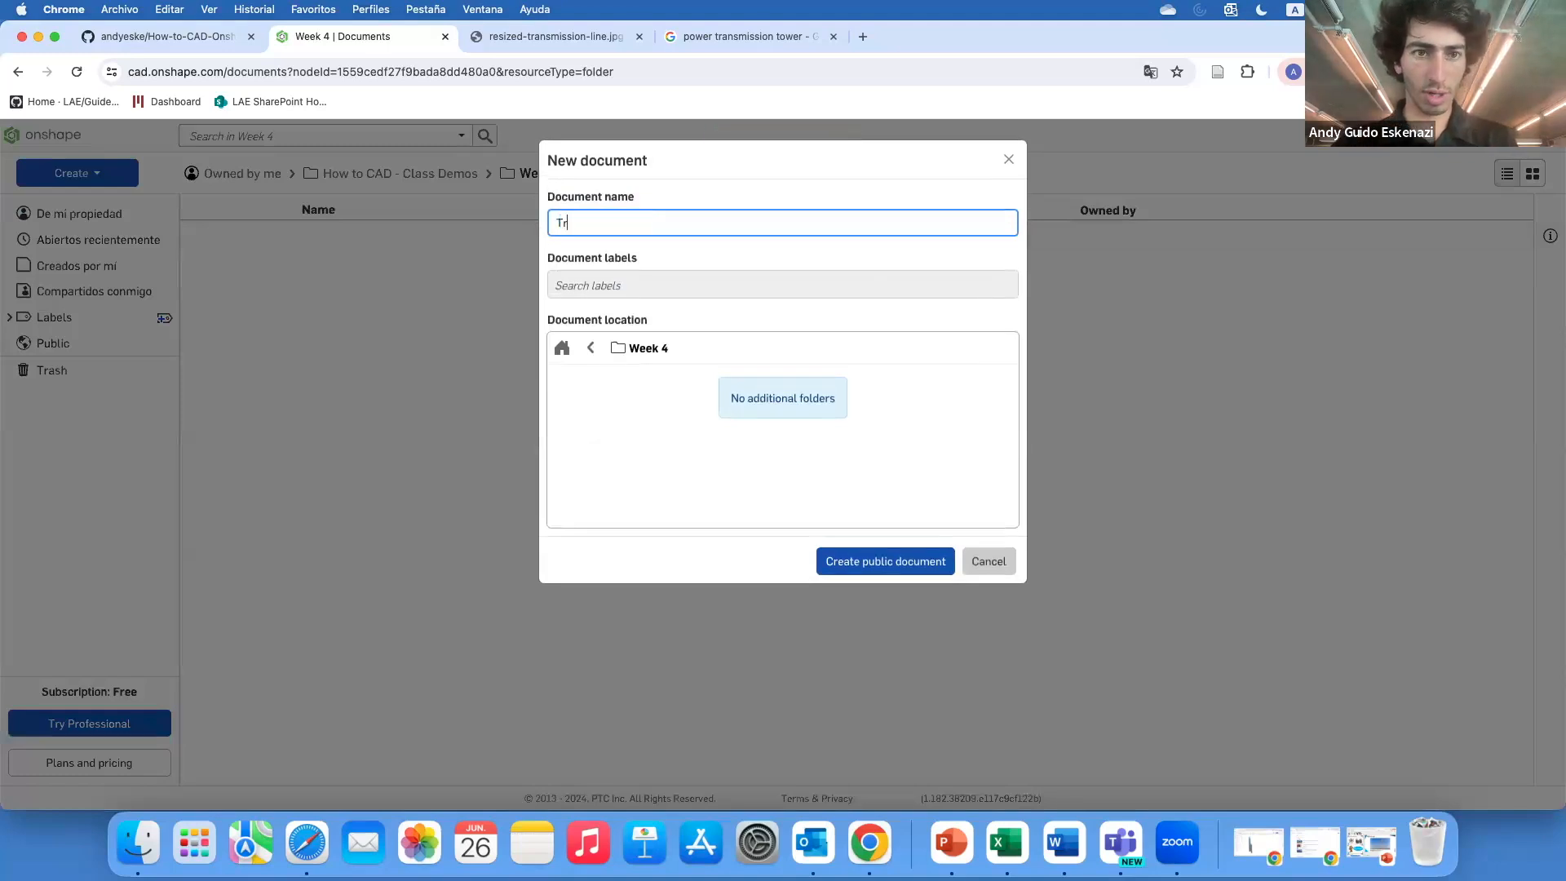
type("ansmission Tower")
left_click(893, 562)
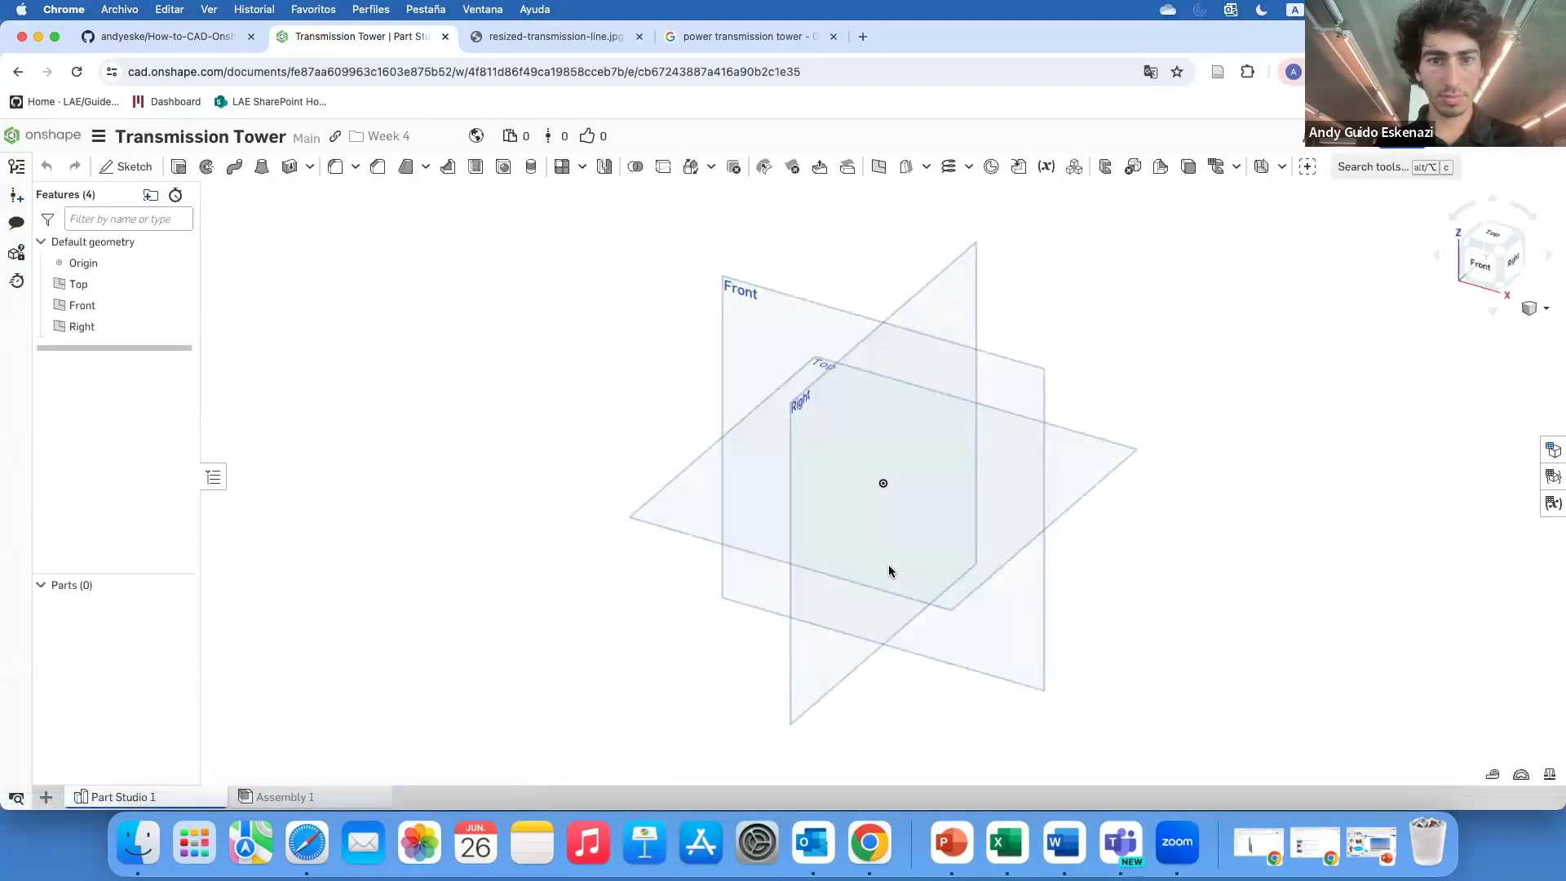
Start a new sketch on the Front plane, compare with the reference photo, and view the sketch head-on
left_click(129, 166)
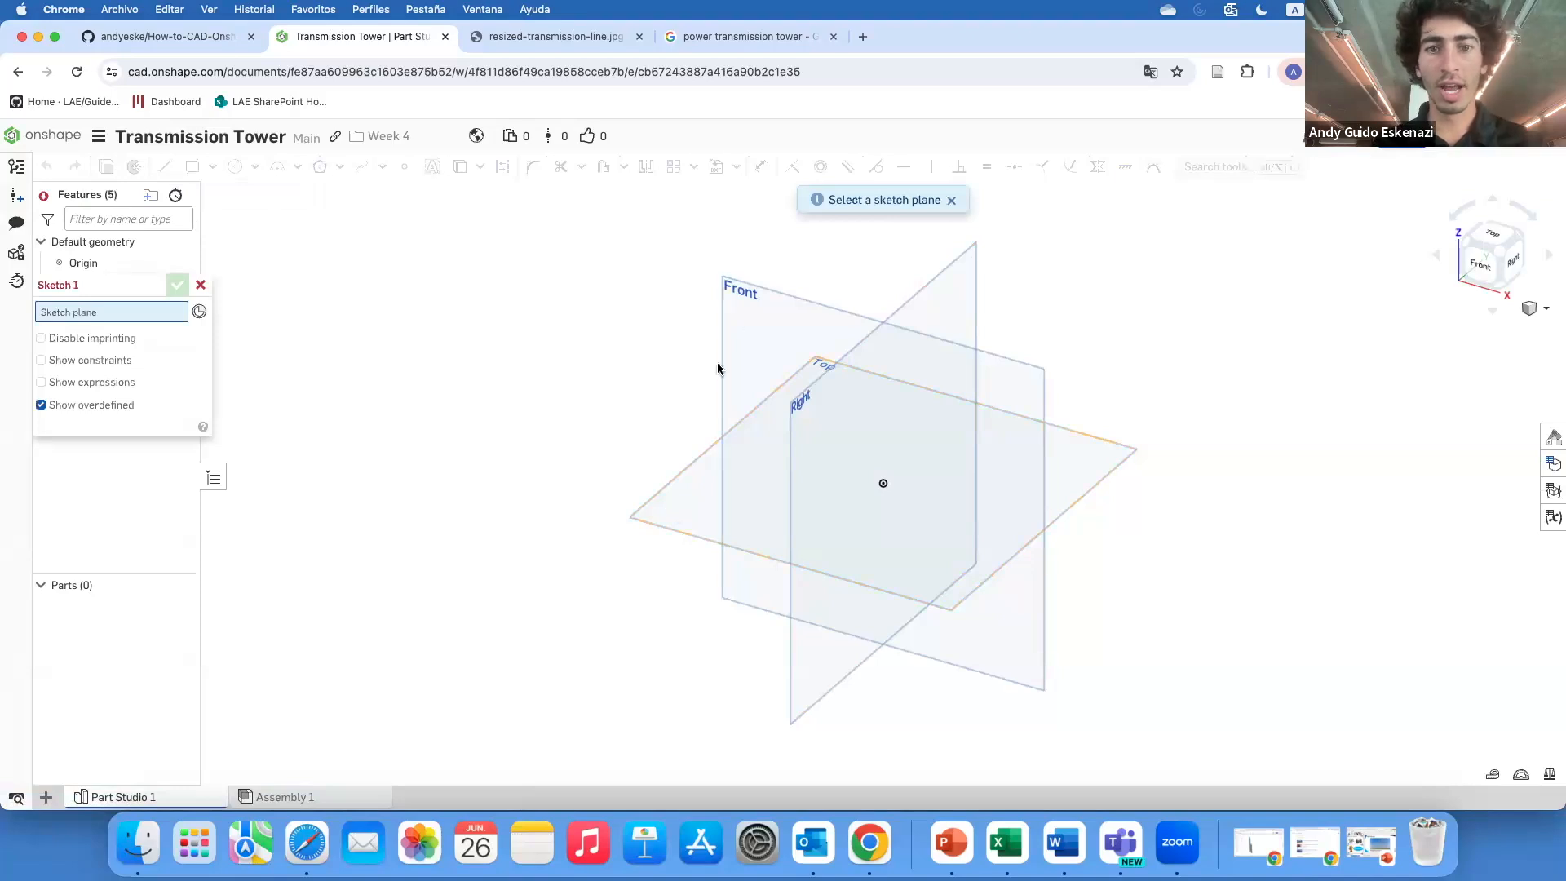
left_click(736, 325)
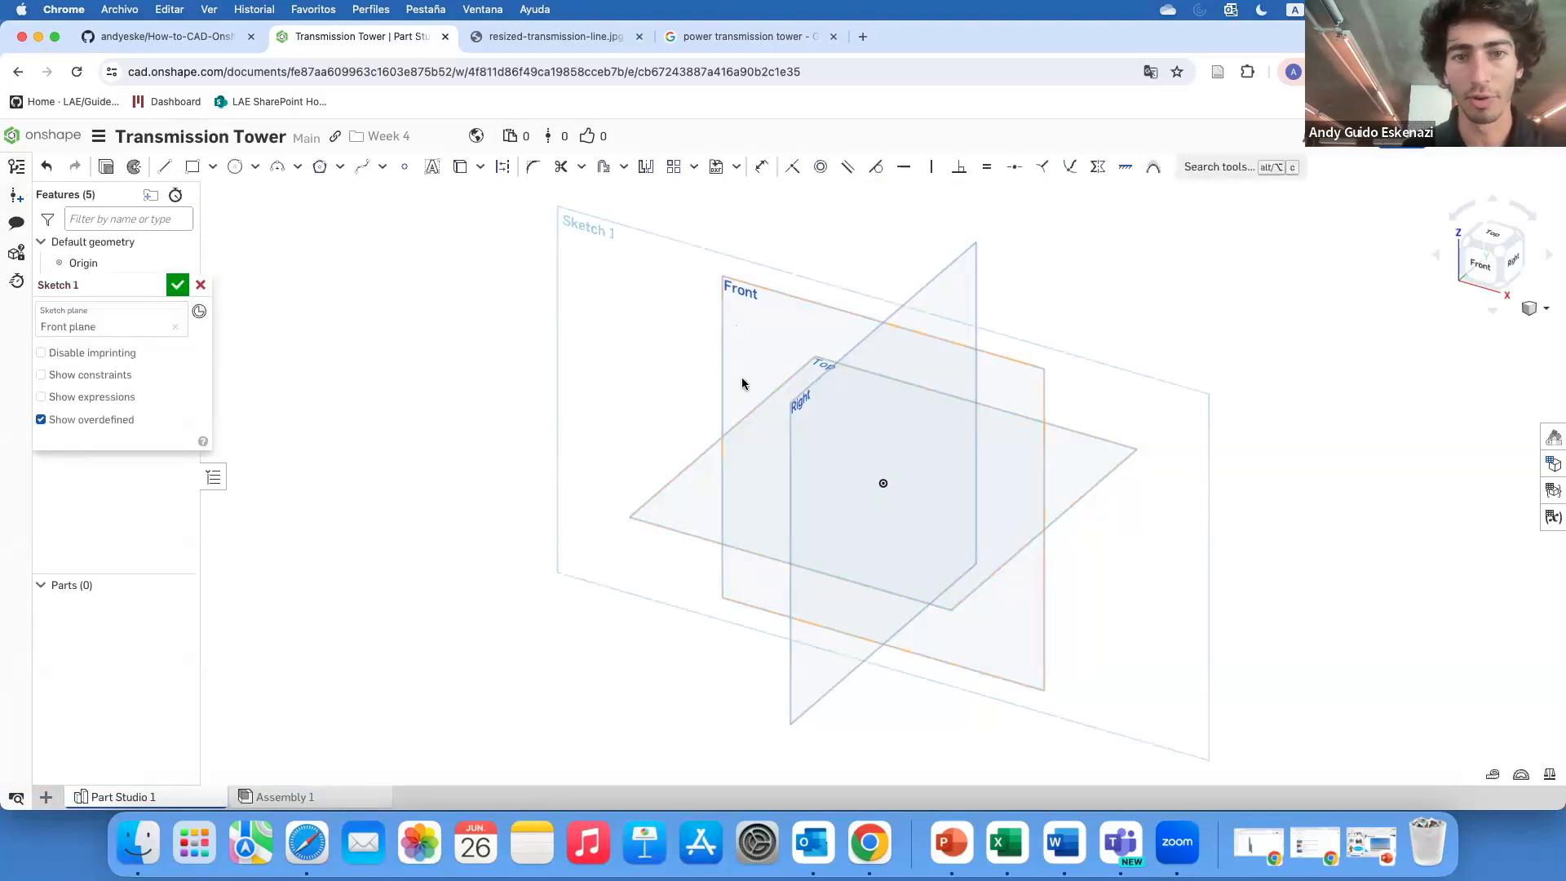
left_click(571, 37)
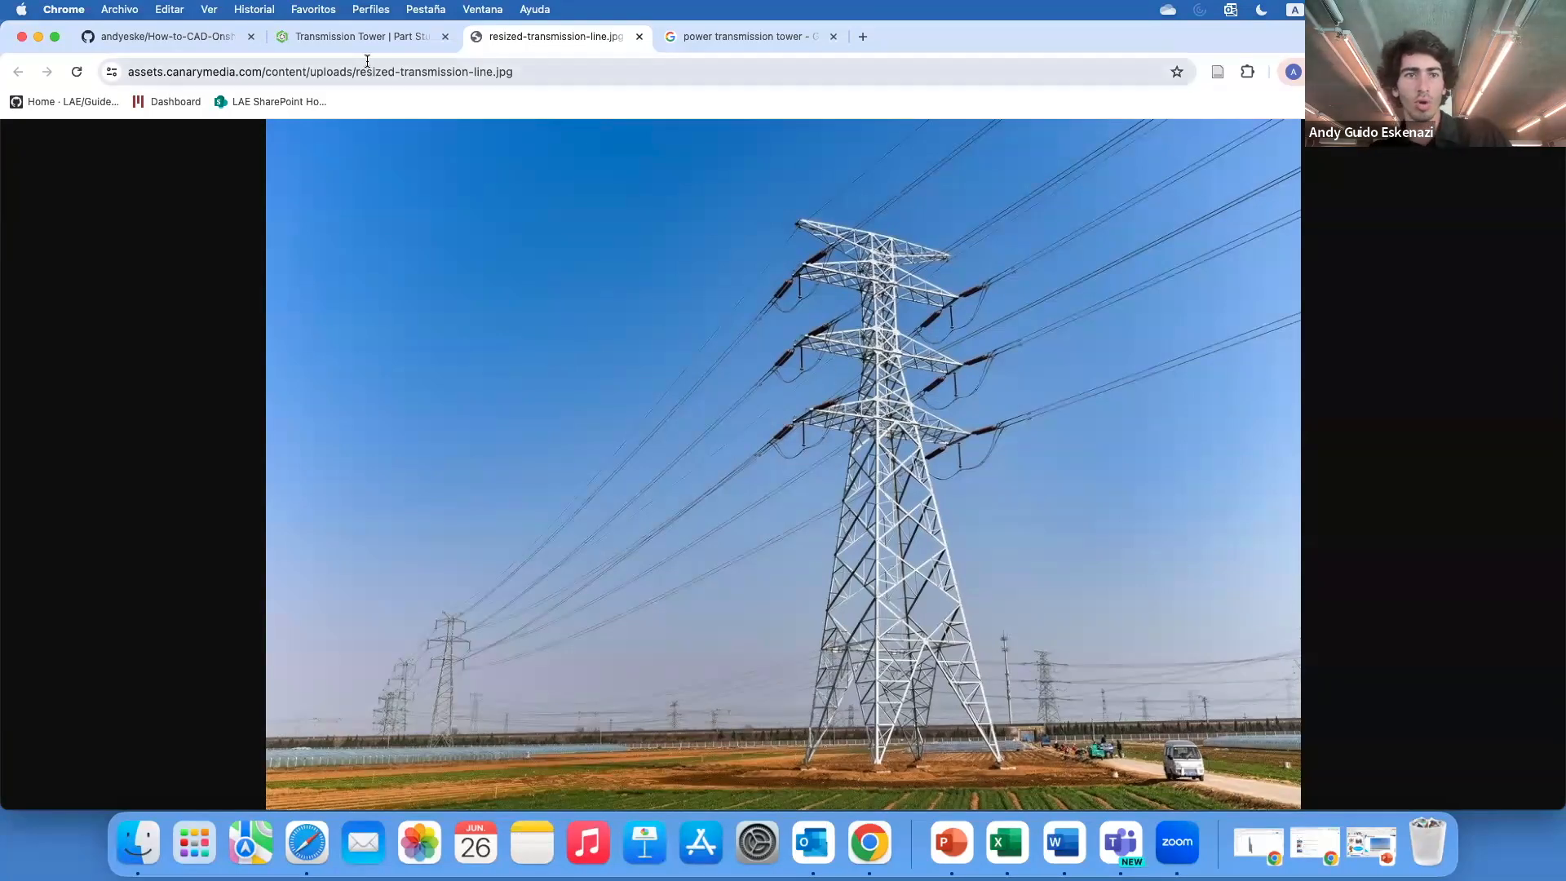
left_click(359, 37)
key("n")
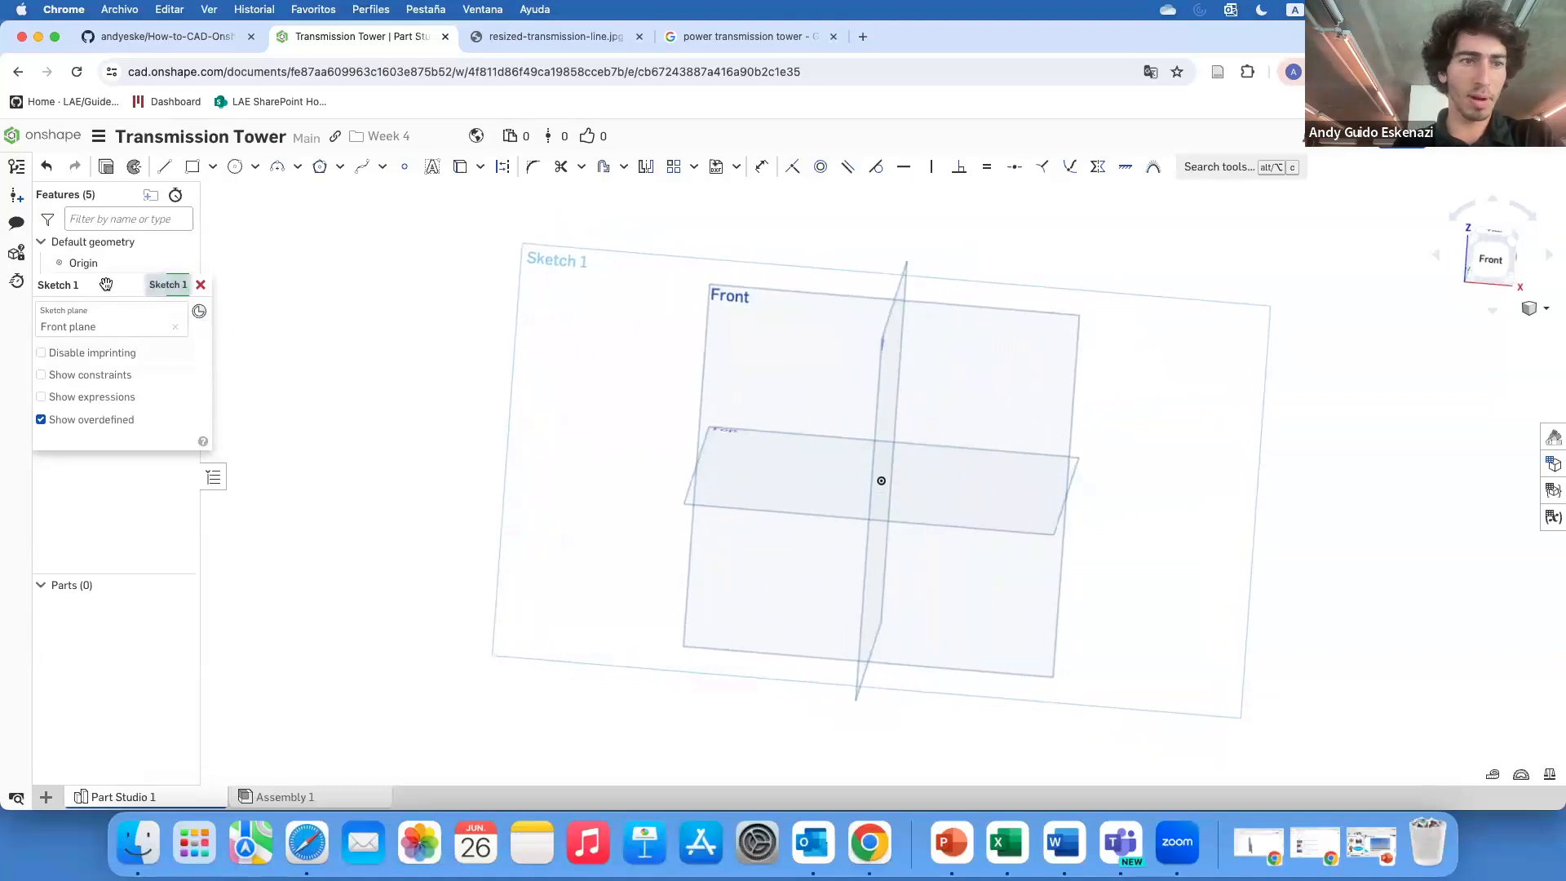
Draw a horizontal line about 45 mm long from the origin to the left
left_click(164, 166)
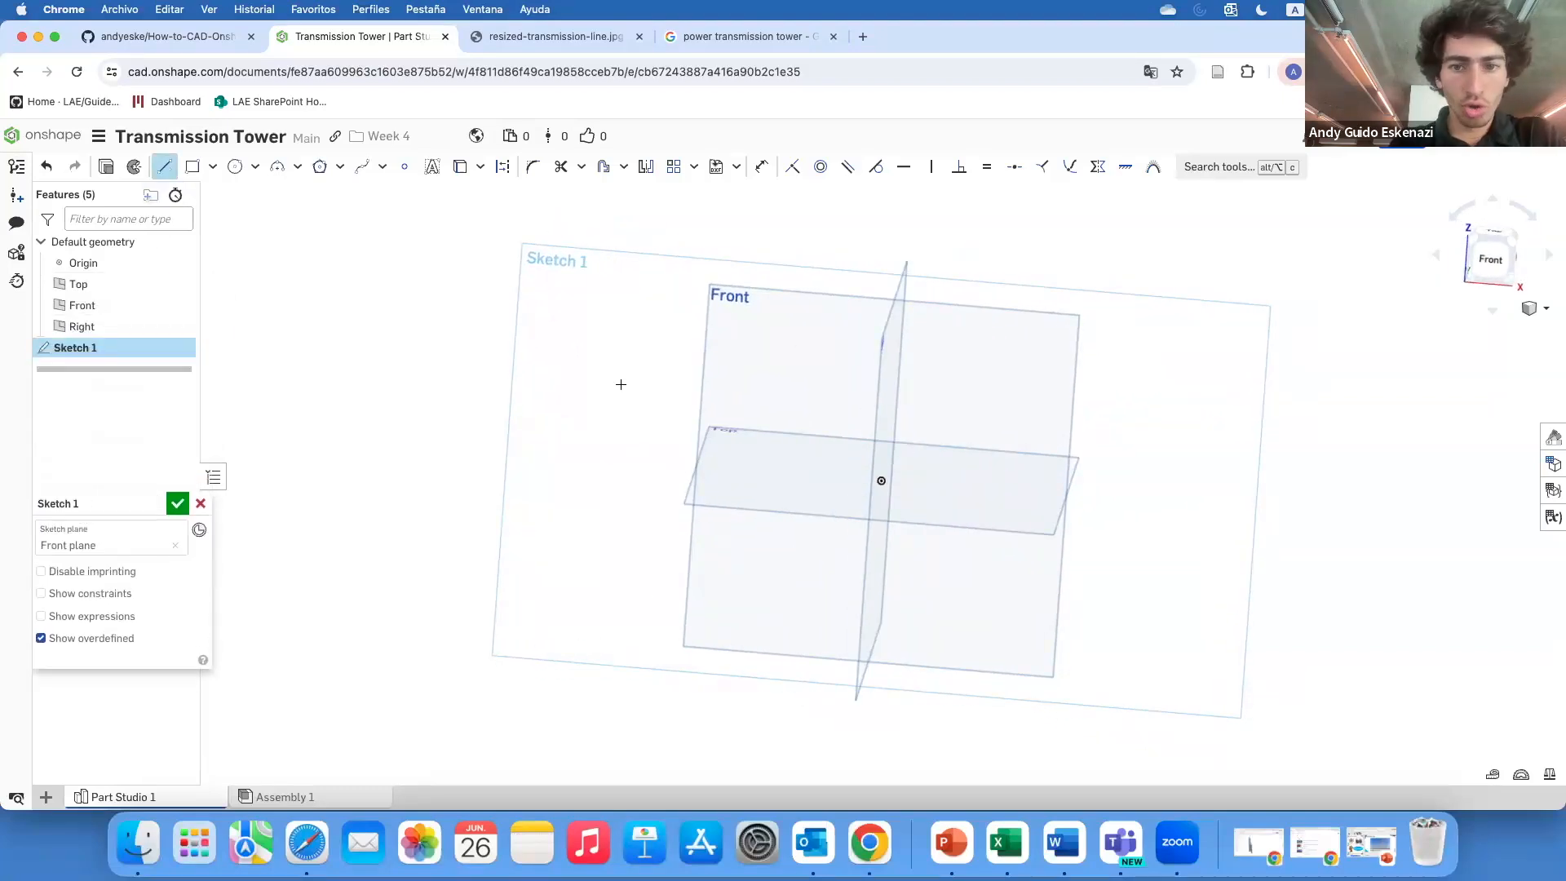
left_click(884, 475)
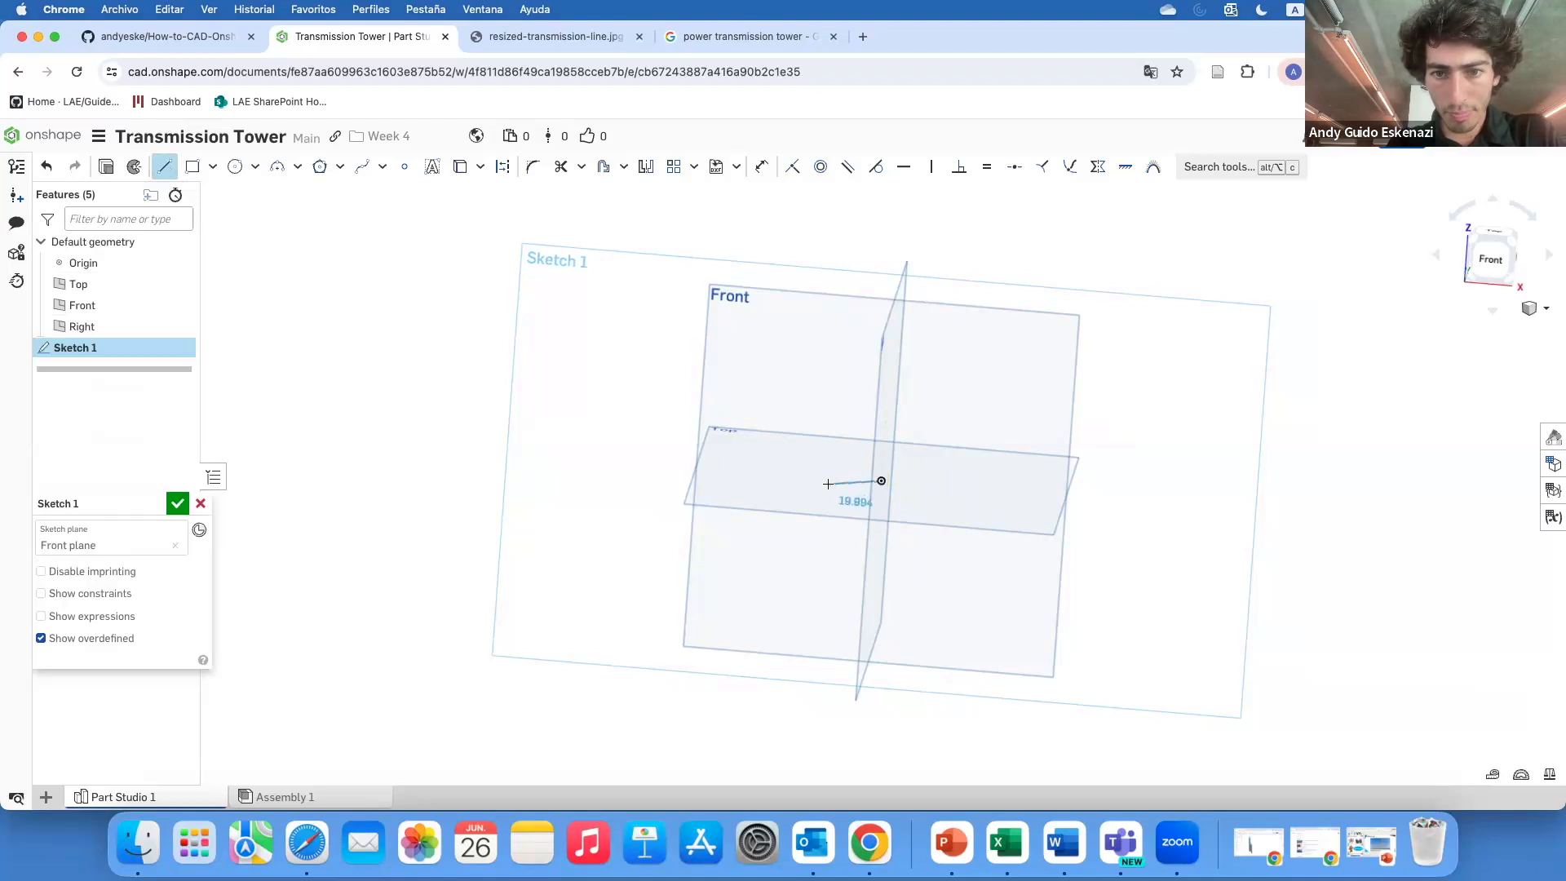
left_click(771, 474)
key("Escape")
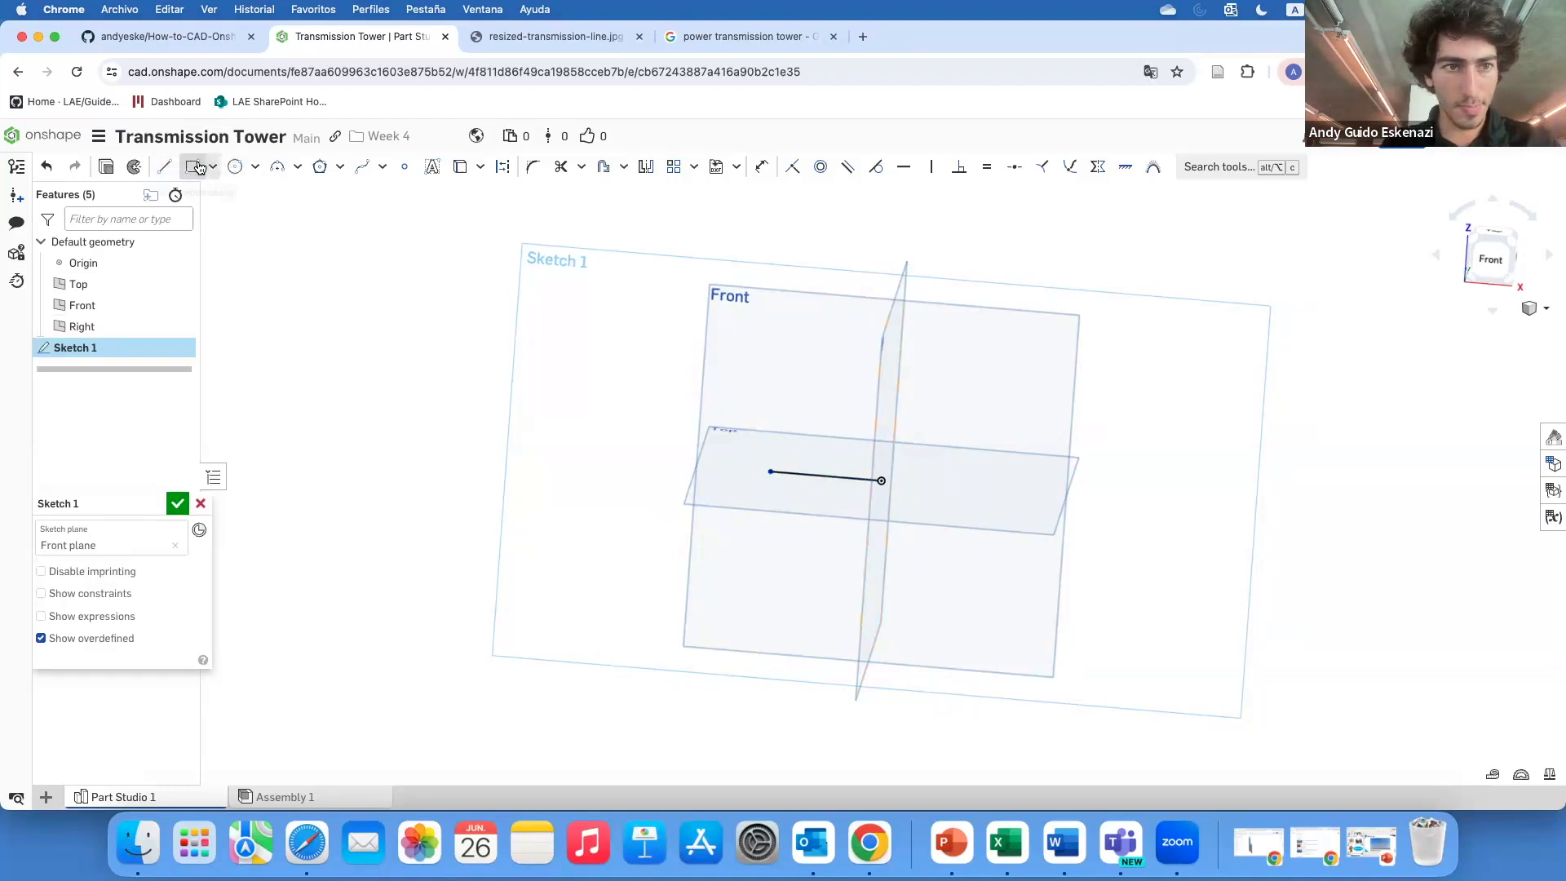
Draw a second horizontal line from the origin to the right, about 44 mm long
left_click(164, 173)
left_click(881, 480)
left_click(990, 489)
key("Escape")
Apply an equal constraint between the left and right horizontal lines
scroll(936, 455, "up", 3)
key("e")
left_click(804, 490)
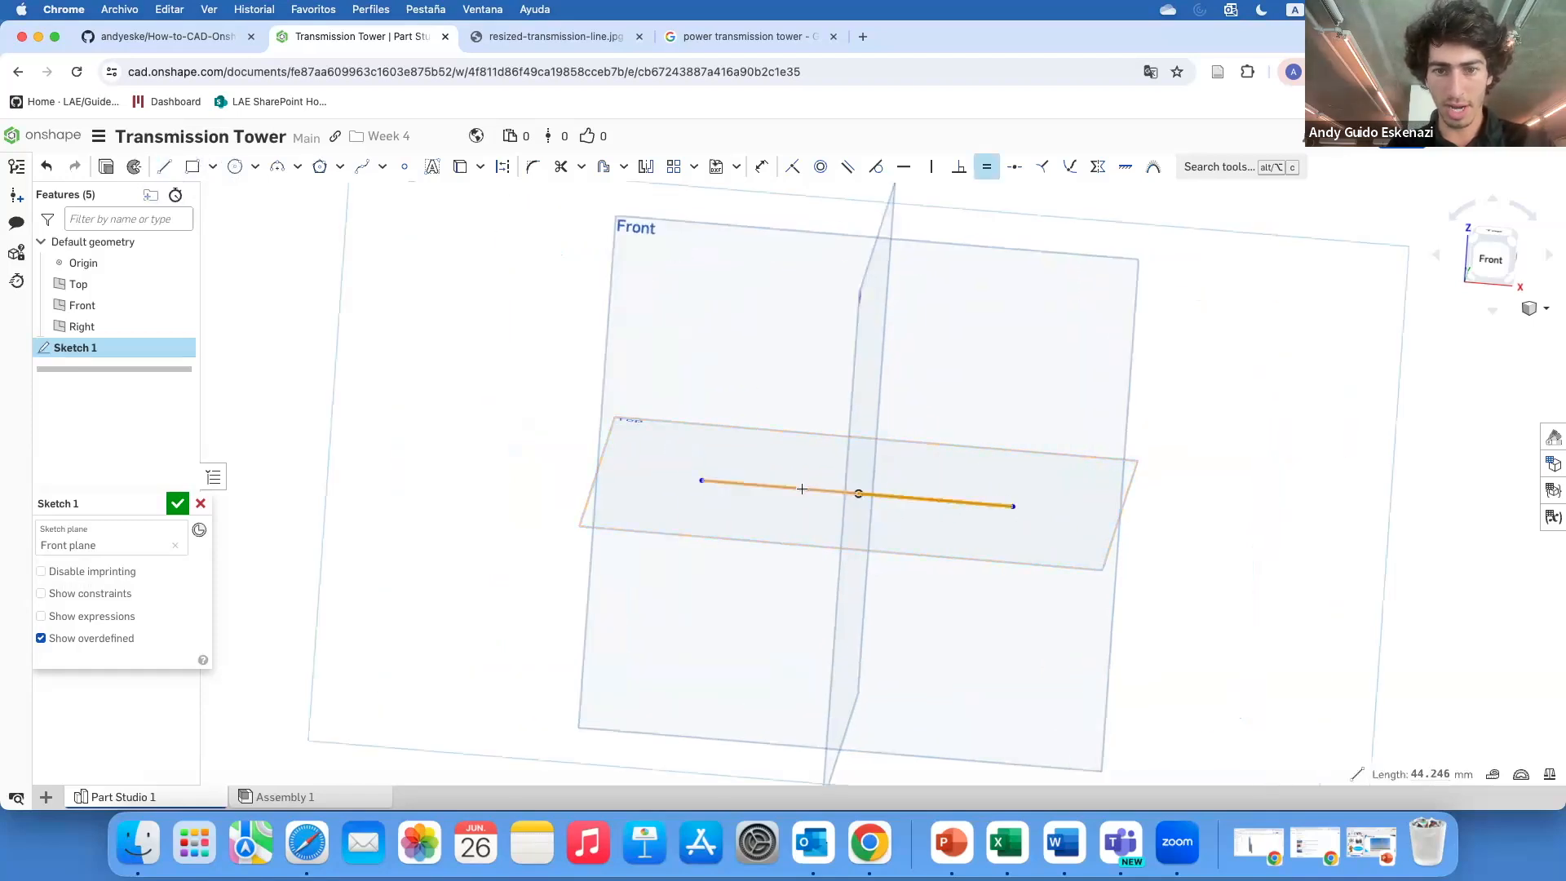
left_click(932, 500)
key("grave")
Dimension the left horizontal line to 40 mm
key("d")
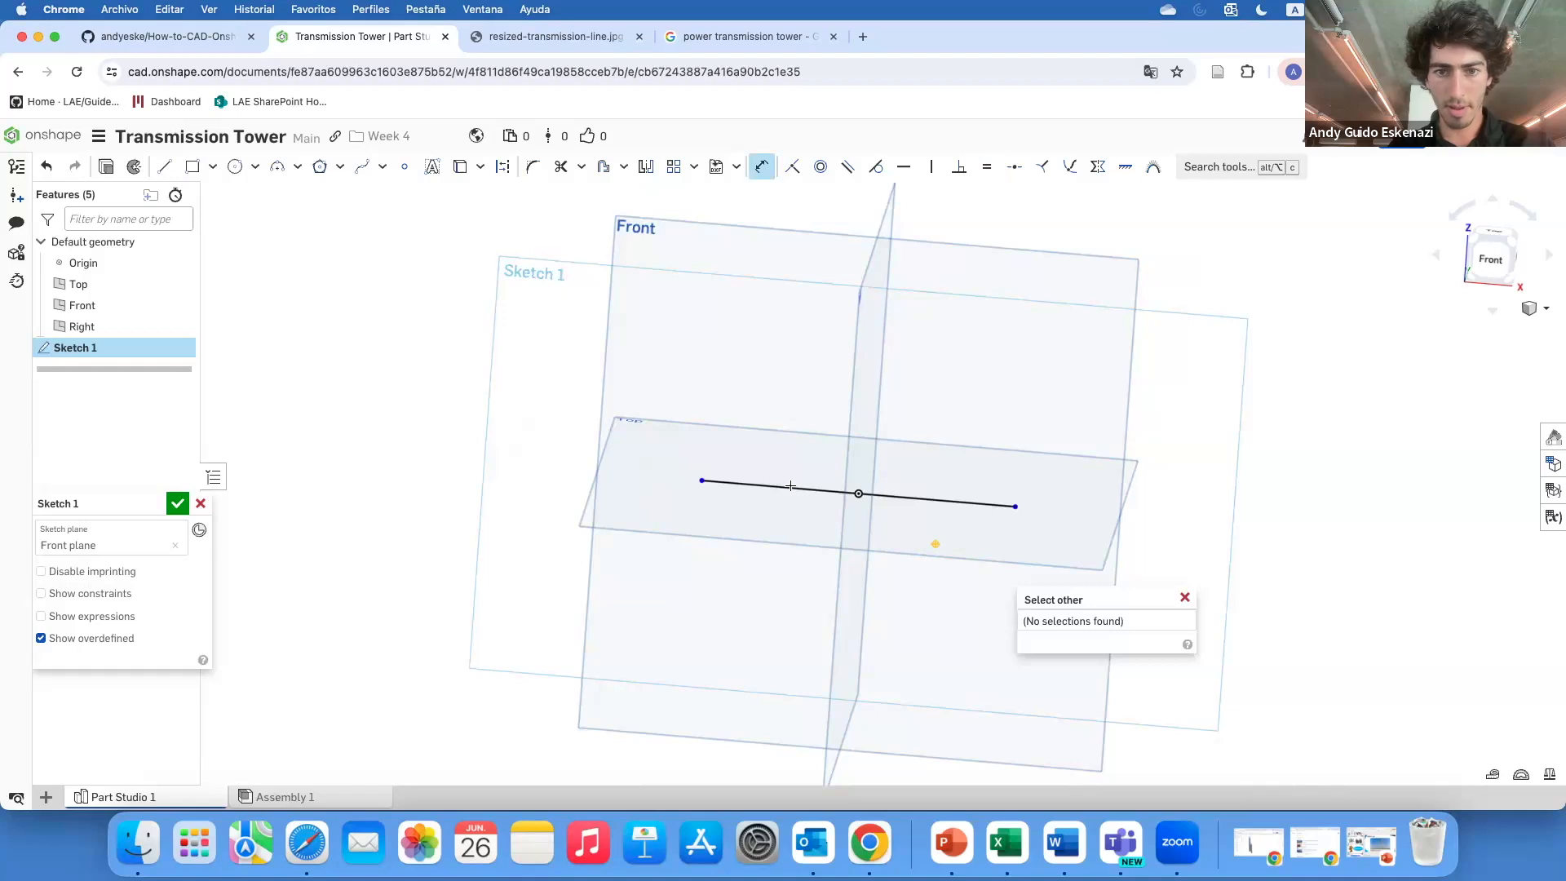
left_click(788, 487)
left_click(823, 570)
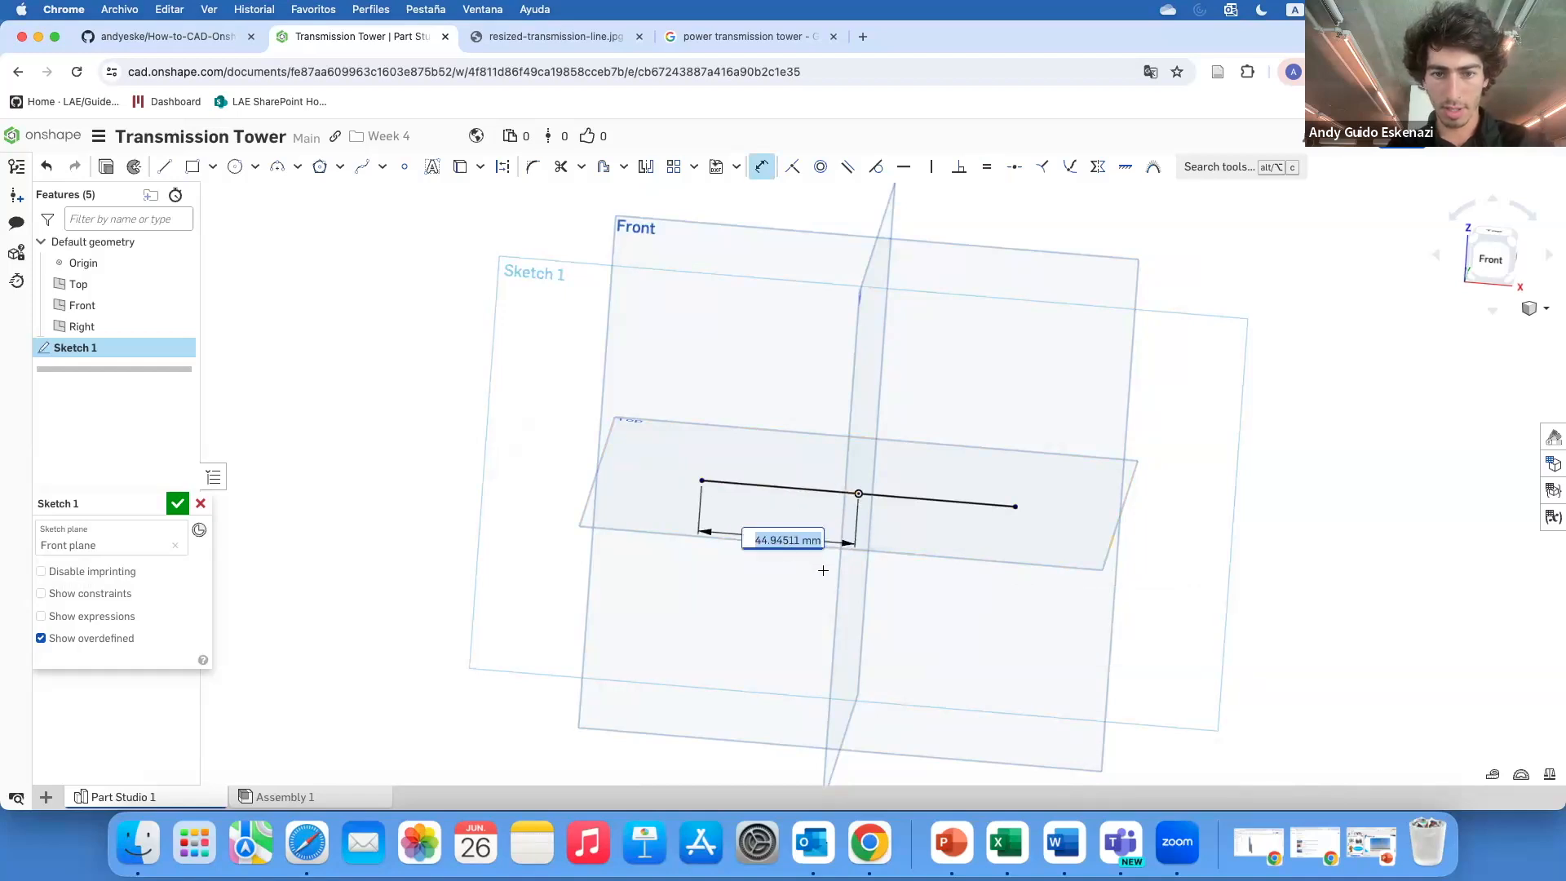
type("40")
key("Return")
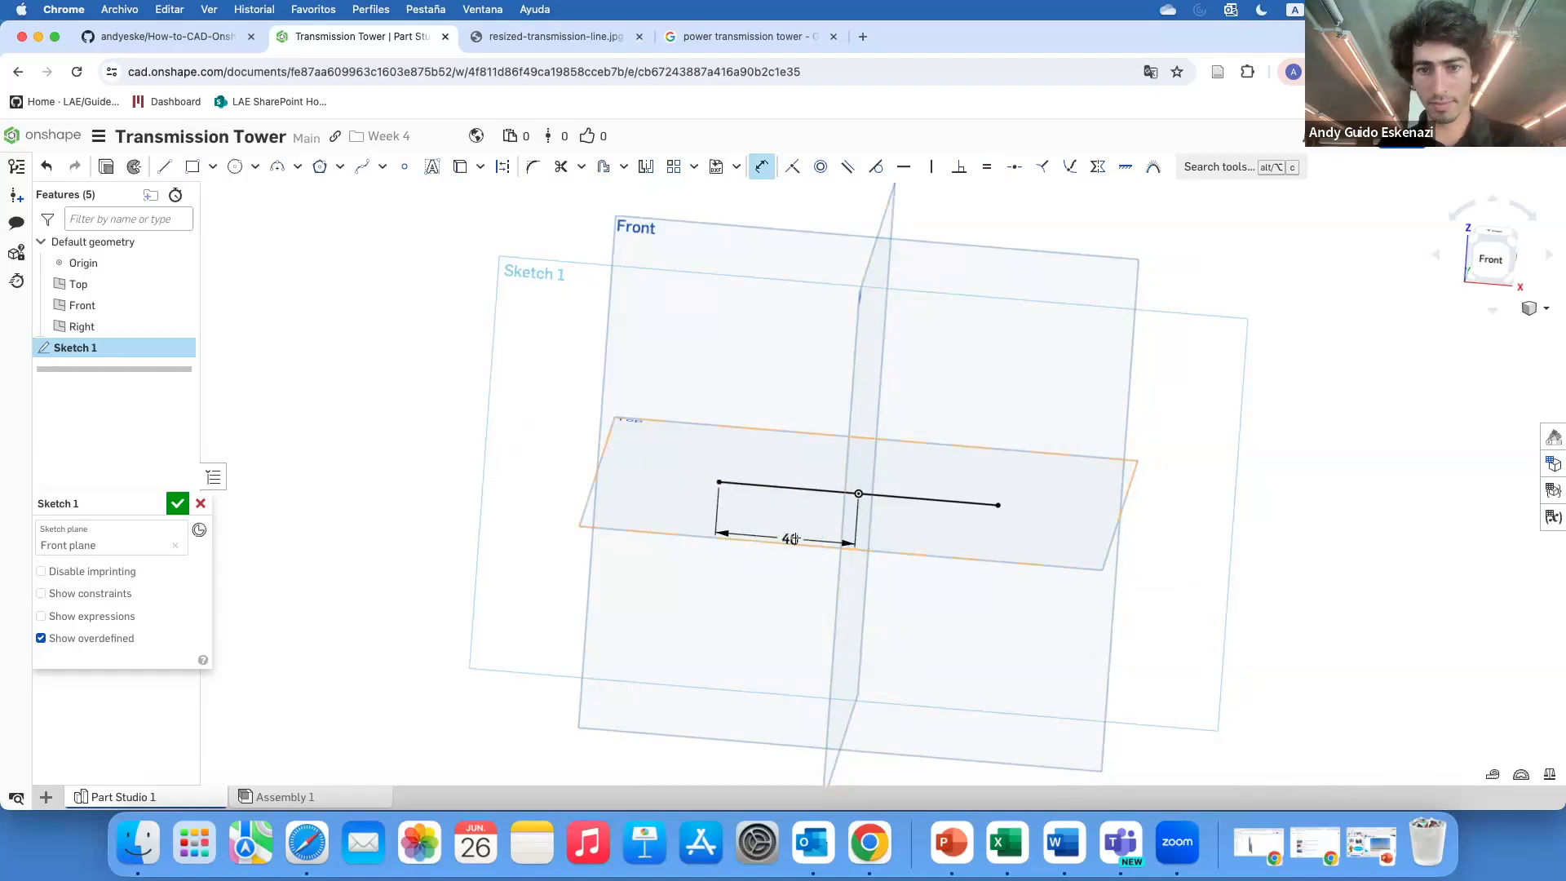
Draw a vertical construction line upward from the origin as the tower's centre axis
scroll(791, 539, "down", 2)
left_click(164, 166)
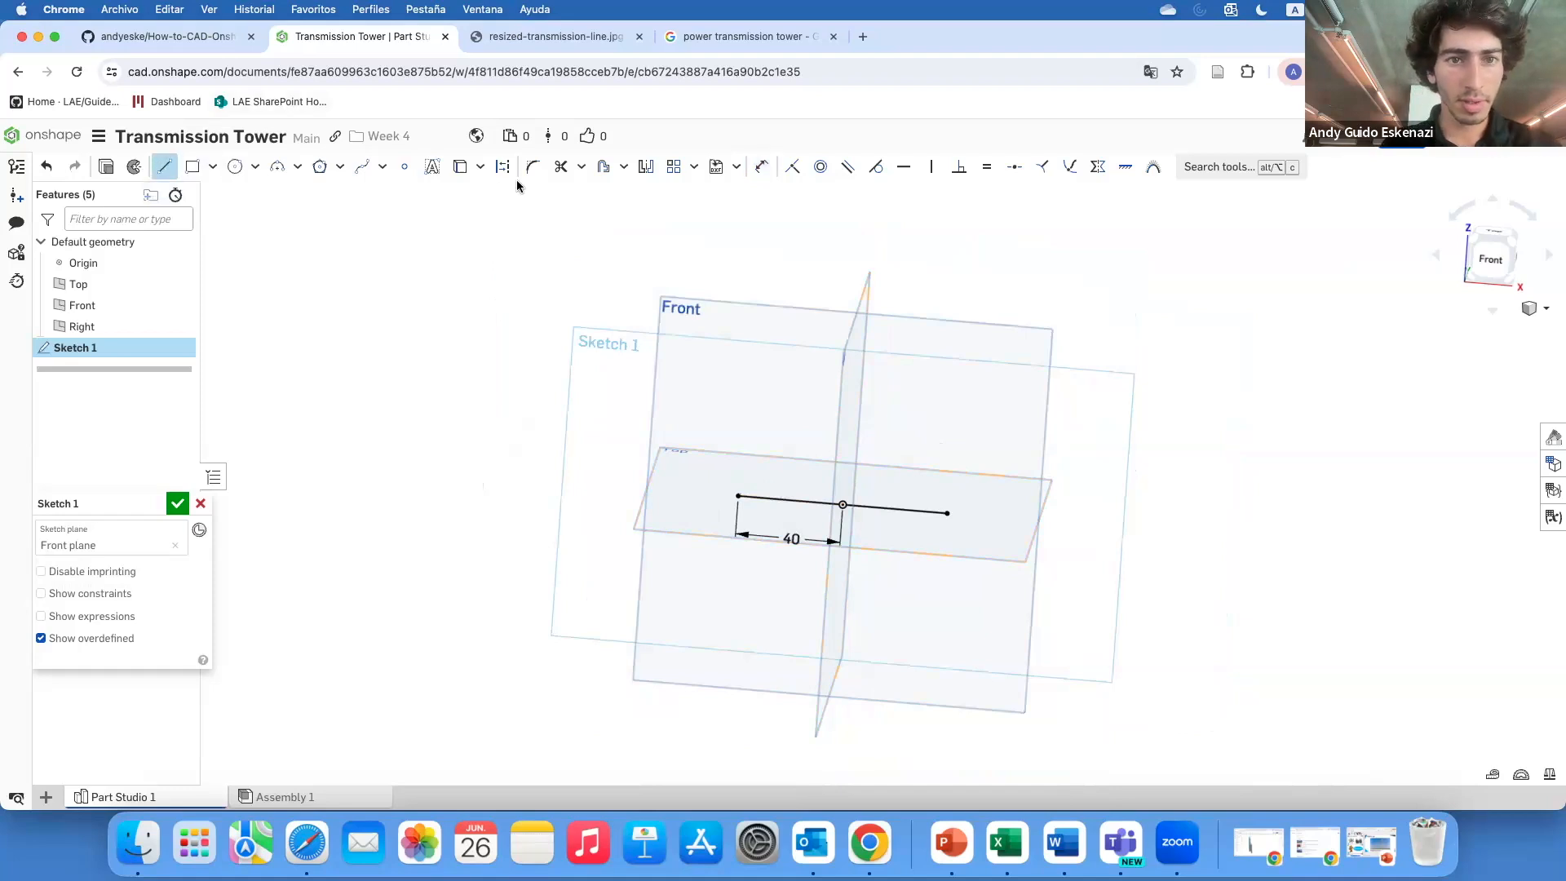
left_click(843, 504)
scroll(848, 499, "down", 3)
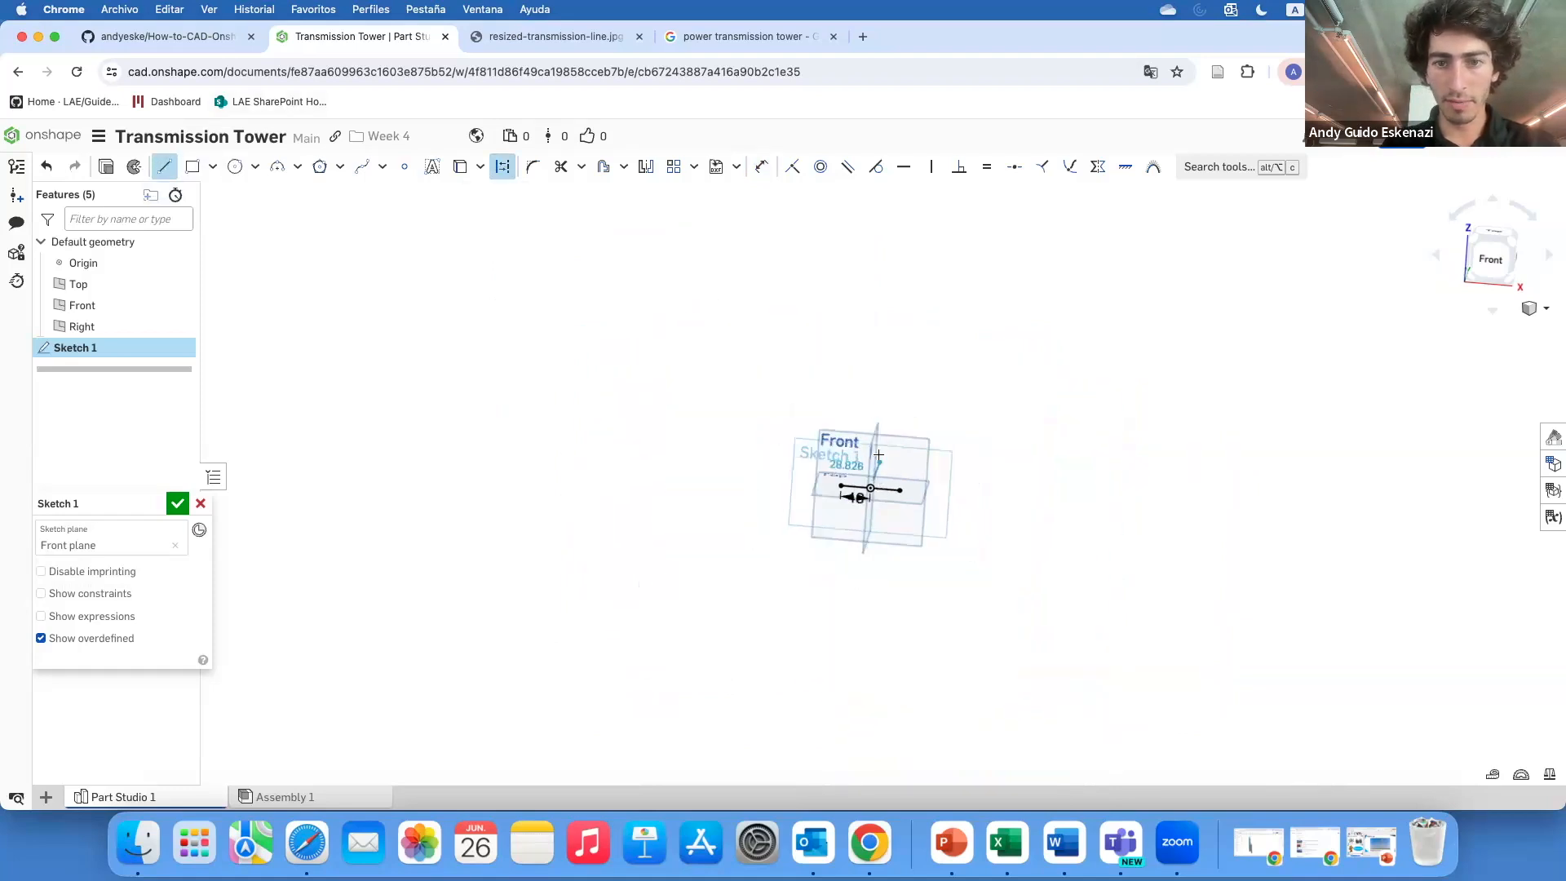
left_click(894, 319)
key("Escape")
scroll(873, 424, "up", 2)
scroll(863, 435, "up", 3)
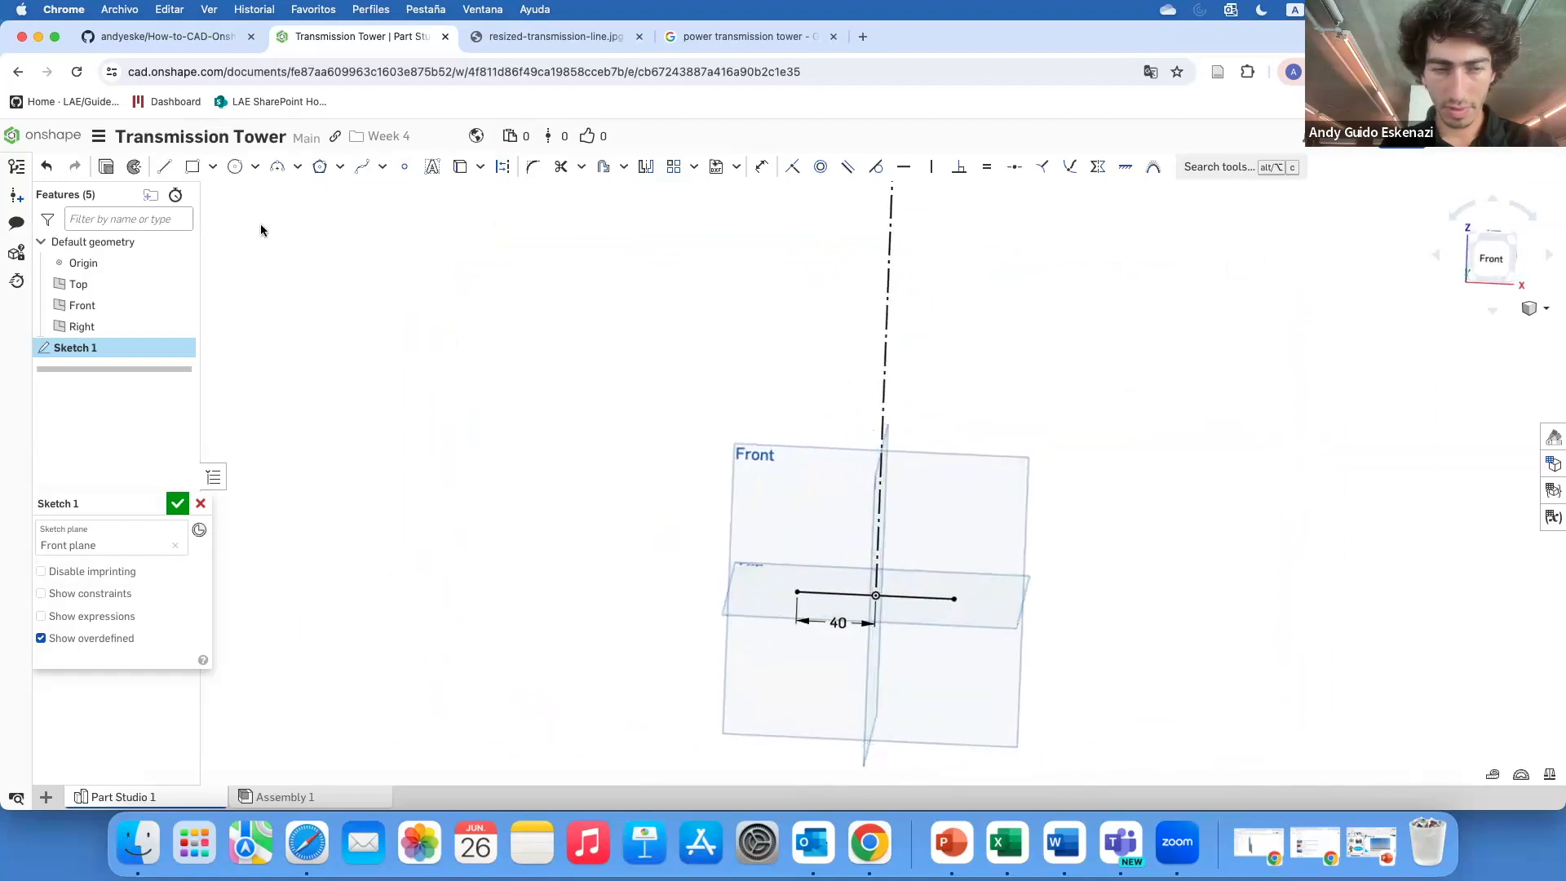
Draw the tower leg: a slanted line up from the left base endpoint, a short vertical segment, then a horizontal arm to the left
left_click(164, 166)
left_click(797, 590)
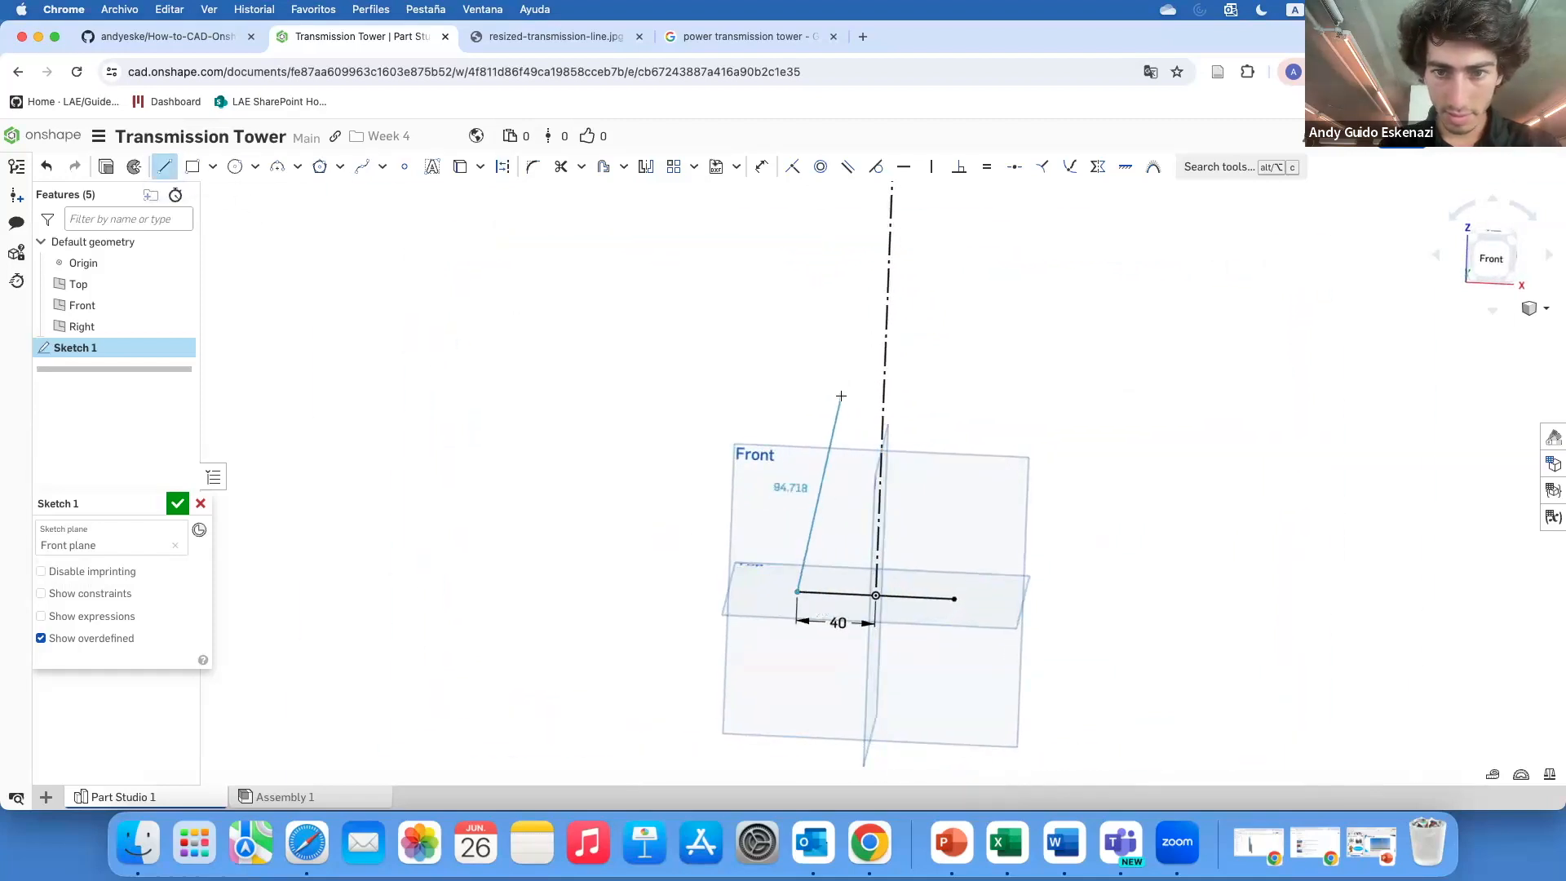
left_click(849, 352)
scroll(845, 322, "down", 5)
scroll(841, 296, "up", 4)
scroll(841, 292, "up", 3)
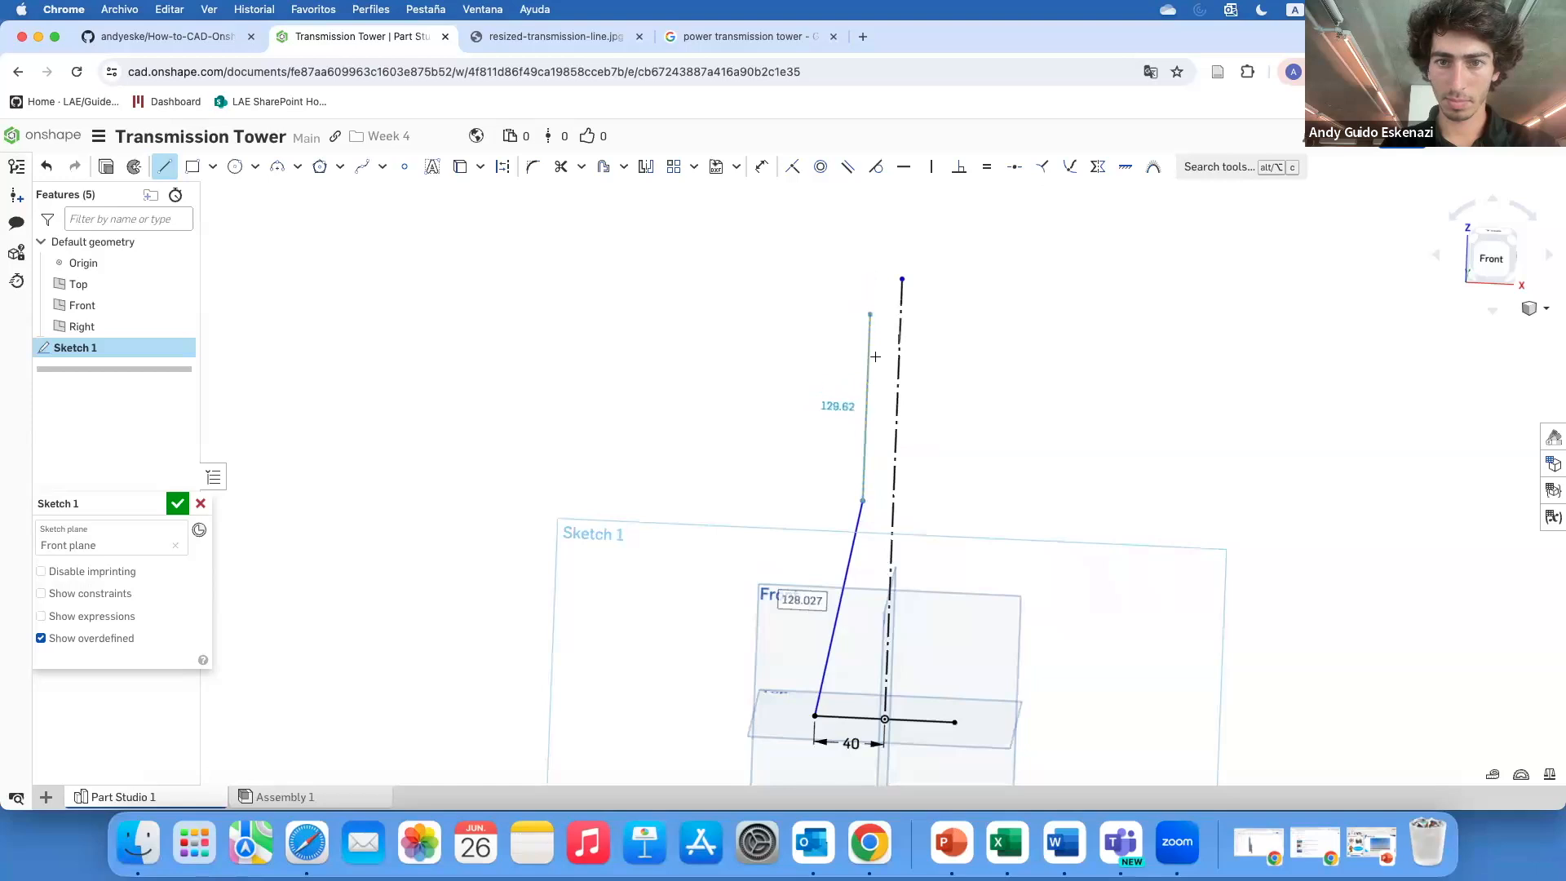
left_click(865, 430)
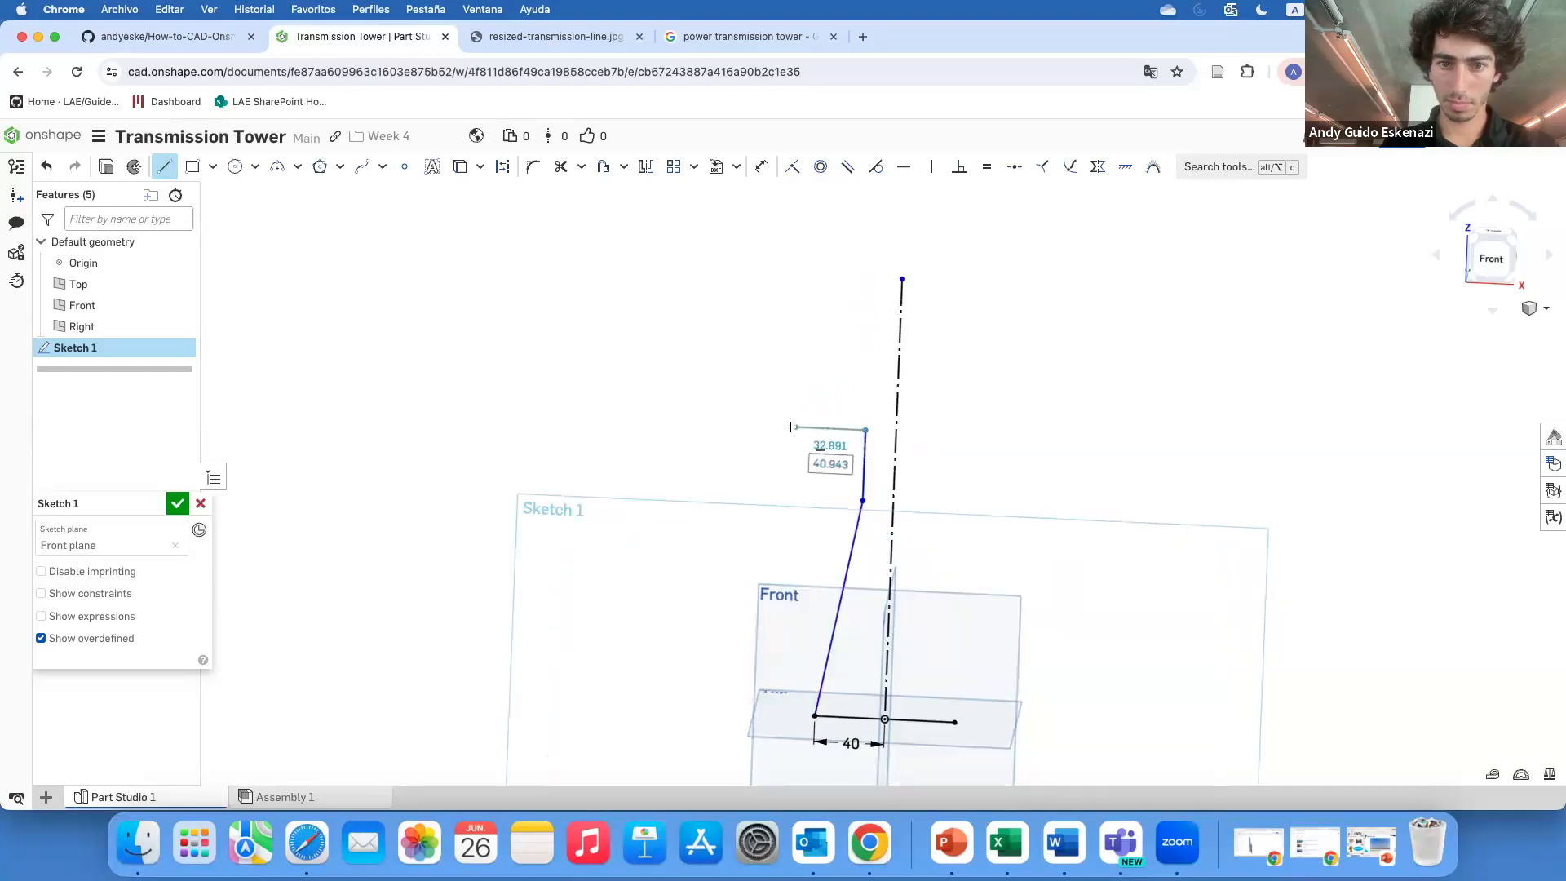
left_click(791, 428)
key("Escape")
Compare the sketch with the transmission tower reference photo in the other browser tabs
left_click(725, 37)
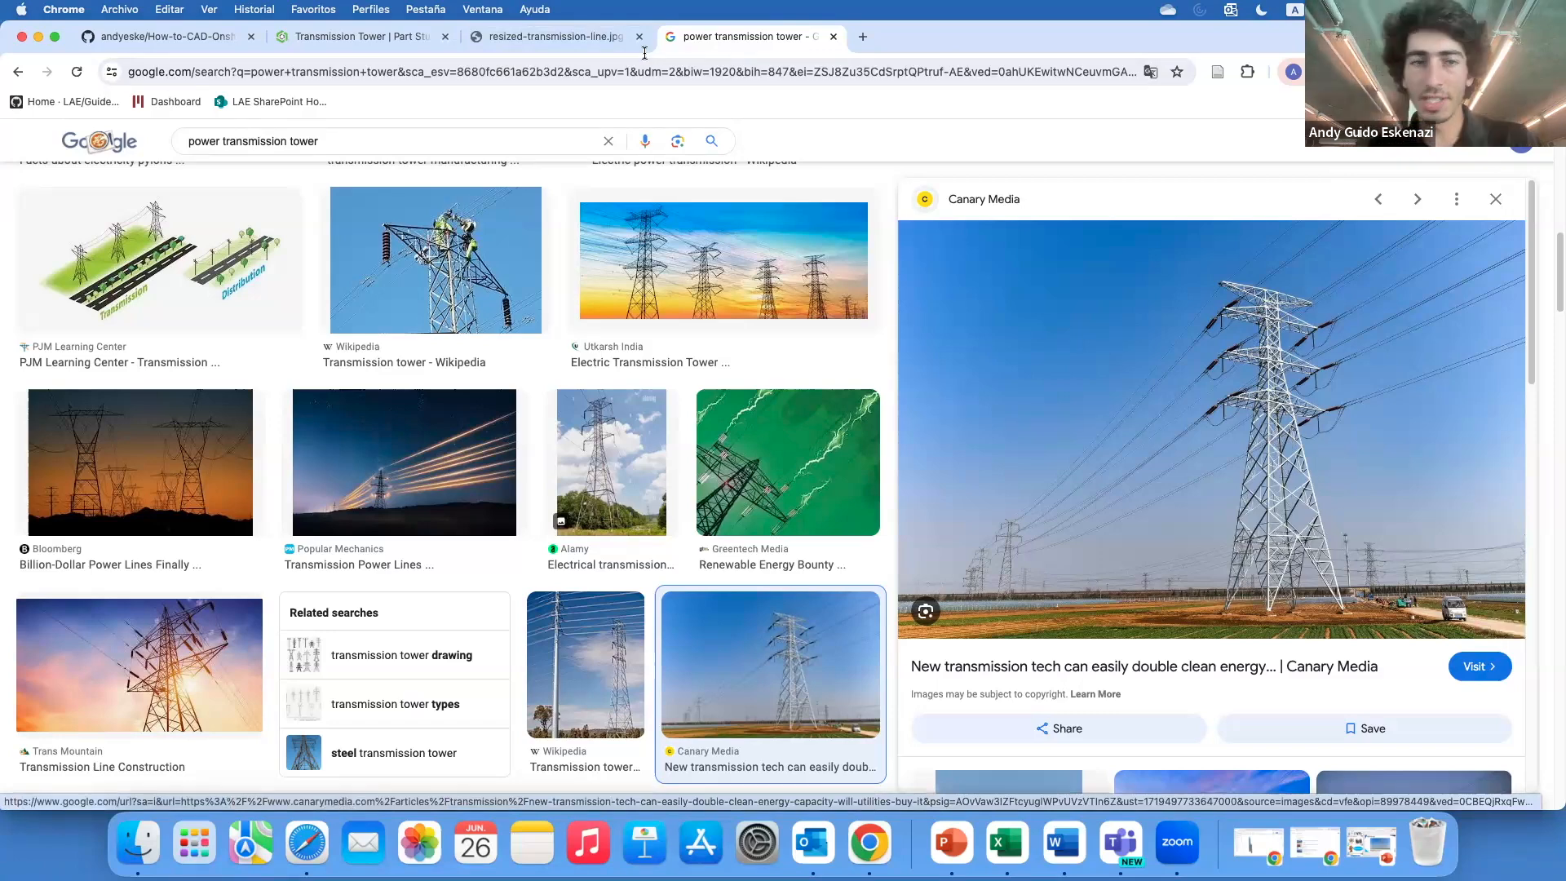
left_click(551, 36)
left_click(390, 31)
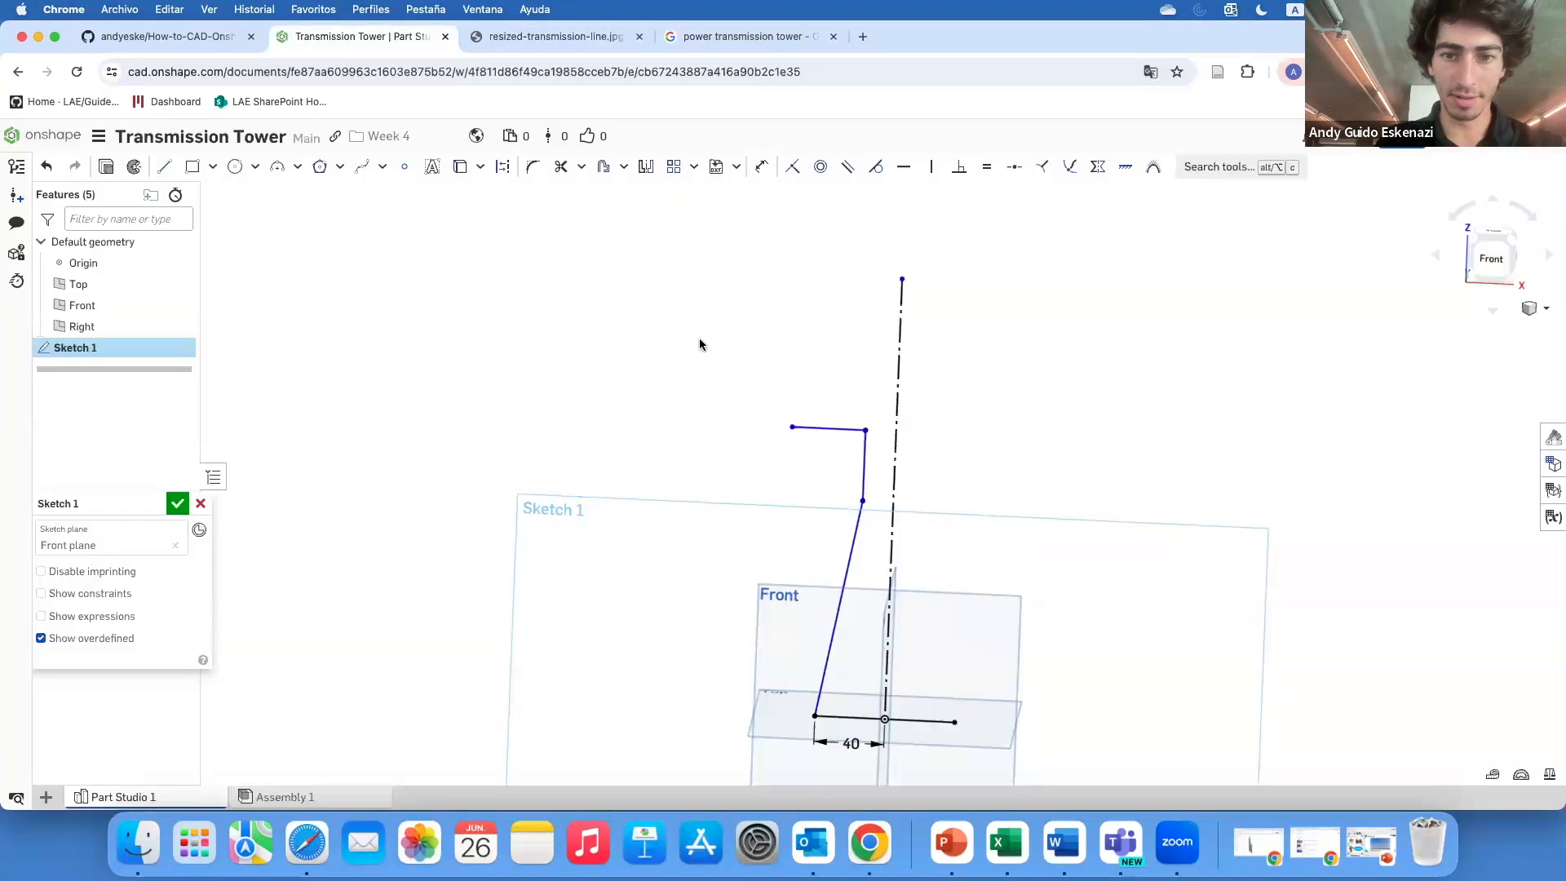
Adjust the arm's inner corner and draw a short vertical construction line above it
mouse_move(864, 469)
left_mouse_down()
mouse_move(880, 391)
mouse_move(875, 422)
left_mouse_up()
scroll(886, 435, "up", 1)
scroll(885, 440, "up", 1)
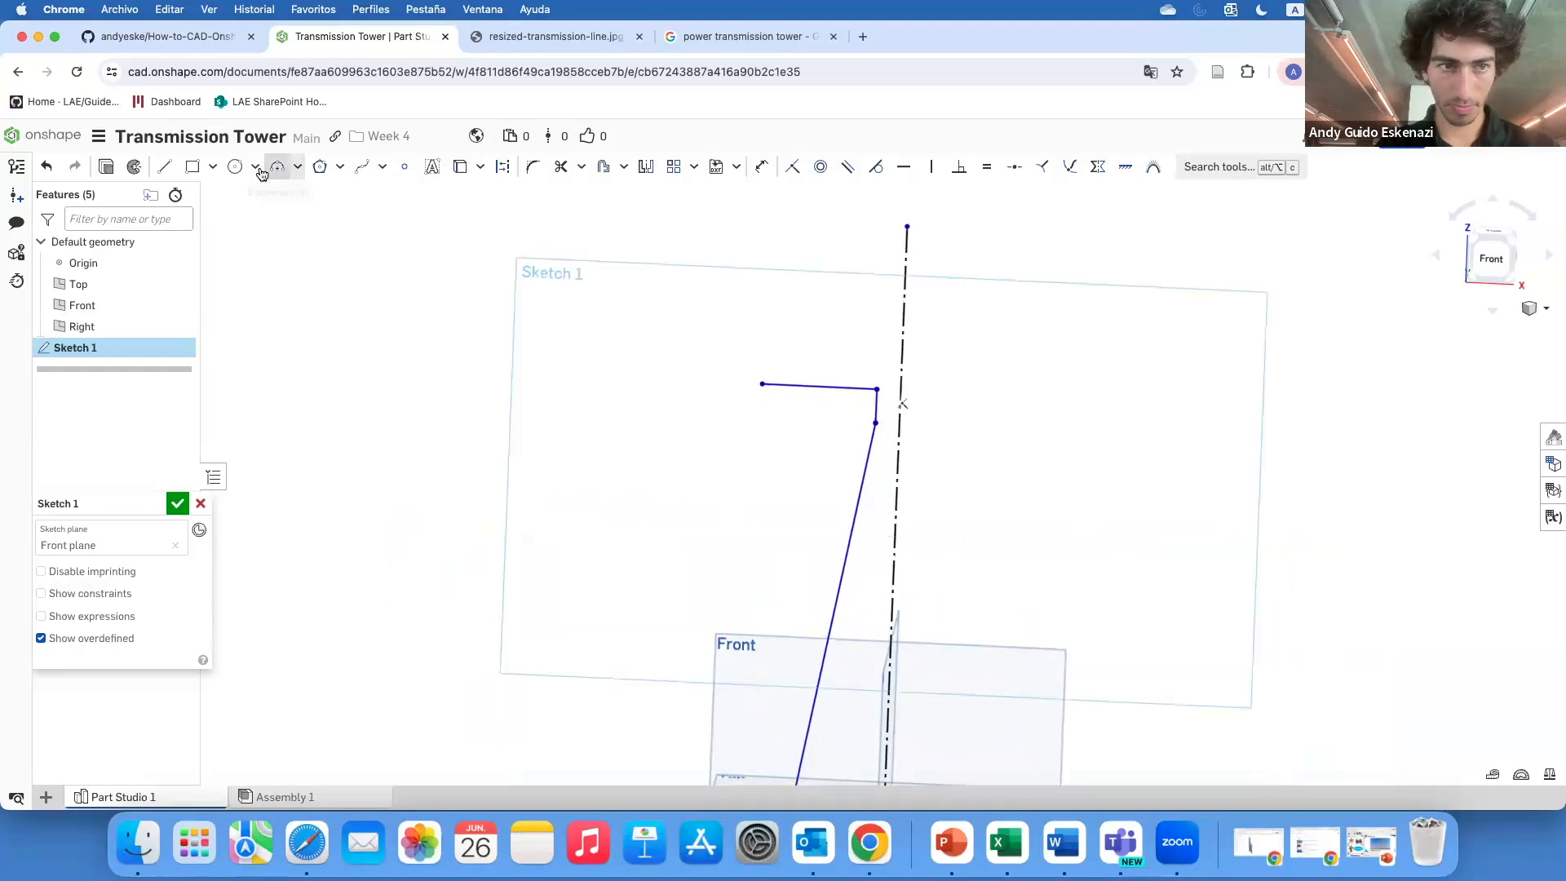
left_click(164, 166)
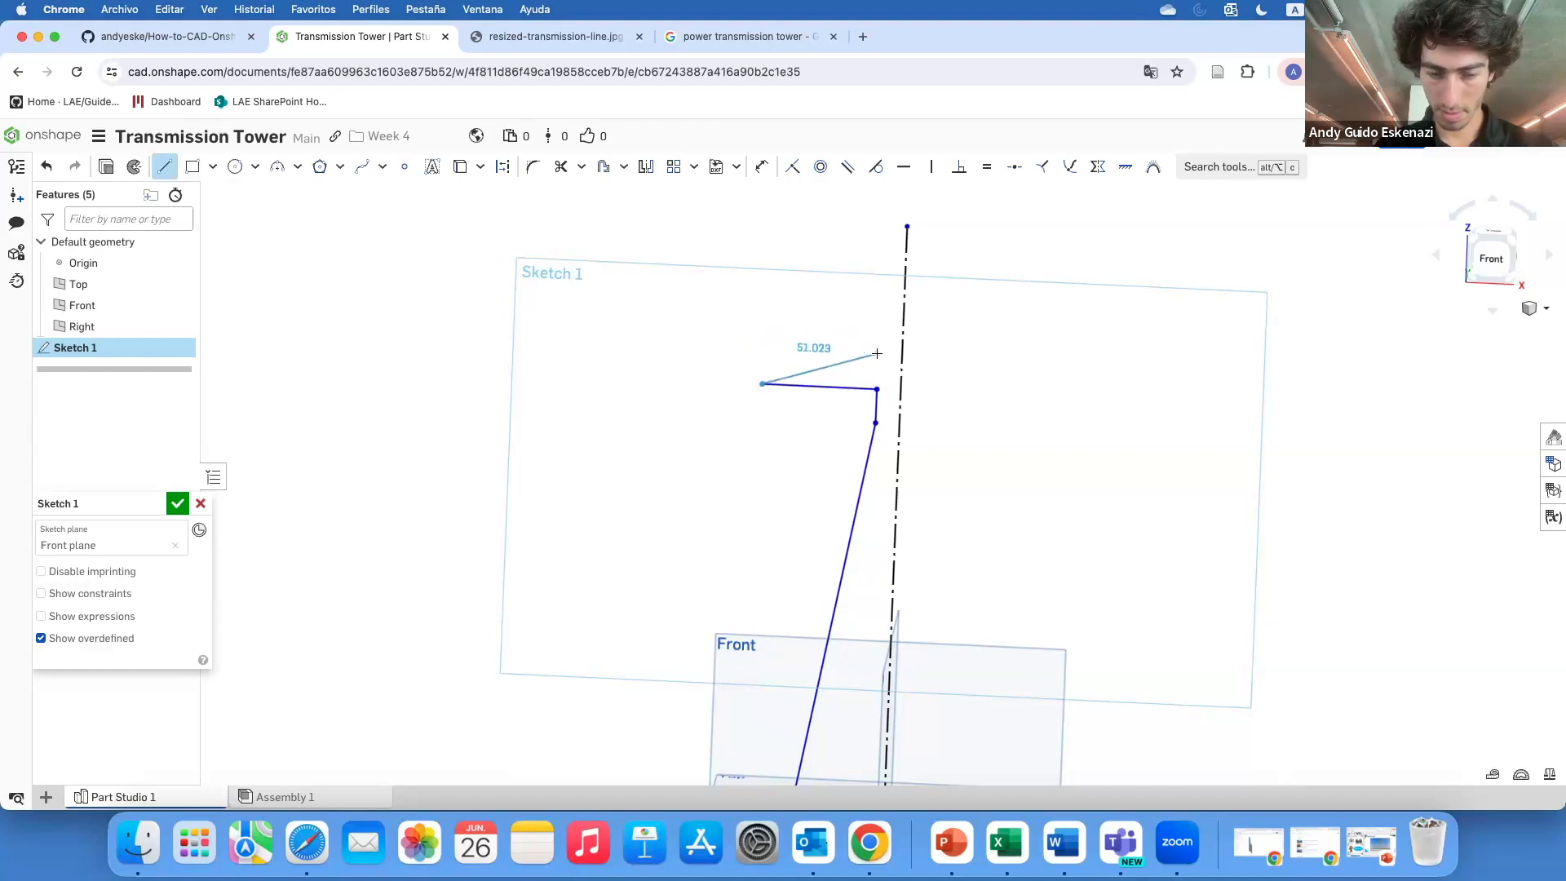
left_click(502, 167)
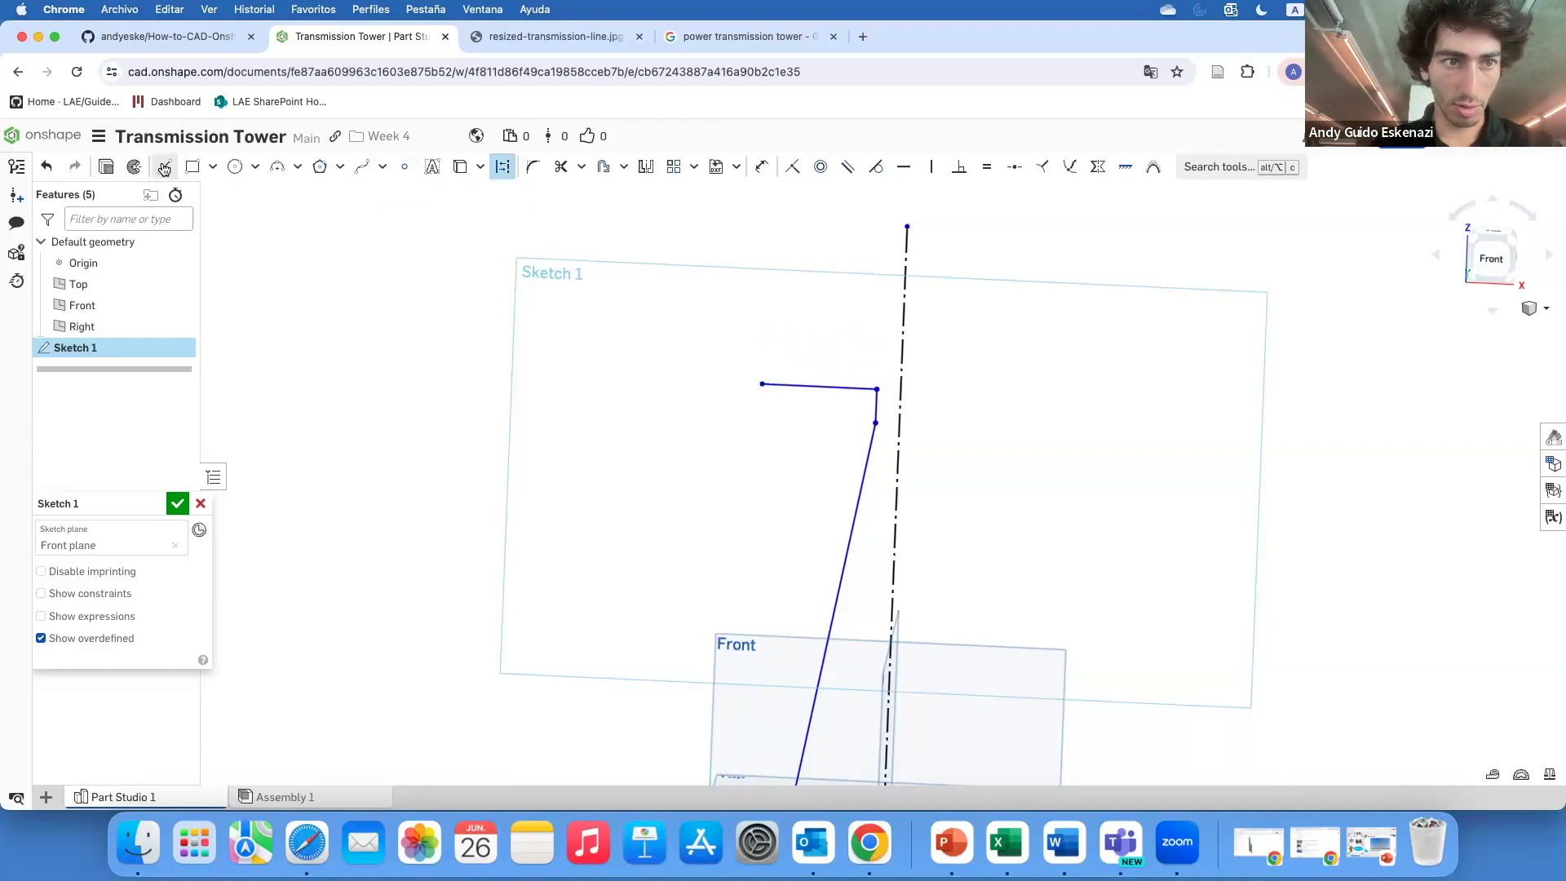
left_click(877, 353)
key("Escape")
Draw a slanted line from the arm's tip up to the construction line's top, continuing with a vertical line upward
scroll(895, 335, "up", 3)
left_click(165, 171)
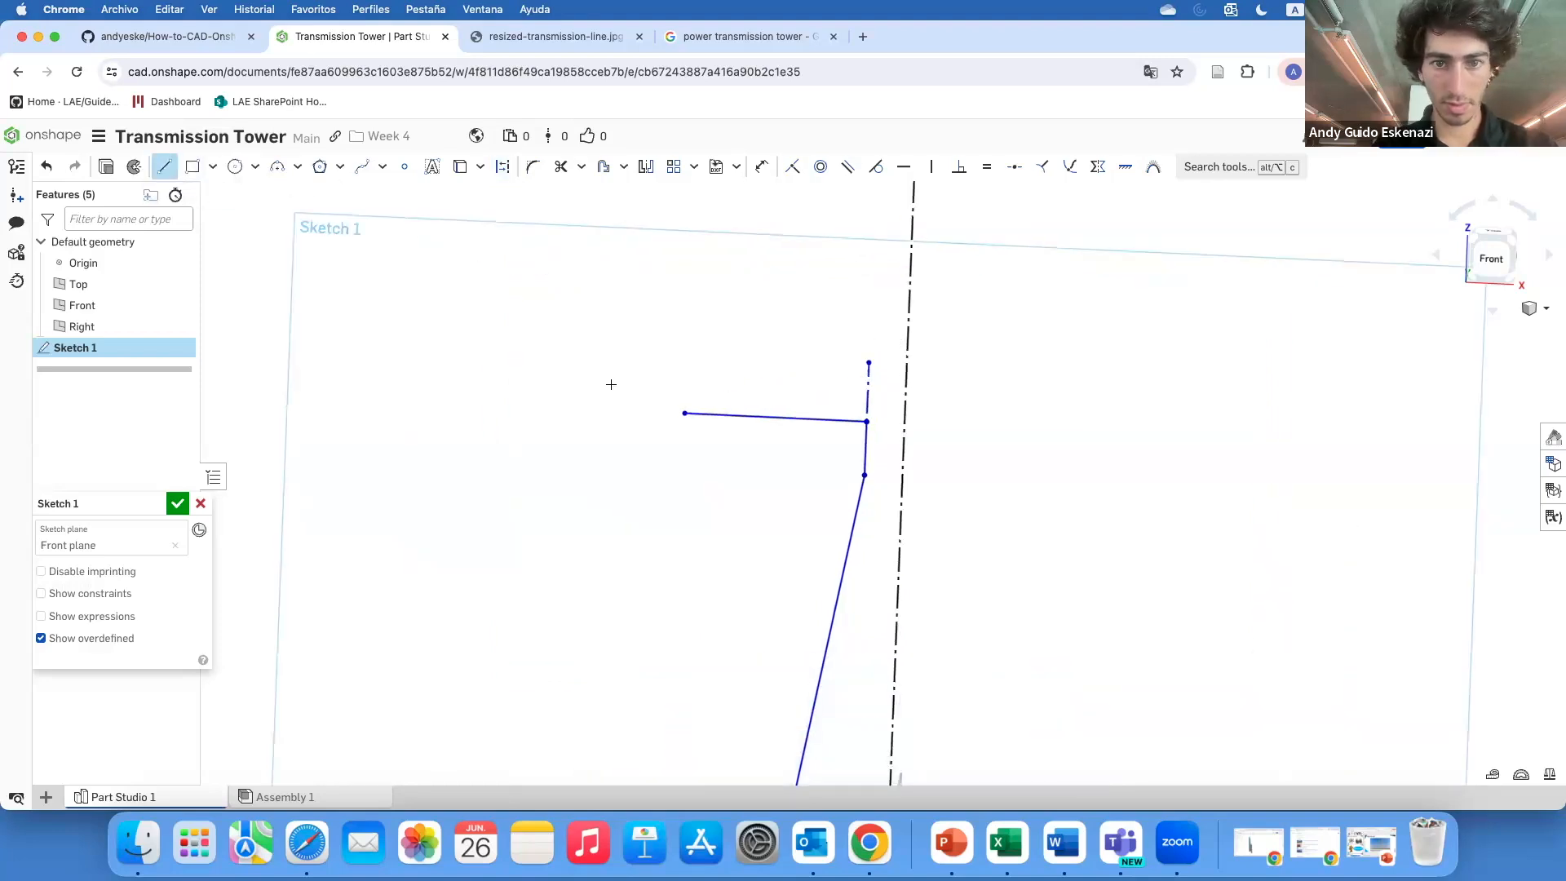
left_click(683, 412)
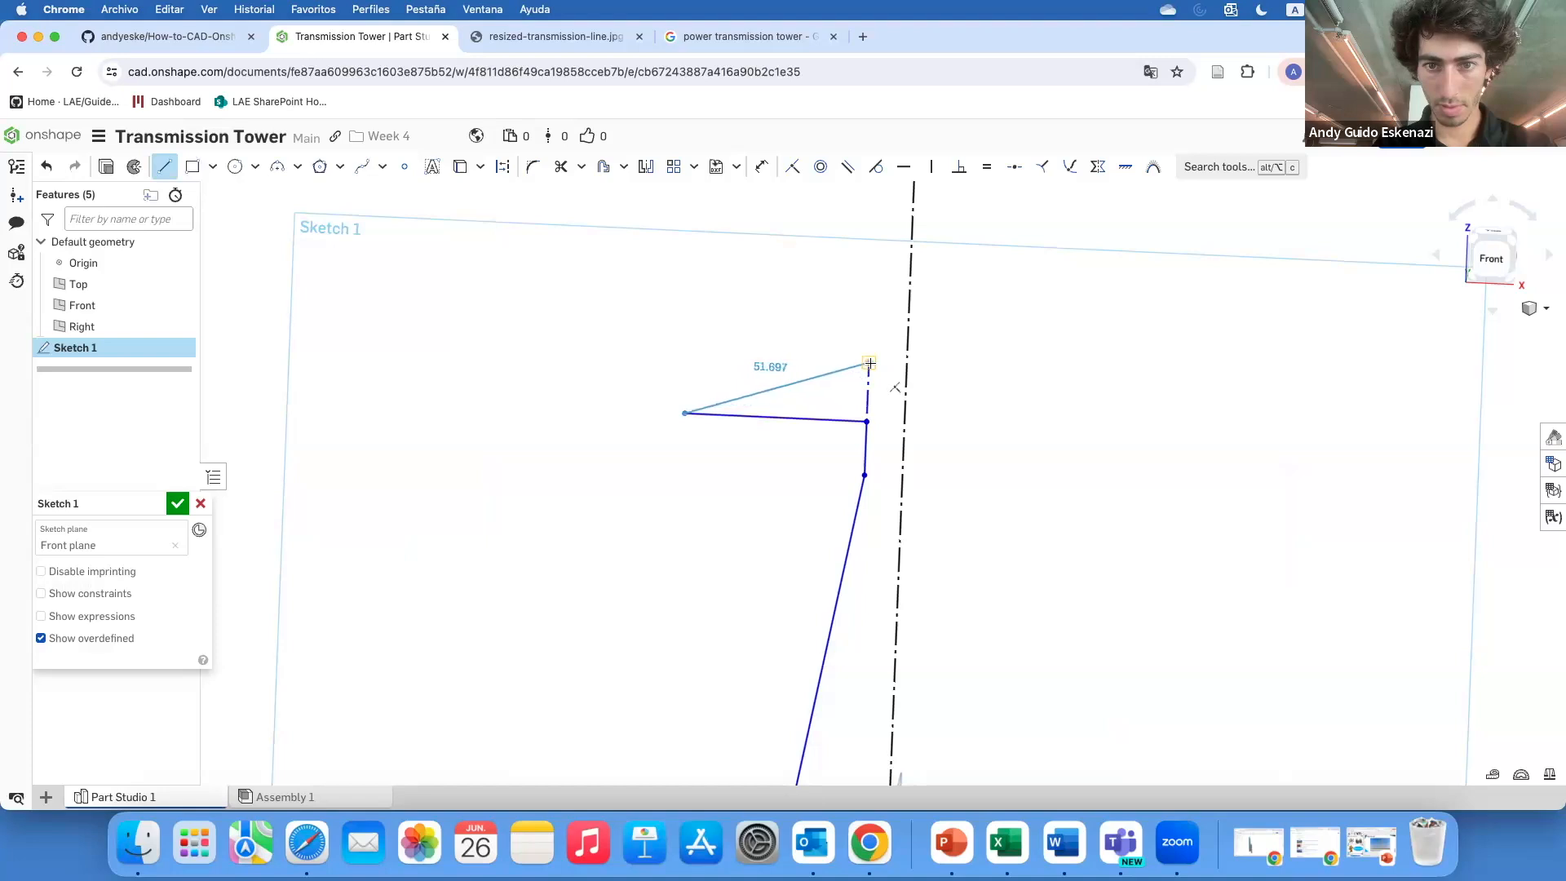
left_click(868, 363)
left_click(869, 361)
left_click(869, 307)
key("Escape")
Draw a vertical construction line from the leg's top vertex down to the base line
scroll(909, 340, "down", 3)
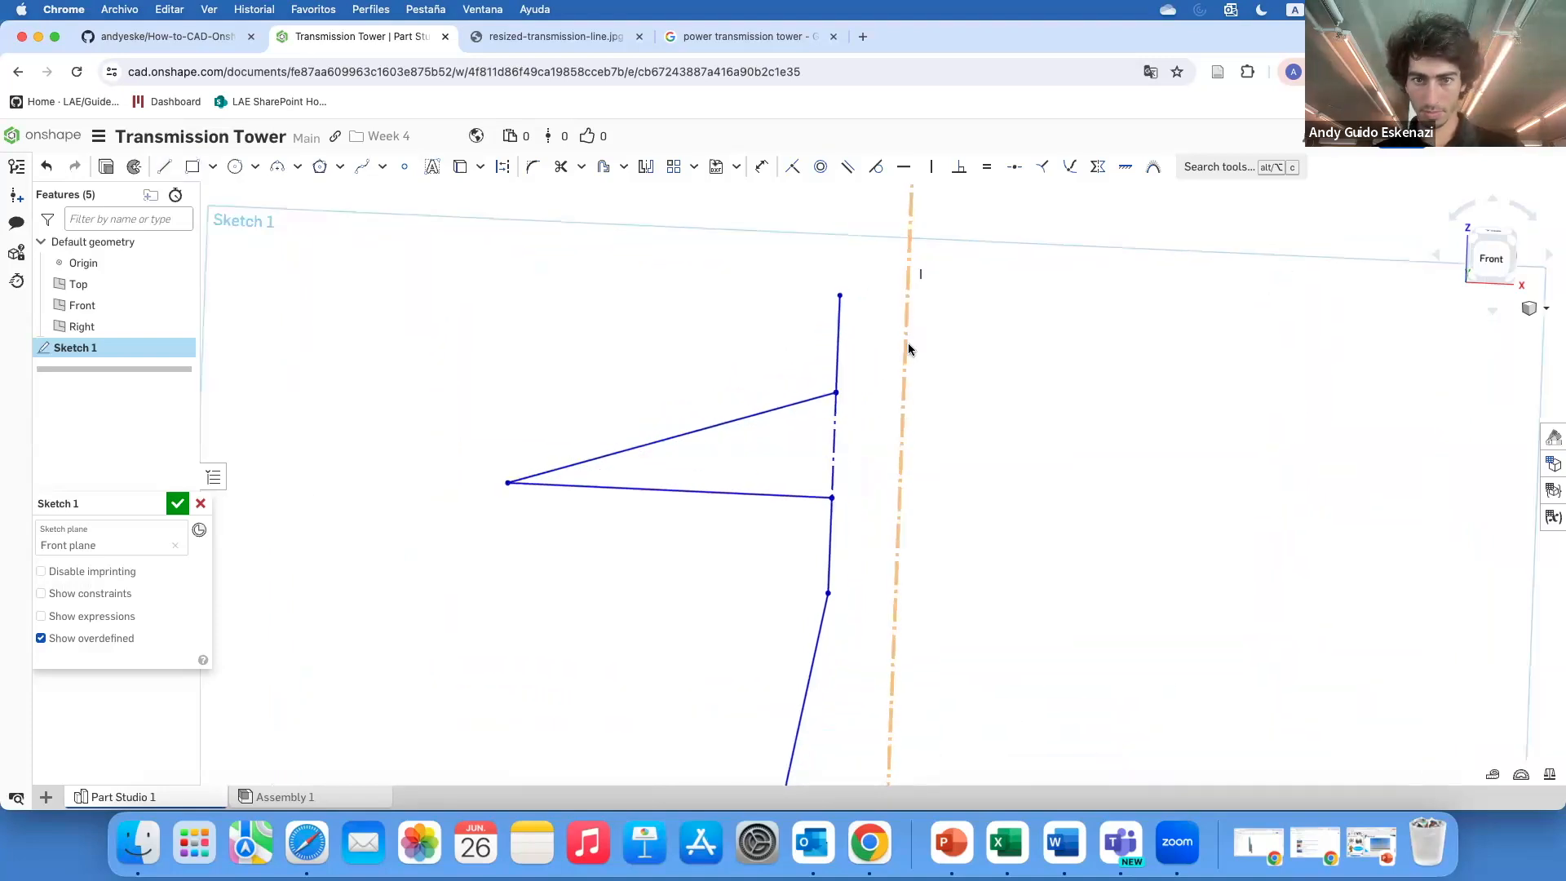
scroll(866, 501, "up", 1)
key("d")
scroll(823, 487, "down", 4)
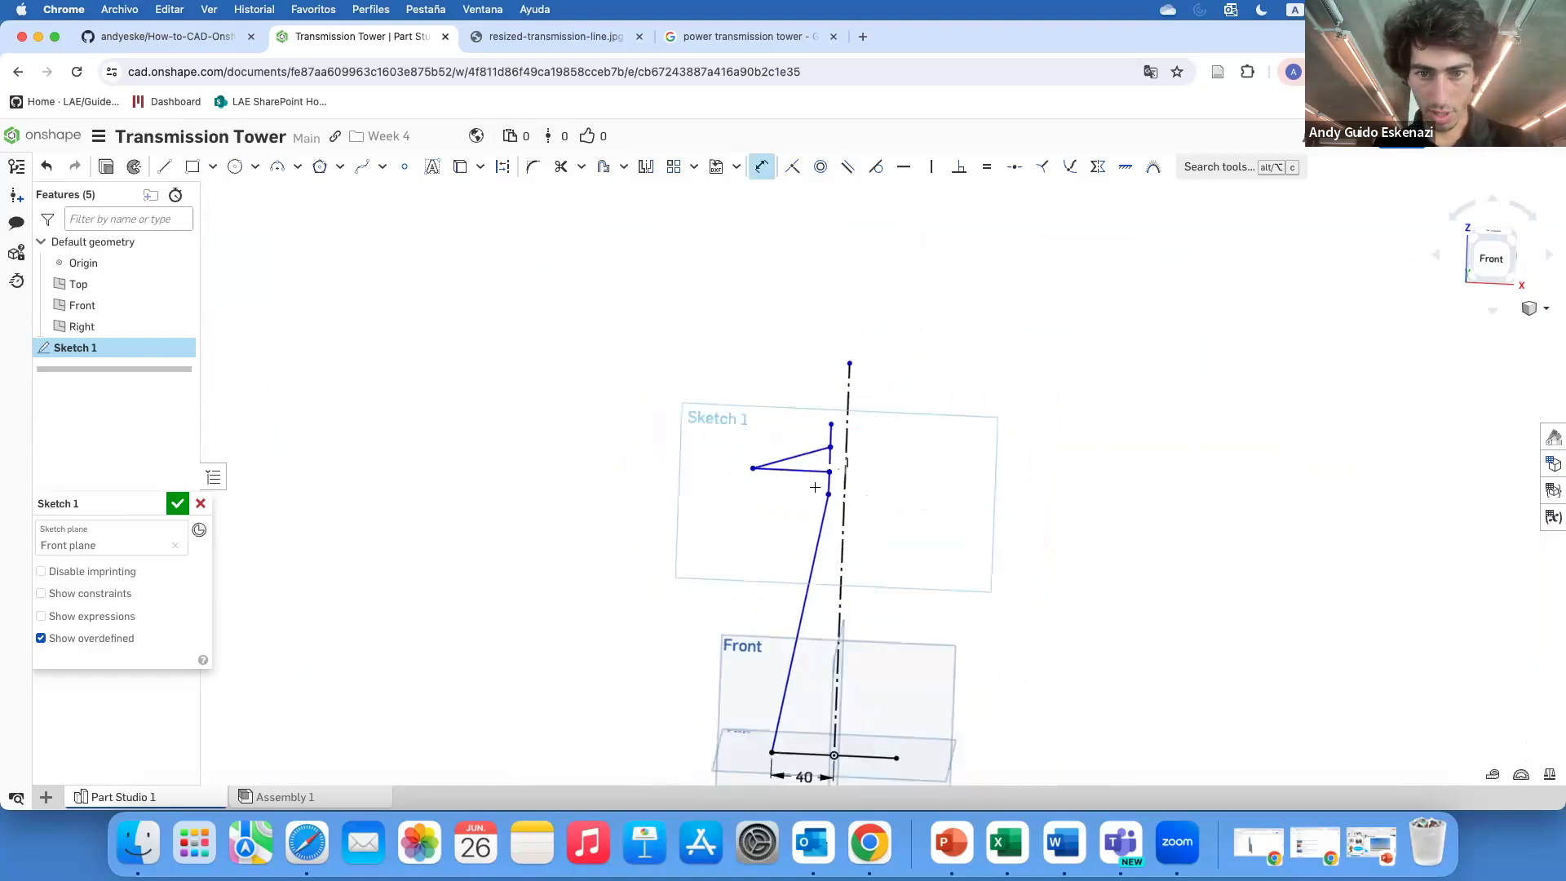
scroll(875, 712, "up", 1)
scroll(877, 711, "up", 2)
left_click(164, 166)
key("q")
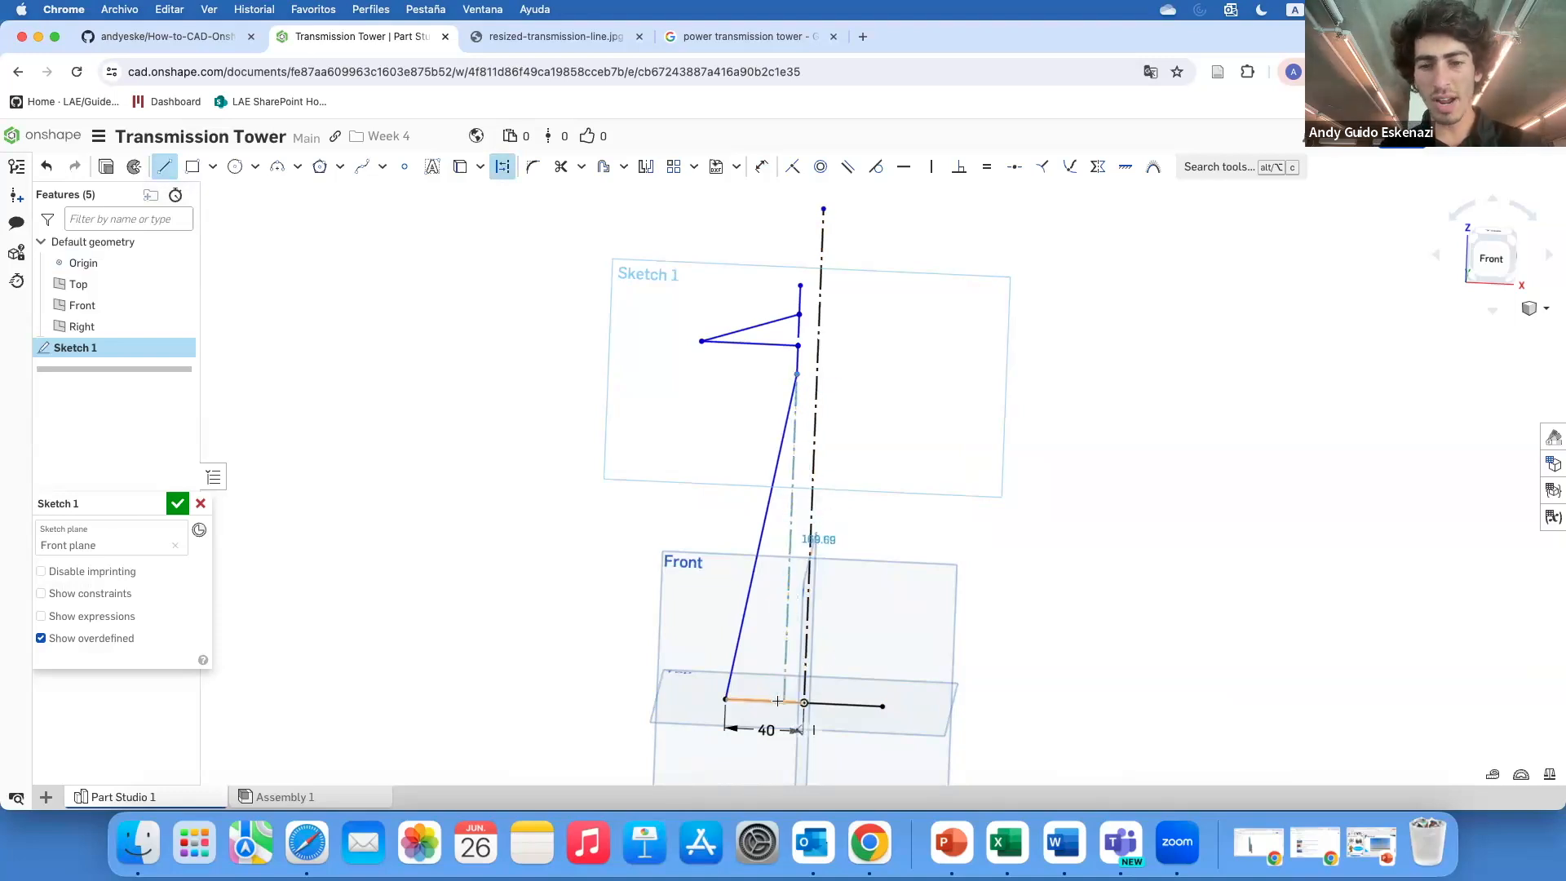
key("Escape")
Dimension the height of the vertical construction line to 170 mm
scroll(804, 690, "up", 5)
key("d")
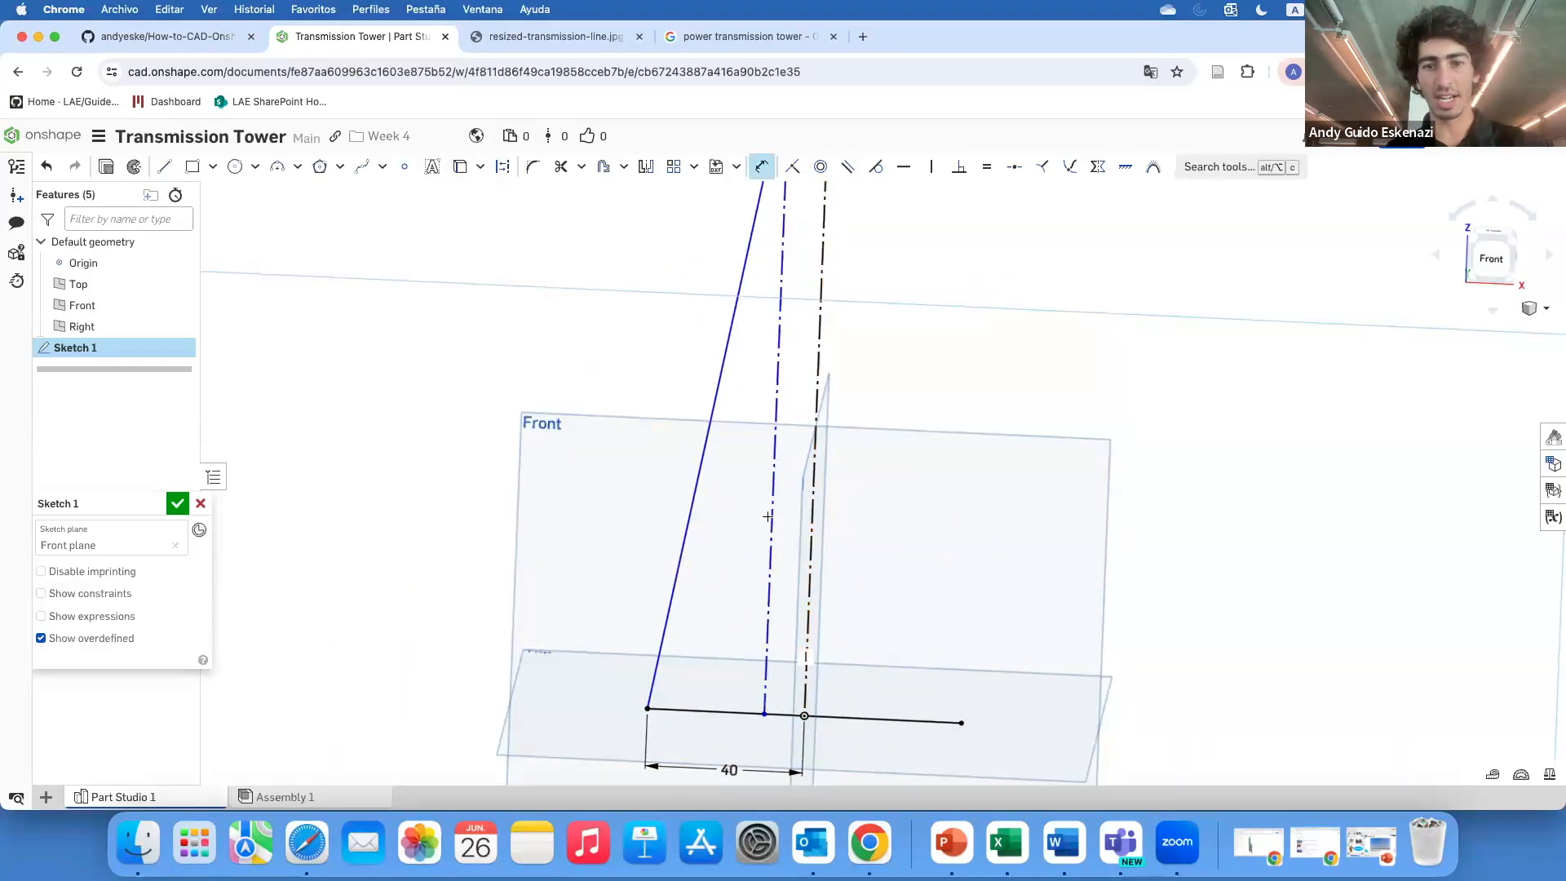
left_click(769, 508)
scroll(908, 493, "down", 5)
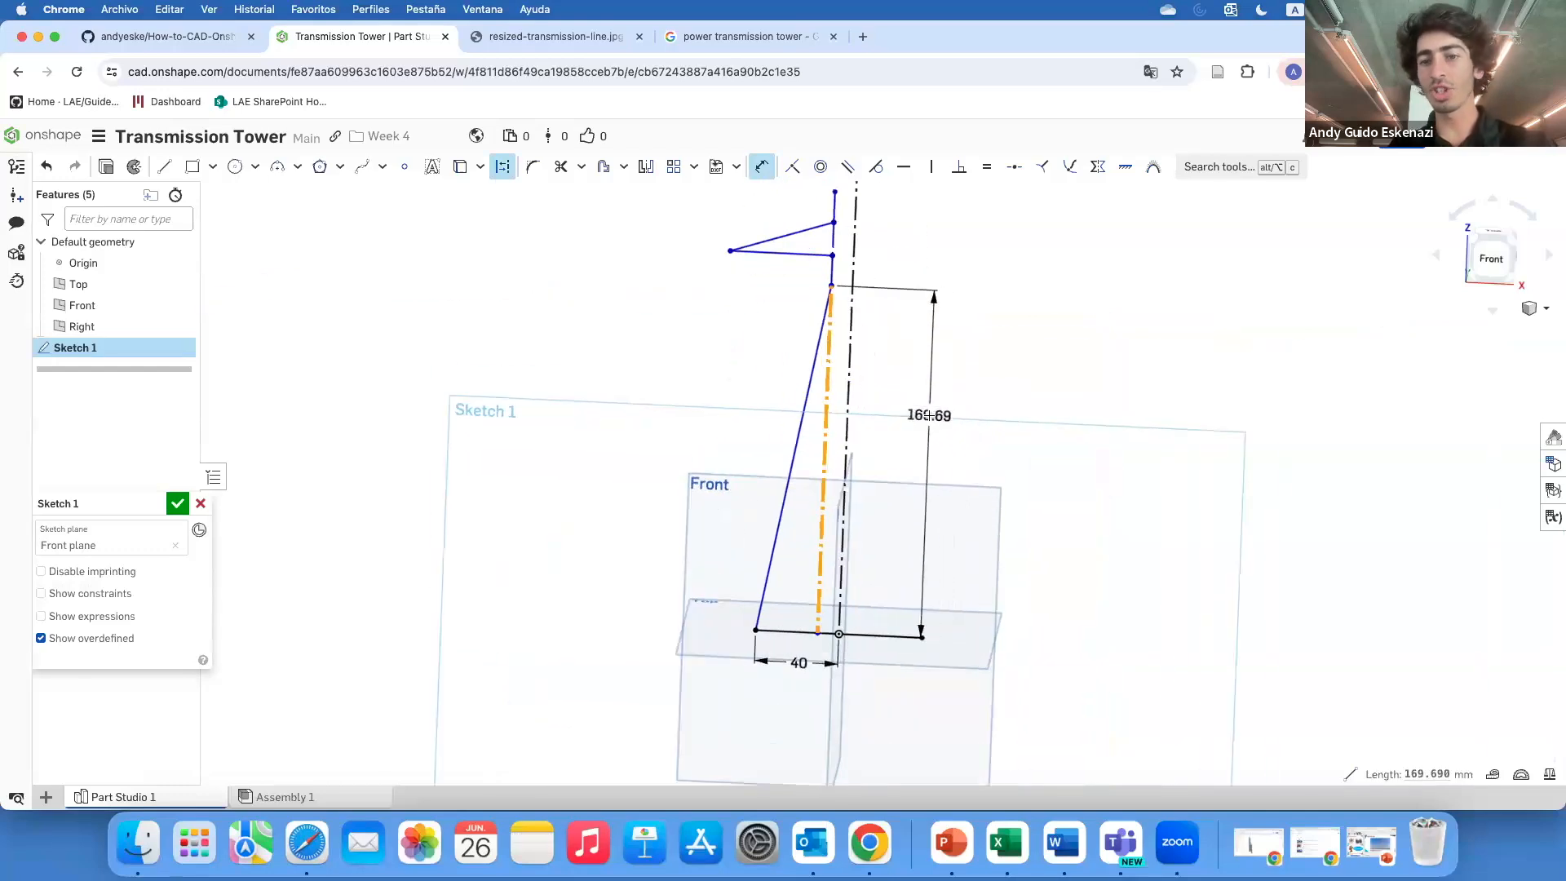
left_click(946, 412)
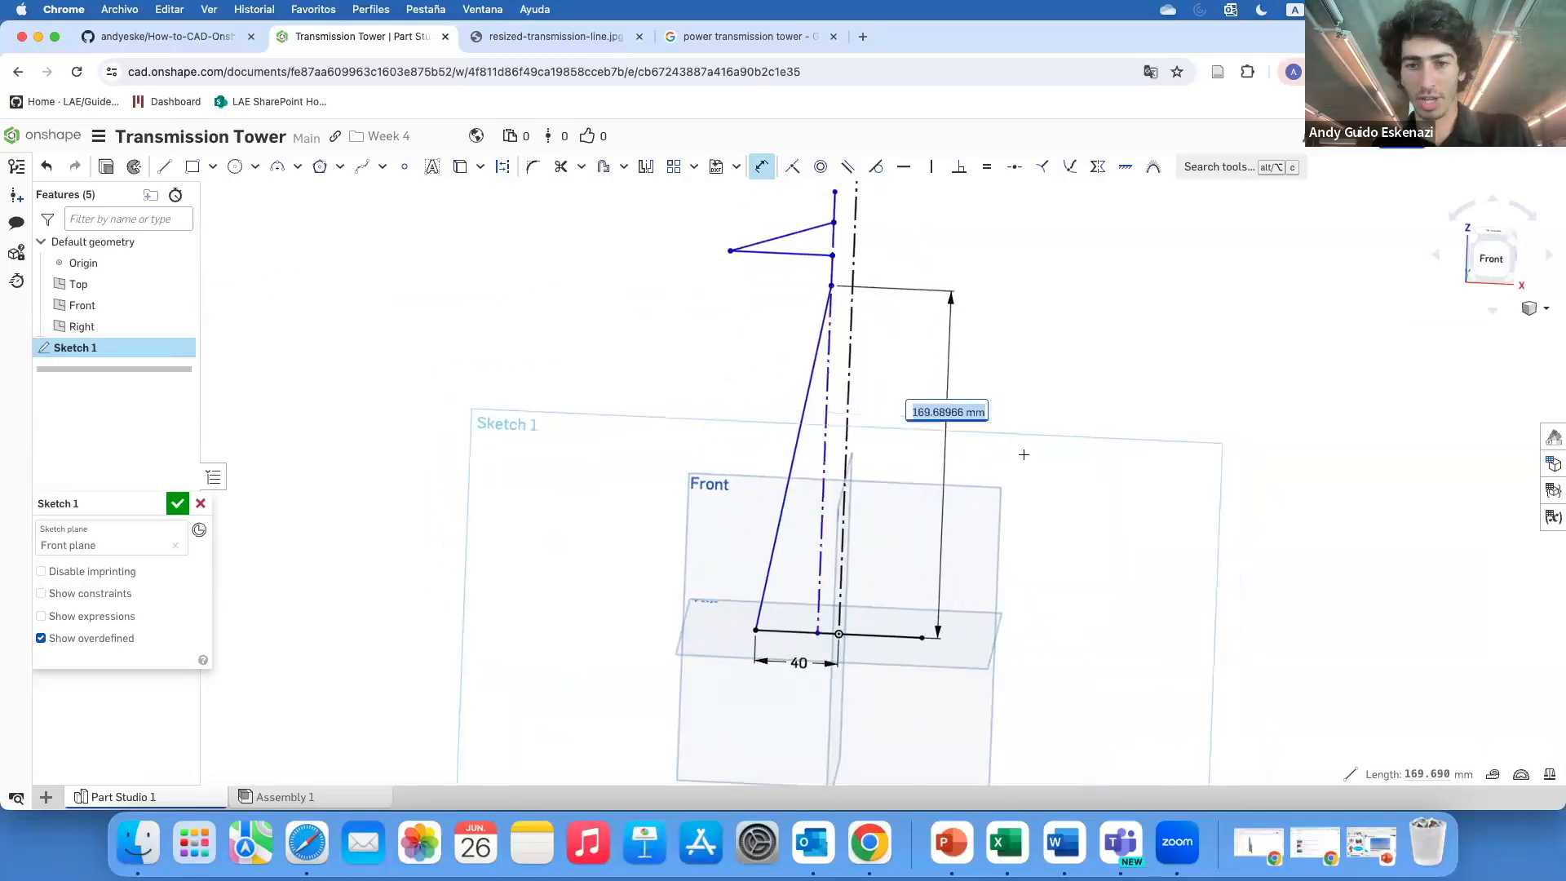
type("170")
key("Return")
Dimension the angle between the base line and the slanted leg to 80°
scroll(814, 631, "up", 1)
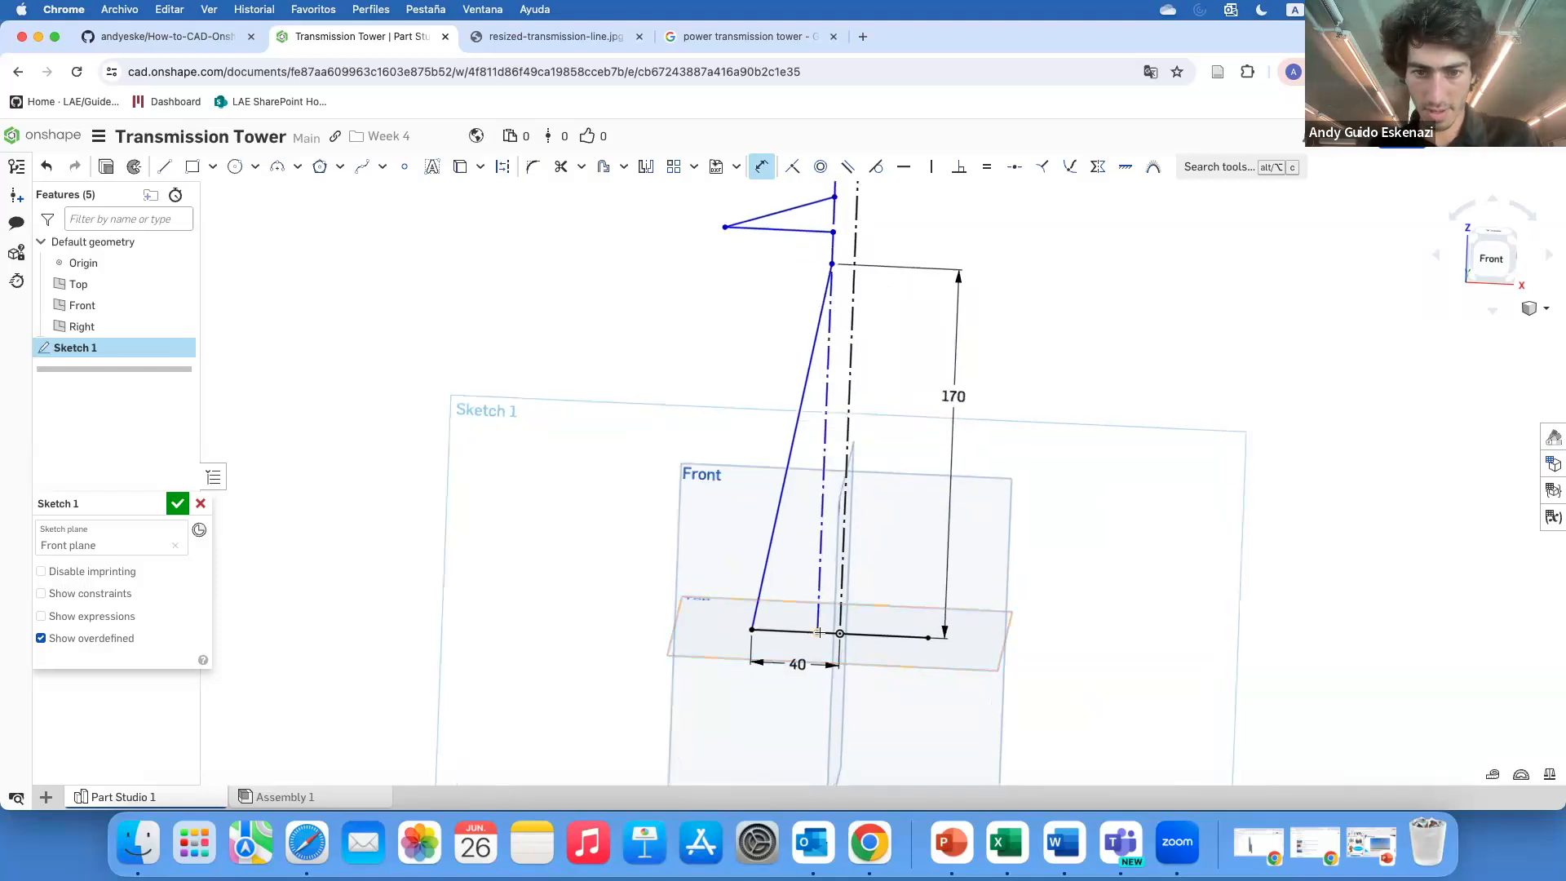
left_click(777, 631)
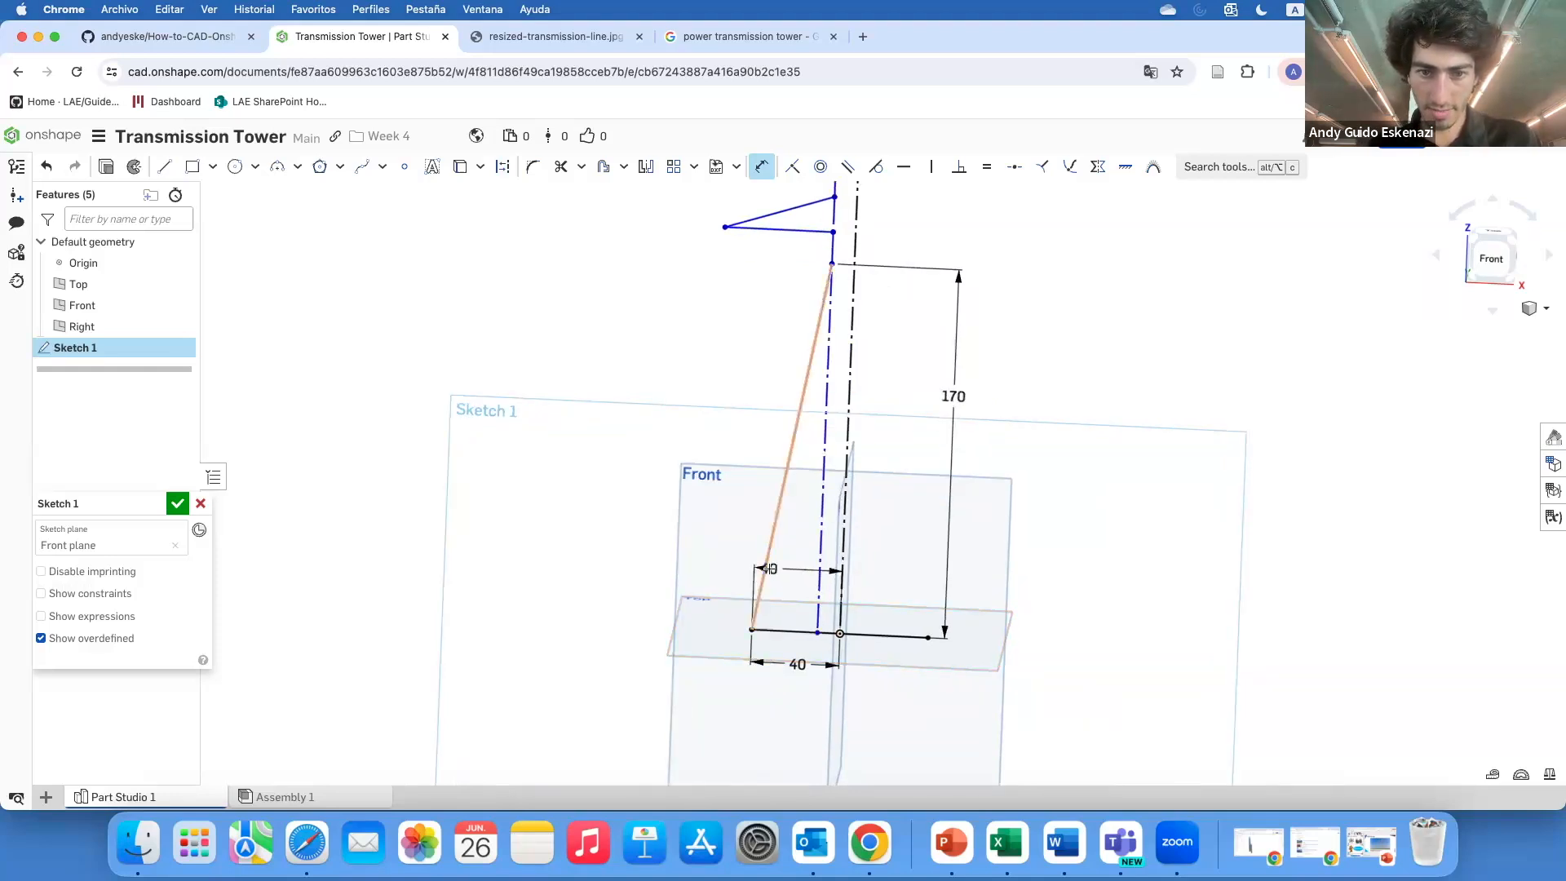
left_click(764, 571)
left_click(780, 573)
type("80")
key("Return")
Set the vertical distance between the leg's top and the lower arm to 15 mm
scroll(859, 603, "down", 3)
scroll(874, 448, "up", 10)
left_click(898, 426)
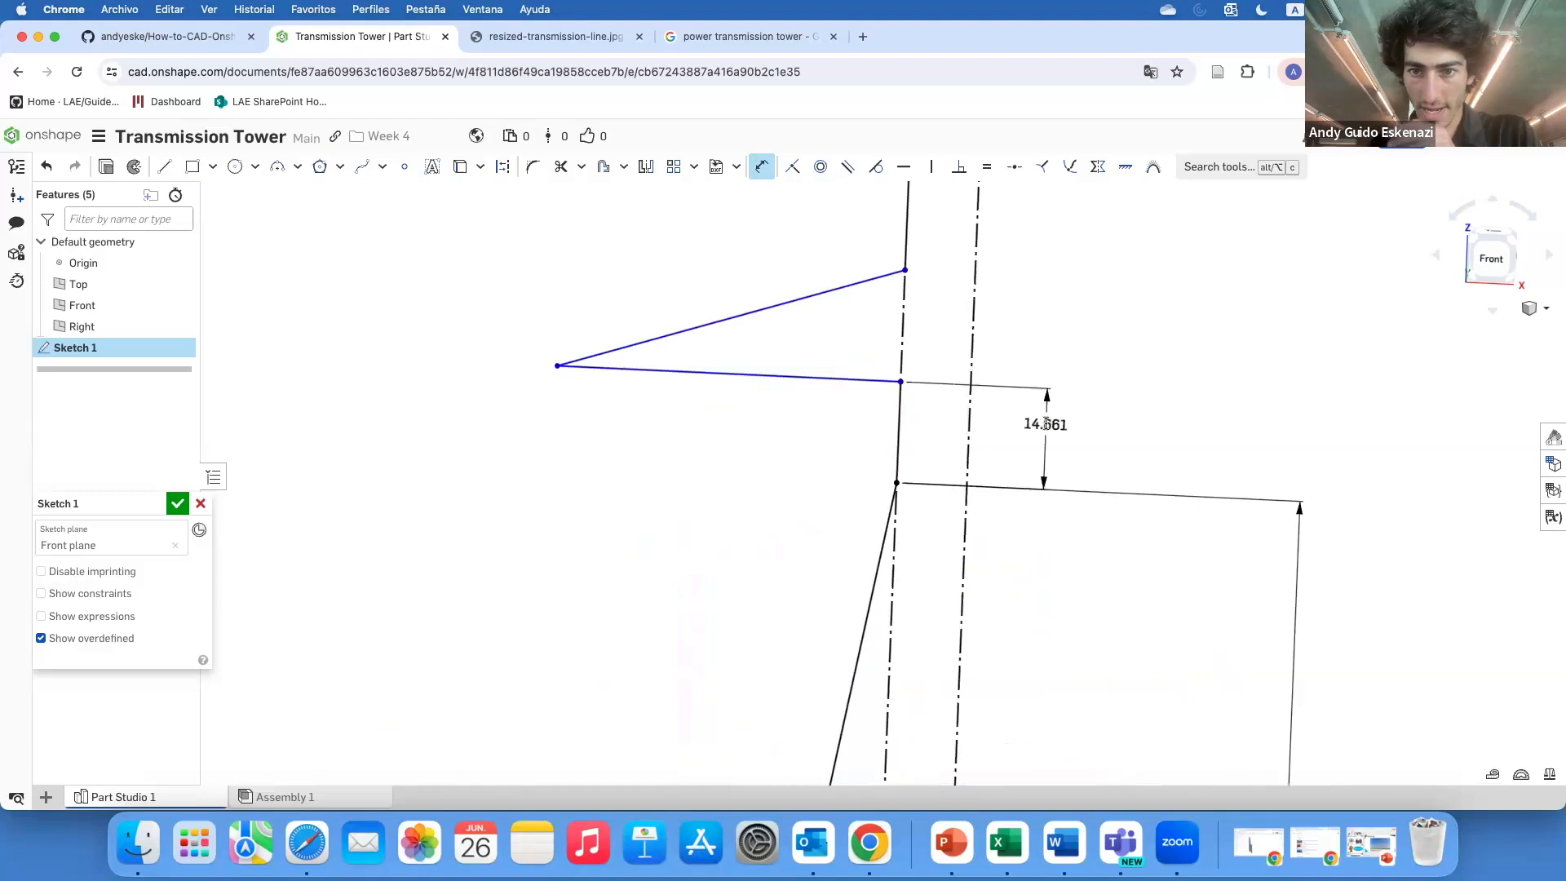
left_click(1042, 422)
type("15")
key("Return")
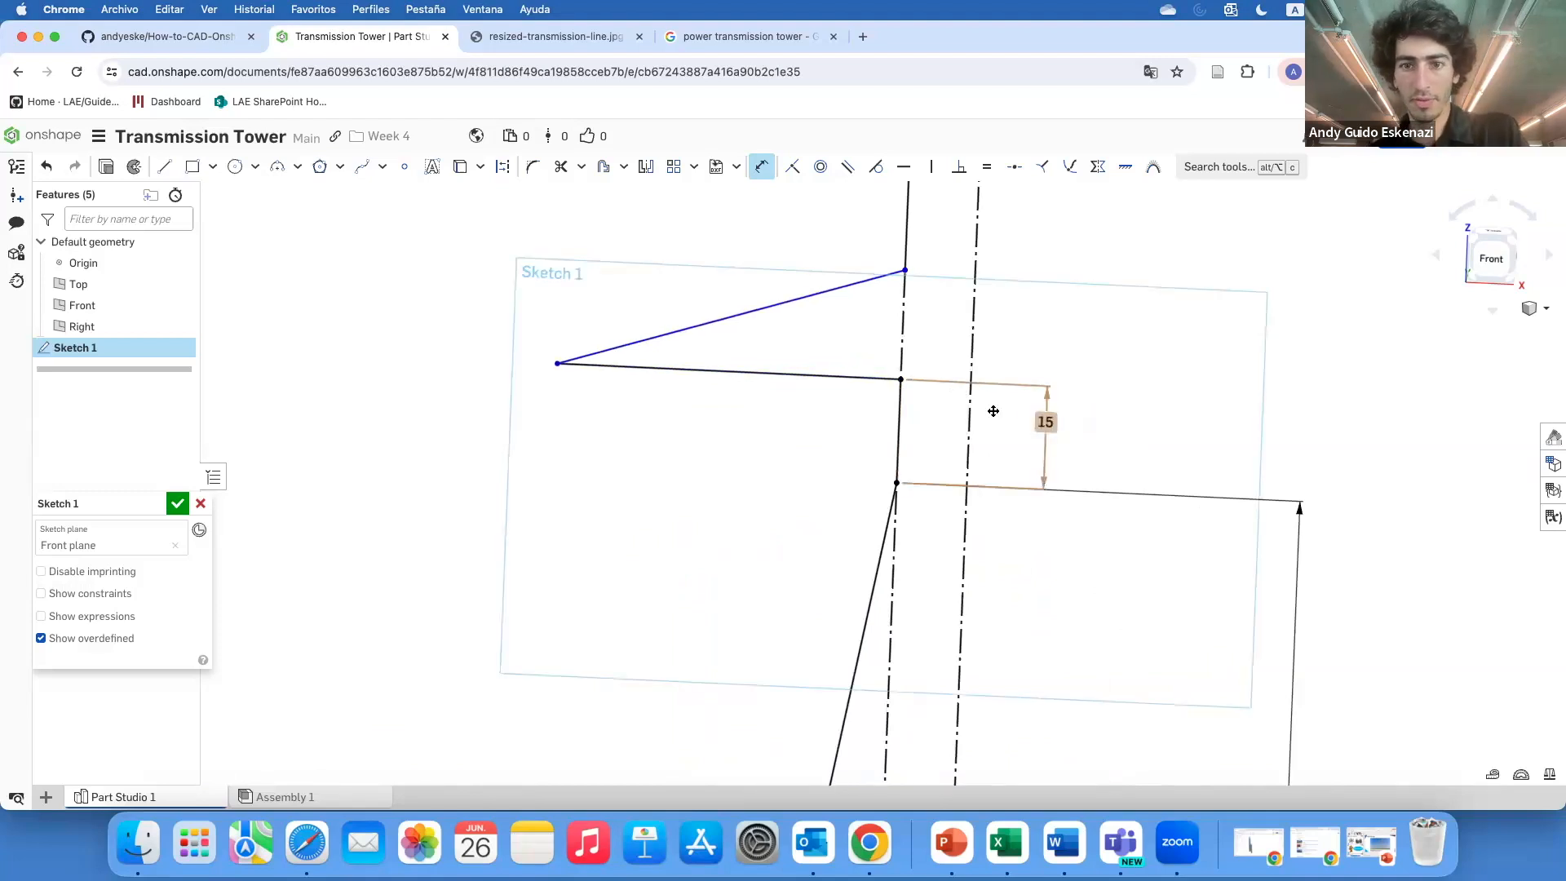
Dimension the lower arm's horizontal length to 50 mm
left_click(832, 377)
left_click(699, 442)
type("50")
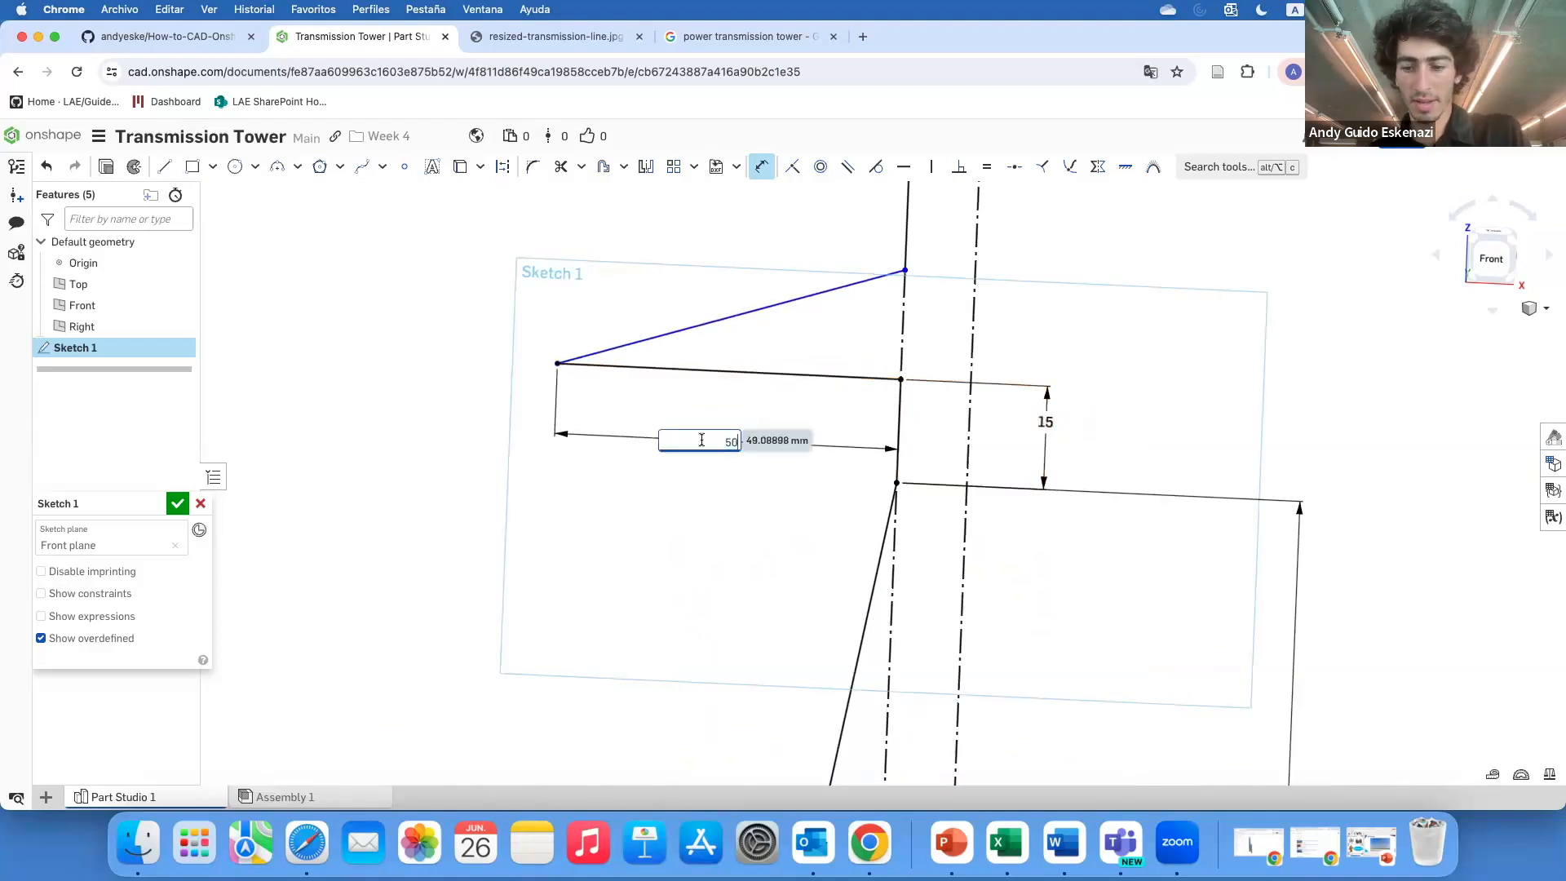
key("Return")
Set the vertical distance between the lower arm and the slanted line's upper end to 15 mm
left_click(900, 323)
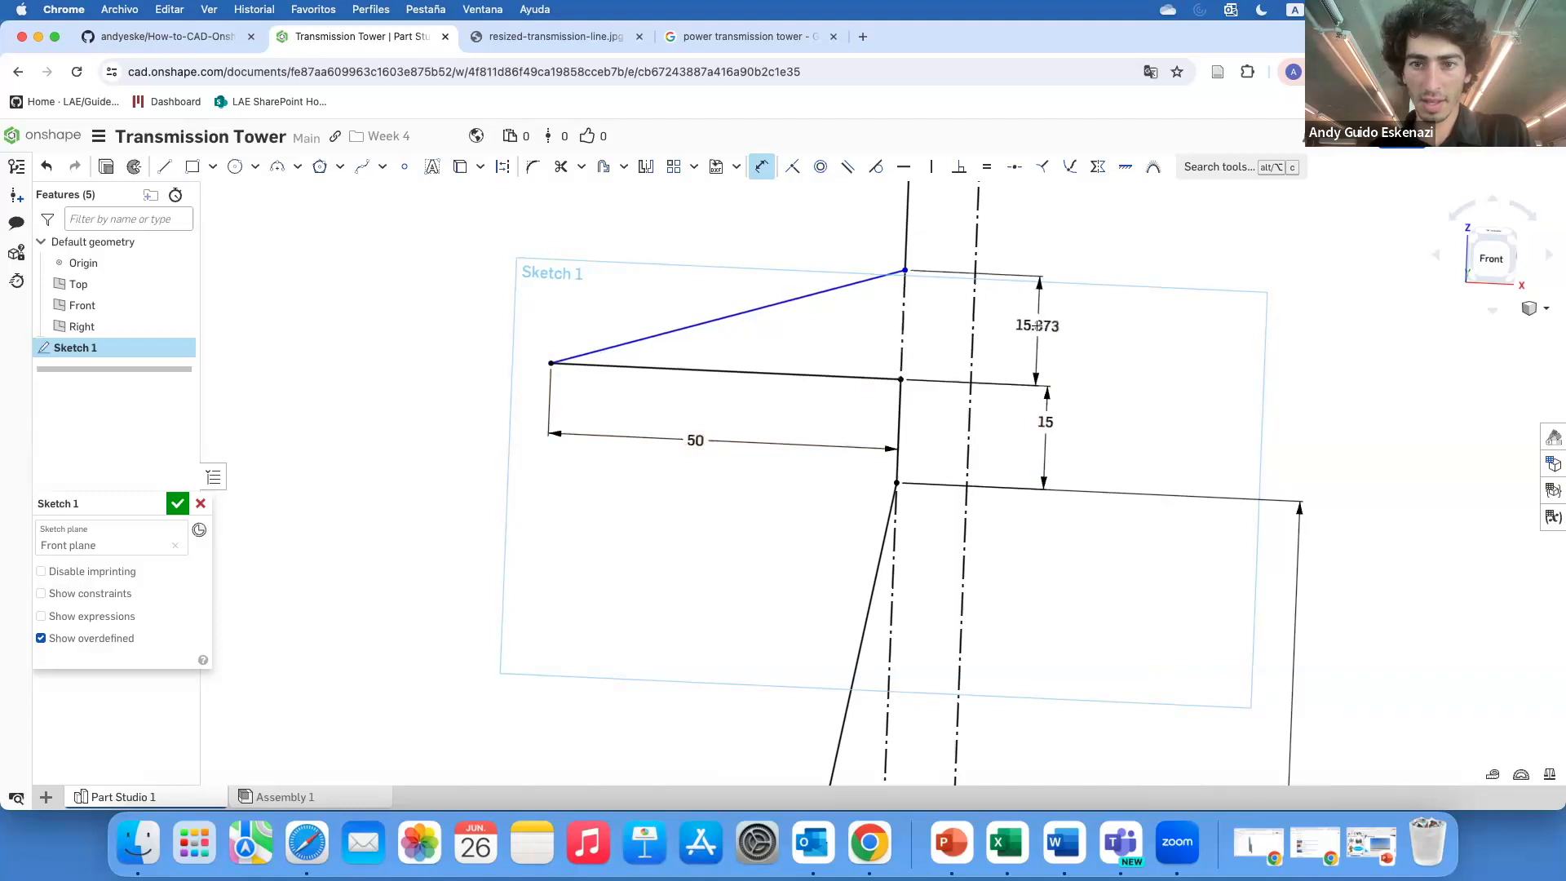
left_click(1038, 325)
type("15")
key("Return")
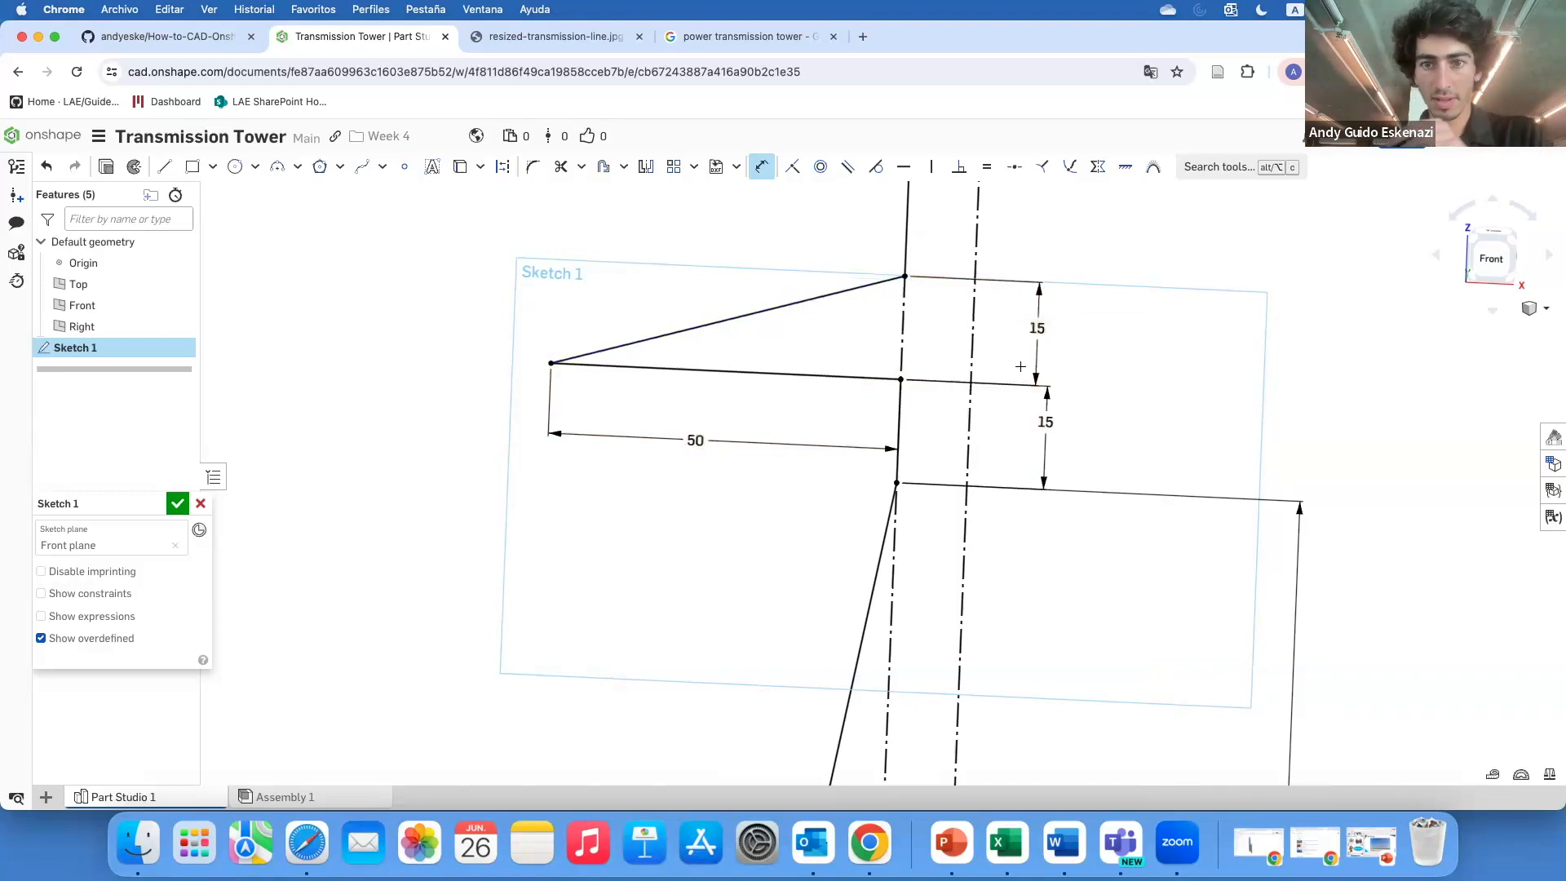
Dimension the vertical segment above the lower arm to 20 mm
scroll(925, 383, "down", 5)
scroll(916, 285, "up", 3)
left_click(916, 285)
left_click(1092, 317)
key("Return")
scroll(1077, 392, "down", 5)
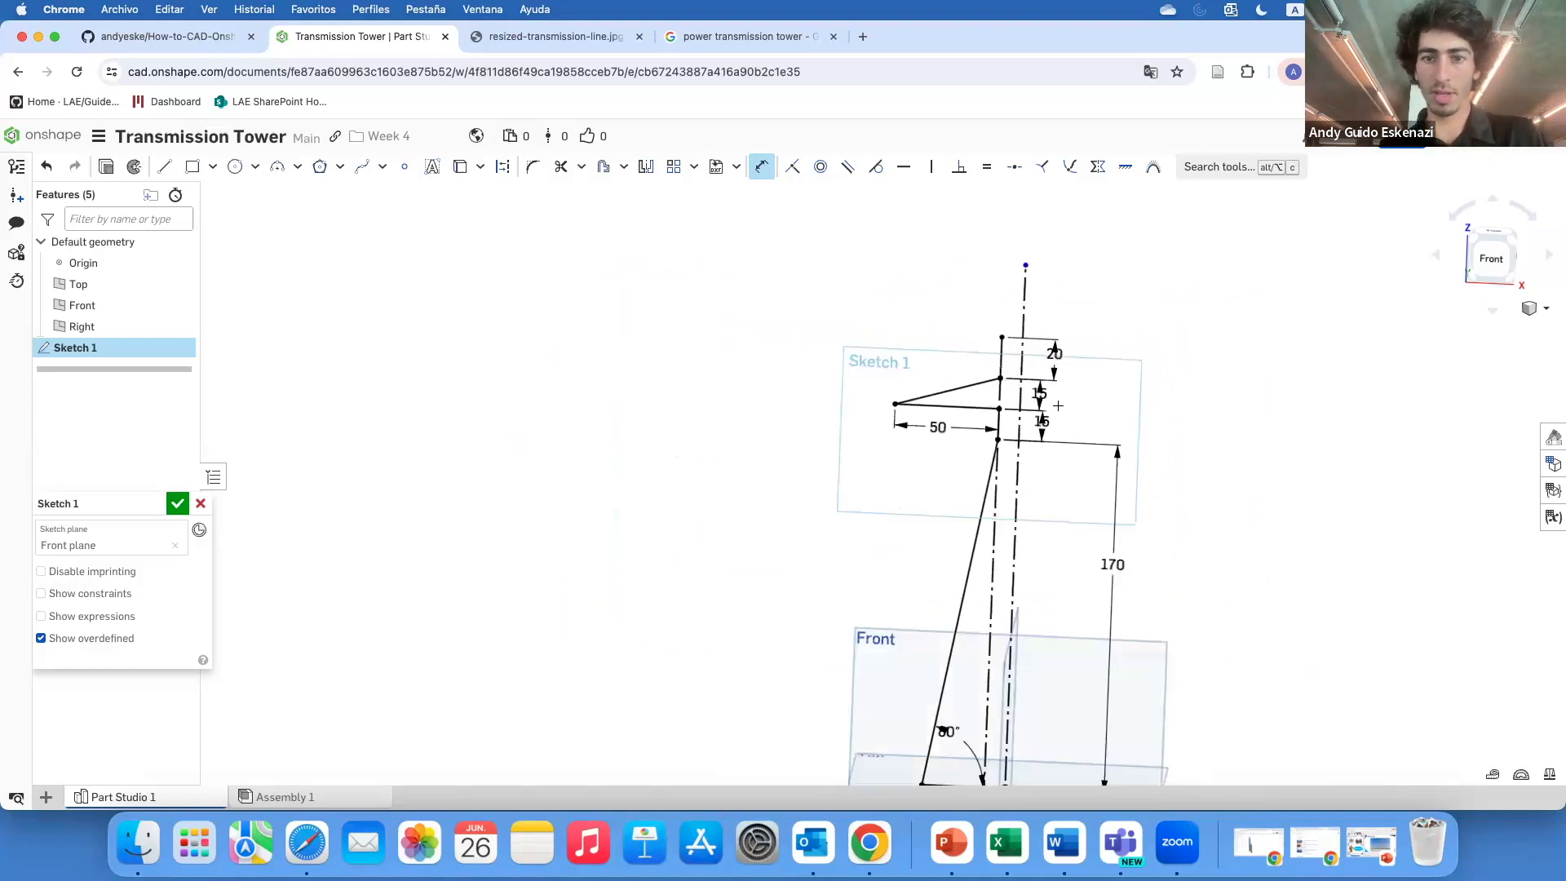
Draw a second arm: a horizontal line left from the vertical segment's top, a slanted line back, and a vertical line upward
scroll(1022, 408, "up", 4)
left_click(165, 167)
left_click(983, 358)
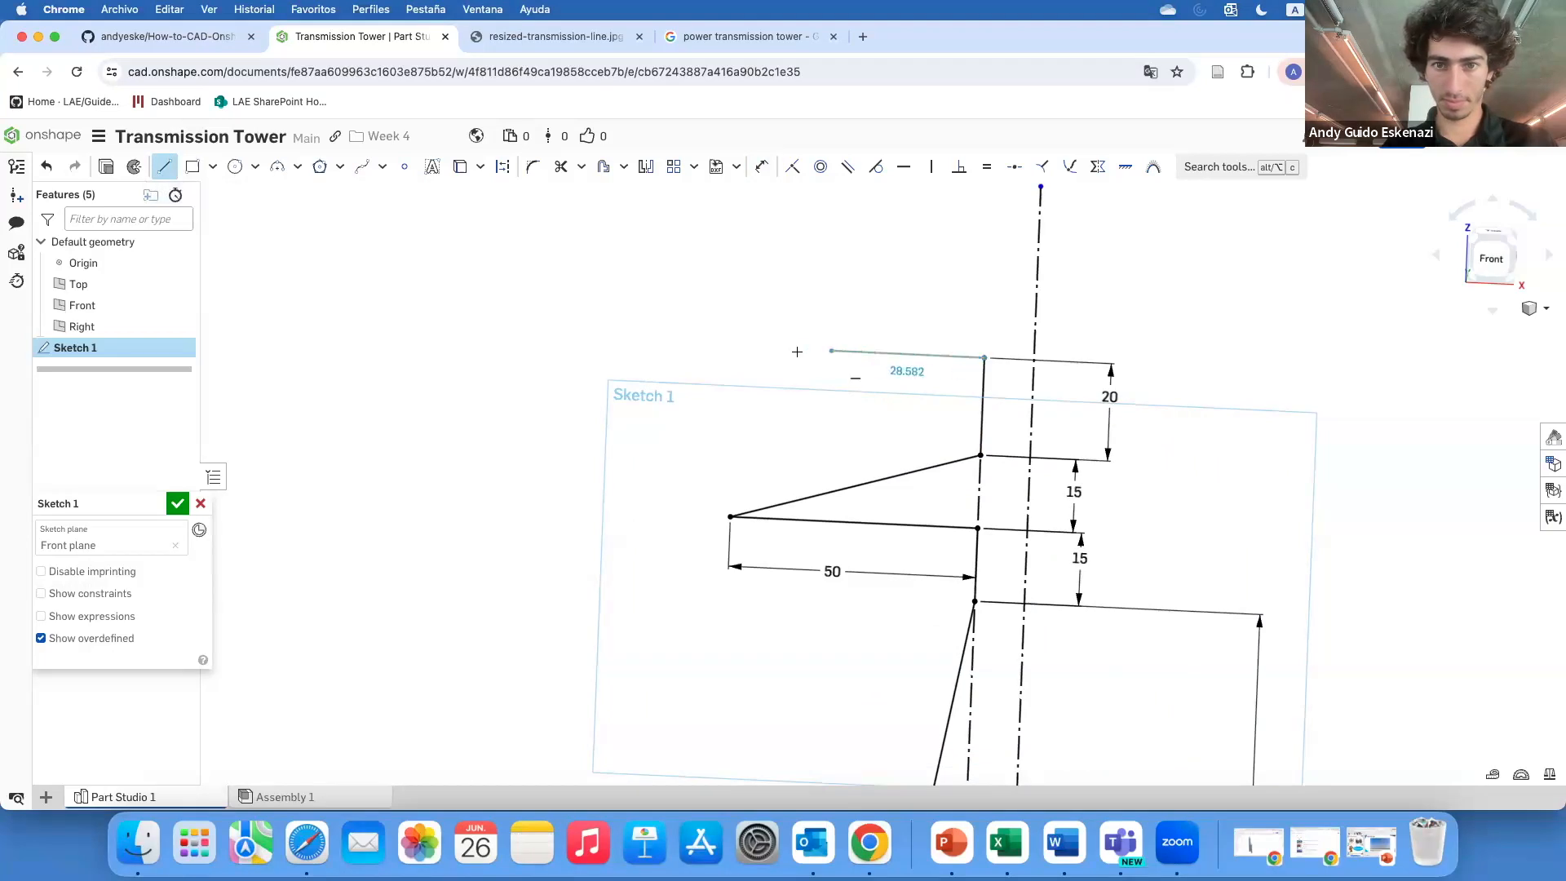
left_click(735, 347)
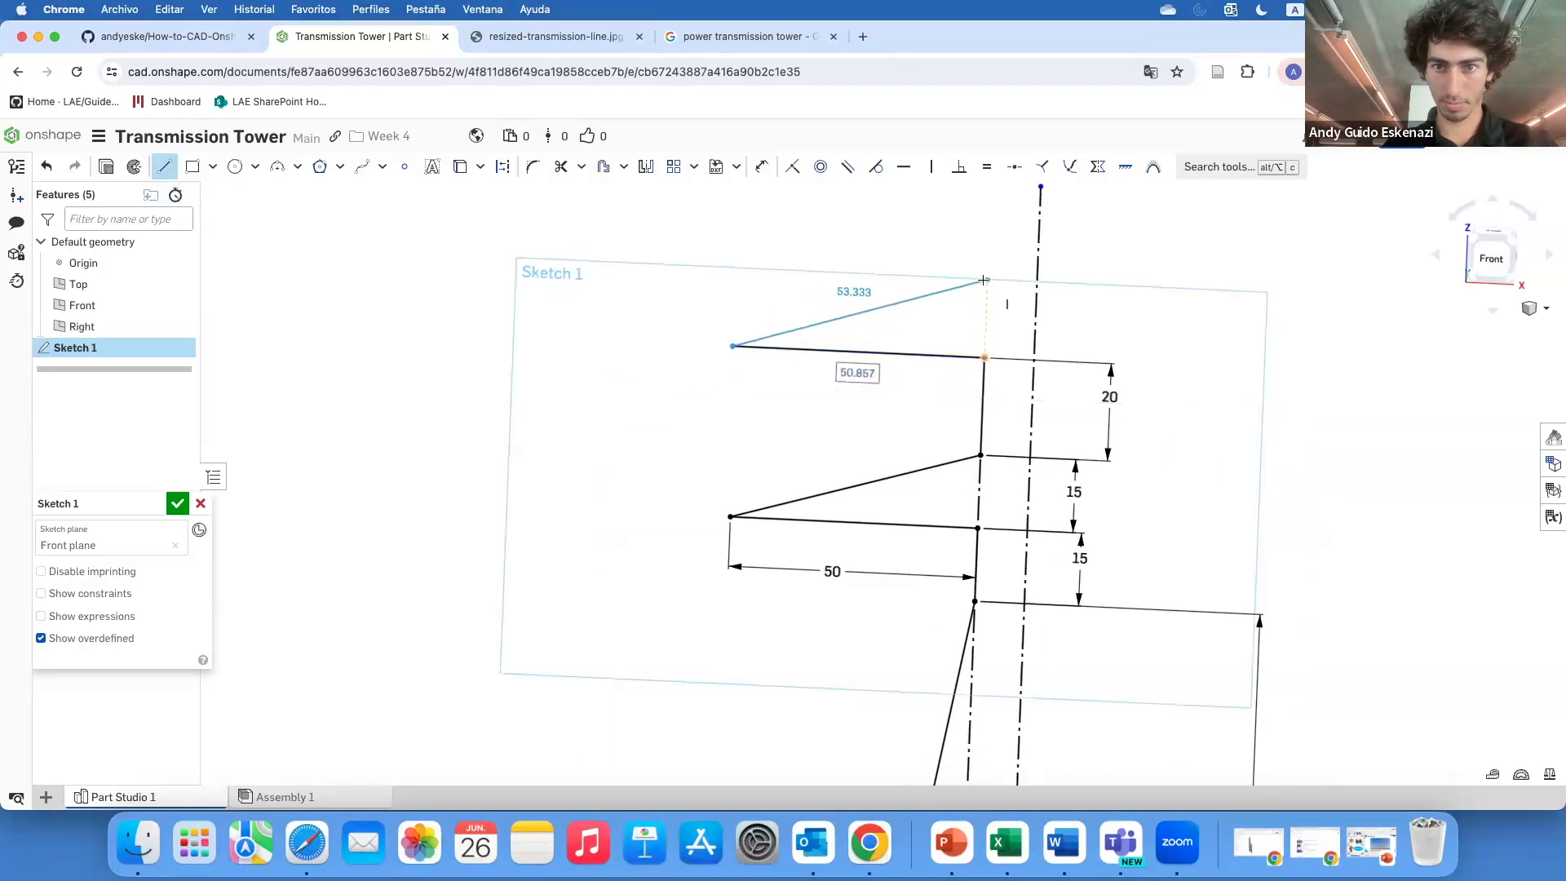
left_click(987, 279)
left_click(990, 195)
scroll(1021, 351, "down", 10)
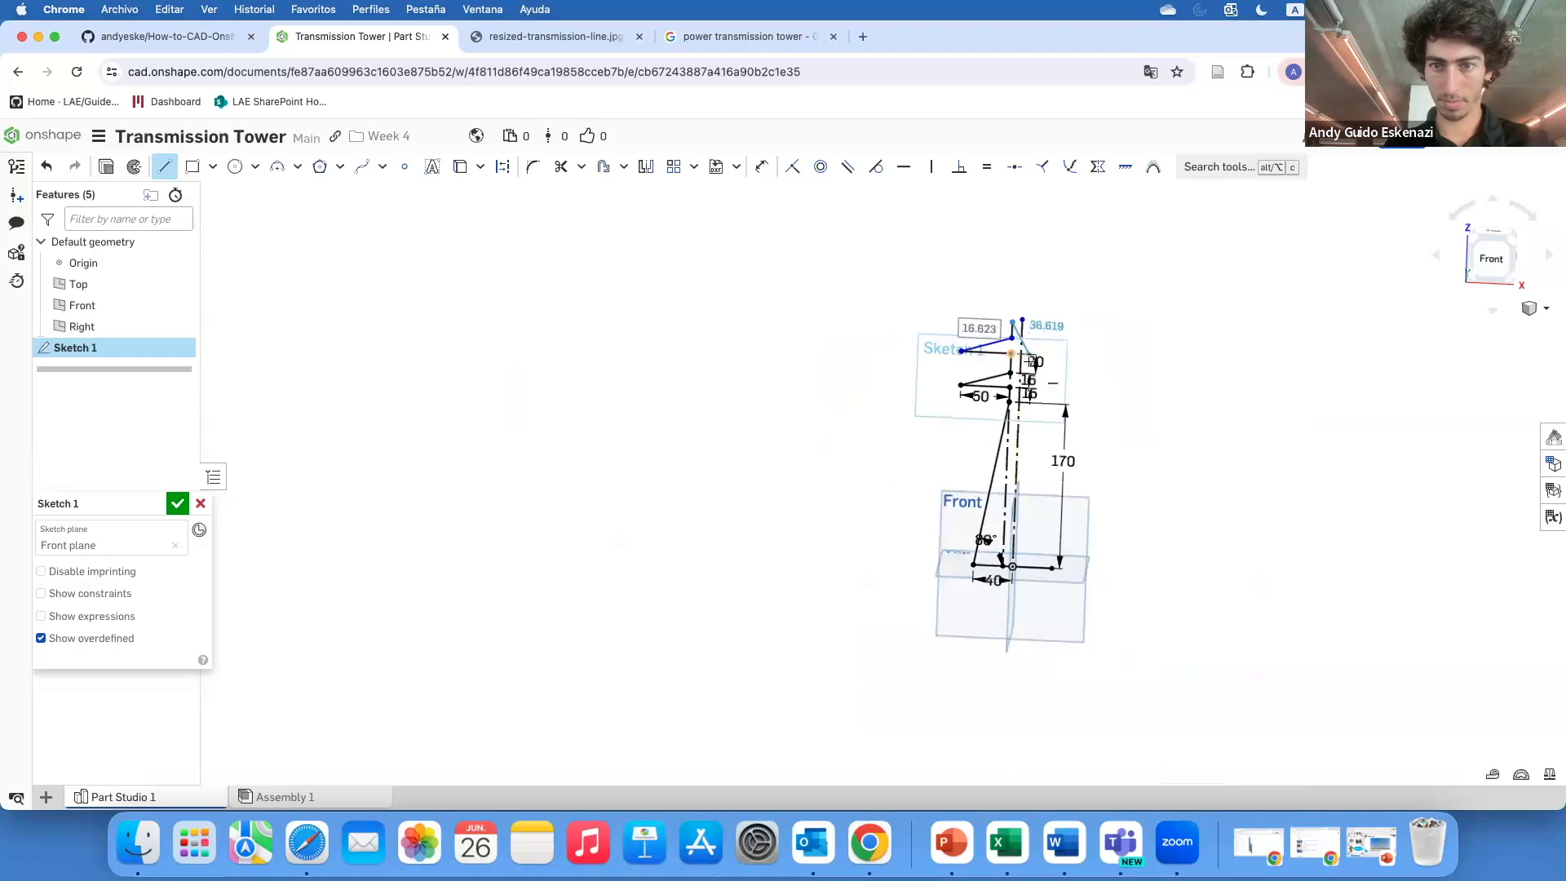
scroll(1010, 300, "up", 7)
scroll(1053, 347, "up", 4)
key("Escape")
Draw a third arm with a horizontal line to the left and a slanted line back up to the vertical
left_click(167, 166)
left_click(937, 387)
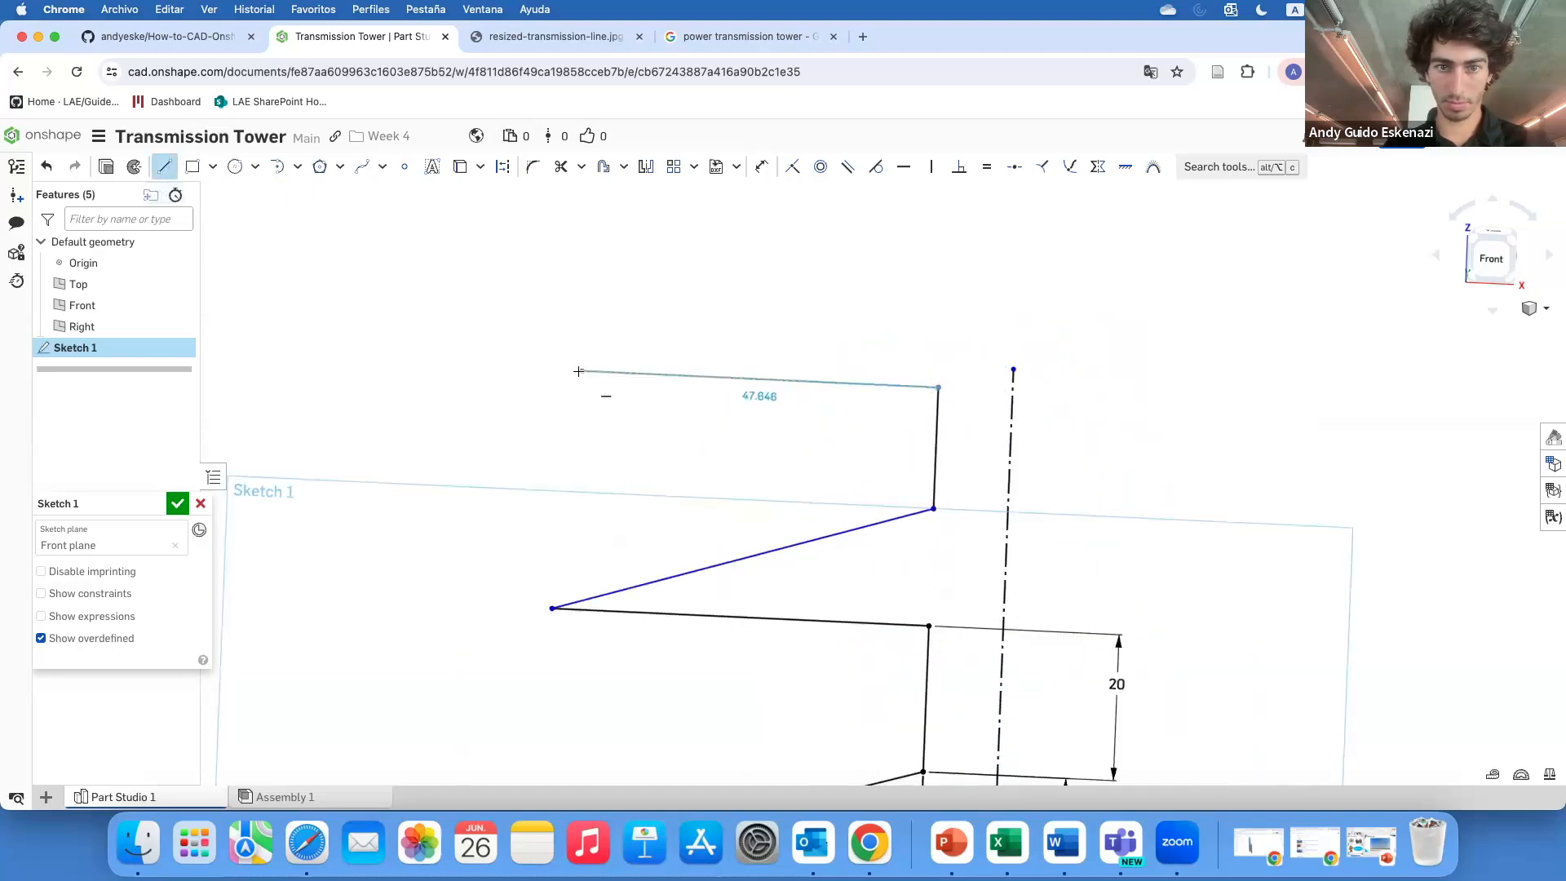
left_click(551, 369)
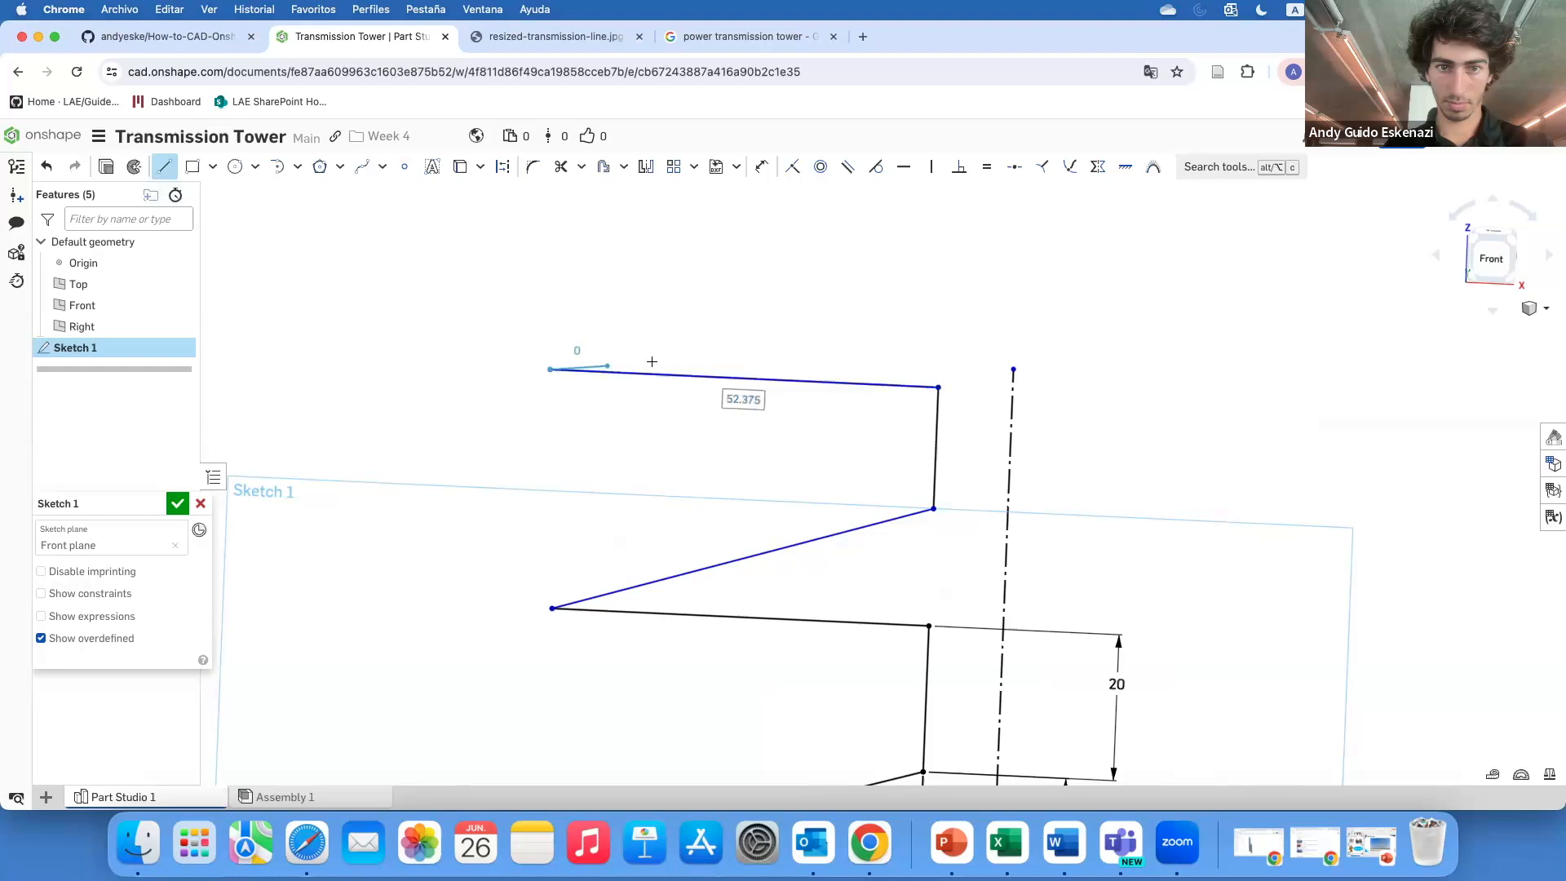
left_click(941, 279)
key("t")
scroll(946, 285, "down", 5)
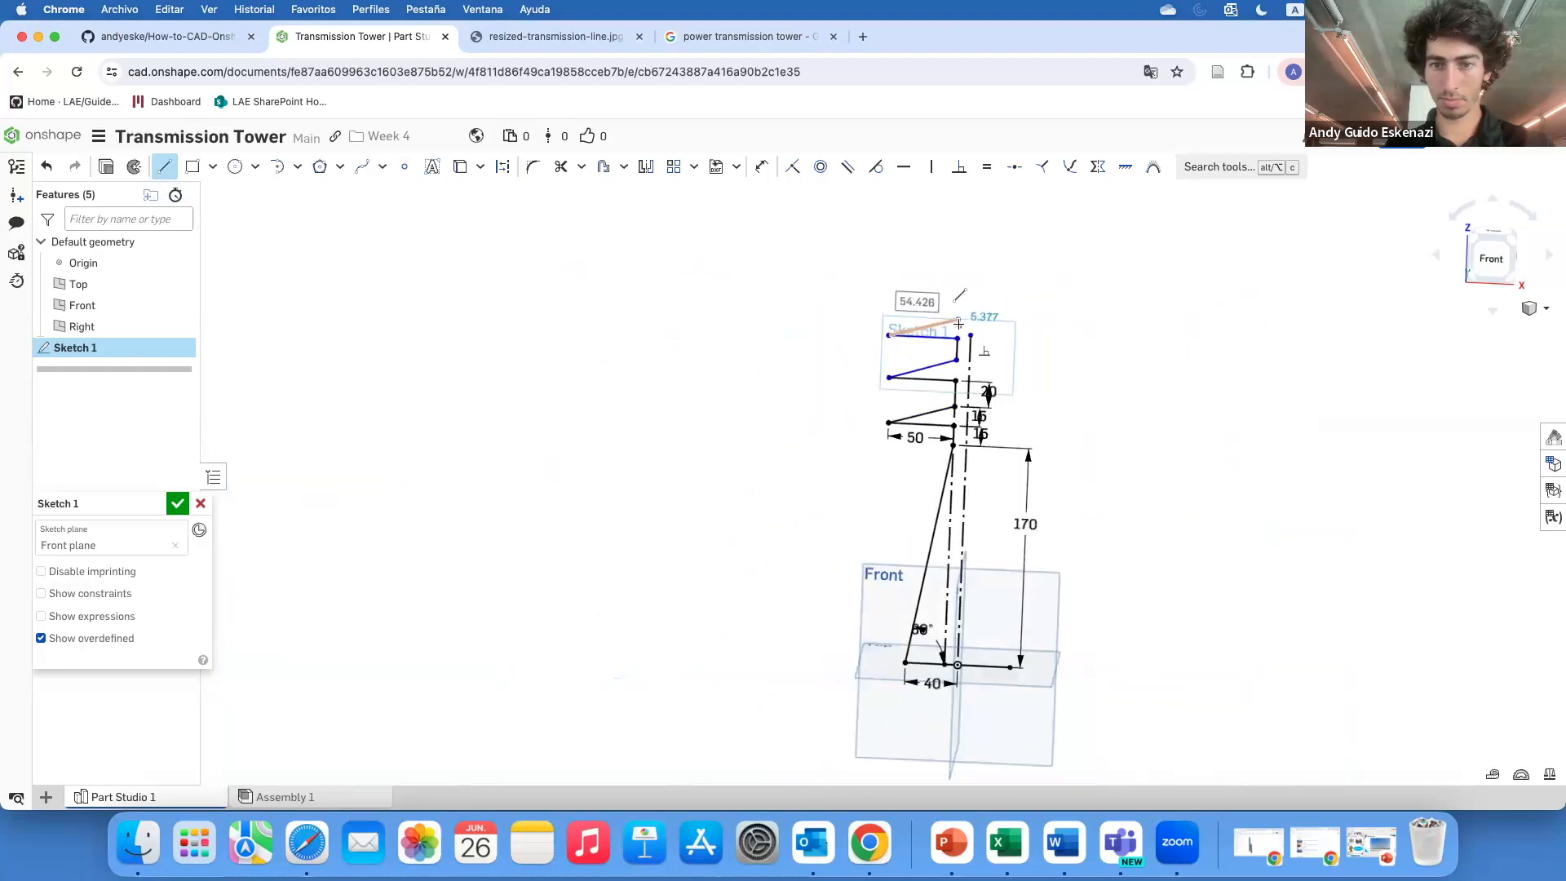
scroll(954, 288, "up", 3)
key("Escape")
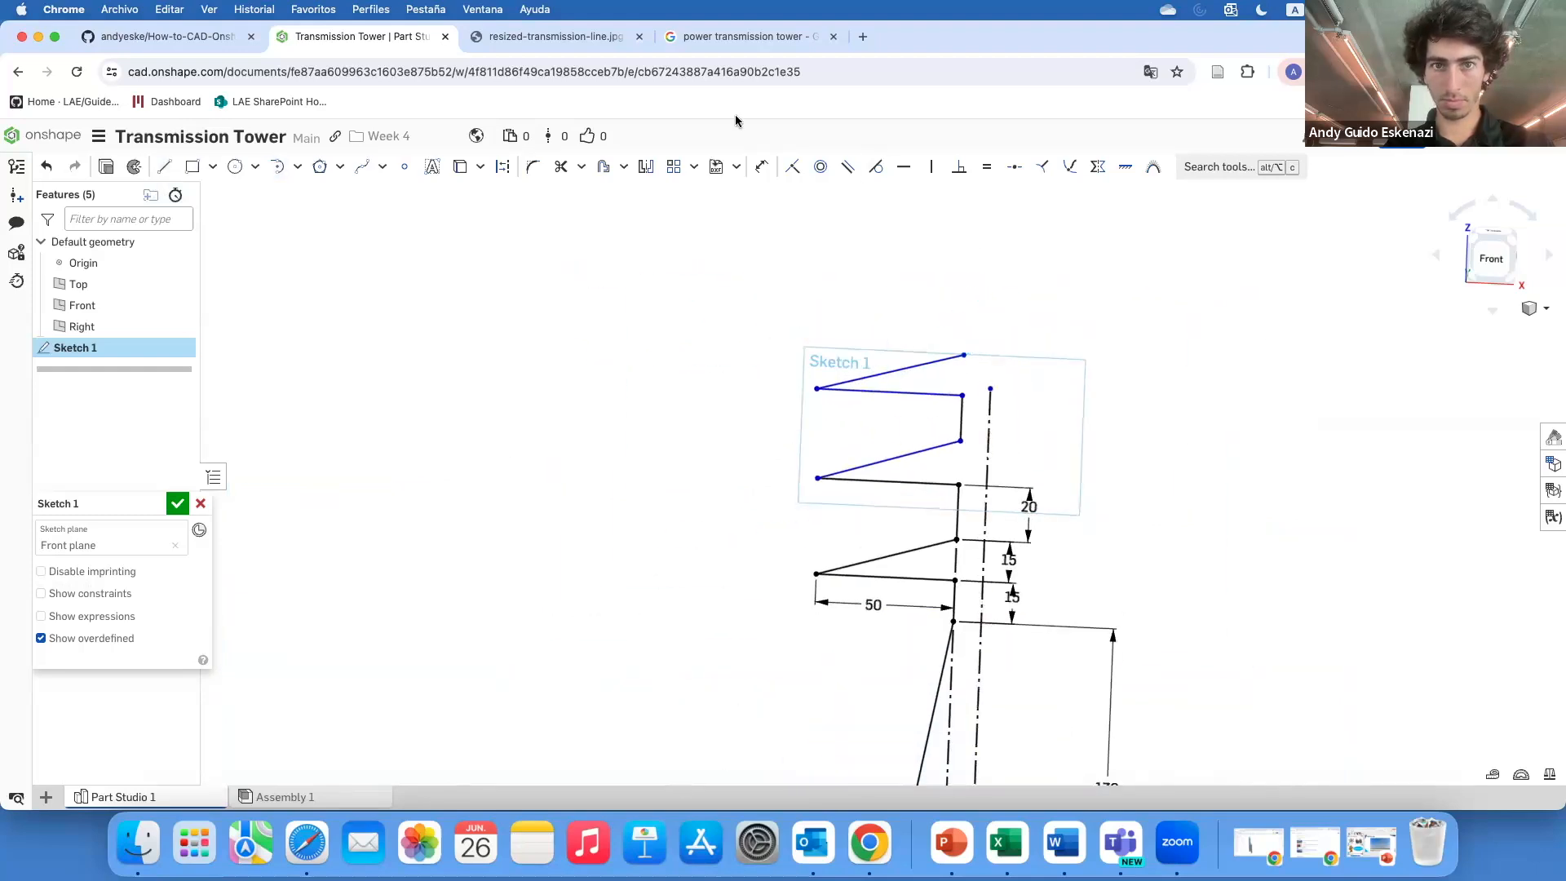
Check the reference photo, then draw the top arm: a vertical segment up from the third arm, a slanted line out left, and a horizontal line back past the centerline
left_click(756, 38)
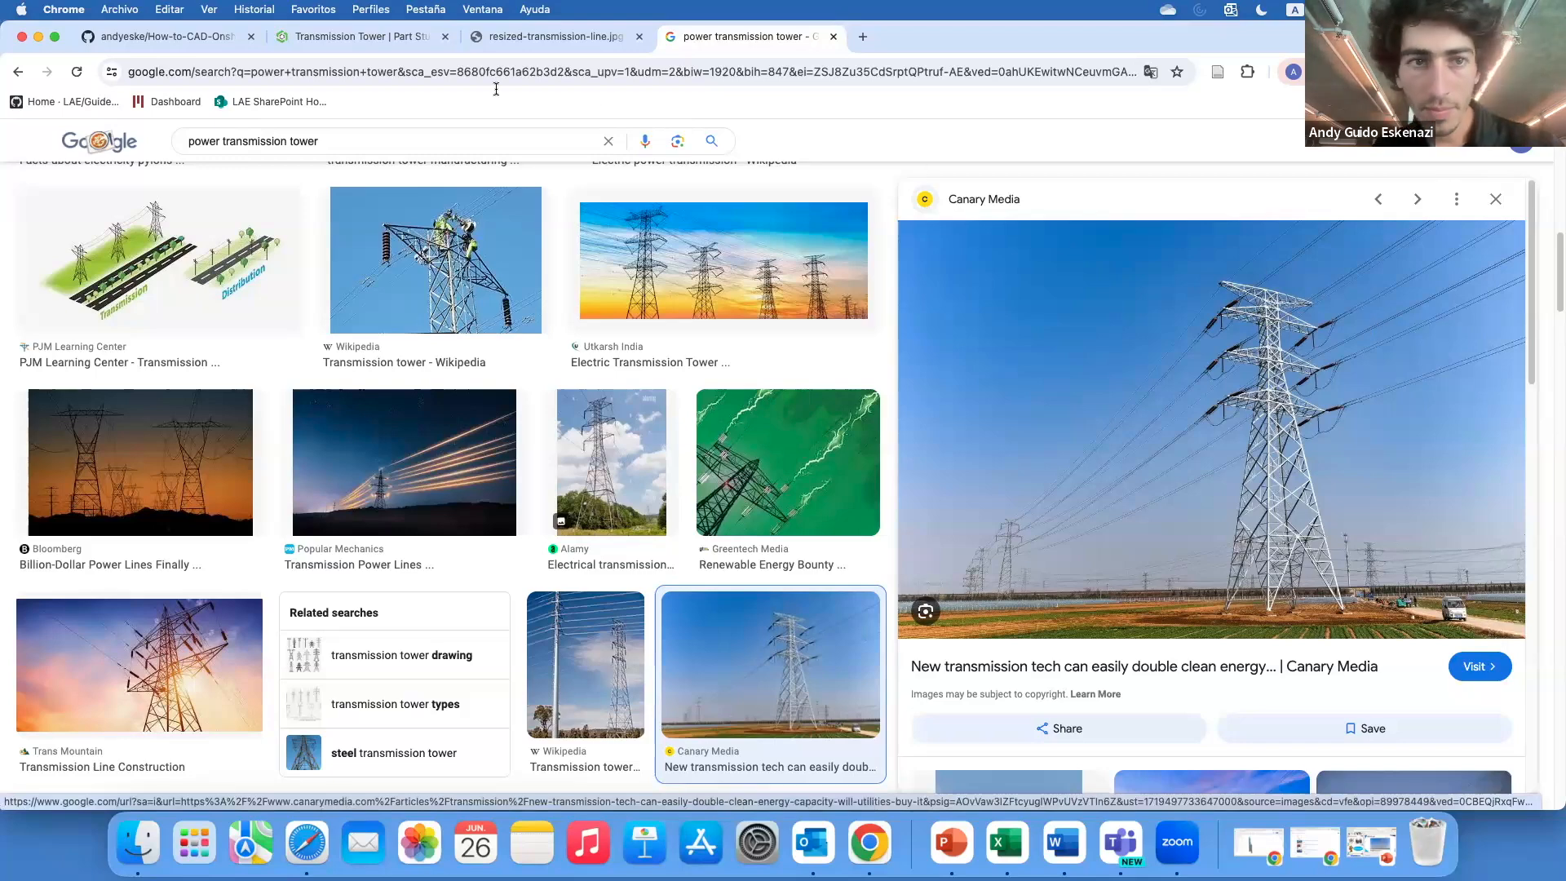
left_click(359, 35)
left_click(164, 166)
scroll(930, 319, "down", 2)
scroll(776, 388, "up", 5)
left_click(762, 377)
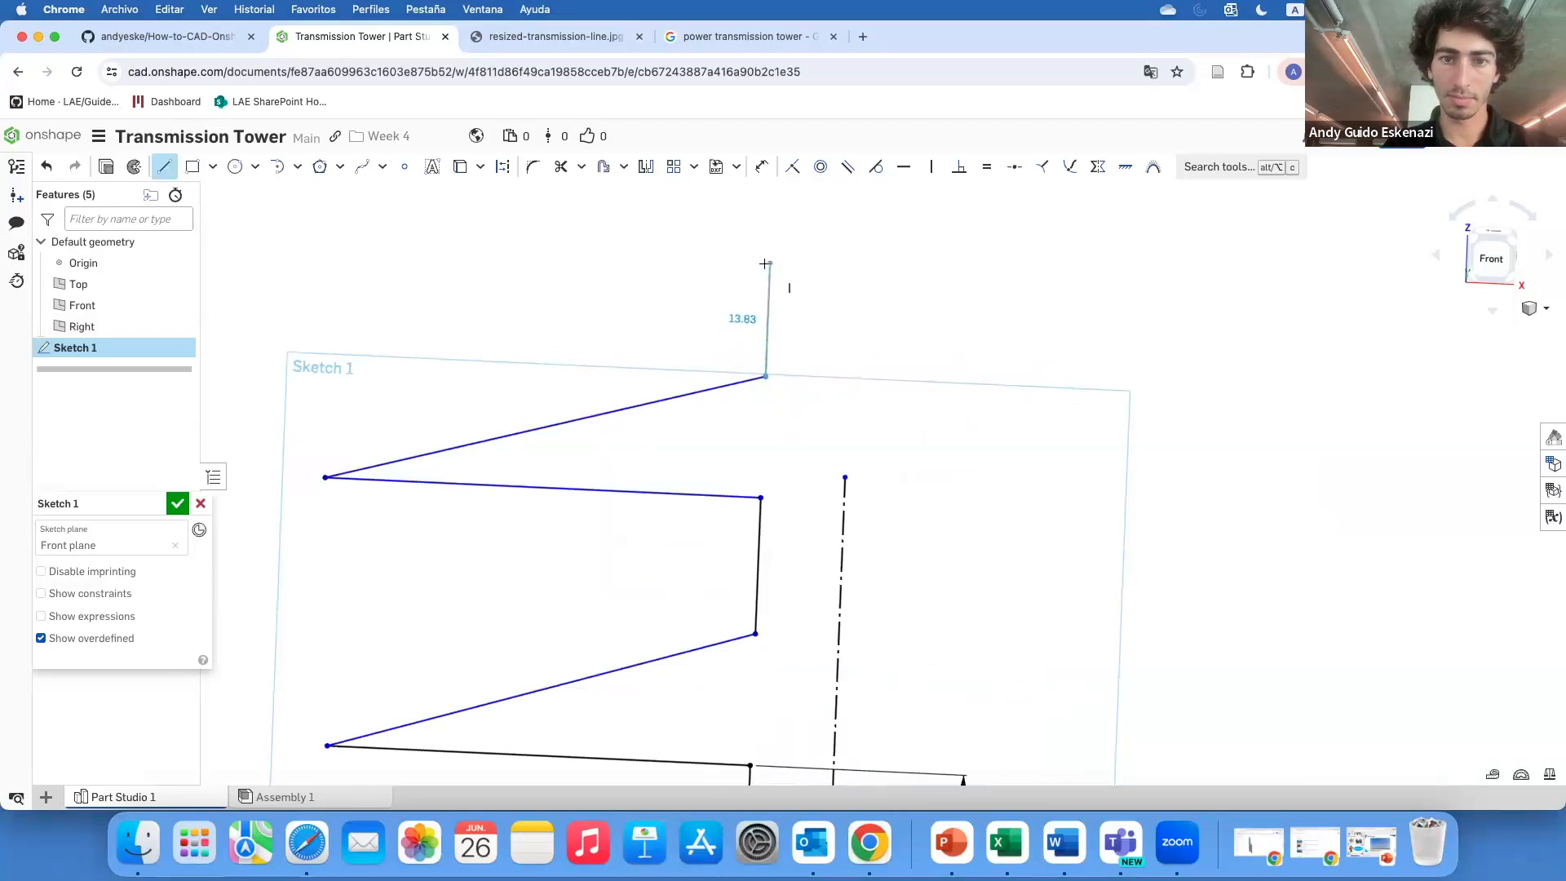
left_click(762, 263)
scroll(816, 340, "down", 3)
left_click(677, 285)
left_click(831, 290)
key("Escape")
Make the centerline's top end coincident with the top horizontal line's right endpoint
left_click(825, 384)
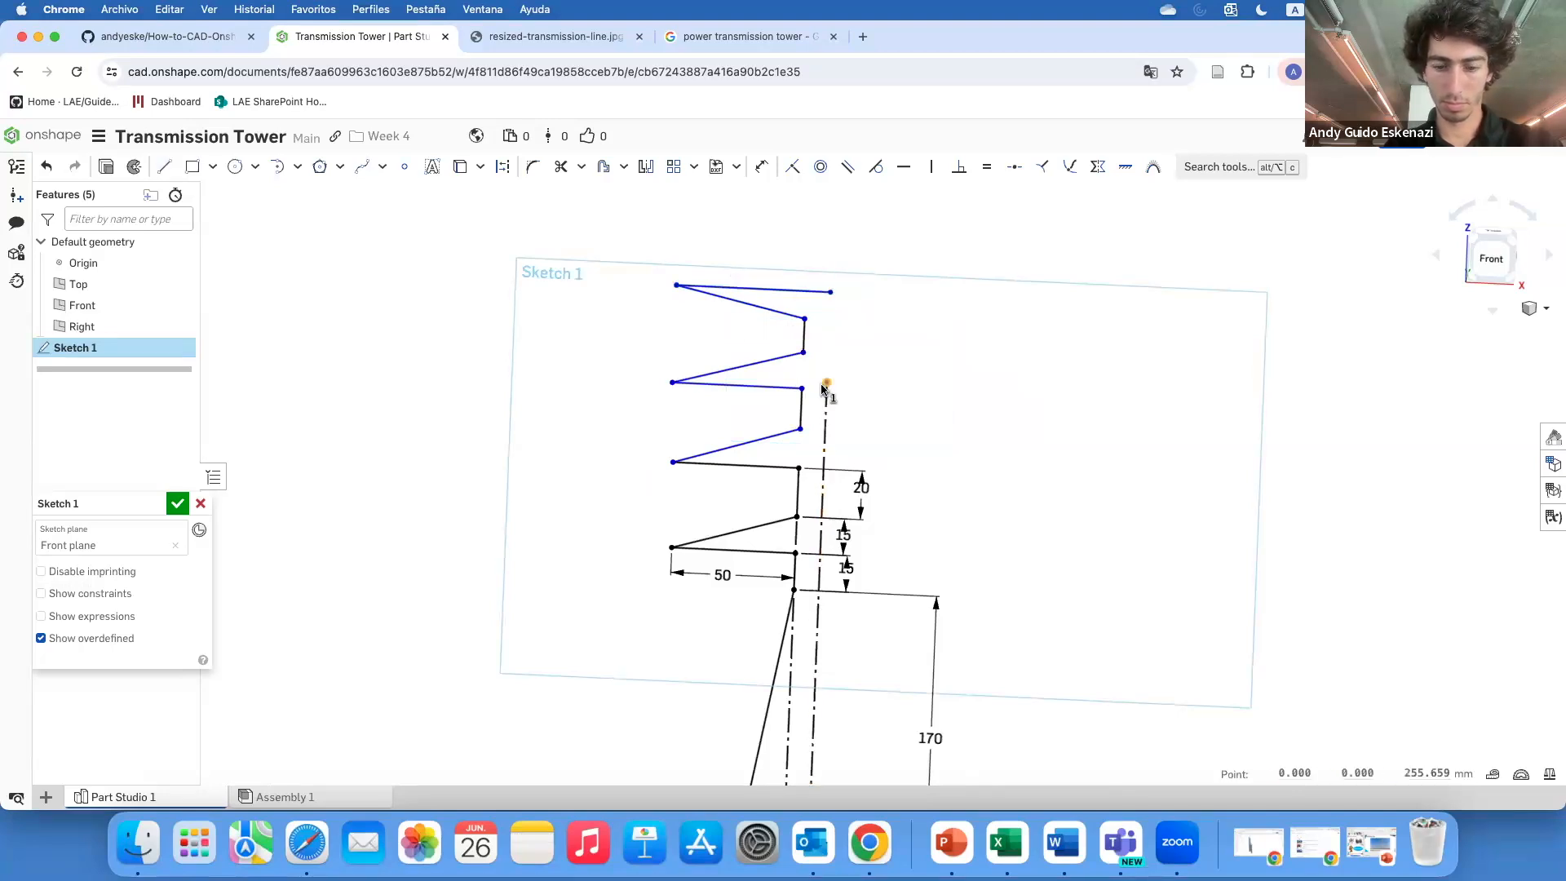
key("i")
left_click(830, 292)
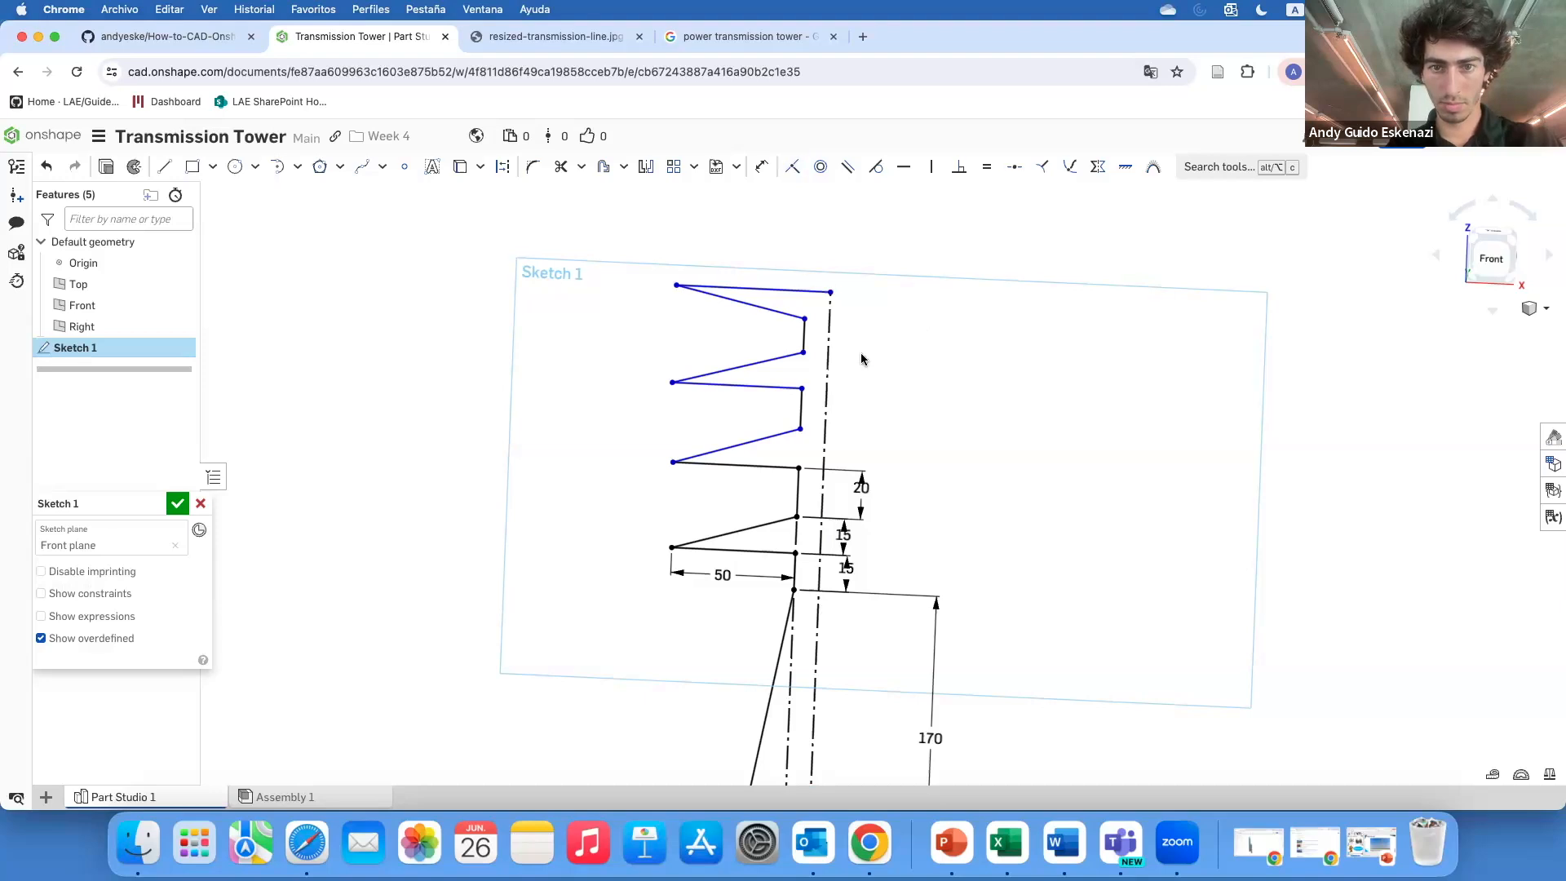
scroll(856, 363, "down", 5)
scroll(845, 405, "up", 6)
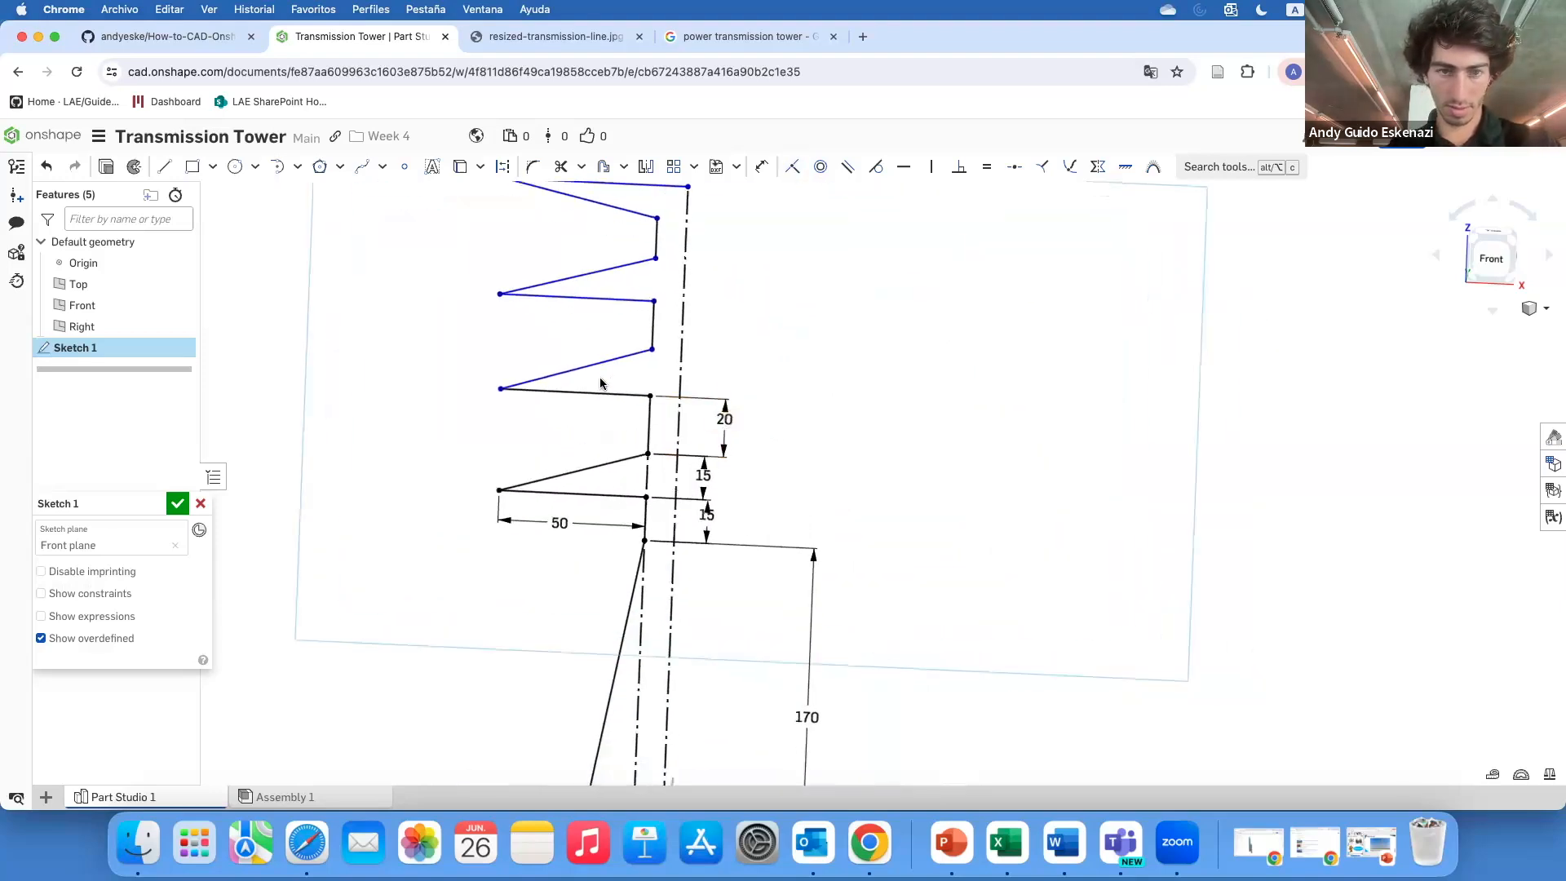
scroll(601, 383, "up", 2)
left_click(164, 166)
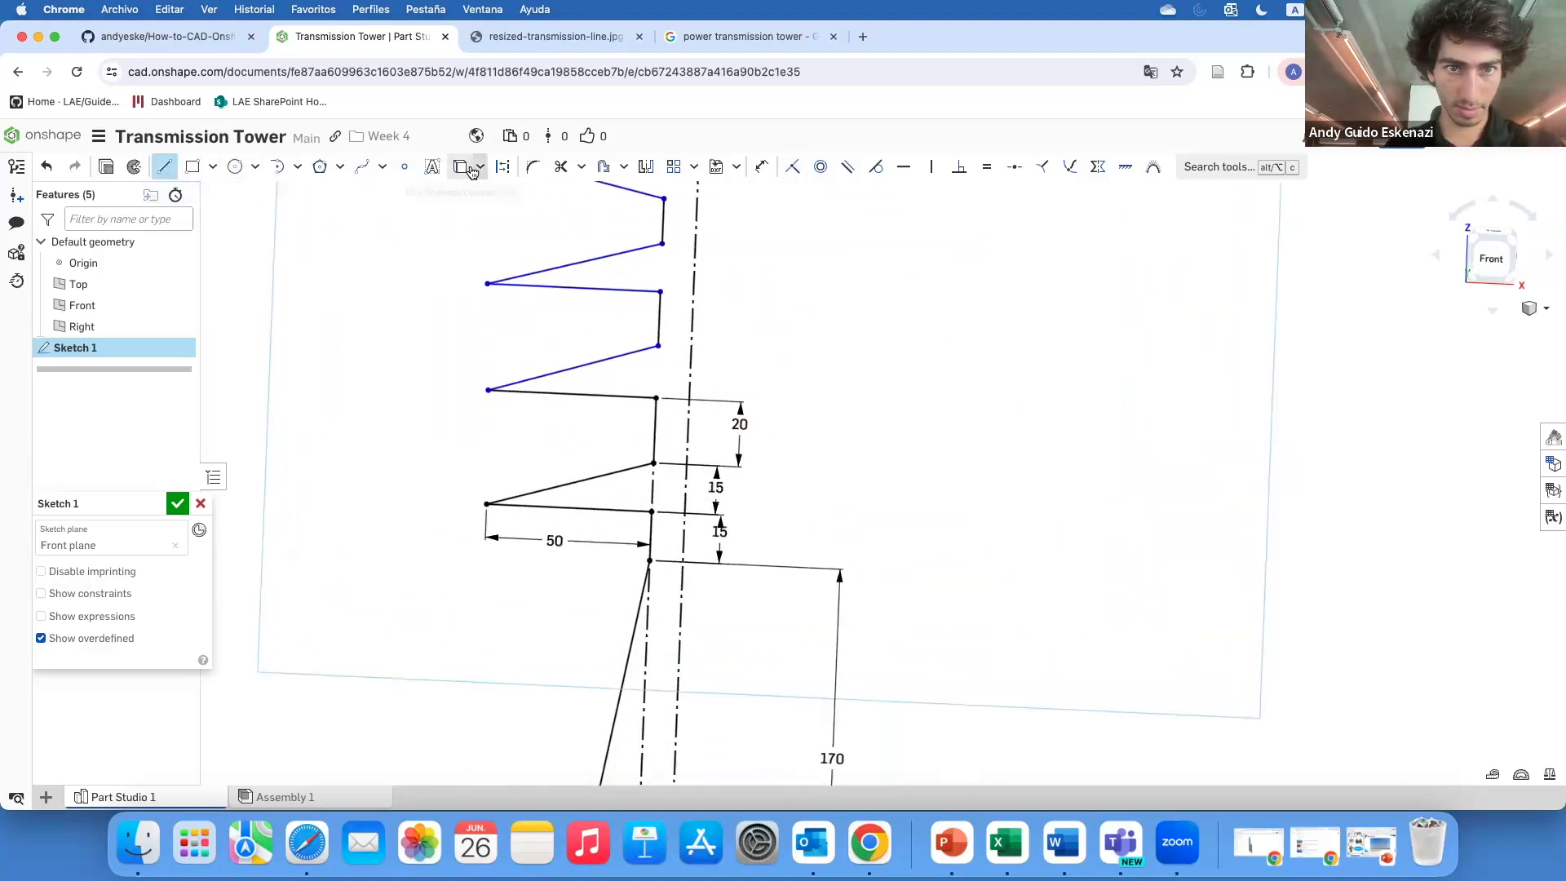
left_click(658, 347)
scroll(658, 347, "down", 1)
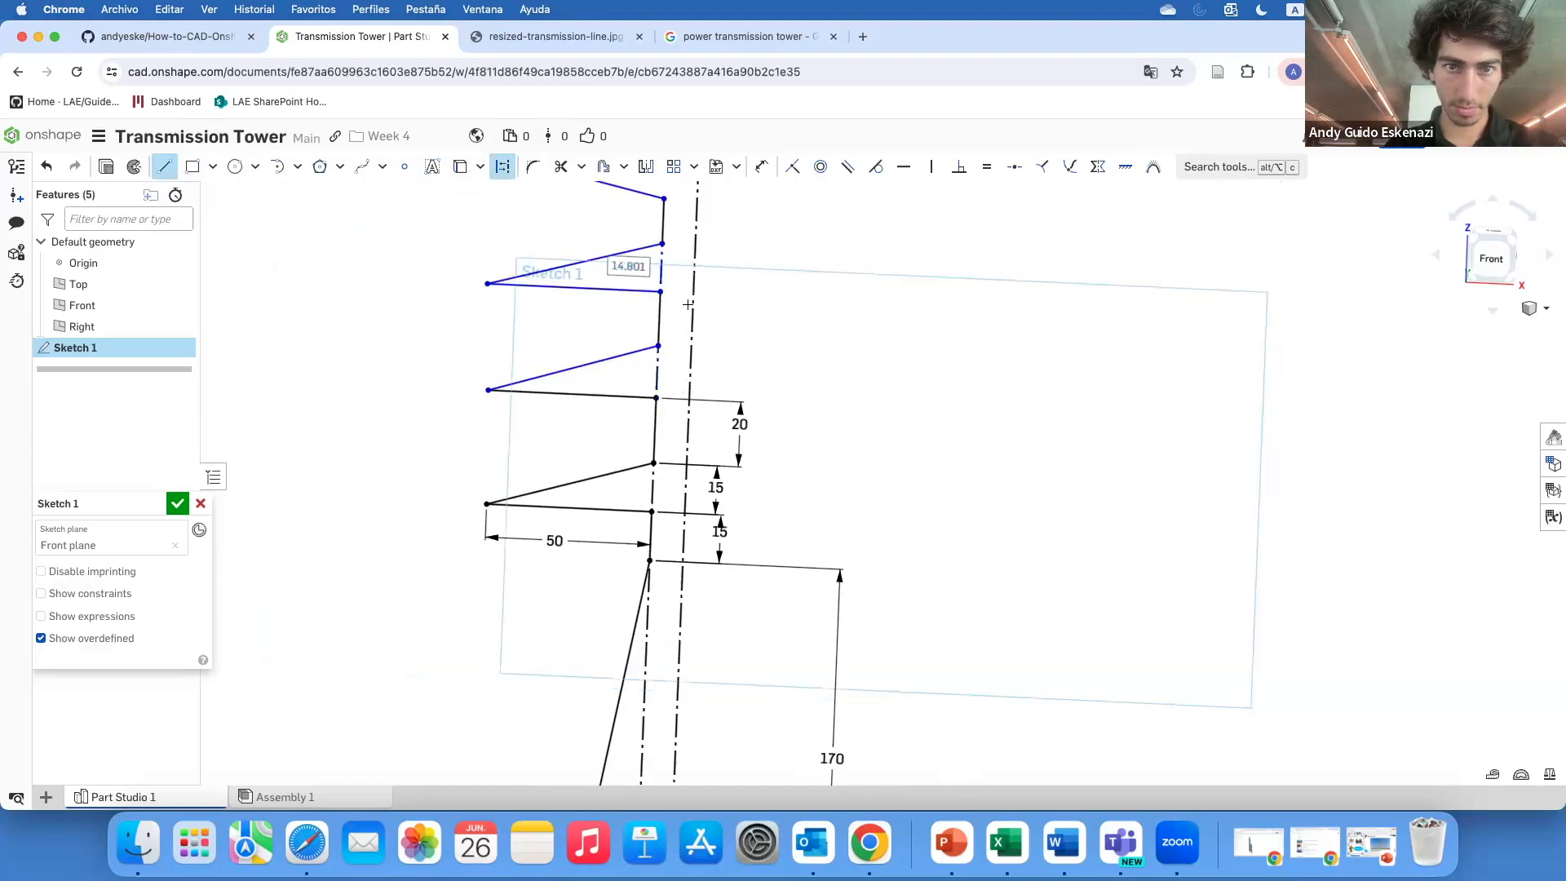
scroll(681, 245, "down", 2)
scroll(681, 242, "up", 2)
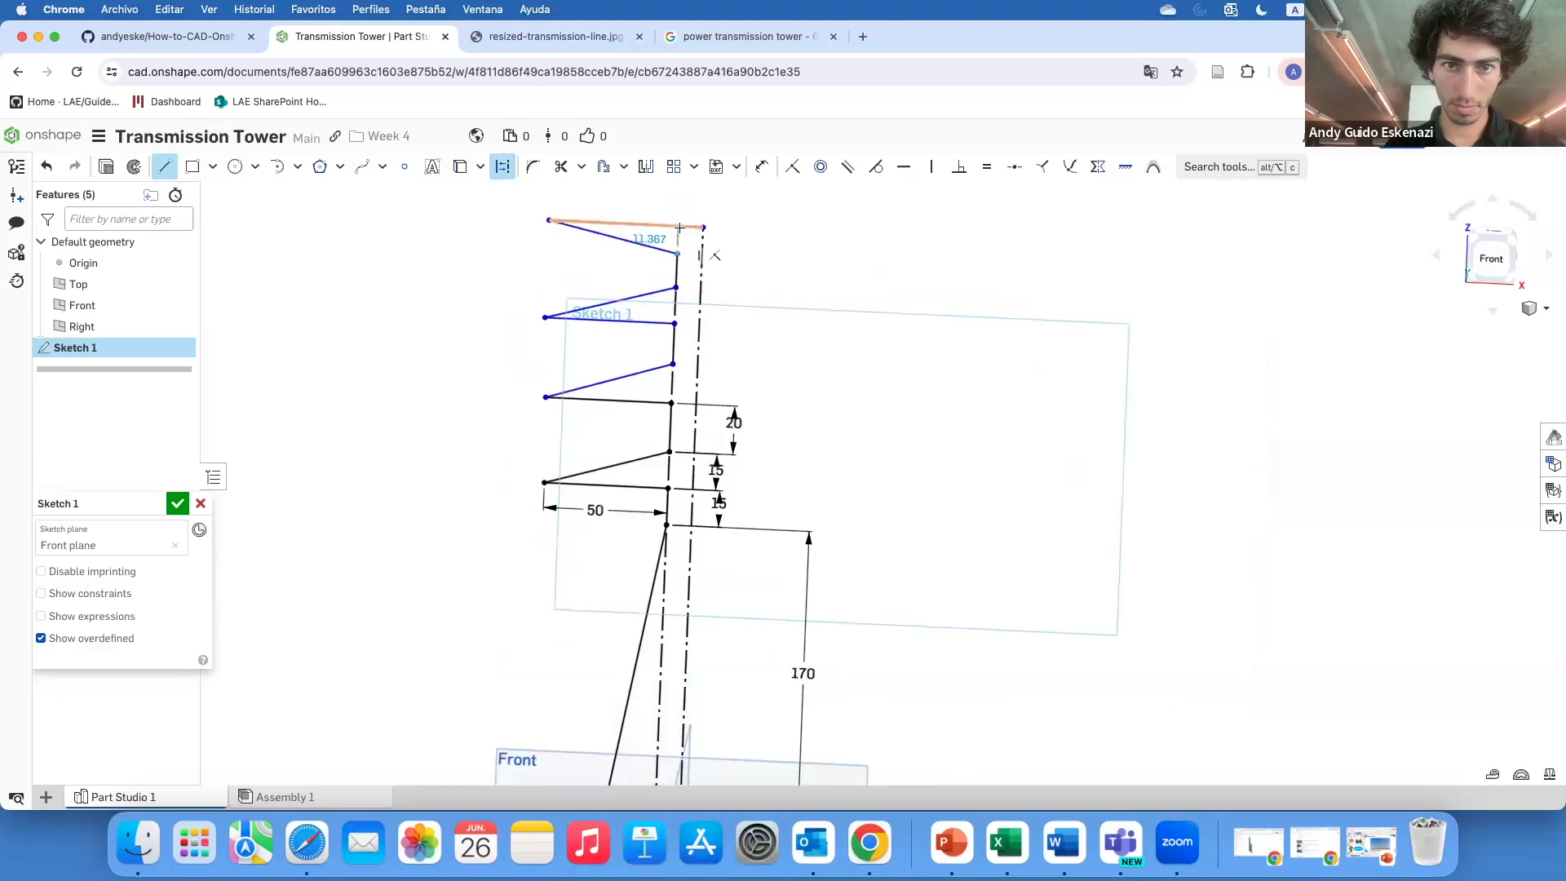
scroll(712, 304, "up", 3)
Dimension the second arm: 15 mm from its horizontal line to the slanted line's upper end, and 20 mm for the vertical segment above
key("d")
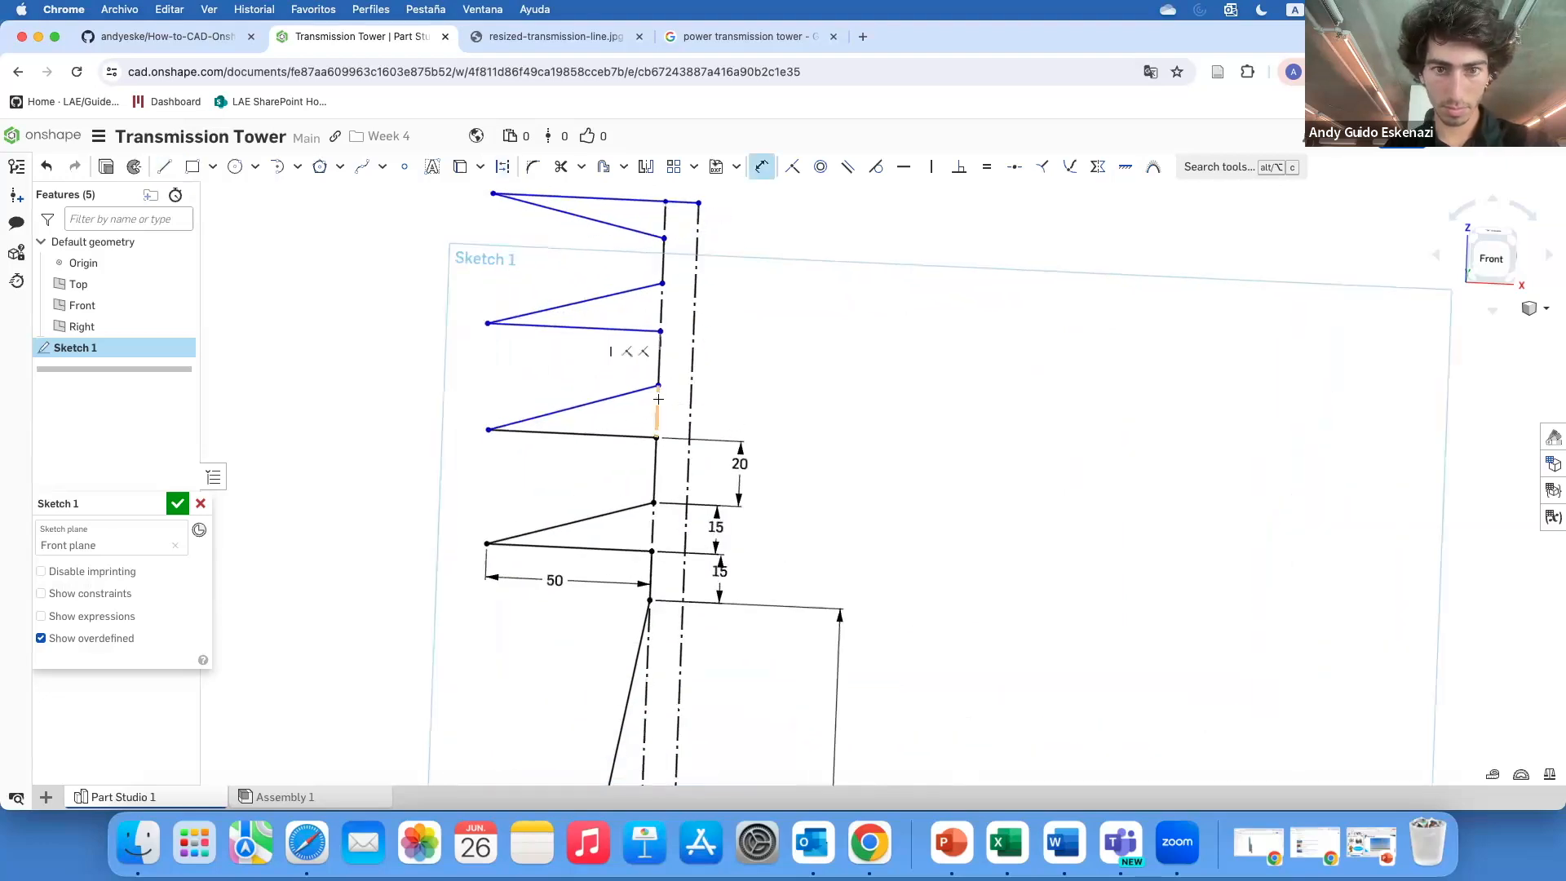
left_click(658, 399)
left_click(775, 411)
type("15")
key("Return")
left_click(658, 371)
left_click(744, 350)
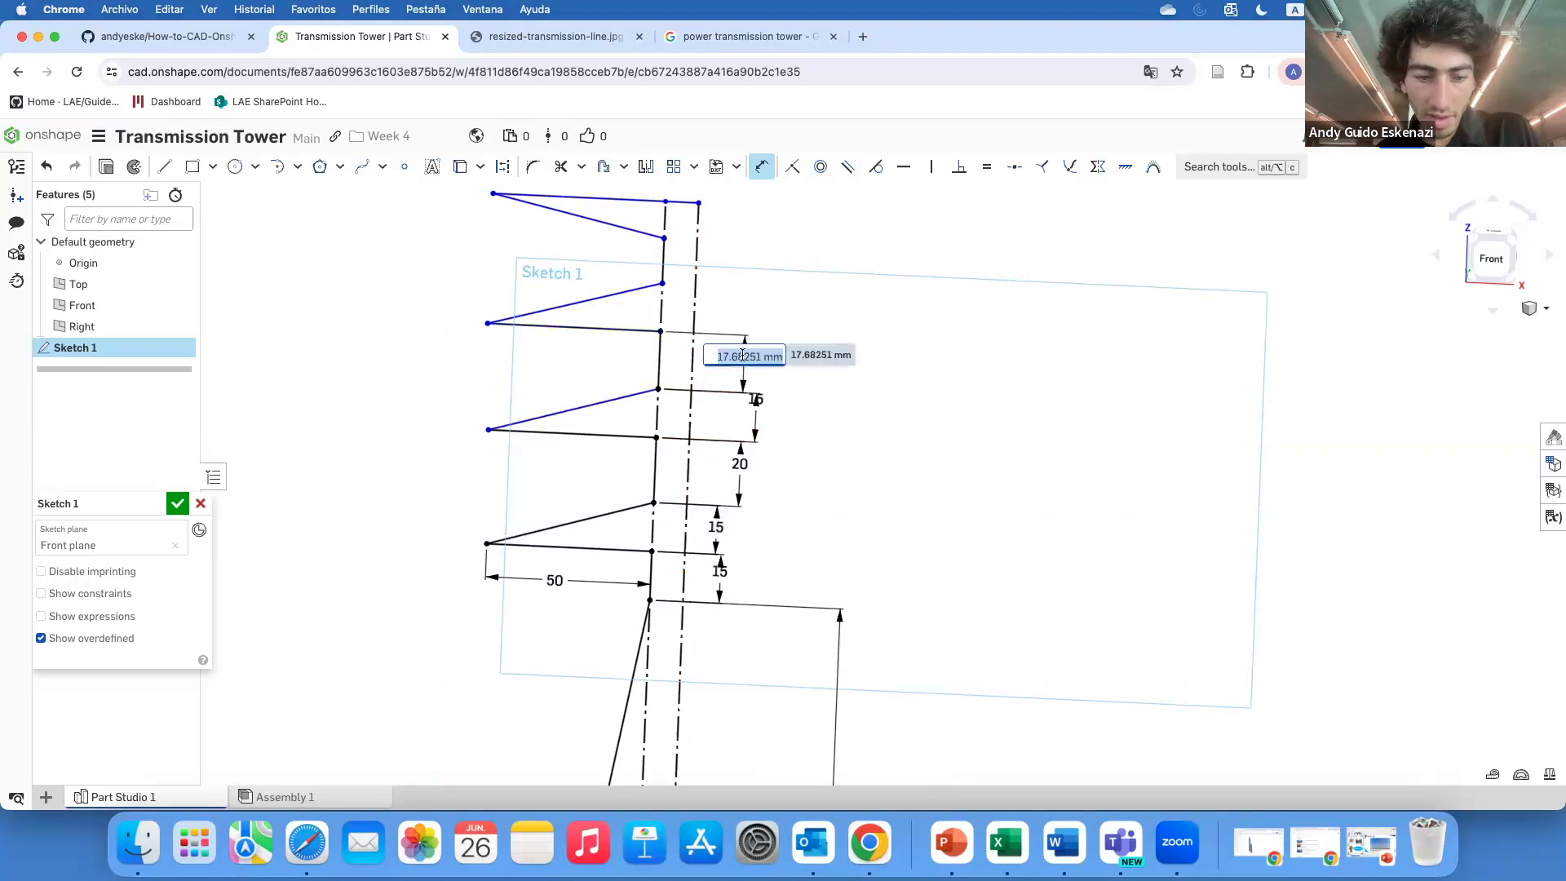
type("20")
key("Return")
Set the third arm's slanted-end offset to 15 mm and the top arm's vertical segment to 10 mm
left_click(661, 303)
left_click(738, 302)
type("15")
key("Return")
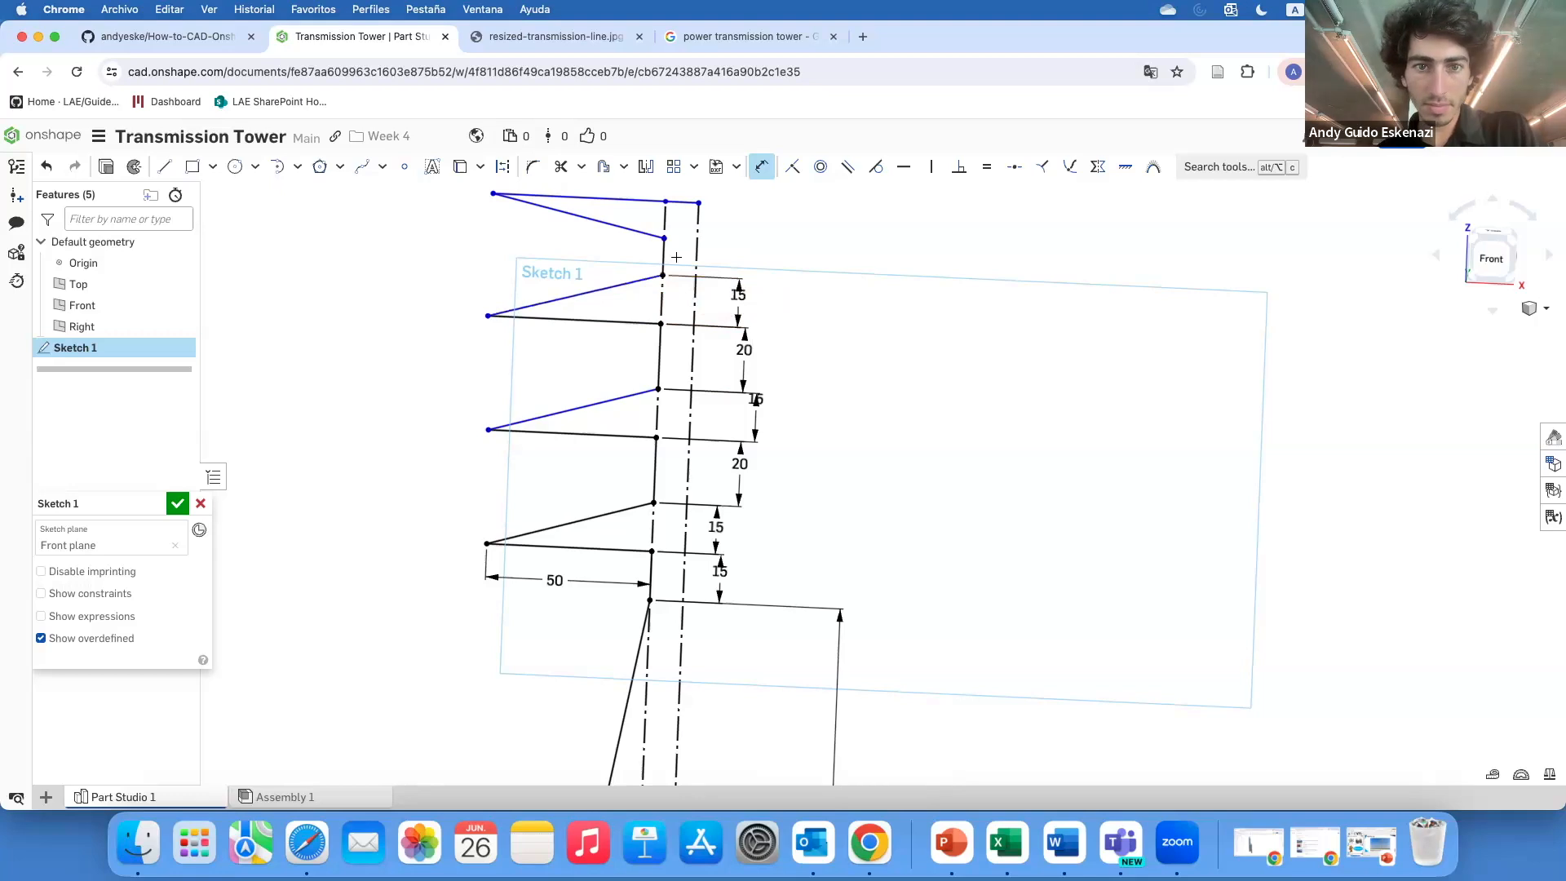
left_click(665, 261)
left_click(775, 266)
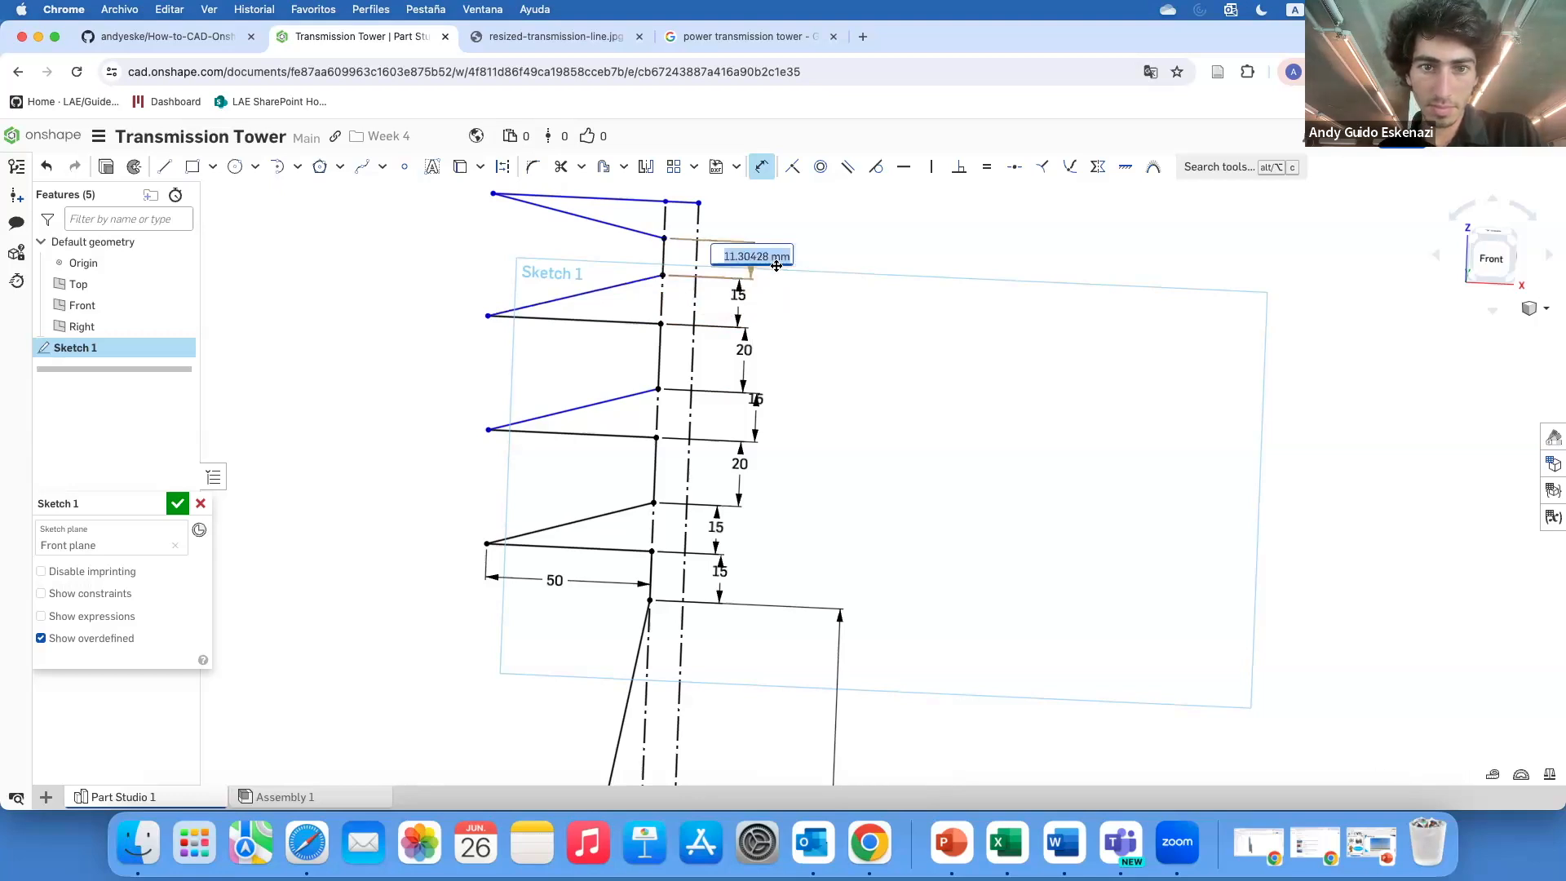
type("10")
key("Return")
Set the top horizontal line's height above the top arm's slanted end to 15 mm
scroll(688, 220, "up", 3)
left_click(808, 236)
type("15")
key("Return")
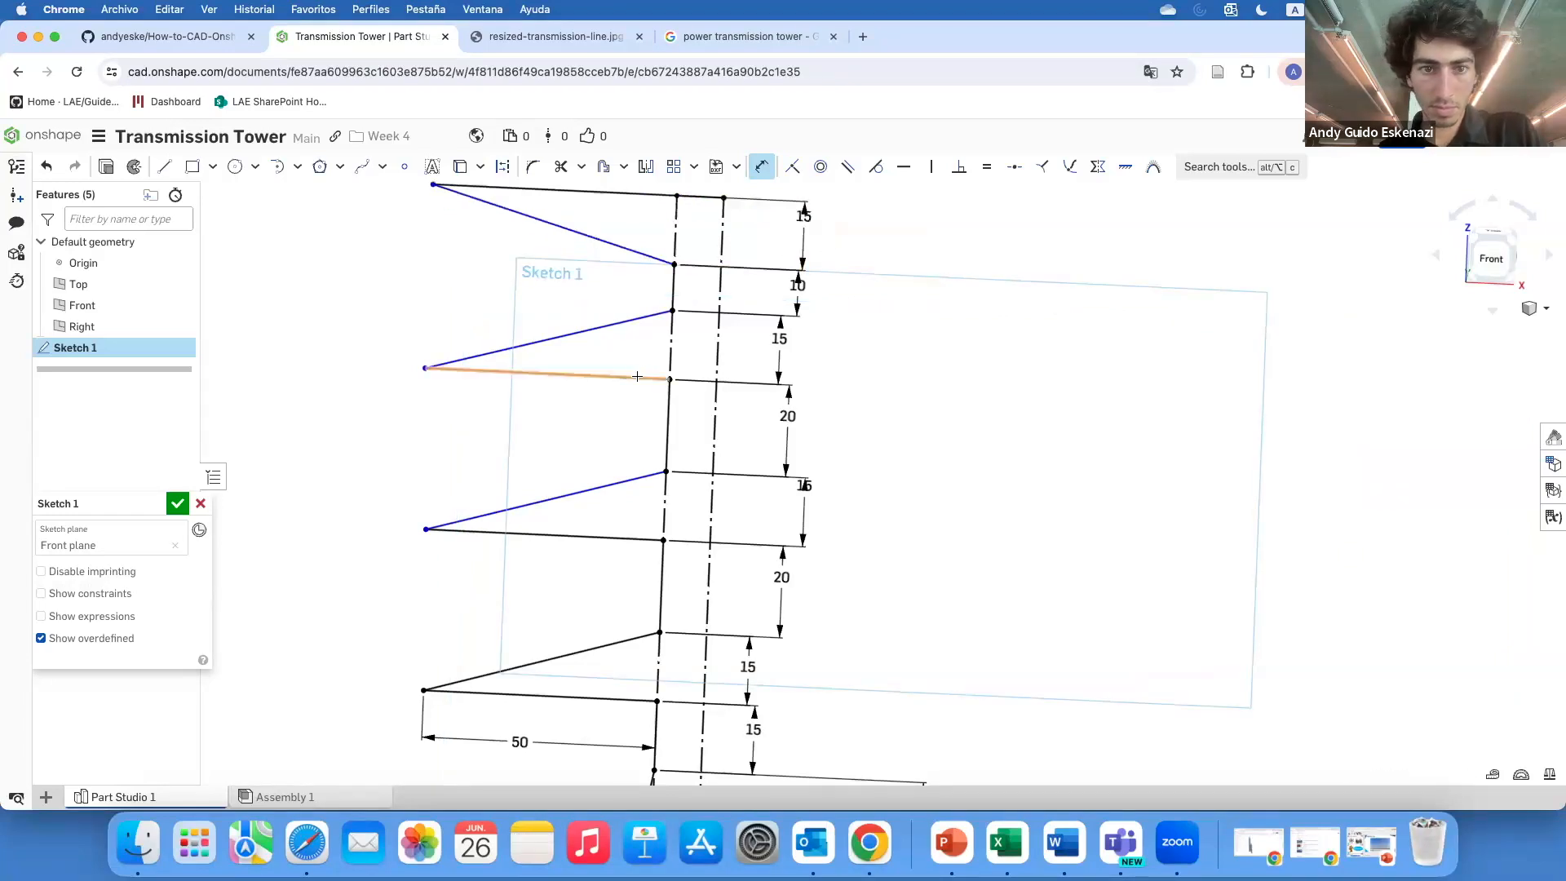
Dimension the horizontal lines of the second and third arms to 50 mm each
left_click(636, 377)
left_click(580, 420)
type("50")
key("Return")
left_click(607, 537)
left_click(569, 578)
type("50")
key("Return")
scroll(665, 554, "down", 5)
scroll(649, 420, "up", 5)
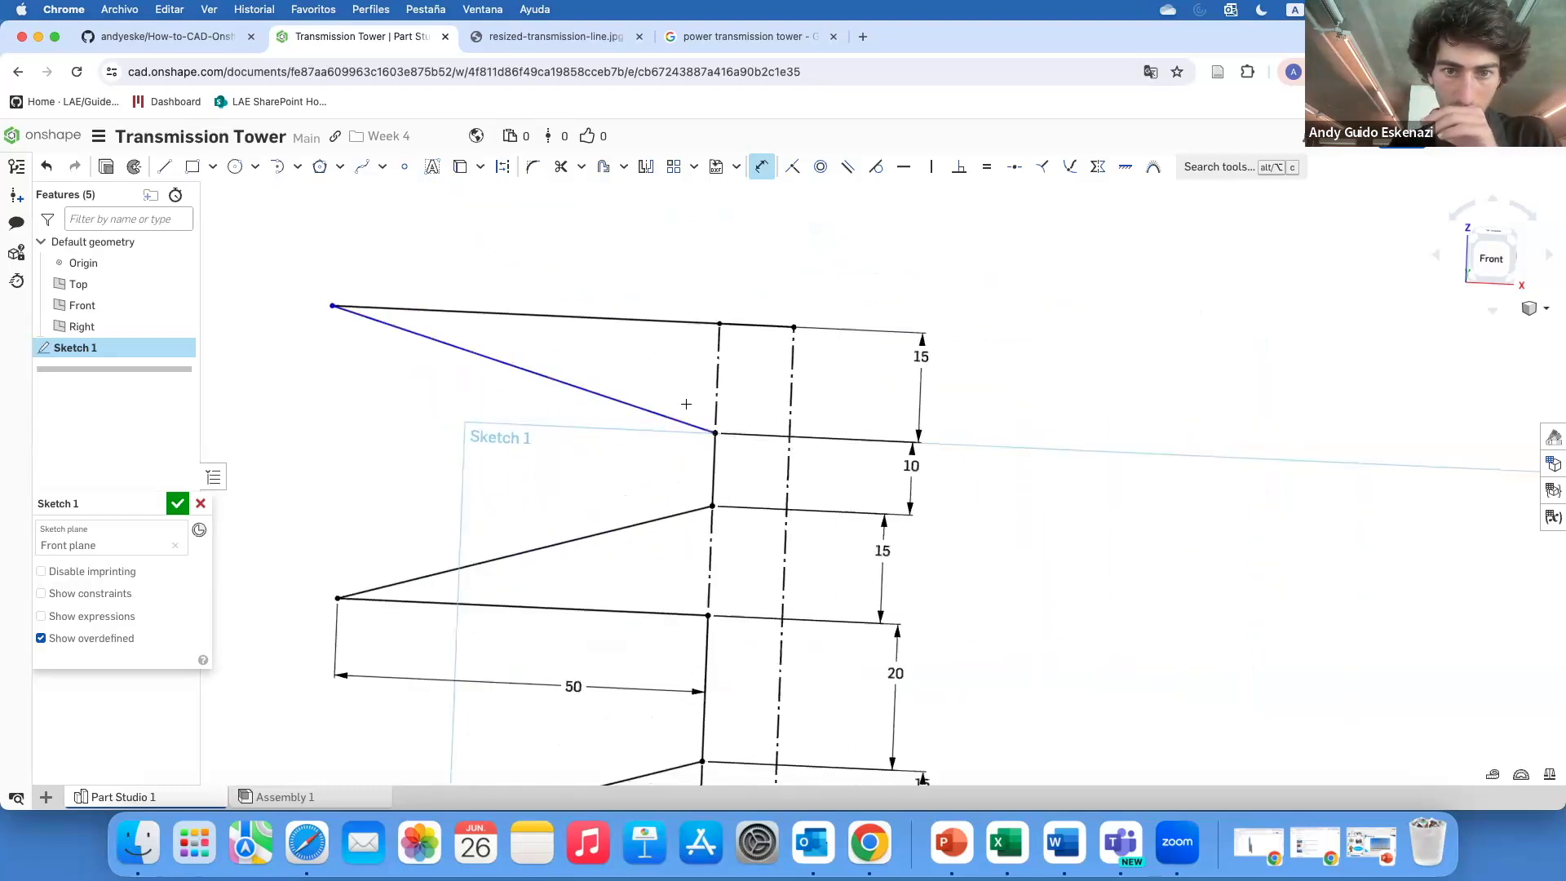
left_click(667, 325)
left_click(569, 281)
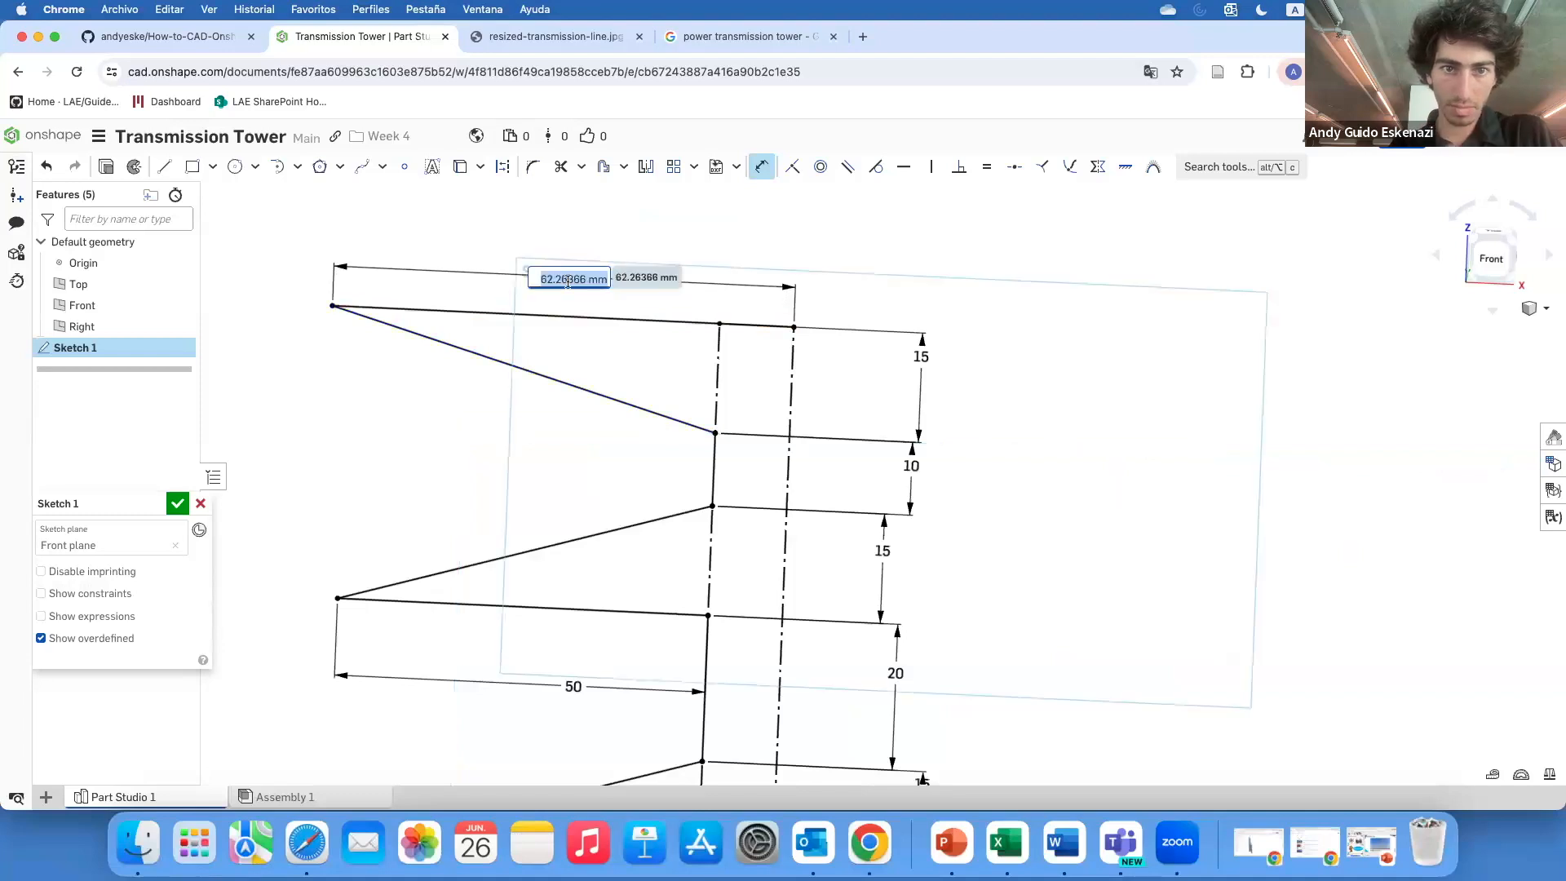
key("Escape")
key("Escape")
key("super+z")
key("d")
left_click(594, 315)
key("Escape")
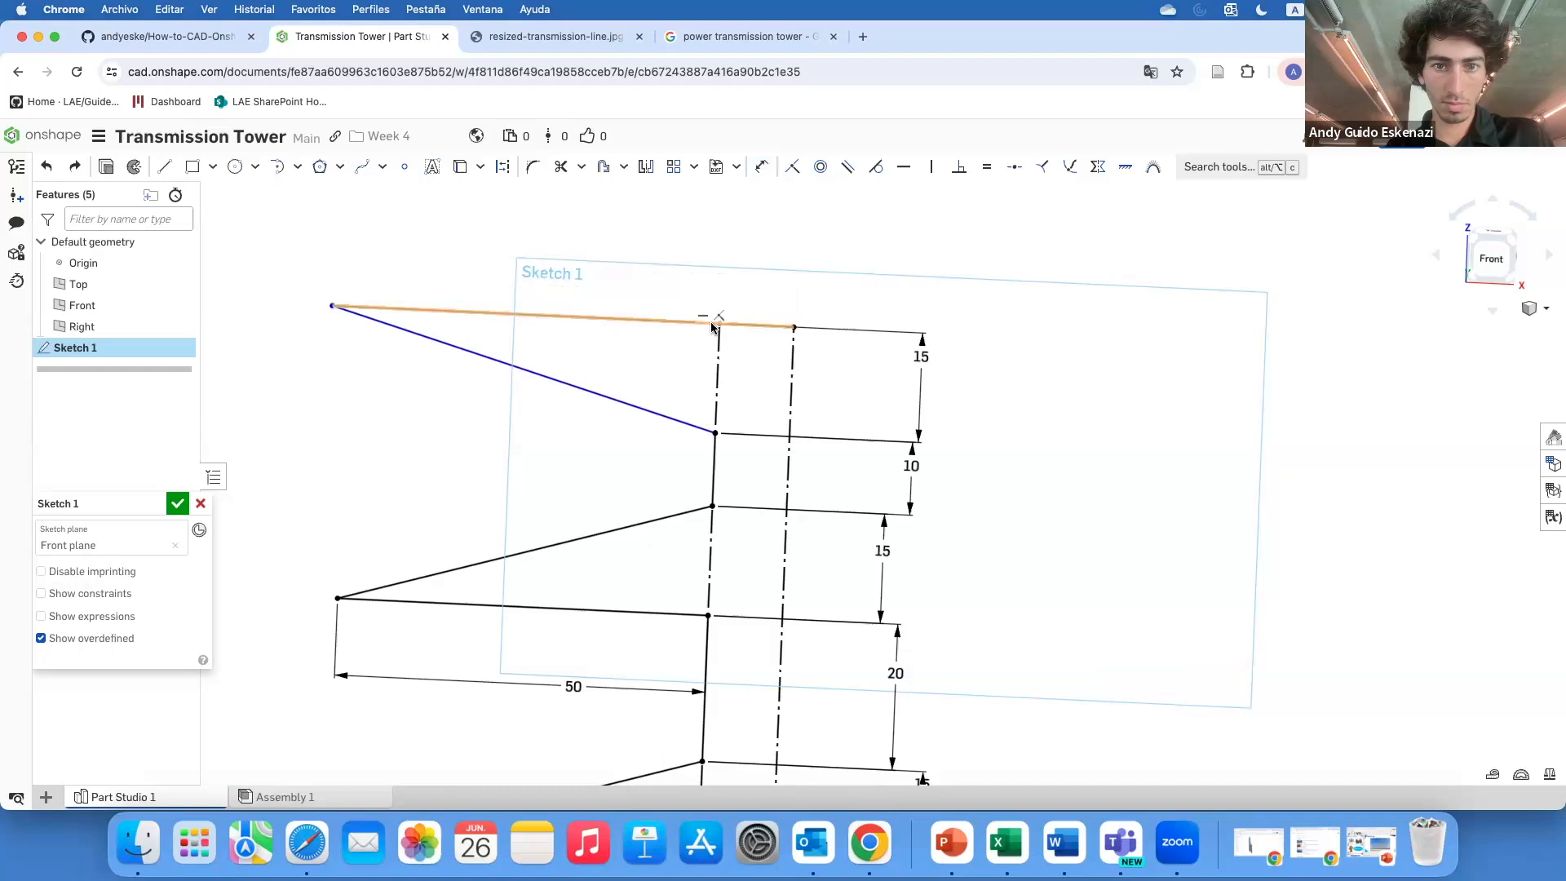
Dimension the top arm's horizontal length to 70 mm
key("d")
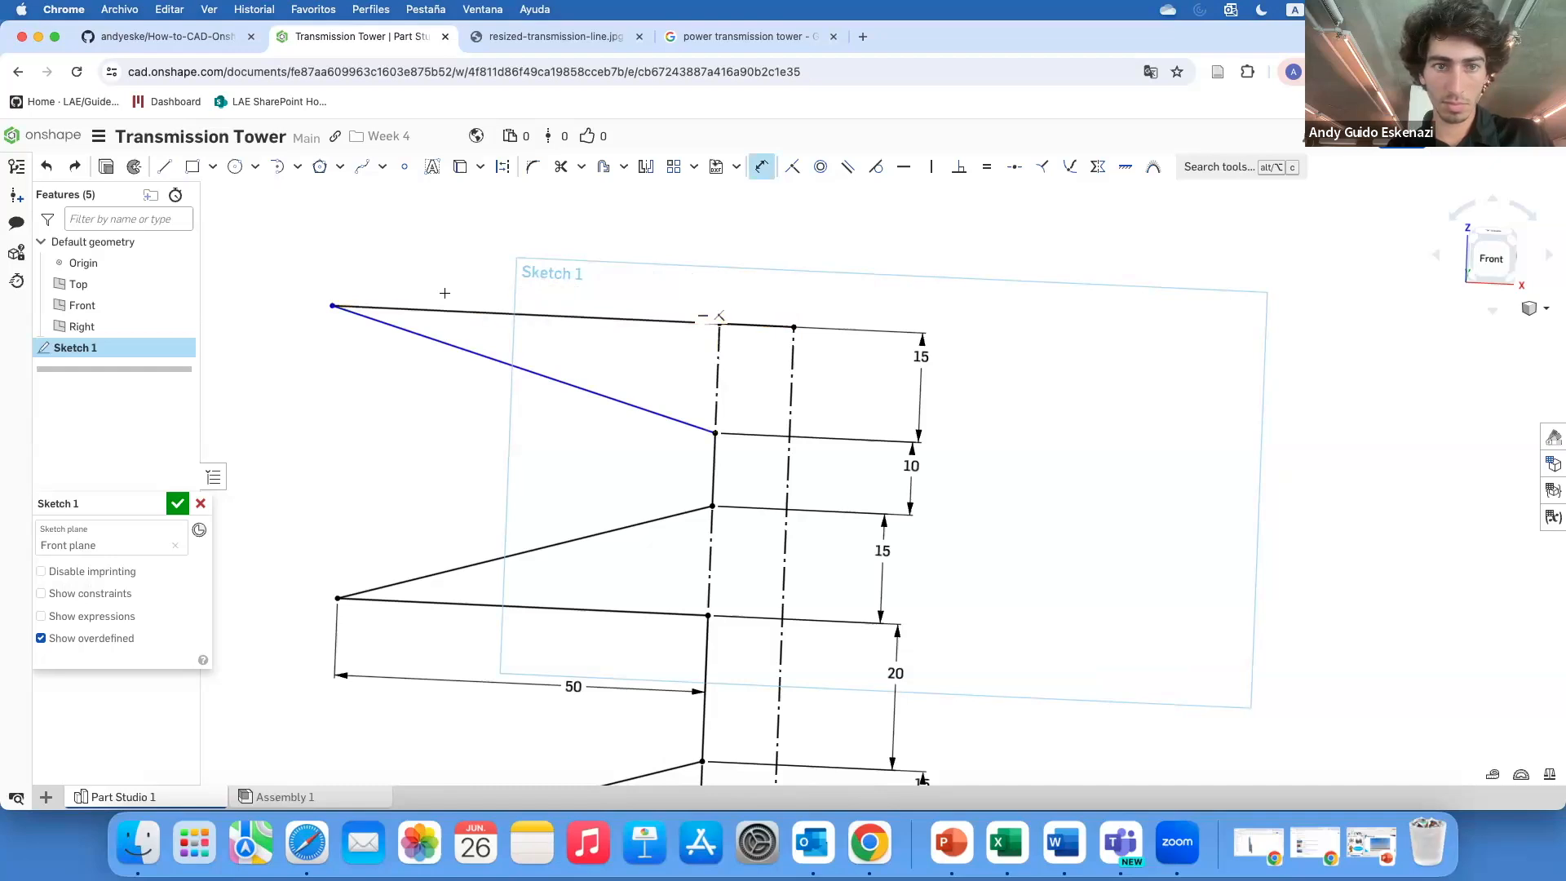
left_click(456, 312)
left_click(562, 244)
key("Return")
type("70")
key("Return")
Compare the sketch against the reference photo of the transmission tower
scroll(604, 281, "down", 10)
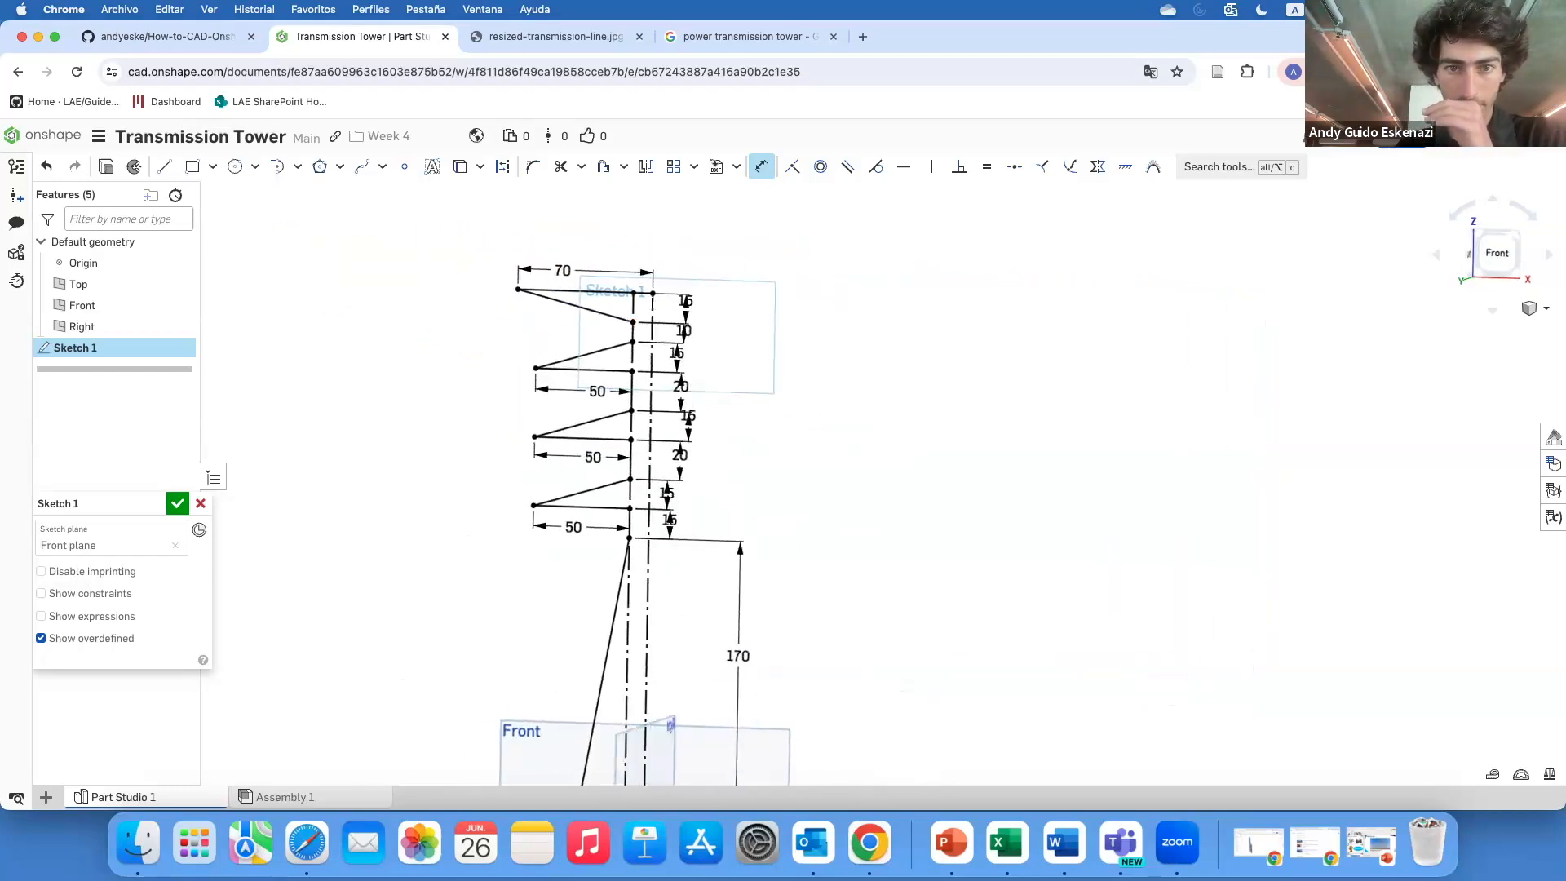
left_click(731, 35)
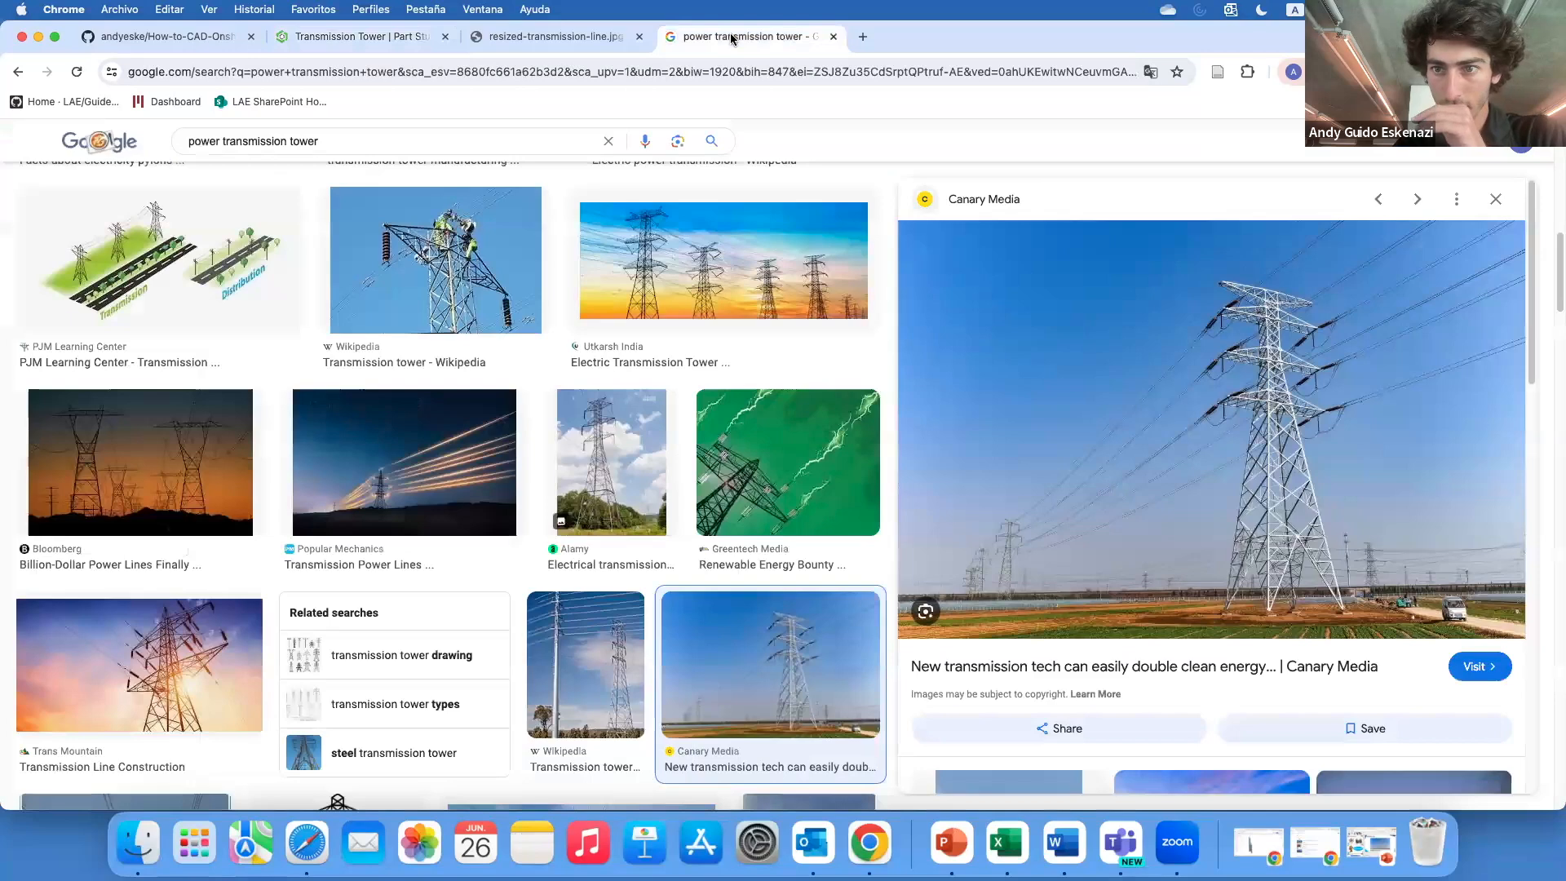
left_click(348, 38)
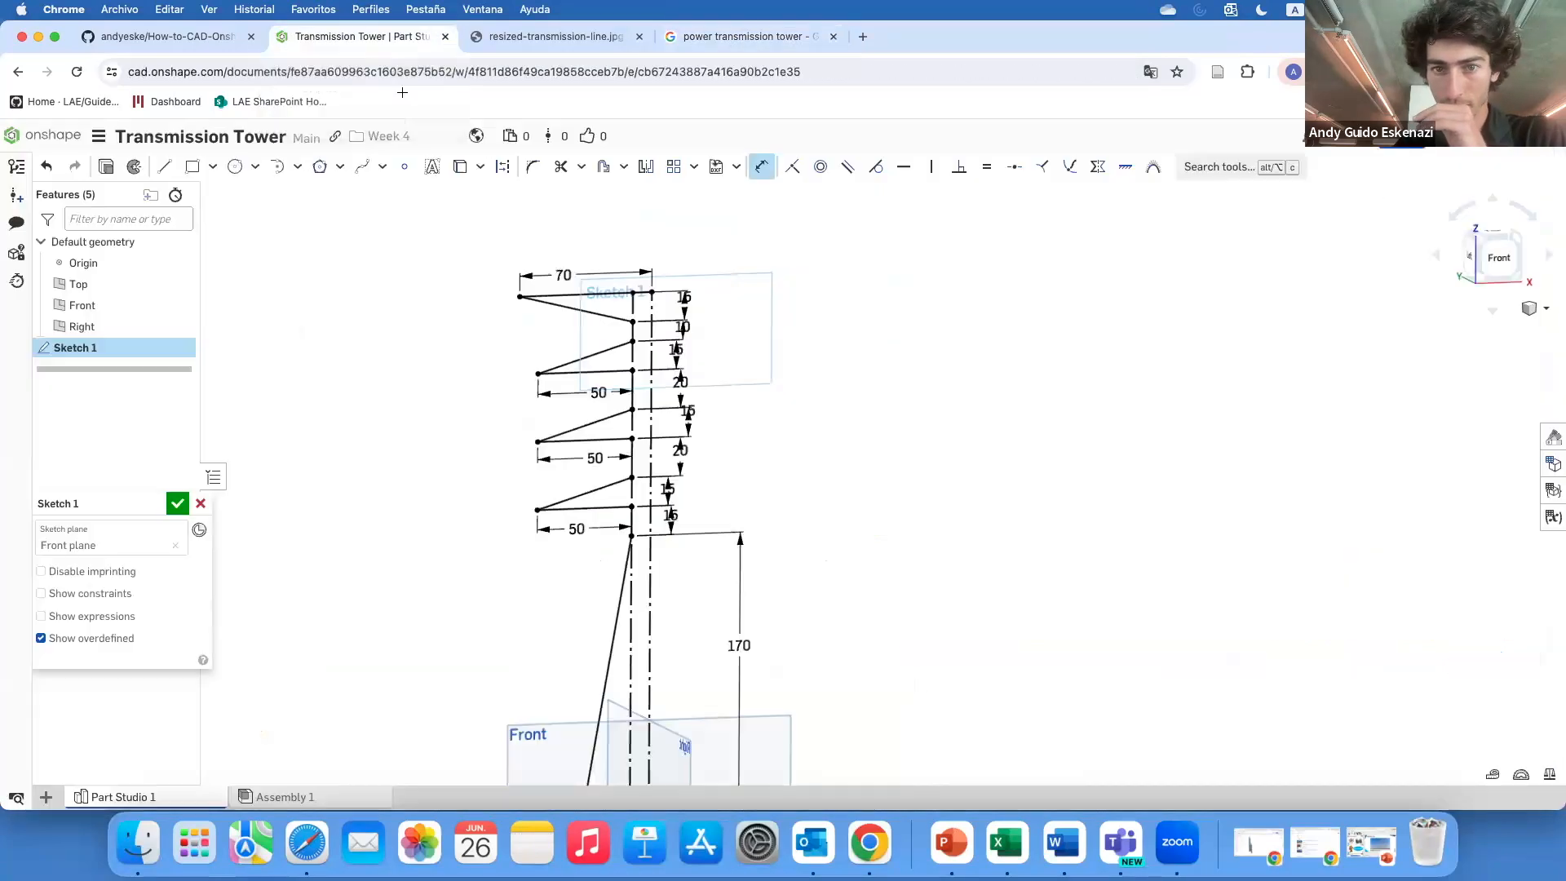
scroll(662, 320, "down", 5)
scroll(634, 452, "up", 4)
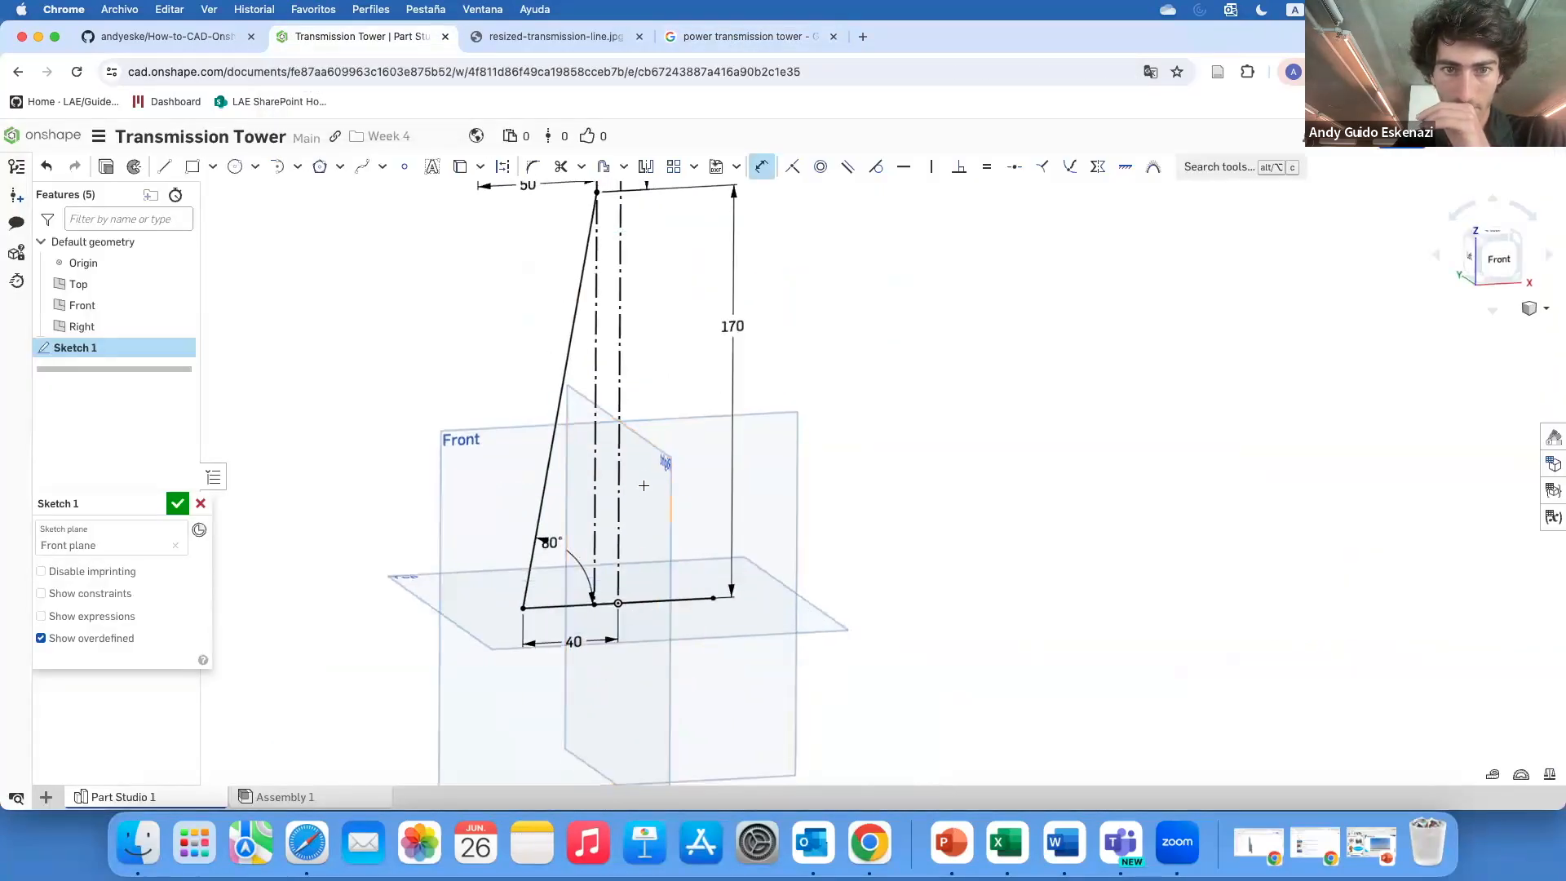
scroll(634, 452, "down", 2)
scroll(599, 363, "up", 2)
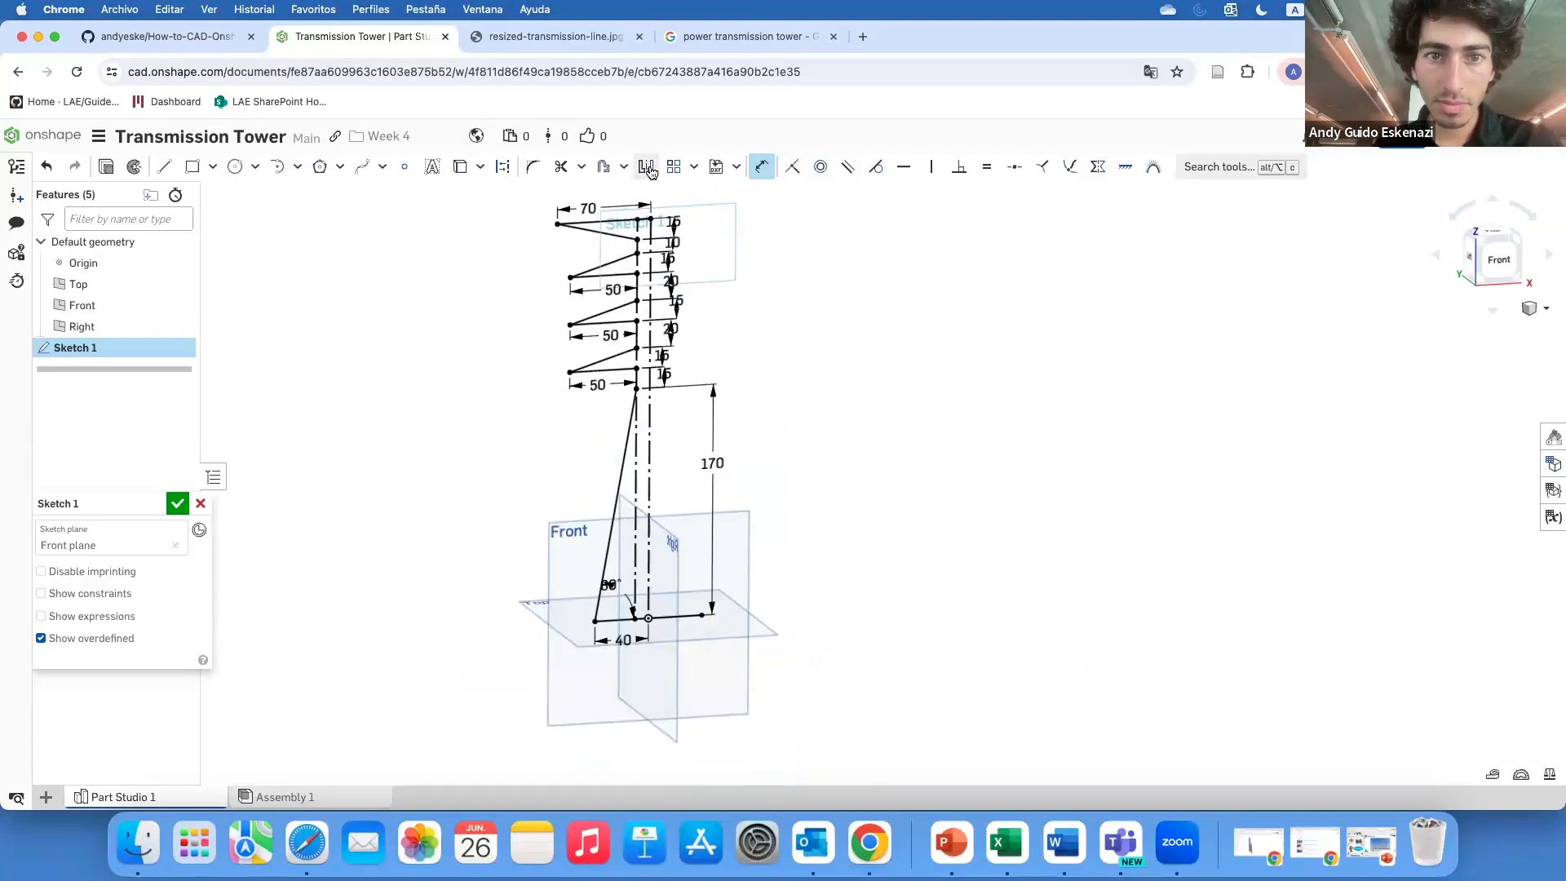
left_click(646, 168)
scroll(604, 192, "up", 5)
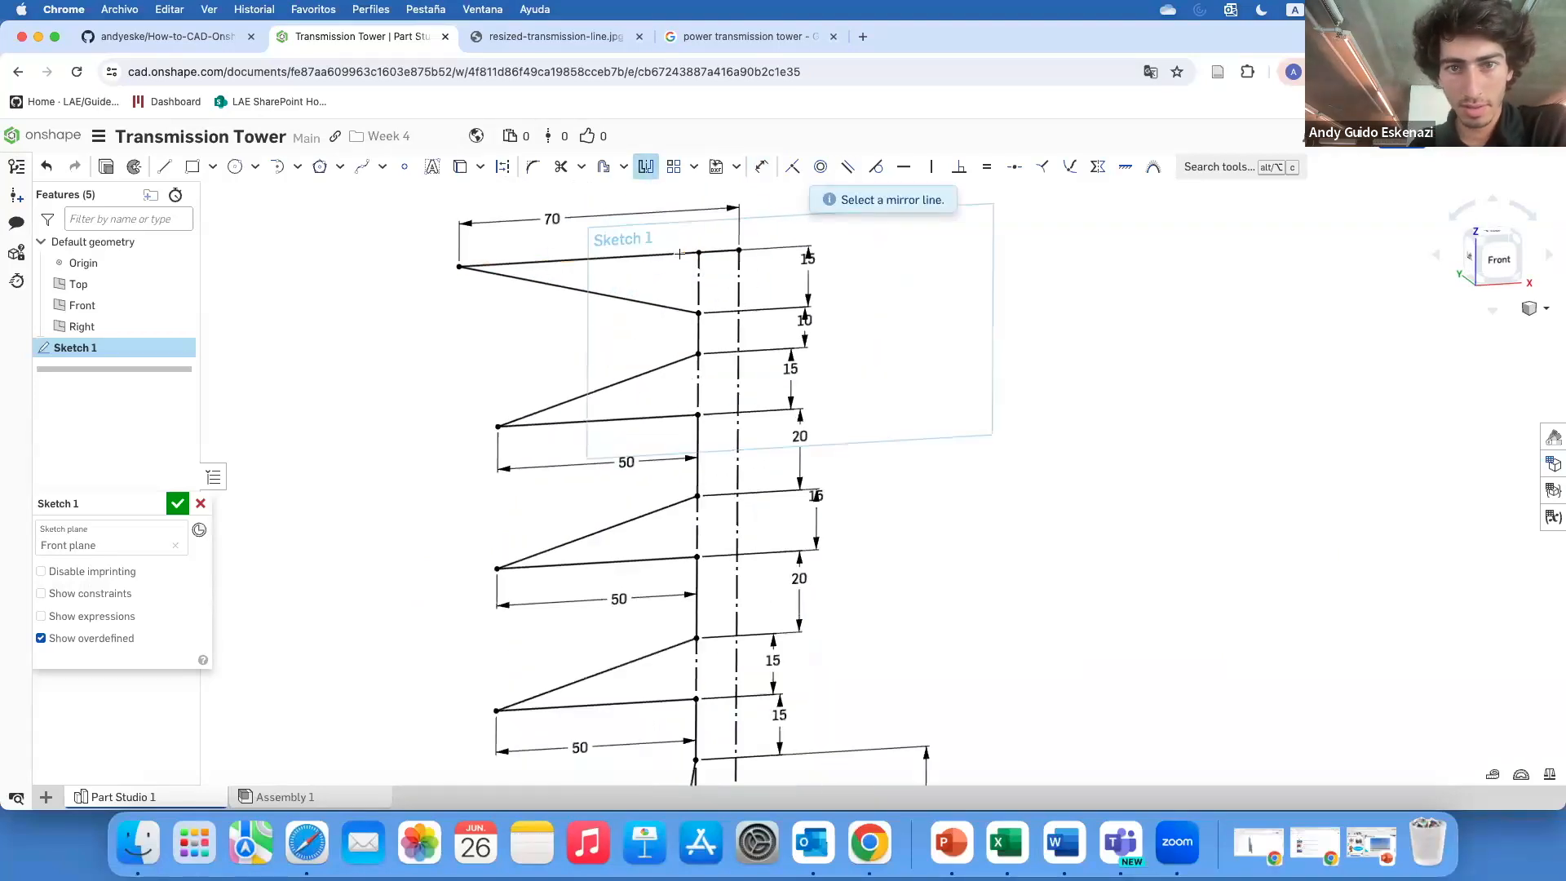
left_click(695, 252)
left_click(659, 304)
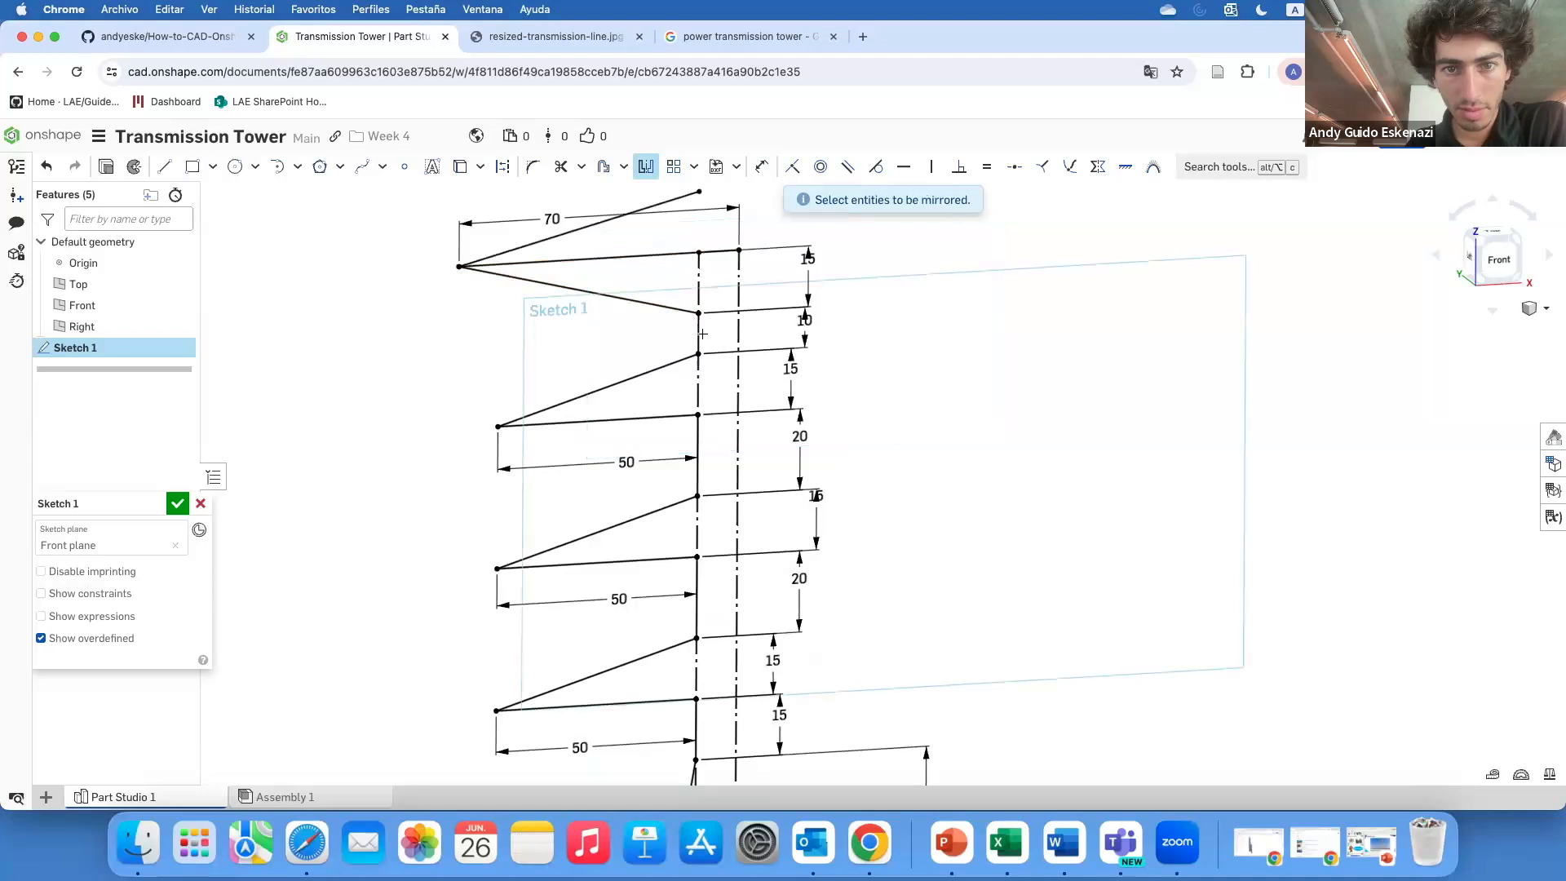
key("Escape")
key("super+z")
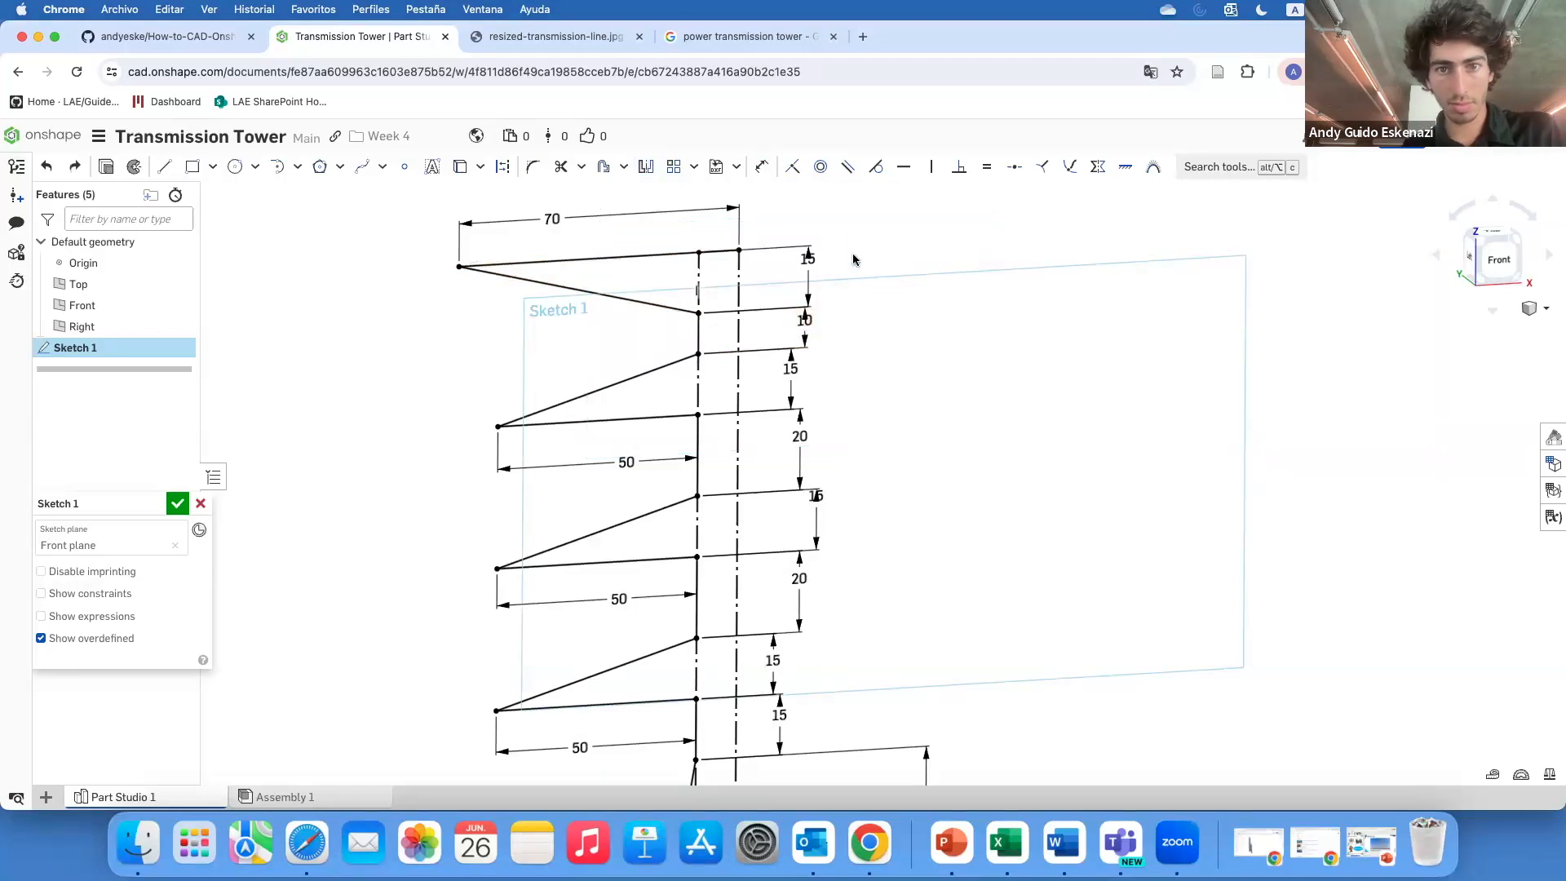
Mirror all the left-side arm lines about the vertical construction line to create the right-side arms
left_click(646, 166)
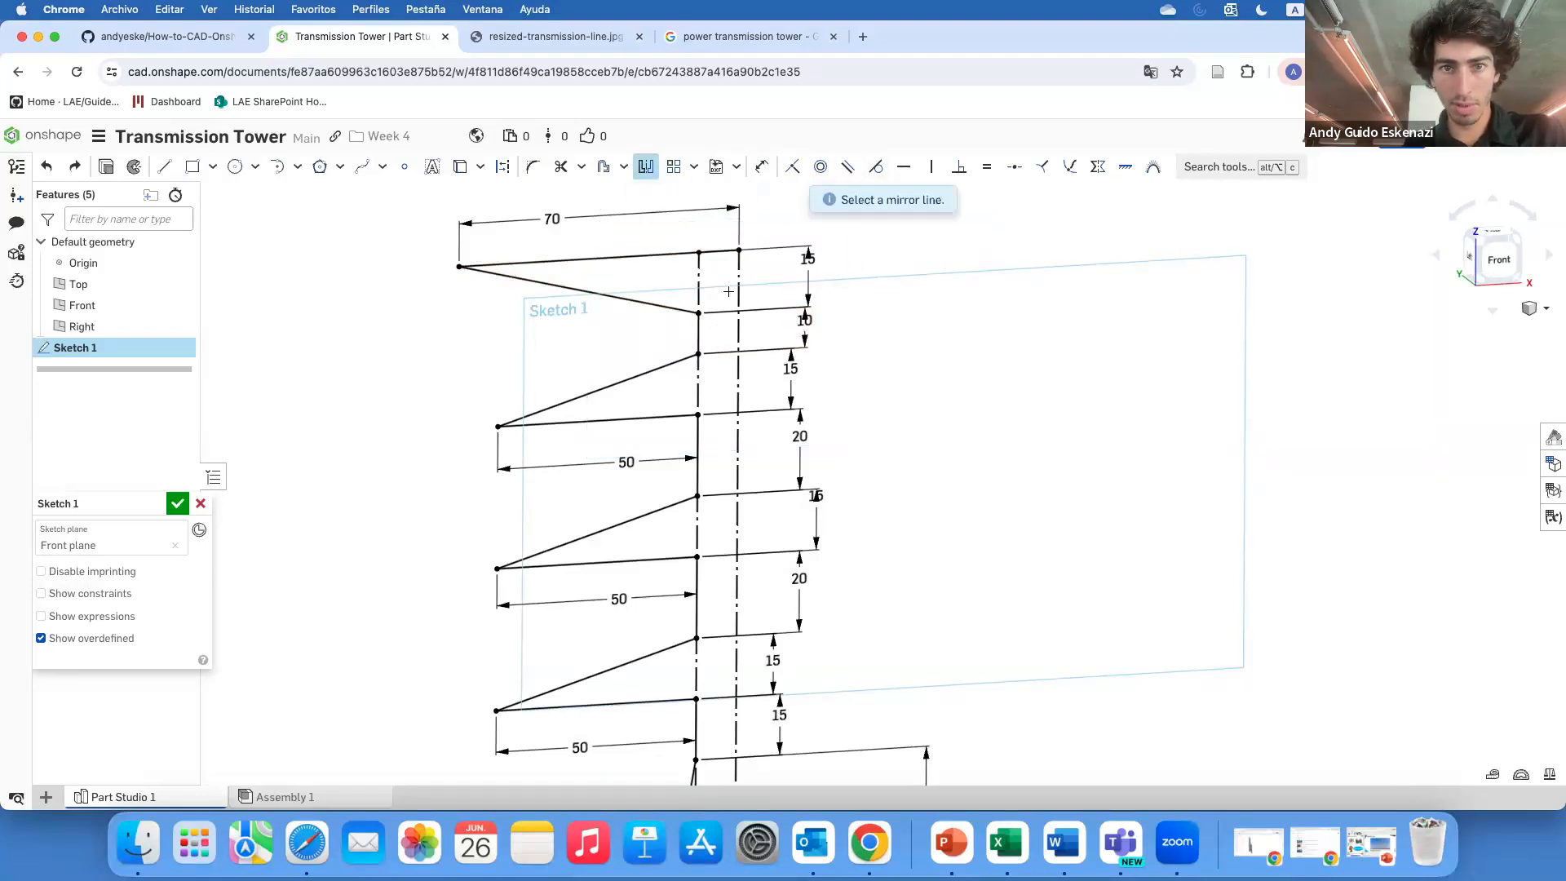
left_click(736, 284)
left_click(639, 257)
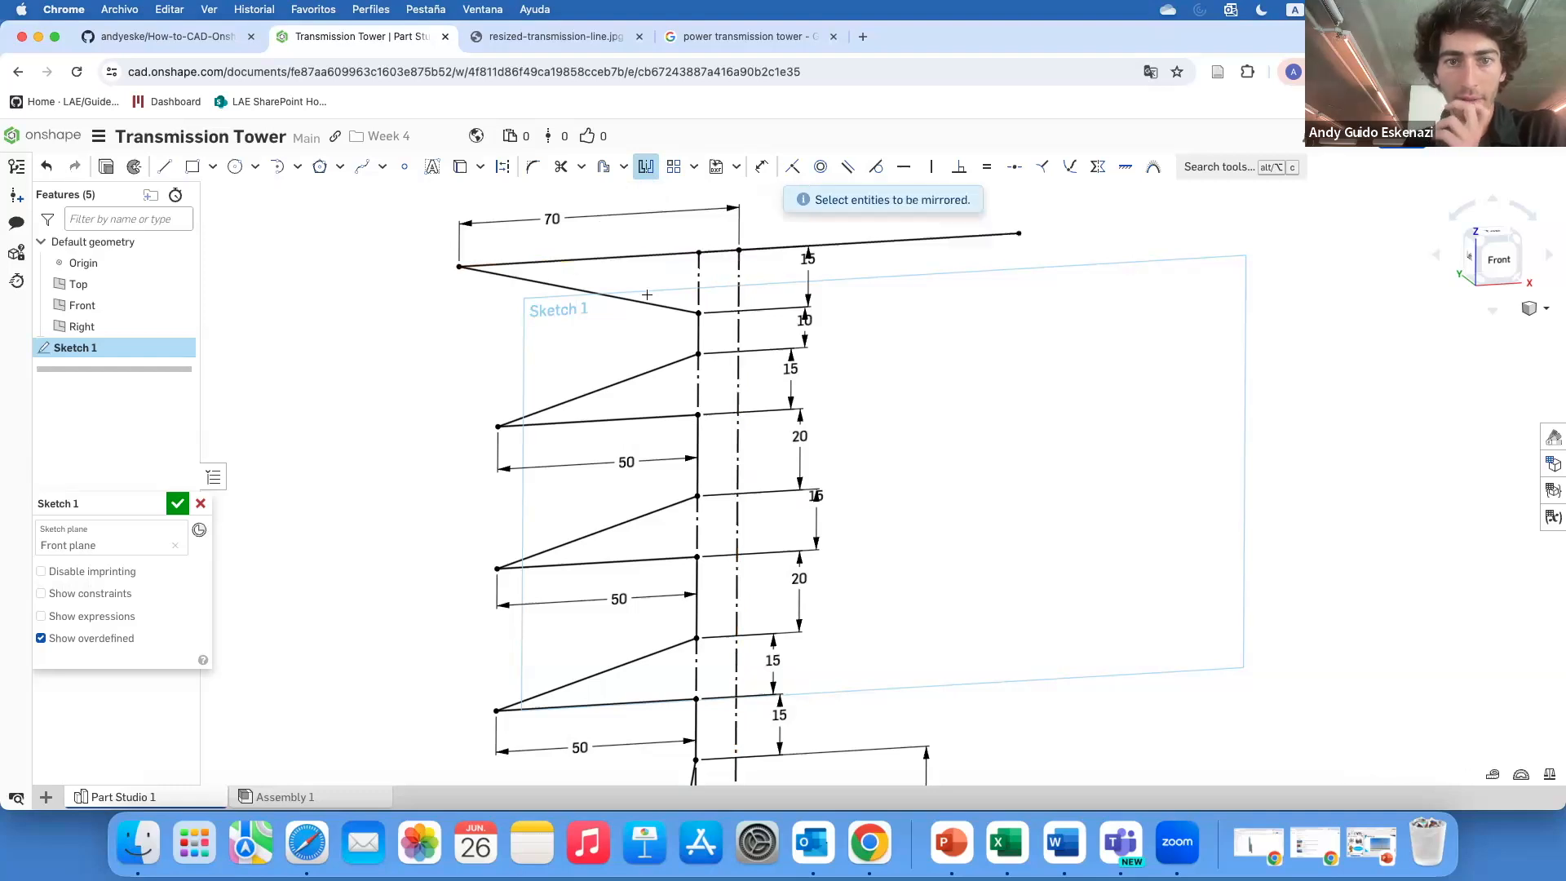
left_click(681, 309)
left_click(699, 332)
left_click(683, 360)
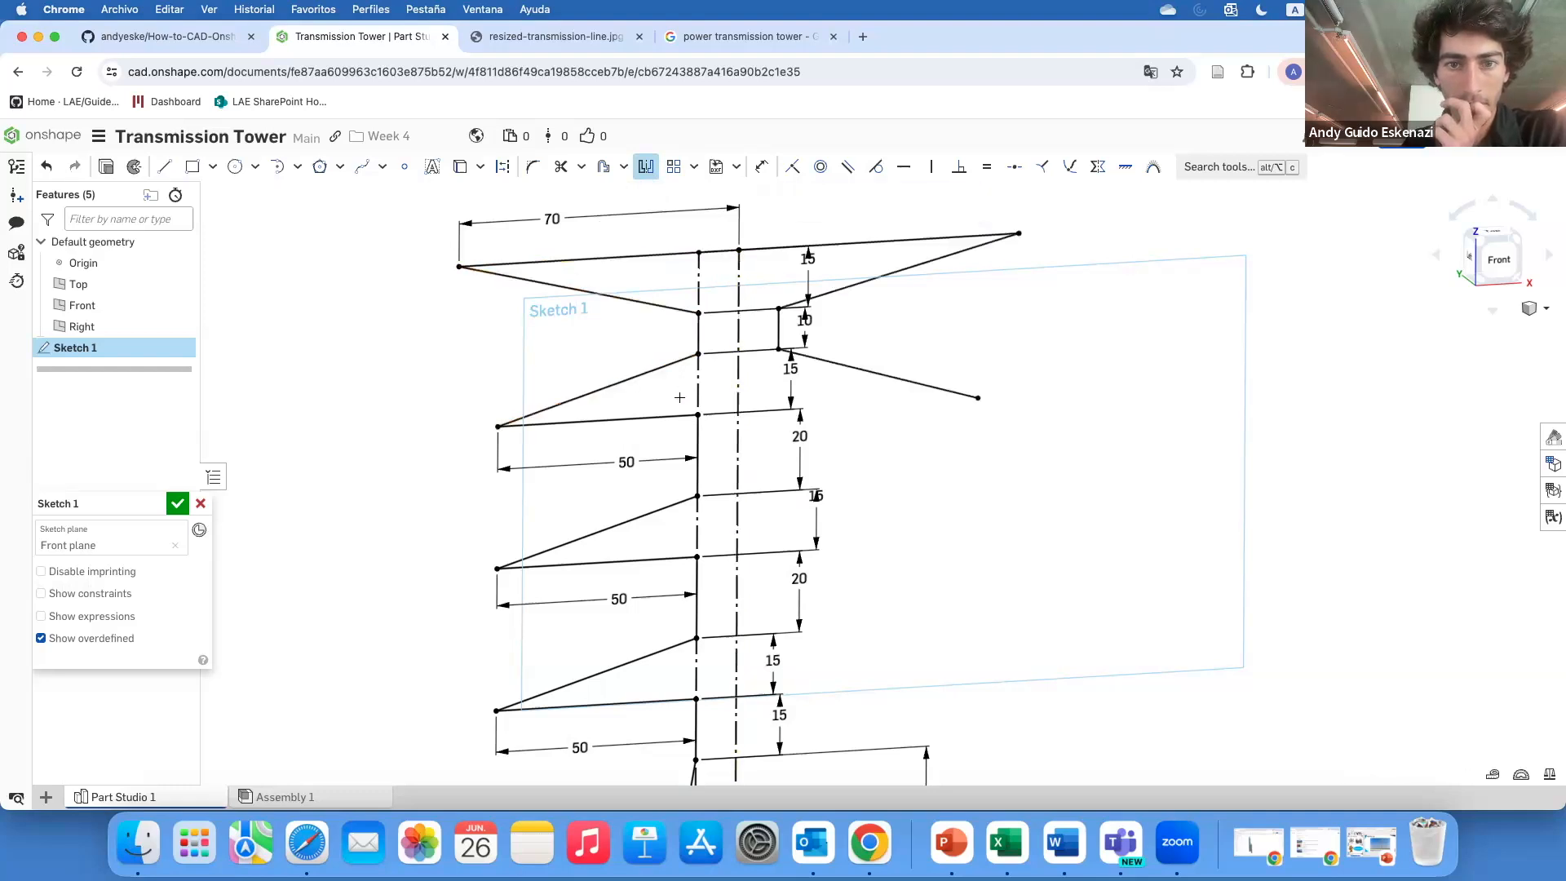
left_click(676, 417)
left_click(699, 430)
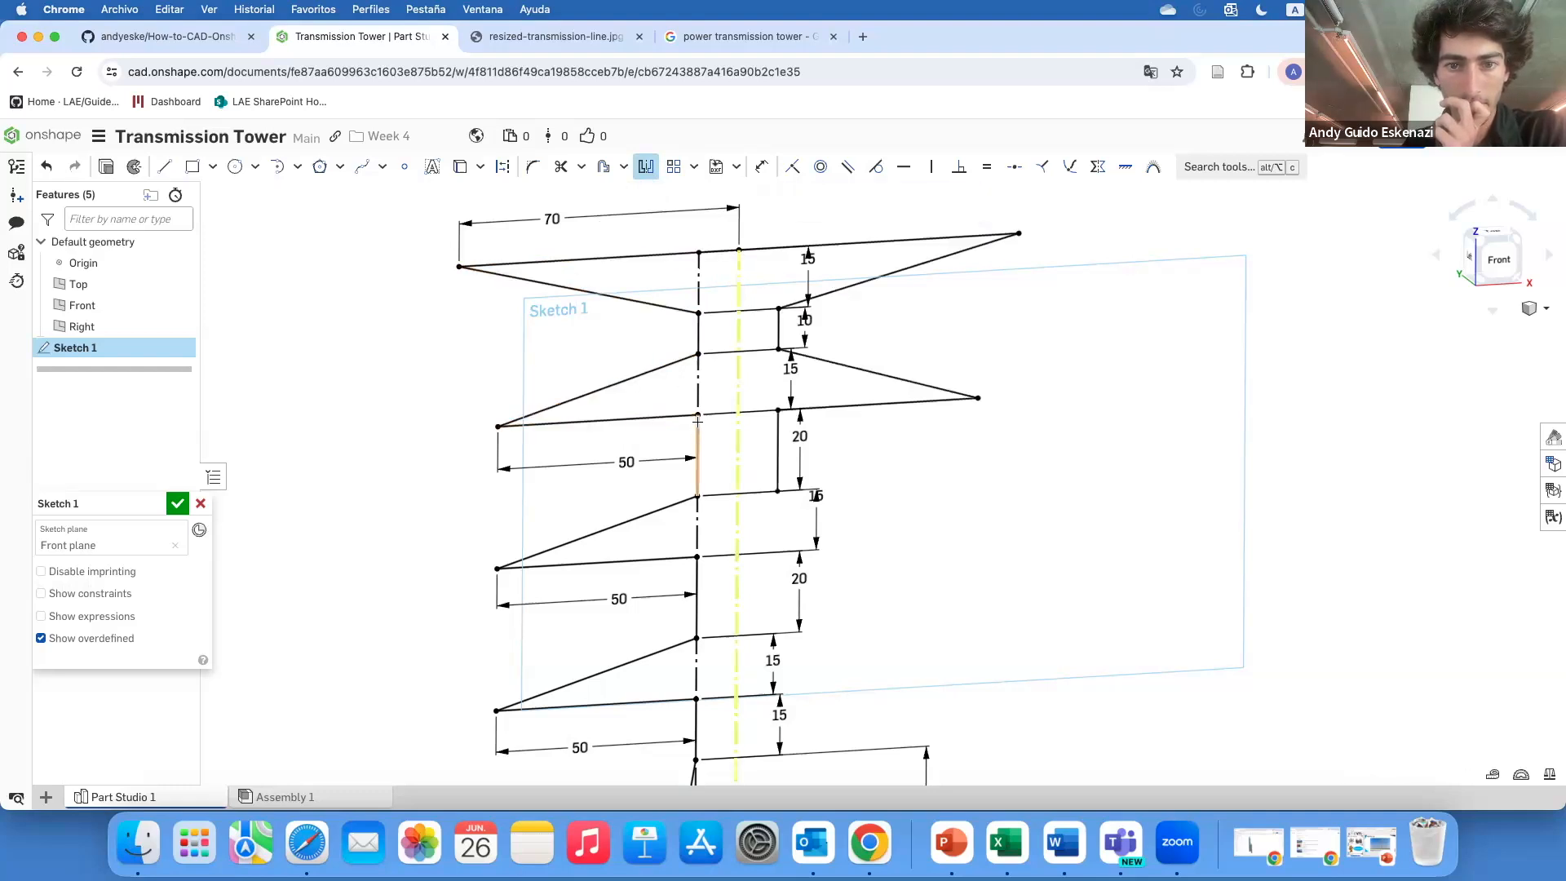
left_click(681, 502)
left_click(692, 595)
left_click(611, 668)
left_click(596, 704)
scroll(673, 530, "down", 5)
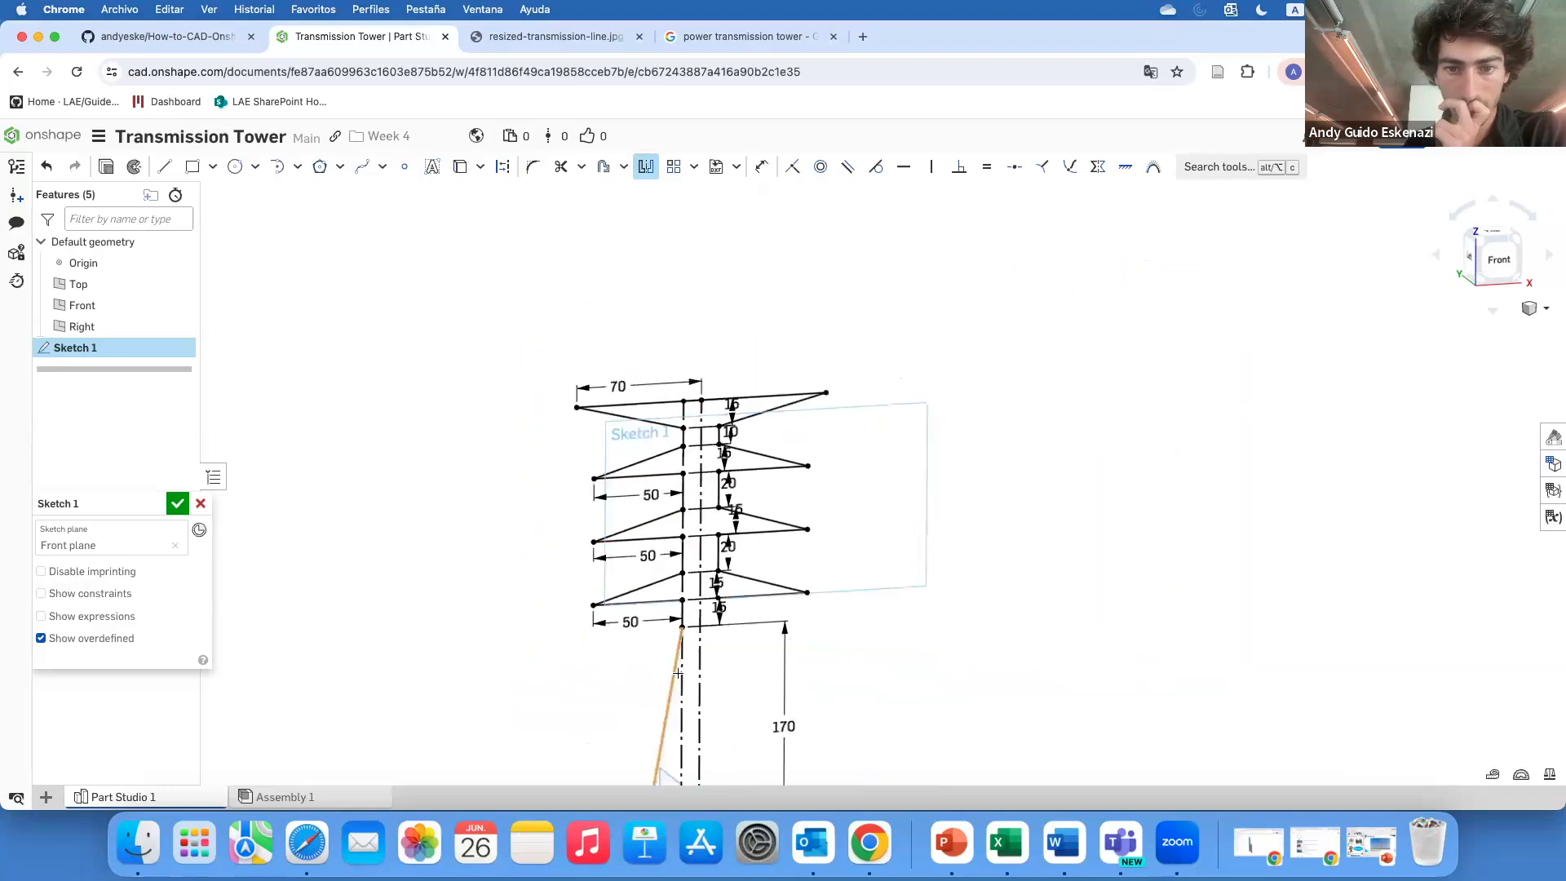
scroll(678, 673, "up", 5)
left_click(685, 568)
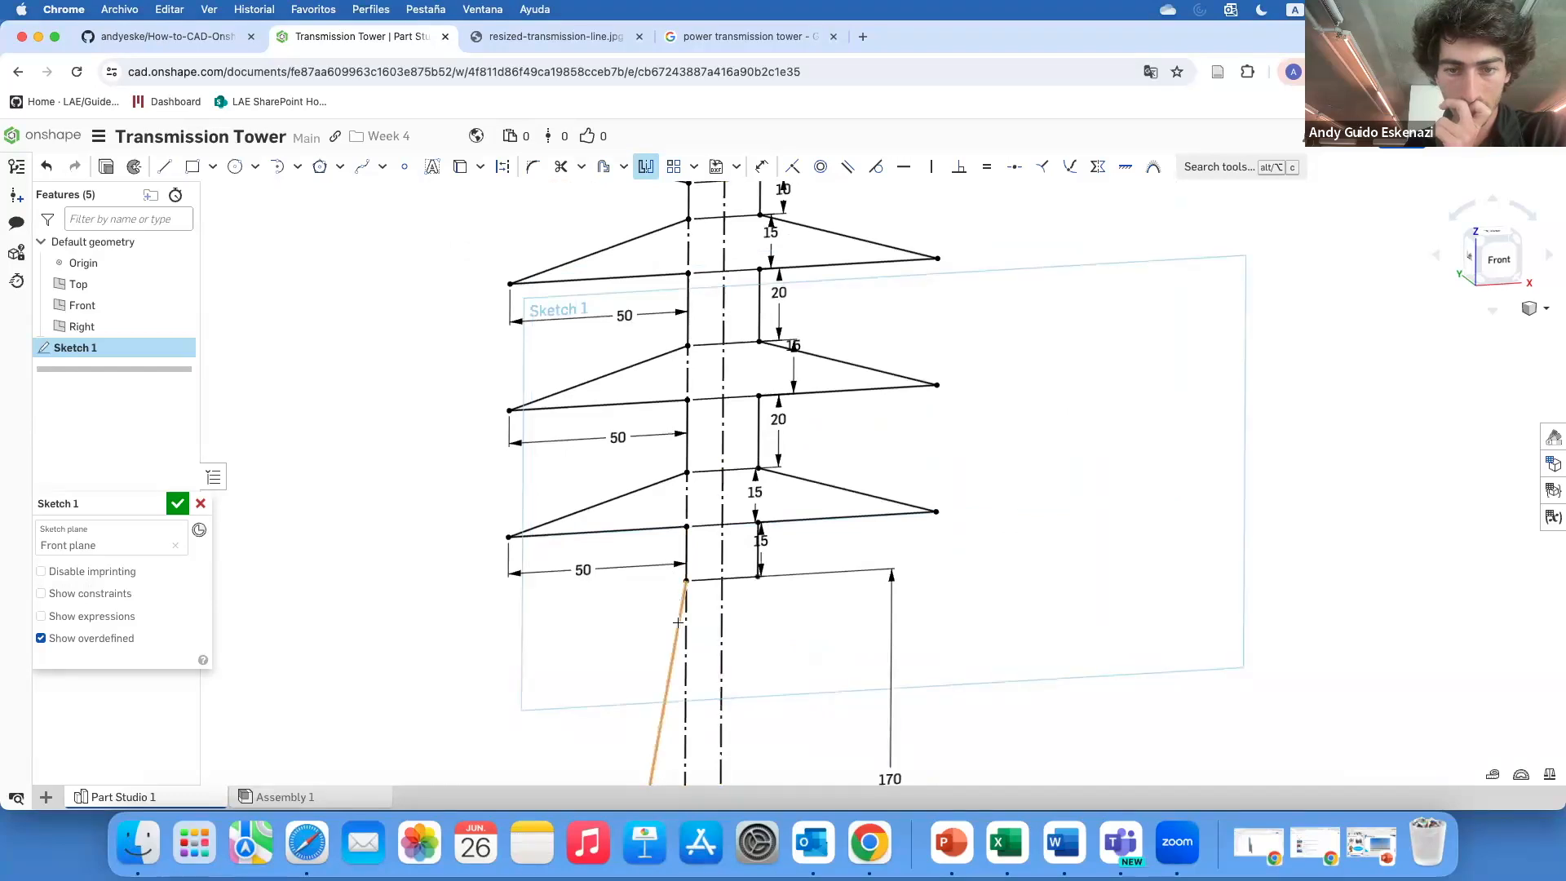
Draw a horizontal line across the tower body at the lowest arm's level to close the profile
scroll(678, 622, "down", 10)
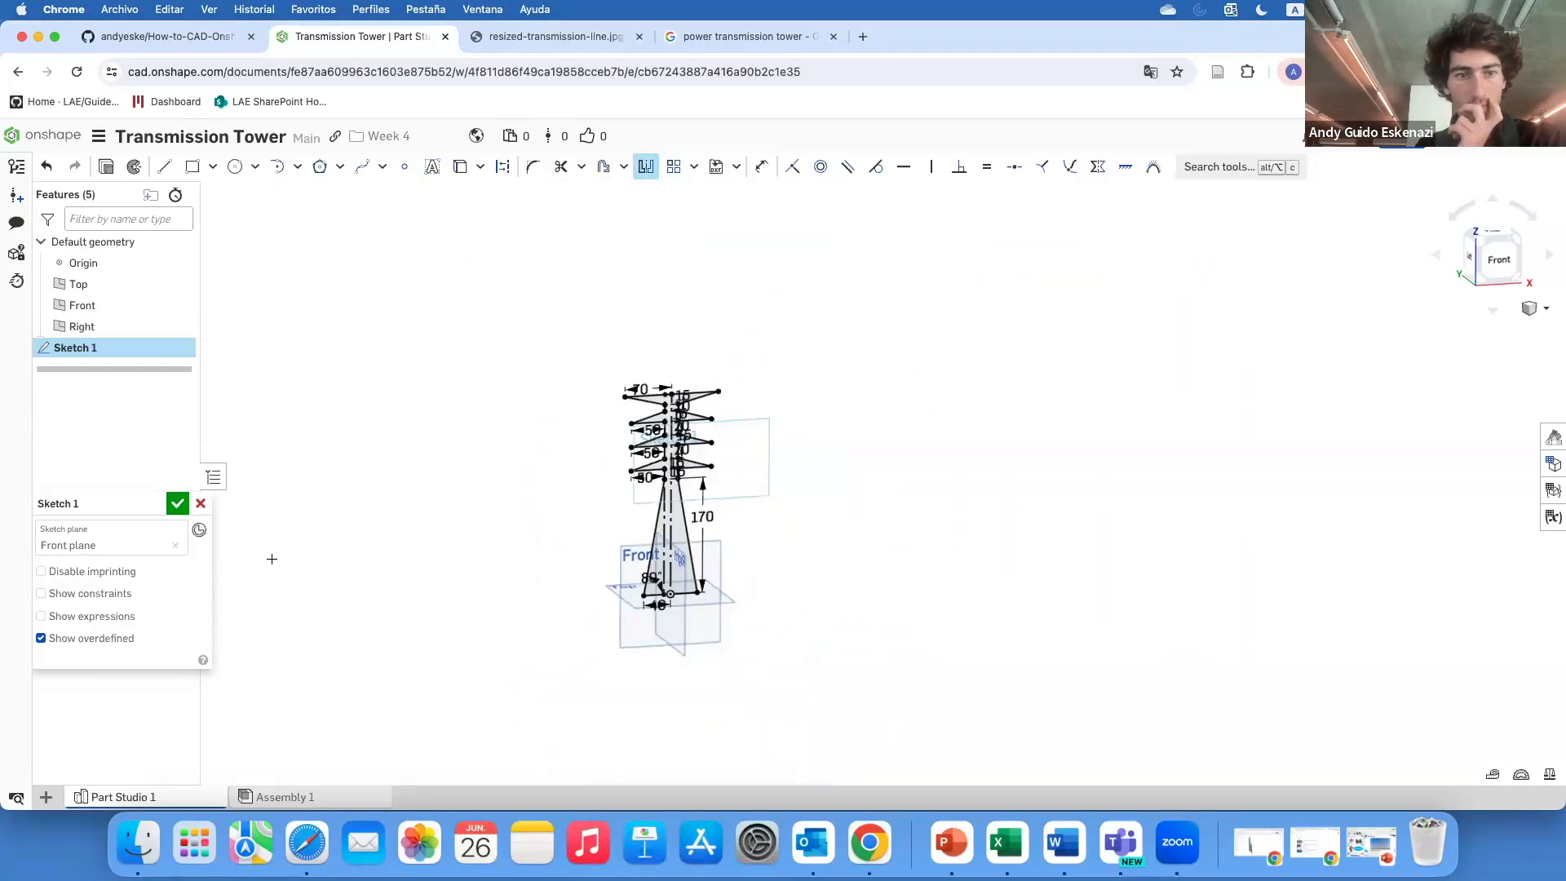
scroll(669, 530, "up", 5)
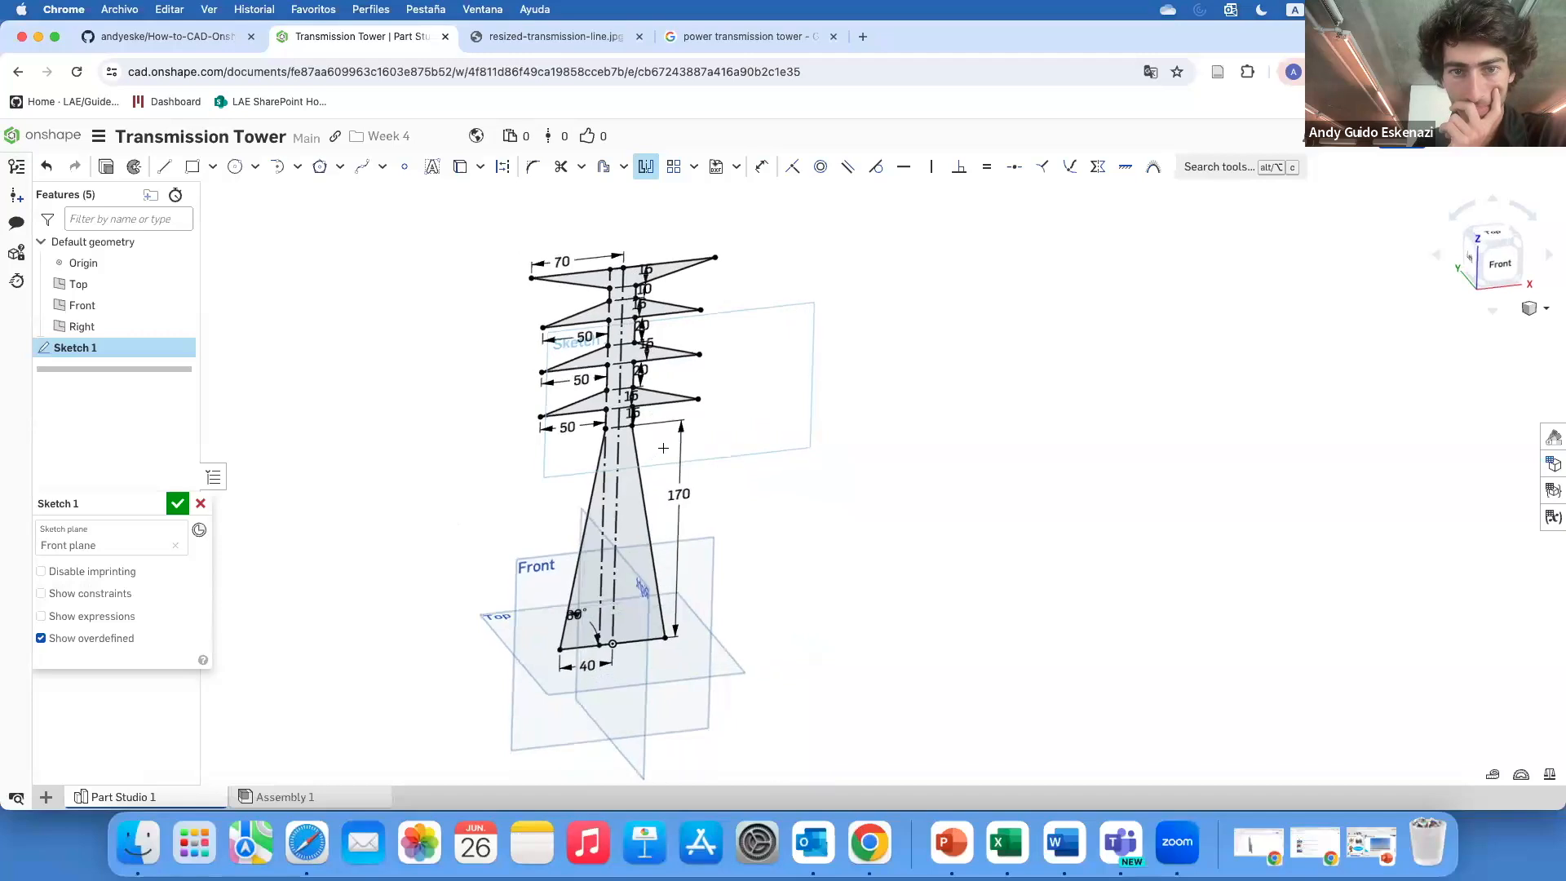
scroll(702, 493, "up", 1)
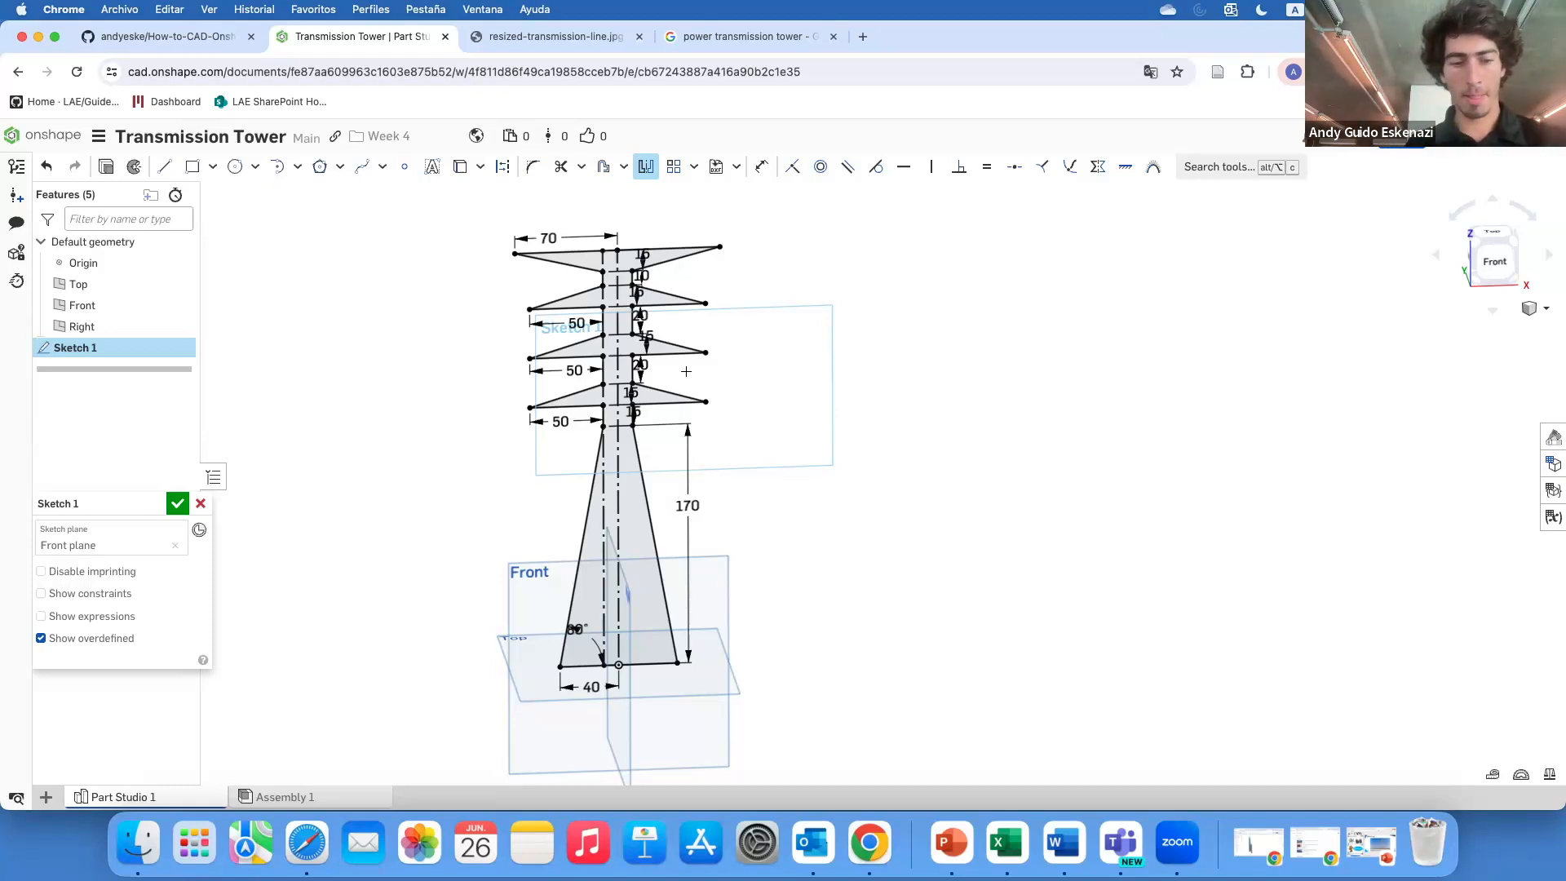
scroll(627, 404, "up", 5)
left_click(165, 167)
scroll(596, 486, "up", 4)
left_click(527, 445)
left_click(704, 439)
key("Escape")
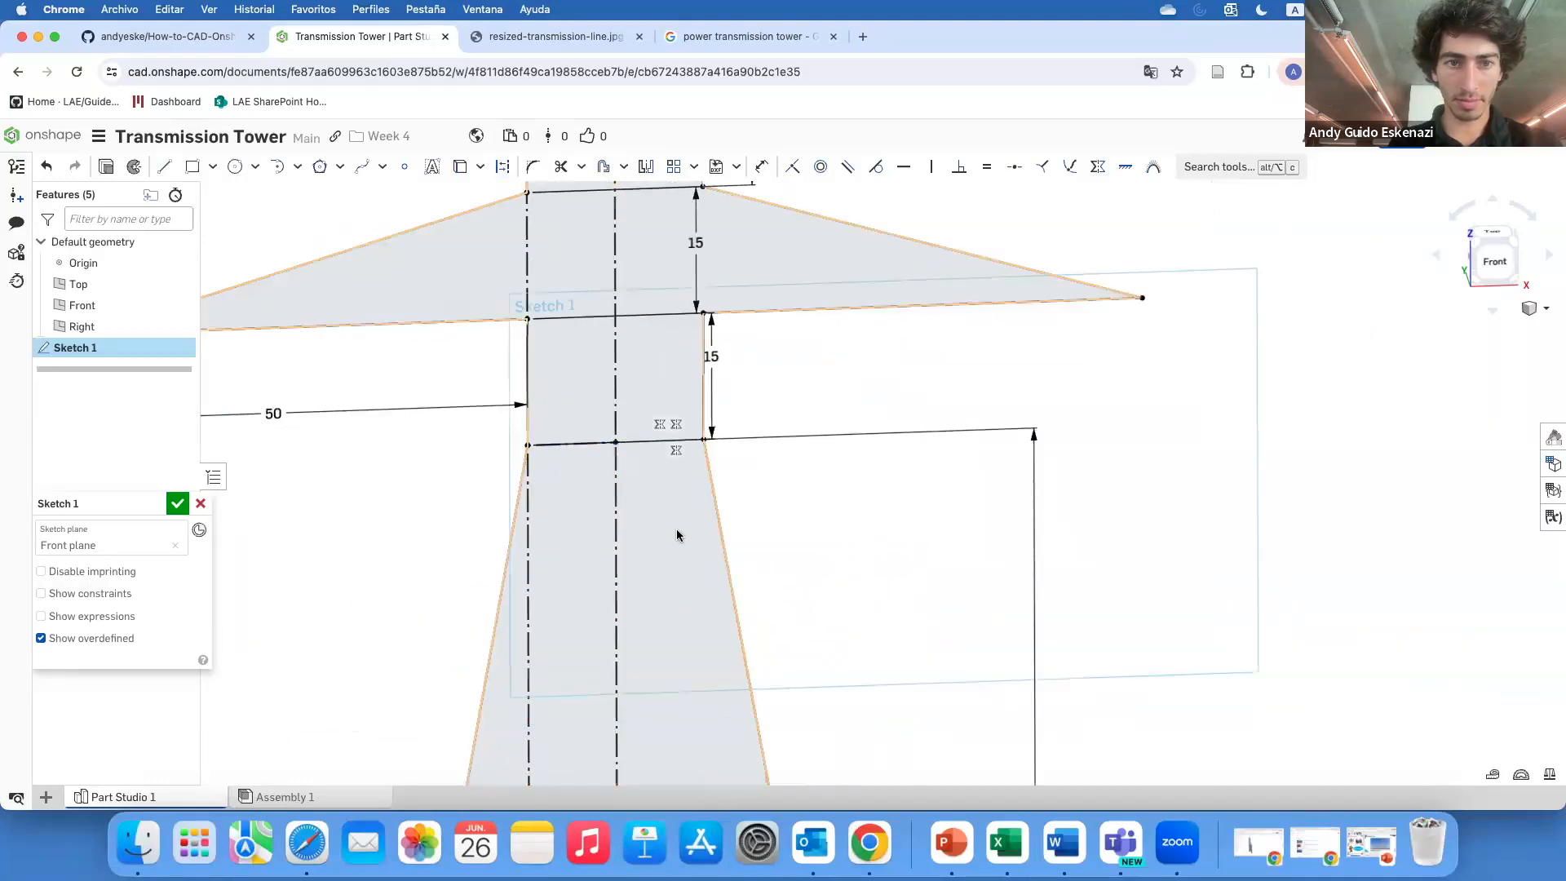
Compare the finished tower sketch with the reference photo and review it from several angles
scroll(675, 530, "down", 4)
scroll(643, 425, "up", 4)
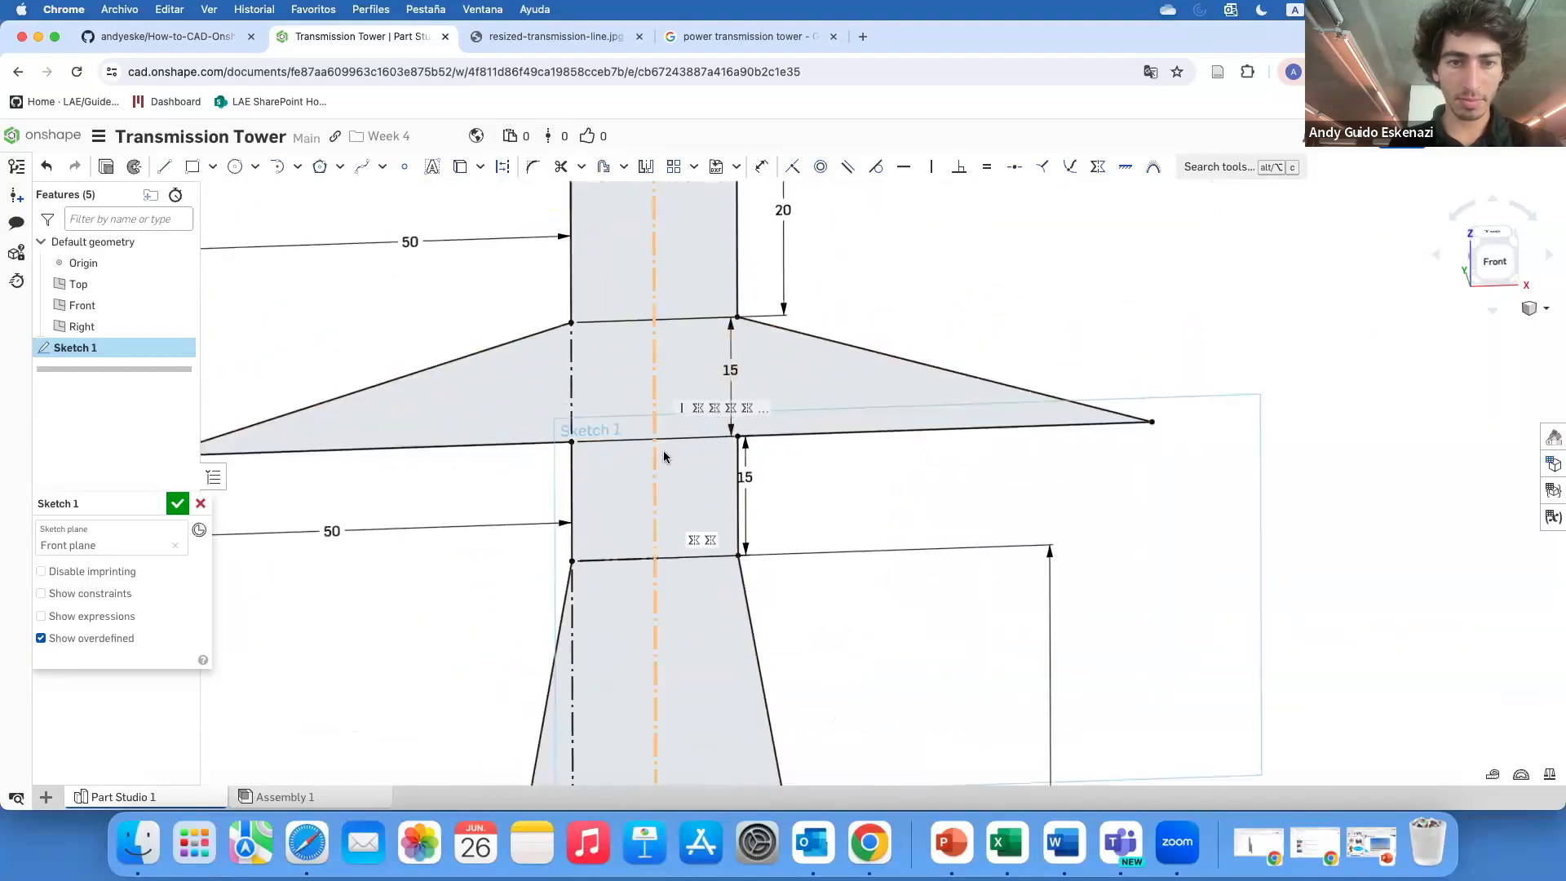
left_click(690, 38)
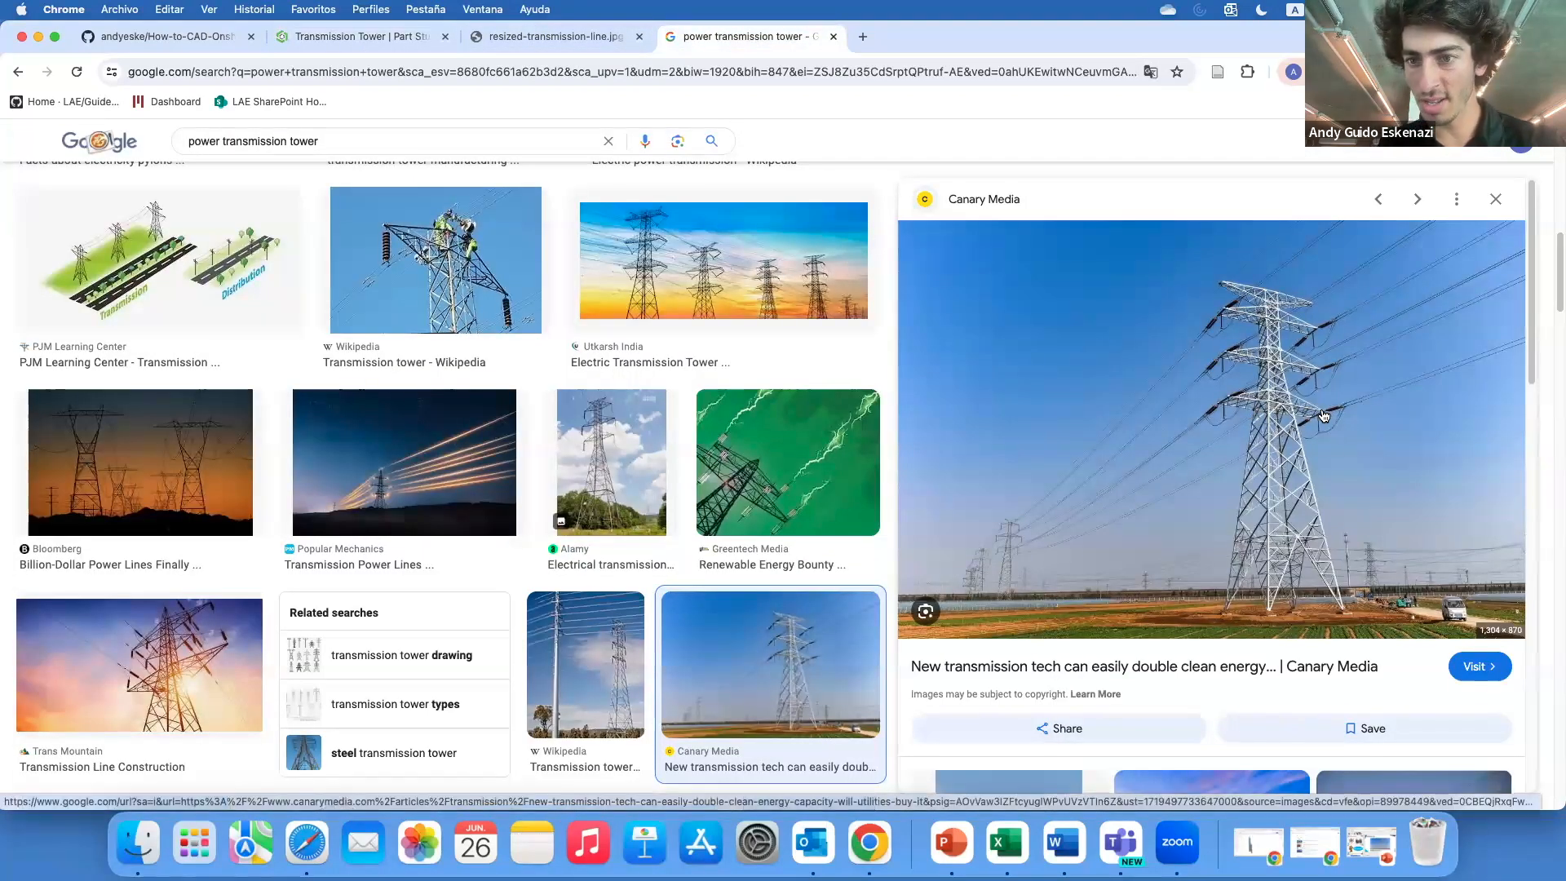
left_click(358, 37)
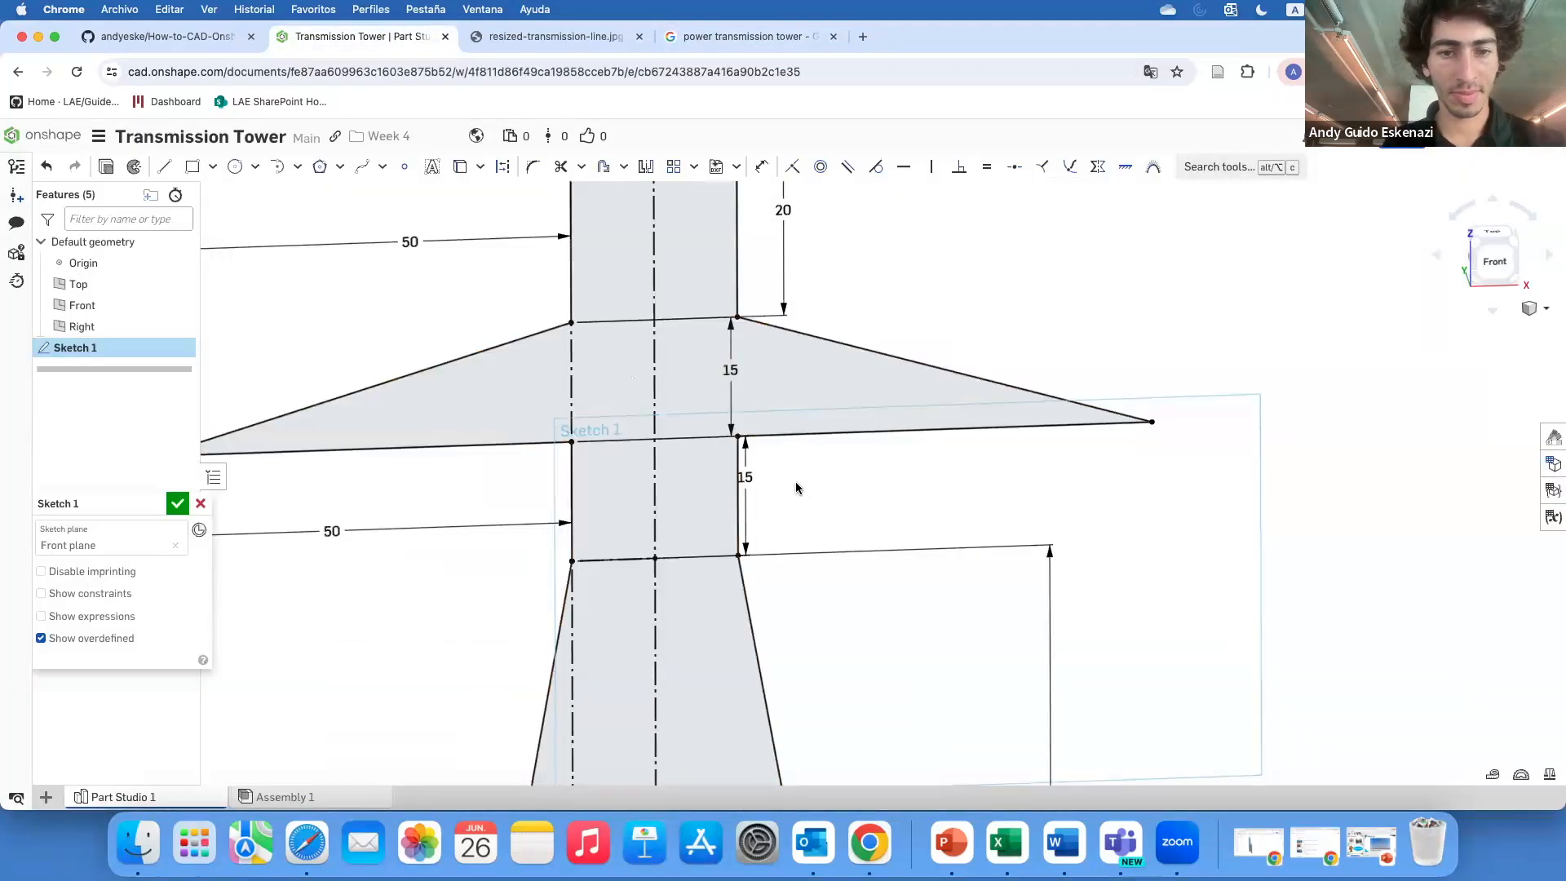
scroll(797, 488, "down", 4)
scroll(699, 480, "down", 5)
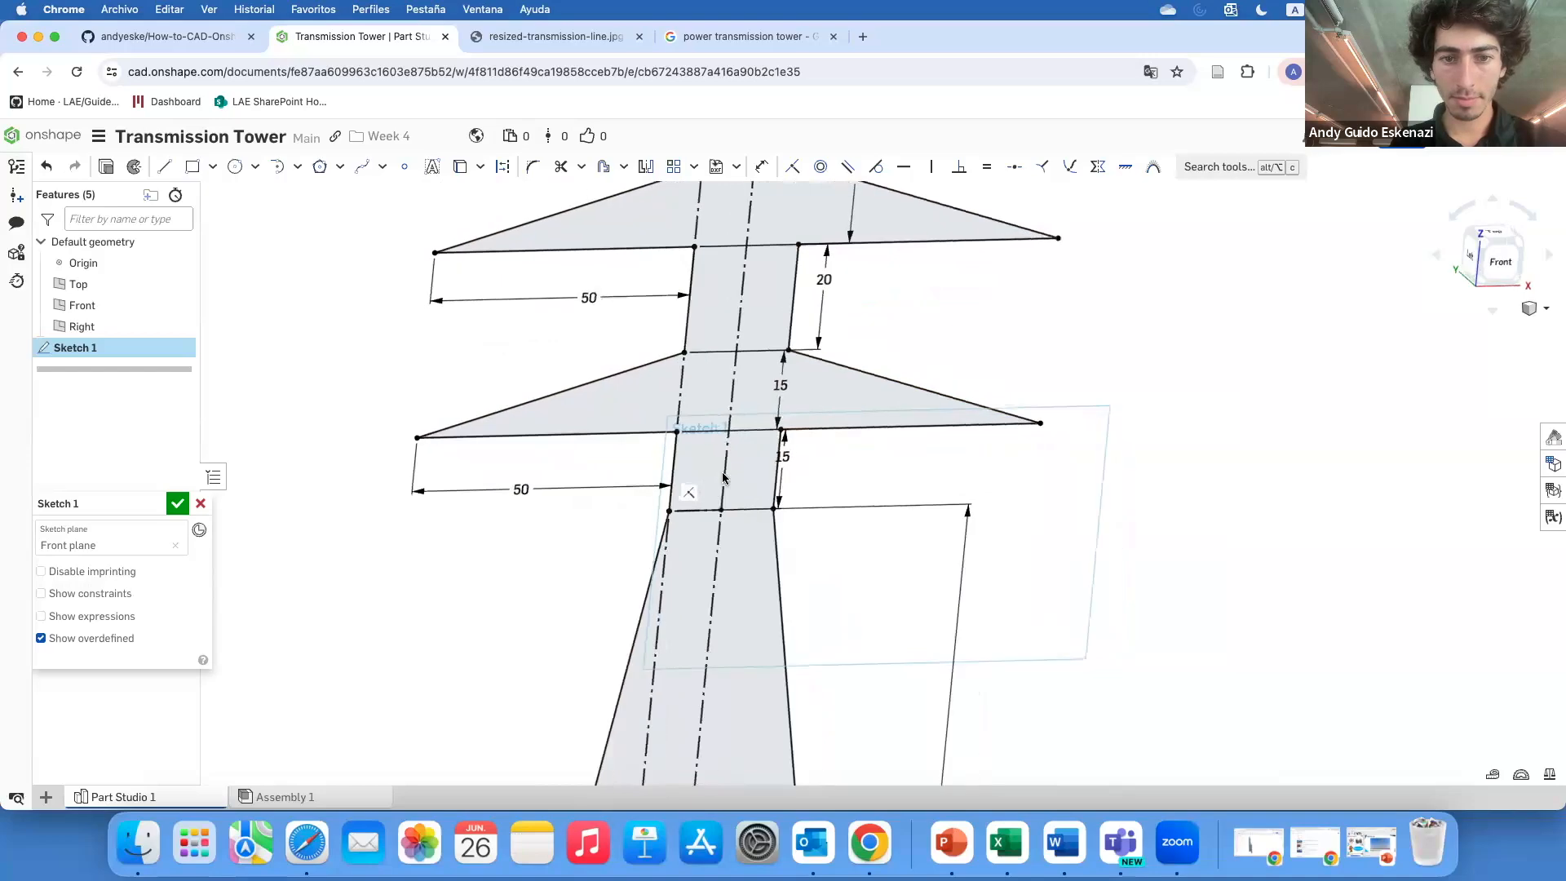
scroll(688, 420, "down", 5)
mouse_move(692, 511)
right_mouse_down()
mouse_move(863, 501)
mouse_move(723, 490)
mouse_move(741, 553)
right_mouse_up()
scroll(738, 554, "up", 5)
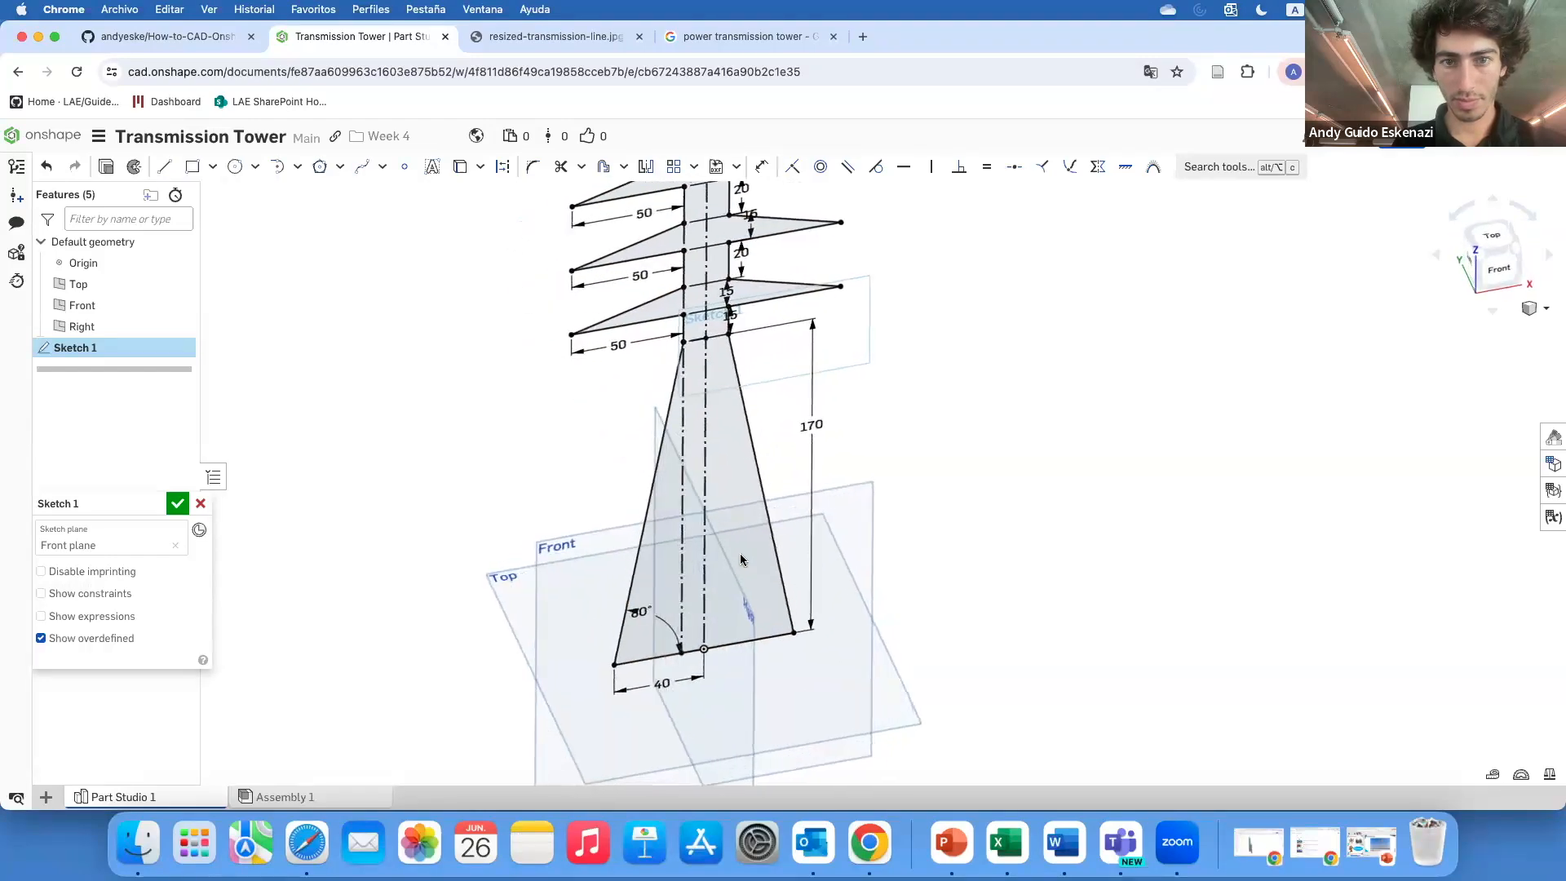
scroll(740, 553, "down", 5)
scroll(743, 409, "up", 5)
scroll(701, 318, "up", 2)
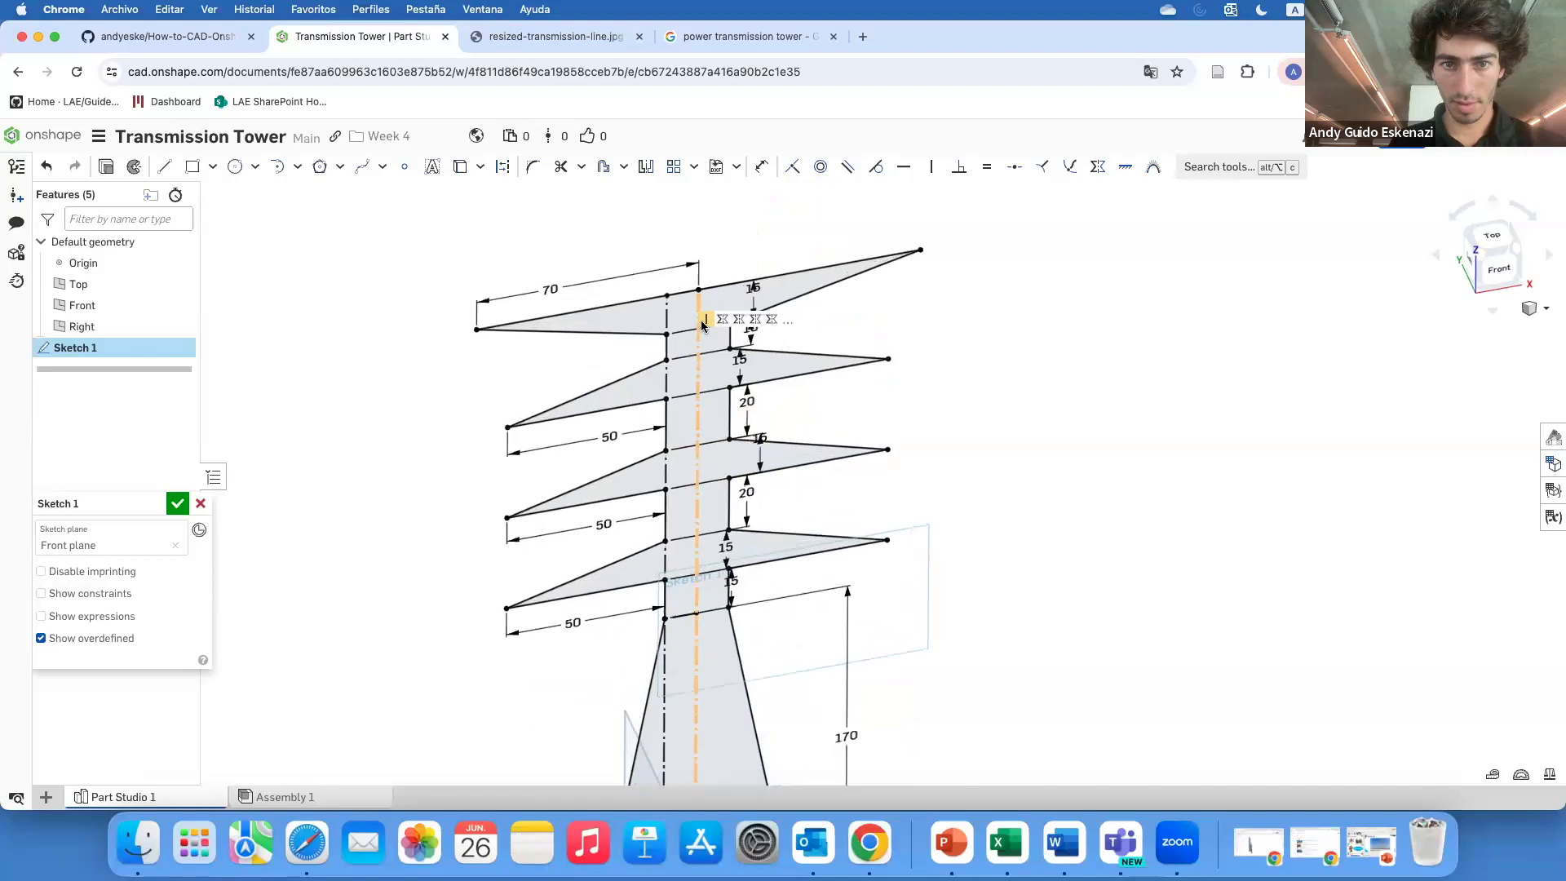
Close the tower sketch and rename it Master Sketch
left_click(177, 503)
scroll(388, 407, "down", 5)
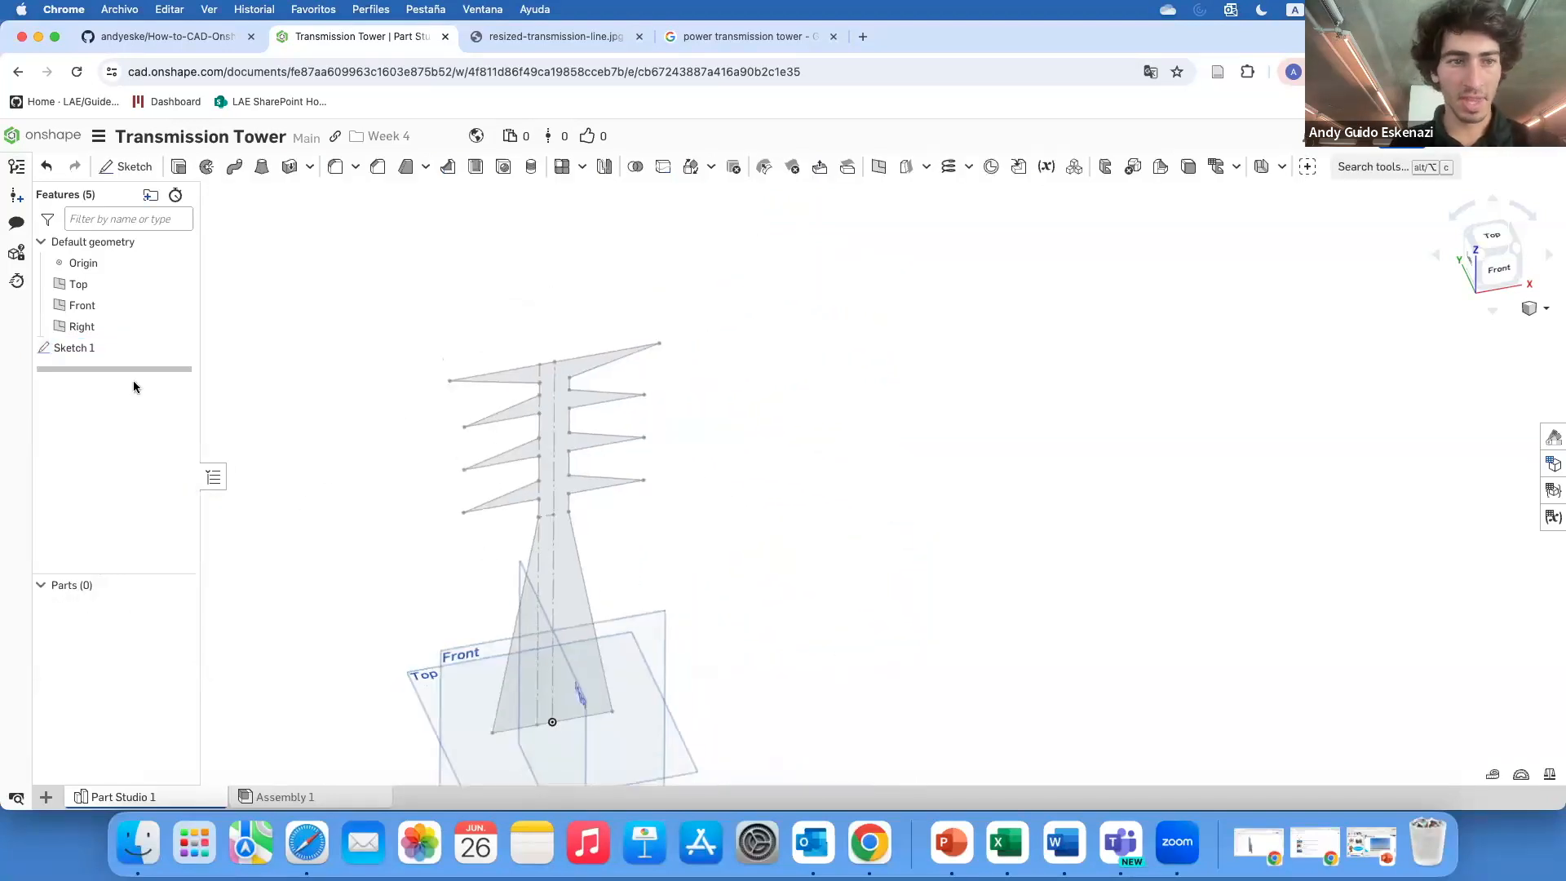
right_click(163, 349)
left_click(162, 371)
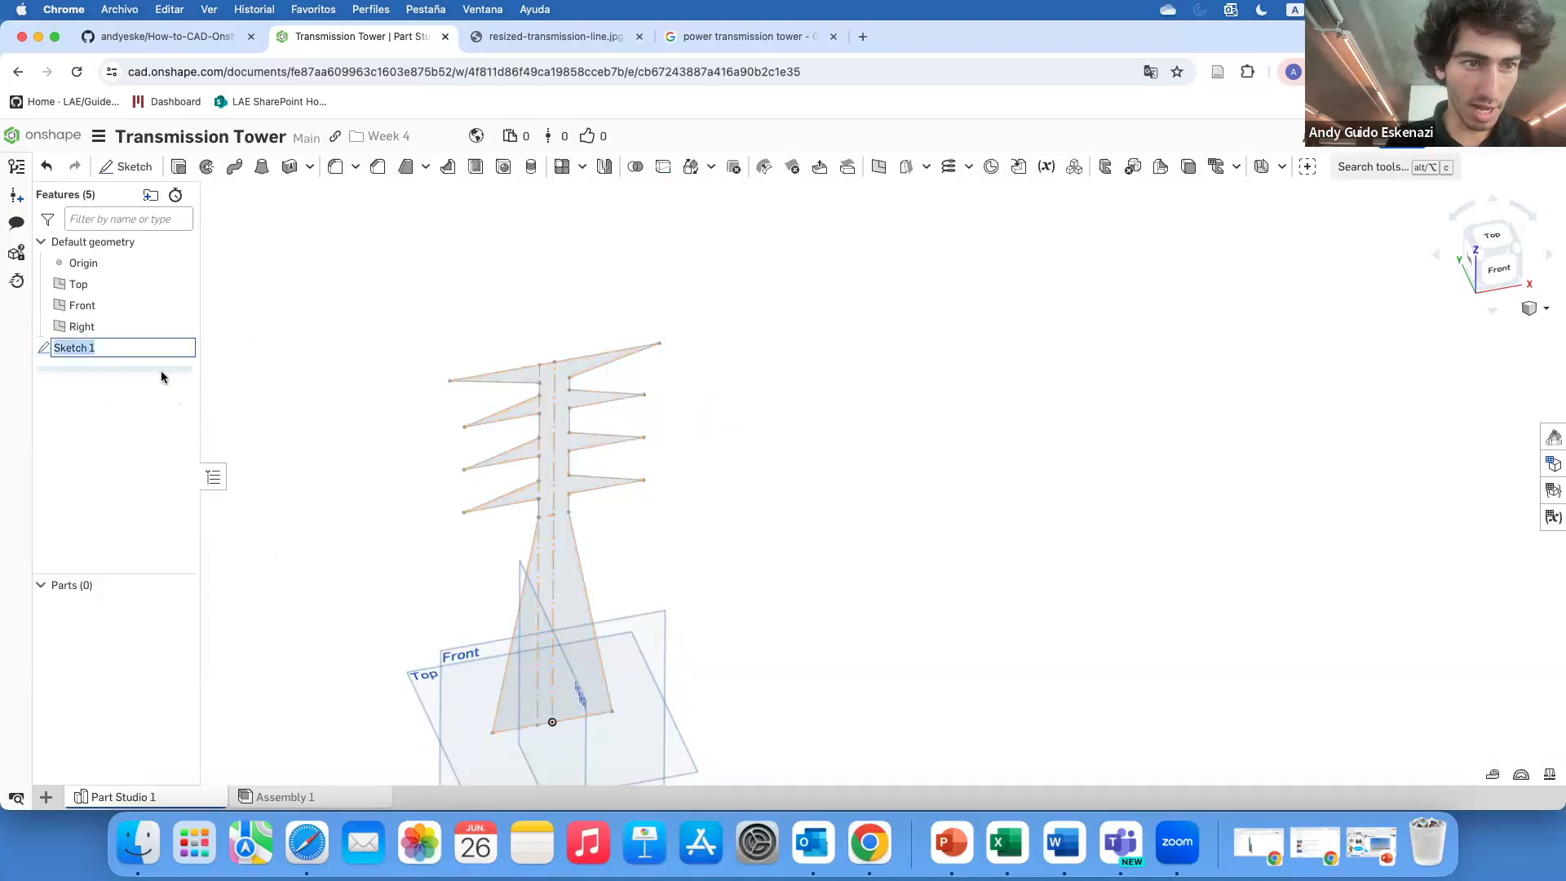
type("Master")
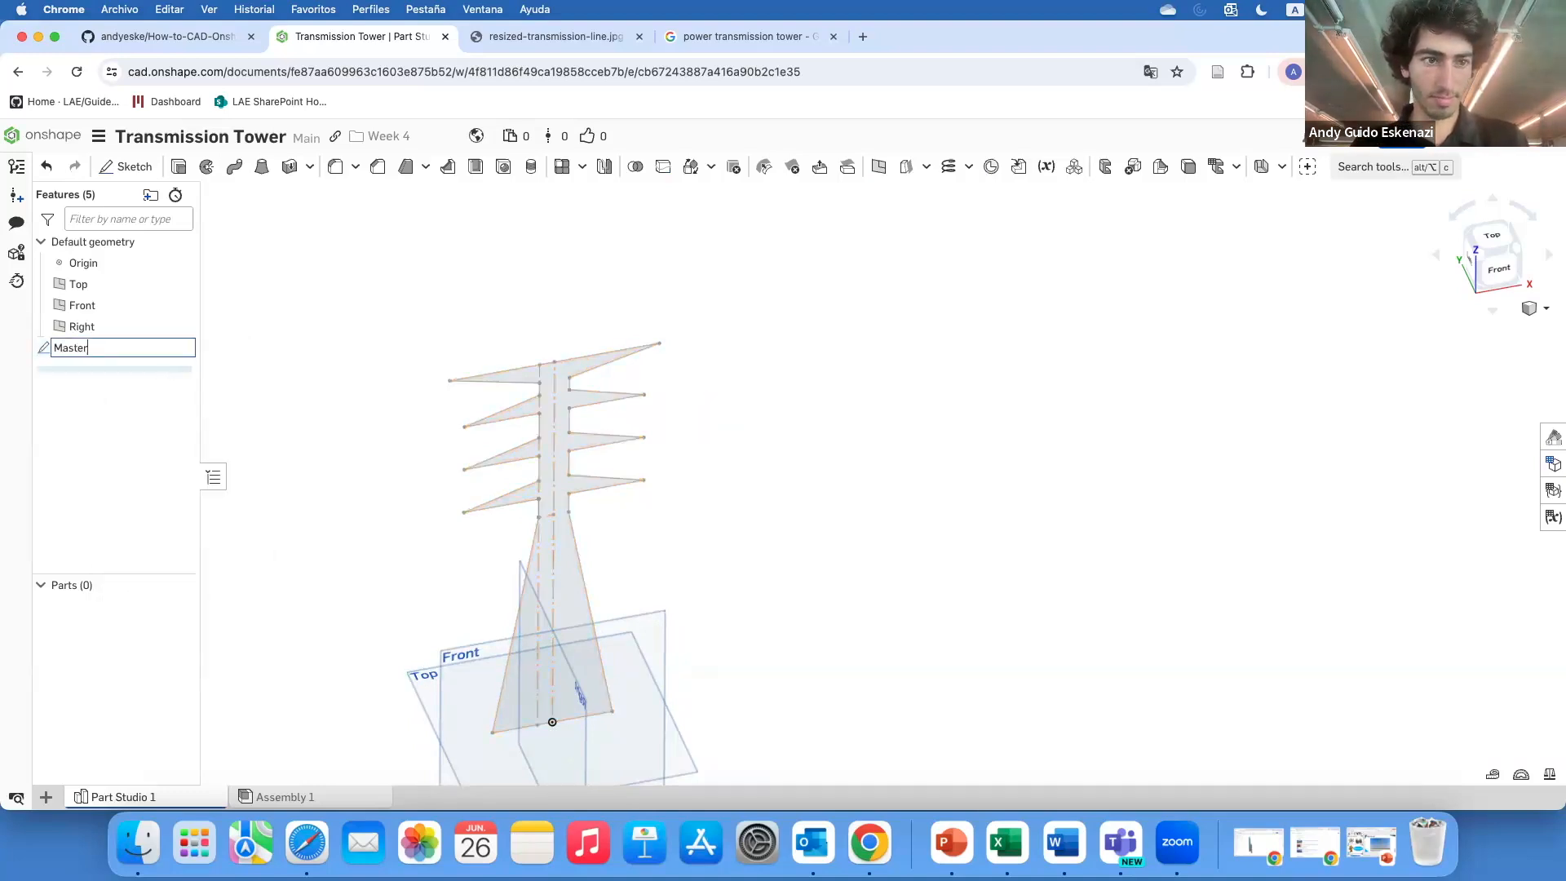
type(" Sketch")
key("Return")
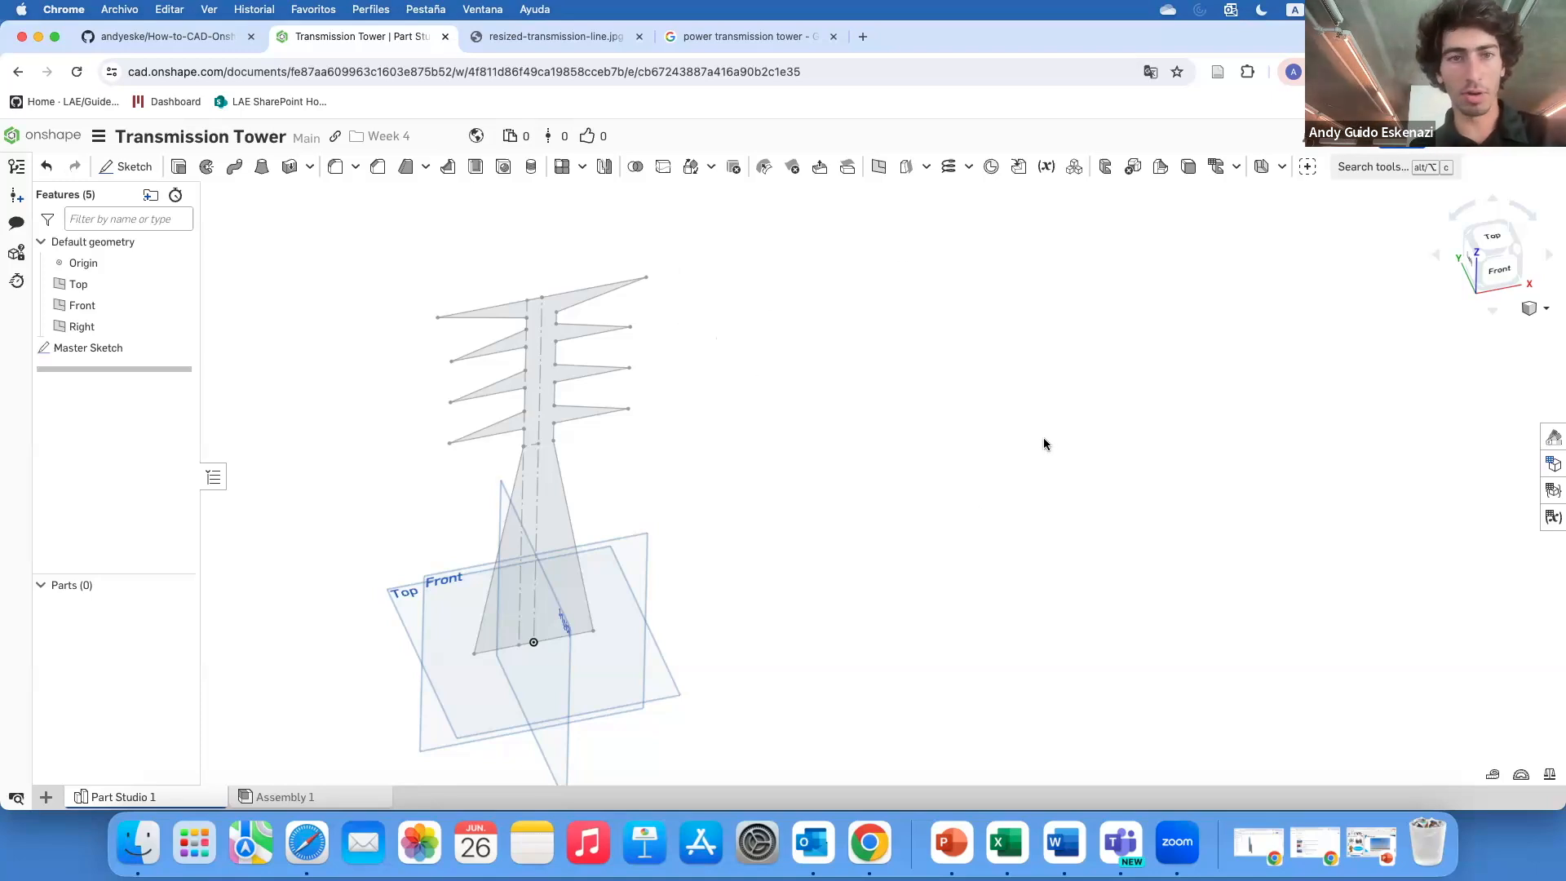
Create a Point normal plane at the vertex where the lowest arm line meets the tower's vertical centre line
left_click(878, 167)
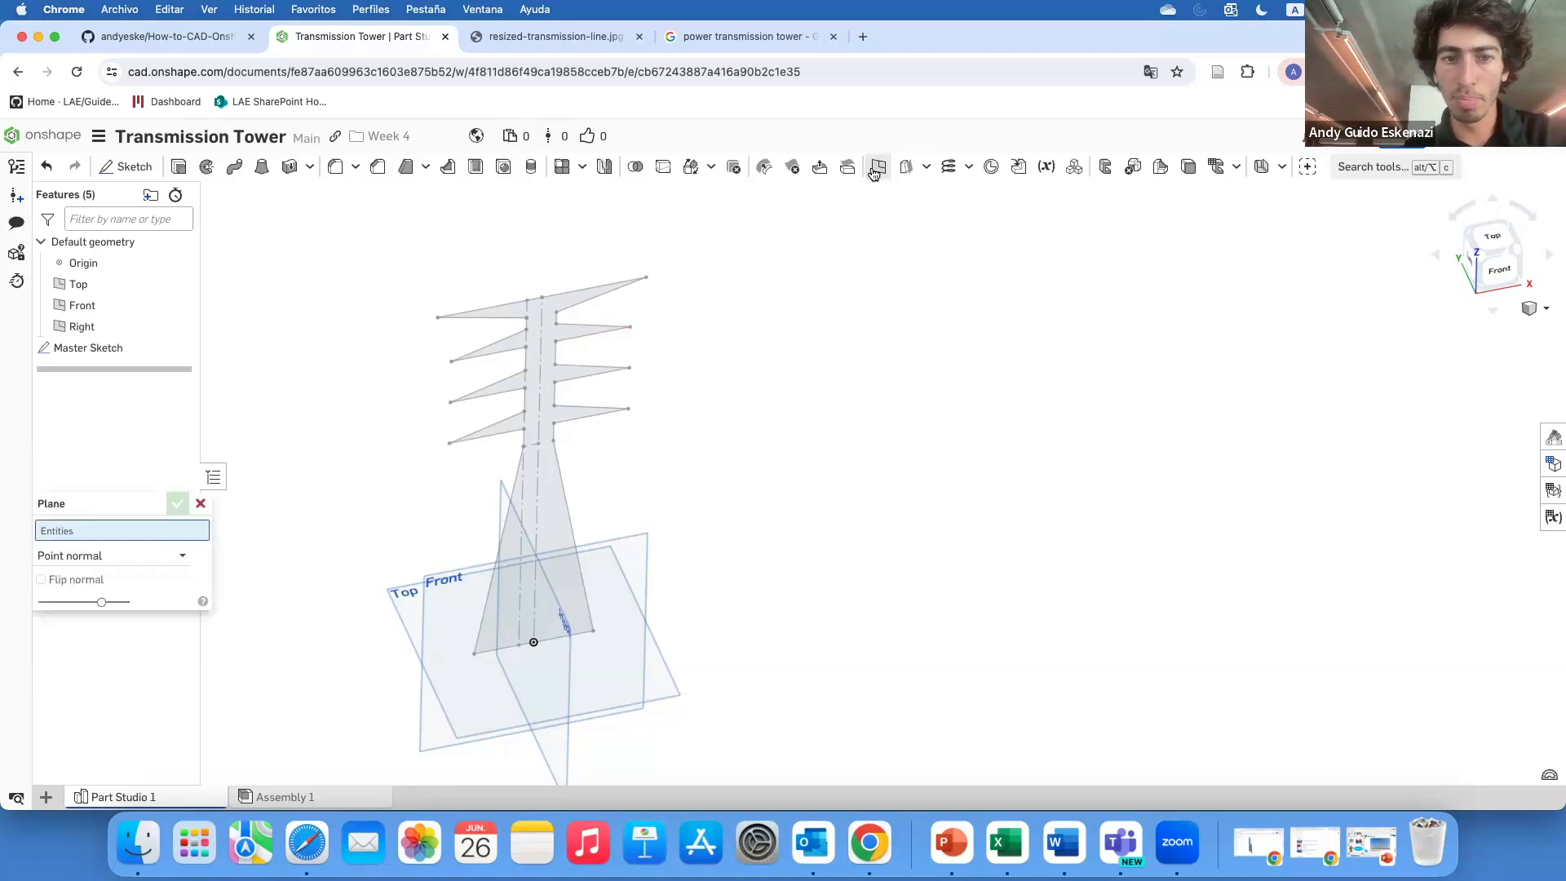
left_click(538, 447)
scroll(540, 451, "up", 5)
left_click(517, 465)
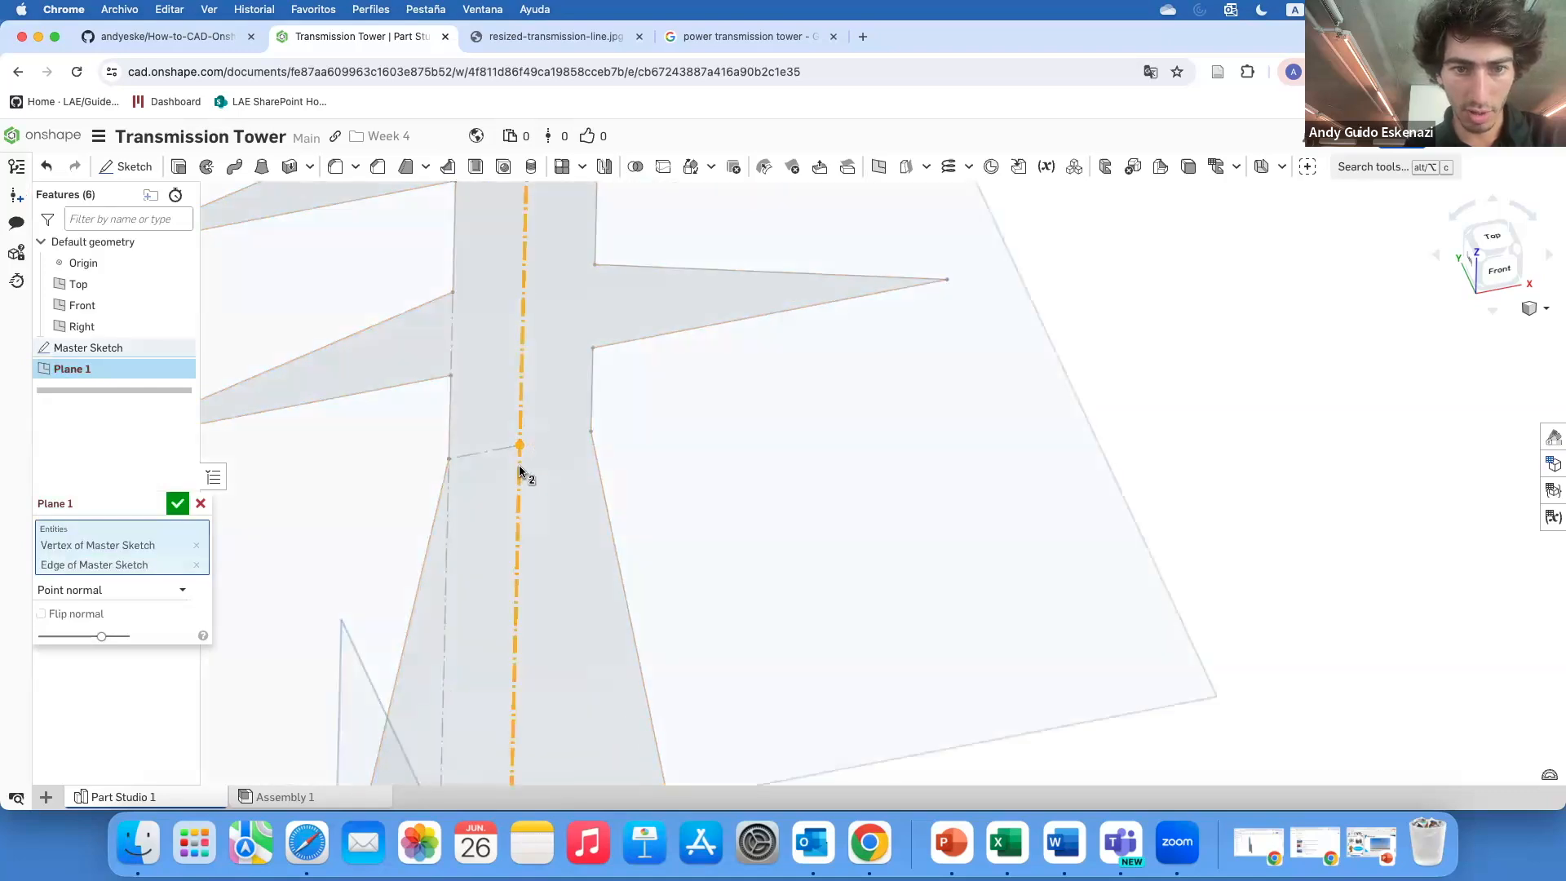
scroll(576, 432, "down", 10)
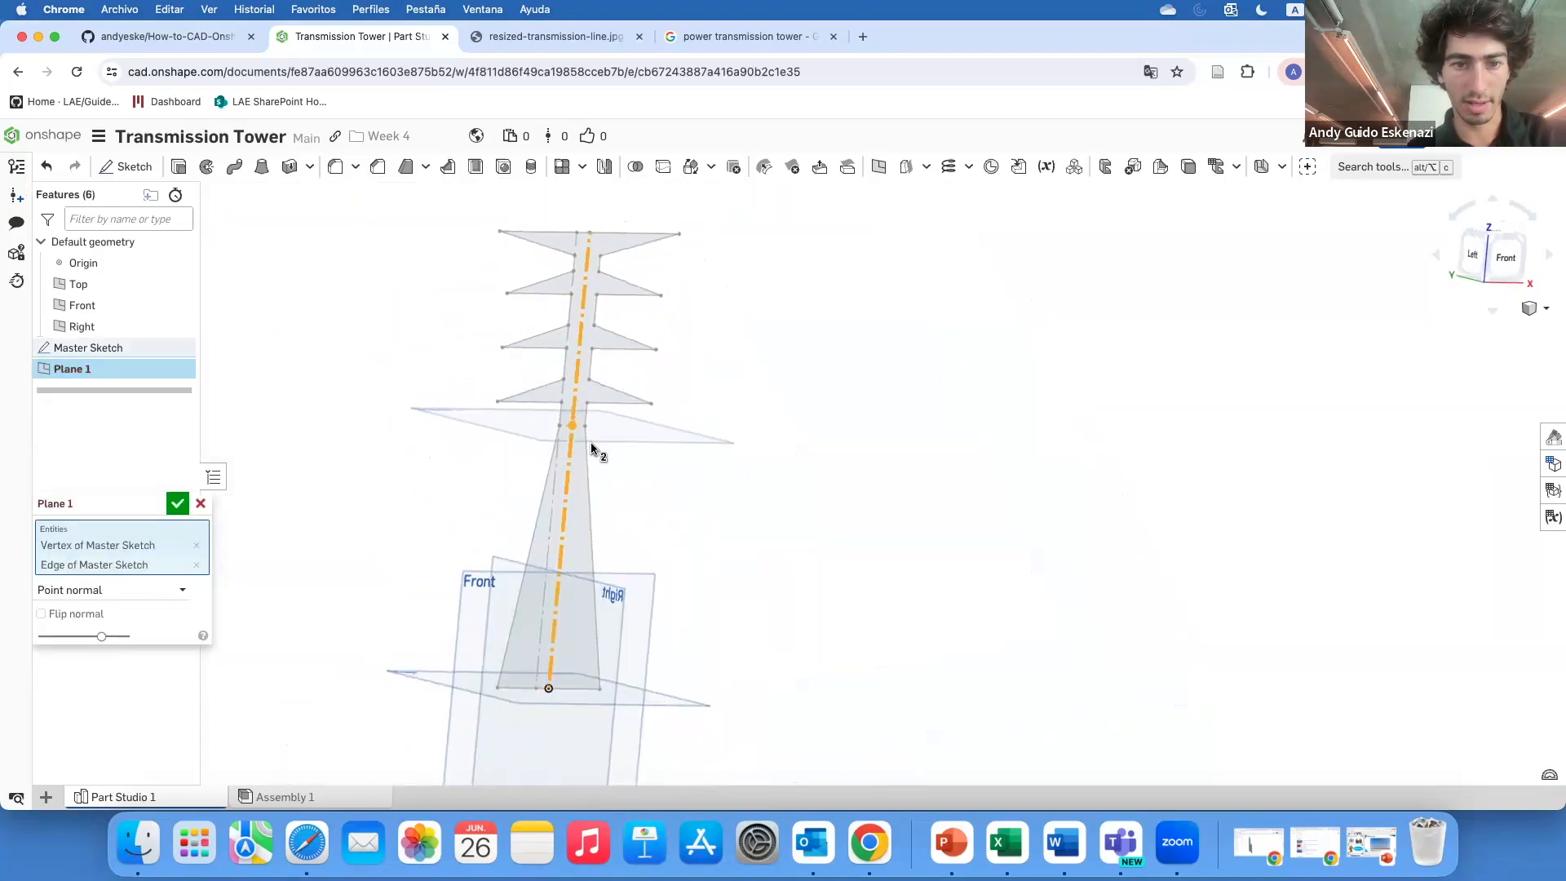
left_click(177, 504)
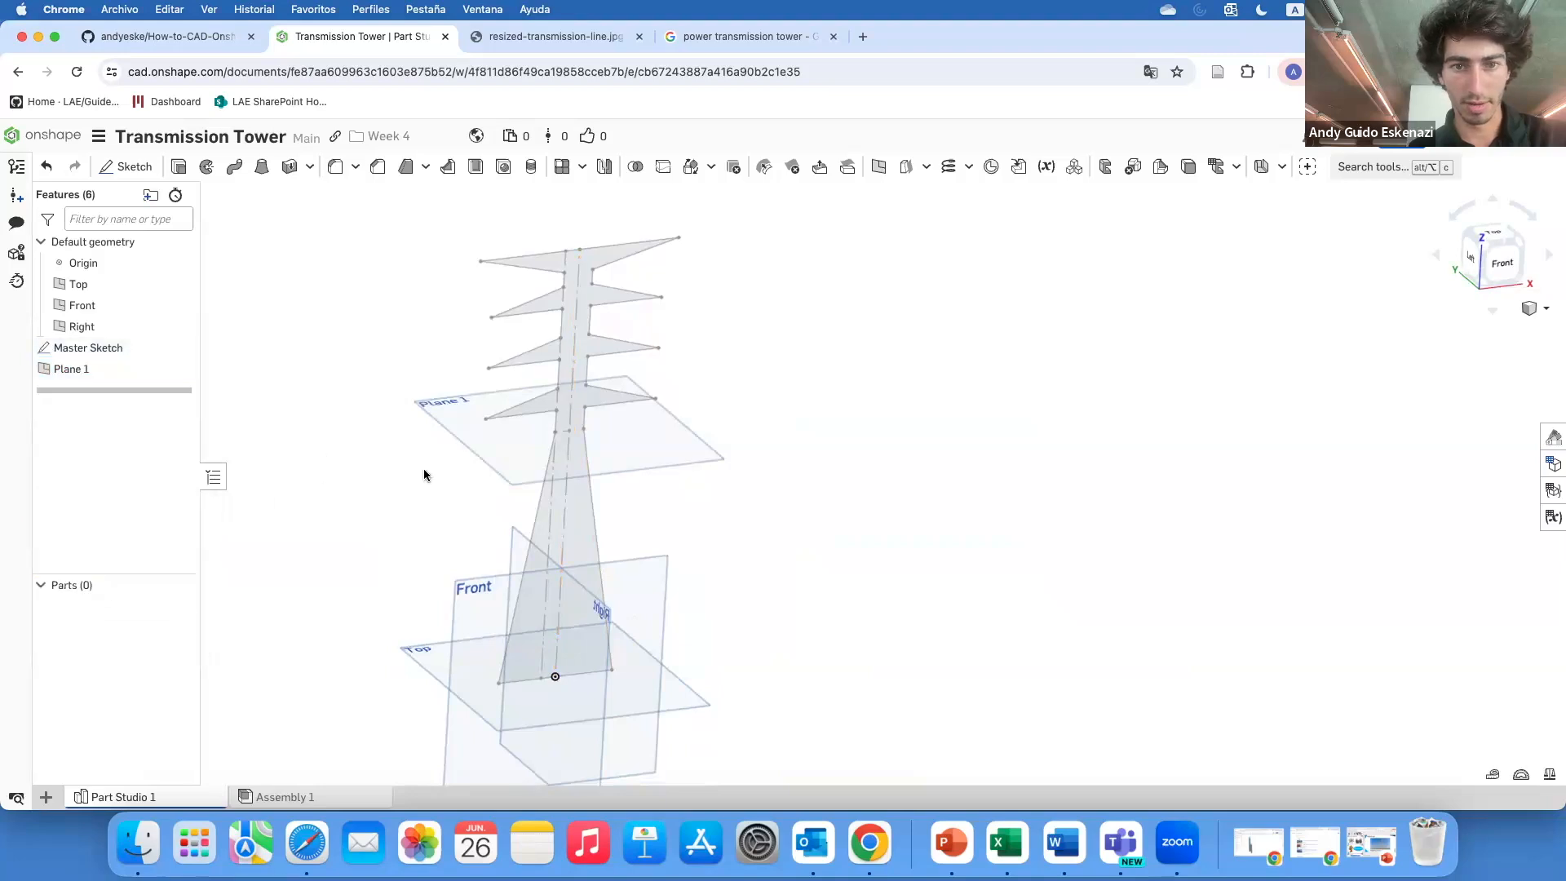
Hide the Right plane
scroll(585, 627, "up", 3)
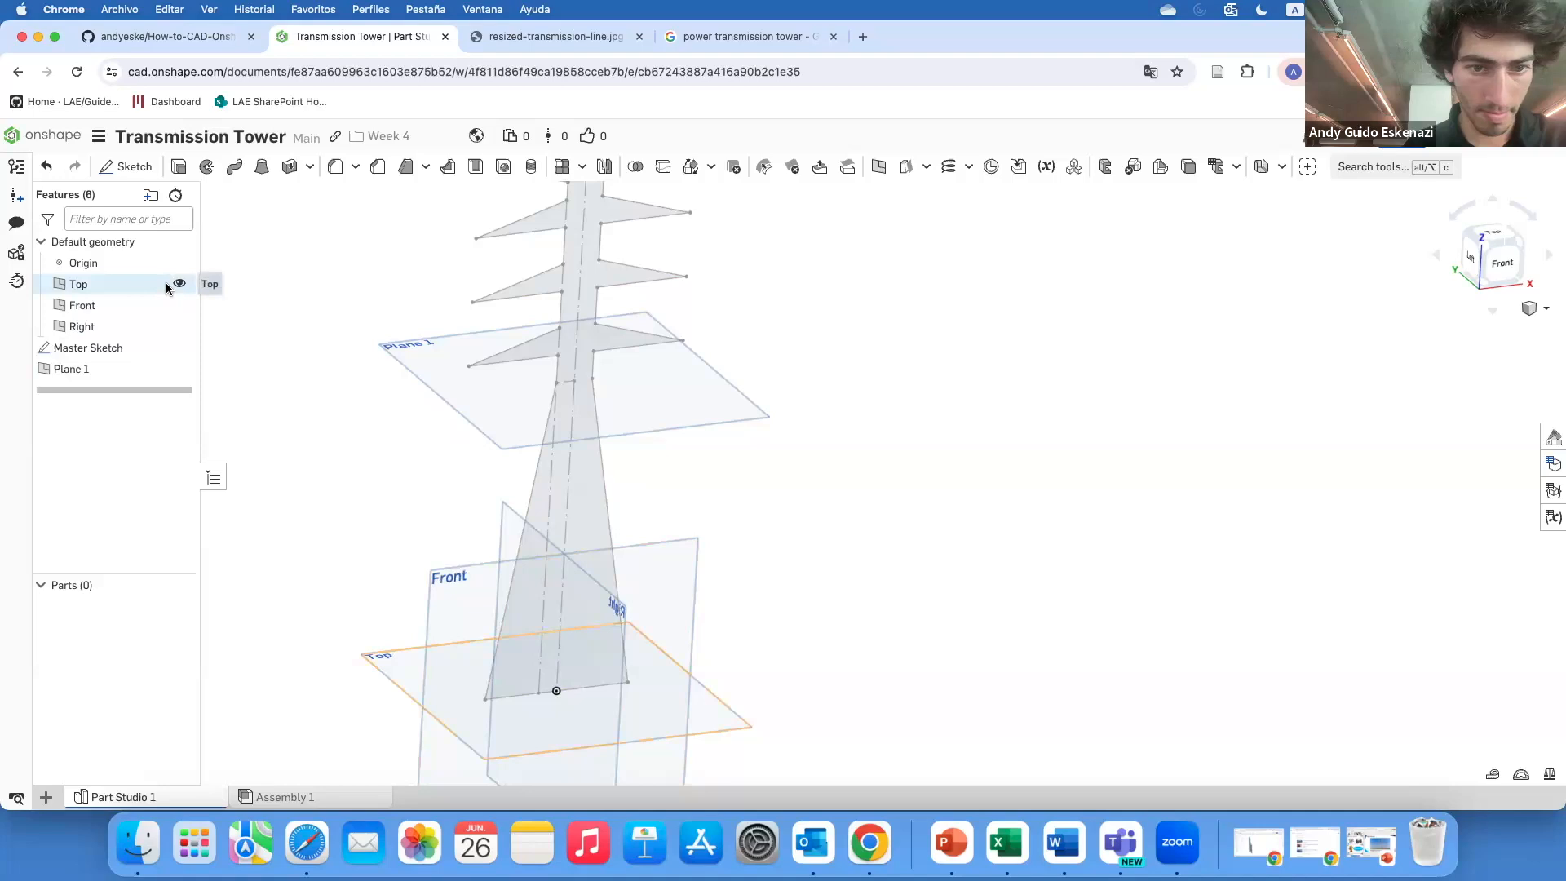
left_click(179, 325)
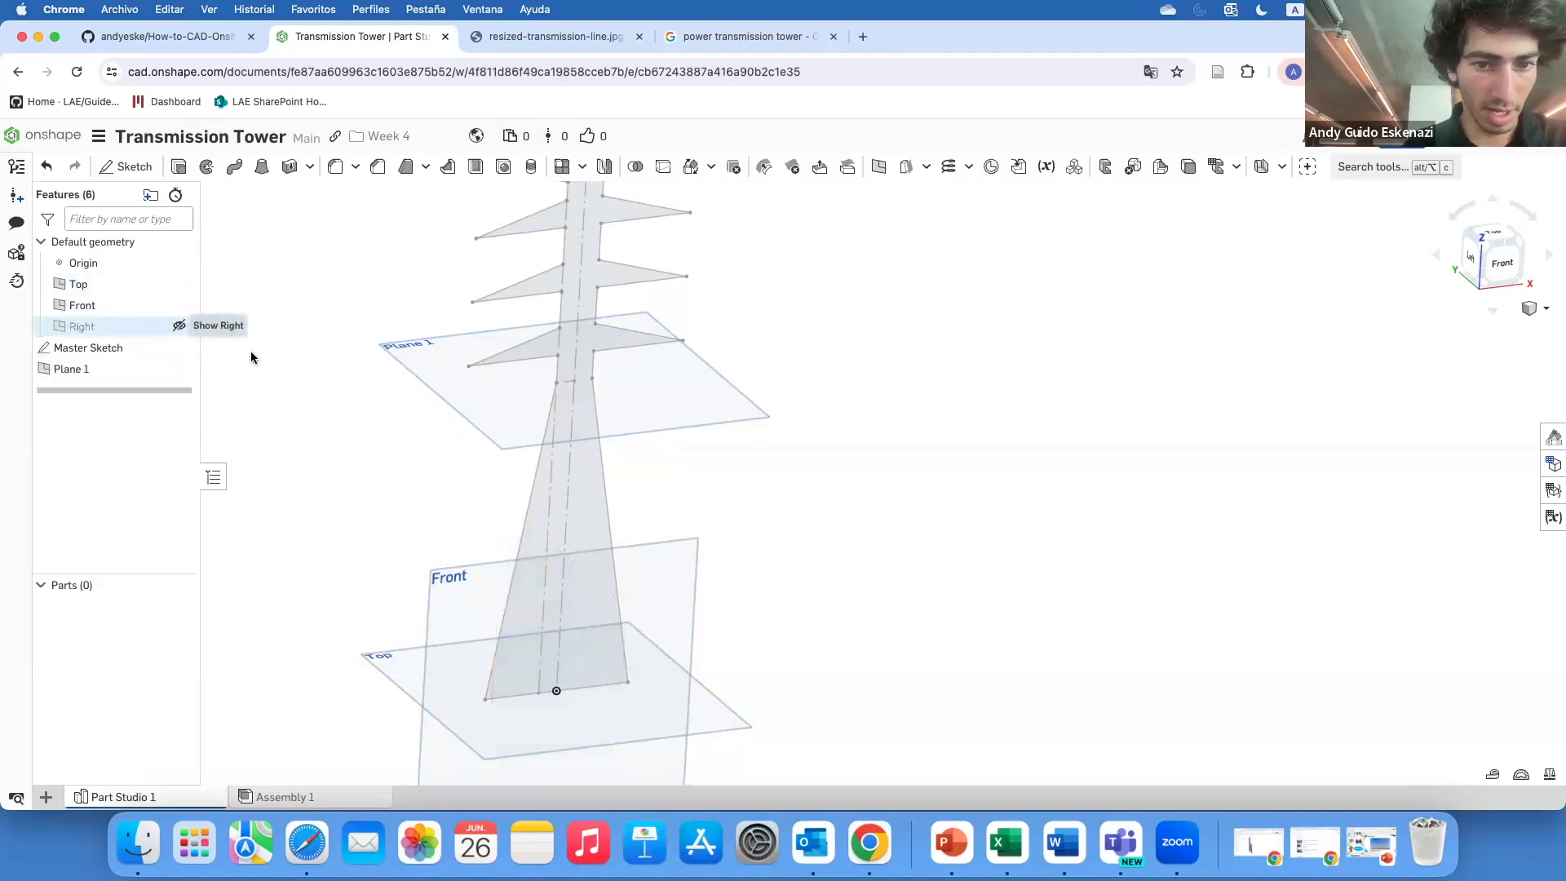
scroll(462, 470, "down", 4)
right_click_drag(462, 471, 626, 500)
right_click_drag(536, 375, 493, 308)
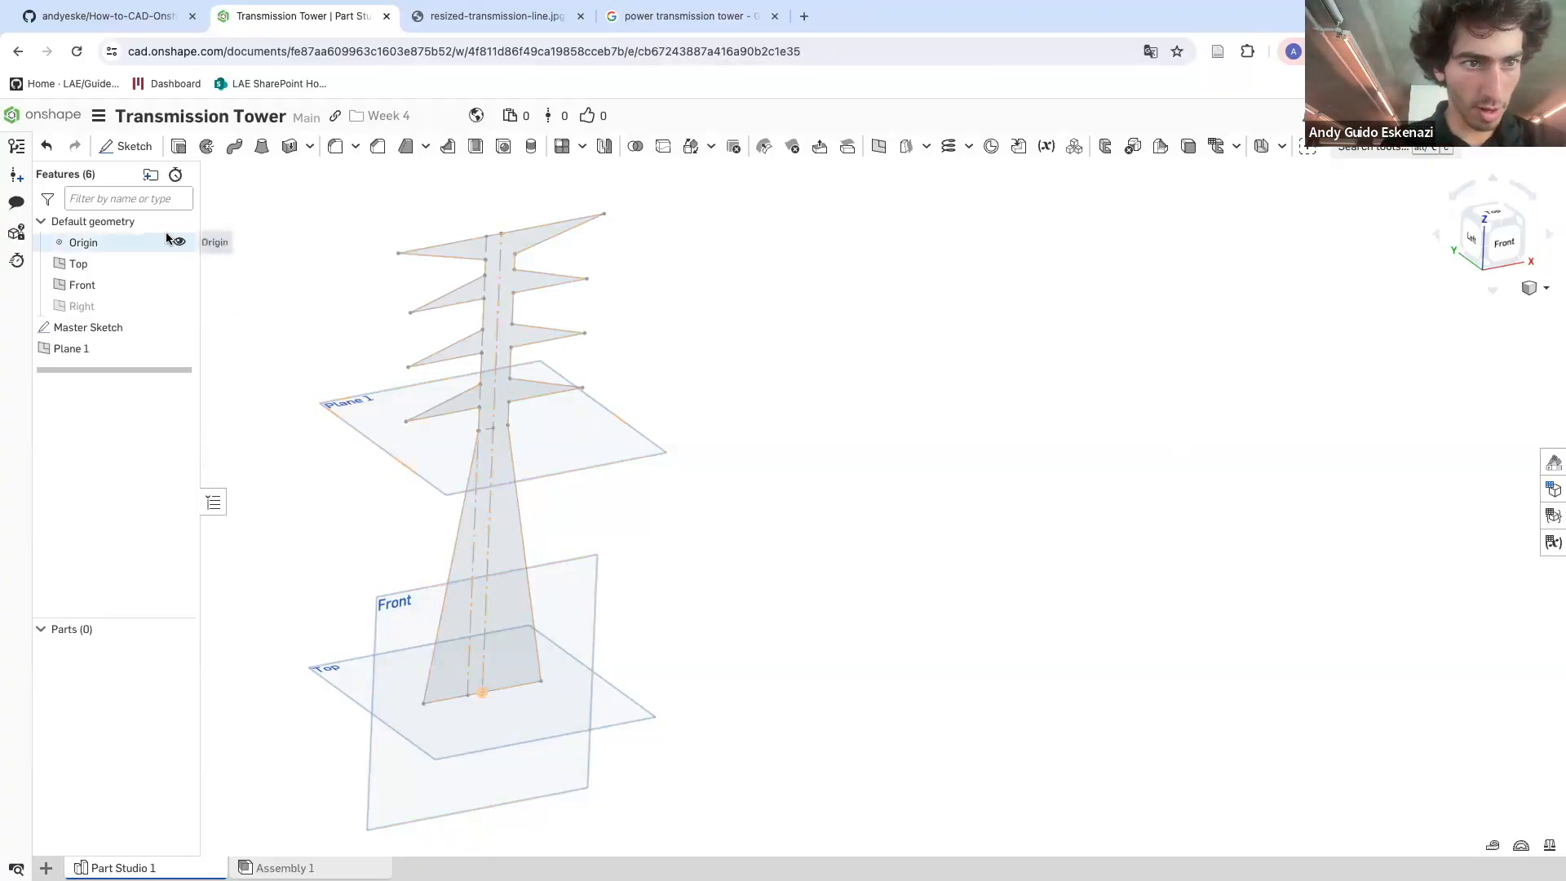
Start a sketch on the Top plane and draw a center-point rectangle around the origin at the tower's base
left_click(127, 146)
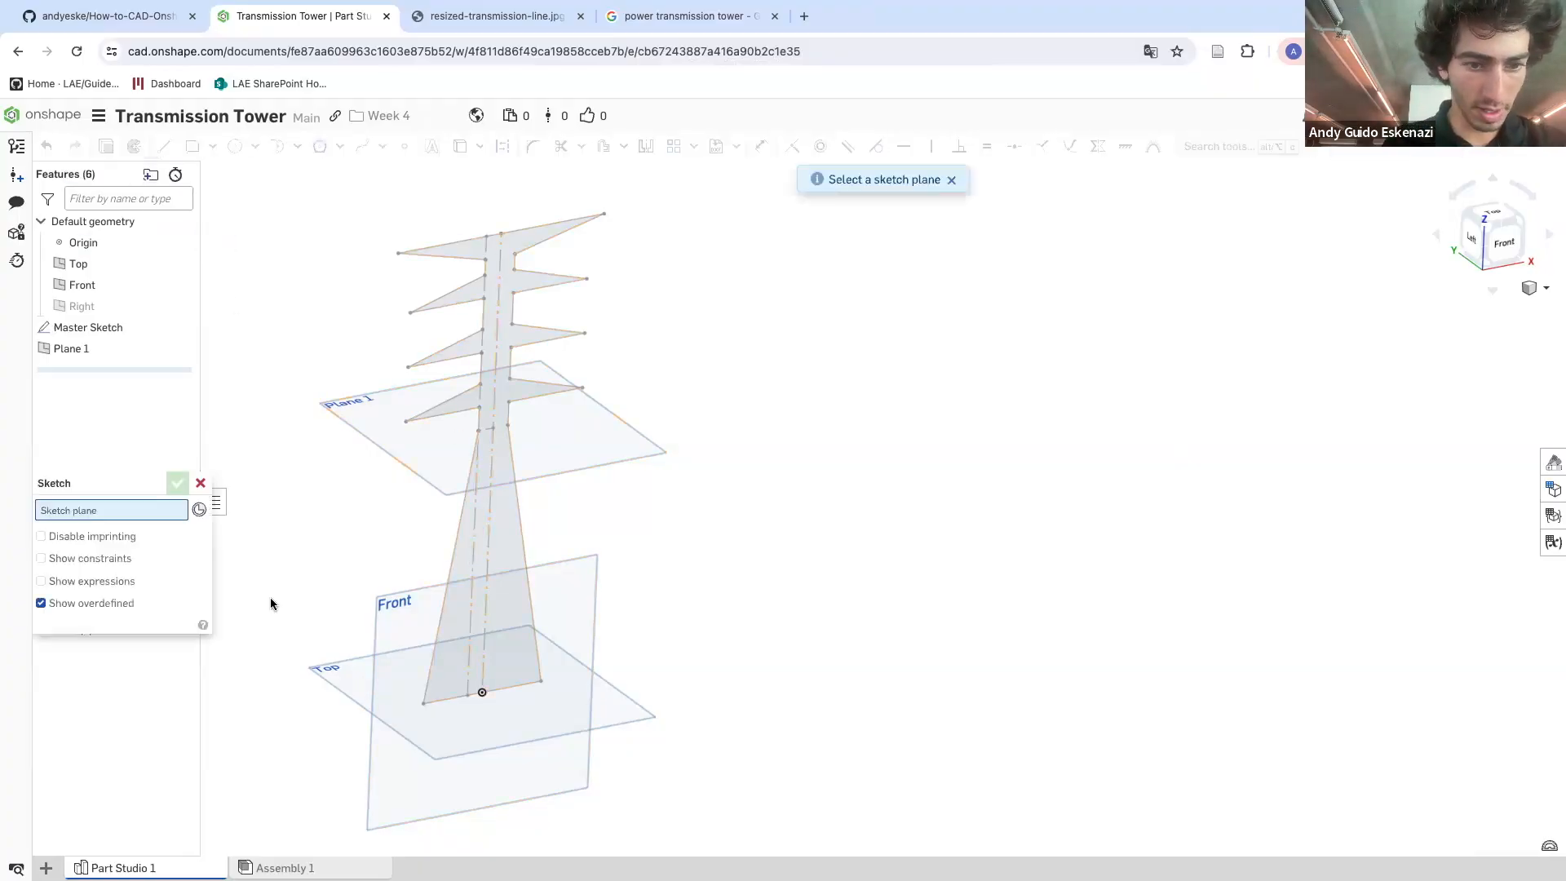
left_click(331, 683)
scroll(504, 684, "up", 5)
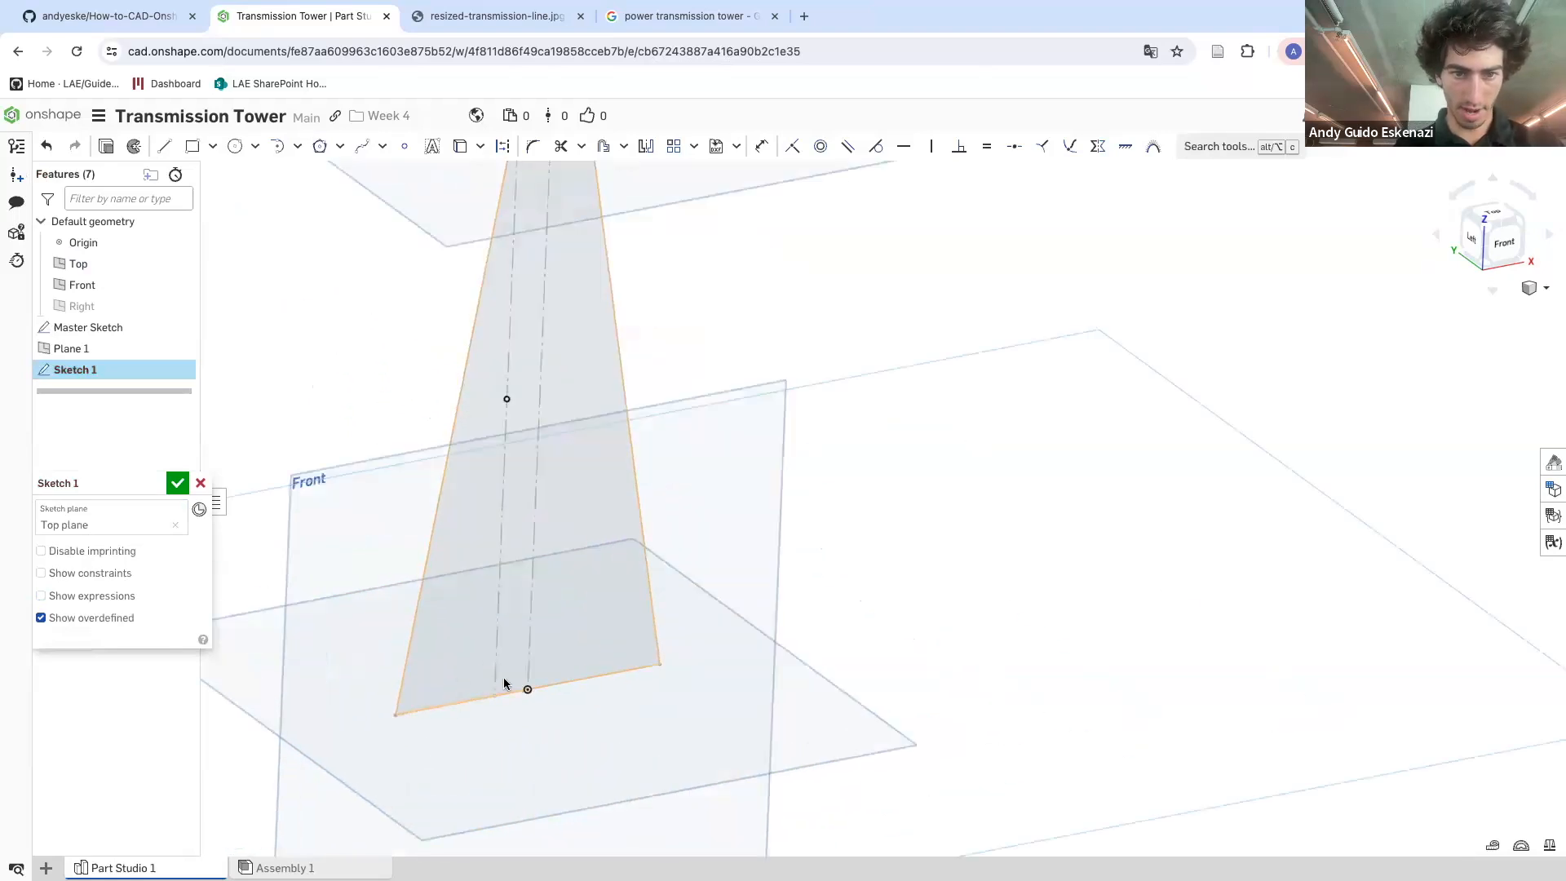
left_click(212, 146)
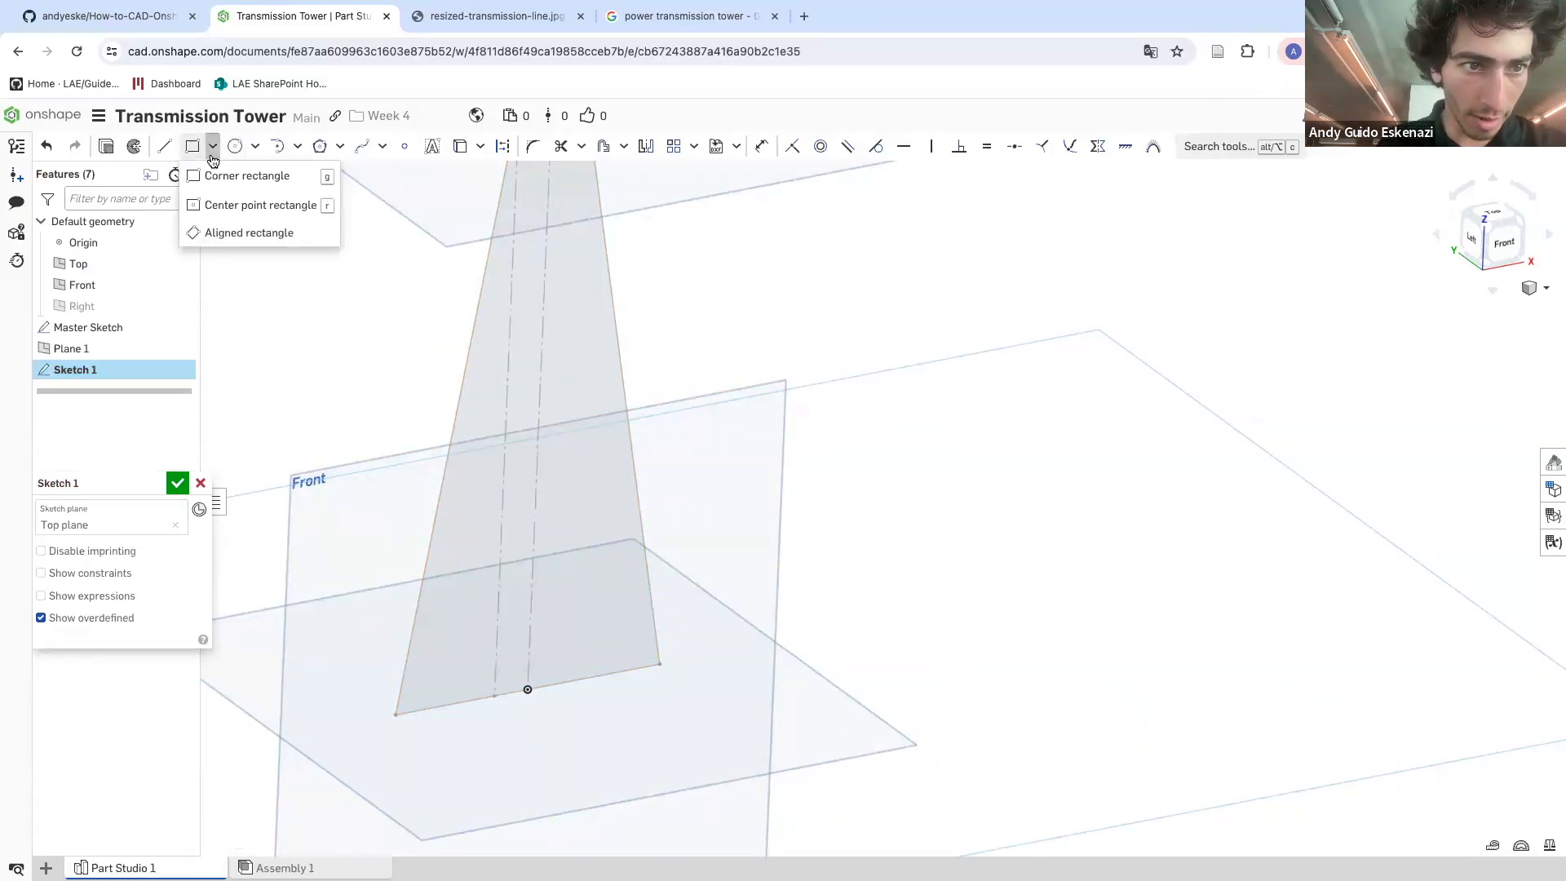
left_click(232, 209)
left_click(528, 691)
left_click(678, 712)
right_click_drag(665, 636, 655, 707)
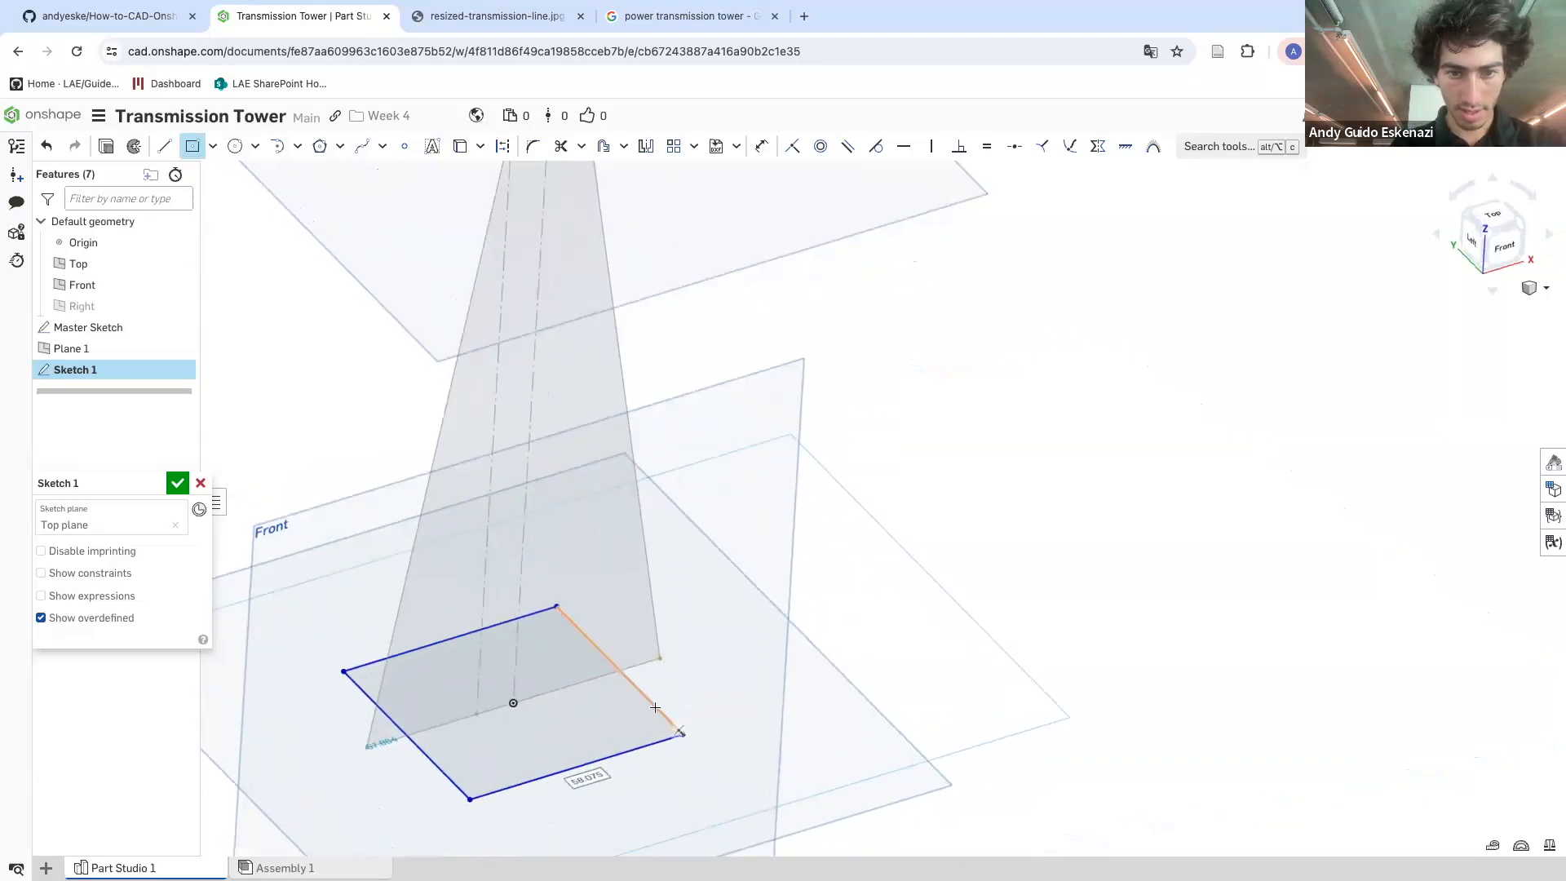
scroll(655, 707, "up", 2)
Make the rectangle's side coincident with the base corner of the tower leg
key("i")
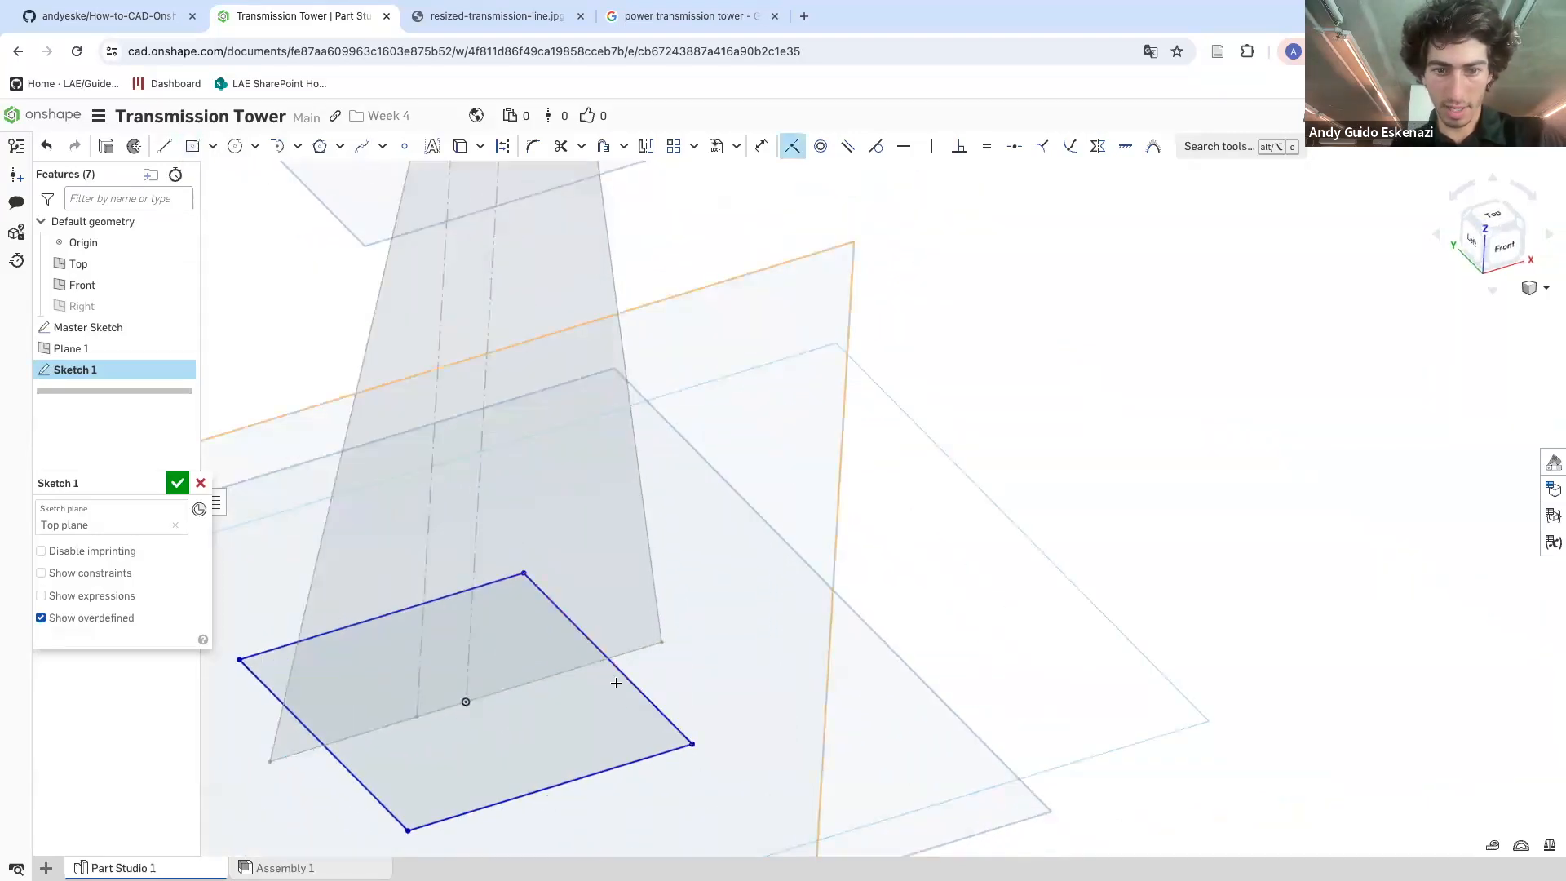
left_click(662, 642)
scroll(695, 563, "down", 3)
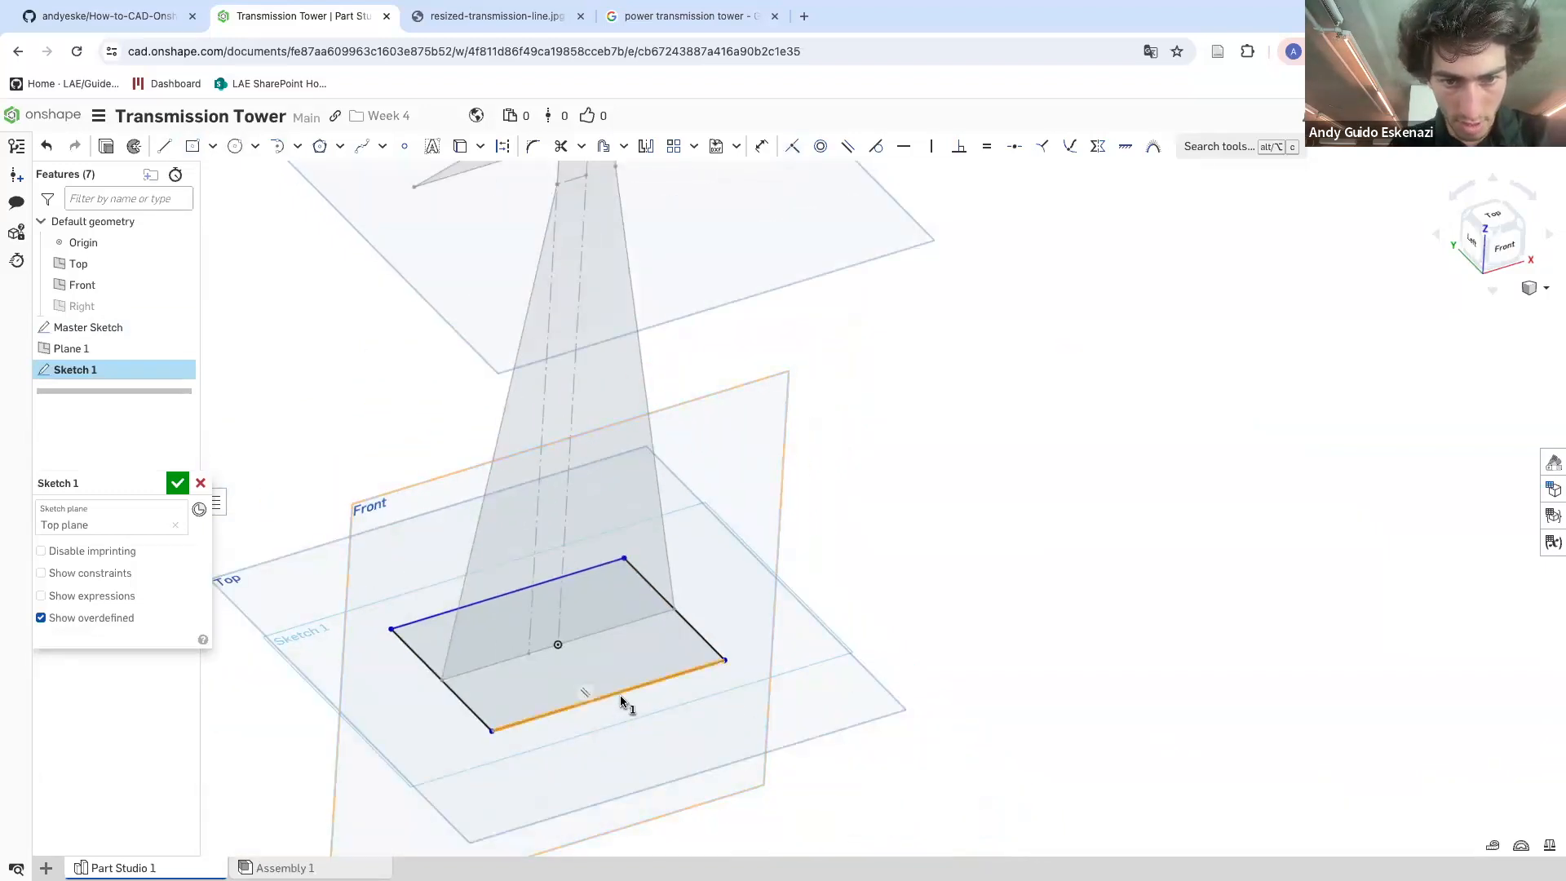
scroll(689, 673, "down", 1)
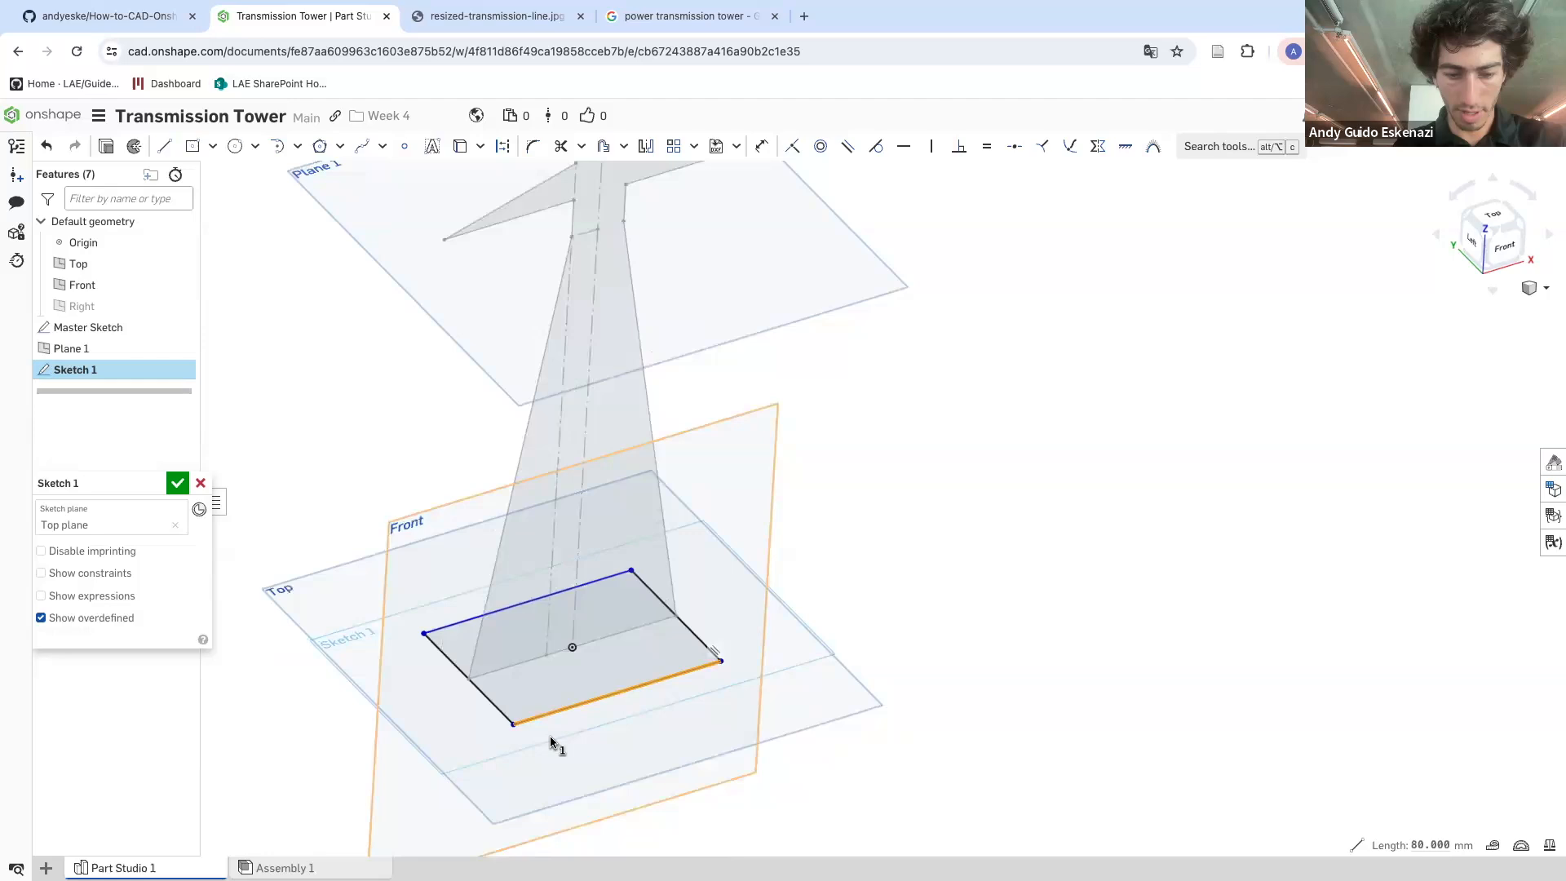
Dimension the rectangle's other side to 80 mm and close the sketch
key("d")
left_click(458, 671)
left_click(471, 746)
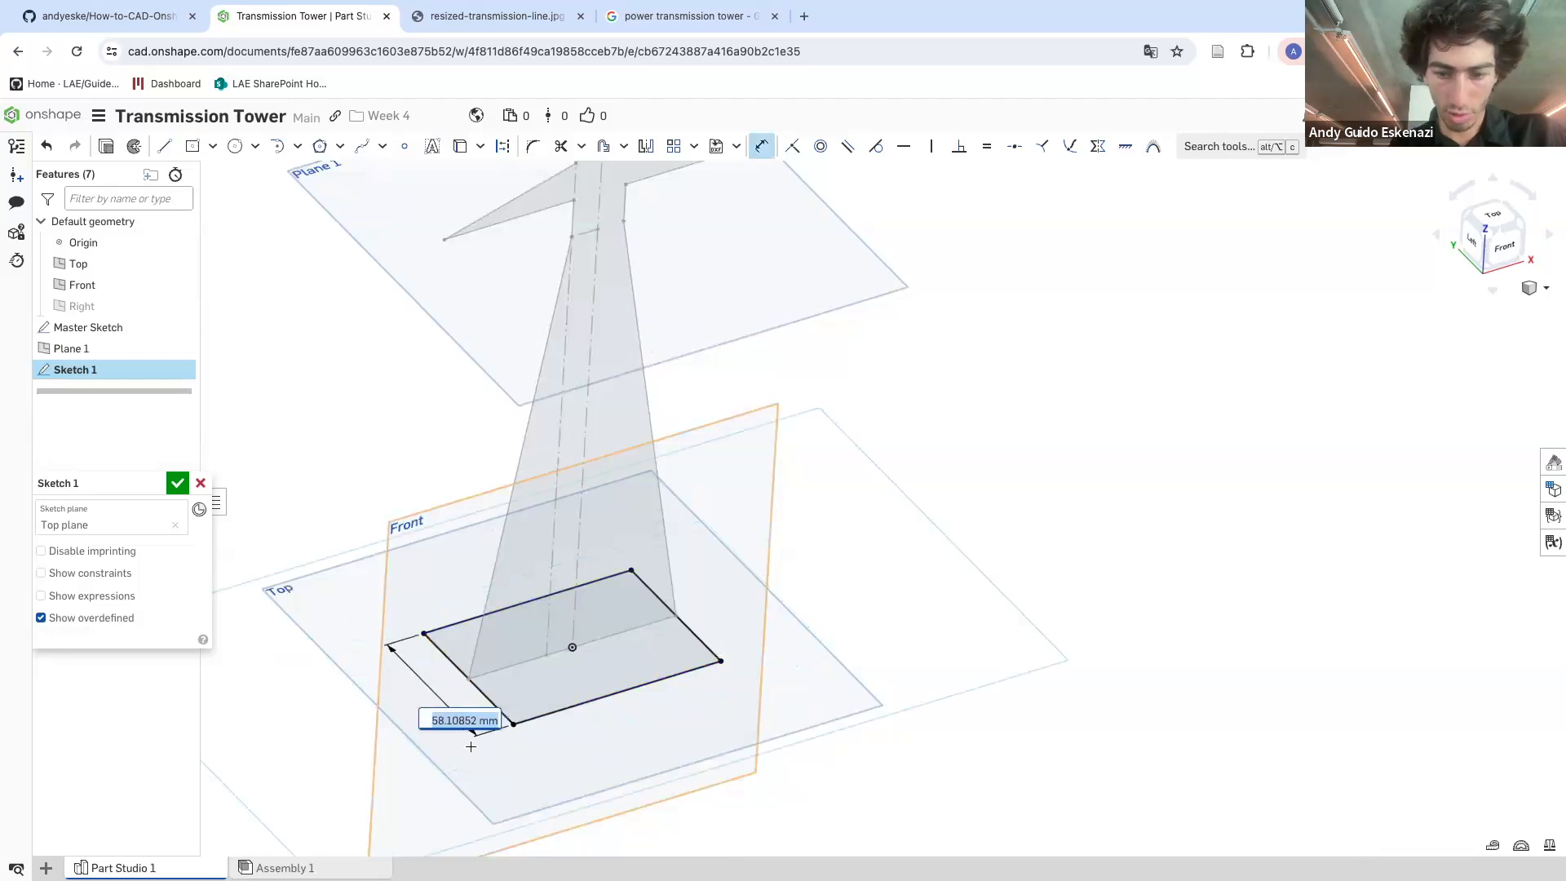
type("80")
key("Return")
scroll(545, 632, "down", 2)
right_click_drag(546, 632, 528, 598)
key("Escape")
left_click(178, 485)
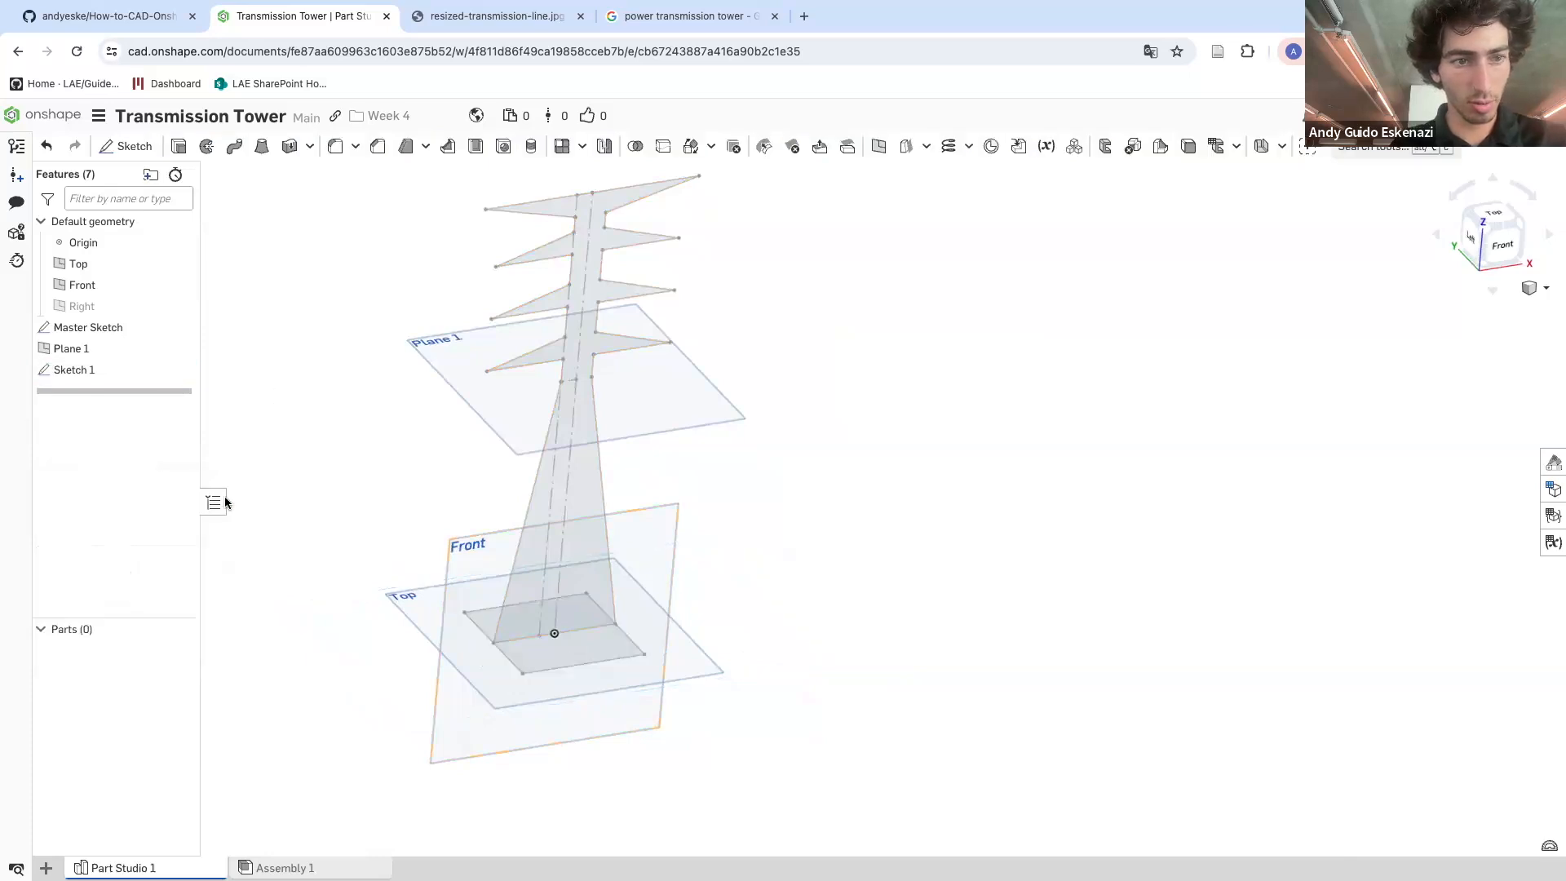
Start a sketch on Plane 1 and draw a center-point rectangle on the tower's centre line
left_click(127, 147)
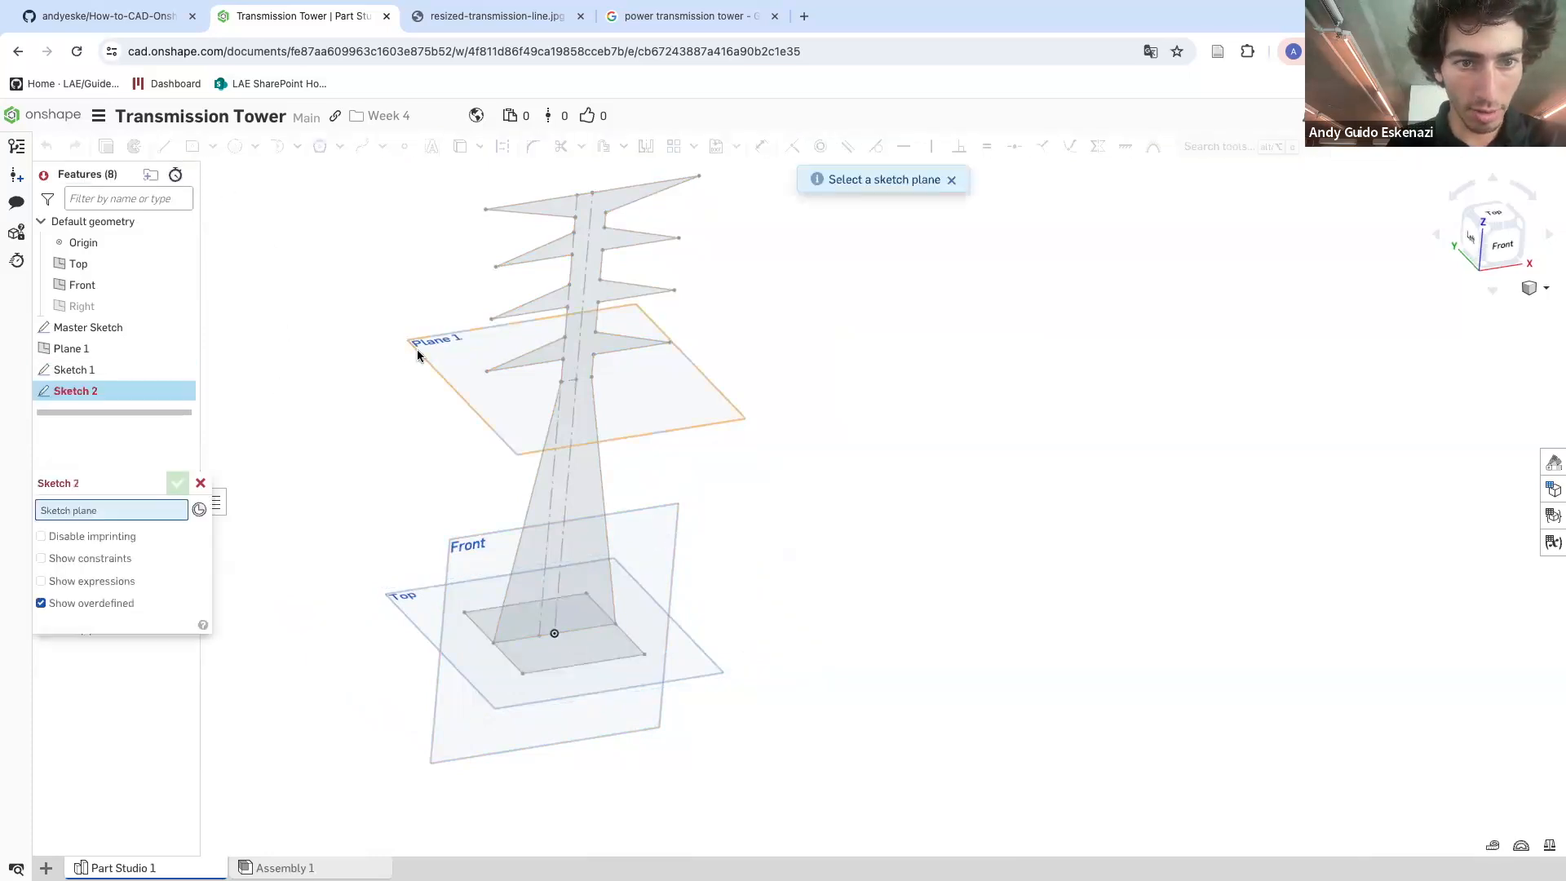
left_click(418, 355)
scroll(551, 385, "up", 5)
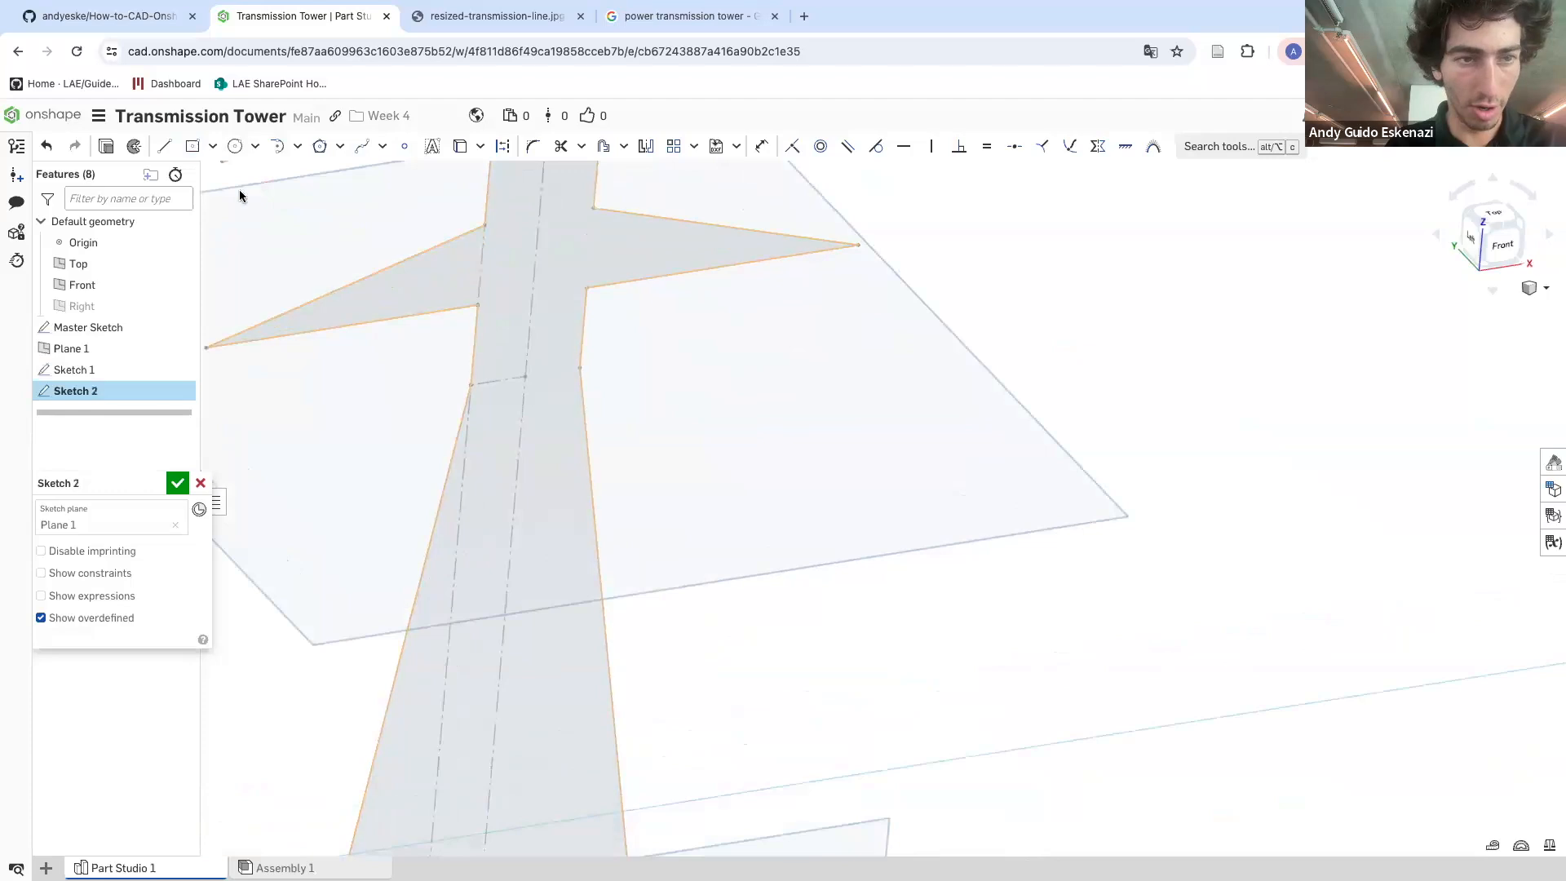
left_click(193, 147)
scroll(518, 379, "up", 1)
left_click(571, 408)
key("Escape")
scroll(566, 378, "up", 2)
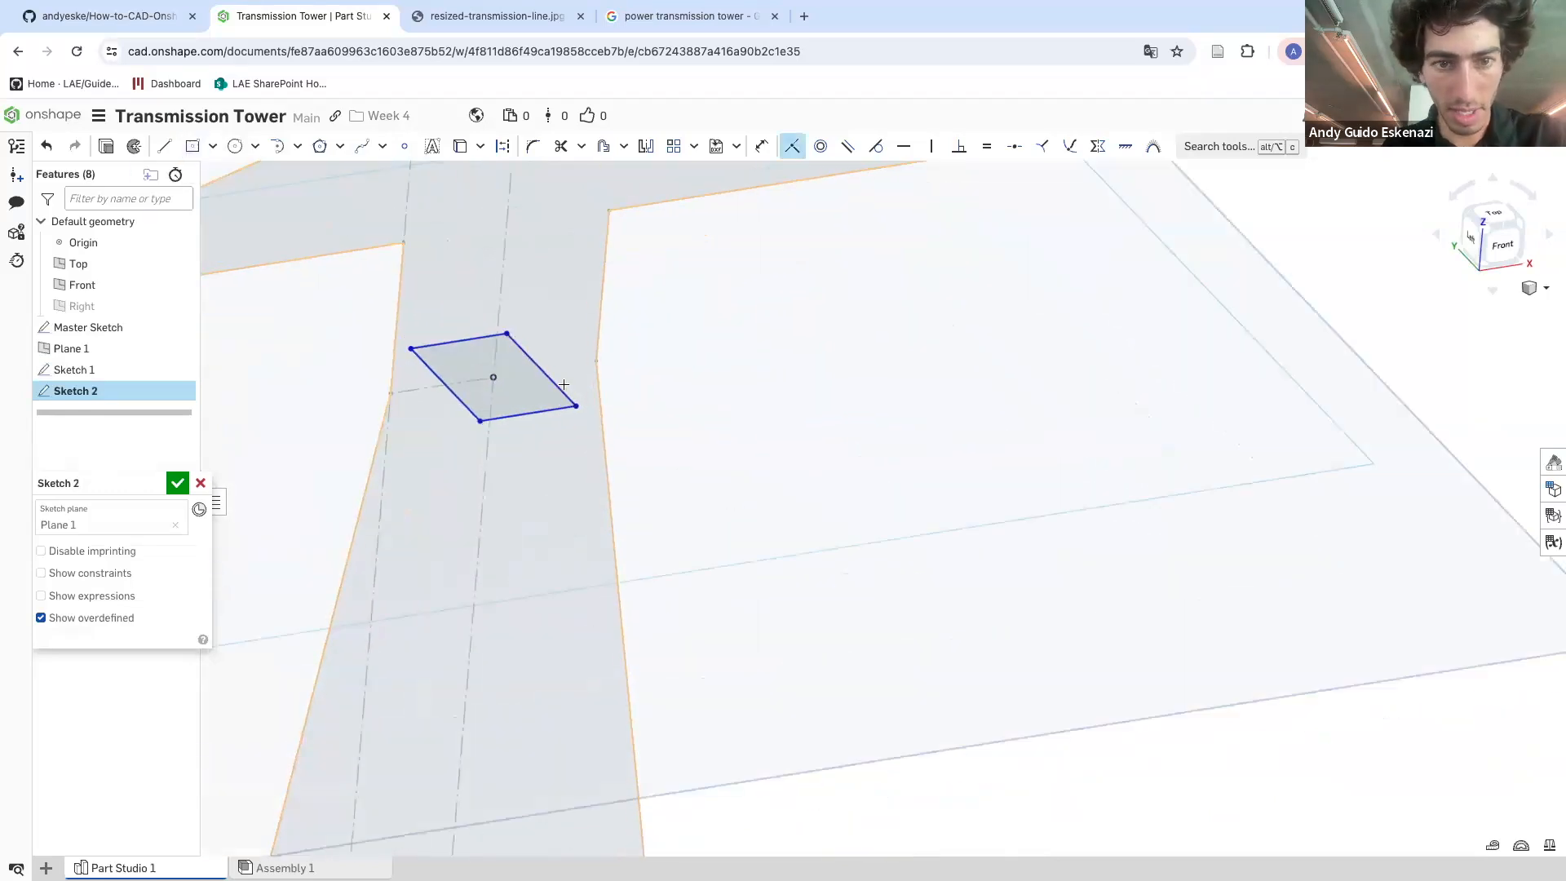
Stretch the rectangle to the tower's edges, dimension its side to 20 mm, and close the sketch
left_click_drag(598, 359, 645, 392)
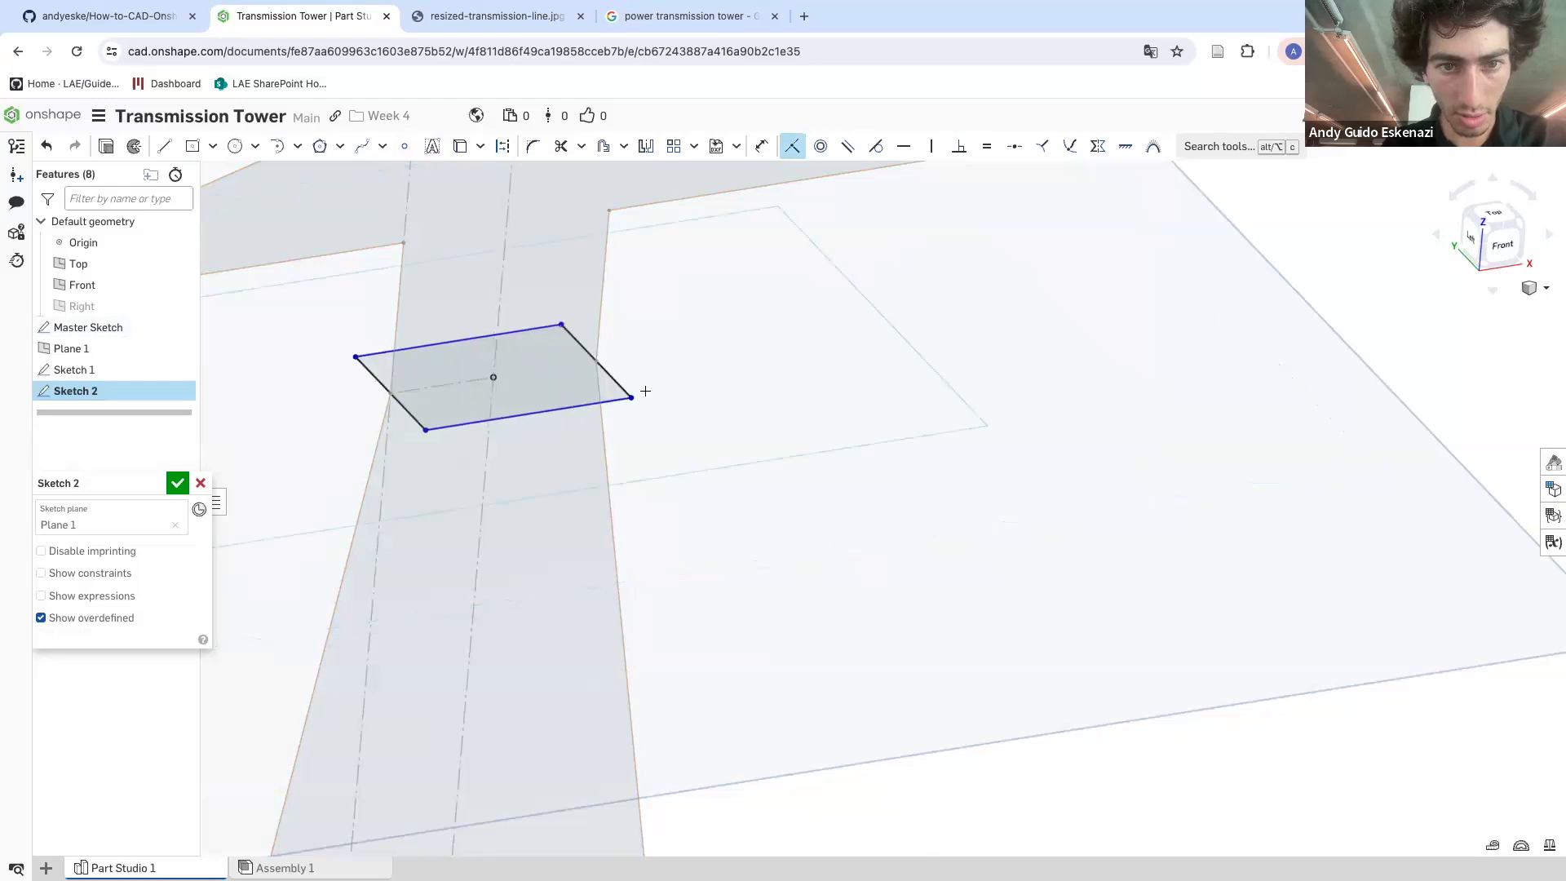
key("d")
left_click(652, 455)
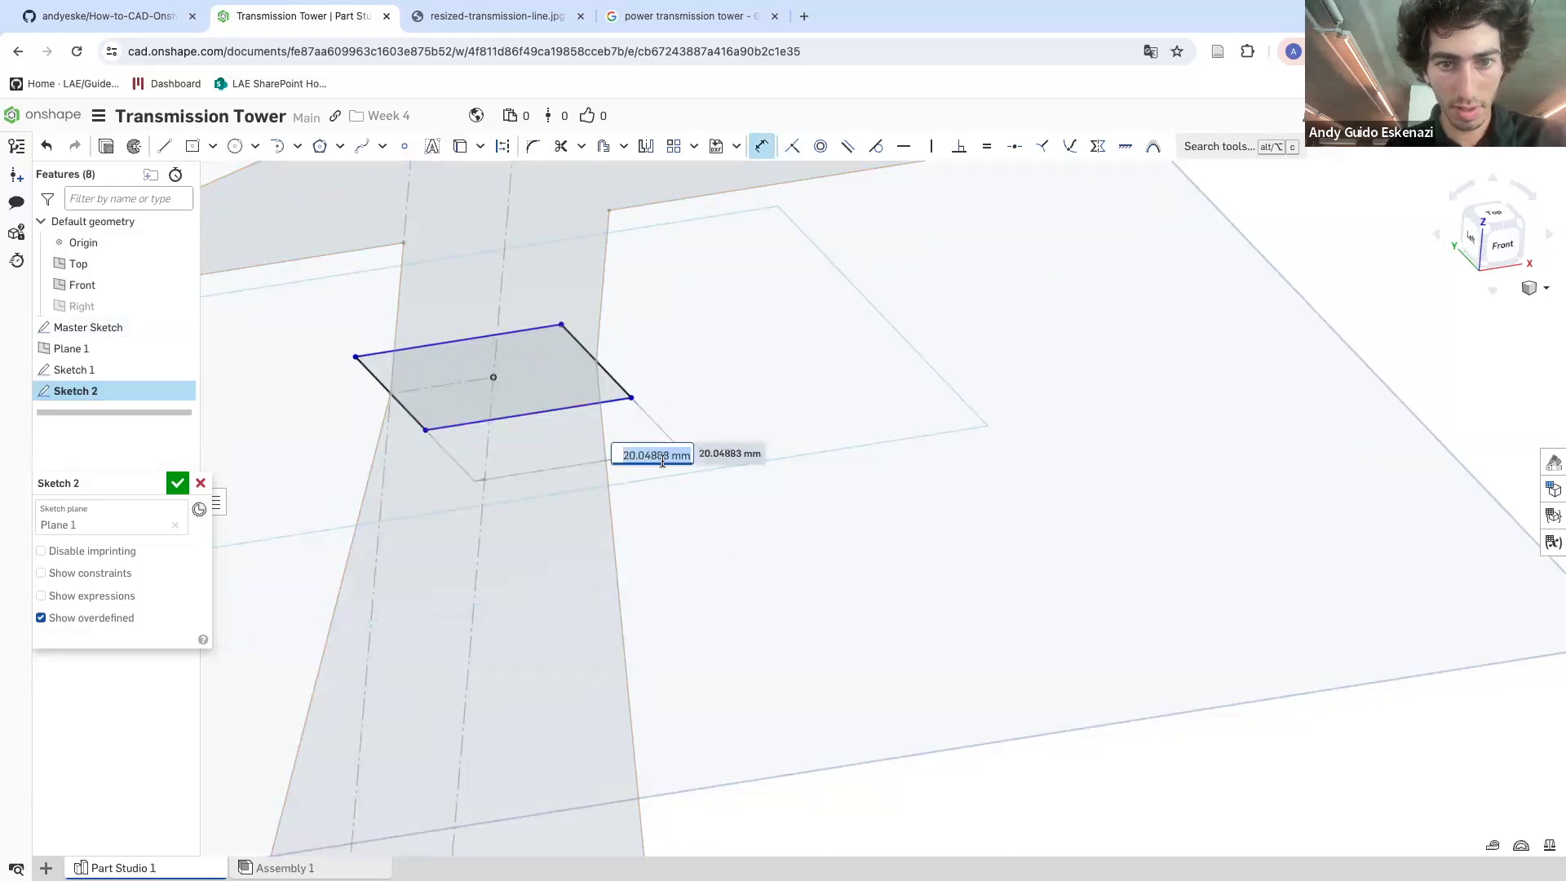
key("Escape")
key("Escape")
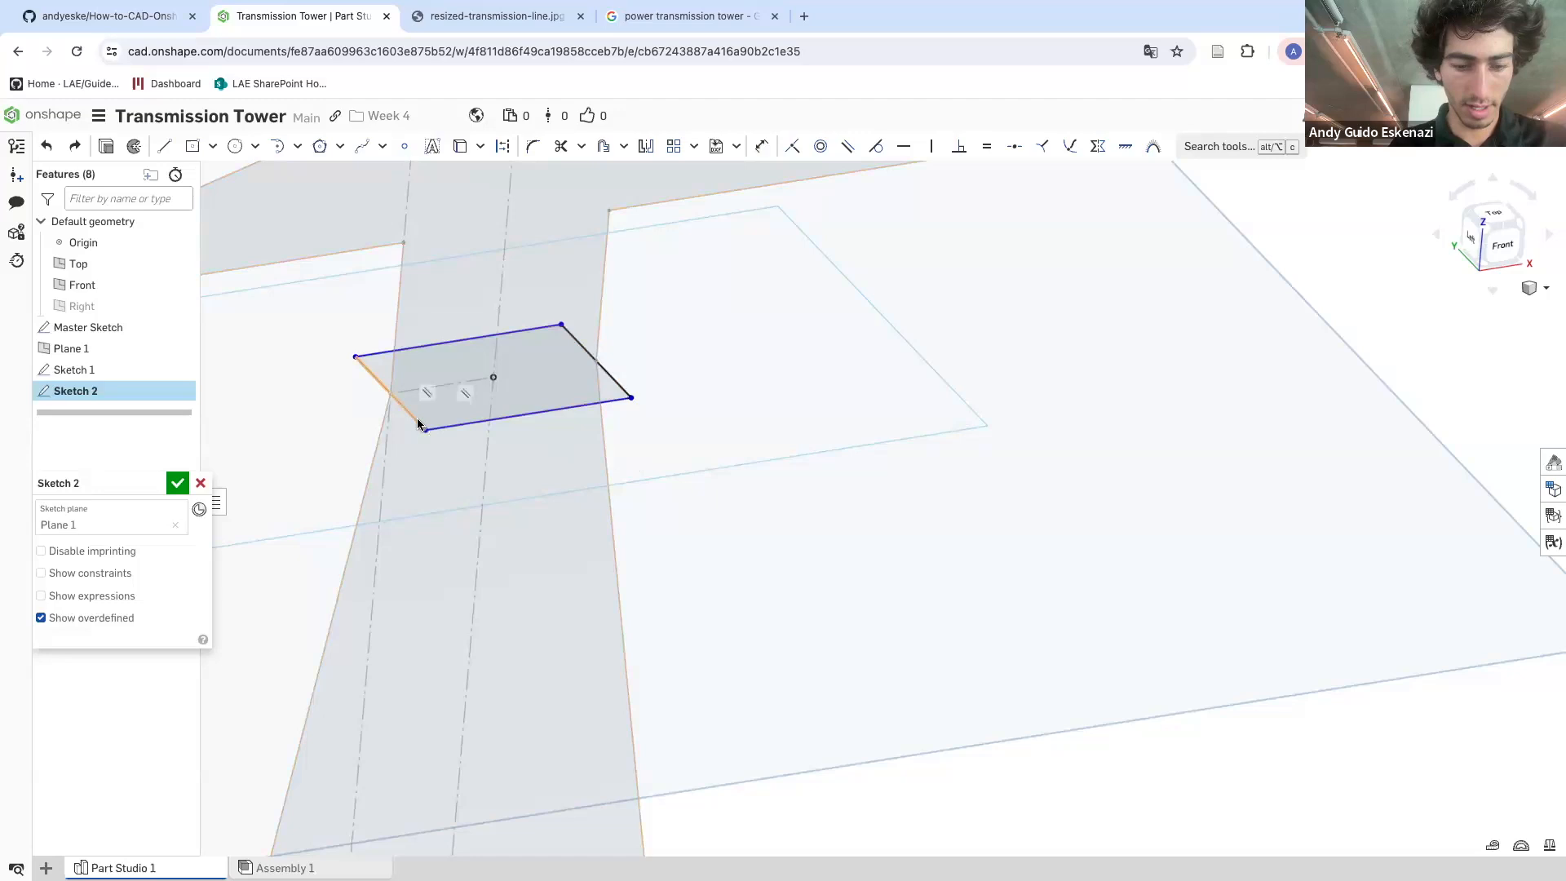
left_click(412, 415)
left_click(326, 417)
type("20")
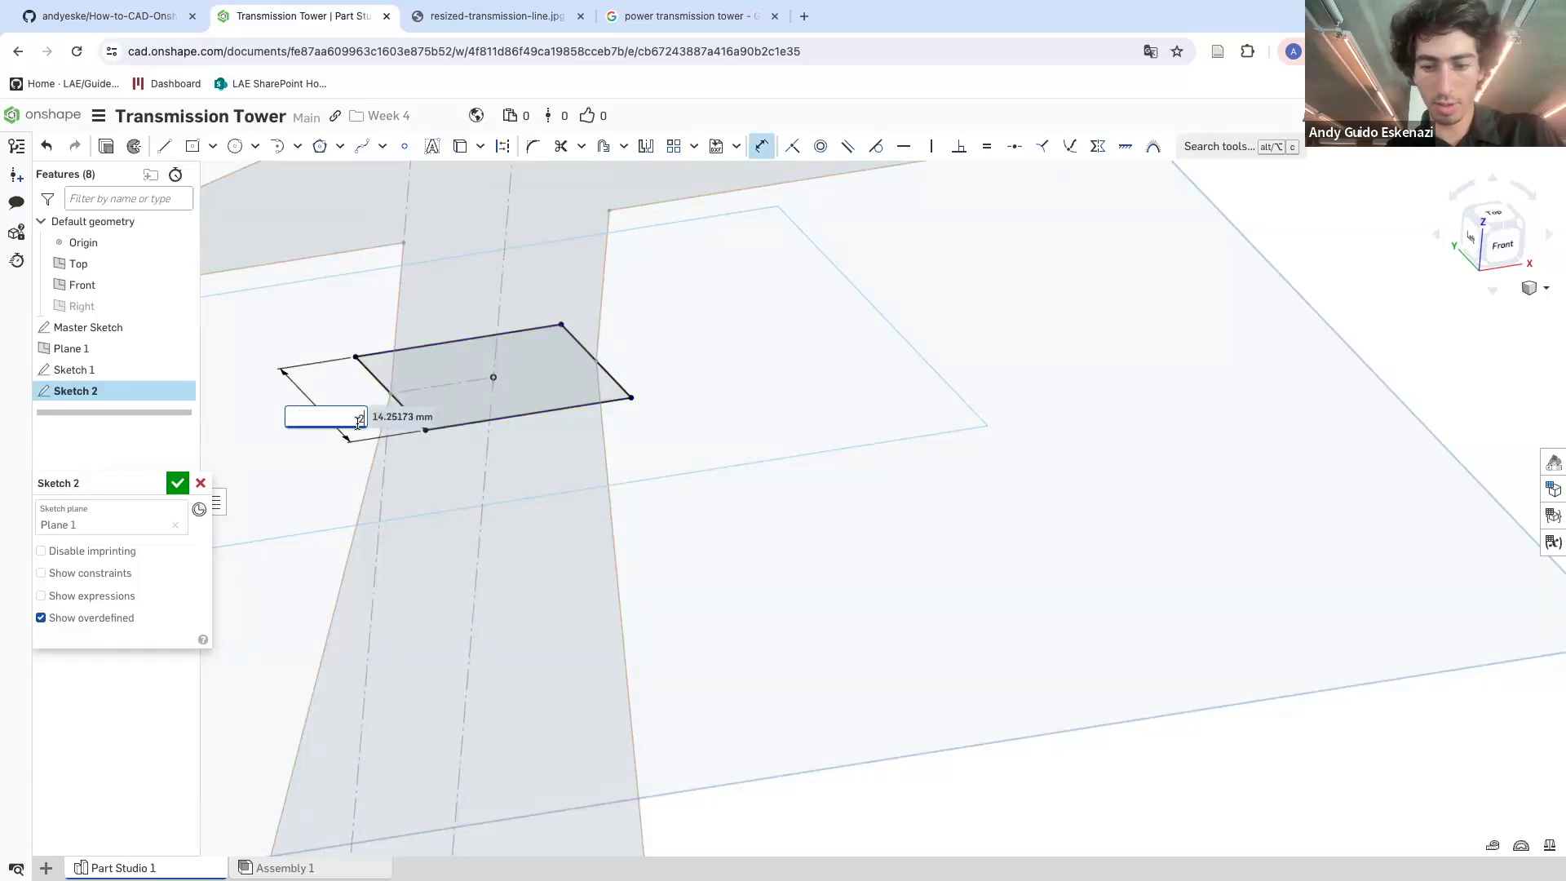
key("Return")
scroll(370, 413, "down", 10)
key("Escape")
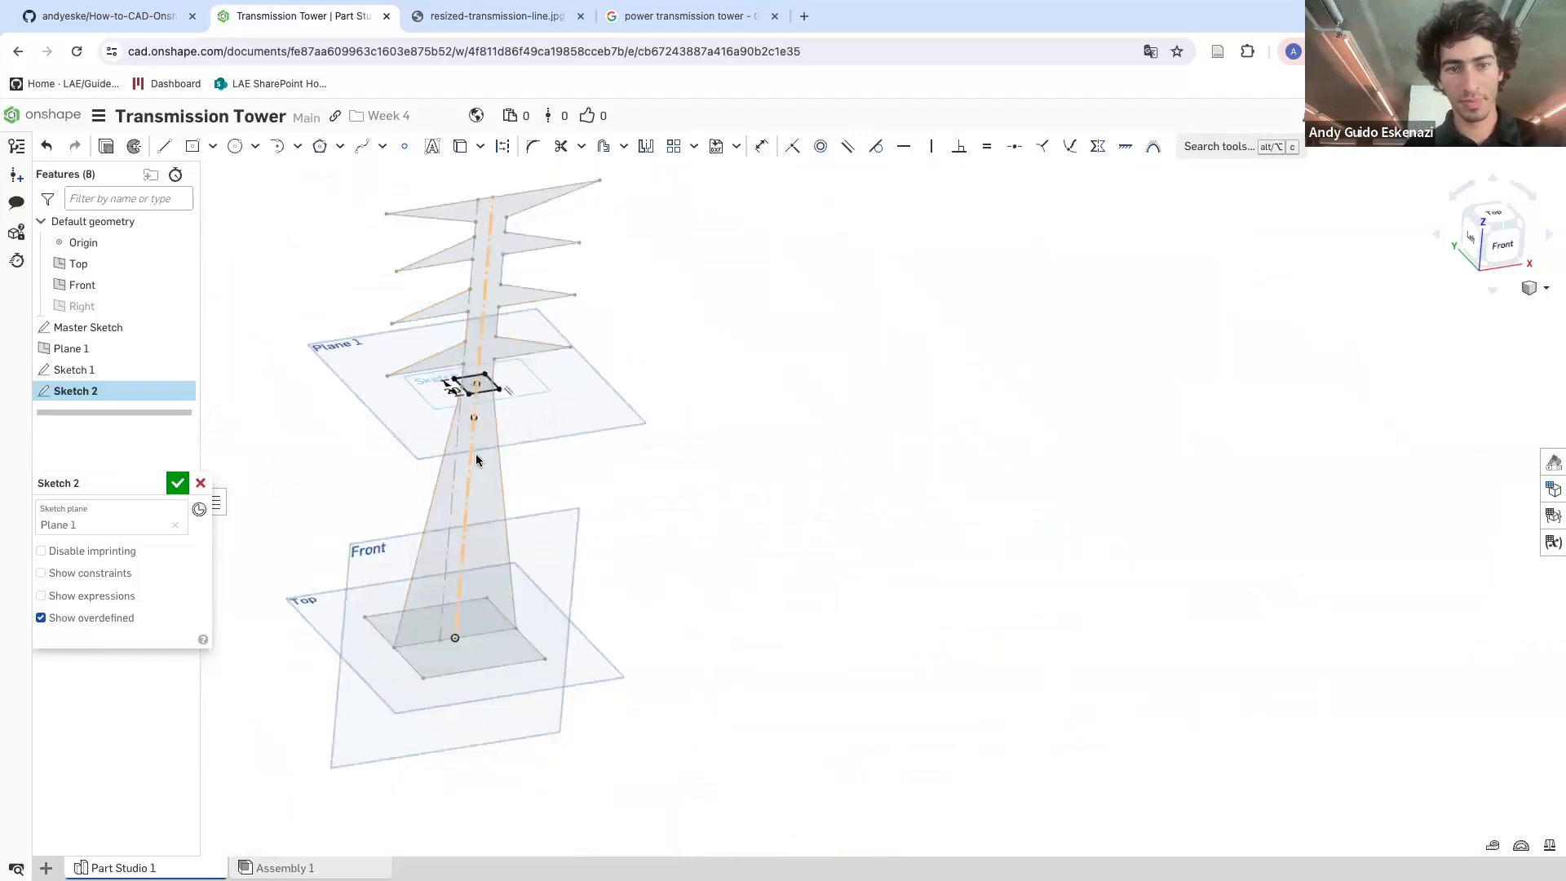
right_click_drag(471, 451, 277, 459)
left_click(177, 484)
right_click_drag(378, 479, 350, 463)
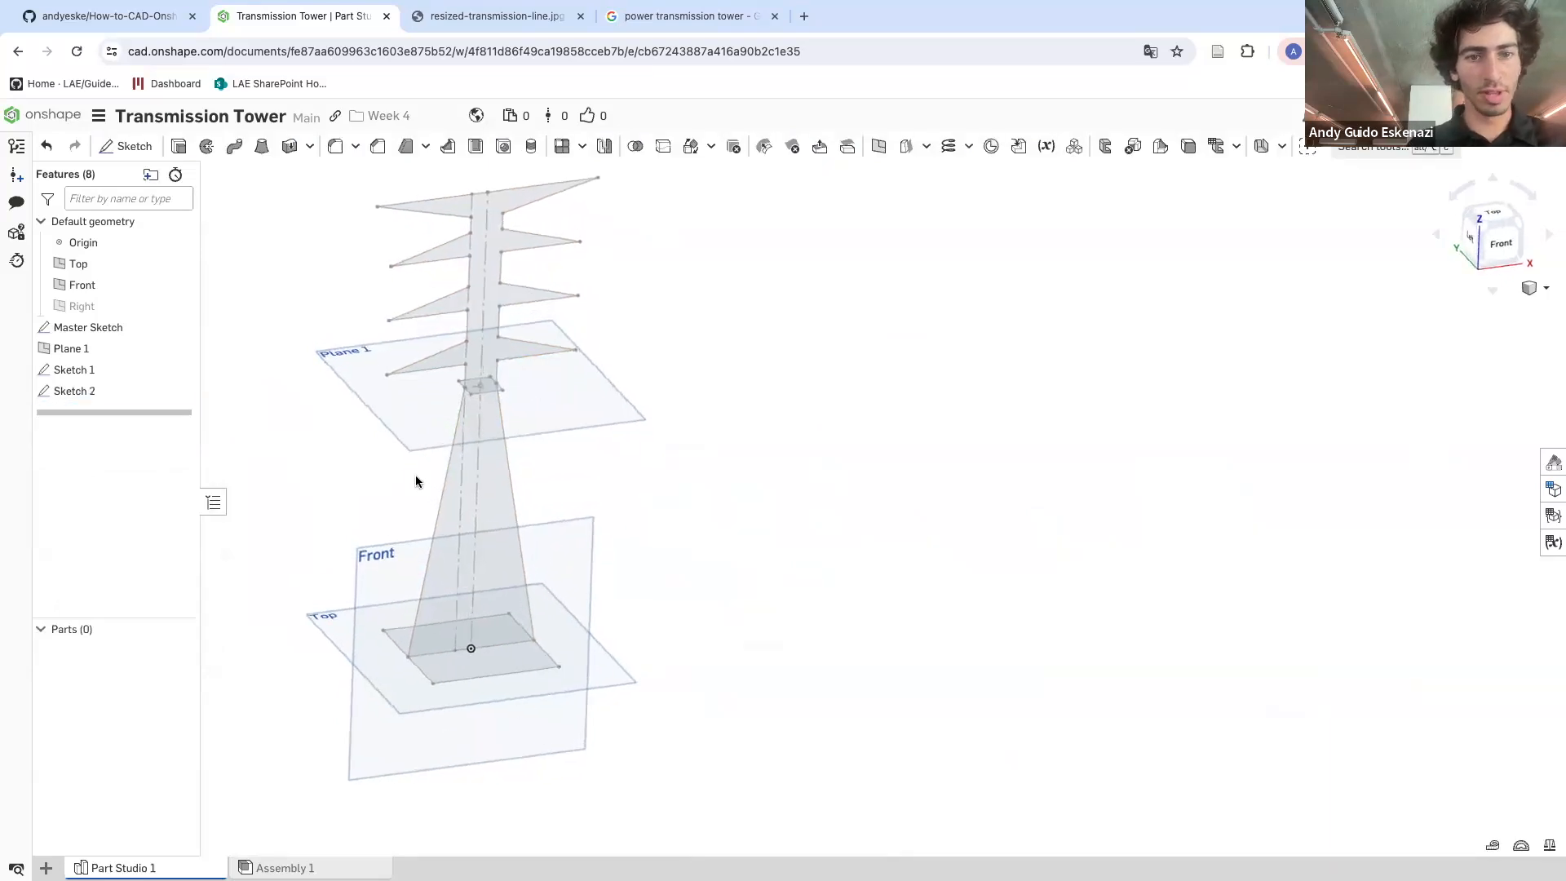
Loft between the square on Plane 1 and the base rectangle to create the tapered tower body
scroll(416, 481, "up", 3)
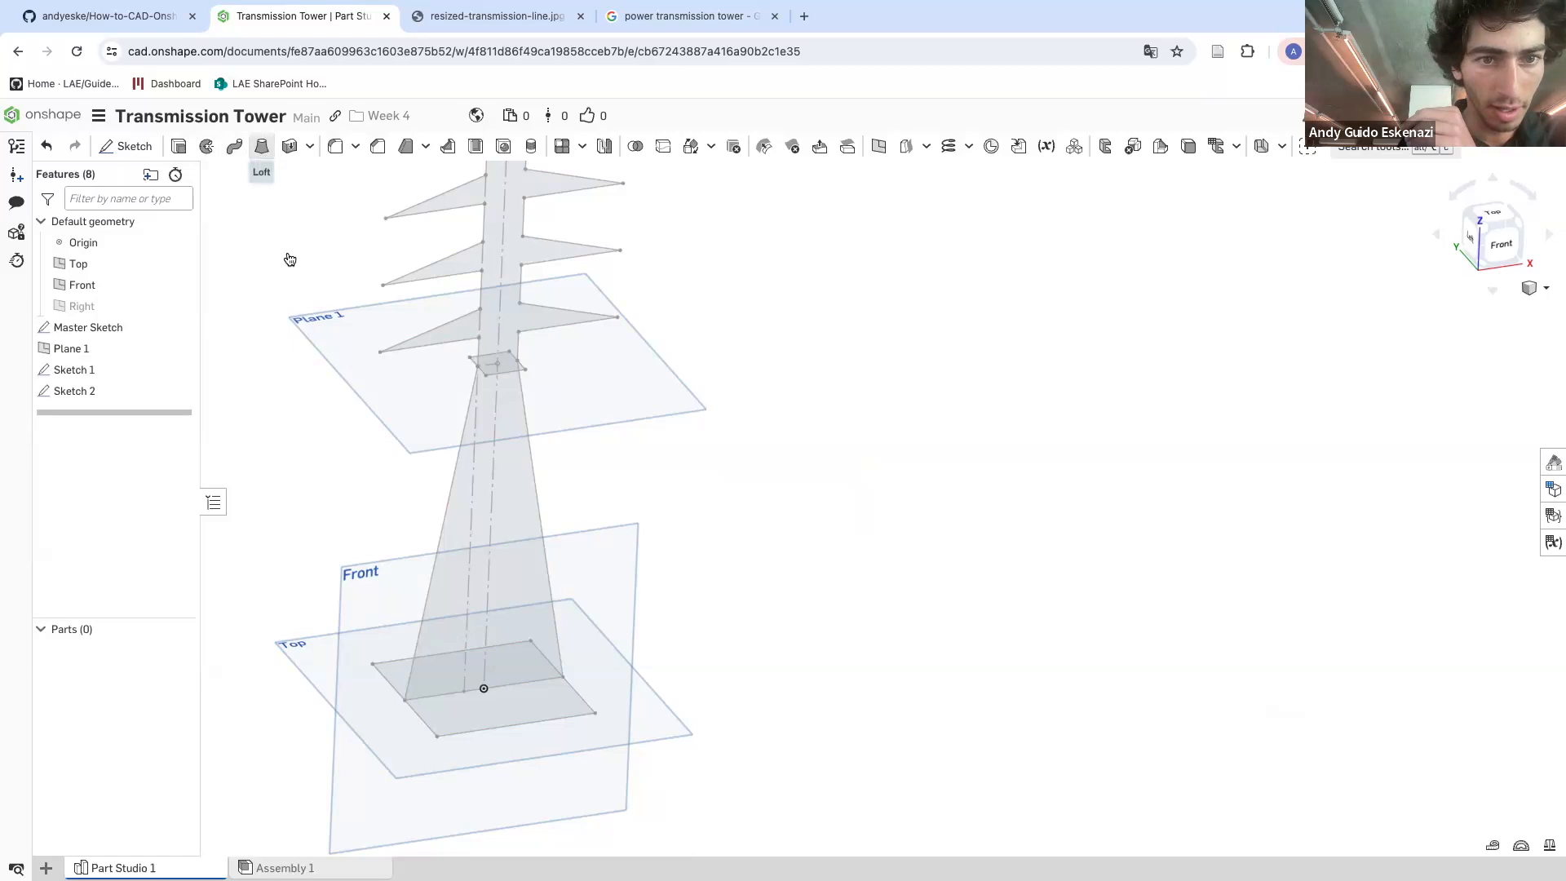
left_click(262, 149)
left_click(502, 375)
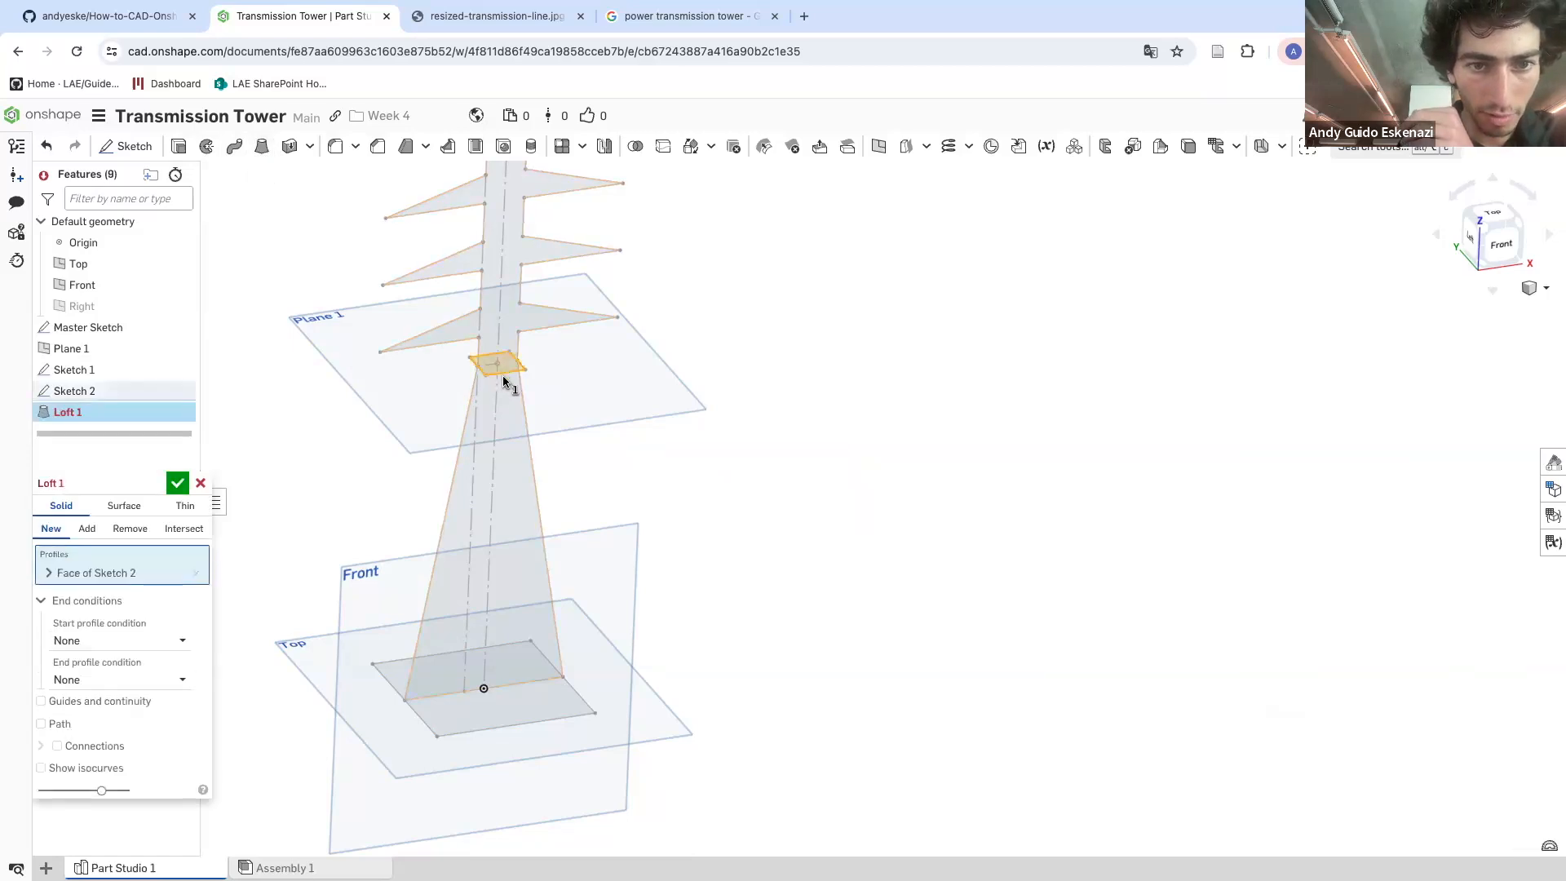
left_click(568, 704)
mouse_move(490, 611)
right_mouse_down()
mouse_move(508, 576)
mouse_move(598, 598)
mouse_move(500, 580)
mouse_move(521, 541)
right_mouse_up()
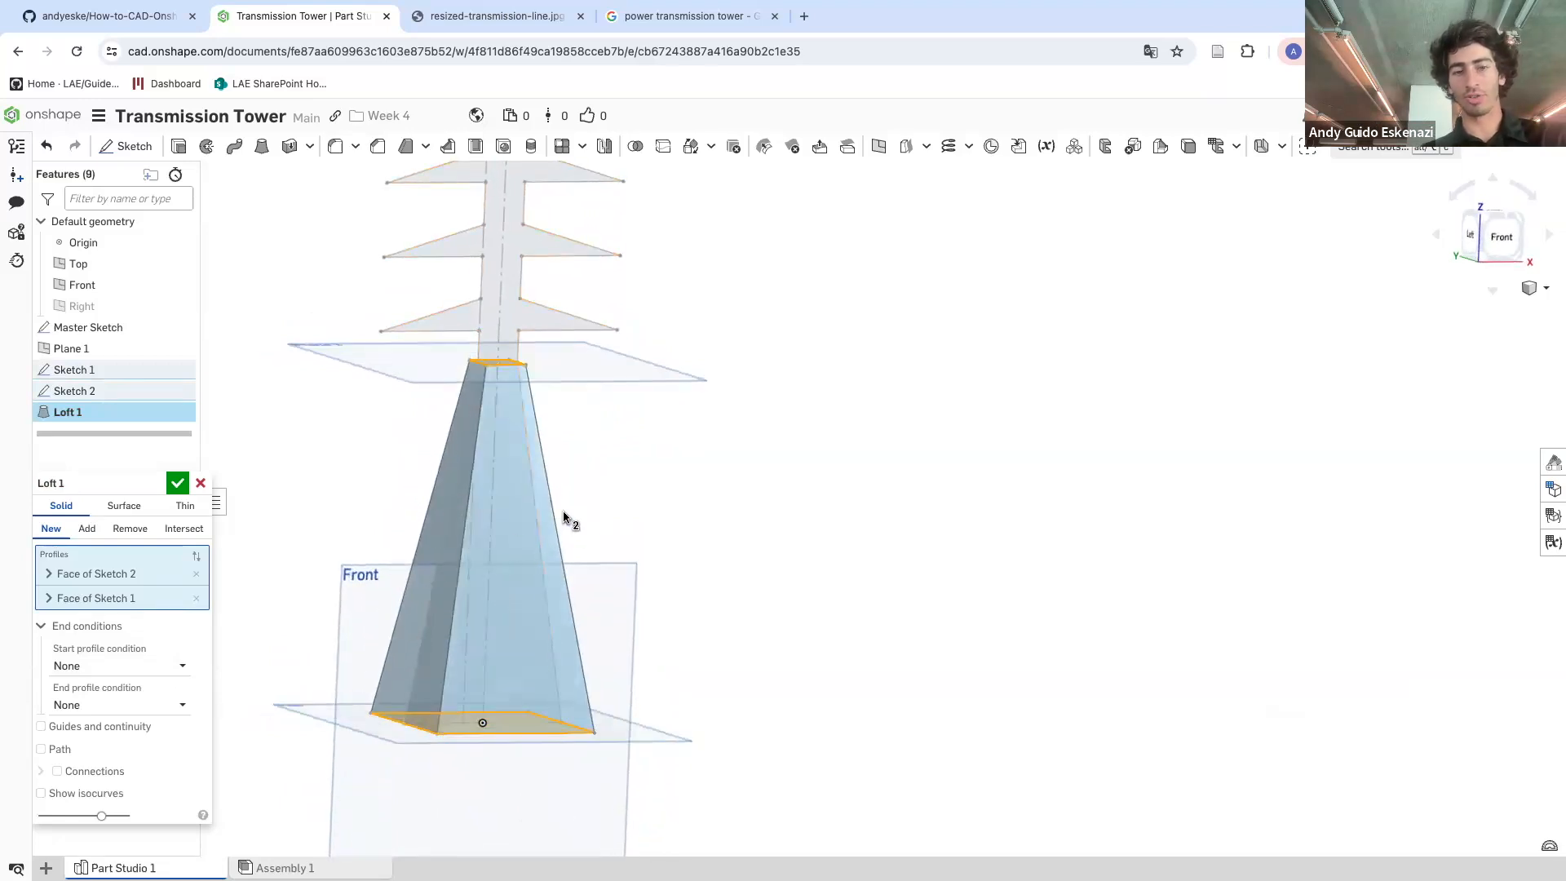
scroll(577, 548, "down", 5)
scroll(542, 451, "up", 3)
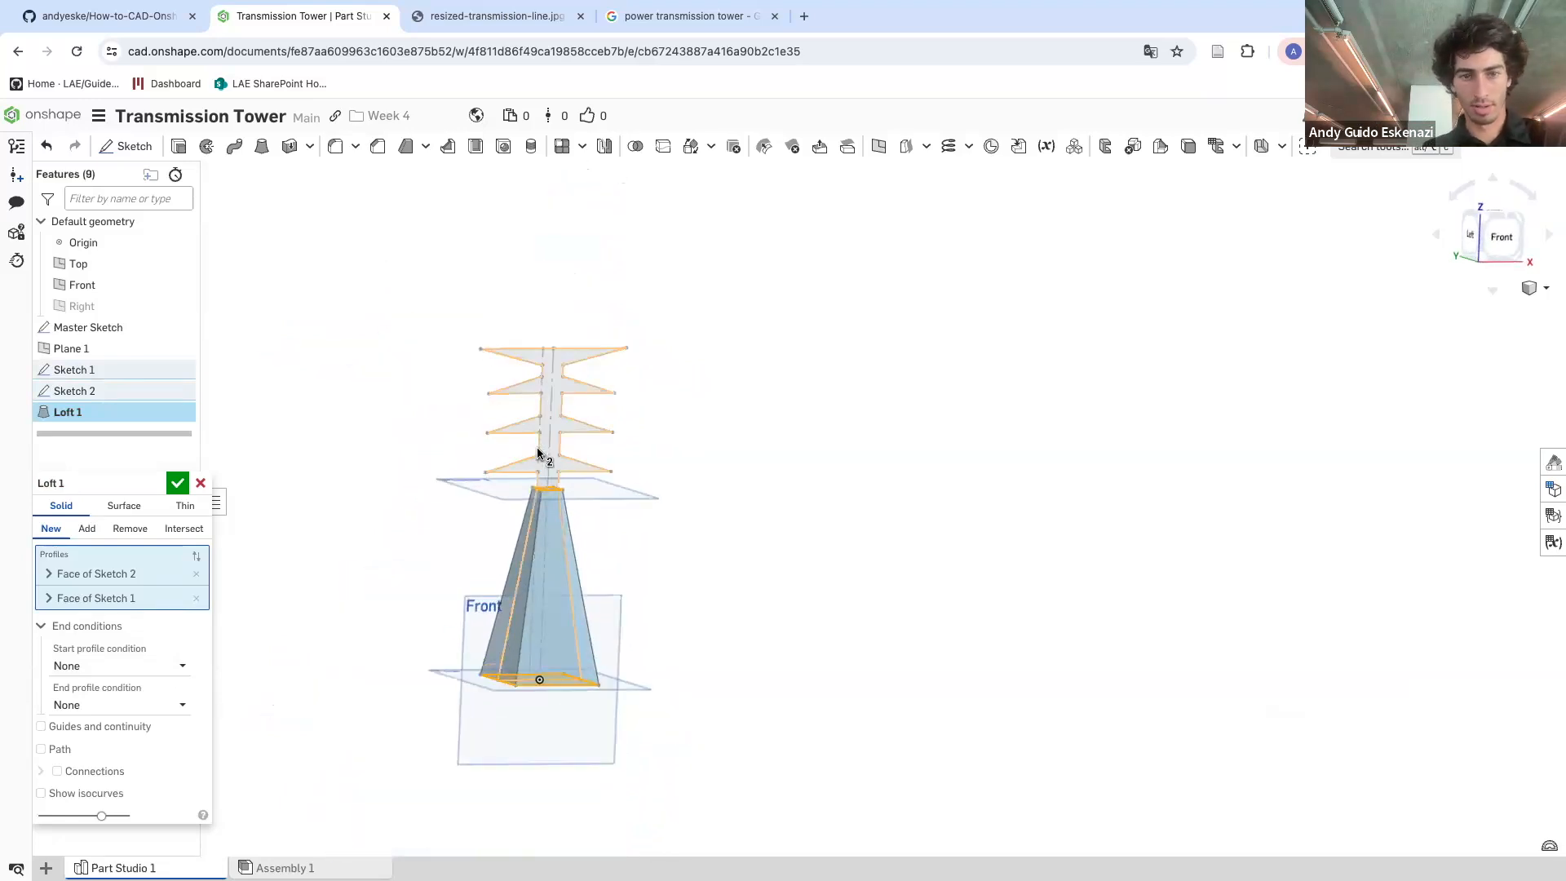
left_click(179, 484)
Start a sketch on the Front plane and project the master sketch's upper tower and crossarm outline edges into it
scroll(522, 519, "up", 3)
right_click_drag(577, 482, 562, 548)
scroll(584, 540, "down", 5)
scroll(553, 552, "up", 5)
scroll(553, 552, "down", 5)
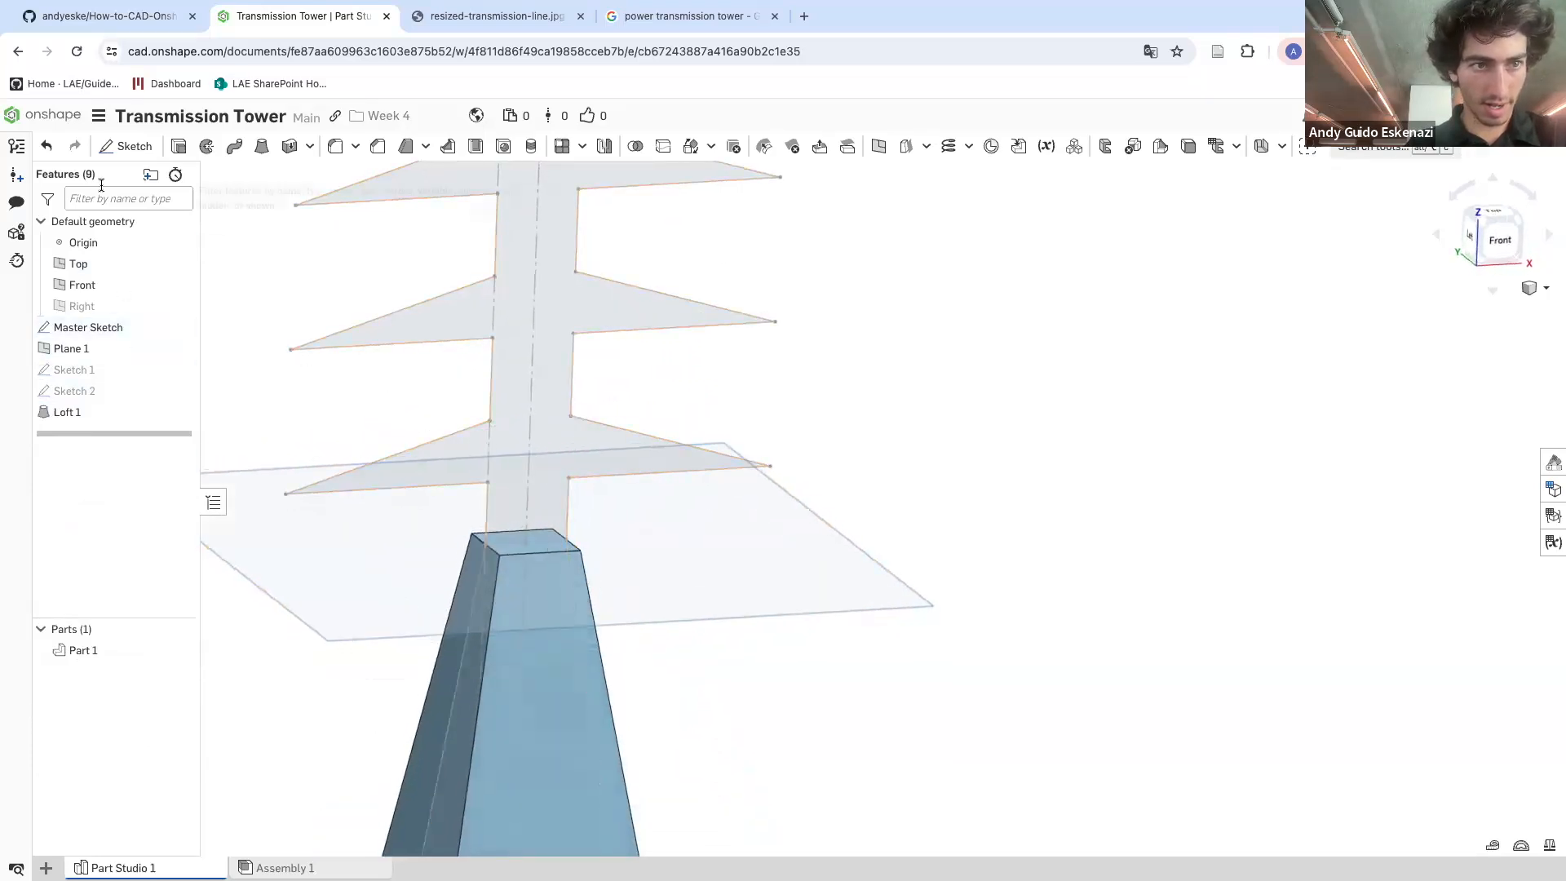
left_click(127, 146)
scroll(386, 398, "down", 3)
scroll(385, 397, "down", 2)
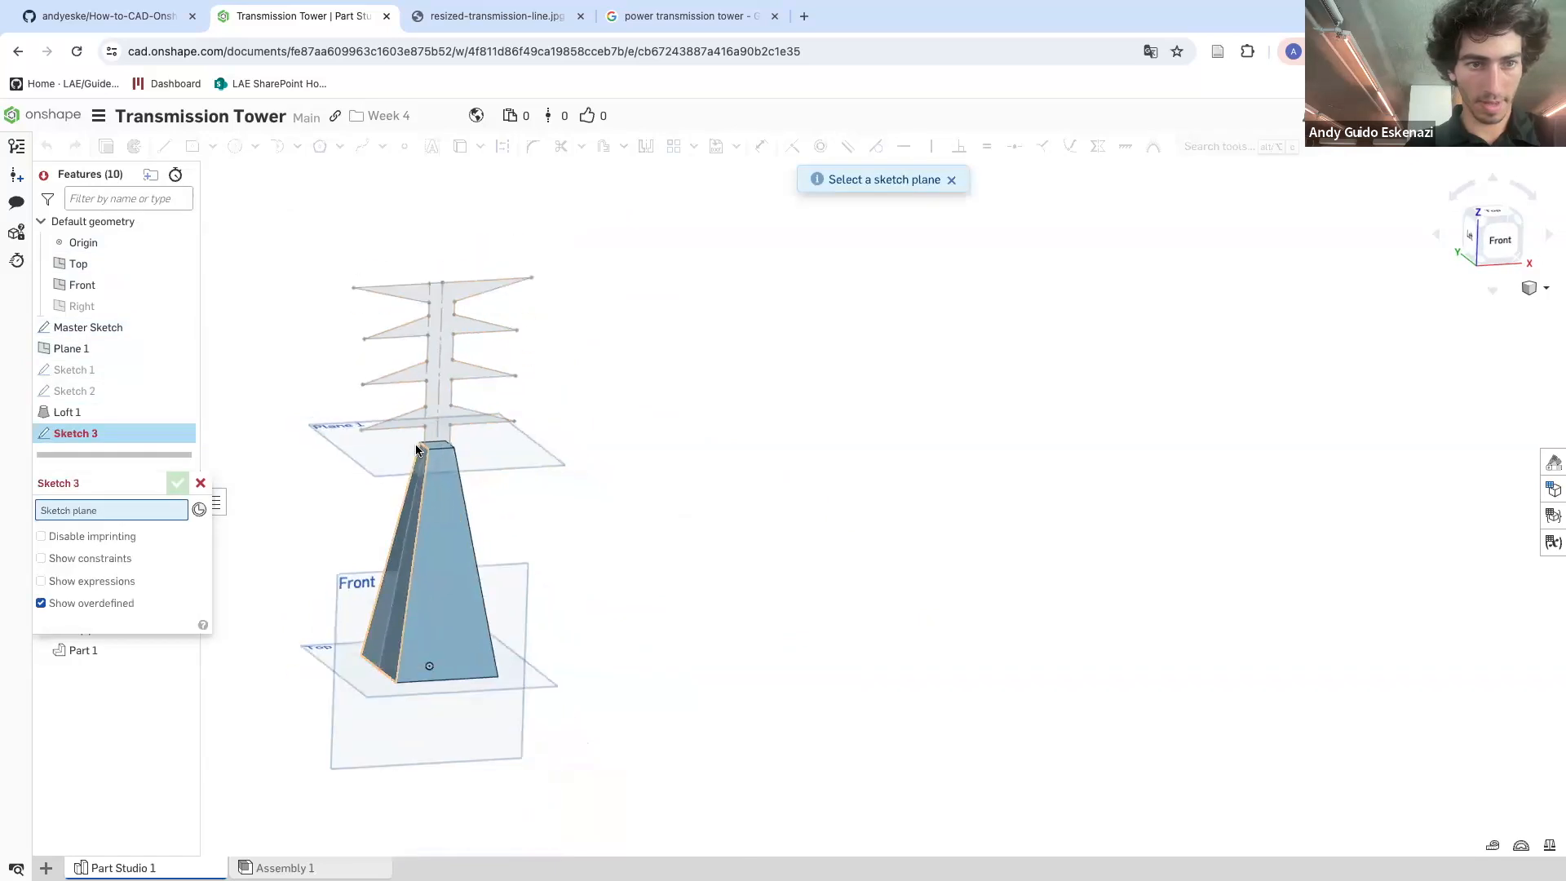
left_click(351, 603)
scroll(461, 412, "up", 5)
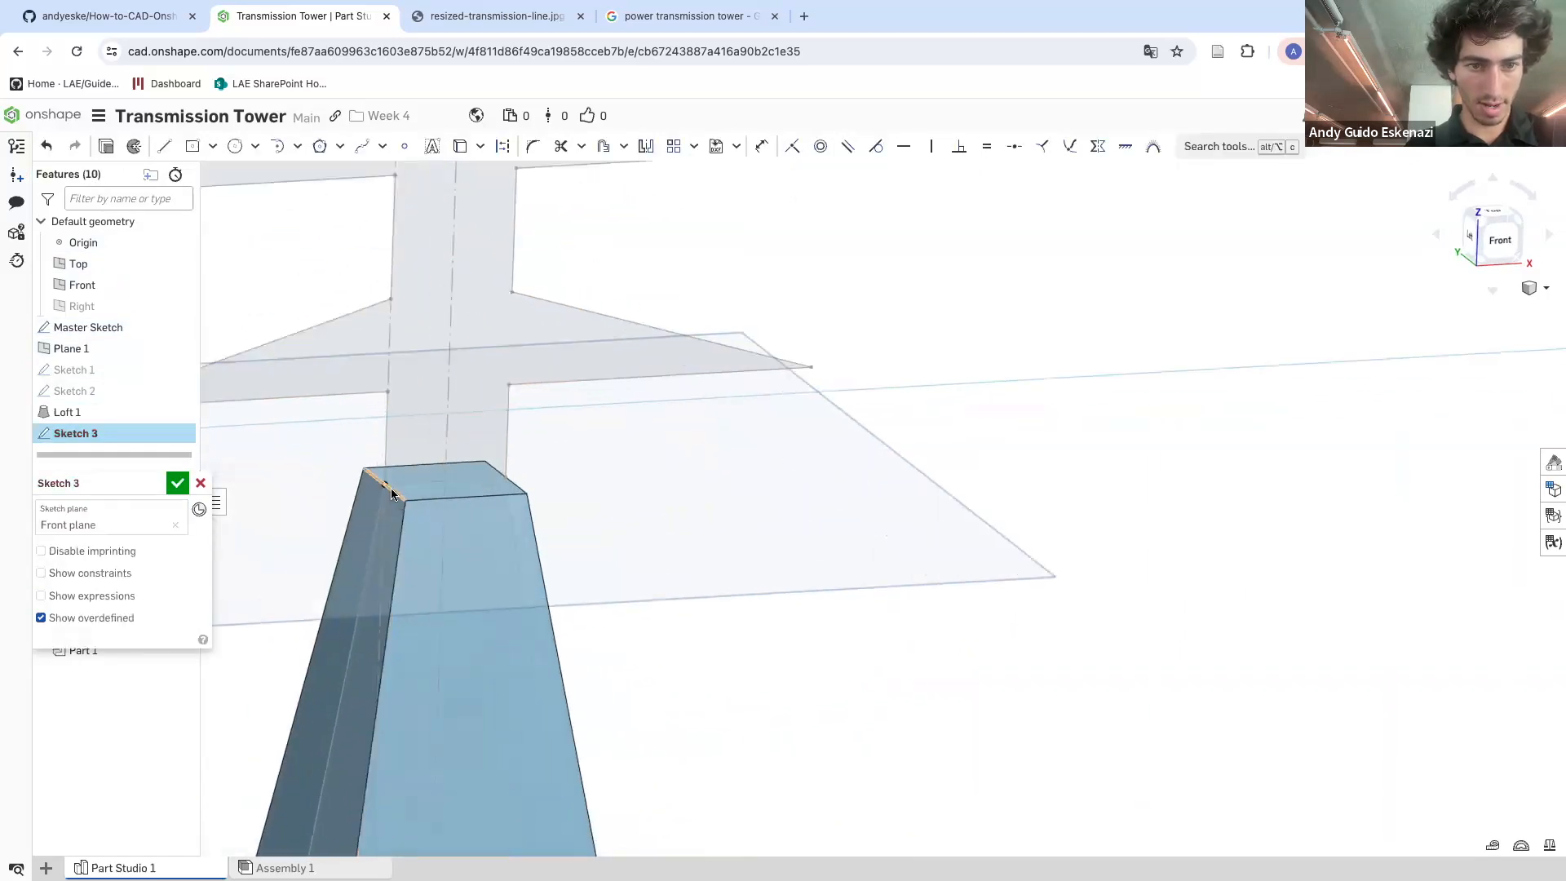
scroll(403, 497, "down", 5)
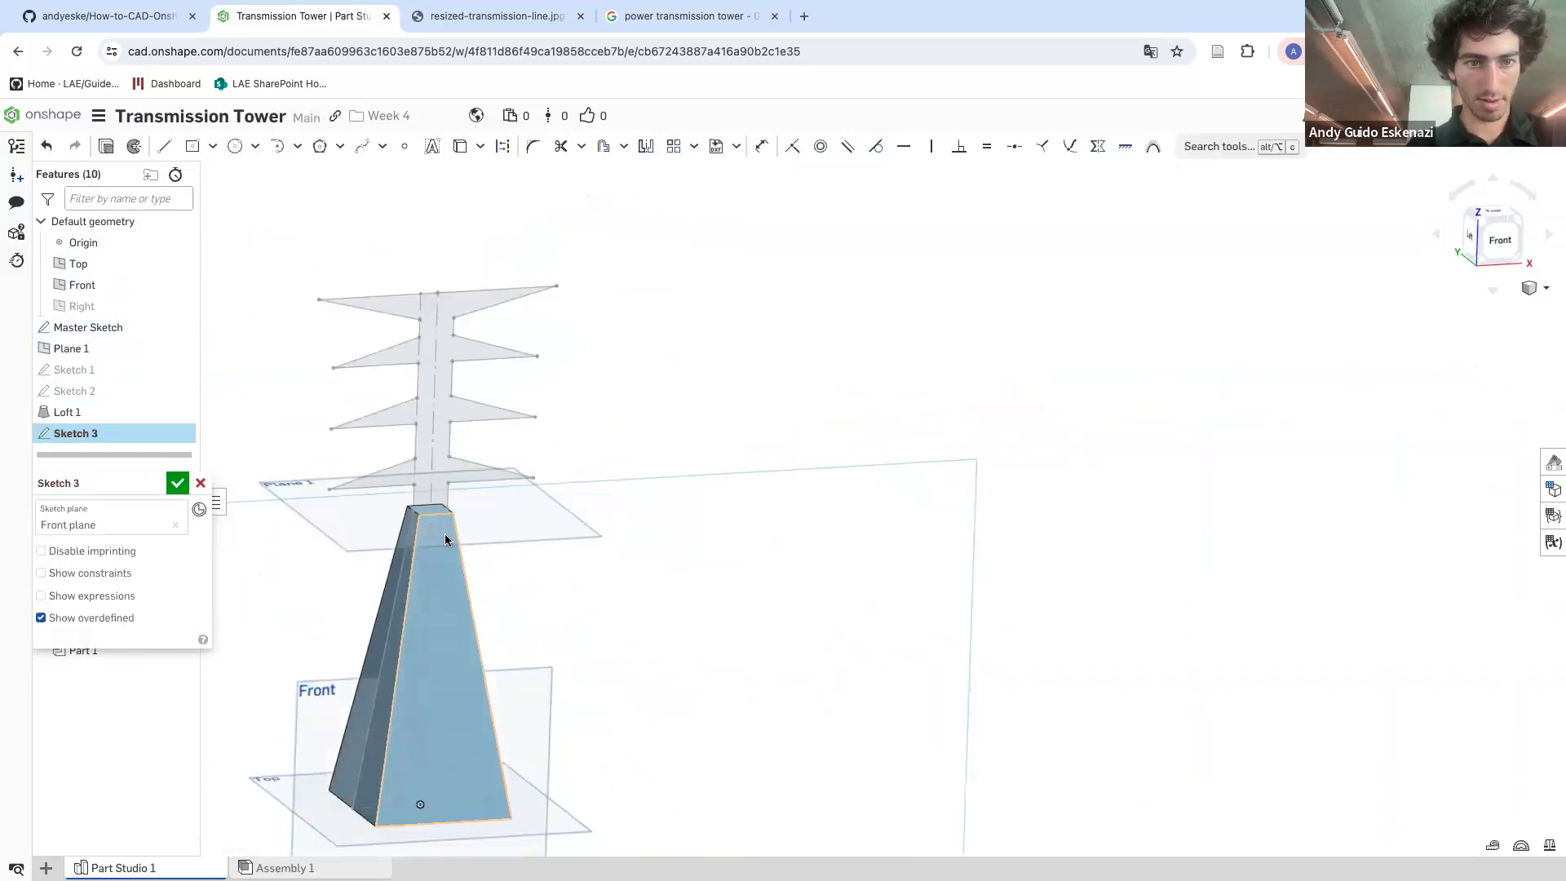
left_click(459, 147)
left_click(396, 294)
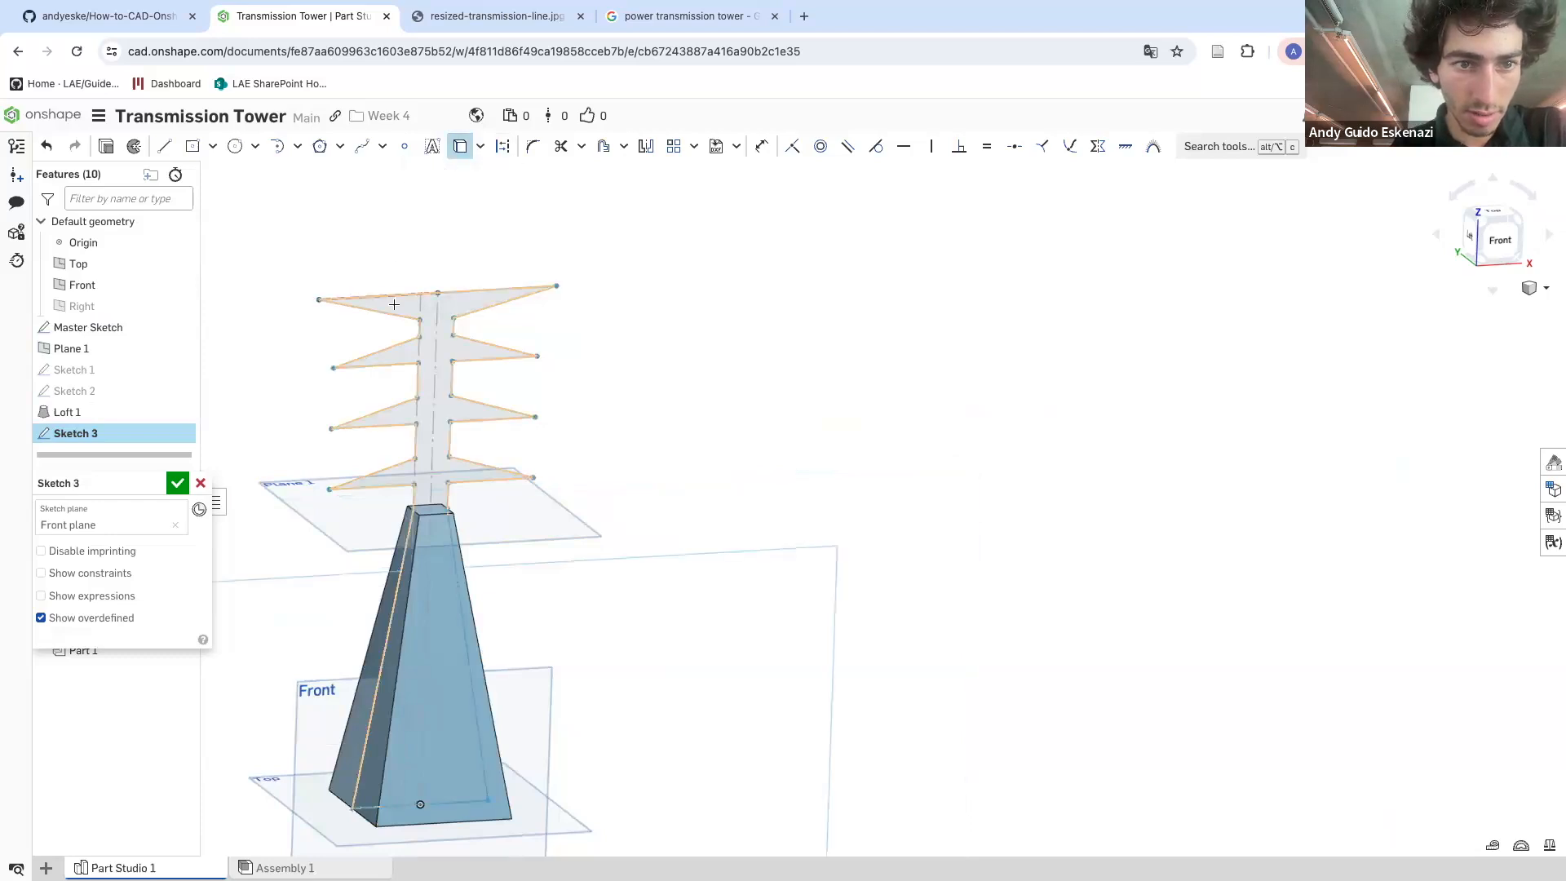
scroll(409, 334, "up", 4)
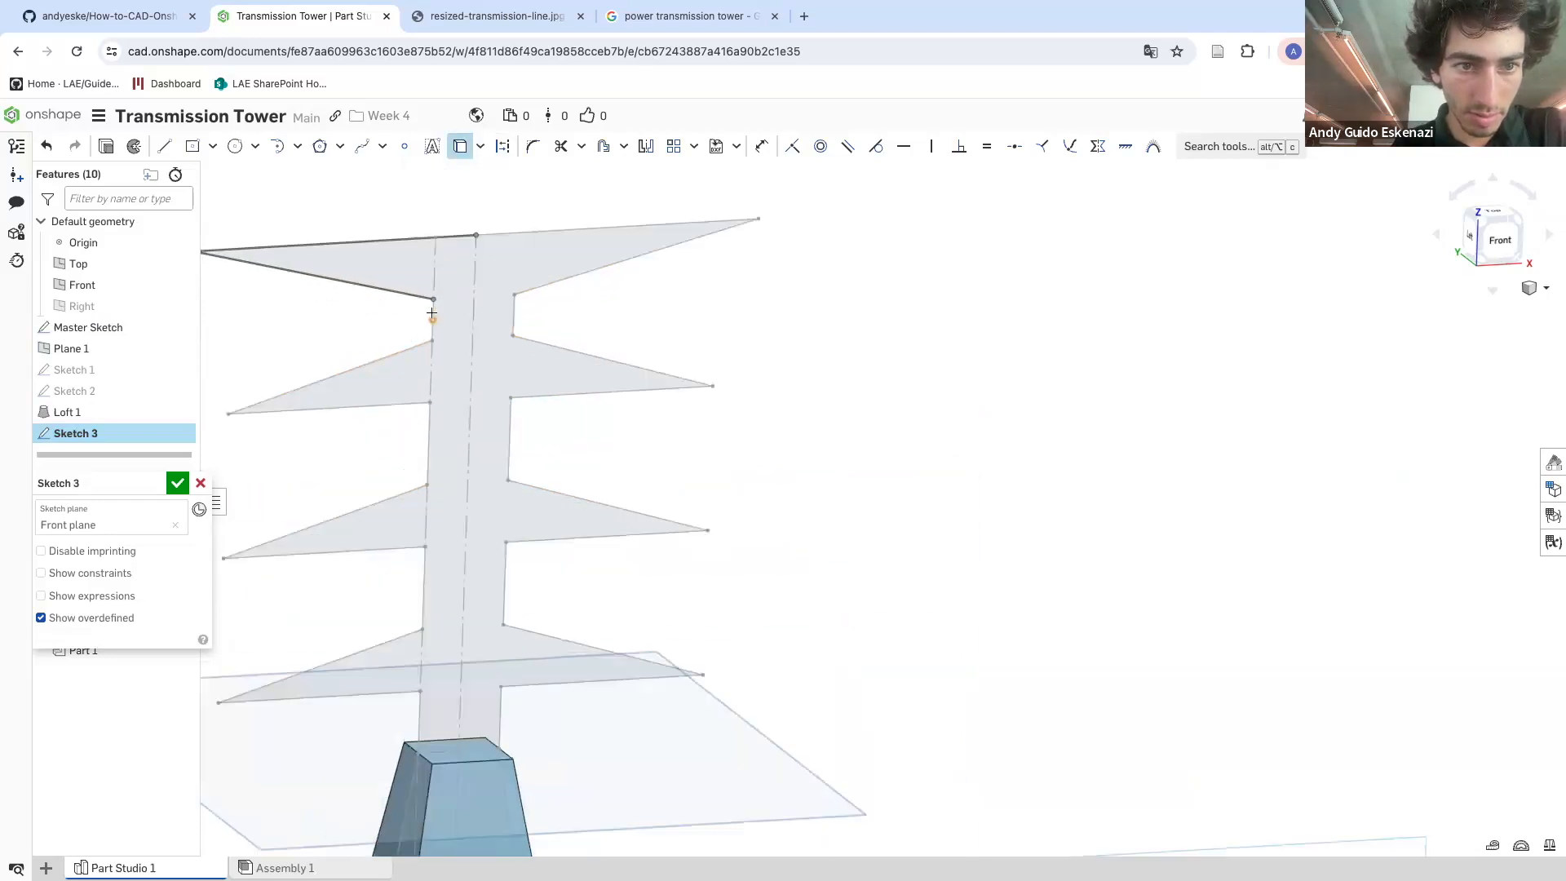
left_click(404, 407)
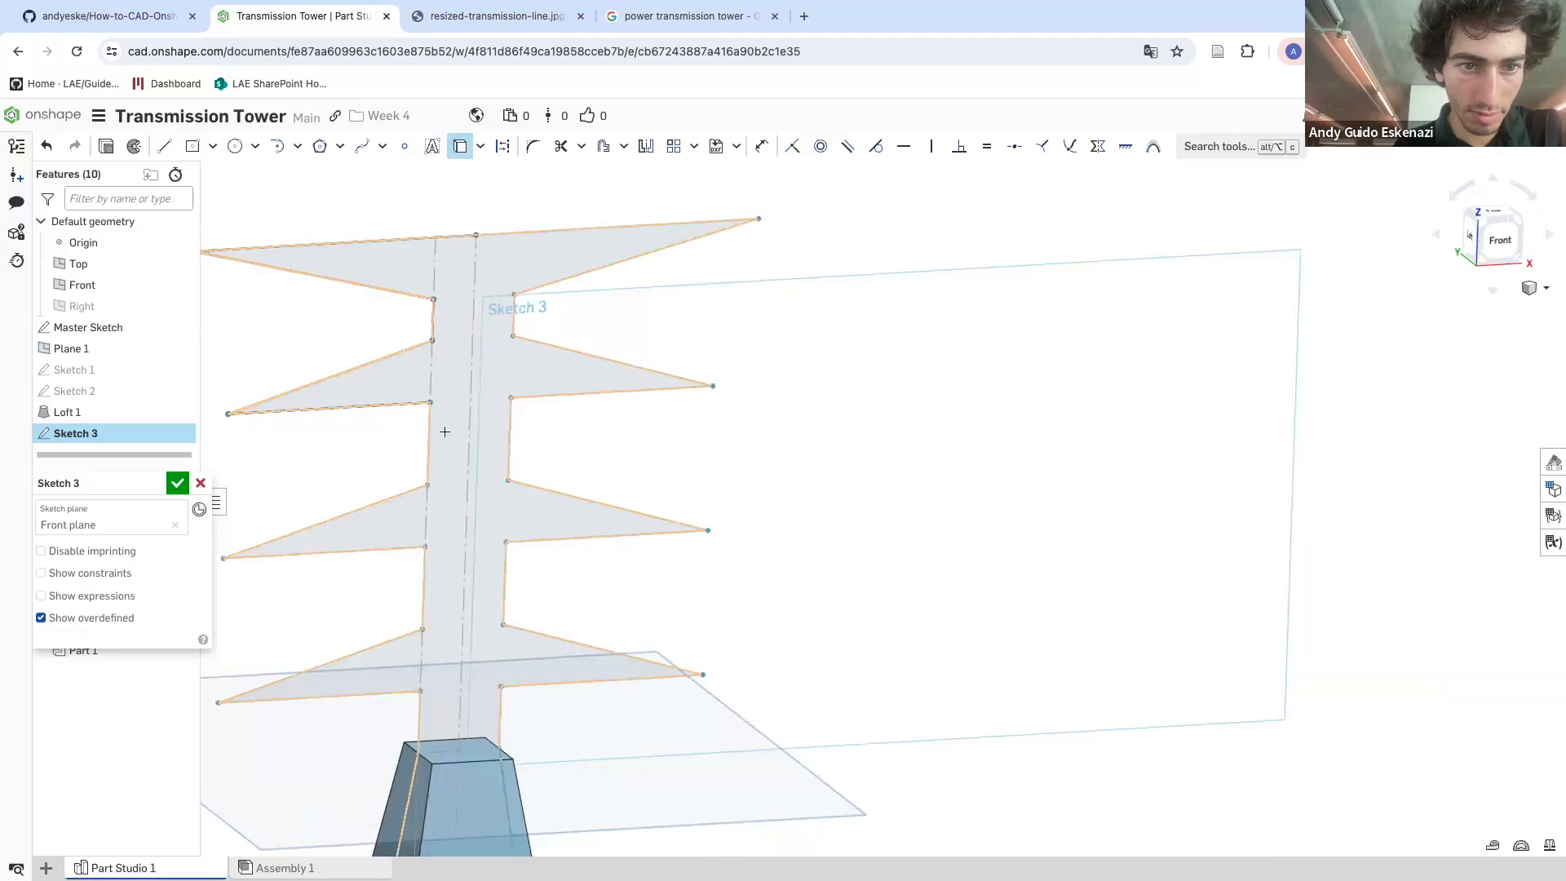
left_click(429, 436)
left_click(399, 494)
left_click(416, 547)
left_click(400, 636)
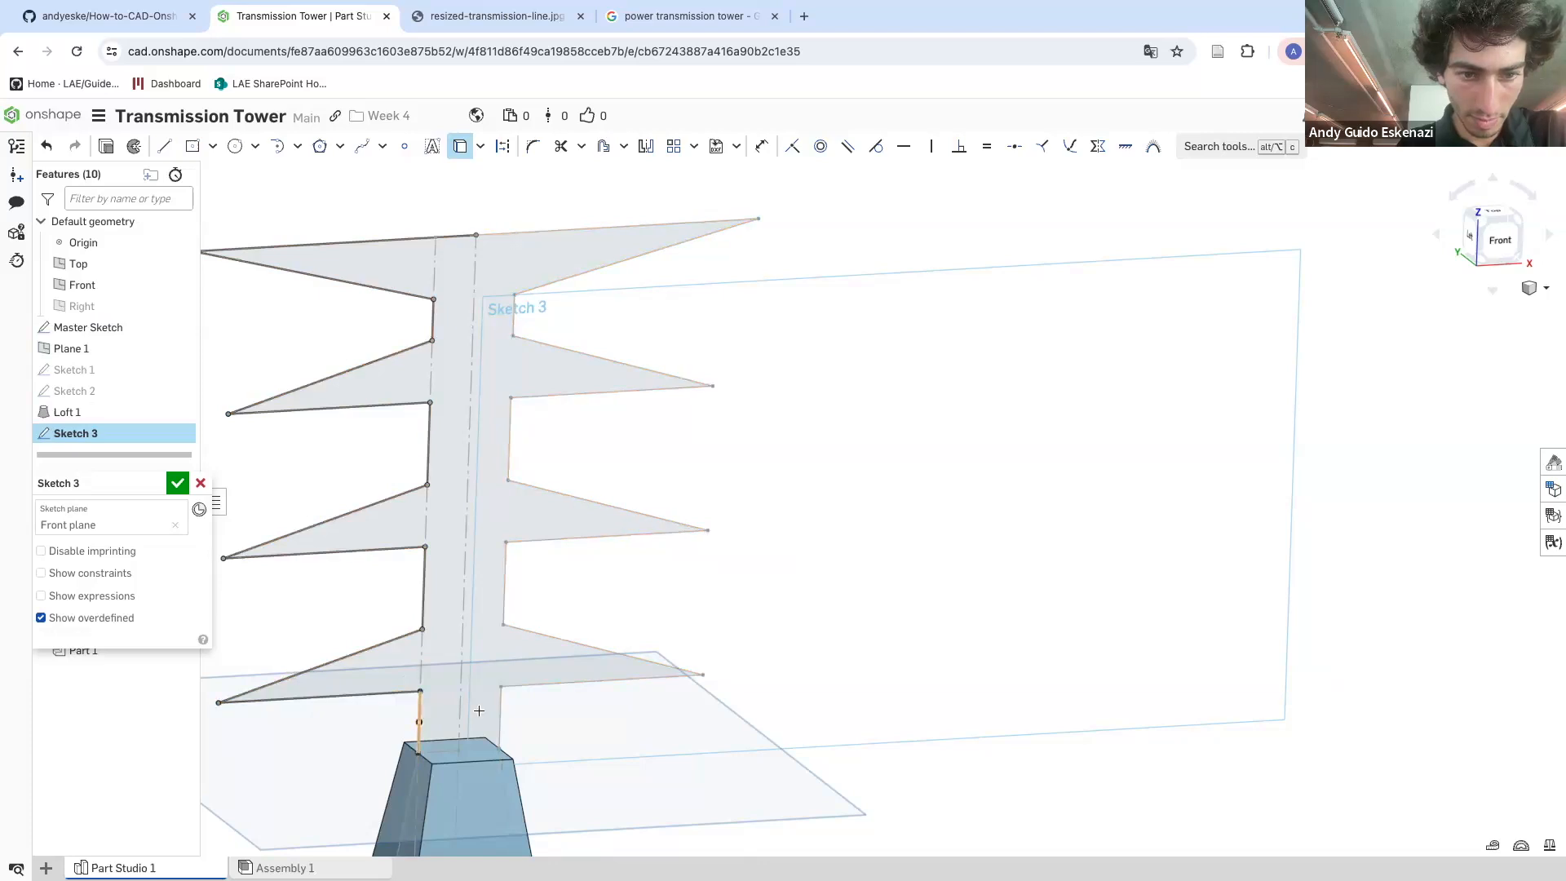
left_click(516, 687)
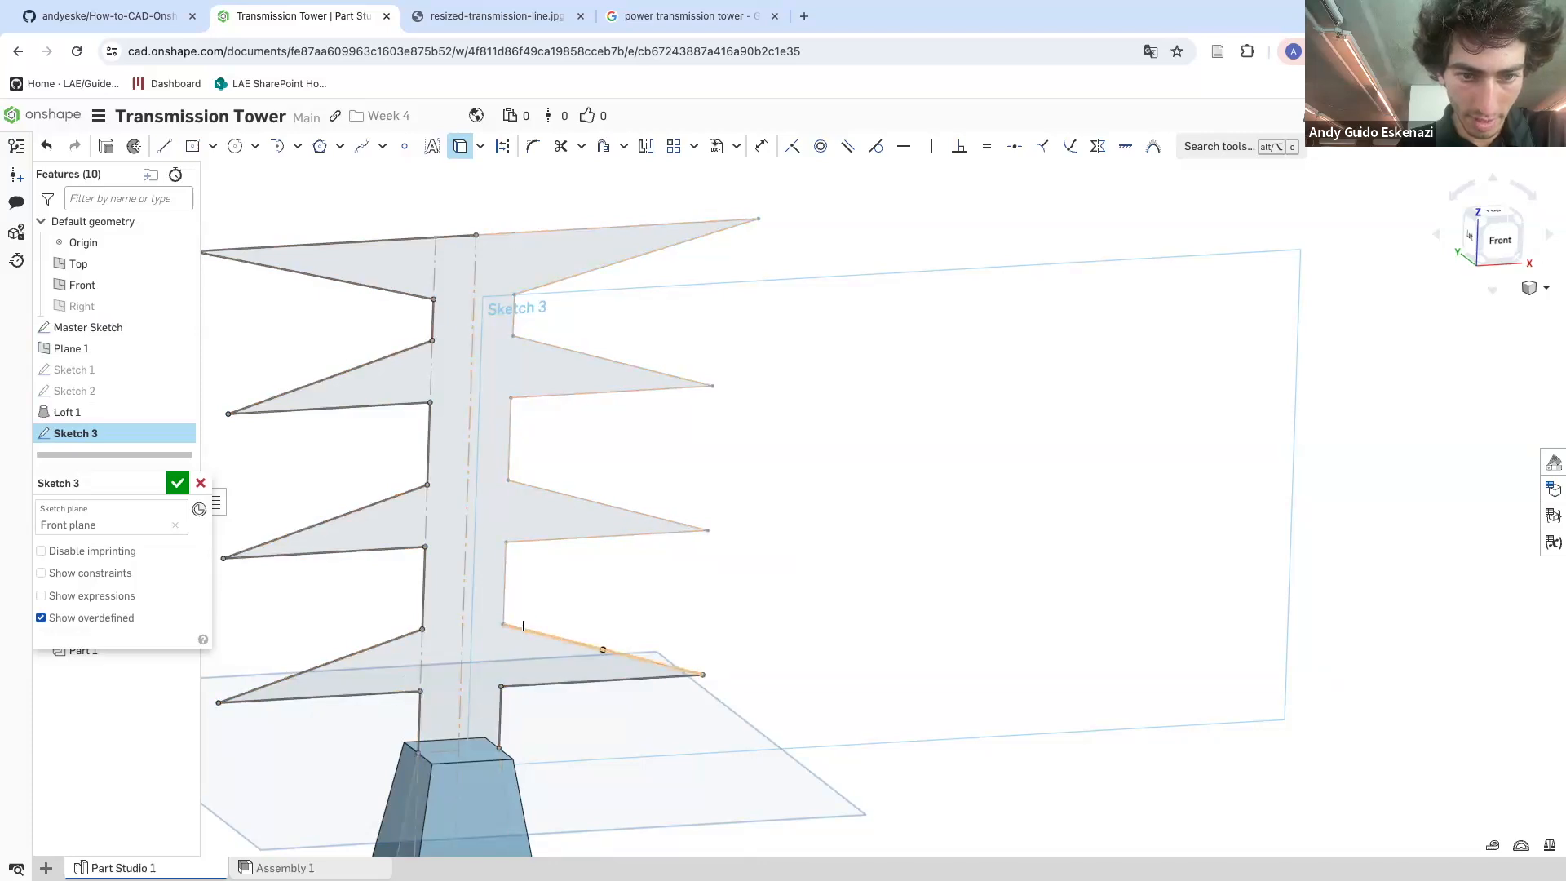
left_click(539, 540)
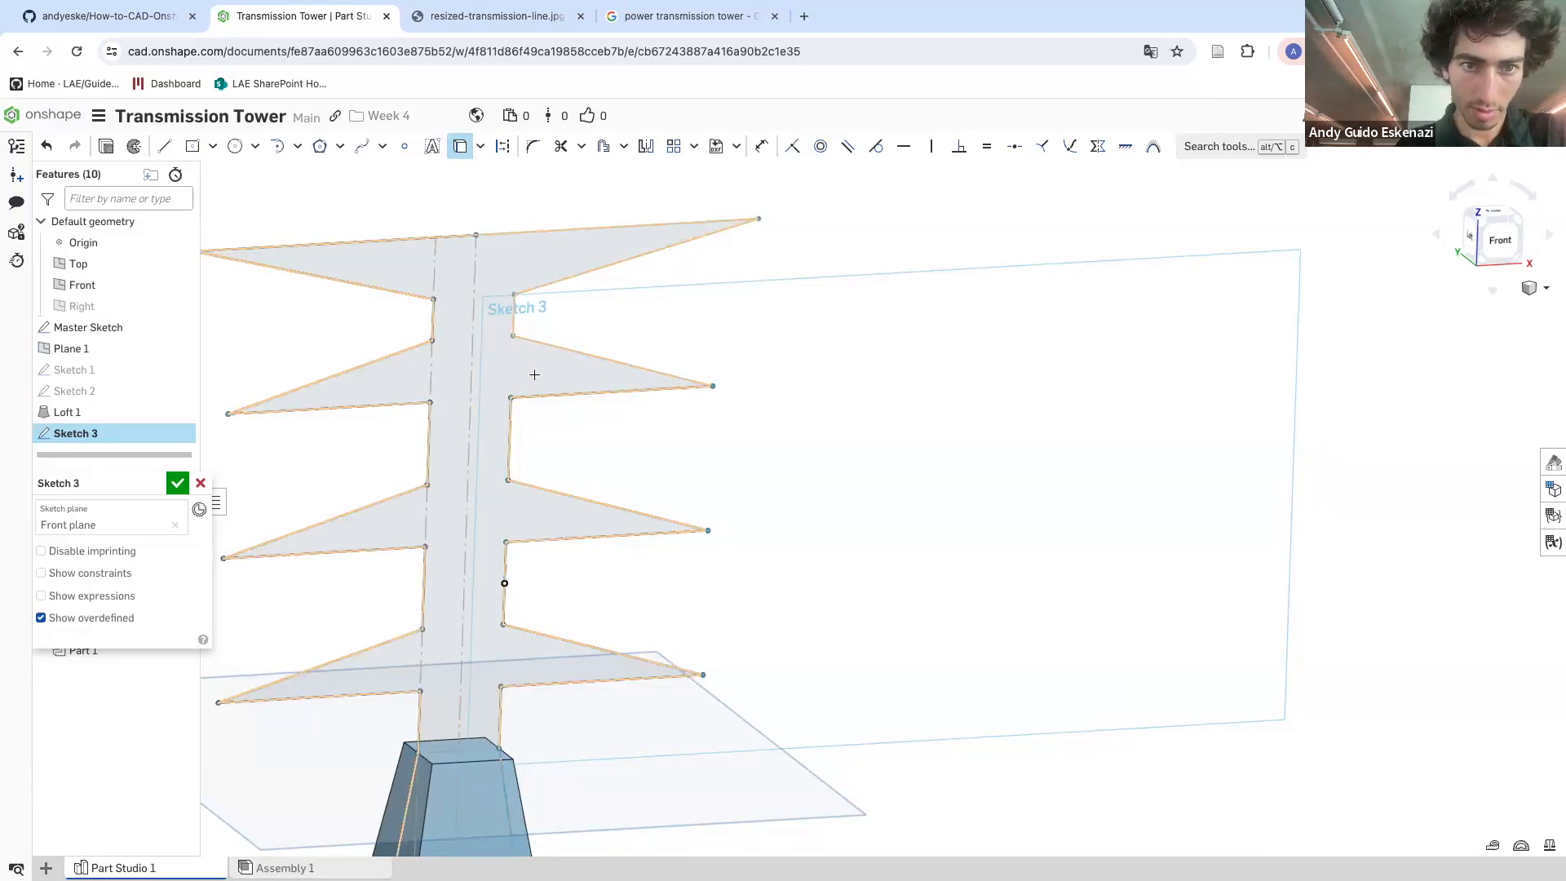
left_click(522, 338)
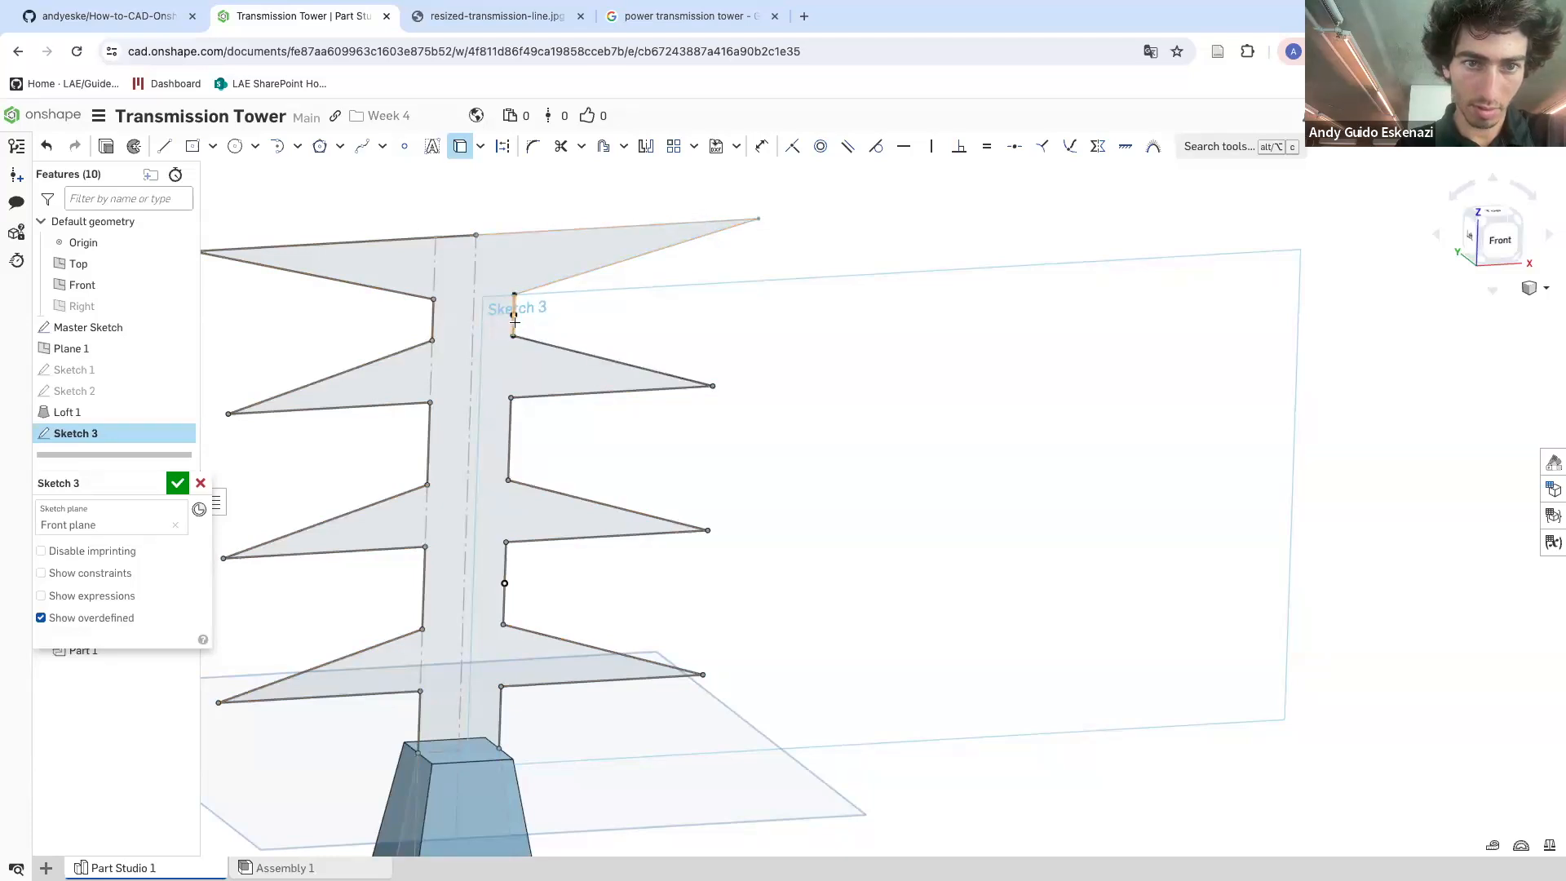
left_click(536, 288)
Draw a line across the loft's top edge to close the projected crossarm profile
left_click(164, 146)
left_click(416, 751)
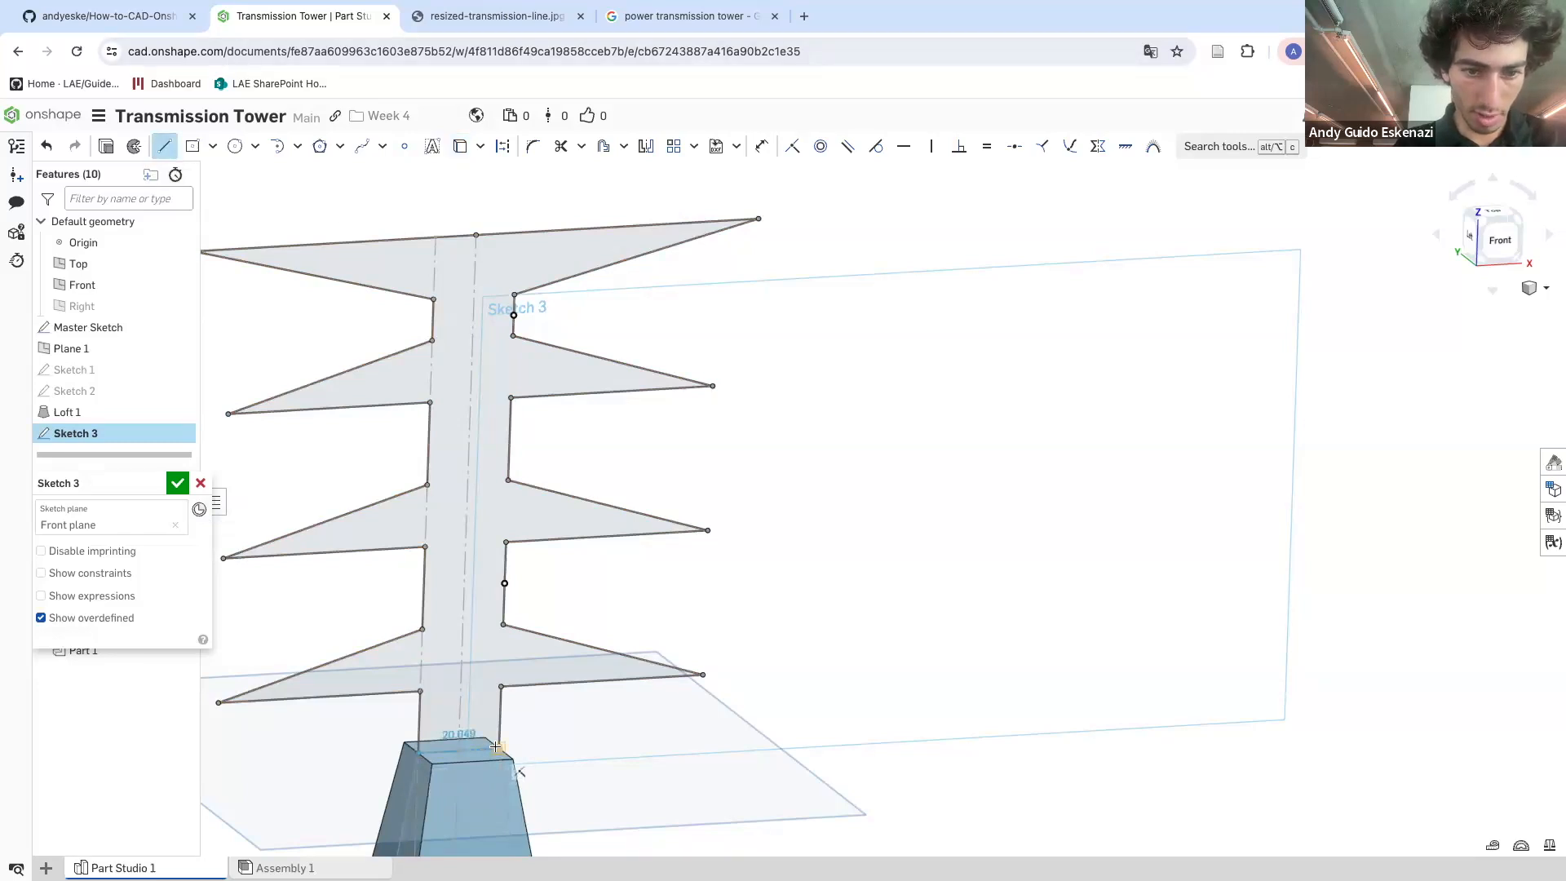
left_click(498, 748)
scroll(541, 588, "down", 4)
mouse_move(503, 718)
right_mouse_down()
mouse_move(531, 692)
mouse_move(519, 724)
right_mouse_up()
scroll(472, 671, "up", 5)
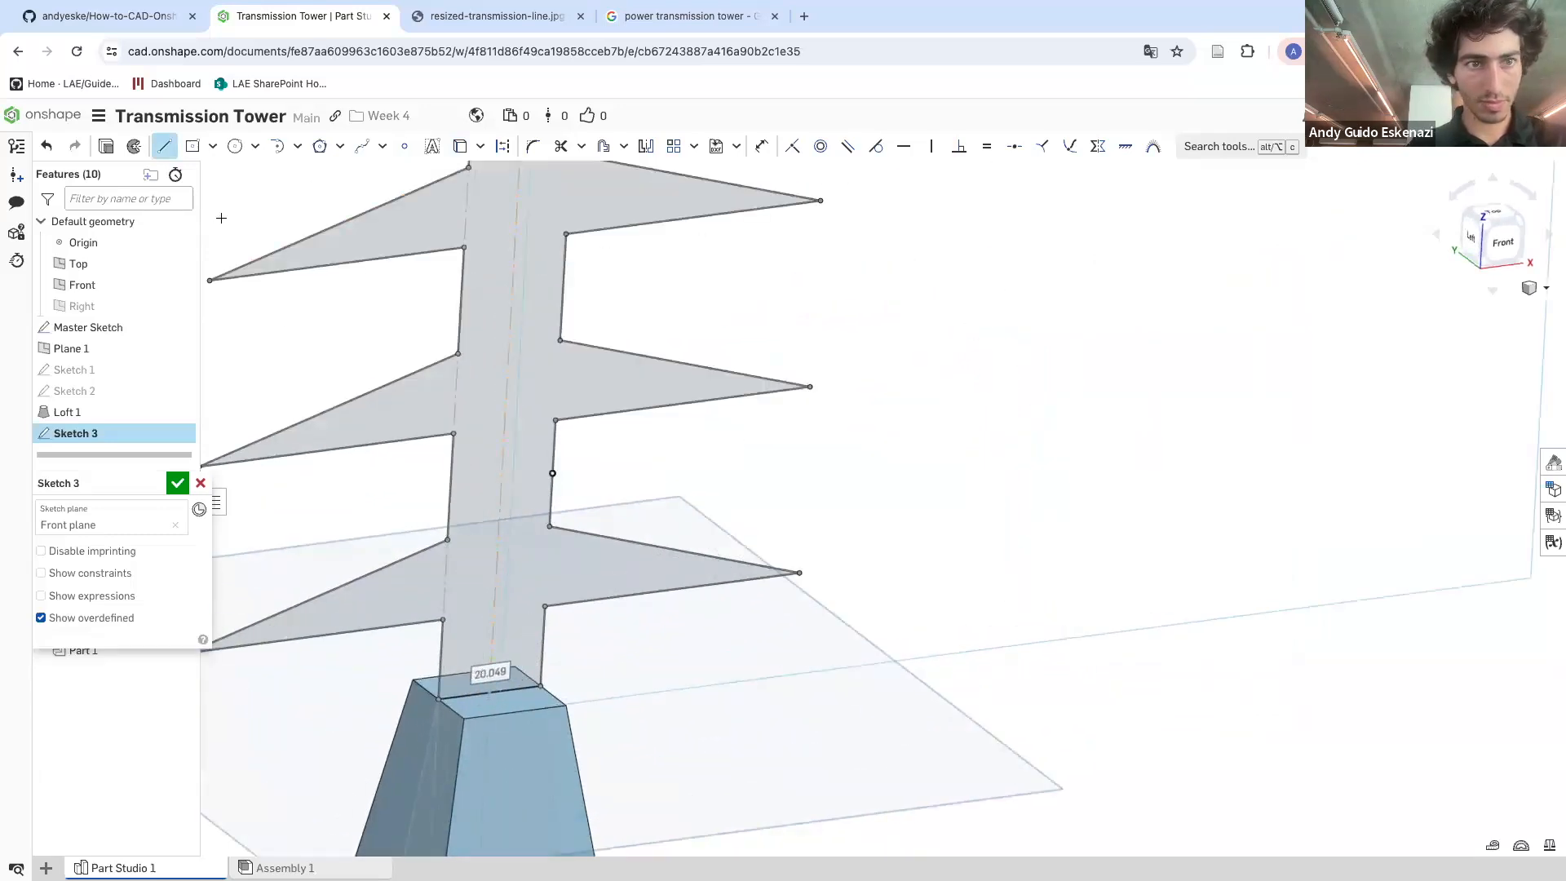
Extrude the crossarm sketch 10 mm with the Symmetric option, adding it to the tower part
key("shift+e")
left_click(165, 621)
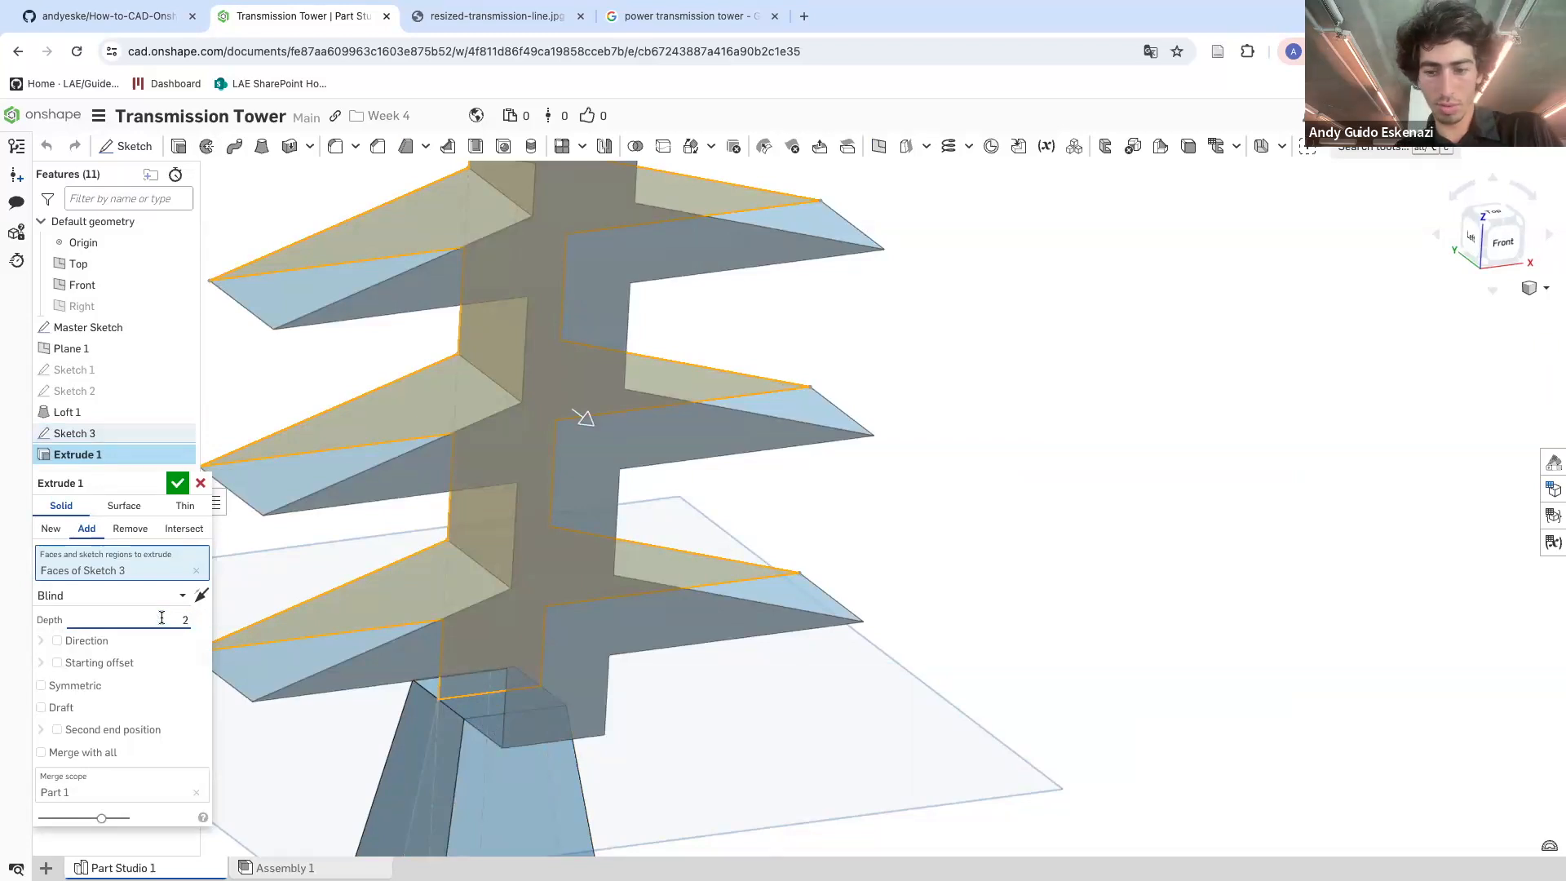
type("10")
key("Return")
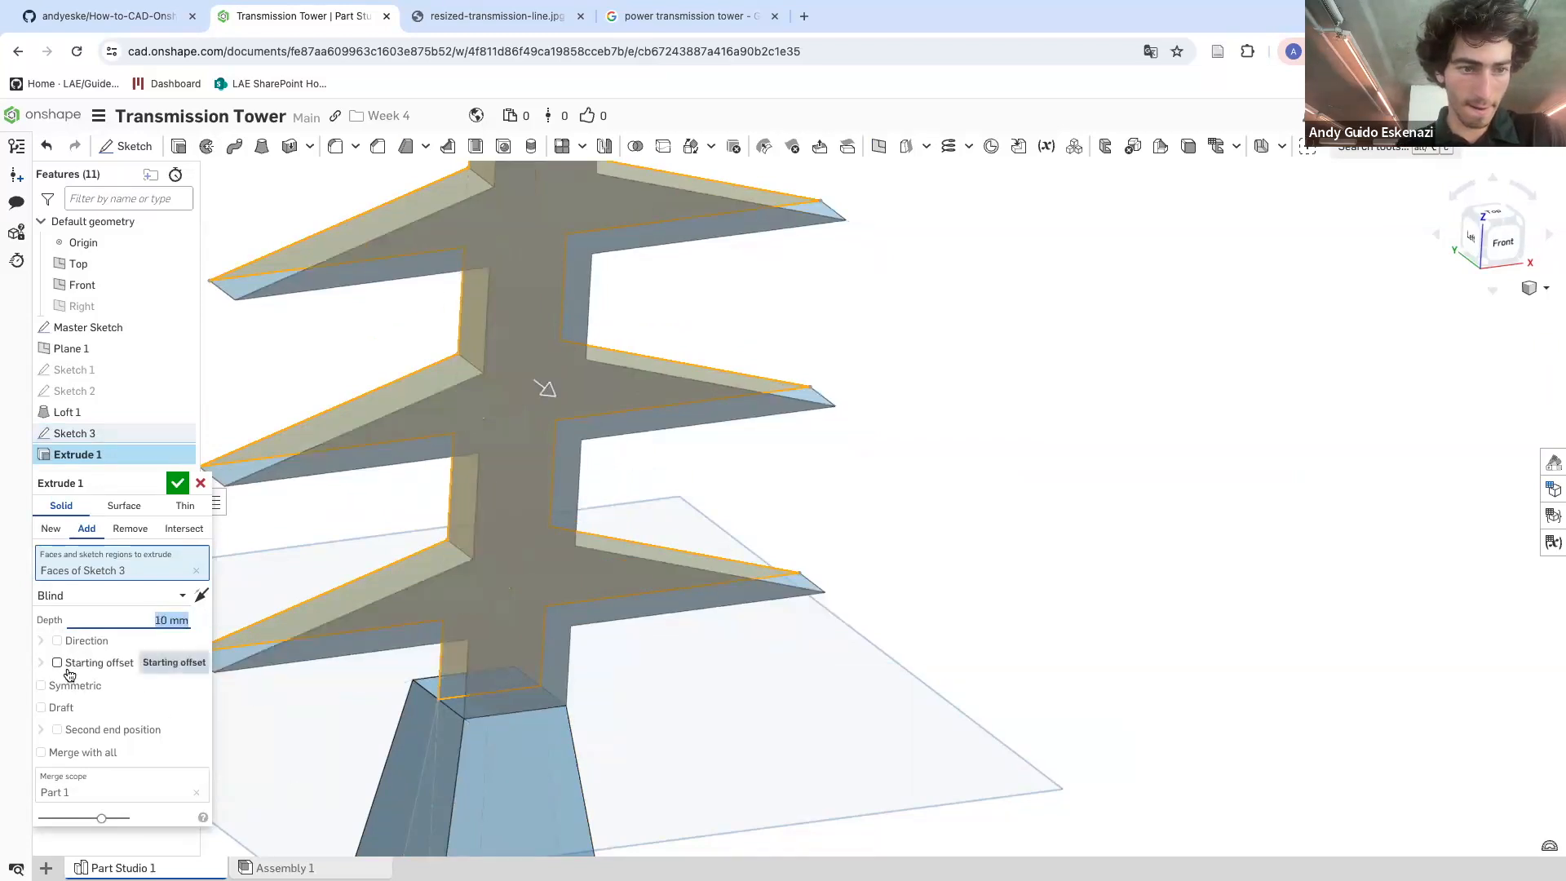
left_click(41, 685)
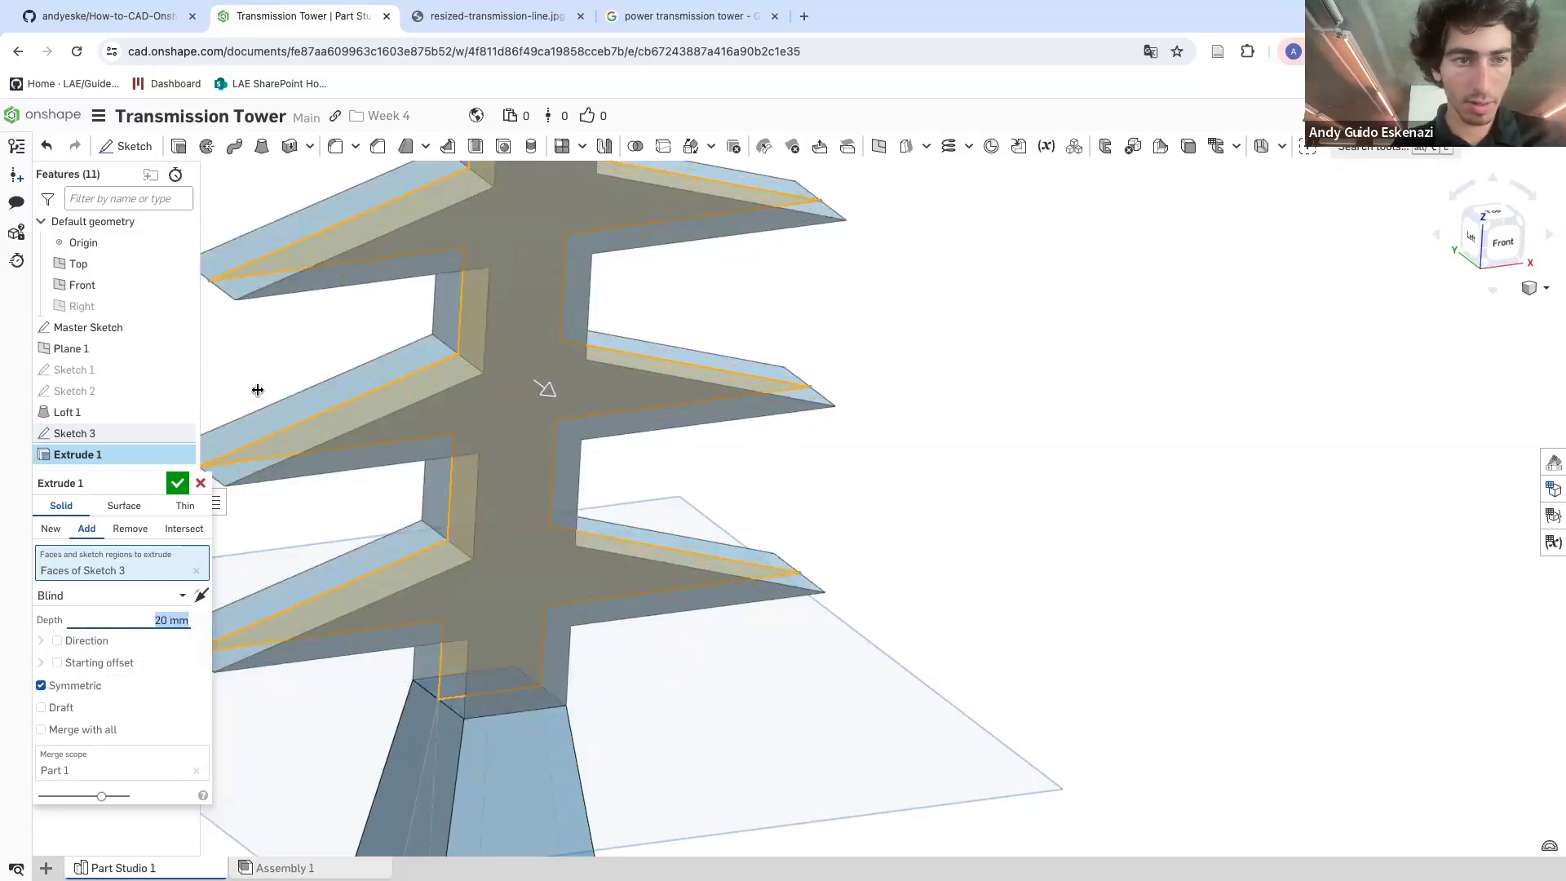
left_click(177, 483)
Hide Plane 1, the Front and Top planes, and the master sketch
scroll(783, 441, "down", 5)
right_click_drag(831, 583, 731, 589)
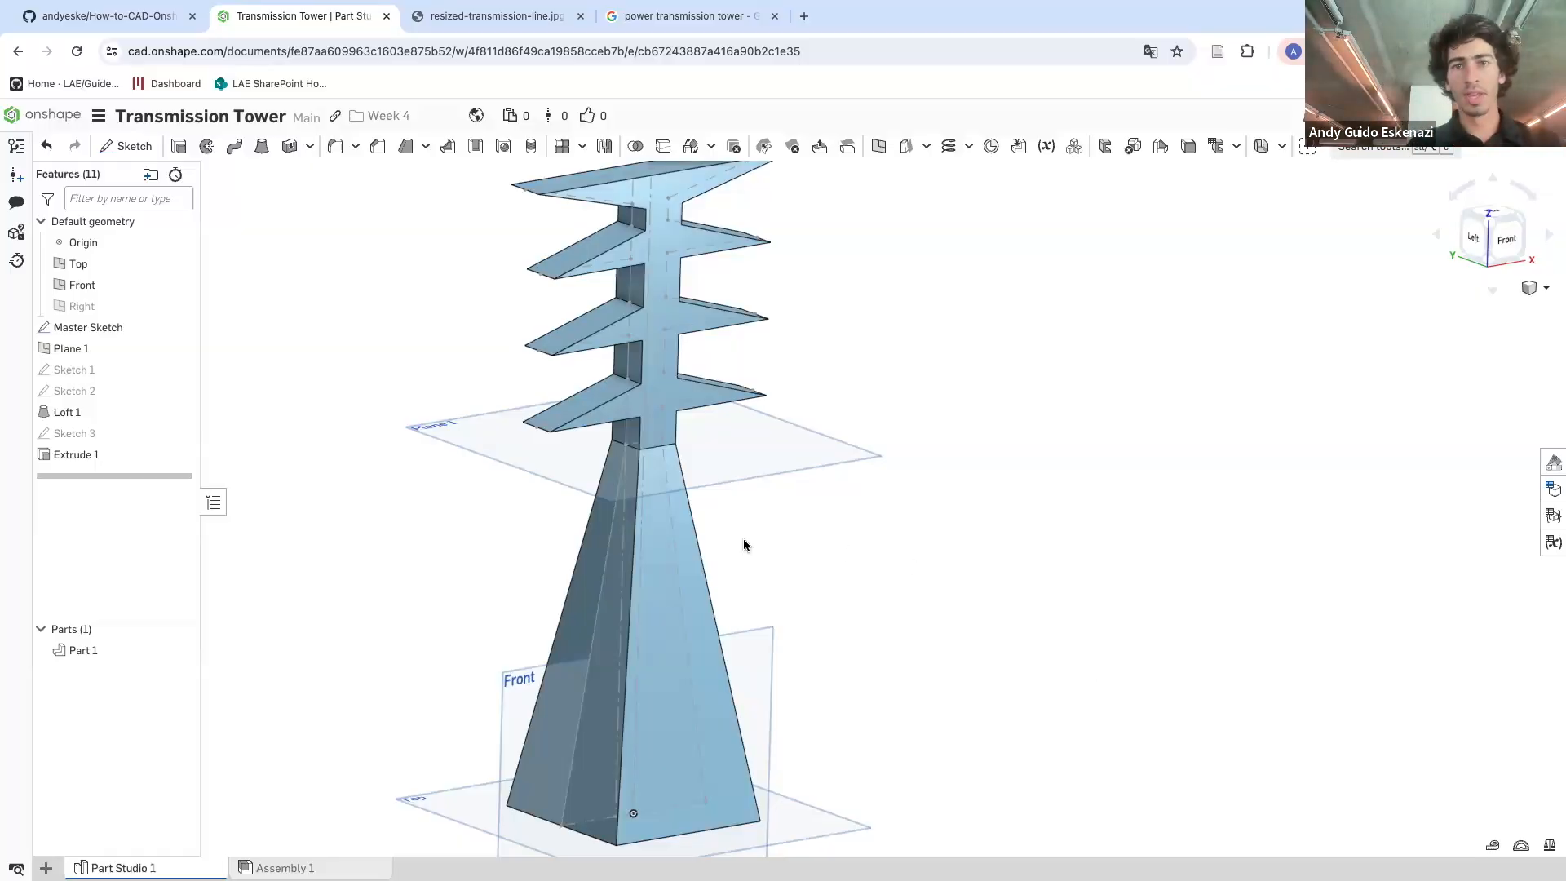
right_click_drag(758, 531, 726, 417)
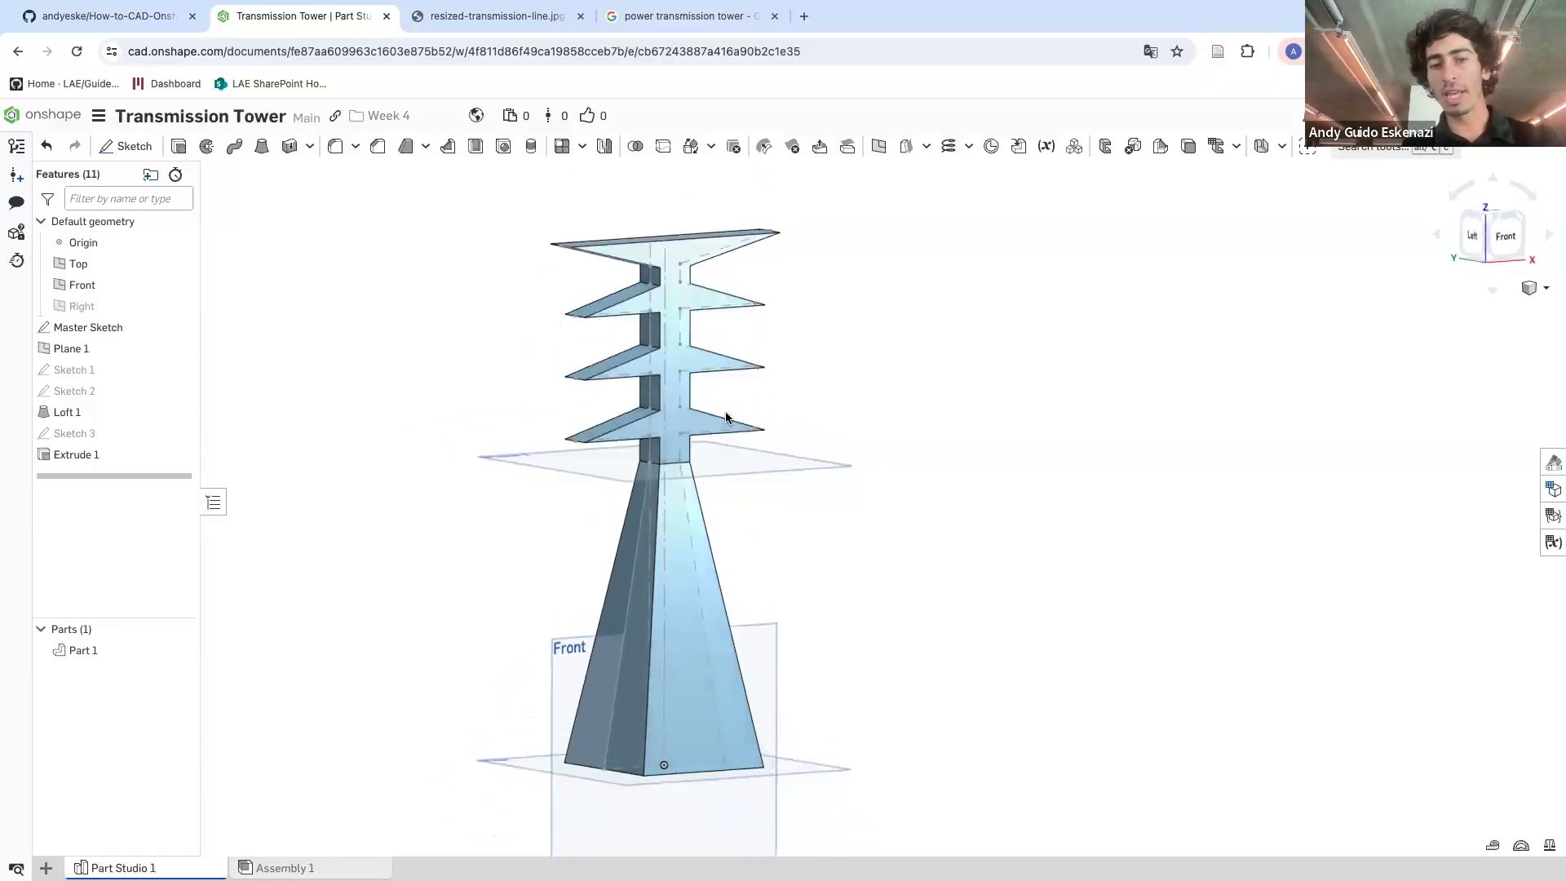
right_click(805, 470)
left_click(855, 571)
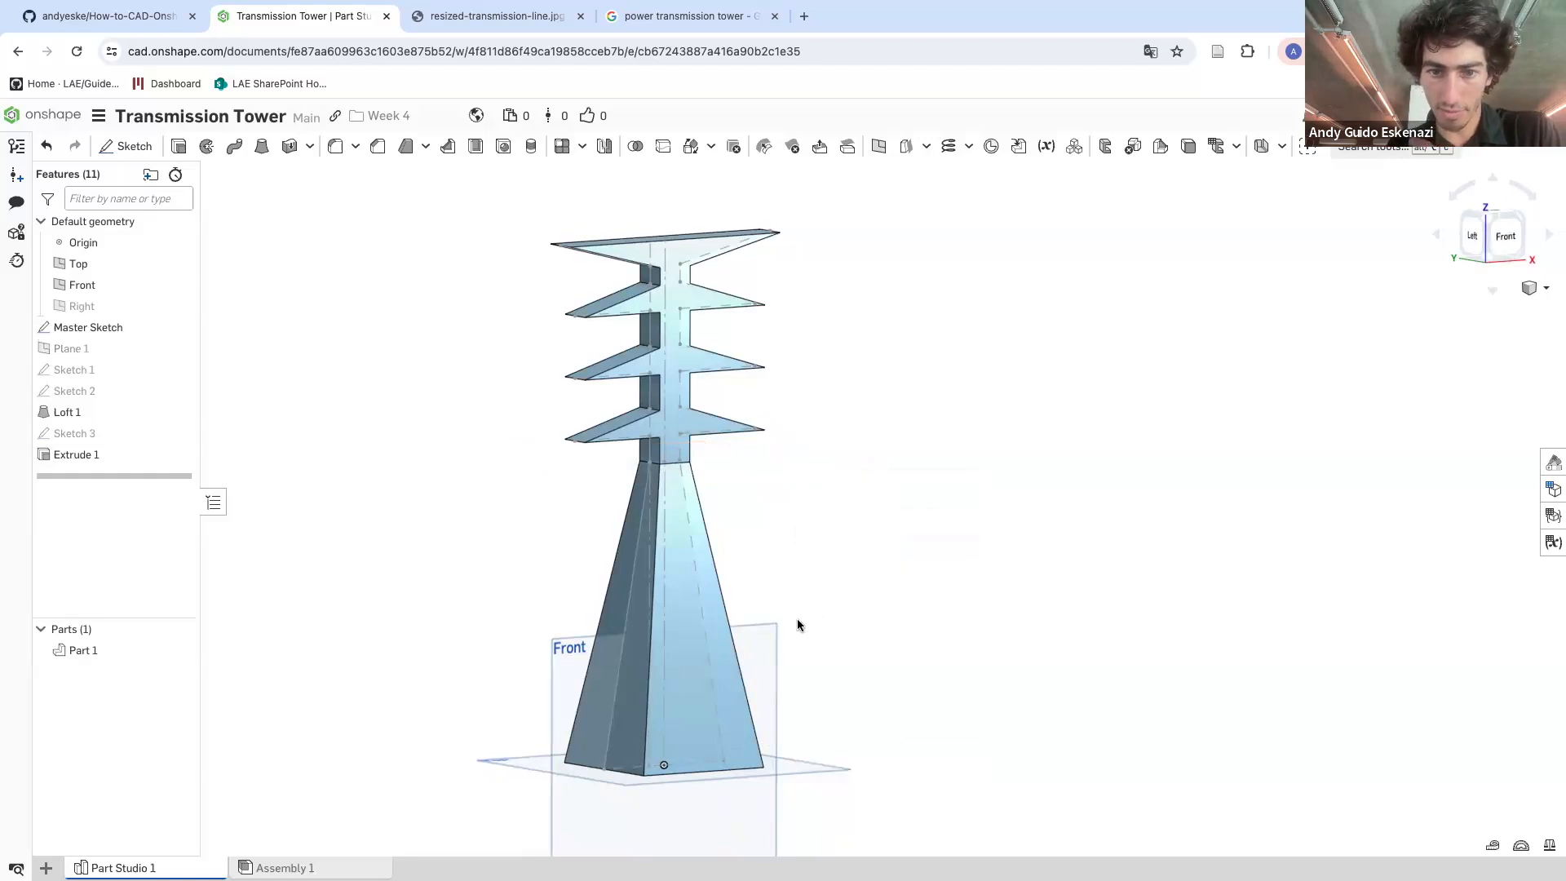
right_click(783, 651)
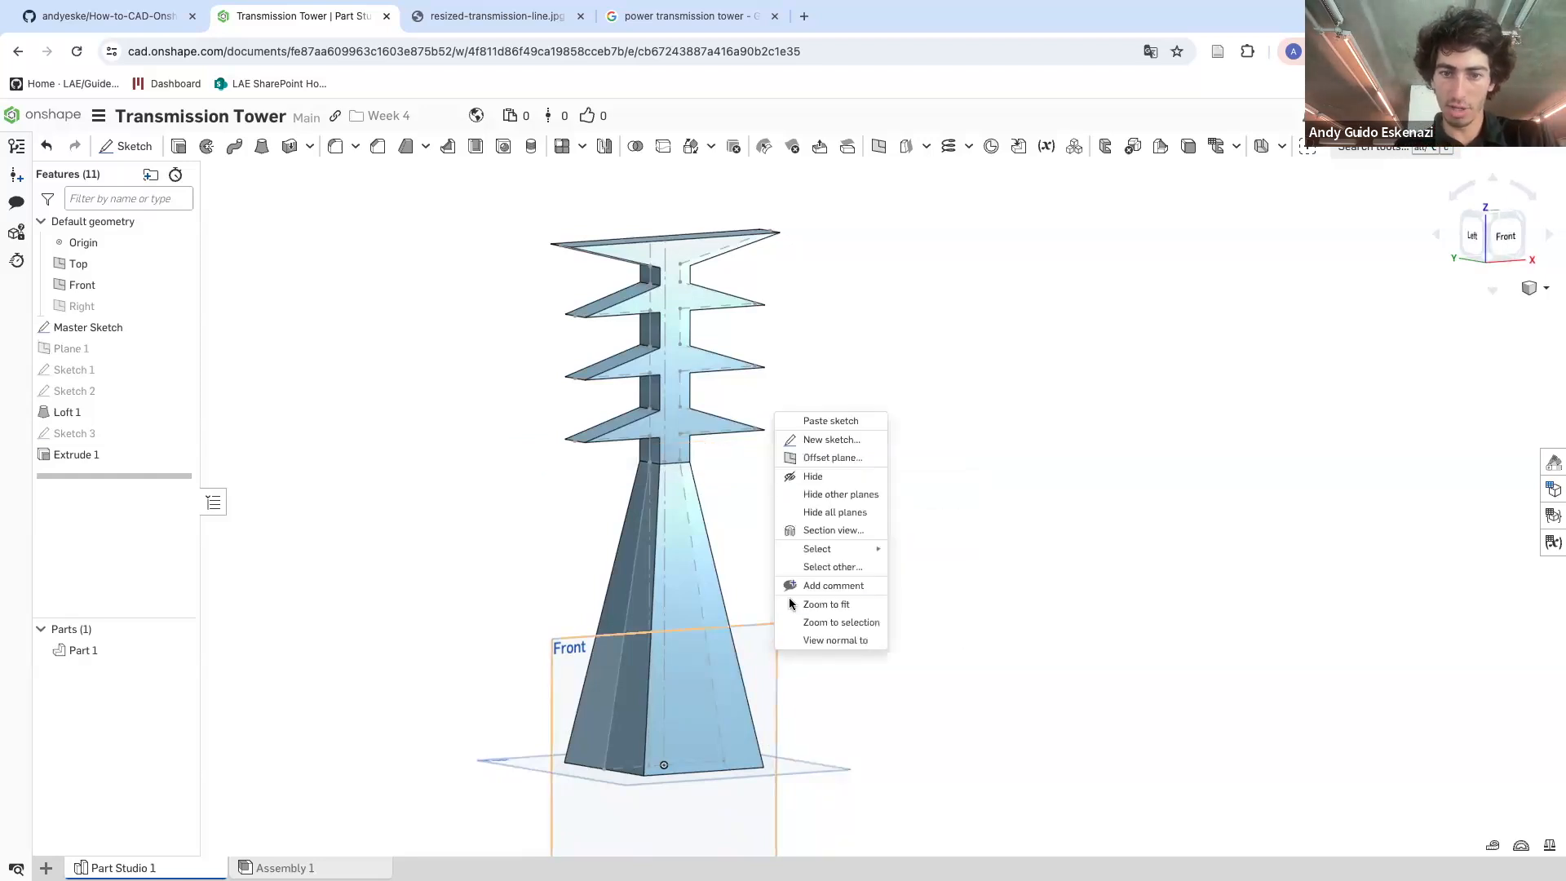
left_click(836, 480)
right_click(806, 767)
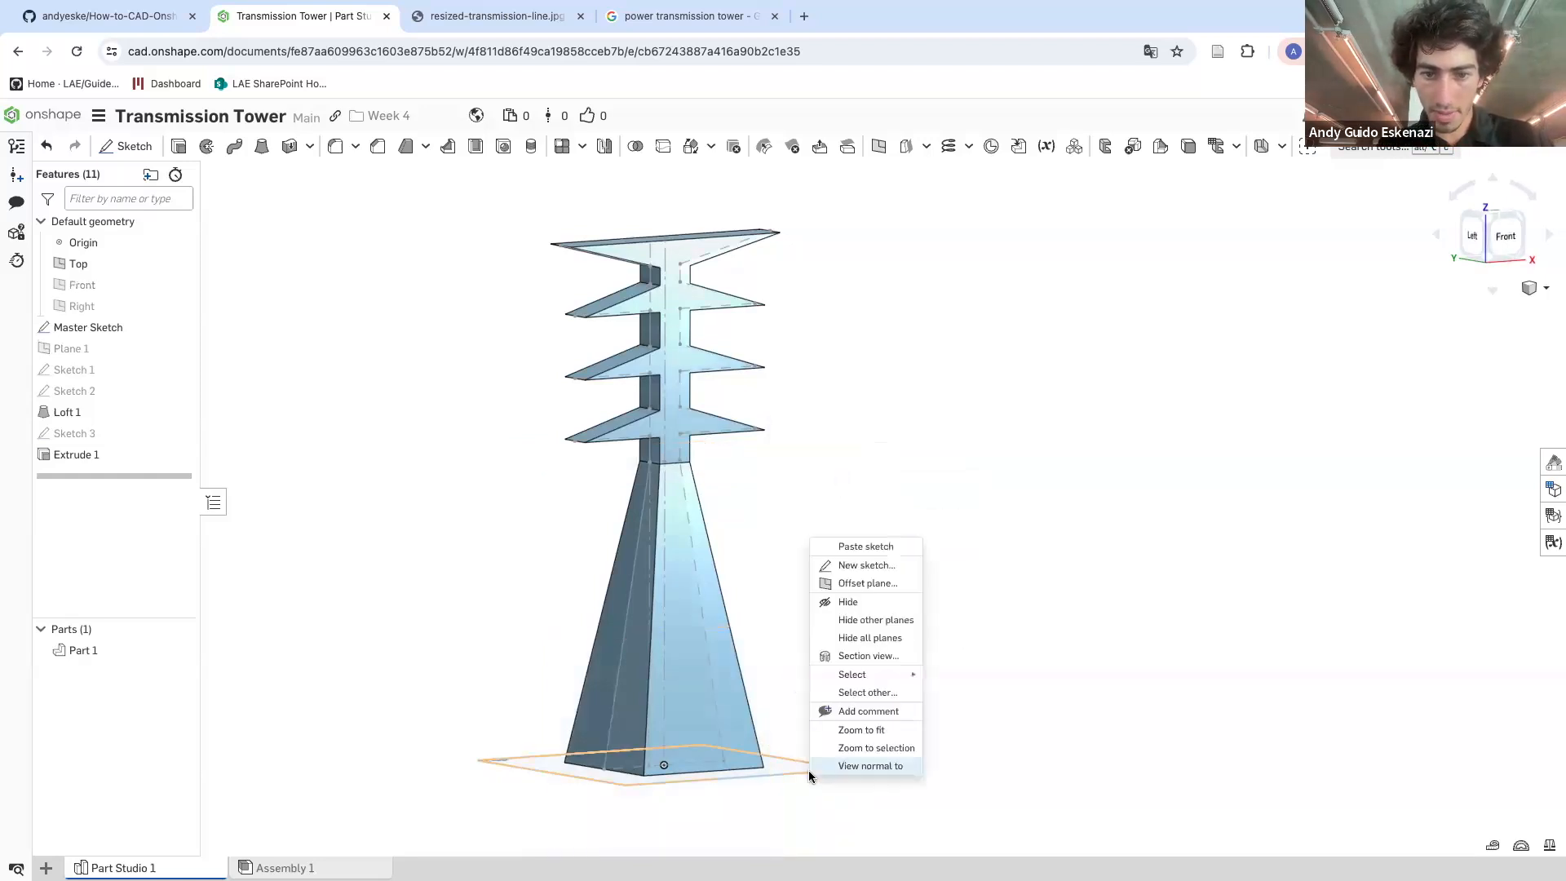
left_click(855, 599)
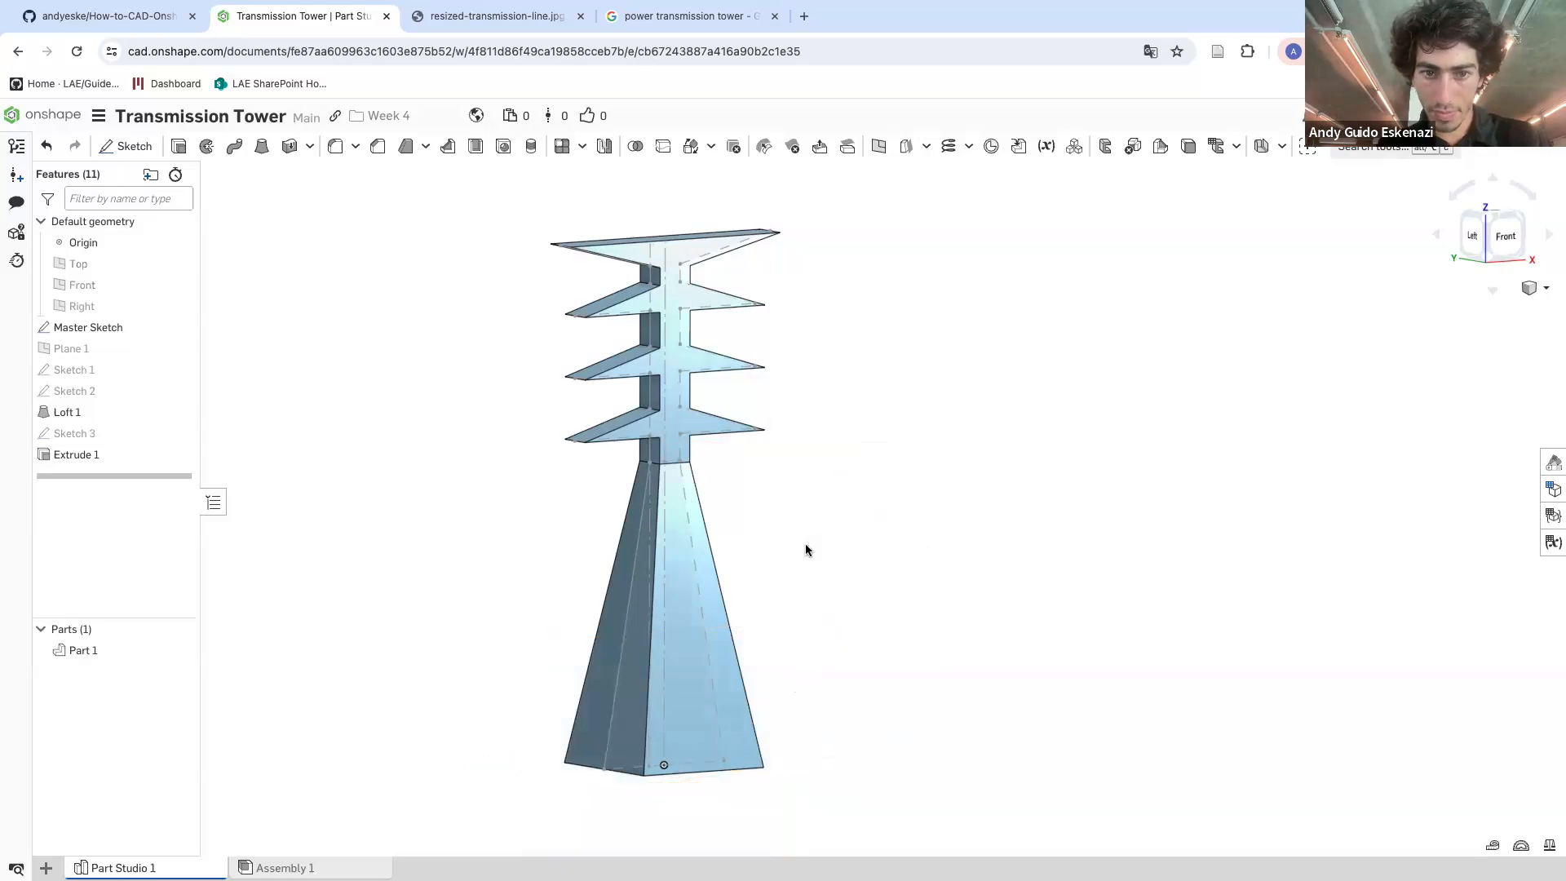
right_click(623, 648)
left_click(667, 433)
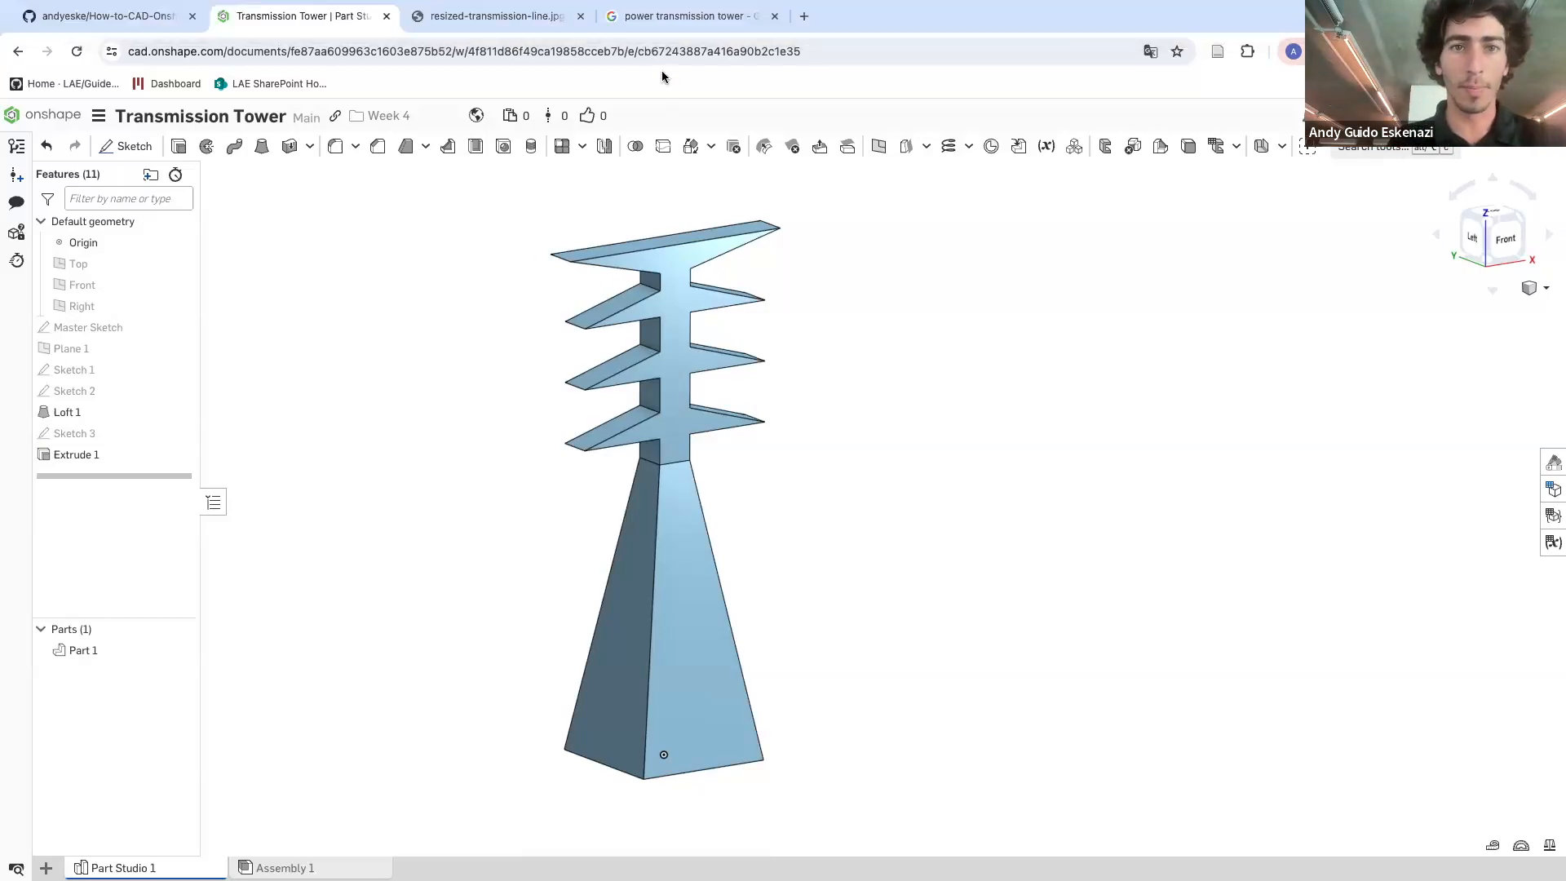
Examine the reference photo of the transmission tower in the other browser tab
left_click(622, 16)
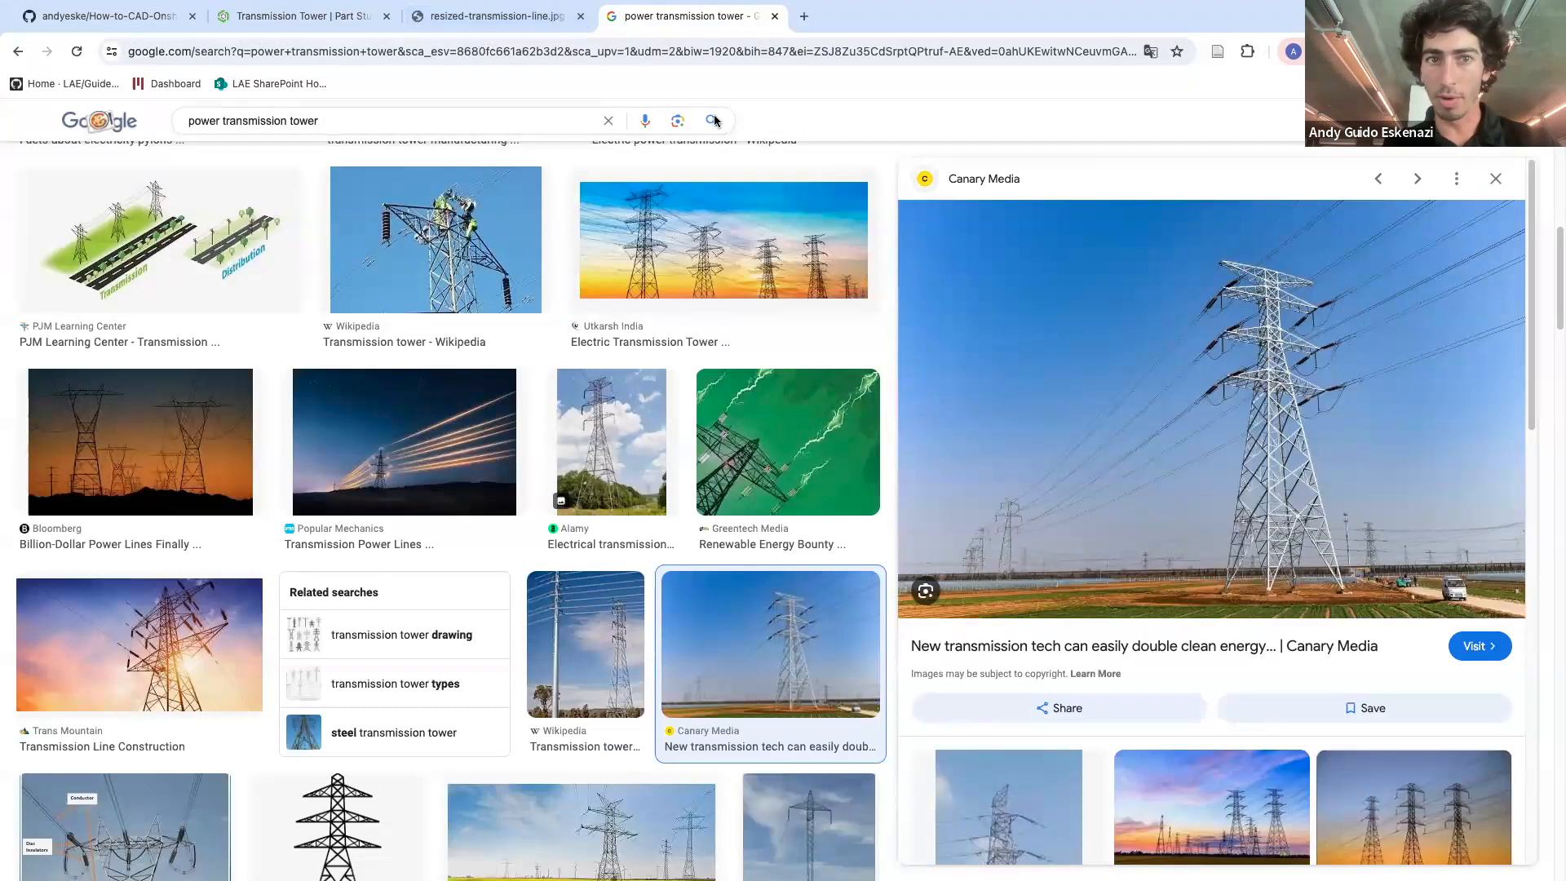
left_click(480, 22)
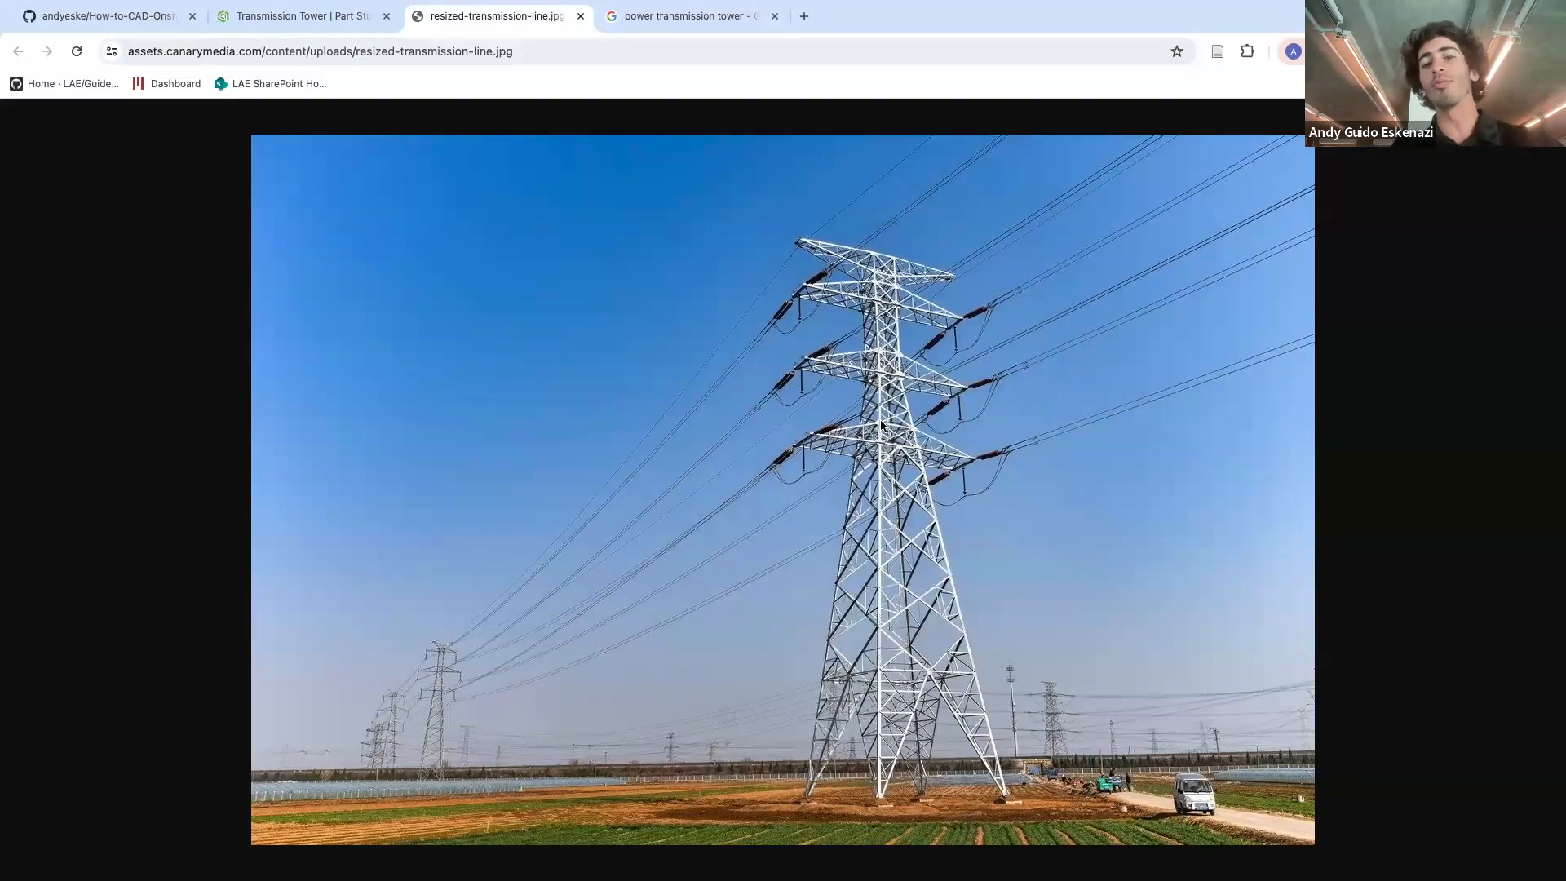
left_click(276, 21)
Create an Offset plane on a sloped side face of the loft with a 0 mm offset distance
scroll(682, 525, "up", 3)
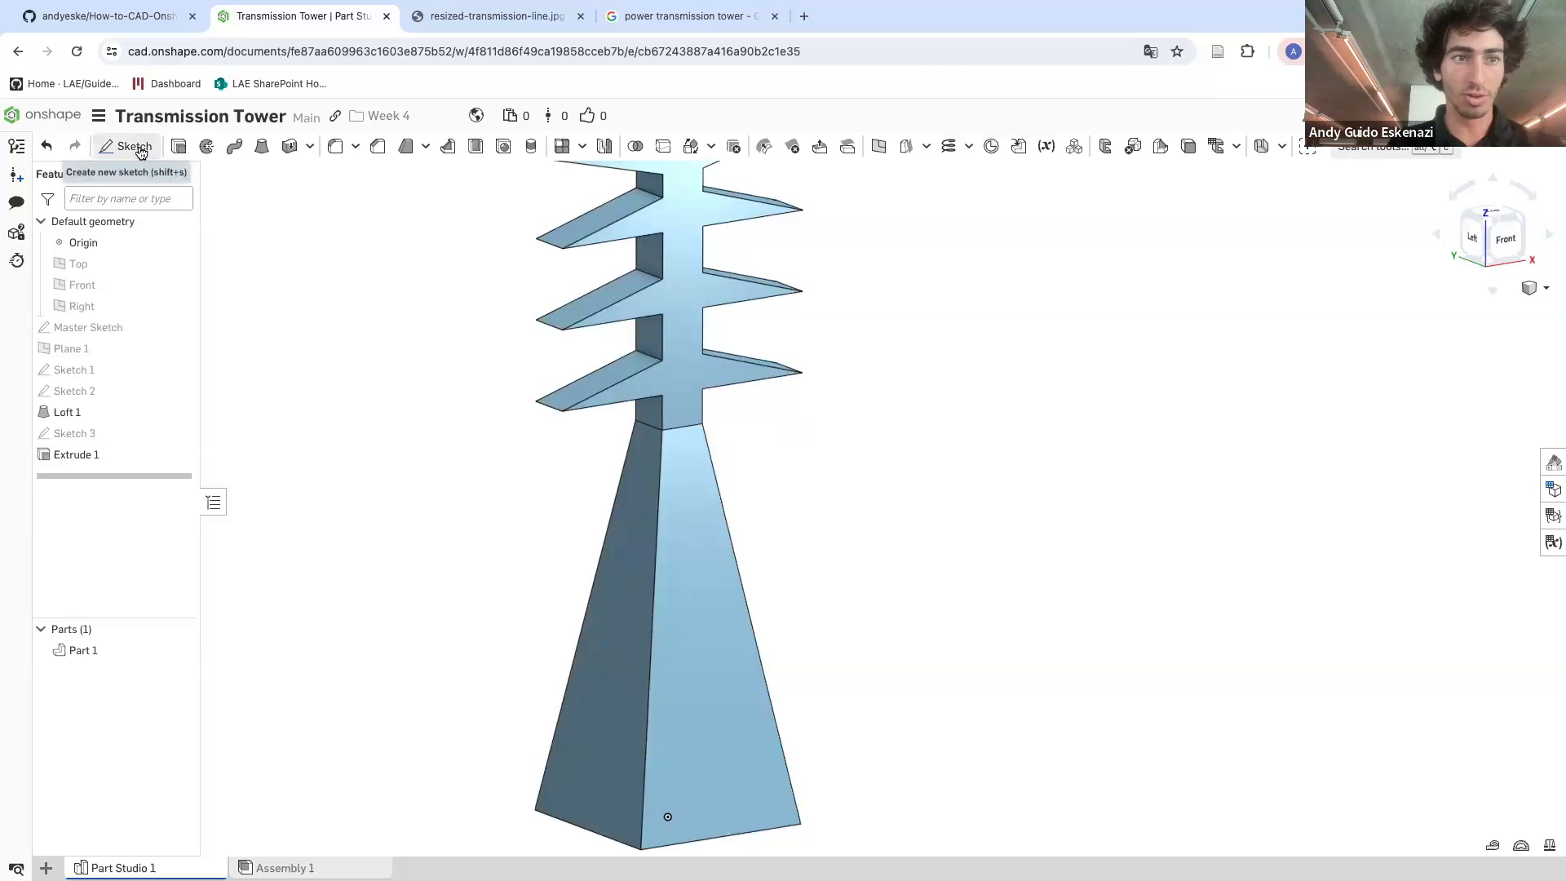
left_click(879, 147)
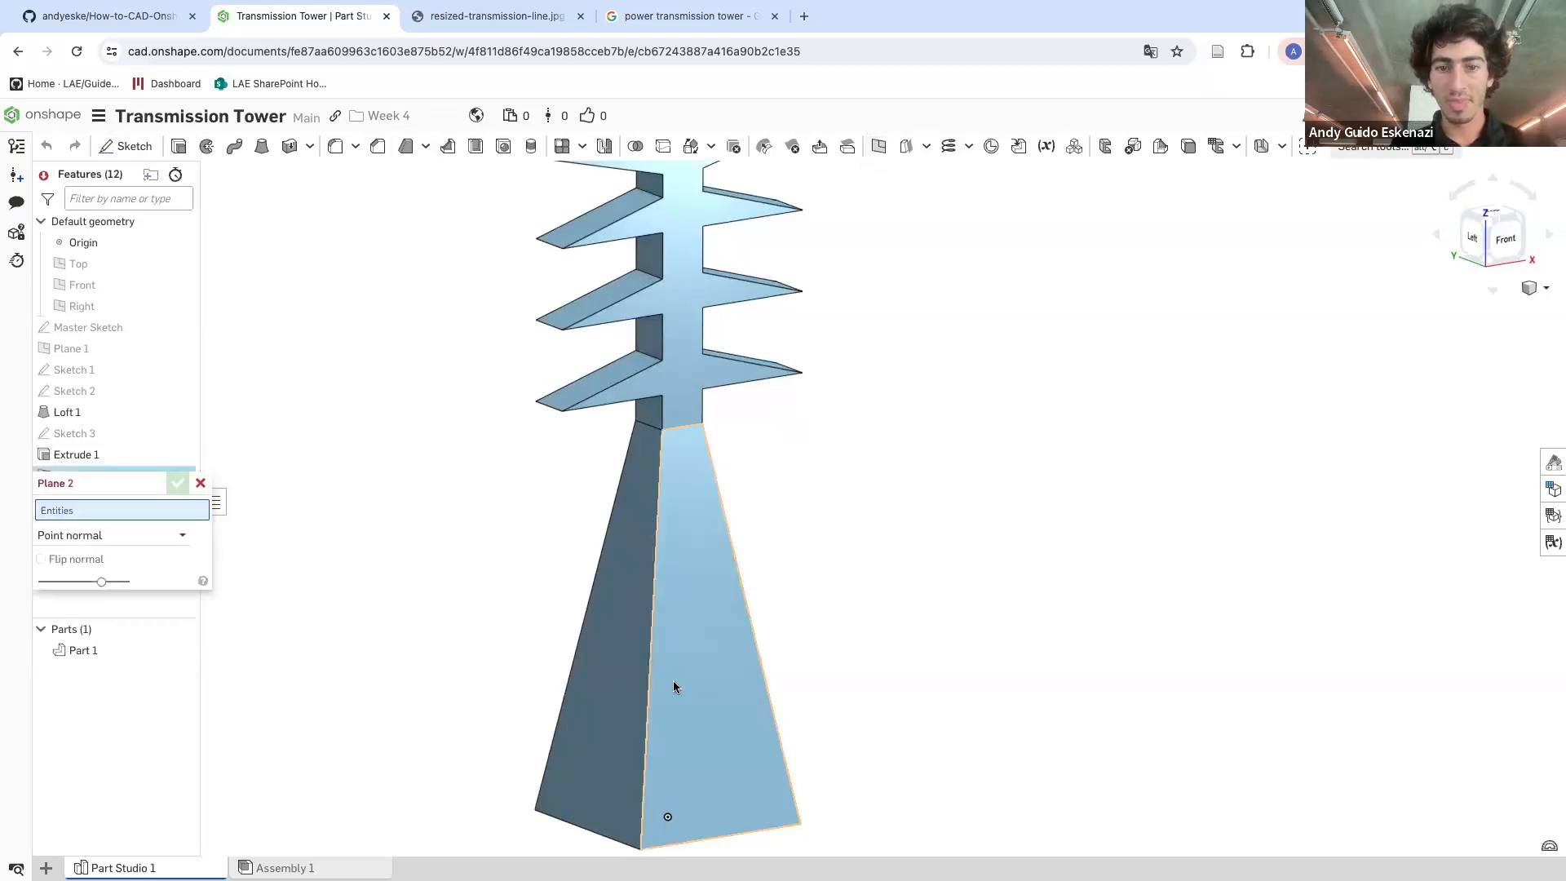
left_click(105, 536)
left_click(82, 562)
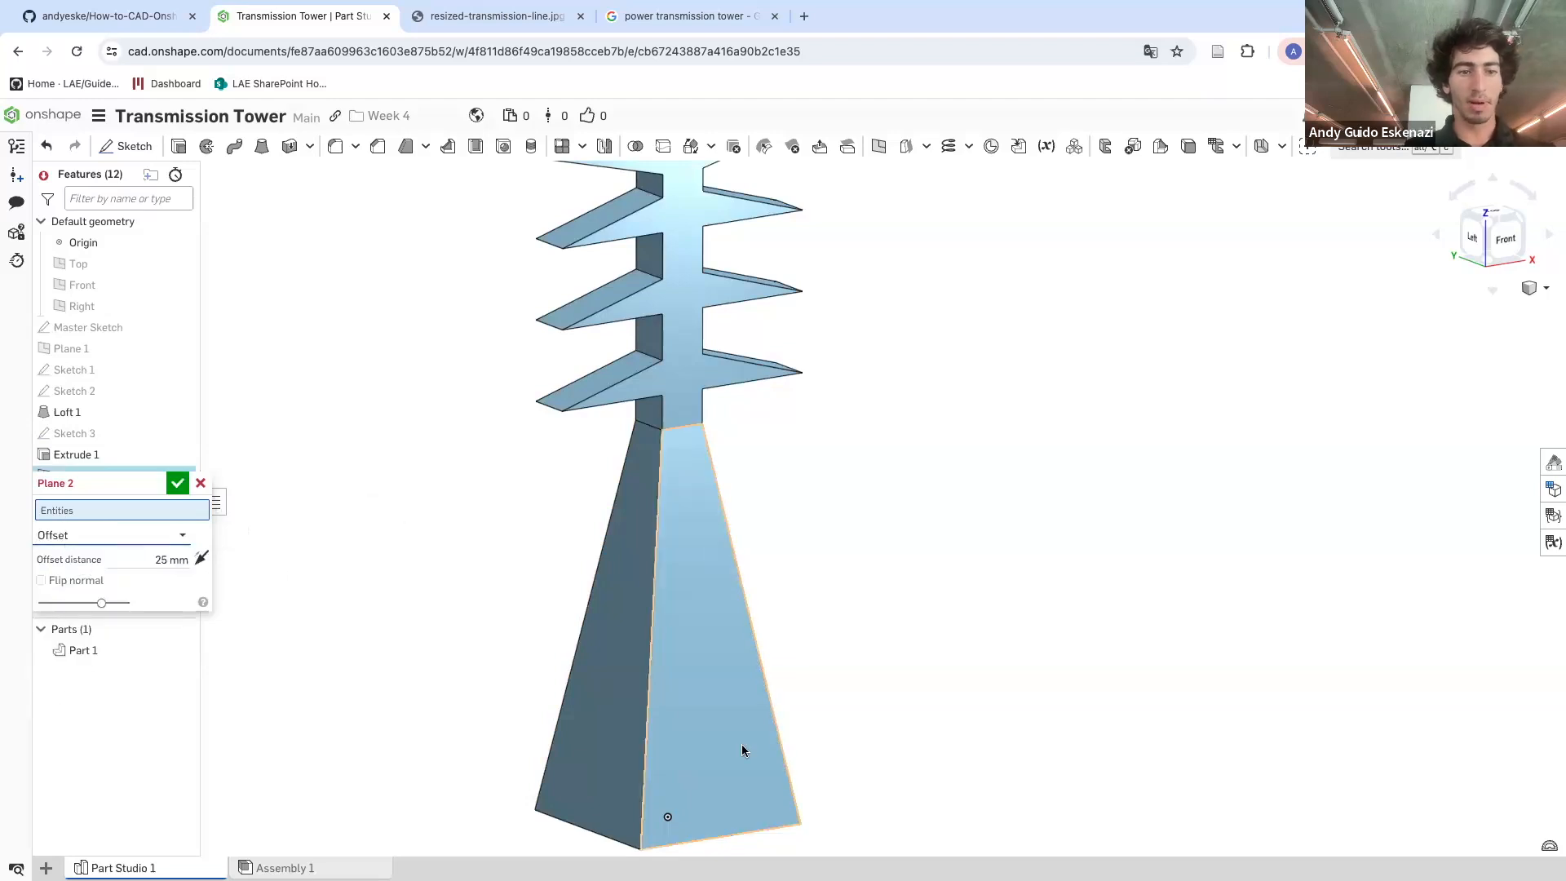
left_click(722, 654)
right_click_drag(688, 646, 311, 662)
left_click(176, 575)
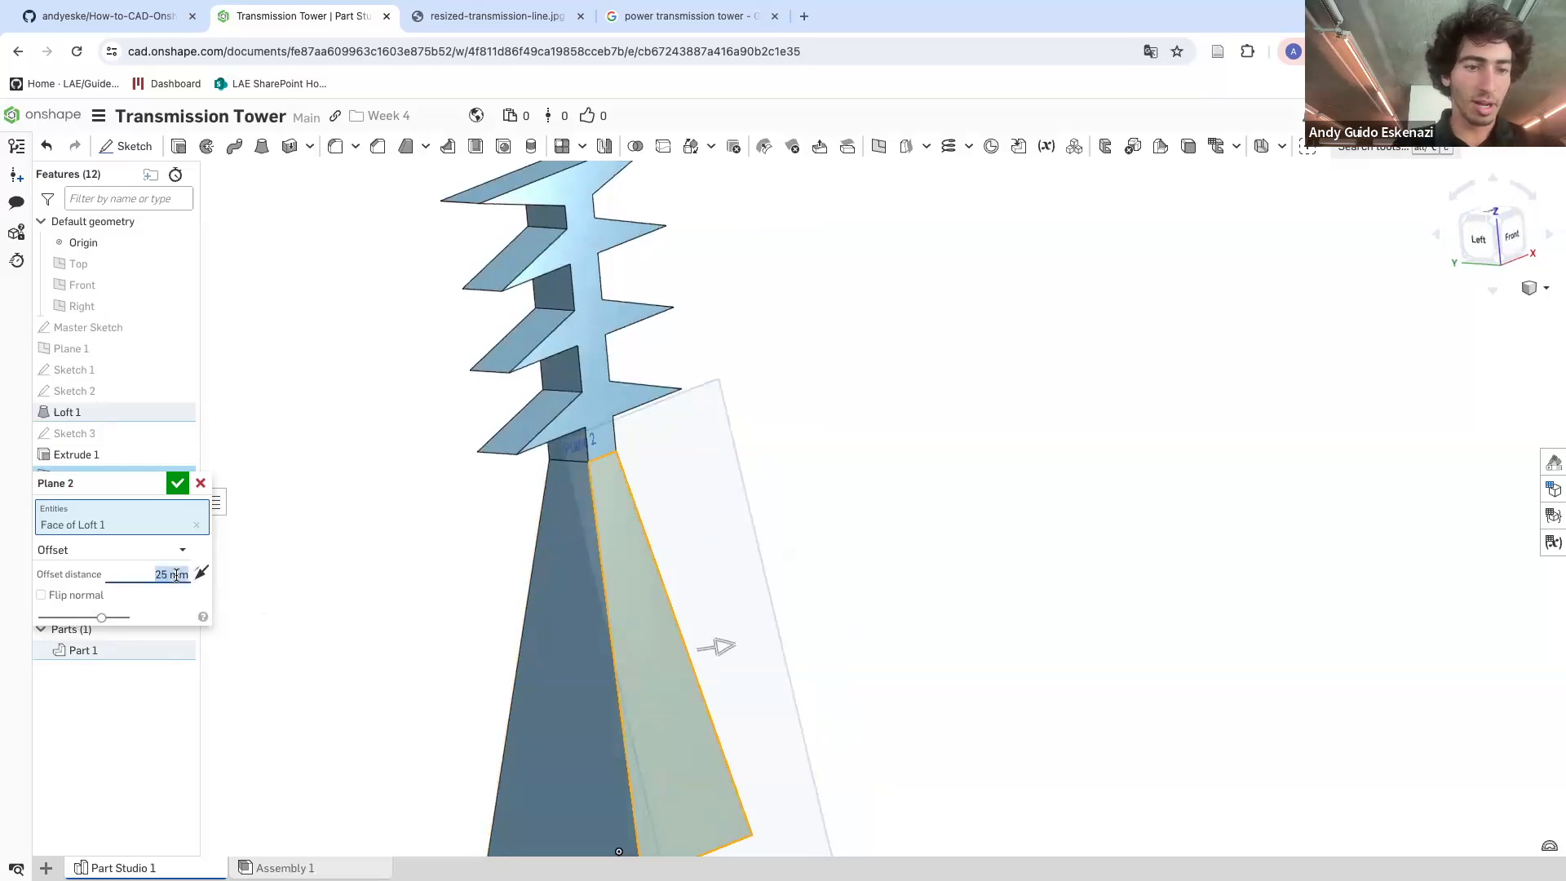
scroll(417, 555, "down", 5)
right_click_drag(471, 575, 520, 527)
scroll(558, 602, "up", 5)
mouse_move(558, 602)
right_mouse_down()
mouse_move(521, 604)
mouse_move(588, 748)
mouse_move(552, 541)
mouse_move(560, 597)
right_mouse_up()
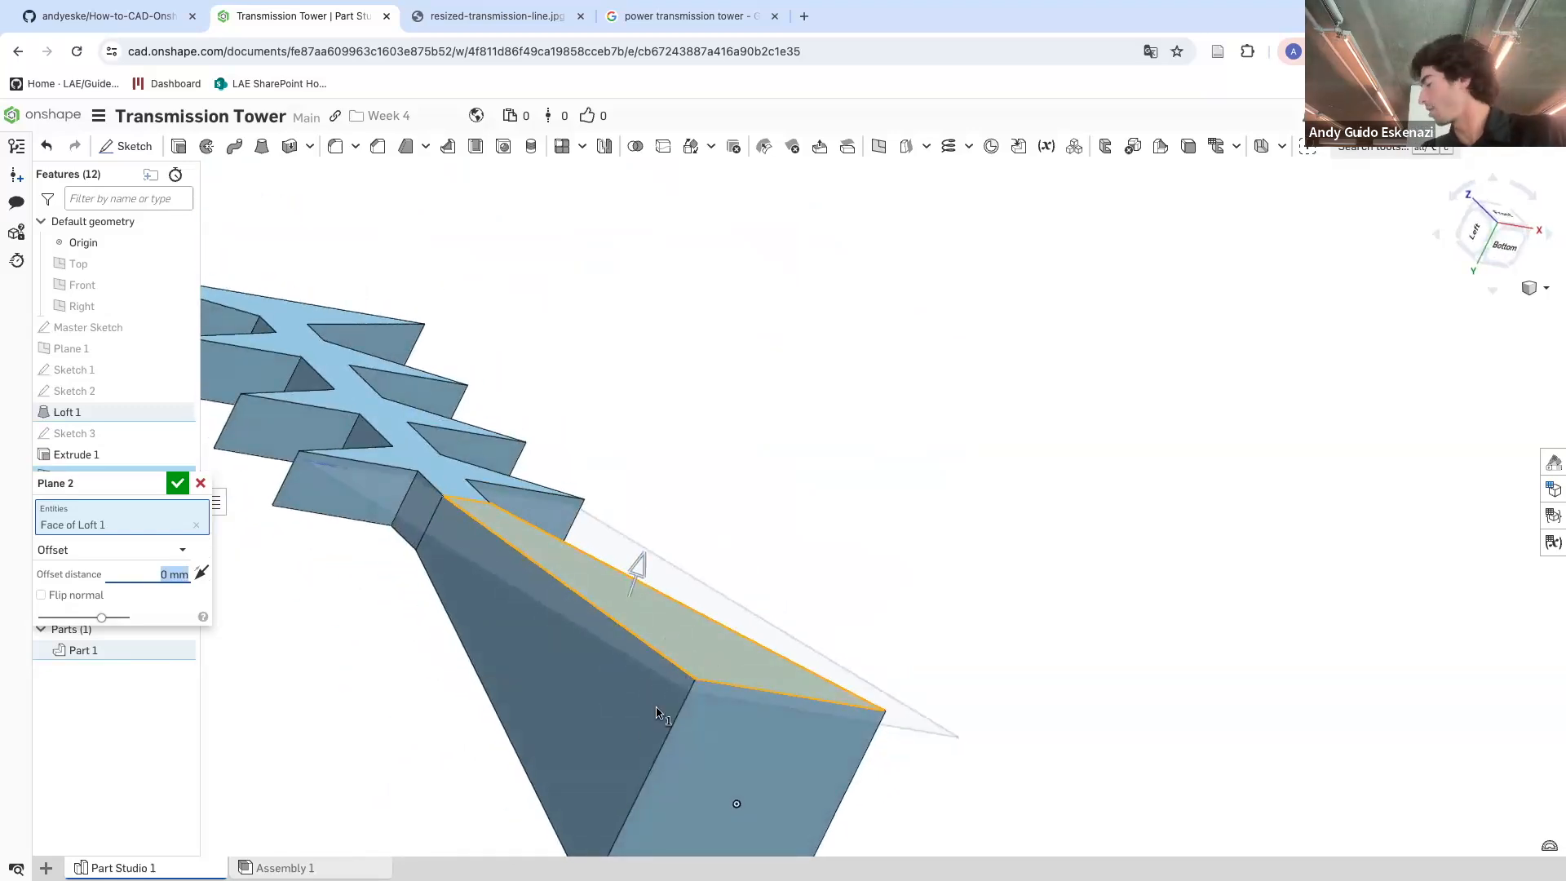
left_click(177, 483)
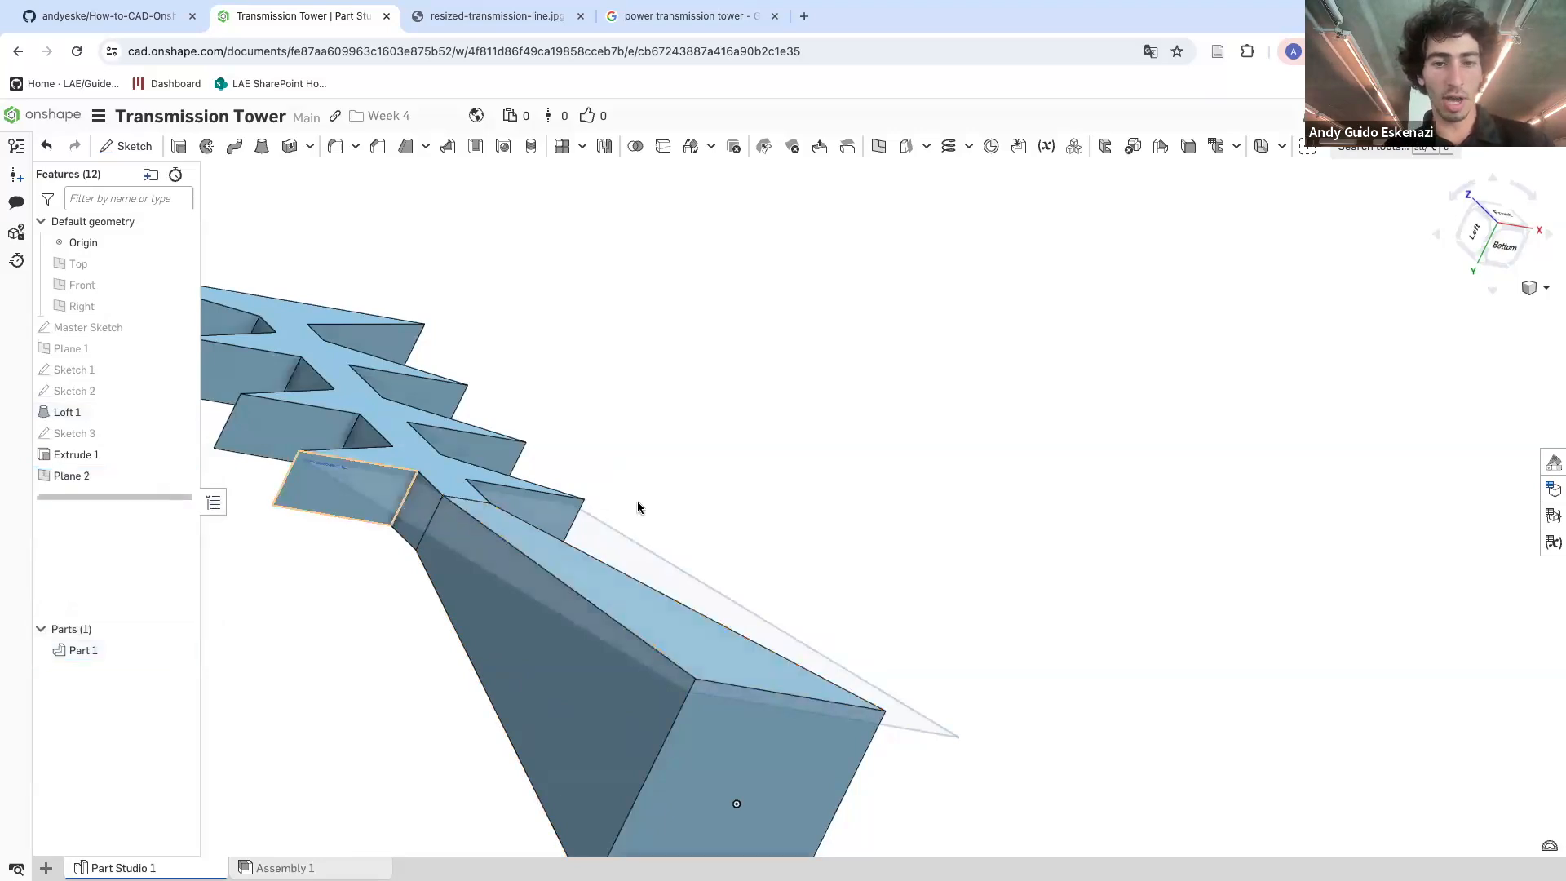
Start a sketch on Plane 2 and trace the trapezoidal outline of the tower's front face with lines
scroll(717, 504, "down", 5)
right_click_drag(717, 505, 702, 640)
scroll(701, 640, "up", 3)
left_click(127, 146)
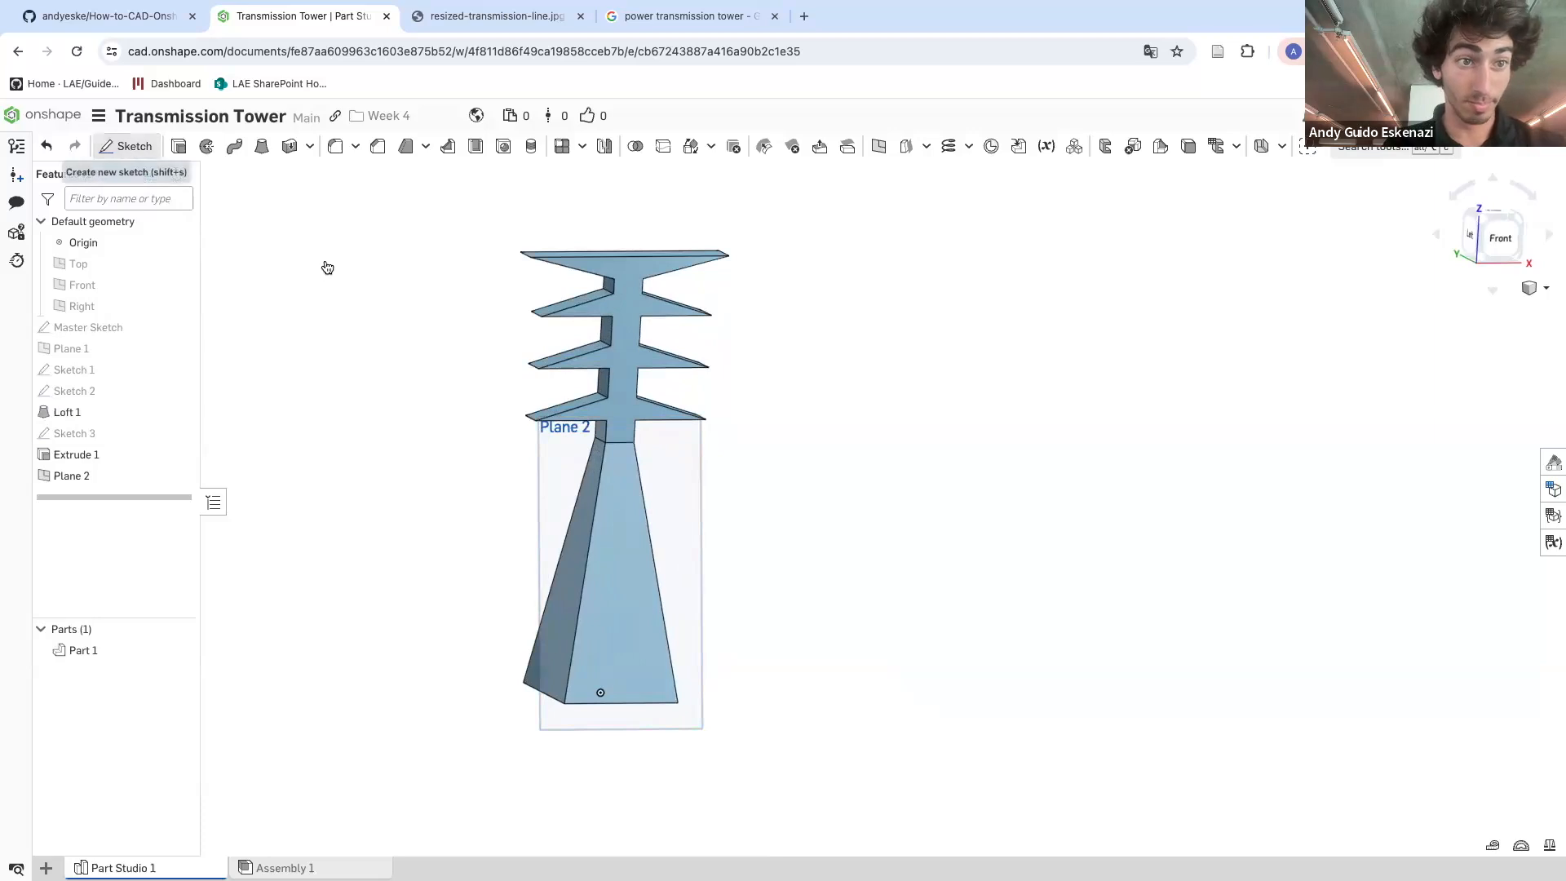
left_click(691, 543)
scroll(653, 591, "up", 5)
right_click_drag(625, 656, 610, 634)
scroll(609, 635, "up", 3)
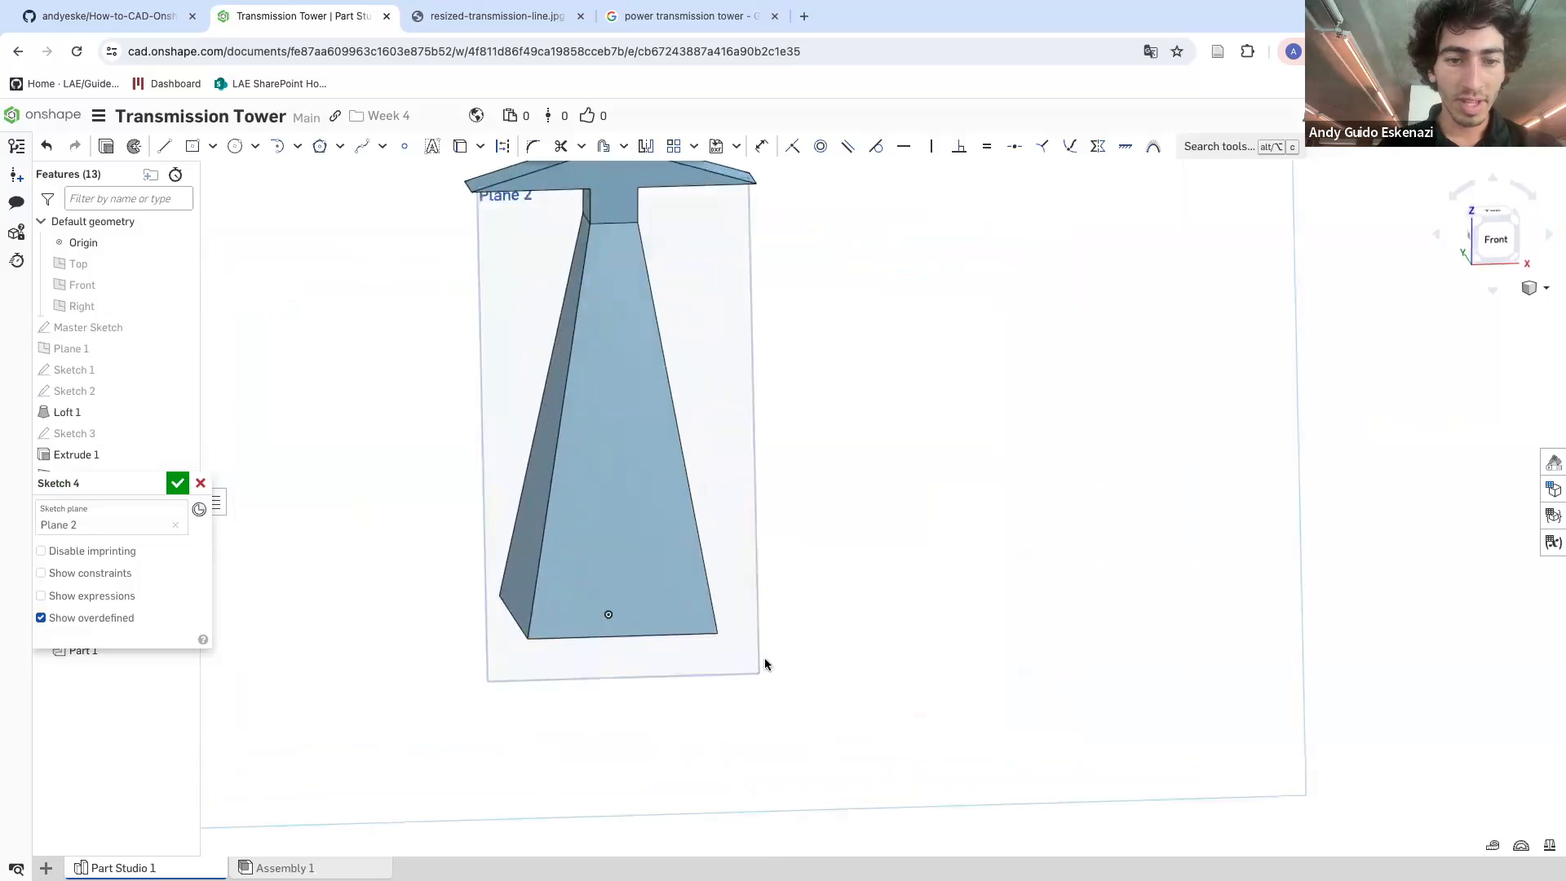
left_click(164, 147)
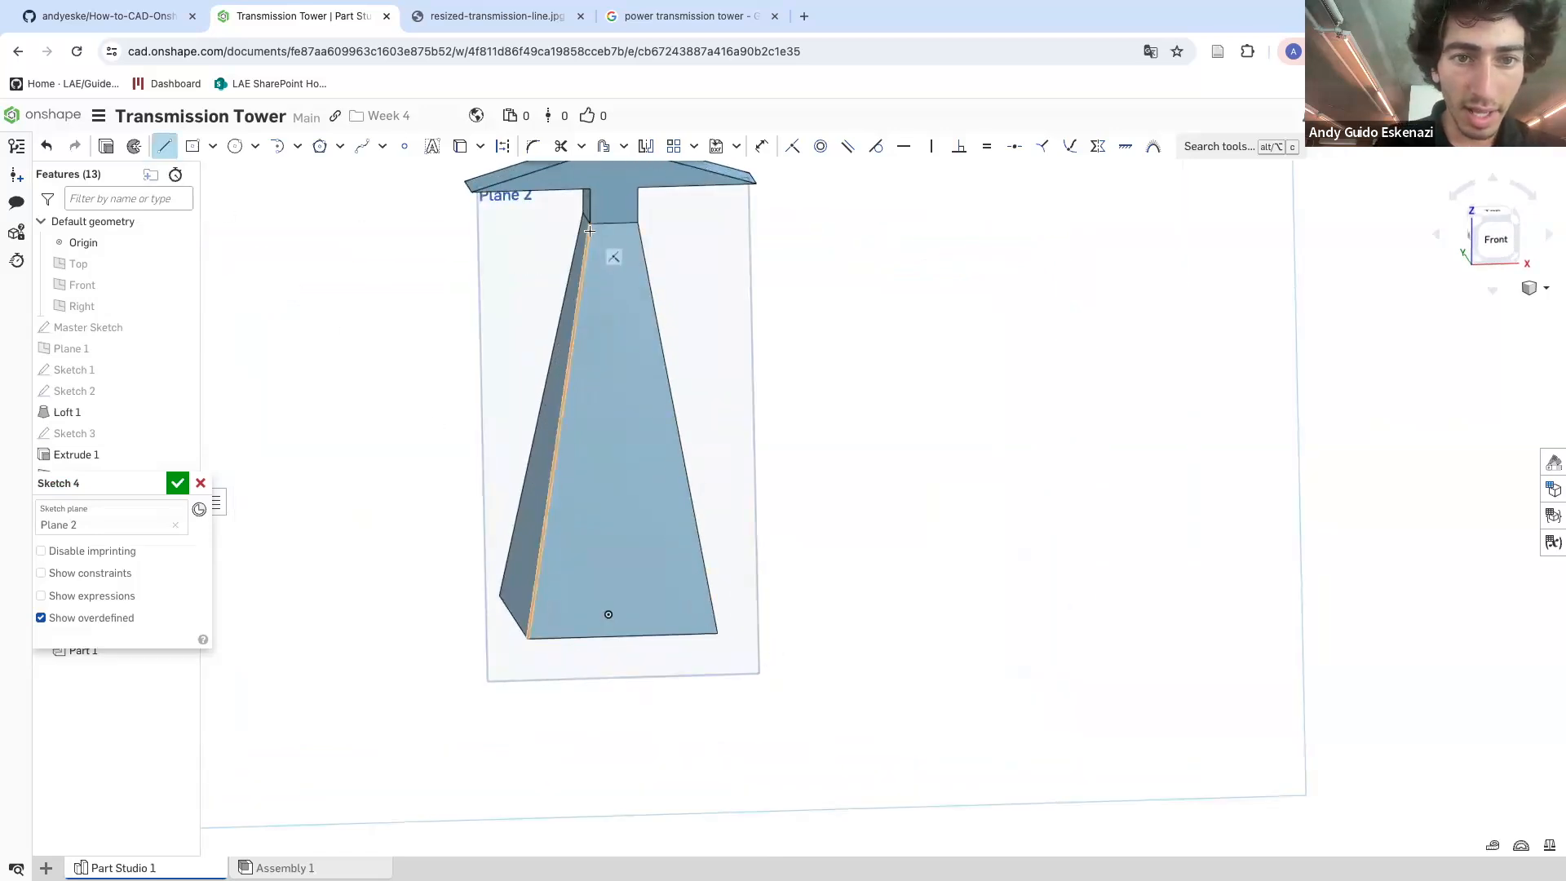
left_click(638, 222)
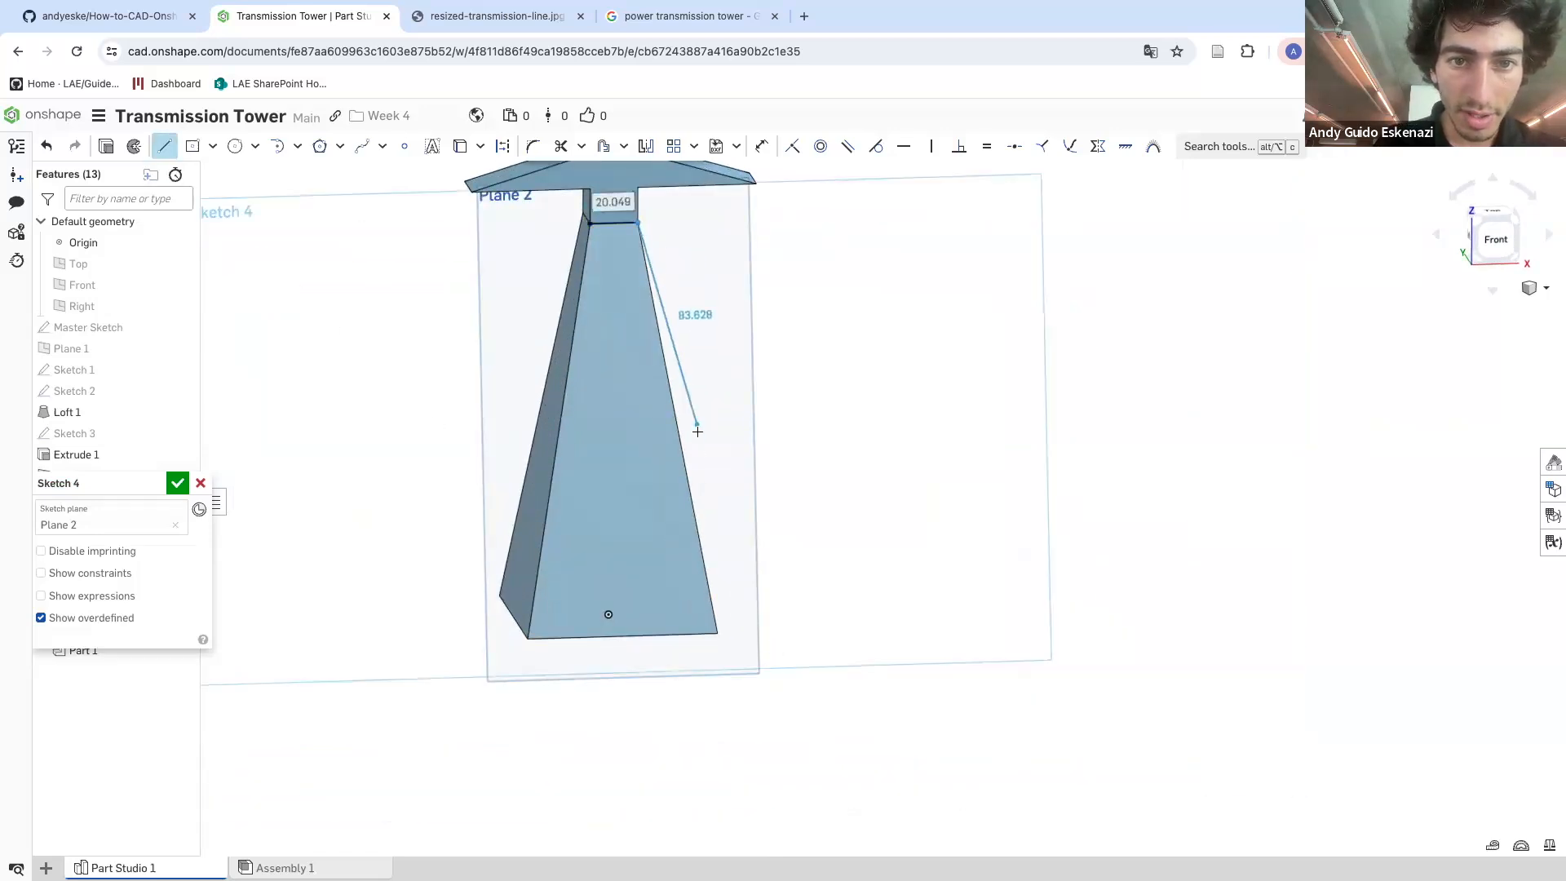
left_click(717, 633)
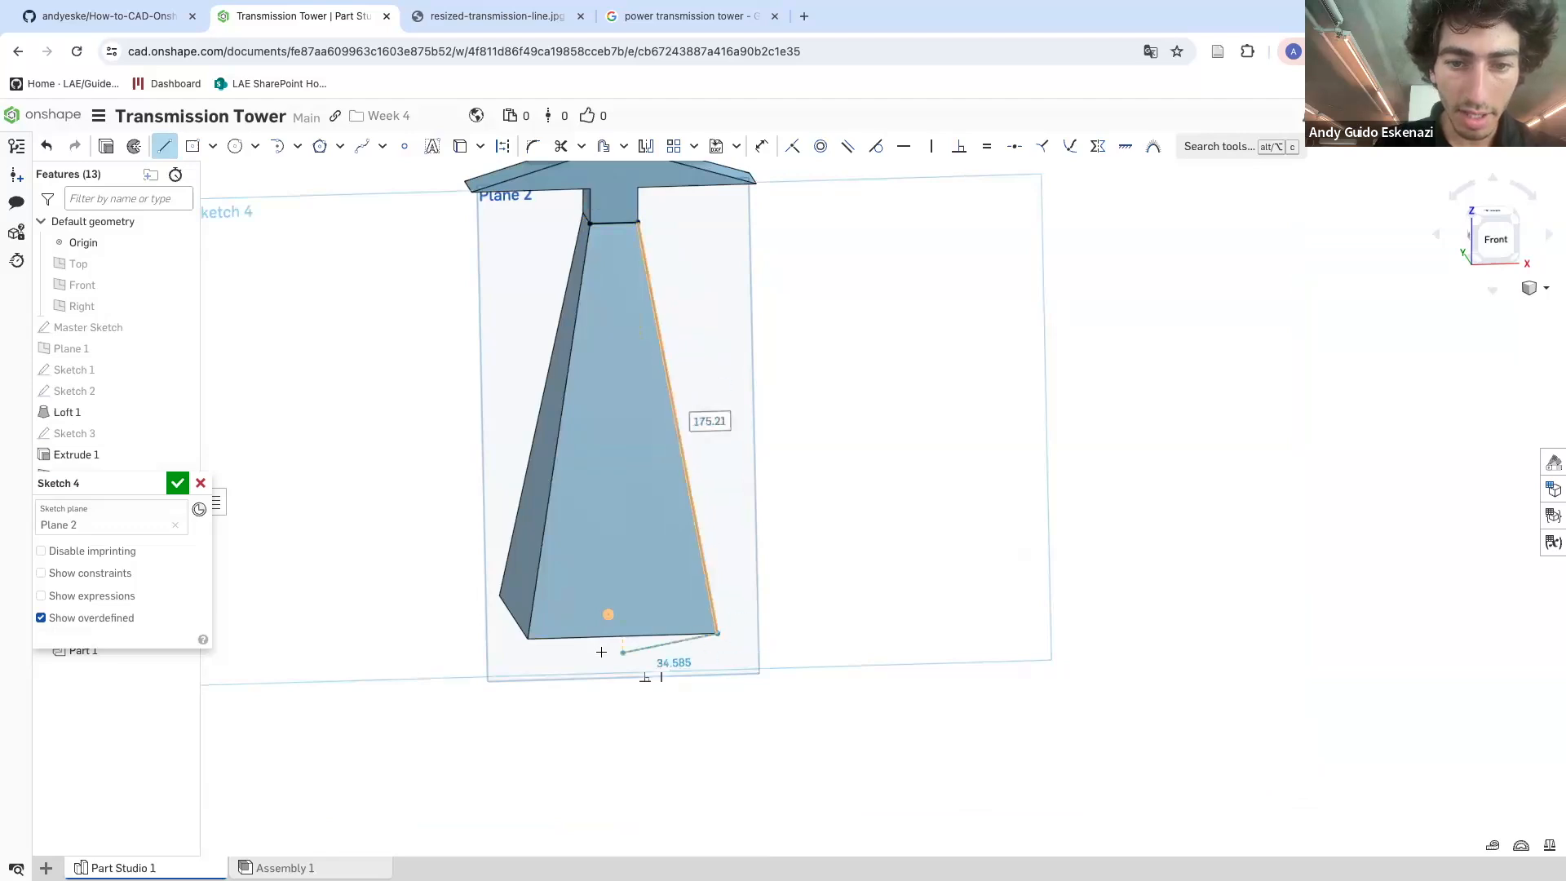
left_click(528, 638)
left_click(590, 221)
key("Escape")
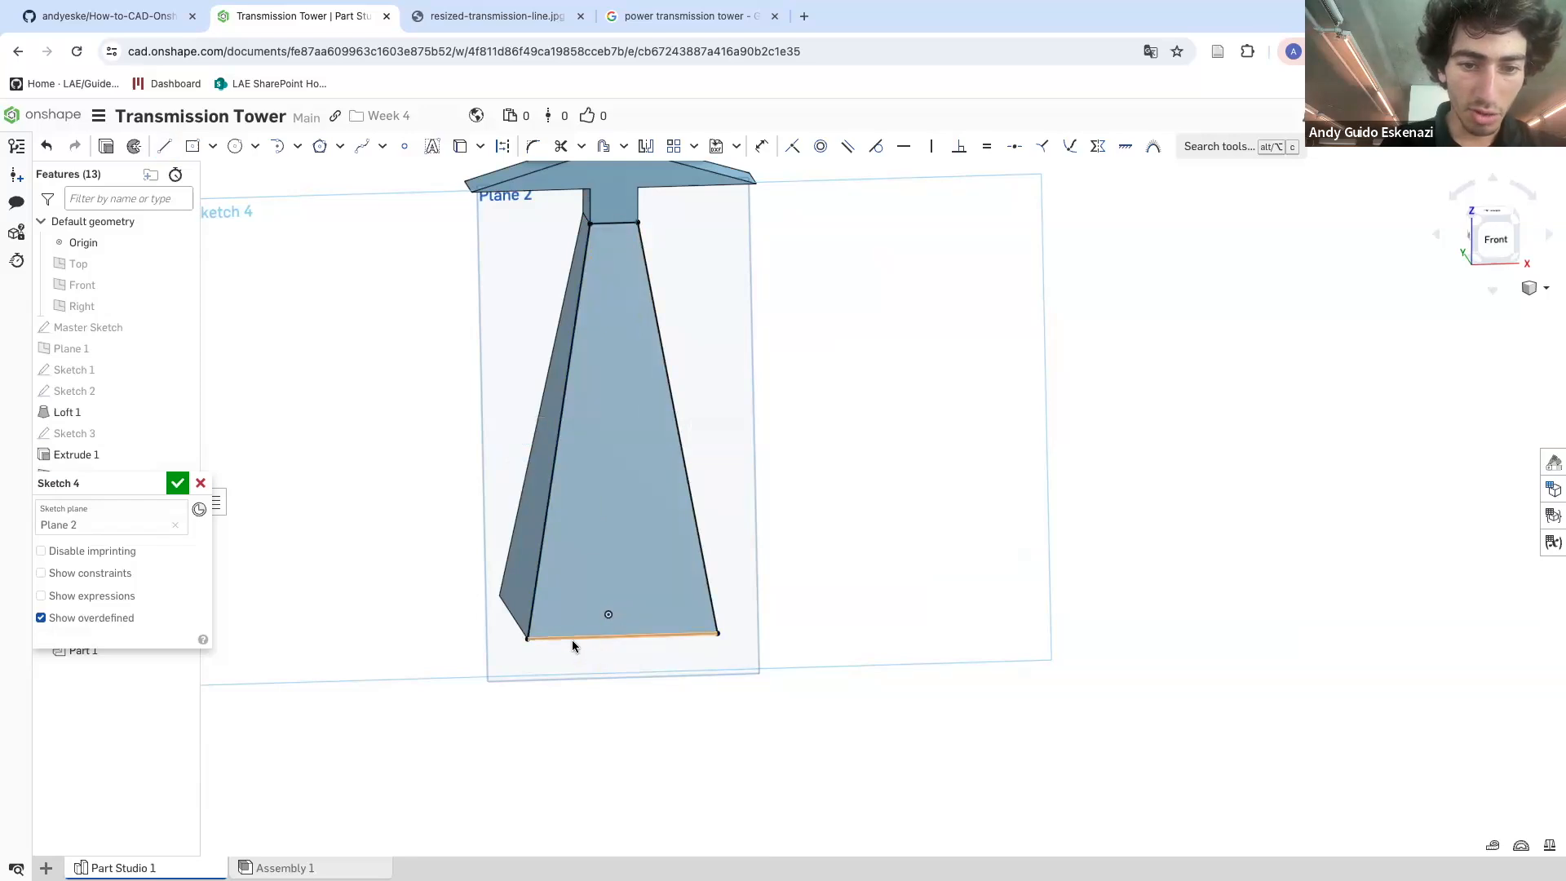
Compare the sketch with the reference photo of the transmission tower in the other browser tab
right_click(571, 638)
left_click(682, 410)
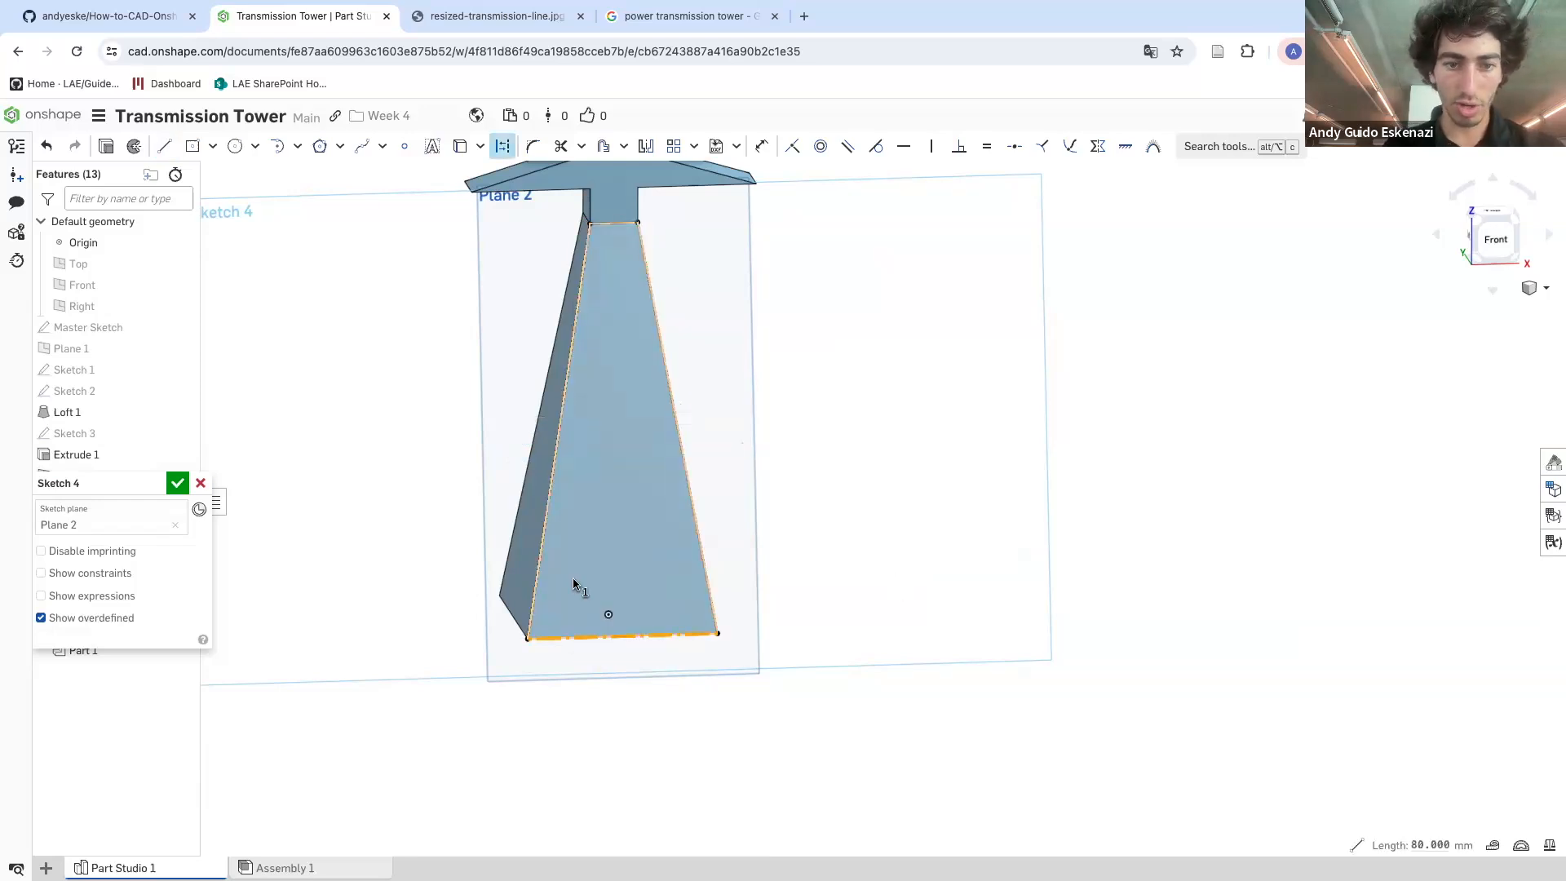
left_click(392, 573)
right_click_drag(423, 571, 447, 563)
key("n")
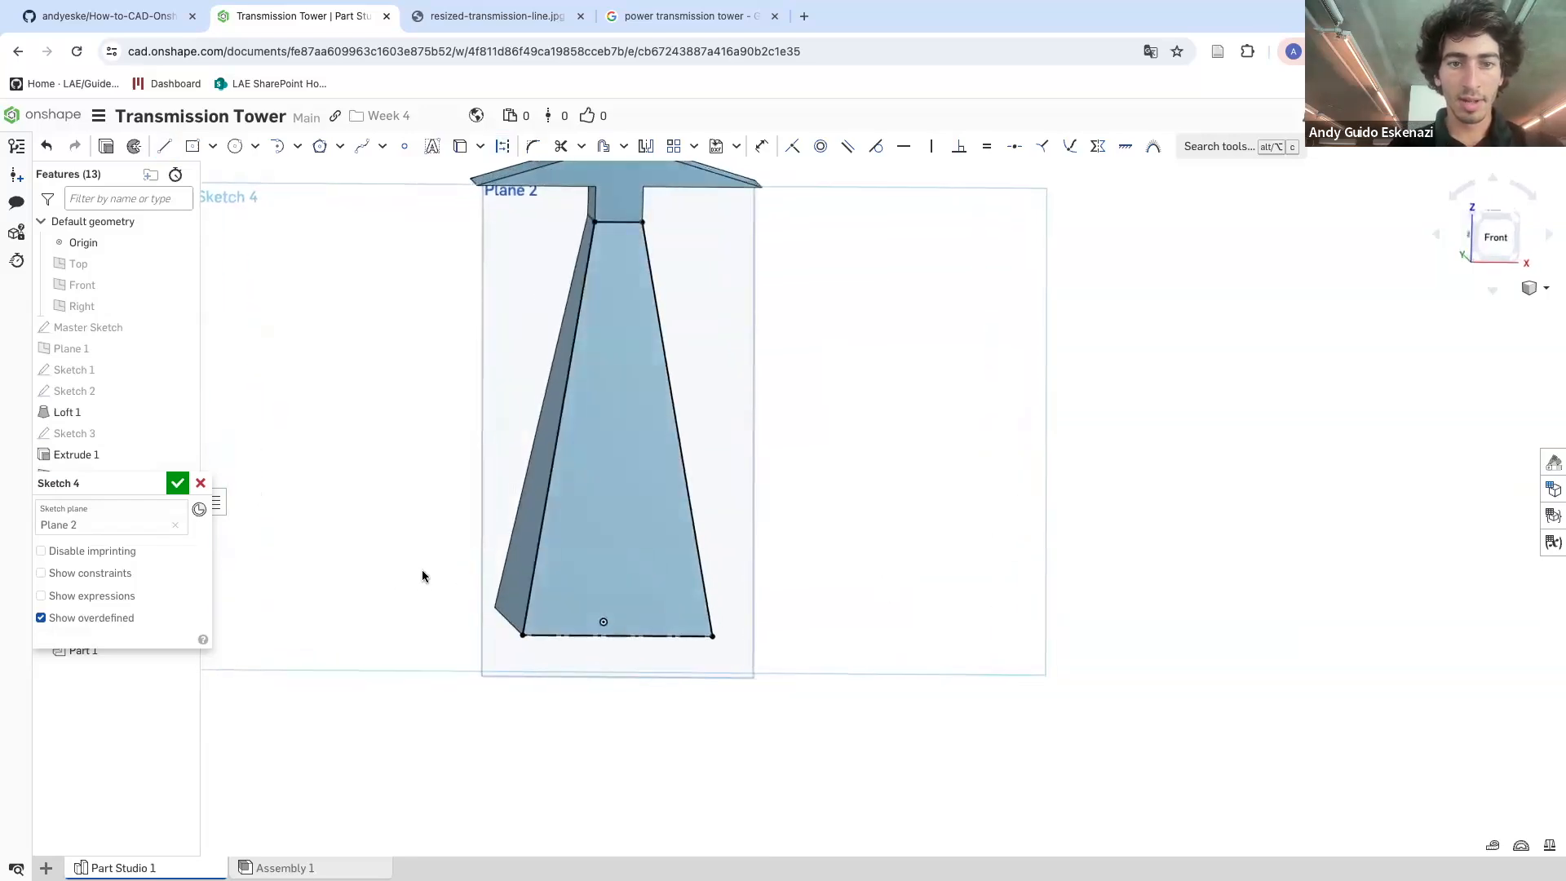
left_click(505, 16)
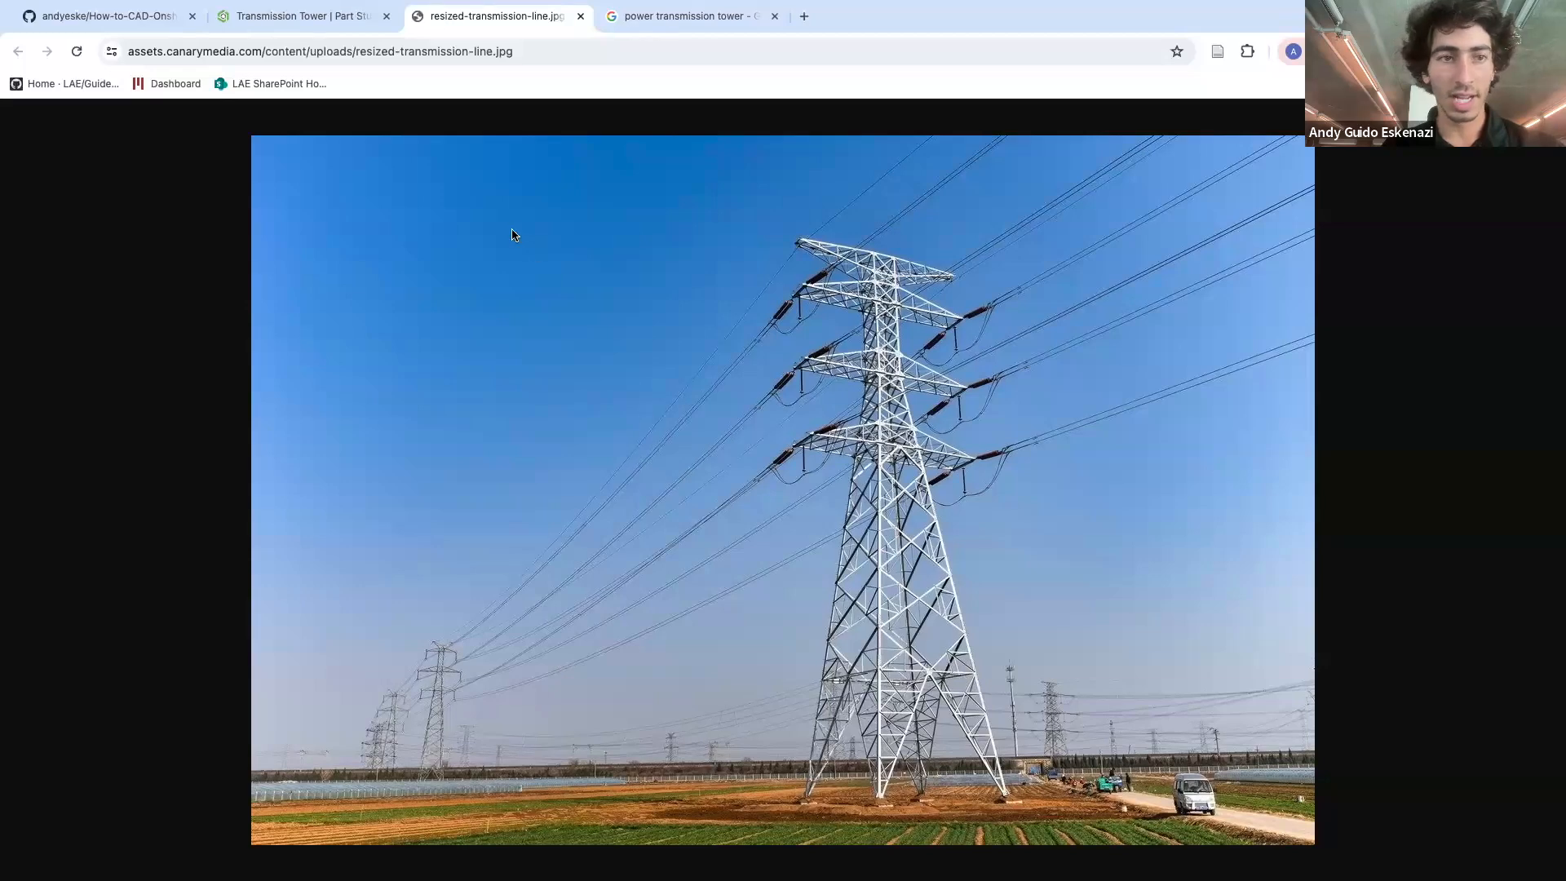
left_click(287, 17)
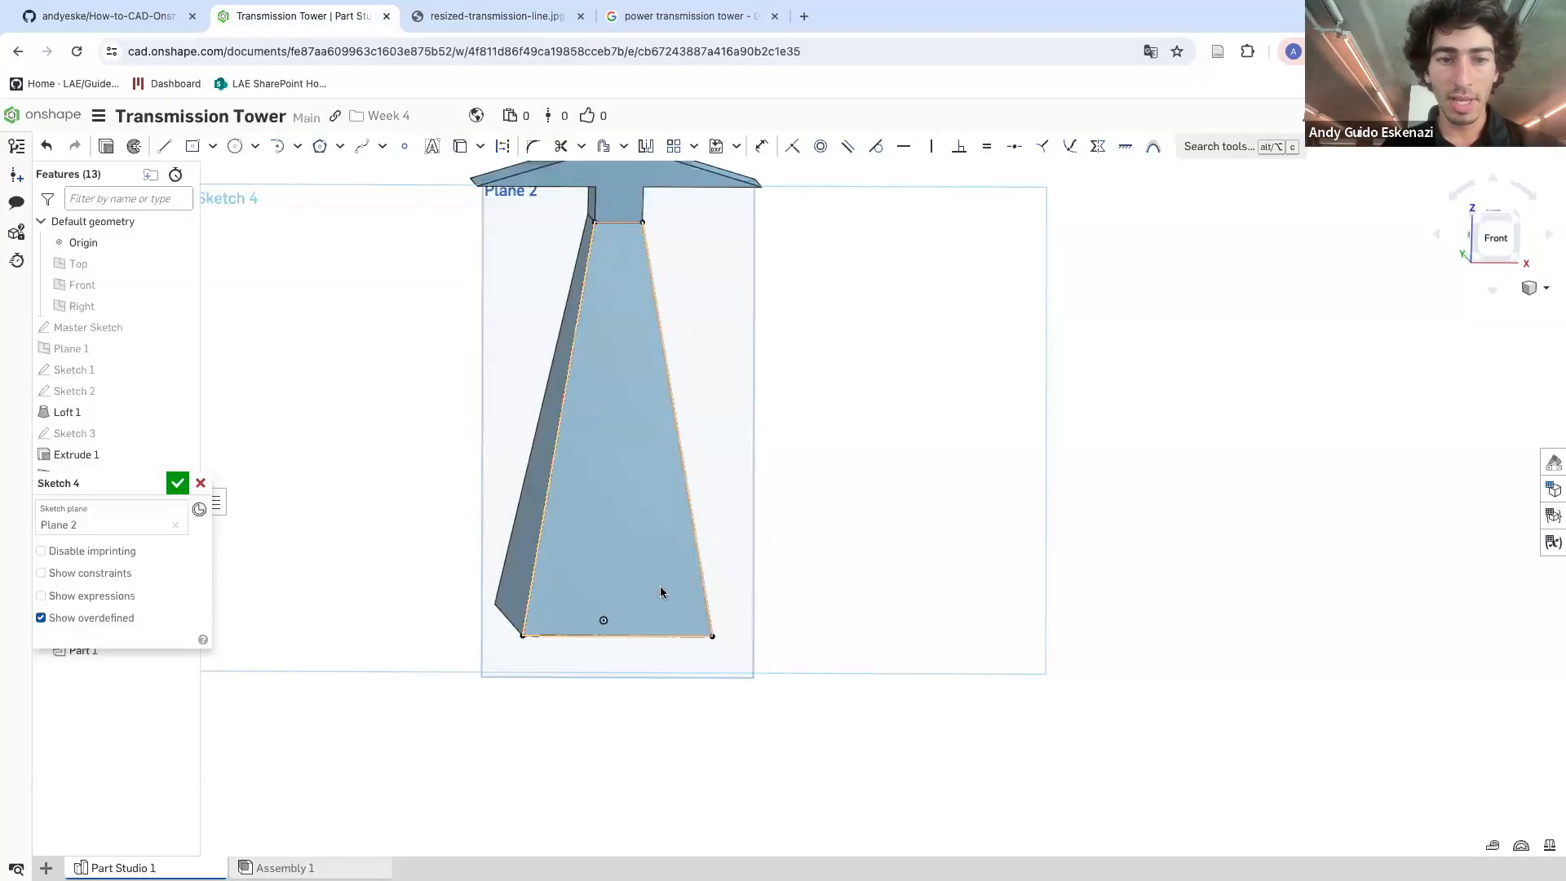
Draw a horizontal line across the face about a third of the way up from the base
left_click(164, 146)
left_click(546, 498)
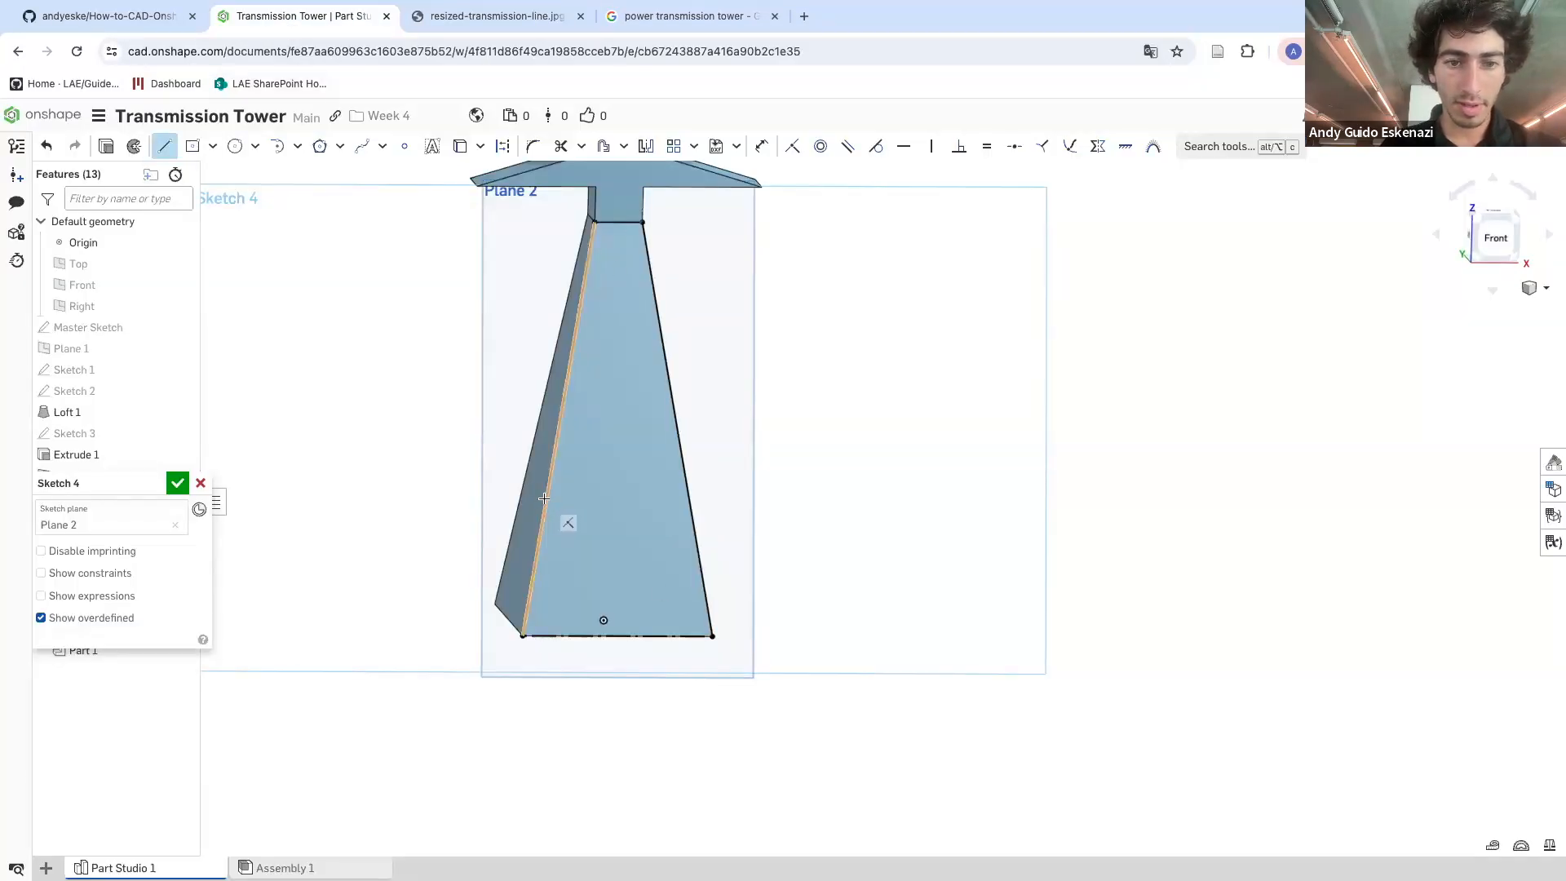
left_click(691, 499)
key("Escape")
Draw diagonals from the bottom corners to the horizontal line's midpoint, forming an inverted V
left_click(164, 146)
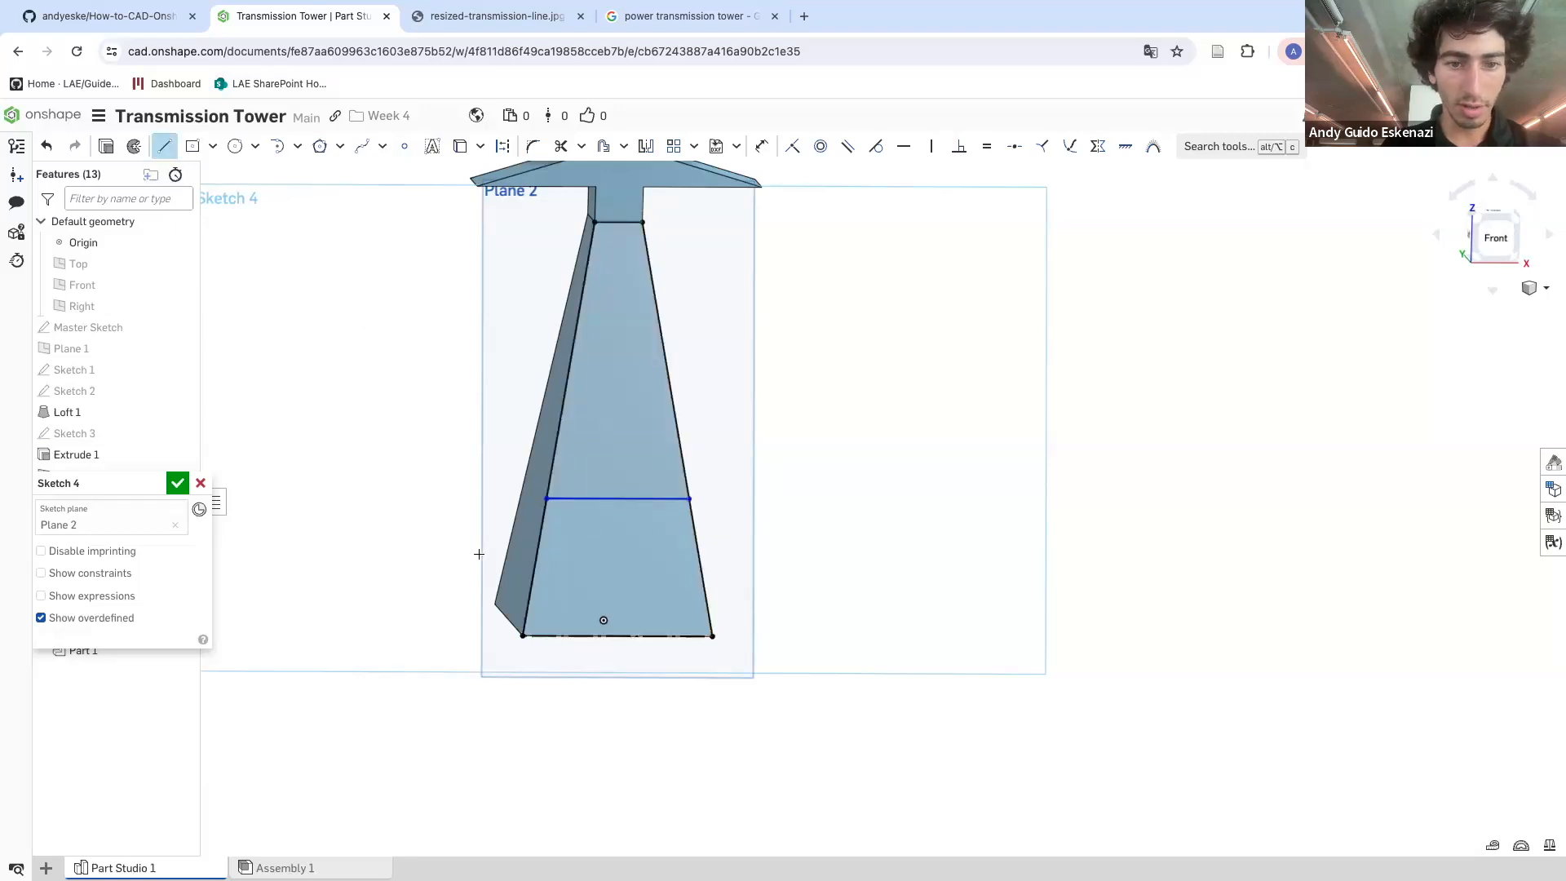
left_click(618, 498)
left_click(713, 635)
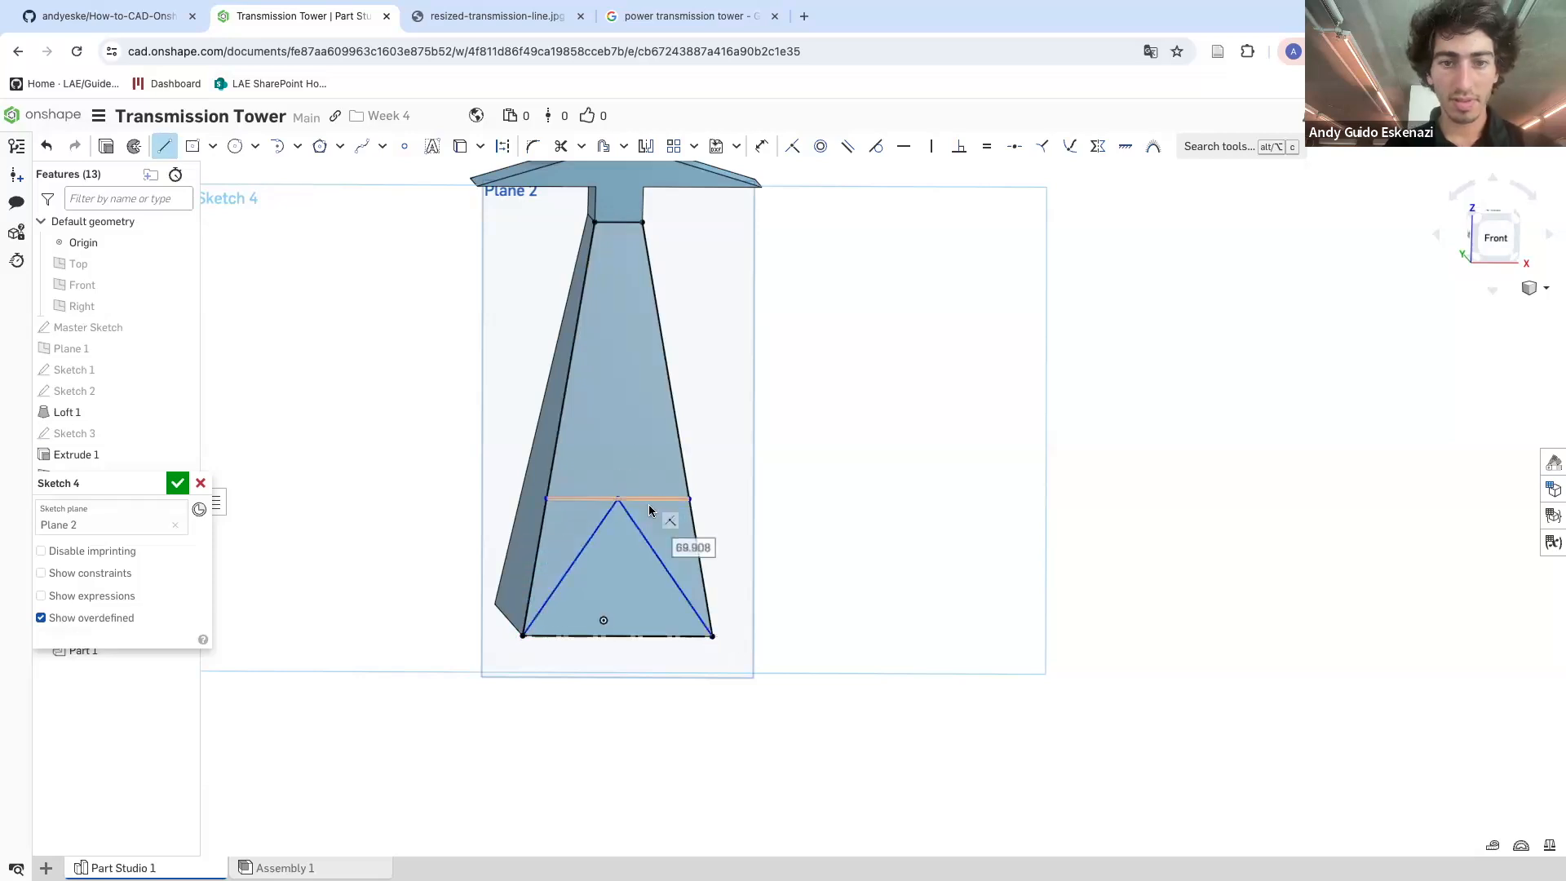
key("Escape")
scroll(629, 427, "down", 3)
scroll(630, 427, "up", 3)
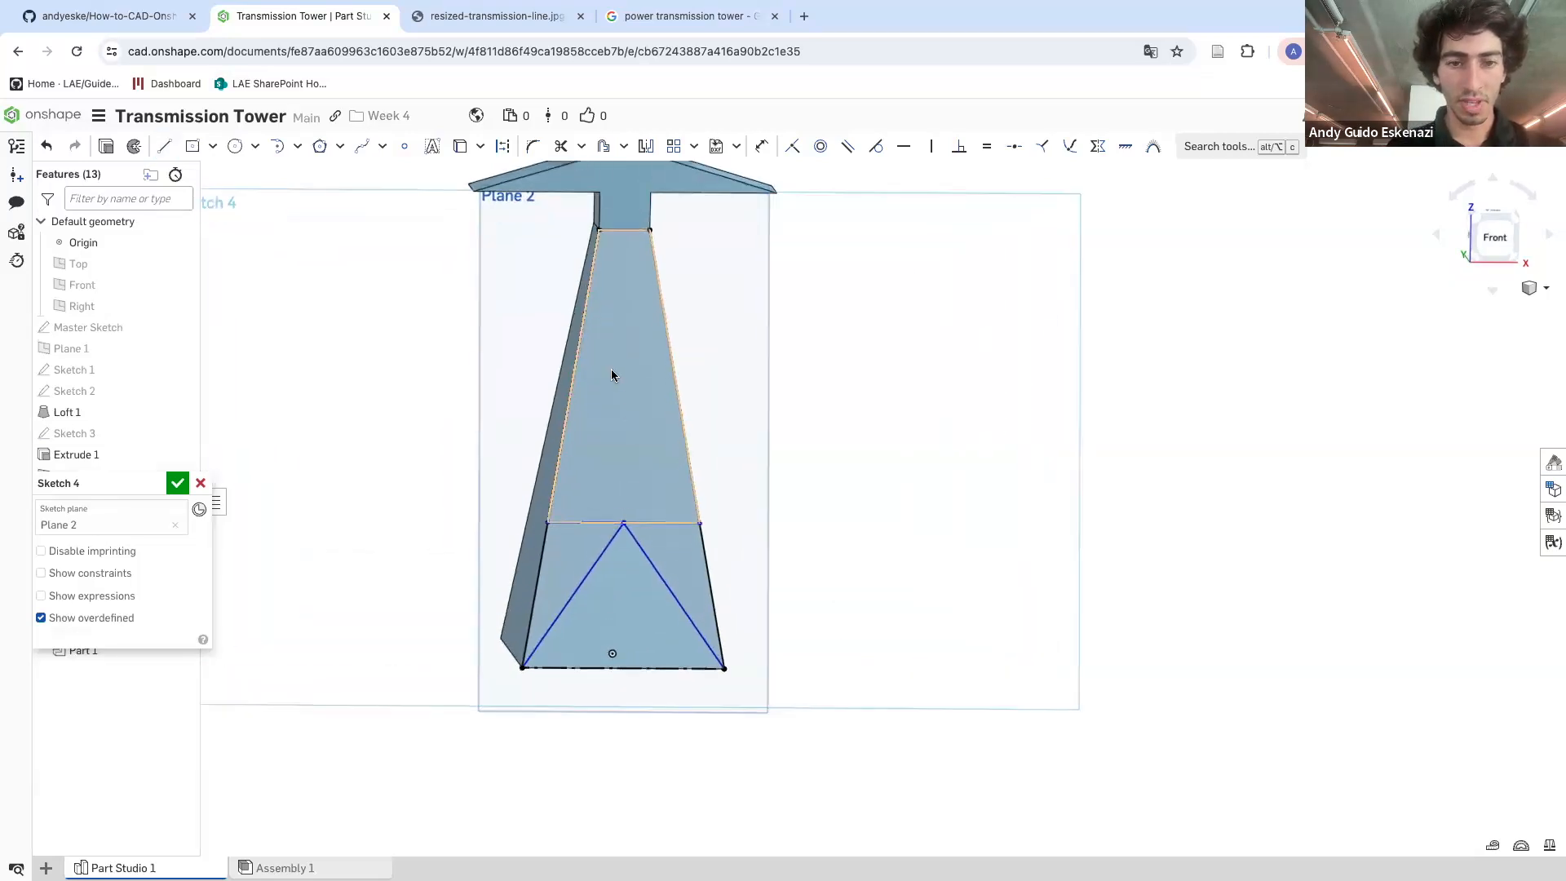
left_click(481, 16)
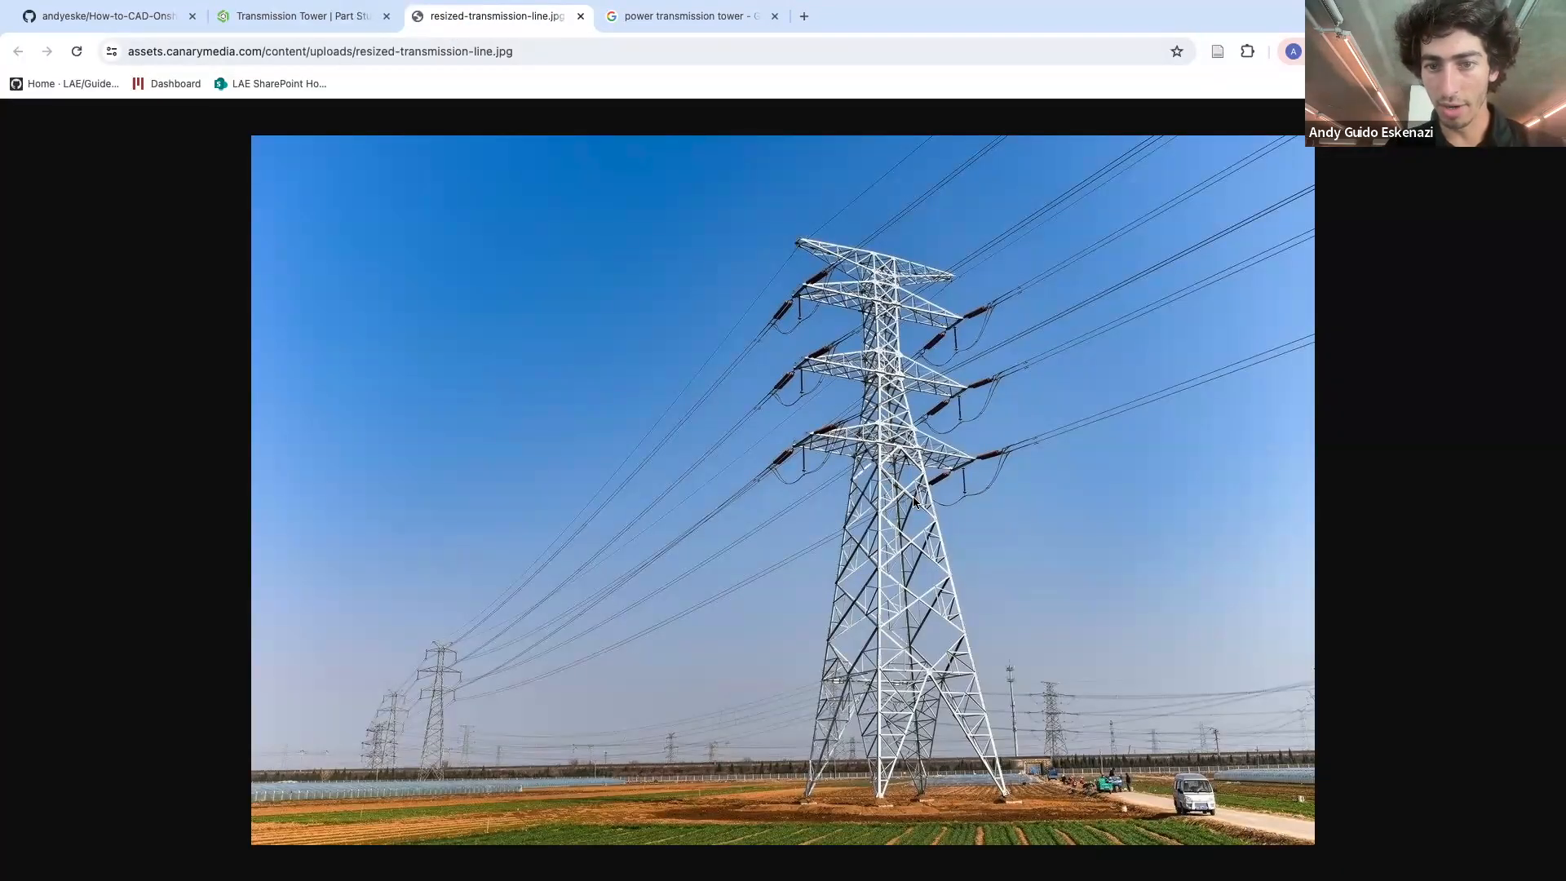
left_click(253, 22)
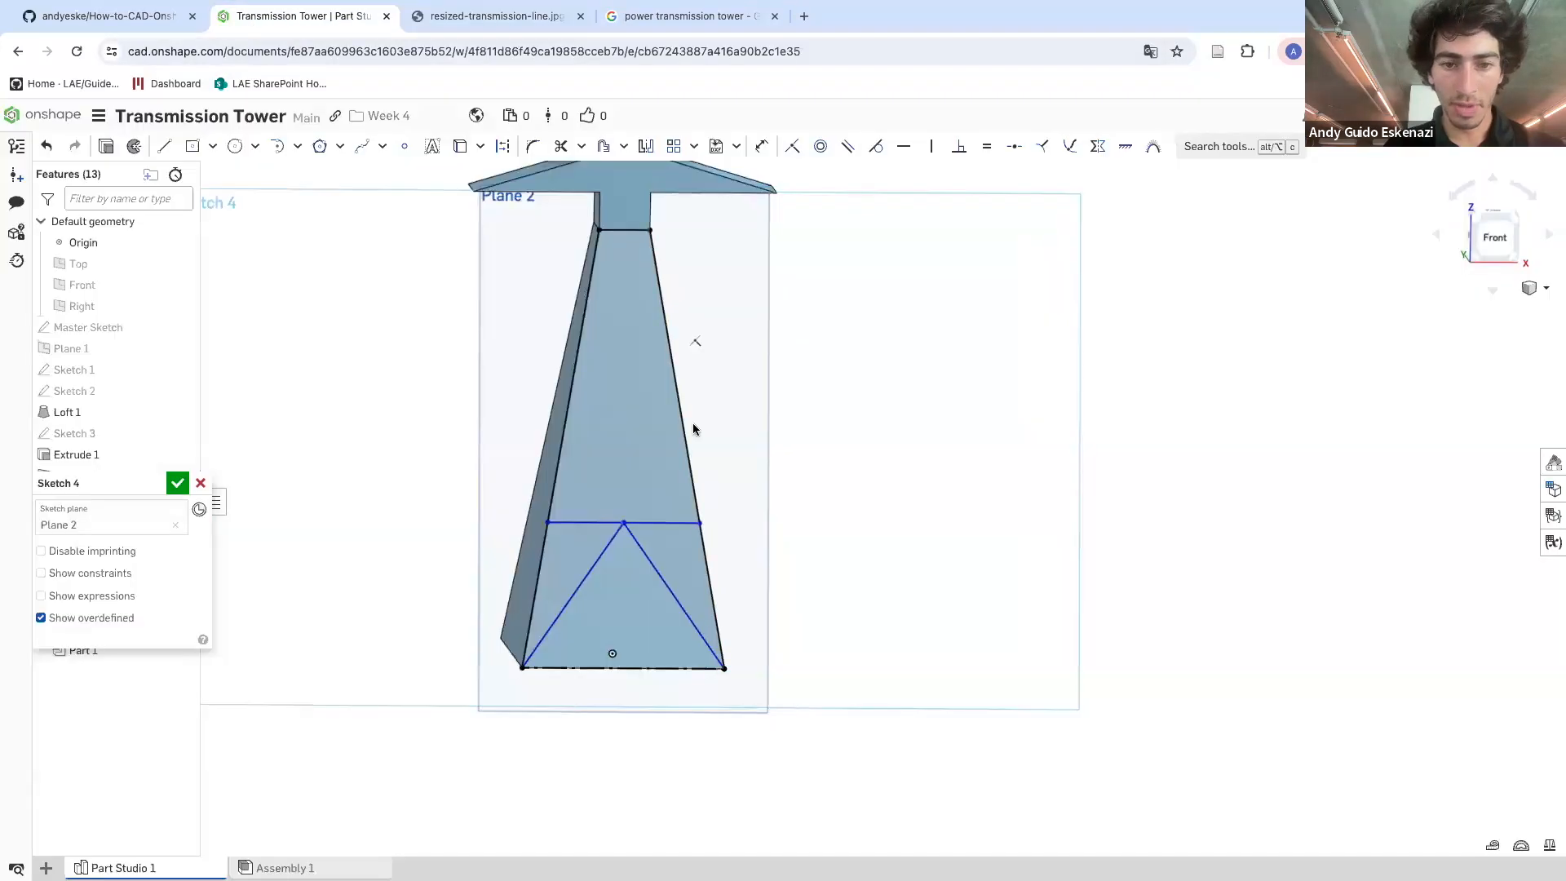
Draw a V near the top of the face, from the left edge to the top edge's midpoint and down to the right edge
left_click(164, 145)
scroll(645, 269, "up", 5)
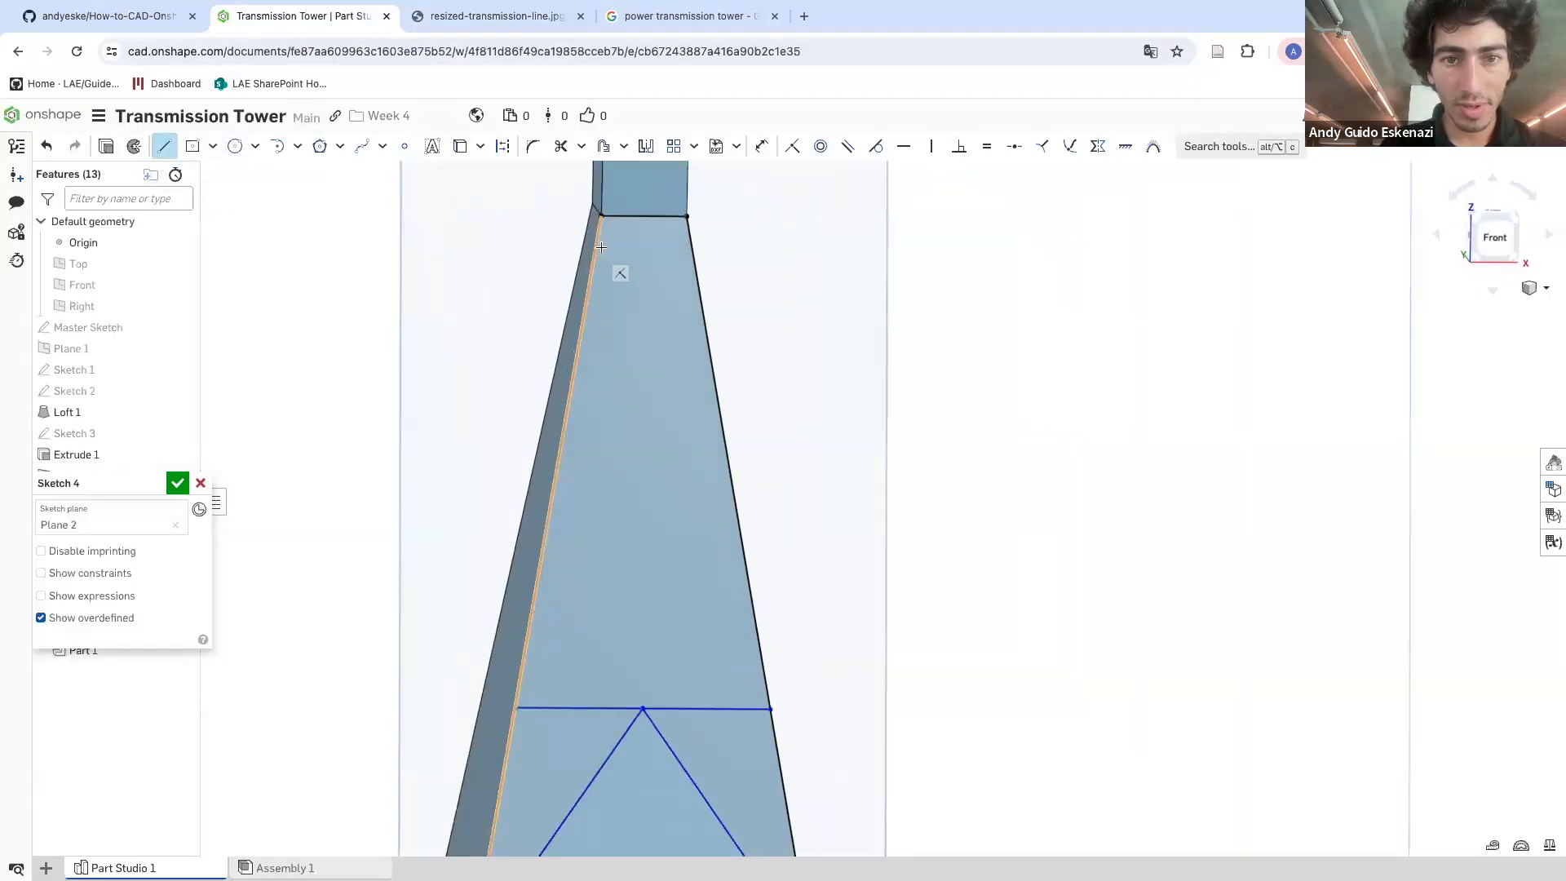
left_click(593, 263)
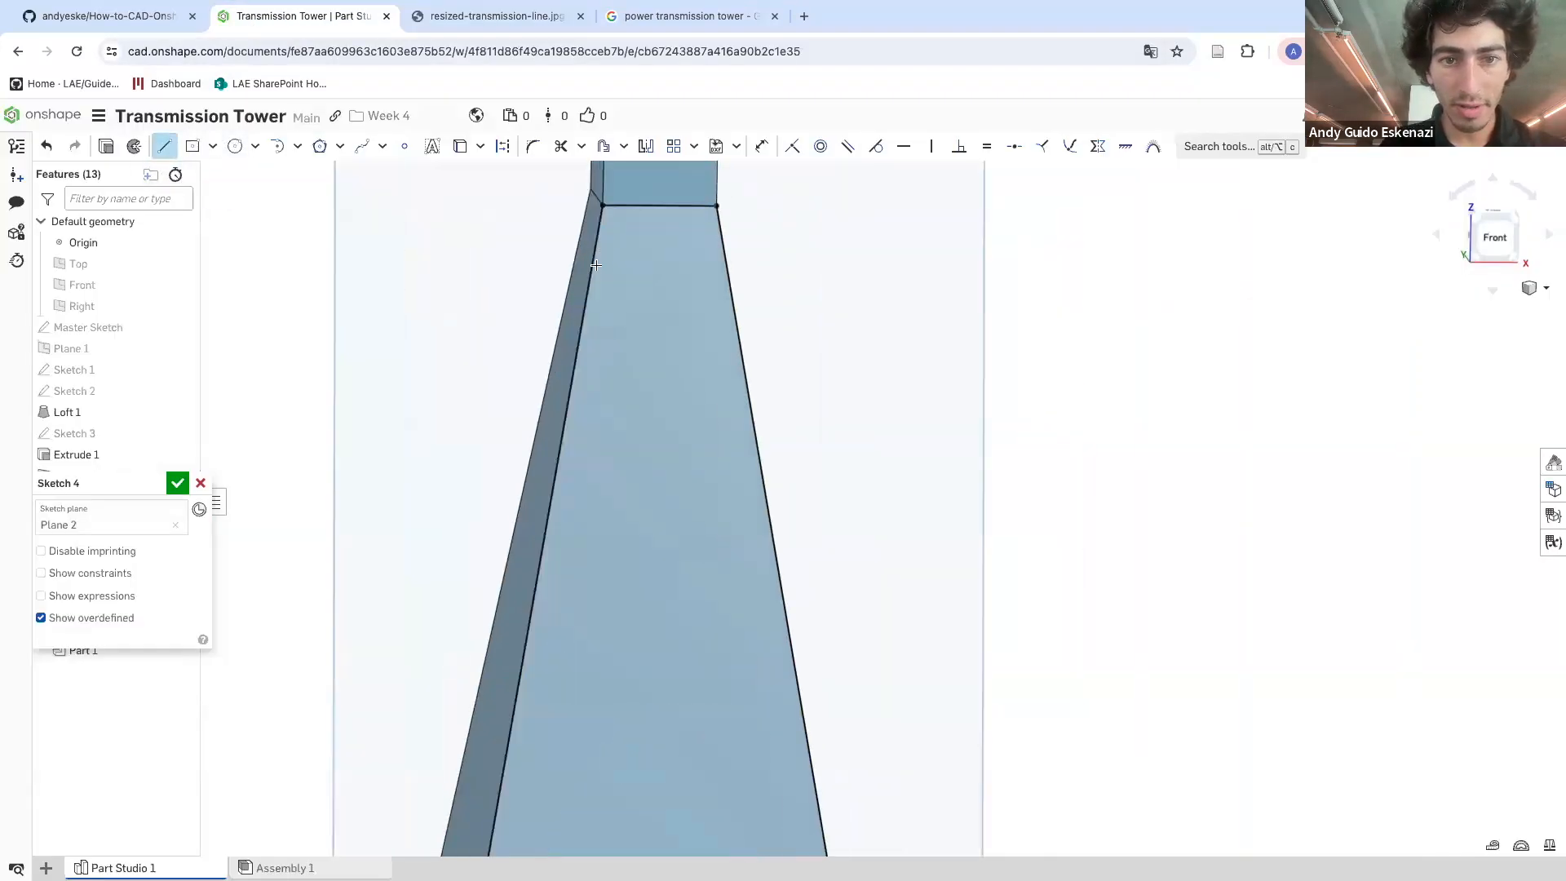
left_click(659, 204)
left_click(724, 268)
key("Escape")
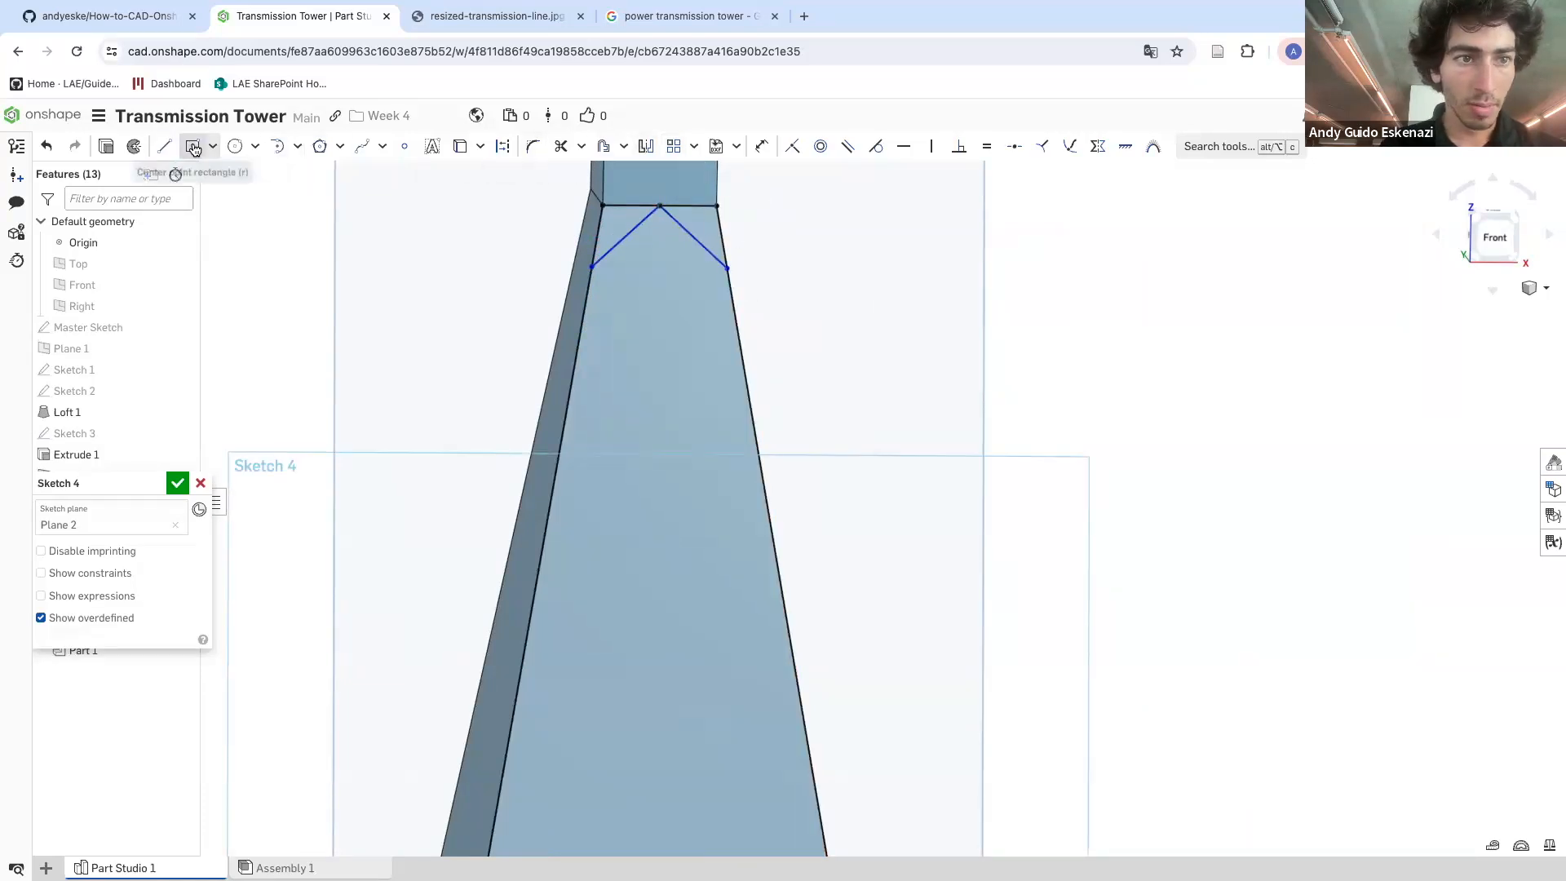
Draw a horizontal construction line joining the lower ends of the top V
left_click(164, 147)
left_click(503, 146)
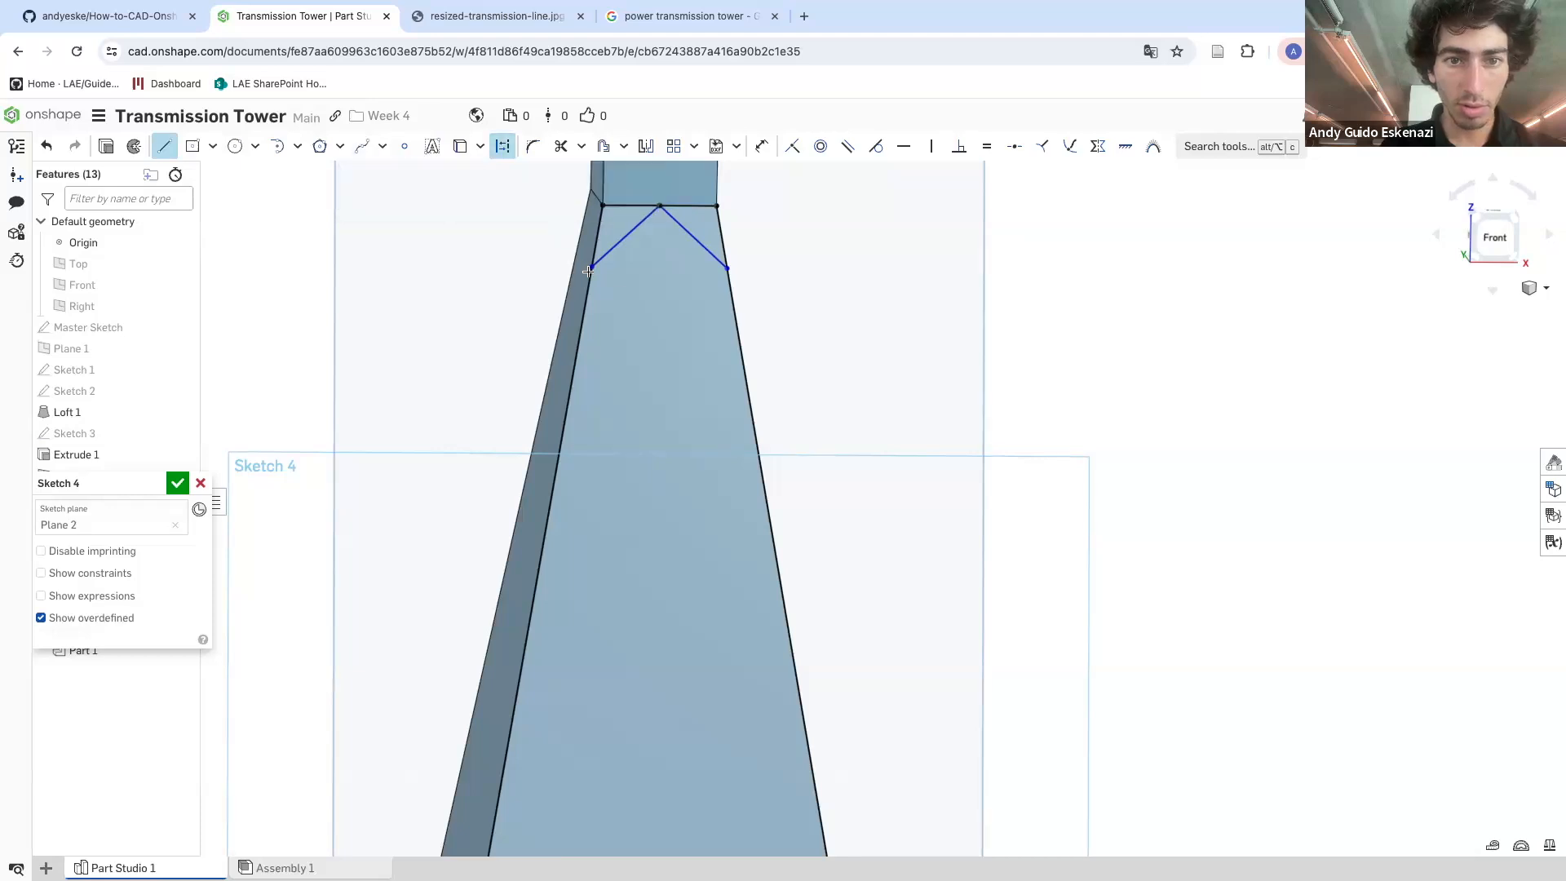
left_click(727, 267)
key("Escape")
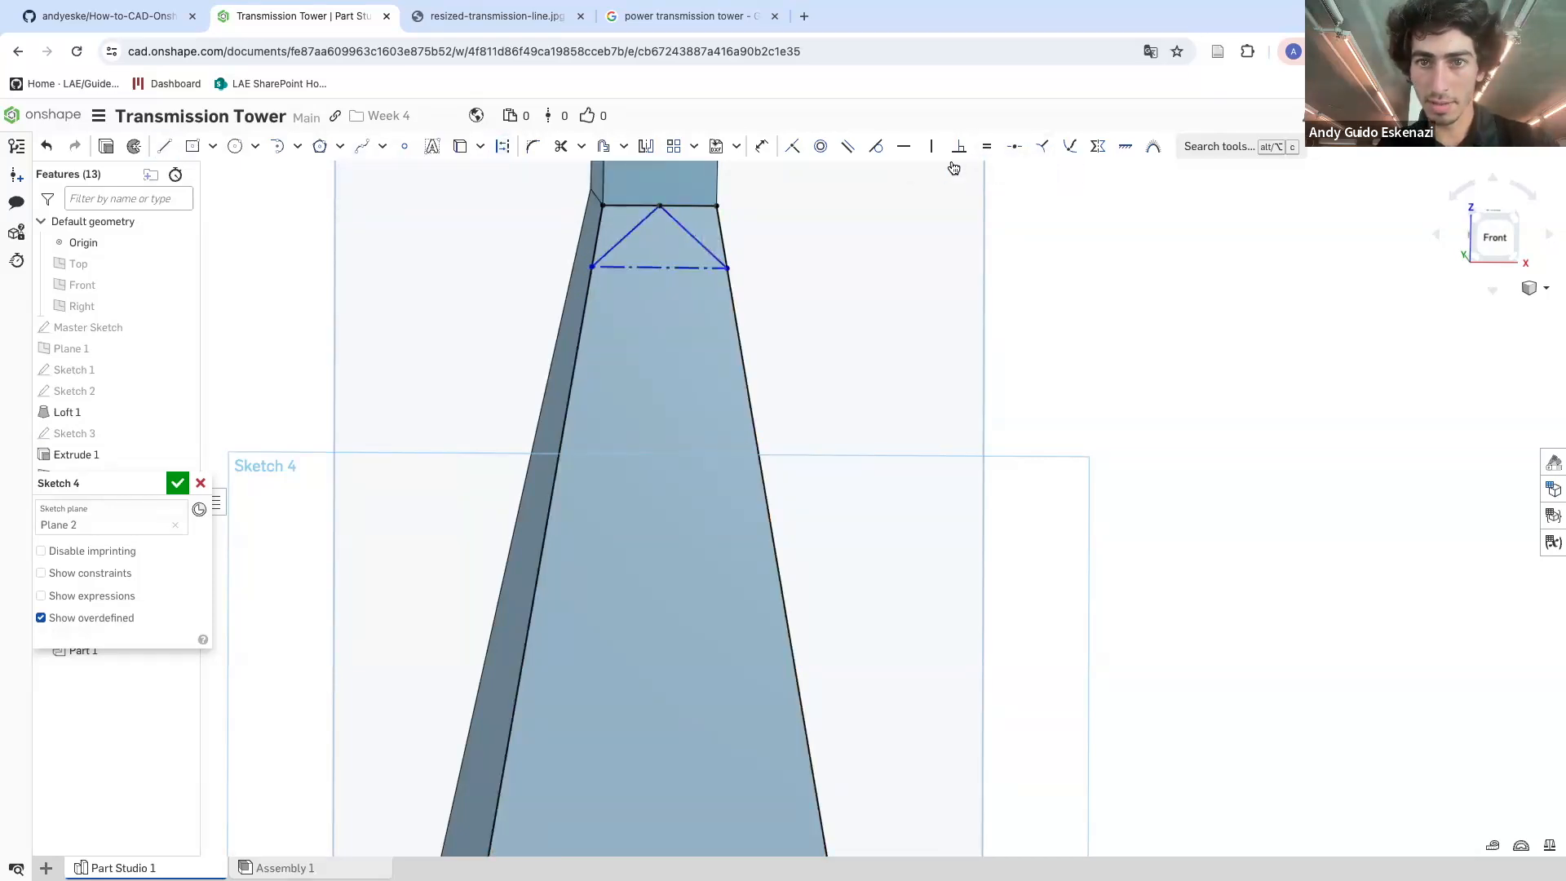
Constrain the construction line parallel to the top edge of the face
left_click(847, 146)
left_click(684, 276)
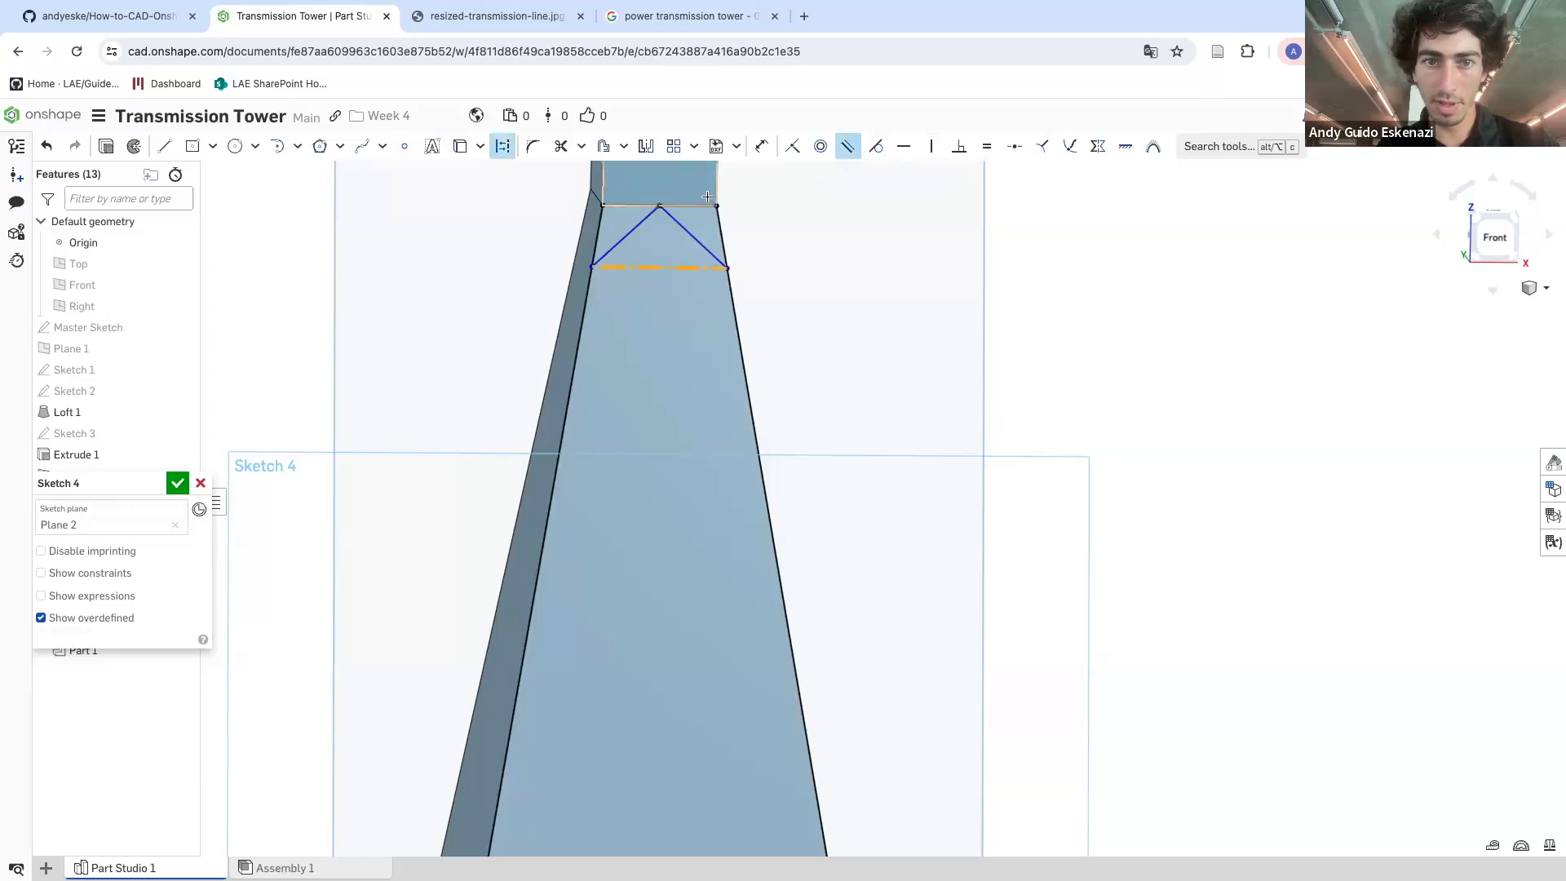
key("Escape")
scroll(693, 225, "down", 8)
scroll(677, 312, "up", 4)
scroll(728, 299, "down", 2)
scroll(702, 265, "up", 5)
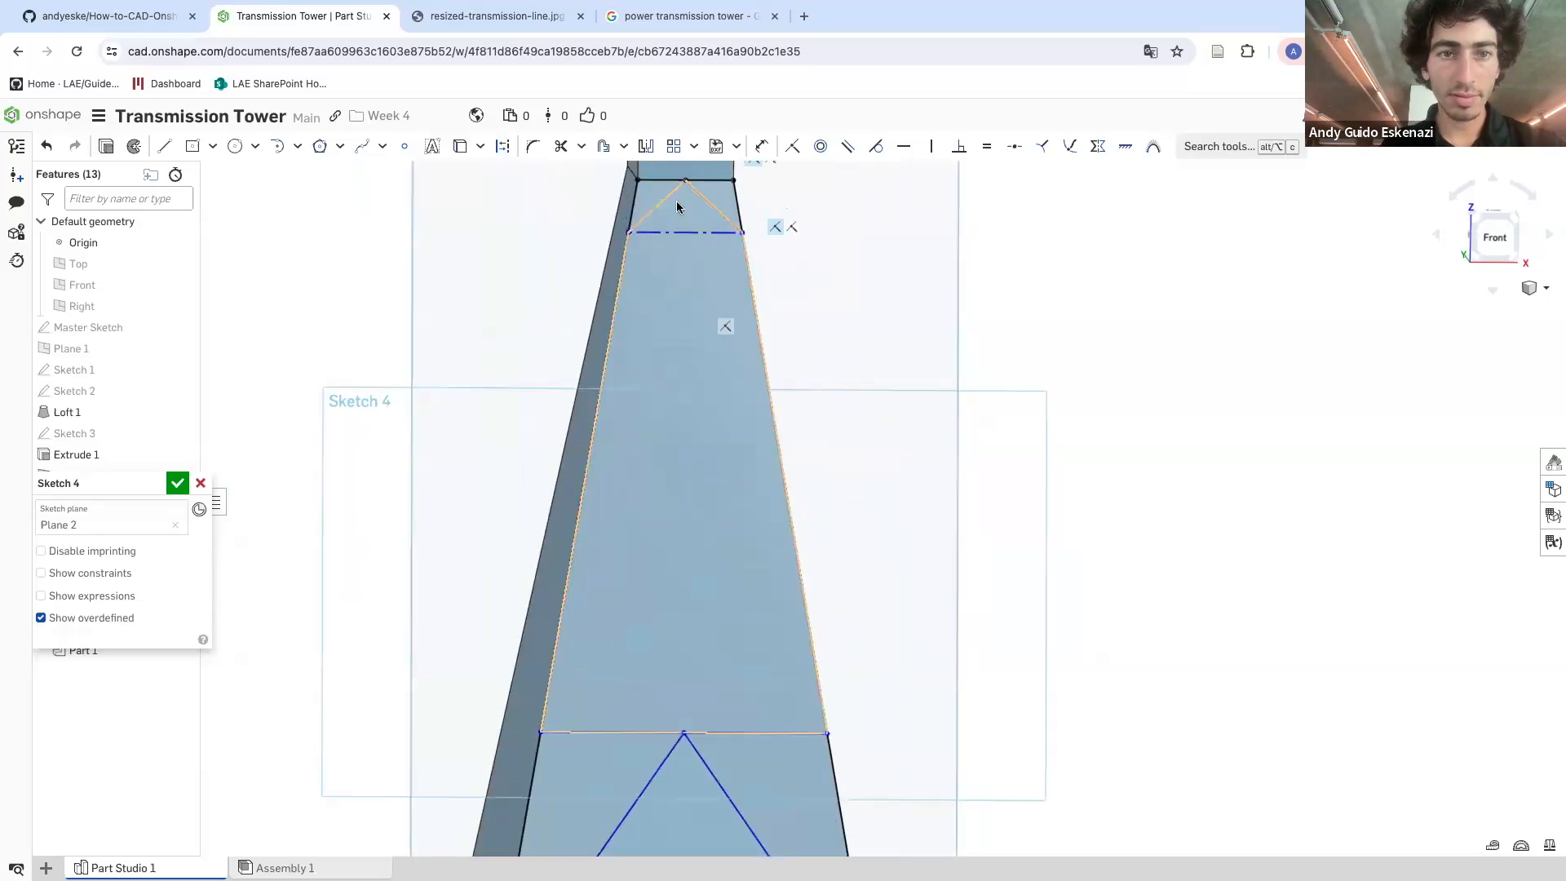
Draw lines from the horizontal line's midpoint up to both side edges, completing an X brace
left_click(498, 16)
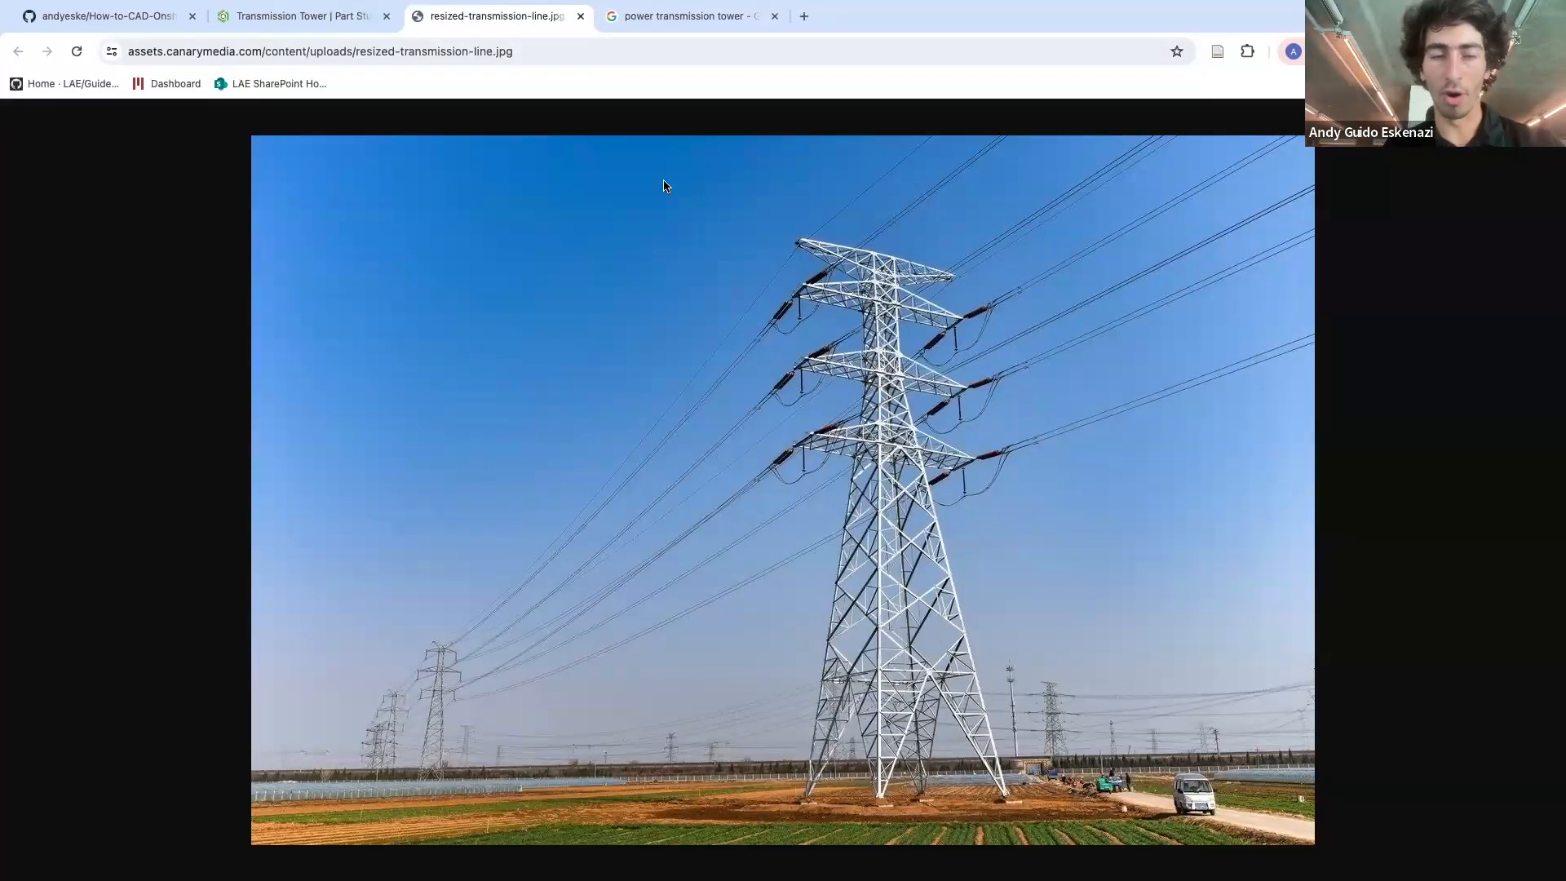
left_click(308, 17)
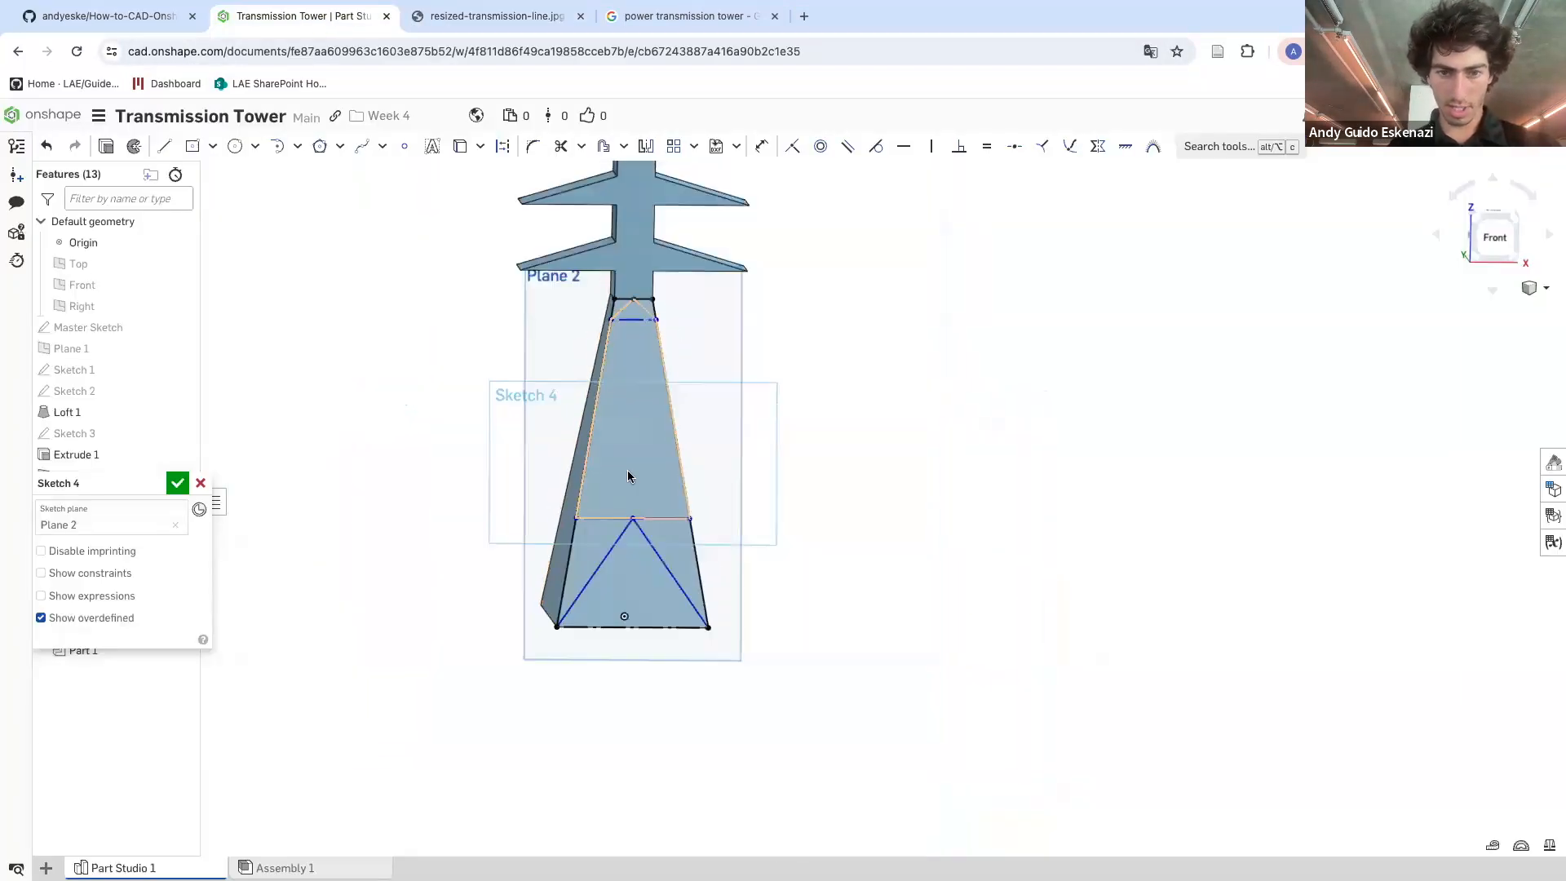
scroll(630, 489, "up", 5)
left_click(166, 147)
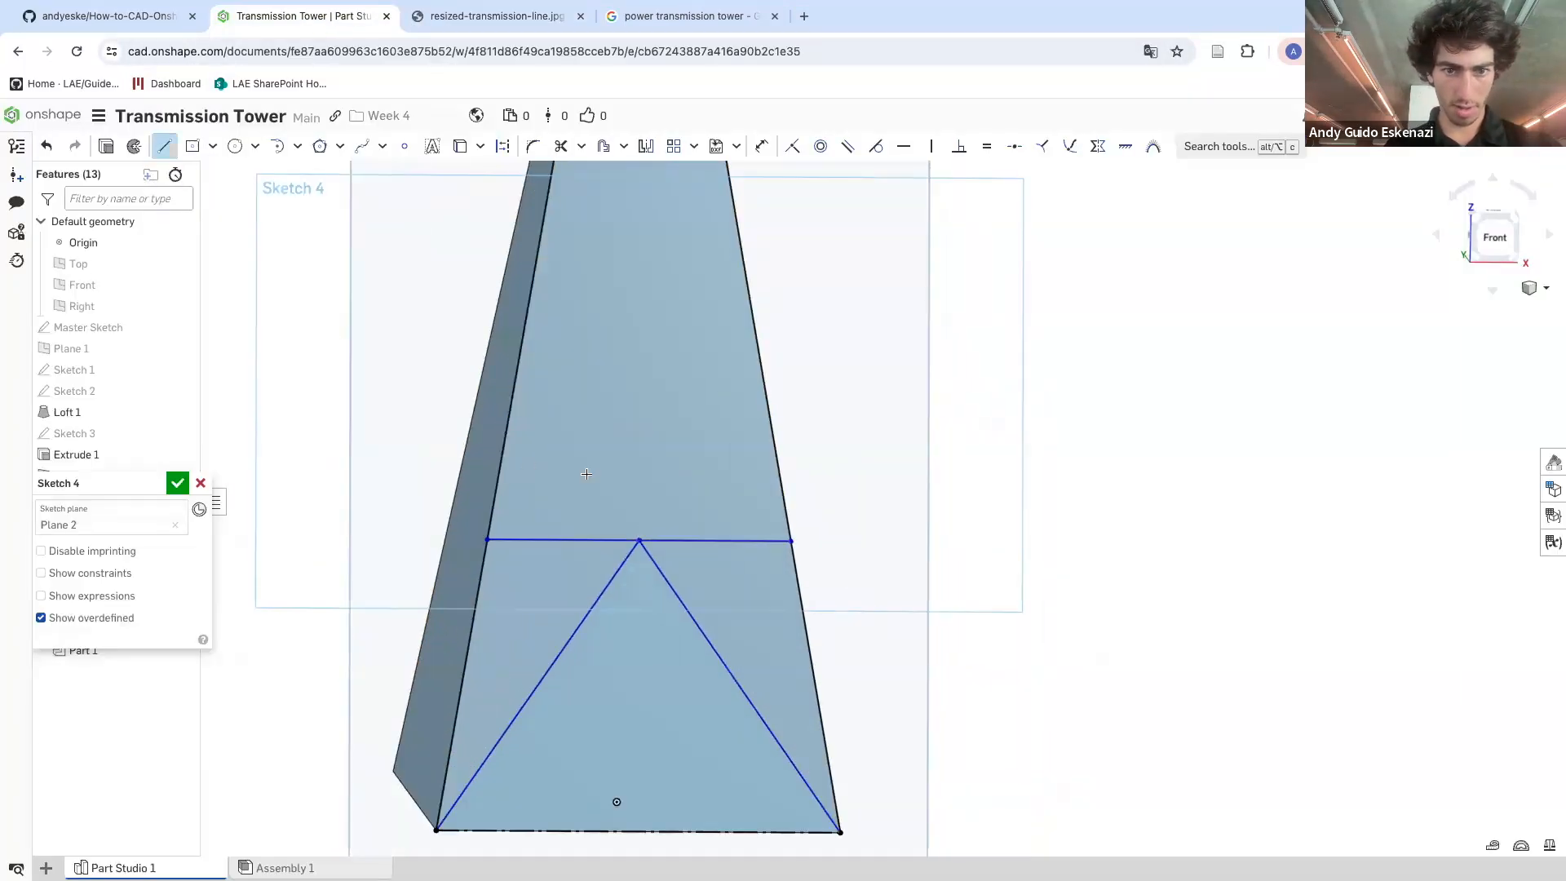
left_click(637, 539)
left_click(506, 431)
left_click(637, 539)
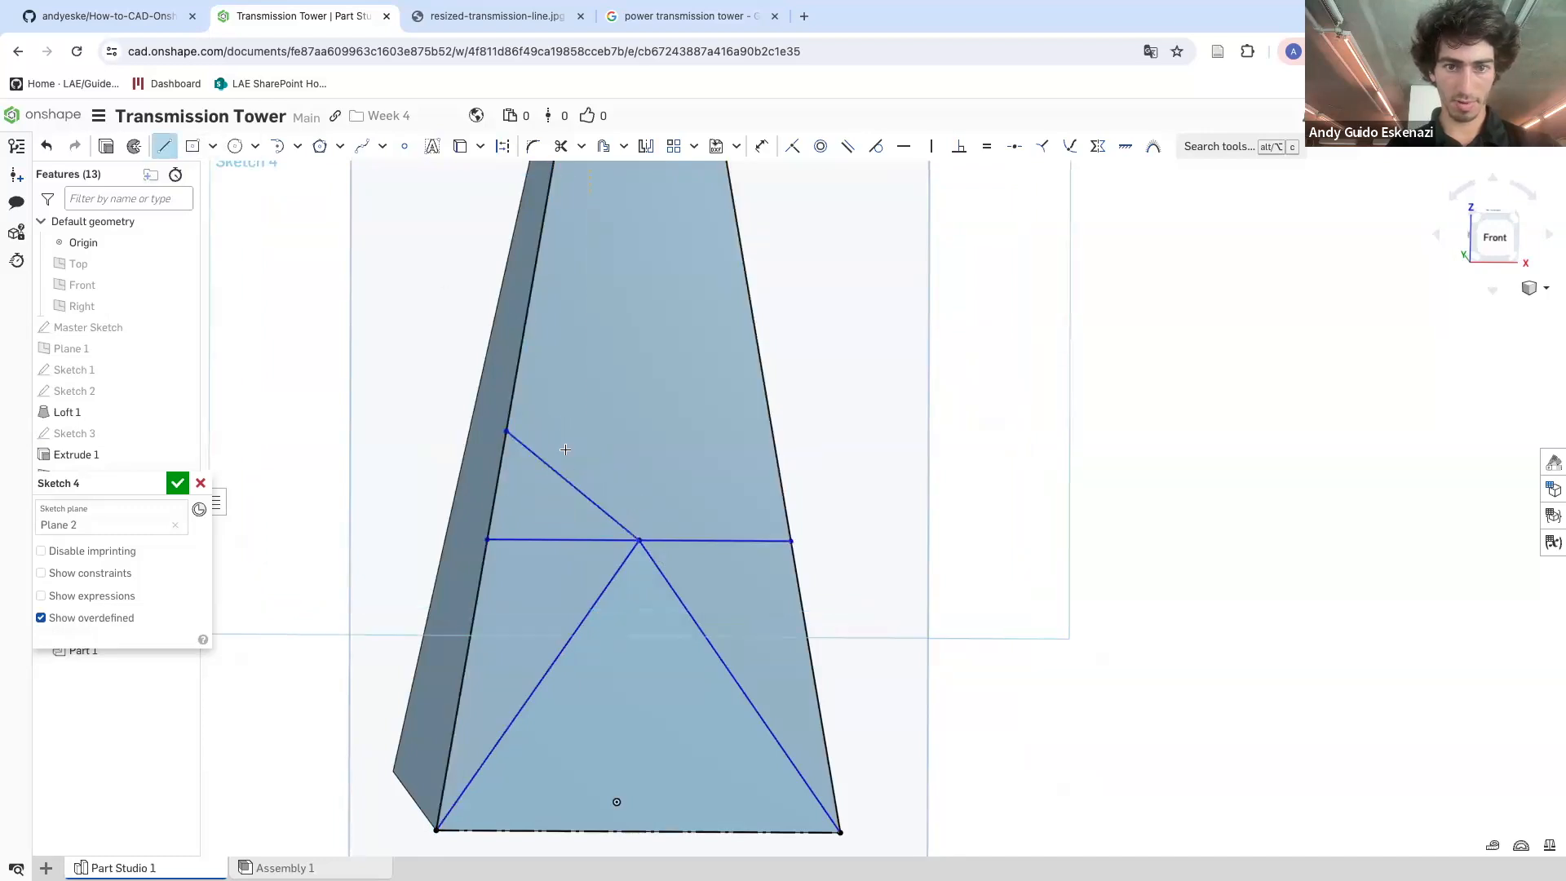
left_click(767, 425)
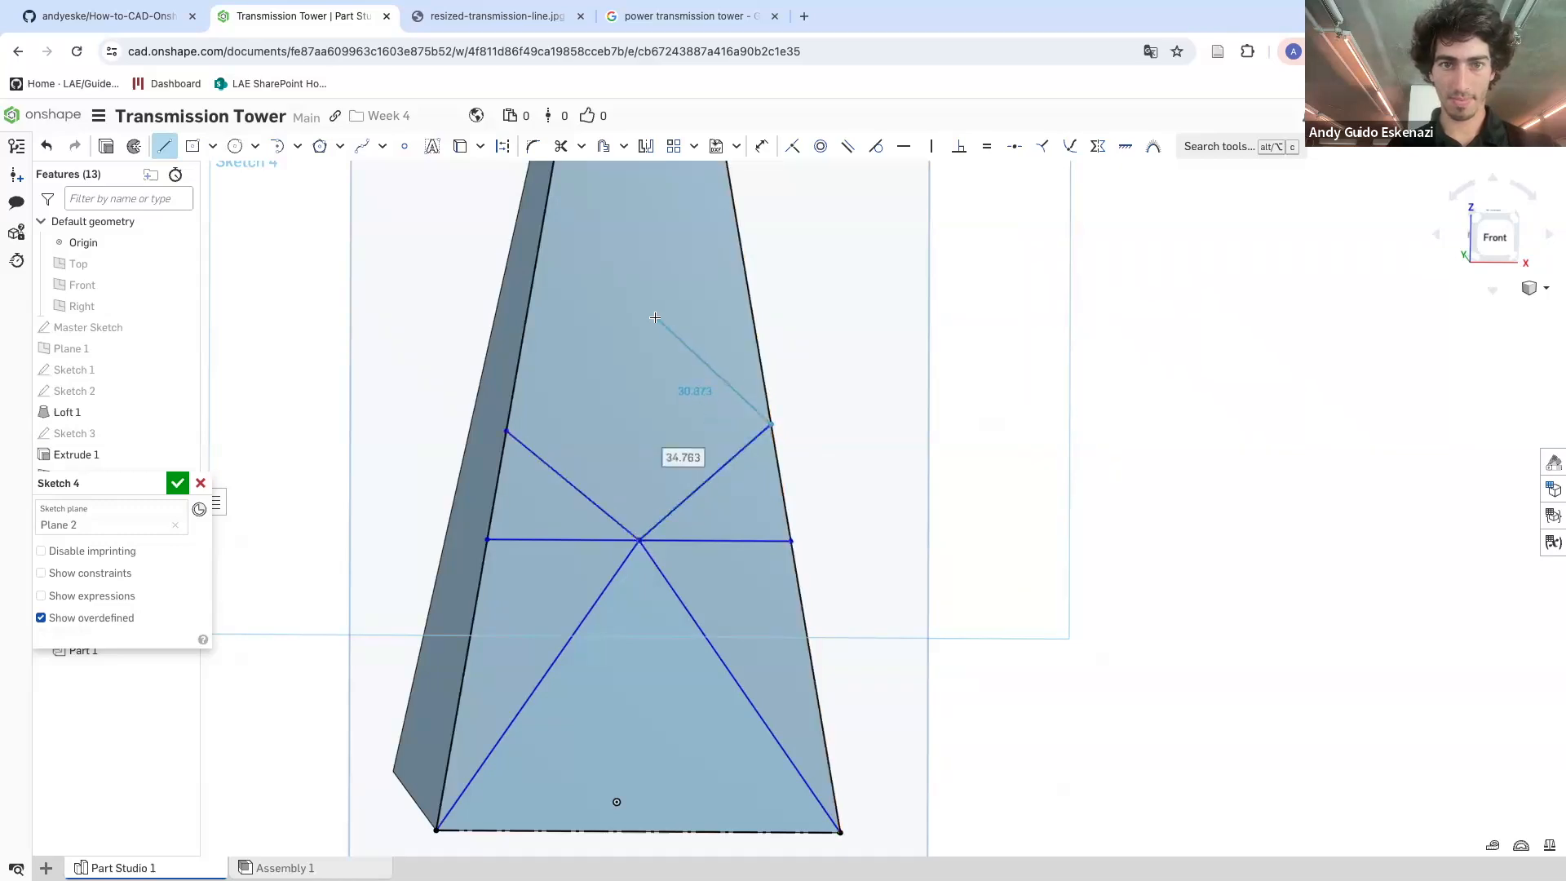
key("Escape")
Draw a horizontal construction line across the face above the X brace
left_click(169, 152)
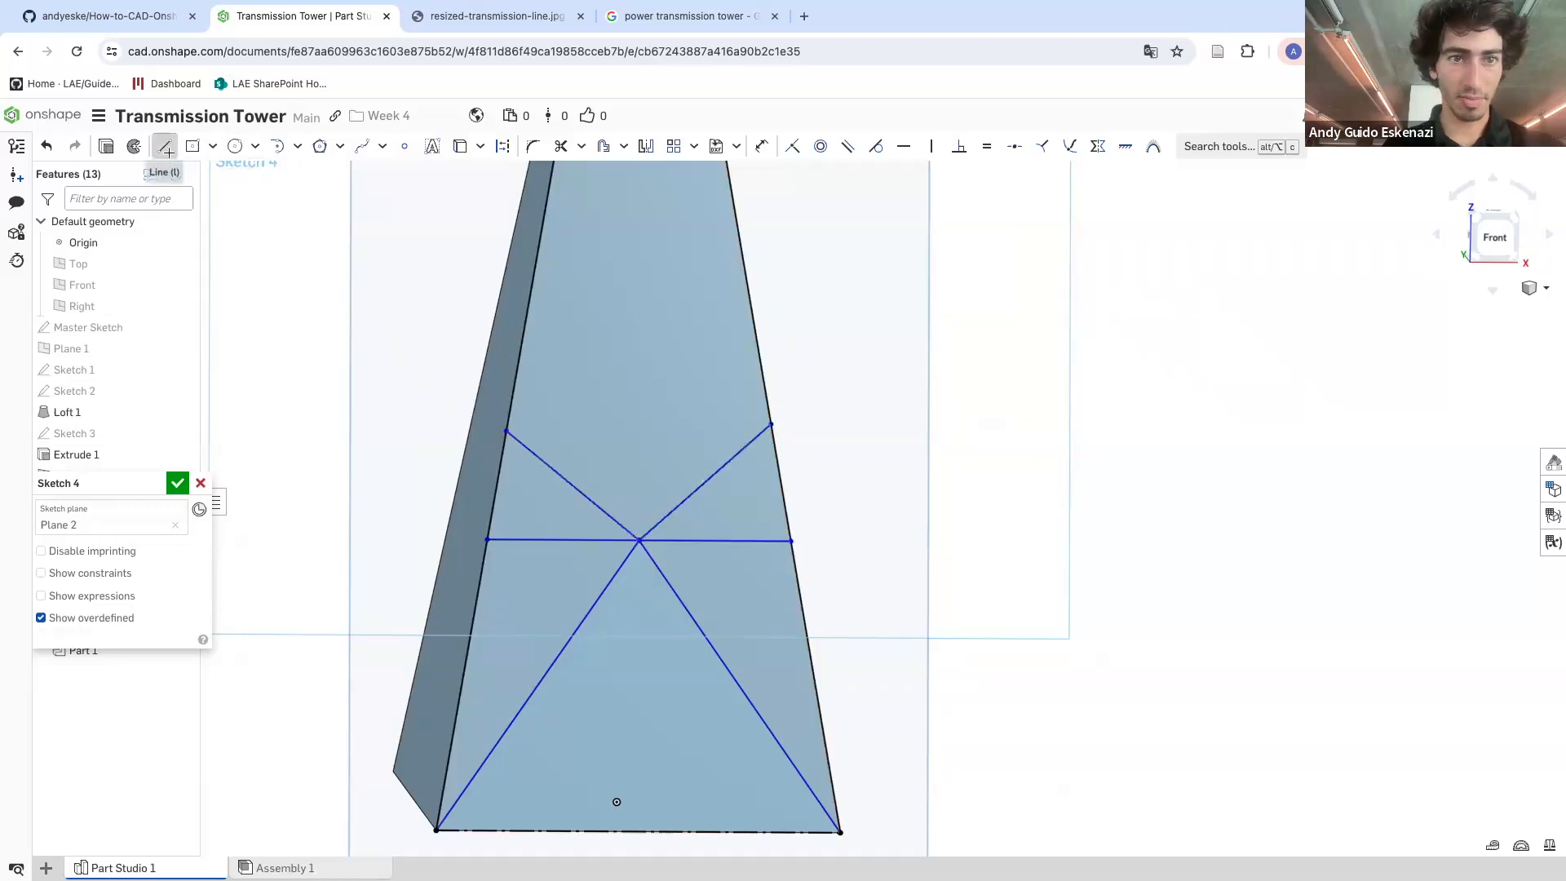
left_click(524, 335)
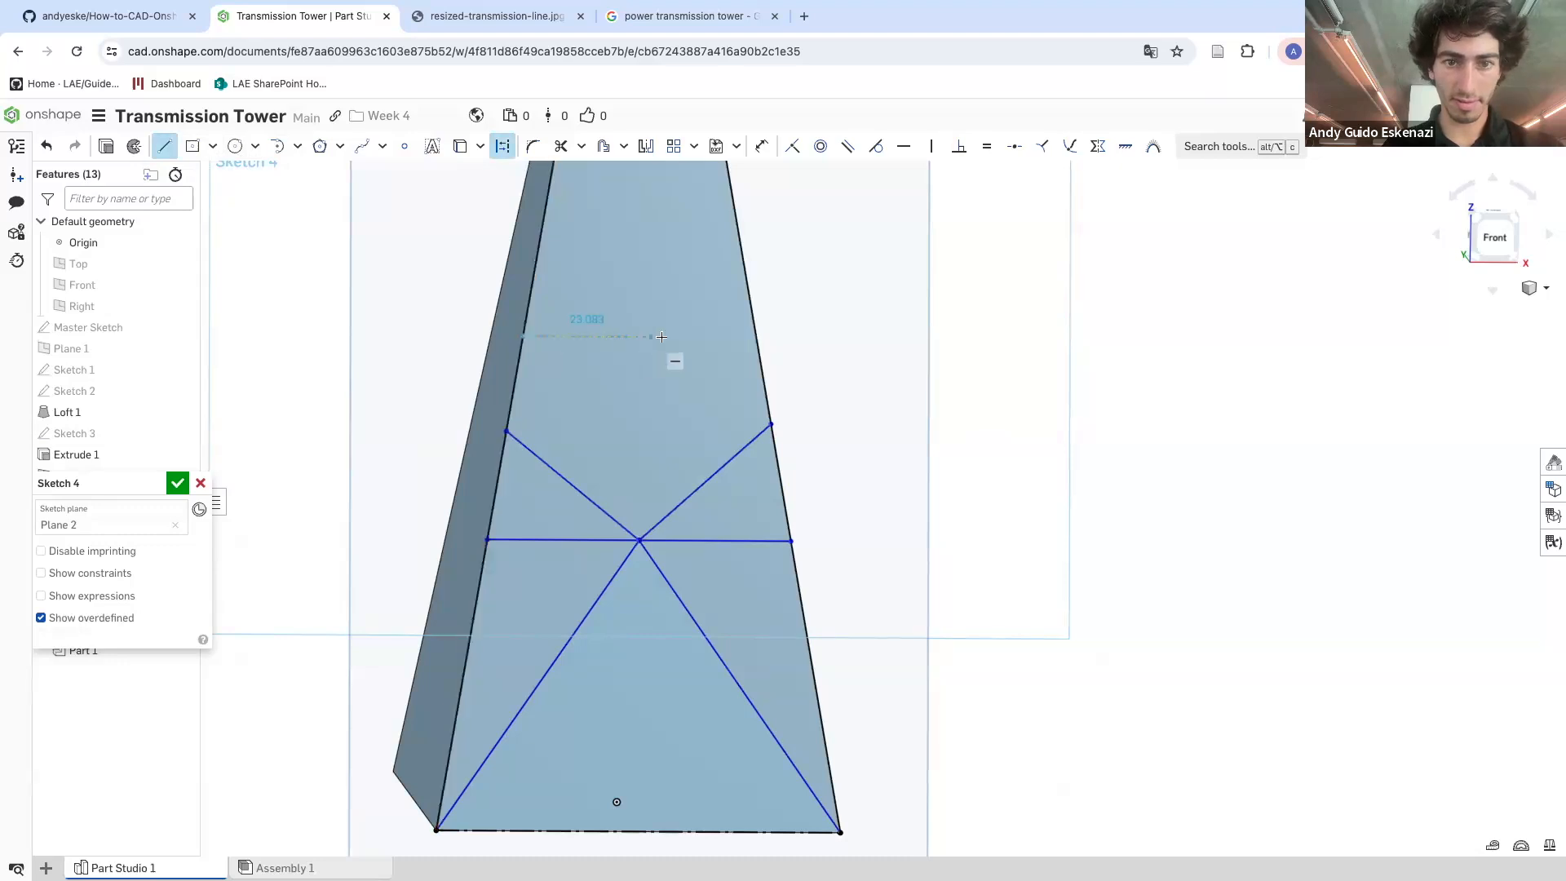
left_click(757, 332)
key("Escape")
Draw another horizontal construction line across the face higher up the tower
scroll(601, 457, "down", 5)
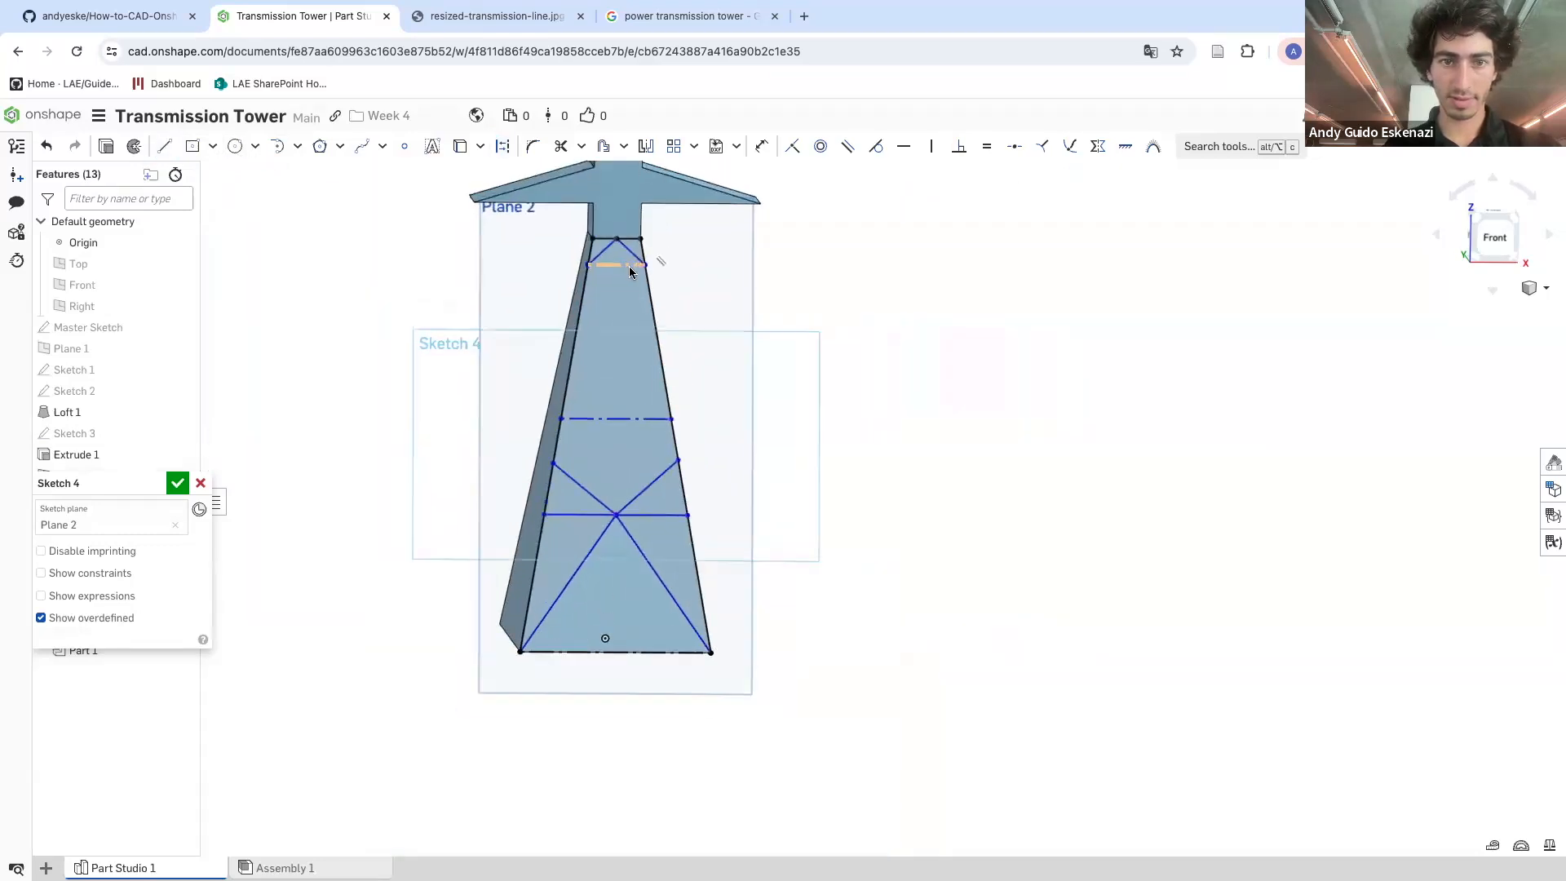
scroll(629, 274, "up", 3)
left_click(172, 149)
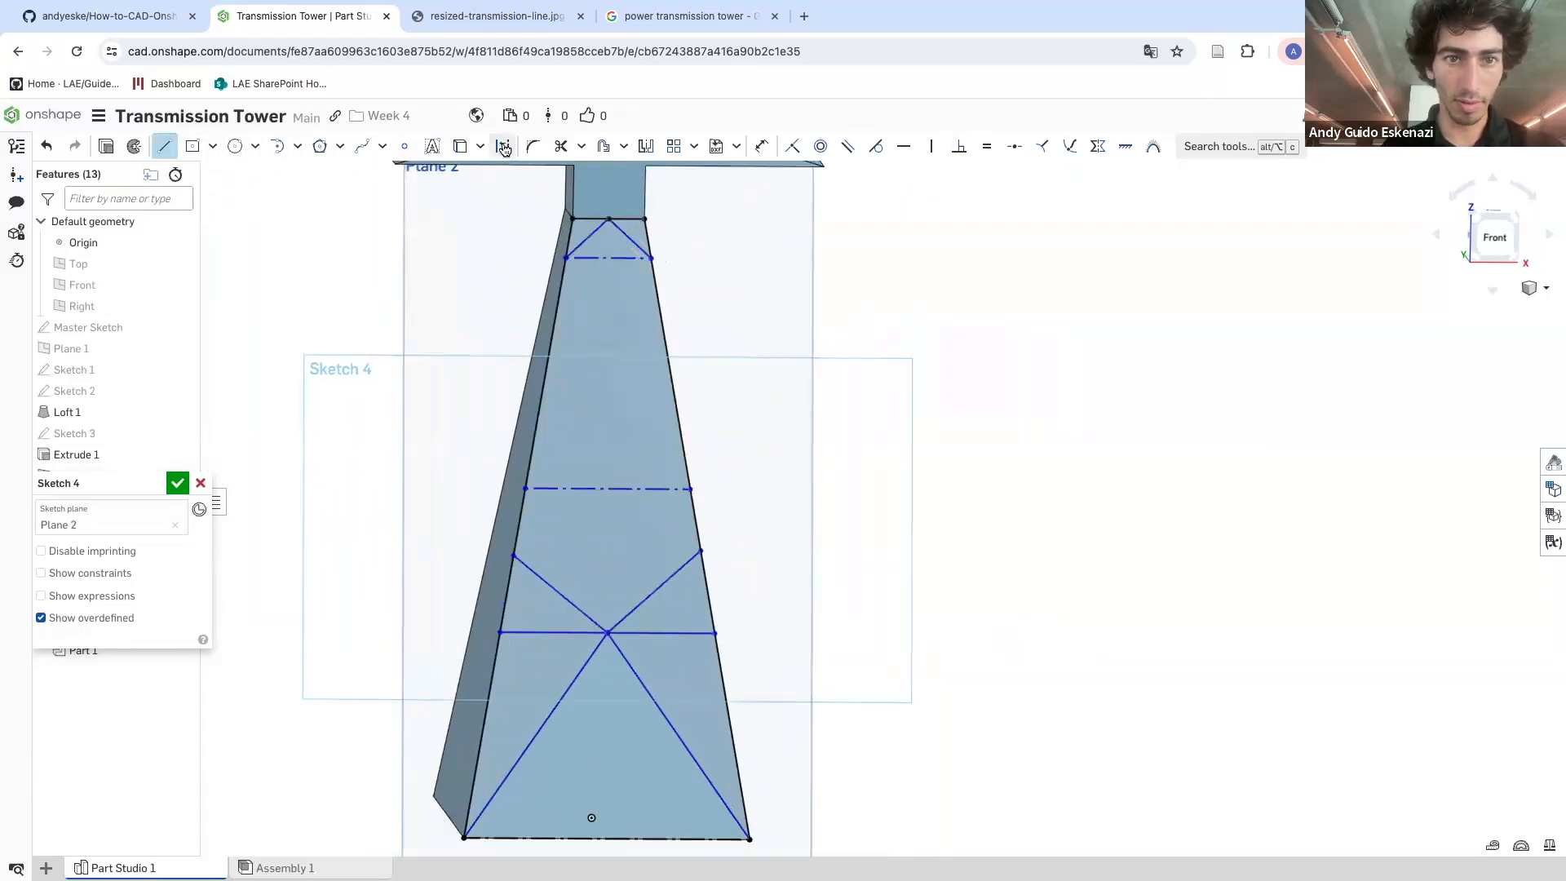
left_click(543, 386)
left_click(674, 386)
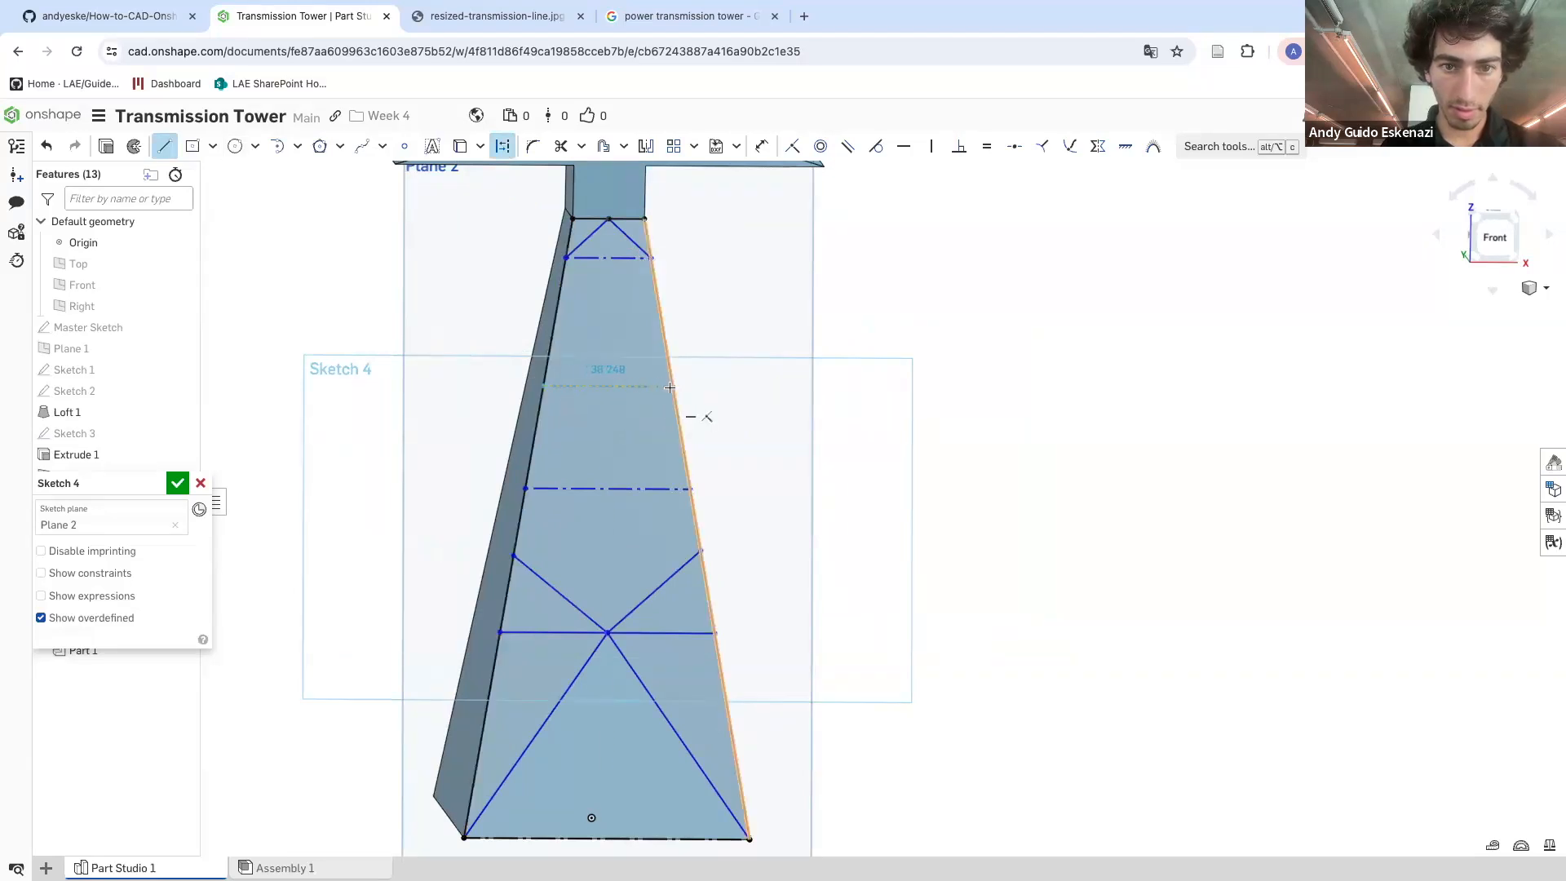
key("Escape")
scroll(651, 454, "down", 1)
scroll(633, 299, "up", 5)
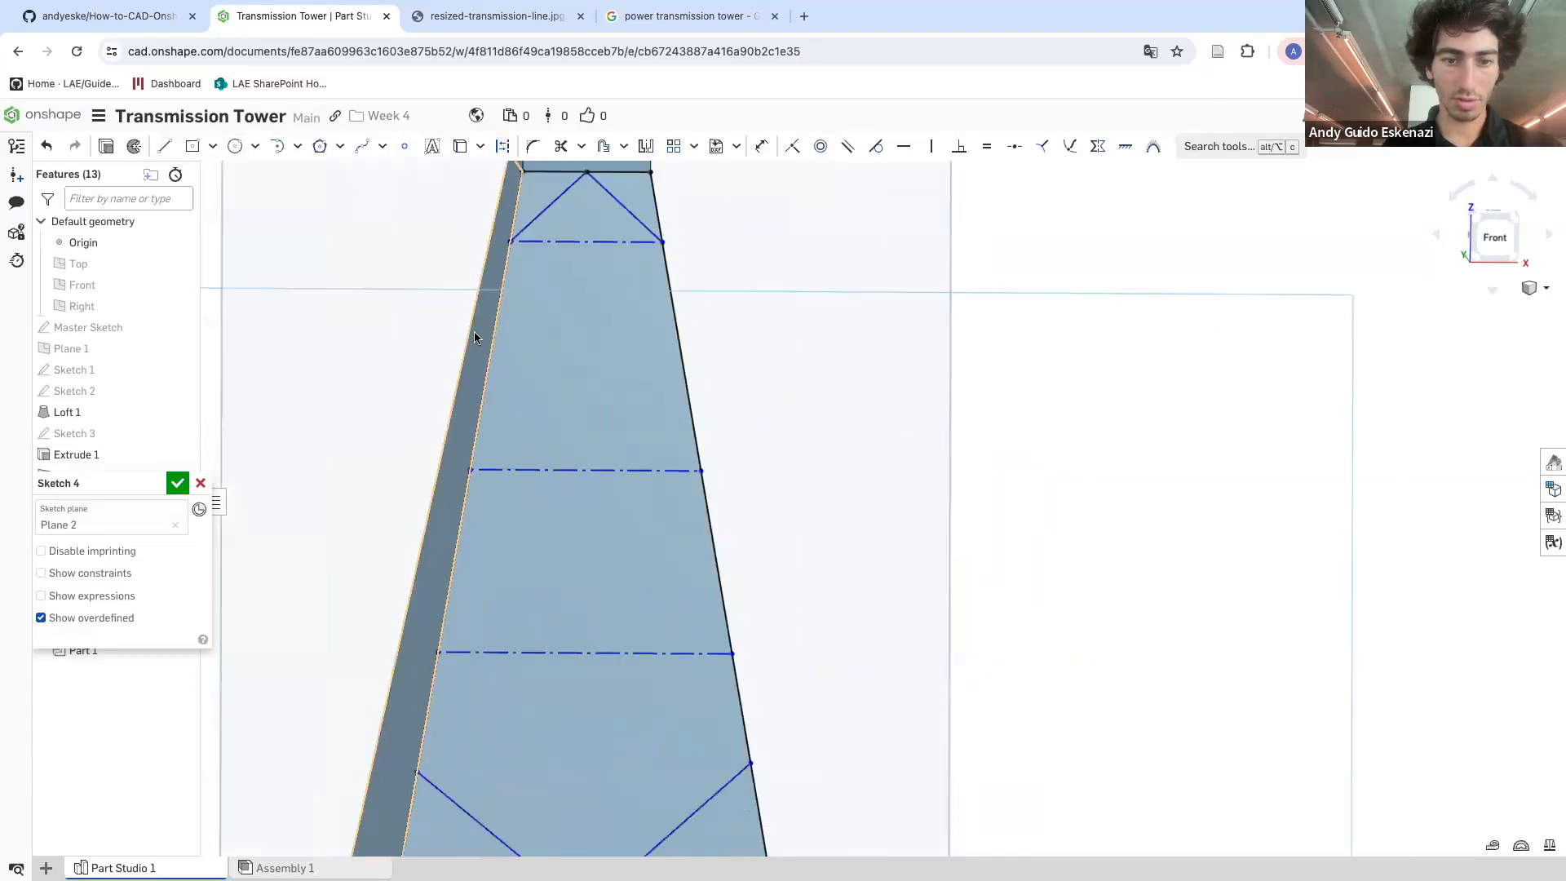
scroll(473, 331, "down", 5)
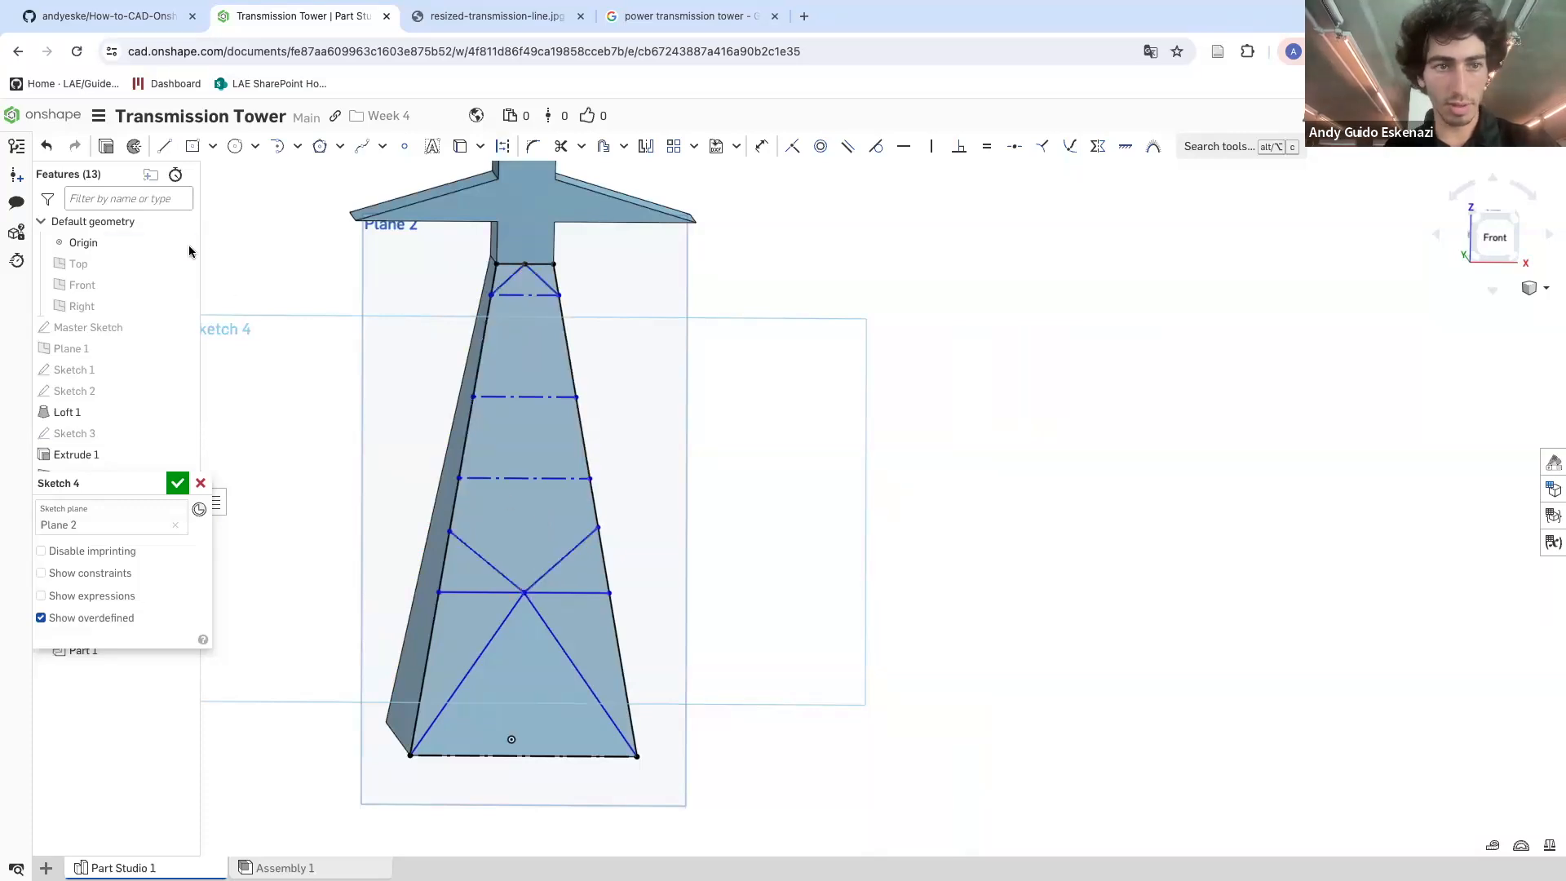
Draw another horizontal construction line across the face between the existing construction lines
left_click(164, 146)
left_click(502, 151)
left_click(483, 338)
left_click(567, 339)
key("Escape")
Draw diagonal lines between the construction lines' midpoints and the side edges, forming diamond bracing in the upper tower
scroll(519, 275, "up", 3)
key("l")
left_click(453, 315)
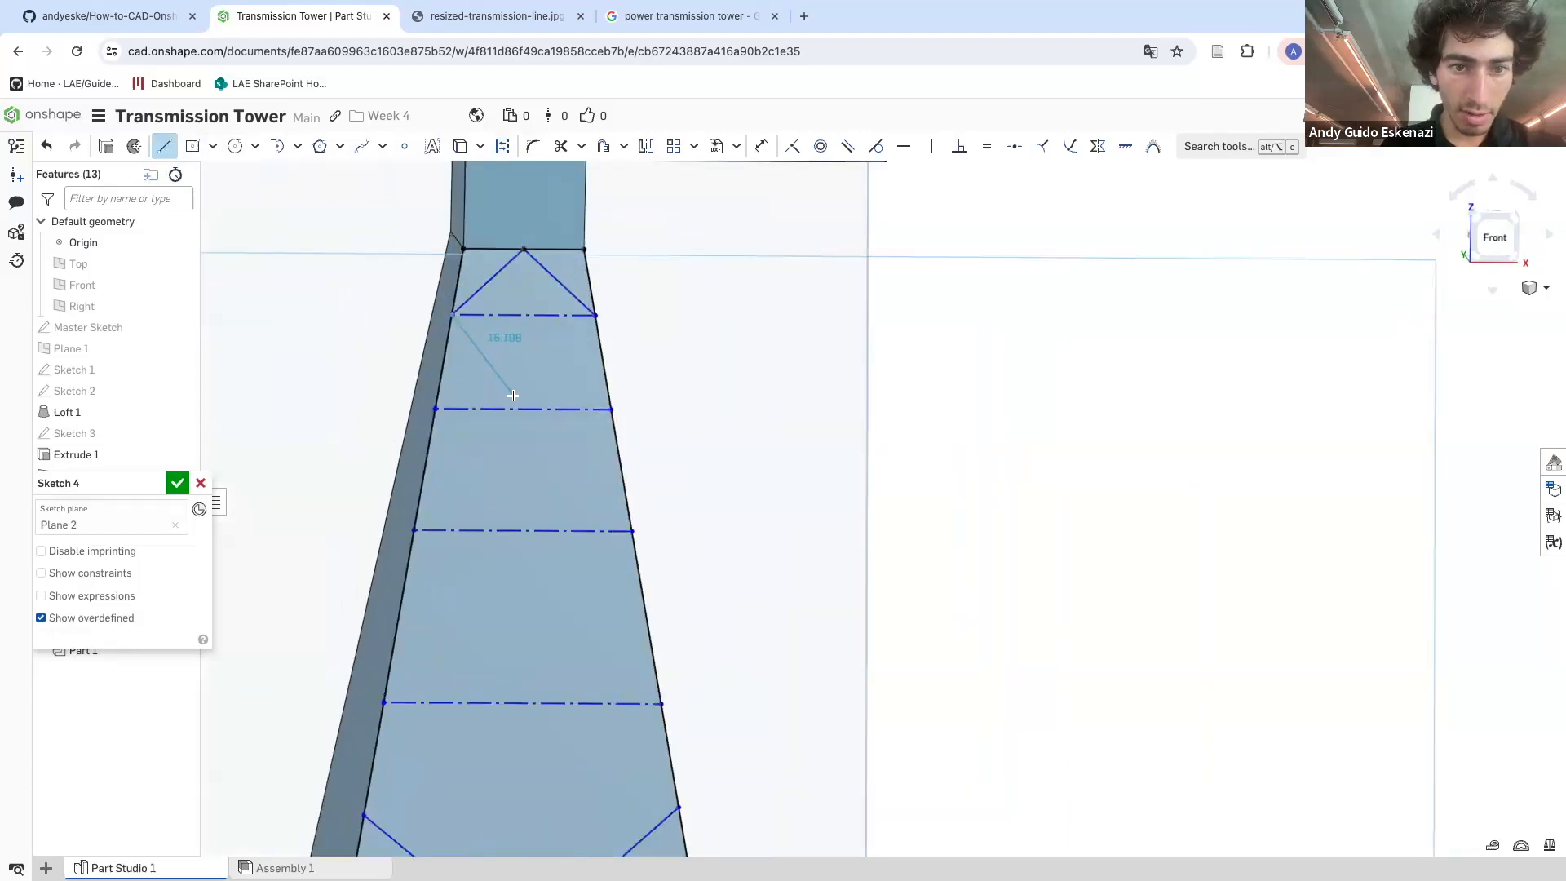
left_click(522, 407)
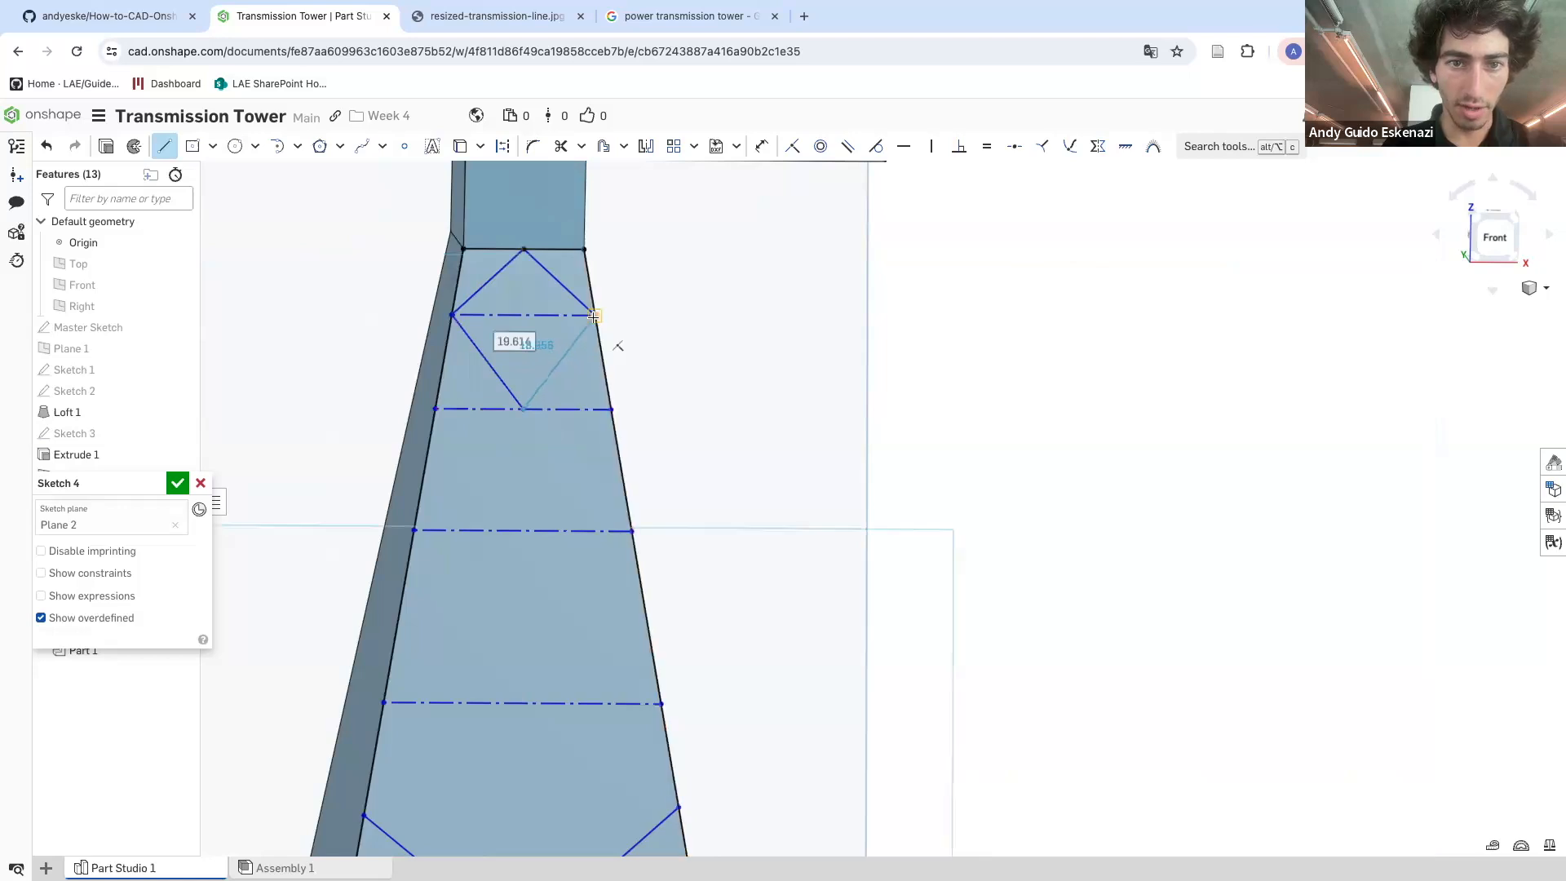
left_click(597, 316)
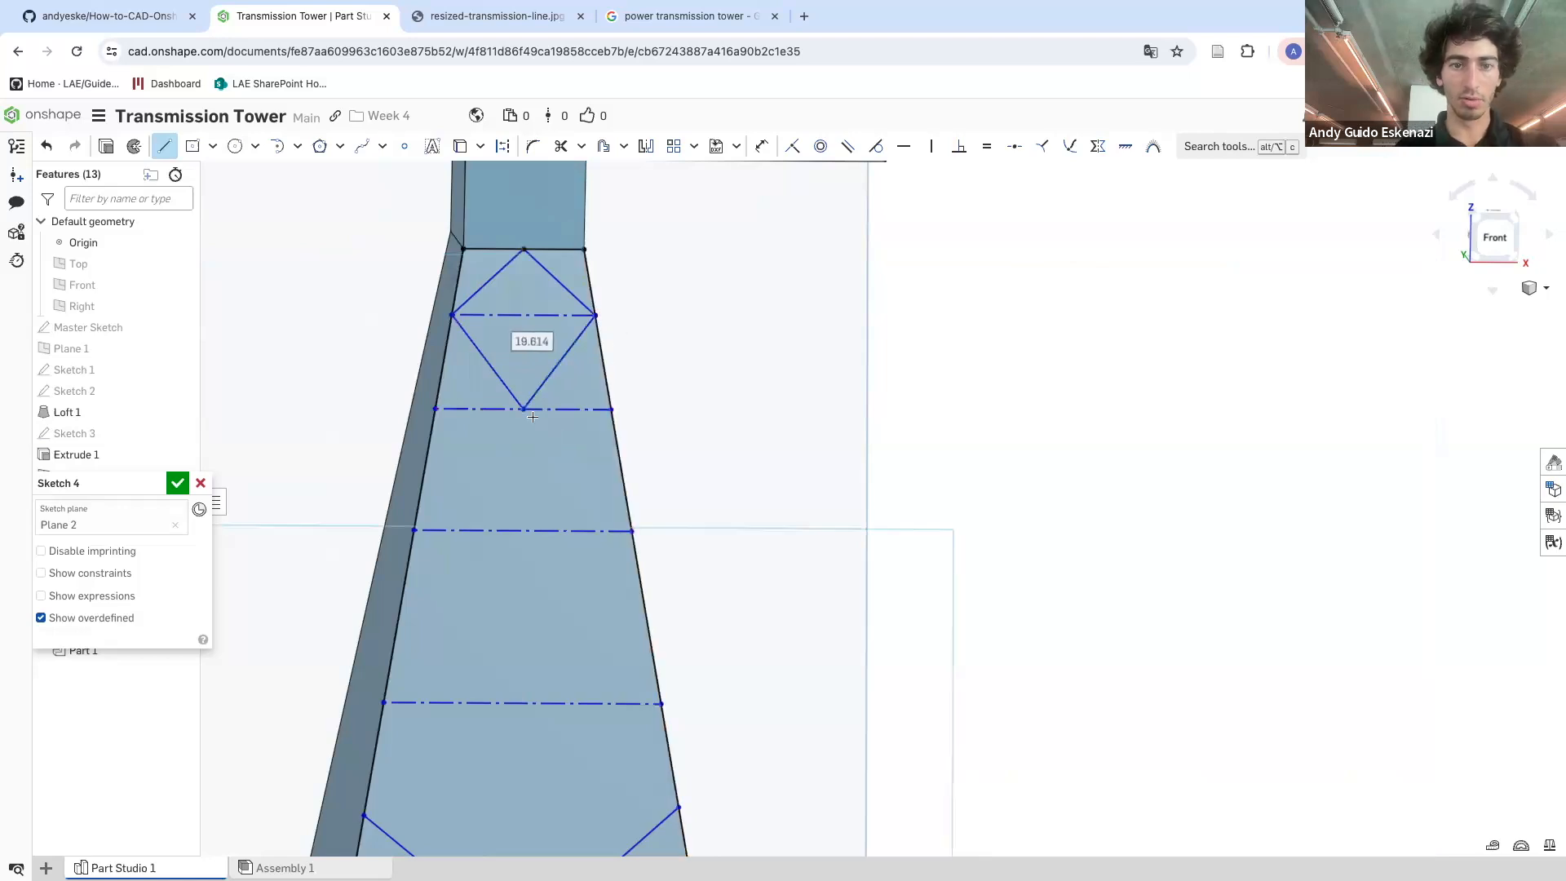
left_click(414, 530)
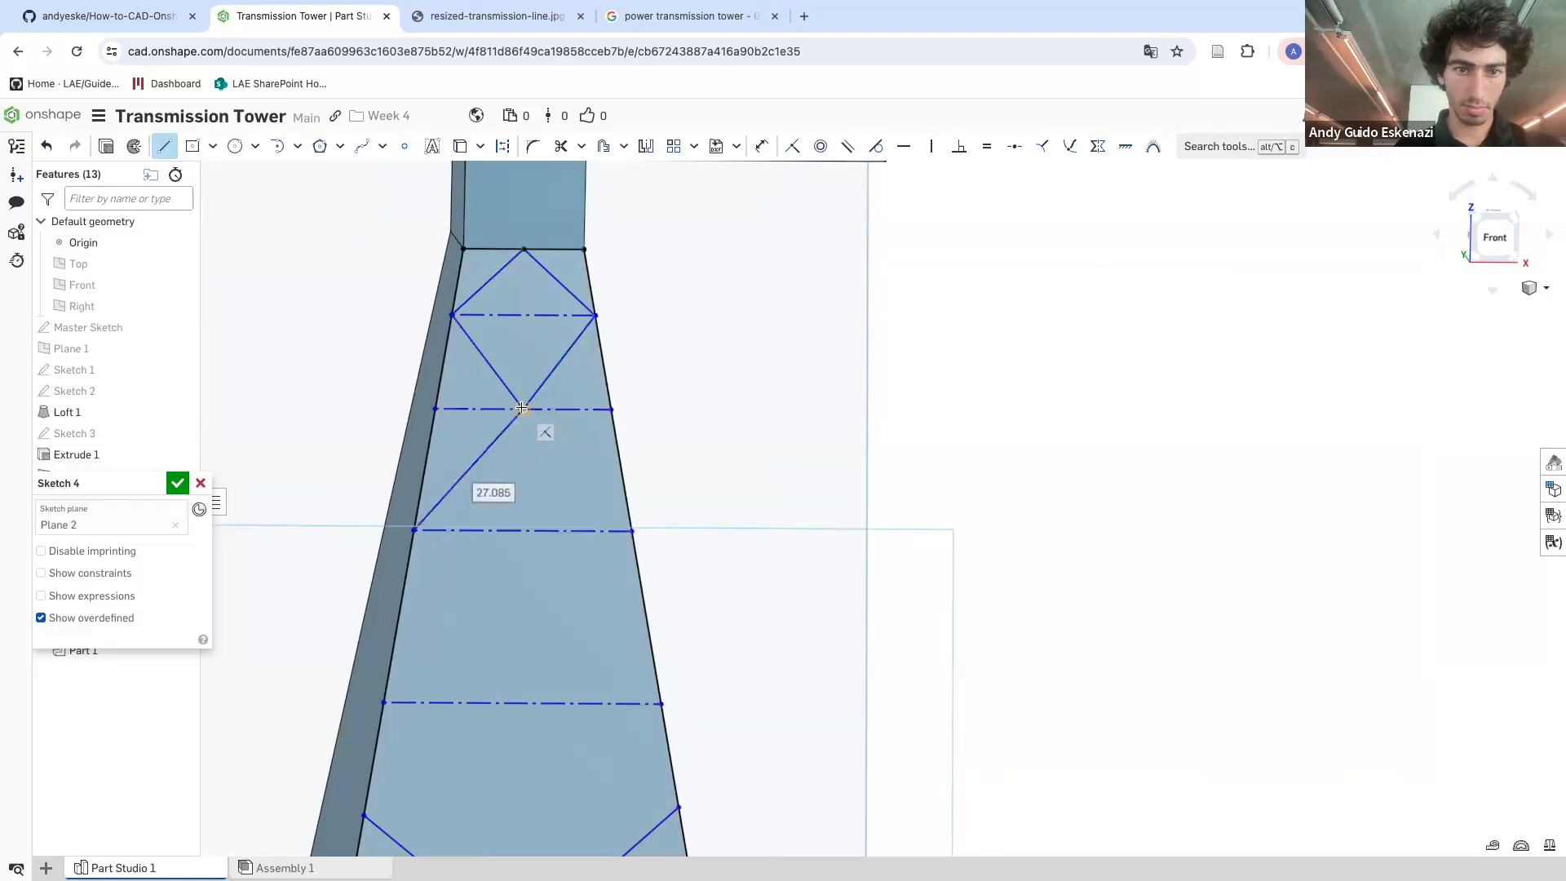
left_click(523, 408)
left_click(632, 530)
left_click(632, 530)
left_click(523, 703)
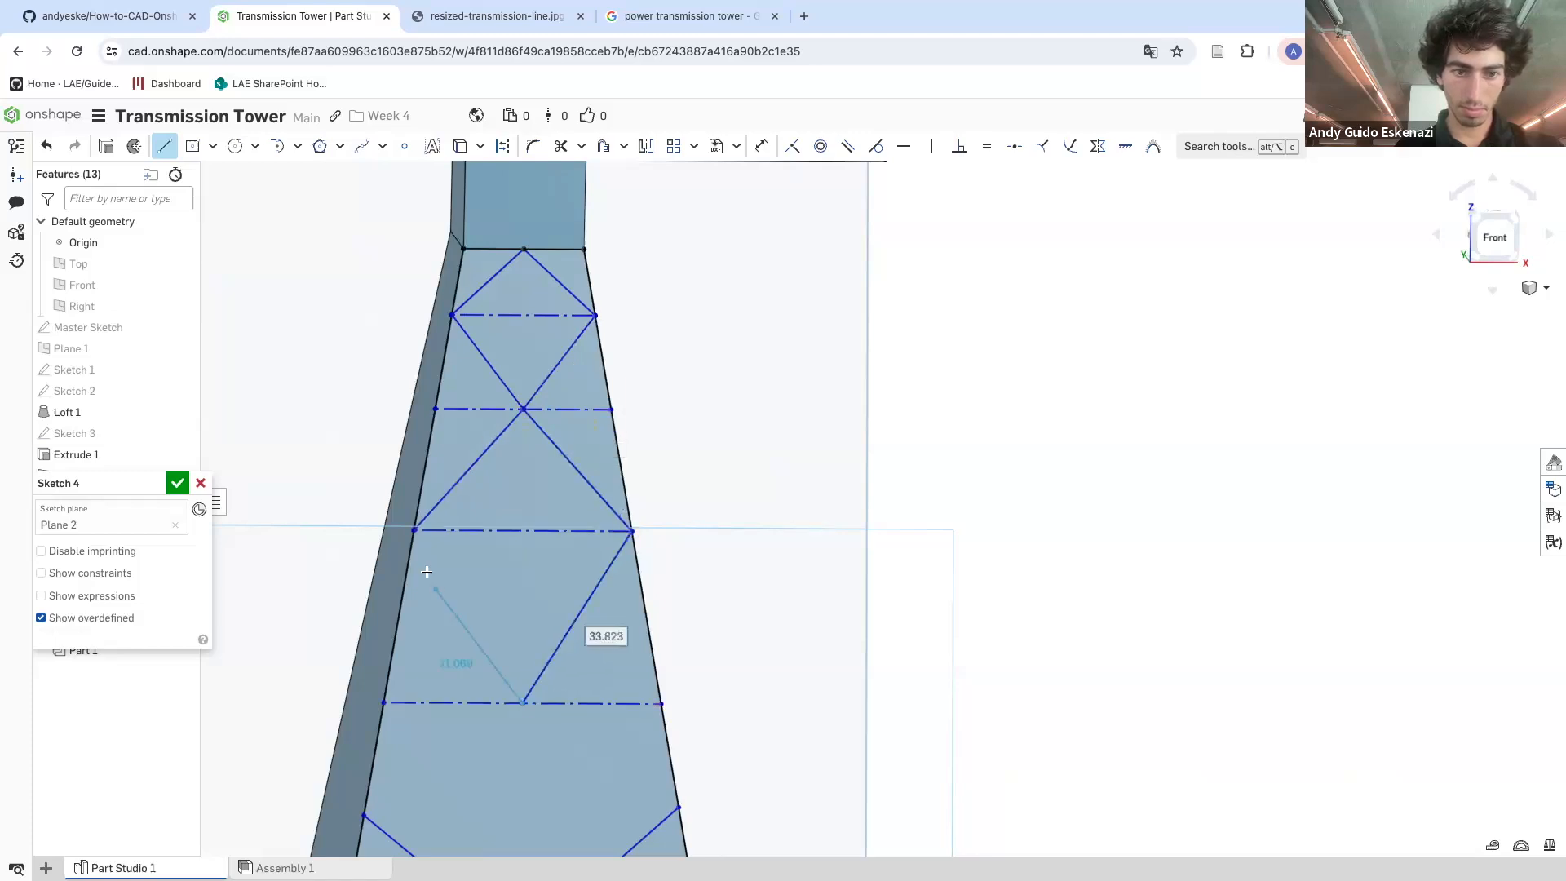
left_click(415, 530)
Draw a V brace from both side edges up to the midpoint of the next construction line
scroll(416, 535, "down", 5)
scroll(454, 566, "up", 3)
left_click(438, 569)
left_click(530, 502)
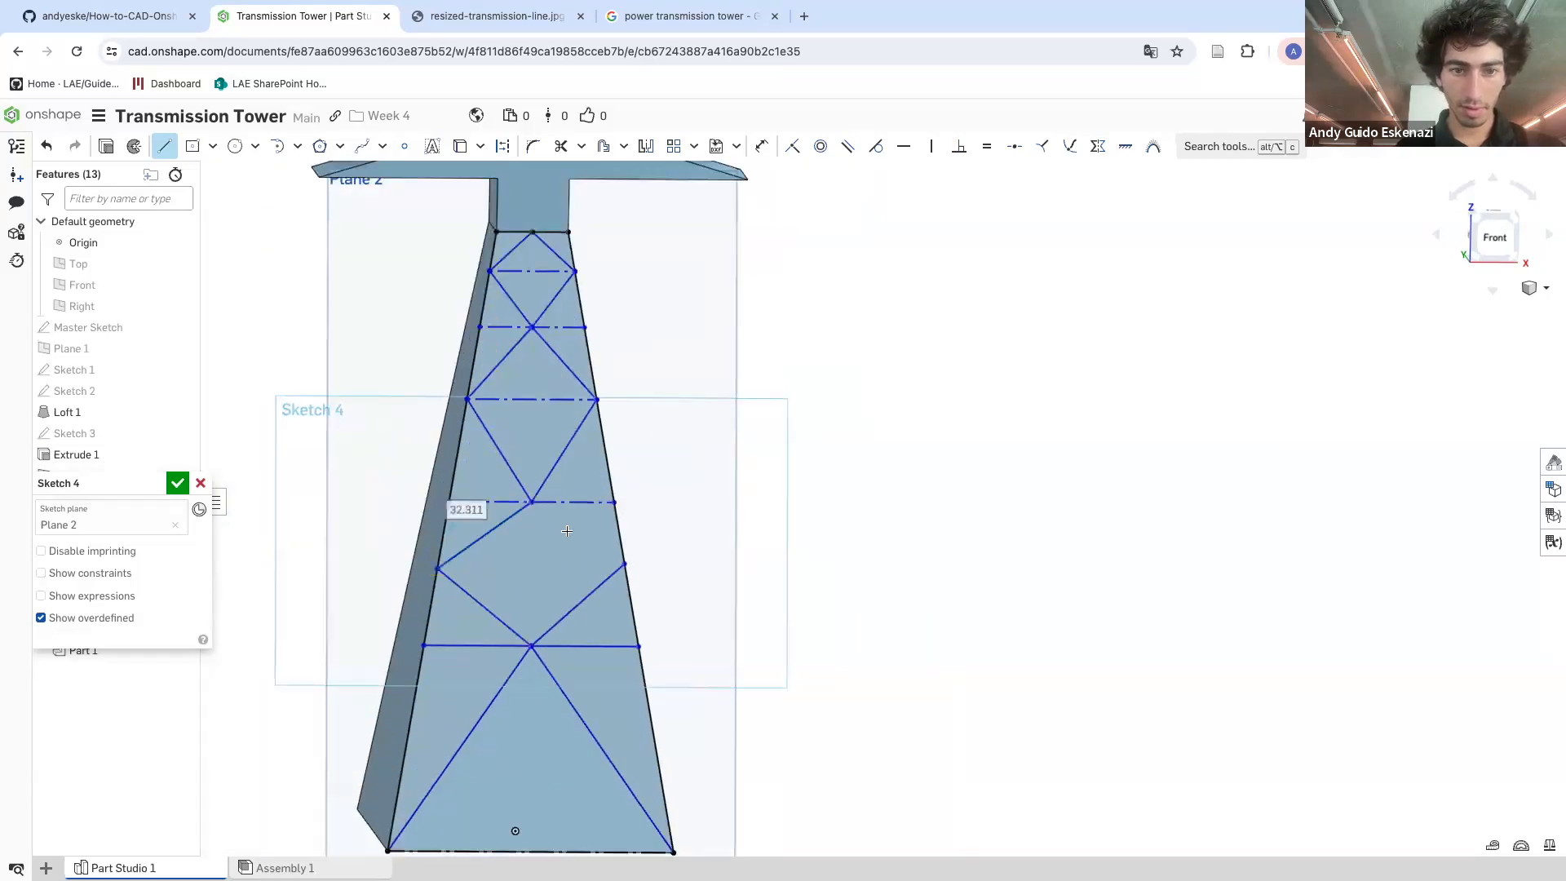
left_click(624, 563)
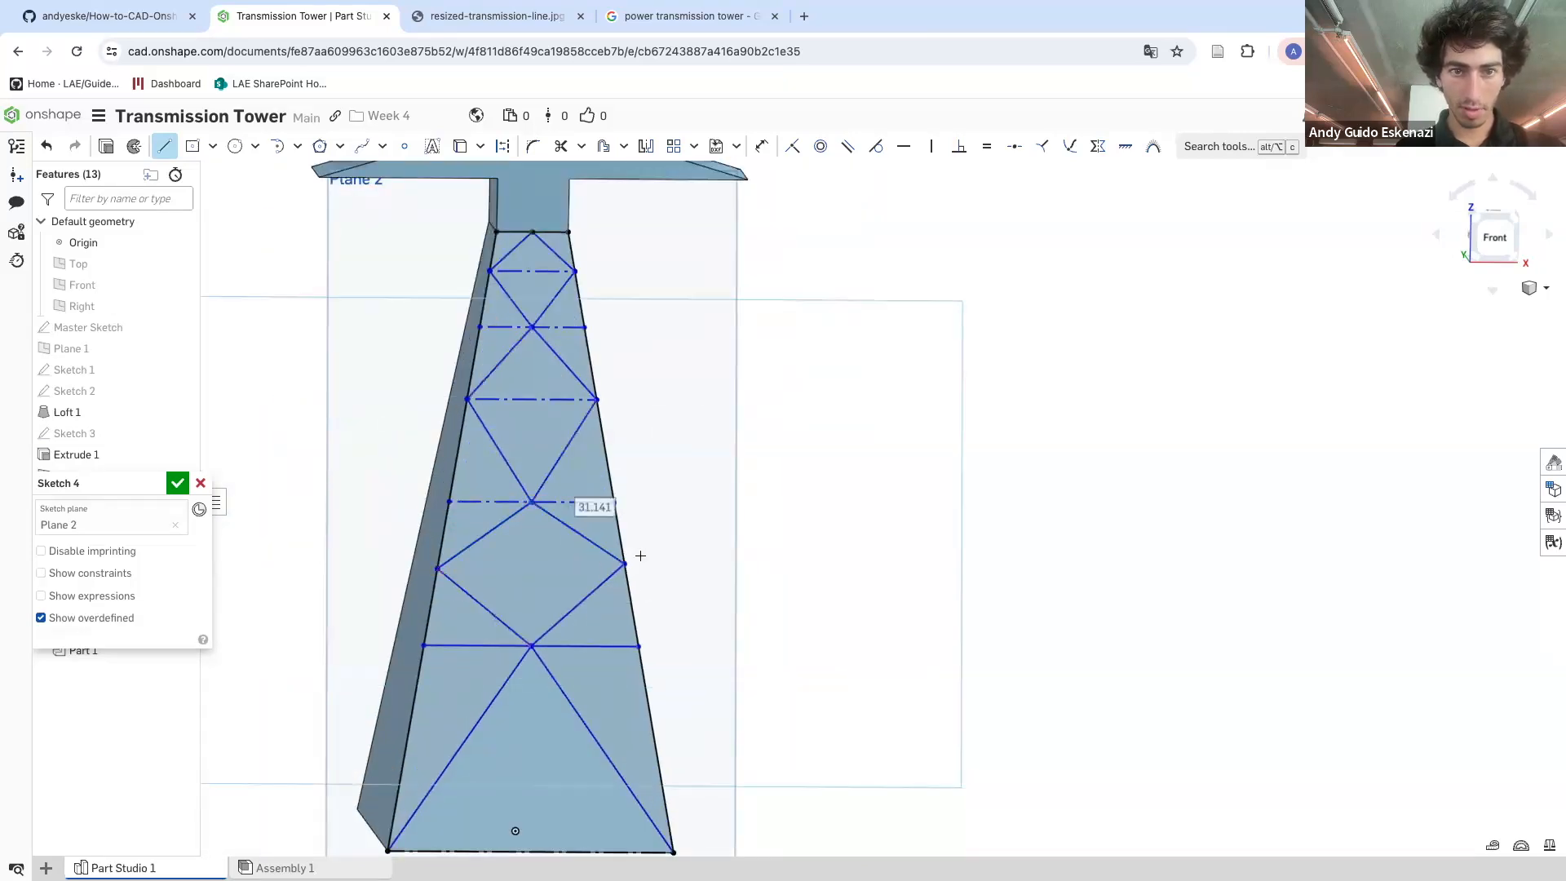
scroll(540, 451, "down", 3)
left_click(536, 377)
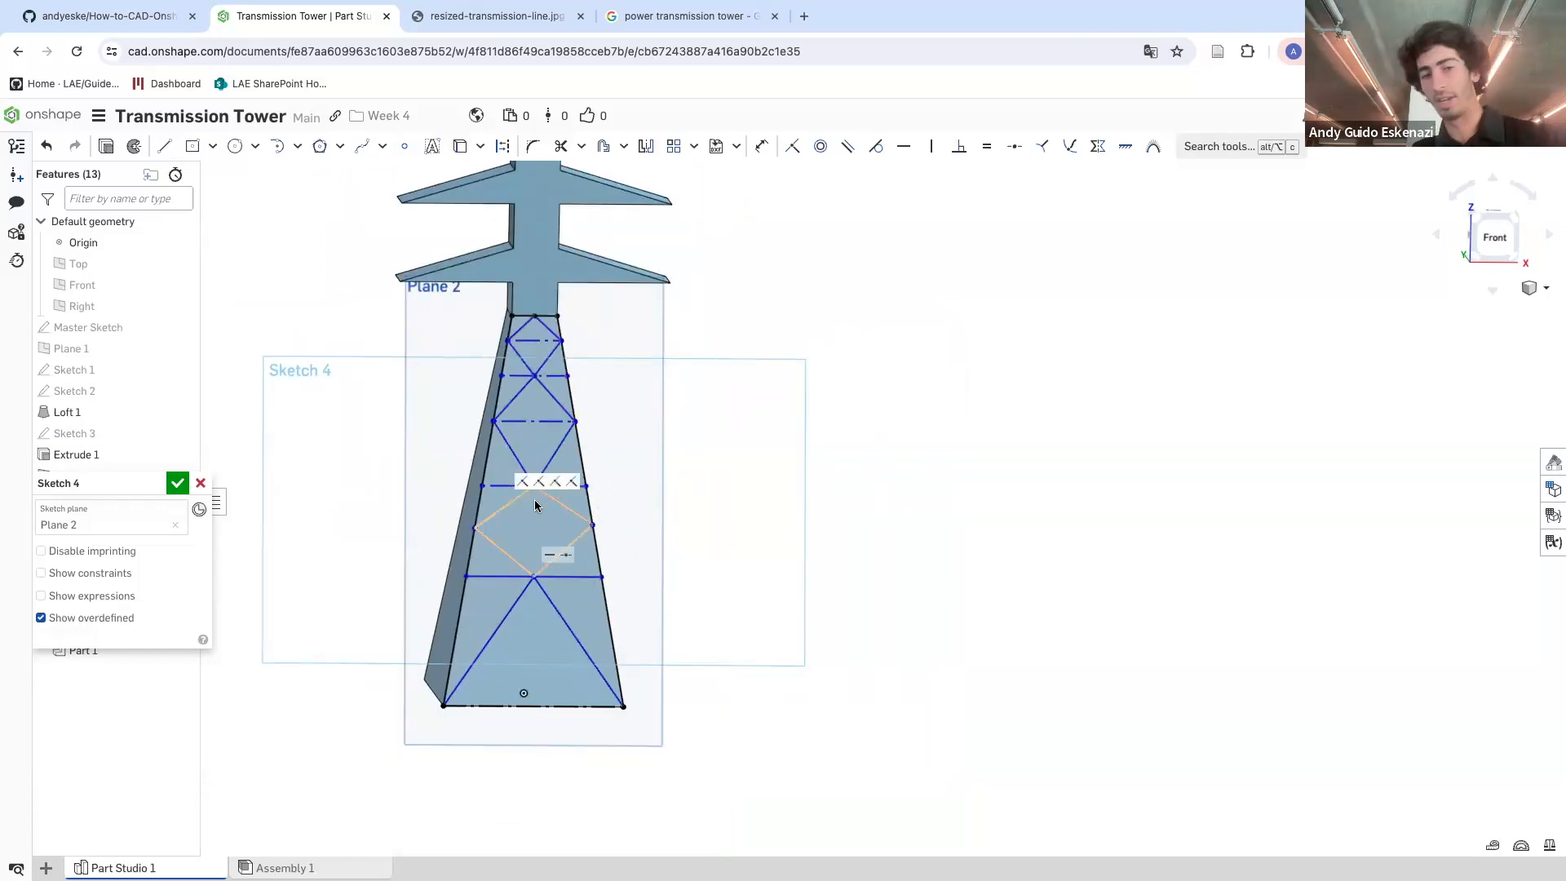
key("l")
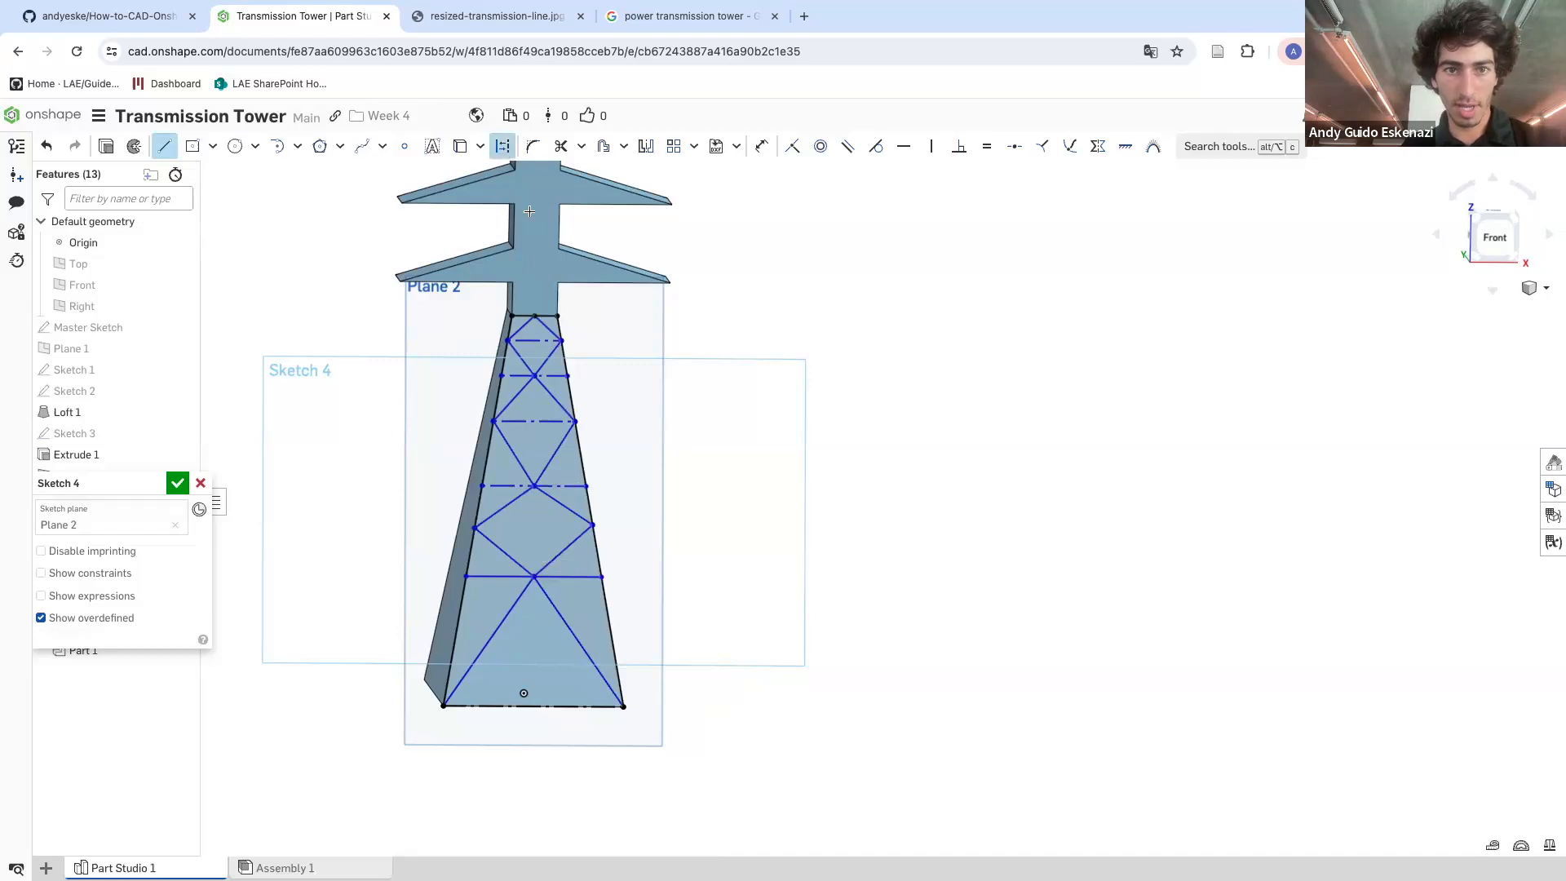
Draw a vertical construction line down the tower's centre through the construction lines' midpoints
scroll(536, 306, "up", 2)
left_click(532, 322)
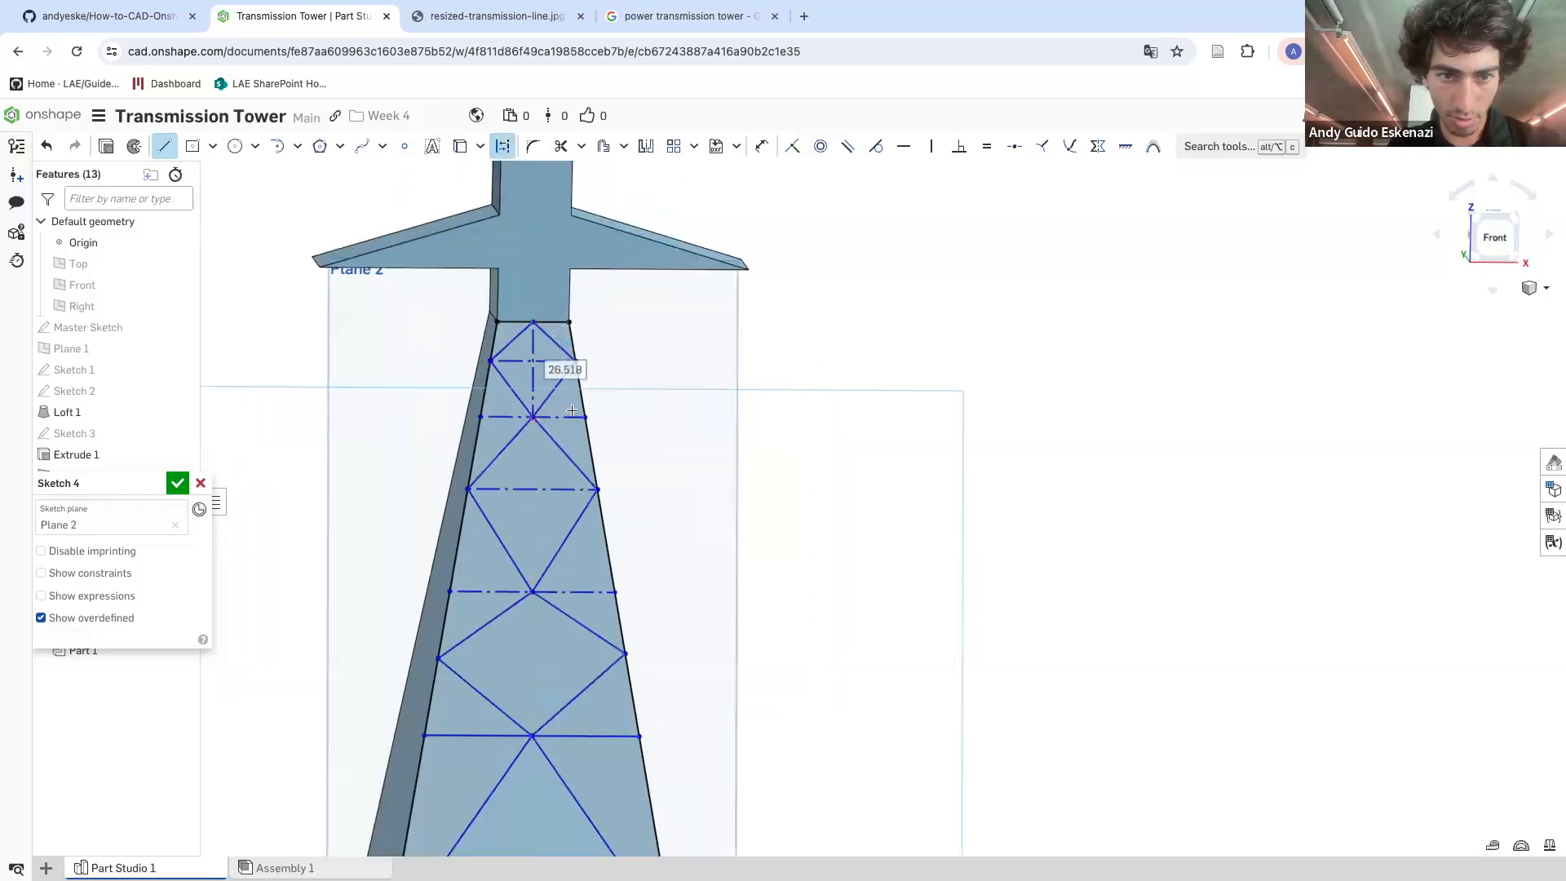
left_click(535, 418)
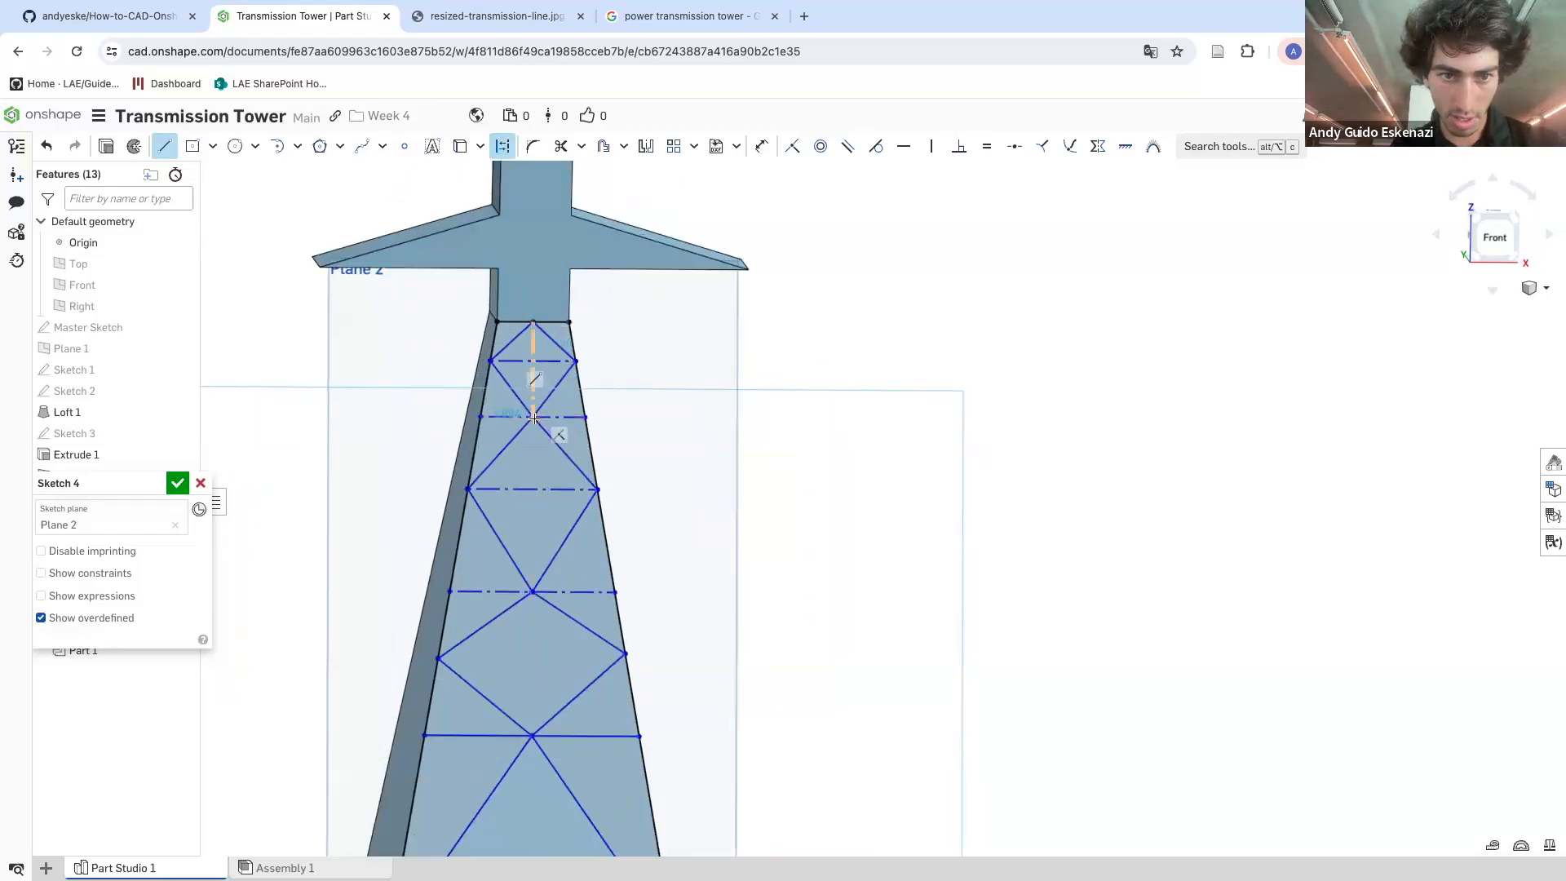
left_click(531, 592)
key("Escape")
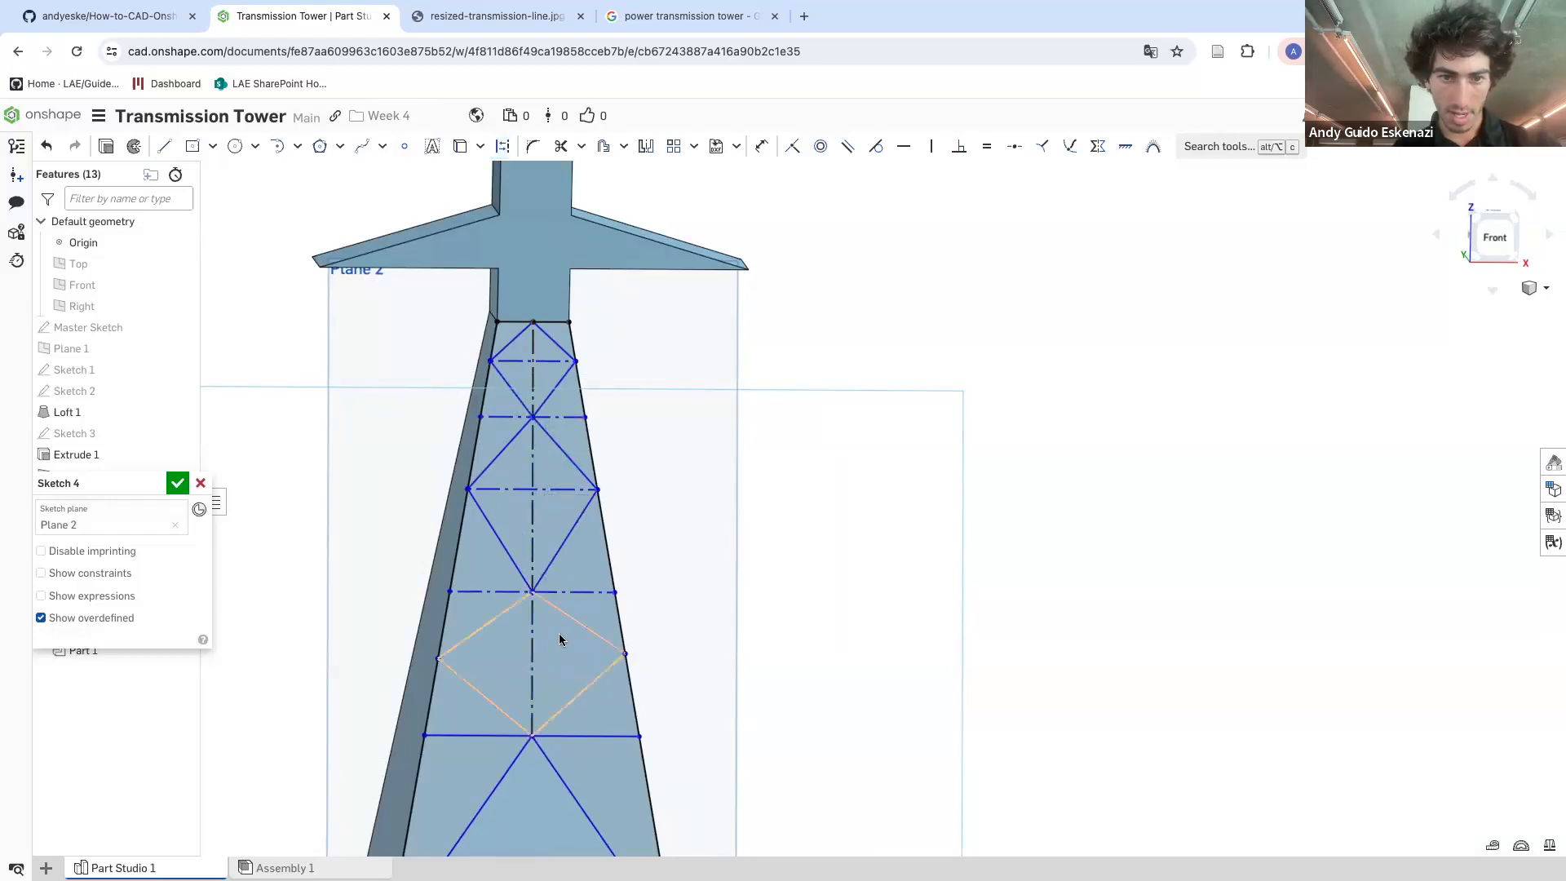
Make the segments of the vertical centre line equal to space the horizontal construction lines evenly
key("e")
left_click(531, 620)
left_click(531, 556)
left_click(531, 394)
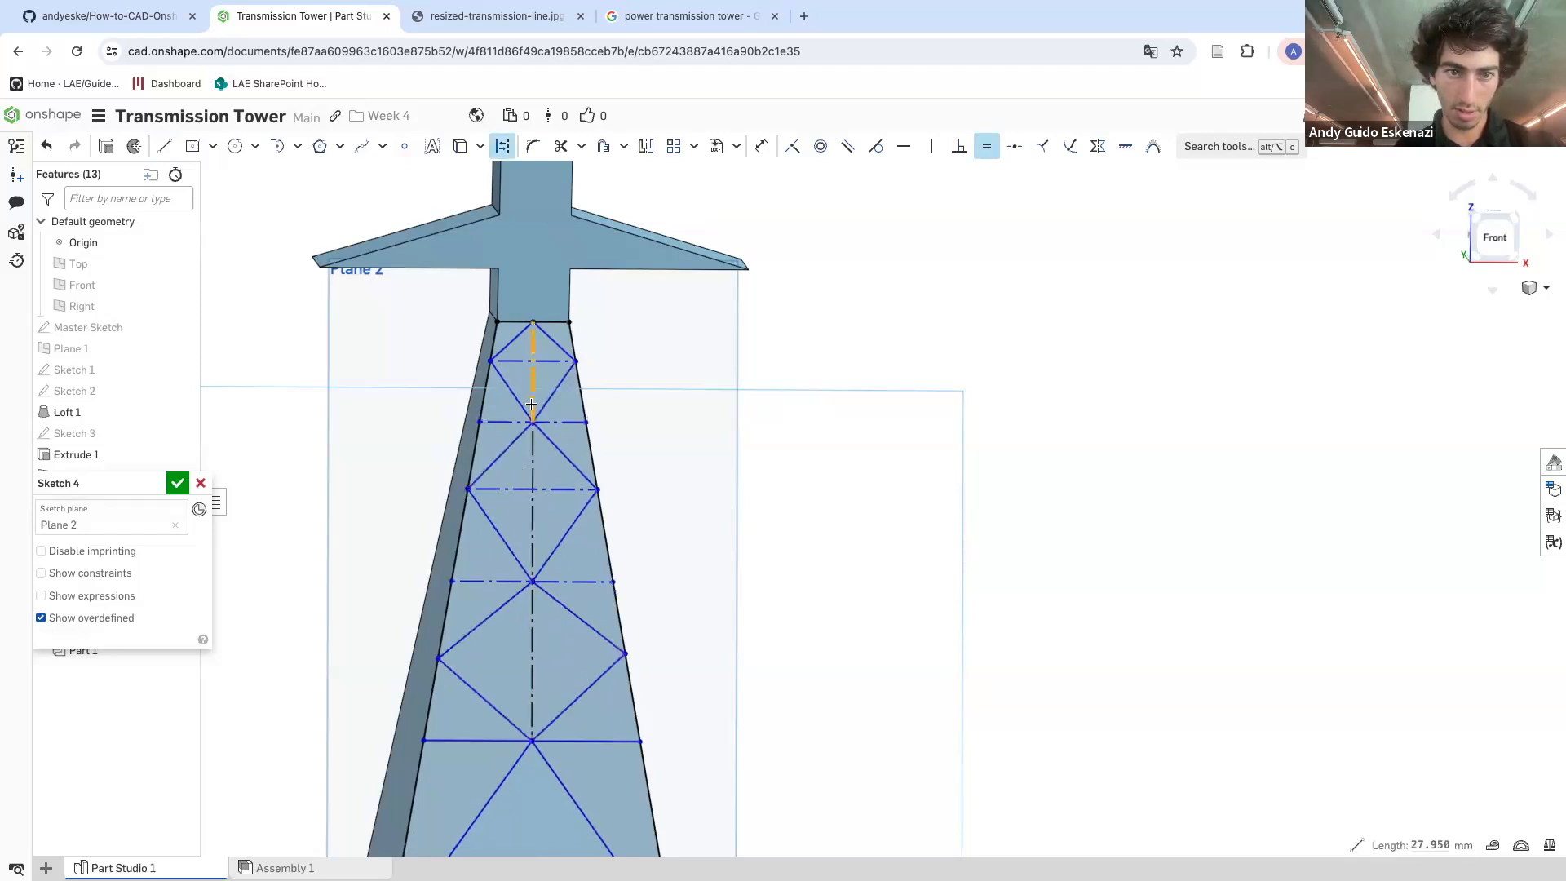
key("Escape")
left_click(531, 408)
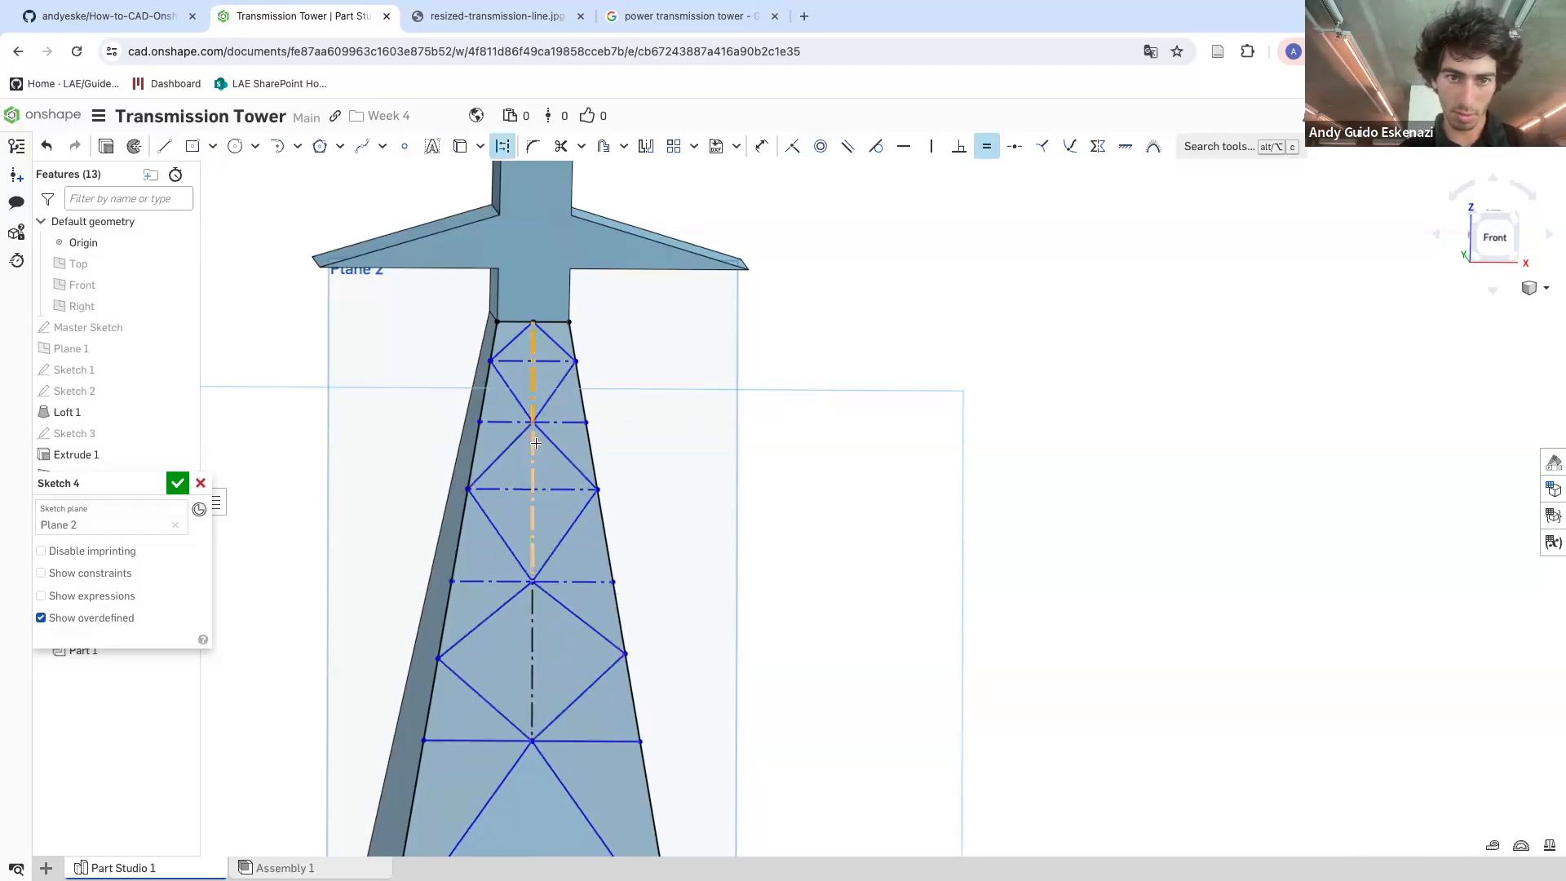
left_click(535, 464)
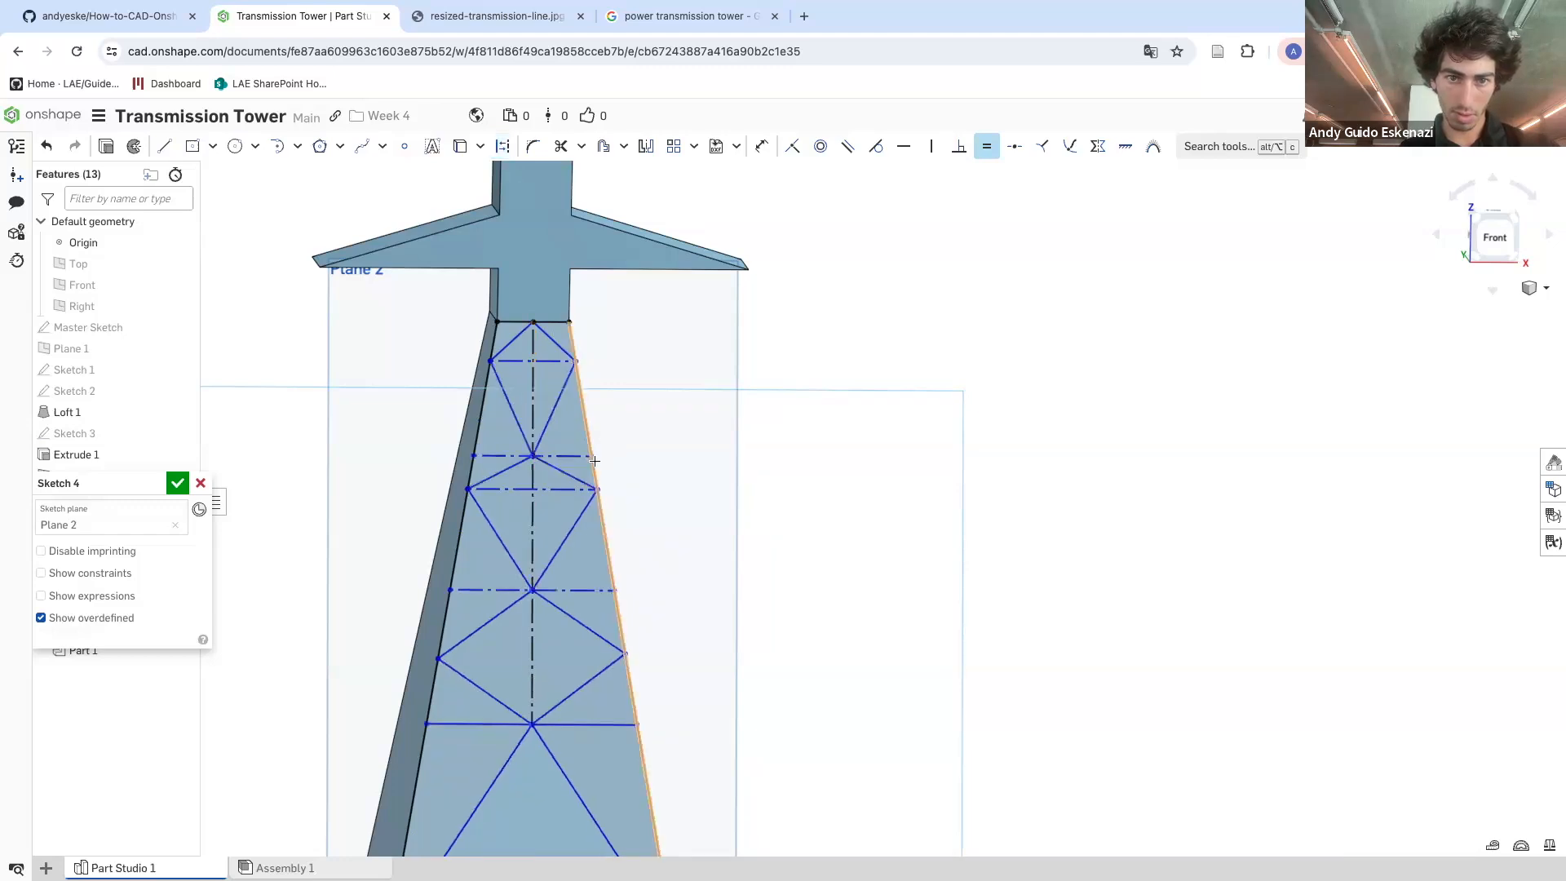
Drag the brace joints along the left side edge to reposition the upper braces
scroll(515, 486, "up", 1)
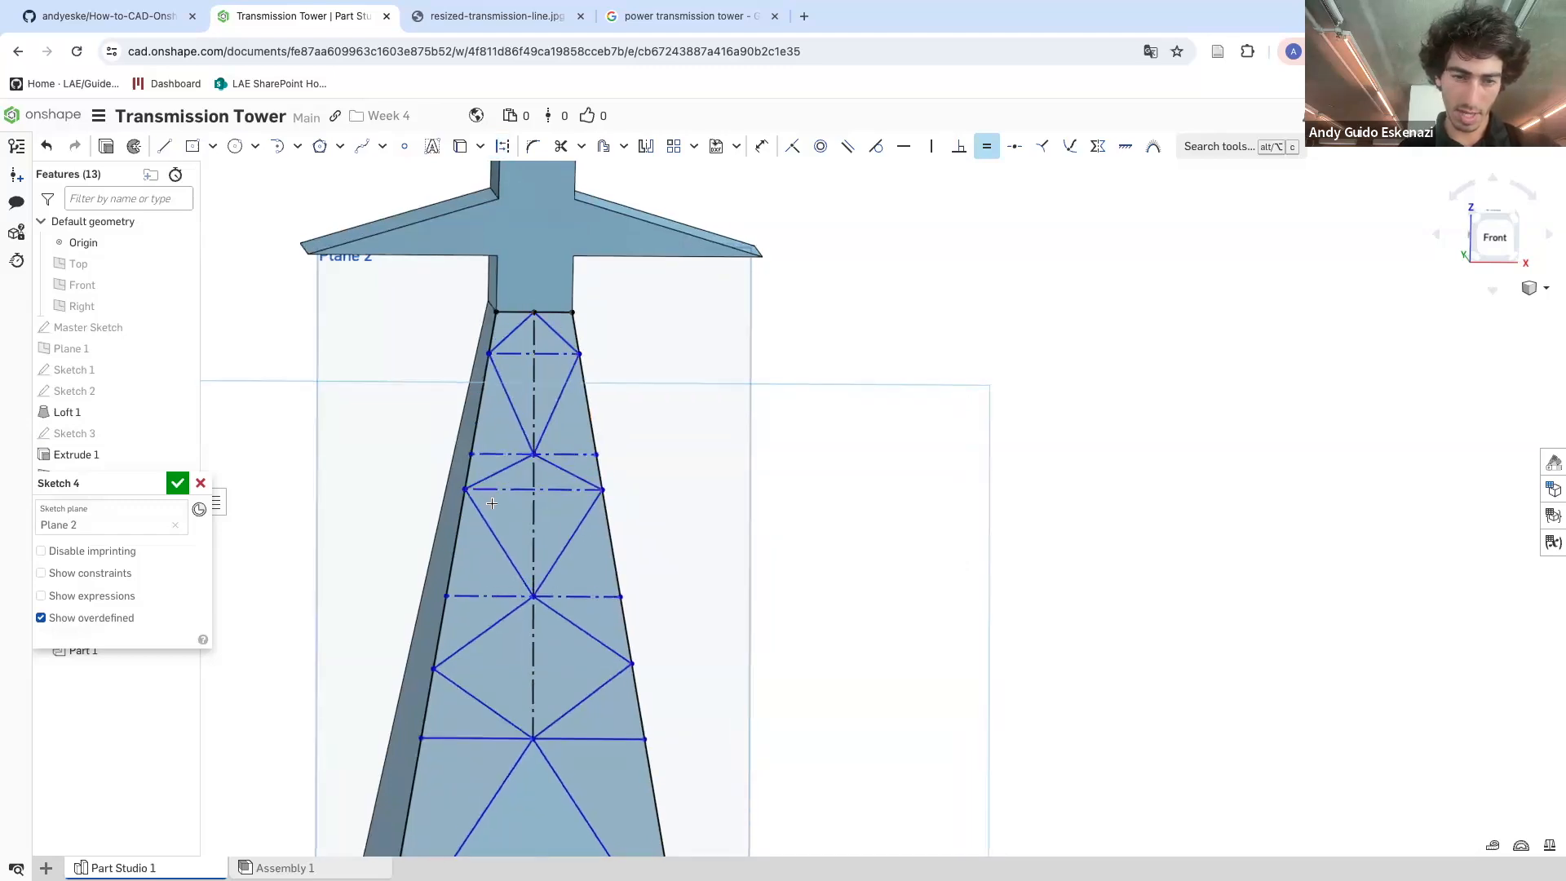
scroll(523, 473, "up", 1)
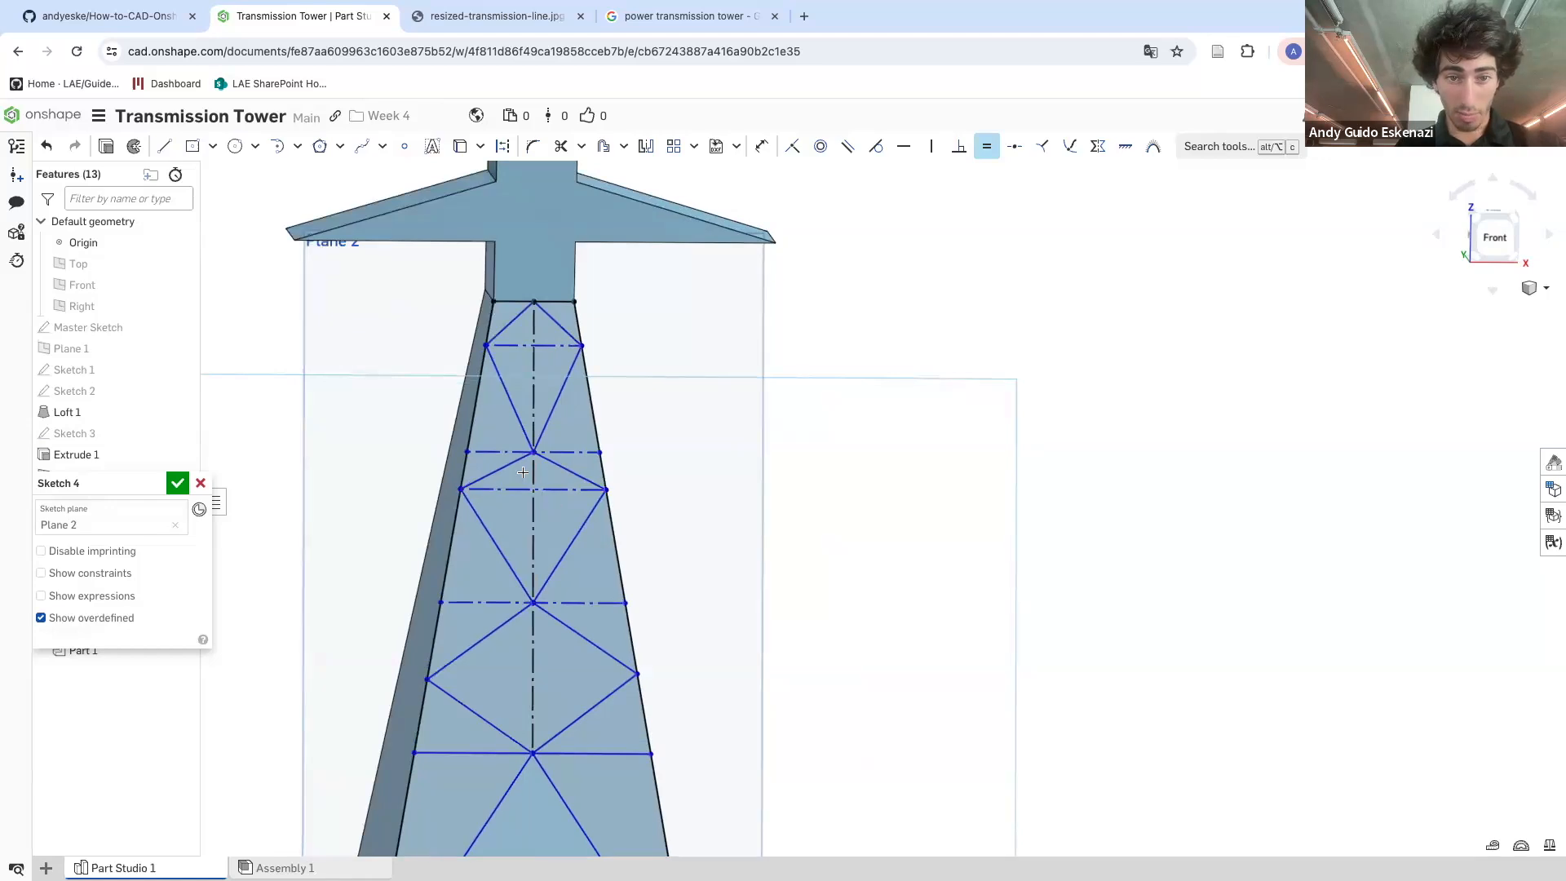
key("Escape")
left_click_drag(462, 491, 462, 529)
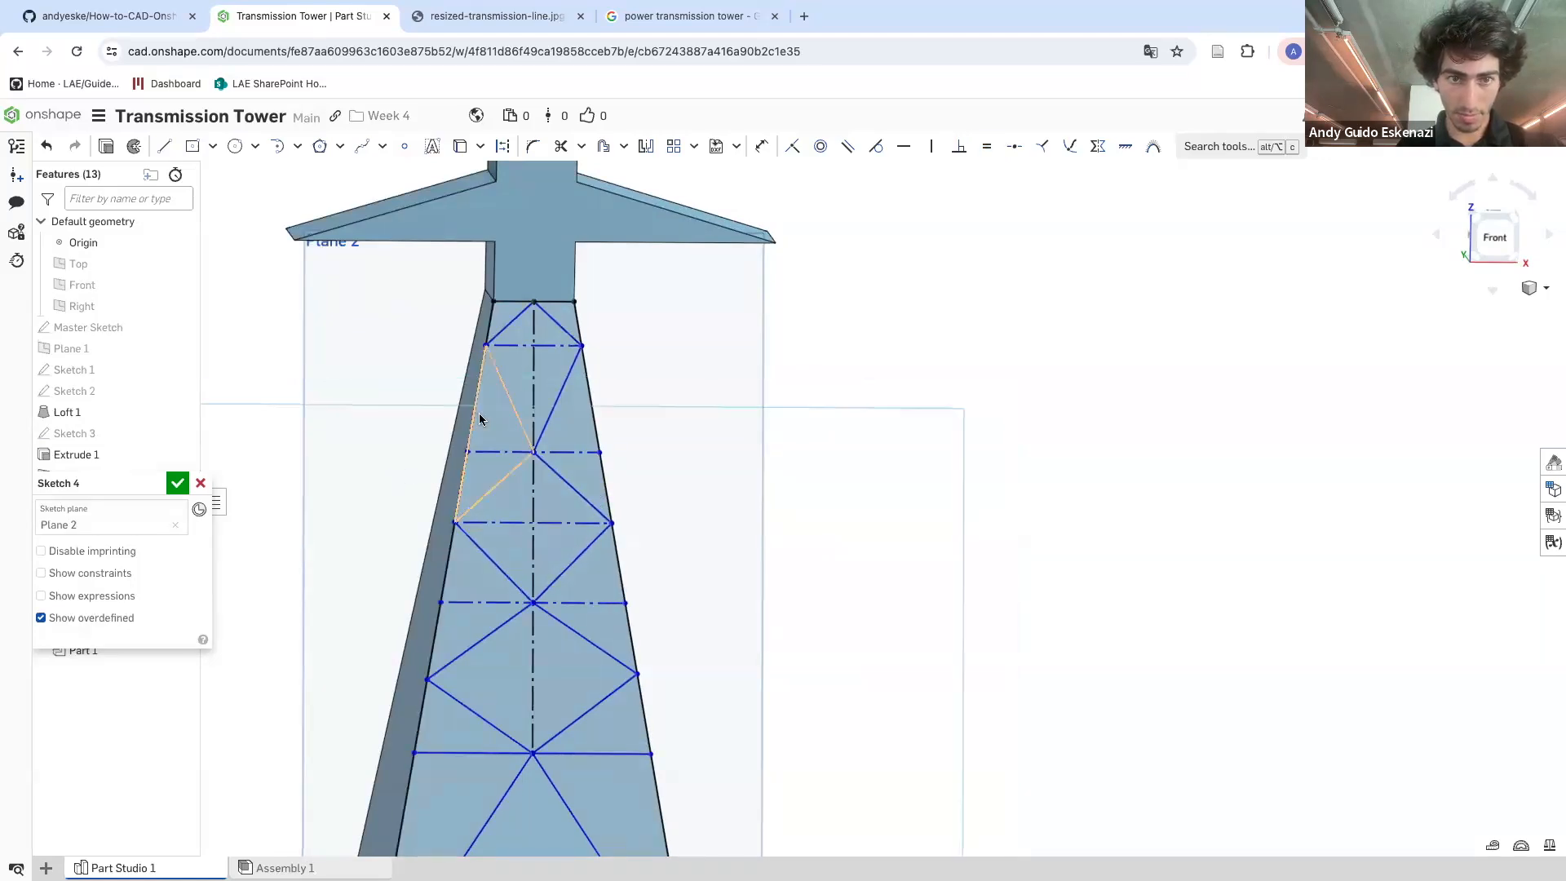
left_click_drag(486, 351, 479, 382)
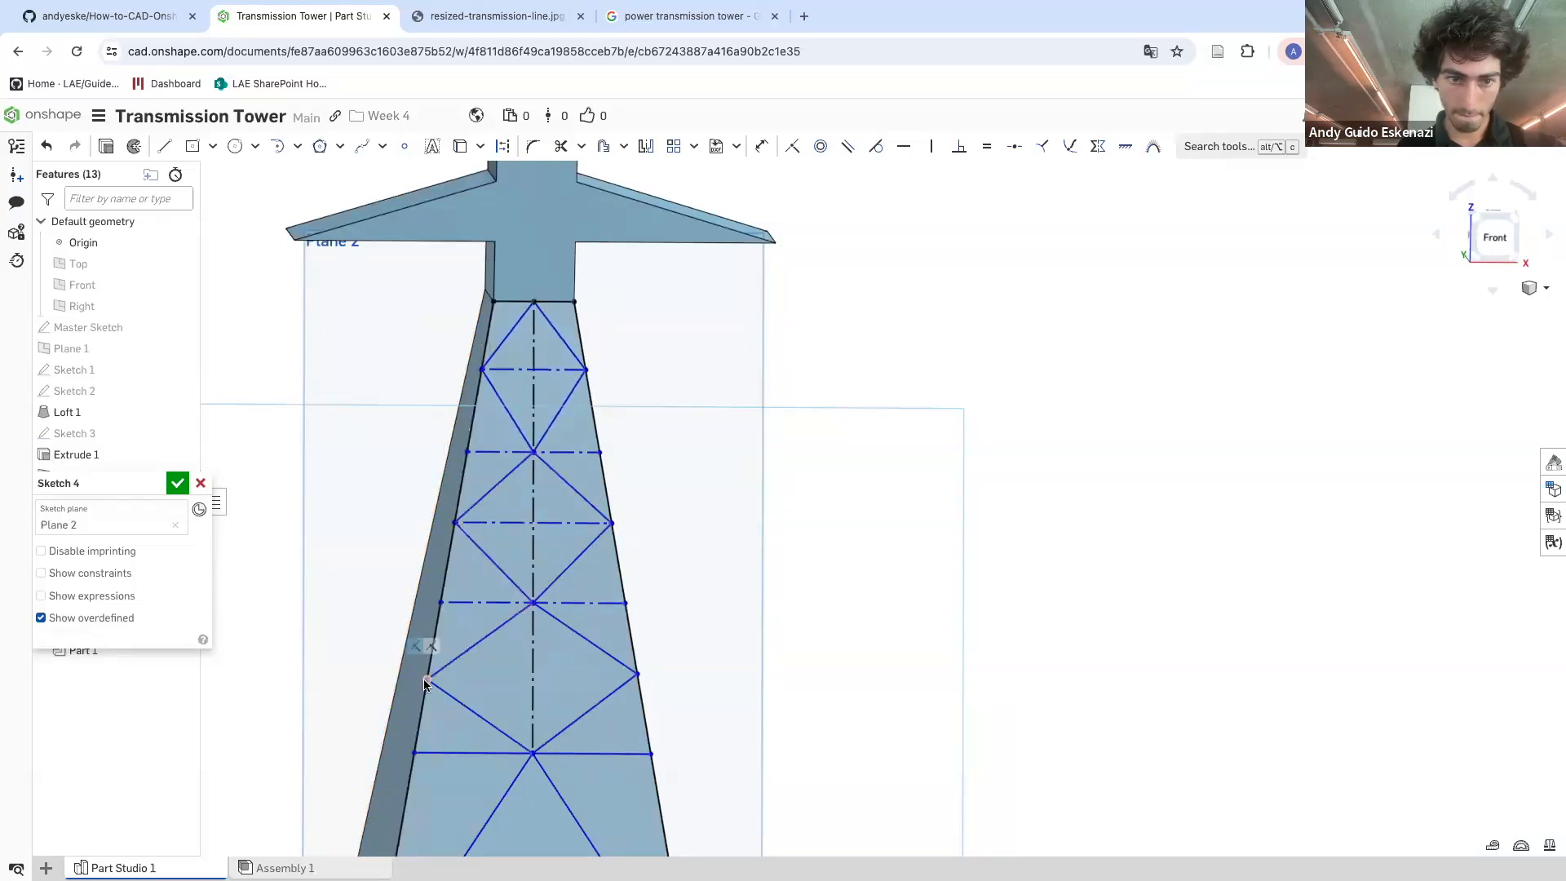
left_click_drag(426, 676, 429, 668)
Make the upper diagonal brace lines equal in length
key("e")
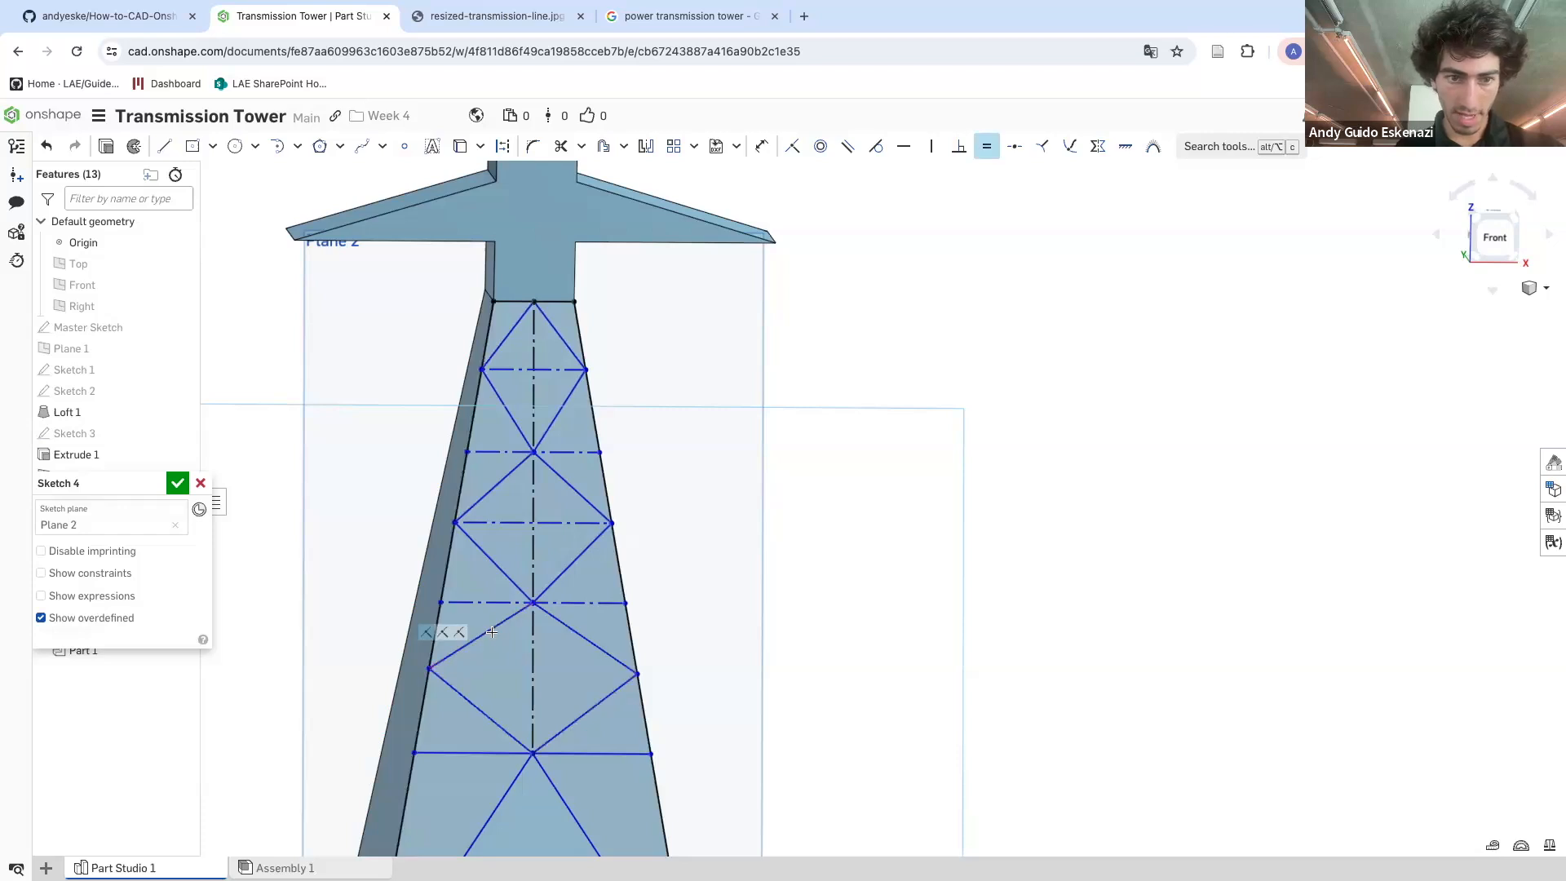
left_click(484, 643)
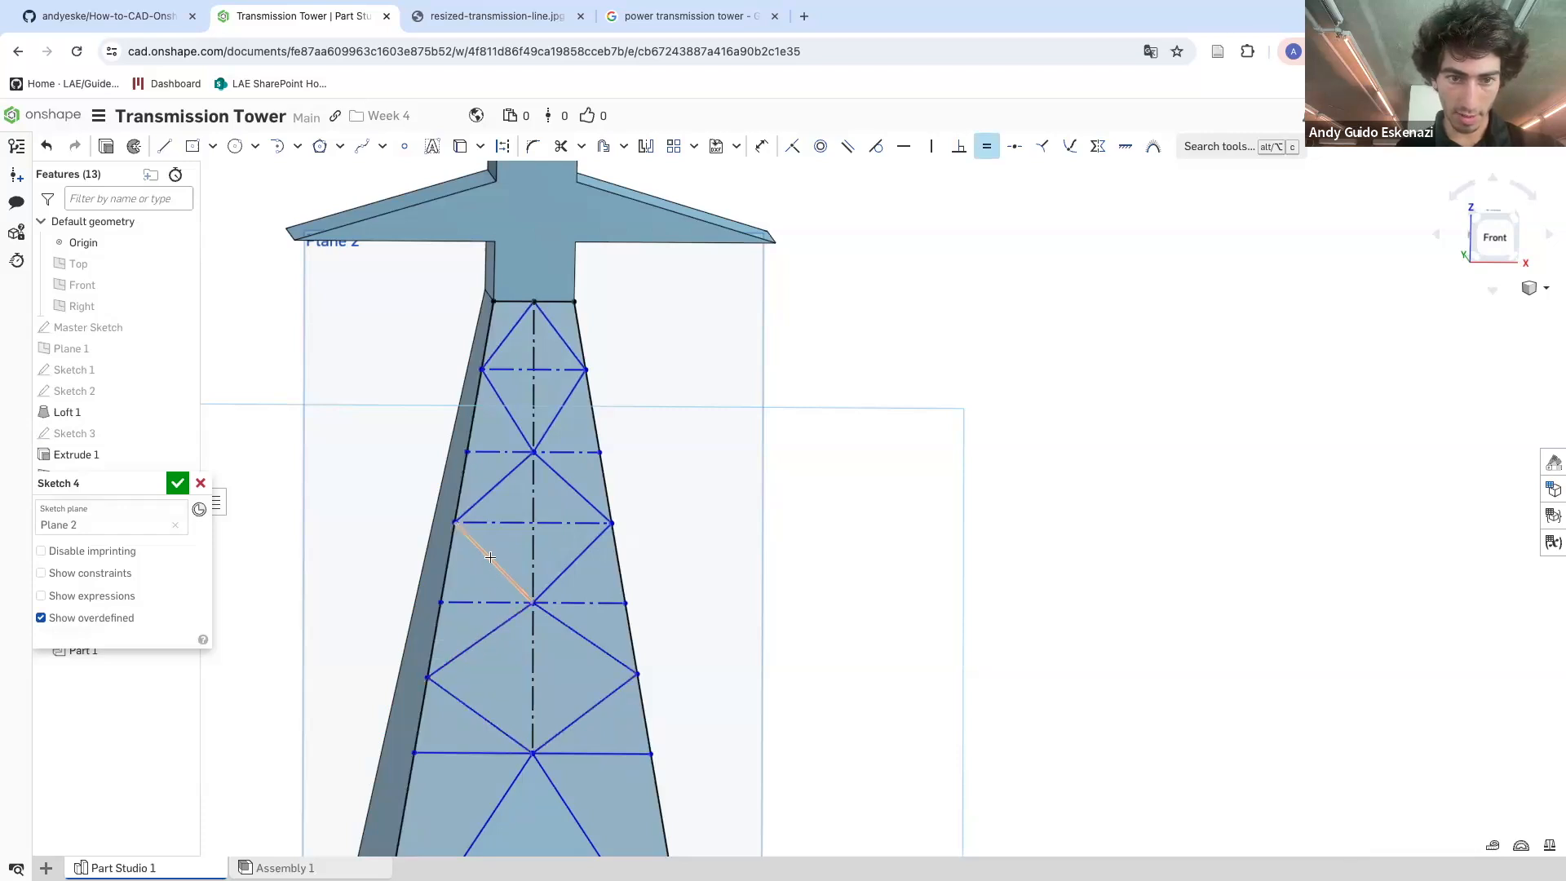
left_click(492, 495)
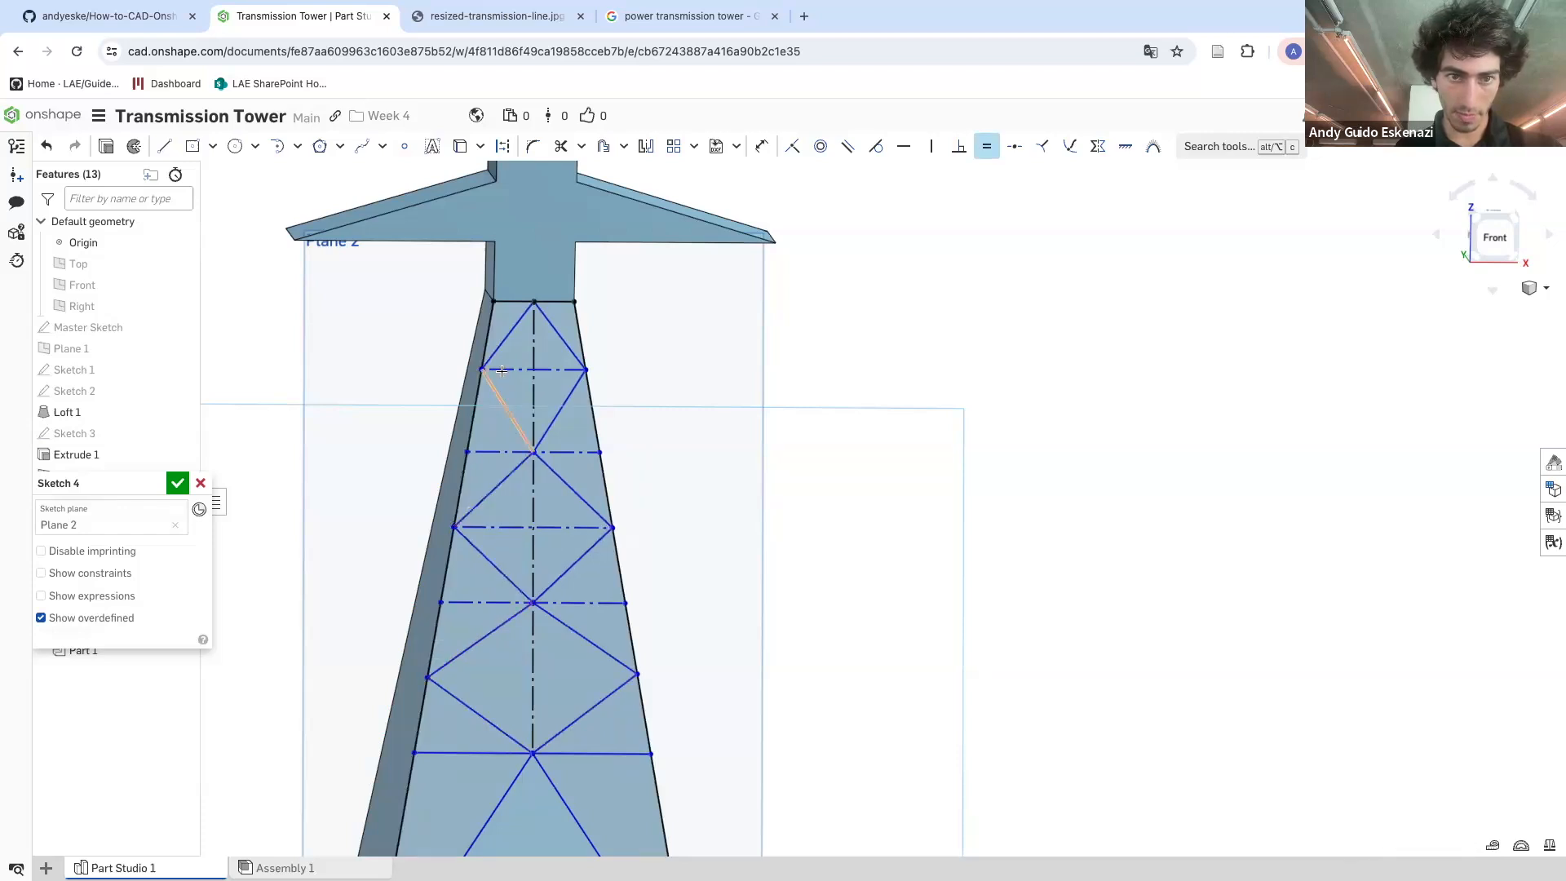
left_click(502, 343)
scroll(586, 315, "up", 3)
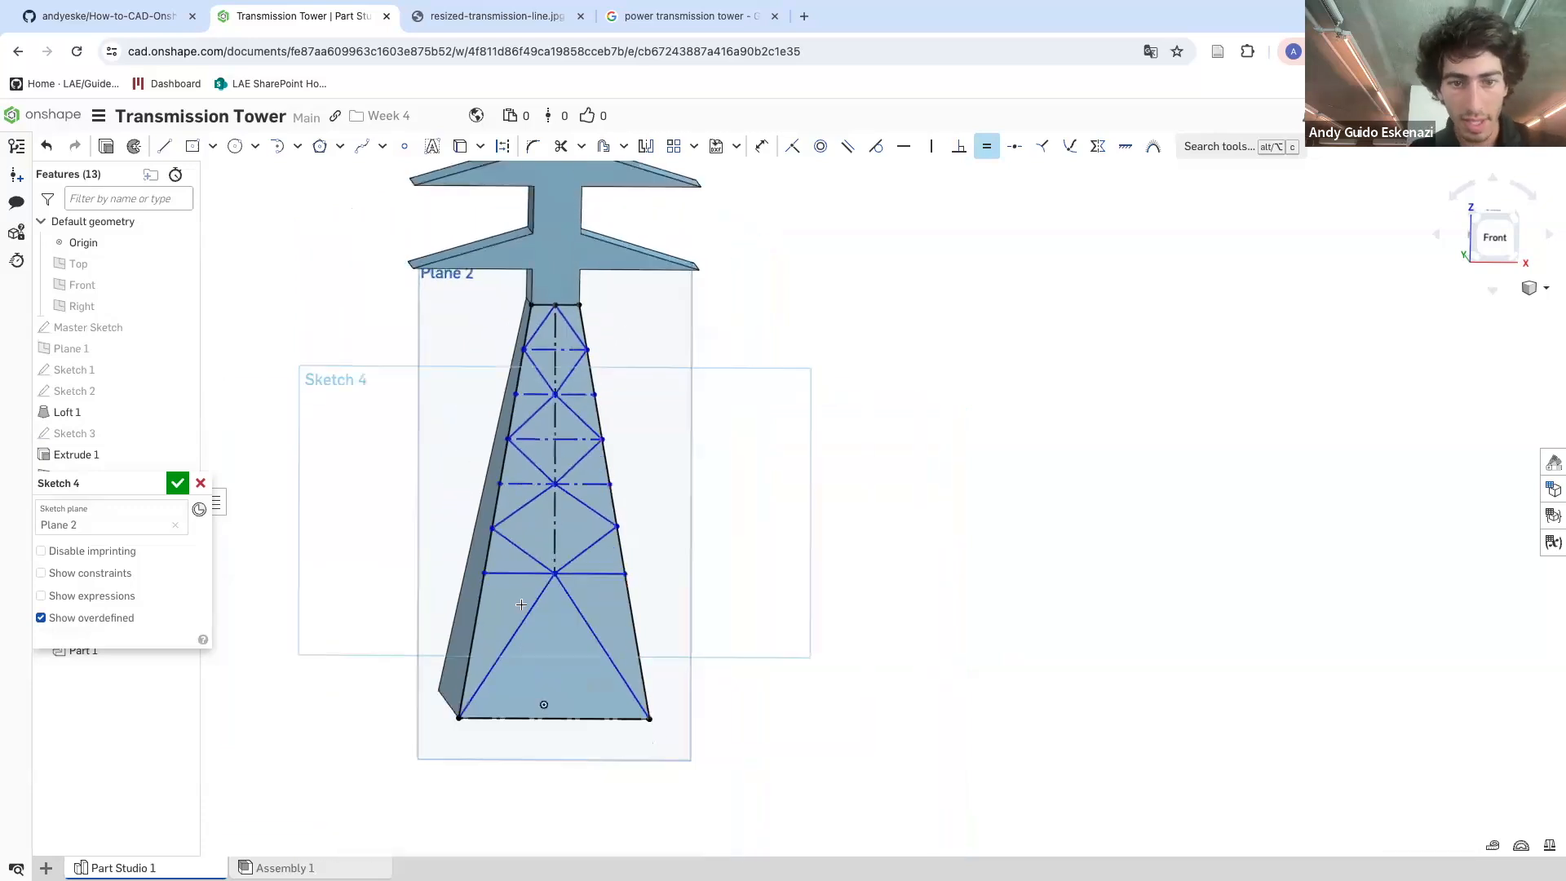
key("Escape")
Draw a vertical construction line from the lower X brace crossing down to the base midpoint
left_click(167, 148)
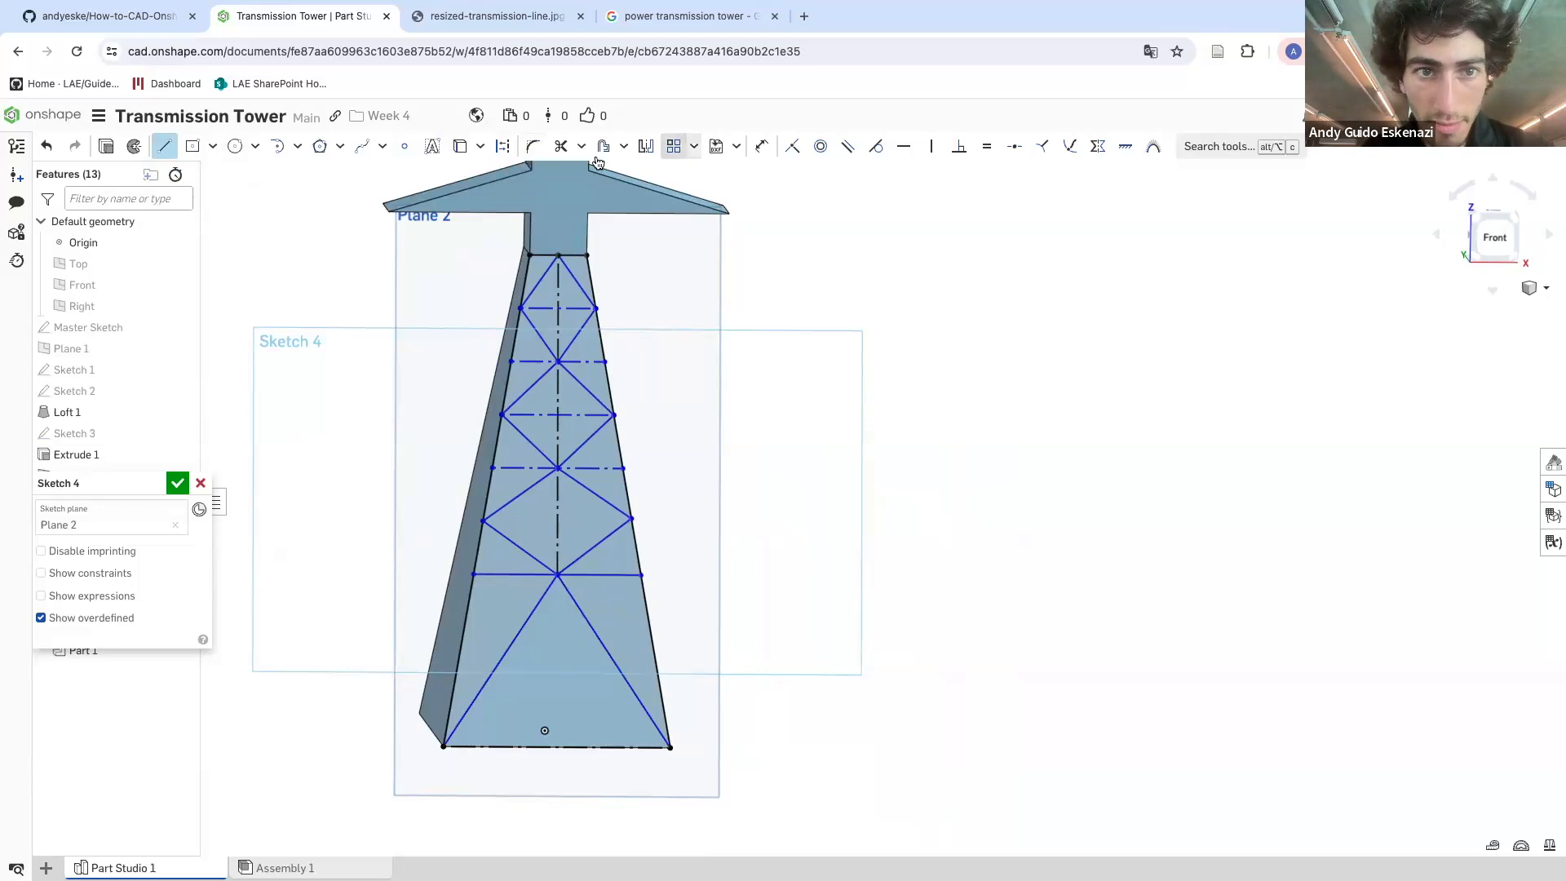
left_click(504, 146)
left_click(557, 575)
left_click(557, 747)
key("Escape")
left_click_drag(557, 576, 555, 608)
Draw a construction line across the face between the lower braces
left_click(165, 146)
left_click(503, 146)
left_click(482, 531)
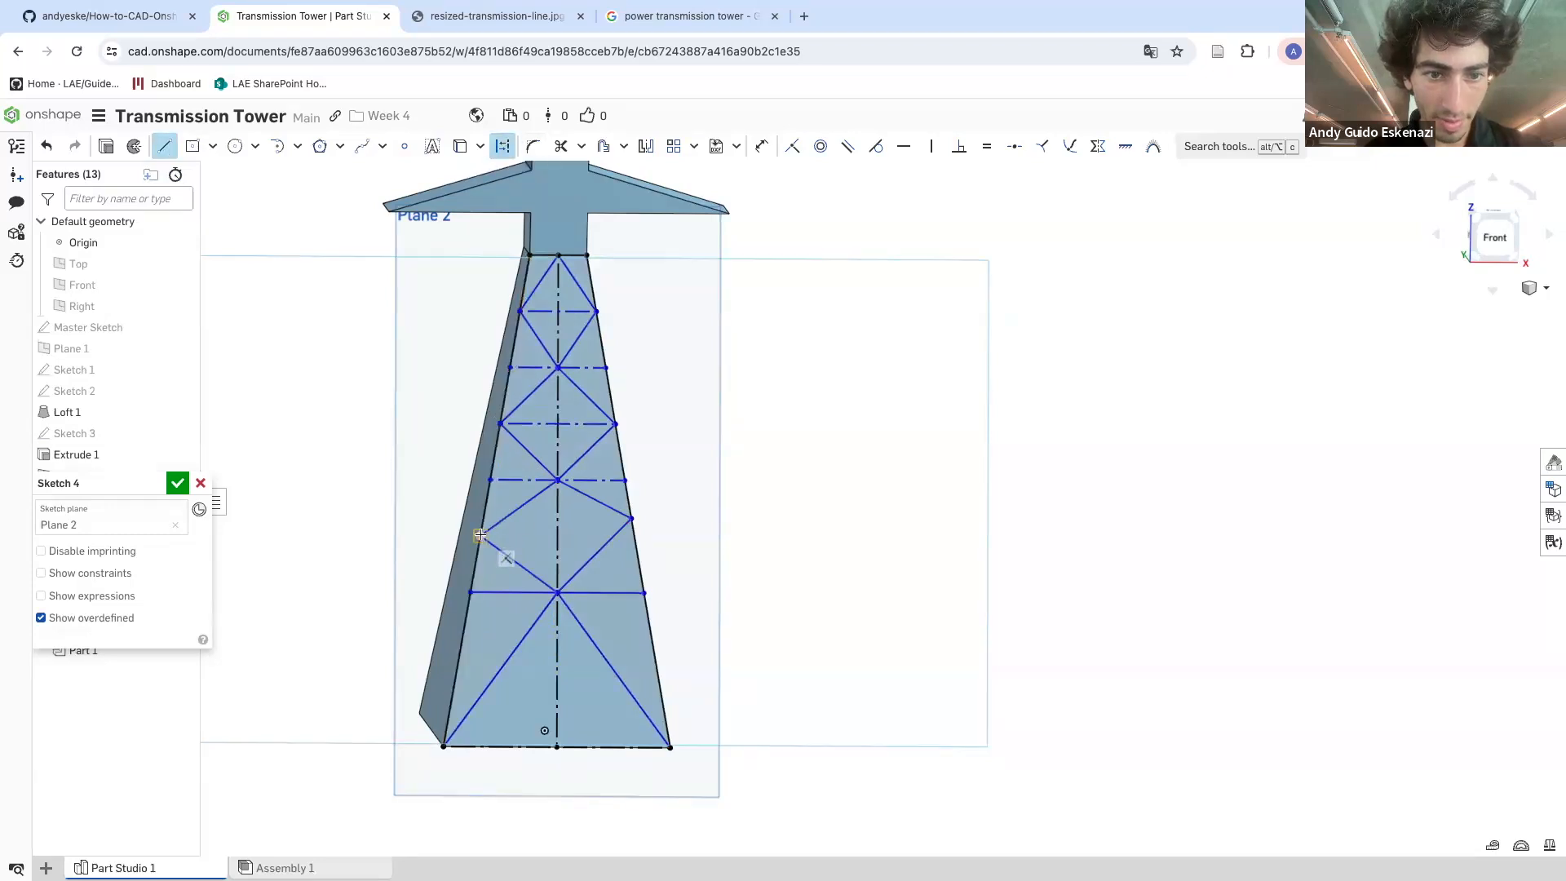
left_click(631, 518)
key("Escape")
Constrain the new construction line parallel to the horizontal line above it
left_click(847, 146)
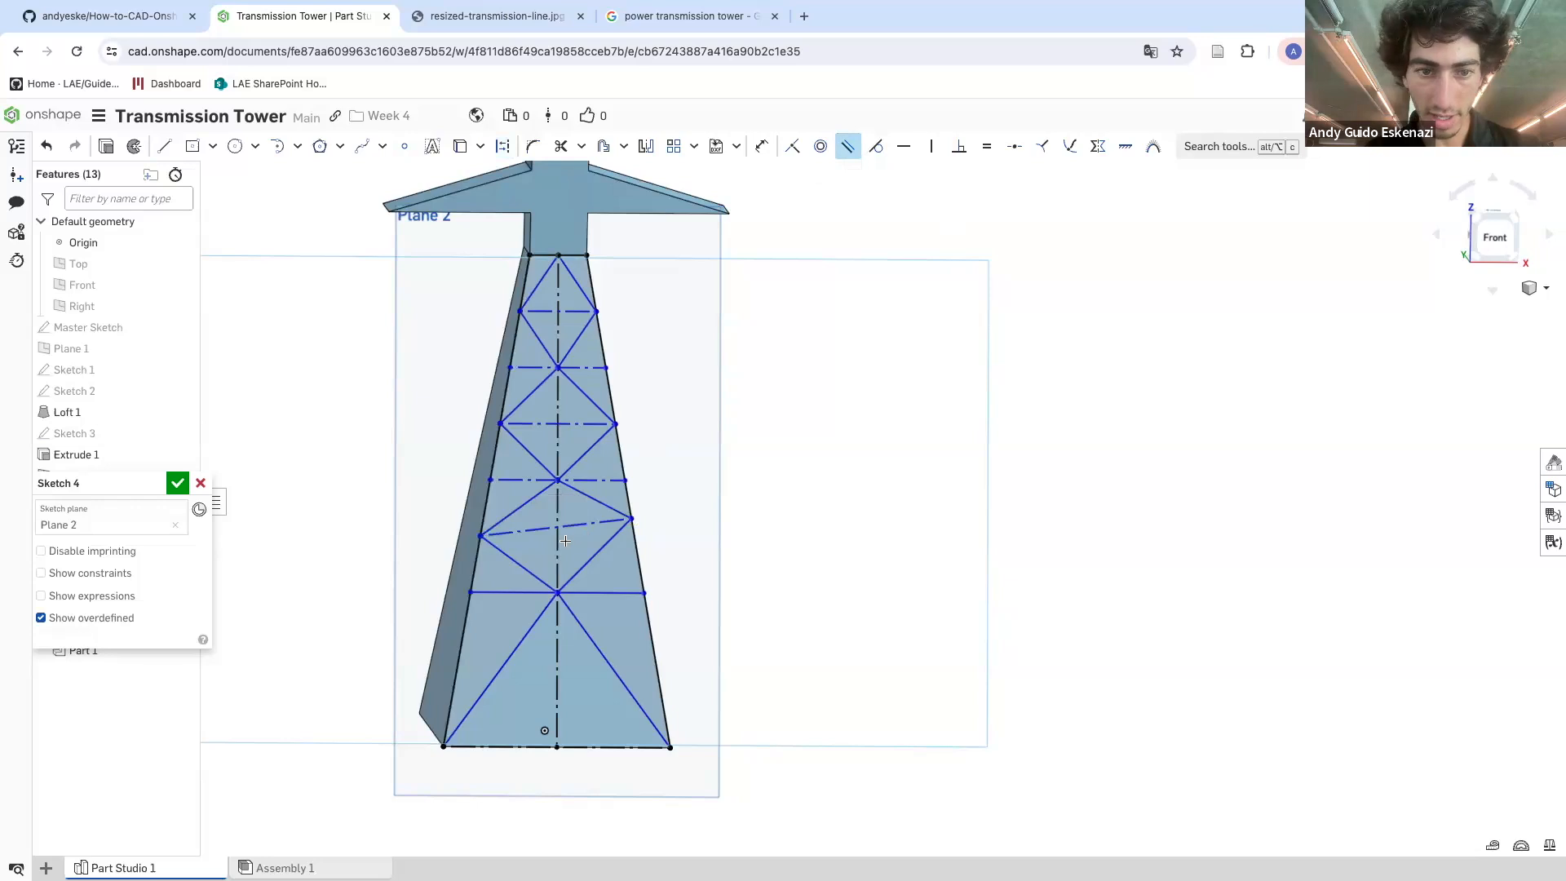
left_click(611, 479)
left_click(624, 523)
key("Escape")
mouse_move(636, 537)
left_mouse_down()
mouse_move(635, 575)
mouse_move(632, 525)
left_mouse_up()
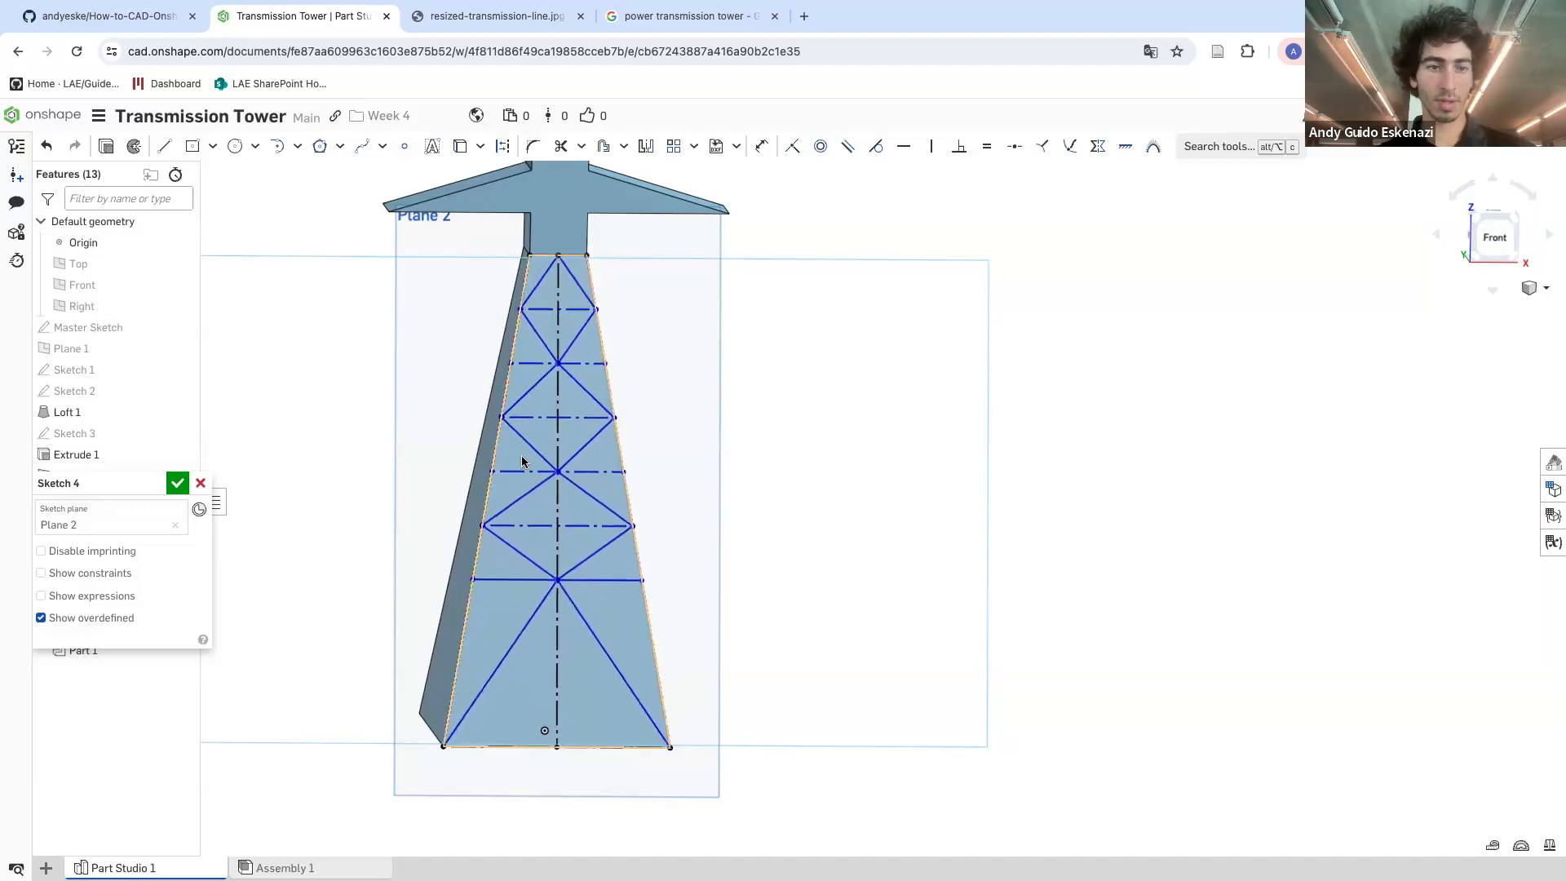
Dimension the lower horizontal line's height above the tower base as 60
key("u")
left_click(556, 633)
left_click(734, 642)
type("60")
key("Return")
Reposition a brace joint on the tower's left side edge
scroll(602, 601, "down", 3)
scroll(602, 600, "up", 3)
mouse_move(556, 500)
right_mouse_down()
mouse_move(594, 487)
mouse_move(602, 524)
mouse_move(588, 501)
right_mouse_up()
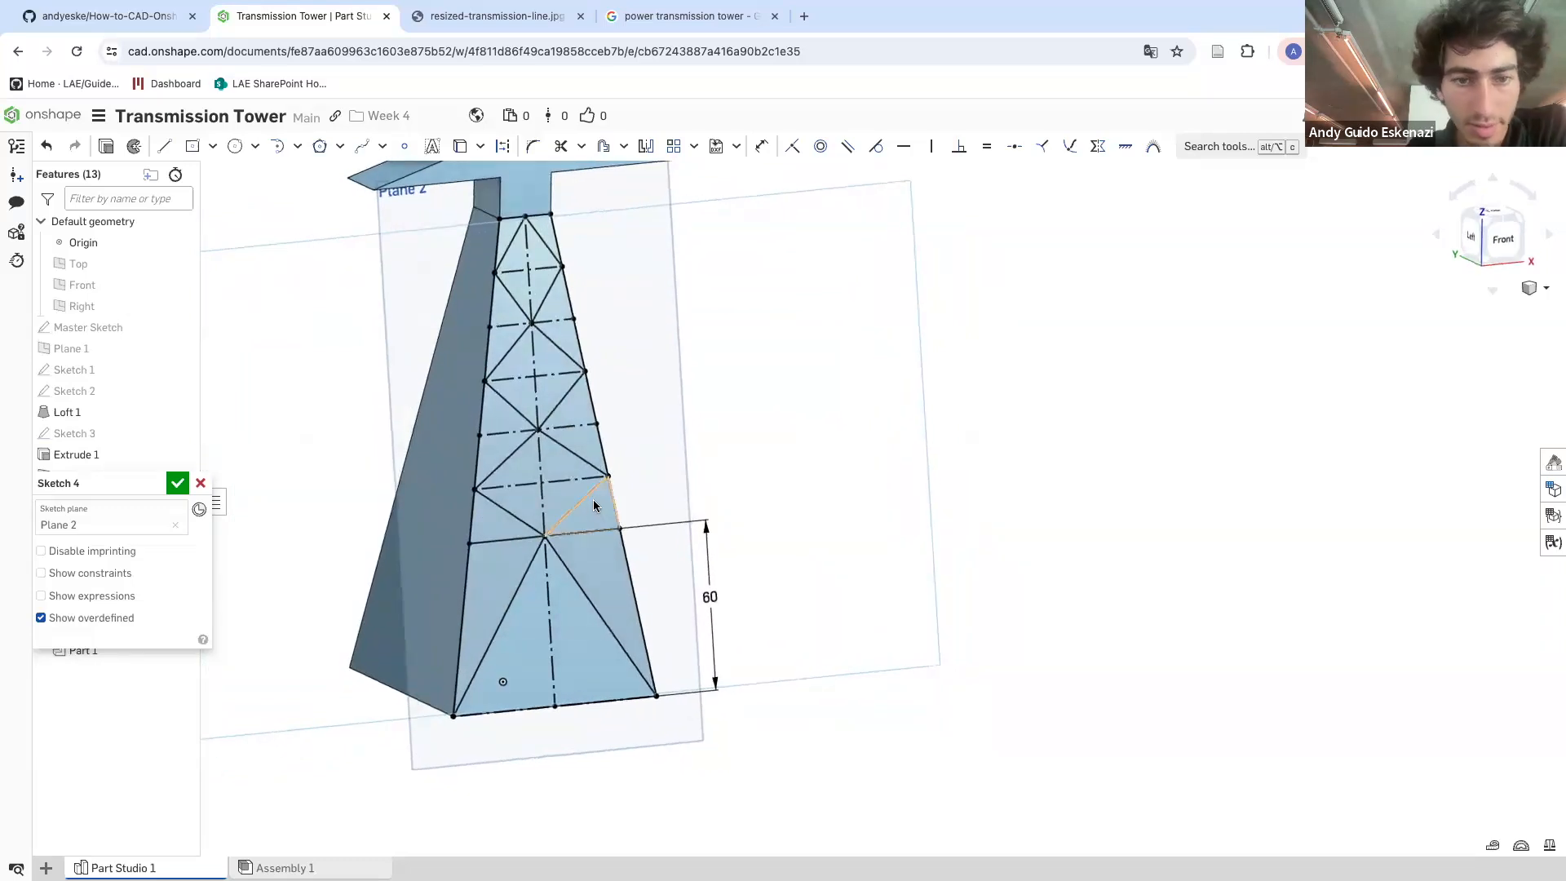
mouse_move(571, 389)
right_mouse_down()
mouse_move(546, 375)
mouse_move(555, 399)
right_mouse_up()
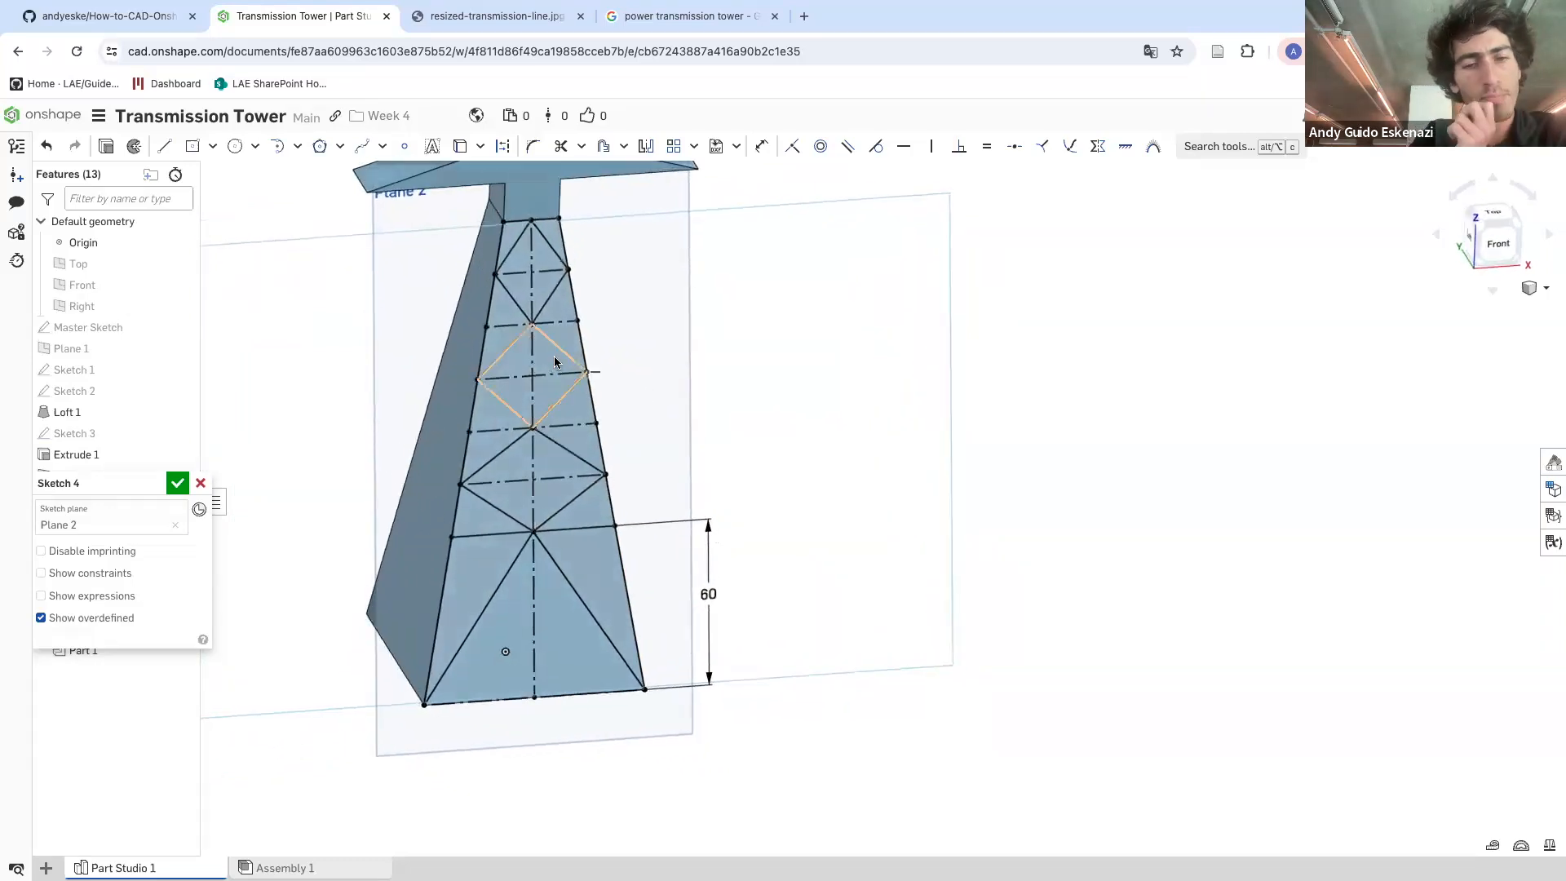
scroll(493, 526, "up", 3)
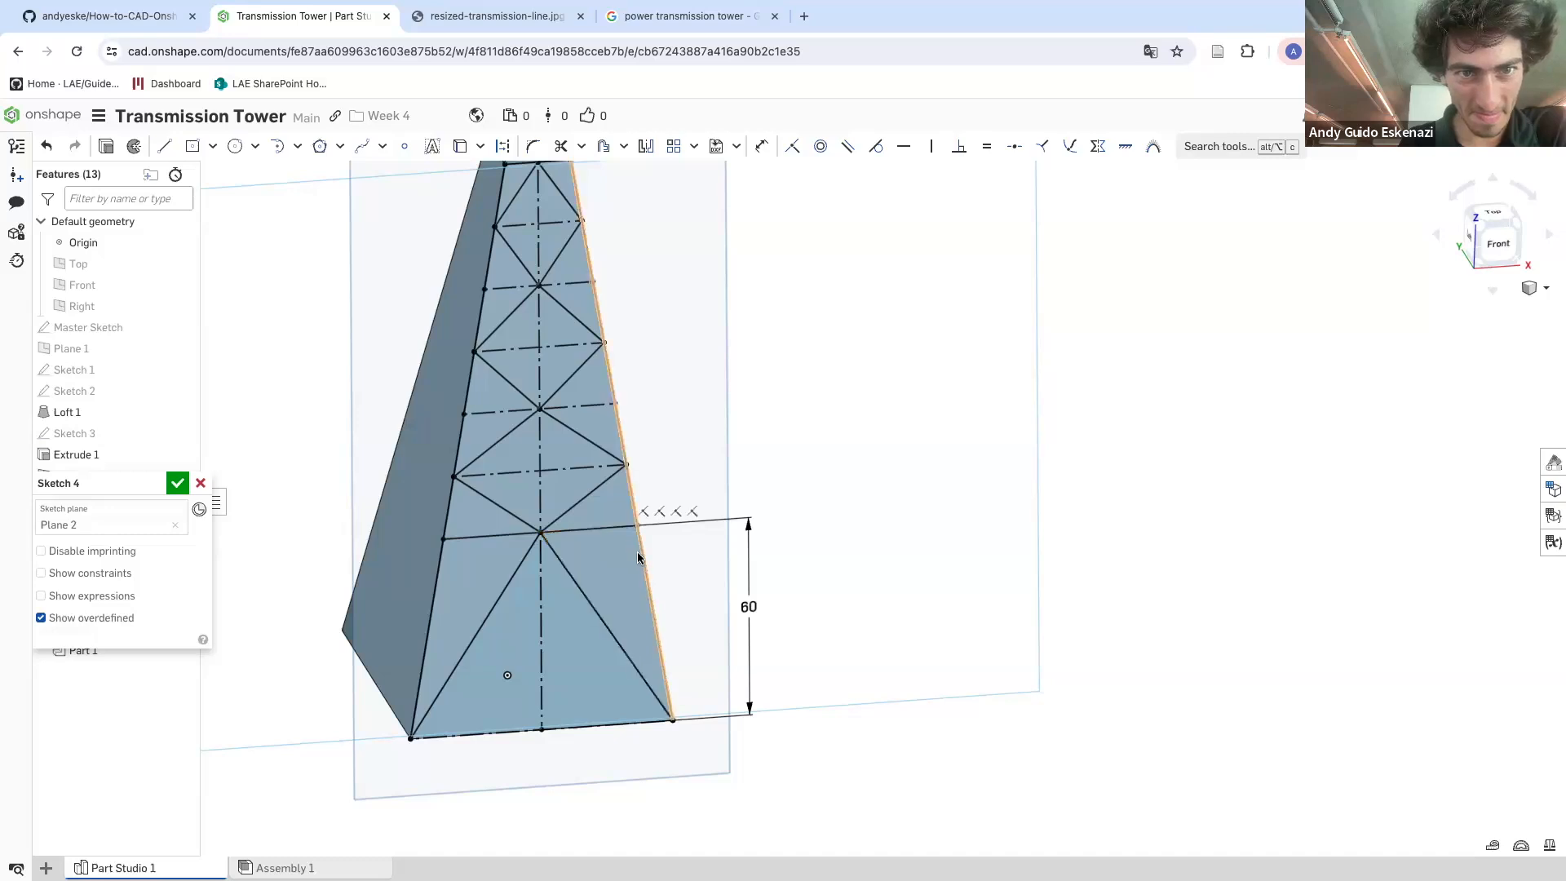
mouse_move(482, 489)
right_mouse_down()
mouse_move(537, 482)
mouse_move(461, 487)
right_mouse_up()
left_click(462, 486)
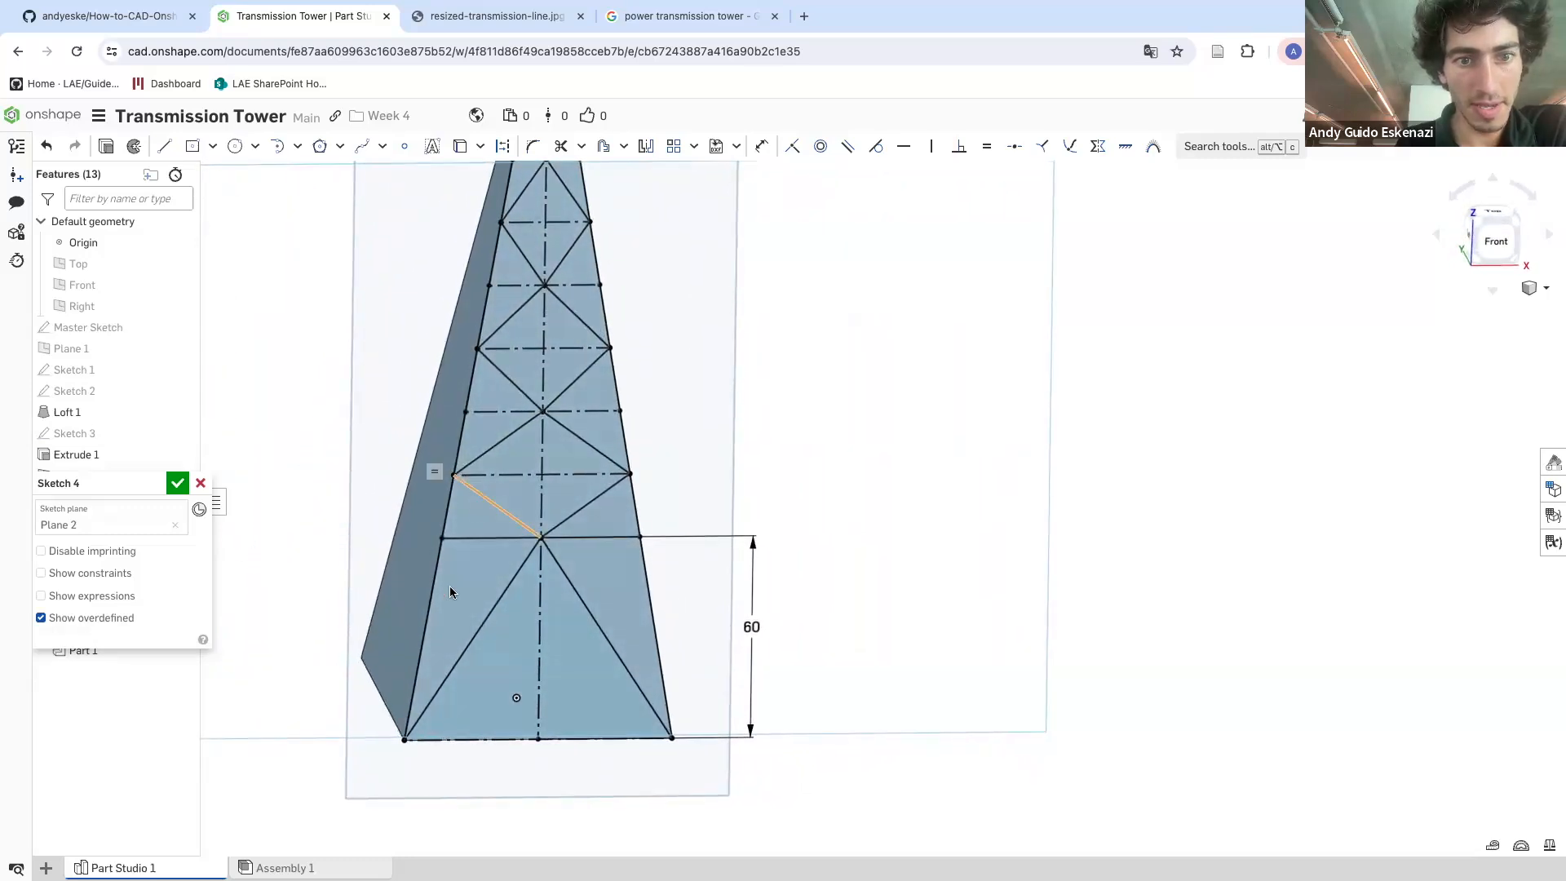
Compare the sketch with the reference transmission tower photo in the other browser tab
left_click(511, 20)
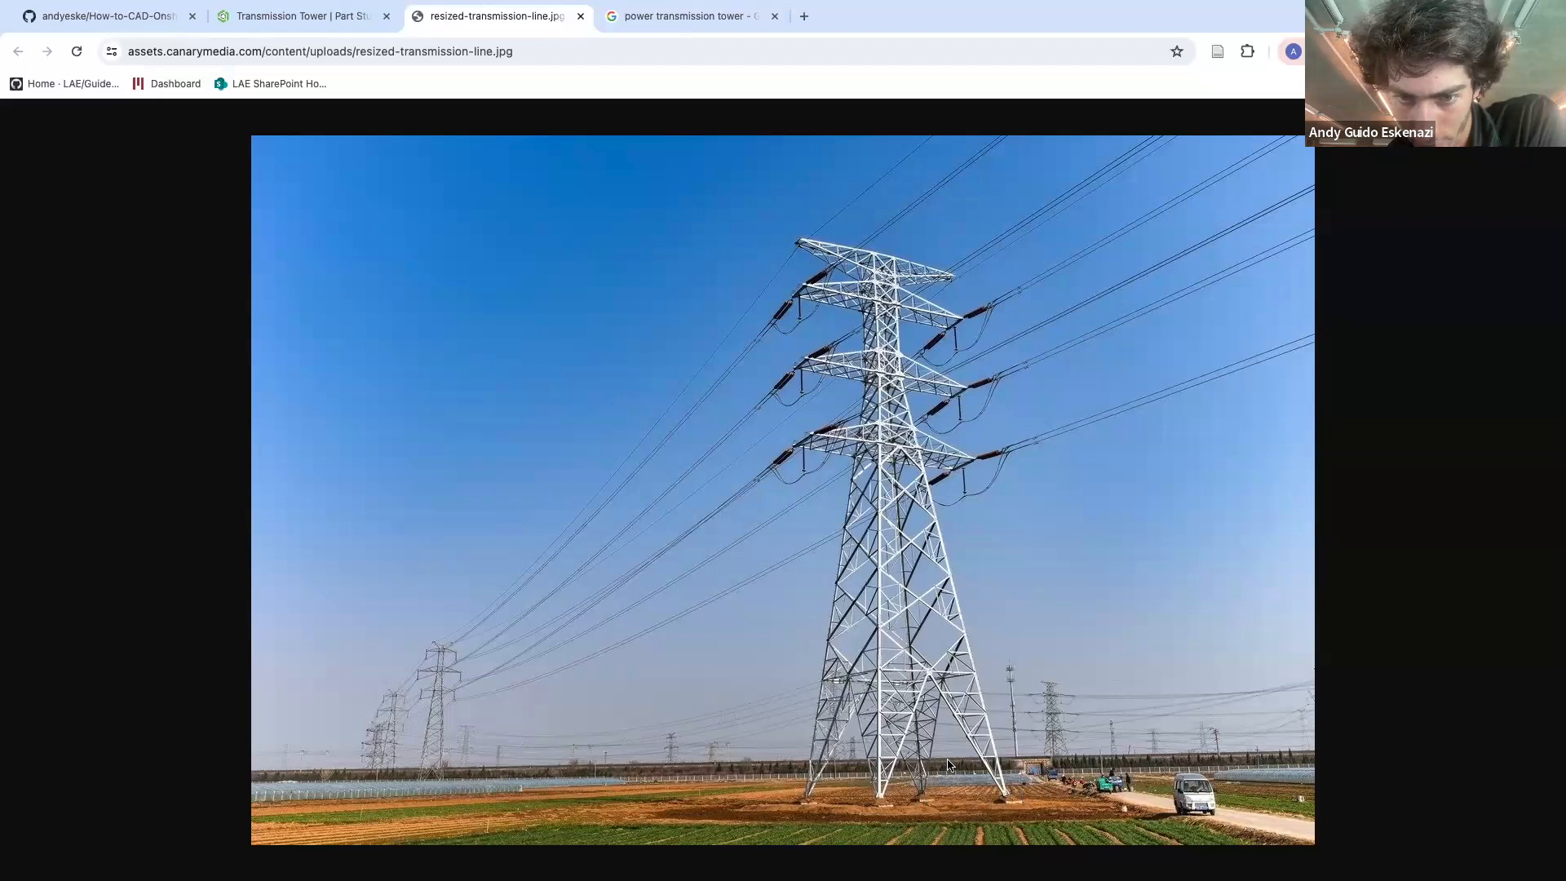
left_click(313, 19)
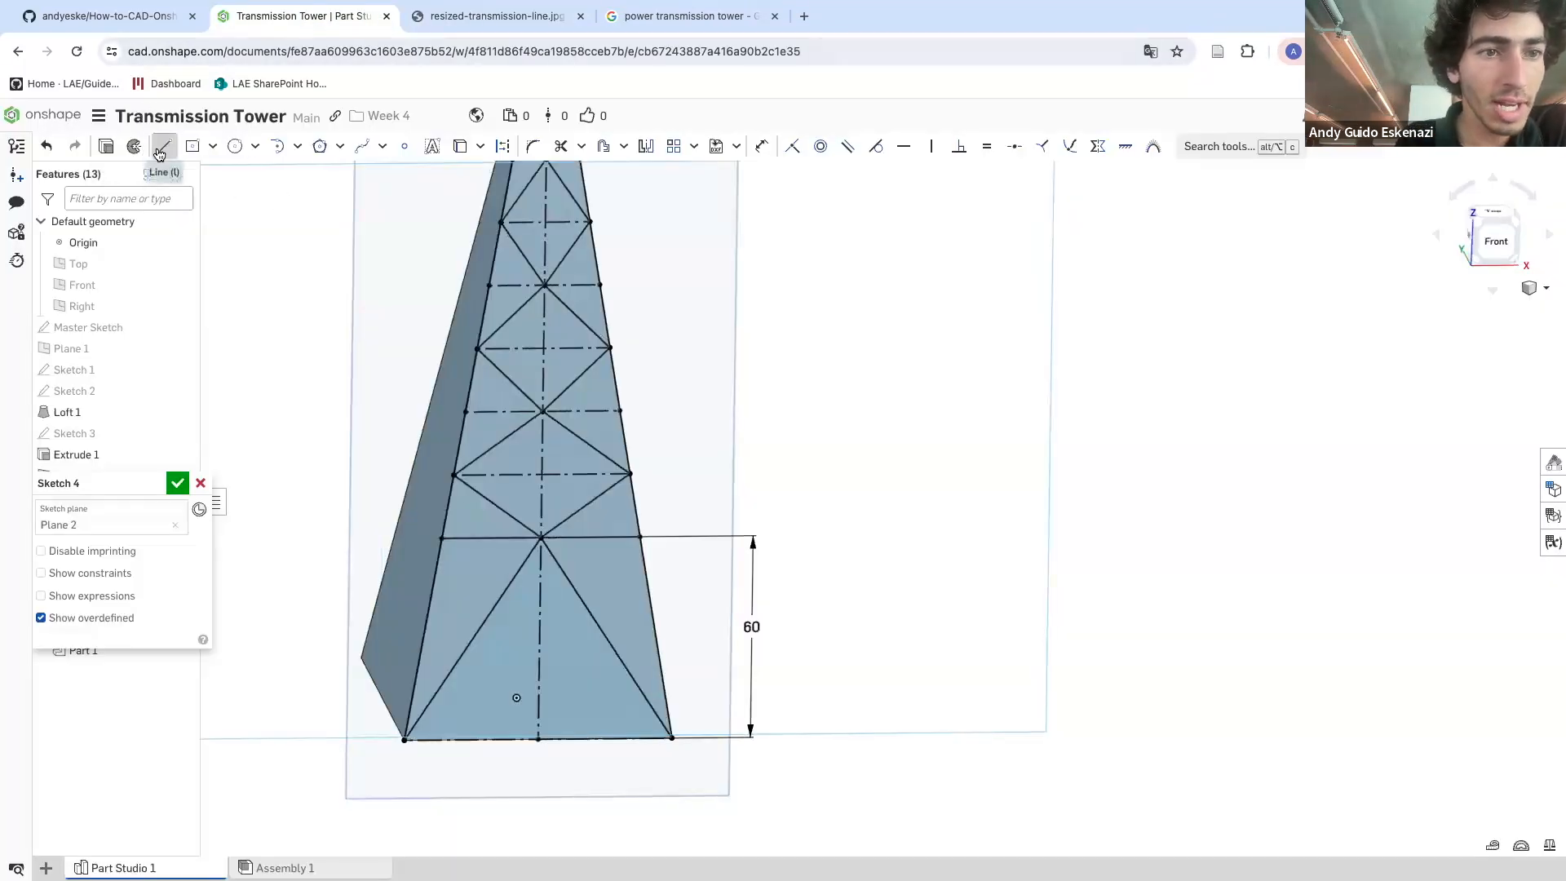
Draw a short diagonal brace line inside the upper section of the tower
scroll(510, 263, "up", 3)
left_click(533, 249)
left_click(508, 372)
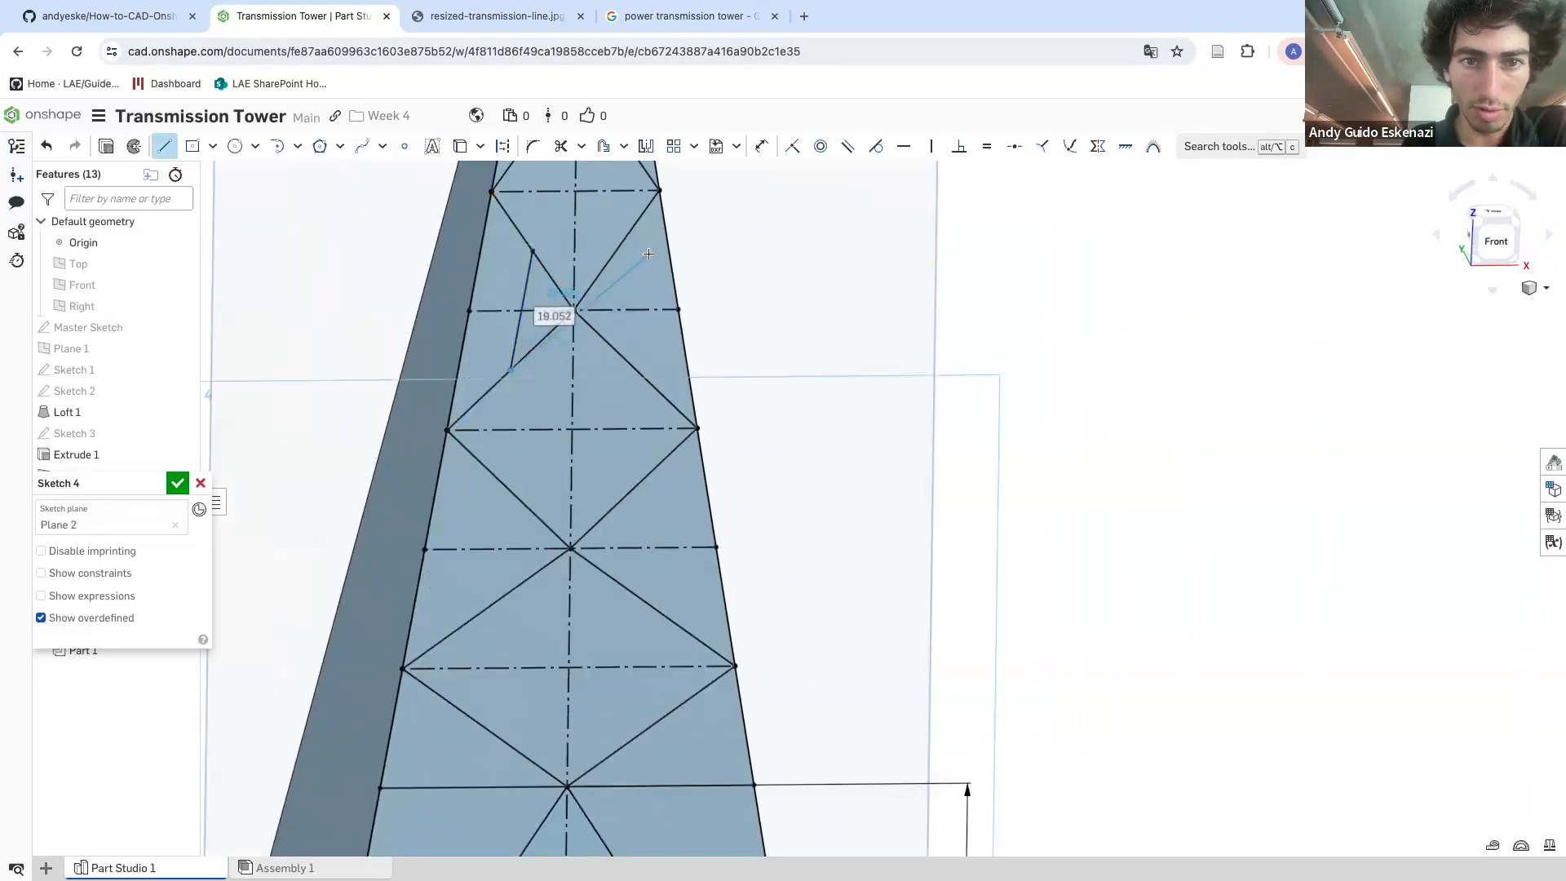
key("Escape")
left_click(164, 146)
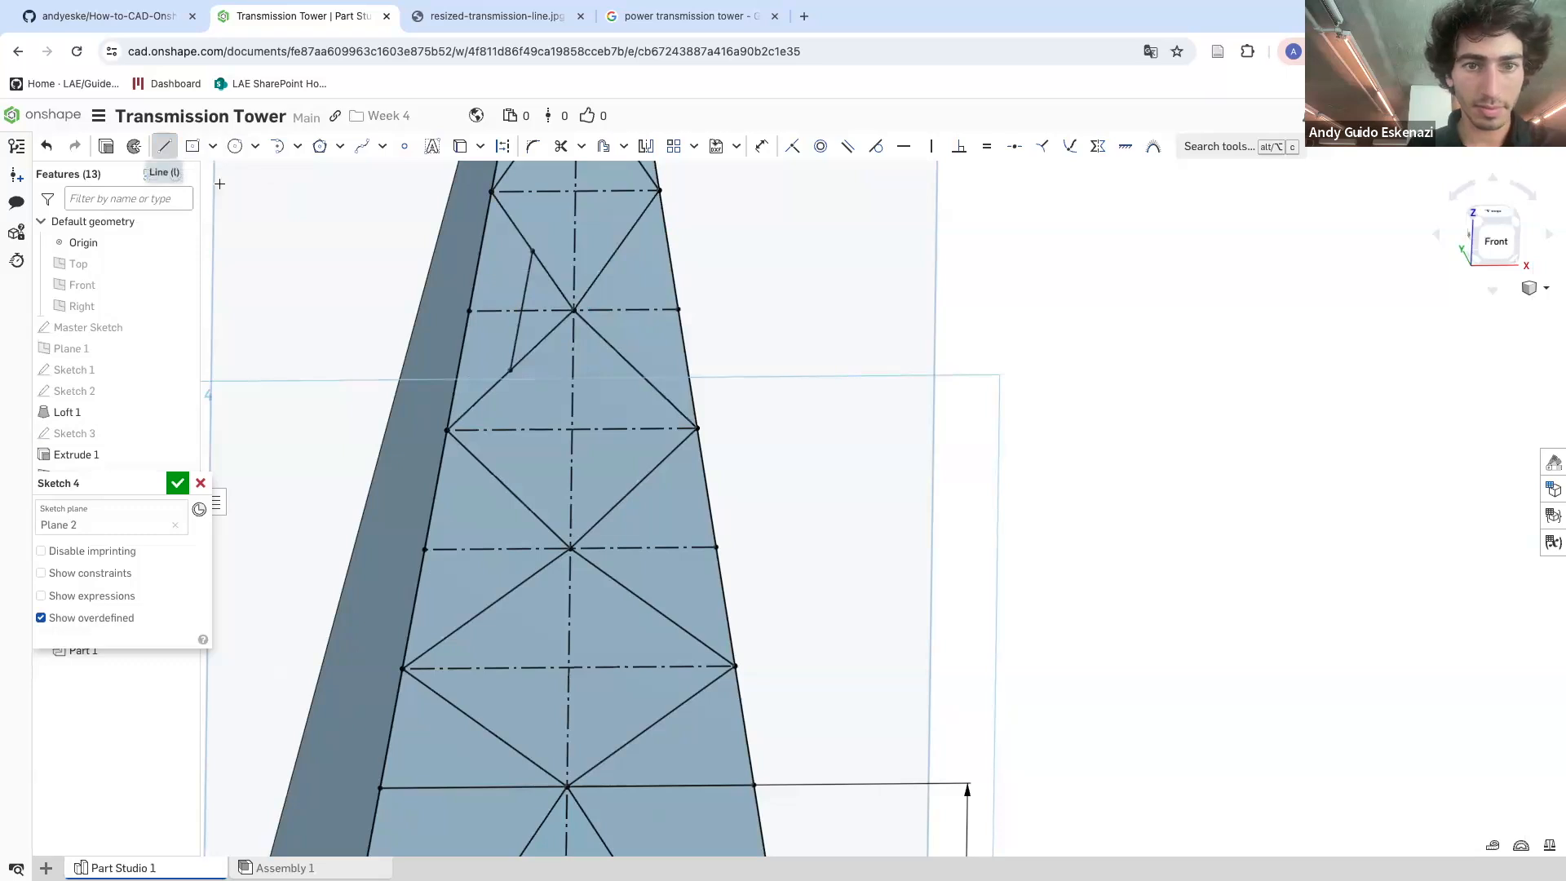
Draw a short brace line on the right side of the upper tower section, mirroring the left brace
left_click(620, 247)
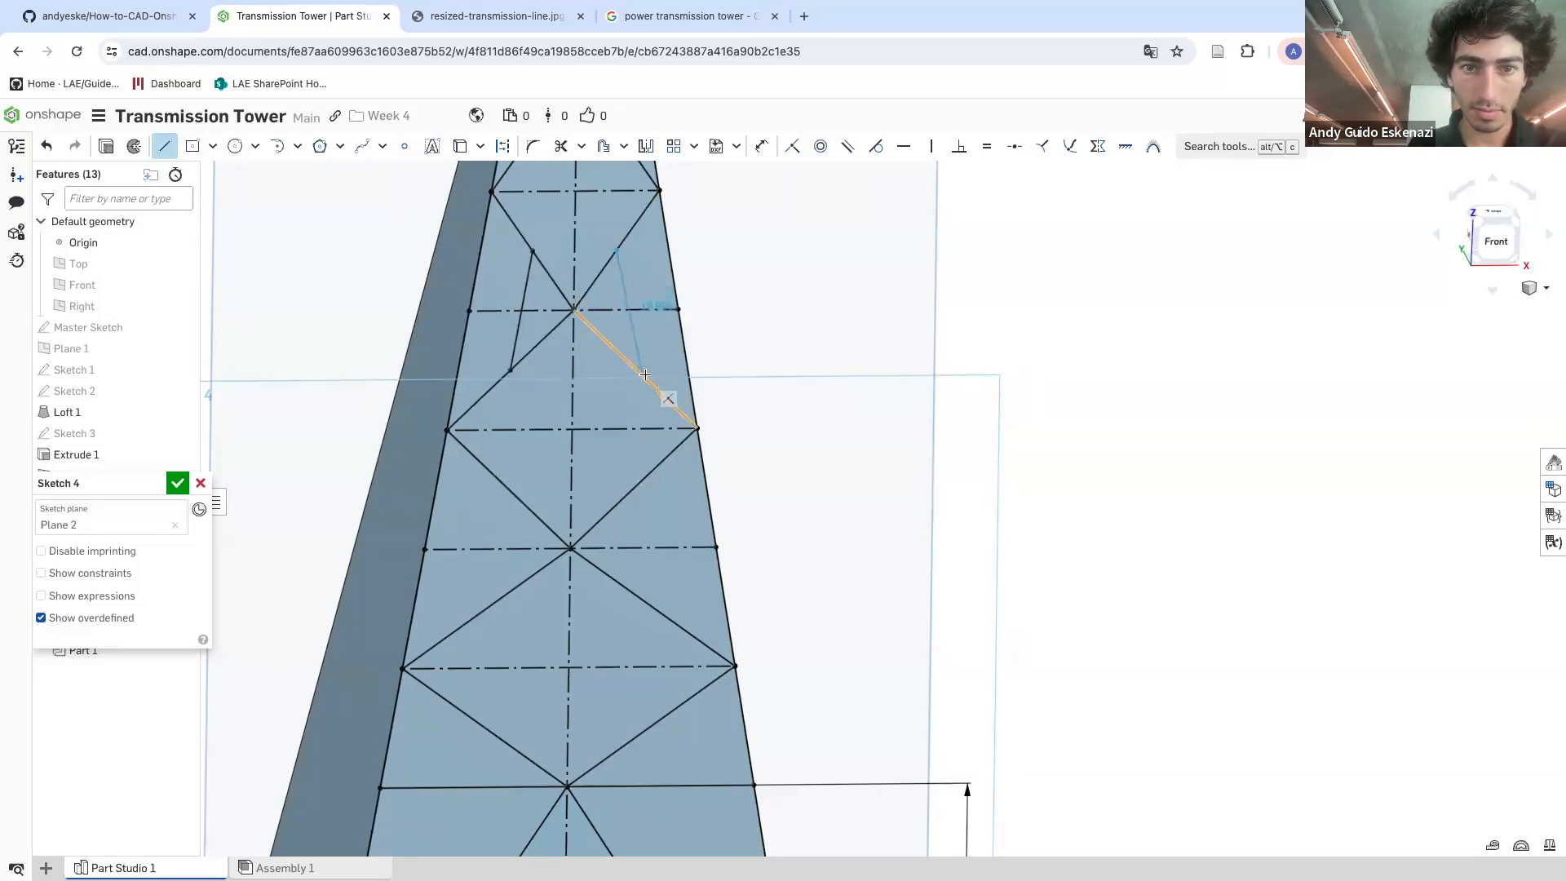
left_click(636, 369)
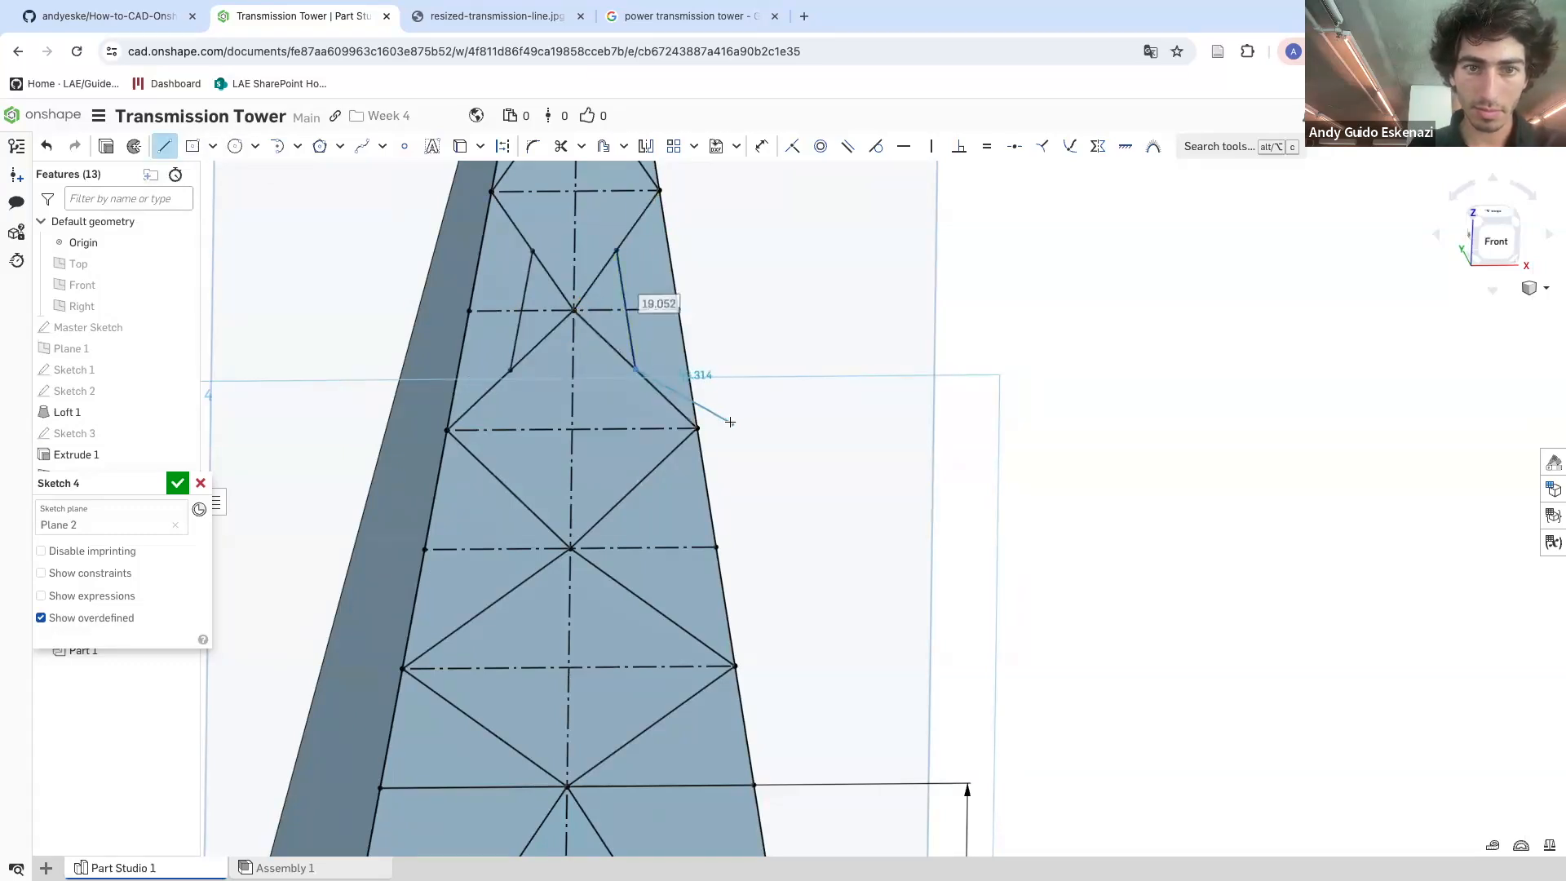
key("Escape")
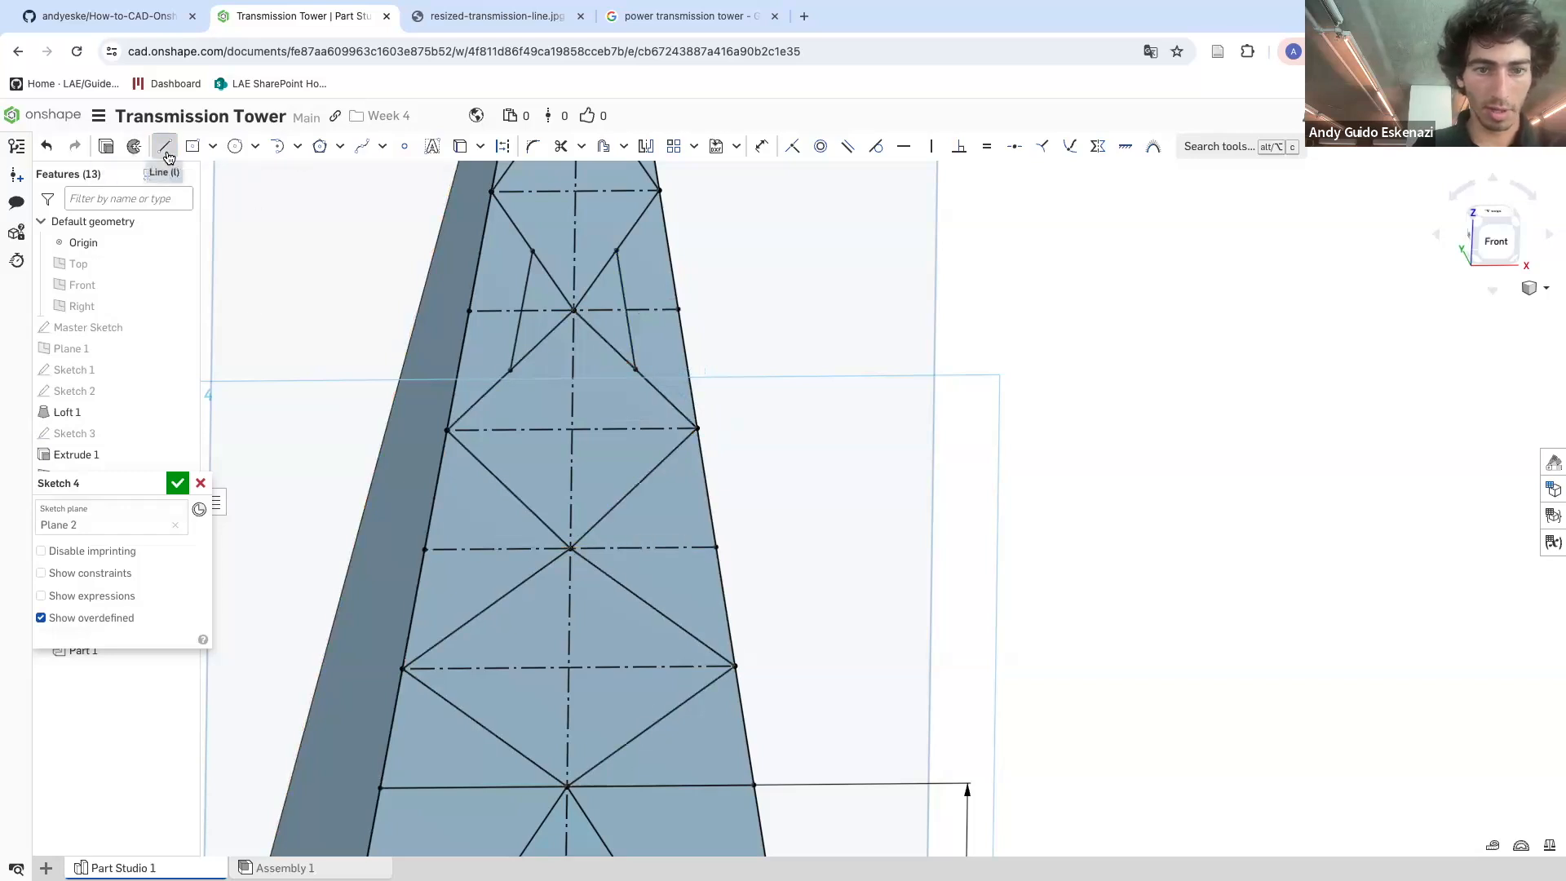
left_click(509, 489)
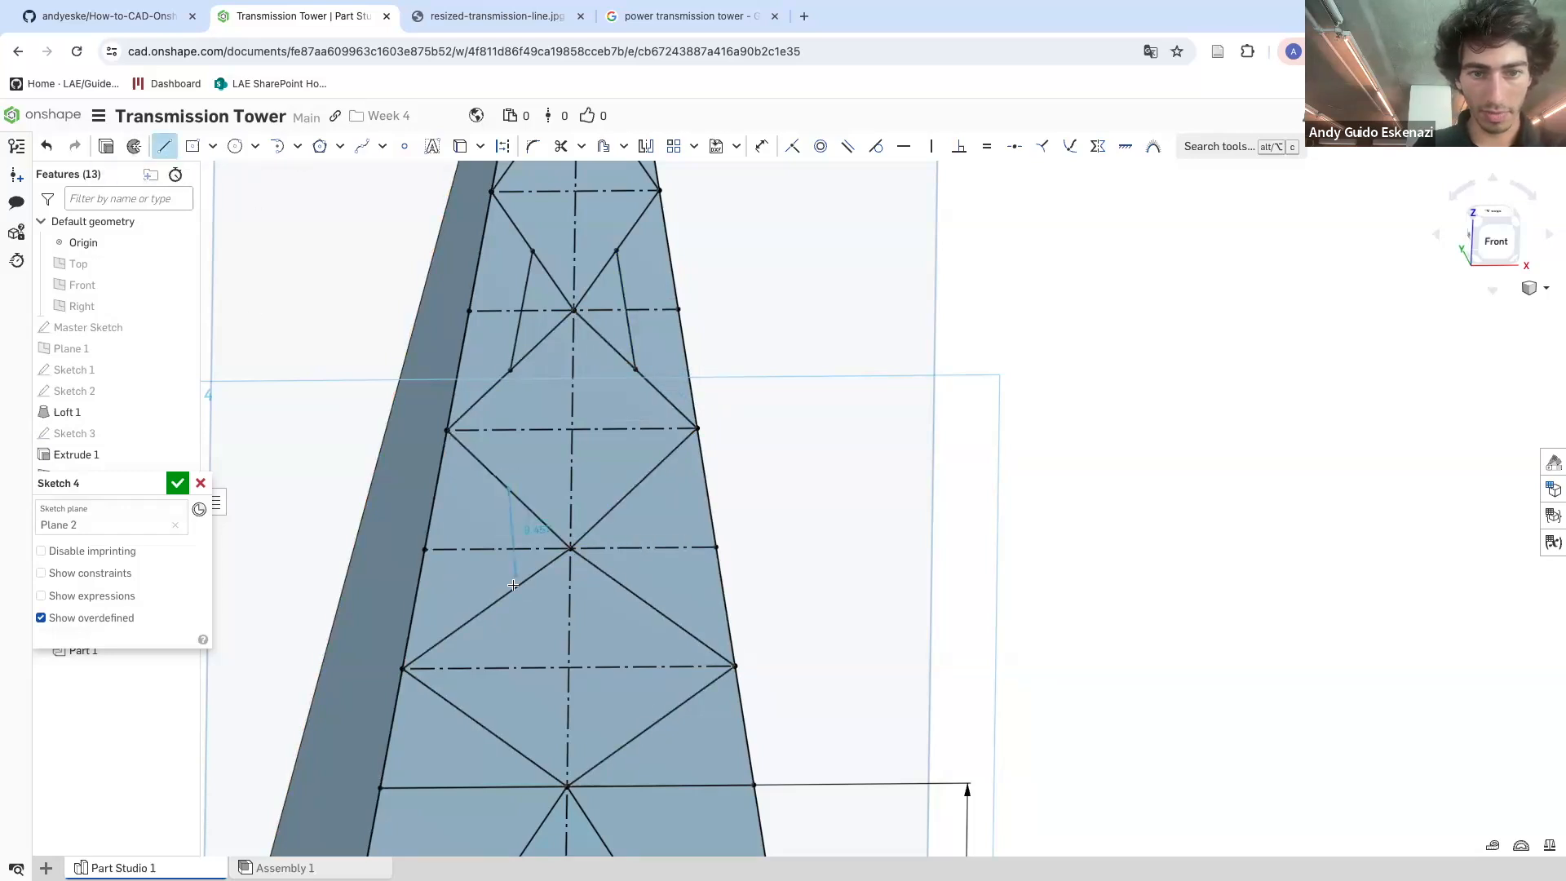
left_click(481, 614)
key("Escape")
key("ctrl+z")
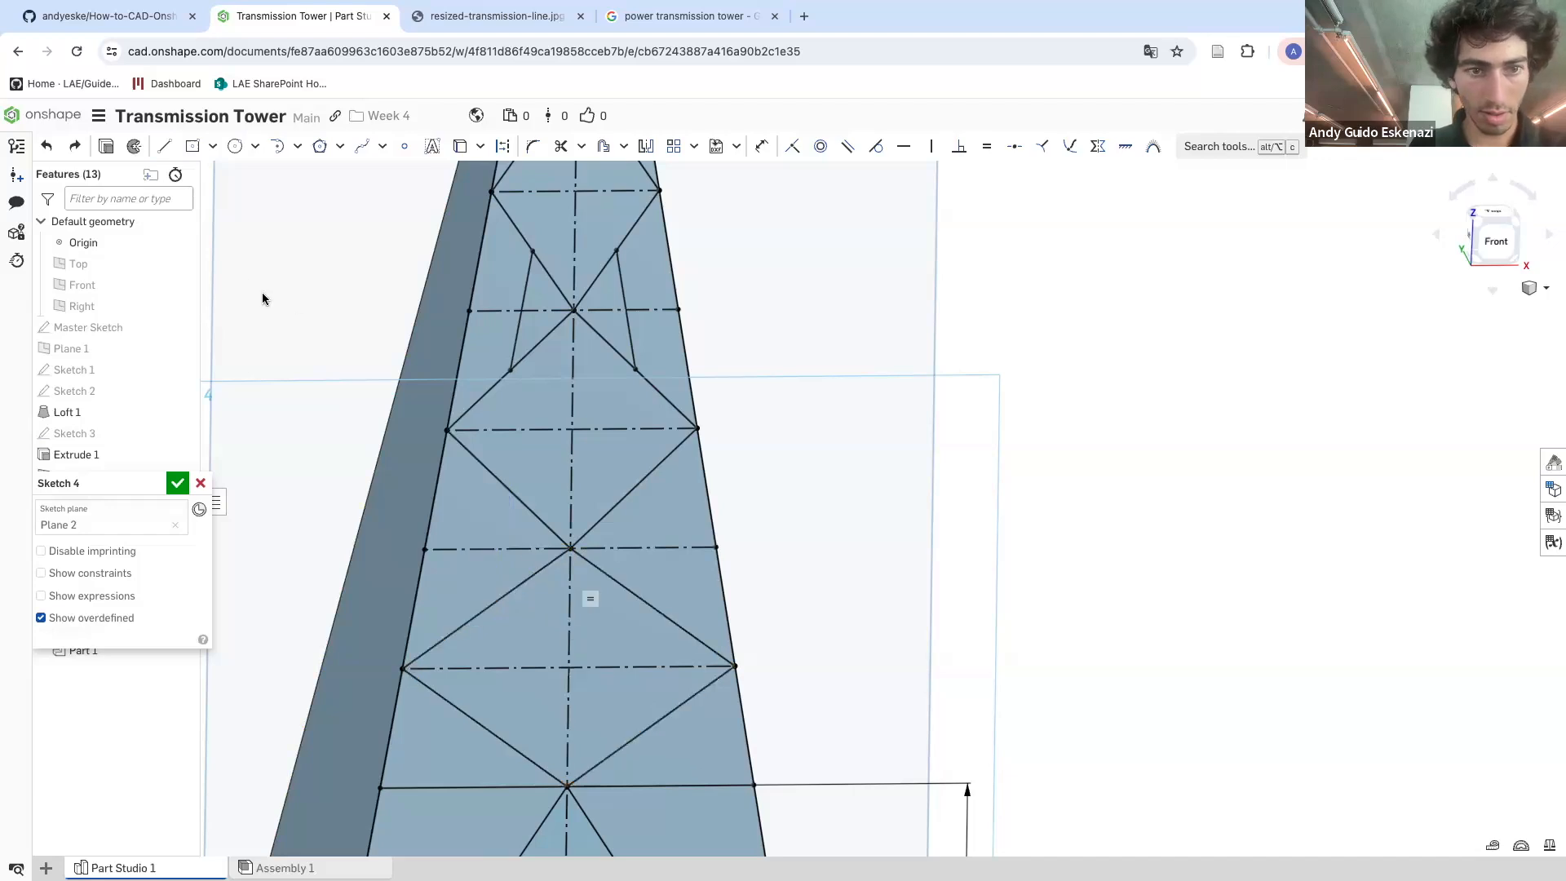
Draw a short diagonal brace on the left side of the next section down the tower
left_click(171, 153)
left_click(507, 490)
left_click(485, 604)
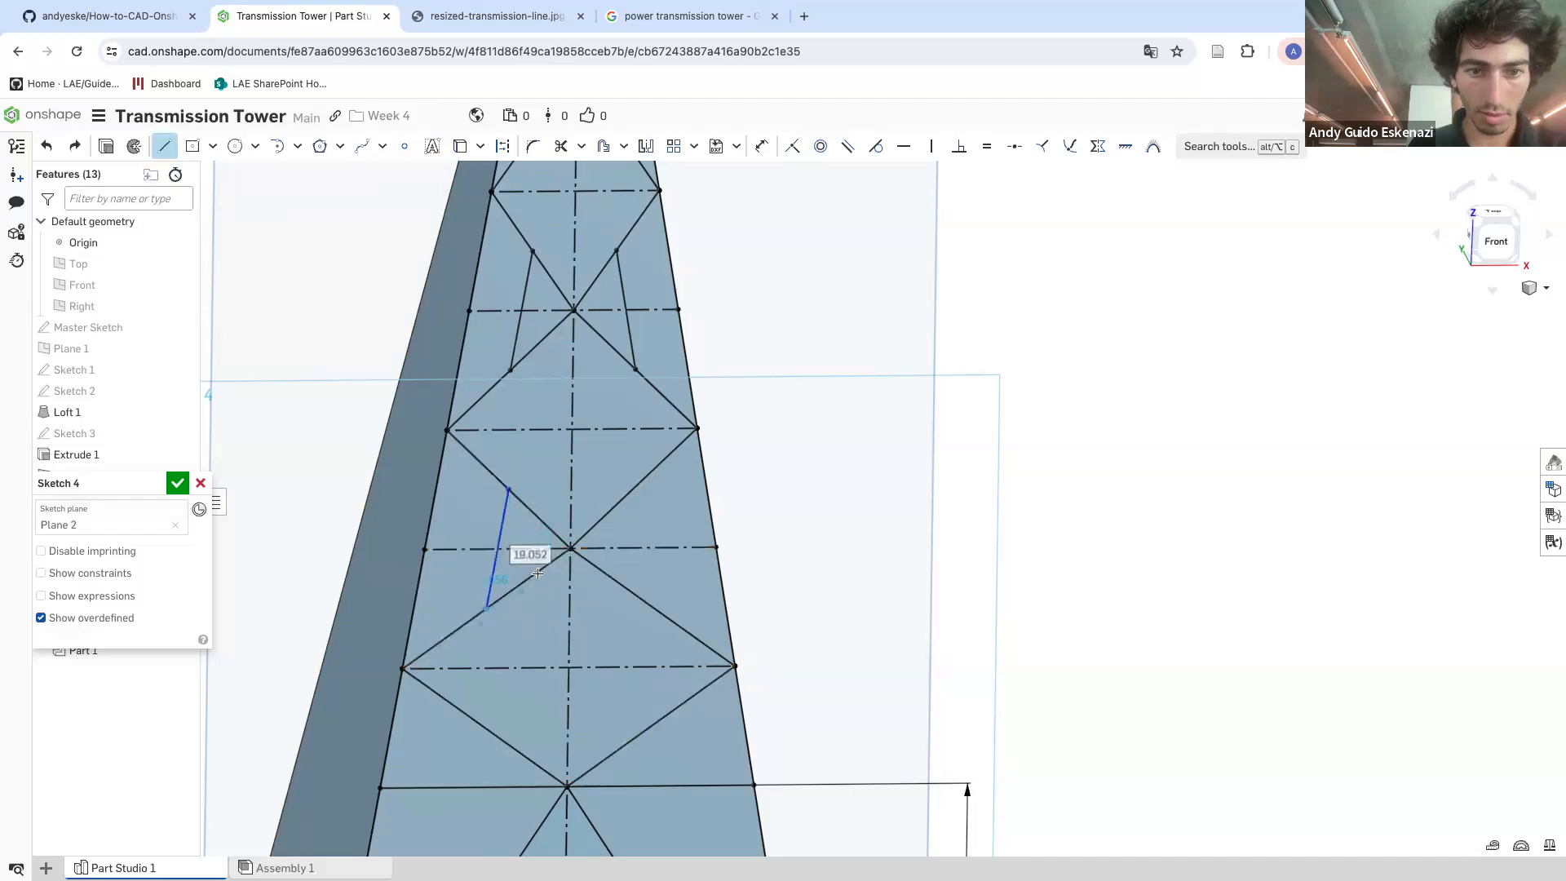
key("Escape")
Draw a short horizontal strut from the left tower edge to the diagonal in the bottom section
left_click(159, 151)
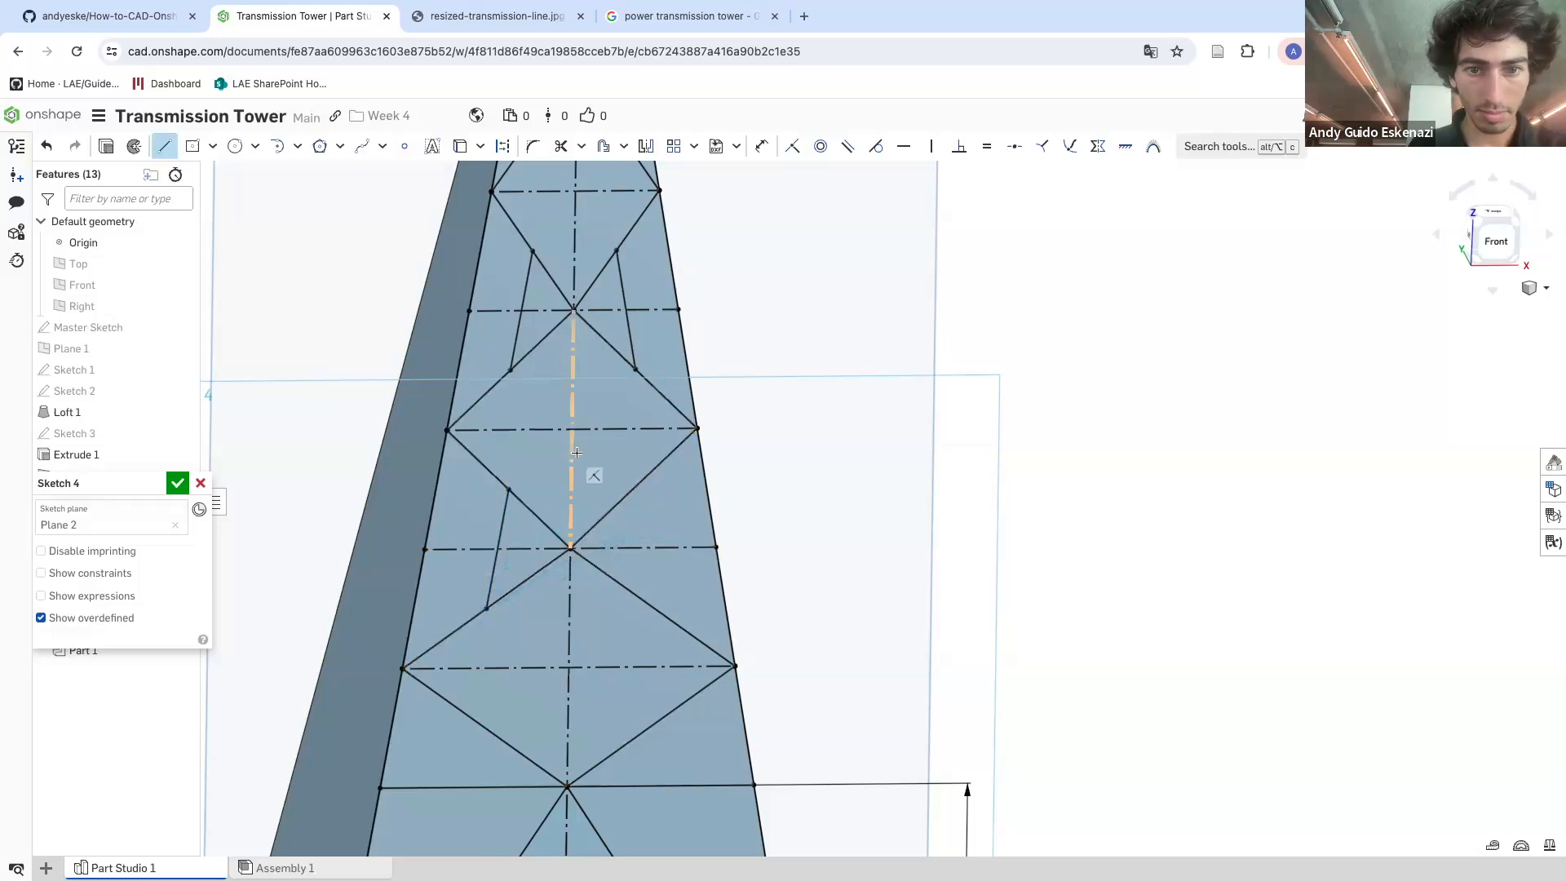
key("Escape")
scroll(643, 669, "down", 5)
scroll(643, 669, "up", 3)
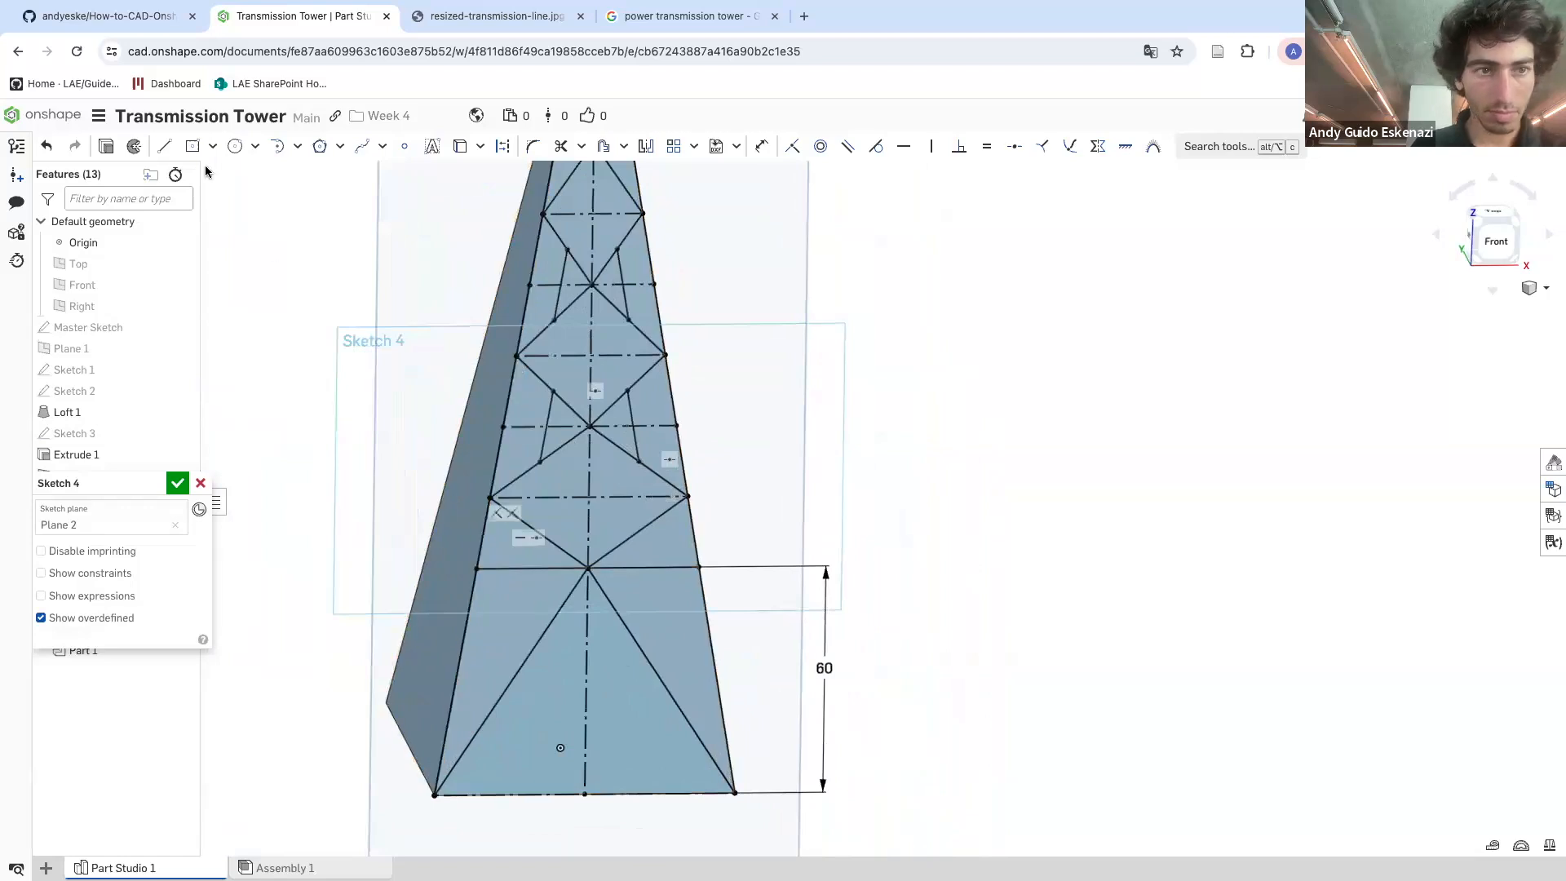
left_click(164, 146)
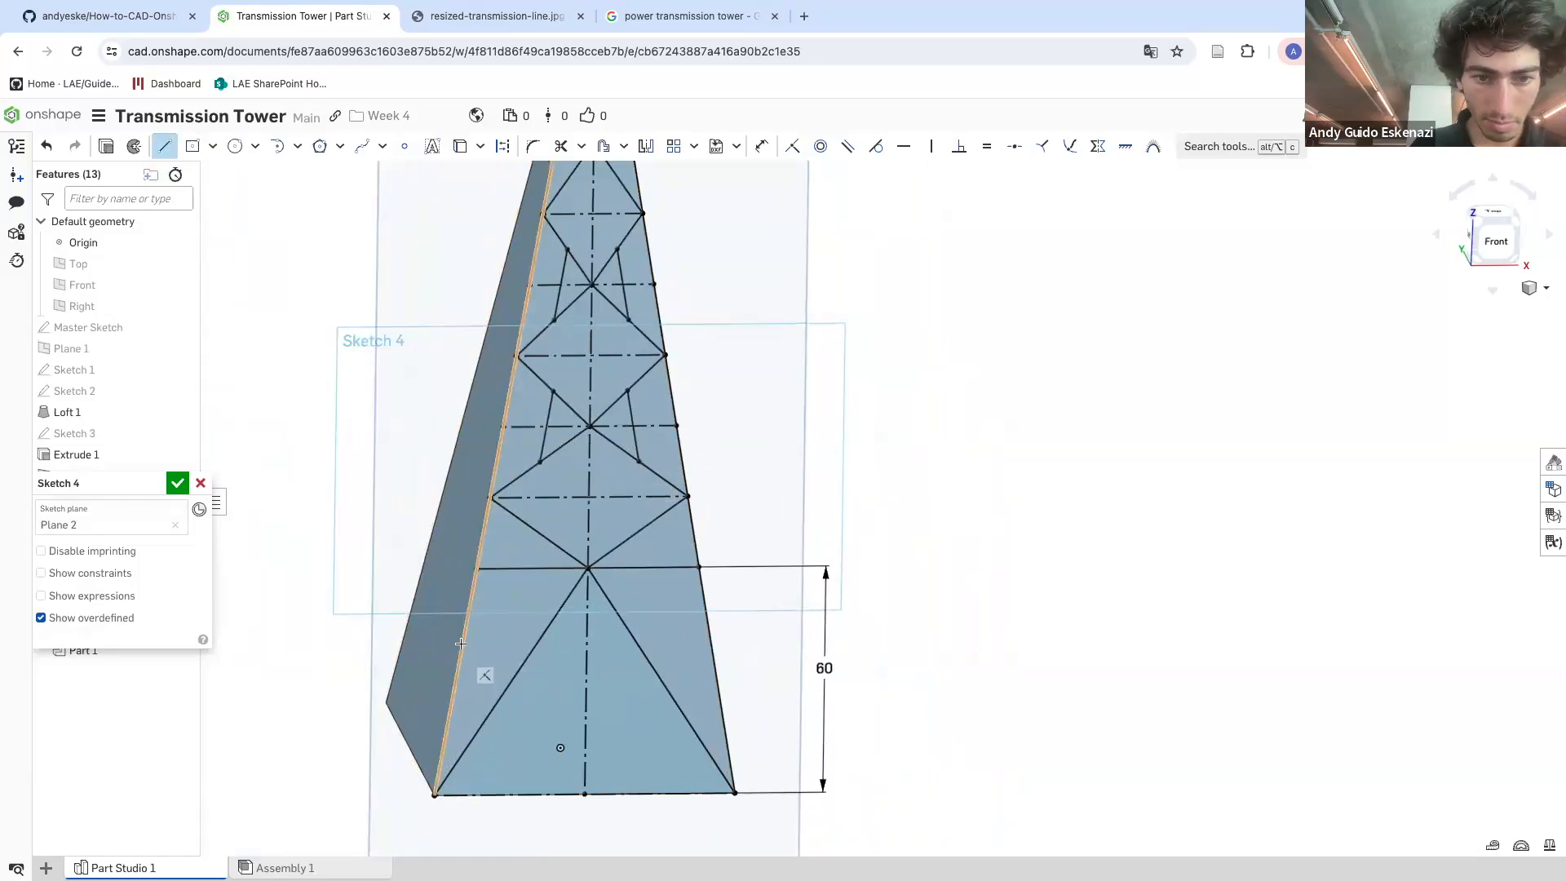
left_click(465, 632)
left_click(546, 631)
key("Escape")
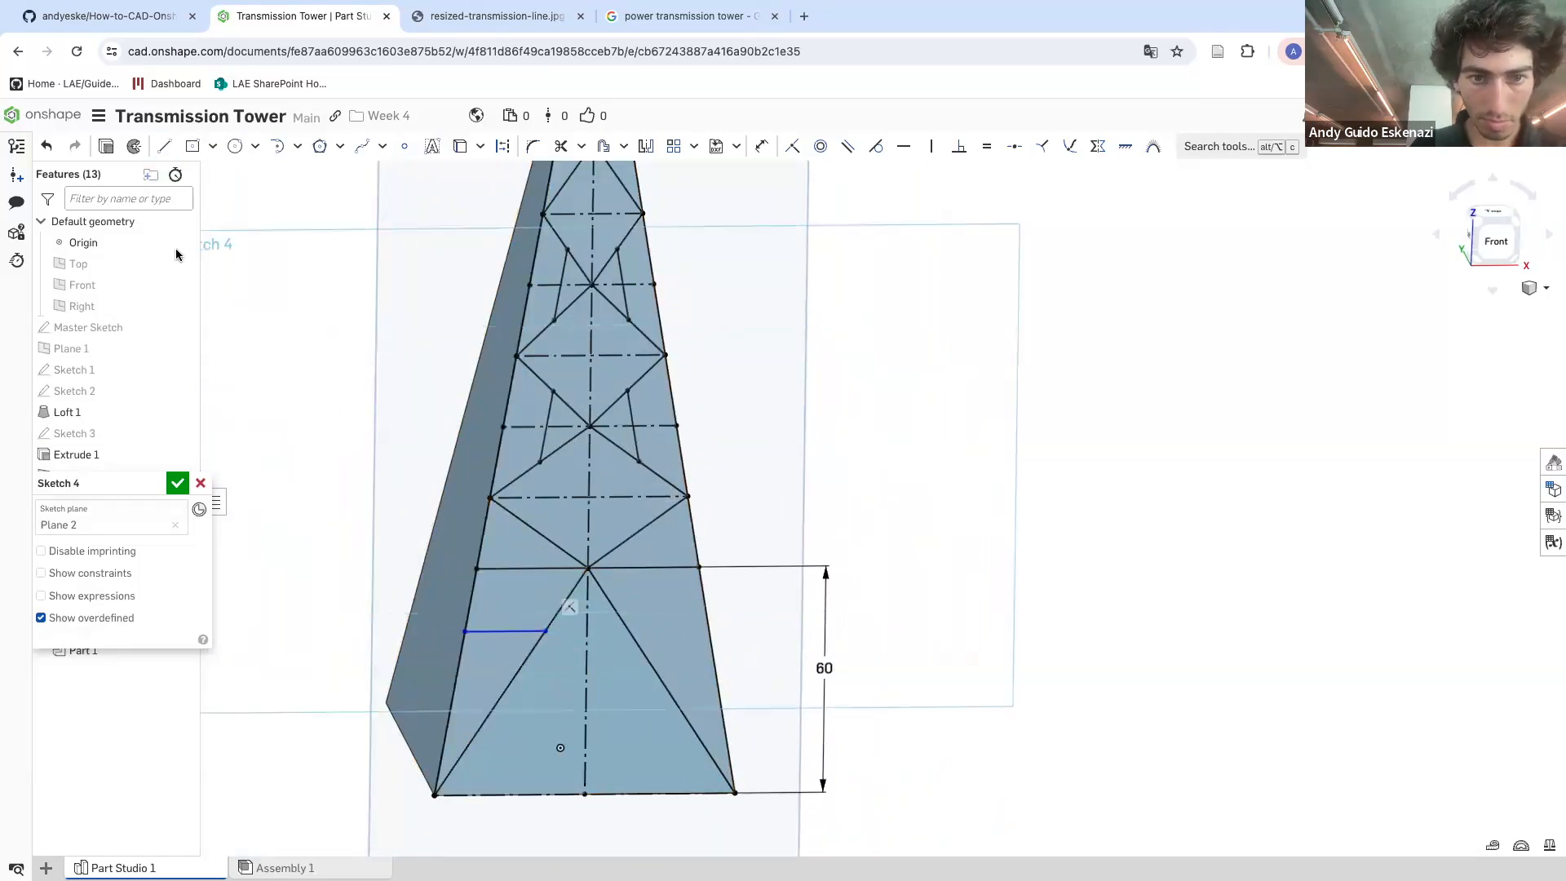
Draw two short vertical lines just above the bottom section's top horizontal line
left_click(164, 146)
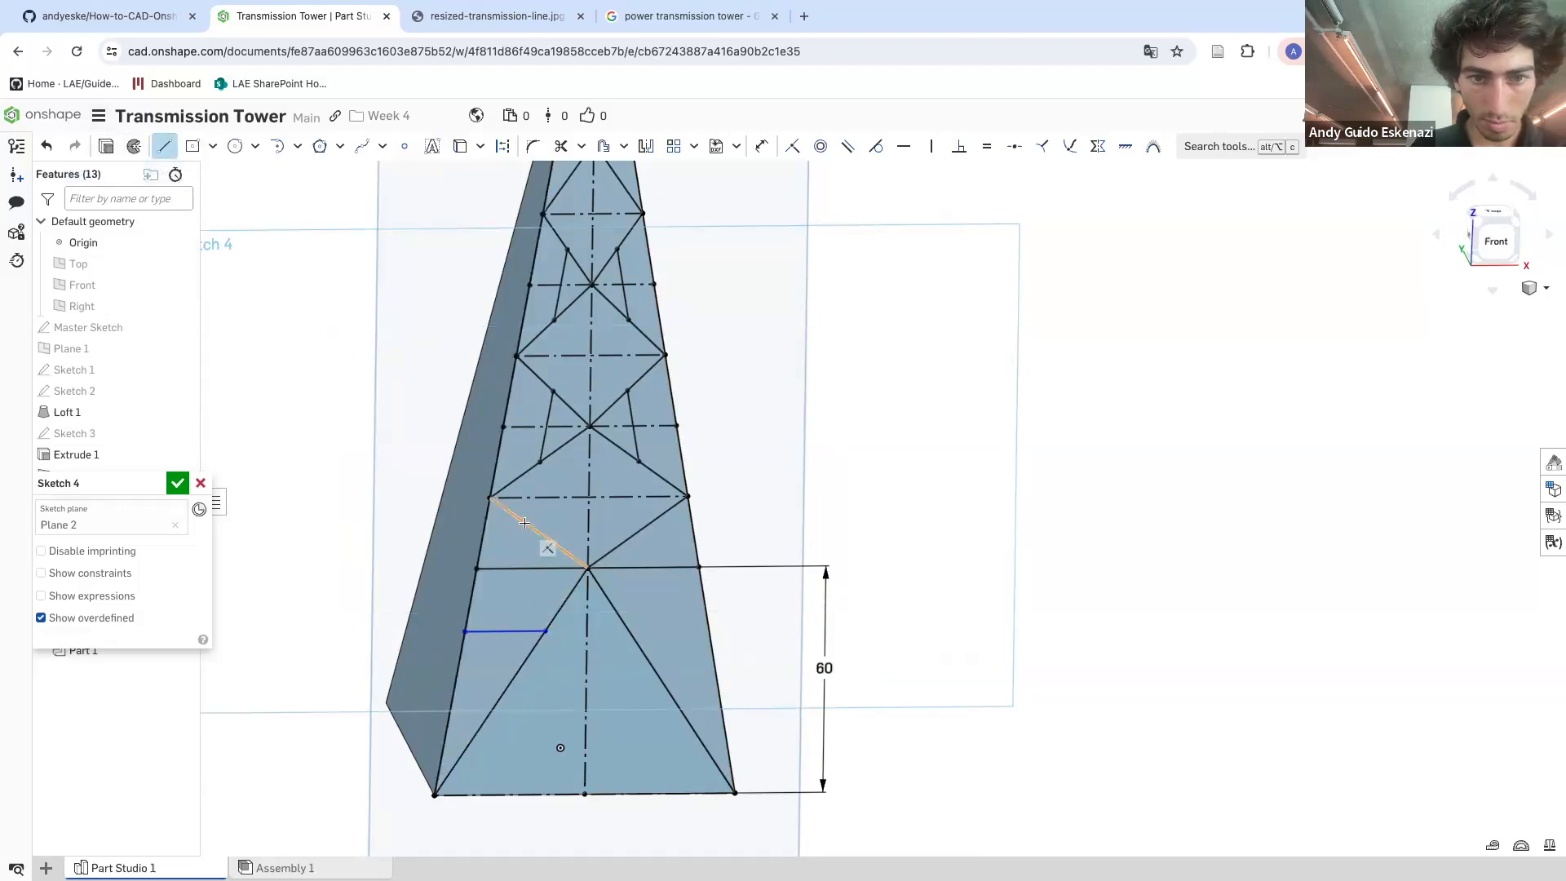
left_click(531, 567)
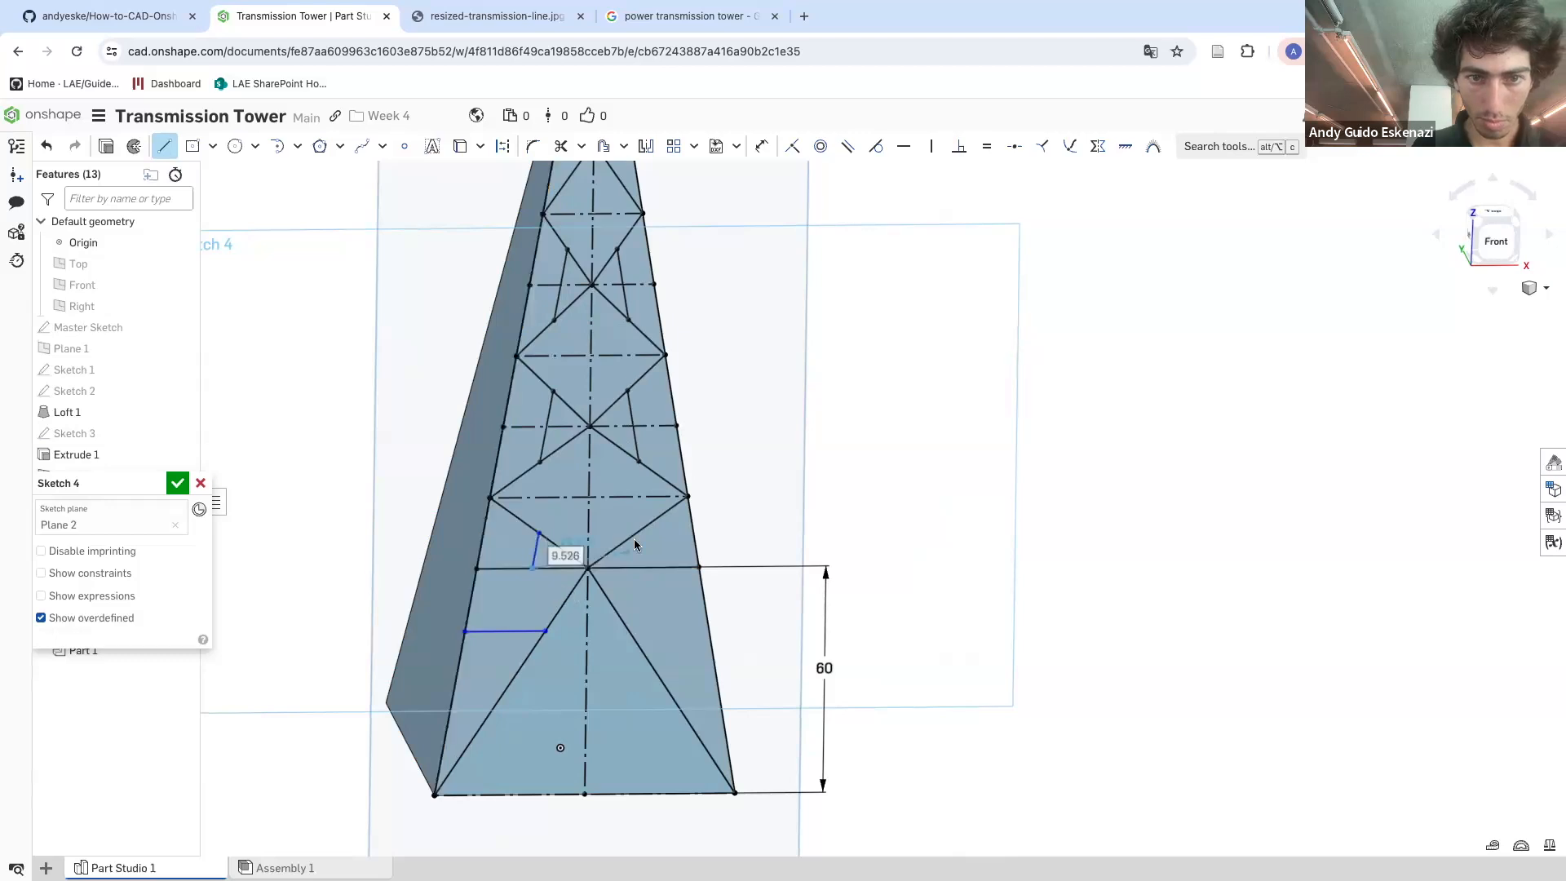
key("Escape")
scroll(715, 505, "down", 4)
scroll(739, 518, "up", 4)
scroll(739, 517, "up", 3)
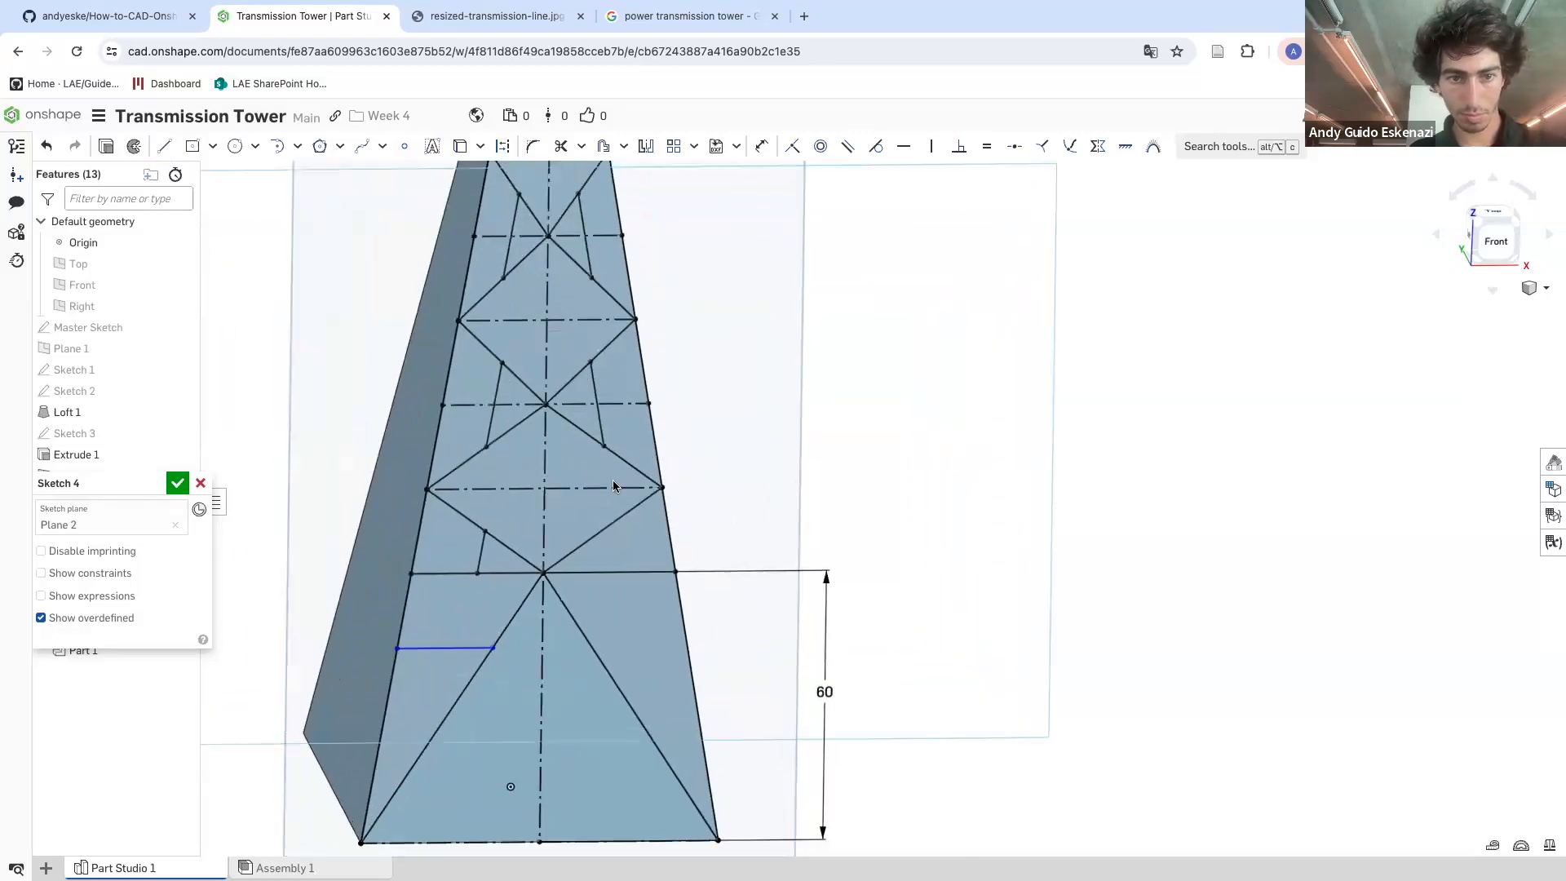
left_click(164, 146)
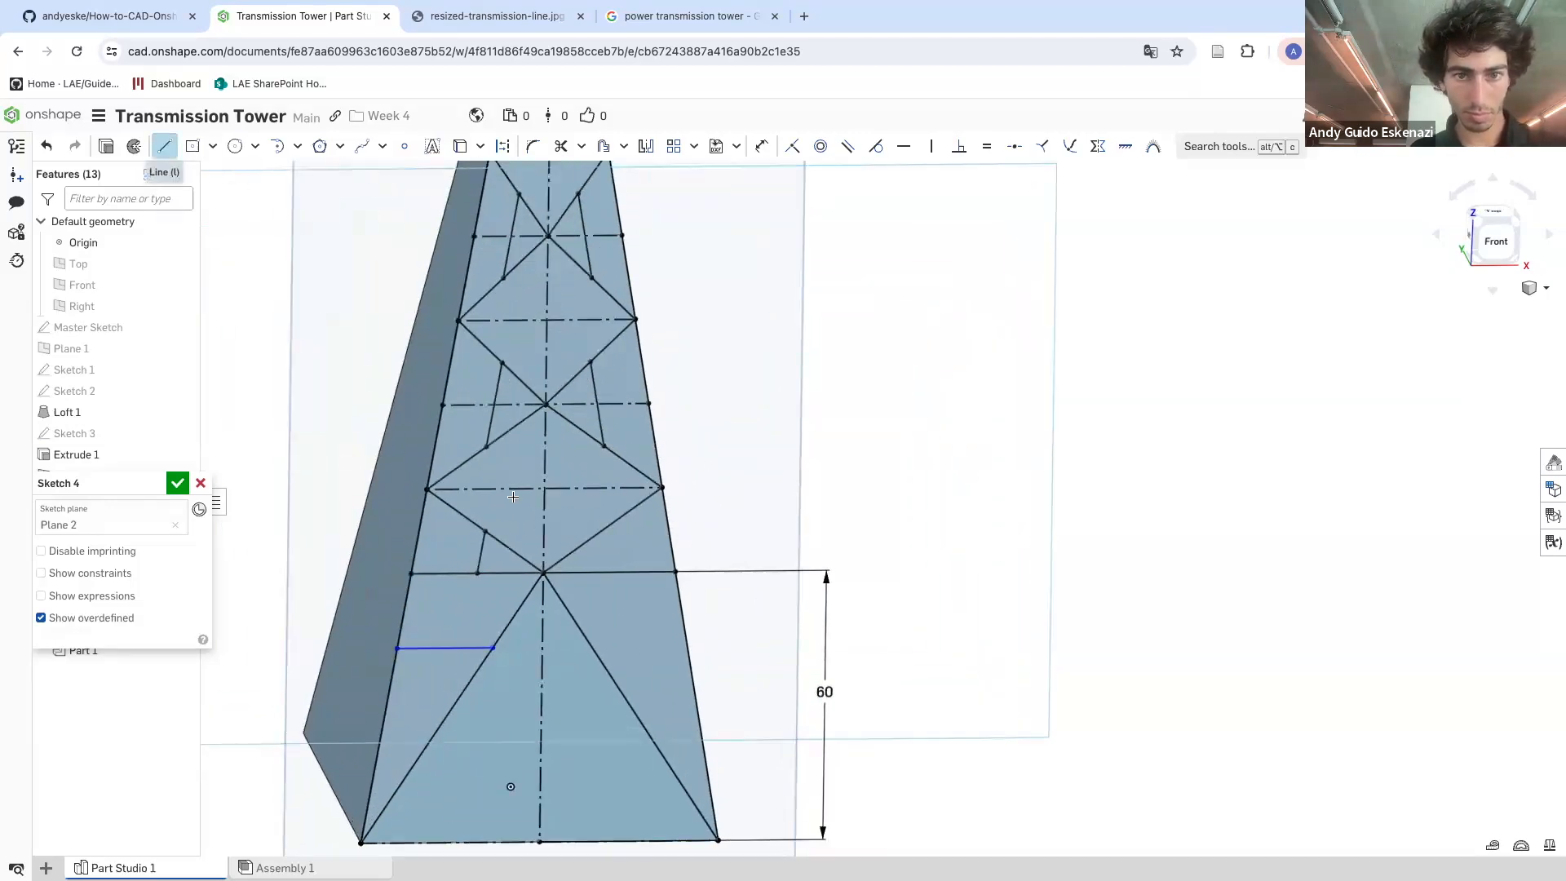
left_click(603, 532)
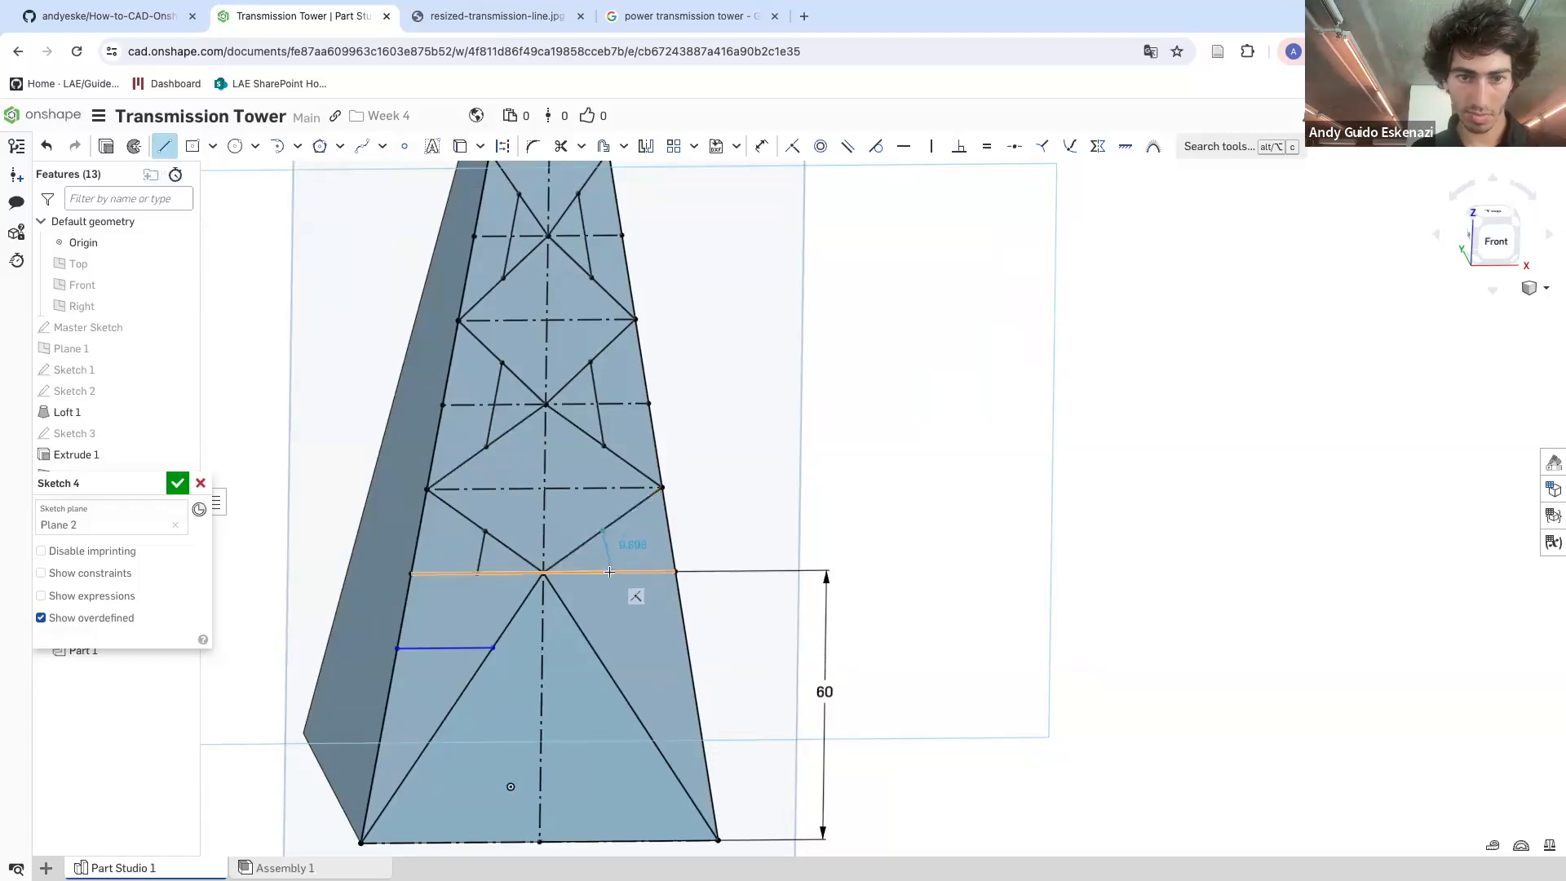
left_click(602, 571)
key("Escape")
Compare the sketch, viewed normal to its plane, with the reference tower photo in the other tab
key("n")
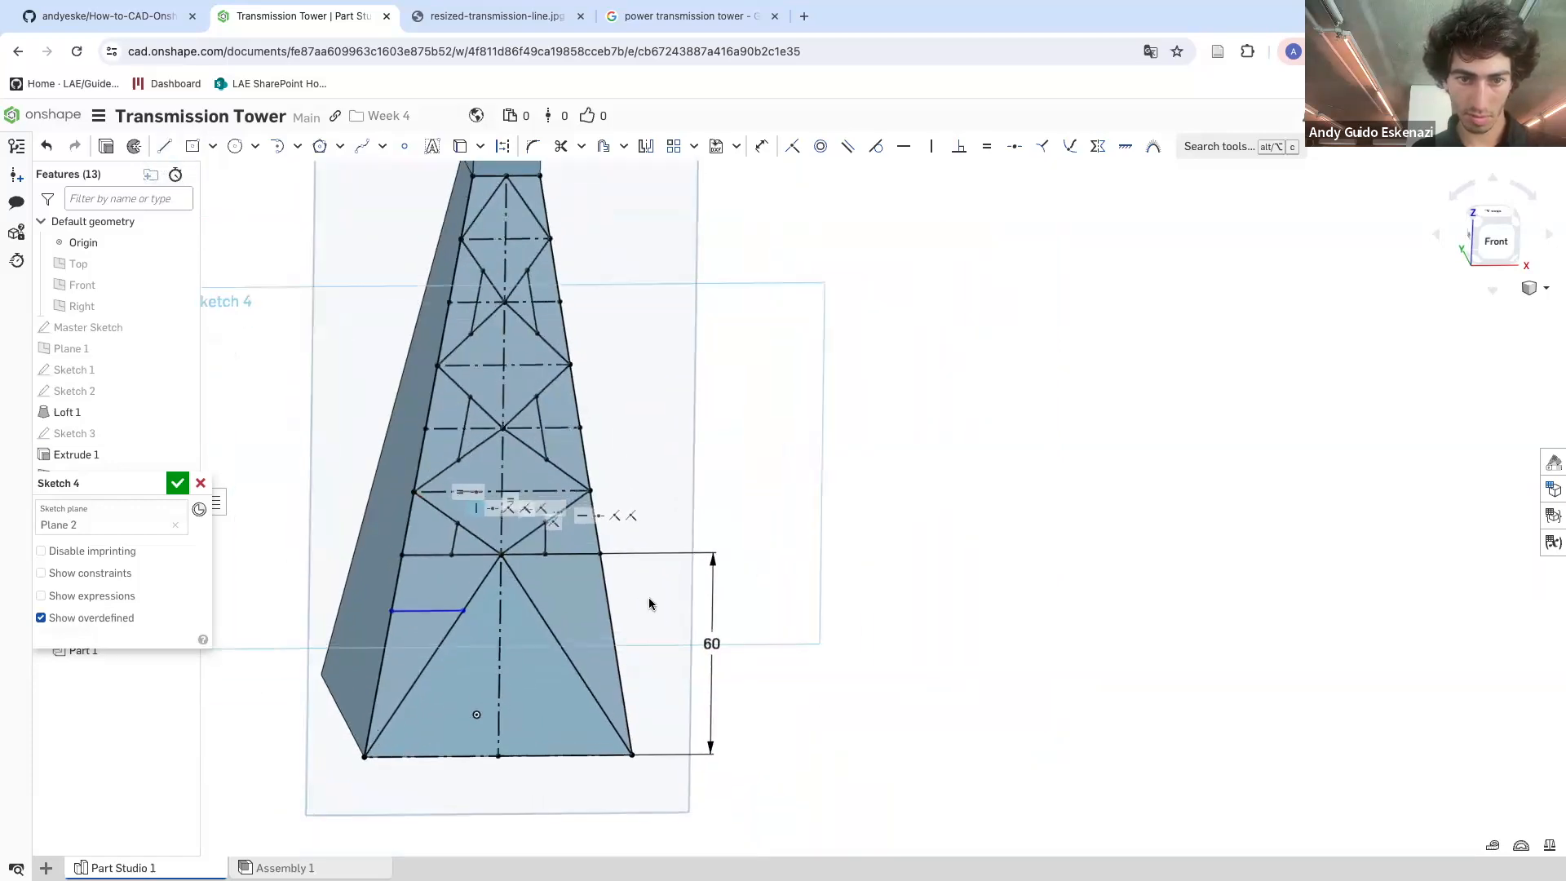
mouse_move(631, 587)
right_mouse_down()
mouse_move(628, 568)
mouse_move(635, 589)
right_mouse_up()
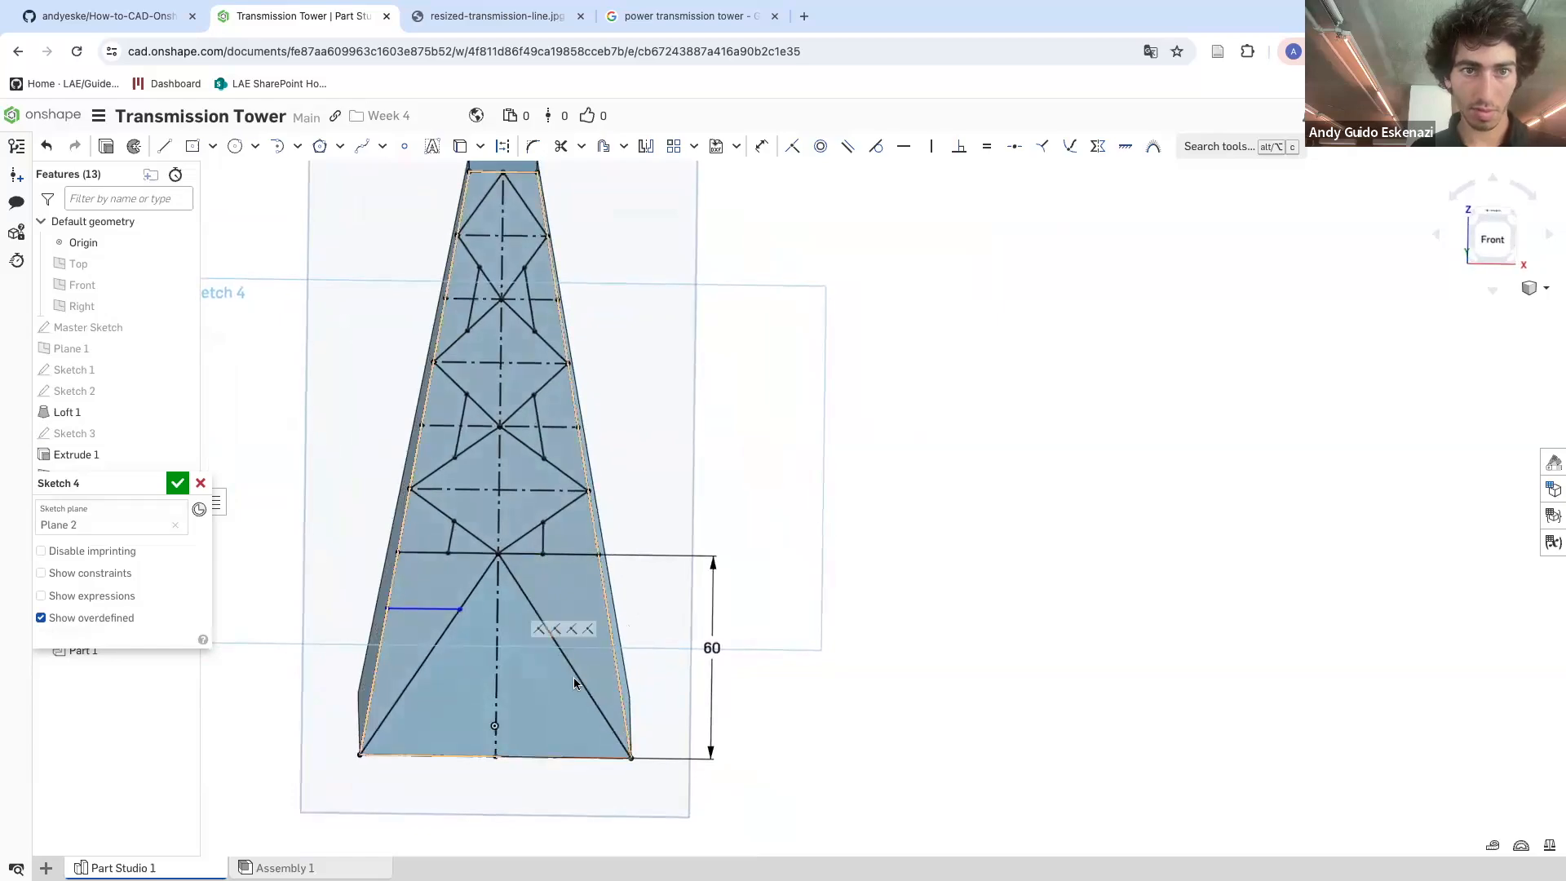
scroll(602, 692, "down", 1)
left_click(499, 21)
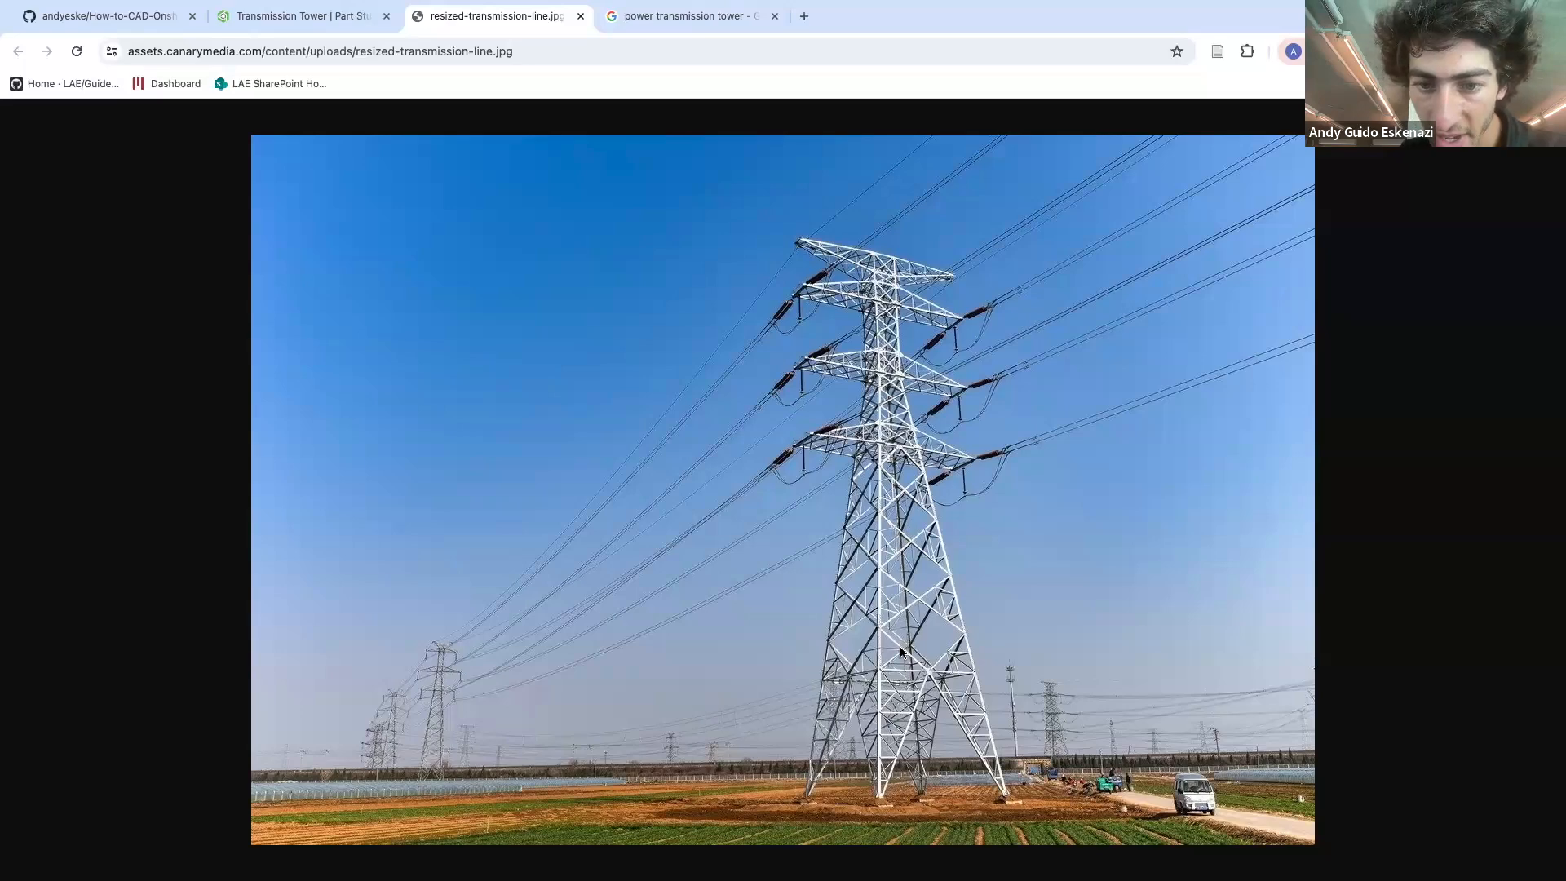
left_click(266, 21)
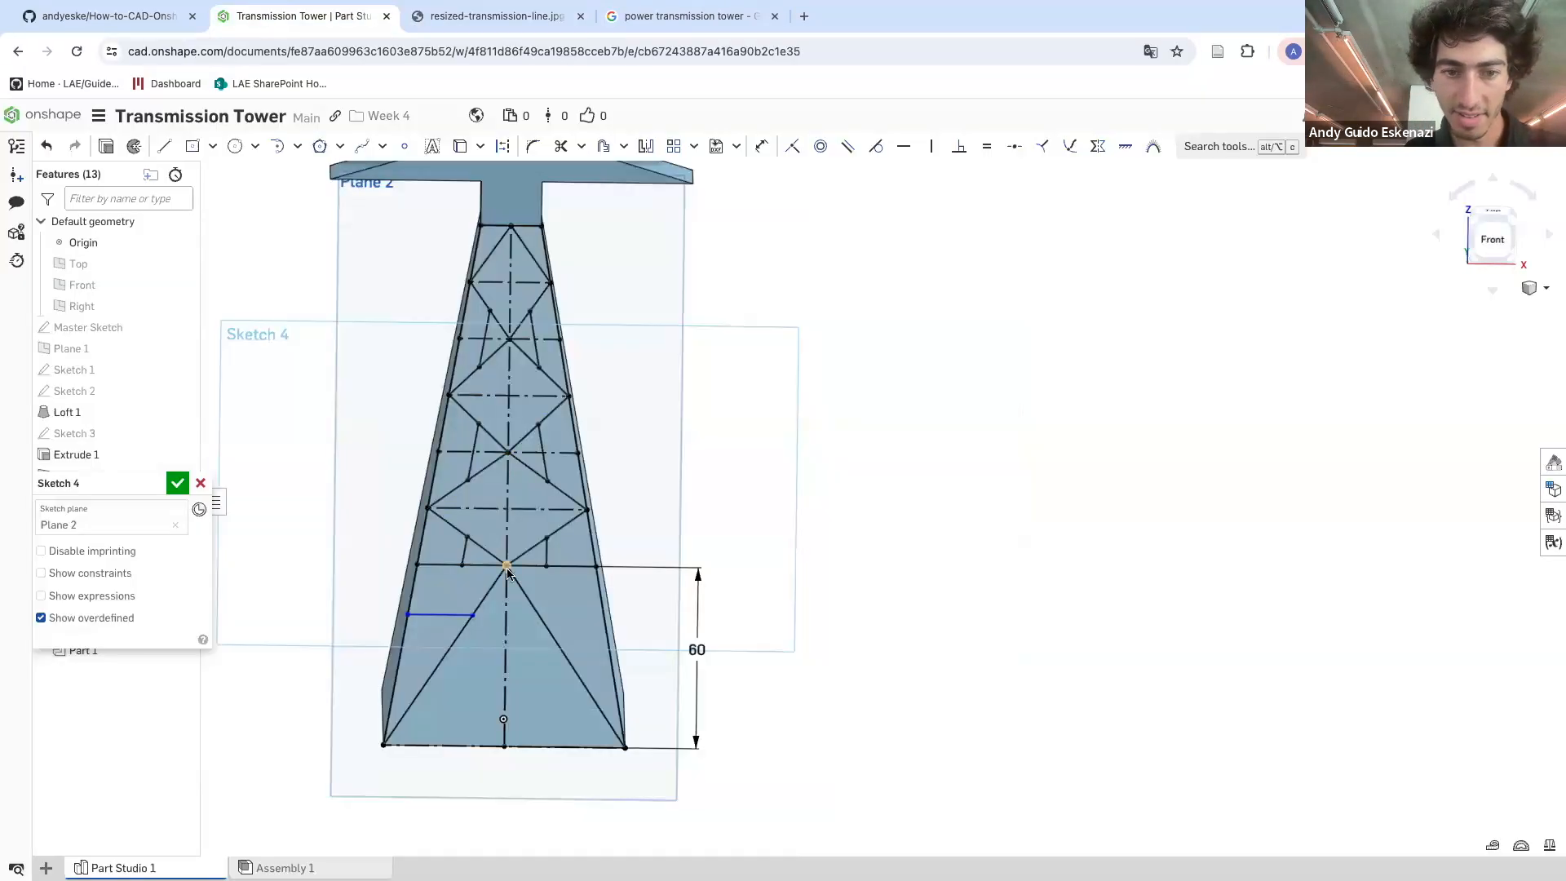
Delete the two stray short vertical lines above the bottom section's top line
scroll(454, 548, "up", 2)
right_click(456, 545)
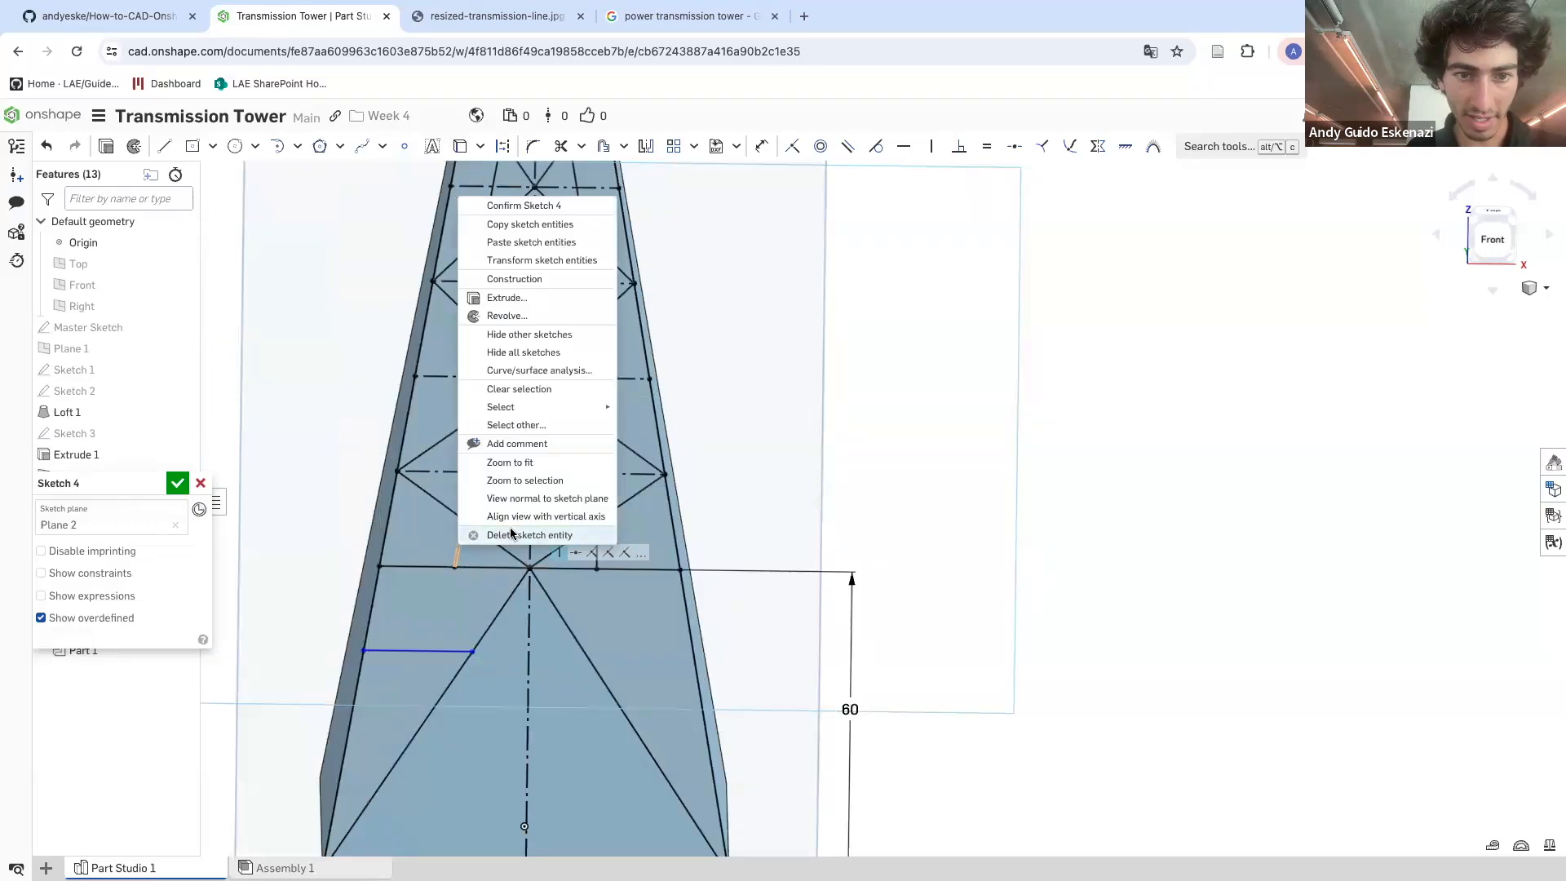
left_click(516, 535)
right_click(598, 557)
left_click(653, 545)
Try to draw diagonal braces from the side edges in the section above the bottom section
left_click(163, 148)
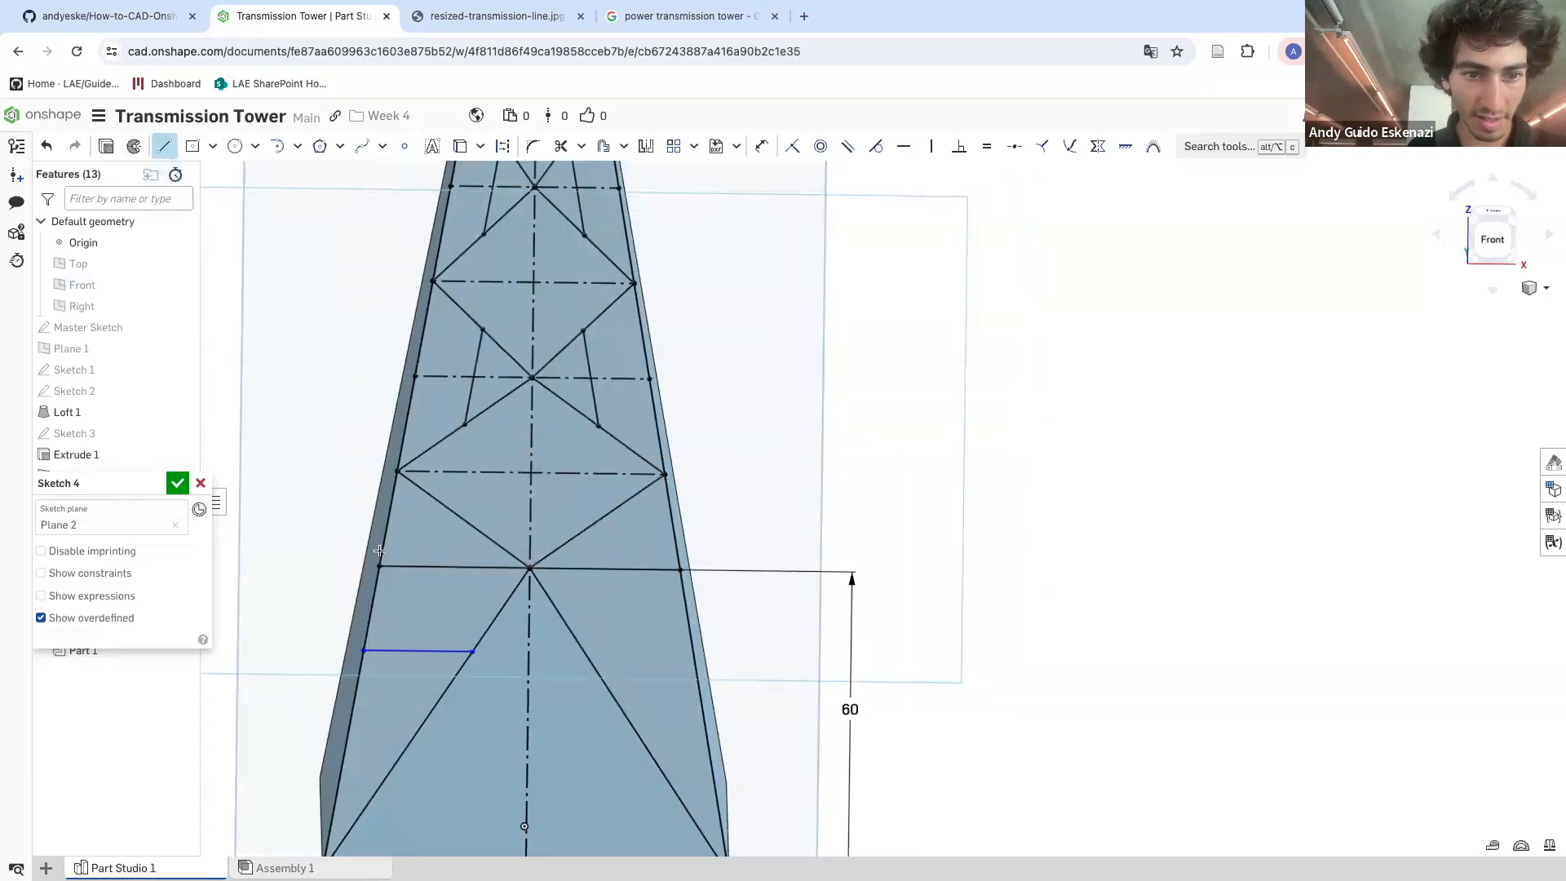
left_click(381, 567)
left_click(462, 520)
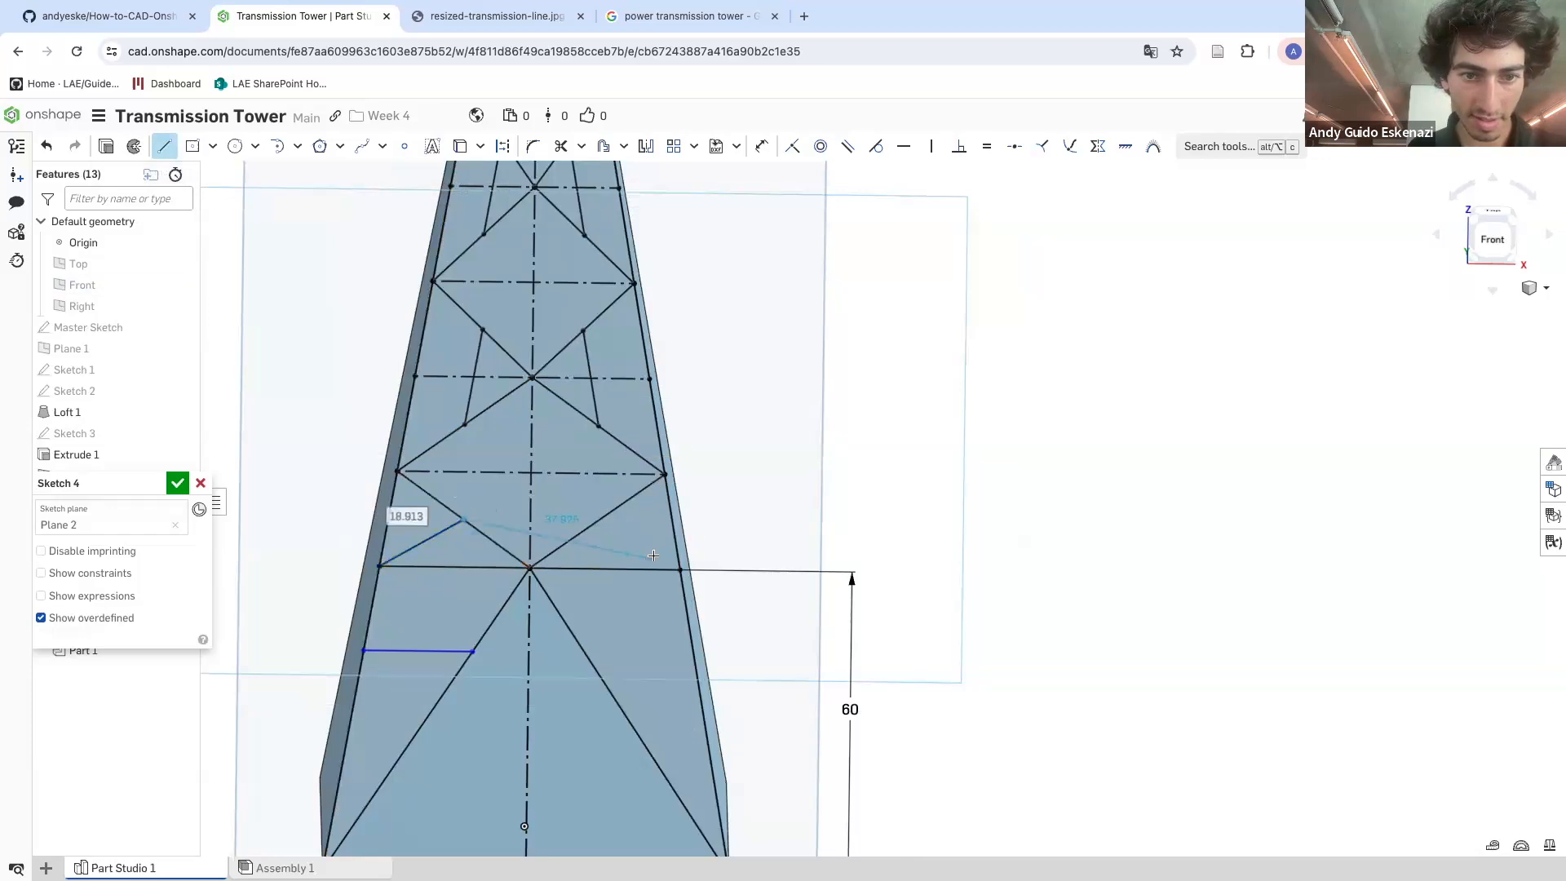
left_click(597, 520)
left_click(680, 569)
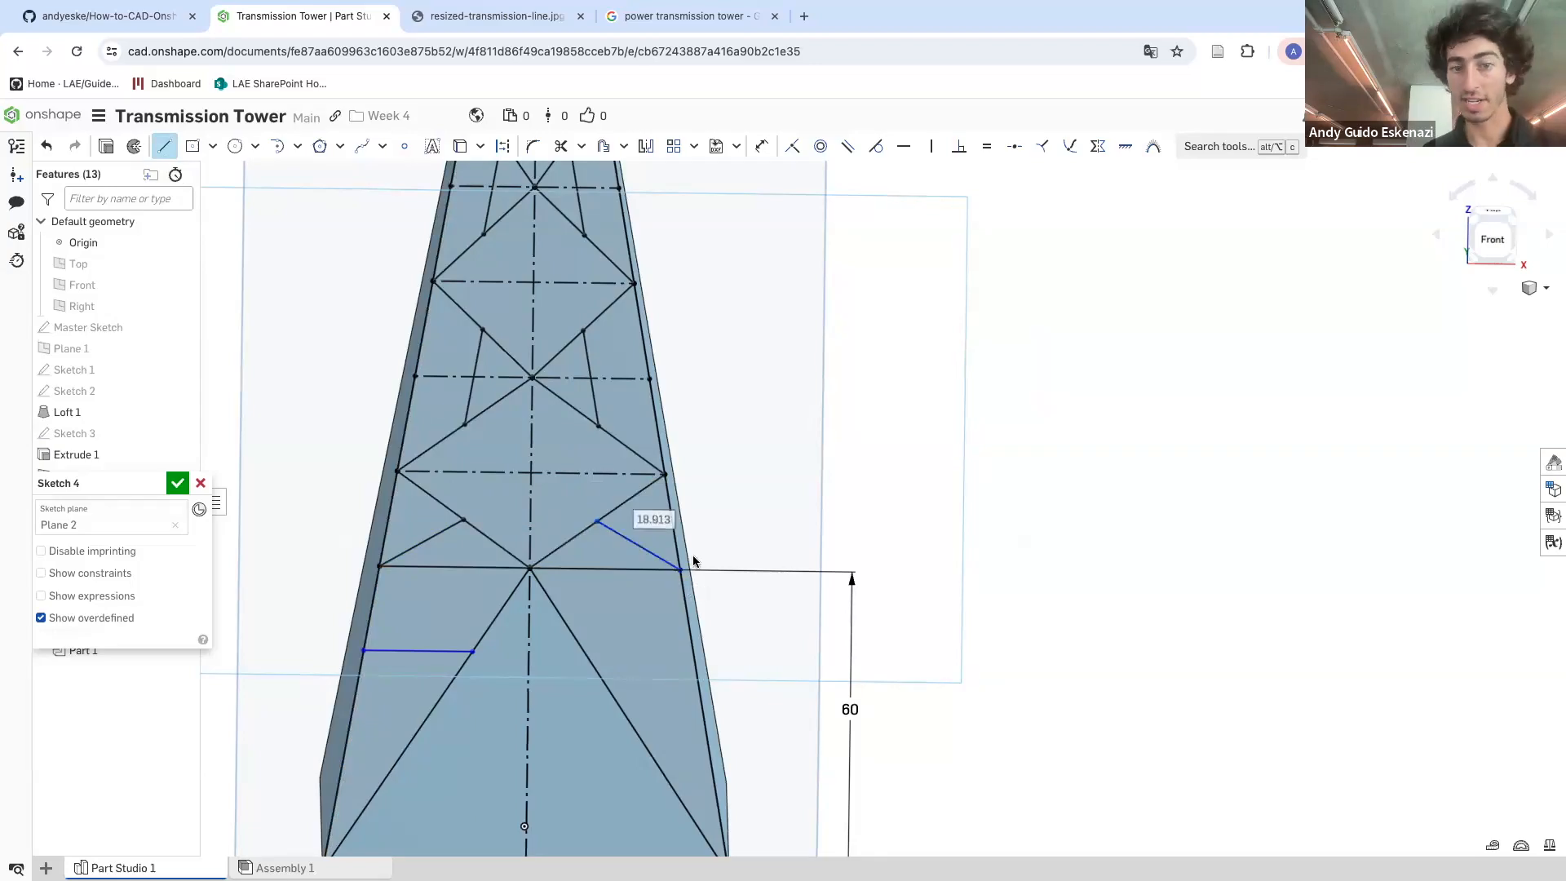
key("Escape")
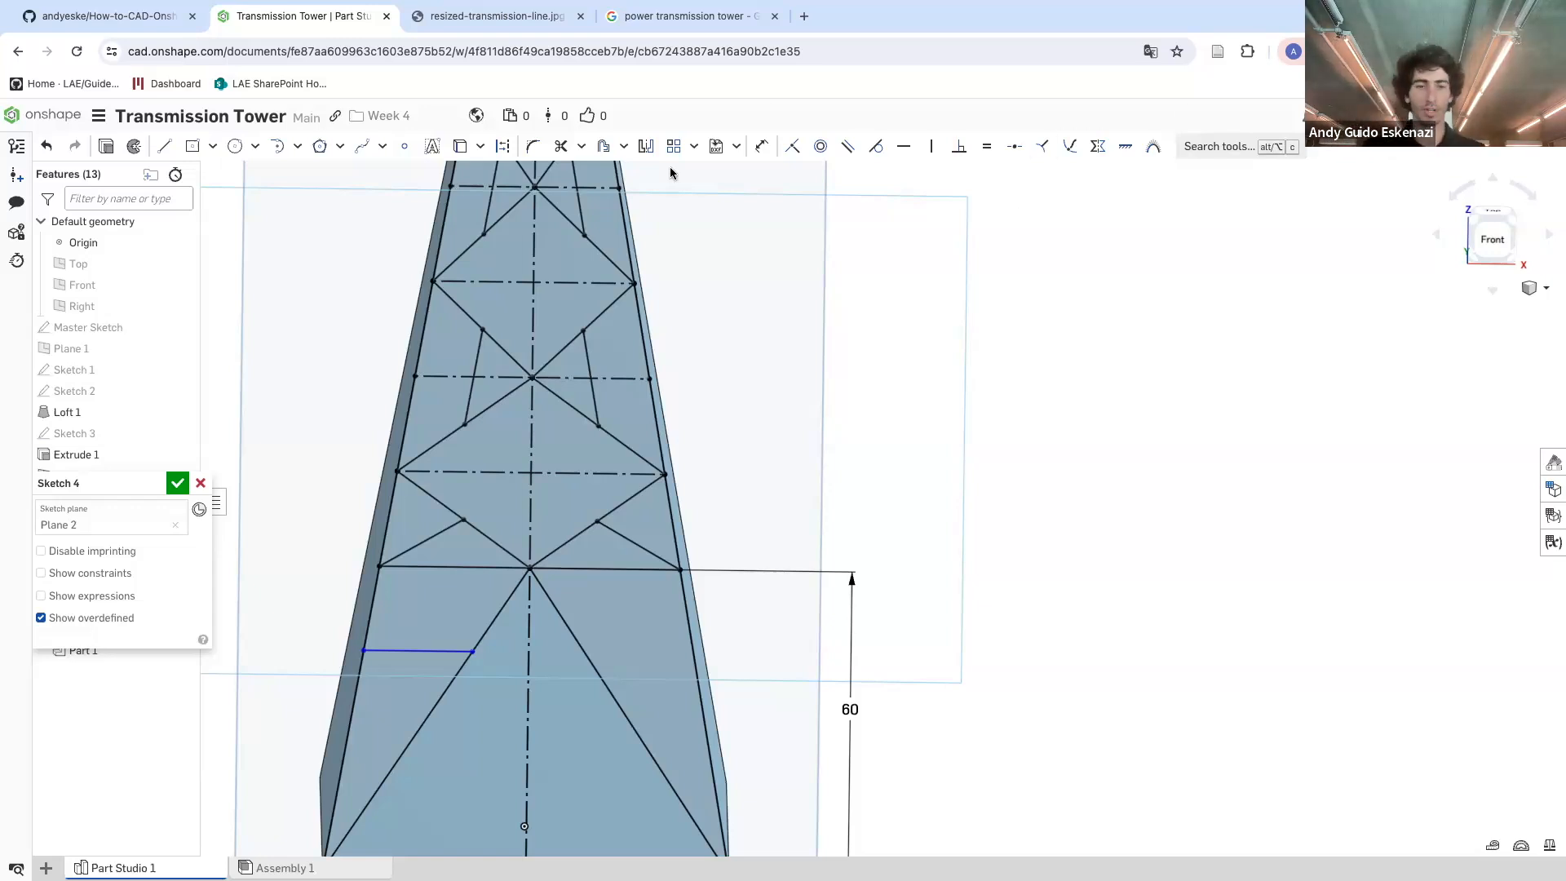
Raise the left horizontal strut slightly and draw a second strut below it between the left edge and diagonal
left_click_drag(428, 648, 428, 626)
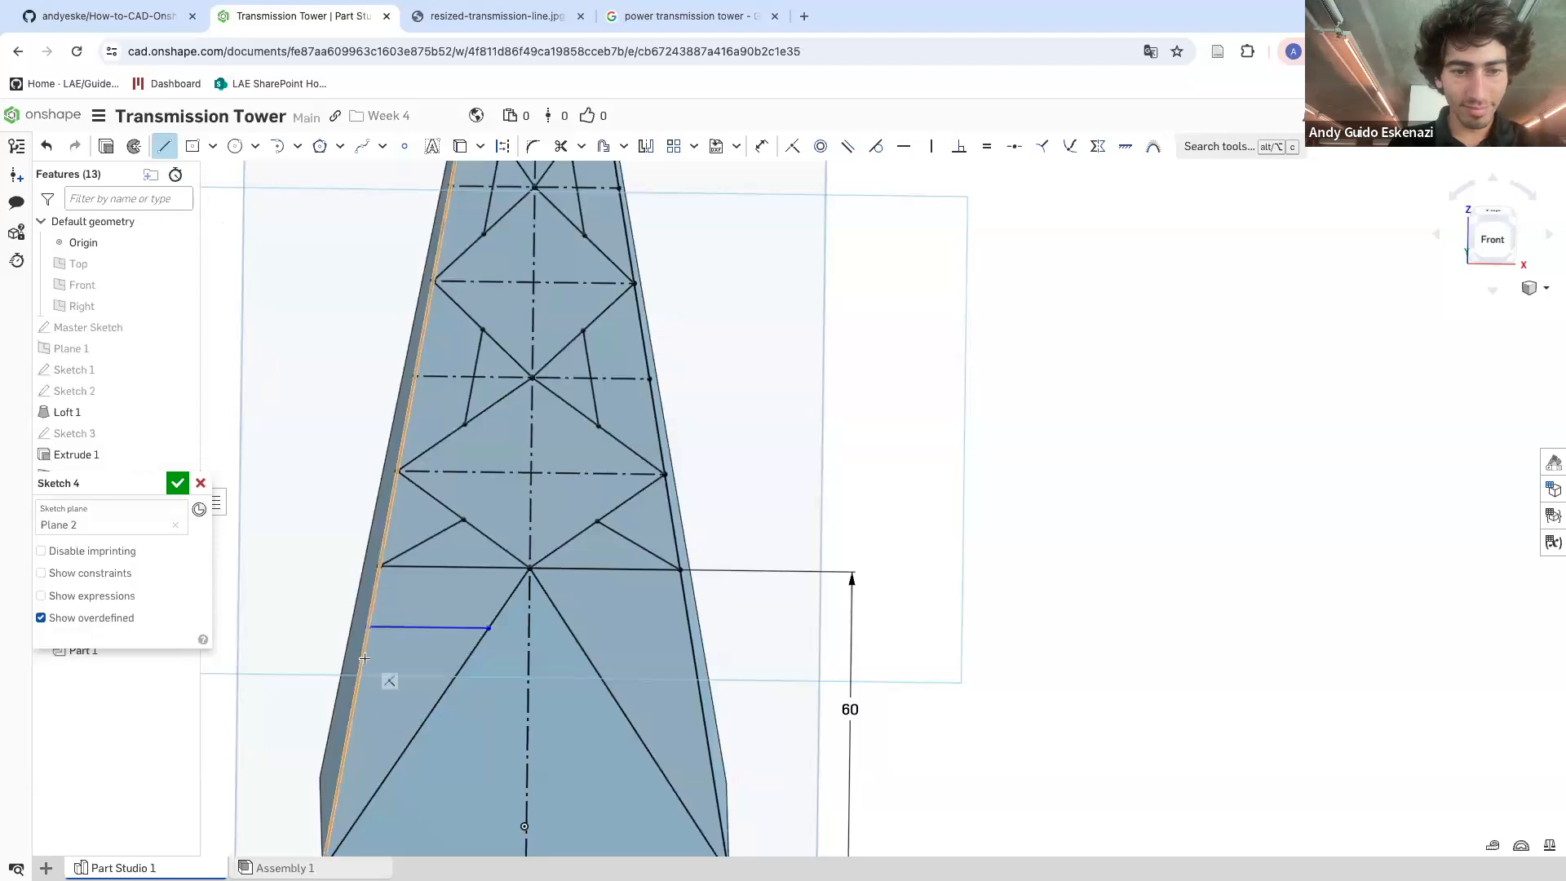
left_click(360, 698)
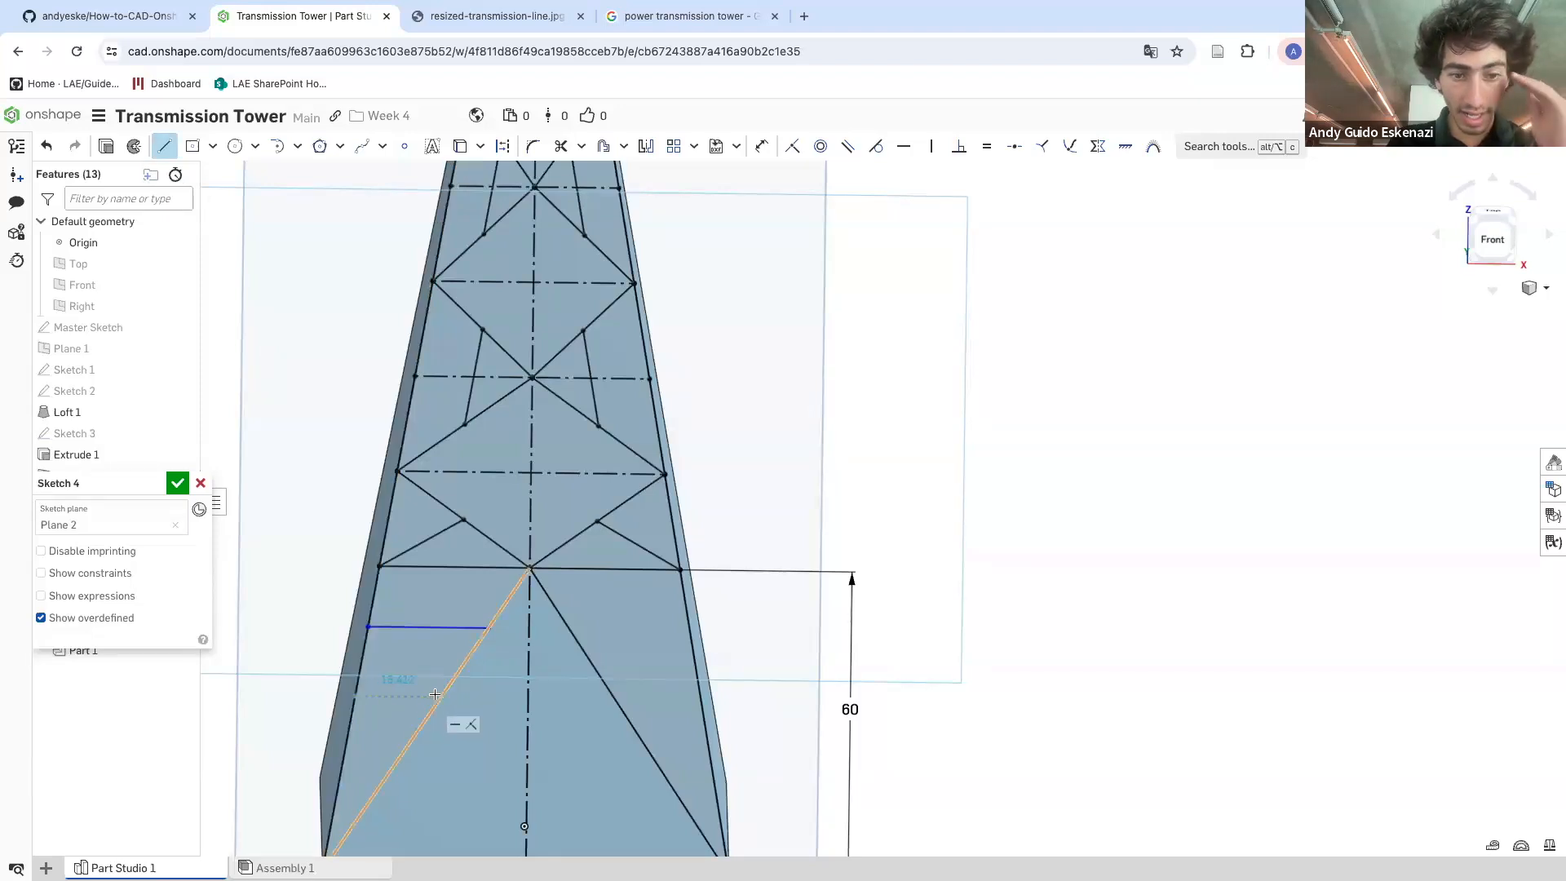
left_click(441, 695)
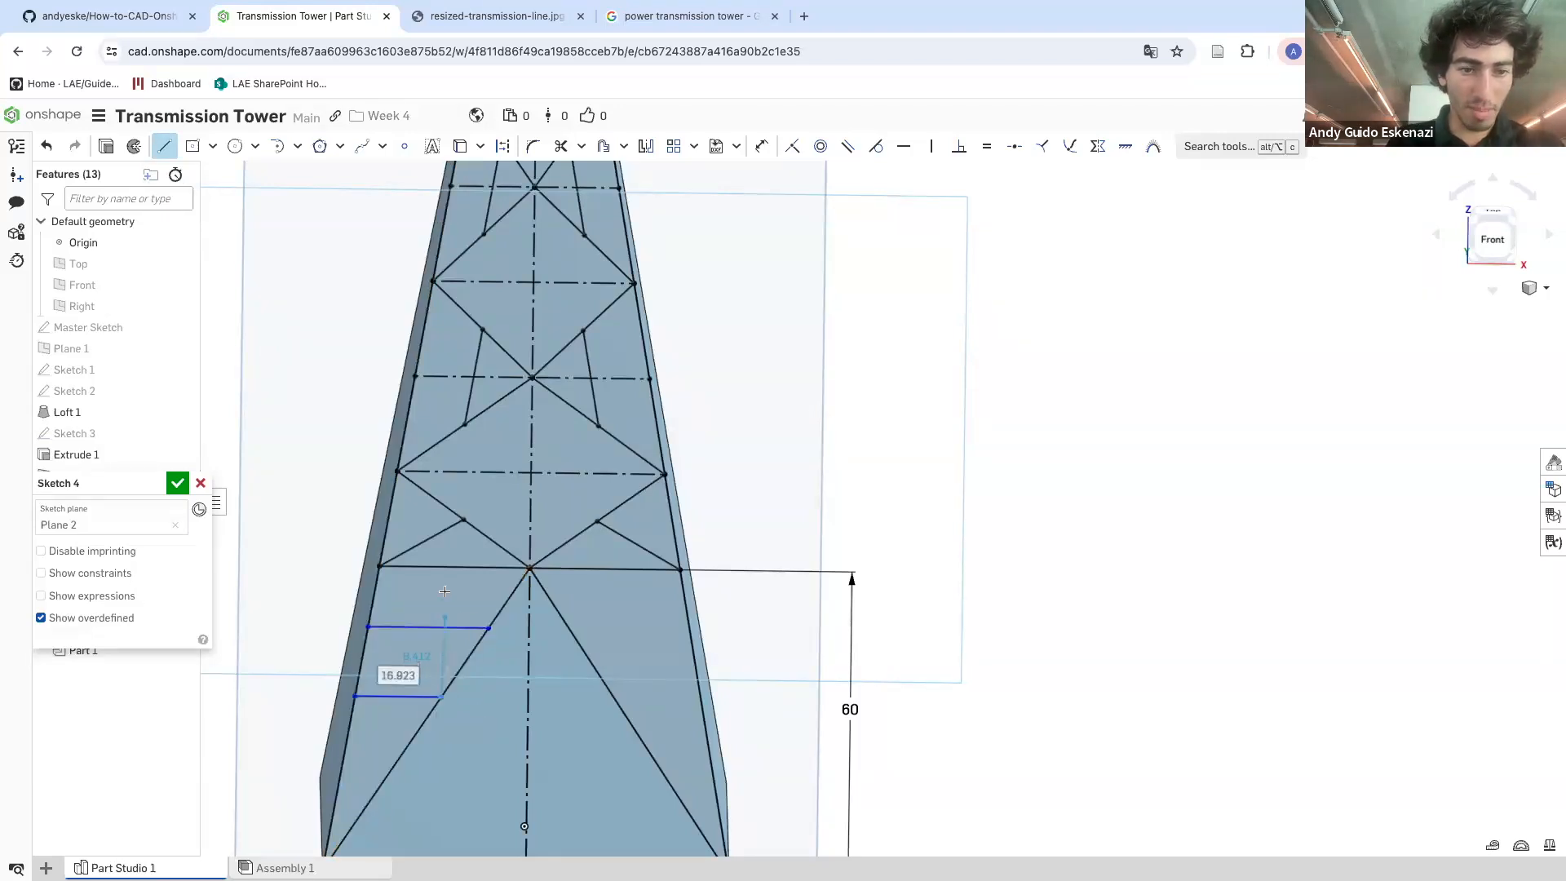
scroll(443, 604, "down", 5)
key("a")
key("Escape")
scroll(424, 706, "up", 3)
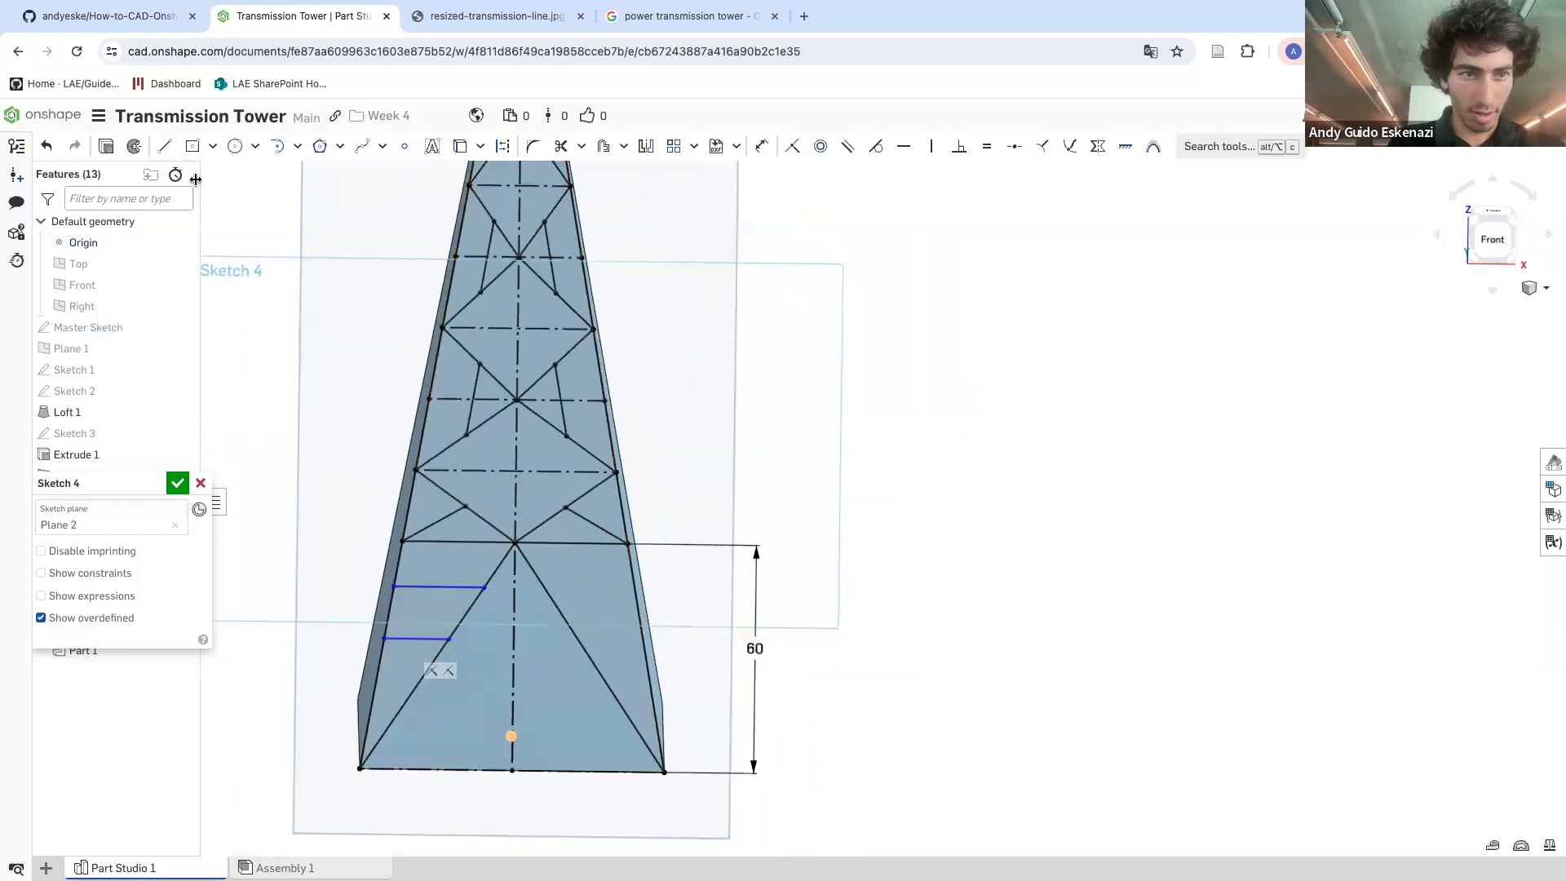
Add a third short horizontal strut near the bottom-left corner between the edge and diagonal
left_click(164, 146)
scroll(381, 707, "up", 2)
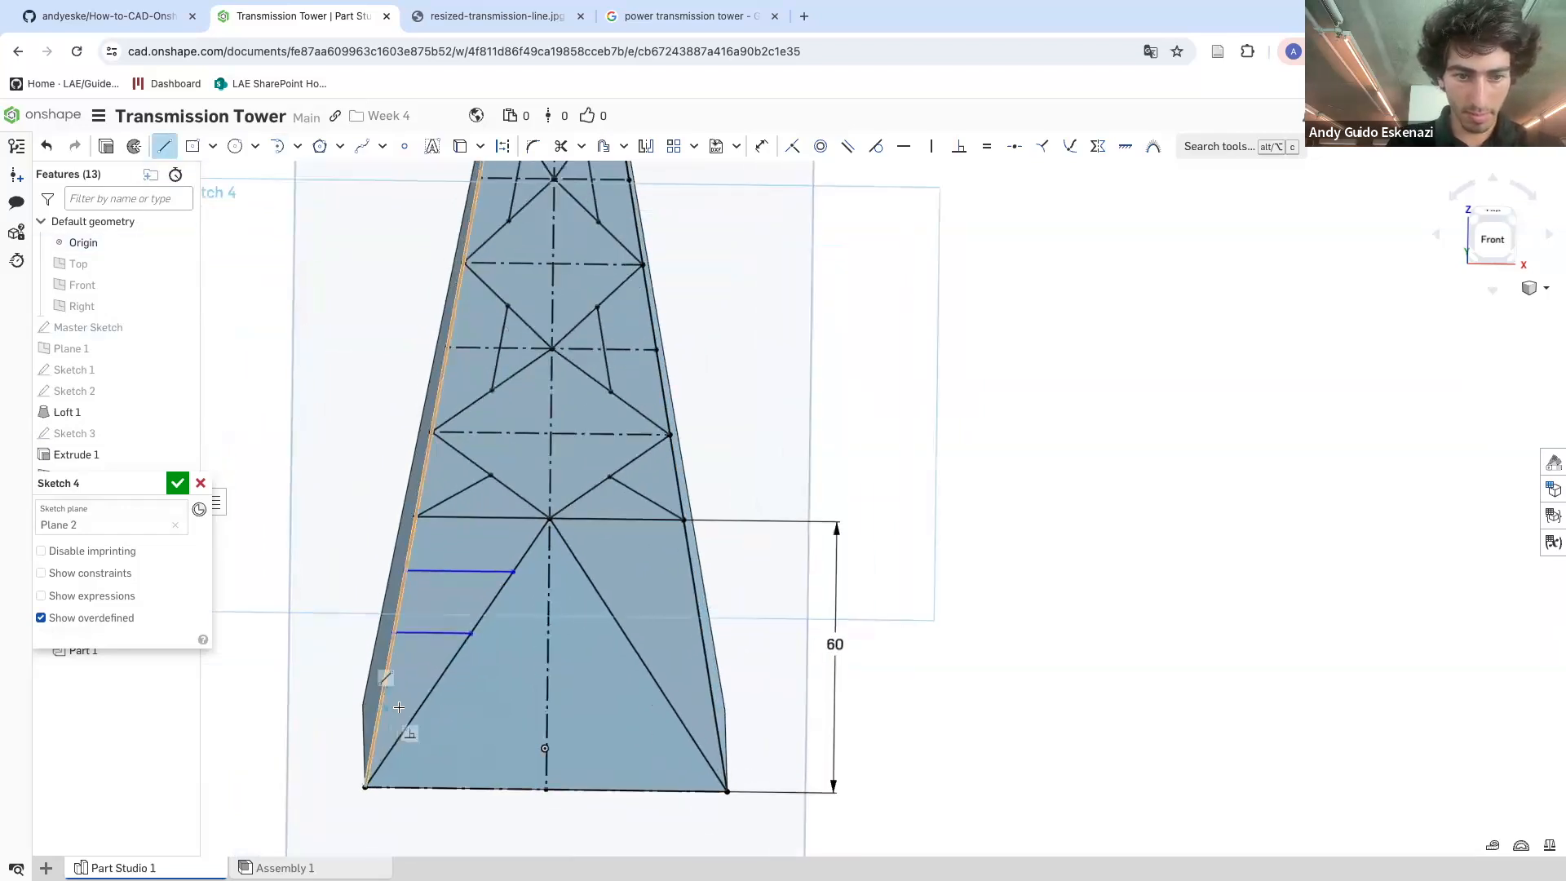
left_click(420, 707)
key("Escape")
scroll(420, 634, "down", 1)
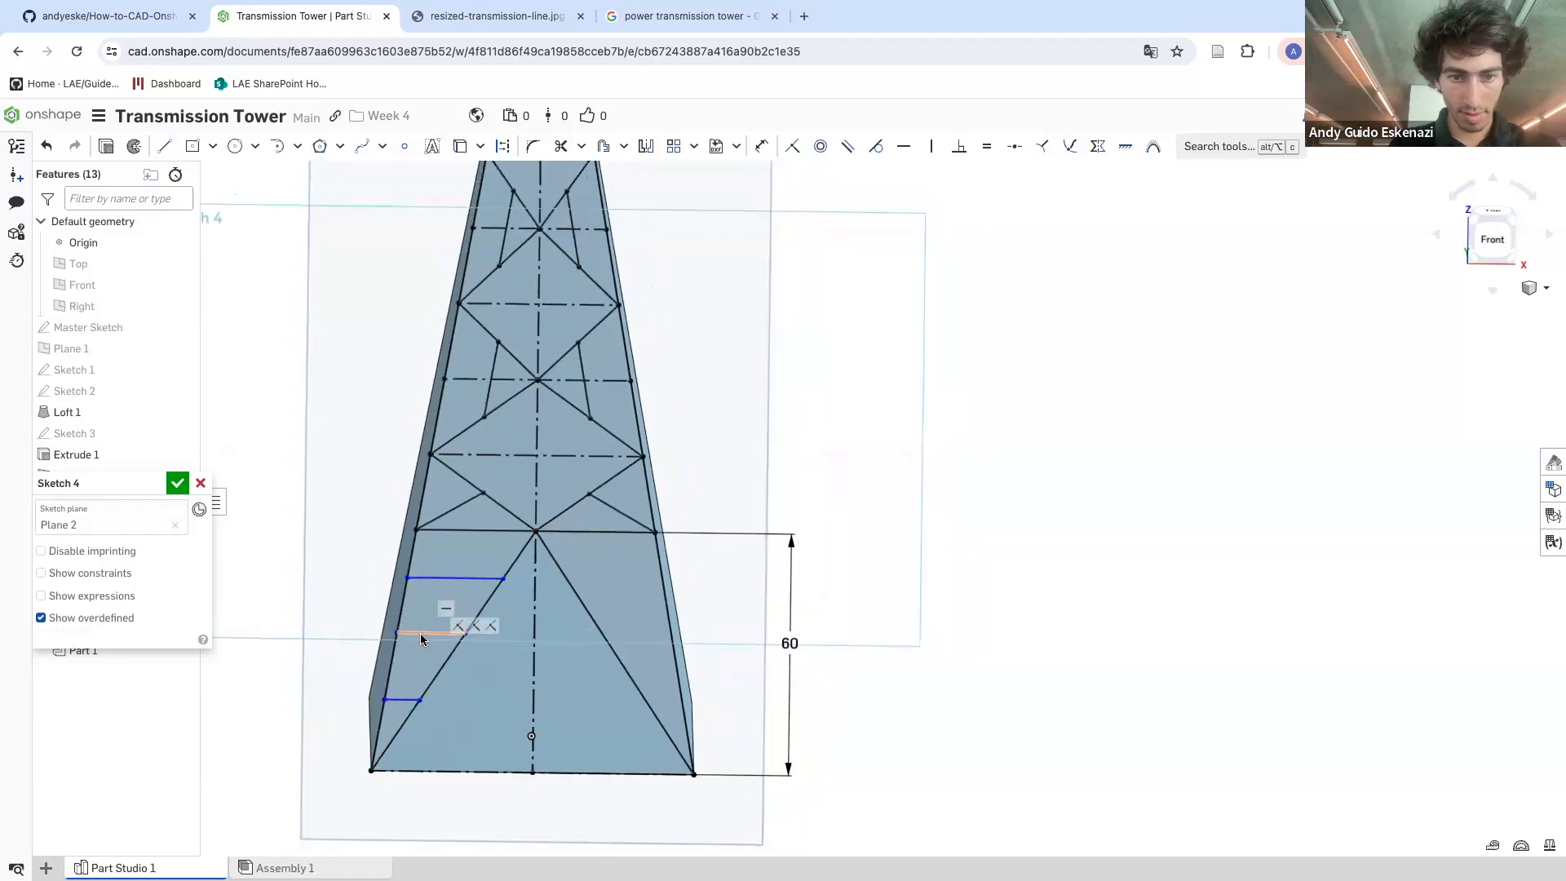
scroll(553, 624, "up", 1)
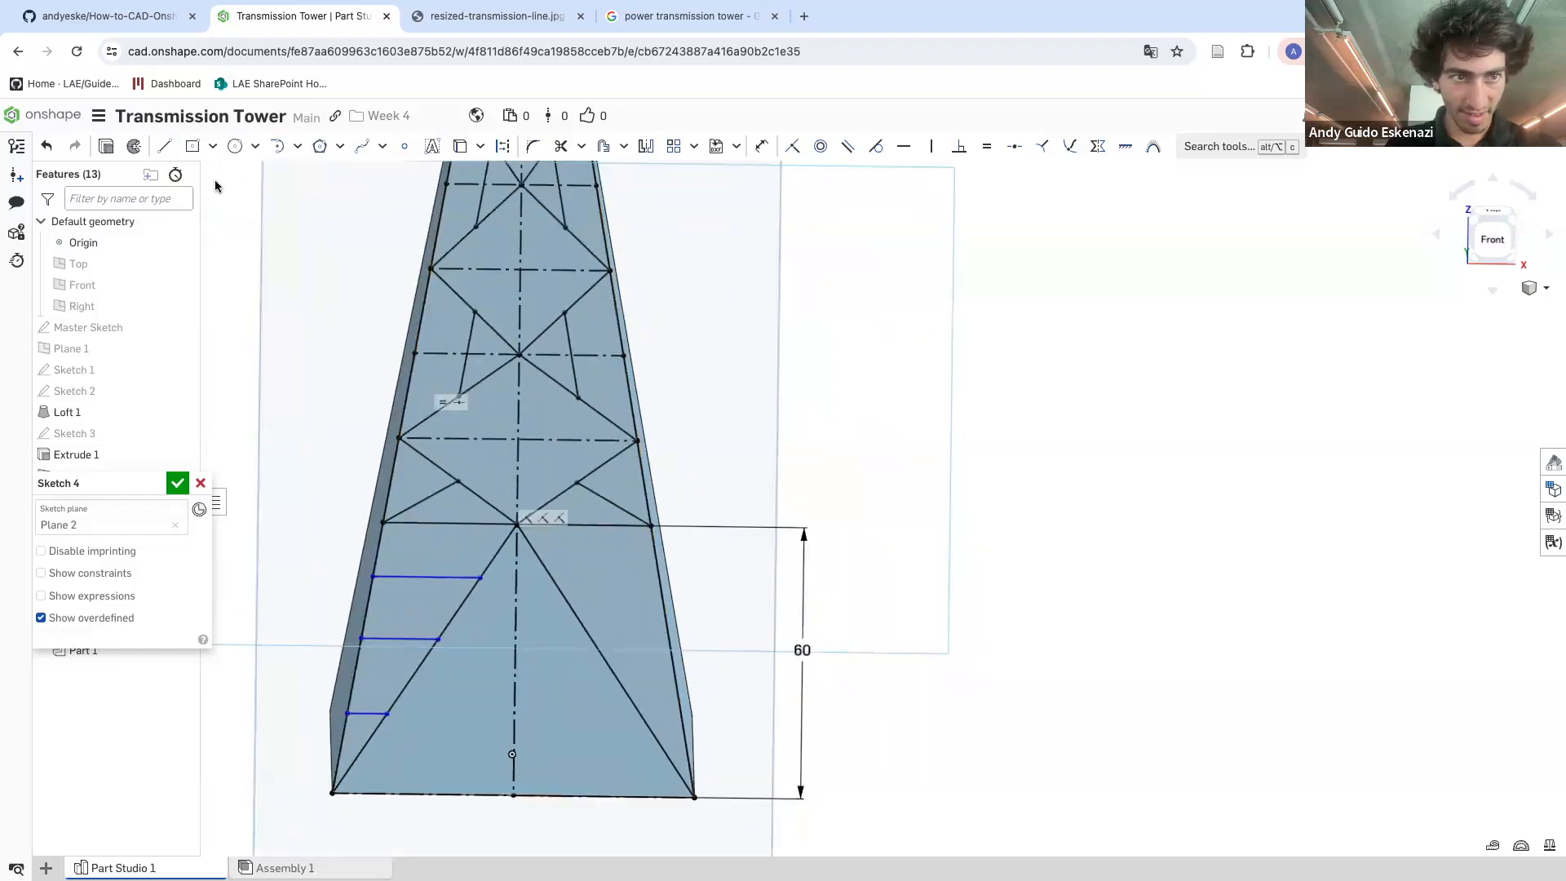
Draw two horizontal struts on the right side of the bottom section between the diagonal and right edge
left_click(164, 146)
left_click(554, 581)
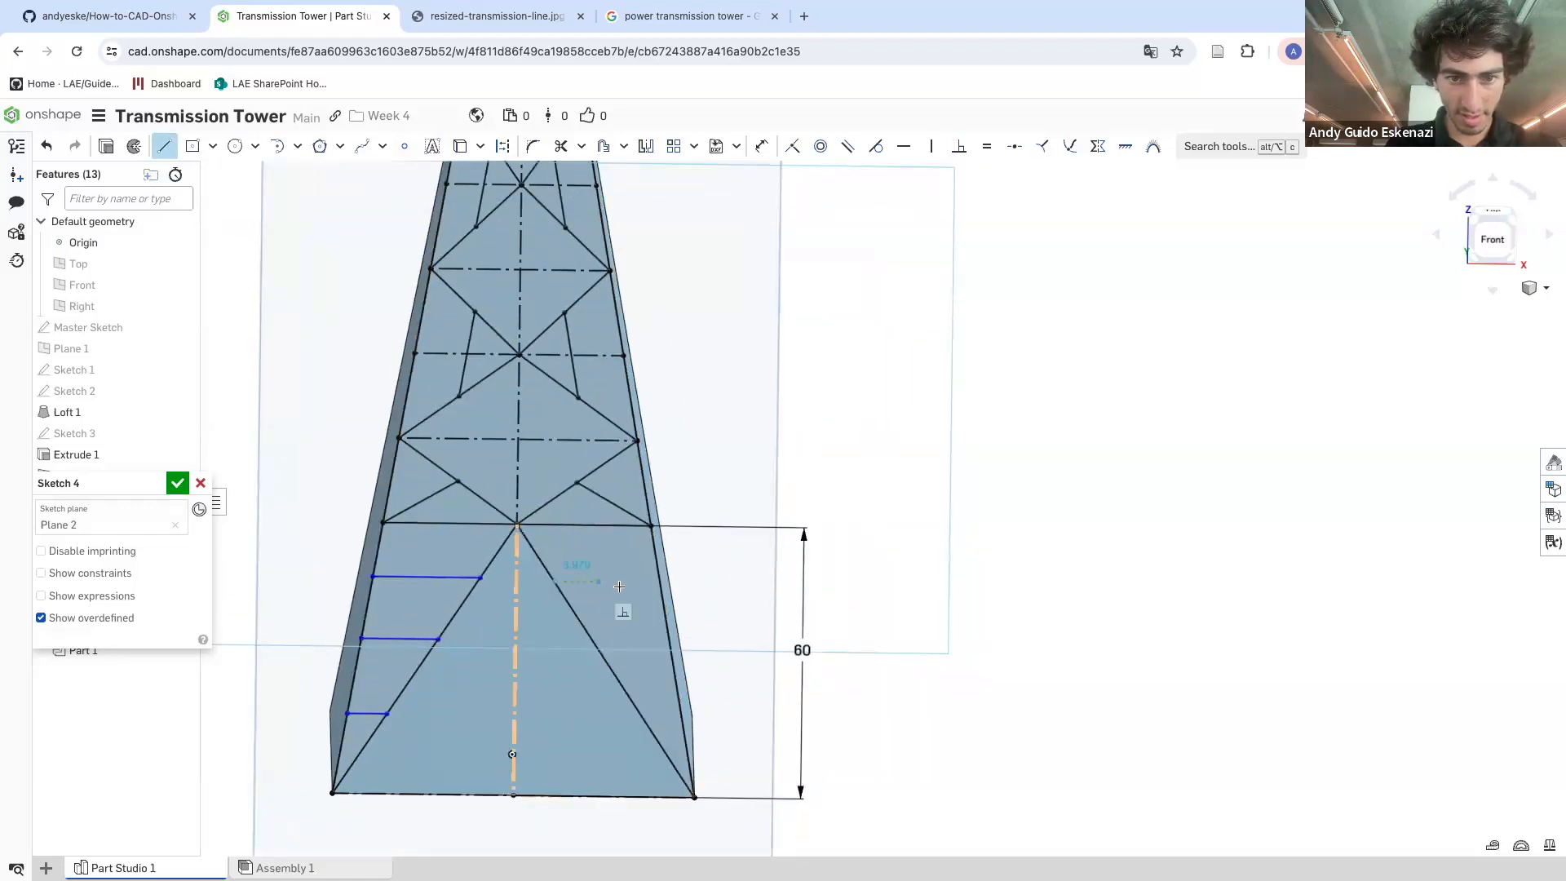
left_click(661, 582)
key("Escape")
left_click(164, 146)
left_click(594, 644)
left_click(669, 644)
key("Escape")
Add a third short horizontal strut near the bottom-right corner between the diagonal and edge
left_click(164, 146)
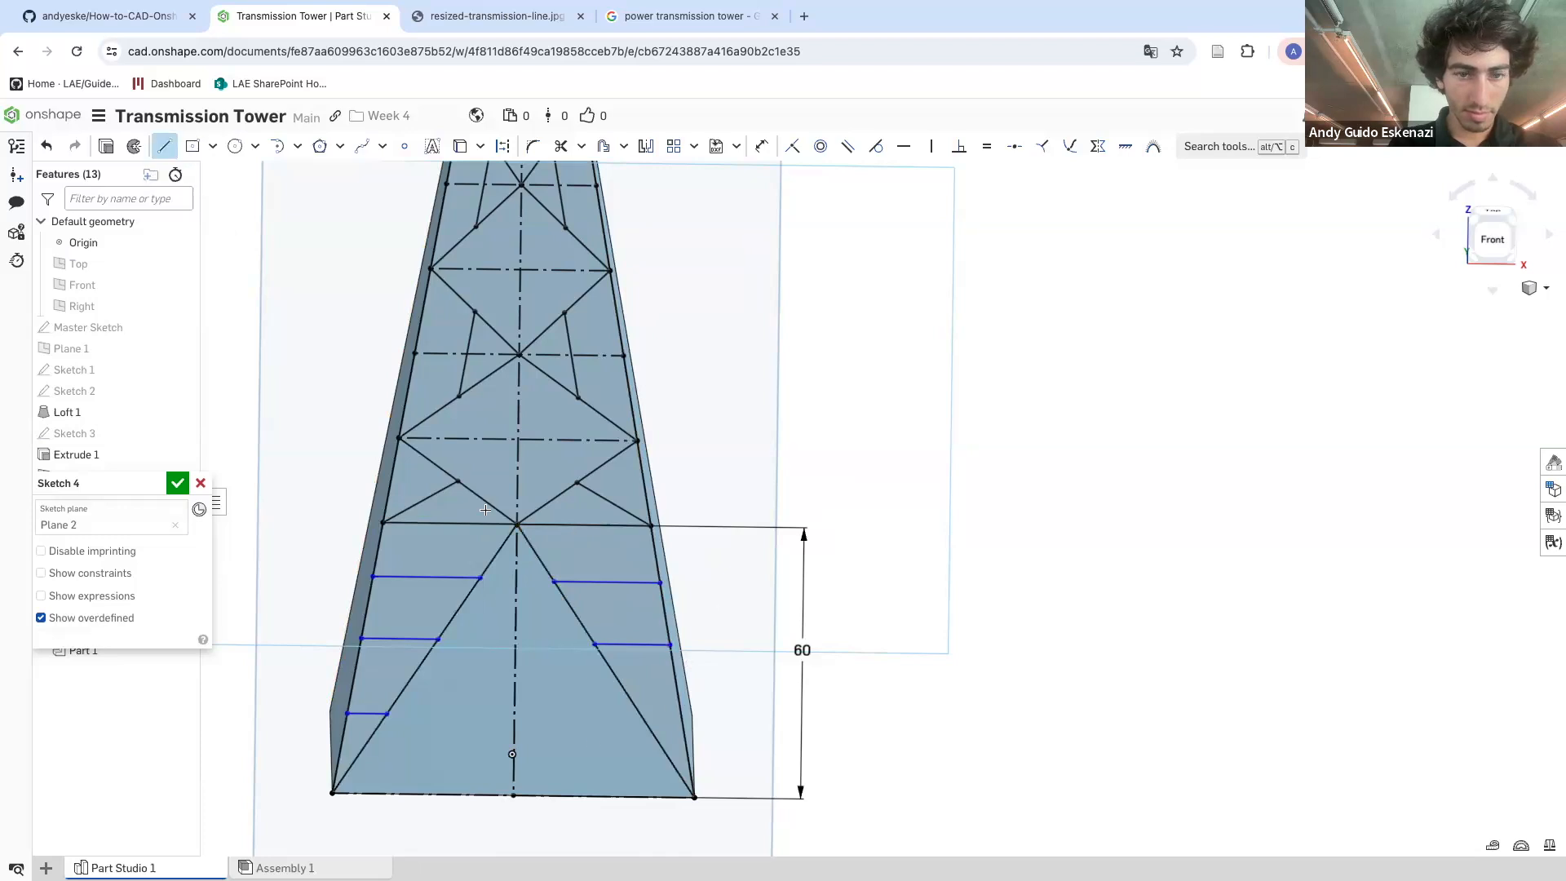
left_click(646, 723)
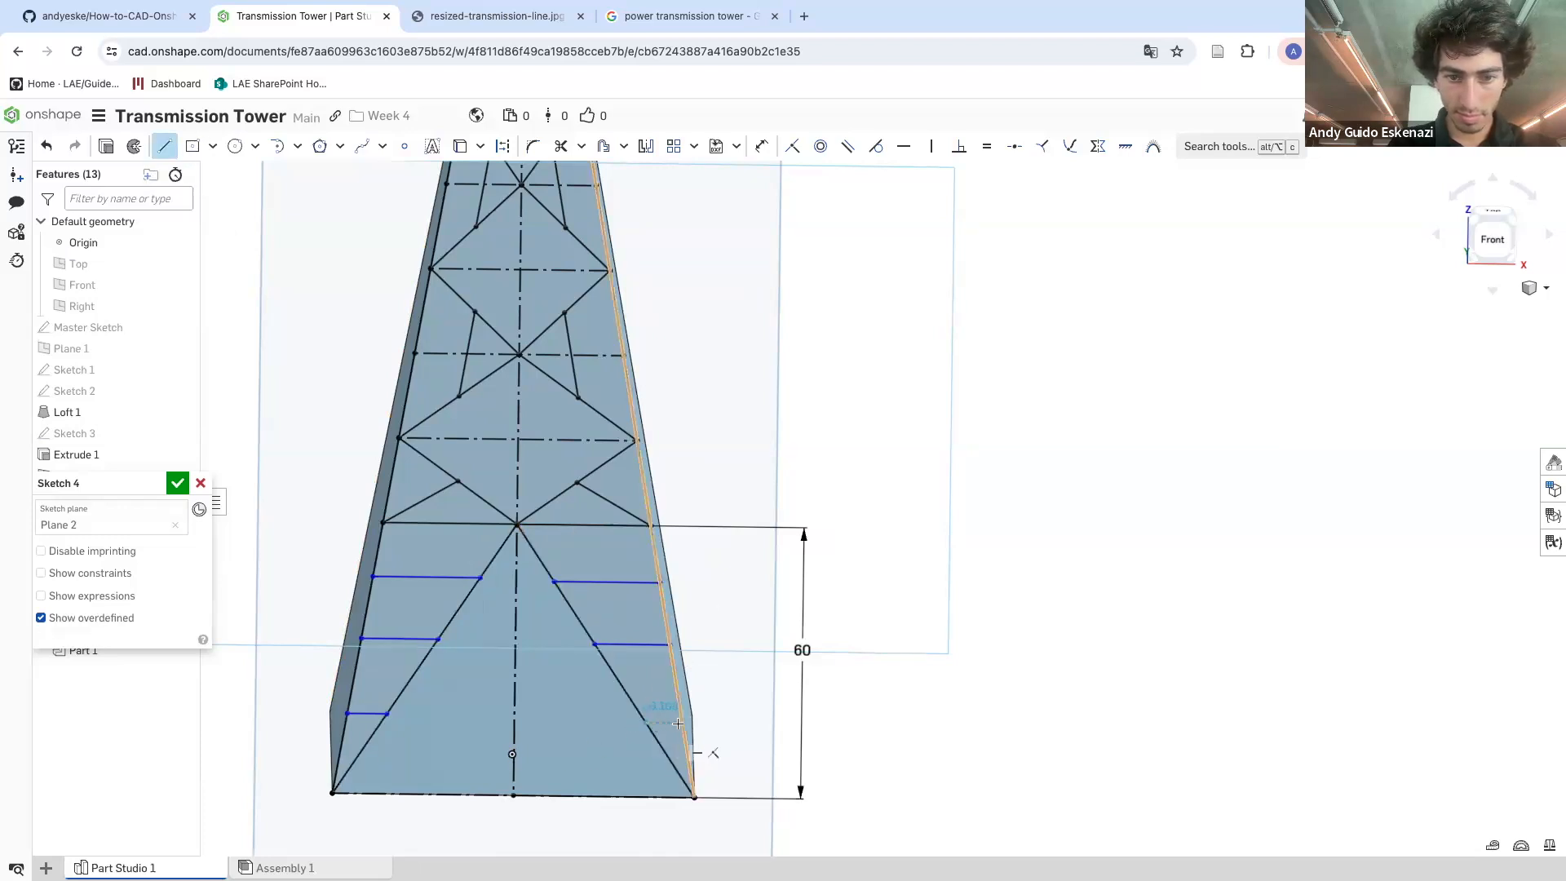
left_click(682, 723)
key("Escape")
left_click(164, 146)
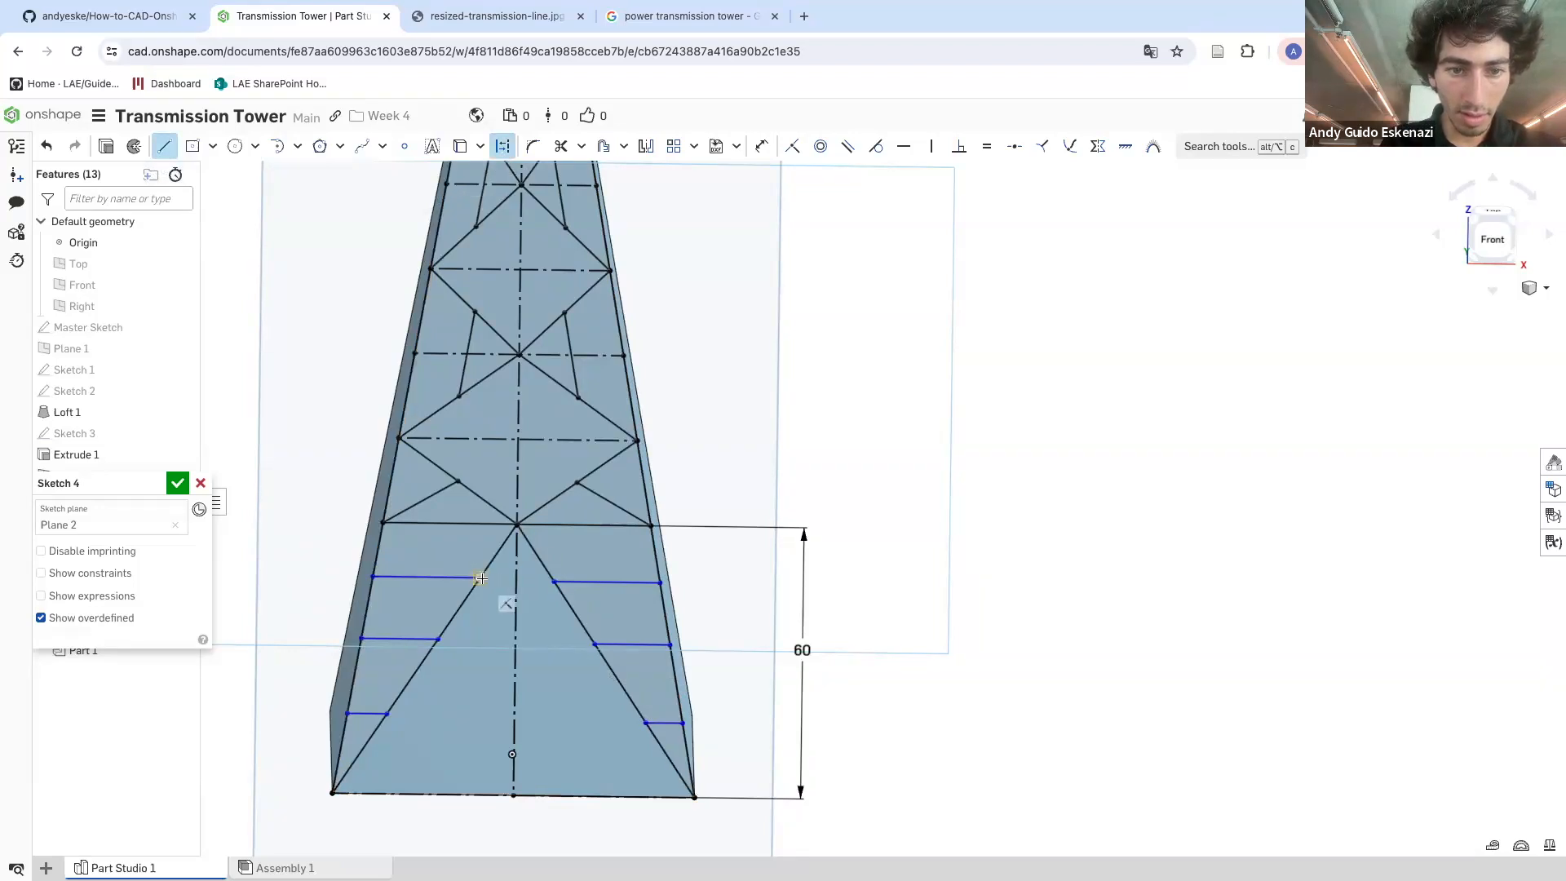
Join the left and right struts into full-width horizontal lines across the bottom section and make the lowest one parallel to the base edge
left_click_drag(595, 644, 439, 639)
left_click_drag(390, 714, 646, 723)
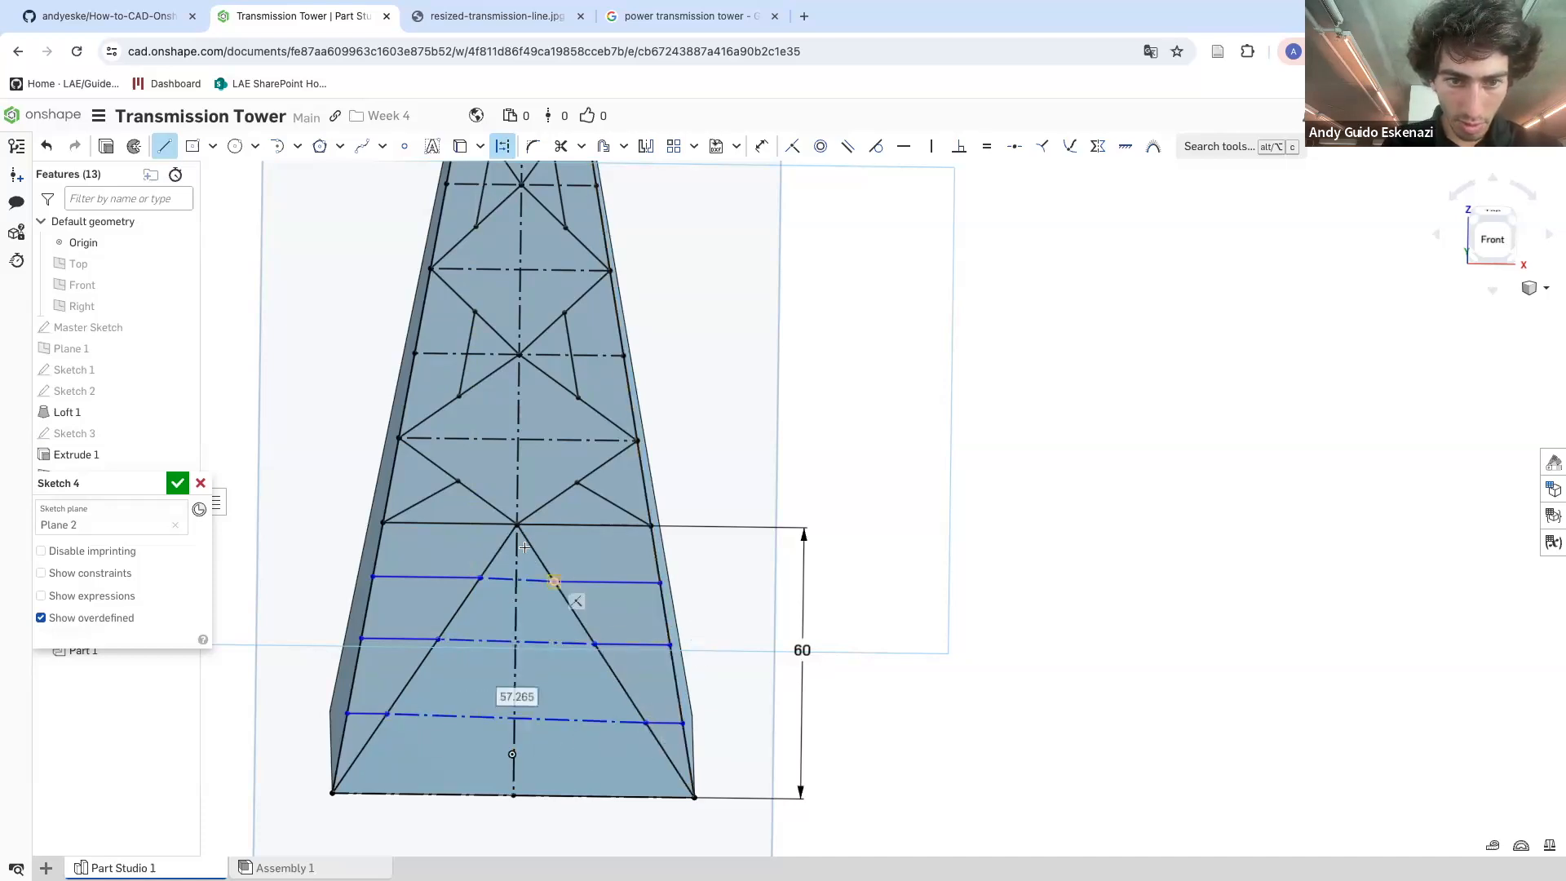
scroll(530, 555, "up", 4)
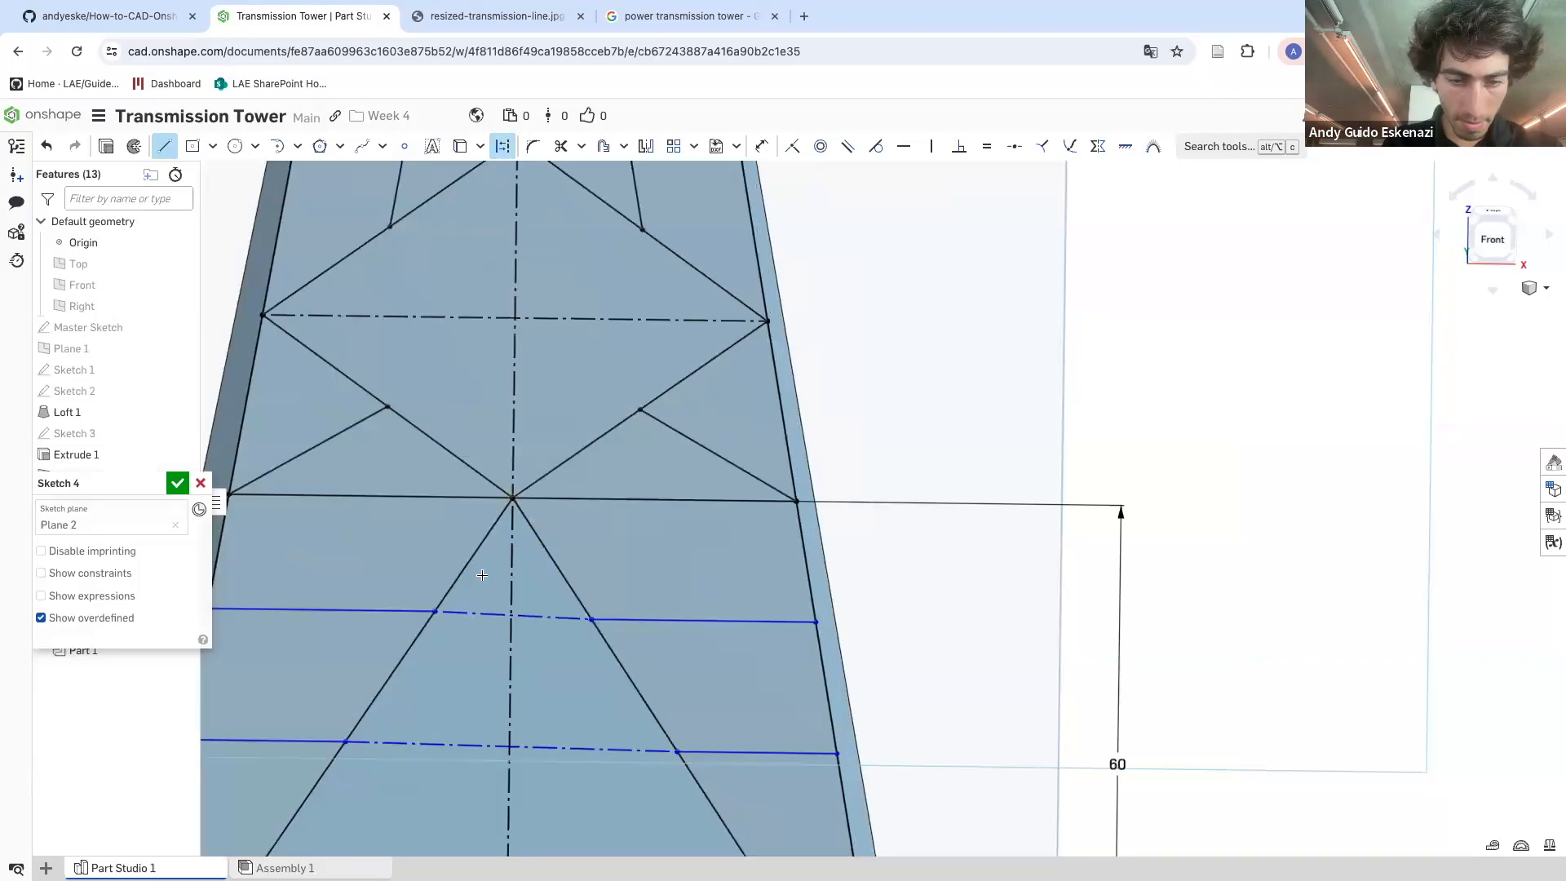
scroll(511, 500, "down", 3)
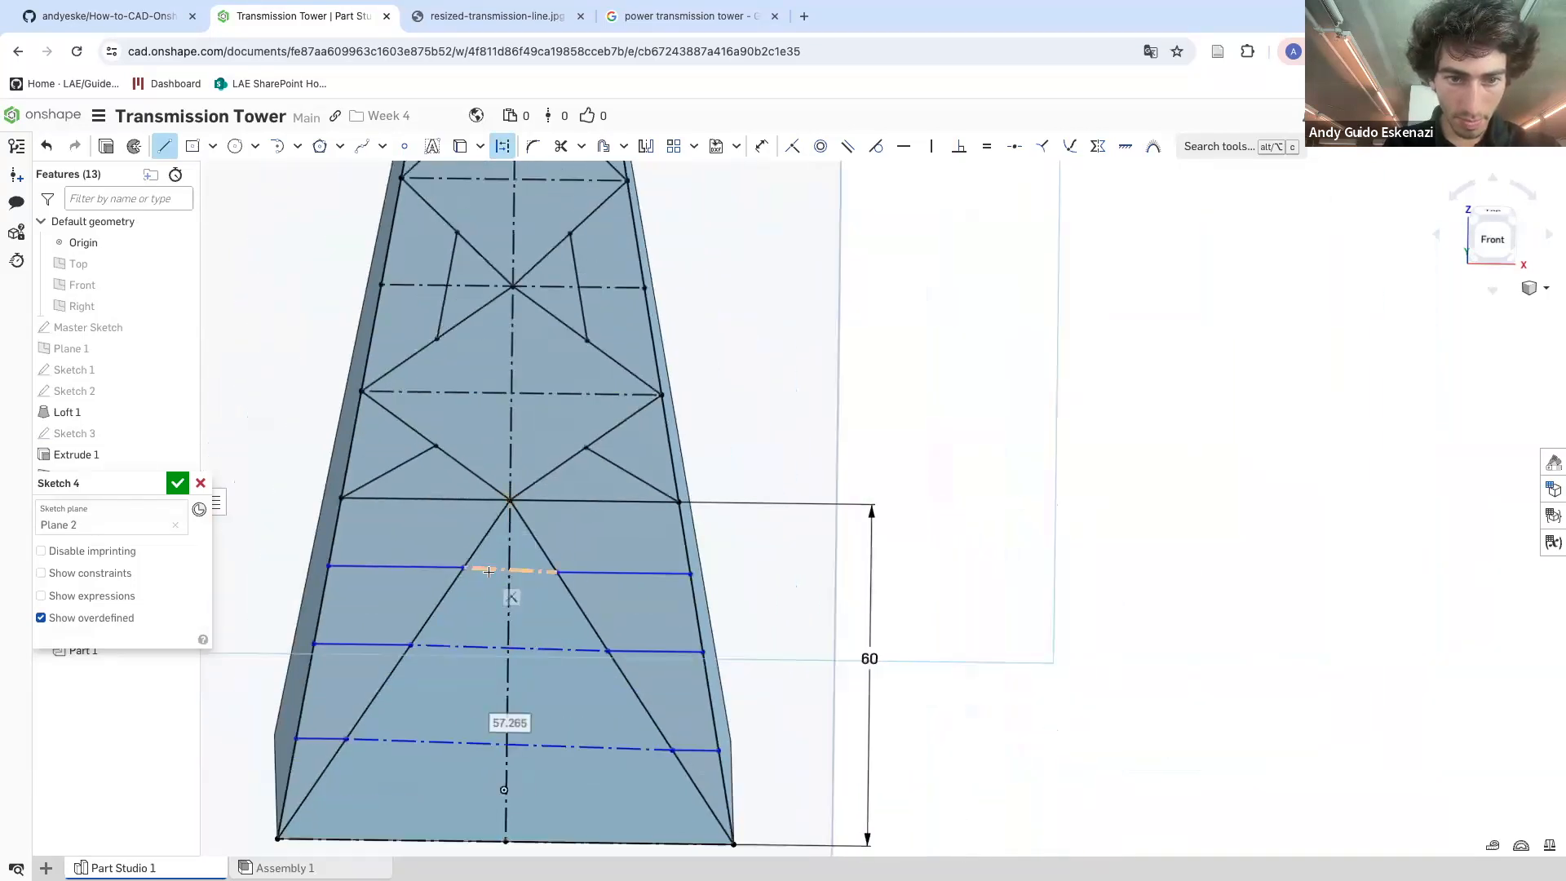
left_click(847, 146)
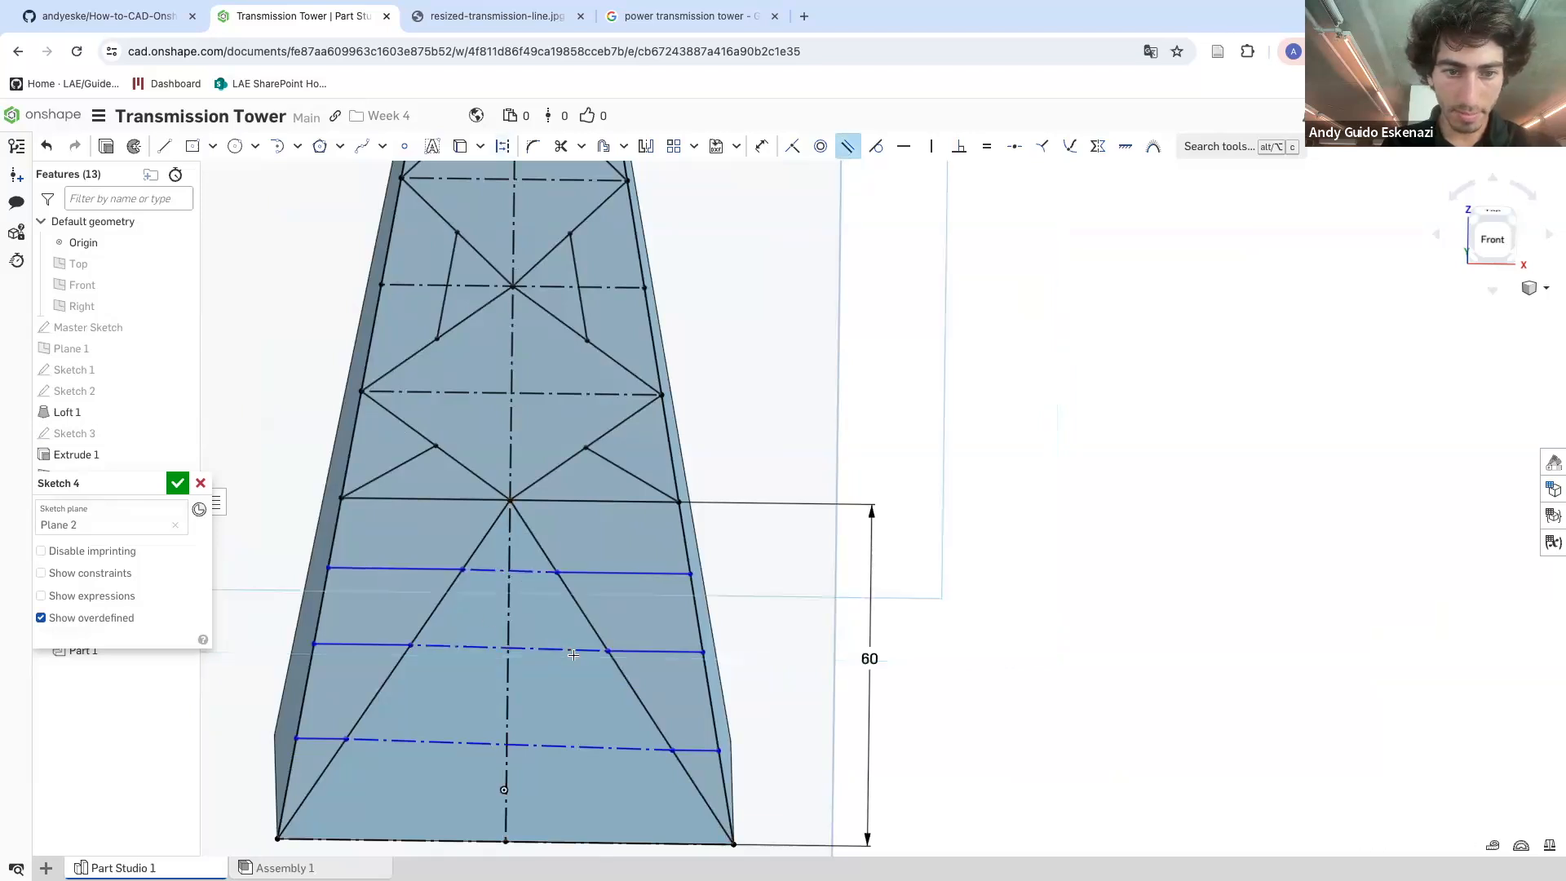
left_click(570, 748)
left_click(558, 841)
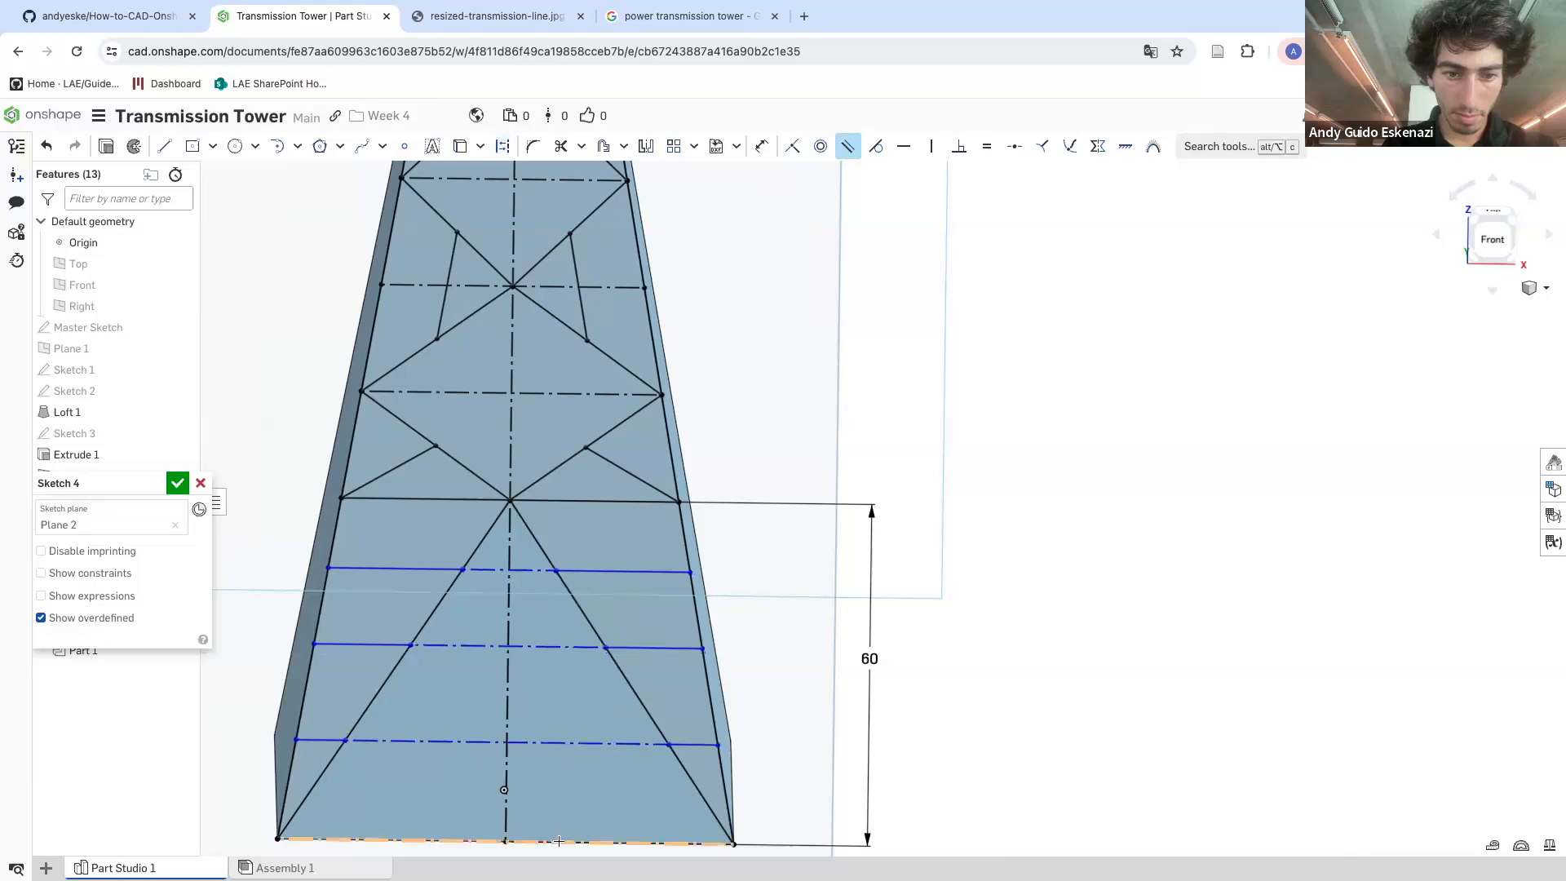
scroll(520, 604, "down", 1)
scroll(505, 489, "down", 2)
scroll(563, 710, "up", 1)
key("Escape")
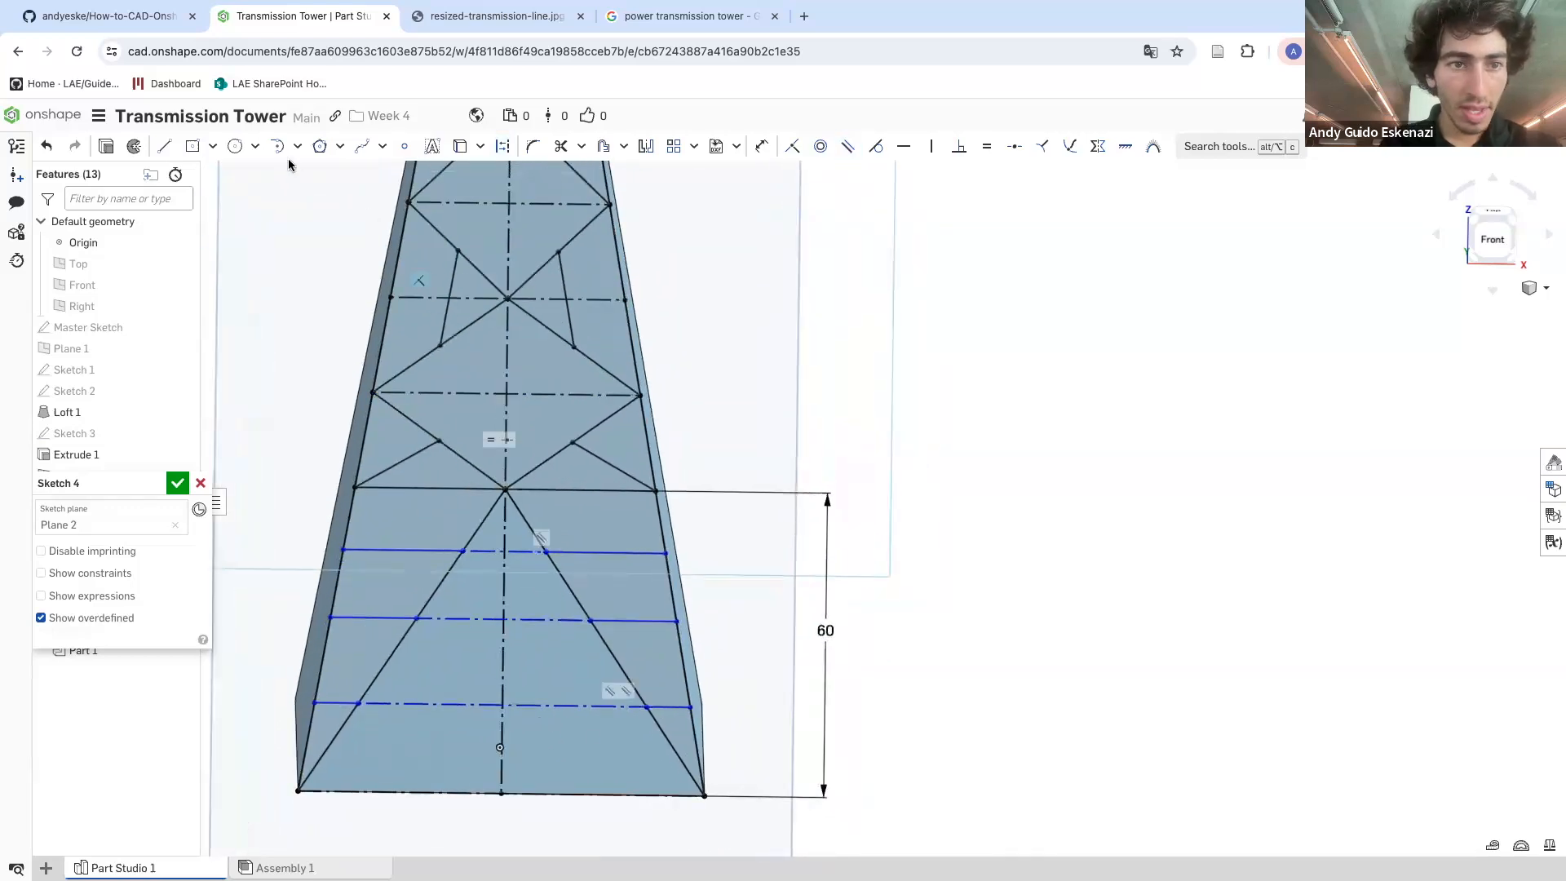
Draw a vertical line on the right side of the bottom section, running from the base up to the section's top cross-line
left_click(167, 148)
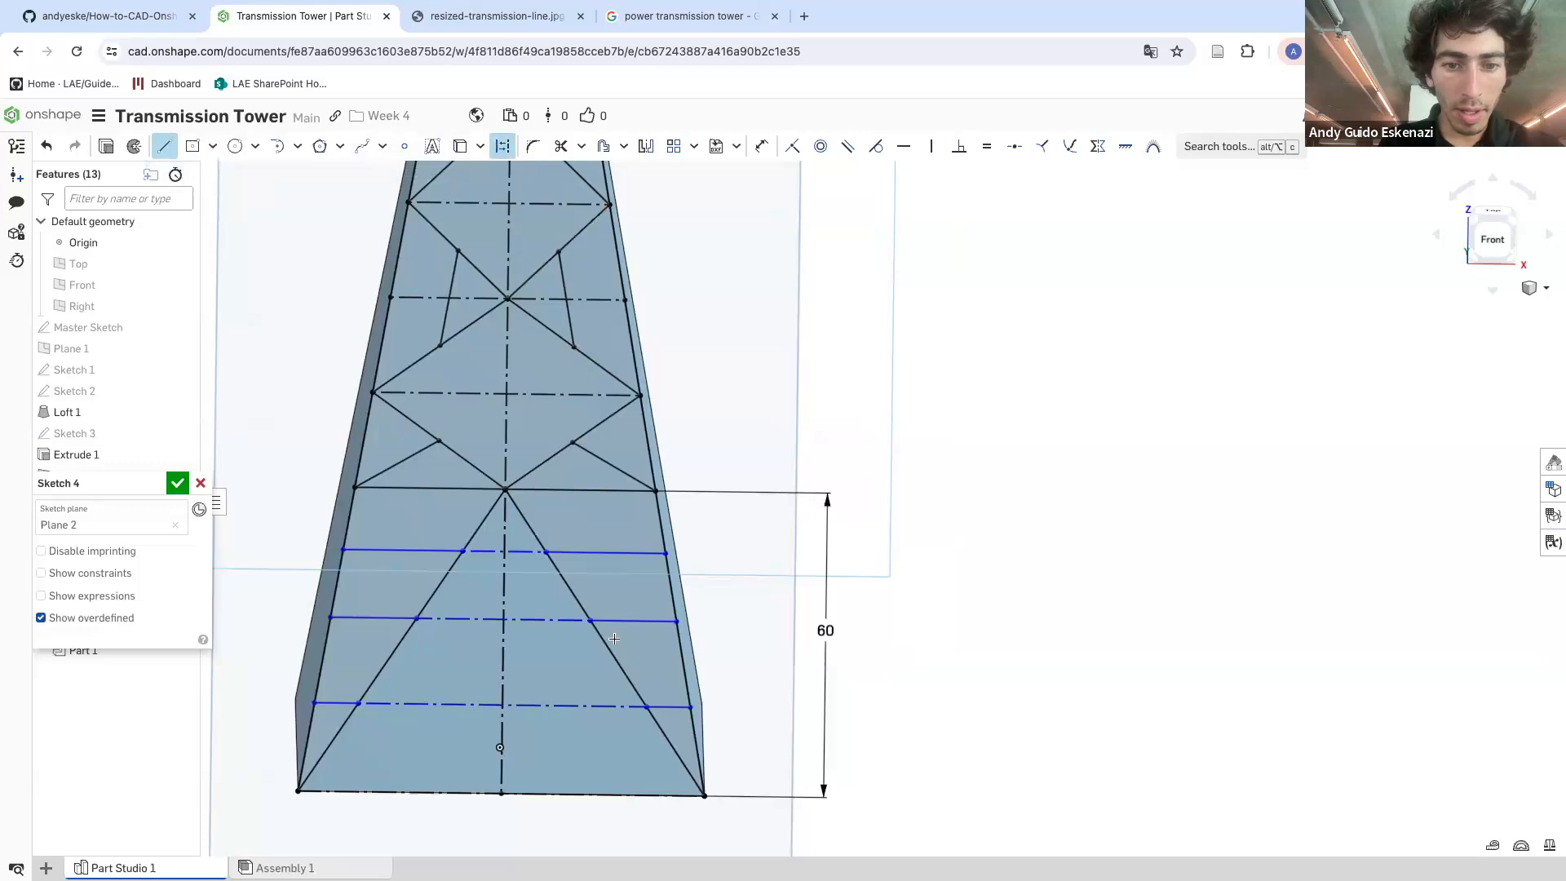
left_click(588, 794)
key("Escape")
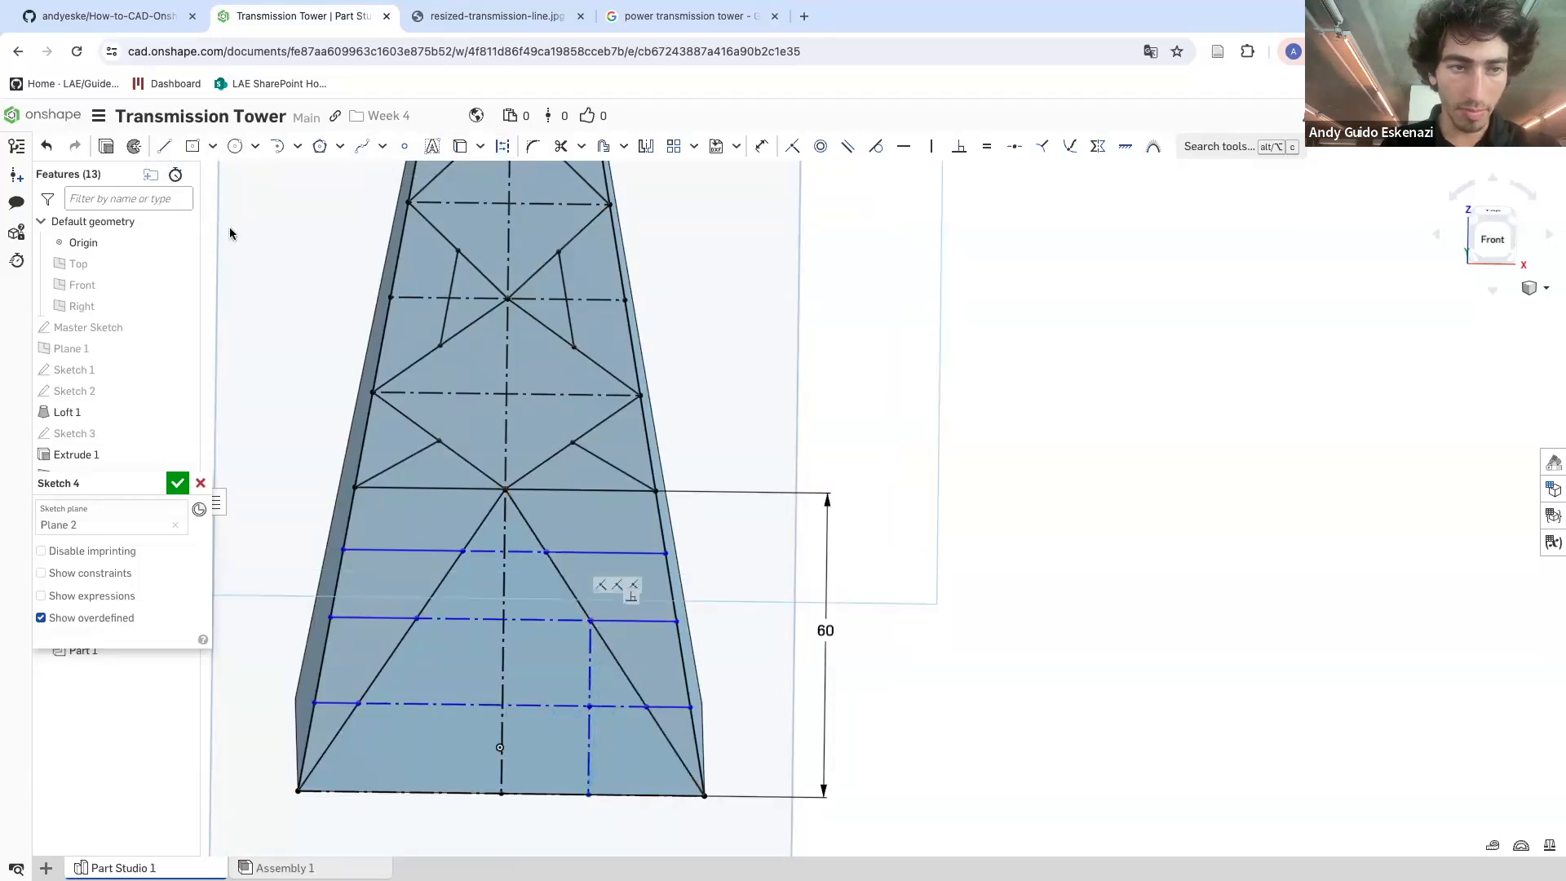
left_click(164, 150)
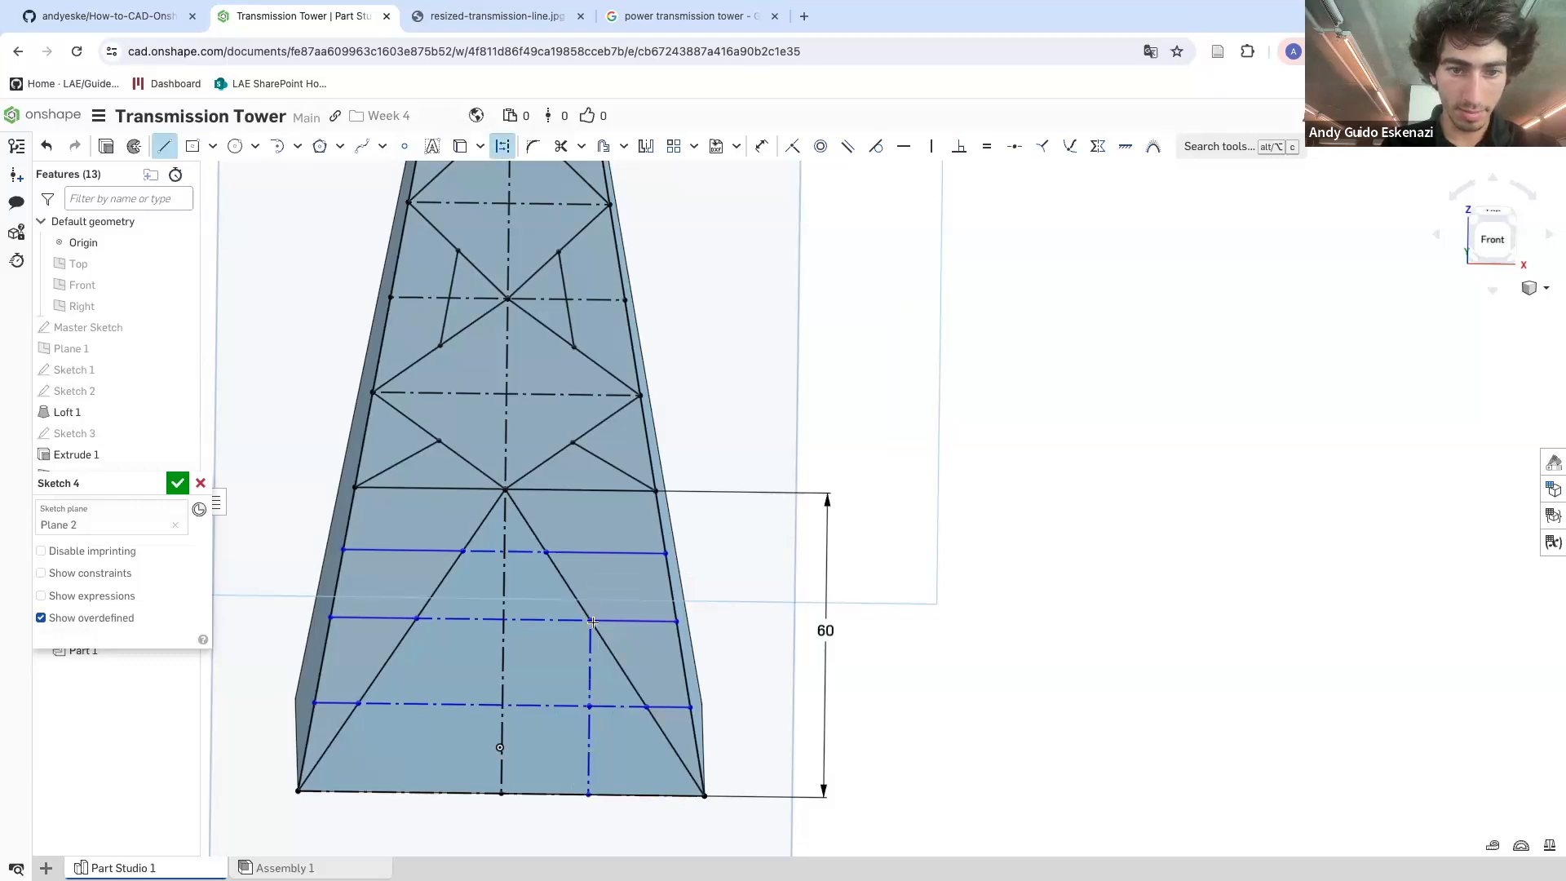
left_click(589, 553)
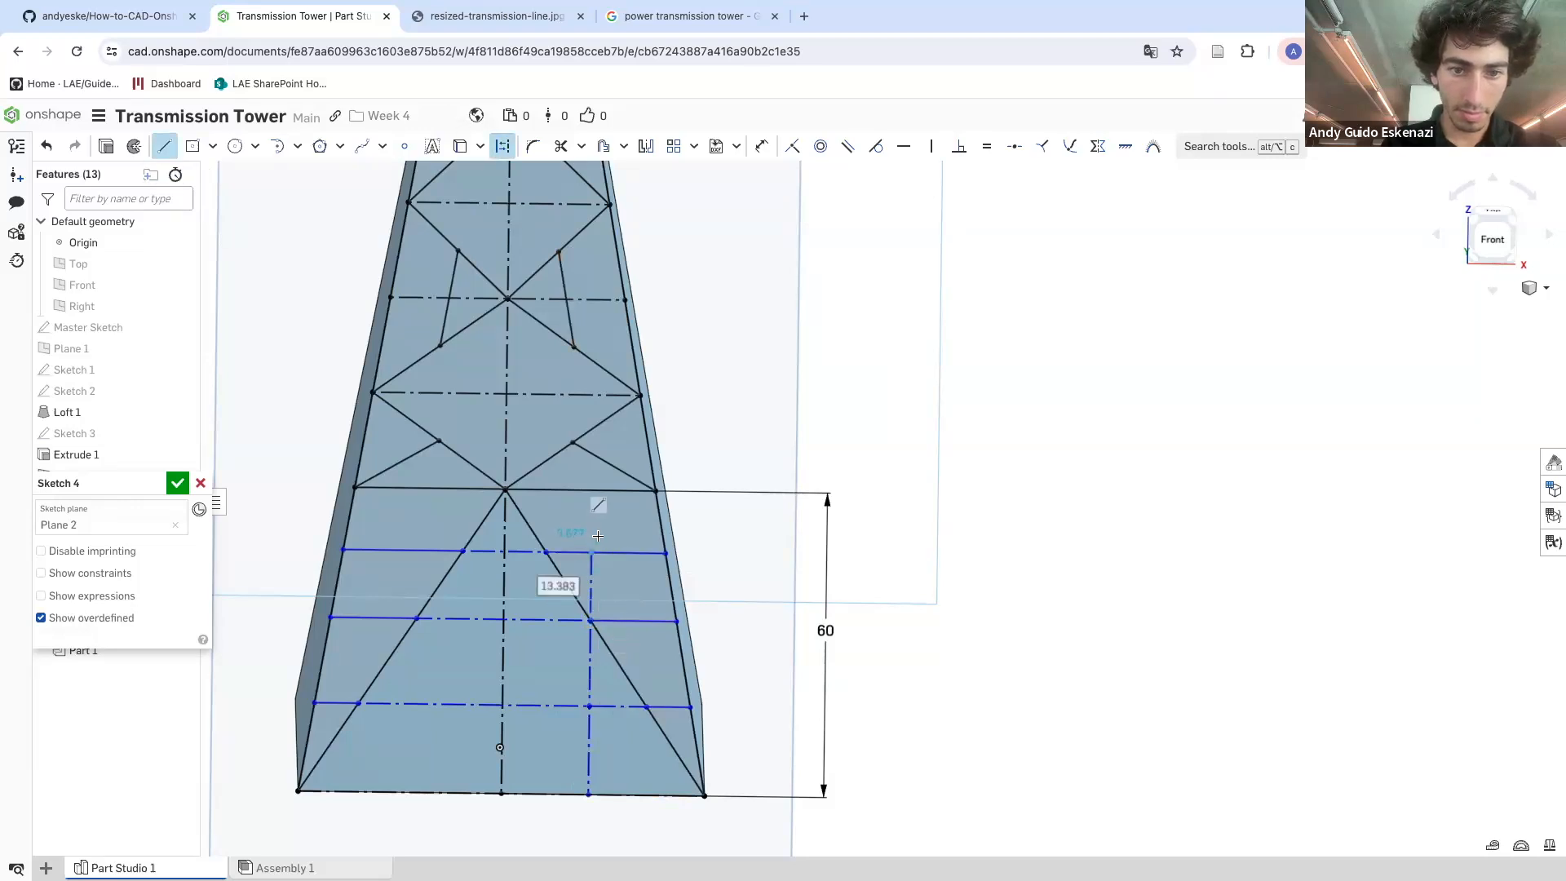
left_click(592, 491)
Turn the vertical line into construction geometry and make its segments equal so the horizontal struts are evenly spaced
key("e")
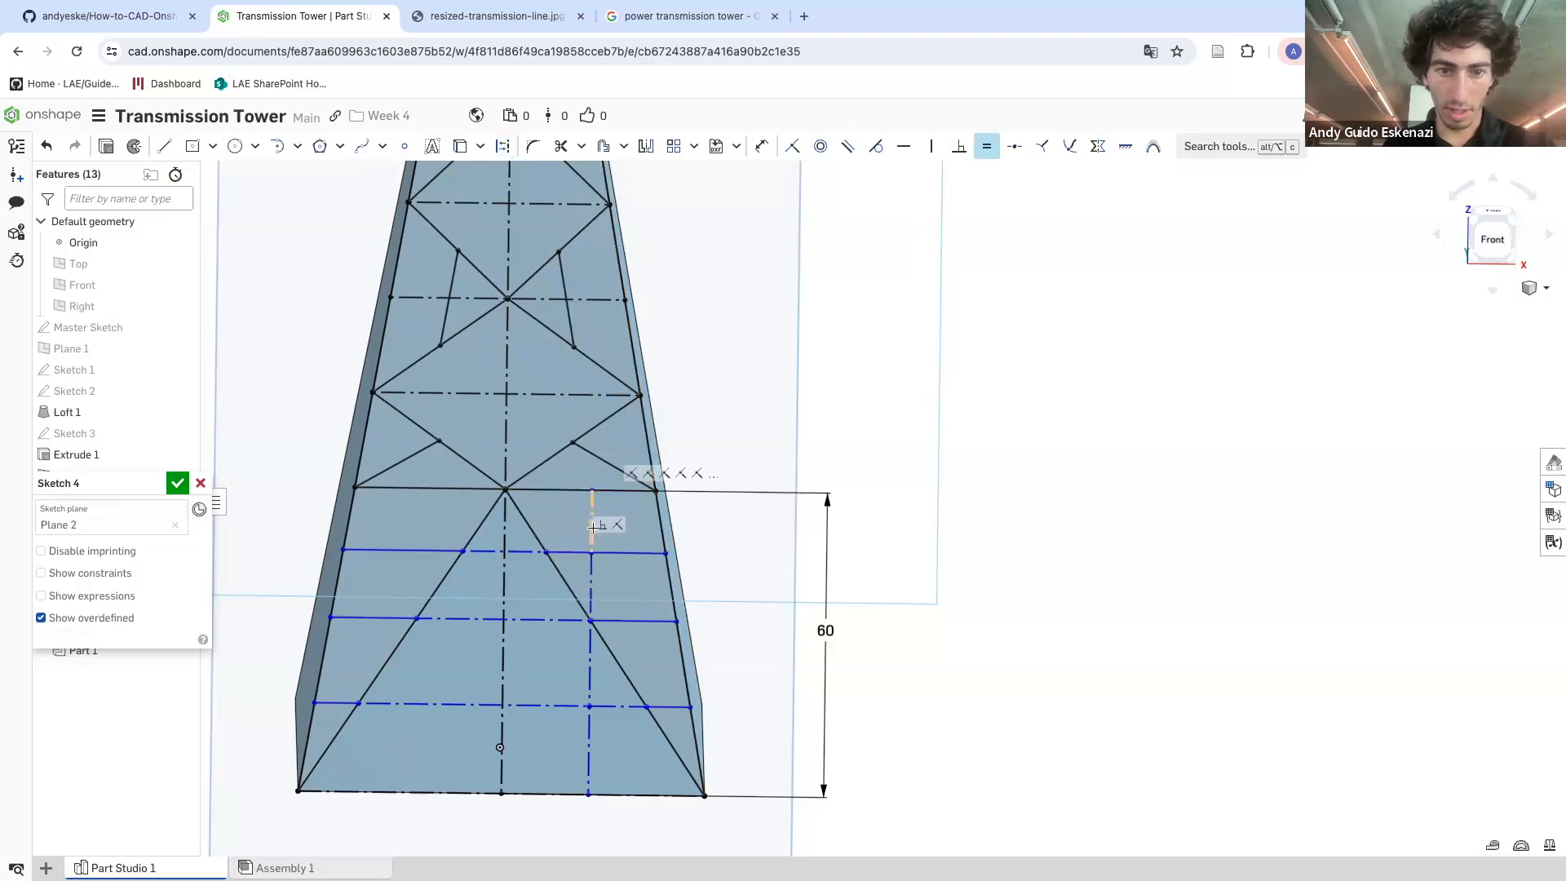
key("q")
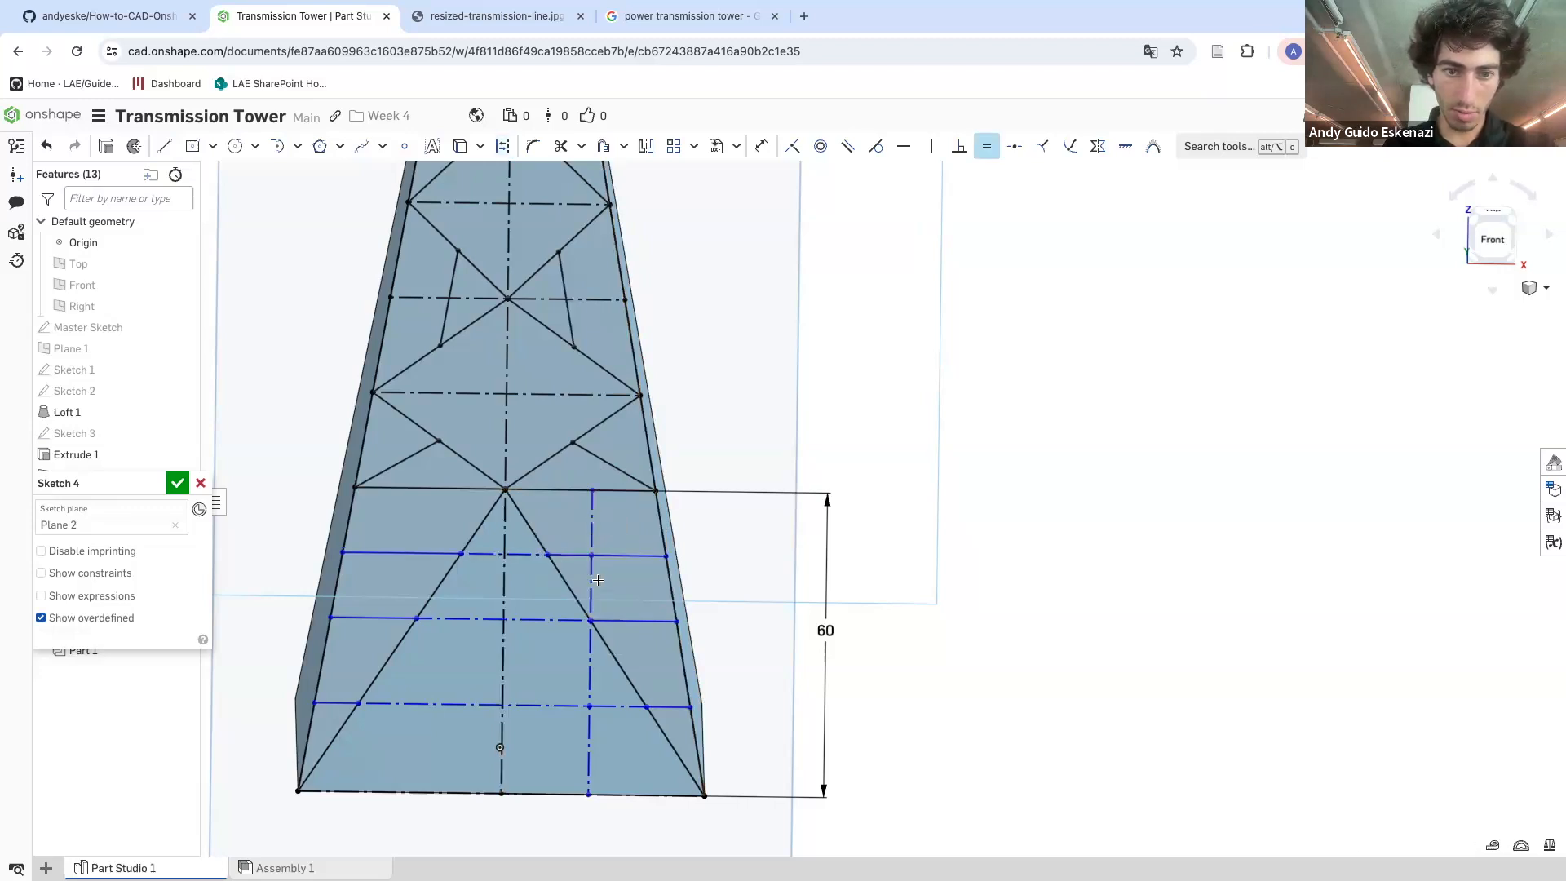
left_click(592, 574)
left_click(588, 649)
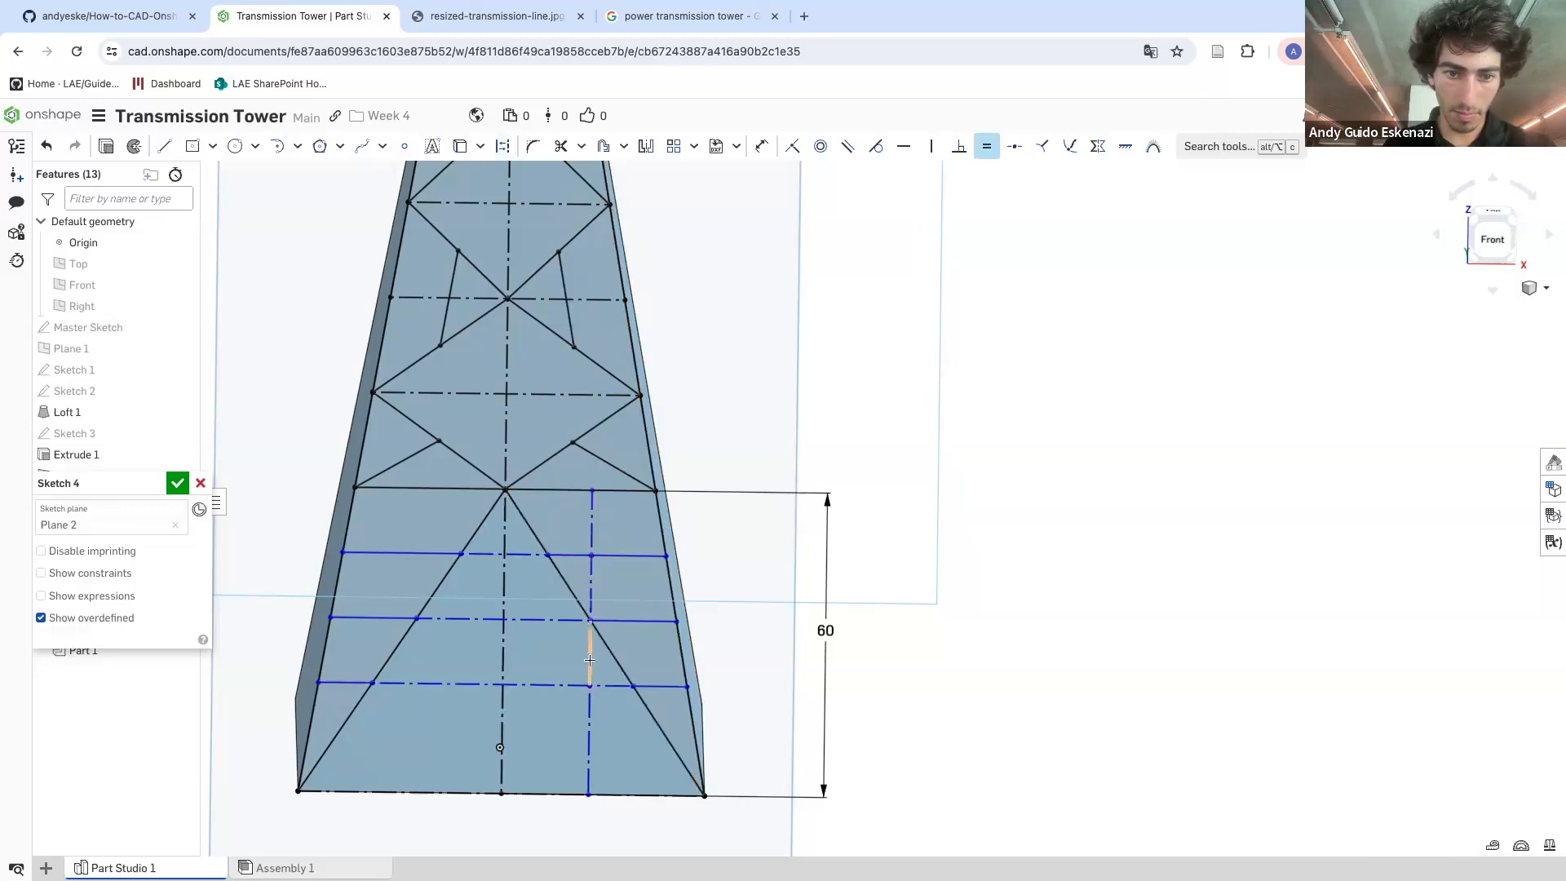
left_click(590, 707)
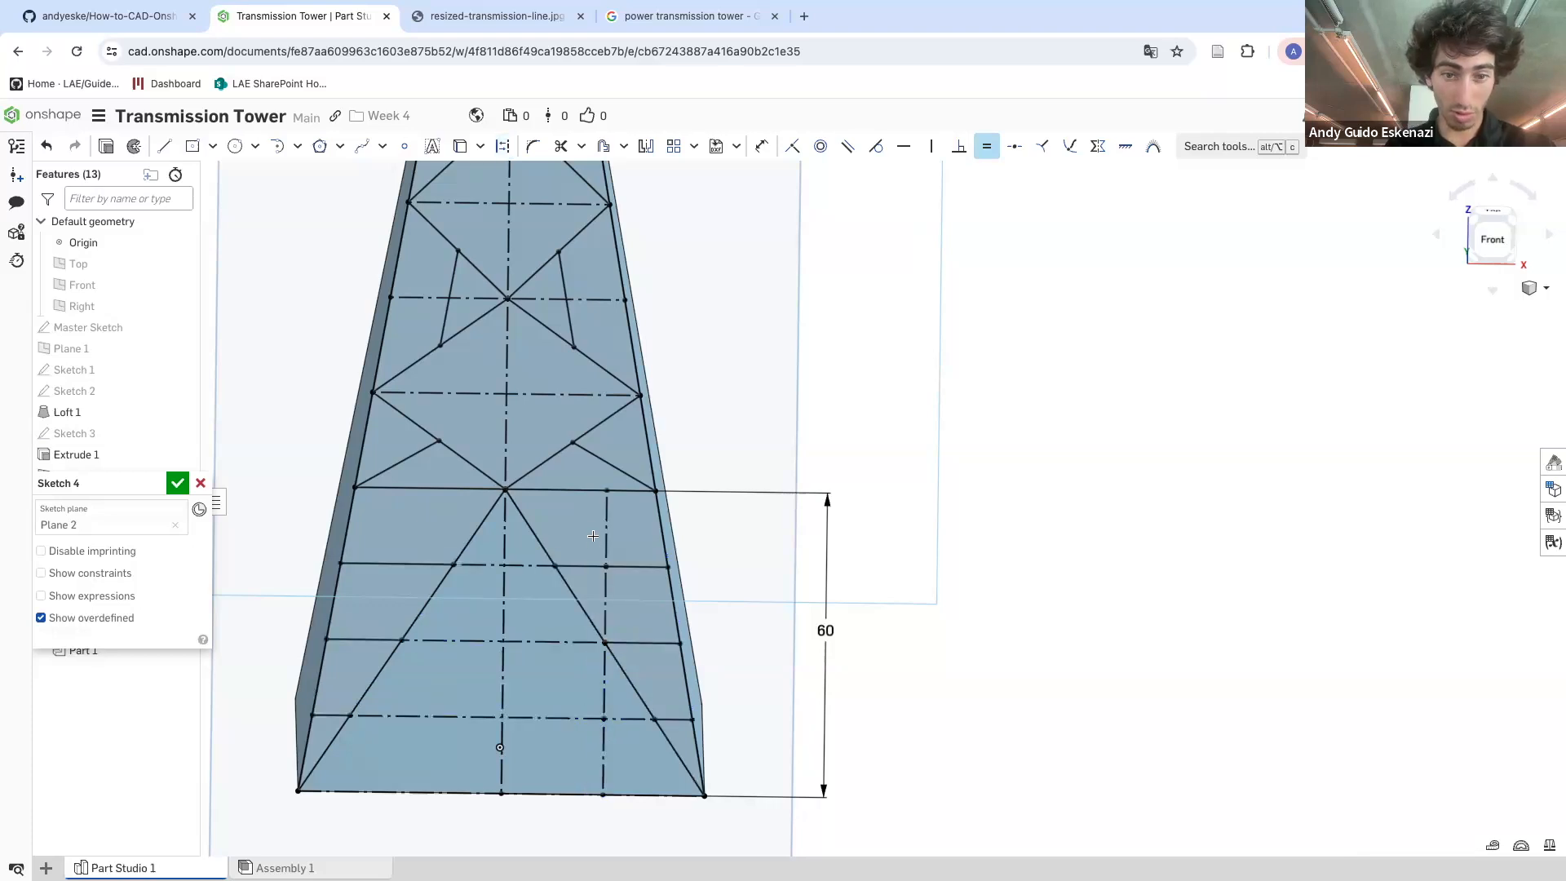
scroll(583, 531, "down", 2)
key("Escape")
Zoom out and orbit to inspect the completed lattice bracing on the tower's face
mouse_move(605, 663)
right_mouse_down()
mouse_move(586, 442)
mouse_move(545, 453)
right_mouse_up()
scroll(615, 653, "down", 3)
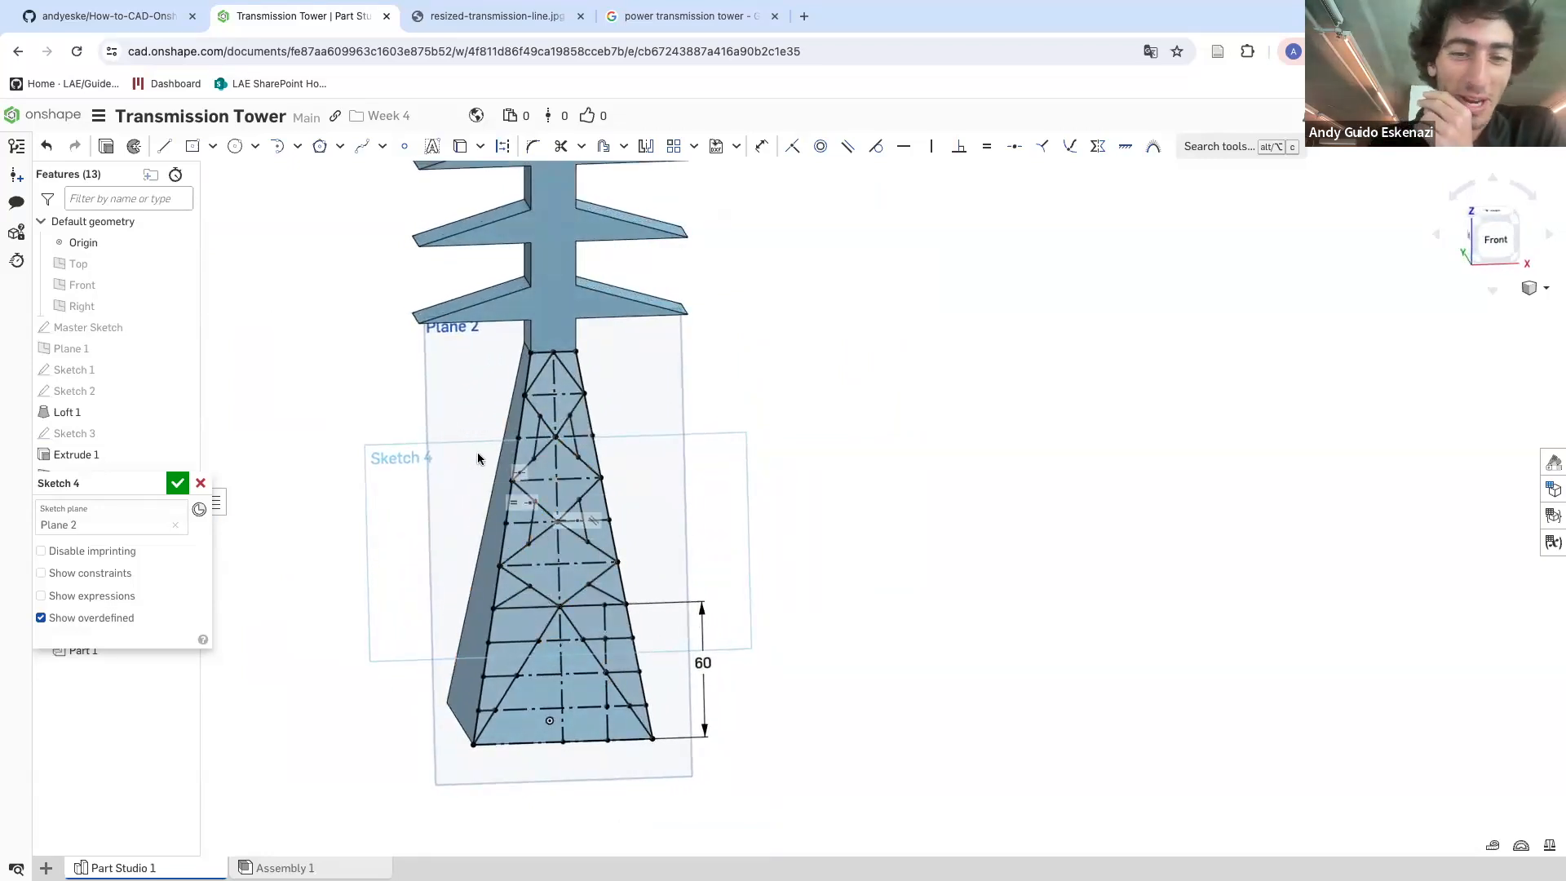
scroll(526, 644, "up", 3)
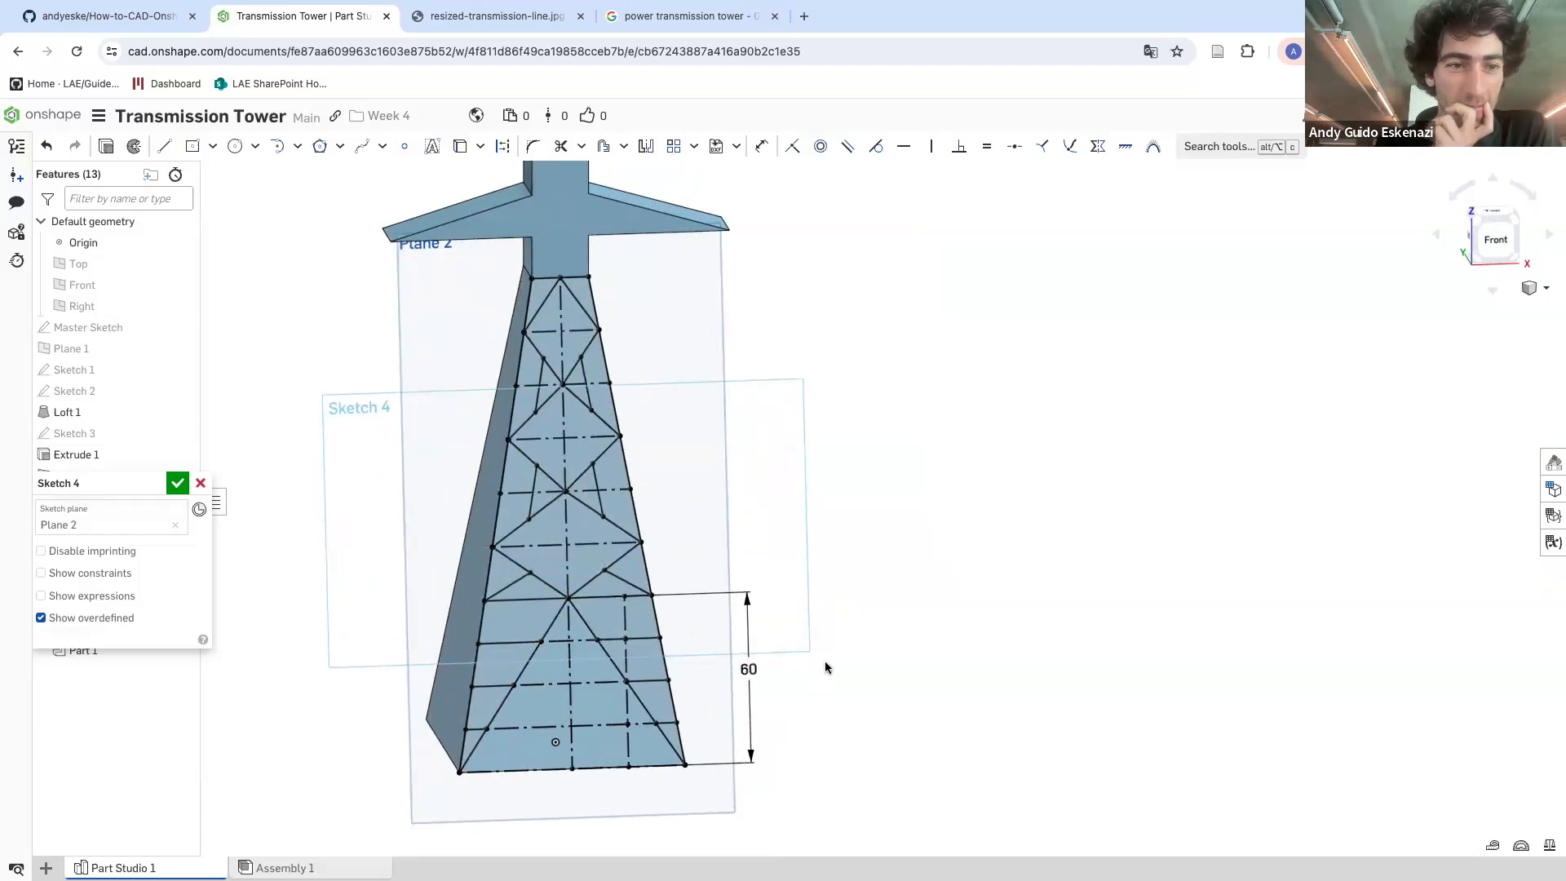
scroll(538, 662, "up", 2)
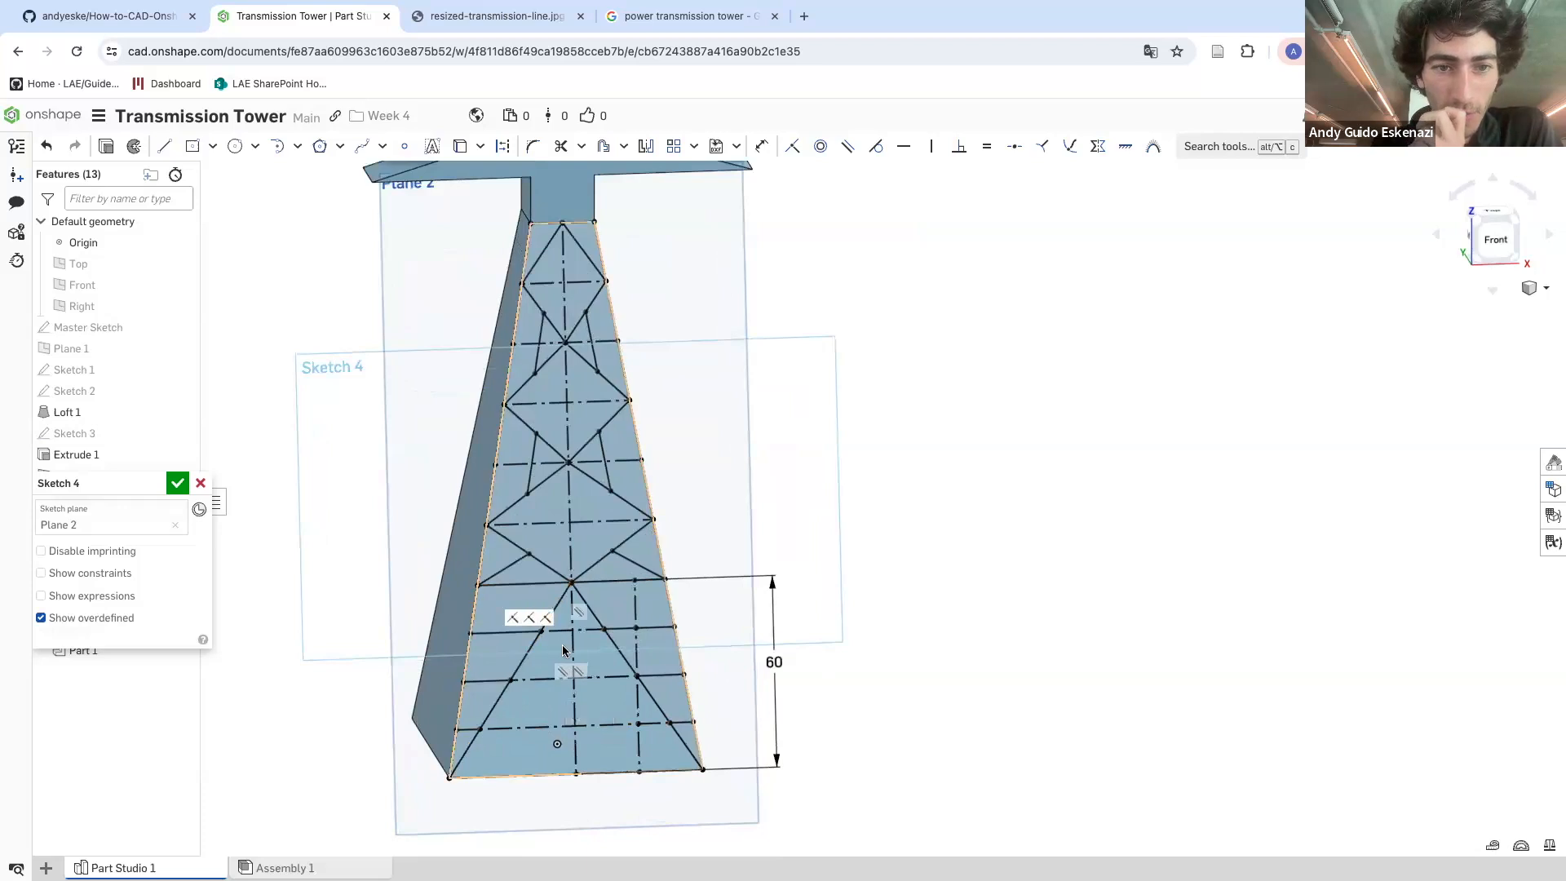
scroll(584, 643, "up", 1)
mouse_move(584, 643)
right_mouse_down()
mouse_move(603, 641)
mouse_move(576, 653)
right_mouse_up()
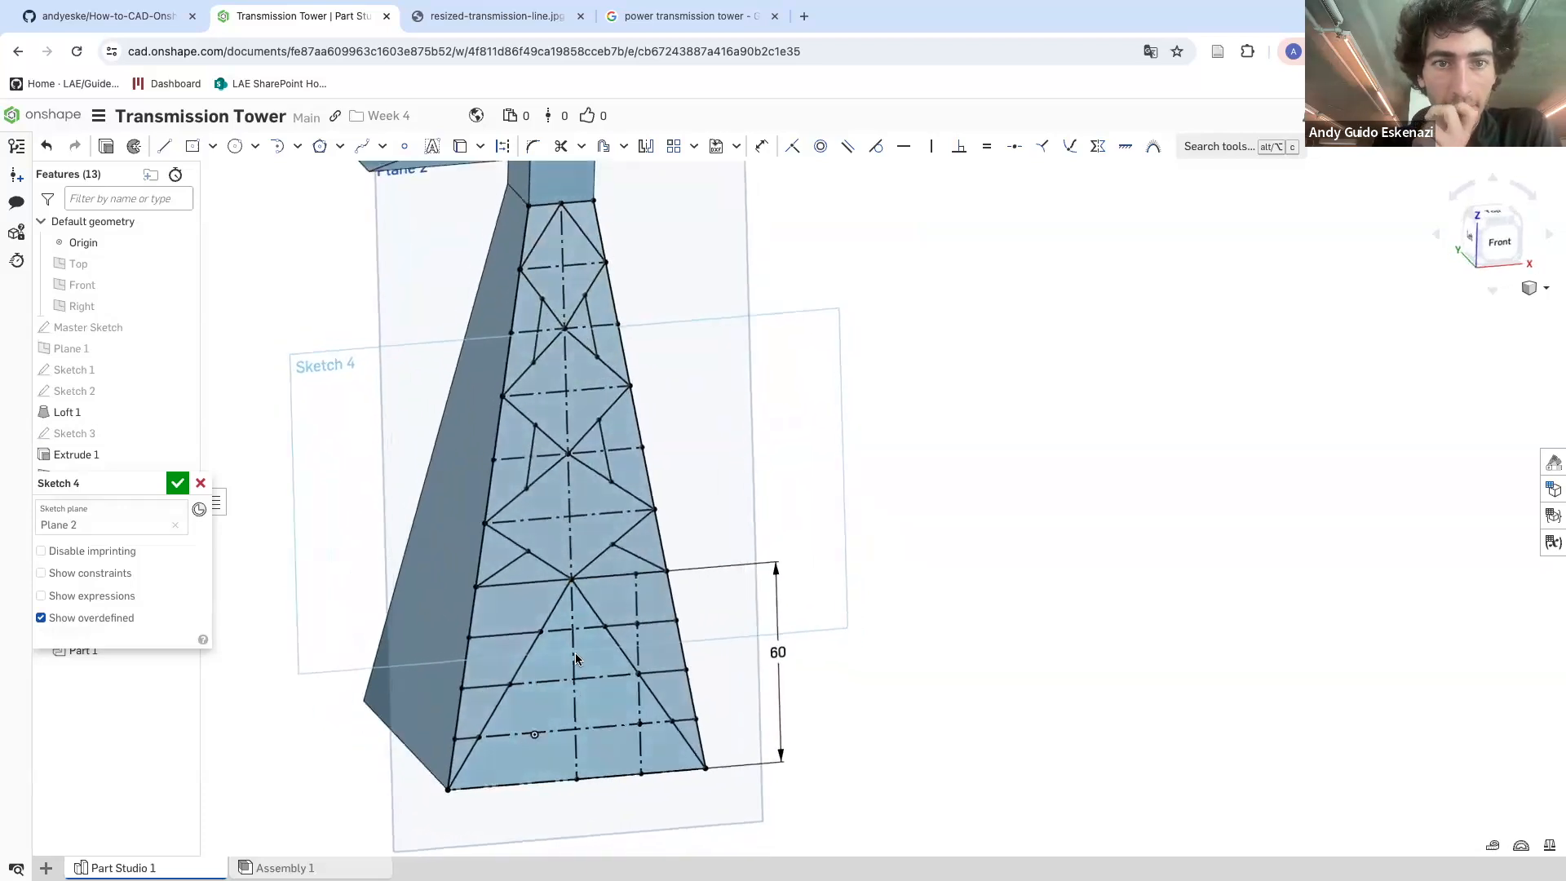
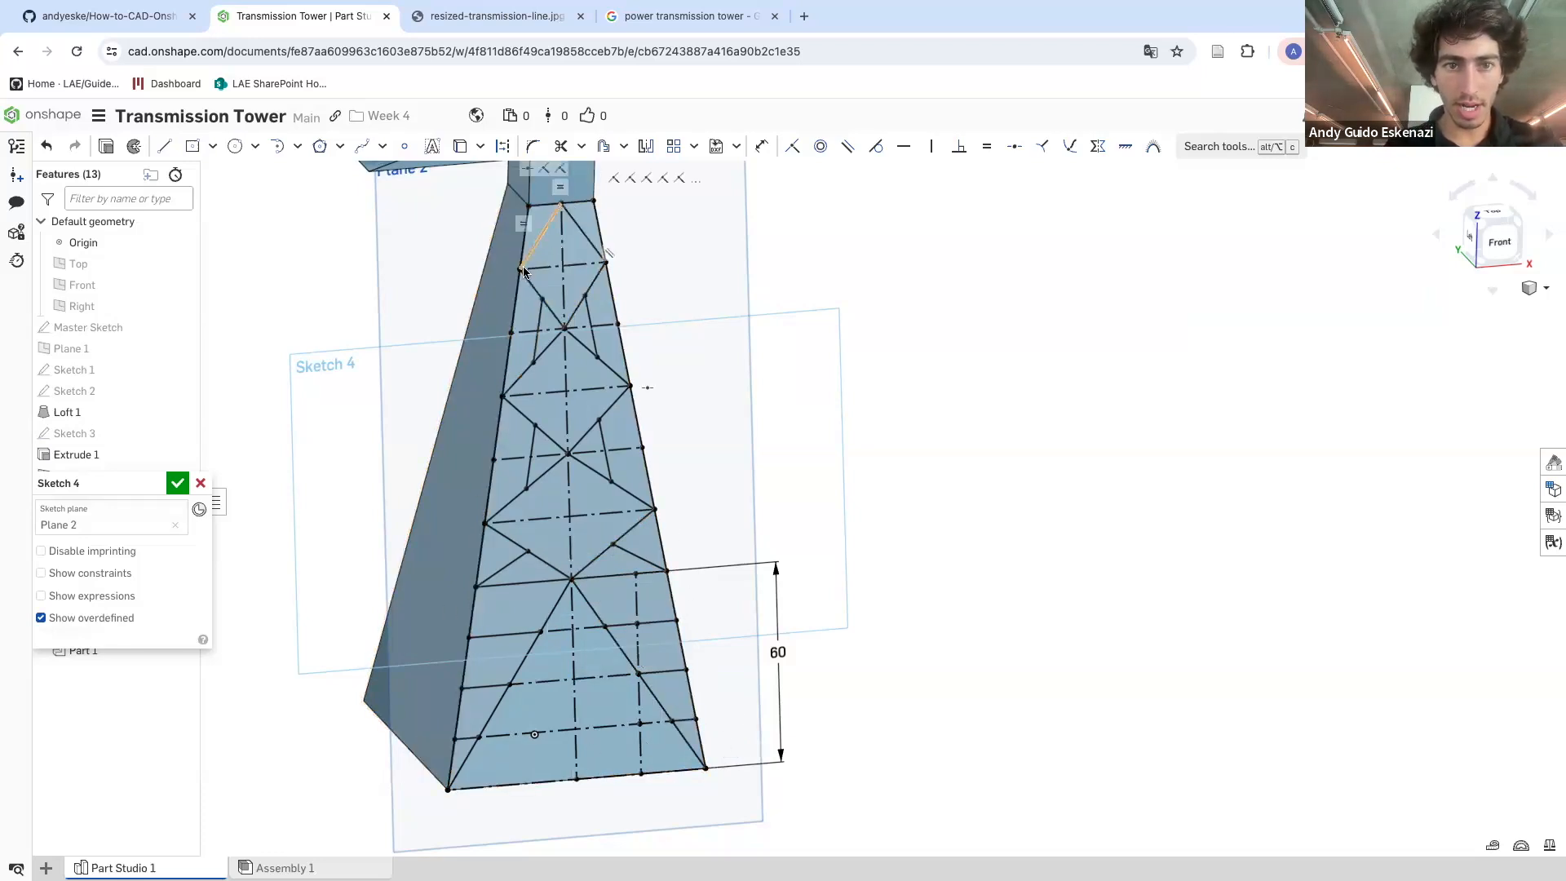
Finish the lattice bracing sketch on the tower's face
left_click(187, 484)
scroll(345, 429, "down", 5)
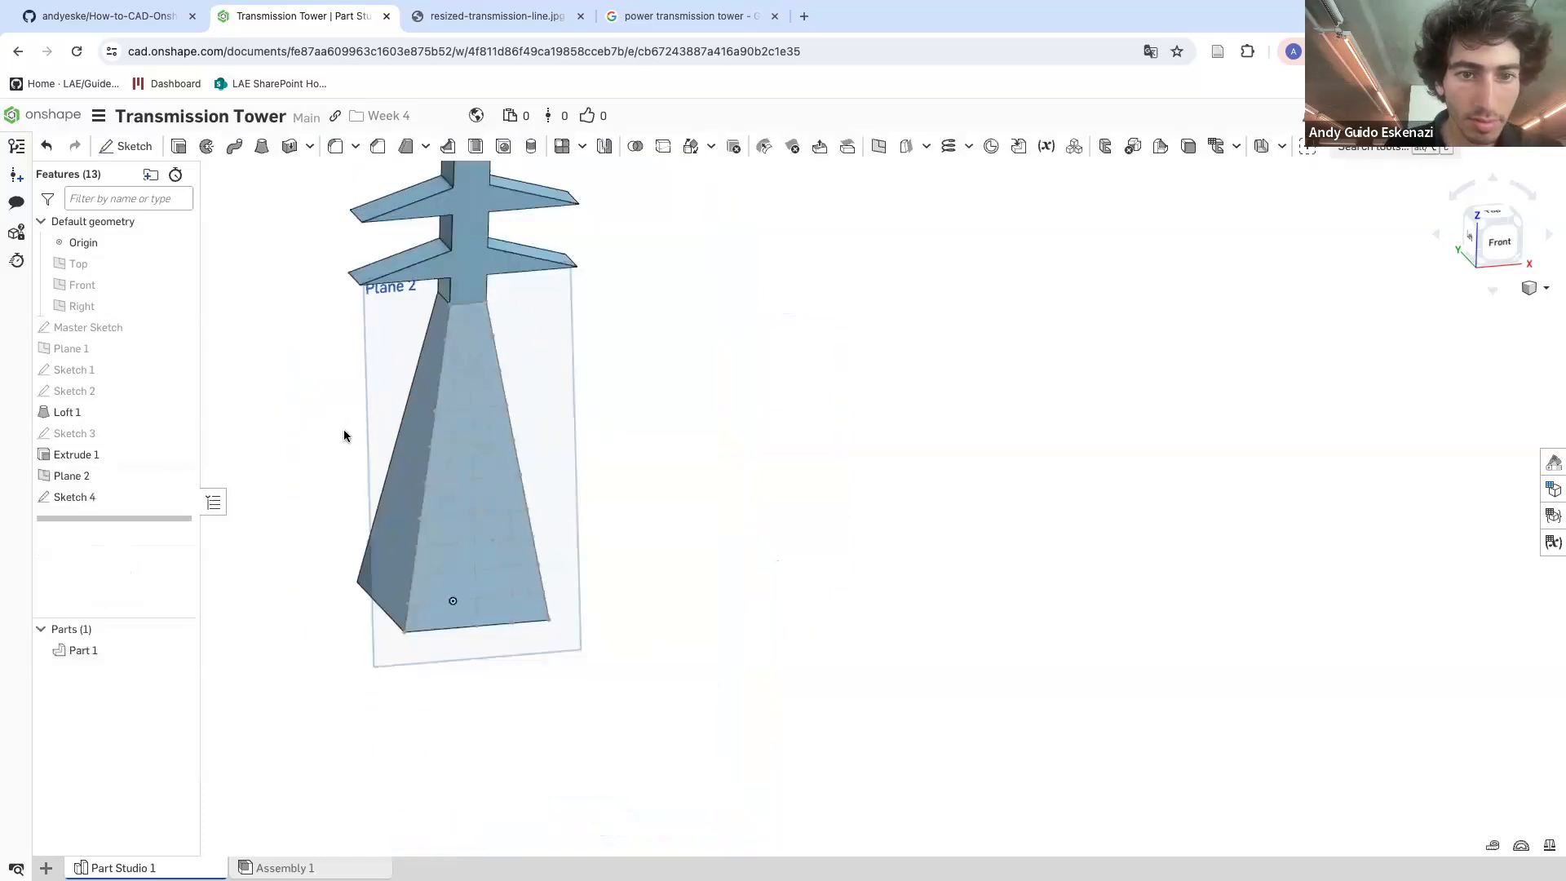
mouse_move(360, 416)
right_mouse_down()
mouse_move(398, 414)
mouse_move(359, 427)
right_mouse_up()
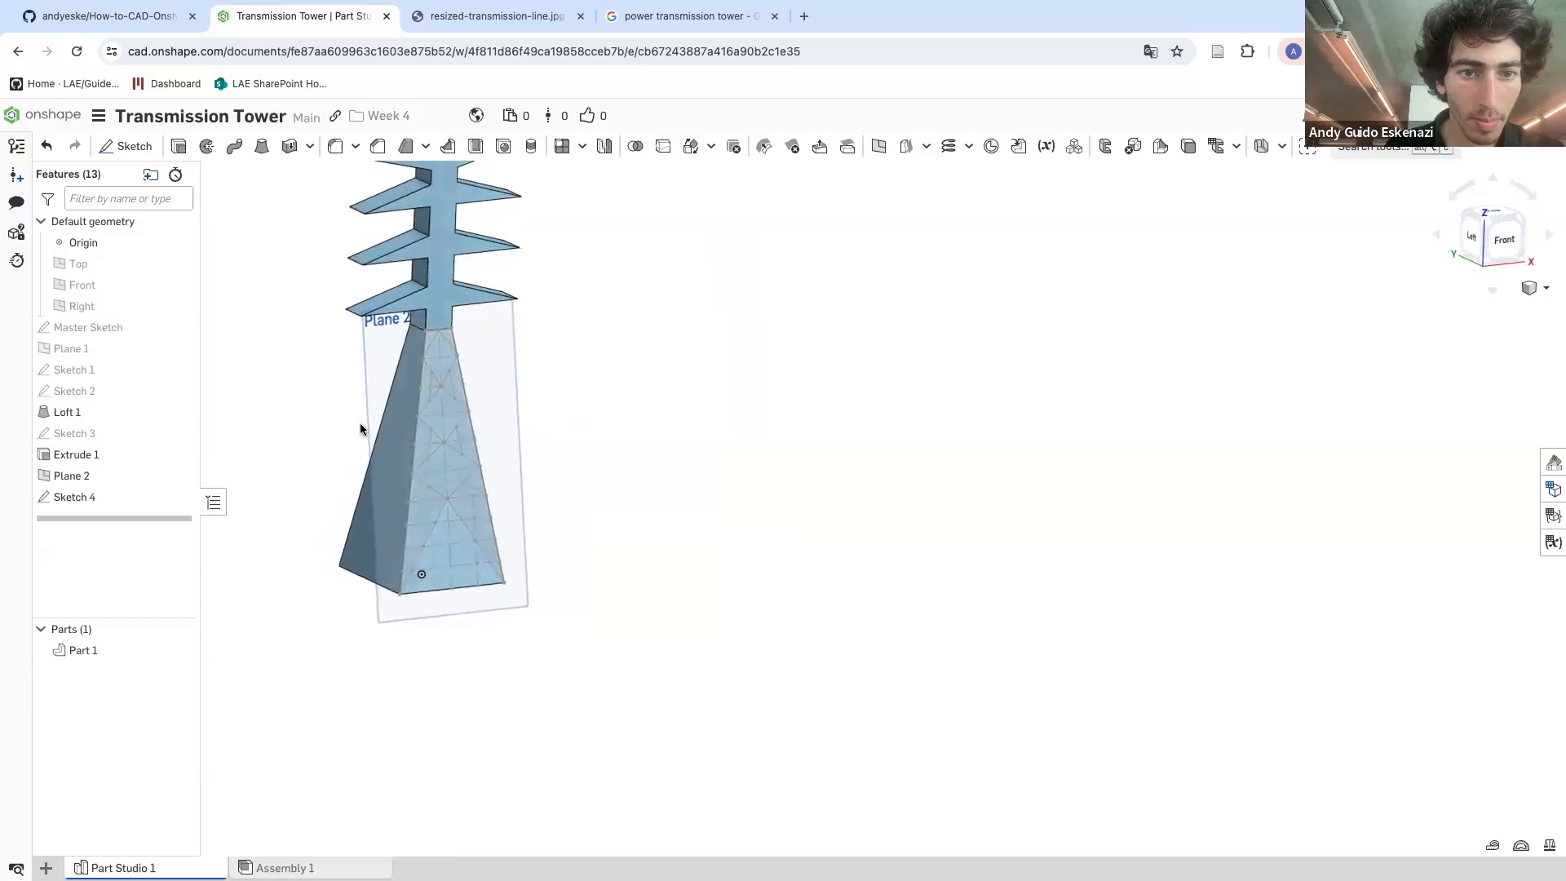
Hide the tower's solid part so only the lattice sketch and planes remain shown
right_click(365, 558)
left_click(317, 502)
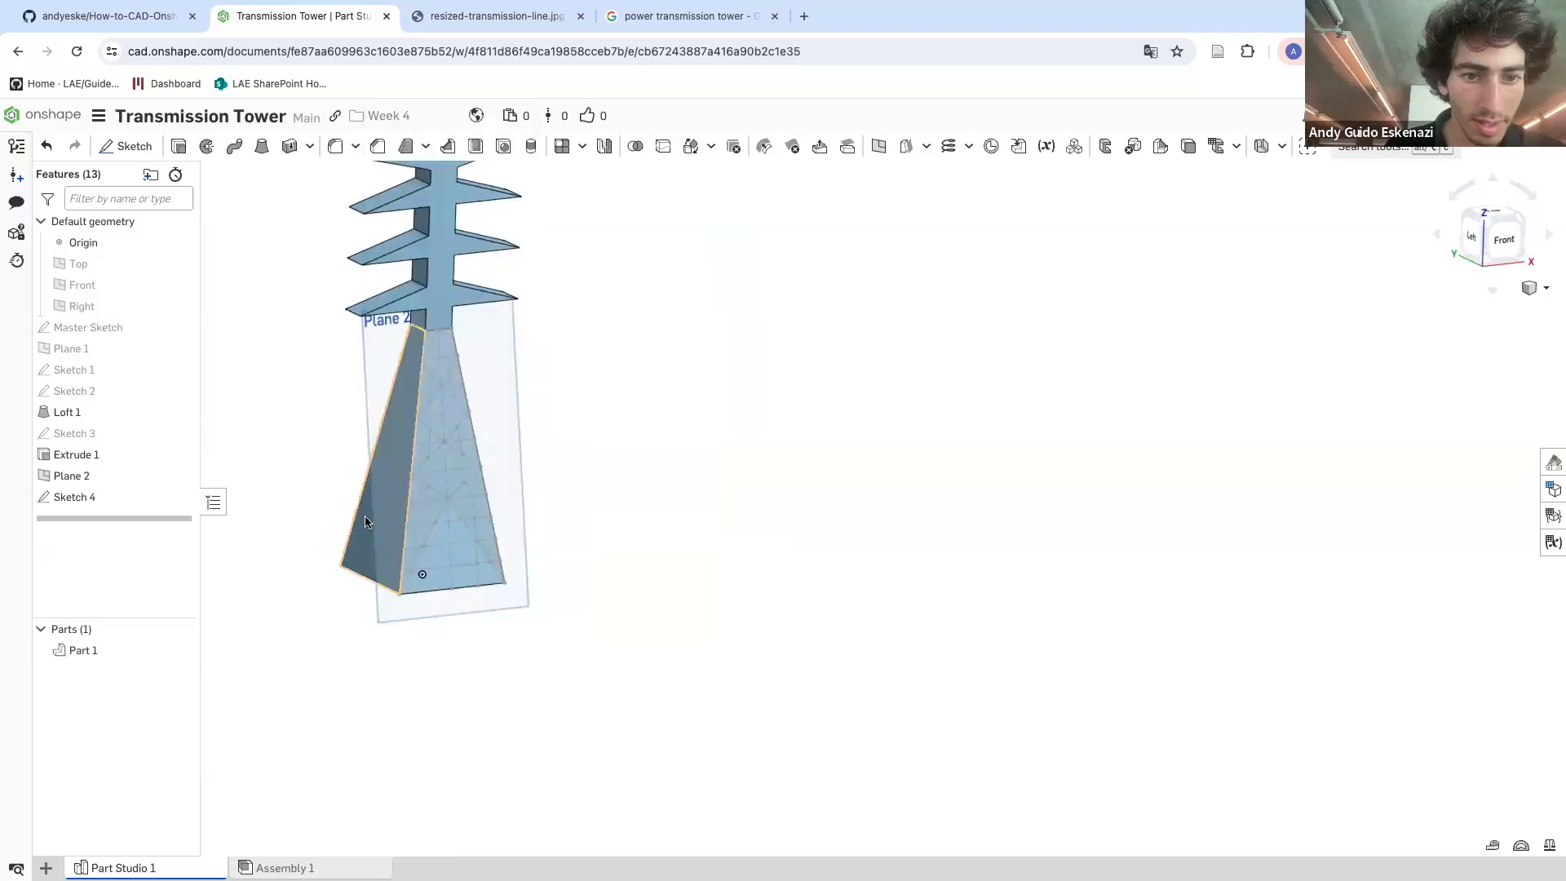
right_click(86, 652)
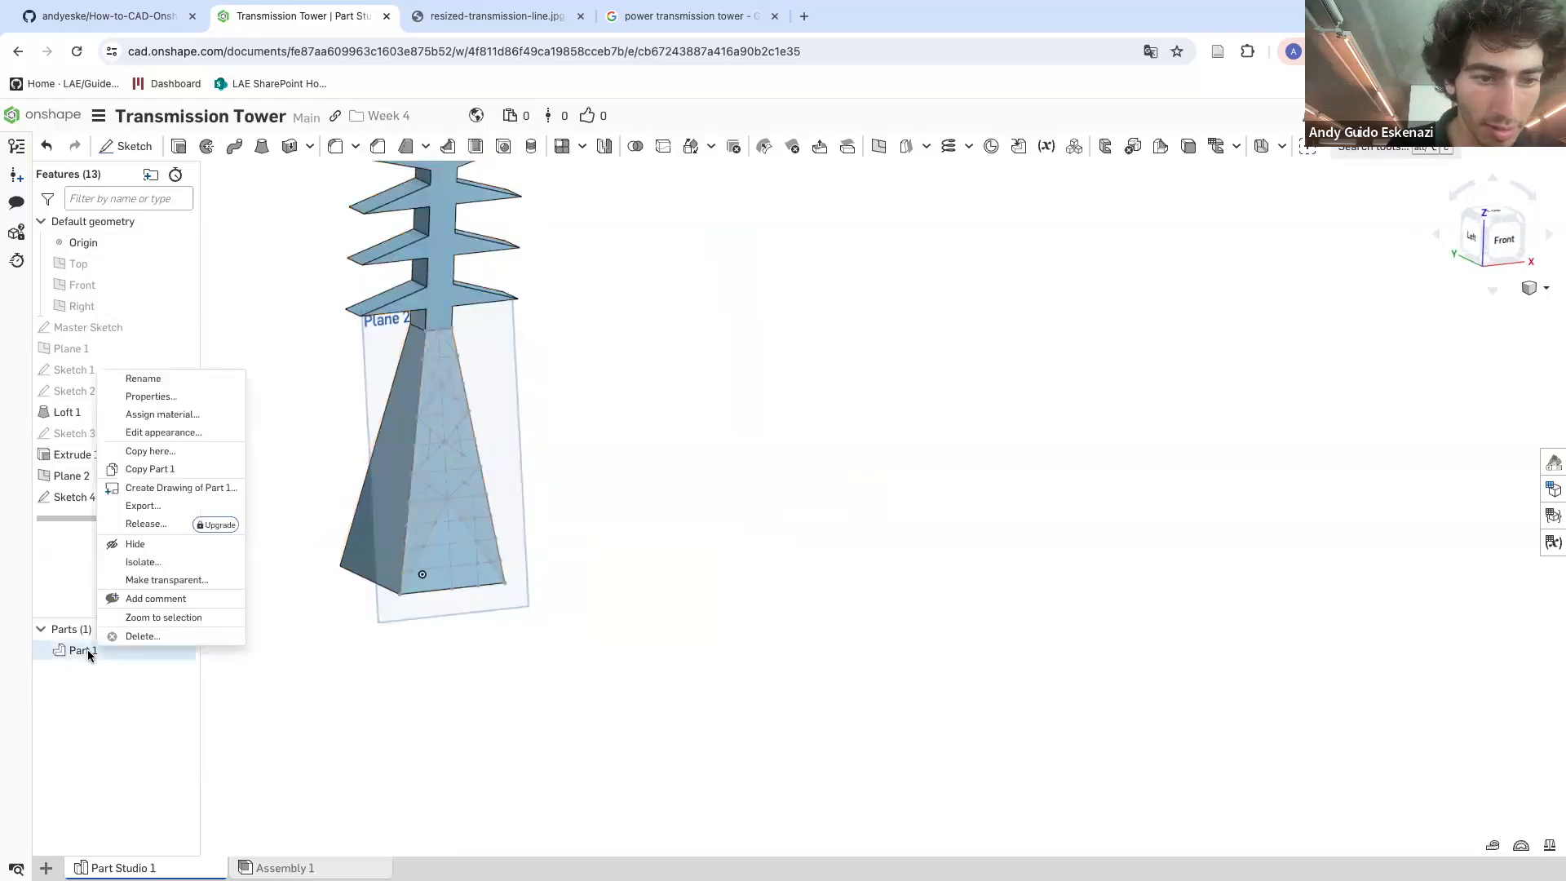
left_click(150, 545)
mouse_move(389, 481)
right_mouse_down()
mouse_move(591, 500)
mouse_move(430, 498)
right_mouse_up()
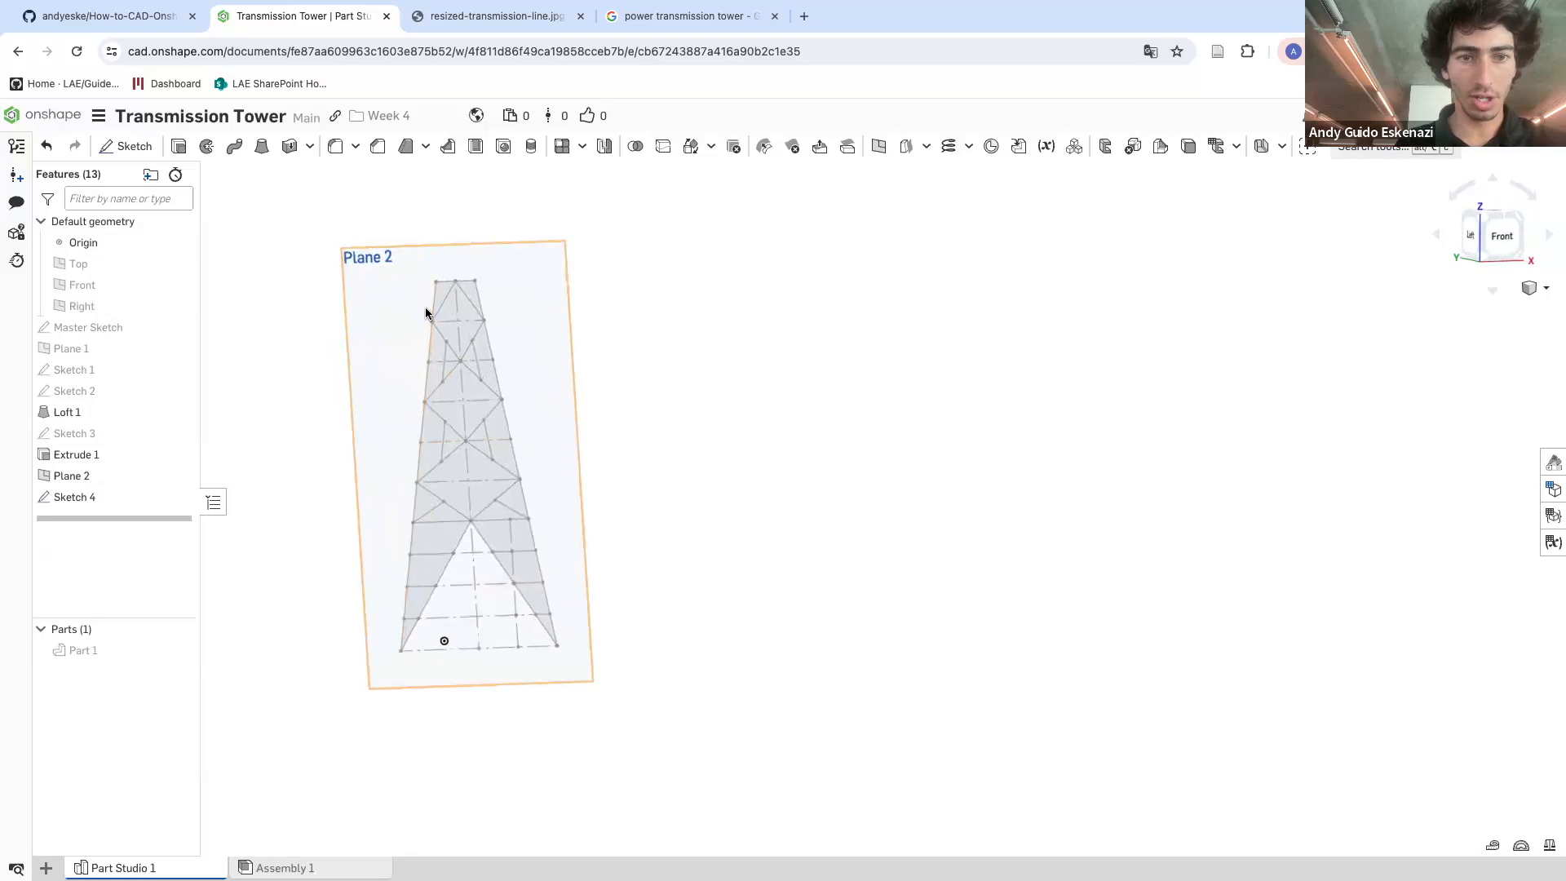
Create a Point normal plane through the endpoint of an upper-left diagonal brace, normal to that brace
scroll(423, 338, "up", 5)
right_click_drag(423, 337, 462, 349)
scroll(463, 350, "down", 5)
mouse_move(476, 438)
right_mouse_down()
mouse_move(594, 454)
mouse_move(448, 433)
right_mouse_up()
scroll(477, 341, "up", 6)
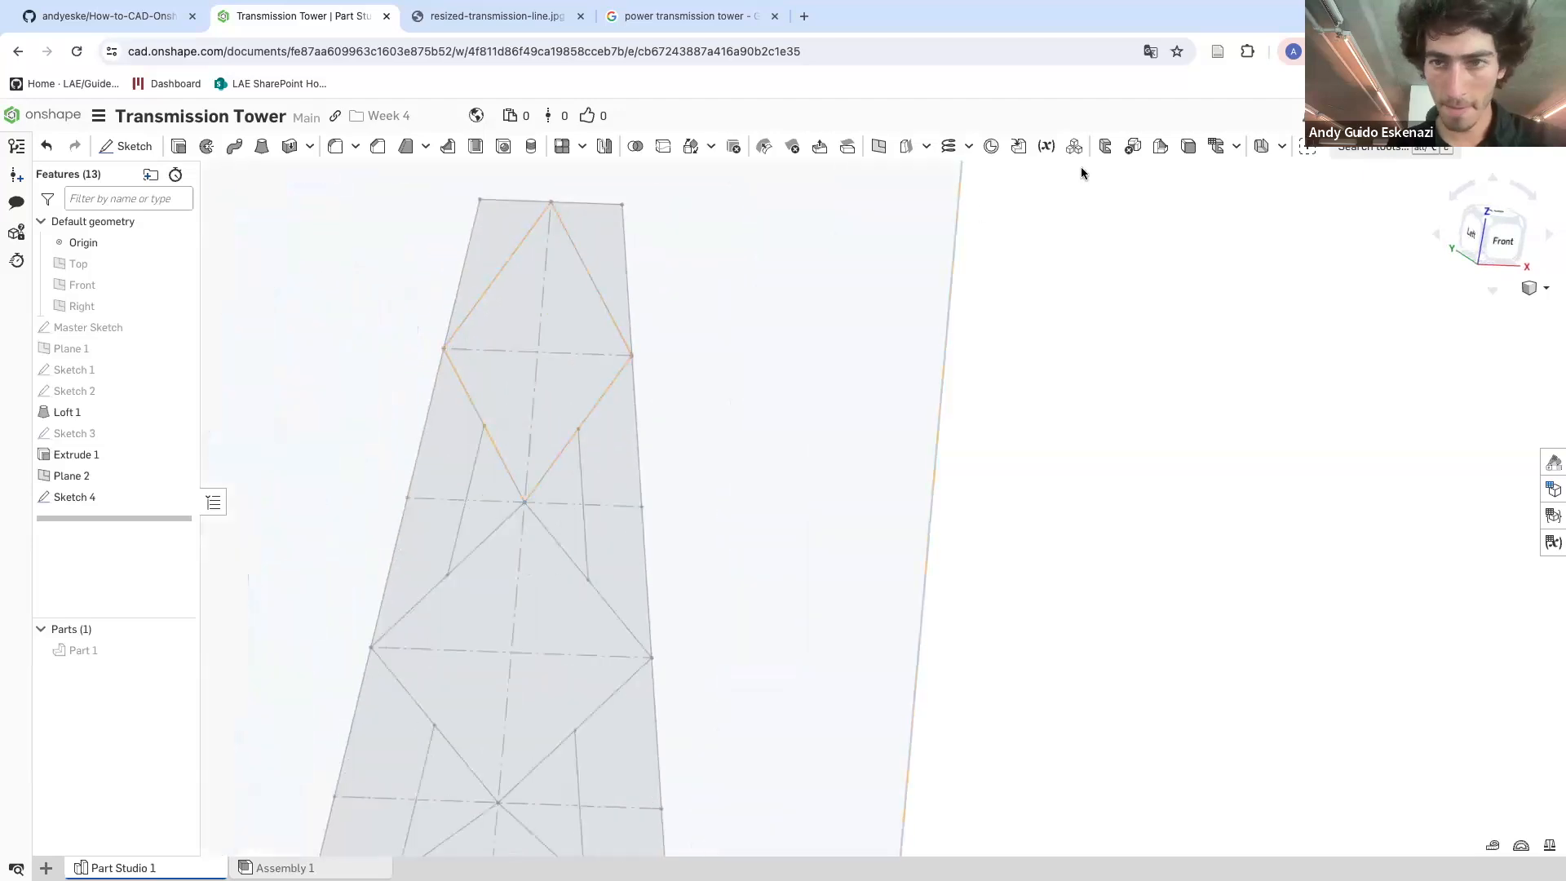
left_click(879, 148)
scroll(481, 359, "down", 1)
scroll(443, 357, "up", 5)
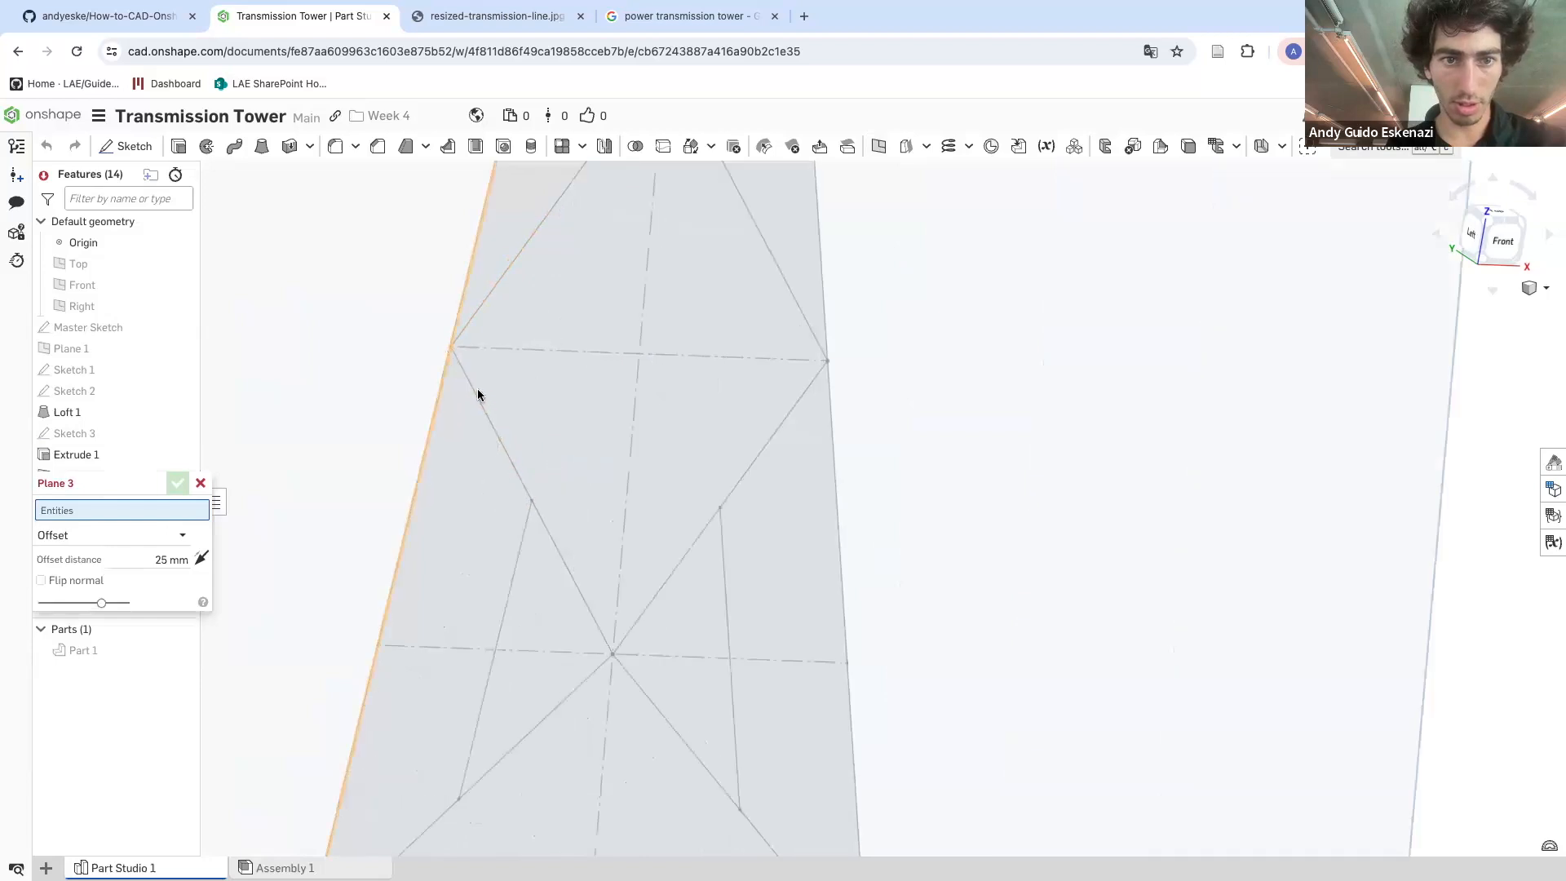
scroll(494, 390, "down", 5)
scroll(600, 219, "up", 3)
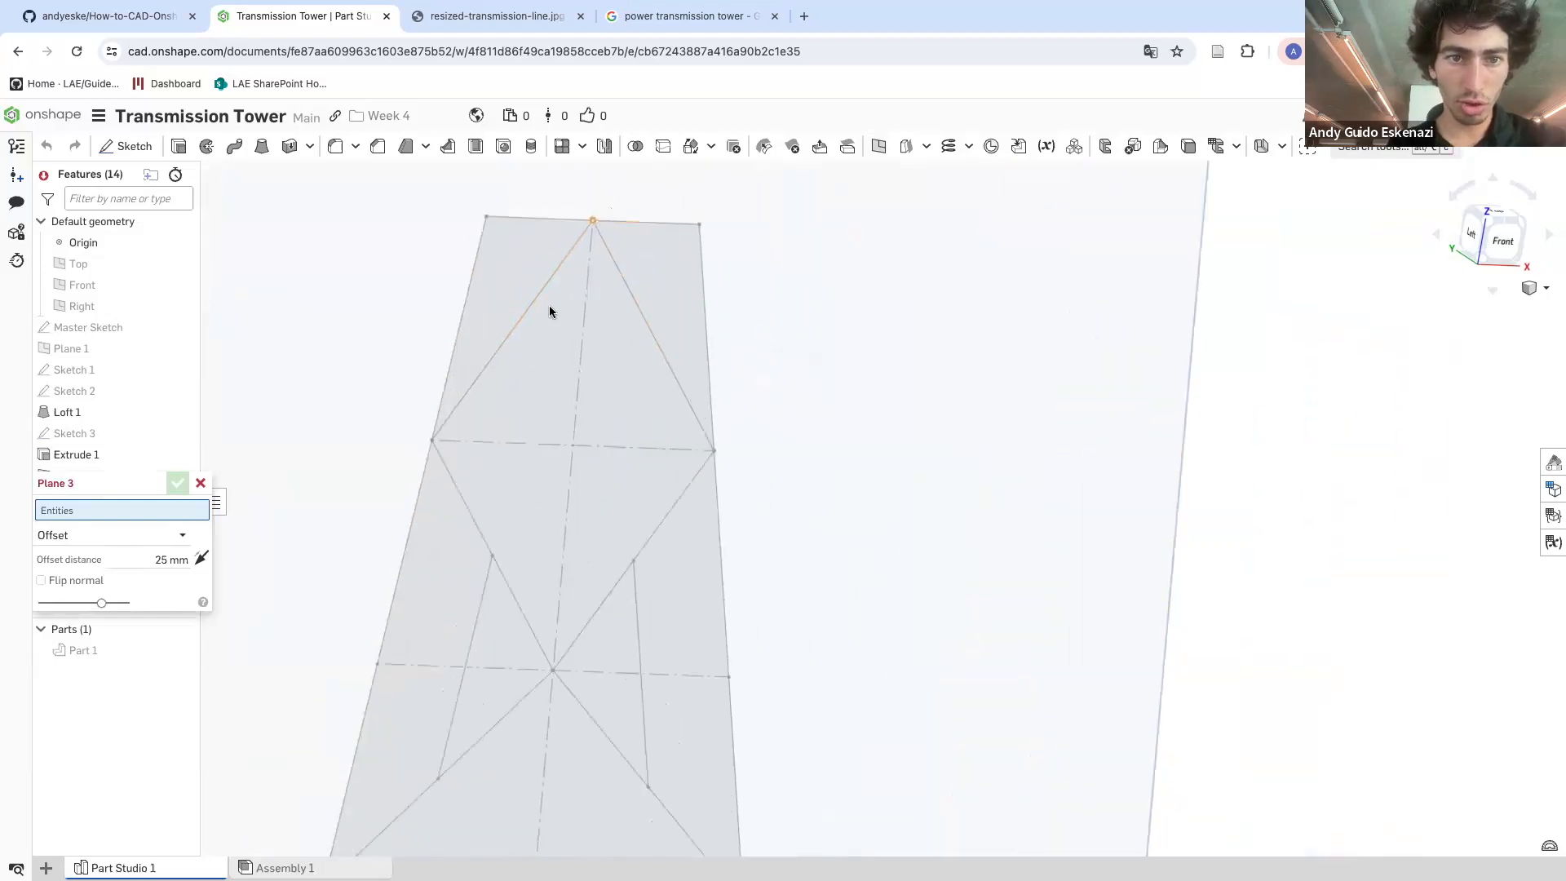
left_click(110, 536)
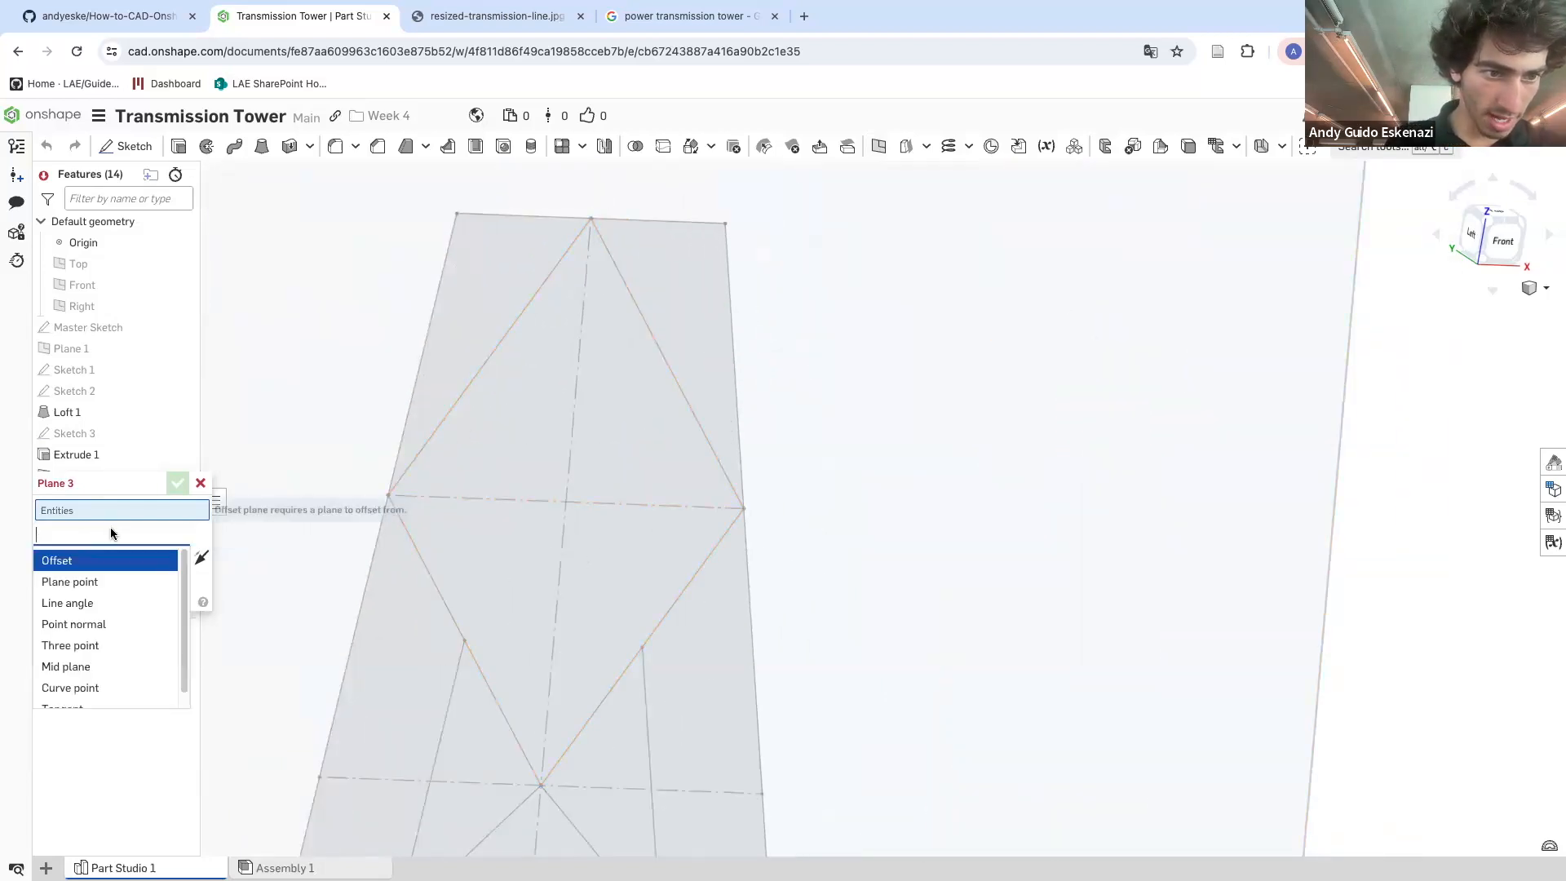
left_click(74, 624)
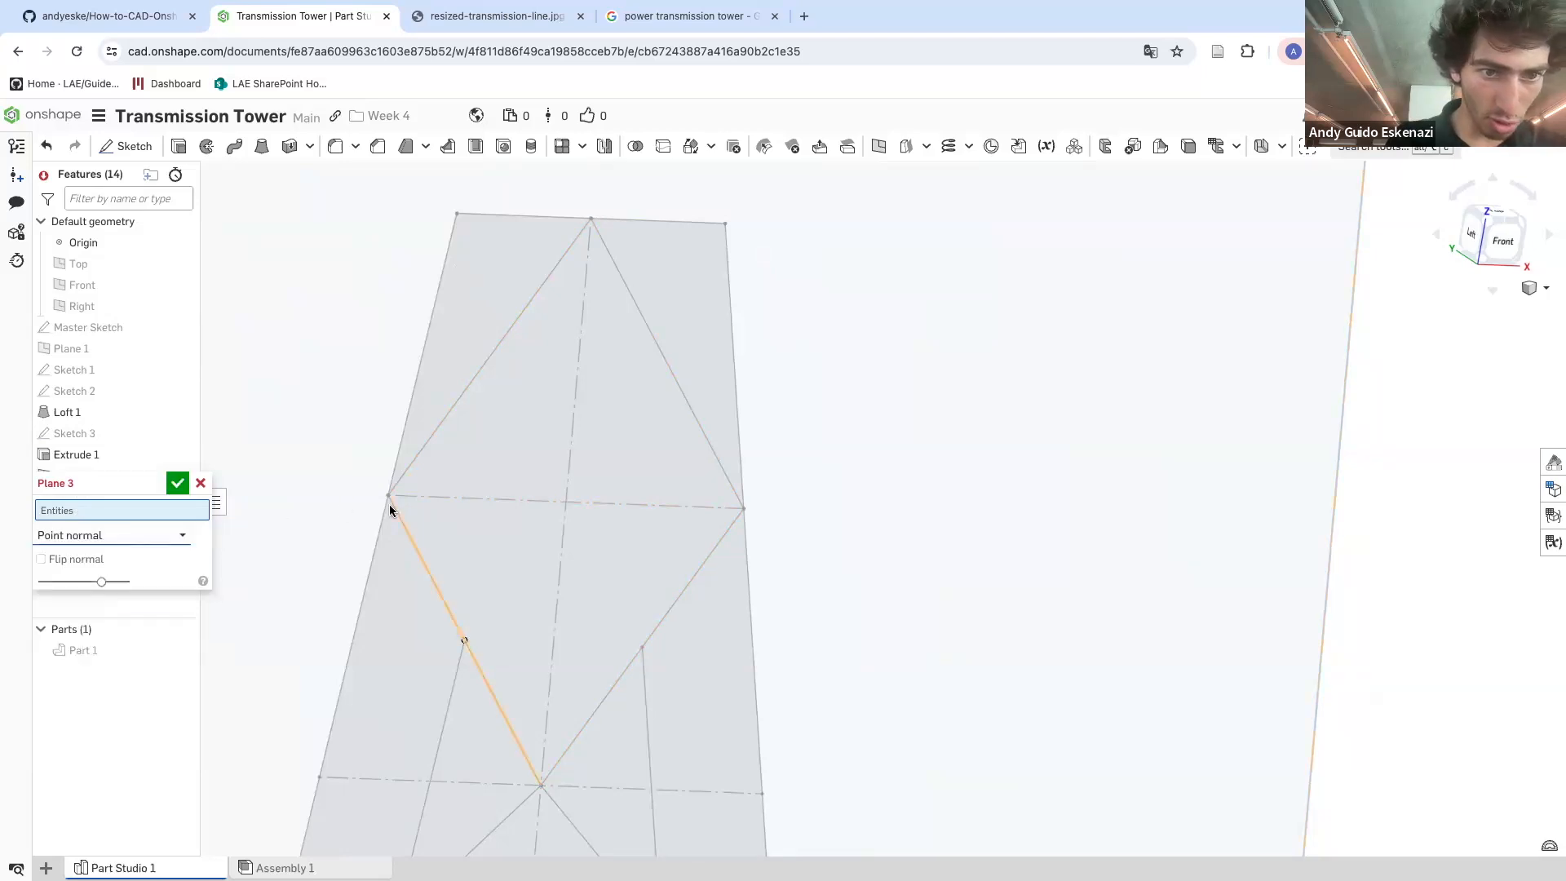
left_click(388, 495)
left_click(409, 465)
scroll(402, 479, "down", 3)
mouse_move(400, 481)
right_mouse_down()
mouse_move(477, 455)
mouse_move(445, 483)
mouse_move(367, 495)
right_mouse_up()
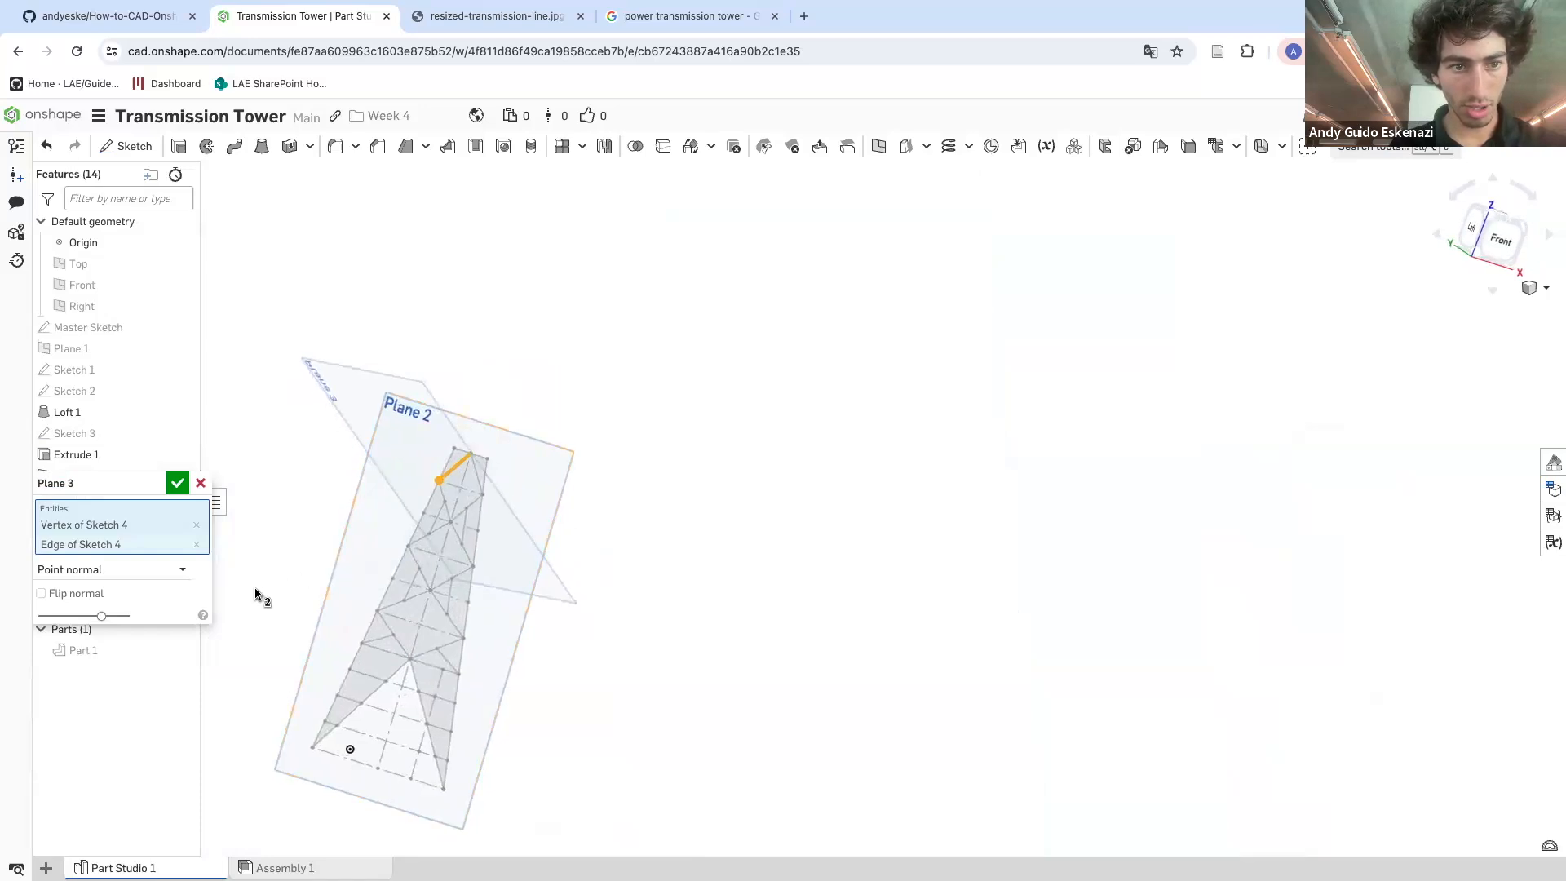
left_click(183, 489)
Create a second Point normal plane at the end of the next diagonal brace, normal to it
scroll(423, 544, "up", 5)
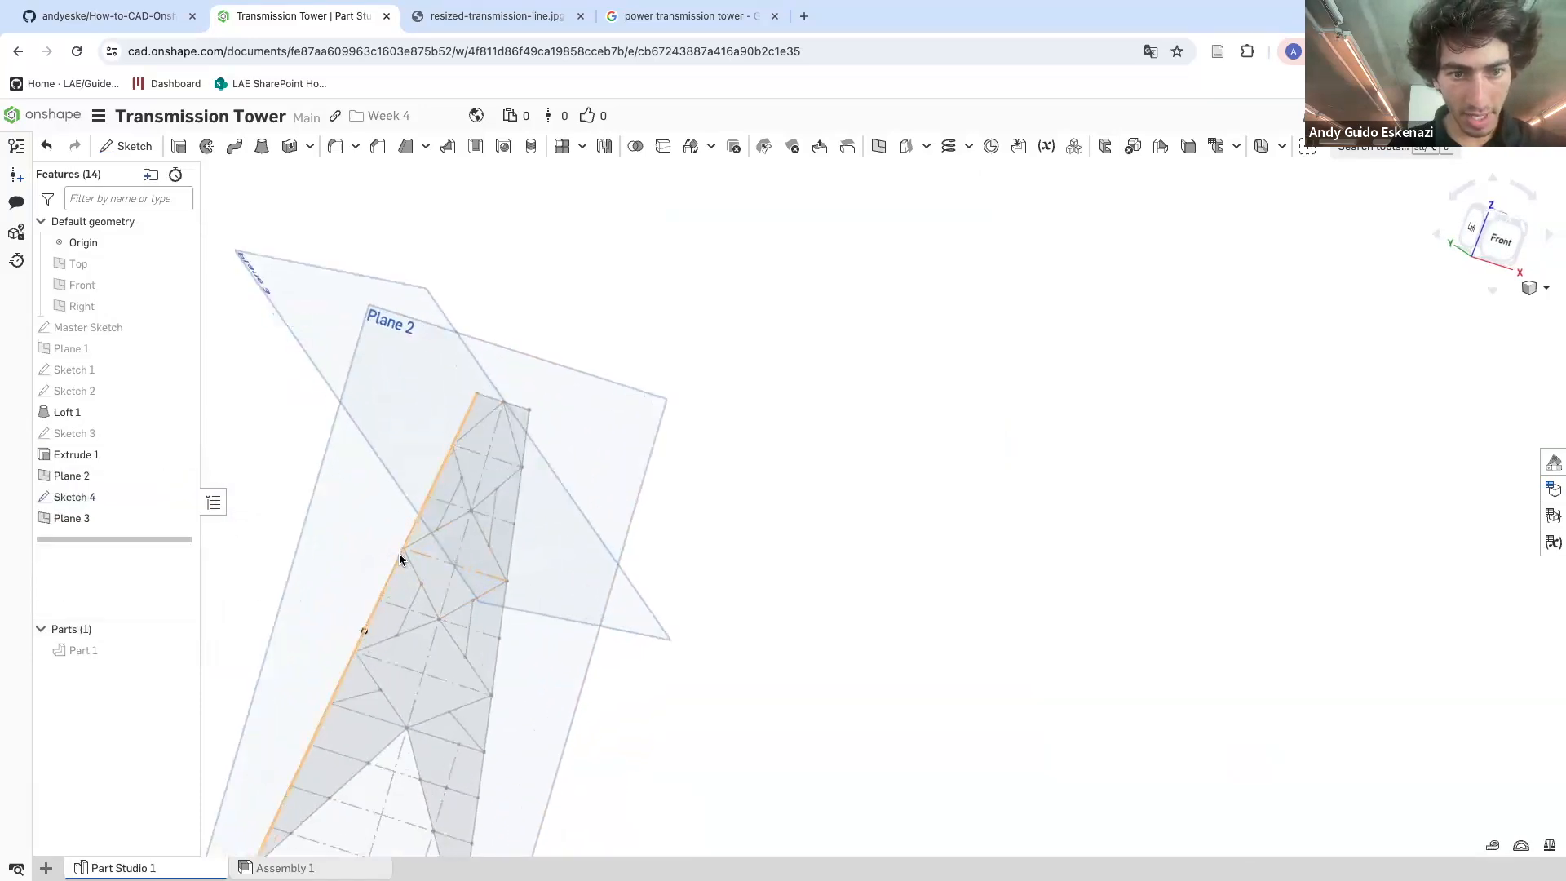
left_click(877, 147)
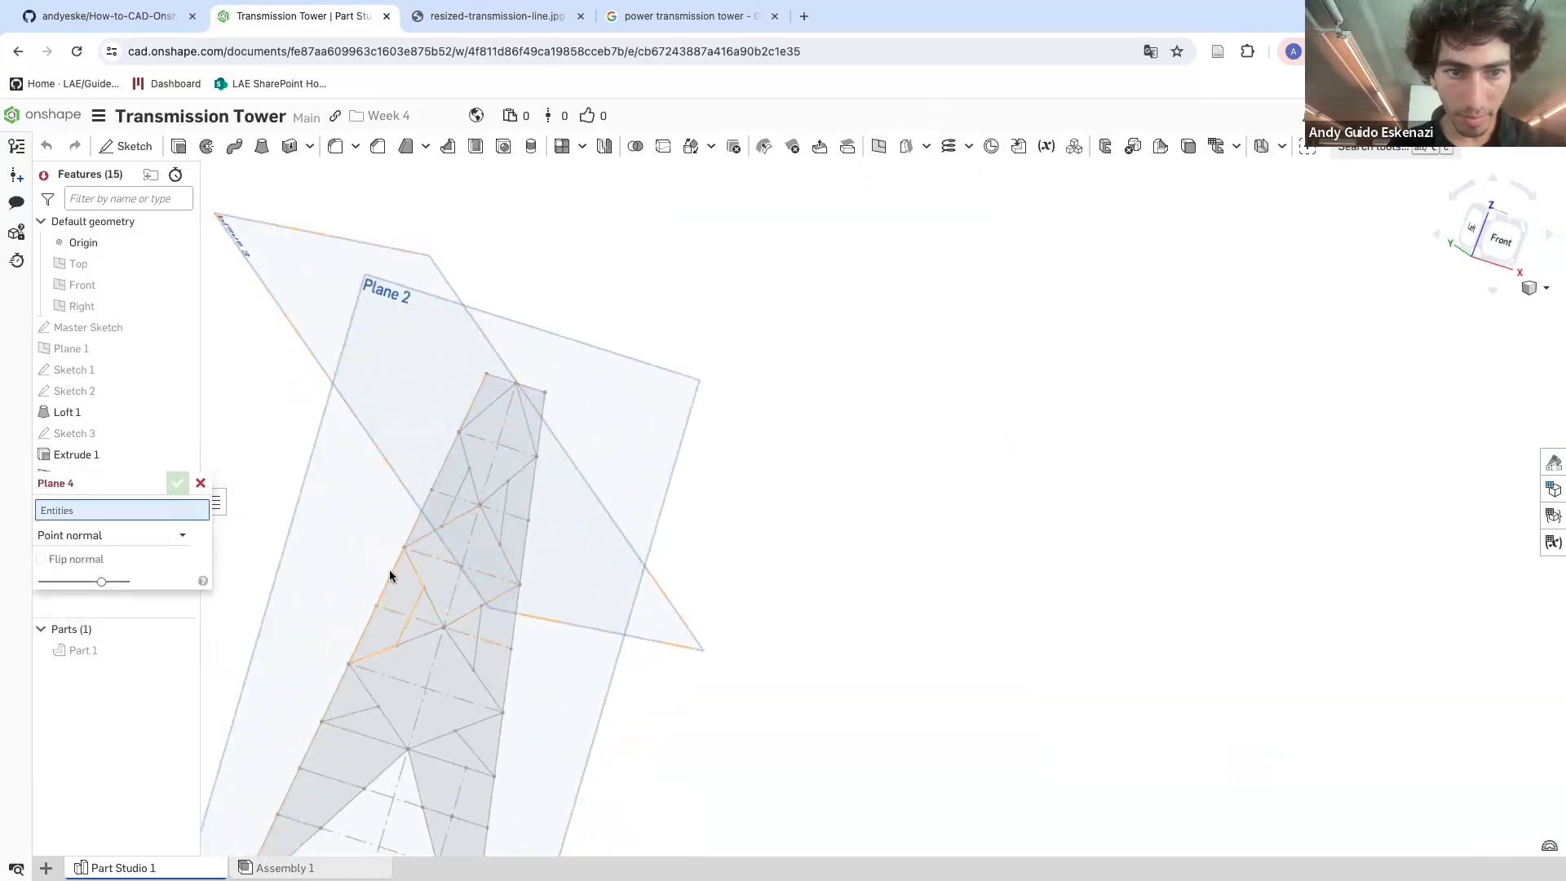
left_click(408, 546)
left_click(413, 542)
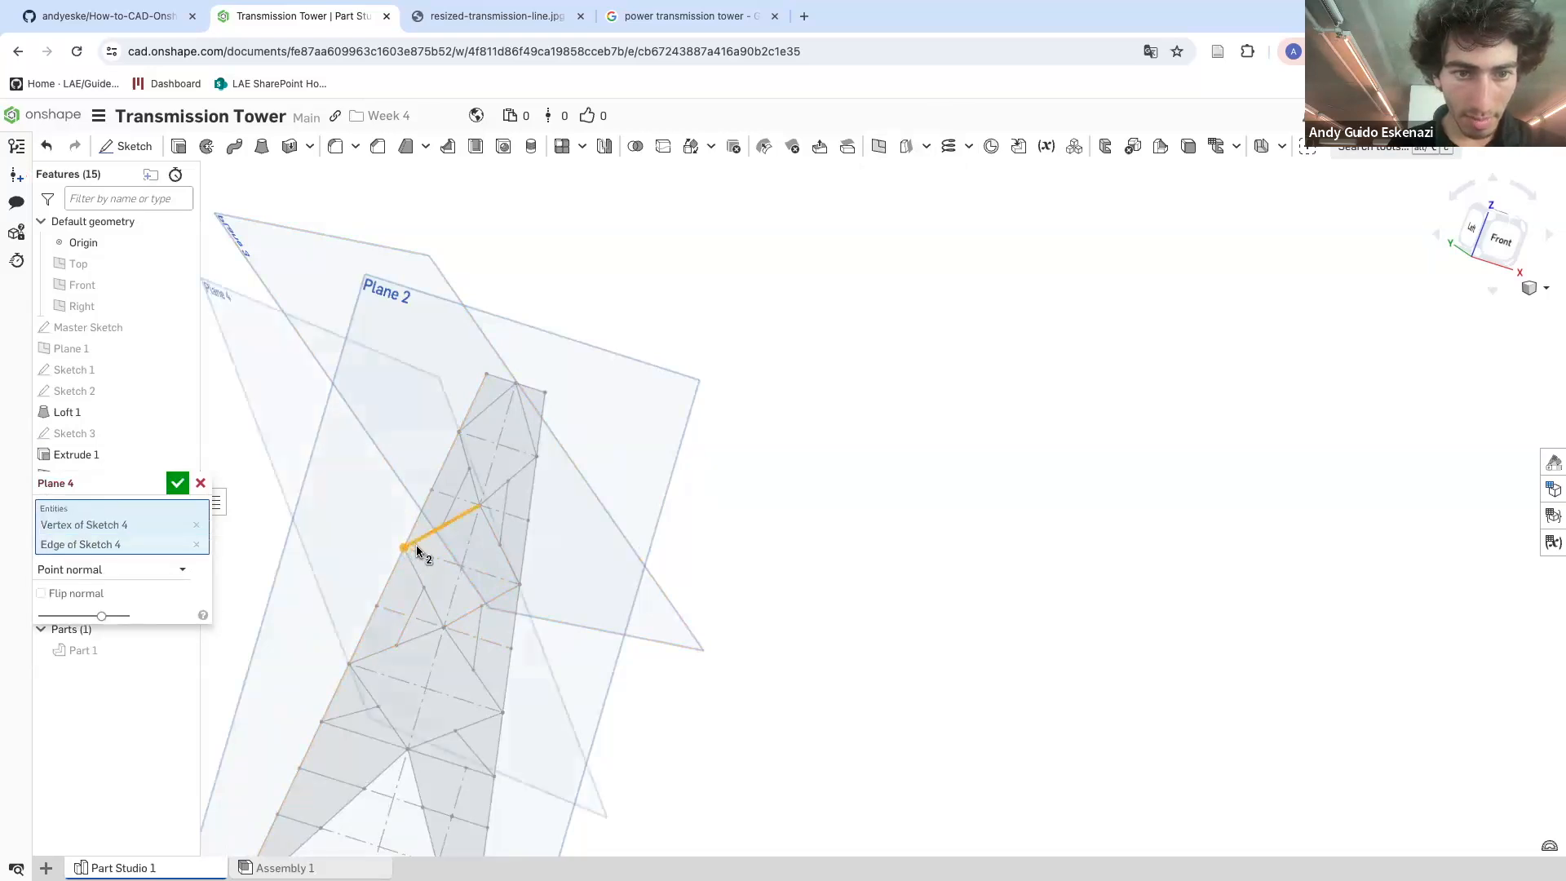
scroll(412, 544, "down", 5)
right_click_drag(403, 549, 393, 588)
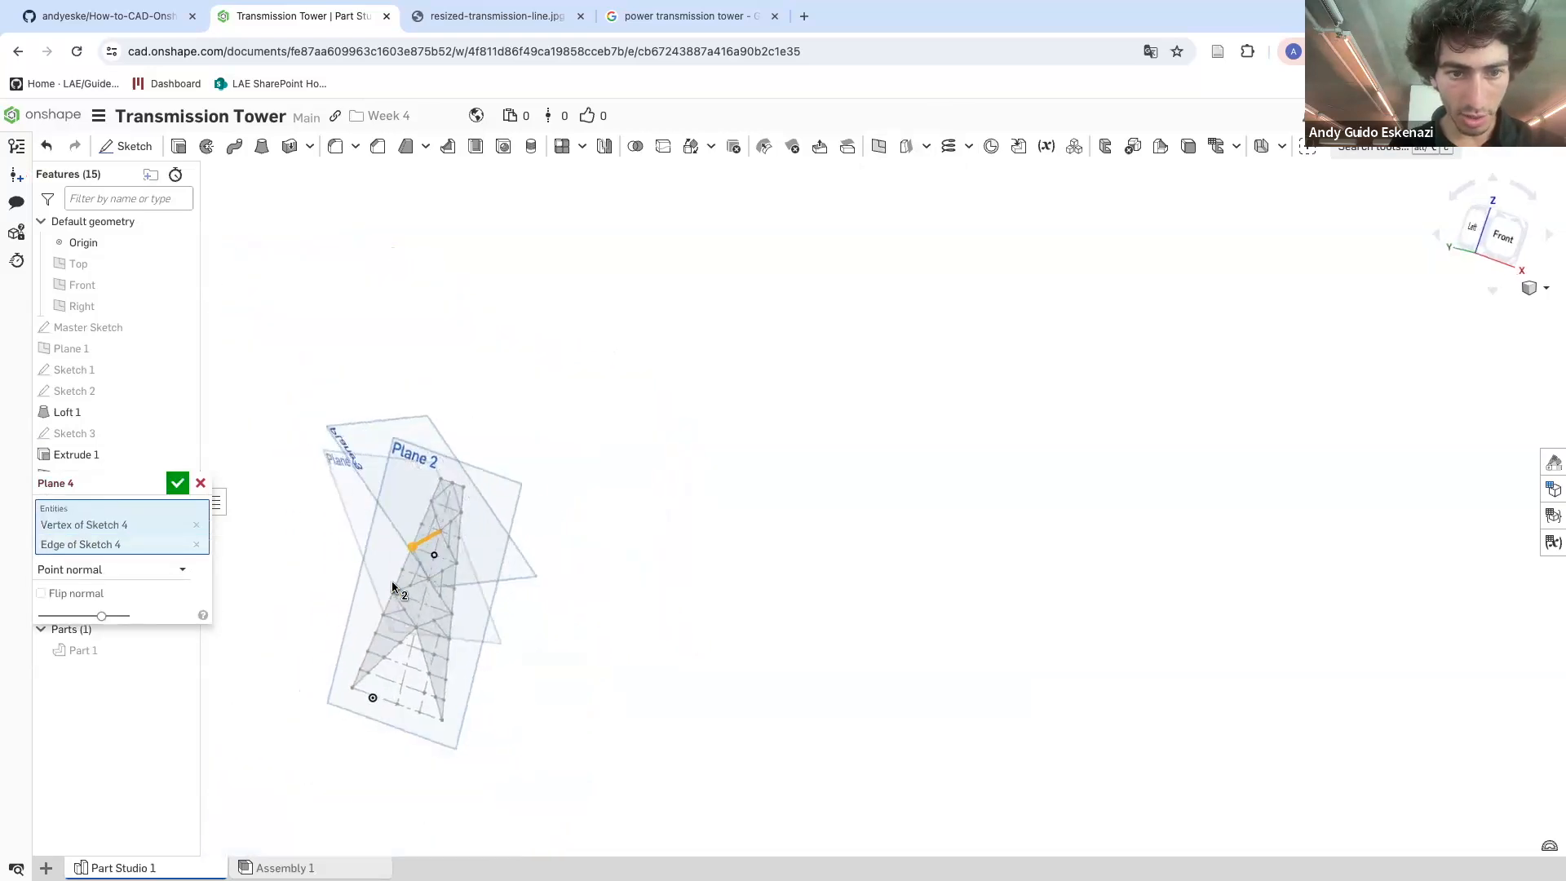
left_click(188, 492)
Create a third Point normal plane at a lower brace vertex, normal to its brace edge
scroll(417, 605, "up", 6)
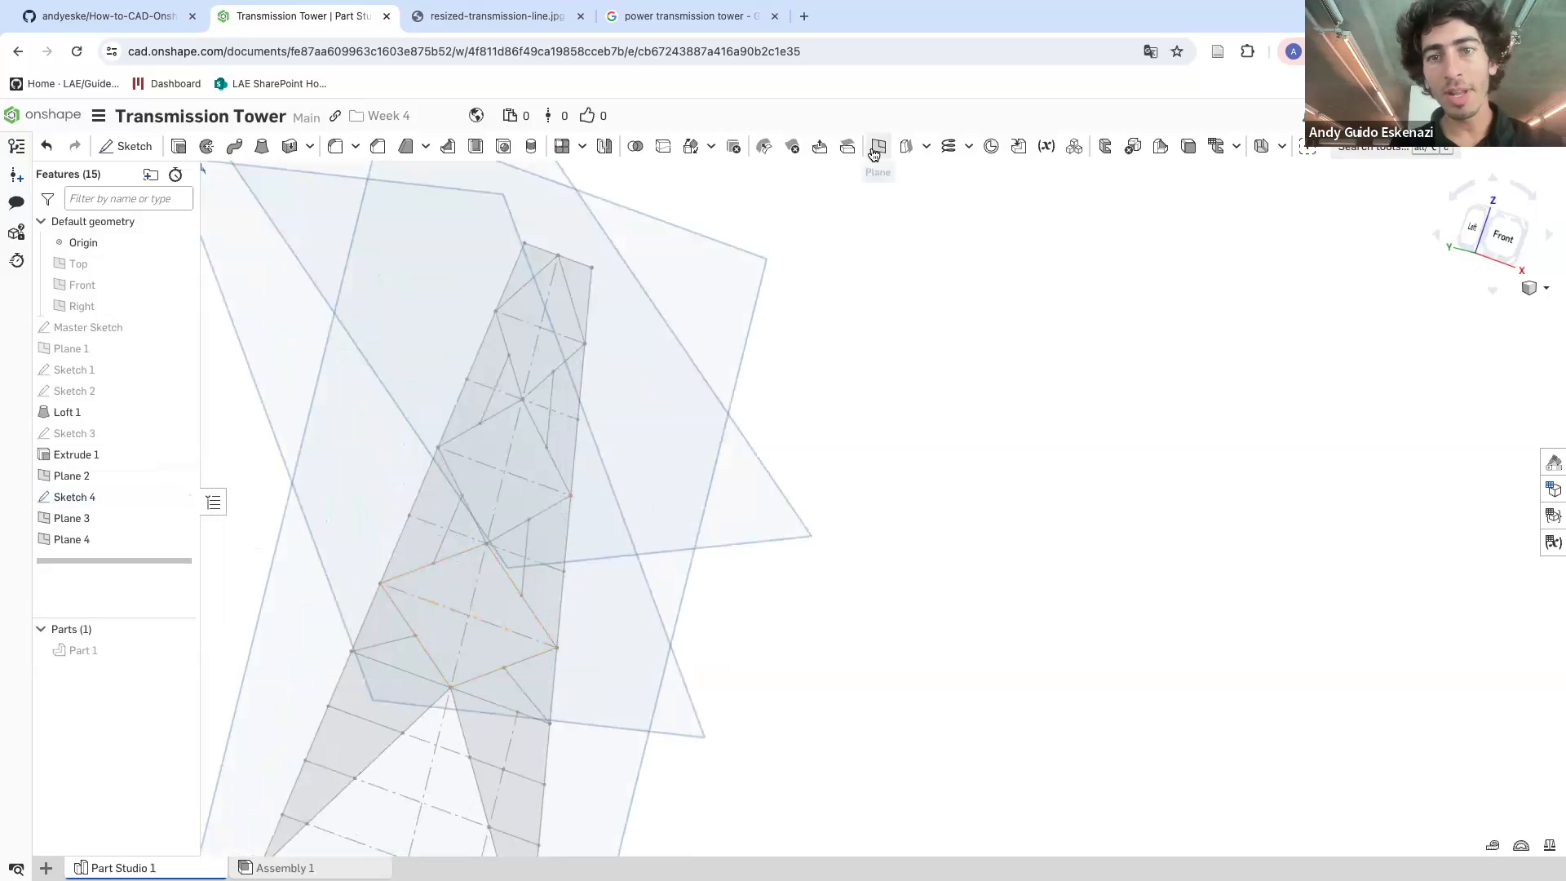
left_click(876, 150)
left_click(385, 585)
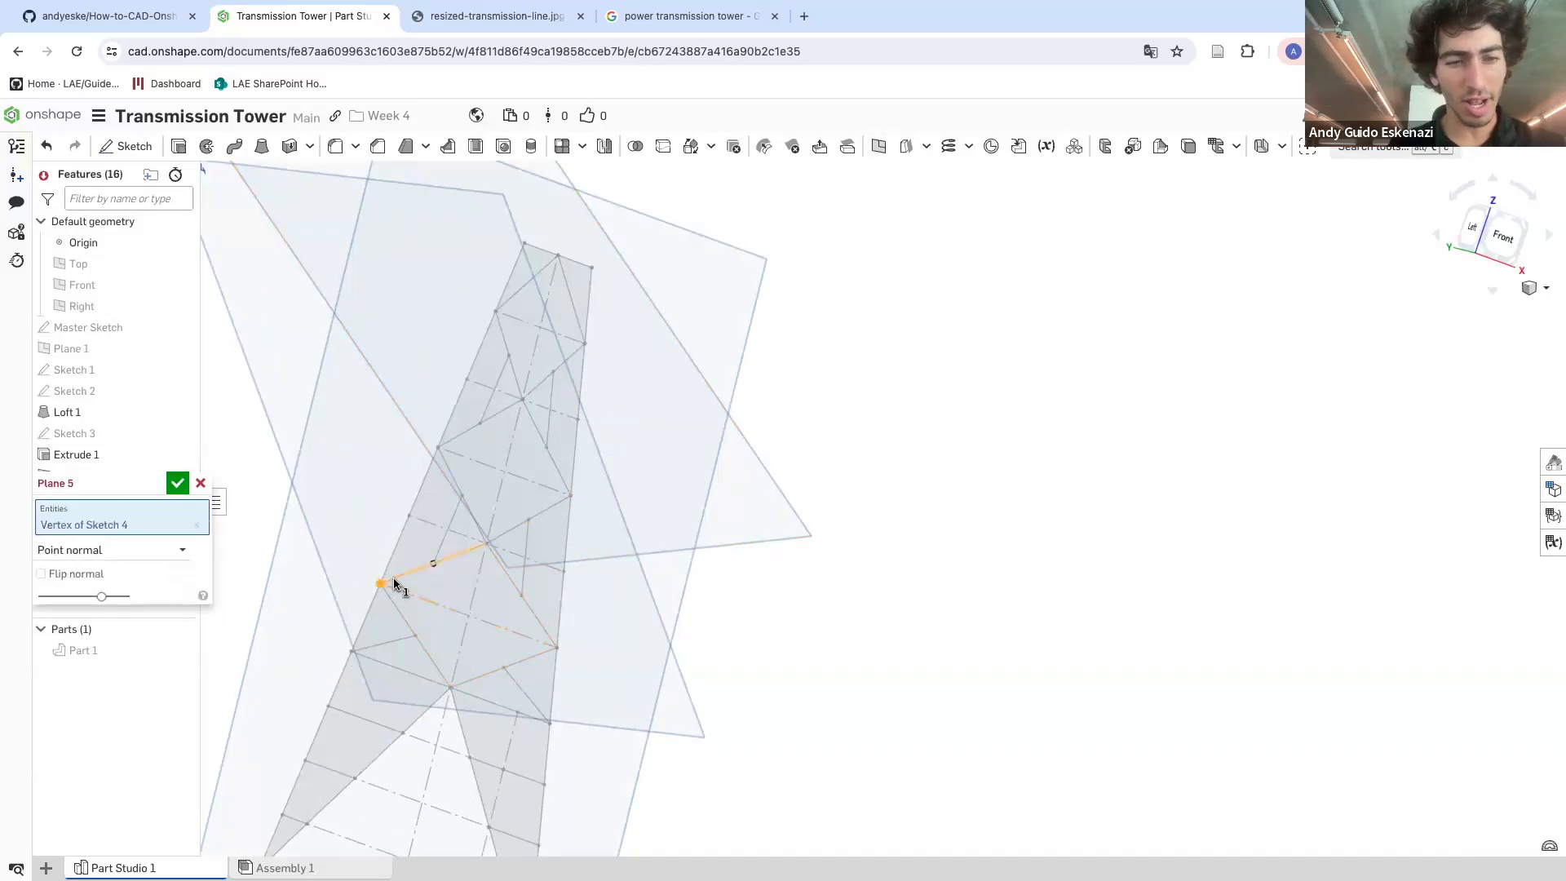
left_click(394, 576)
scroll(395, 572, "down", 5)
mouse_move(388, 571)
right_mouse_down()
mouse_move(358, 567)
mouse_move(375, 571)
right_mouse_up()
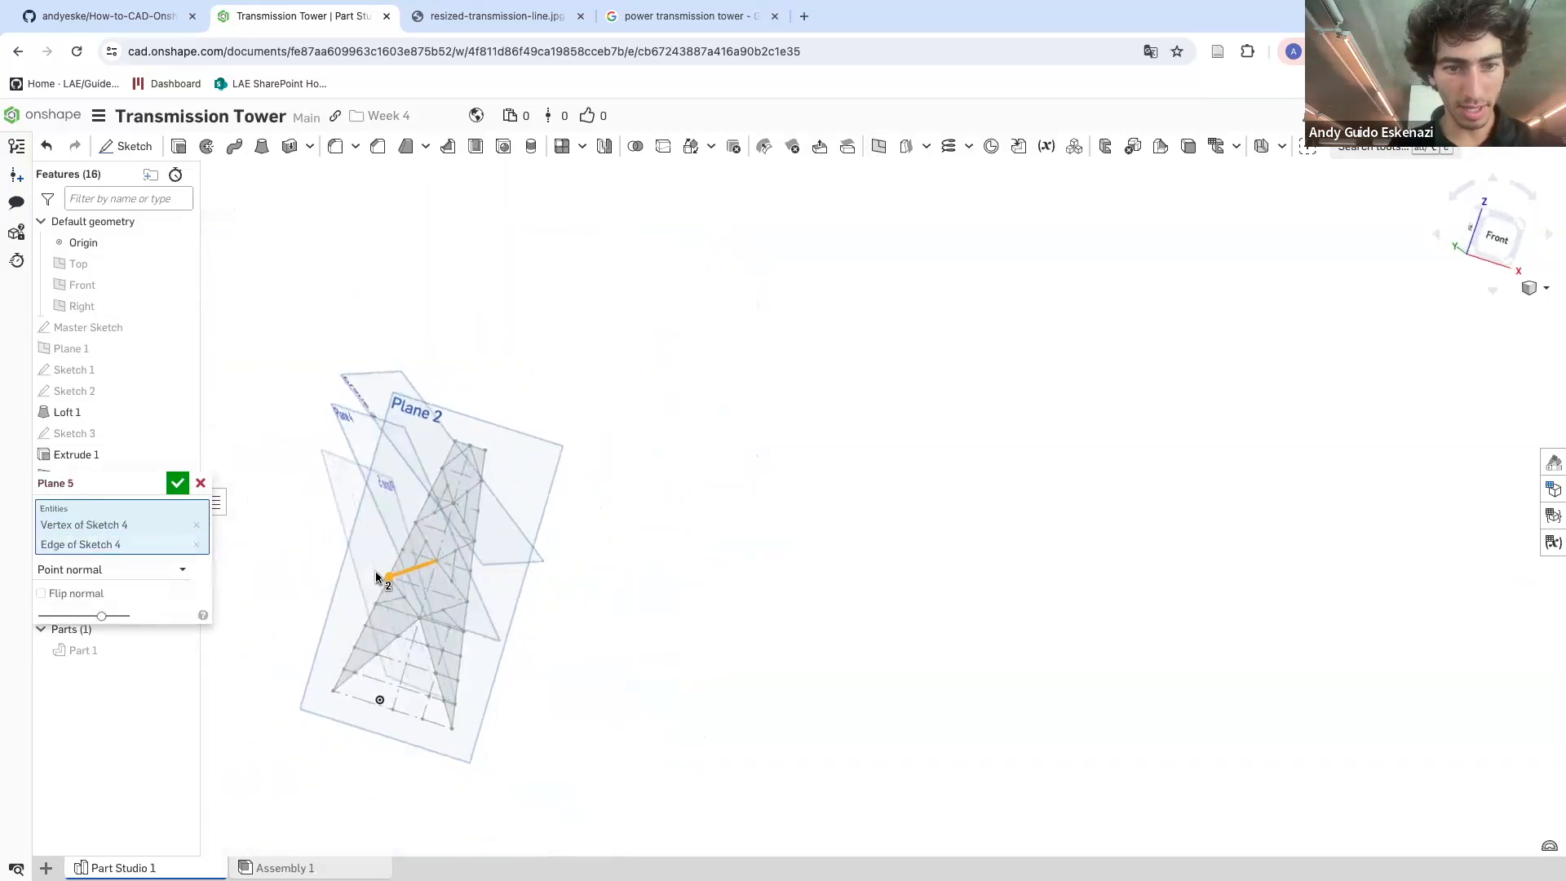
left_click(180, 483)
scroll(351, 613, "up", 5)
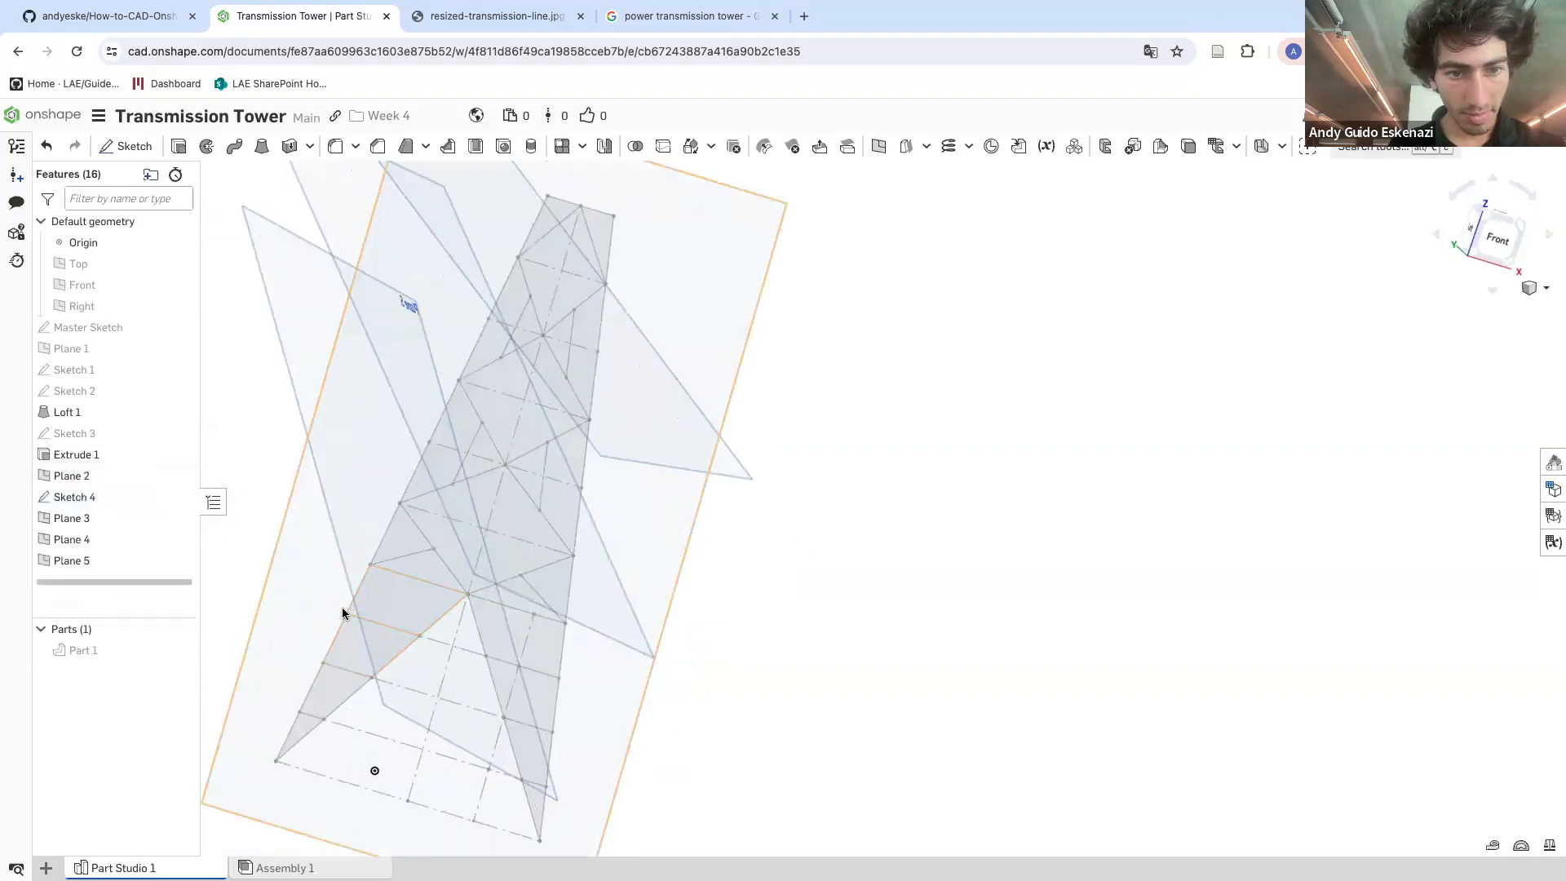
right_click_drag(294, 716, 324, 653)
left_click(866, 152)
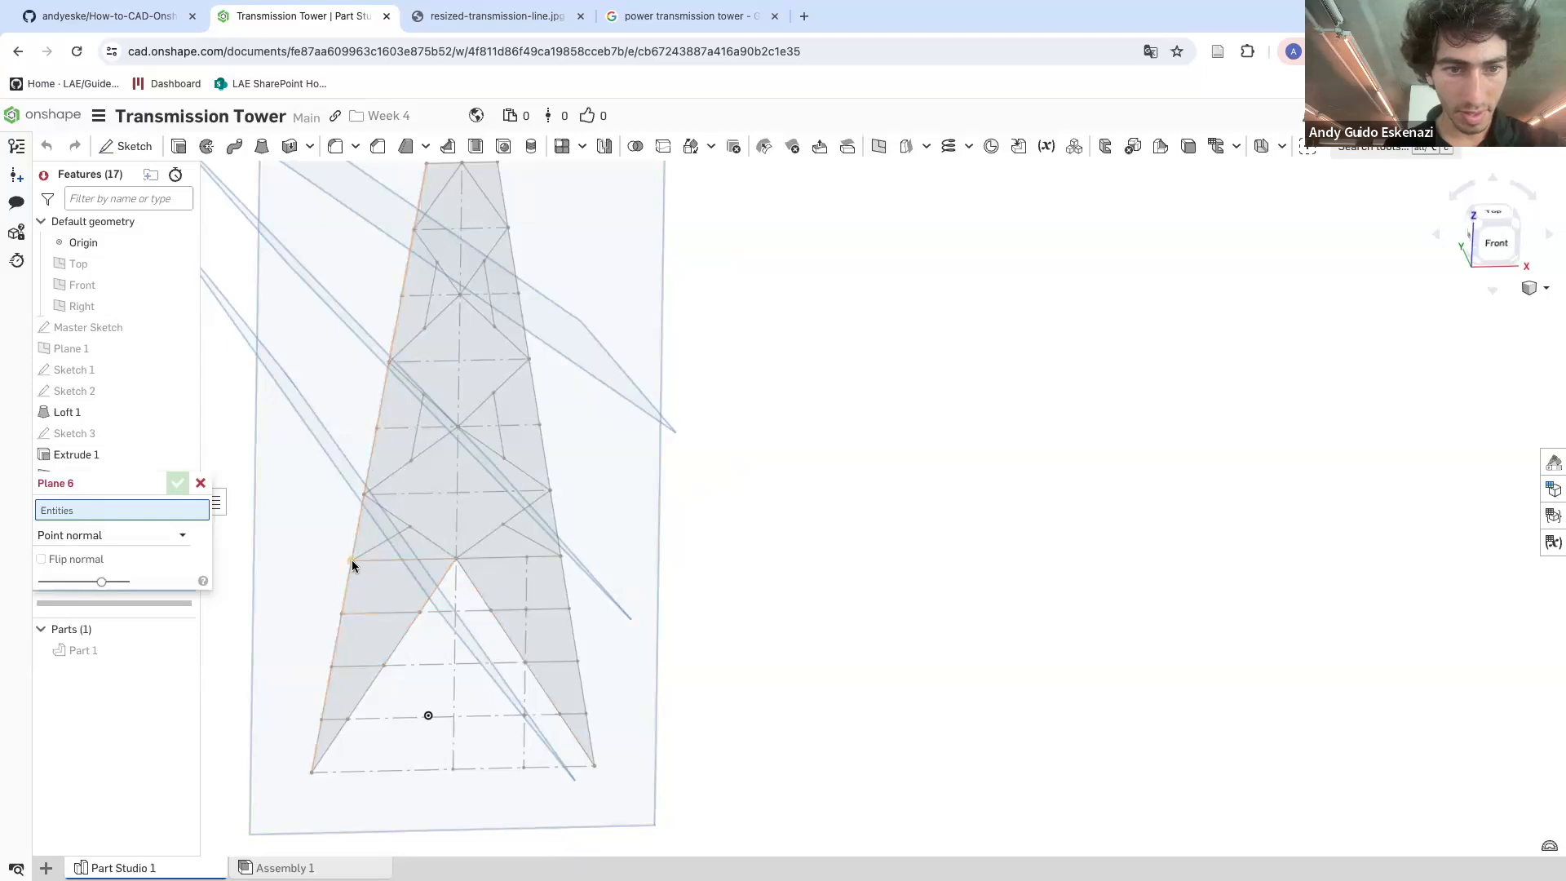
left_click(200, 483)
Start a sketch on the Top plane and draw a circle centred on the tower's bottom-left corner
scroll(511, 549, "down", 5)
right_click_drag(517, 543, 494, 647)
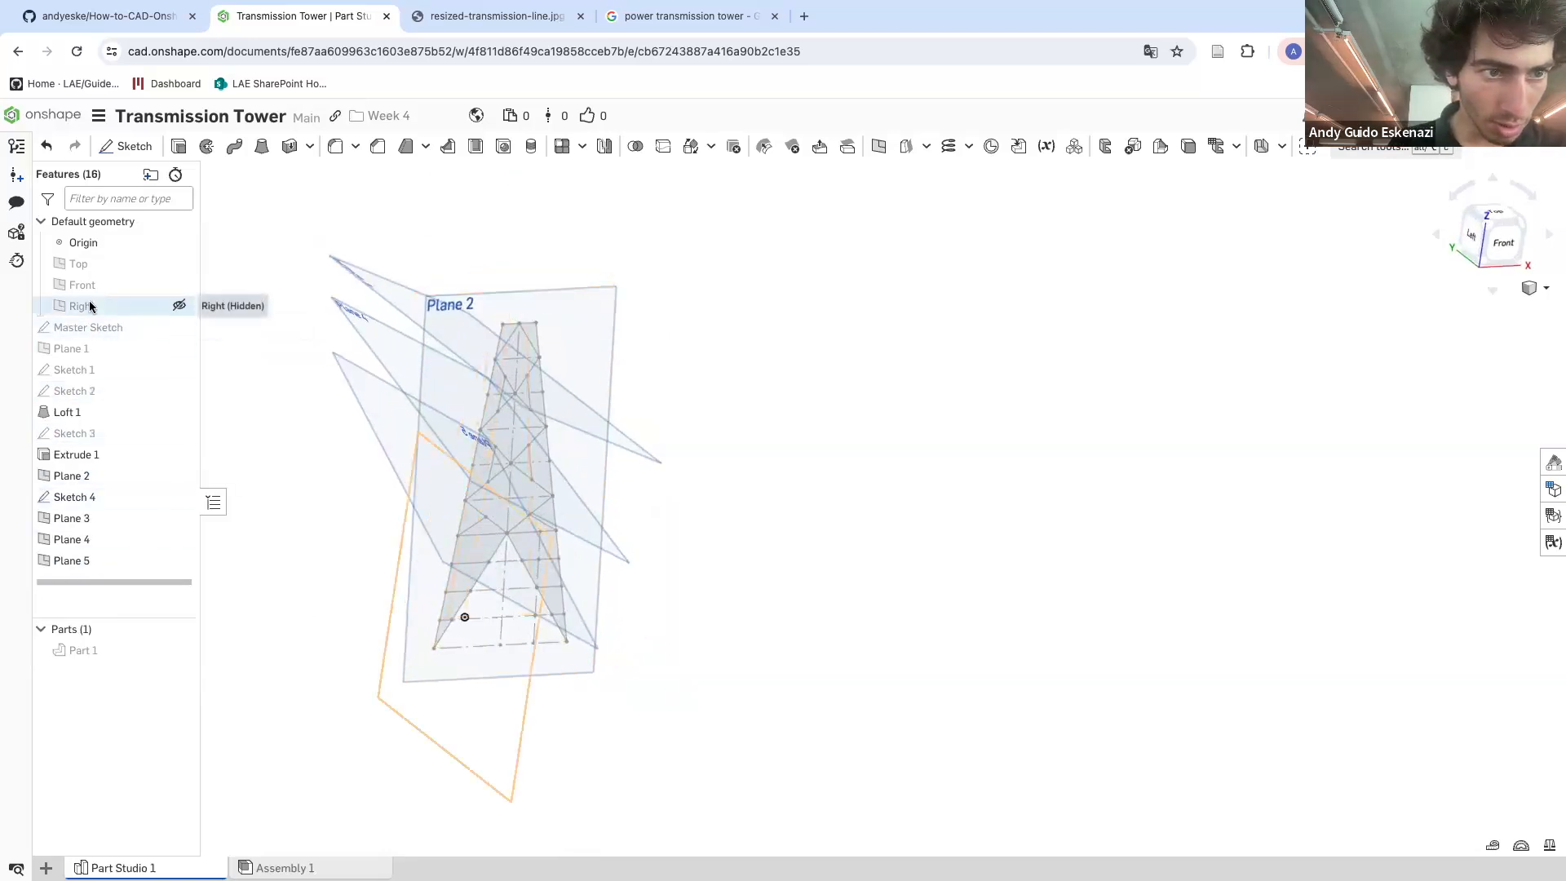
left_click(80, 264)
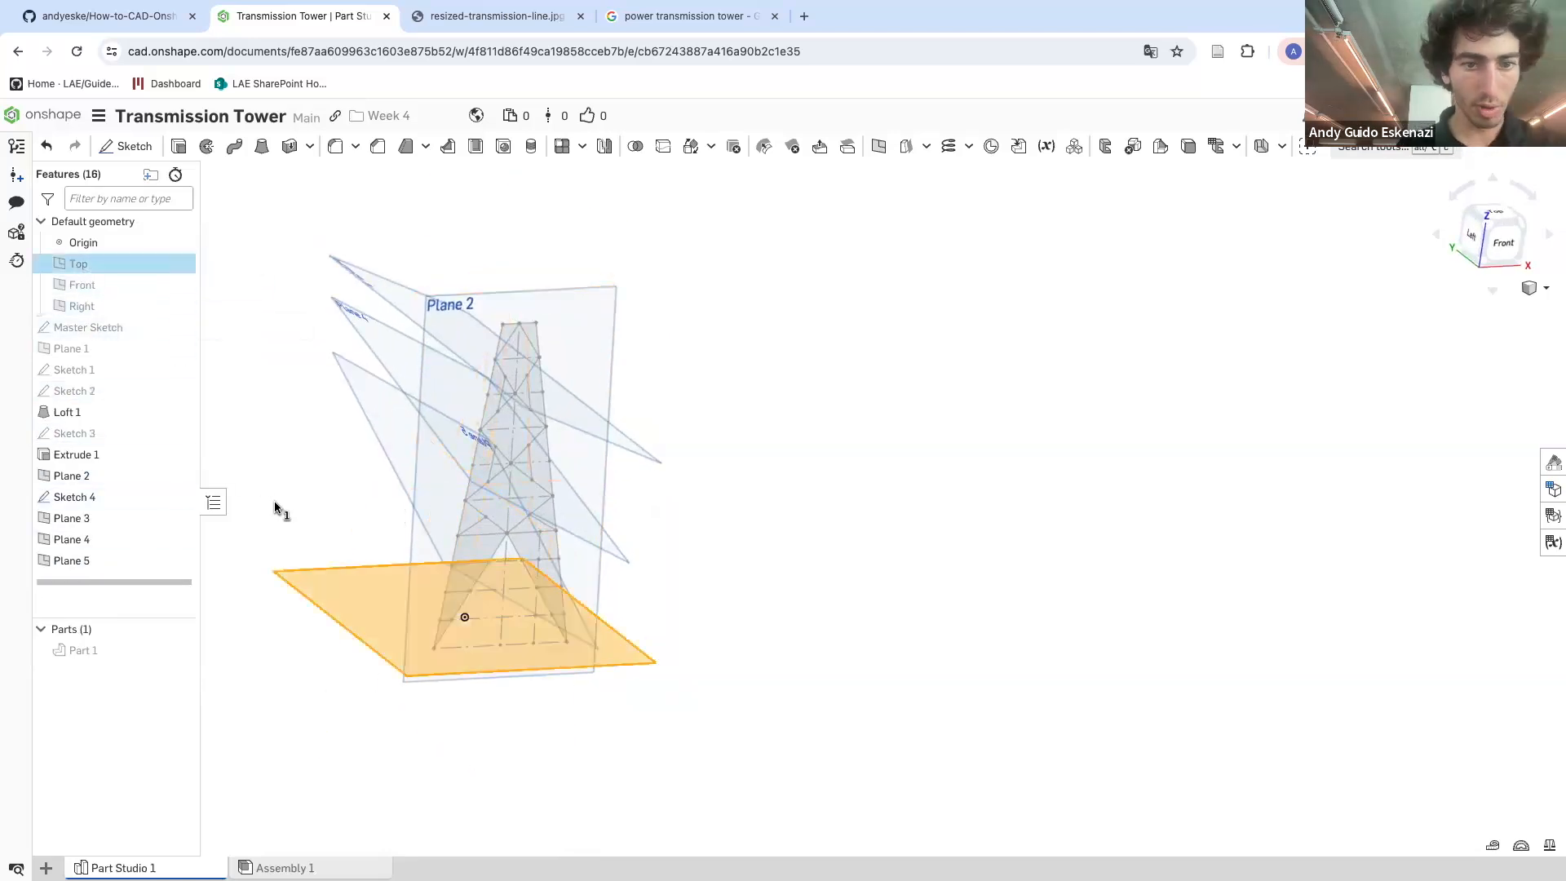
left_click(128, 146)
scroll(425, 660, "up", 3)
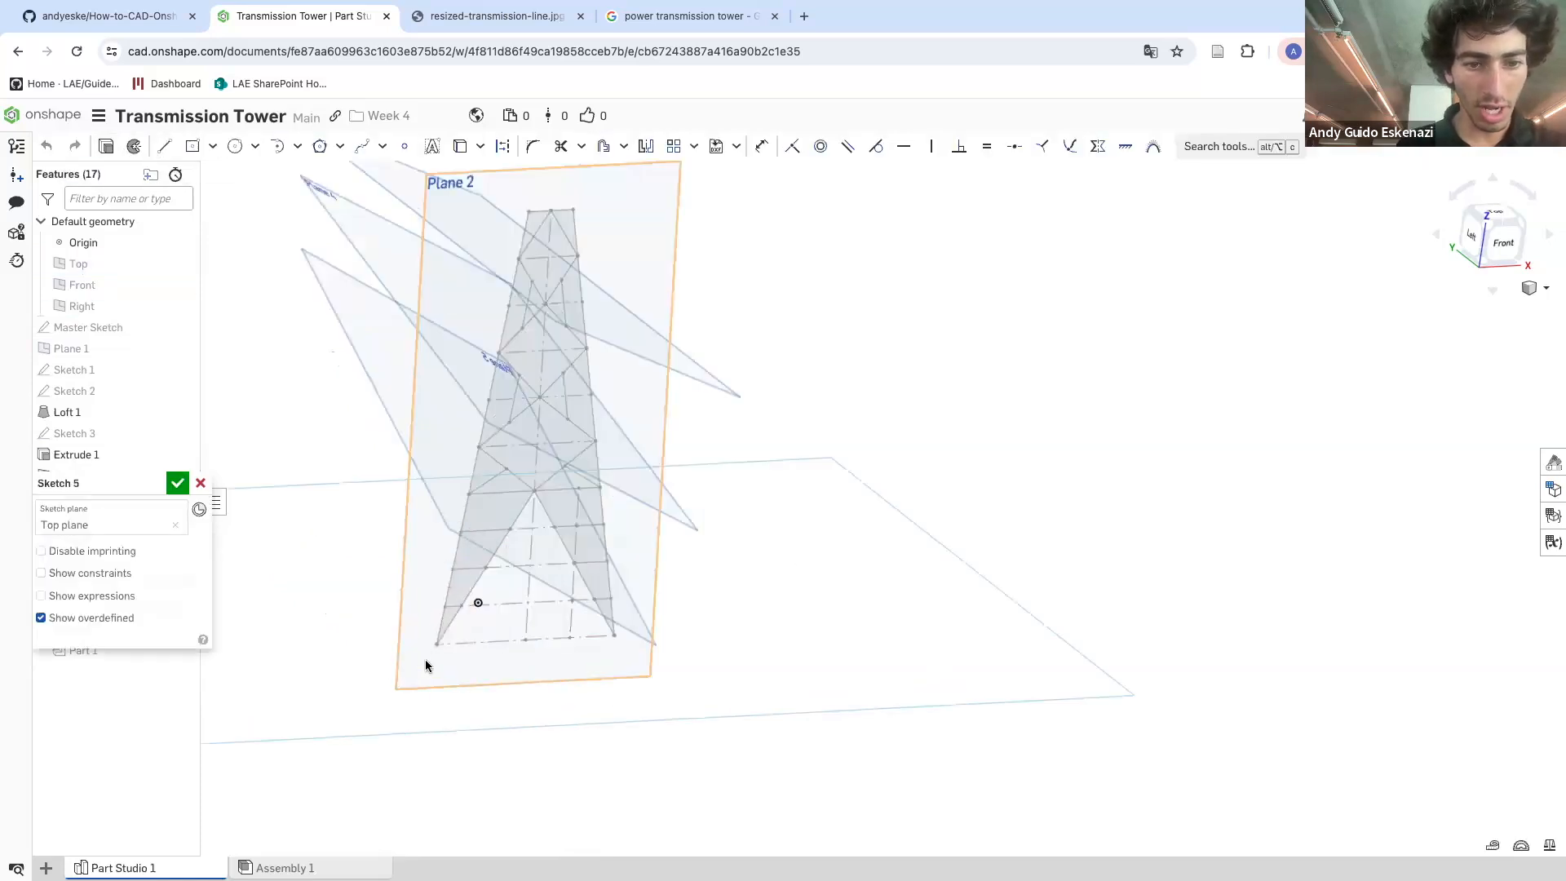
left_click(235, 146)
scroll(433, 647, "up", 3)
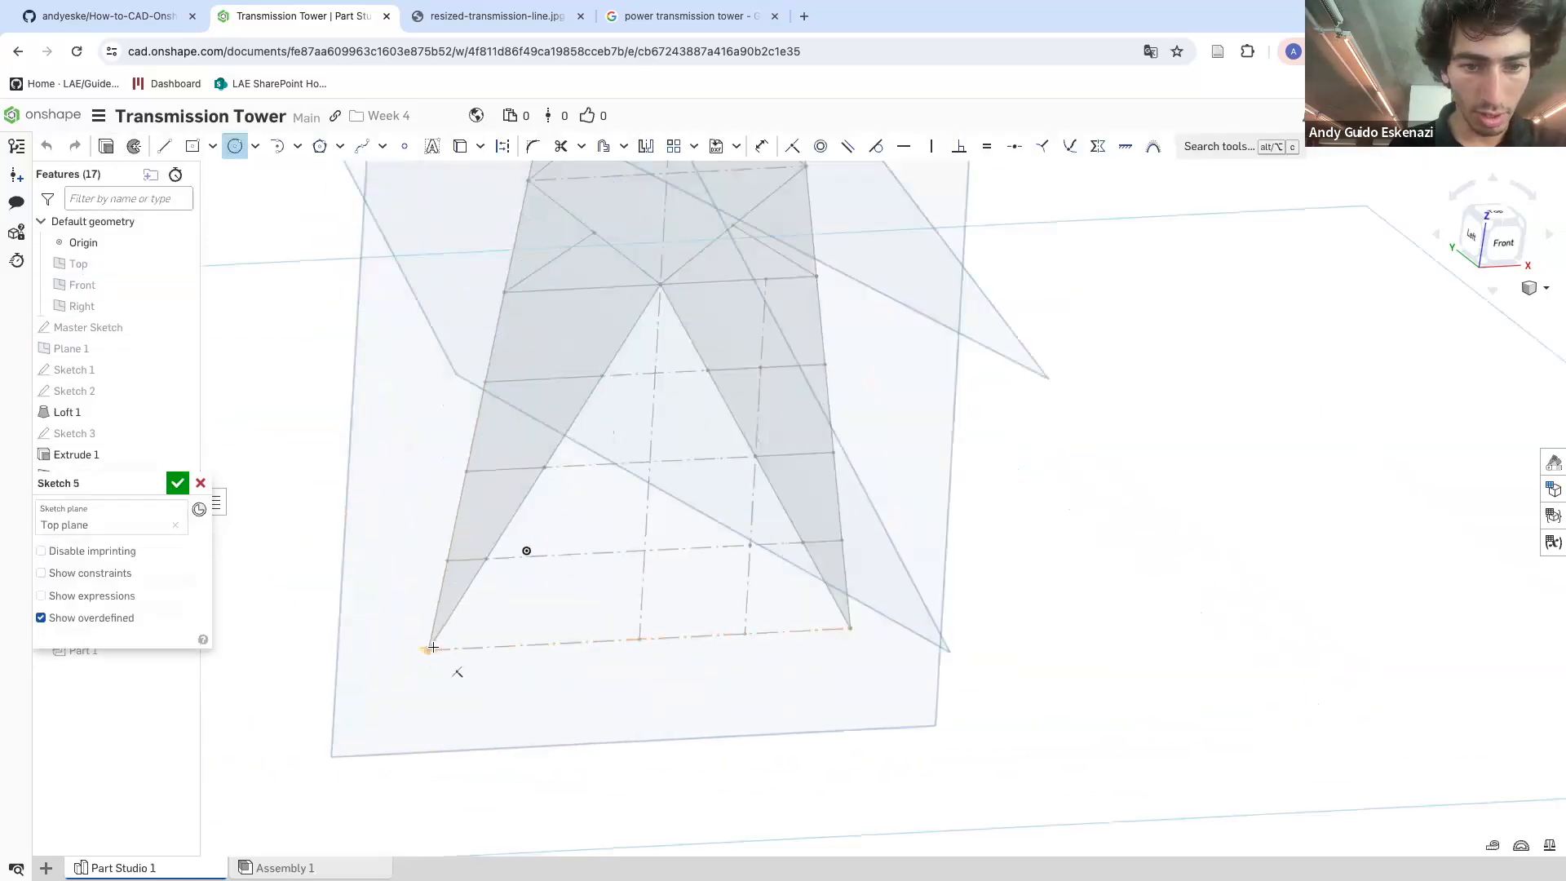
left_click(443, 664)
scroll(424, 669, "up", 5)
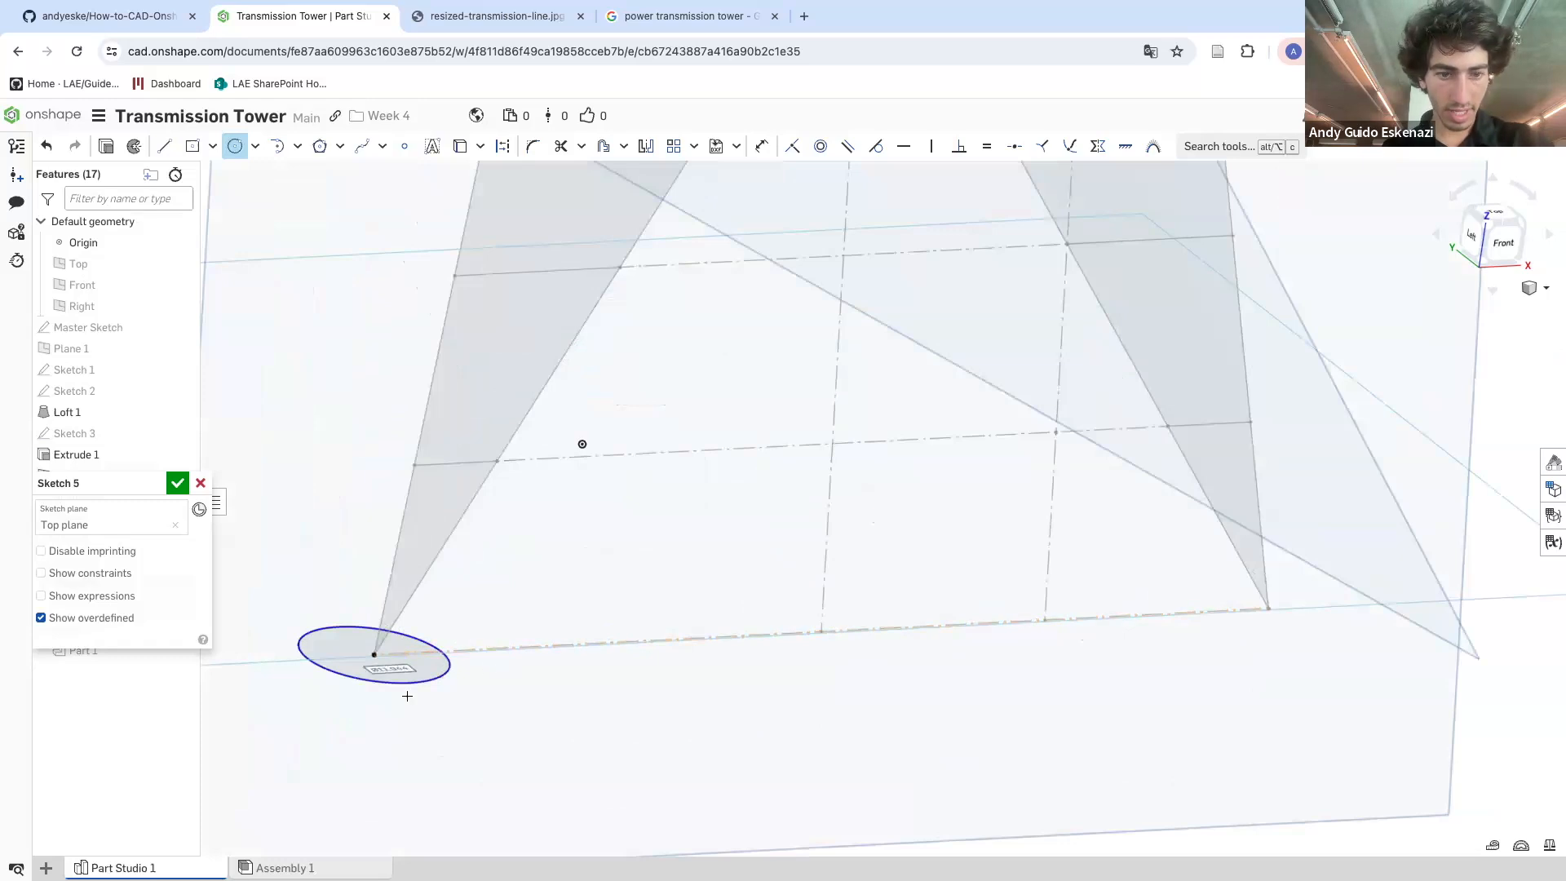
Dimension the circle's diameter to 10 mm and finish the sketch
key("d")
left_click(281, 749)
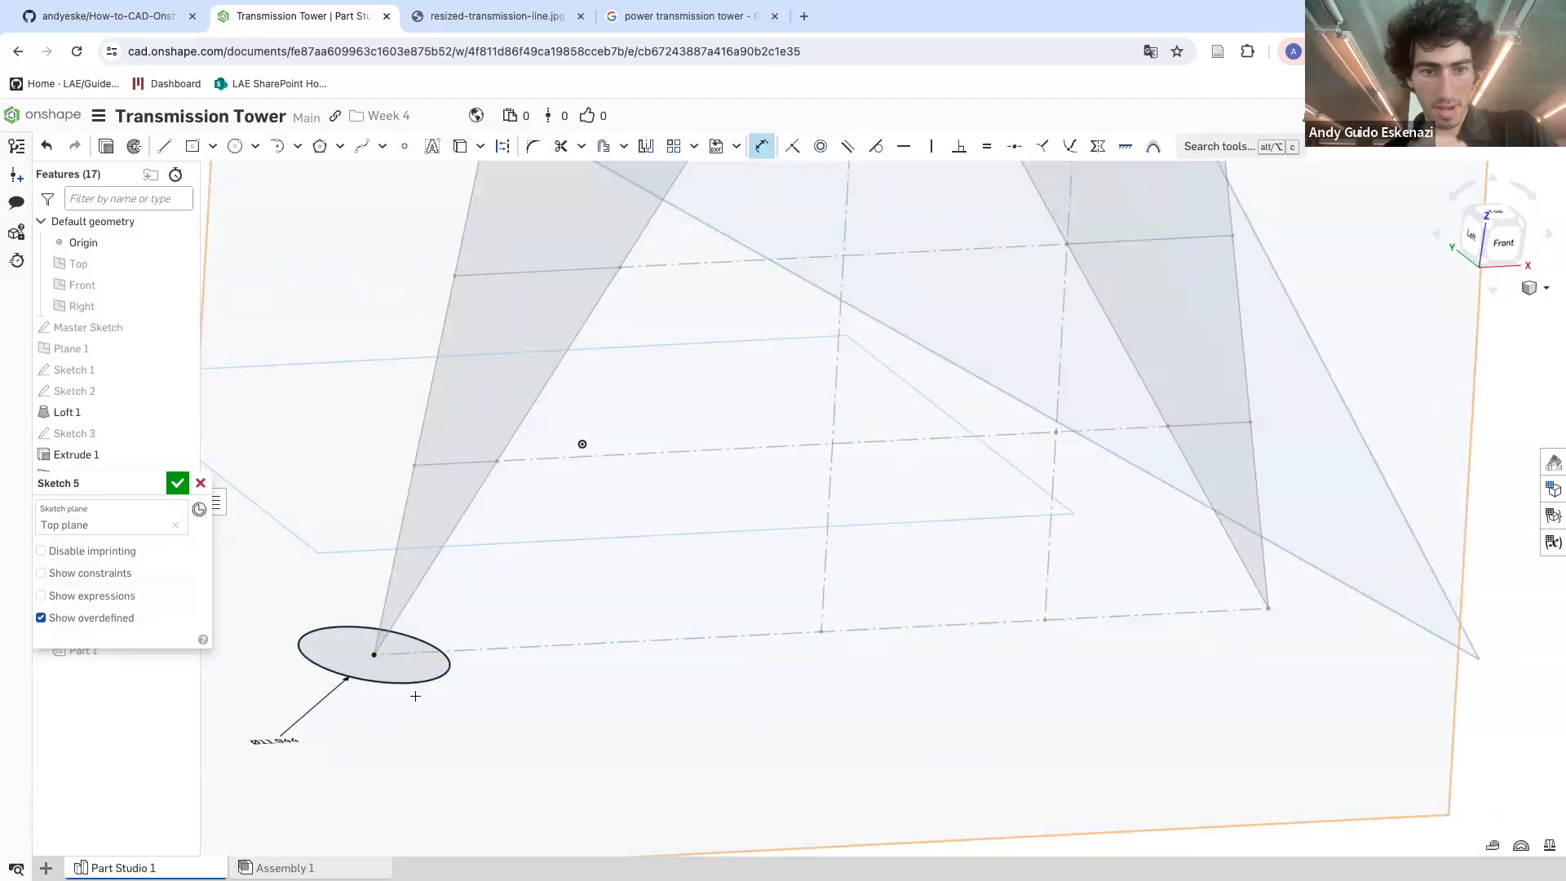
type("10")
key("Return")
scroll(402, 669, "down", 1)
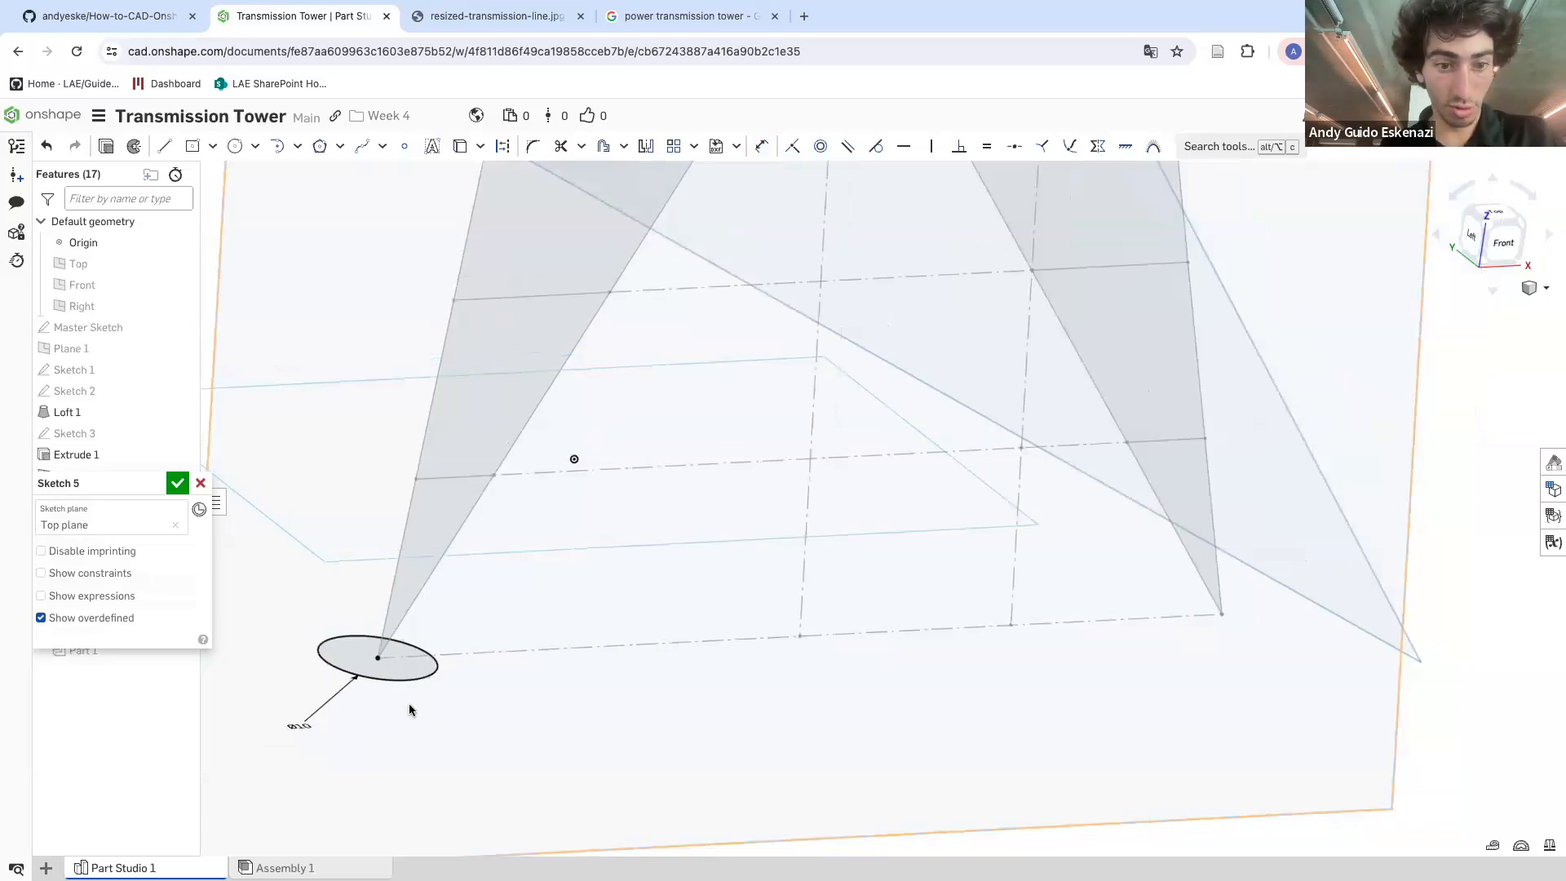
double_click(296, 725)
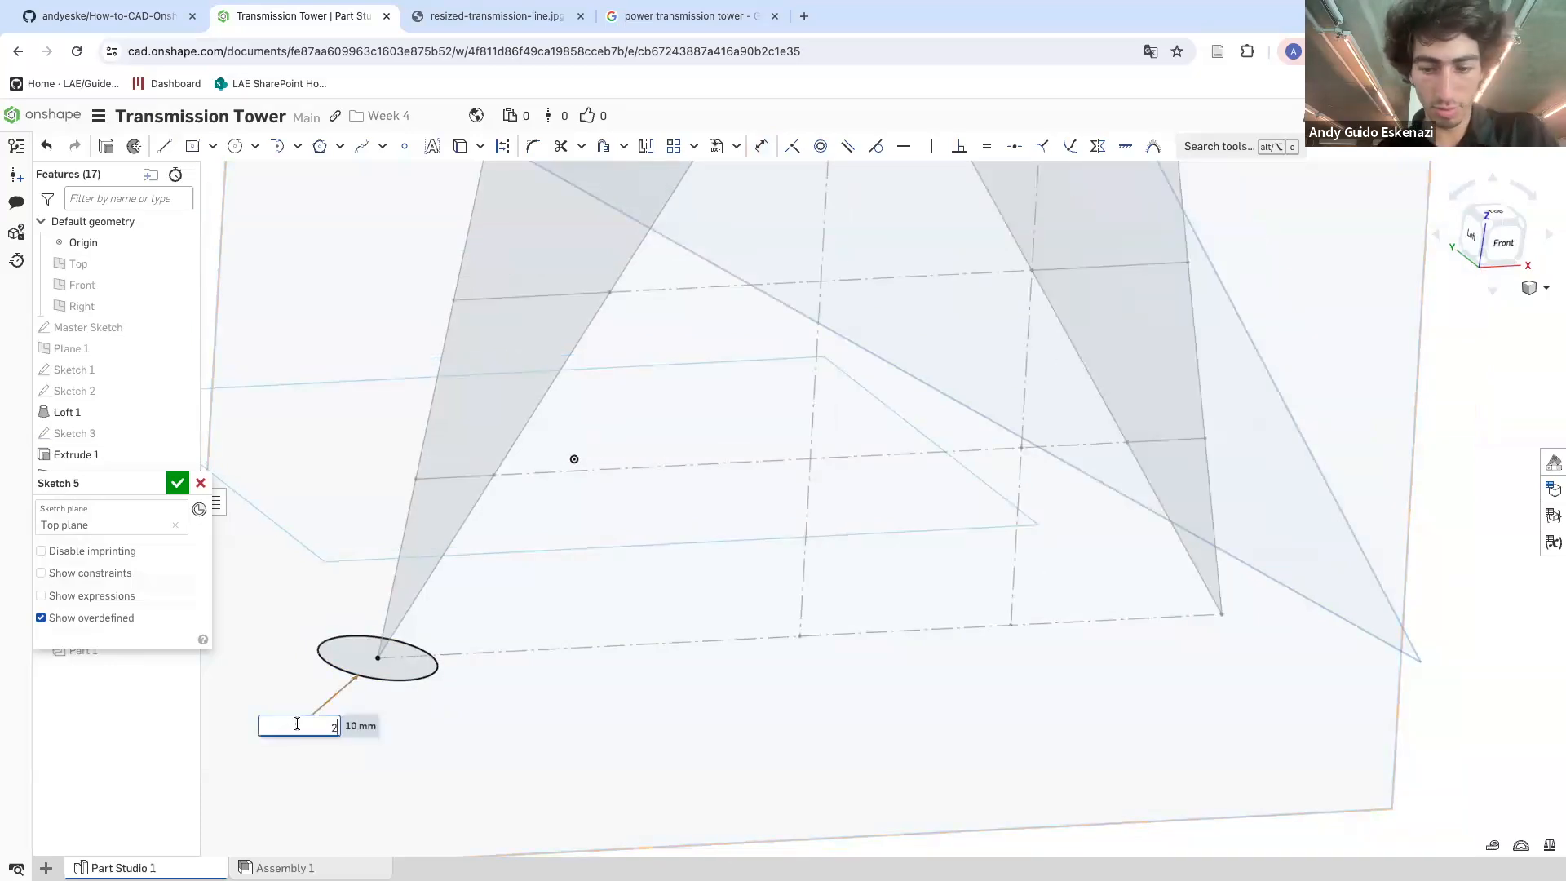
key("Return")
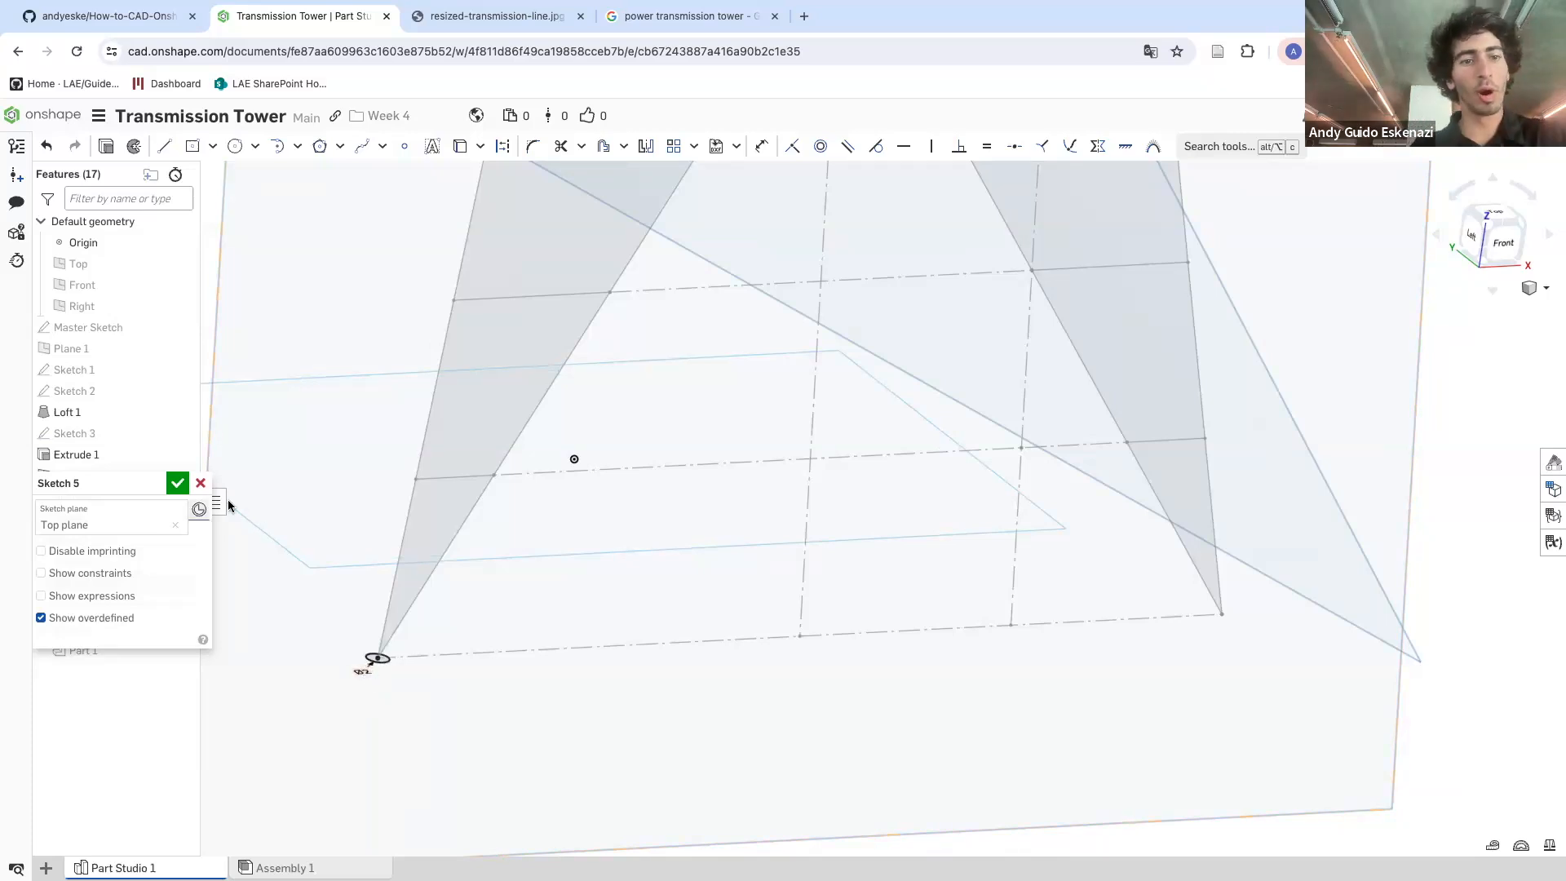
left_click(177, 483)
Start a solid Sweep using the 10 mm circle as profile and the tower face's left leg edge as path
scroll(409, 599, "down", 1)
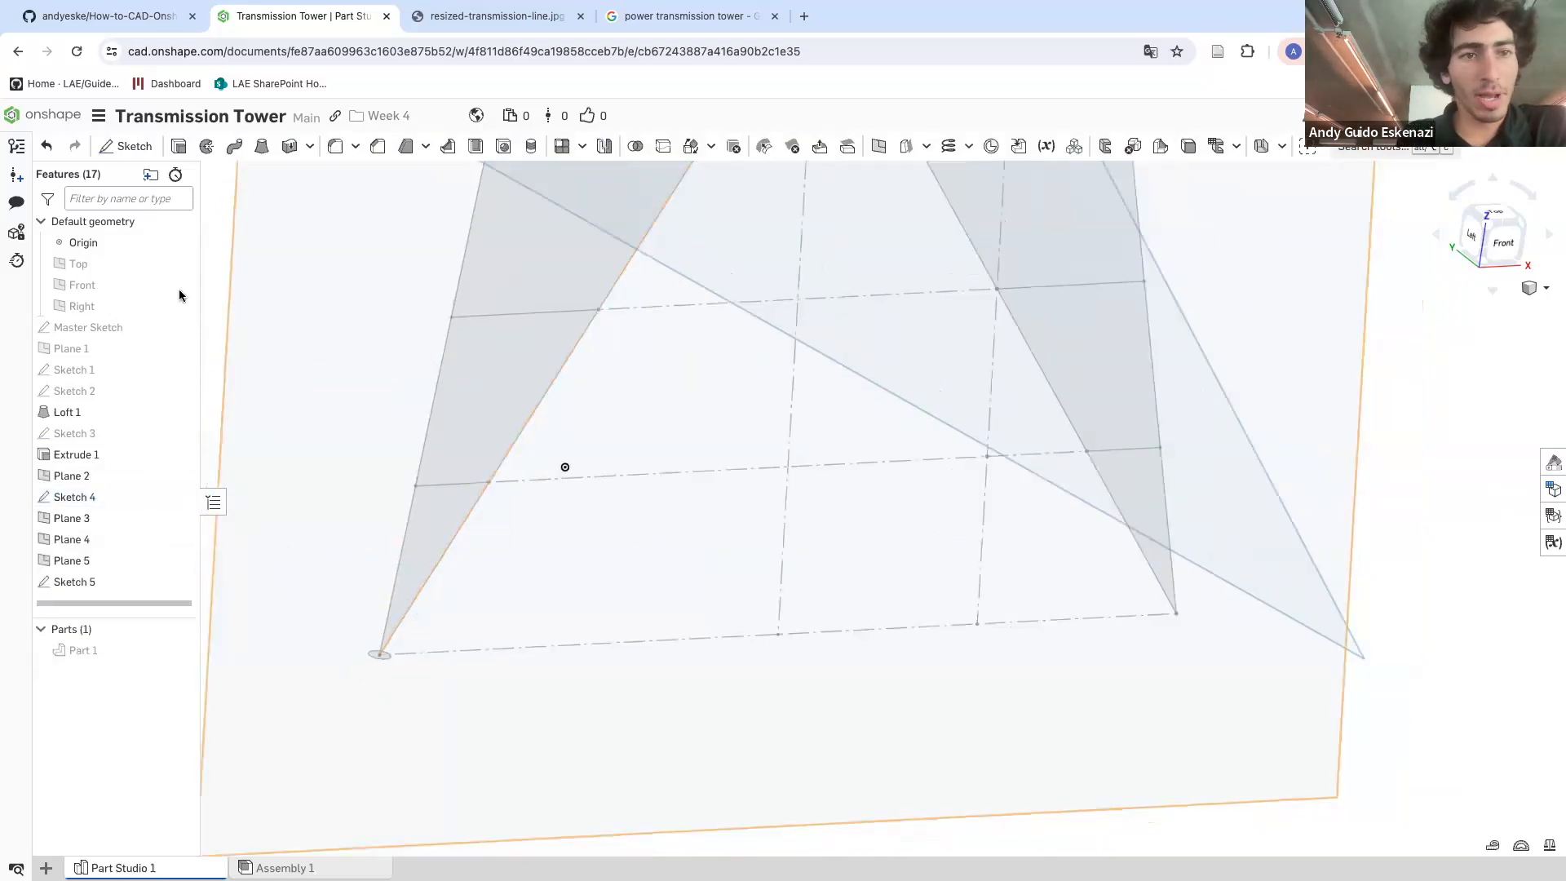
left_click(233, 148)
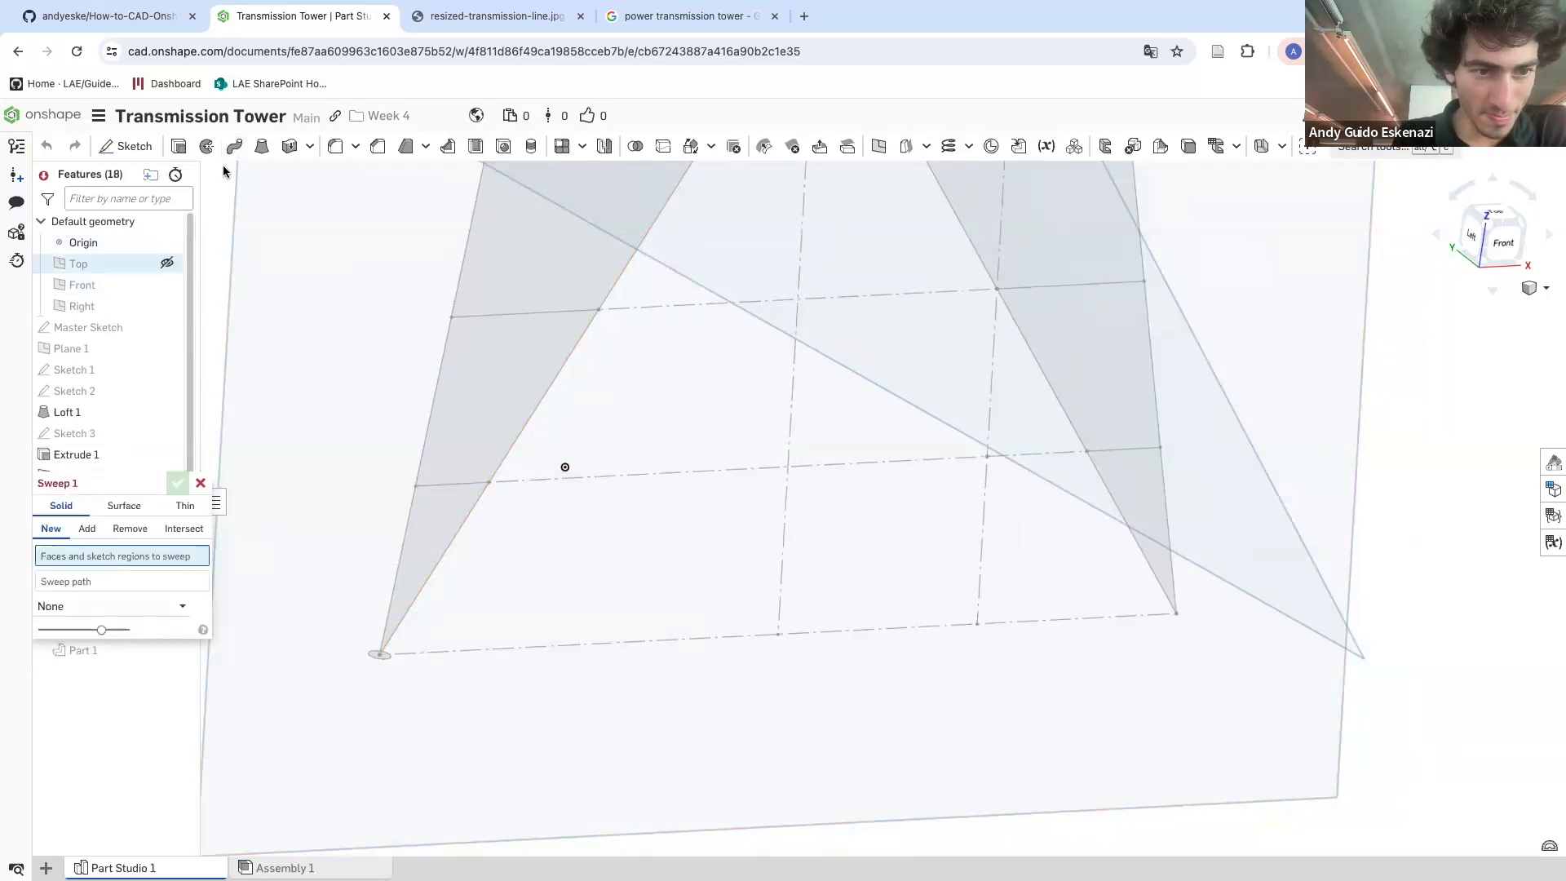
left_click(386, 659)
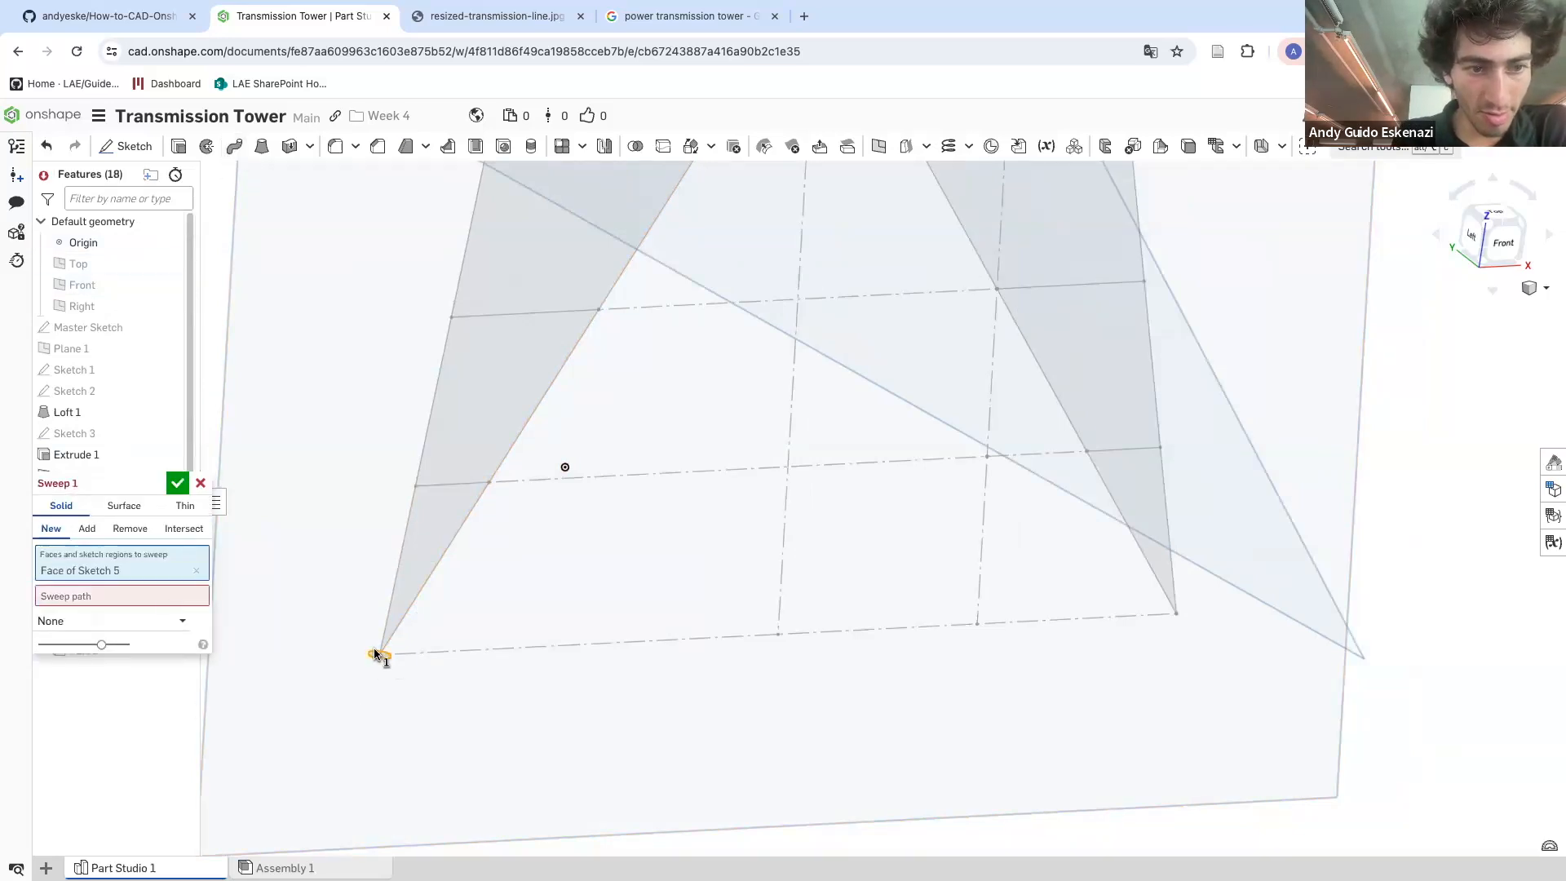
left_click(85, 600)
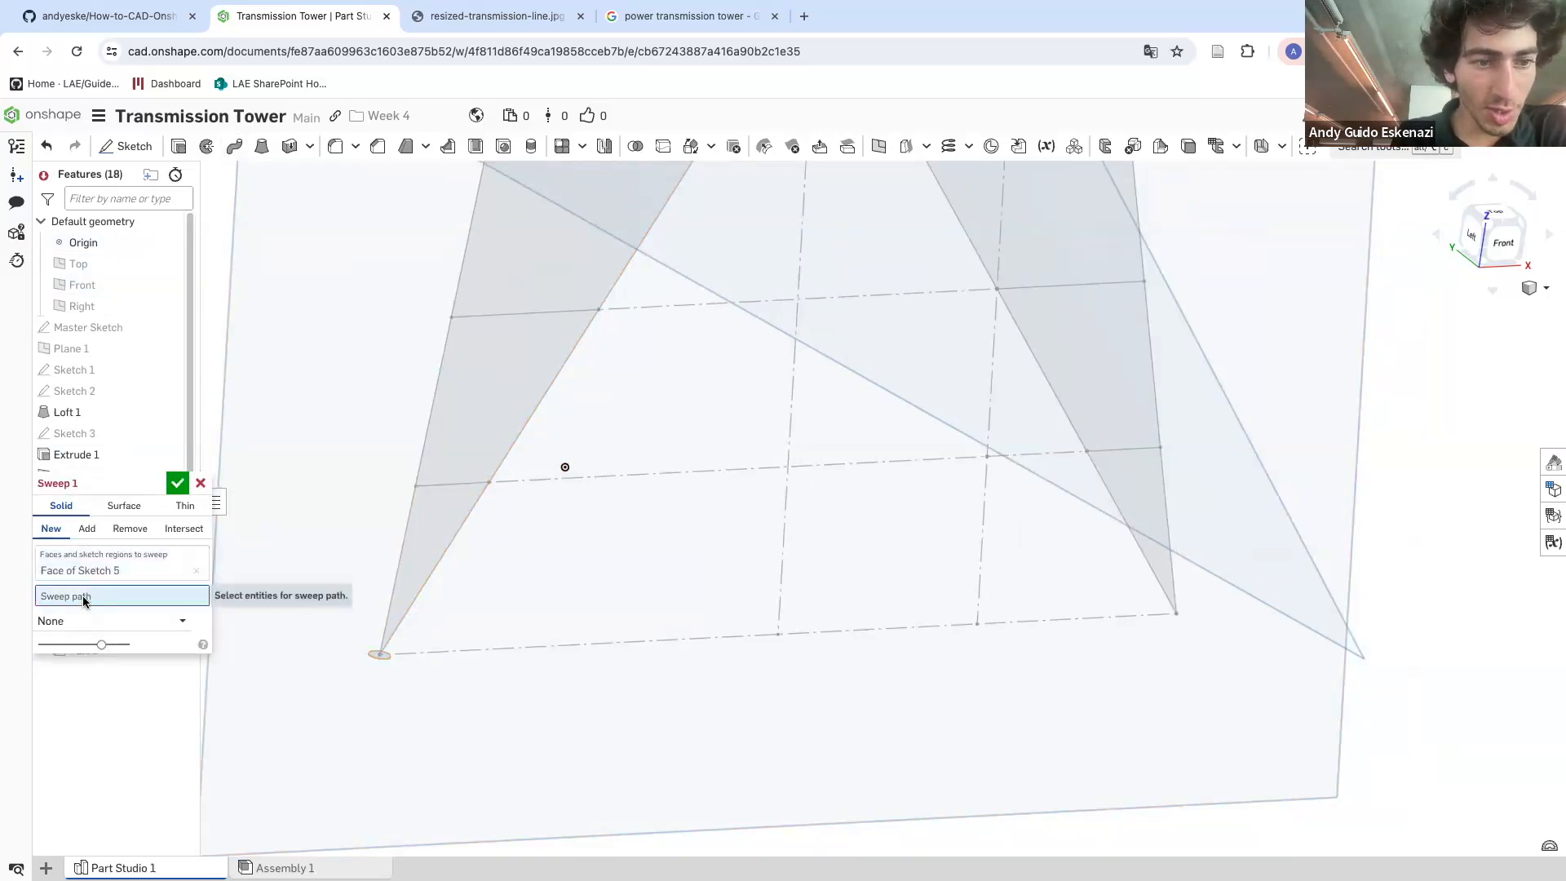
left_click(405, 540)
scroll(457, 349, "down", 5)
scroll(480, 213, "up", 5)
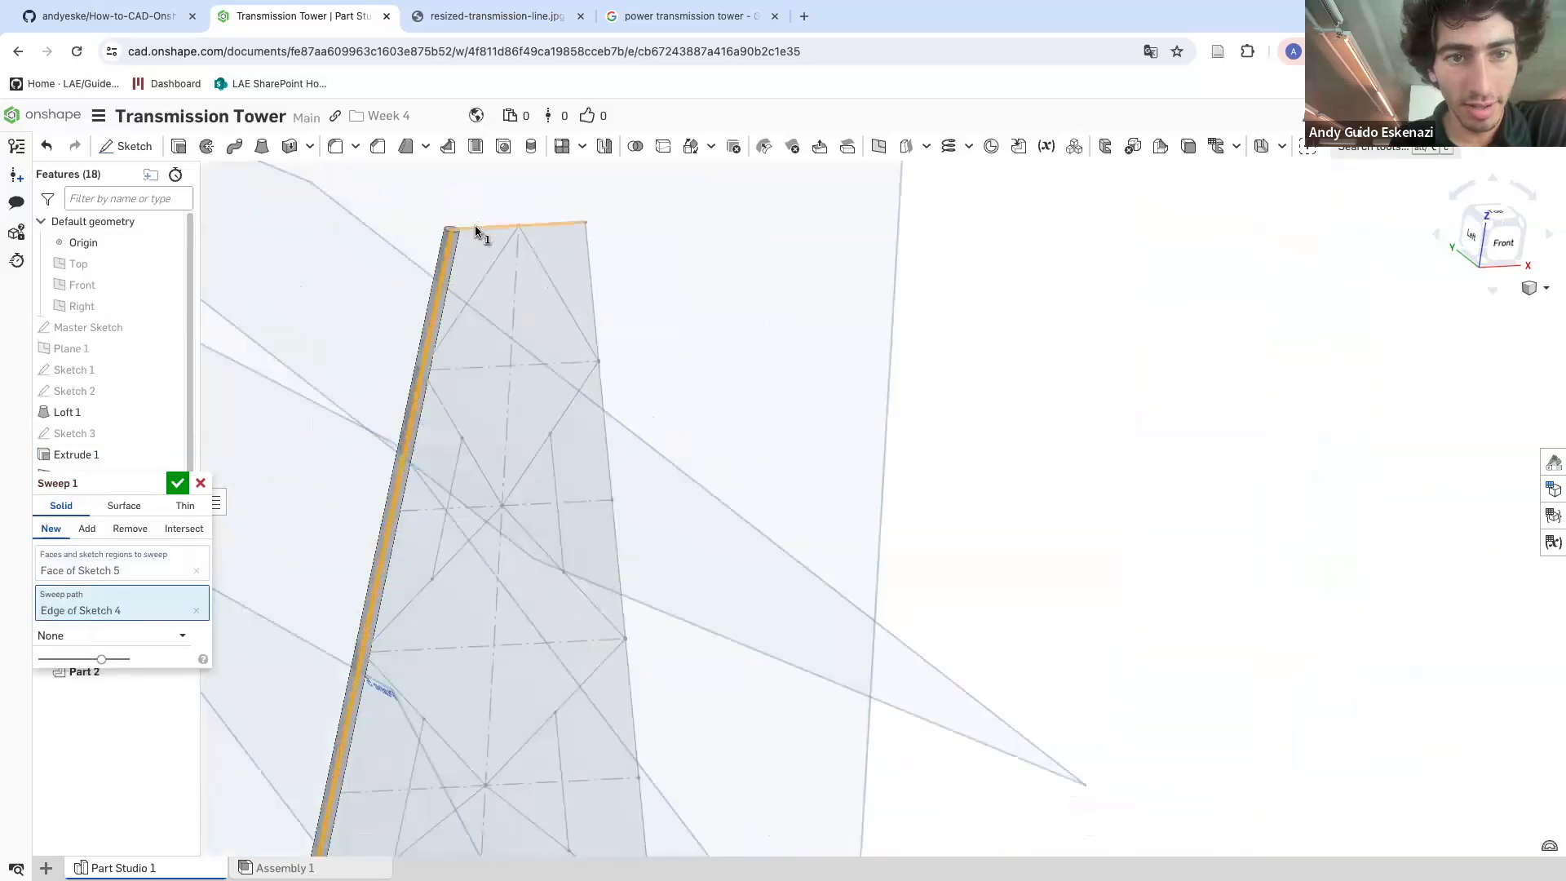
Add the face's top edge and right leg edge to the sweep path and confirm the sweep
left_click(475, 227)
left_click(588, 246)
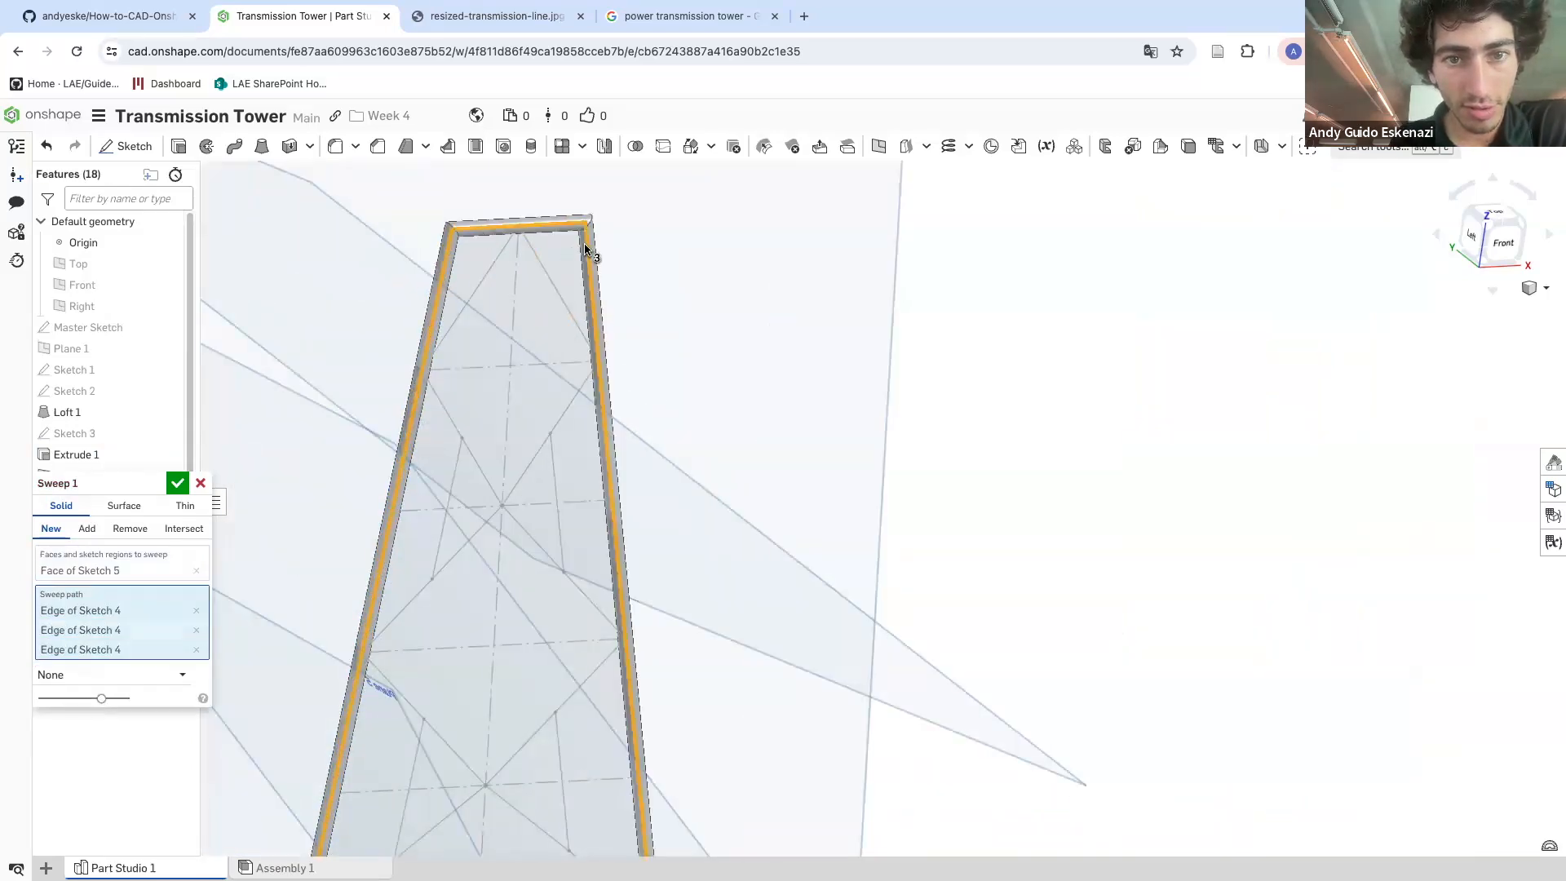
scroll(582, 314, "down", 5)
right_click_drag(602, 750, 511, 653)
scroll(487, 575, "up", 5)
left_click(473, 553)
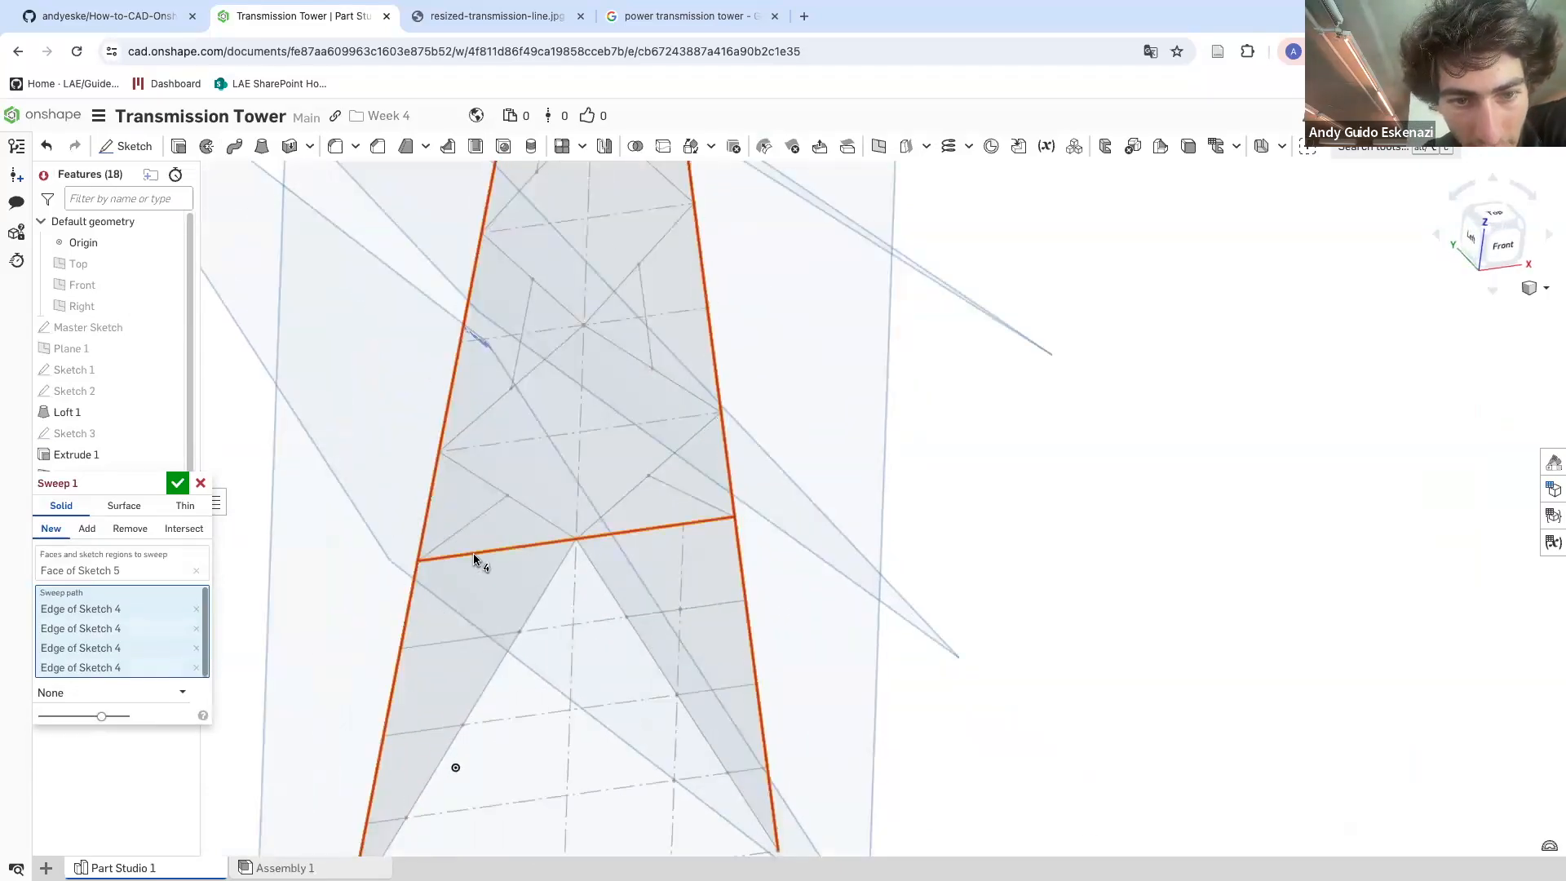
left_click(474, 553)
scroll(373, 550, "down", 2)
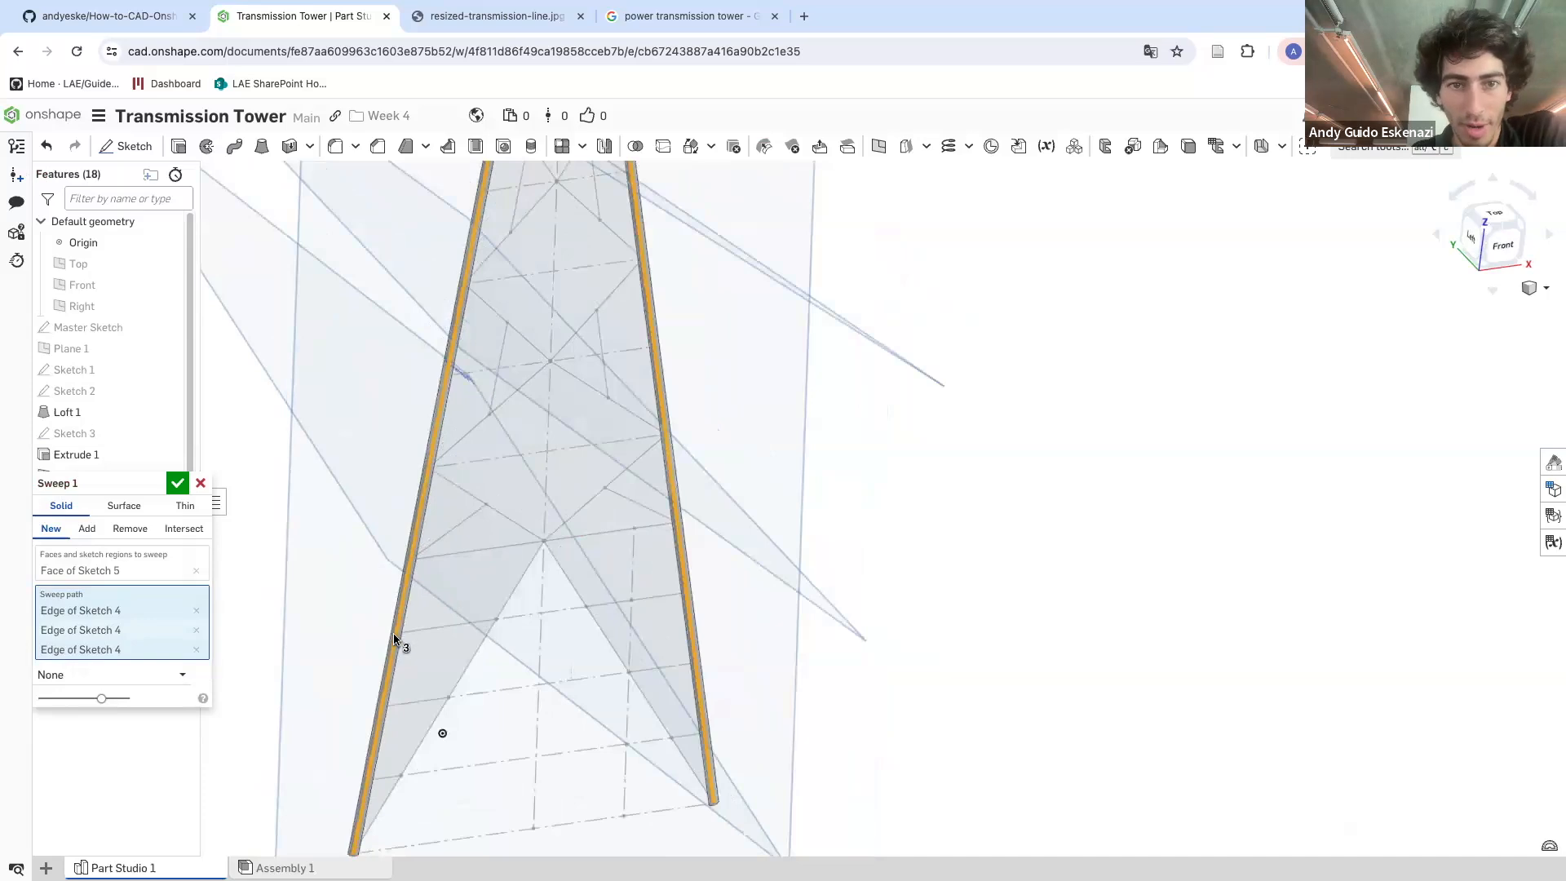
scroll(400, 641, "down", 2)
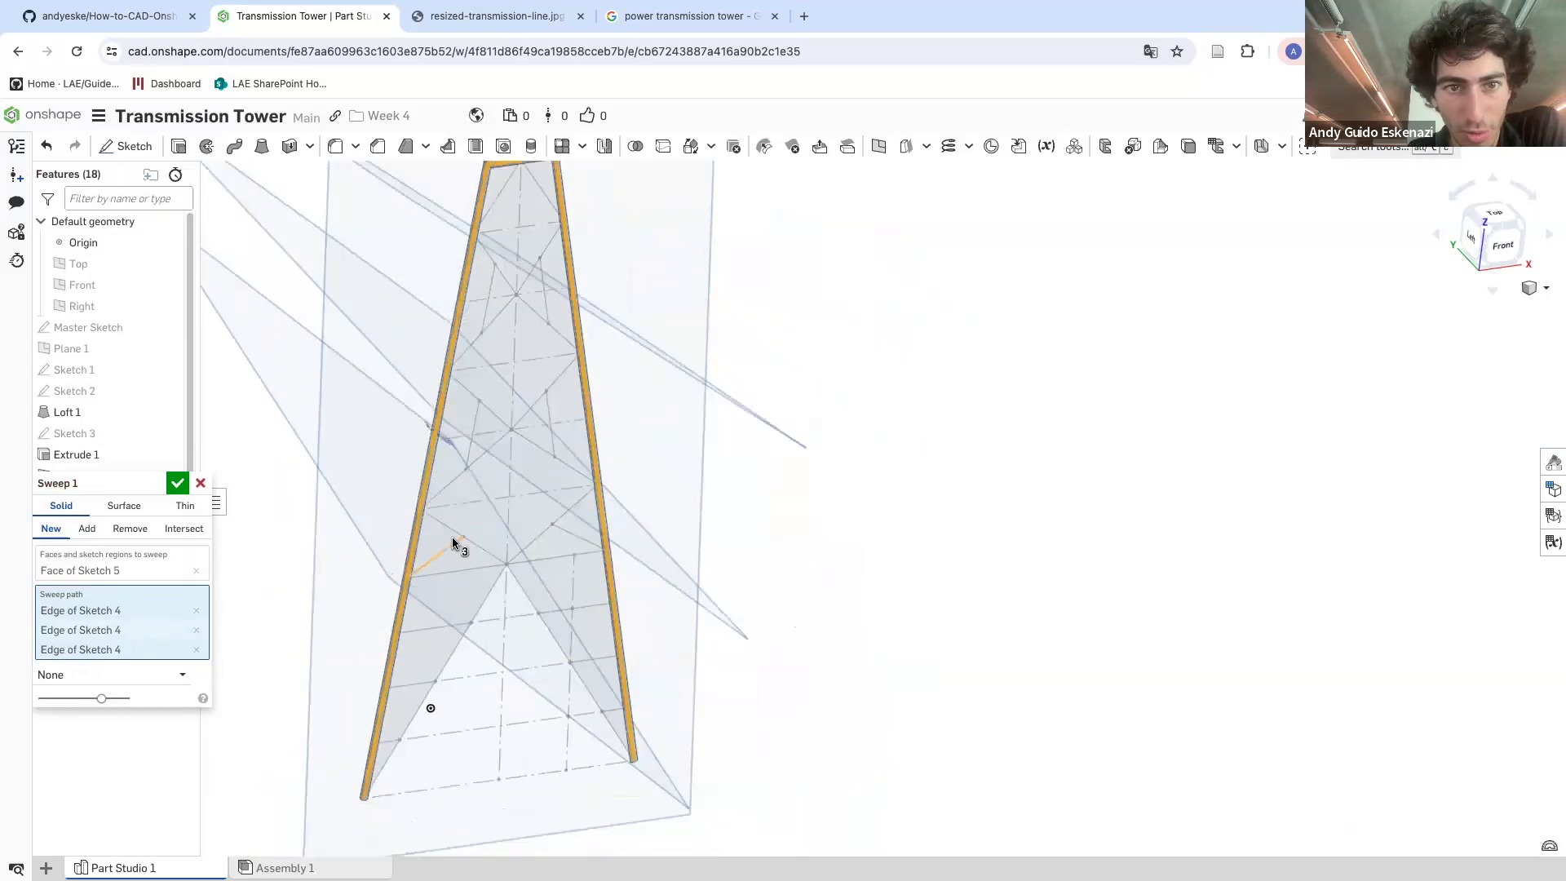
left_click(179, 484)
Show Sketch 4 in the view alongside the swept frame
scroll(676, 626, "down", 3)
right_click_drag(705, 625, 595, 612)
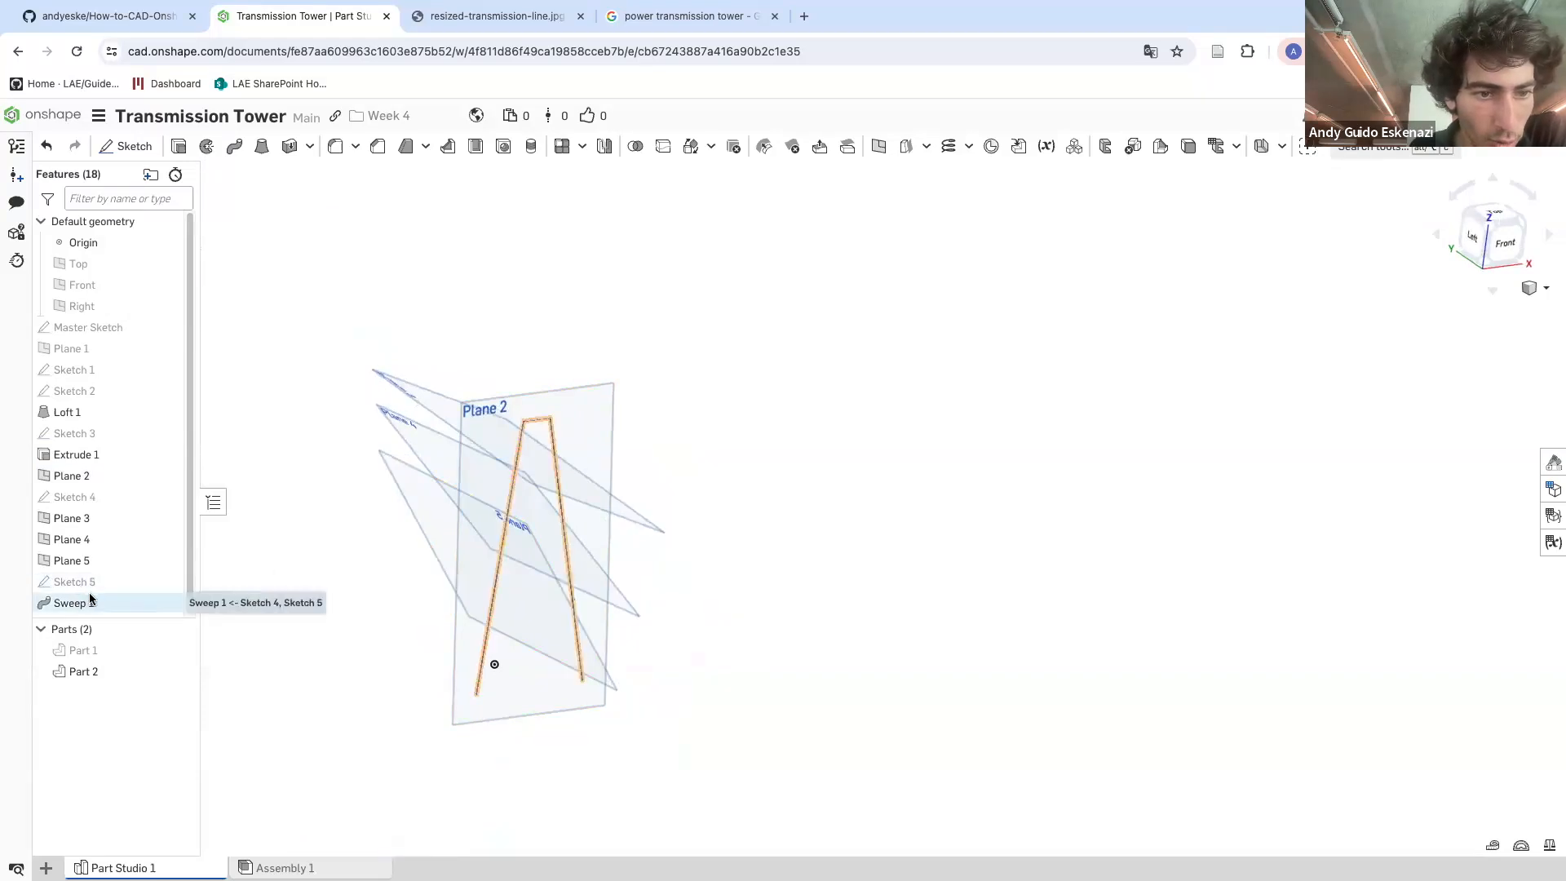
left_click(167, 582)
left_click(167, 583)
left_click(168, 497)
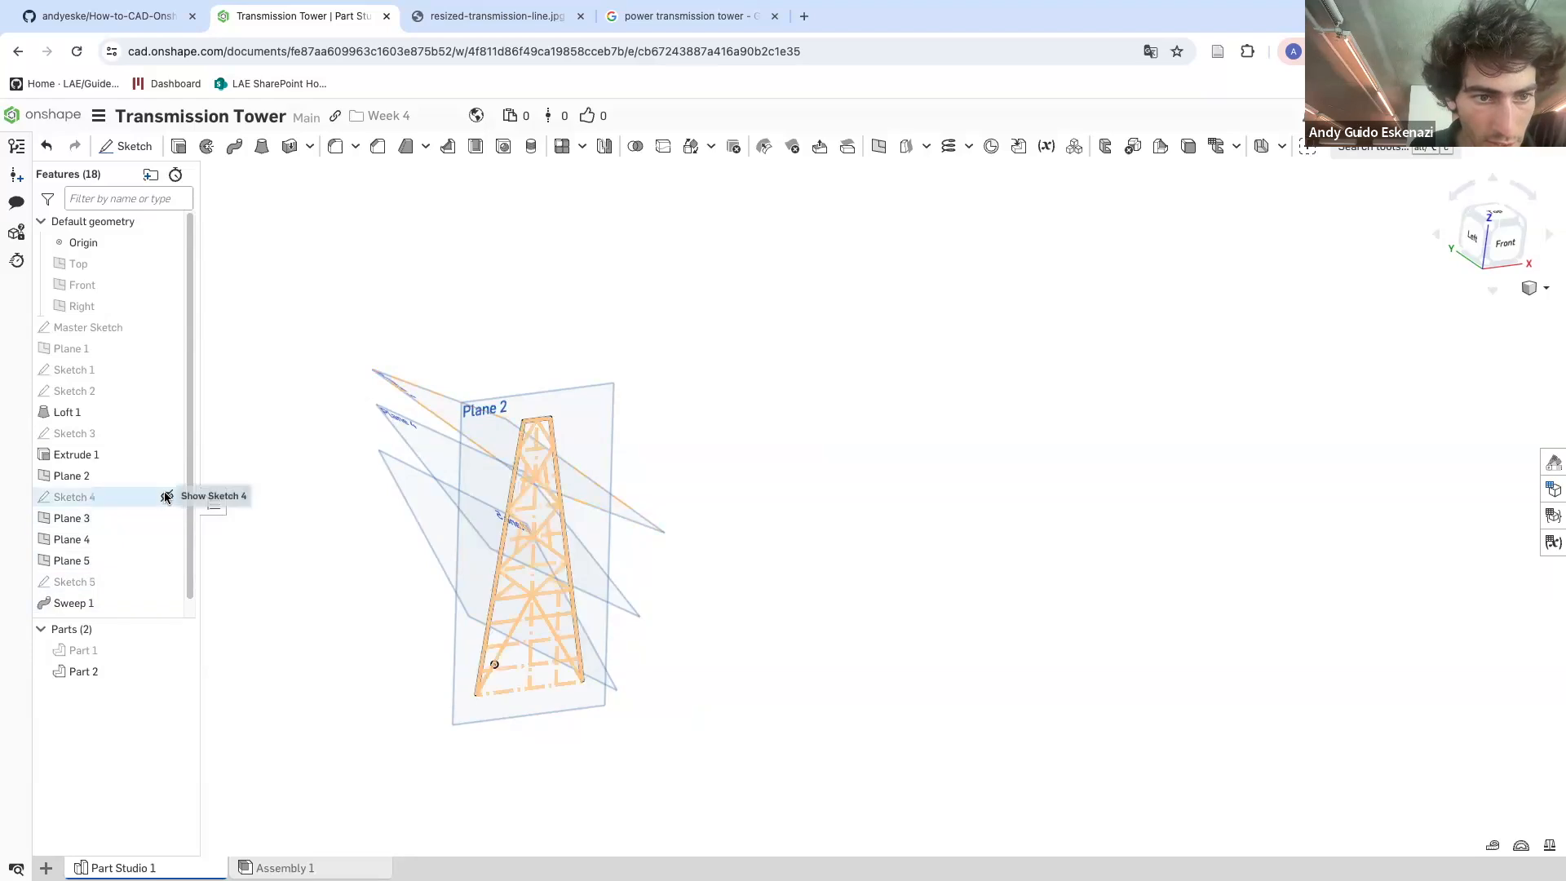
scroll(486, 665, "up", 5)
scroll(462, 429, "down", 2)
mouse_move(517, 414)
right_mouse_down()
mouse_move(538, 403)
mouse_move(500, 412)
mouse_move(481, 326)
right_mouse_up()
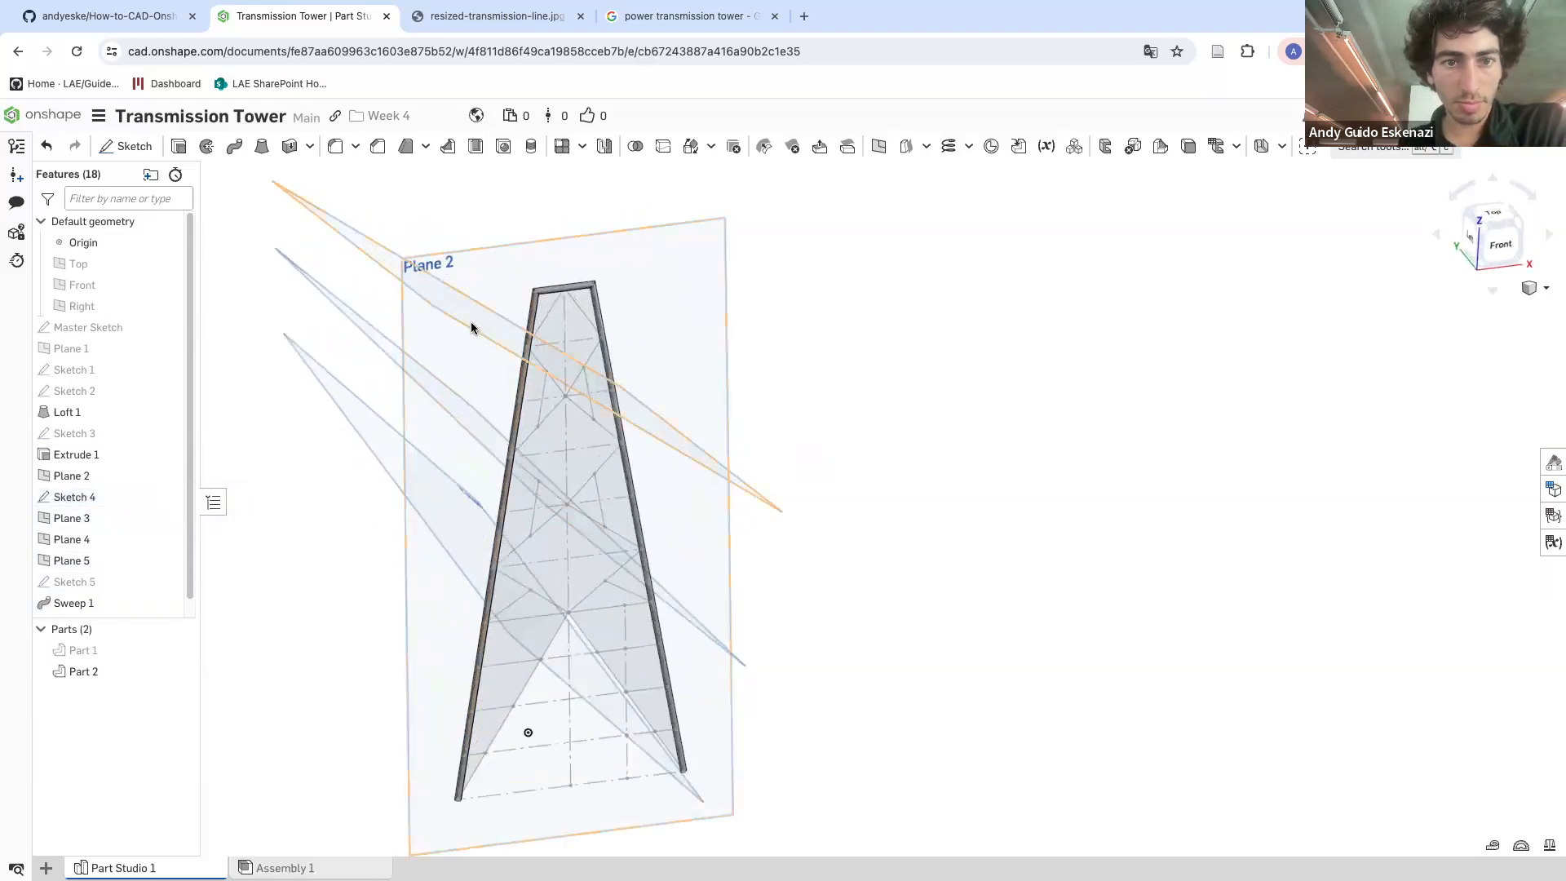
Sketch a circle on Plane 3 at the diagonal brace's end, dimension its diameter, and finish the sketch
left_click(126, 146)
left_click(341, 235)
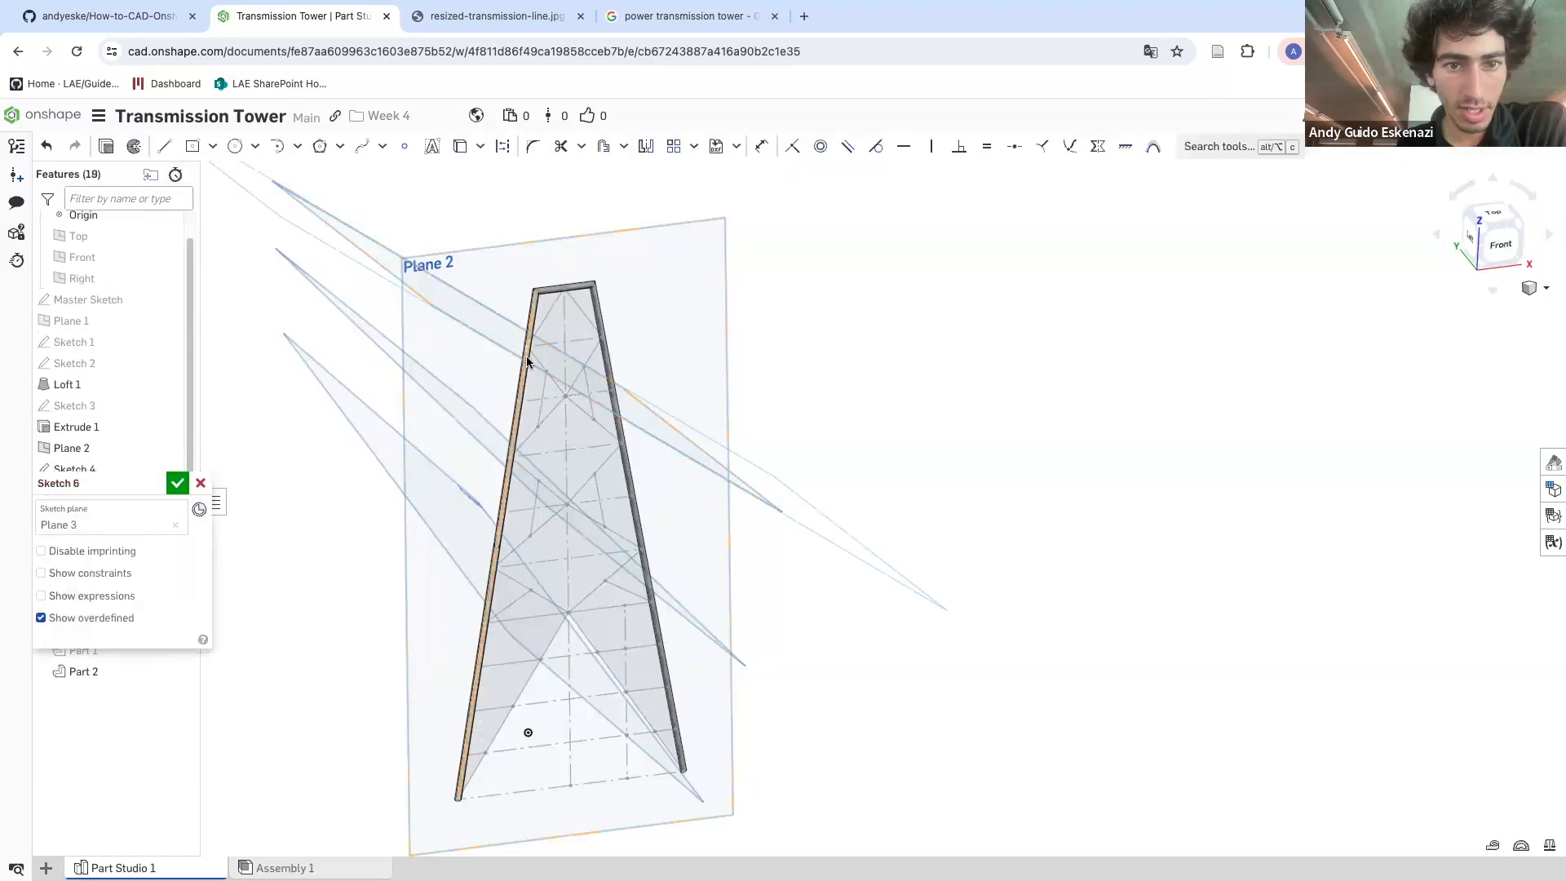
scroll(530, 369, "up", 6)
left_click(235, 146)
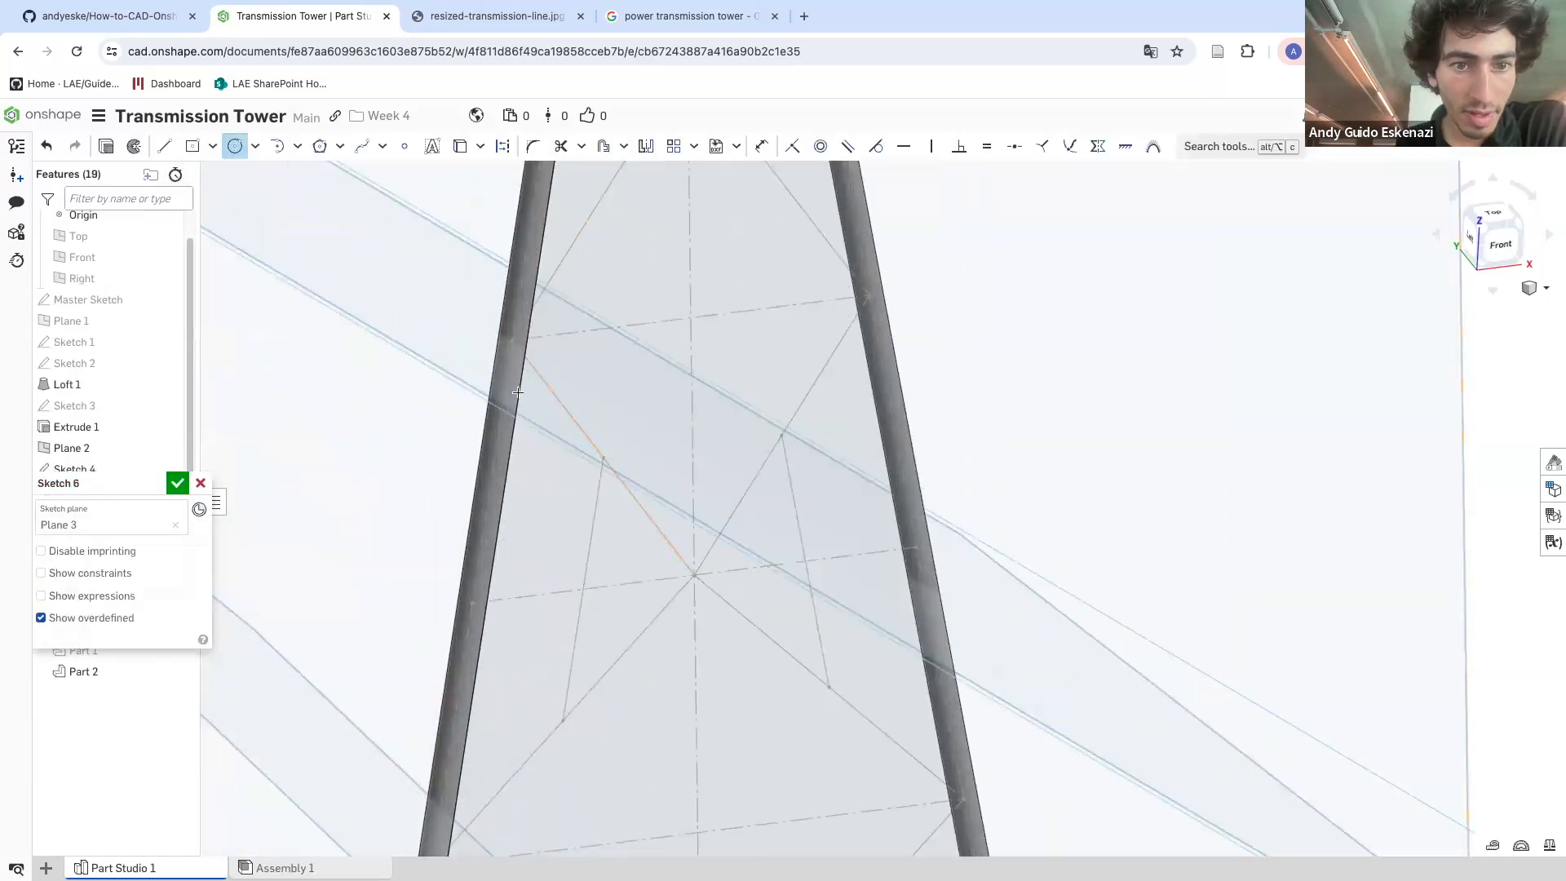
scroll(526, 348, "up", 3)
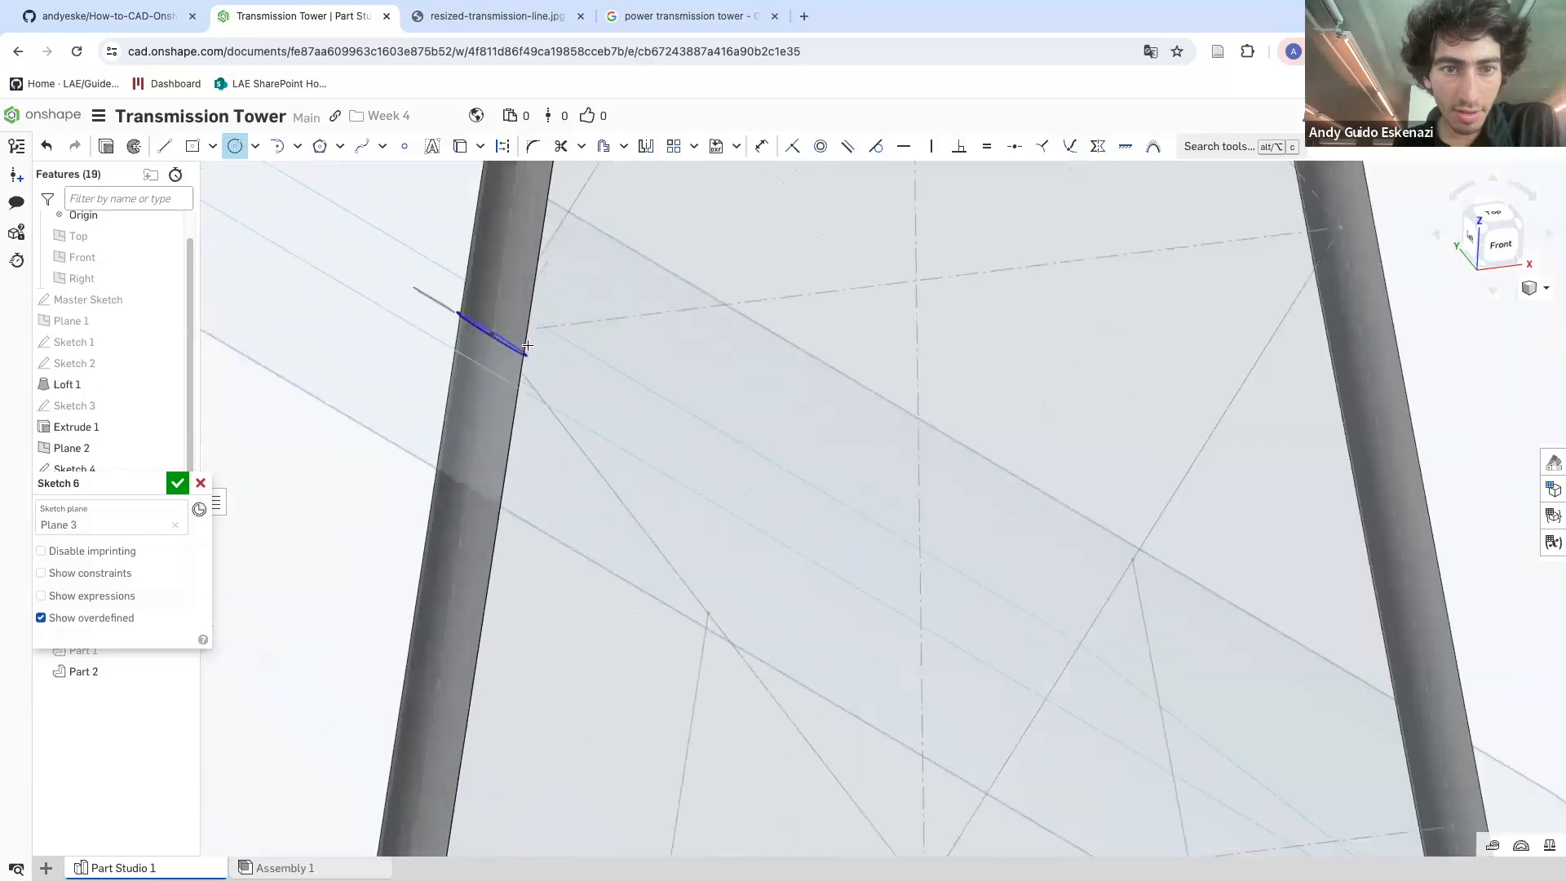
key("u")
left_click(394, 292)
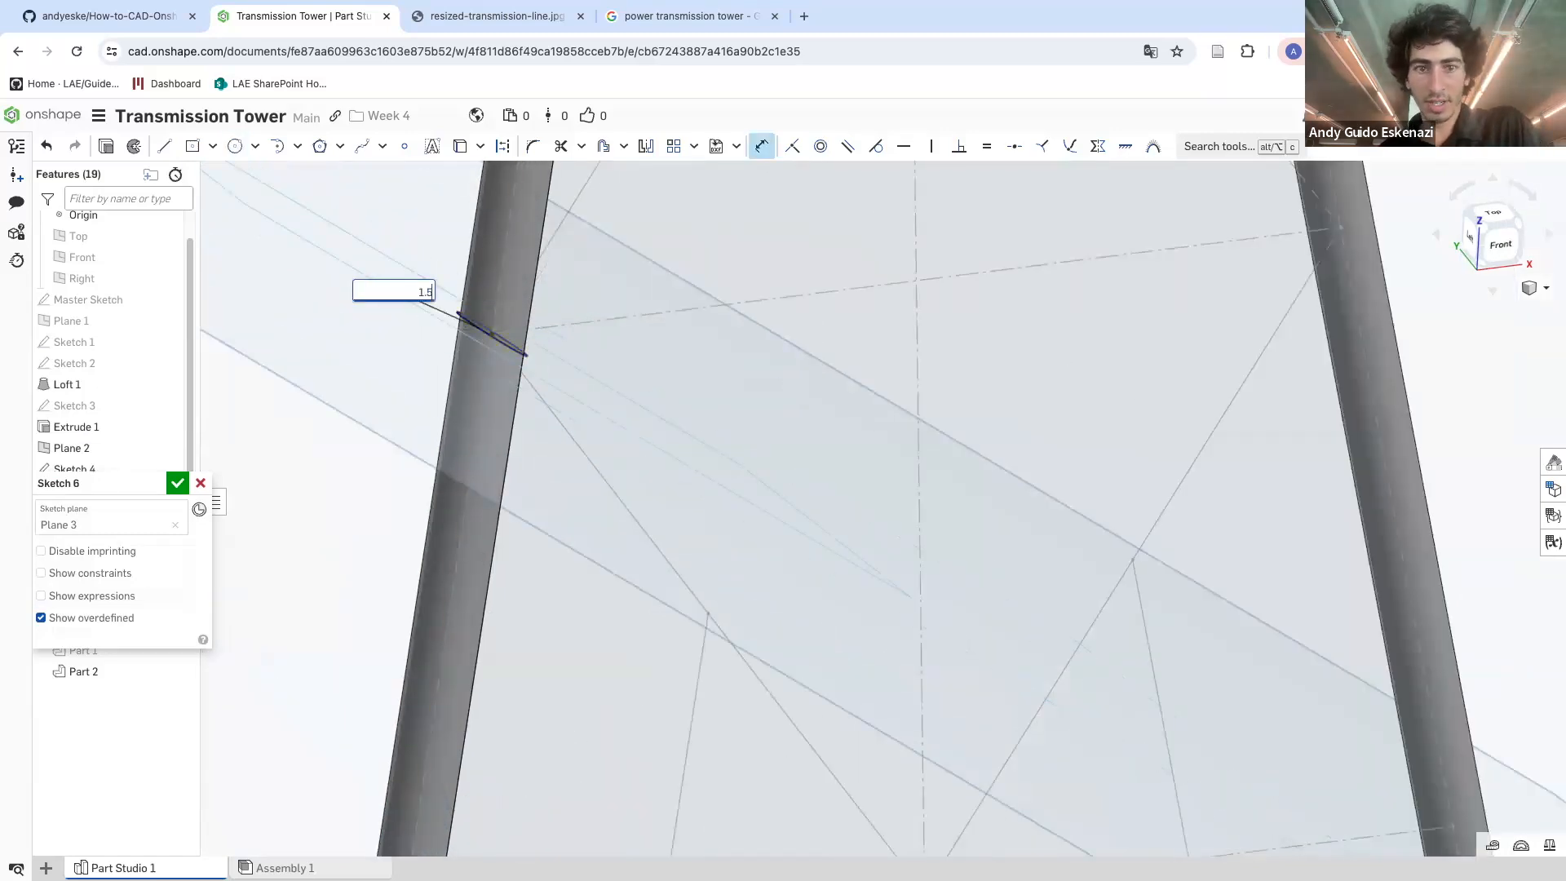
key("Return")
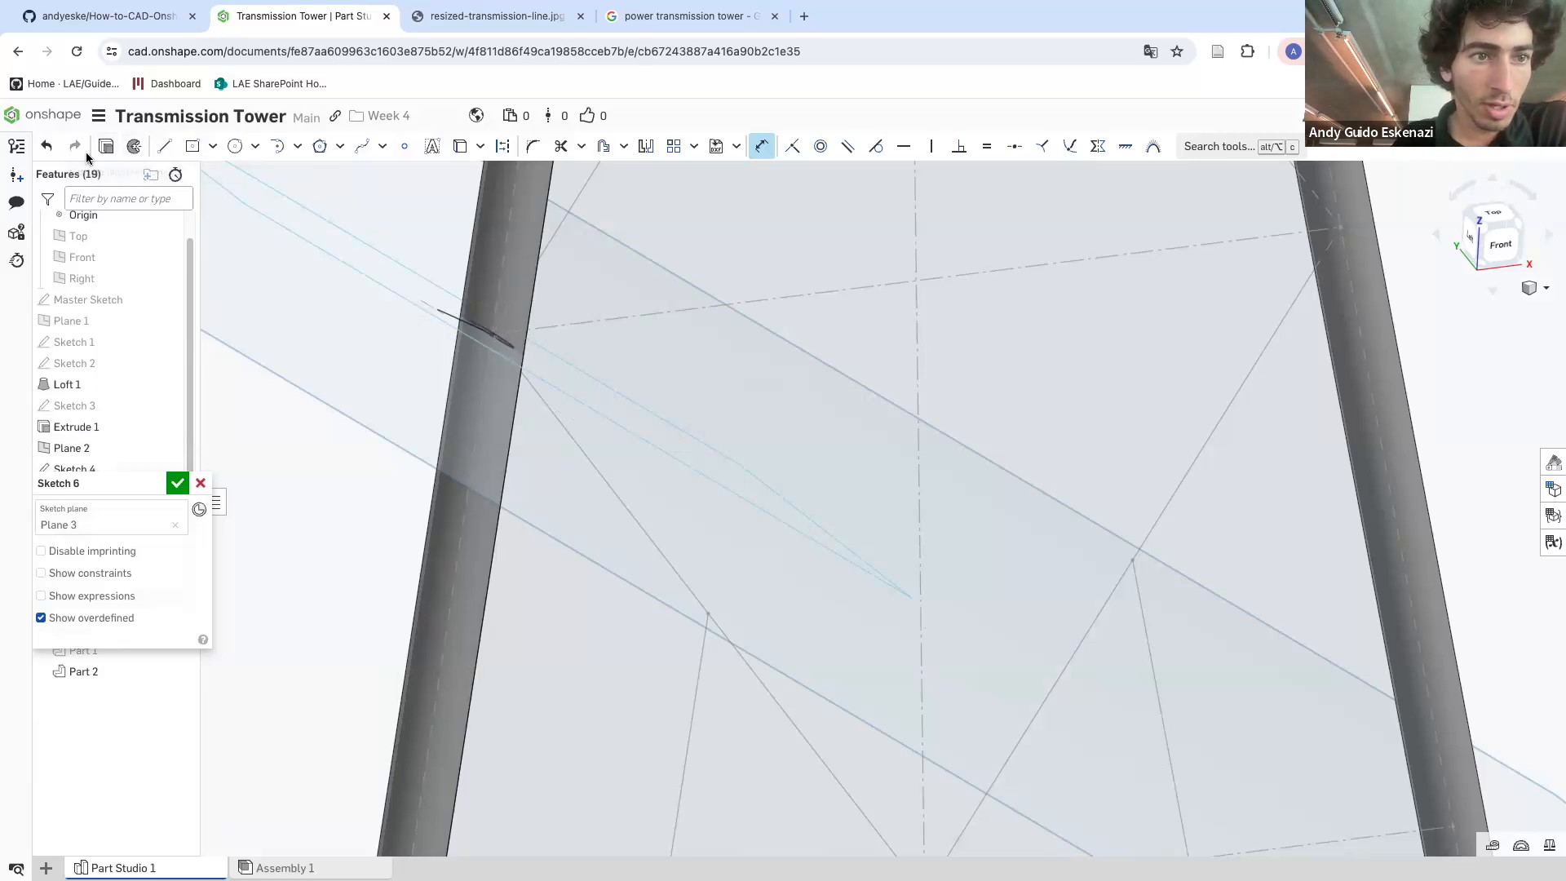
left_click(181, 487)
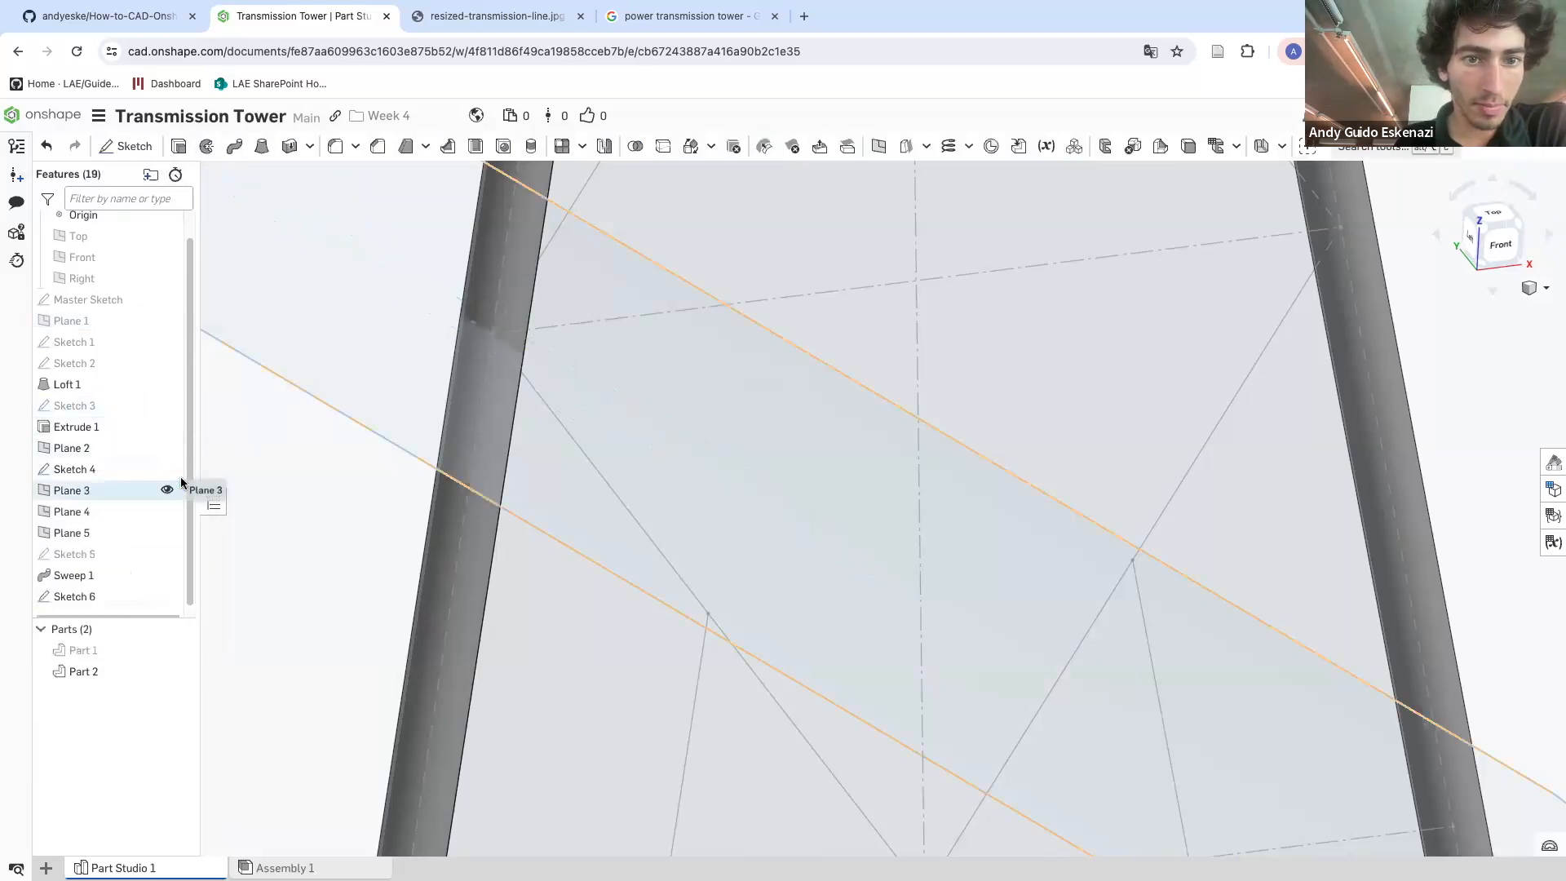
Start a Sweep in Add mode with Sketch 6's circle as profile and the upper diagonal brace edge as path
left_click(236, 148)
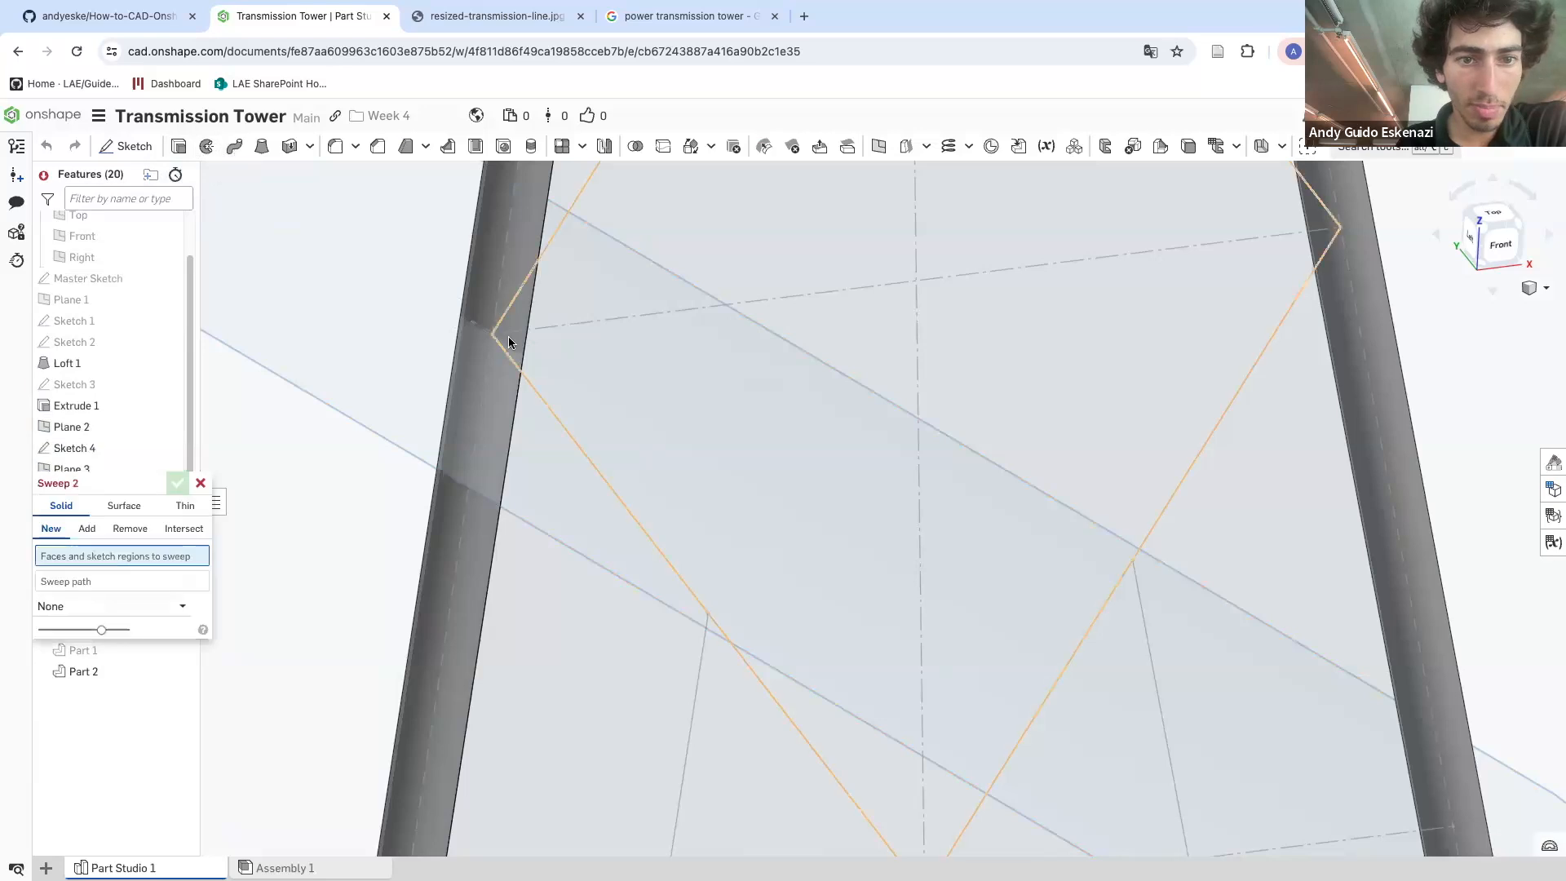
right_click_drag(487, 339, 493, 303)
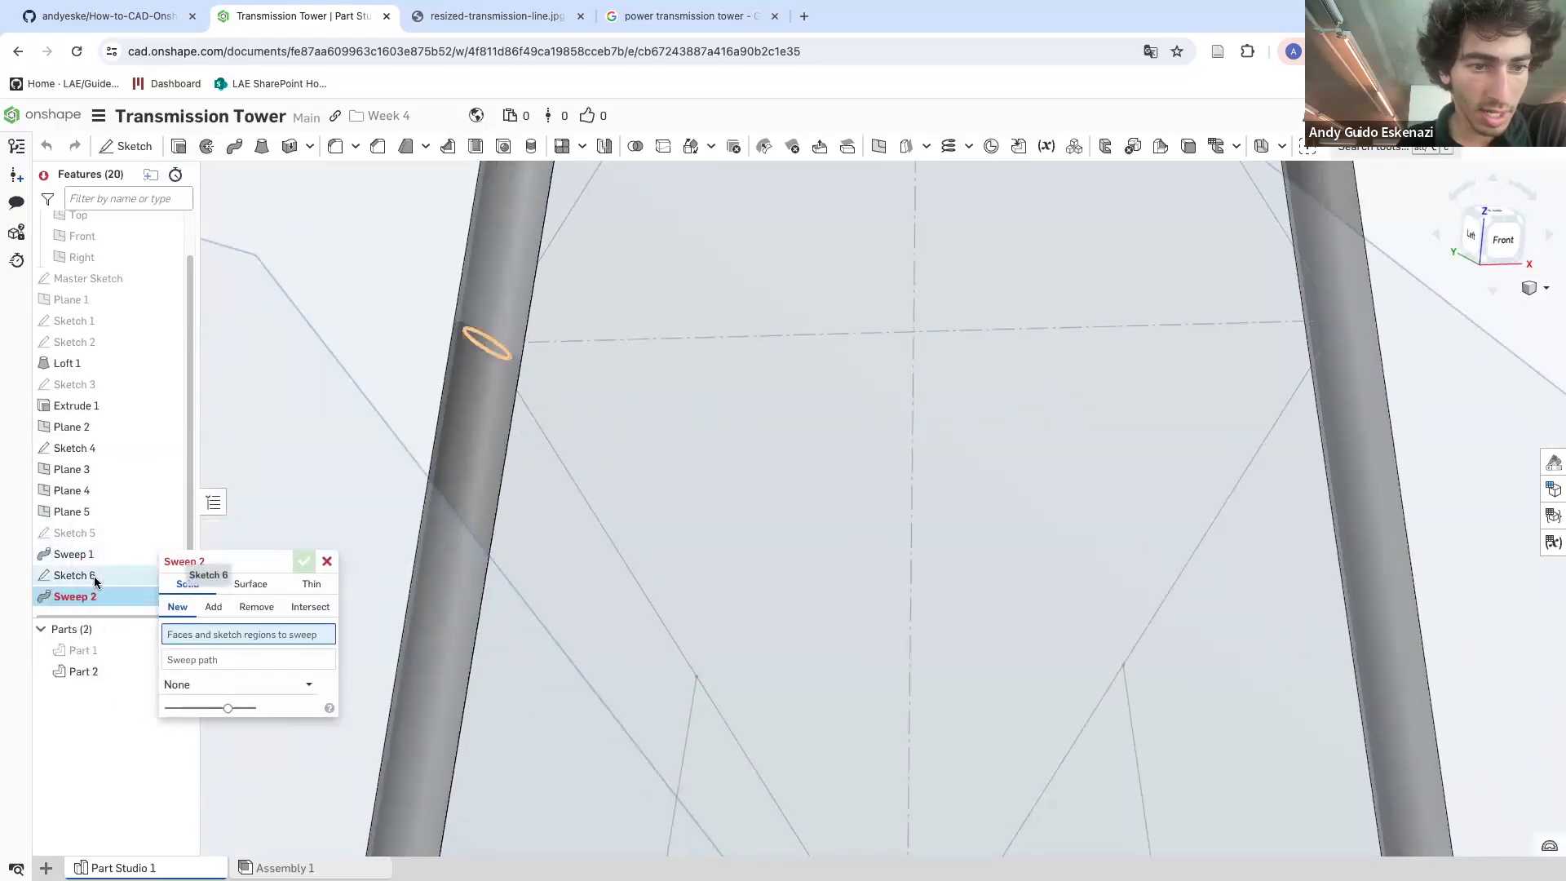
left_click(95, 577)
left_click(212, 607)
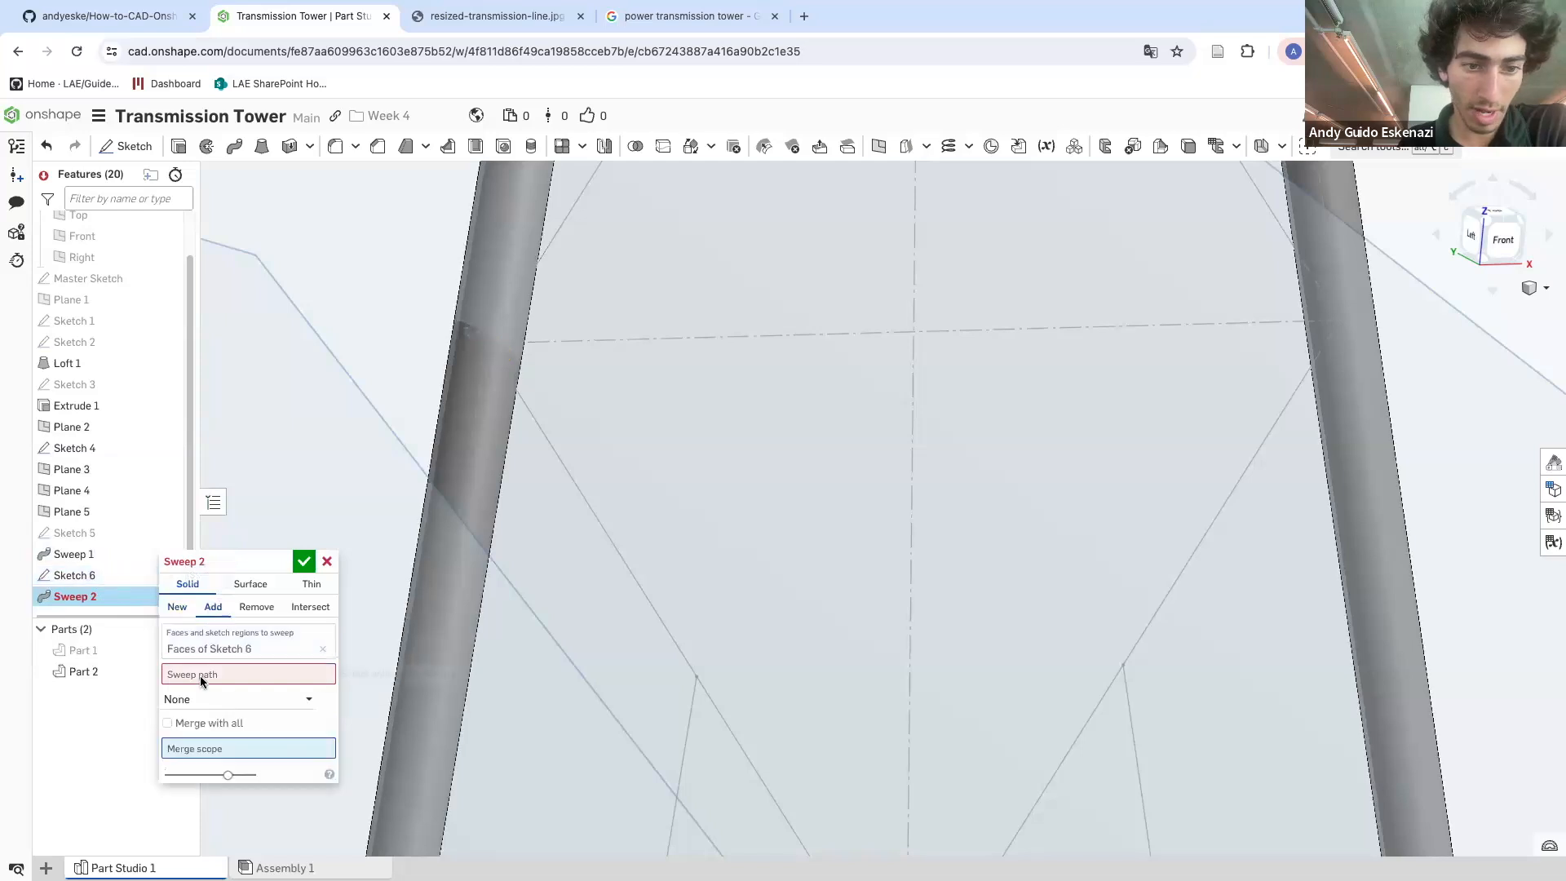
left_click(198, 674)
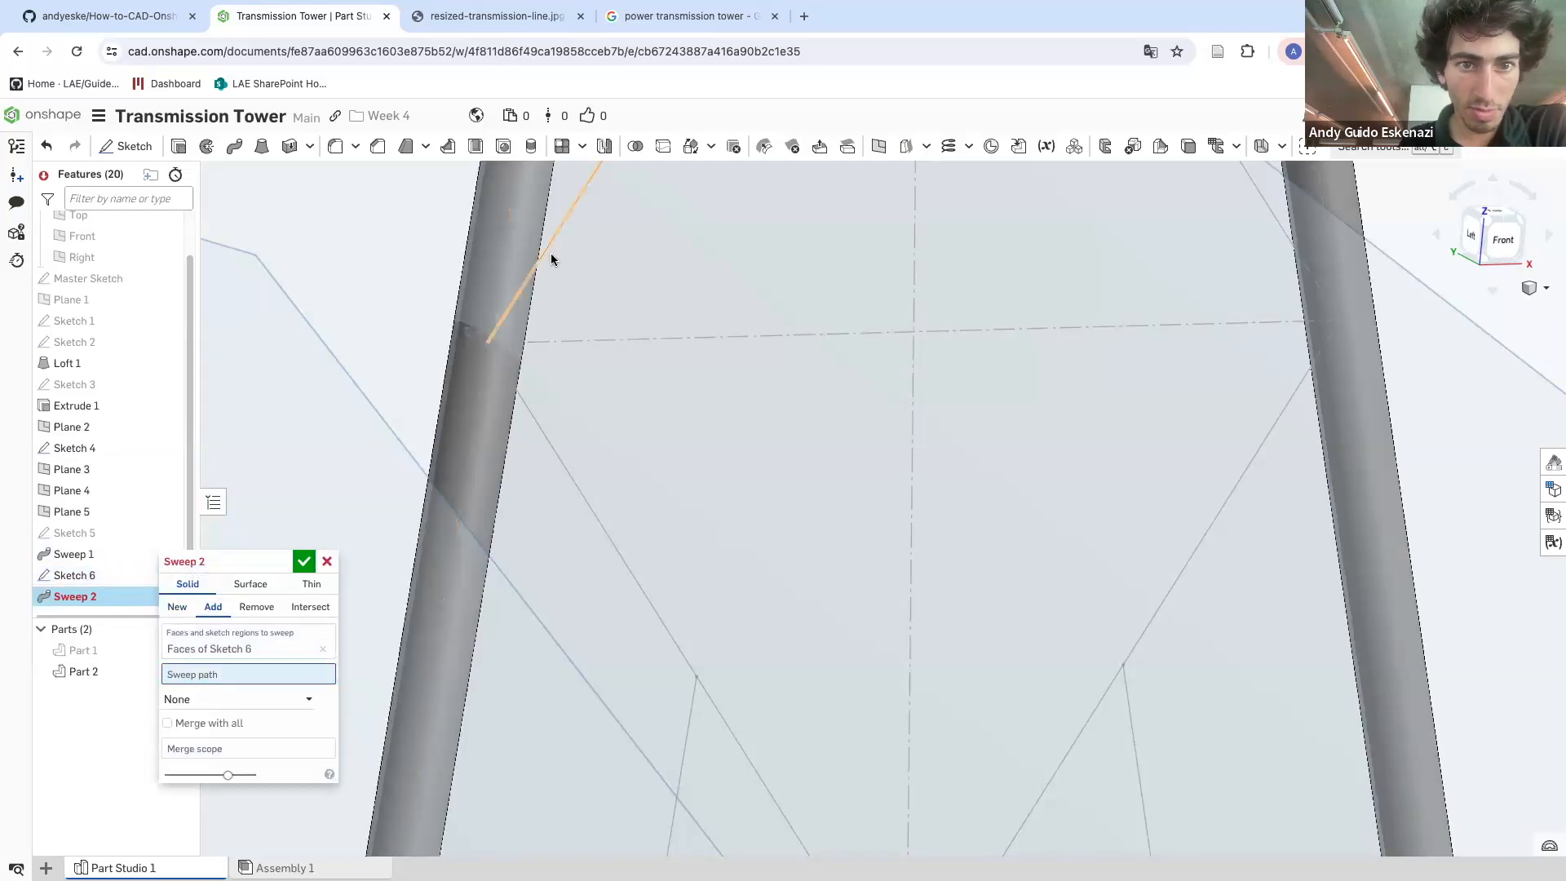
left_click(562, 231)
Add the remaining three diamond brace edges to the sweep path and confirm the sweep
scroll(636, 235, "up", 5)
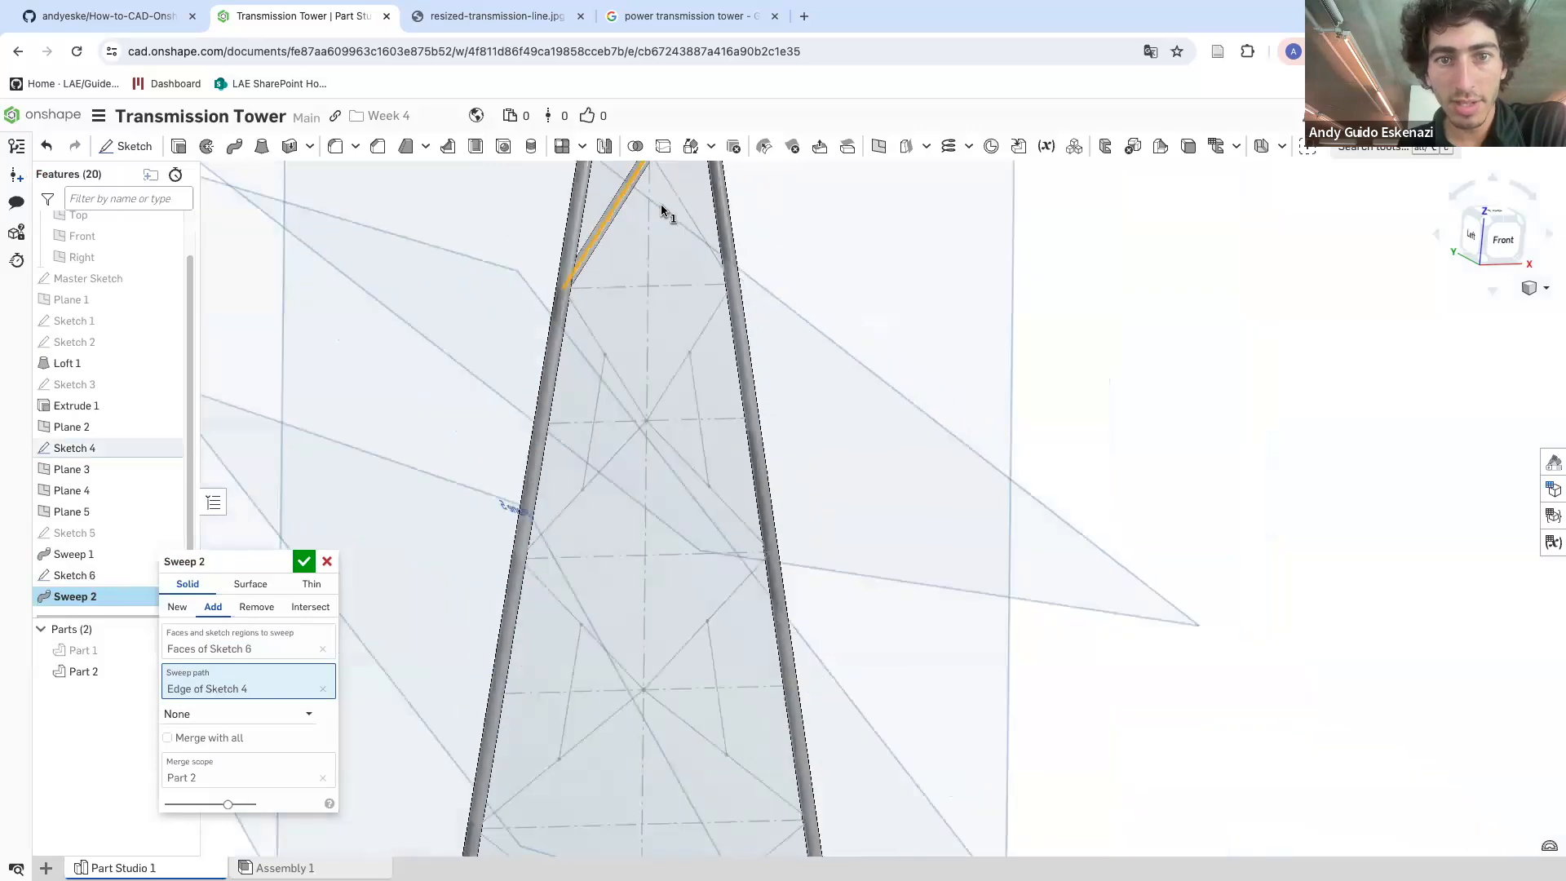
left_click(667, 183)
left_click(709, 316)
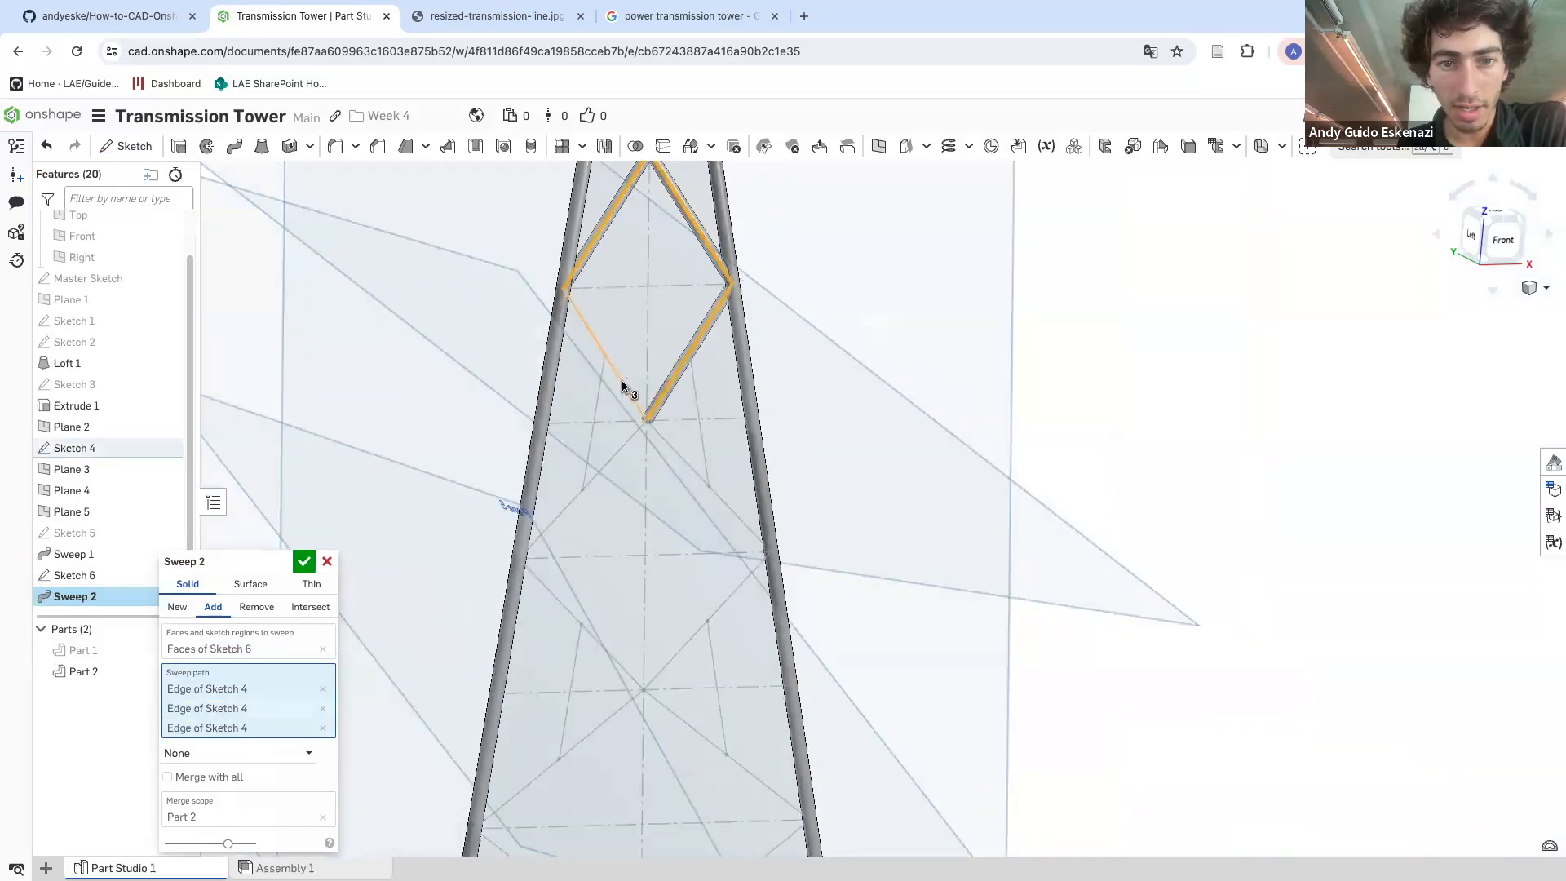
left_click(621, 380)
scroll(640, 362, "up", 5)
right_click_drag(646, 346, 691, 273)
scroll(617, 302, "down", 5)
scroll(691, 273, "down", 1)
left_click(304, 562)
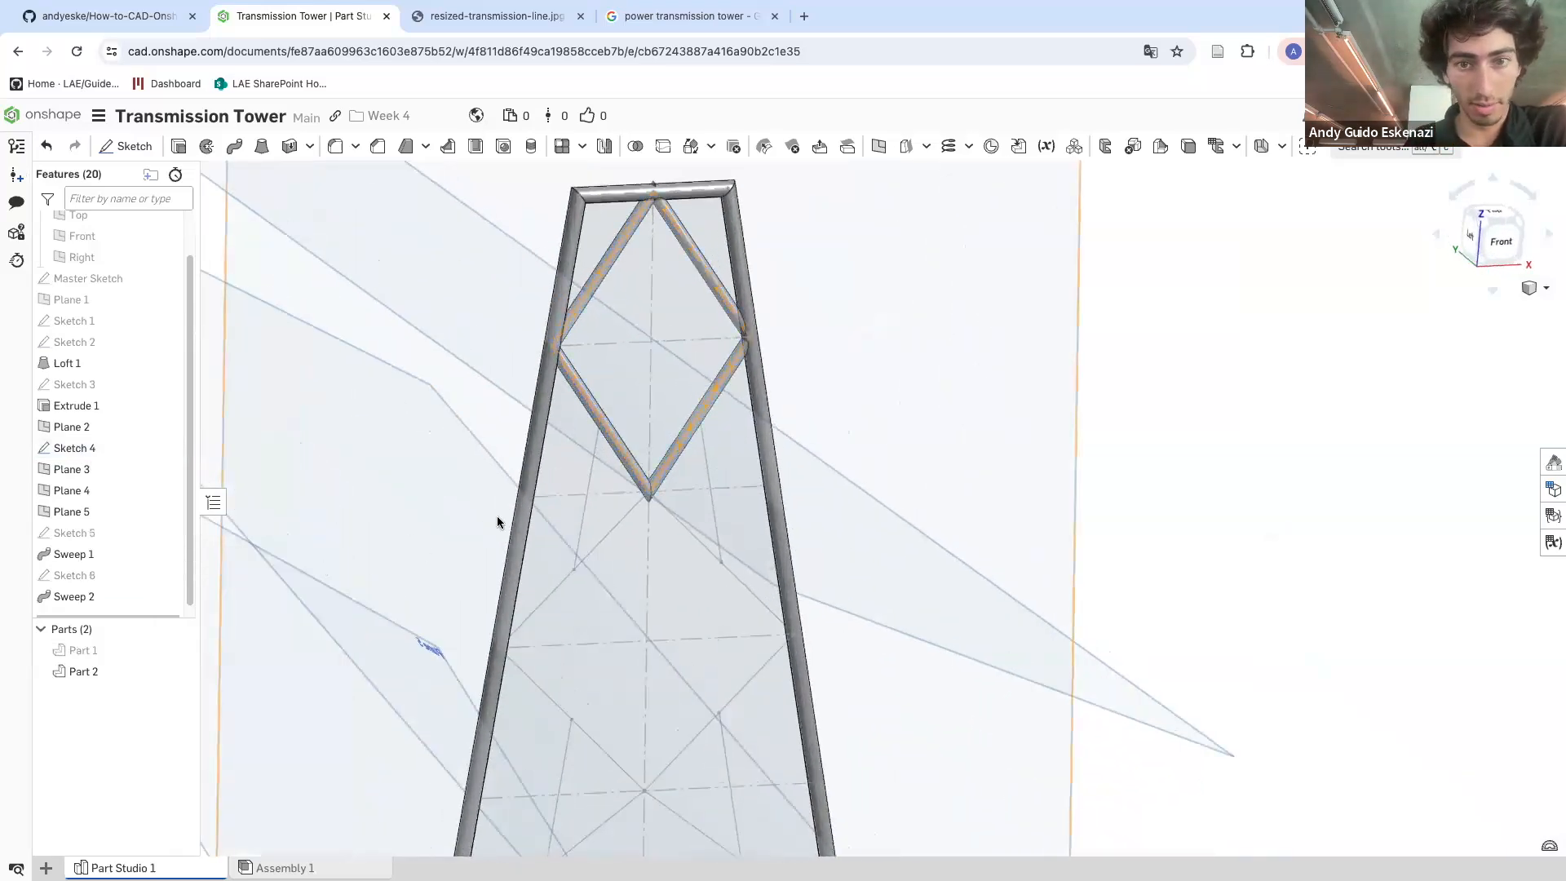
Inspect the swept diamond braces and their joints with the tower legs up close
scroll(748, 330, "down", 2)
scroll(748, 335, "down", 2)
mouse_move(689, 402)
right_mouse_down()
mouse_move(597, 372)
mouse_move(669, 402)
right_mouse_up()
scroll(439, 303, "up", 2)
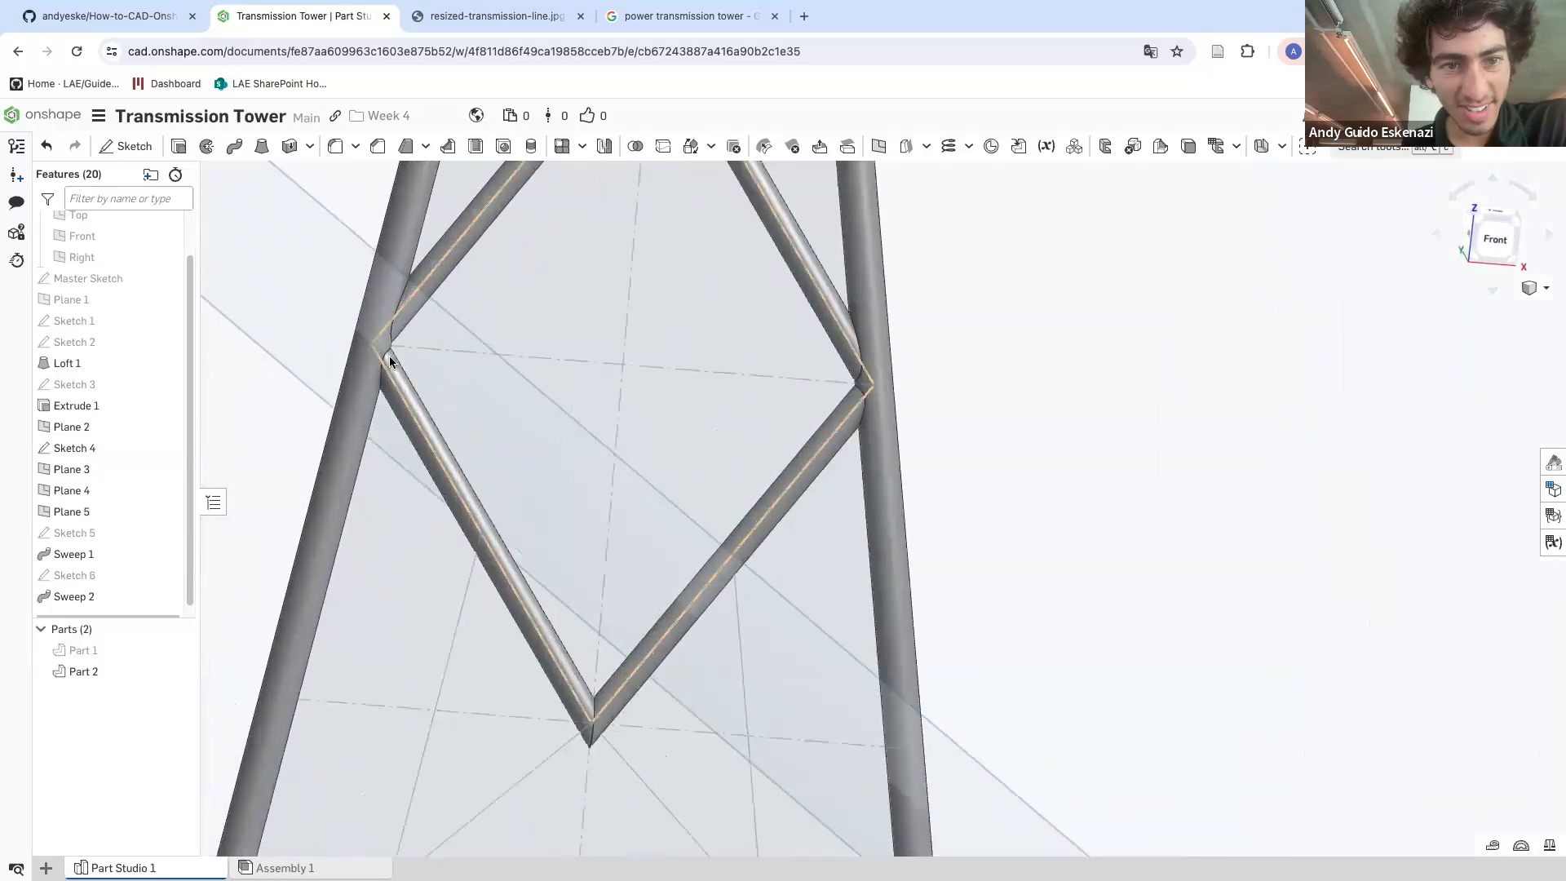
right_click_drag(389, 356, 417, 370)
scroll(595, 204, "down", 5)
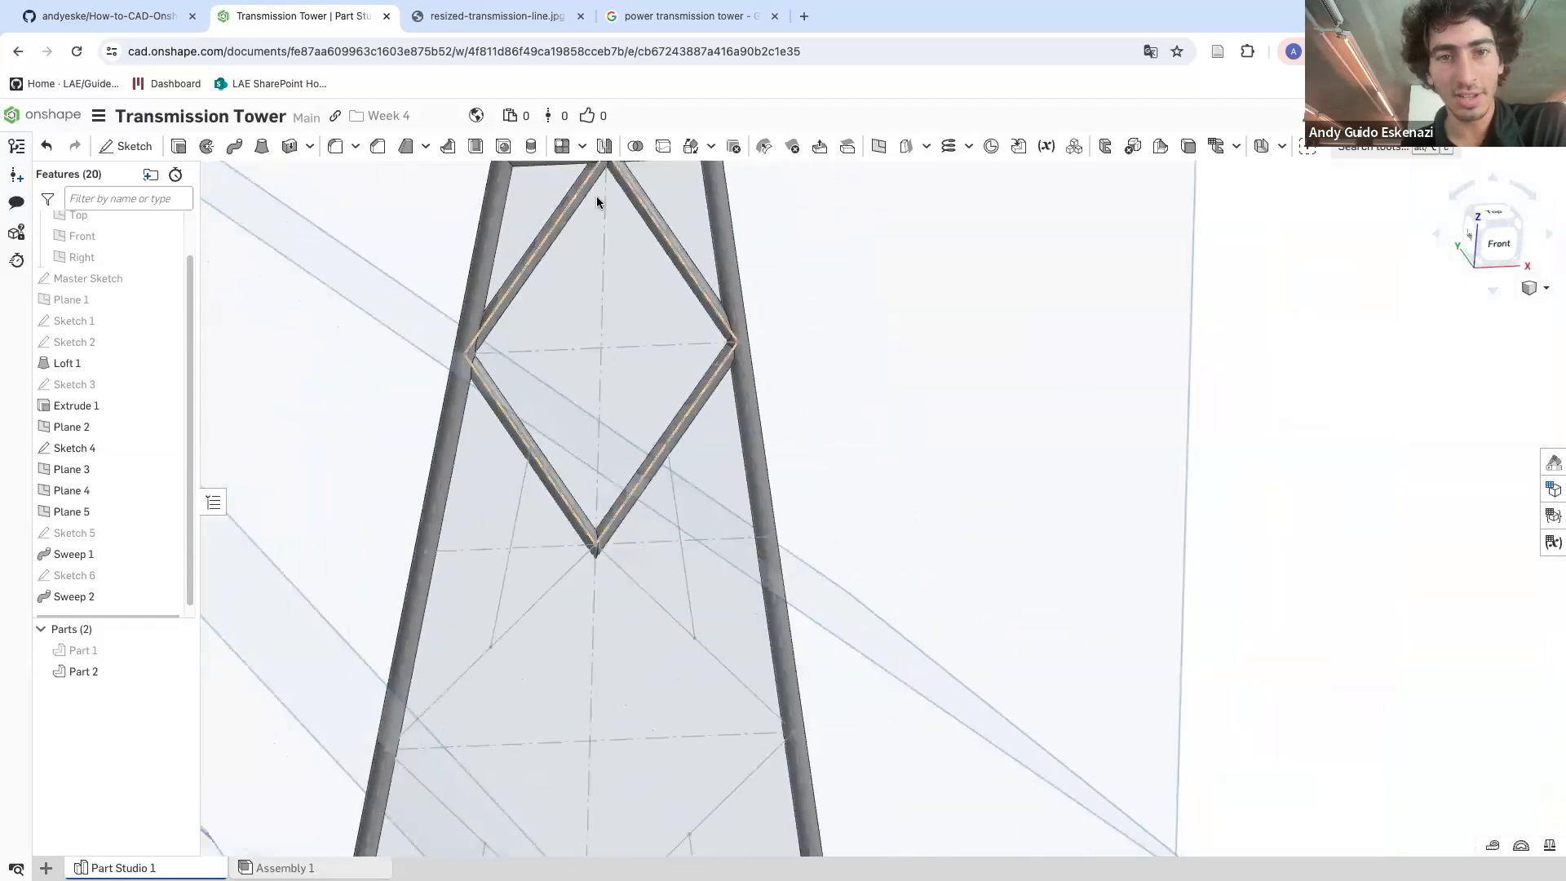
scroll(612, 208, "up", 5)
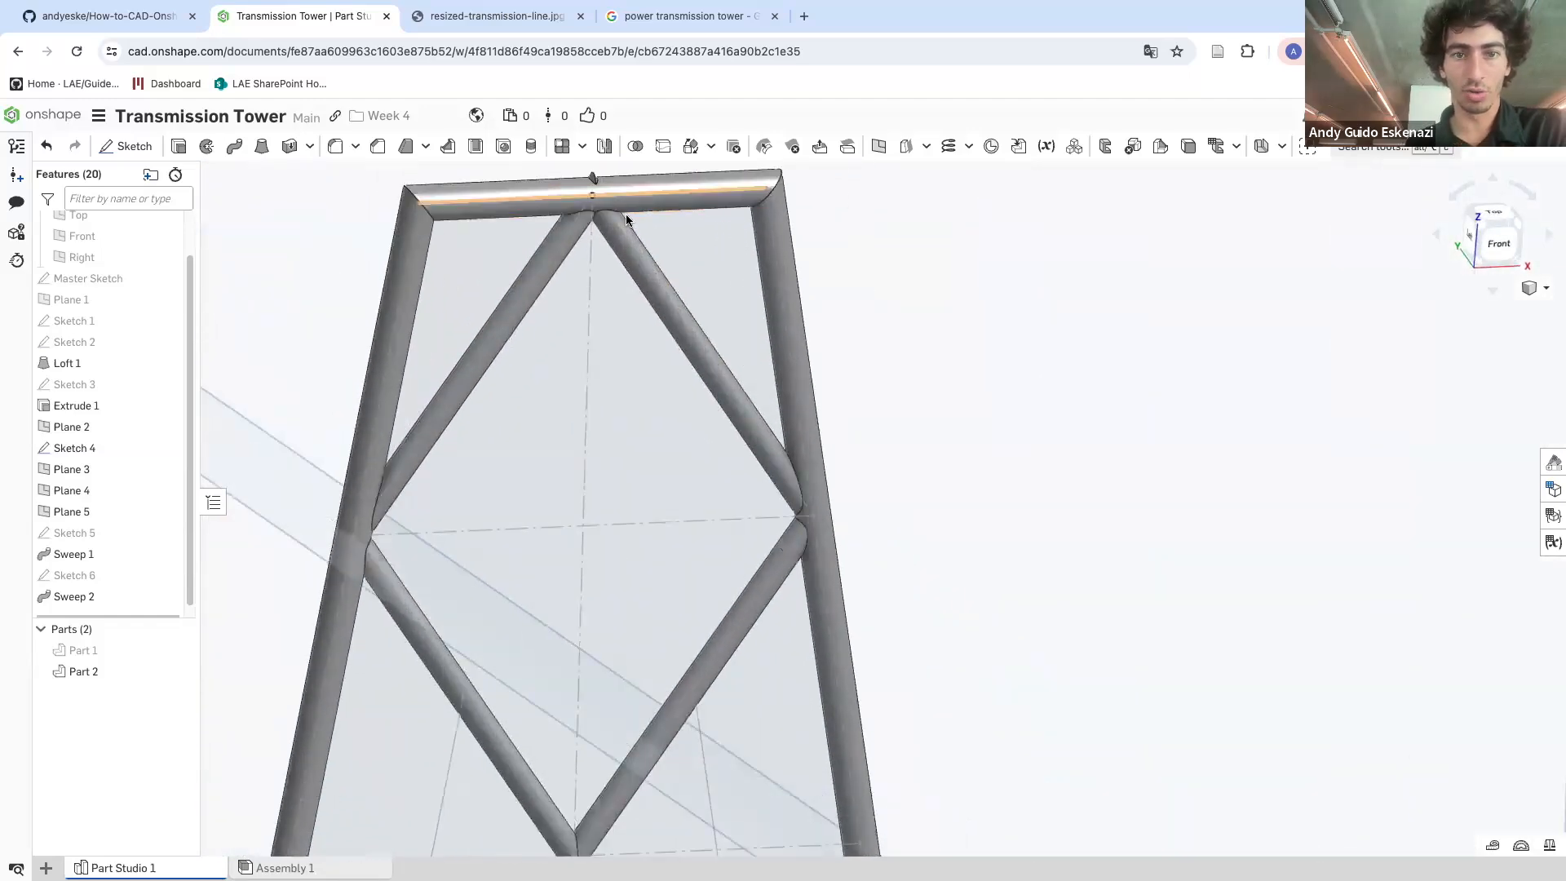
scroll(607, 206, "down", 2)
mouse_move(501, 379)
right_mouse_down()
mouse_move(552, 364)
mouse_move(510, 367)
right_mouse_up()
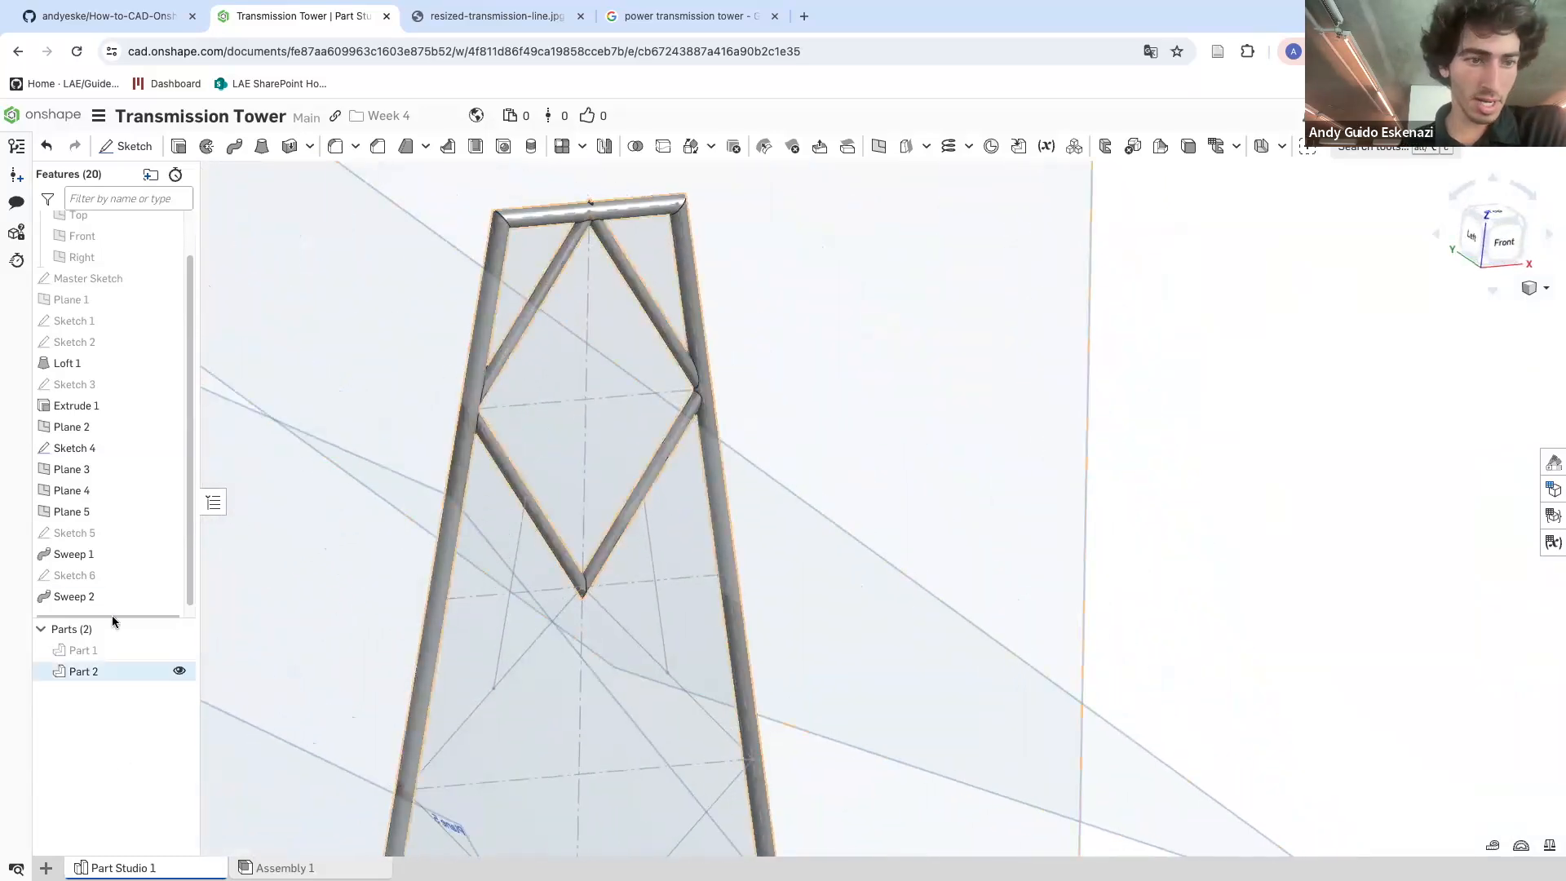
right_click(90, 533)
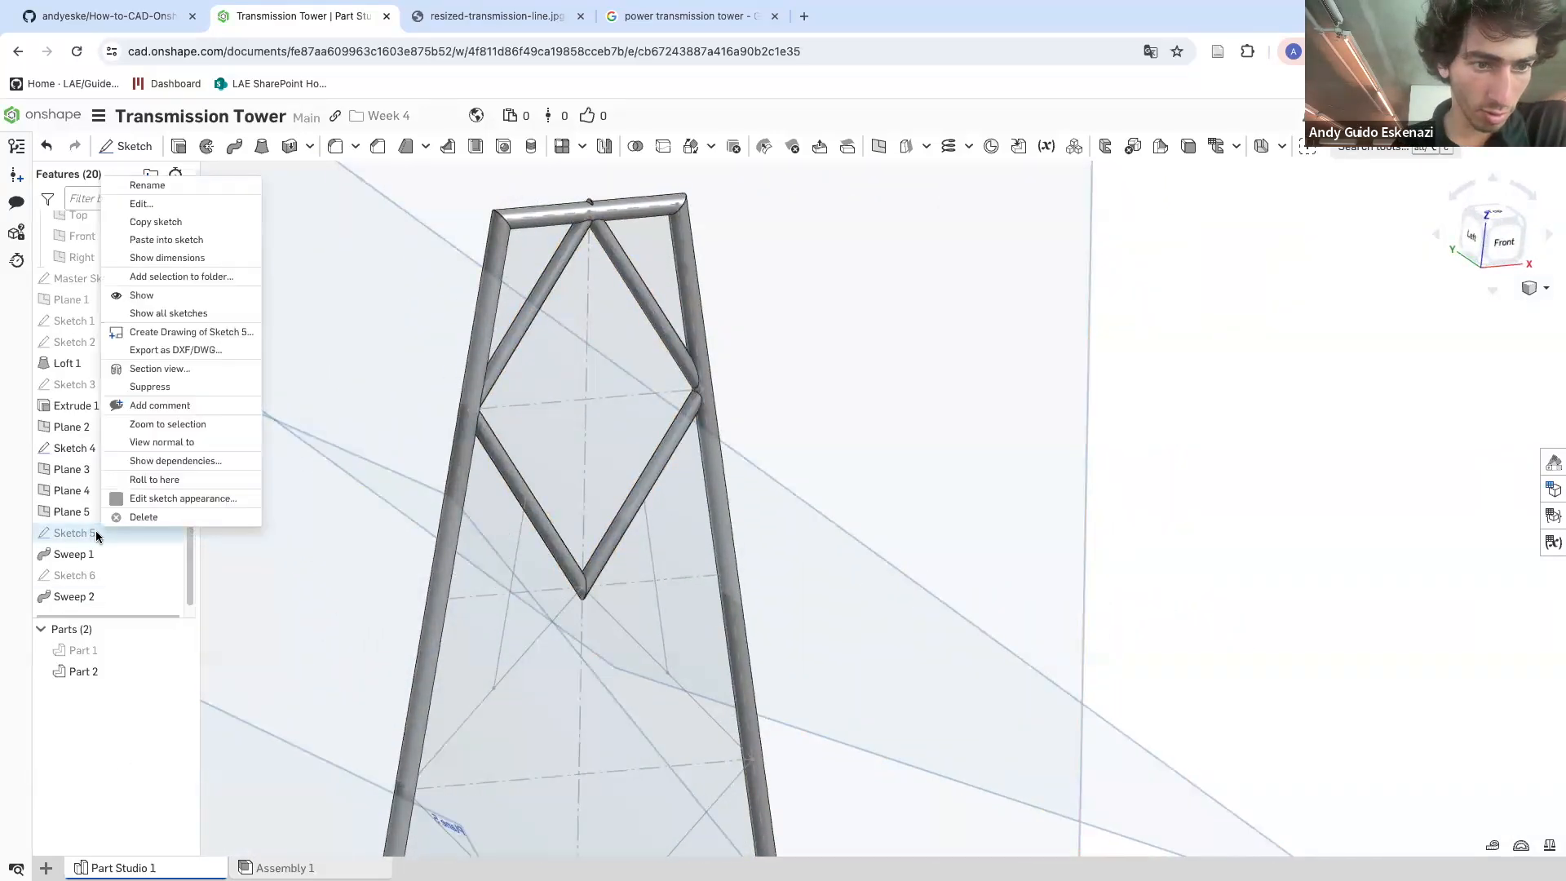
left_click(151, 204)
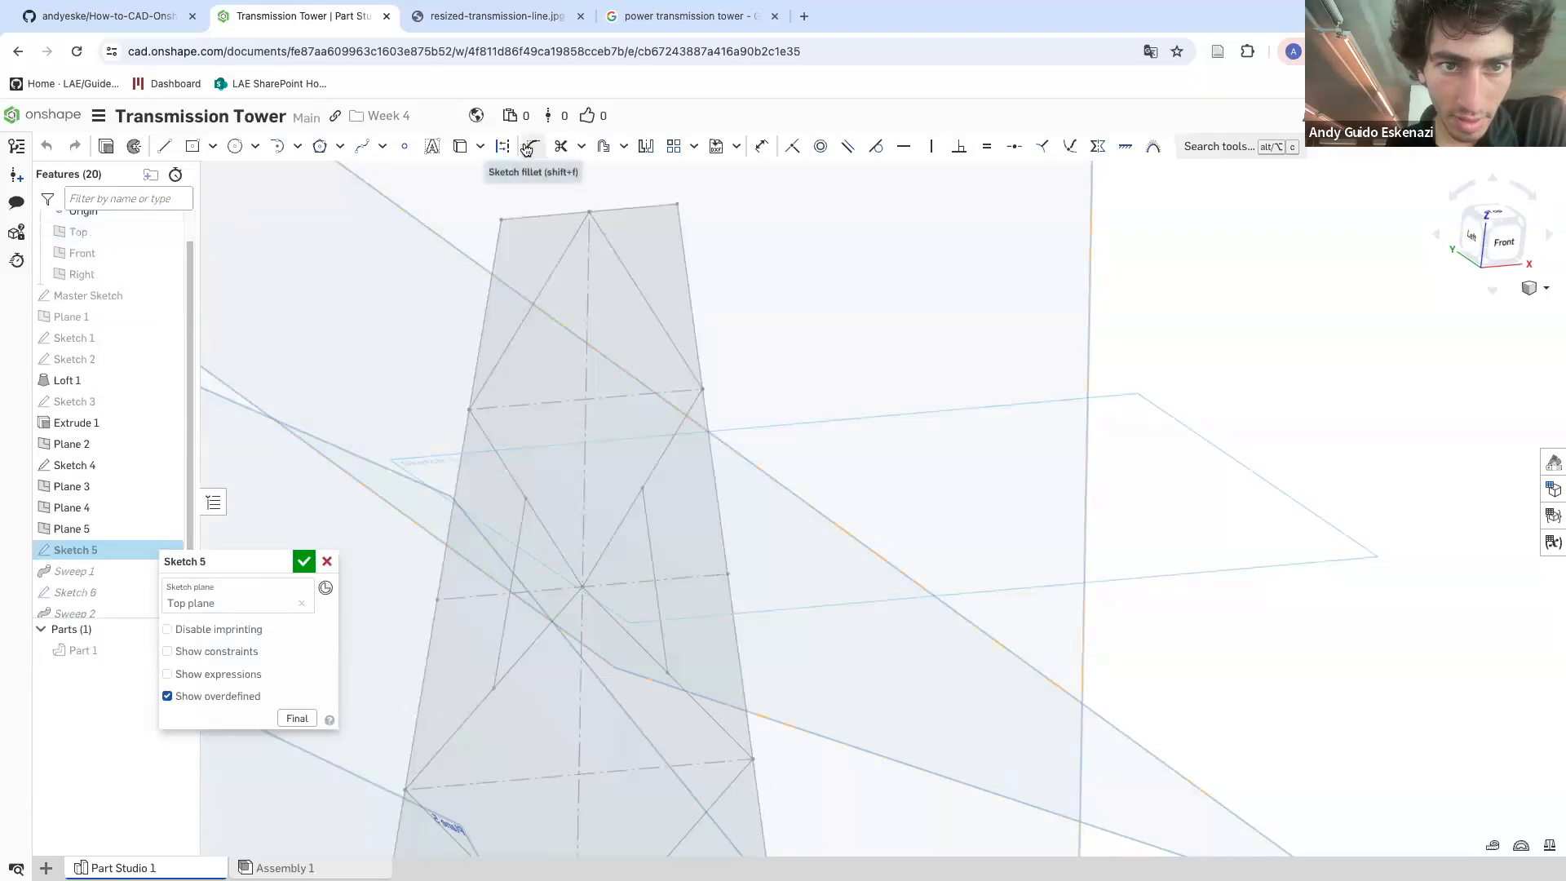
right_click(118, 549)
left_click(172, 222)
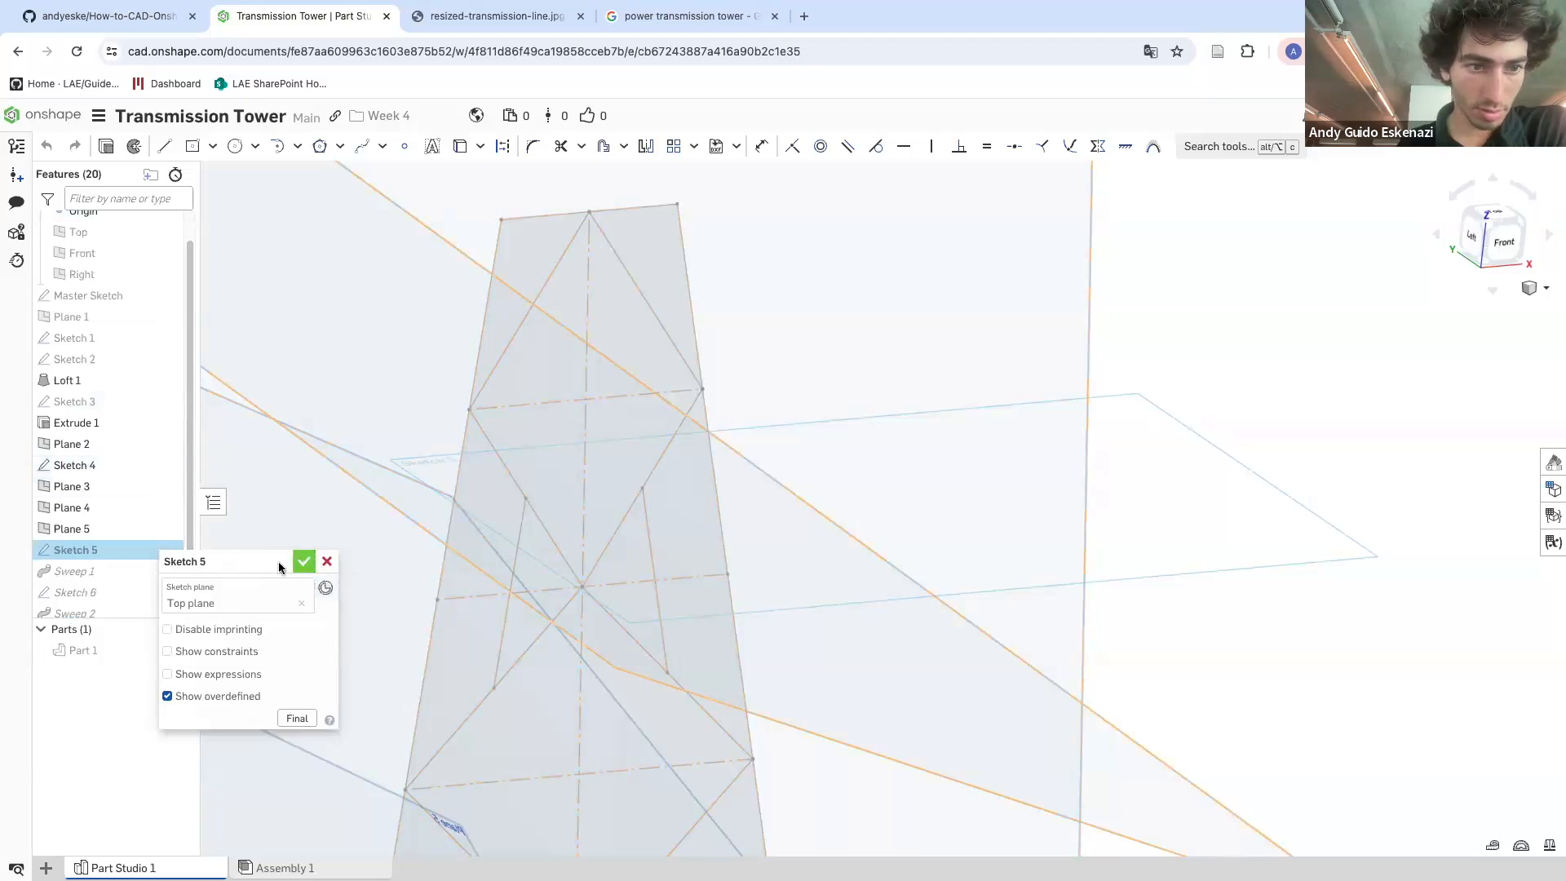
left_click(304, 561)
right_click(102, 470)
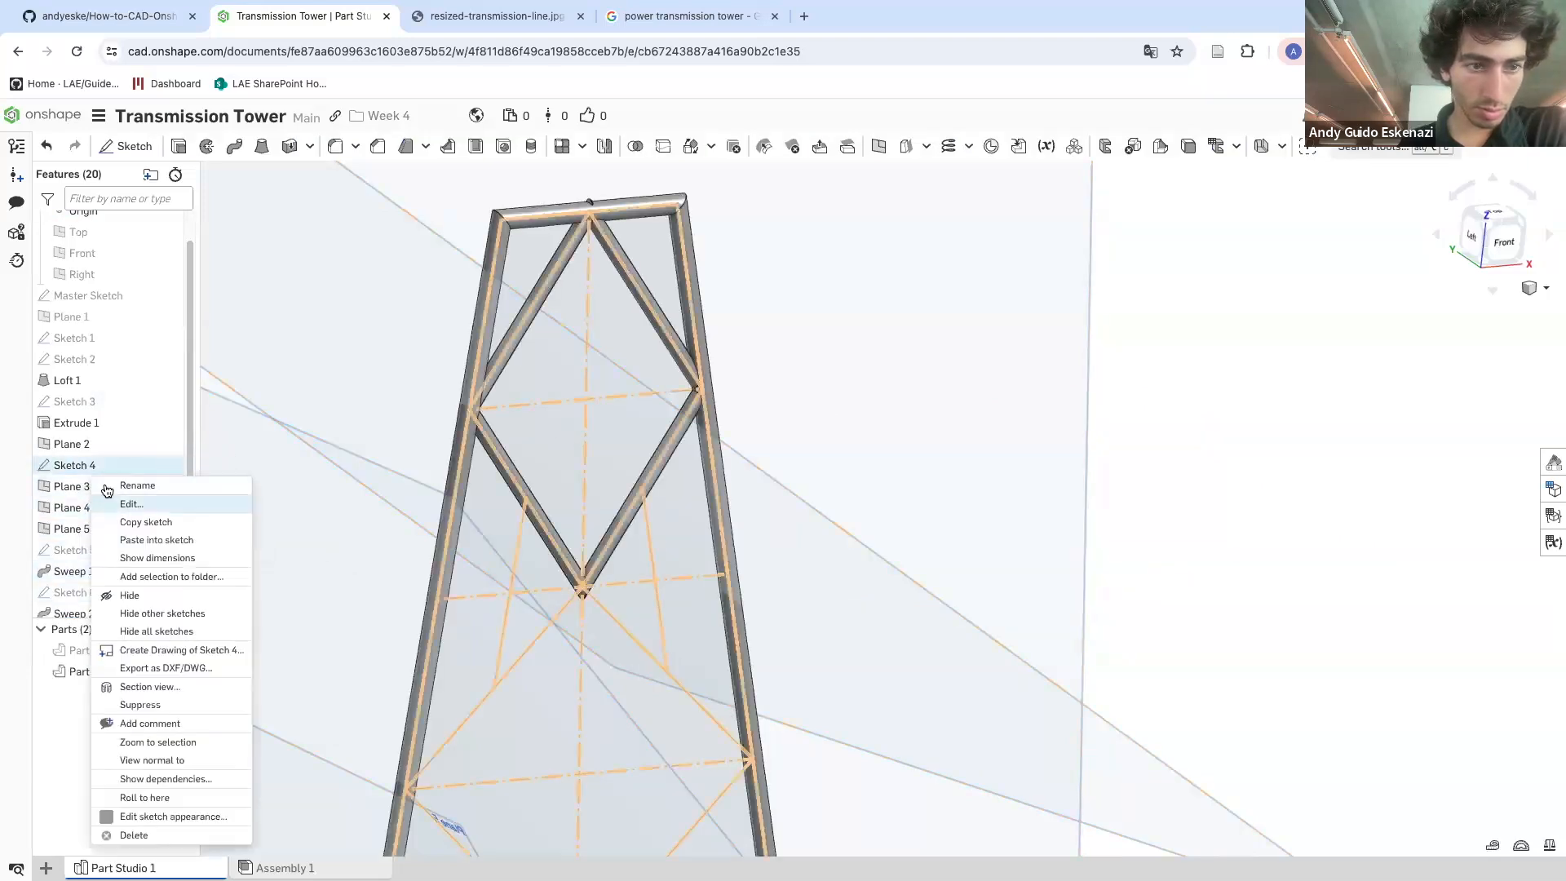
left_click(132, 504)
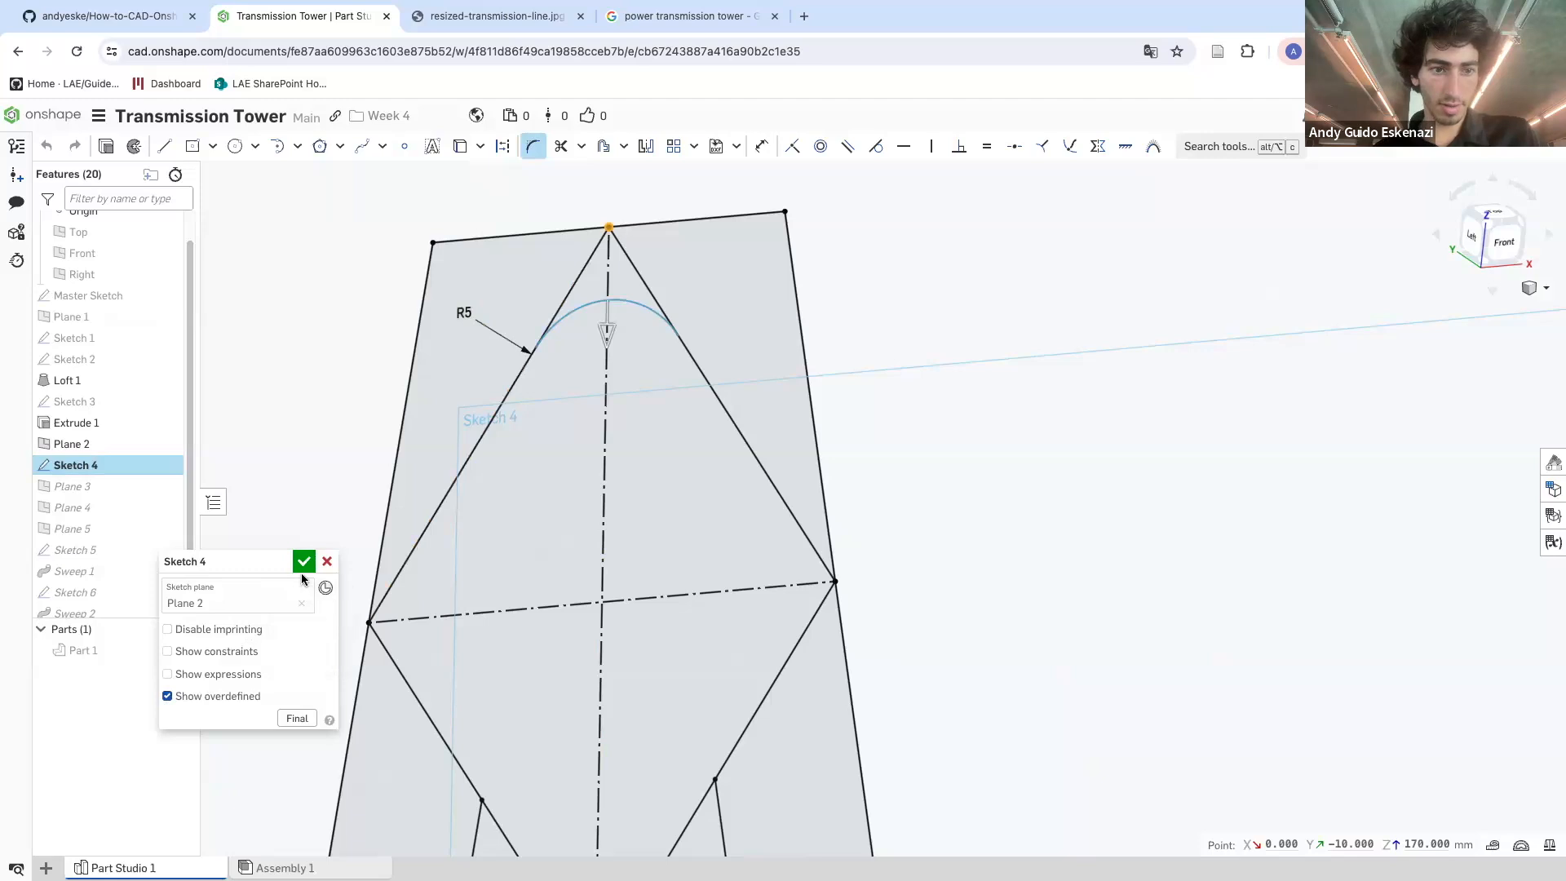
double_click(463, 313)
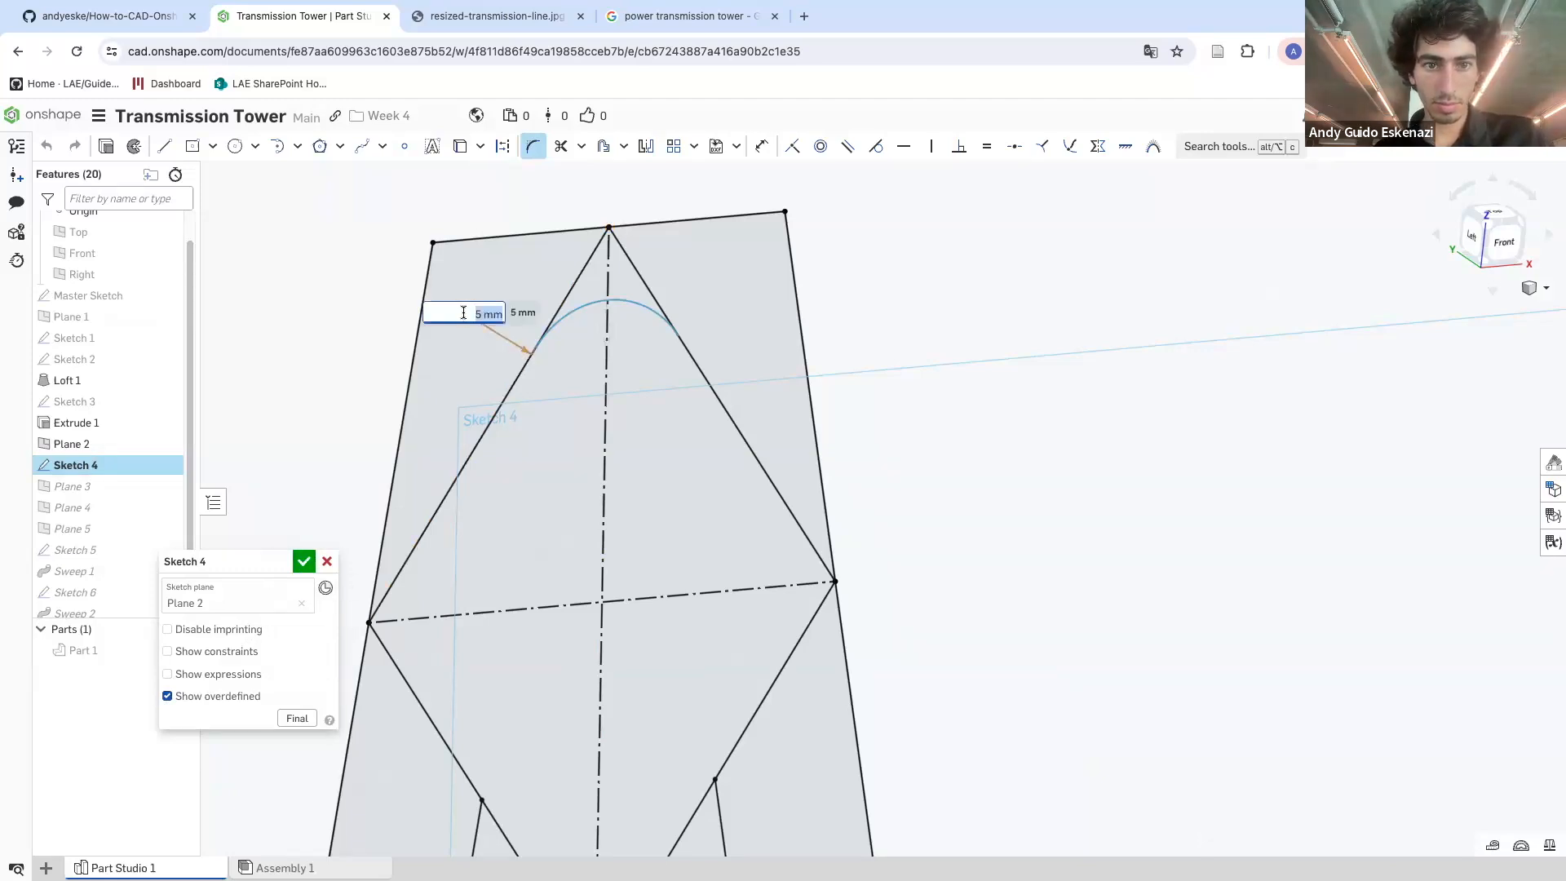
key("Return")
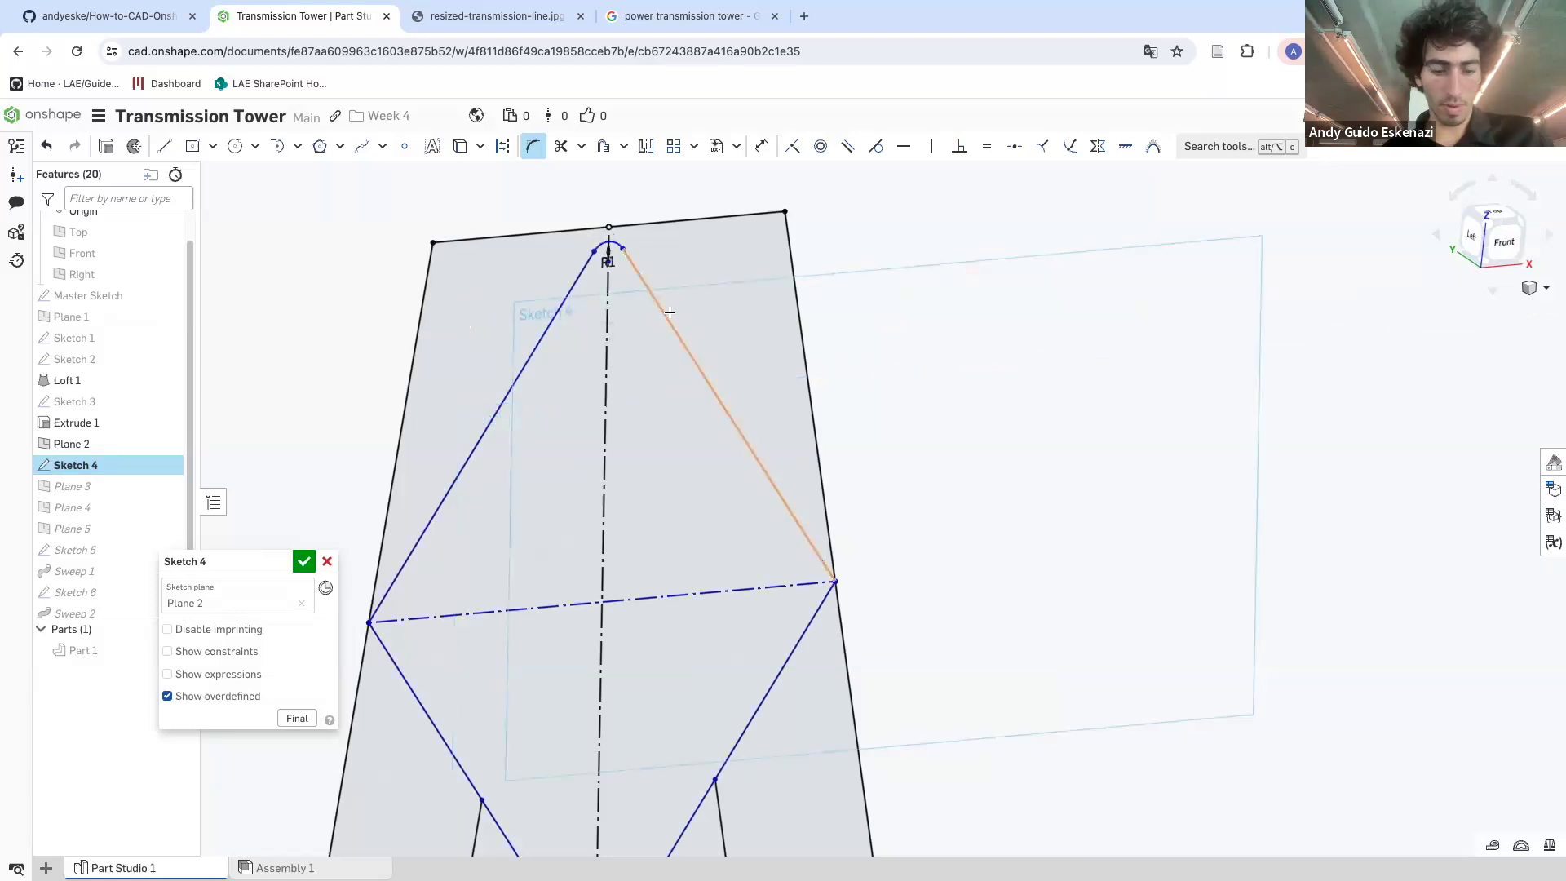
left_click(327, 561)
Open Sketch 6 to check its circle's diameter dimension, then close the sketch
scroll(501, 432, "down", 5)
scroll(571, 304, "up", 6)
mouse_move(569, 305)
right_mouse_down()
mouse_move(526, 300)
mouse_move(613, 320)
mouse_move(600, 323)
right_mouse_up()
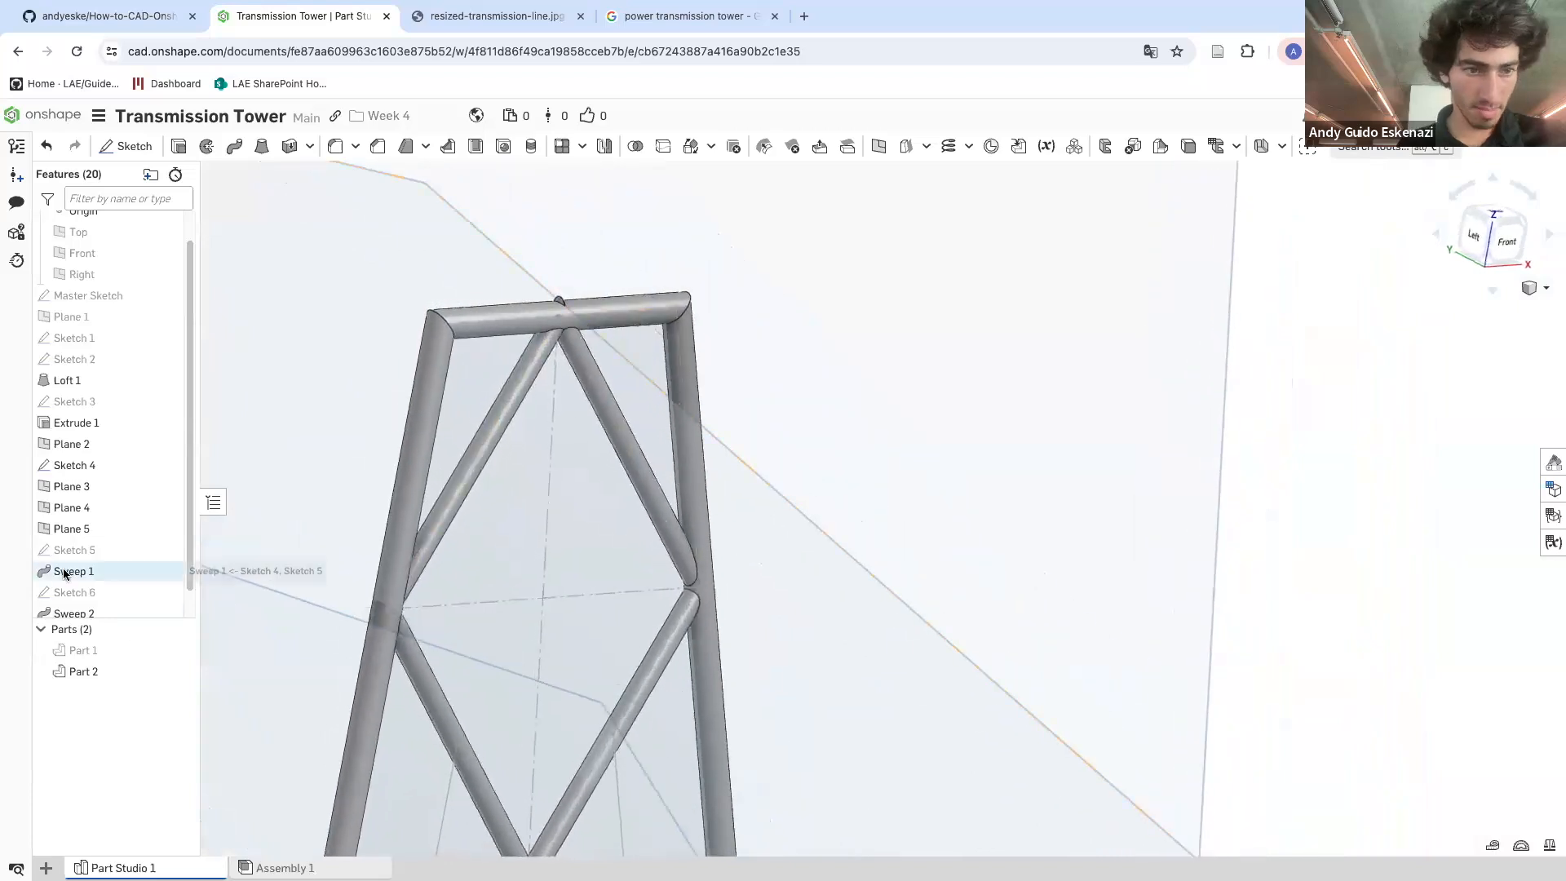
scroll(79, 584, "down", 1)
right_click(84, 567)
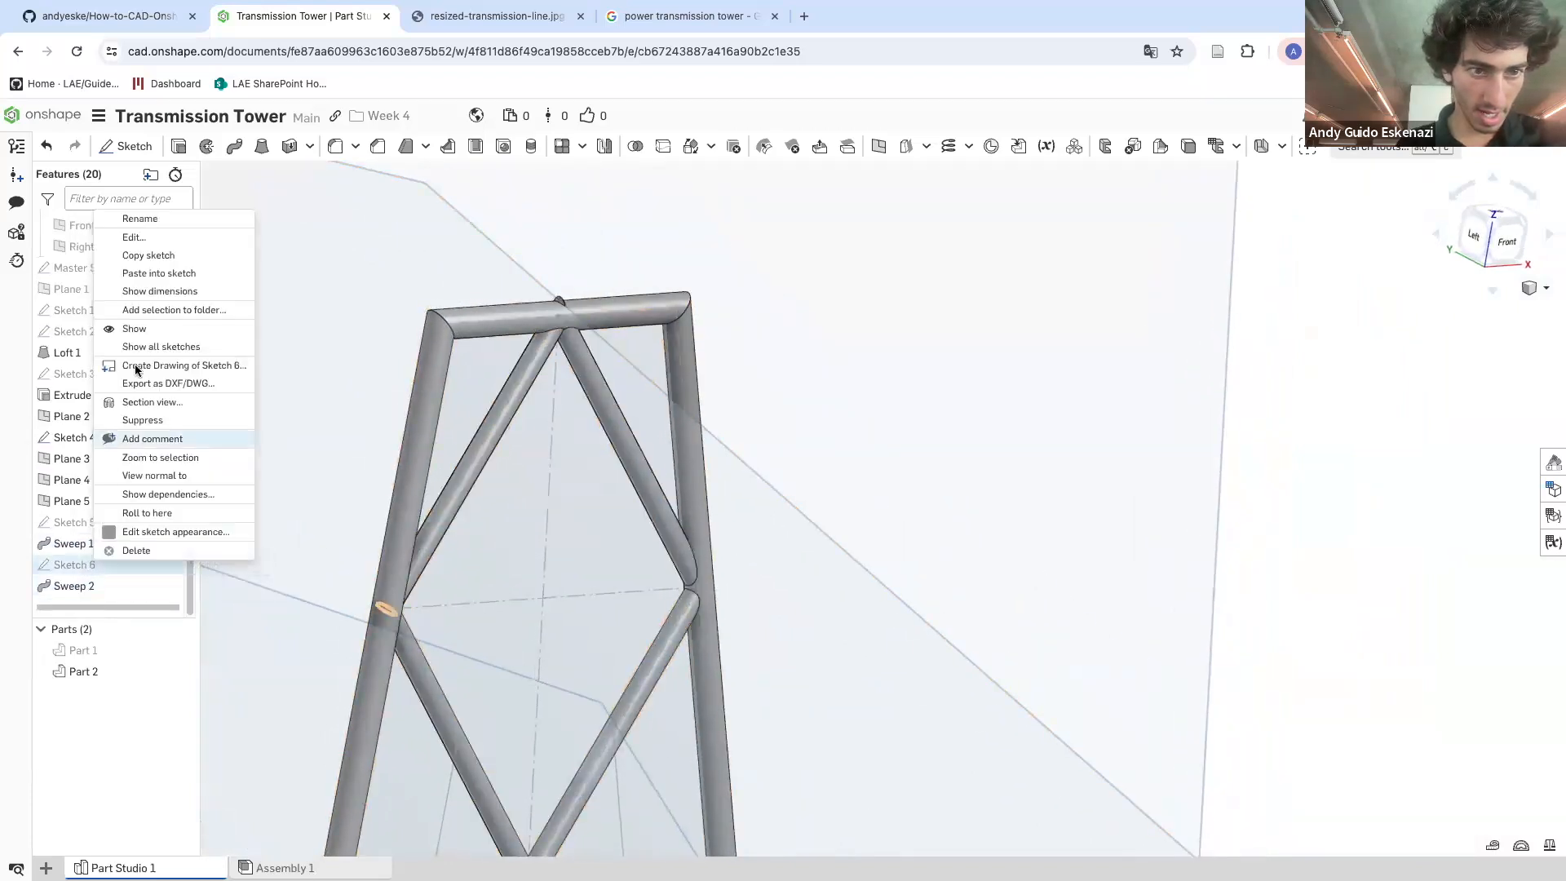
left_click(133, 237)
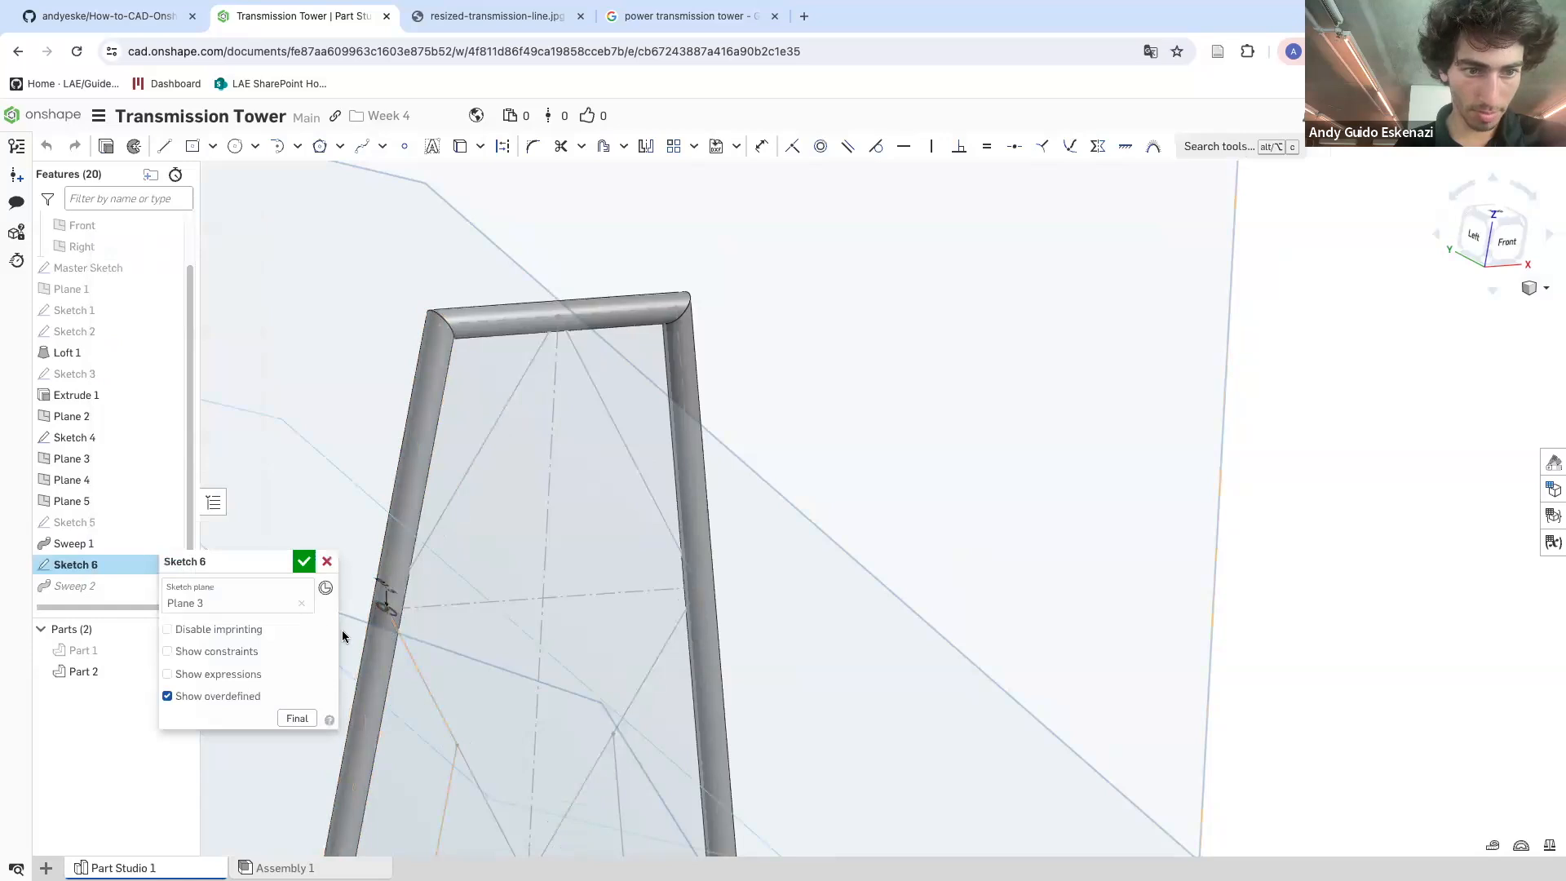
scroll(385, 599, "down", 5)
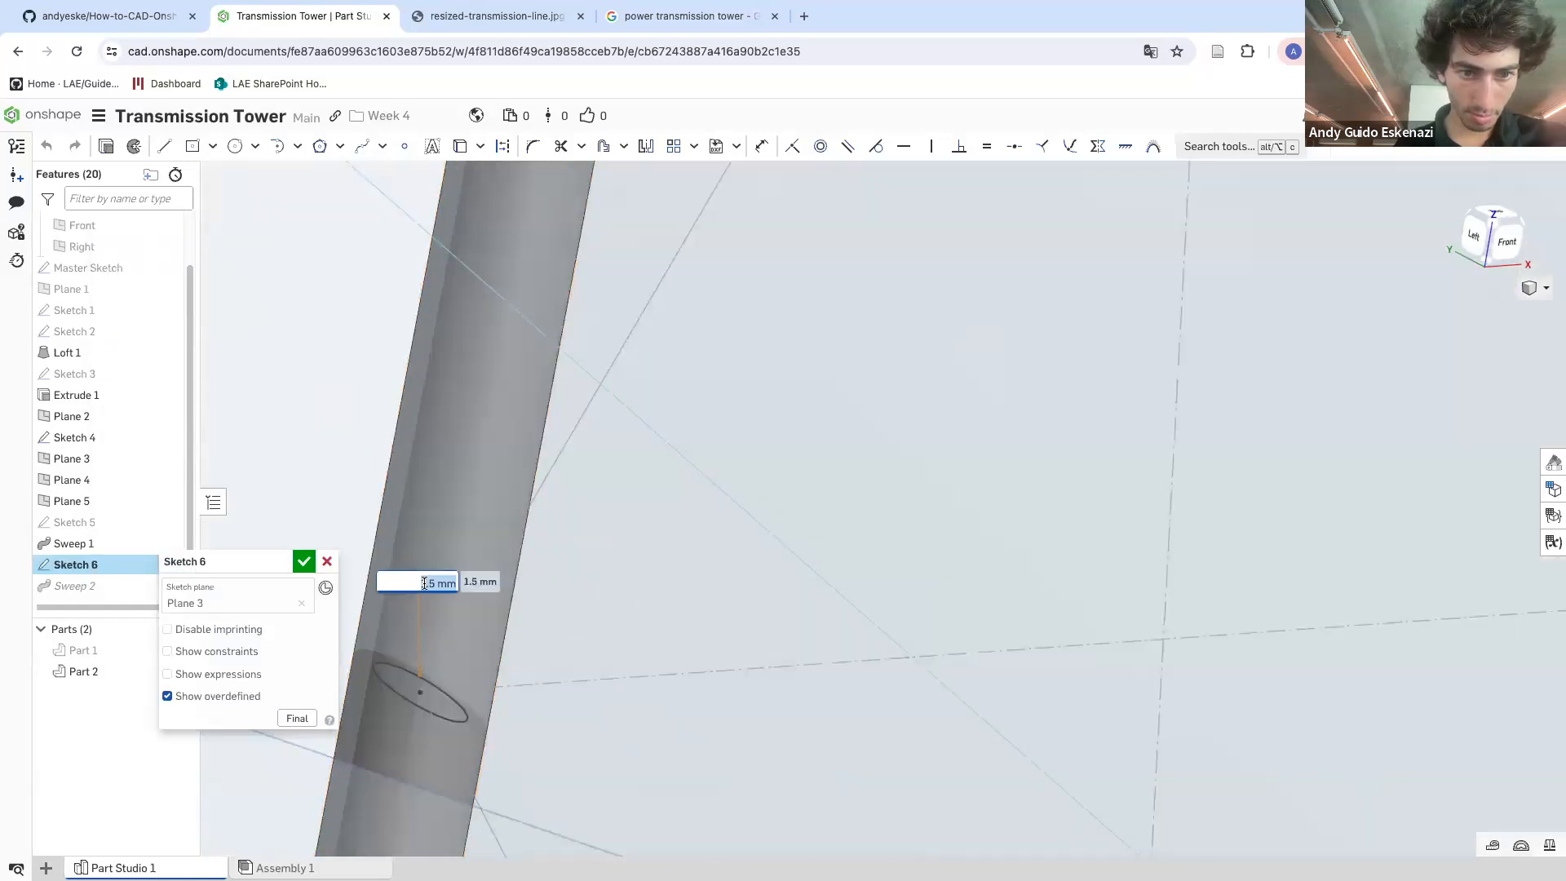
key("Escape")
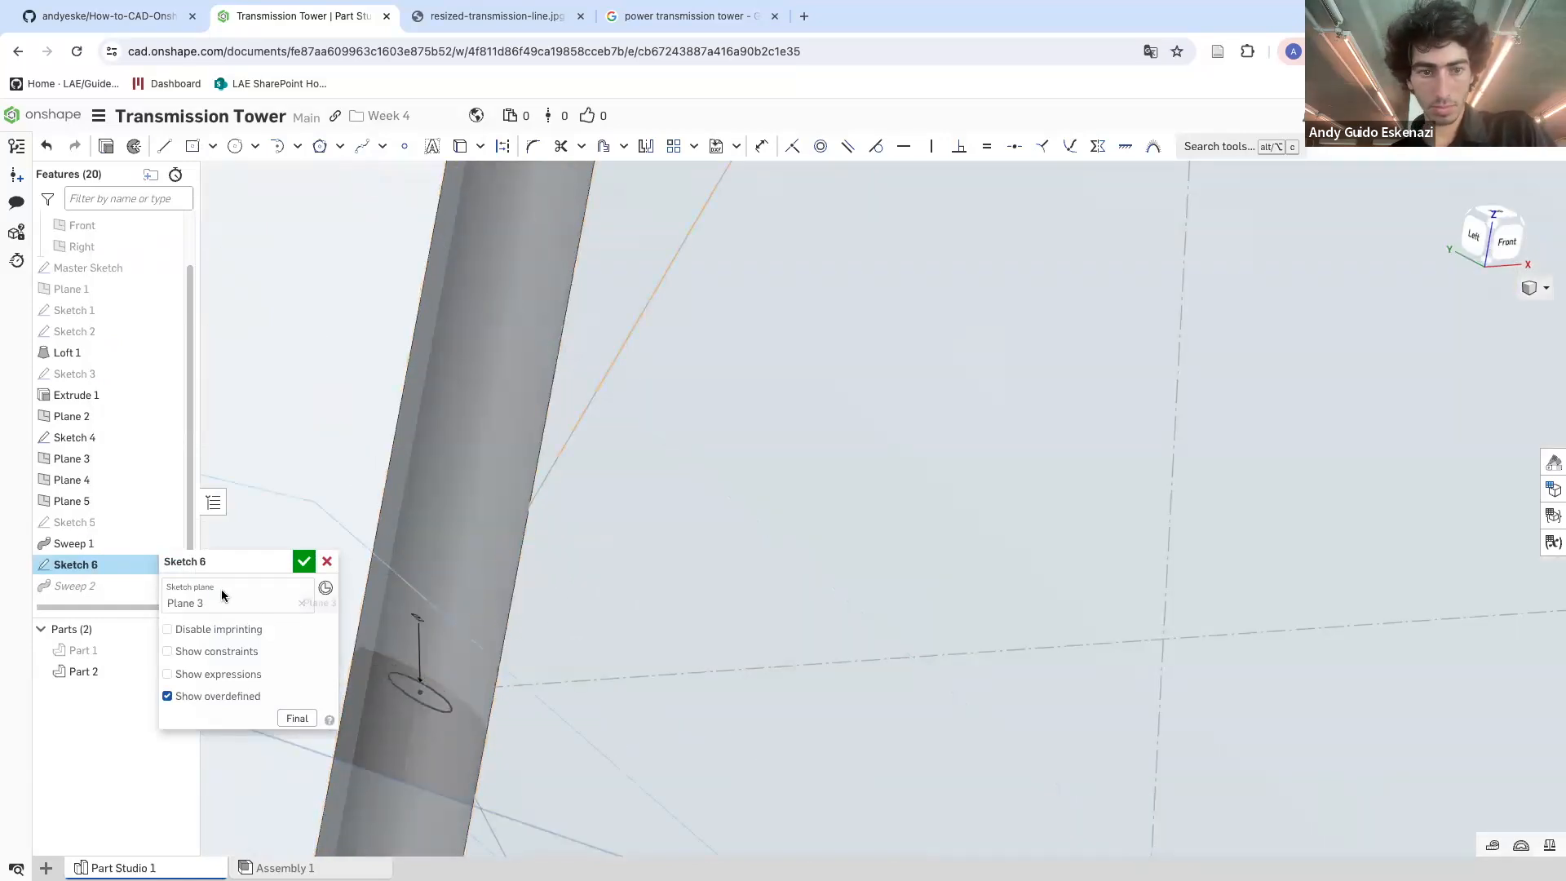
left_click(303, 561)
Inspect the swept braces at the top of the tower from several angles
scroll(448, 494, "up", 8)
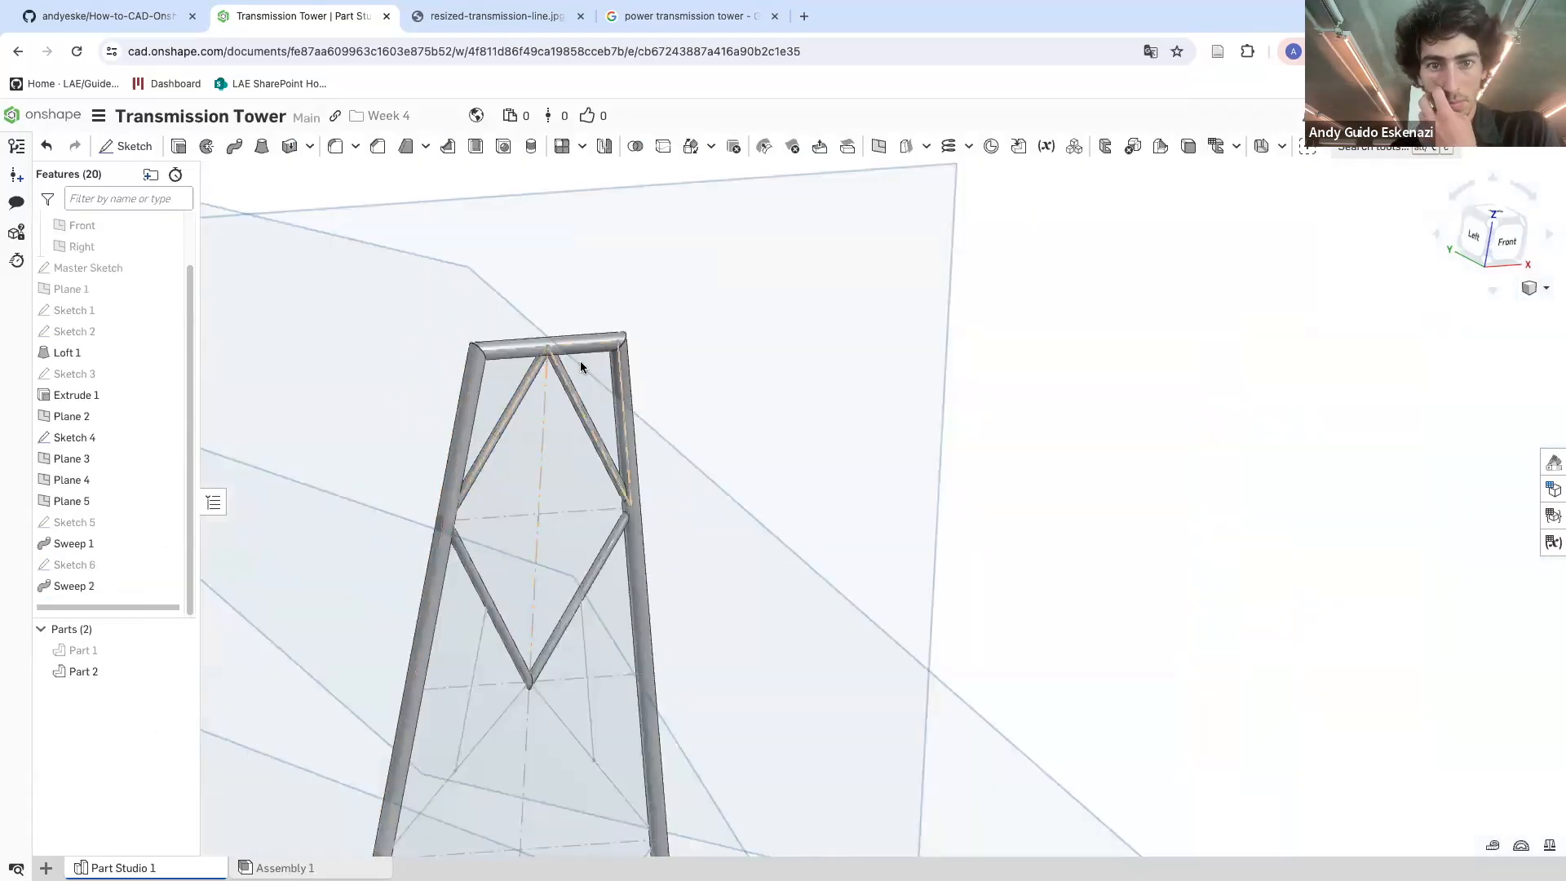
scroll(576, 359, "down", 5)
mouse_move(551, 349)
right_mouse_down()
mouse_move(488, 356)
mouse_move(531, 364)
right_mouse_up()
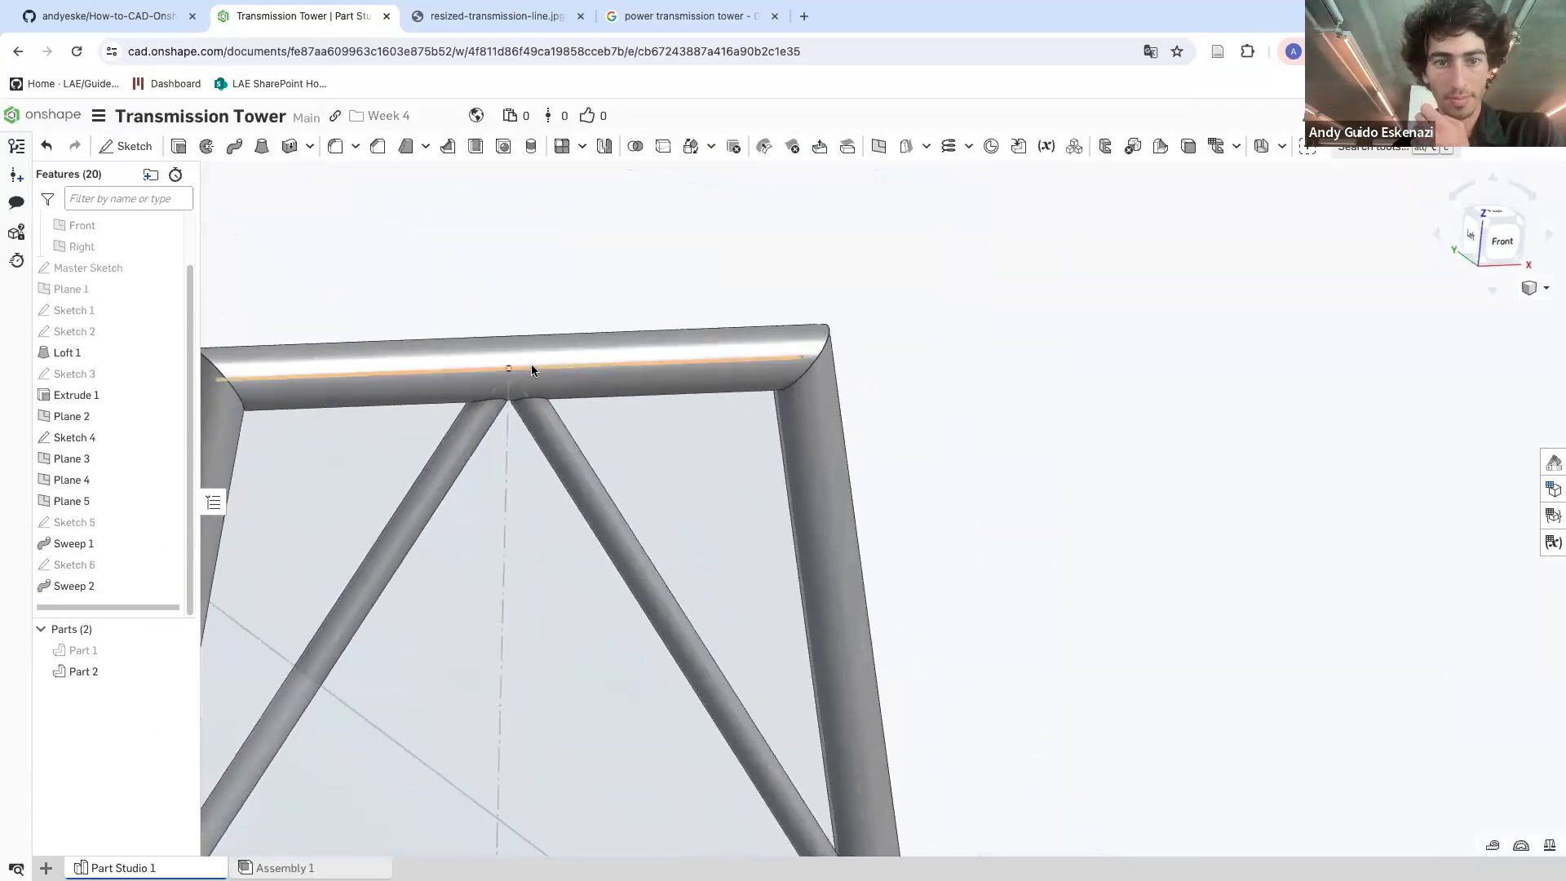
scroll(531, 364, "up", 5)
scroll(684, 610, "down", 2)
right_click_drag(684, 611, 658, 601)
scroll(659, 606, "up", 6)
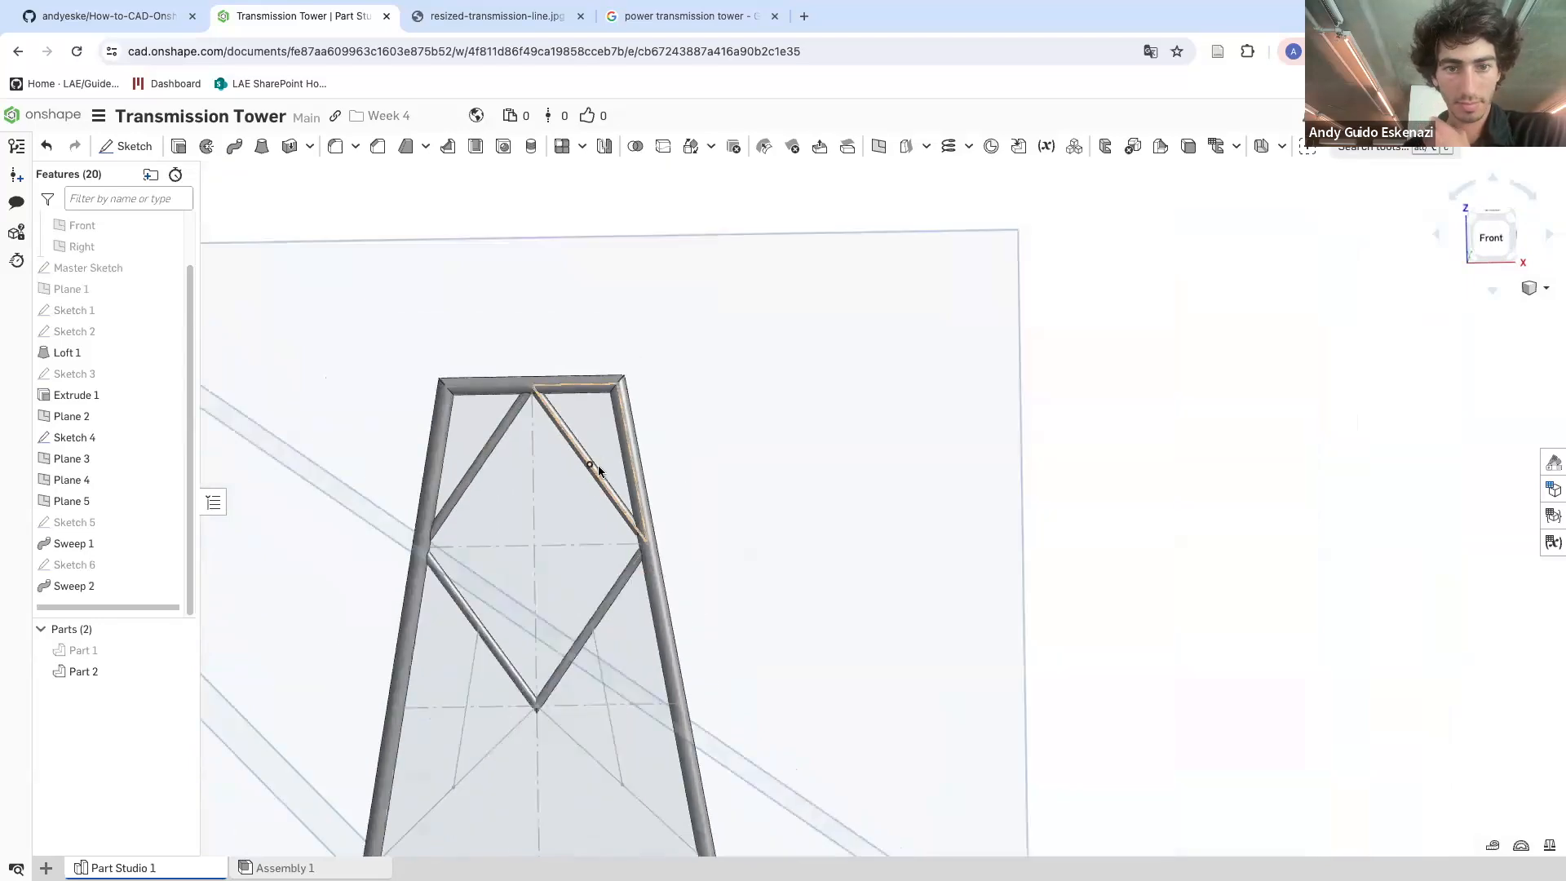
mouse_move(575, 622)
right_mouse_down()
mouse_move(601, 601)
mouse_move(591, 625)
right_mouse_up()
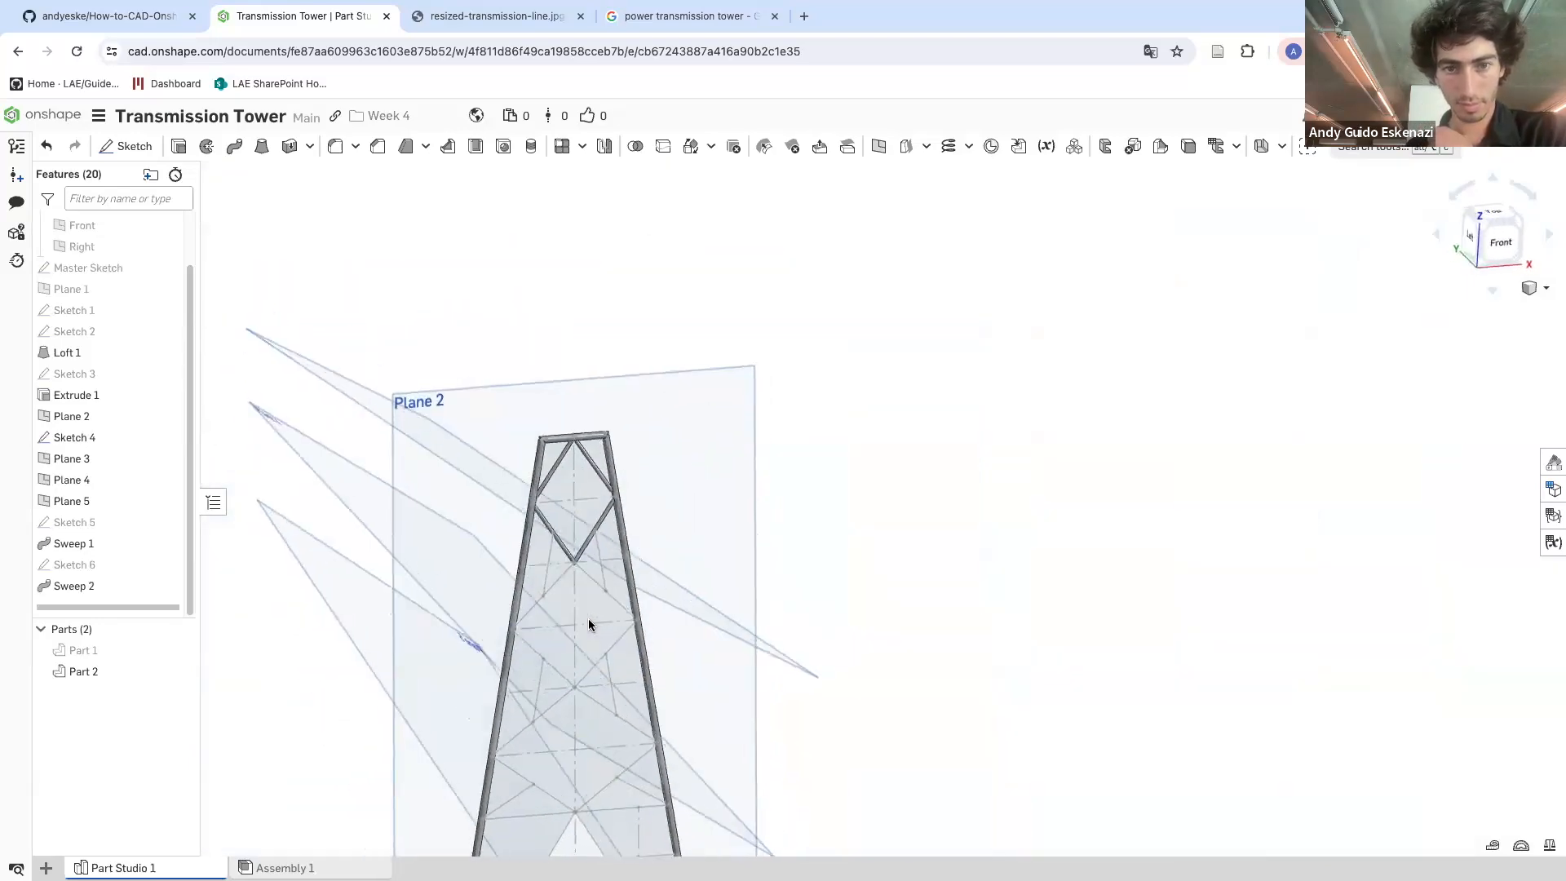
scroll(569, 535, "up", 4)
scroll(545, 612, "down", 3)
right_click_drag(532, 605, 517, 560)
Sketch a circle on Plane 4 at the end of the next diamond brace and finish the sketch
left_click(129, 146)
left_click(236, 307)
scroll(528, 473, "down", 5)
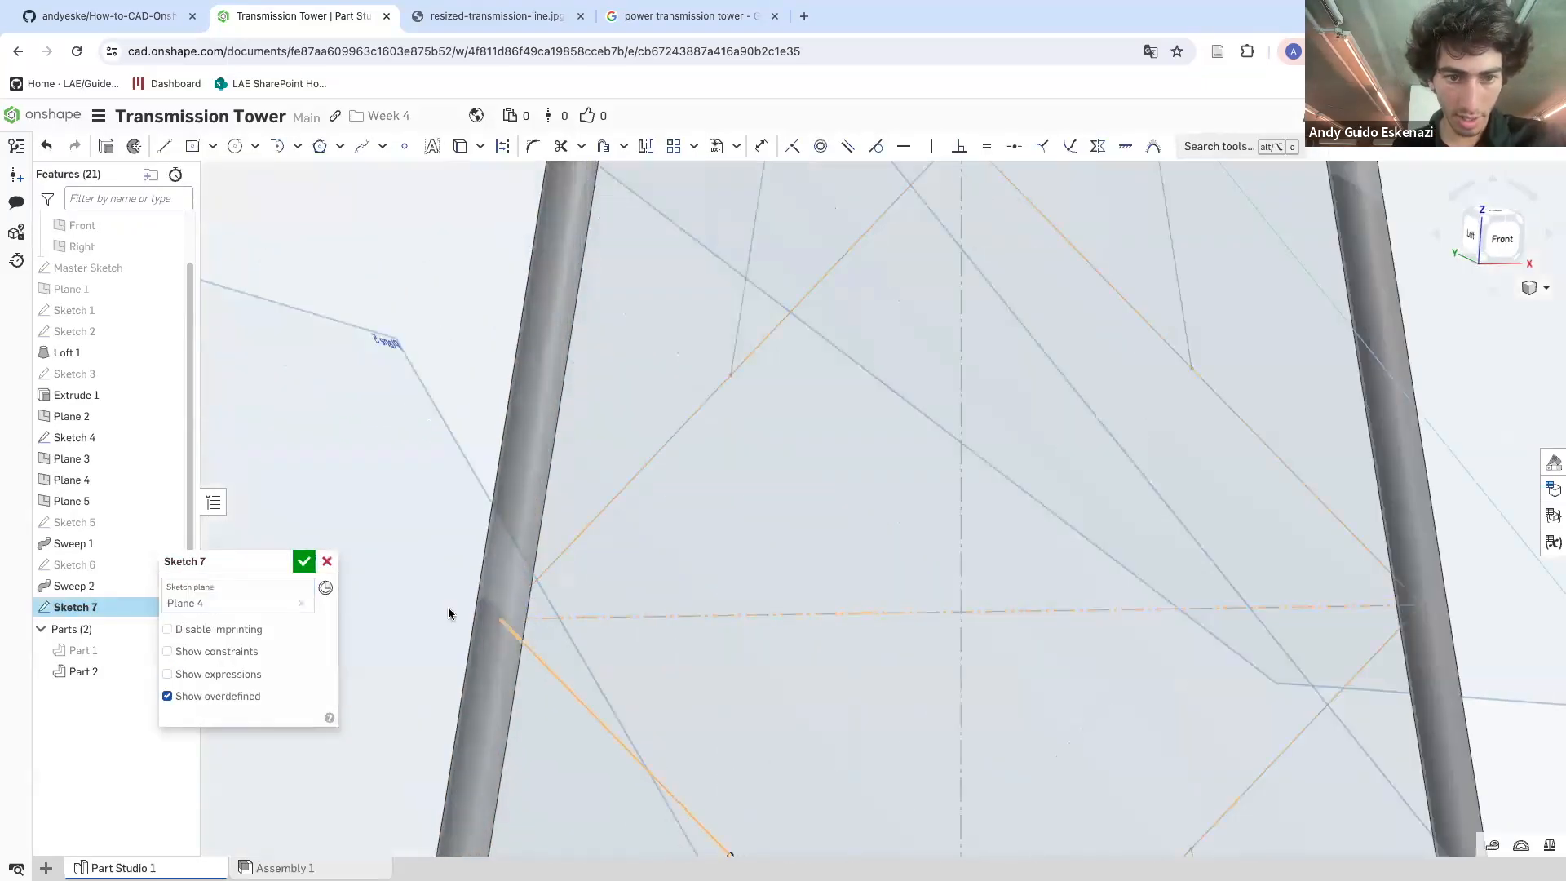
left_click(244, 146)
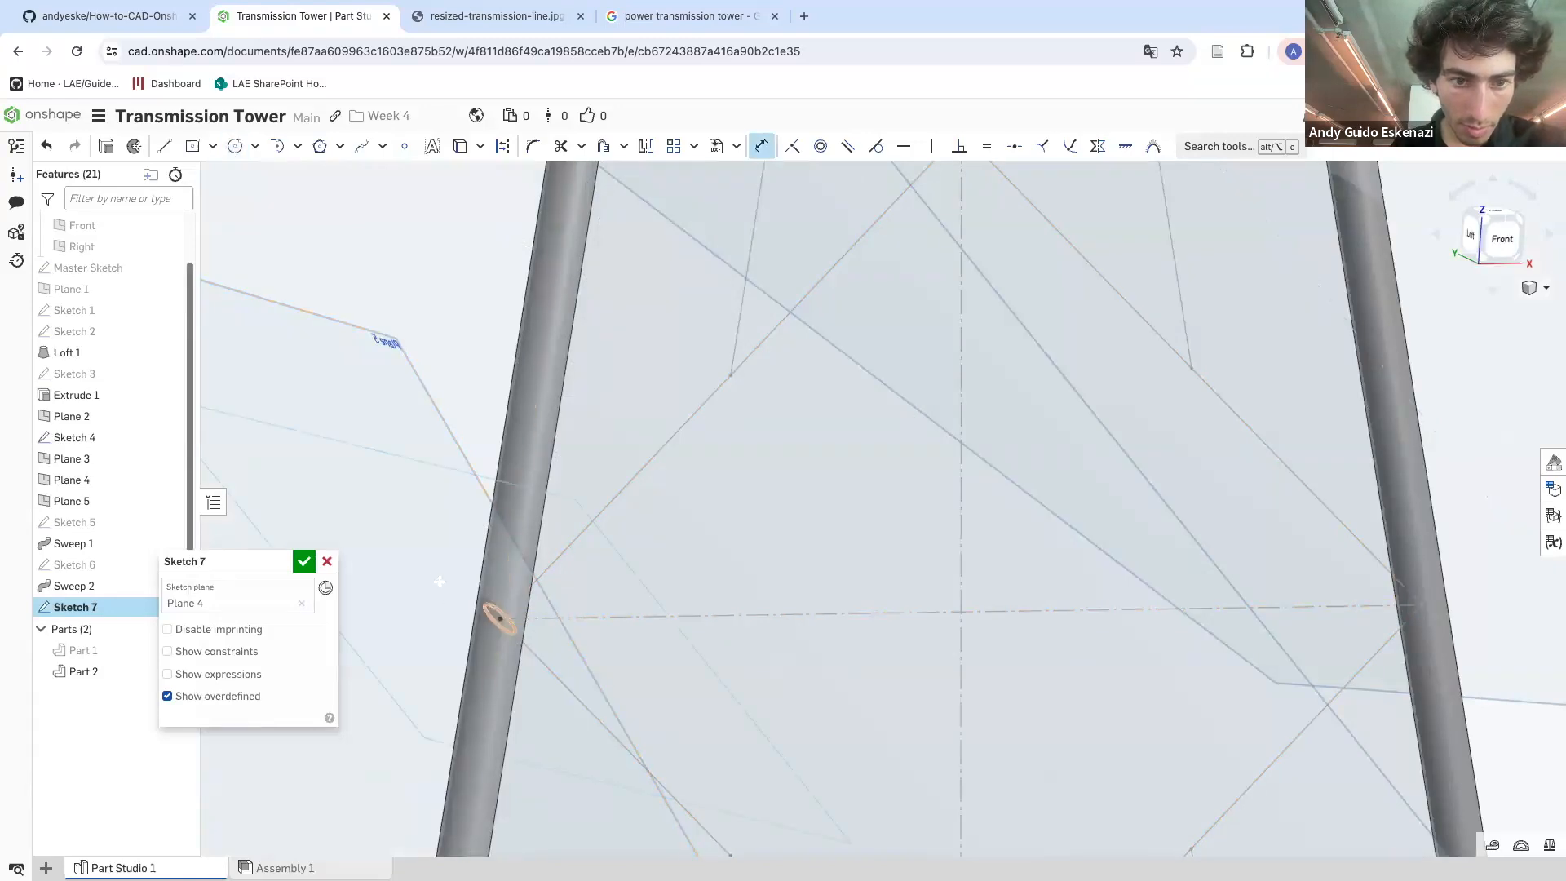
scroll(478, 625, "down", 2)
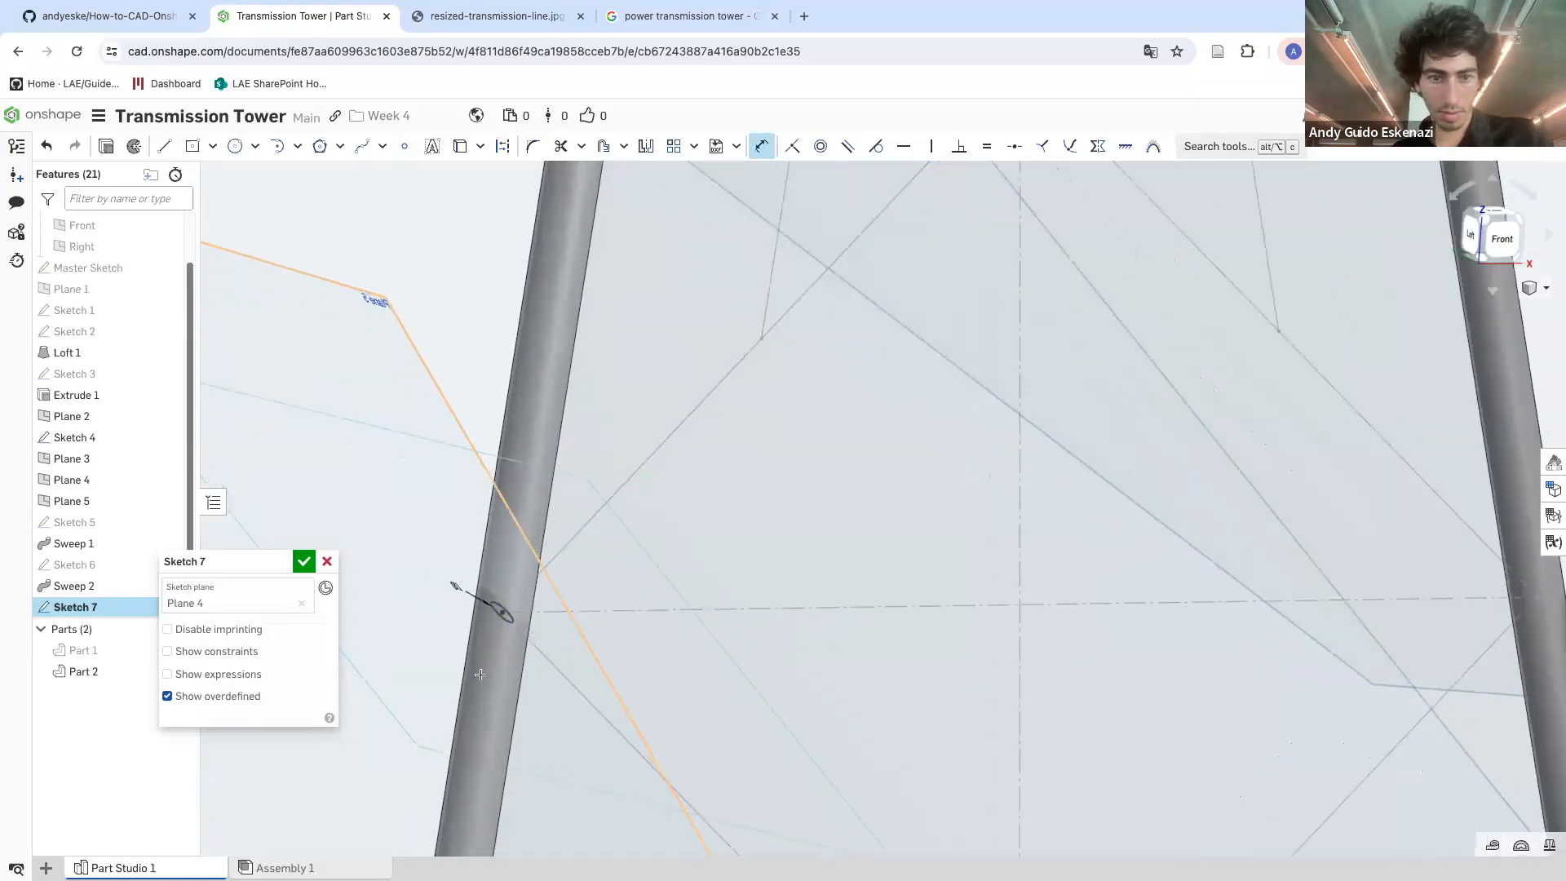
left_click(304, 563)
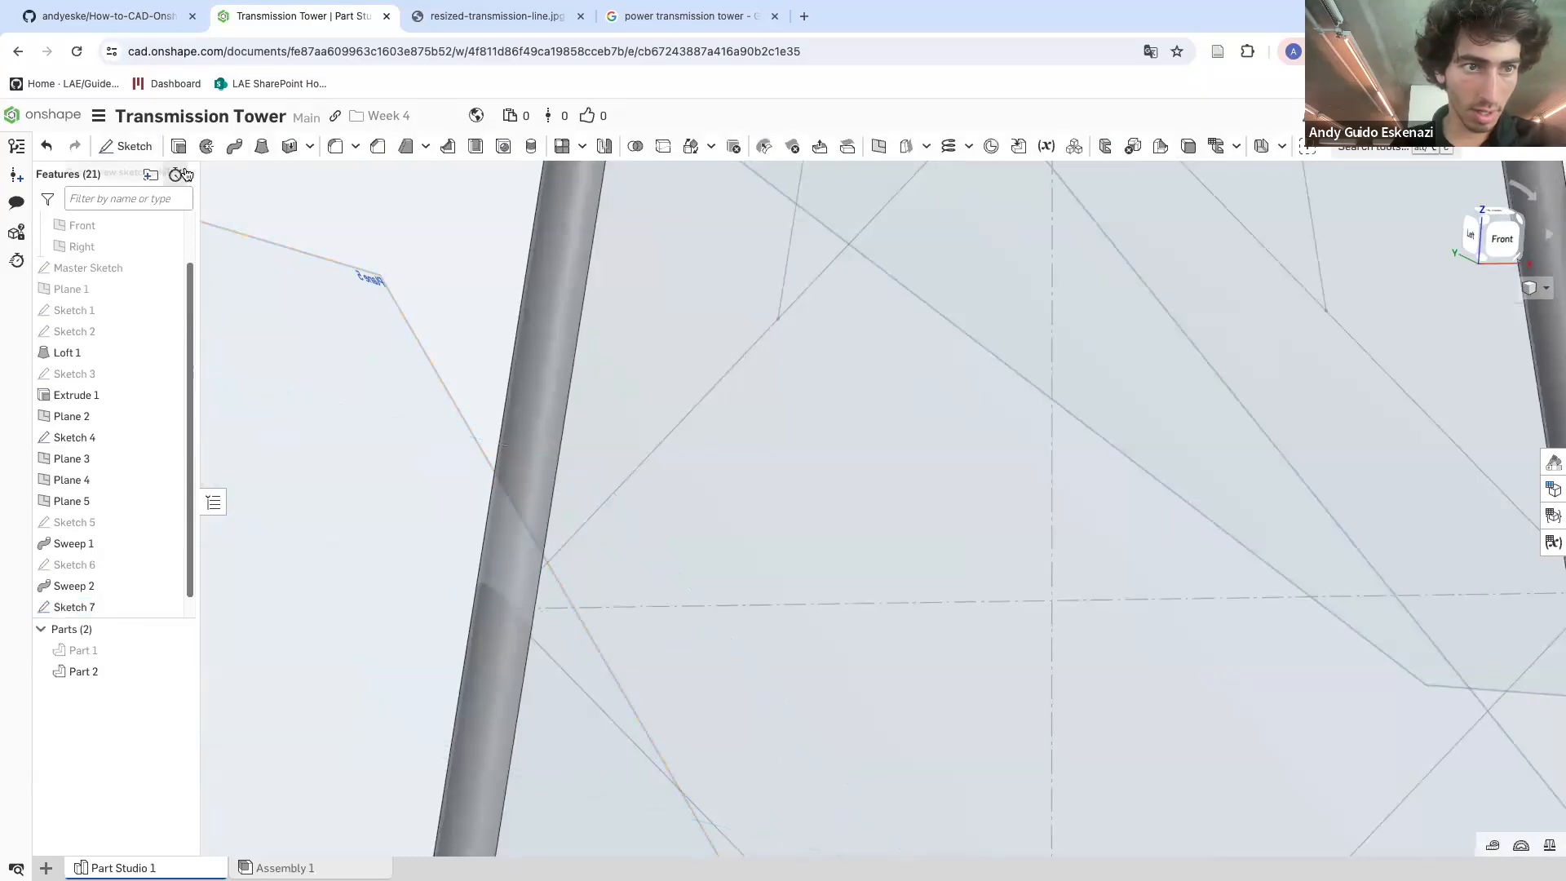
Sweep Sketch 7's circle in Add mode along the four edges of the second diamond brace
left_click(236, 147)
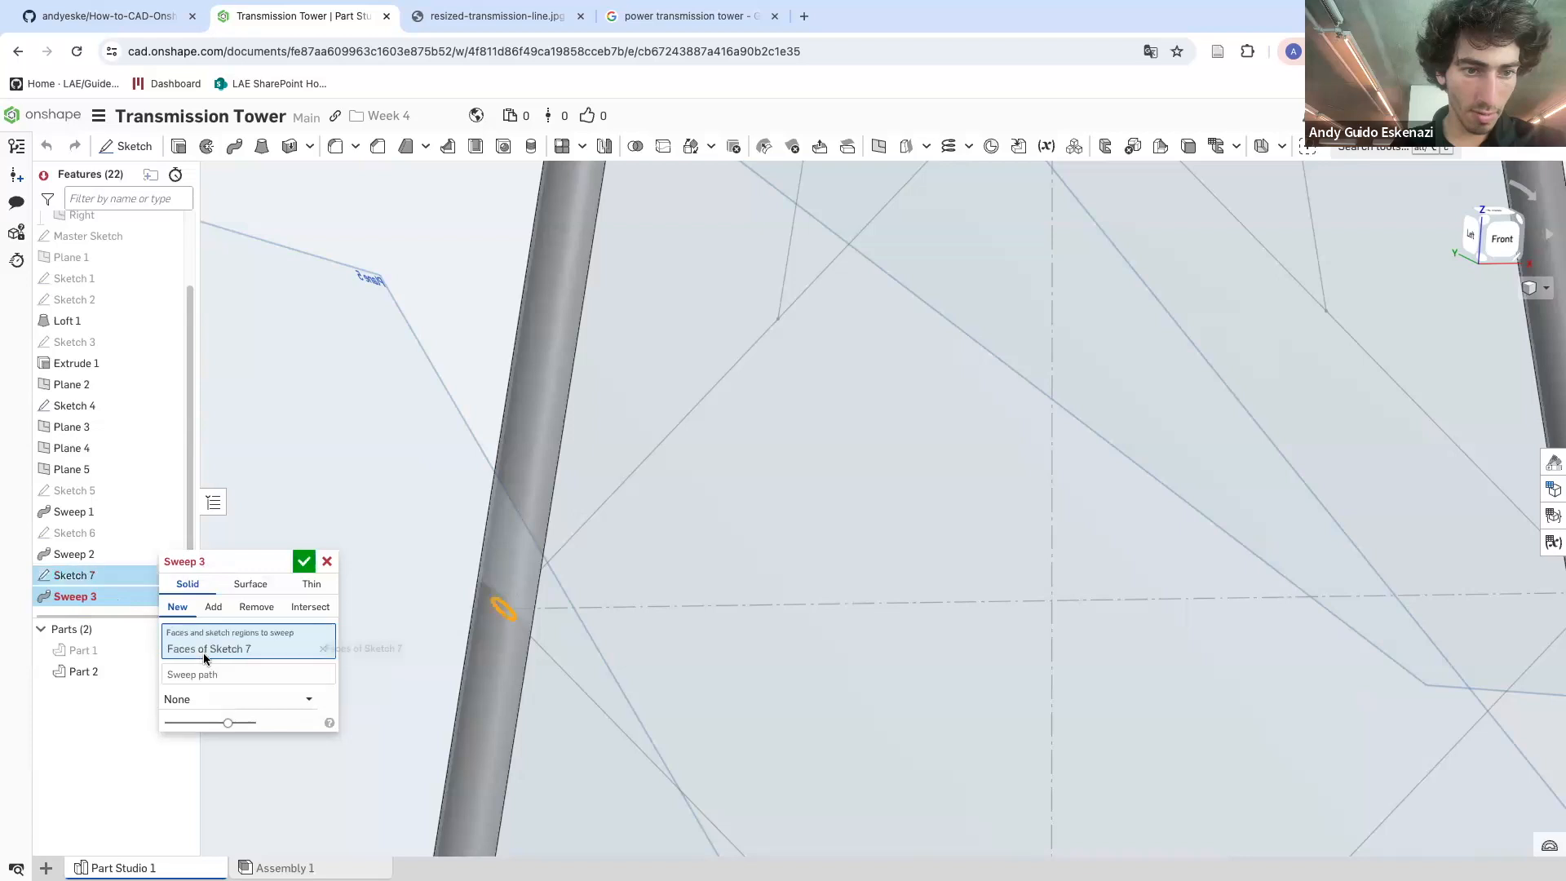
left_click(581, 526)
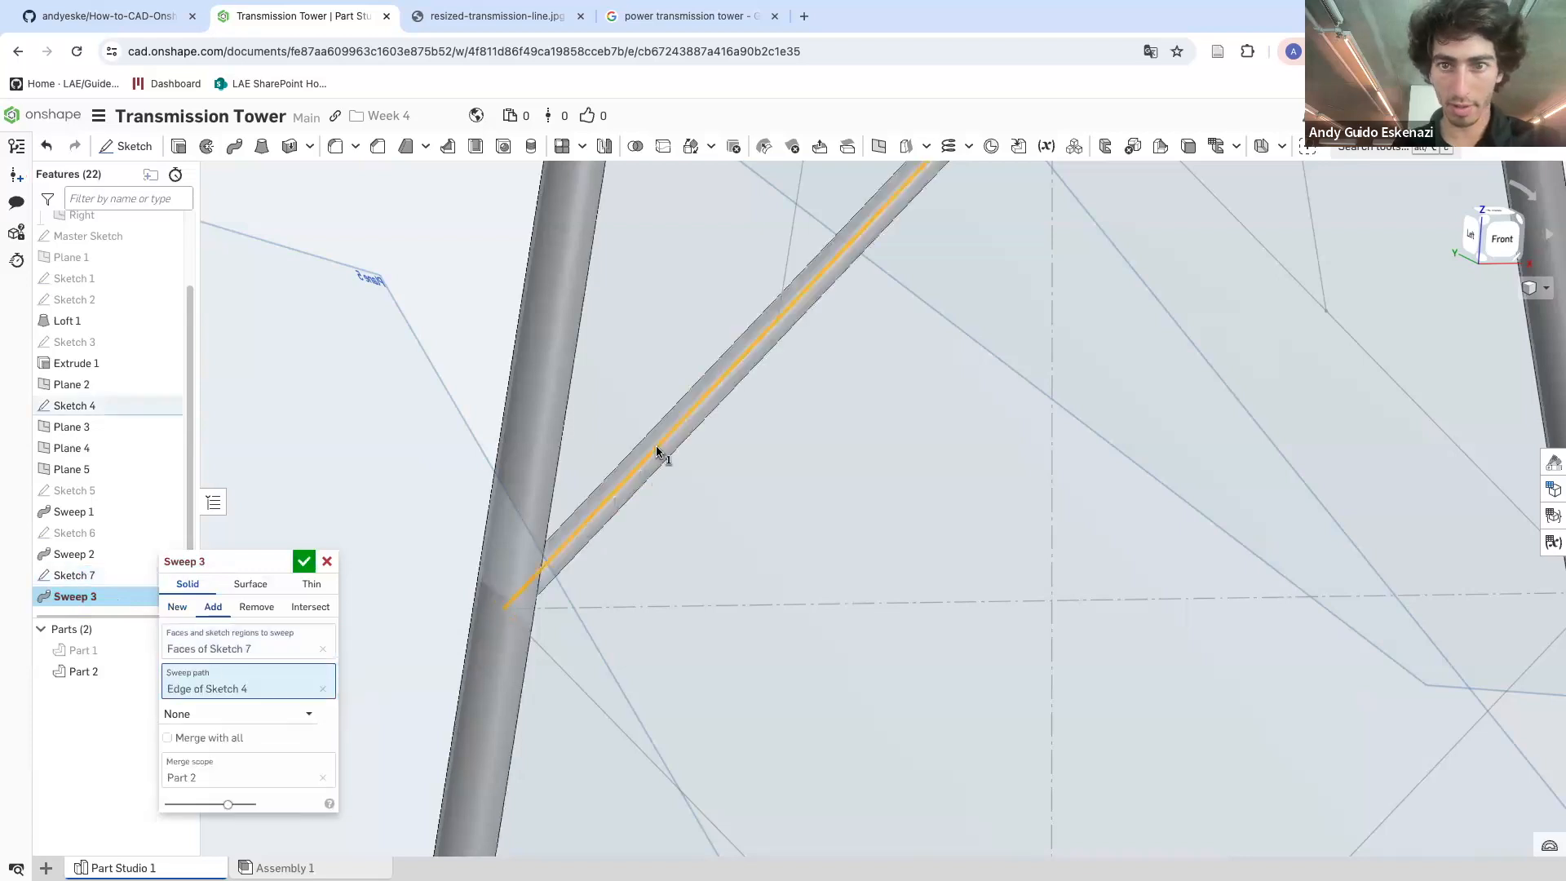
scroll(669, 440, "down", 5)
left_click(832, 306)
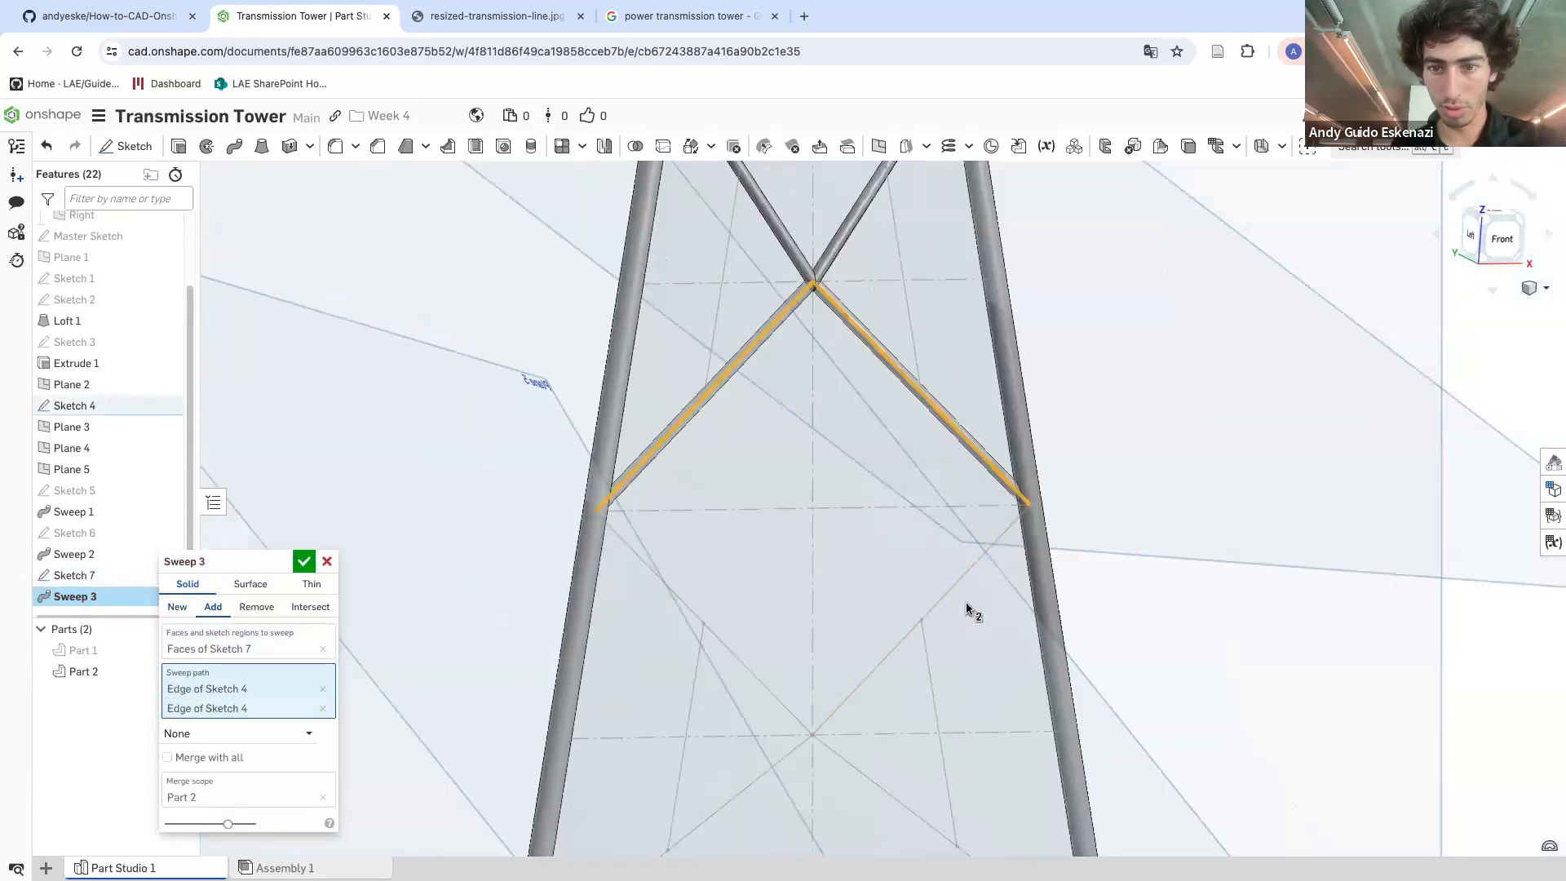
left_click(1003, 546)
left_click(776, 694)
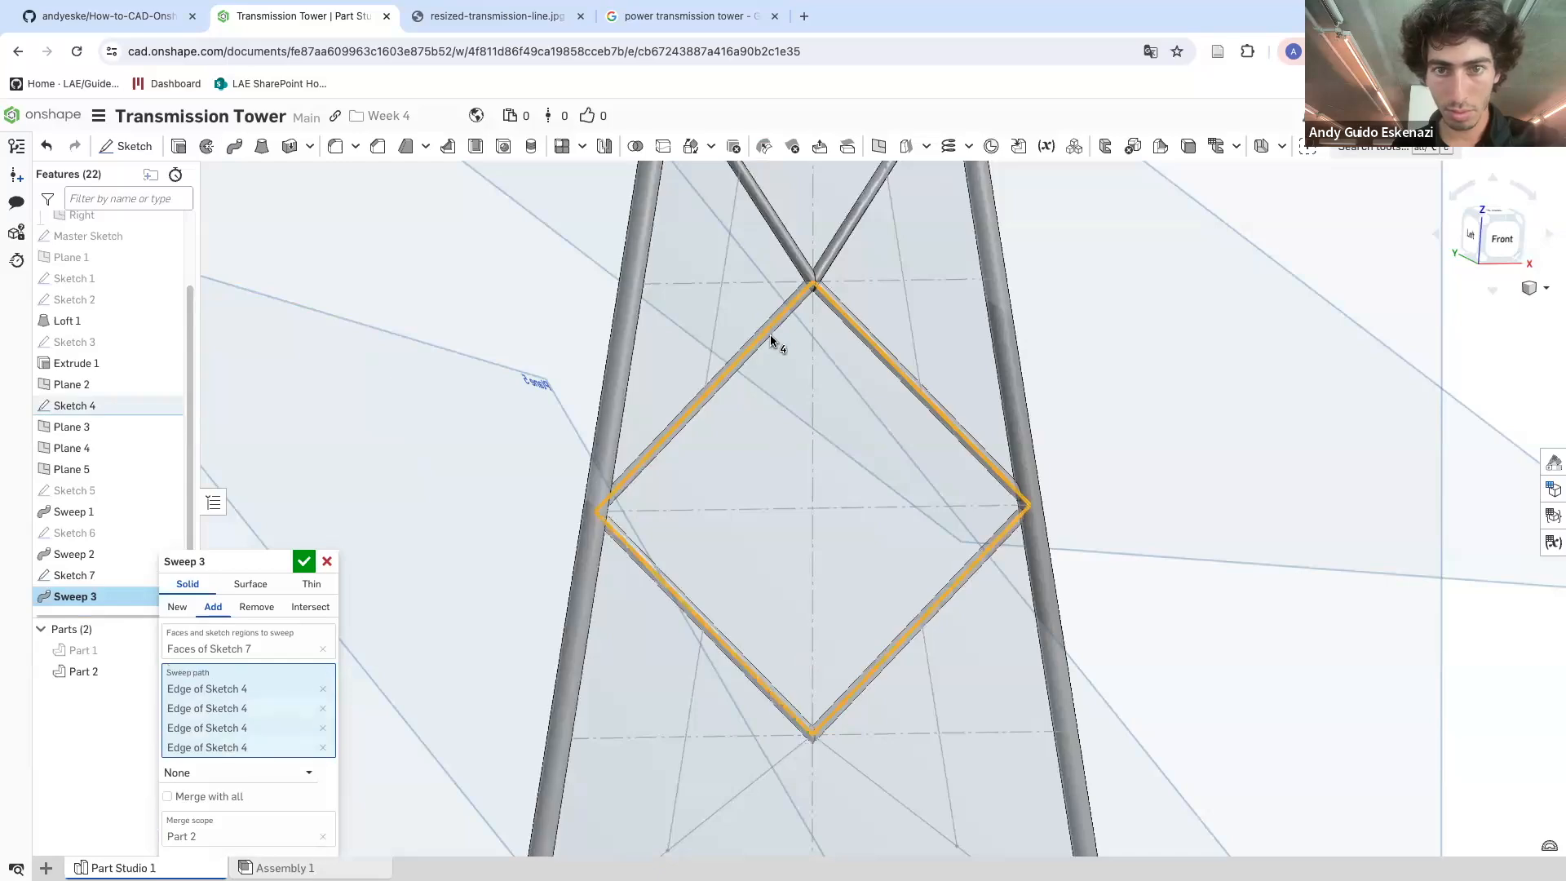
scroll(803, 314, "up", 5)
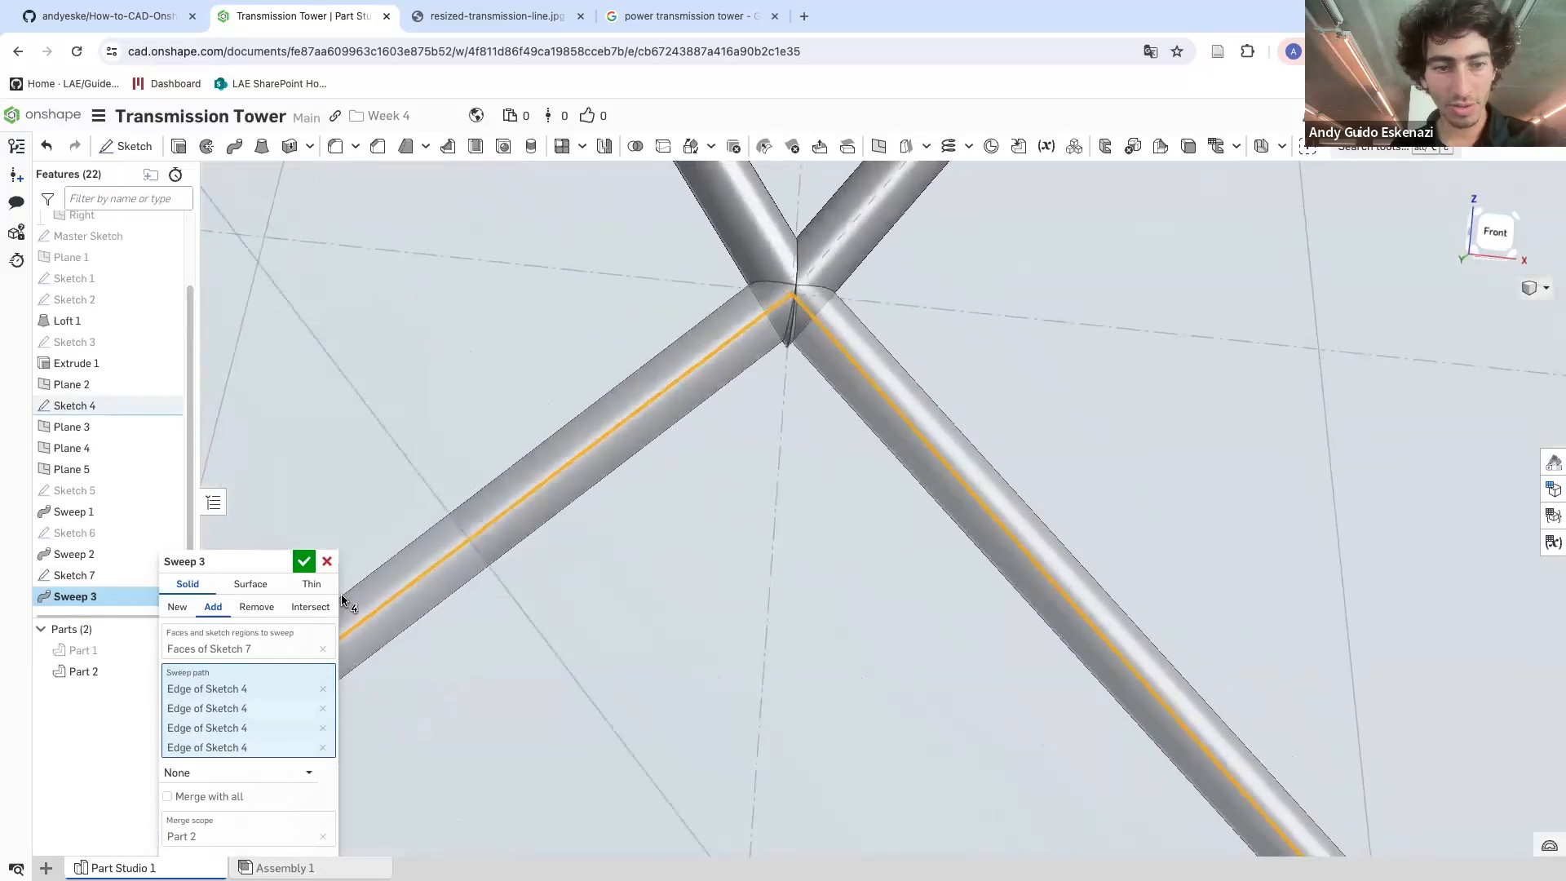
left_click(307, 564)
Inspect the newly swept diamond brace and the unswept diamond outline below it
scroll(819, 290, "up", 3)
right_click_drag(767, 393, 752, 455)
scroll(752, 459, "down", 10)
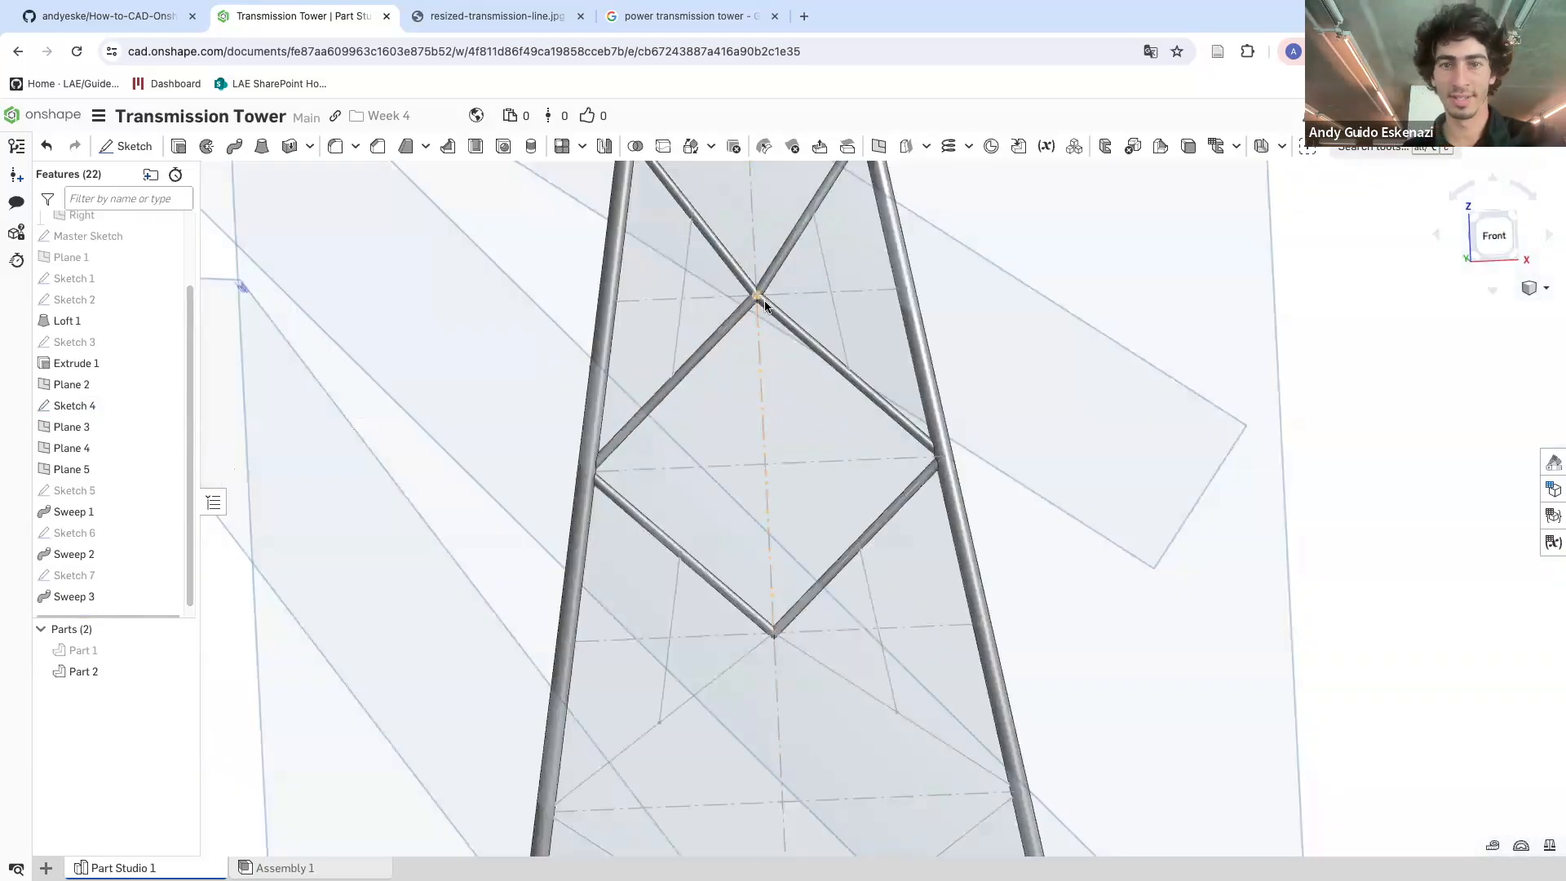
scroll(766, 364, "up", 5)
scroll(773, 321, "down", 3)
scroll(772, 237, "up", 3)
scroll(775, 278, "down", 3)
scroll(734, 506, "up", 4)
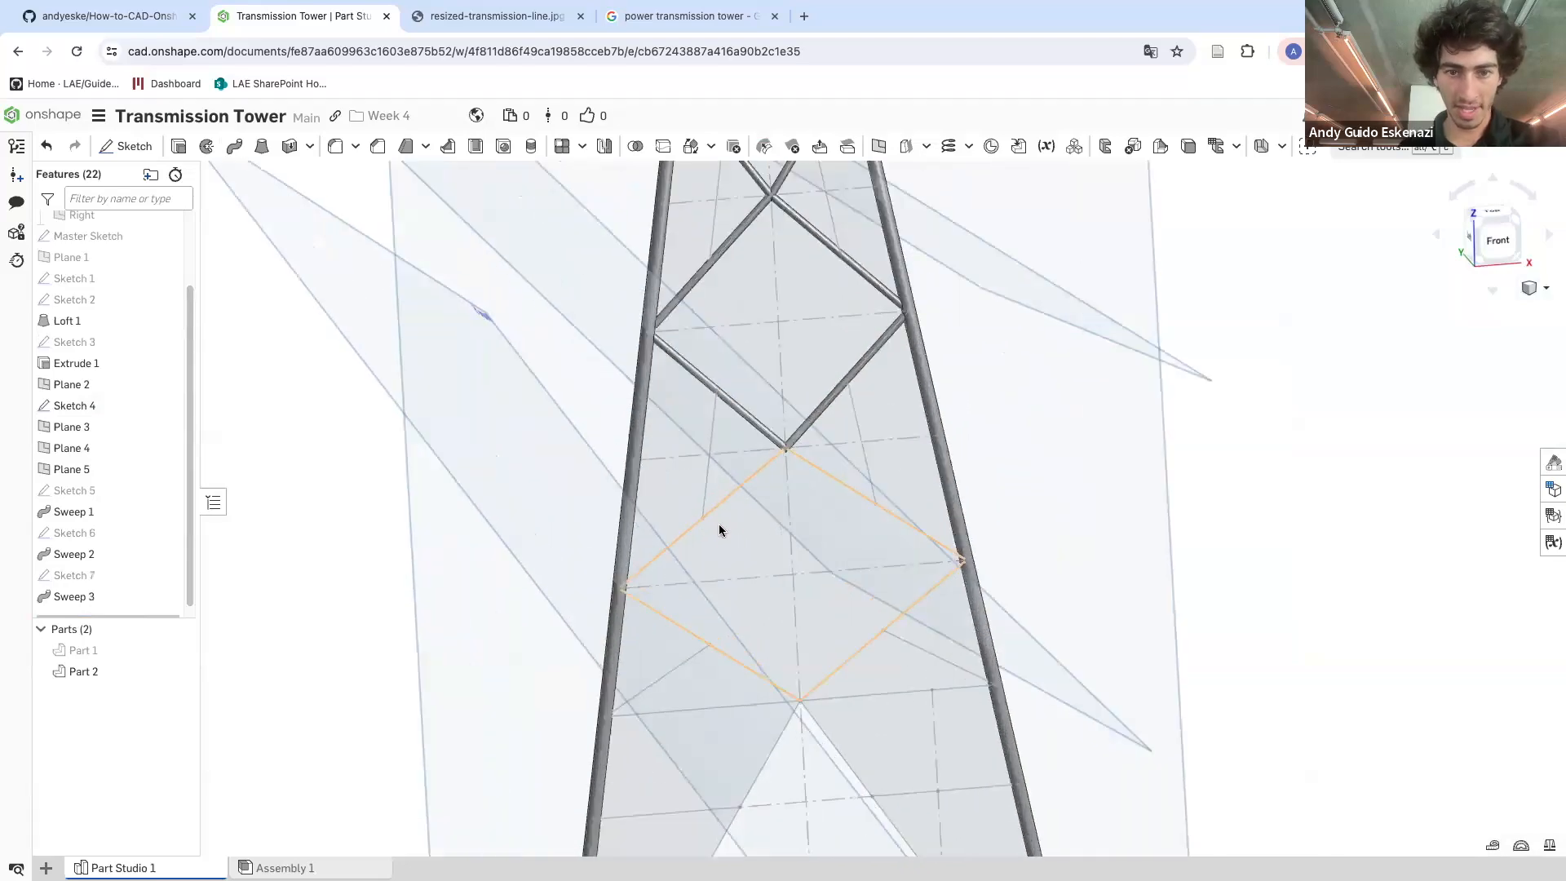
scroll(591, 570, "down", 4)
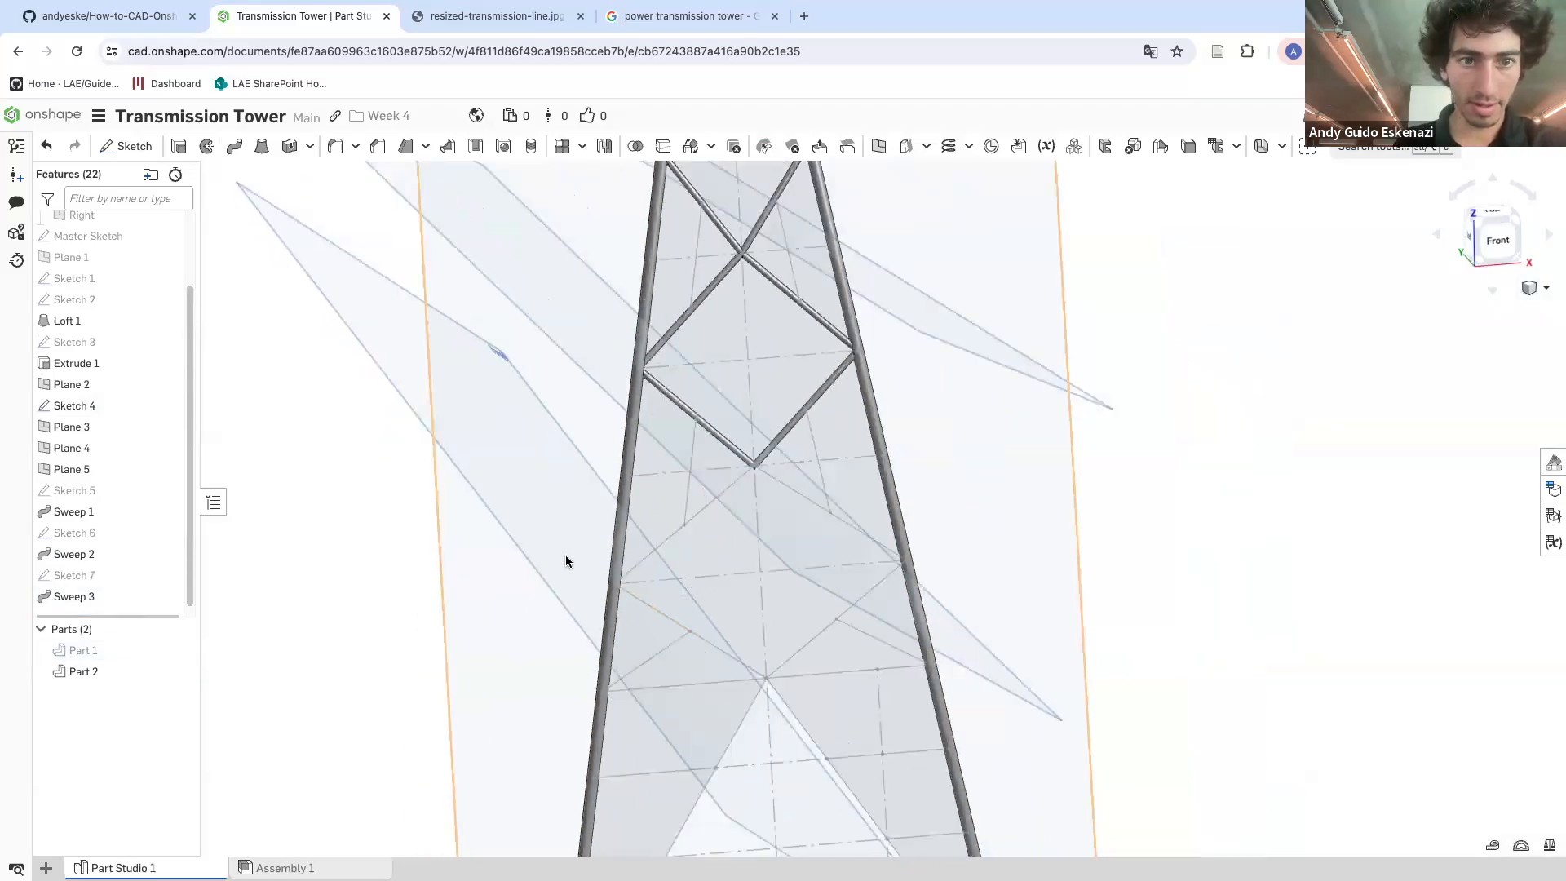
Sketch a circle on Plane 5 at the end of the third diamond brace and finish the sketch
left_click(128, 146)
left_click(584, 563)
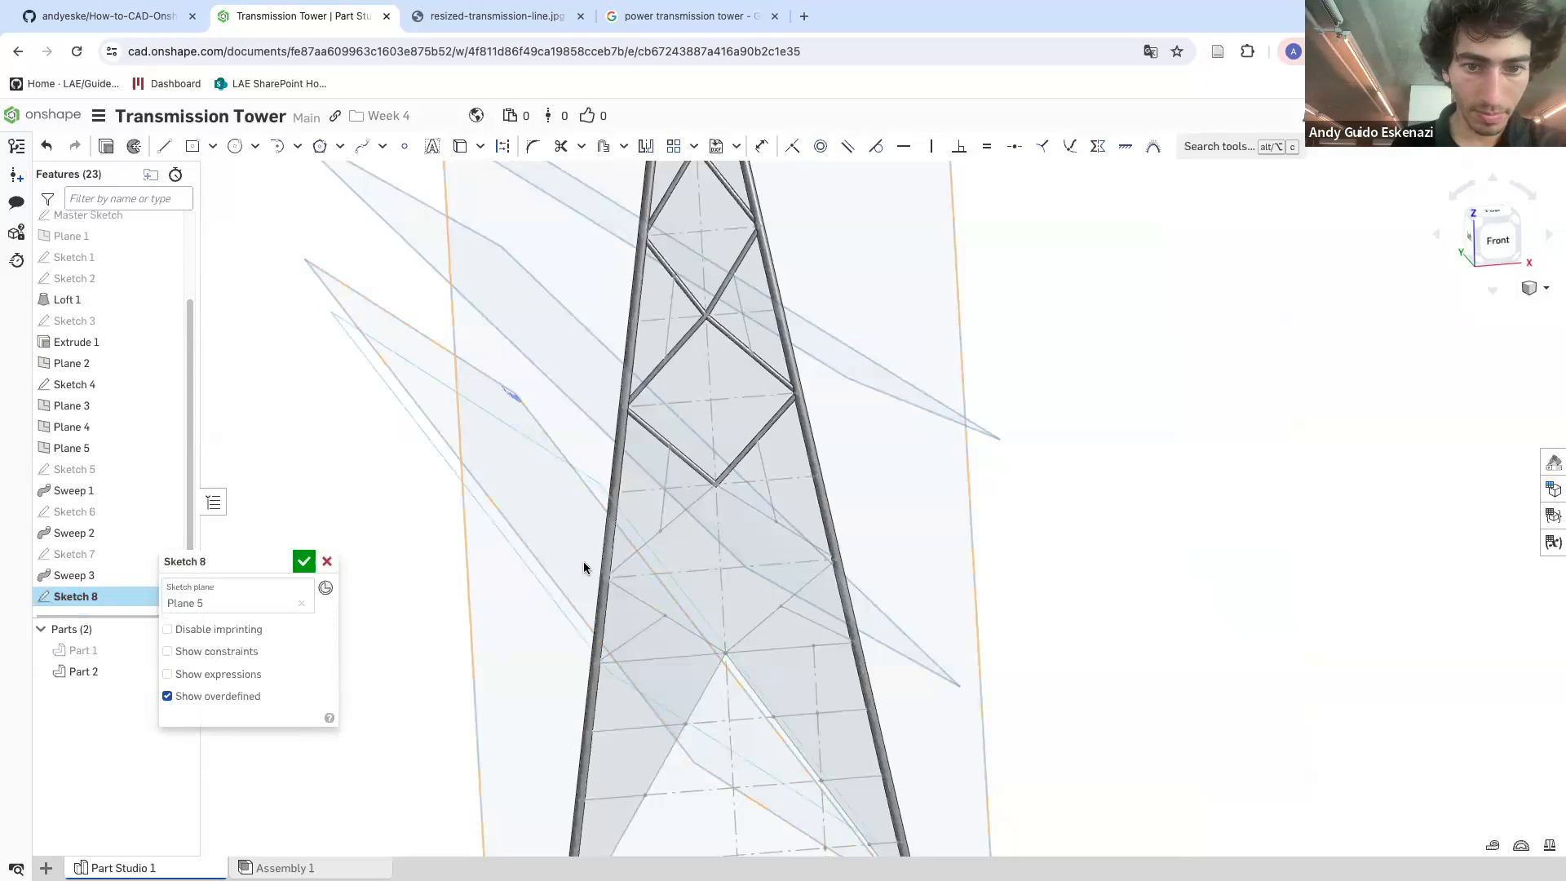
scroll(651, 618, "up", 3)
scroll(644, 612, "up", 3)
left_click(231, 146)
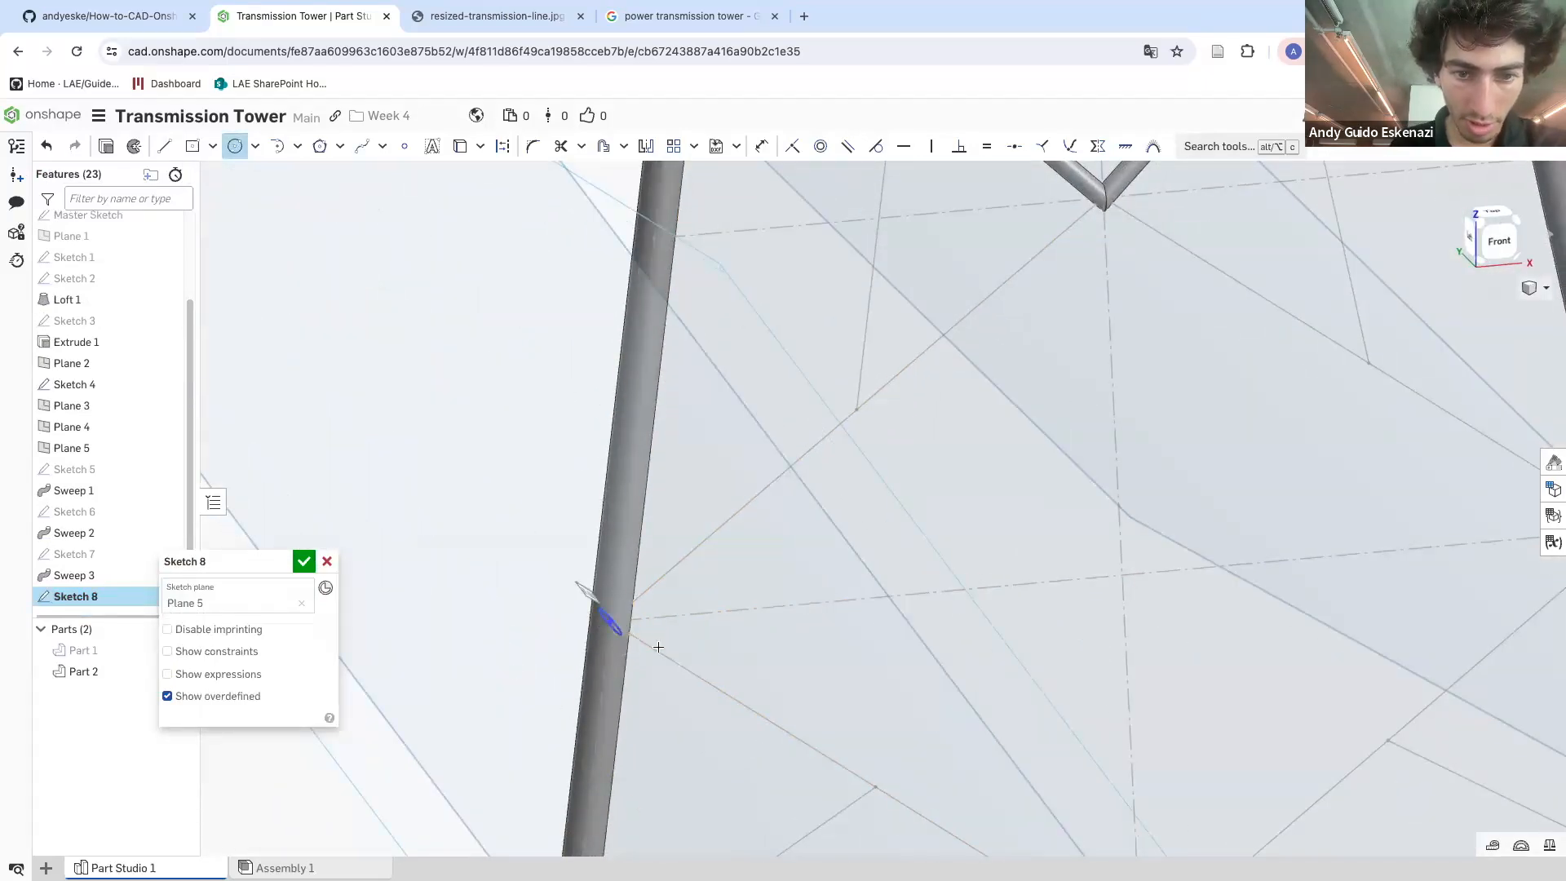
left_click(618, 612)
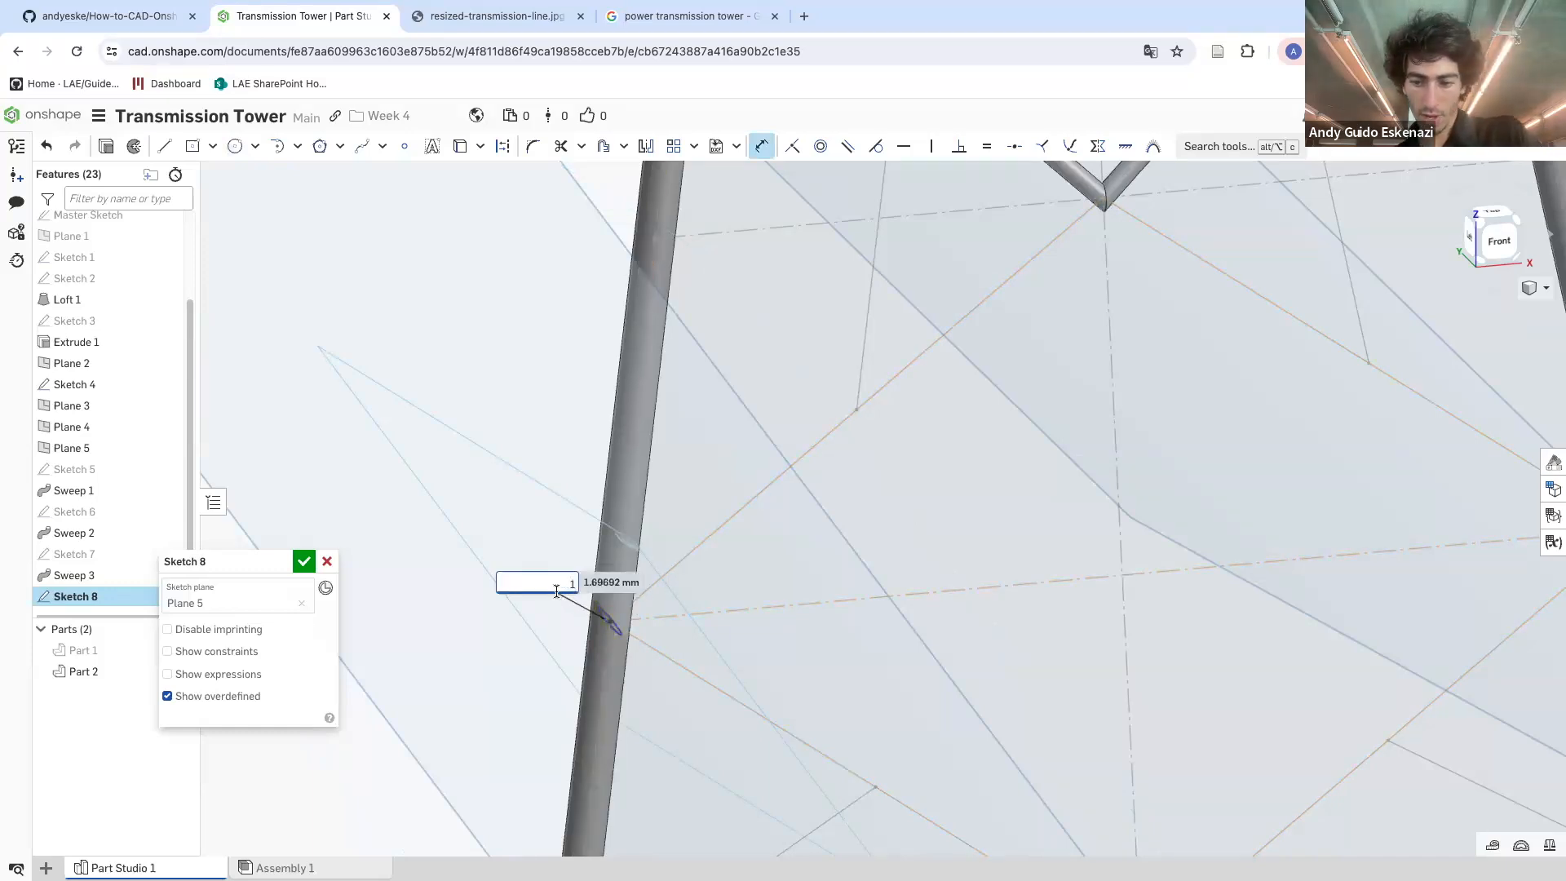
scroll(622, 589, "up", 3)
scroll(575, 642, "down", 5)
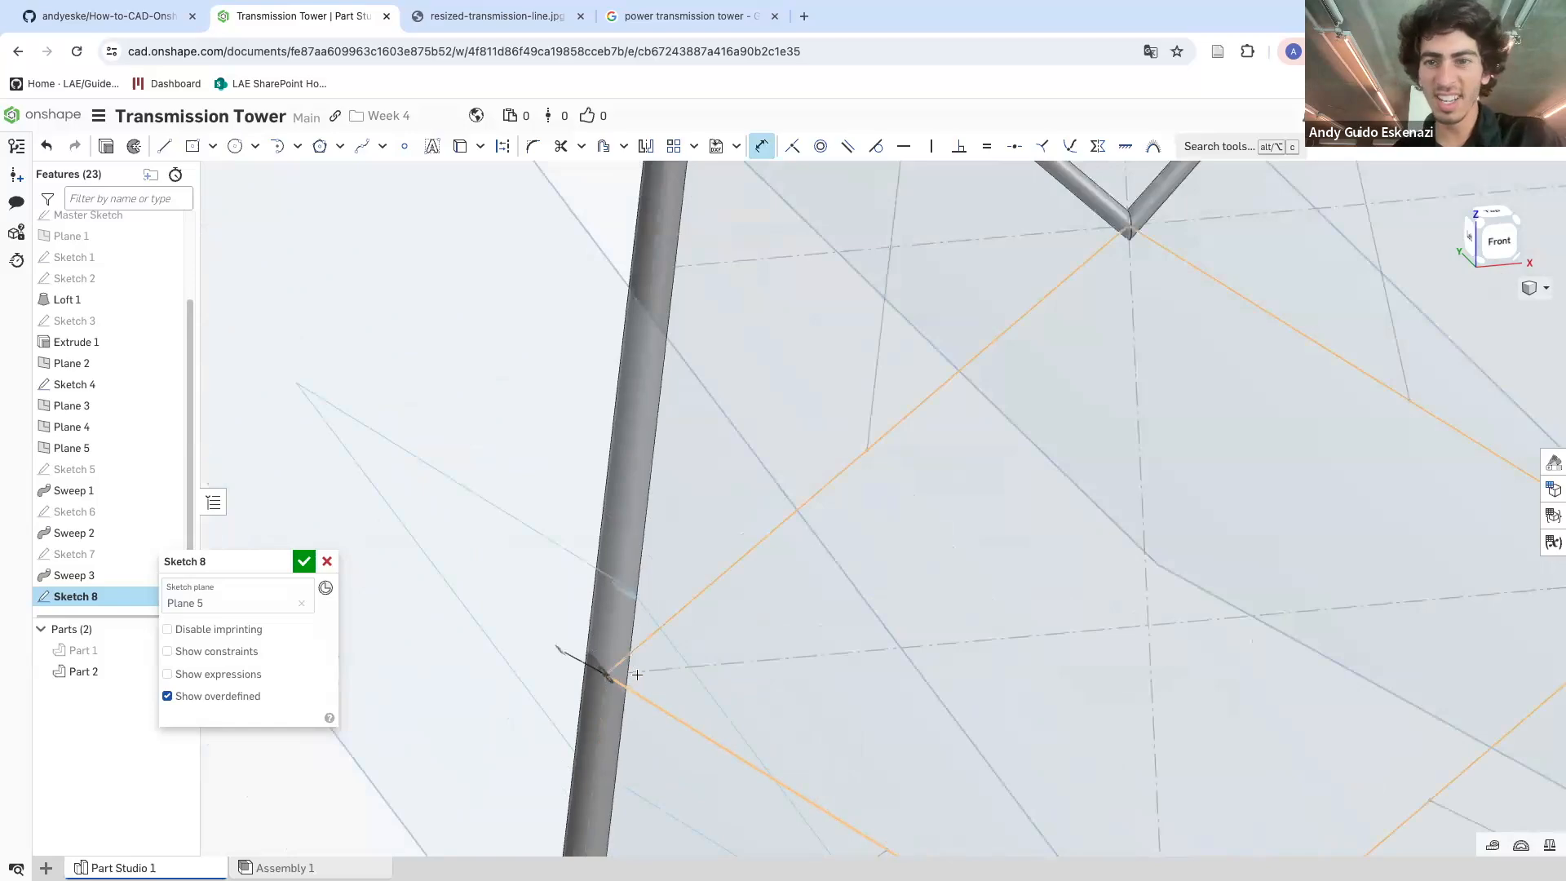
scroll(804, 288, "up", 3)
right_click_drag(804, 288, 789, 264)
scroll(788, 298, "down", 5)
right_click_drag(684, 542, 711, 557)
scroll(688, 736, "up", 4)
left_click(302, 565)
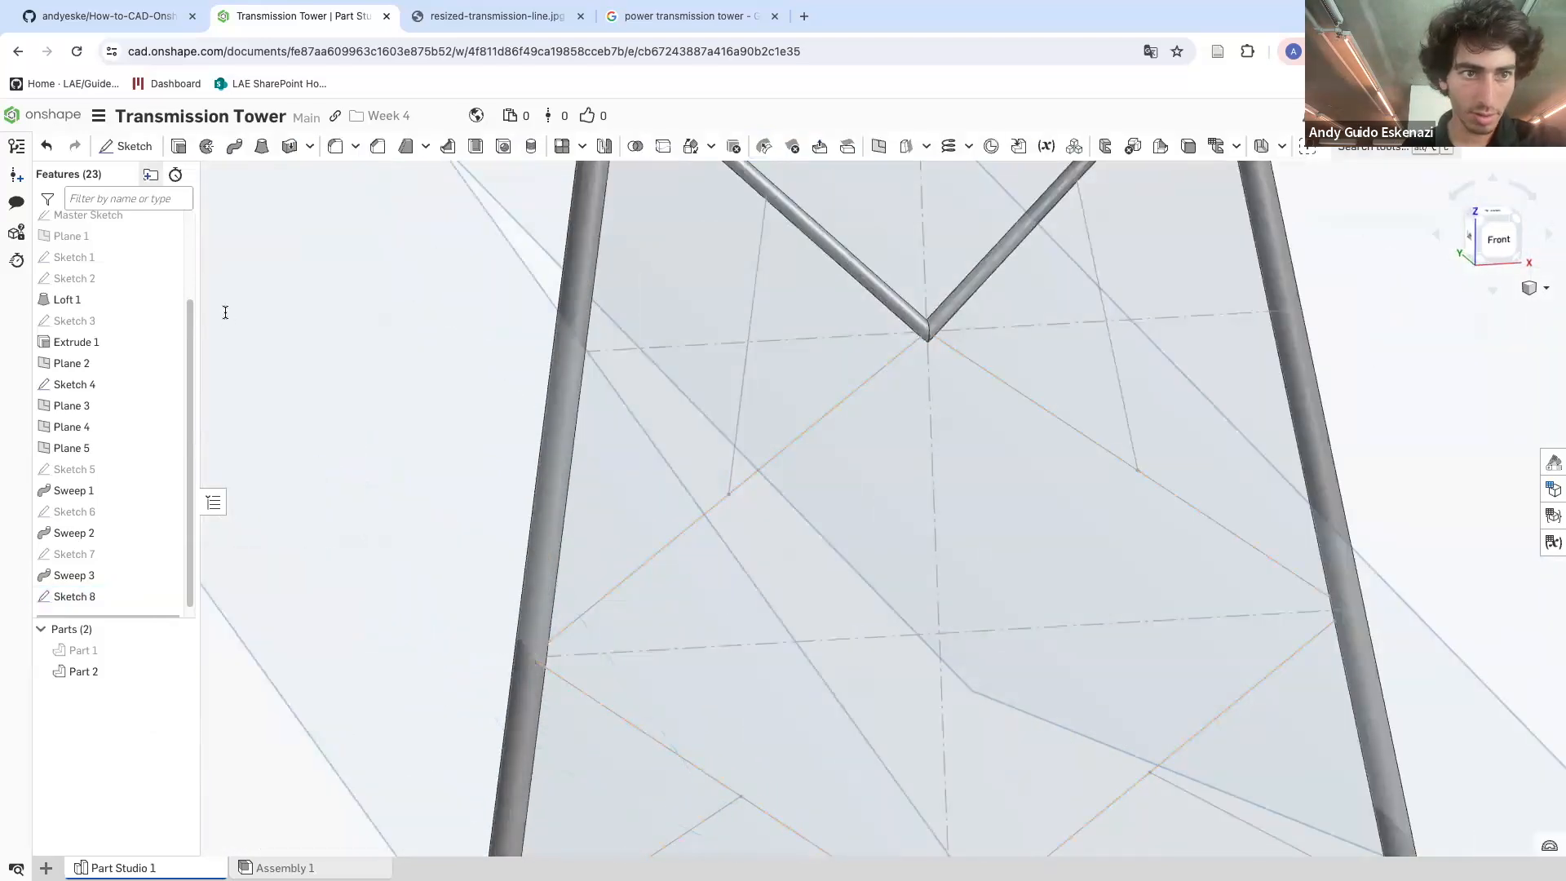
Sweep Sketch 8's circle in Add mode along the four edges of the third diamond brace
left_click(234, 147)
scroll(530, 661, "up", 5)
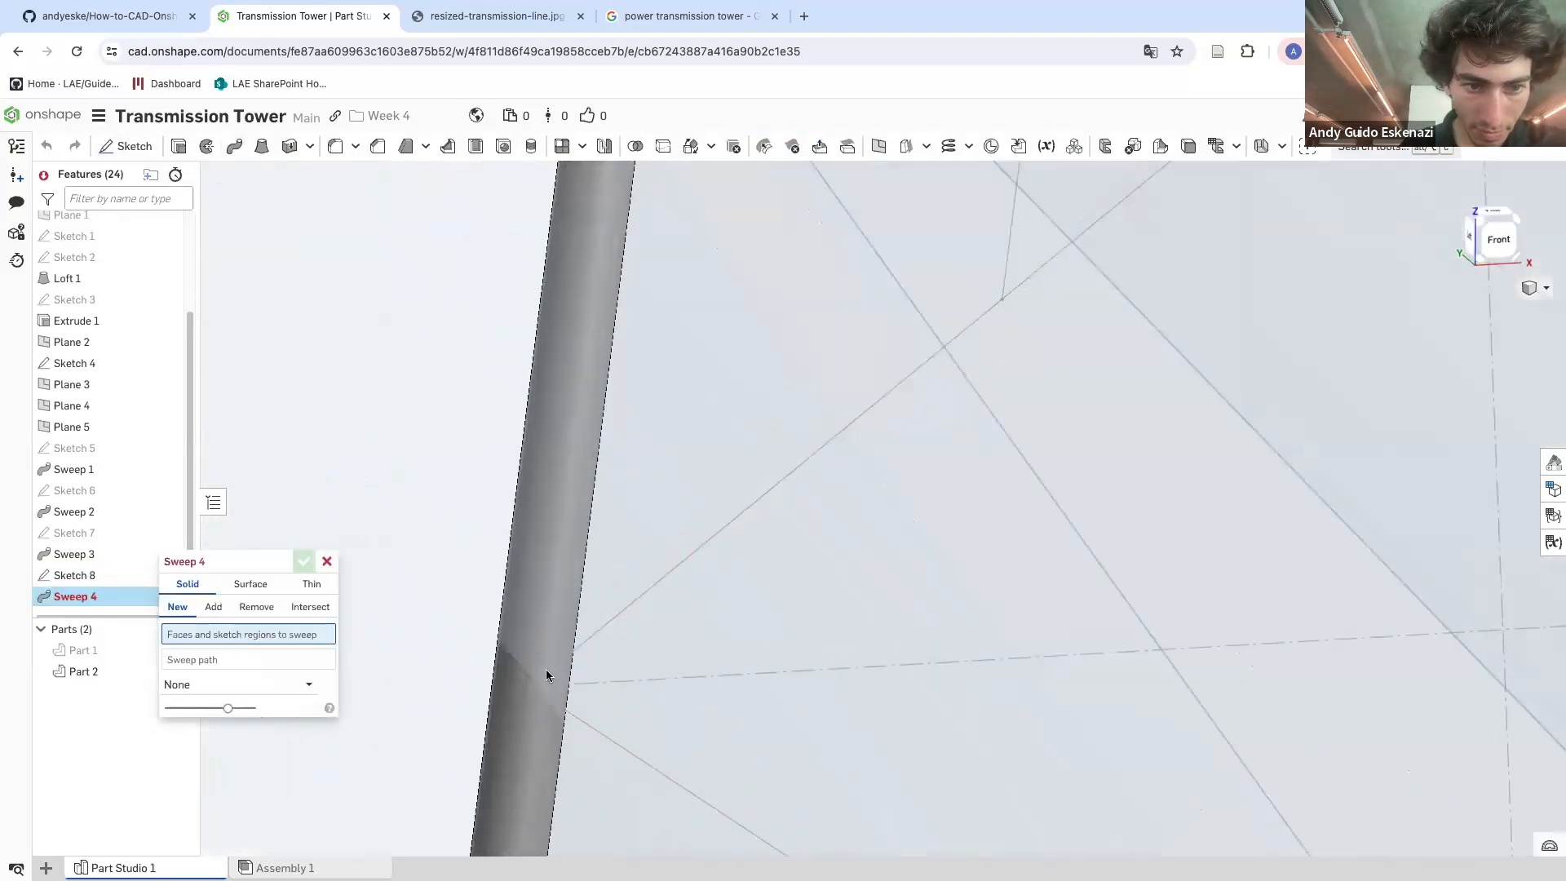
left_click(109, 580)
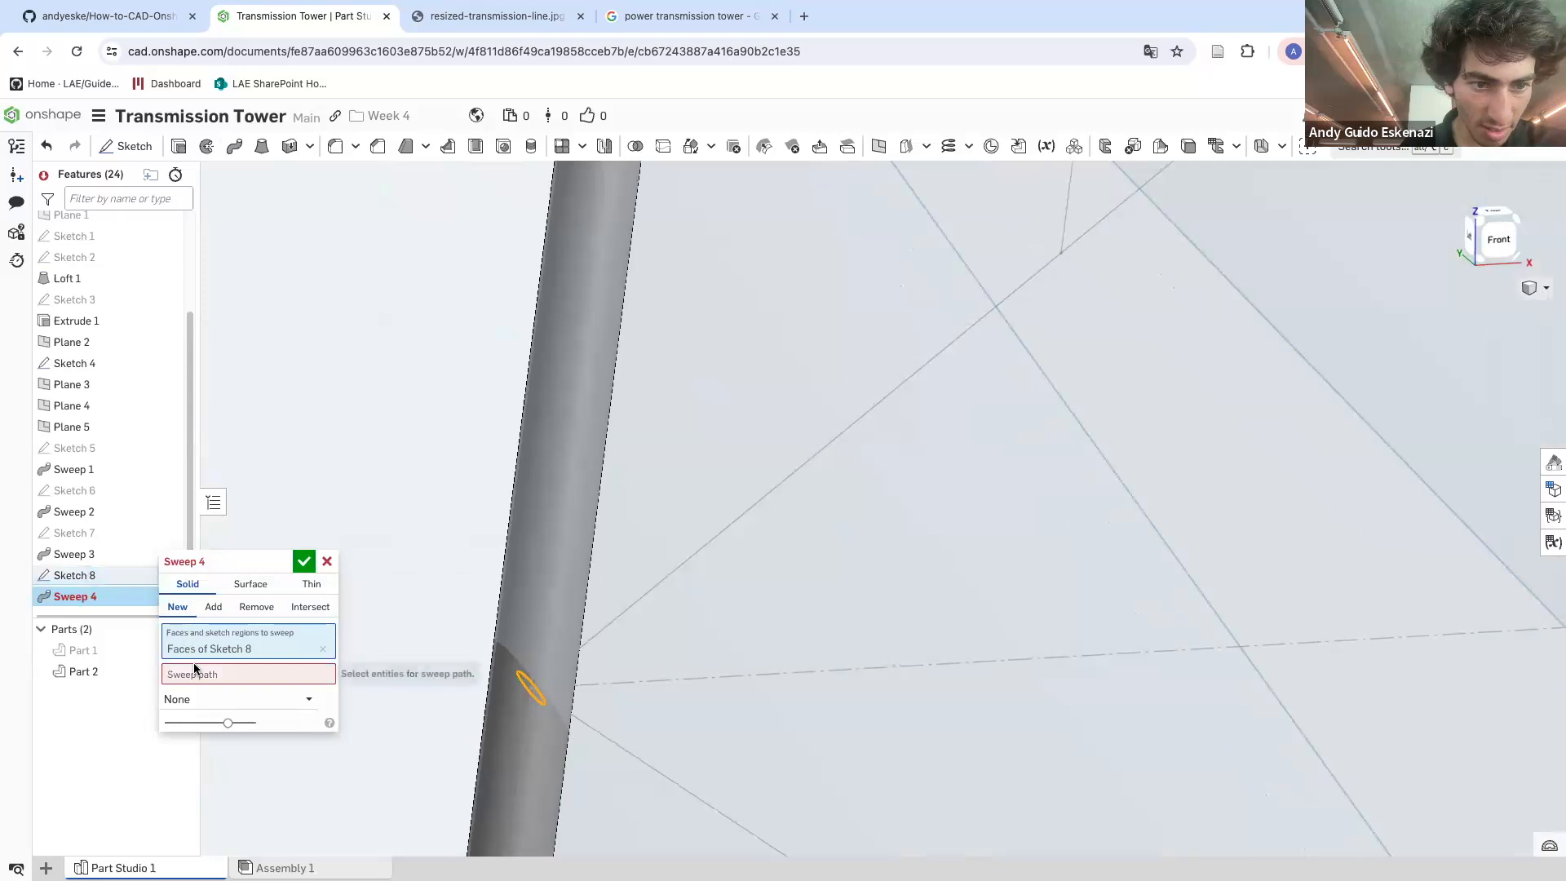
left_click(628, 610)
scroll(441, 524, "down", 5)
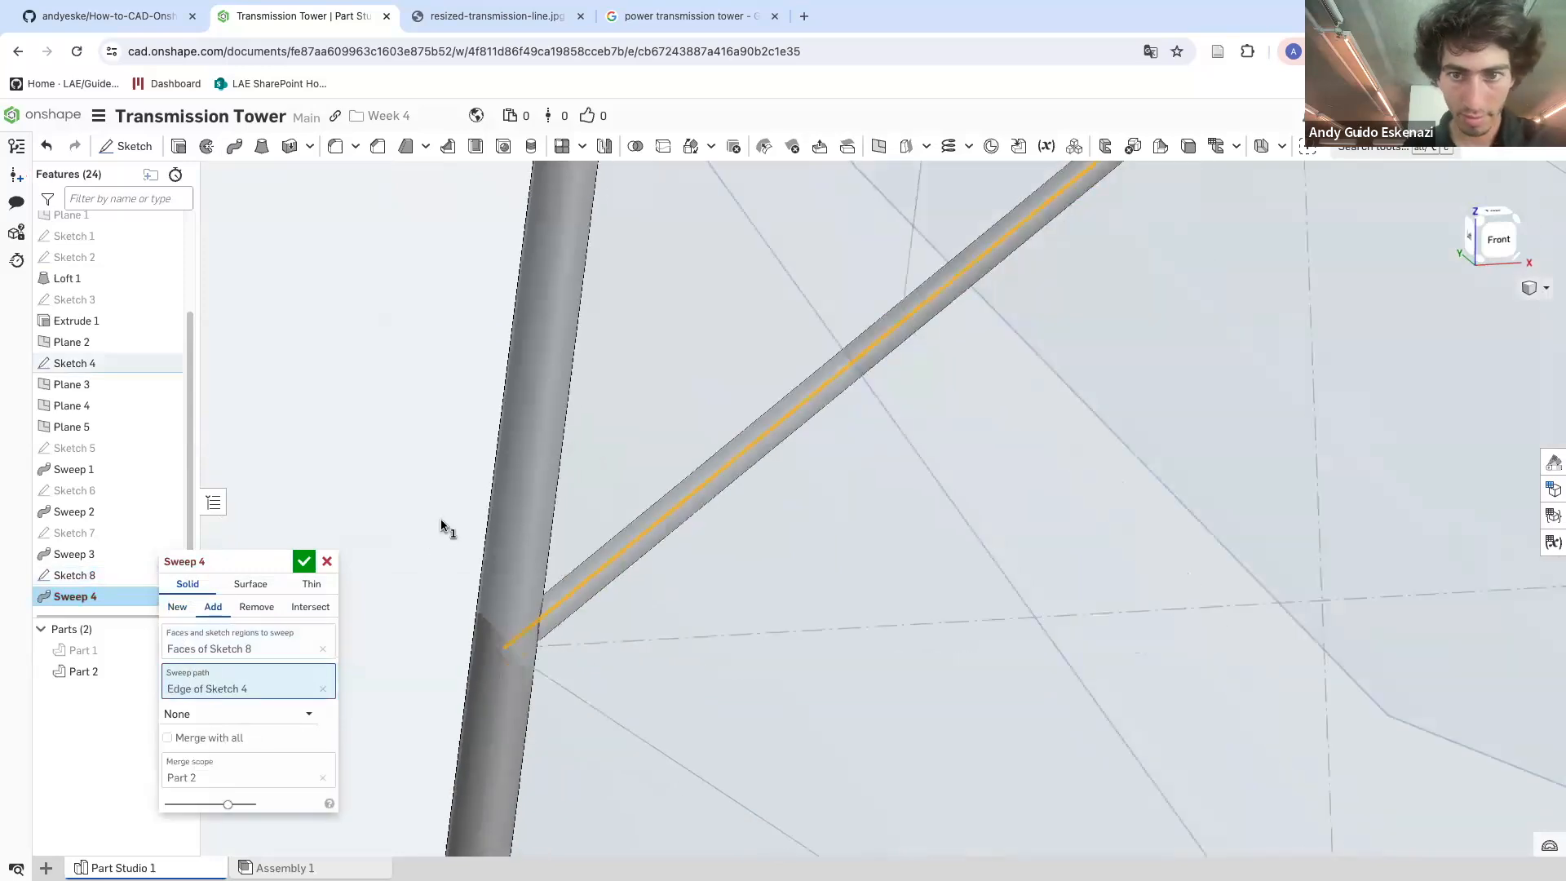
left_click(925, 269)
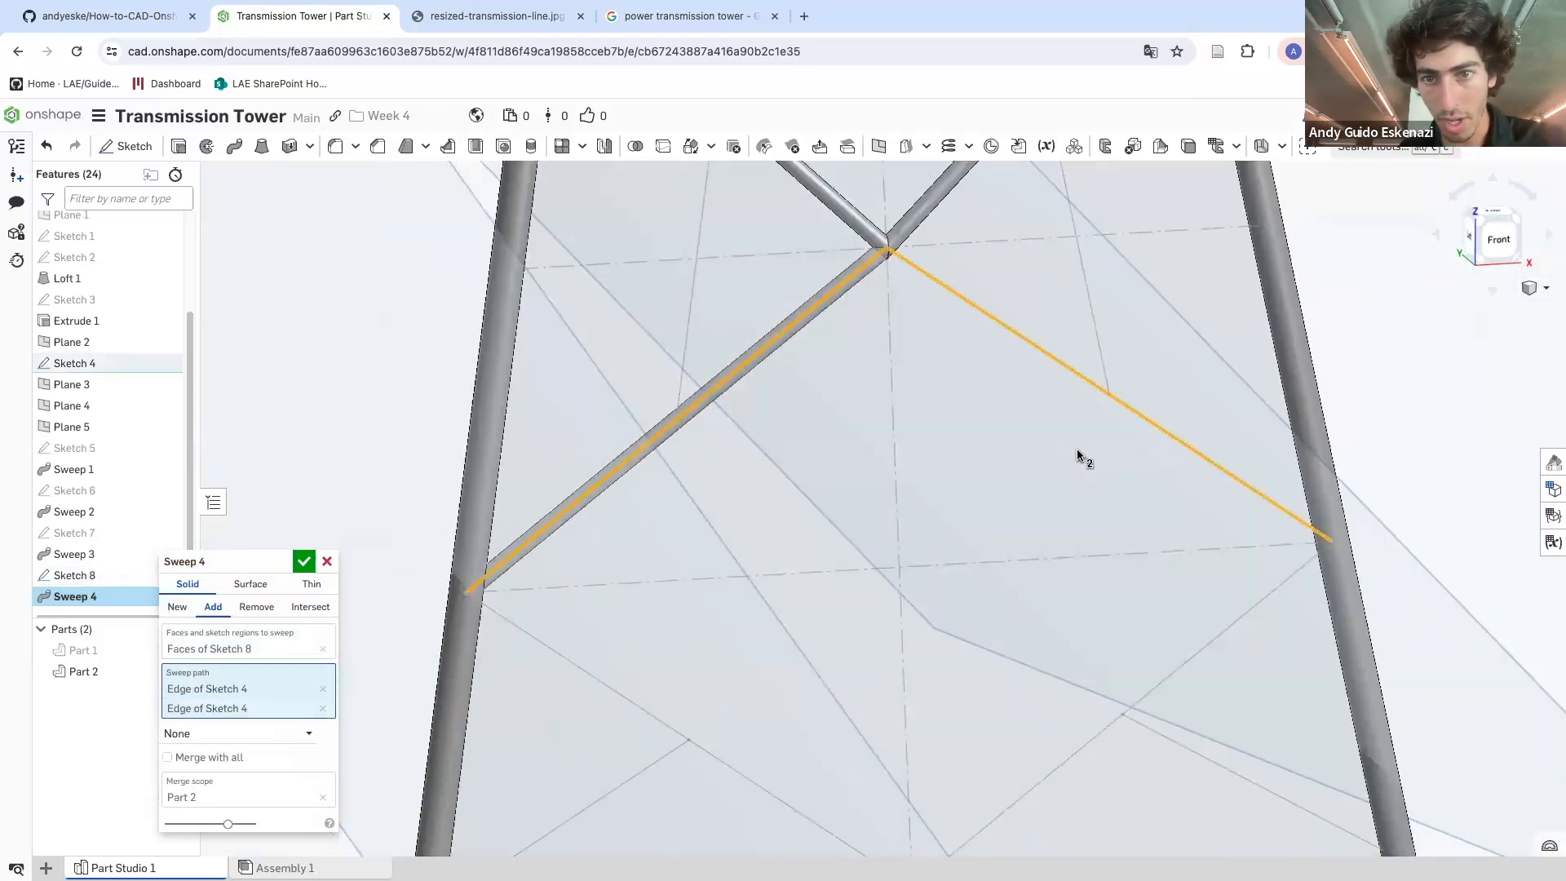
left_click(1270, 595)
left_click(763, 791)
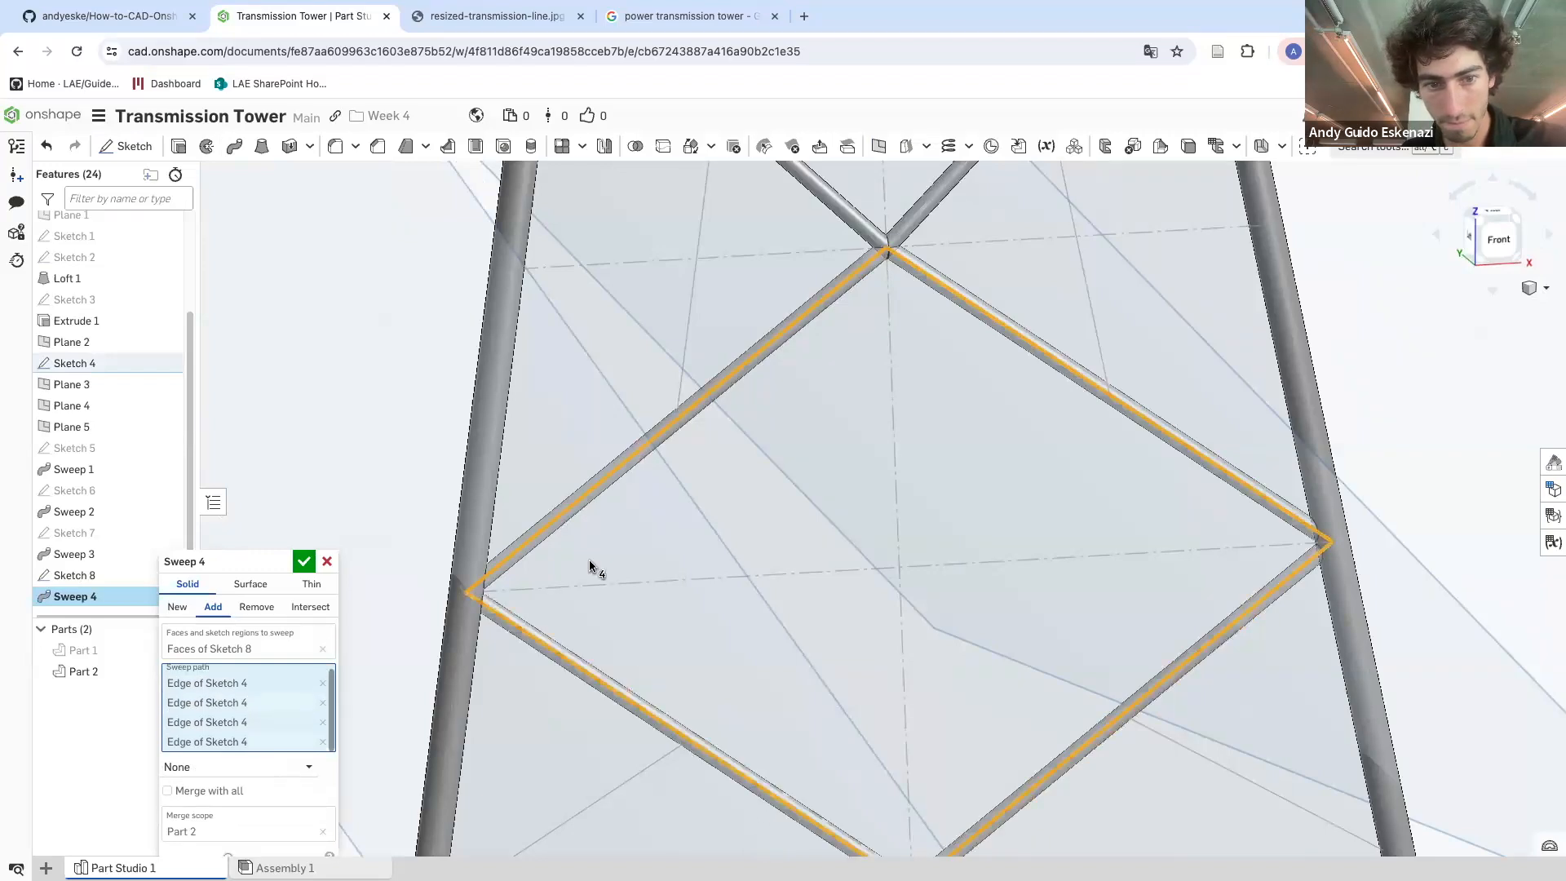
scroll(770, 308, "up", 3)
scroll(770, 307, "down", 3)
scroll(928, 229, "up", 5)
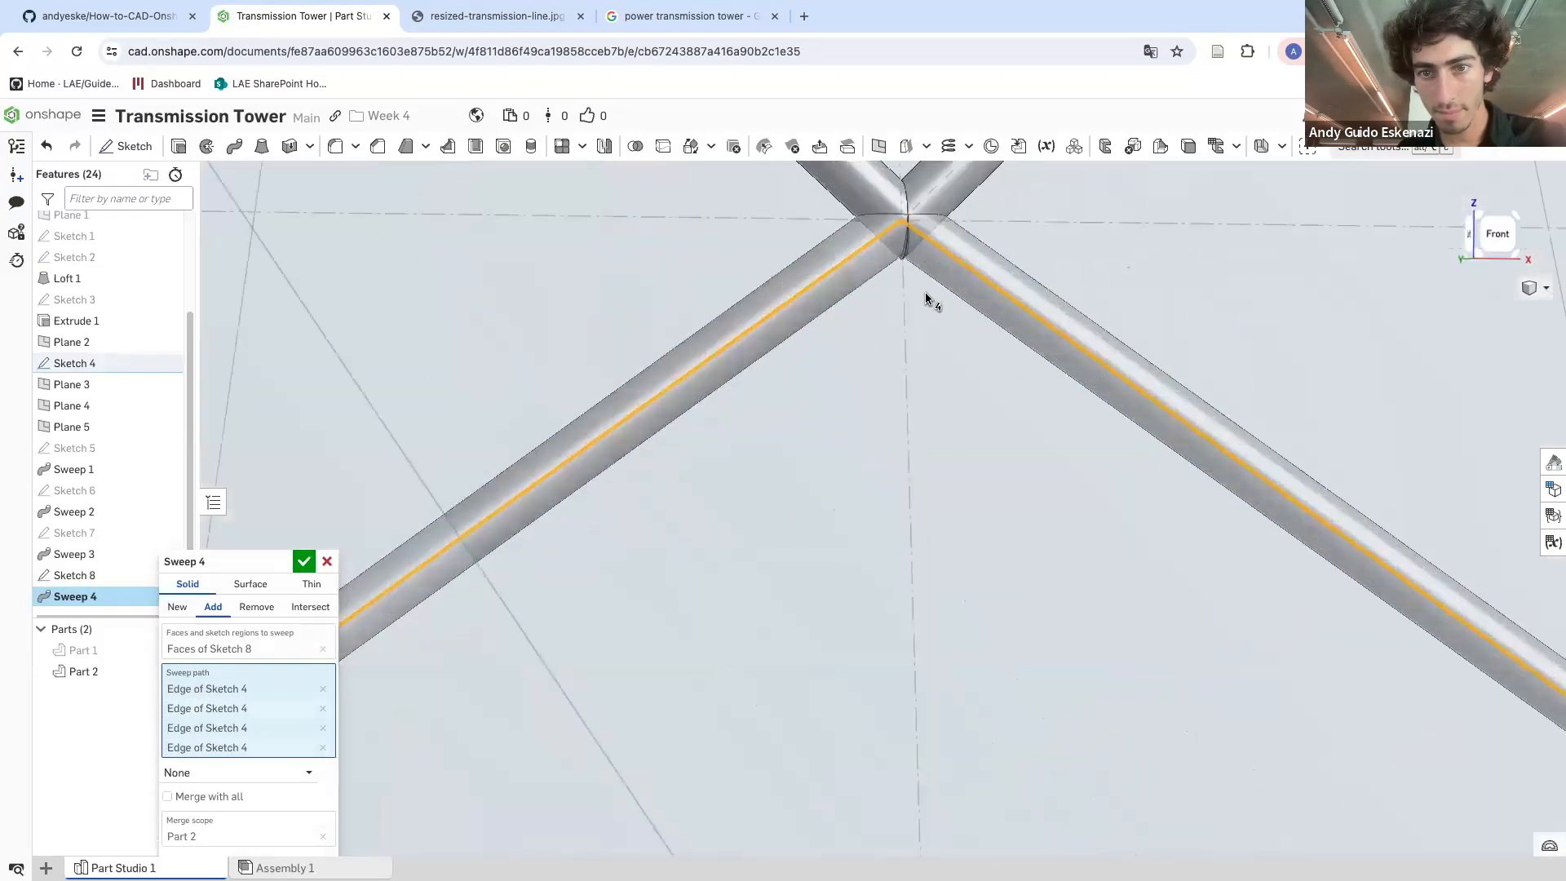
left_click(301, 562)
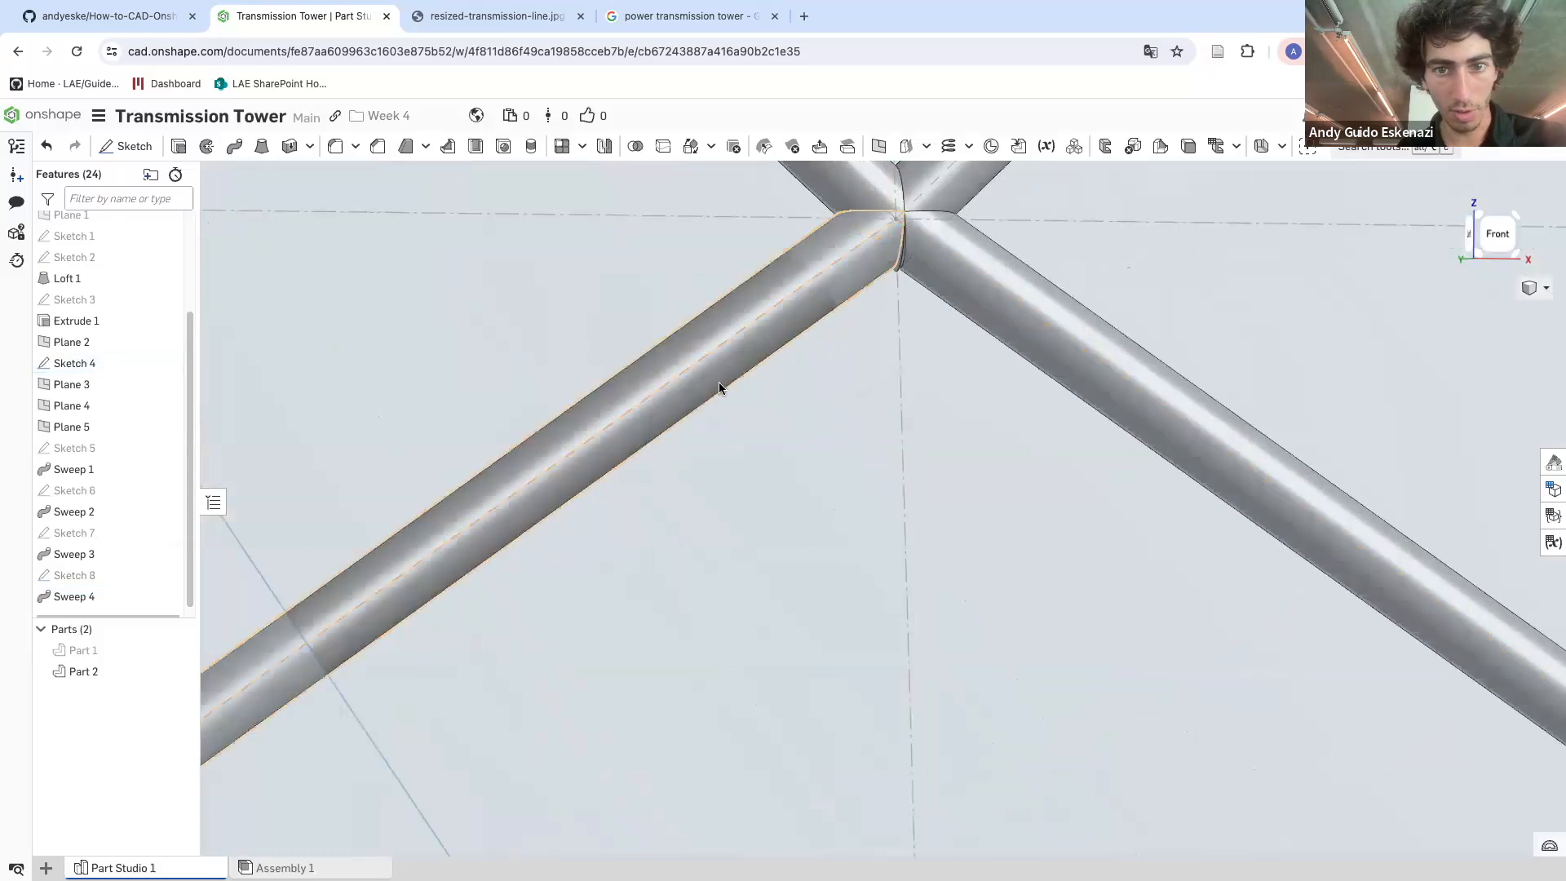
Hide Plane 3, Plane 4 and Plane 5
scroll(719, 390, "down", 6)
right_click_drag(740, 470, 717, 539)
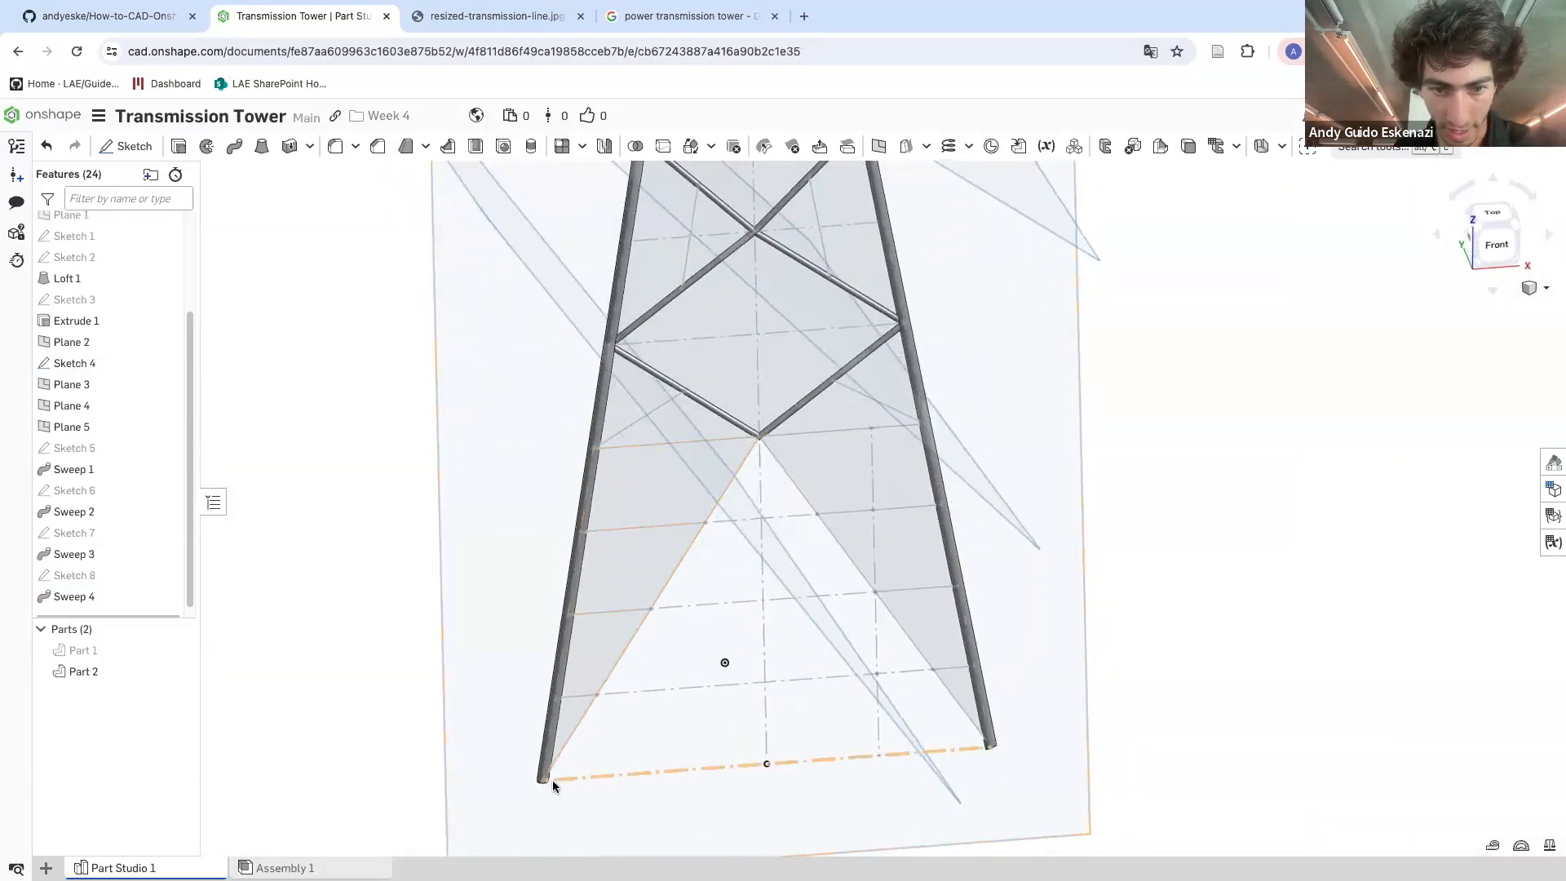
scroll(553, 785, "up", 8)
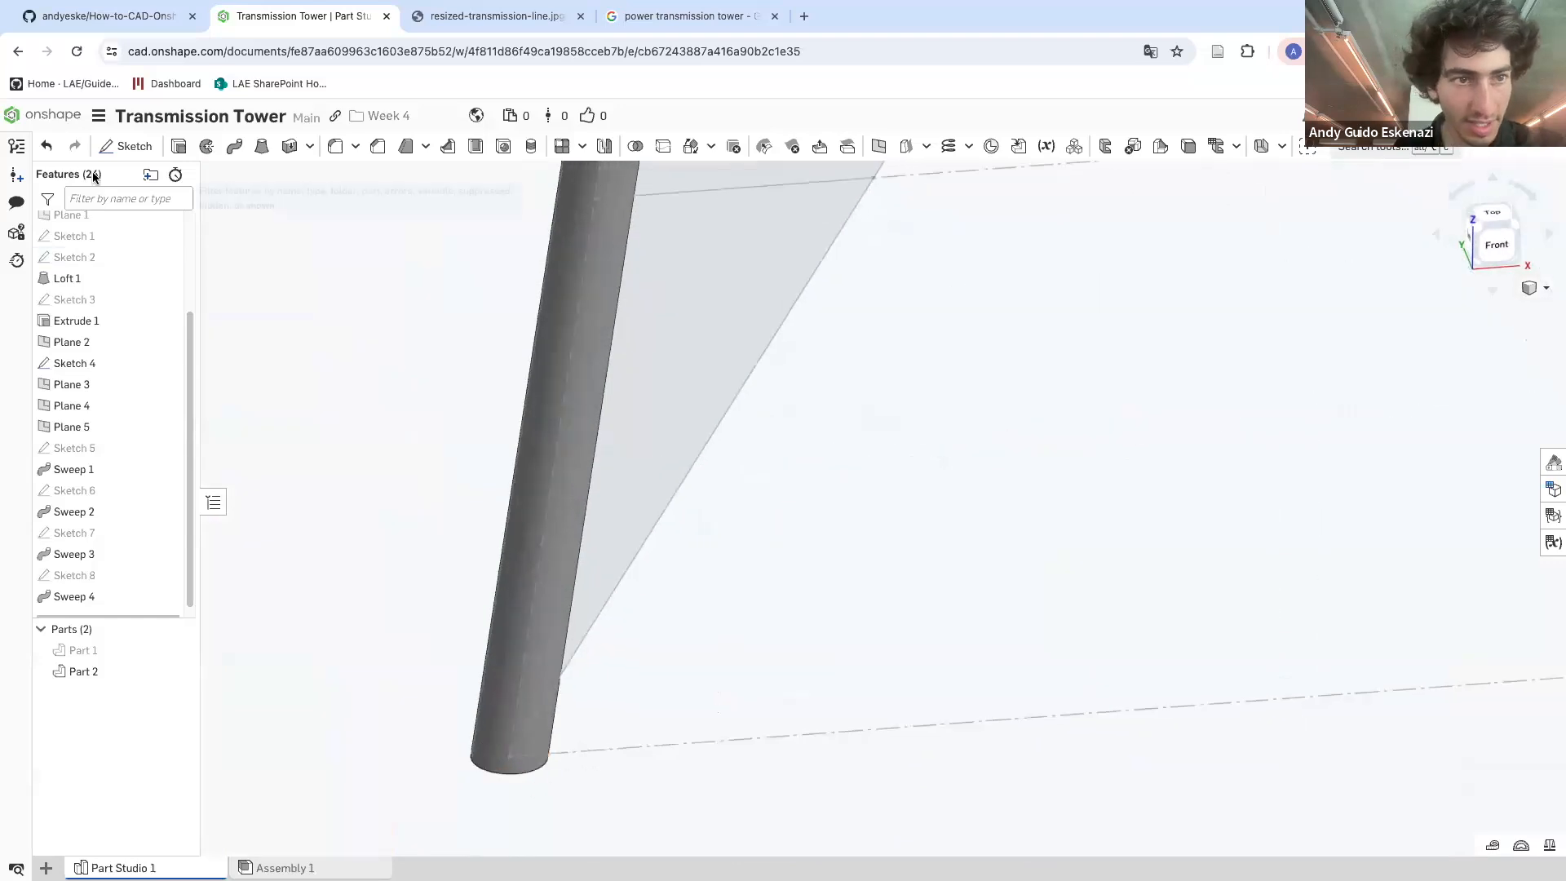
scroll(612, 615, "down", 2)
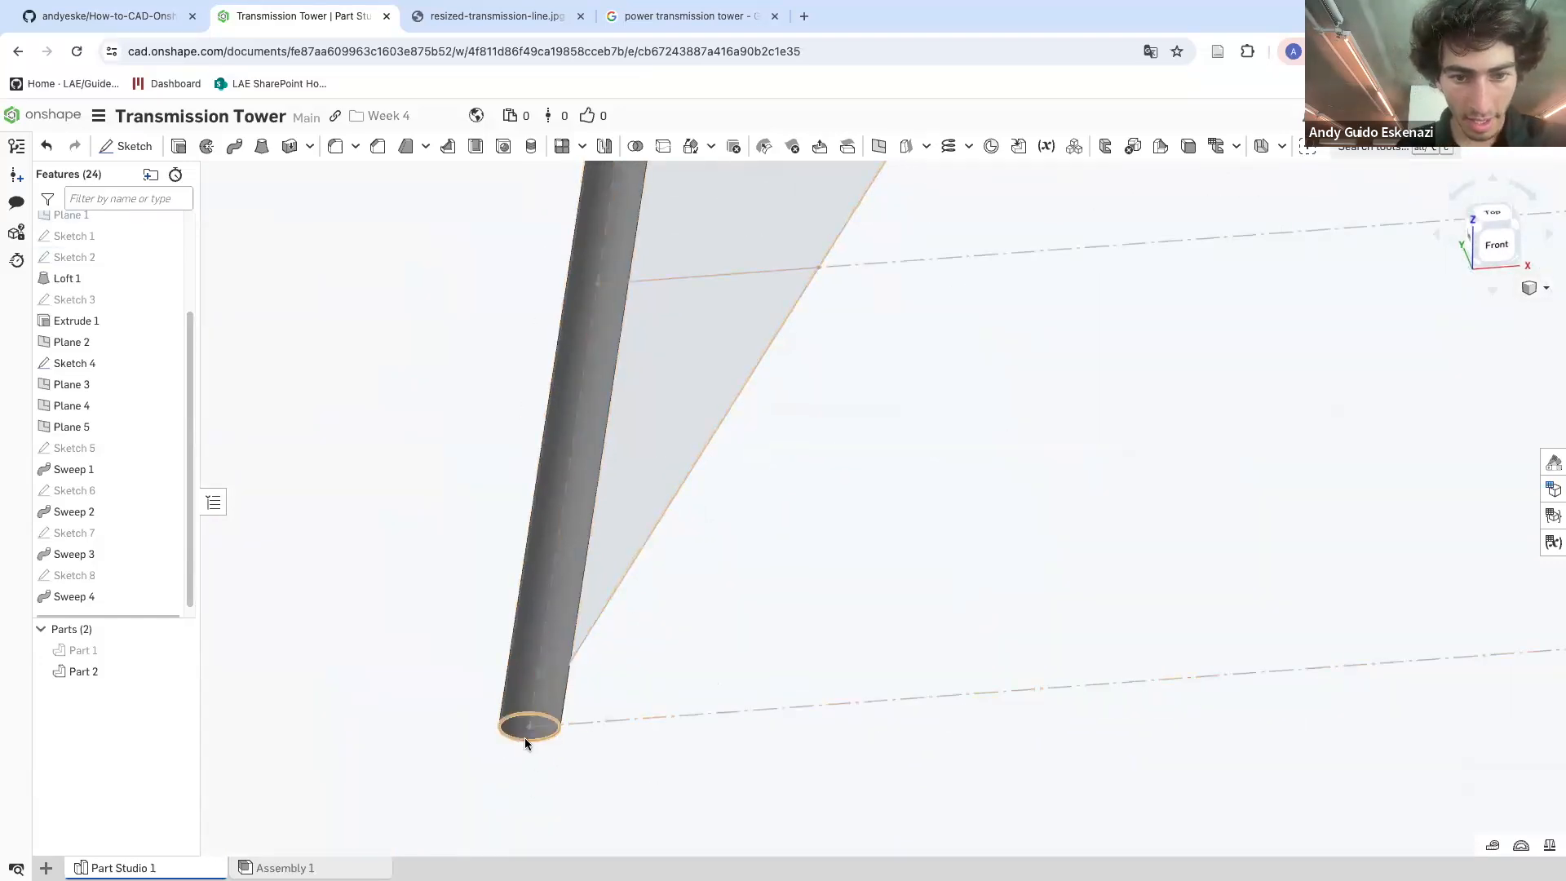
scroll(386, 601, "down", 8)
scroll(535, 314, "up", 1)
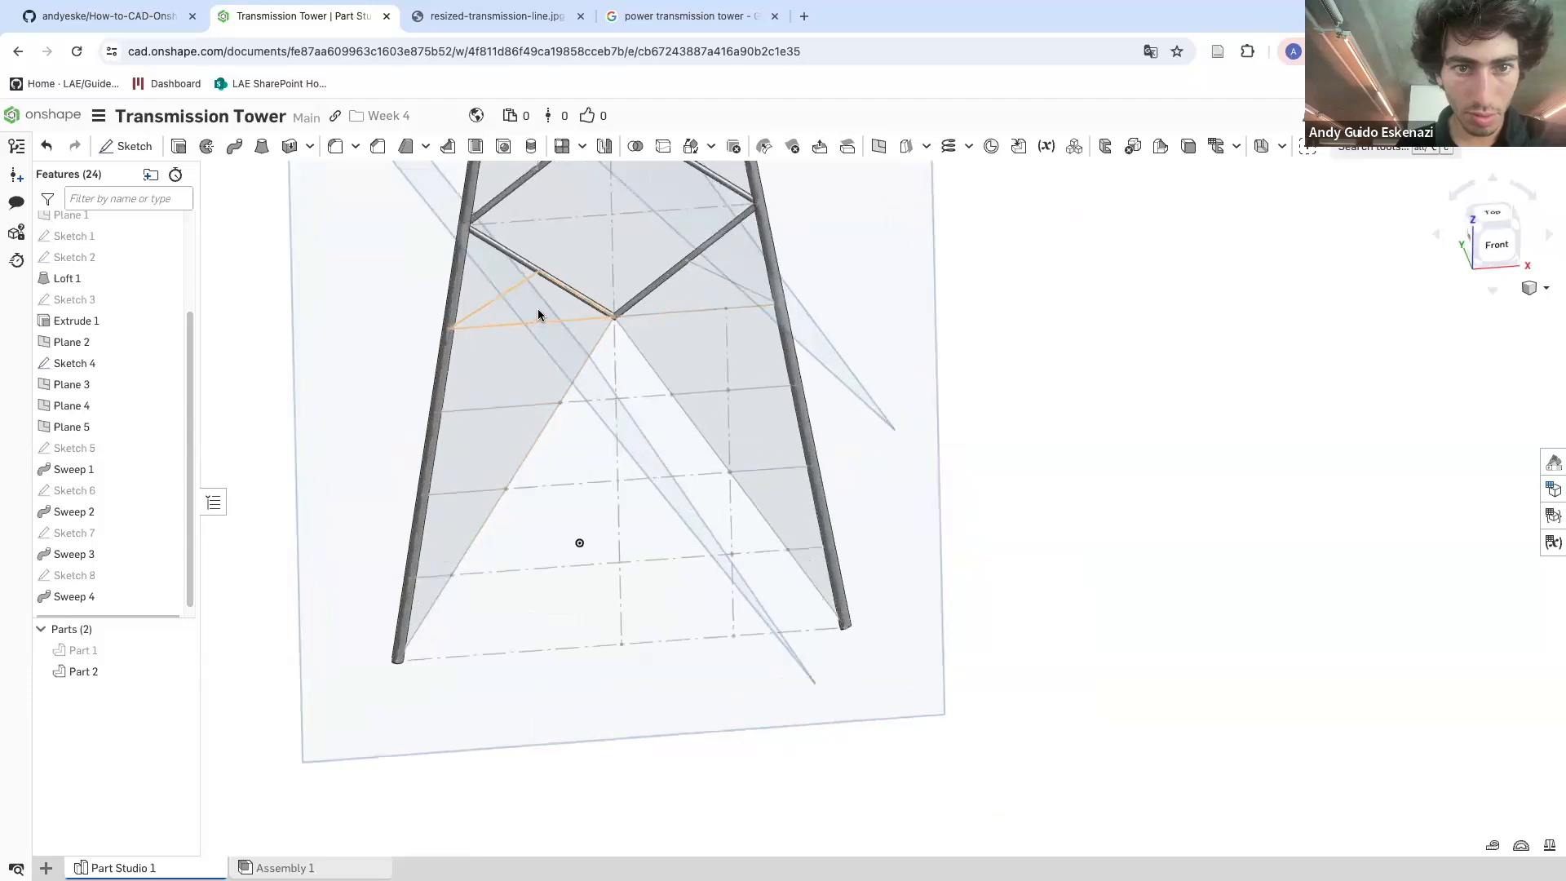
scroll(526, 444, "down", 3)
scroll(523, 465, "down", 5)
right_click(468, 352)
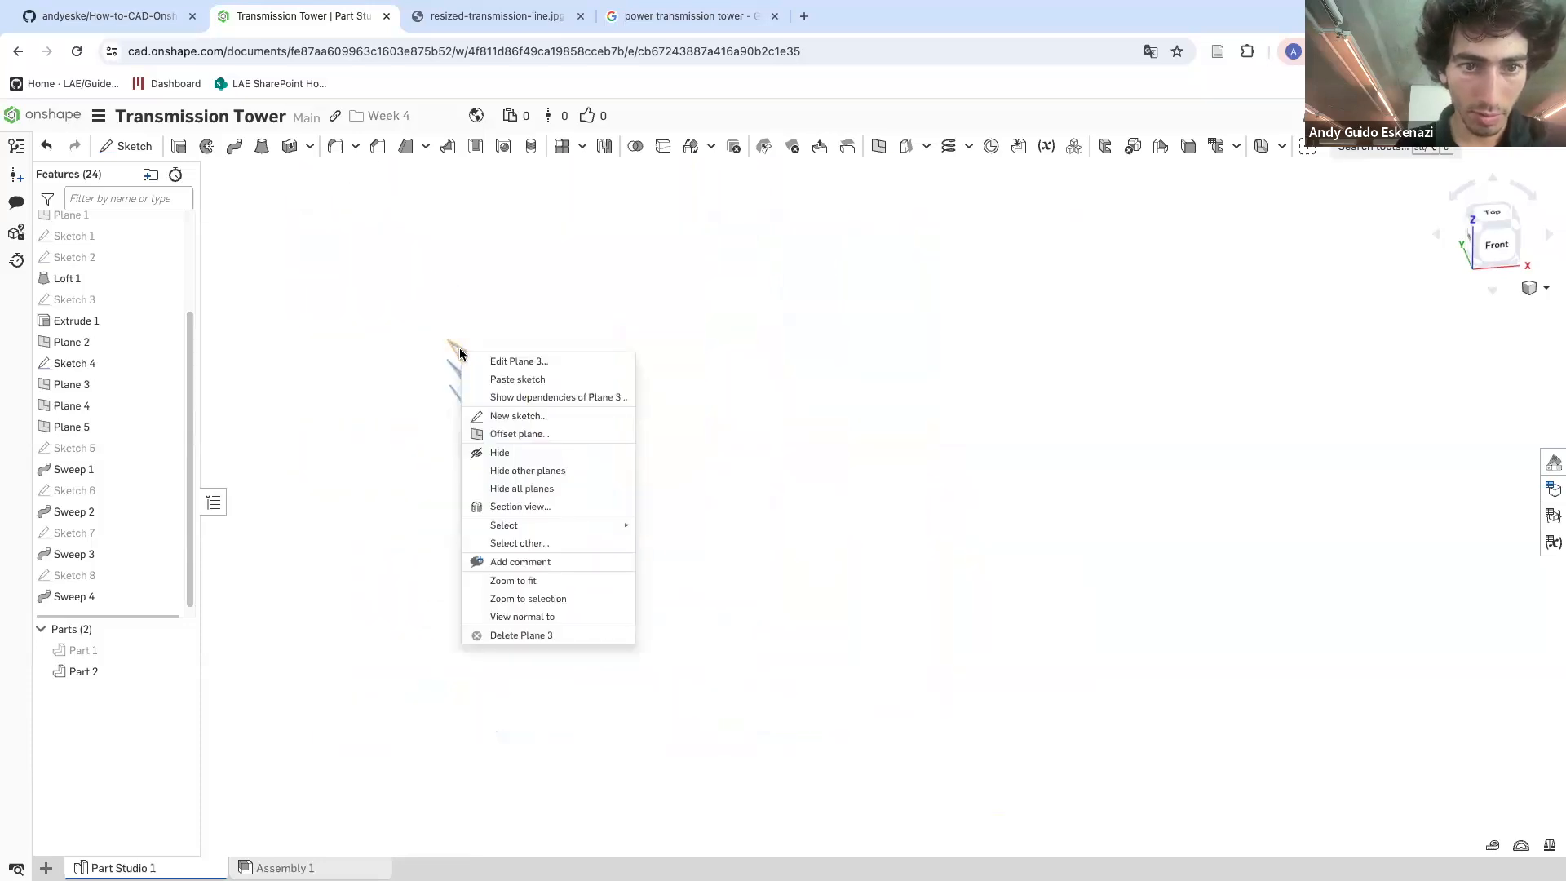
left_click(514, 454)
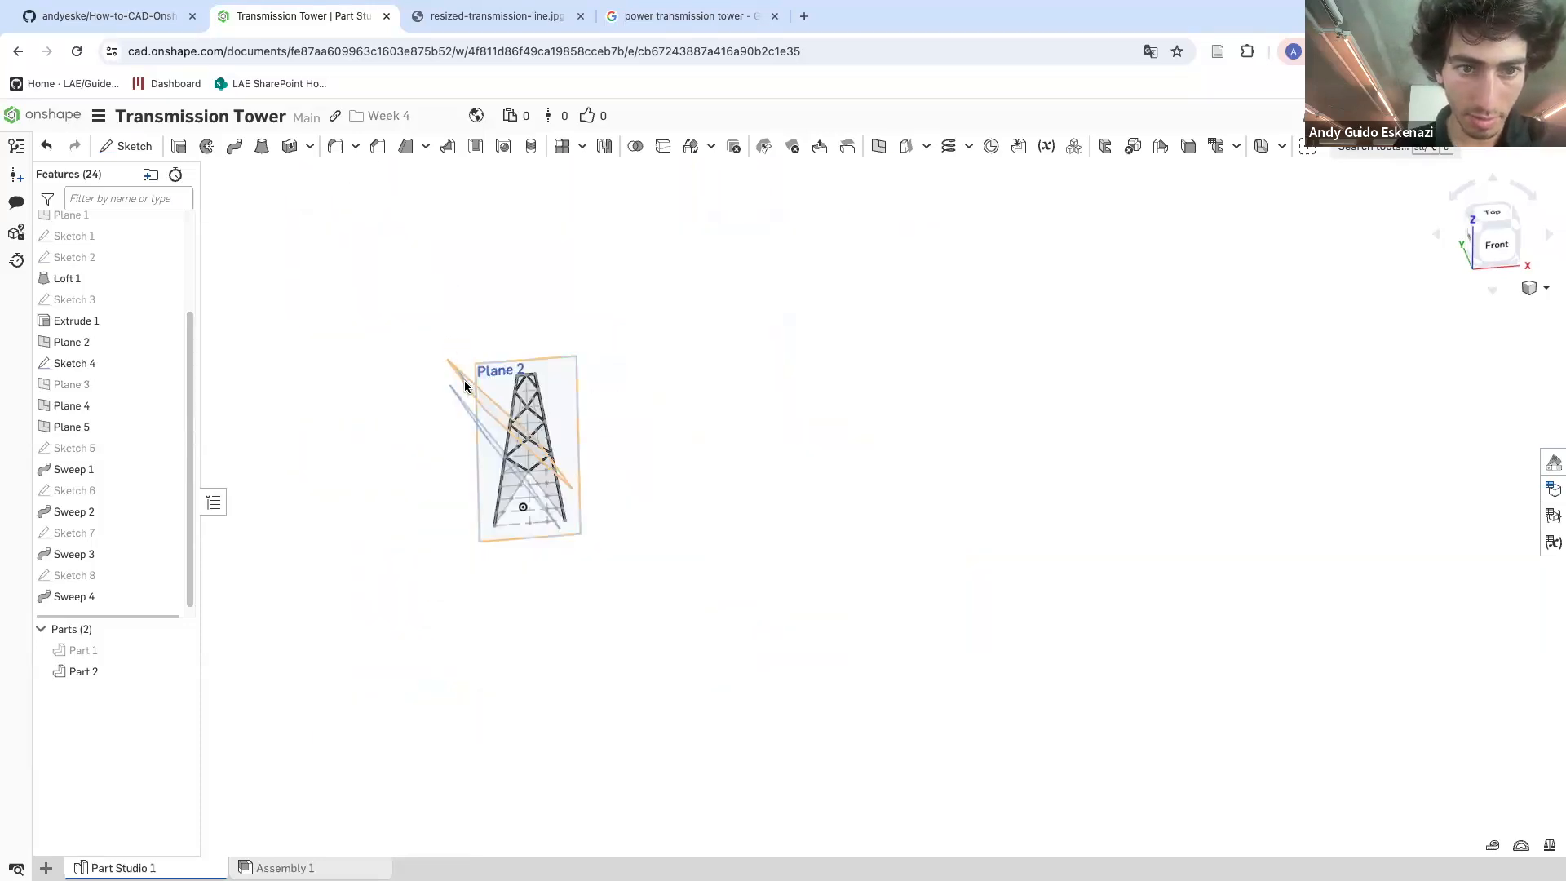
right_click(465, 385)
left_click(510, 486)
right_click(466, 408)
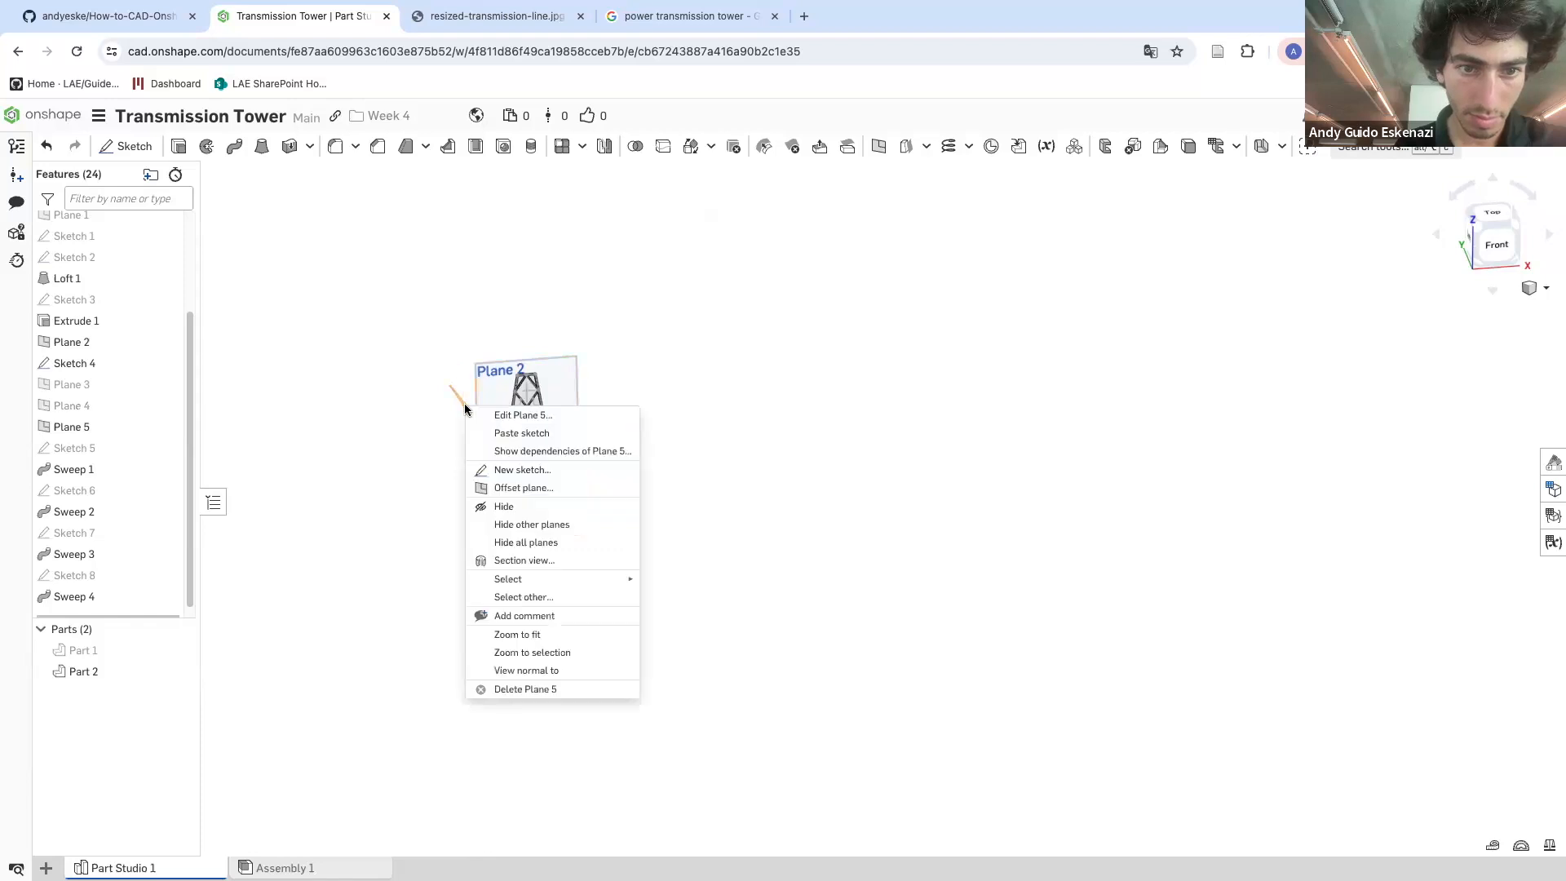
left_click(510, 505)
Review the tower's bracing from the front, zooming in and out
scroll(497, 502, "up", 6)
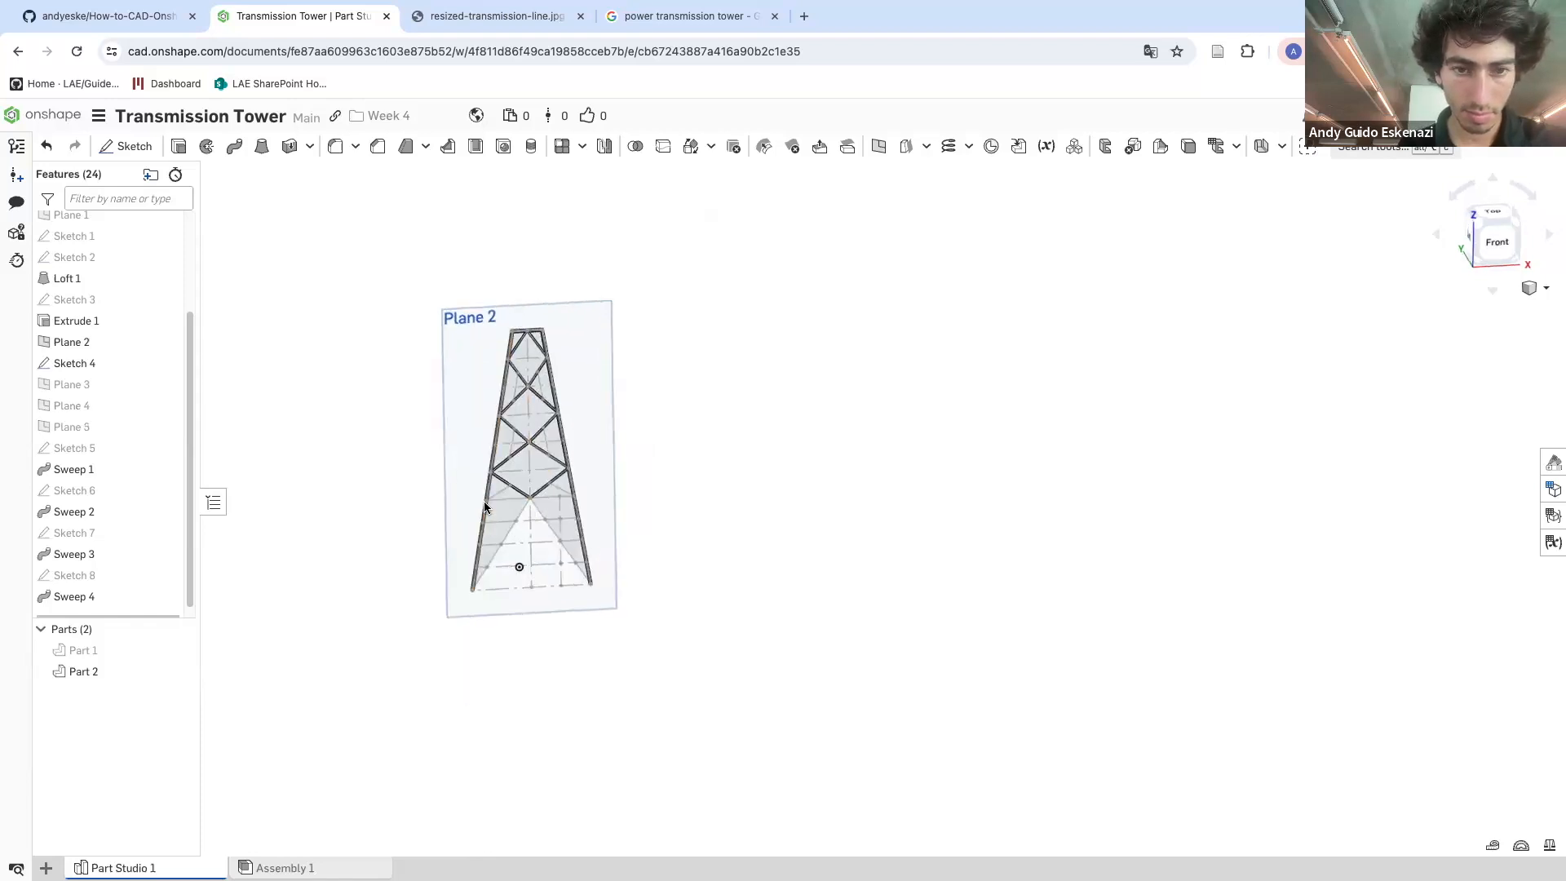
scroll(494, 444, "up", 4)
scroll(512, 346, "up", 5)
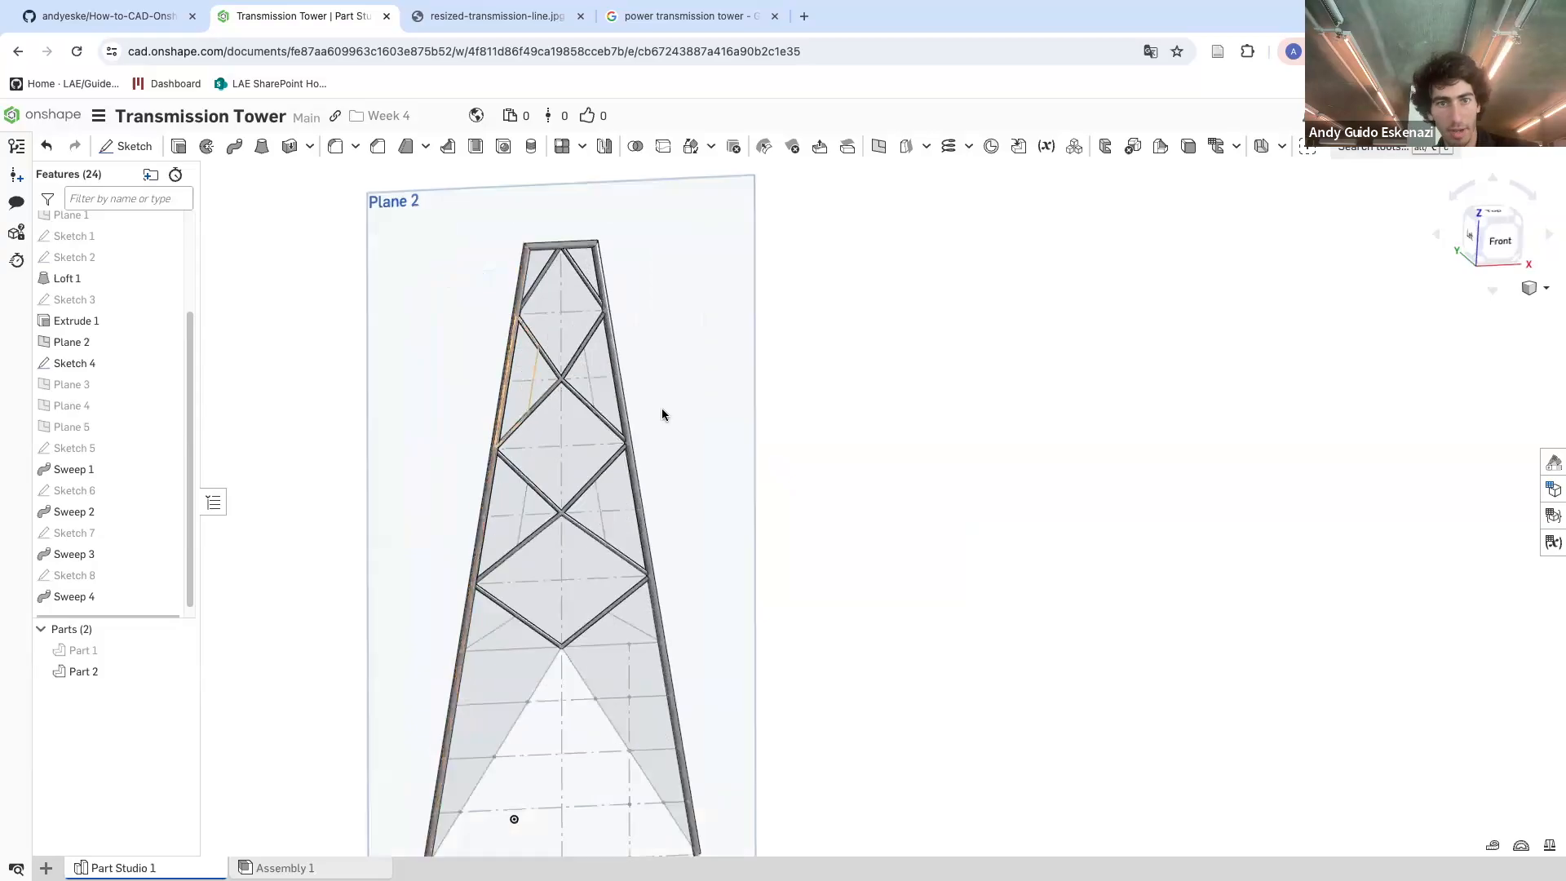
scroll(786, 532, "down", 3)
scroll(787, 533, "up", 2)
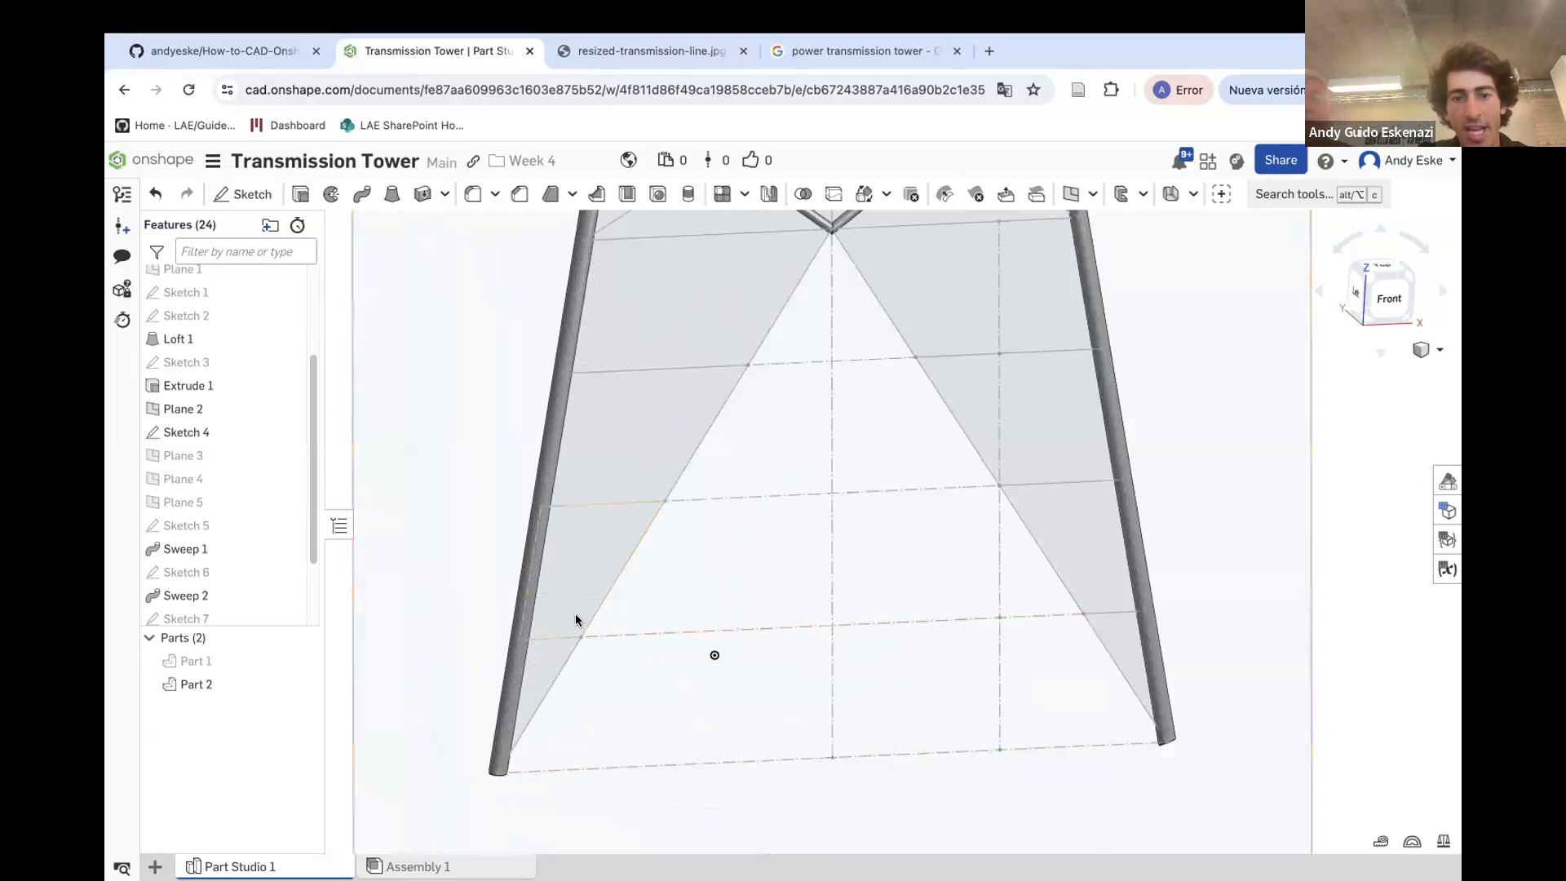
scroll(577, 619, "down", 5)
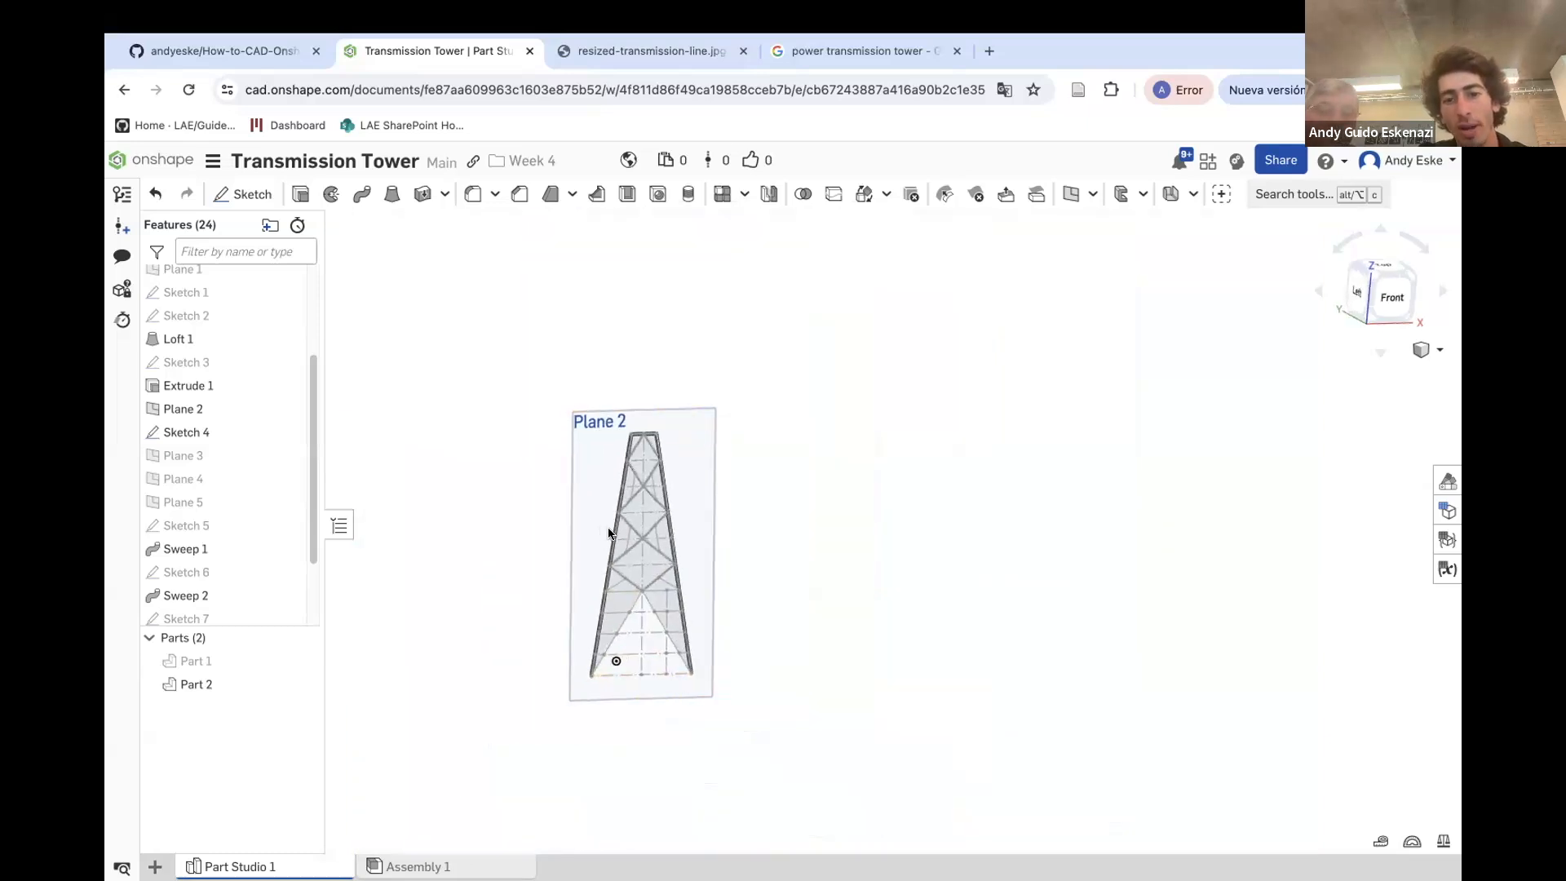
scroll(542, 644, "up", 5)
scroll(547, 643, "down", 6)
scroll(552, 641, "up", 1)
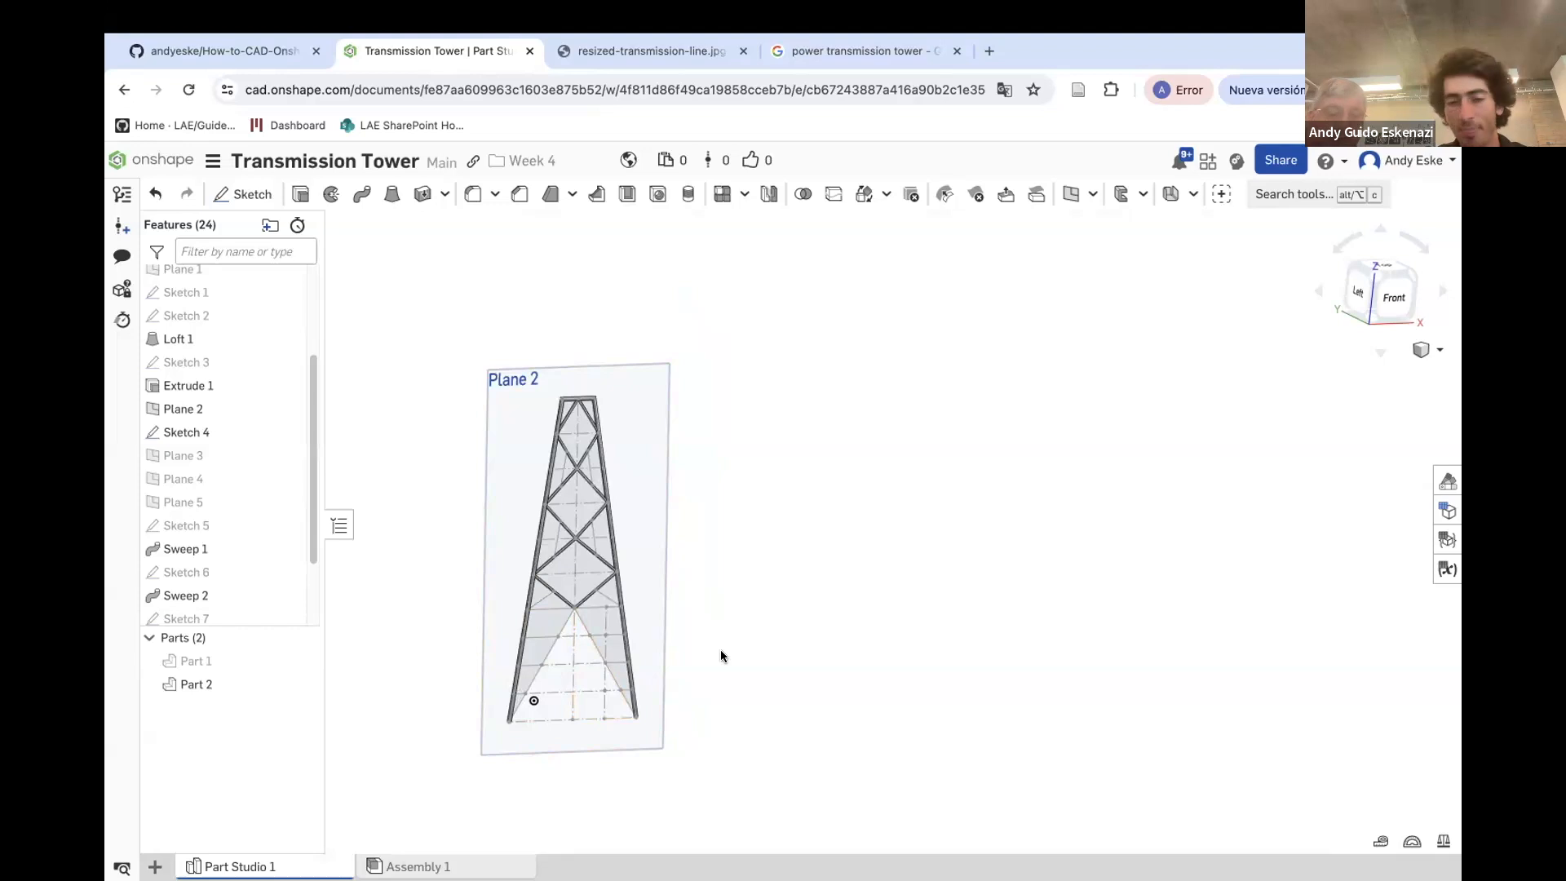
scroll(523, 704, "up", 2)
scroll(523, 705, "up", 1)
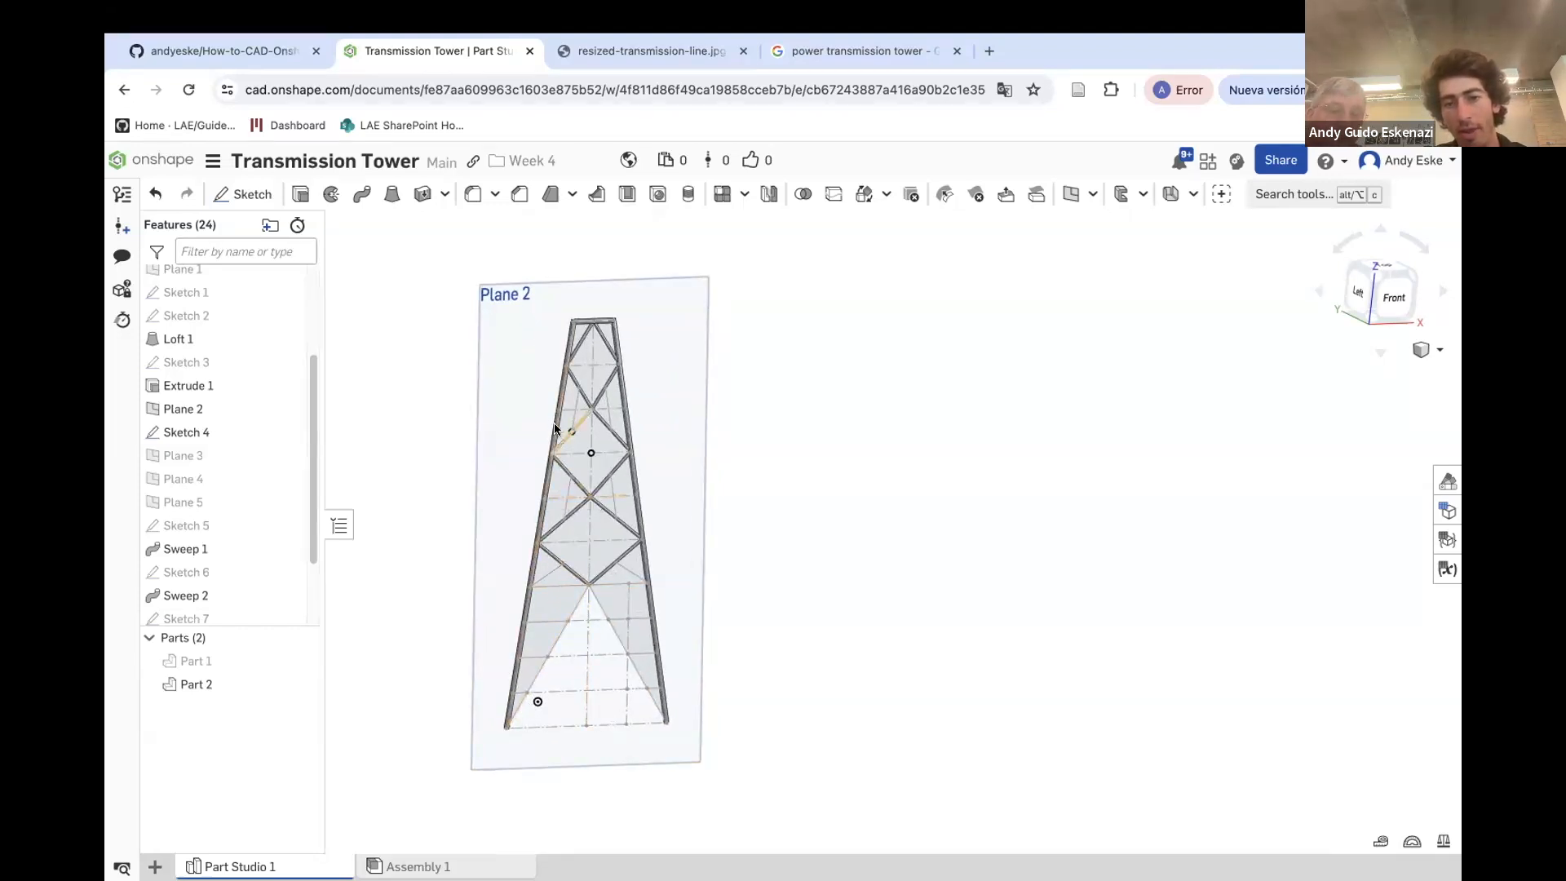
Create a point-normal plane at the lower end of the large bottom-left diagonal line, normal to that edge
right_click_drag(531, 593, 464, 692)
scroll(547, 762, "up", 4)
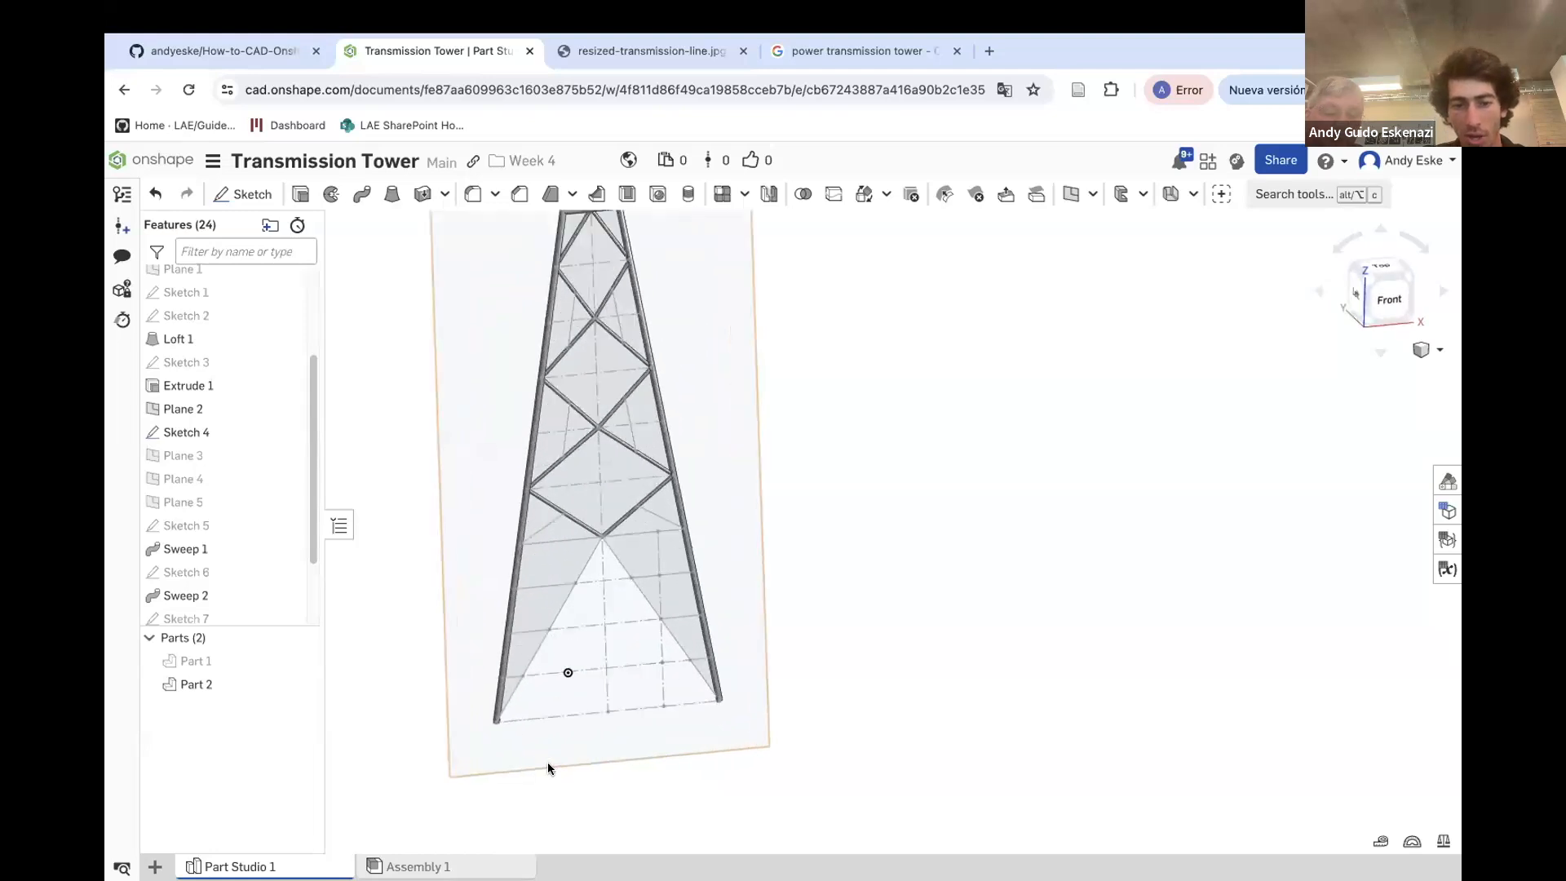
scroll(482, 751, "up", 3)
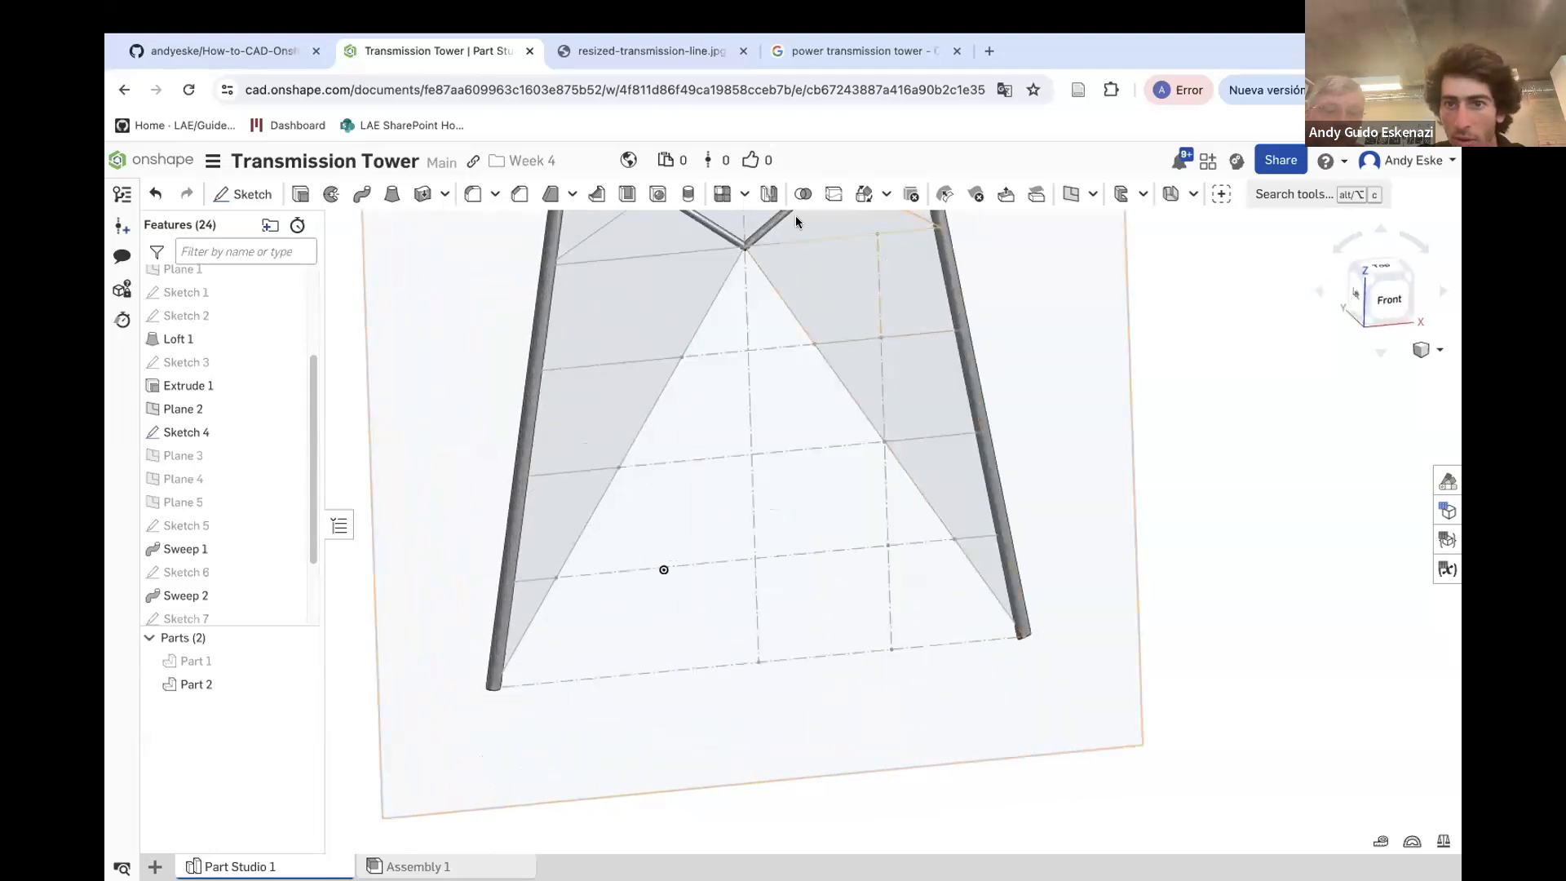
left_click(1069, 195)
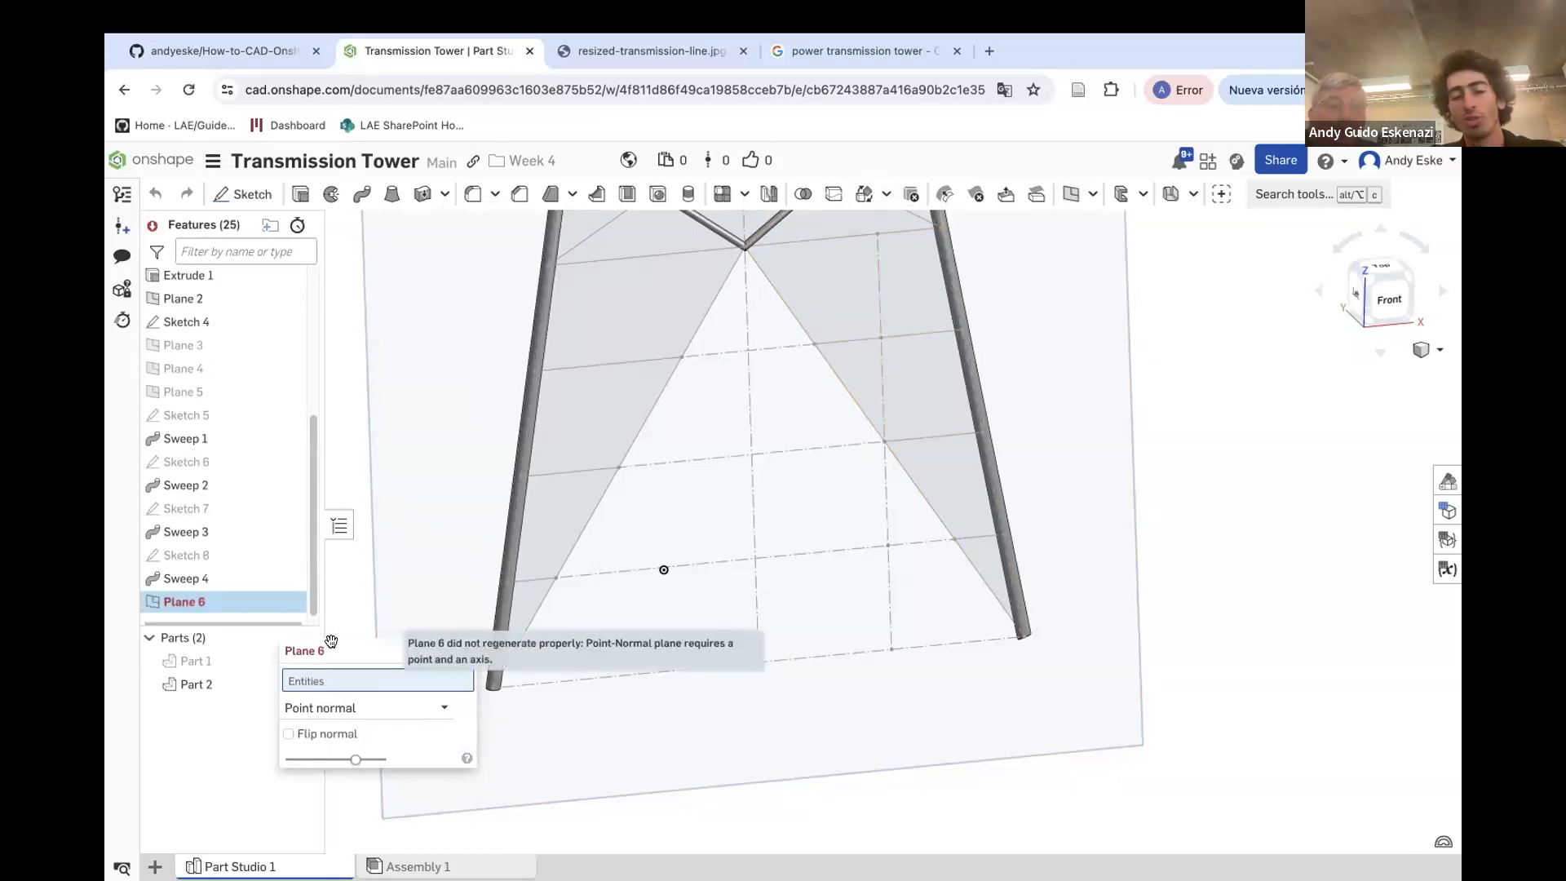
left_click_drag(346, 653, 207, 670)
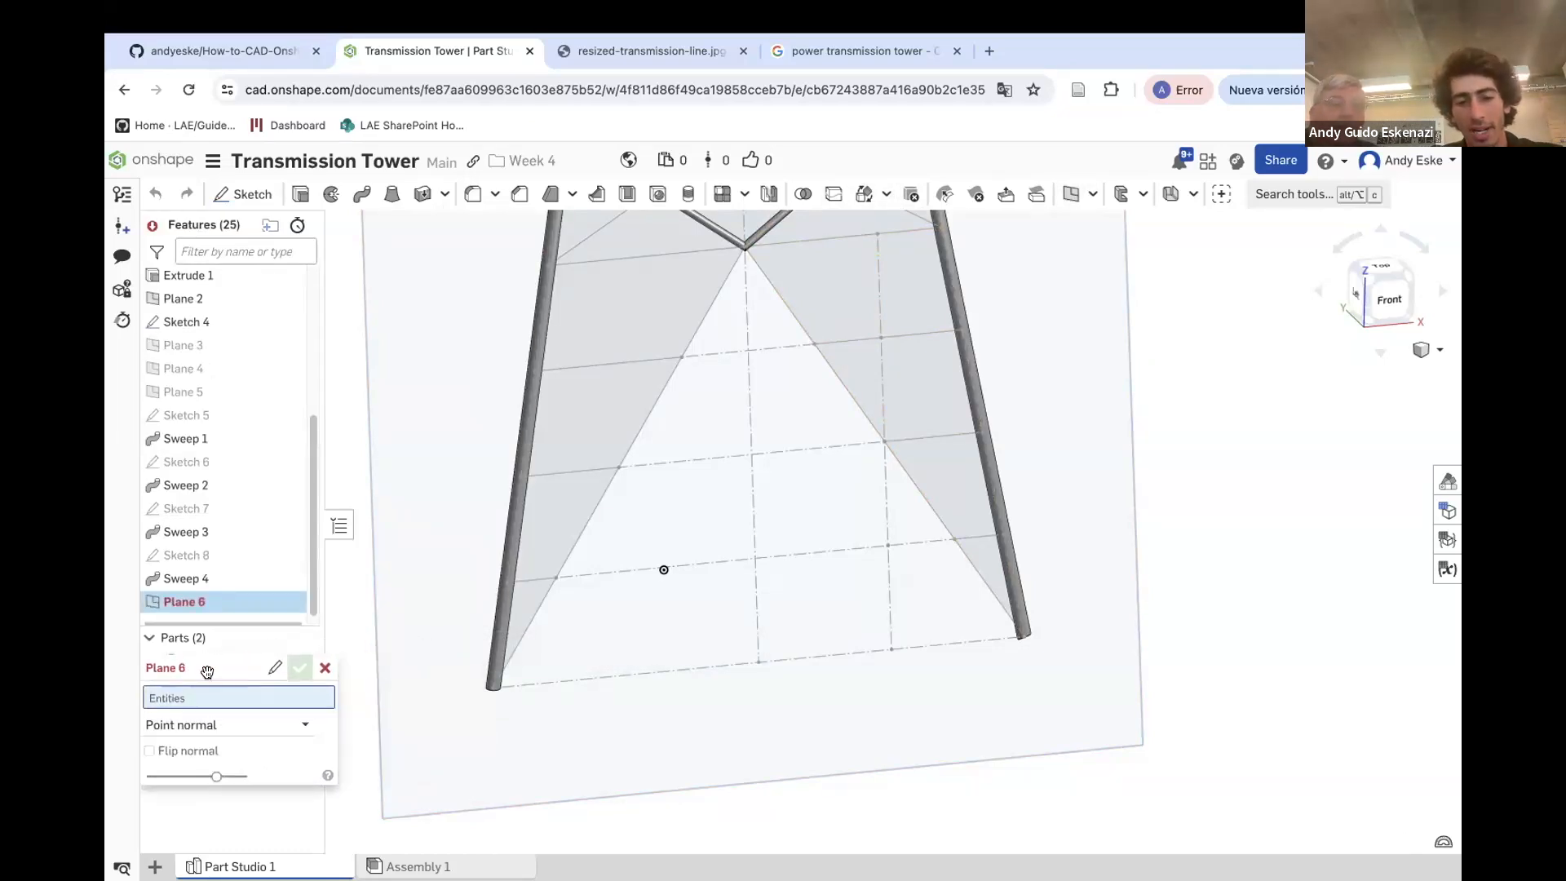
left_click(491, 689)
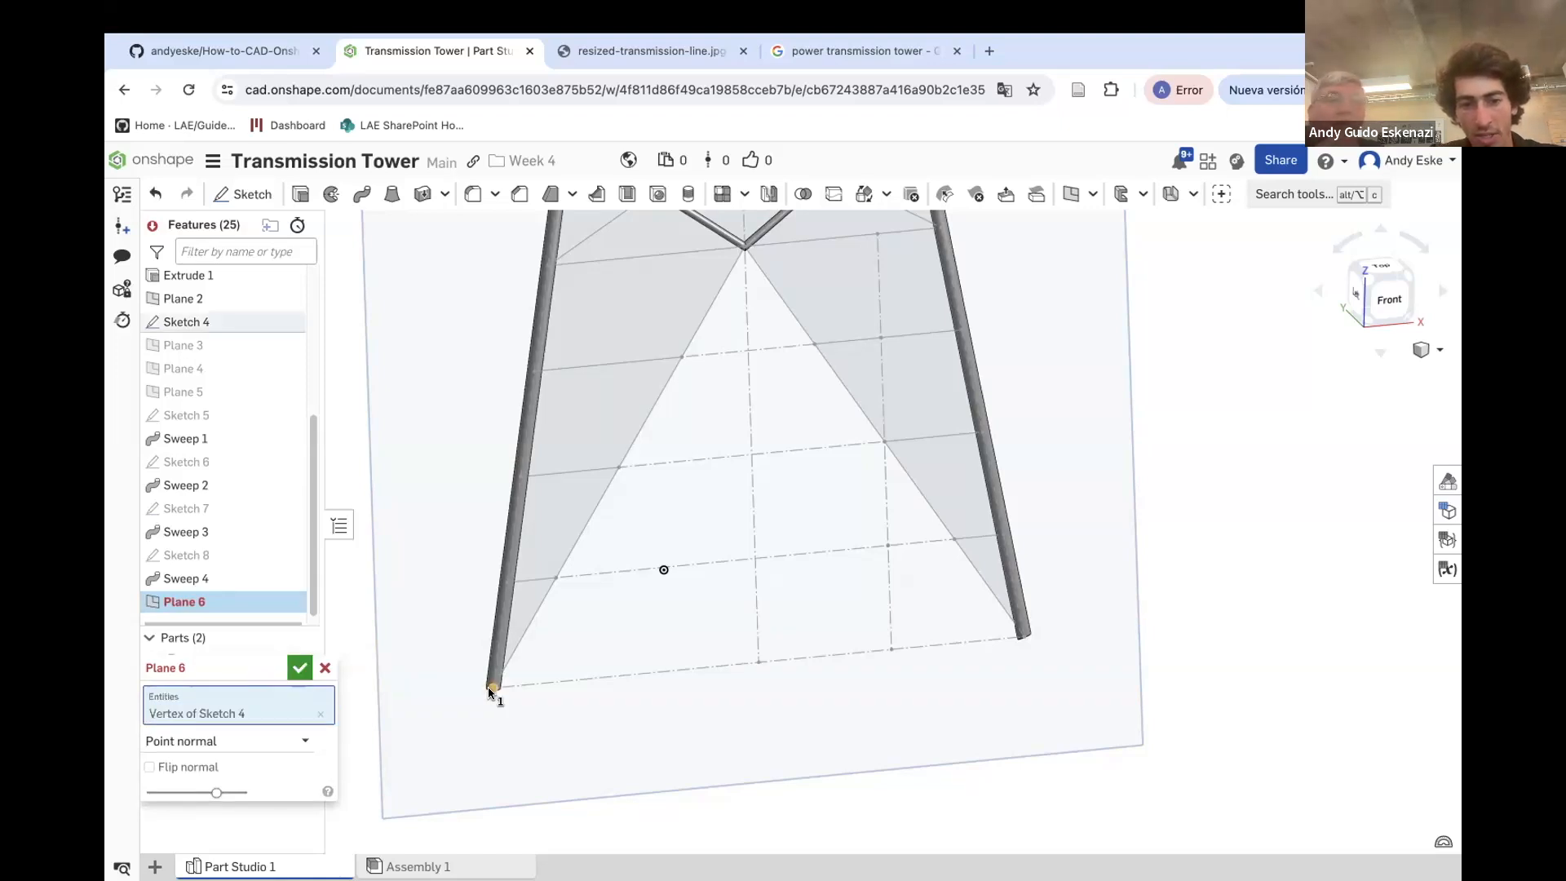
left_click(515, 650)
scroll(467, 709, "up", 3)
right_click_drag(467, 709, 492, 644)
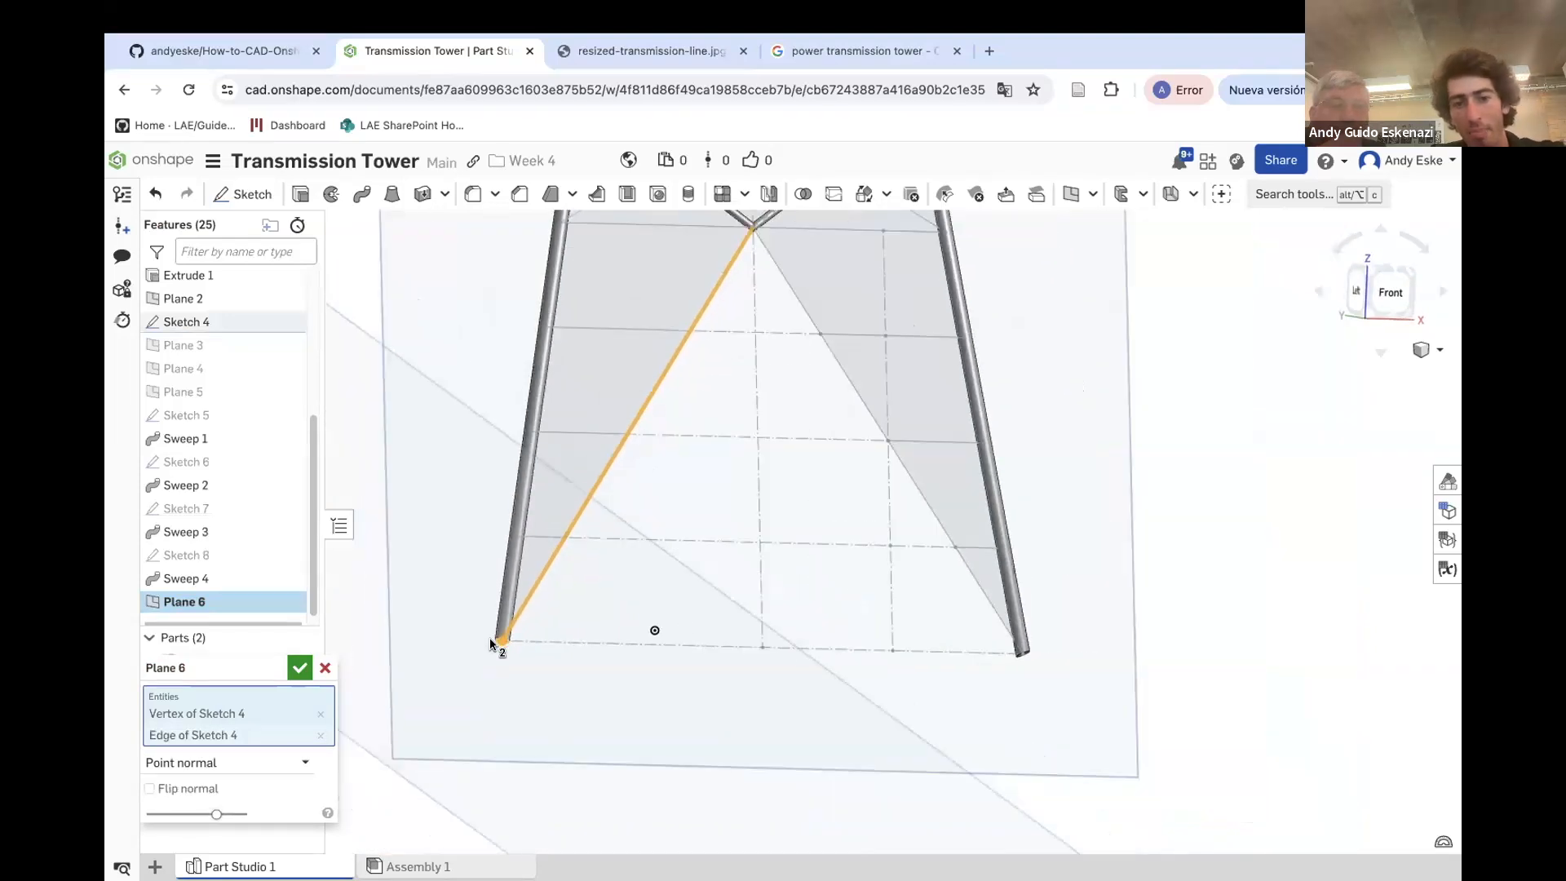
left_click(298, 670)
Sketch a circle on the new plane centred at the lower end of the bottom-left diagonal and finish the sketch
scroll(587, 661, "down", 5)
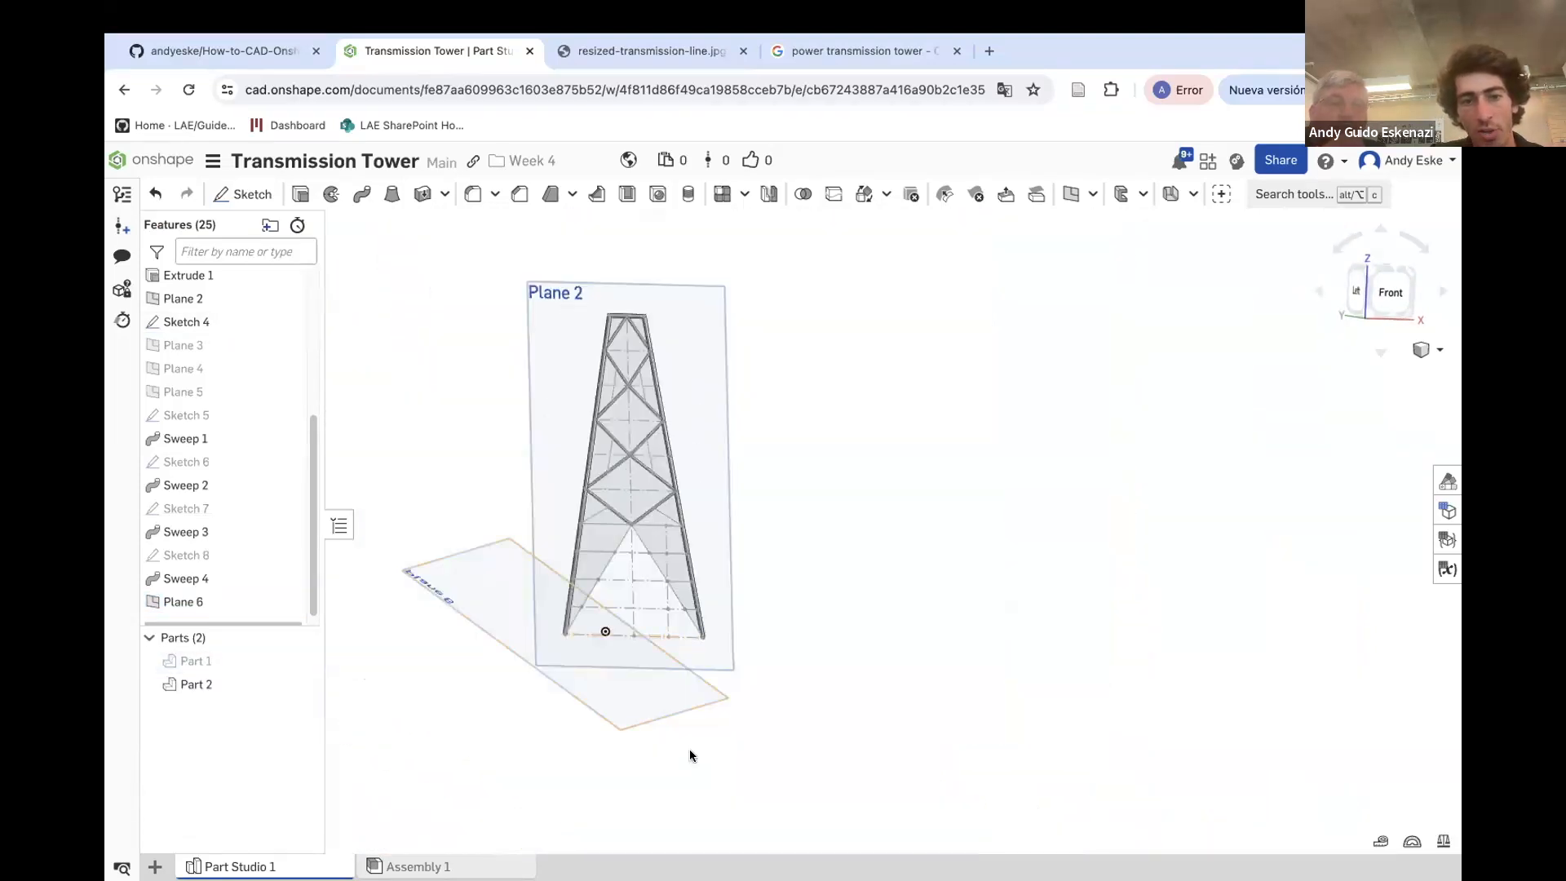
left_click(242, 196)
left_click(462, 561)
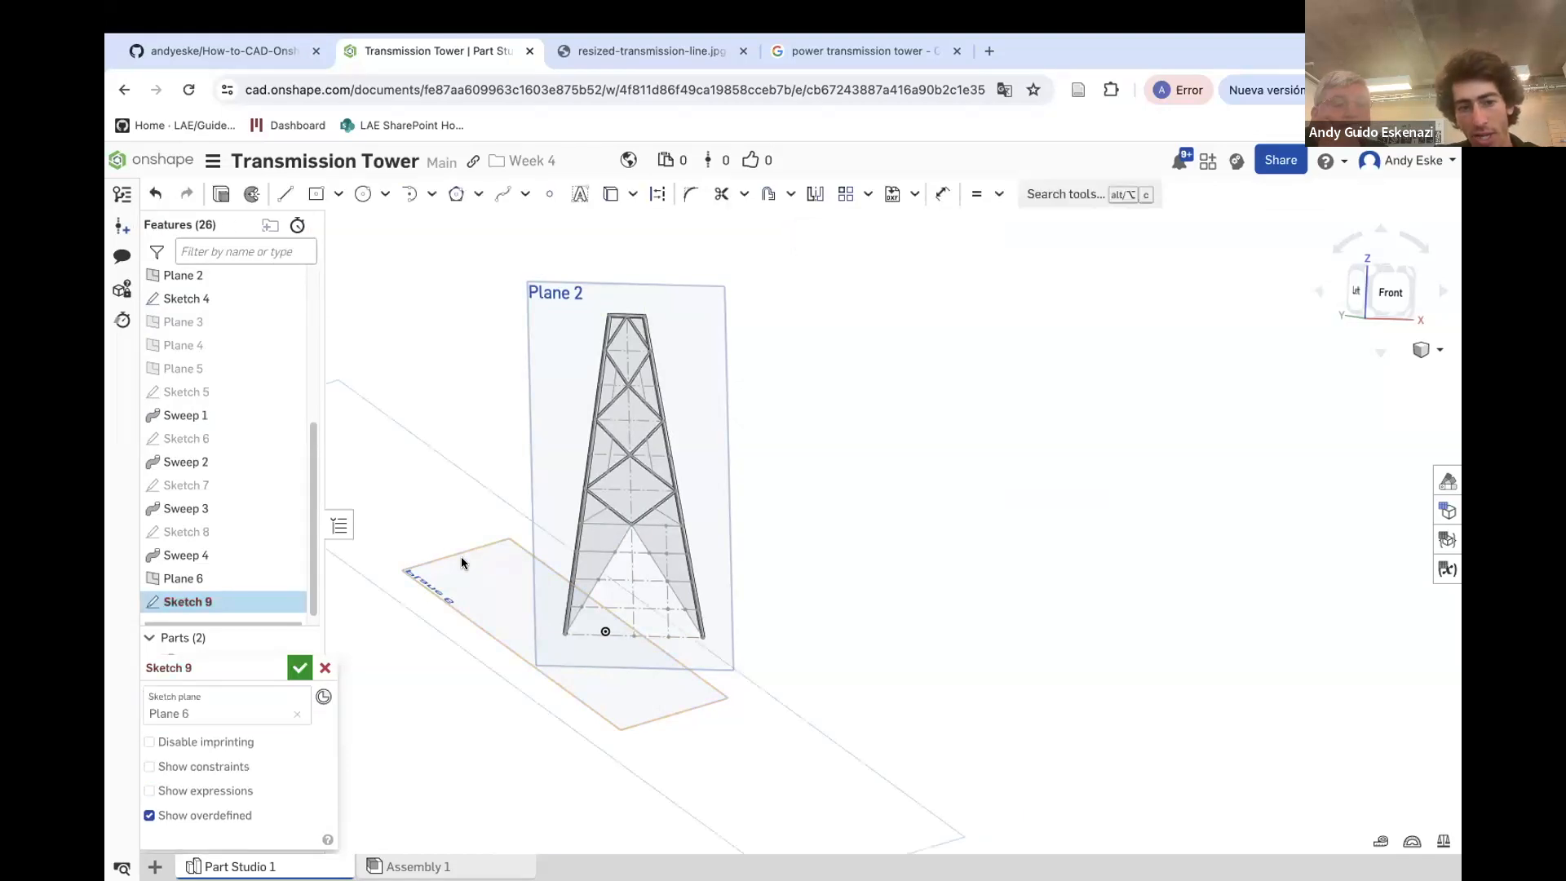
left_click(363, 193)
scroll(541, 587, "up", 10)
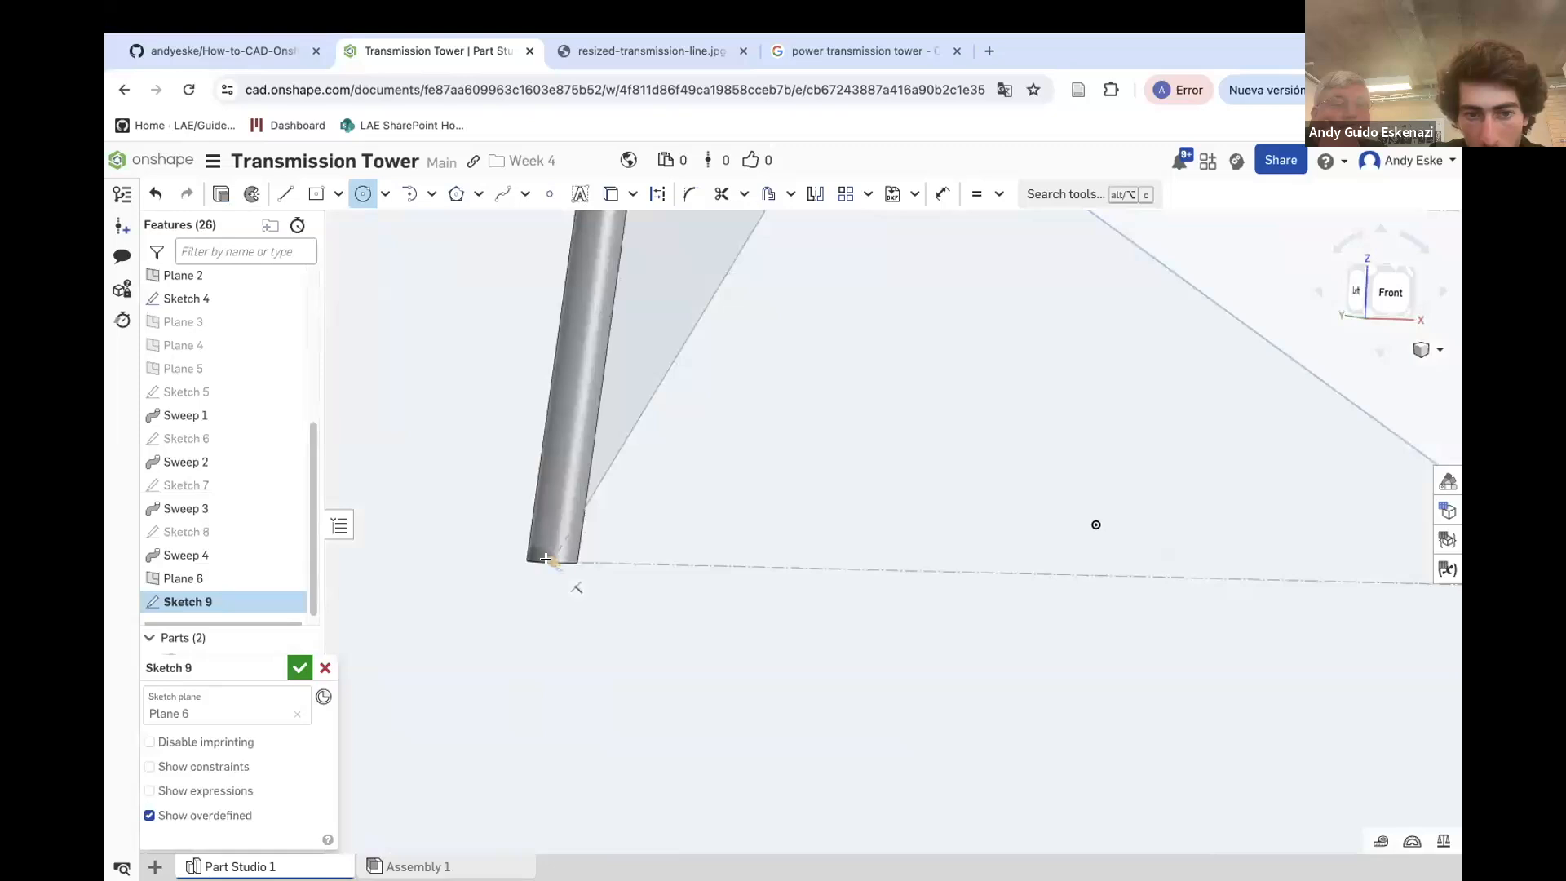
left_click(576, 598)
key("u")
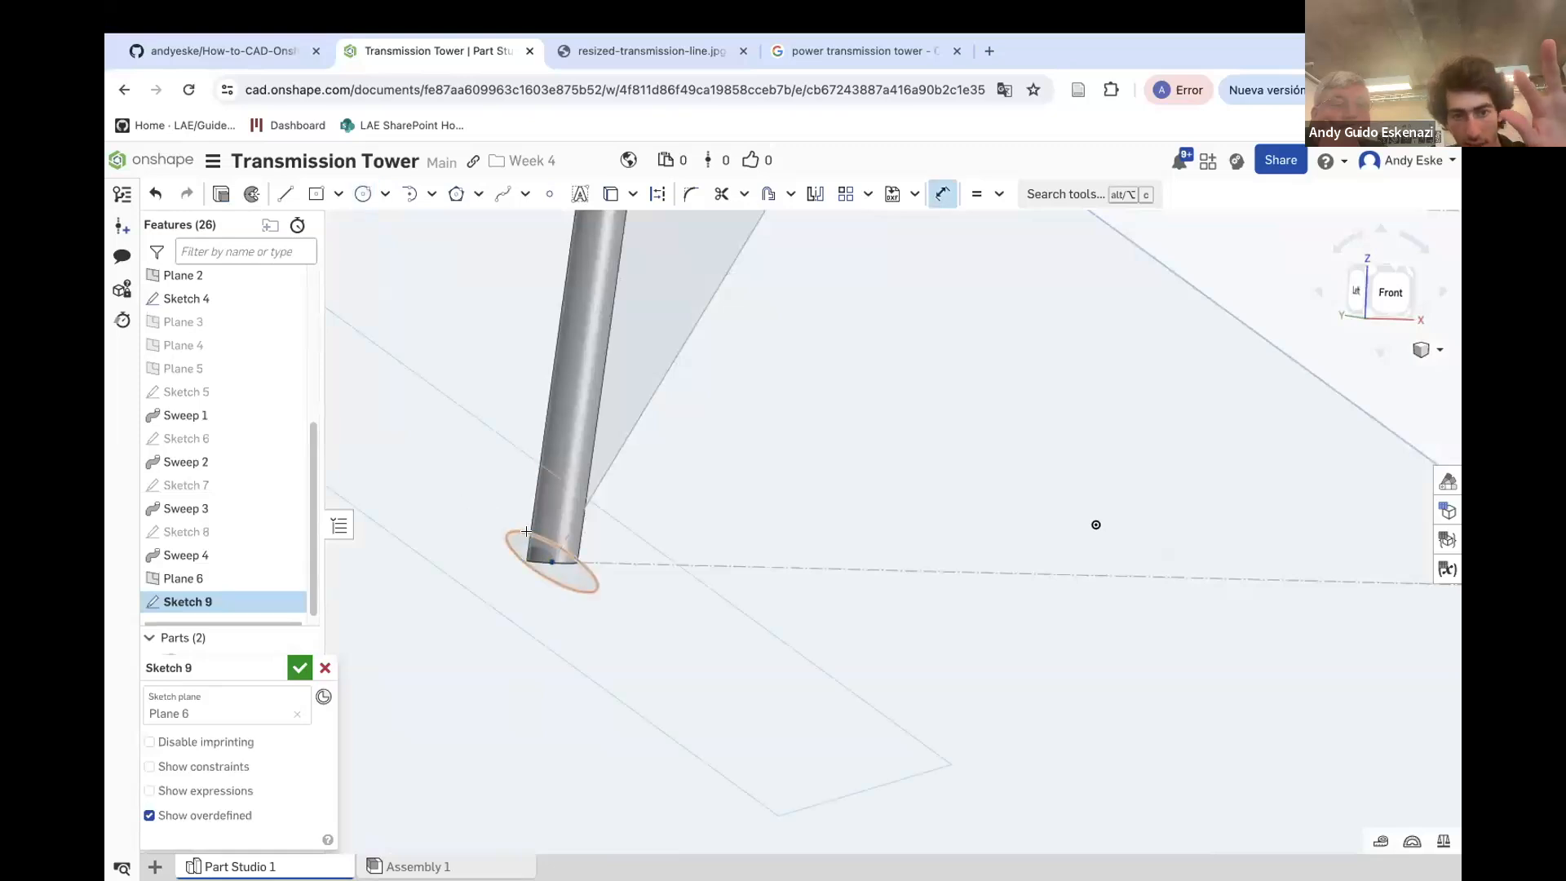
left_click(456, 485)
key("Return")
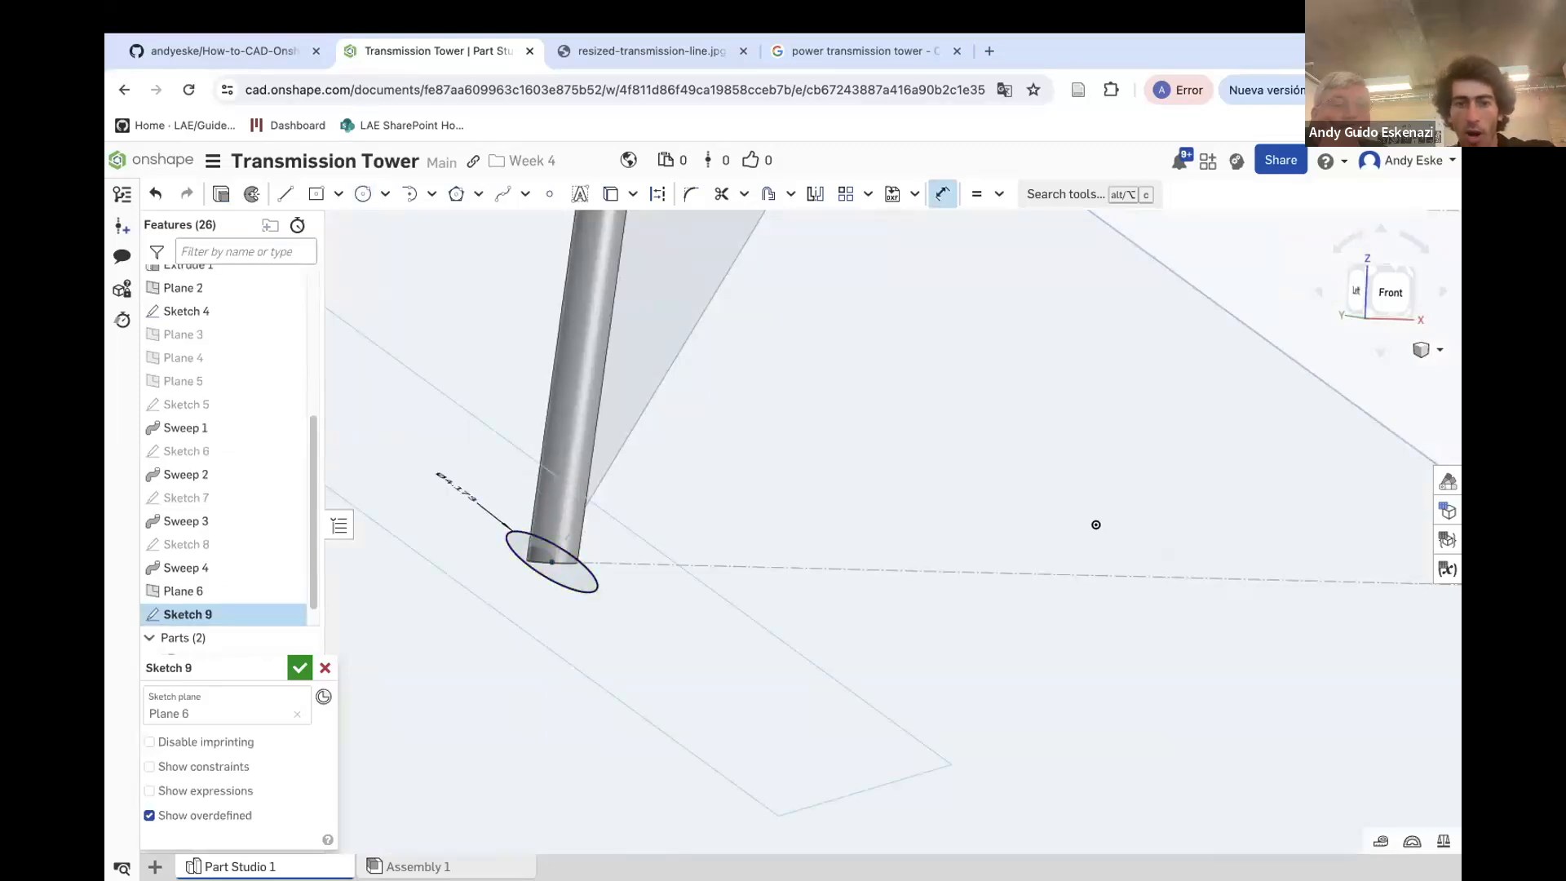
left_click(299, 669)
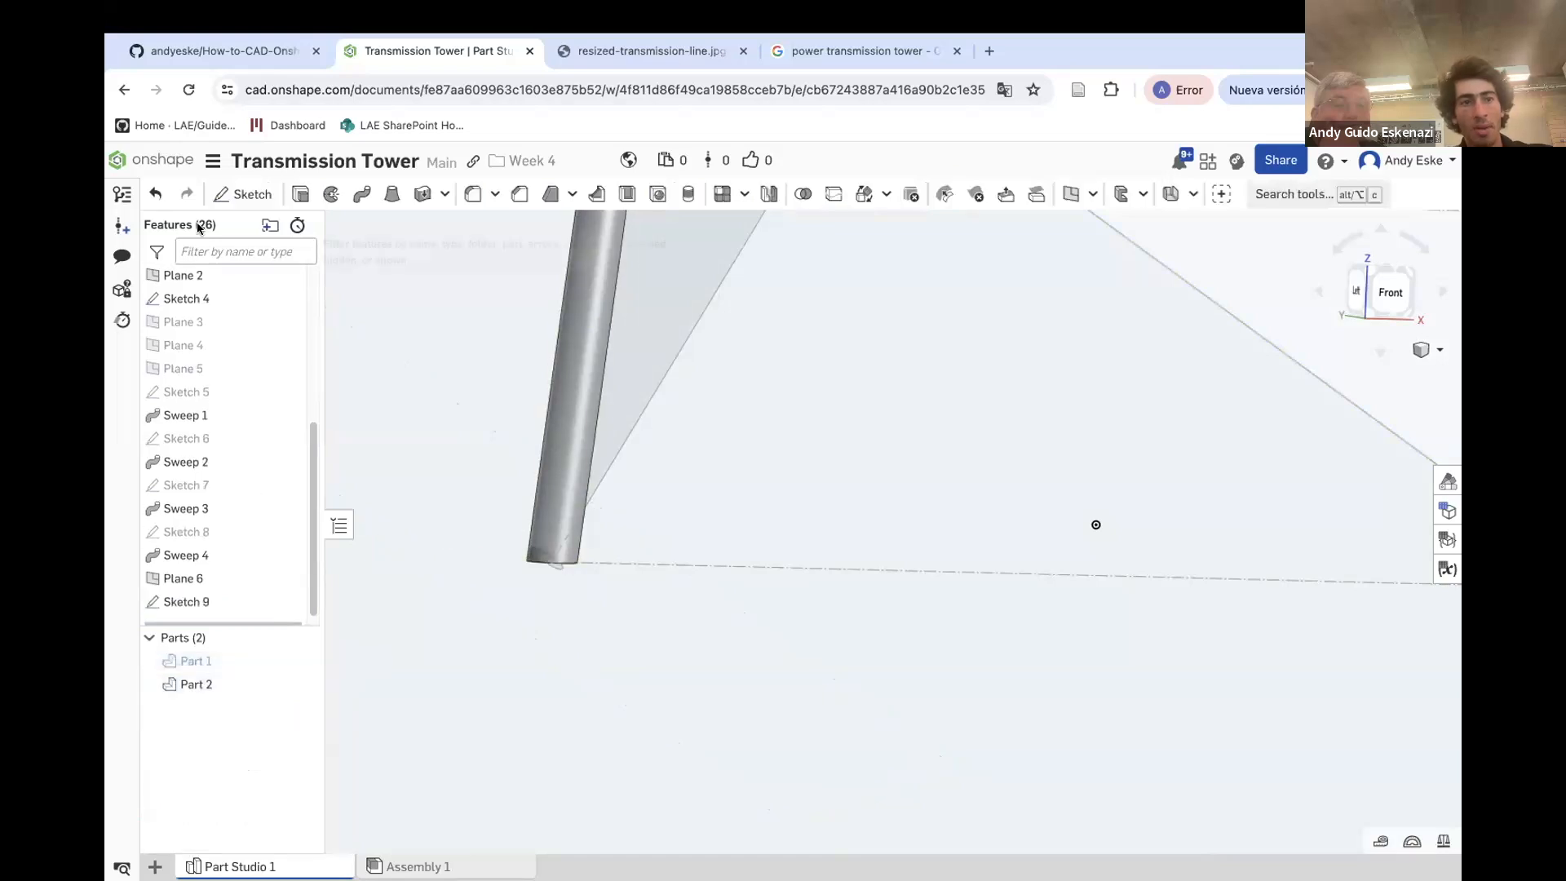
Sweep the circle of Sketch 9 along both lower diagonal lines of Sketch 4, adding to the existing part
left_click(361, 196)
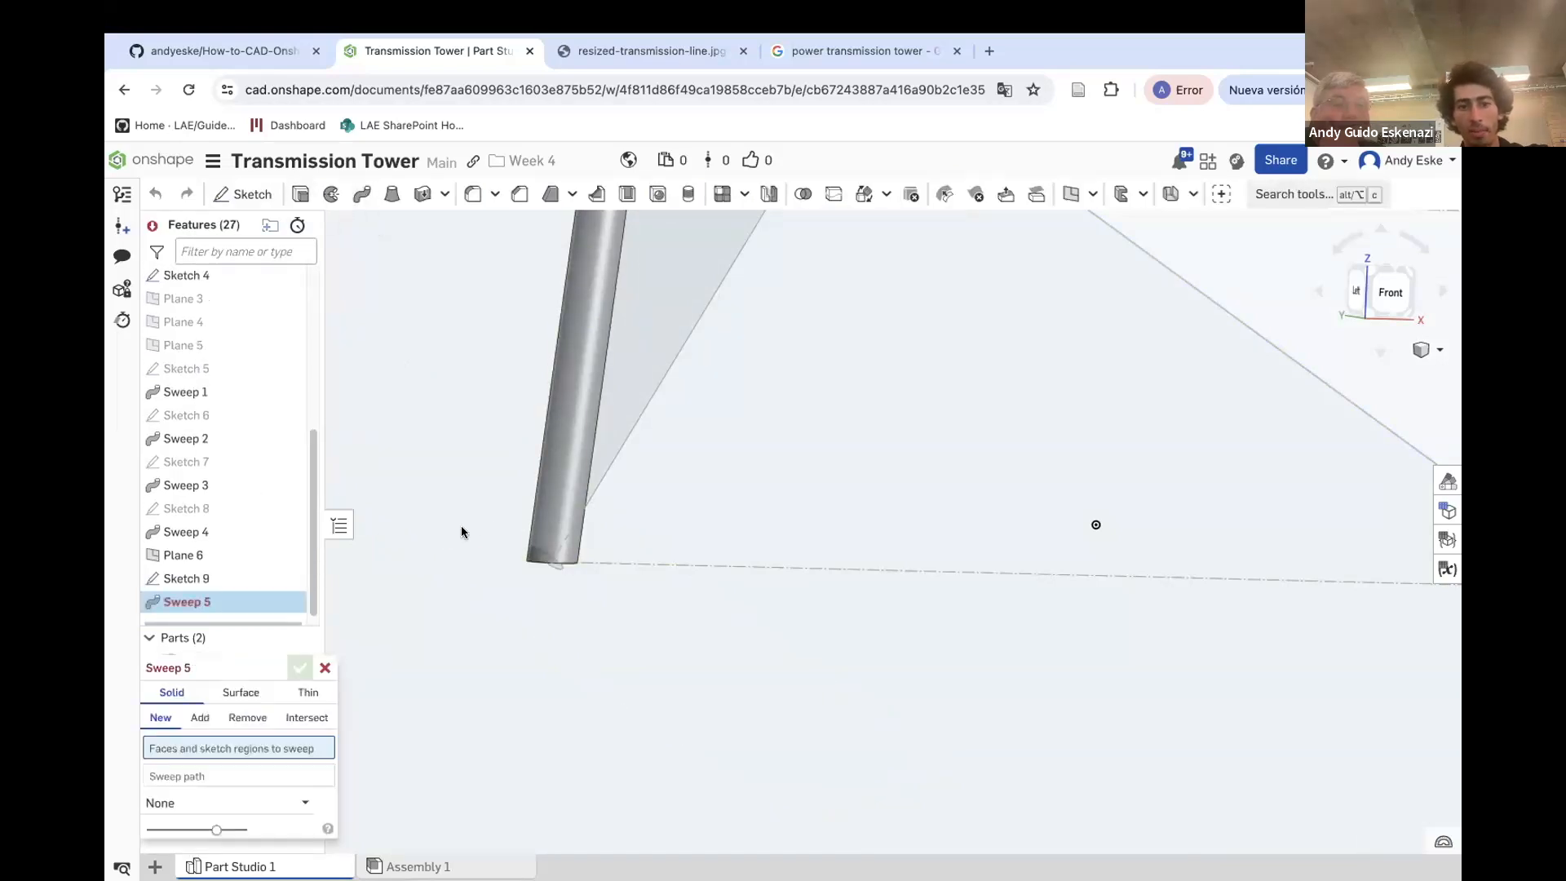
left_click(184, 567)
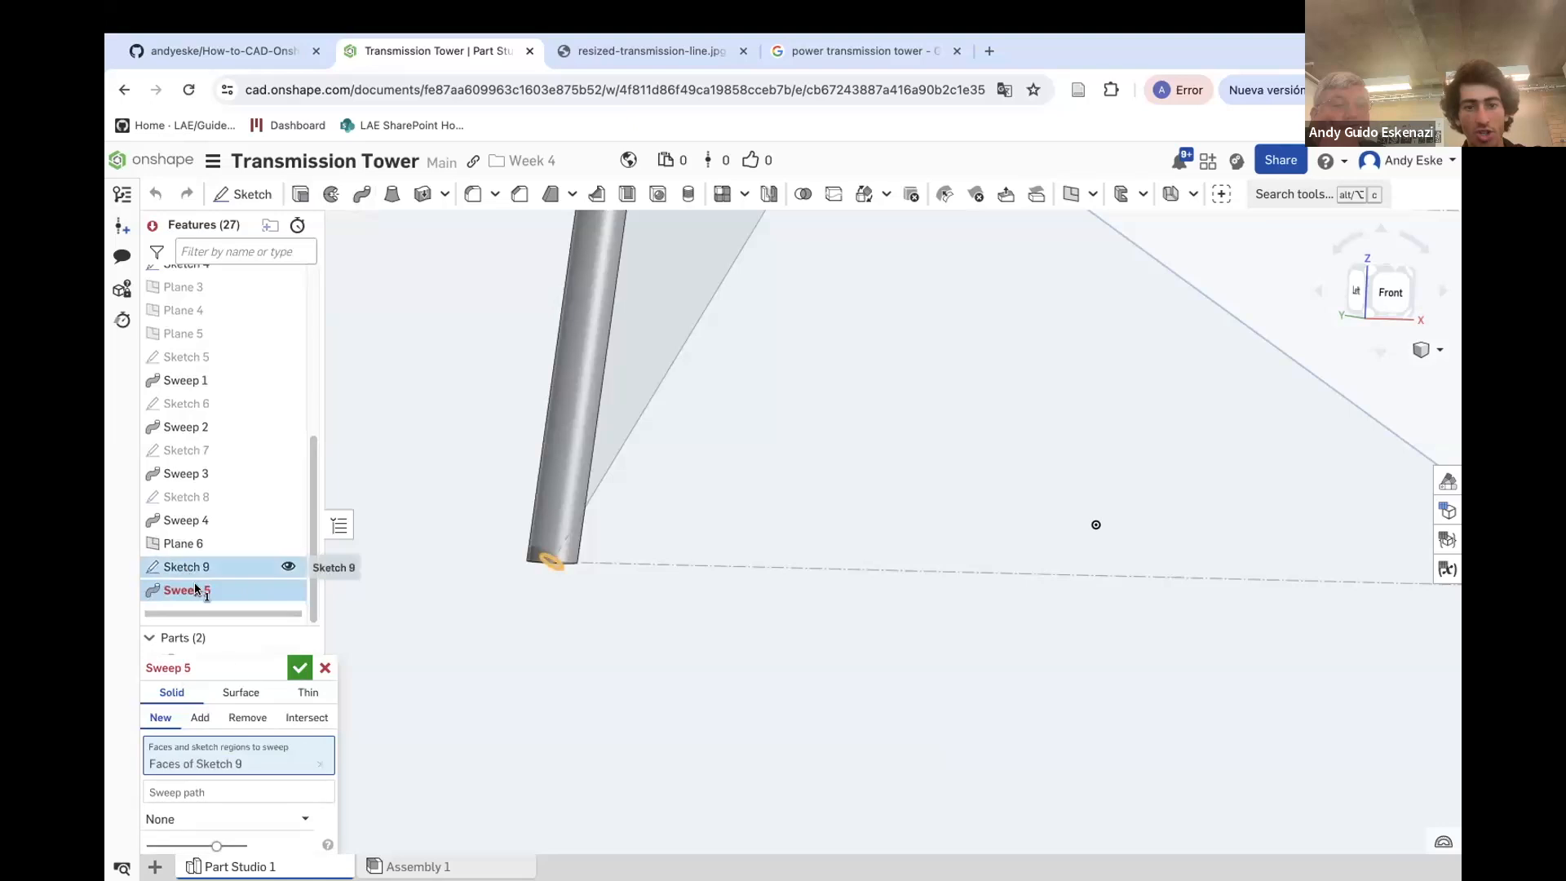
left_click(600, 466)
scroll(601, 497, "down", 5)
scroll(702, 306, "up", 5)
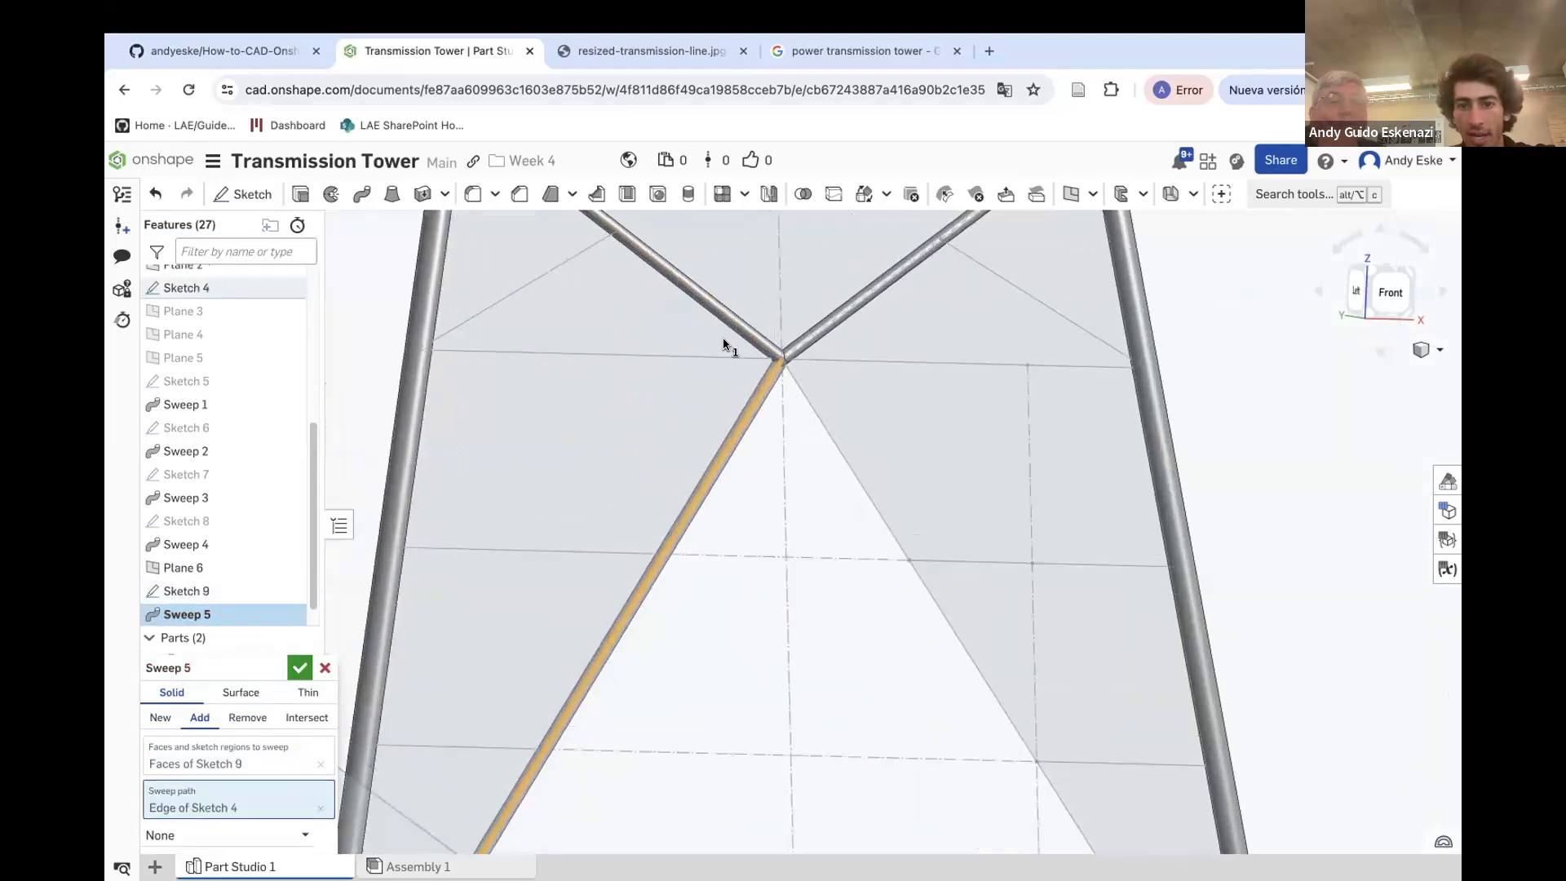
left_click(725, 357)
left_click(726, 358)
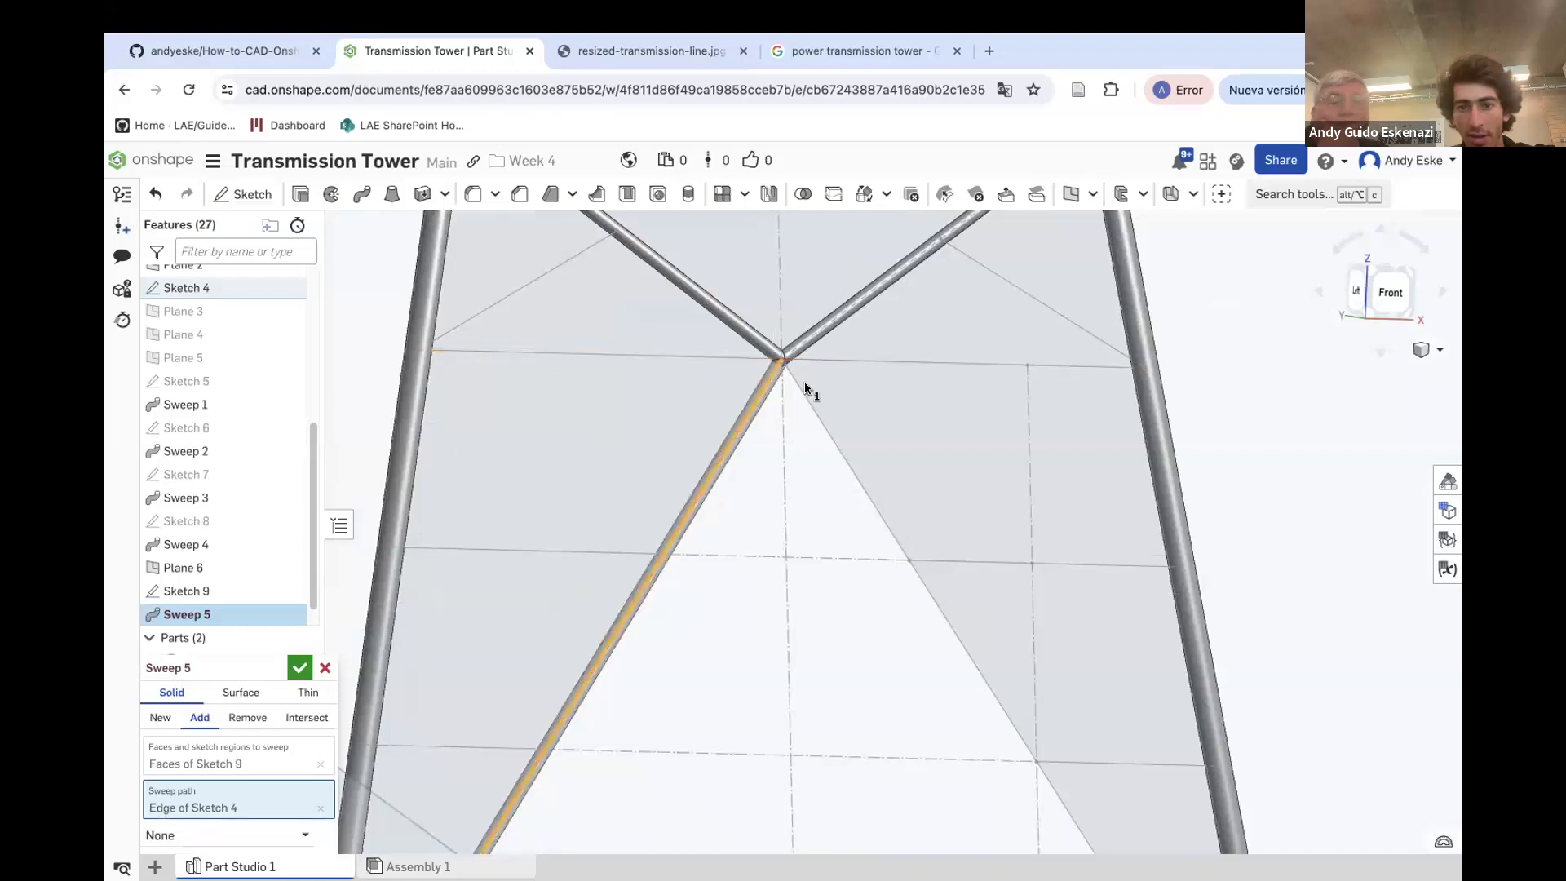
left_click(802, 392)
scroll(804, 392, "down", 5)
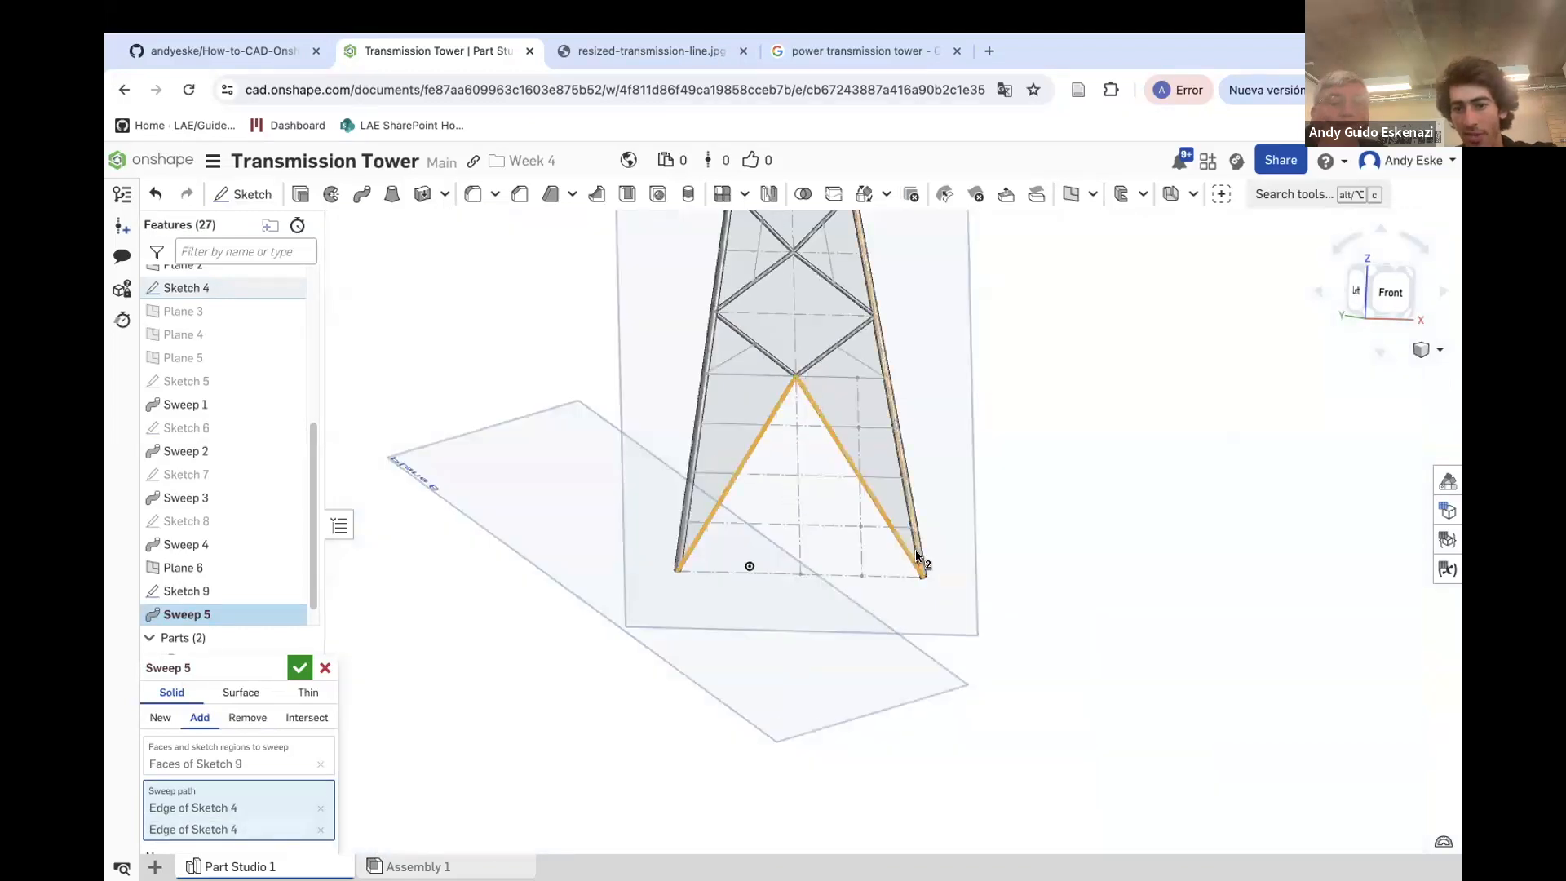
scroll(925, 605, "up", 5)
scroll(926, 605, "up", 8)
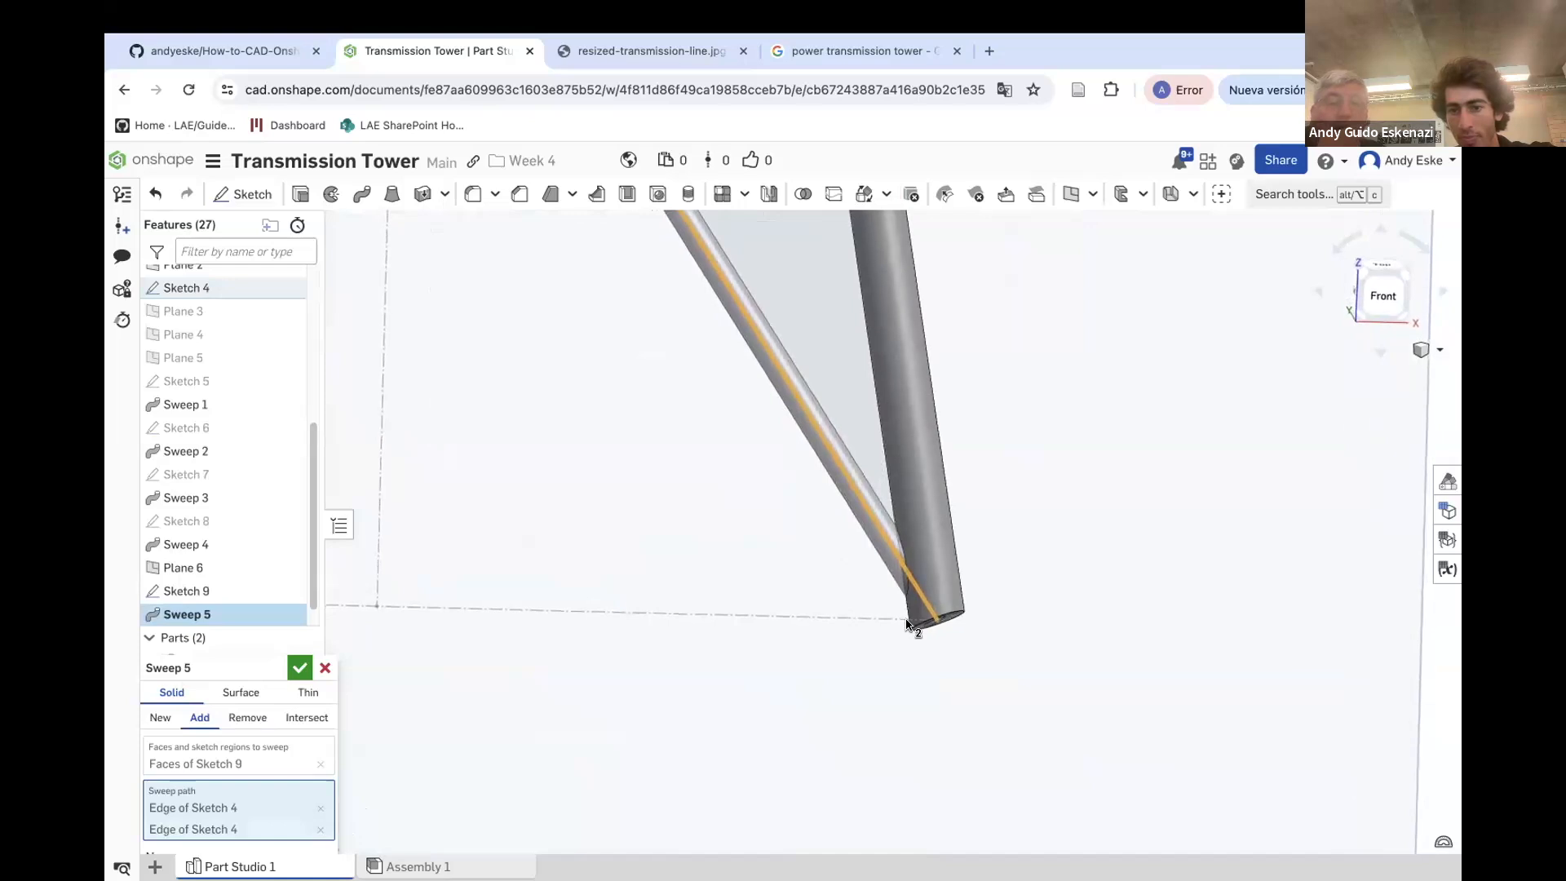
scroll(672, 566, "down", 10)
scroll(402, 570, "up", 3)
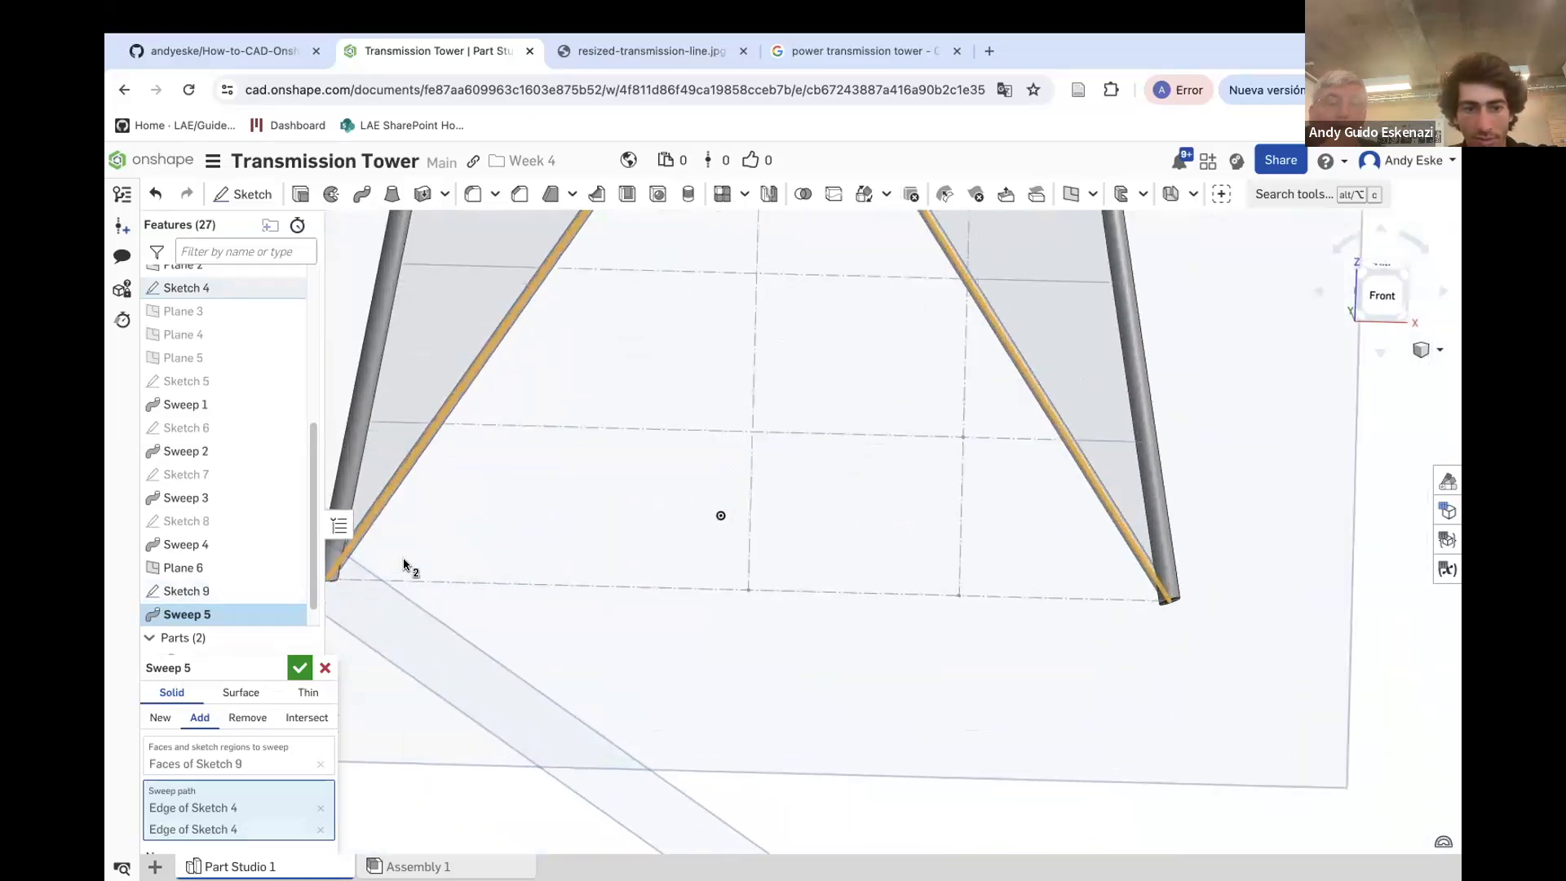
scroll(416, 604, "down", 2)
scroll(384, 577, "up", 10)
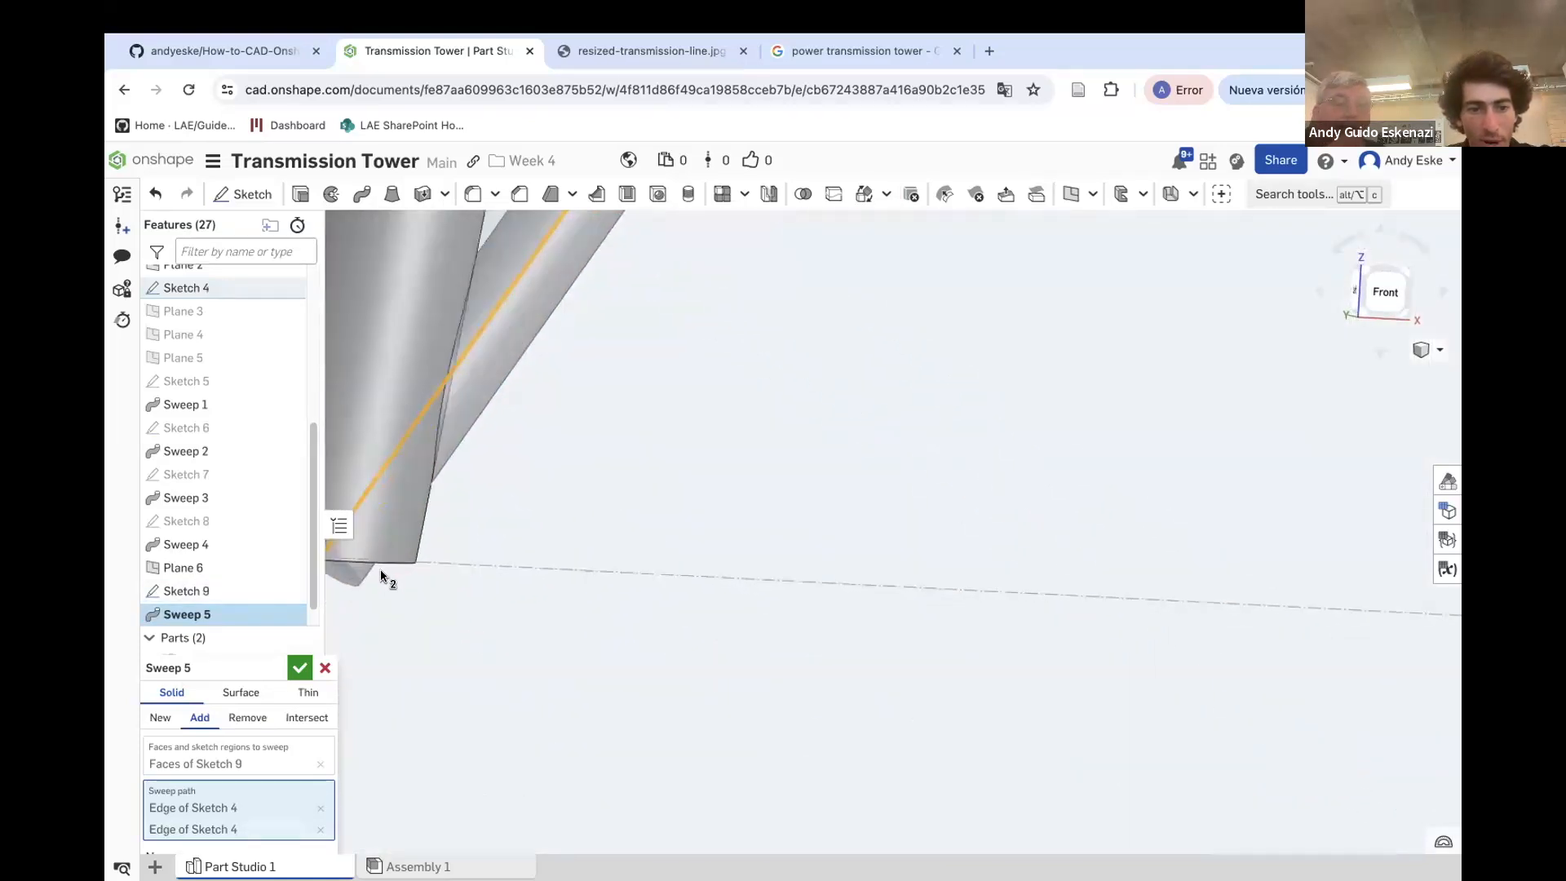
scroll(420, 562, "up", 4)
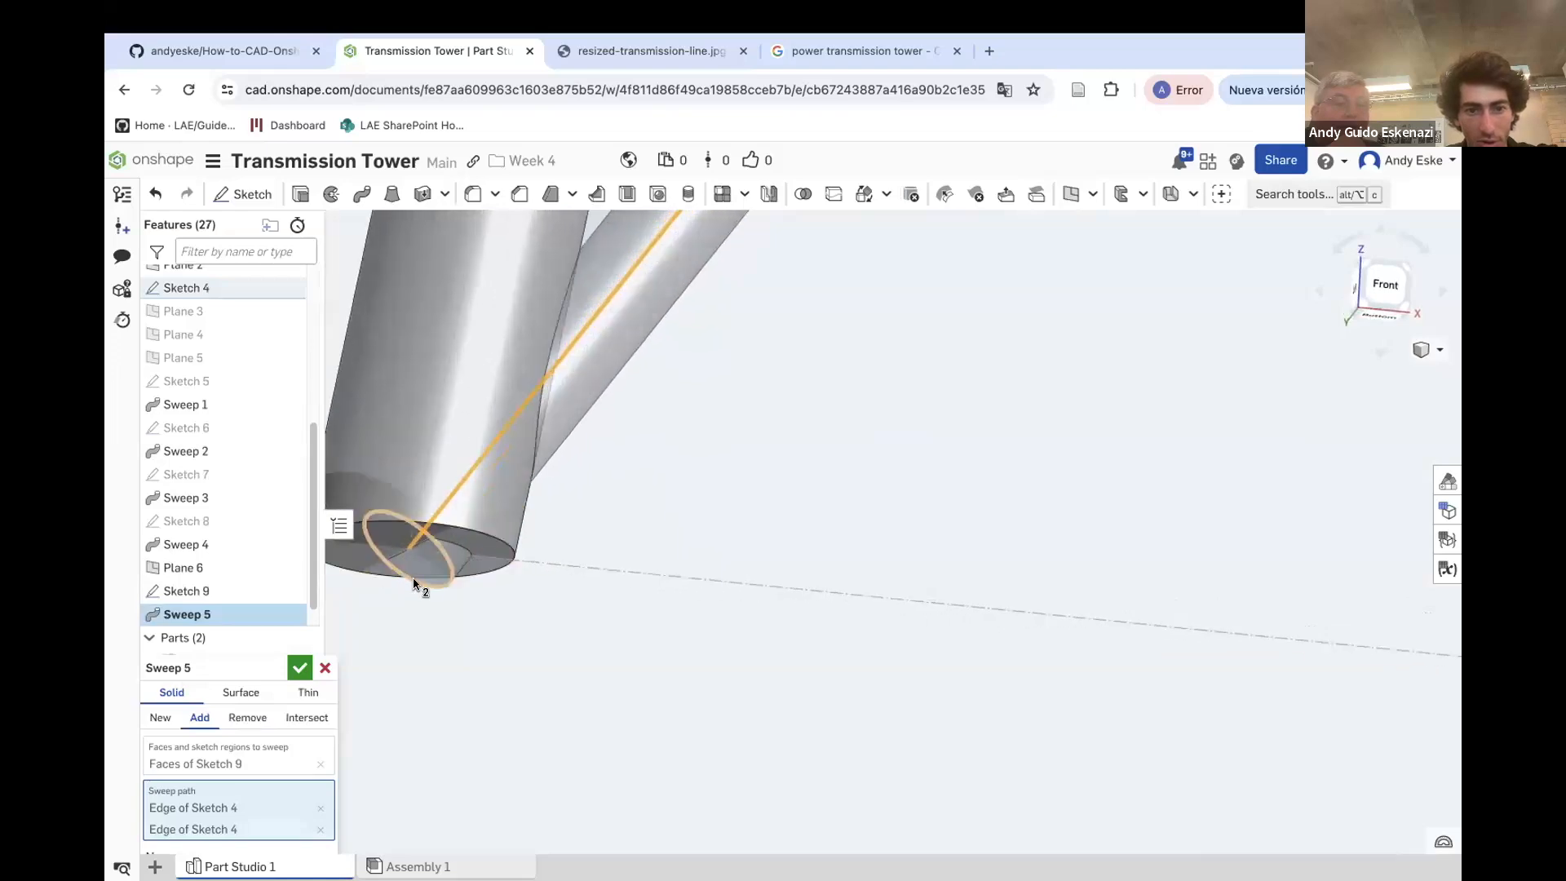
scroll(469, 581, "down", 10)
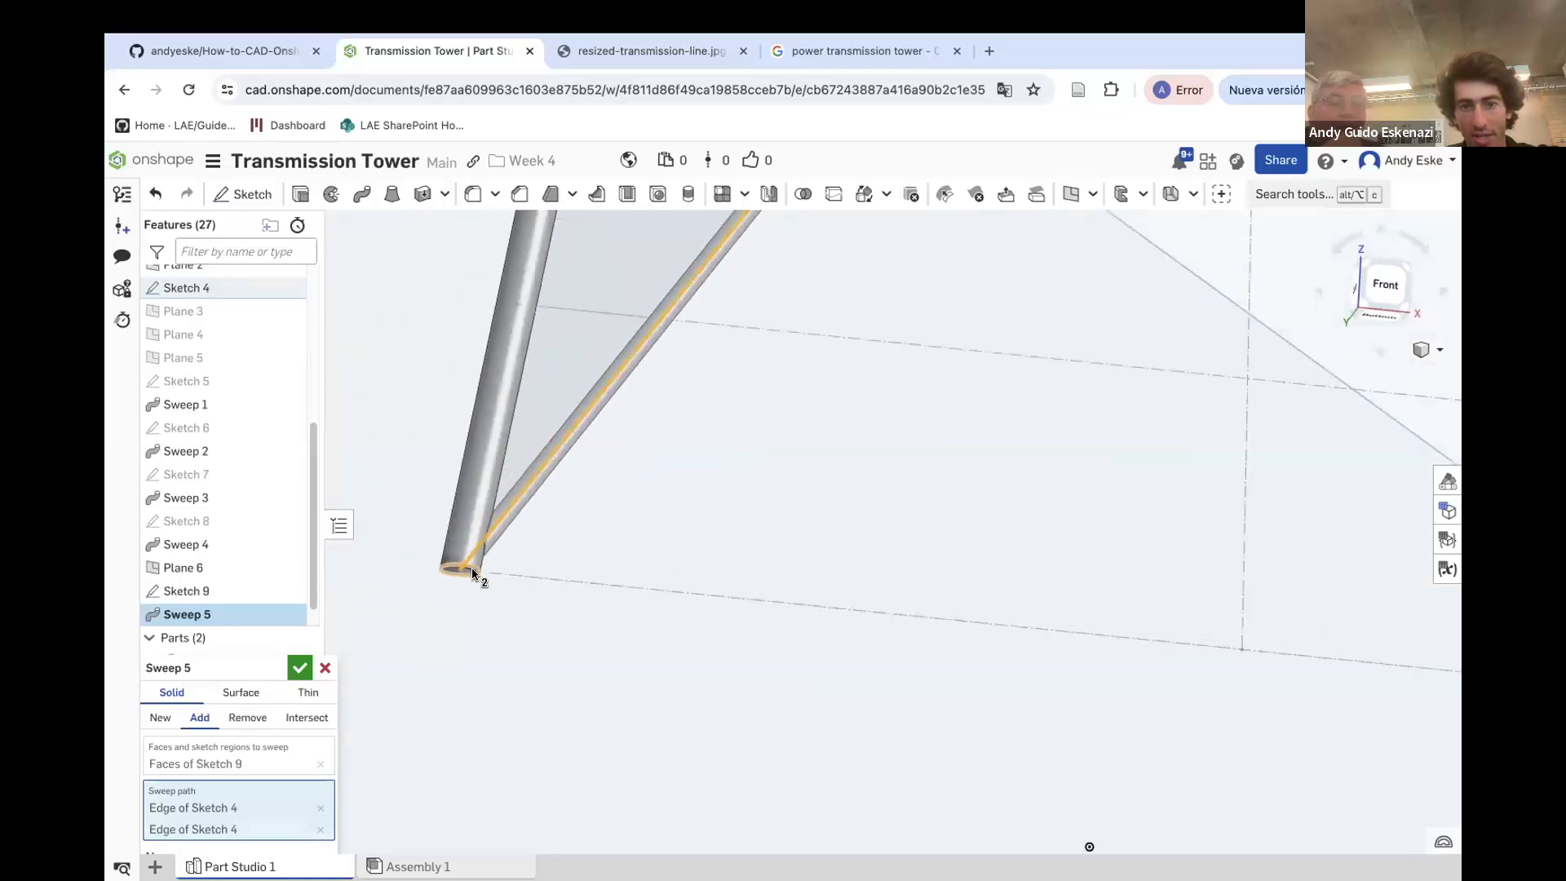
scroll(470, 573, "down", 2)
scroll(560, 293, "up", 10)
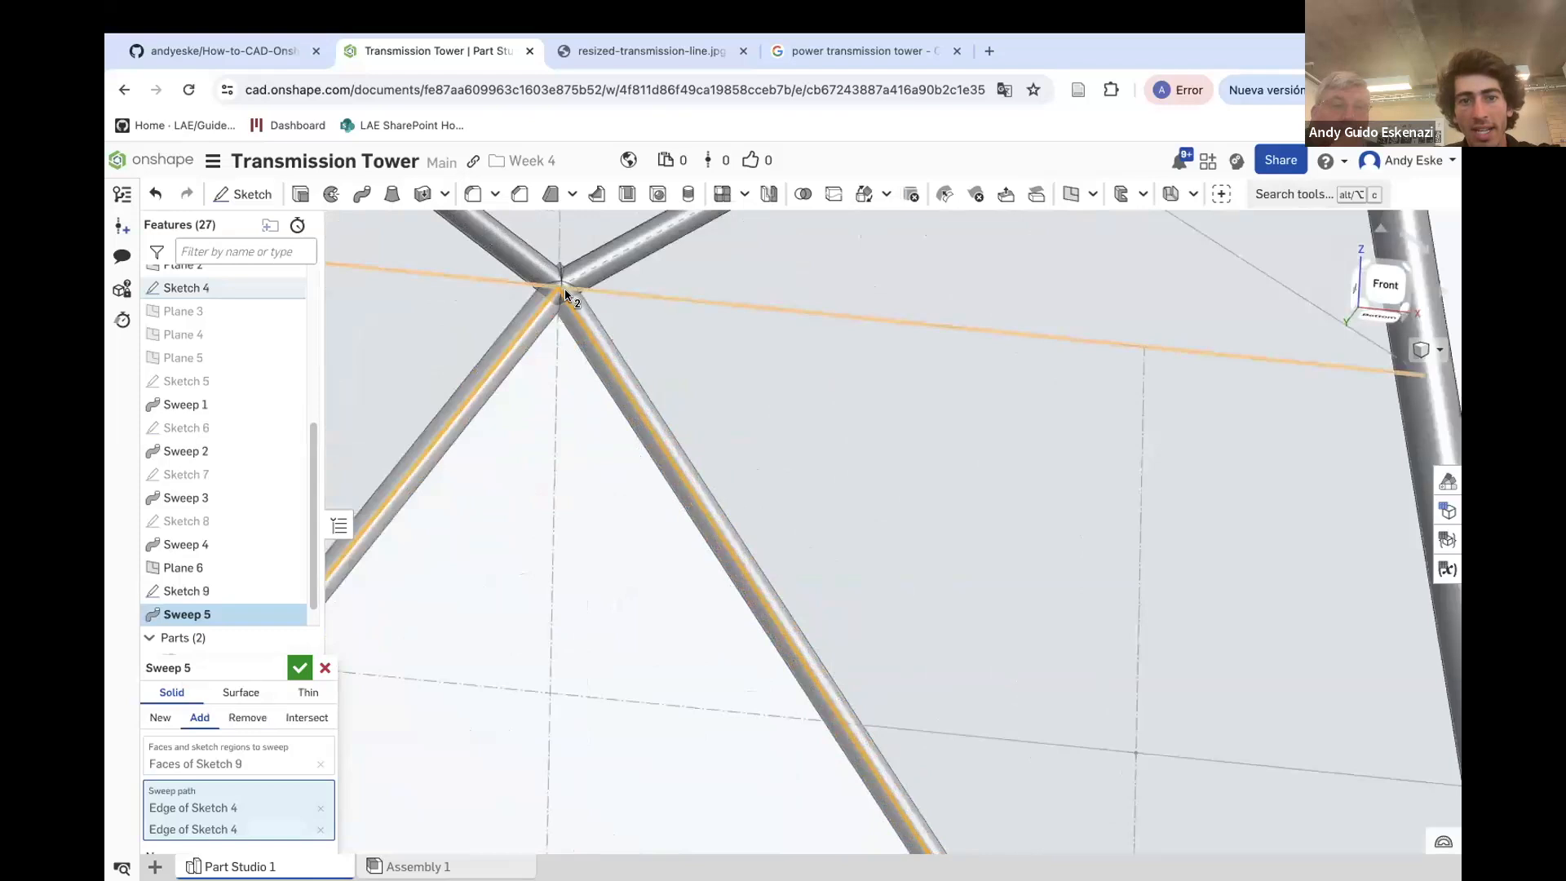
mouse_move(540, 287)
right_mouse_down()
mouse_move(547, 239)
mouse_move(543, 279)
right_mouse_up()
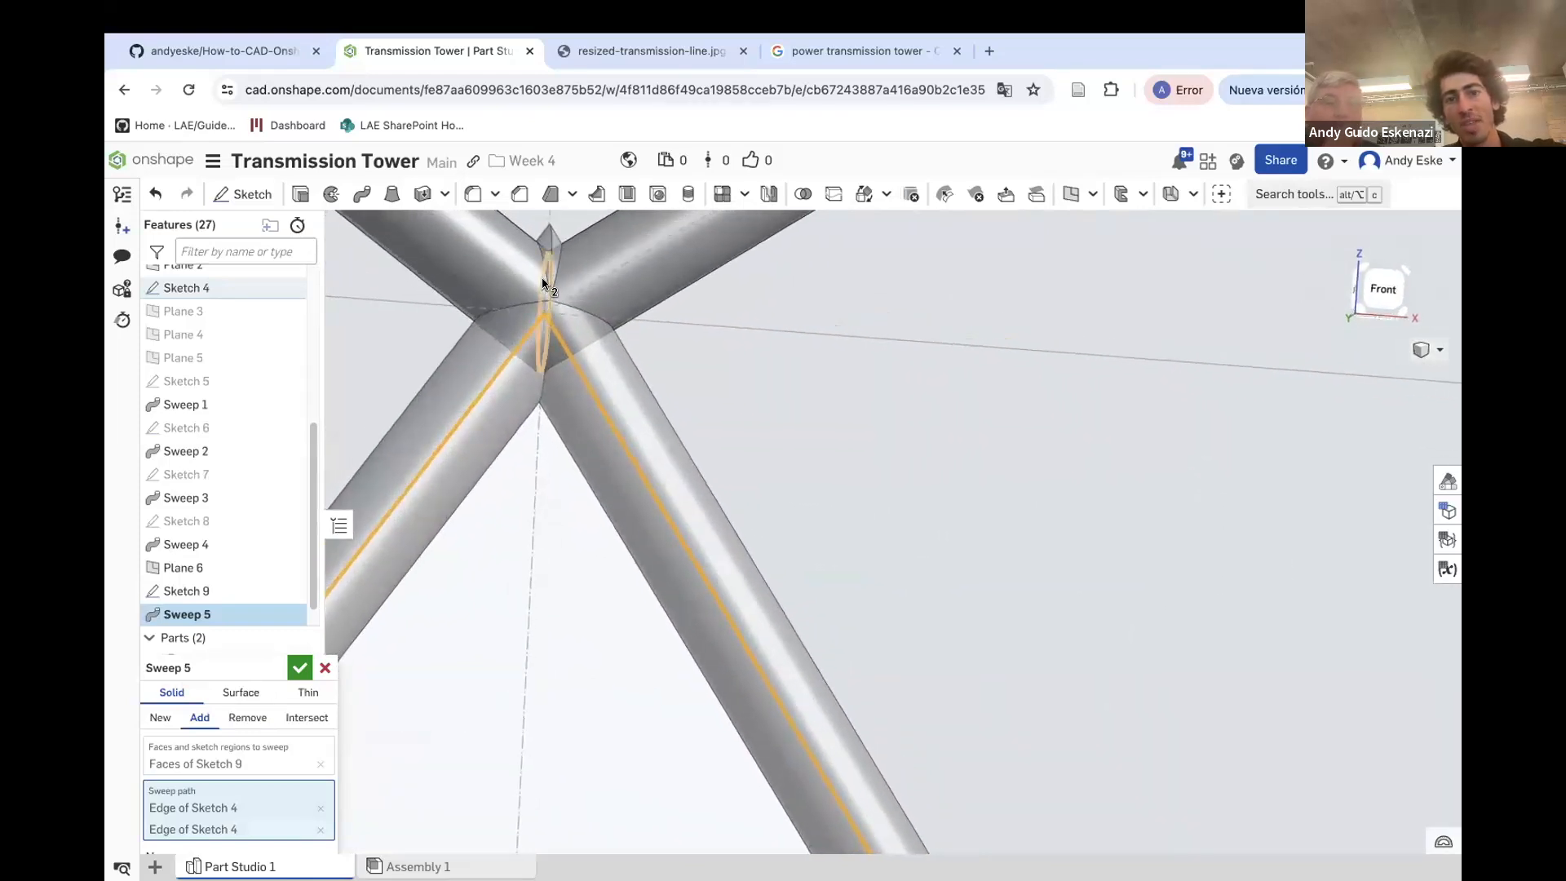
left_click(301, 668)
Hide Plane 6
scroll(603, 483, "down", 6)
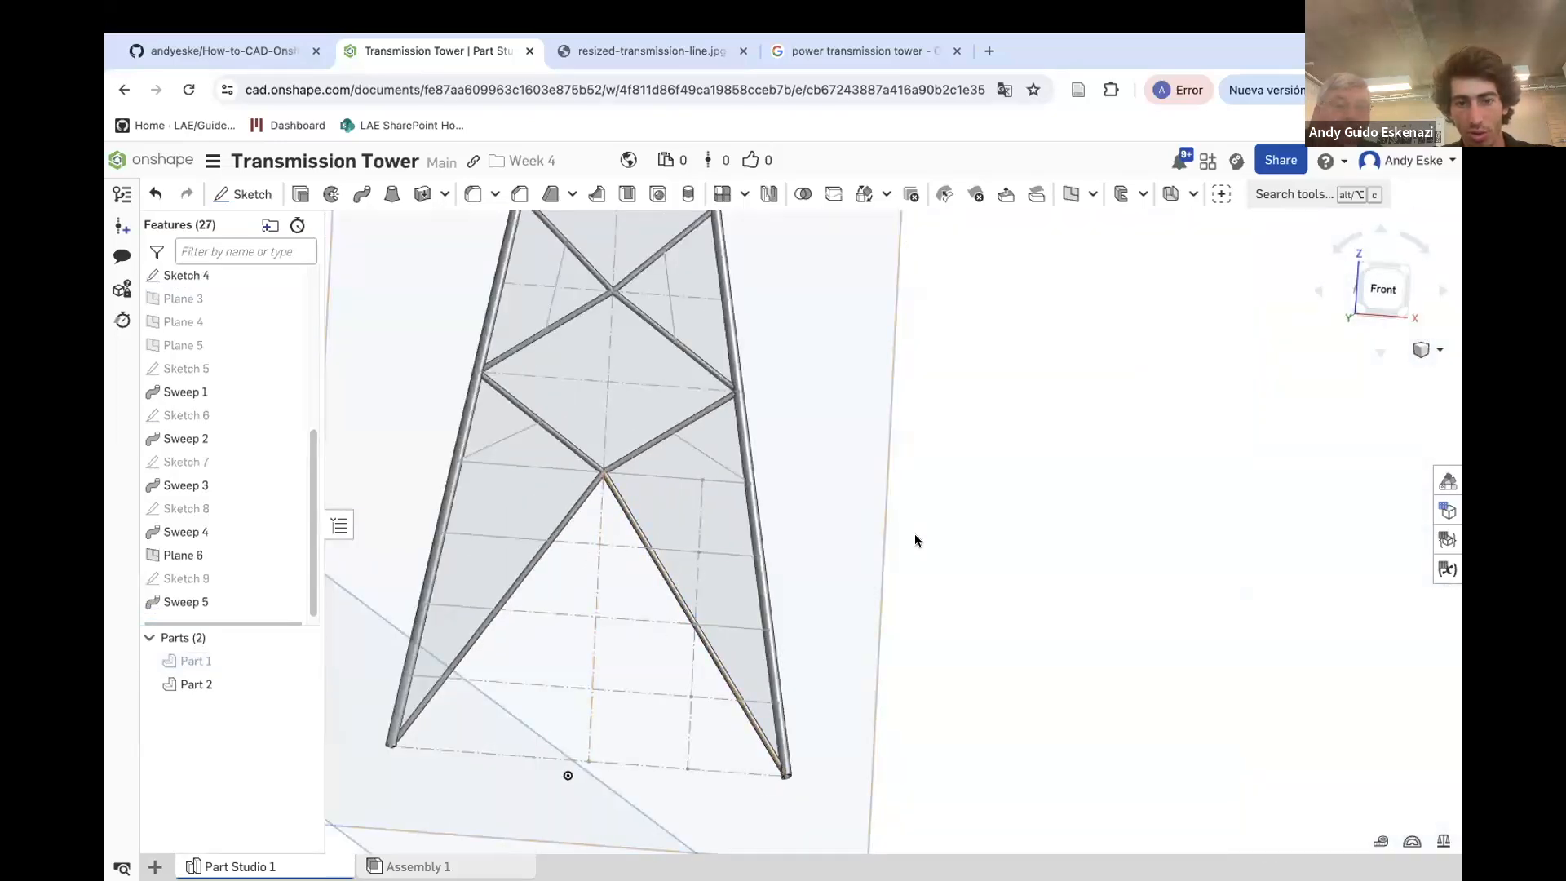
scroll(687, 575, "down", 4)
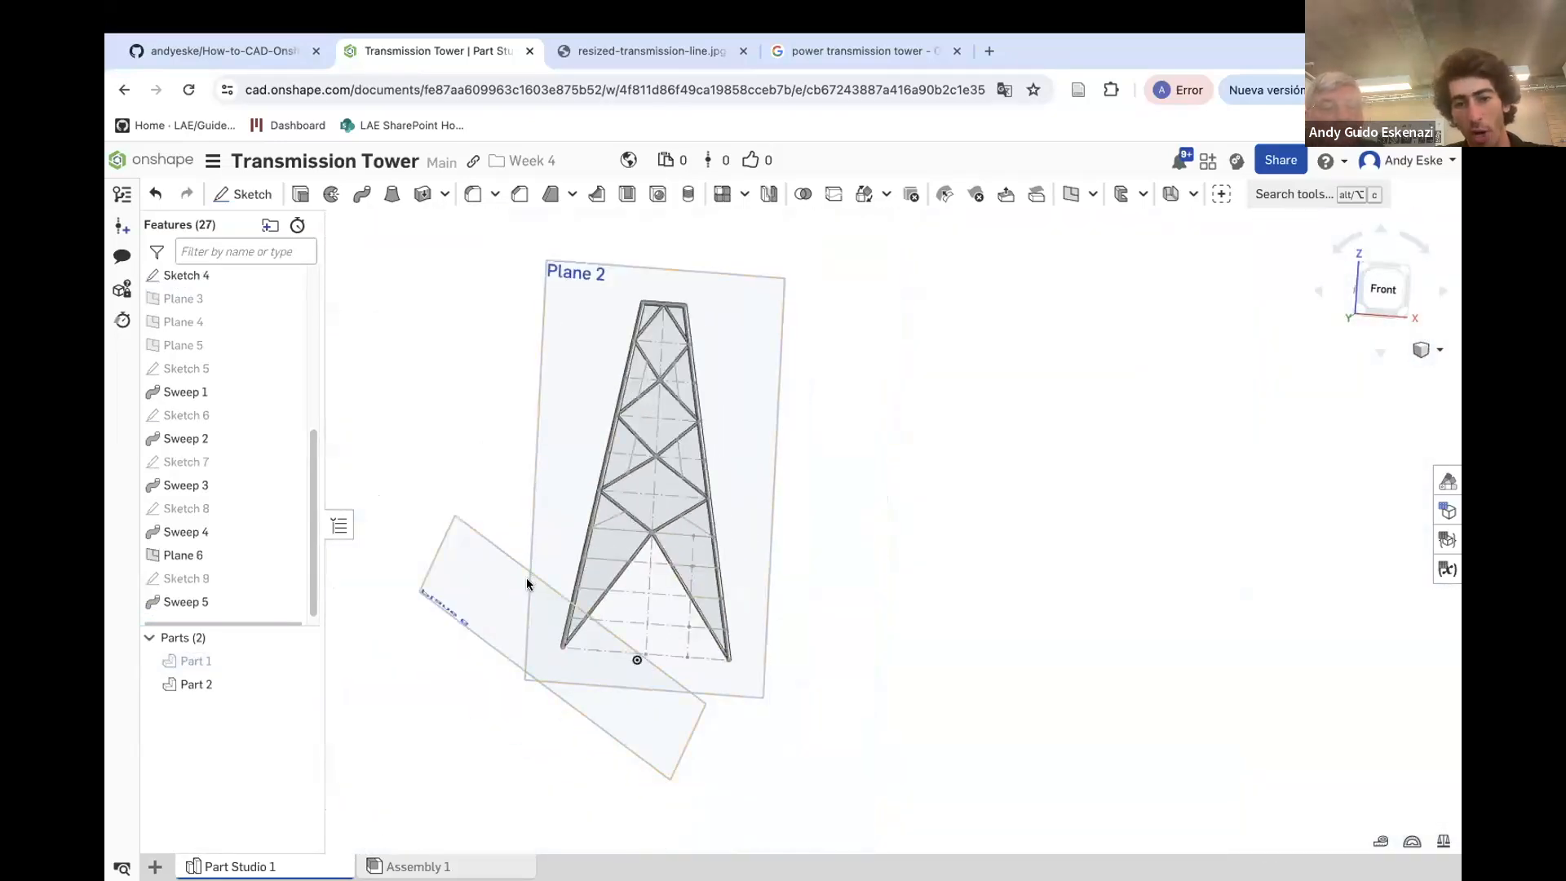
scroll(551, 589, "up", 5)
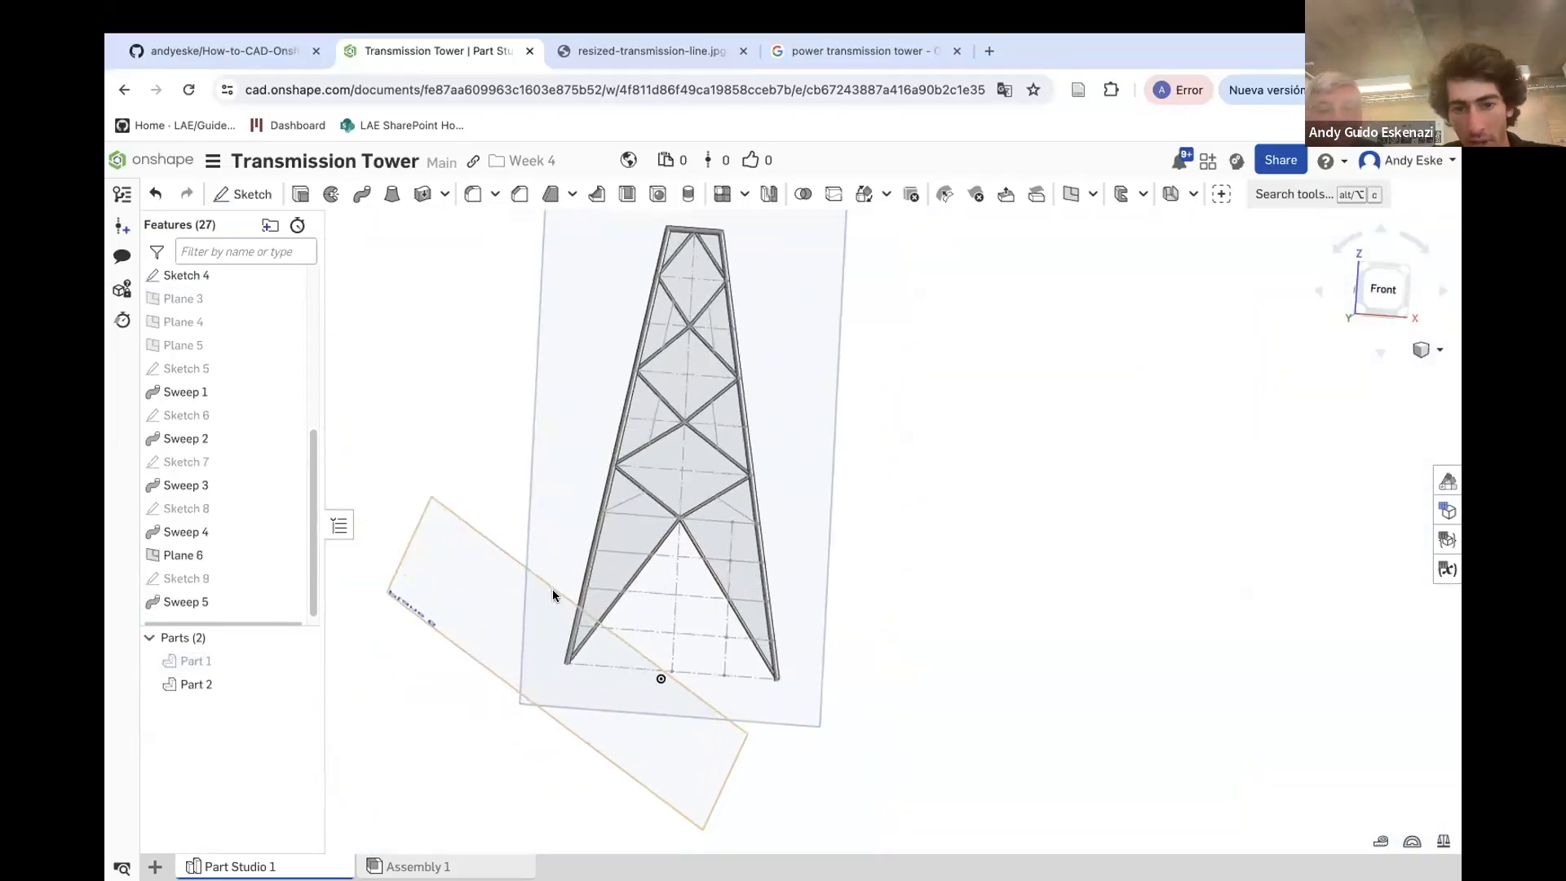
right_click(447, 513)
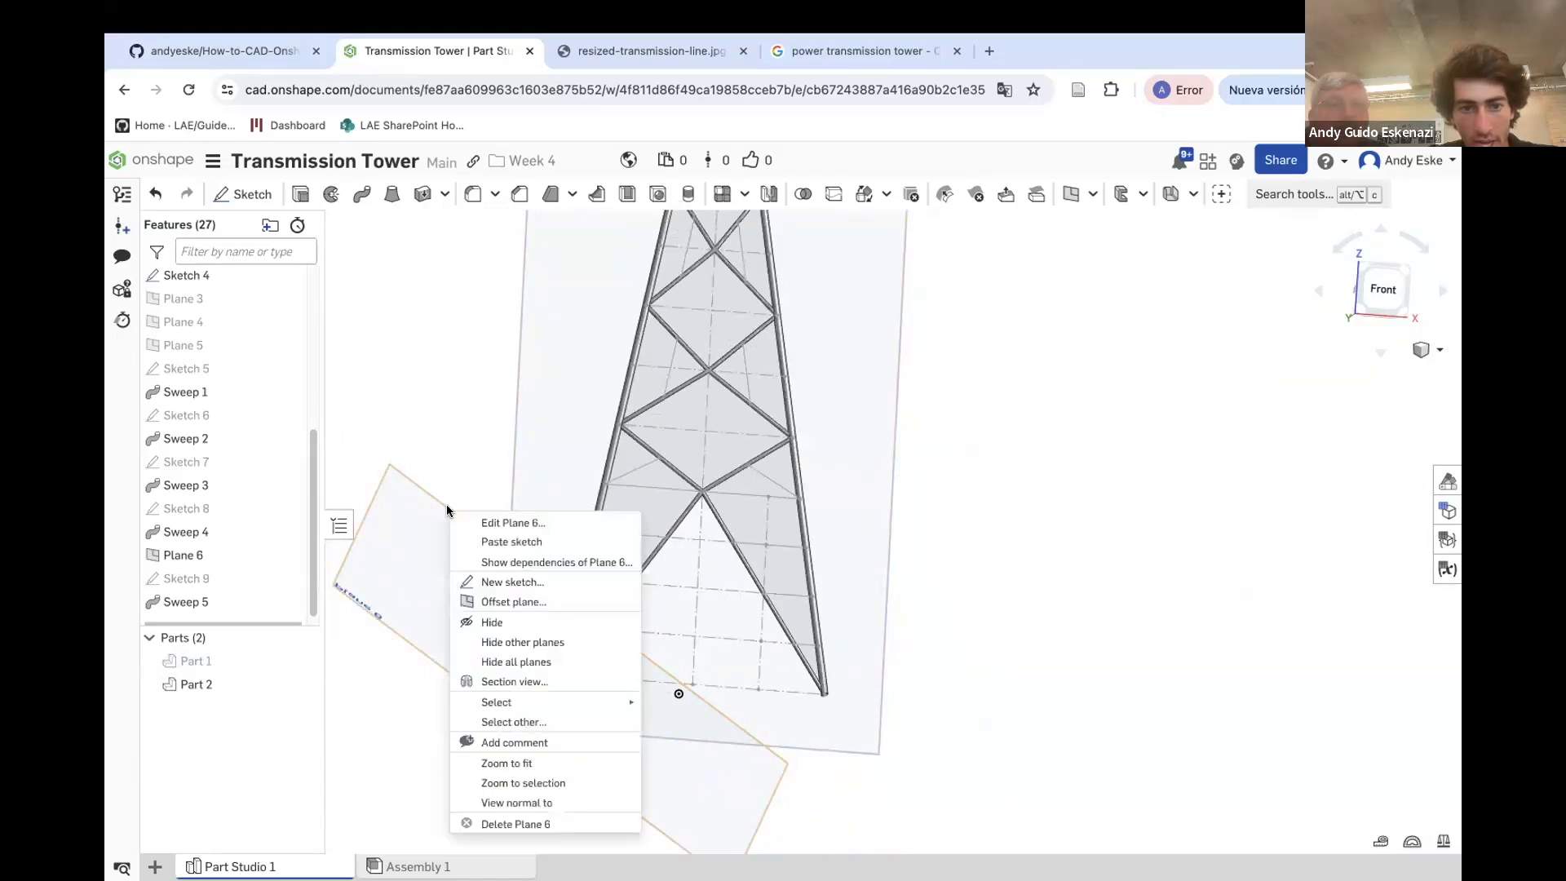
left_click(526, 633)
Hide Plane 2
mouse_move(620, 512)
right_mouse_down()
mouse_move(642, 538)
mouse_move(640, 489)
right_mouse_up()
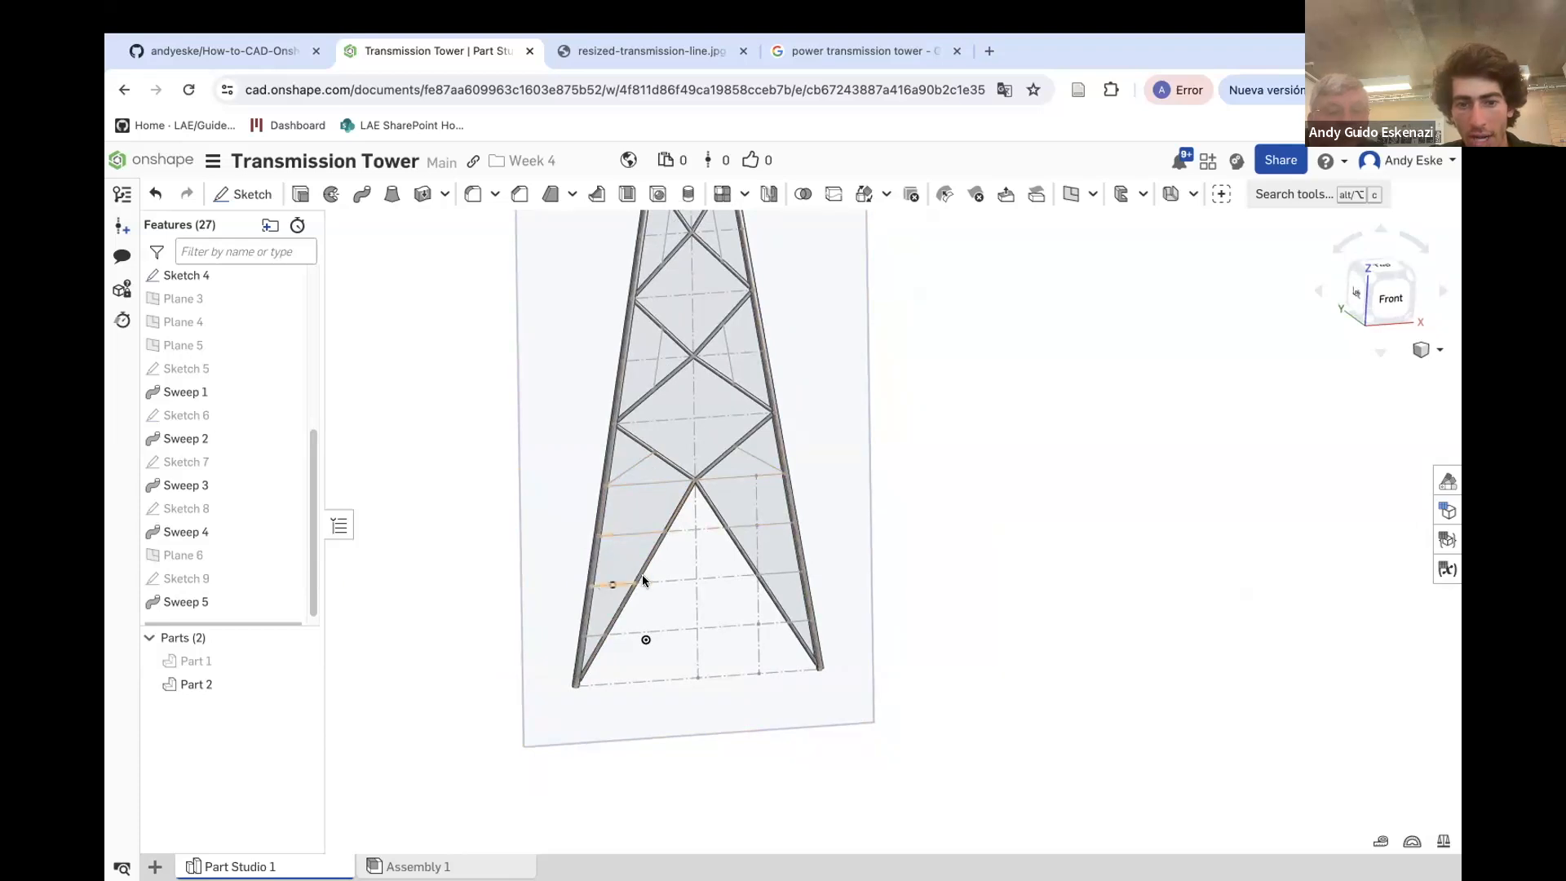
scroll(595, 507, "up", 5)
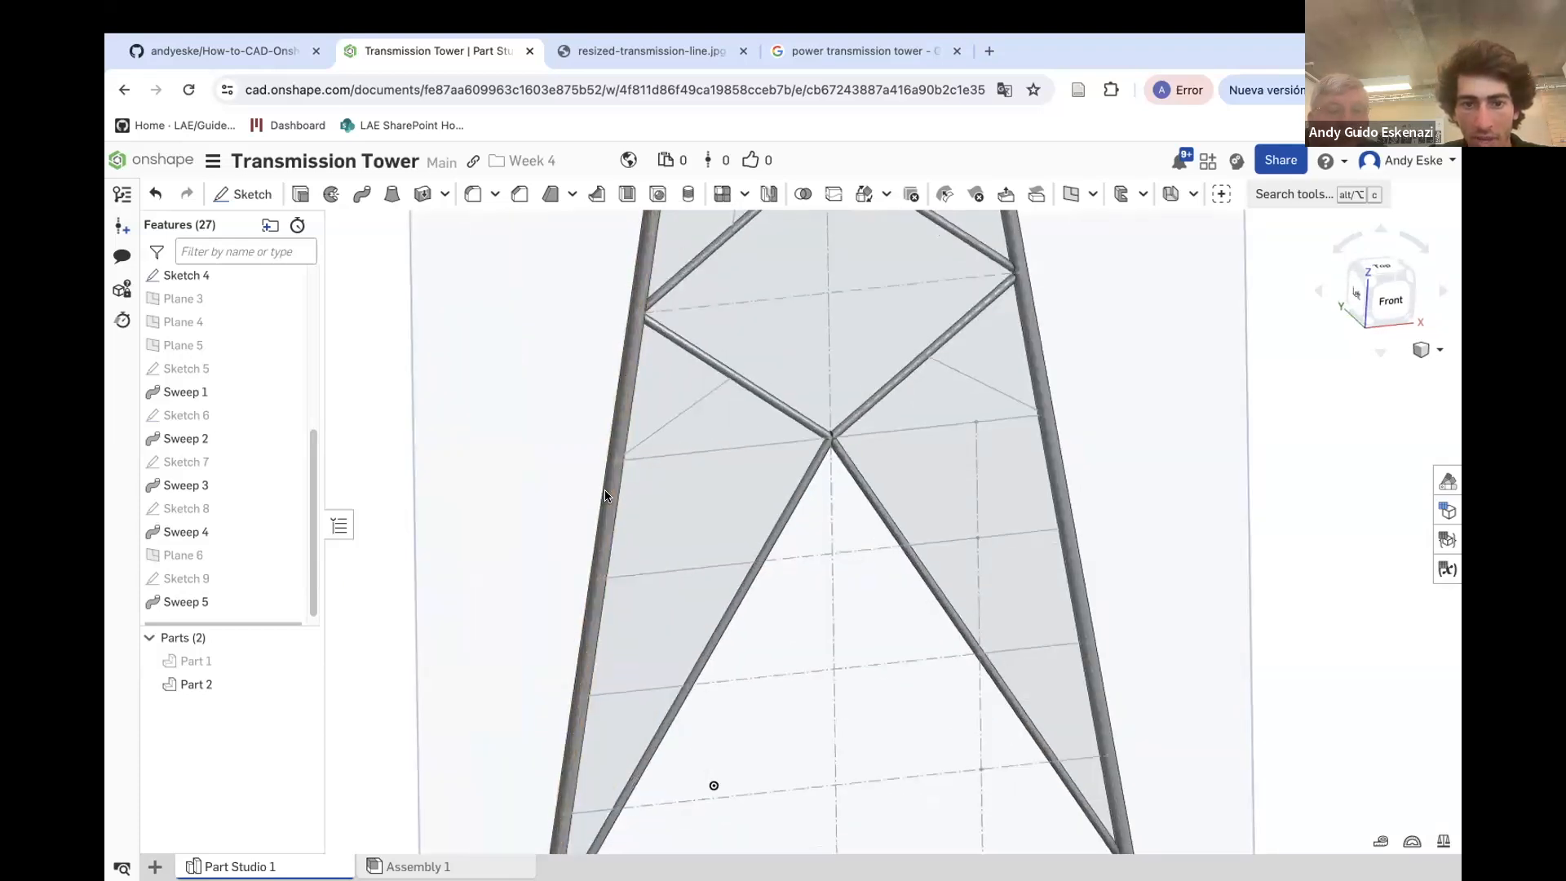
right_click_drag(605, 496, 623, 502)
scroll(487, 545, "down", 5)
right_click(455, 490)
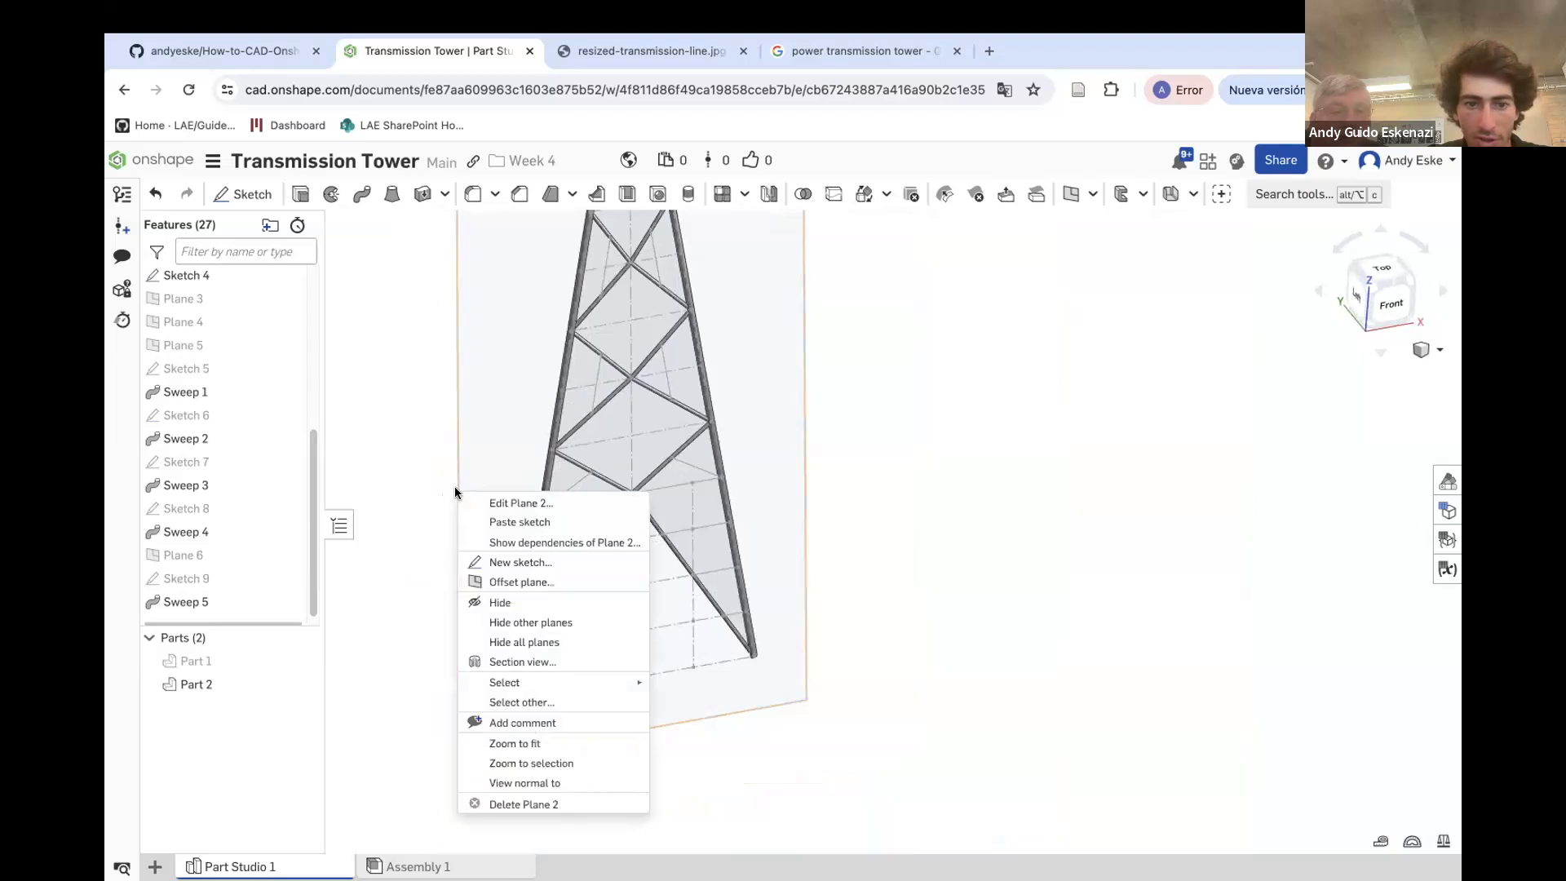
left_click(496, 601)
Create a point-normal plane on a horizontal line where it meets the tower's left leg
scroll(571, 518, "down", 3)
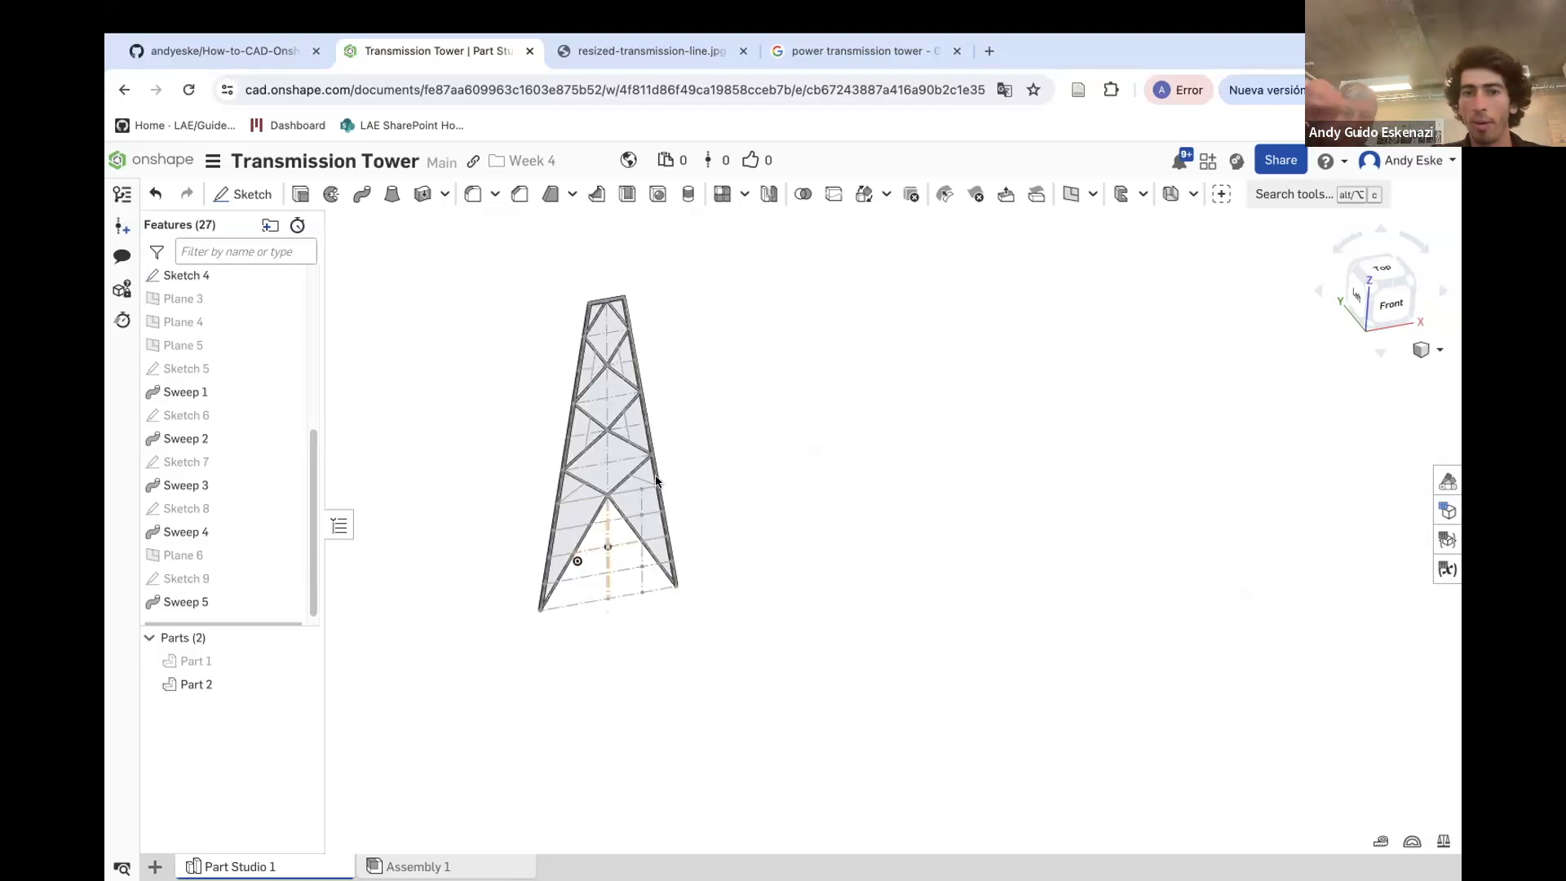
left_click(1072, 196)
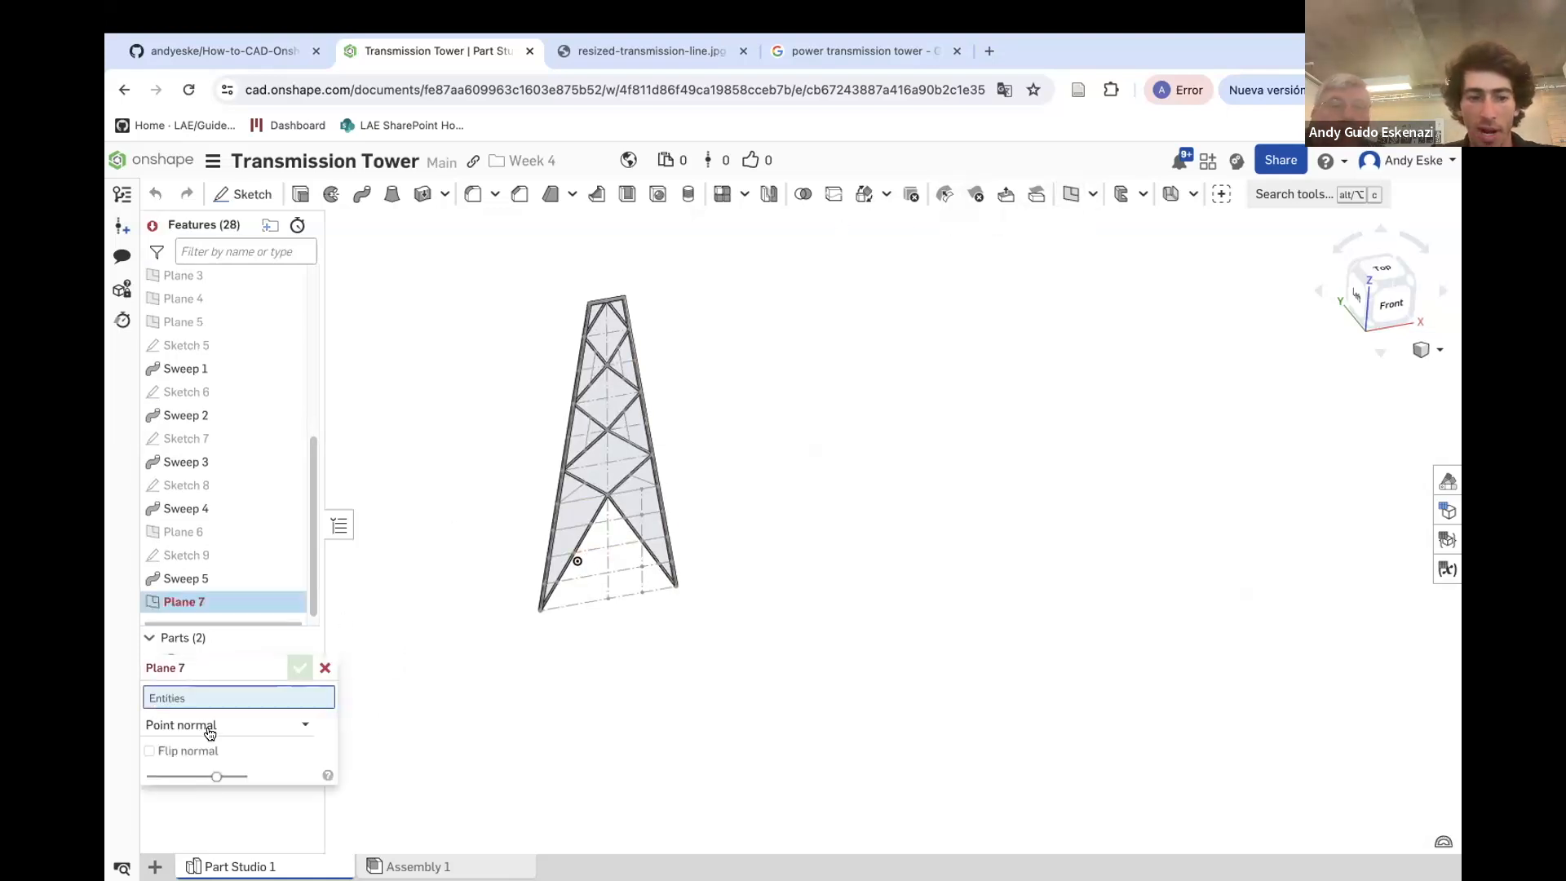
scroll(559, 505, "up", 10)
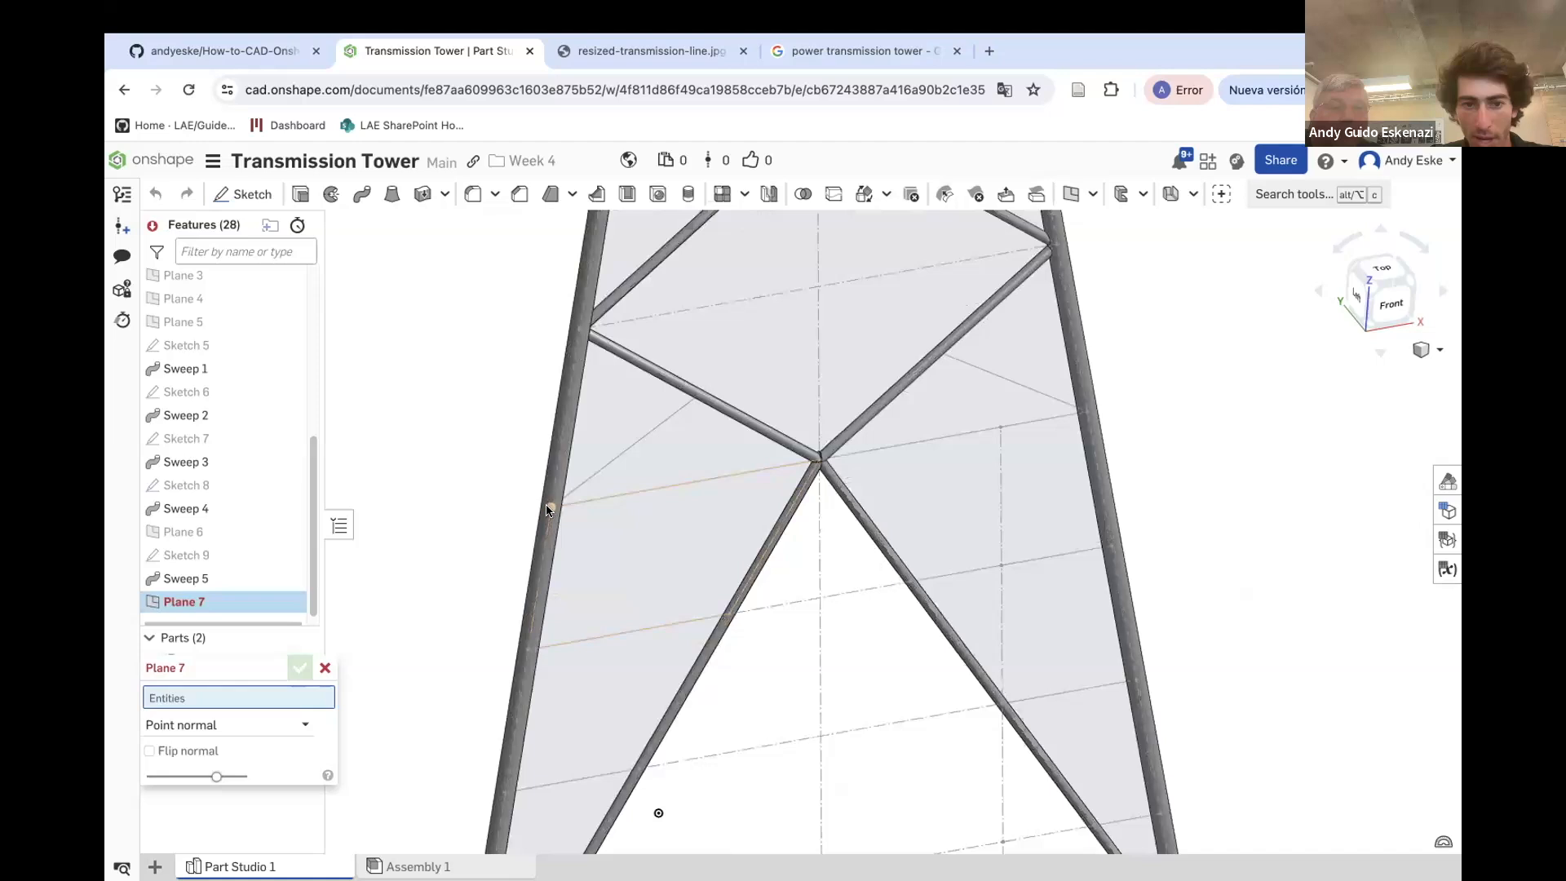
left_click(551, 507)
left_click(566, 505)
left_click(299, 668)
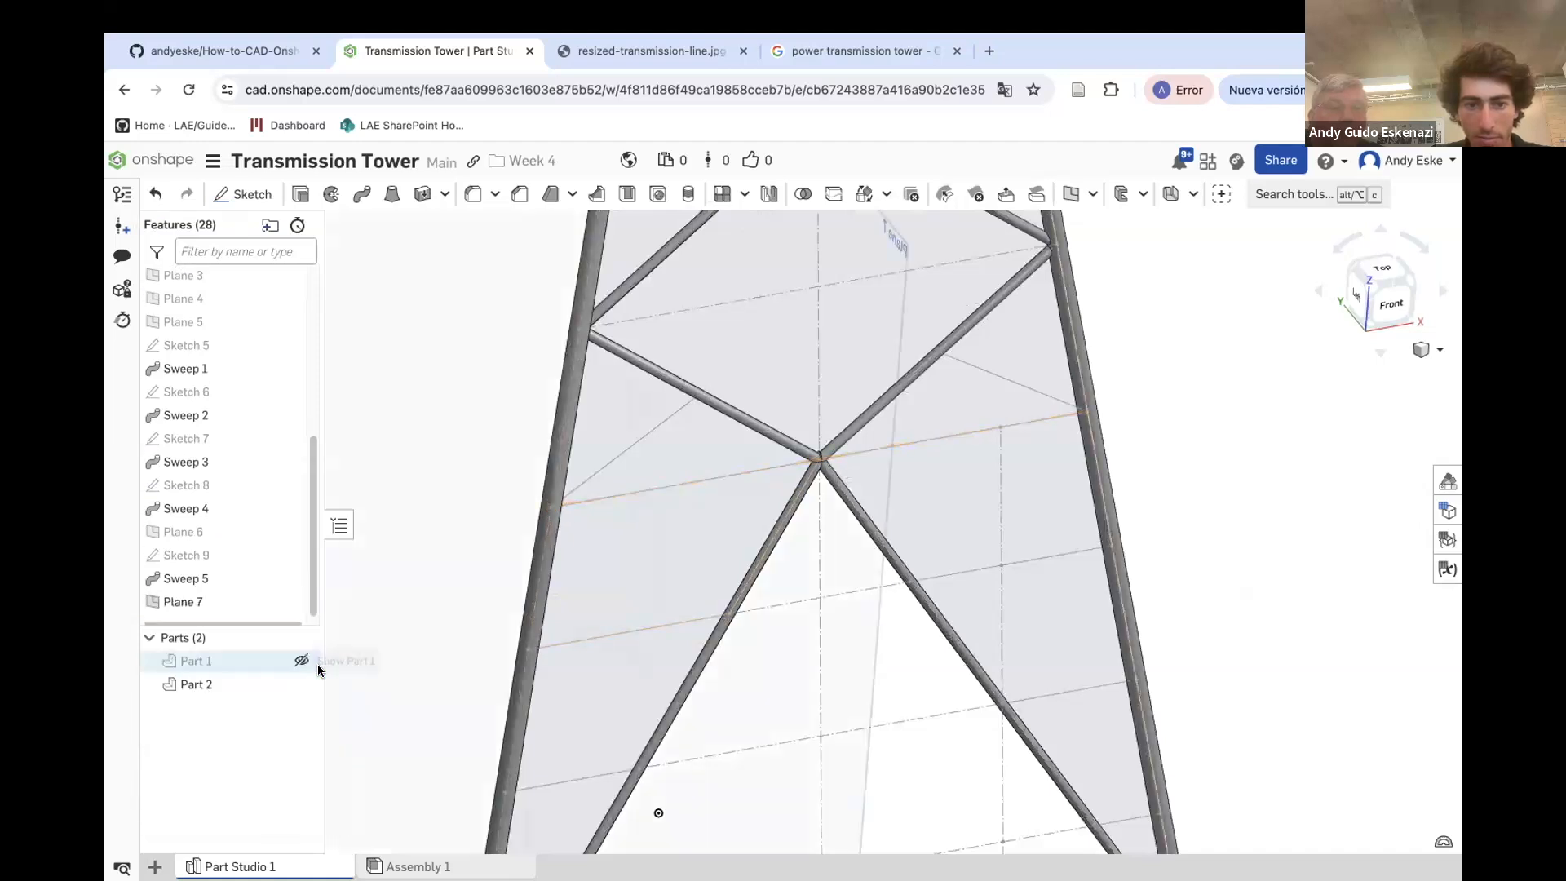
Create another point-normal plane on the next horizontal line down at the left leg
left_click(1059, 195)
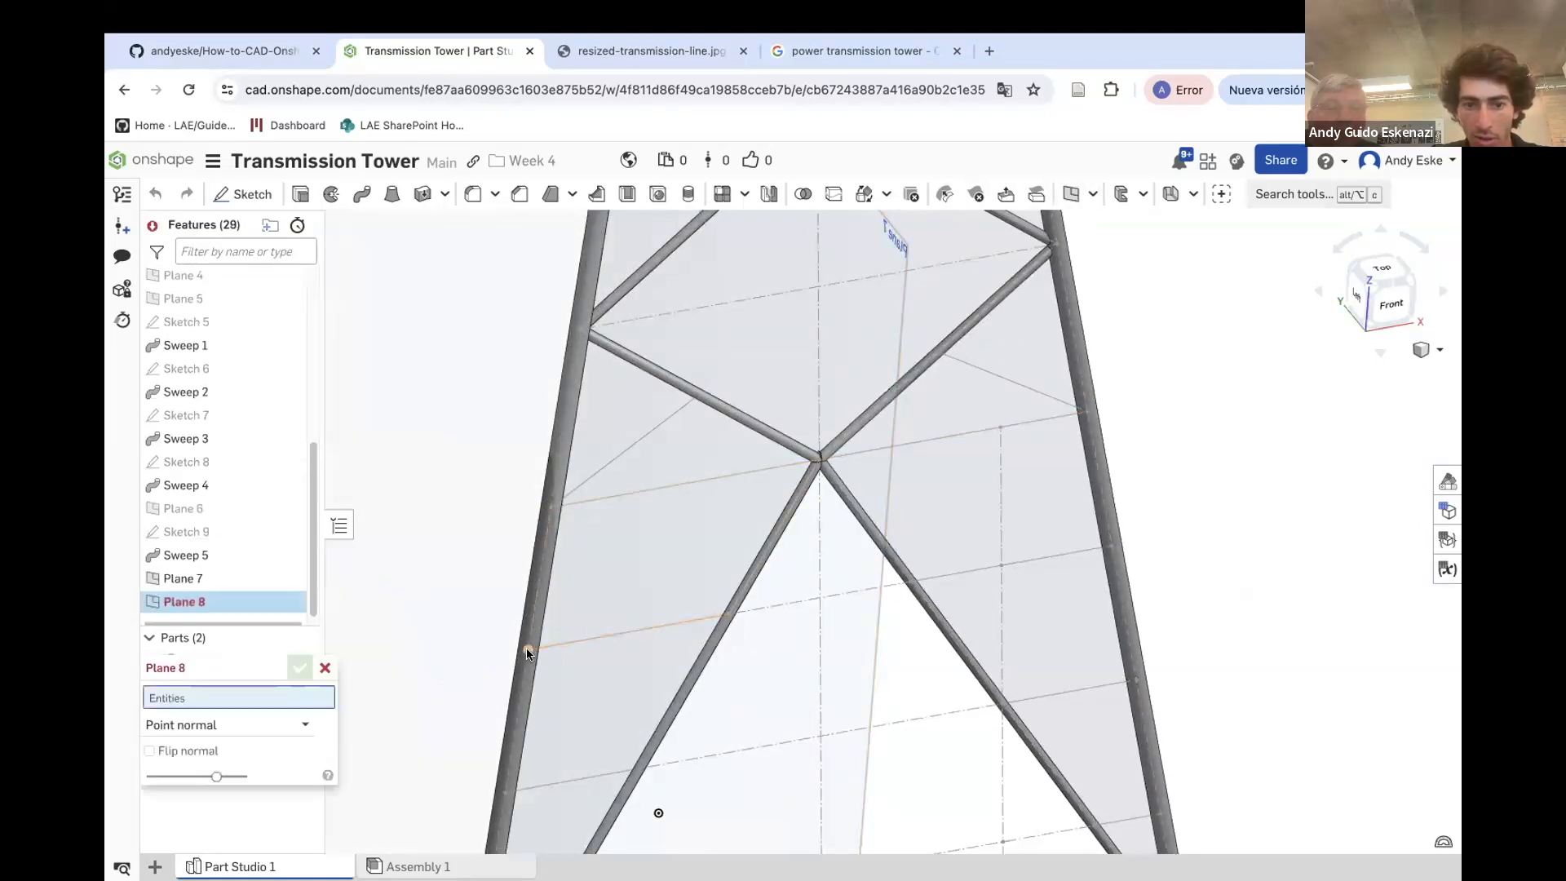
left_click(526, 653)
left_click(542, 649)
left_click(300, 667)
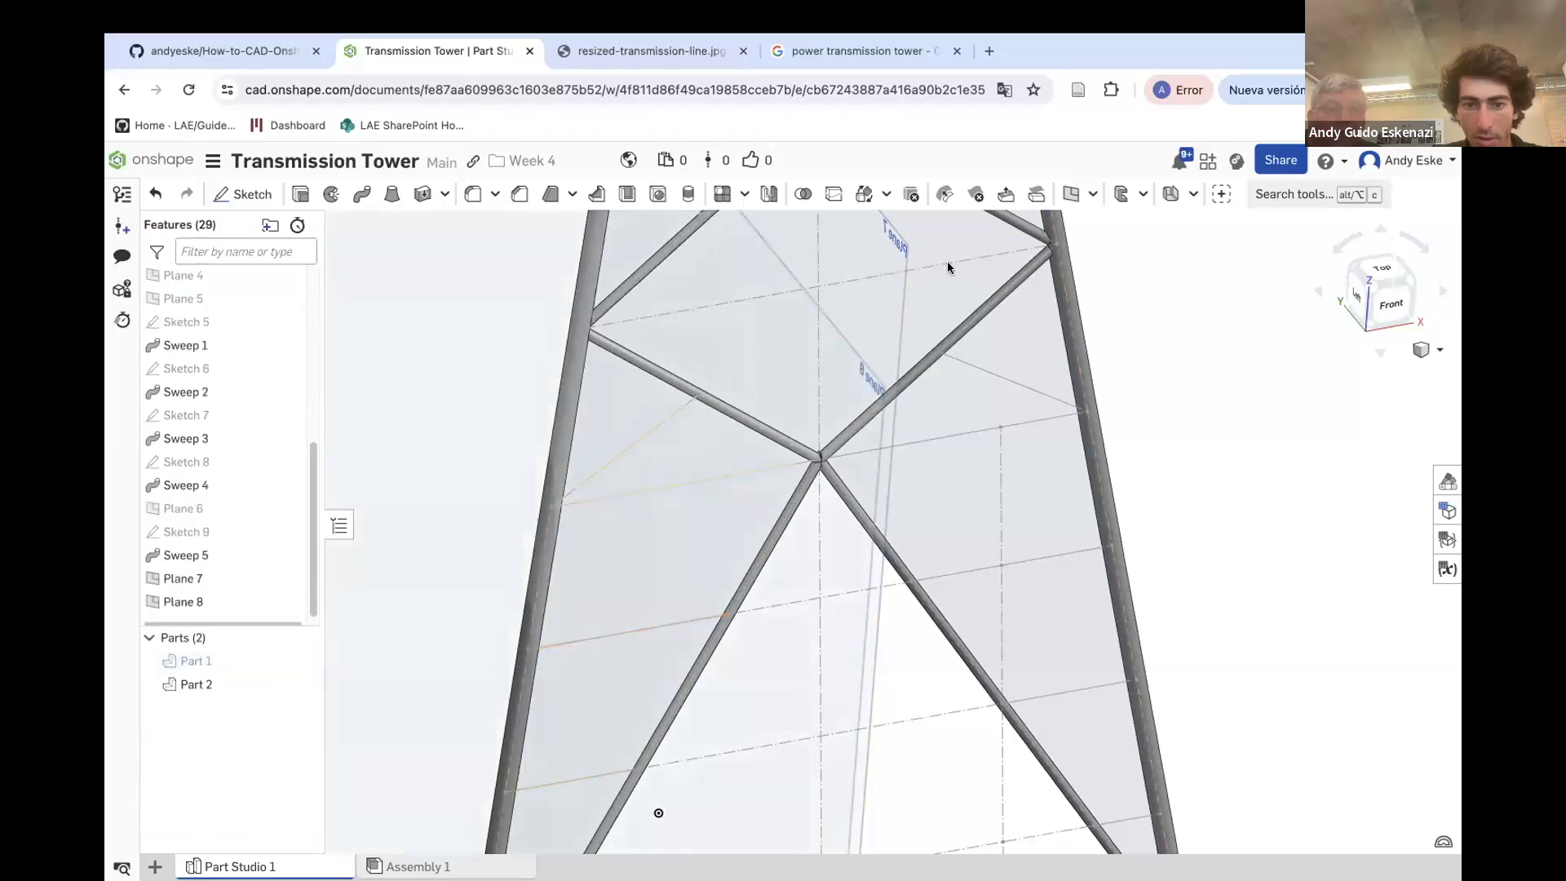
Try to create a point-normal plane on a lower horizontal line at the left leg, selecting only its edge
left_click(1059, 195)
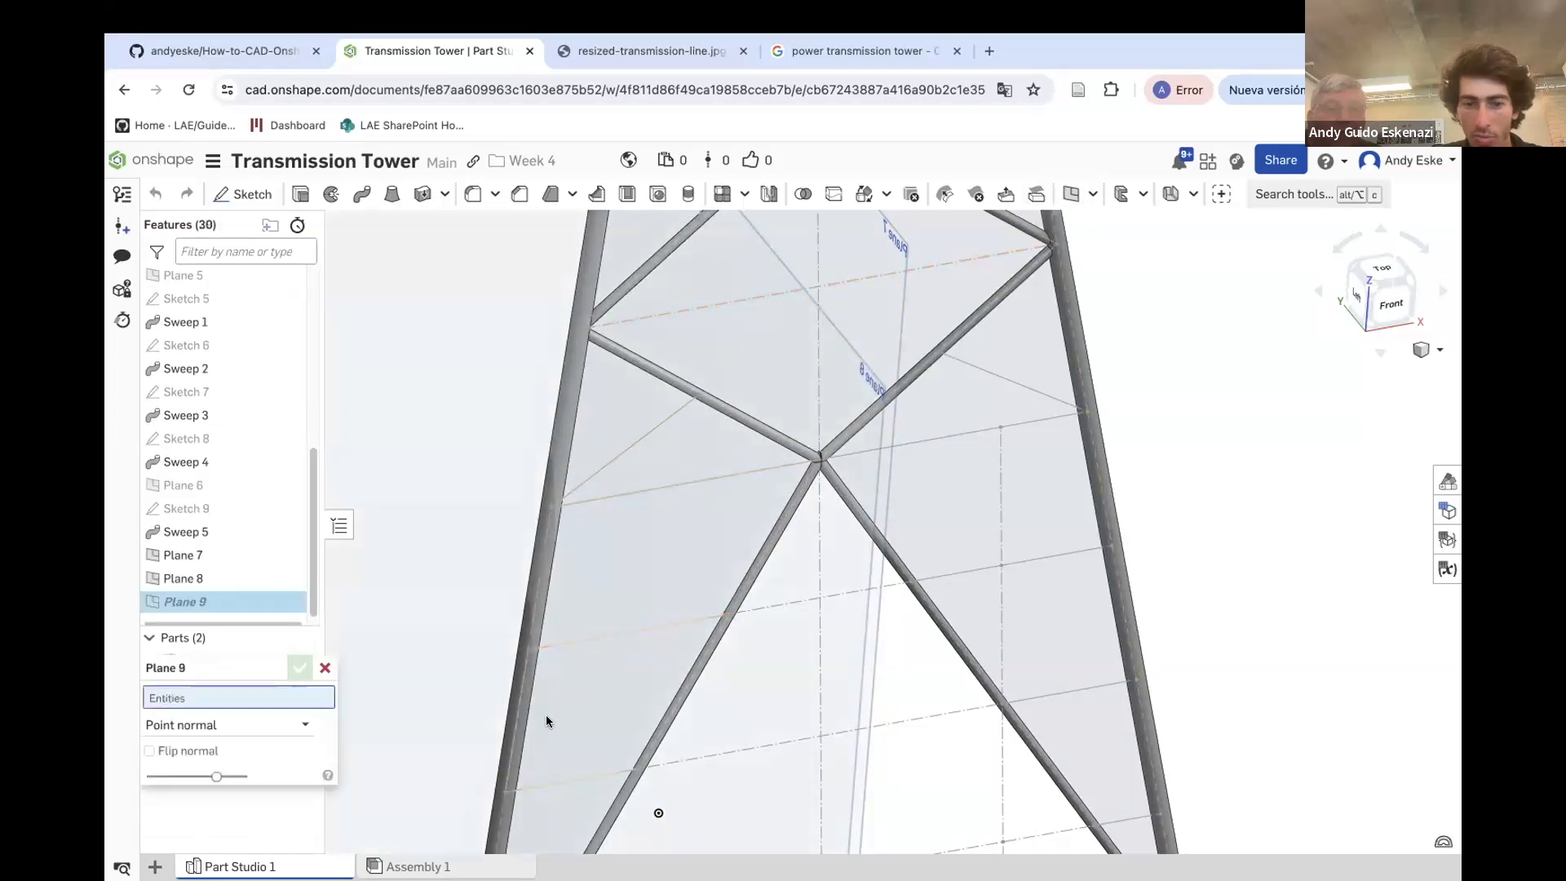
left_click(520, 793)
scroll(602, 635, "down", 3)
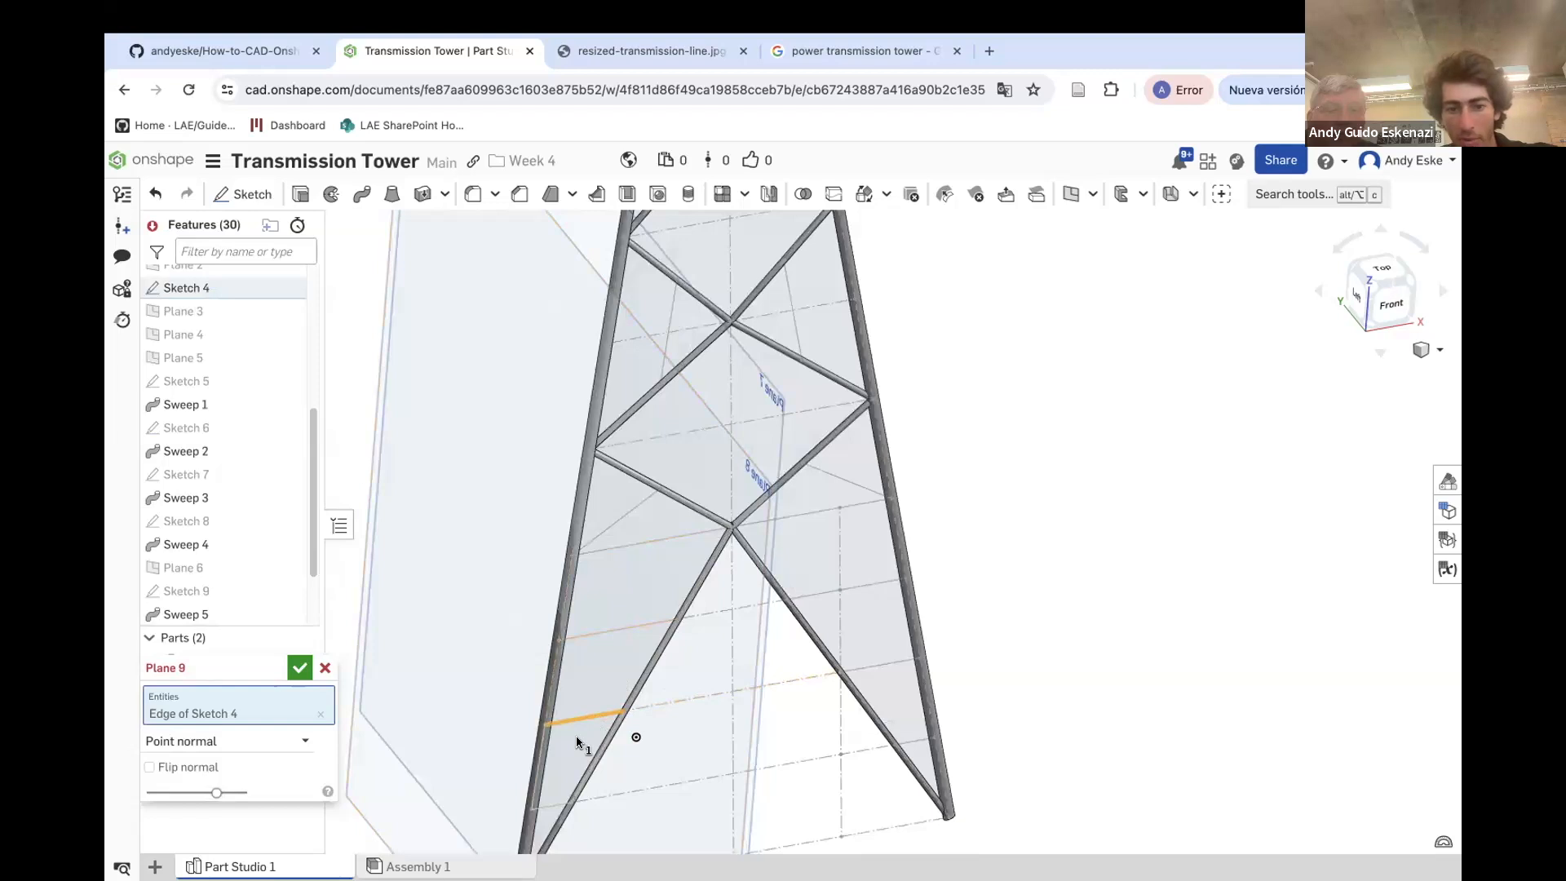
right_click_drag(576, 742, 574, 739)
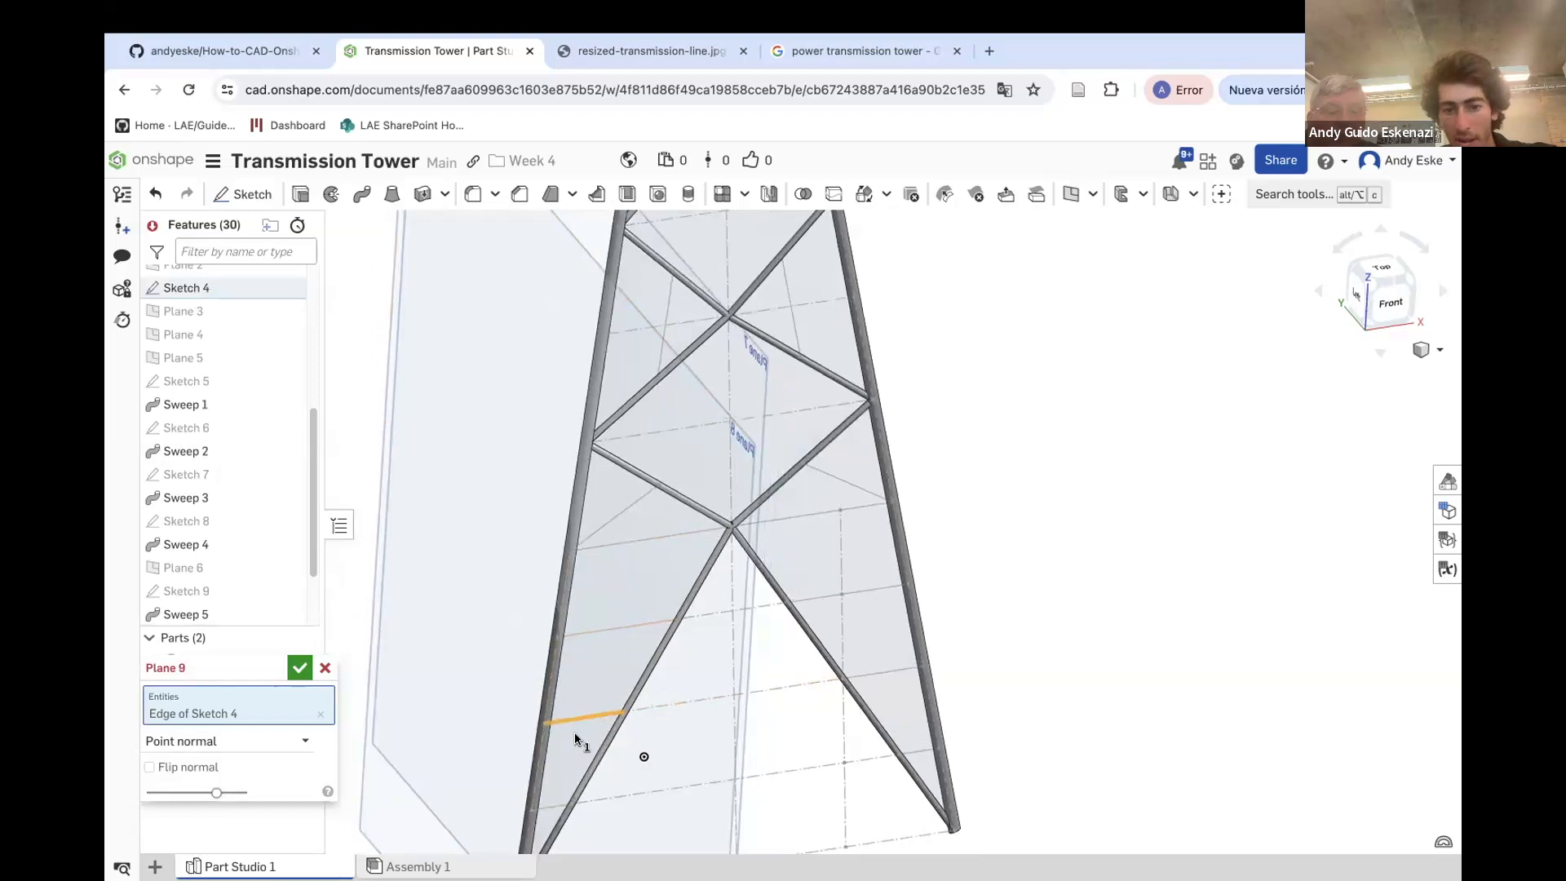
left_click(298, 665)
Create a point-normal plane from the left end vertex and edge of the lowest horizontal line at the left leg
left_click(1071, 194)
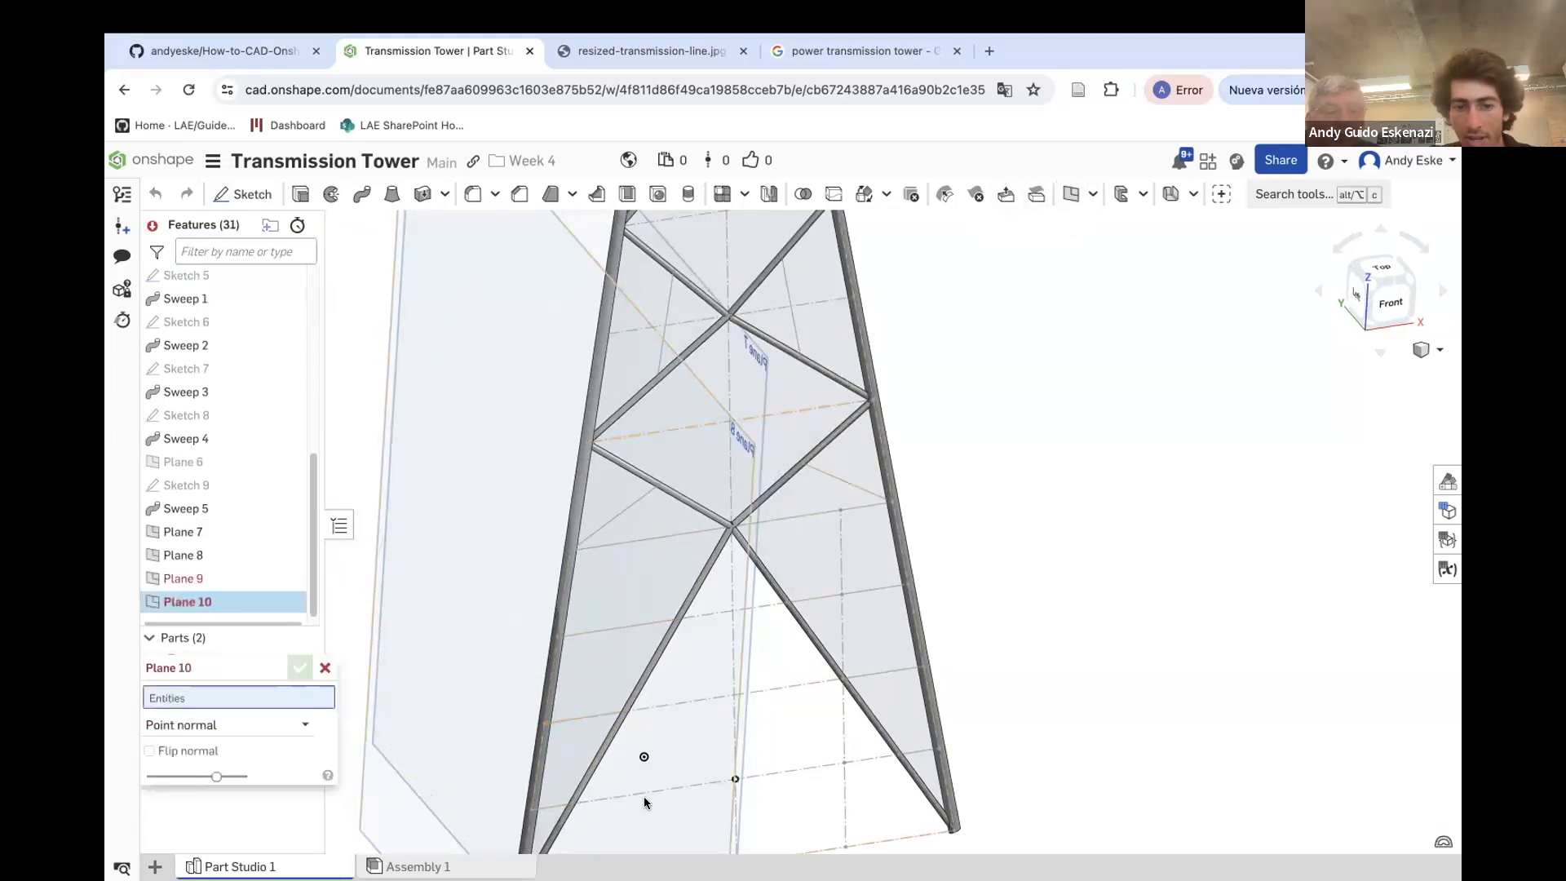
left_click(533, 810)
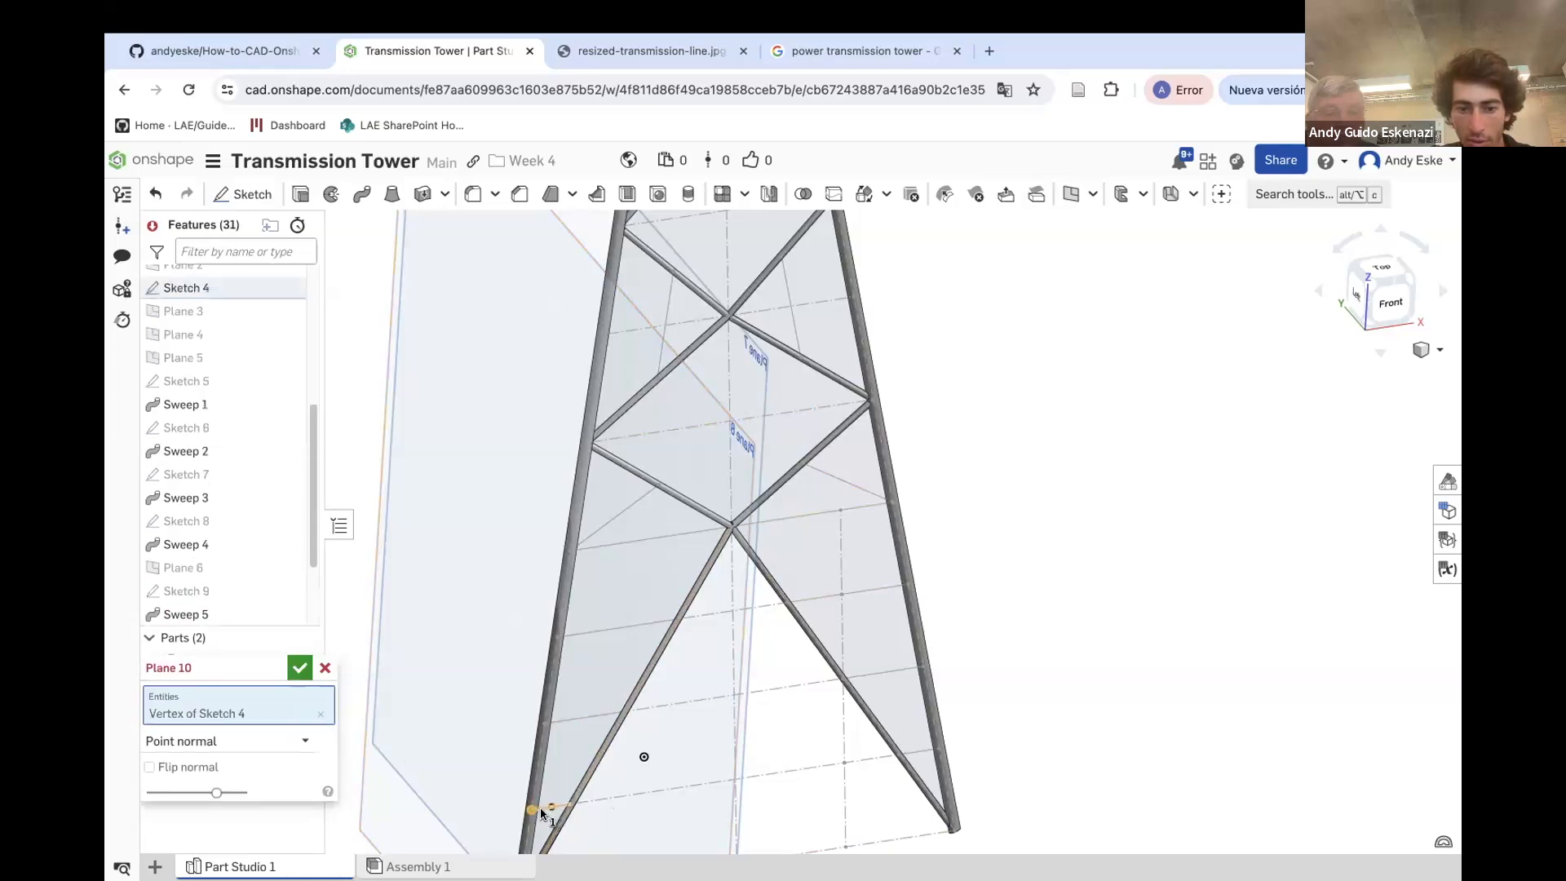
scroll(540, 811, "up", 5)
left_click(543, 802)
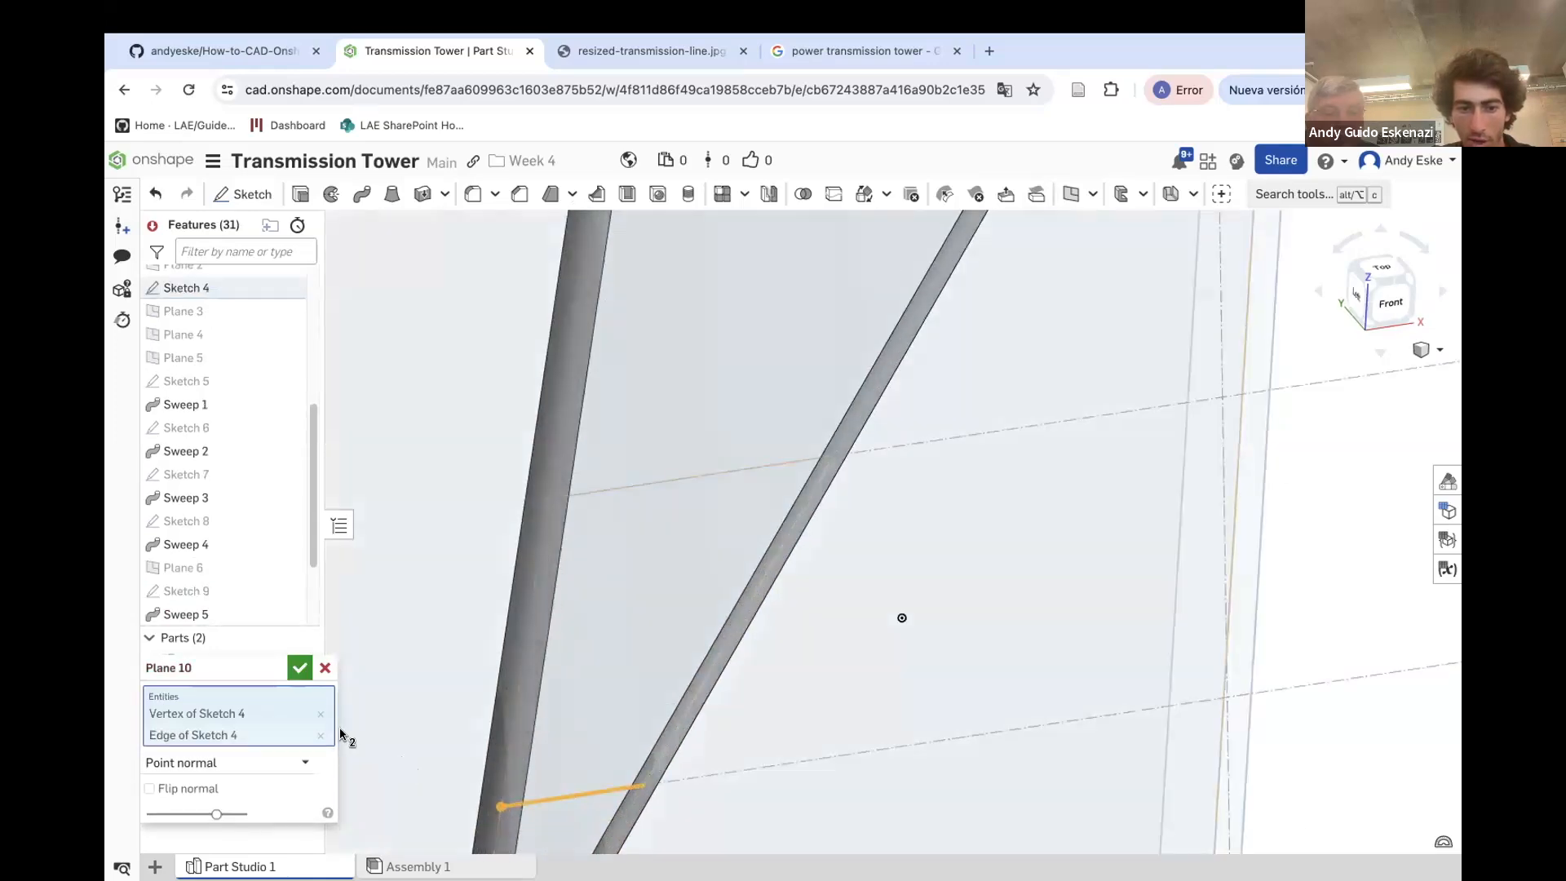
left_click(300, 668)
scroll(552, 620, "down", 3)
scroll(513, 765, "up", 3)
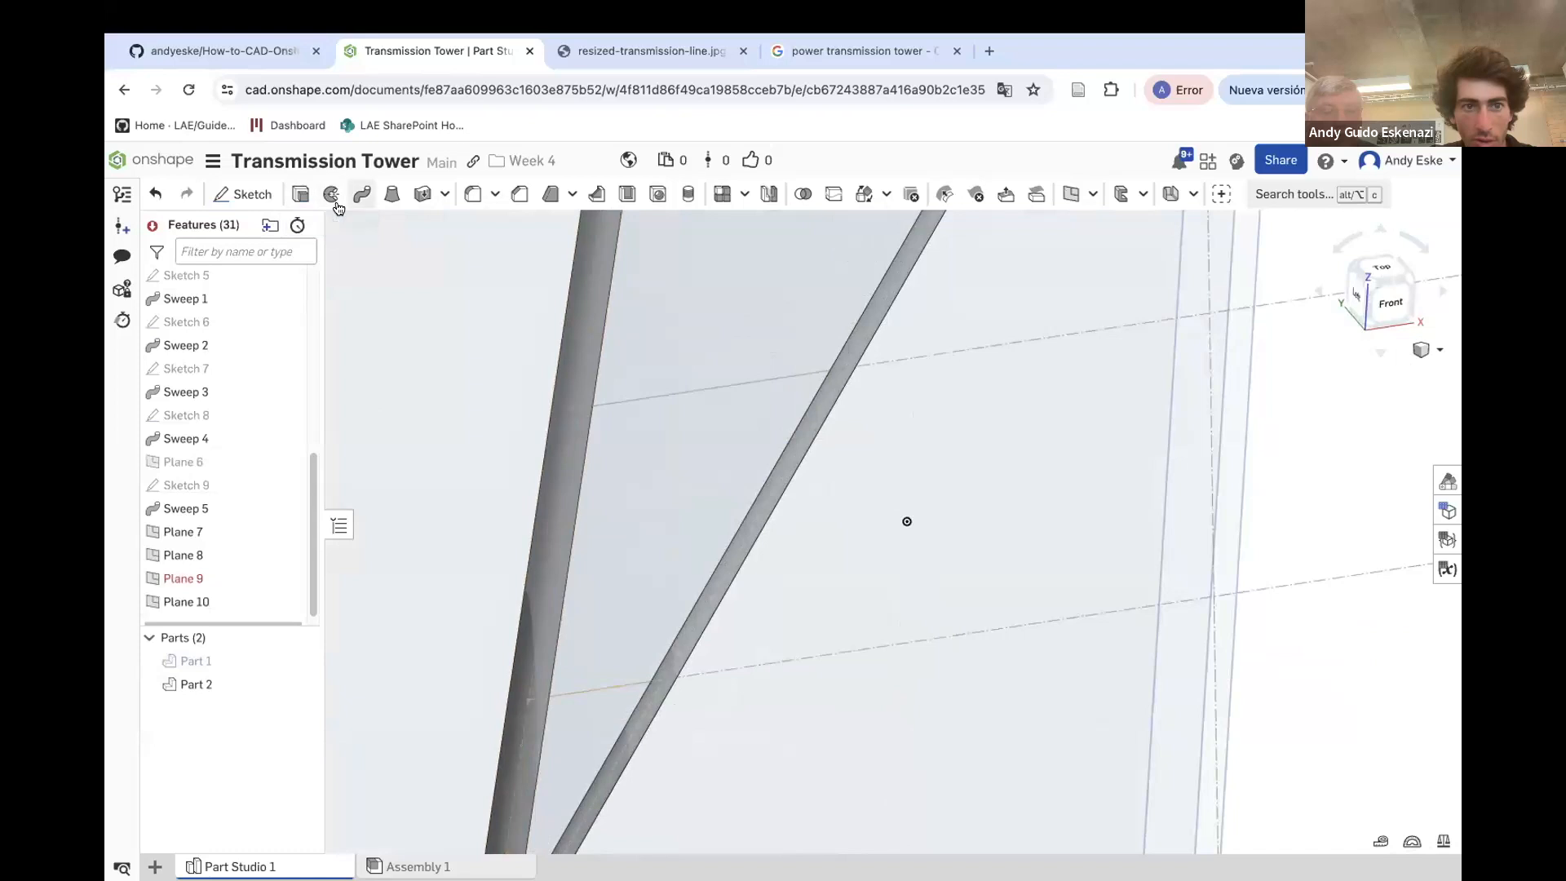
left_click(245, 194)
scroll(576, 450, "down", 5)
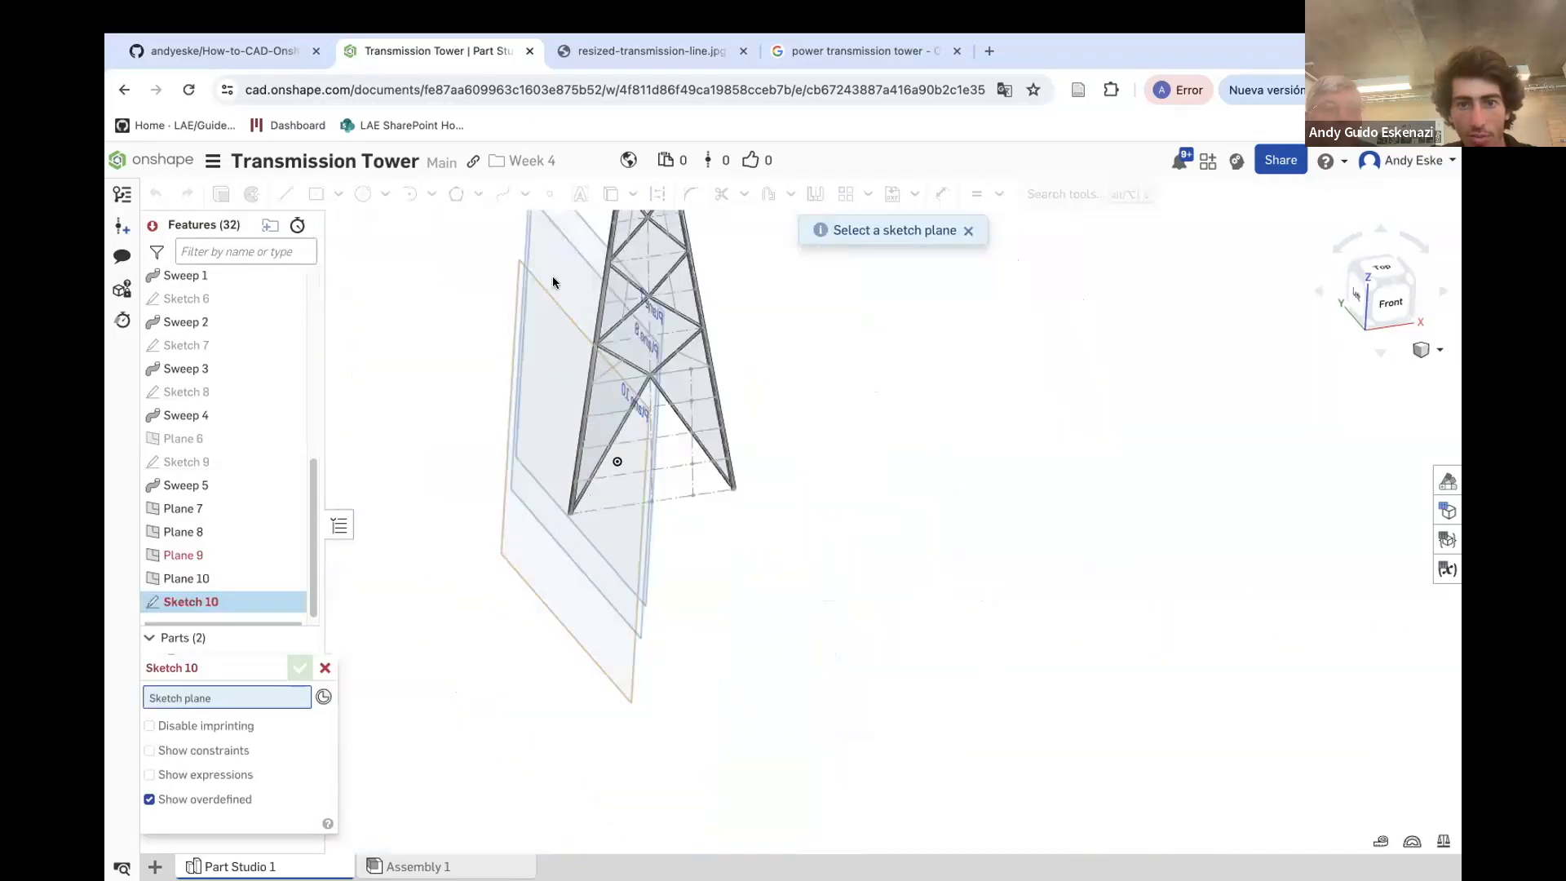
mouse_move(582, 473)
right_mouse_down()
mouse_move(587, 453)
mouse_move(541, 418)
mouse_move(561, 421)
mouse_move(532, 313)
right_mouse_up()
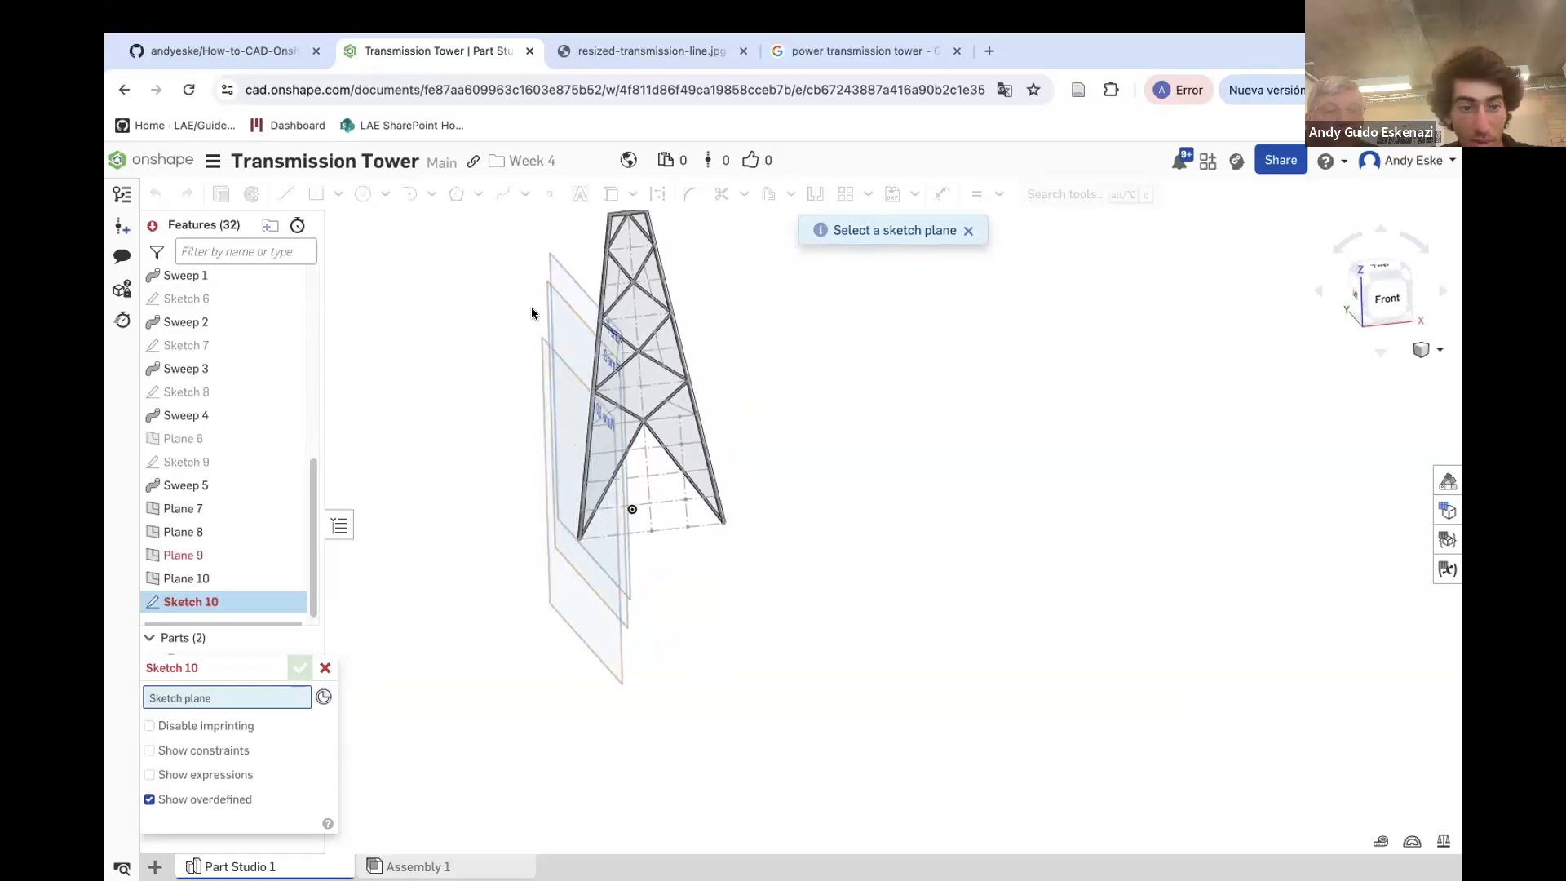
left_click(325, 668)
Cancel the pending sketch and redefine Plane 9 from the left end vertex and edge of its horizontal line
right_click(182, 567)
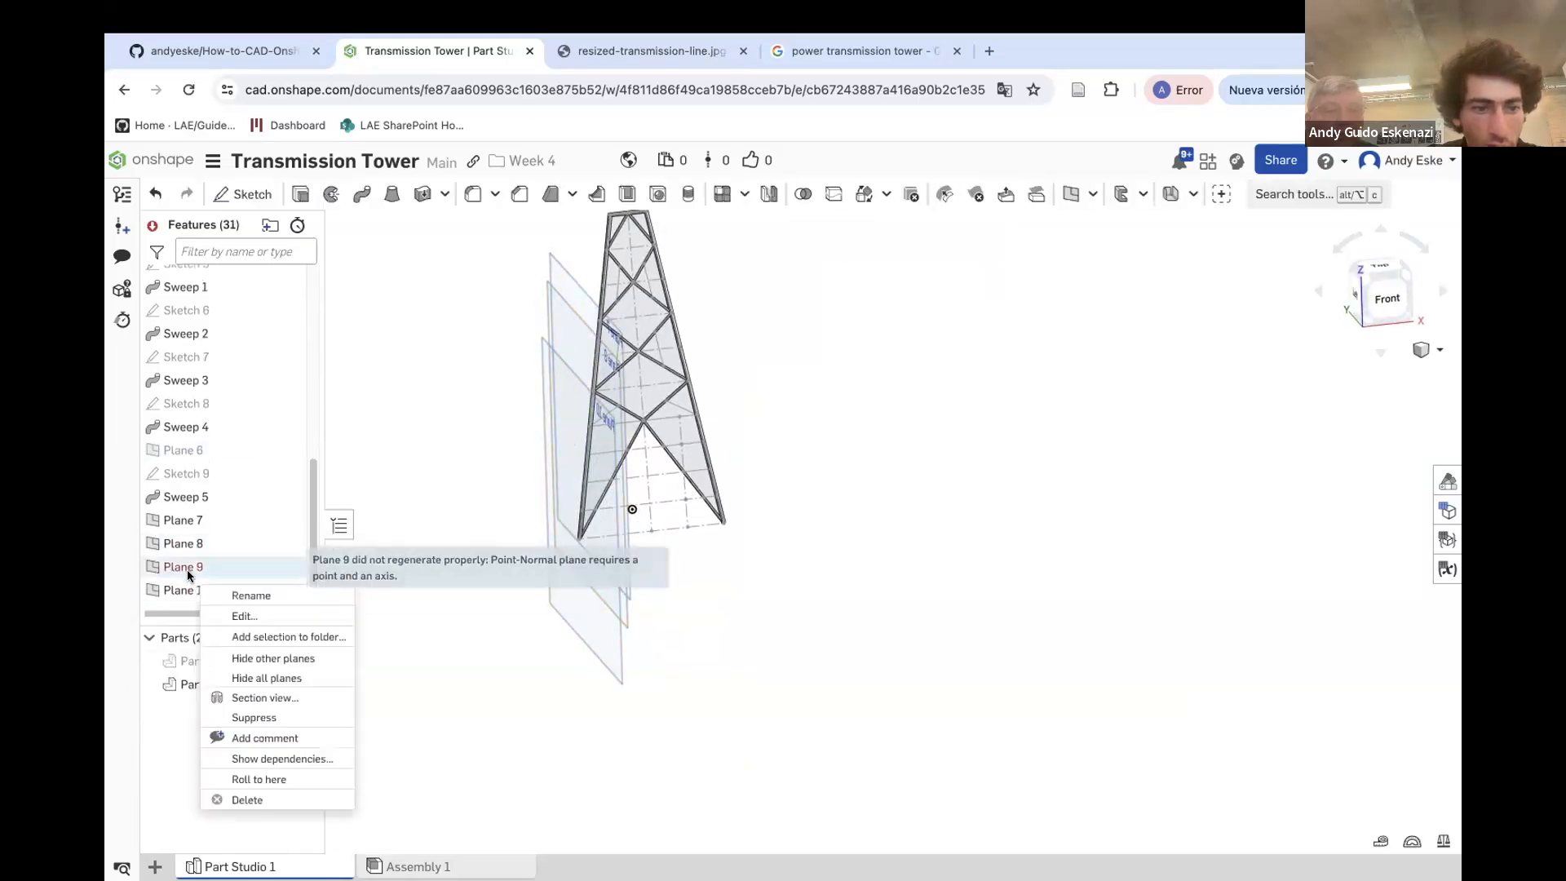
left_click(244, 615)
scroll(591, 471, "up", 3)
scroll(591, 470, "up", 5)
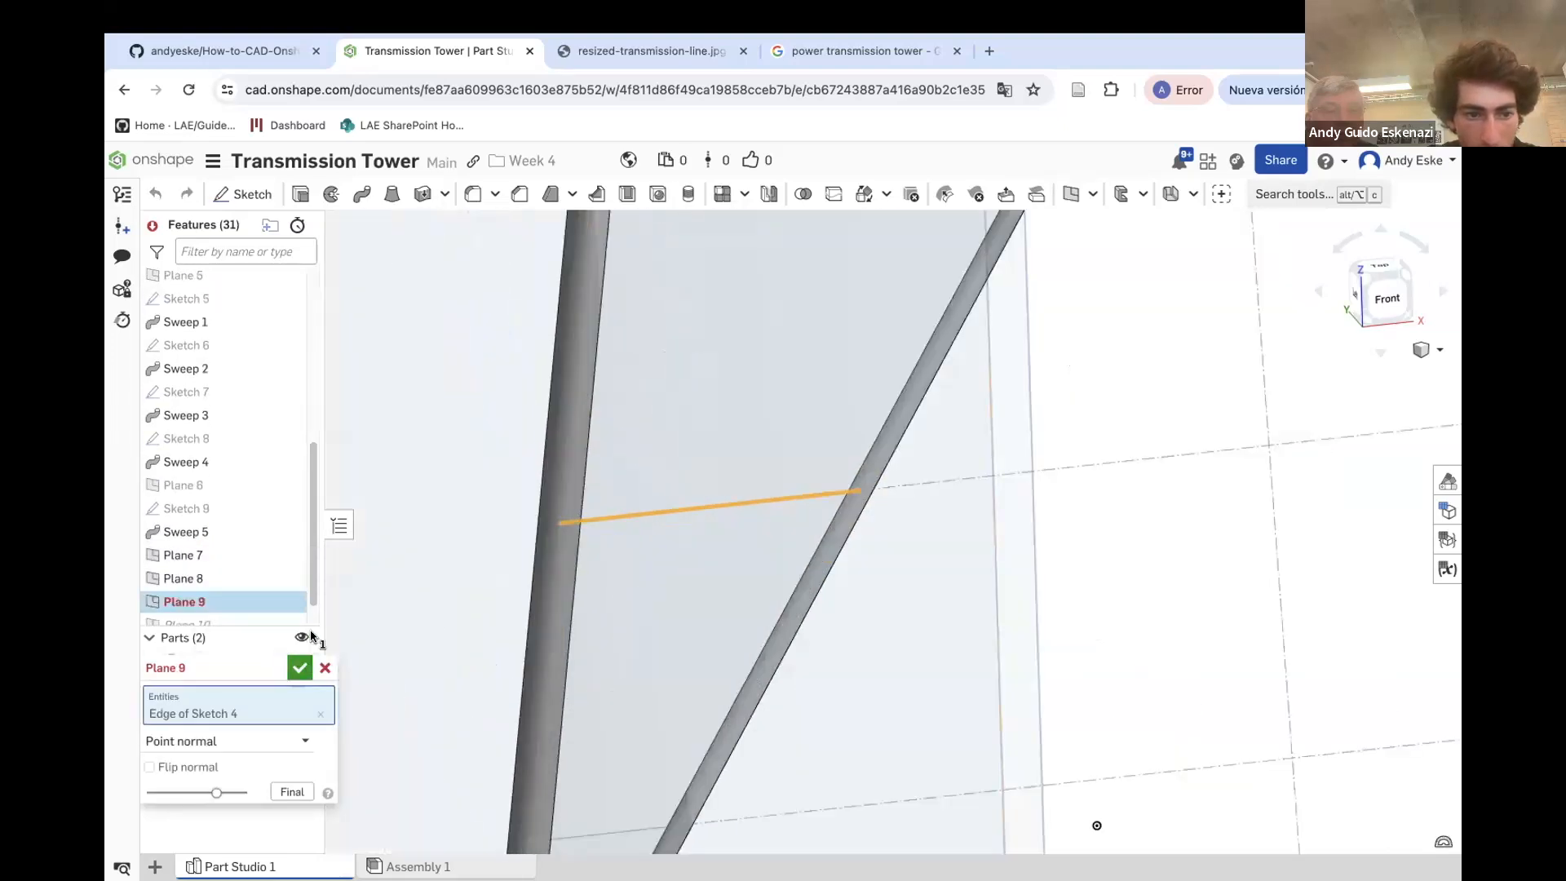
left_click(317, 715)
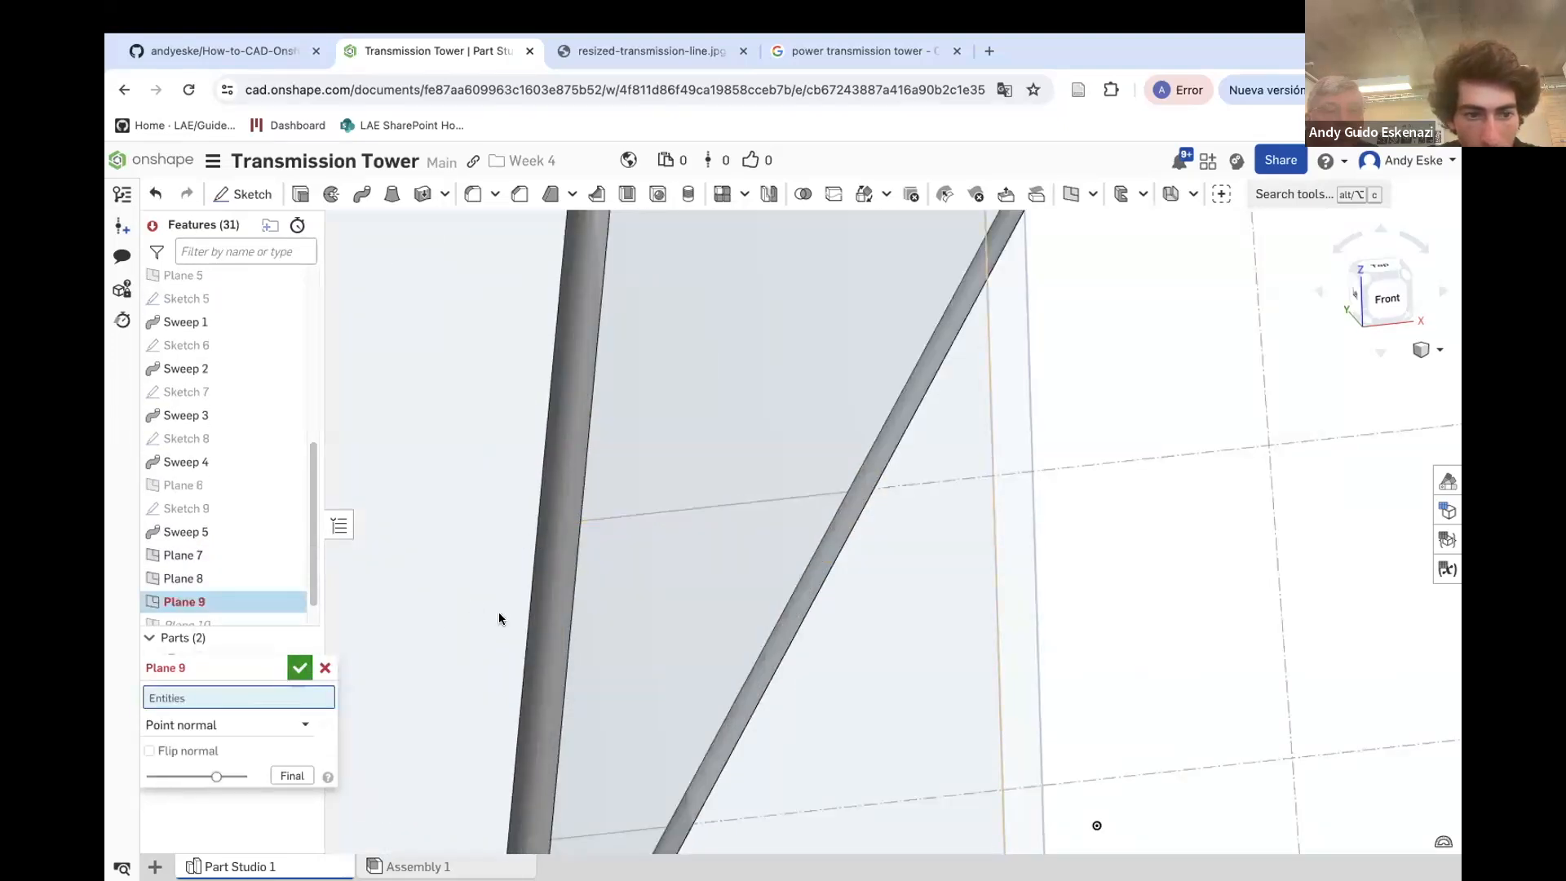
left_click(555, 523)
left_click(579, 523)
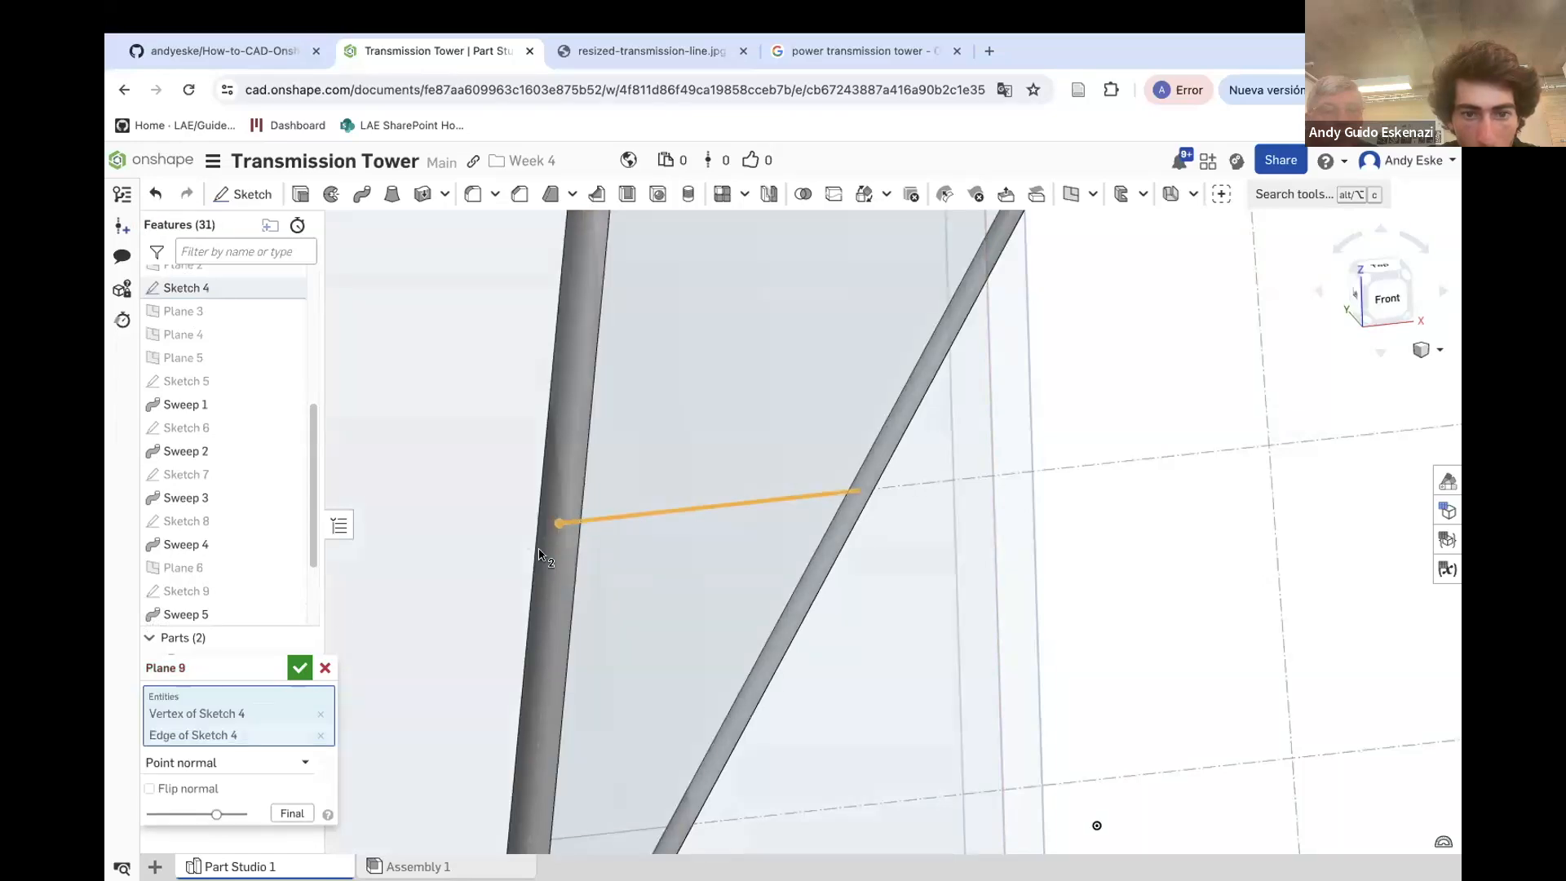
left_click(292, 667)
scroll(395, 626, "down", 10)
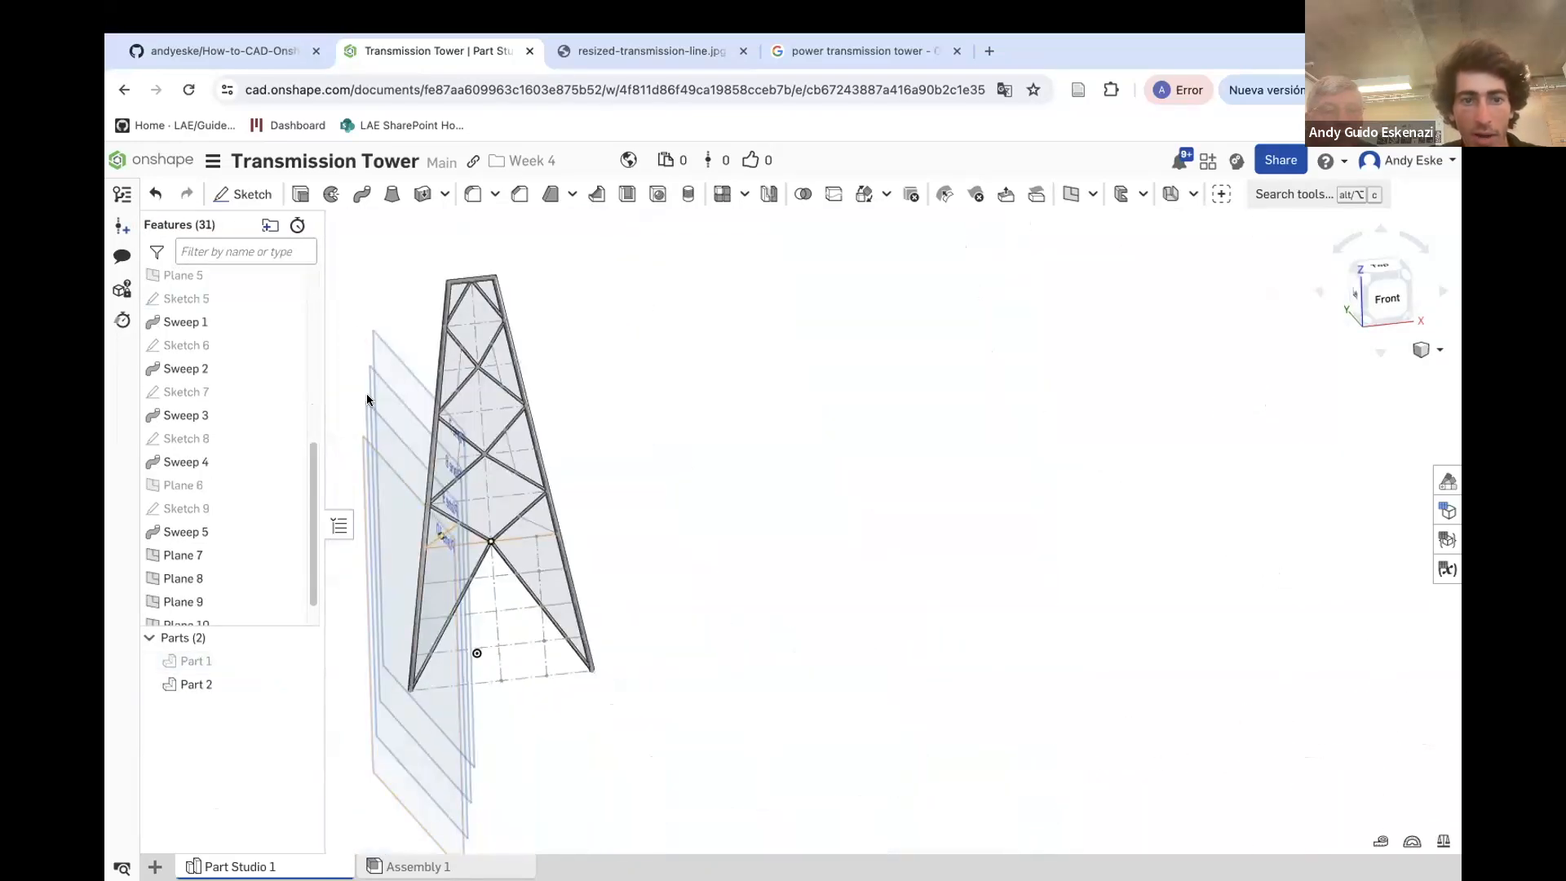
Sketch a 1 mm circle on Plane 7 centred at the left end of its horizontal line
scroll(358, 330, "up", 1)
left_click(242, 193)
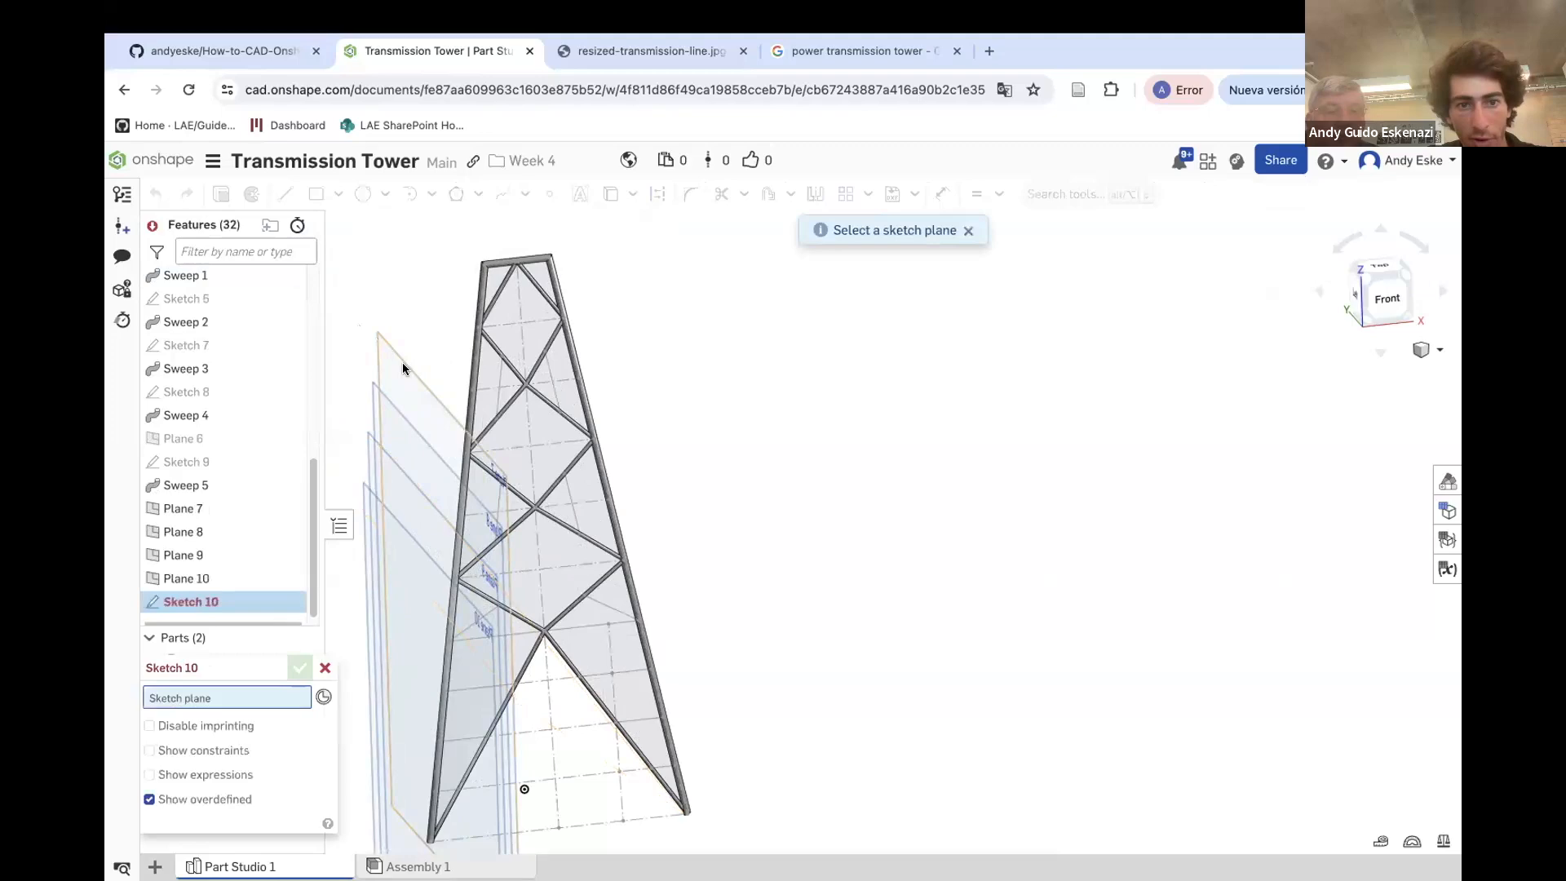
left_click(399, 369)
scroll(447, 653, "up", 6)
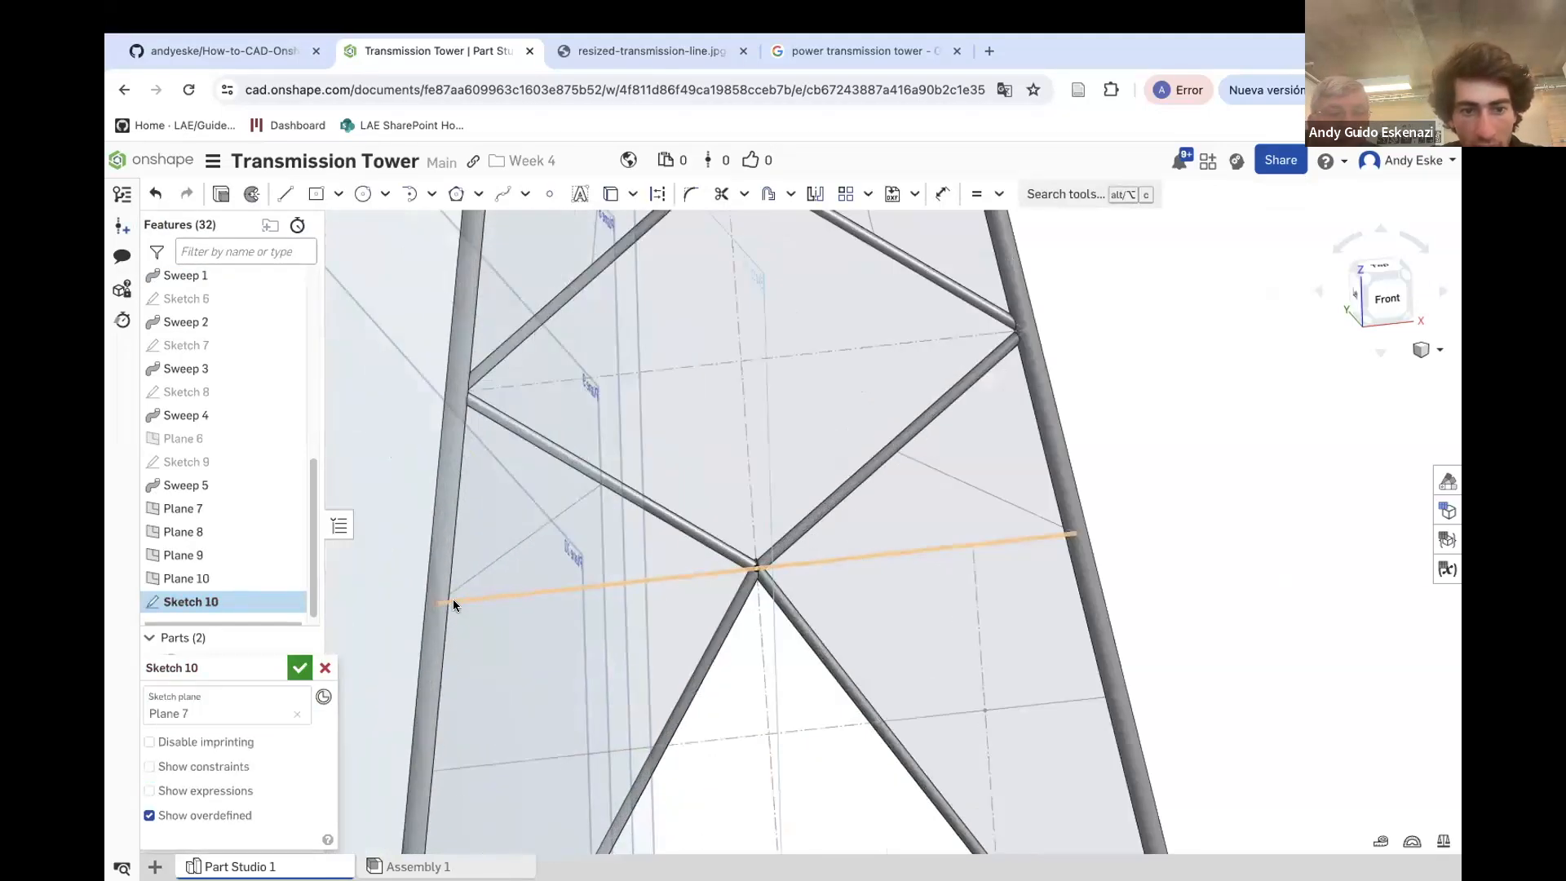
left_click(362, 194)
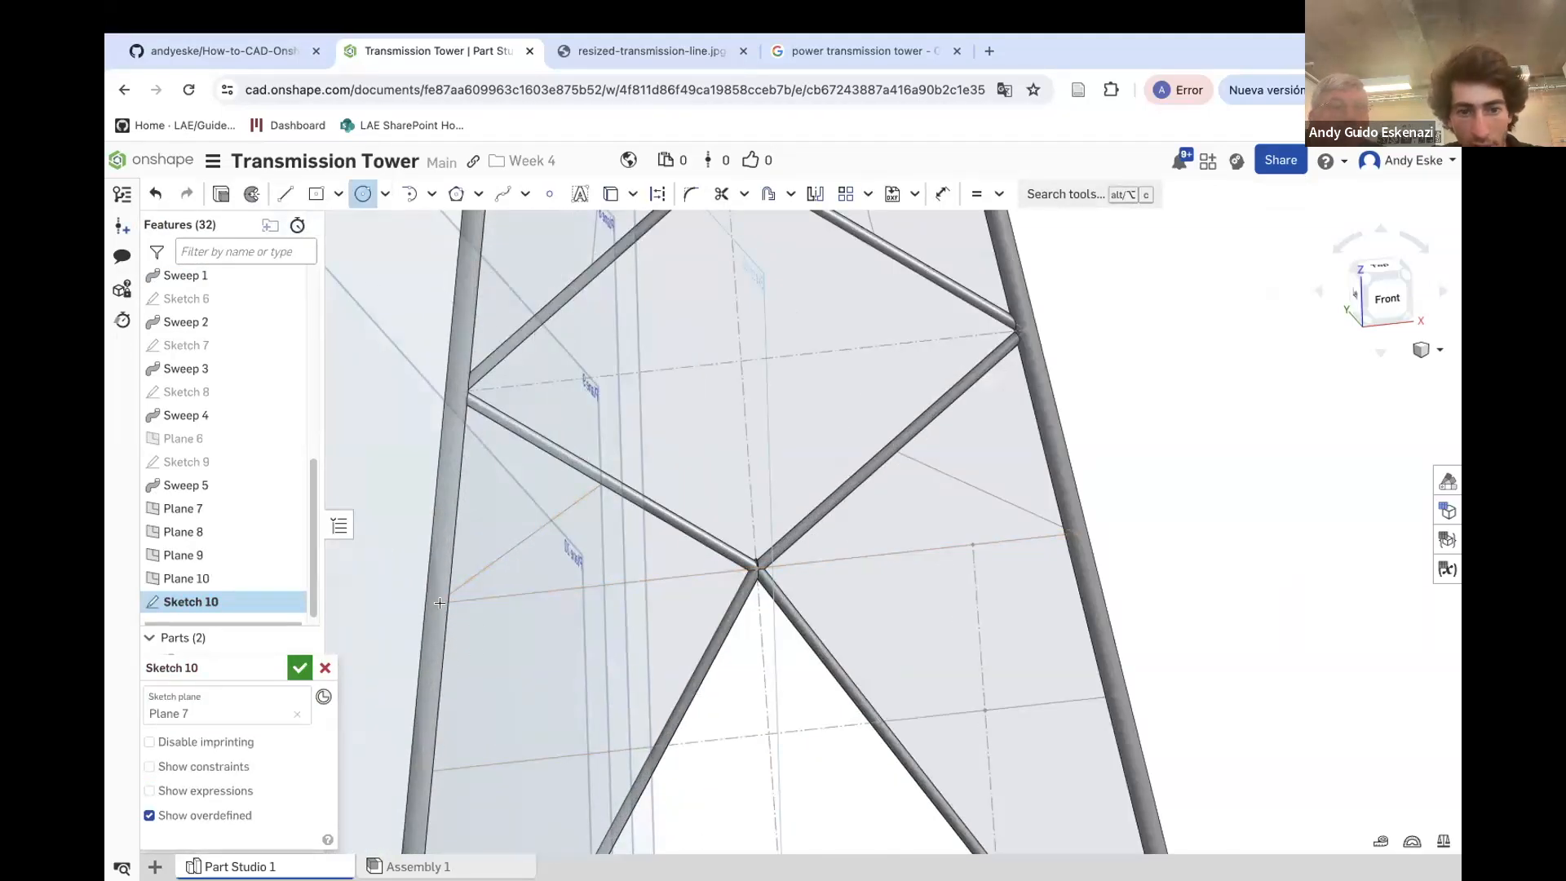
left_click(436, 614)
scroll(435, 620, "up", 5)
key("u")
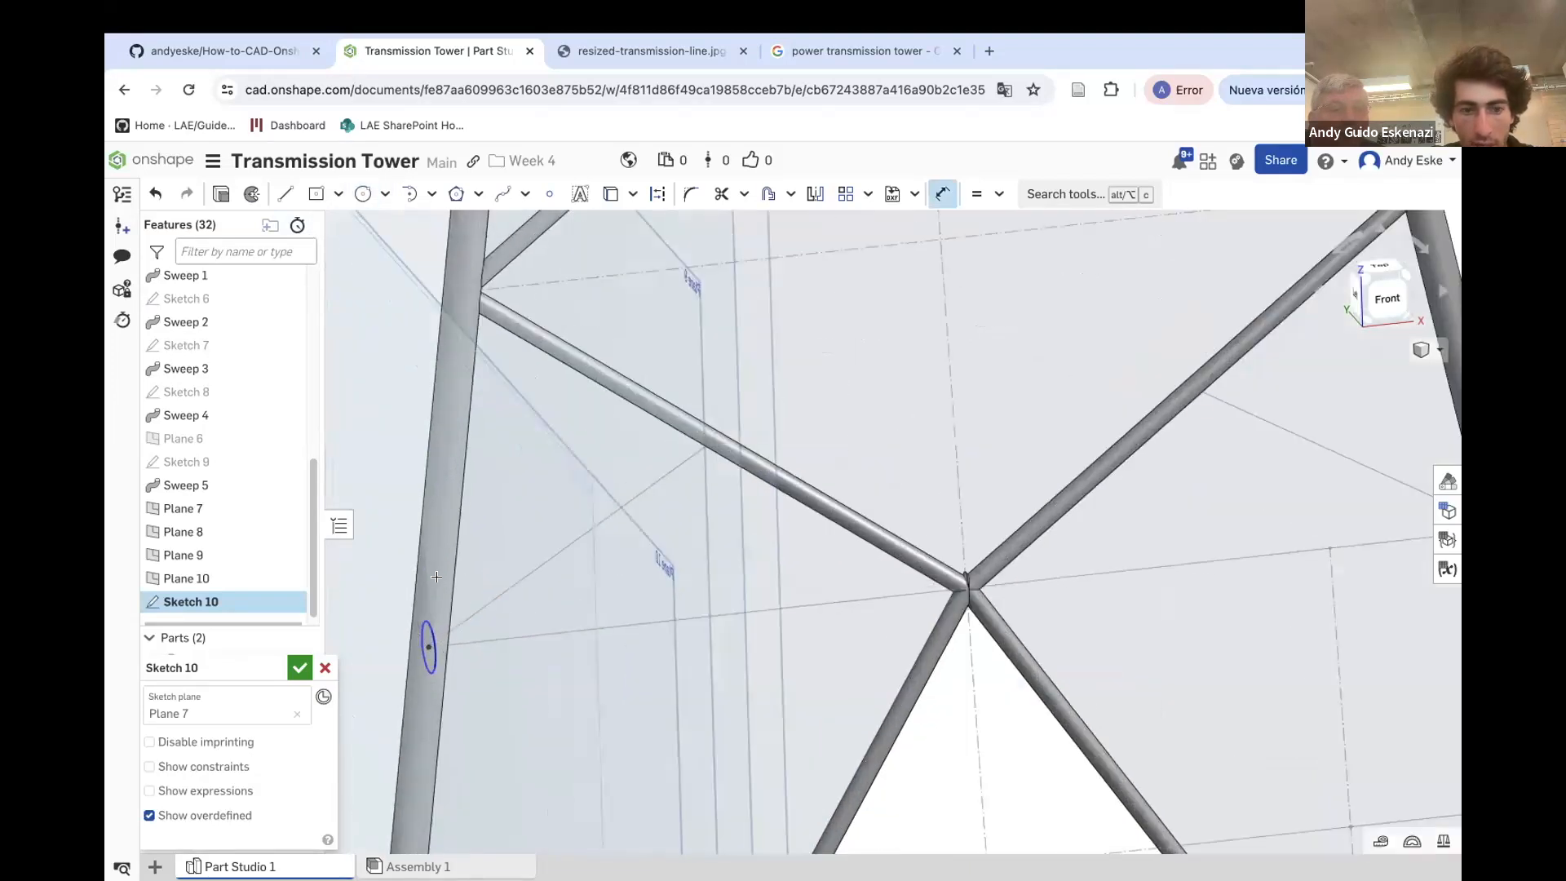
left_click(403, 567)
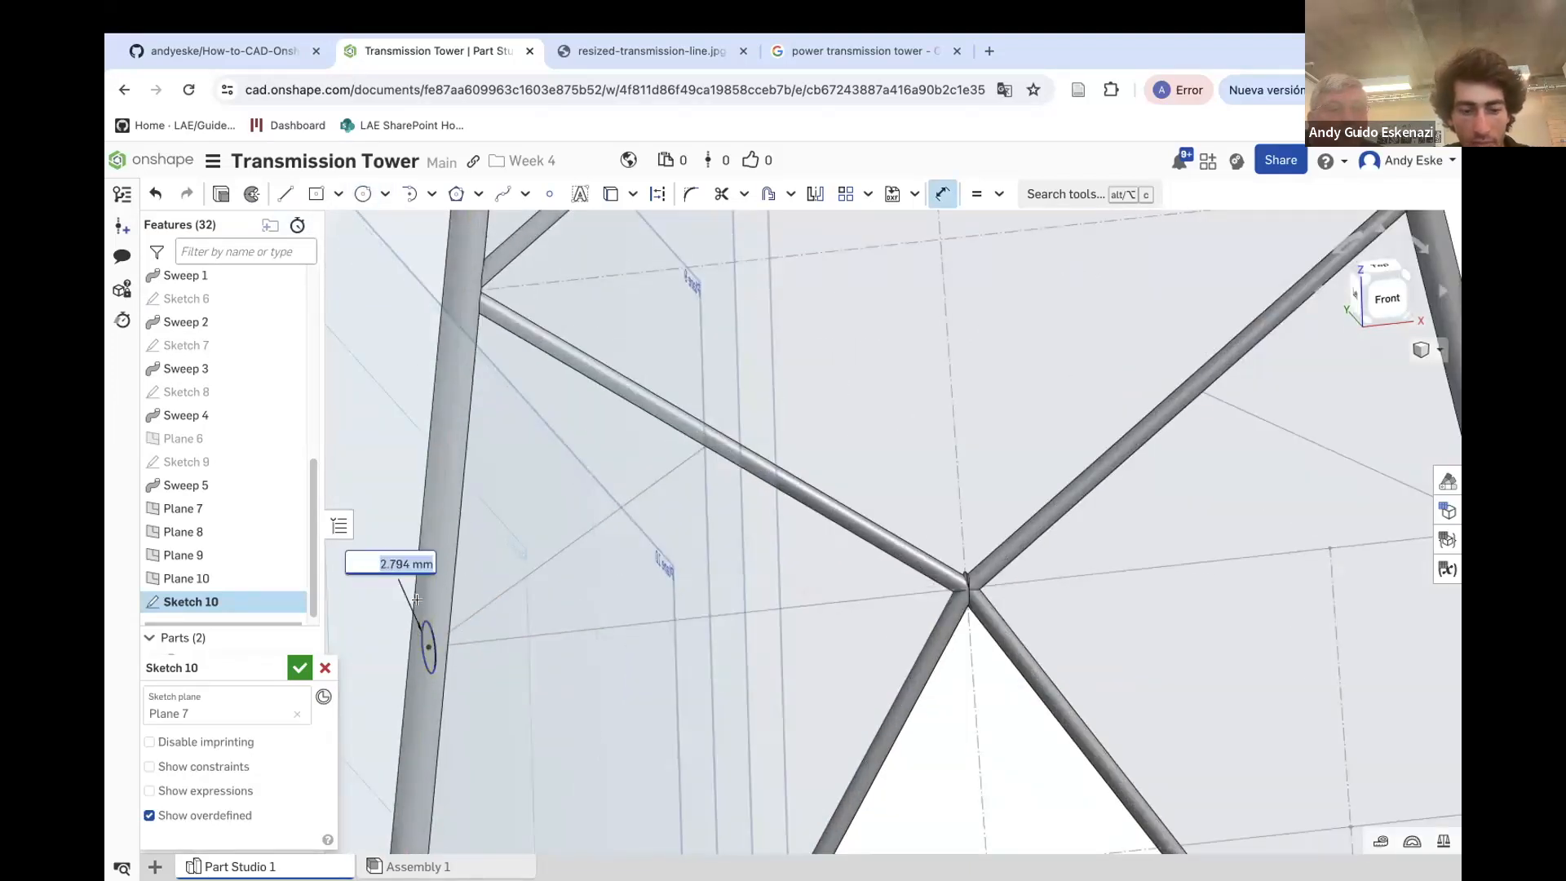
type("1")
key("Return")
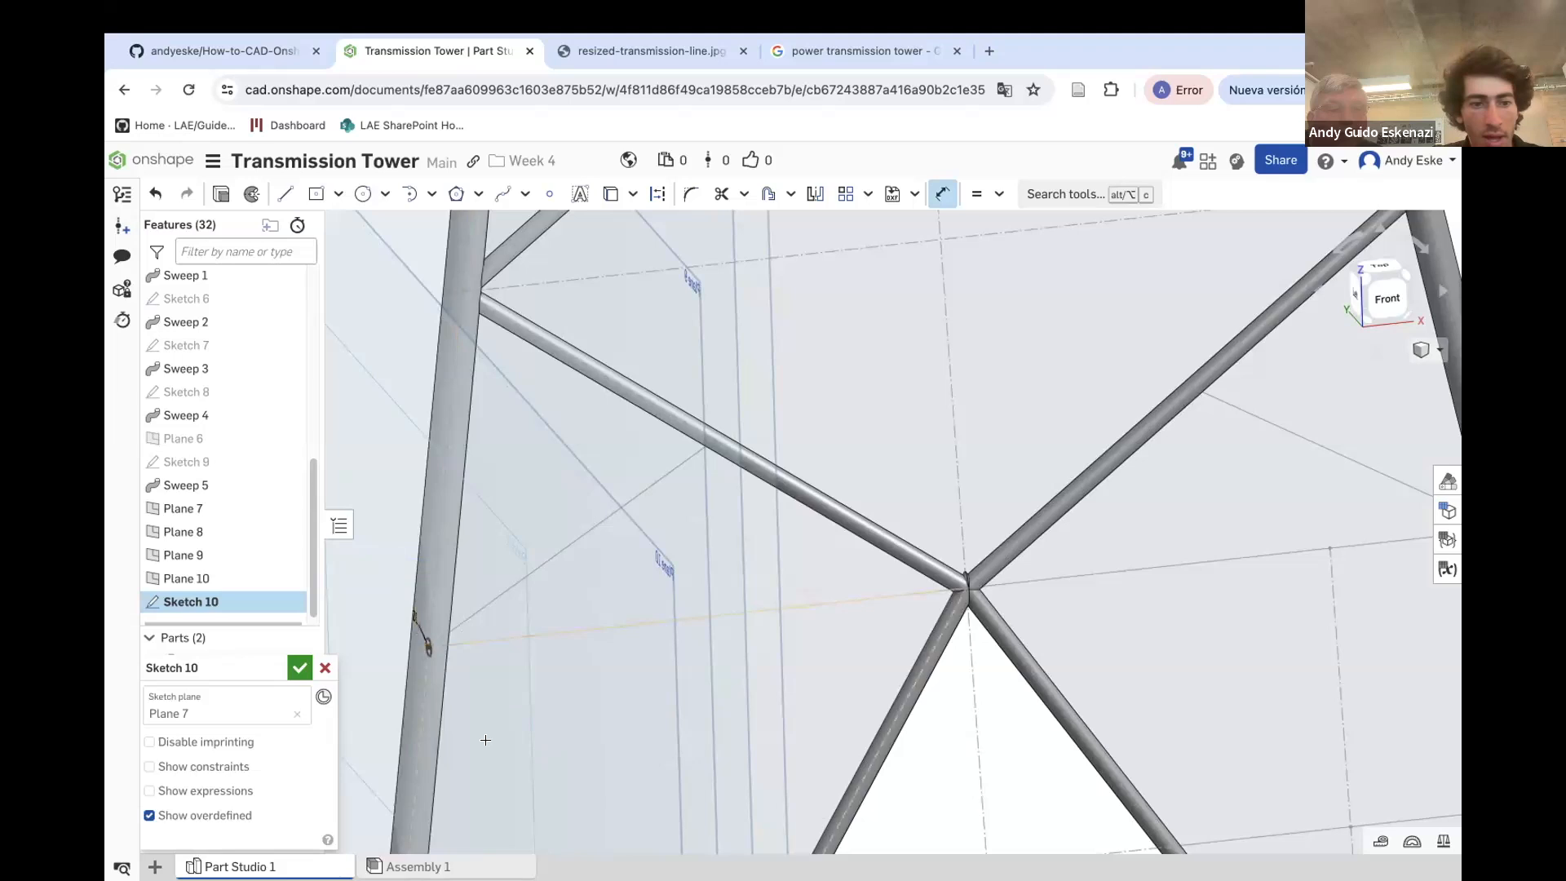
left_click(299, 668)
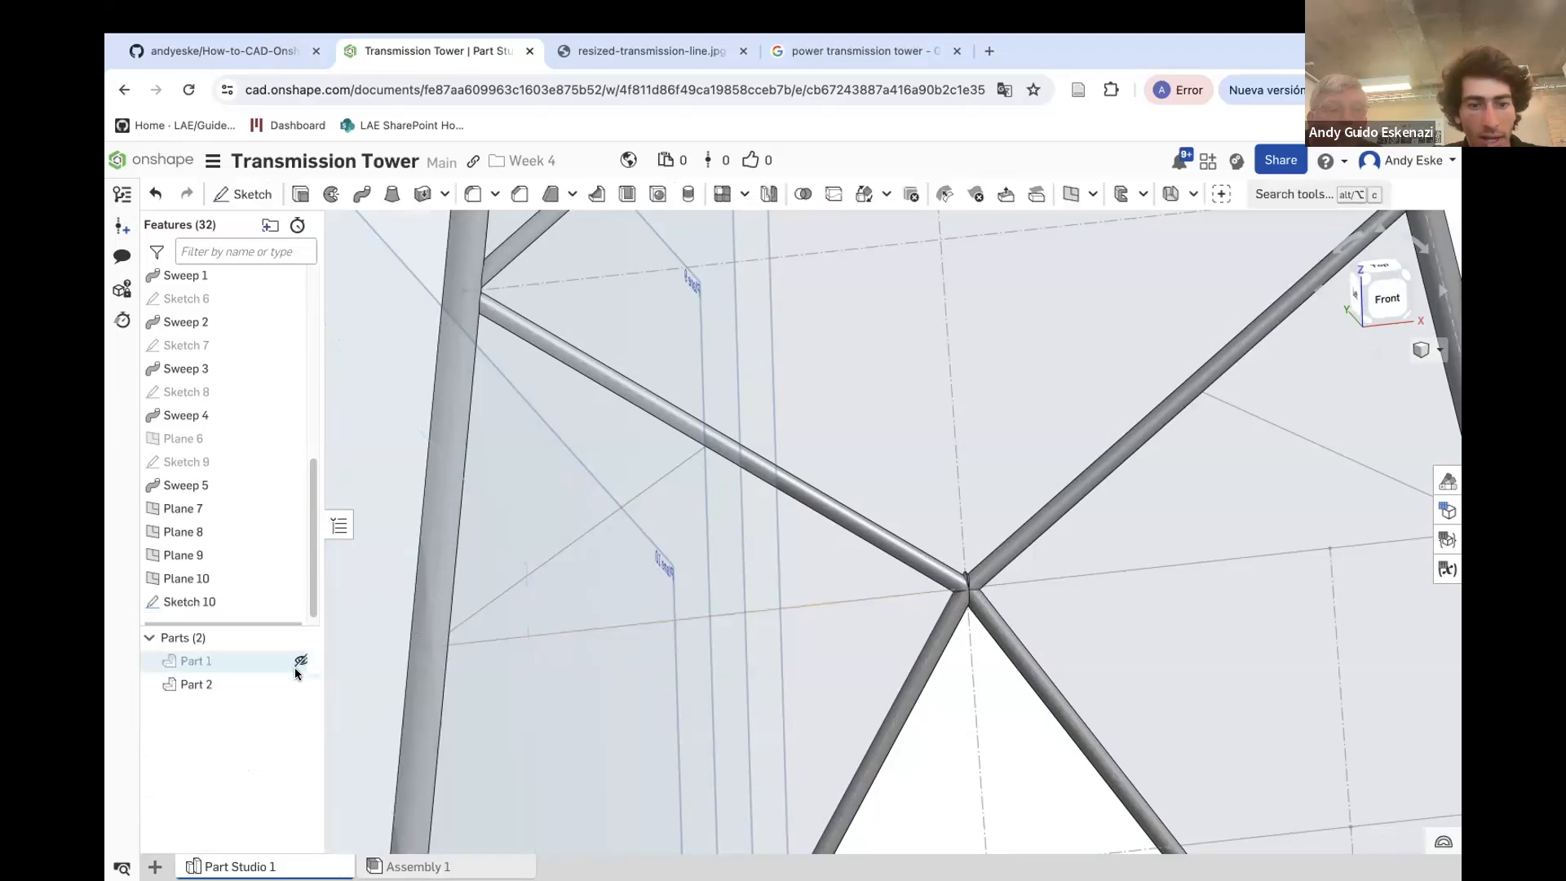
Sweep the Sketch 10 circle along the horizontal line to form a horizontal bracing member
left_click(360, 199)
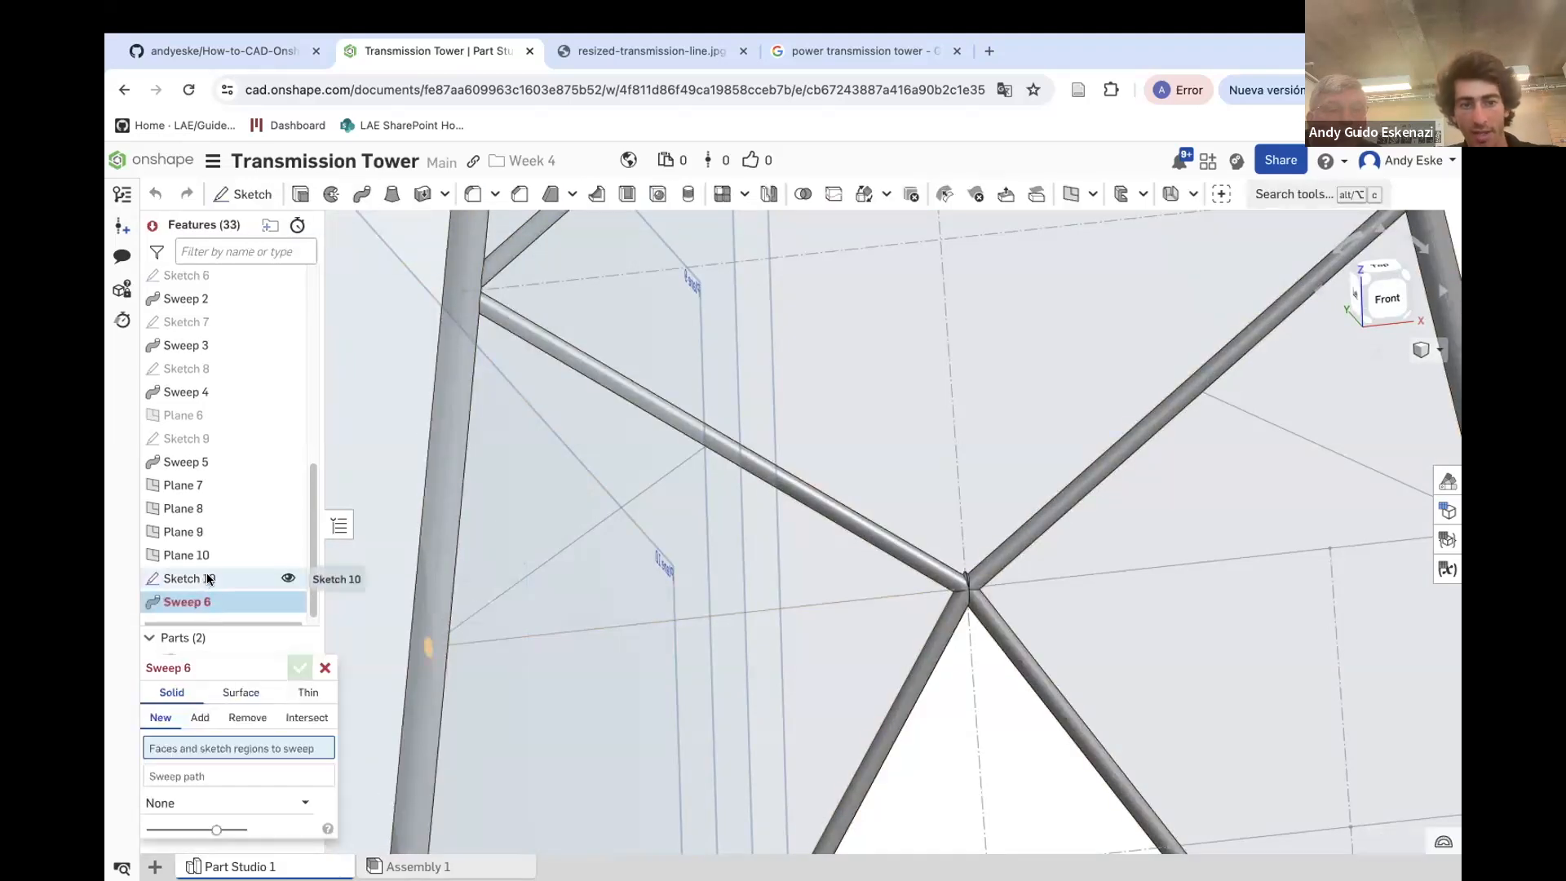
left_click(208, 578)
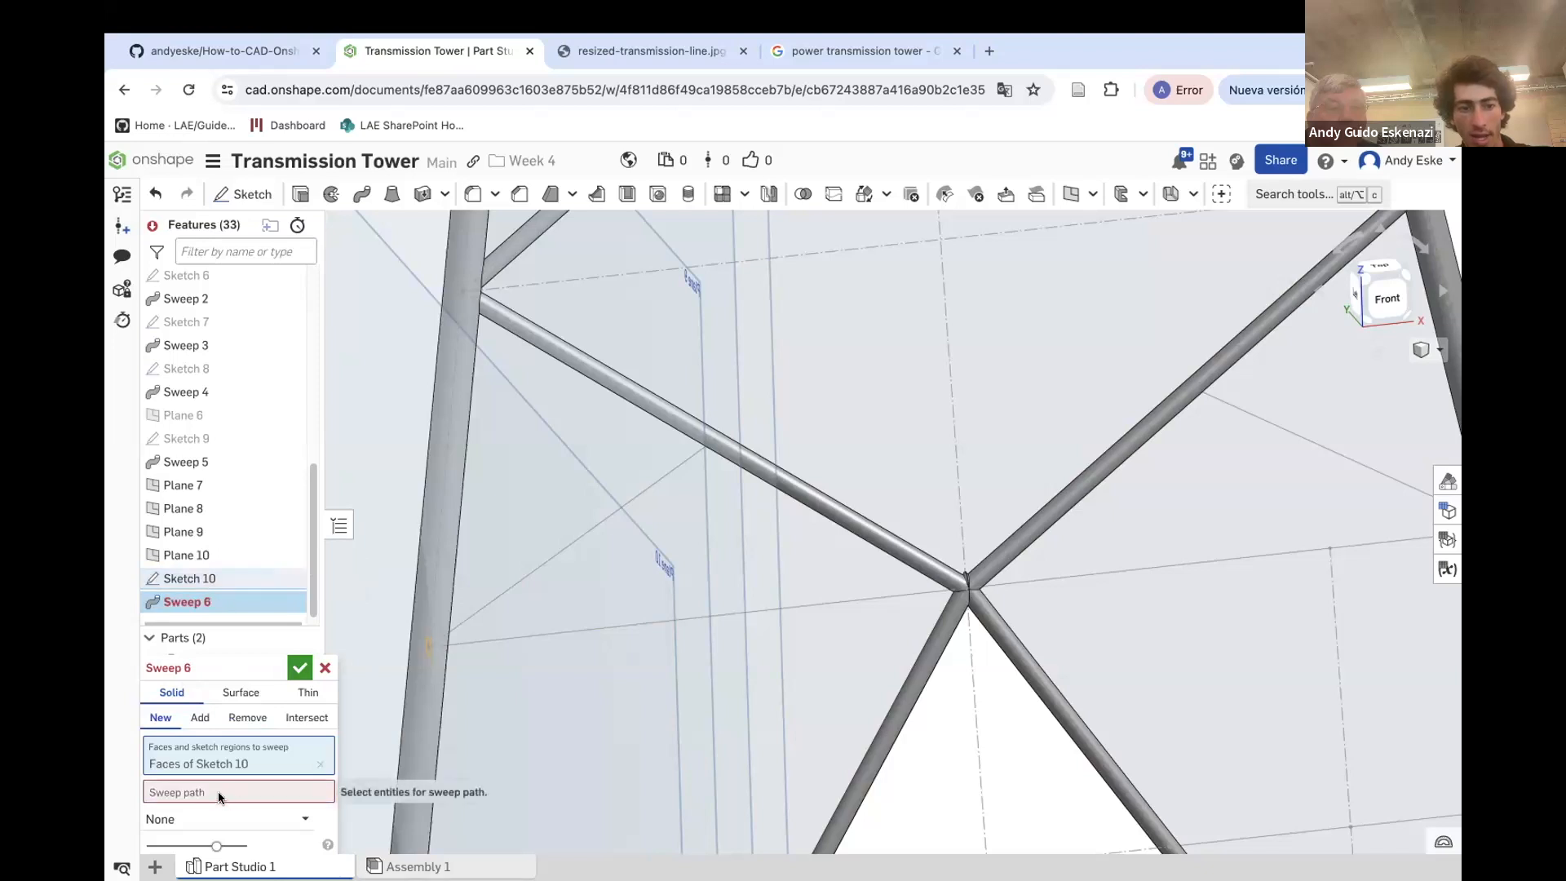
left_click(490, 642)
scroll(489, 641, "down", 5)
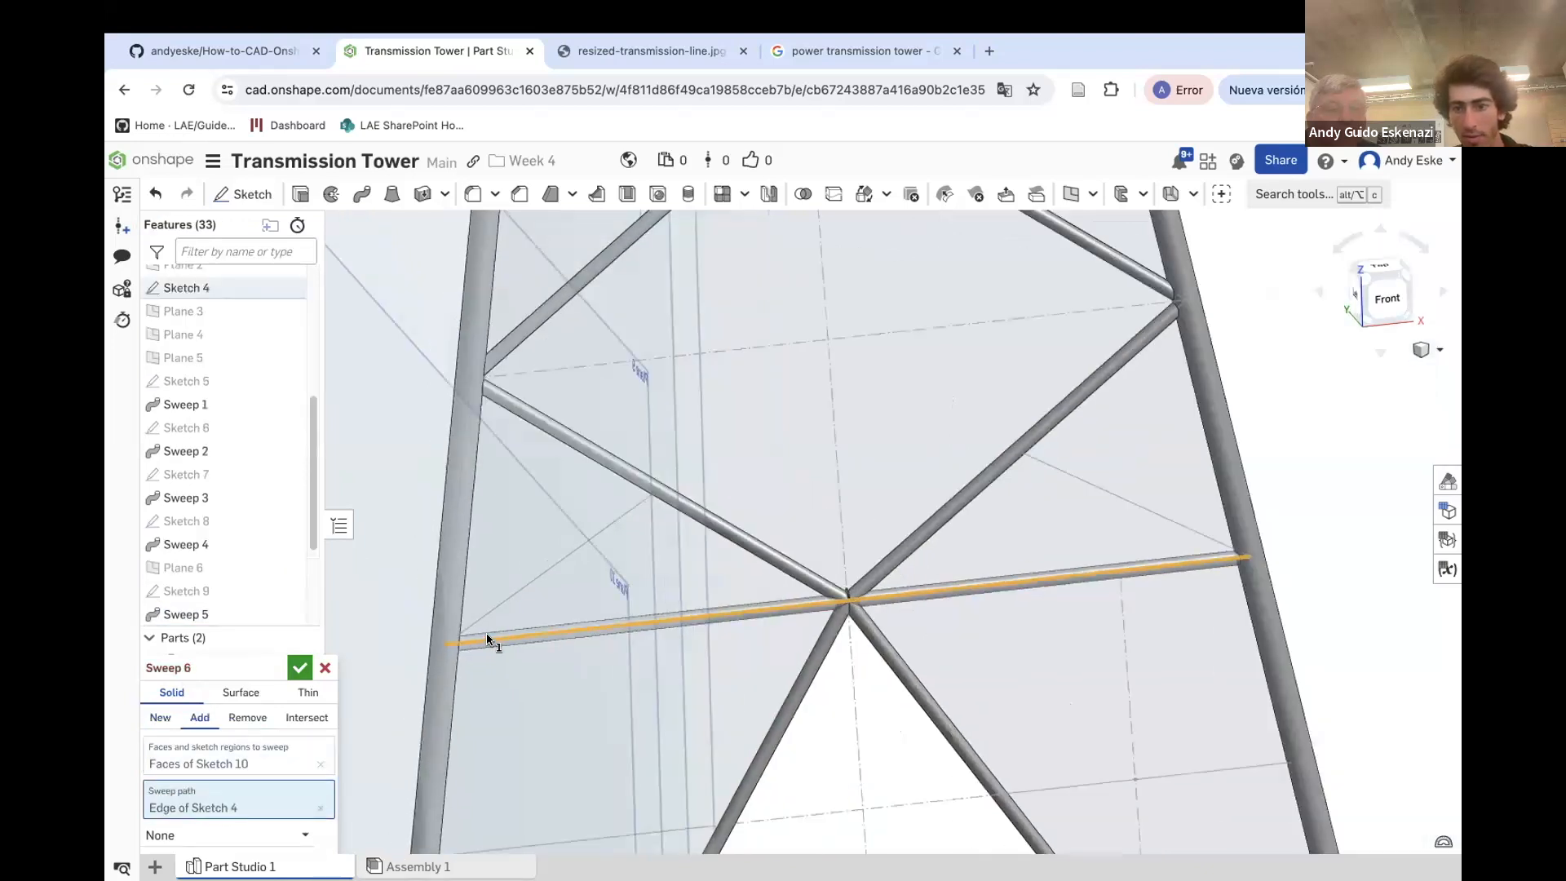
left_click_drag(248, 660, 284, 509)
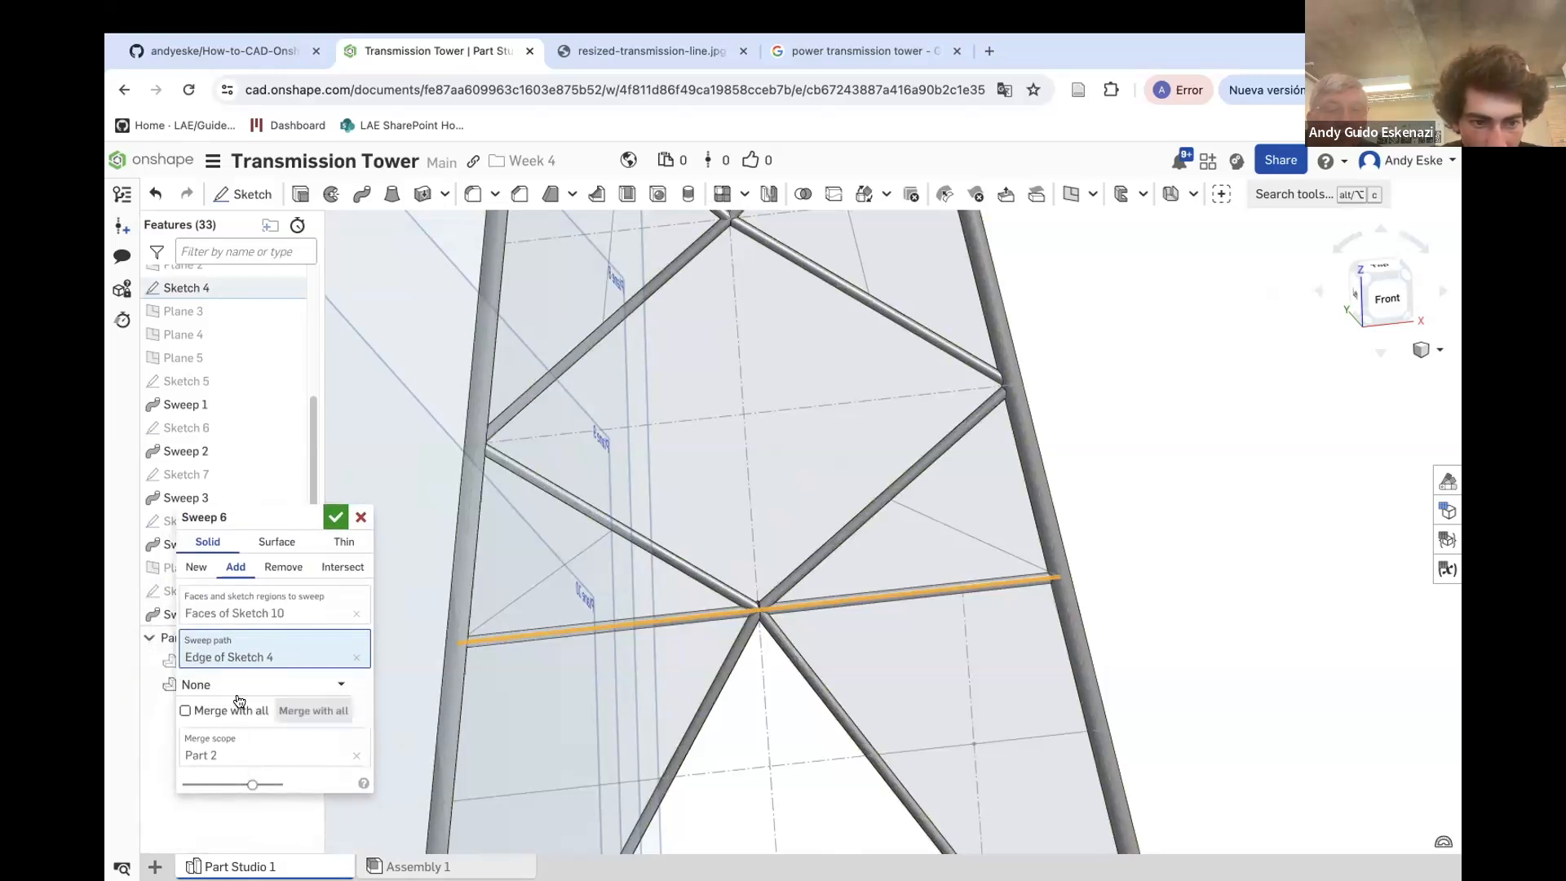
left_click(233, 685)
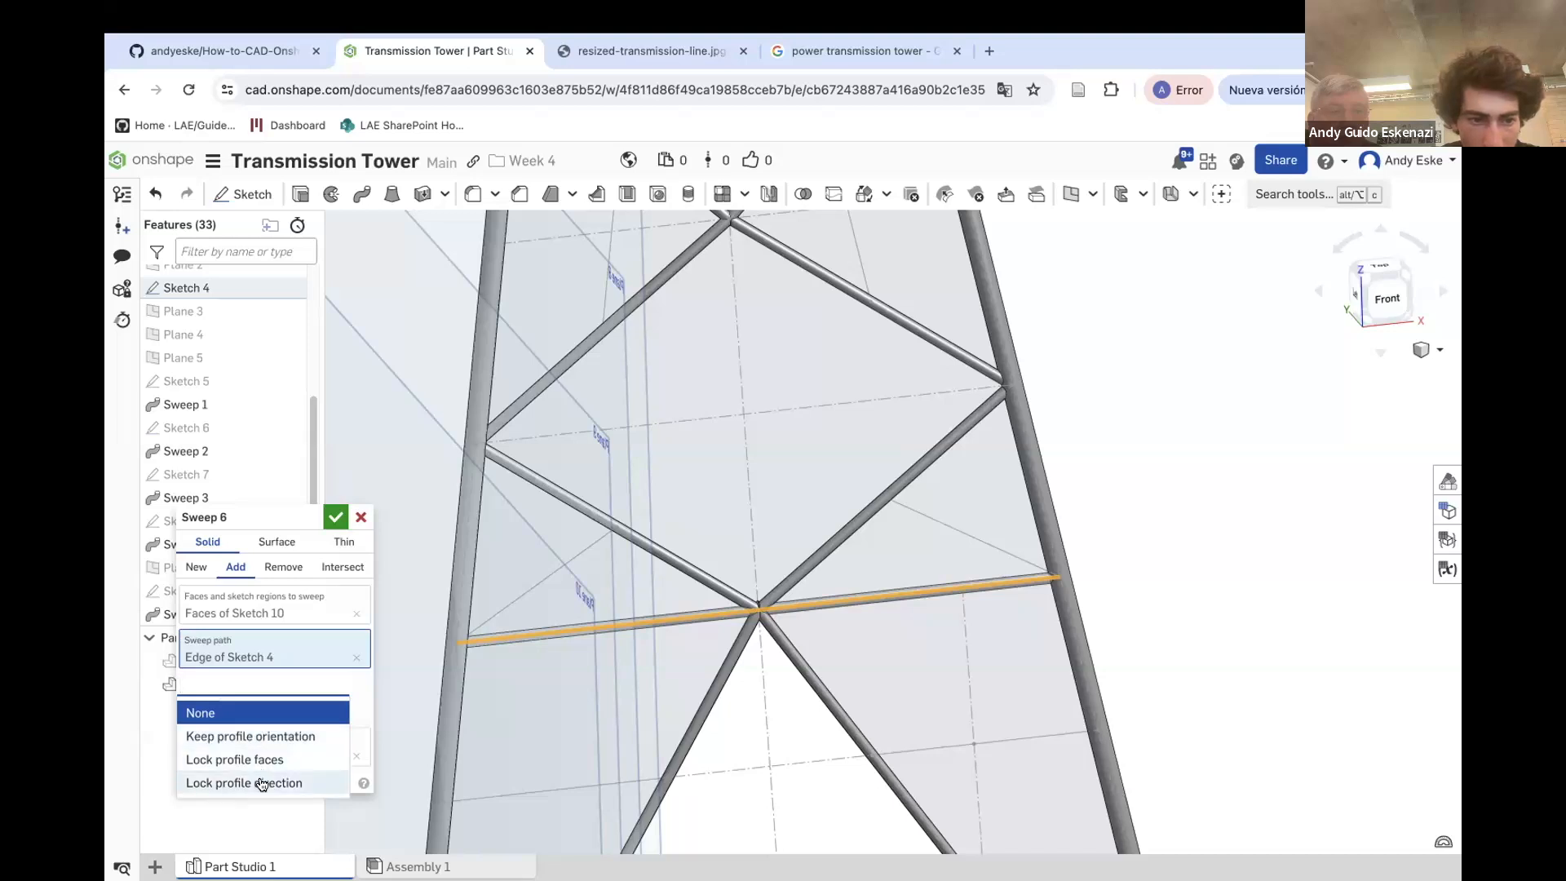
left_click(335, 517)
scroll(530, 530, "down", 6)
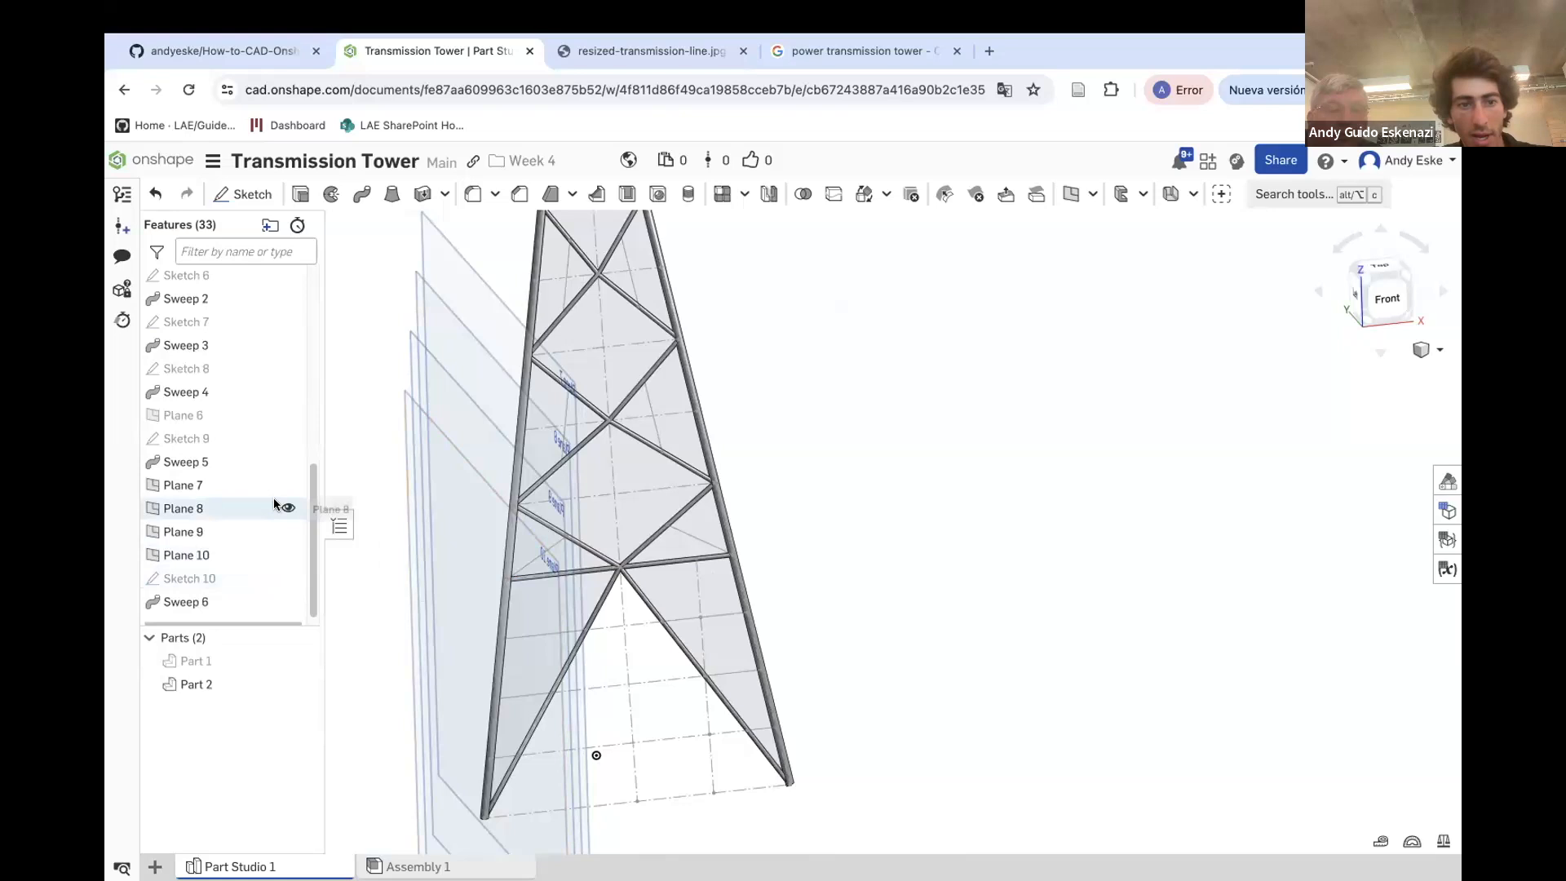
Hide Plane 7 and sketch a small circle on Plane 8 at the left end of the next horizontal line down
left_click(287, 486)
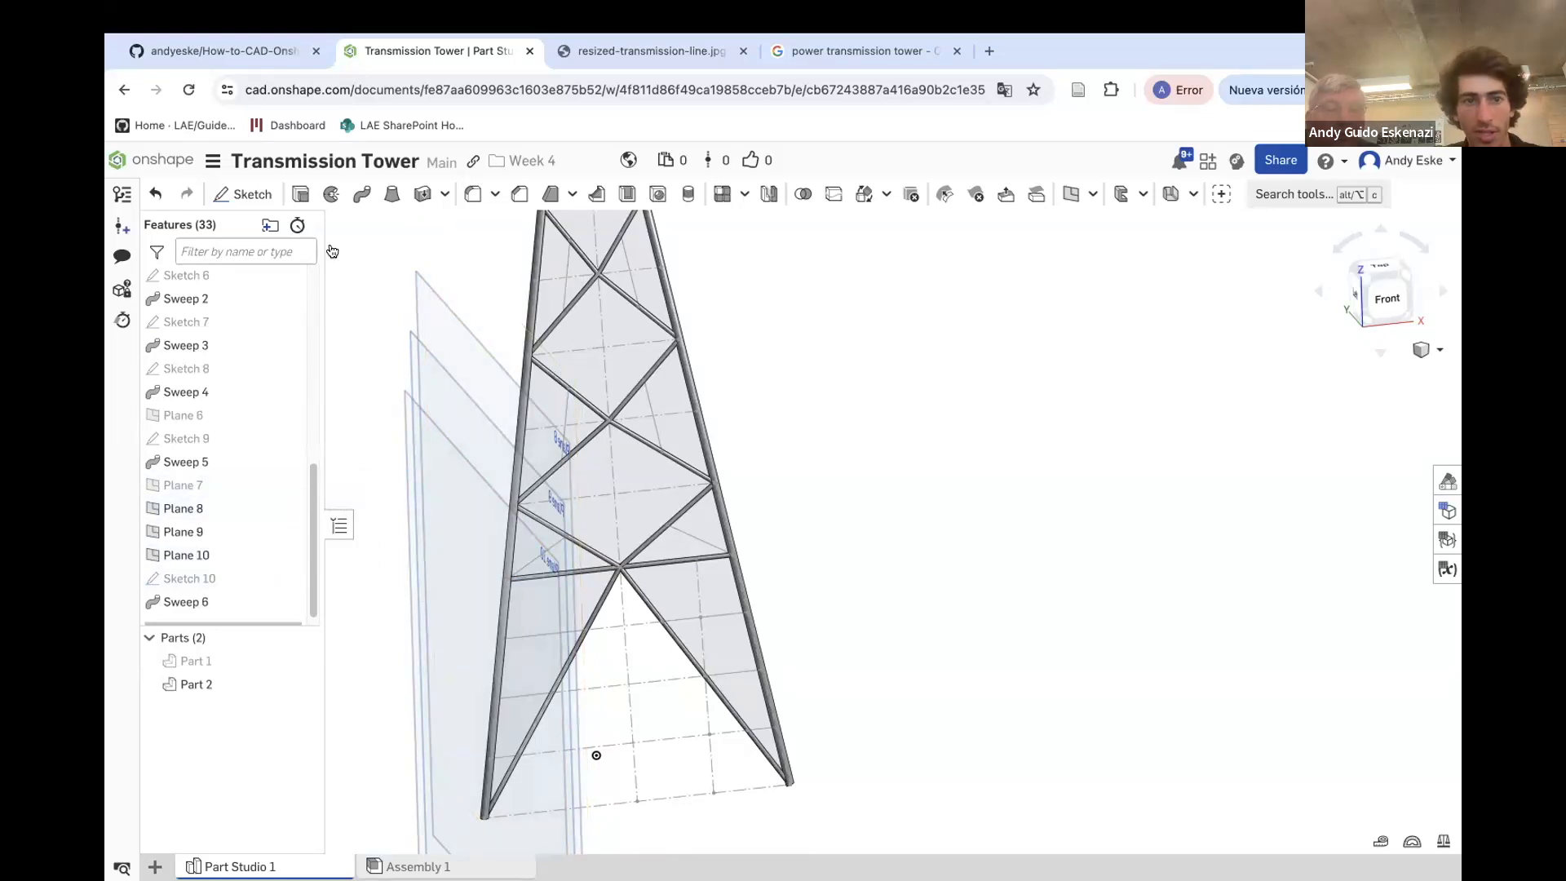
left_click(242, 193)
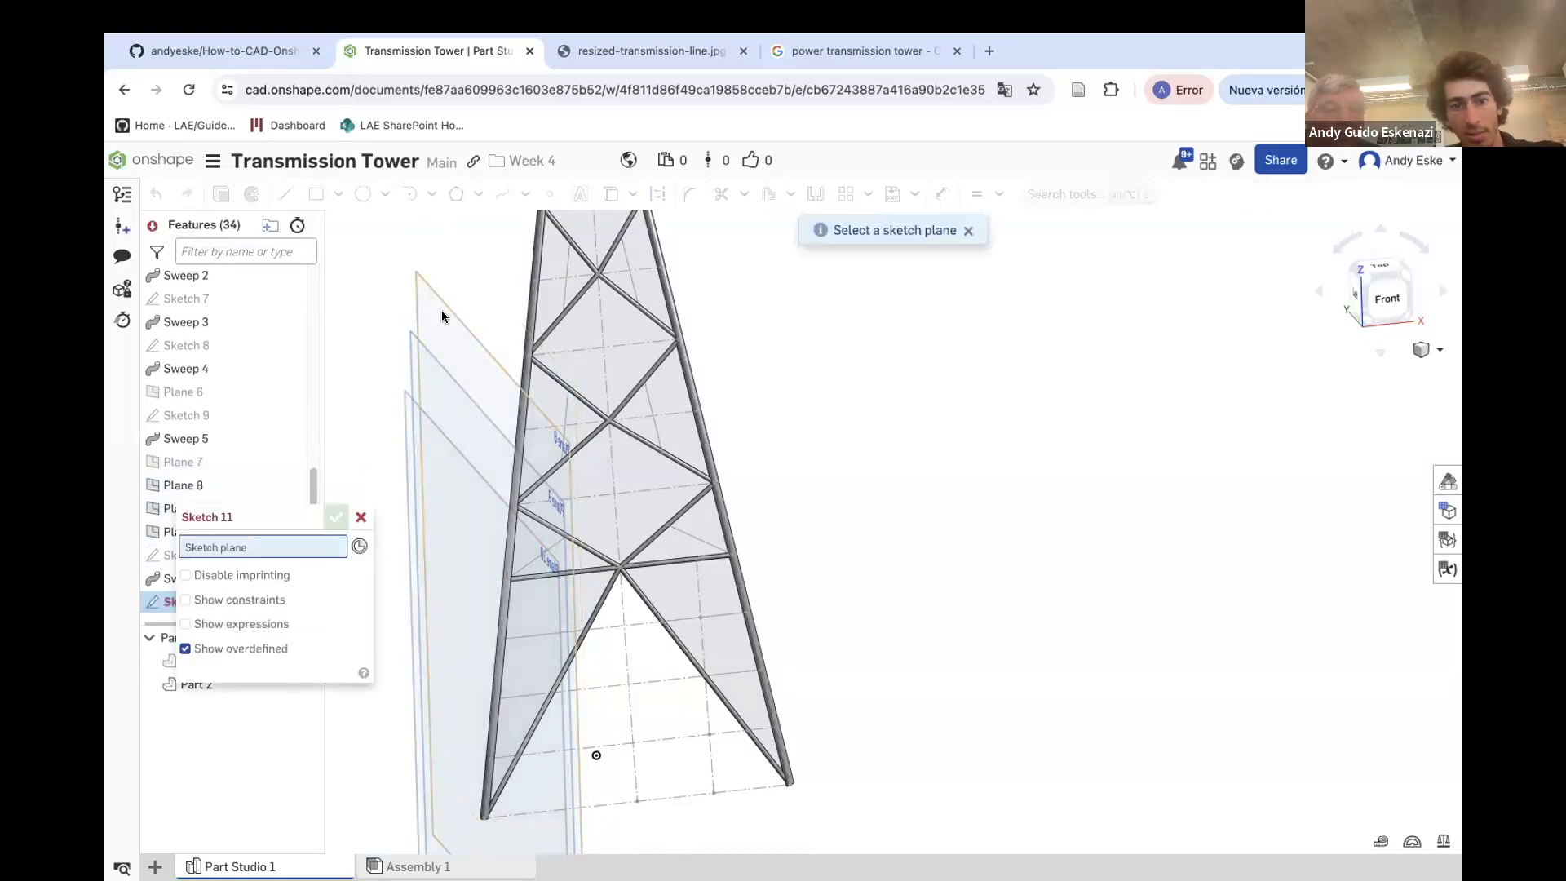
left_click(442, 310)
left_click(363, 193)
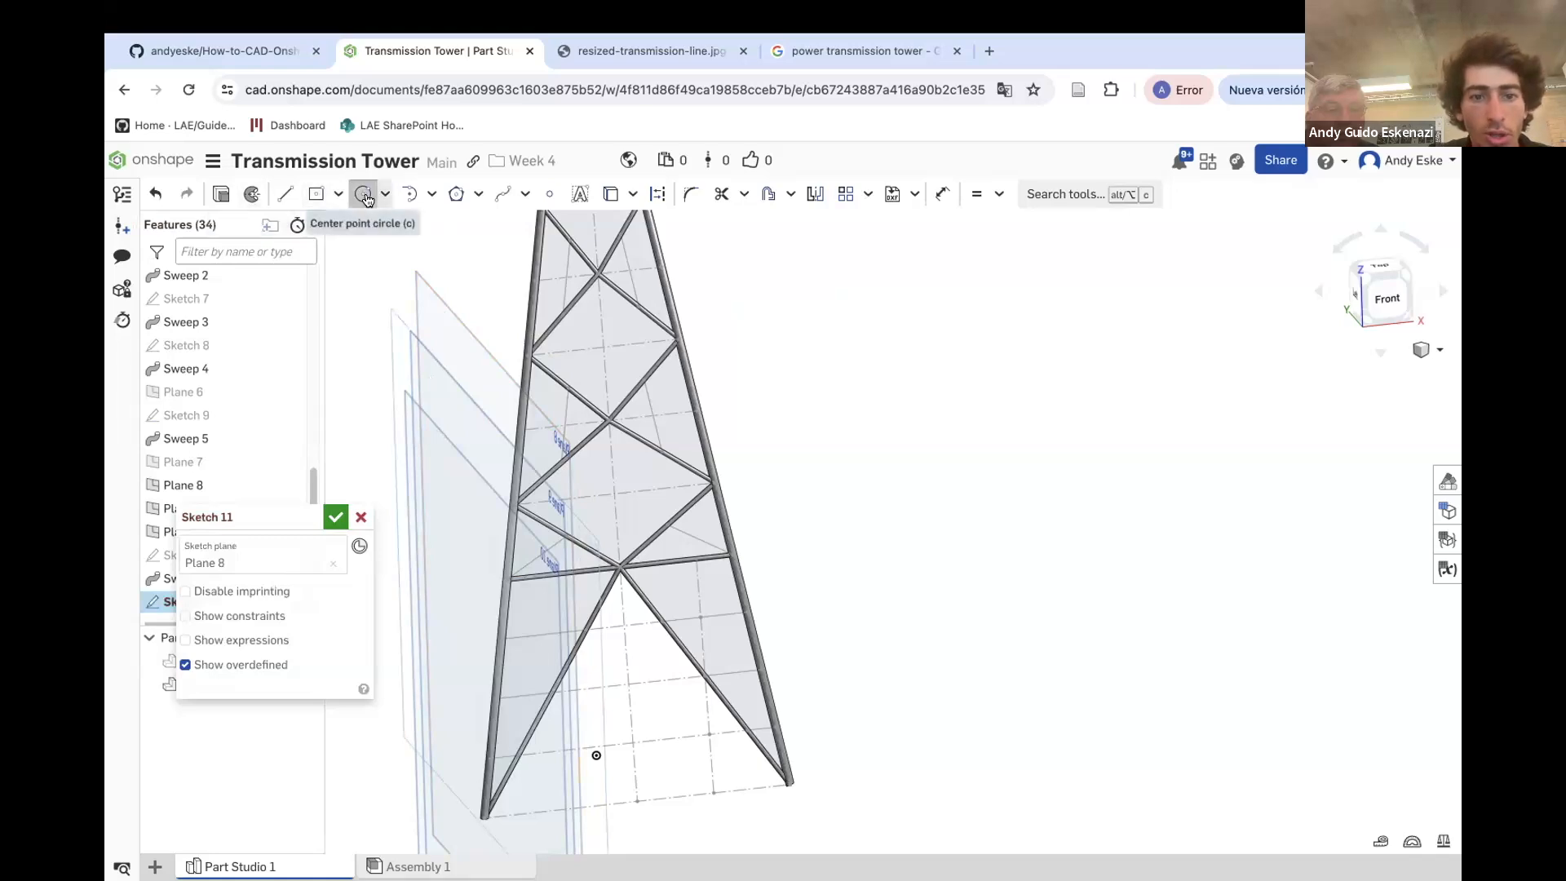
scroll(599, 763, "down", 5)
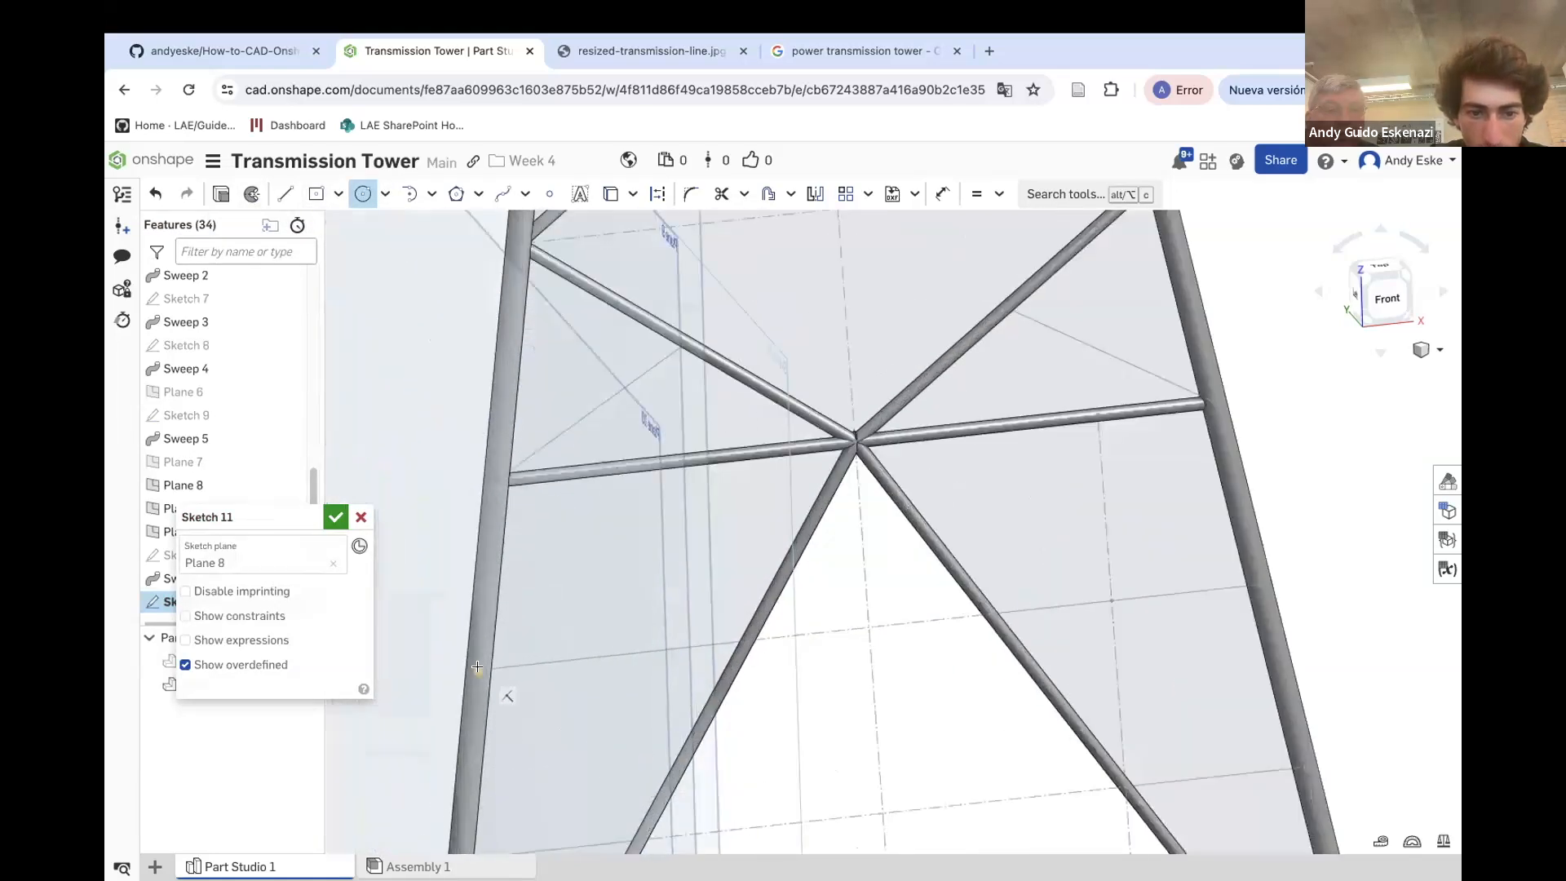
key("u")
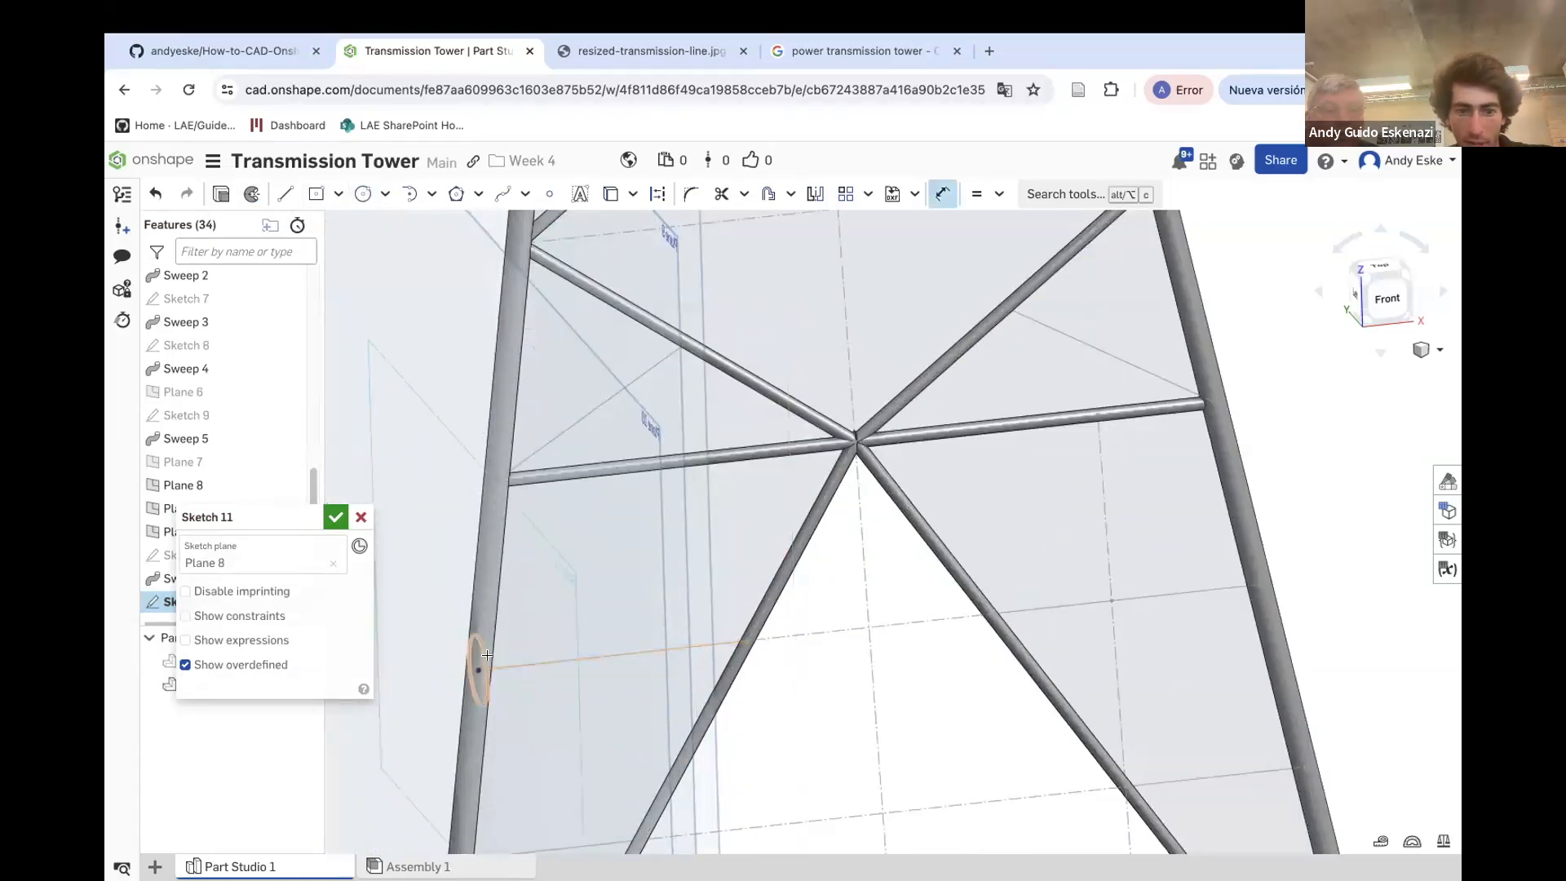
left_click(518, 643)
key("Escape")
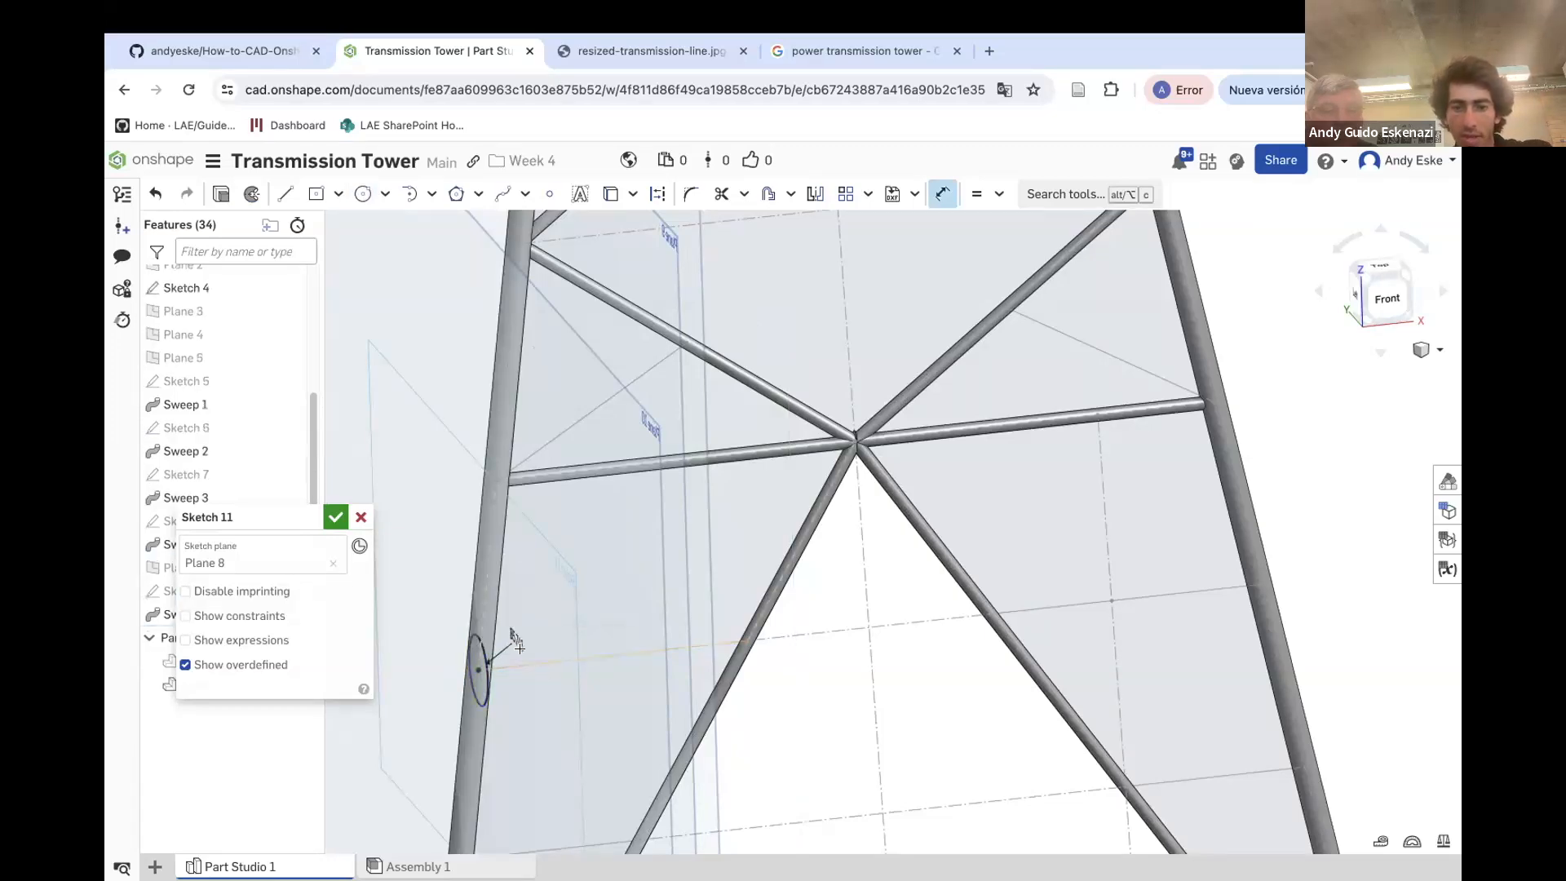
scroll(471, 733, "up", 3)
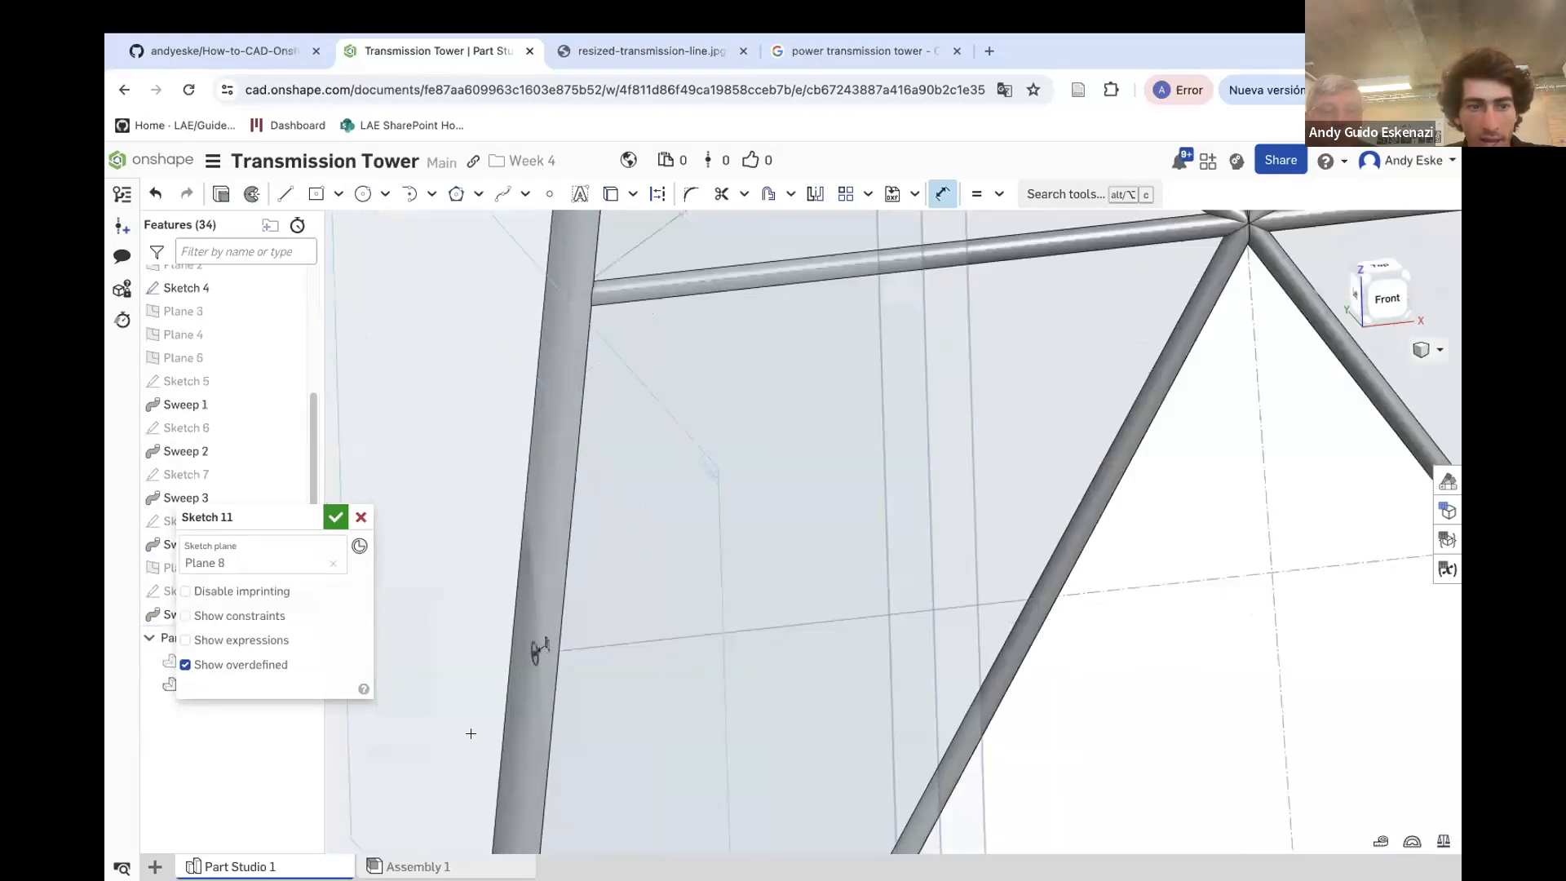
left_click(335, 518)
Sweep the Sketch 11 circle along that horizontal line to add another horizontal member
left_click(362, 194)
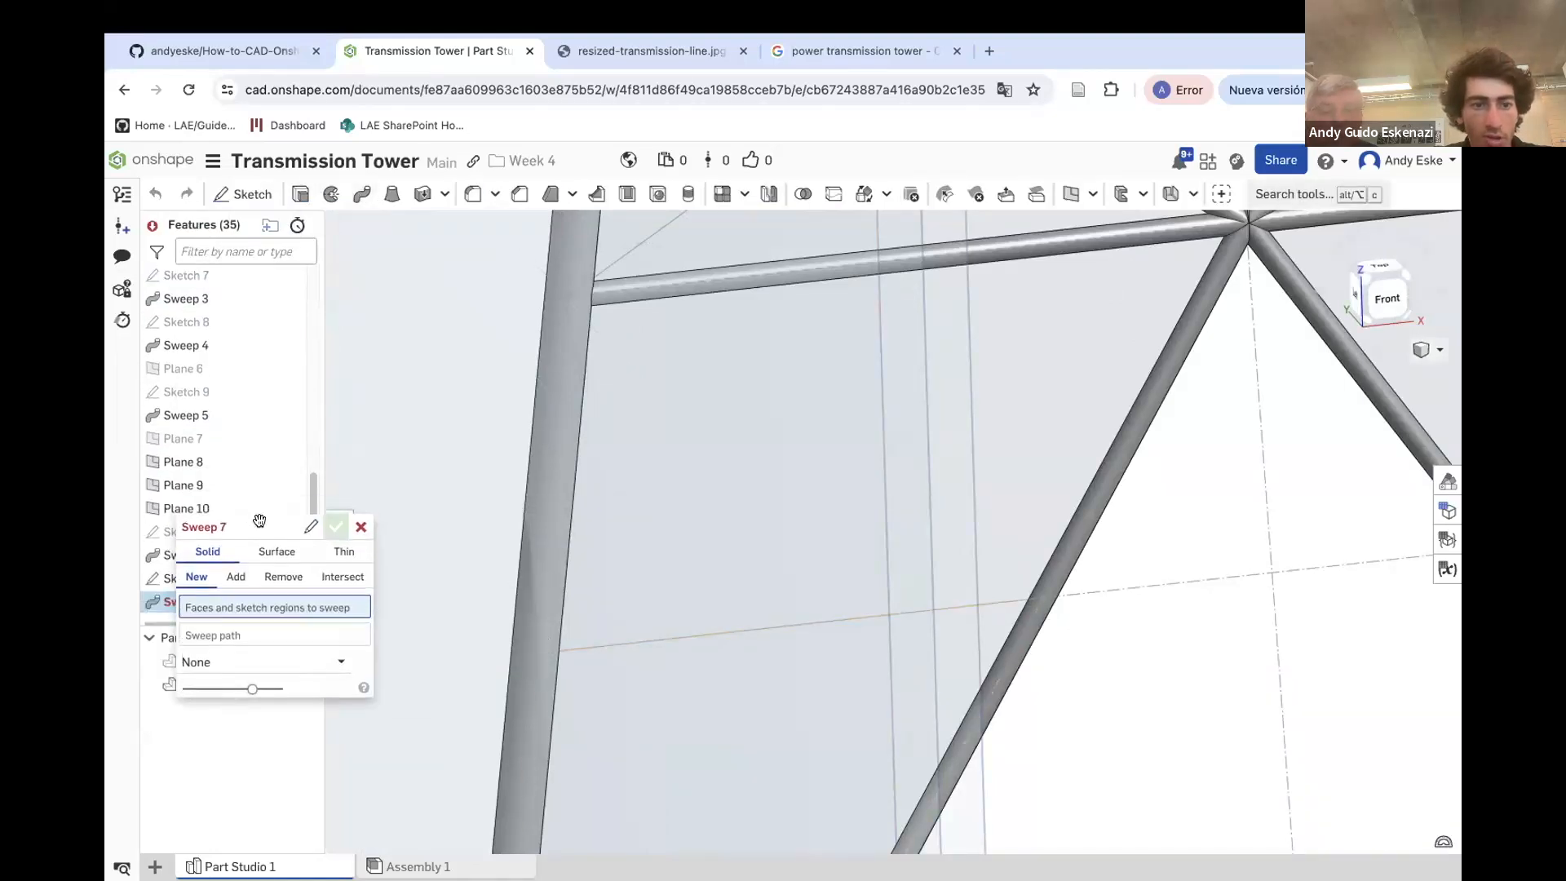
left_click(208, 580)
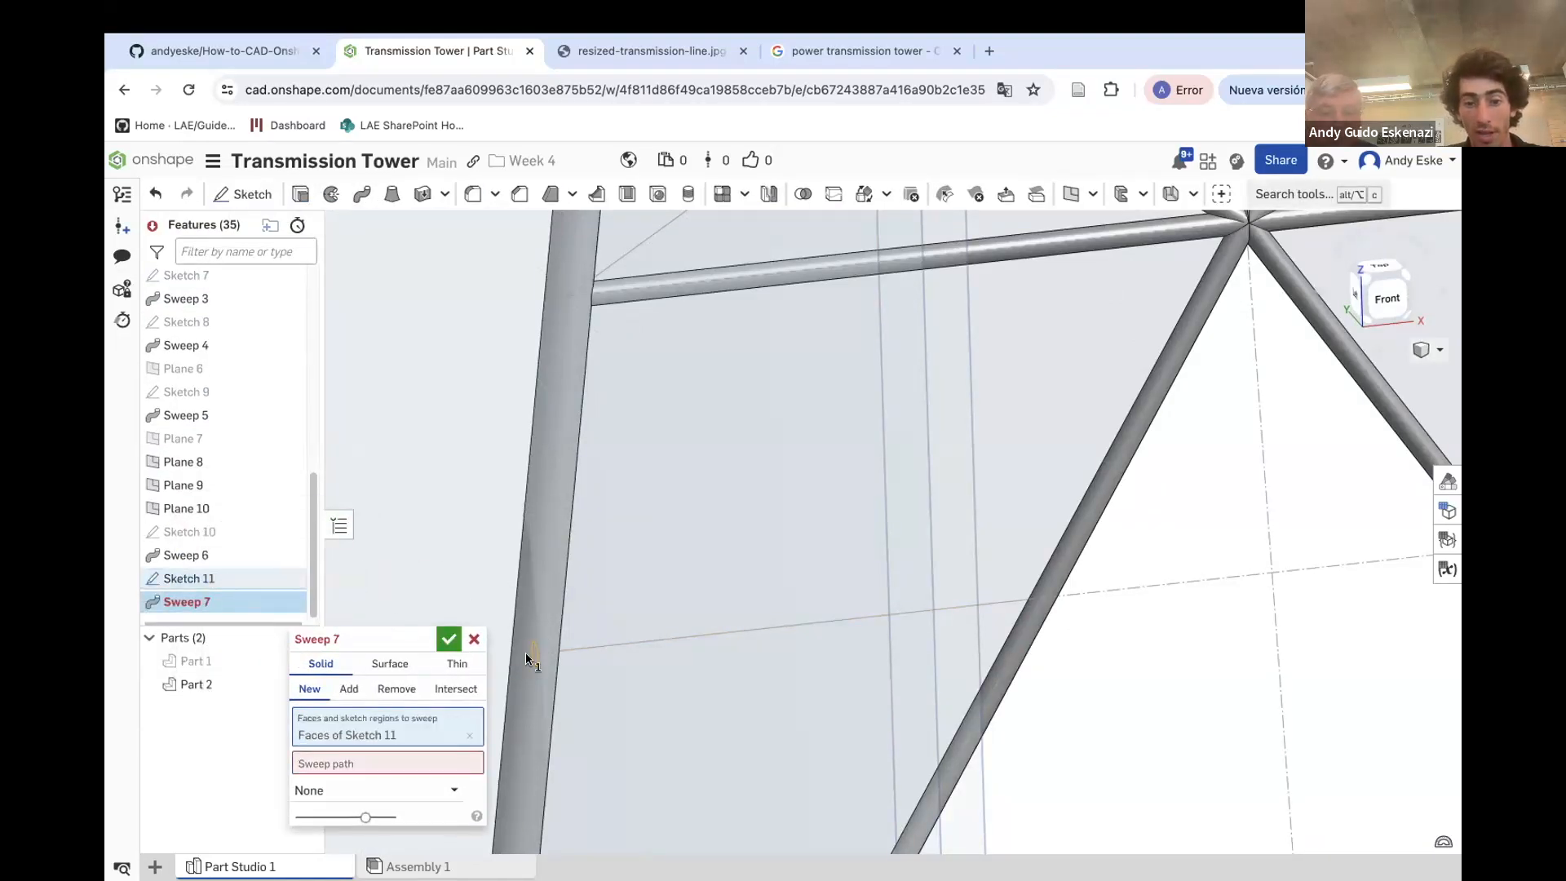
left_click(424, 763)
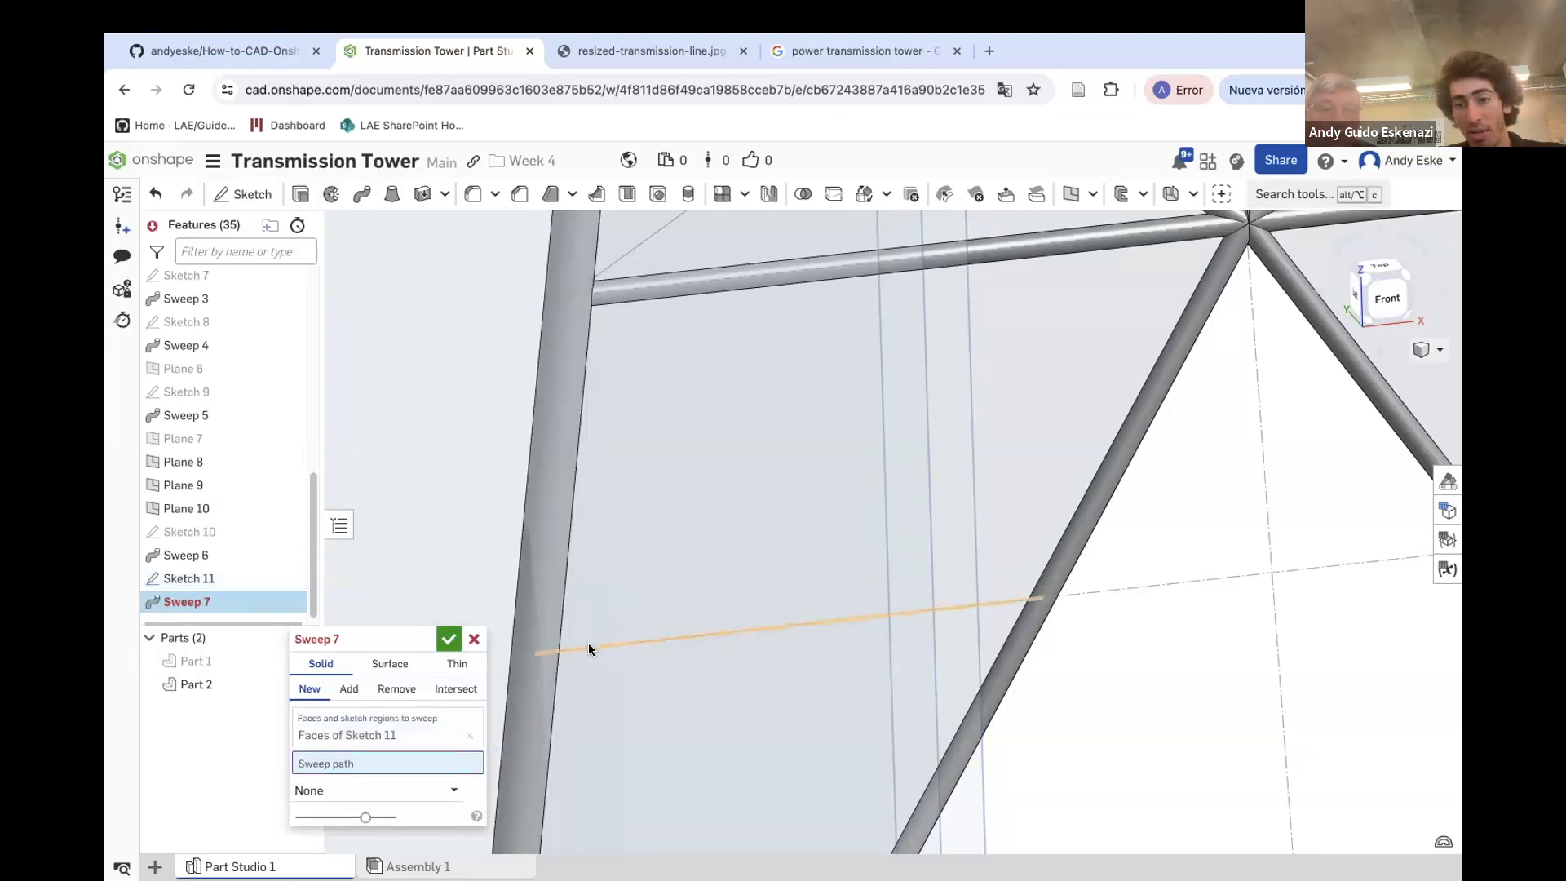
left_click(589, 644)
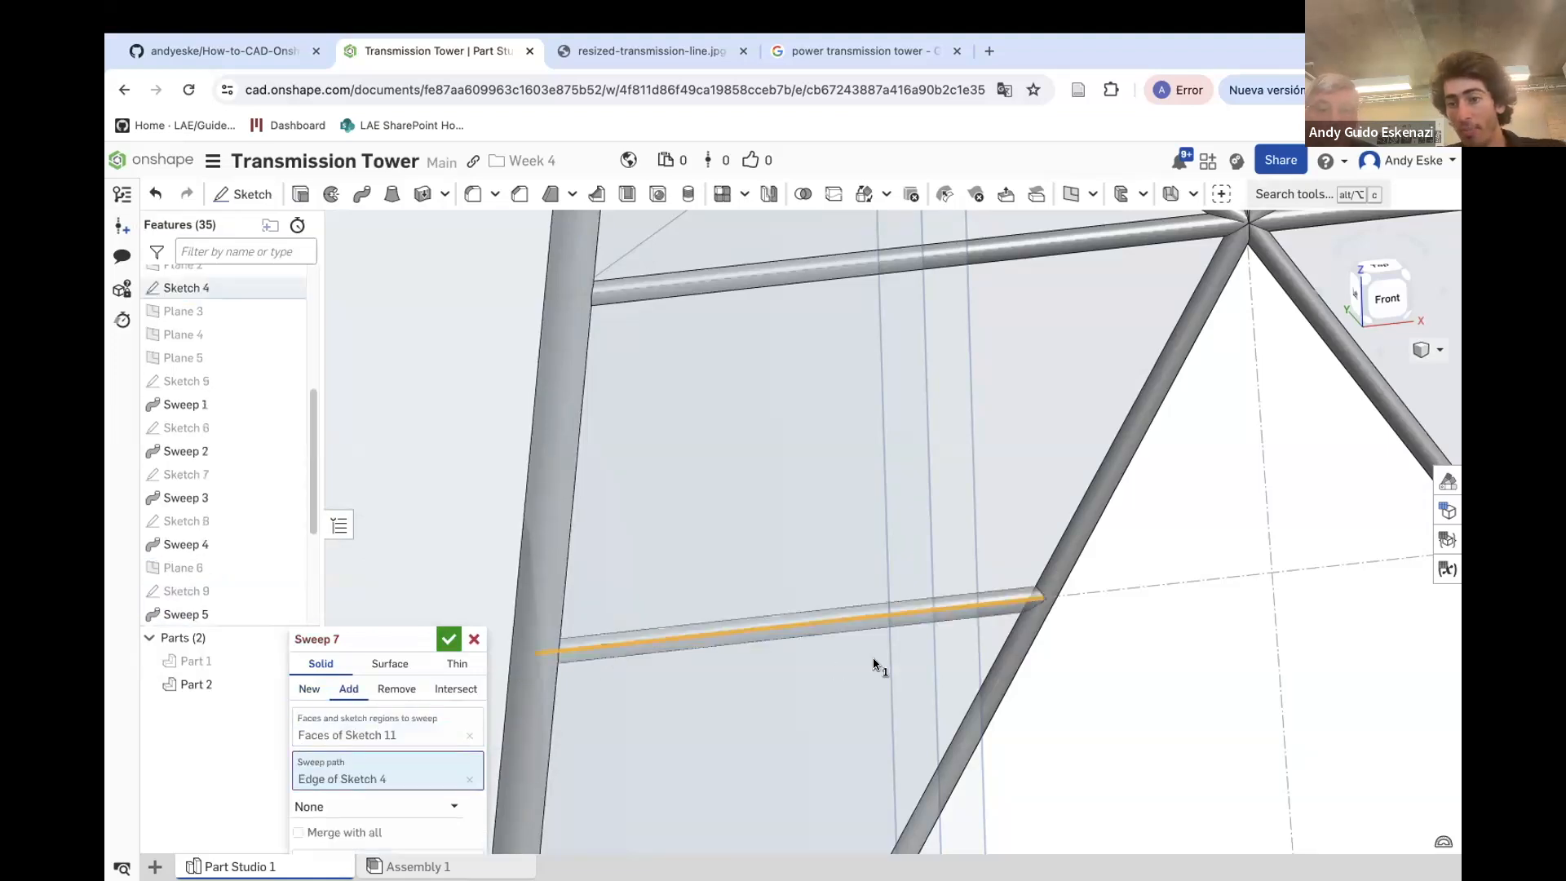
left_click(447, 644)
right_click_drag(717, 647, 810, 637)
scroll(1048, 651, "up", 4)
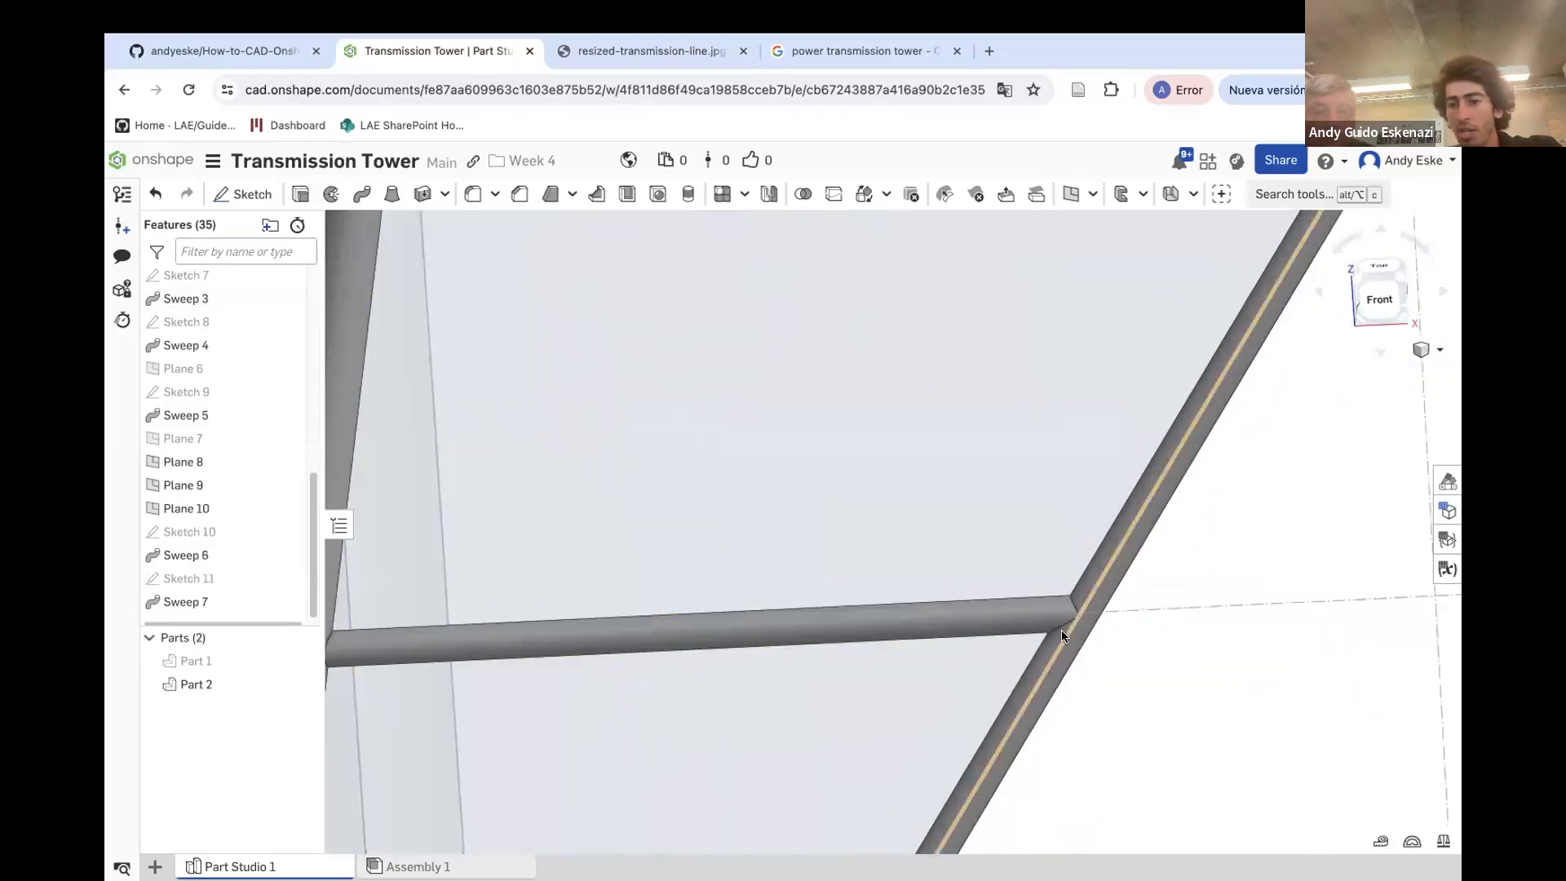
scroll(1084, 636, "down", 6)
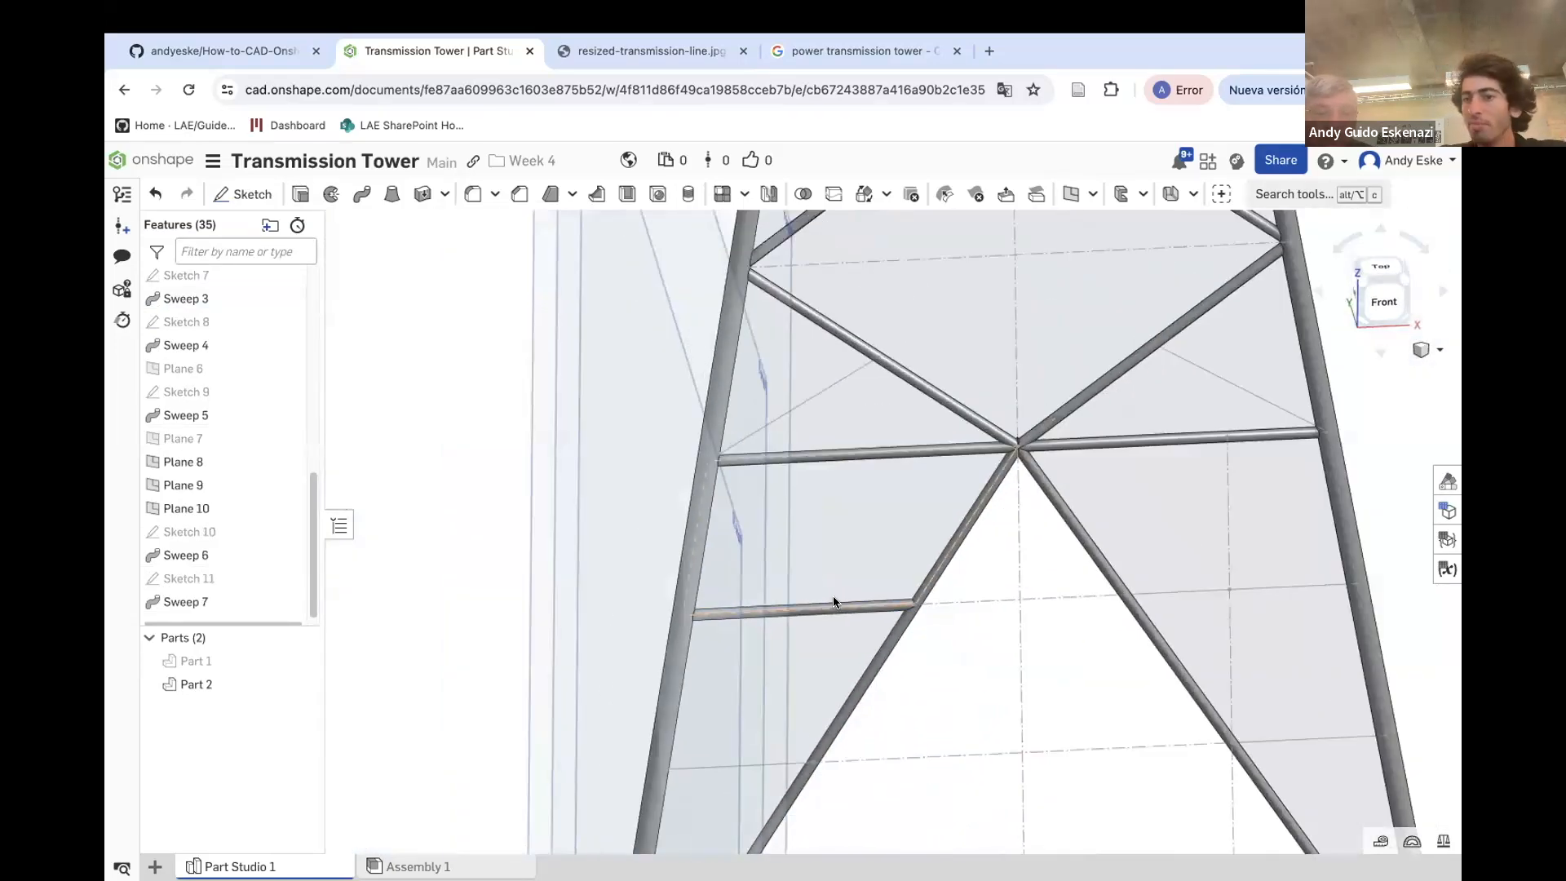
scroll(467, 502, "down", 3)
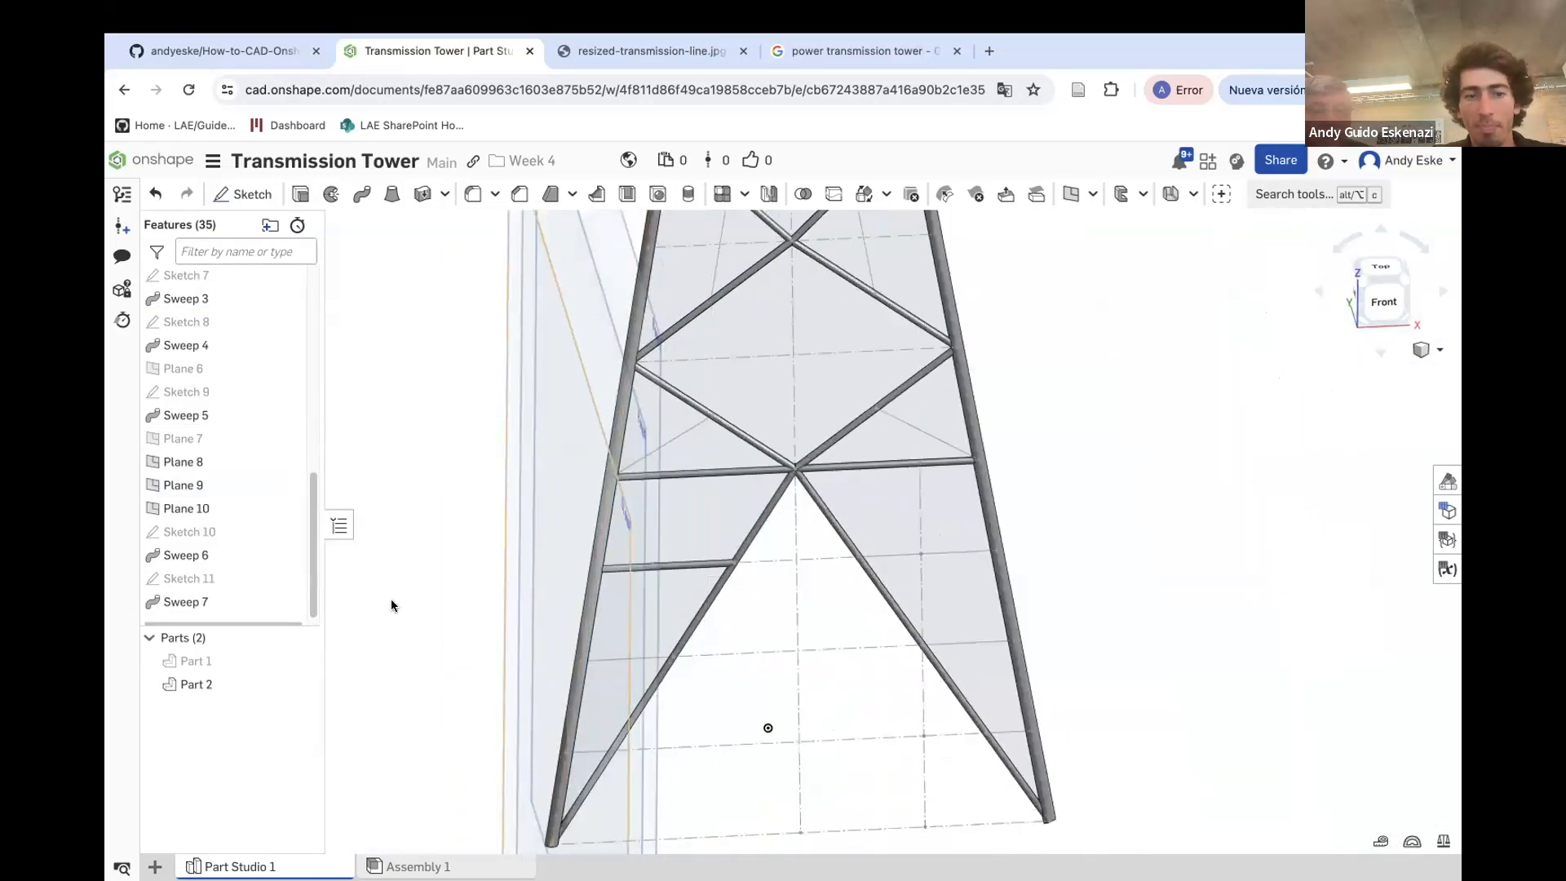
Hide Plane 8 and sketch a small dimensioned circle on Plane 9 at the left end of its horizontal line
left_click(288, 462)
scroll(430, 535, "down", 3)
left_click(251, 196)
left_click(487, 282)
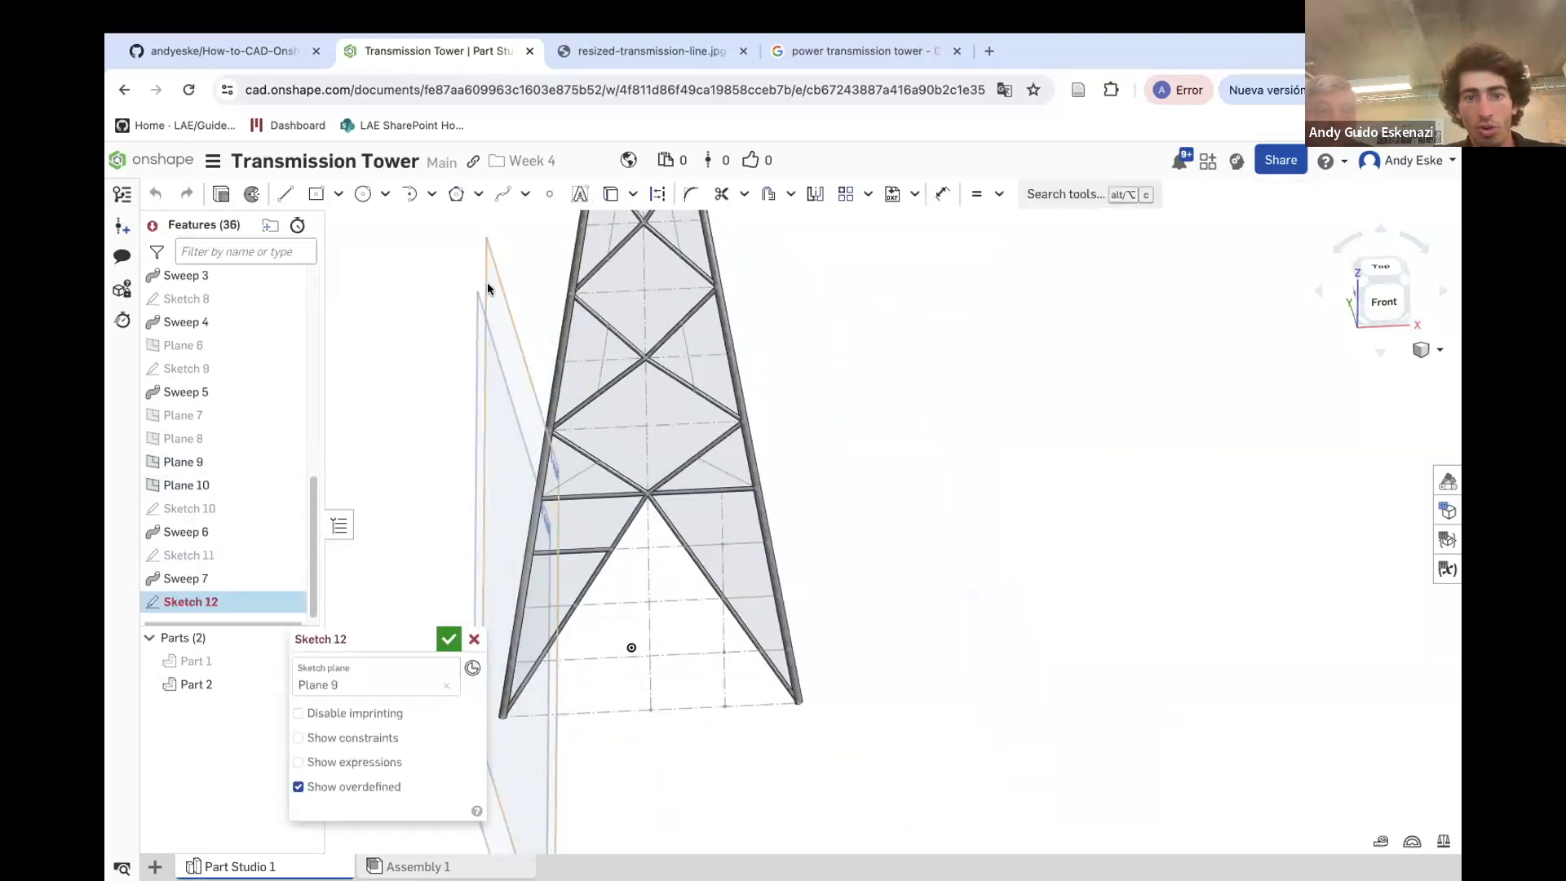
scroll(481, 576, "up", 3)
right_click_drag(482, 576, 502, 584)
scroll(502, 584, "up", 5)
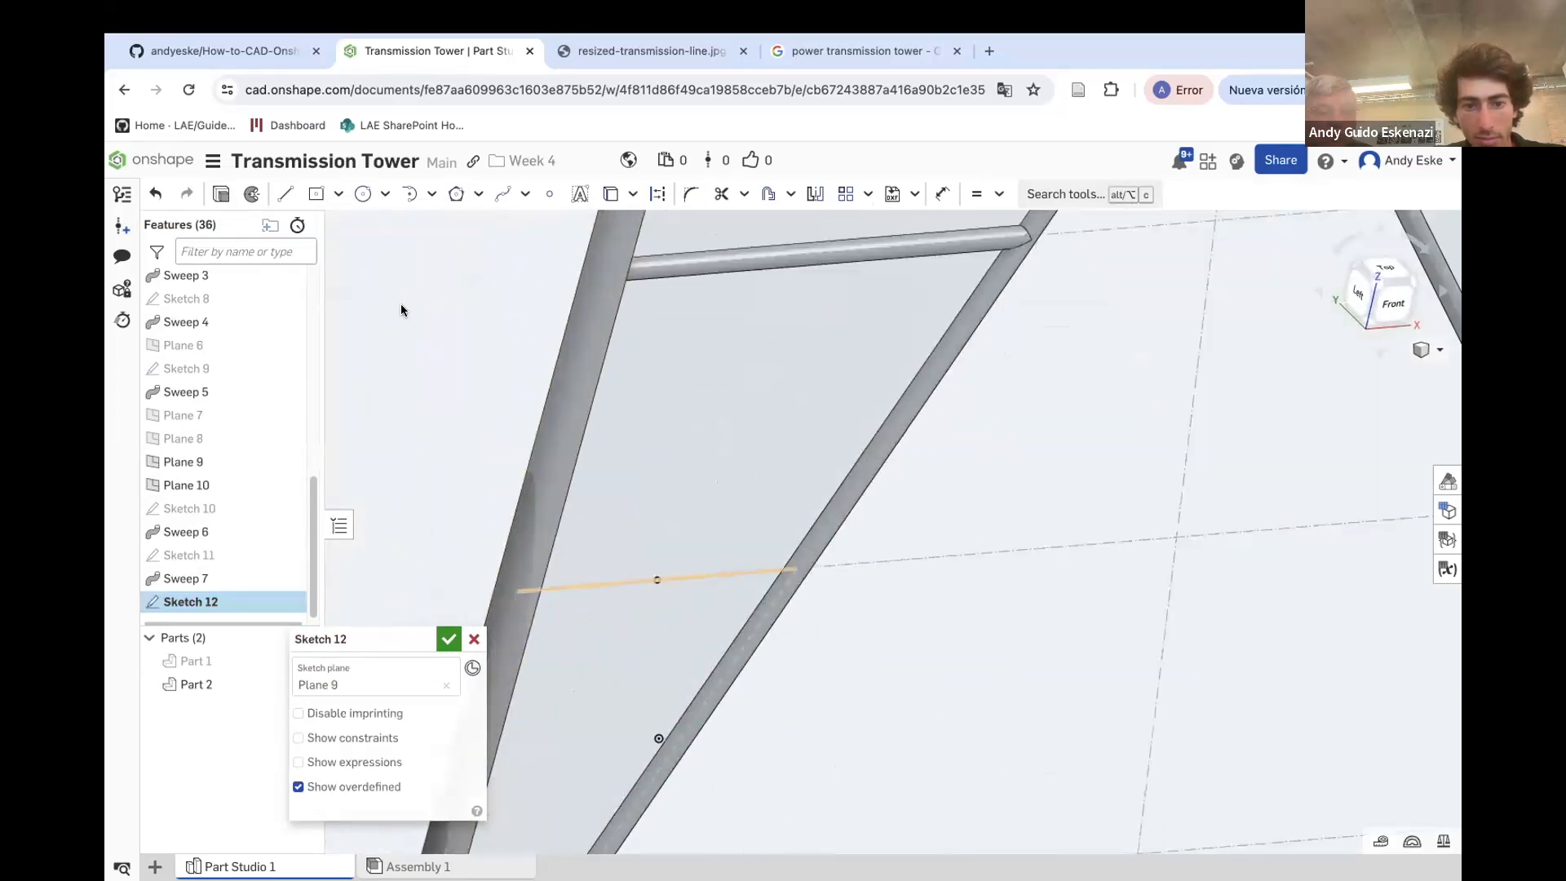
left_click(363, 195)
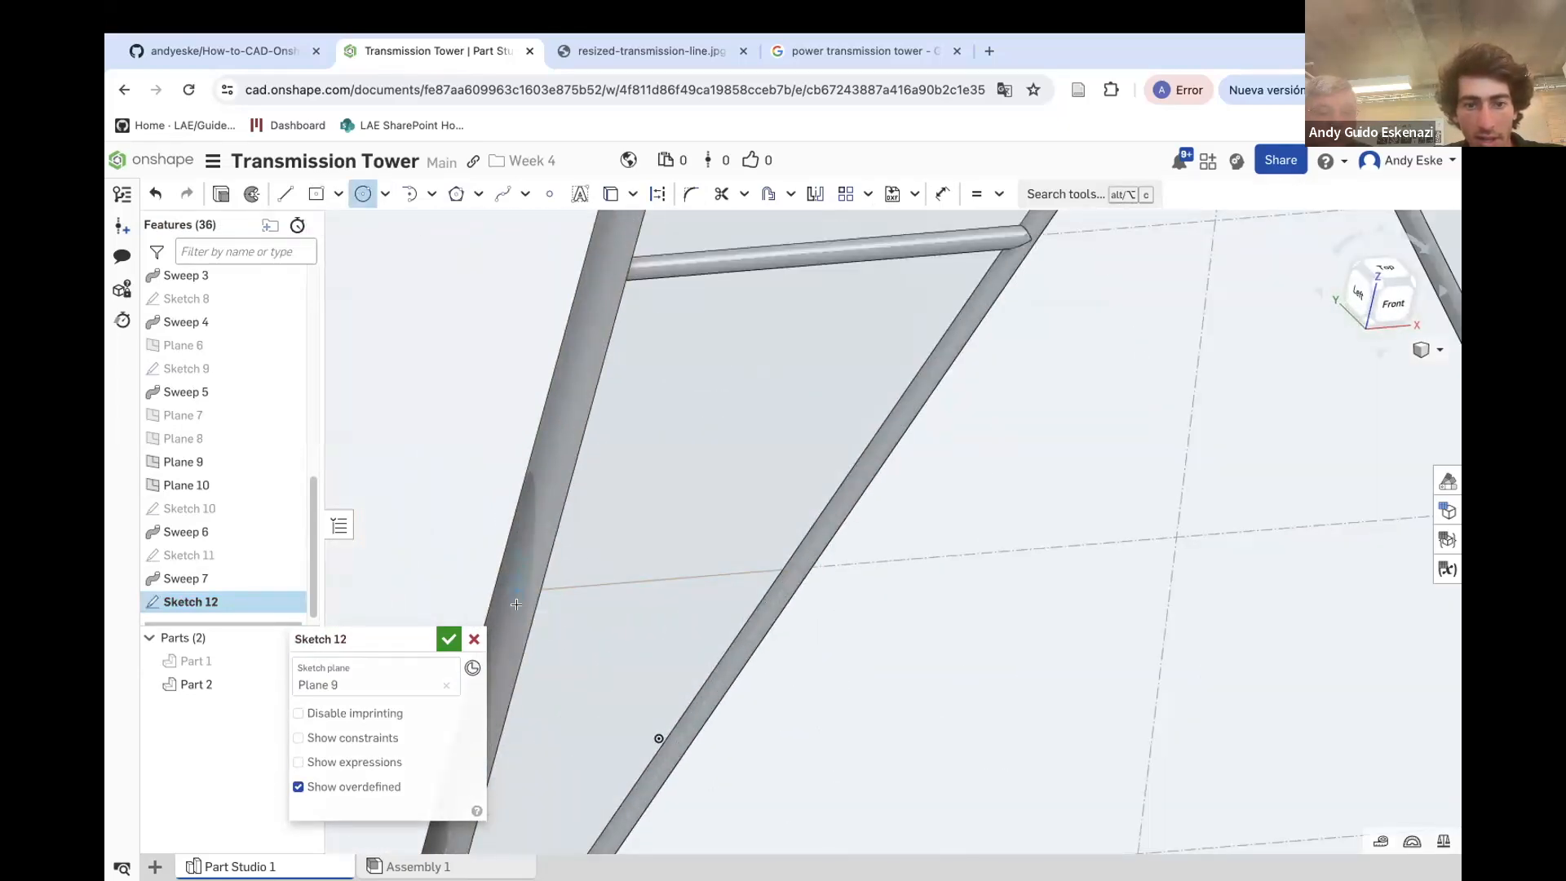
key("u")
left_click(521, 582)
left_click(457, 545)
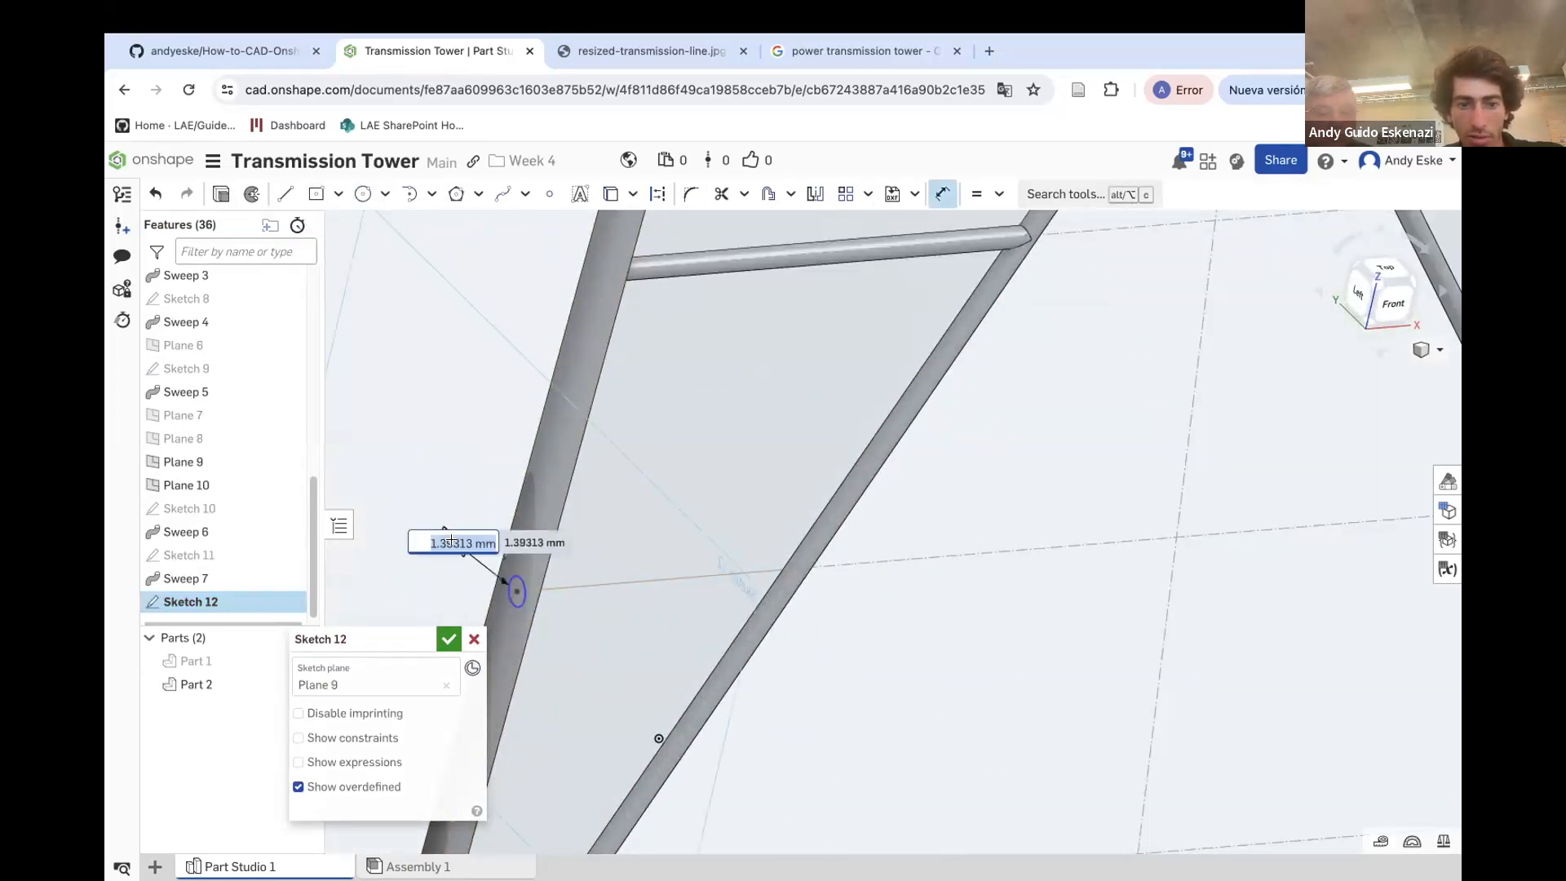
key("Return")
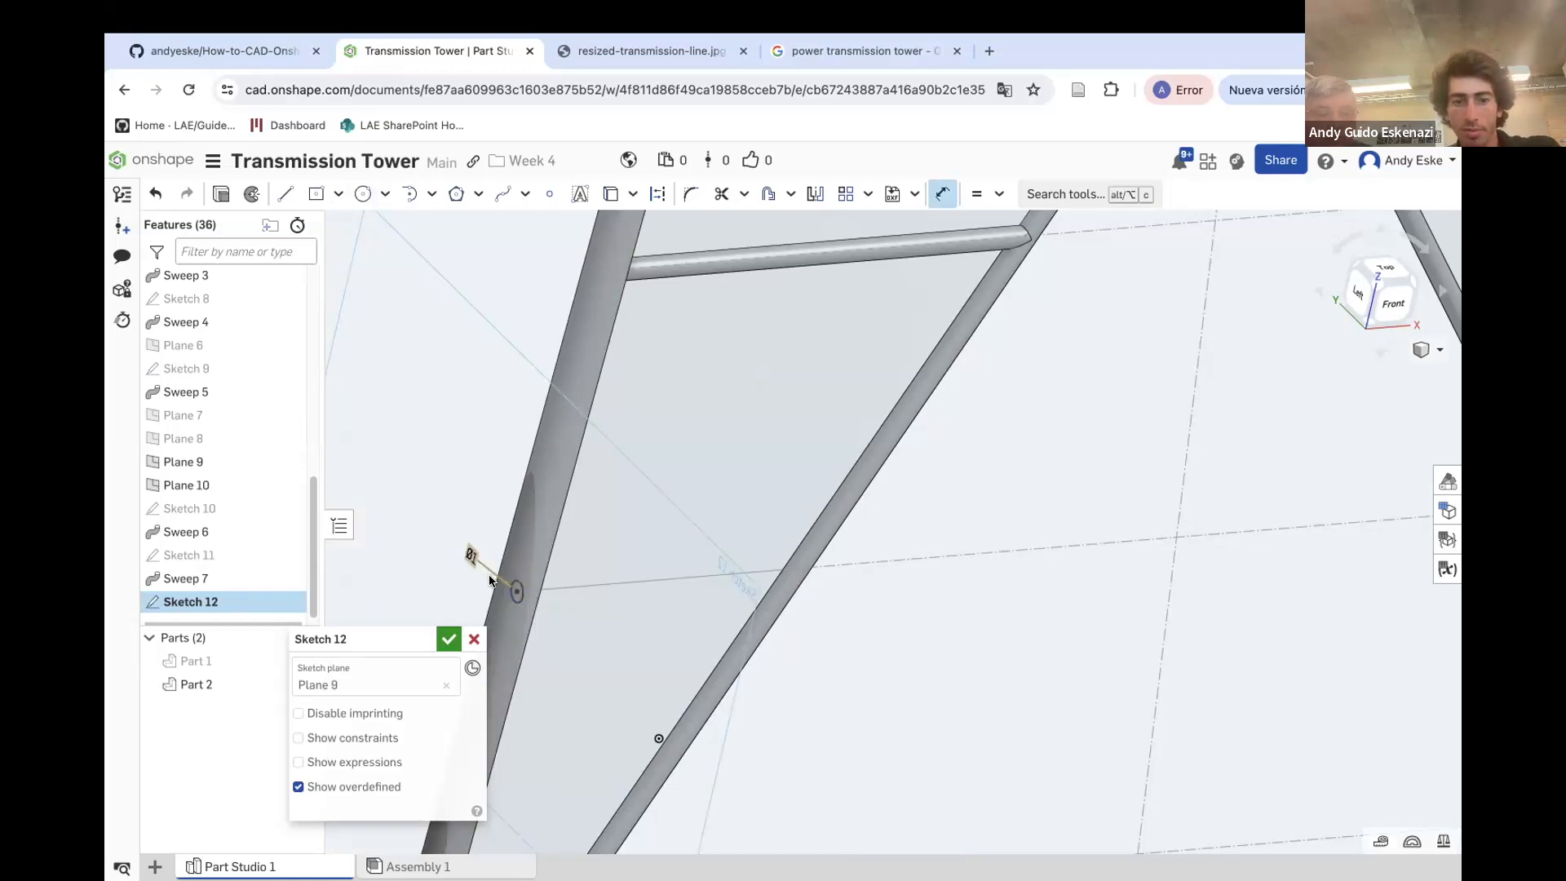
left_click(447, 639)
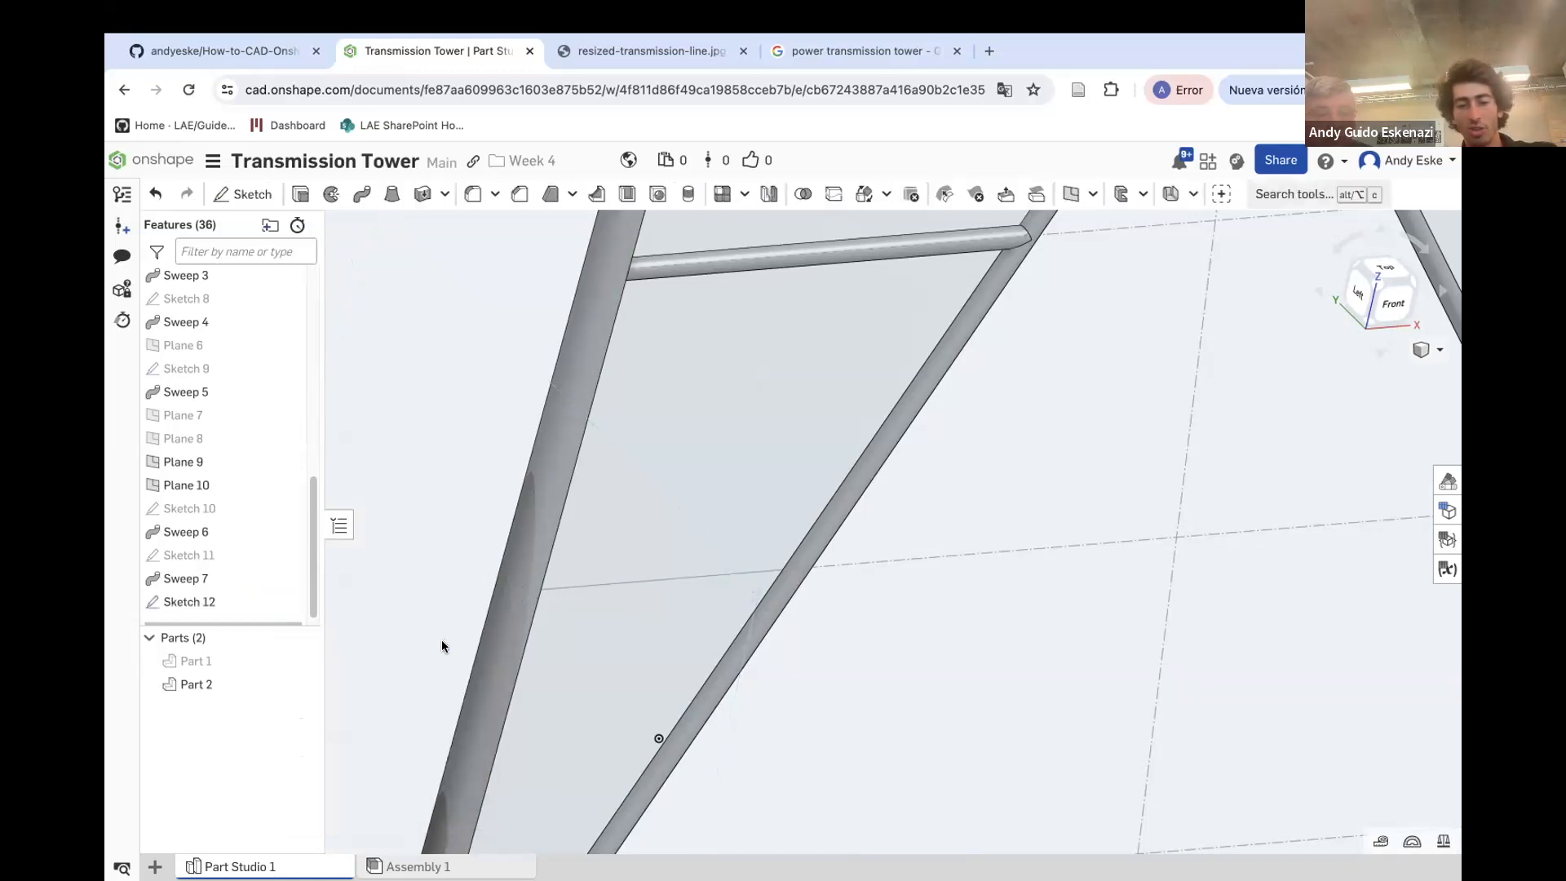
Sweep the Sketch 12 circle along that horizontal line to add another horizontal bracing member
left_click(361, 196)
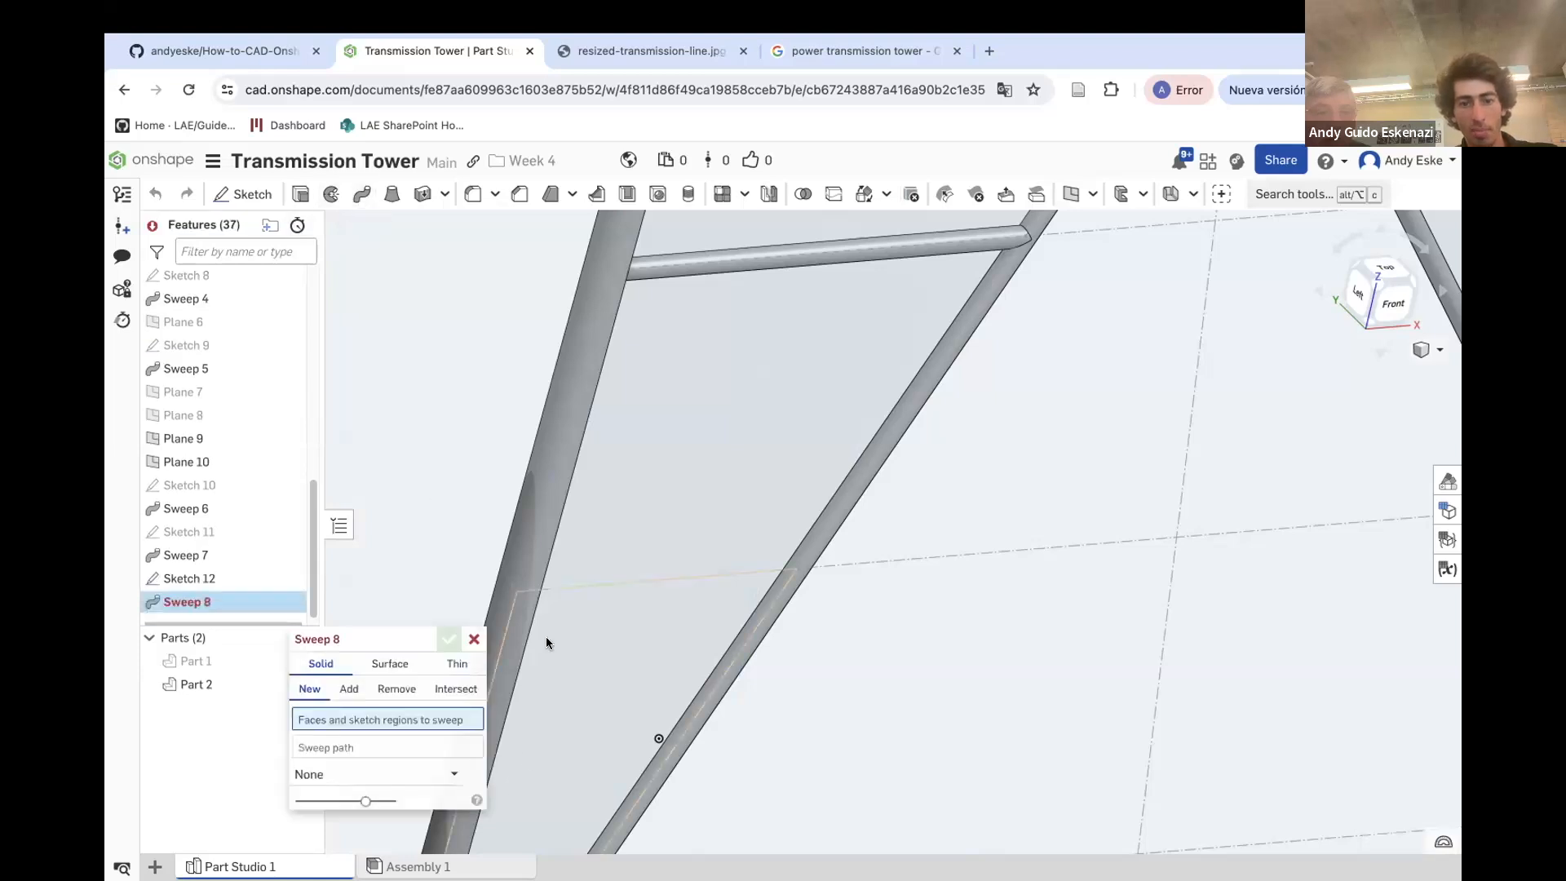
left_click(193, 579)
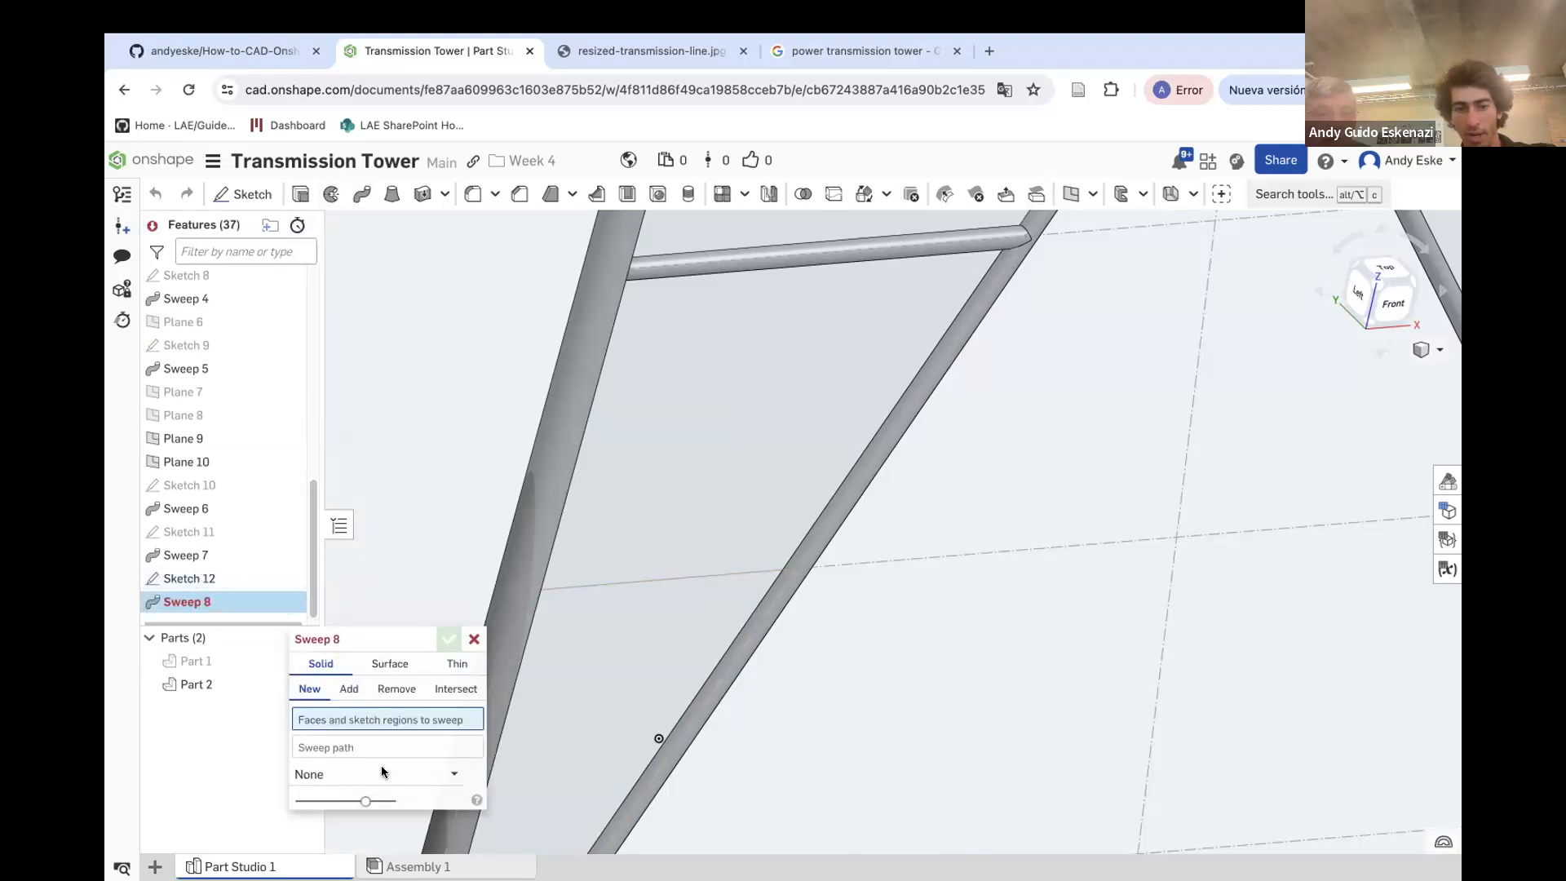
left_click(577, 585)
left_click(450, 639)
scroll(513, 686, "down", 5)
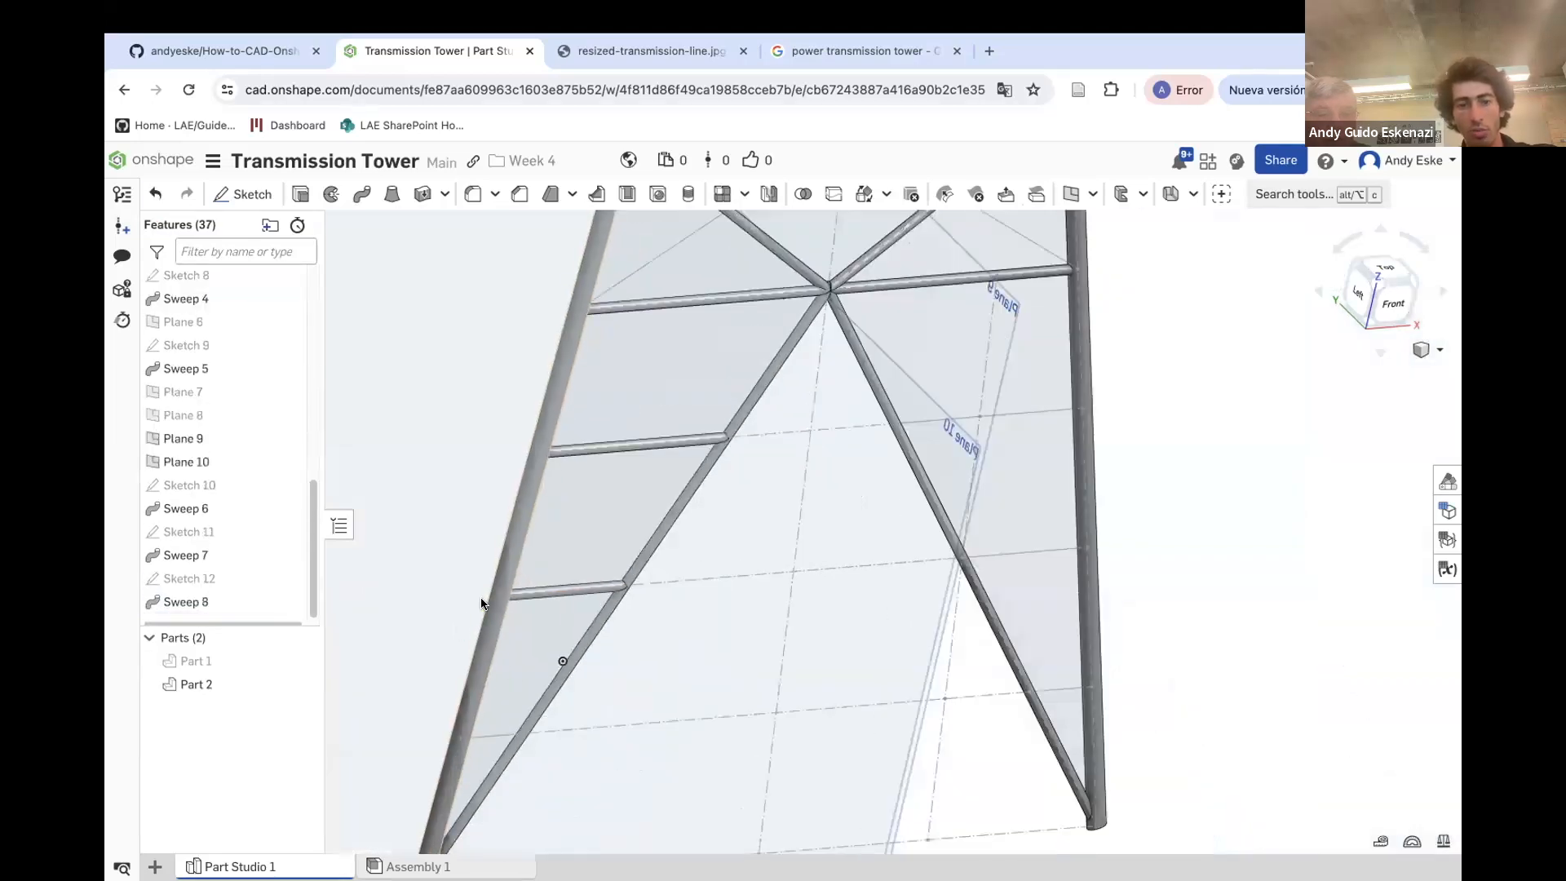
Hide Plane 9 and sketch a small dimensioned circle on Plane 10 at the left end of the lowest horizontal line
left_click(285, 439)
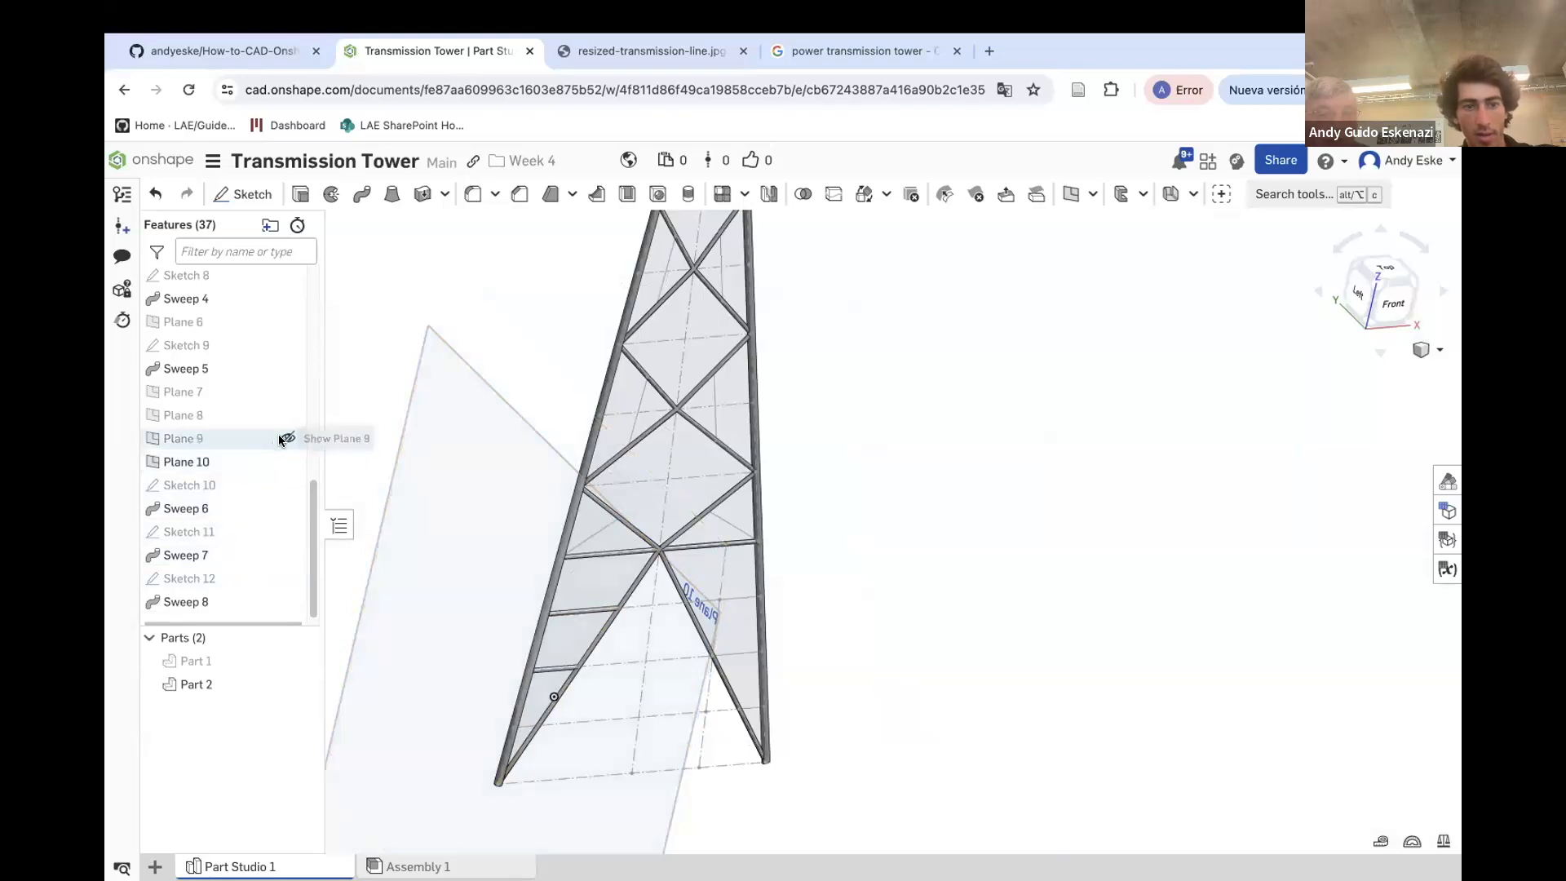
left_click(245, 195)
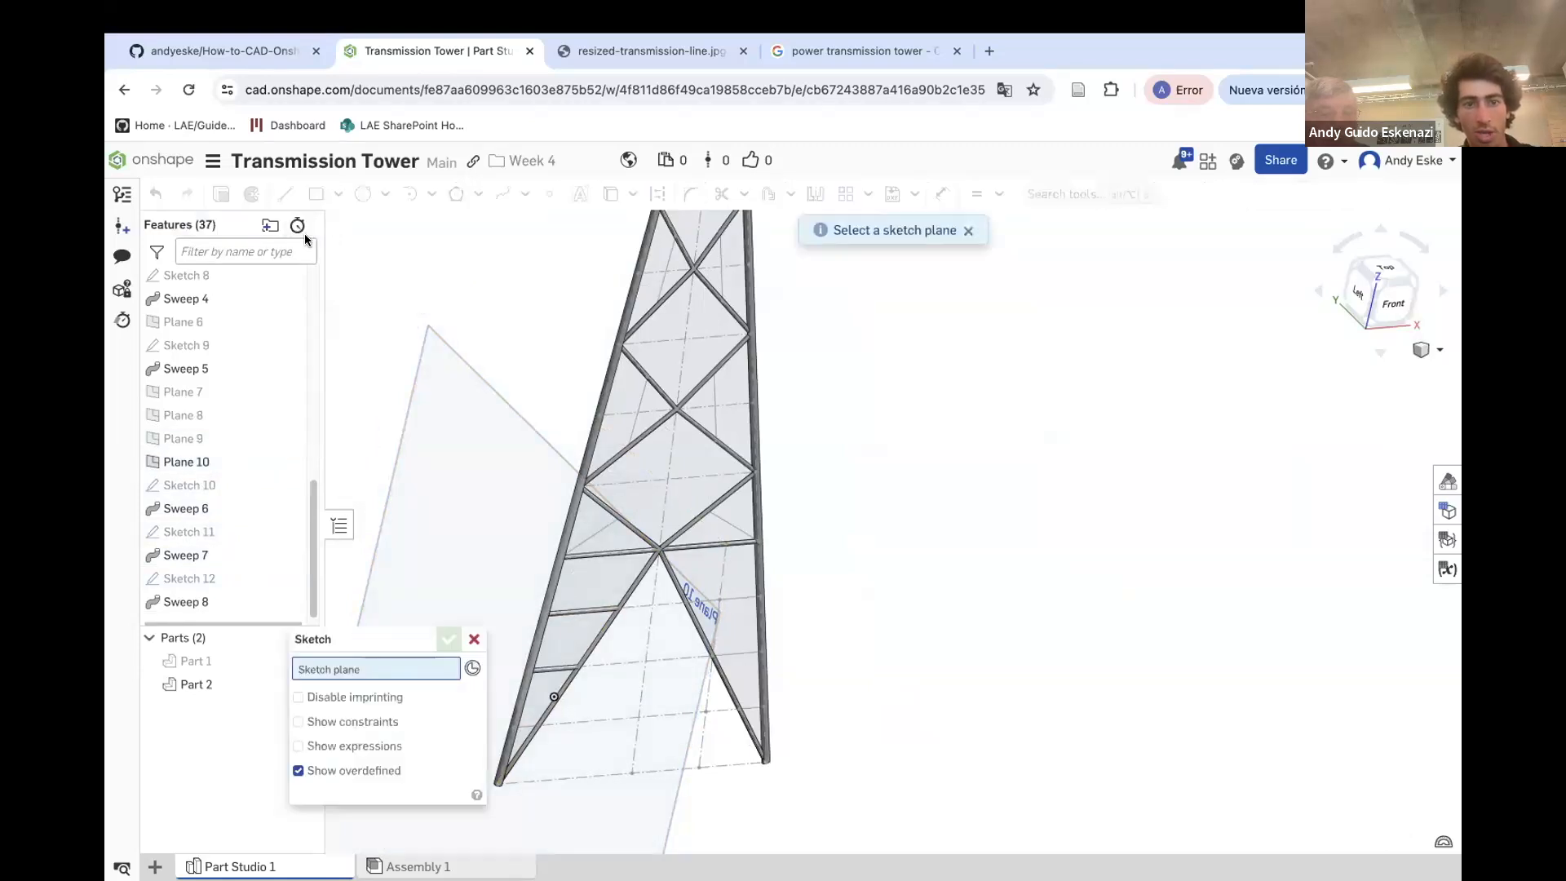
left_click(667, 625)
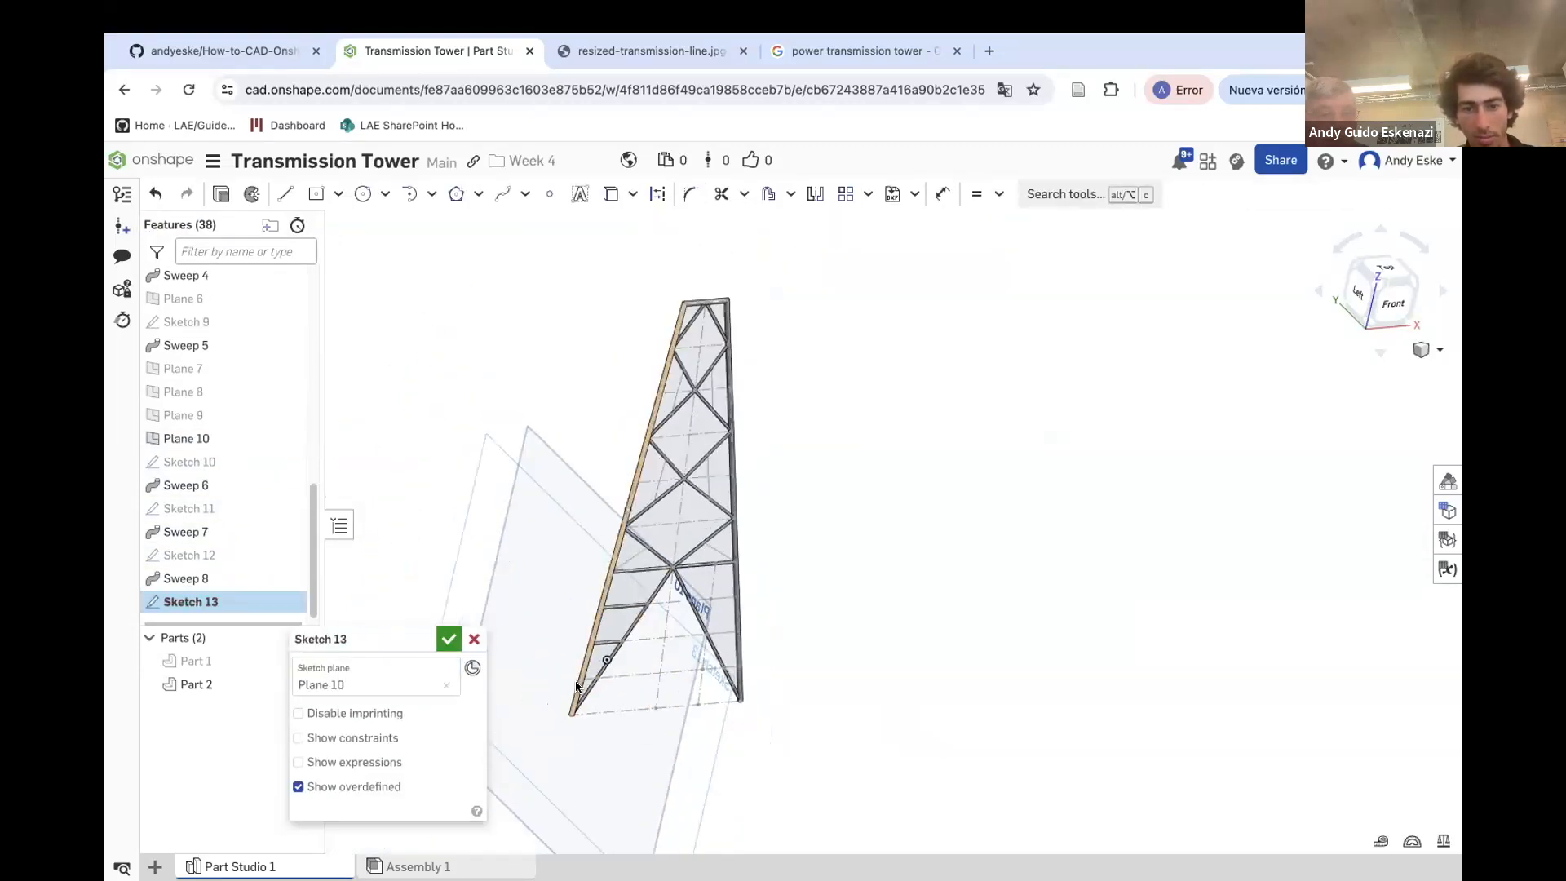
scroll(602, 653, "up", 10)
left_click(363, 194)
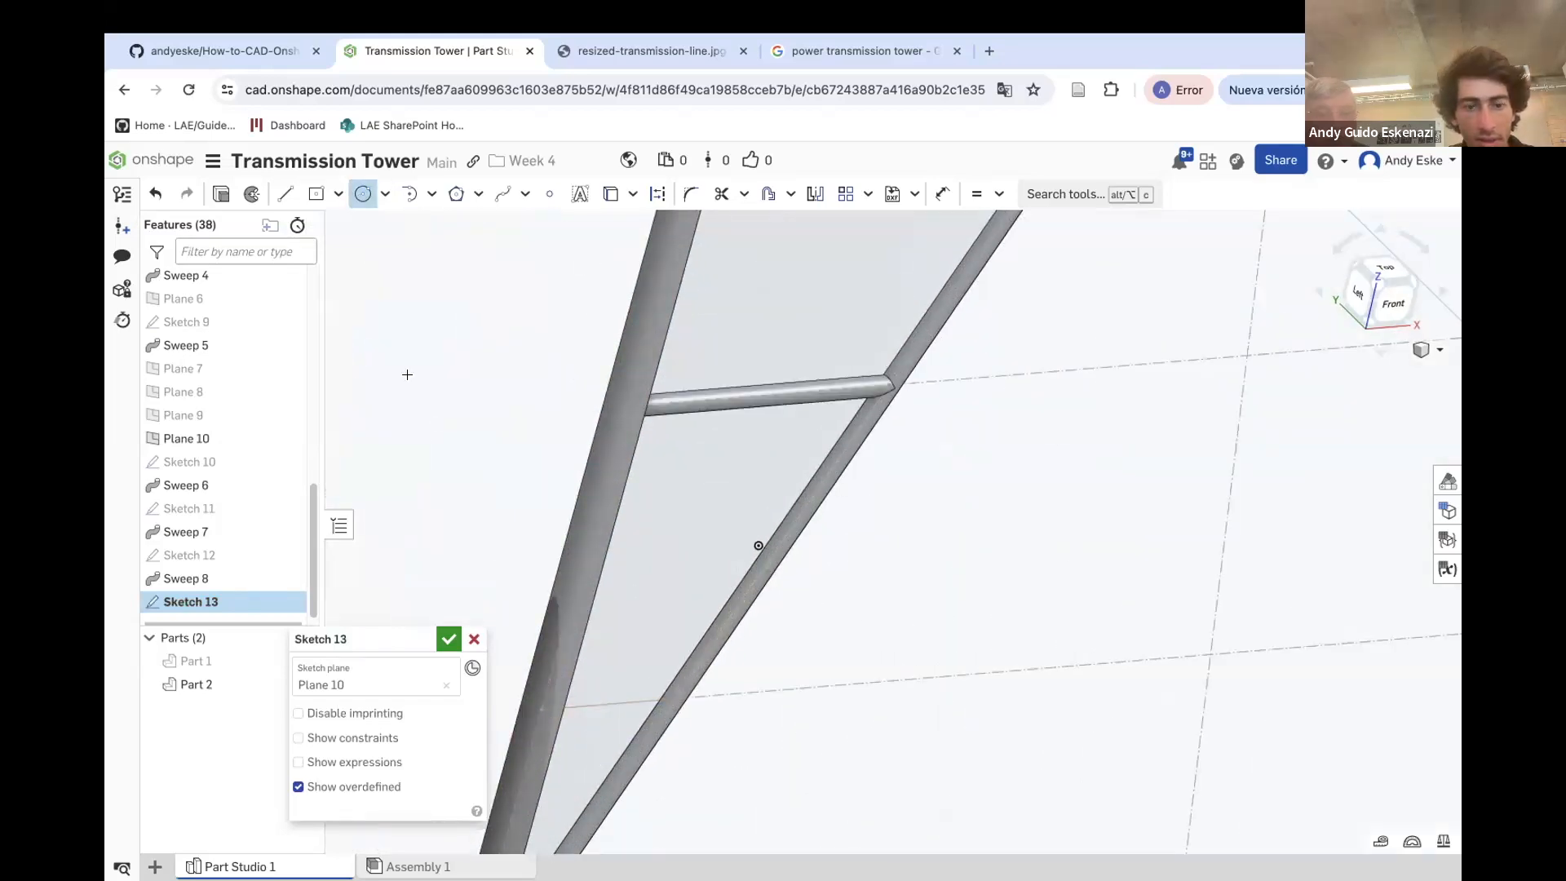
left_click(546, 723)
key("u")
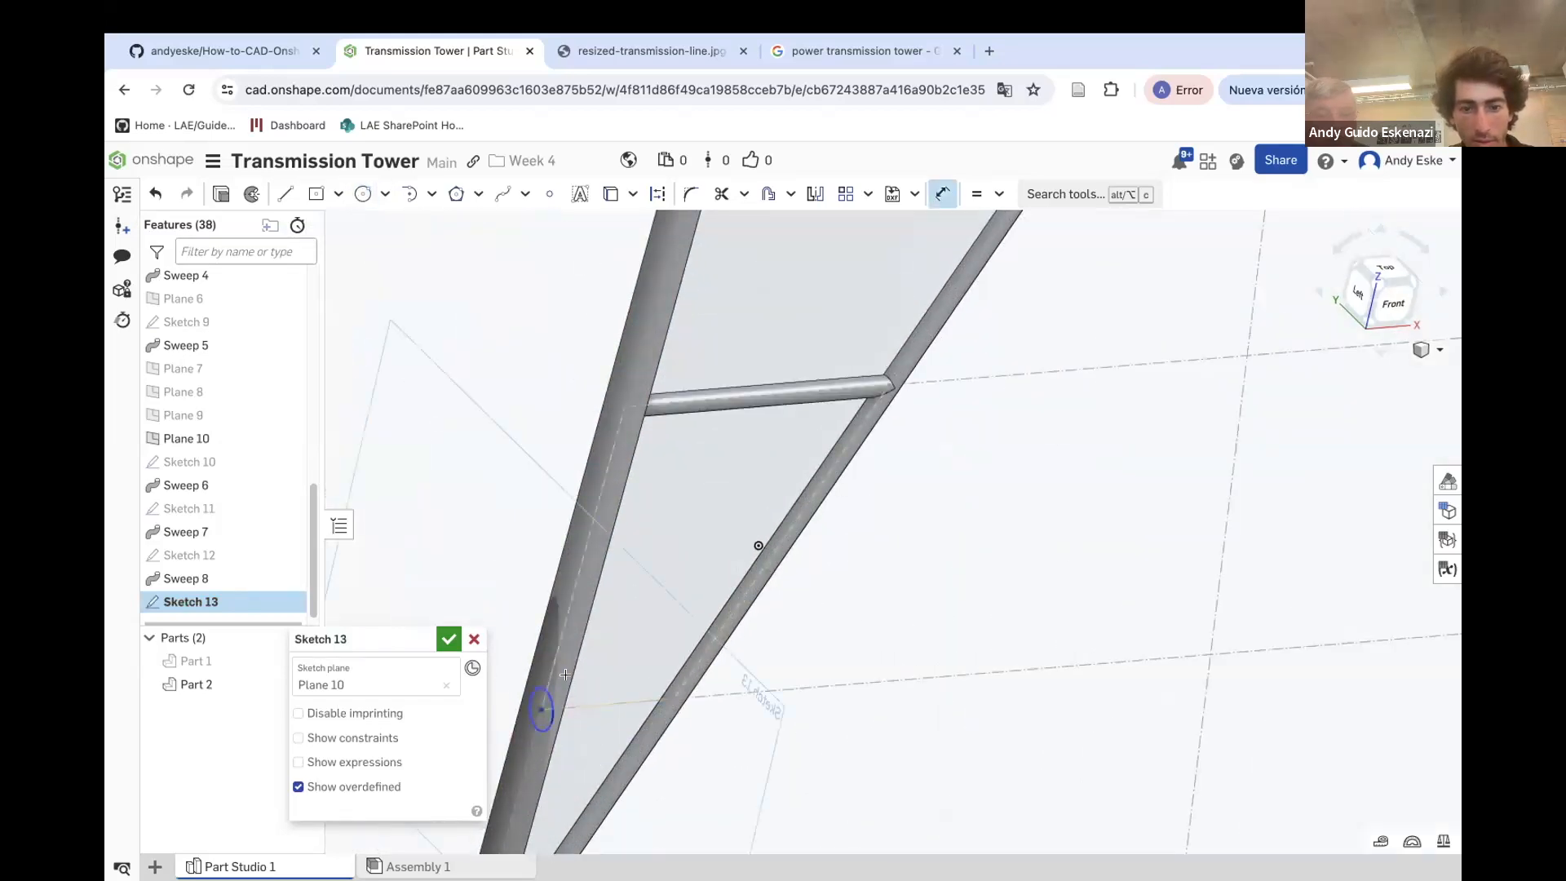
double_click(495, 589)
key("Return")
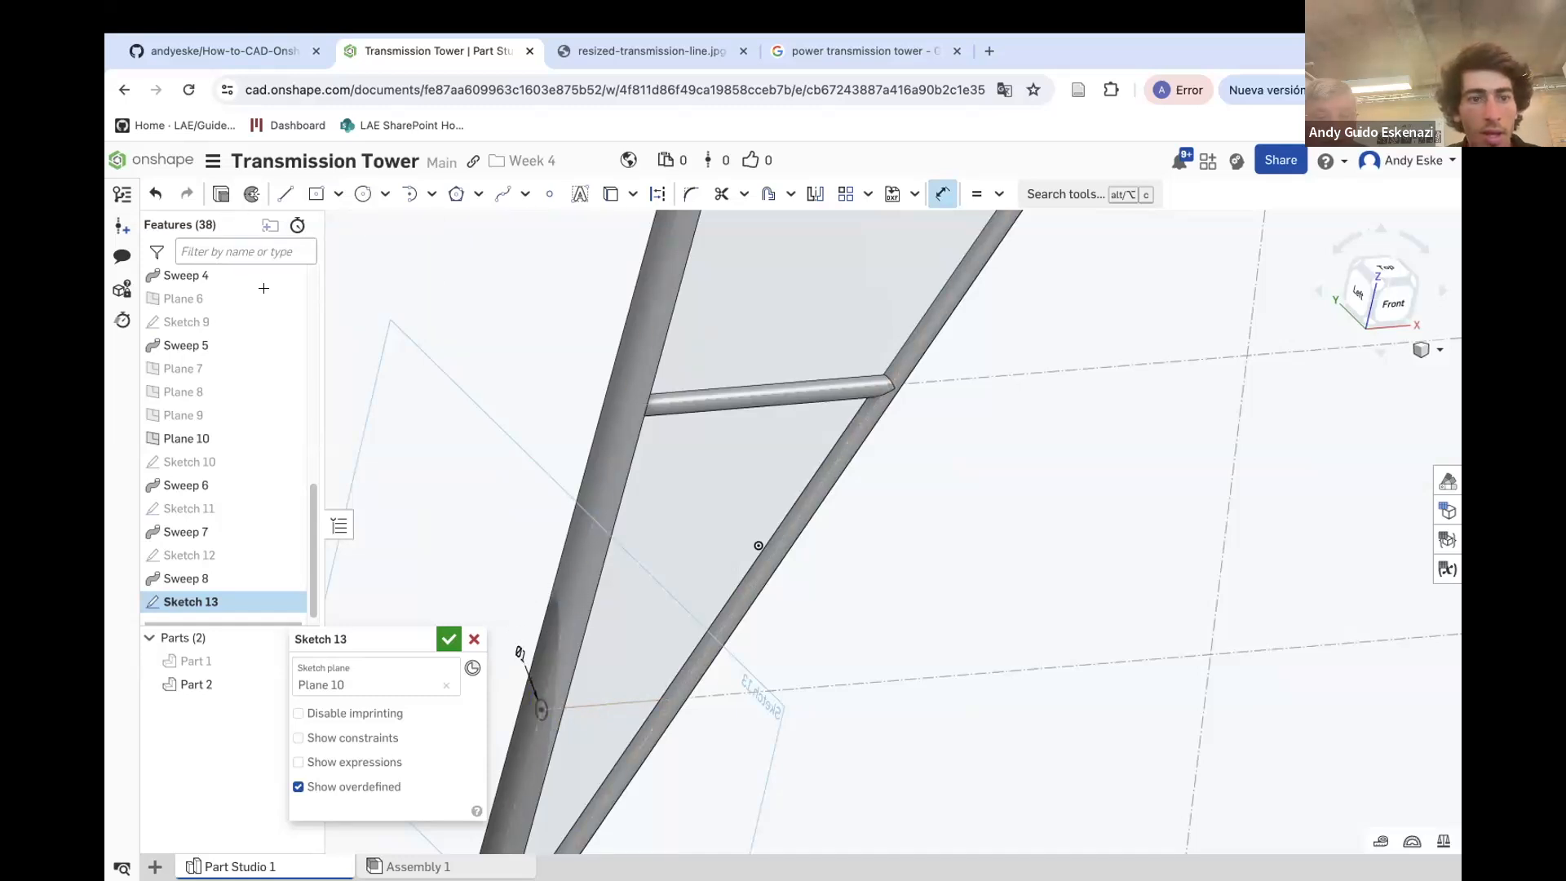
left_click(449, 639)
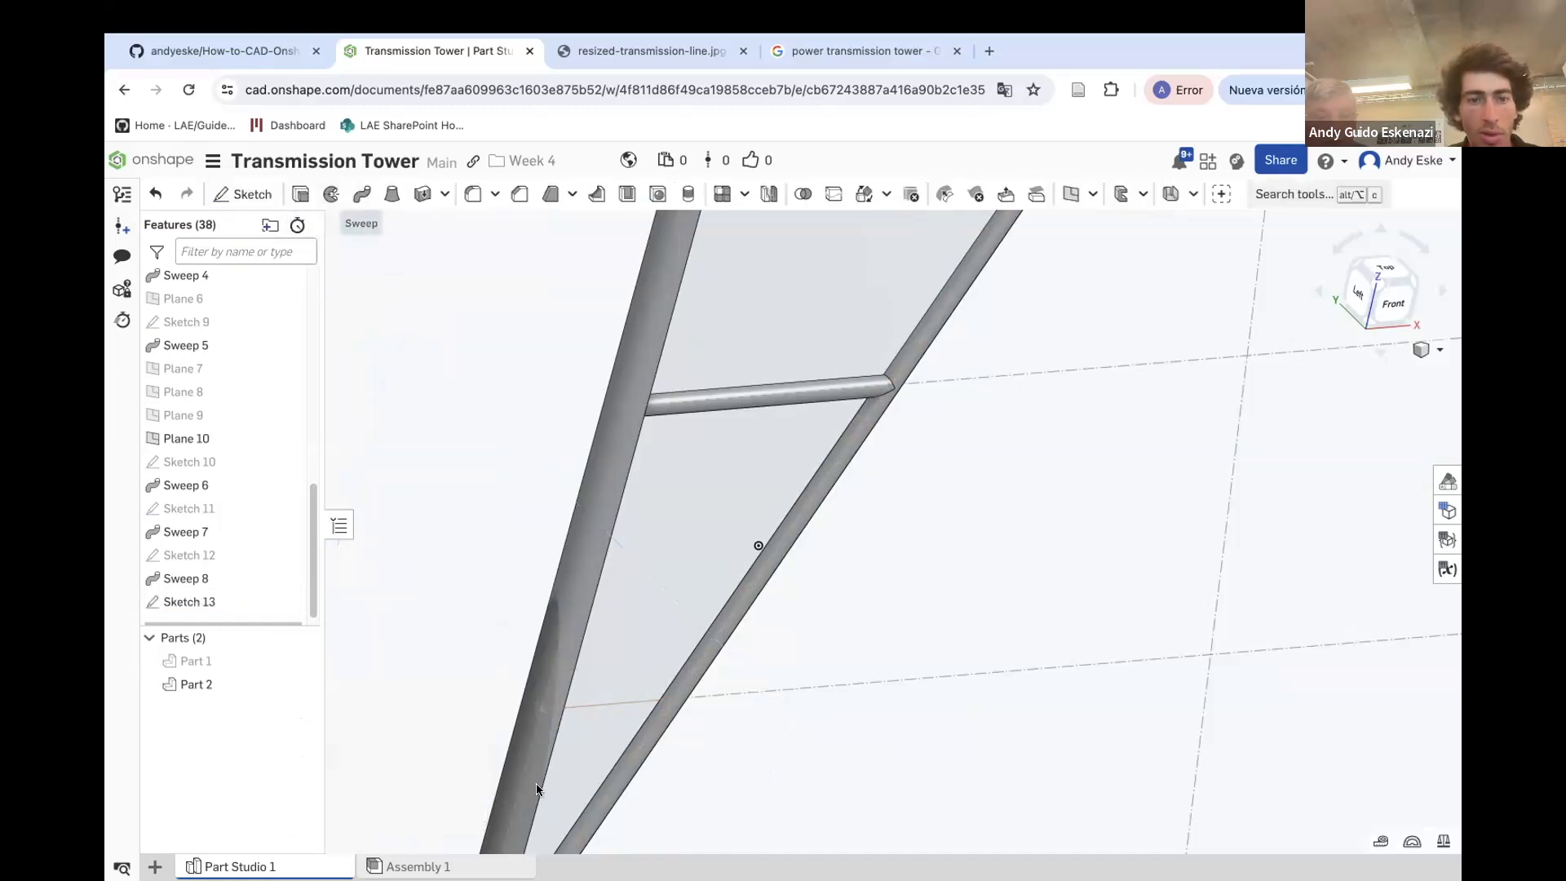
Sweep the Sketch 13 circle along the lowest horizontal line, adding it to the tower part
left_click(352, 200)
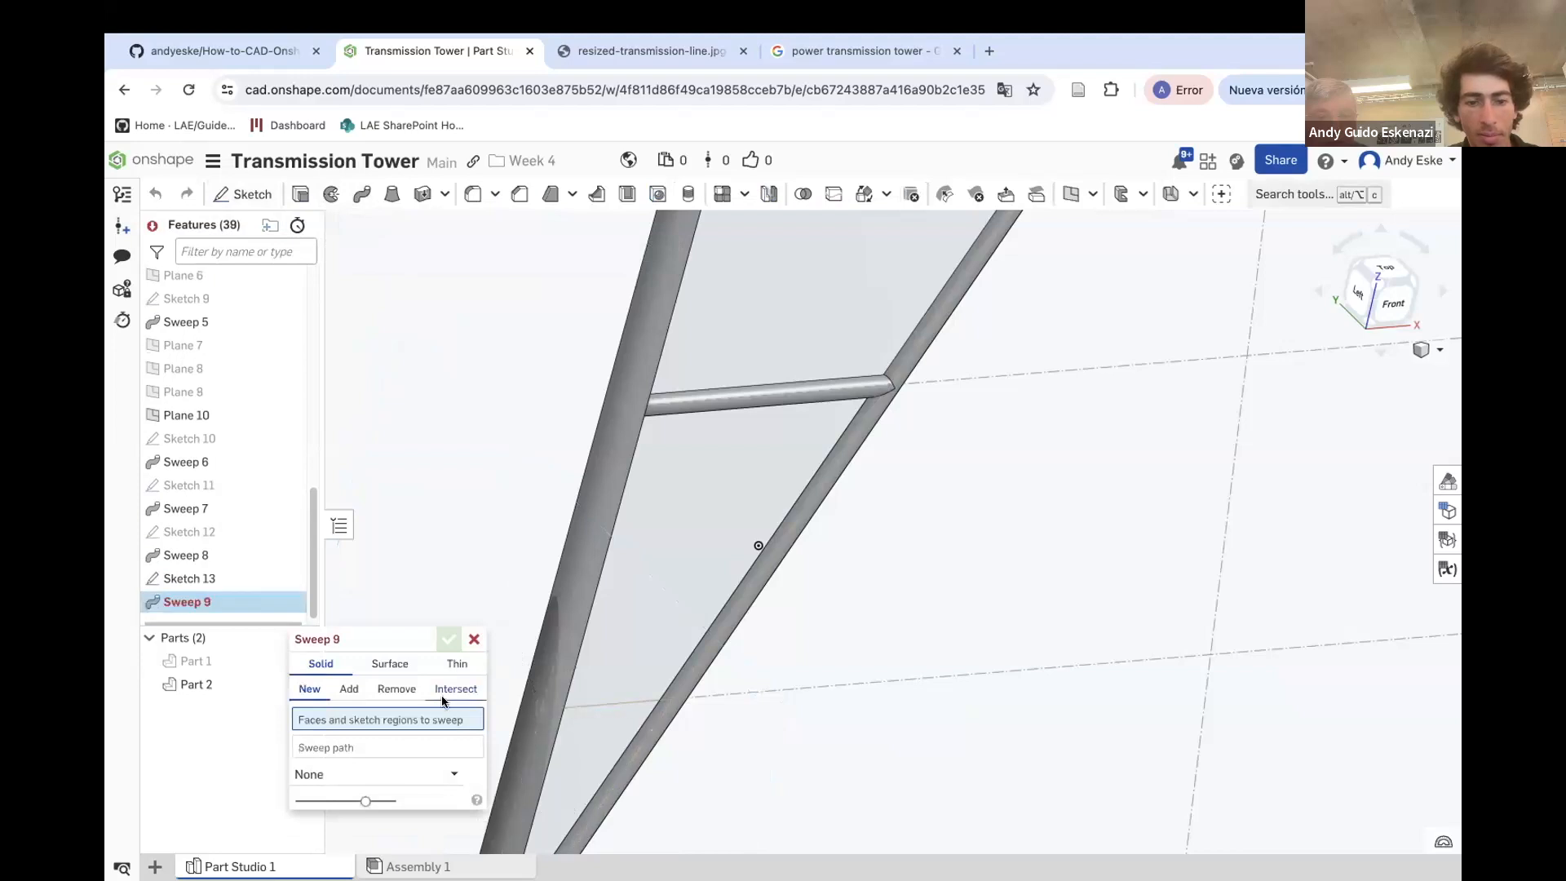
left_click(224, 588)
left_click(585, 703)
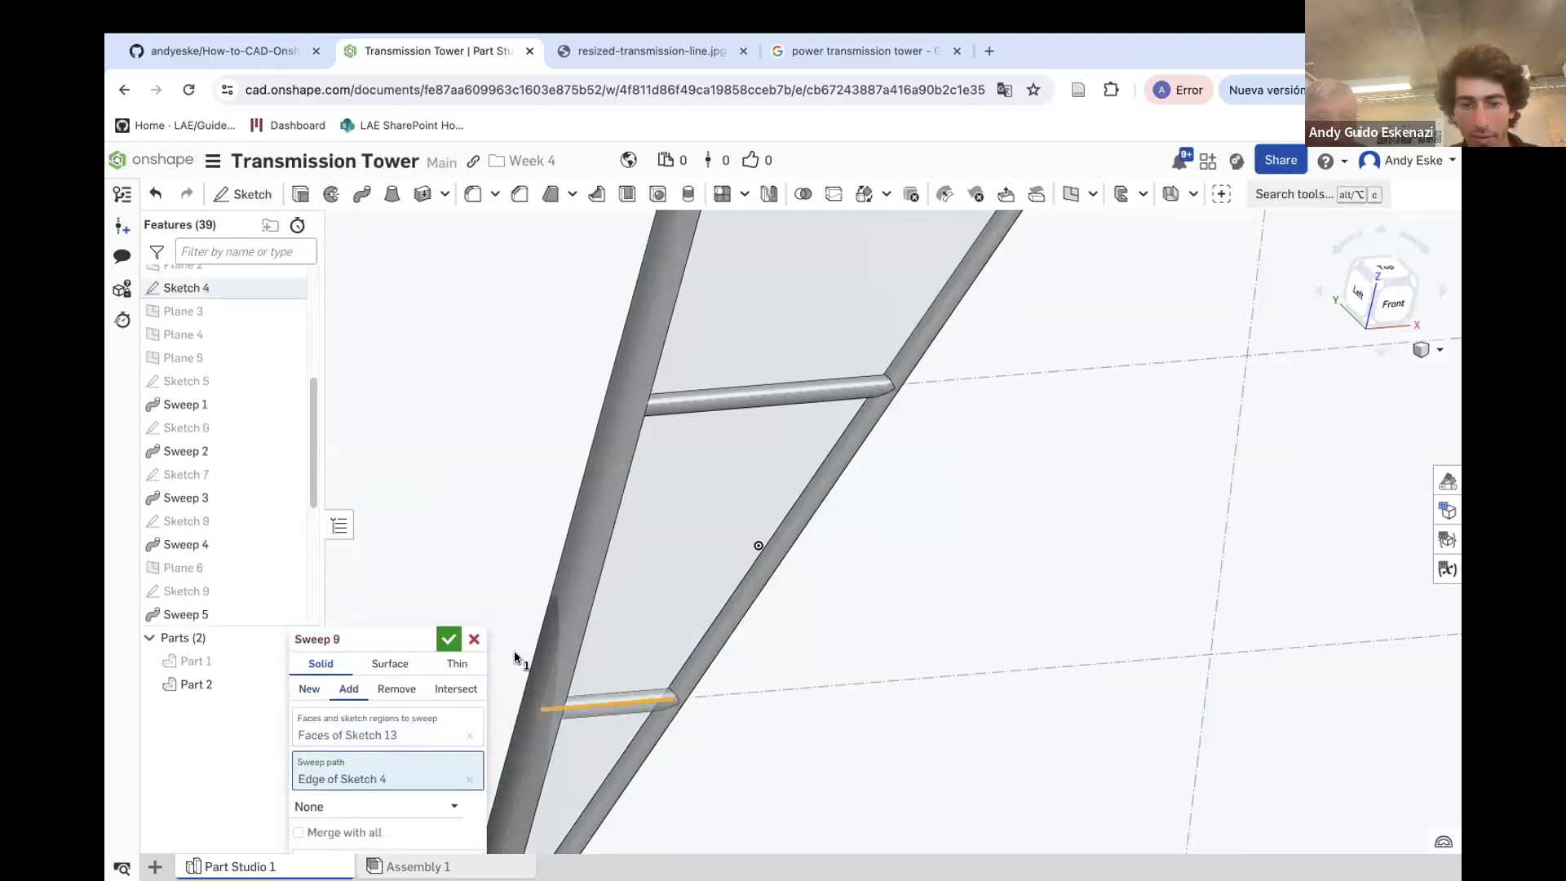
left_click(449, 638)
scroll(654, 591, "down", 5)
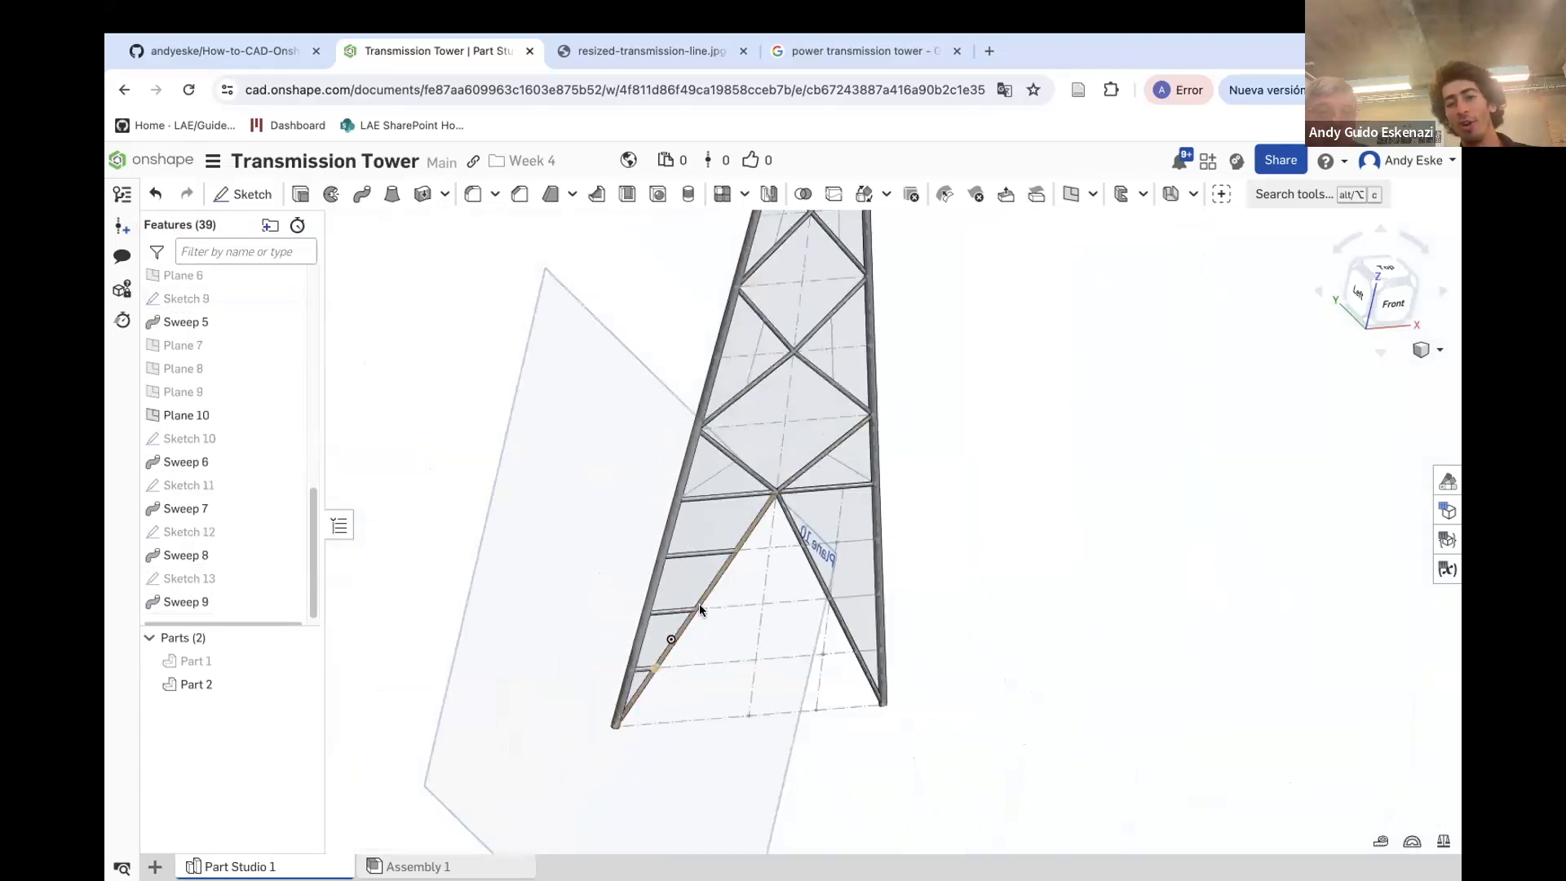
Hide Plane 10 and create a point-normal plane at the lower end of a diagonal bracing line
right_click(603, 353)
left_click(684, 464)
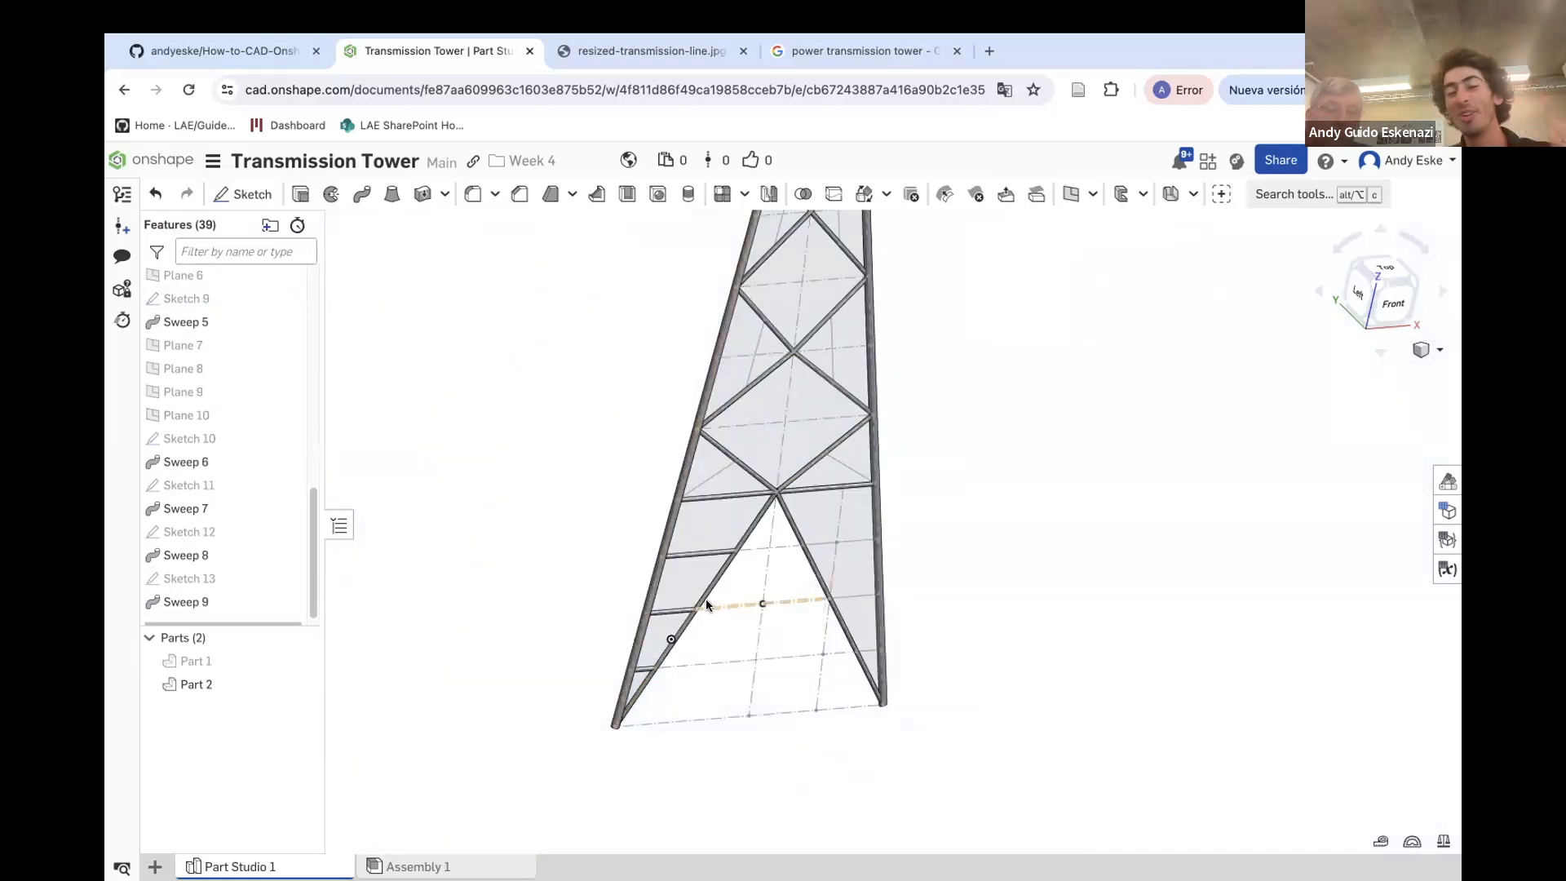
scroll(707, 599, "down", 2)
scroll(761, 427, "up", 6)
right_click_drag(737, 538, 708, 564)
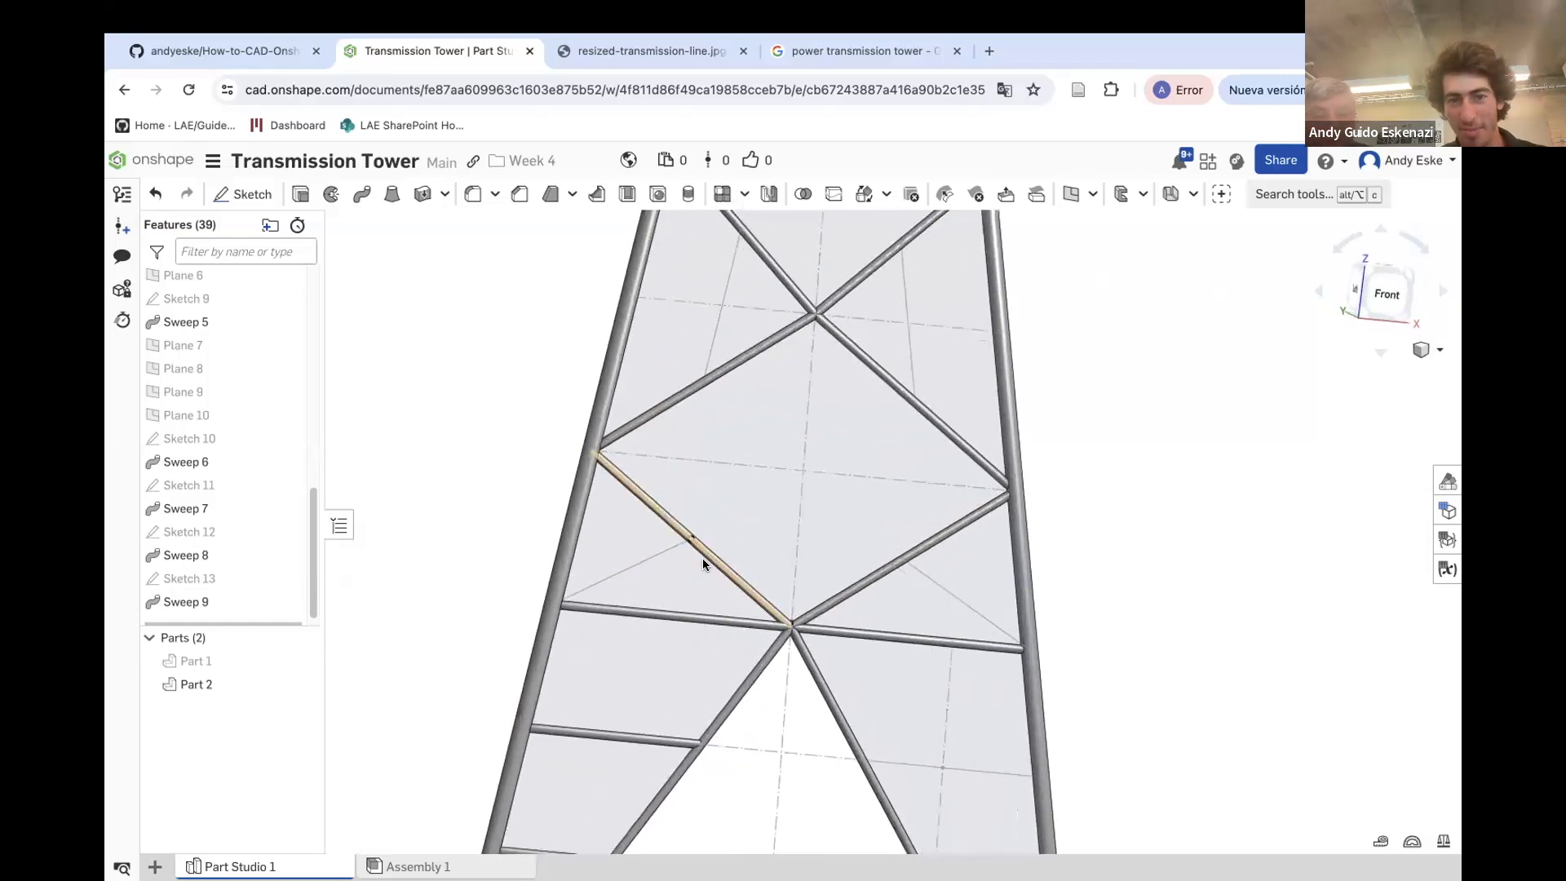
scroll(709, 530, "down", 5)
right_click_drag(731, 364, 717, 321)
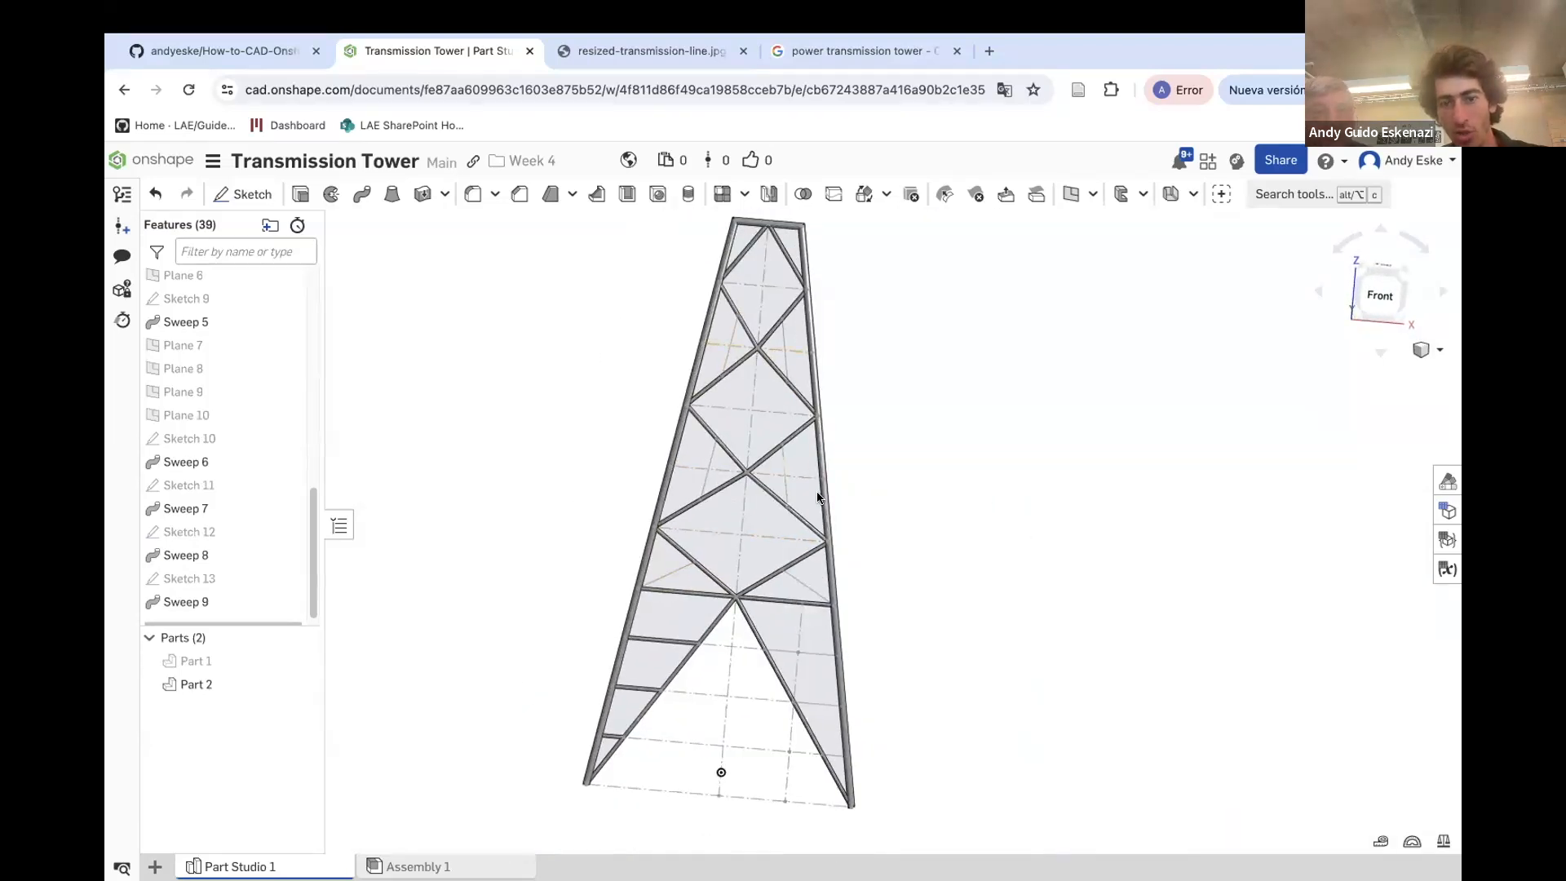
right_click_drag(814, 495, 801, 540)
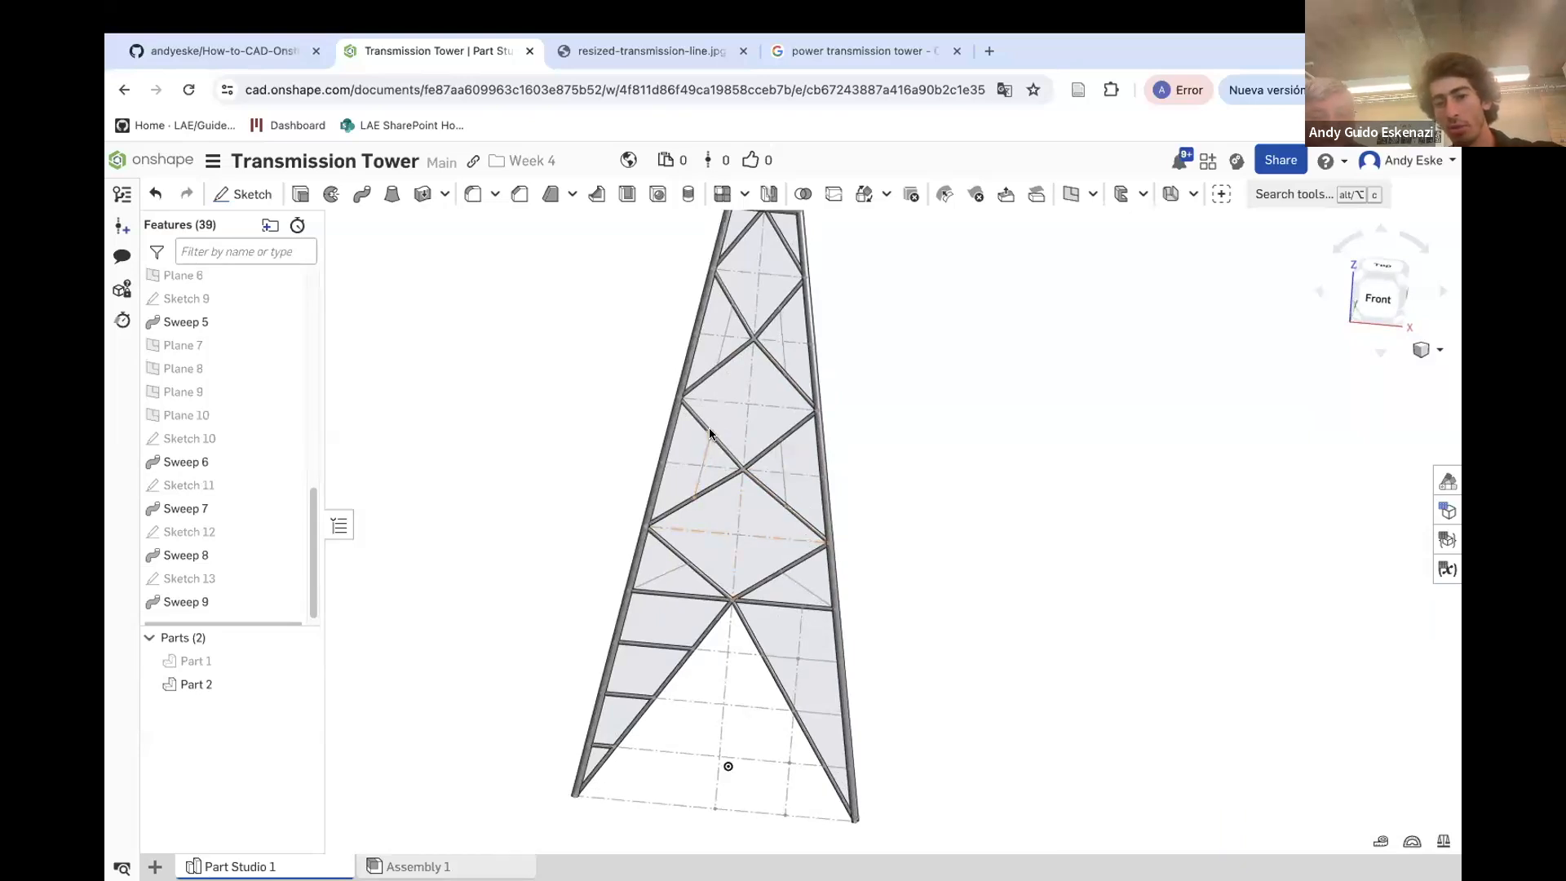
scroll(694, 379, "down", 2)
right_click_drag(699, 378, 694, 428)
scroll(702, 385, "up", 2)
left_click(1070, 196)
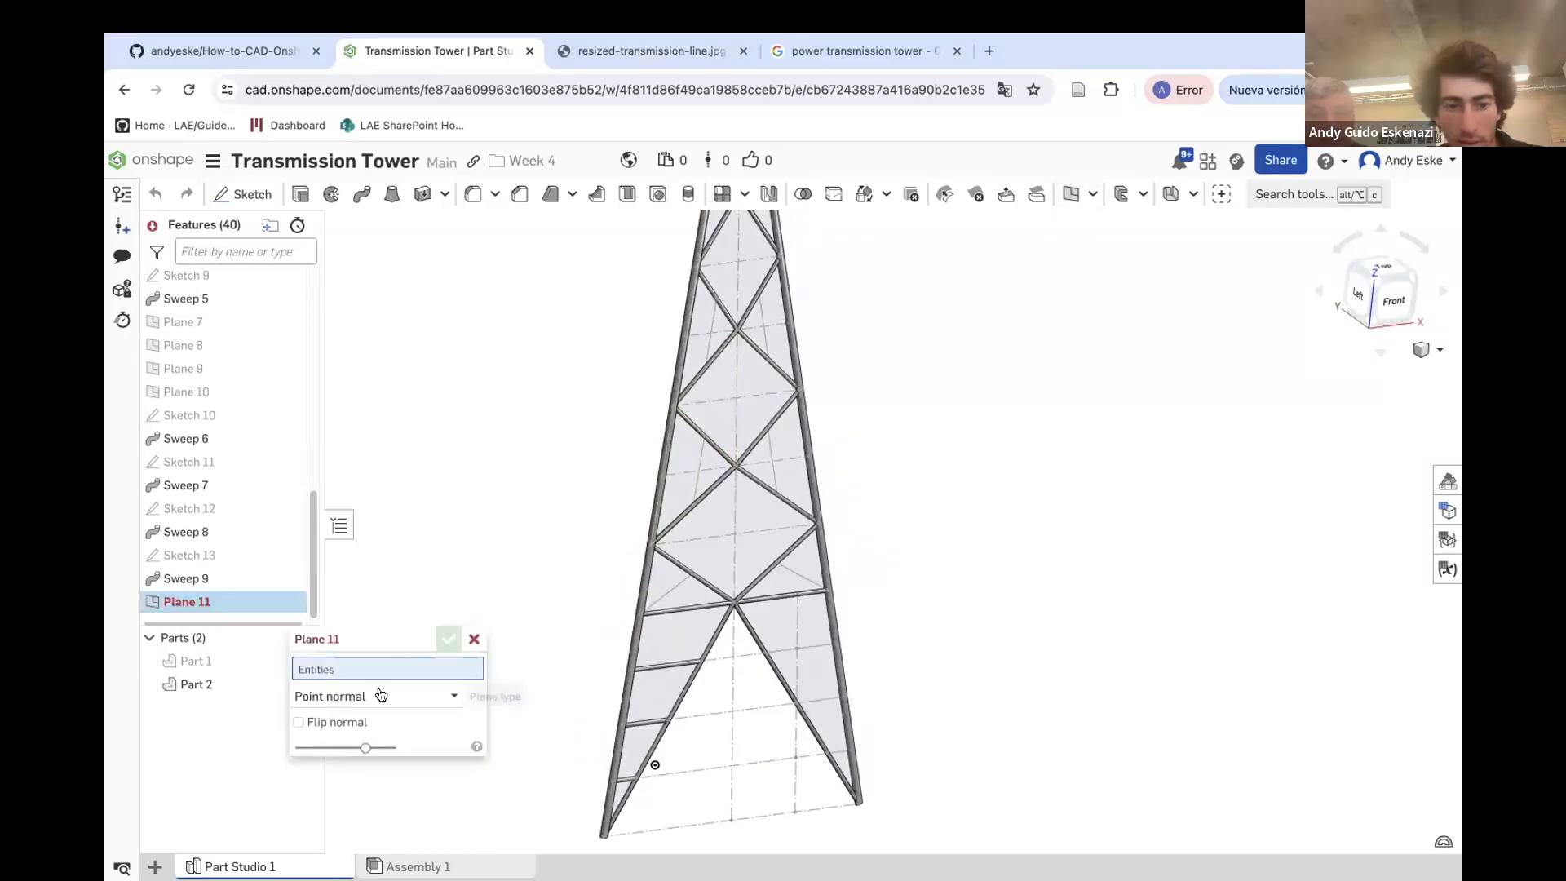
scroll(650, 761, "up", 3)
scroll(620, 654, "up", 2)
left_click(631, 650)
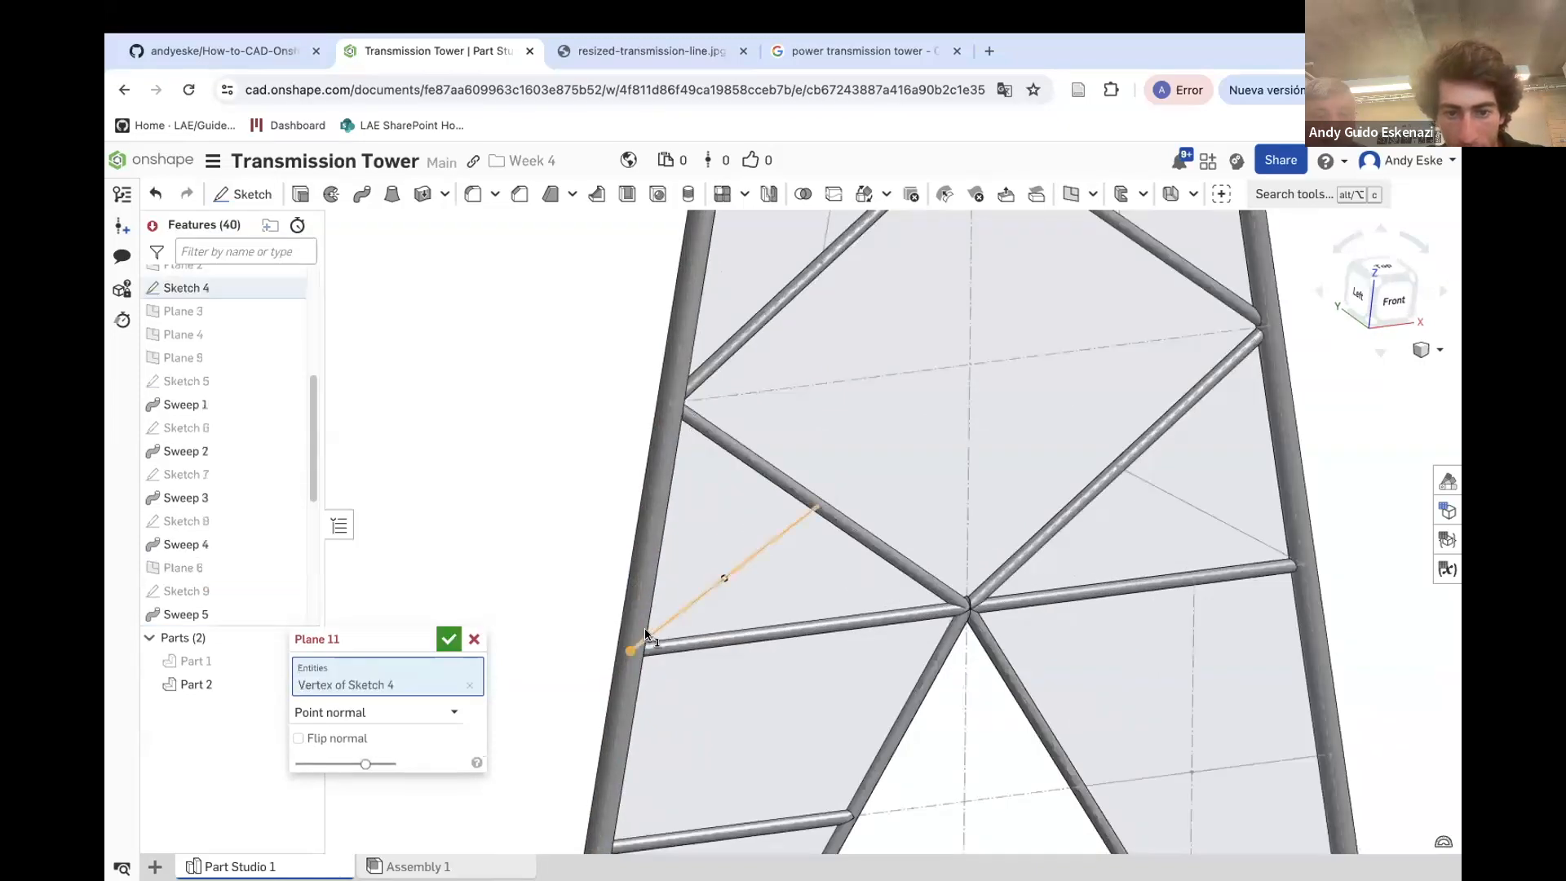
left_click(649, 633)
left_click(444, 640)
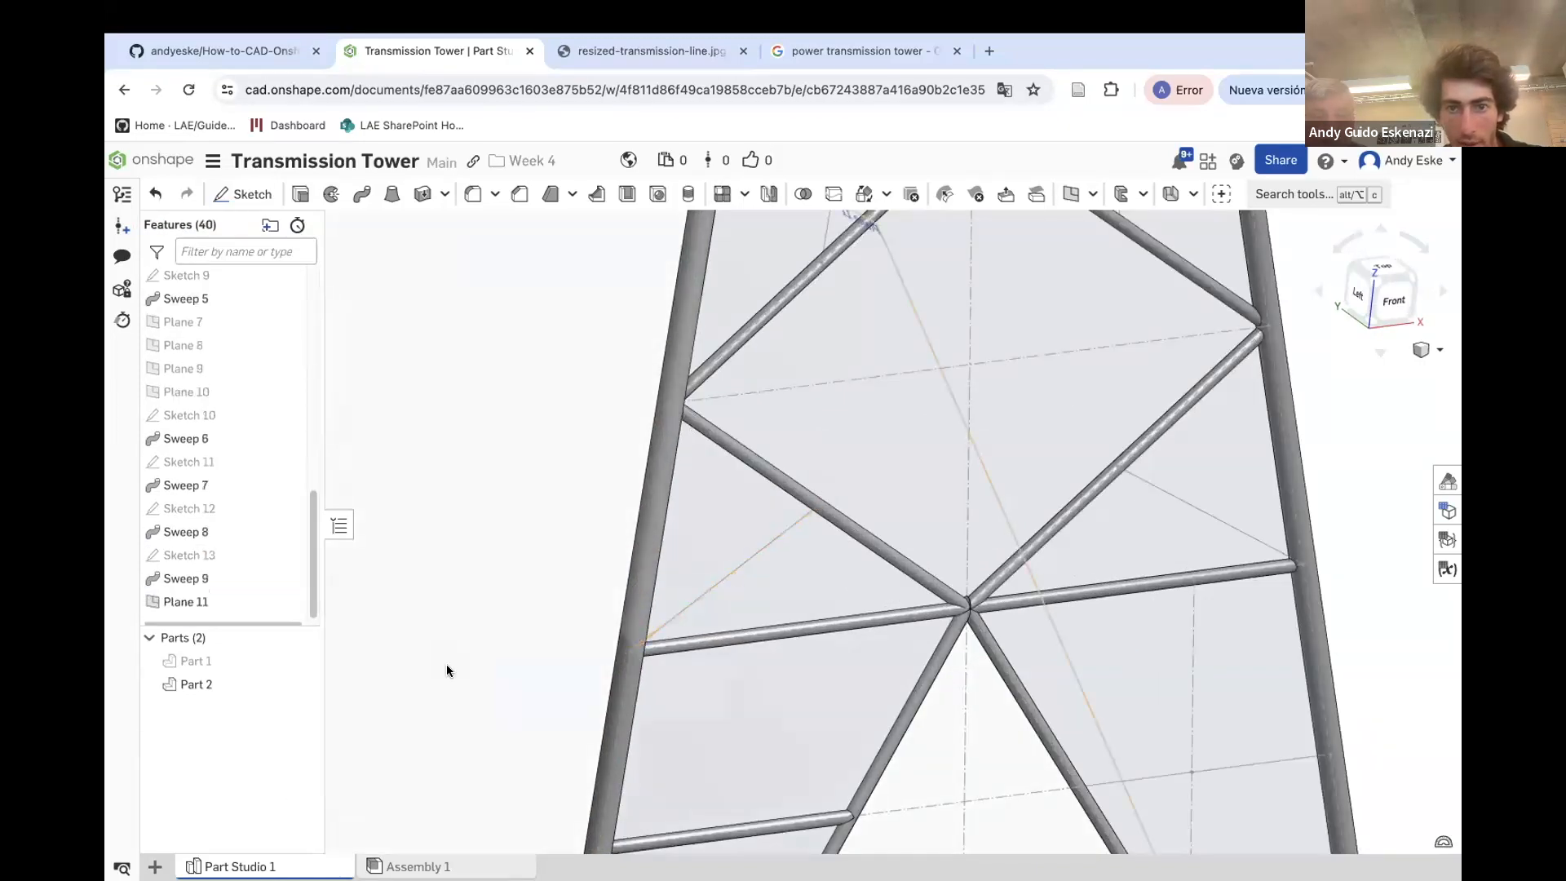
Create a point-normal plane at the end of a diagonal bracing line in the panel above
scroll(447, 664, "down", 3)
scroll(651, 390, "up", 3)
right_click_drag(653, 391, 701, 405)
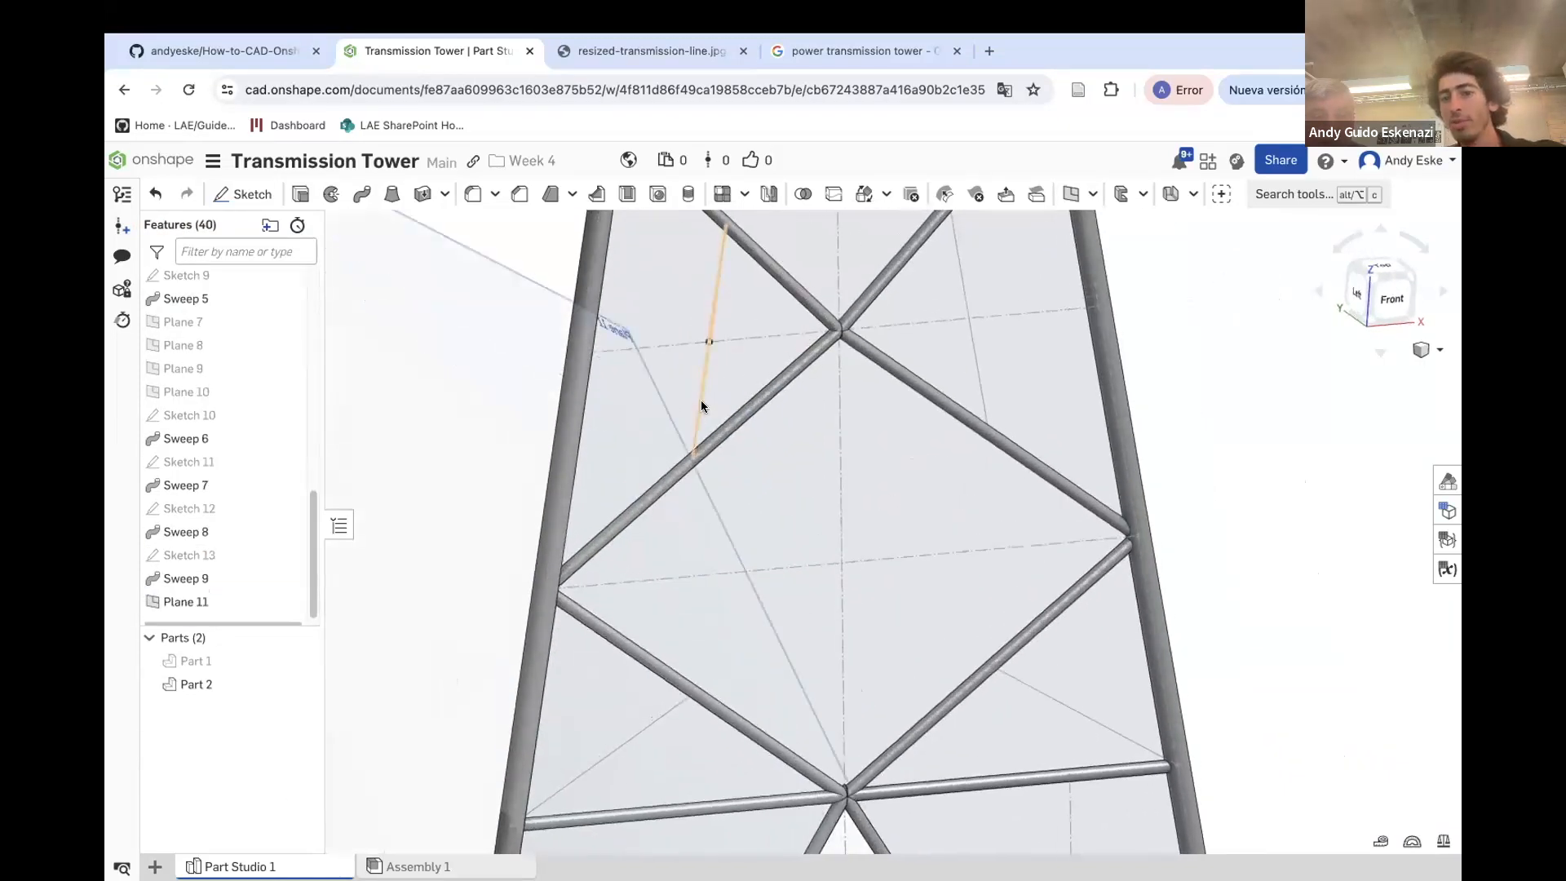
left_click(1070, 194)
left_click(691, 460)
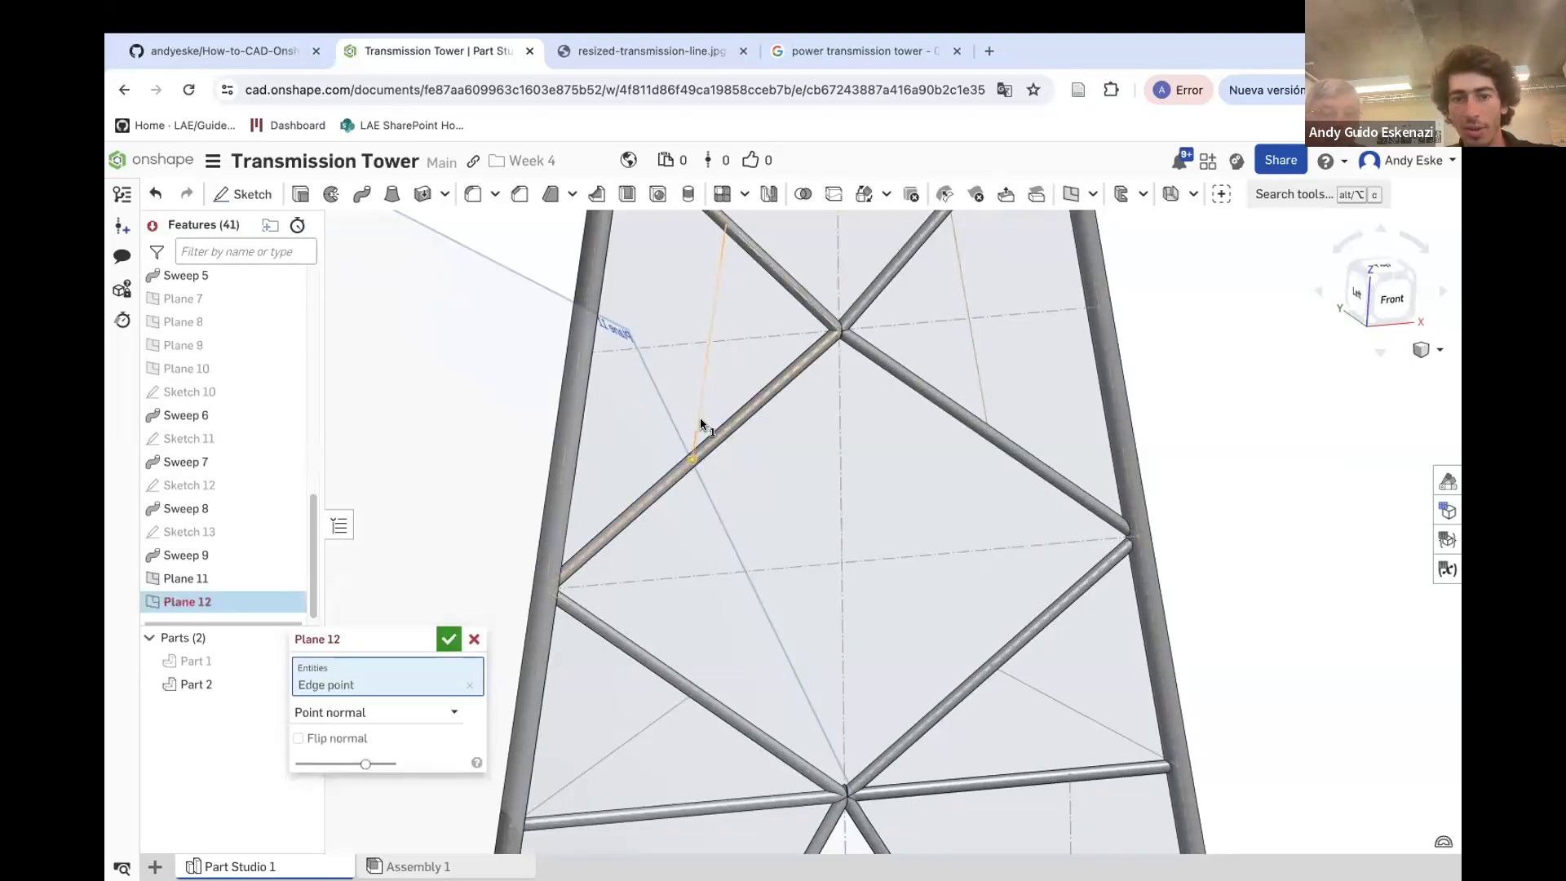
left_click(698, 425)
scroll(699, 427, "down", 5)
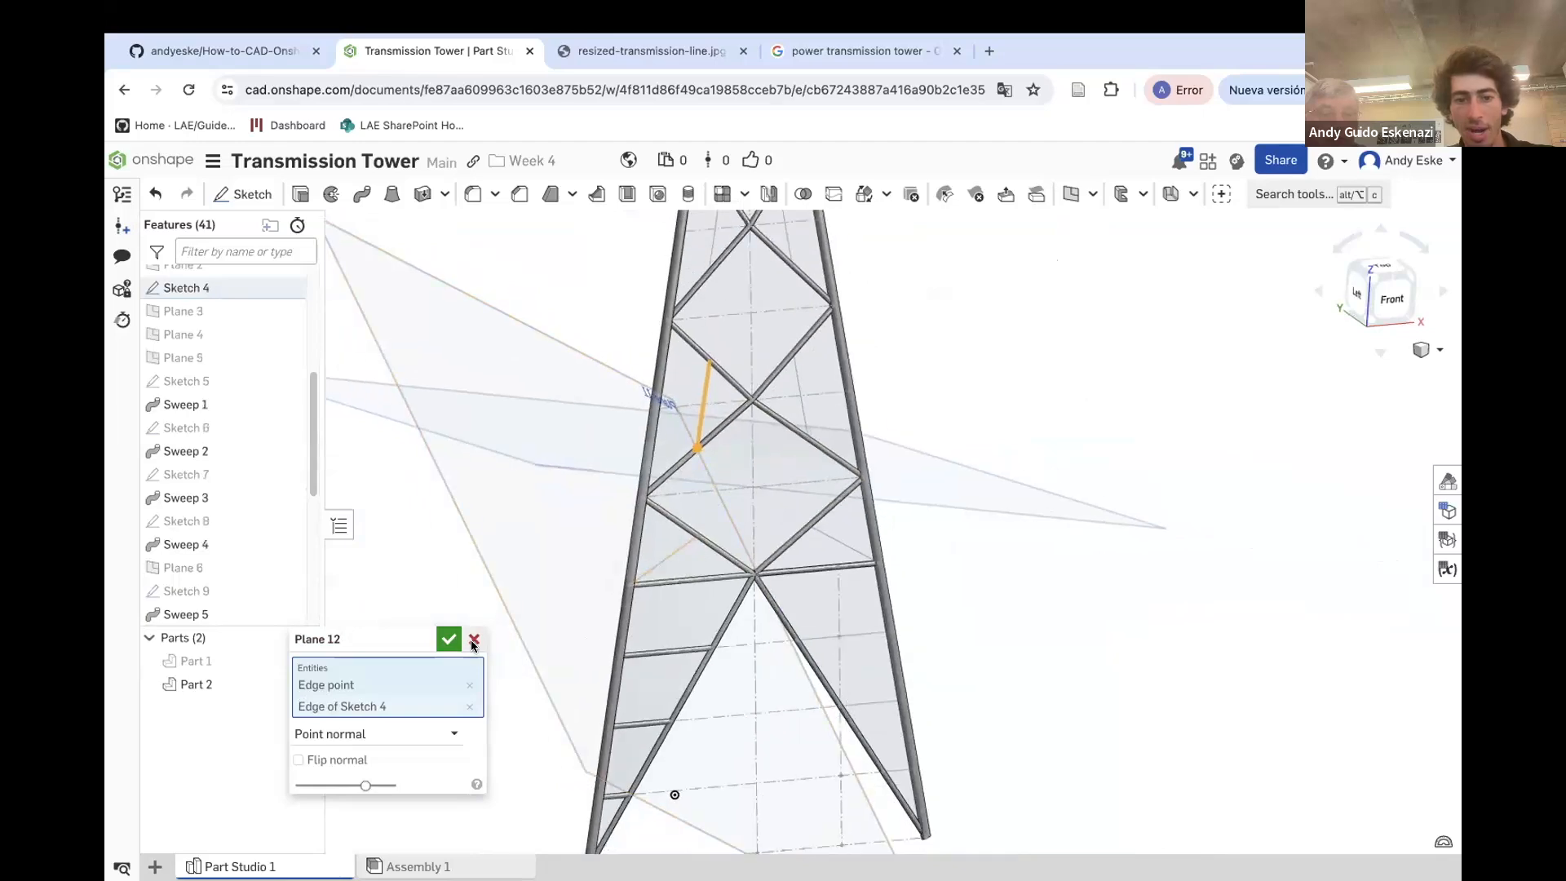
left_click(447, 640)
Create another point-normal plane at the end of the next diagonal bracing line in that panel
scroll(604, 454, "down", 5)
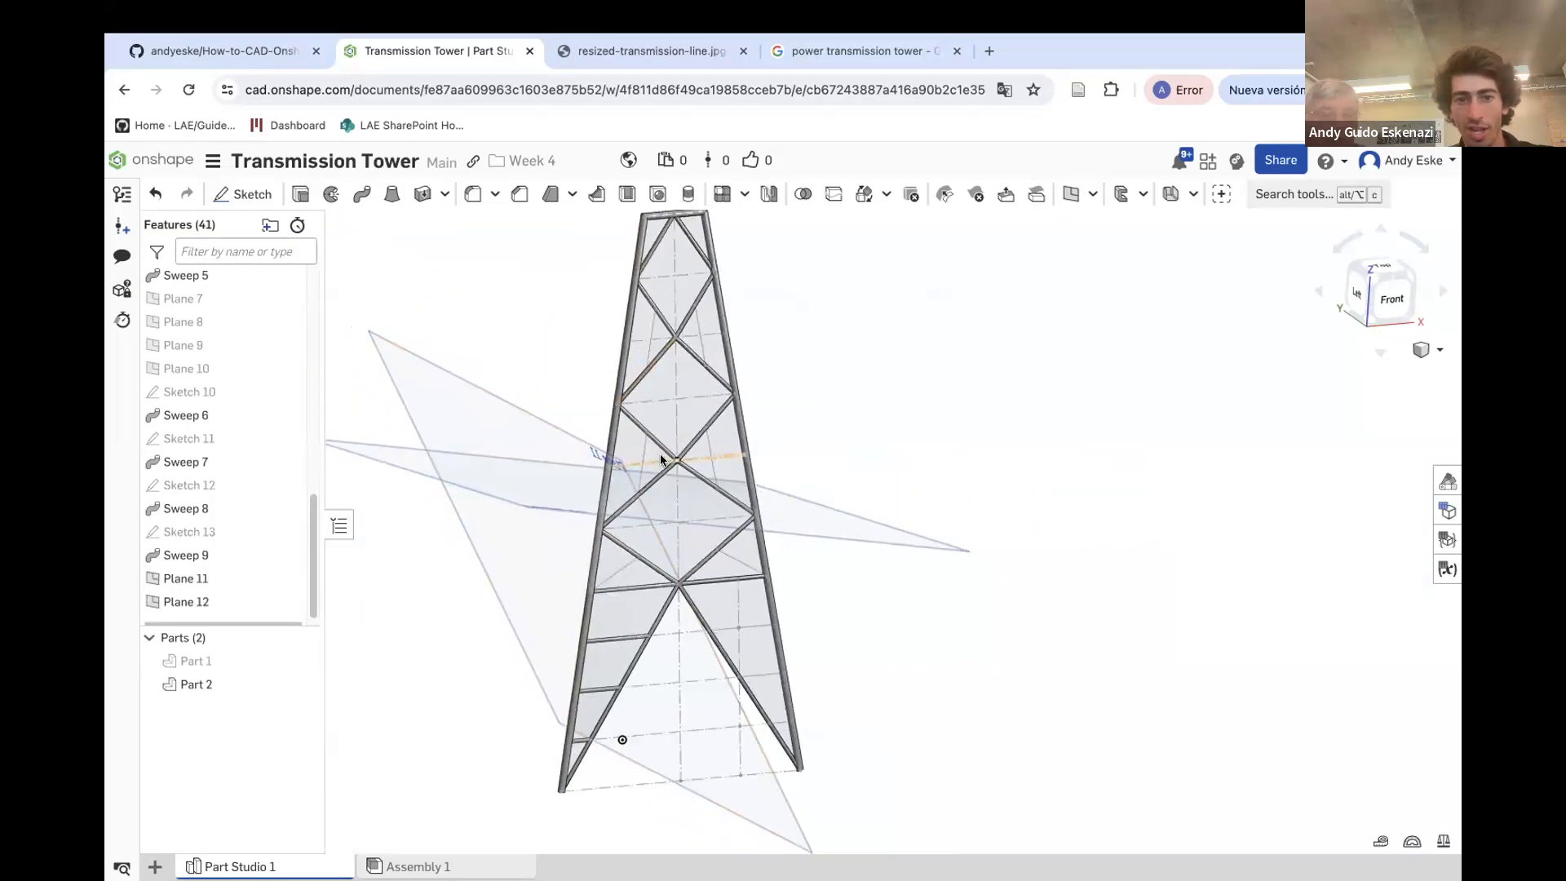
scroll(669, 281, "up", 5)
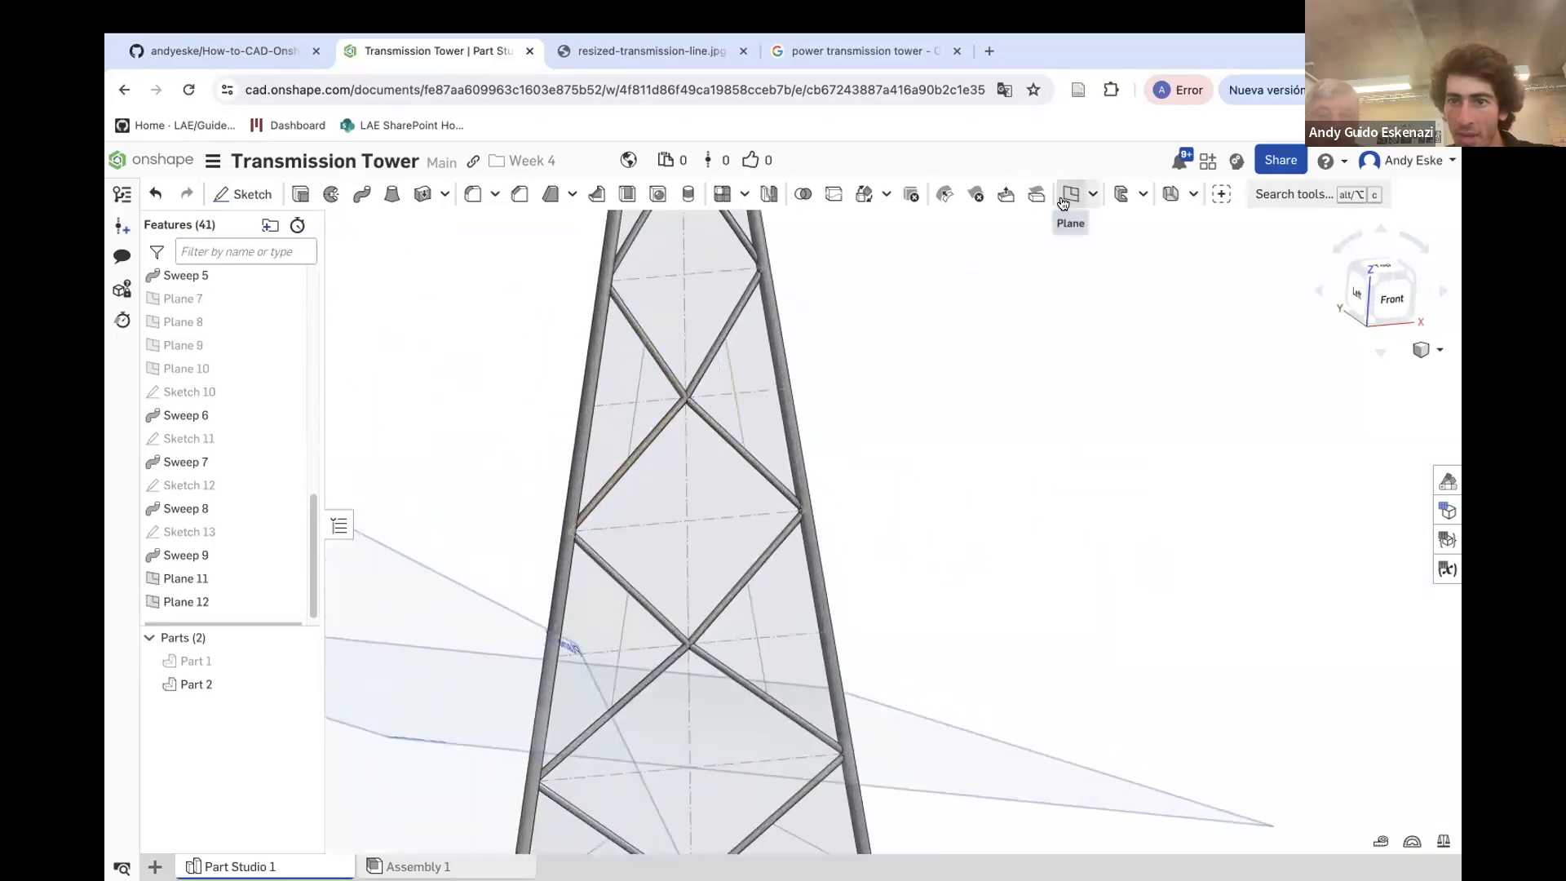
left_click(1069, 194)
left_click(625, 458)
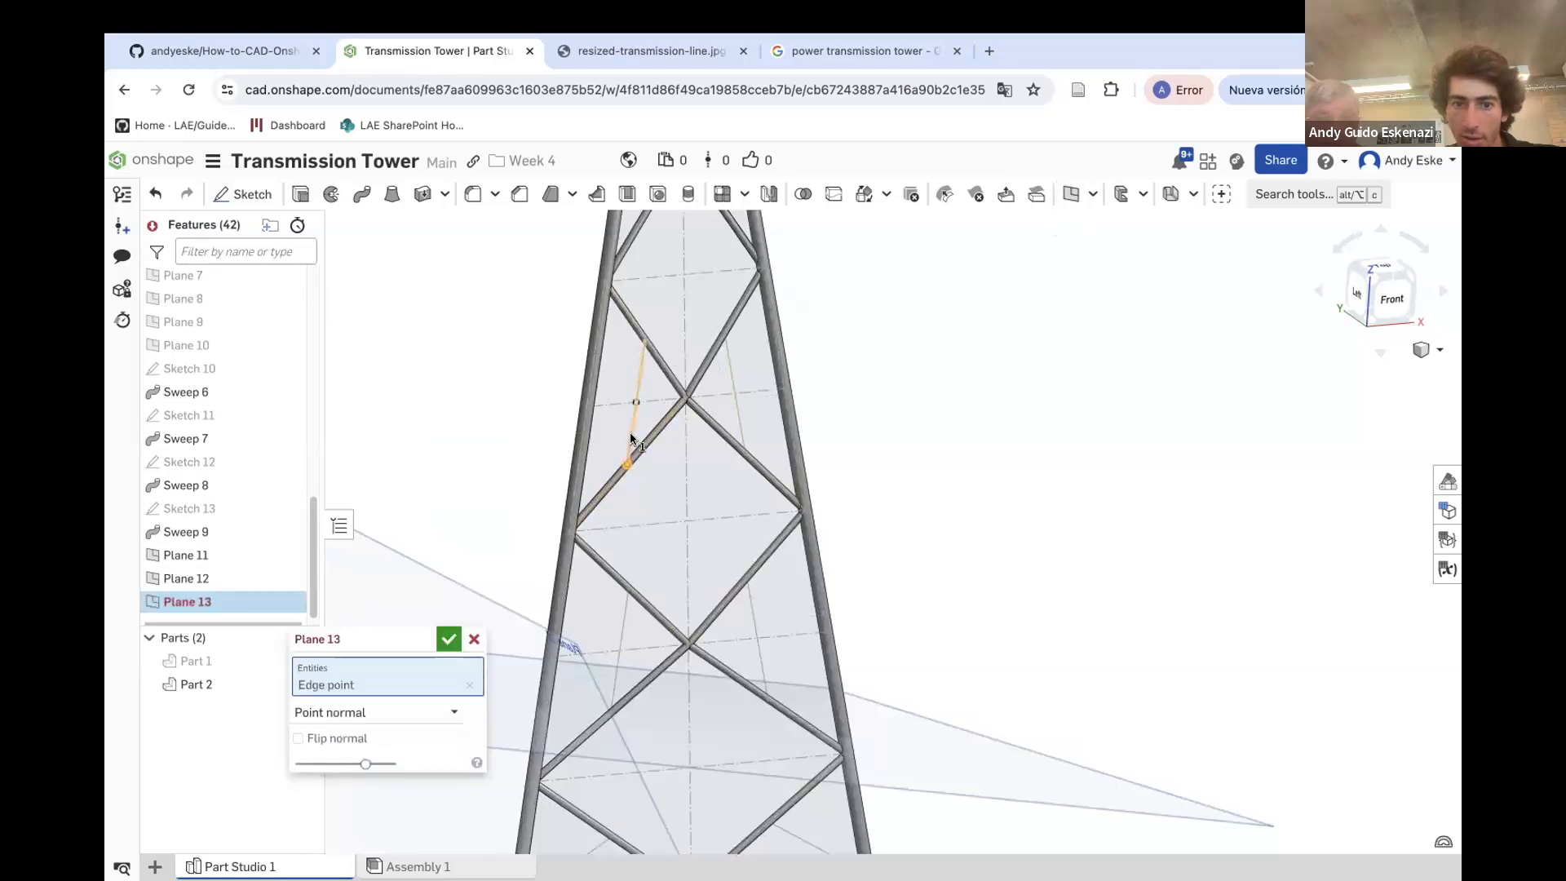
left_click(627, 449)
left_click(448, 640)
Sketch a circle about 1 mm across on Plane 13 at the end of the diagonal bracing line
key("shift+s")
left_click(458, 483)
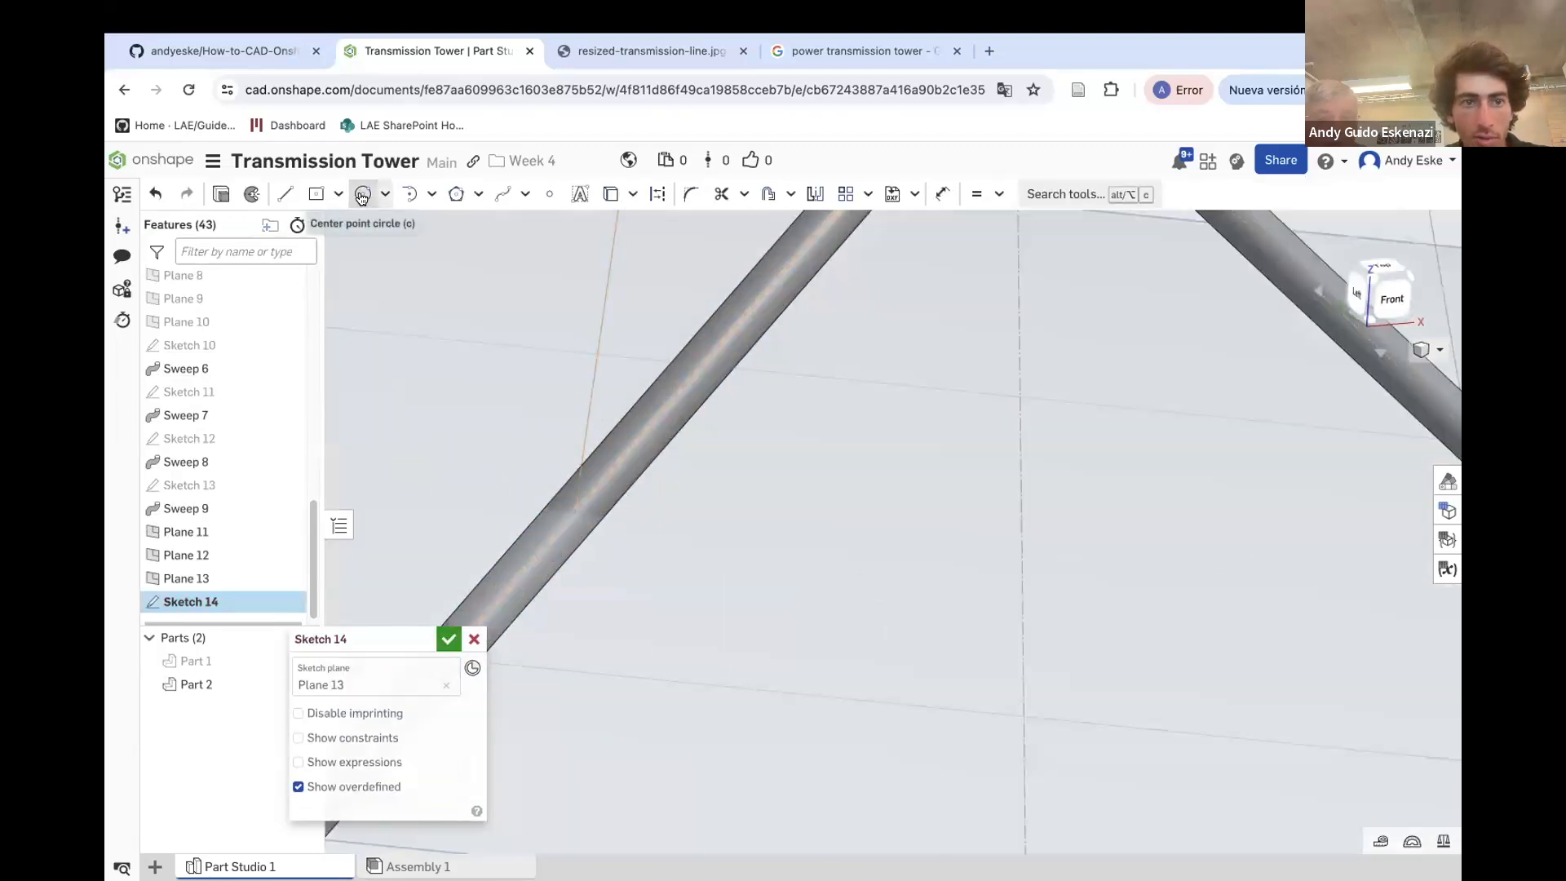
key("u")
left_click(650, 536)
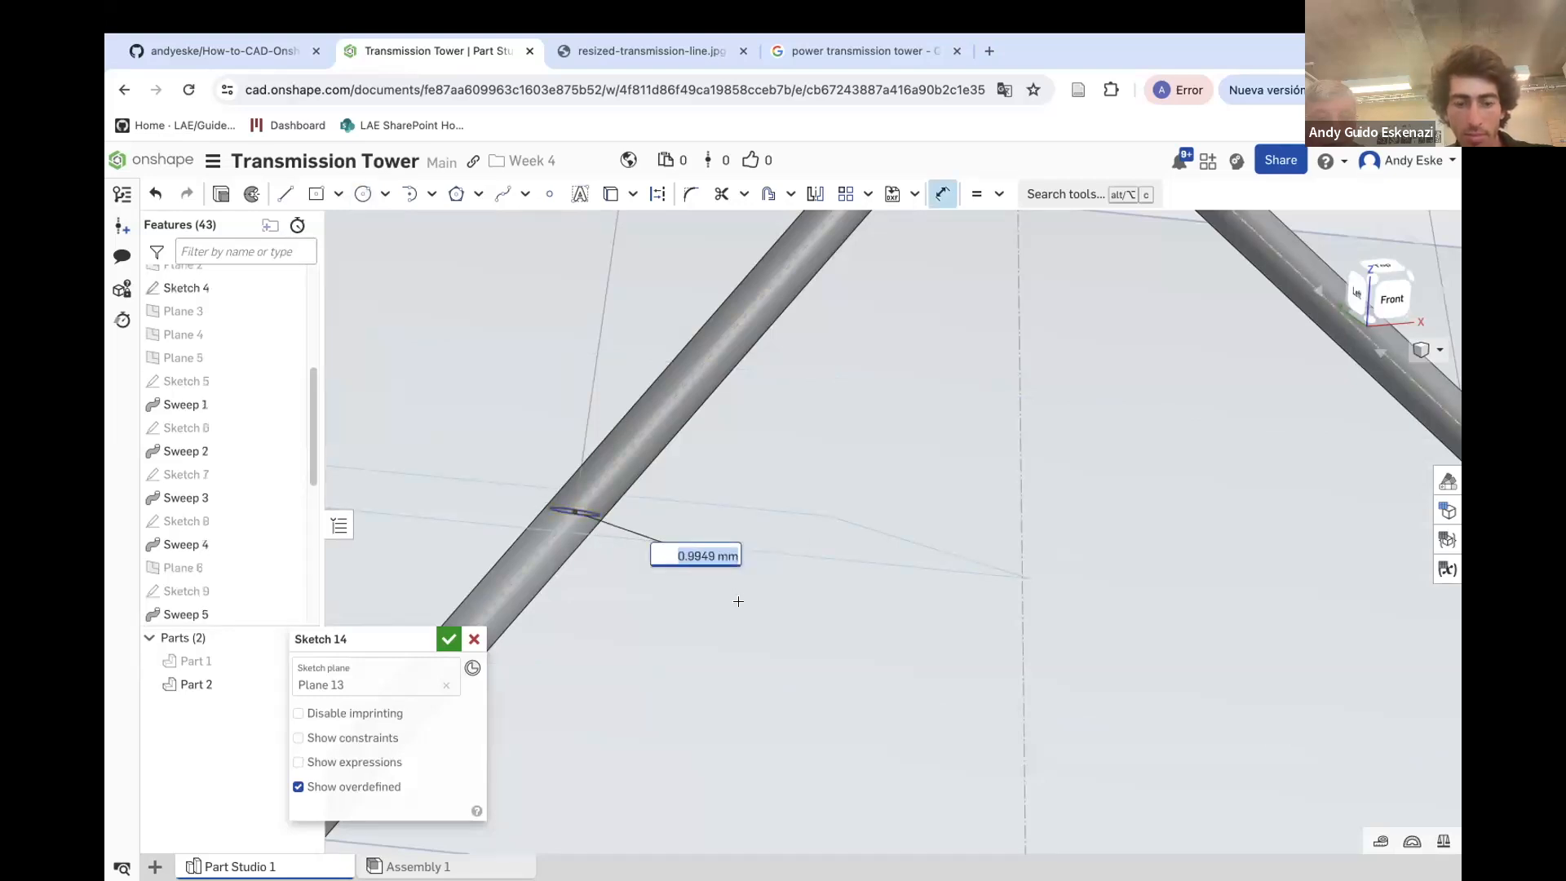
key("Return")
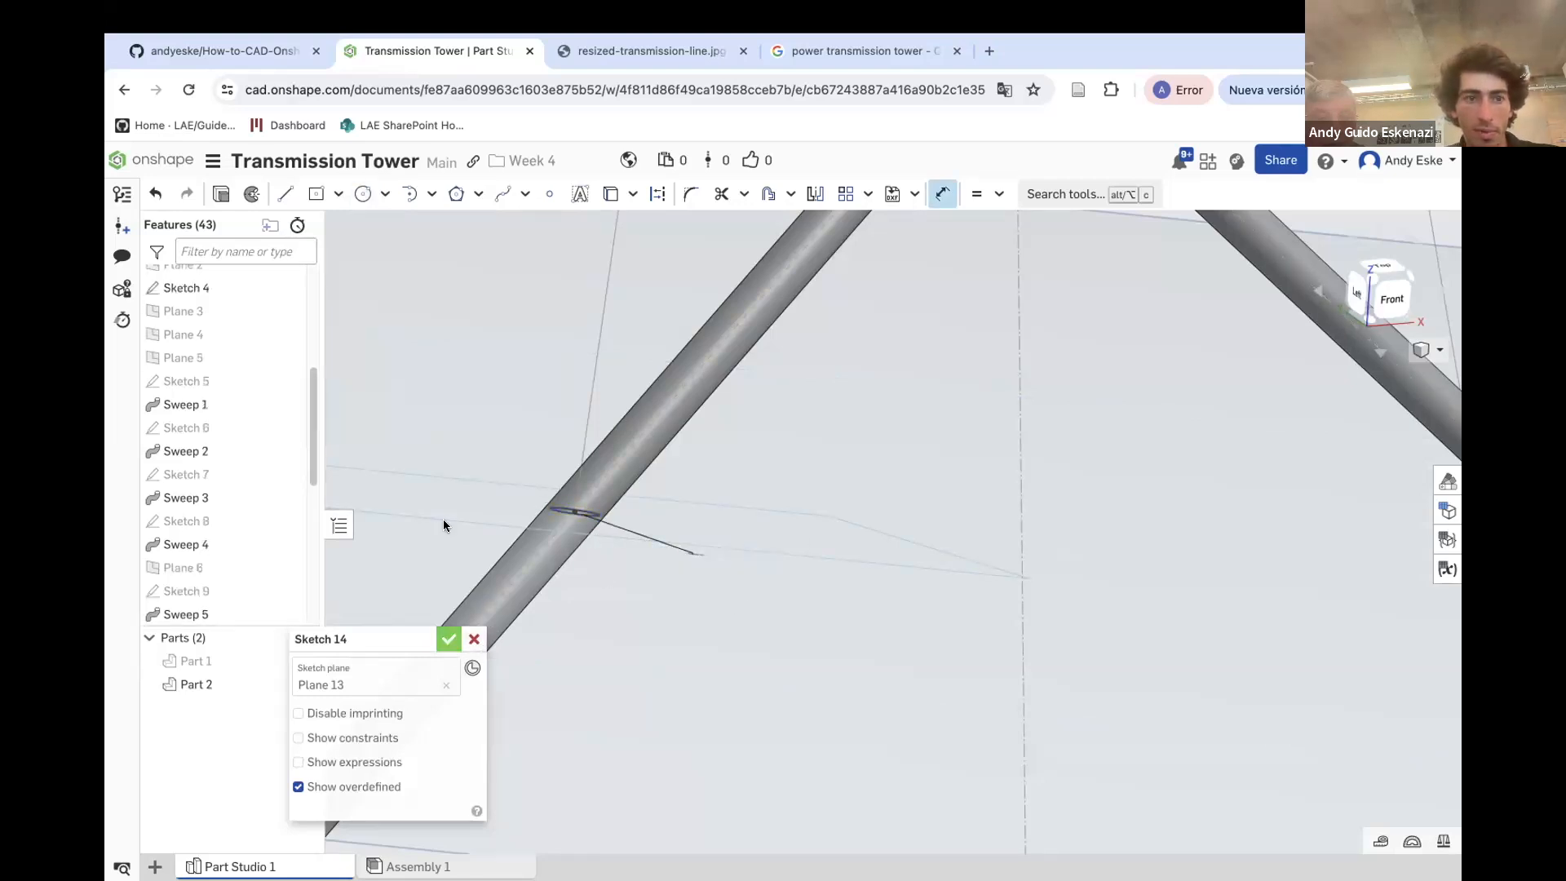
left_click(449, 639)
Sweep the Plane 13 circle along its diagonal bracing line, adding it to the tower part
left_click(362, 193)
left_click(223, 572)
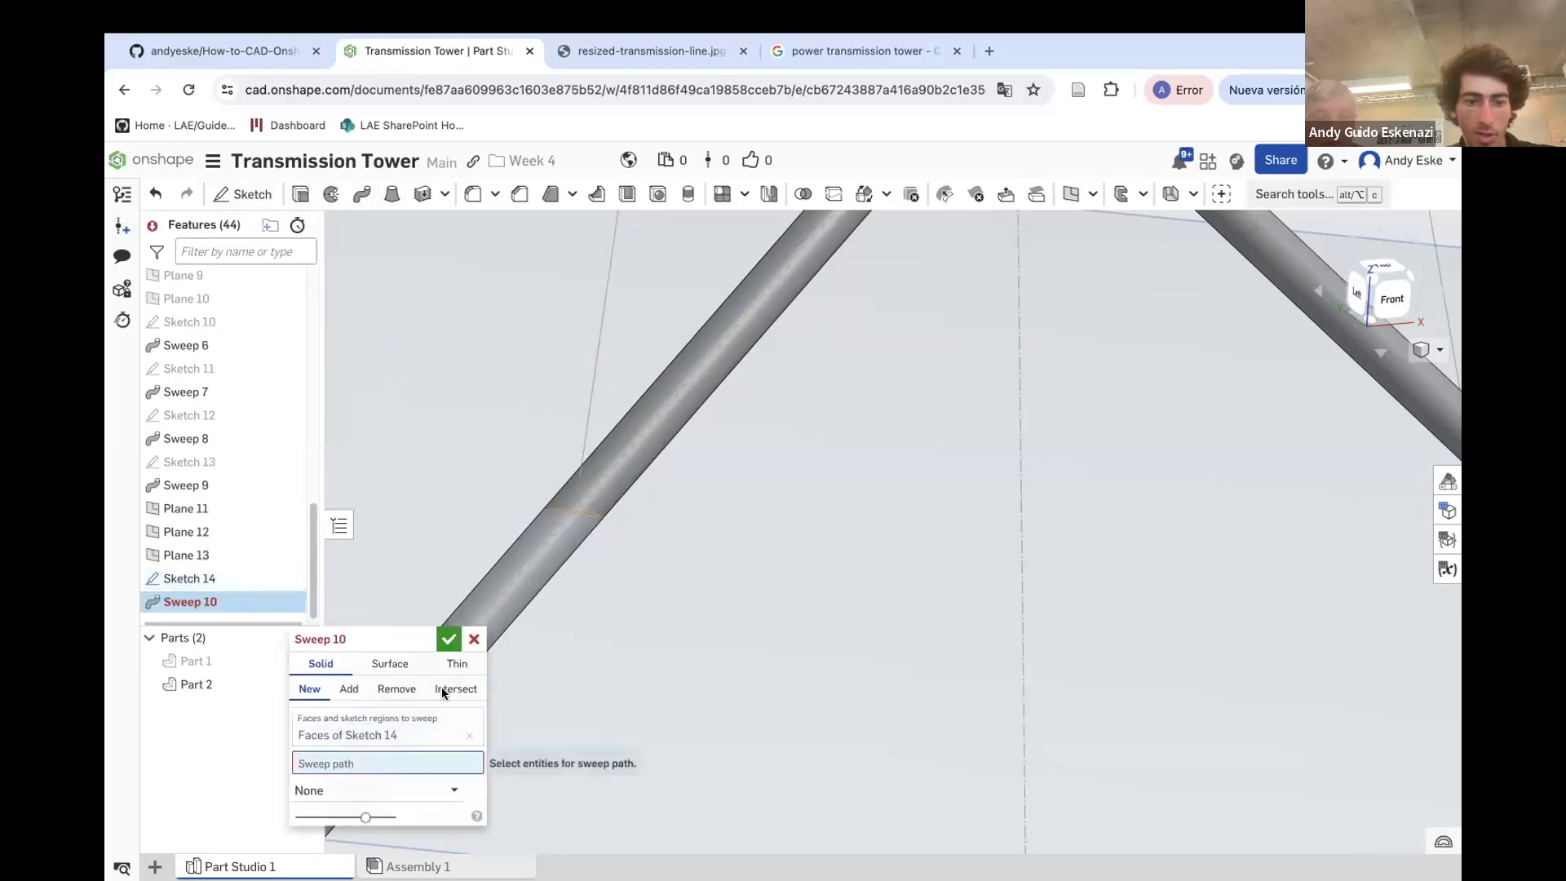
left_click(581, 426)
scroll(584, 440, "down", 5)
scroll(600, 408, "down", 2)
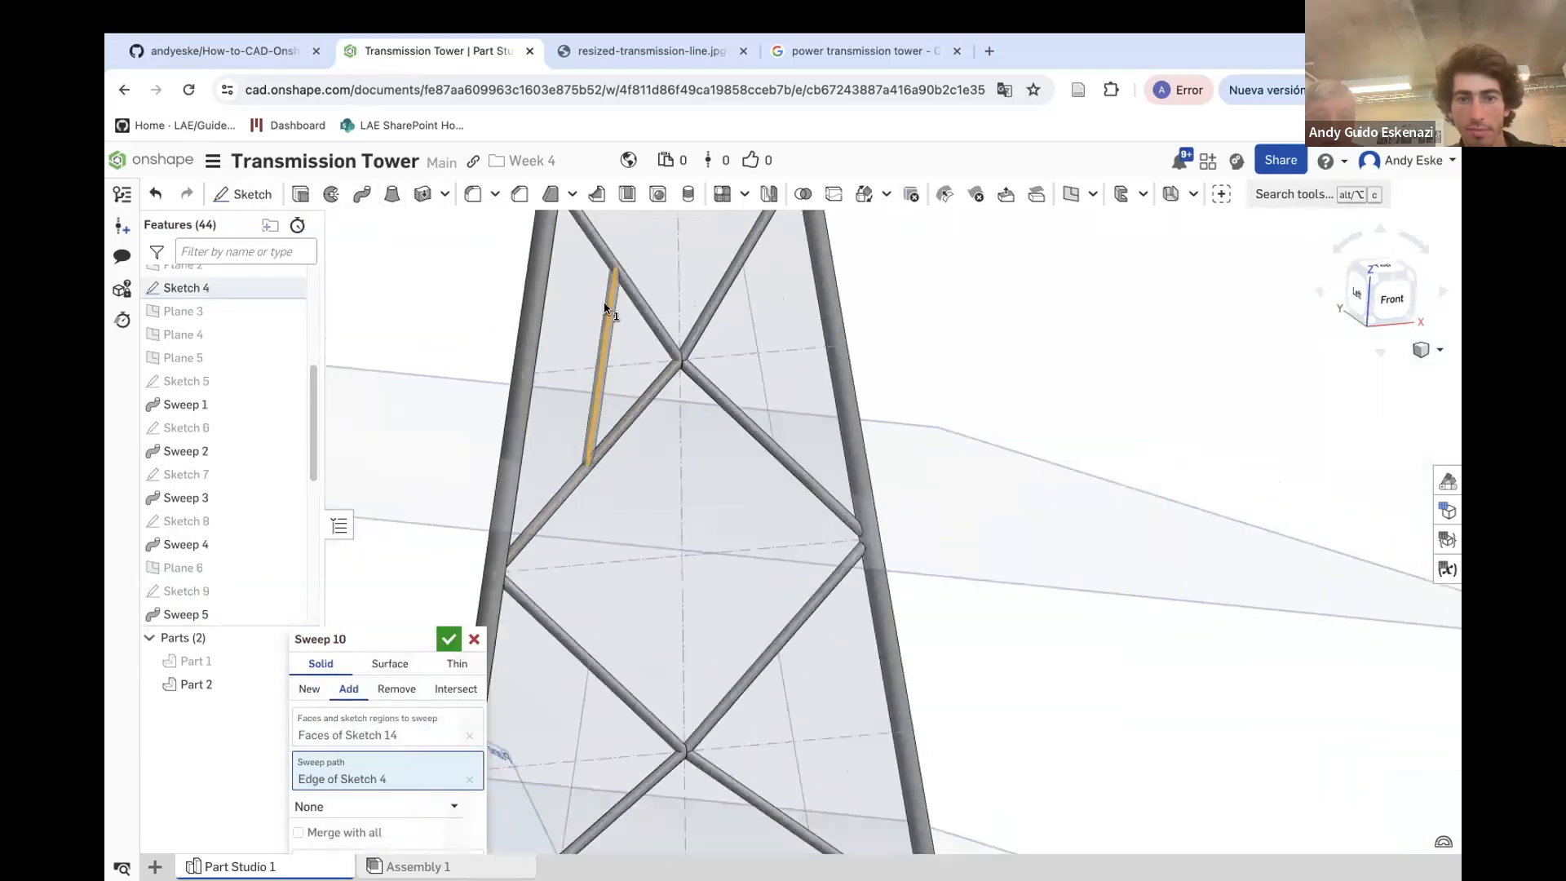
left_click(452, 640)
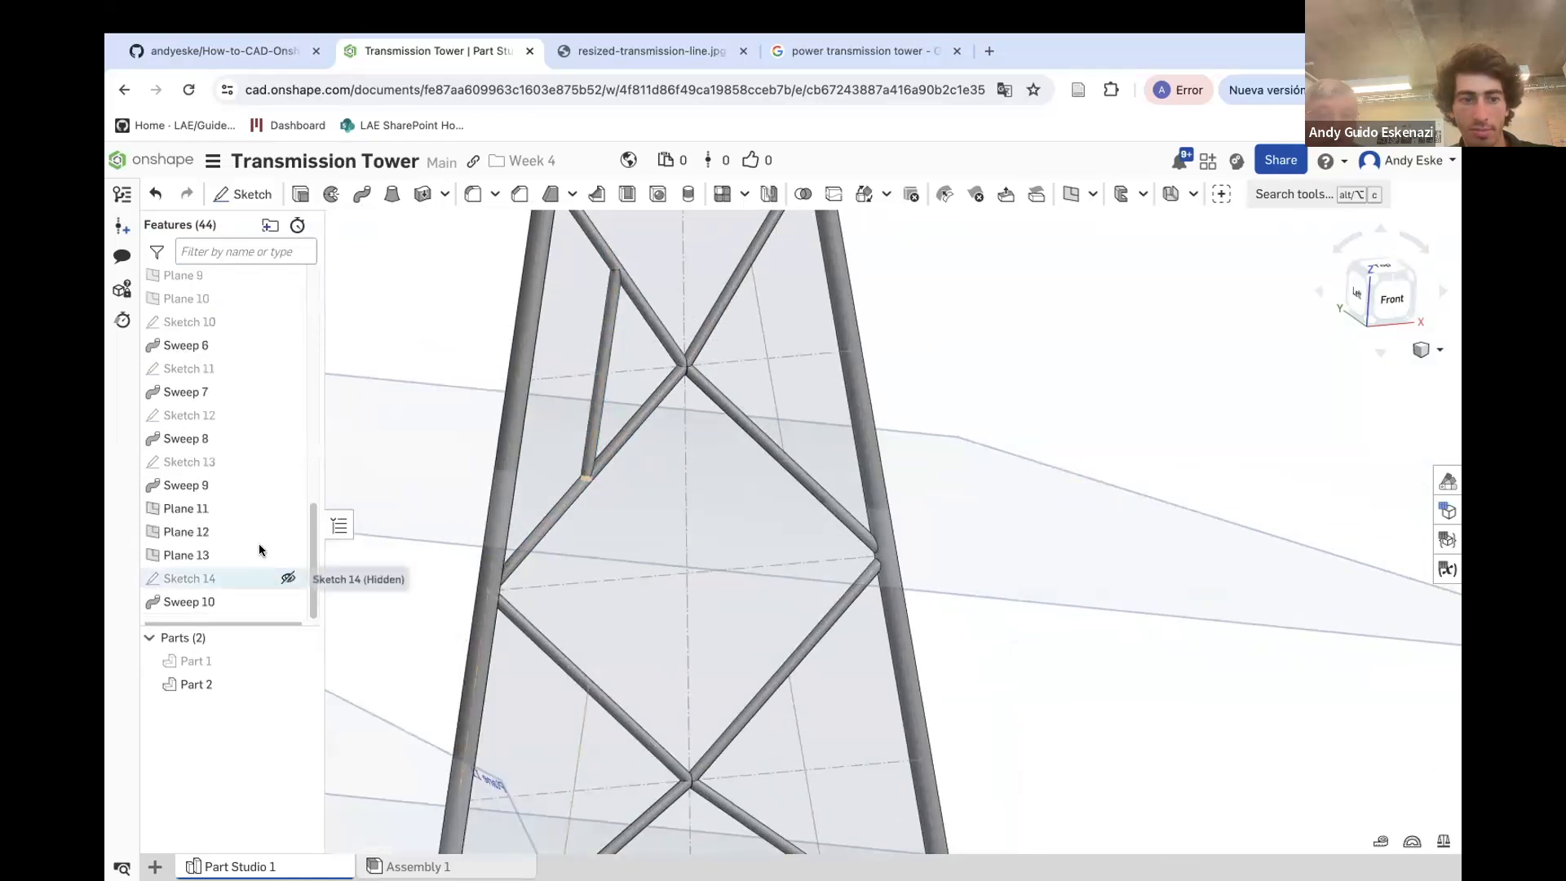
Hide Plane 13 and sketch a circle on Plane 12 at the end of the next diagonal bracing line
left_click(287, 507)
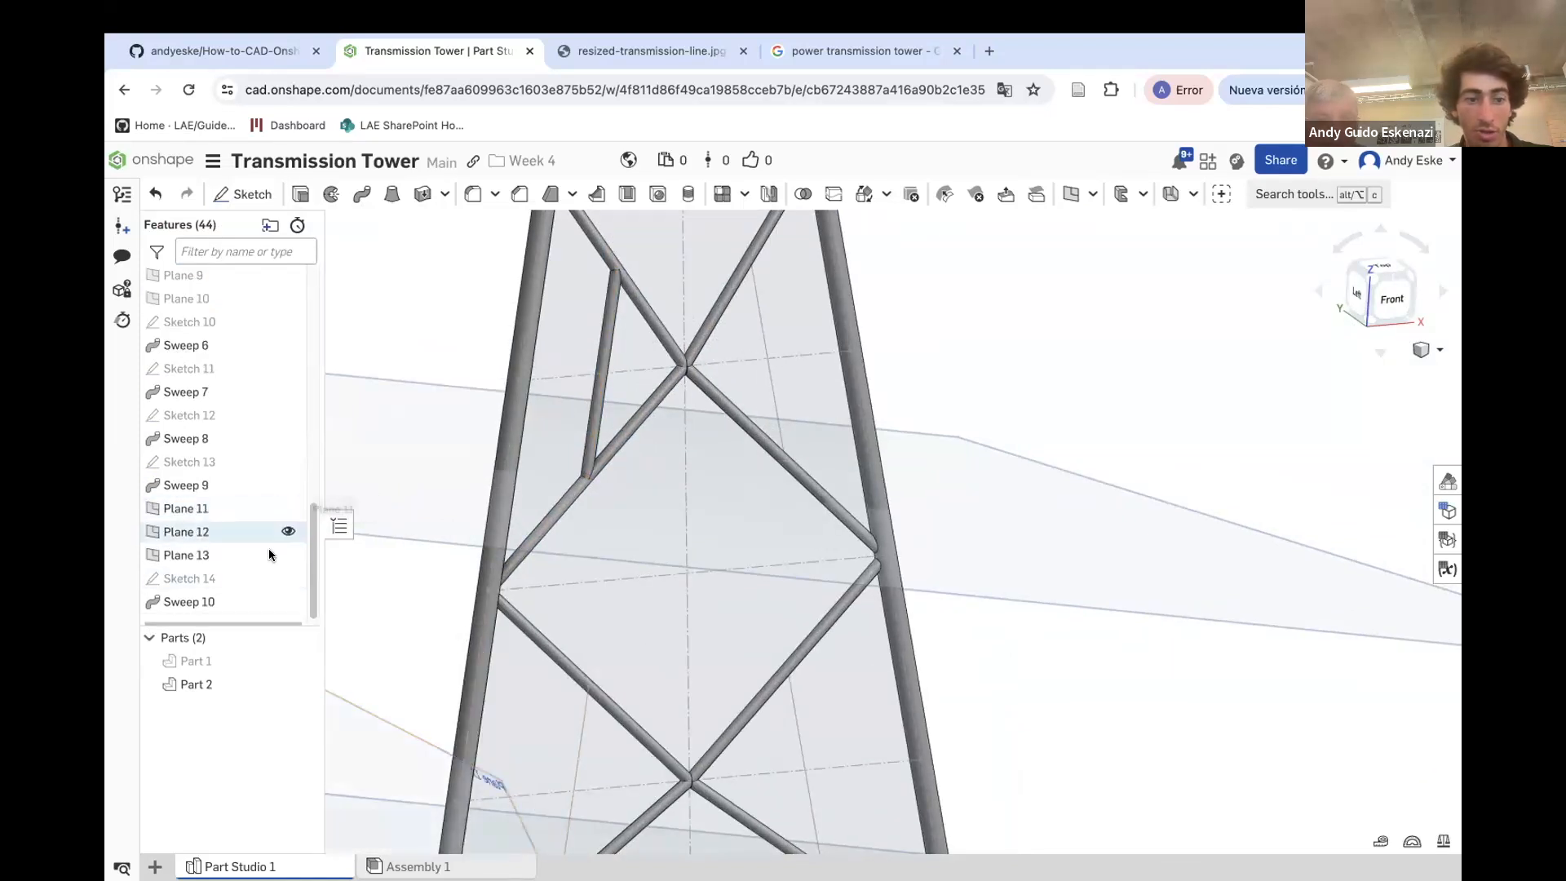
left_click(288, 555)
scroll(584, 546, "down", 5)
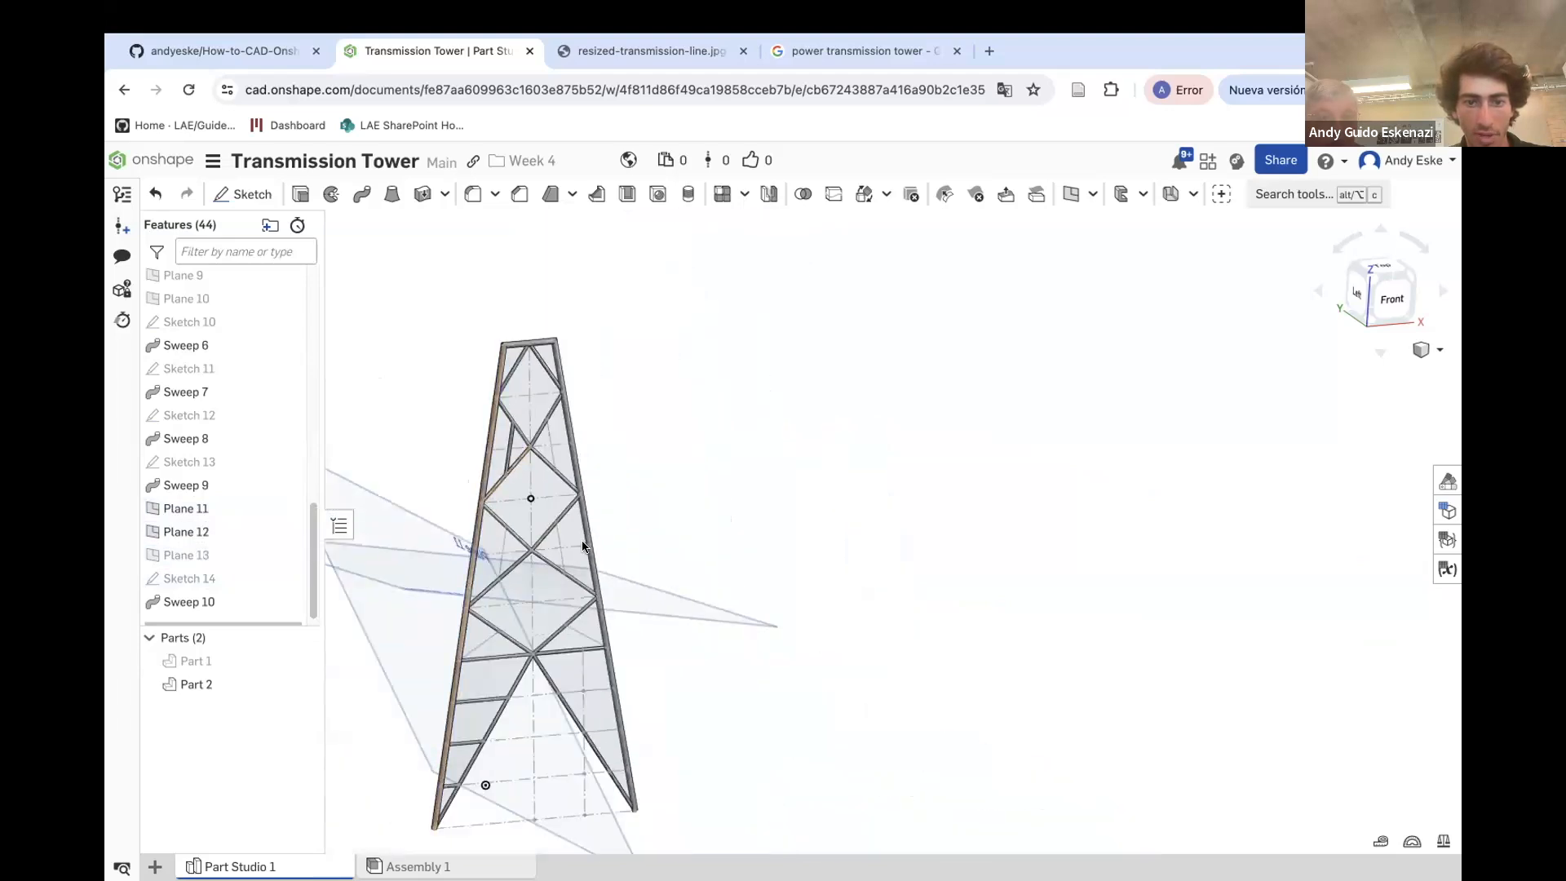
left_click(242, 193)
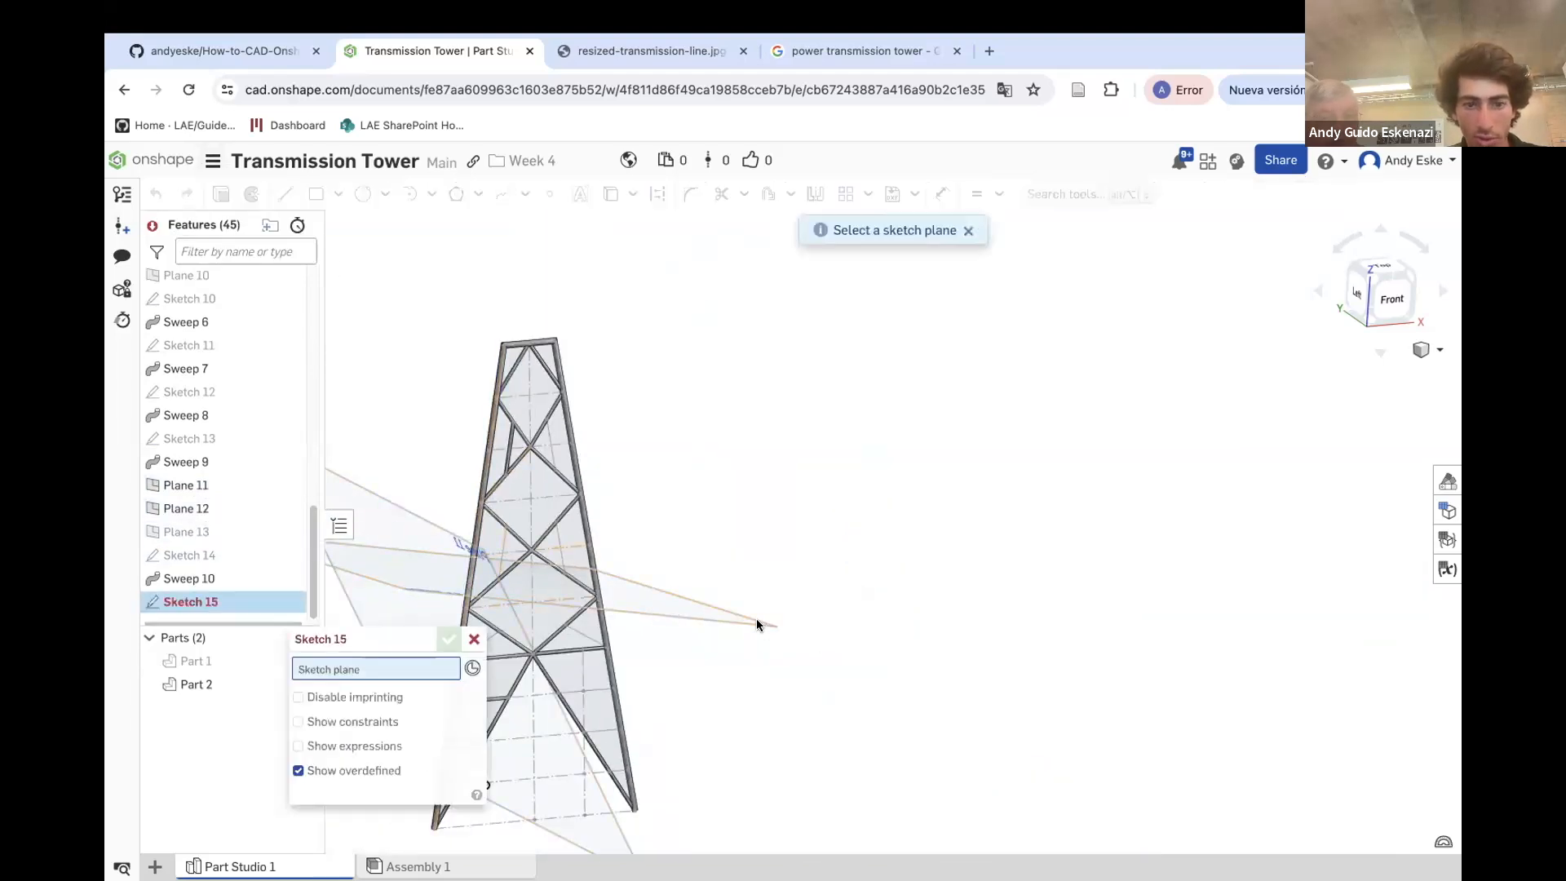
left_click(712, 614)
scroll(501, 573, "up", 10)
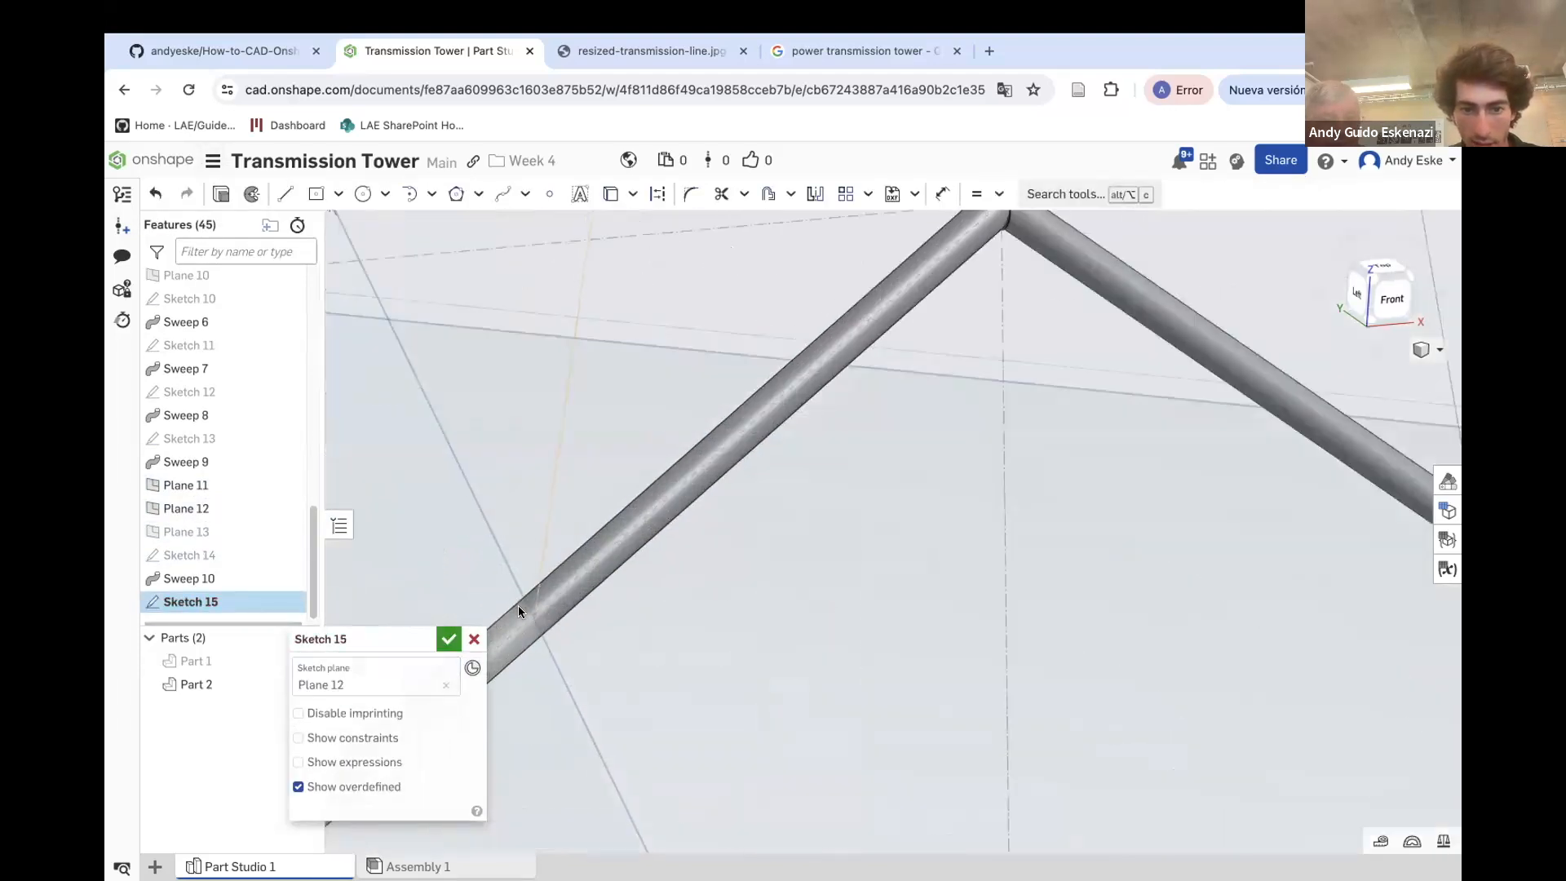
left_click(363, 193)
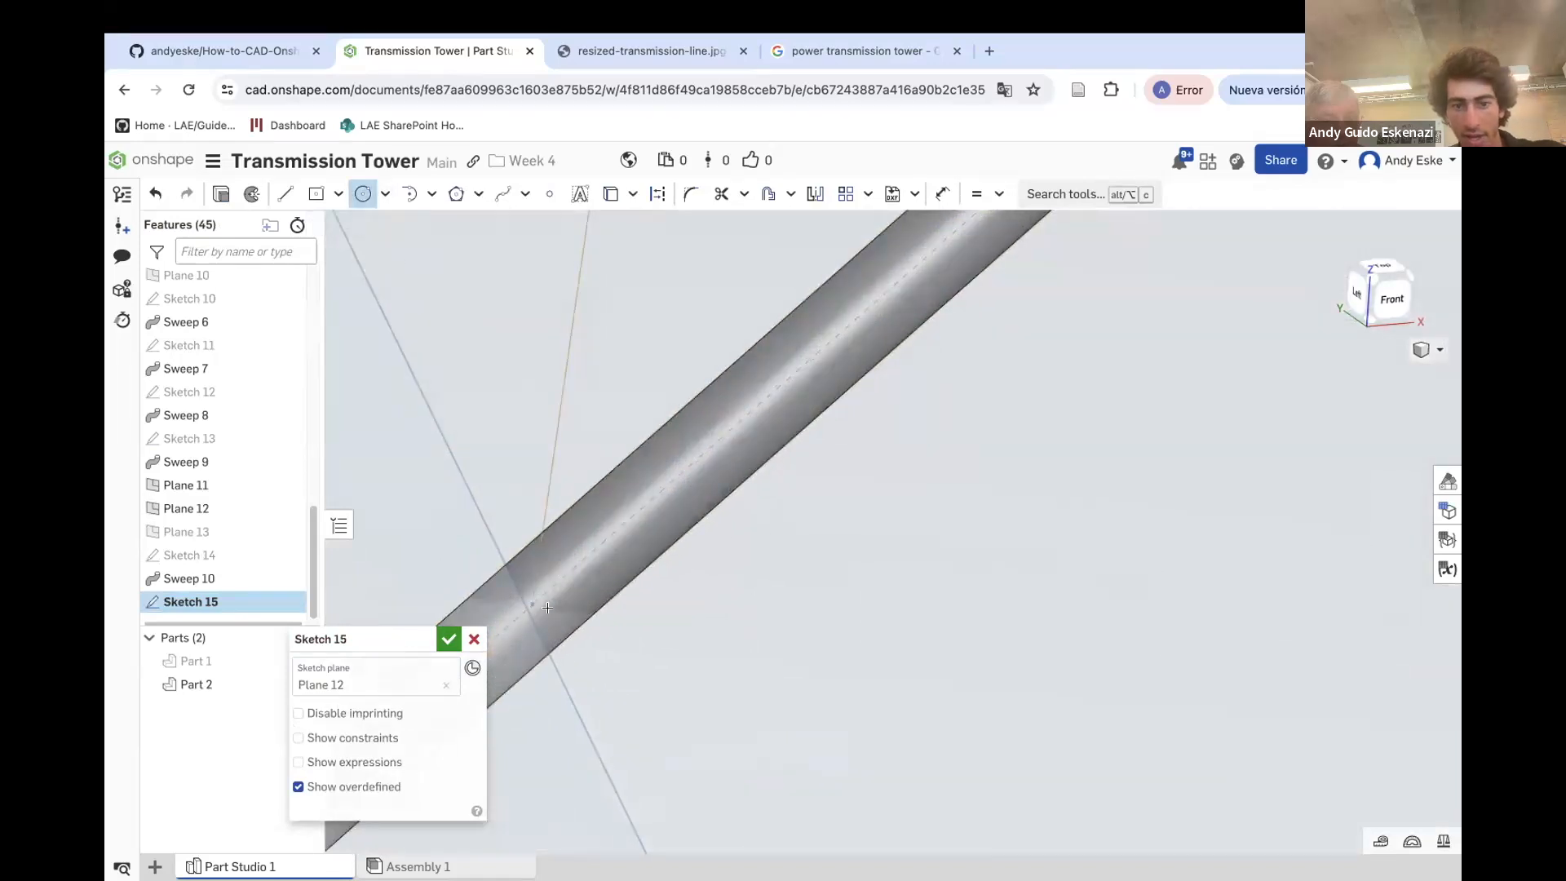
key("u")
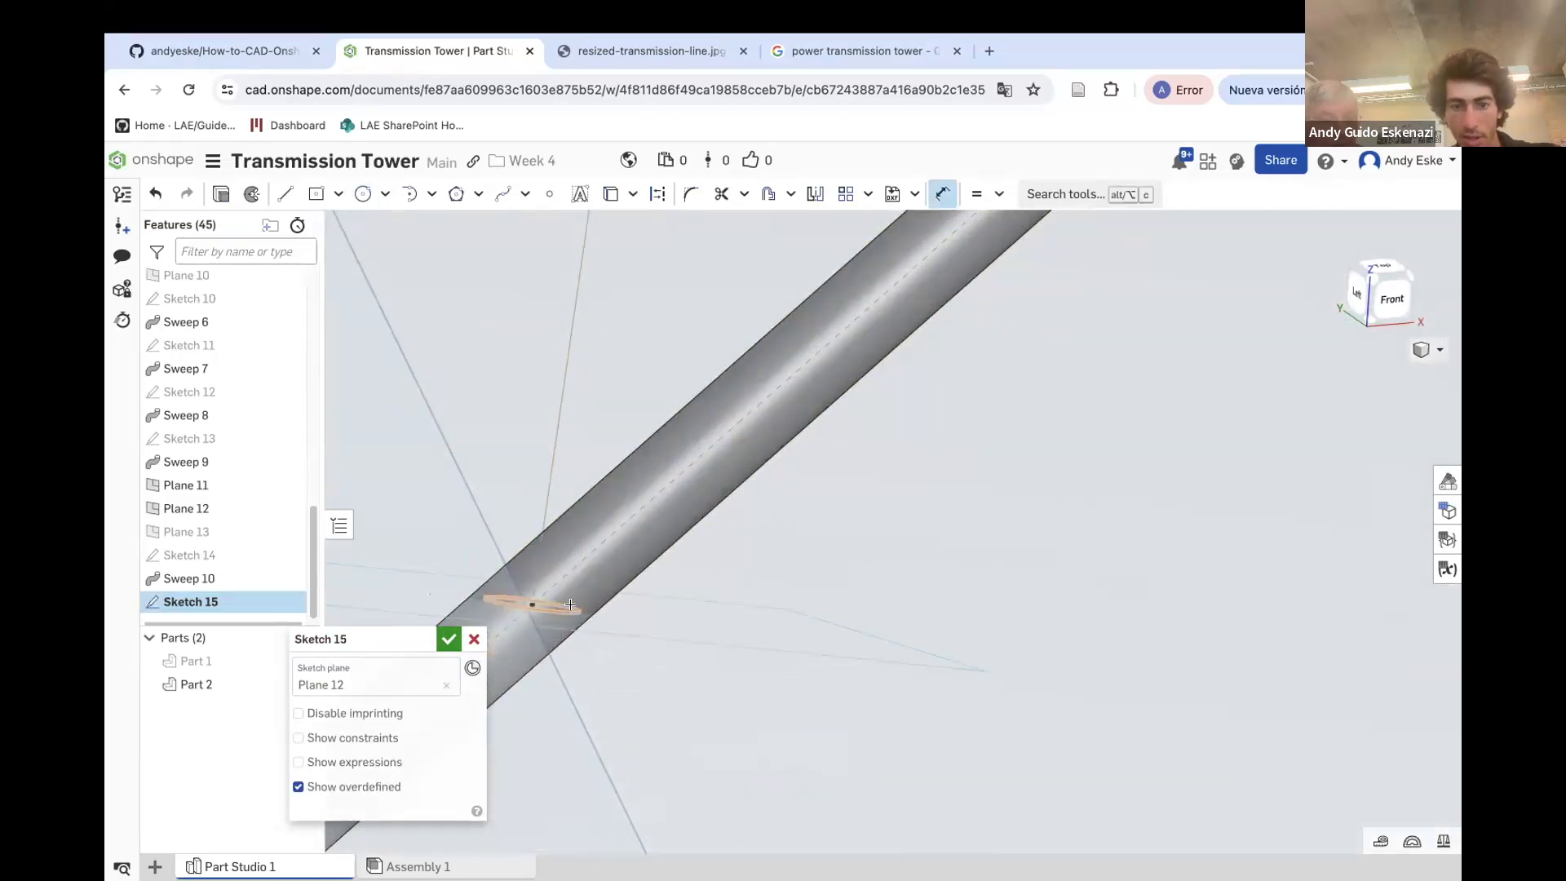
left_click(670, 608)
key("Return")
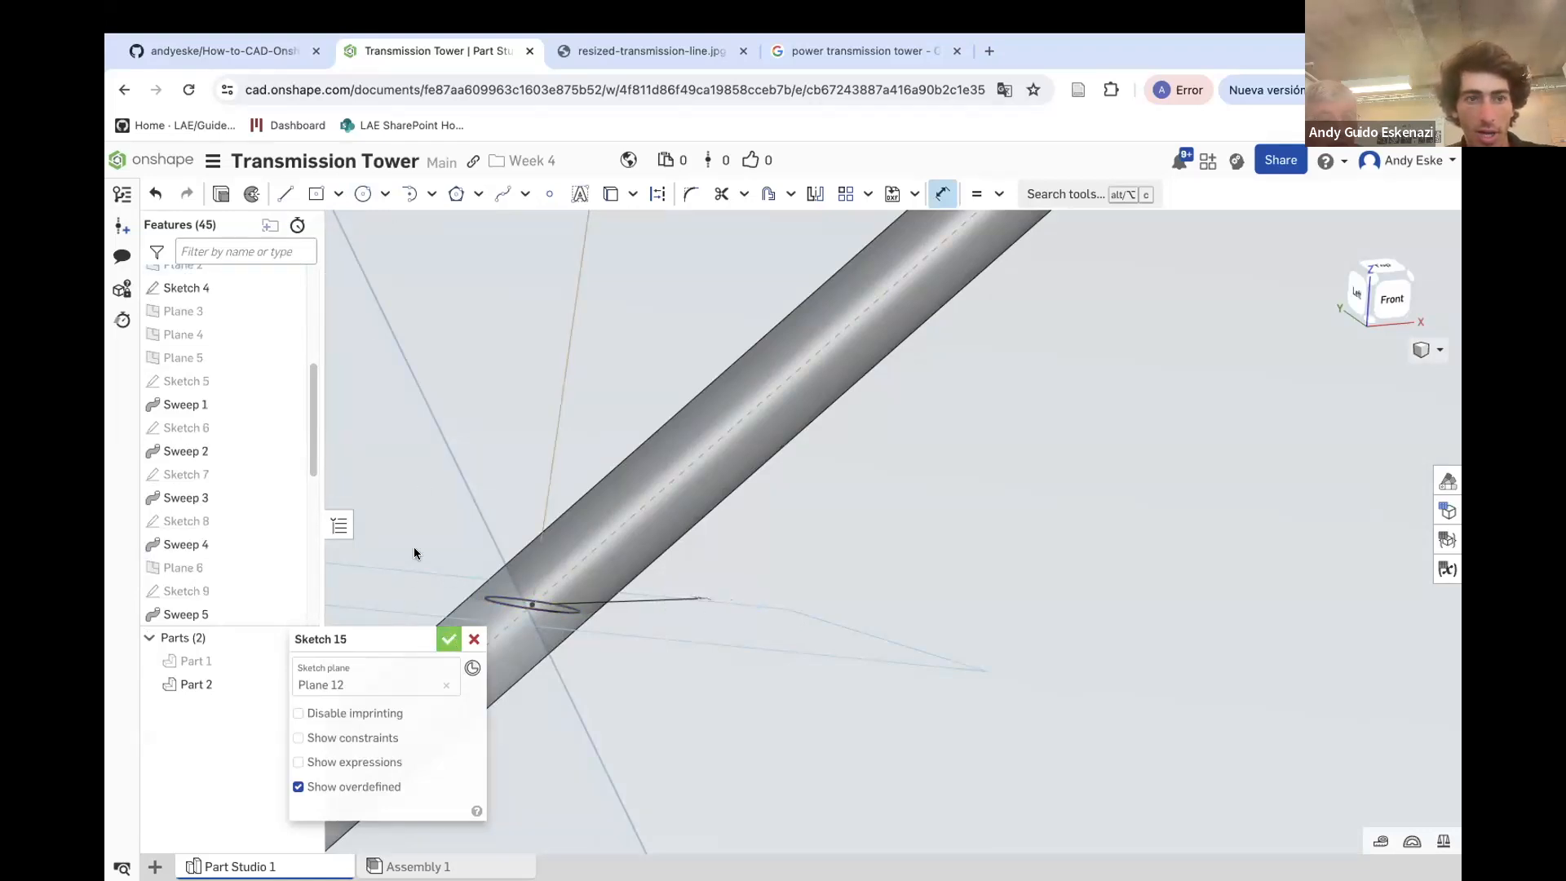
left_click(448, 639)
Sweep the Plane 12 circle along its diagonal bracing line, adding it to the tower part
left_click(362, 195)
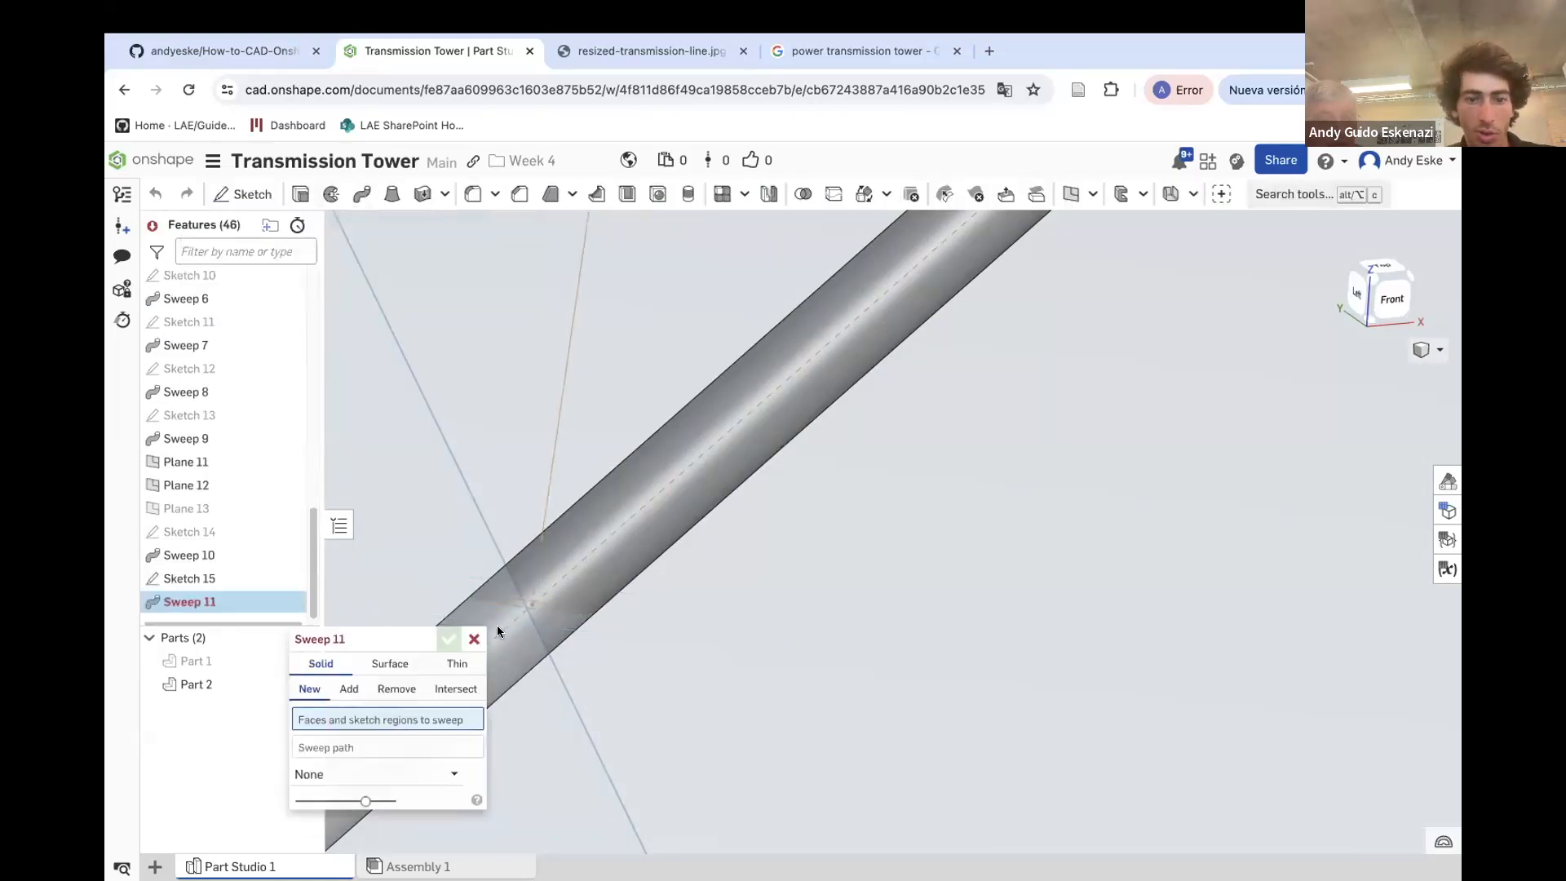
left_click(208, 578)
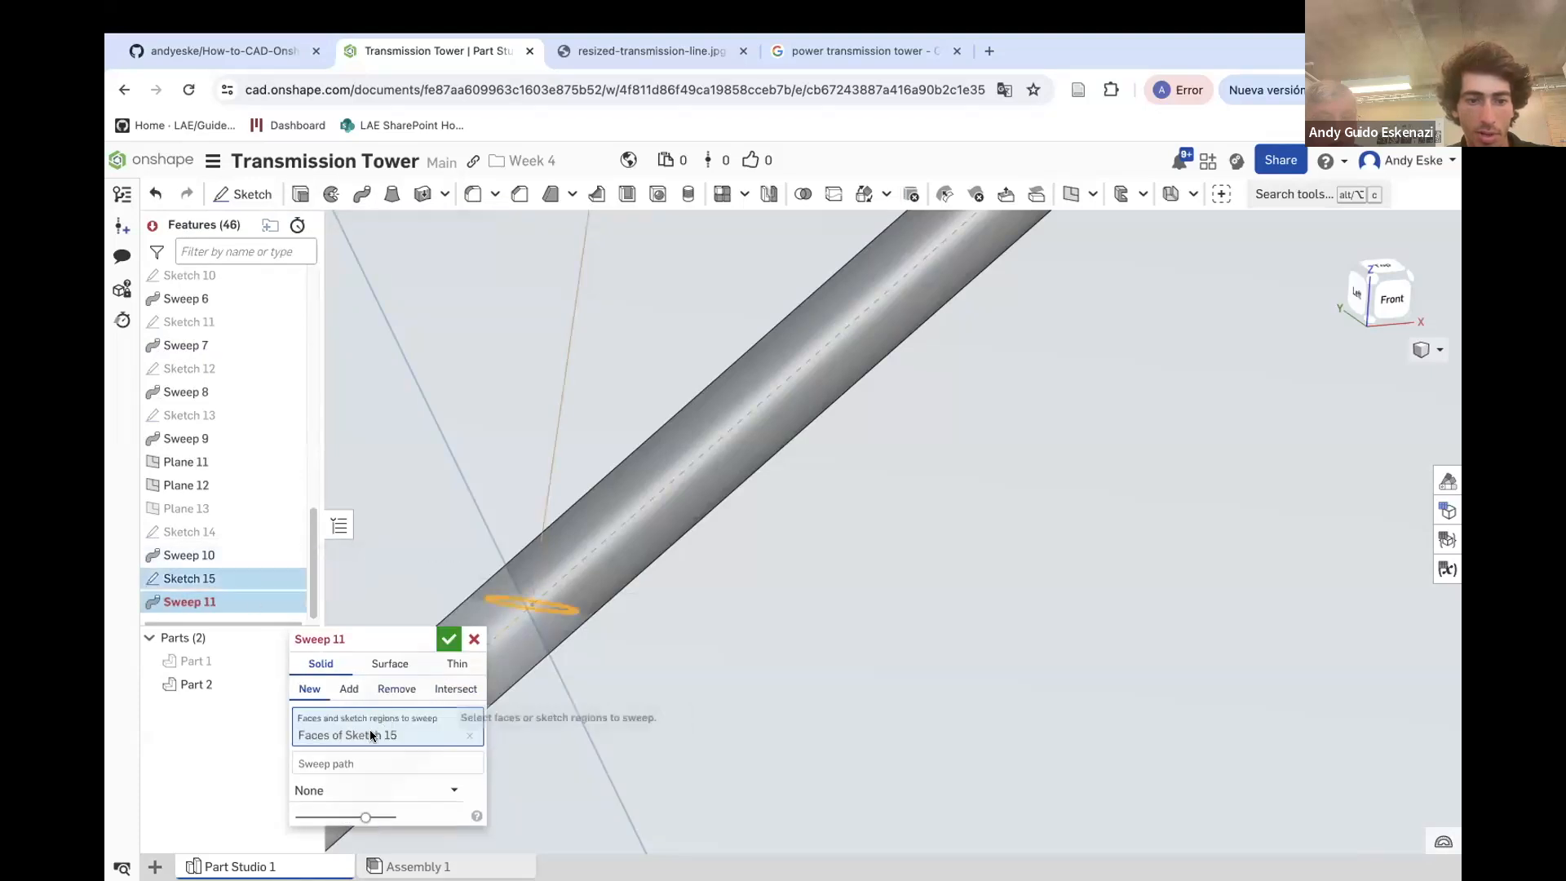
left_click(545, 490)
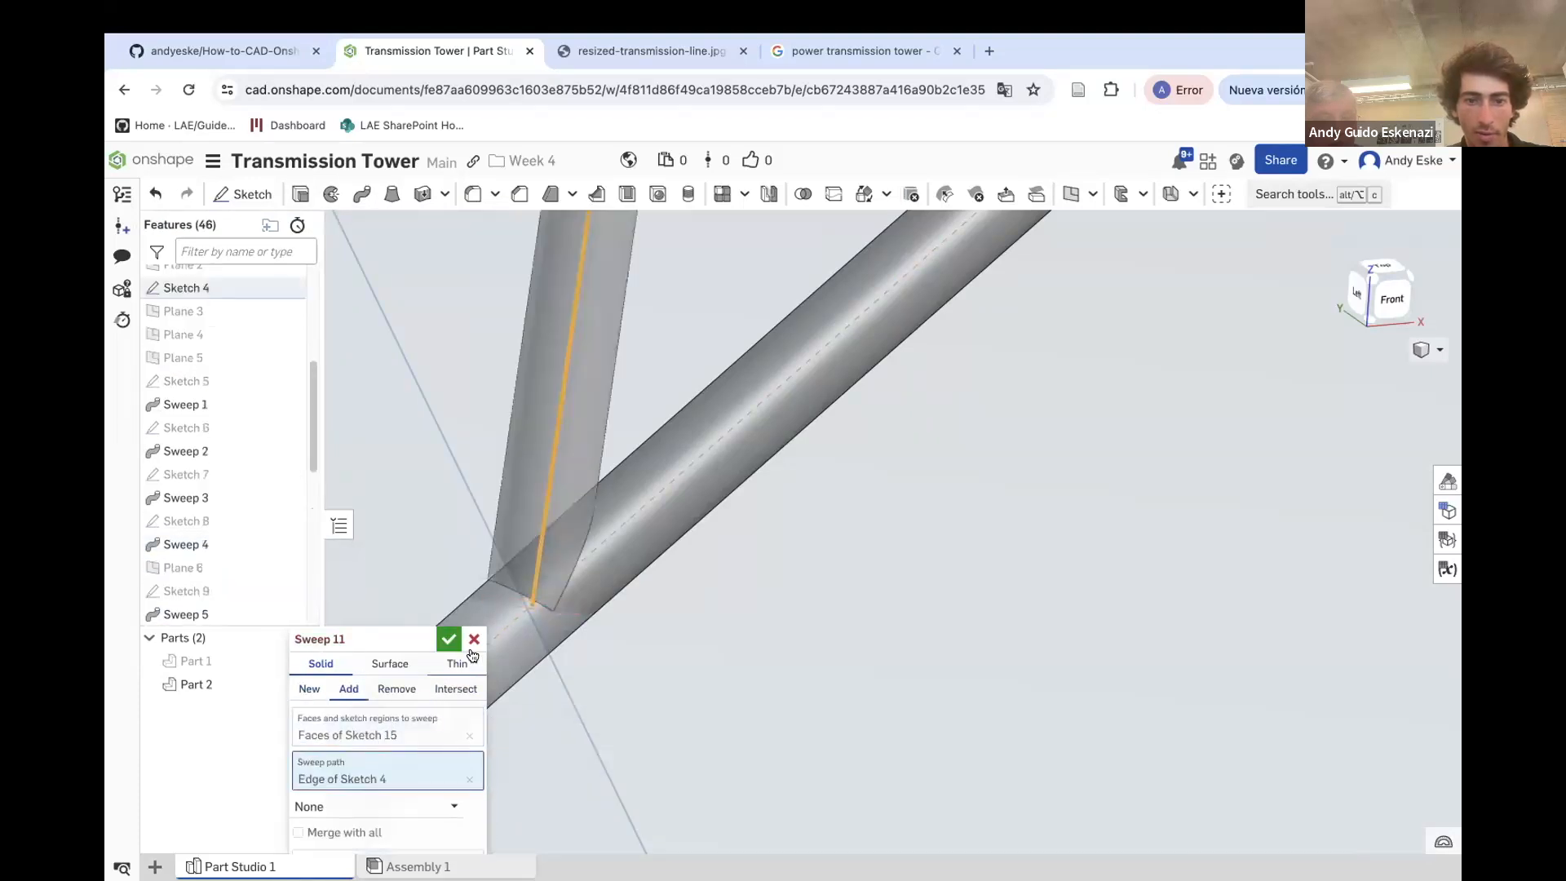
left_click(449, 638)
scroll(629, 465, "down", 5)
scroll(608, 506, "down", 3)
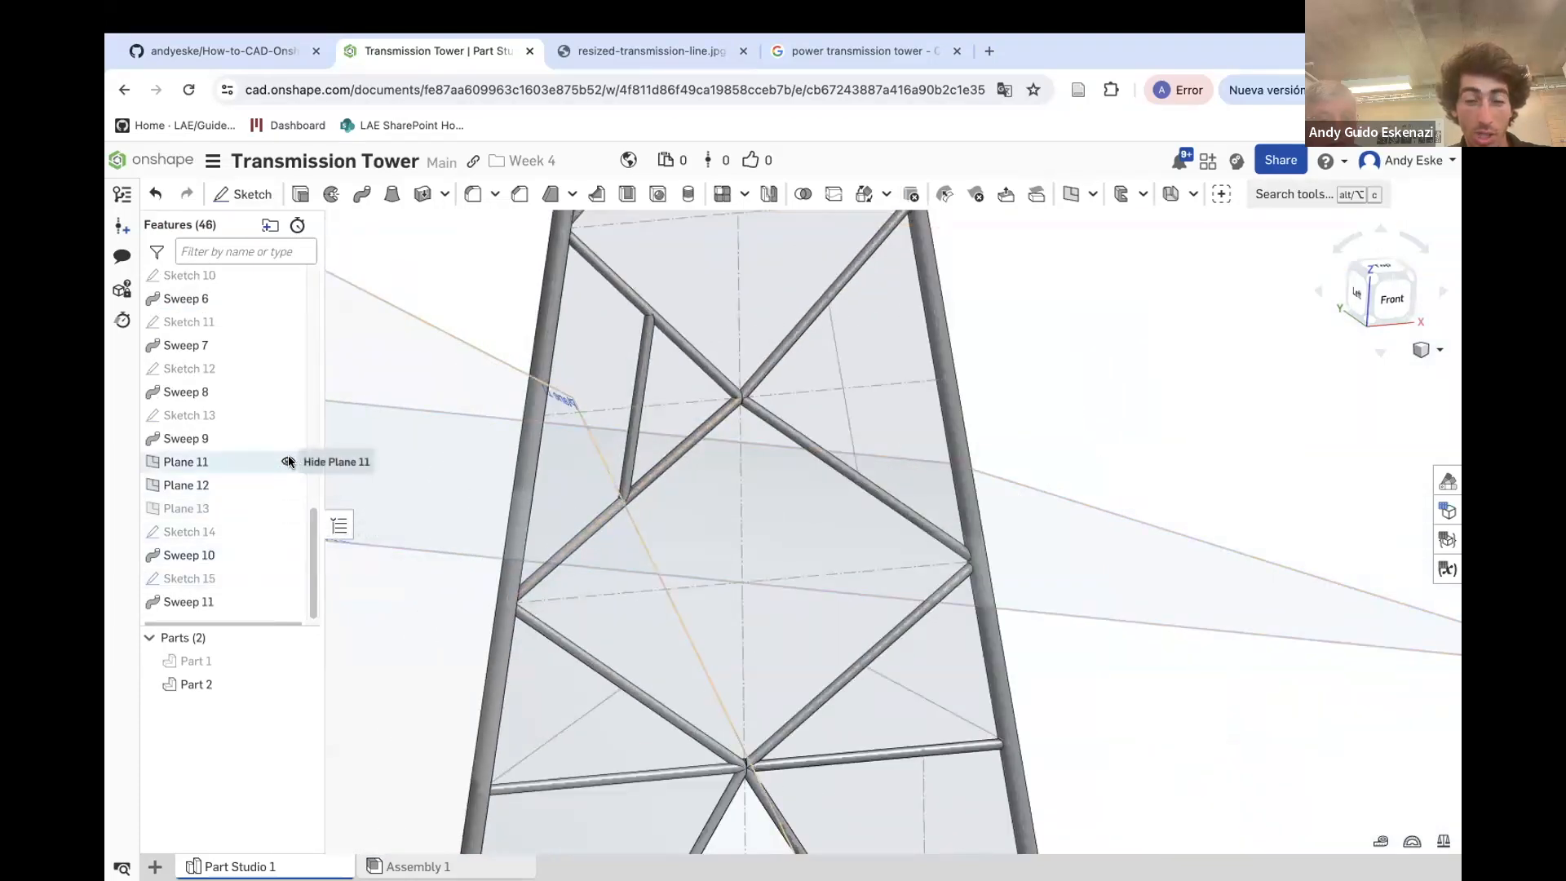
Hide Plane 12 and sketch a 1 mm circle on Plane 11 at the end of the remaining diagonal line
left_click(289, 484)
scroll(560, 463, "down", 3)
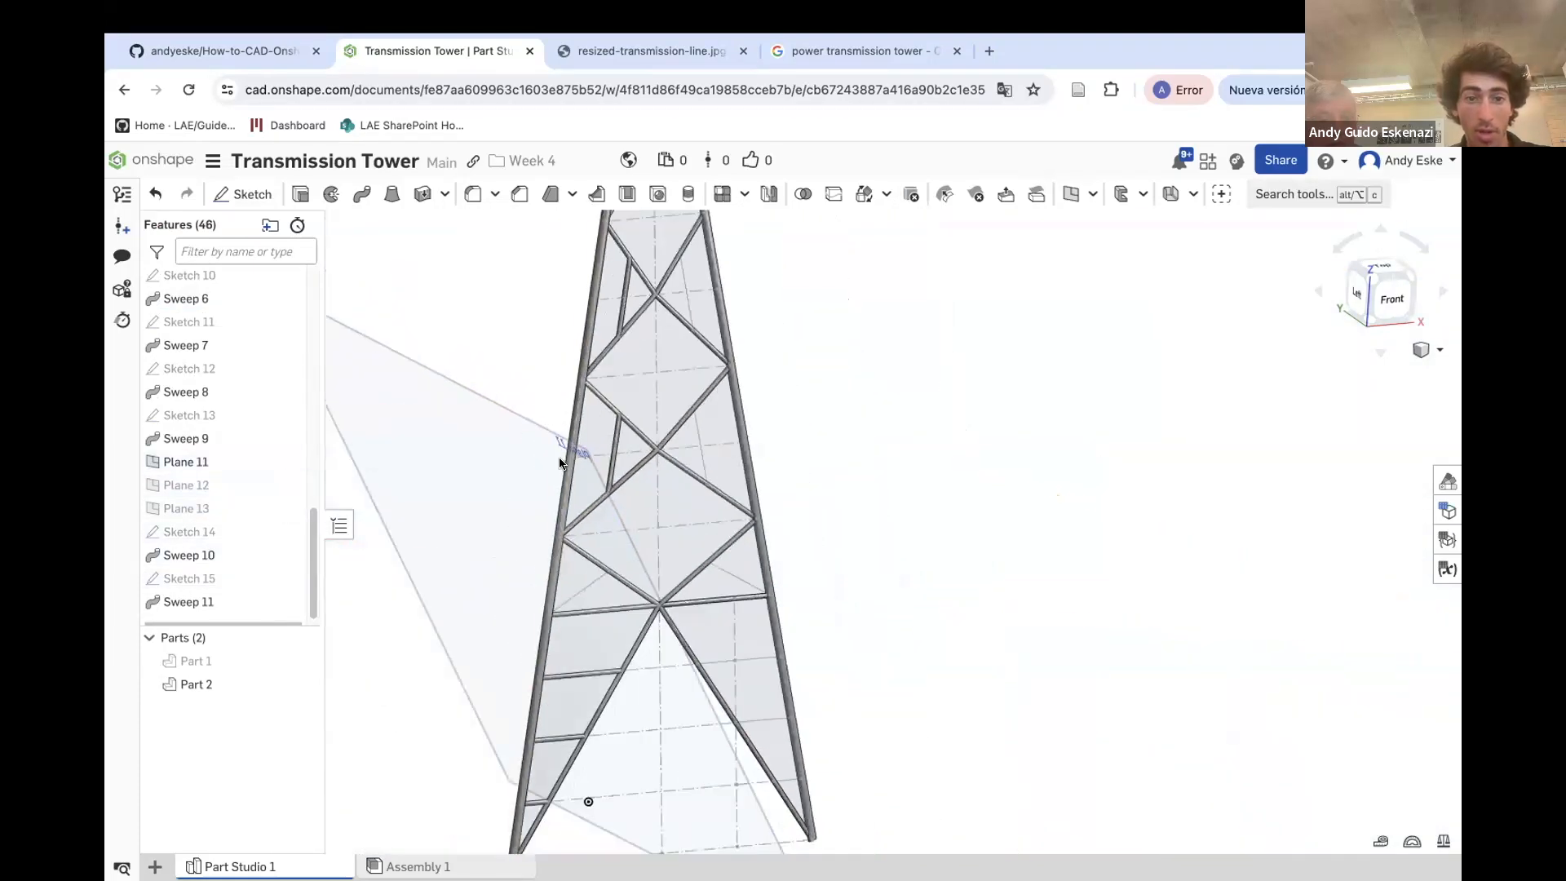
left_click(276, 196)
left_click(427, 388)
scroll(545, 610, "up", 5)
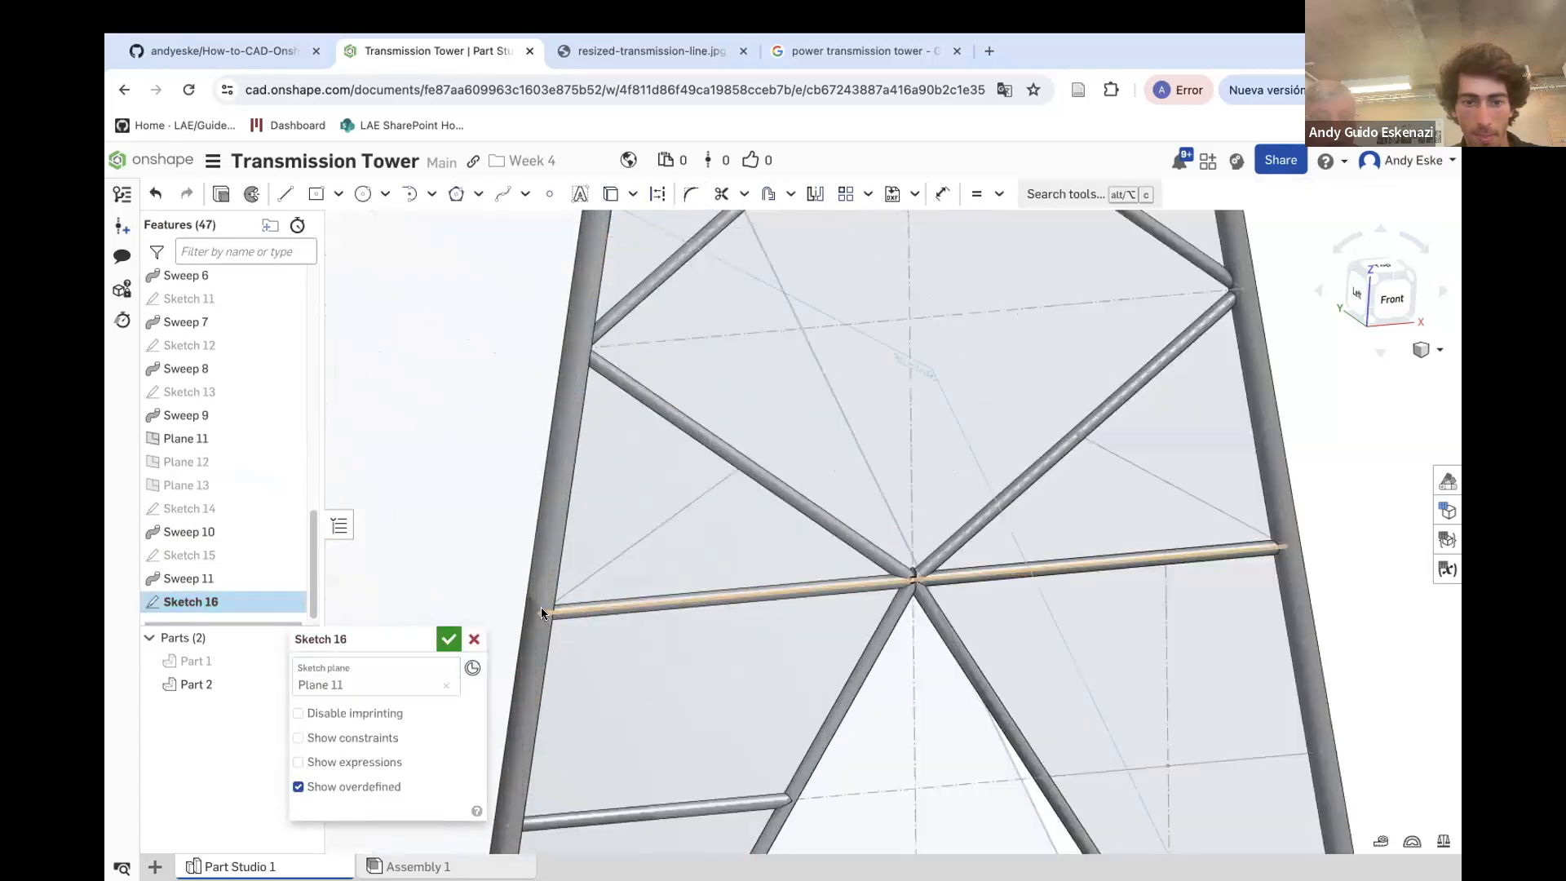
scroll(542, 608, "up", 5)
left_click(363, 194)
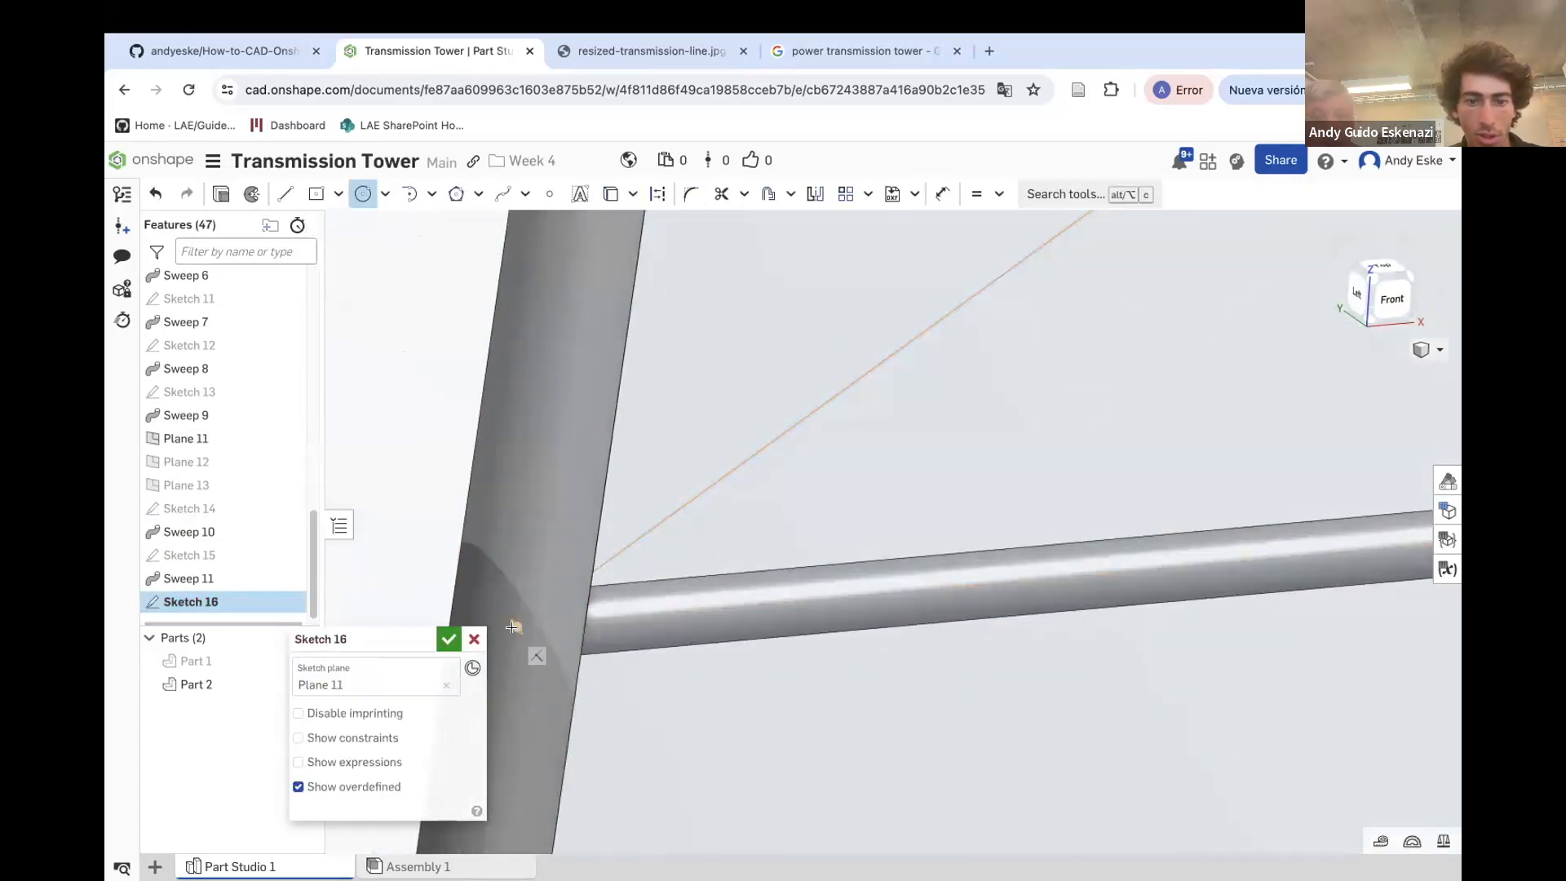
left_click(498, 569)
key("u")
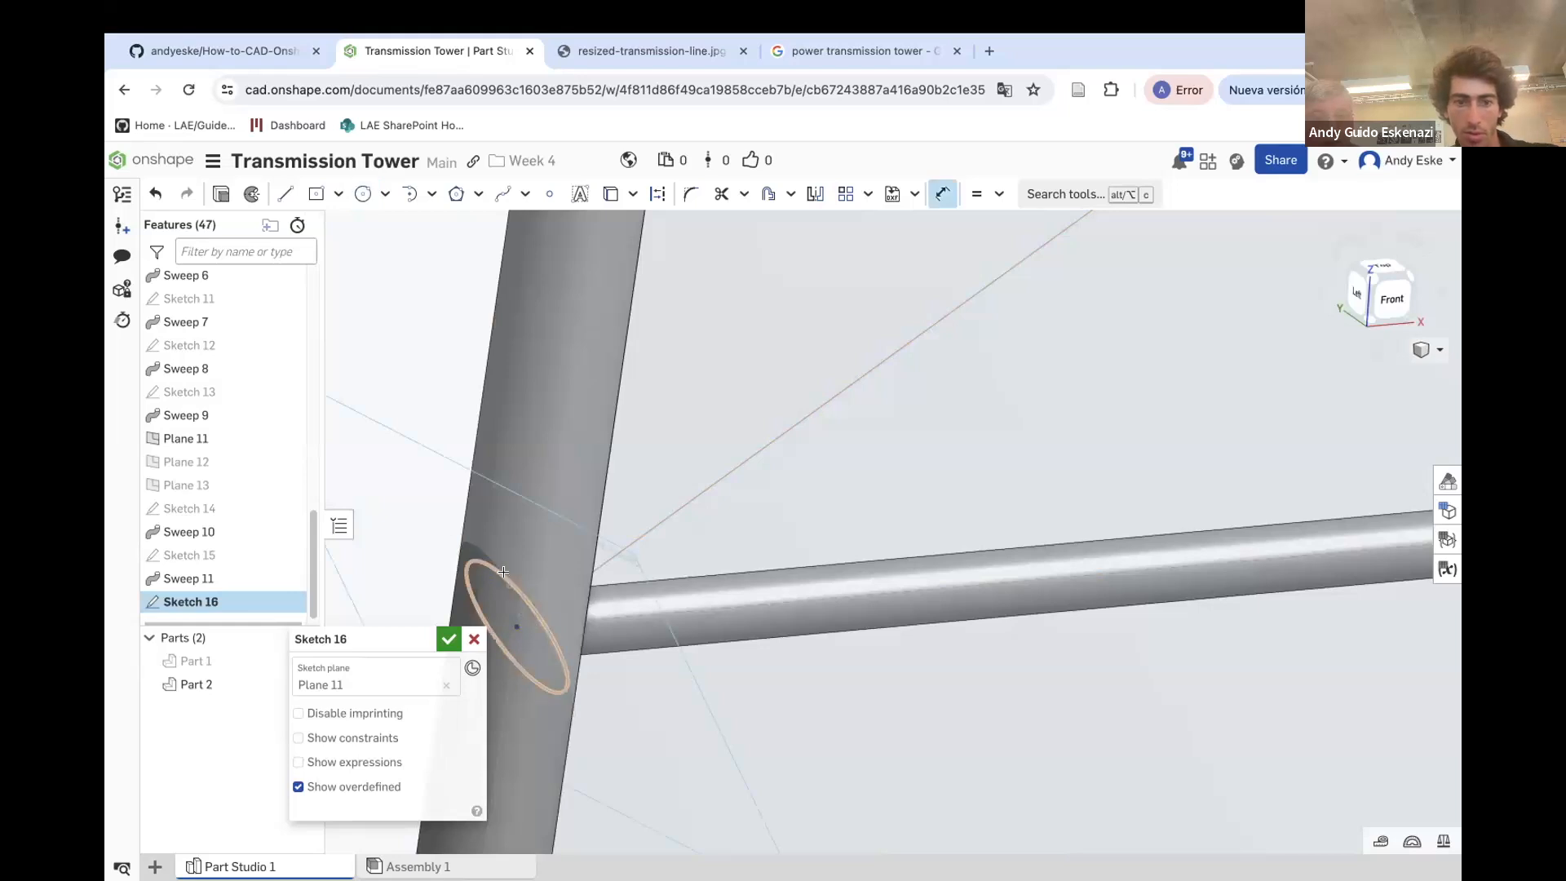
left_click(507, 578)
left_click(432, 500)
type("1")
key("Return")
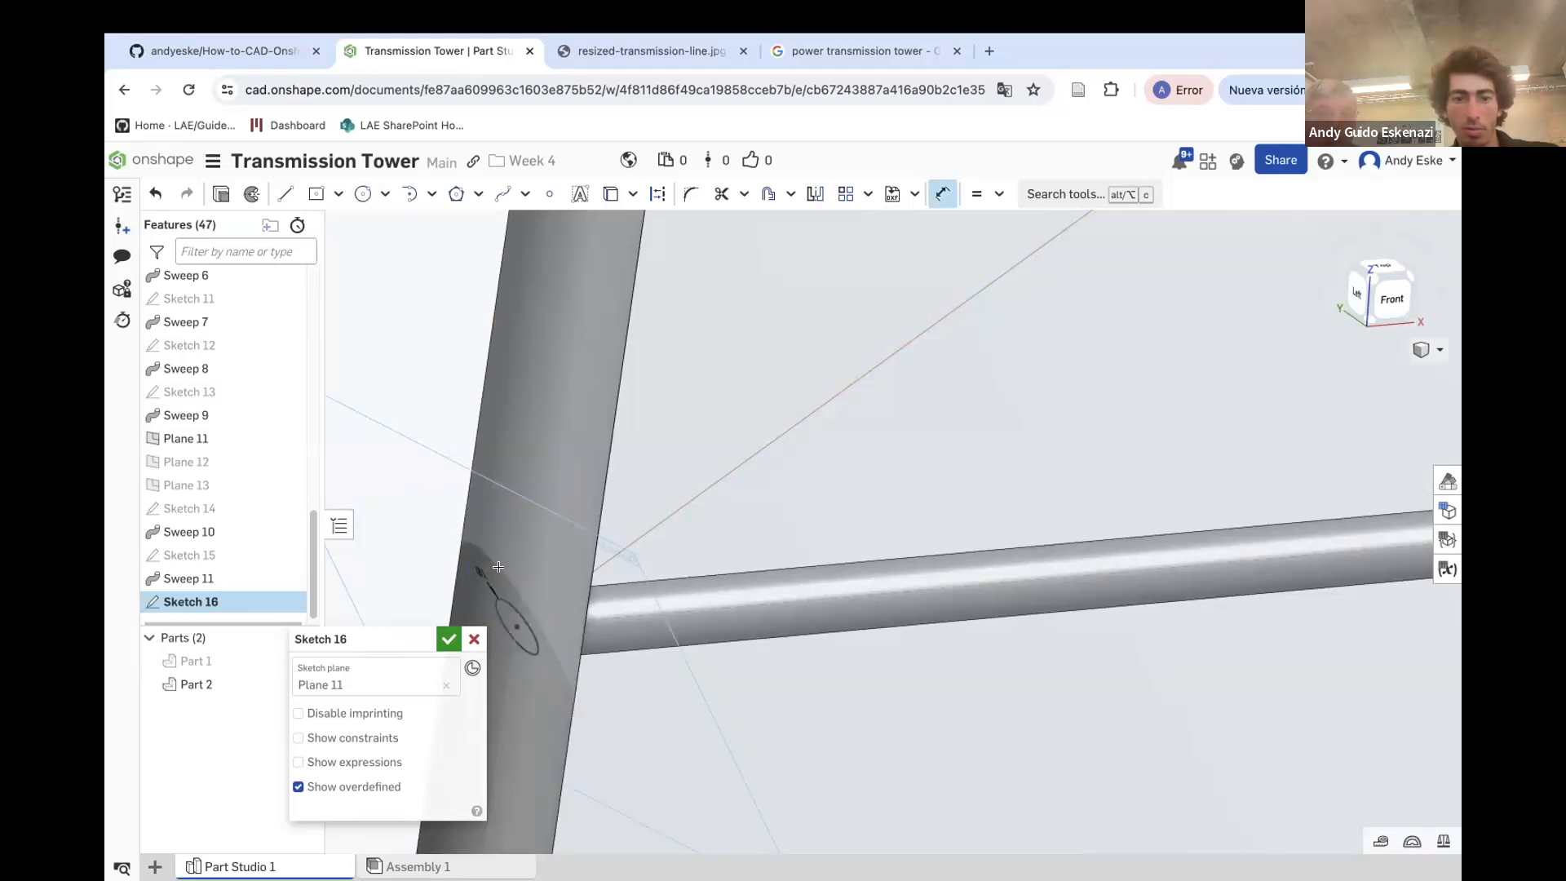
left_click(448, 640)
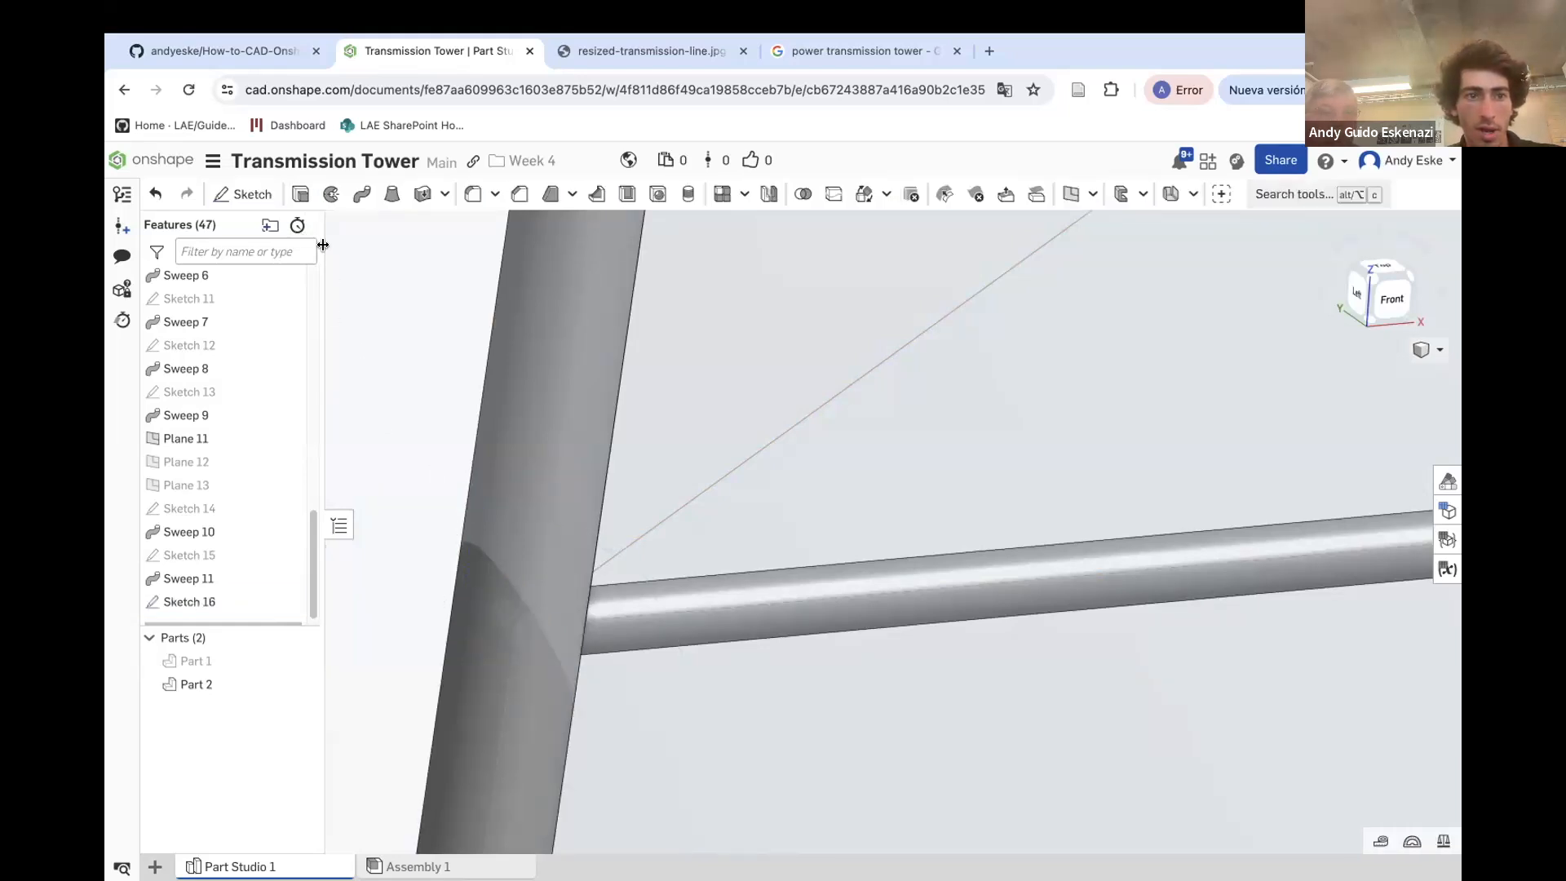
Sweep the Plane 11 circle along the remaining diagonal bracing line
left_click(352, 194)
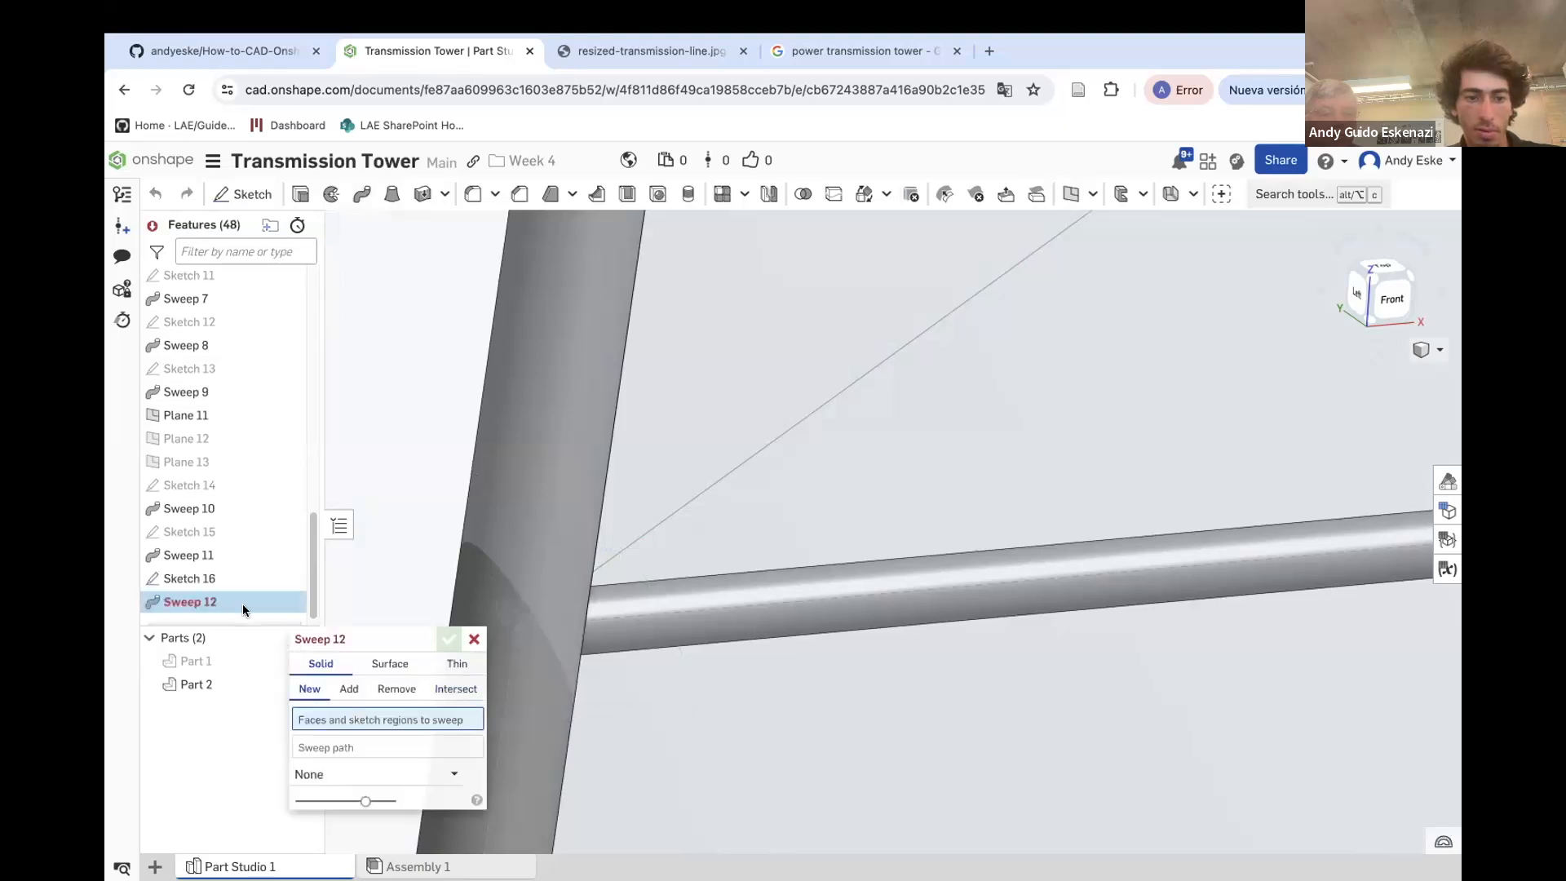
left_click(241, 578)
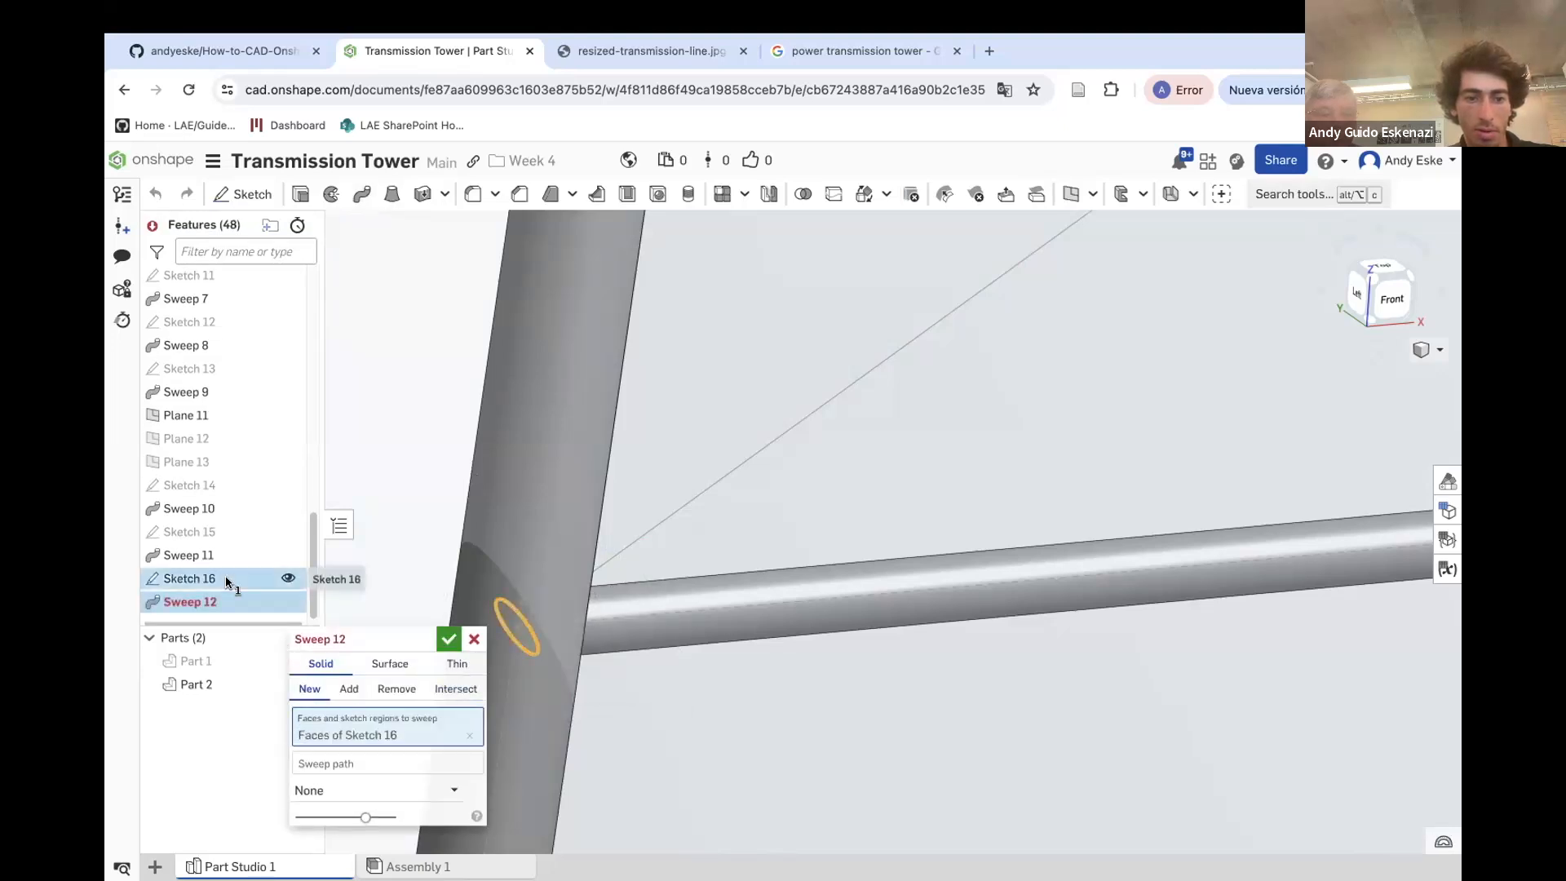
left_click(350, 762)
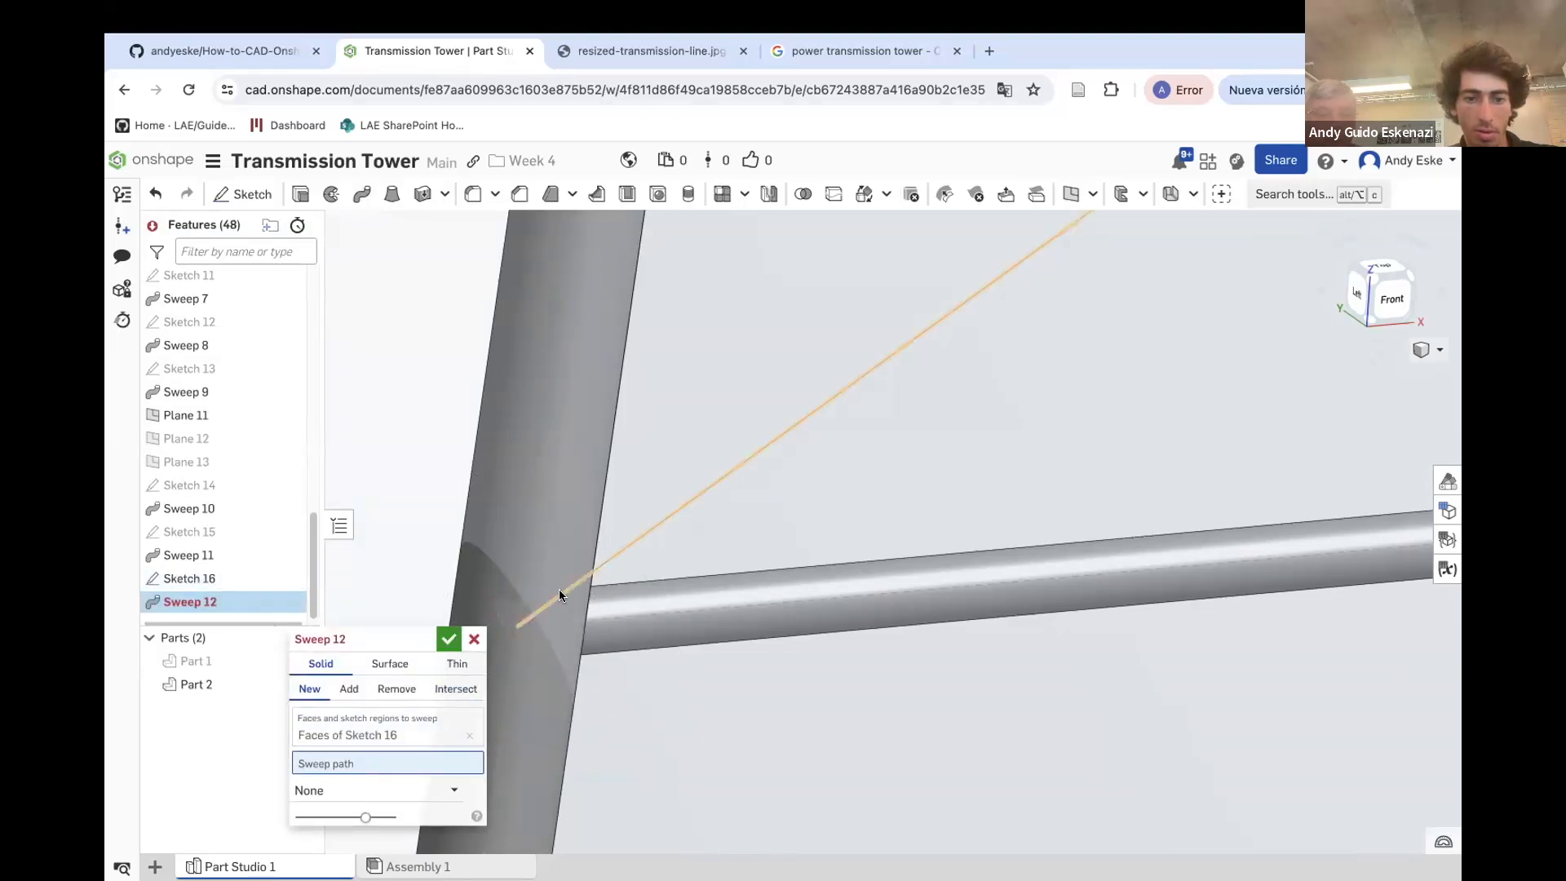
left_click(615, 549)
left_click(447, 640)
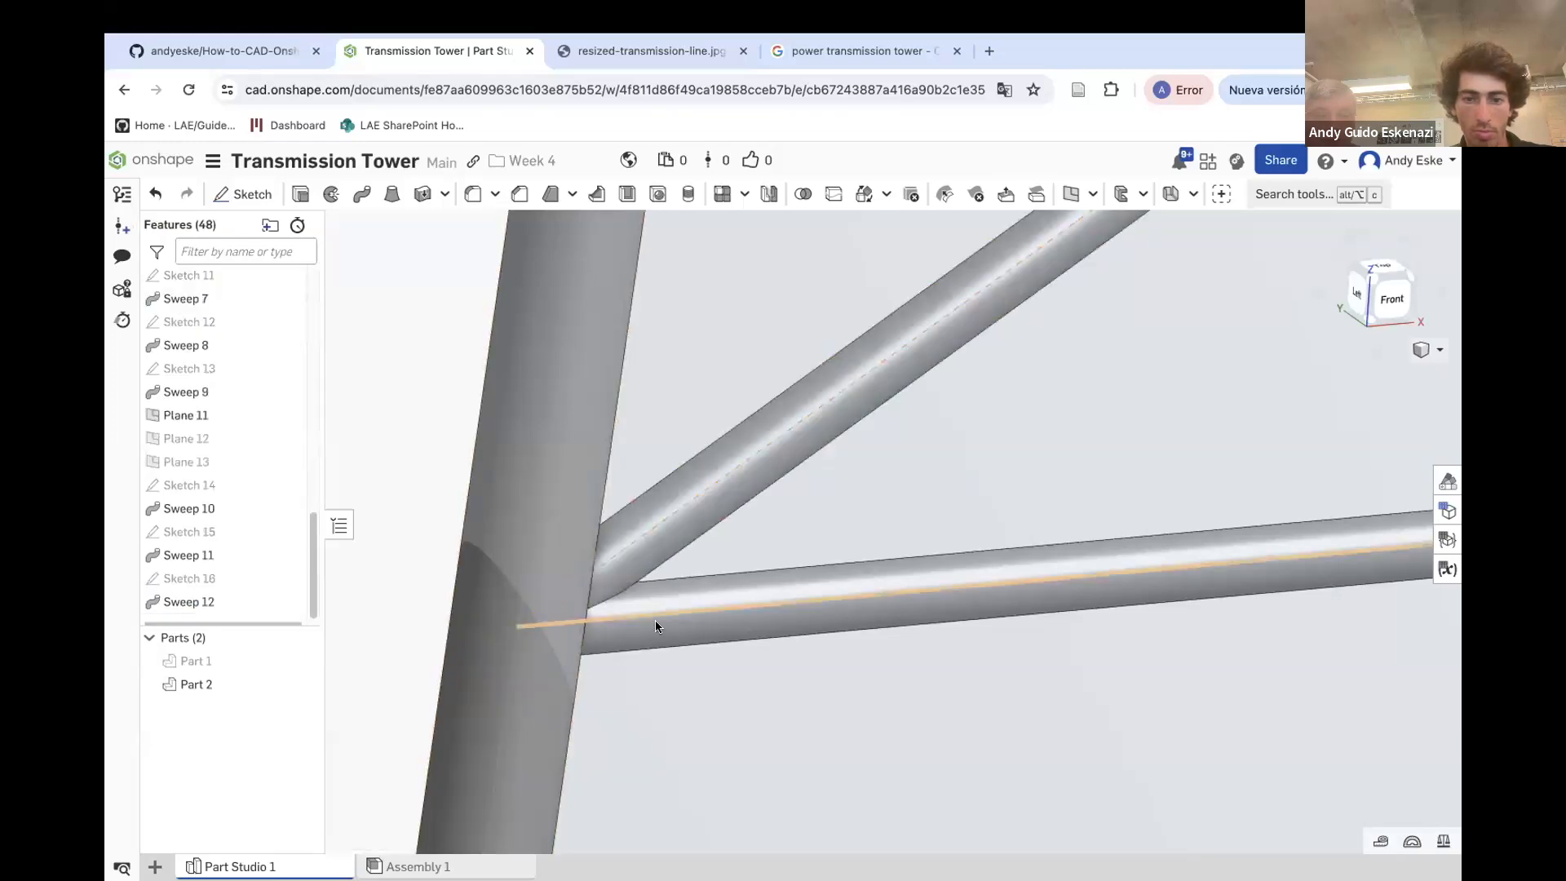
Hide Plane 11 and Sketch 4 to show only the solid tower
scroll(653, 624, "down", 10)
right_click(562, 531)
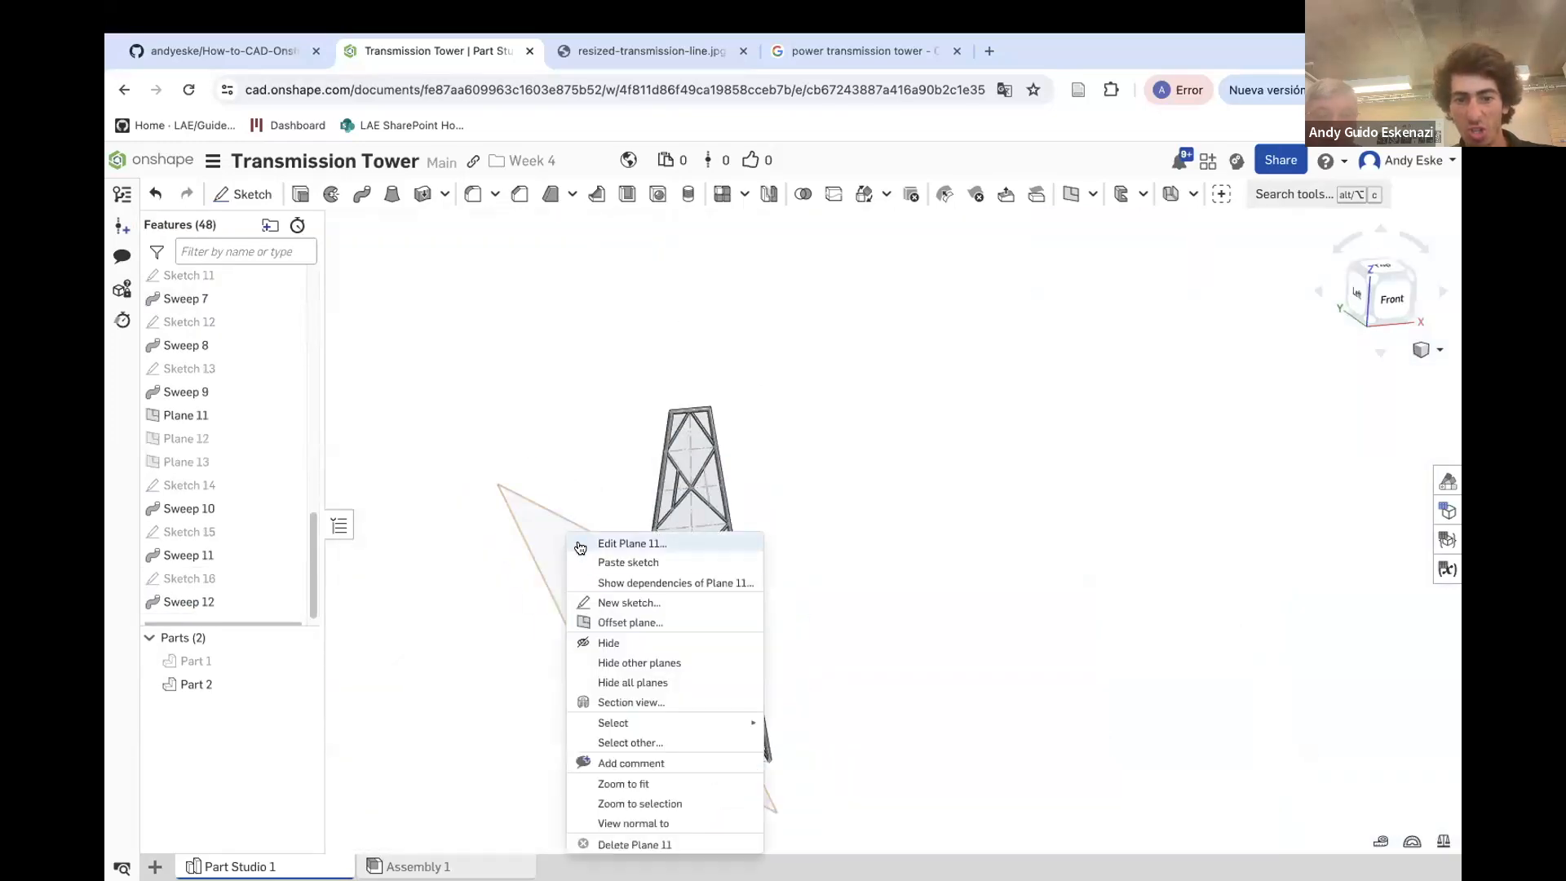
left_click(604, 639)
scroll(729, 622, "down", 3)
scroll(728, 621, "up", 3)
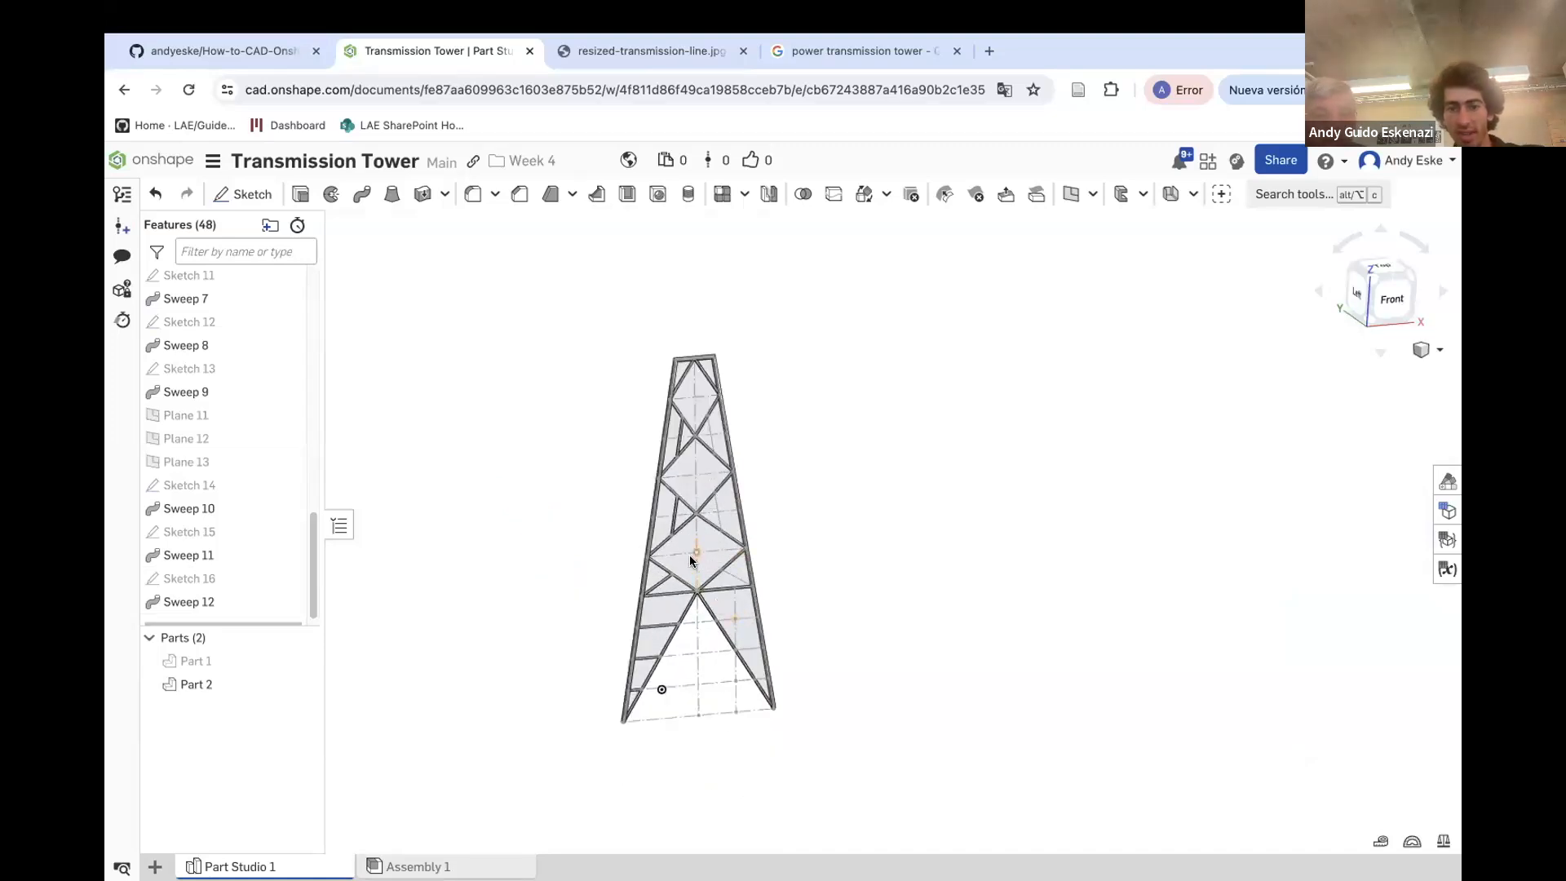
right_click(703, 554)
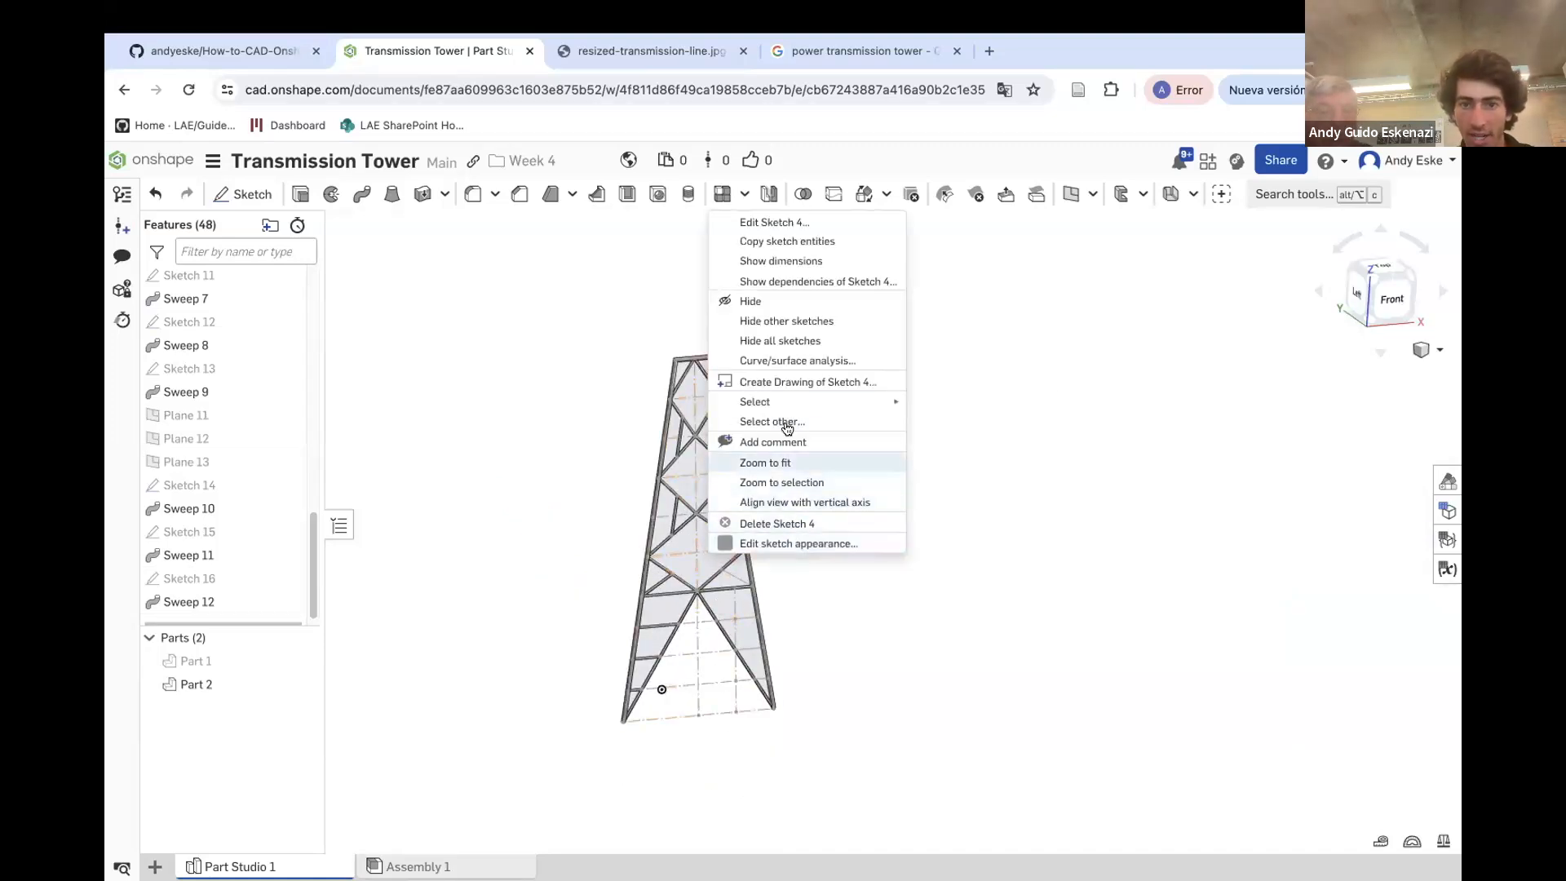
left_click(764, 303)
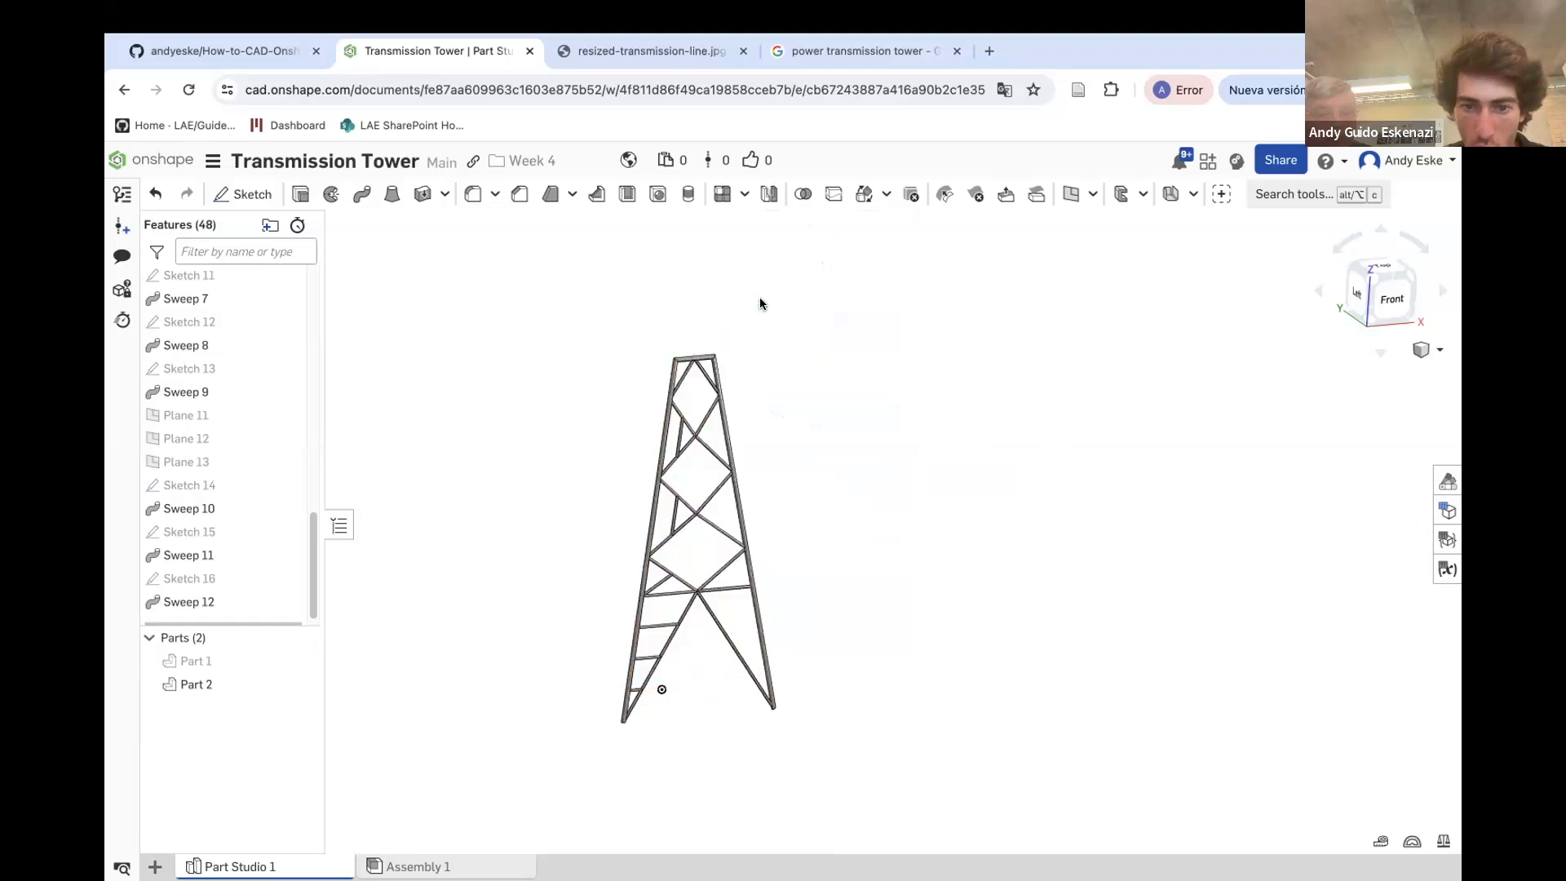
Start a feature Mirror and select Sweeps 7 through 12 as the features to mirror
scroll(203, 506, "up", 10)
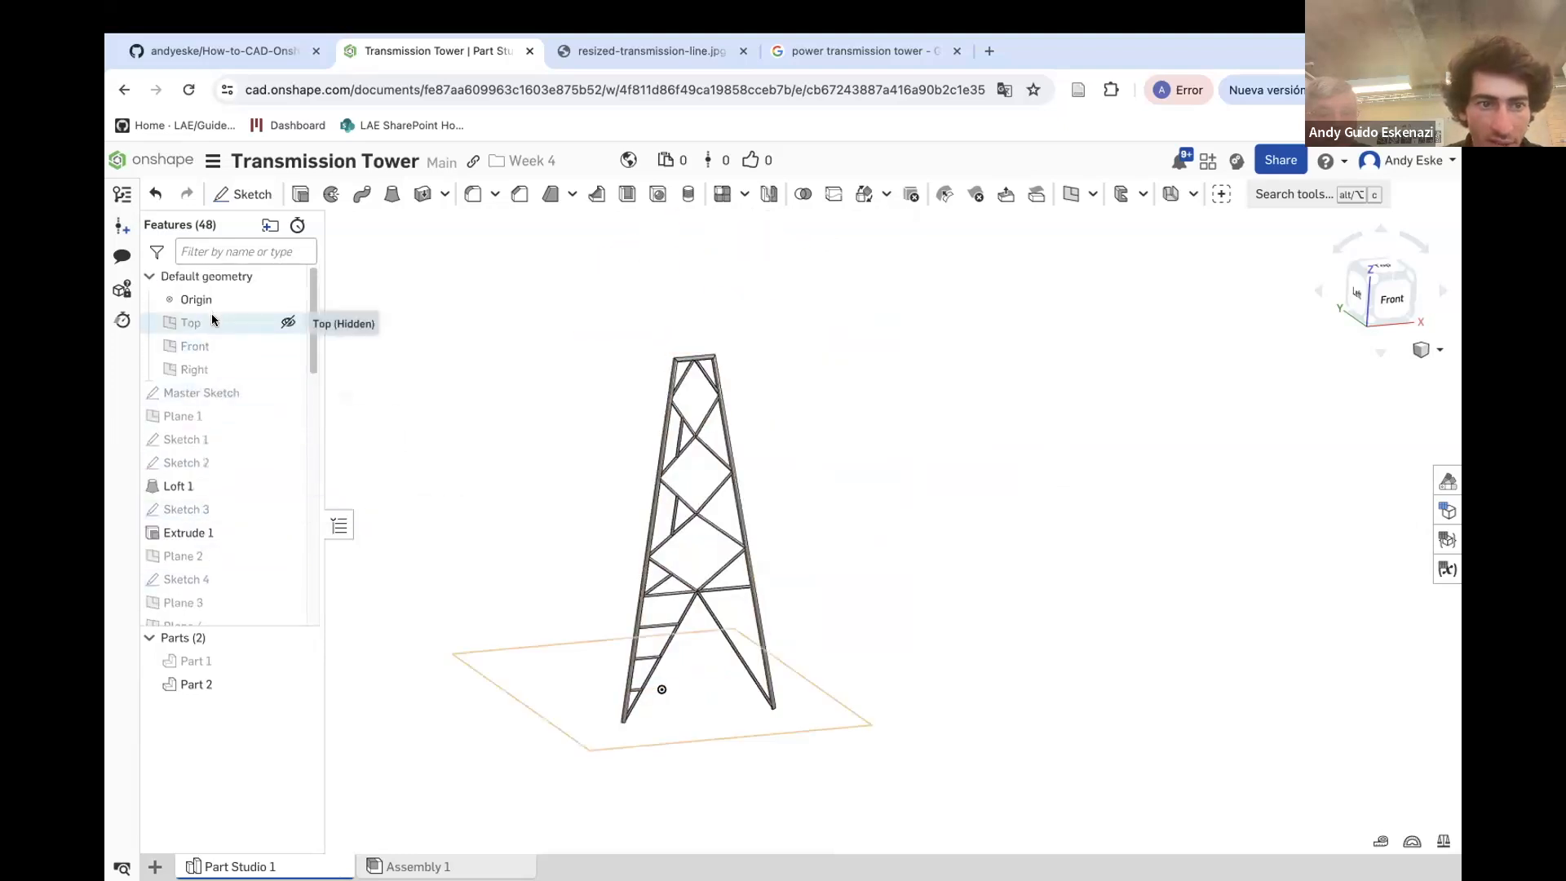
left_click(205, 370)
right_click_drag(725, 563, 687, 553)
right_click_drag(701, 625, 699, 653)
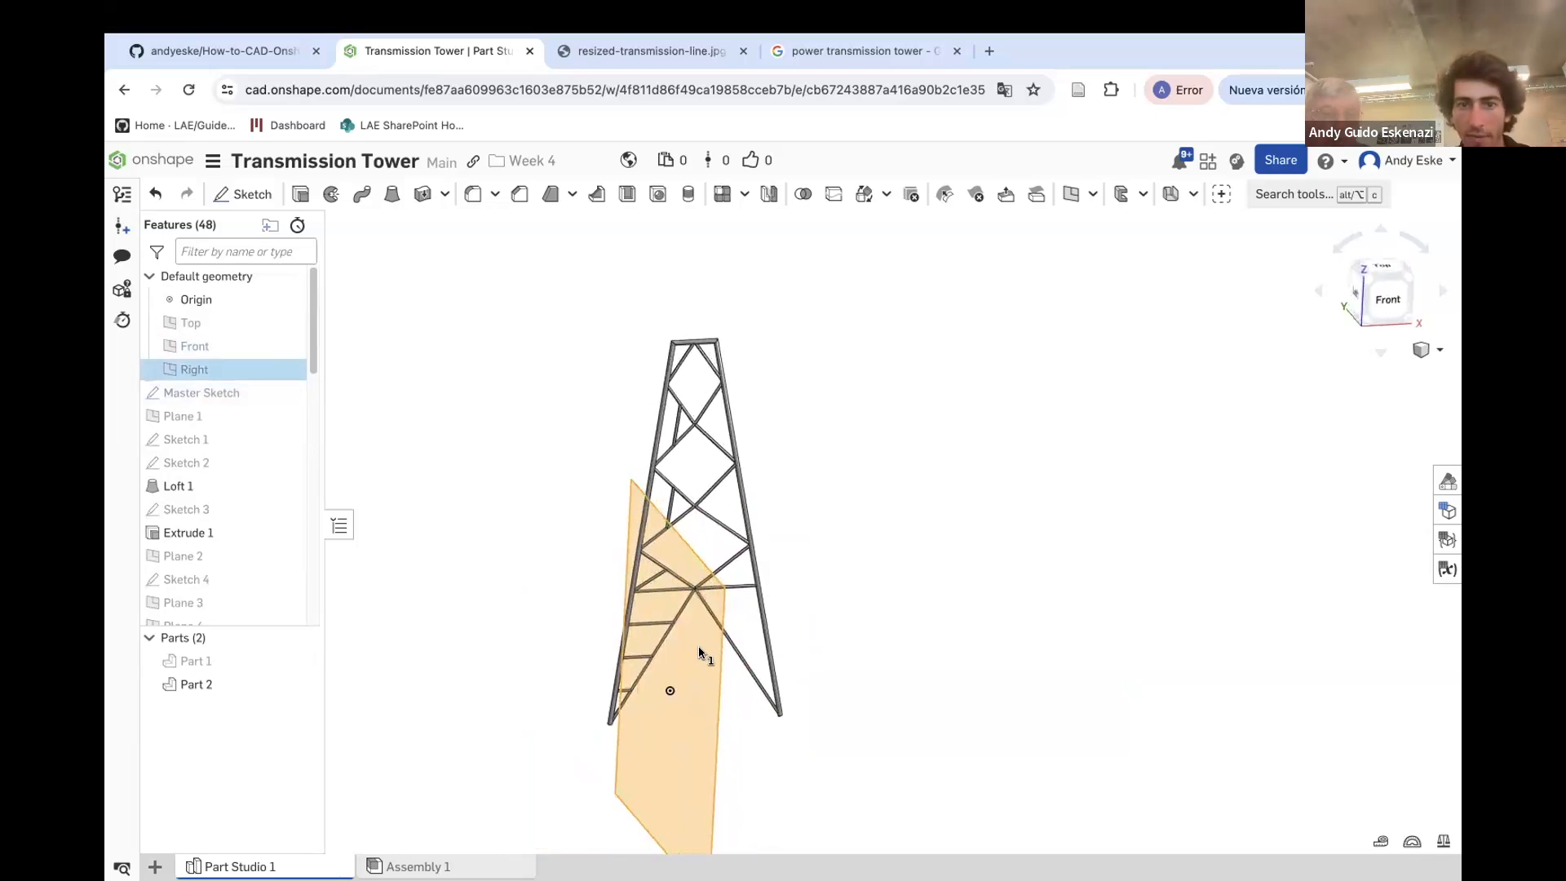
left_click(768, 198)
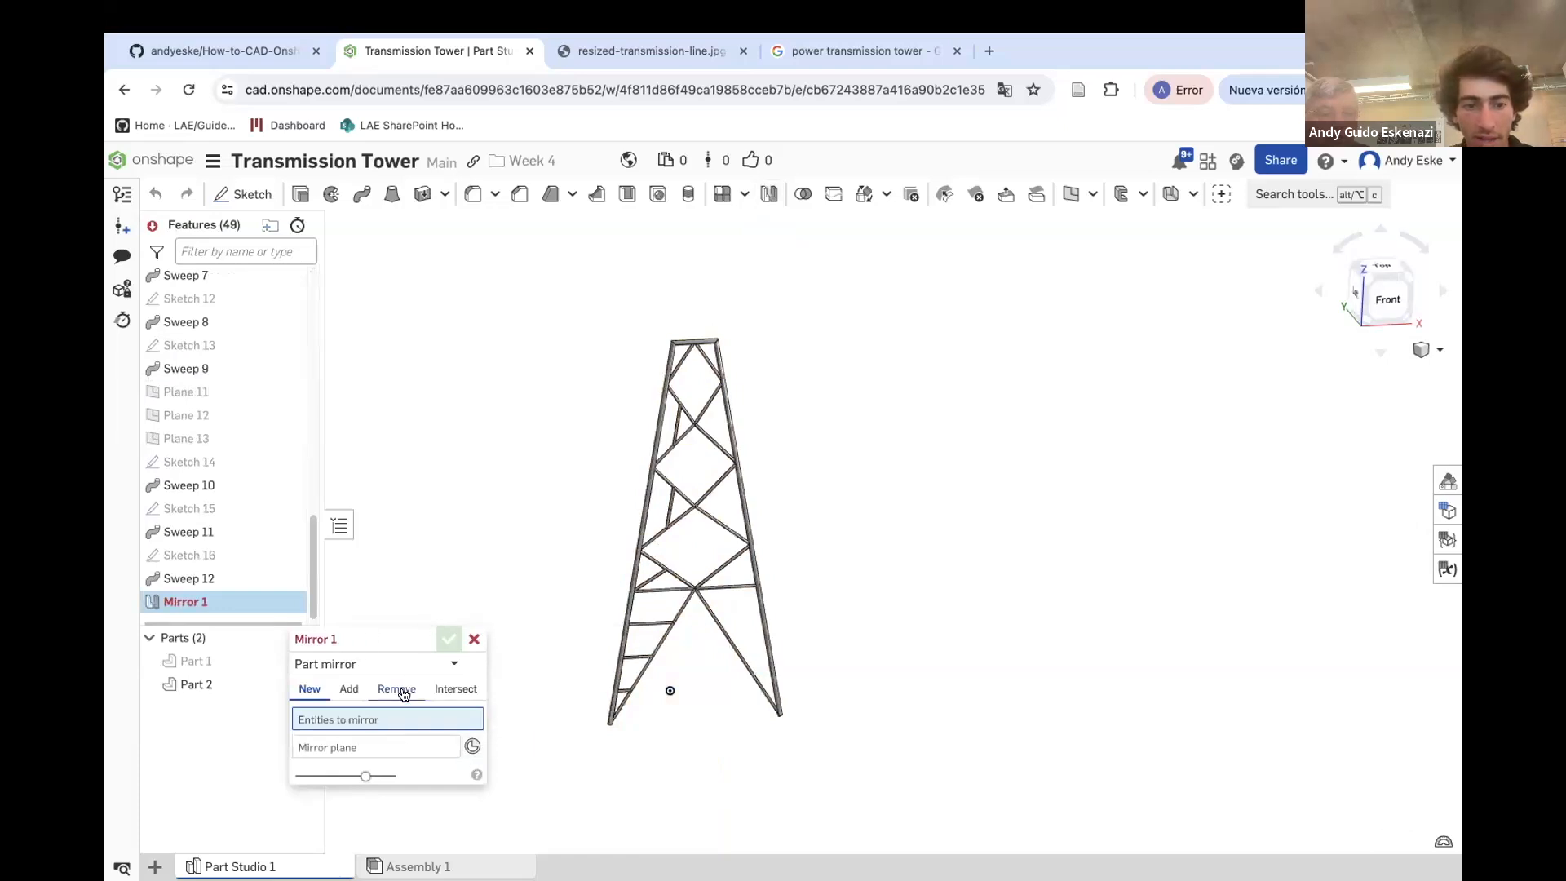
scroll(696, 383, "up", 3)
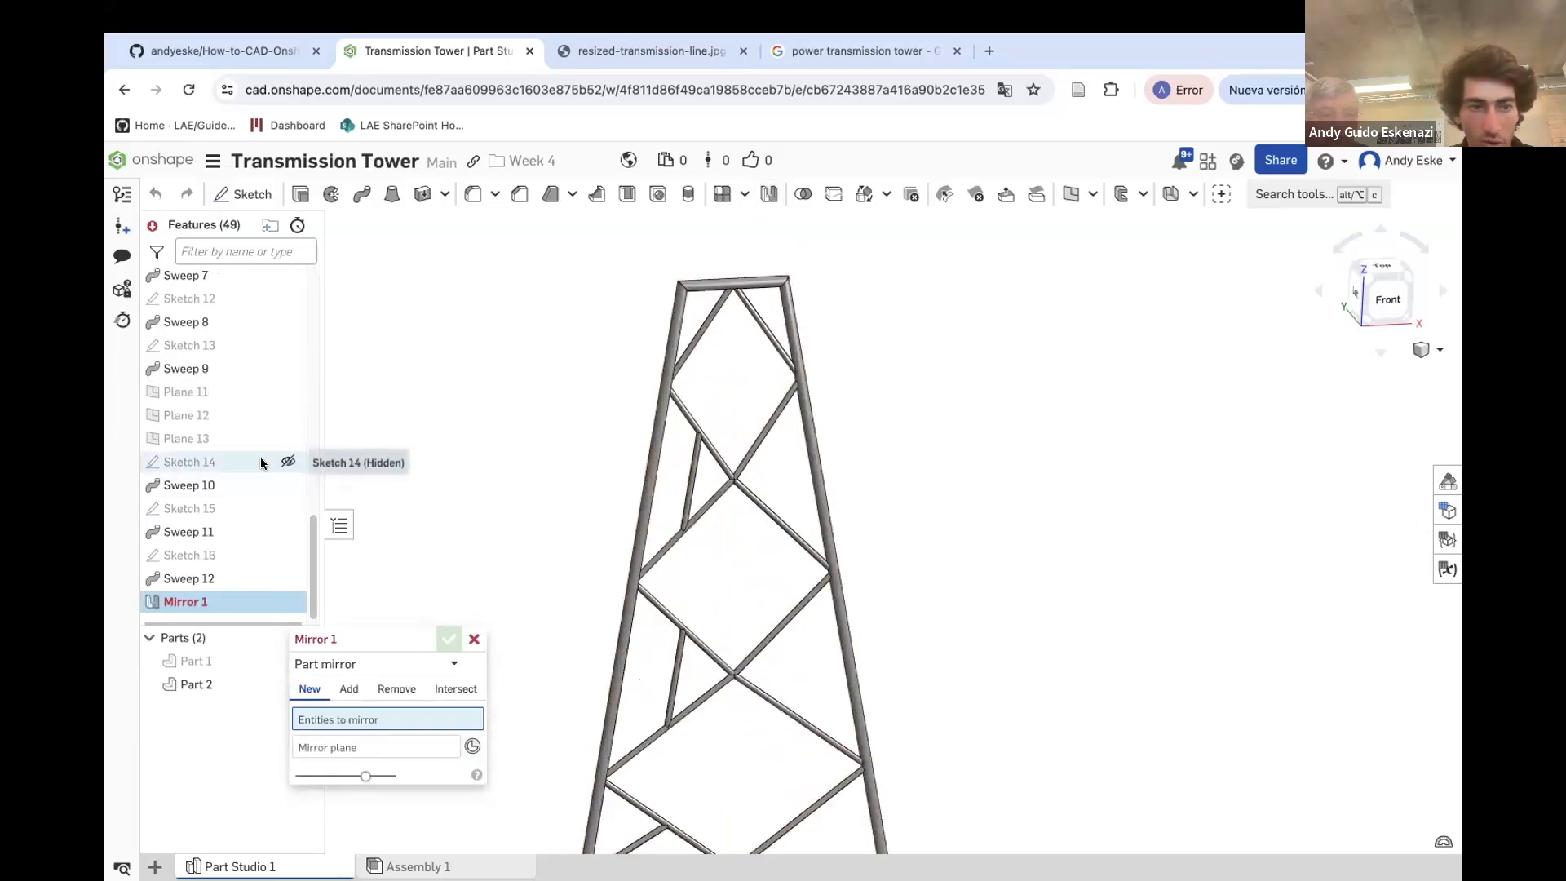
scroll(251, 475, "up", 3)
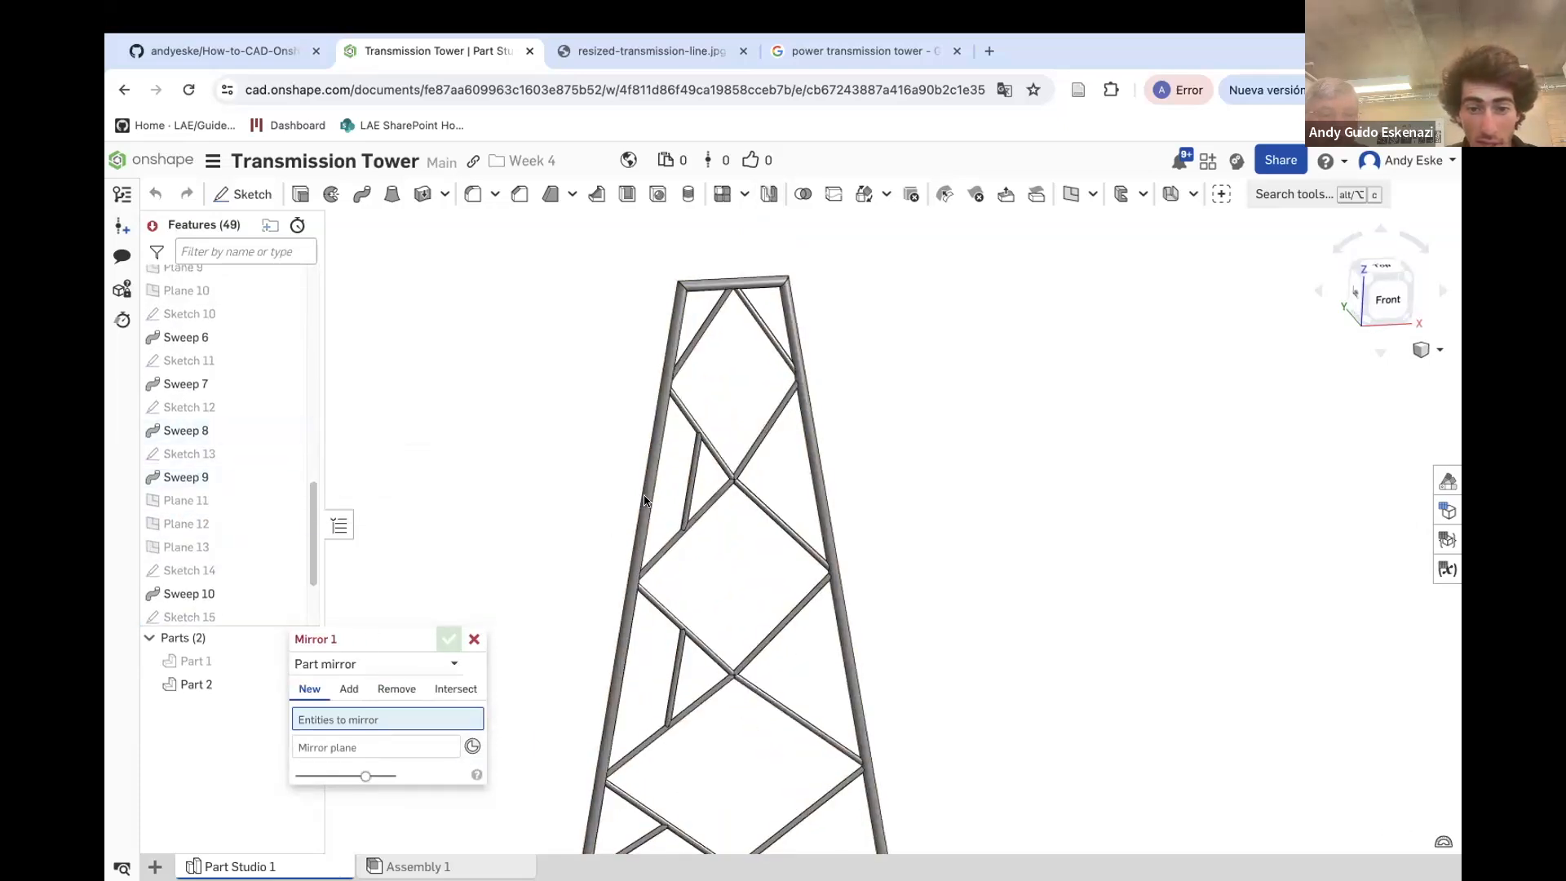
scroll(643, 497, "up", 3)
scroll(653, 520, "down", 6)
scroll(642, 734, "up", 3)
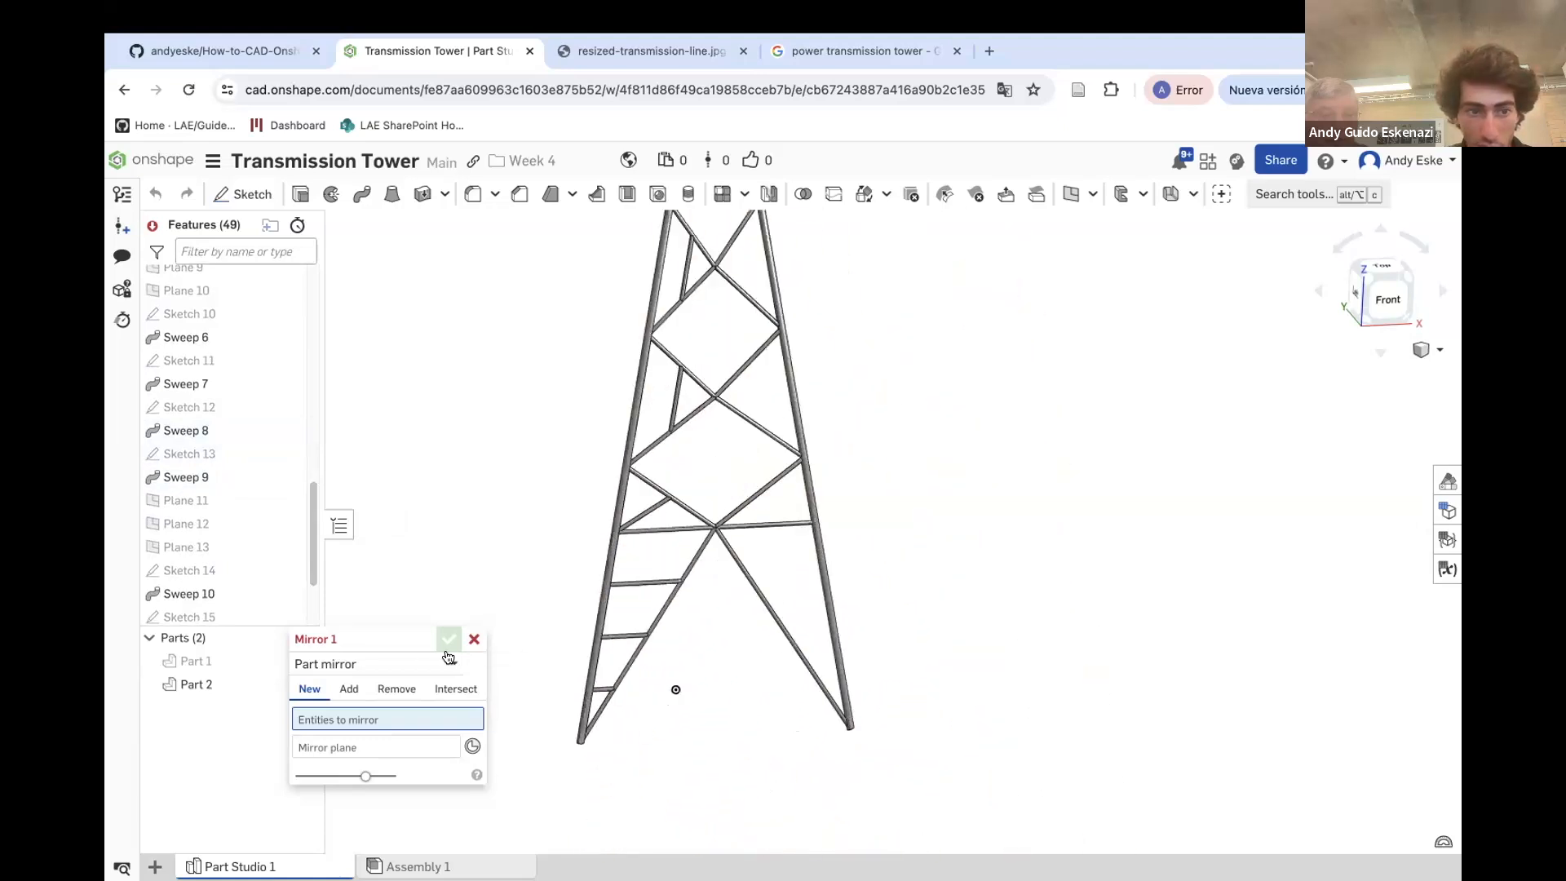
left_click(351, 665)
left_click(349, 716)
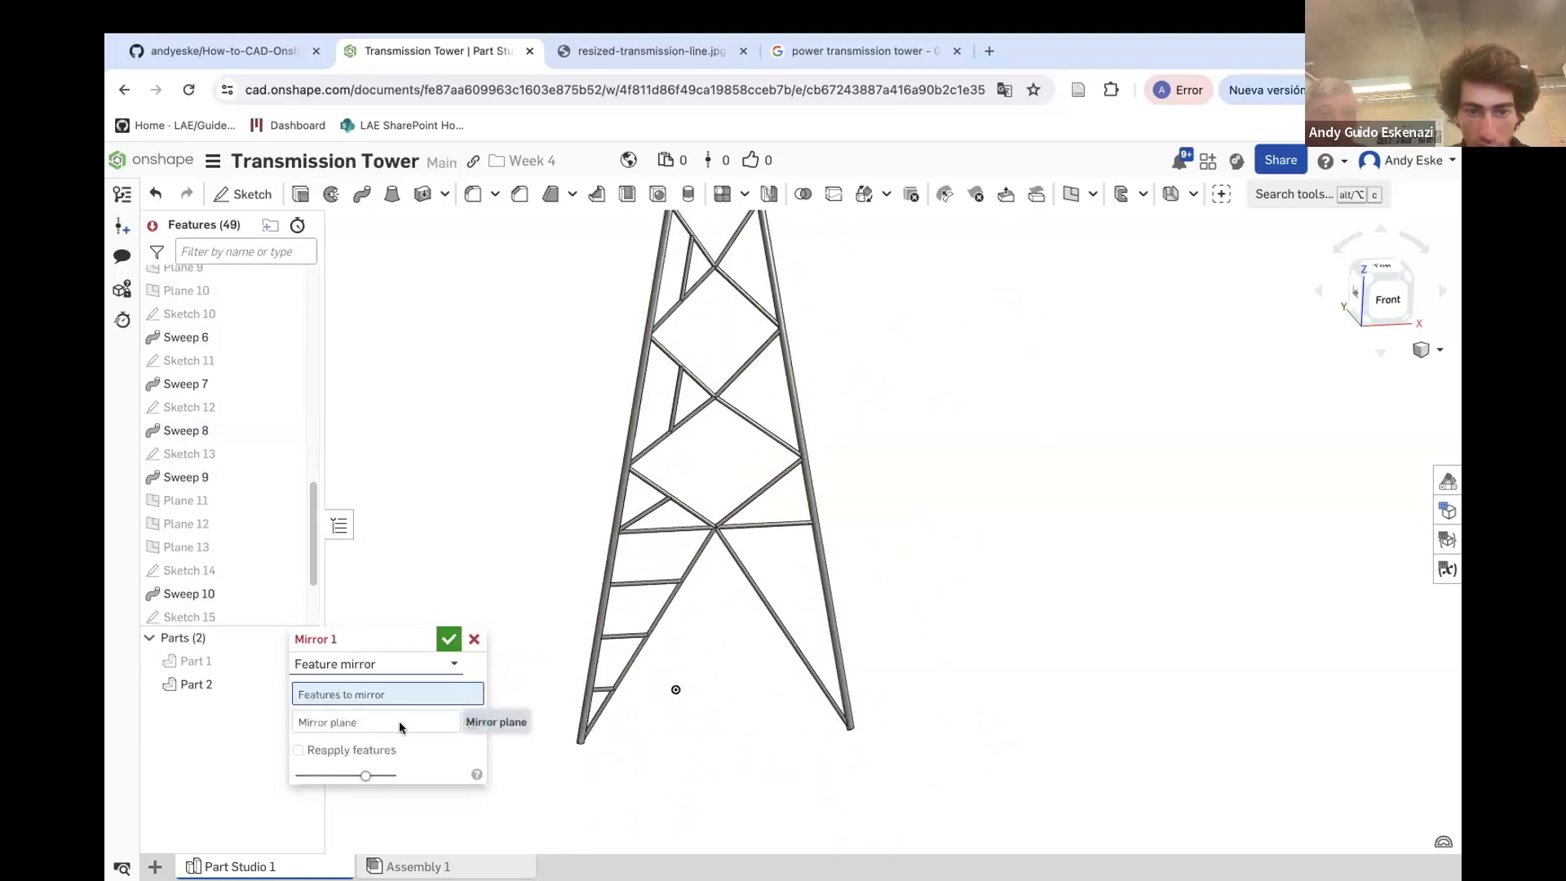
scroll(705, 408, "down", 3)
scroll(698, 285, "up", 5)
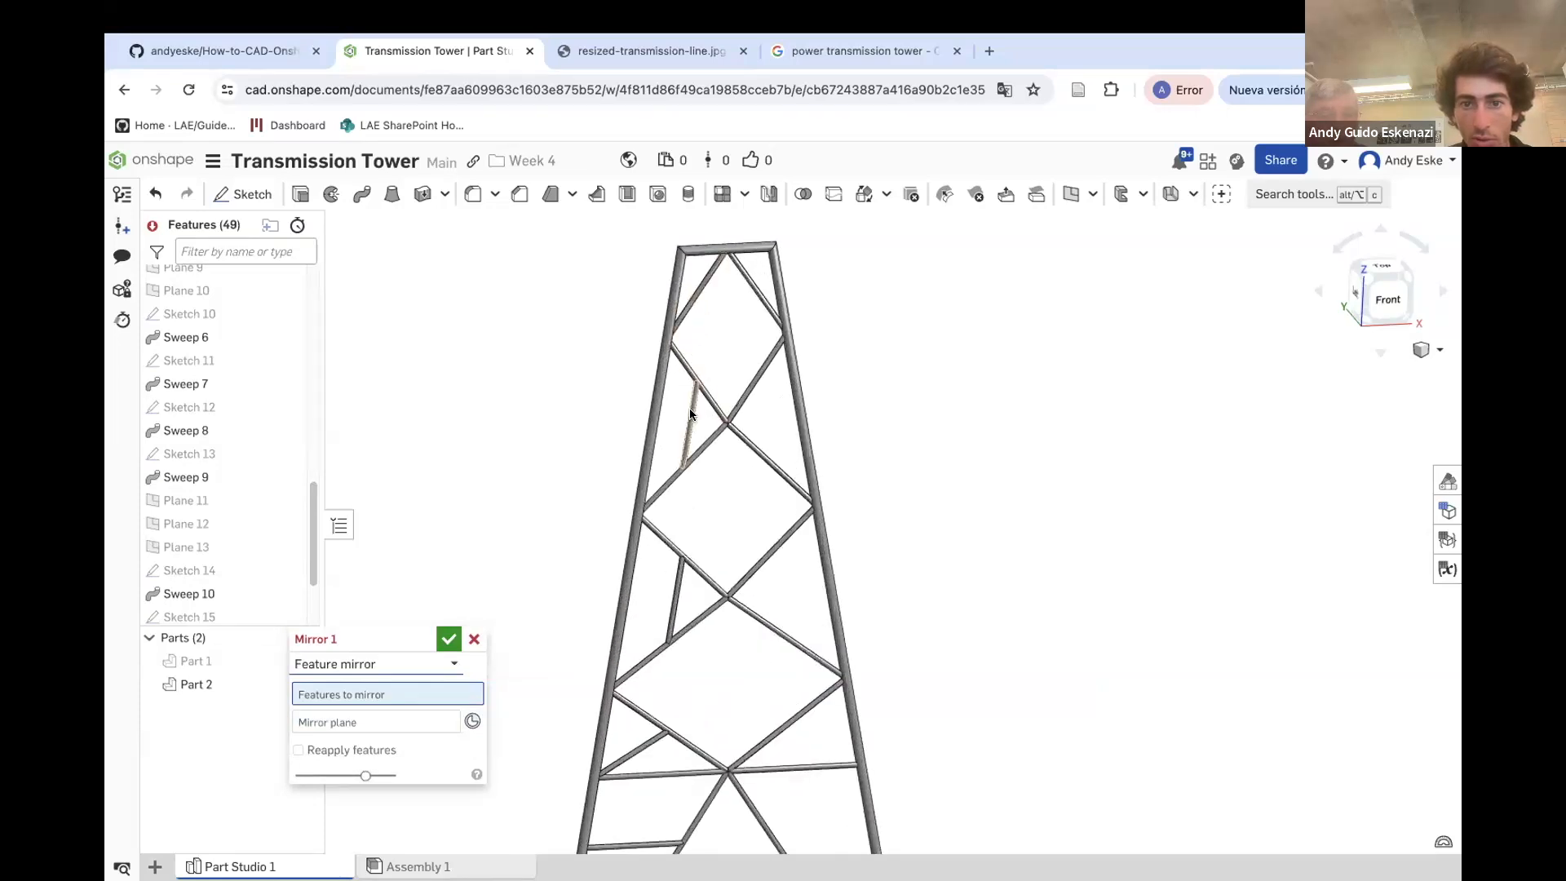
left_click(692, 417)
left_click(679, 603)
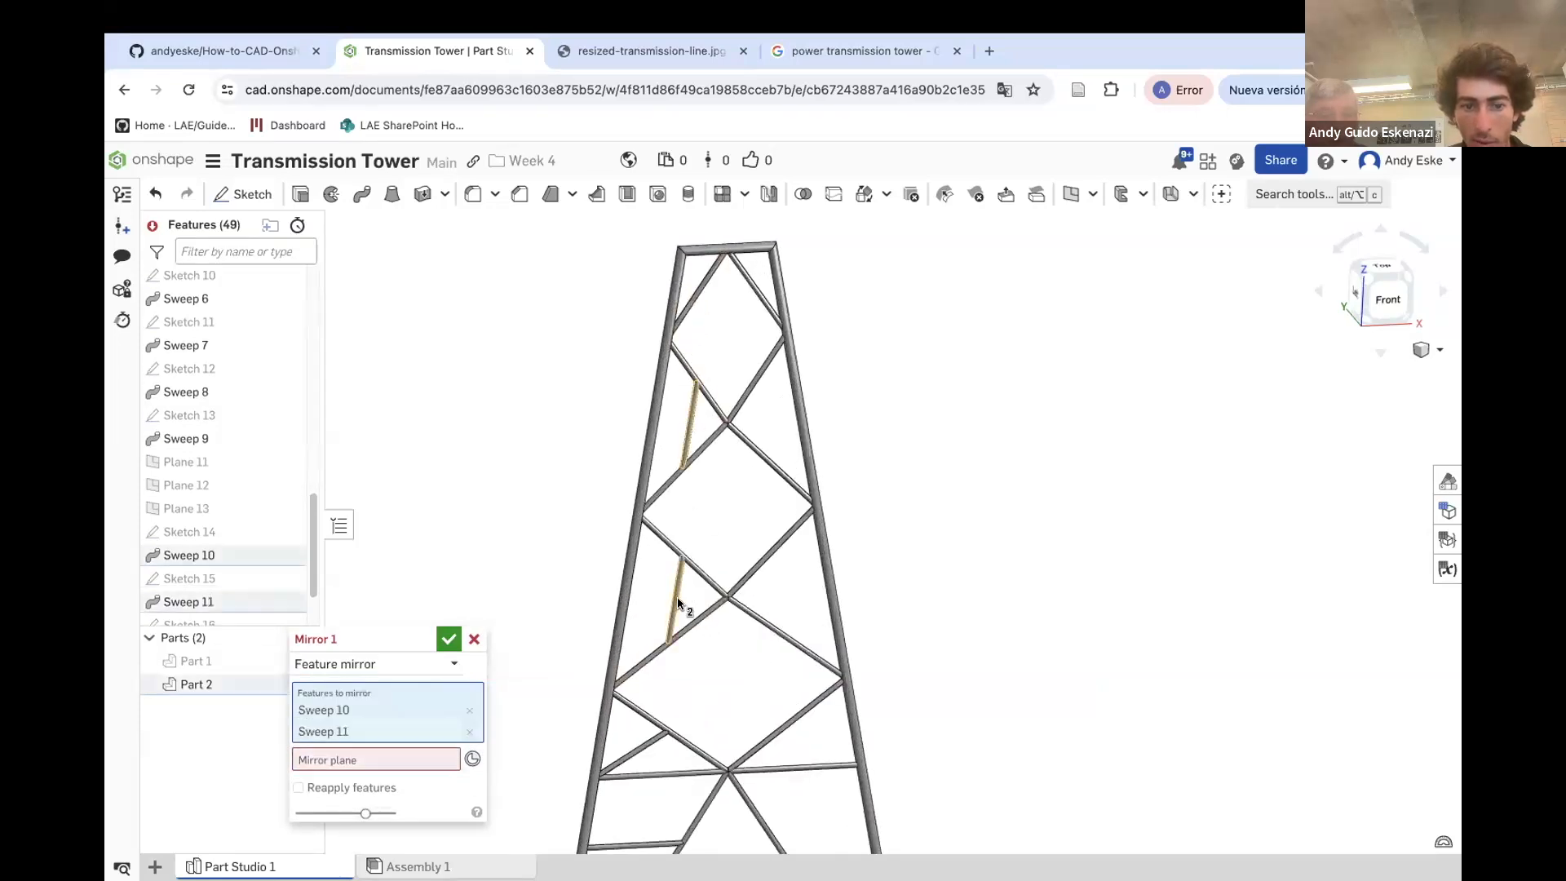
left_click(652, 749)
scroll(682, 734, "down", 3)
scroll(688, 657, "up", 5)
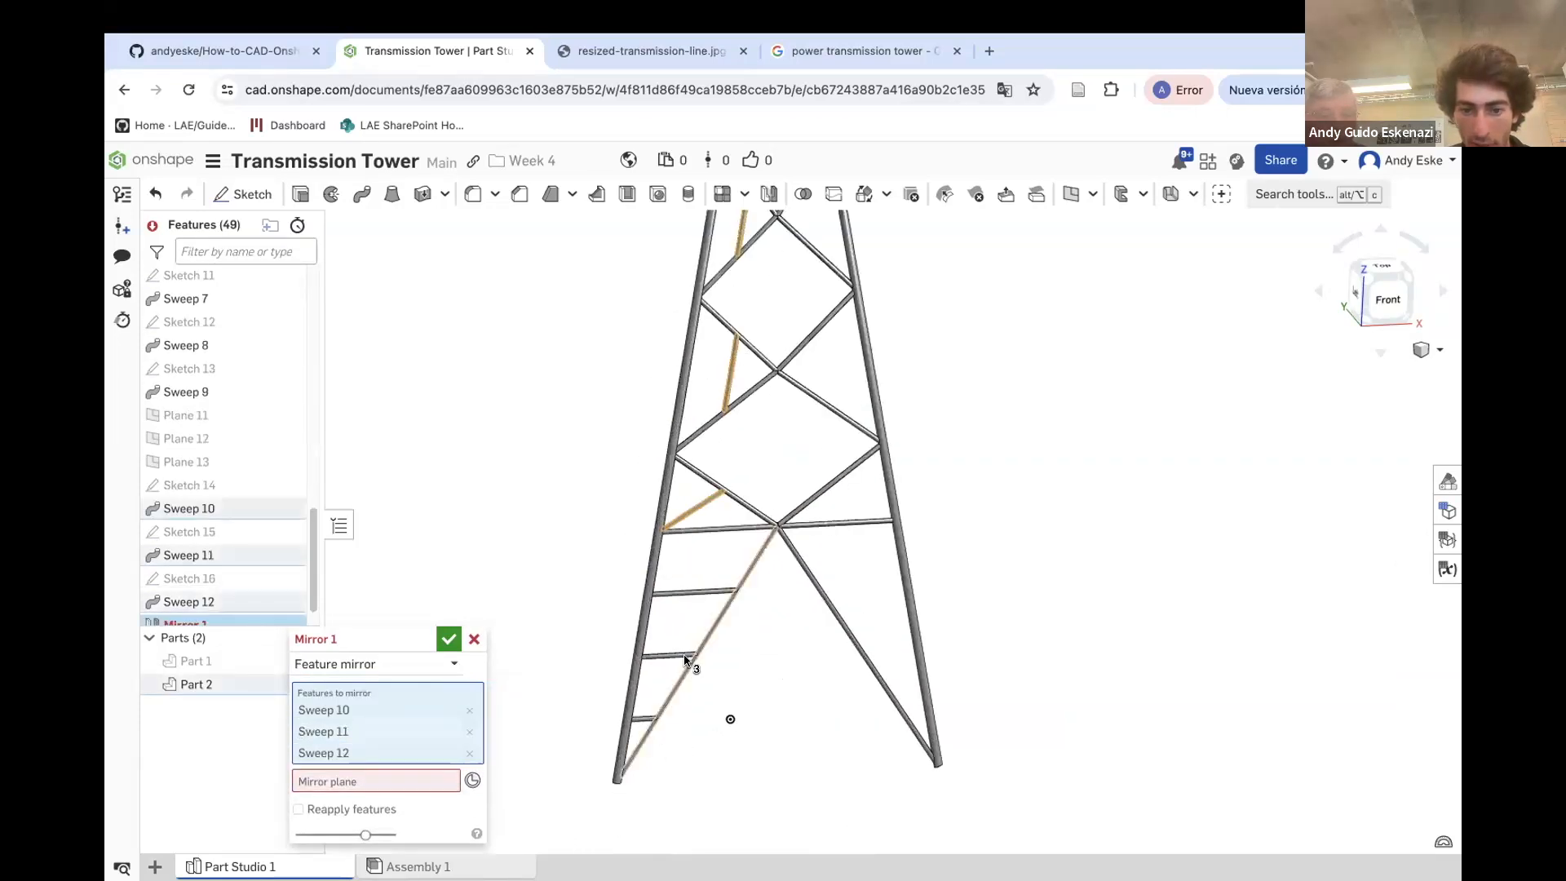
left_click(698, 594)
left_click(664, 656)
left_click(645, 721)
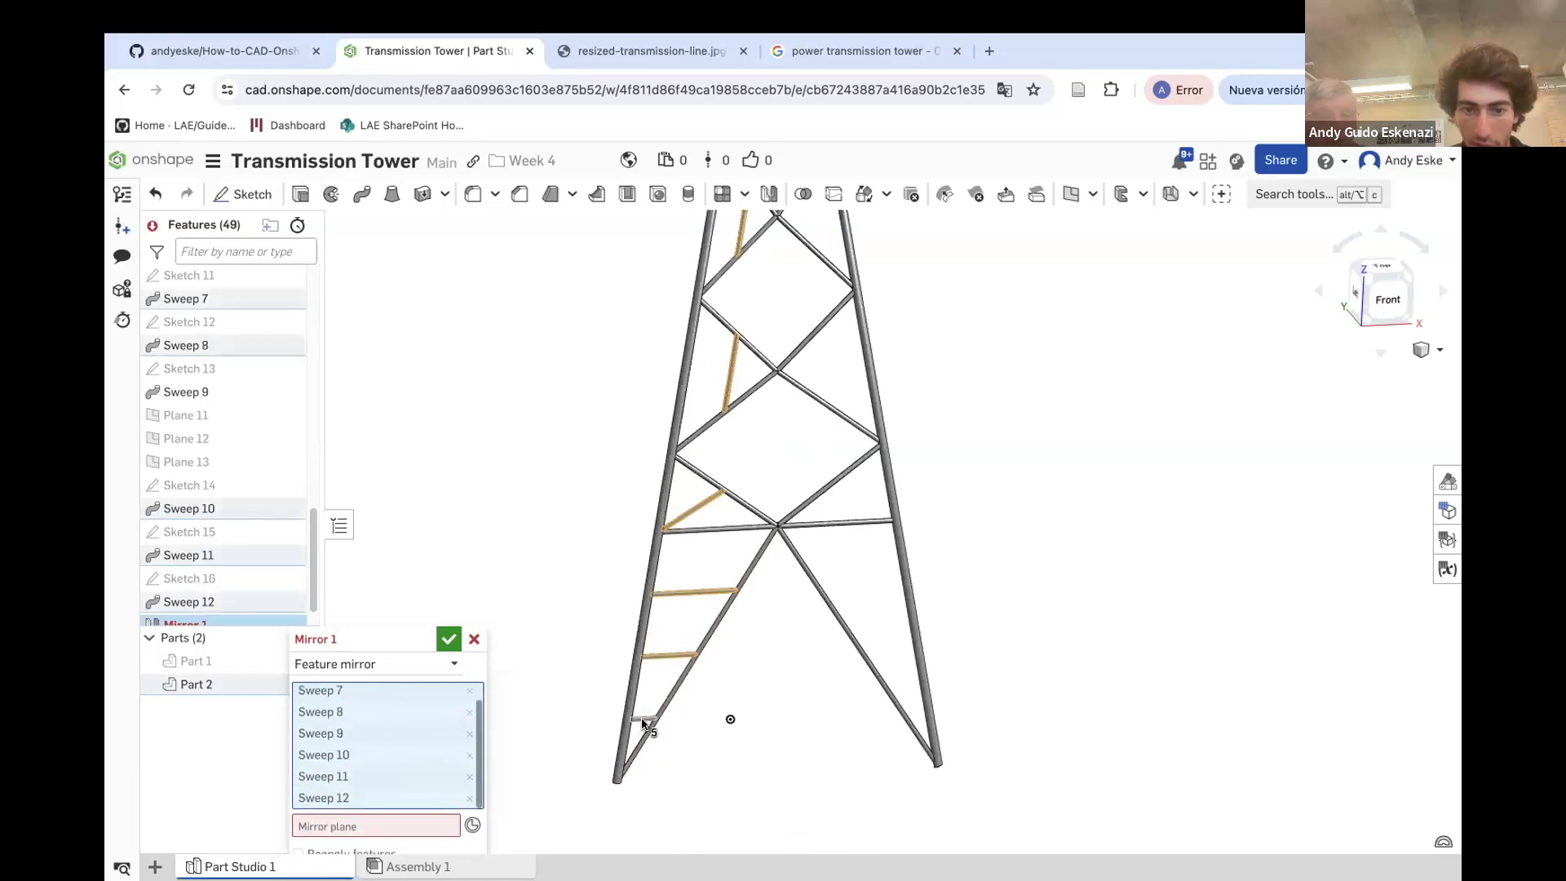
Set the Right plane as the mirror plane, enable Reapply features, and confirm the mirror
left_click_drag(384, 641, 489, 559)
left_click(432, 758)
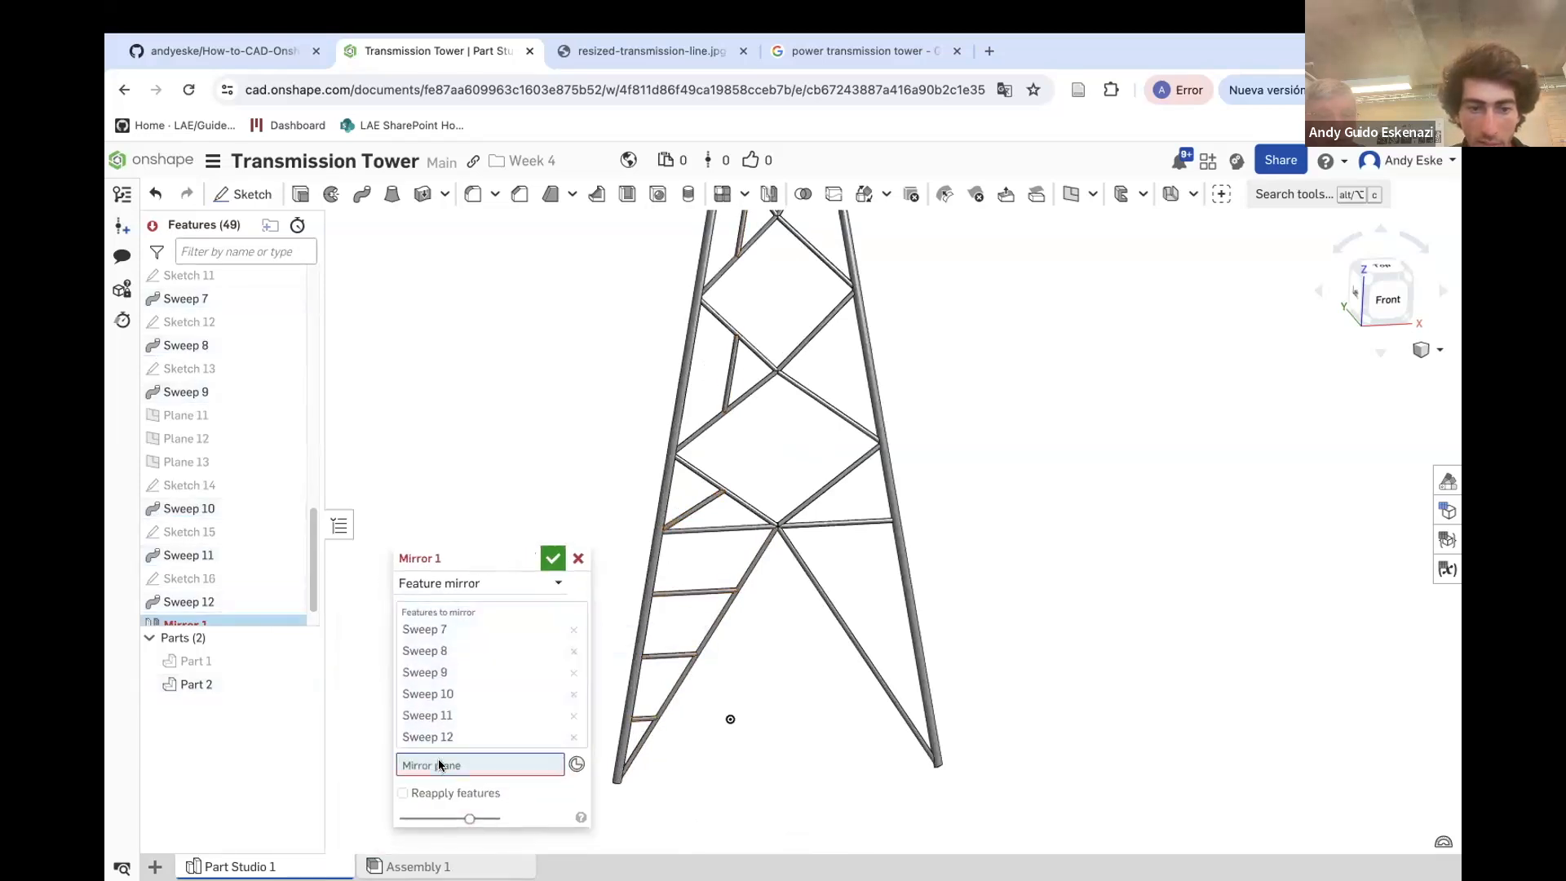
scroll(237, 475, "up", 10)
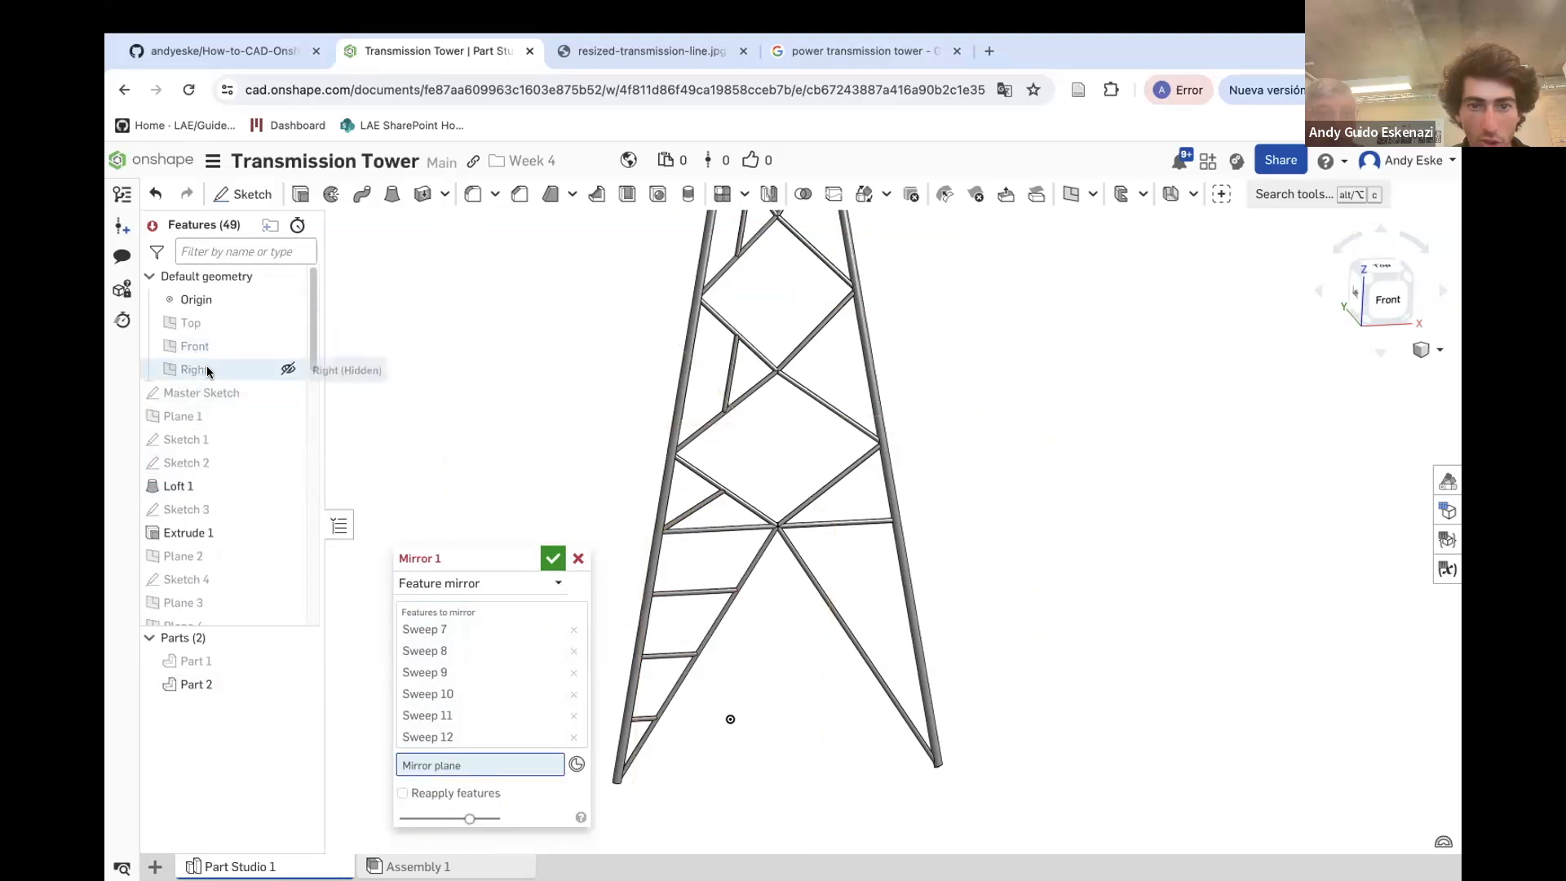
left_click(208, 371)
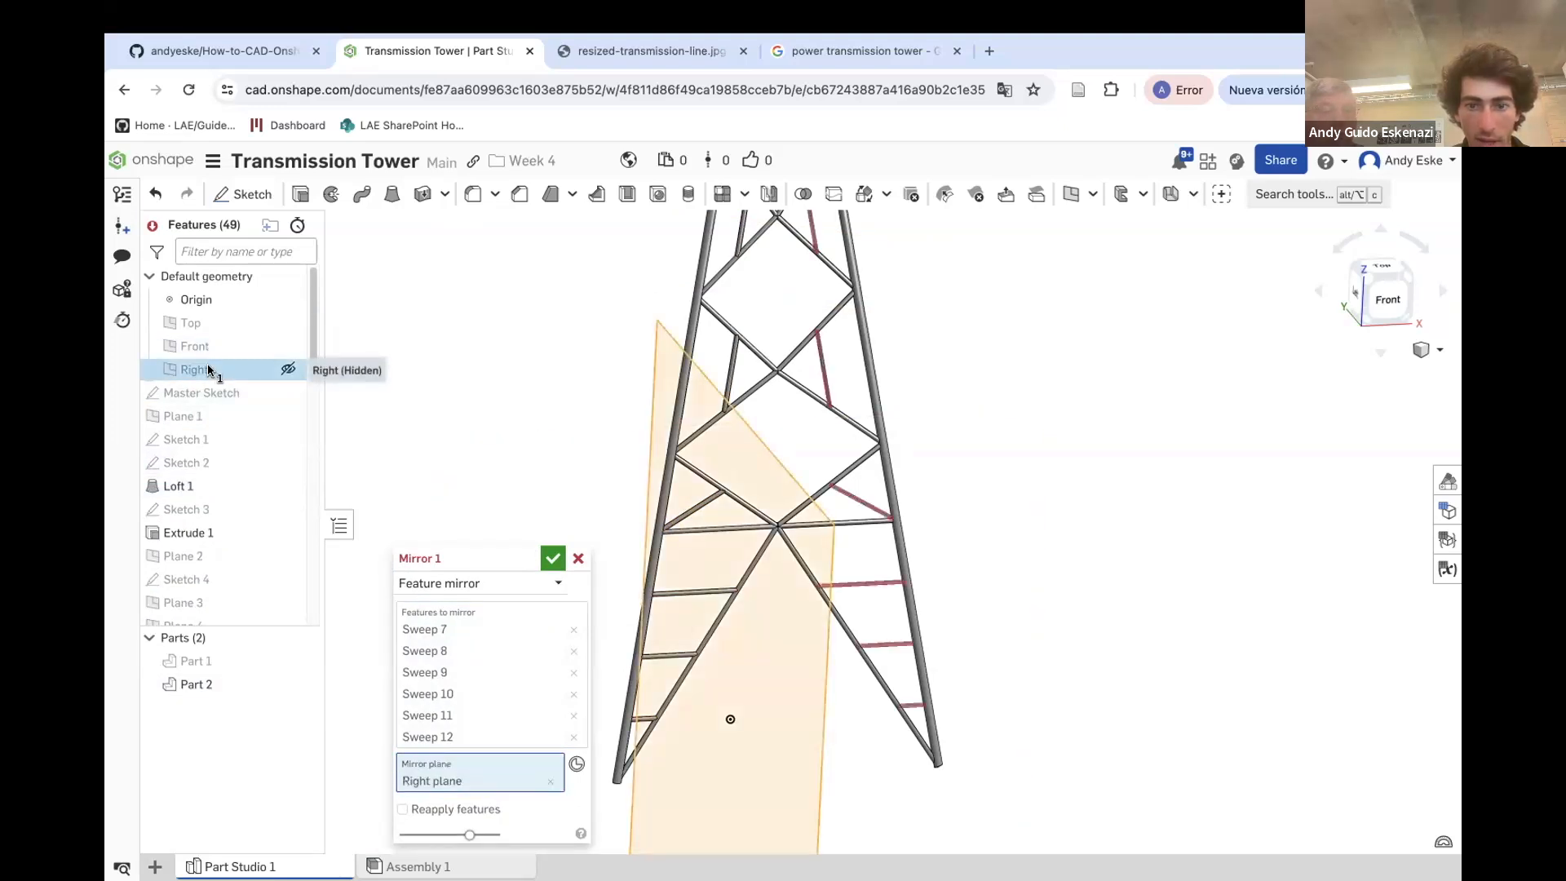
left_click(448, 810)
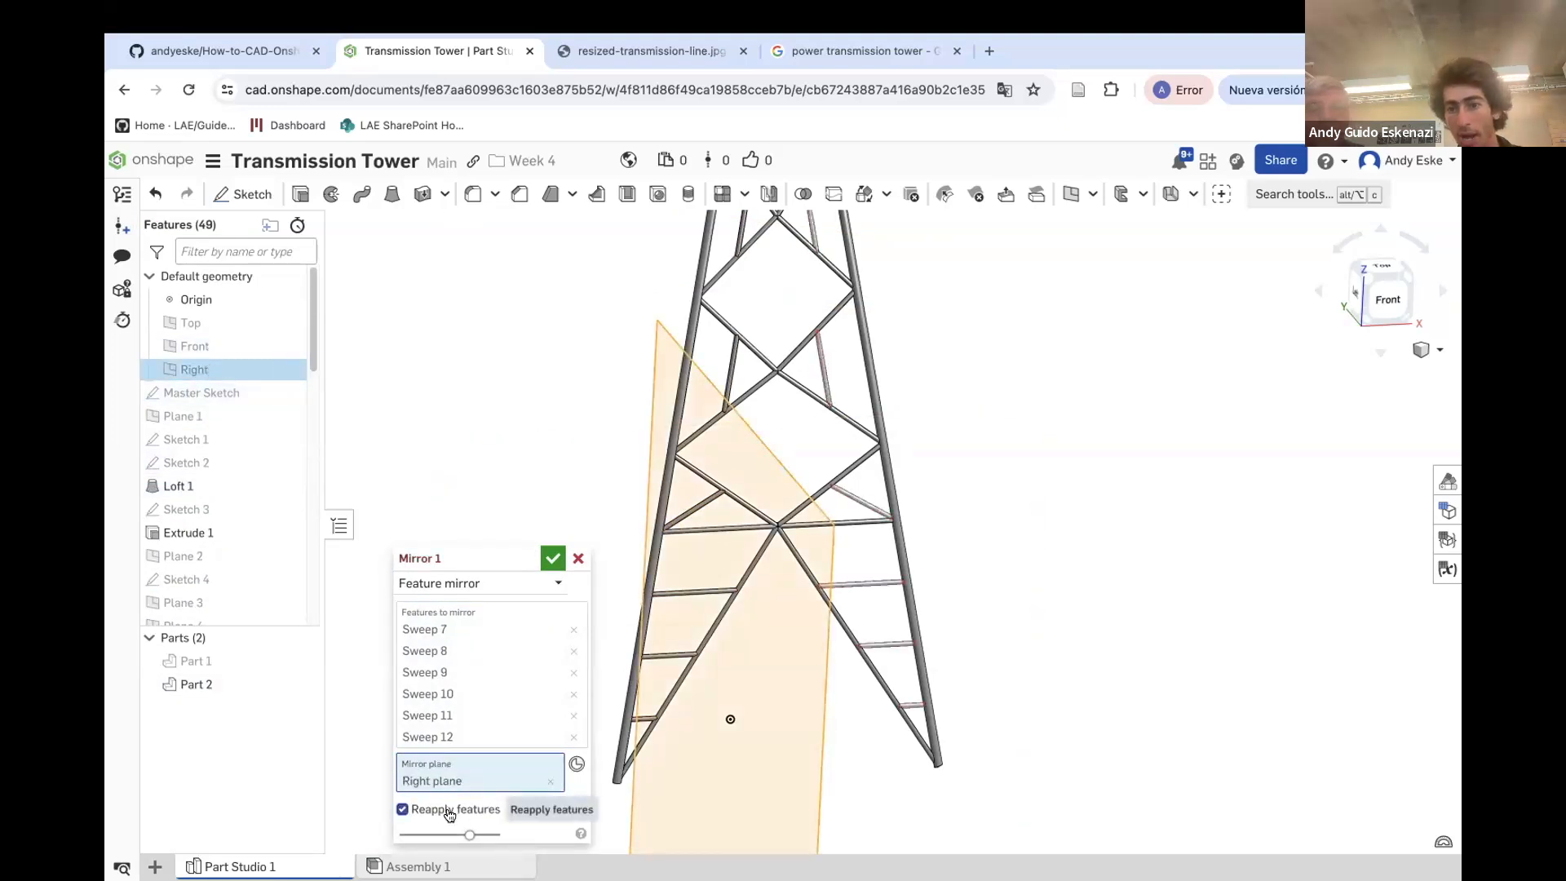
left_click(552, 560)
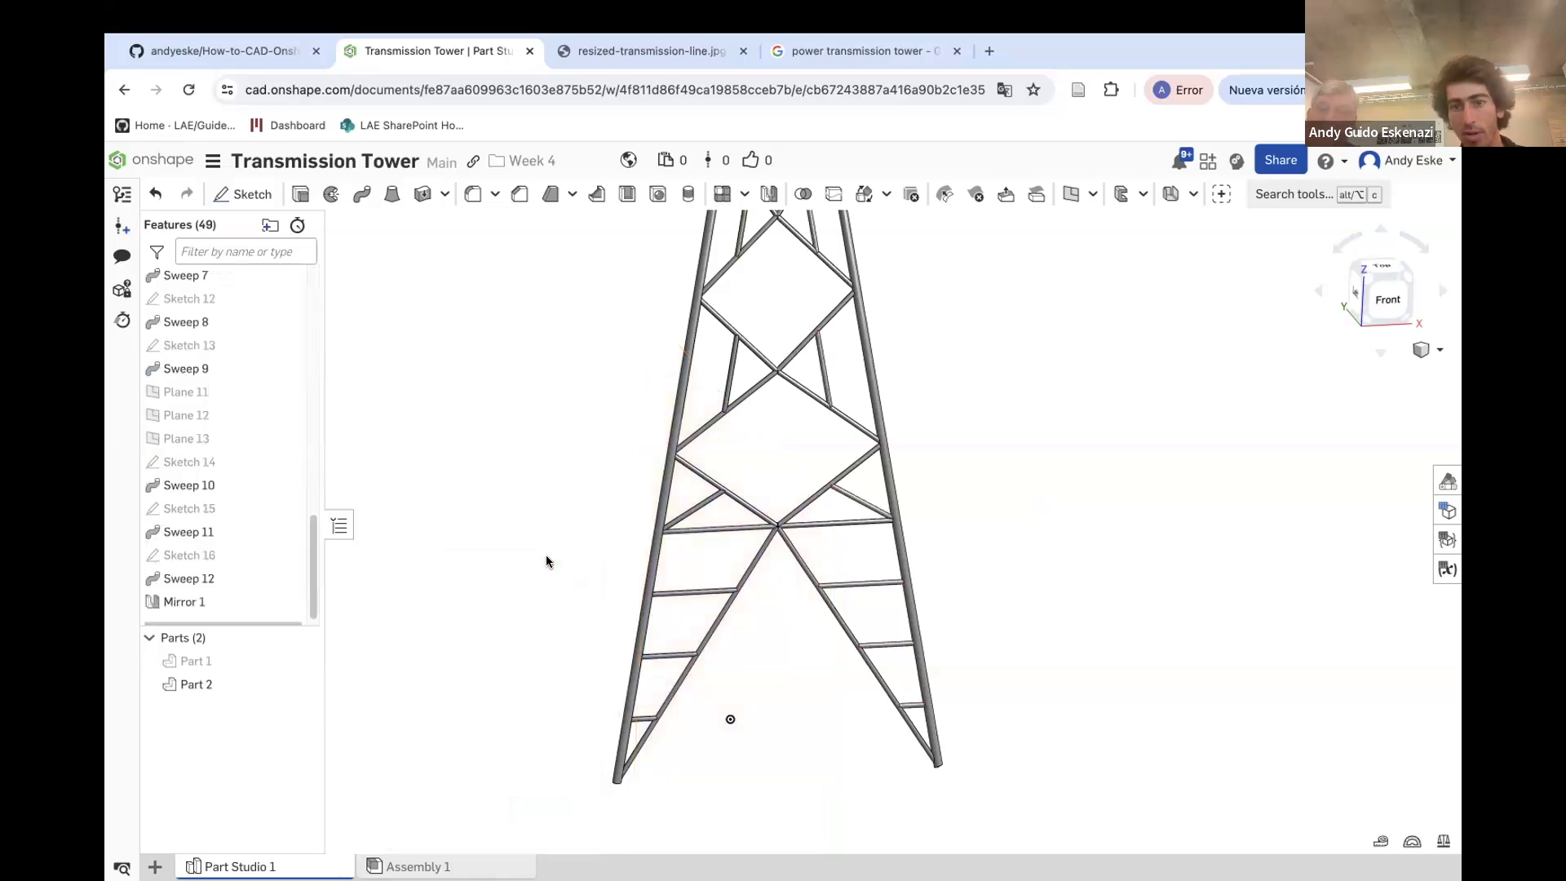
Sketch a circle centred at the origin on the Top plane and dimension its diameter
scroll(604, 557, "down", 5)
right_click_drag(665, 531, 708, 633)
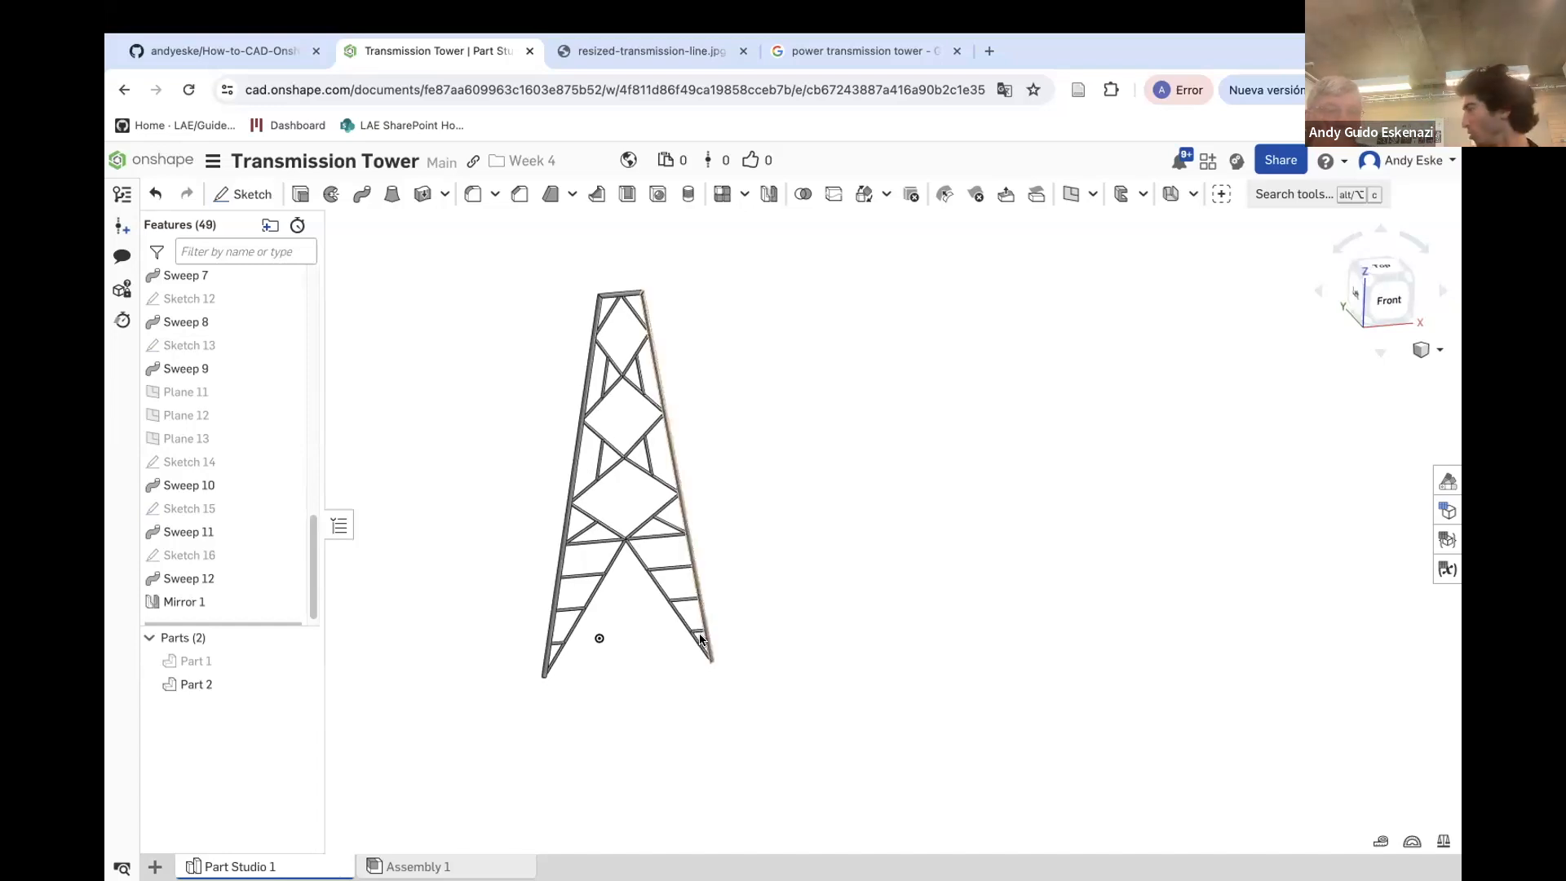
scroll(594, 465, "up", 2)
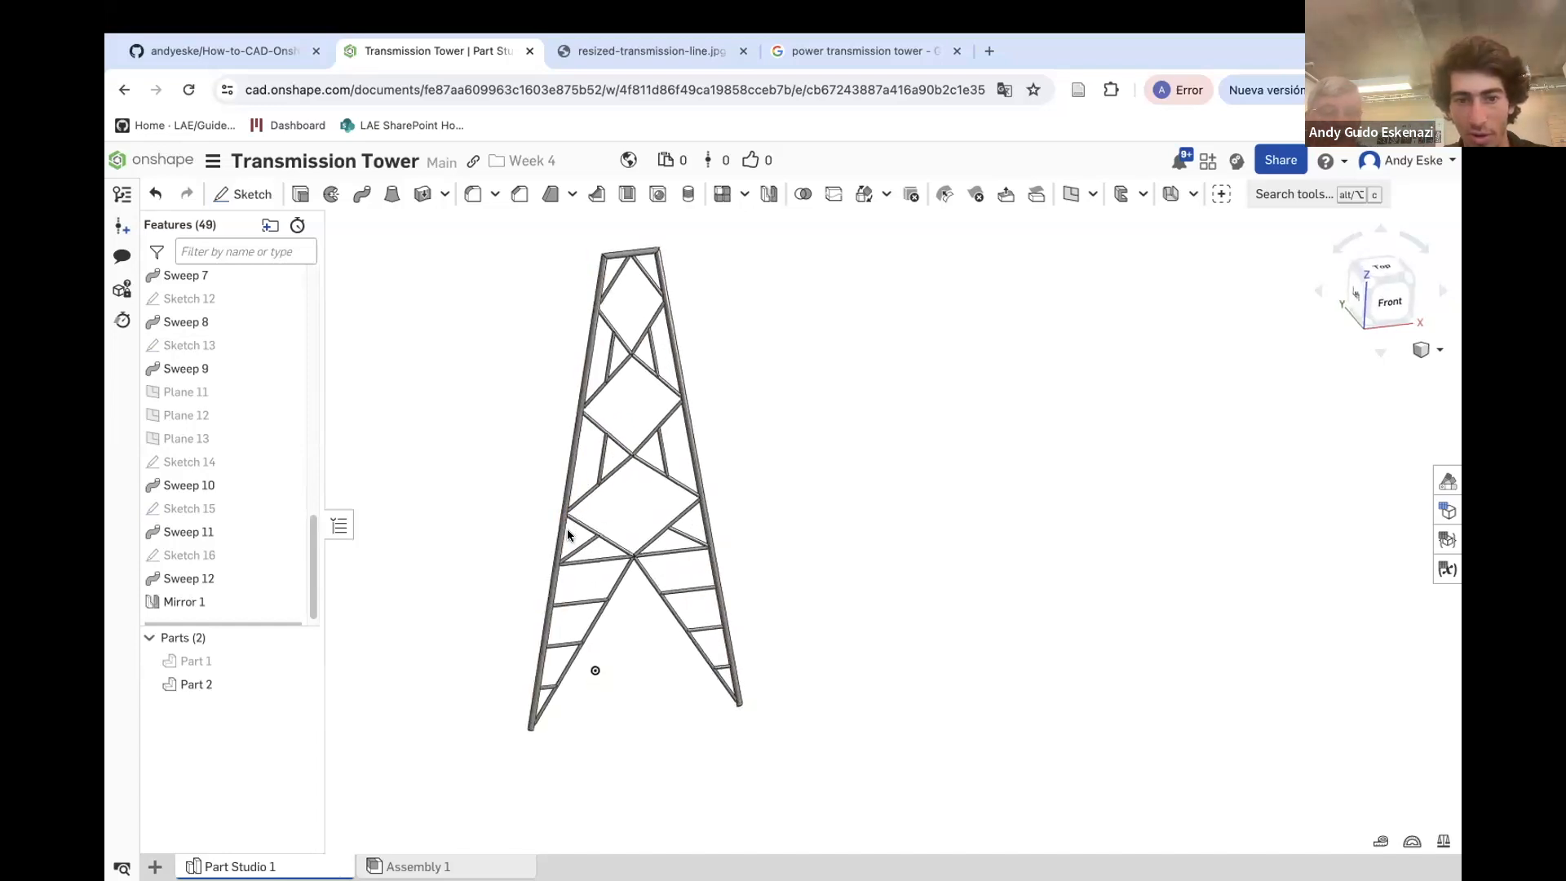
right_click_drag(555, 465, 571, 532)
scroll(237, 511, "up", 10)
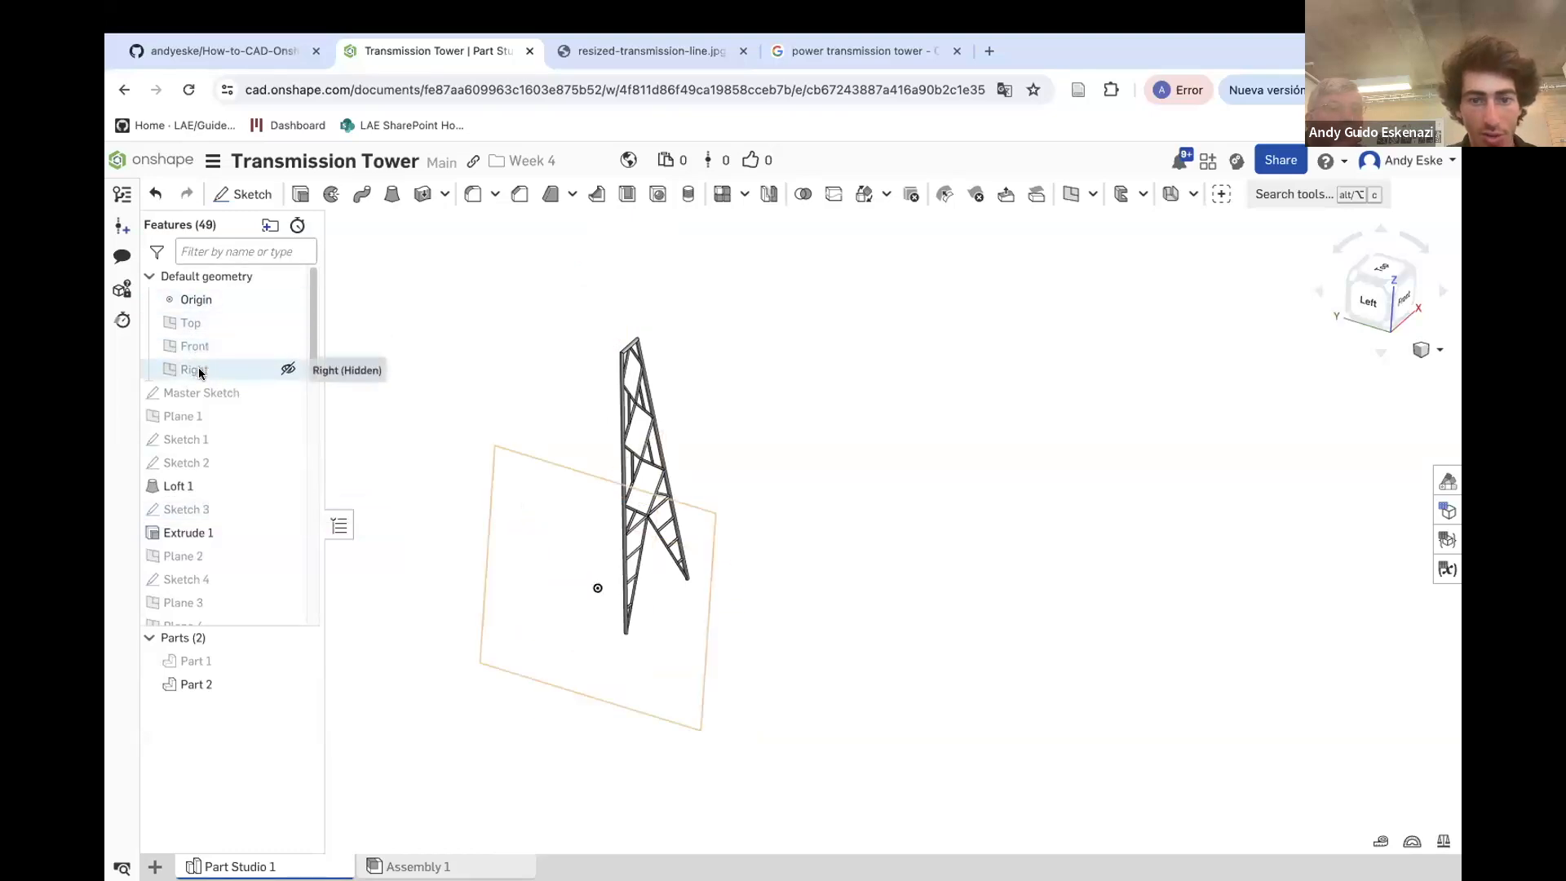
left_click(232, 323)
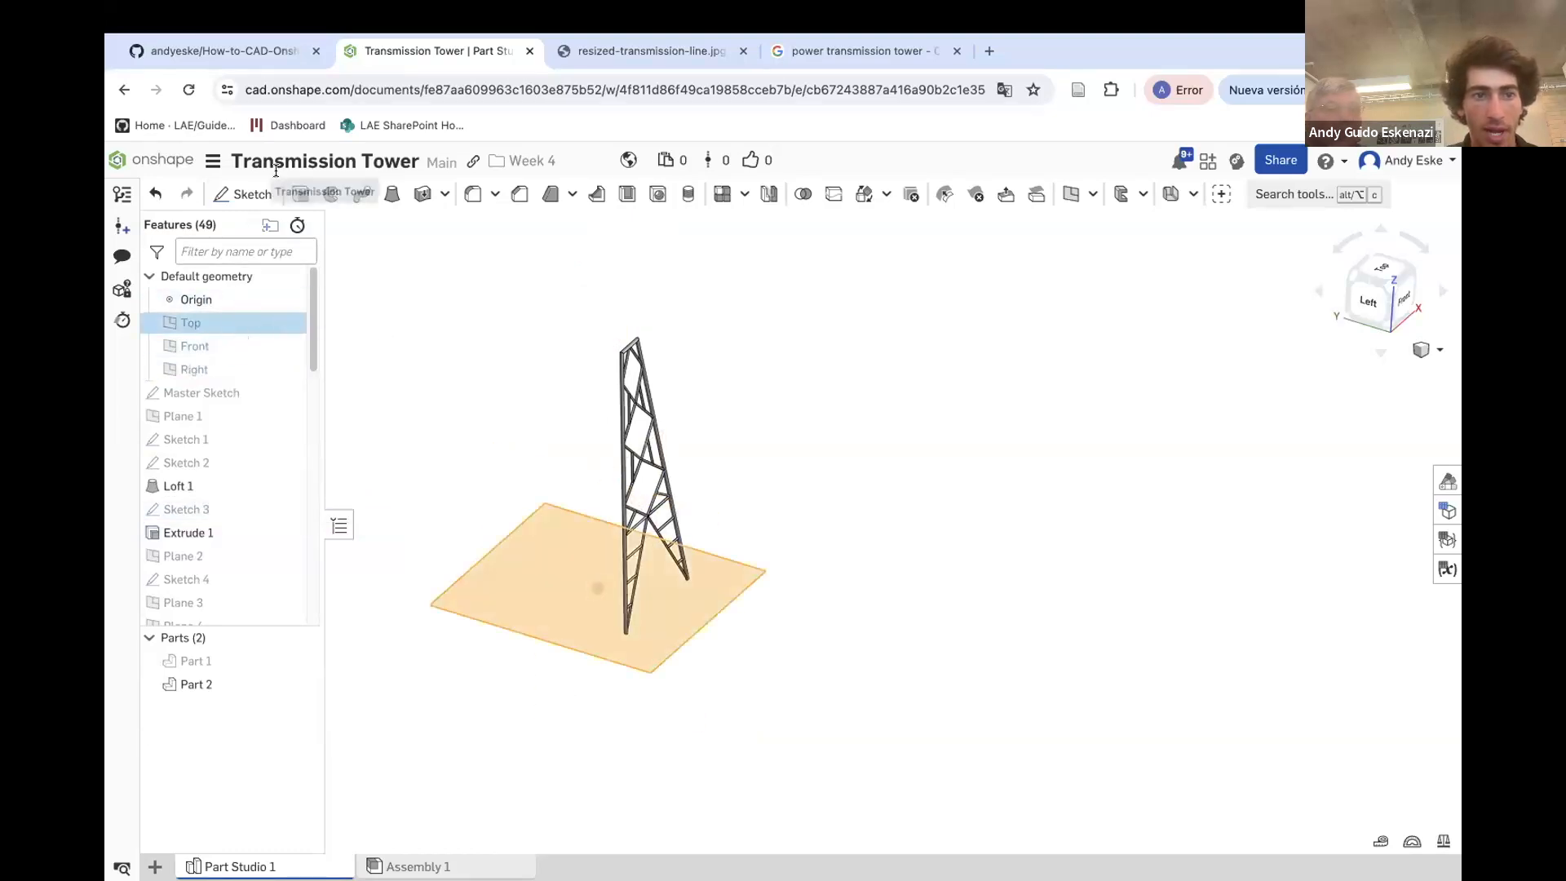
left_click(242, 193)
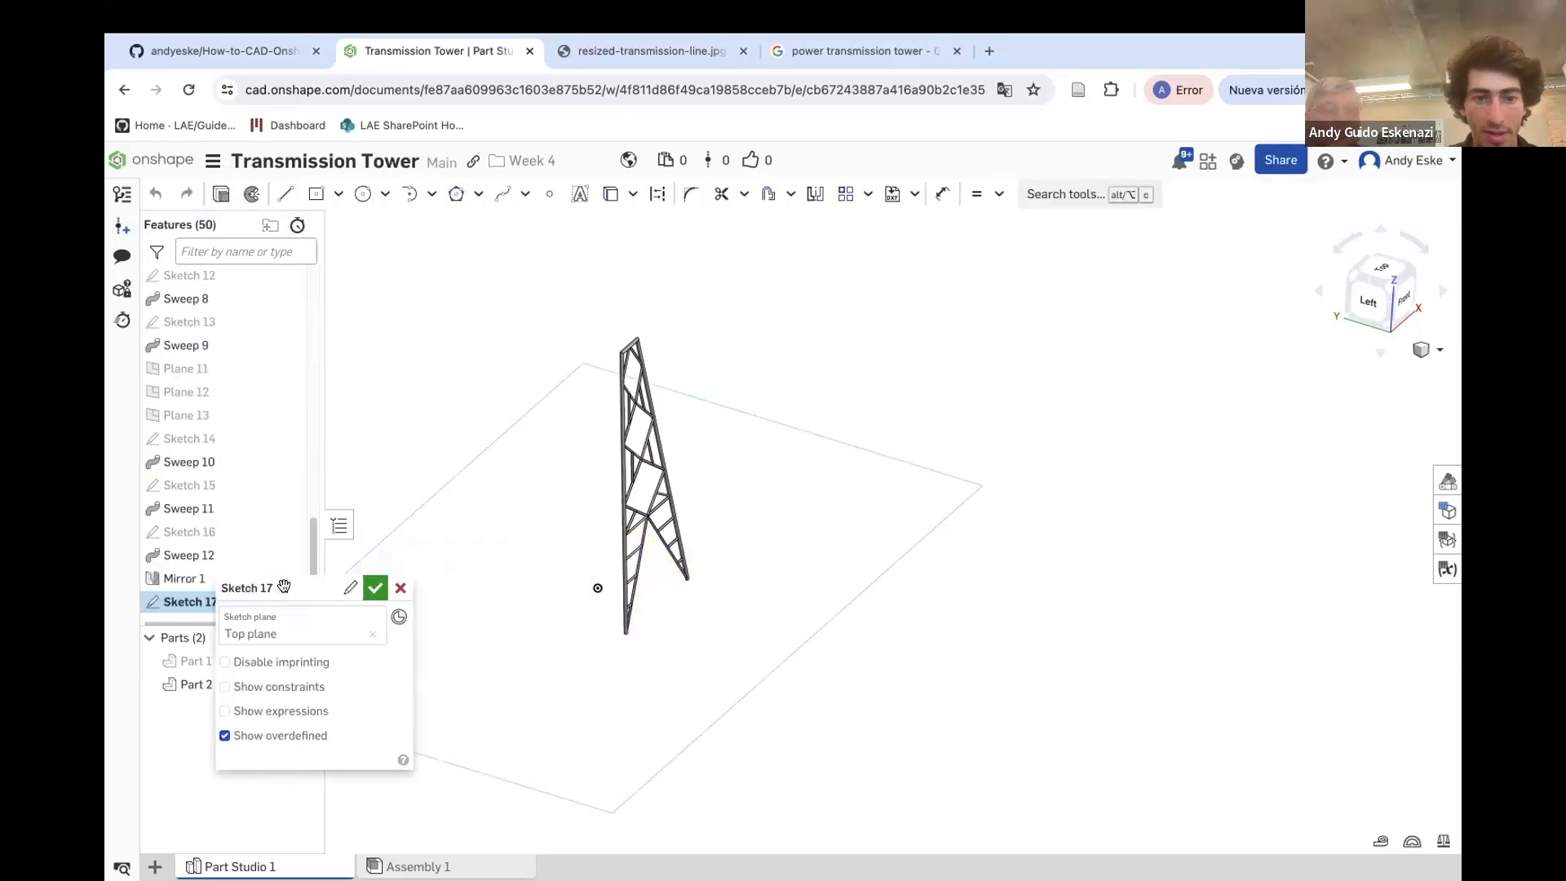
left_click(363, 193)
left_click(598, 587)
left_click(602, 623)
key("d")
left_click(588, 622)
left_click(591, 682)
key("Return")
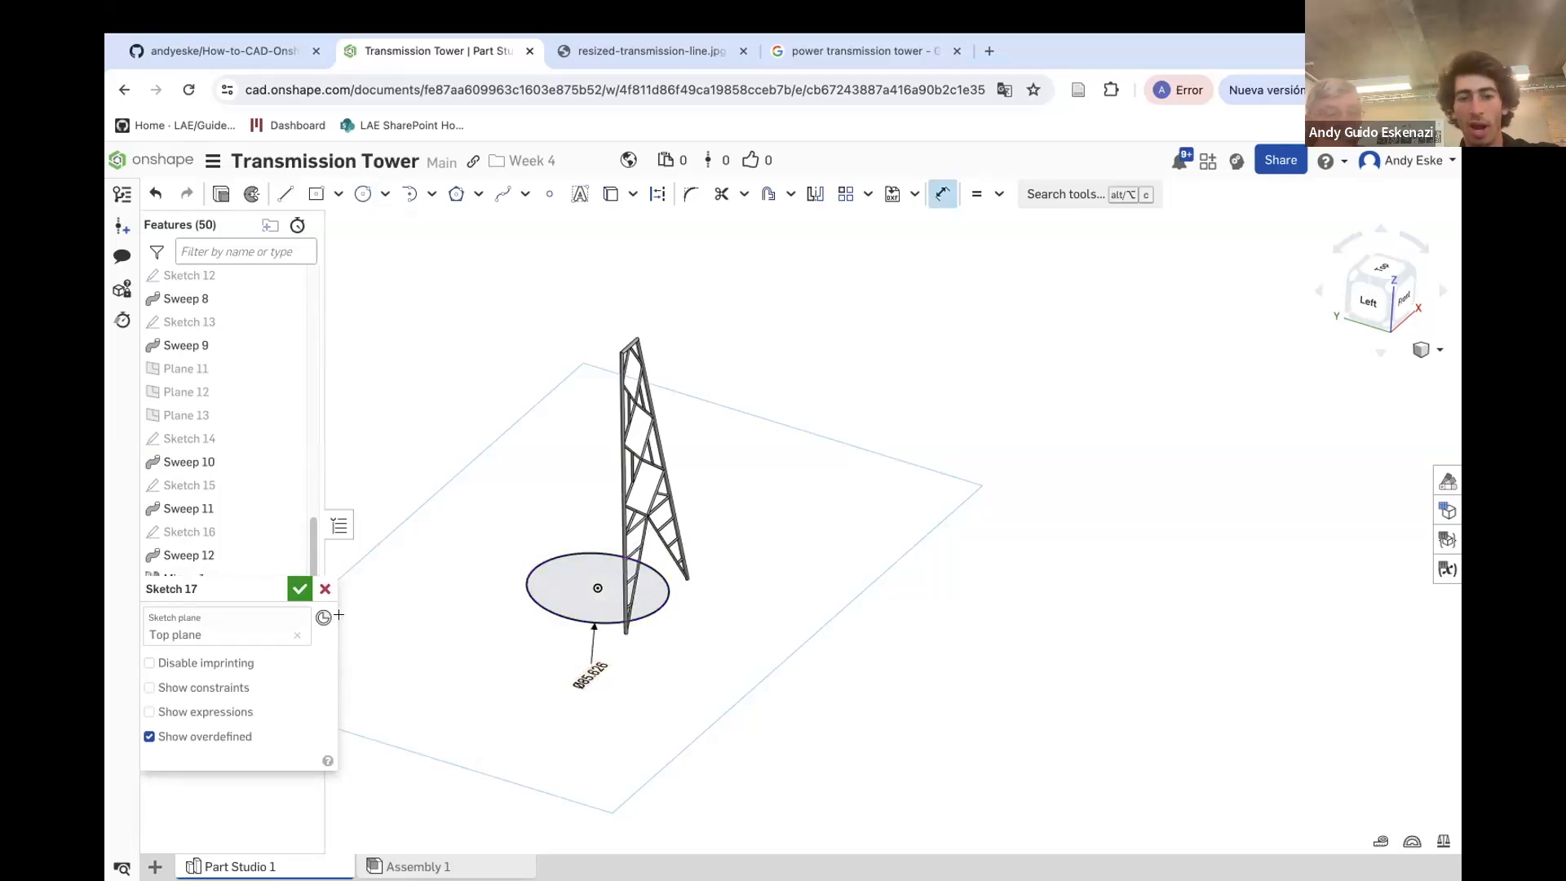
left_click(300, 589)
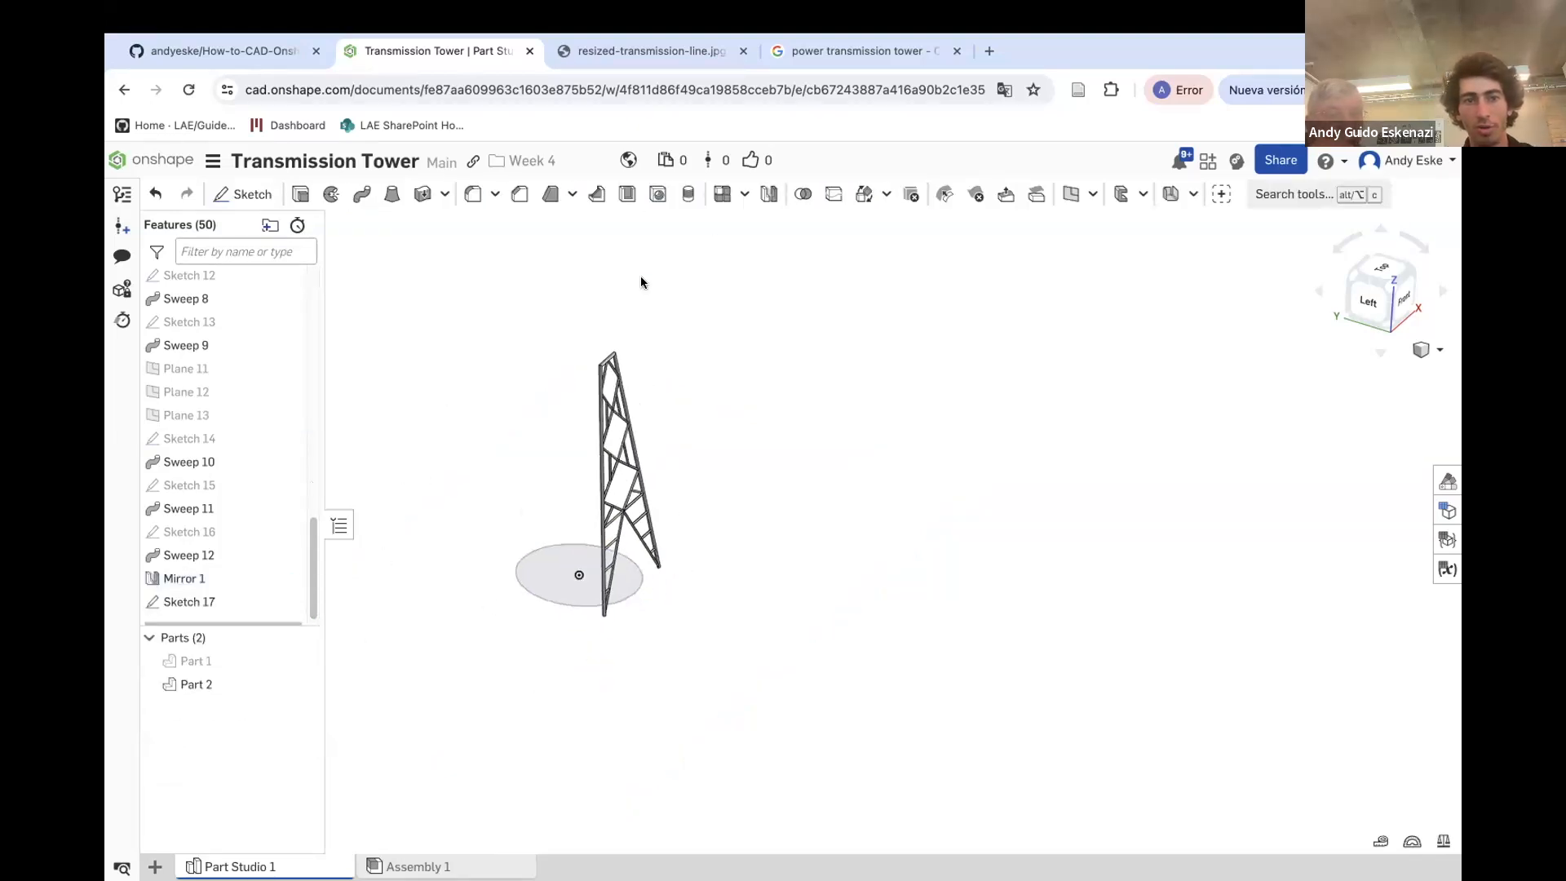
Circular pattern the tower part 4 times over 360 deg about the edge of the new circle sketch
left_click(747, 203)
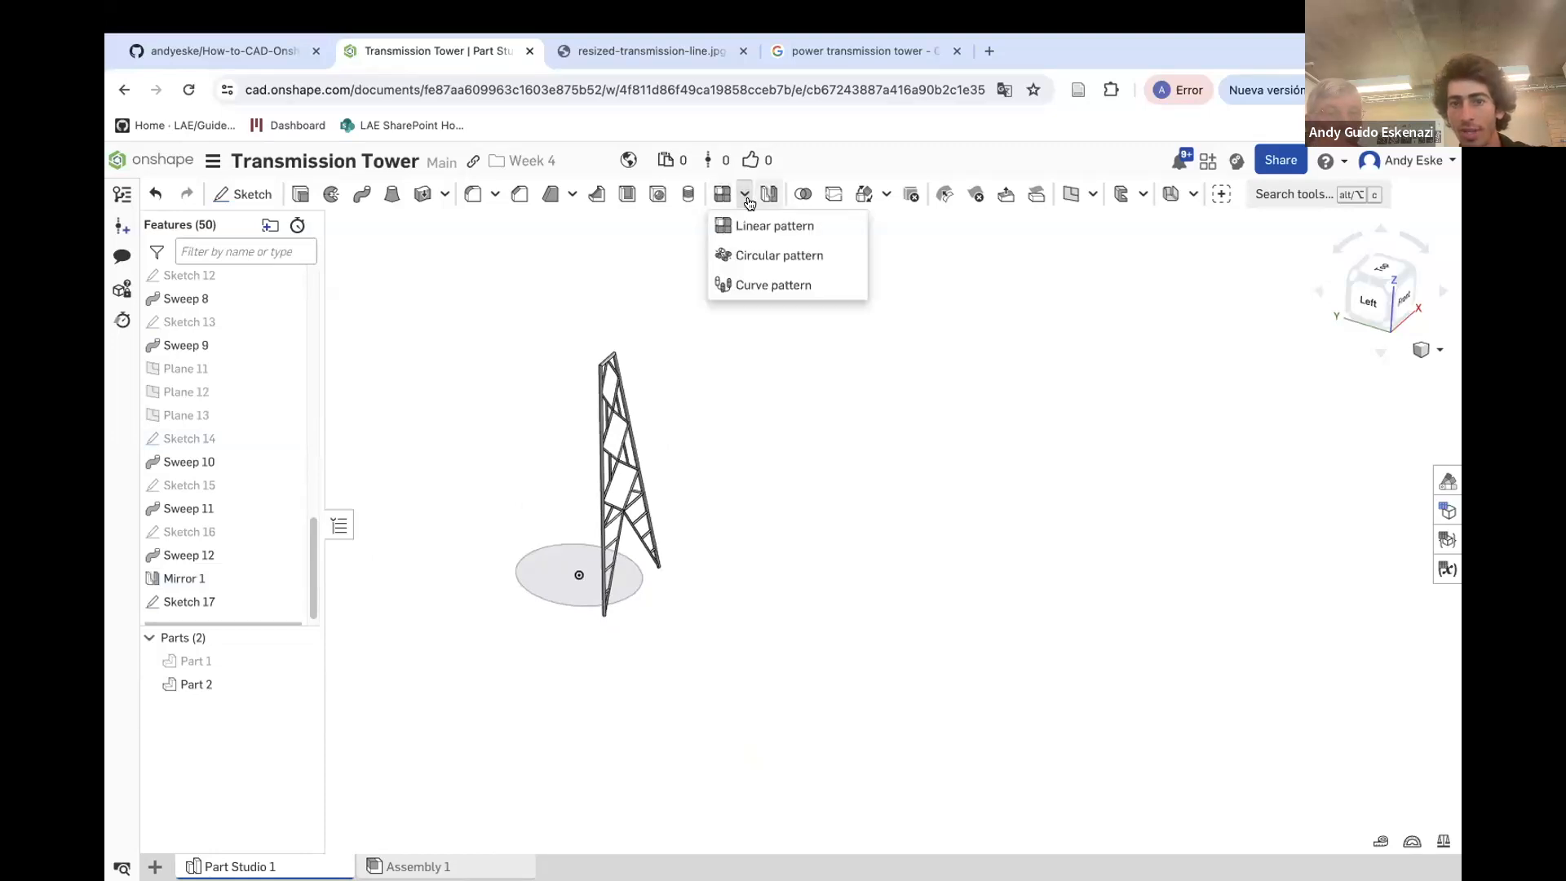
left_click(771, 254)
scroll(563, 497, "down", 2)
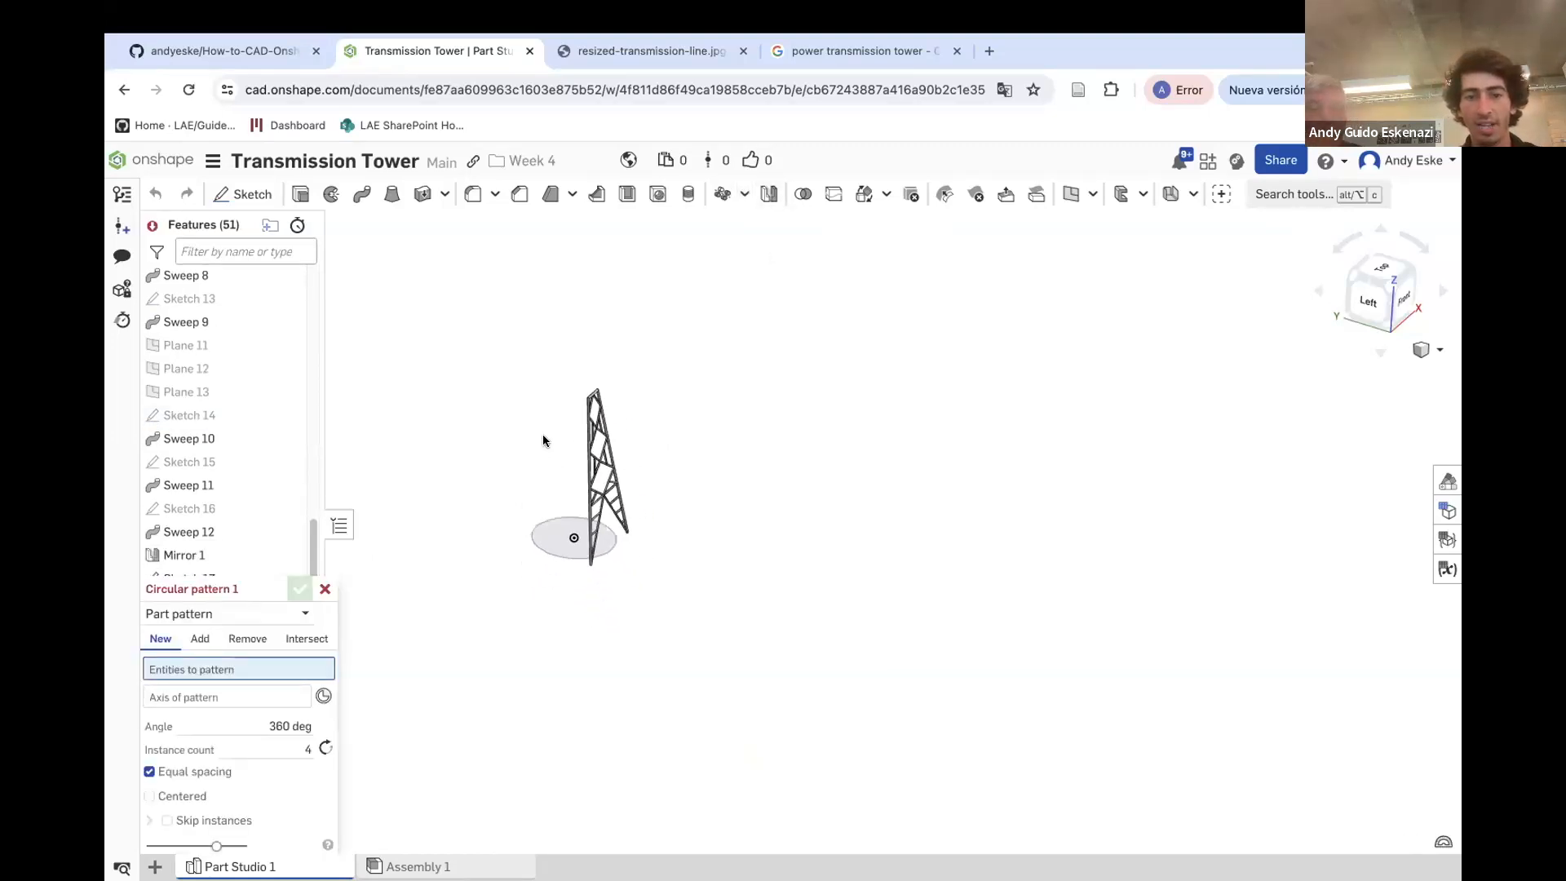
scroll(542, 434, "up", 5)
left_click(303, 613)
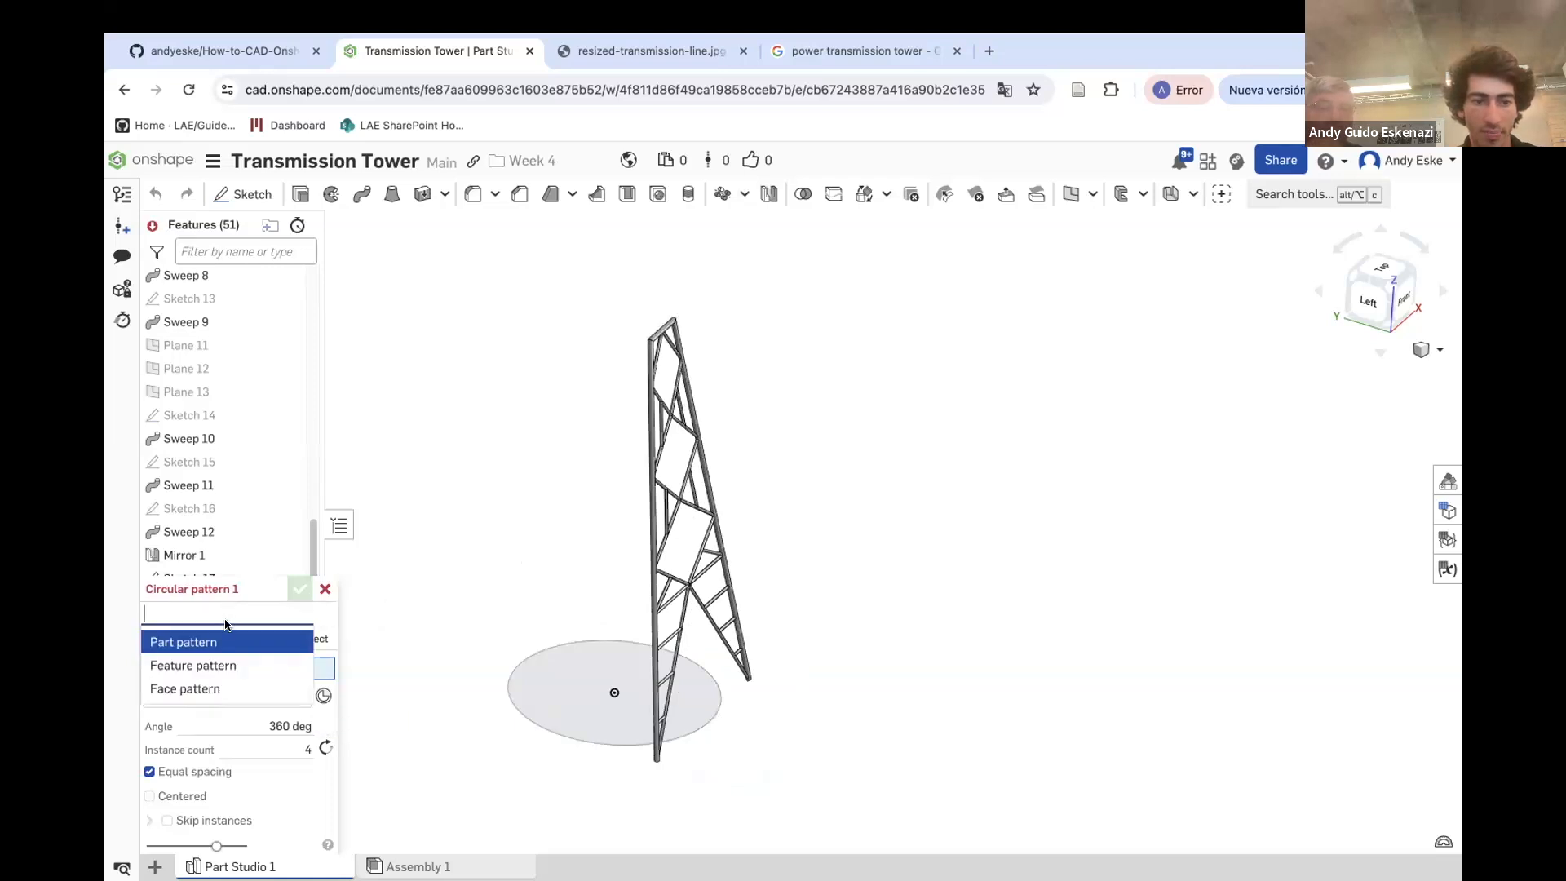
left_click(218, 659)
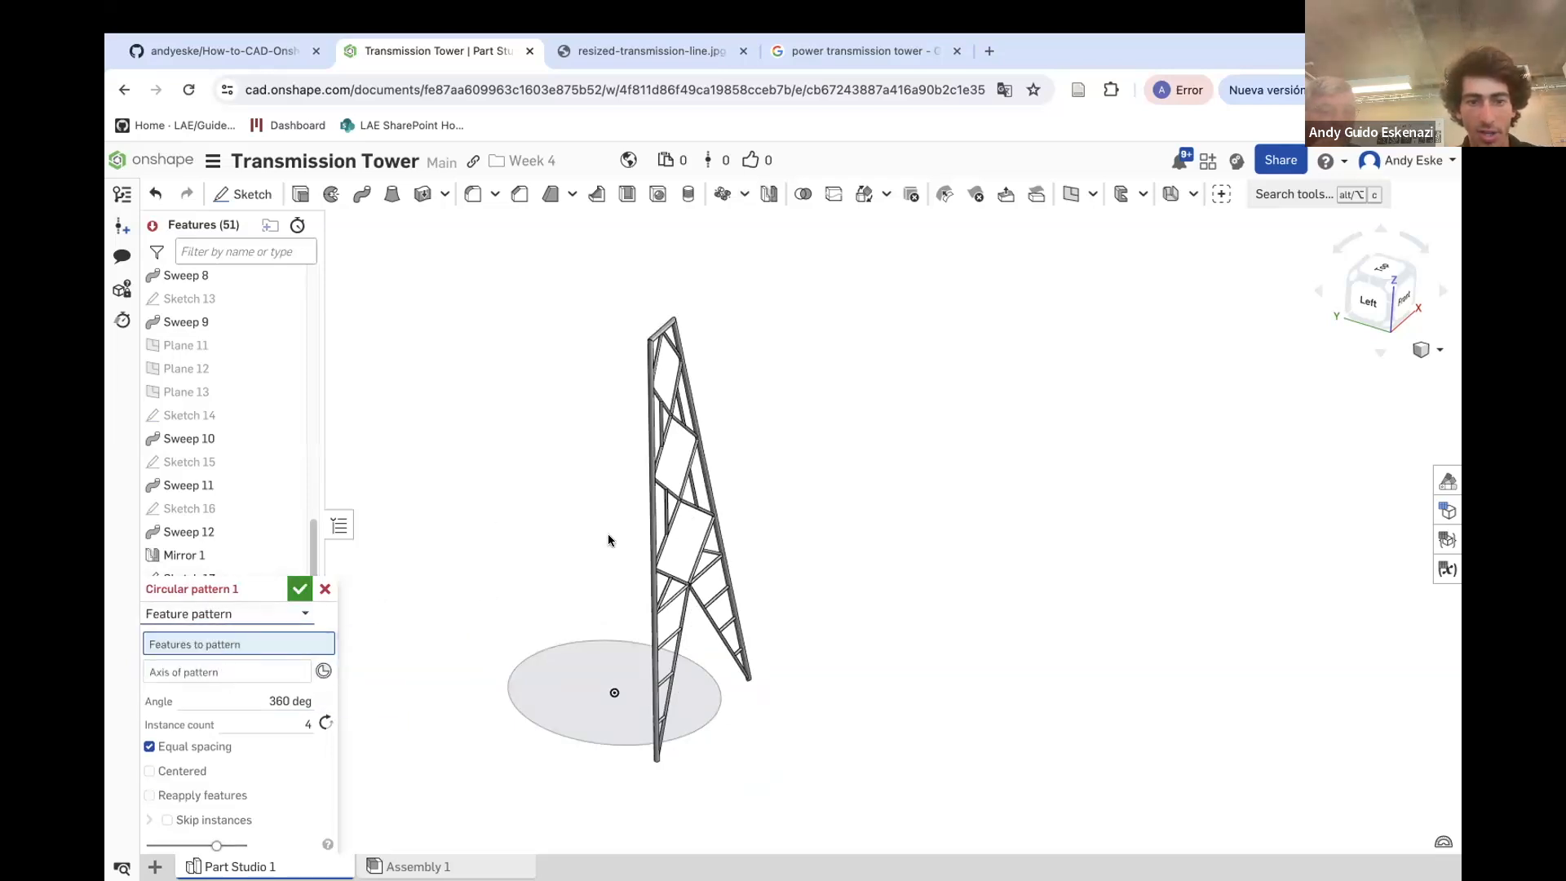
left_click(194, 613)
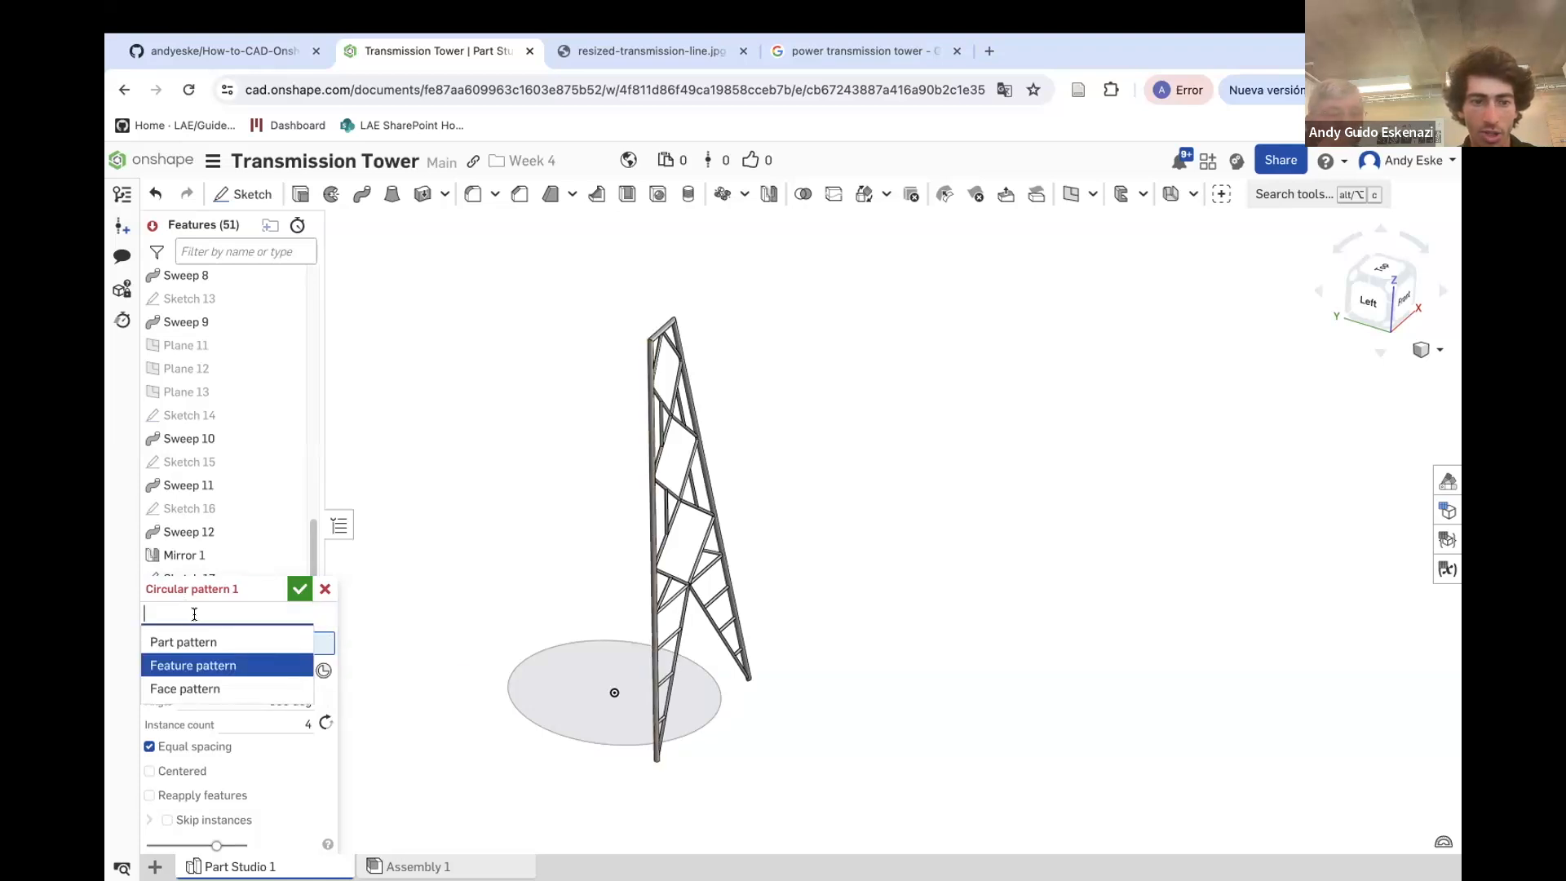
left_click(184, 643)
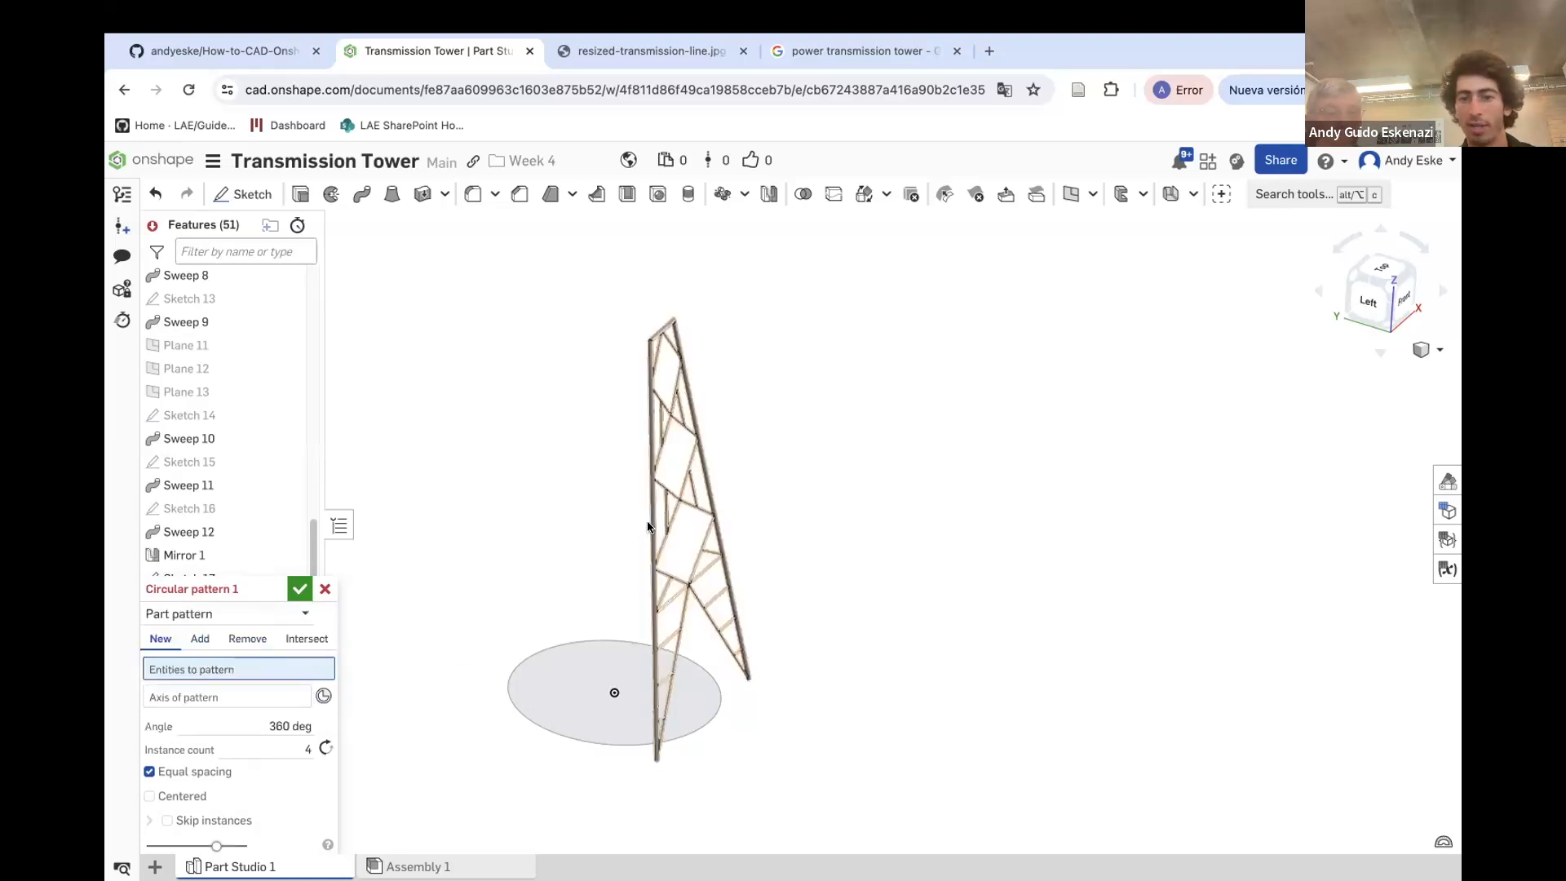
left_click(648, 529)
left_click(193, 712)
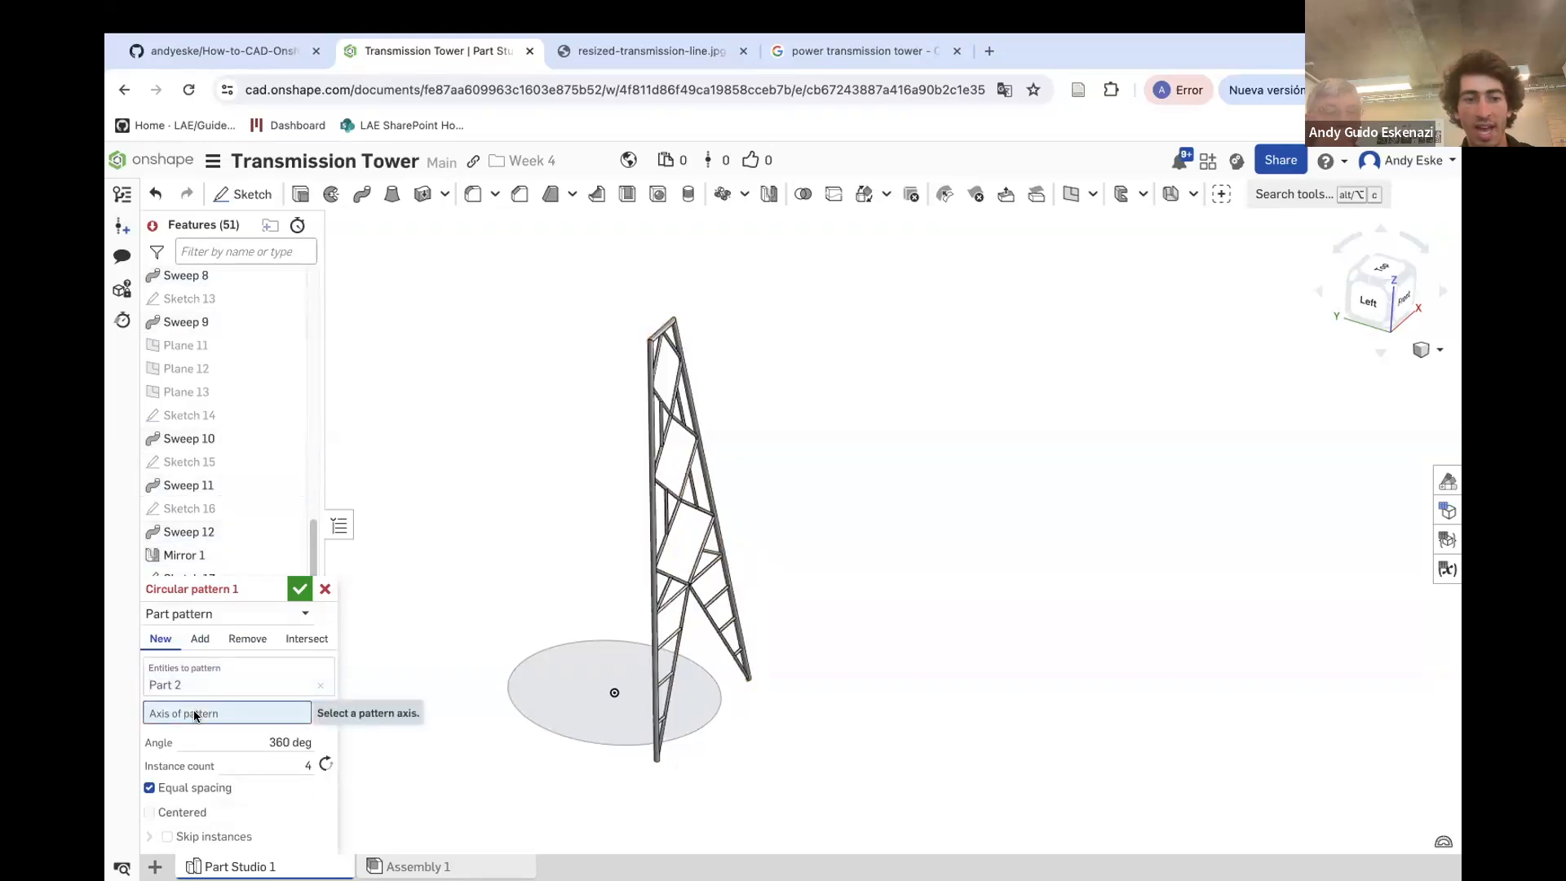
left_click(560, 735)
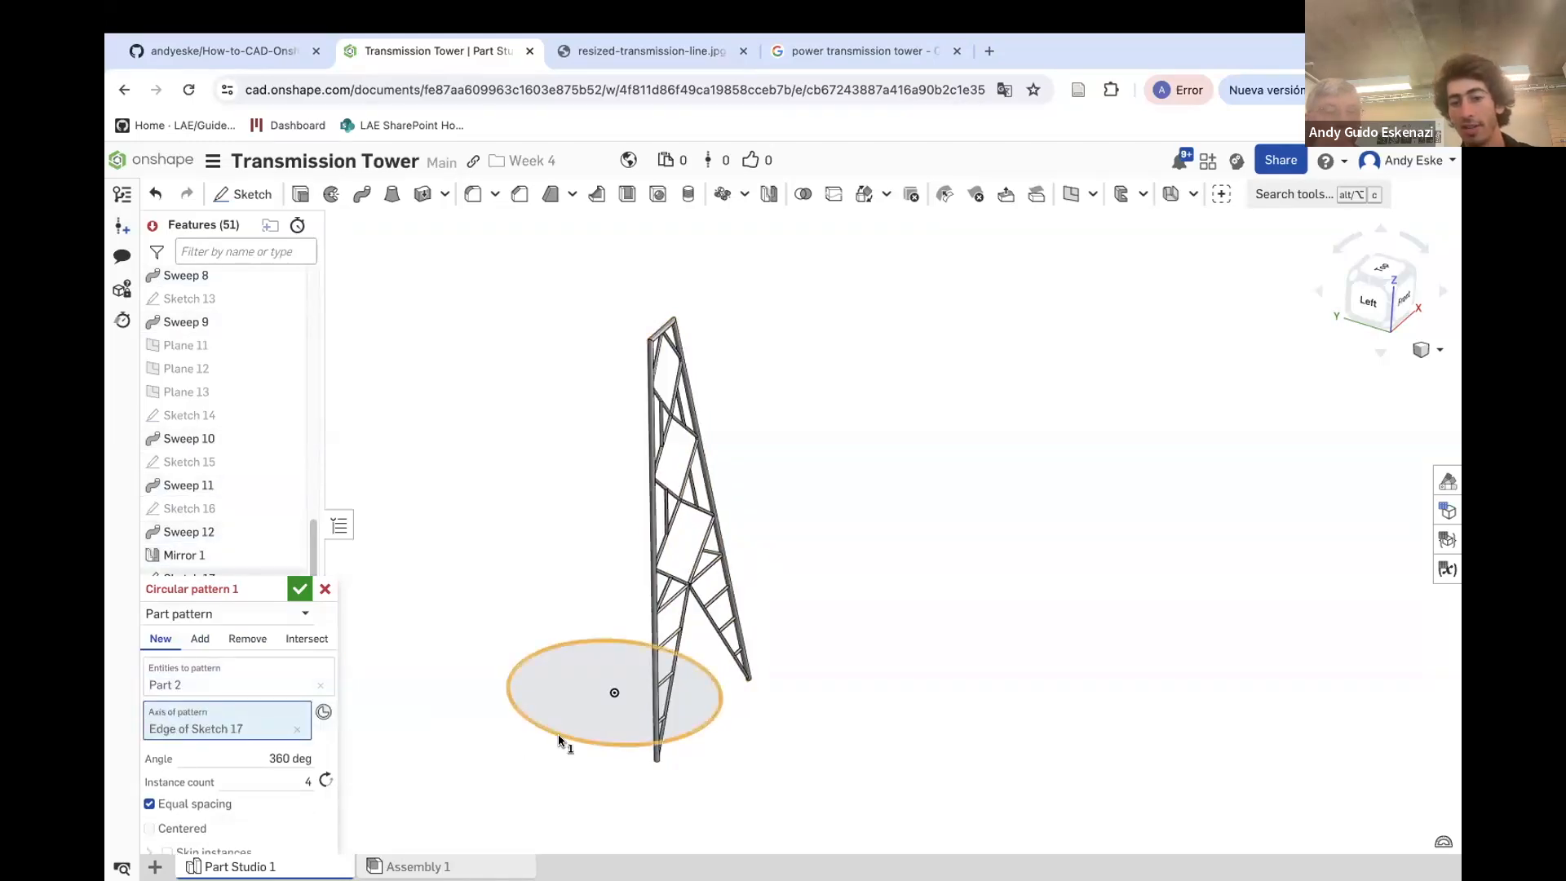
right_click_drag(573, 755, 389, 741)
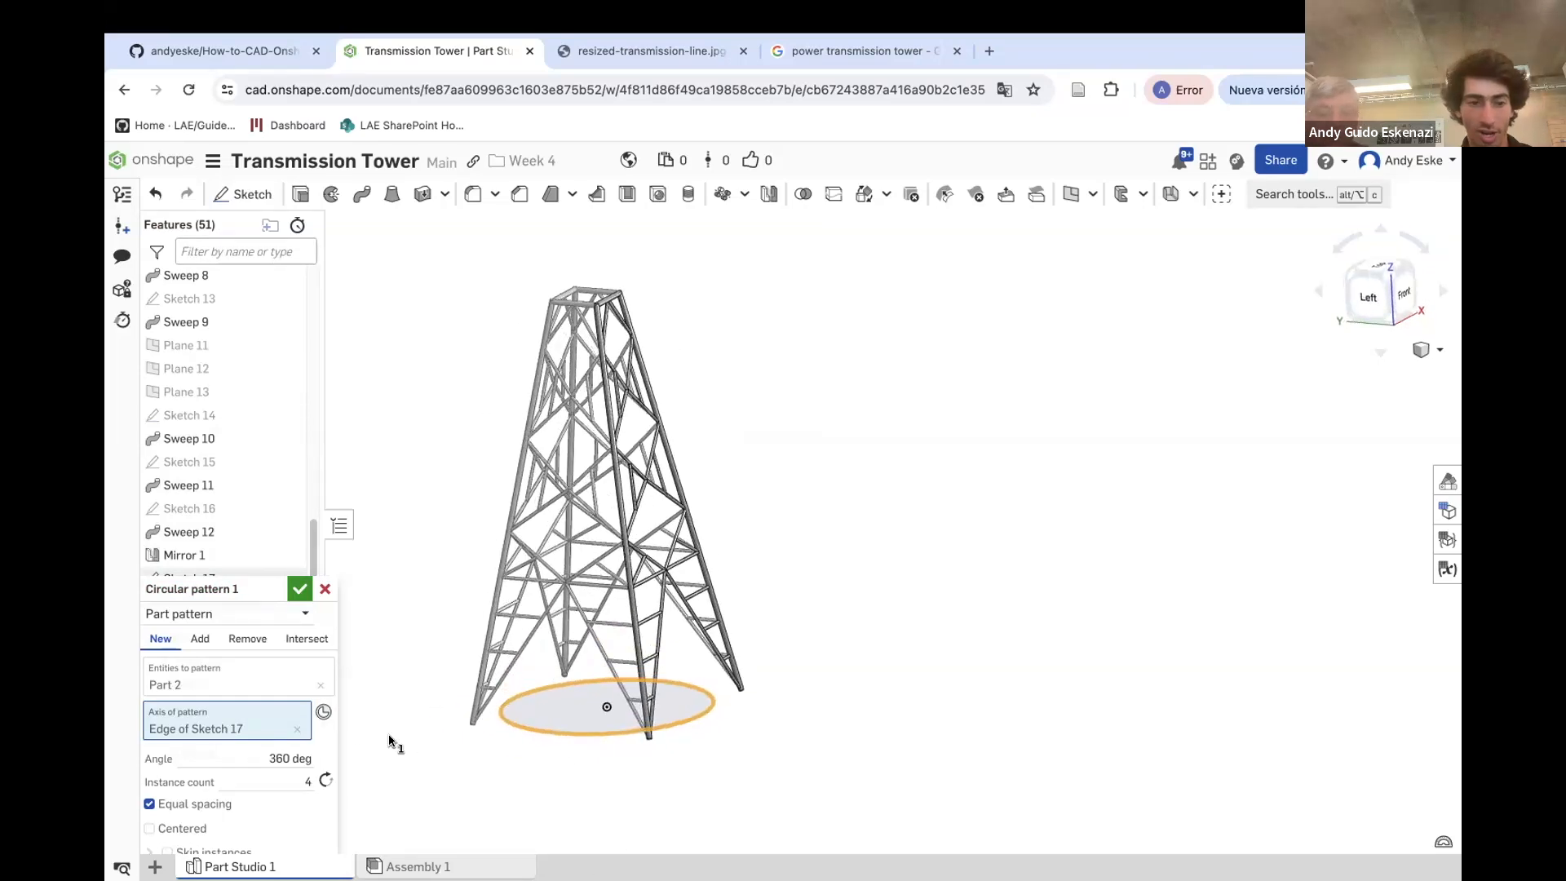
left_click(298, 589)
Switch to the browser tab showing the transmission tower reference photo
right_click_drag(445, 573, 514, 439)
scroll(560, 565, "up", 5)
mouse_move(671, 65)
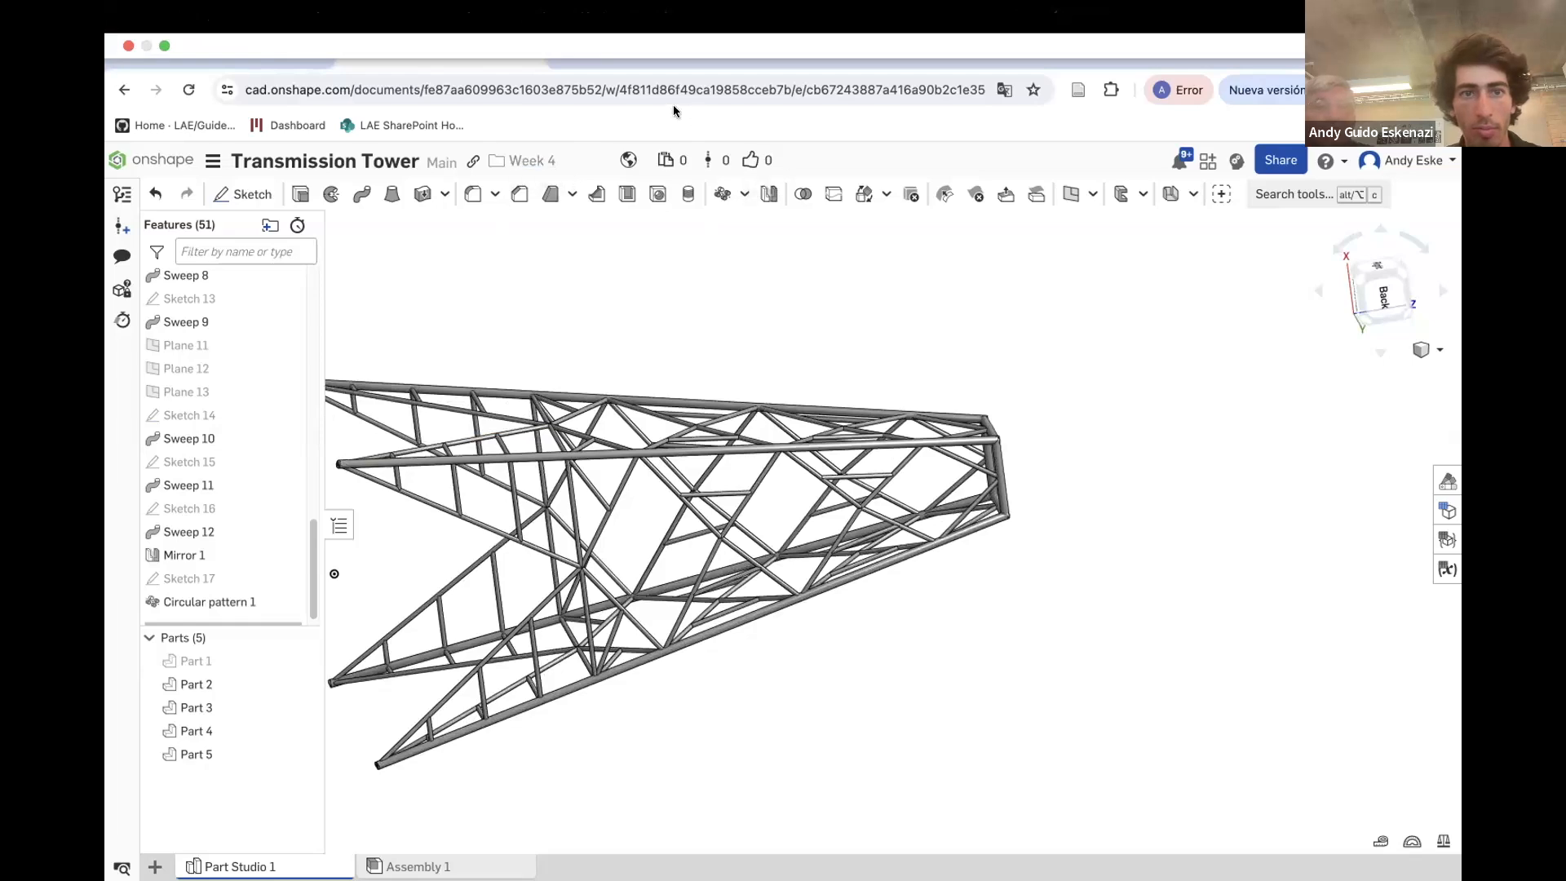
left_click(728, 78)
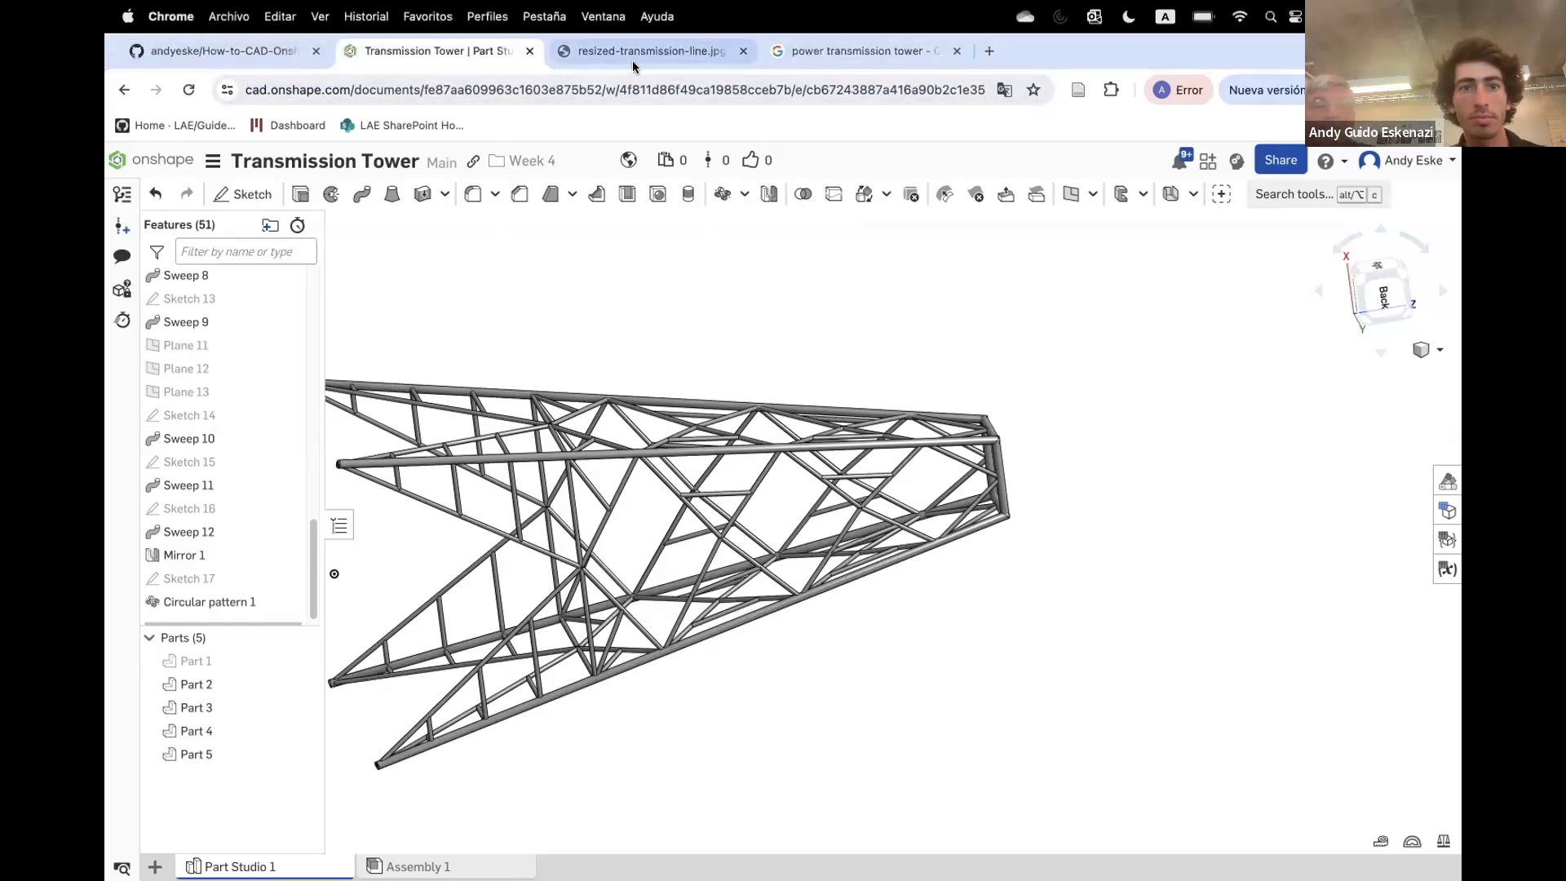
left_click(628, 51)
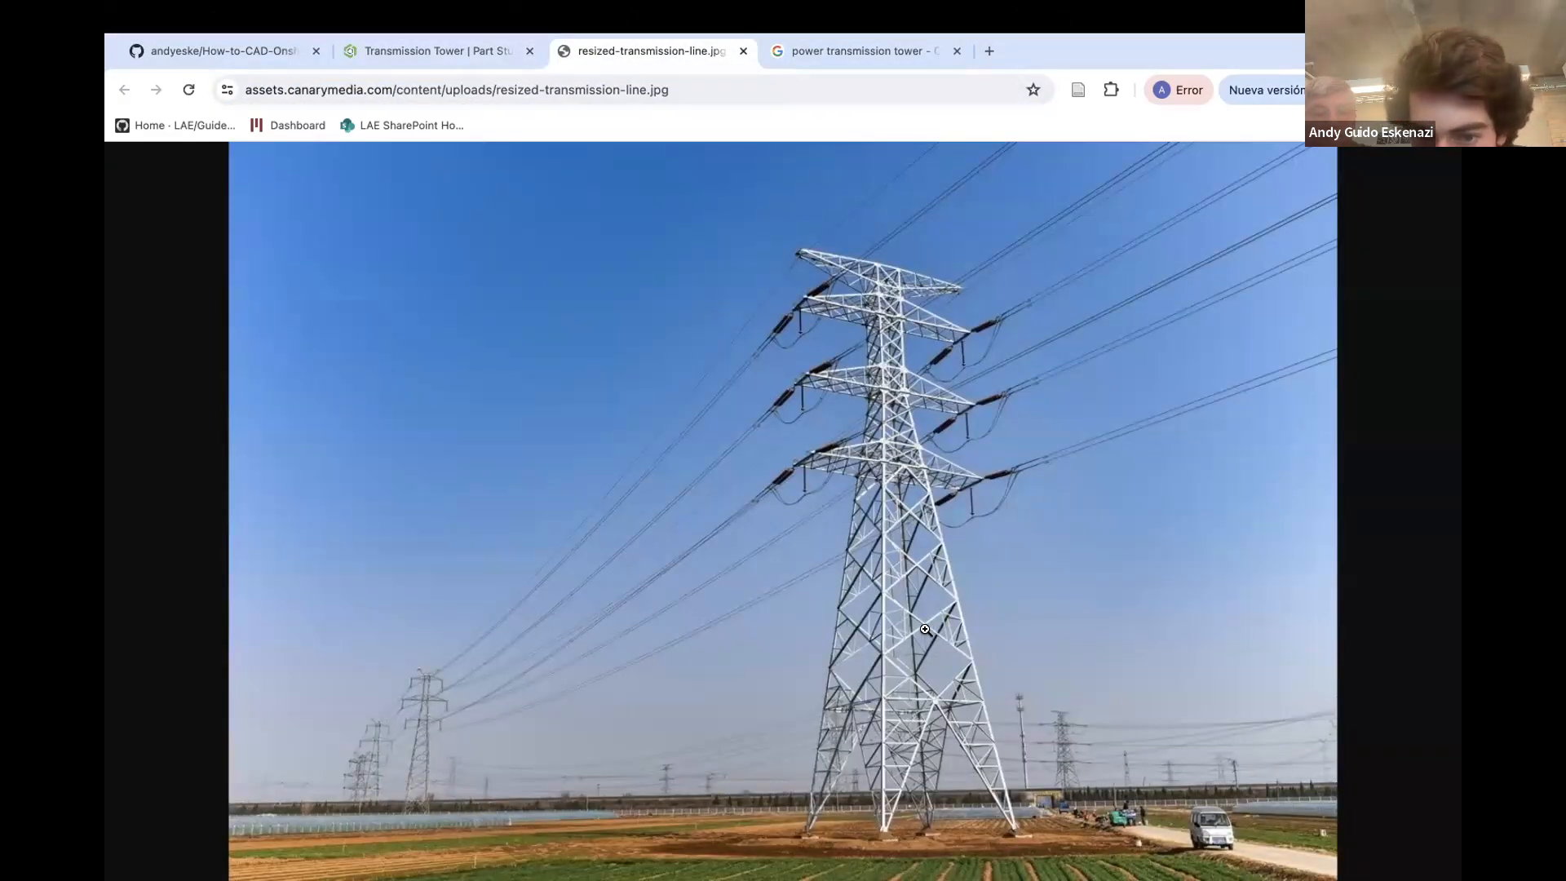
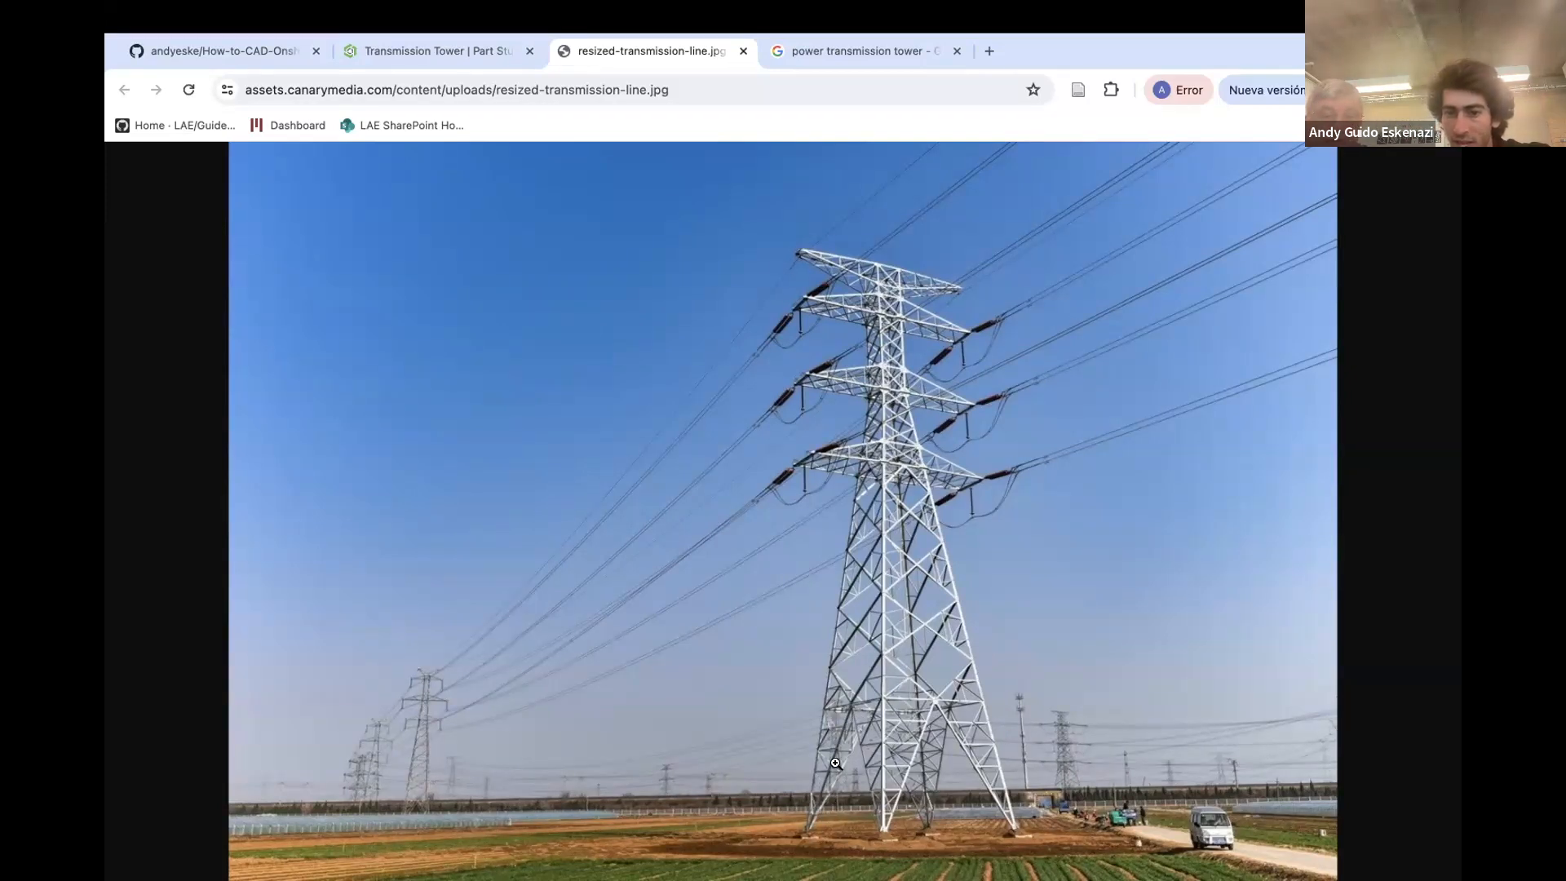
Return to the Onshape tab and orbit and zoom around the lattice tower to inspect its structure
left_click(452, 63)
right_click_drag(571, 665, 713, 644)
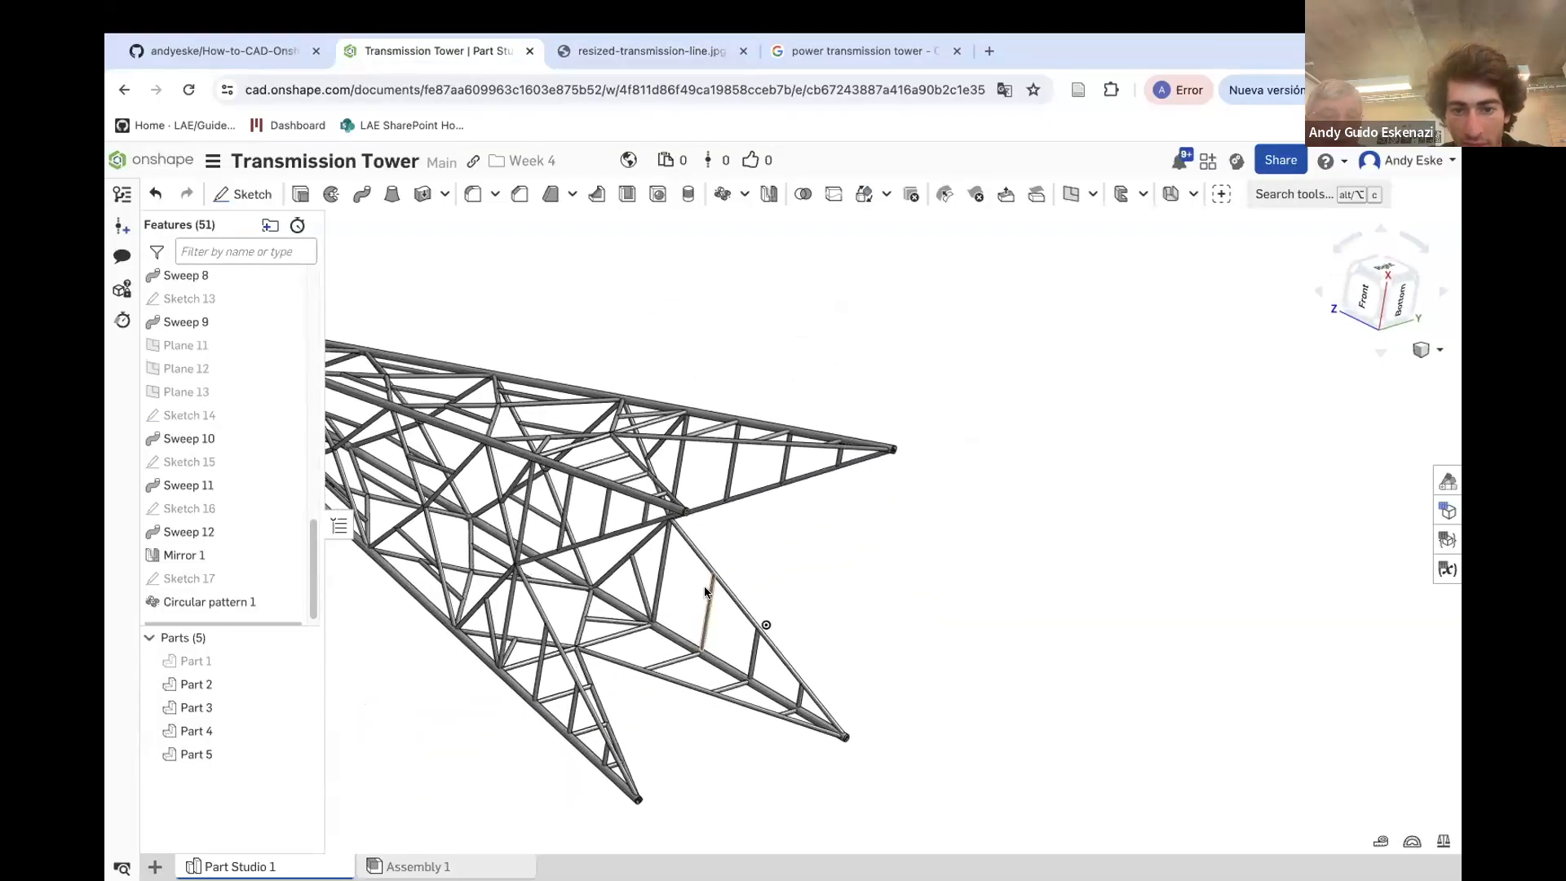
scroll(708, 571, "up", 4)
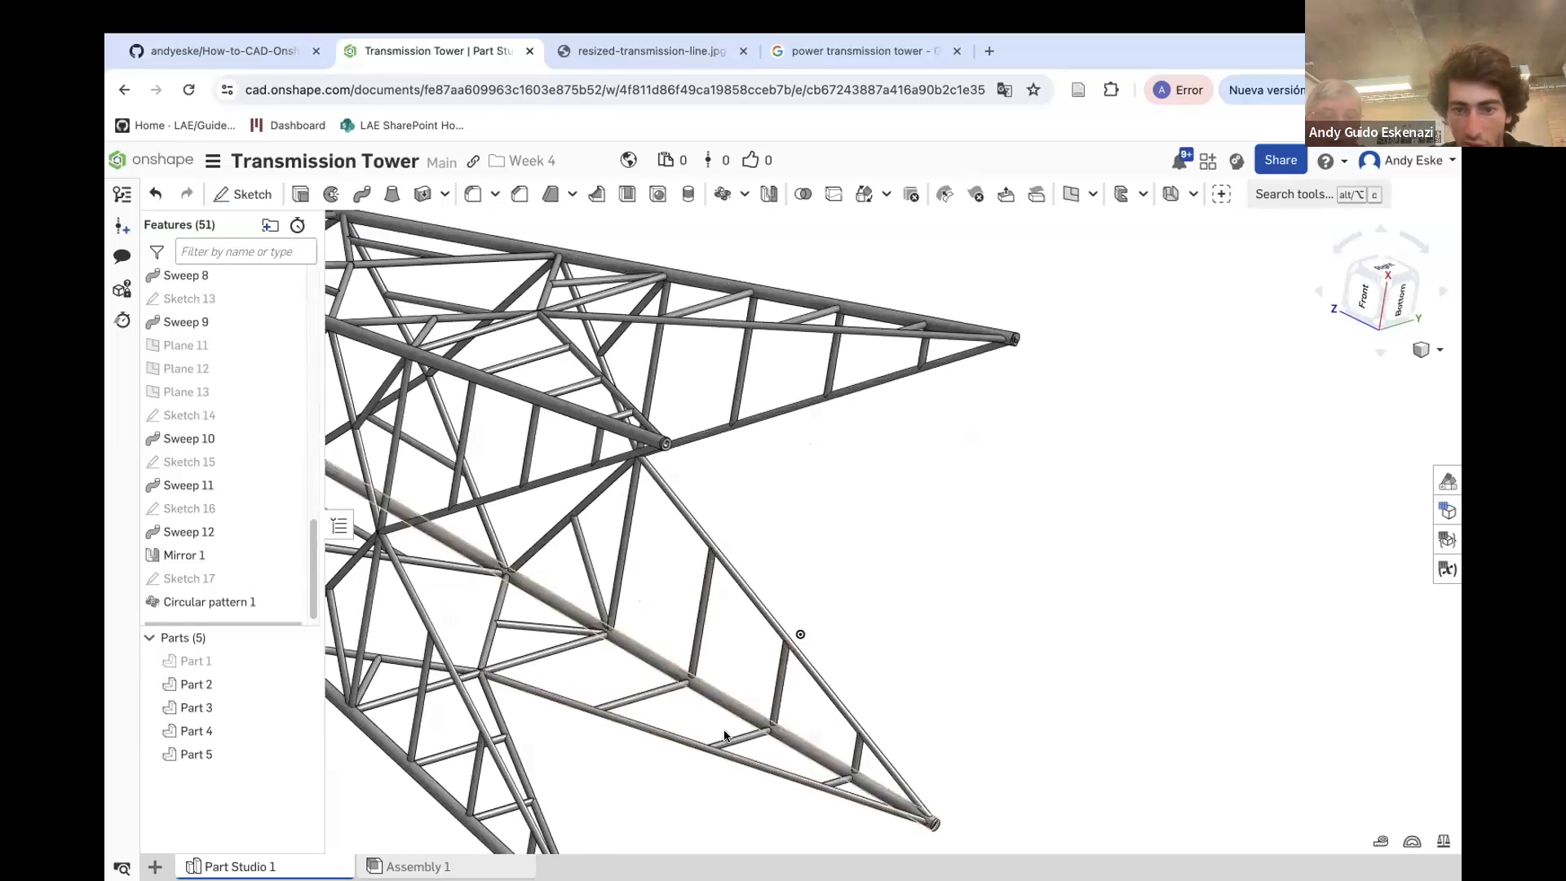
right_click_drag(656, 530, 653, 492)
right_click_drag(818, 557, 589, 666)
scroll(734, 644, "down", 5)
right_click_drag(742, 669, 742, 677)
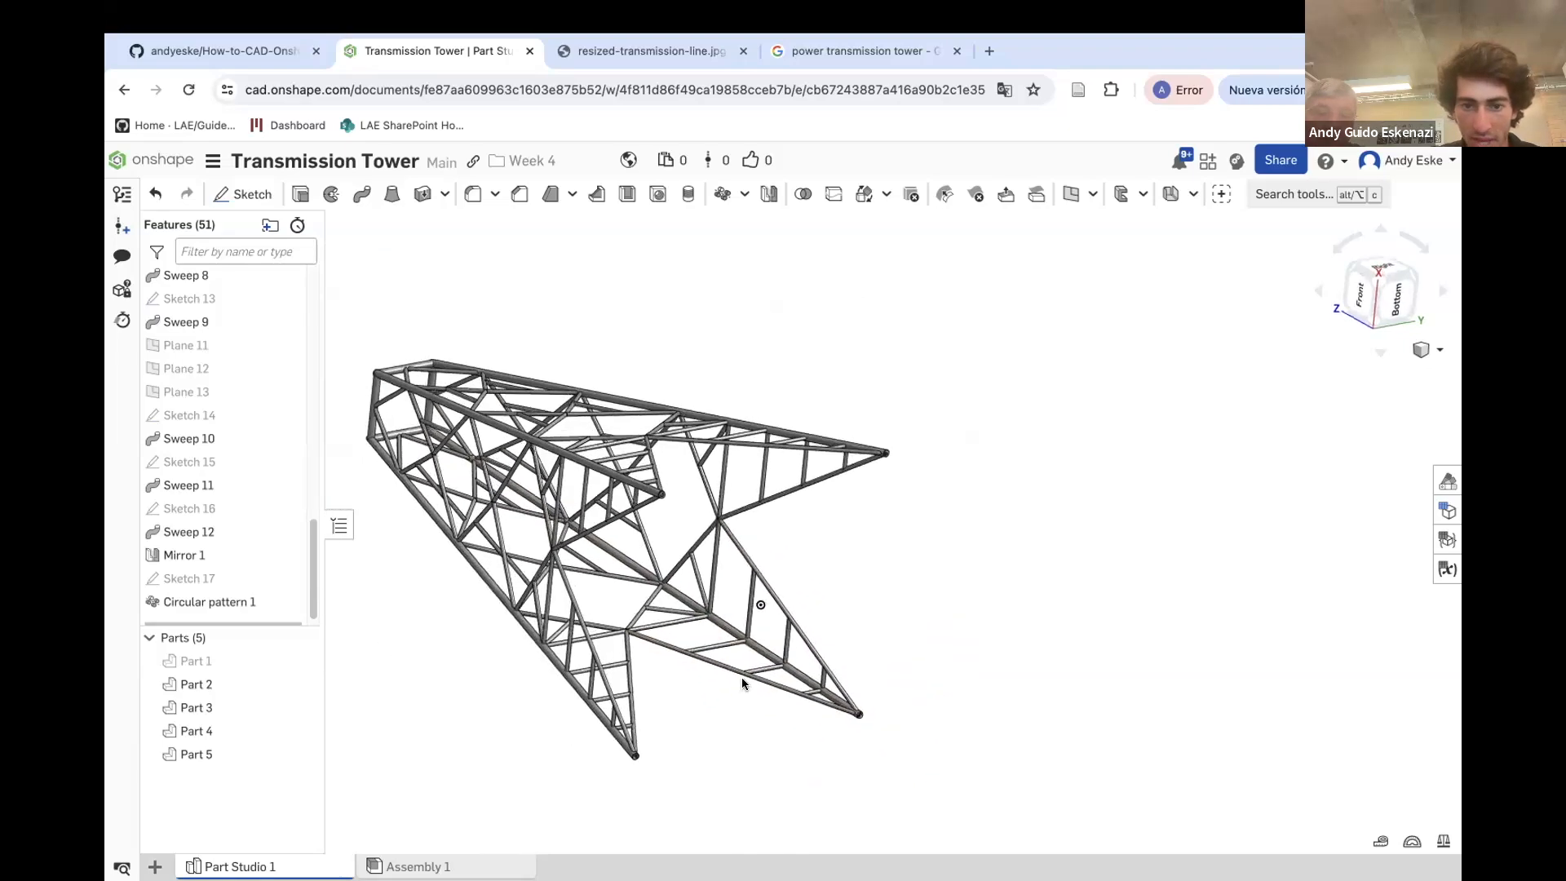
scroll(746, 650, "up", 3)
right_click_drag(888, 689, 456, 679)
scroll(454, 793, "down", 2)
scroll(209, 505, "up", 8)
scroll(227, 387, "up", 3)
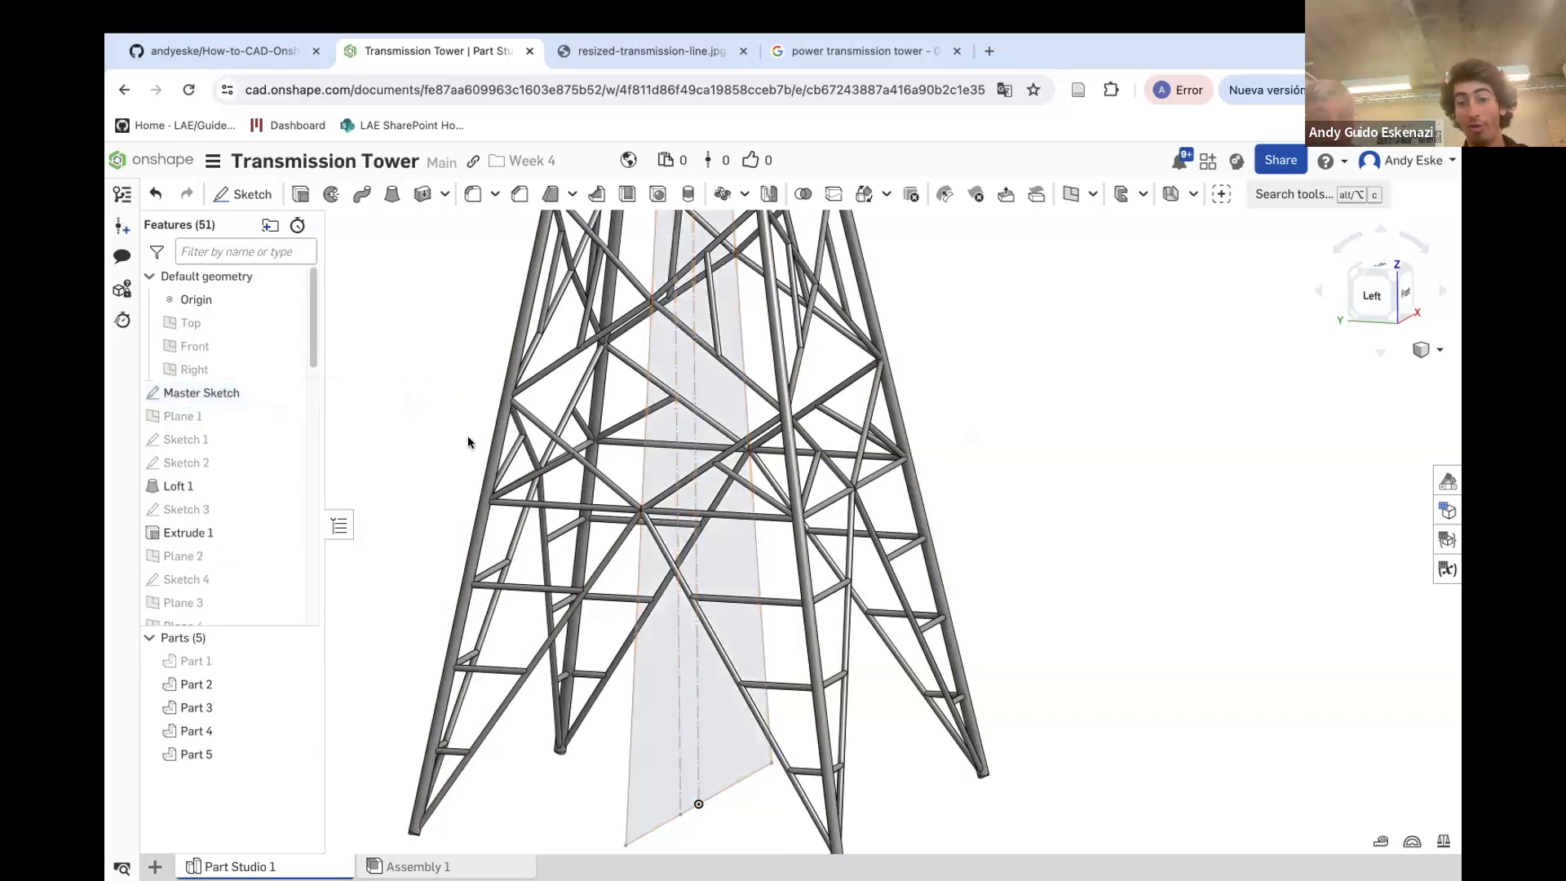
scroll(471, 439, "up", 3)
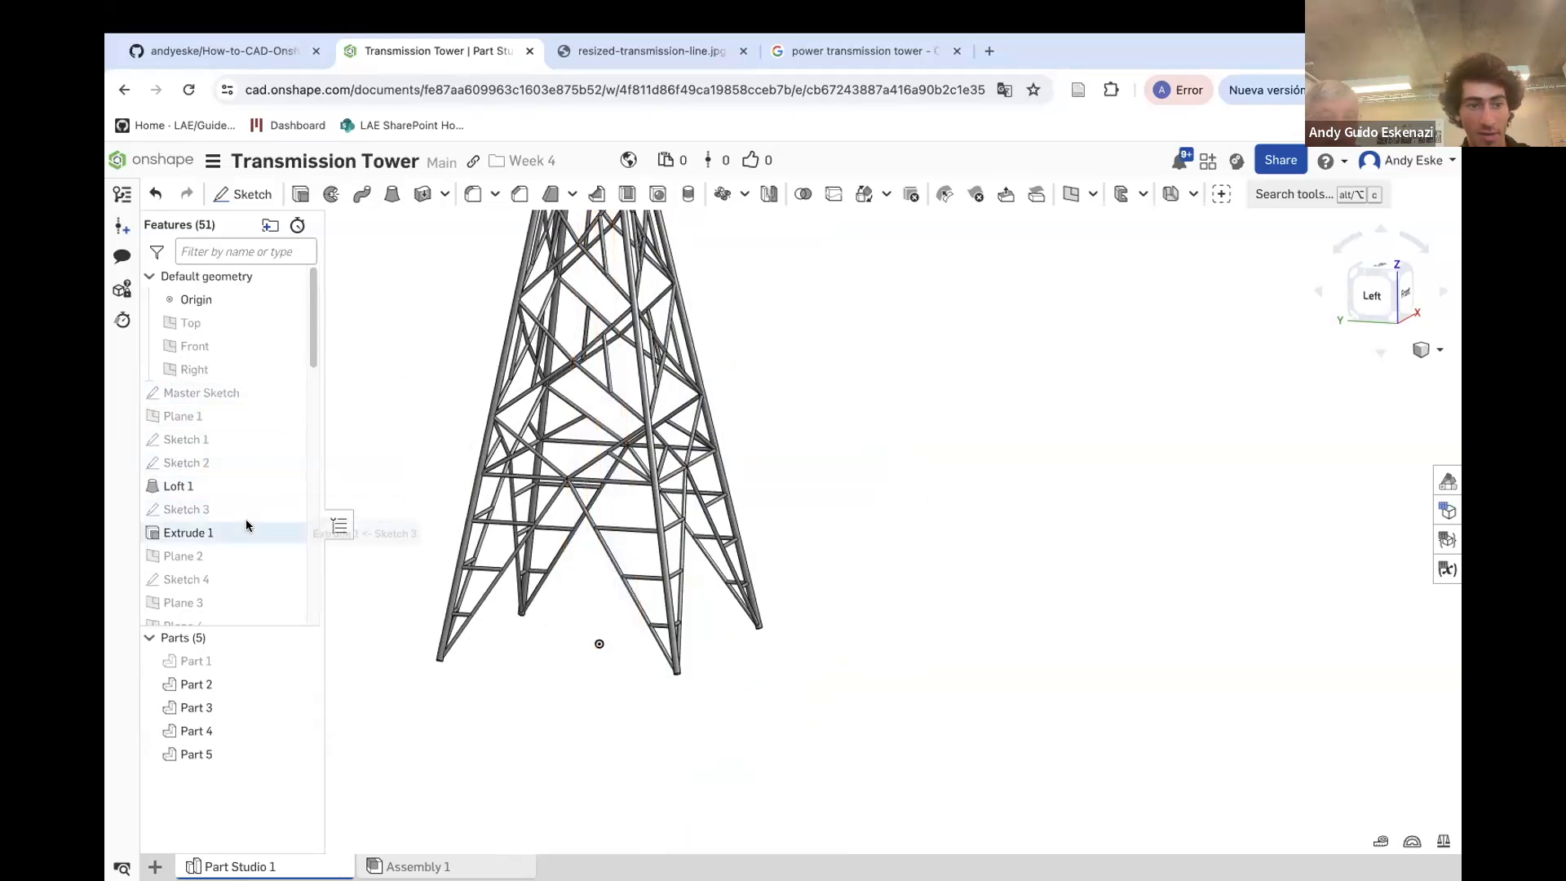
scroll(249, 581, "down", 5)
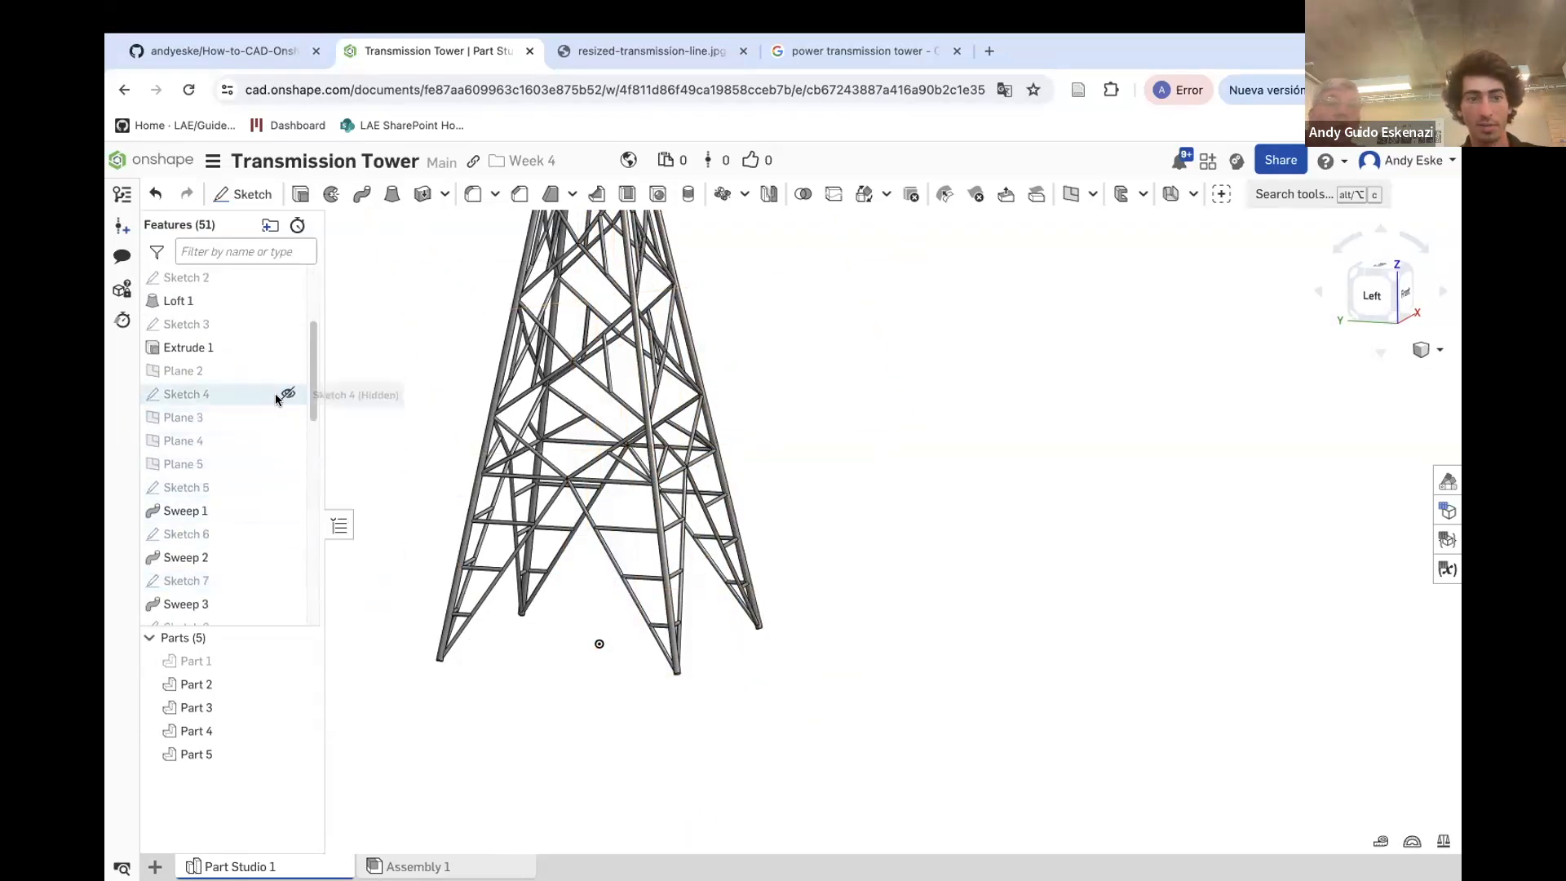
Show Sketch 4 and examine the tower body against it from several angles
left_click(288, 394)
scroll(742, 532, "down", 1)
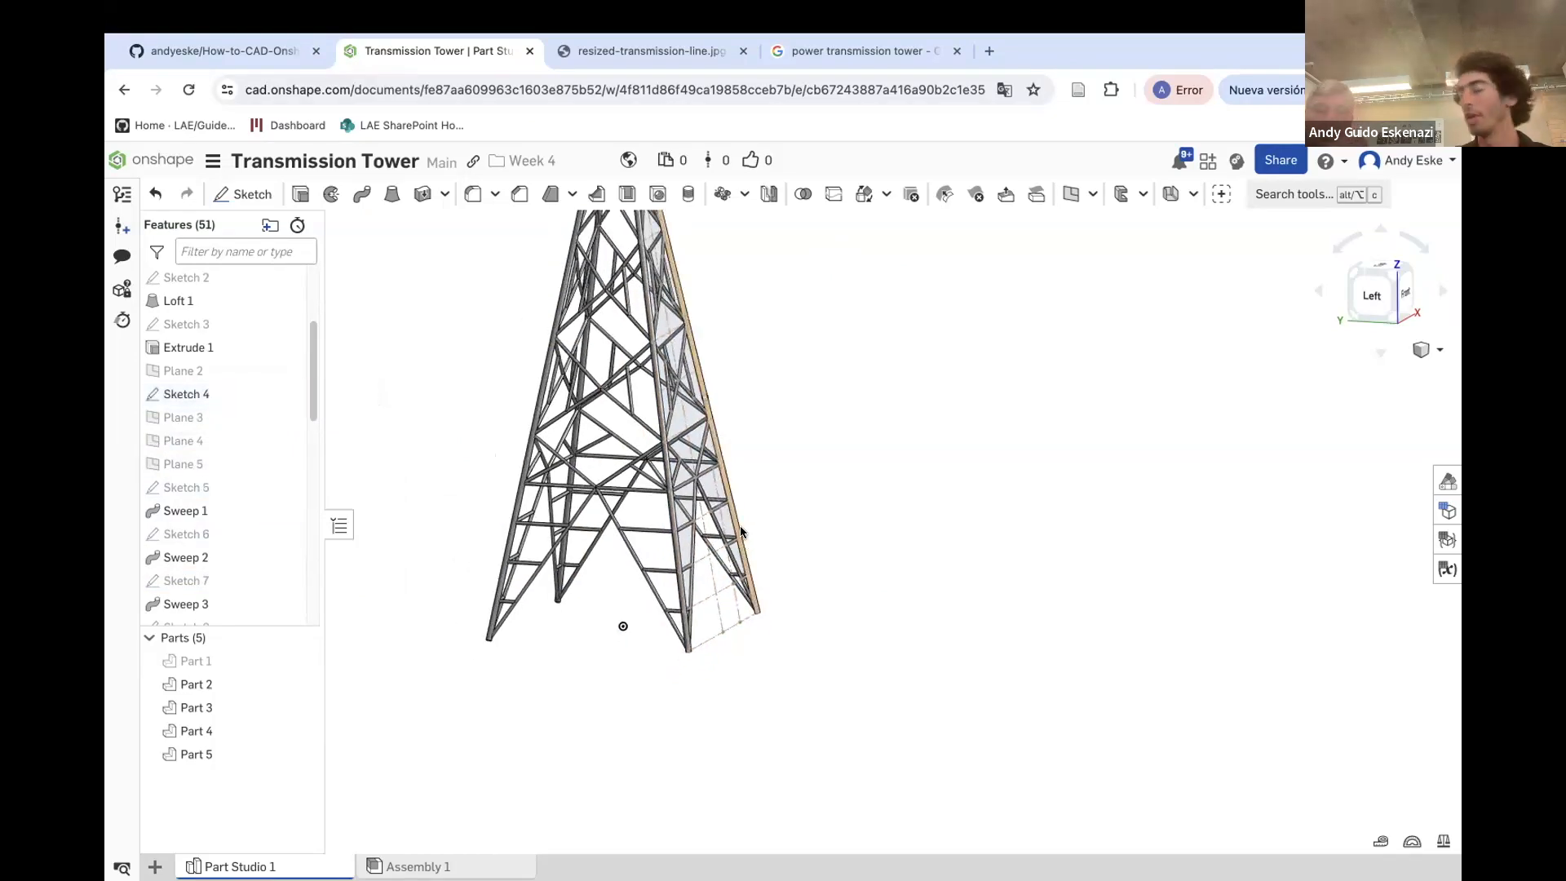
right_click_drag(811, 492, 771, 480)
scroll(690, 531, "up", 3)
scroll(690, 532, "up", 6)
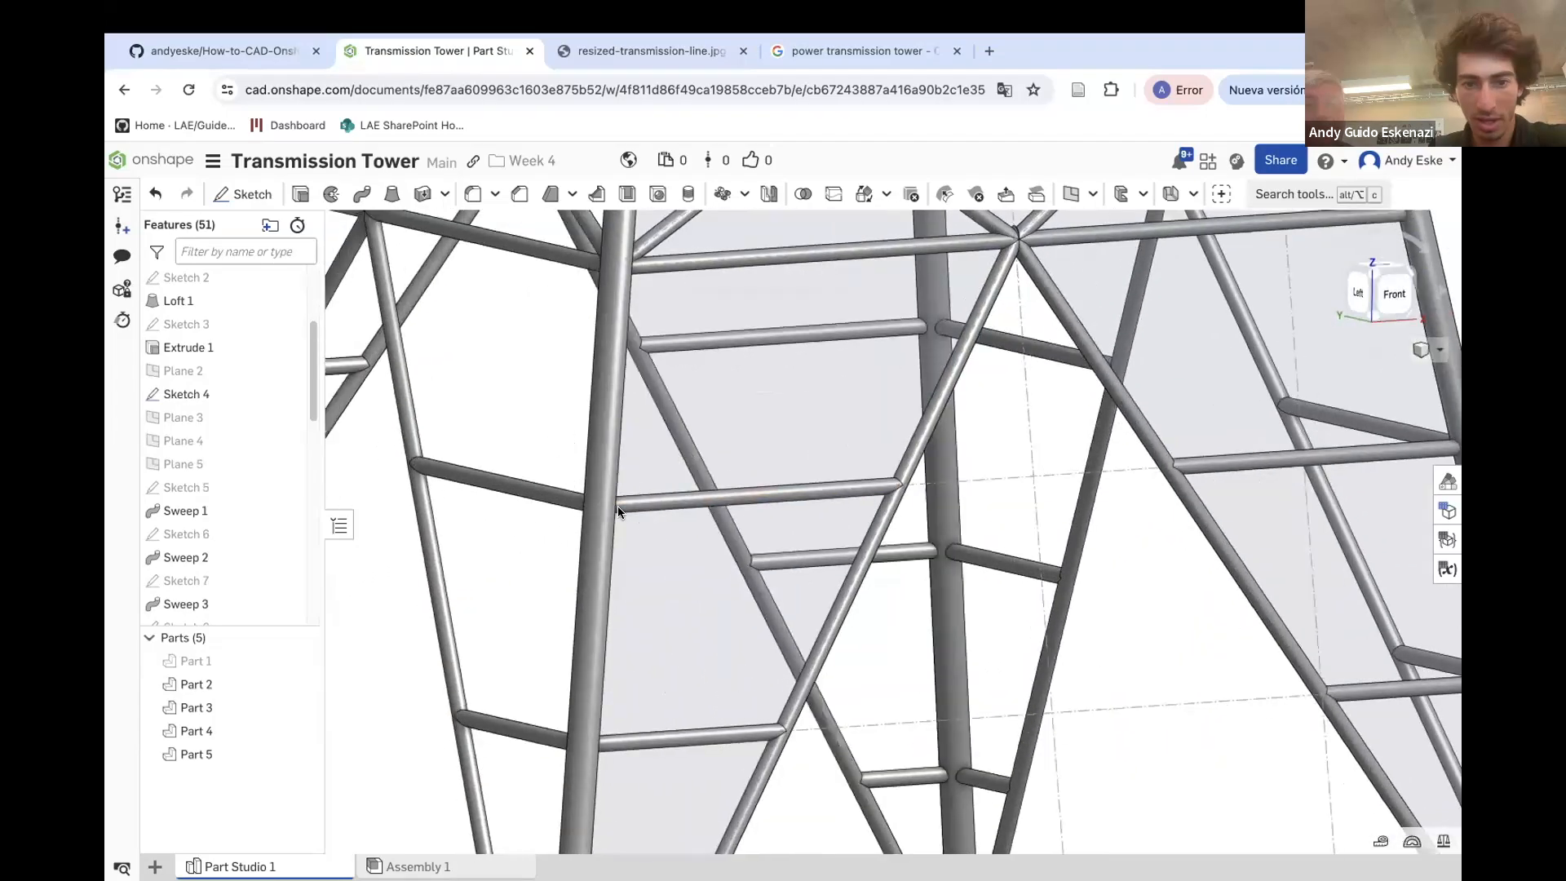
scroll(1028, 524, "down", 6)
right_click_drag(1011, 530, 865, 589)
scroll(1029, 536, "down", 3)
scroll(861, 593, "down", 5)
scroll(1007, 483, "up", 3)
mouse_move(1006, 483)
right_mouse_down()
mouse_move(1029, 513)
mouse_move(1025, 473)
right_mouse_up()
scroll(158, 451, "up", 3)
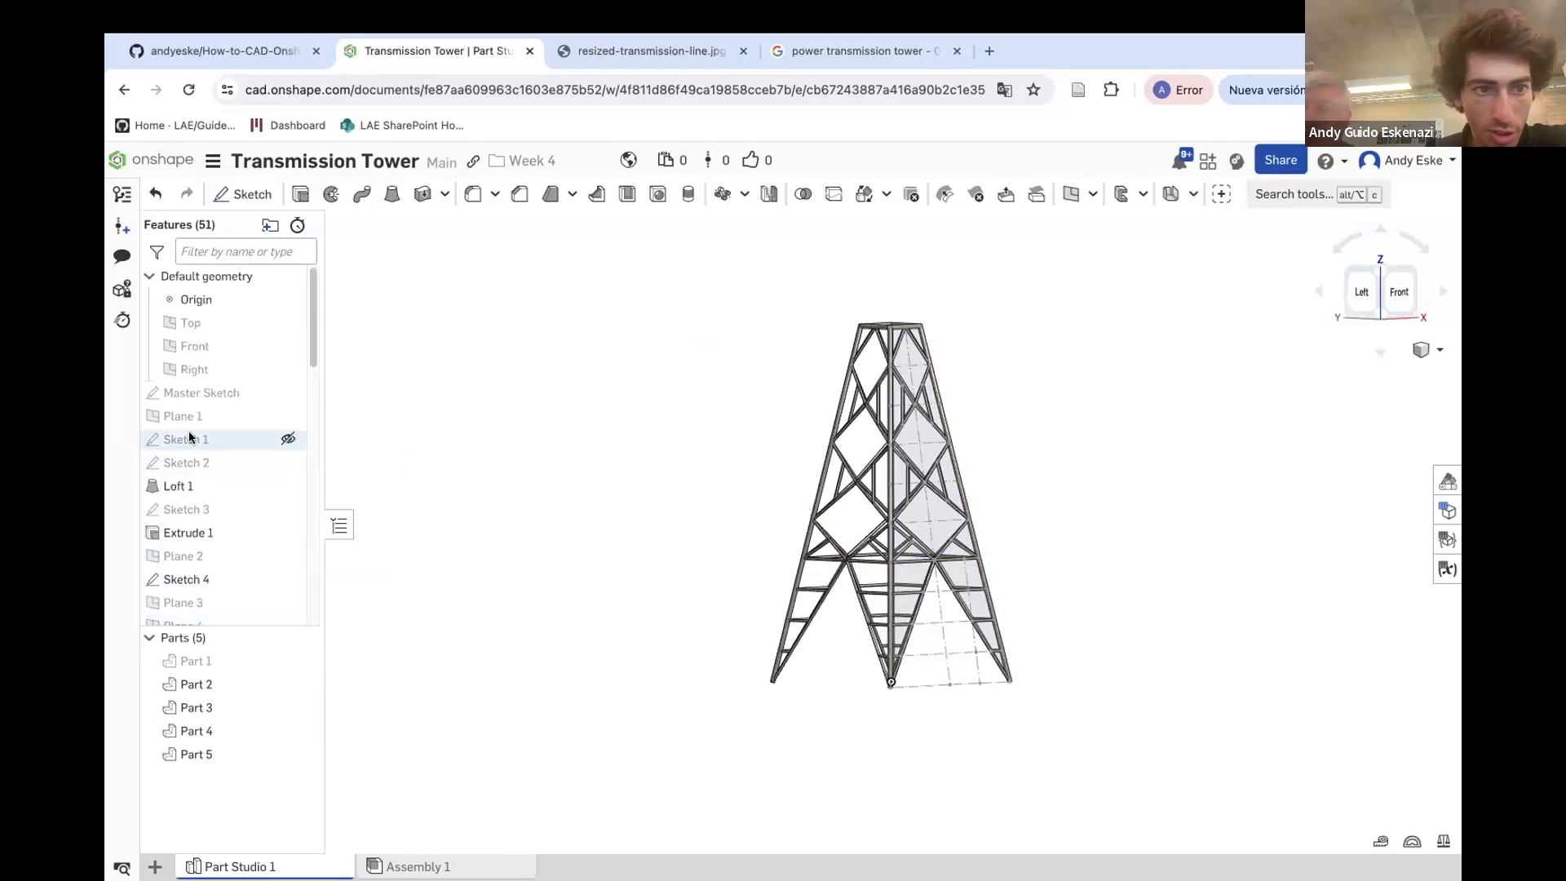
Start a new sketch on the Front plane
left_click(209, 357)
right_click_drag(693, 539, 641, 522)
left_click(249, 194)
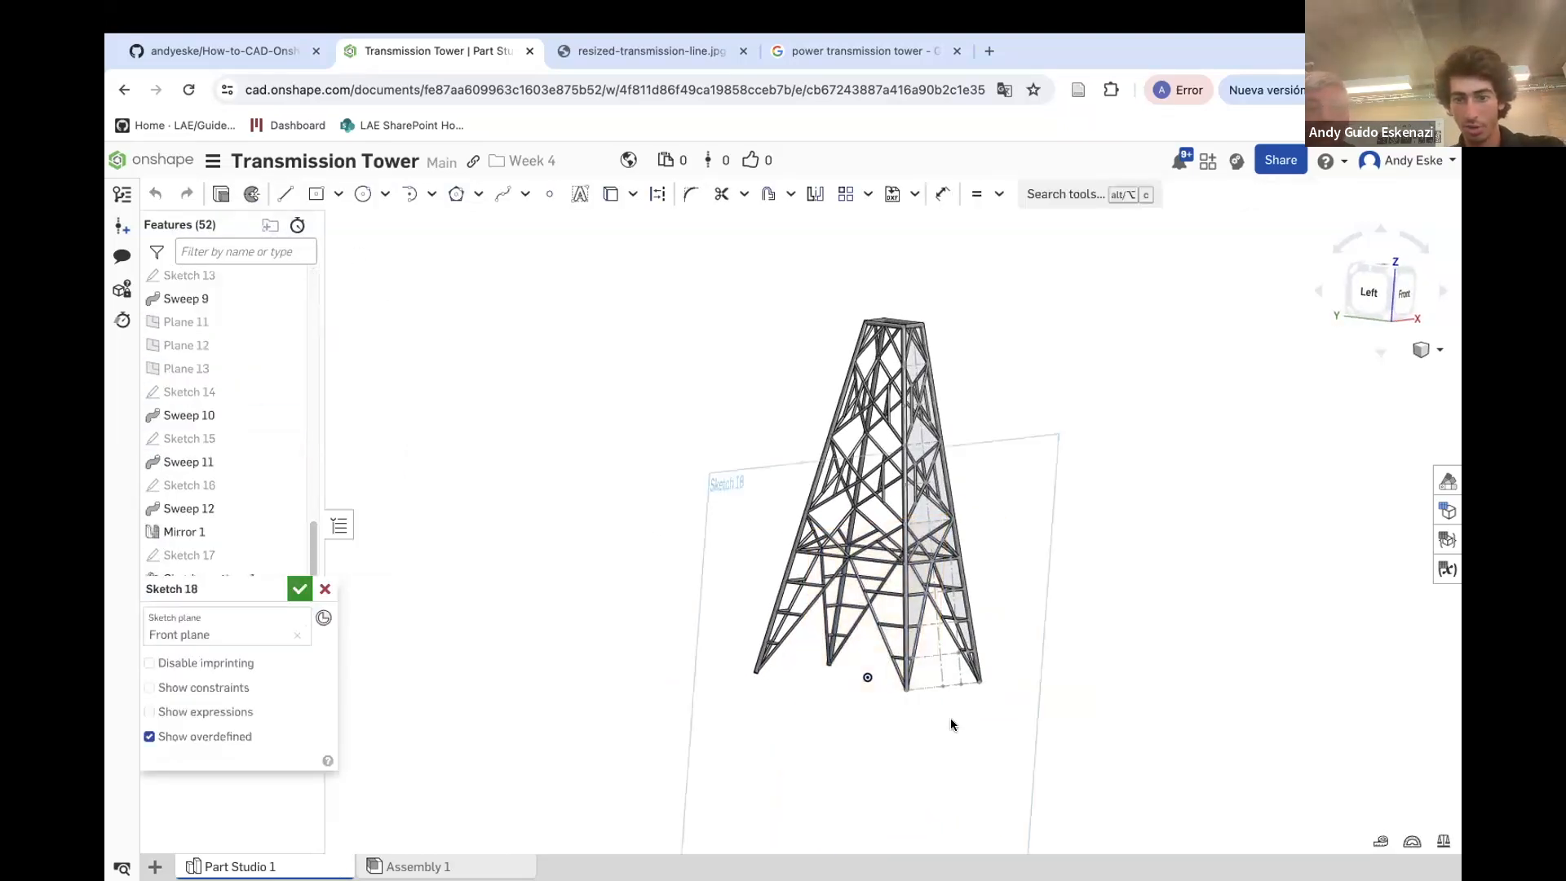
scroll(853, 664, "down", 2)
scroll(932, 551, "up", 3)
scroll(913, 586, "up", 6)
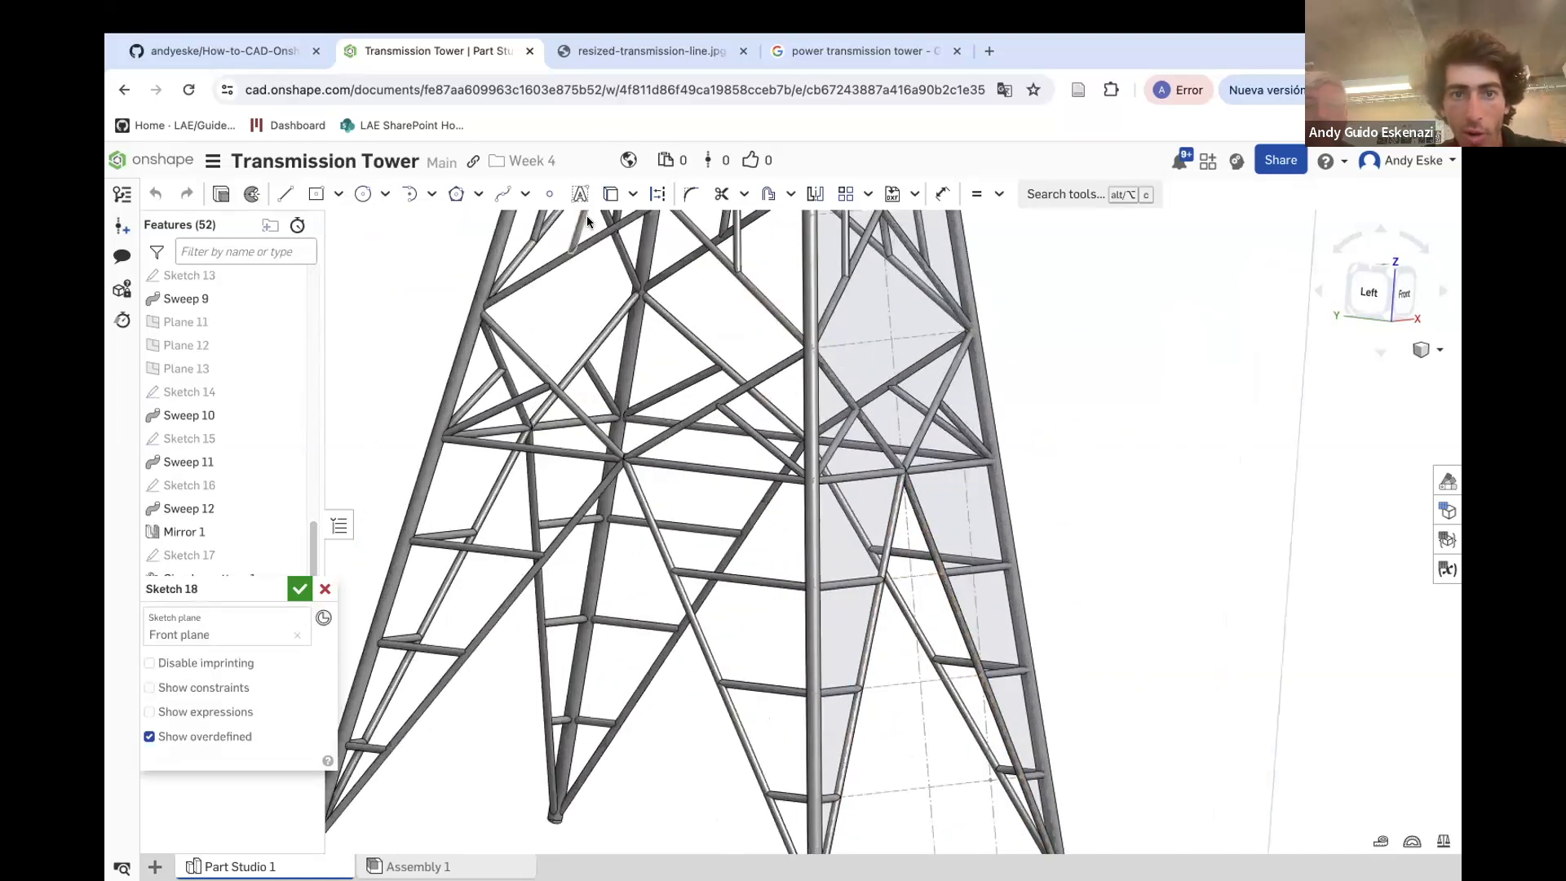
Intersect the tower part with the sketch plane to bring its crossing members into the sketch as lines
left_click(612, 193)
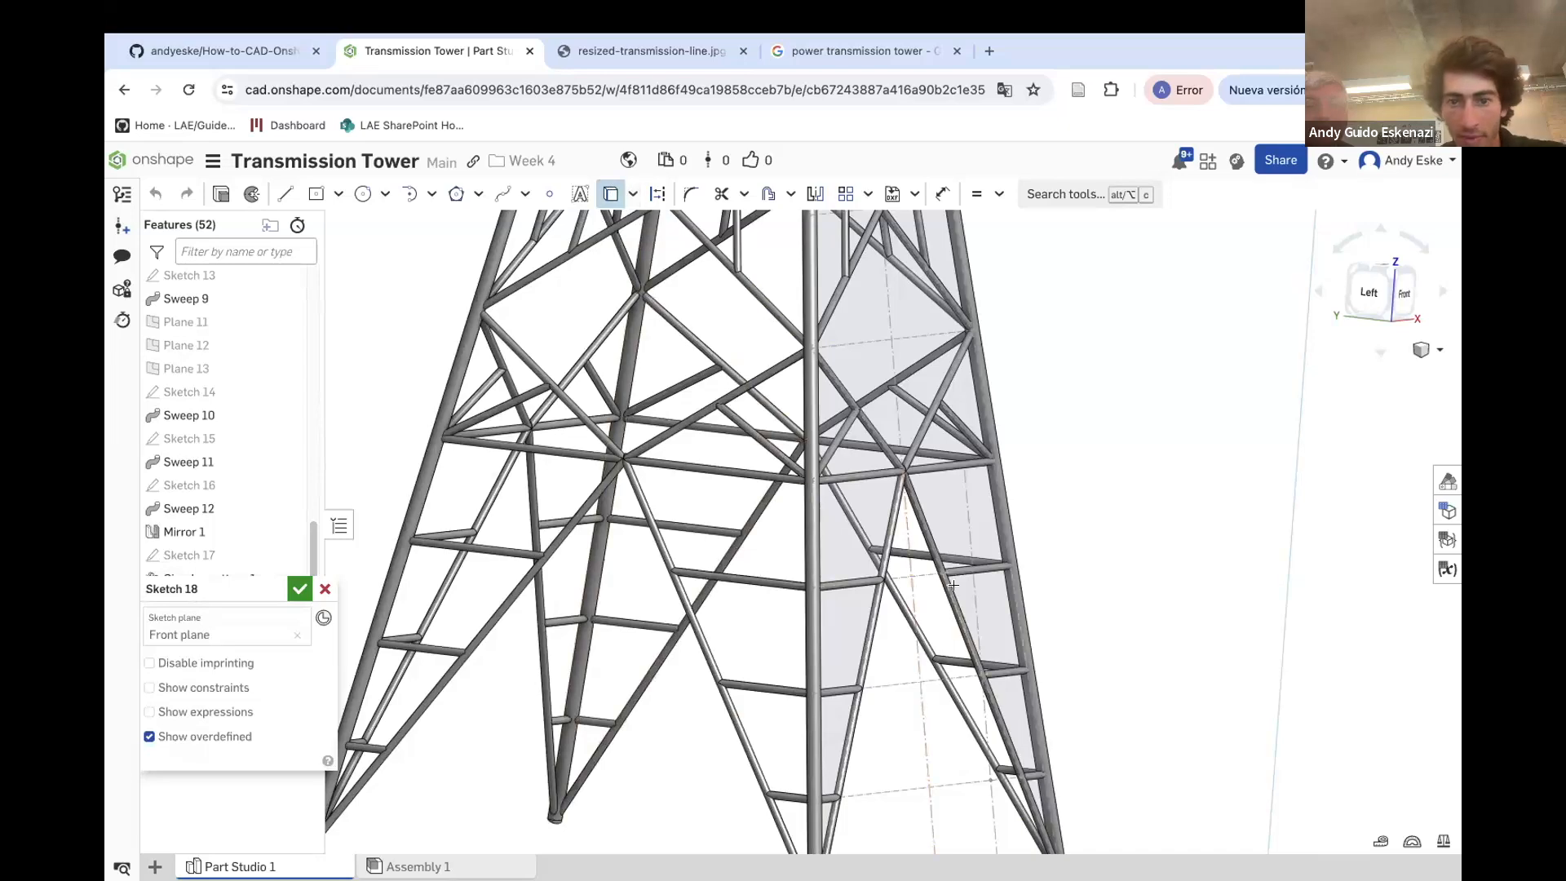
left_click(895, 574)
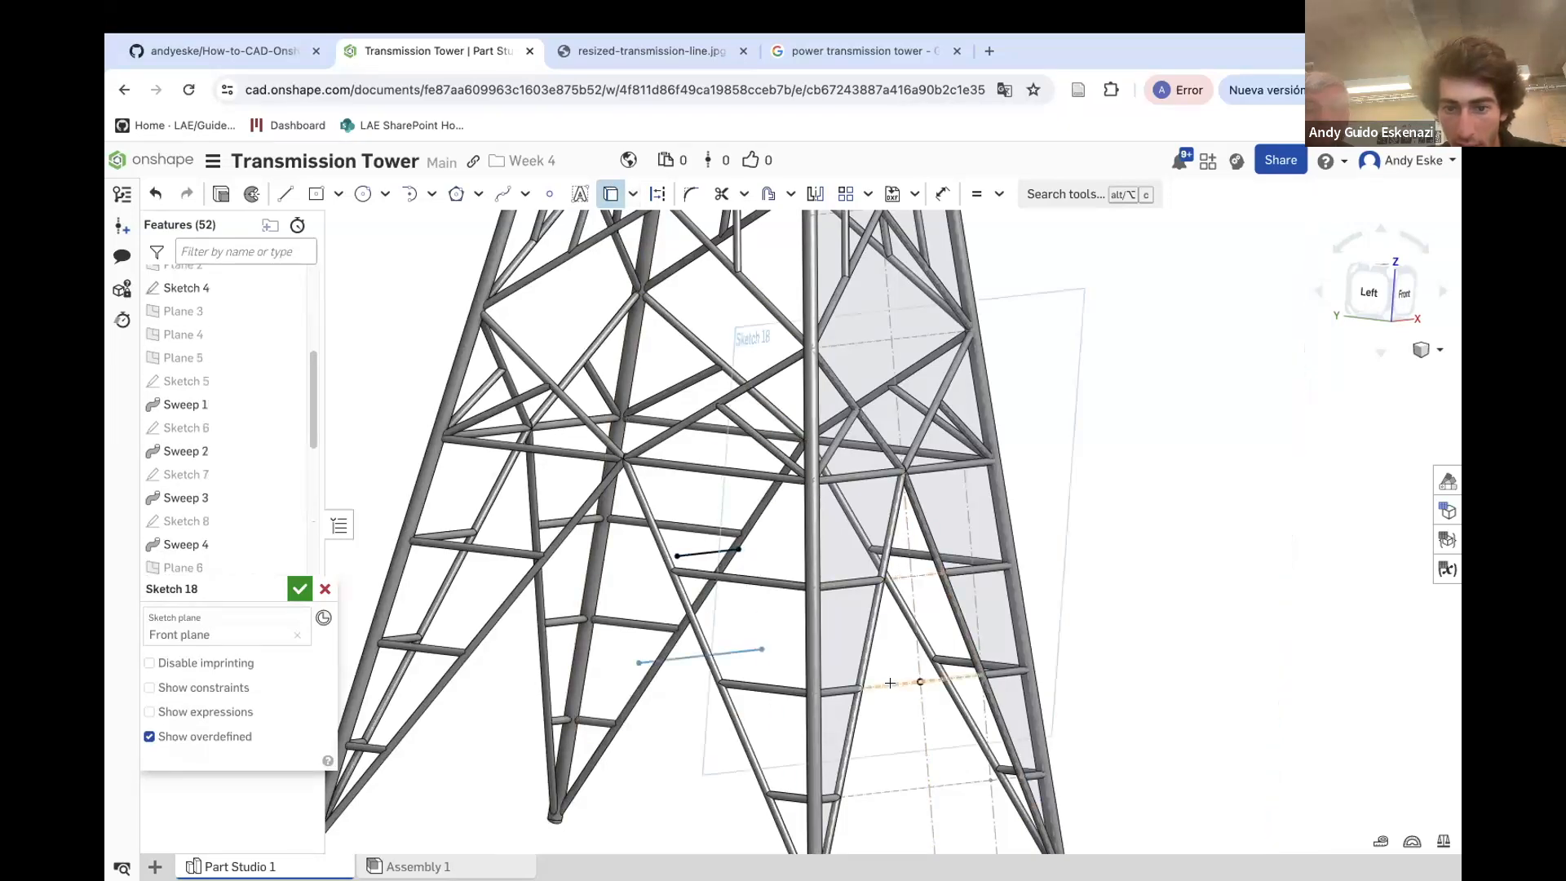
key("n")
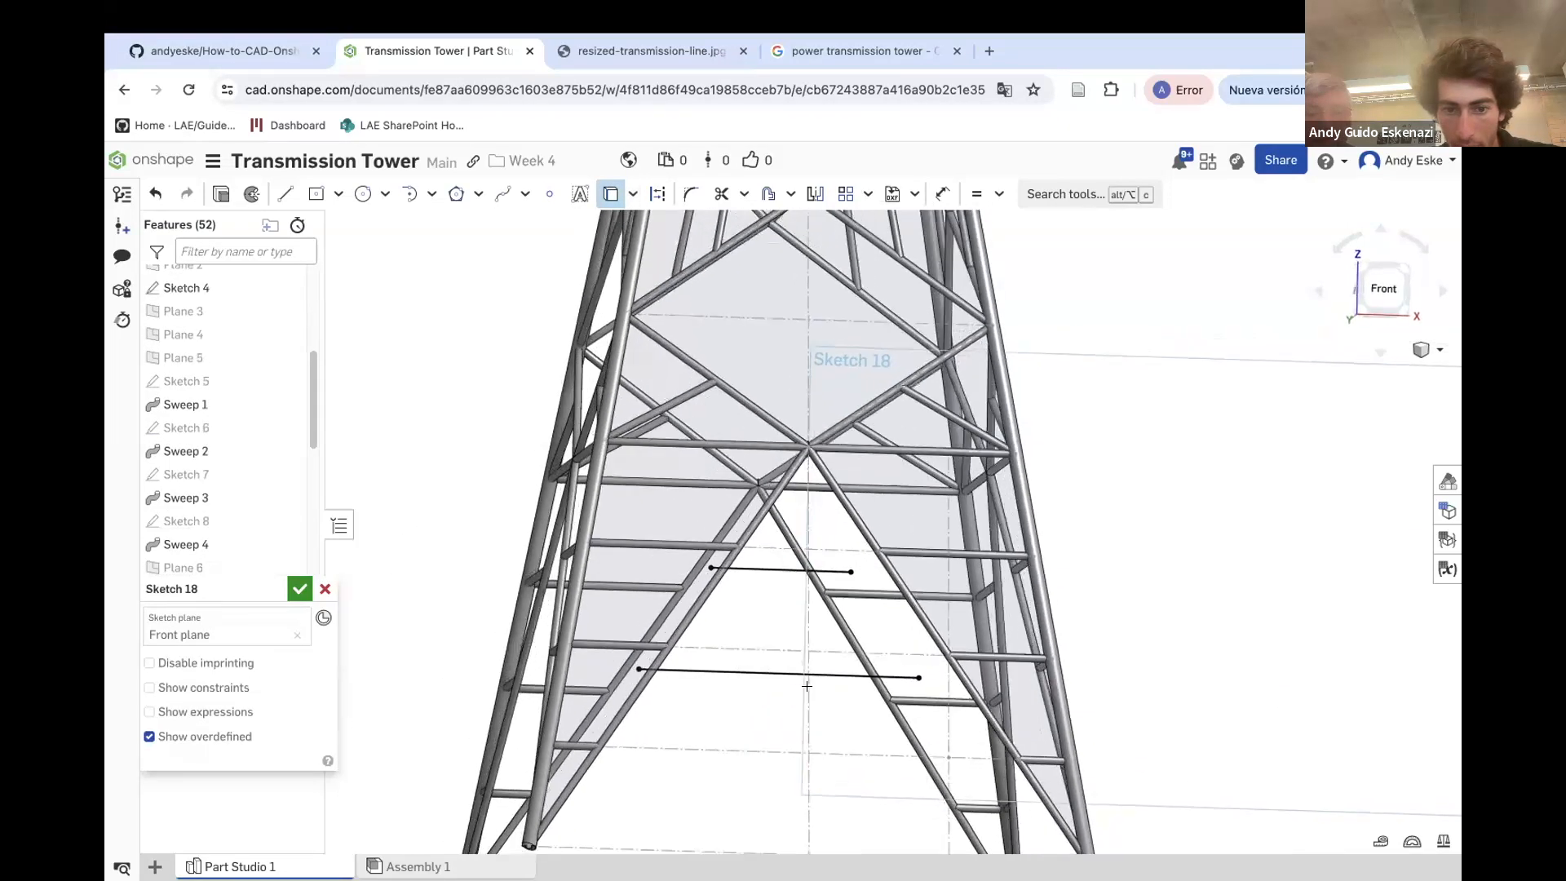
scroll(761, 789, "down", 5)
right_click_drag(738, 755, 721, 754)
scroll(718, 734, "up", 5)
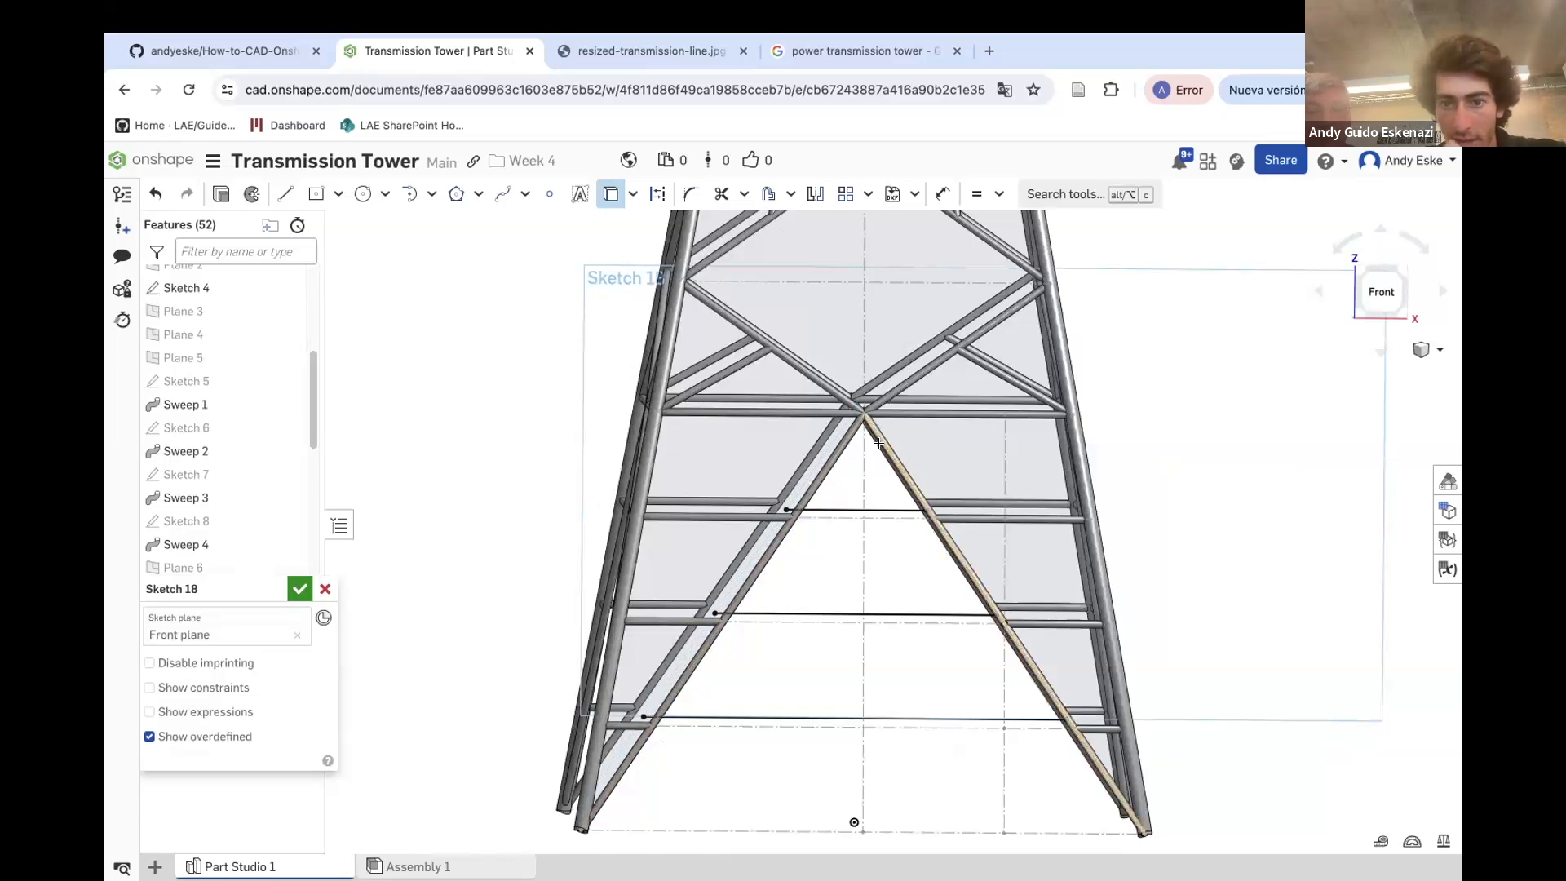
Convert the four intersected lines in the sketch to construction geometry
right_click_drag(834, 416, 827, 604)
scroll(826, 605, "down", 5)
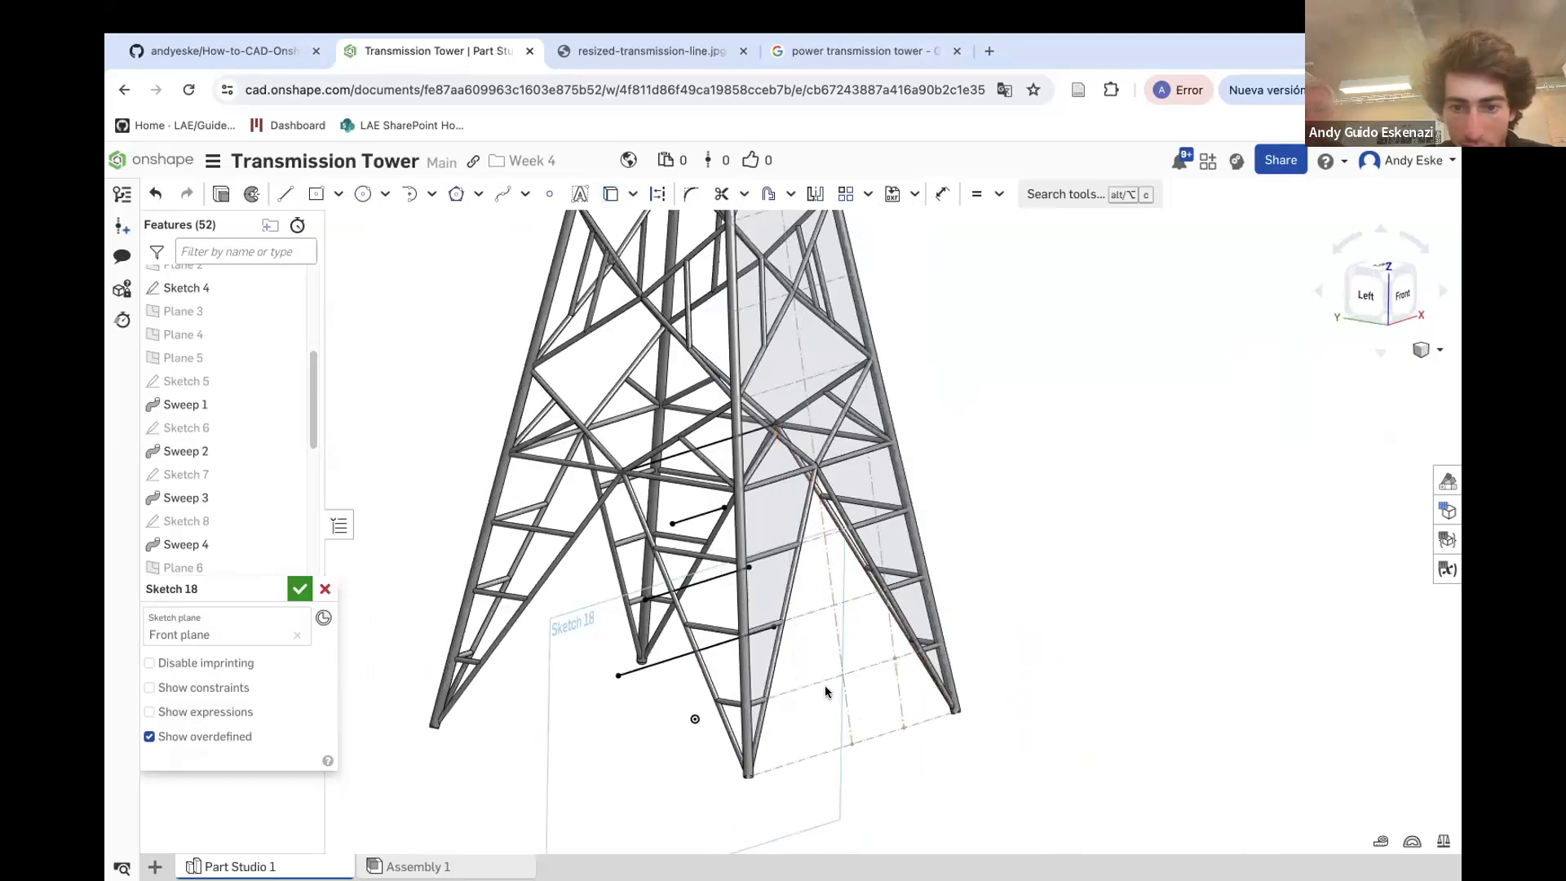
right_click_drag(830, 702, 654, 294)
left_click(658, 198)
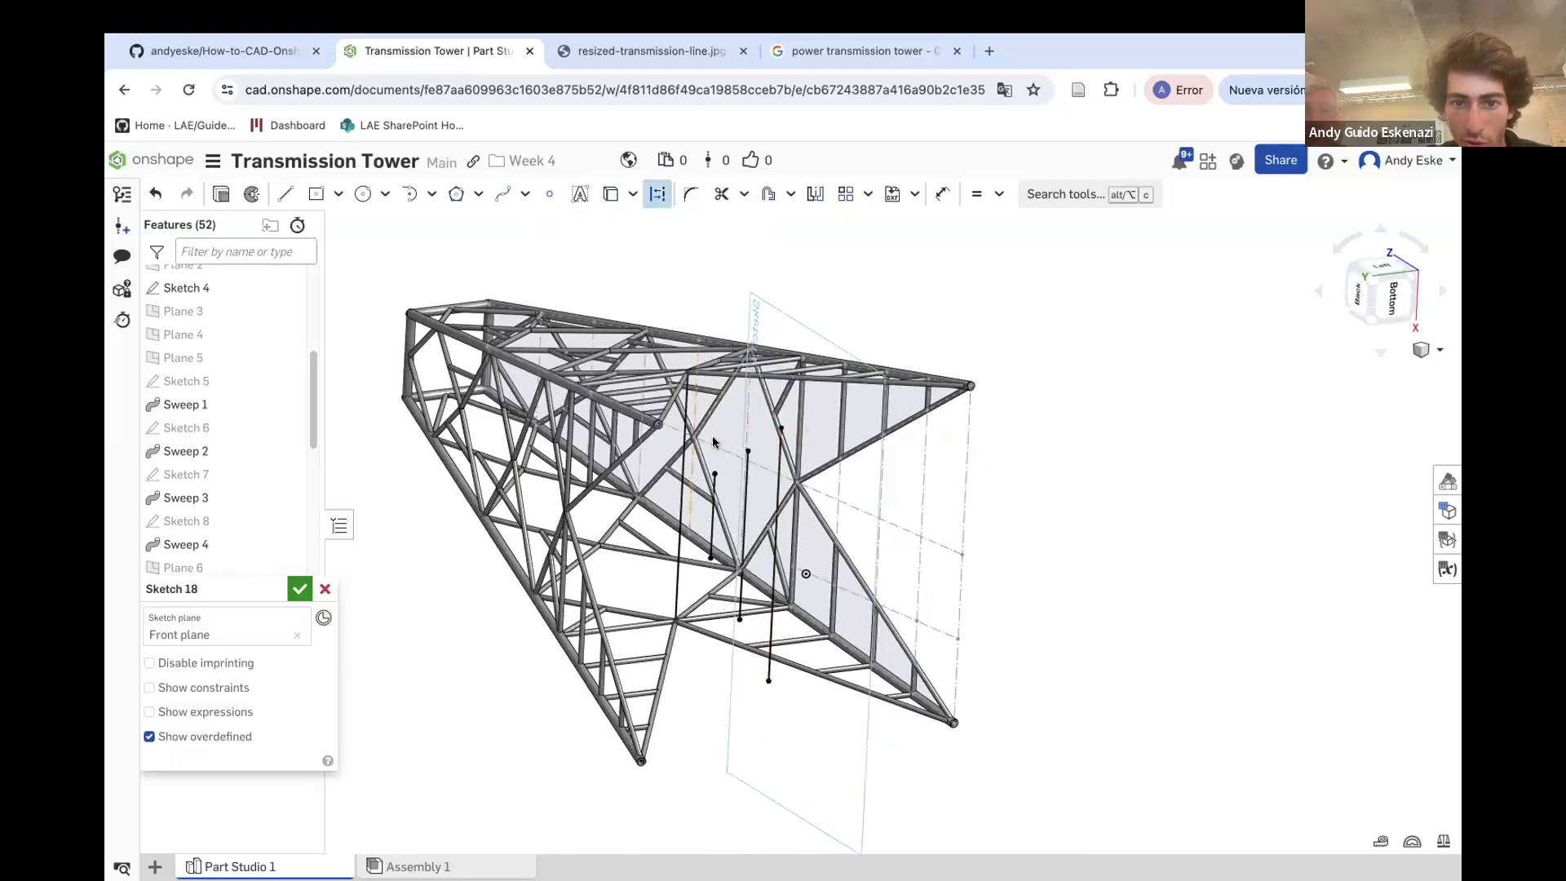
left_click(682, 456)
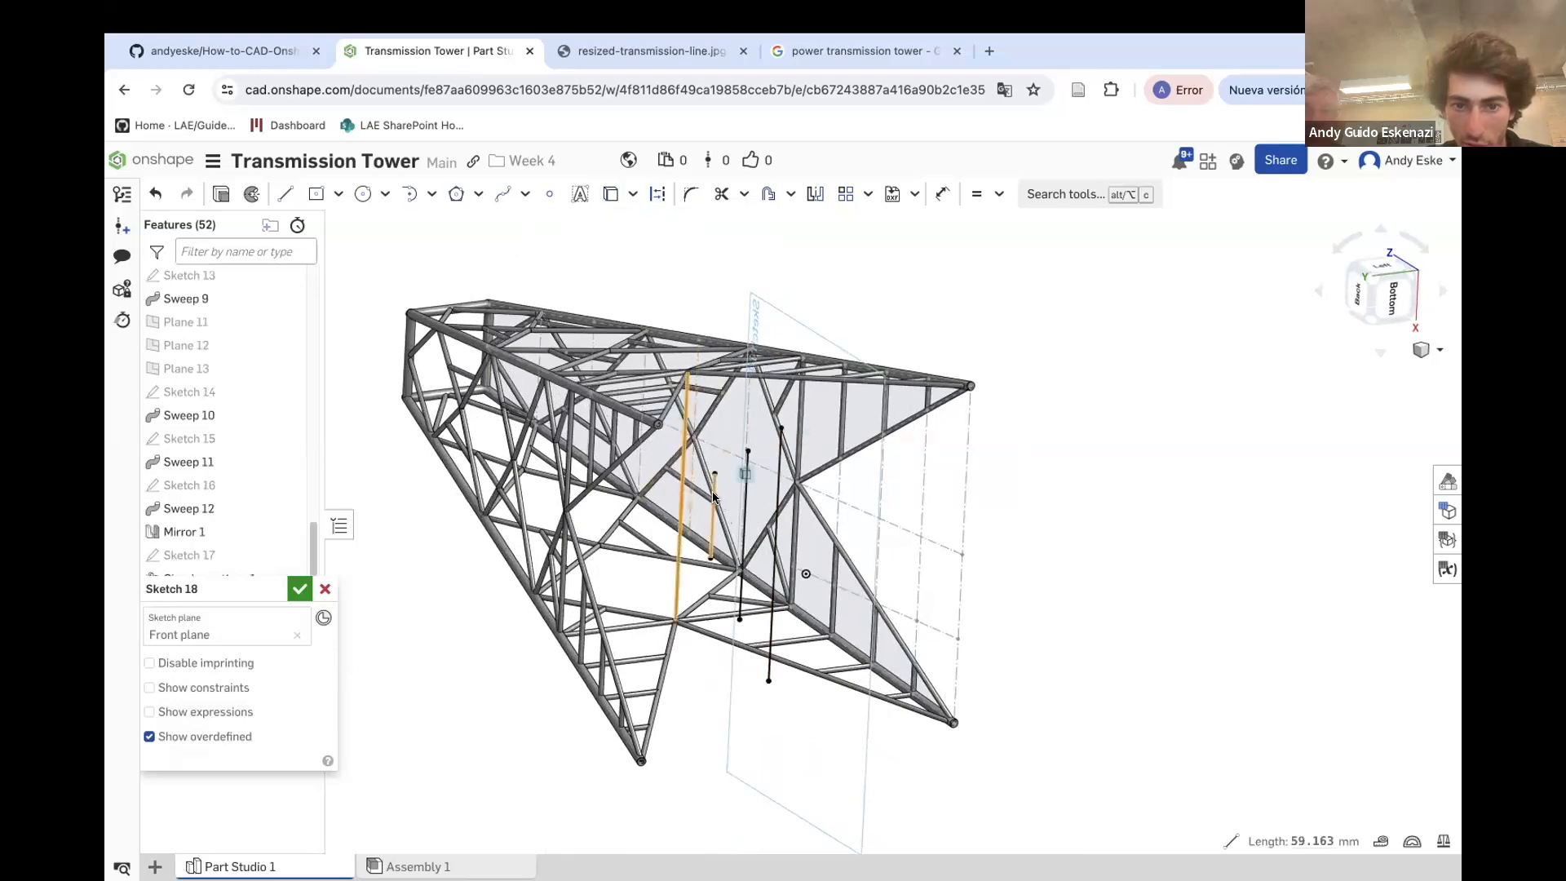
left_click(744, 490)
left_click(743, 437)
right_click_drag(743, 437, 766, 626)
left_click(798, 650)
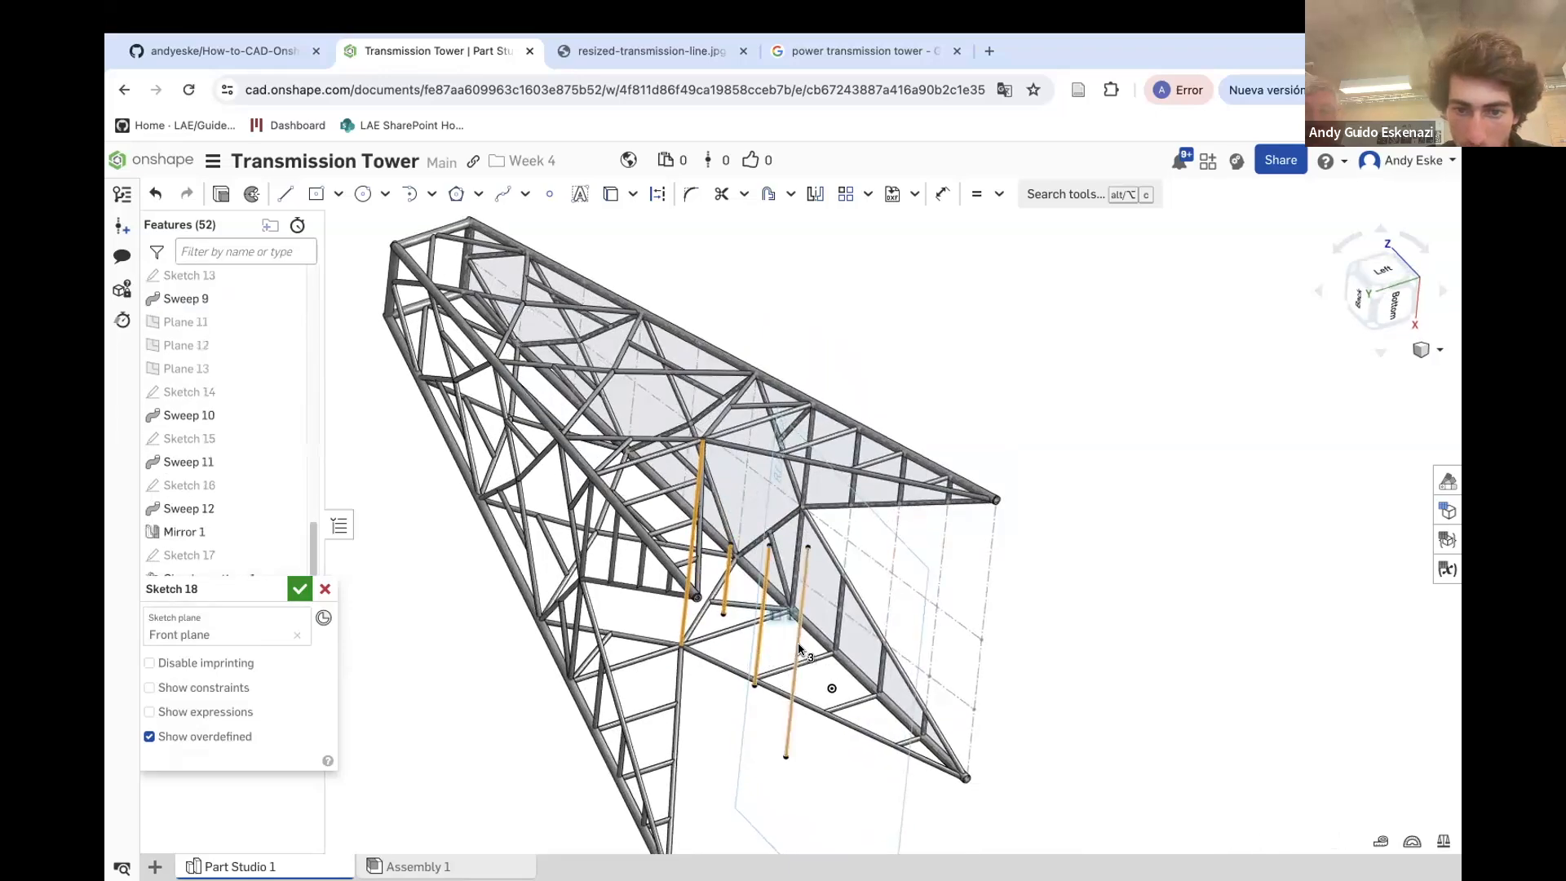
left_click(658, 195)
Draw a vertical construction line along the tower's centre through the intersected lines
left_click(942, 355)
mouse_move(955, 372)
right_mouse_down()
mouse_move(978, 427)
mouse_move(920, 509)
mouse_move(930, 541)
mouse_move(595, 571)
right_mouse_up()
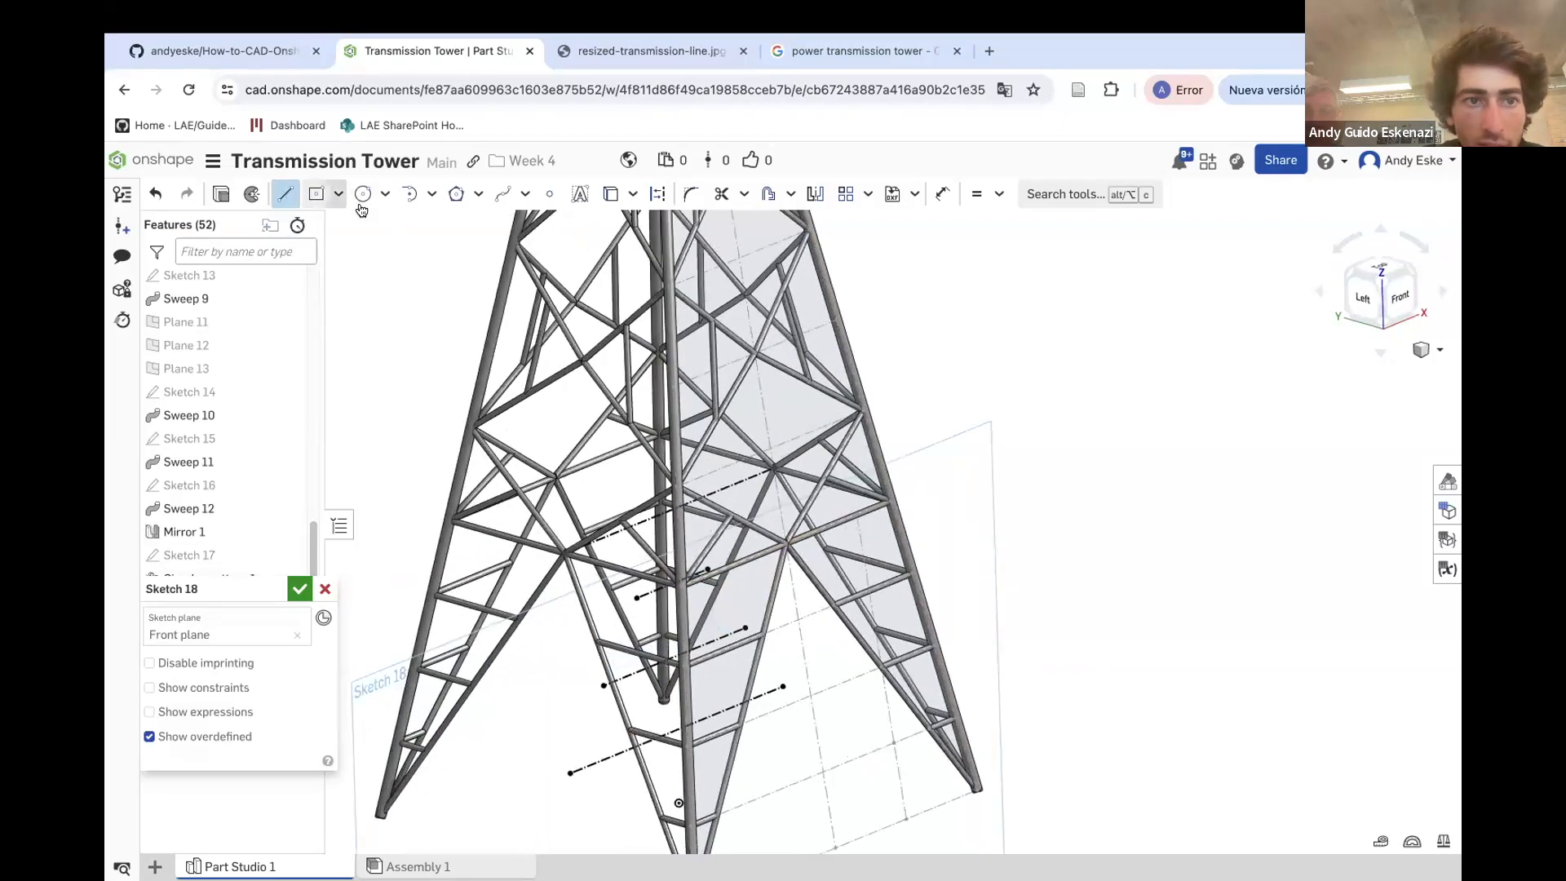
left_click(659, 200)
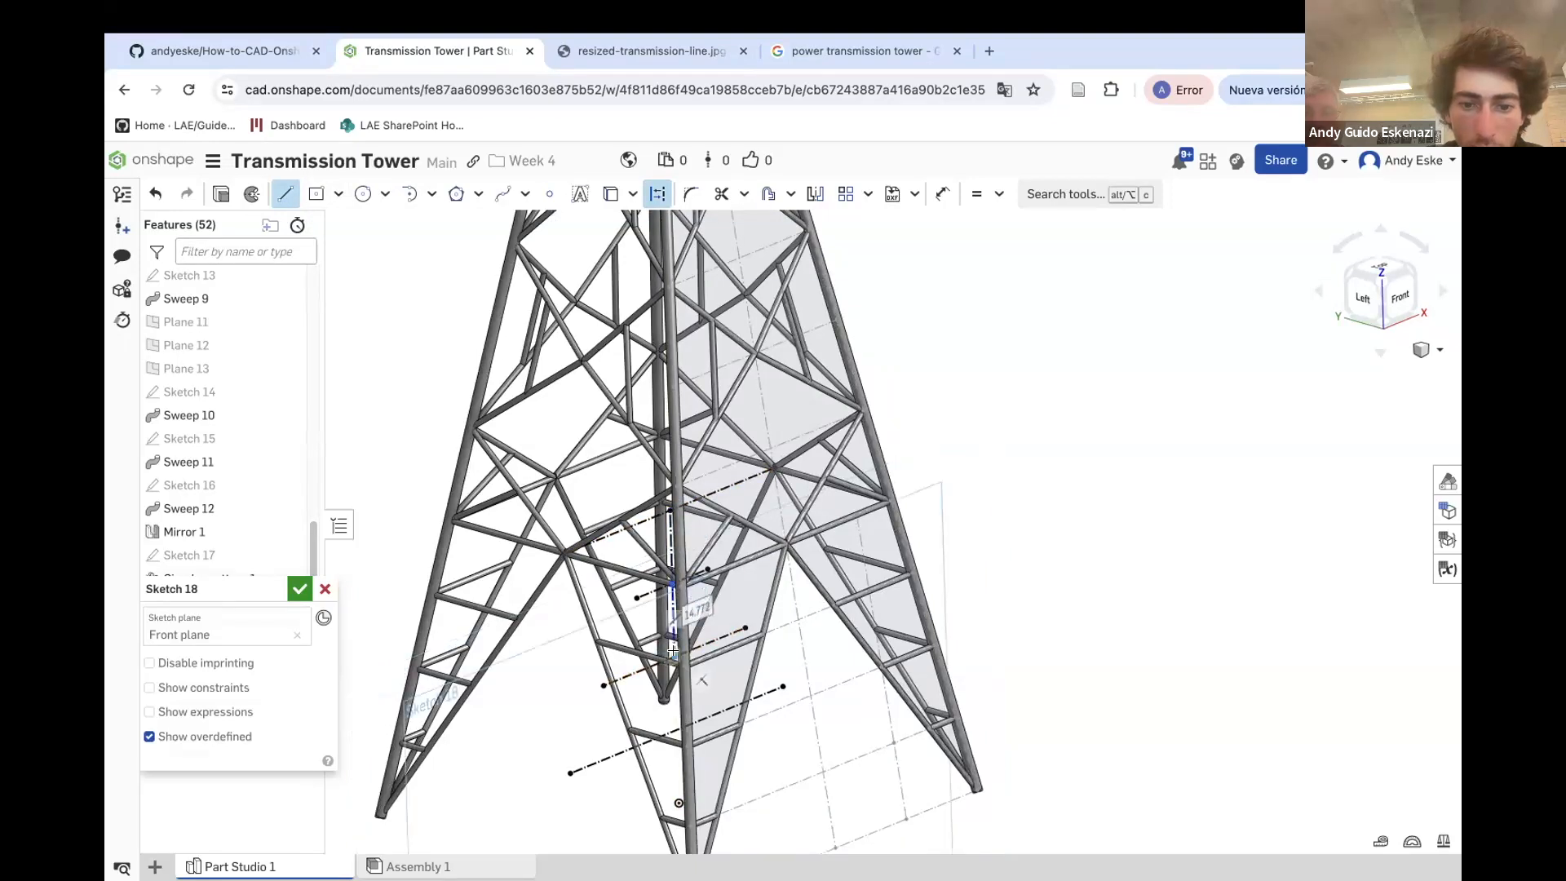
left_click(671, 728)
key("Escape")
Finish the sketch
scroll(671, 694, "down", 1)
mouse_move(672, 656)
right_mouse_down()
mouse_move(674, 599)
mouse_move(768, 531)
mouse_move(770, 502)
mouse_move(811, 508)
mouse_move(724, 427)
right_mouse_up()
scroll(770, 502, "down", 2)
scroll(725, 428, "up", 2)
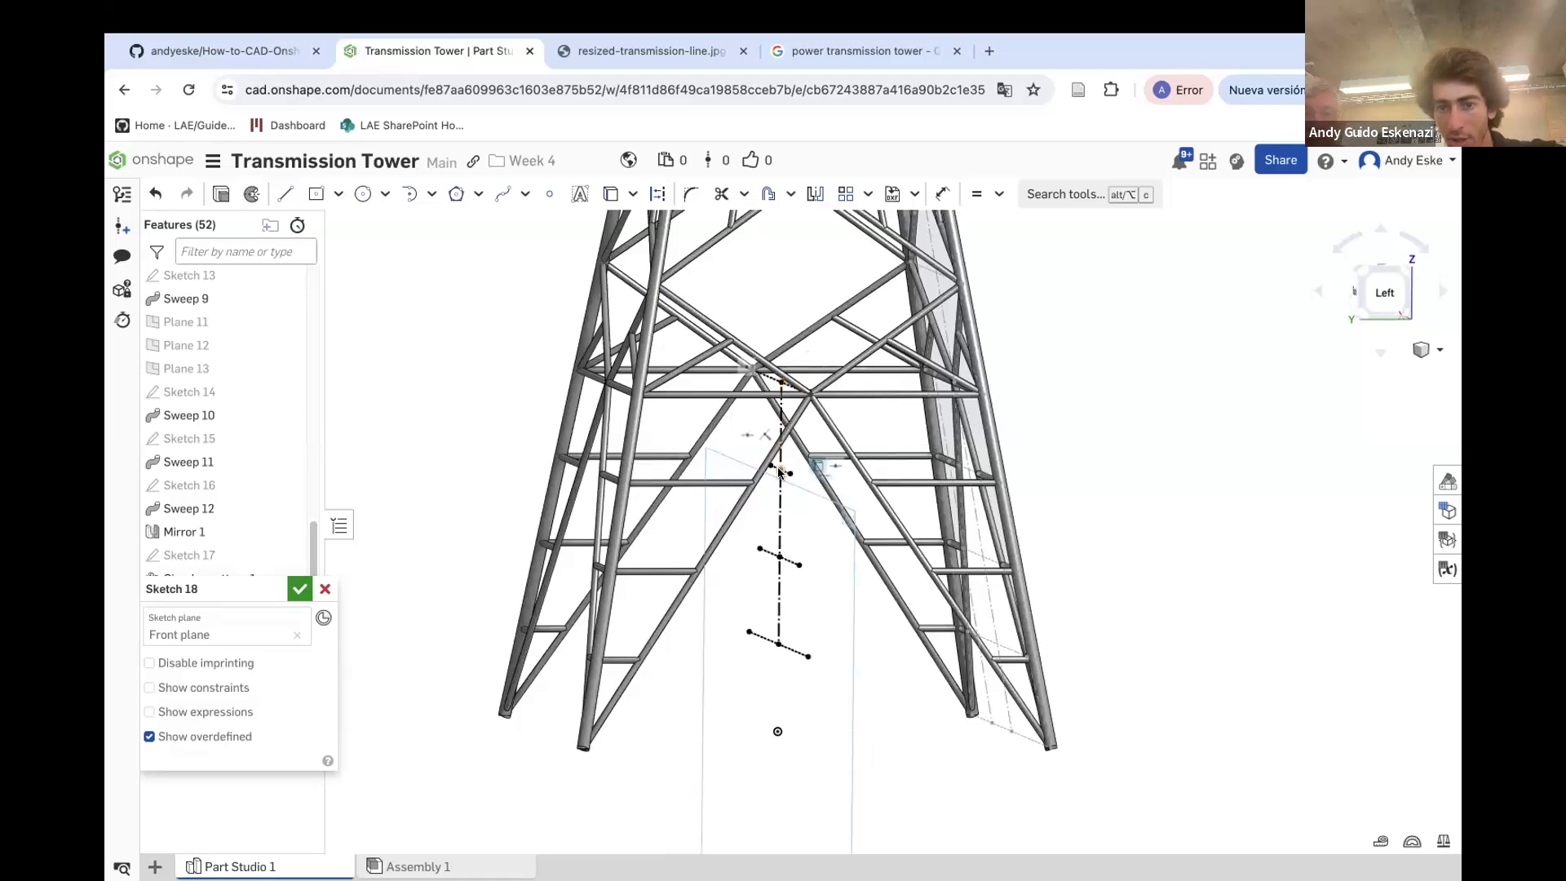
left_click(297, 589)
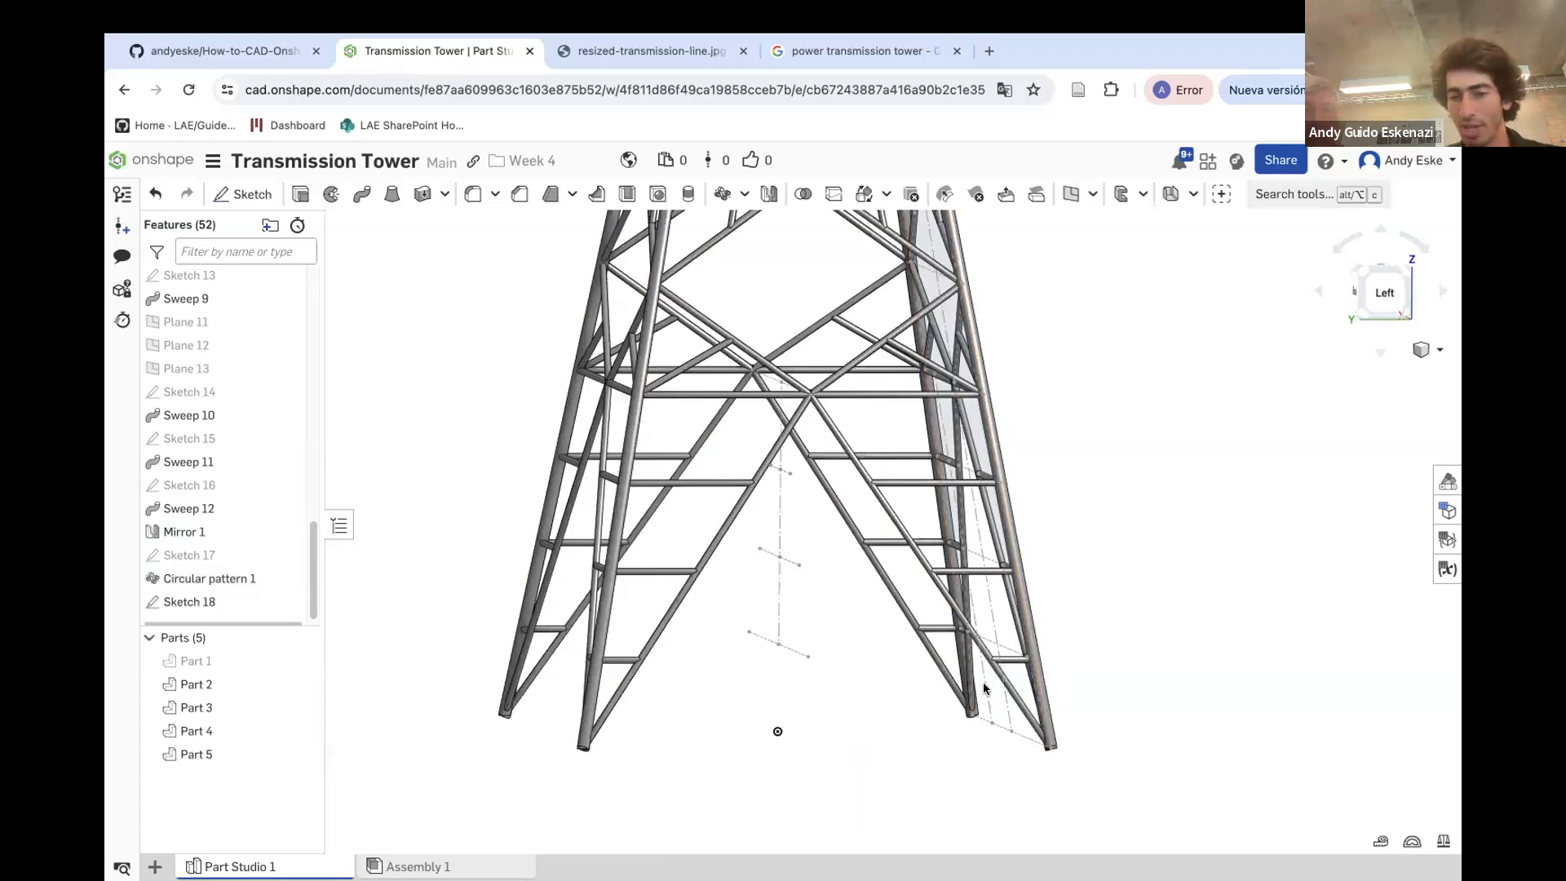
Create a point-normal plane at the top point of the vertical construction line
left_click(1068, 196)
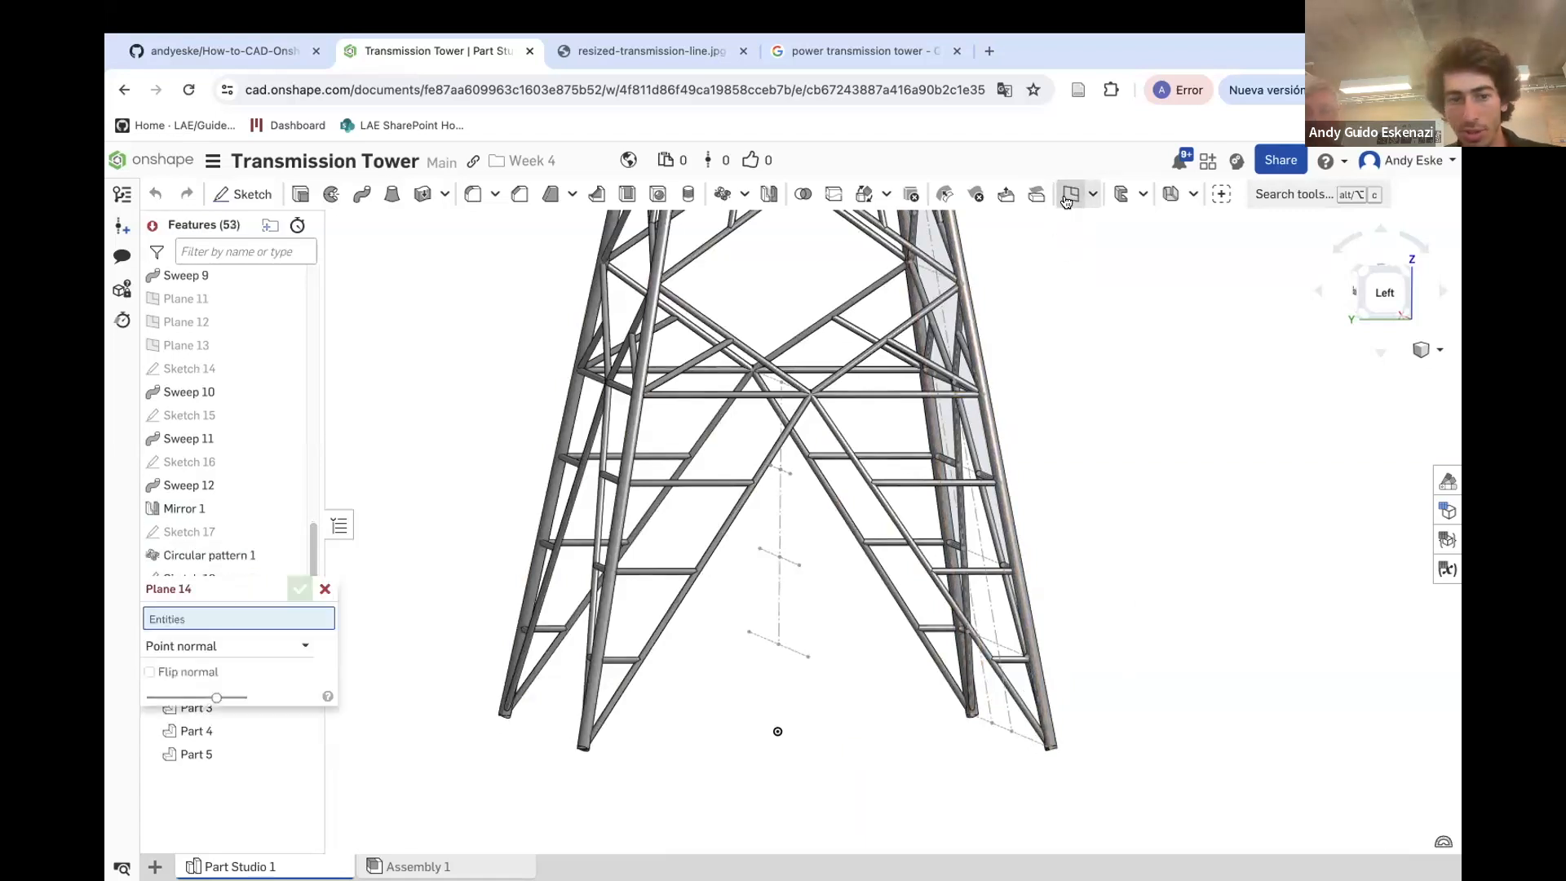
left_click(775, 385)
scroll(770, 383, "up", 3)
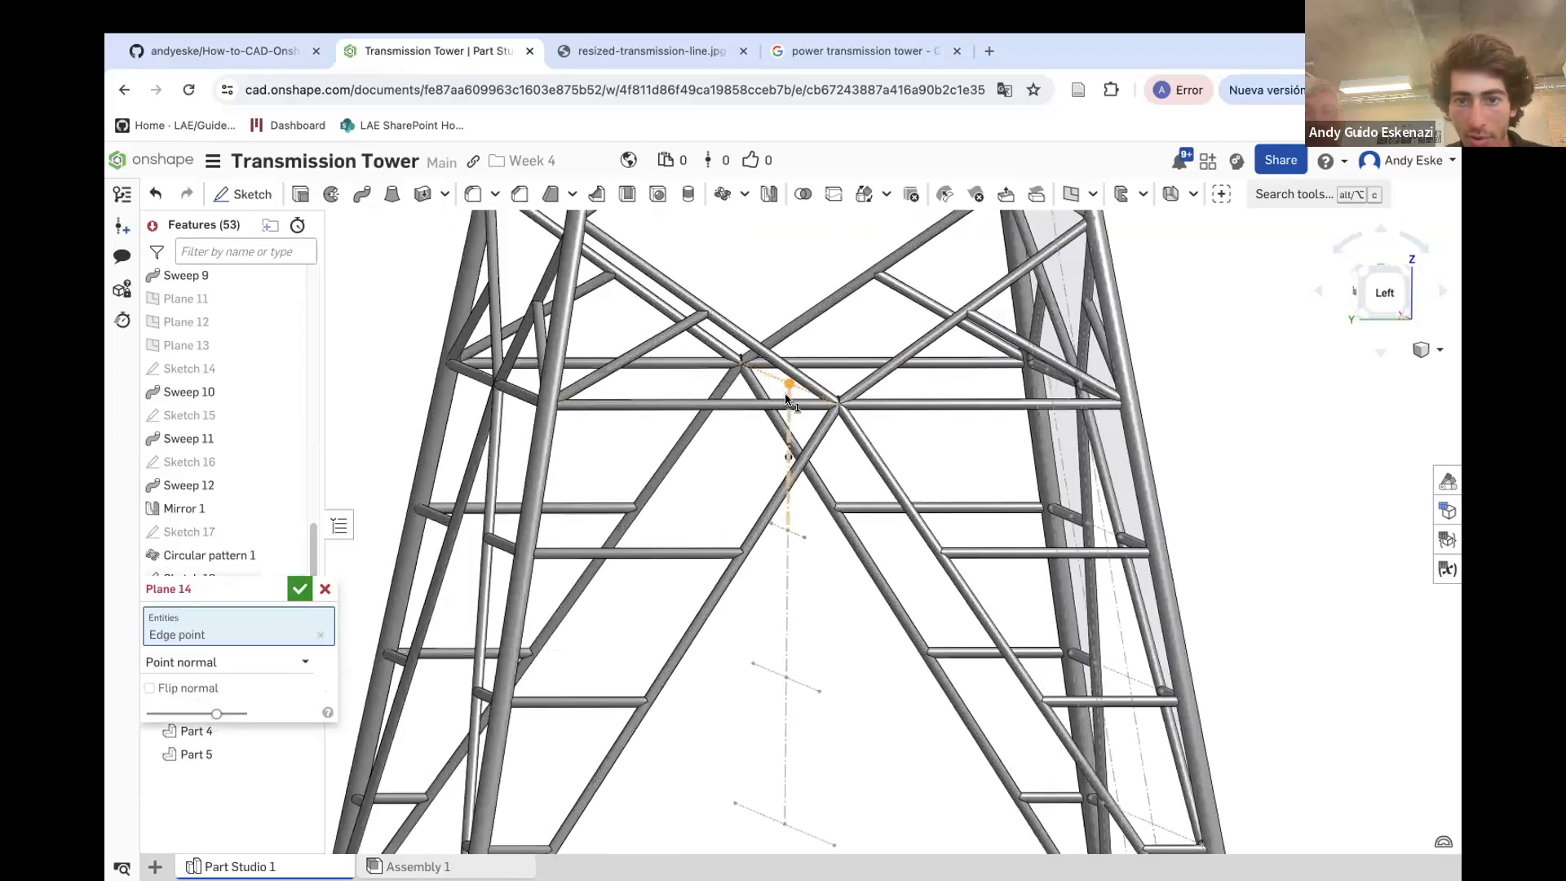
left_click(788, 398)
left_click(299, 594)
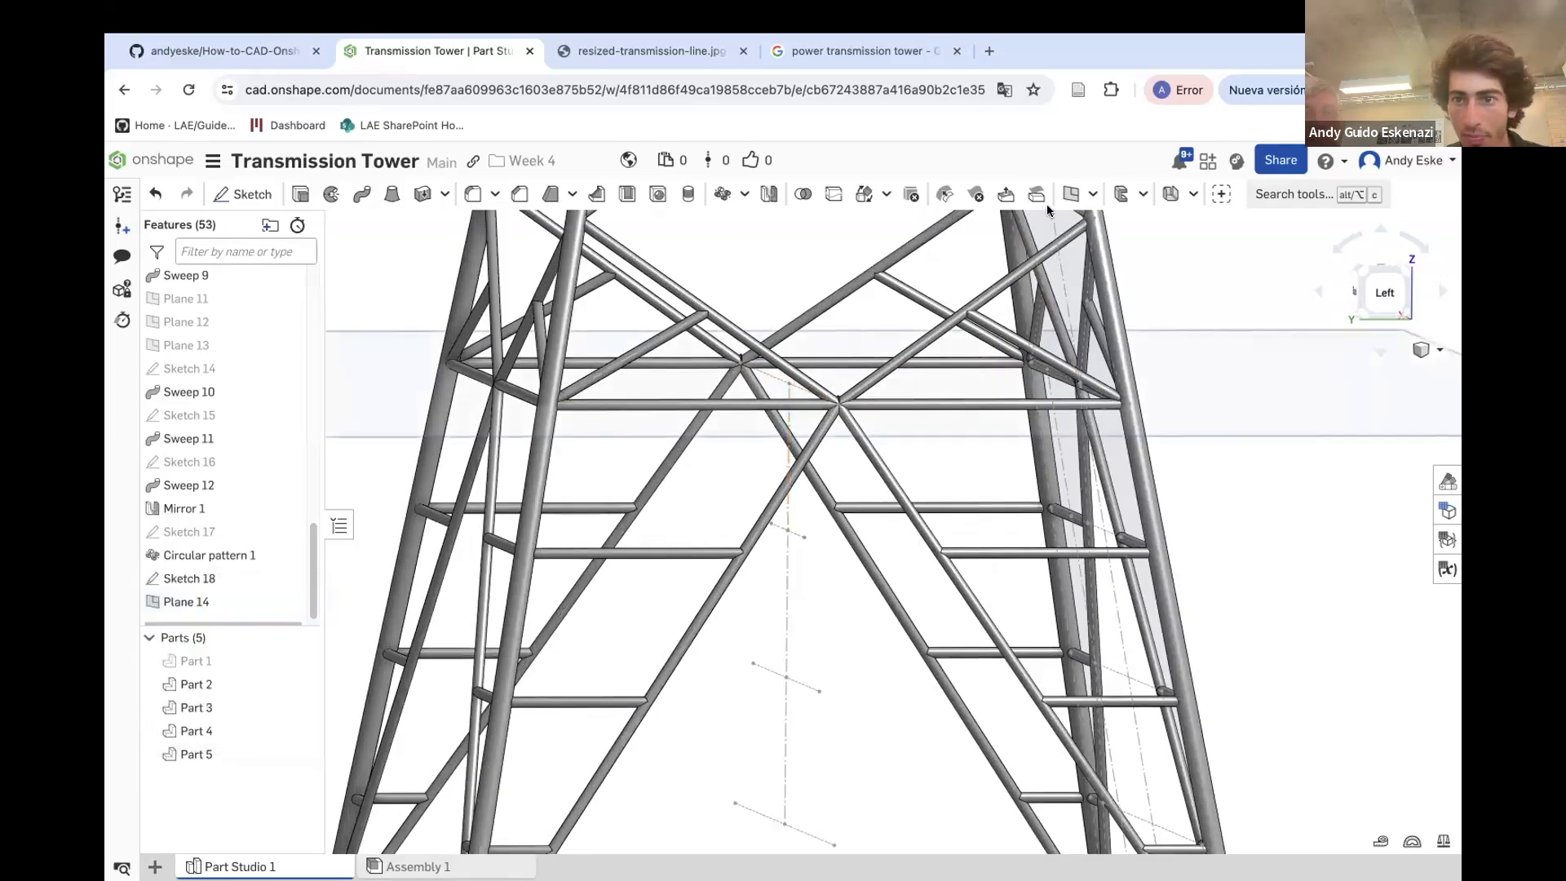
Create a point-normal plane at the next vertex down the construction line
left_click(1058, 202)
left_click(786, 532)
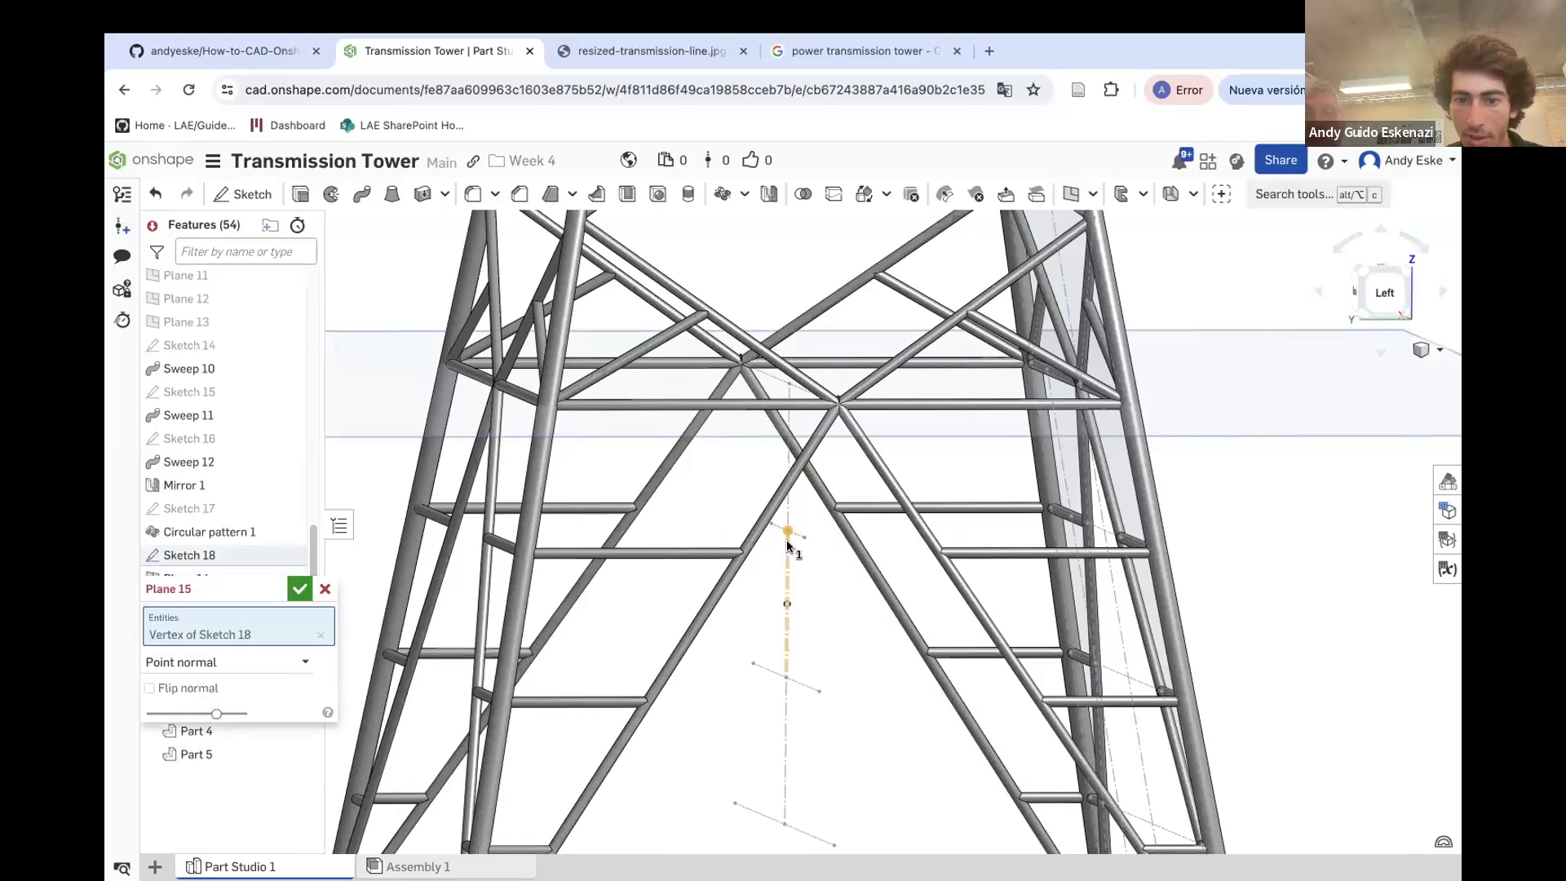
left_click(787, 545)
left_click(300, 589)
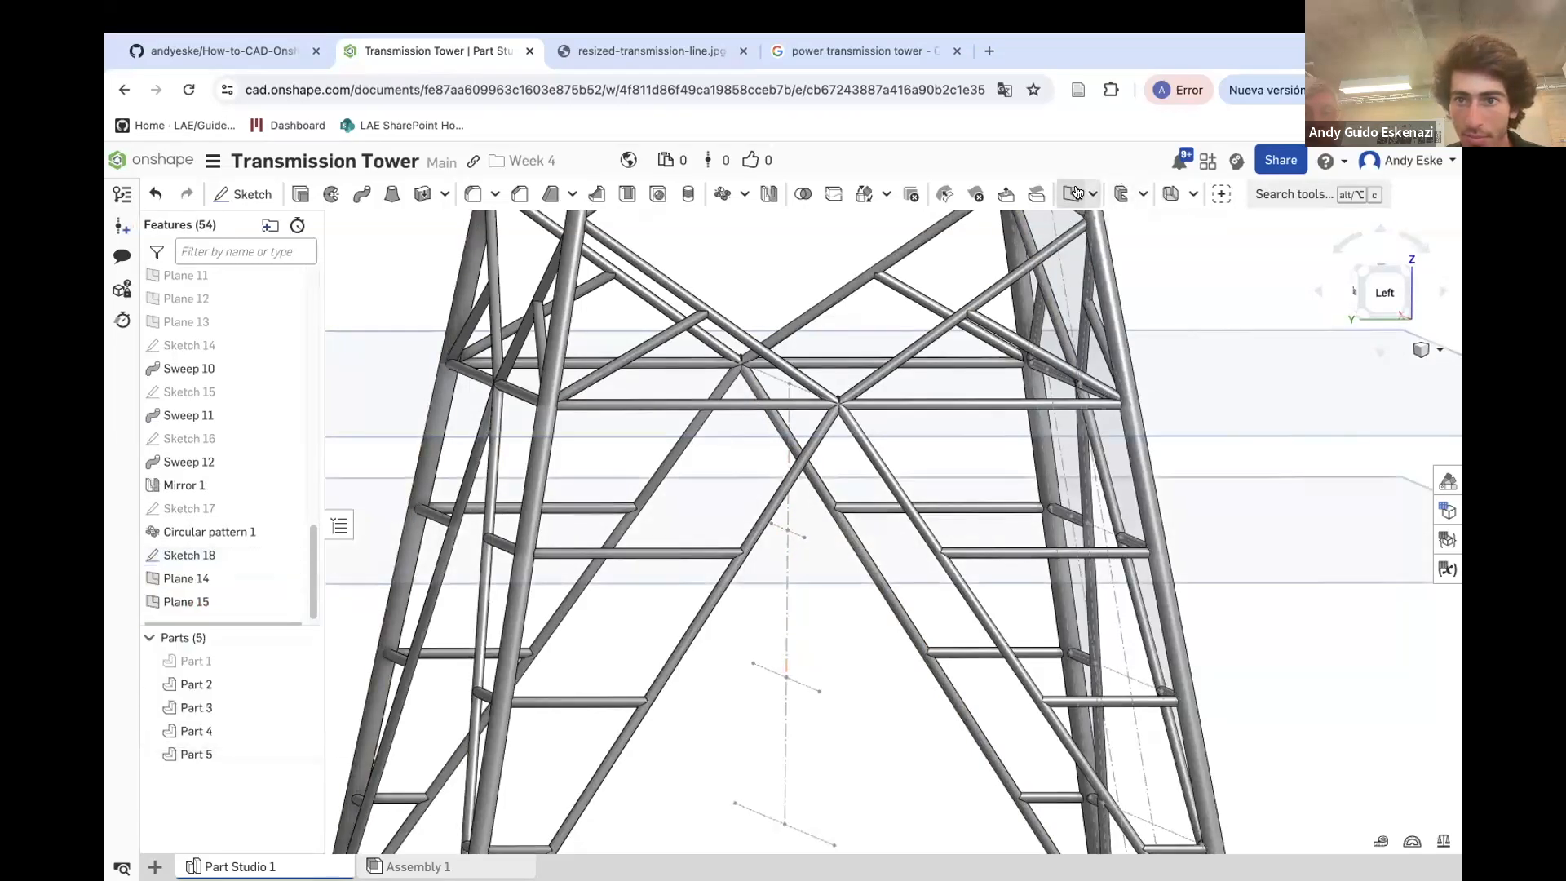
Create a point-normal plane at the third vertex down the construction line
left_click(1075, 193)
left_click(784, 678)
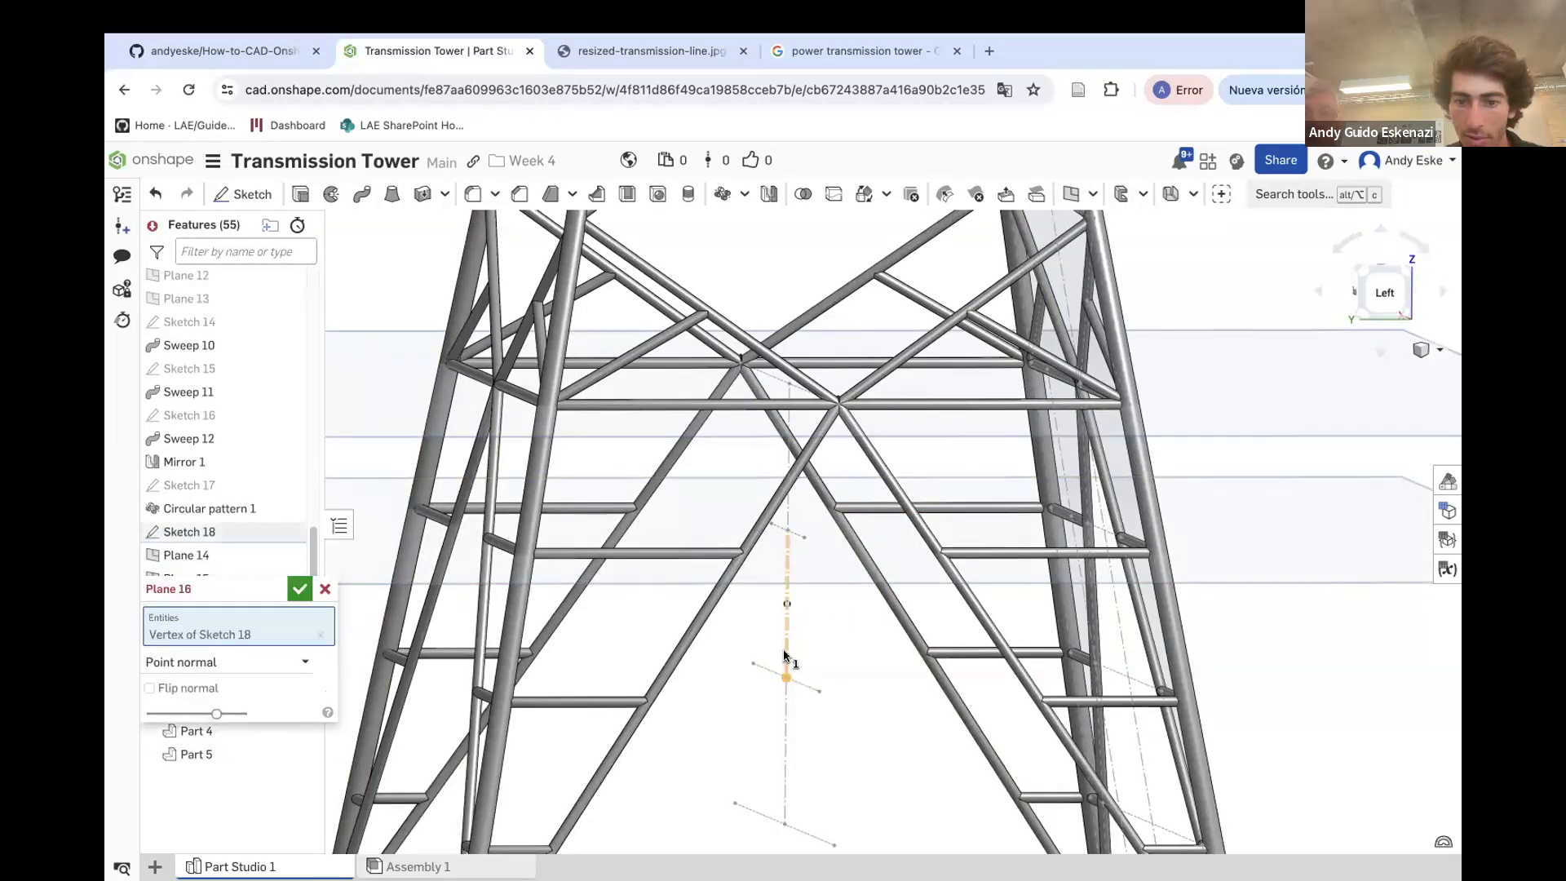
left_click(787, 653)
left_click(297, 590)
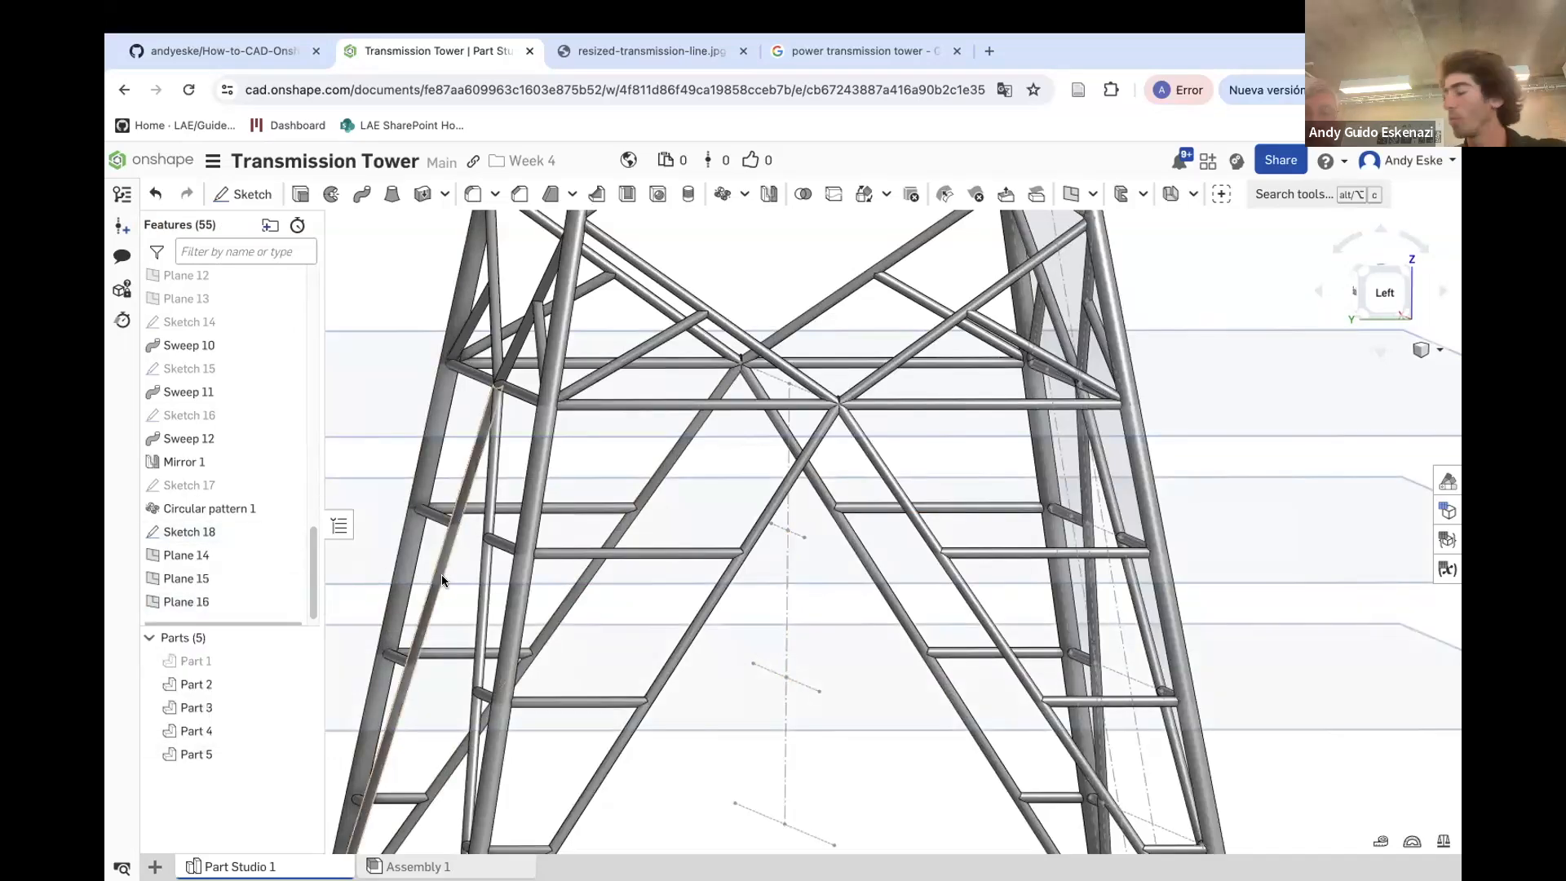
Create a point-normal plane at the lowest vertex, using the vertical construction line as its normal edge
scroll(506, 544, "down", 1)
scroll(505, 545, "down", 1)
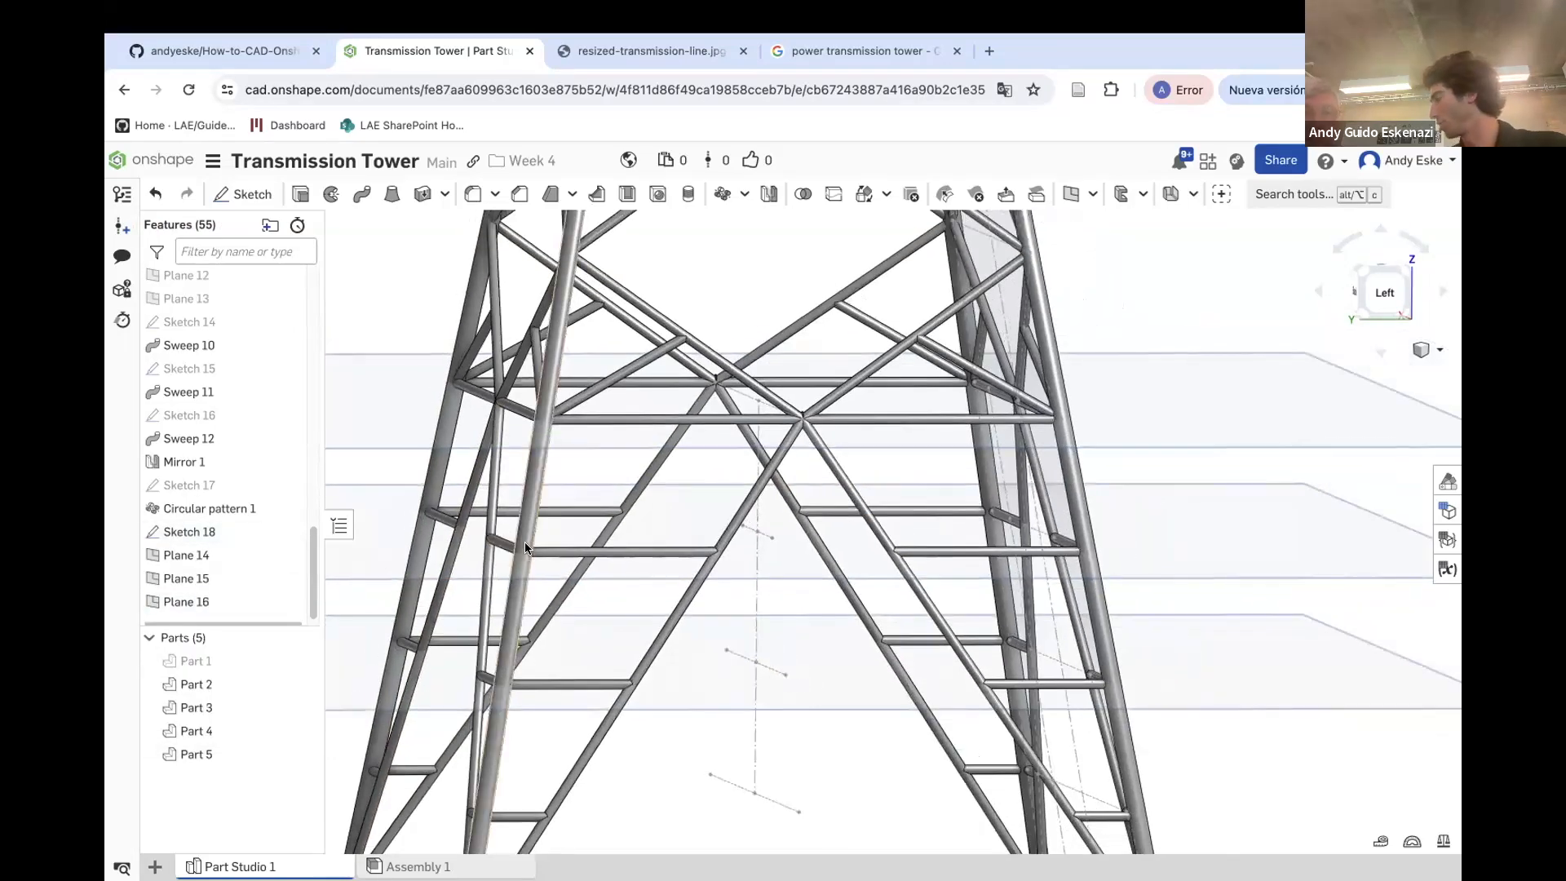
scroll(756, 711, "down", 3)
scroll(756, 712, "up", 5)
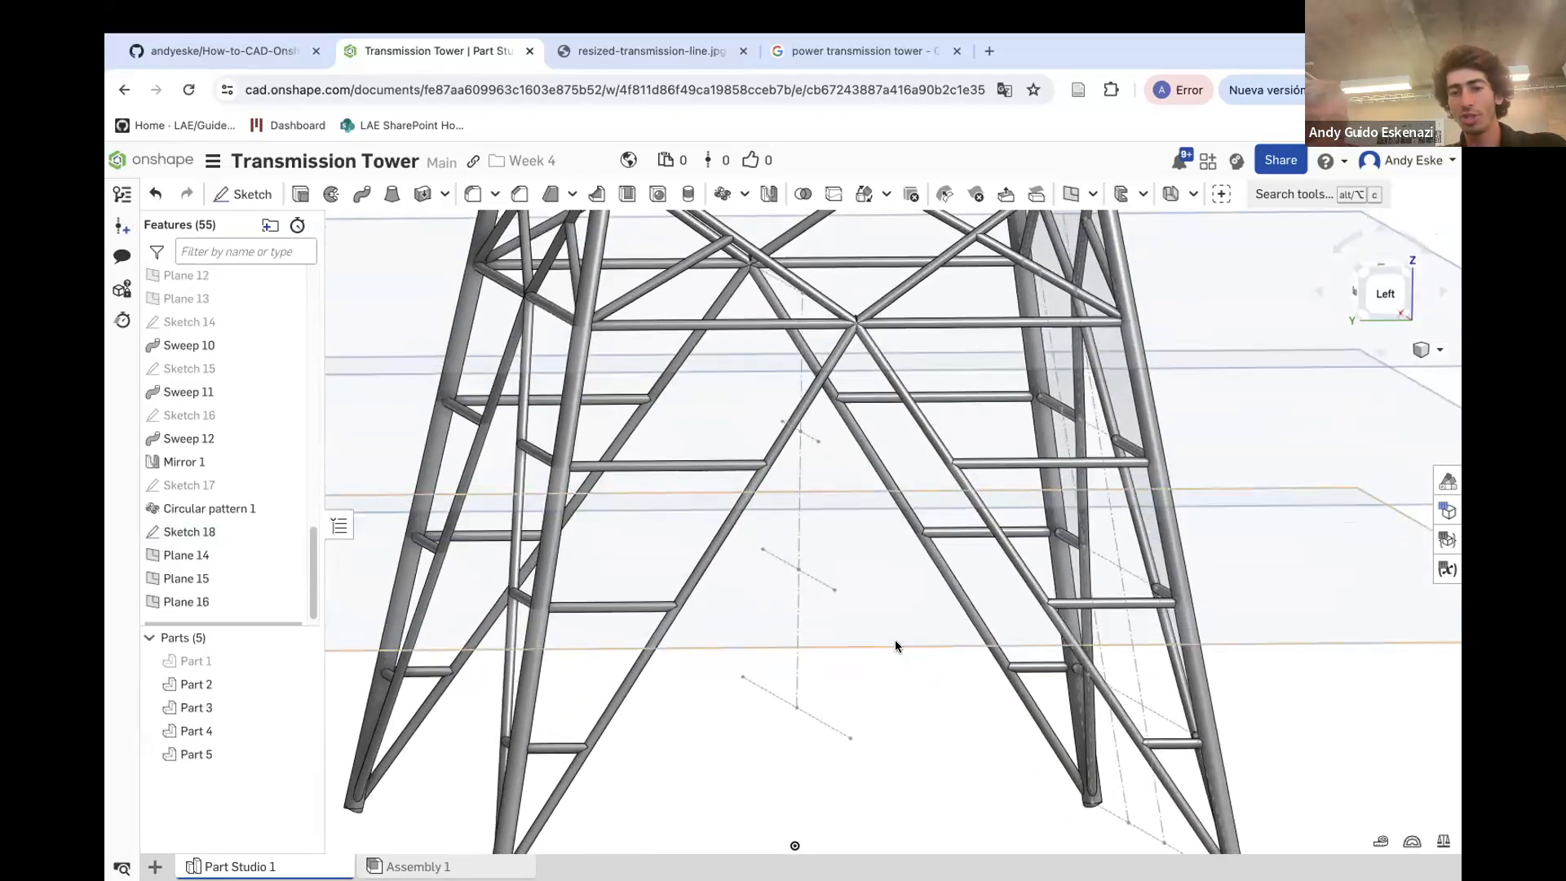
left_click(1071, 200)
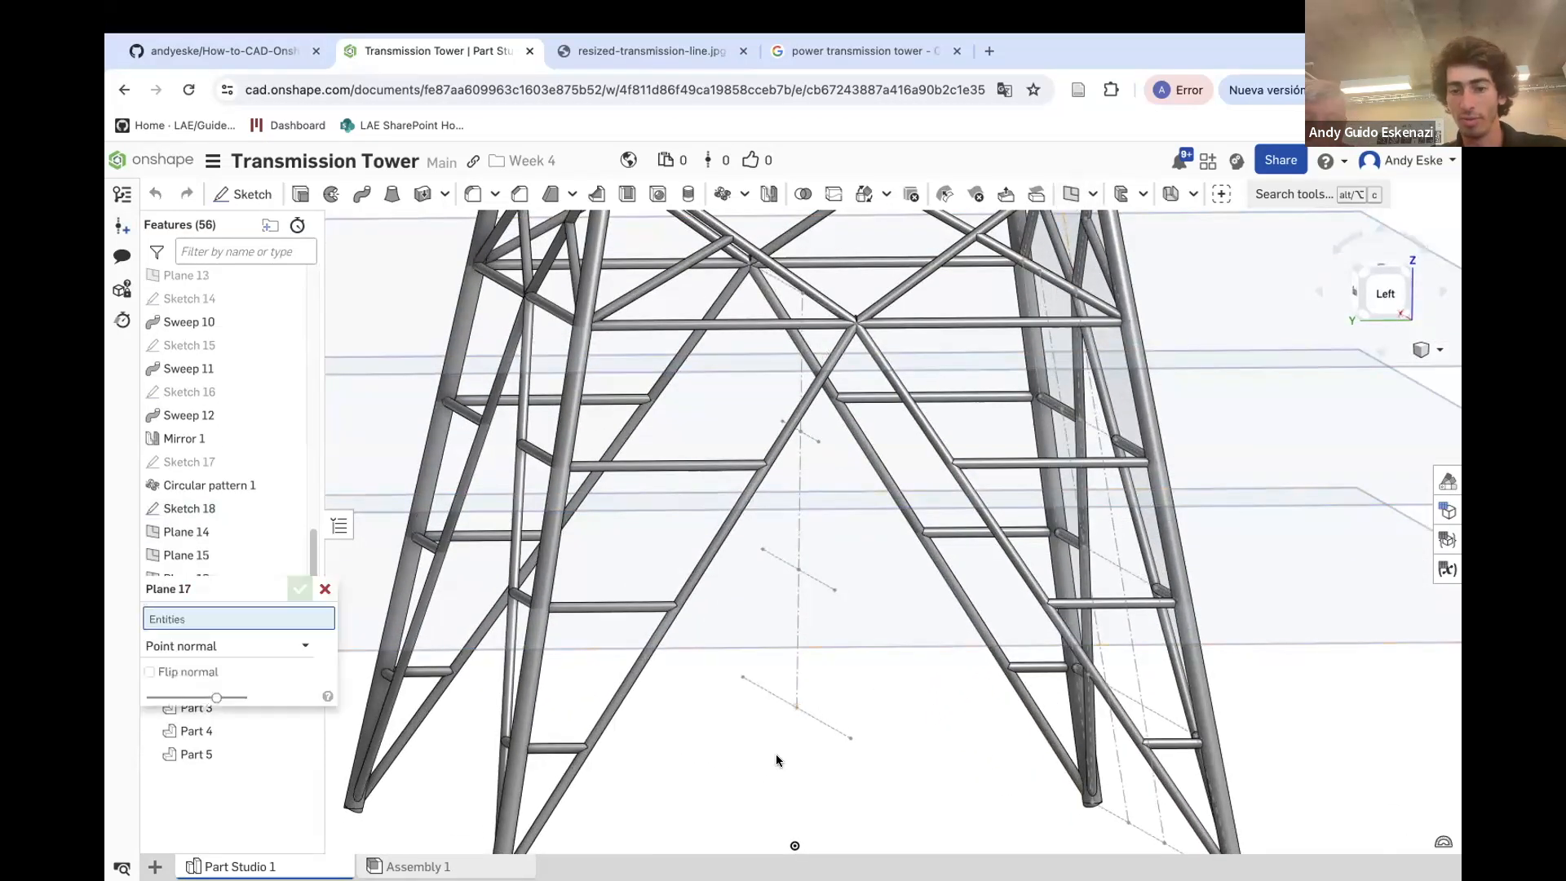
left_click(797, 706)
left_click(798, 690)
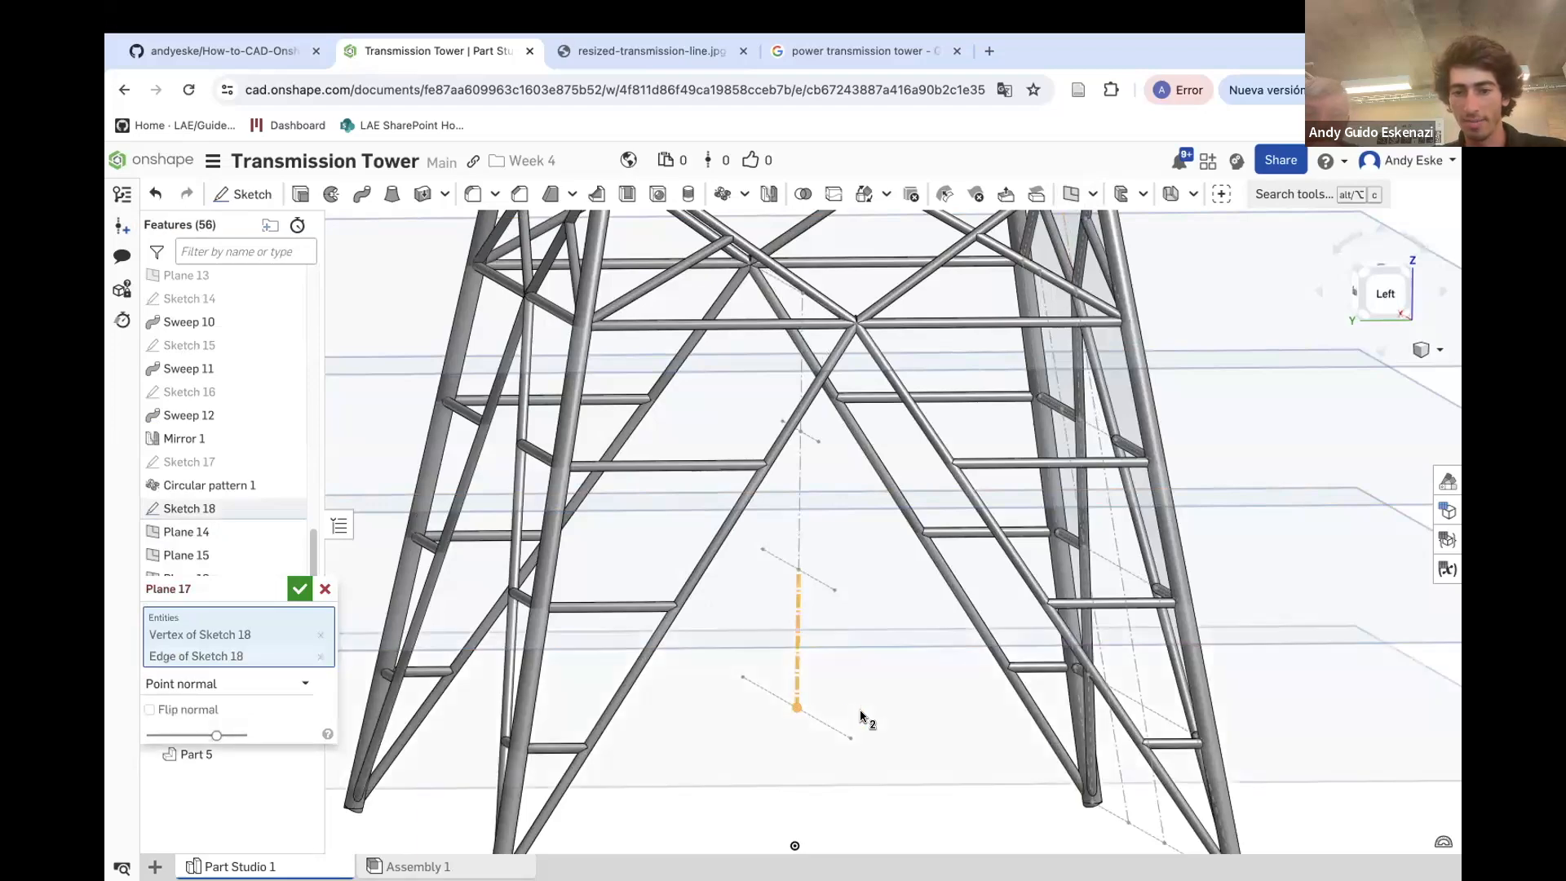
left_click(300, 591)
scroll(804, 593, "down", 3)
mouse_move(866, 734)
right_mouse_down()
mouse_move(888, 688)
mouse_move(859, 713)
mouse_move(877, 719)
right_mouse_up()
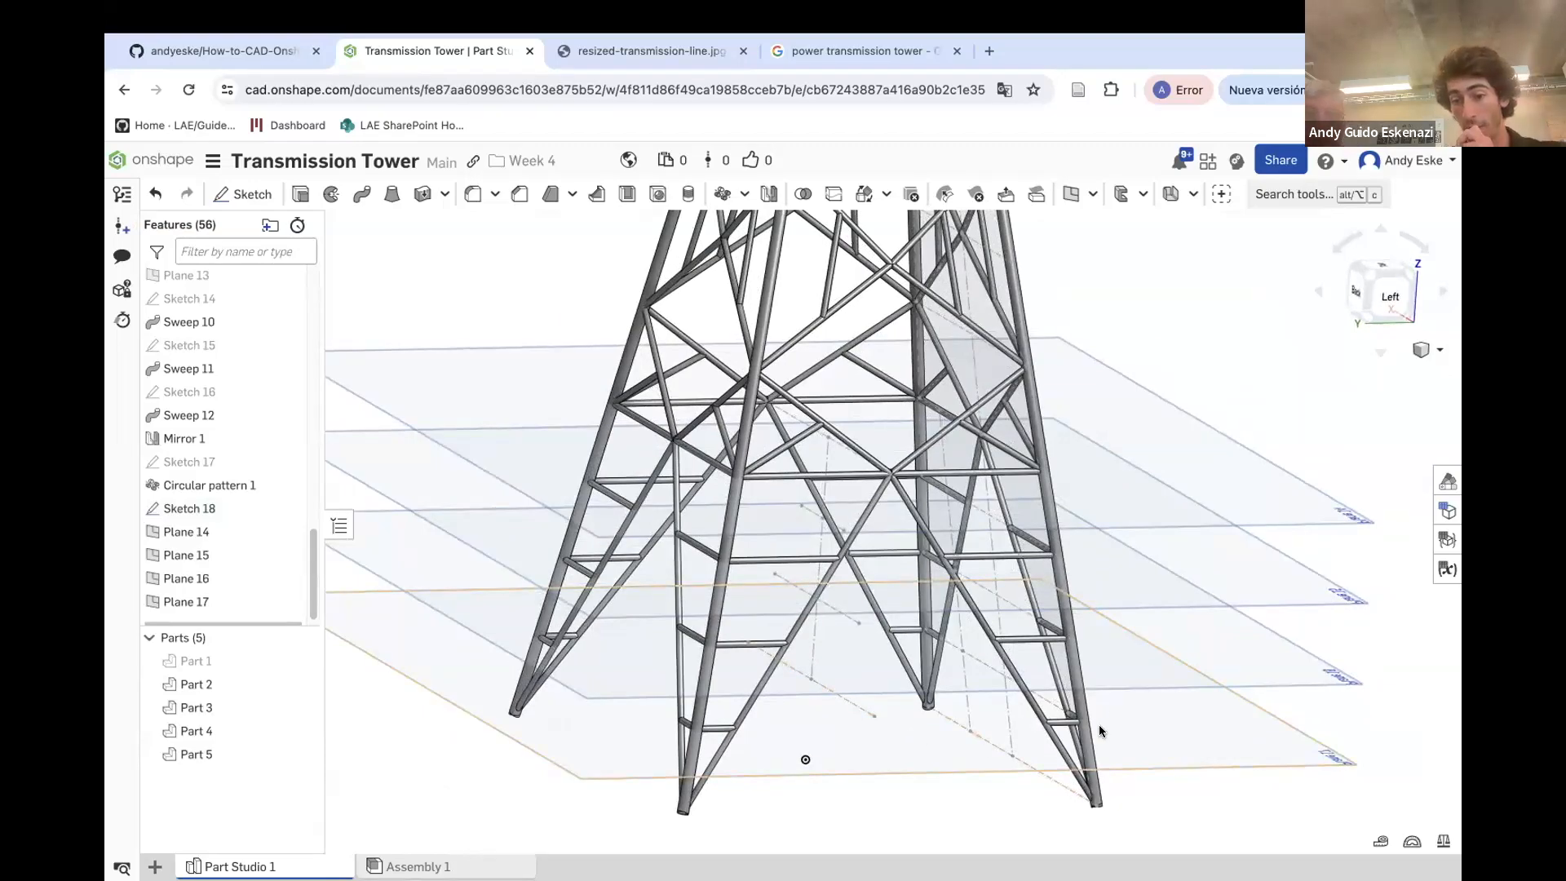
Start a sketch on Plane 17 and draw a construction line from the tower centreline to the leg joint
scroll(1094, 726, "up", 5)
mouse_move(992, 724)
right_mouse_down()
mouse_move(1075, 711)
mouse_move(987, 705)
right_mouse_up()
scroll(872, 684, "up", 5)
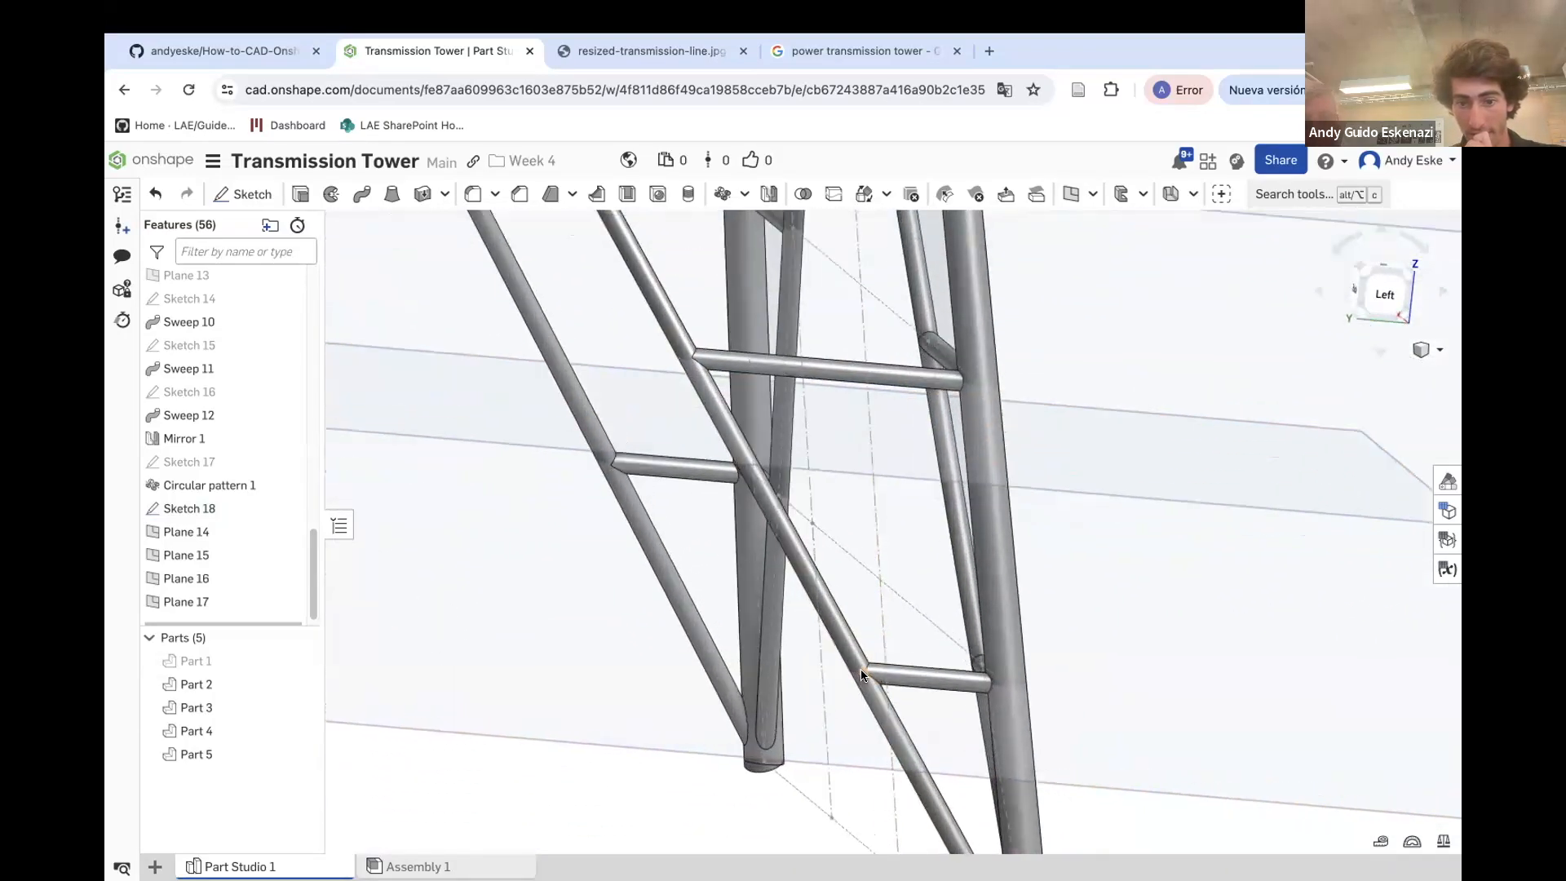
scroll(857, 671, "up", 5)
right_click_drag(860, 668, 857, 635)
scroll(855, 630, "down", 10)
mouse_move(759, 657)
right_mouse_down()
mouse_move(761, 628)
mouse_move(818, 644)
right_mouse_up()
scroll(818, 644, "down", 2)
left_click(242, 193)
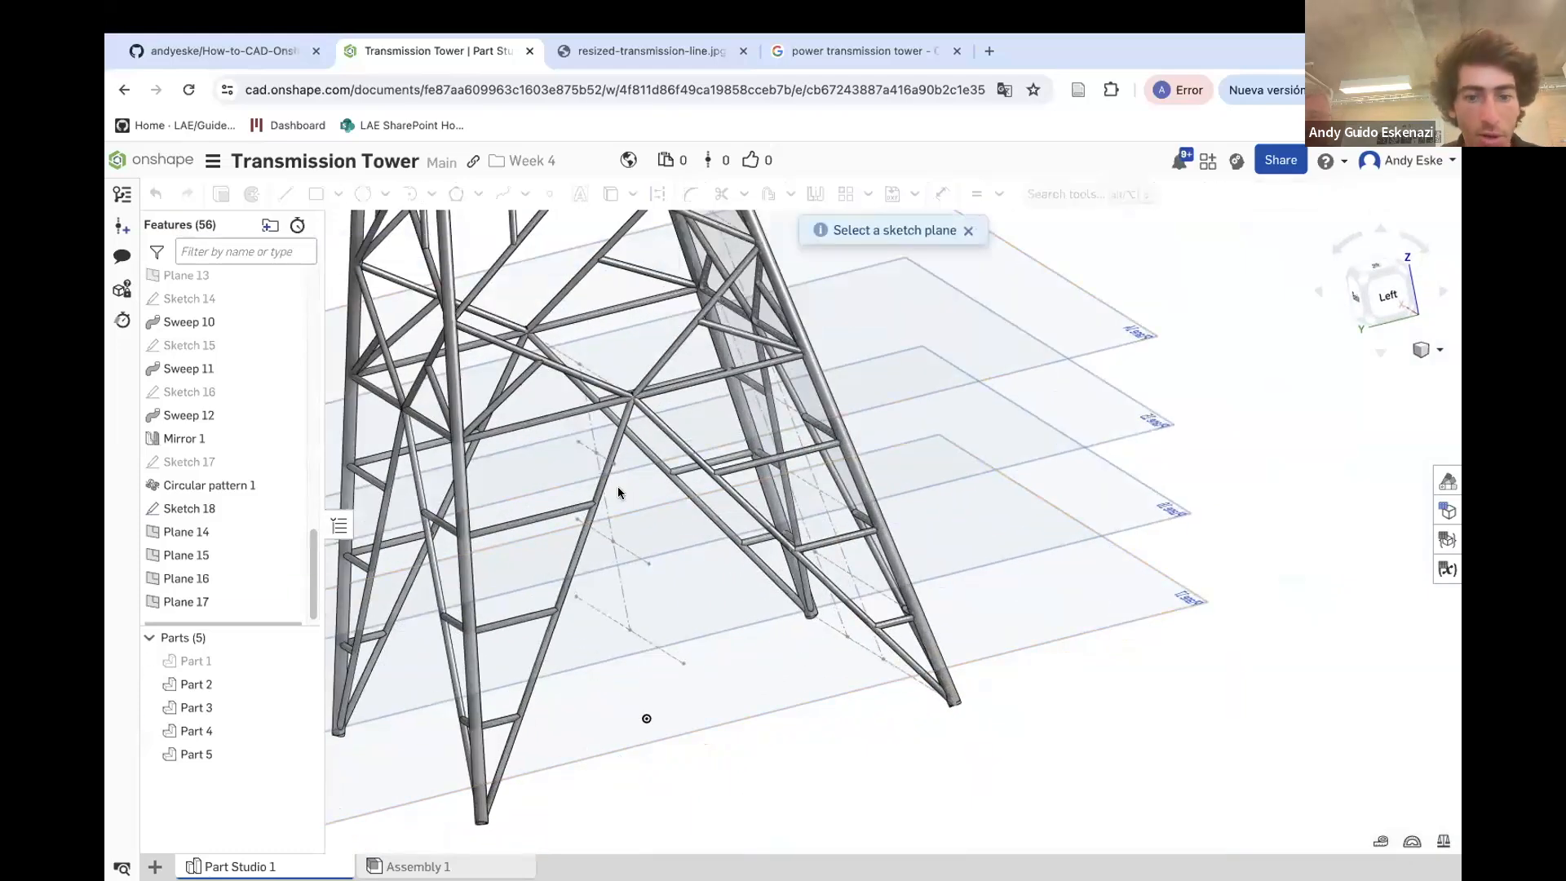
left_click(819, 679)
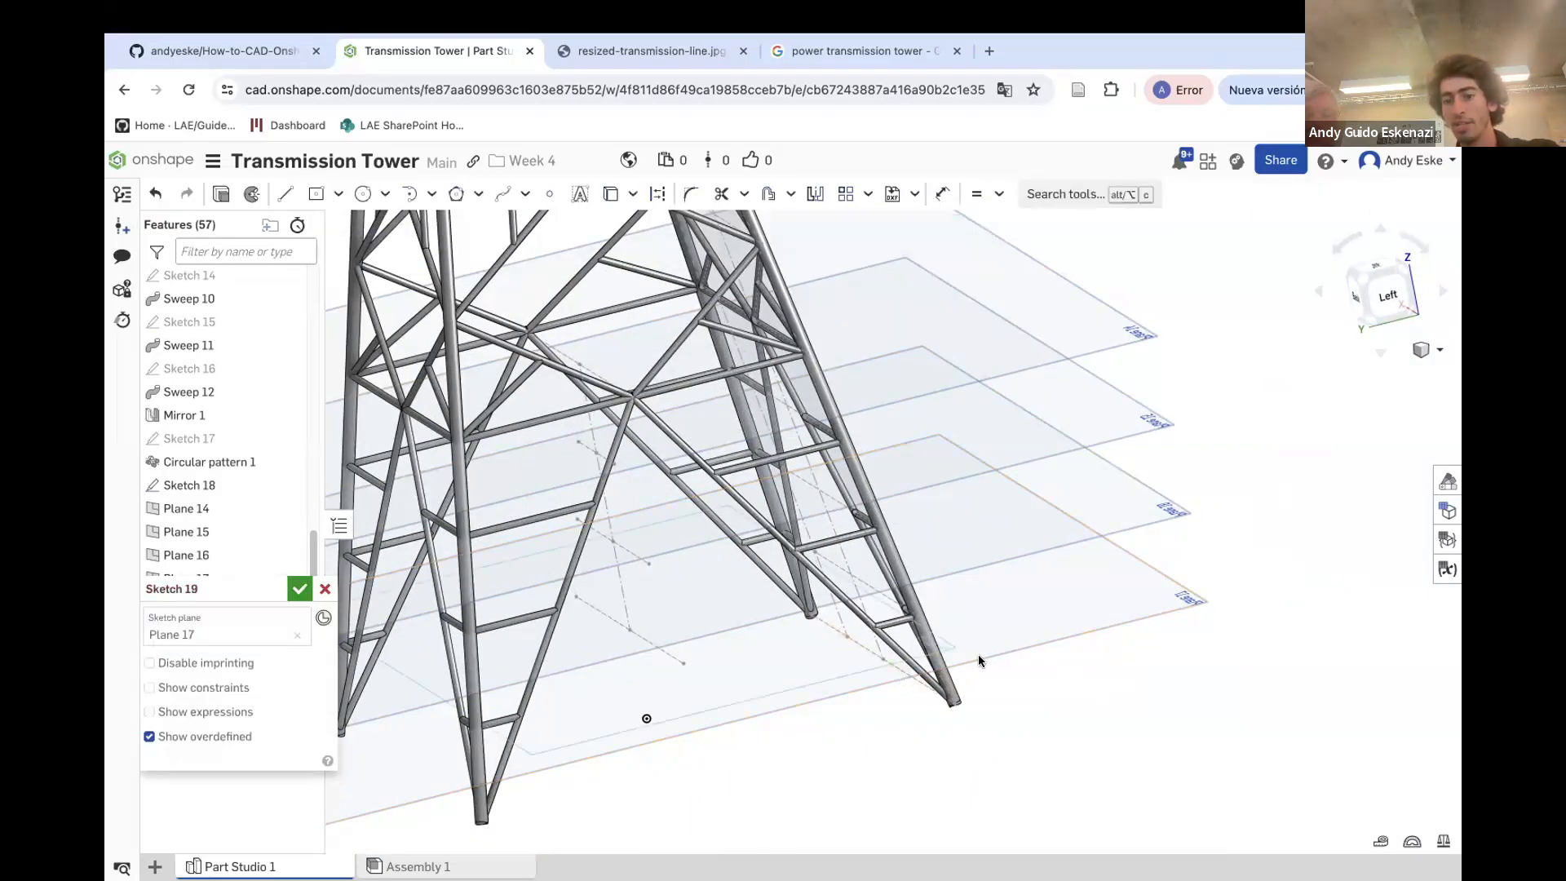
scroll(668, 630, "up", 3)
right_click_drag(749, 667, 812, 679)
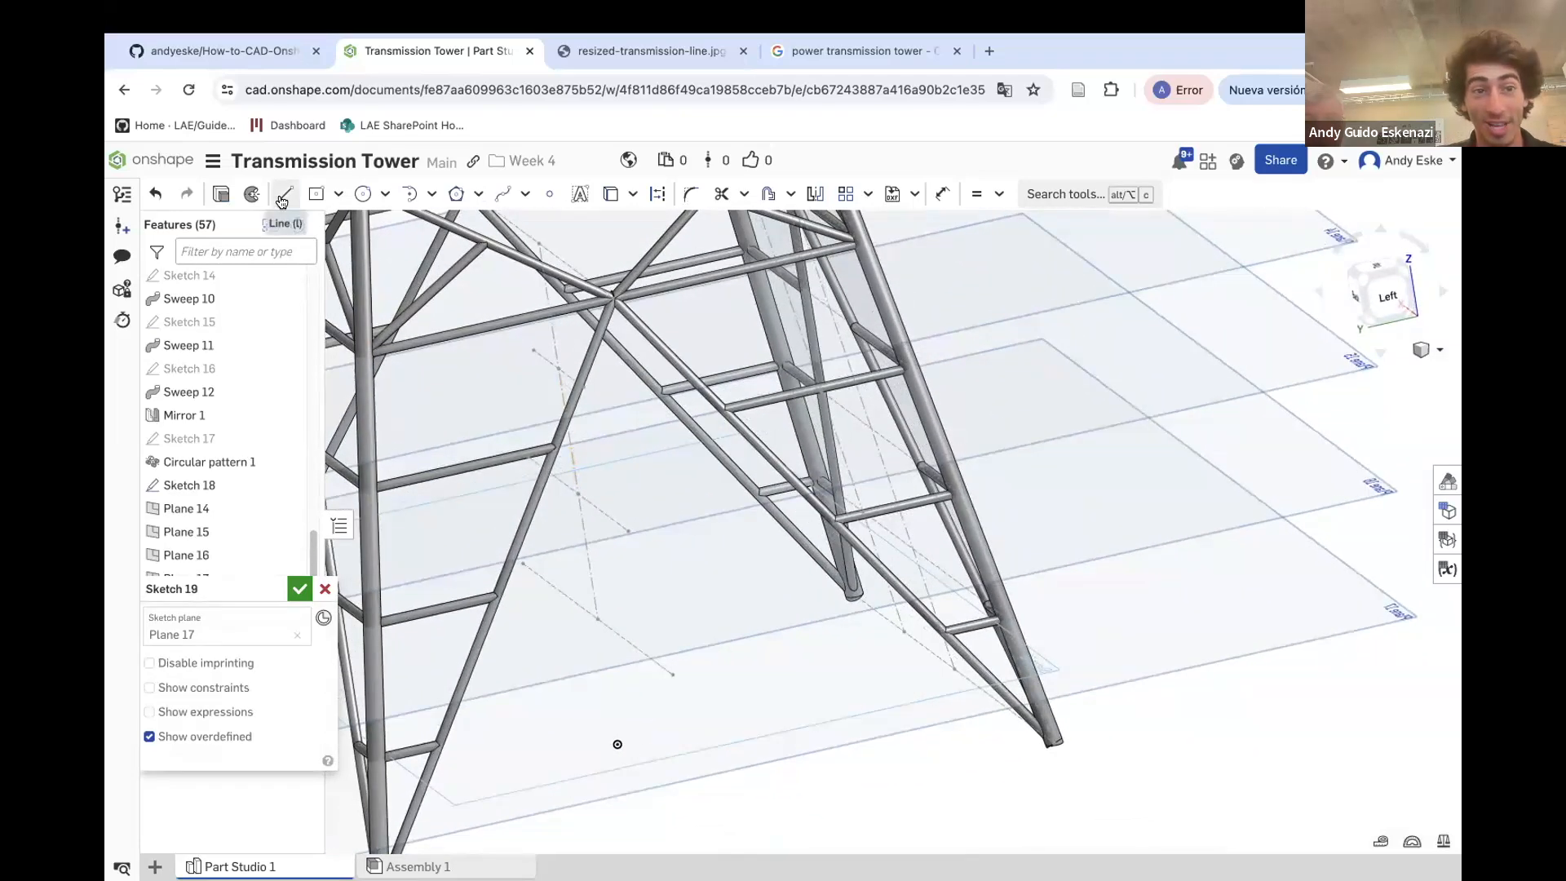
left_click(657, 193)
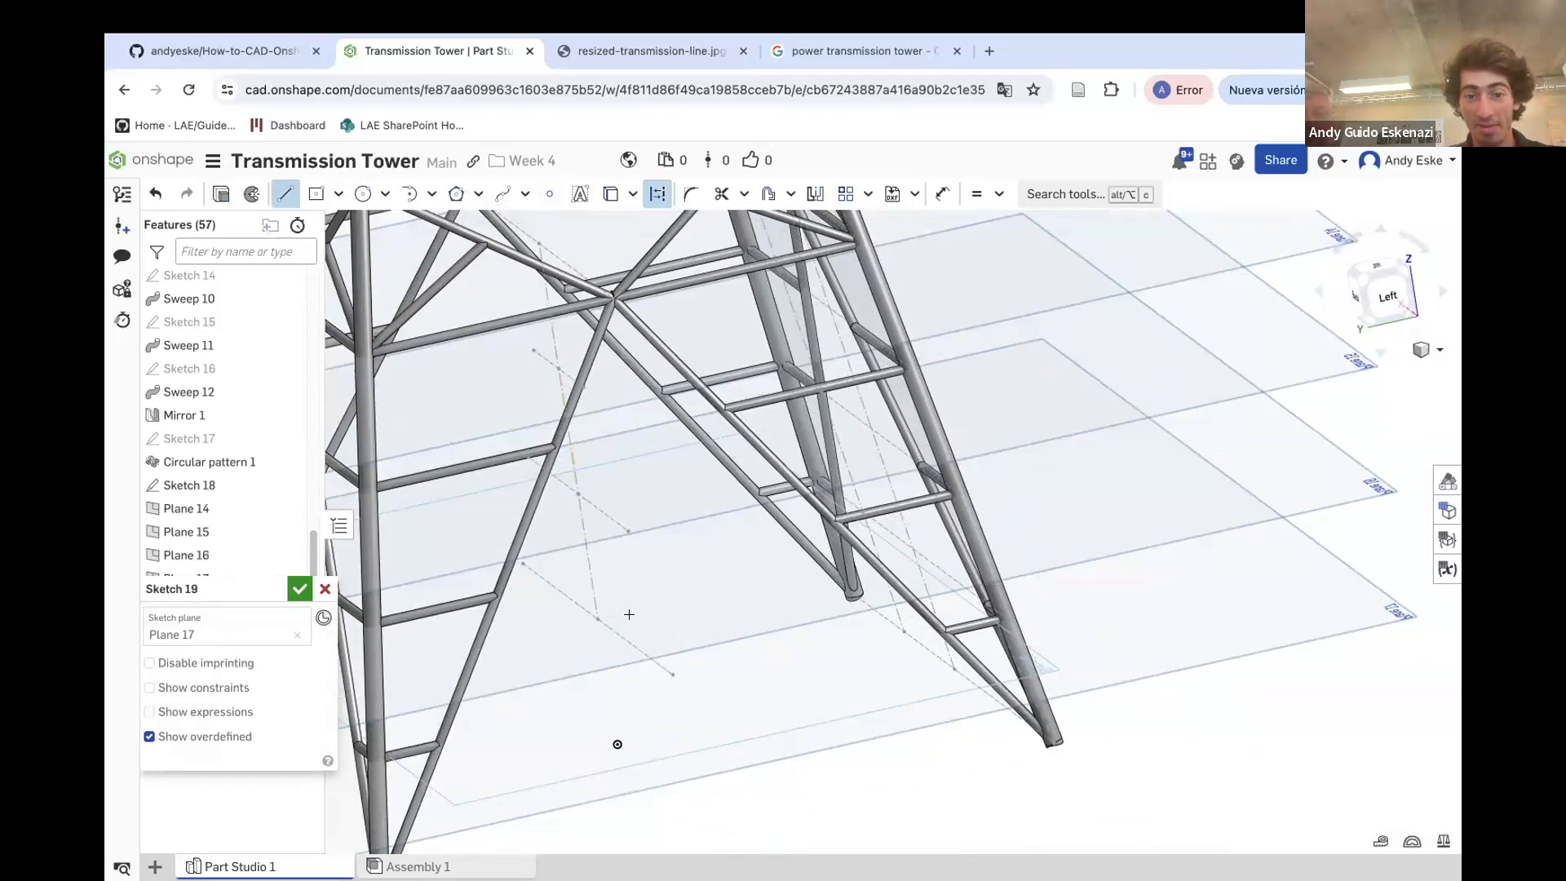
right_click_drag(855, 643, 981, 649)
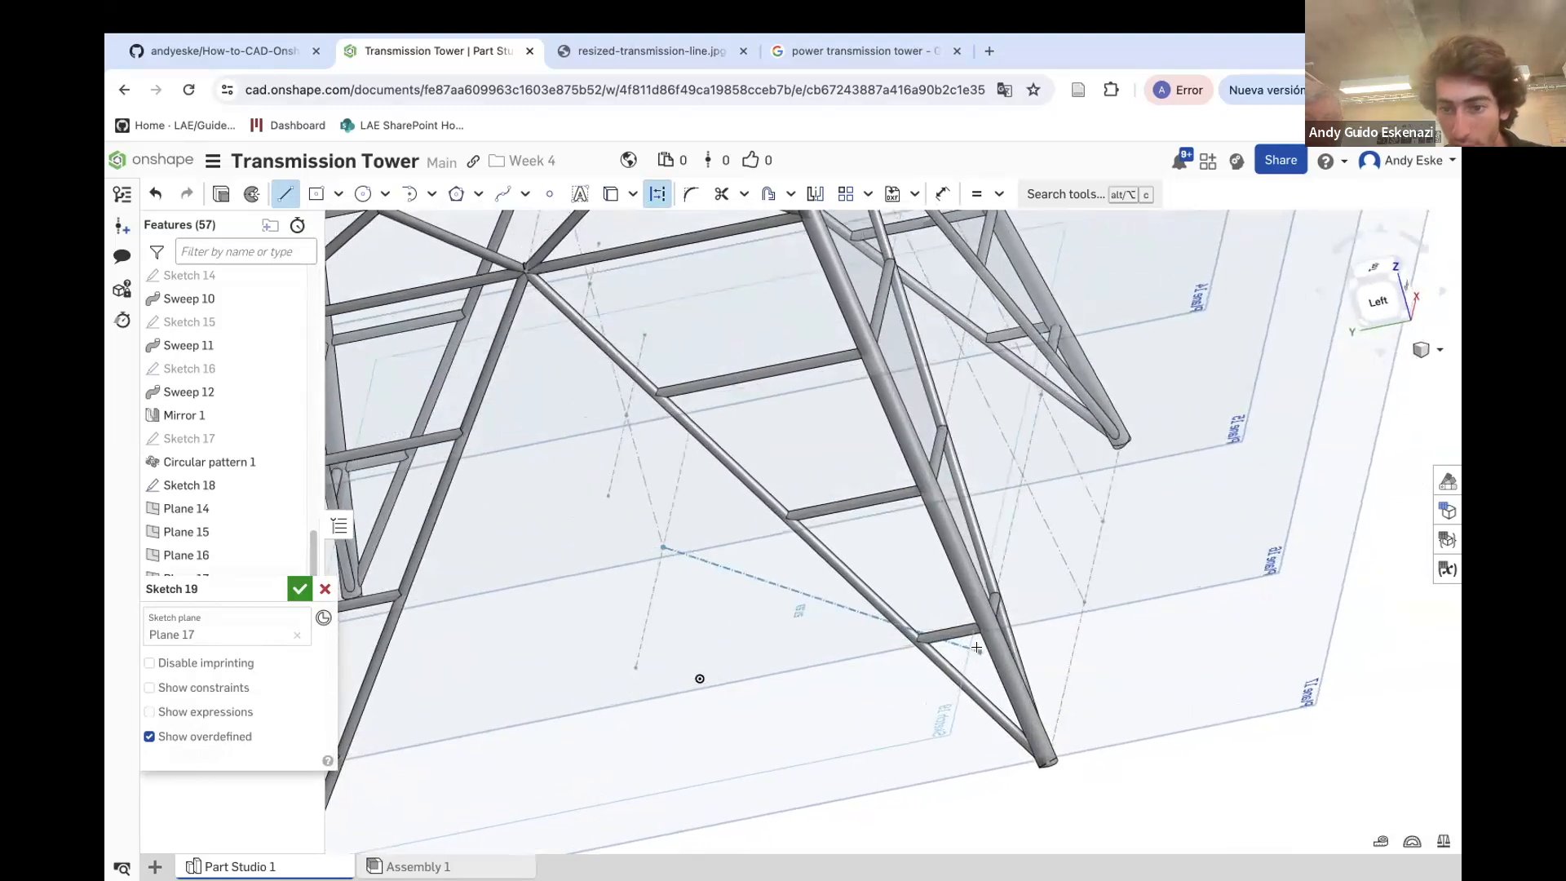
scroll(969, 625, "up", 5)
left_click(986, 614)
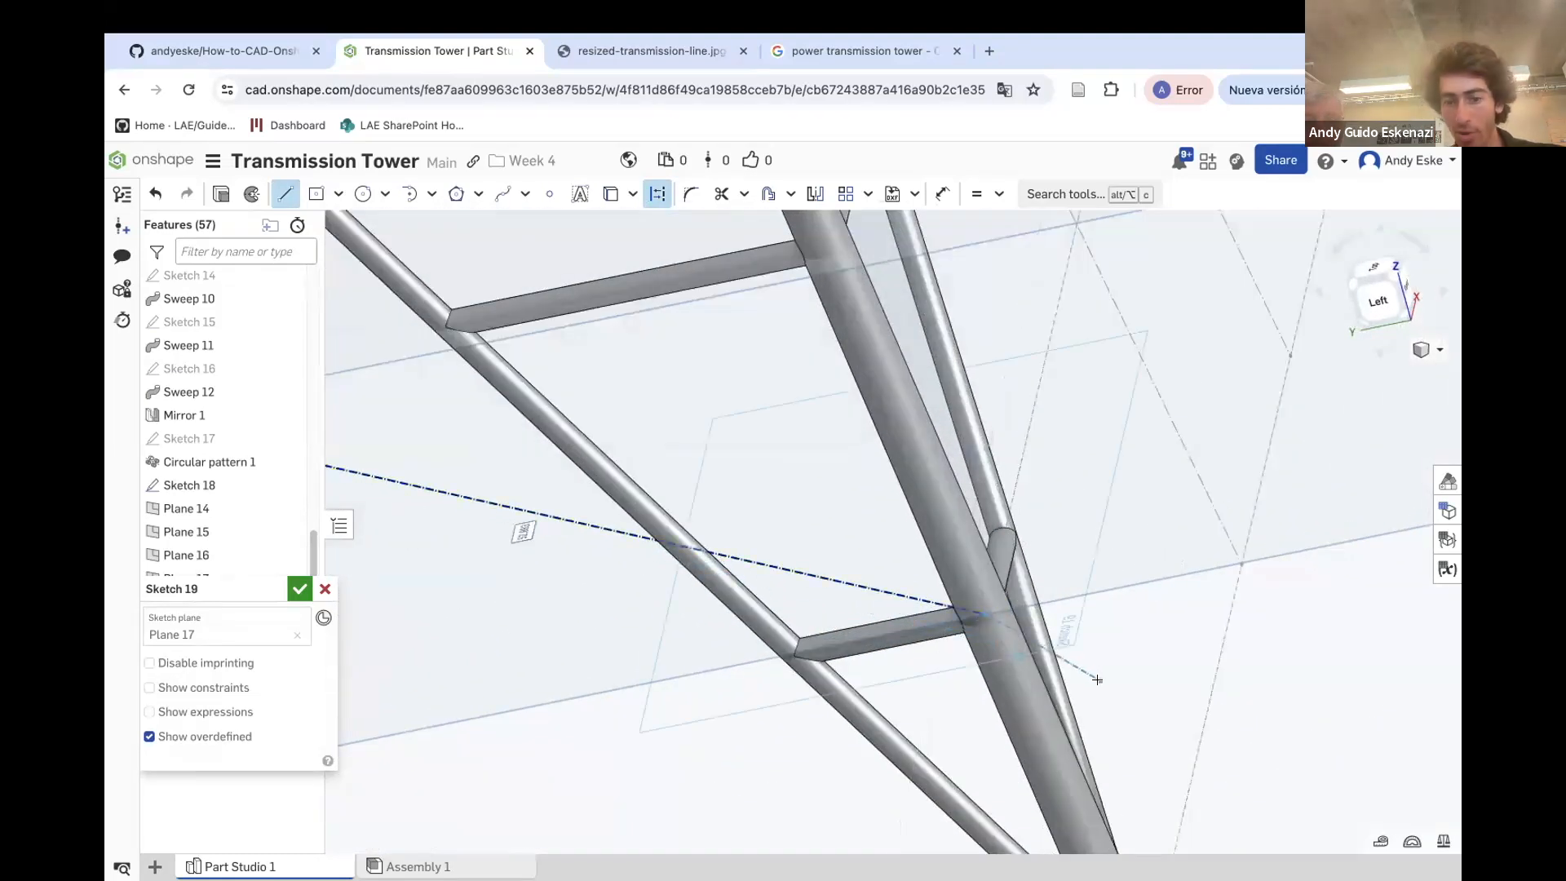
mouse_move(1089, 687)
right_mouse_down()
mouse_move(1000, 615)
mouse_move(1039, 612)
mouse_move(984, 585)
right_mouse_up()
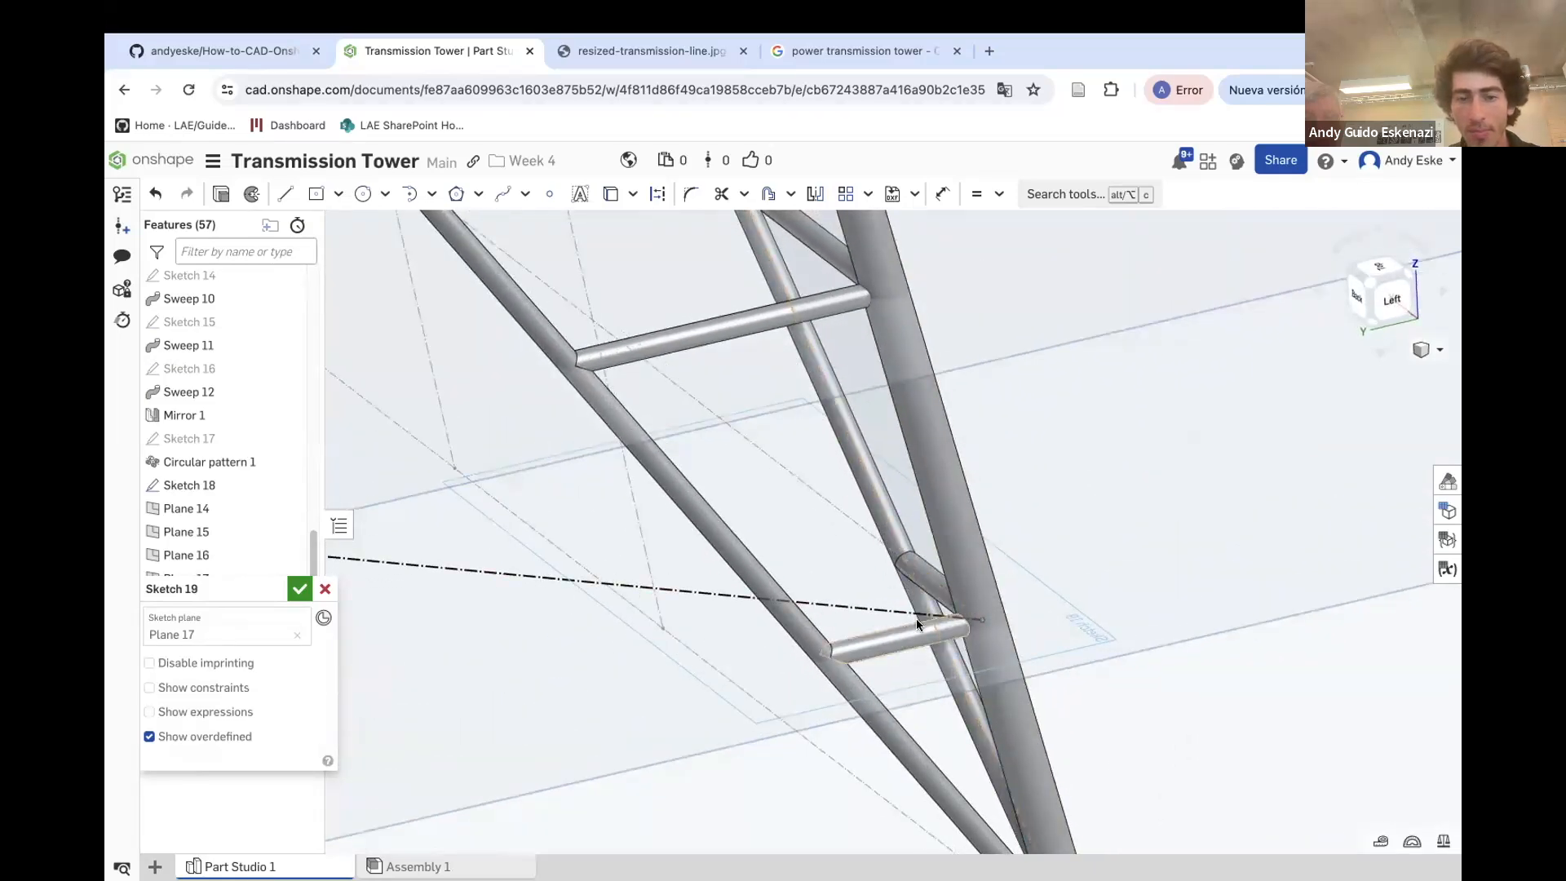
Project the adjacent diagonal brace's edge into the sketch with Use (Project/Convert)
left_click(608, 196)
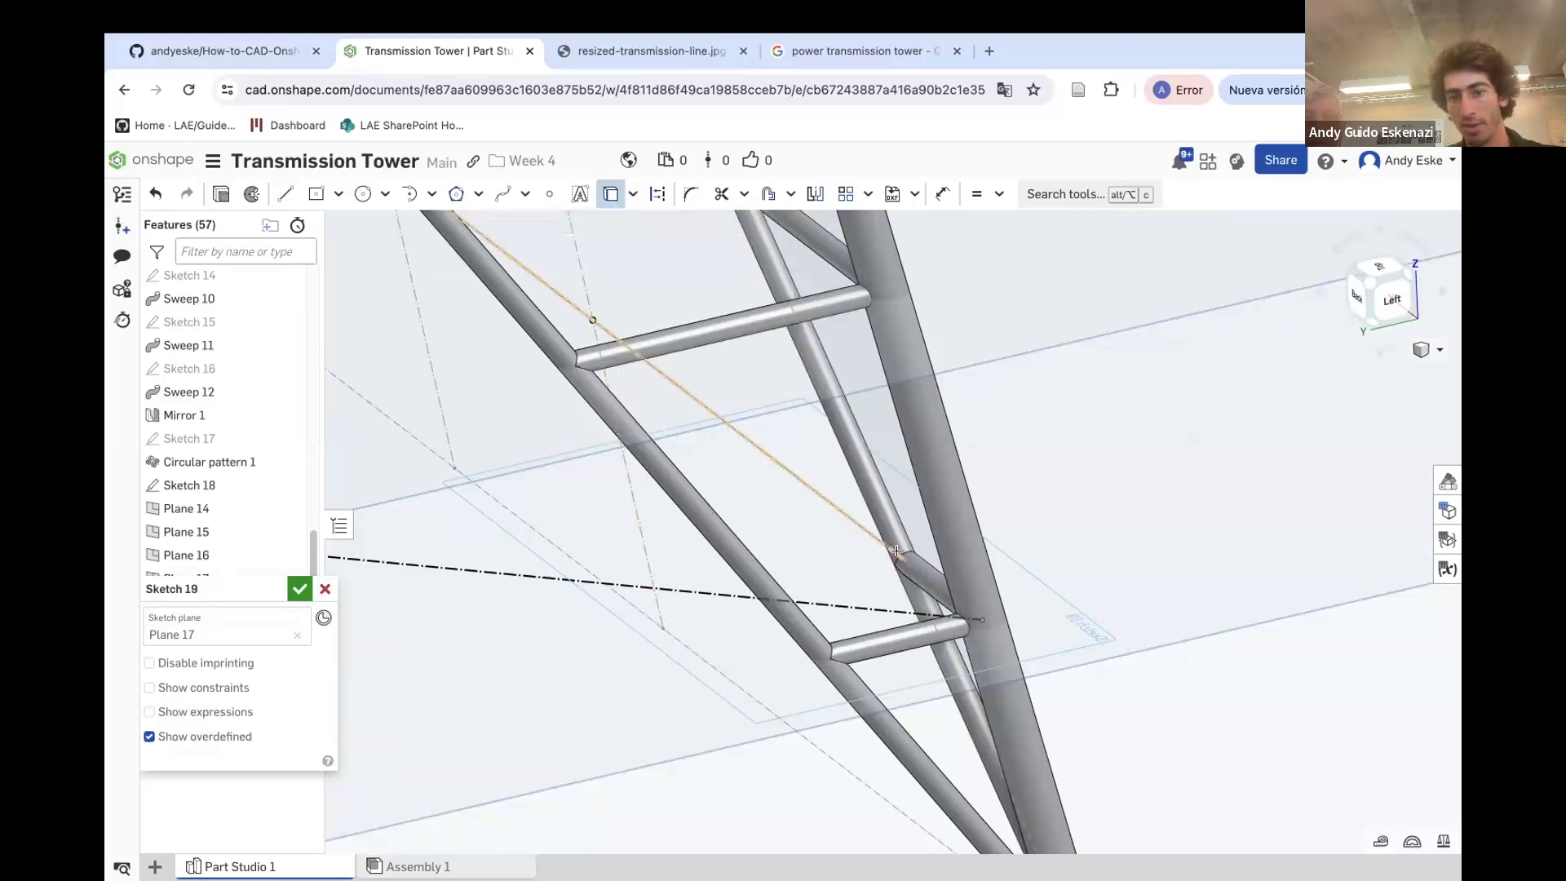
scroll(930, 587, "up", 5)
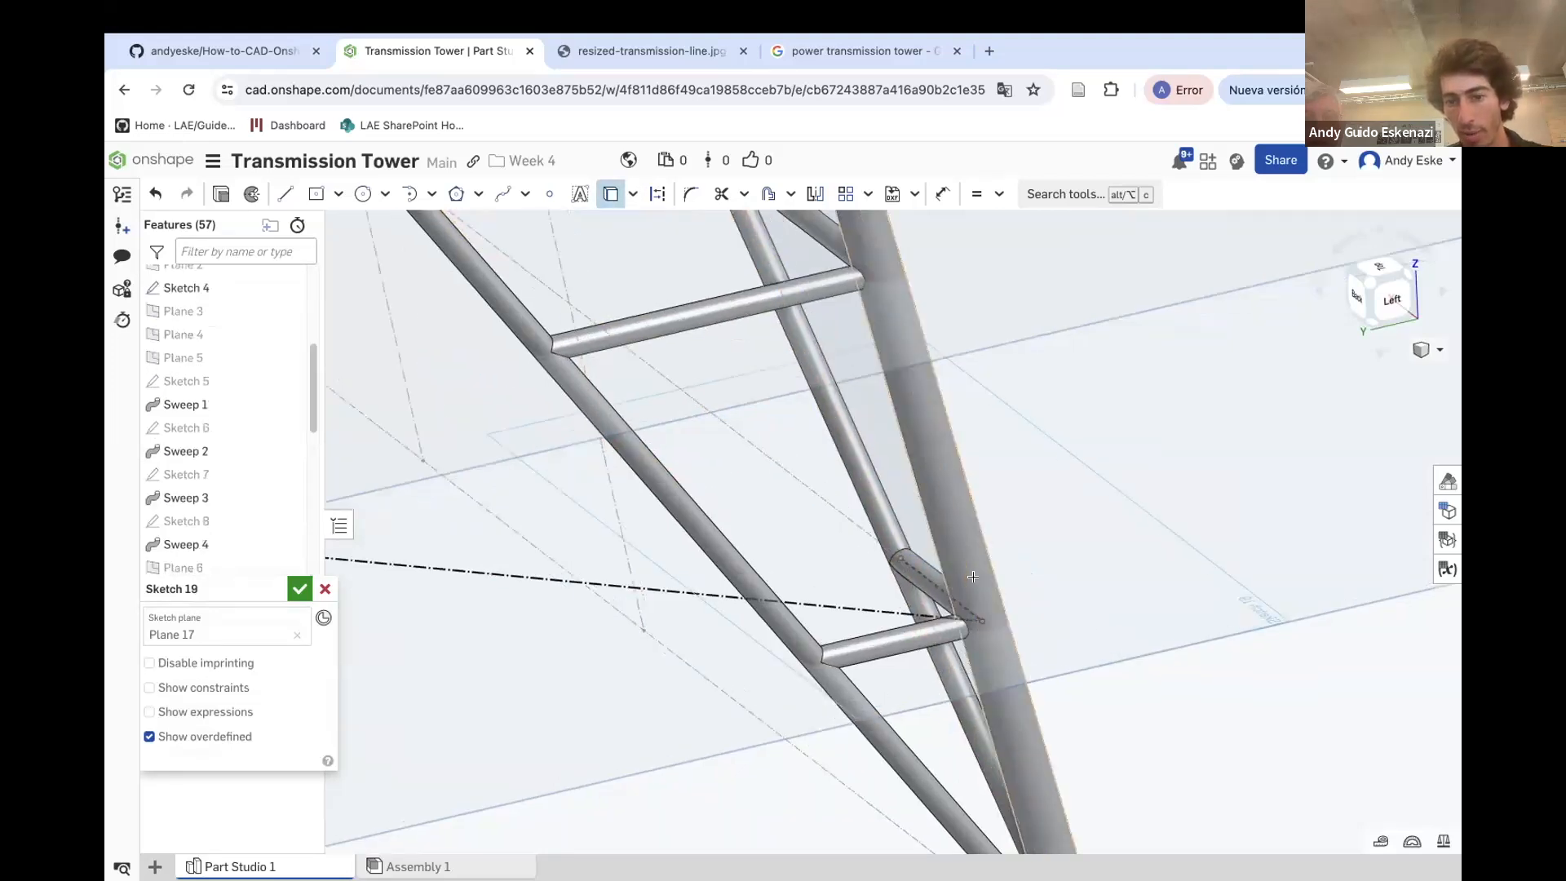
key("Escape")
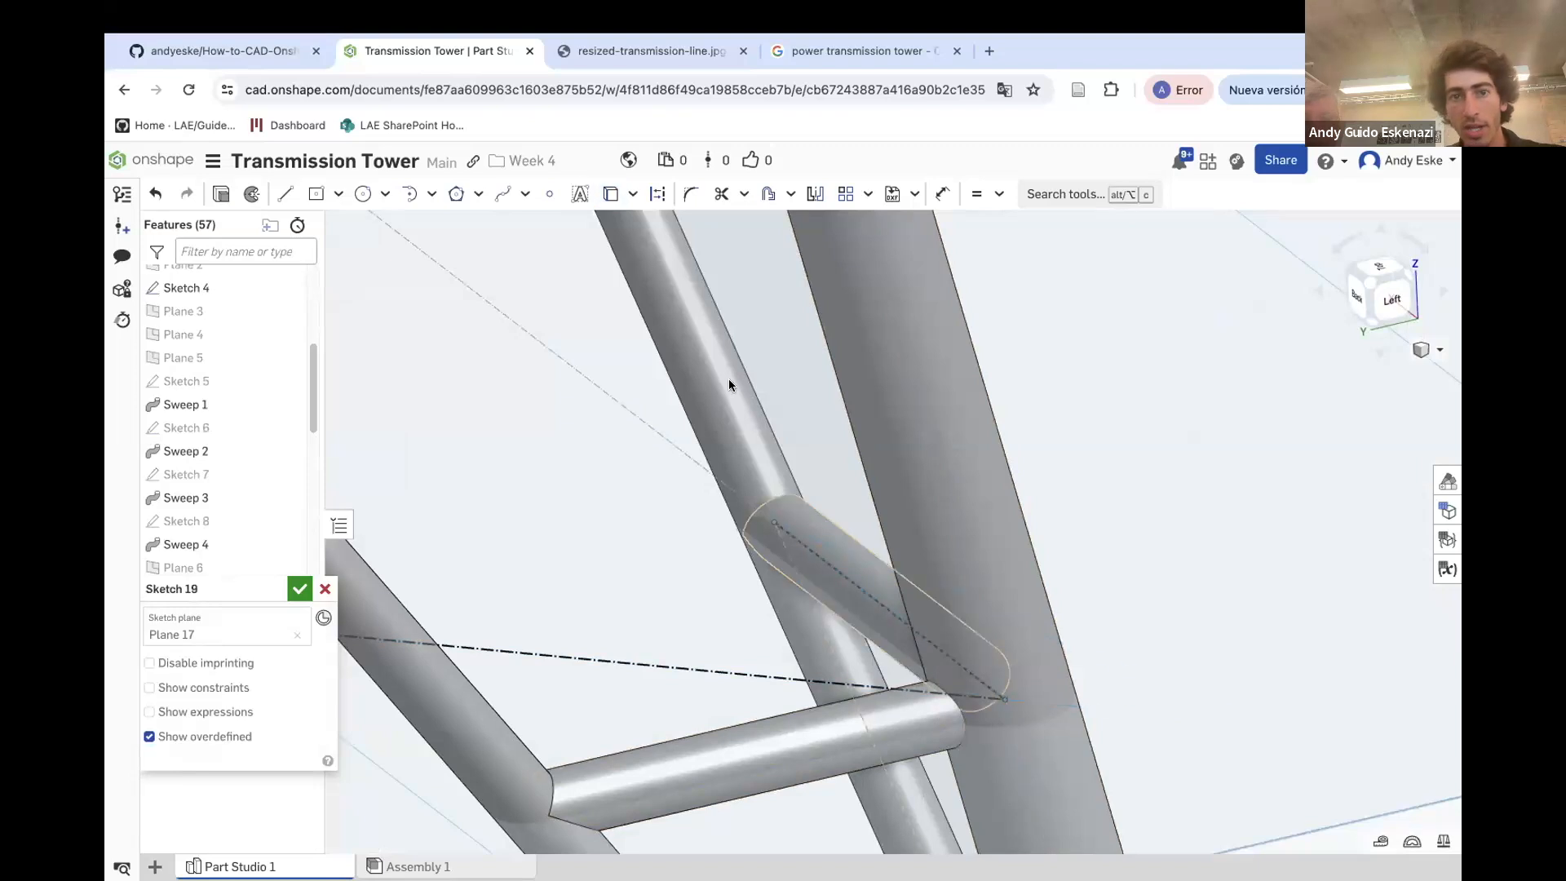
Mirror the projected brace line about the construction line
left_click(815, 196)
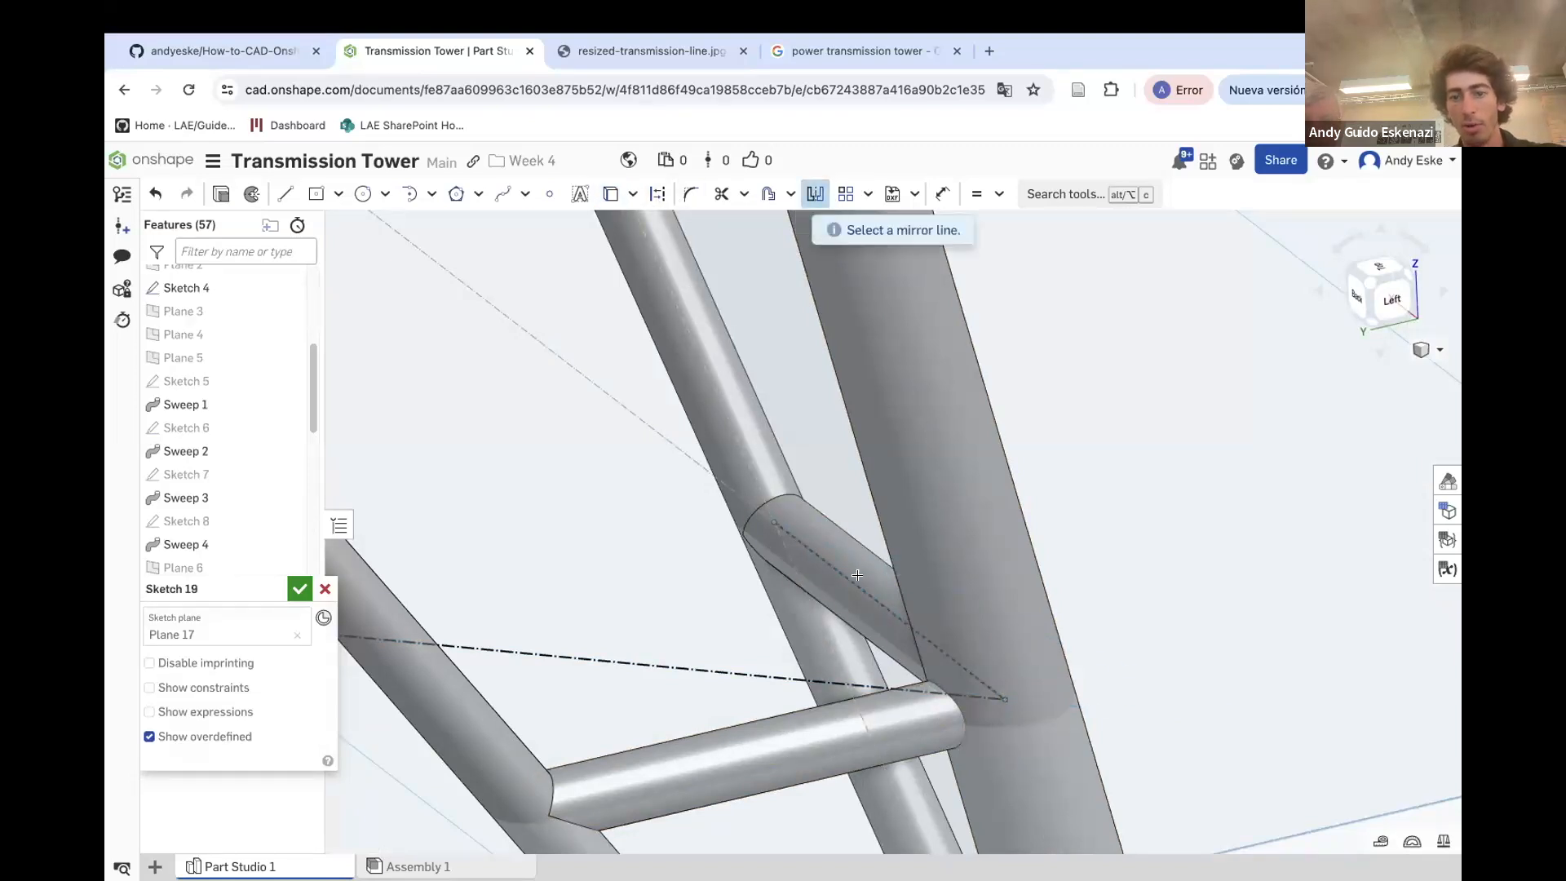
left_click(830, 682)
left_click(848, 585)
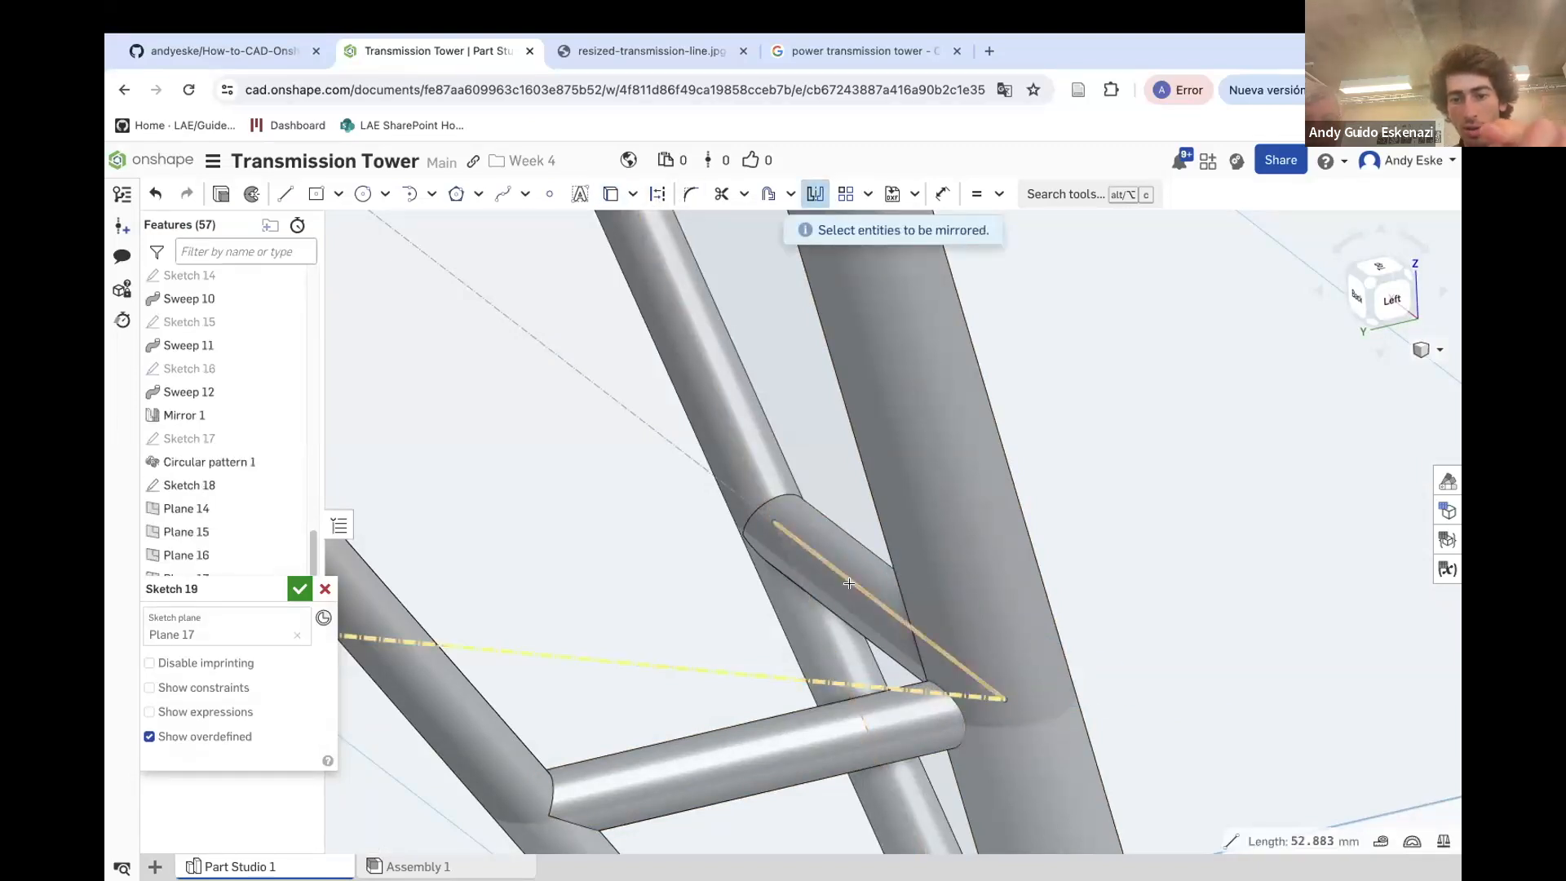
right_click(723, 759)
left_click(801, 480)
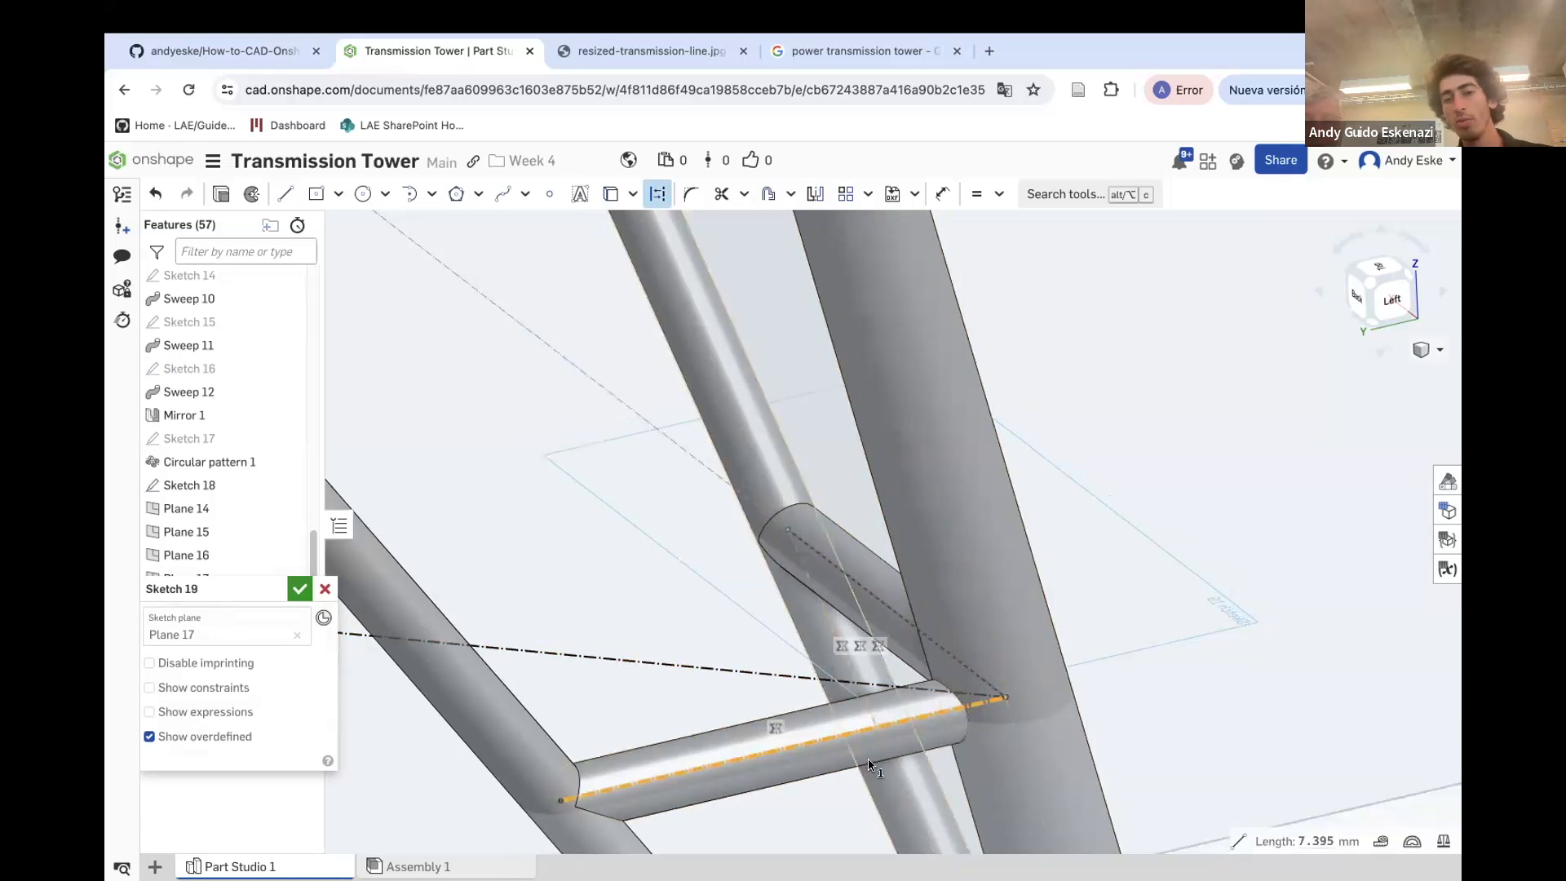
Draw a line from the brace's upper end to the far end of the horizontal member, then confirm the sketch
left_click(288, 198)
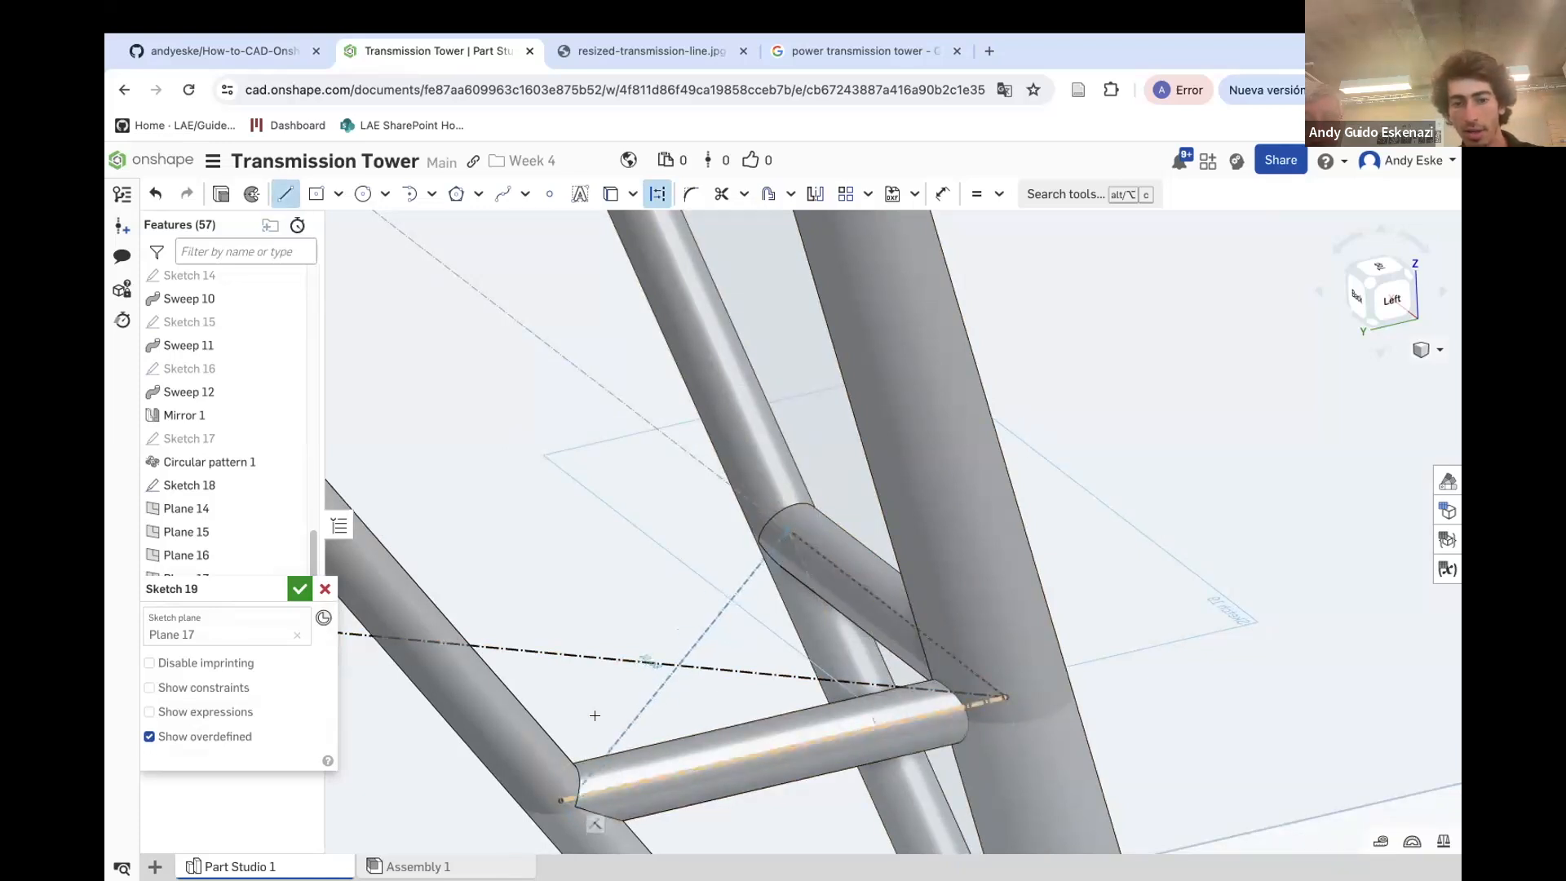
left_click(650, 202)
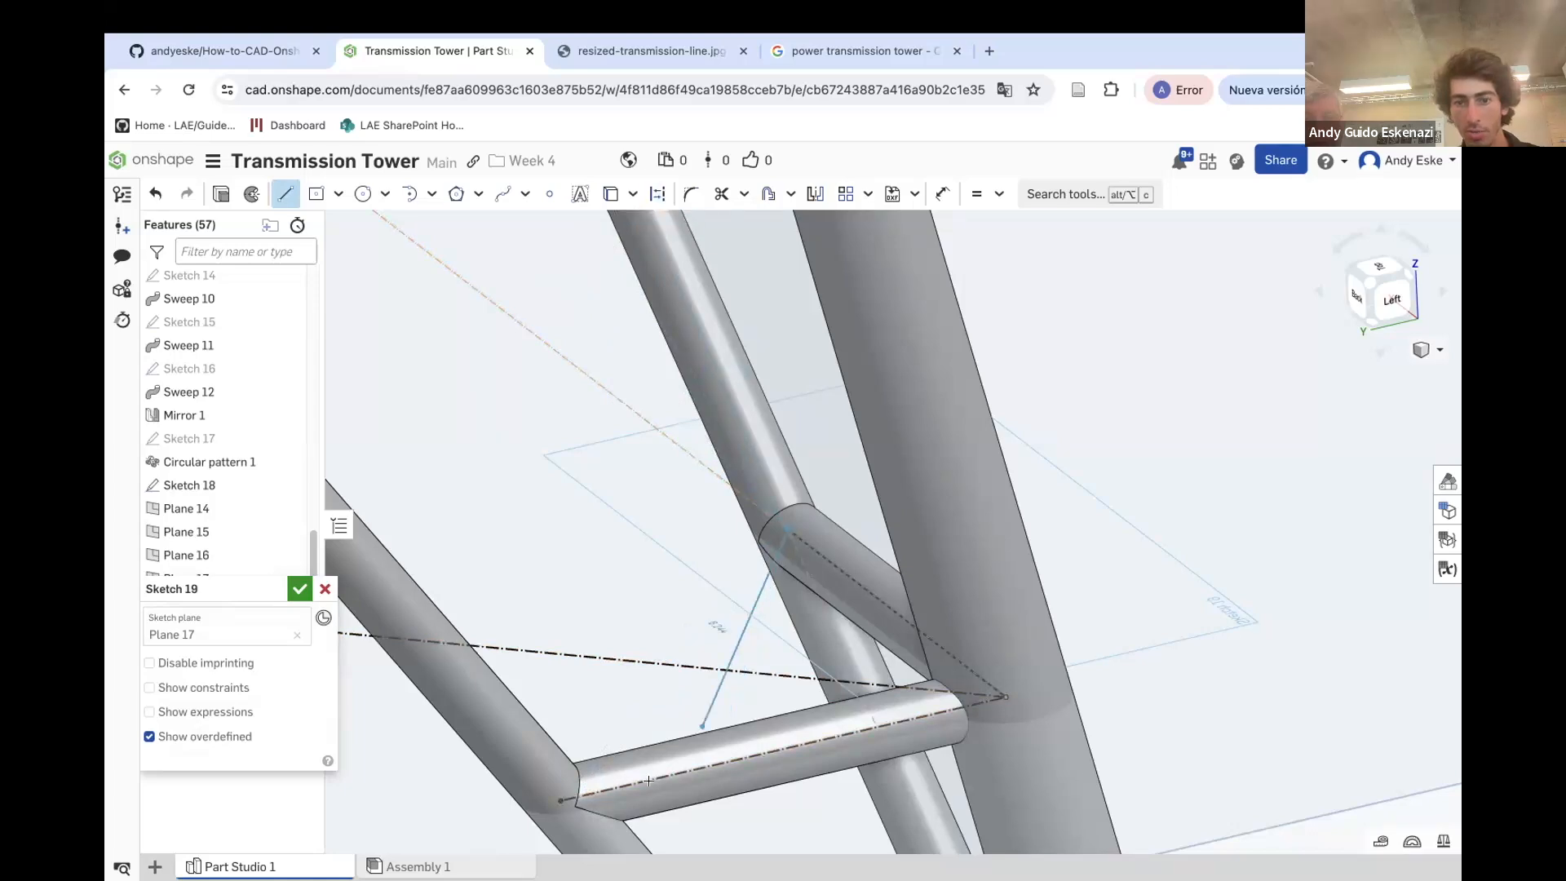
left_click(561, 801)
key("Escape")
scroll(1040, 583, "down", 2)
mouse_move(1040, 583)
right_mouse_down()
mouse_move(1005, 621)
mouse_move(910, 657)
mouse_move(931, 643)
mouse_move(845, 612)
right_mouse_up()
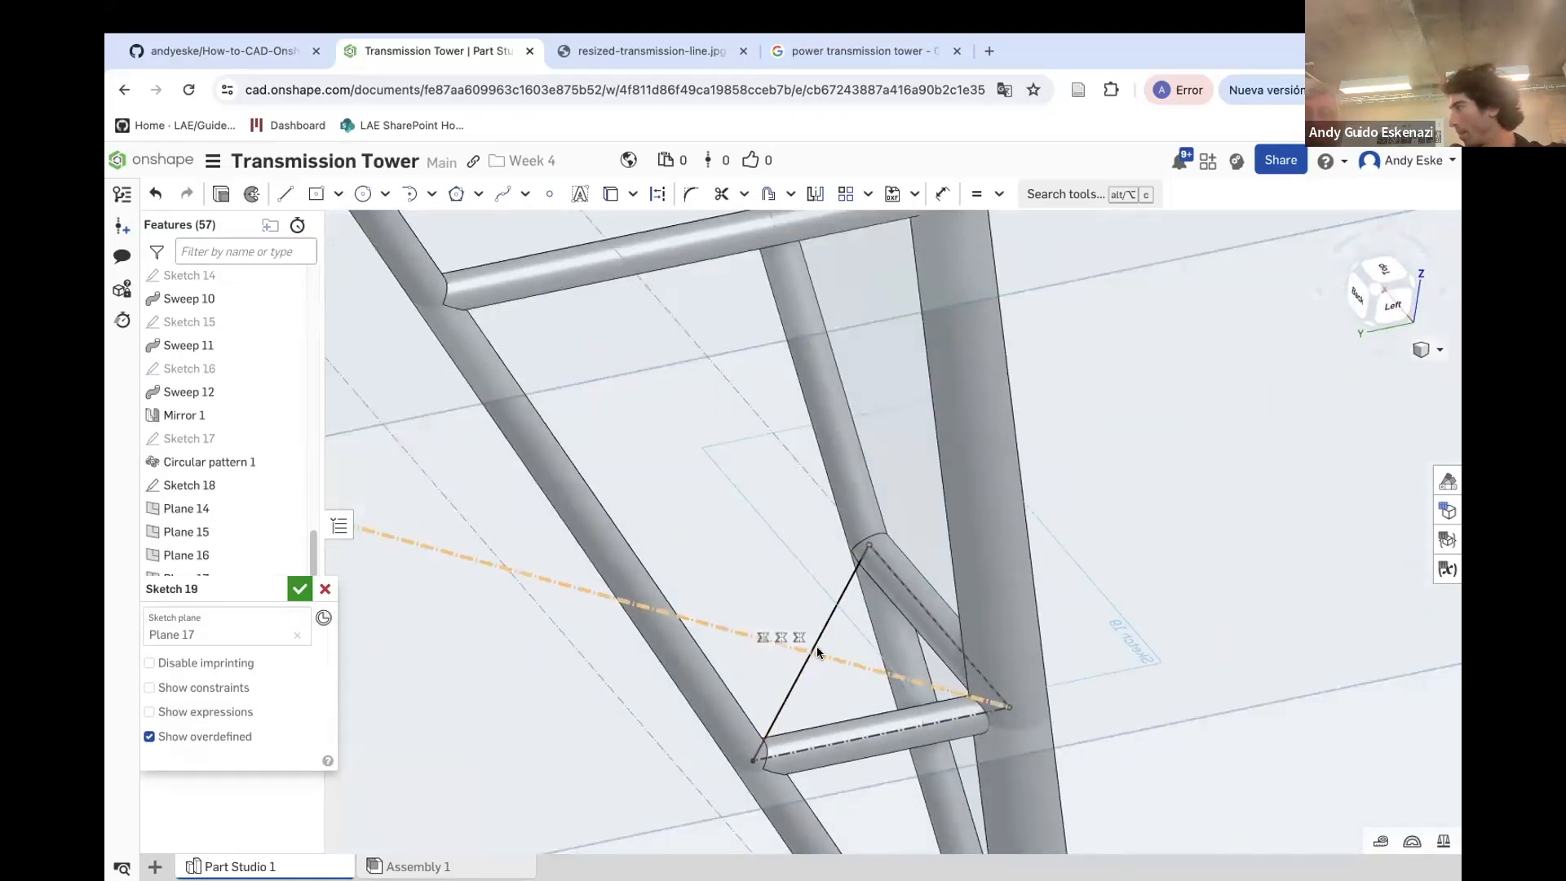
left_click(299, 589)
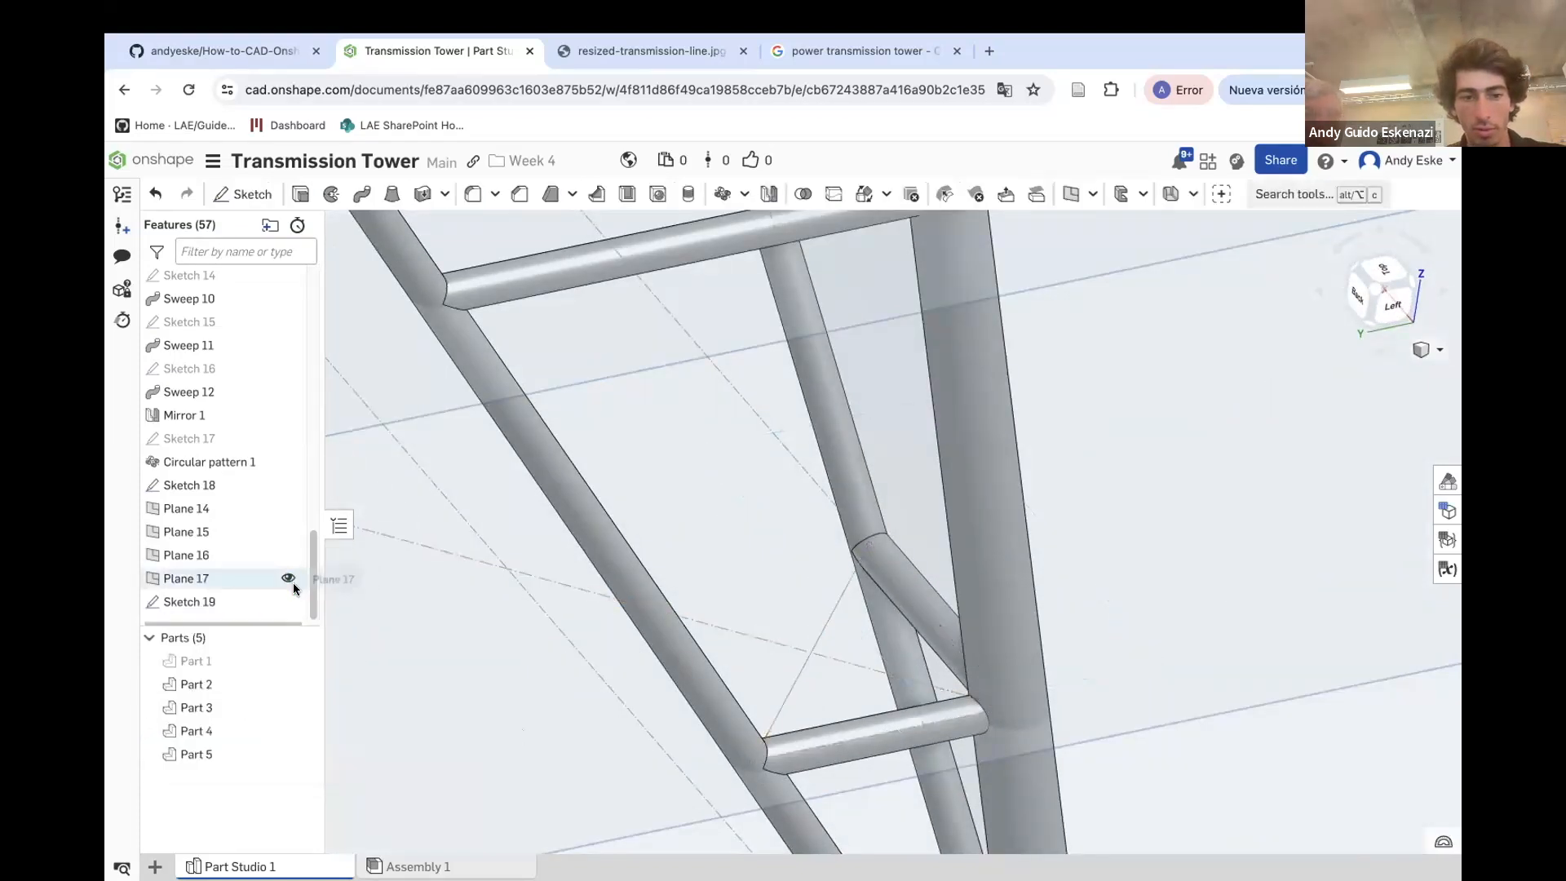
Hide Plane 17
scroll(777, 572, "down", 10)
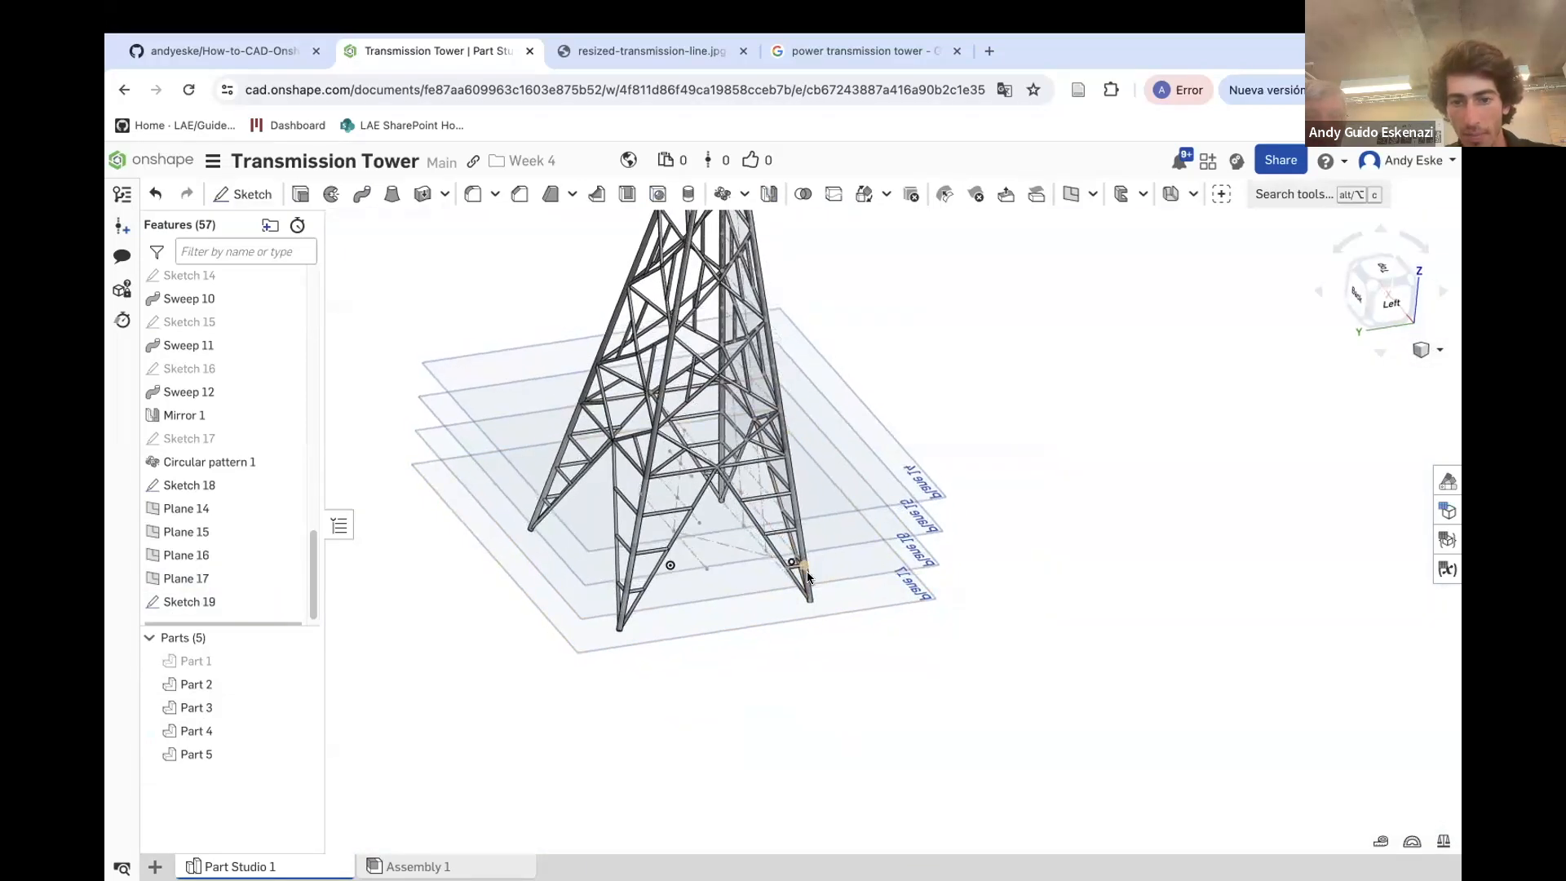
right_click(913, 585)
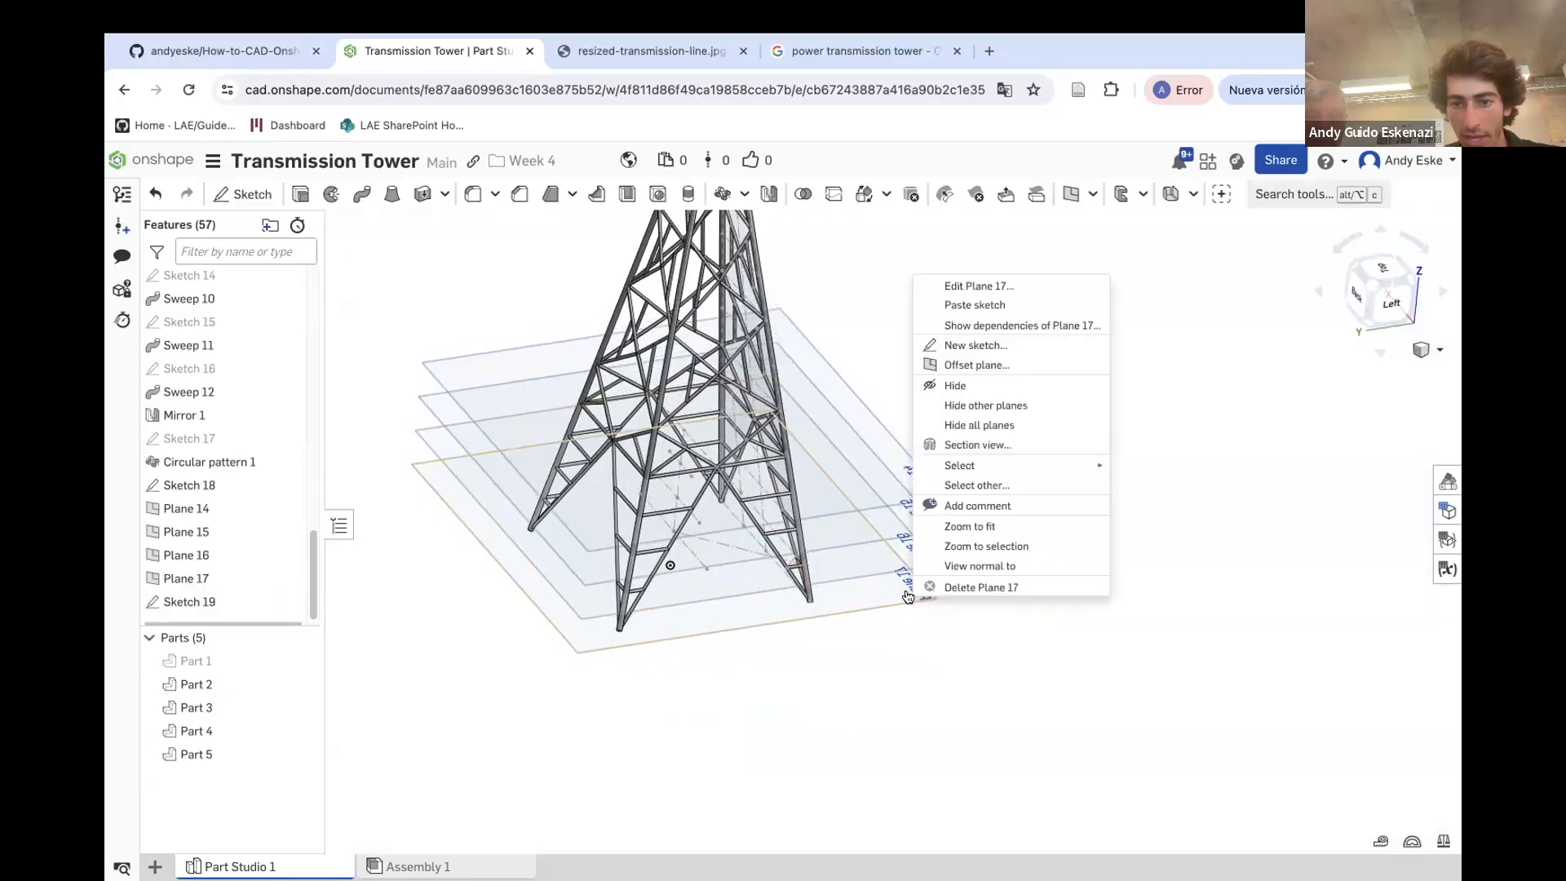
left_click(955, 385)
scroll(940, 604, "up", 3)
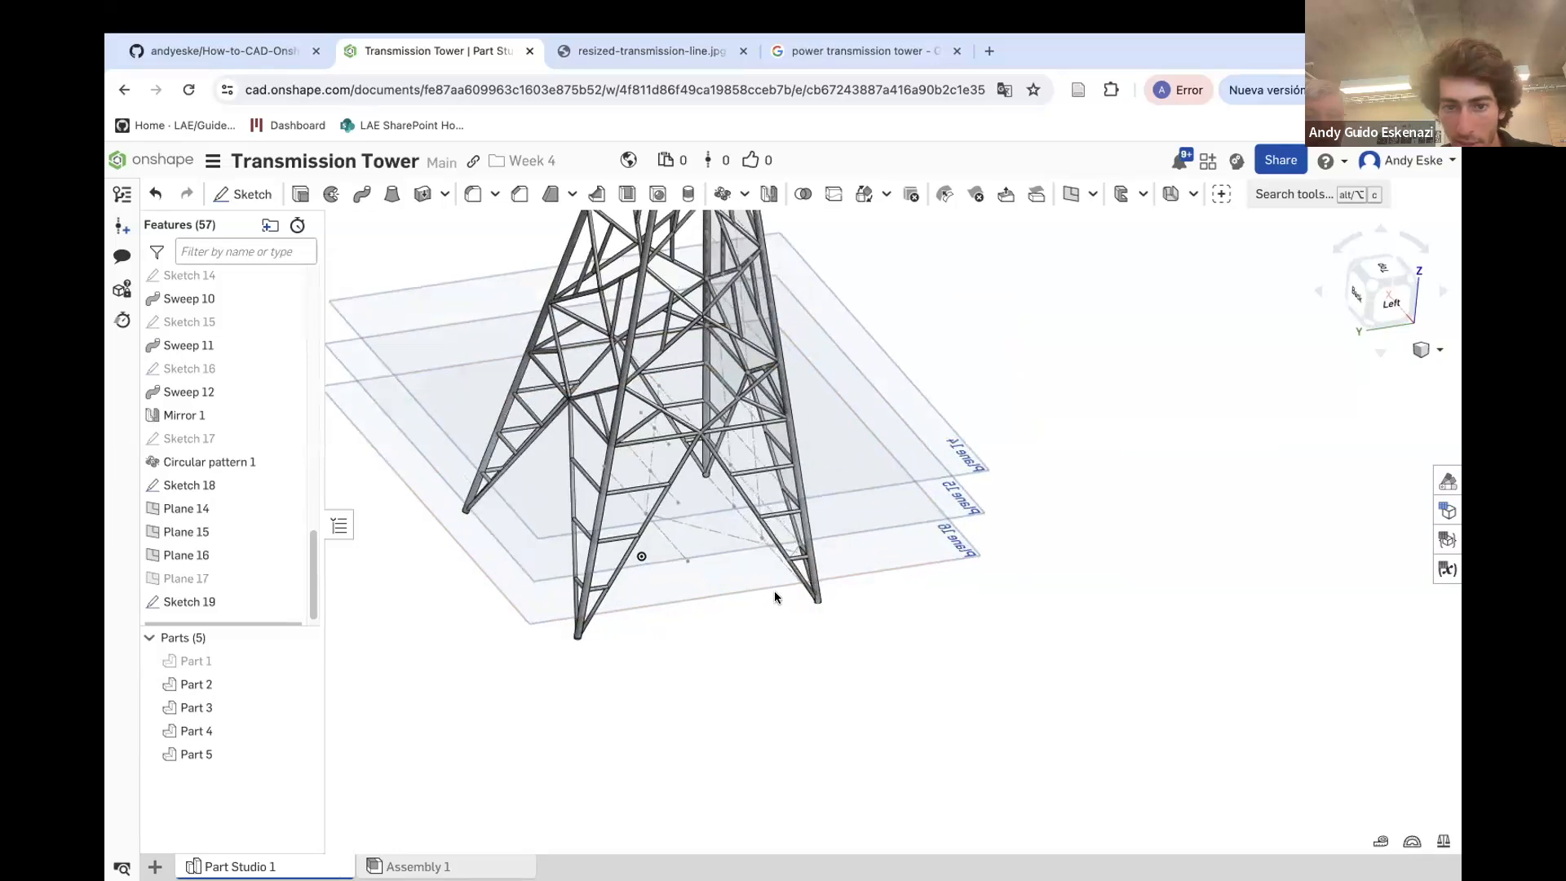
Start a sketch on Plane 16 and draw a construction line from the centreline to the leg joint
left_click(186, 508)
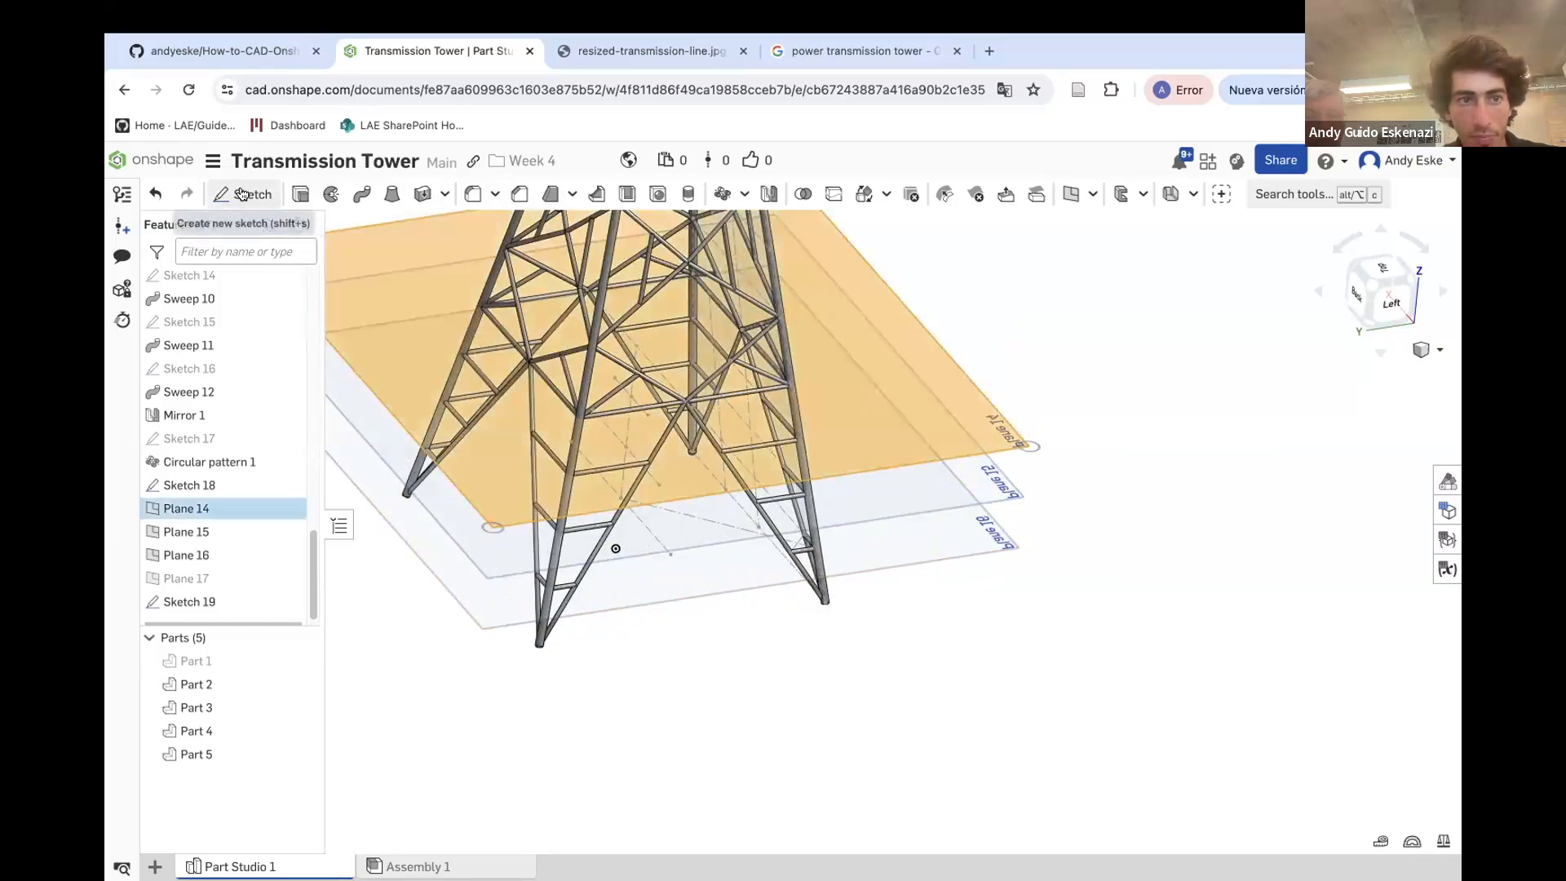
left_click(830, 670)
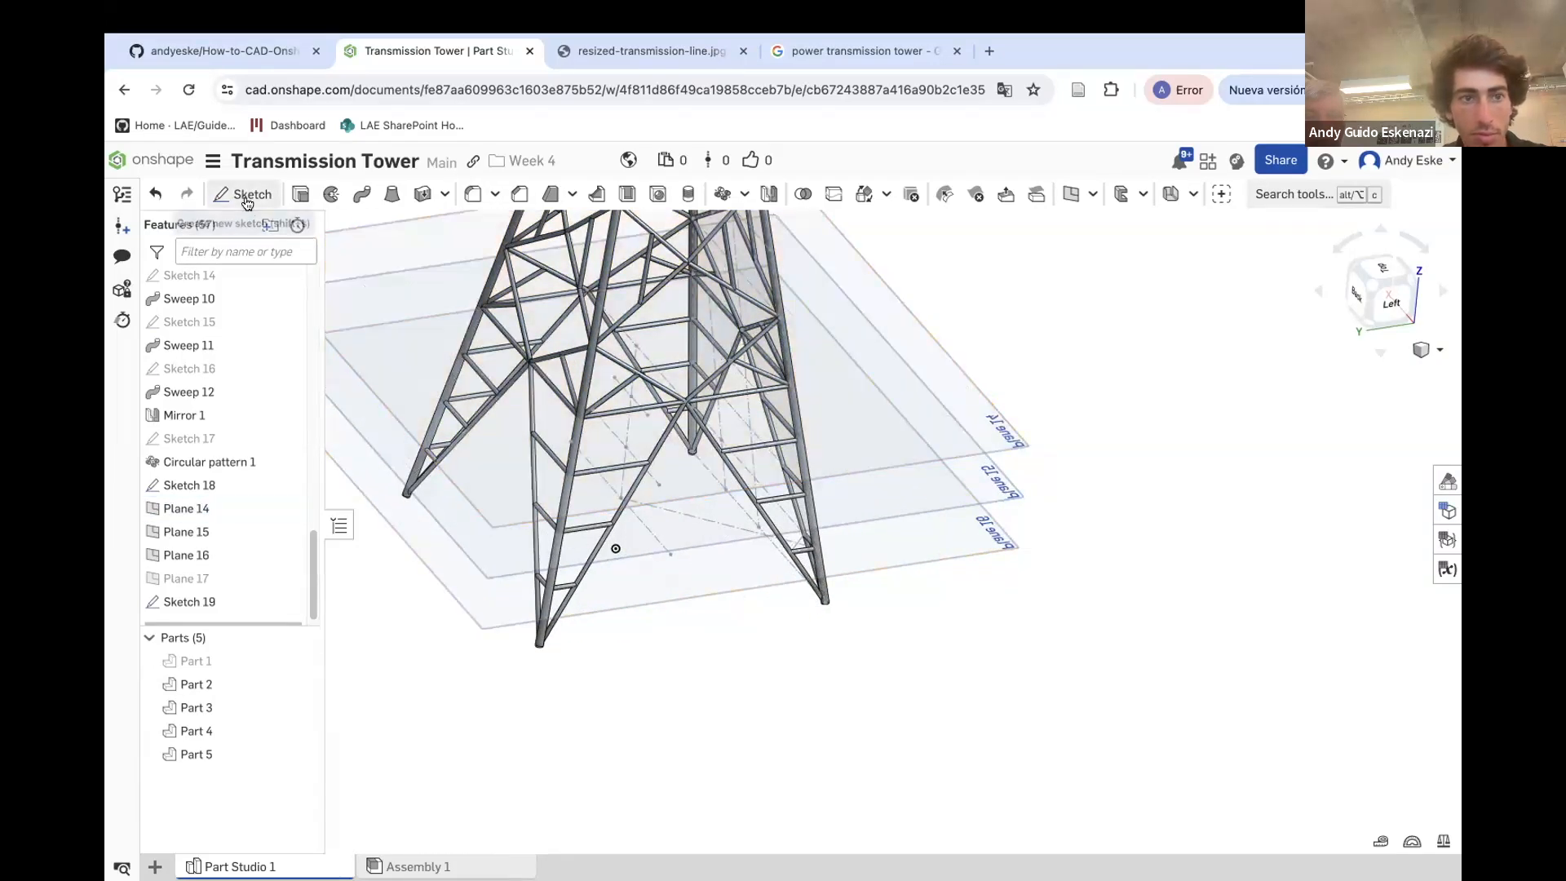
left_click(242, 193)
left_click(747, 581)
scroll(654, 440, "up", 5)
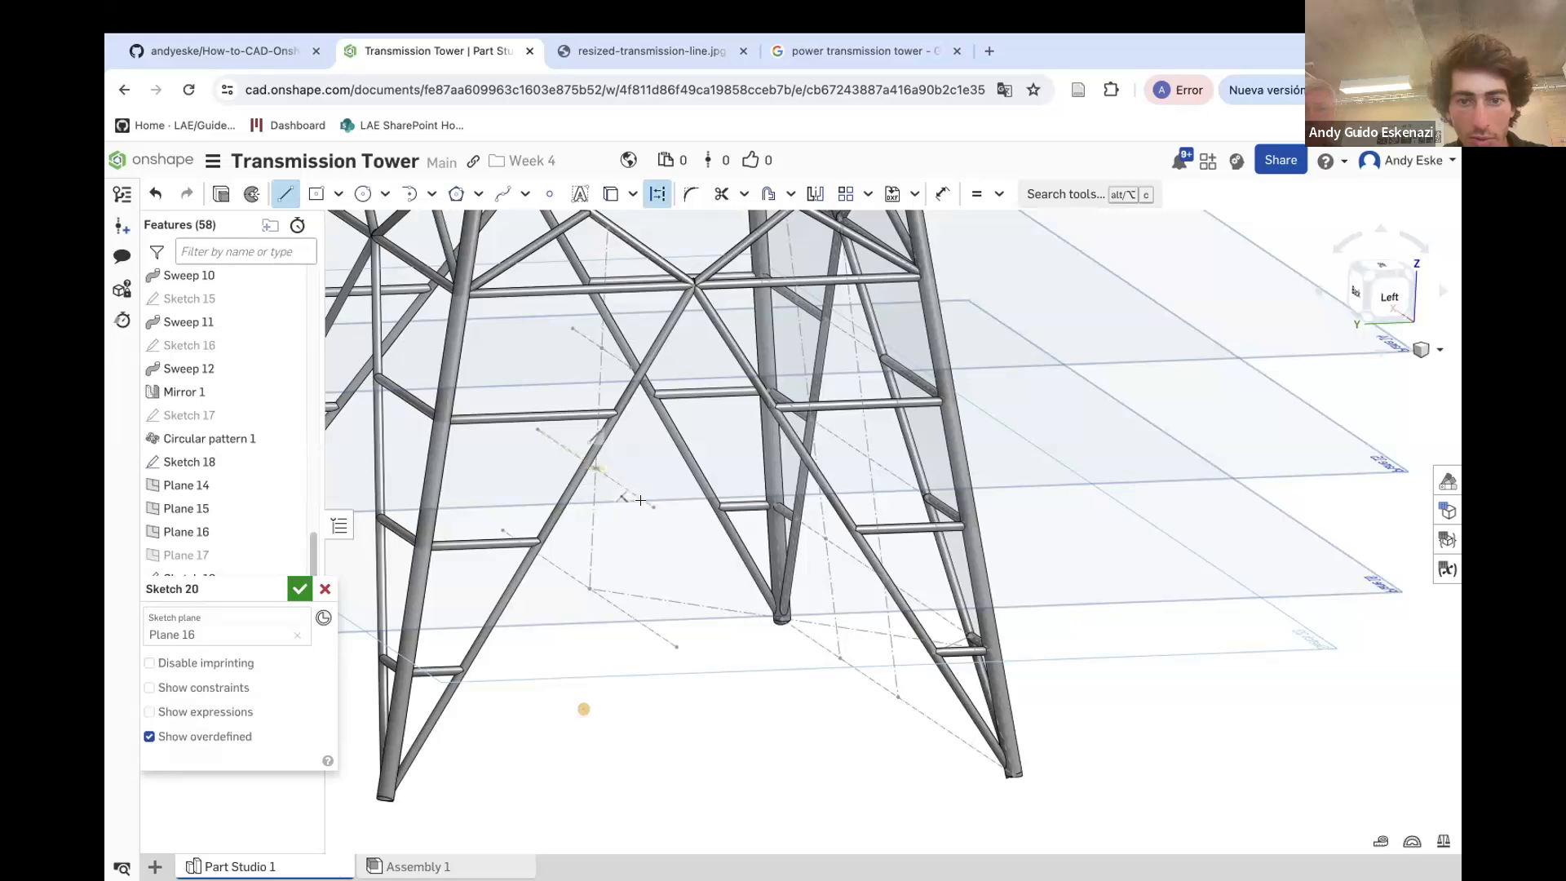
scroll(640, 500, "up", 6)
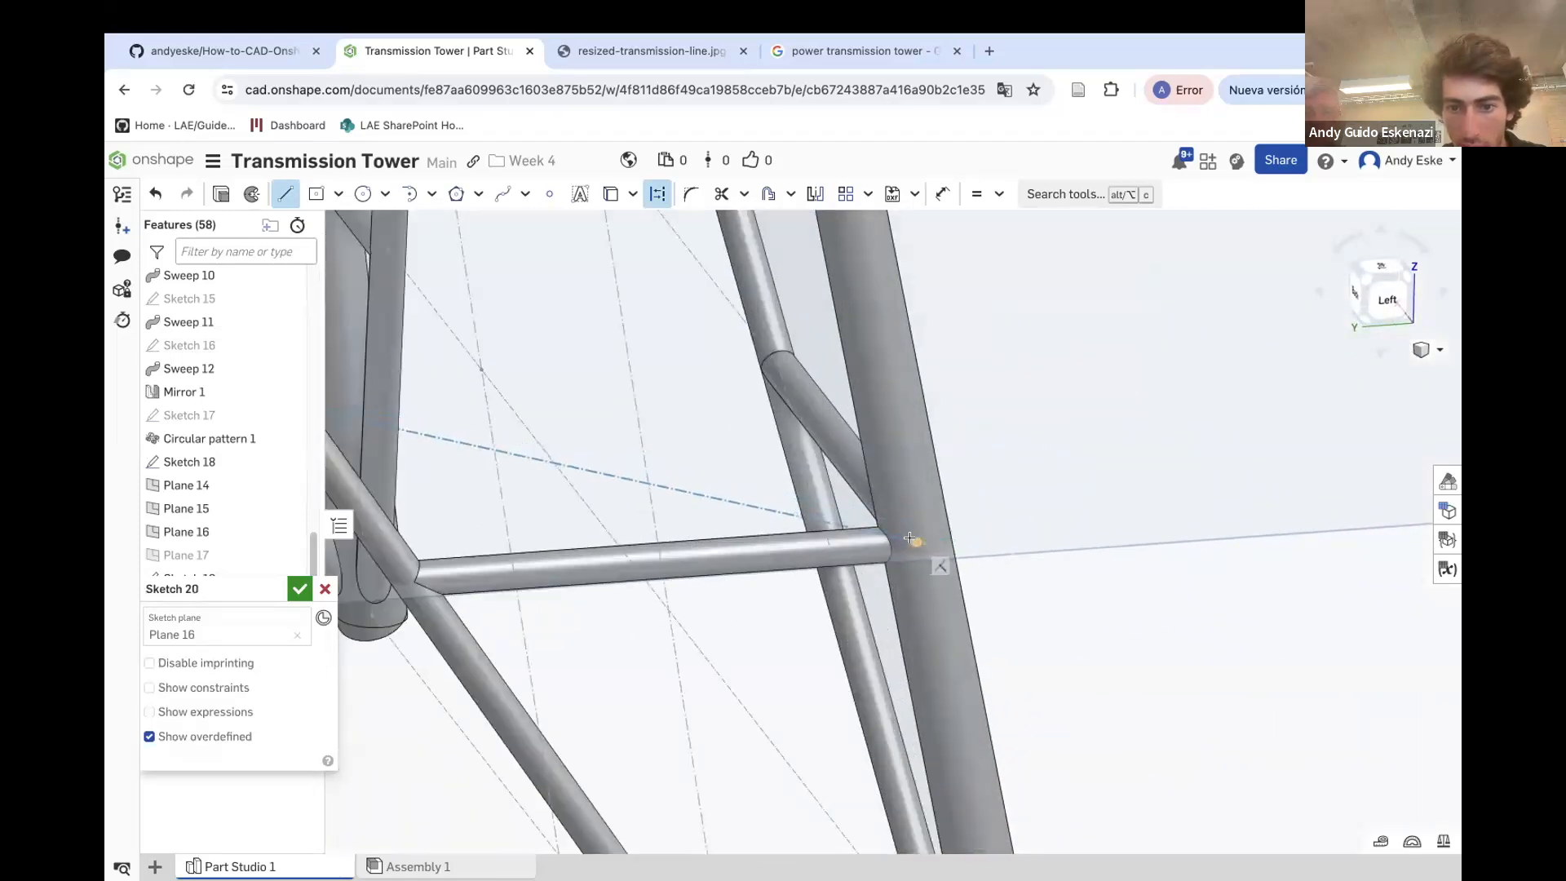
left_click(912, 539)
key("Escape")
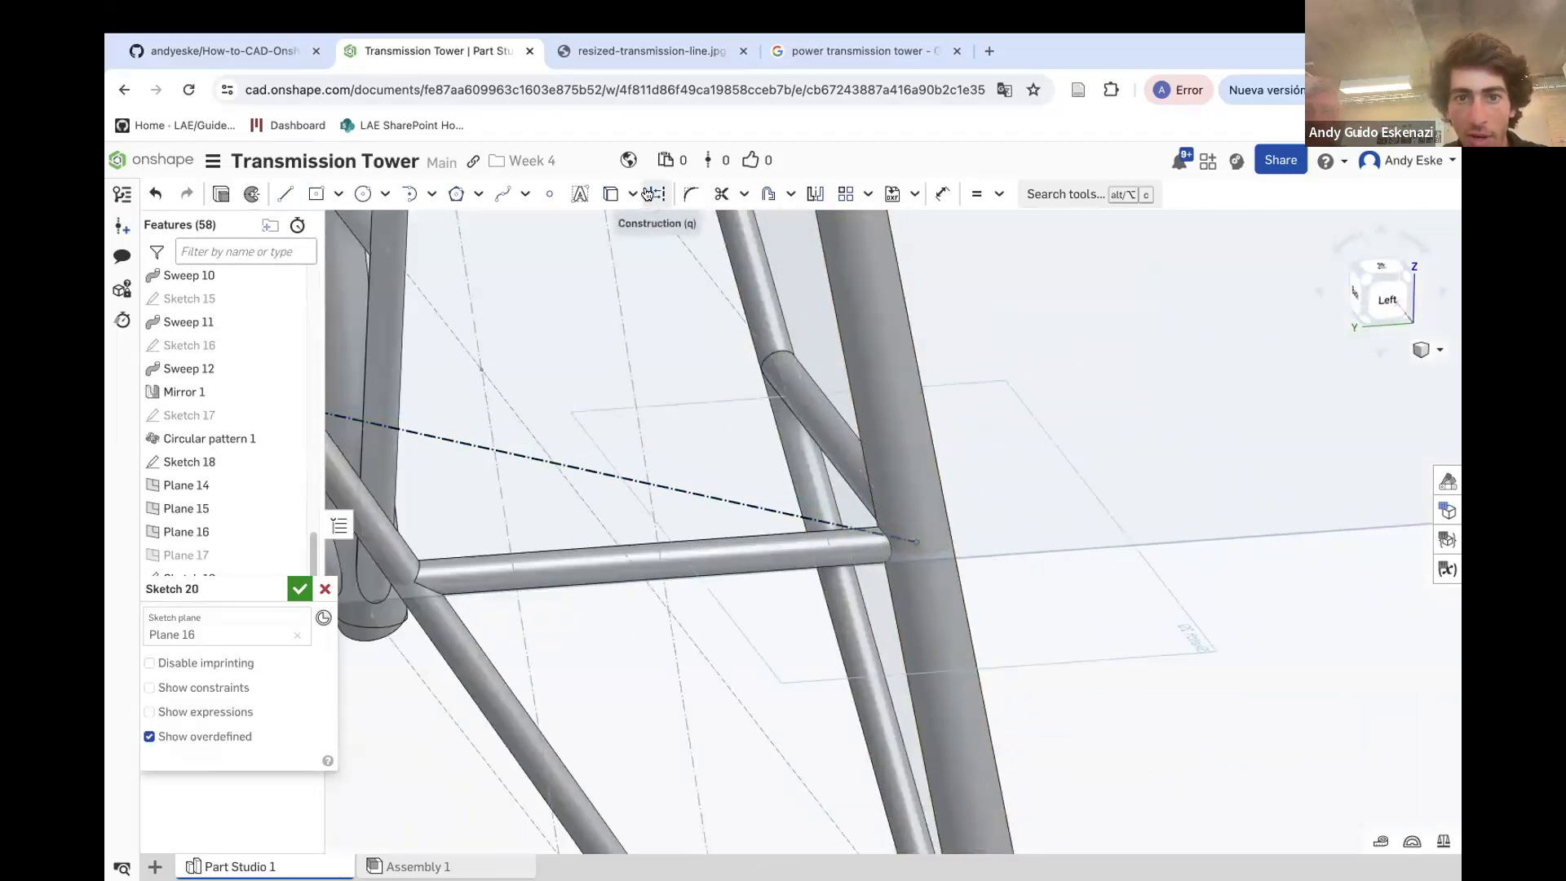
Project the diagonal brace's edge and mirror it about the construction line
left_click(608, 194)
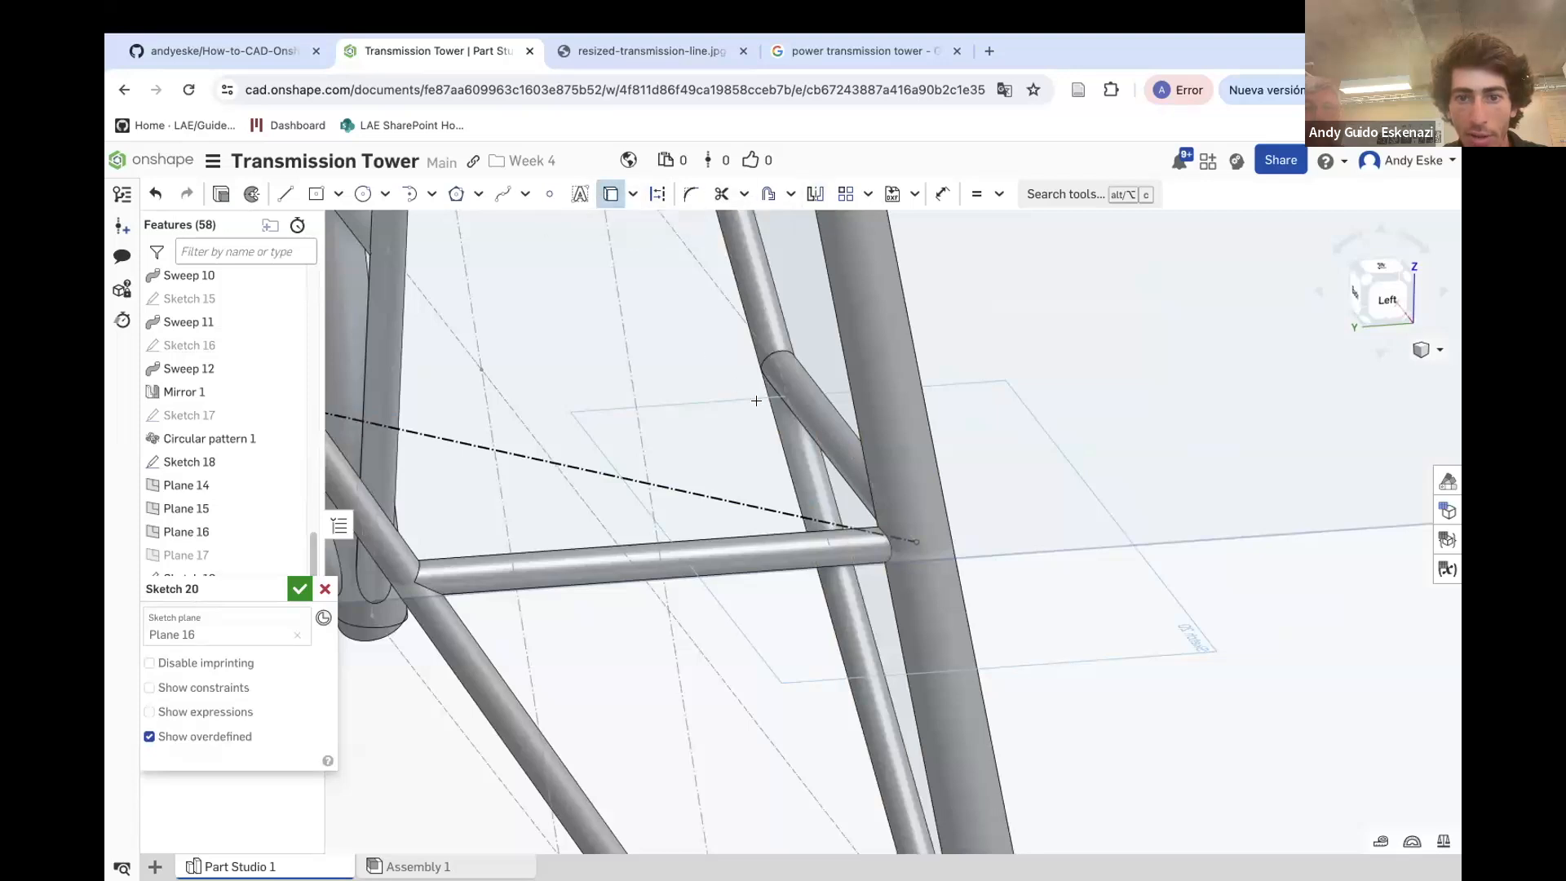
left_click(807, 396)
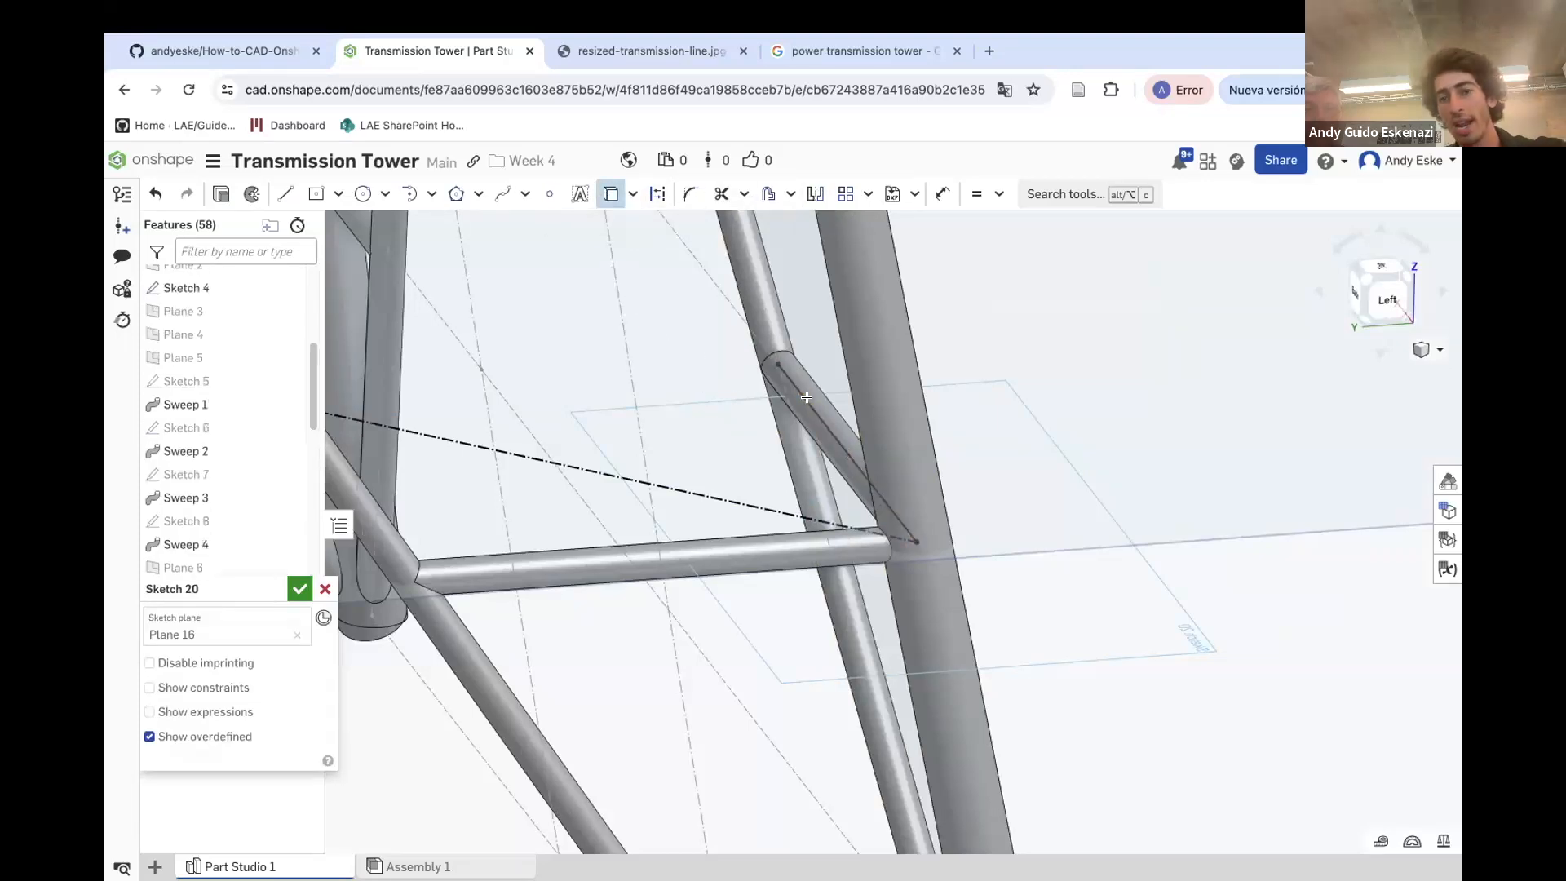
left_click(658, 195)
left_click(810, 196)
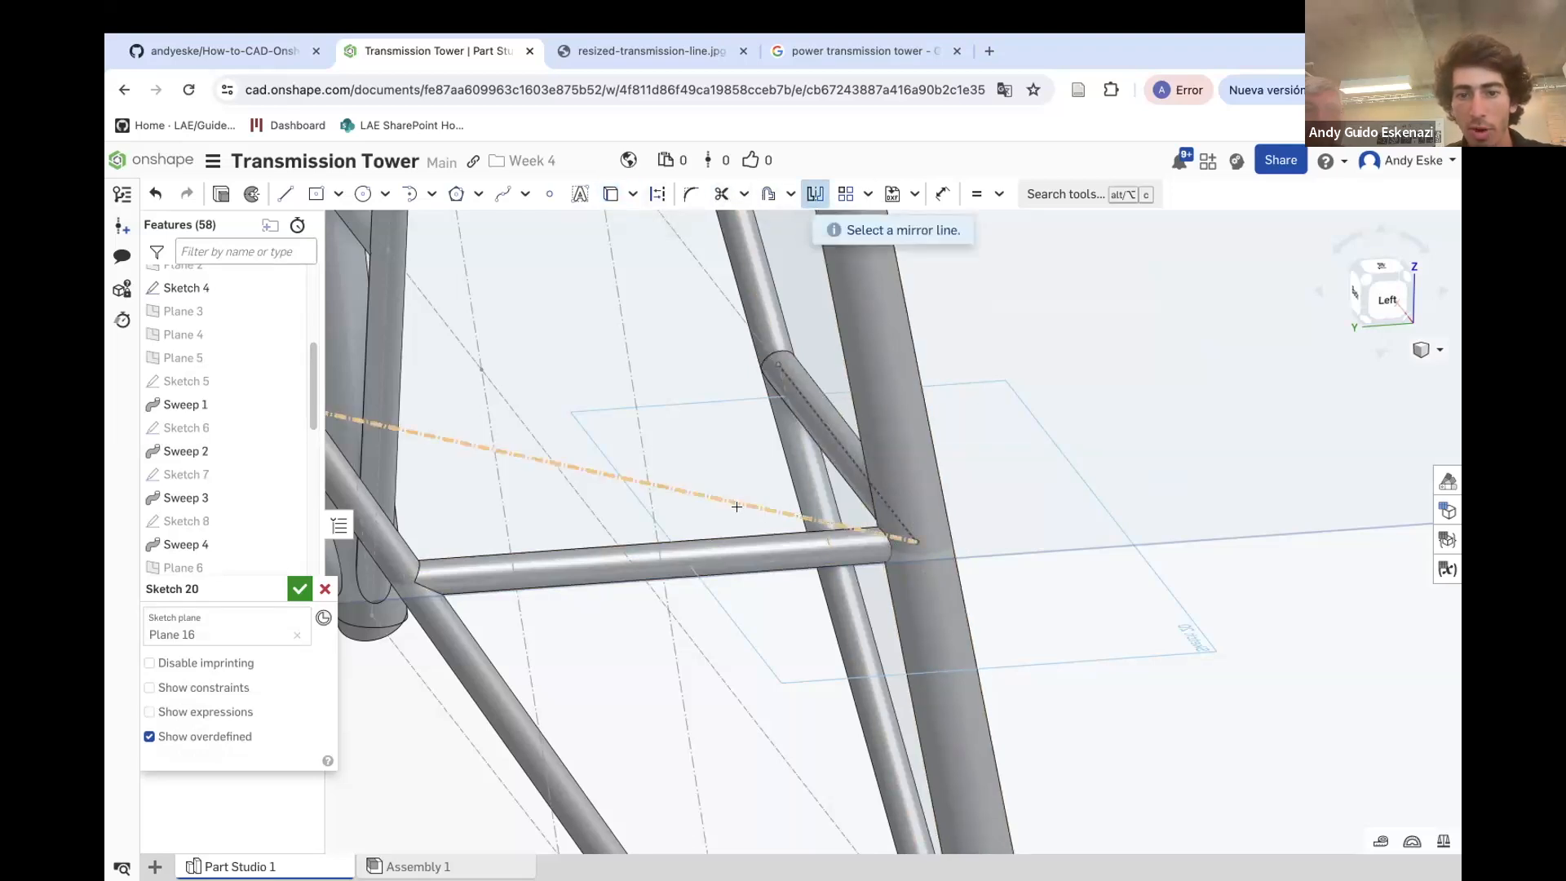
left_click(736, 506)
left_click(819, 419)
key("Escape")
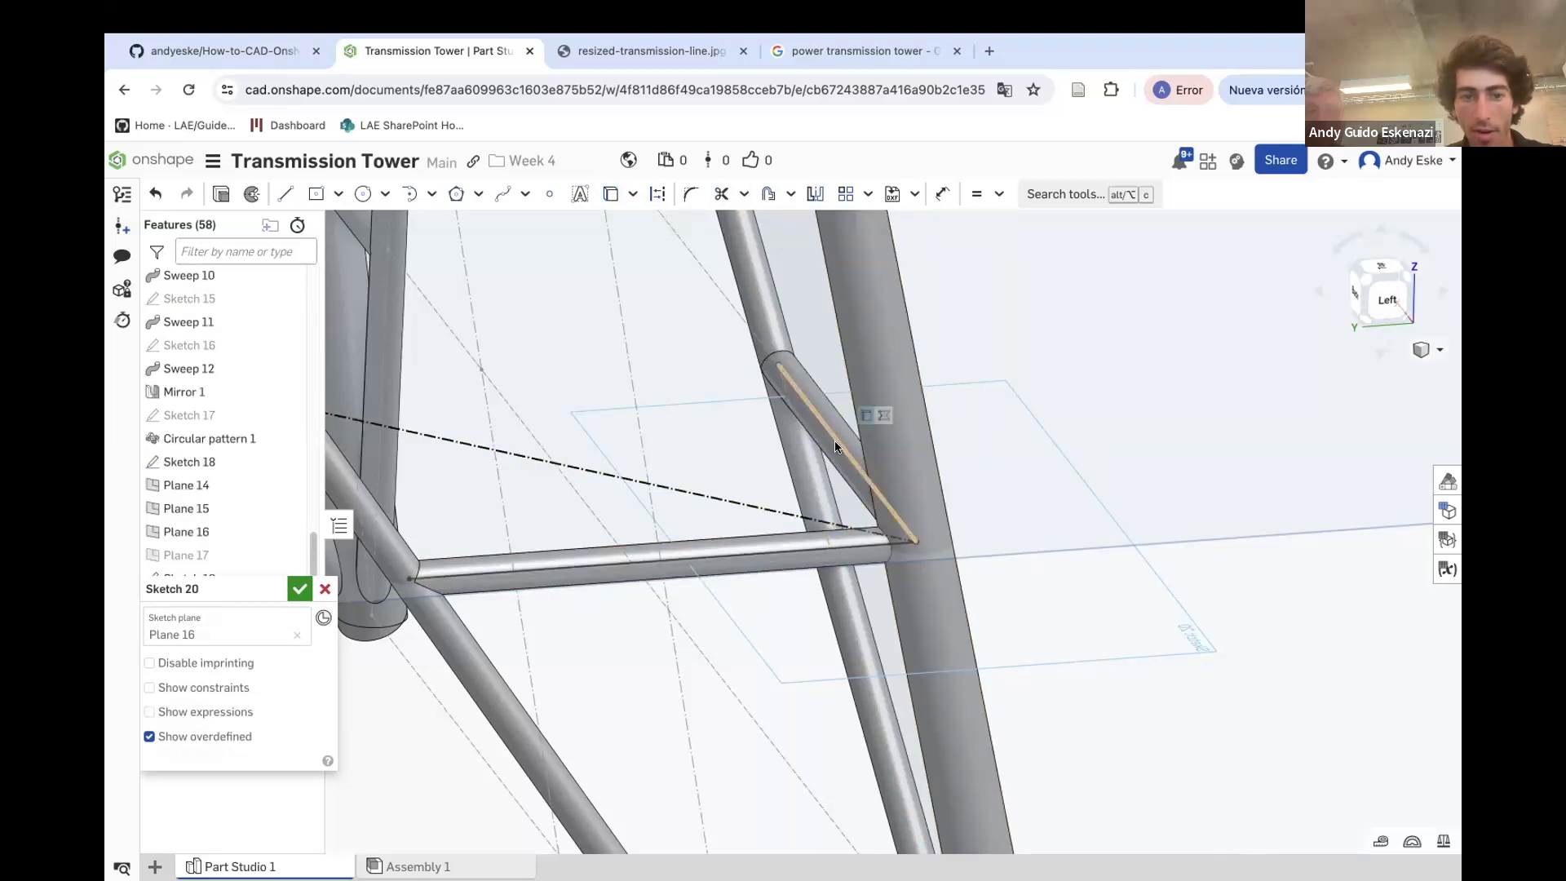
Set the horizontal member line to construction and draw a line from the brace's upper end to the horizontal line's far end
right_click(623, 559)
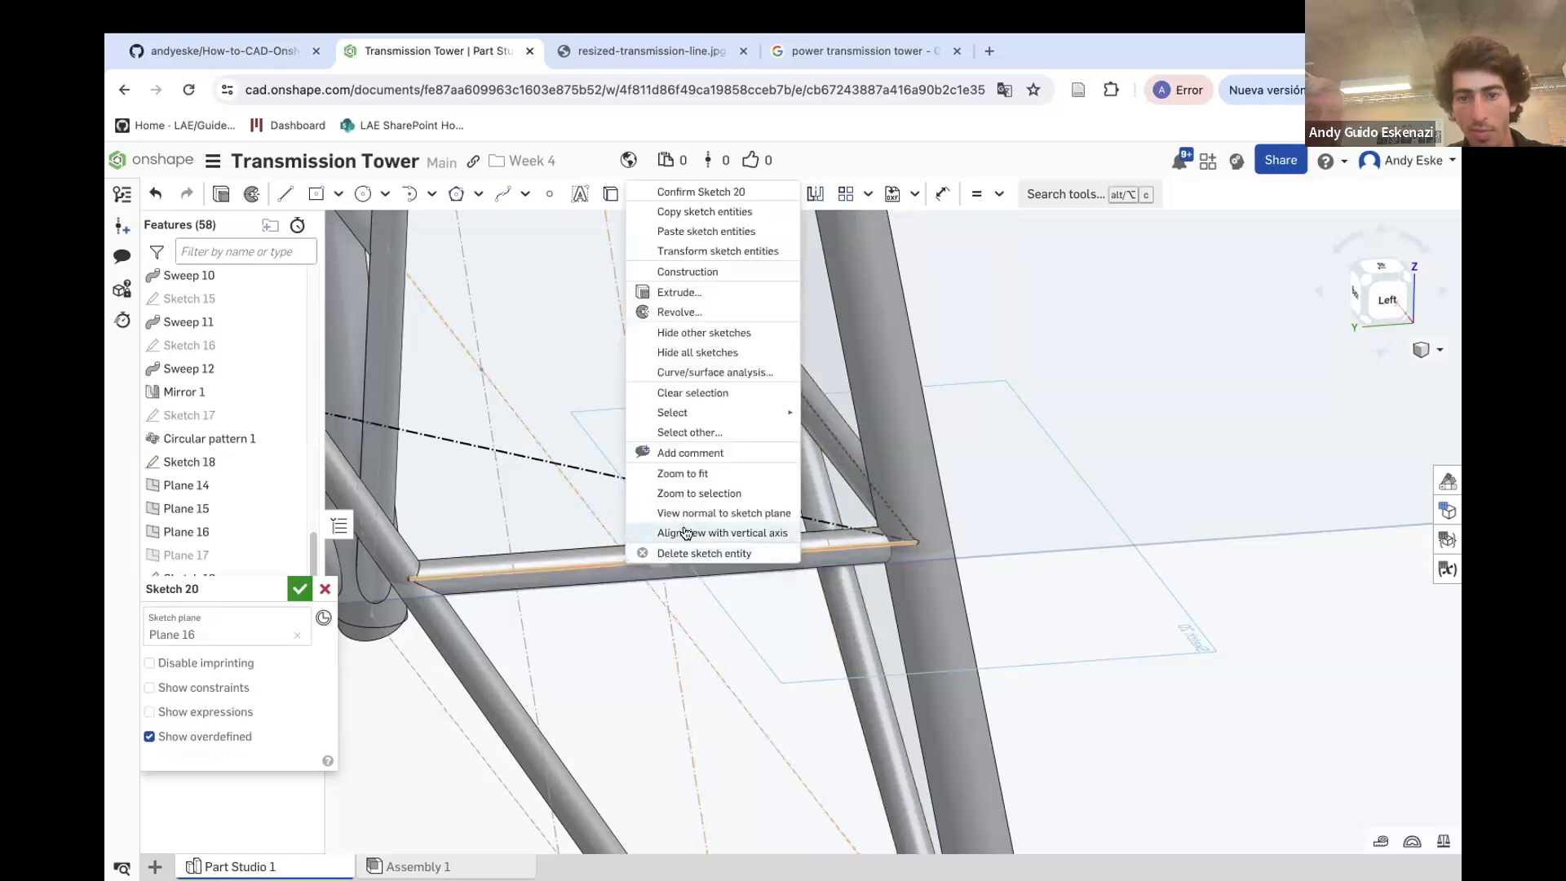
left_click(694, 271)
left_click(285, 193)
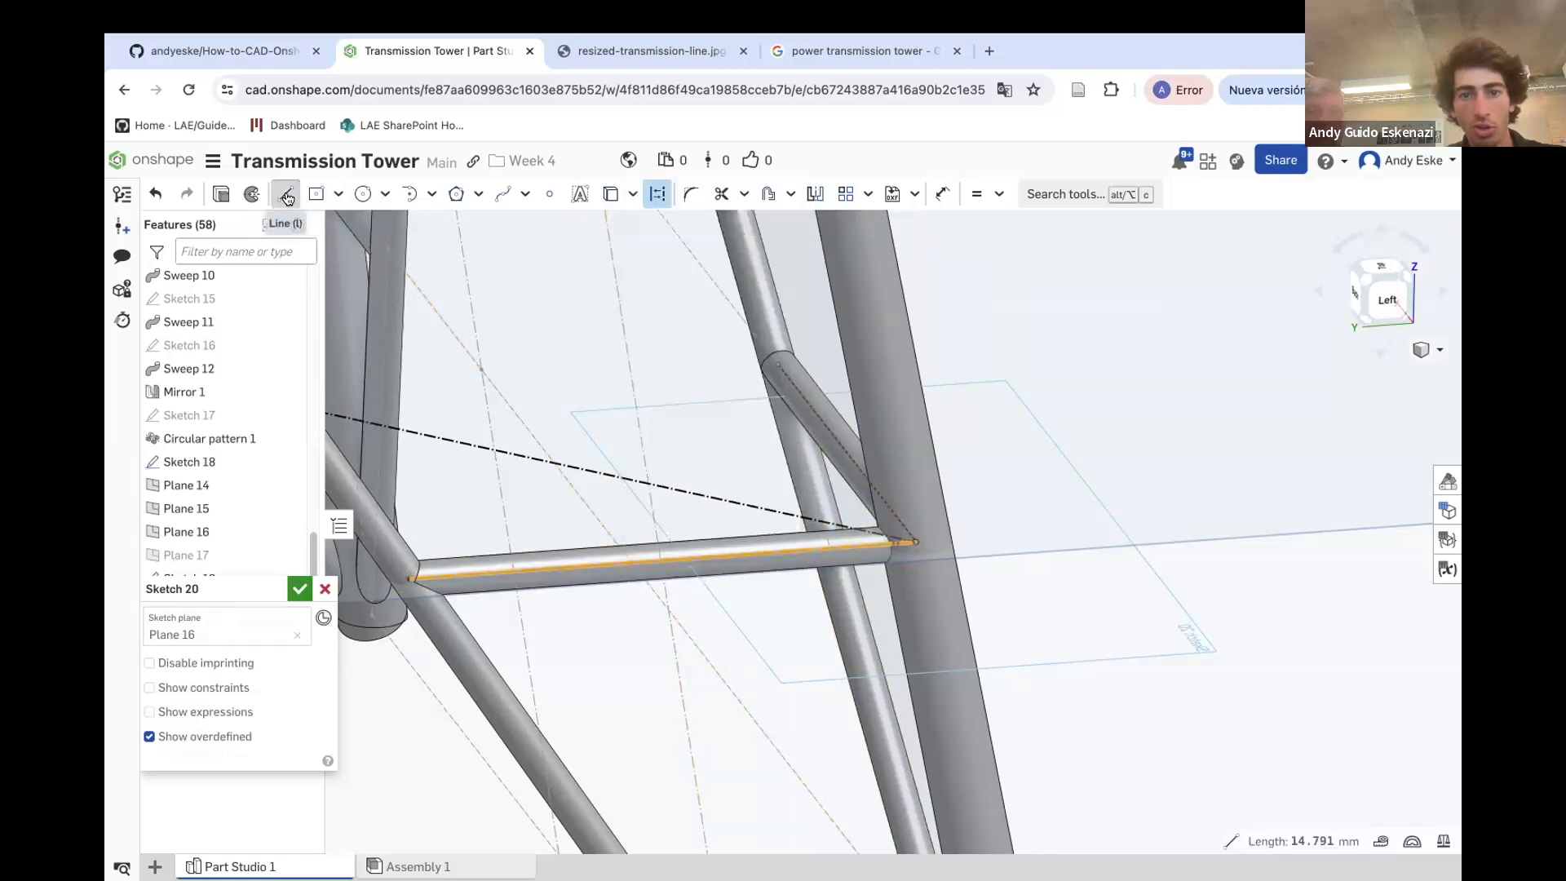
left_click(777, 363)
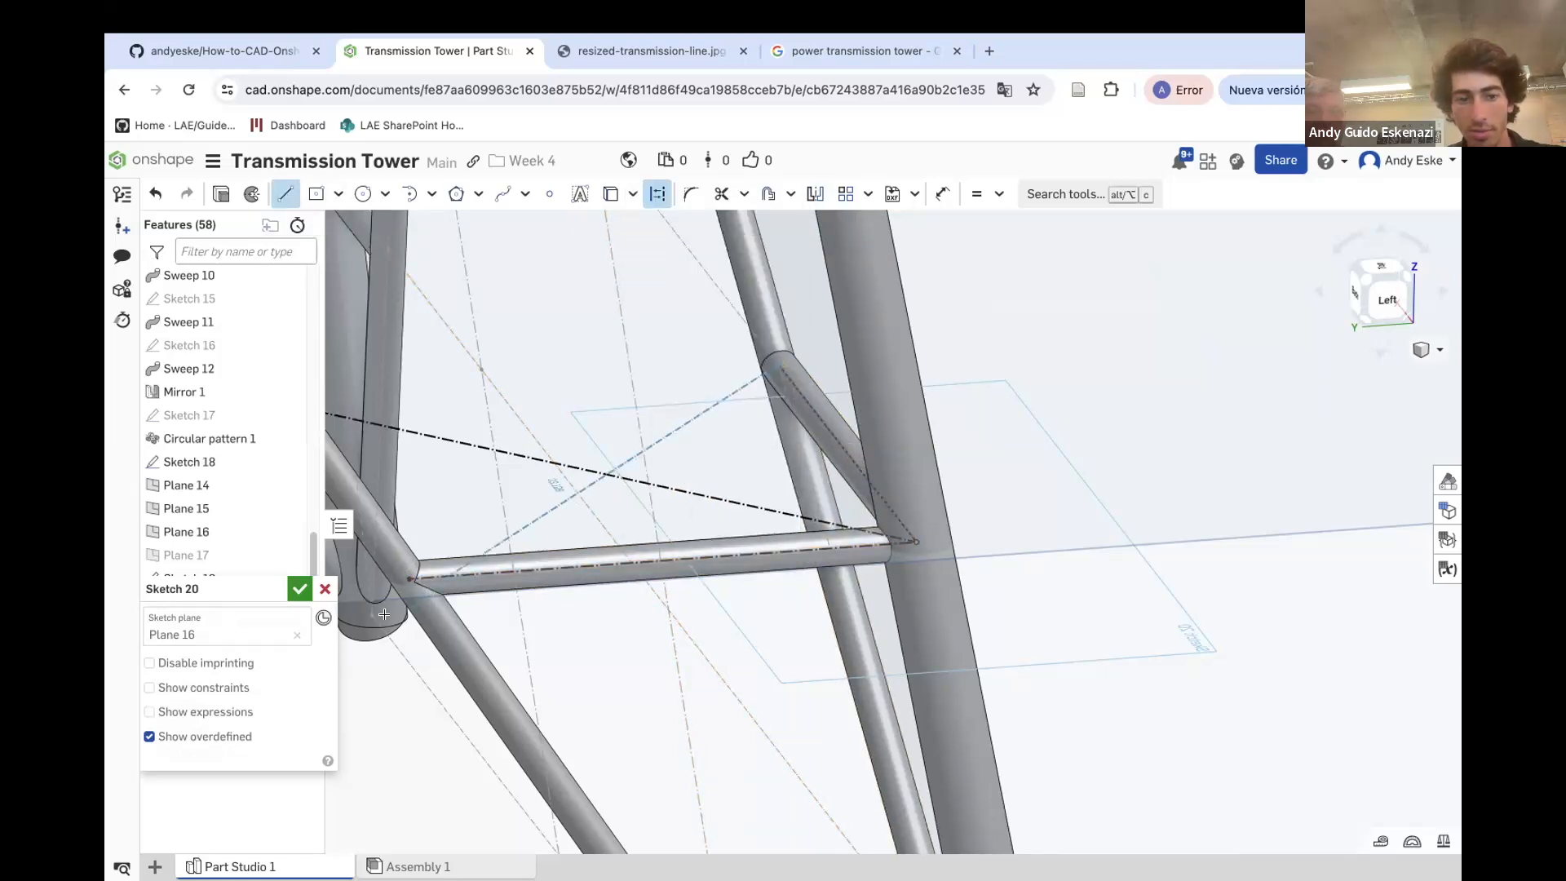
left_click(657, 194)
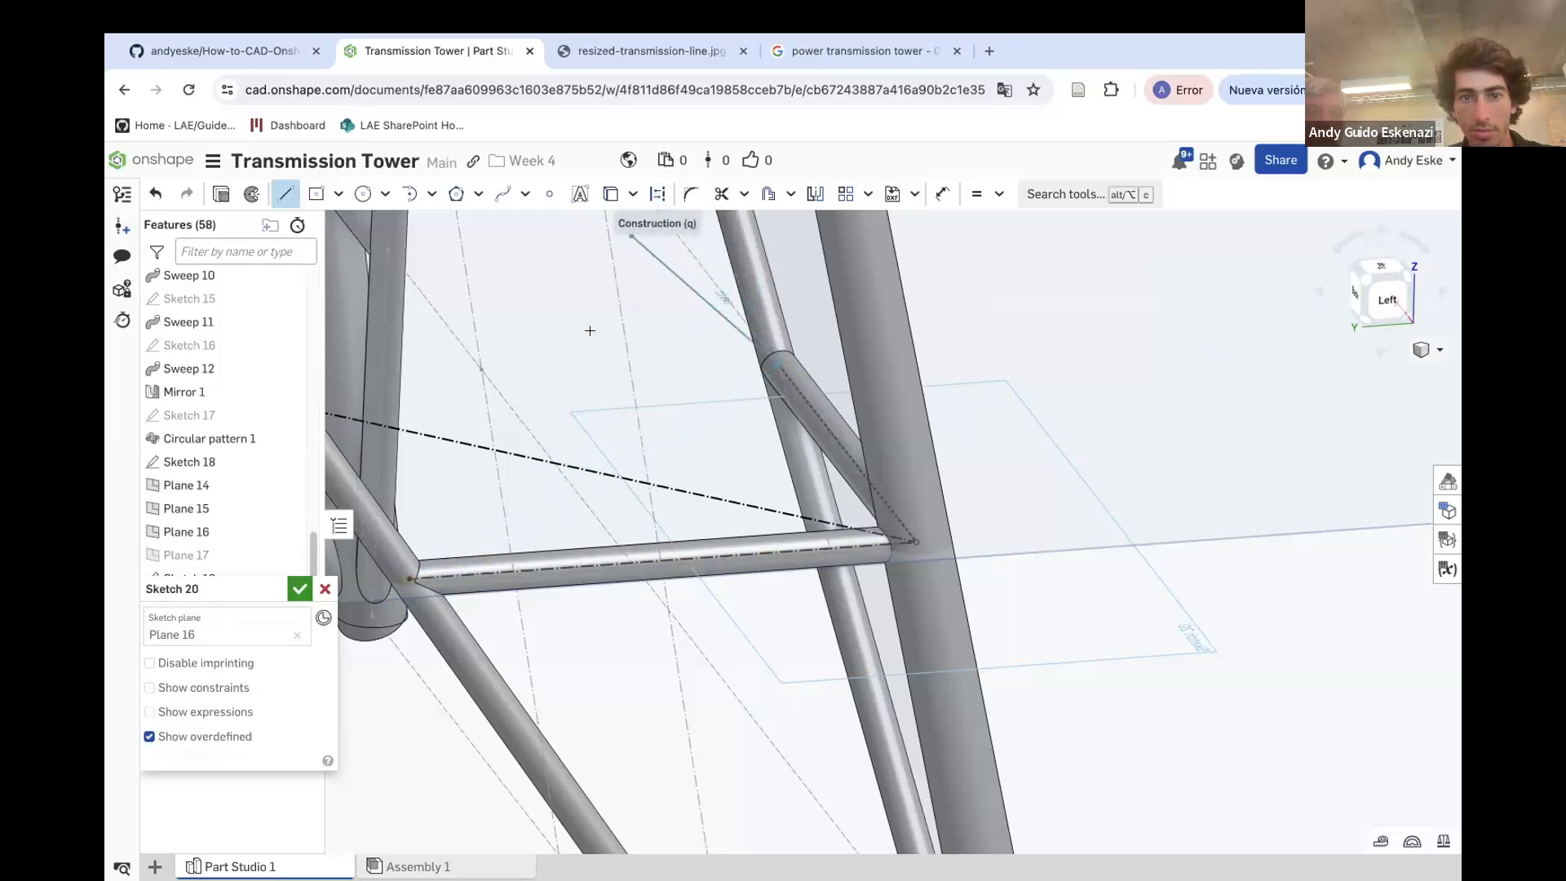
left_click(410, 579)
key("Escape")
scroll(996, 430, "down", 5)
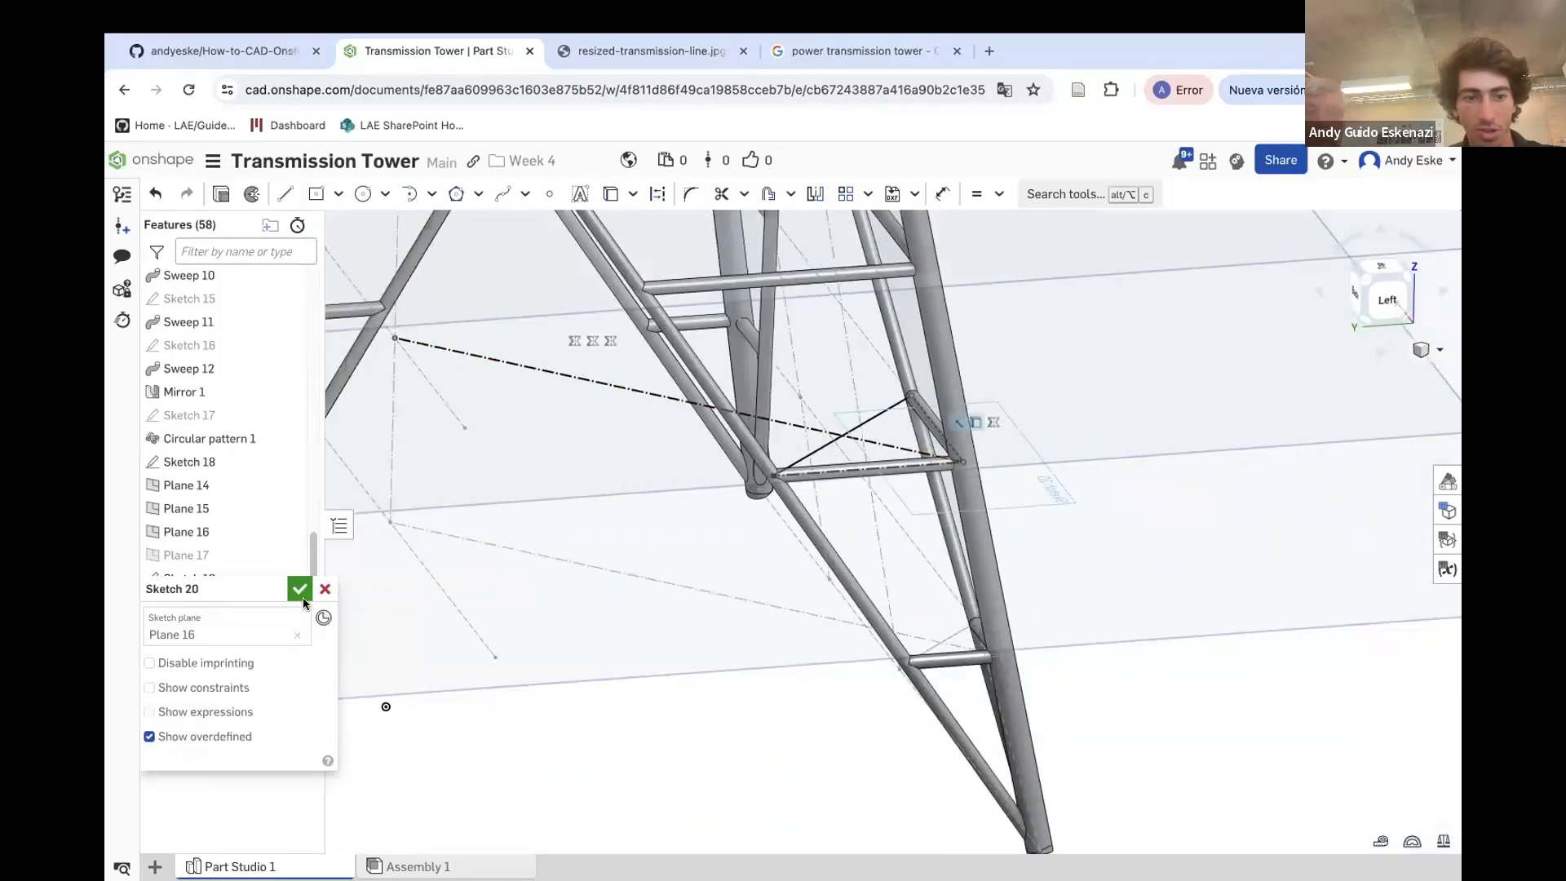
Finish the sketch on Plane 16 and hide Plane 16
left_click(299, 589)
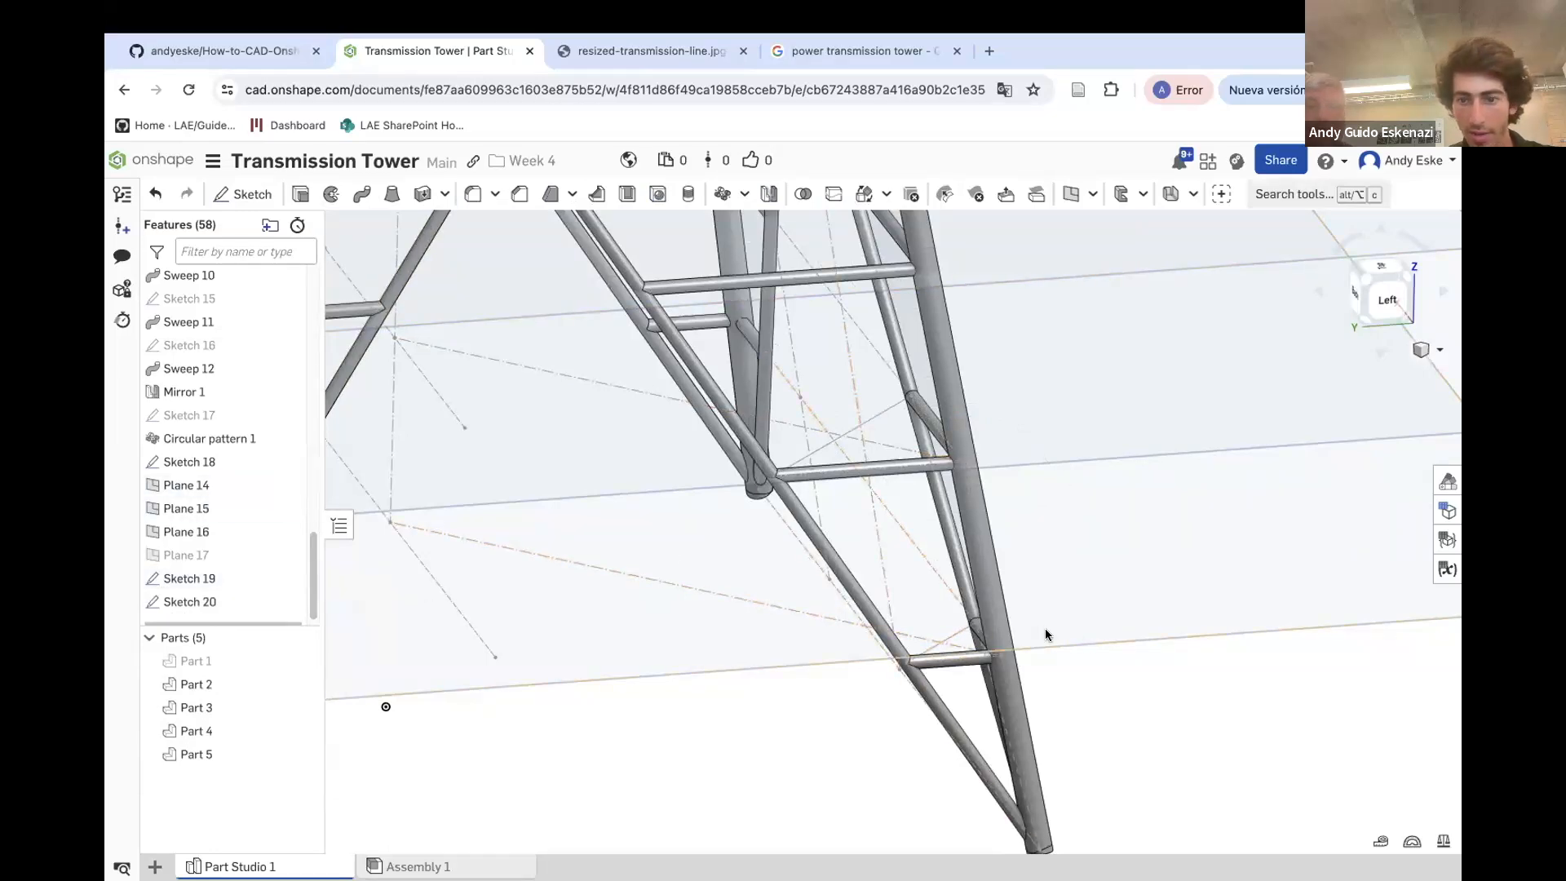
right_click_drag(545, 553, 970, 475)
right_click(971, 475)
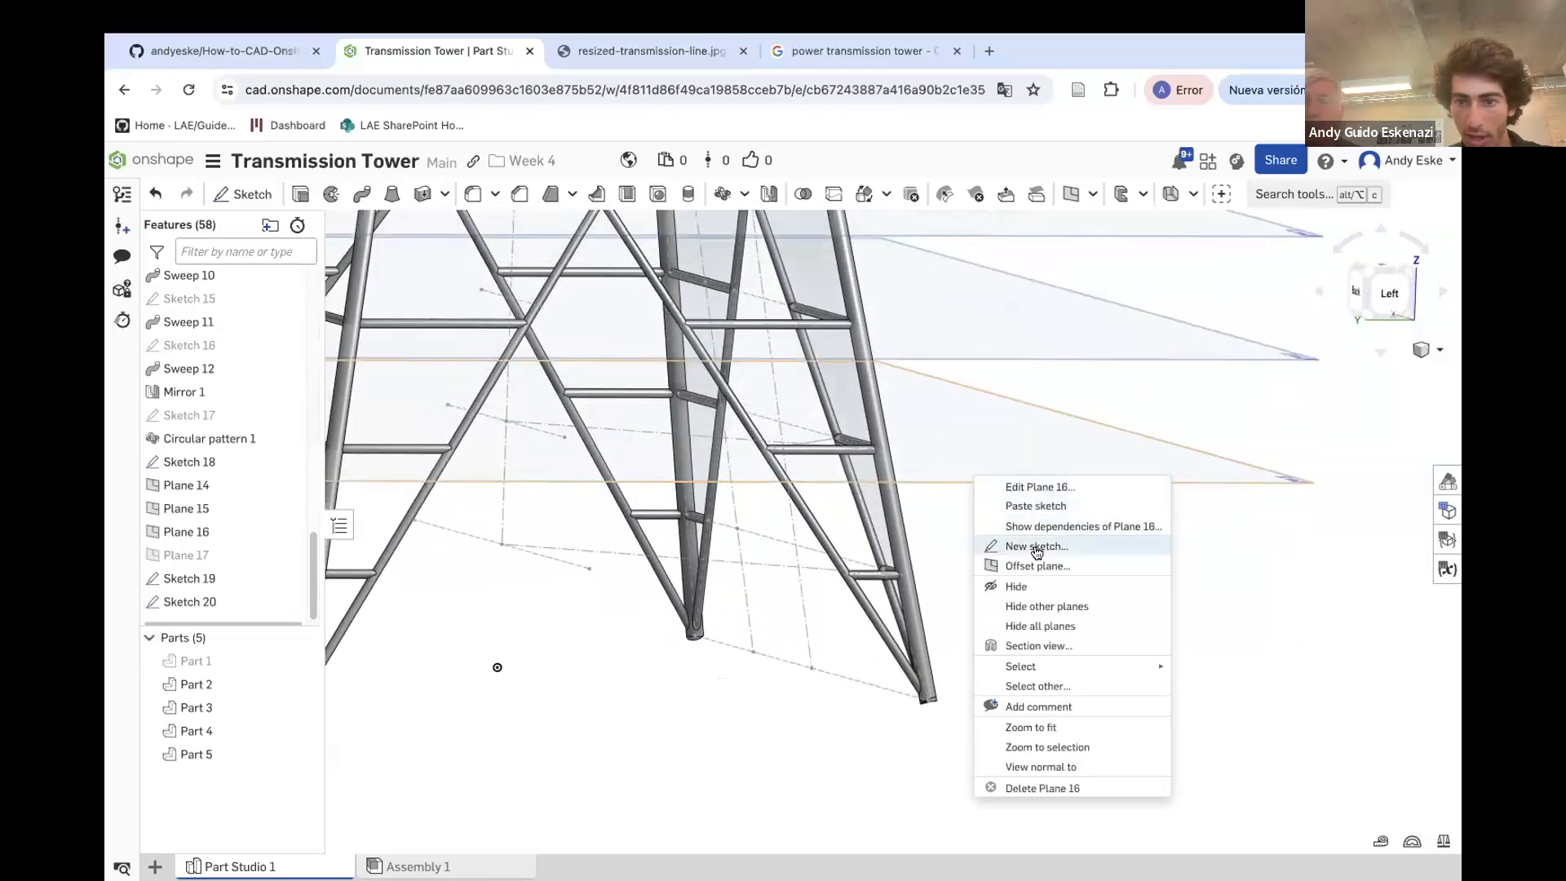
left_click(992, 584)
Start a sketch on Plane 15 and draw a construction line from the centreline to the leg joint
scroll(828, 560, "up", 5)
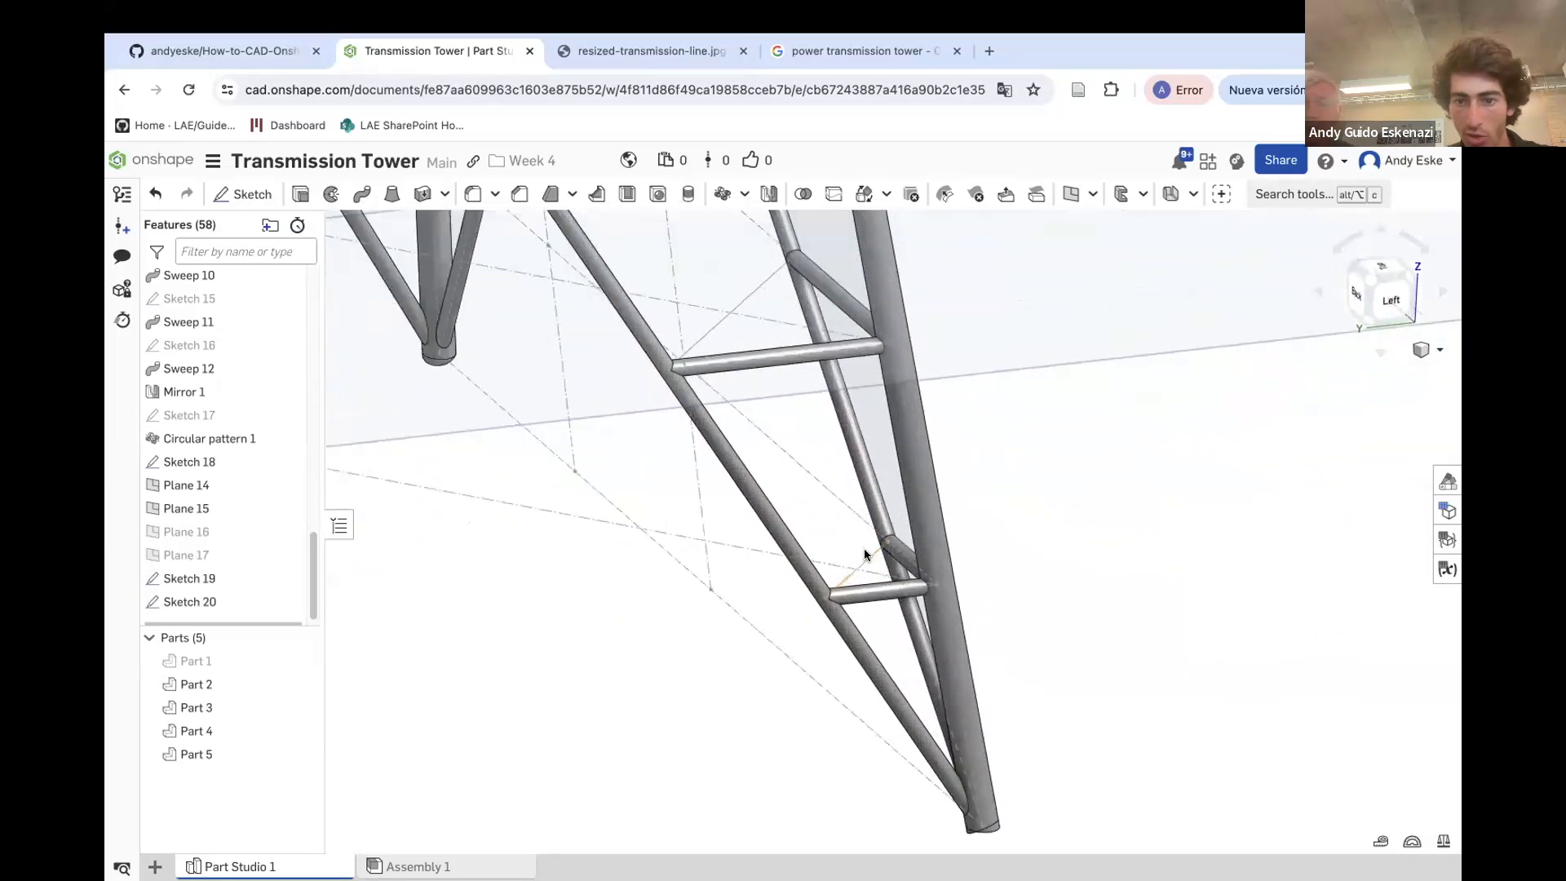
scroll(805, 476, "down", 6)
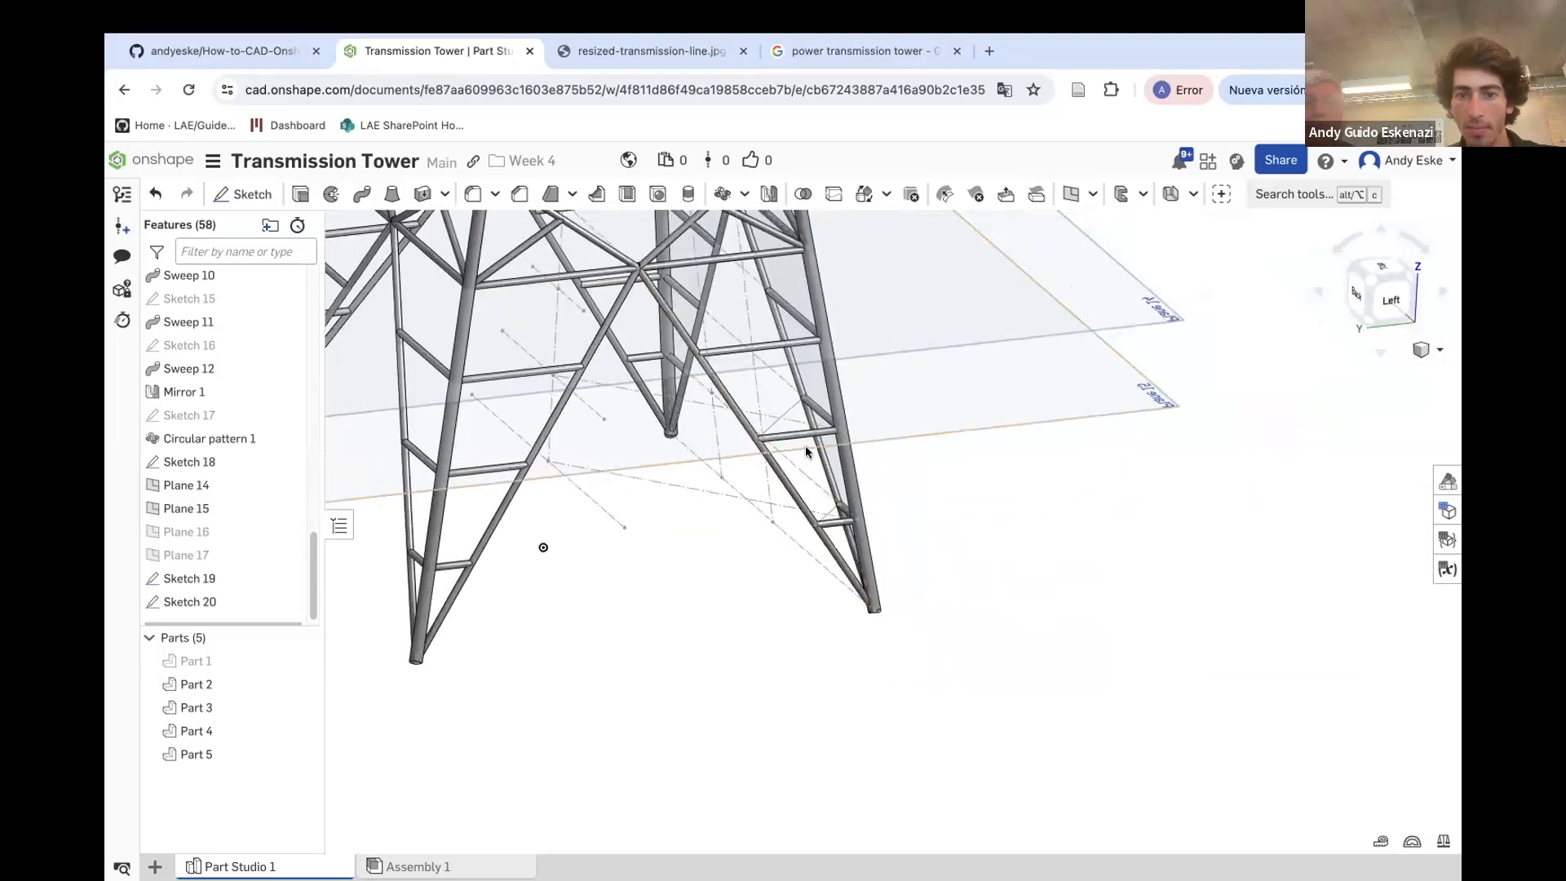
mouse_move(806, 447)
right_mouse_down()
mouse_move(809, 427)
mouse_move(809, 446)
right_mouse_up()
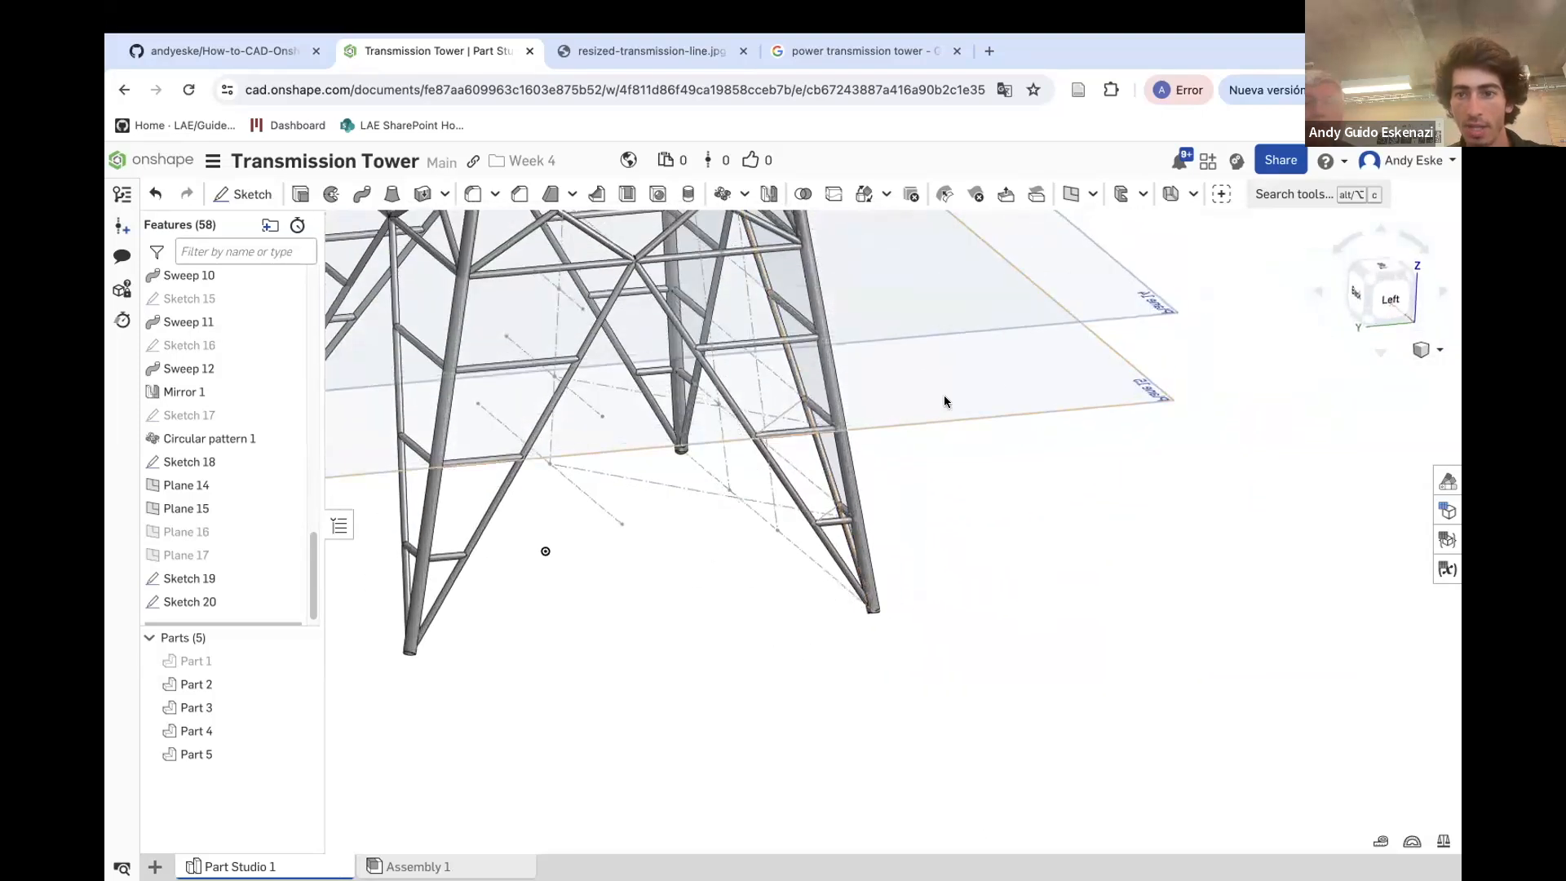
left_click(242, 194)
left_click(1010, 433)
scroll(1003, 437, "down", 3)
scroll(787, 369, "up", 5)
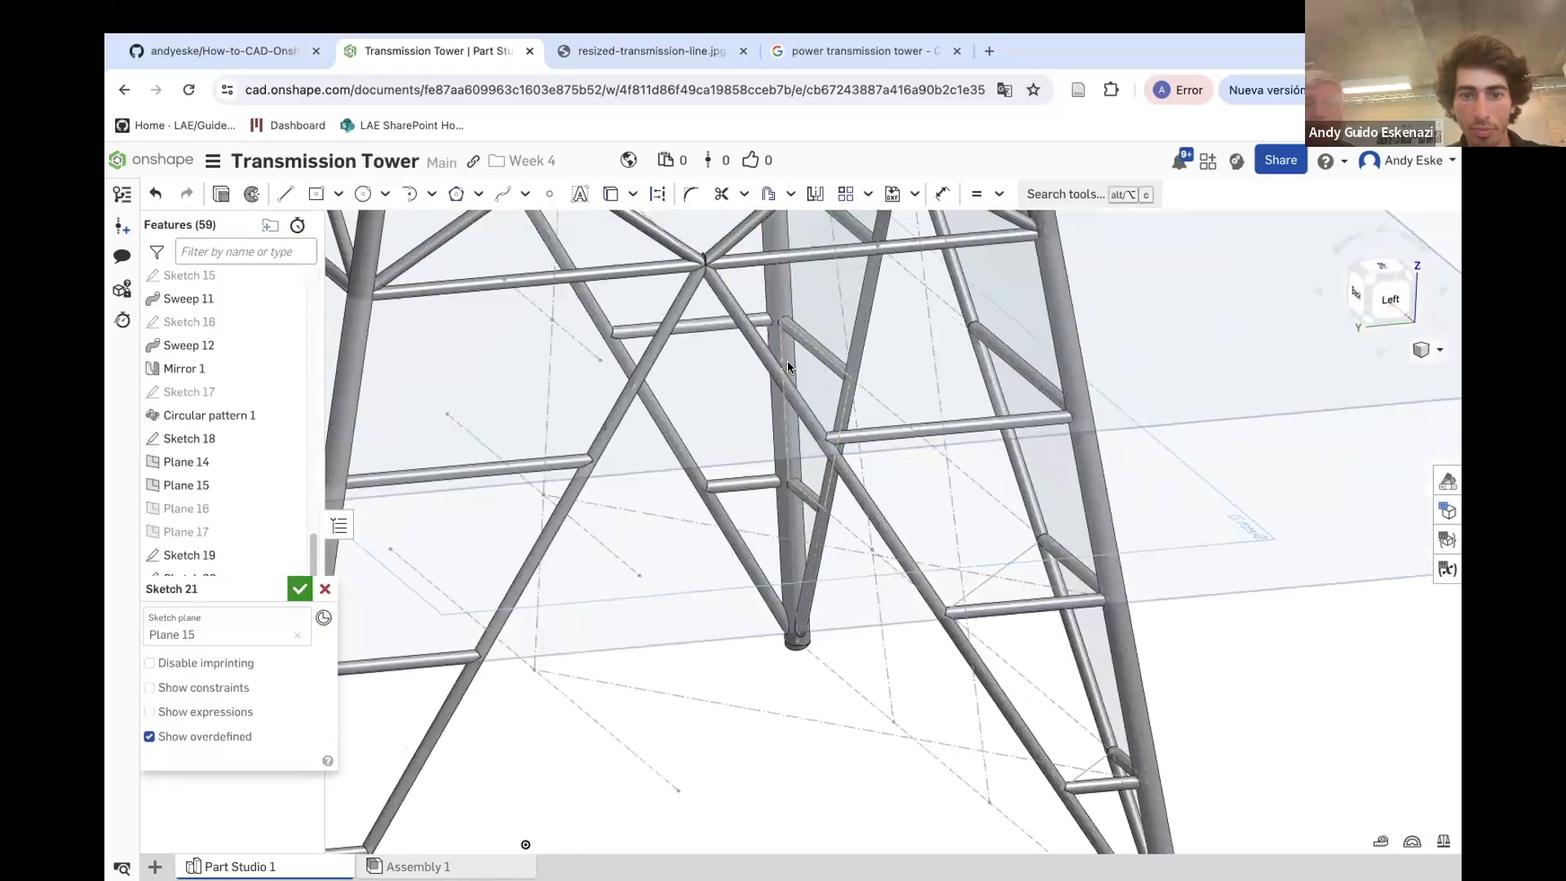
left_click(283, 194)
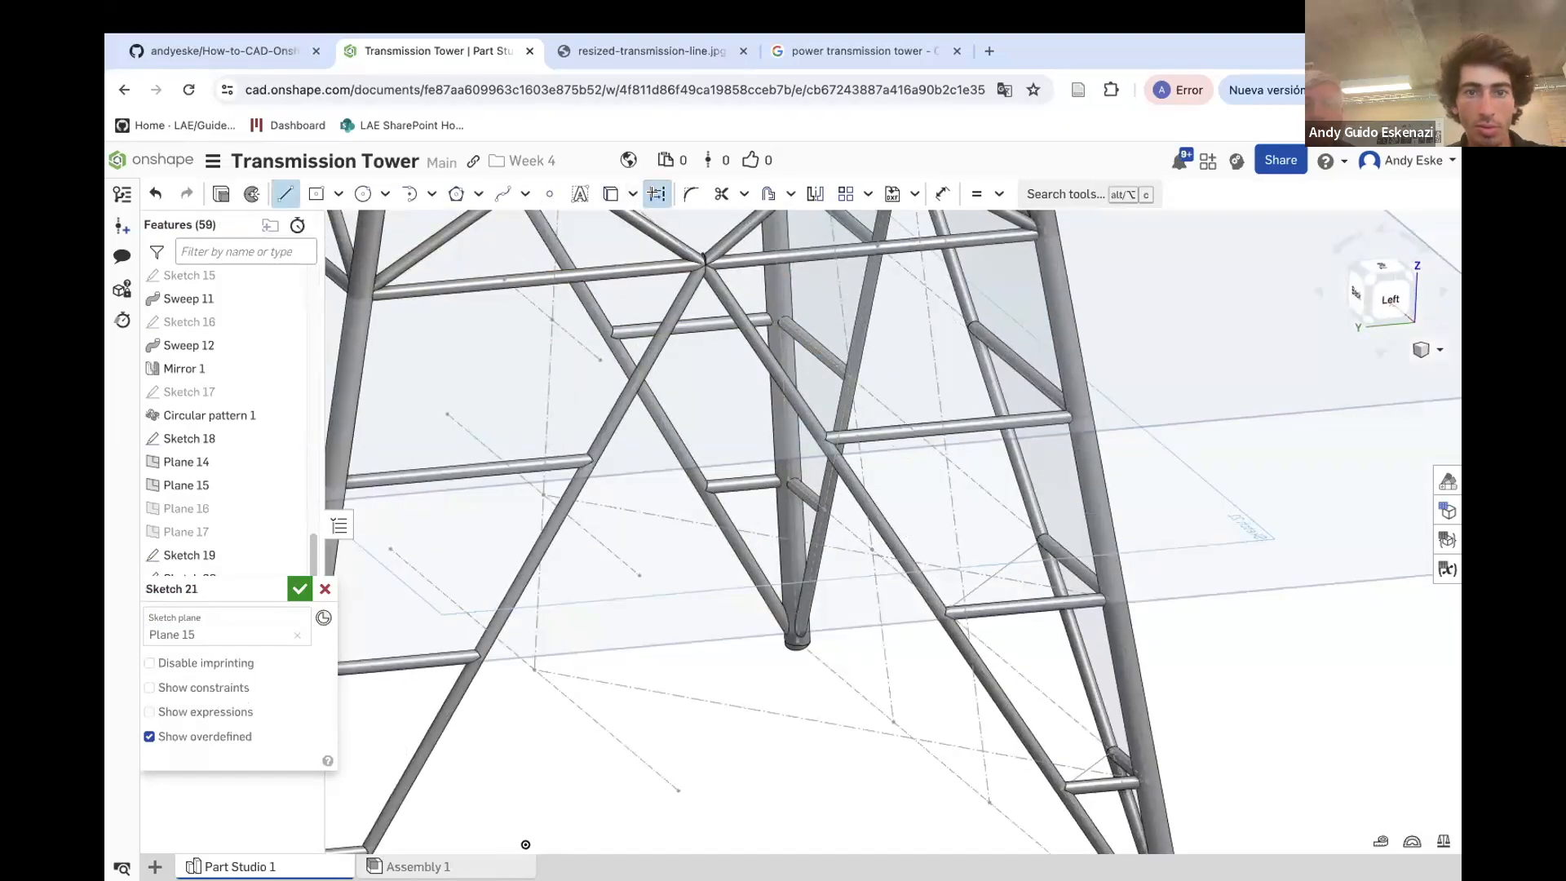
left_click(550, 316)
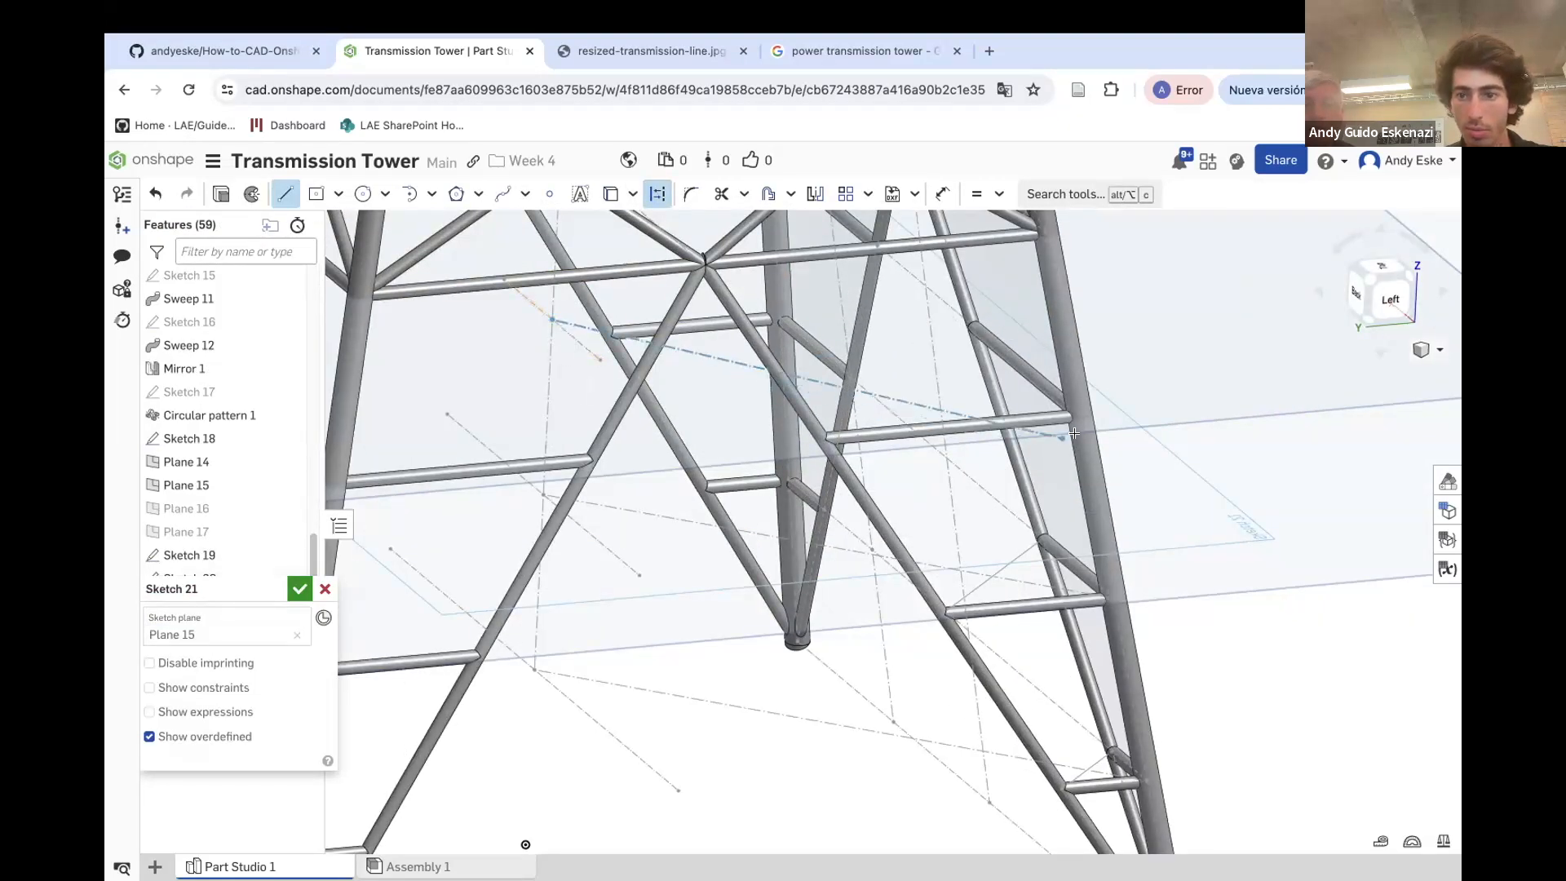
scroll(1075, 399, "up", 5)
scroll(1077, 394, "up", 5)
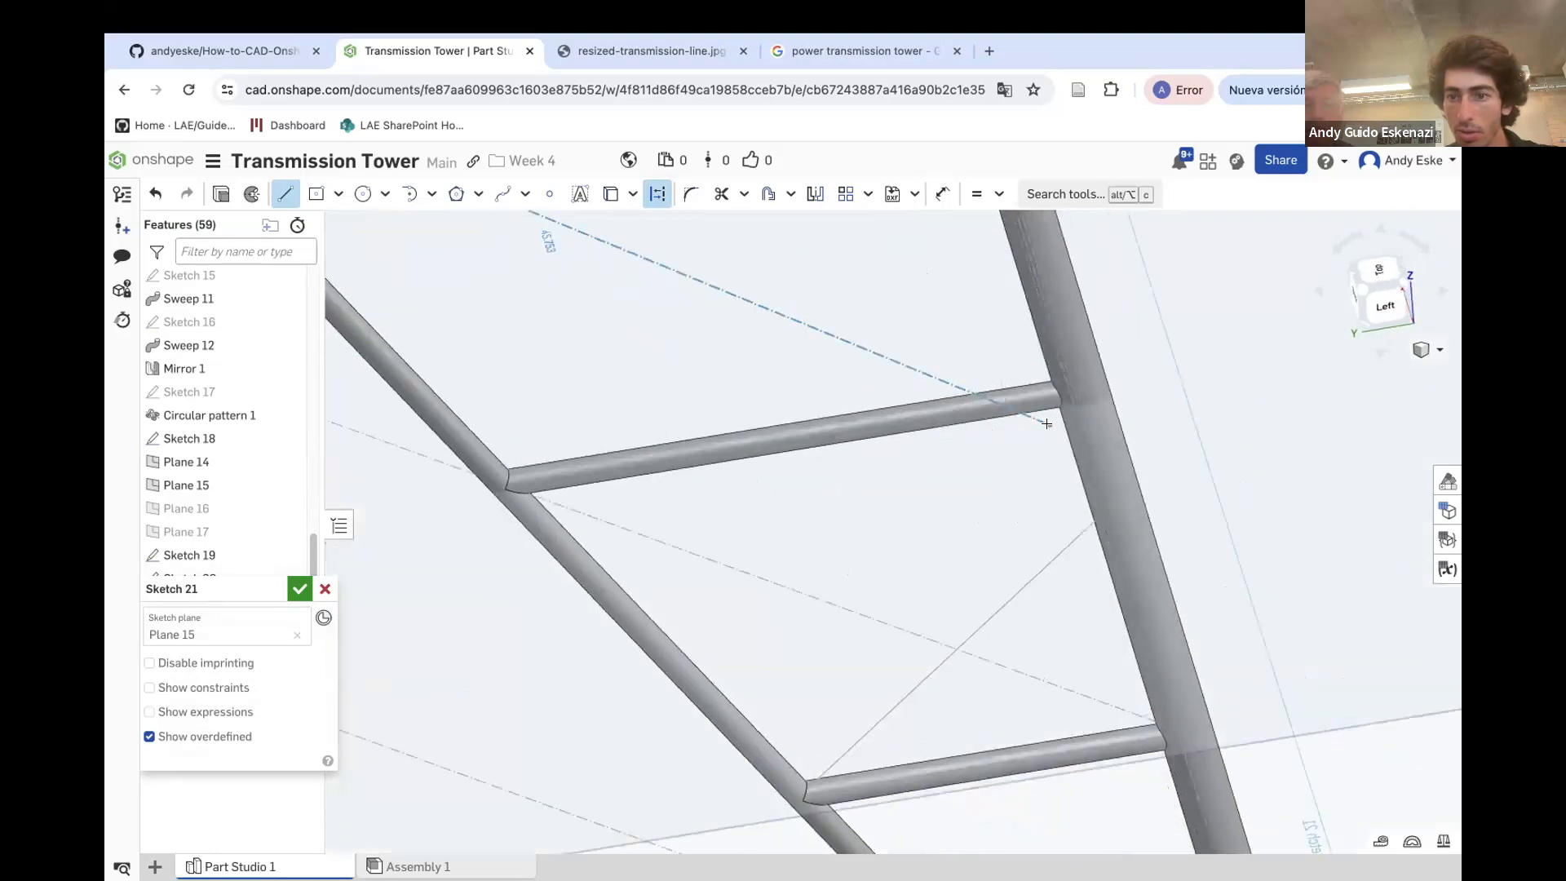
scroll(1098, 396, "down", 1)
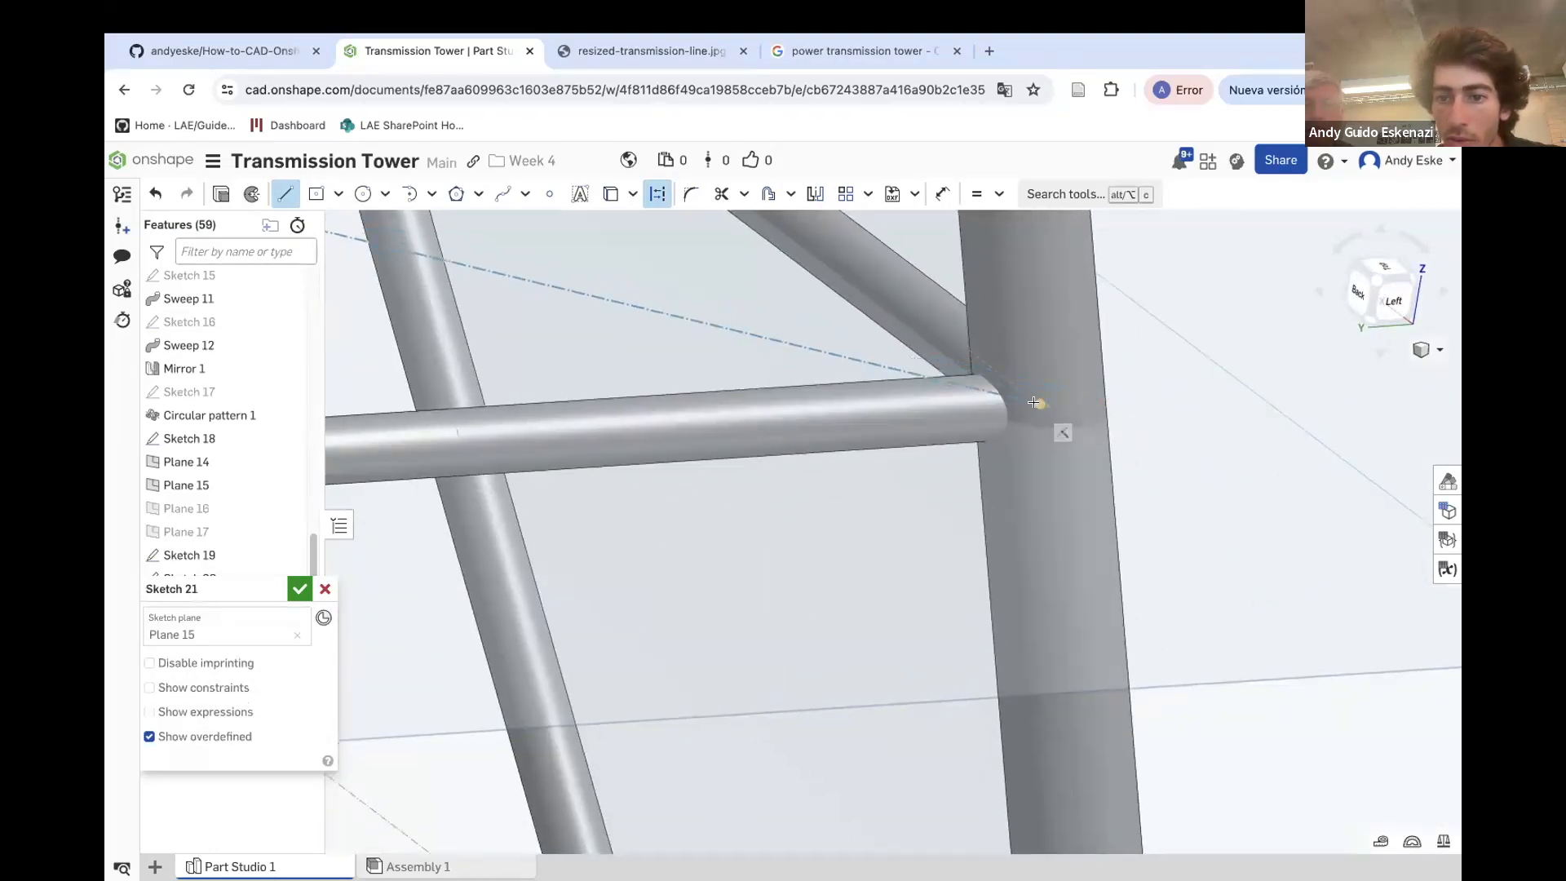
left_click(1038, 401)
key("Escape")
Project the diagonal brace's edge and mirror it about the construction line
scroll(1041, 470, "down", 8)
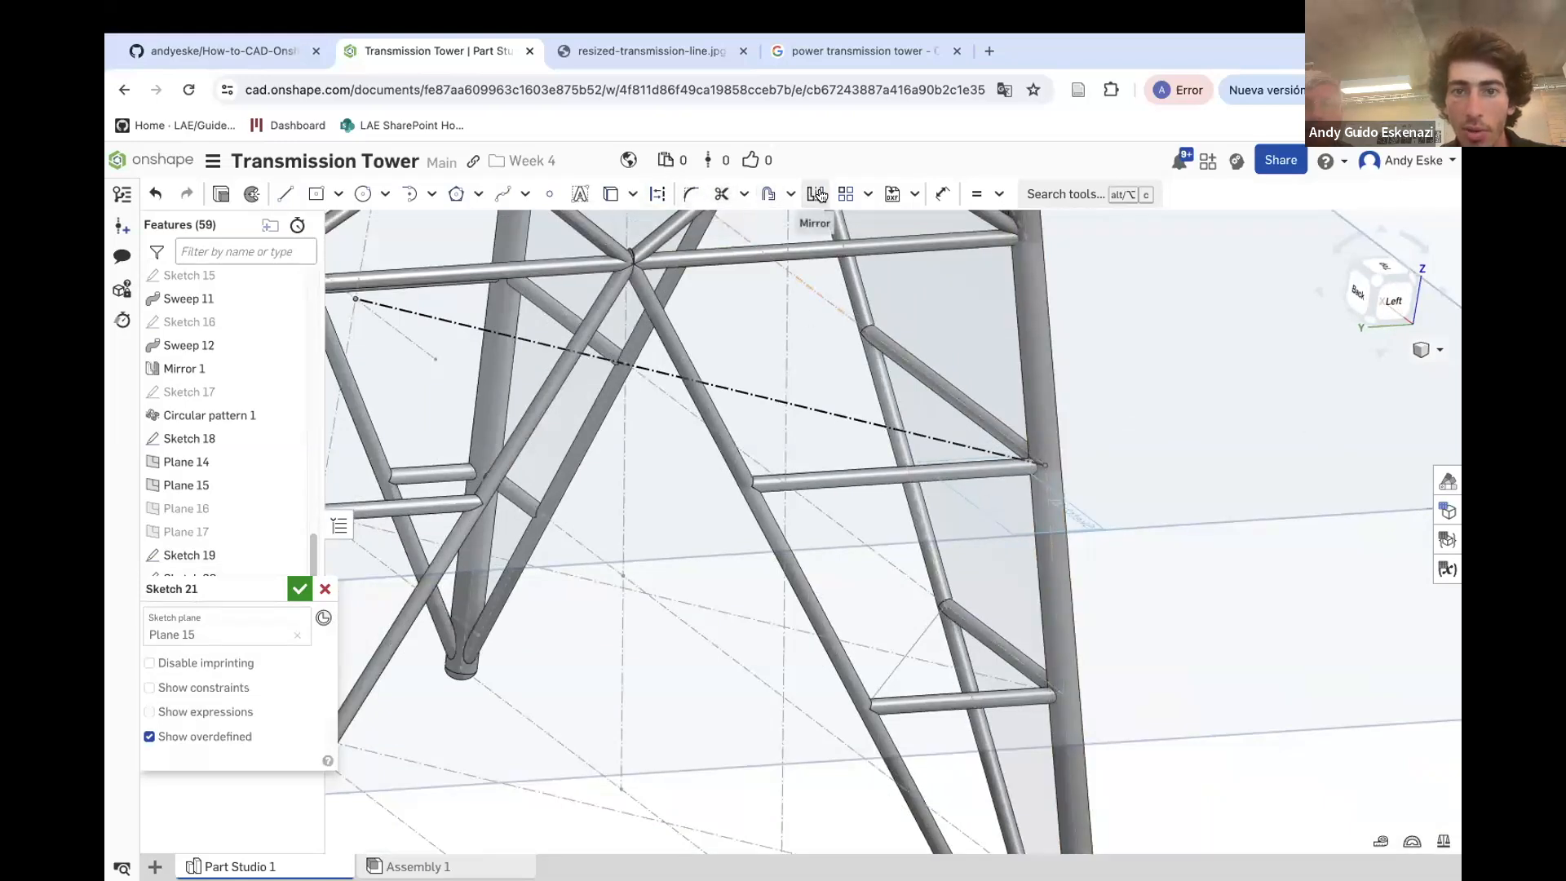
left_click(610, 193)
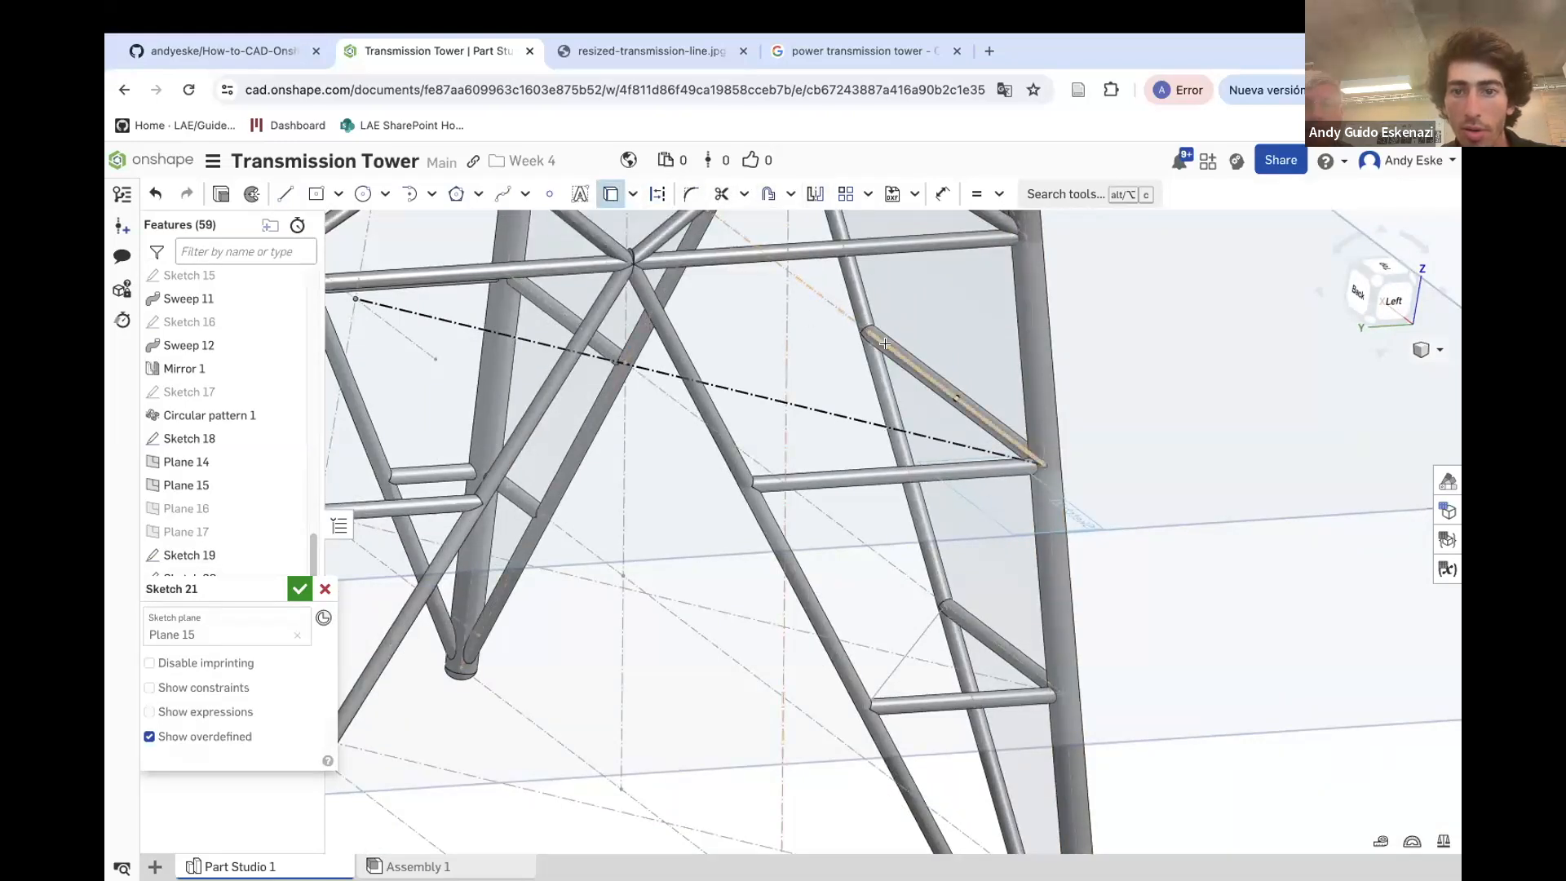
left_click(885, 344)
key("Escape")
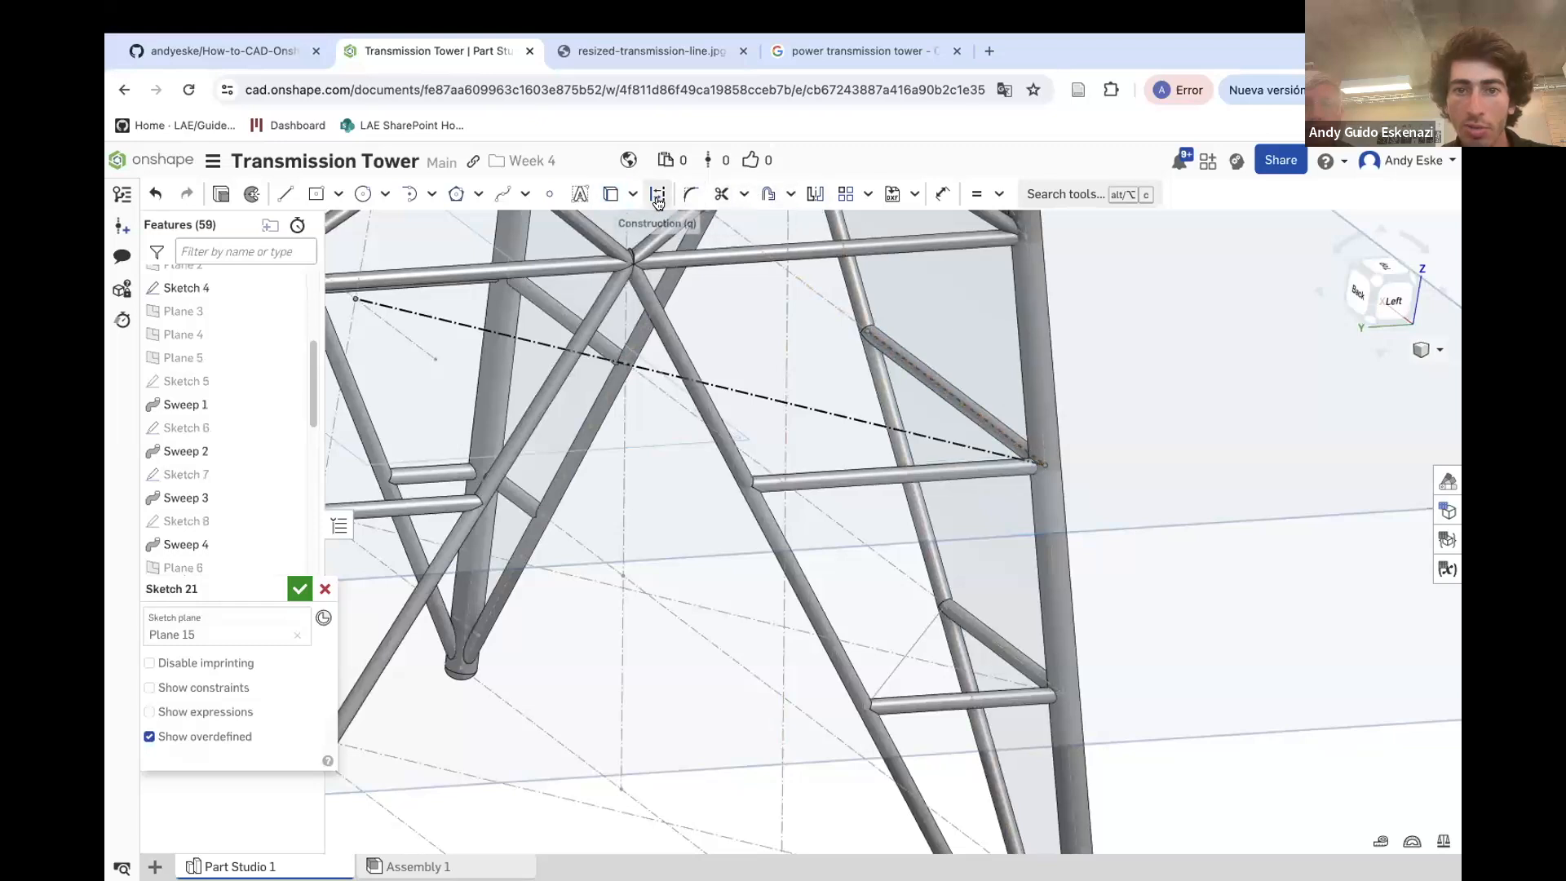
left_click(814, 194)
left_click(807, 401)
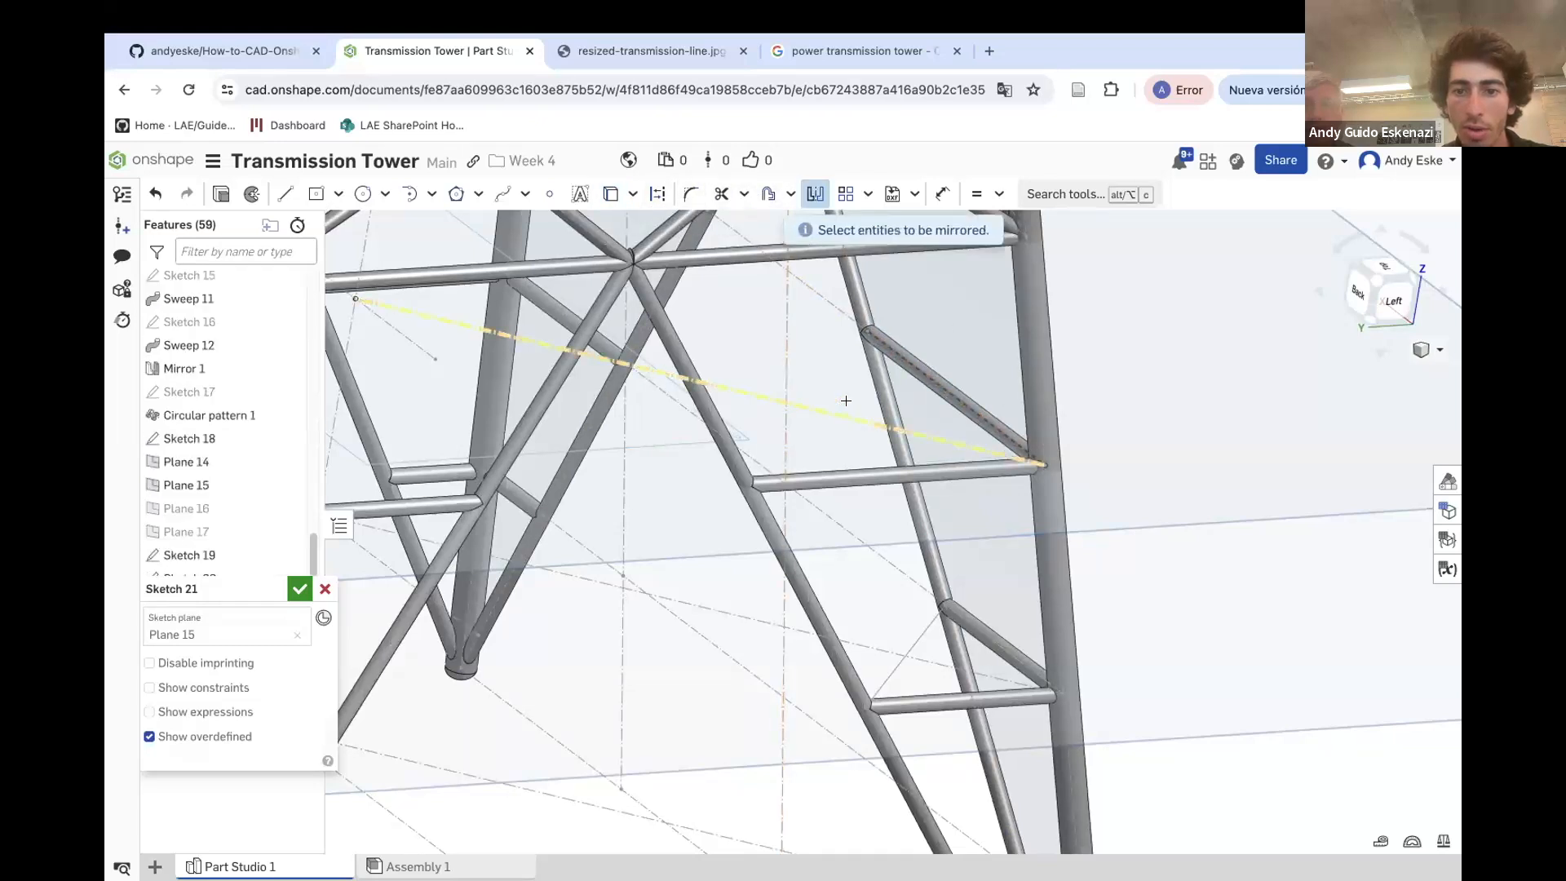
left_click(886, 347)
key("Escape")
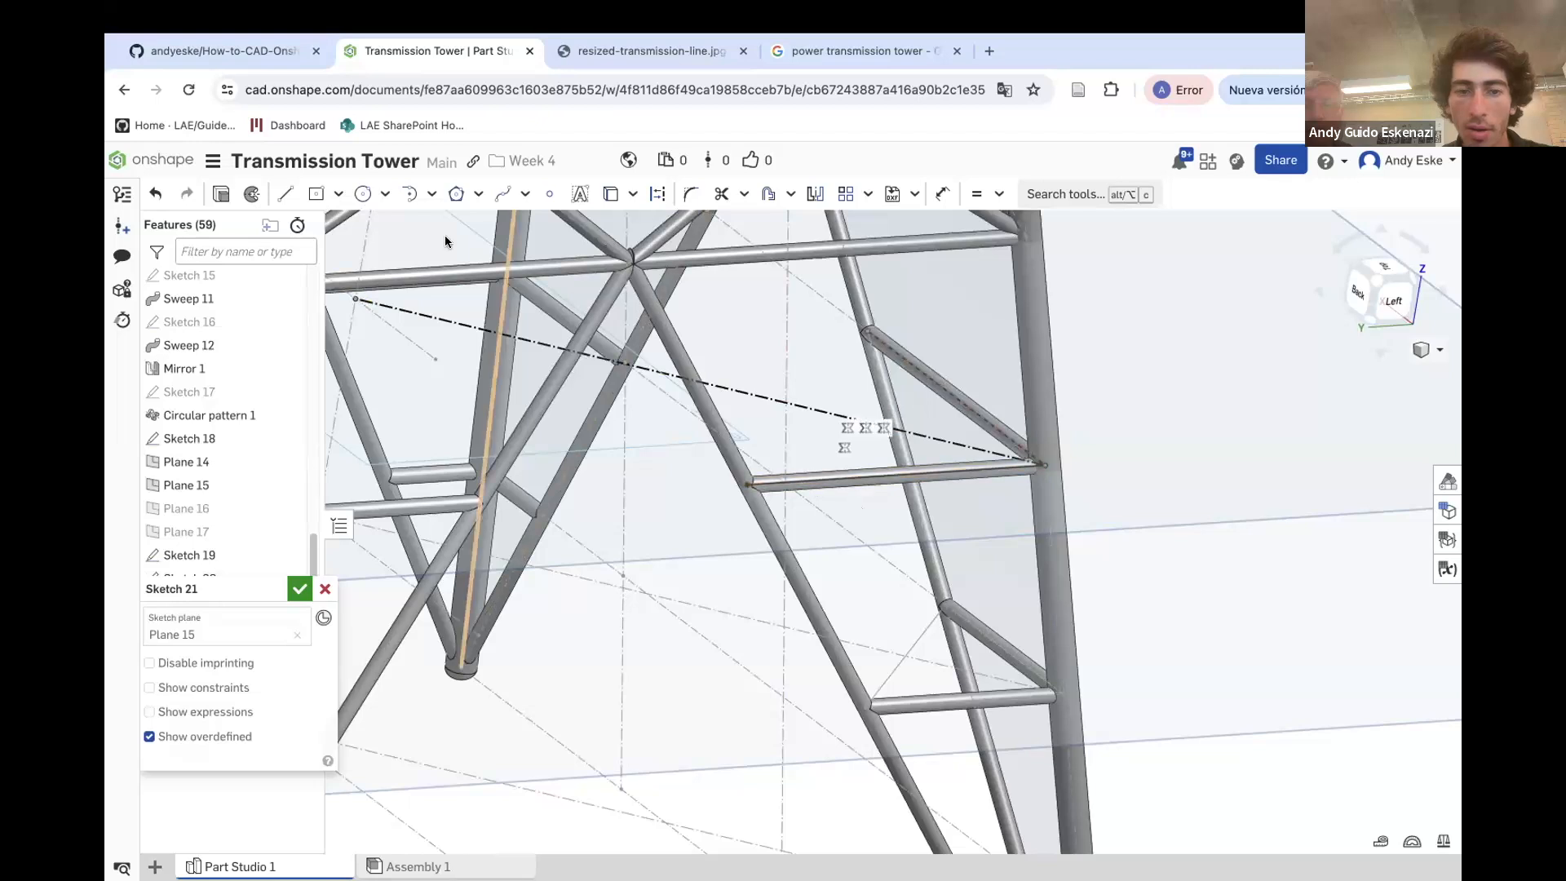
Draw a line from the brace's upper end to the horizontal member's end
left_click(281, 200)
left_click(750, 481)
key("Escape")
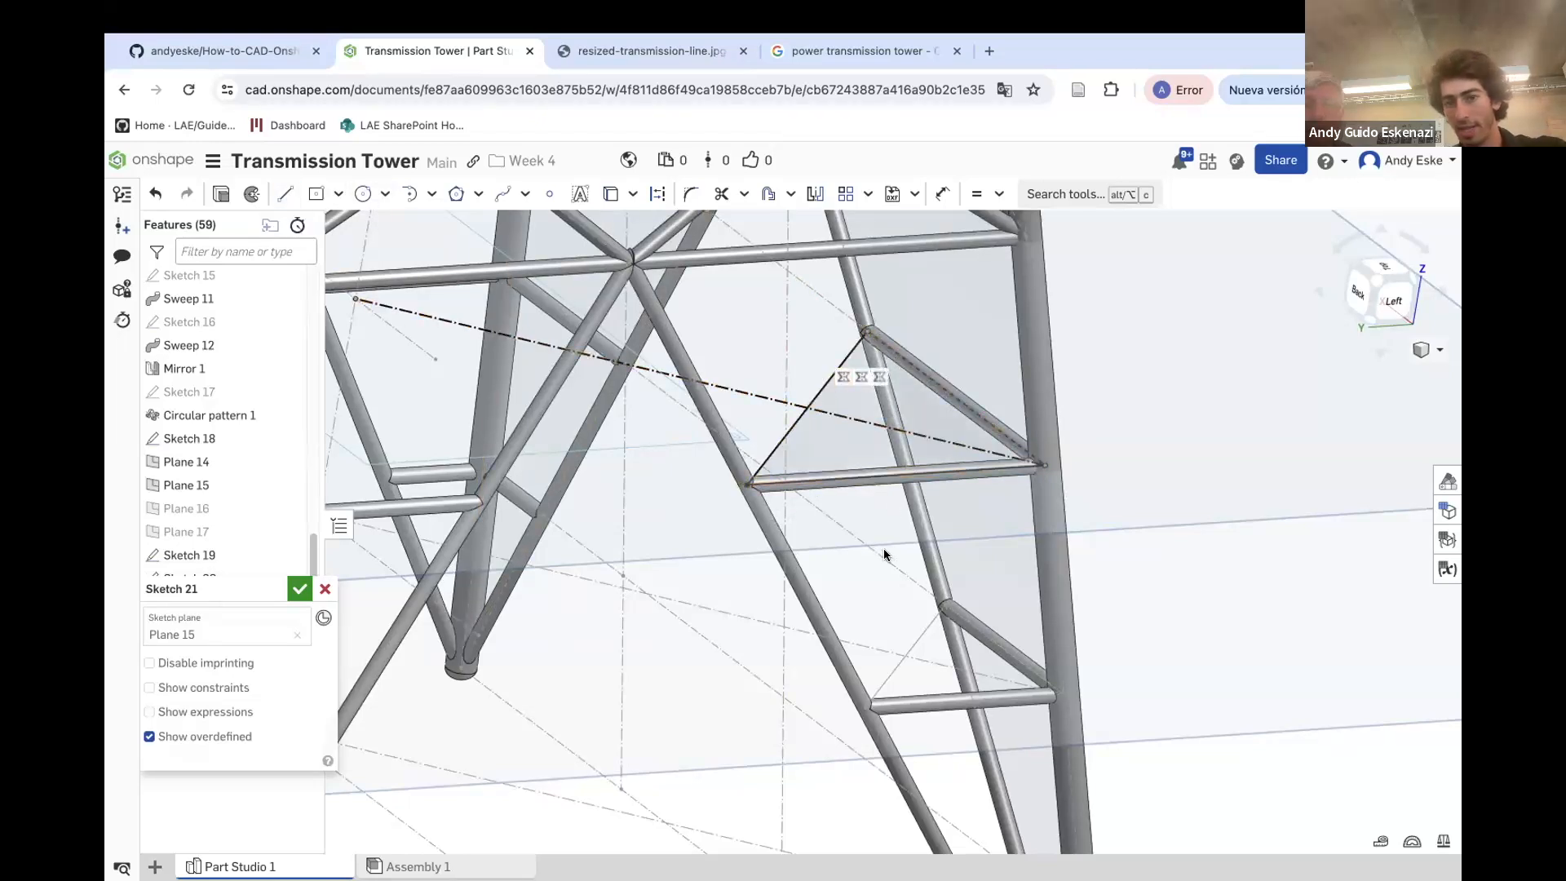
Finish the sketch on Plane 15 and hide Plane 15
left_click(298, 589)
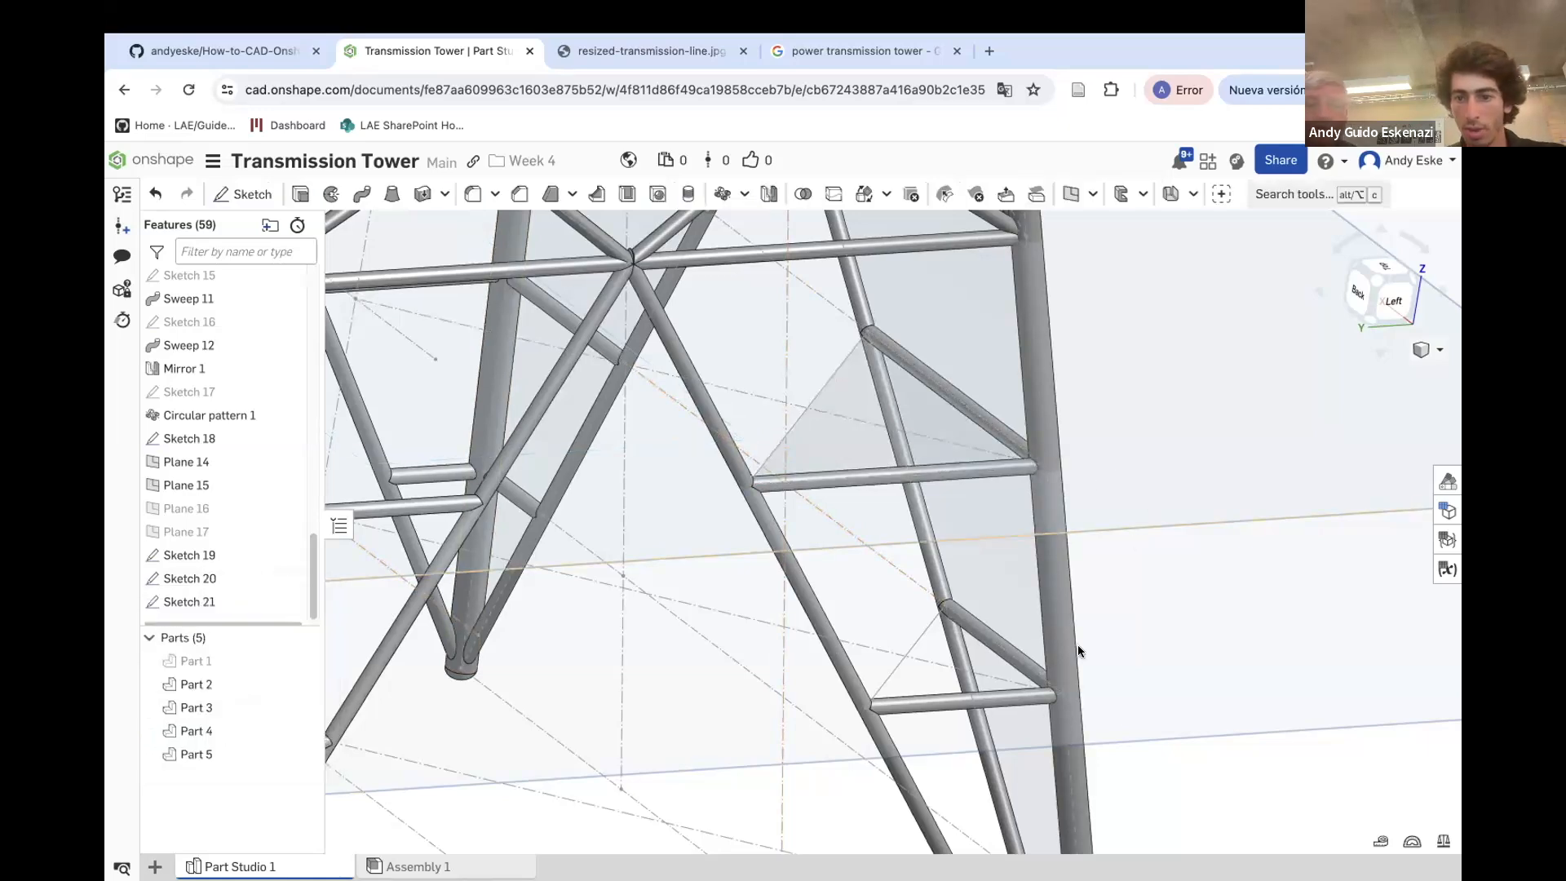
right_click(1152, 718)
left_click(1189, 517)
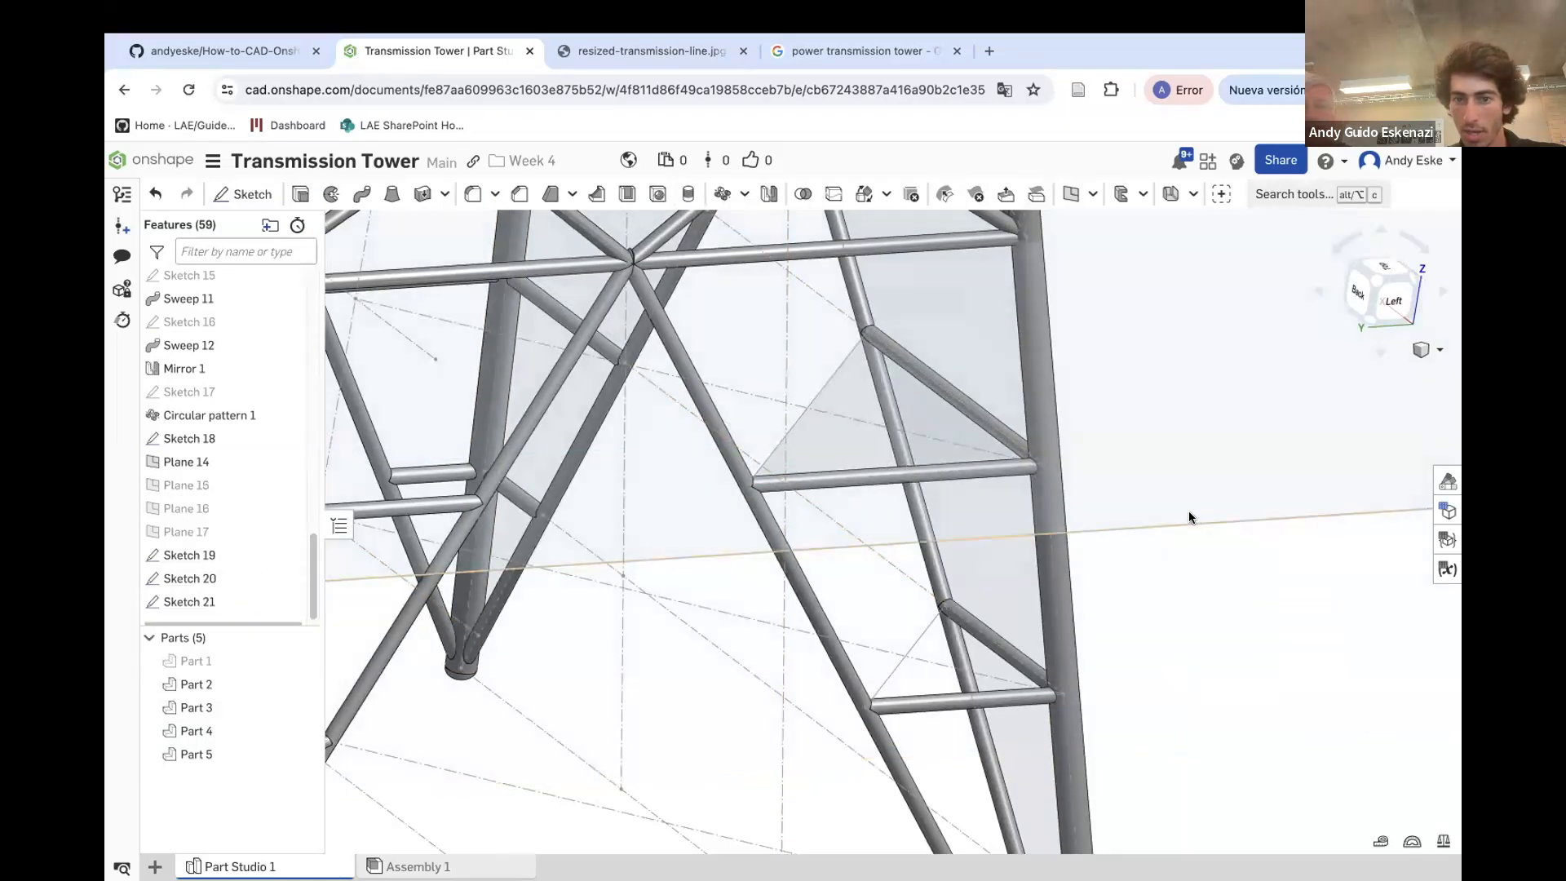
Start a sketch on Plane 14 and draw a construction line from the centreline to the leg joint
scroll(1189, 517, "down", 4)
right_click_drag(1066, 514, 1057, 420)
scroll(1058, 421, "down", 5)
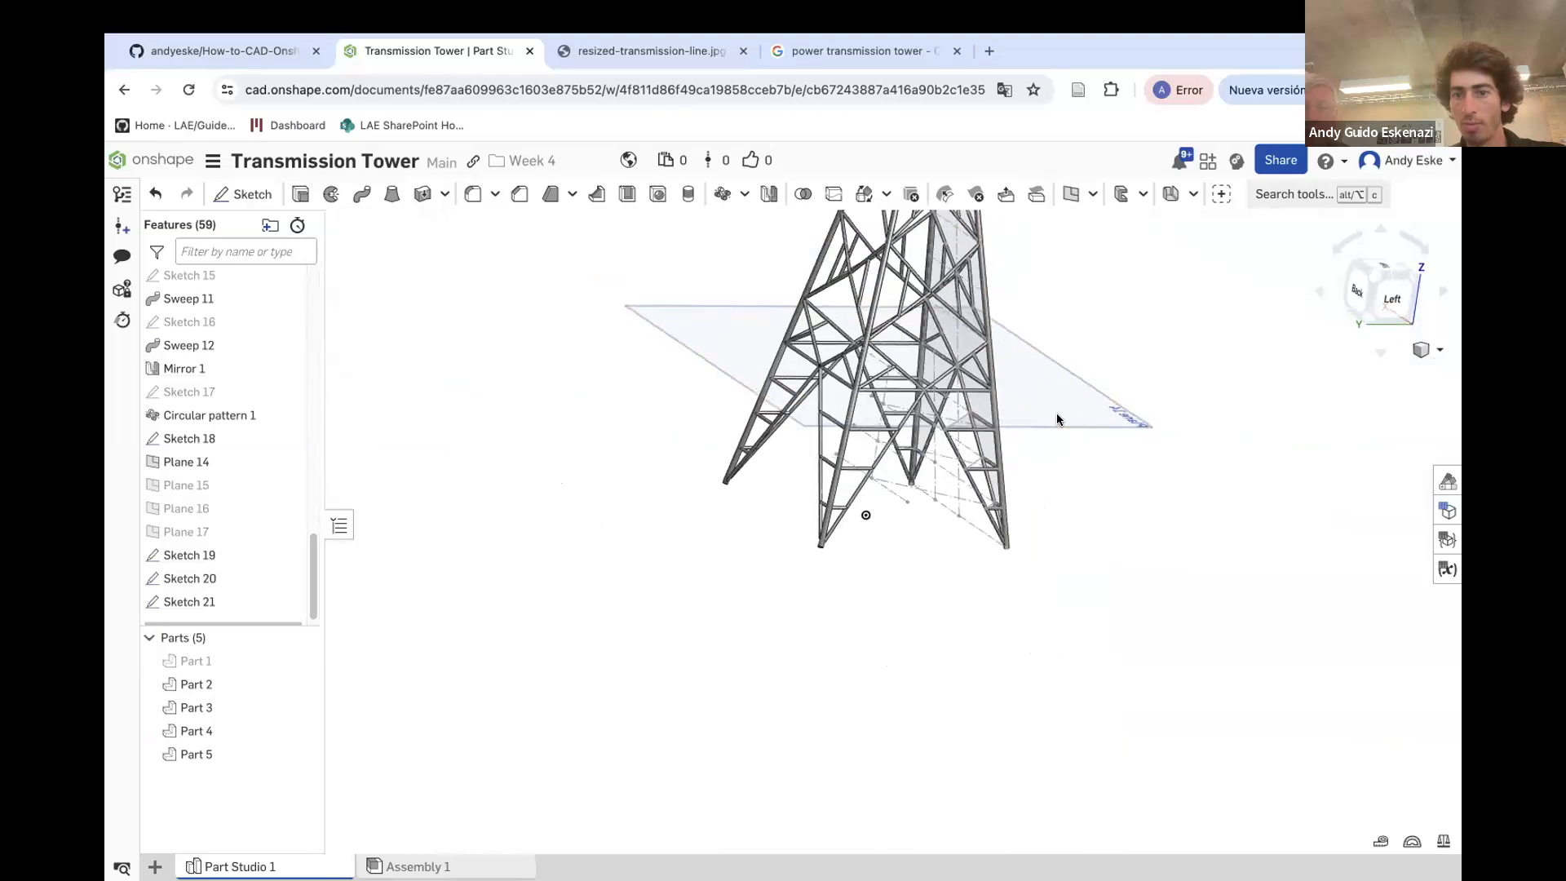
scroll(1078, 393, "up", 2)
left_click(242, 193)
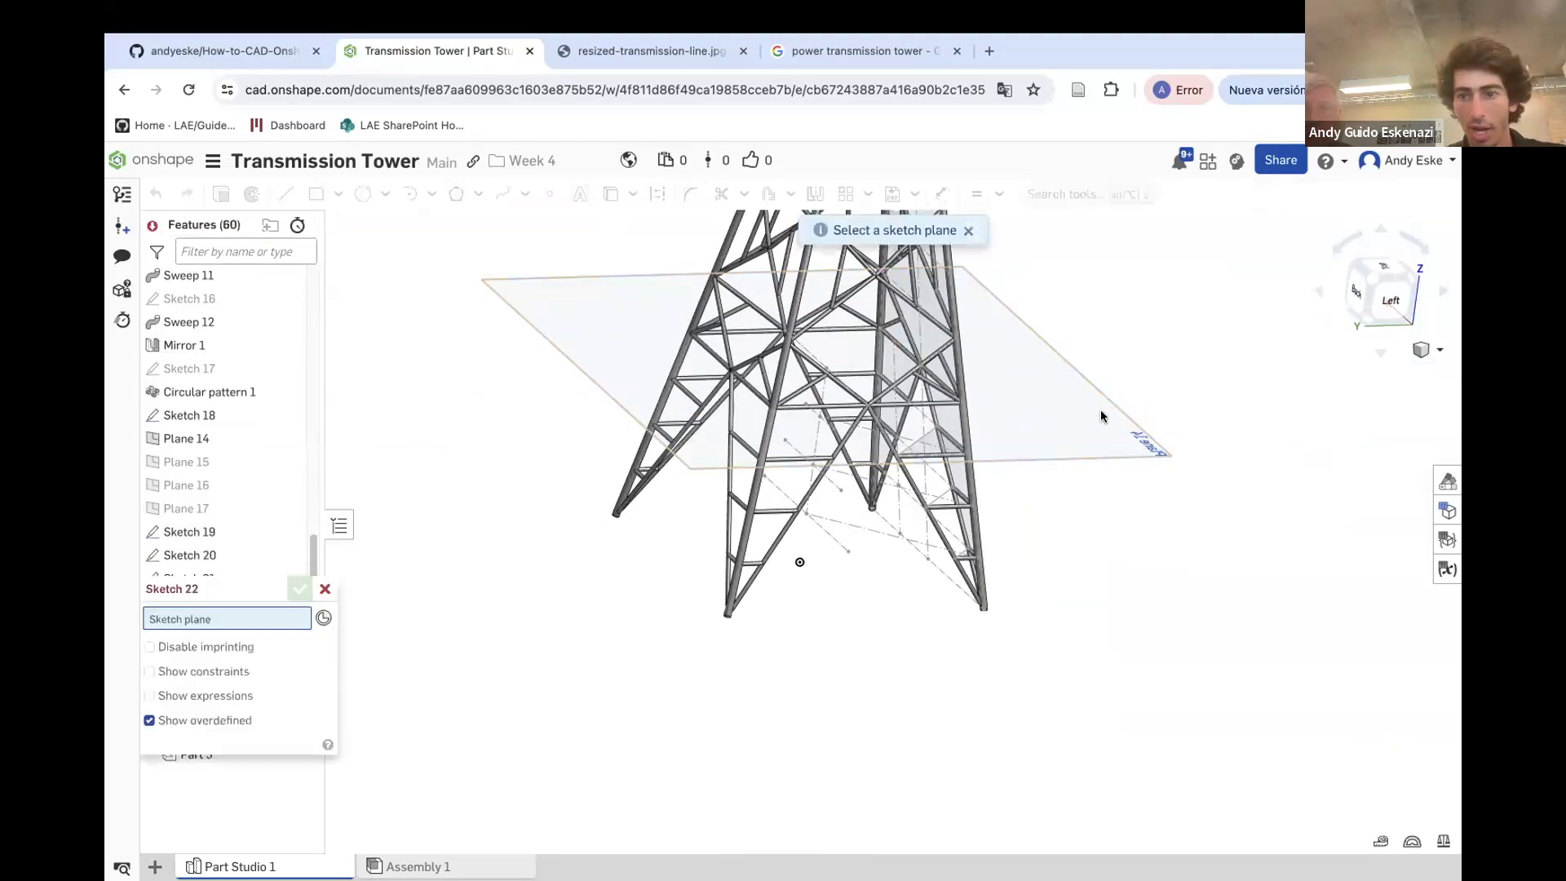
left_click(1099, 416)
scroll(907, 390, "up", 3)
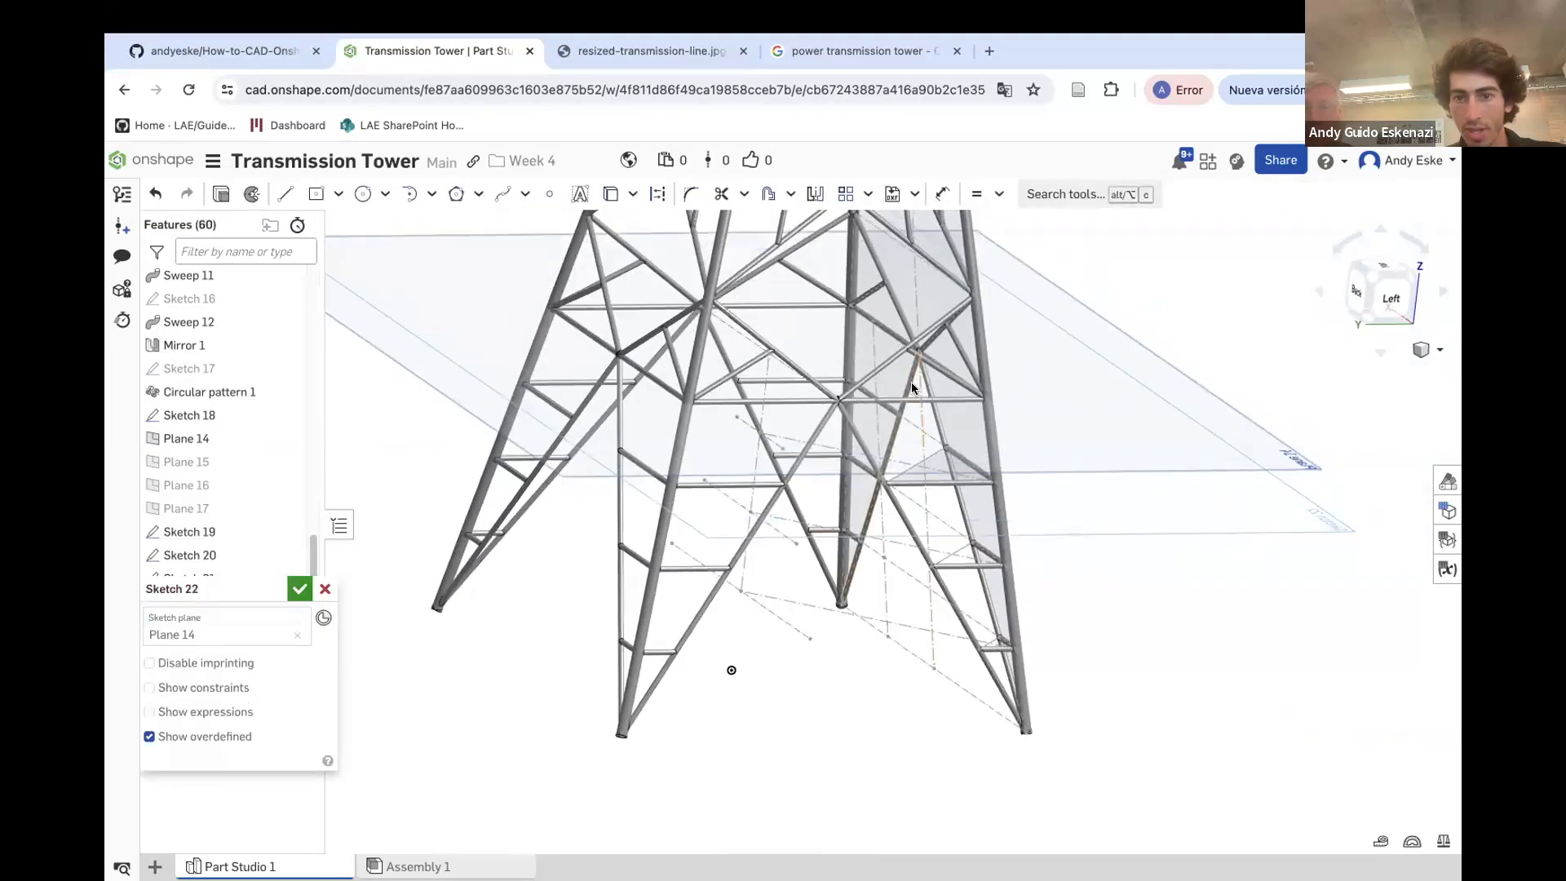
scroll(912, 383, "up", 3)
scroll(806, 364, "up", 1)
scroll(806, 364, "down", 2)
right_click_drag(820, 385, 812, 371)
left_click(284, 193)
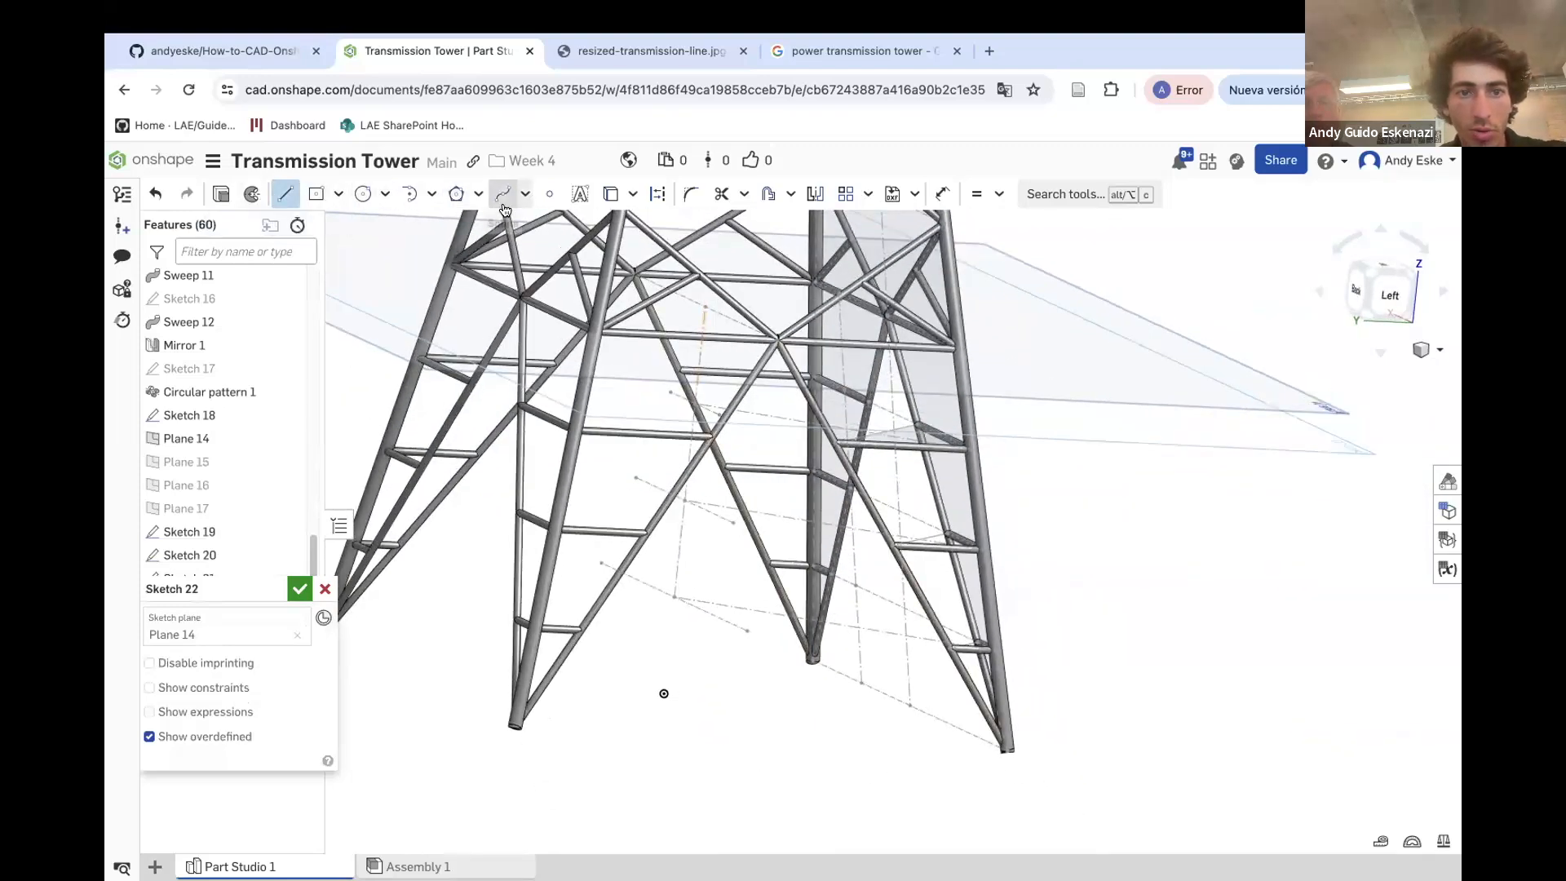
left_click(658, 193)
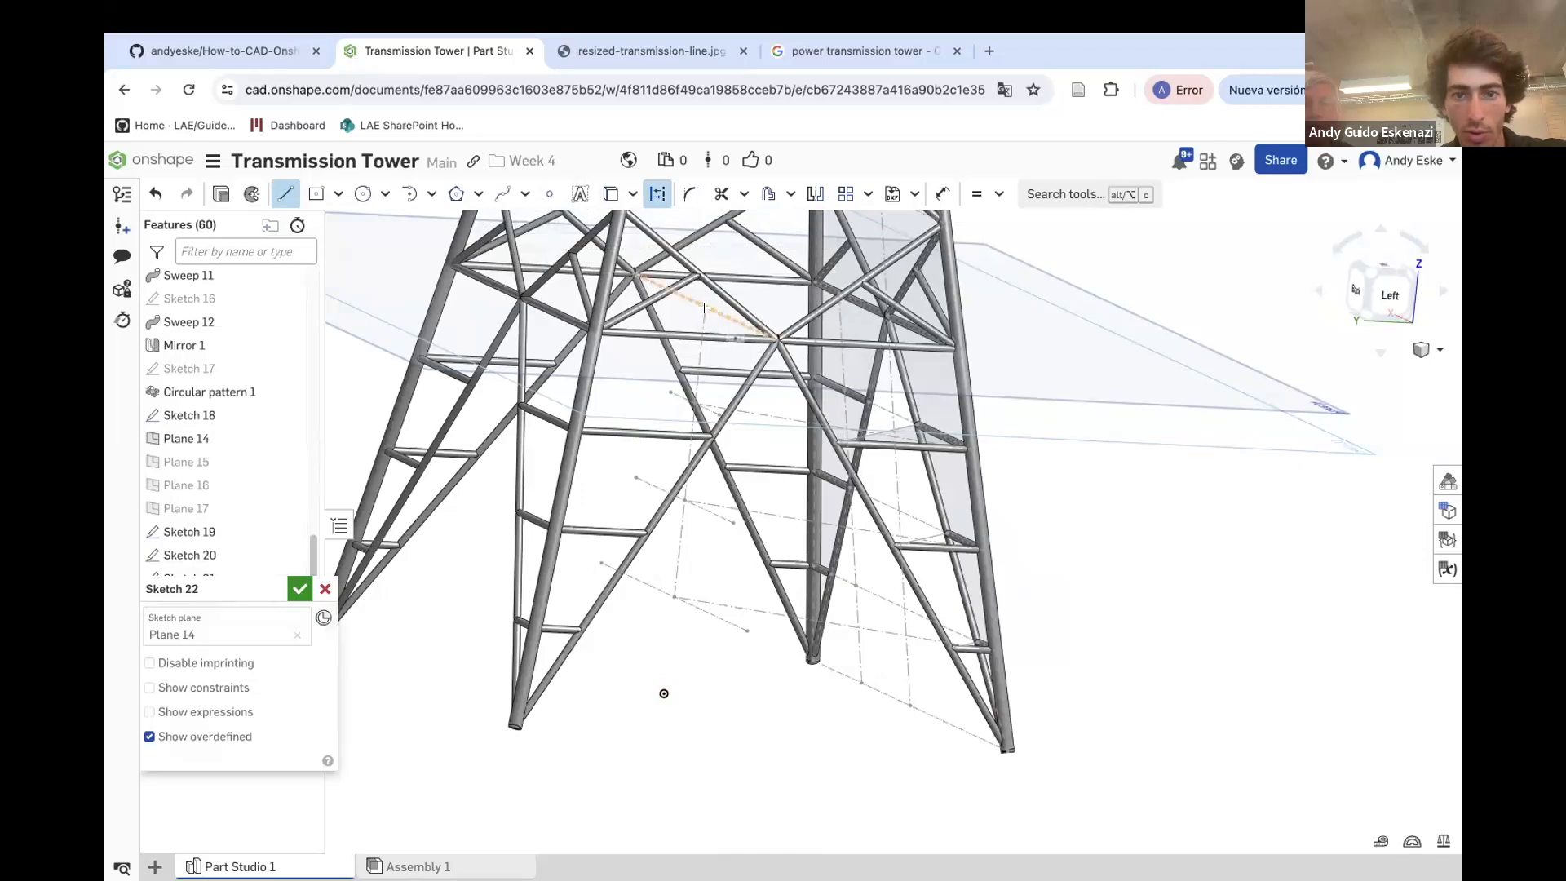
left_click(707, 307)
scroll(738, 311, "up", 4)
scroll(701, 317, "down", 3)
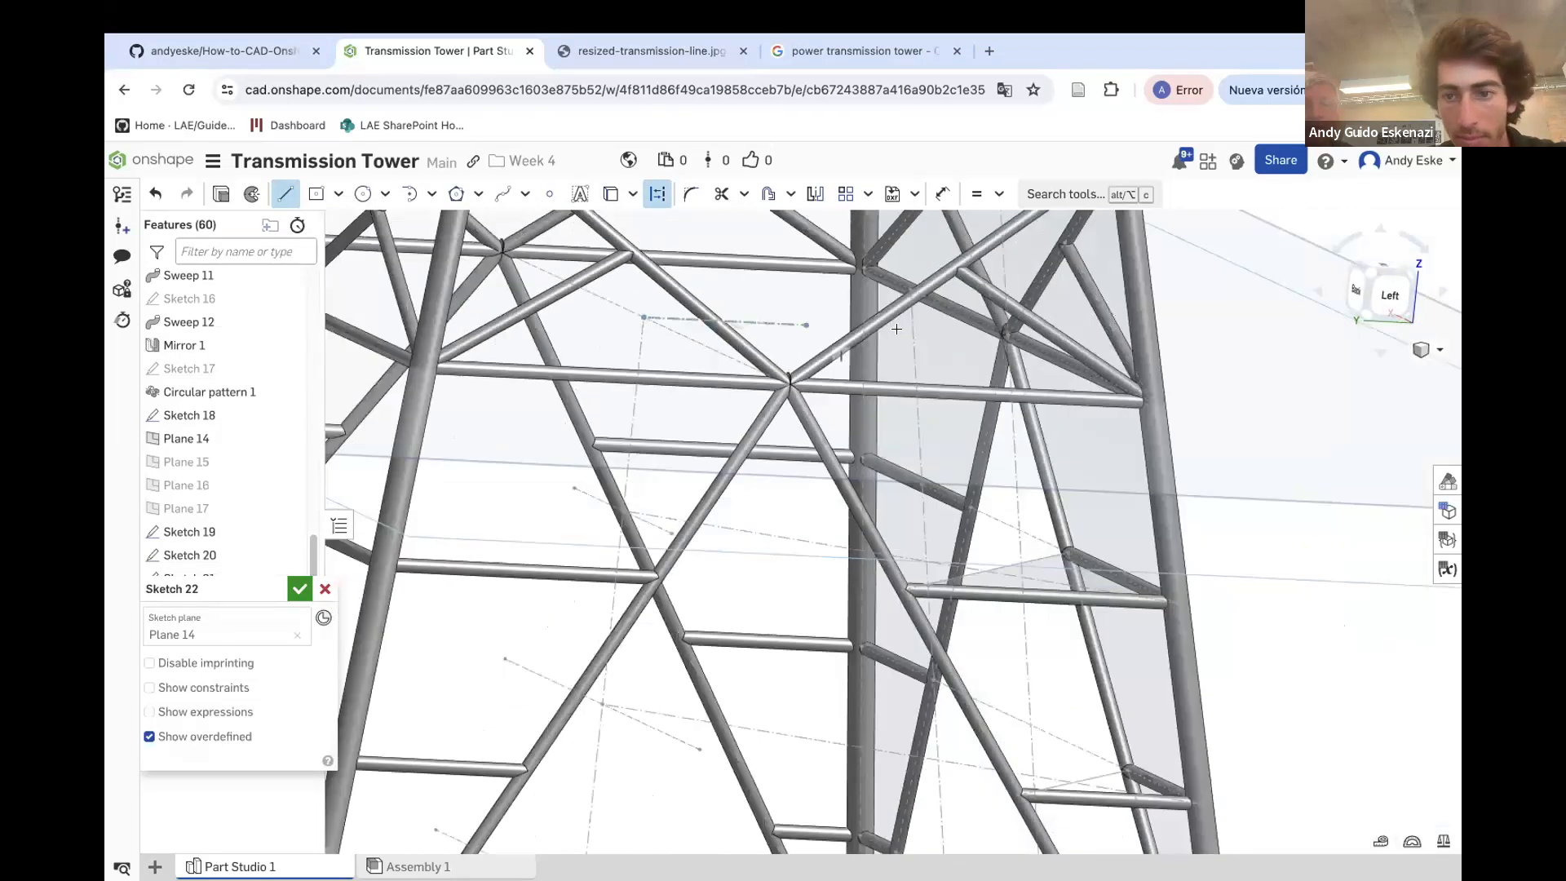
right_click_drag(821, 336, 818, 371)
scroll(1089, 442, "up", 4)
left_click(1163, 516)
scroll(1024, 410, "down", 5)
key("Escape")
Project the diagonal brace's edge on Plane 14 and mirror it about the construction line
scroll(1060, 391, "up", 5)
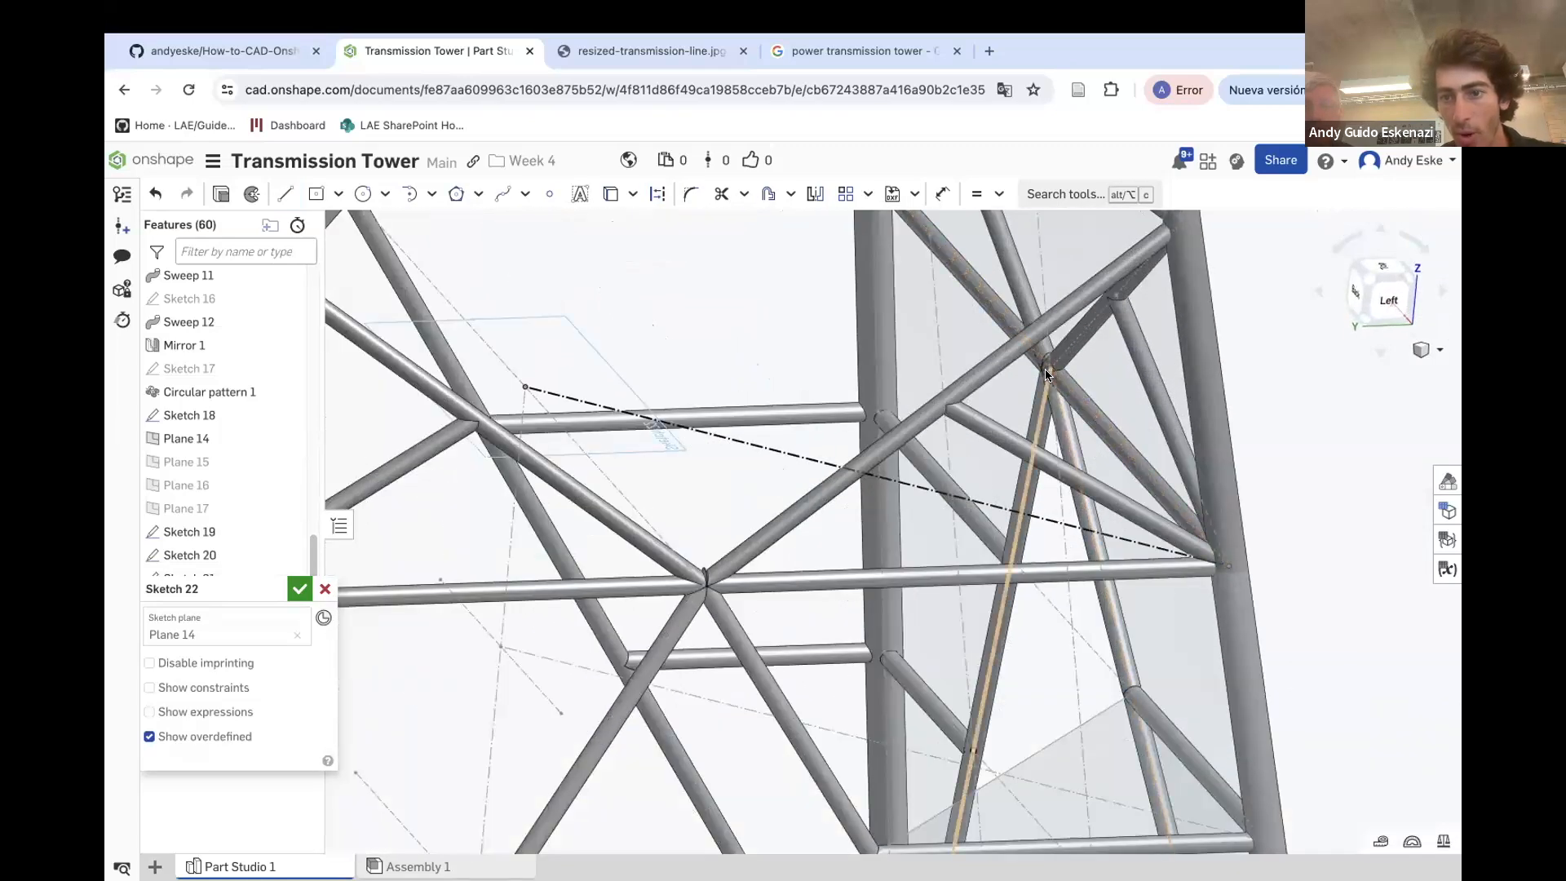
mouse_move(1063, 415)
right_mouse_down()
mouse_move(1085, 408)
mouse_move(1050, 388)
right_mouse_up()
scroll(1050, 388, "up", 3)
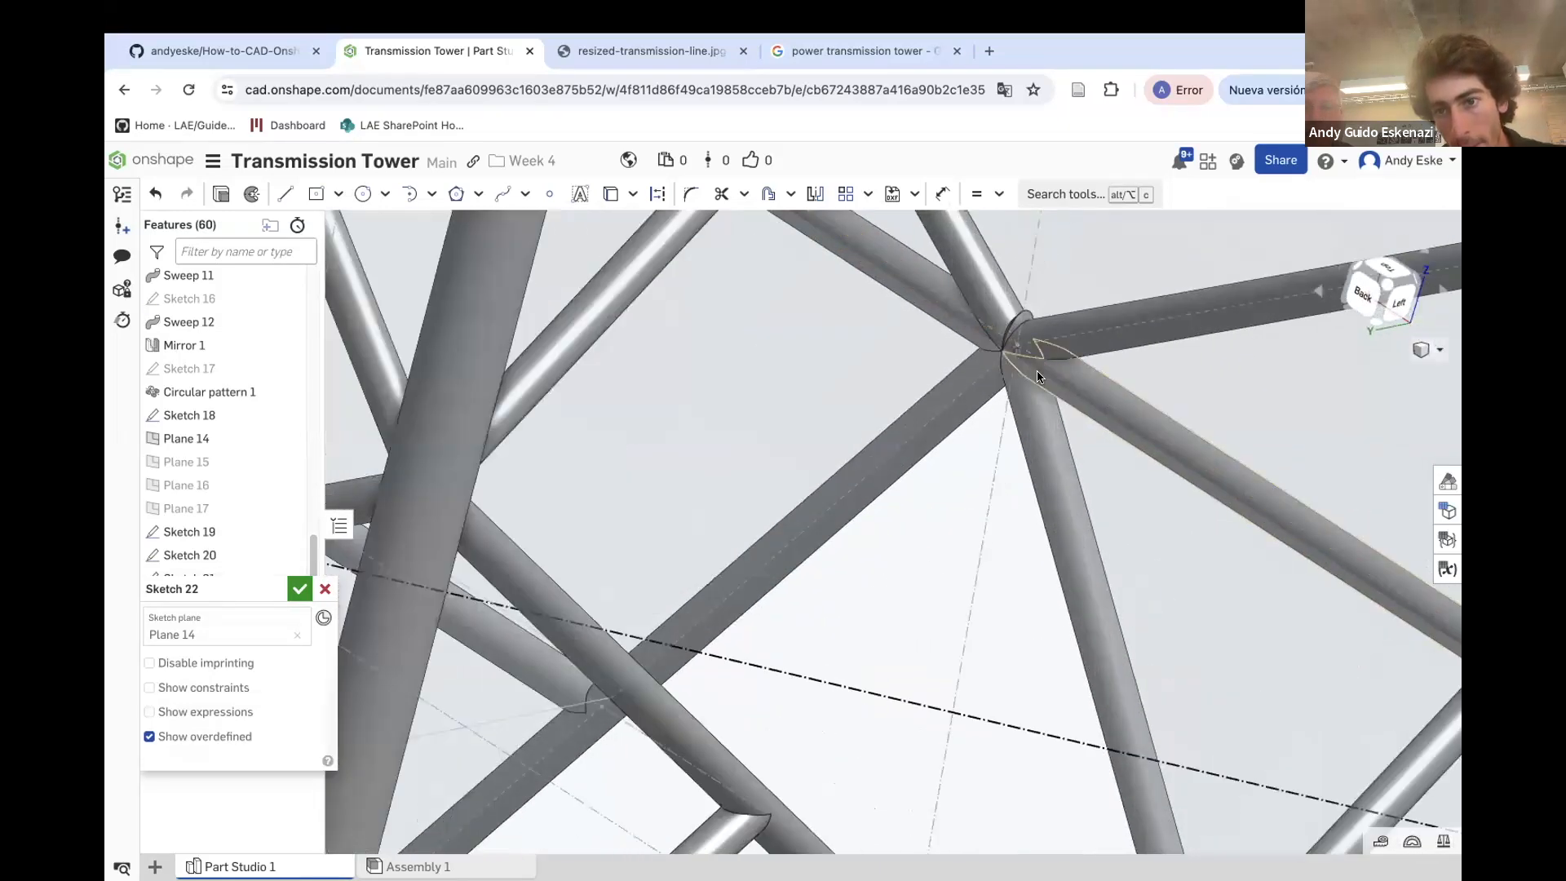
key("u")
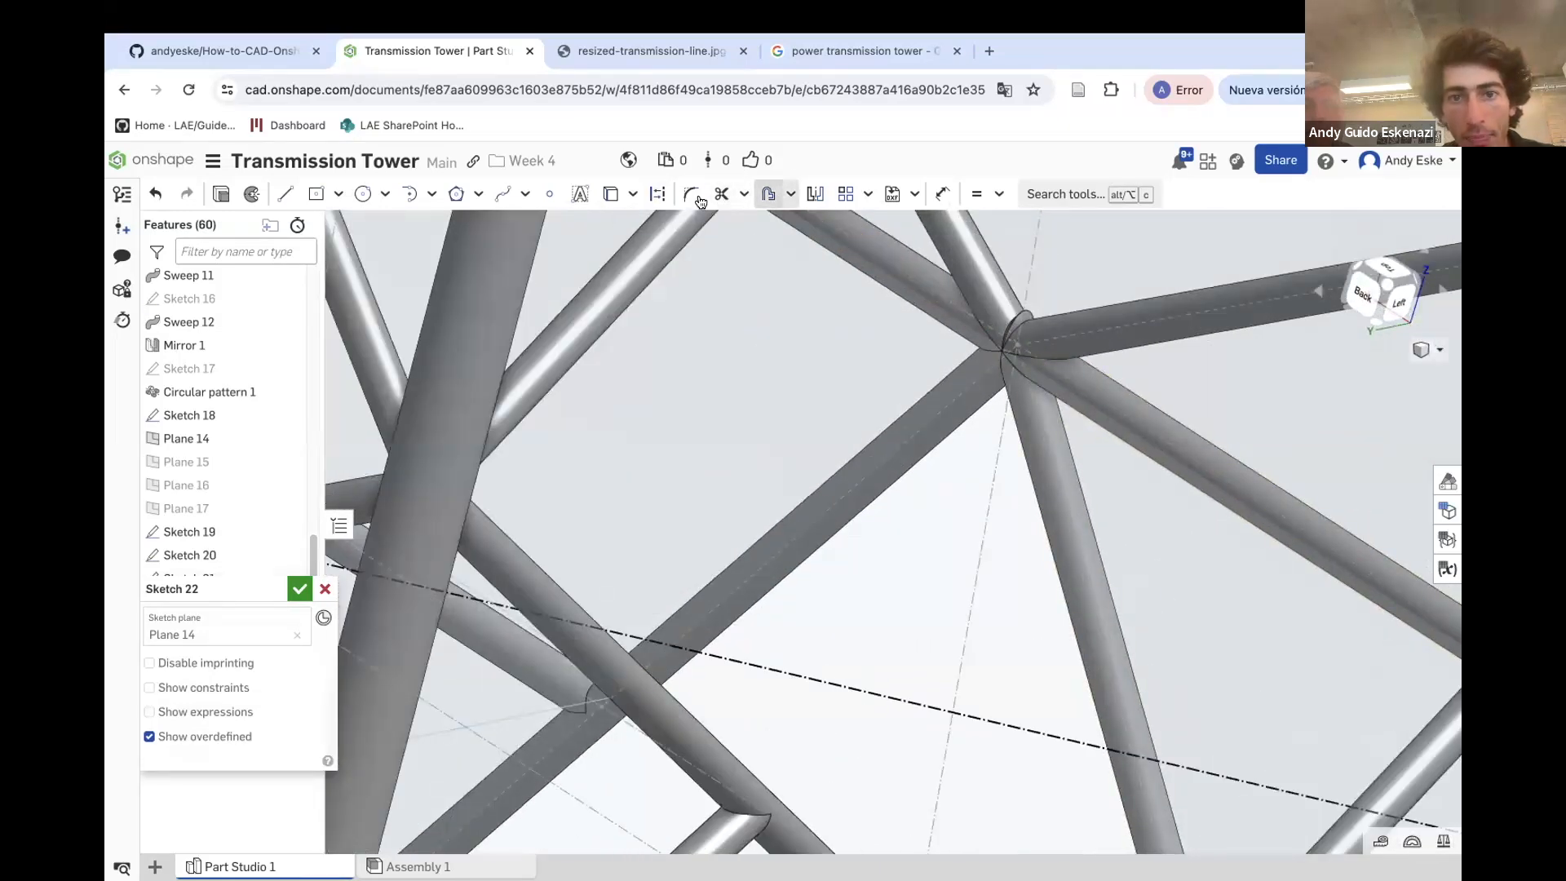
left_click(603, 195)
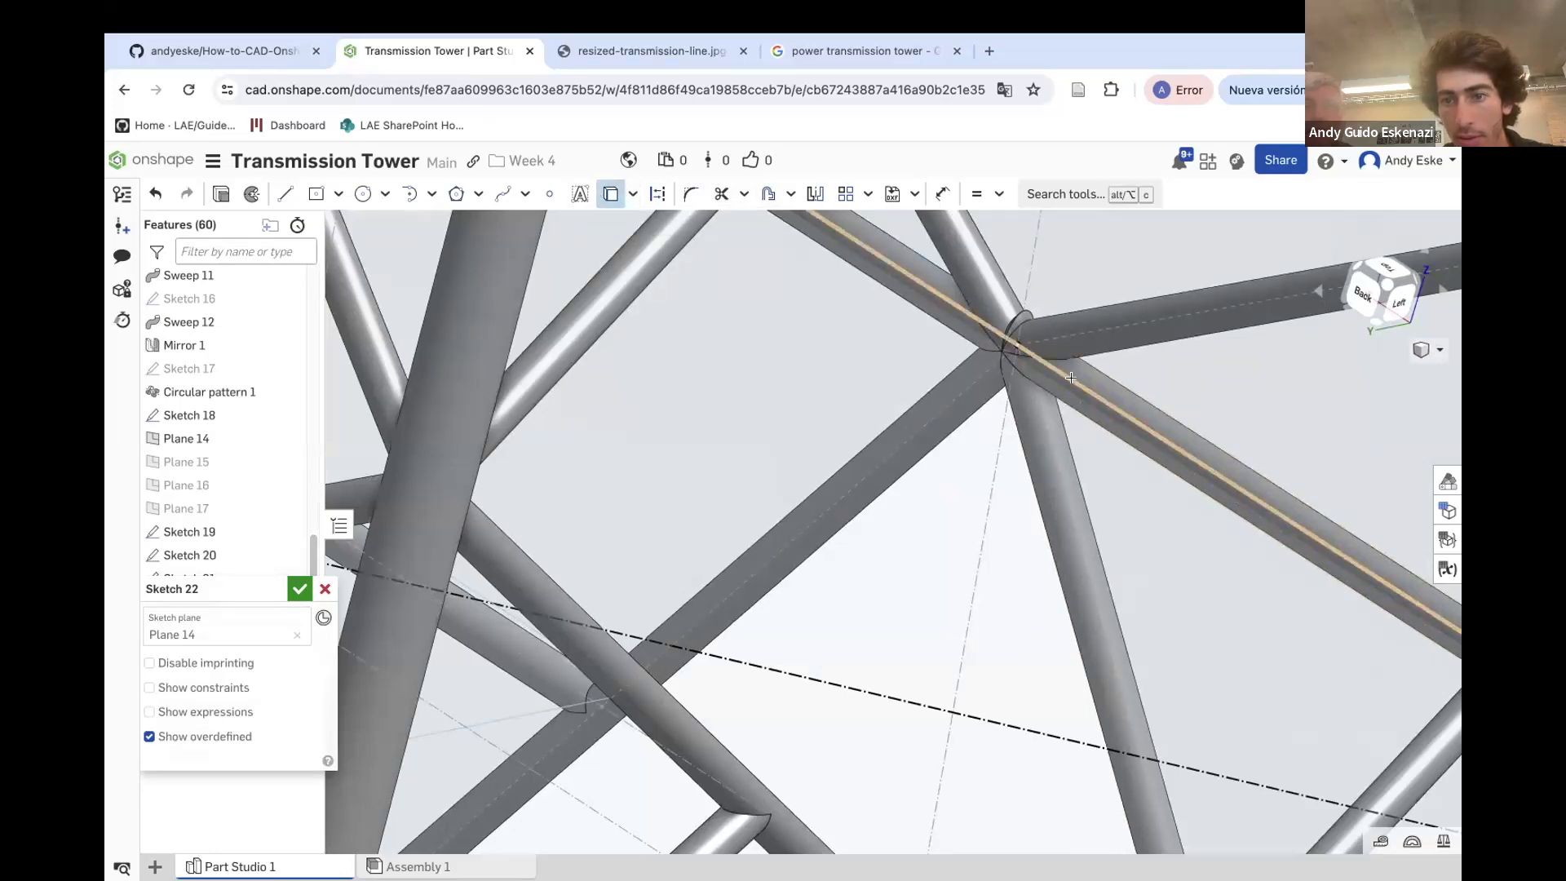
scroll(1071, 377, "down", 5)
key("Escape")
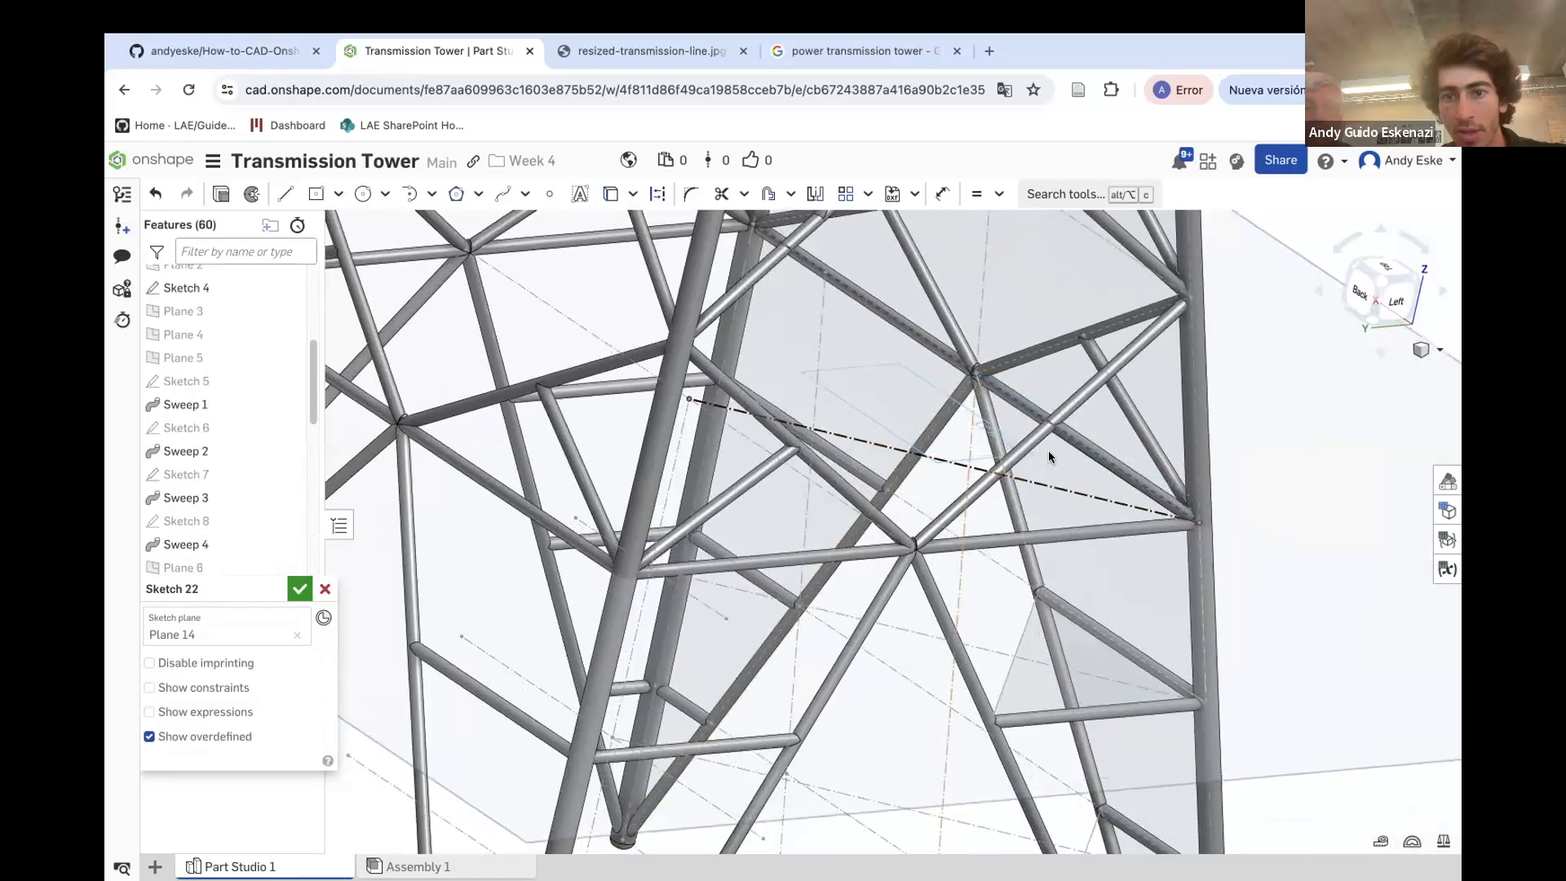
left_click(811, 197)
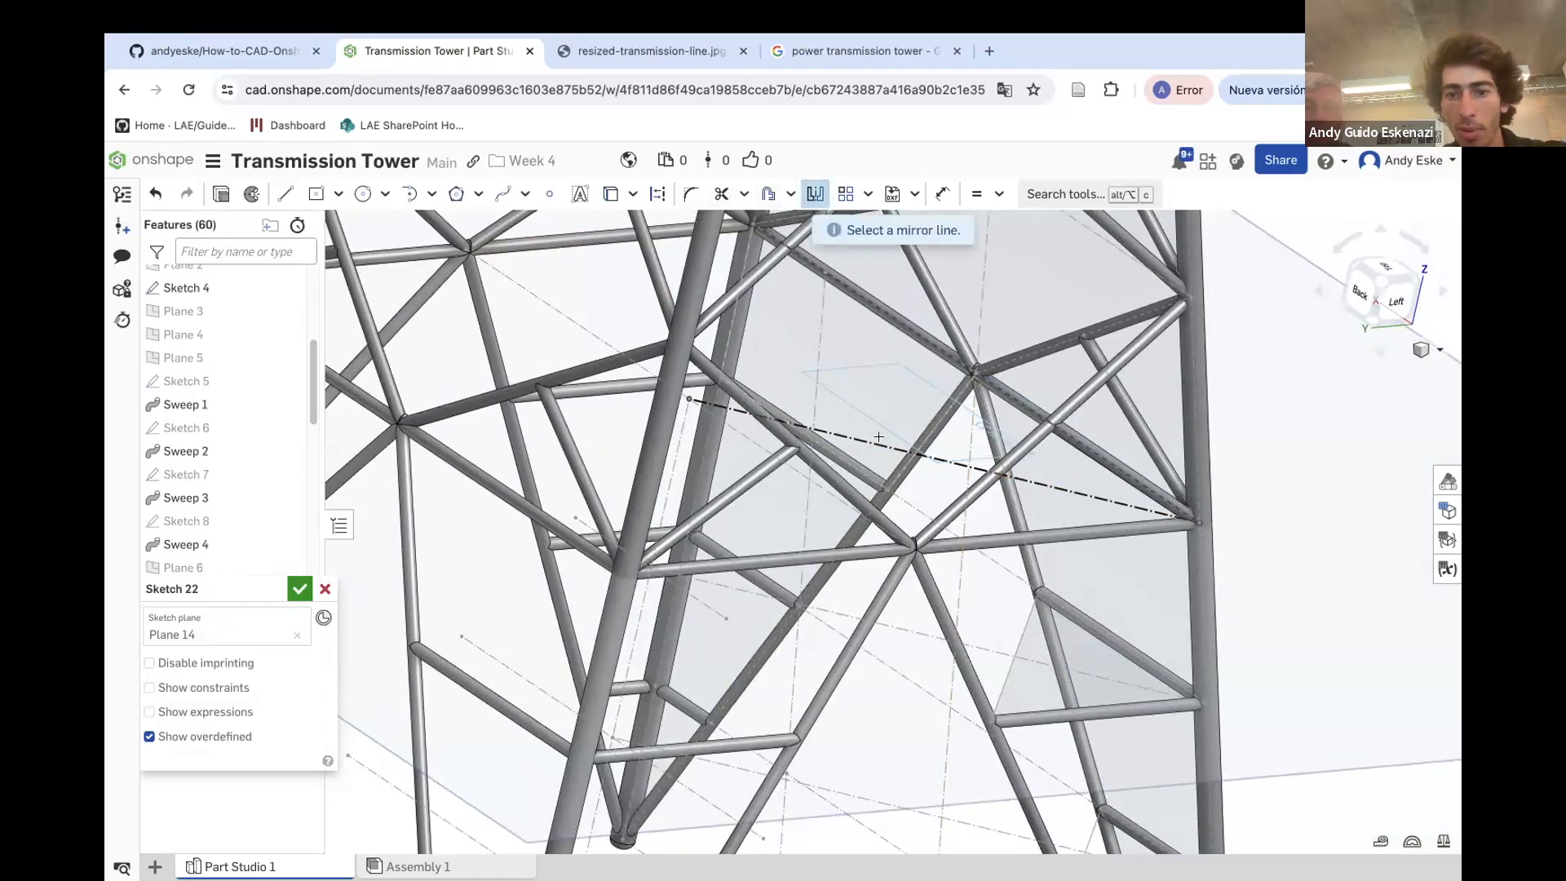
left_click(879, 438)
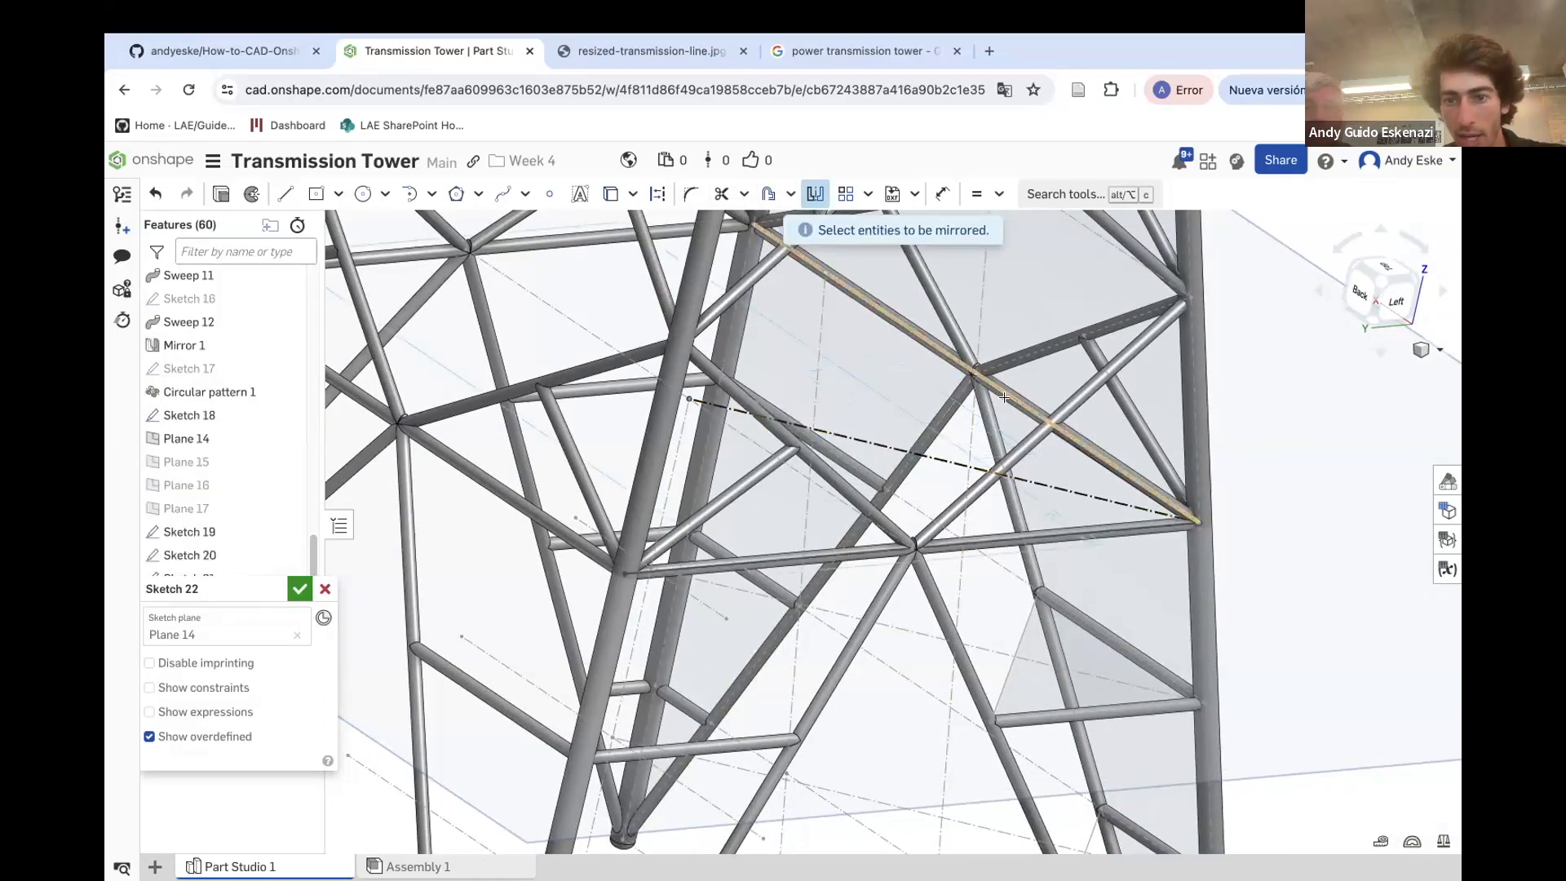
key("Escape")
Draw a line from the horizontal member's joint to the brace's upper end, then hide Plane 14
left_click(287, 194)
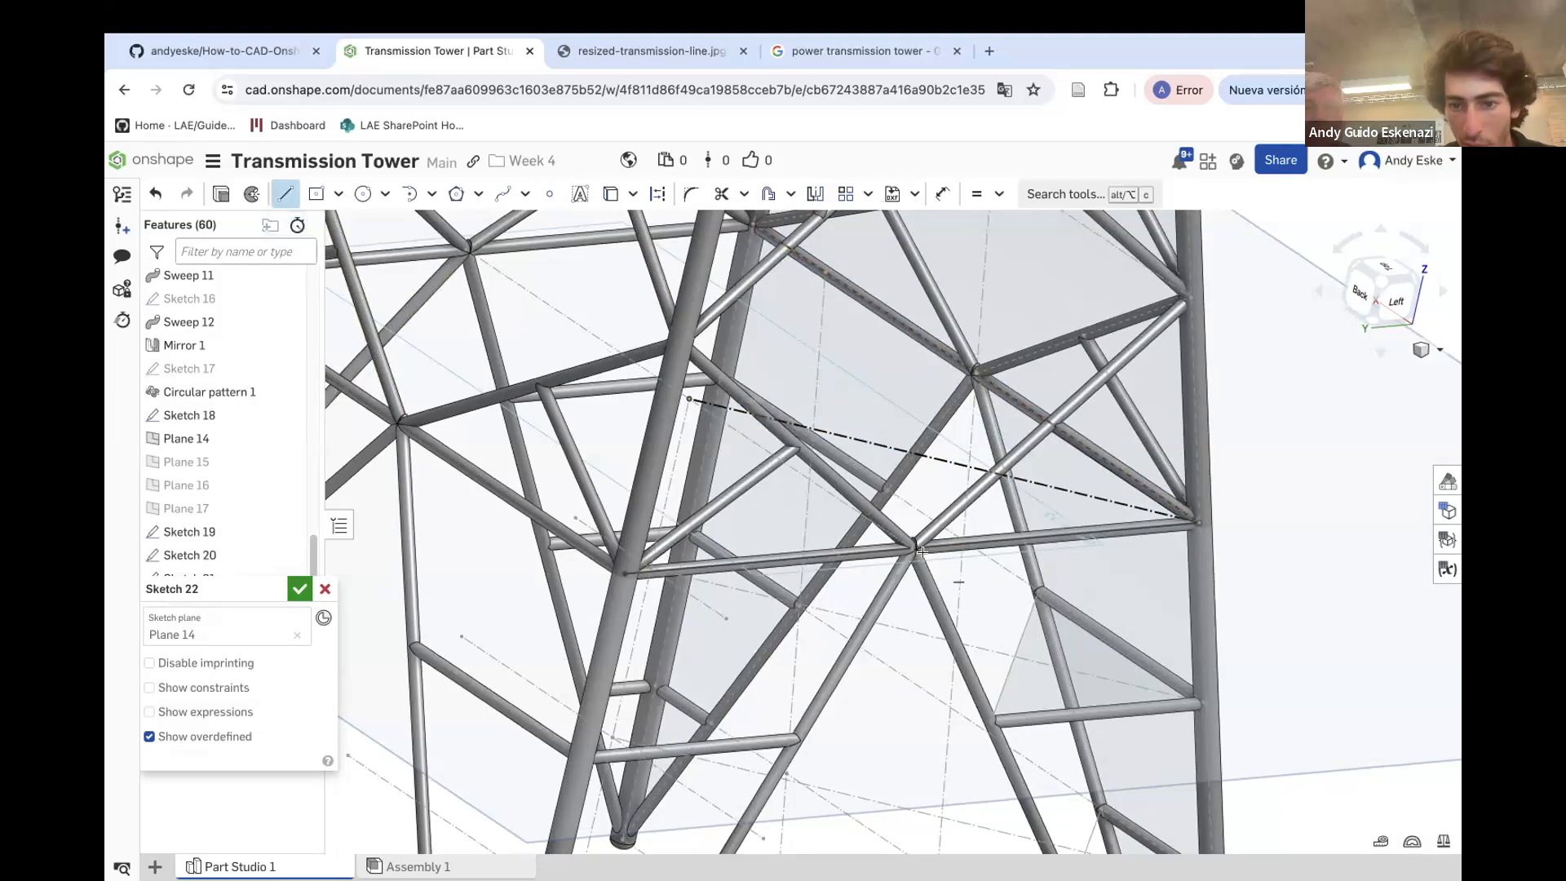
left_click(913, 548)
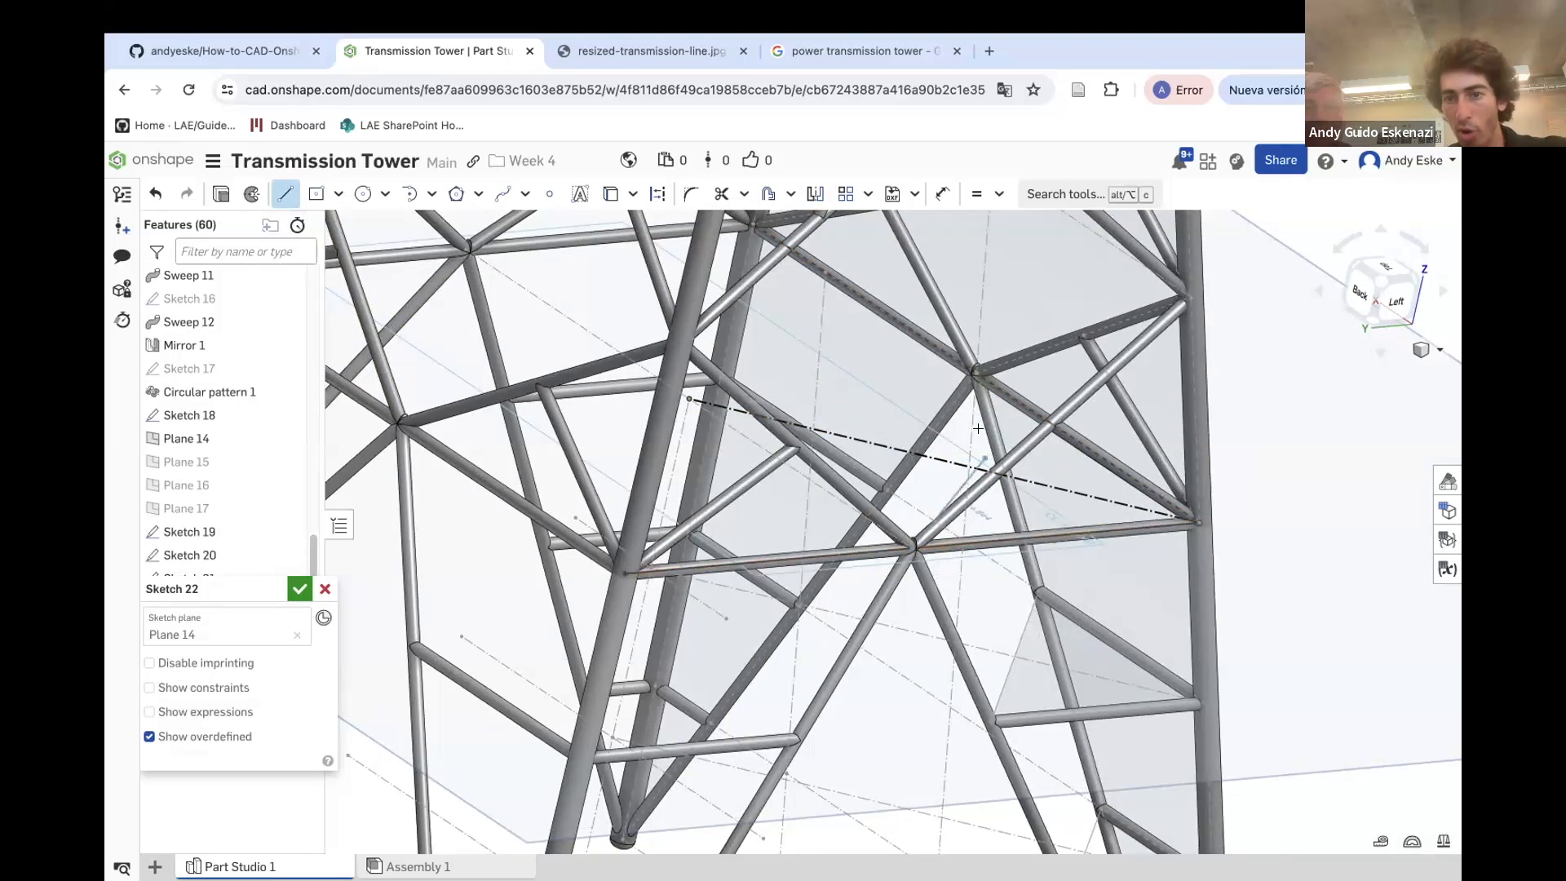
left_click(974, 371)
scroll(746, 447, "up", 3)
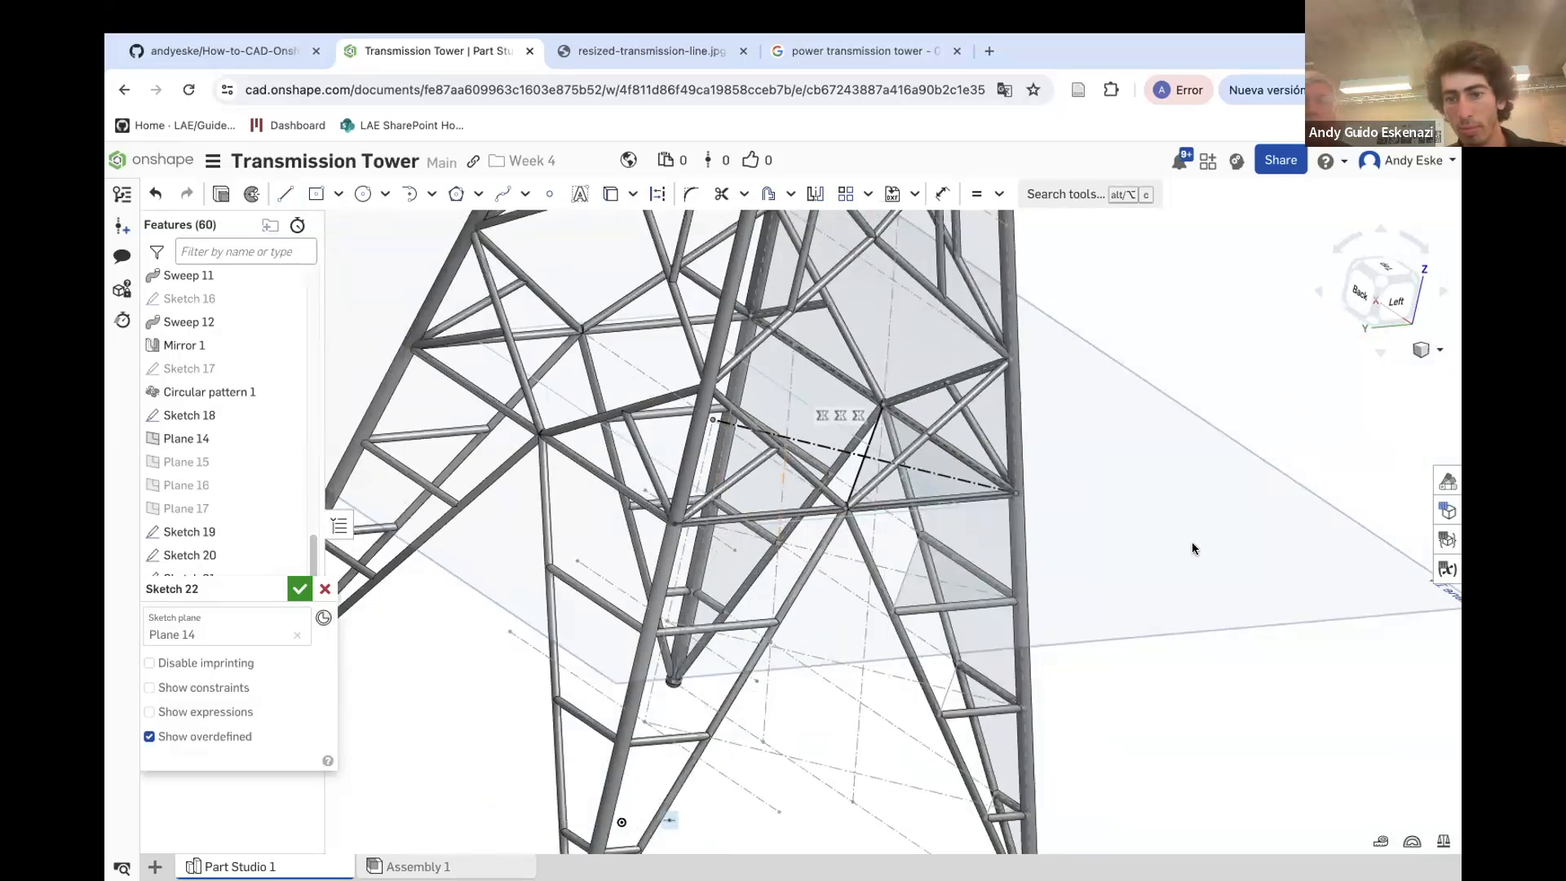
right_click(1254, 548)
left_click(1289, 601)
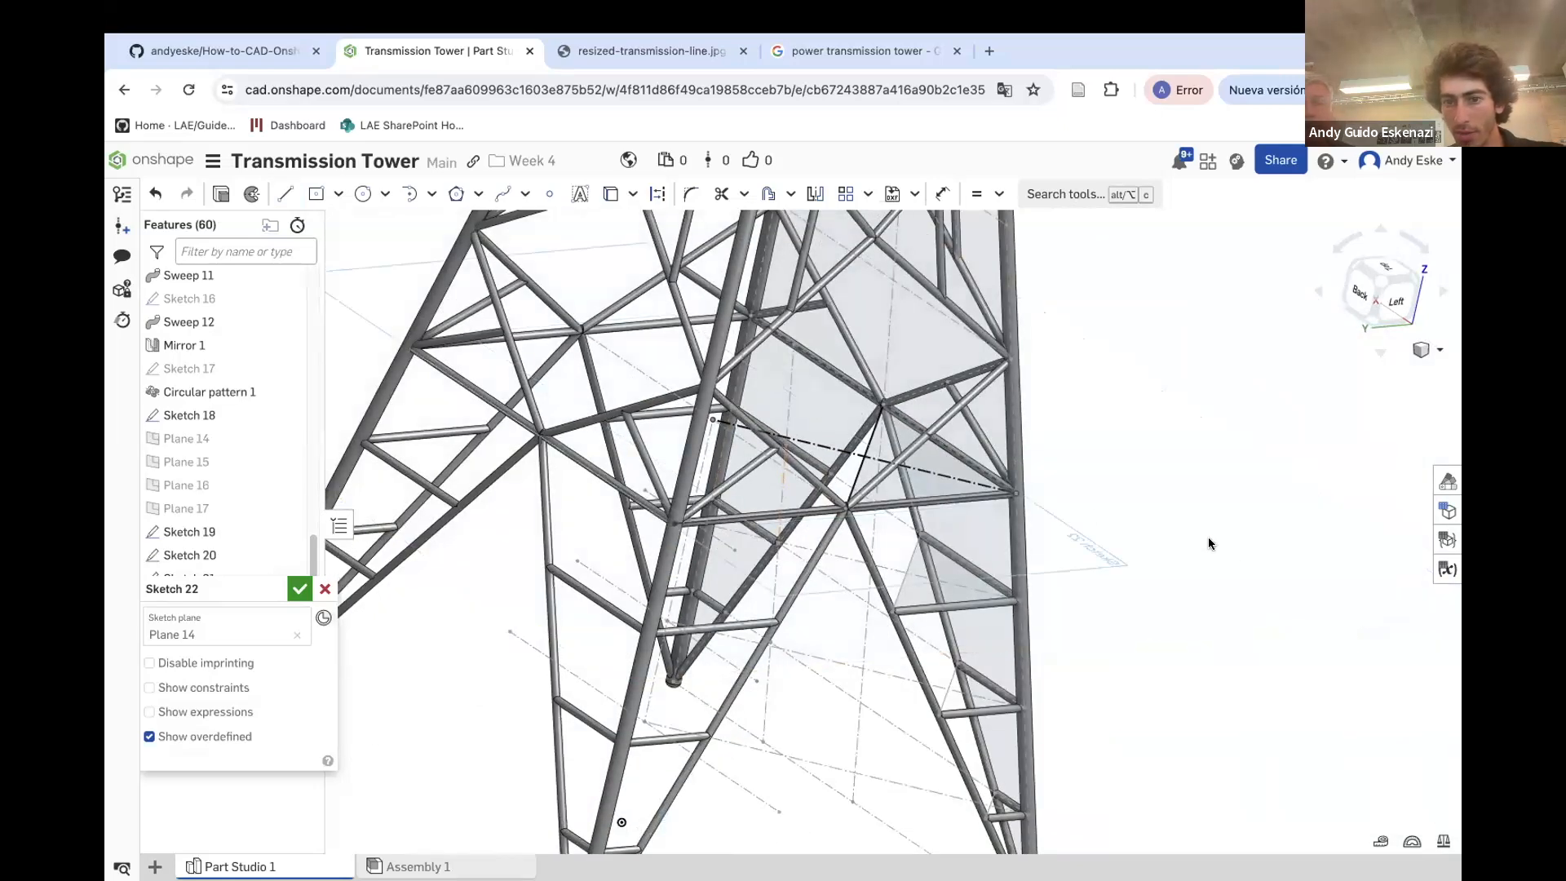
Finish the sketch, then create a point-normal plane through the end vertex of the Sketch 19 brace edge
mouse_move(1178, 500)
right_mouse_down()
mouse_move(1161, 484)
mouse_move(1119, 506)
mouse_move(1036, 504)
right_mouse_up()
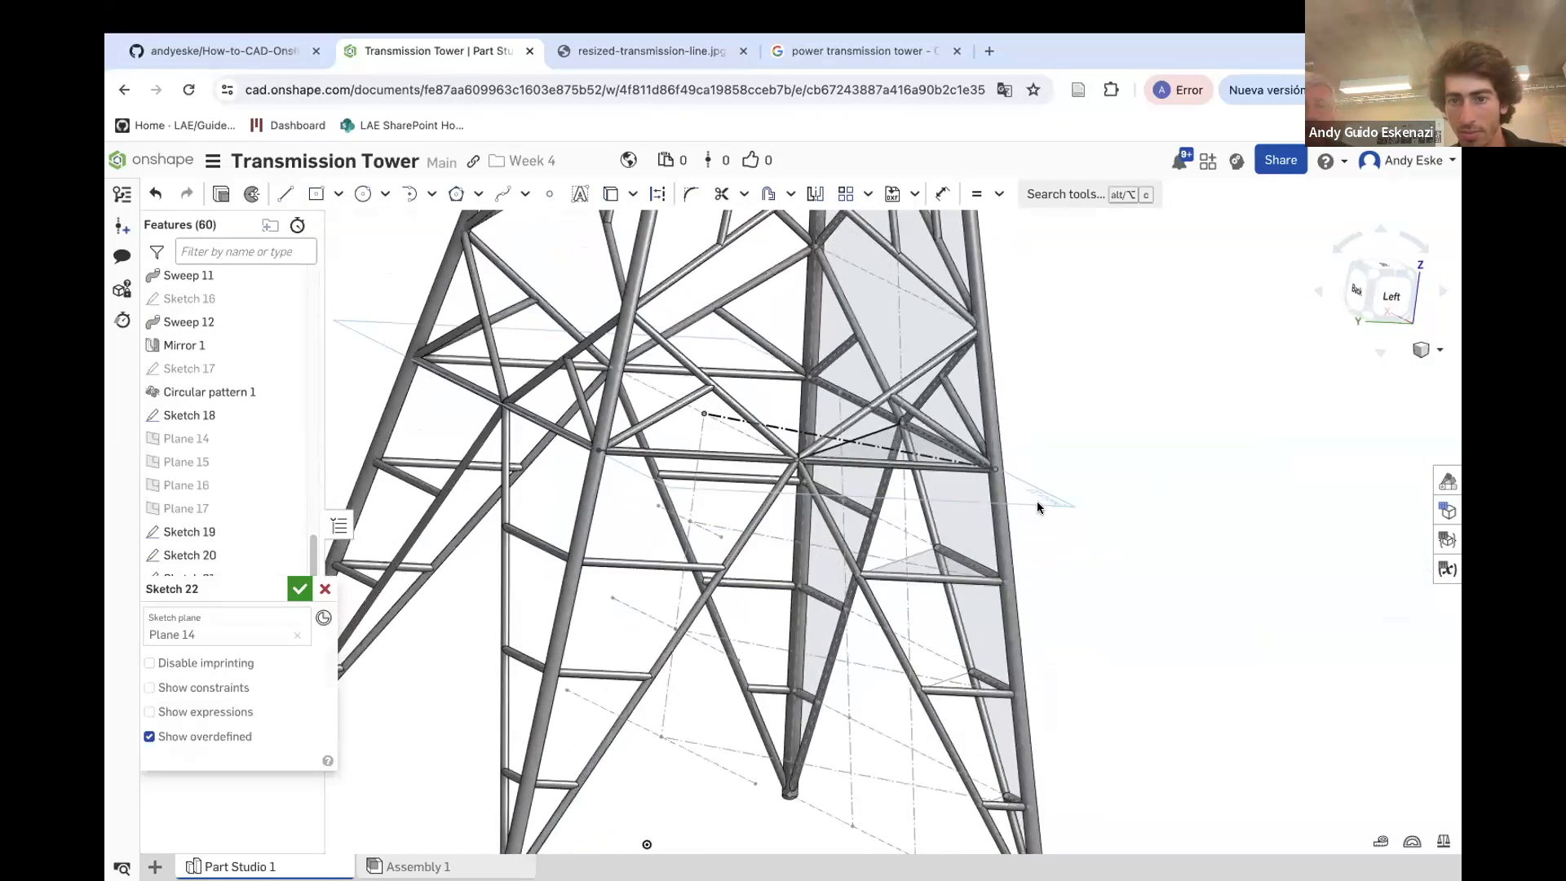
left_click(293, 595)
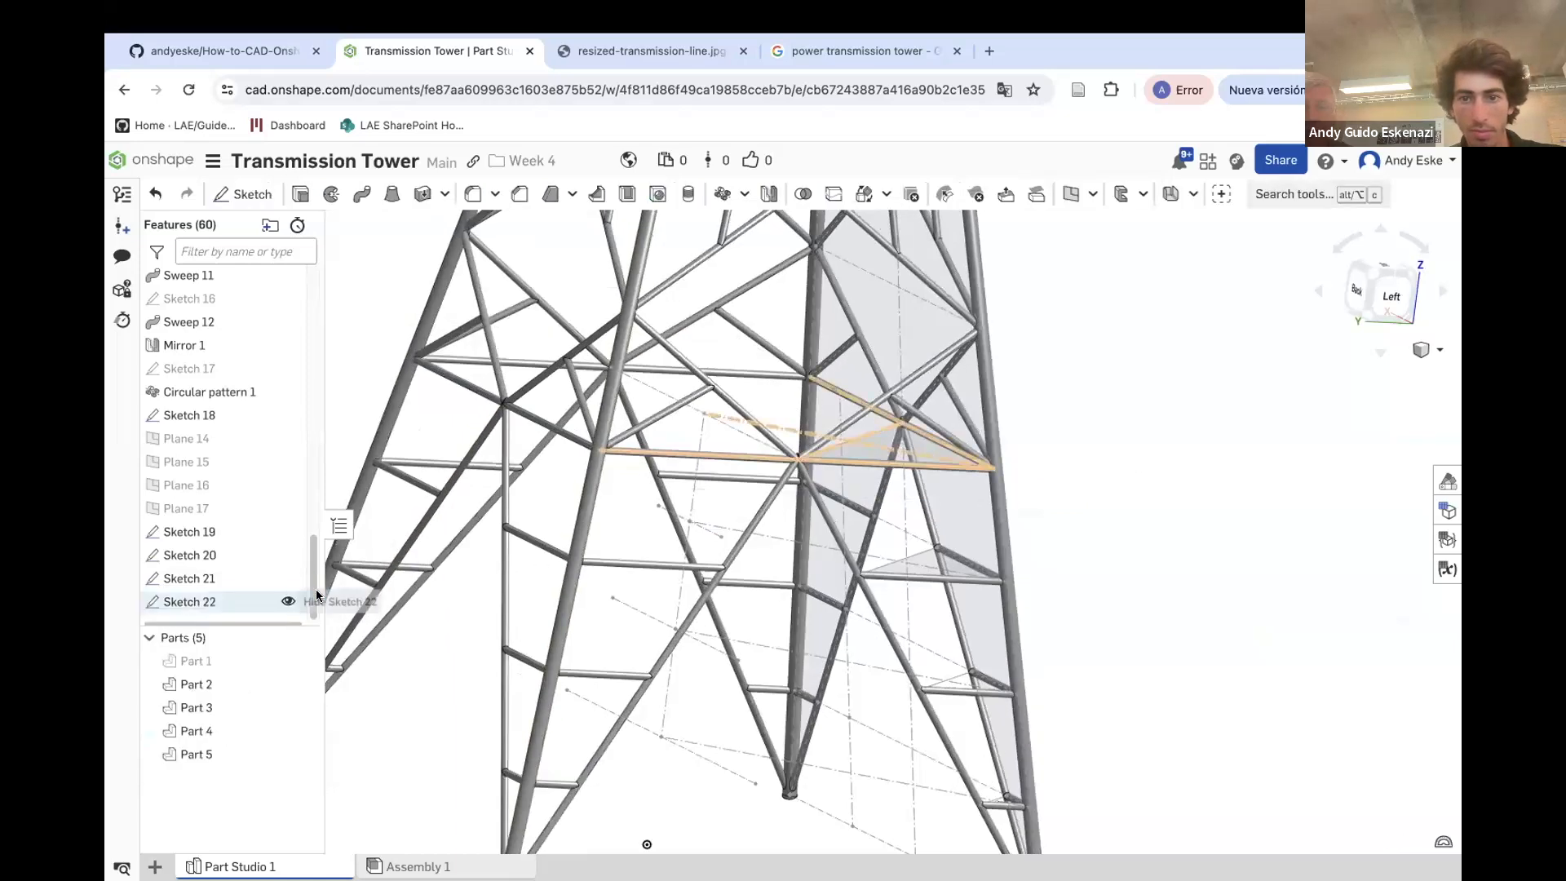
scroll(652, 530, "down", 8)
mouse_move(734, 533)
right_mouse_down()
mouse_move(570, 531)
mouse_move(723, 584)
right_mouse_up()
scroll(723, 584, "up", 5)
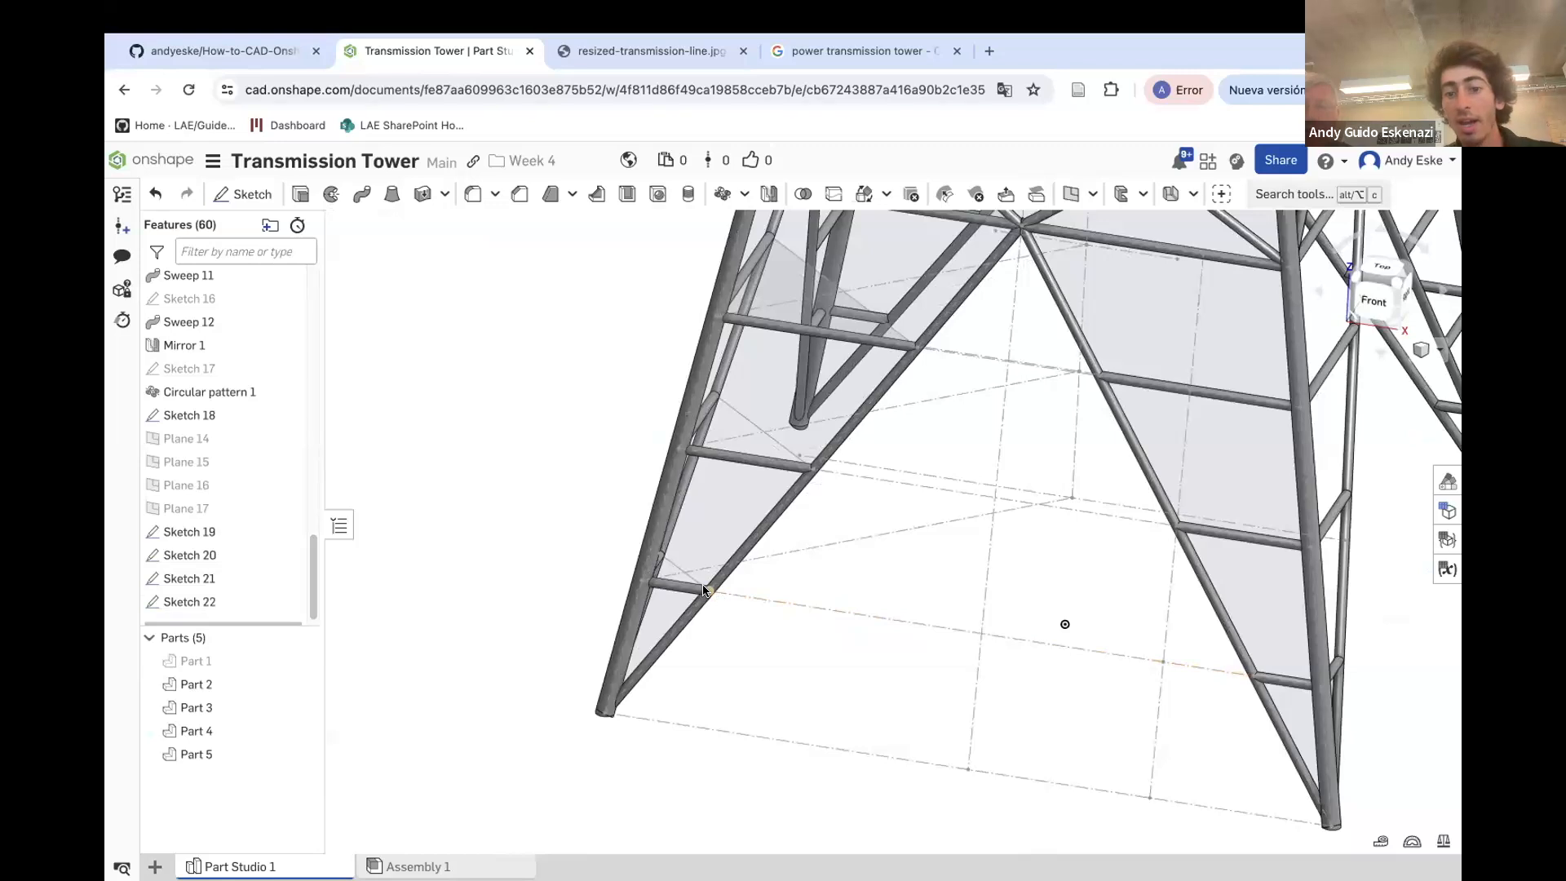
left_click(1069, 194)
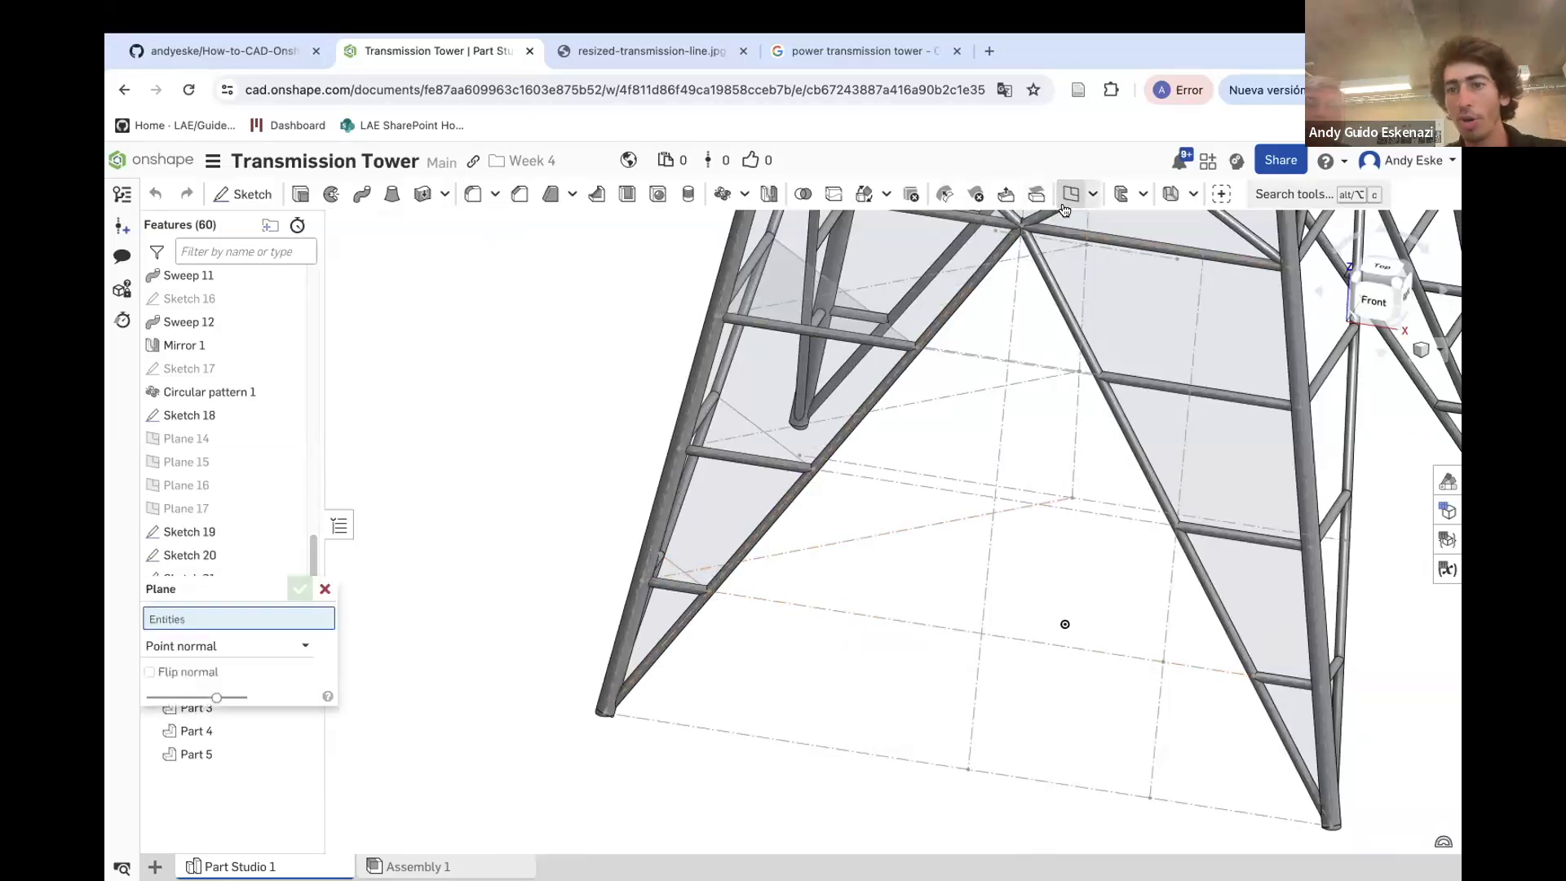
left_click(706, 590)
left_click(691, 582)
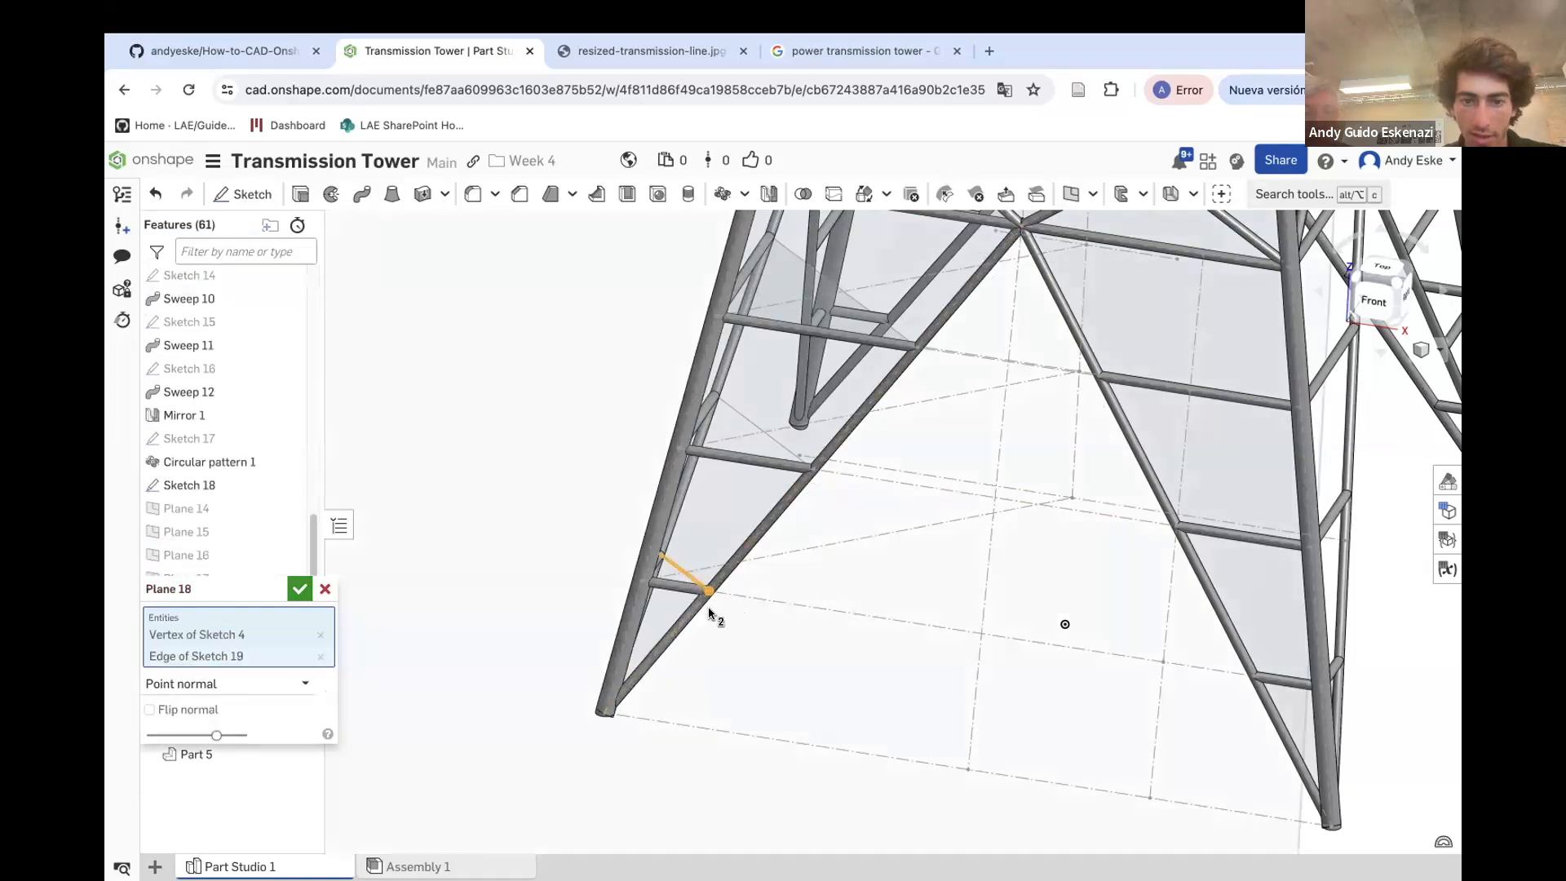
scroll(713, 595, "down", 5)
left_click(299, 588)
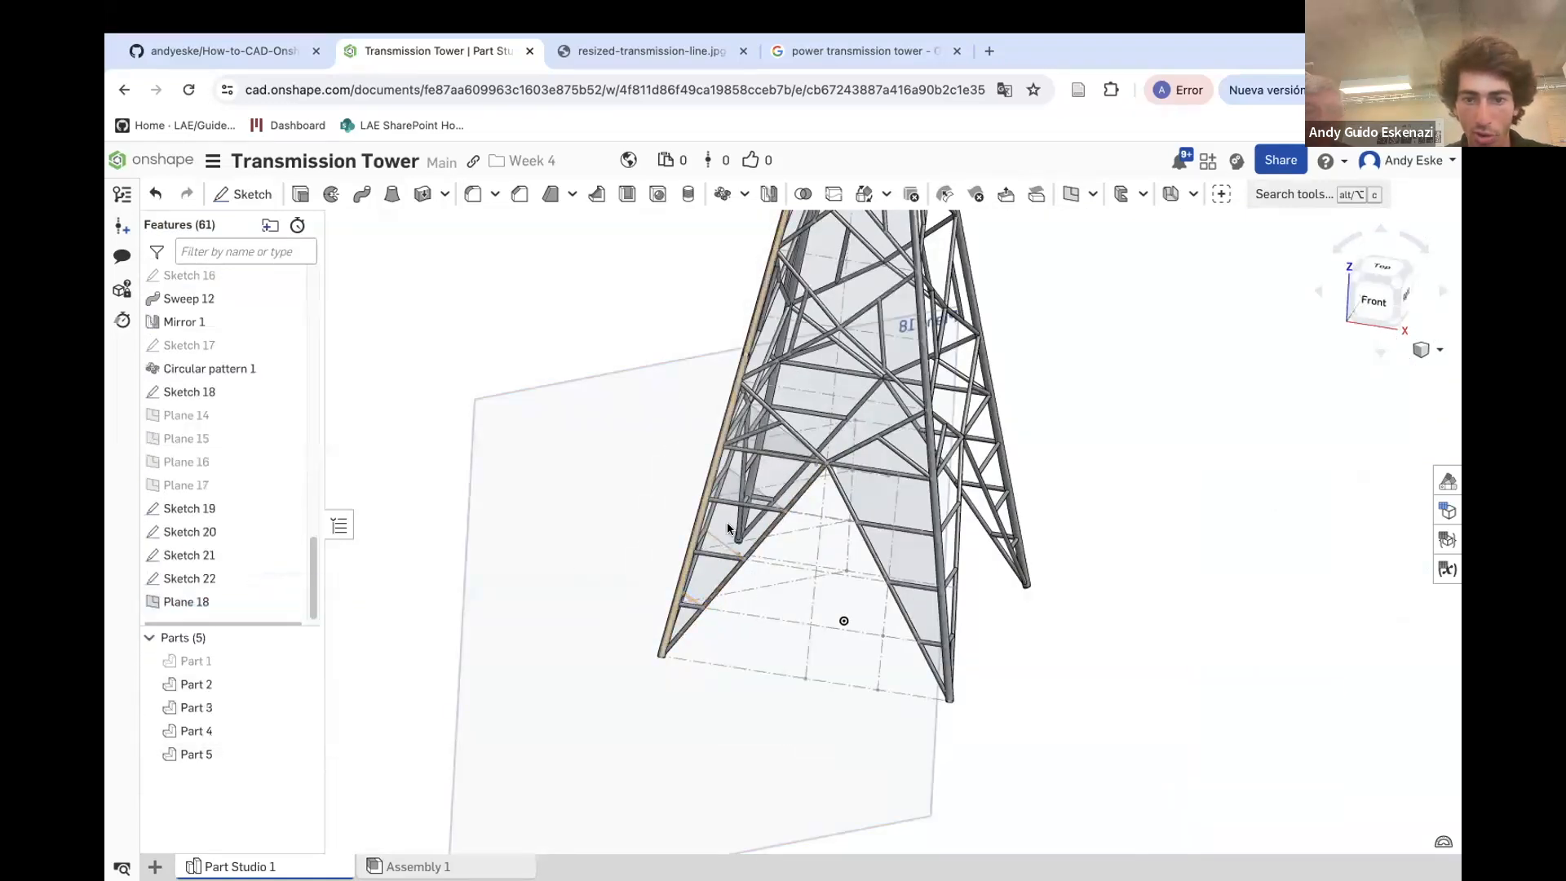
Create a point-normal plane at the end point of the Sketch 20 line
scroll(688, 590, "up", 5)
left_click(1071, 203)
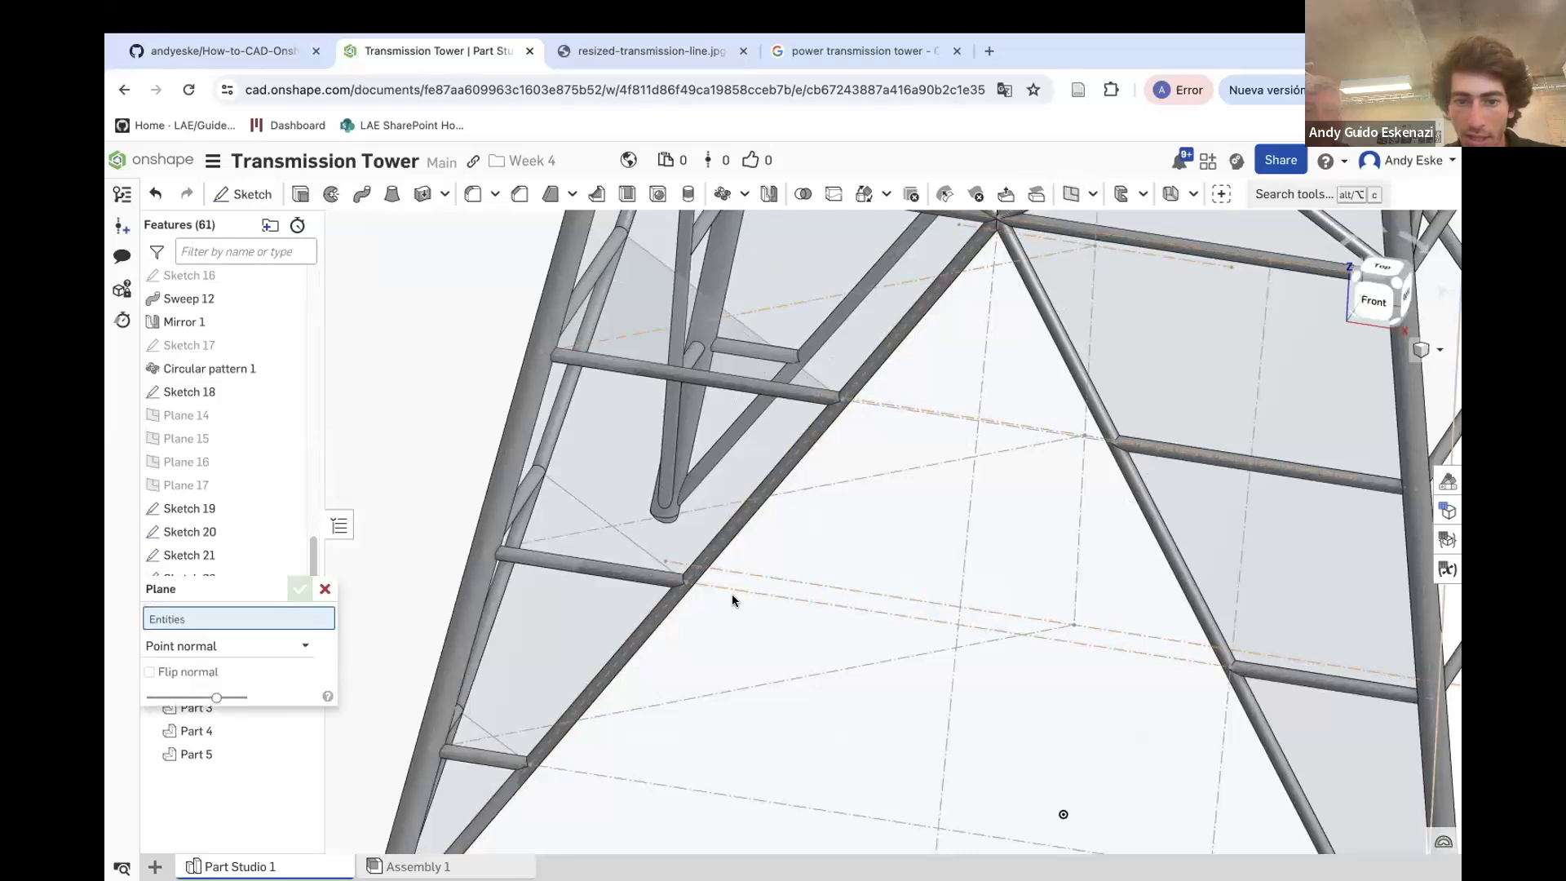
left_click(686, 581)
left_click(647, 560)
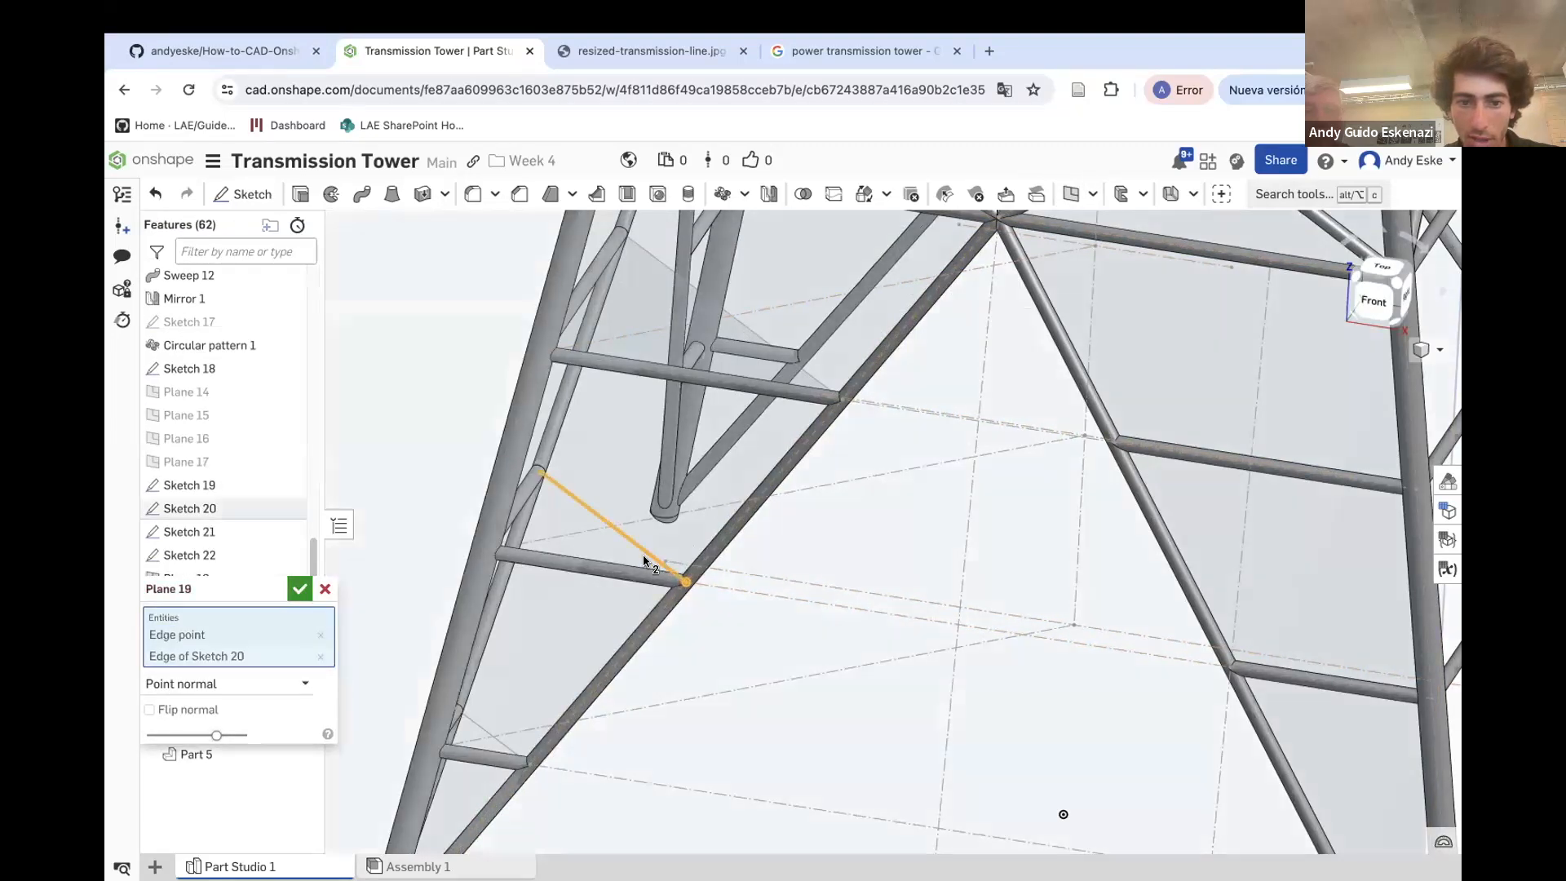
left_click(298, 588)
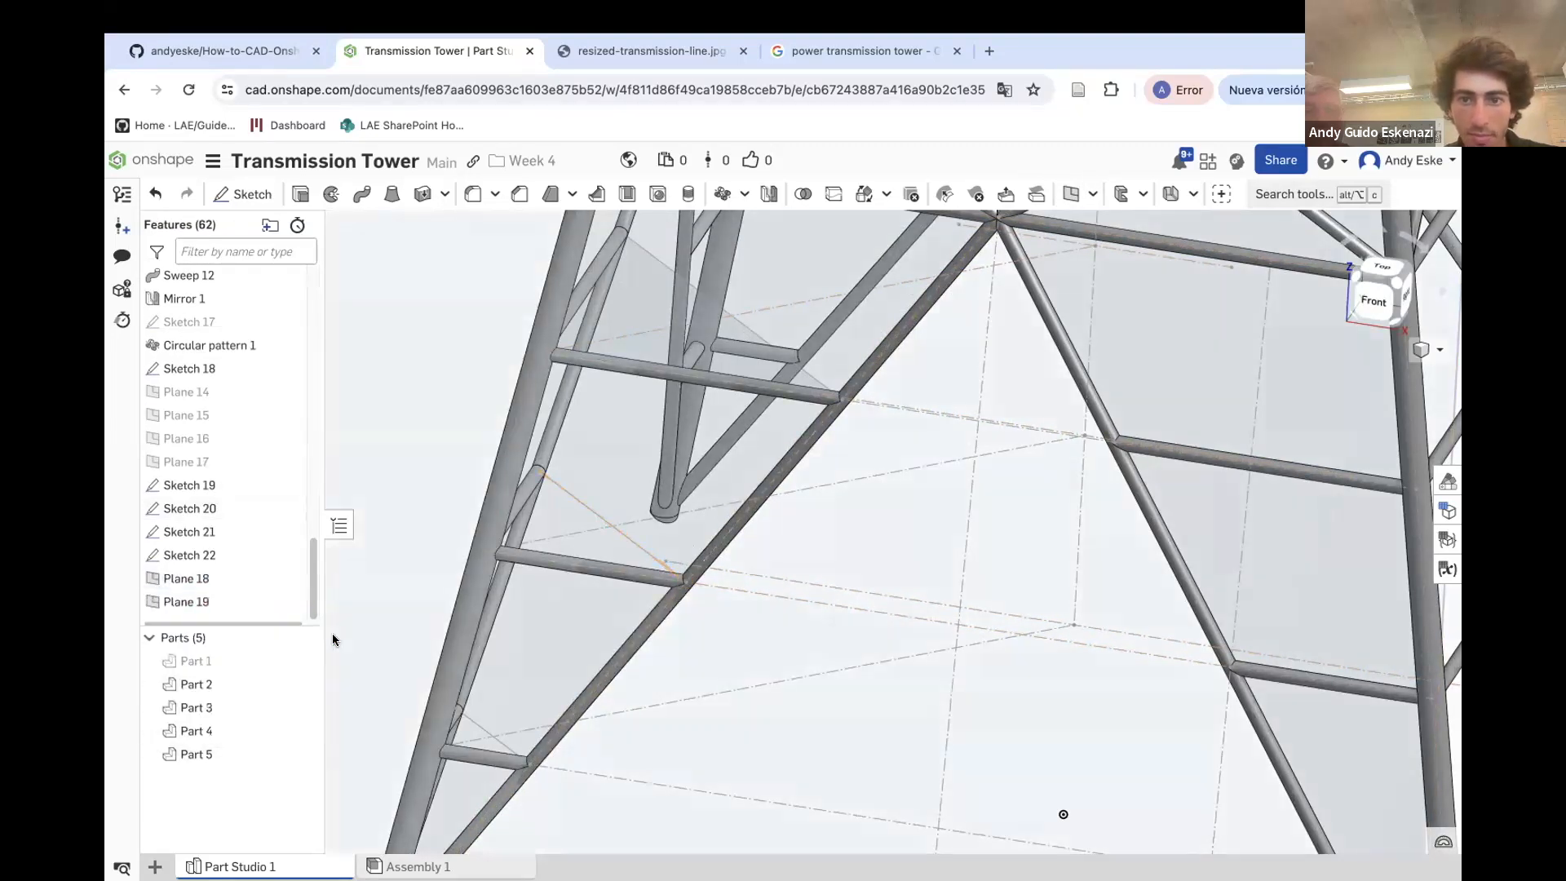
Create a point-normal plane through the vertex at the end of the Sketch 21 line
left_click(1068, 196)
left_click(839, 397)
left_click(819, 381)
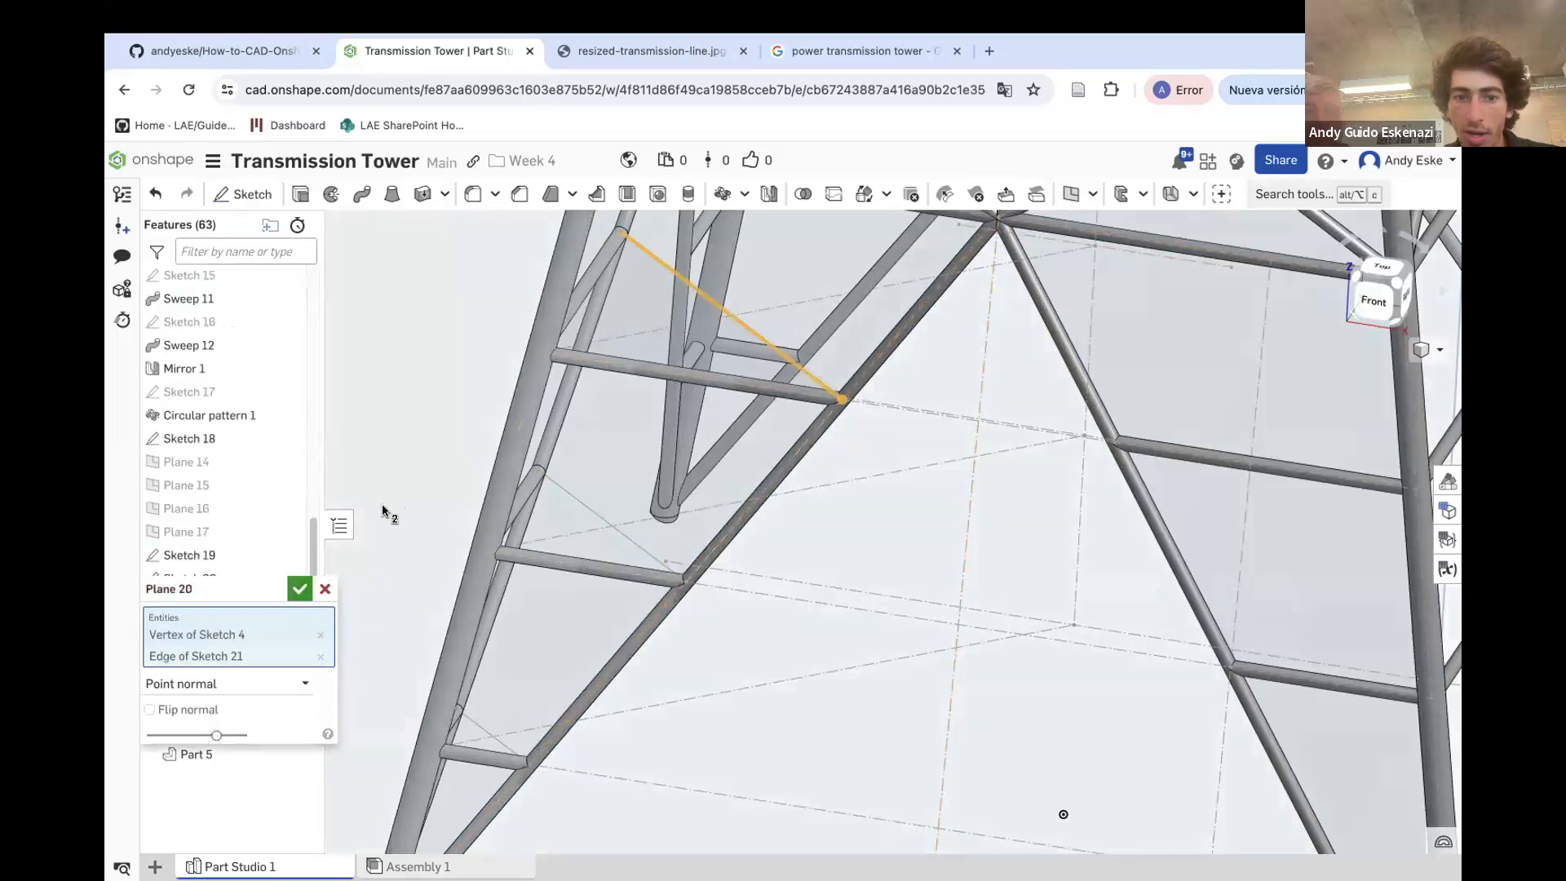
left_click(301, 590)
Create a point-normal plane through the joint vertex on the Sketch 22 line
scroll(496, 553, "down", 5)
scroll(791, 354, "up", 5)
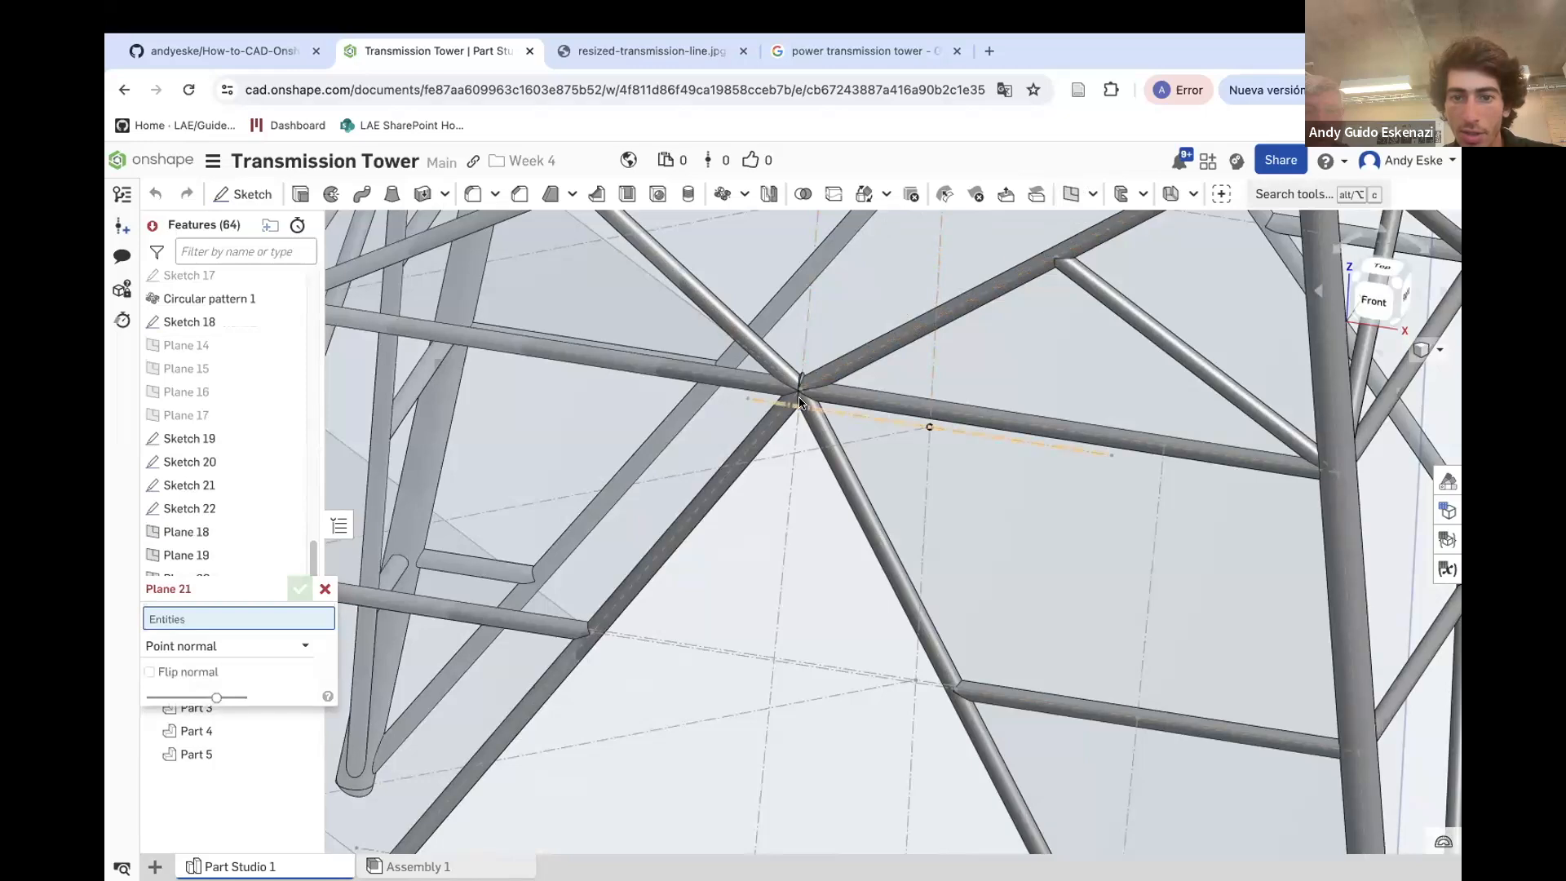
left_click(800, 390)
left_click(699, 320)
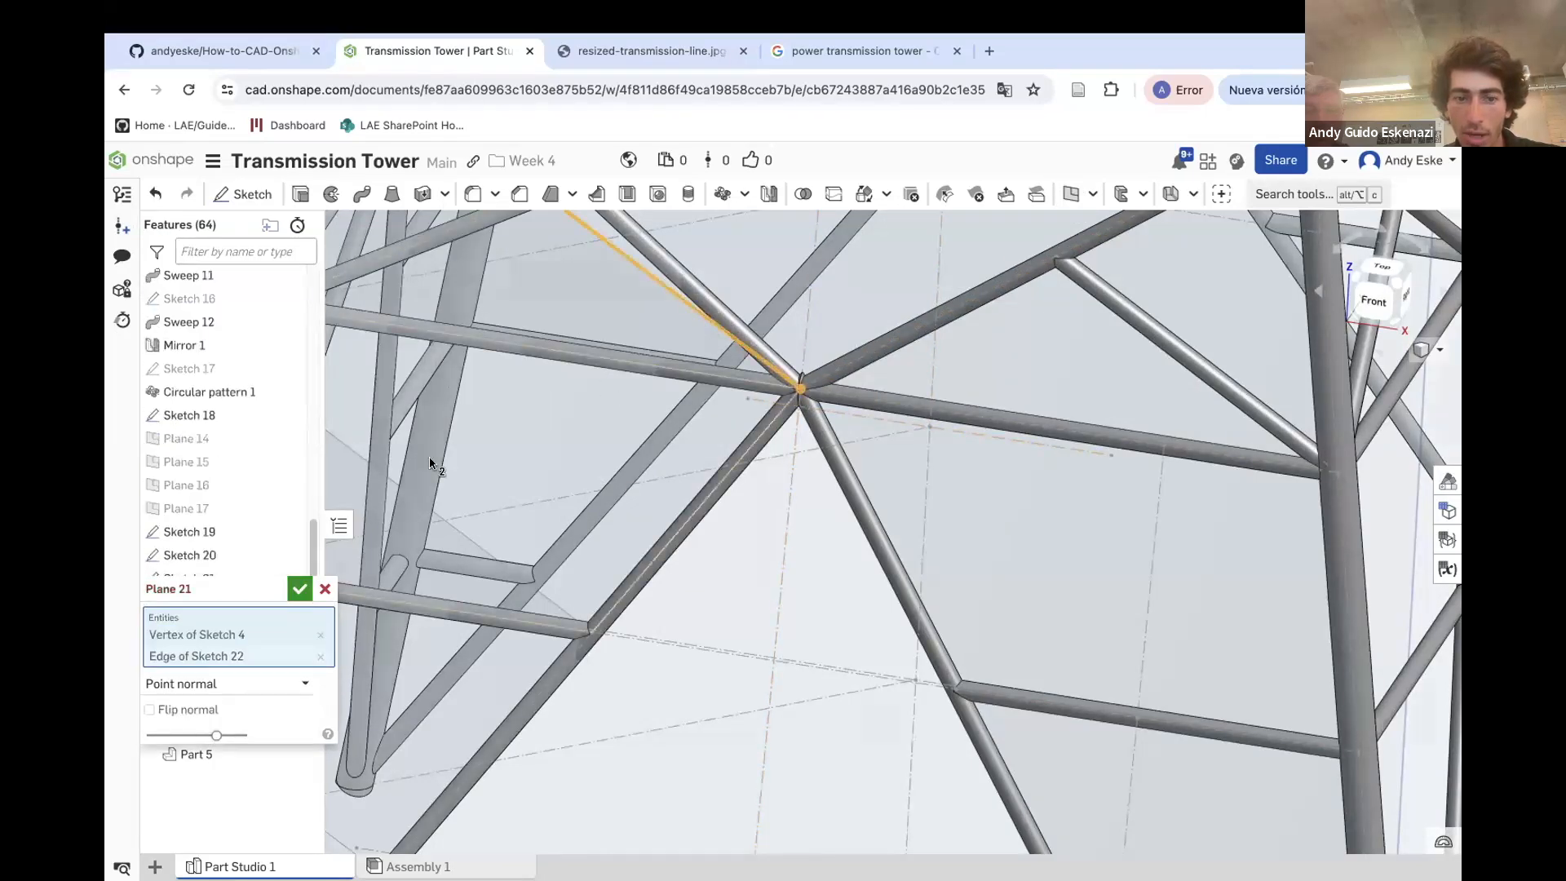
left_click(299, 589)
Sketch a circle about 1.36 mm in diameter on Plane 18 at the brace's end, dimension it, and finish the sketch
scroll(571, 563, "down", 10)
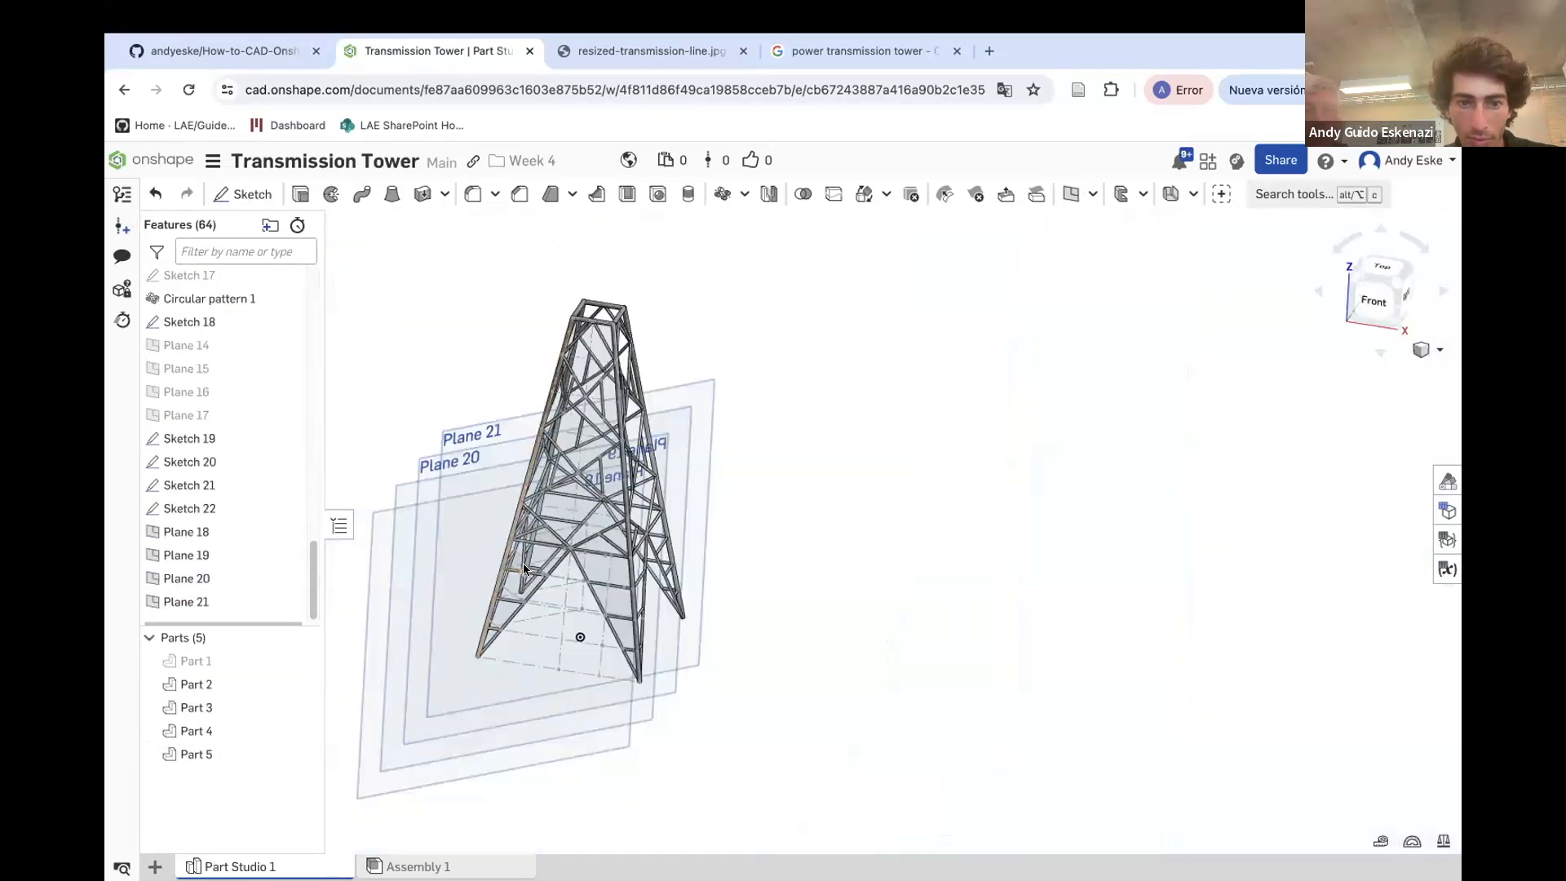
key("shift+s")
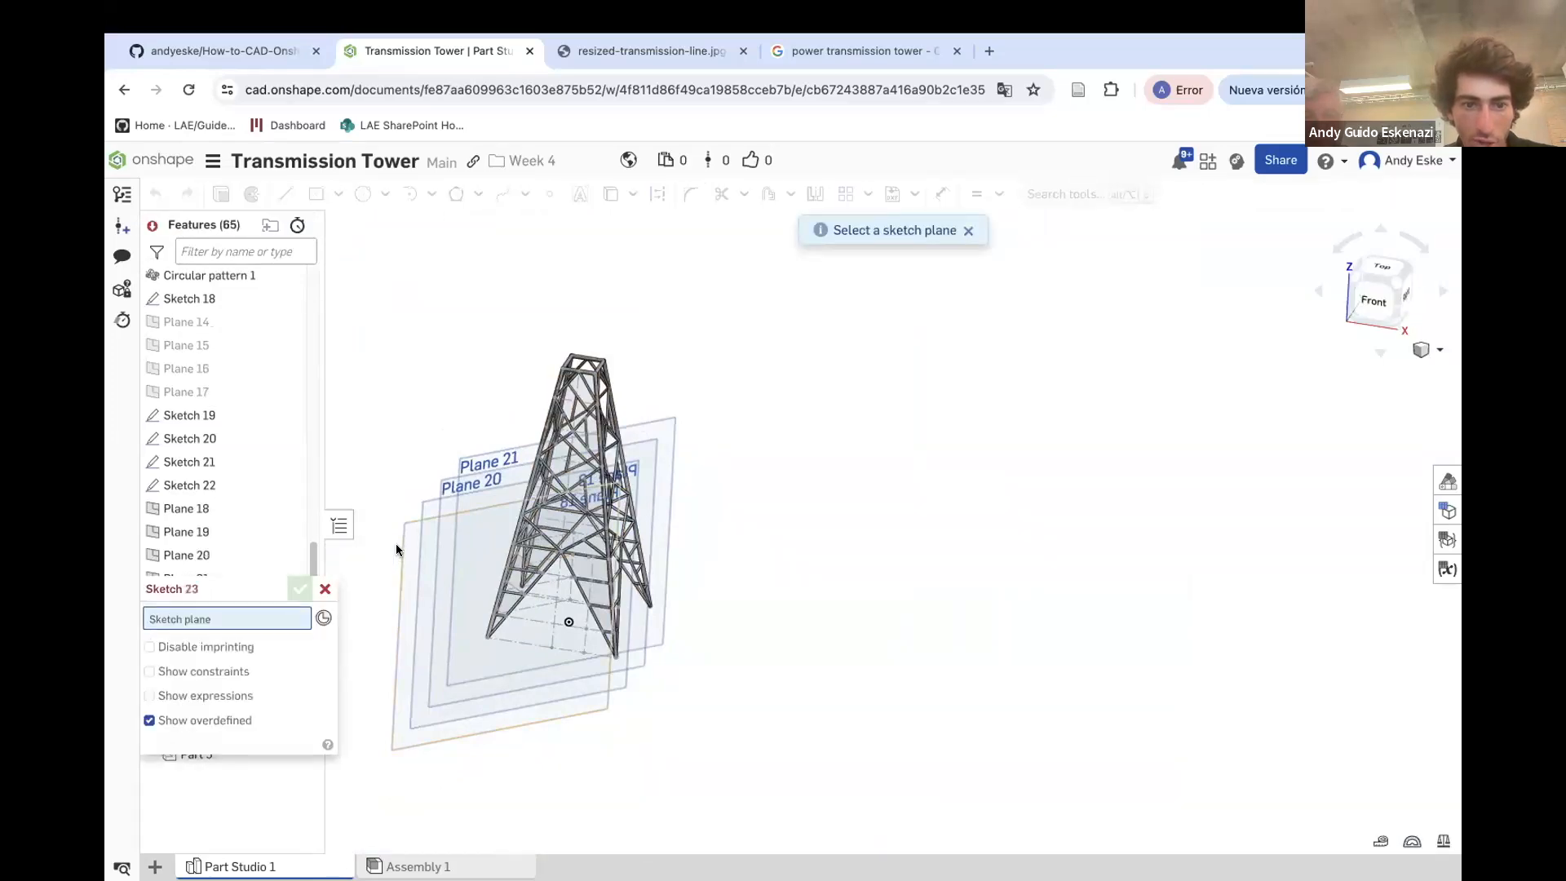
left_click(400, 540)
scroll(467, 630, "up", 10)
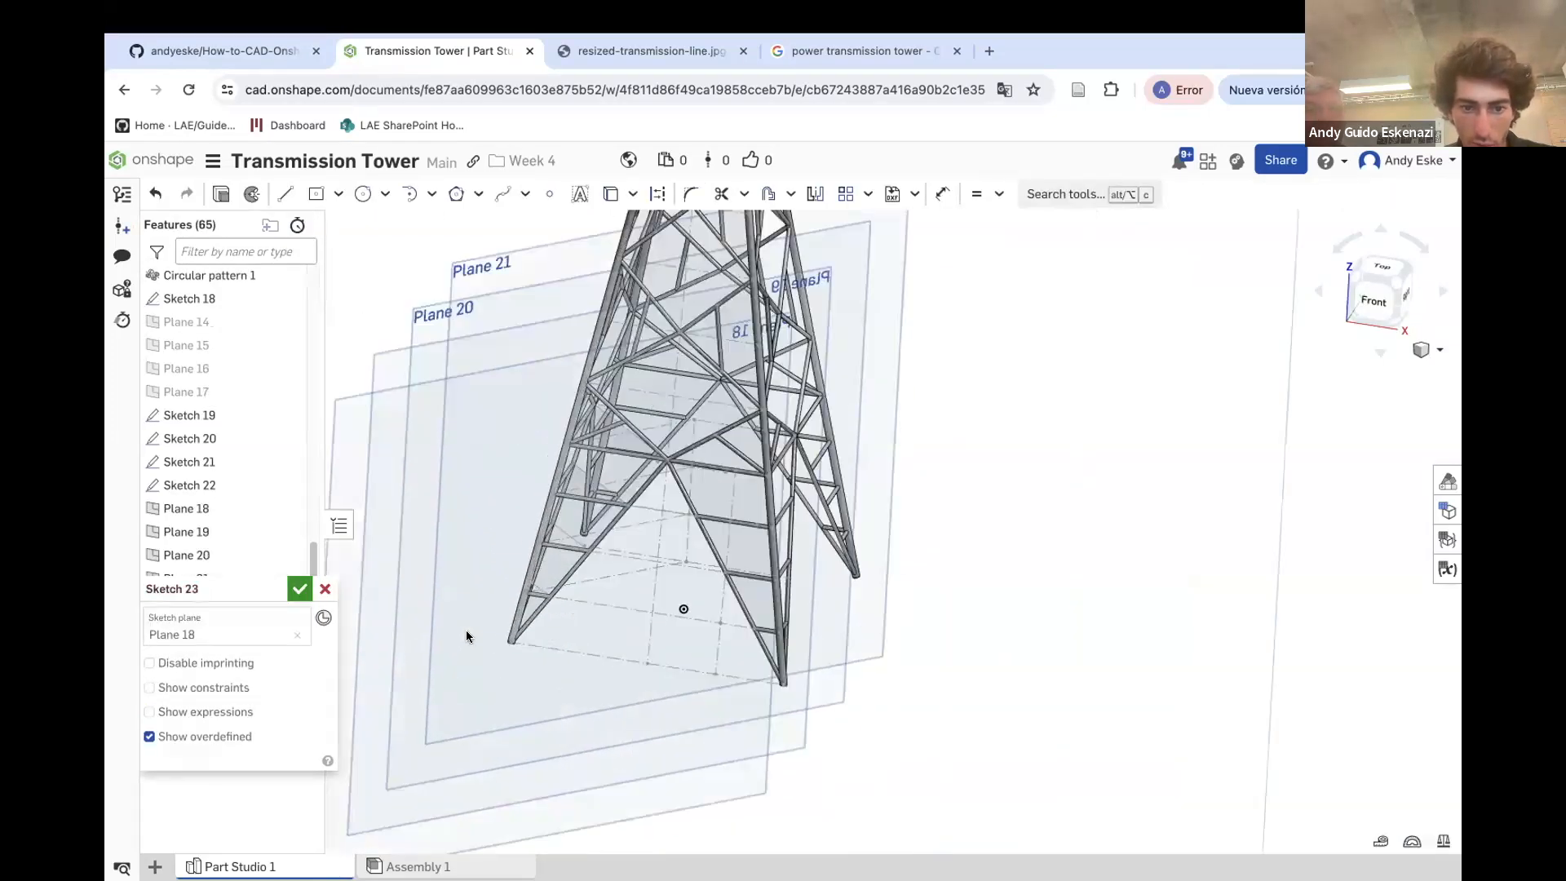
scroll(541, 597, "up", 5)
left_click(363, 194)
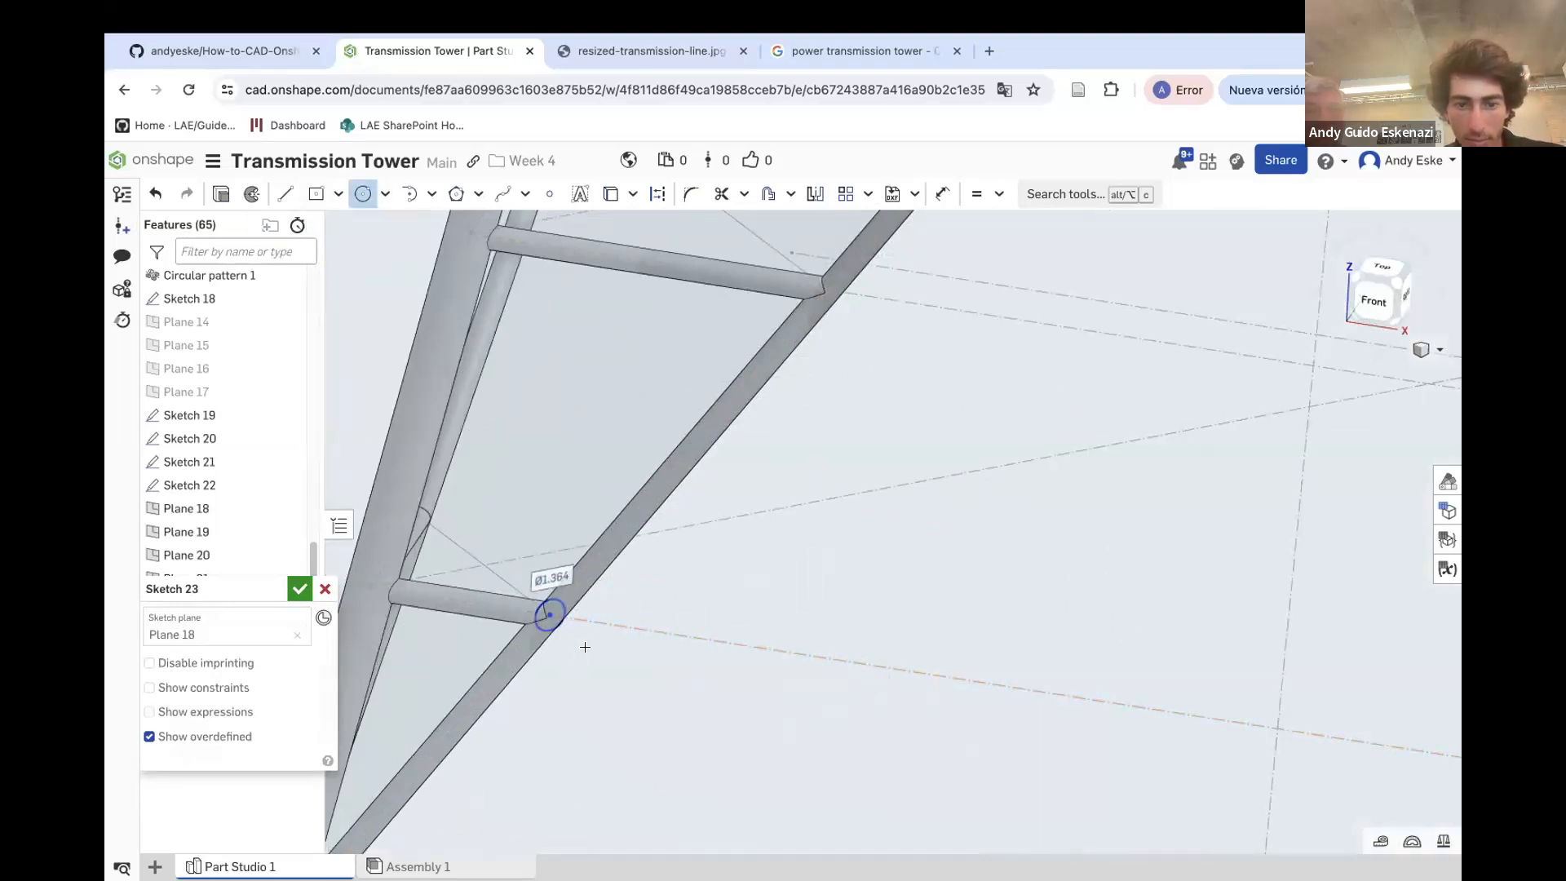
key("u")
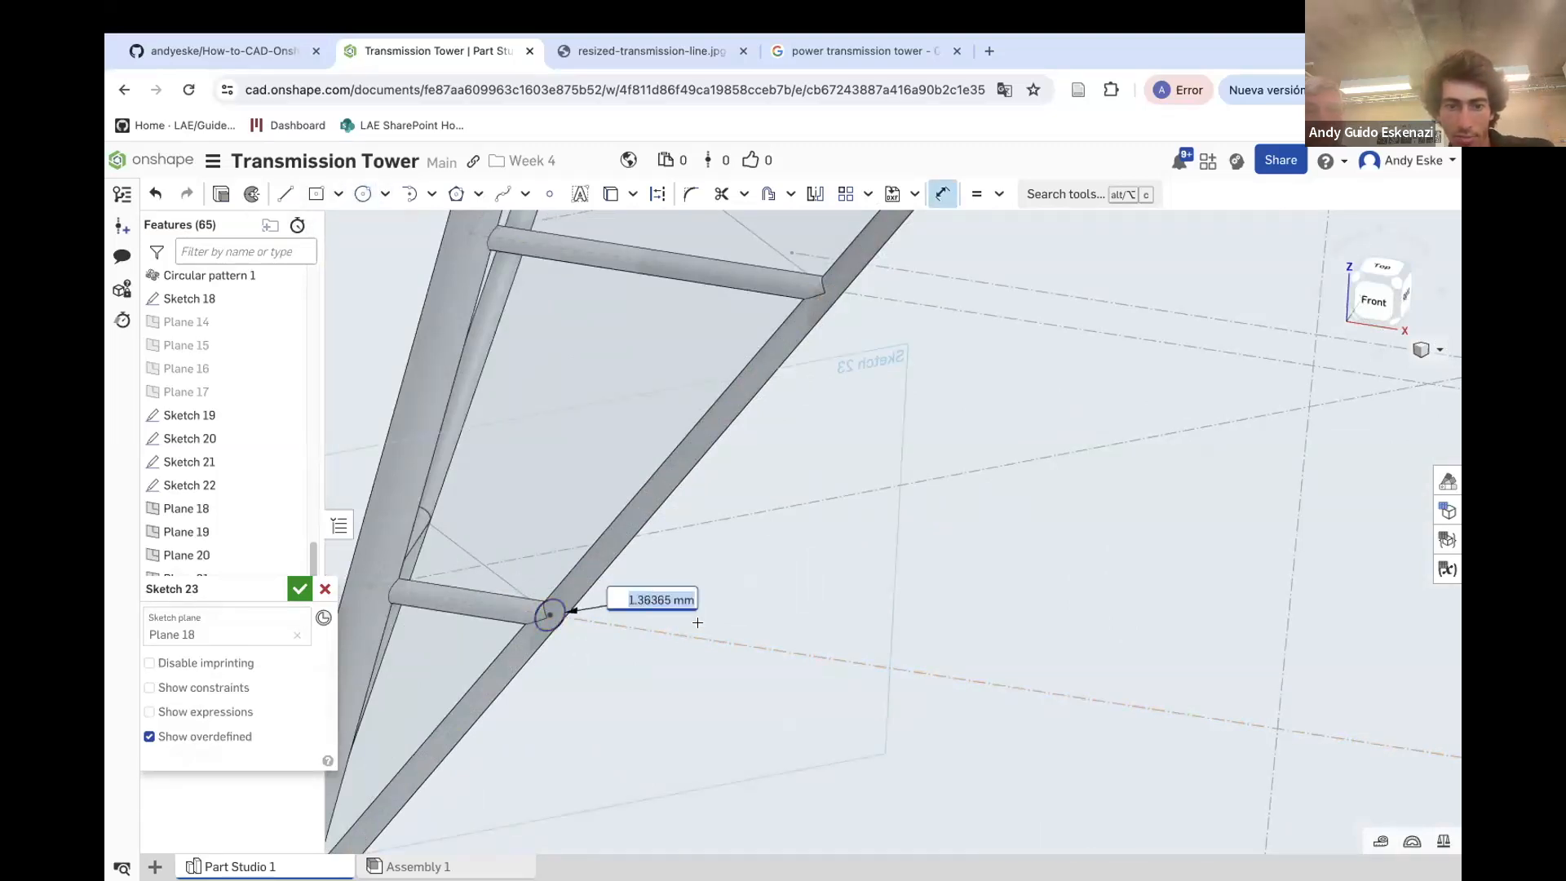
key("Return")
left_click(298, 590)
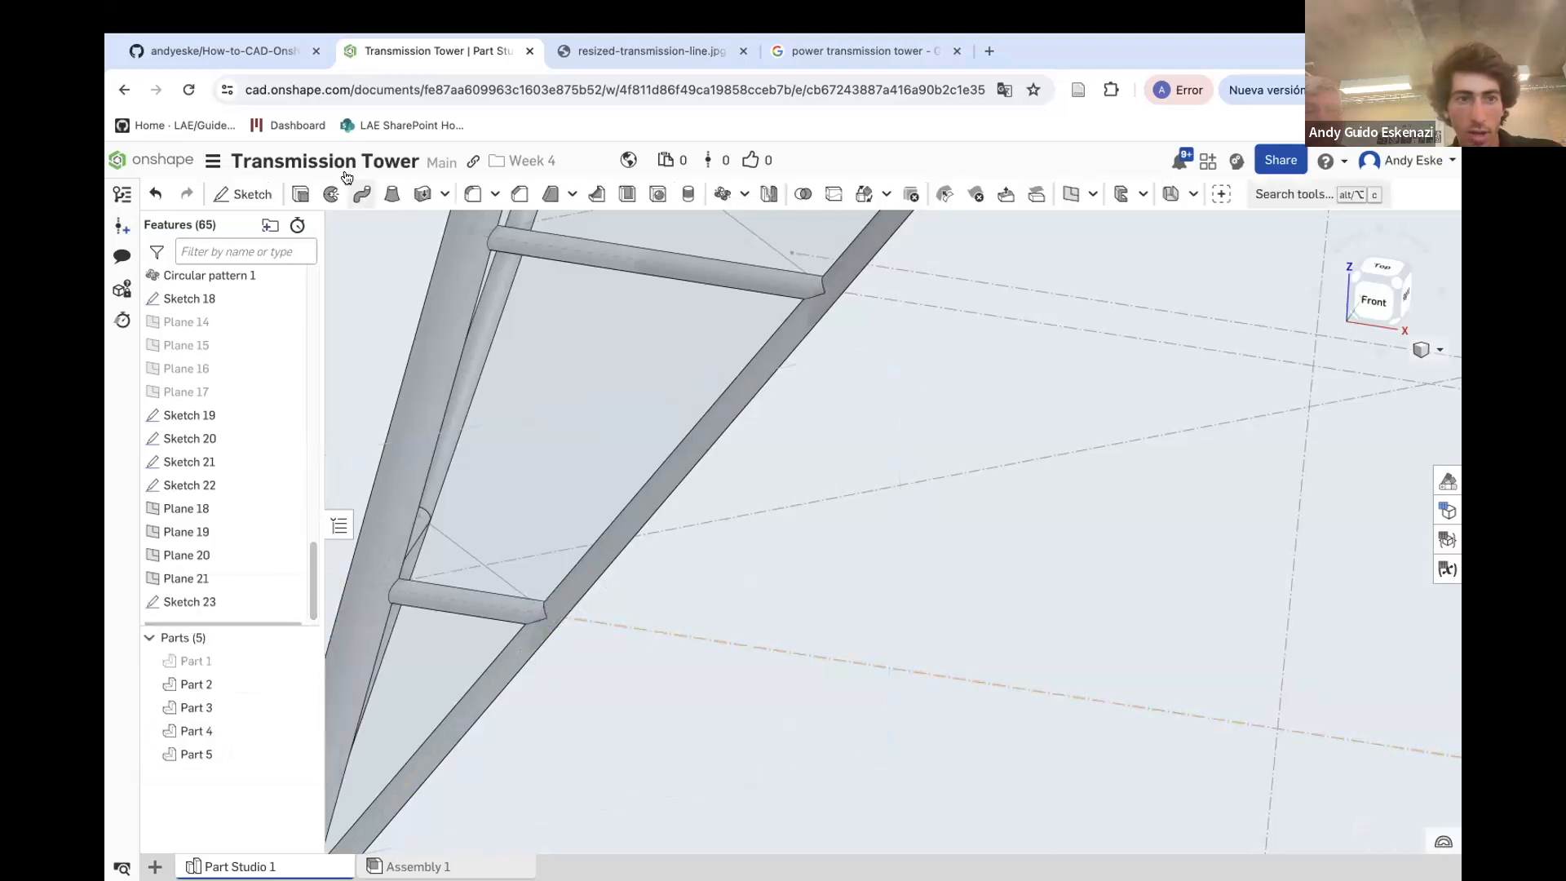
Sweep the Sketch 23 circle along the Sketch 19 edge, adding the solid to Part 5
left_click(360, 199)
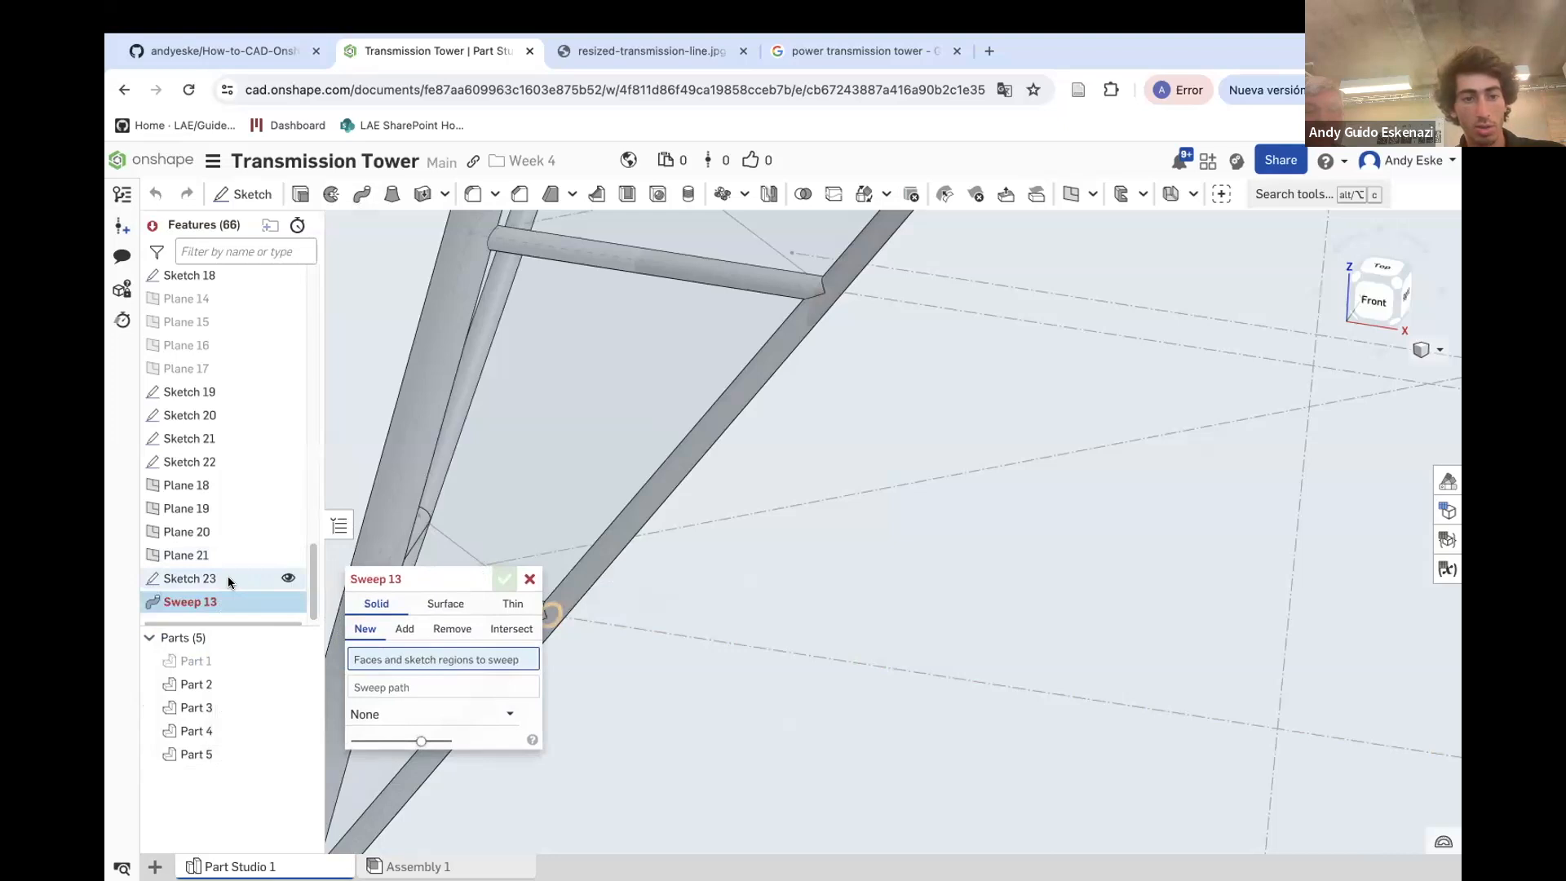
left_click(227, 578)
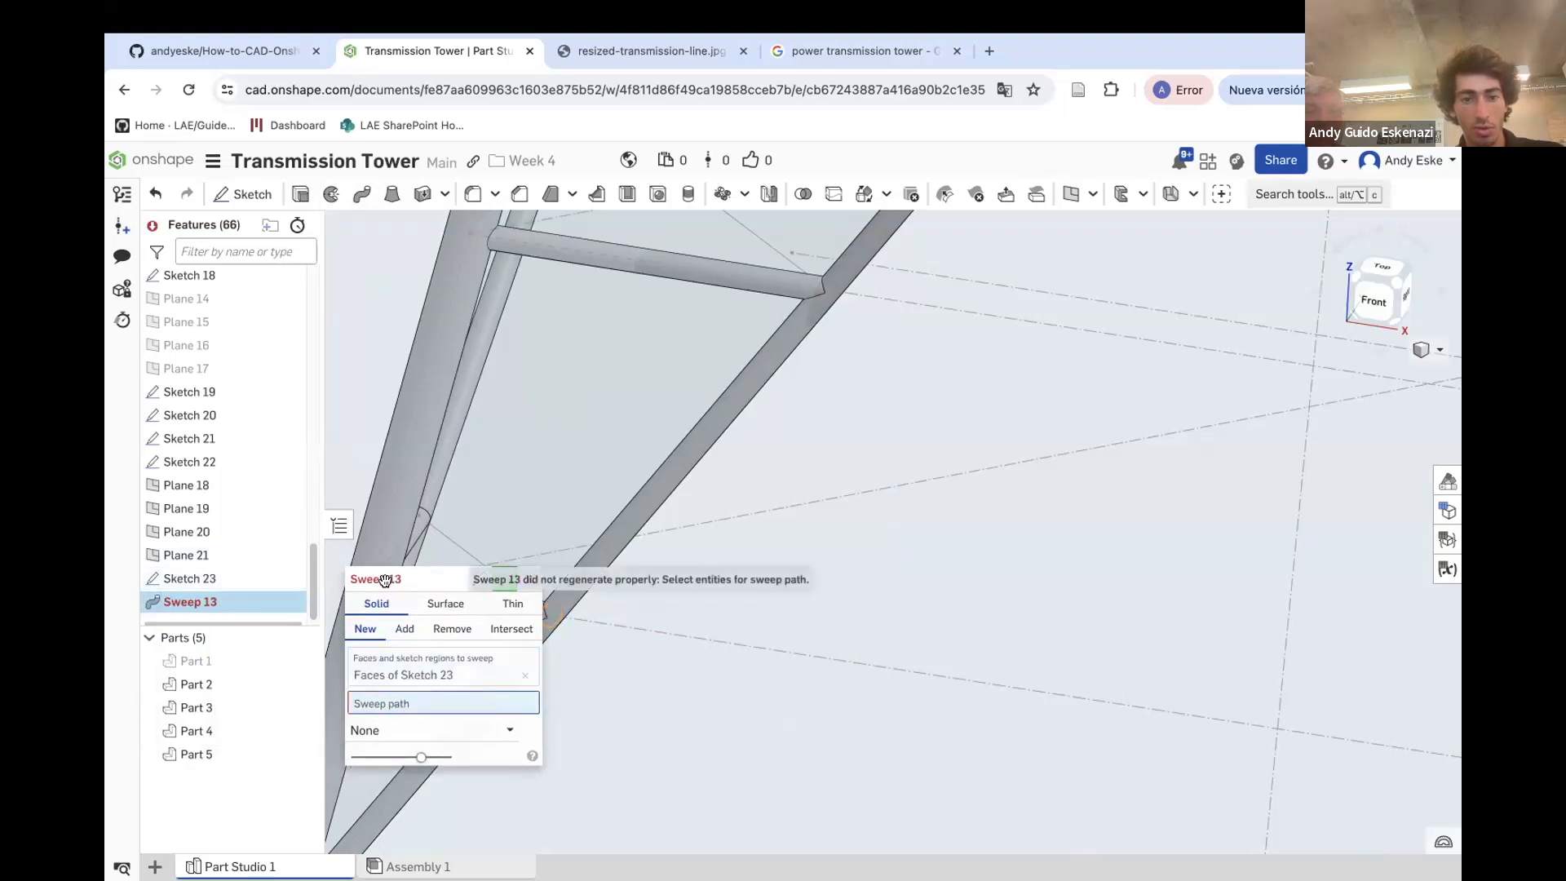
left_click_drag(384, 580, 308, 651)
left_click(499, 575)
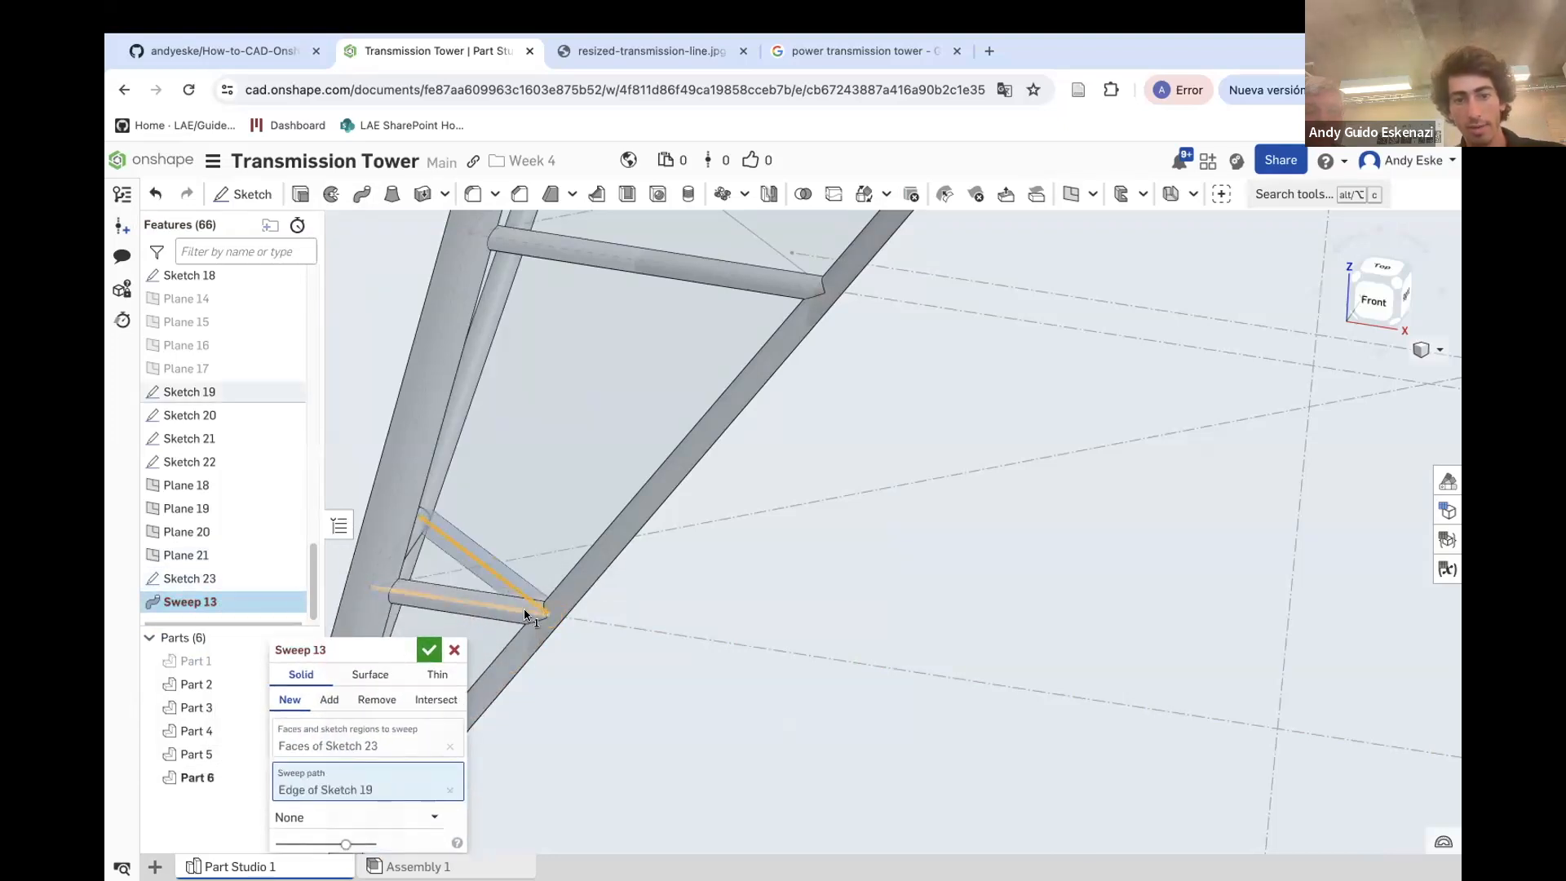
left_click(330, 702)
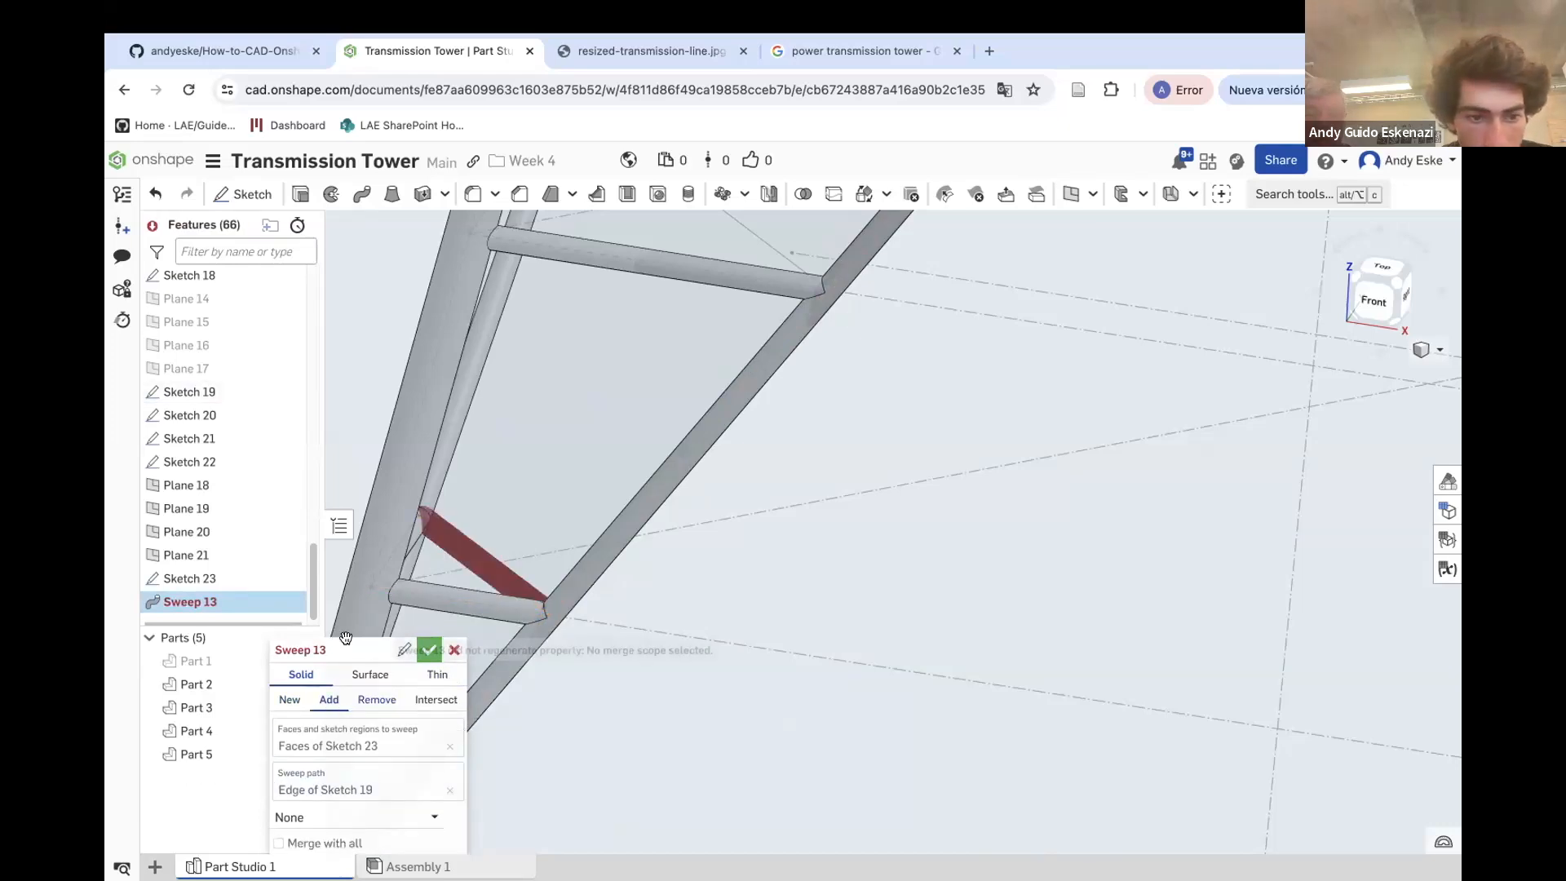
right_click_drag(506, 648, 475, 581)
scroll(556, 606, "down", 4)
scroll(524, 600, "up", 8)
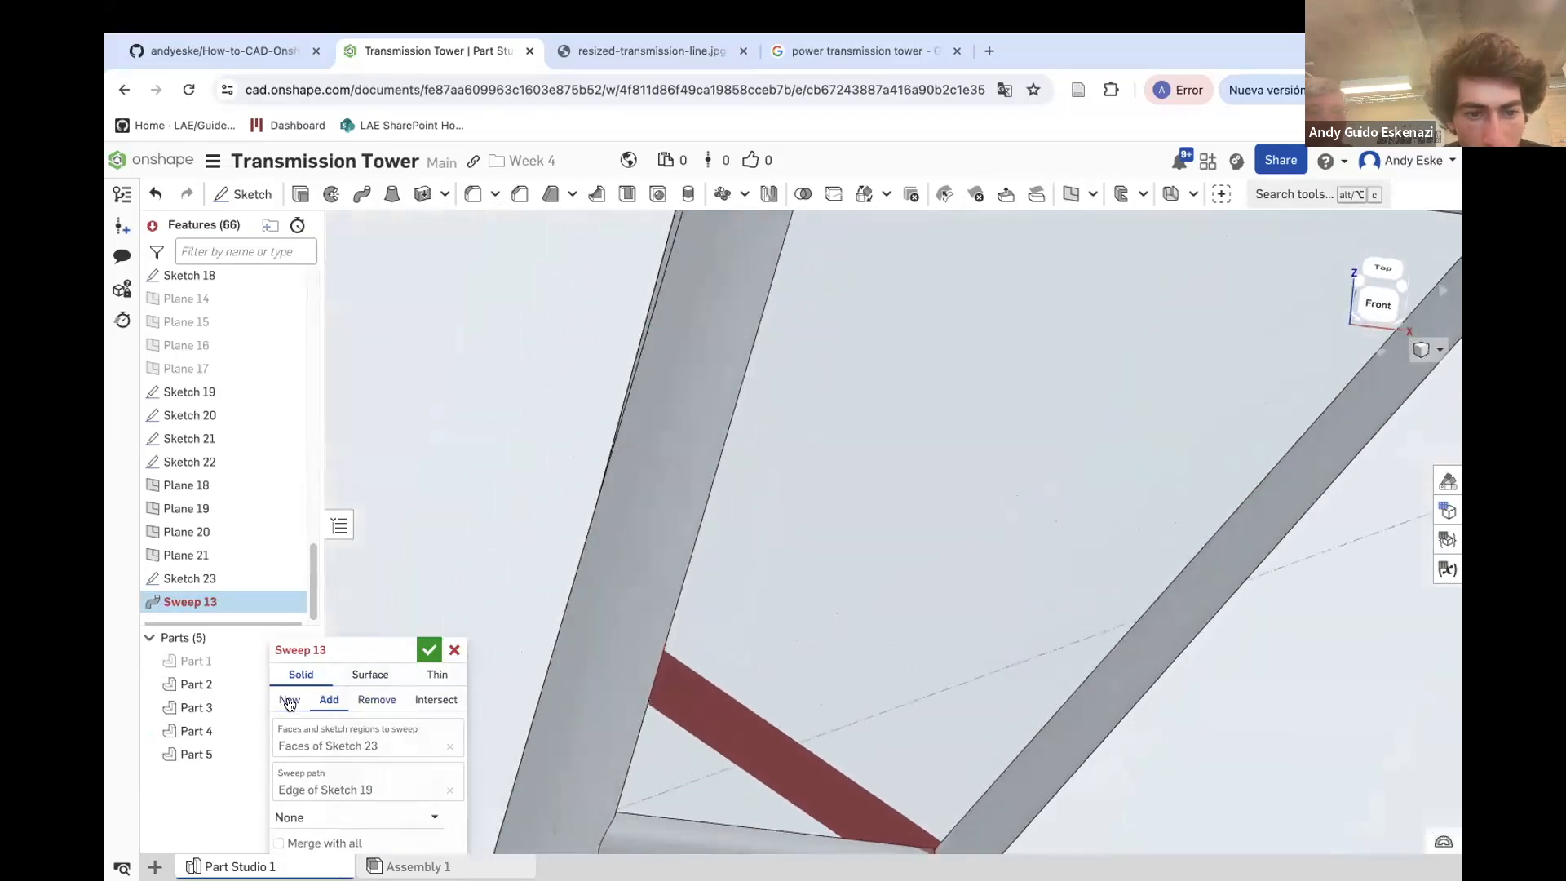
scroll(322, 734, "down", 1)
left_click(614, 686)
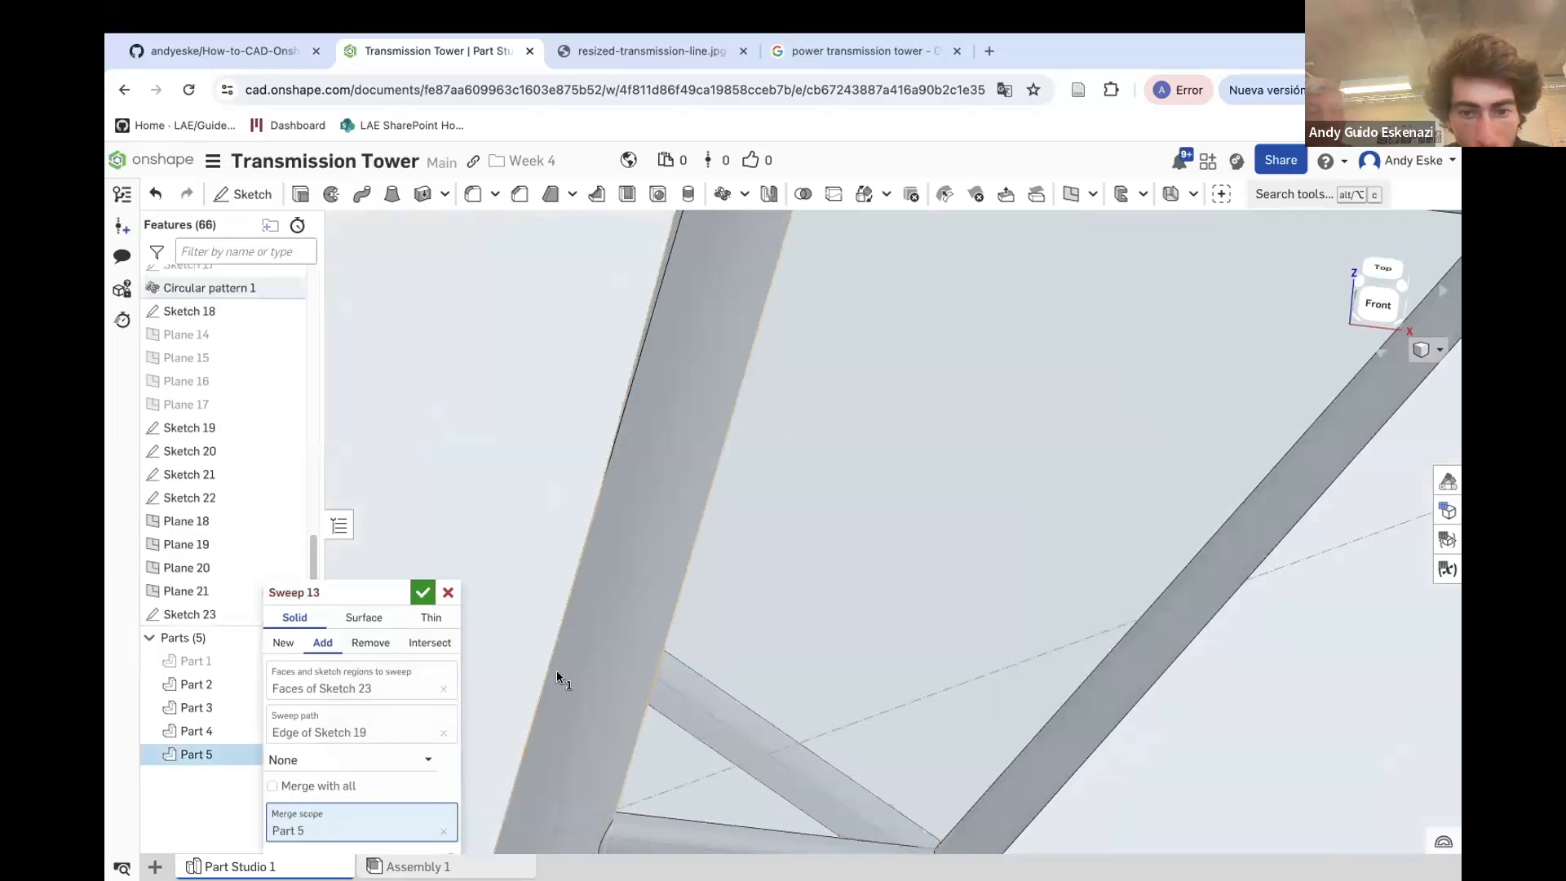
left_click(423, 592)
Hide Plane 18
scroll(662, 693, "down", 5)
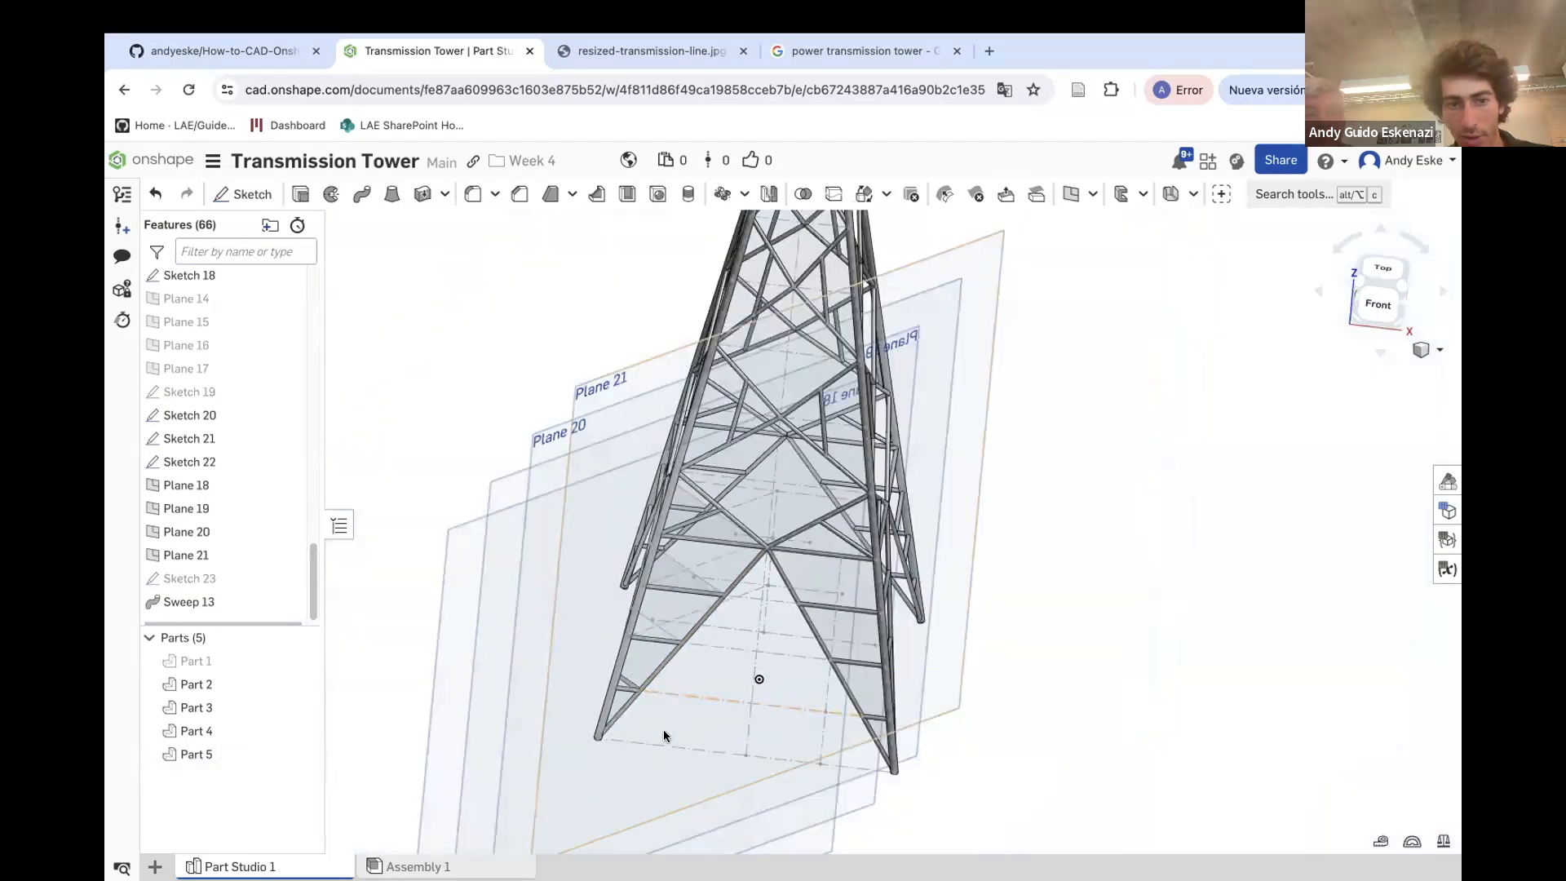
right_click(456, 543)
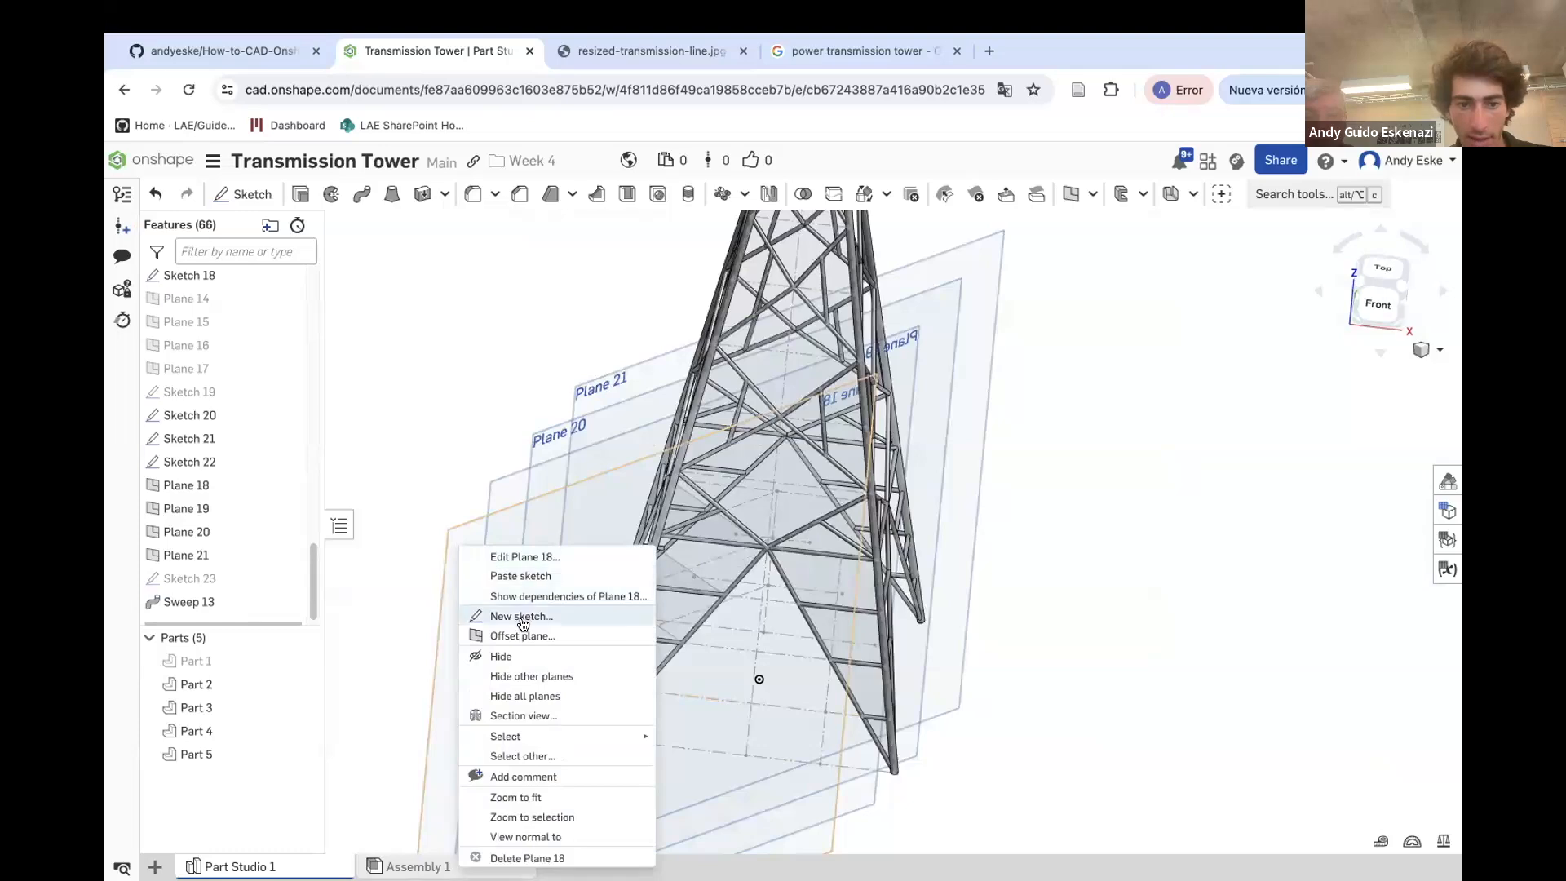
left_click(507, 657)
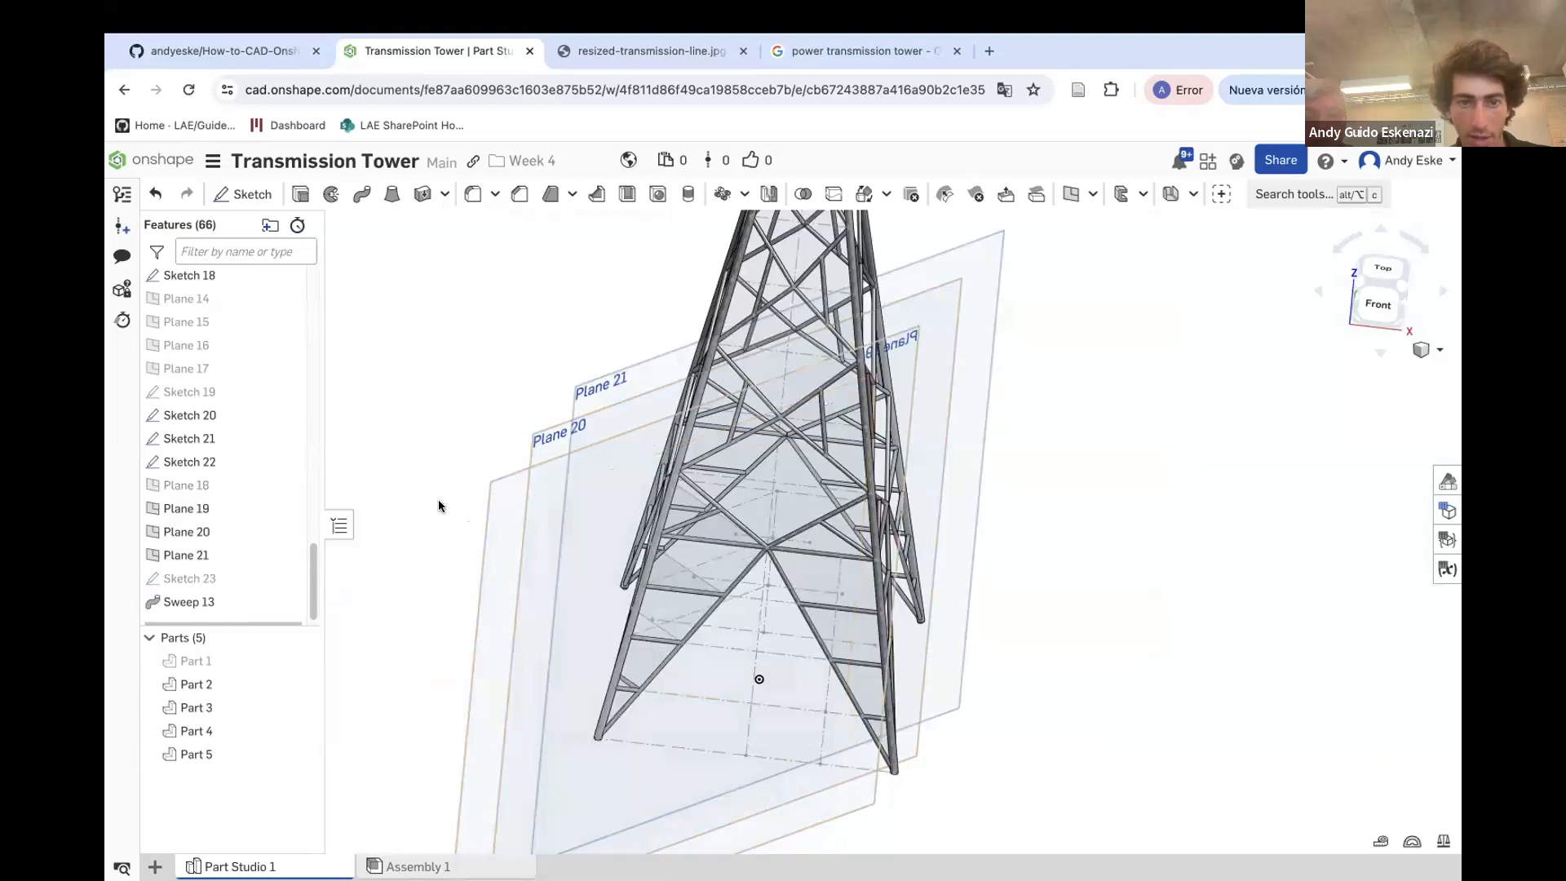
Sketch a 1 mm diameter circle on Plane 19 at the brace's end and finish the sketch
left_click(239, 193)
left_click(490, 505)
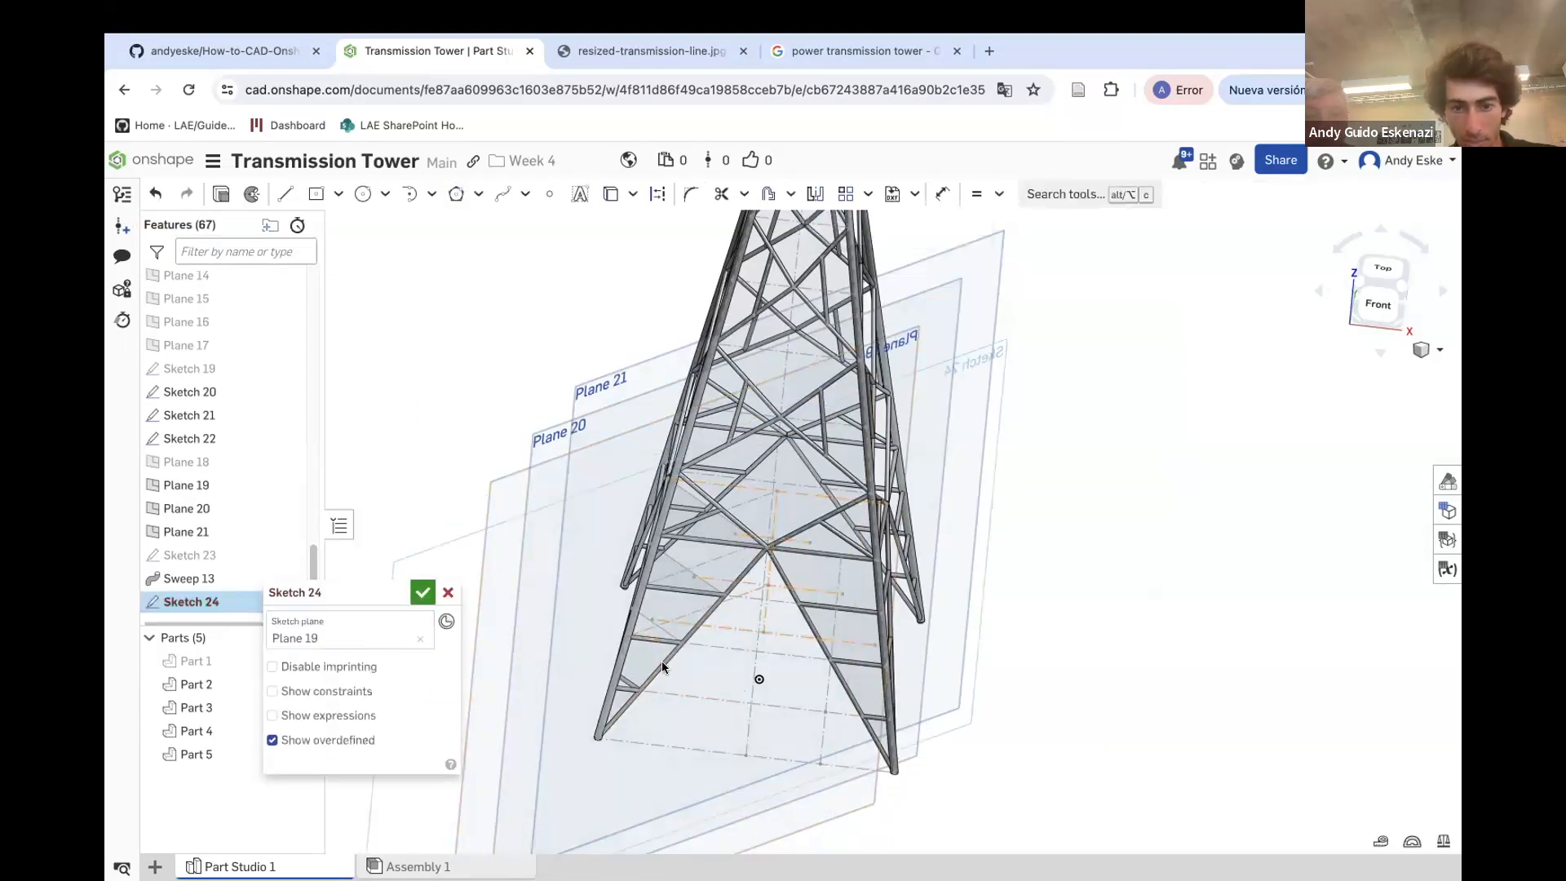
scroll(662, 666, "up", 10)
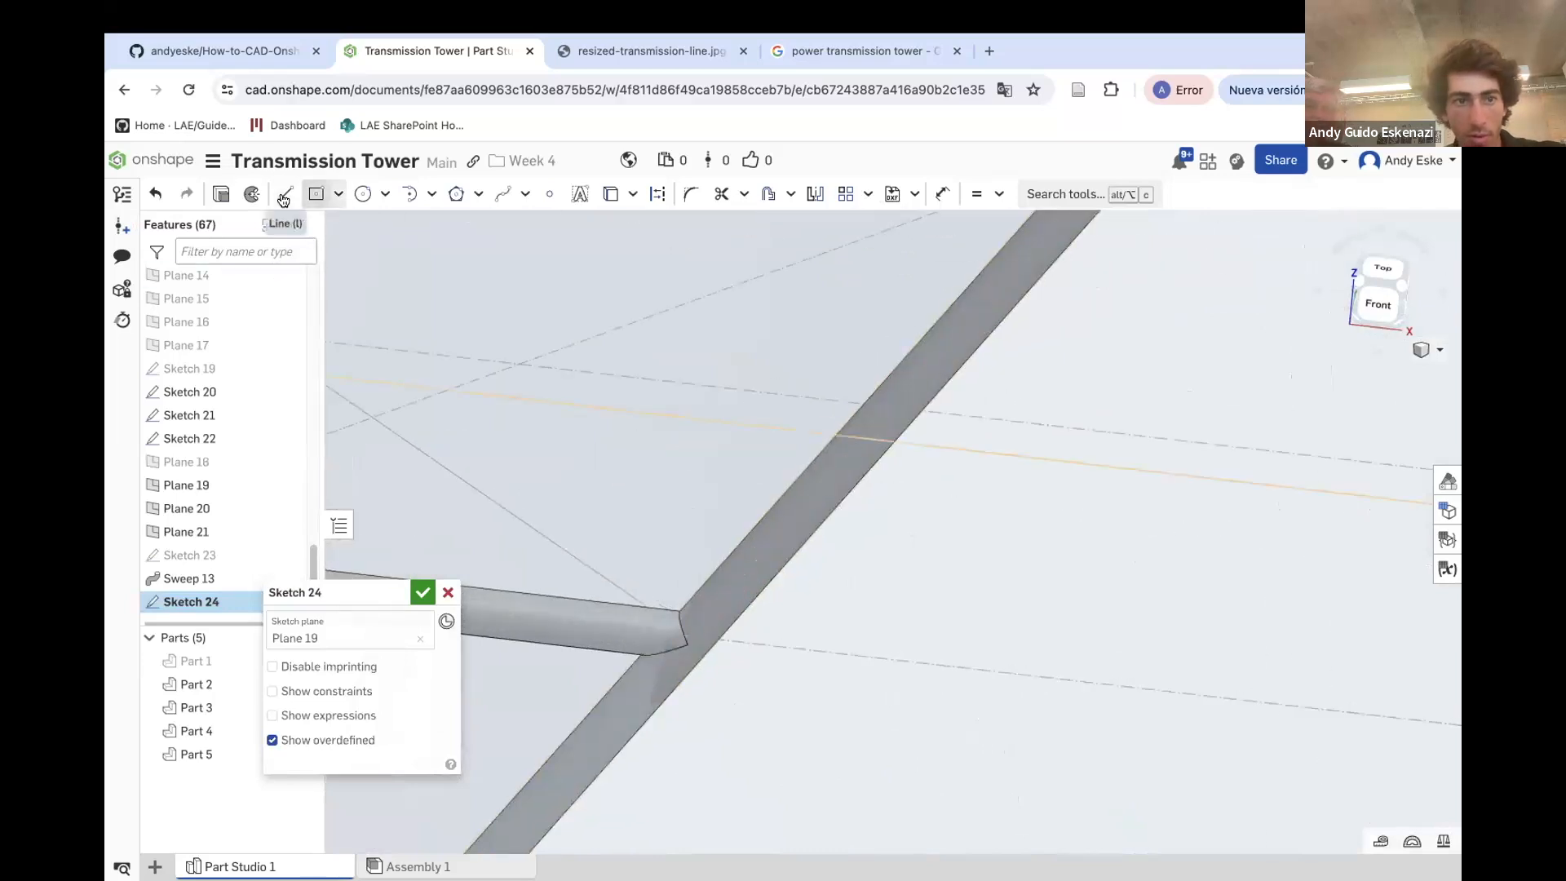
left_click(363, 193)
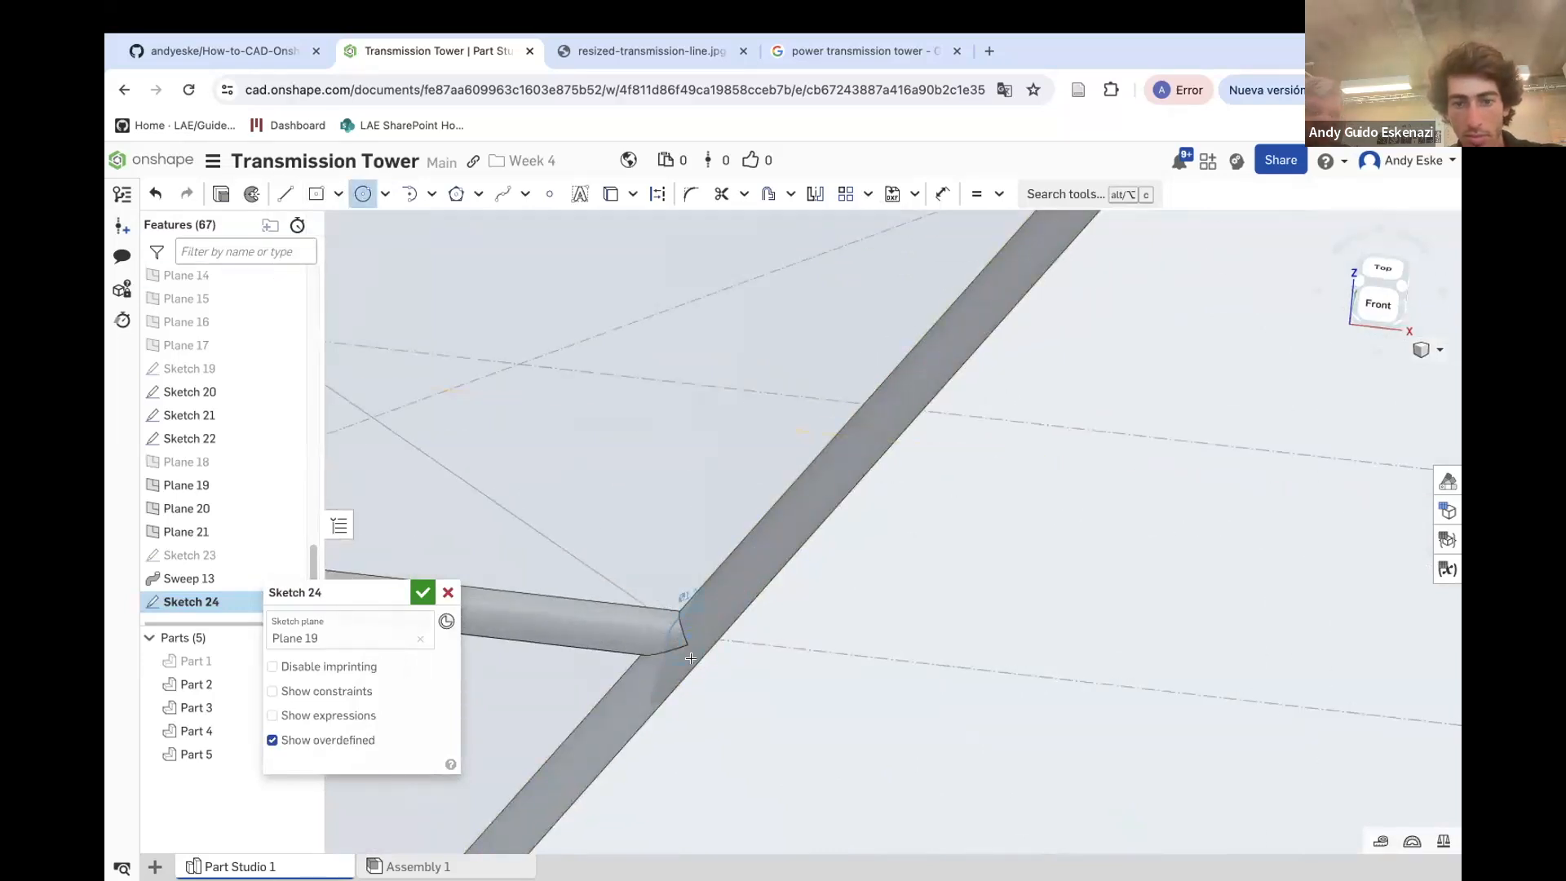
key("d")
left_click(713, 623)
left_click(791, 620)
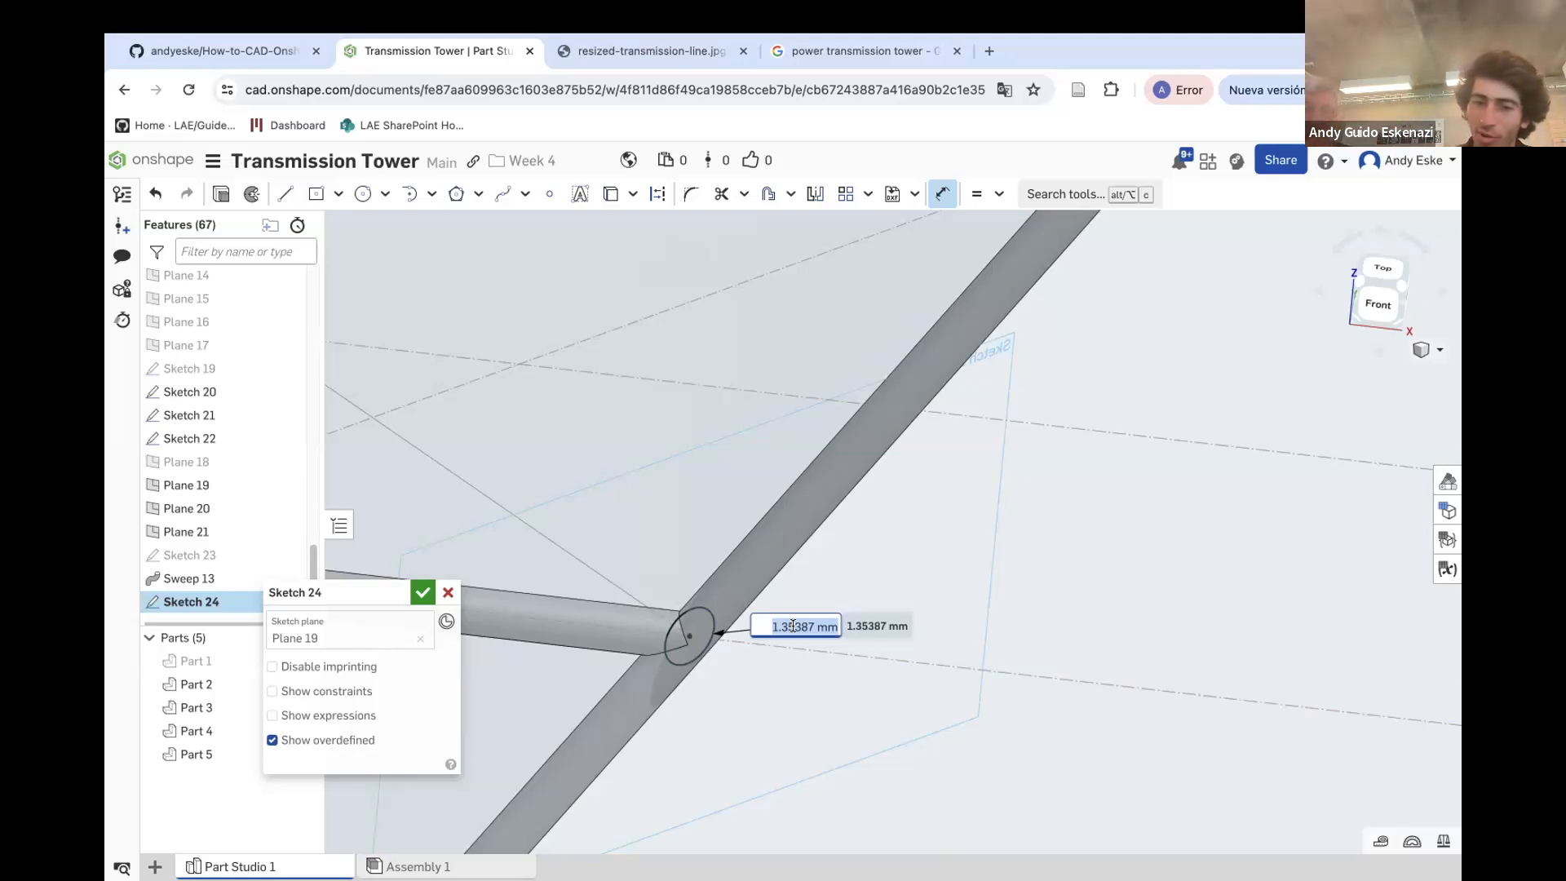
key("Return")
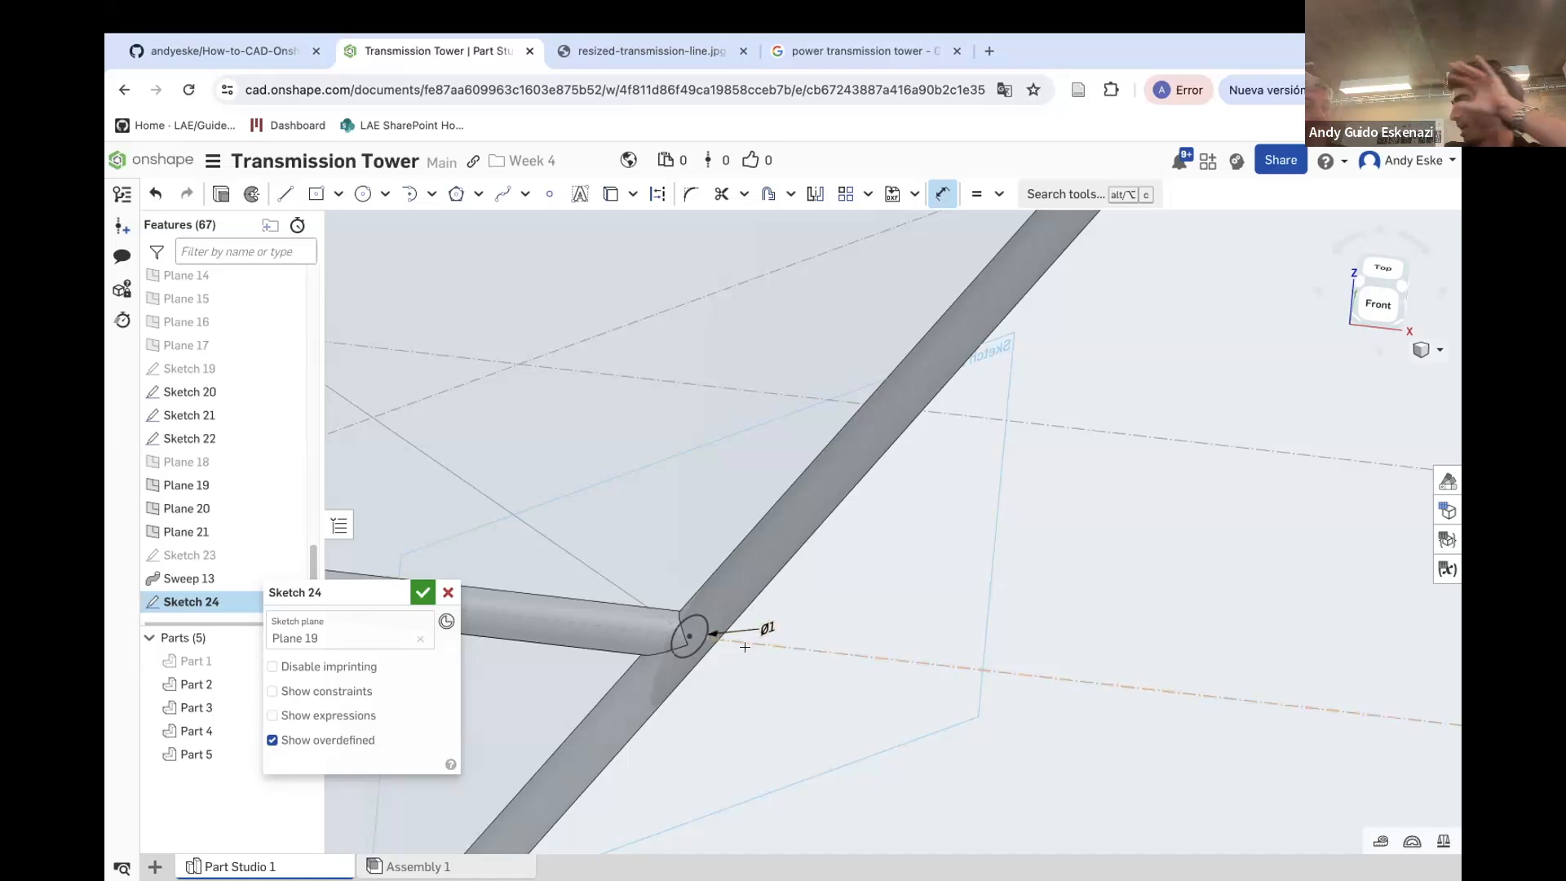
left_click_drag(391, 593, 268, 671)
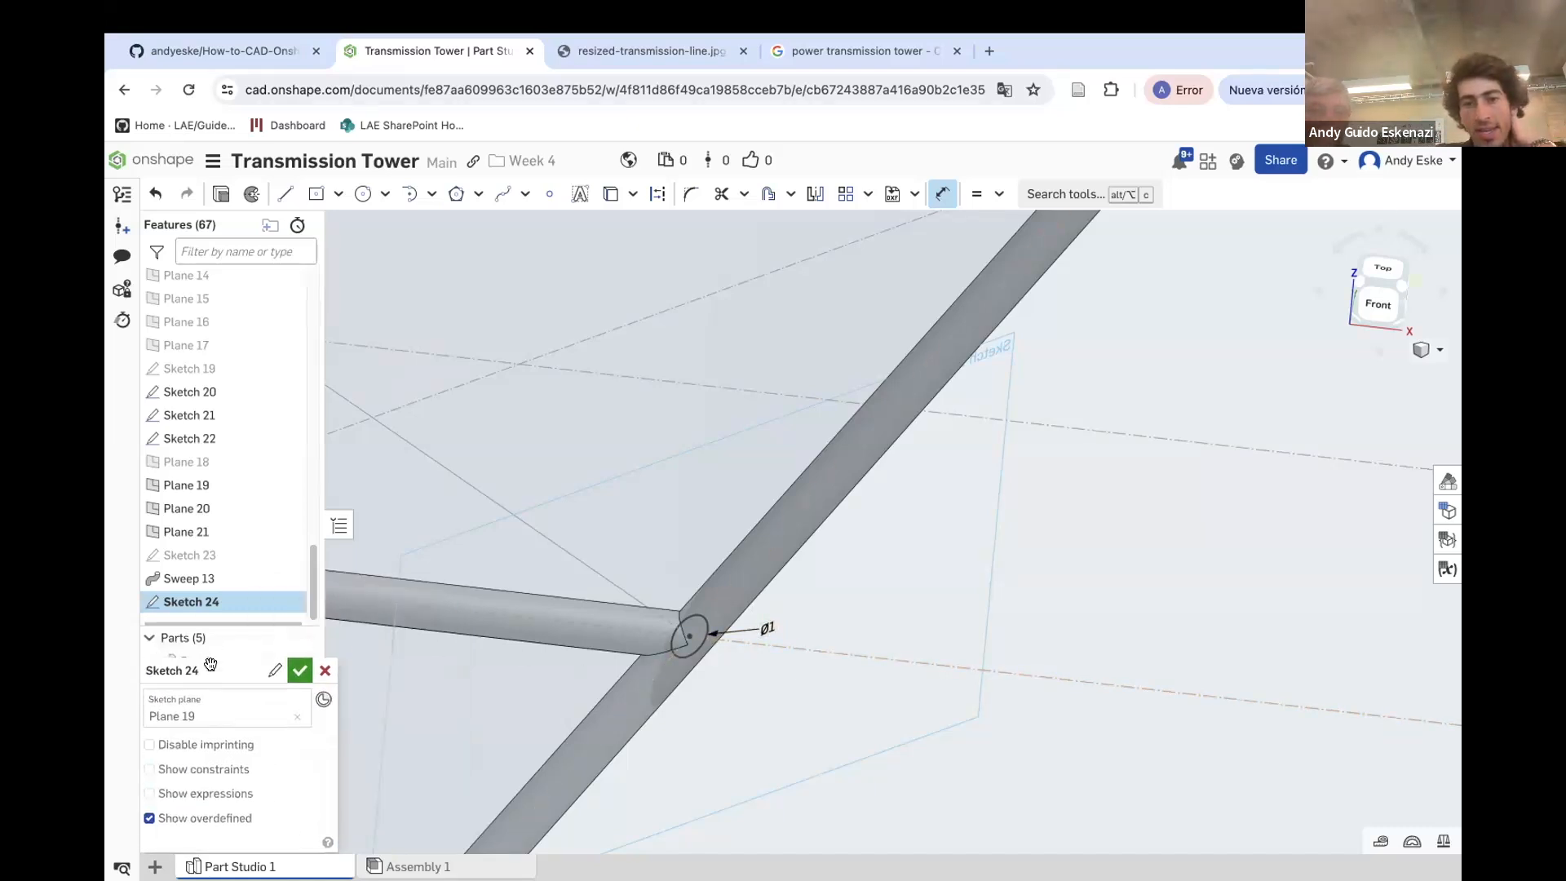
left_click(299, 672)
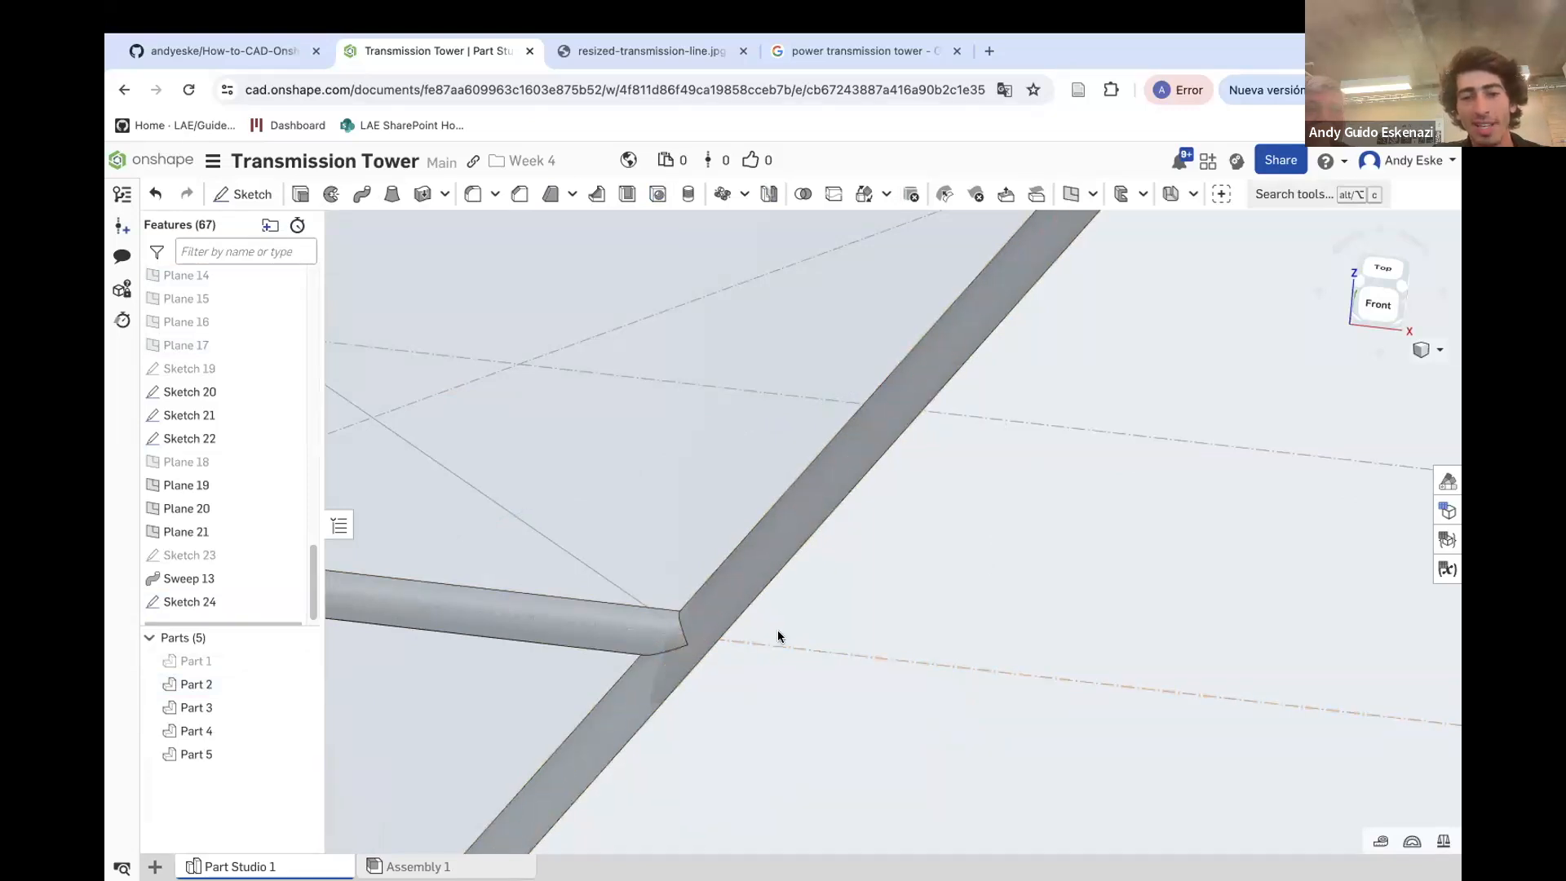
Sweep the Sketch 24 circle along the Sketch 20 edge, adding the solid to Part 2
left_click(357, 196)
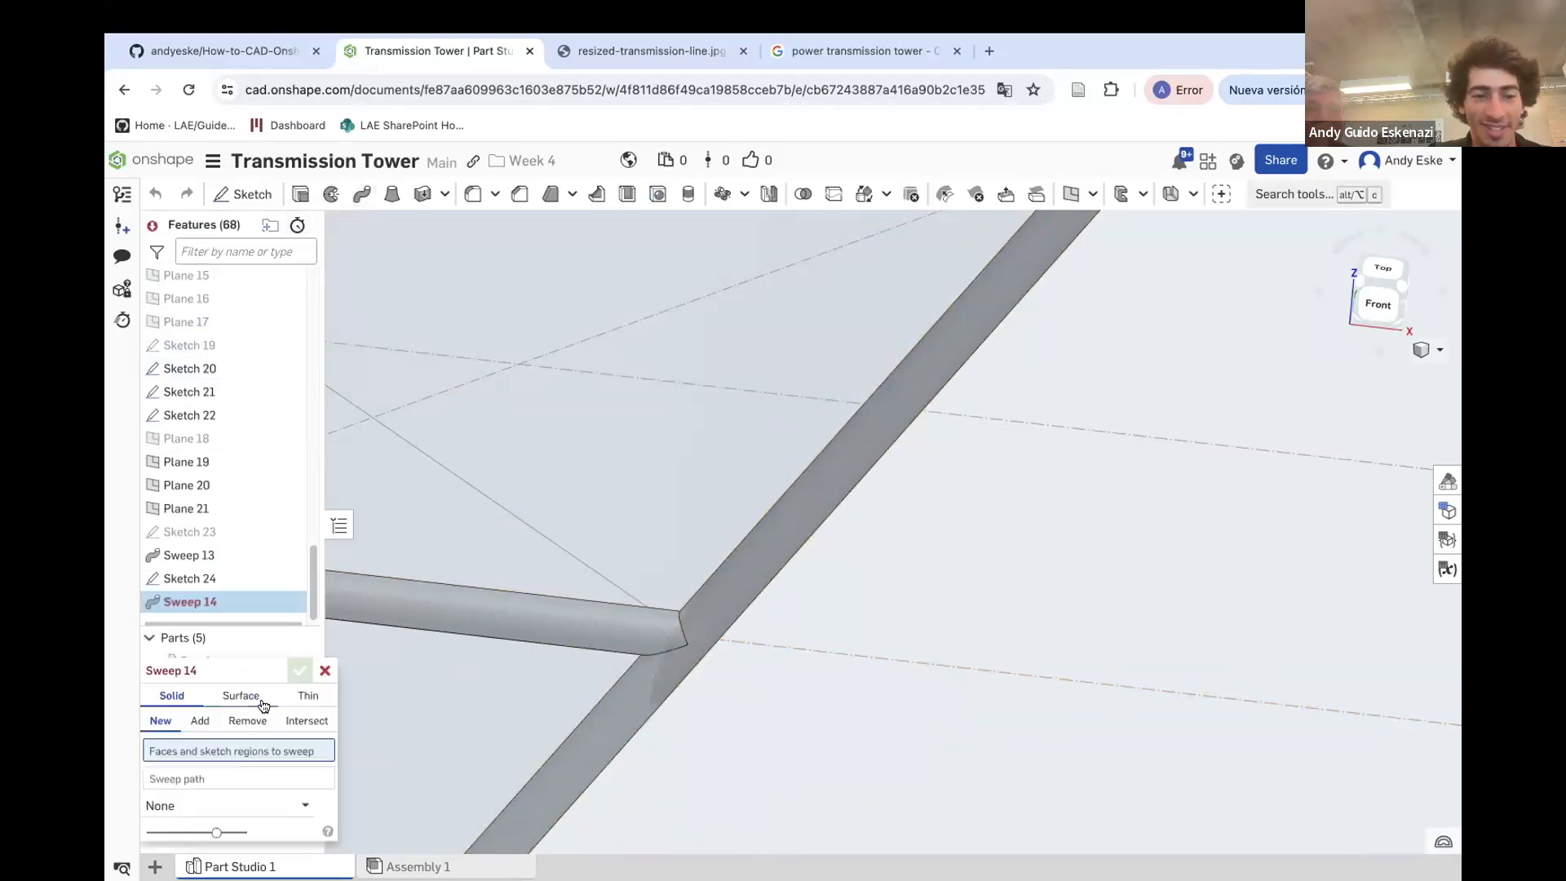
left_click(209, 579)
left_click(201, 797)
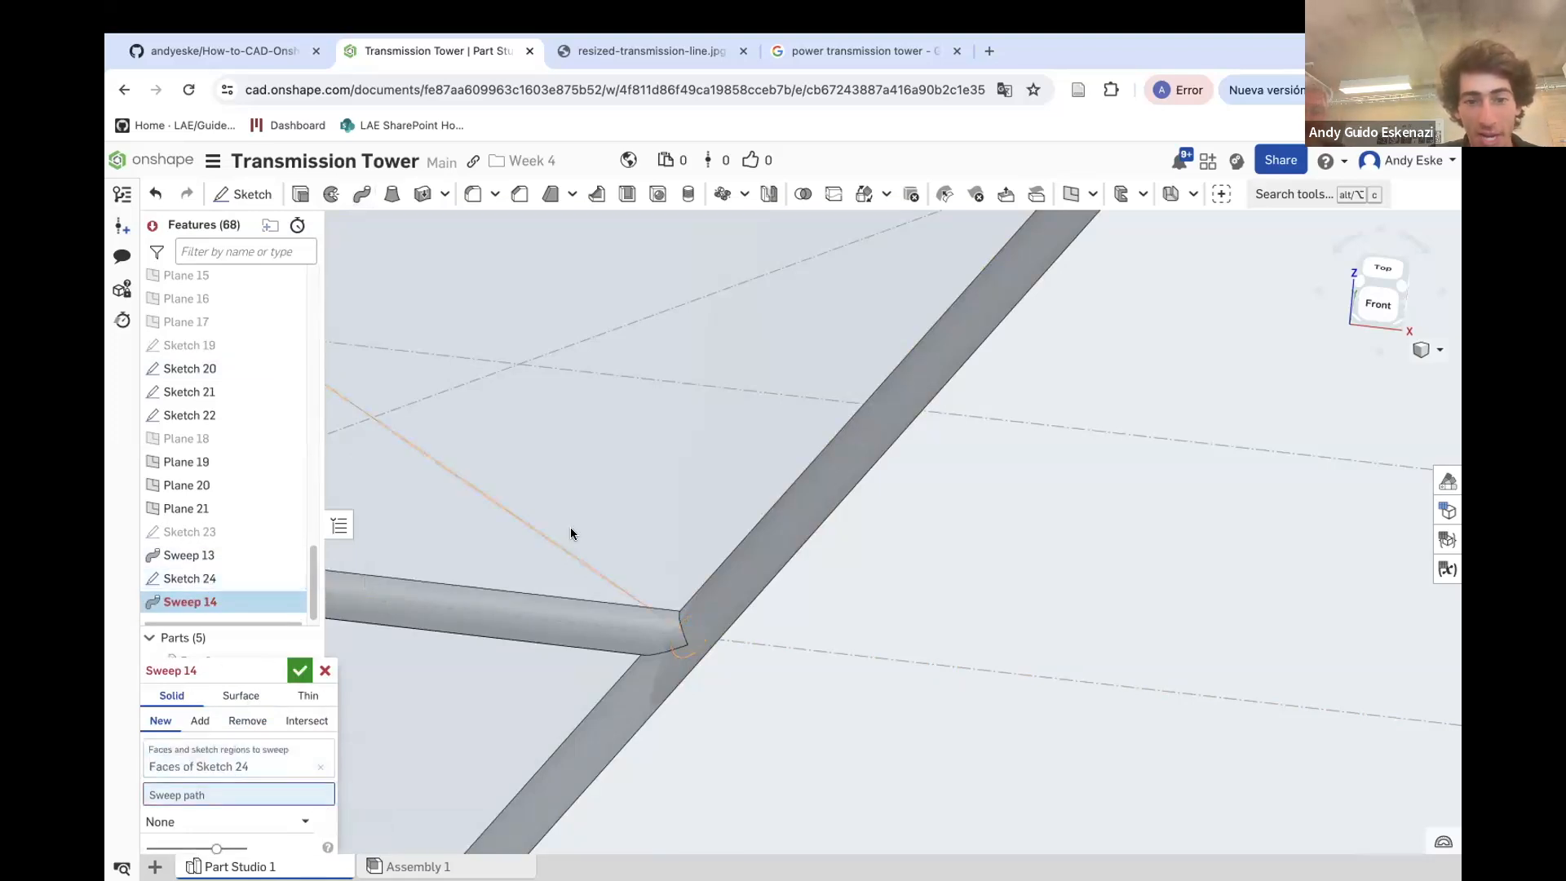
left_click(559, 549)
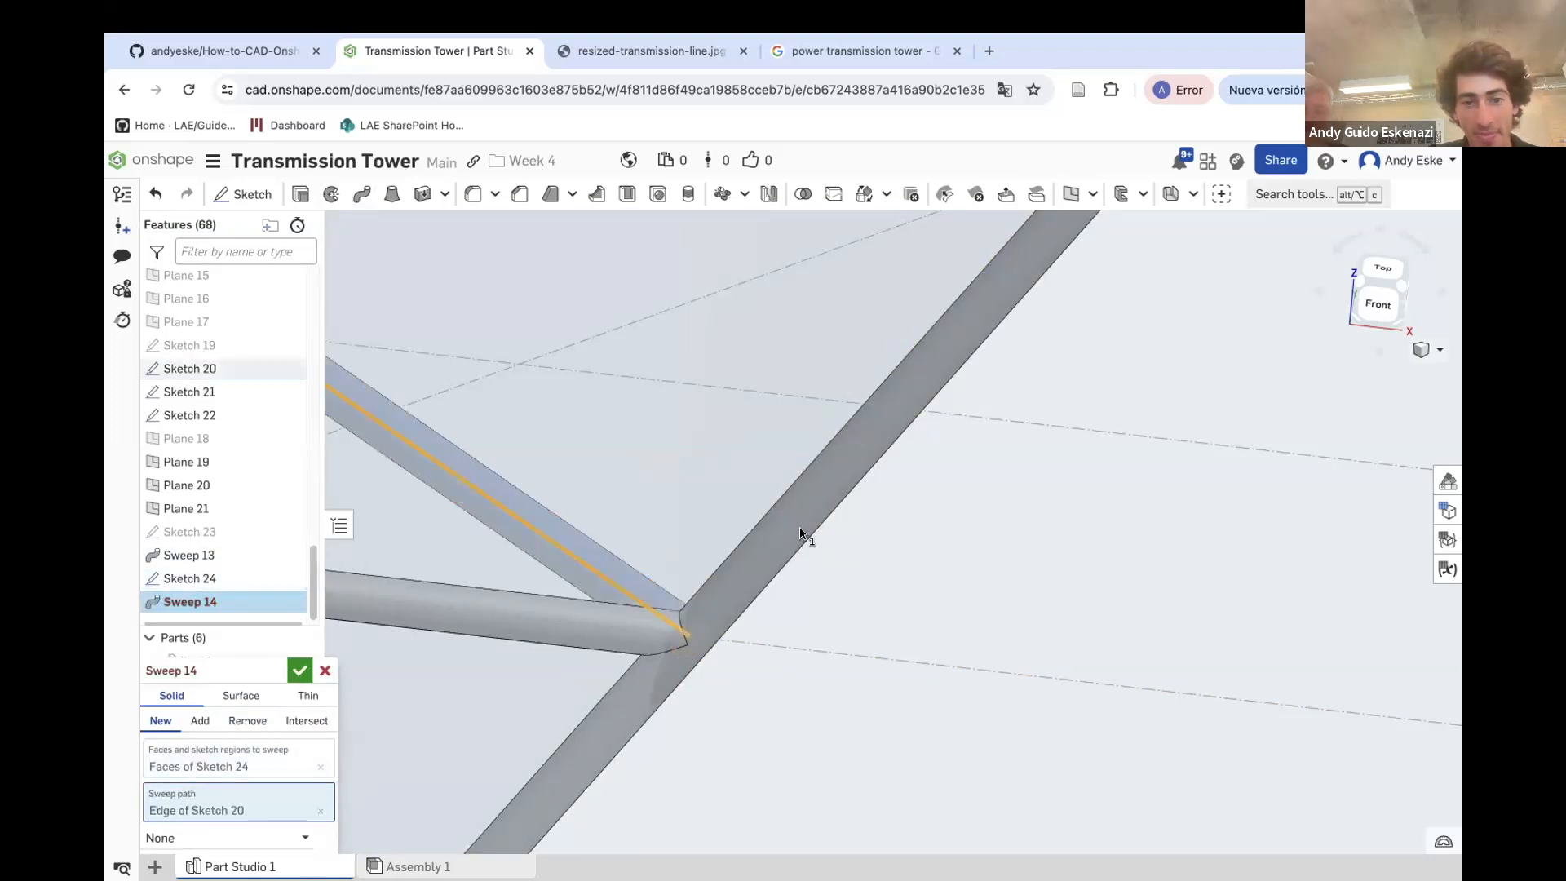
left_click(201, 721)
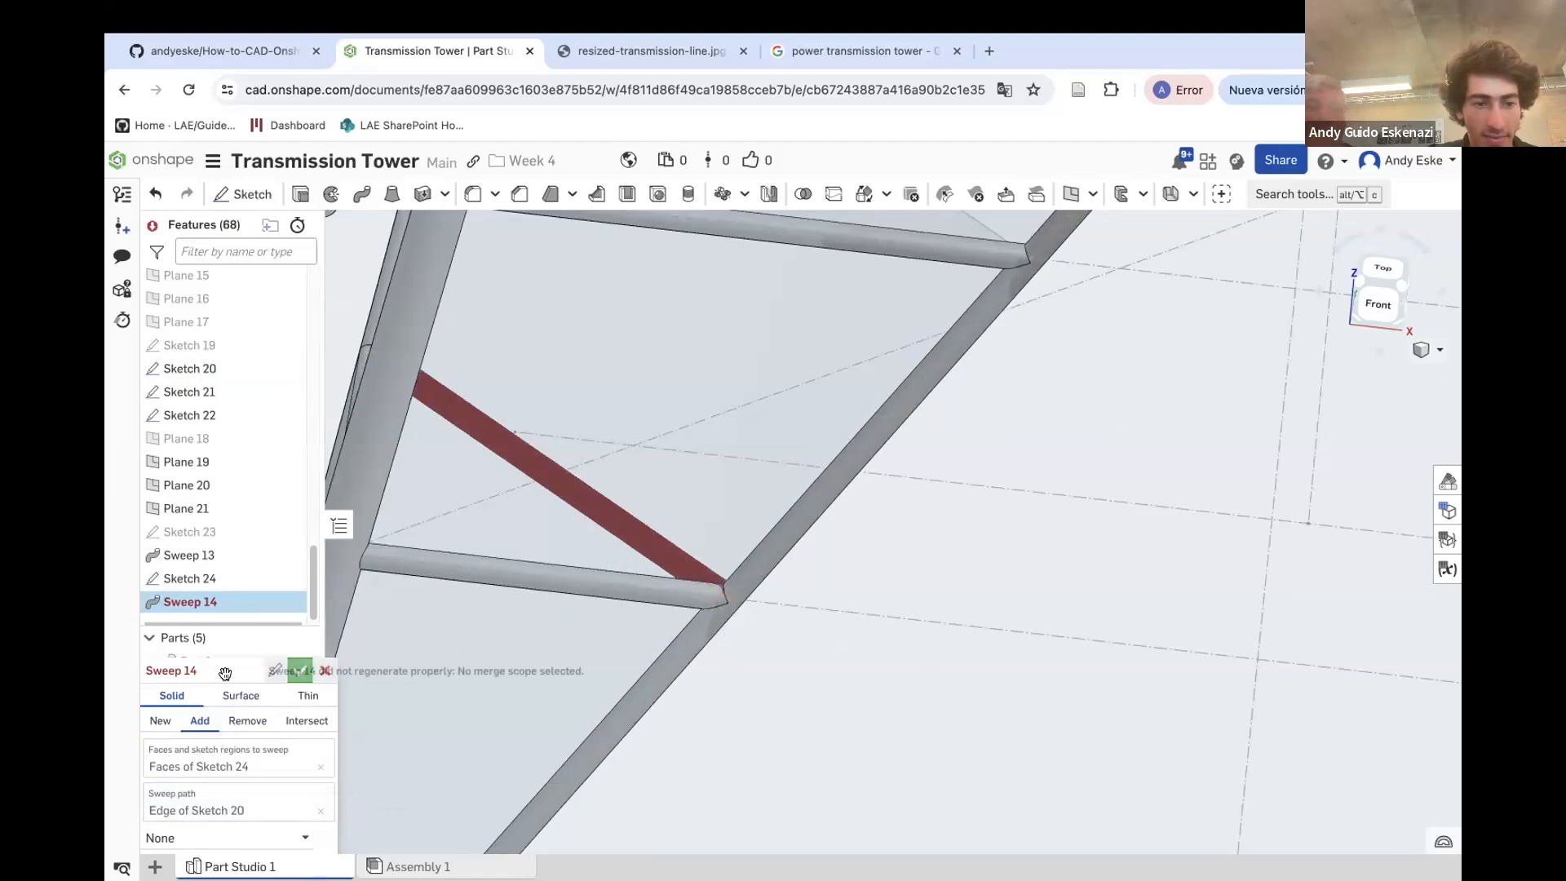
left_click(606, 748)
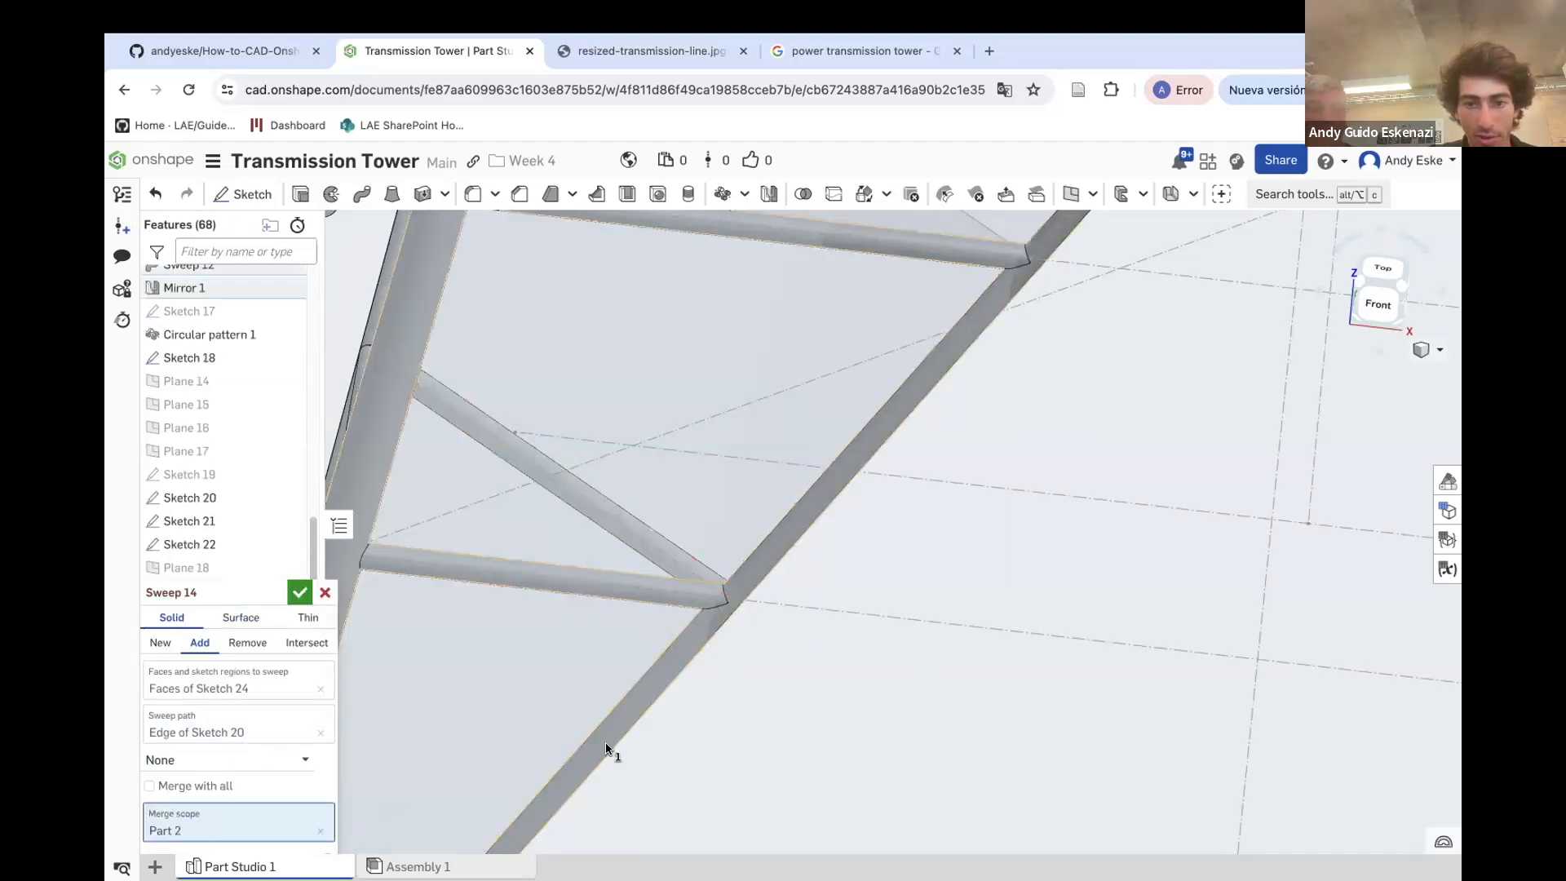
left_click(297, 592)
Hide Plane 19
scroll(652, 502, "down", 5)
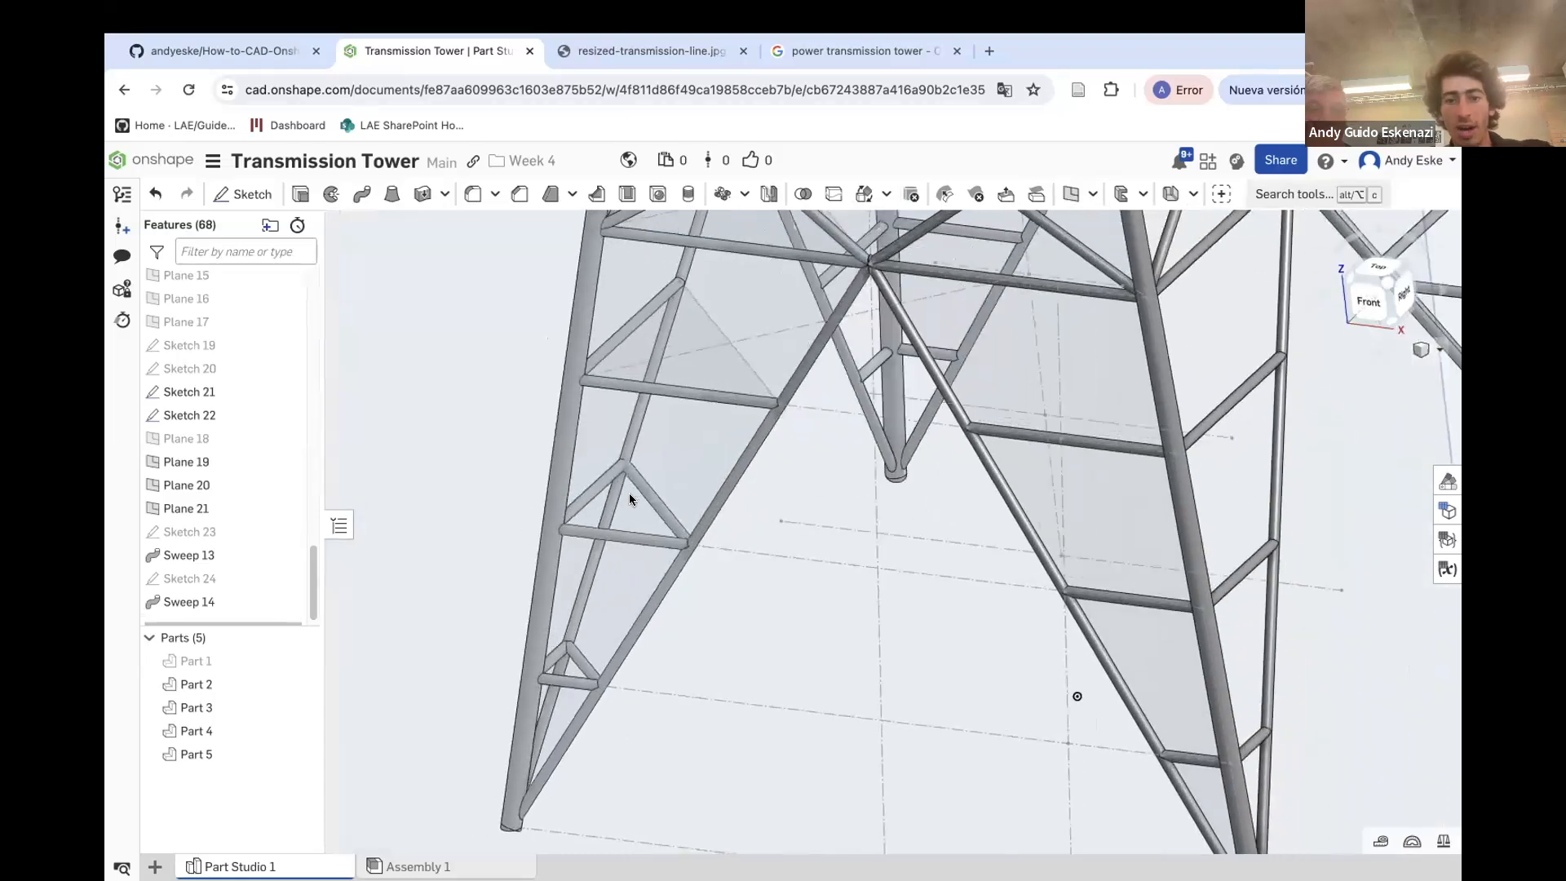
scroll(617, 496, "up", 5)
right_click_drag(615, 500, 658, 519)
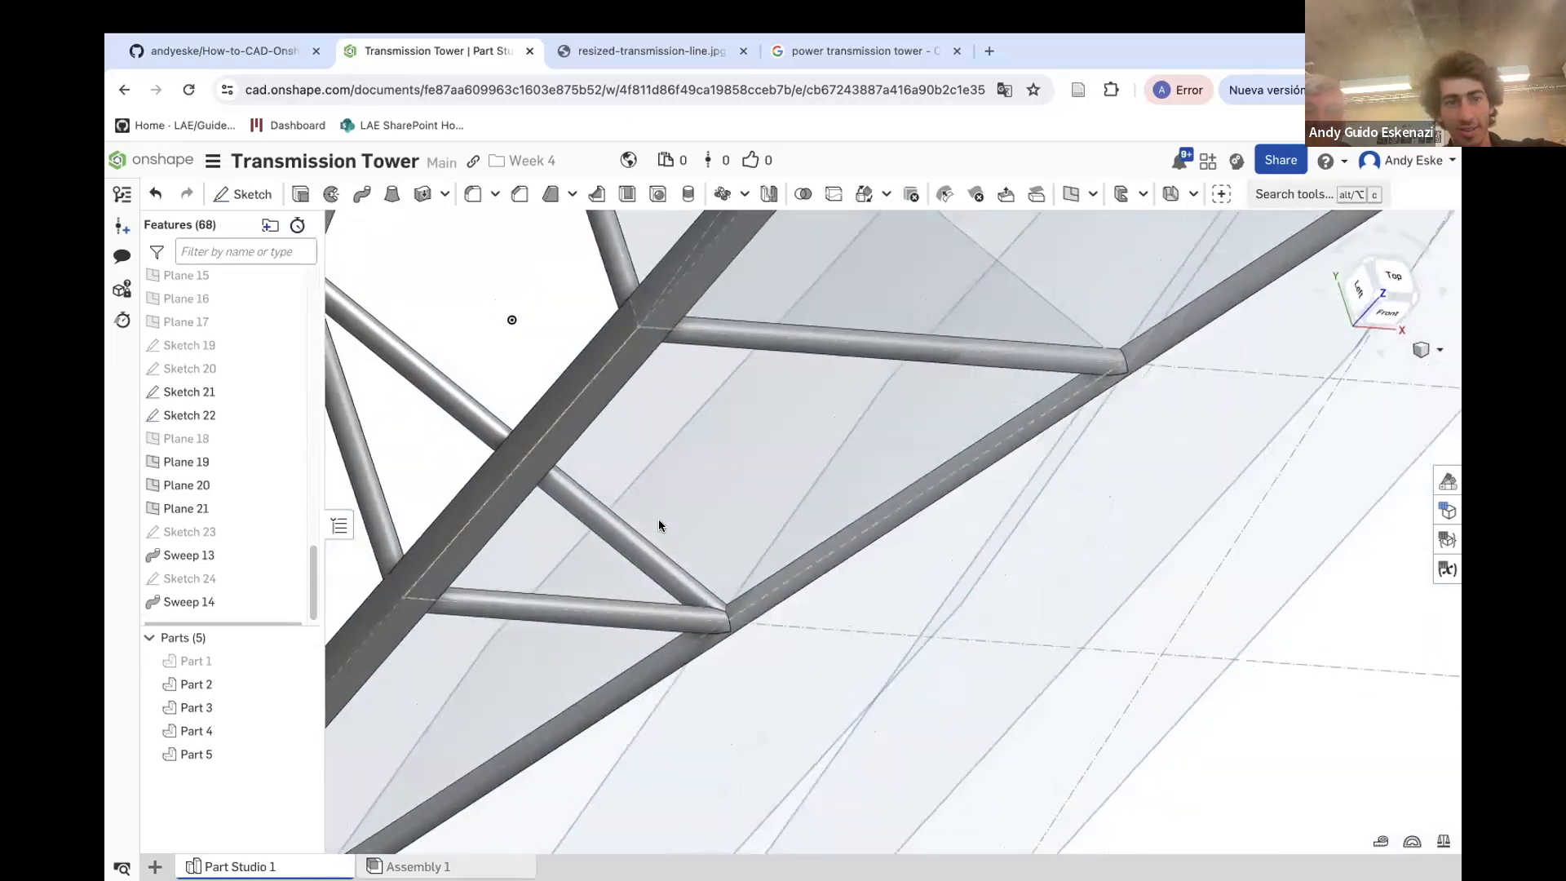
scroll(658, 518, "down", 3)
scroll(424, 338, "up", 6)
mouse_move(425, 345)
right_mouse_down()
mouse_move(496, 380)
mouse_move(458, 361)
mouse_move(463, 413)
mouse_move(401, 356)
right_mouse_up()
scroll(496, 381, "down", 5)
scroll(595, 469, "down", 5)
right_click_drag(594, 470, 424, 433)
right_click(425, 436)
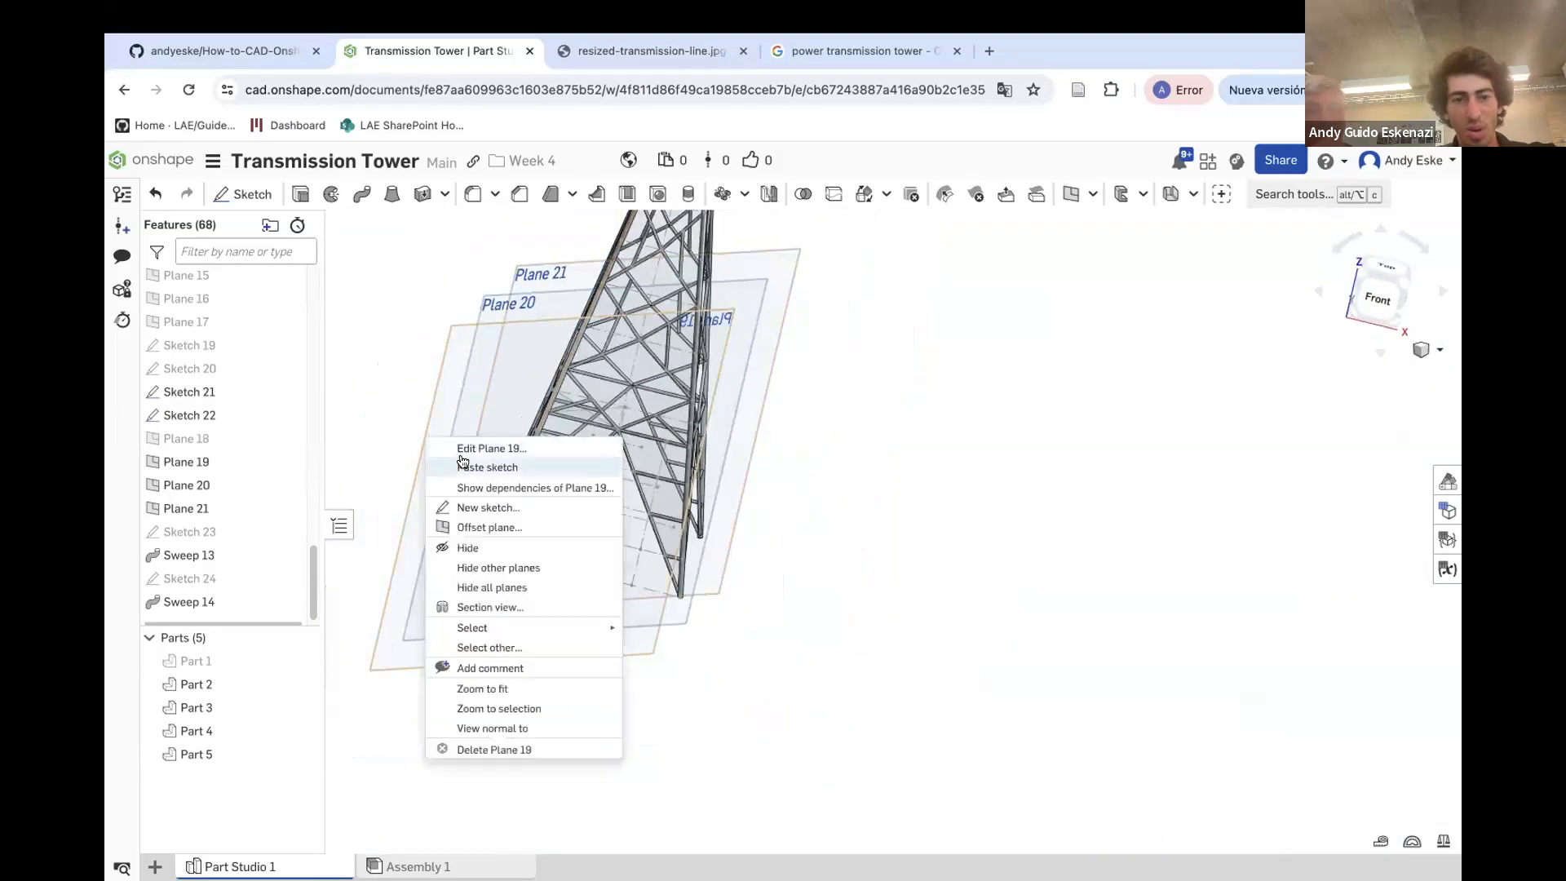
left_click(469, 543)
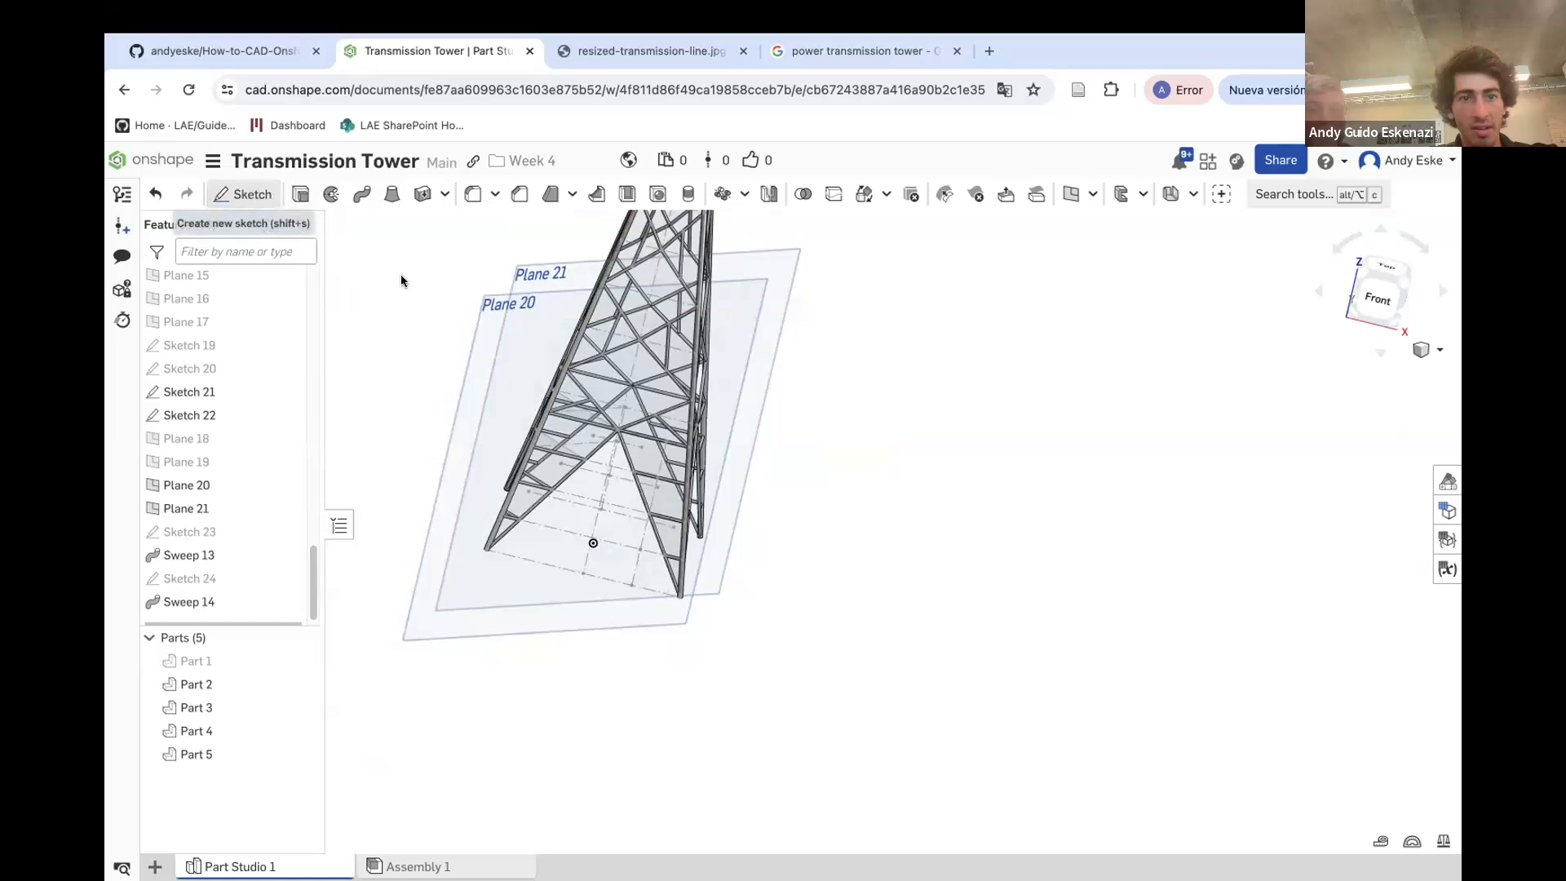
Sketch a 1 mm diameter circle on Plane 20 at the brace's end and finish the sketch
left_click(242, 193)
left_click(473, 313)
scroll(571, 445, "up", 5)
scroll(605, 468, "up", 8)
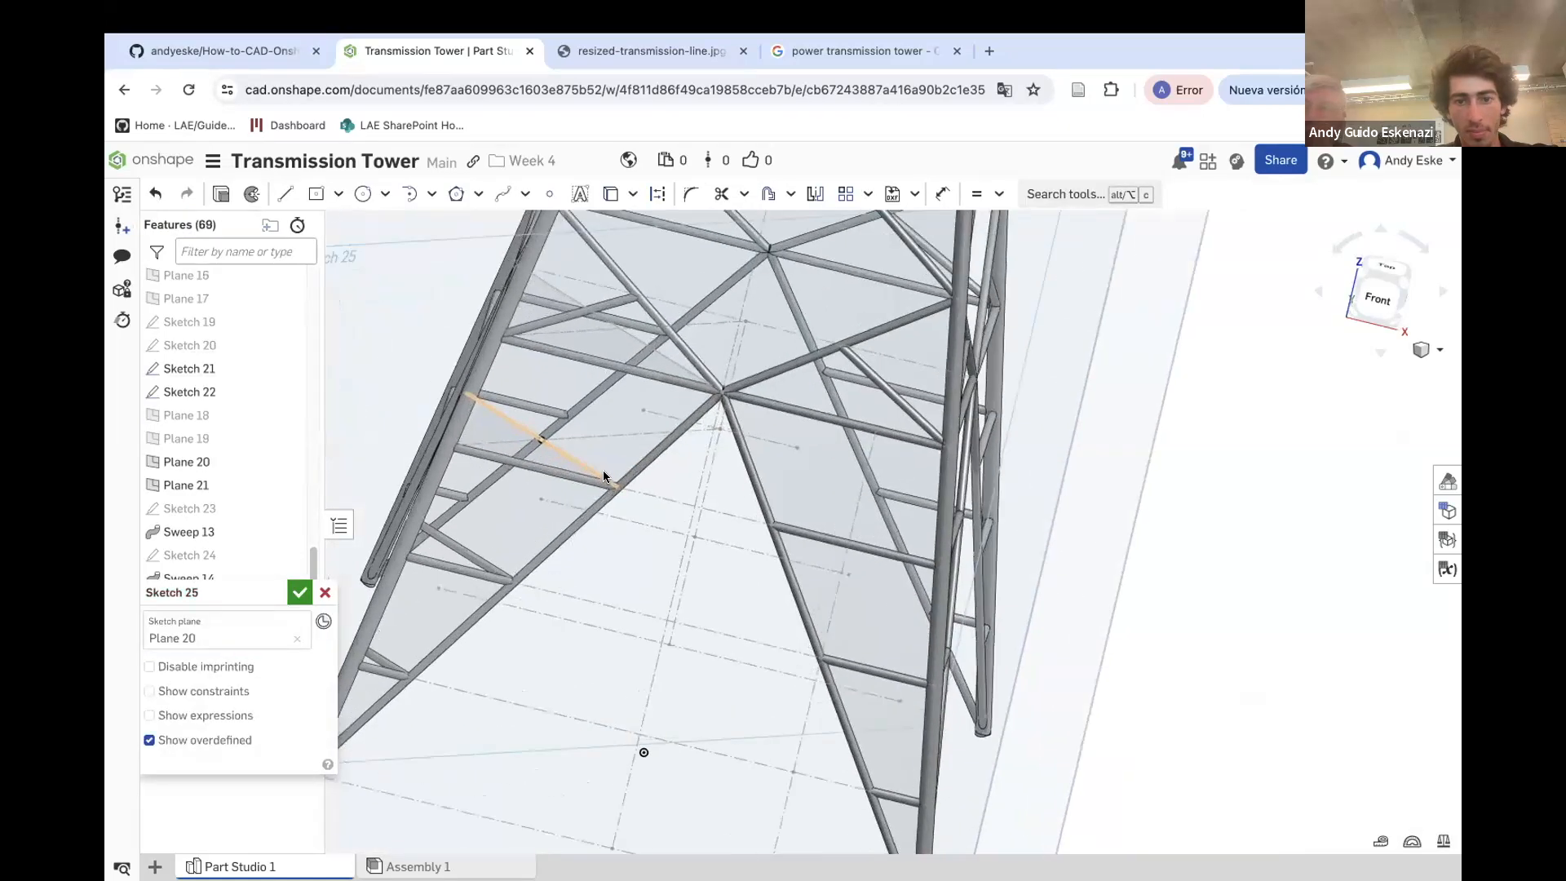
scroll(489, 342, "down", 5)
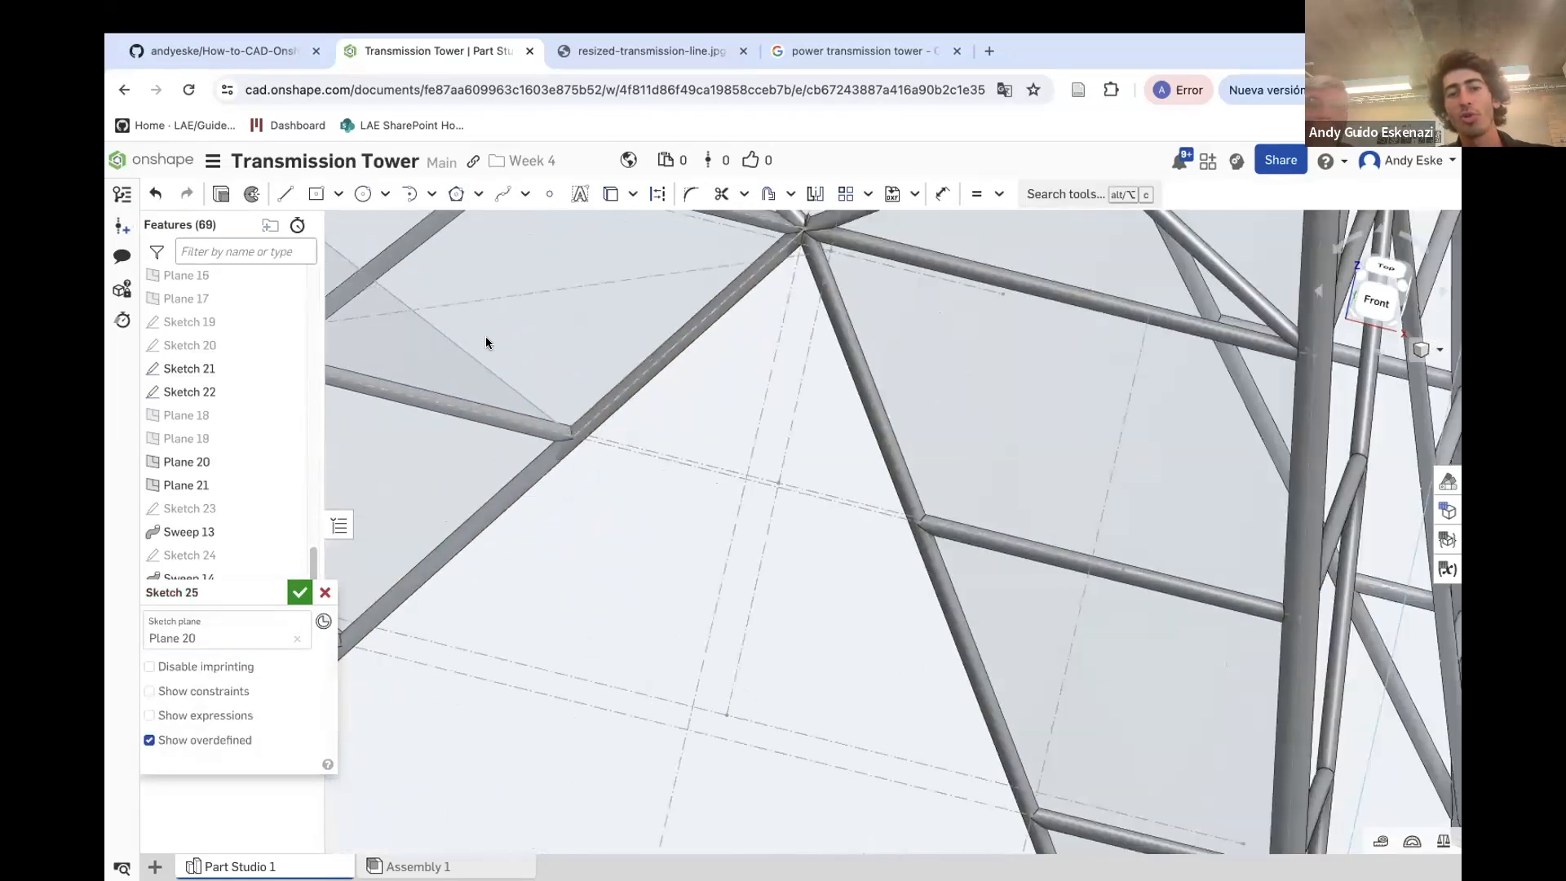
scroll(400, 277, "up", 5)
left_click(363, 193)
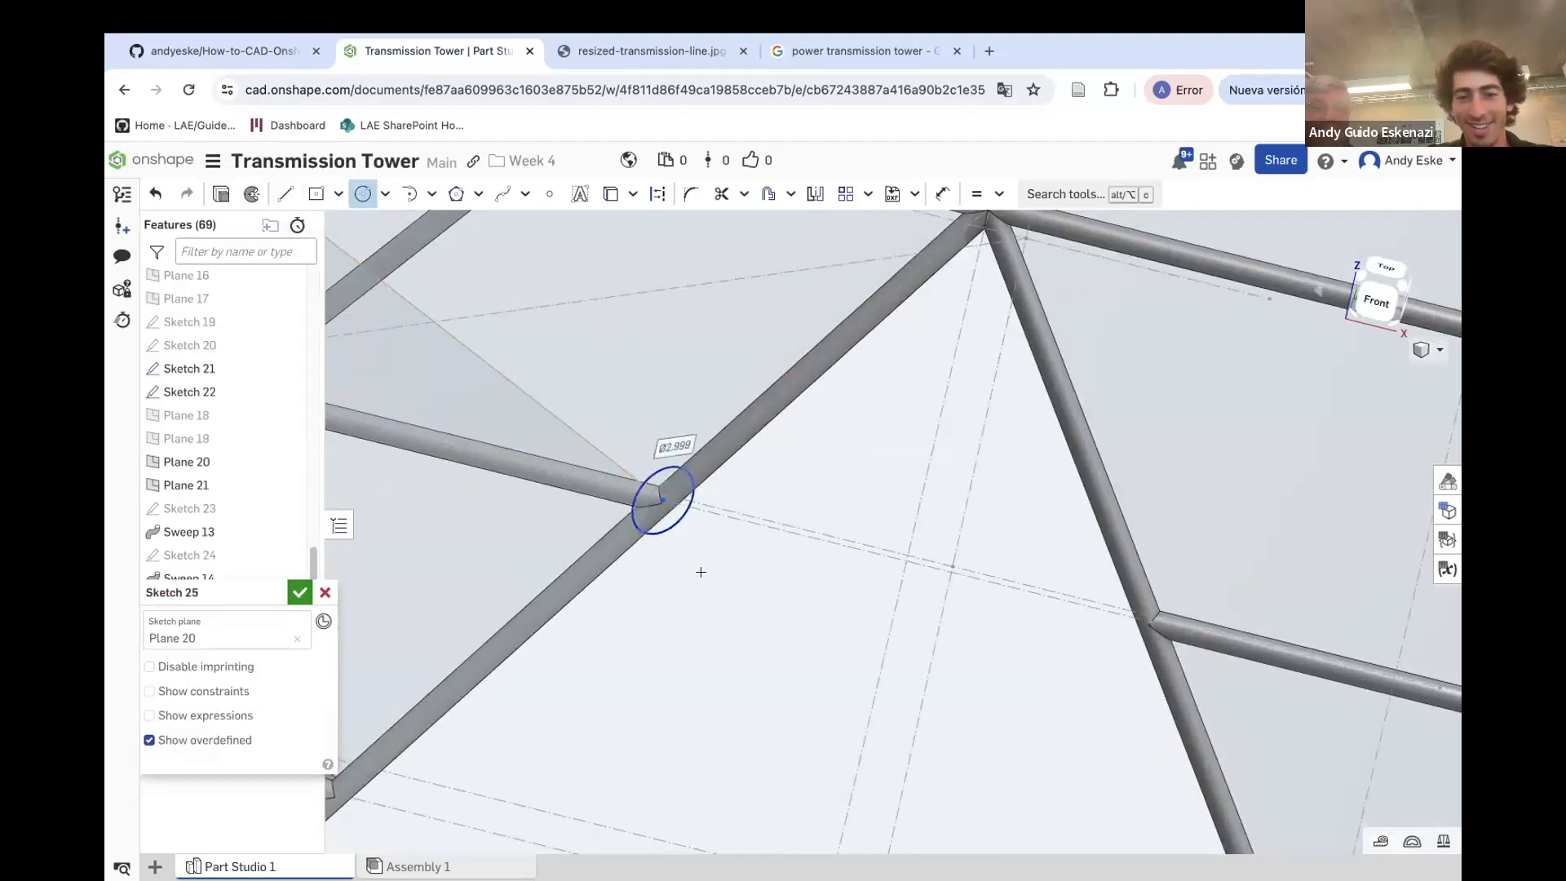
left_click(673, 539)
key("d")
left_click(673, 533)
left_click(688, 582)
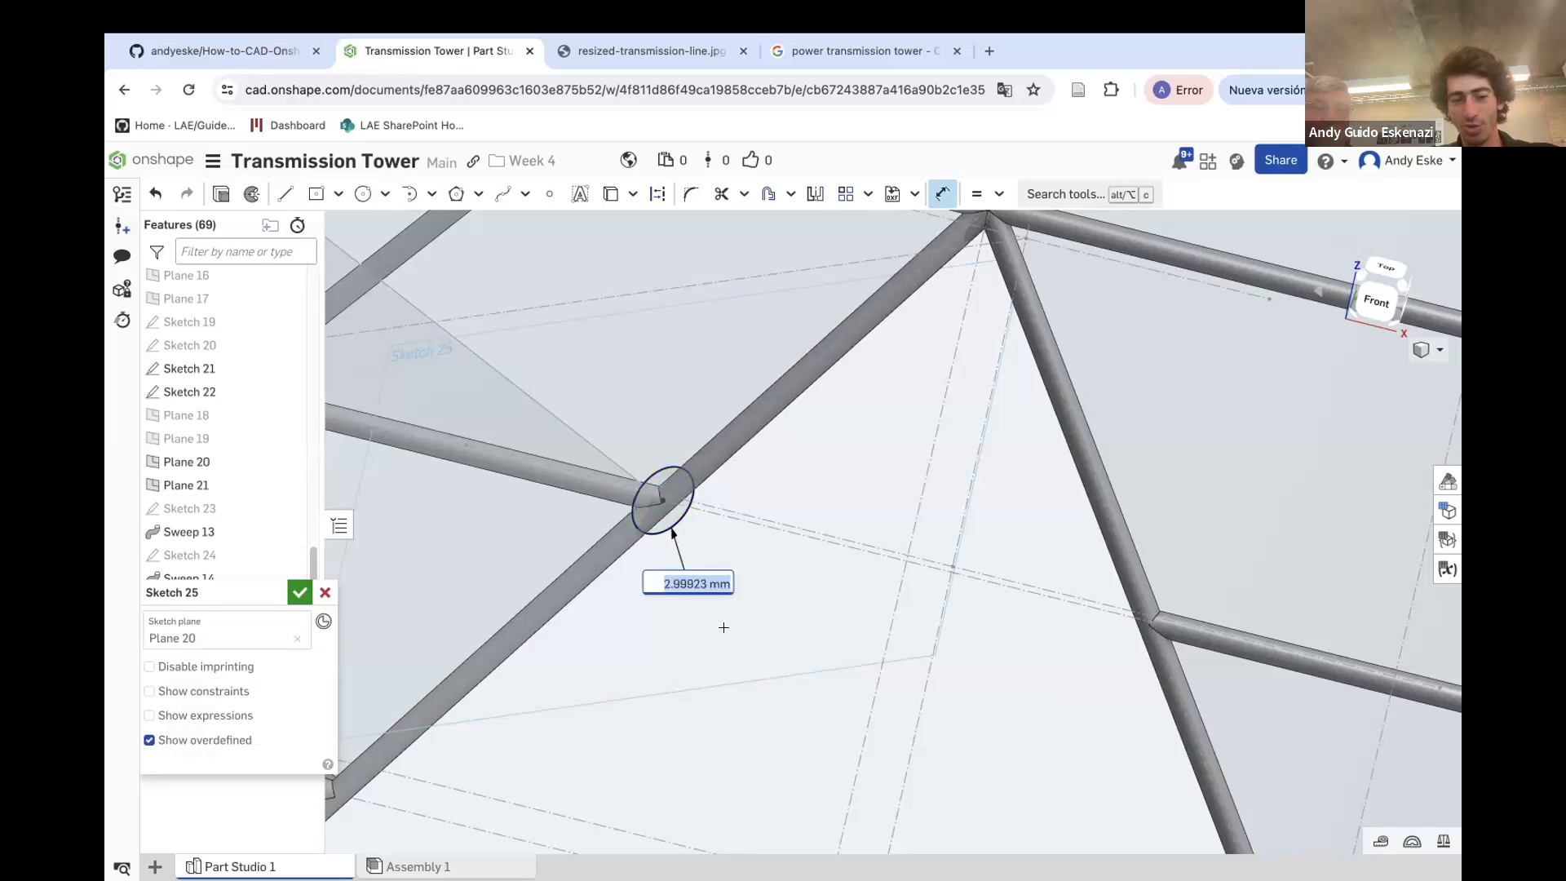
key("Return")
scroll(664, 512, "up", 5)
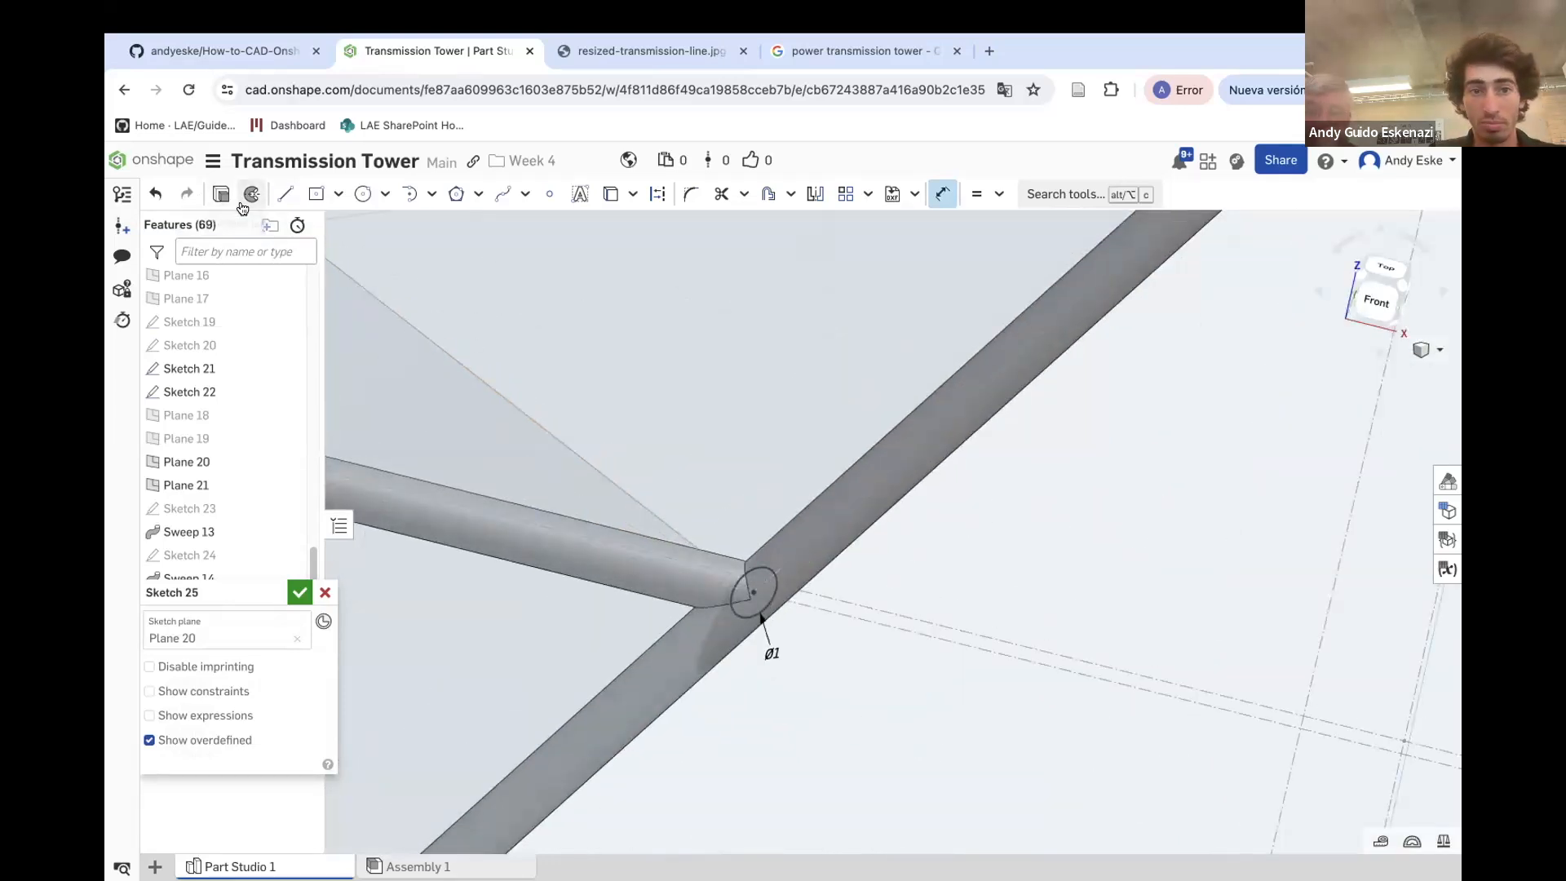
left_click(299, 589)
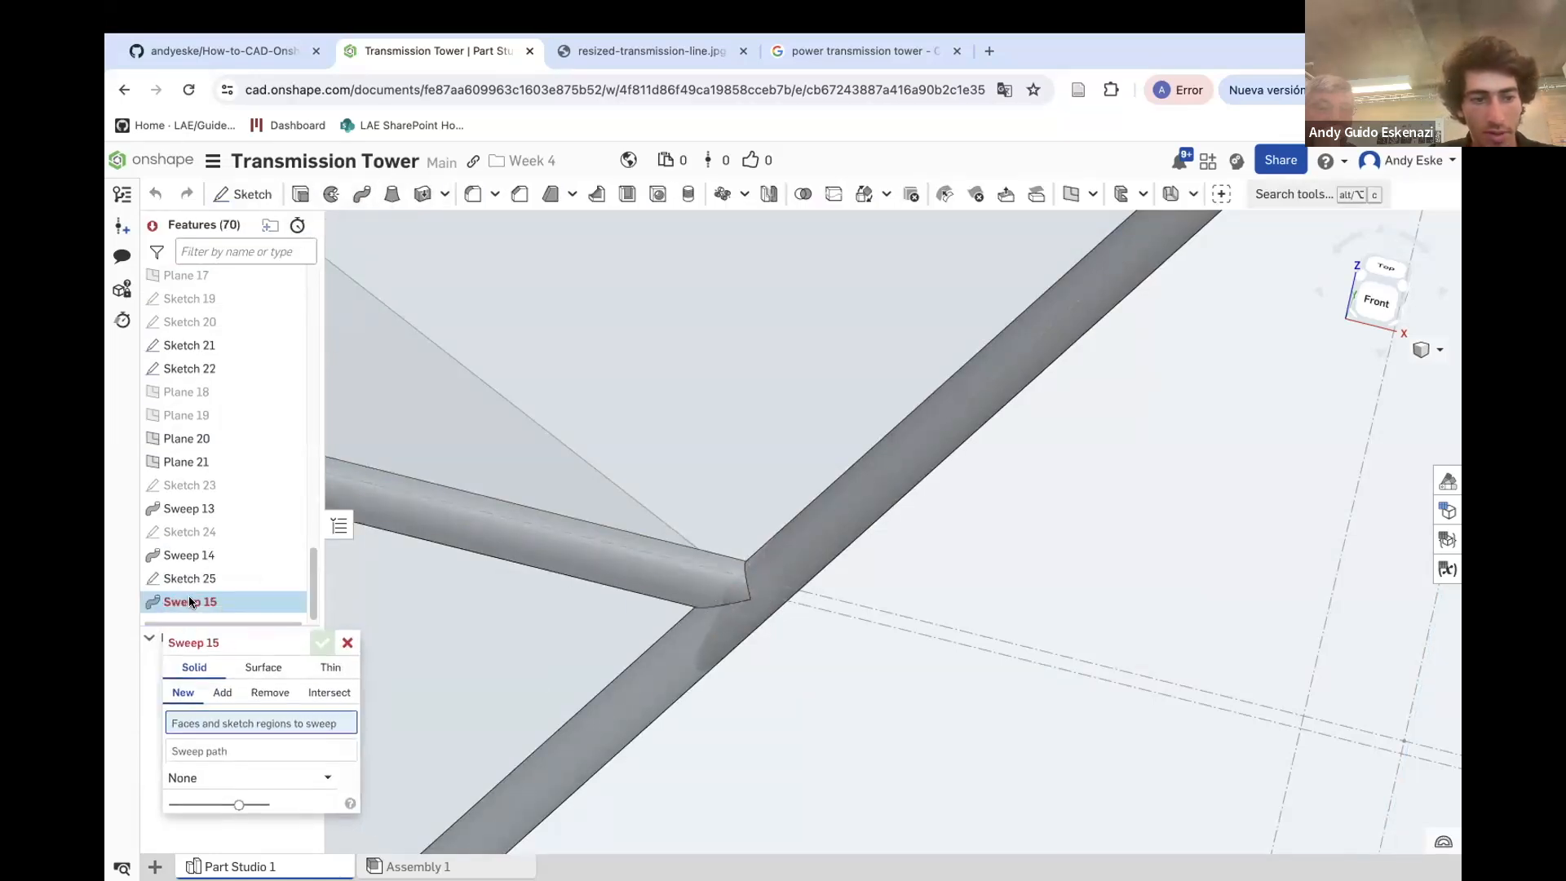
Sweep the Sketch 25 circle along the Sketch 21 edge, adding the solid to Part 2
left_click(188, 579)
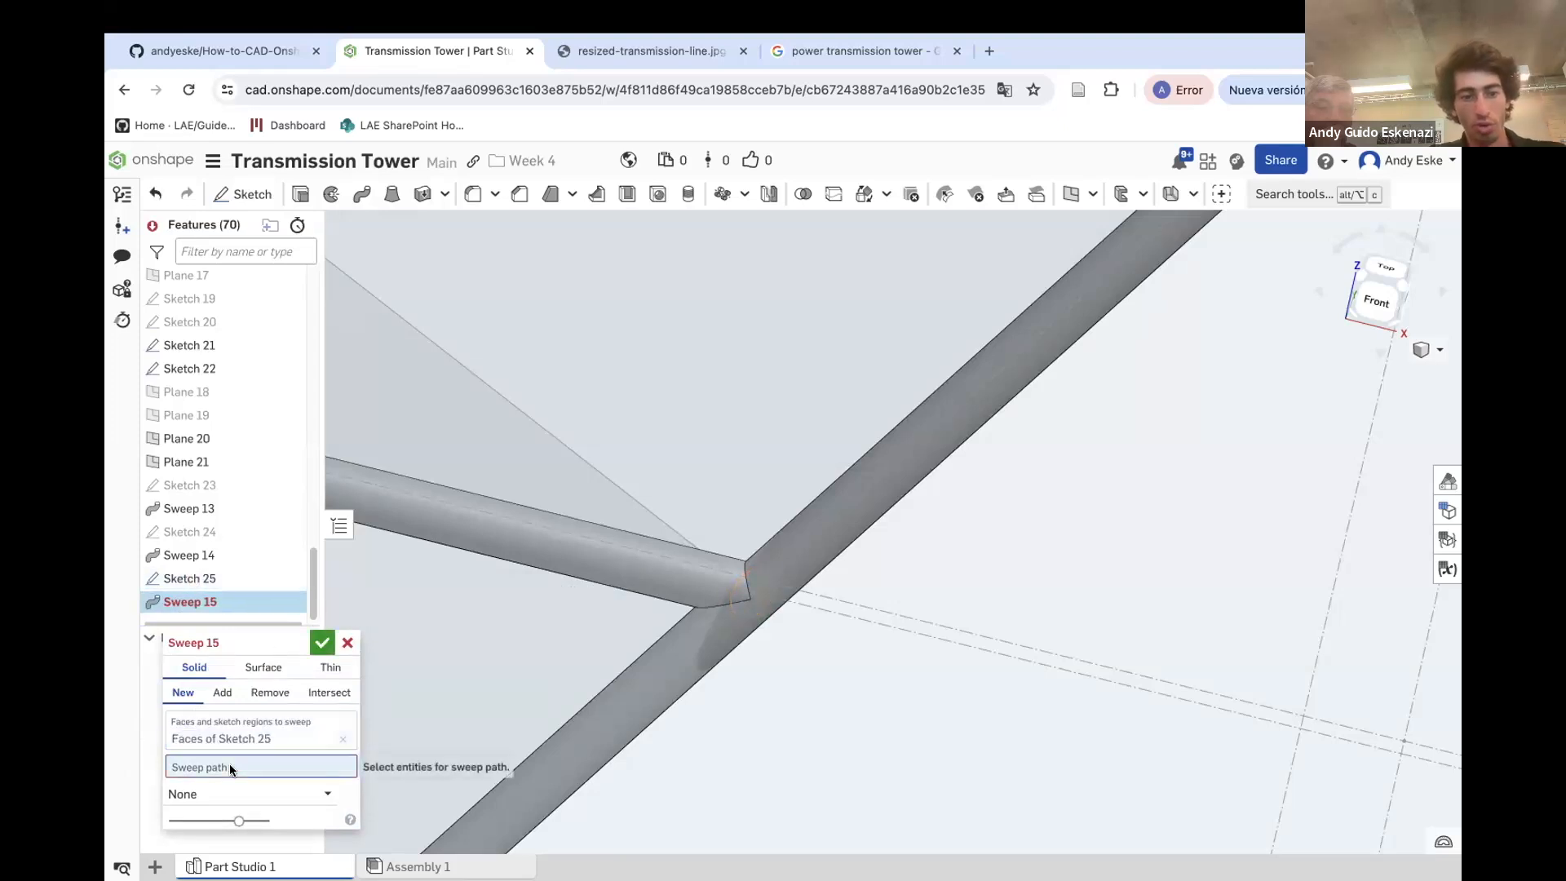
left_click(591, 467)
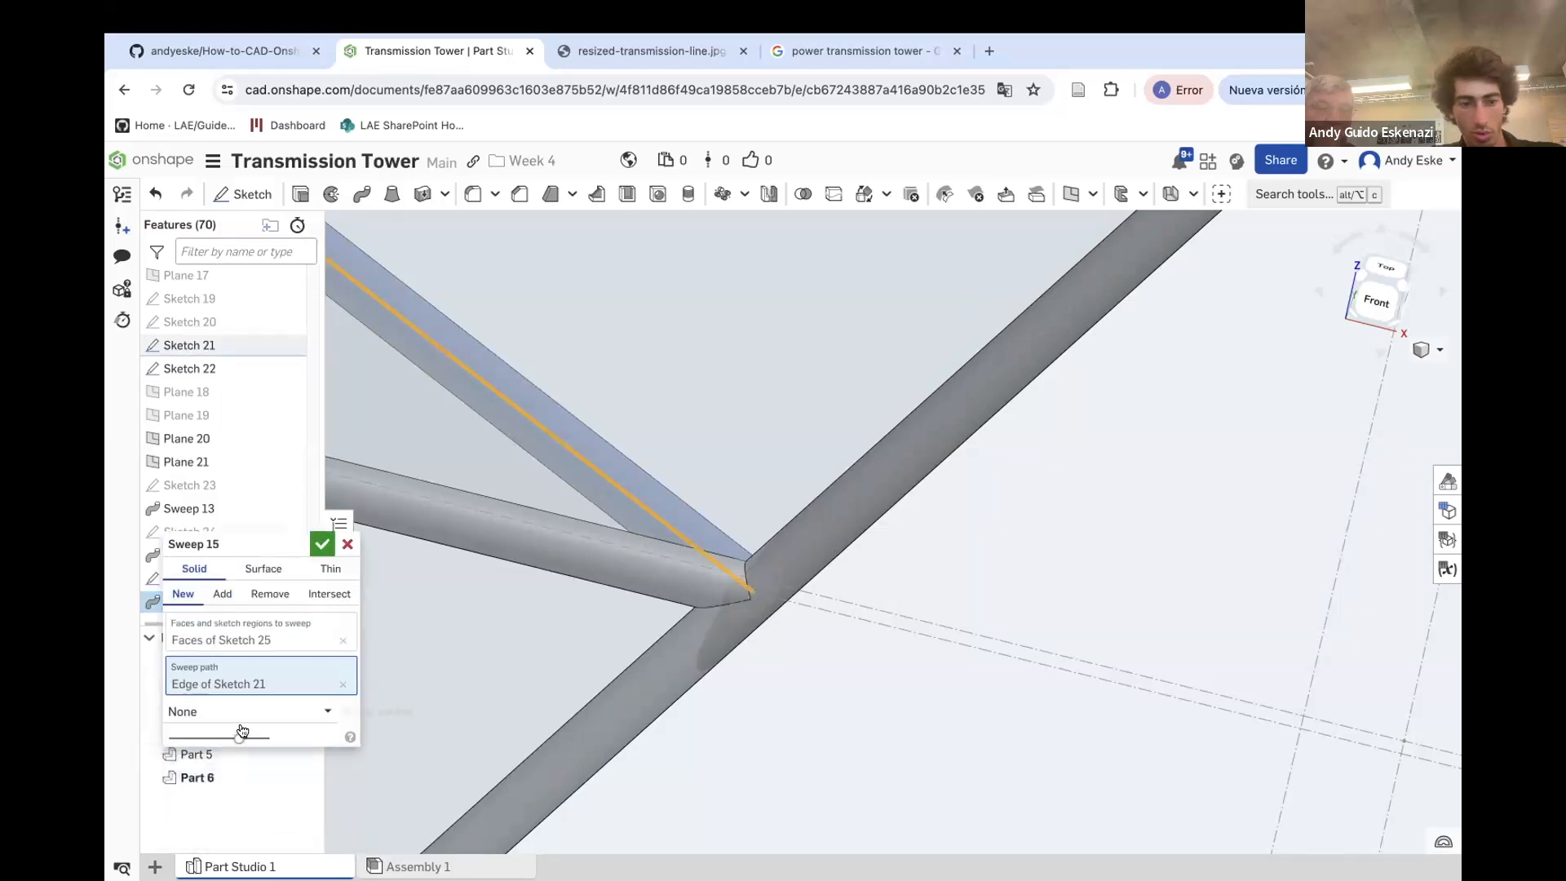
left_click(222, 593)
left_click(794, 551)
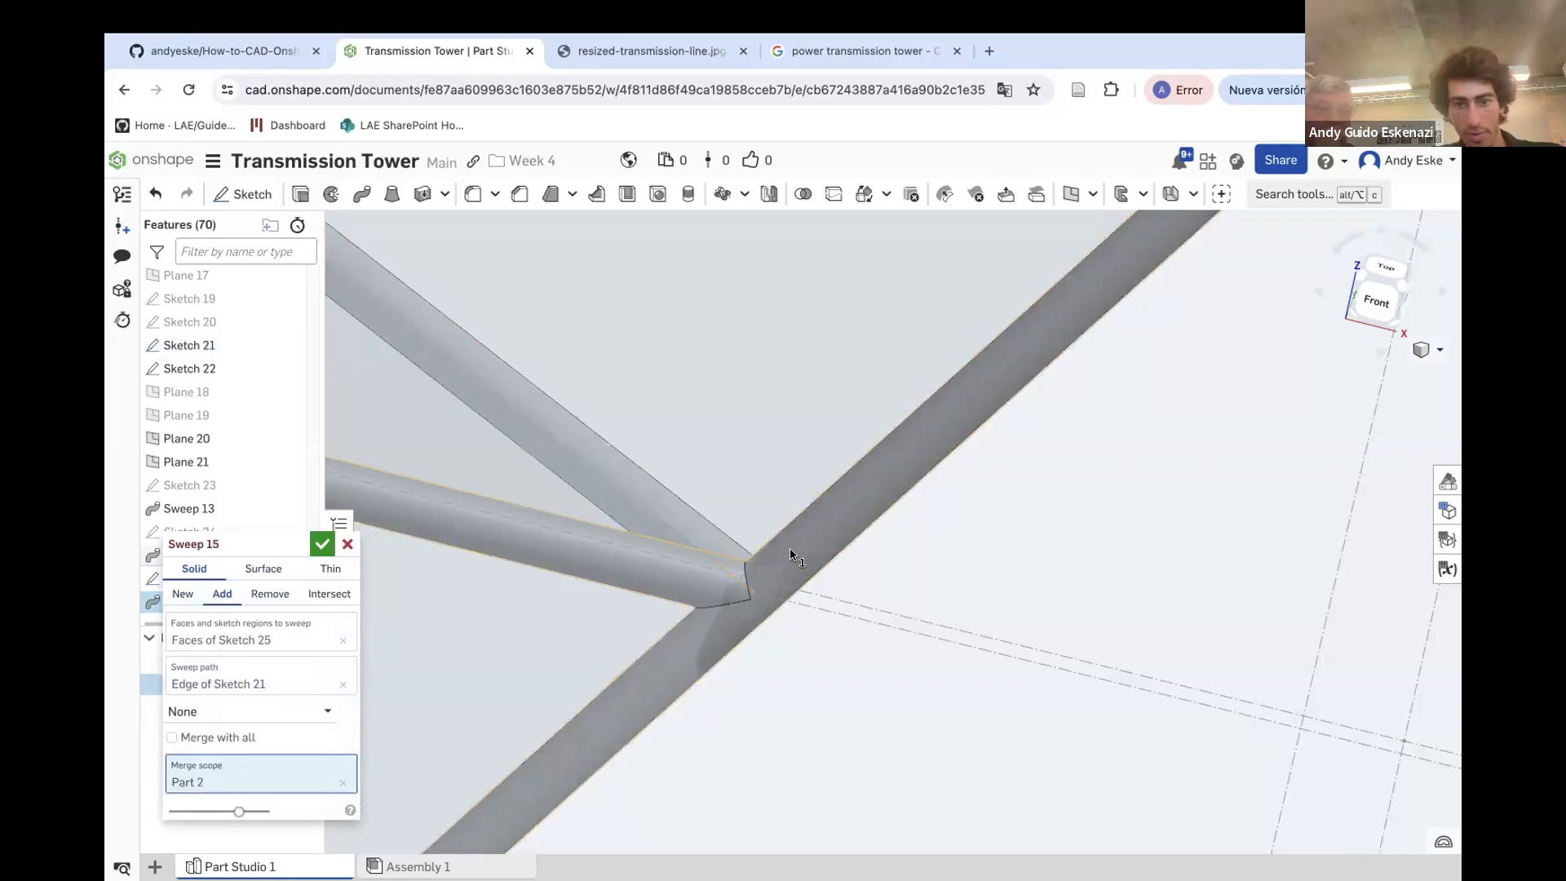
left_click(321, 543)
Hide Plane 20
scroll(552, 580, "down", 10)
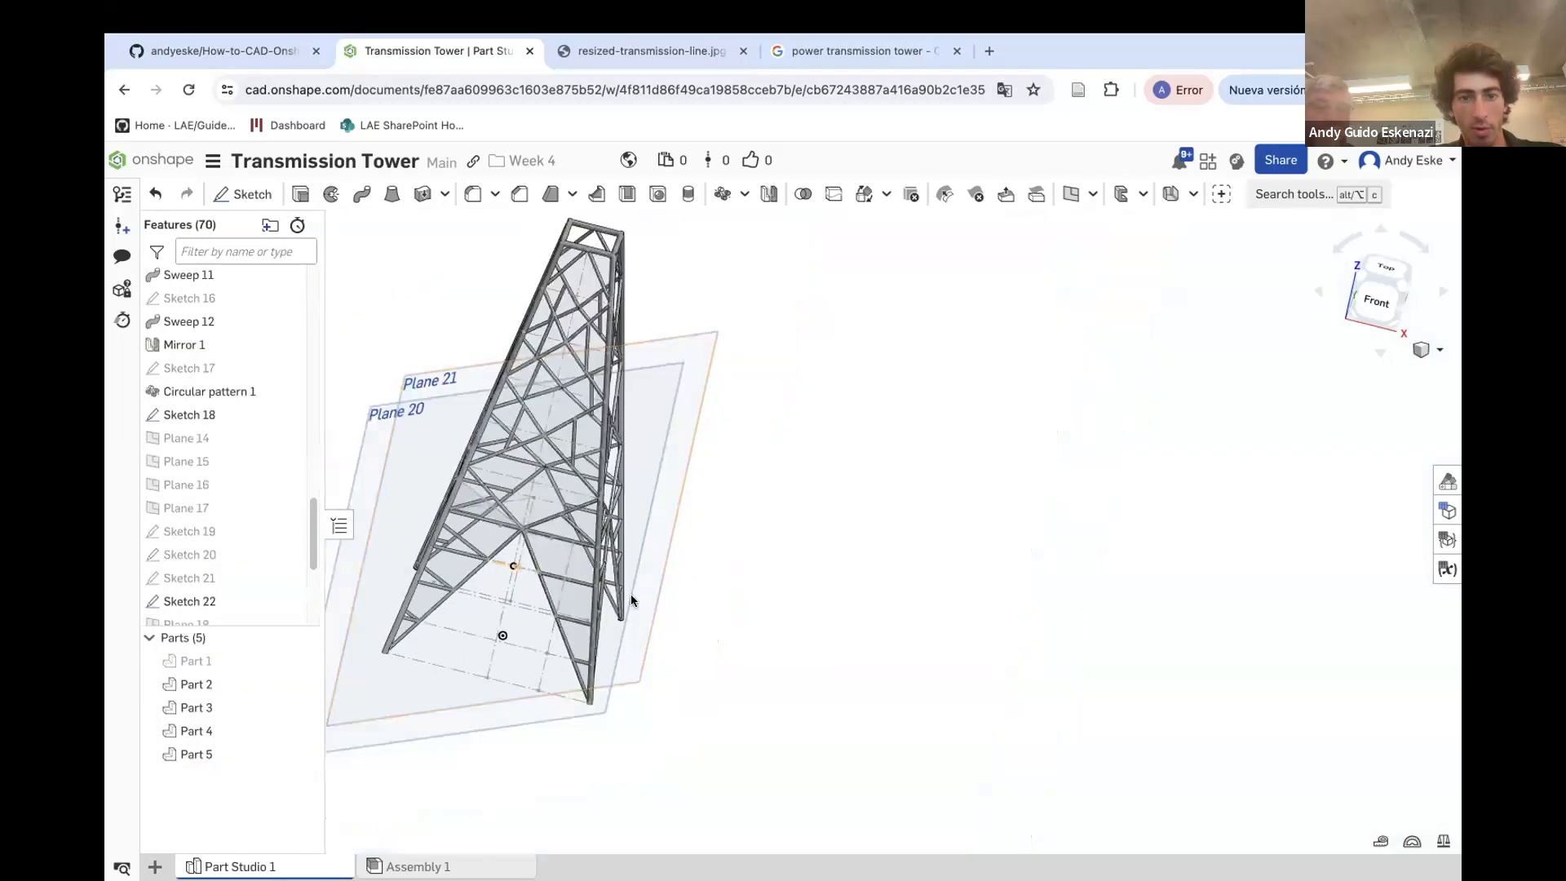
right_click(380, 409)
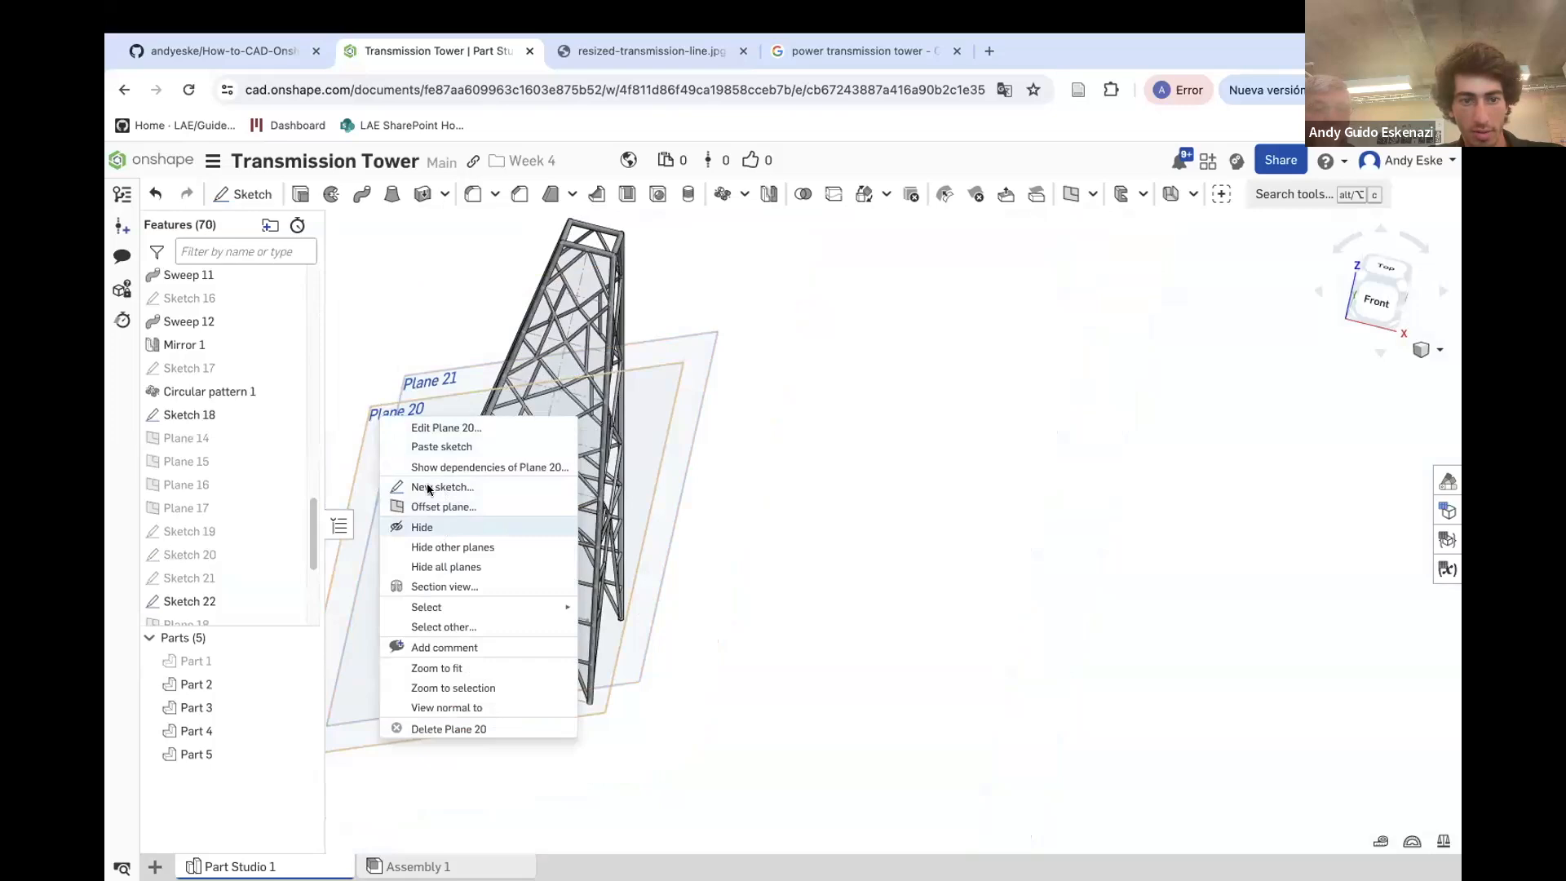
left_click(444, 532)
Sketch a 1 mm diameter circle on Plane 21 at the braces' junction and finish the sketch
left_click(242, 193)
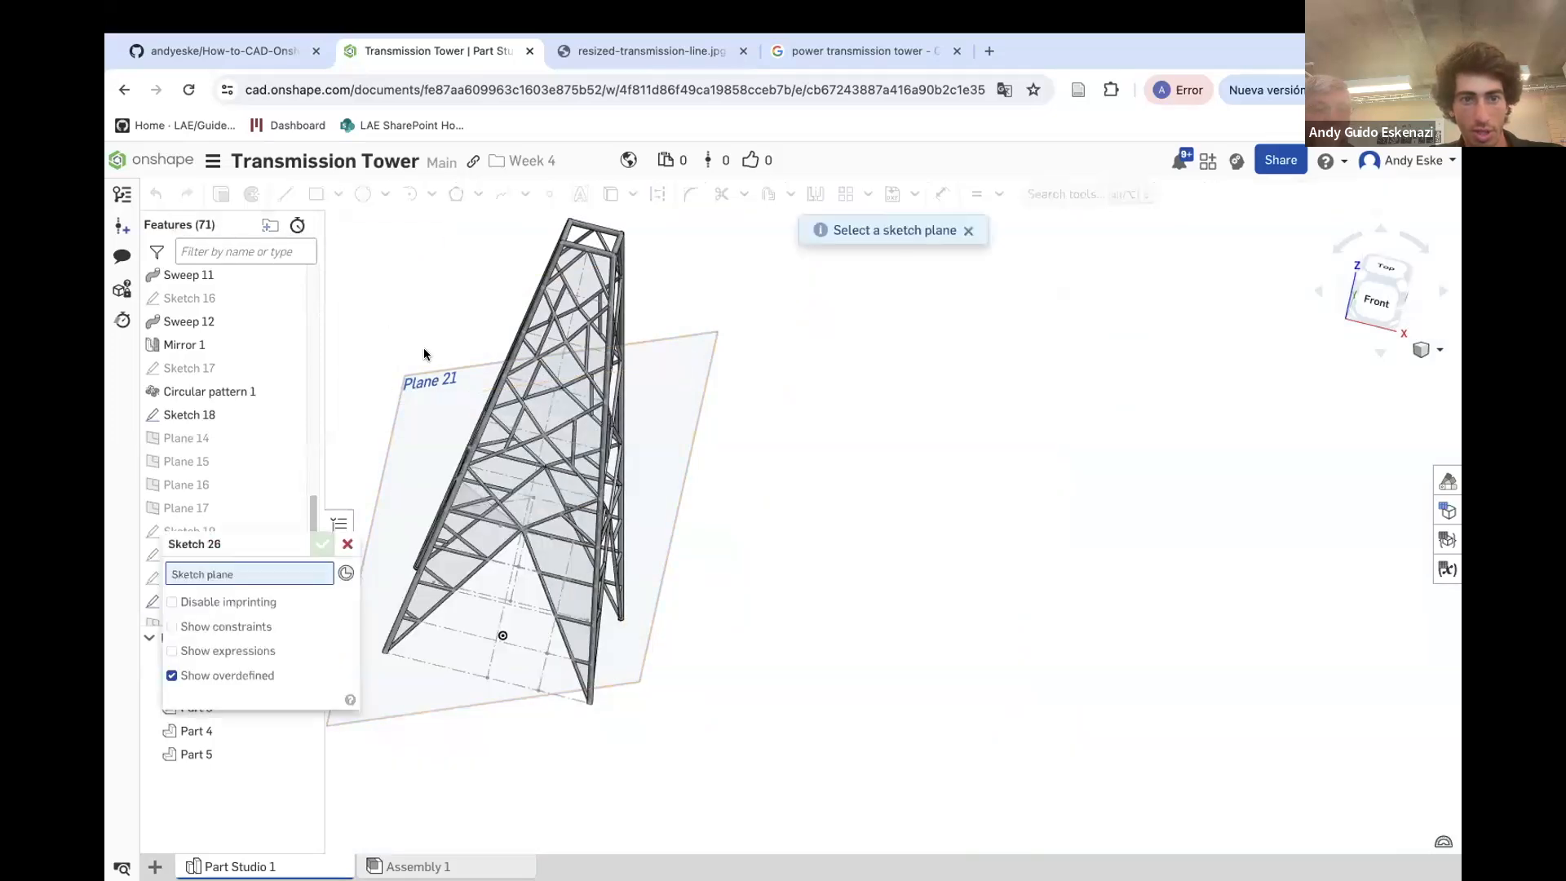
left_click(461, 371)
scroll(462, 534, "up", 3)
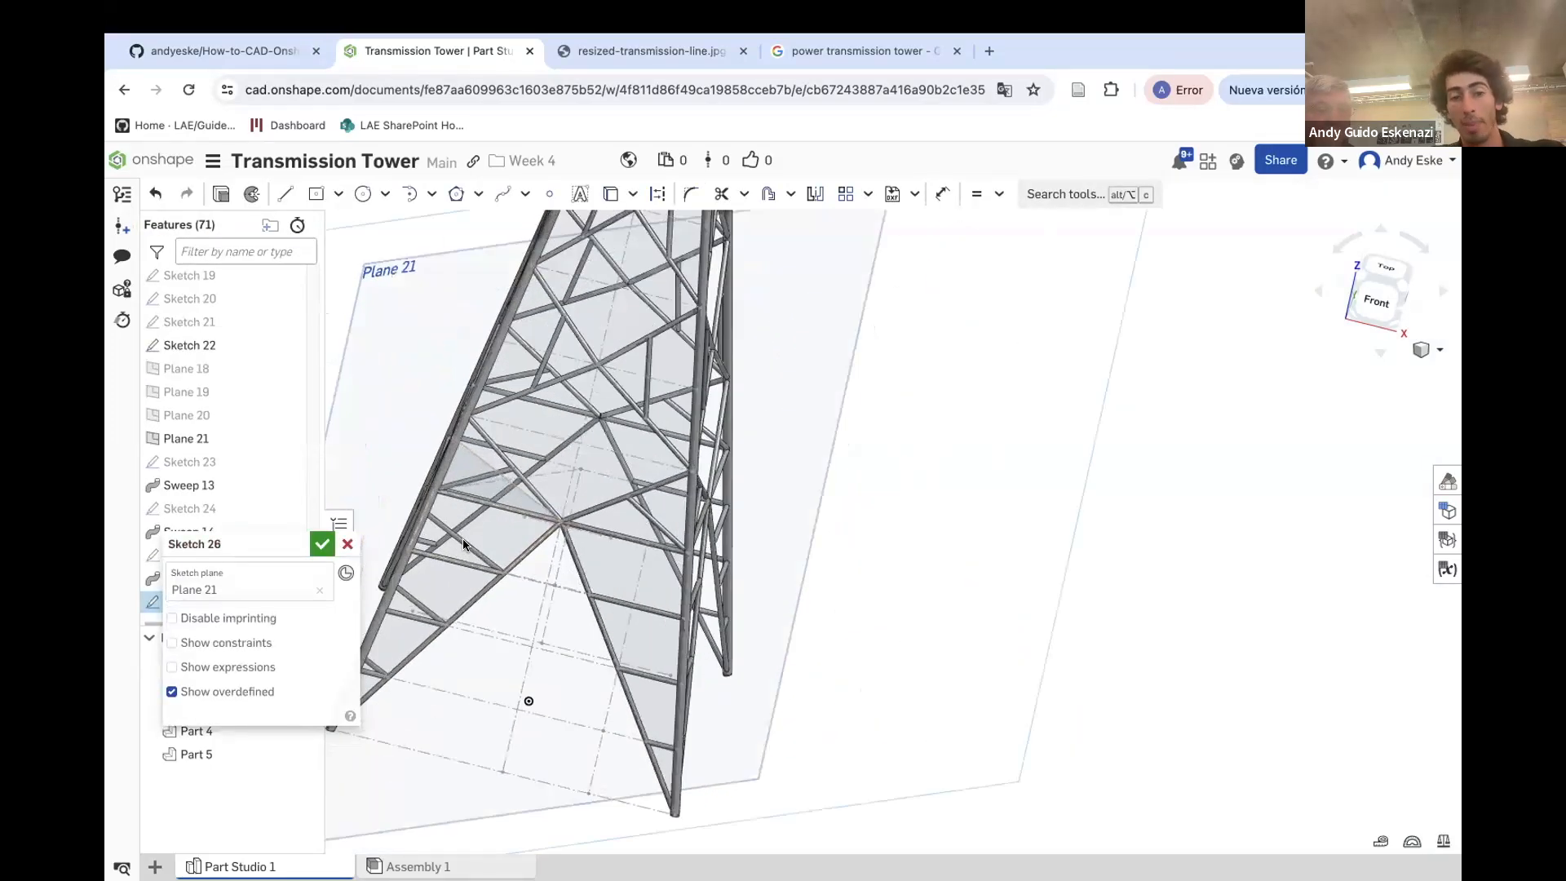
scroll(490, 522, "up", 4)
mouse_move(526, 505)
right_mouse_down()
mouse_move(496, 469)
mouse_move(526, 528)
right_mouse_up()
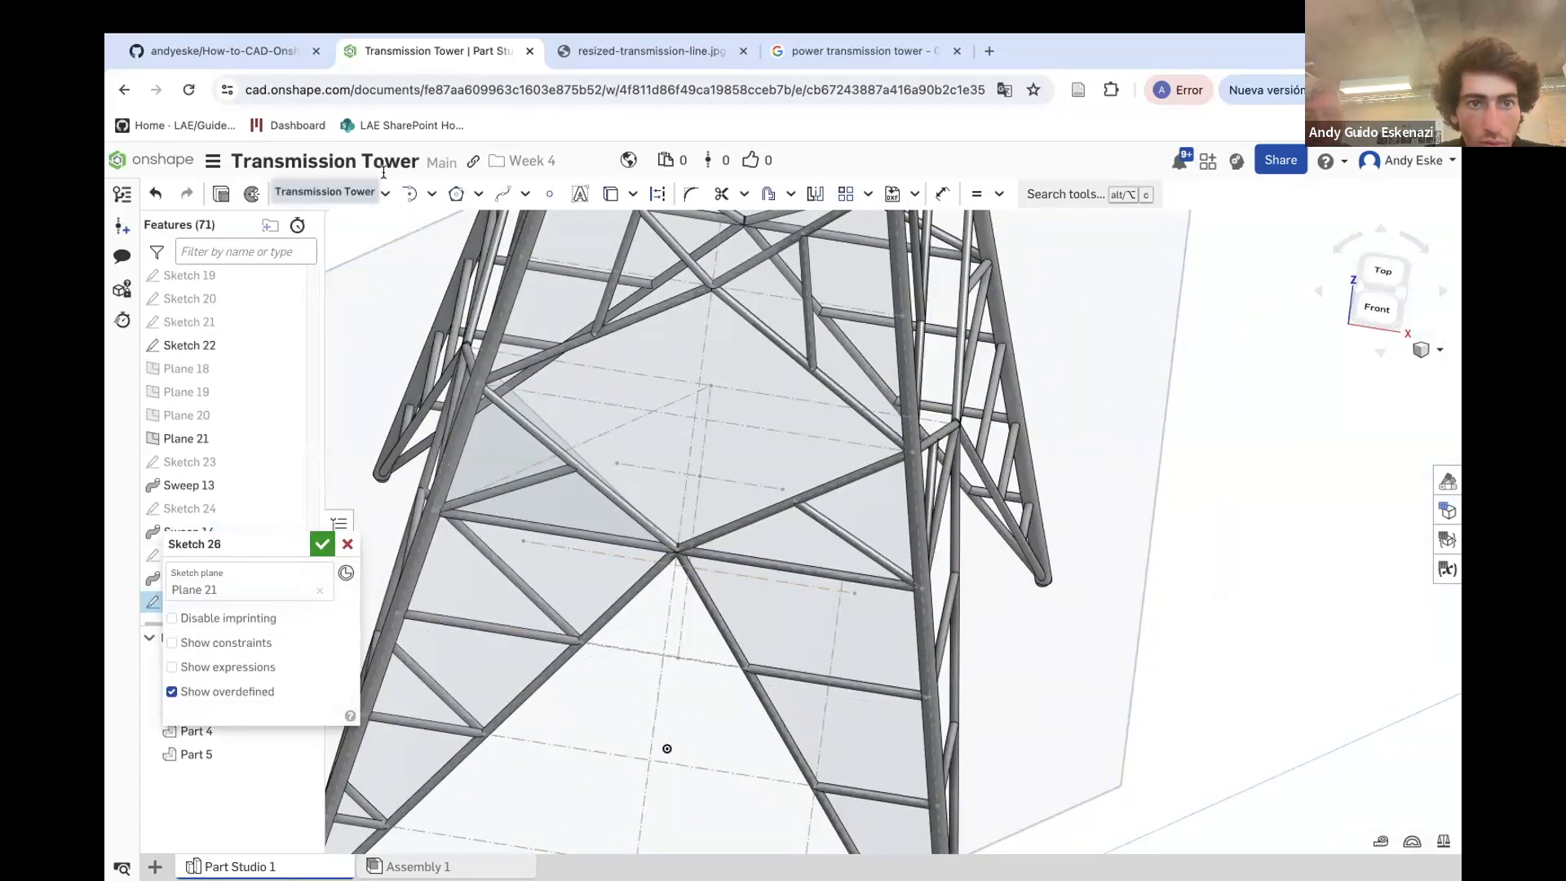
left_click(363, 194)
scroll(660, 565, "up", 5)
scroll(639, 523, "up", 2)
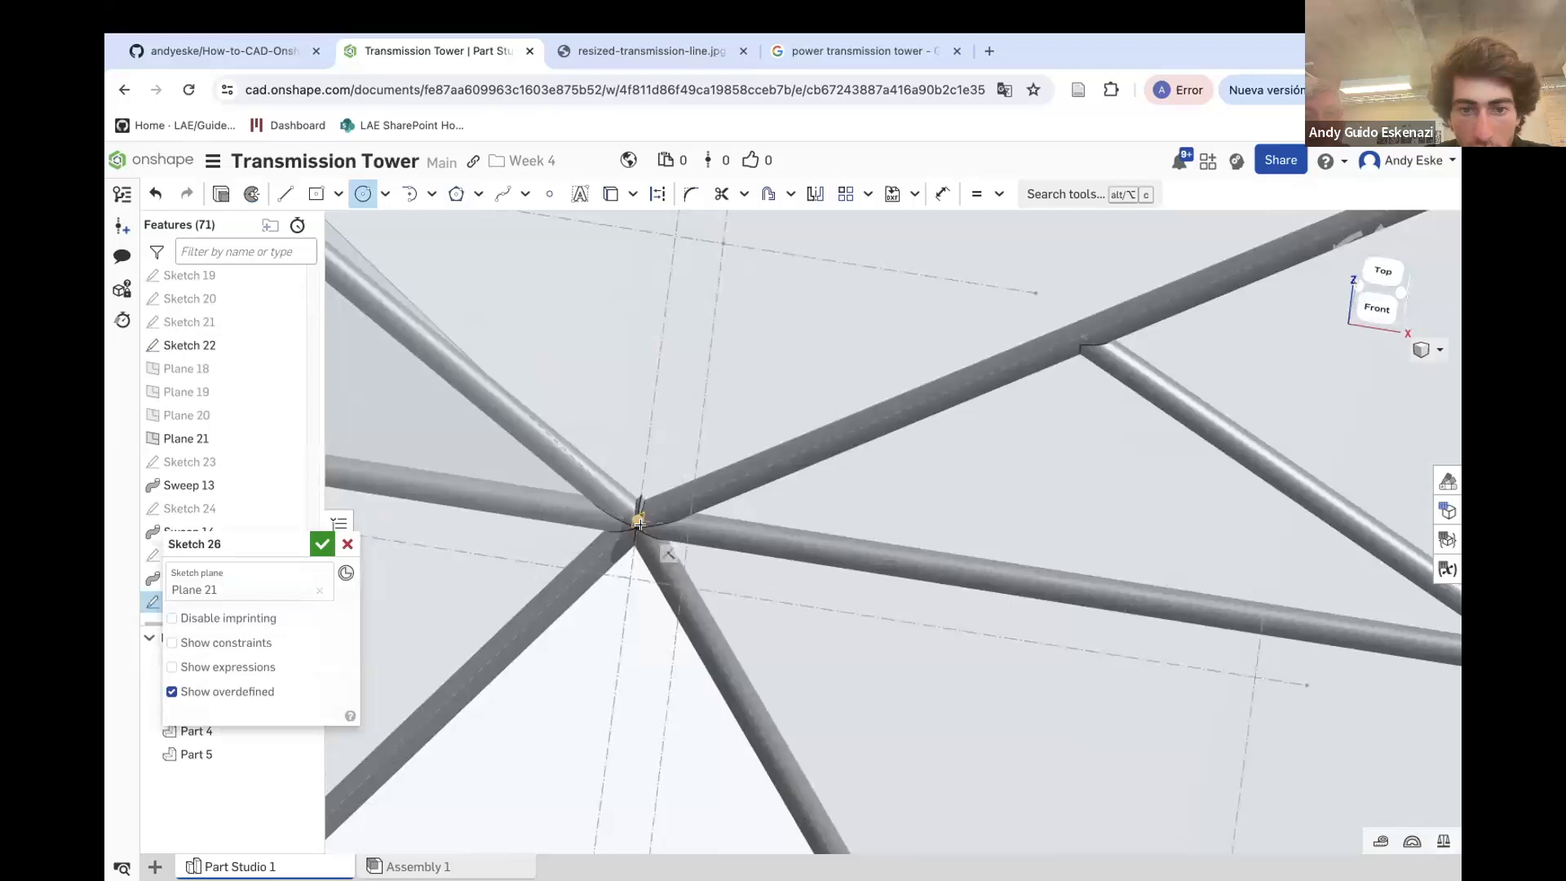
left_click(655, 484)
key("u")
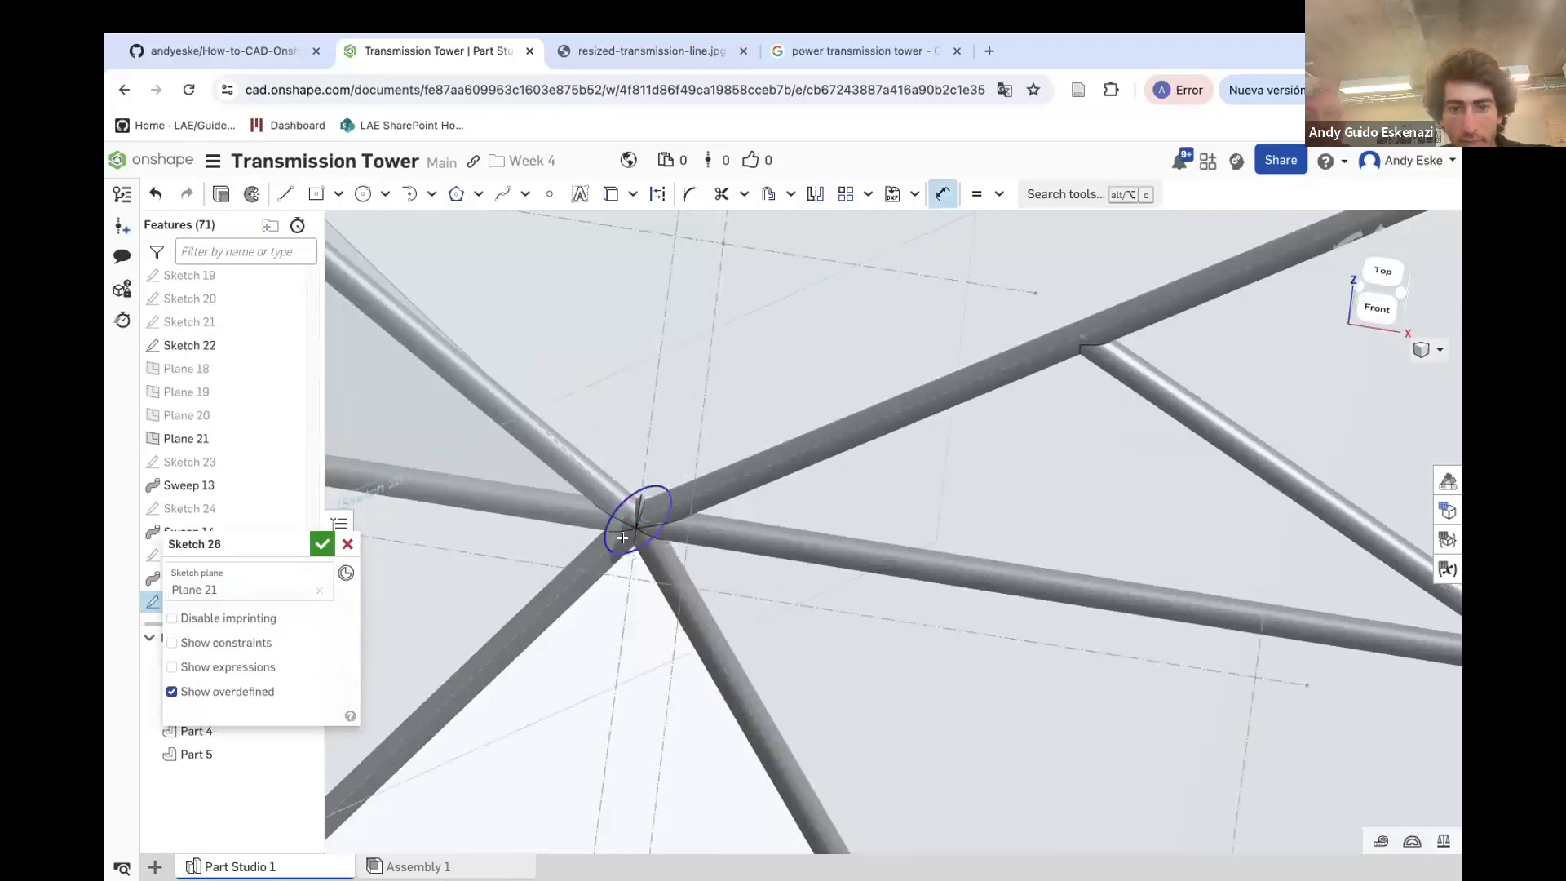
left_click(629, 488)
left_click(635, 430)
type("2.62897")
key("Return")
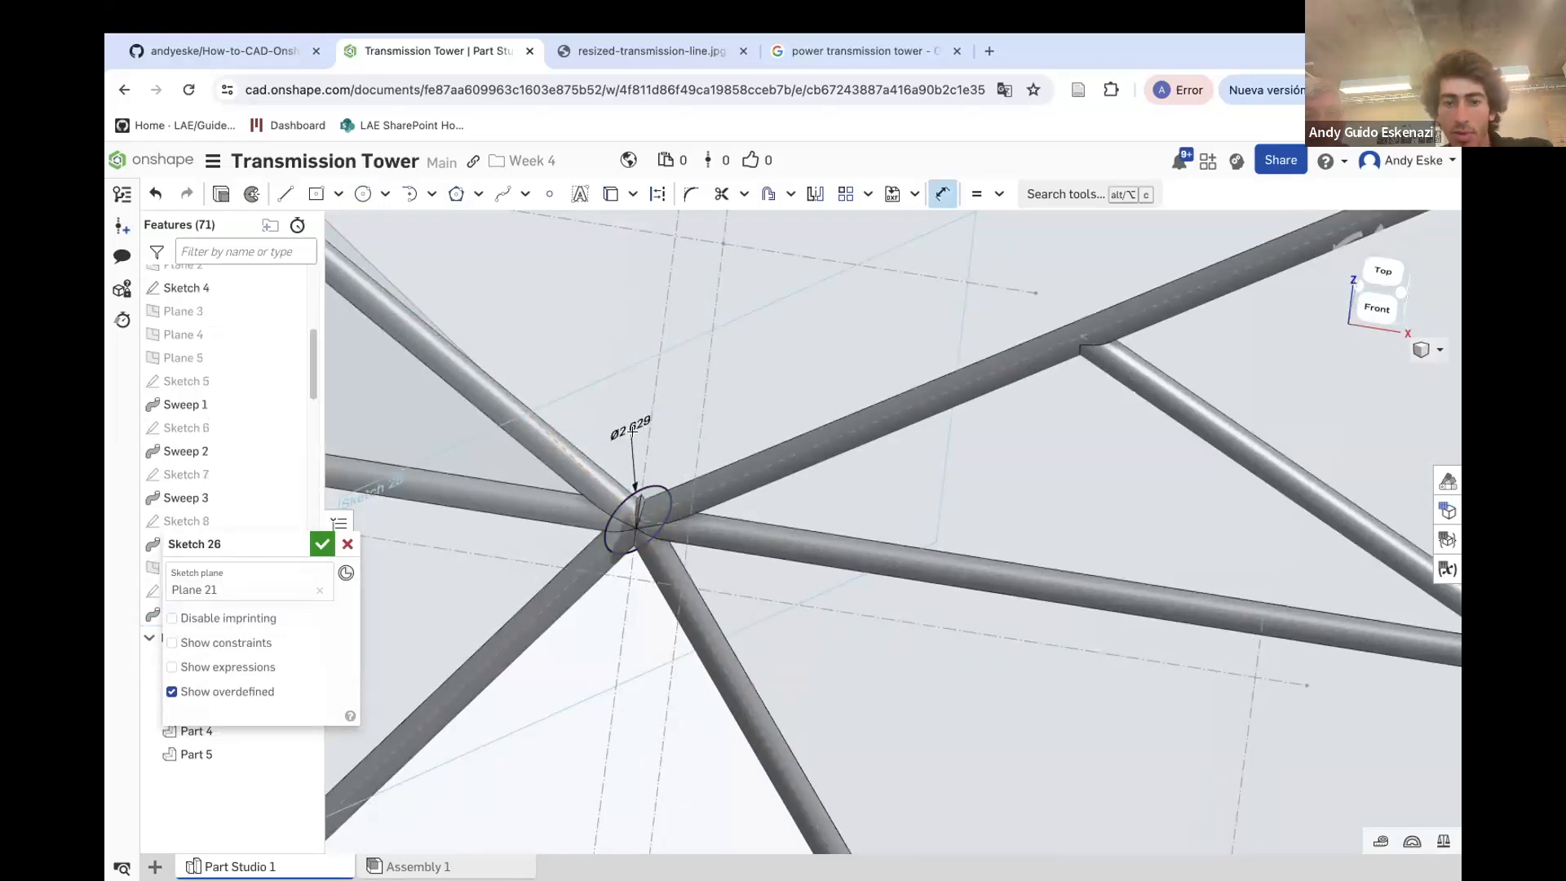
double_click(633, 448)
type("1")
key("Return")
scroll(700, 494, "down", 3)
scroll(534, 501, "up", 3)
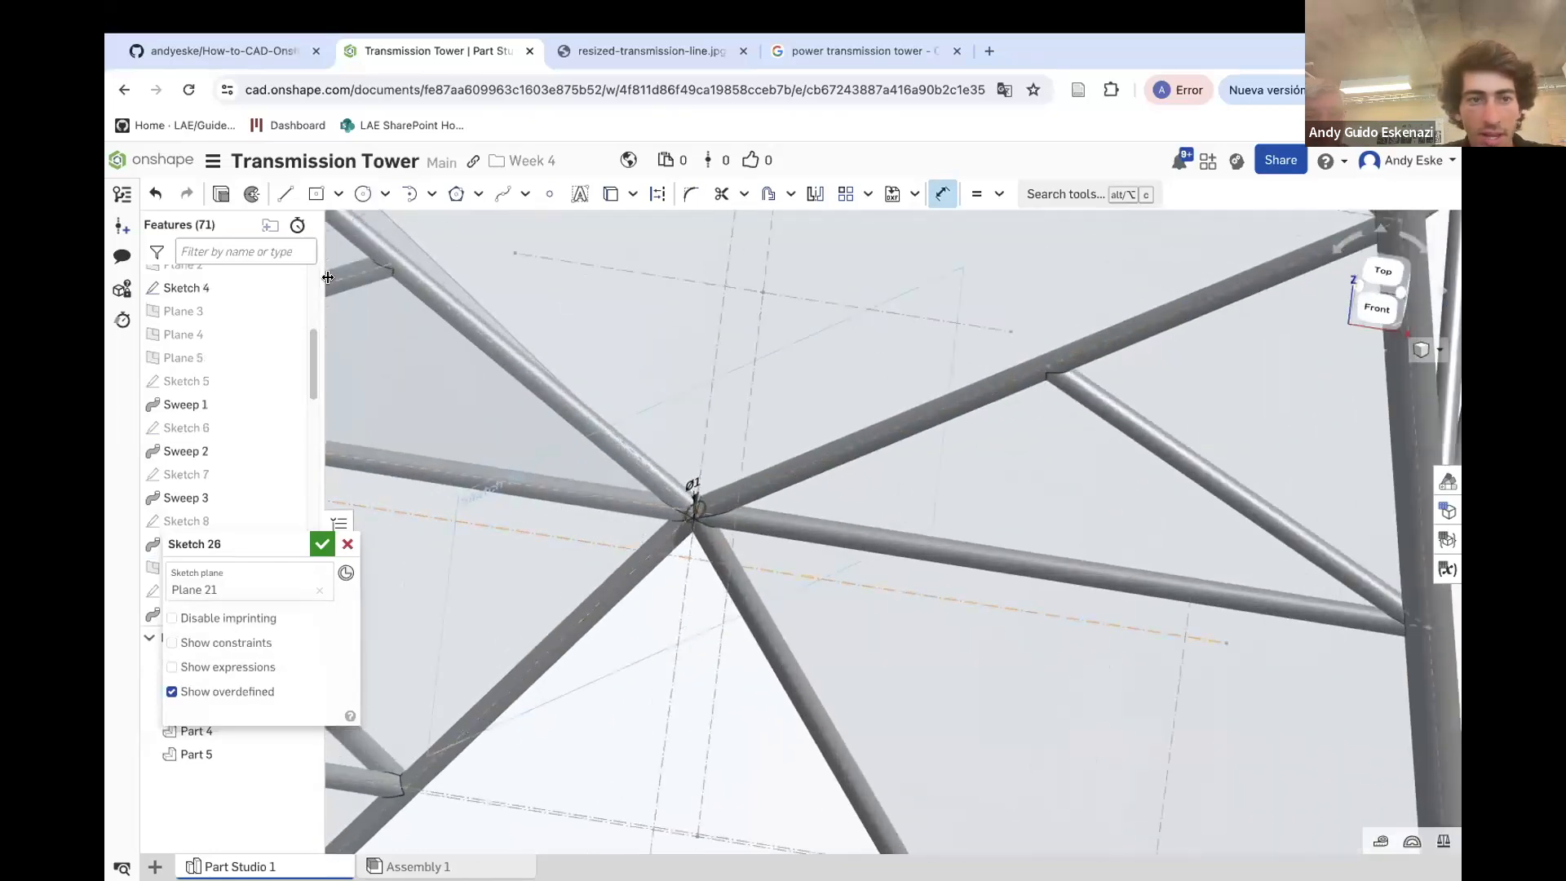
left_click(321, 543)
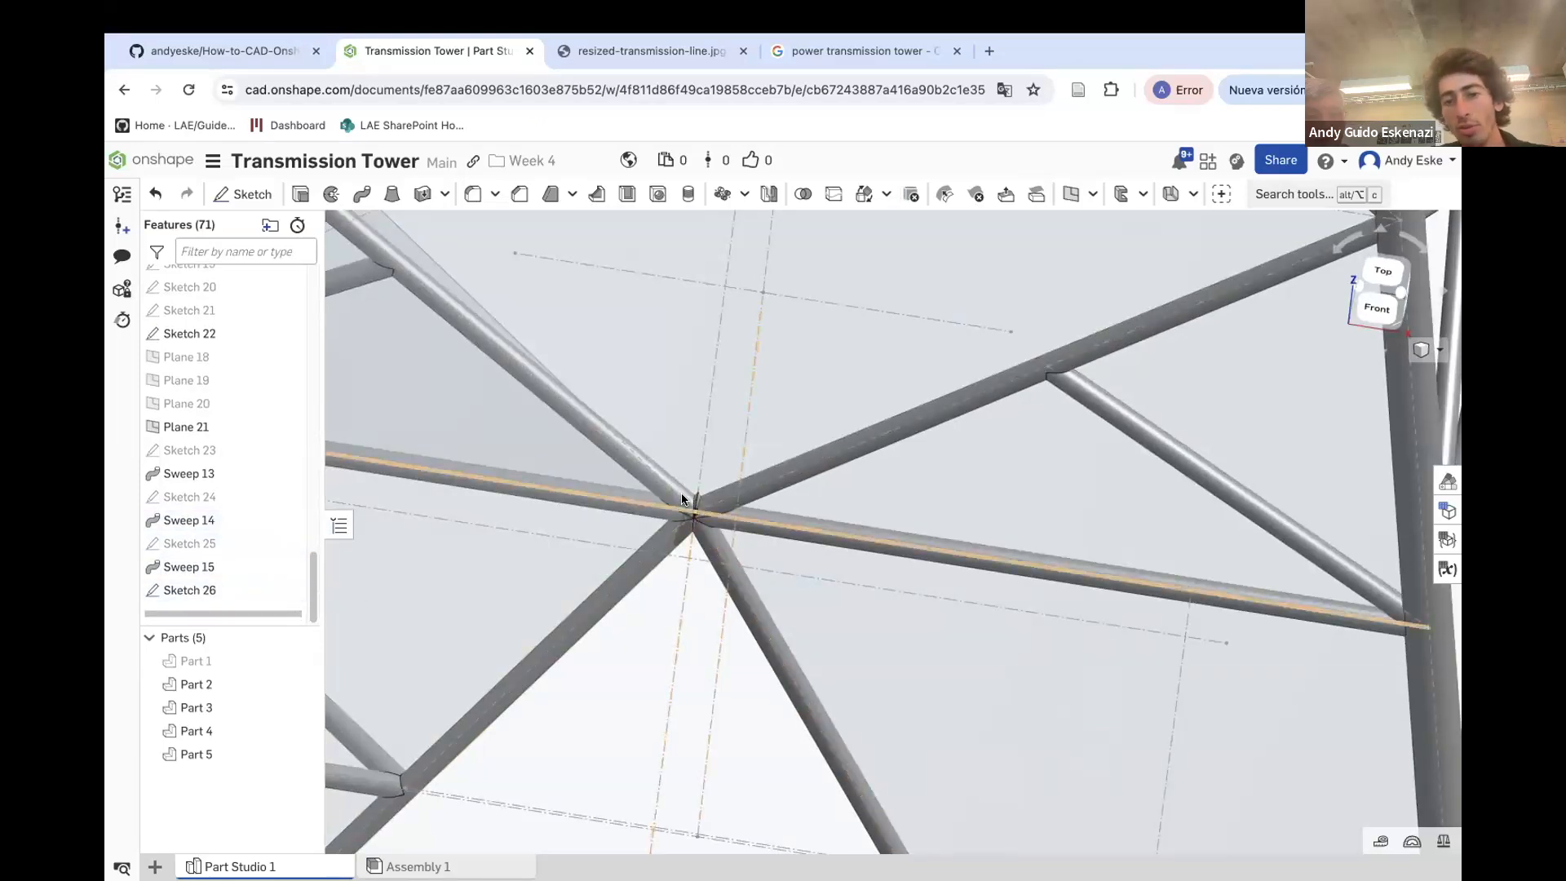
Sweep the Sketch 26 circle along the Sketch 22 edge, adding the solid to Part 2
scroll(693, 511, "up", 3)
mouse_move(699, 519)
right_mouse_down()
mouse_move(688, 487)
mouse_move(689, 507)
right_mouse_up()
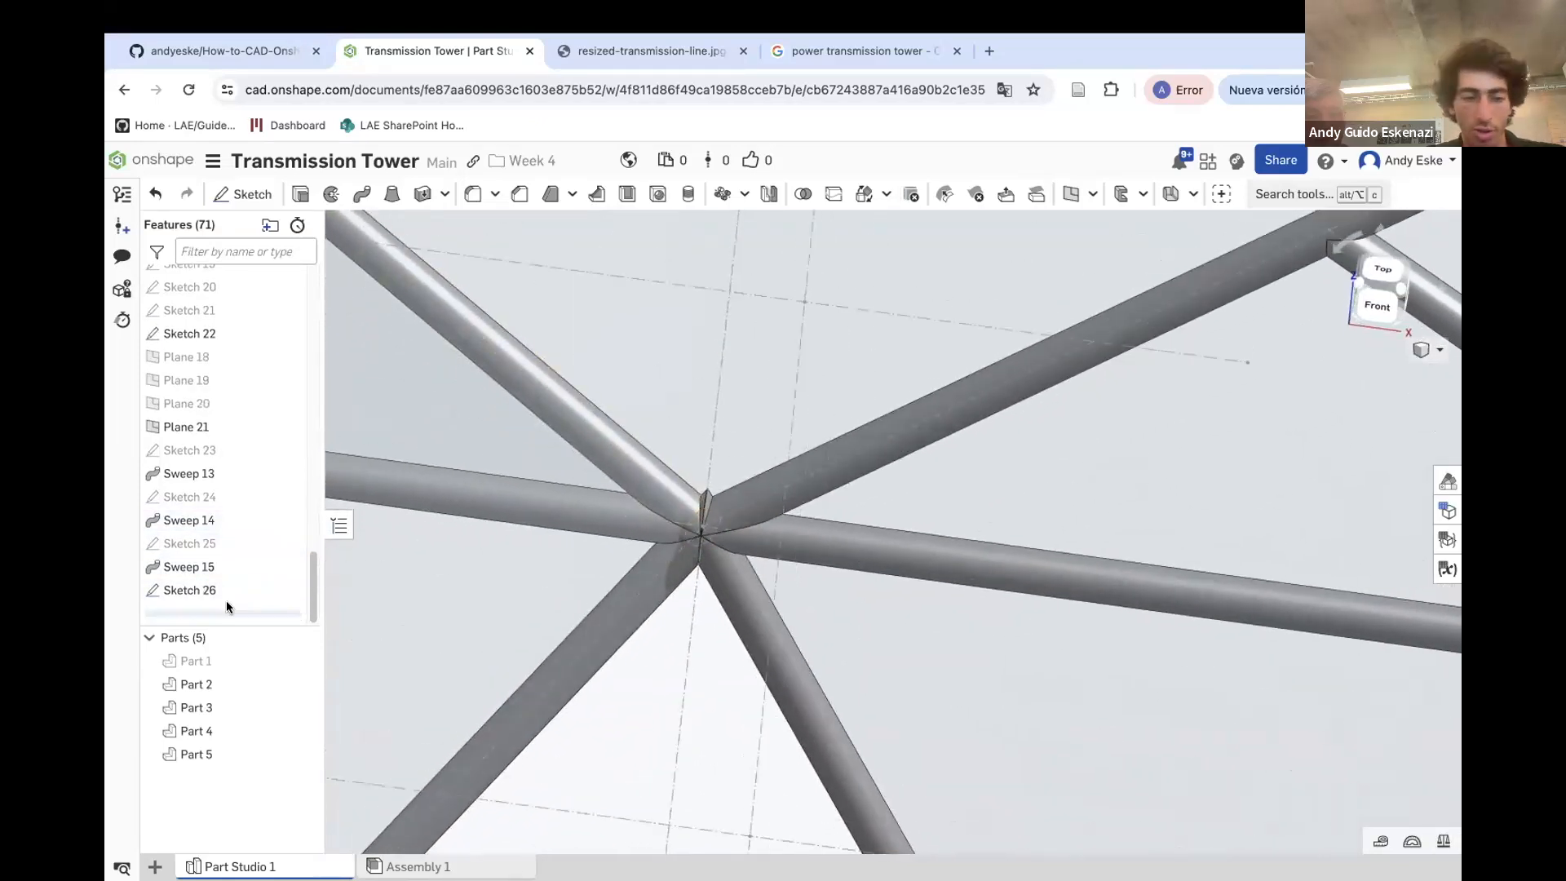
left_click(361, 193)
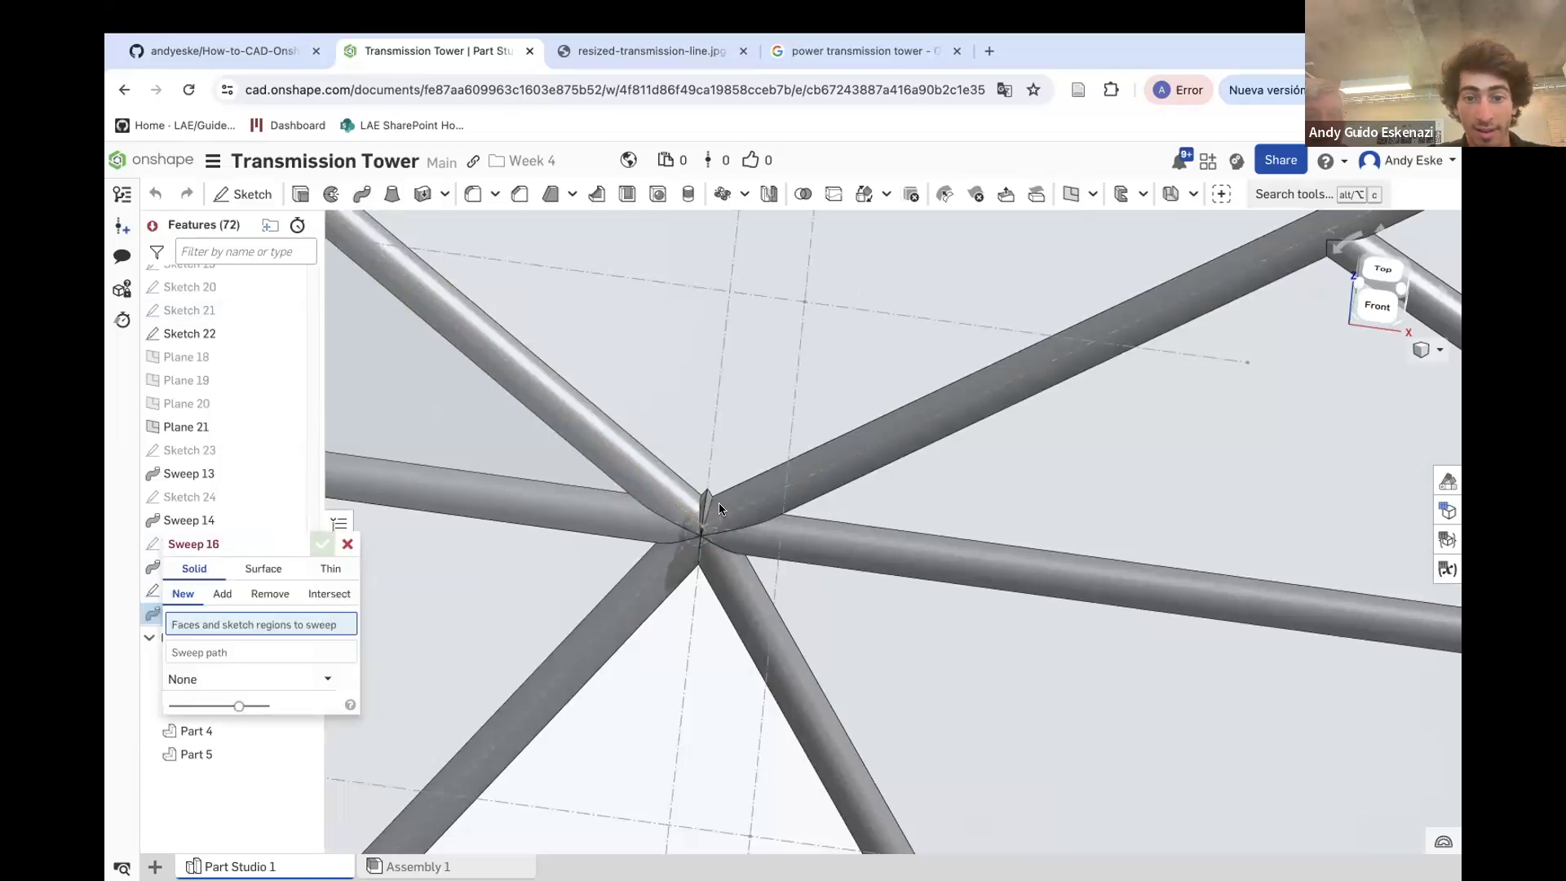
right_click_drag(727, 500, 690, 516)
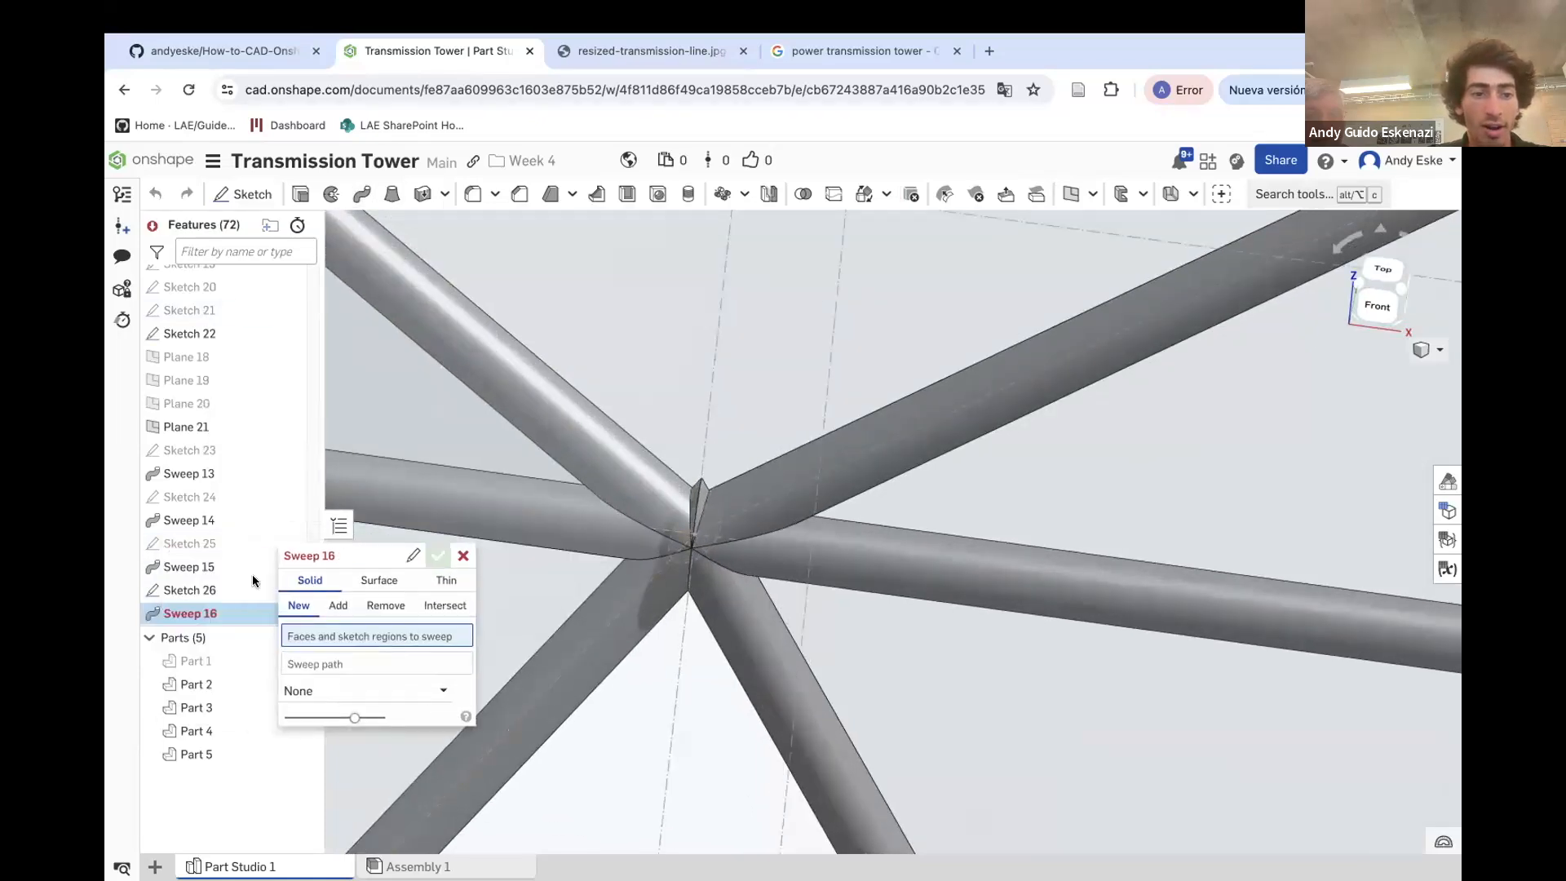
left_click(189, 590)
left_click(345, 669)
right_click_drag(515, 454, 531, 419)
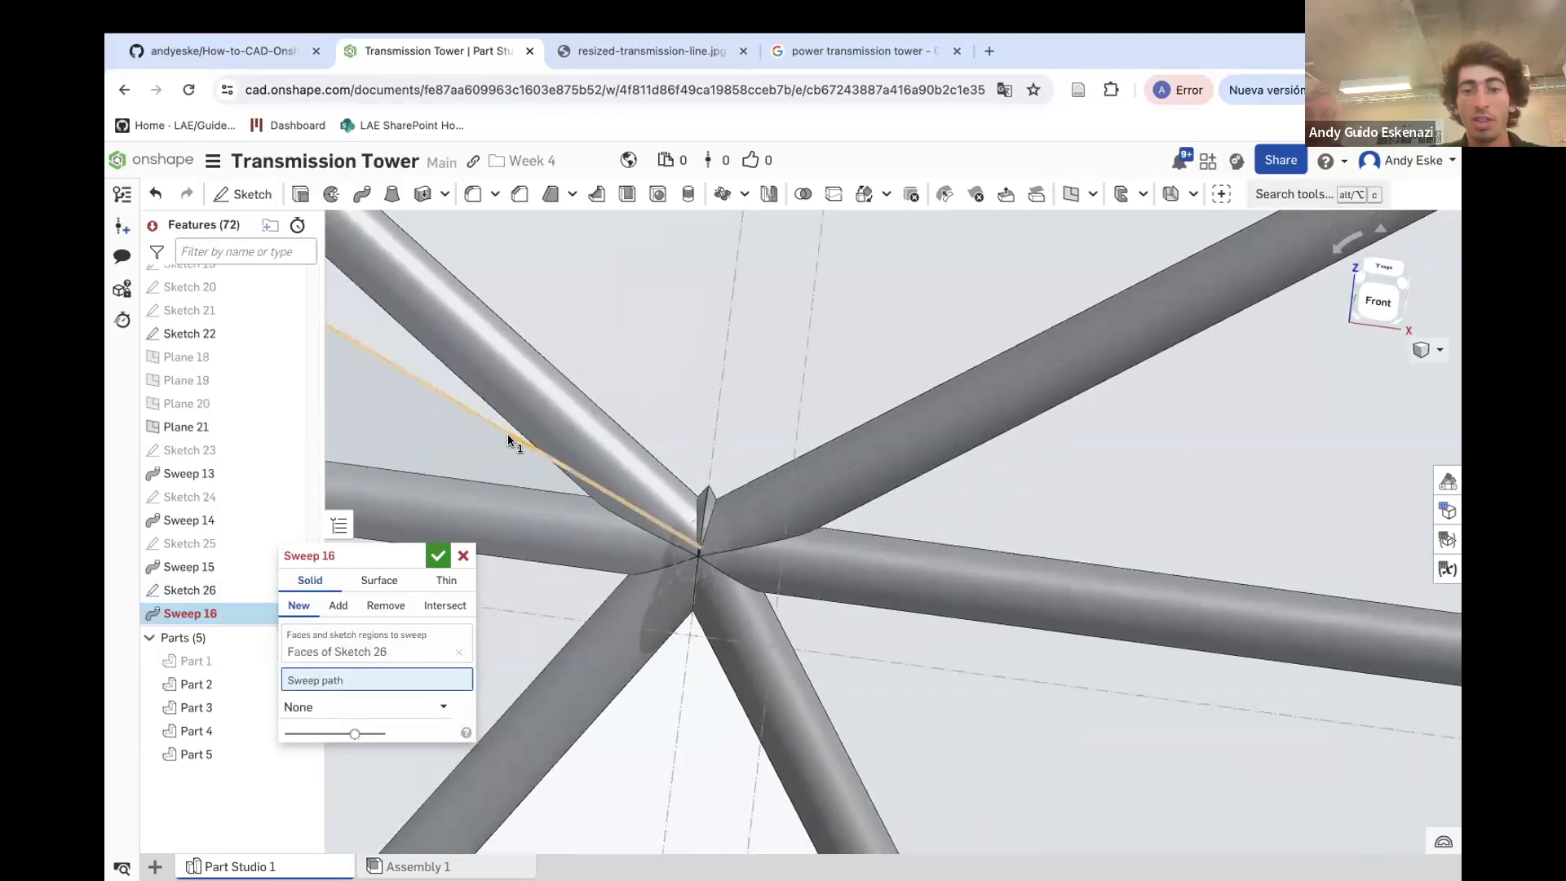
left_click(506, 433)
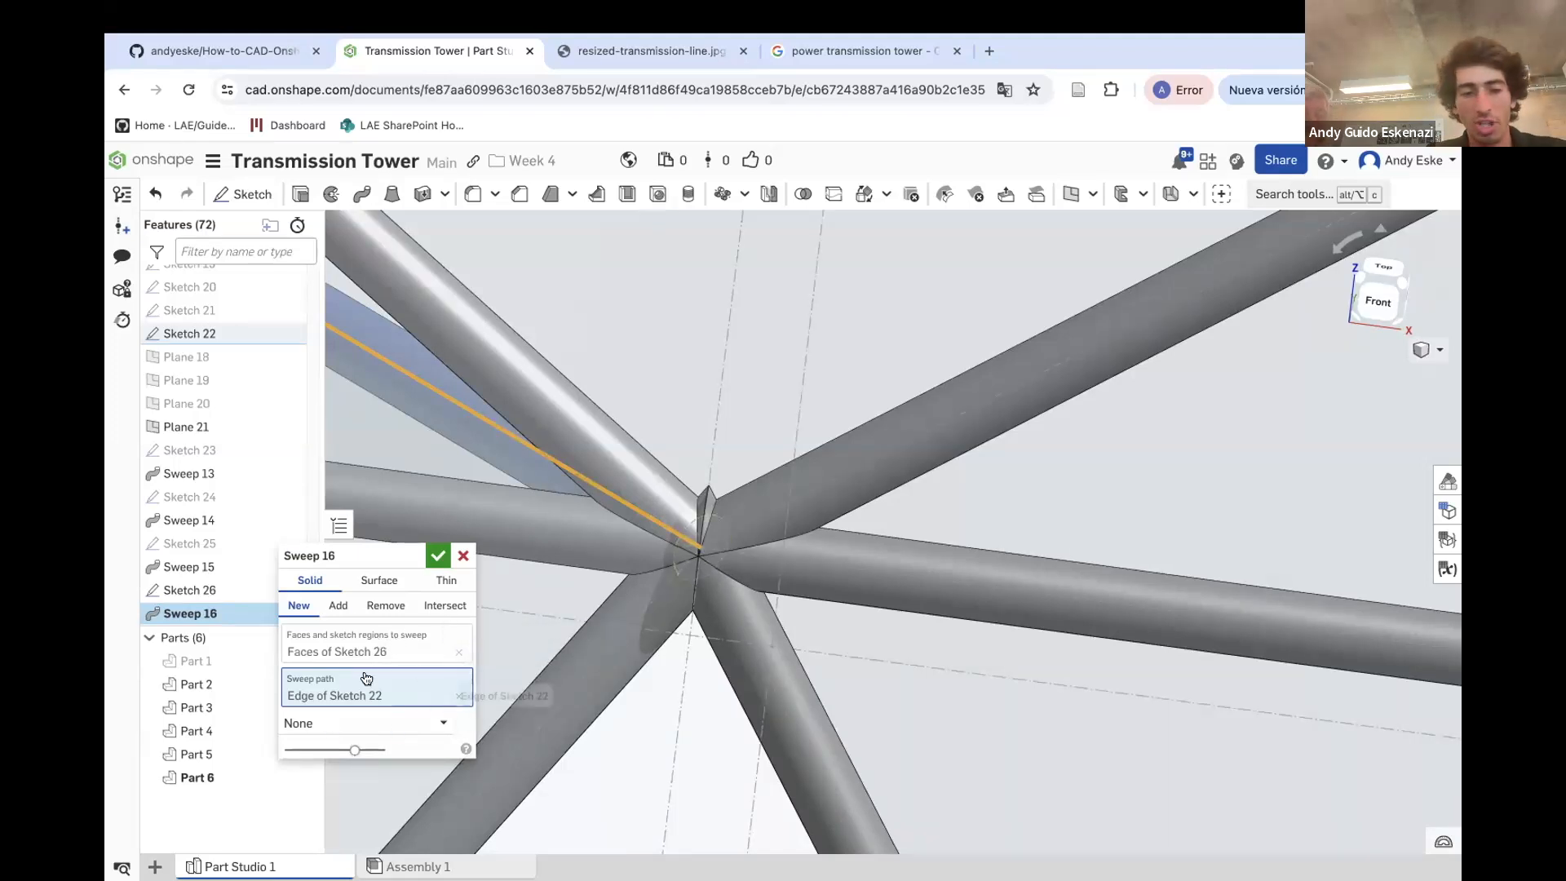
left_click(337, 607)
left_click(620, 668)
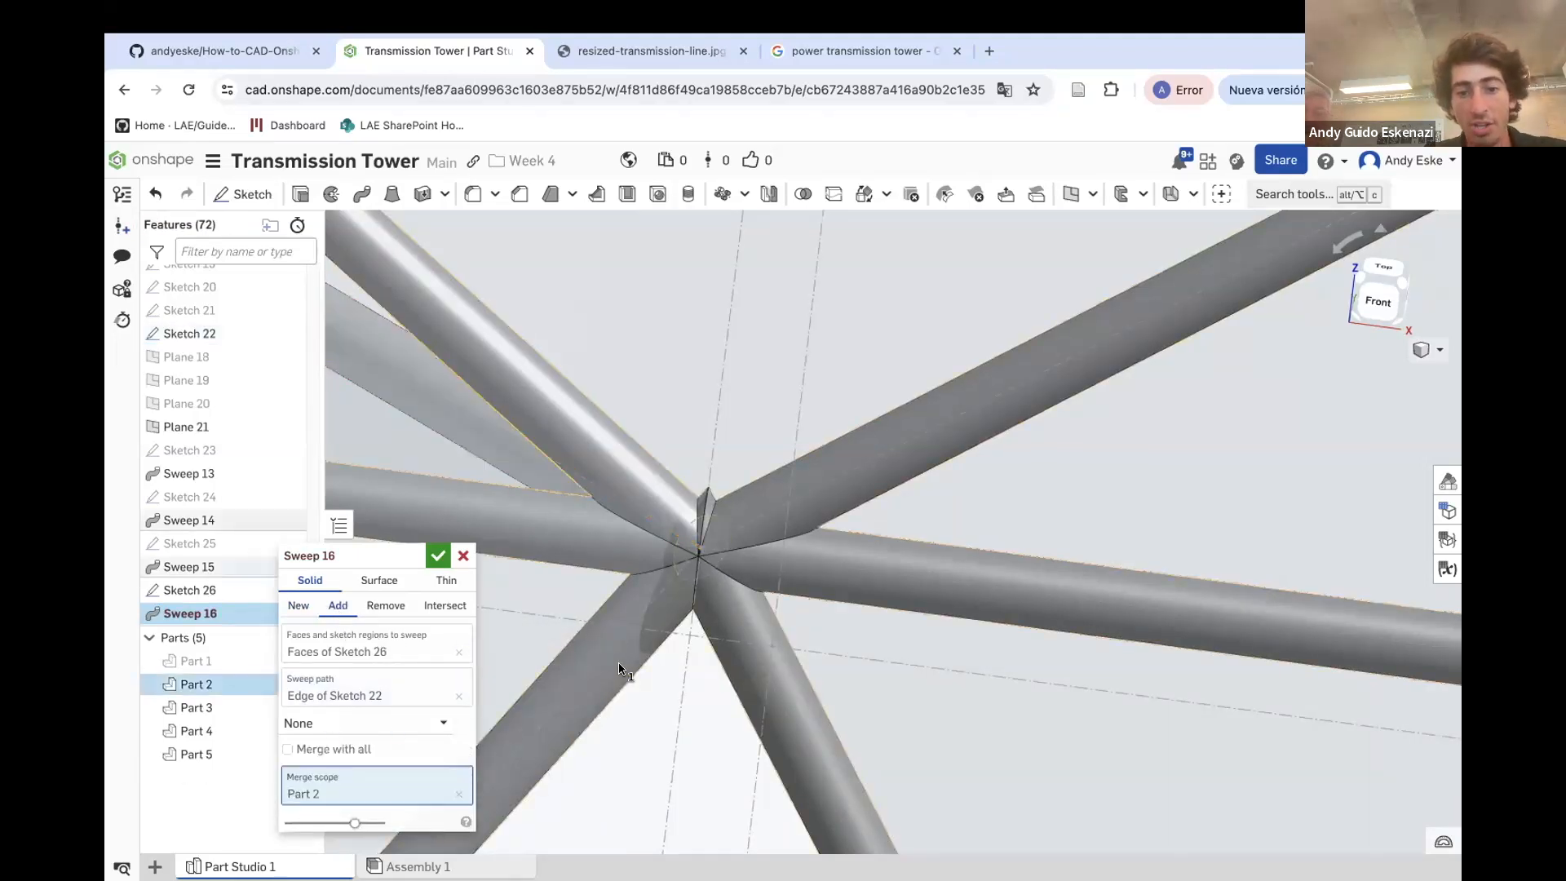
left_click(438, 556)
scroll(789, 574, "down", 10)
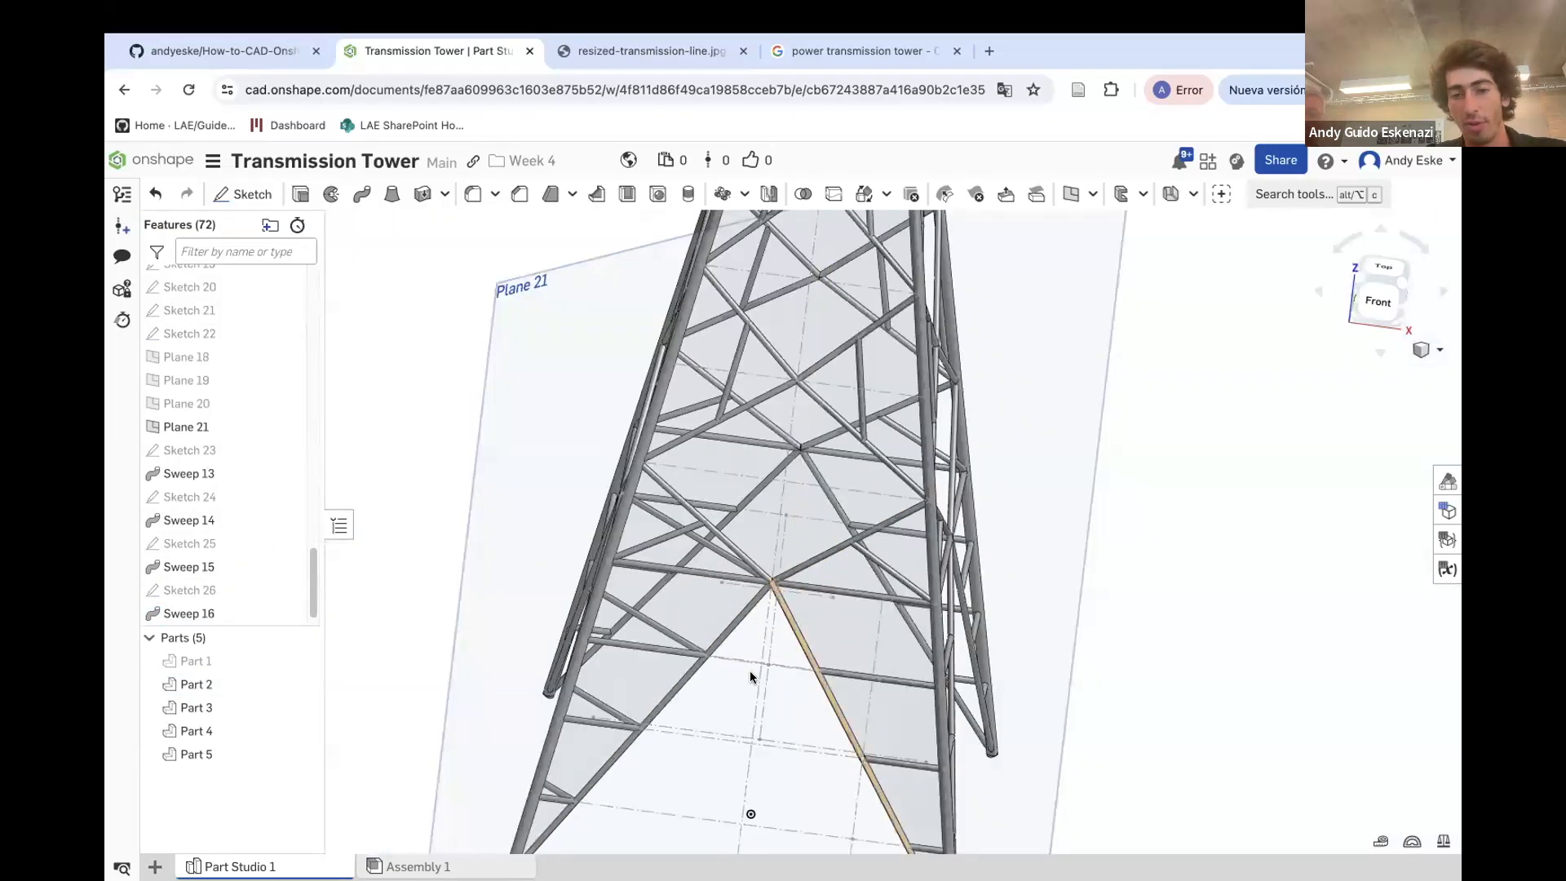
Hide Plane 21 and the brace sketches still displayed on the tower
right_click(475, 466)
left_click(514, 574)
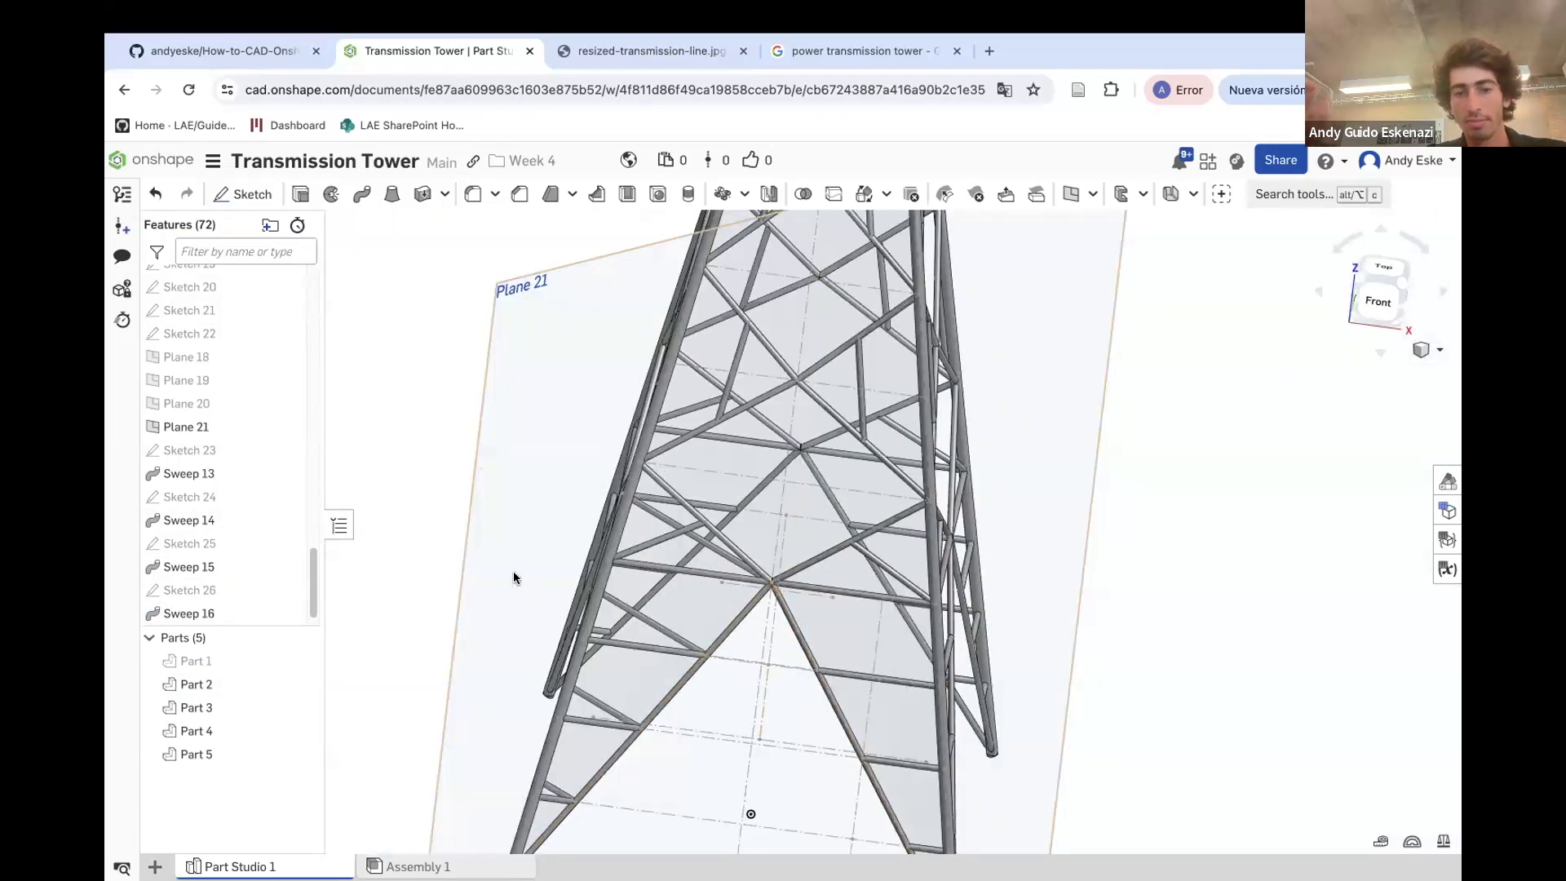
right_click(467, 516)
left_click(514, 625)
mouse_move(416, 549)
right_mouse_down()
mouse_move(599, 538)
mouse_move(737, 653)
right_mouse_up()
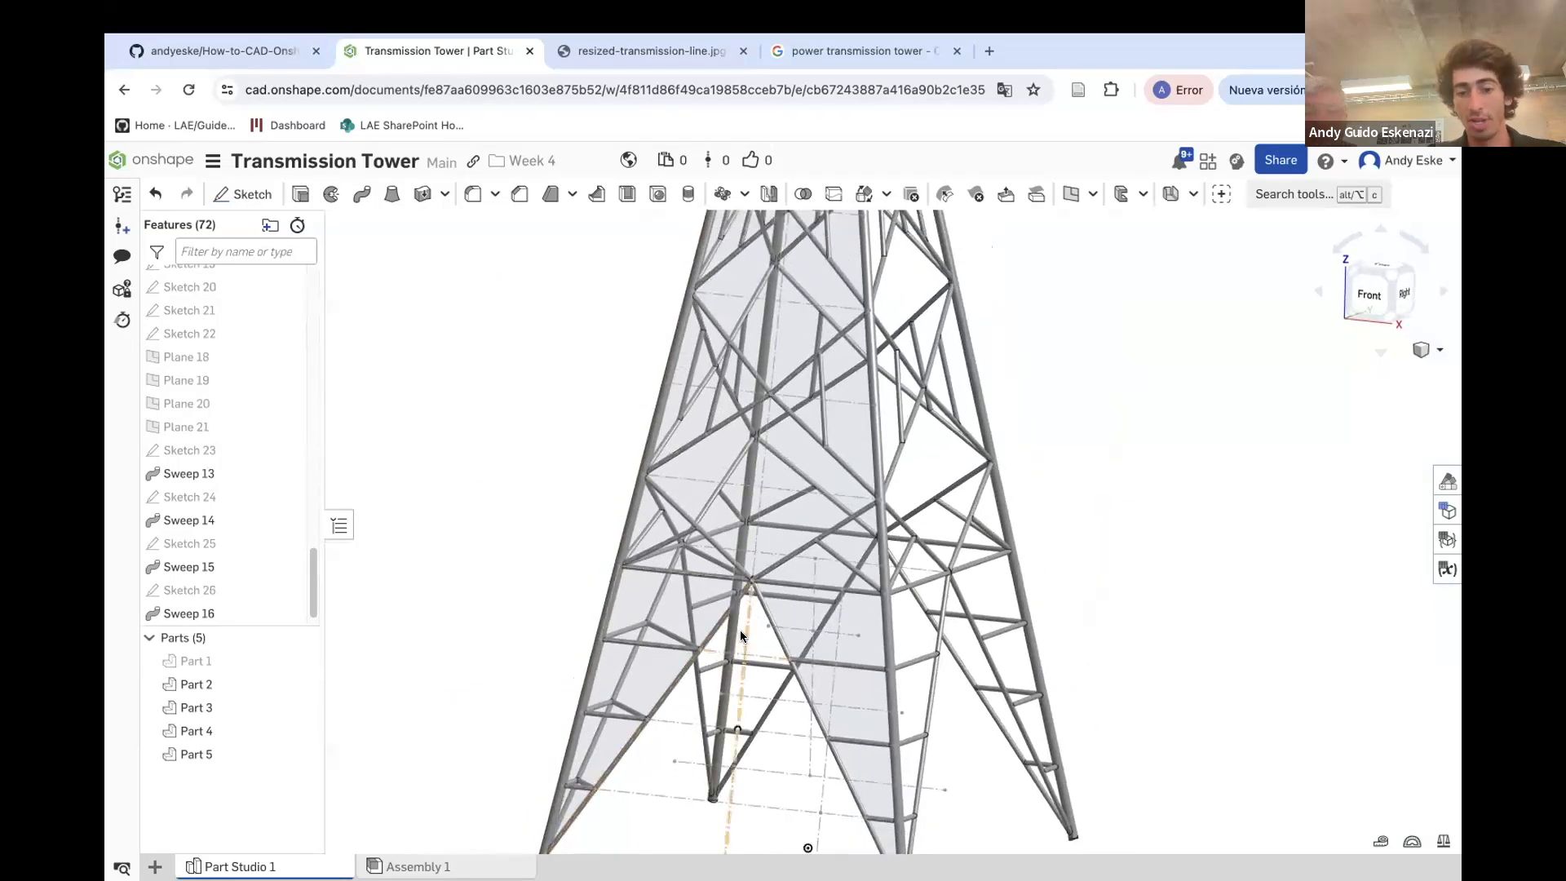
right_click(740, 636)
left_click(796, 384)
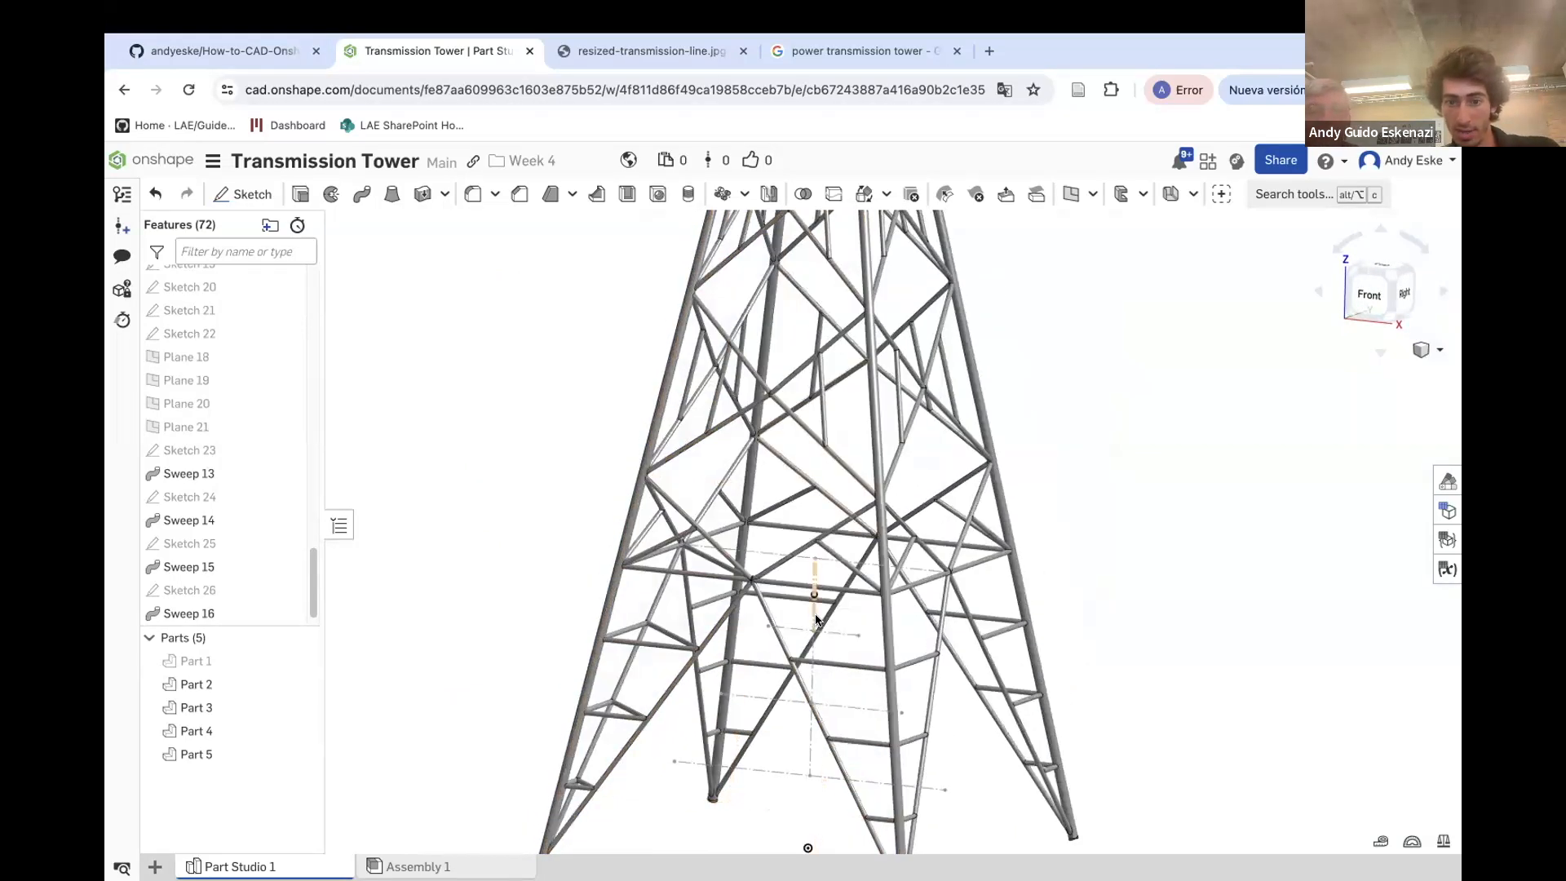
right_click(830, 627)
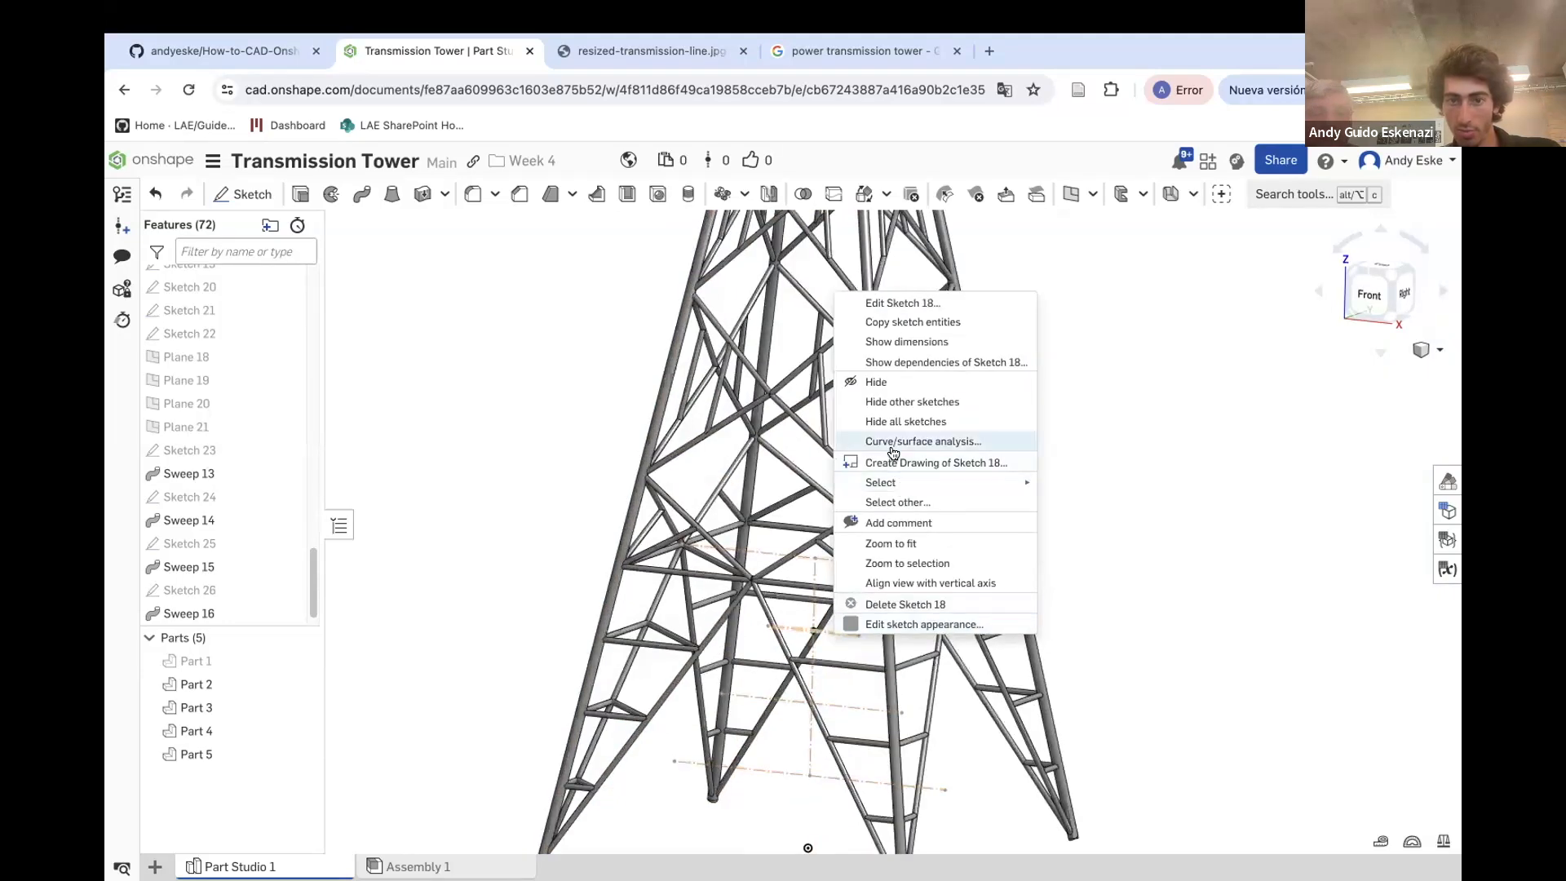
left_click(888, 390)
Show Sketch 17, the circle at the tower's base
scroll(841, 432, "down", 5)
mouse_move(741, 429)
right_mouse_down()
mouse_move(800, 416)
mouse_move(838, 434)
mouse_move(828, 477)
right_mouse_up()
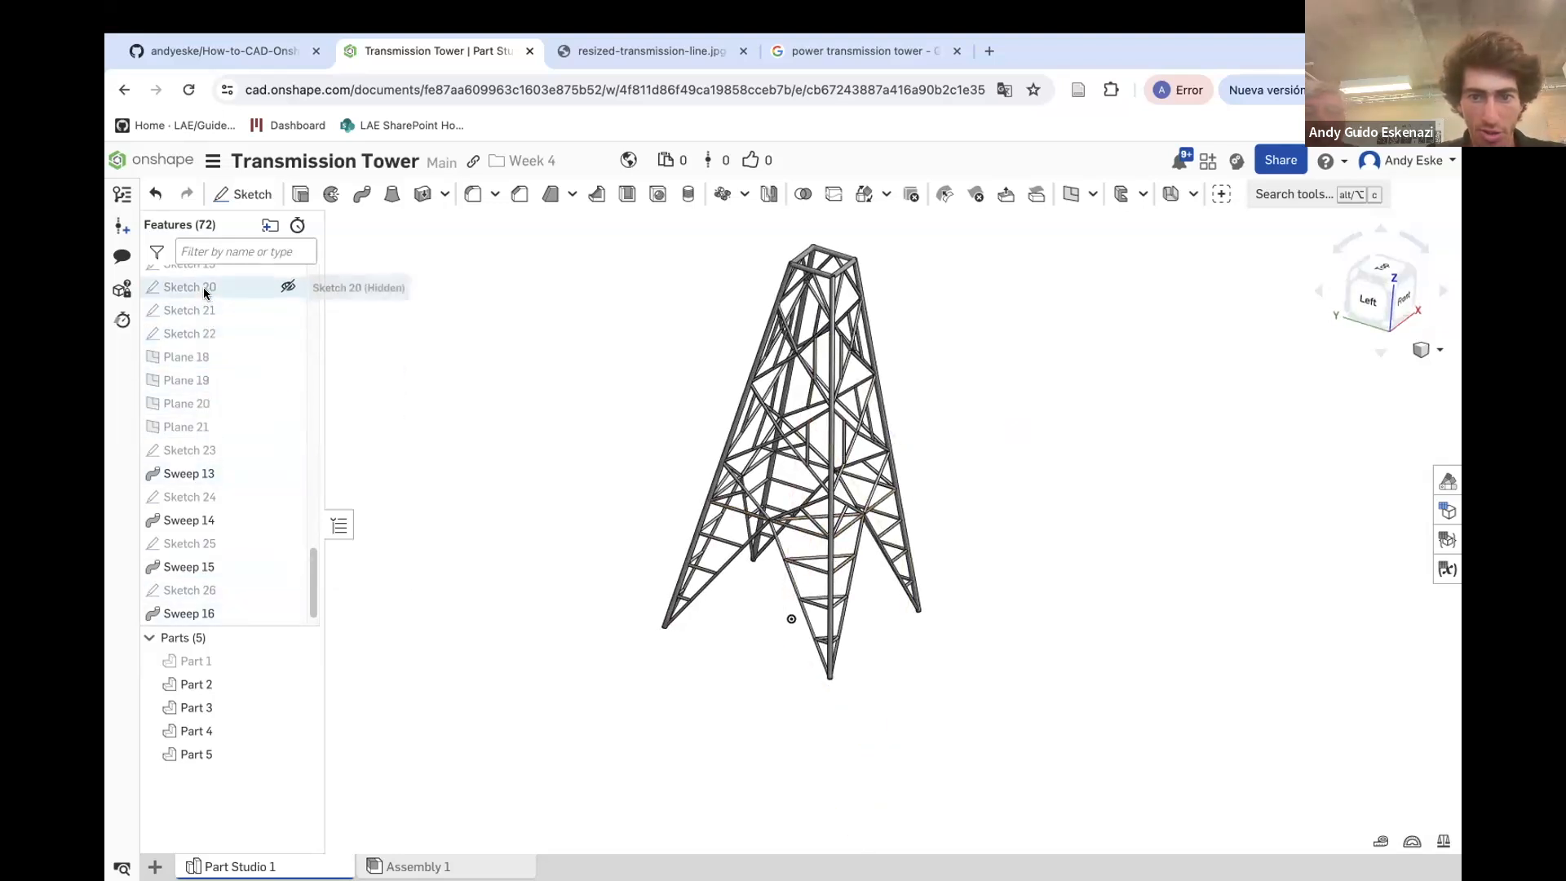
scroll(208, 297, "up", 3)
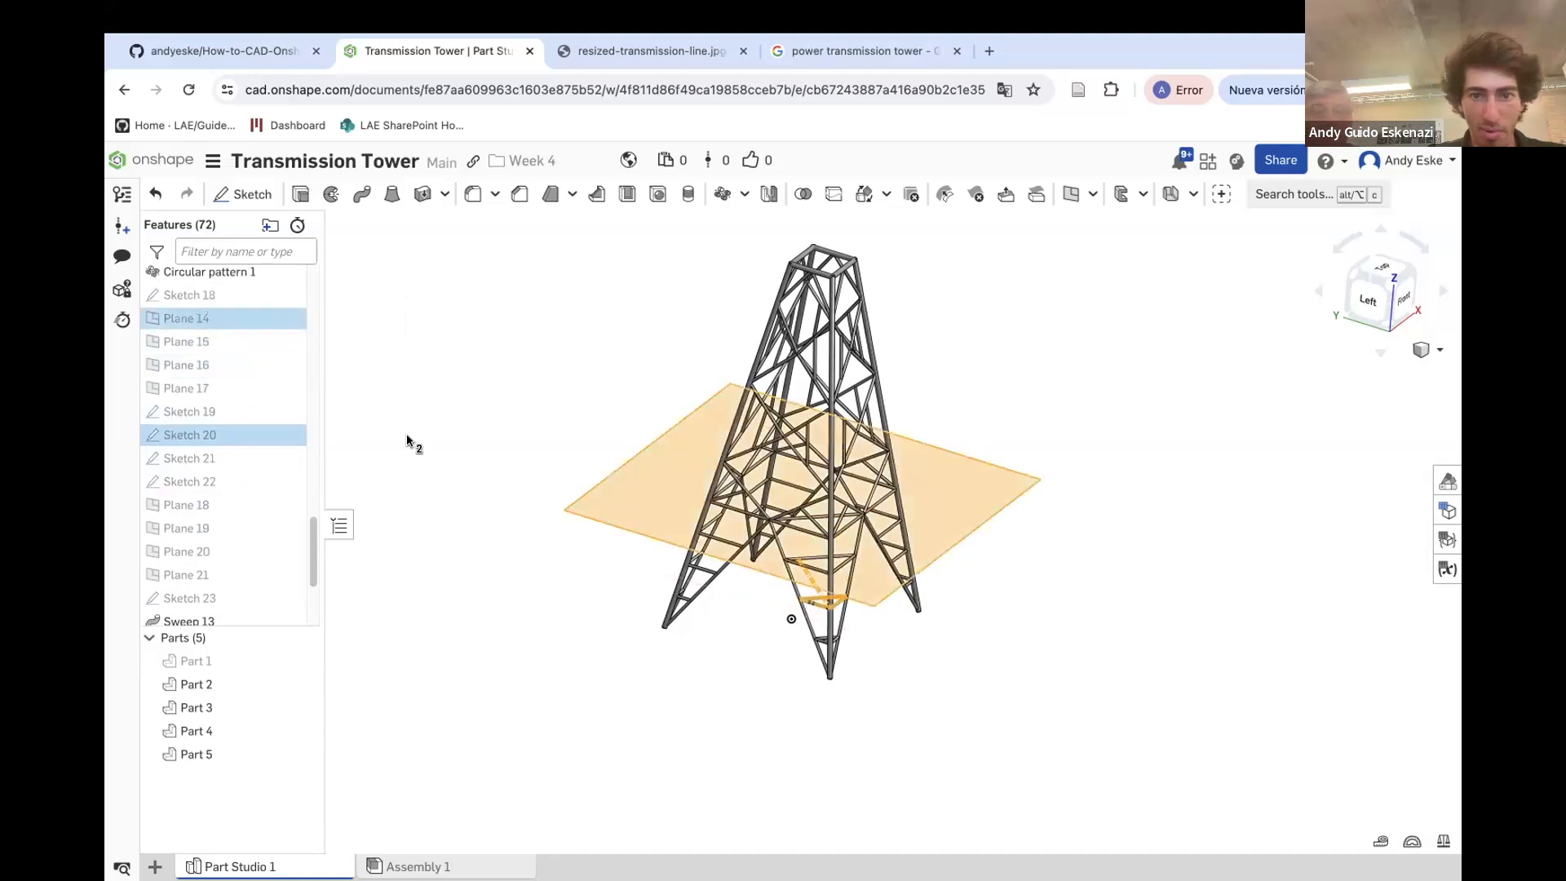
scroll(236, 377, "up", 3)
right_click(227, 364)
key("Escape")
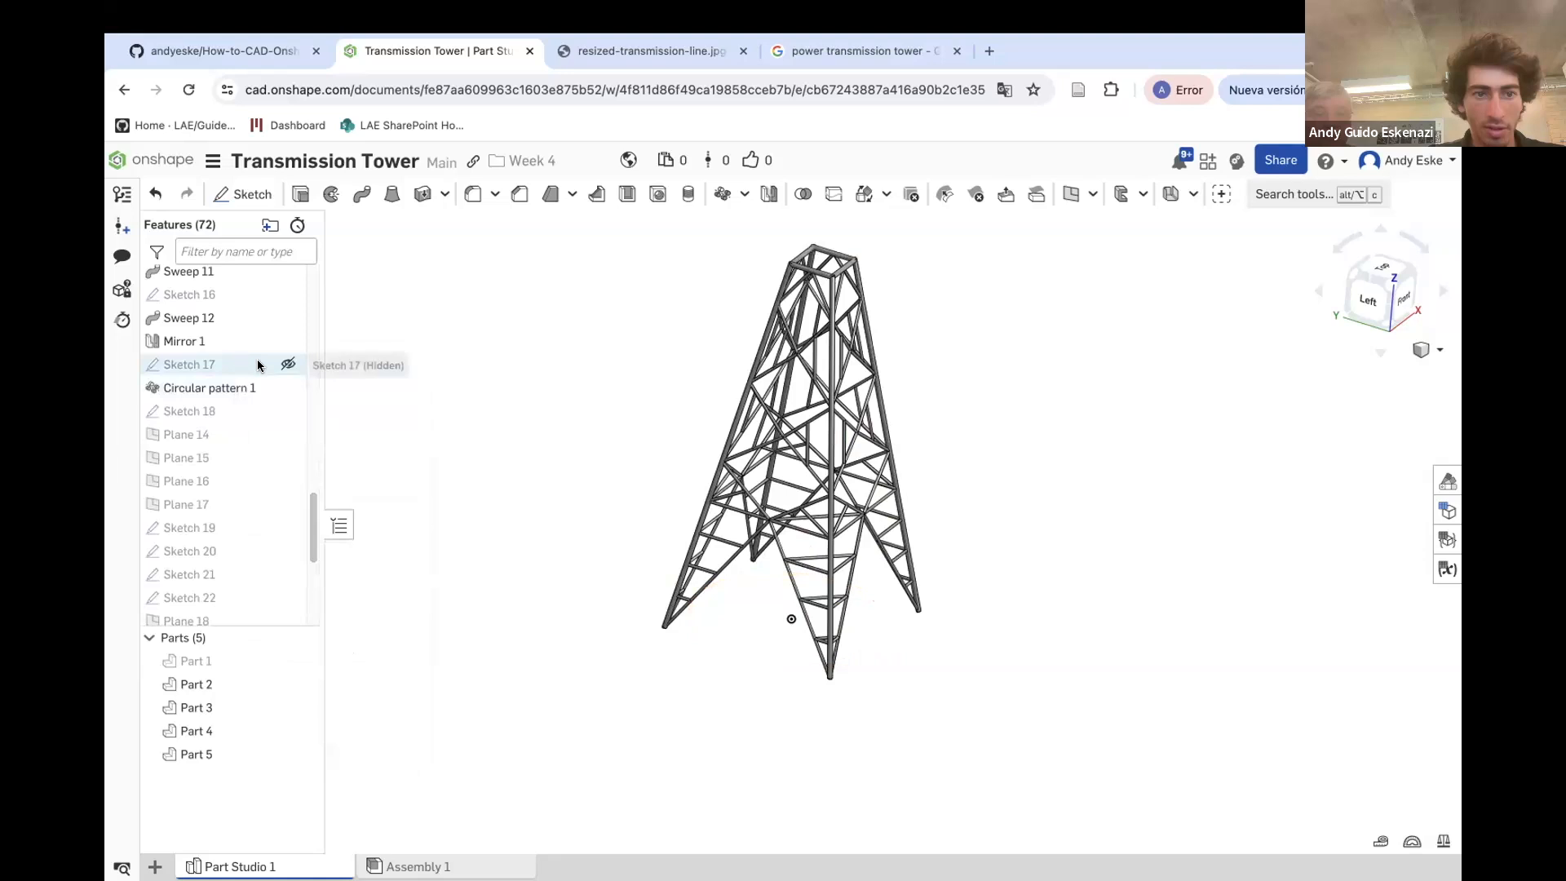
left_click(288, 365)
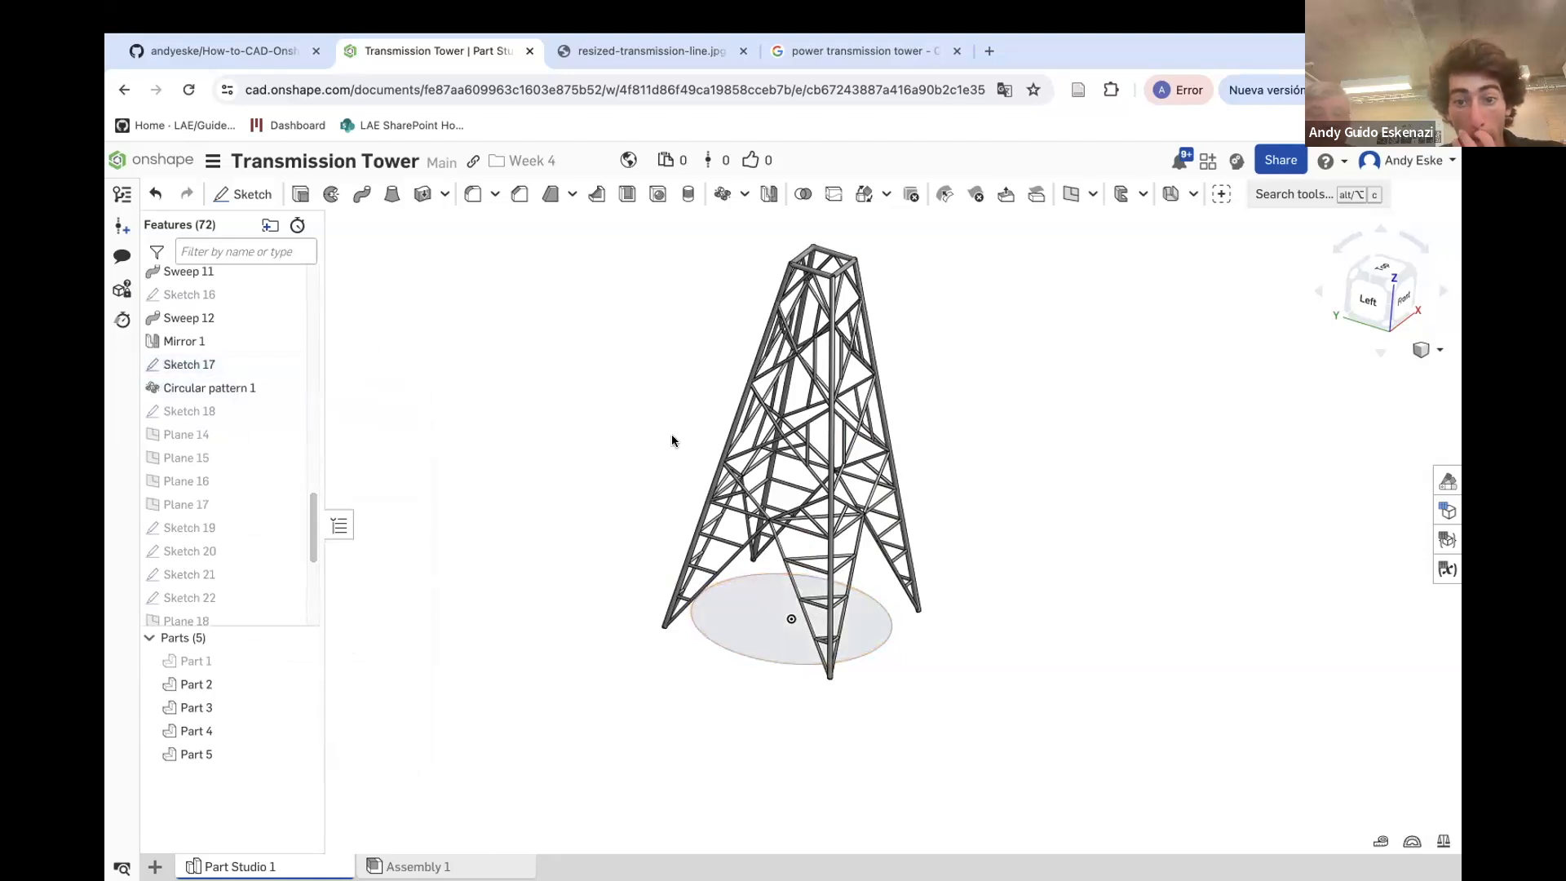
Start a Circular pattern as a feature pattern and select Sweeps 13, 14, 15 and 16
left_click(722, 194)
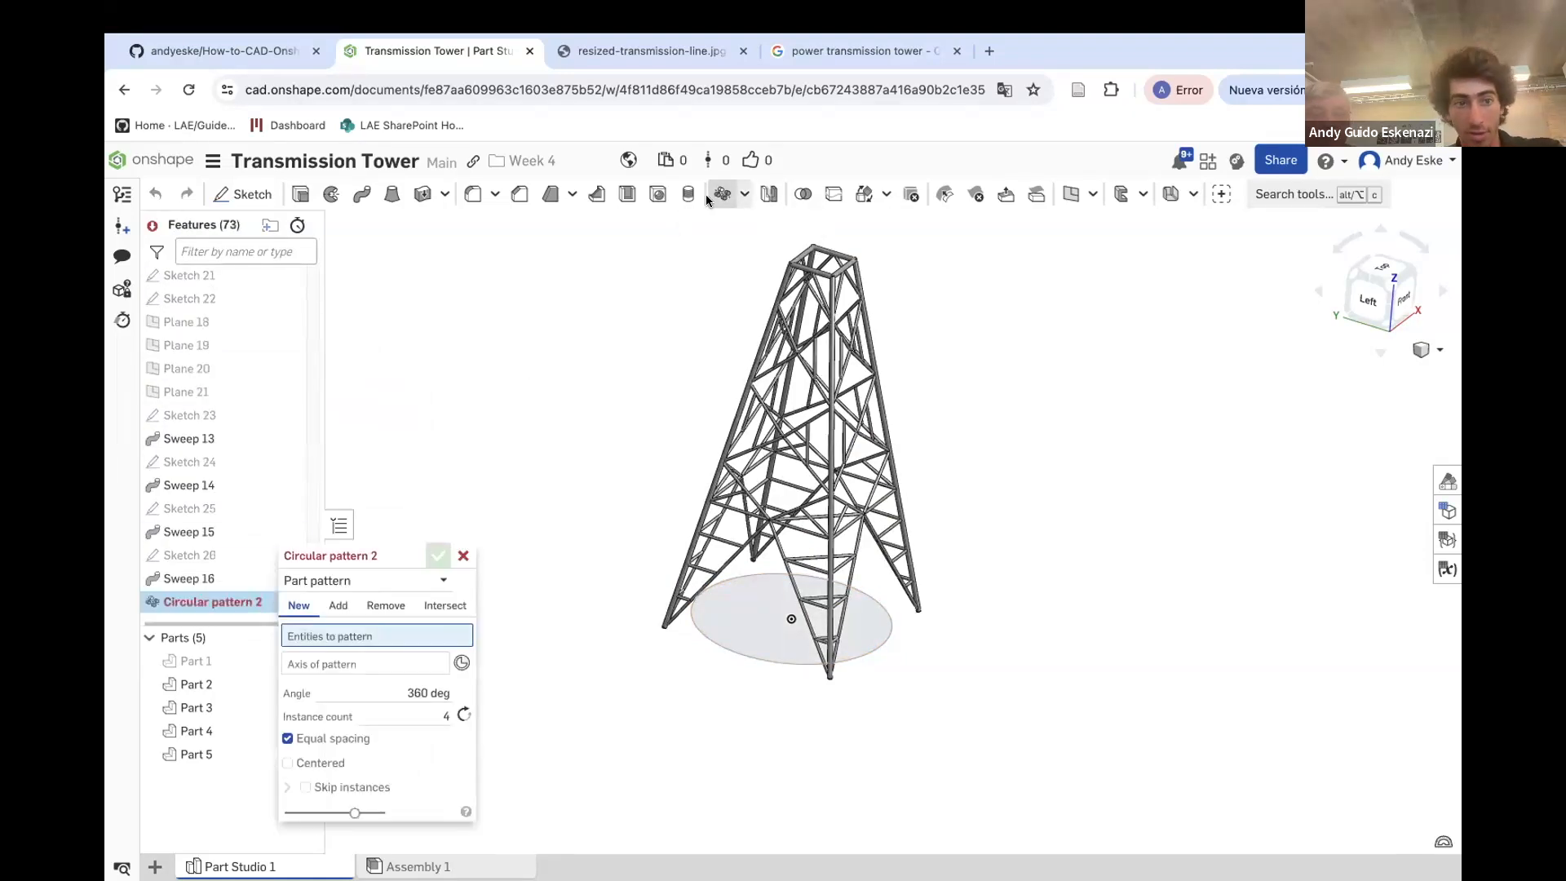
left_click(441, 580)
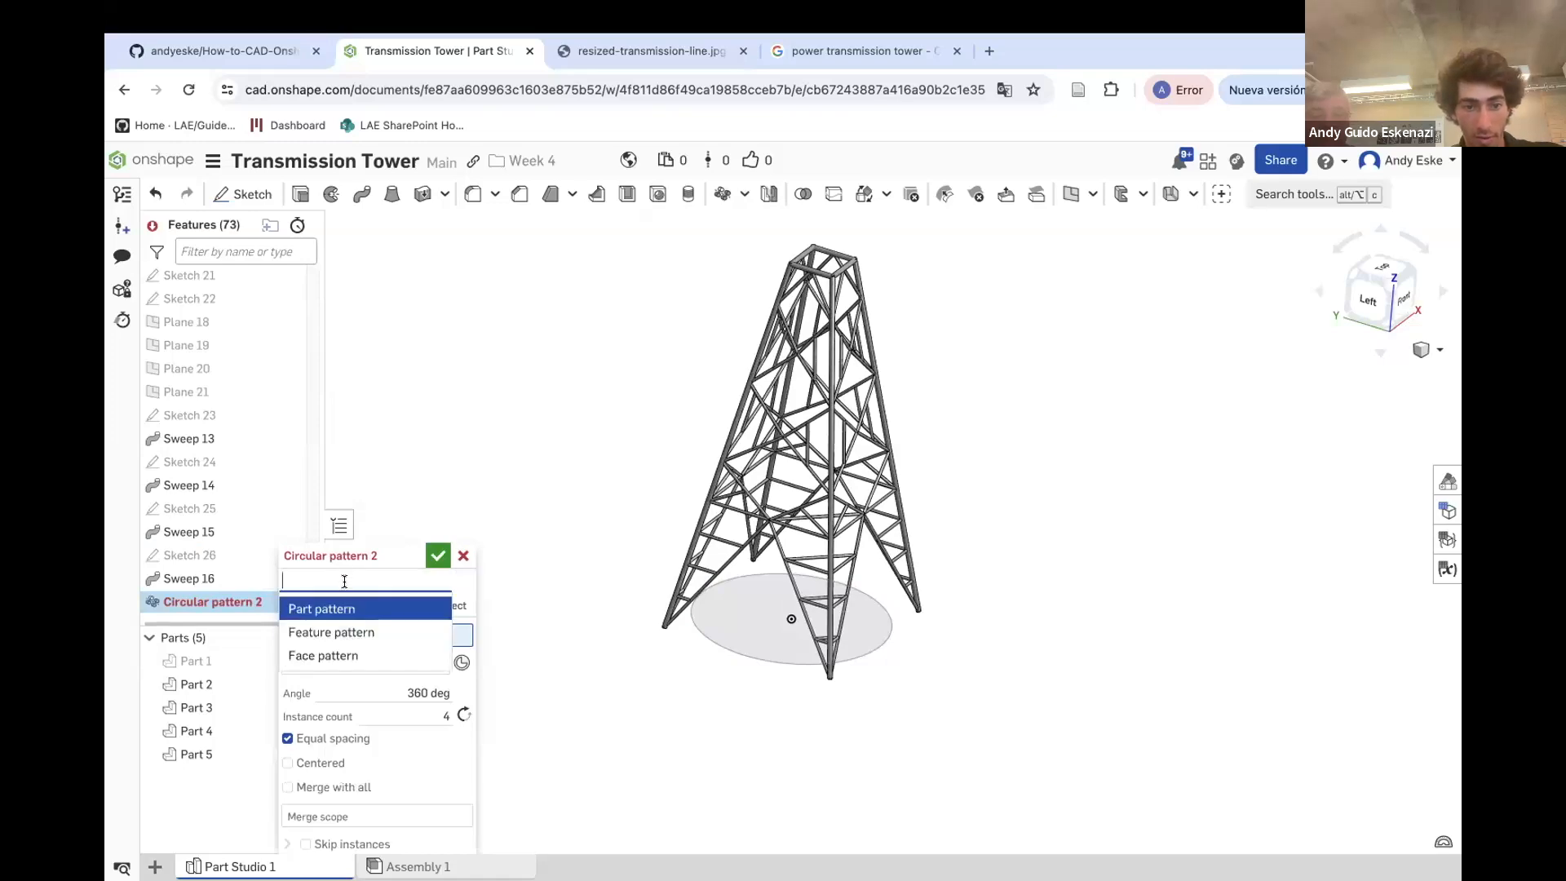
left_click(331, 632)
scroll(832, 579, "up", 5)
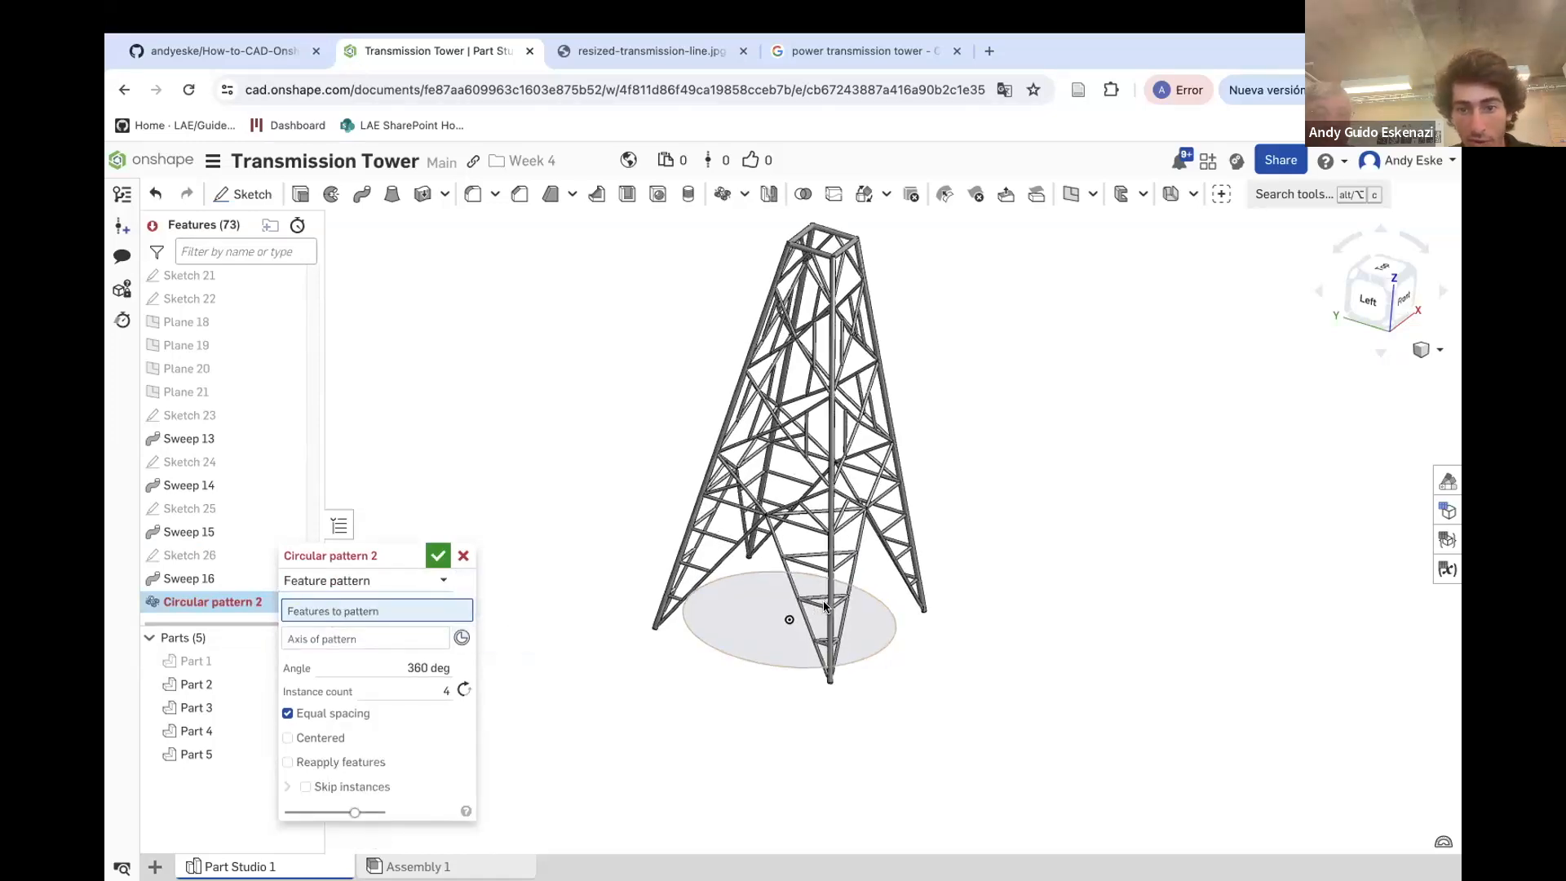
left_click(755, 422)
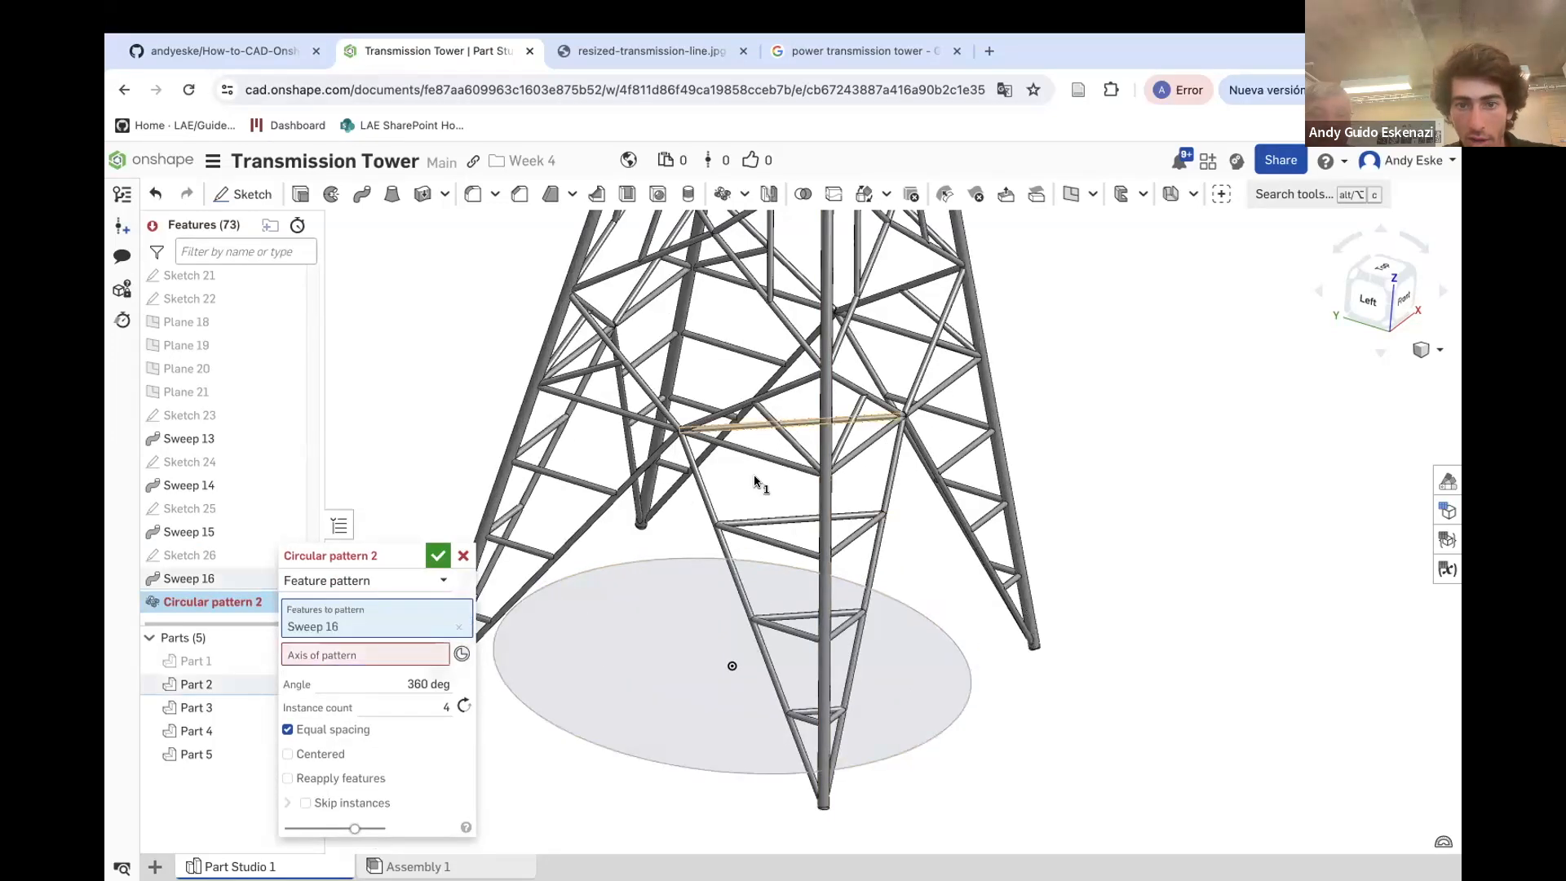
left_click(766, 522)
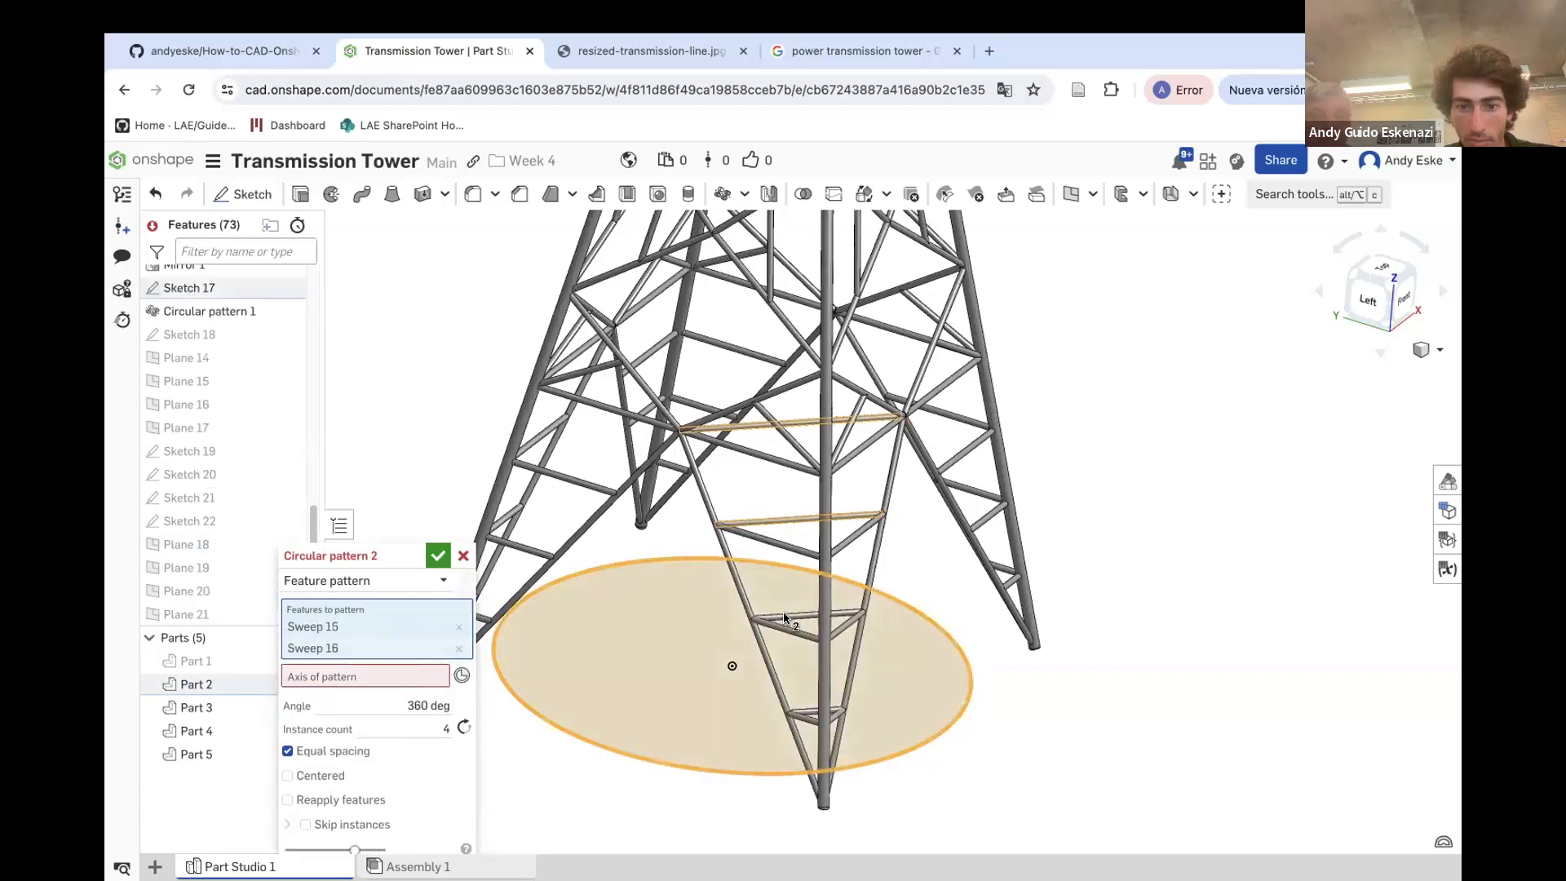
scroll(826, 622, "up", 5)
left_click(889, 606)
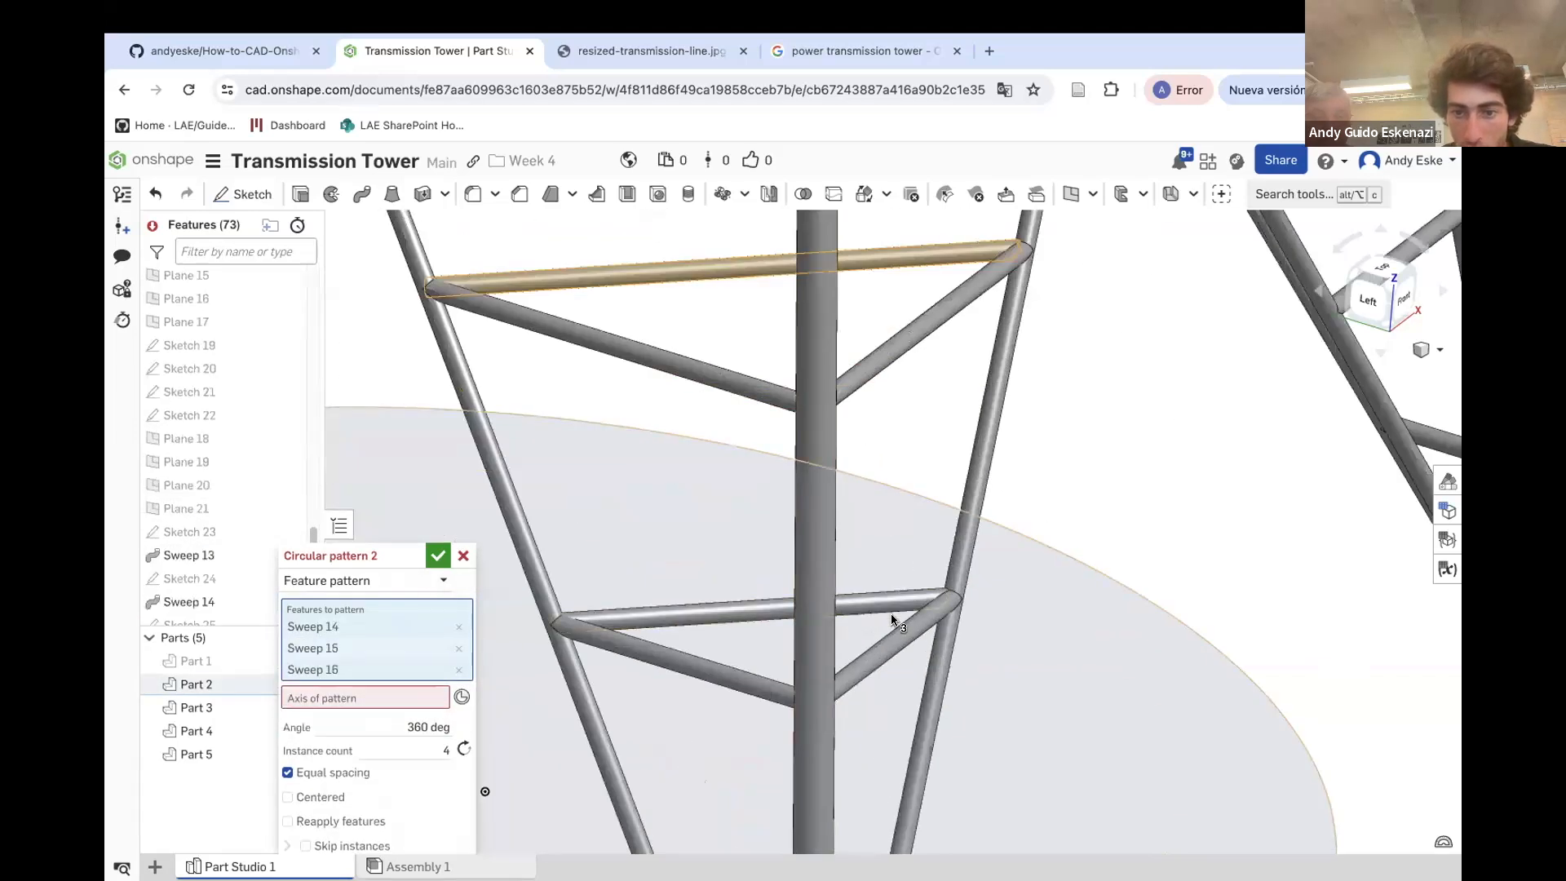
scroll(891, 618, "down", 5)
scroll(869, 720, "up", 5)
left_click(863, 719)
scroll(862, 720, "down", 5)
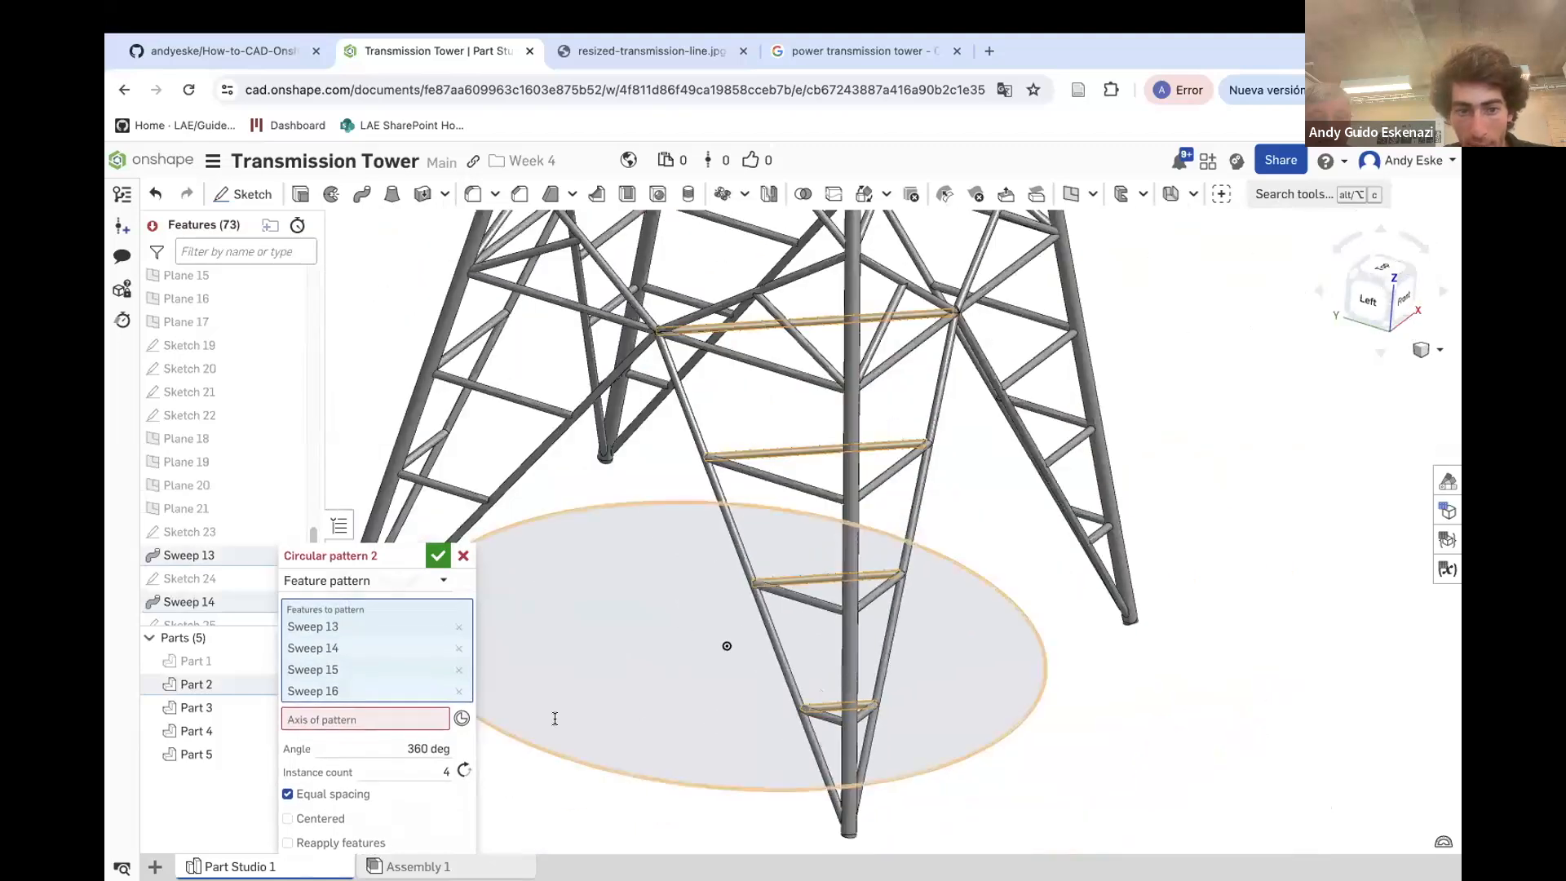
Set the pattern axis to the Sketch 17 circle, enable Reapply features, and confirm 4 instances over 360 deg
left_click(324, 726)
left_click(551, 758)
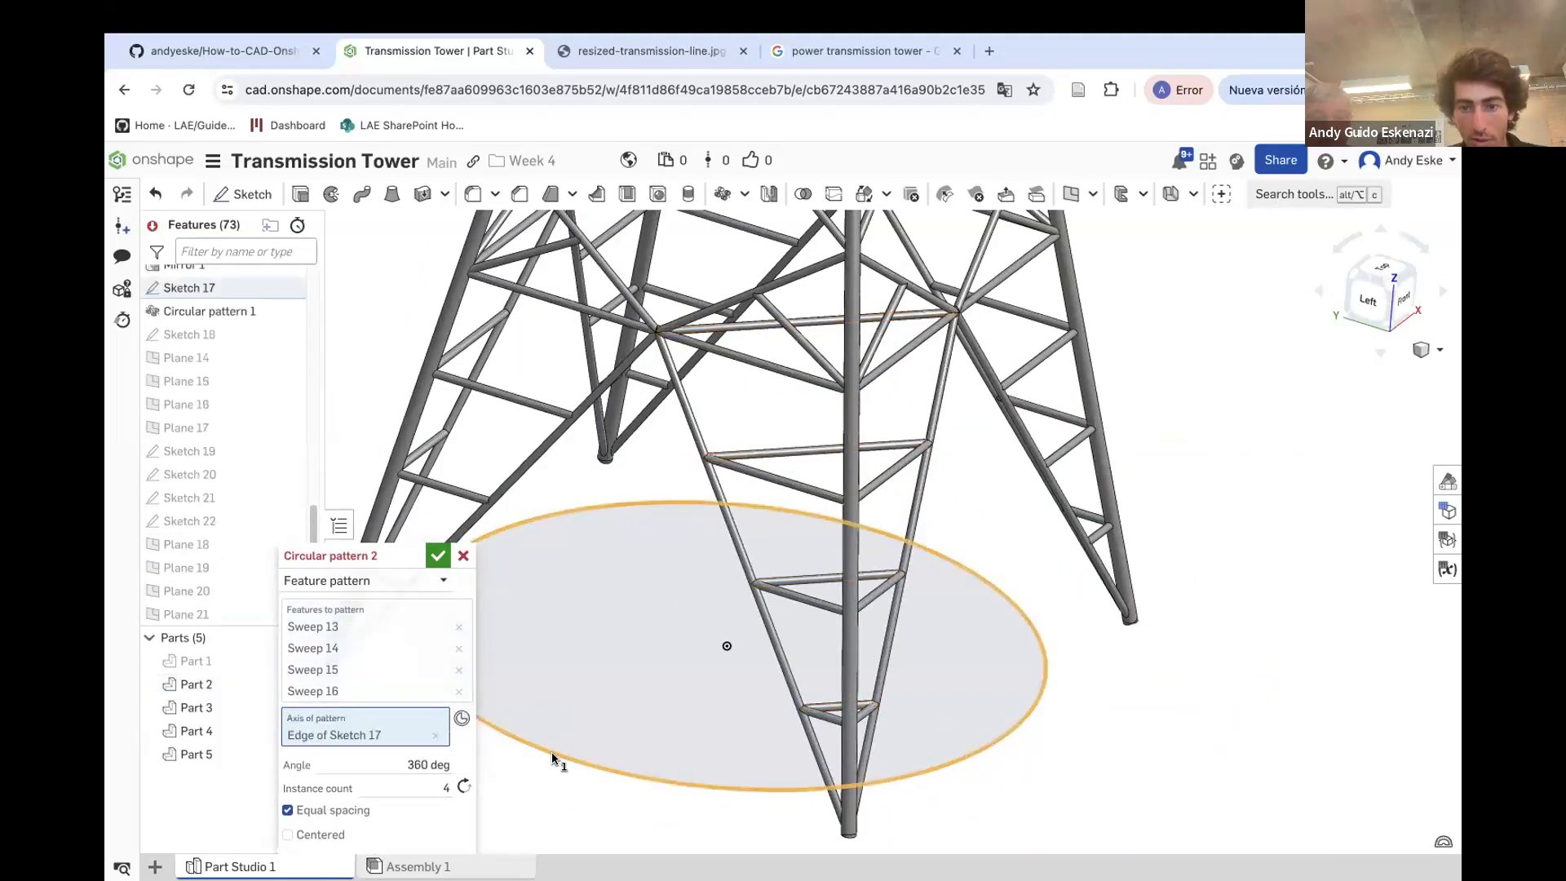
scroll(538, 771, "down", 3)
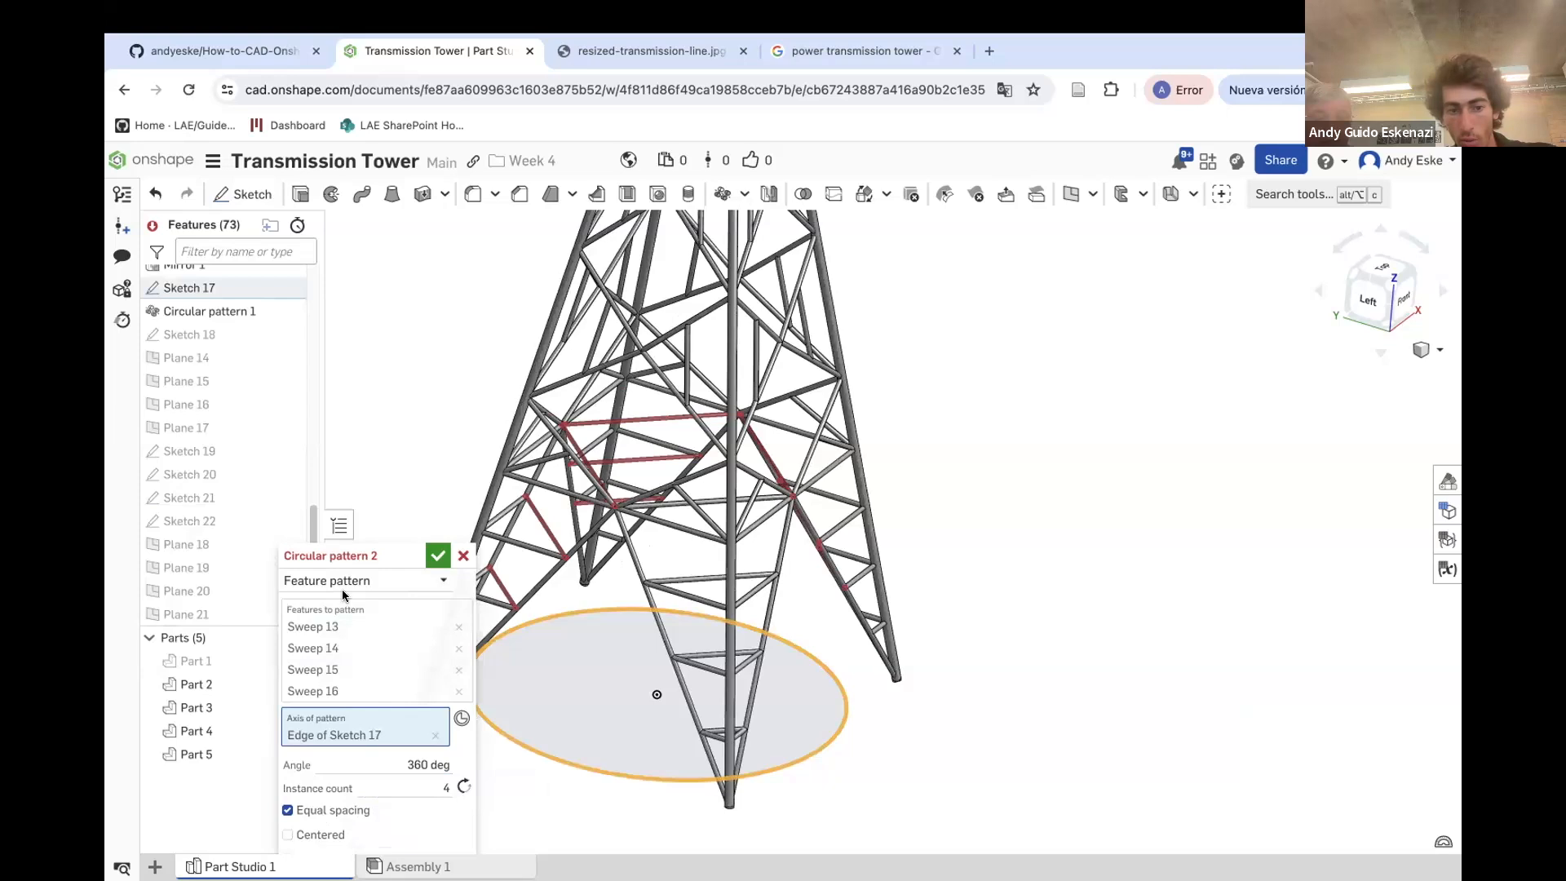
scroll(366, 685, "down", 2)
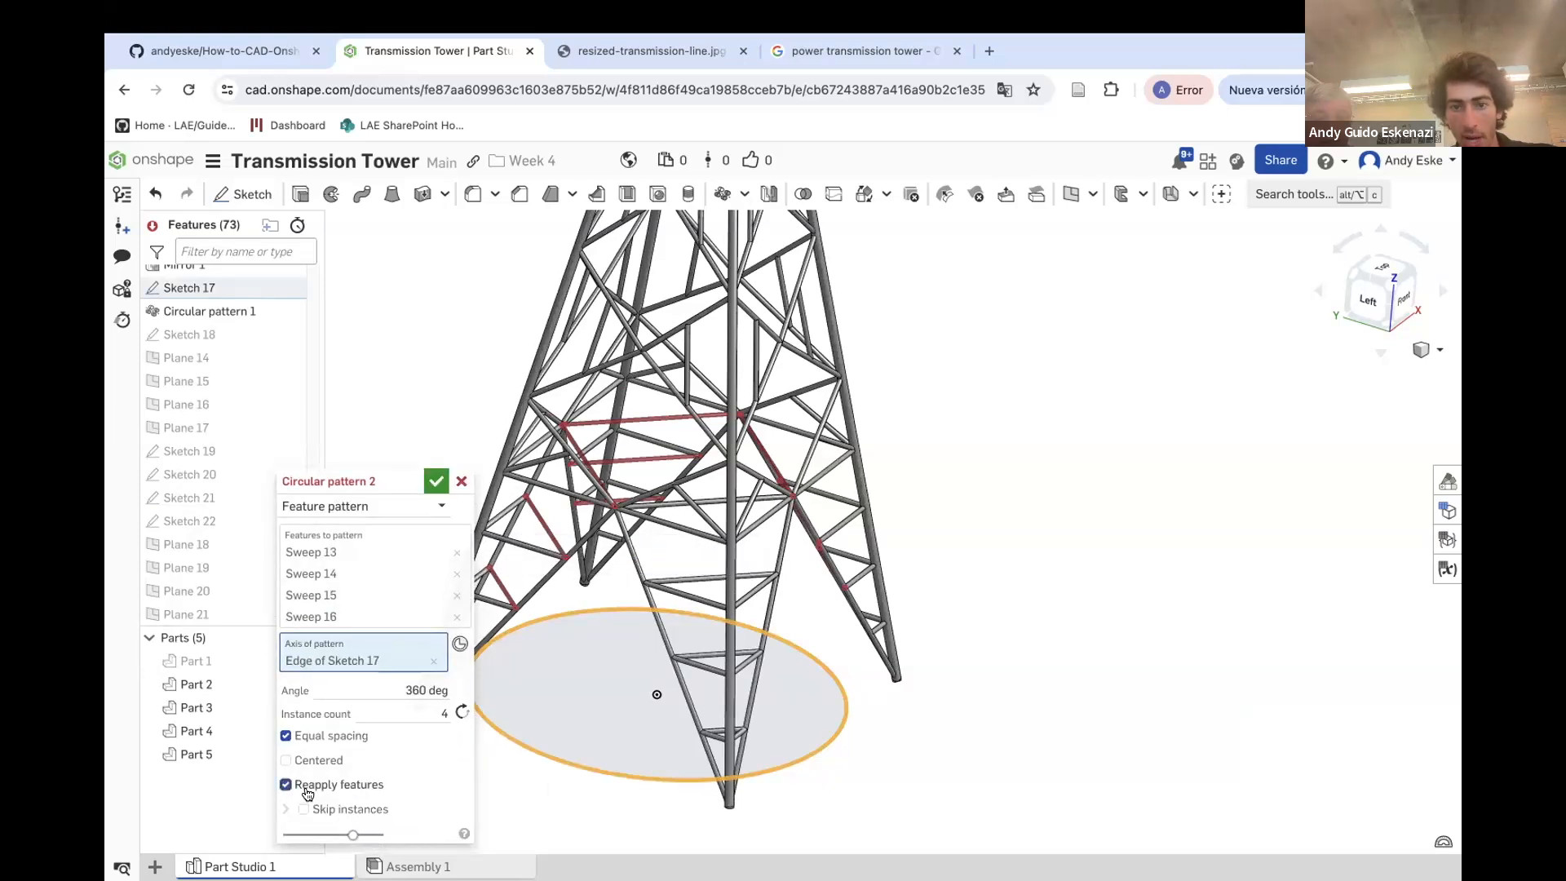
mouse_move(540, 548)
right_mouse_down()
mouse_move(578, 529)
mouse_move(554, 563)
right_mouse_up()
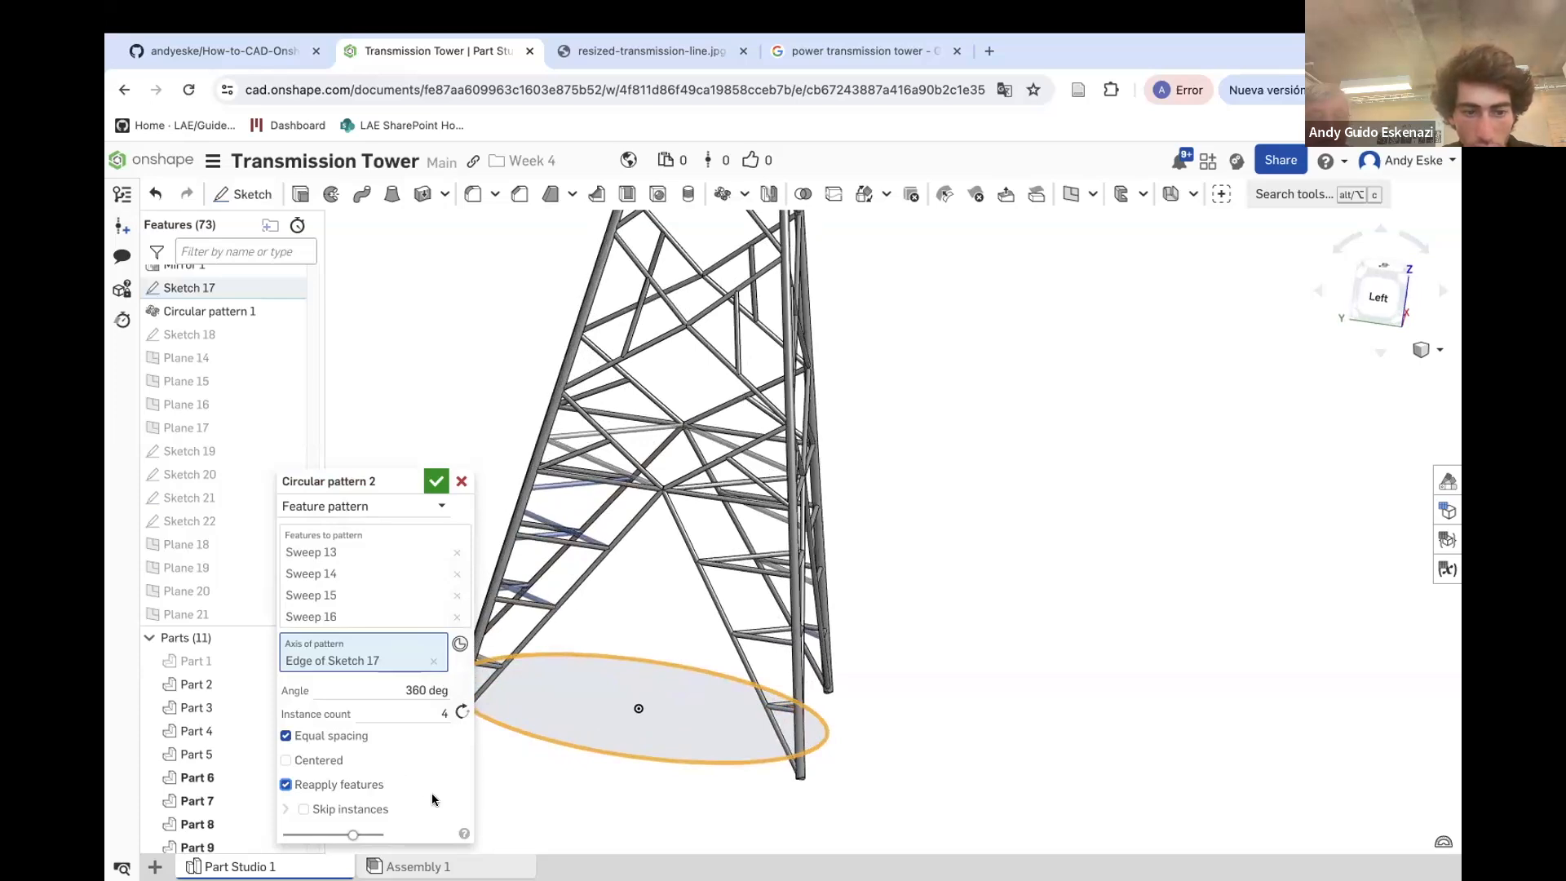
right_click_drag(729, 456, 573, 543)
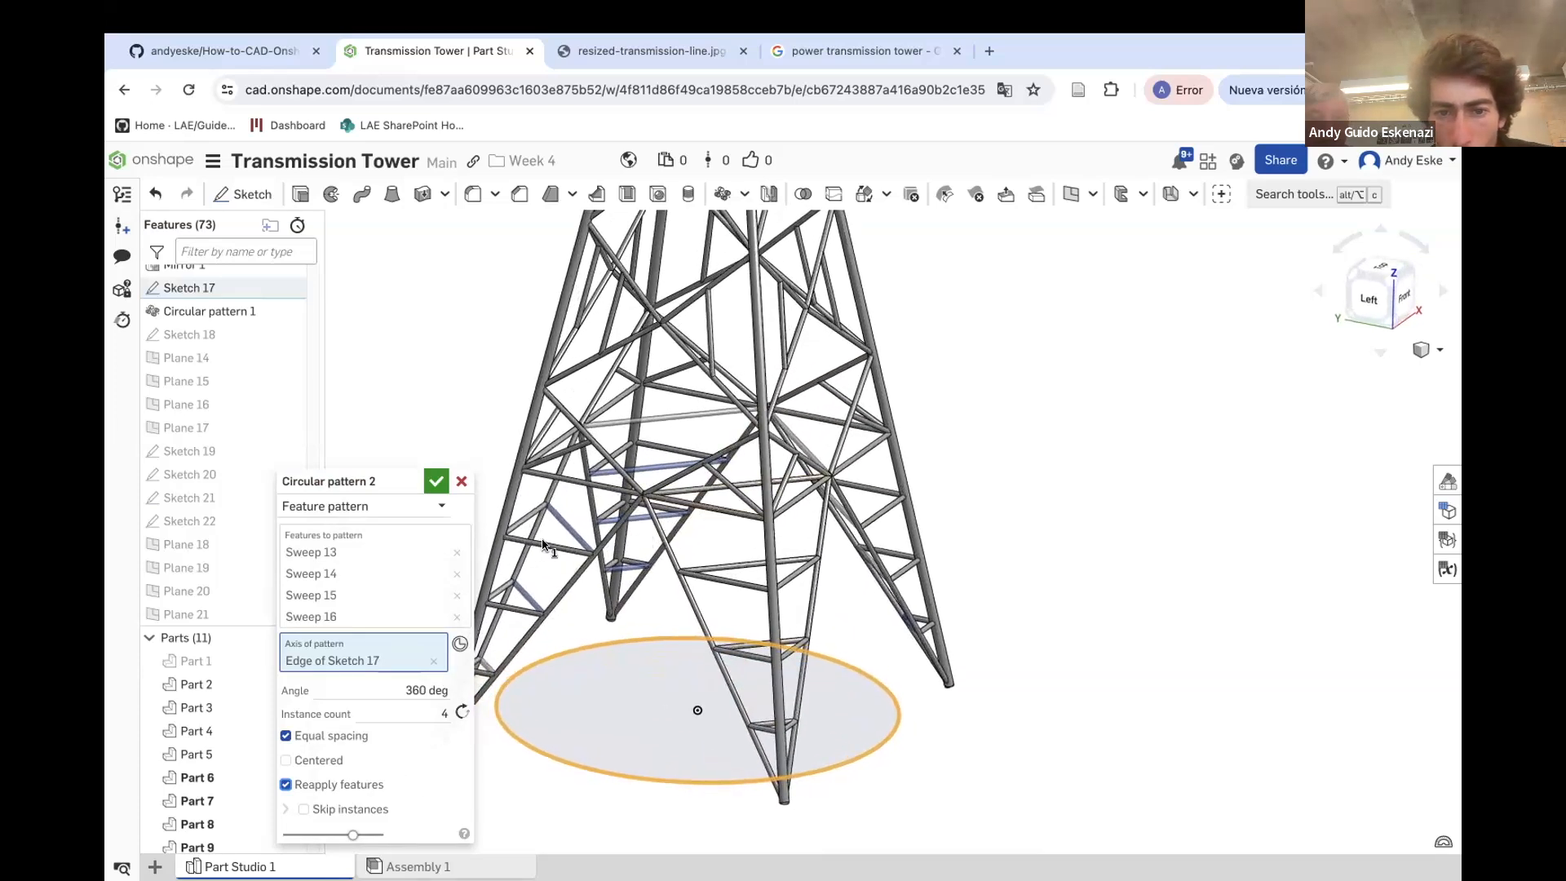
left_click(438, 482)
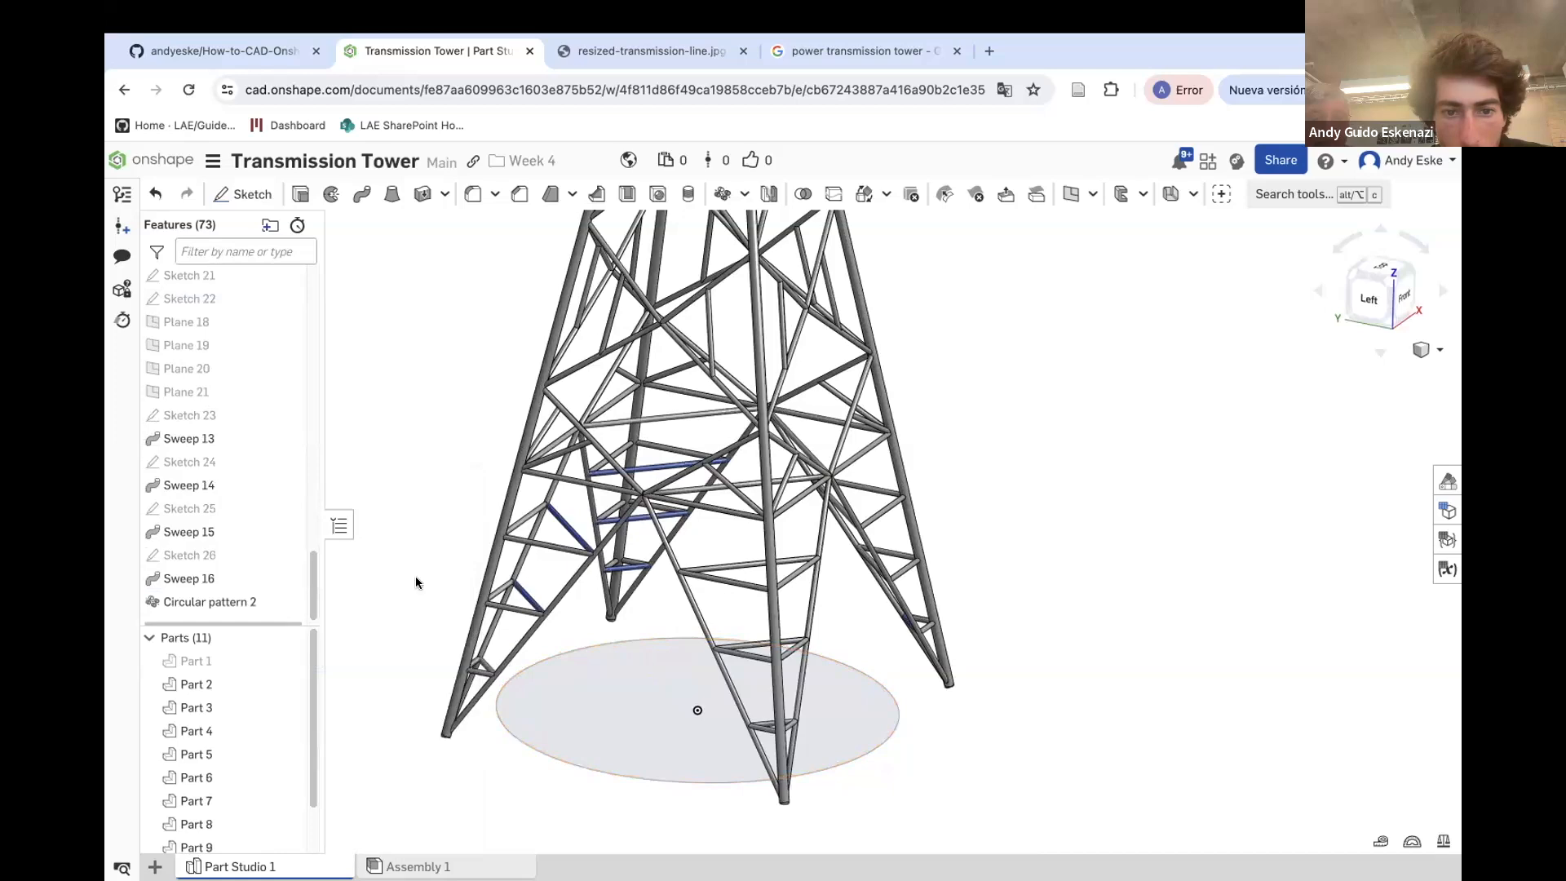
Reopen Circular pattern 2 to review its settings and confirm it again
scroll(514, 583, "up", 5)
scroll(220, 743, "down", 2)
scroll(230, 600, "up", 5)
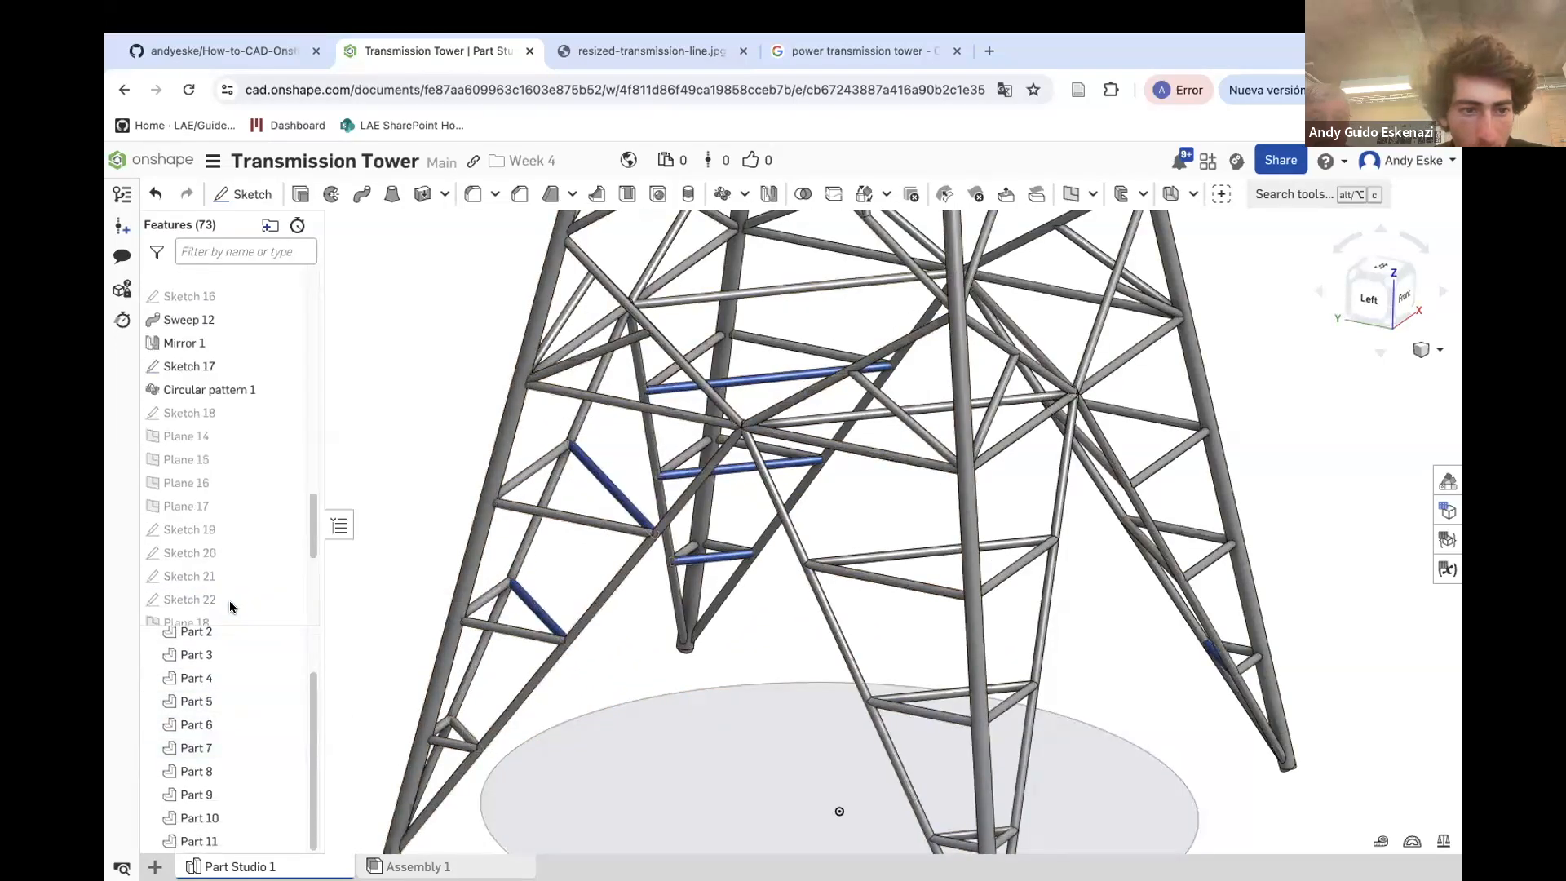
scroll(215, 558, "down", 5)
right_click(226, 591)
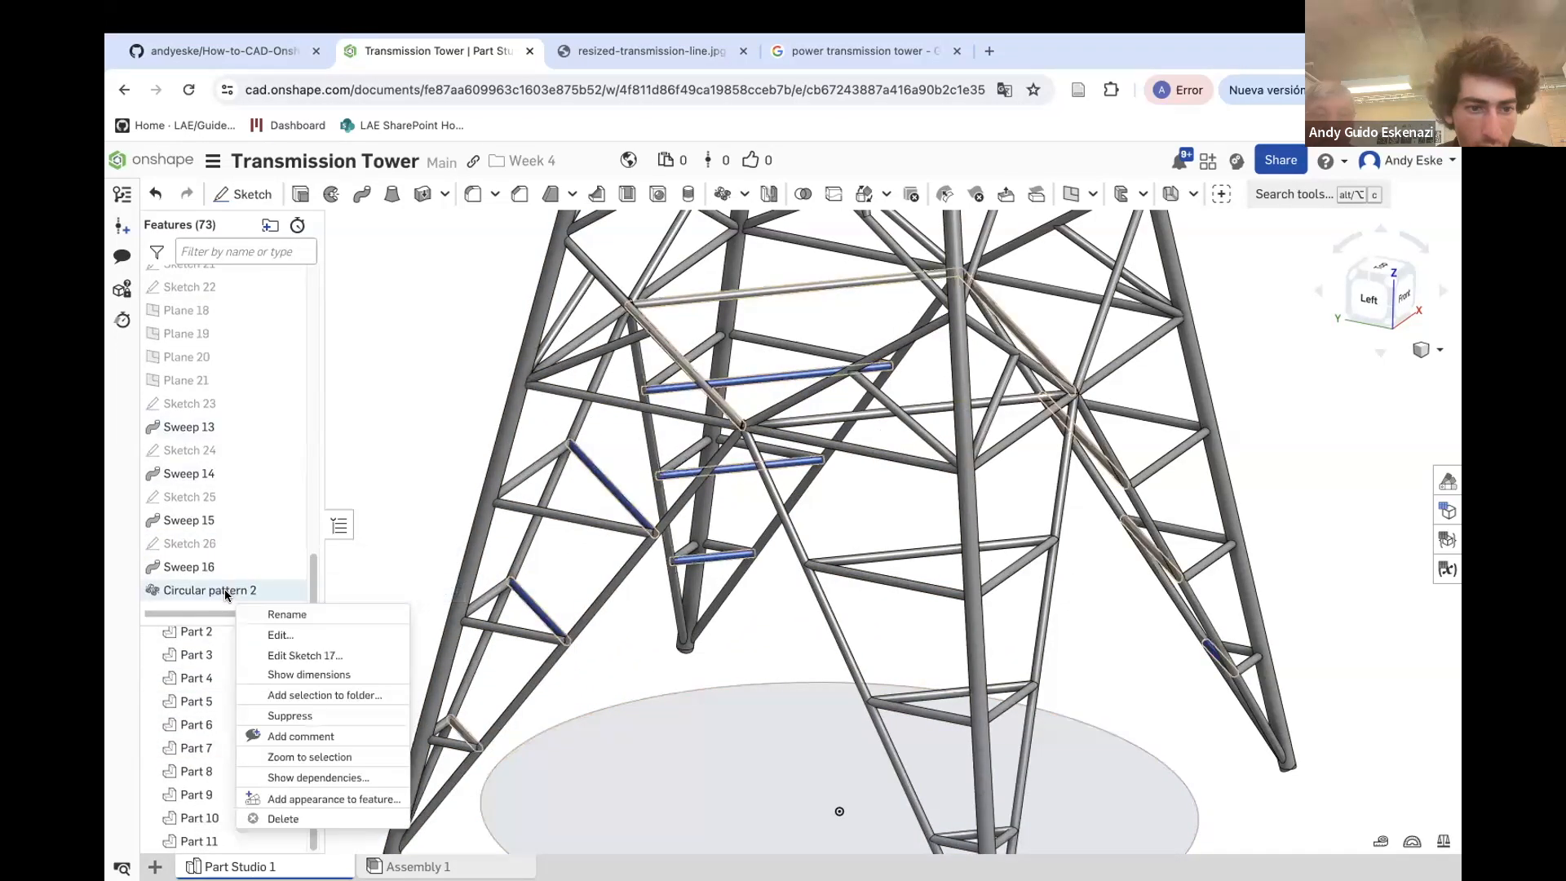
left_click(275, 635)
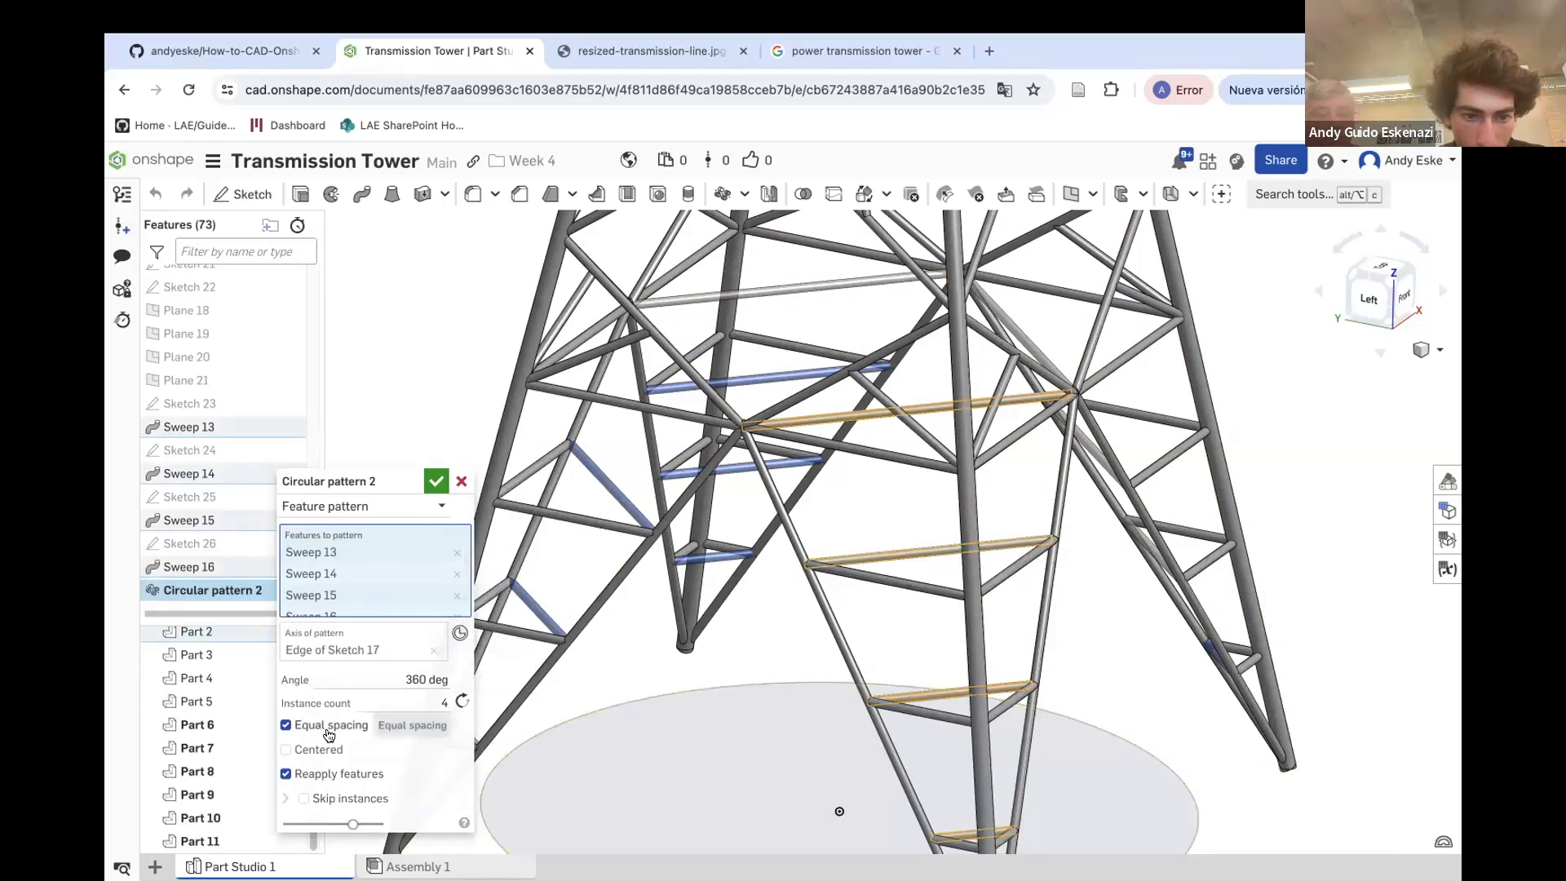
scroll(346, 581, "down", 1)
scroll(563, 518, "up", 6)
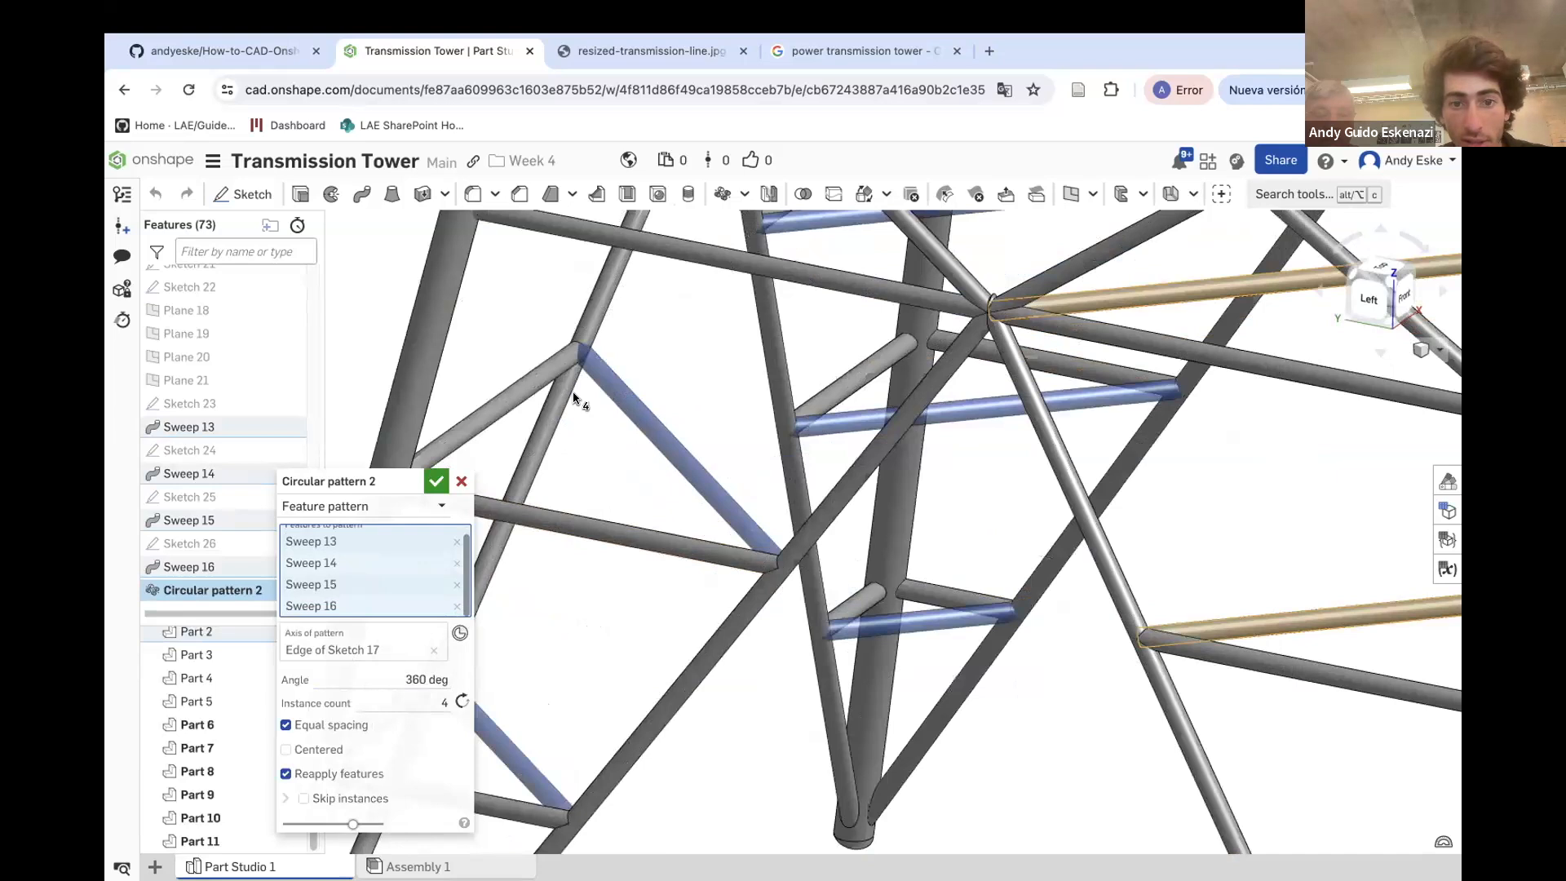
scroll(386, 530, "up", 1)
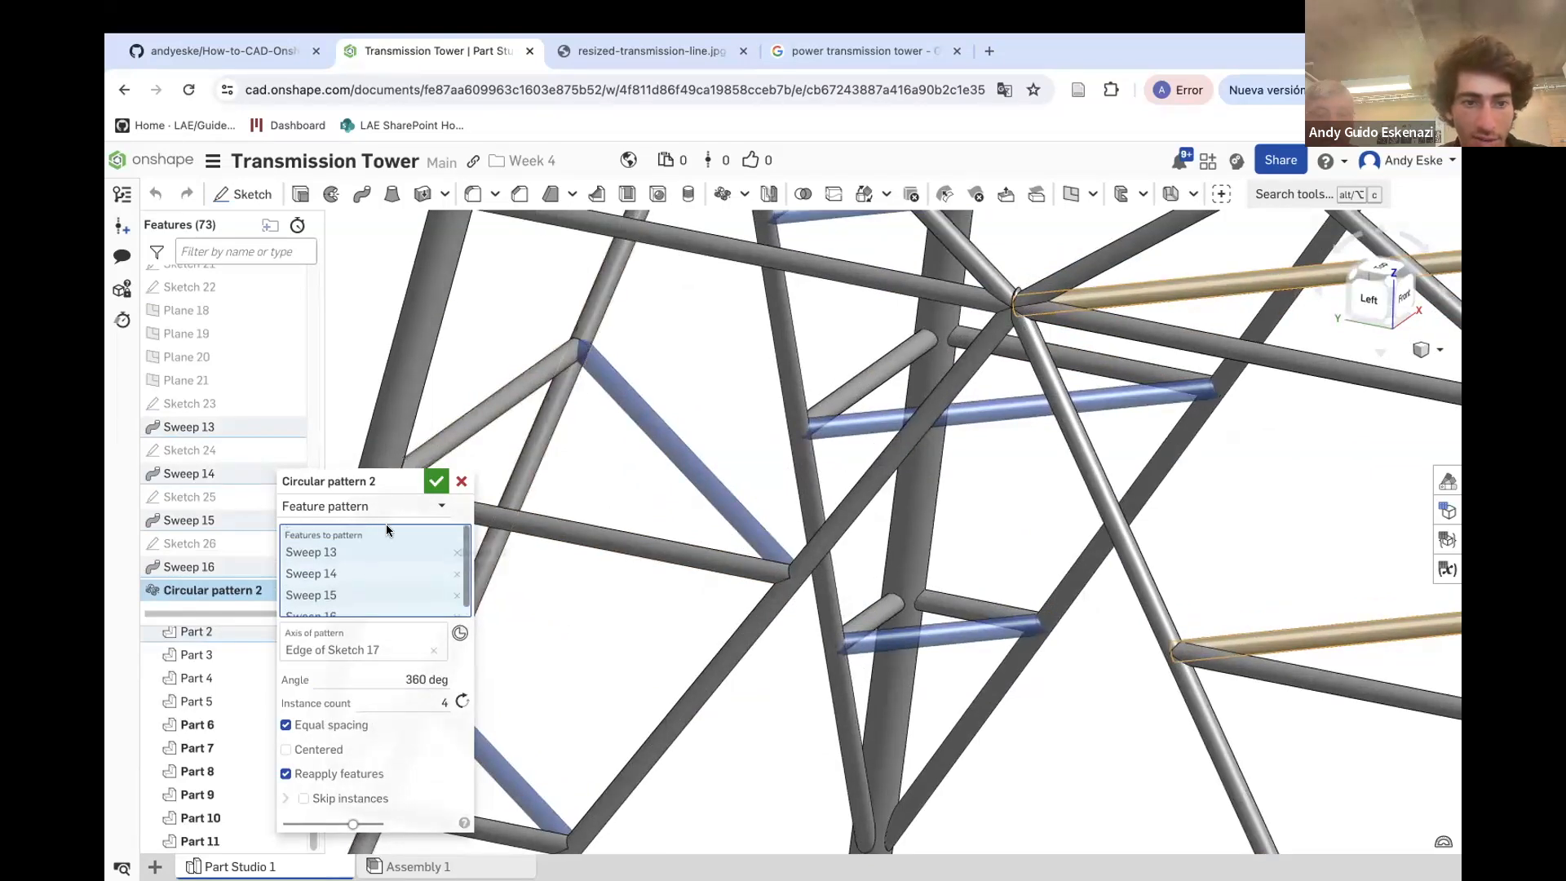
left_click(398, 507)
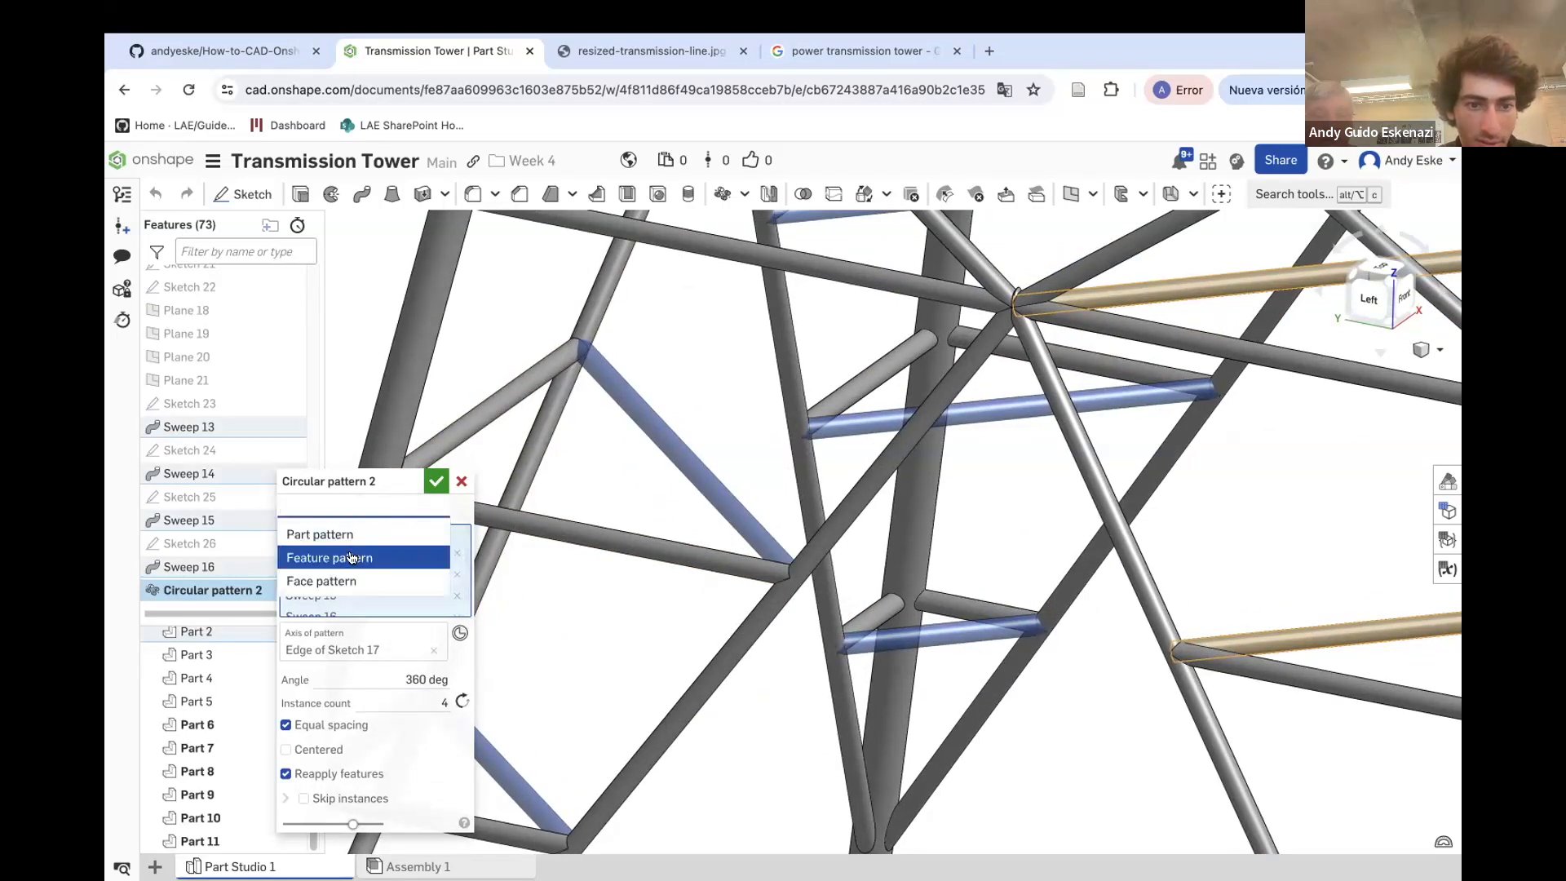
left_click(436, 480)
Start a Boolean union and select Parts 2, 3, 4 and 5 as tools
scroll(514, 648, "down", 8)
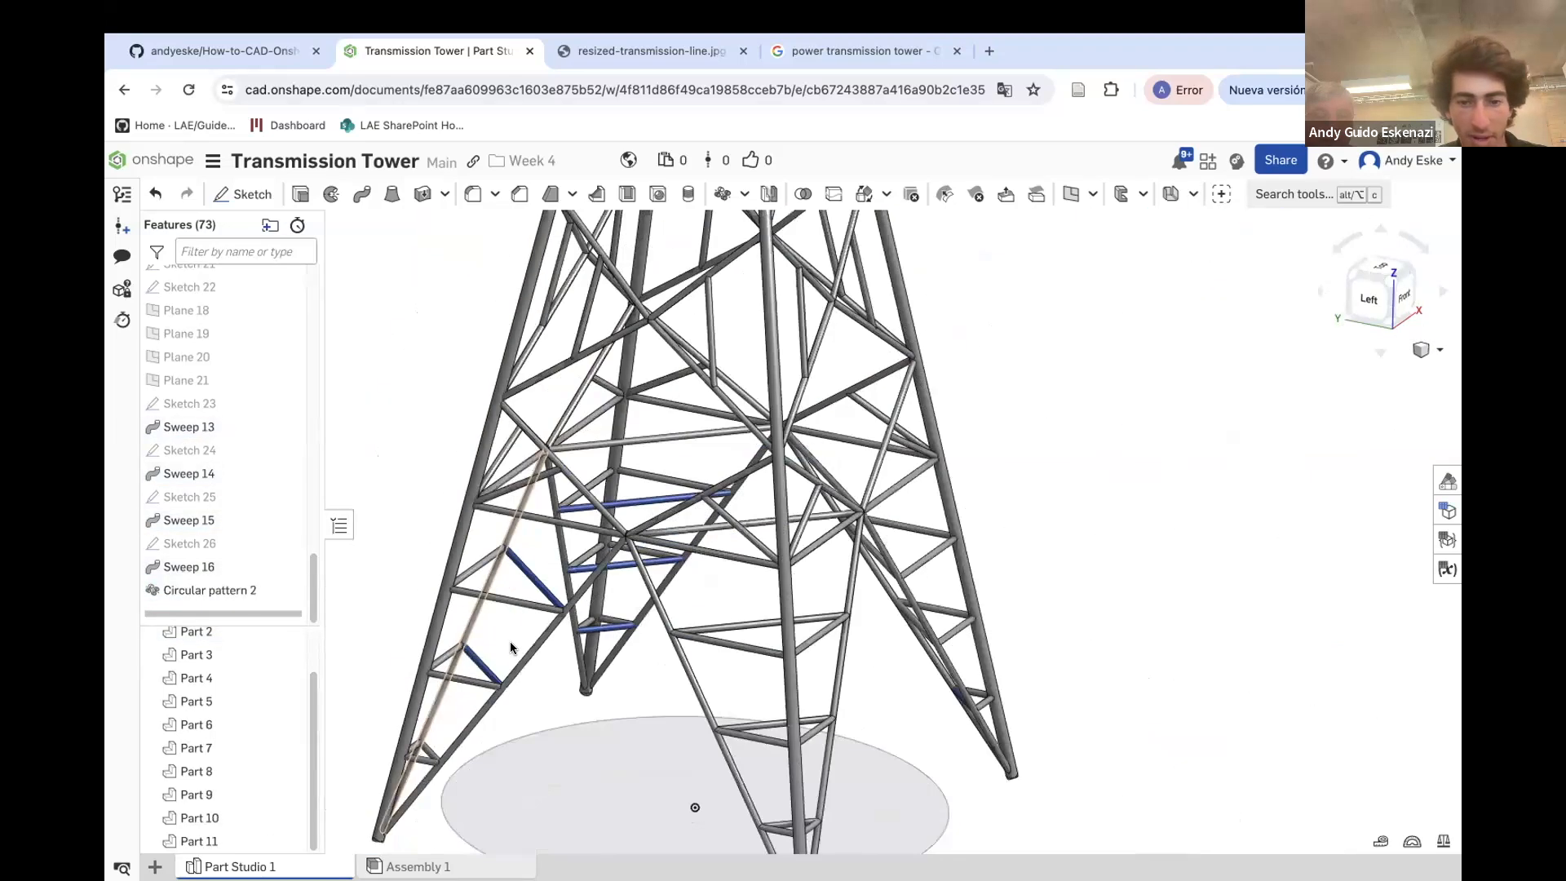
right_click_drag(536, 619, 432, 502)
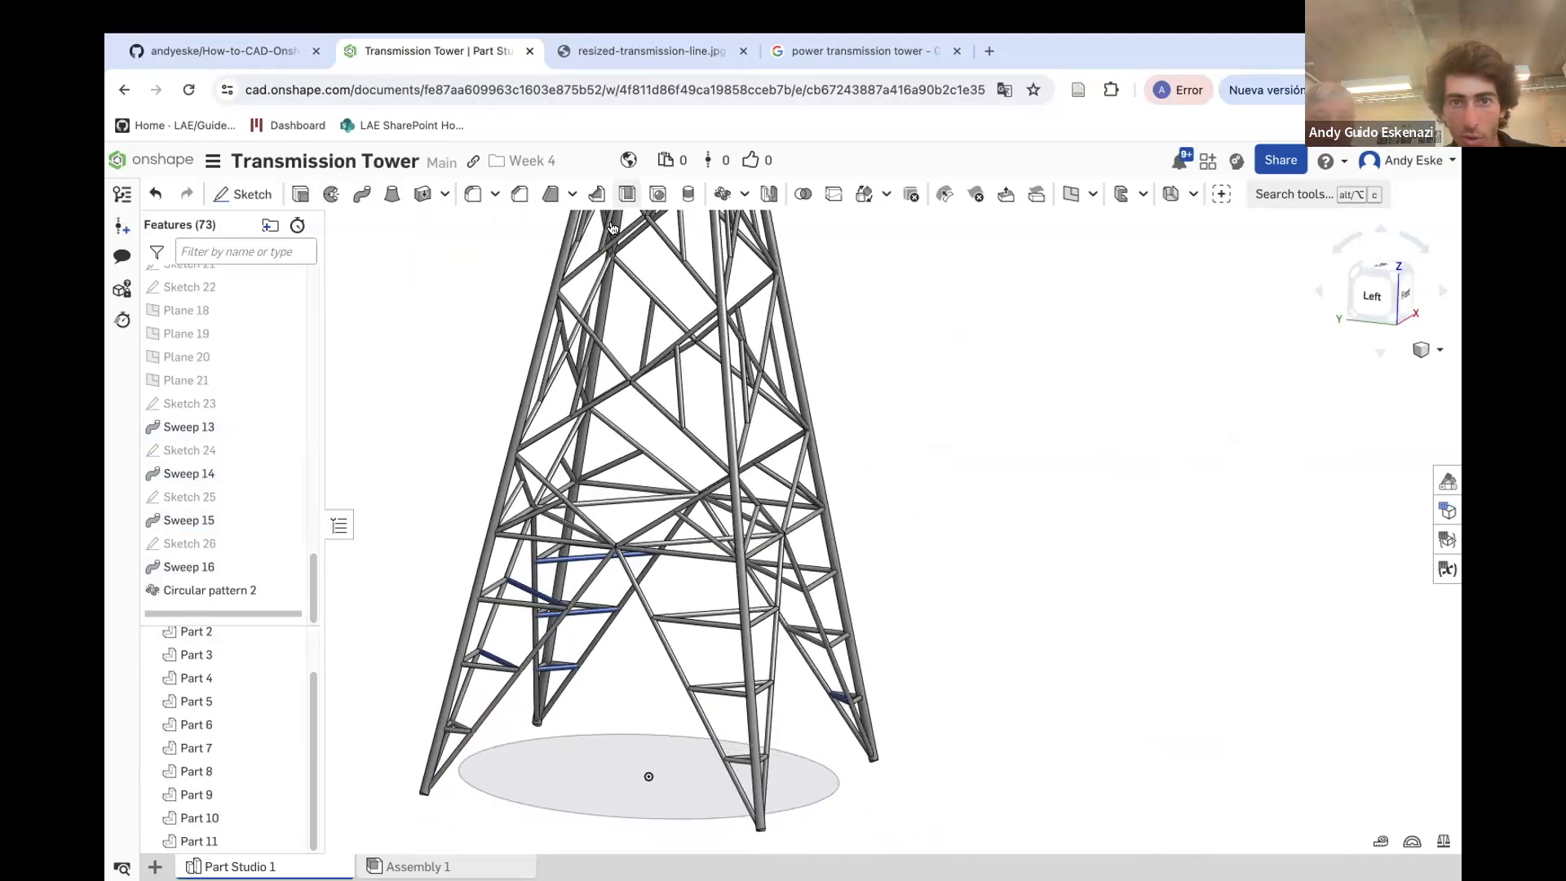
left_click(802, 194)
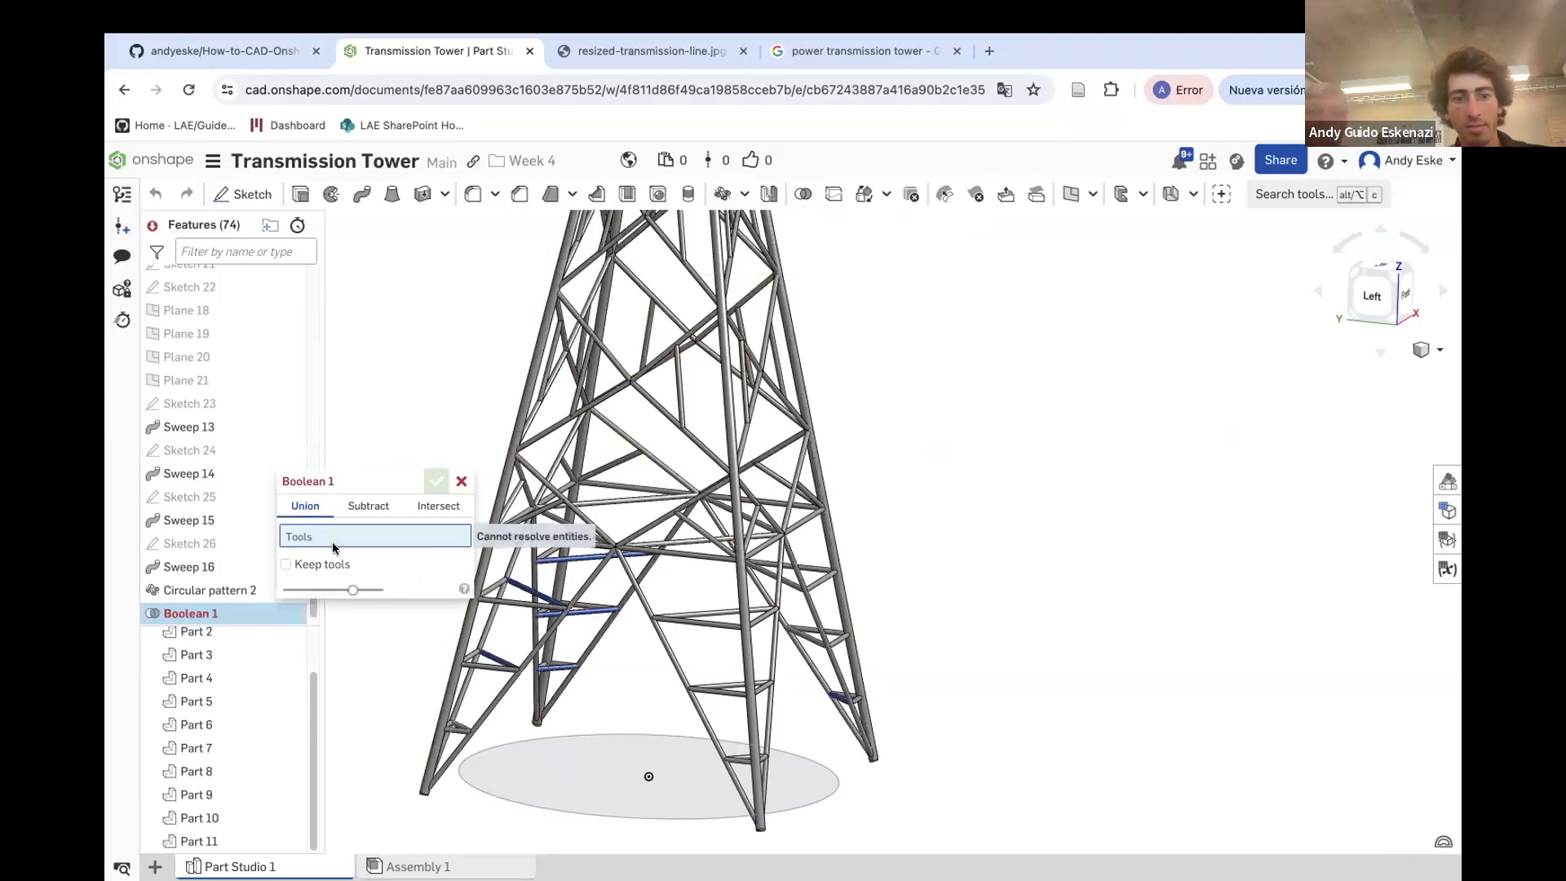
scroll(239, 659, "up", 1)
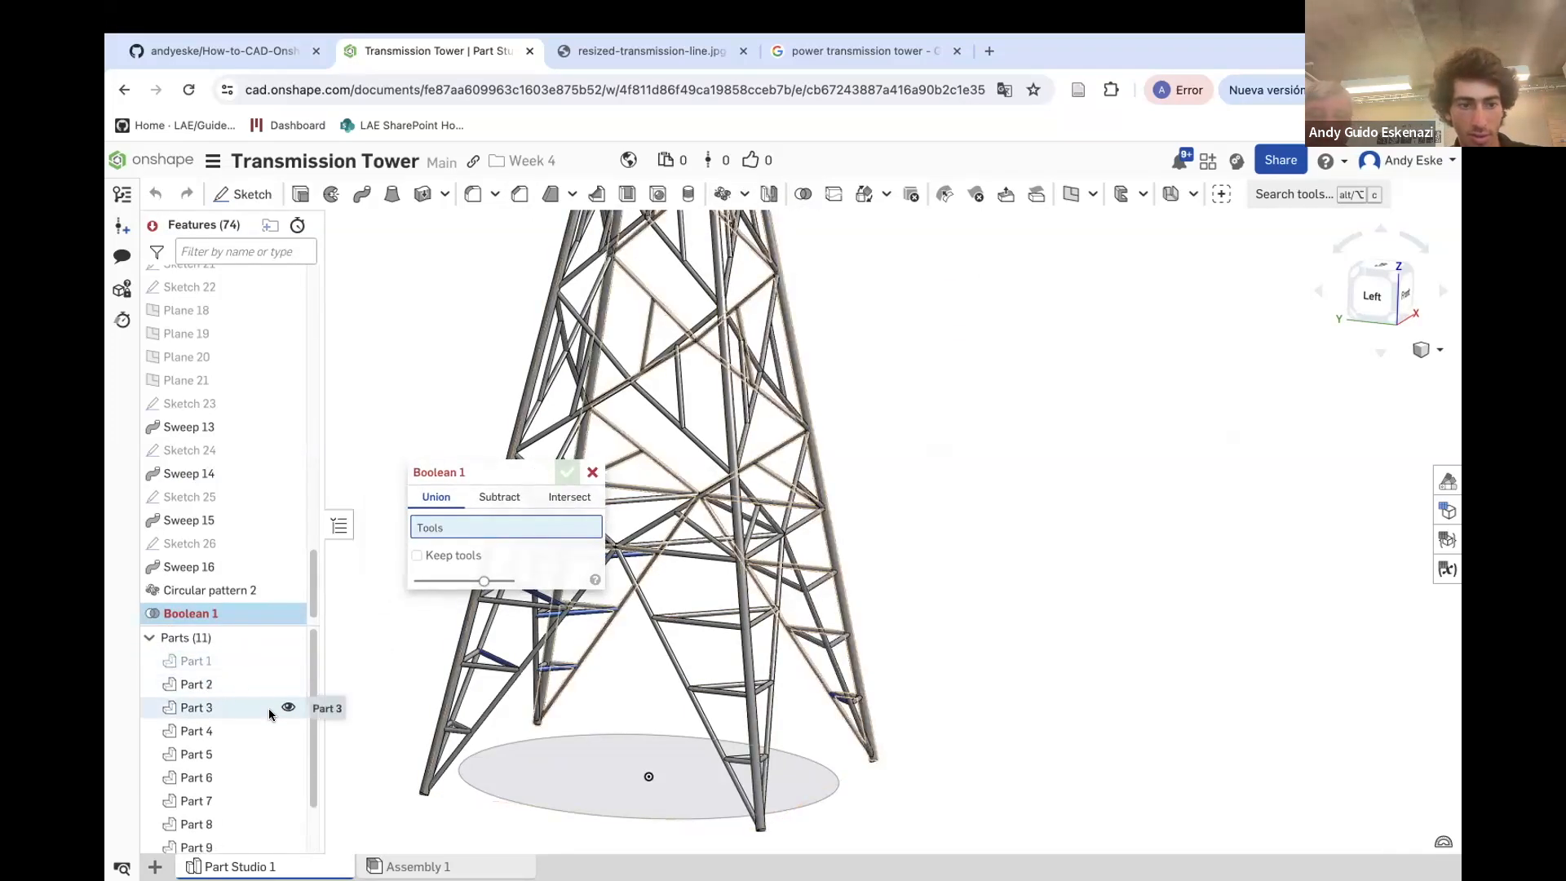
left_click(229, 688)
left_click(204, 709)
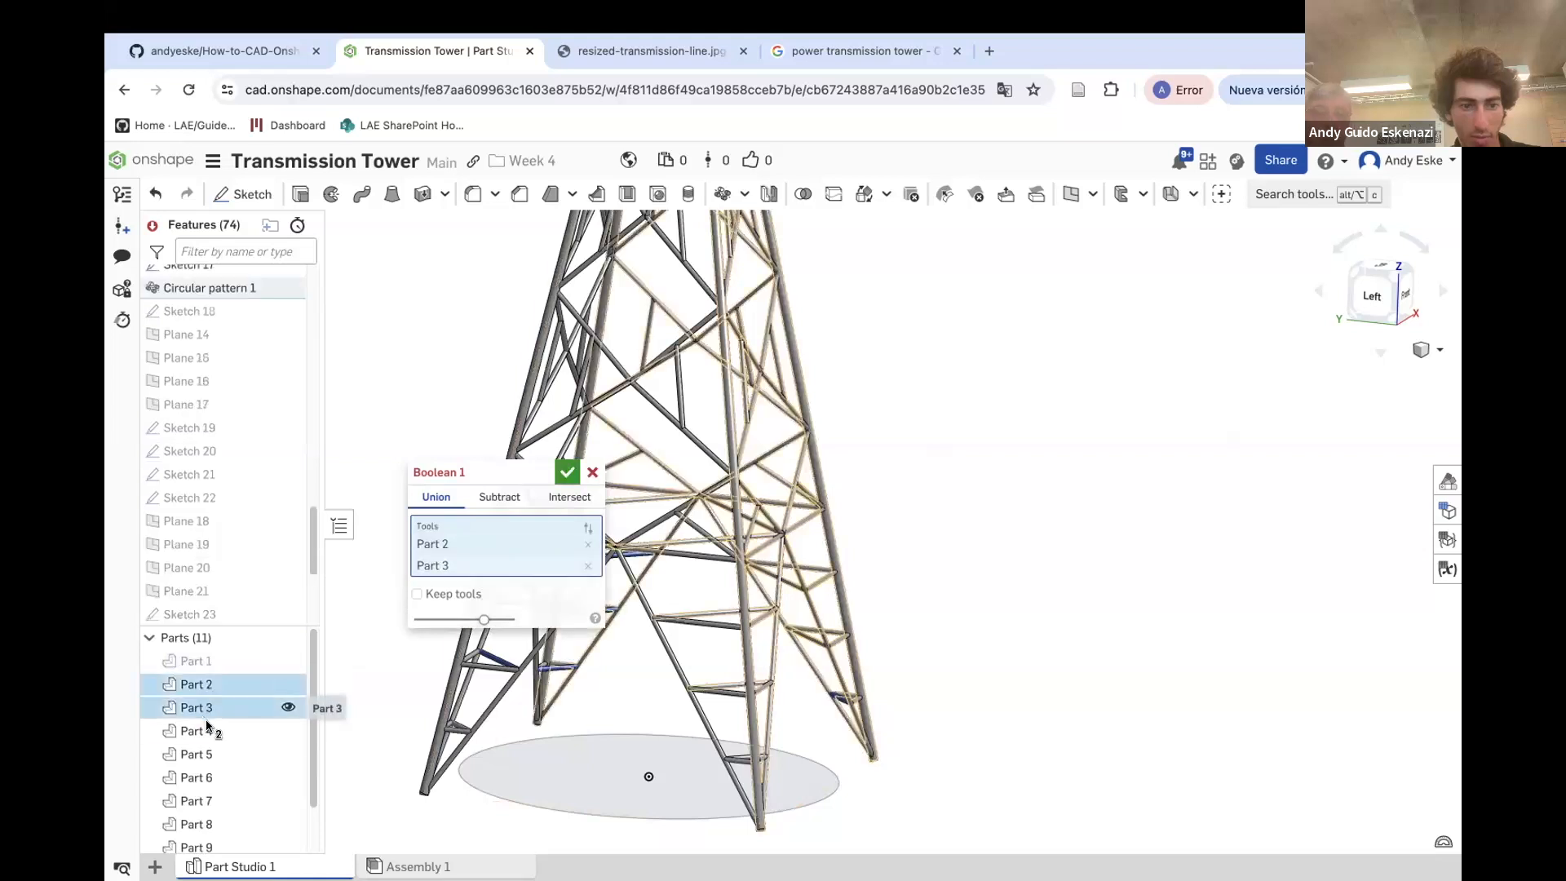
left_click(208, 752)
left_click(211, 774)
left_click(210, 772)
left_click(200, 748)
left_click(198, 735)
left_click(199, 735)
left_click(202, 750)
left_click(209, 737)
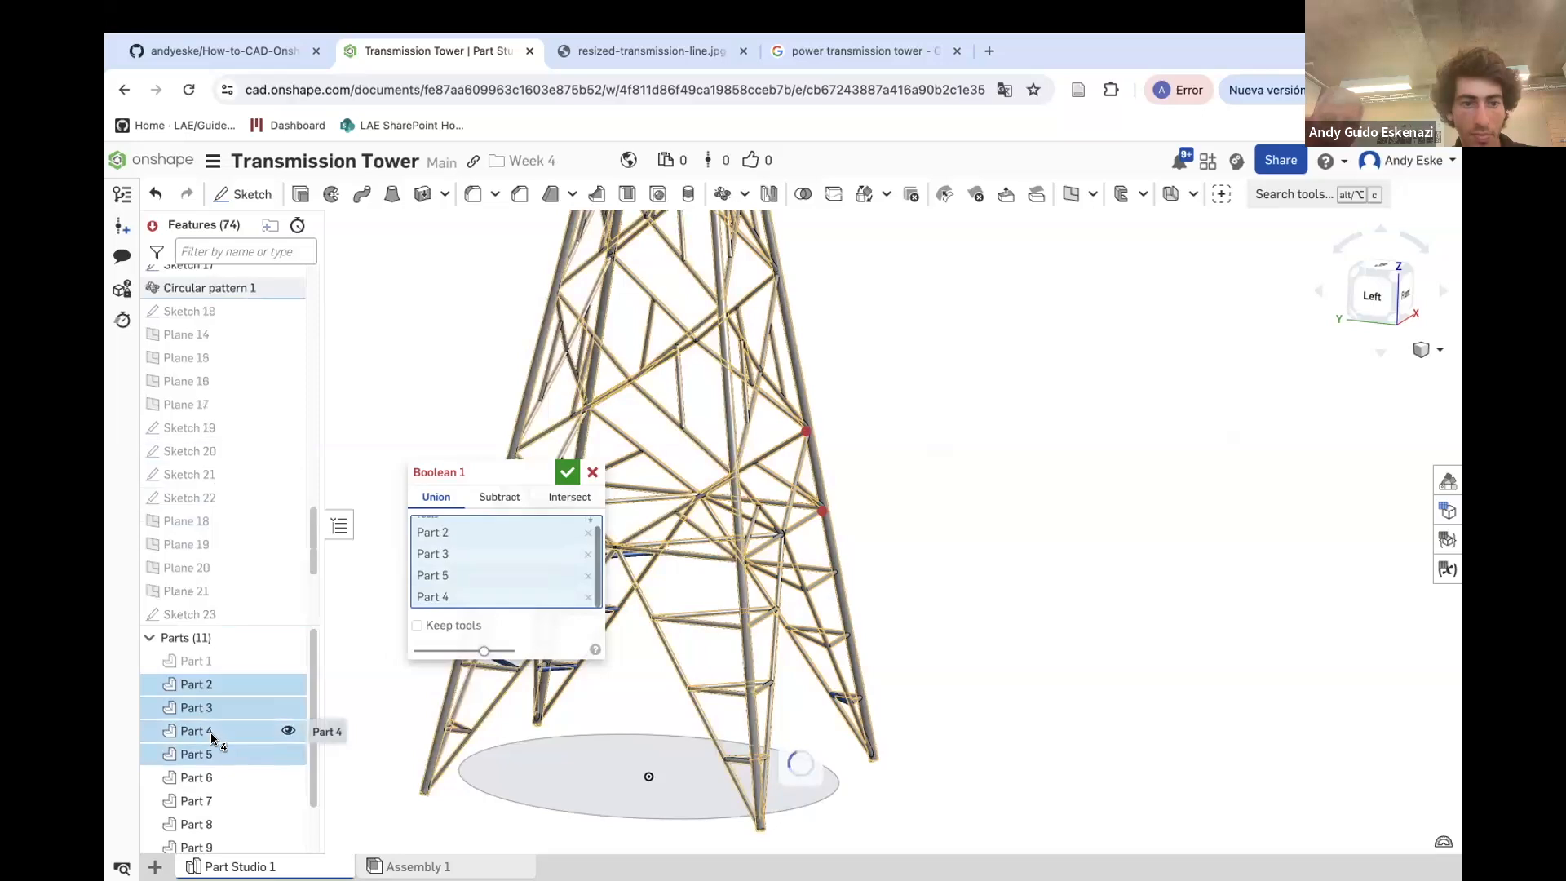
Add Parts 6 through 11 to the Boolean tools and try to confirm the union
scroll(241, 768, "down", 1)
left_click(216, 747)
left_click(214, 771)
left_click(214, 772)
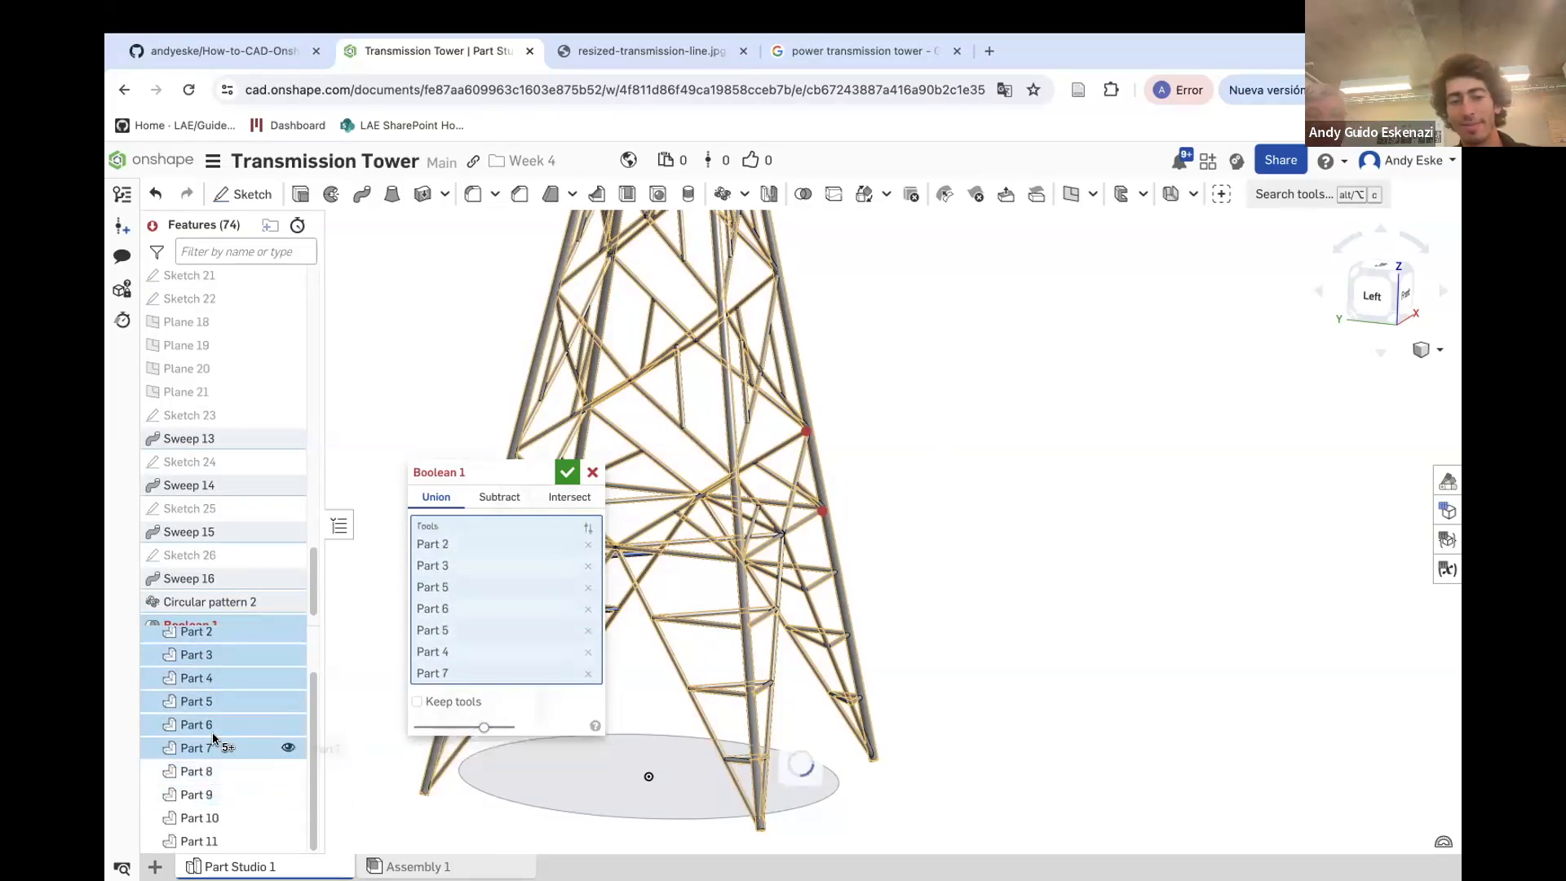
scroll(711, 574, "up", 5)
scroll(806, 508, "down", 5)
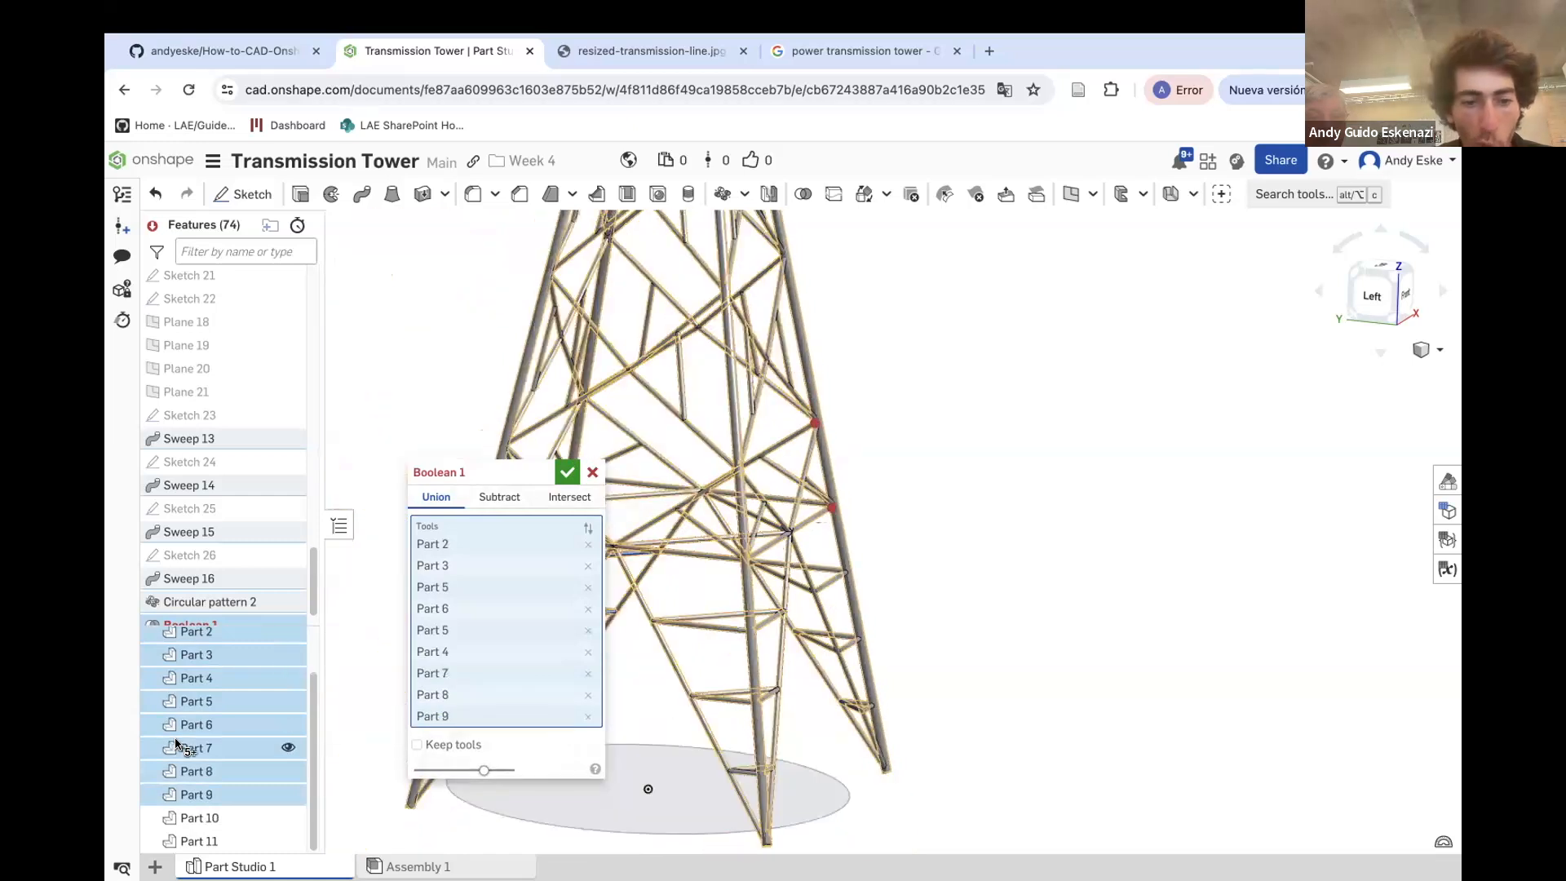
left_click(214, 817)
left_click(214, 841)
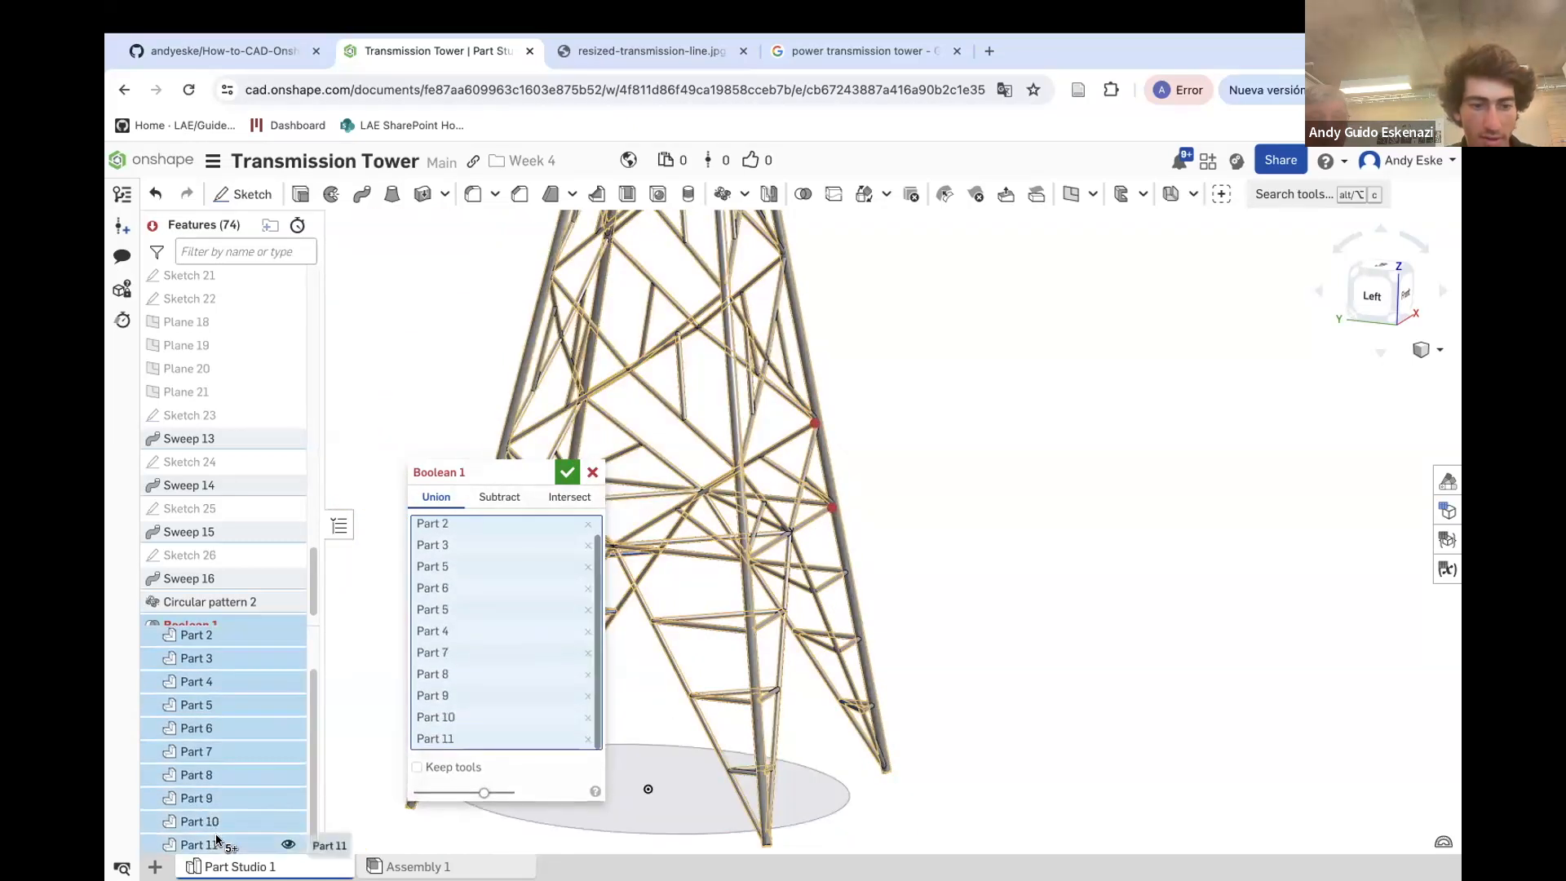
left_click(237, 843)
left_click(237, 843)
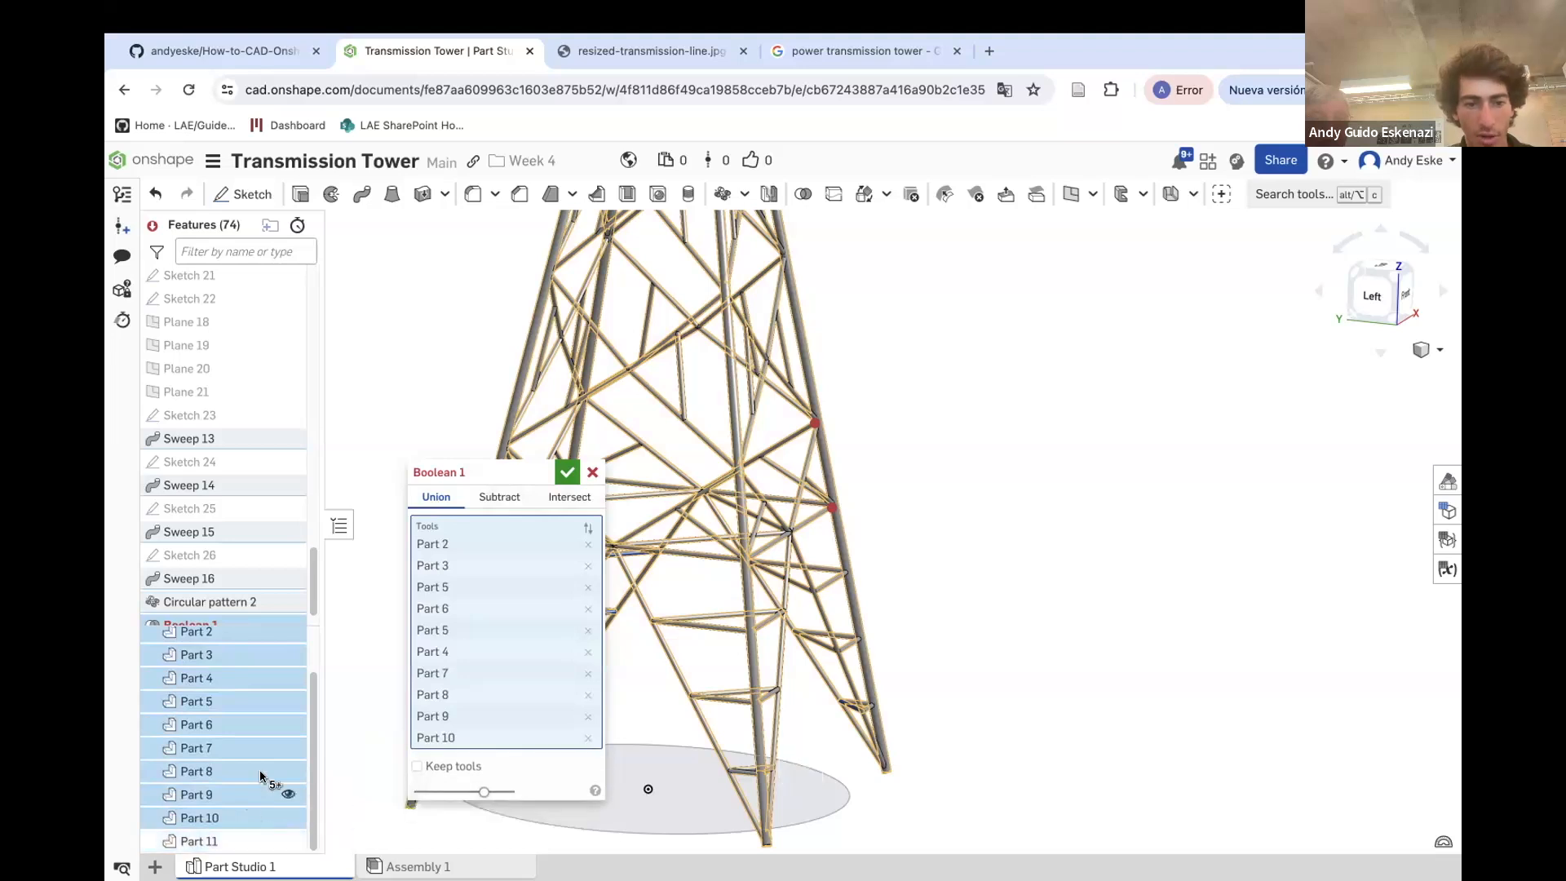
left_click(218, 843)
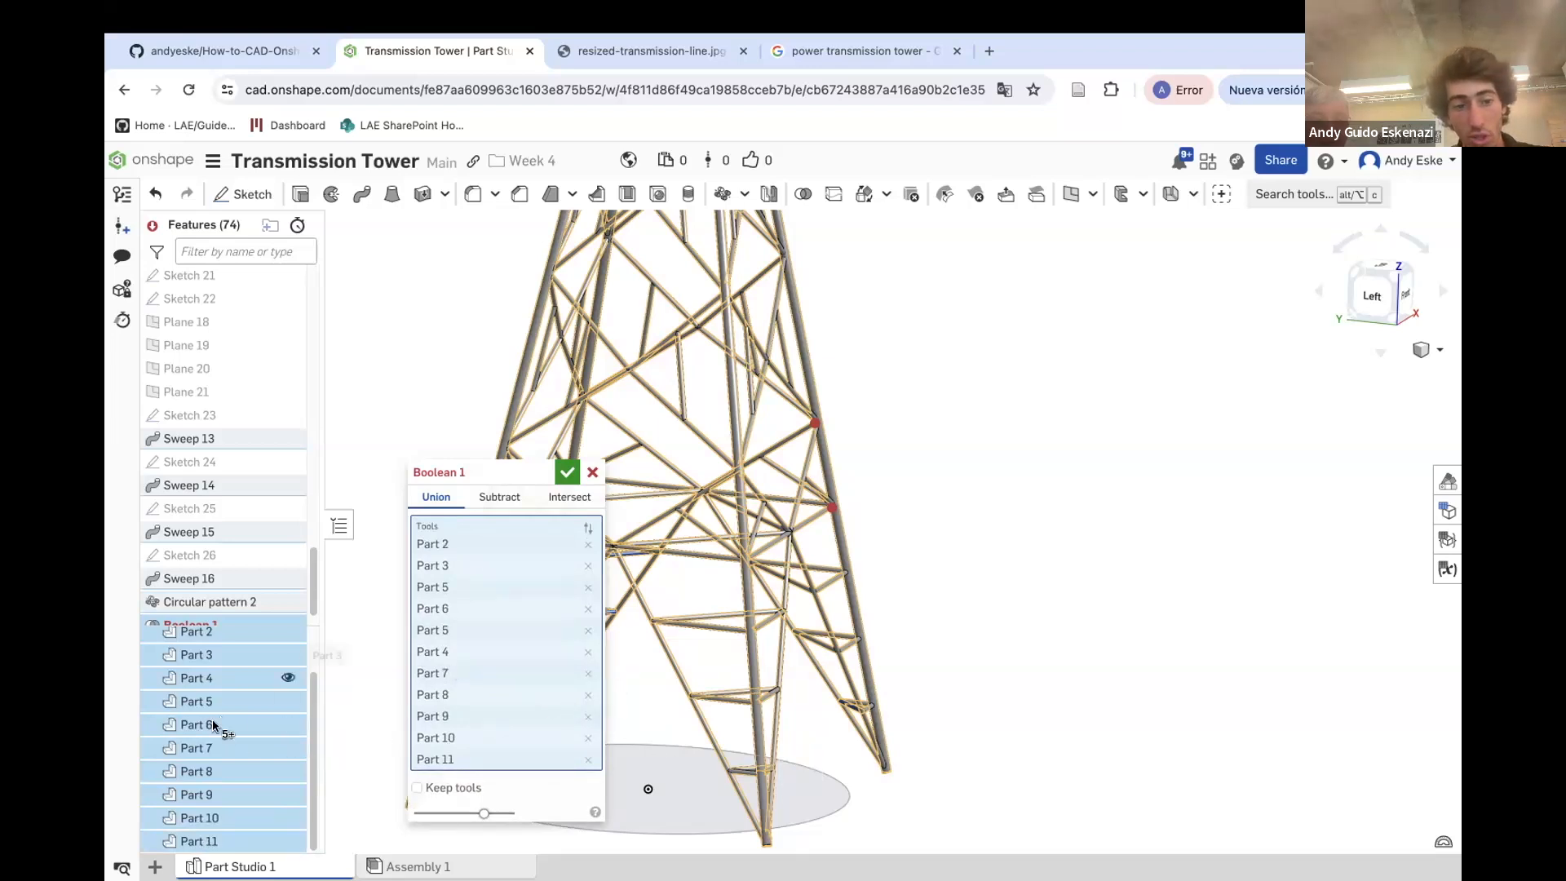
scroll(204, 727, "up", 1)
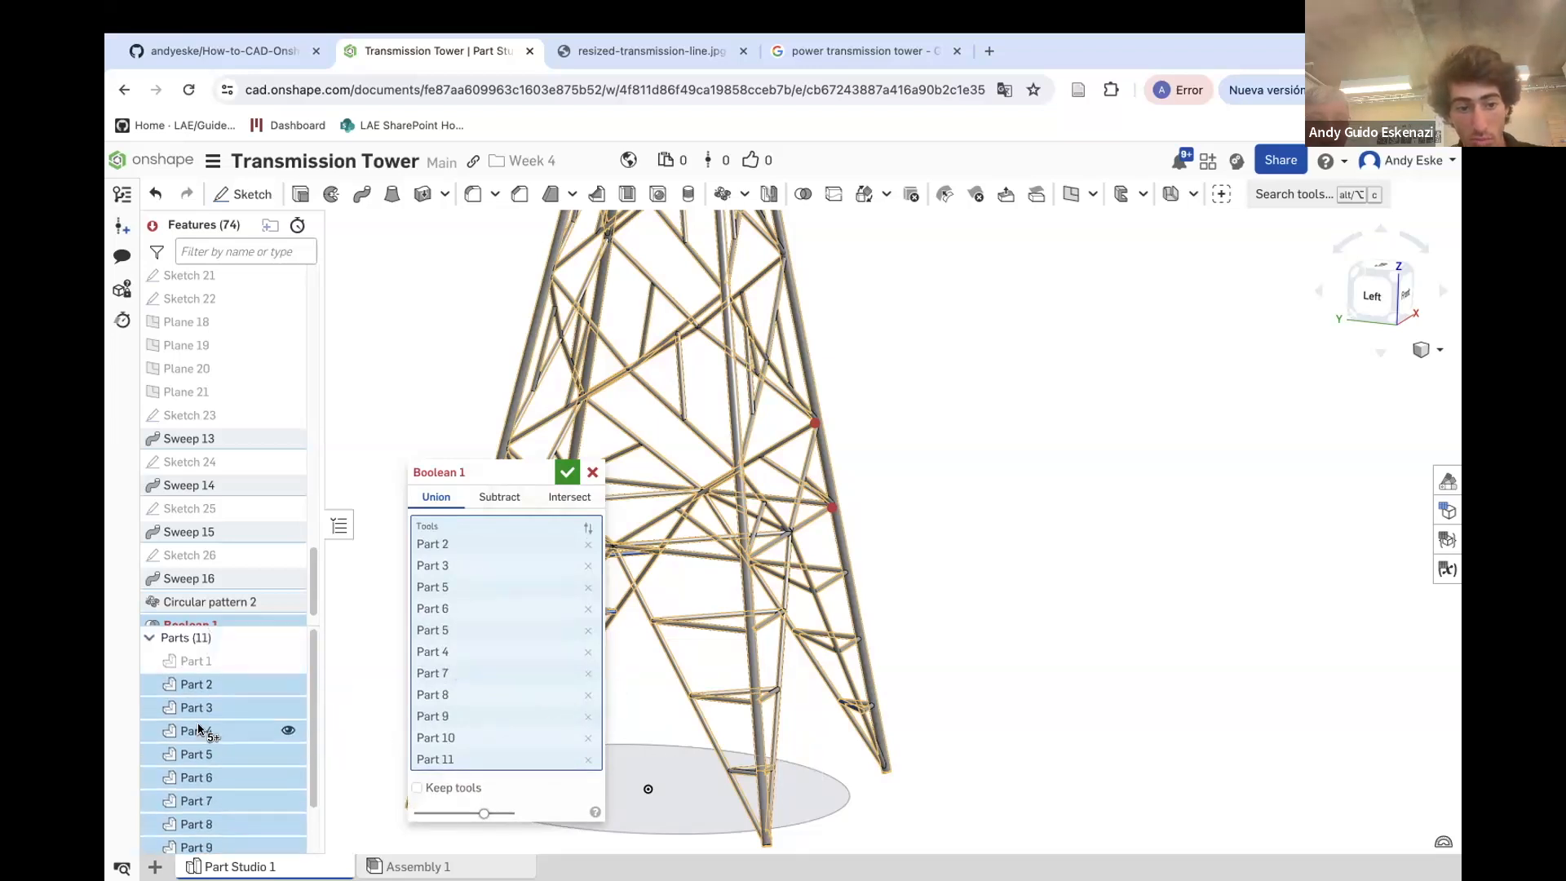
left_click(566, 472)
Delete the Boolean 1 feature
mouse_move(210, 608)
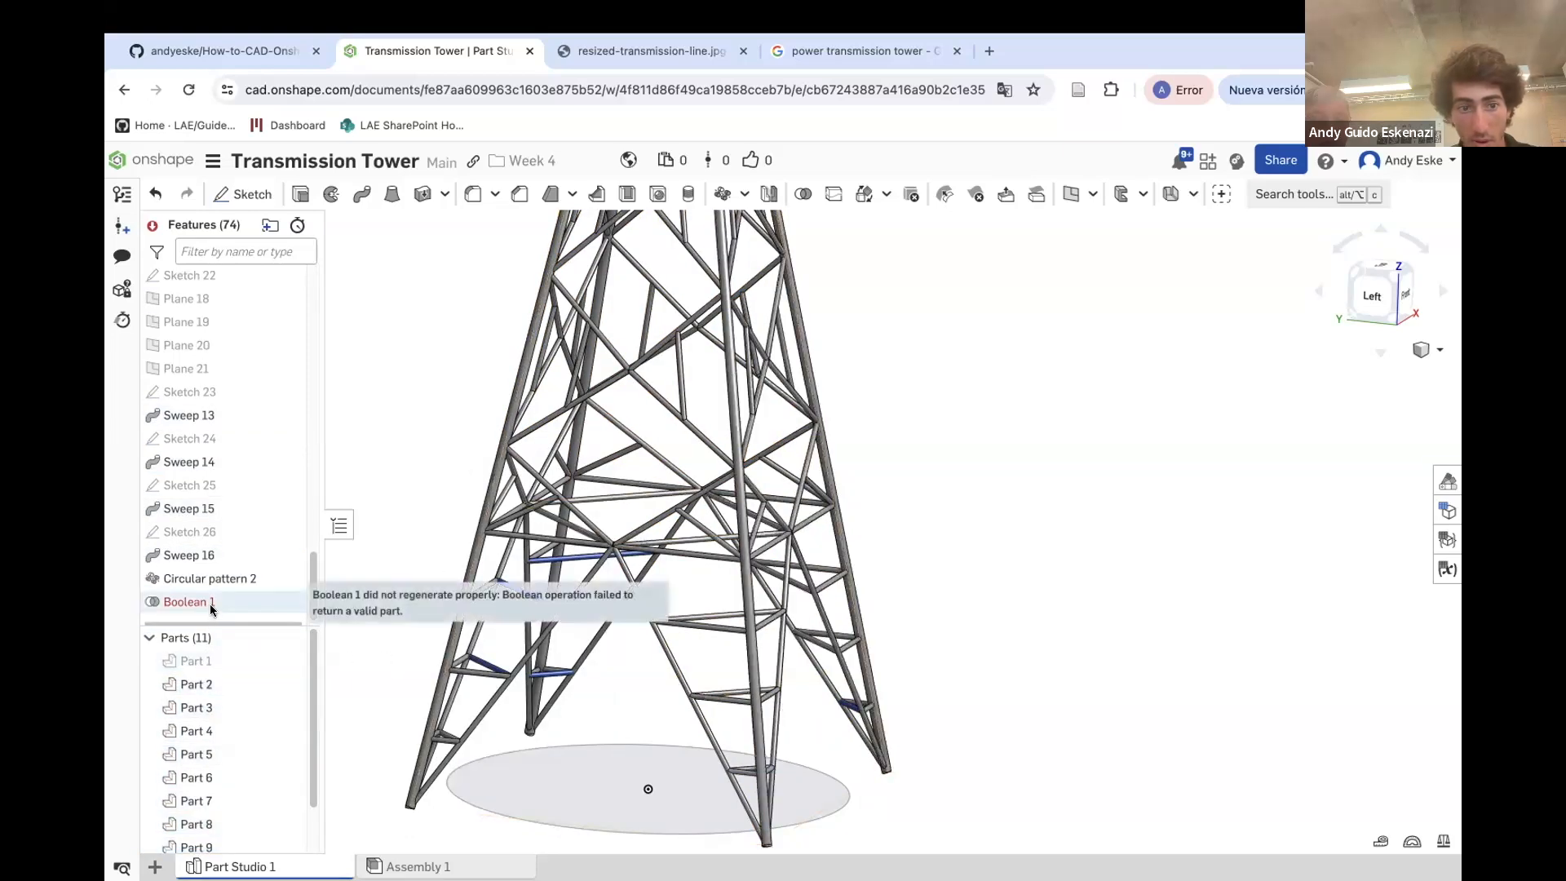
right_click(211, 604)
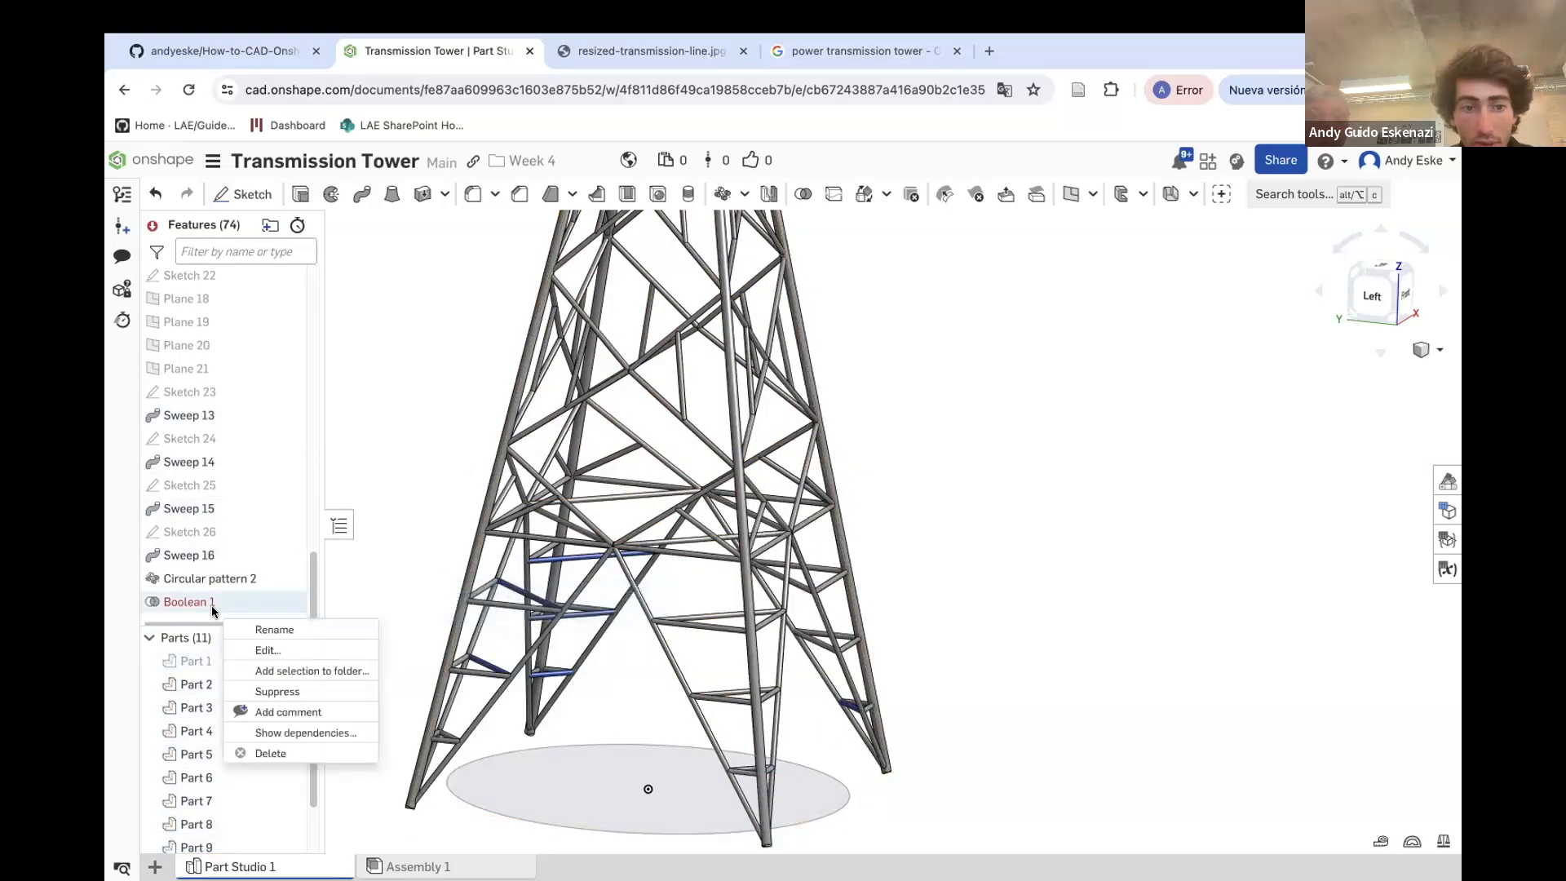
left_click(280, 757)
Reopen Sweep 14 to review its settings and confirm it again
scroll(762, 704, "up", 8)
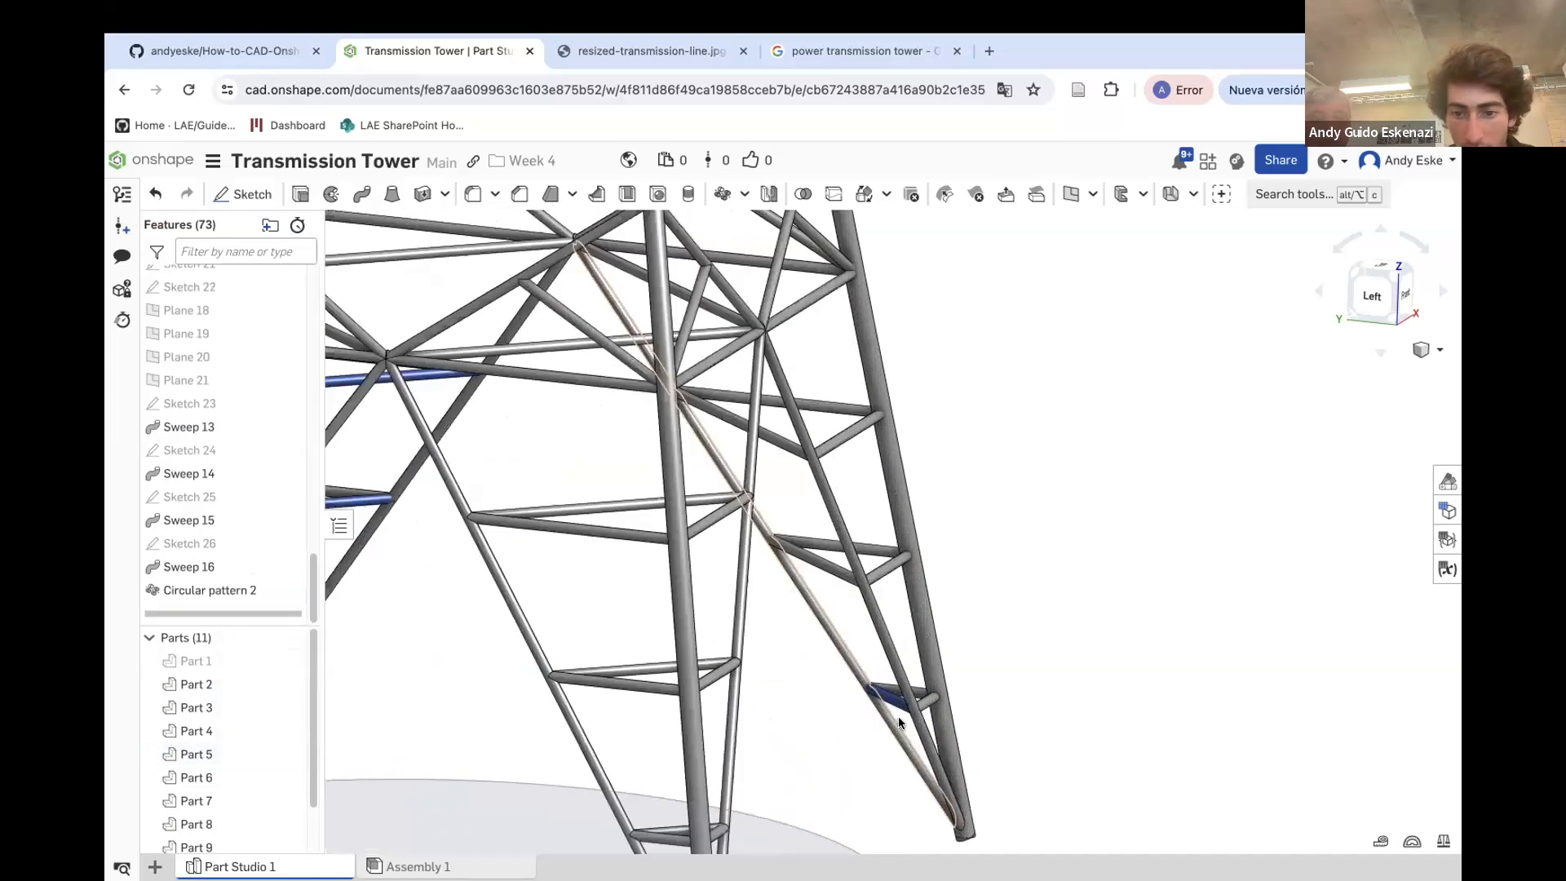
right_click_drag(834, 670, 875, 676)
scroll(874, 676, "down", 10)
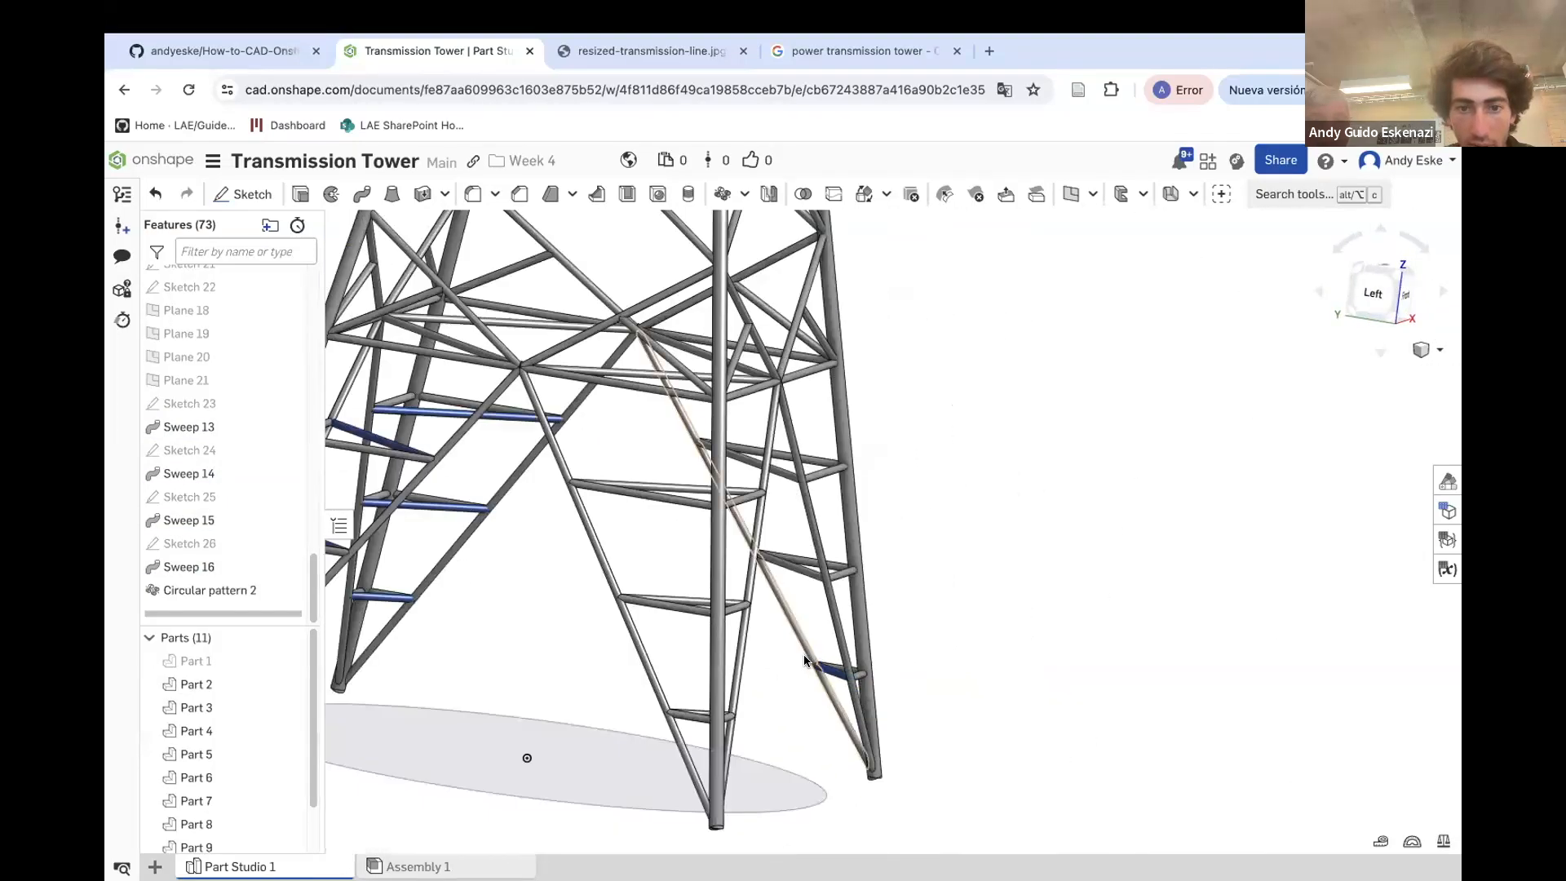
scroll(512, 541, "up", 5)
right_click_drag(702, 465, 629, 482)
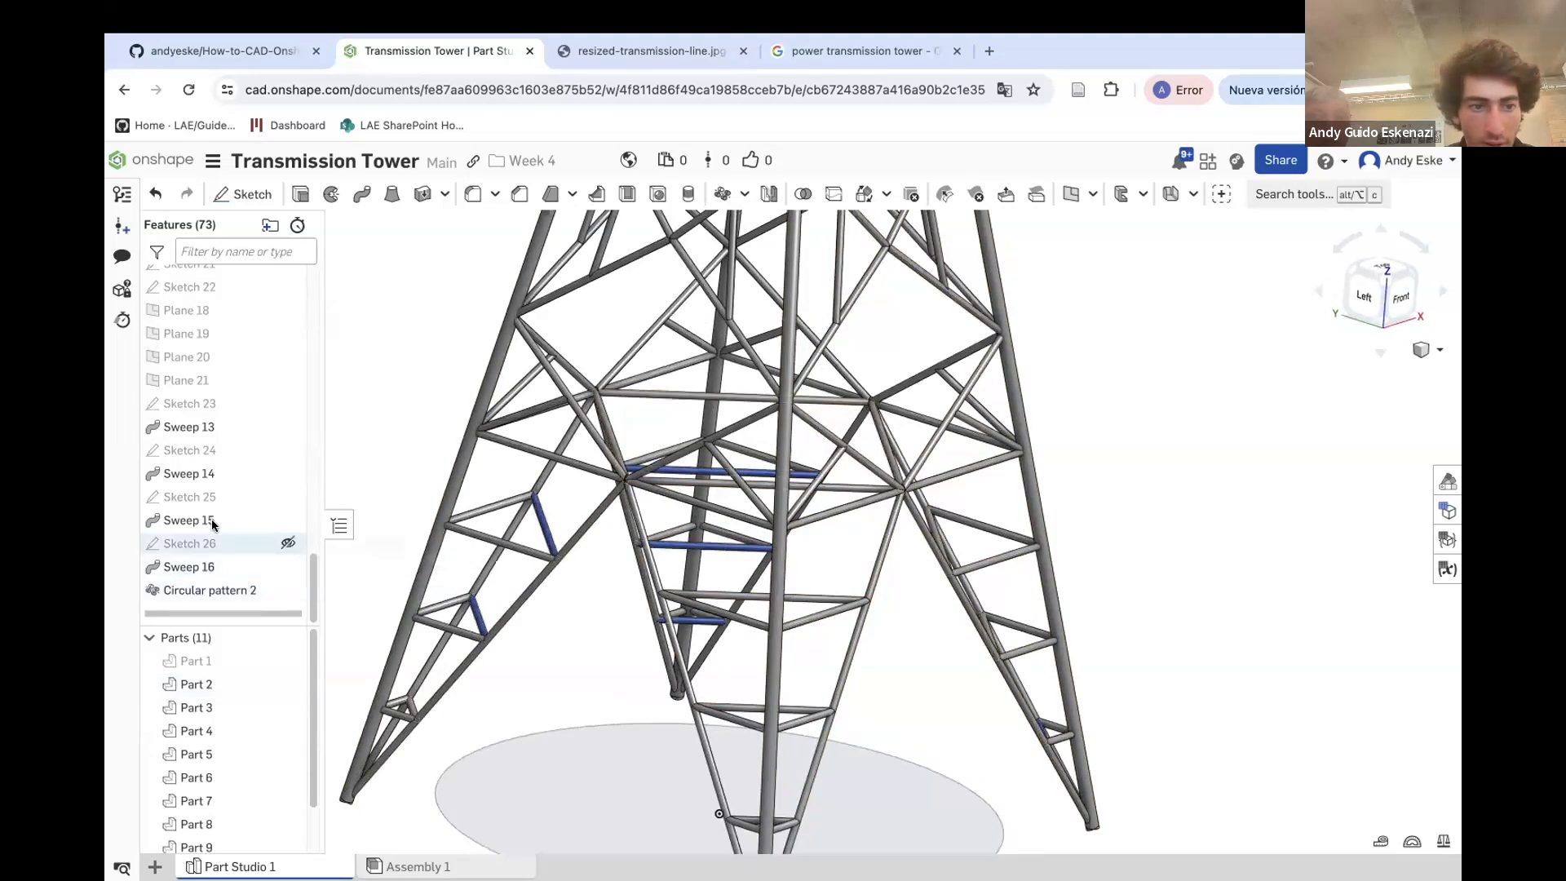
right_click(219, 473)
left_click(277, 515)
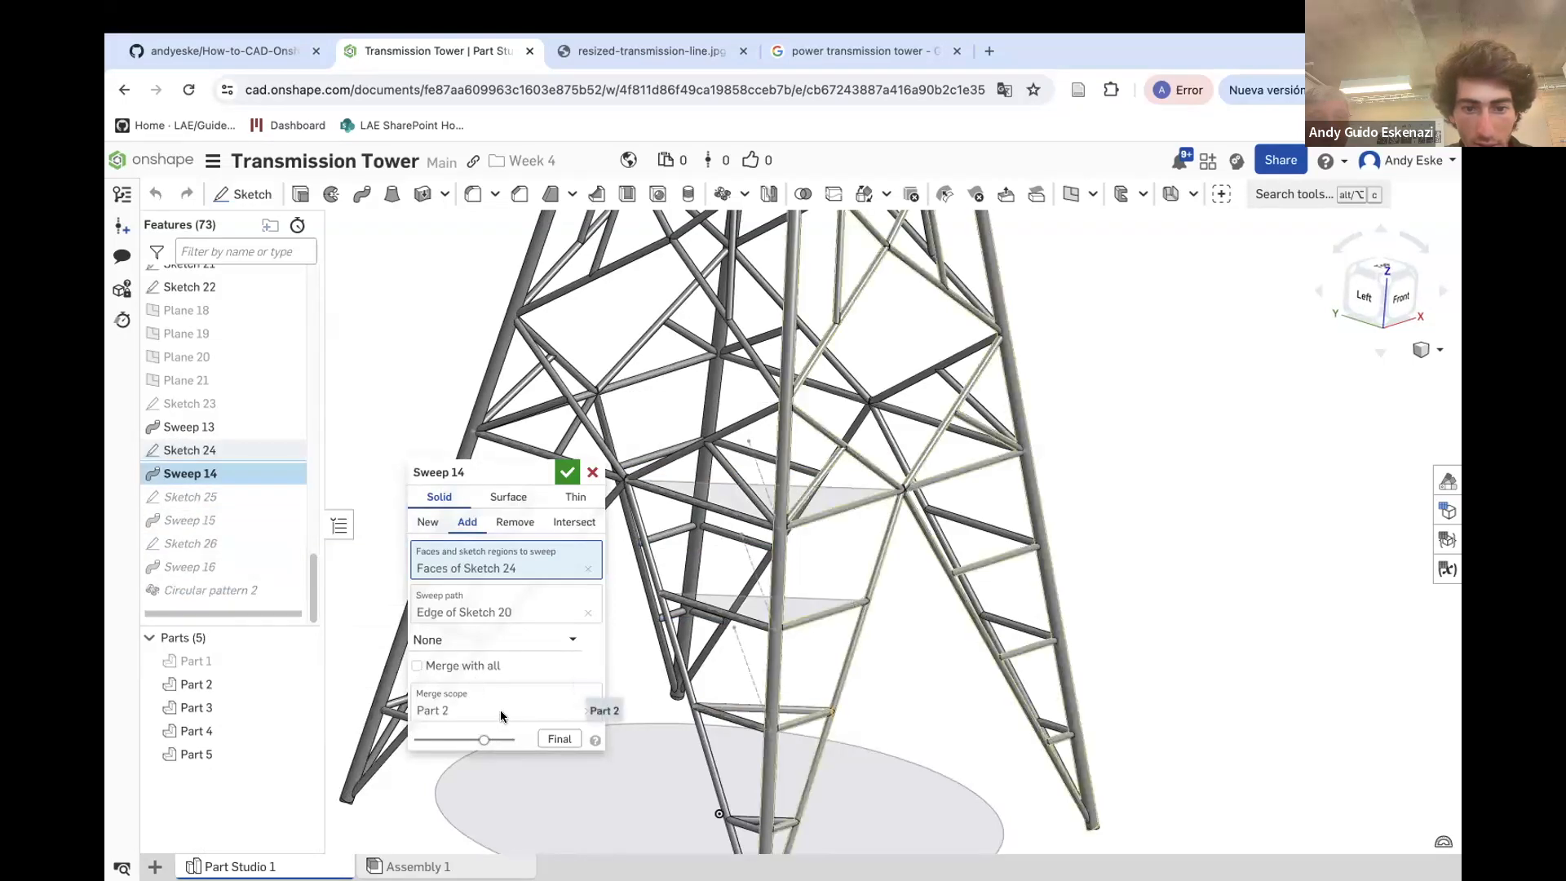
left_click(567, 473)
Reopen Sweep 15 and Sweep 16 to review their settings and confirm each again
right_click(232, 525)
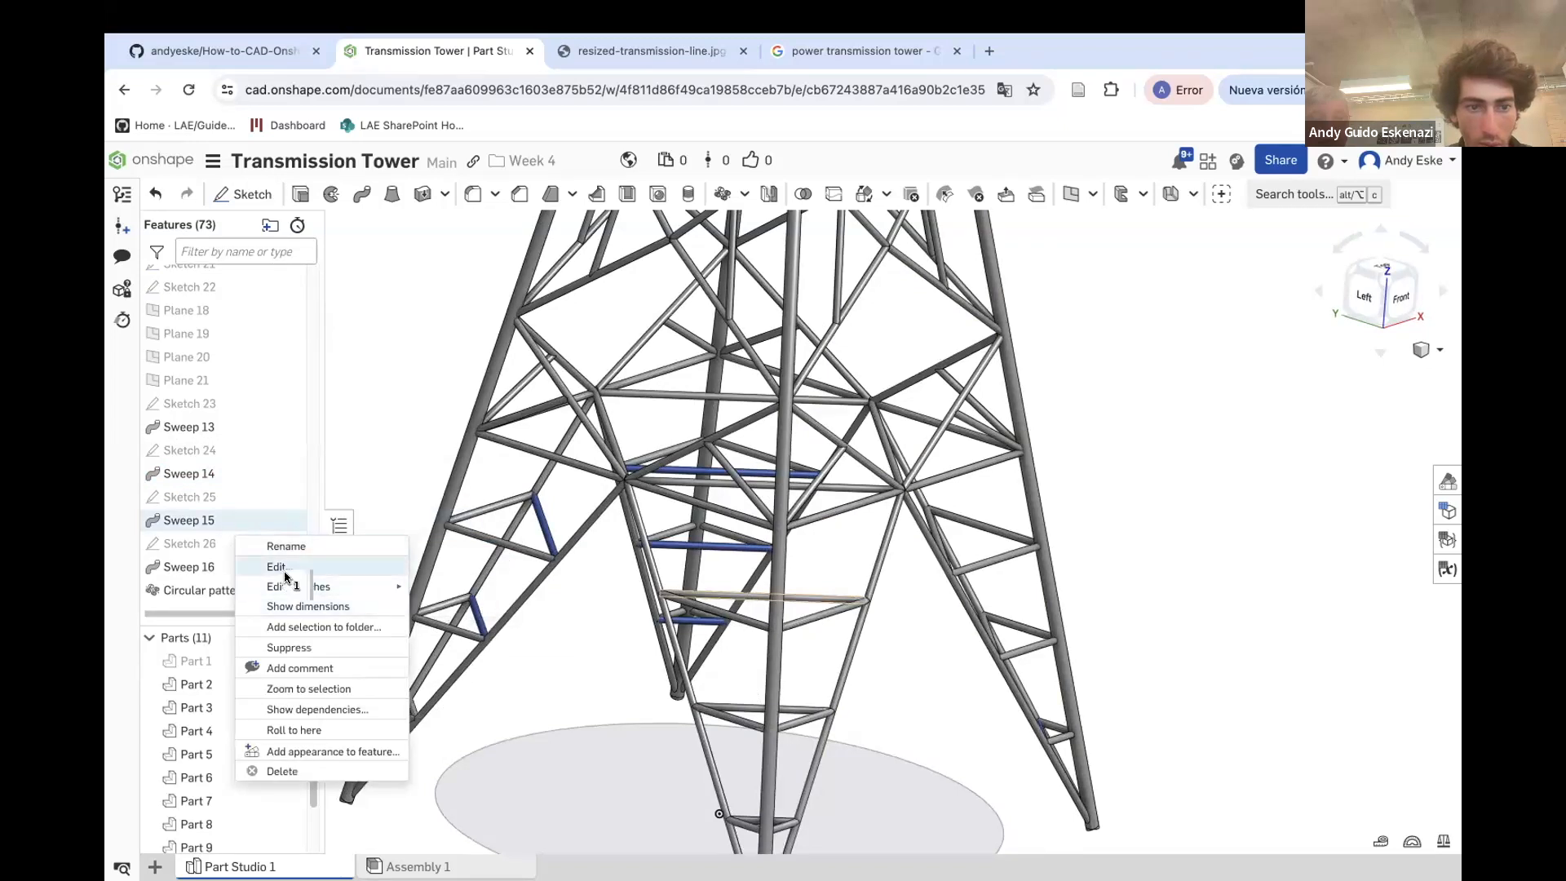
left_click(278, 567)
left_click(567, 474)
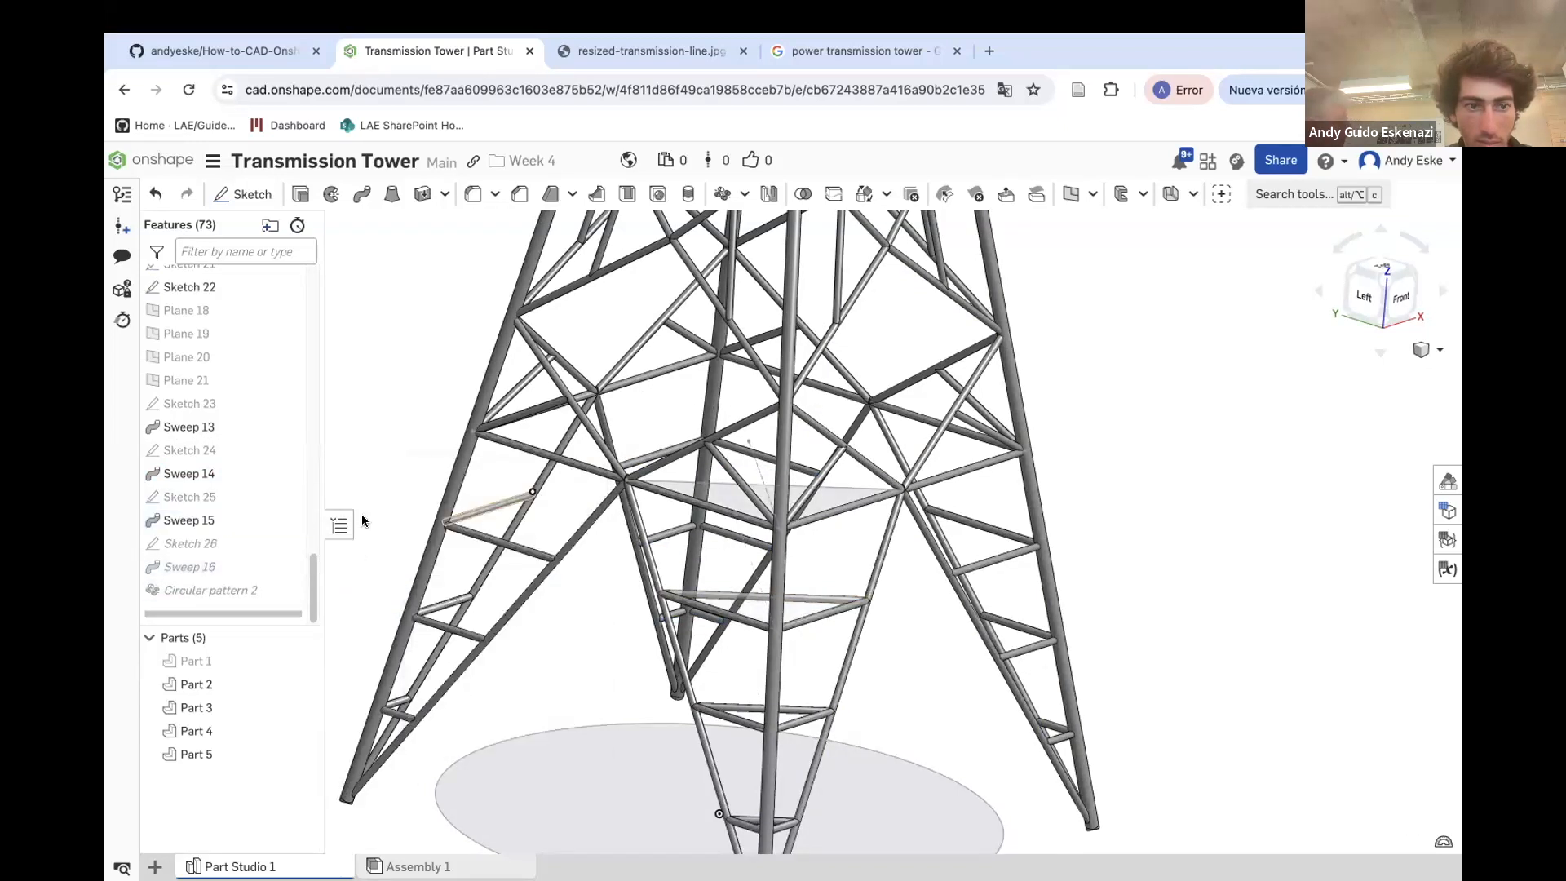
right_click(197, 567)
left_click(252, 615)
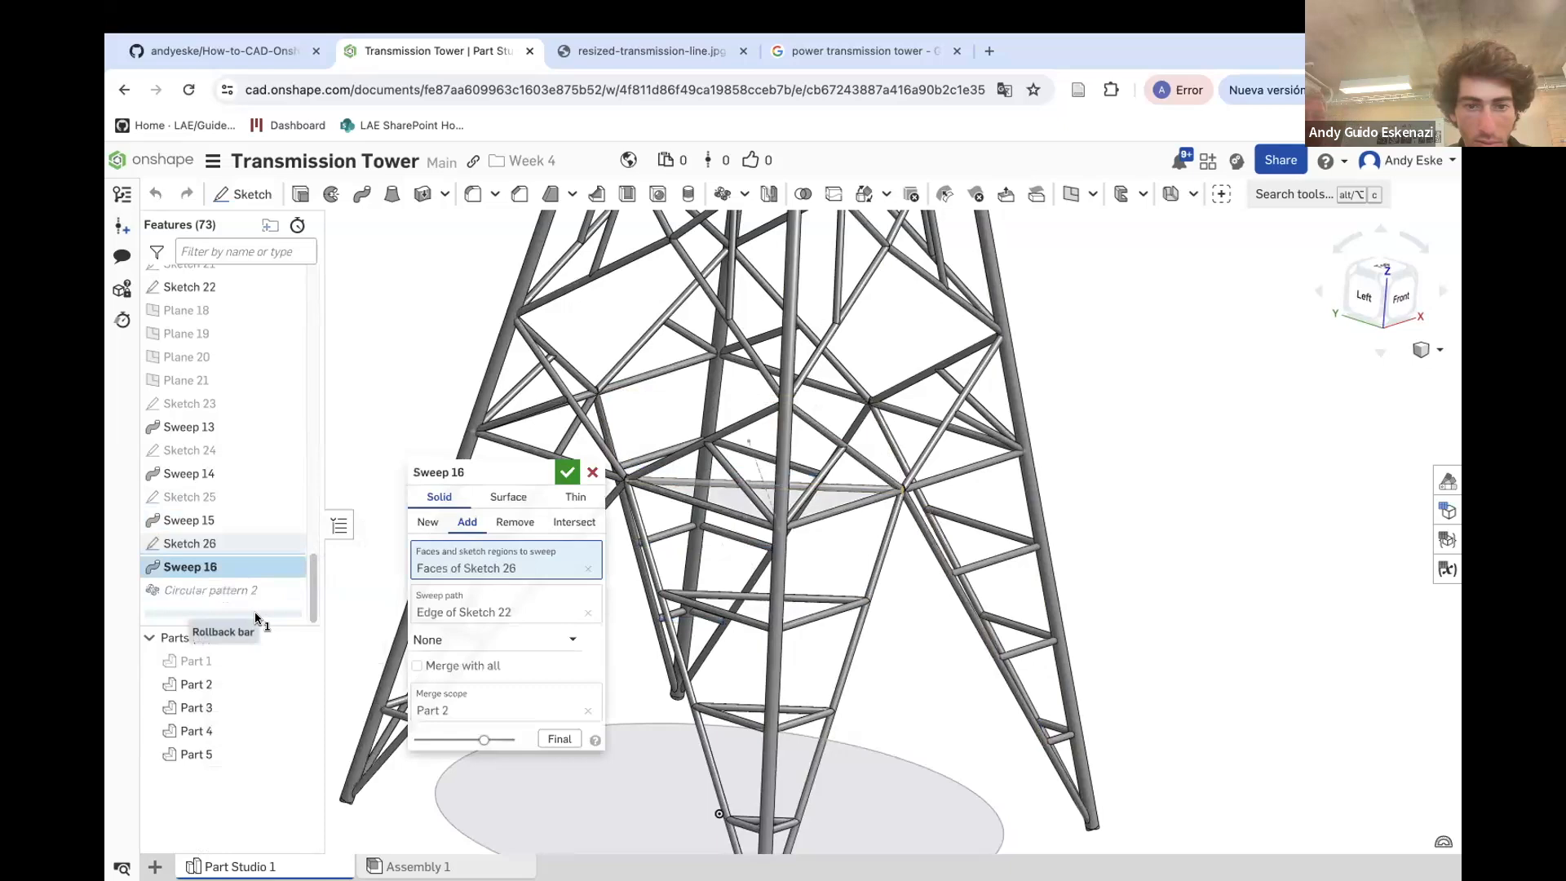
left_click(567, 473)
Show the hidden Part 1 and hide all other parts
scroll(463, 551, "down", 3)
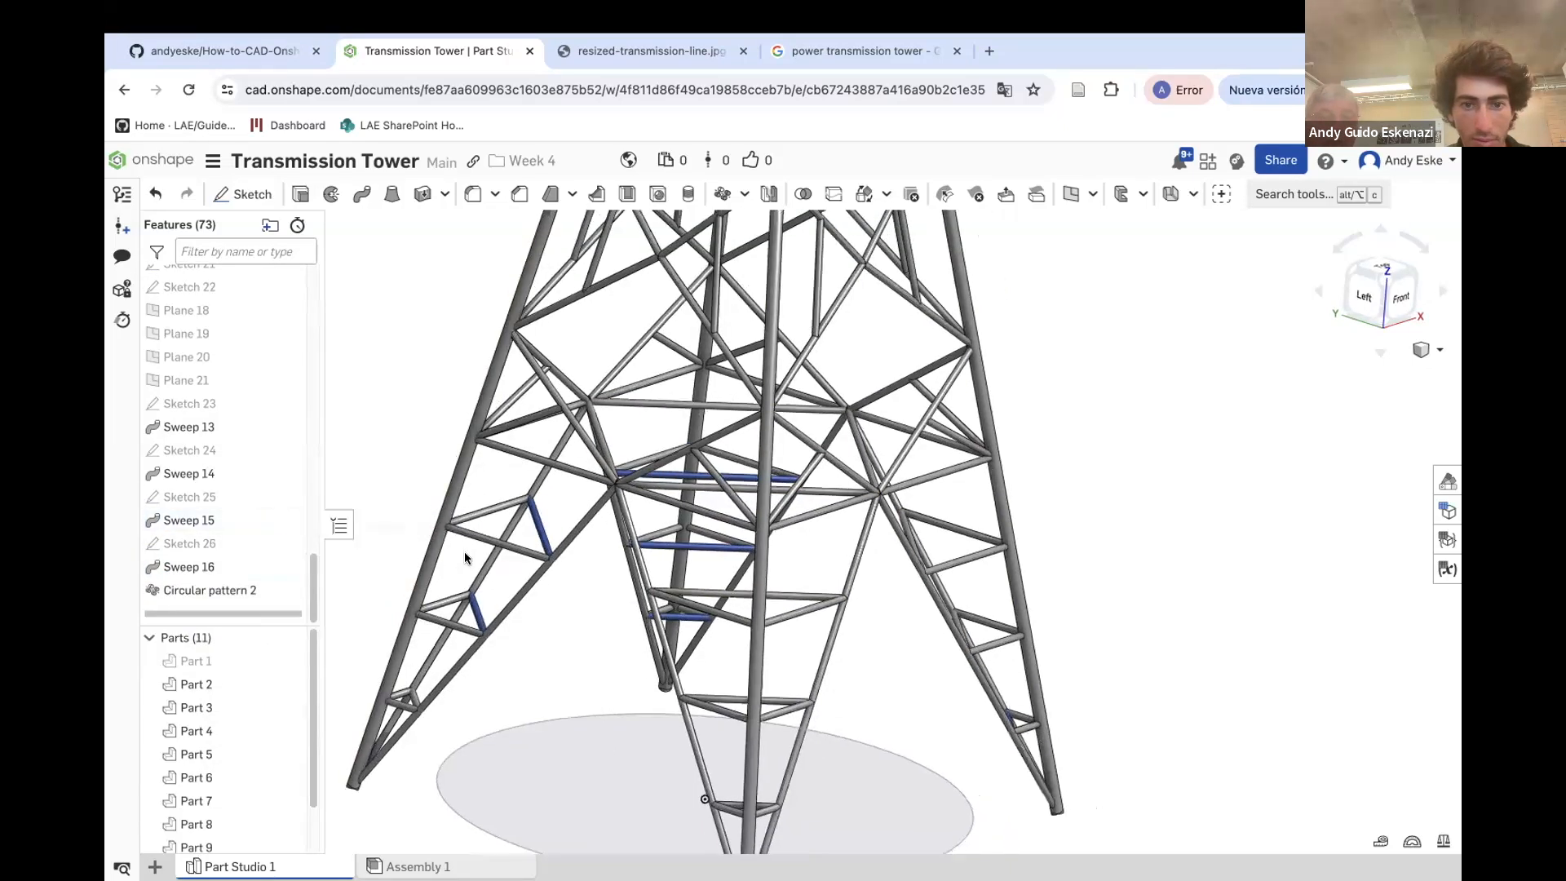
right_click(202, 669)
left_click(261, 522)
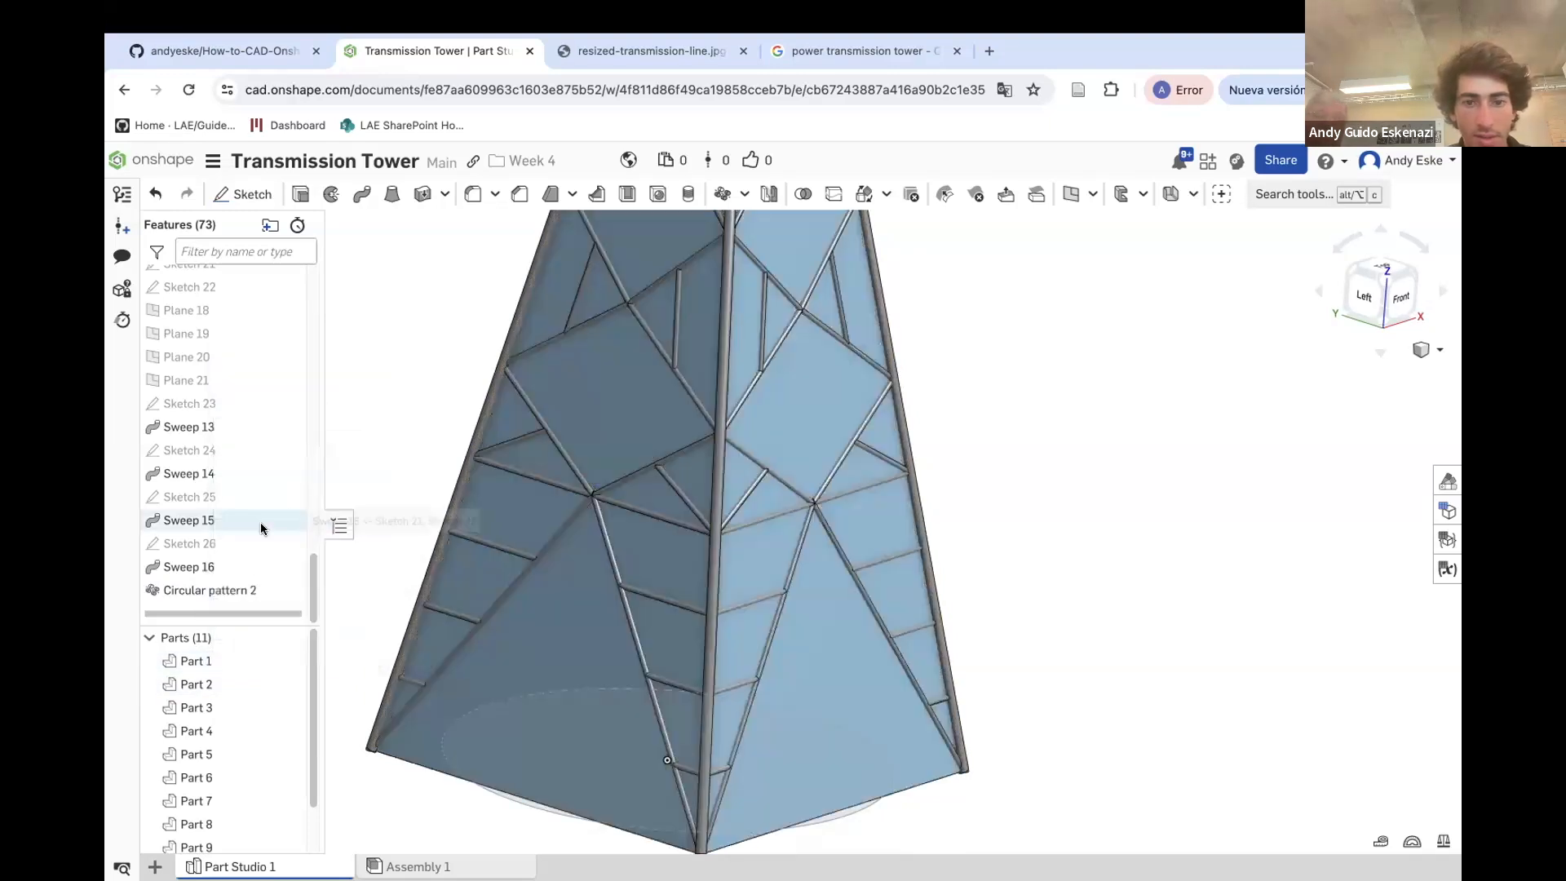
scroll(697, 478, "down", 5)
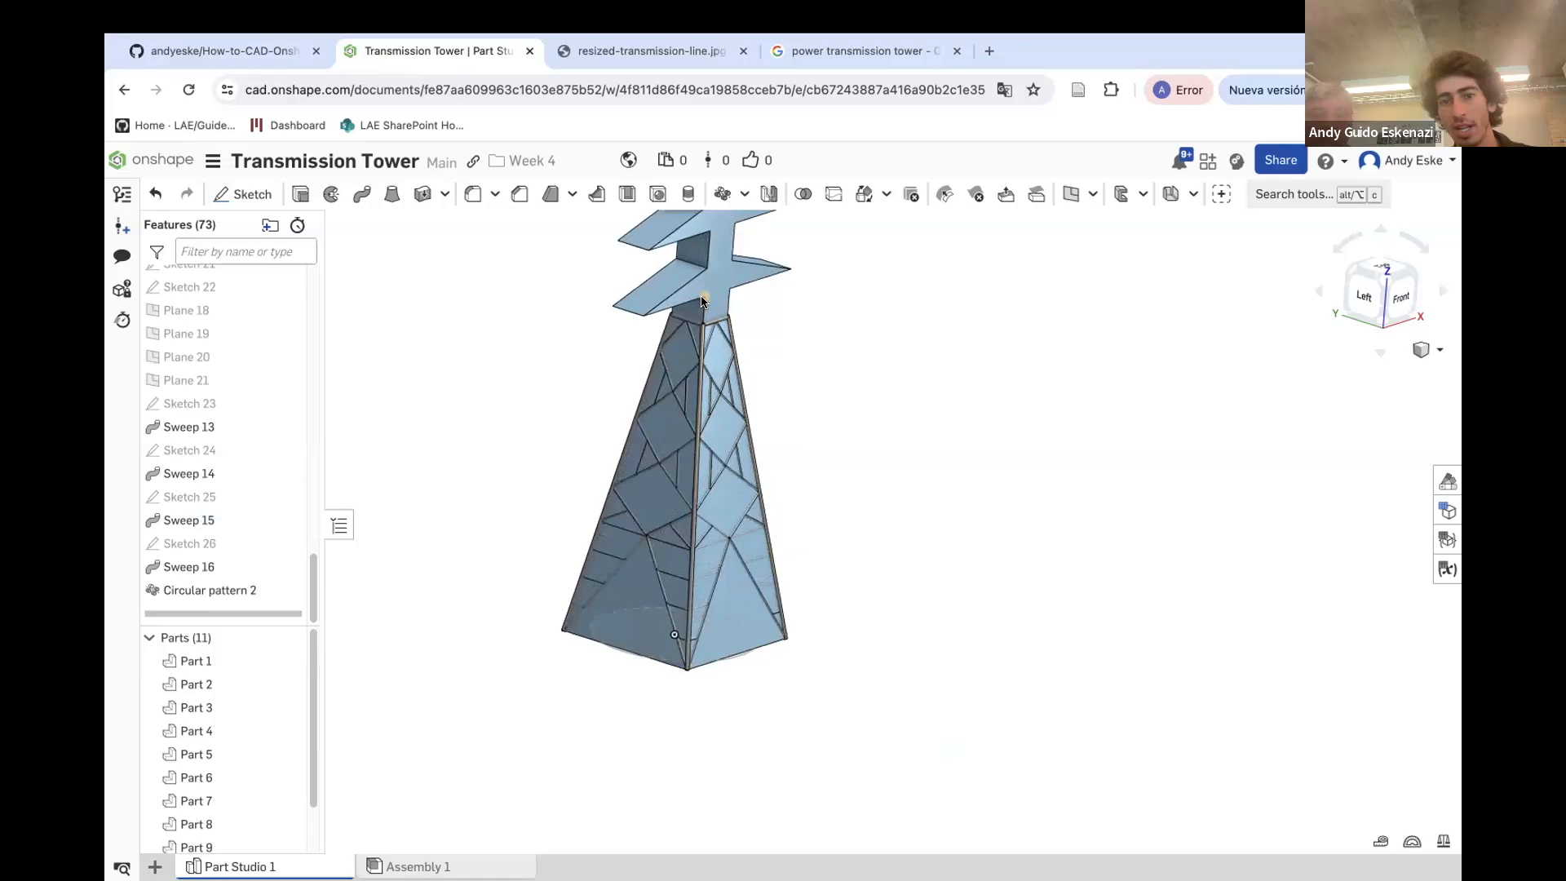
scroll(702, 302, "up", 2)
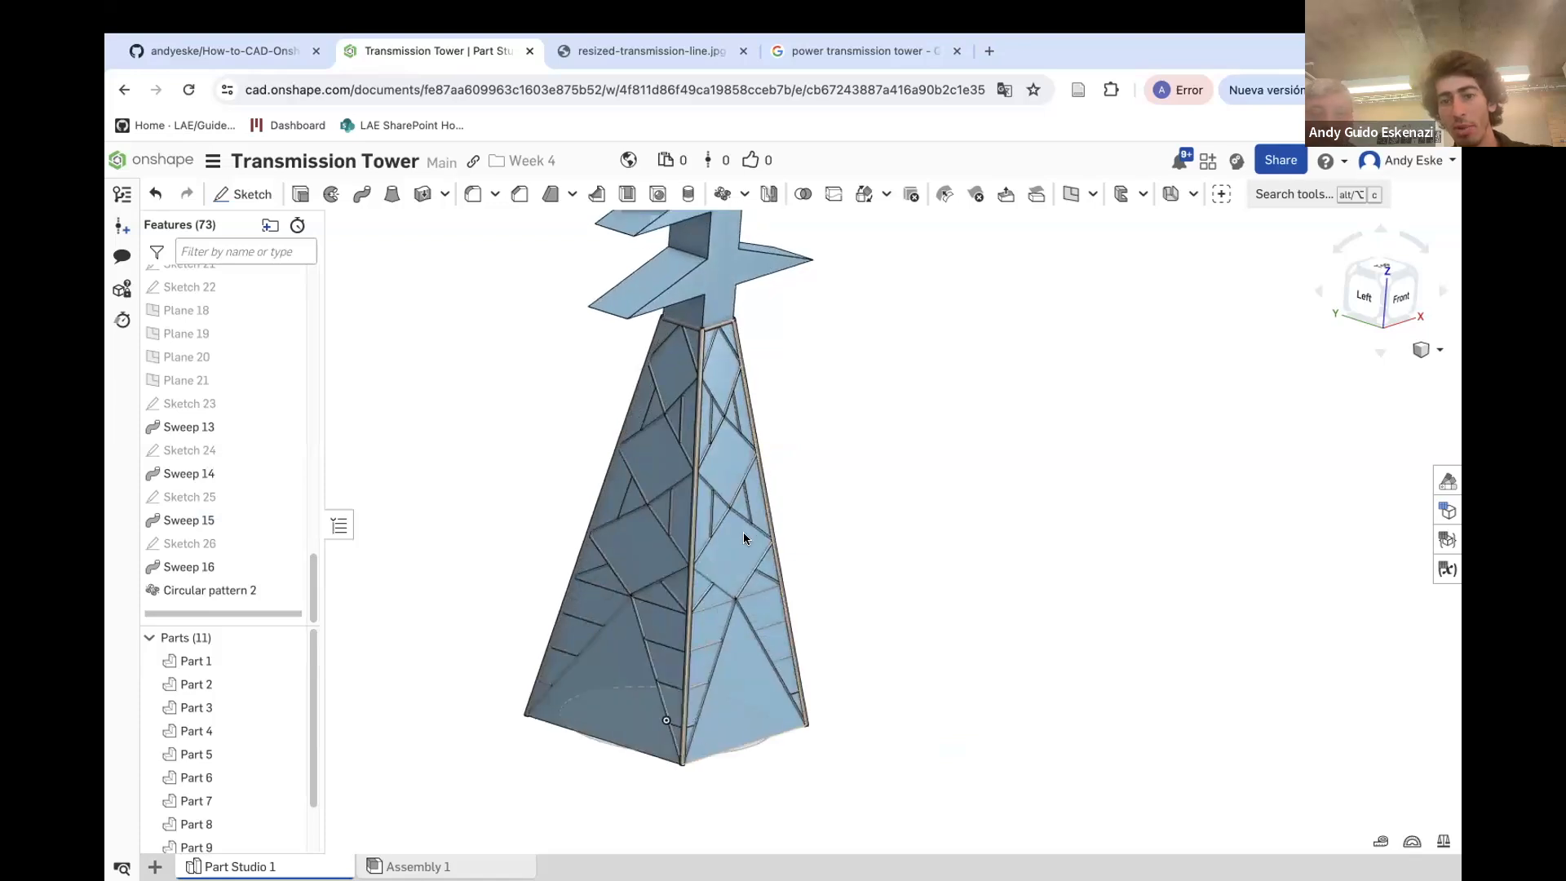
right_click(196, 666)
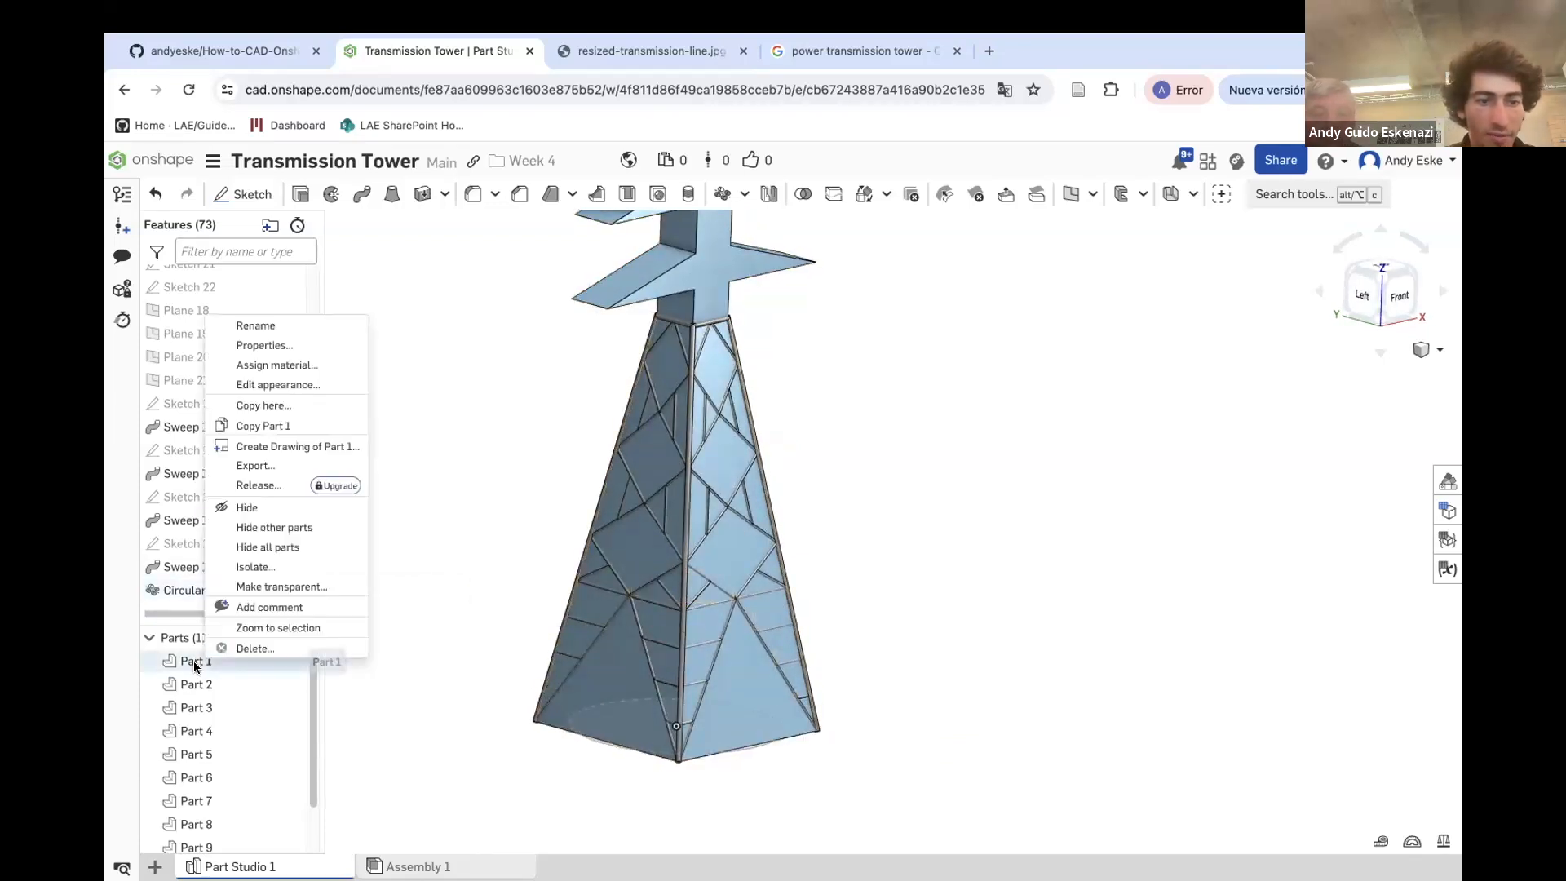
left_click(269, 527)
Hide Part 1 again so only the lattice parts are displayed
right_click(221, 656)
left_click(458, 466)
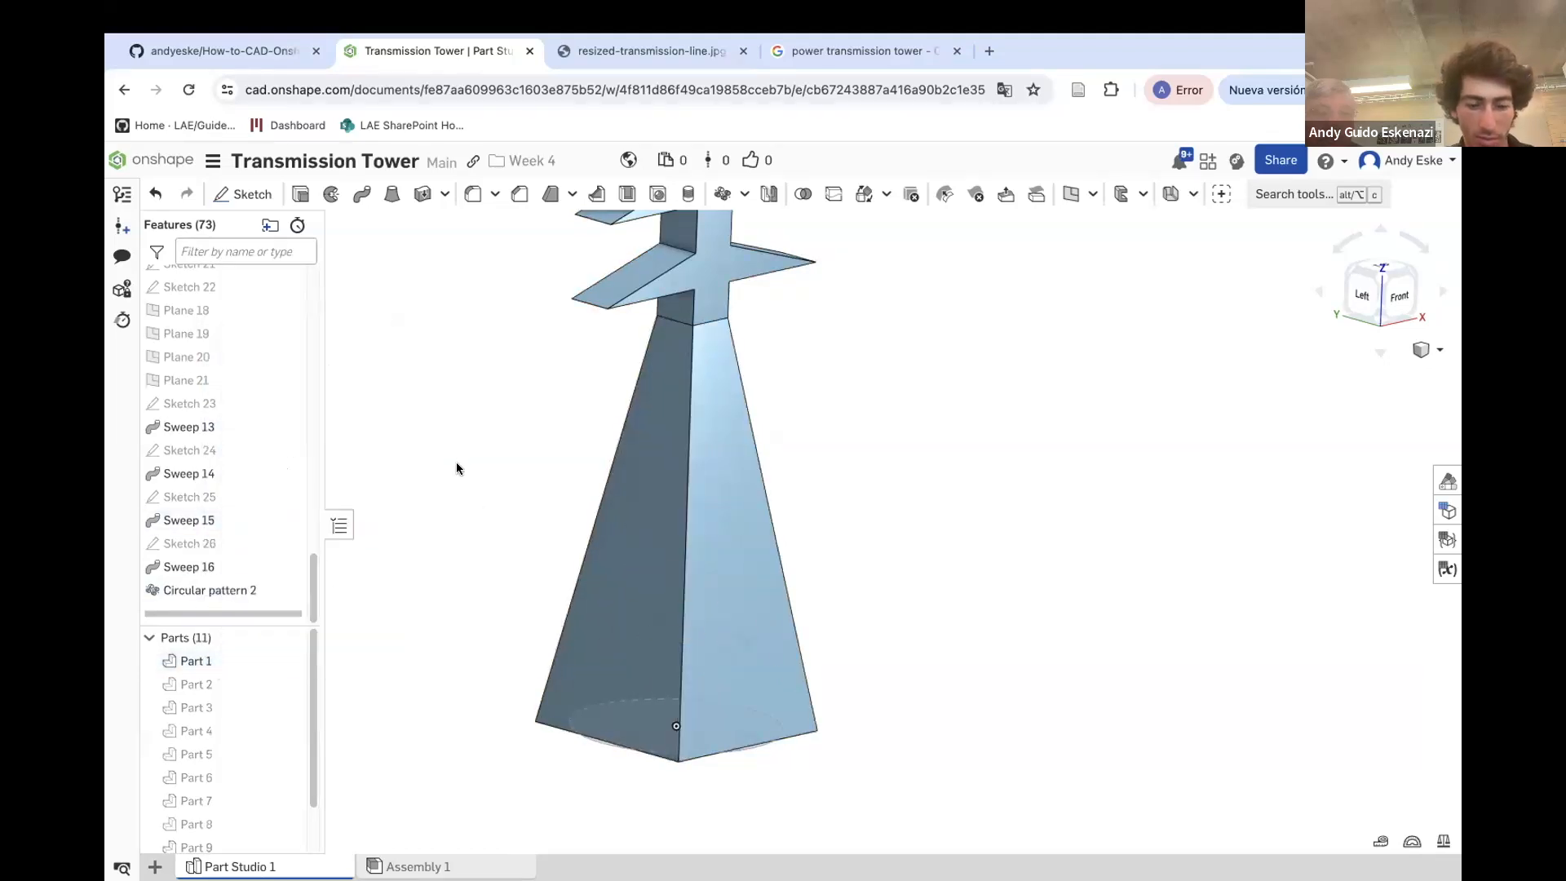
right_click(219, 660)
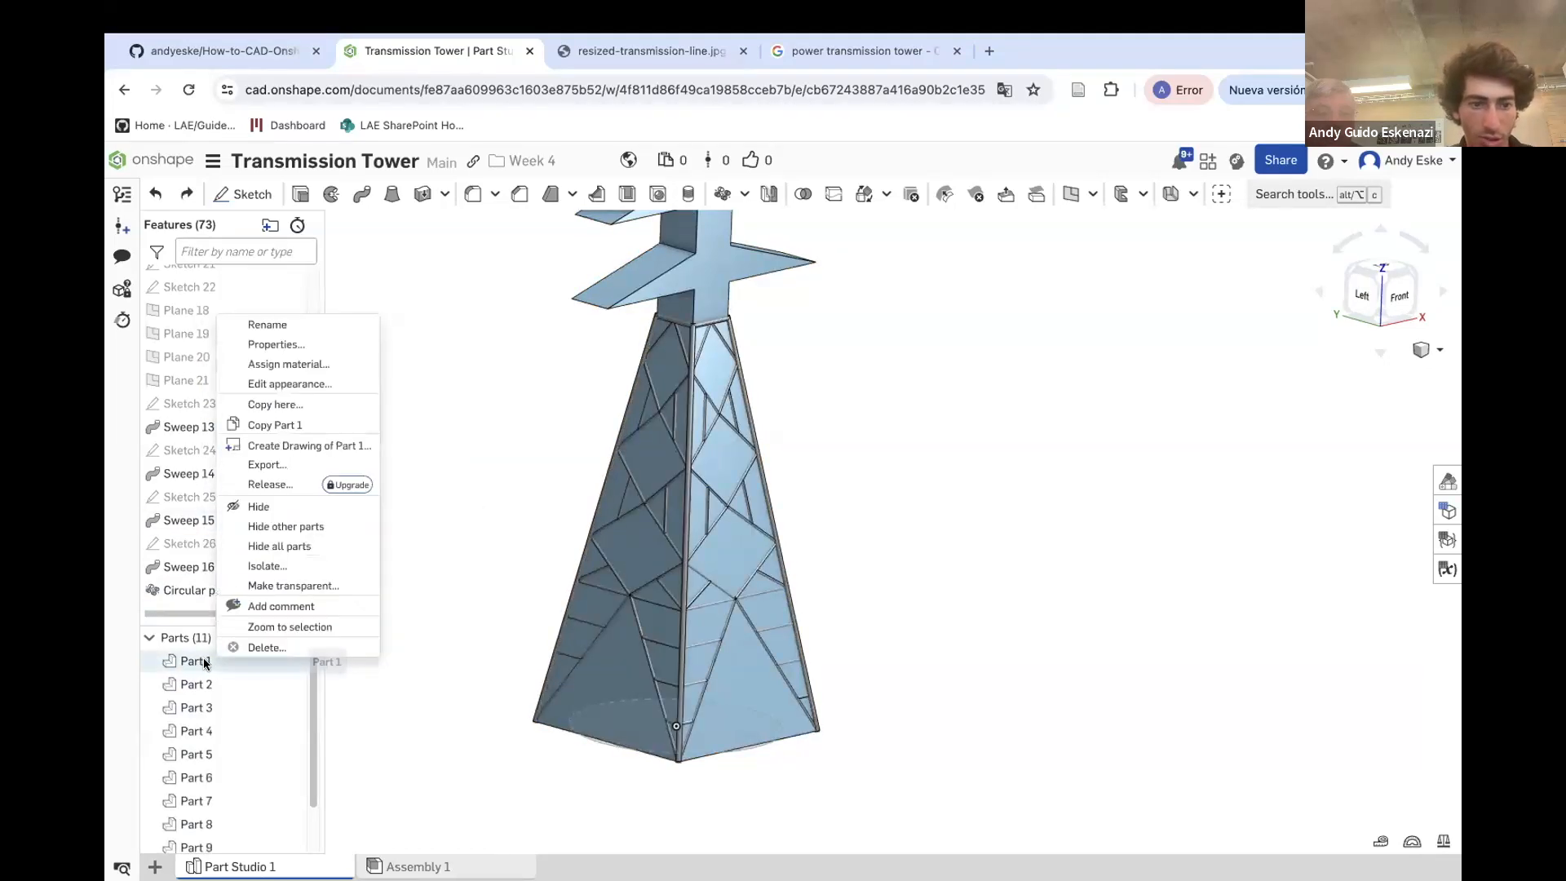
left_click(270, 507)
right_click_drag(497, 440, 679, 469)
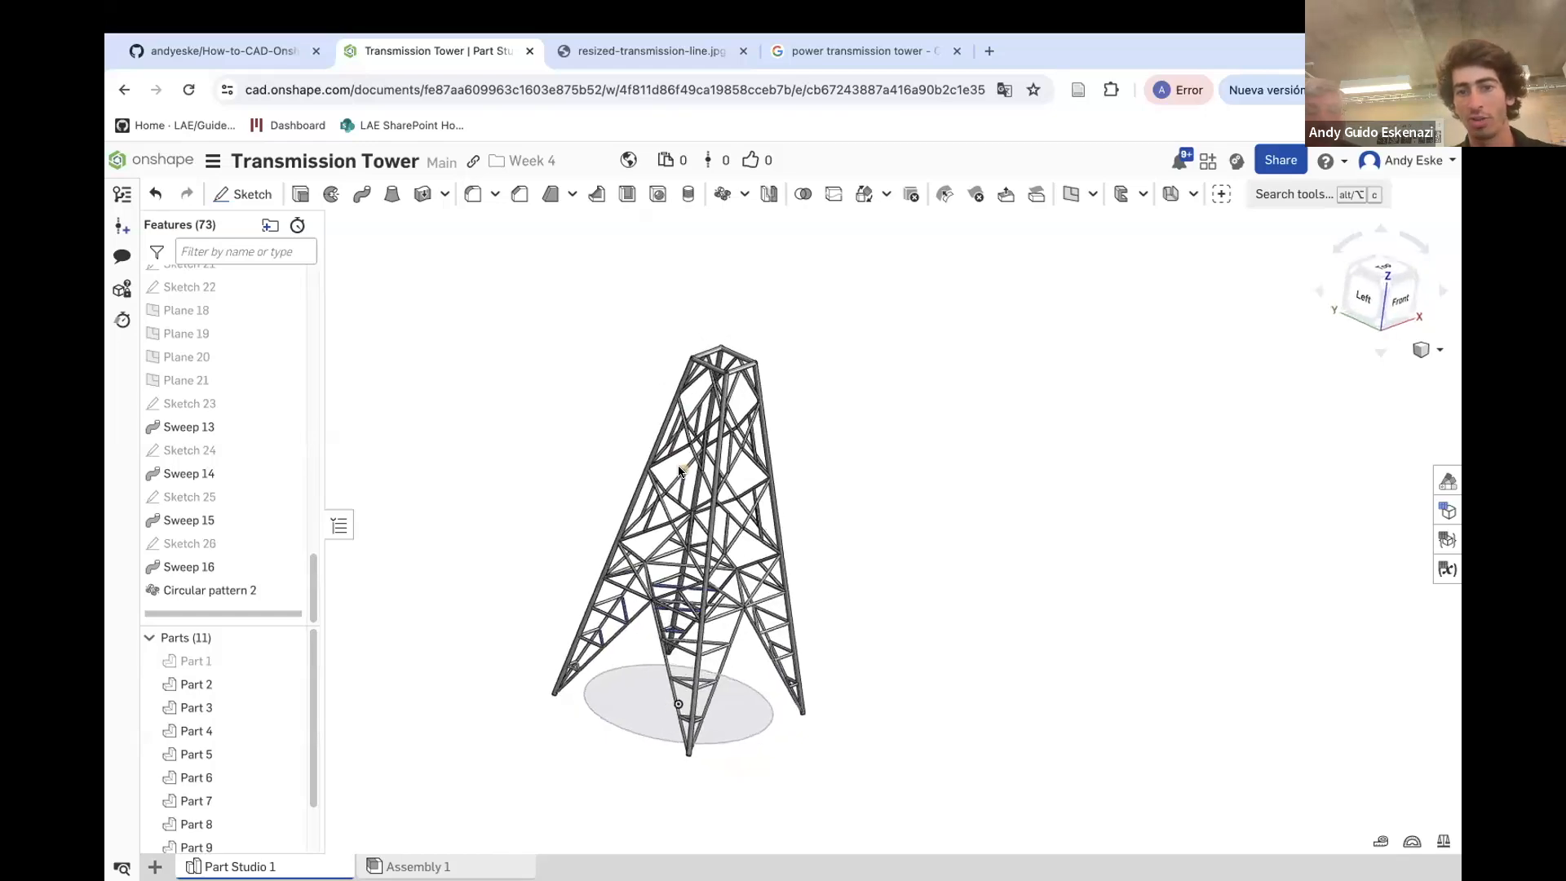
Switch to the reference photo of the transmission tower, then return to the Onshape model
left_click(640, 50)
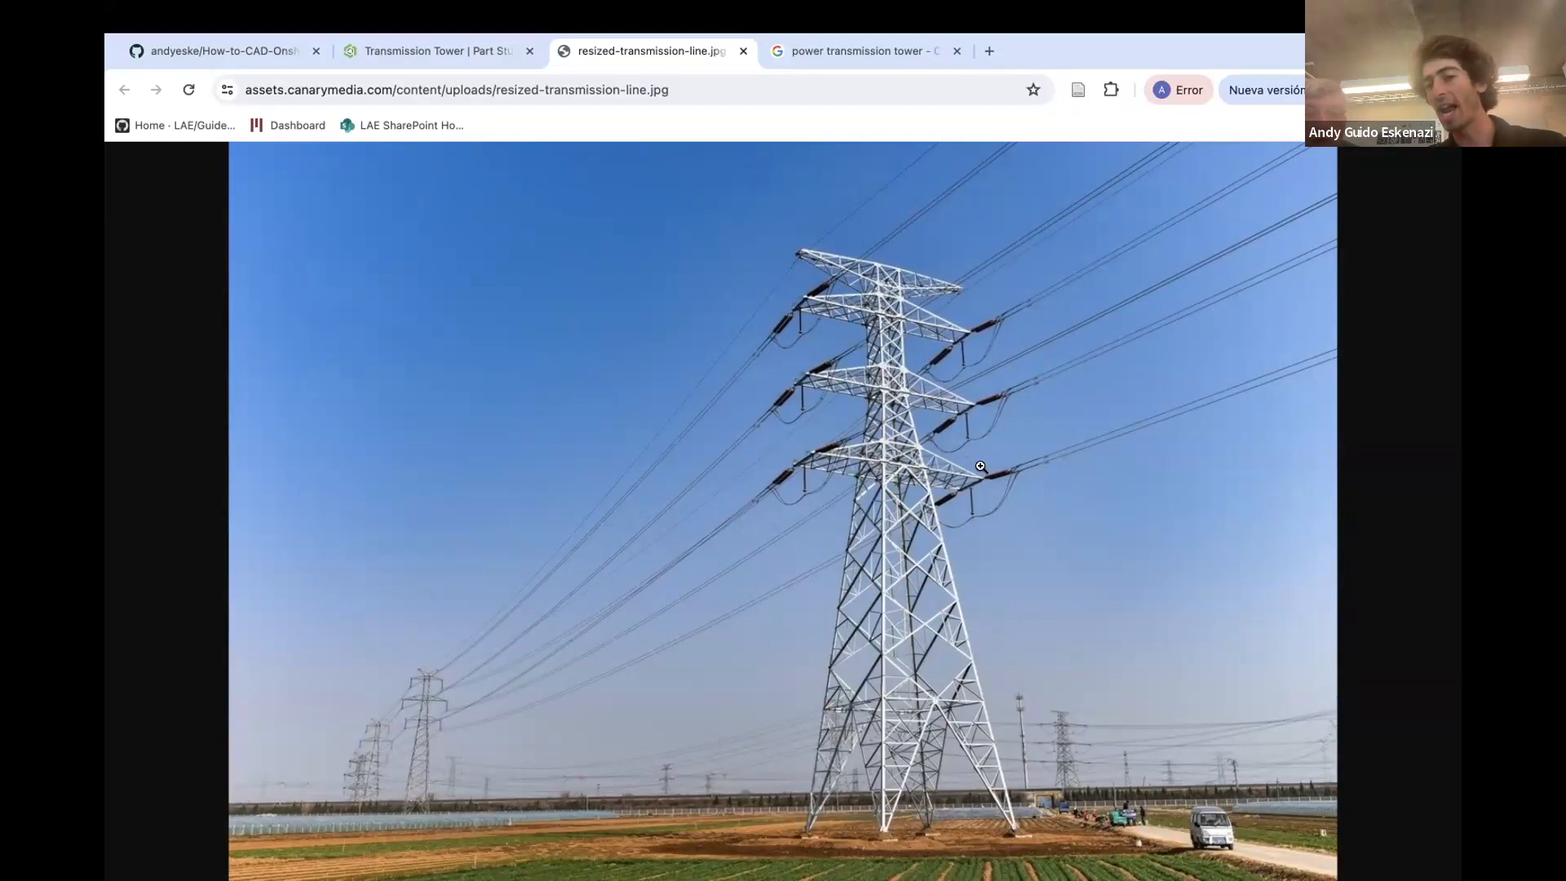
left_click(458, 56)
Show the Master Sketch and examine the tower's upper arm section in front view
scroll(198, 363, "up", 5)
scroll(198, 363, "up", 10)
left_click(288, 394)
right_click_drag(775, 457, 705, 420)
scroll(751, 442, "down", 2)
scroll(731, 343, "up", 5)
mouse_move(744, 510)
right_mouse_down()
mouse_move(723, 537)
mouse_move(733, 527)
right_mouse_up()
scroll(741, 501, "up", 3)
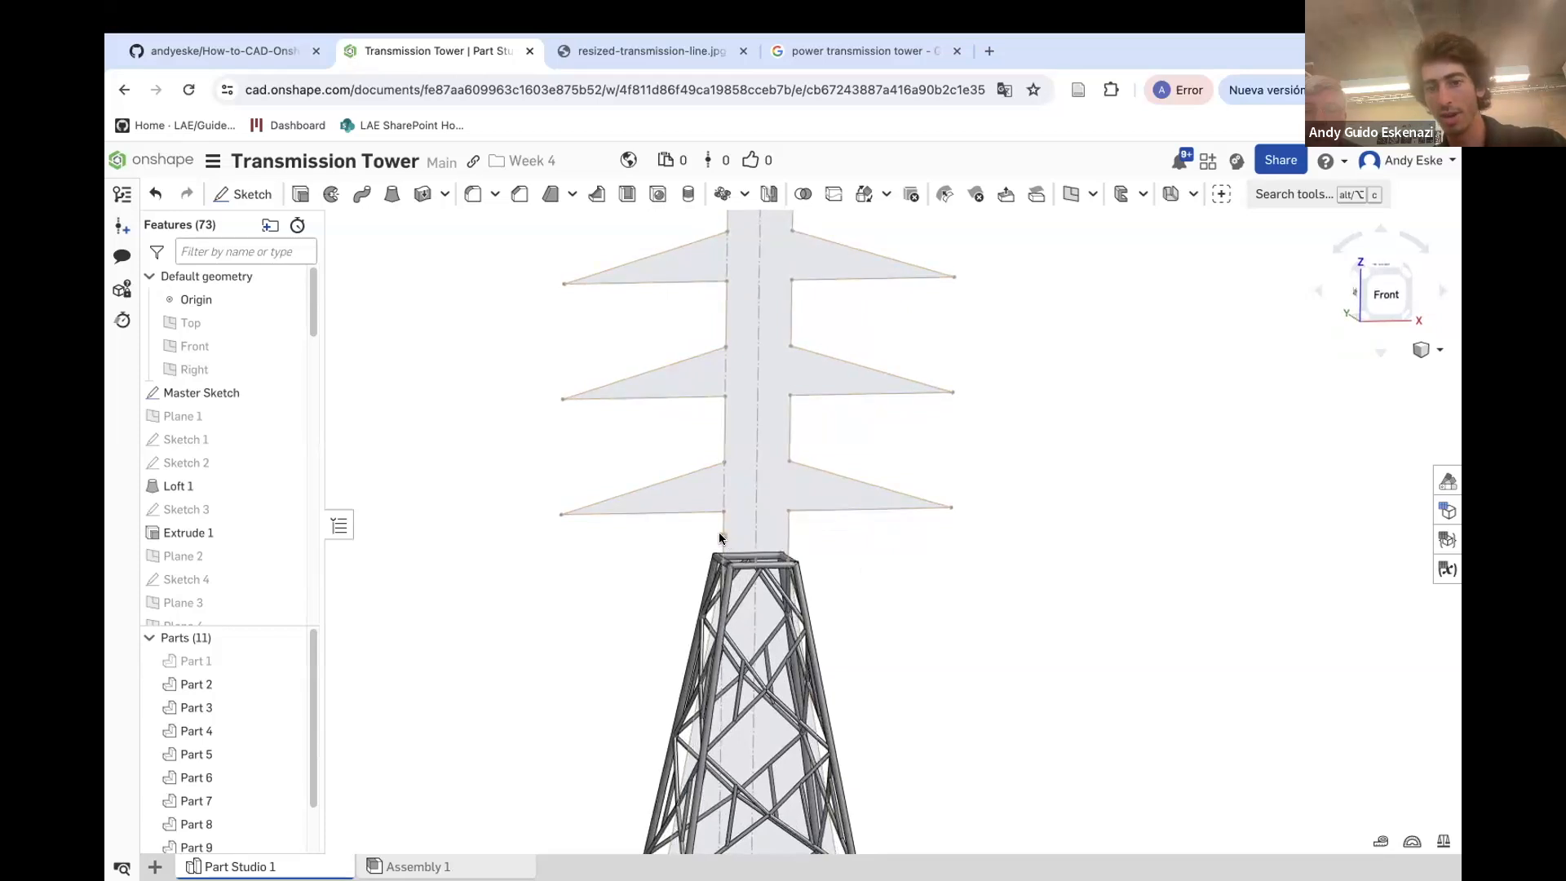
scroll(713, 359, "down", 2)
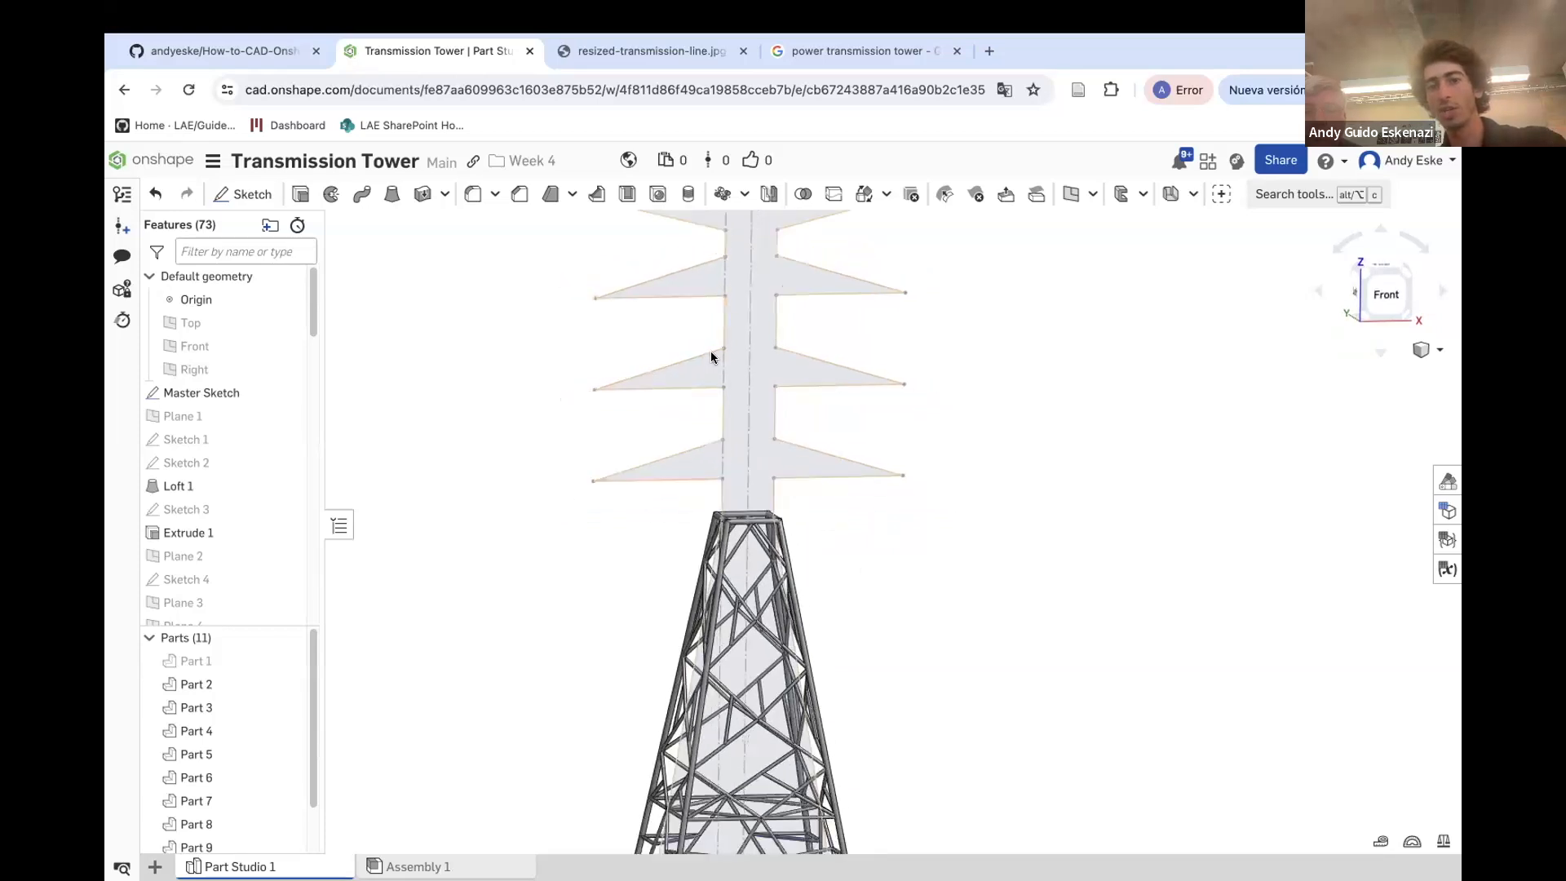
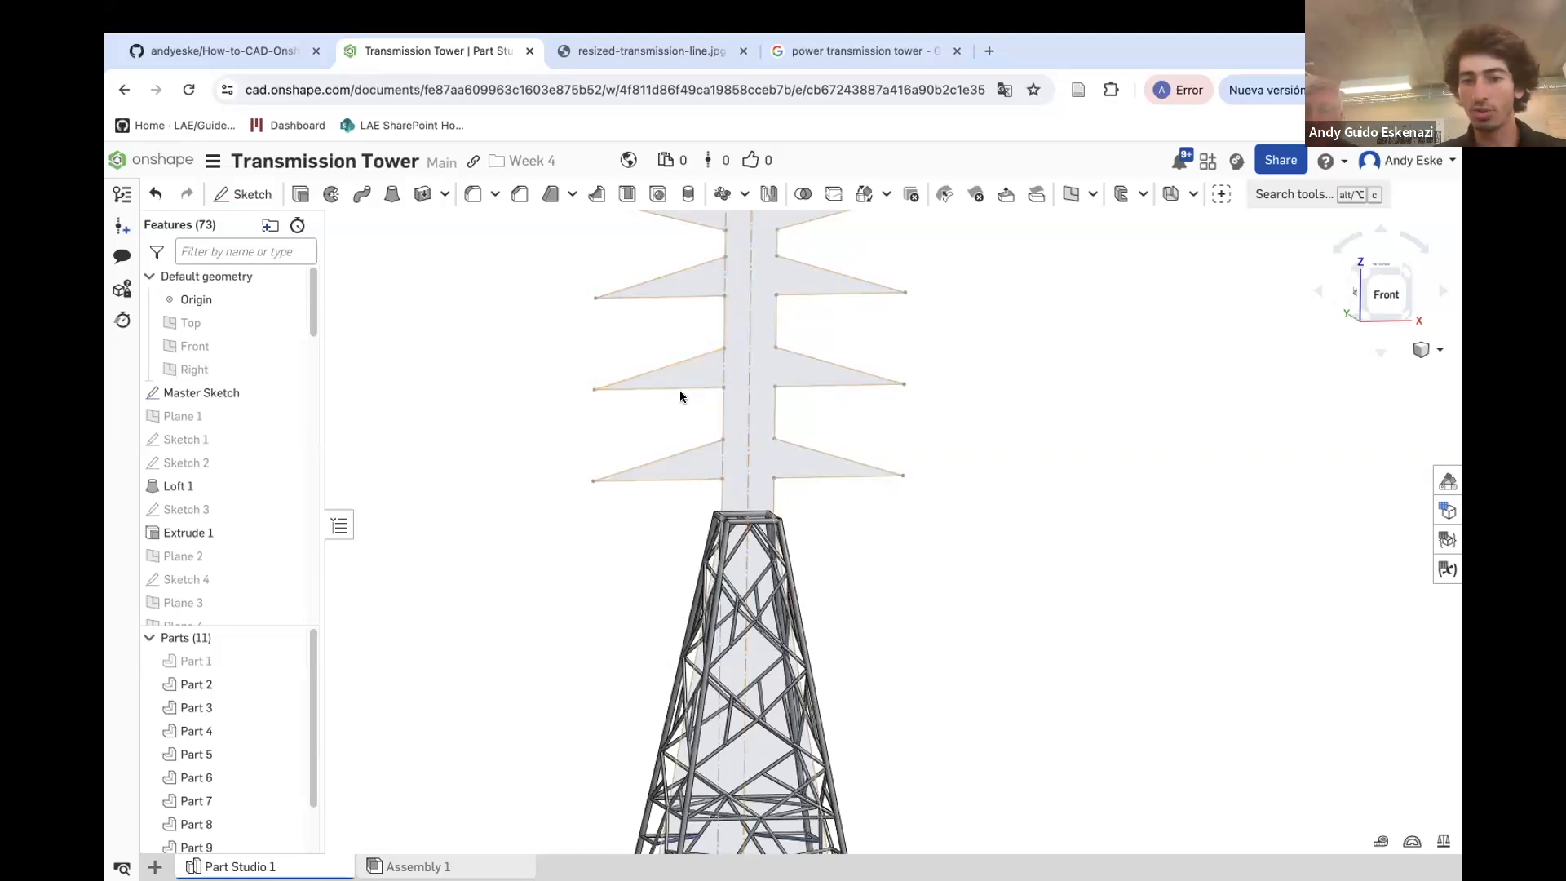
Edit the Master Sketch and set the spacing dimension below the lowest crossarm to 20 mm, then confirm the sketch
scroll(746, 513, "up", 2)
right_click(713, 489)
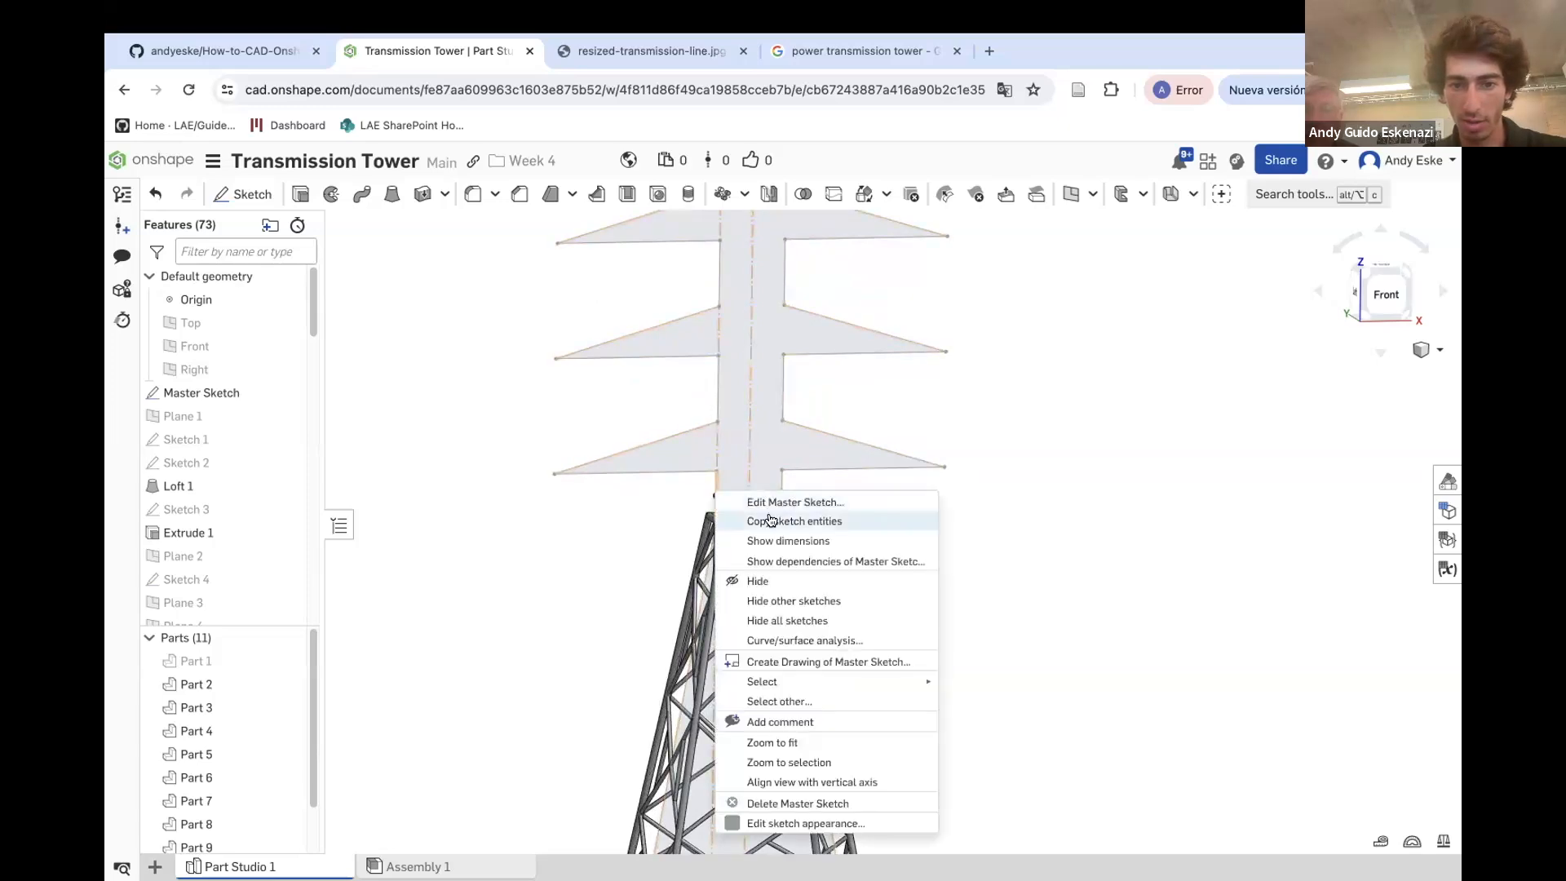
left_click(735, 500)
scroll(750, 489, "up", 5)
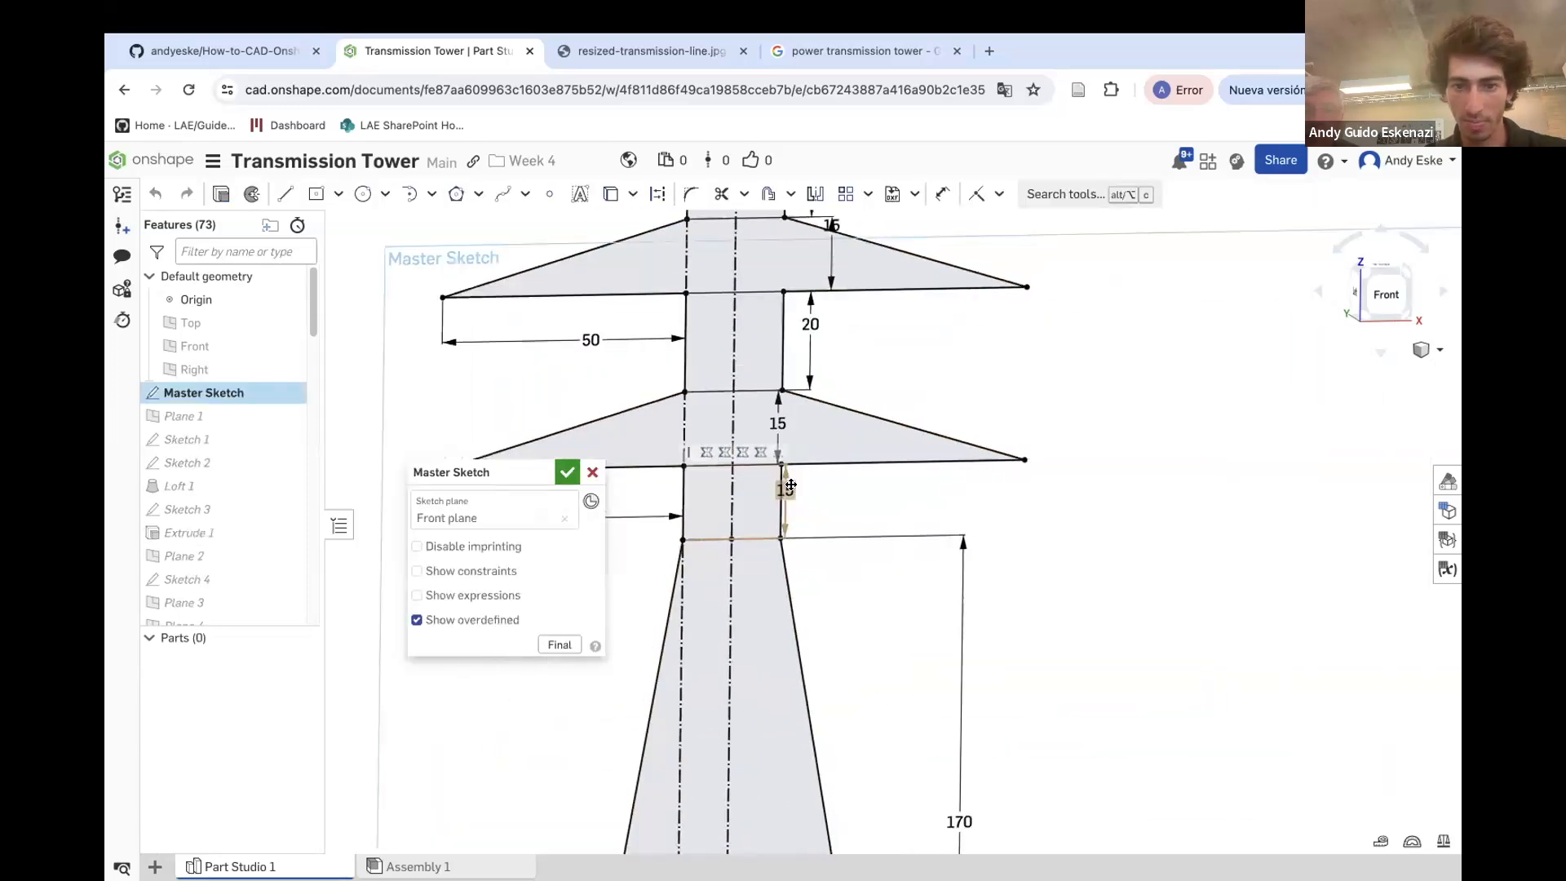
scroll(768, 499, "down", 3)
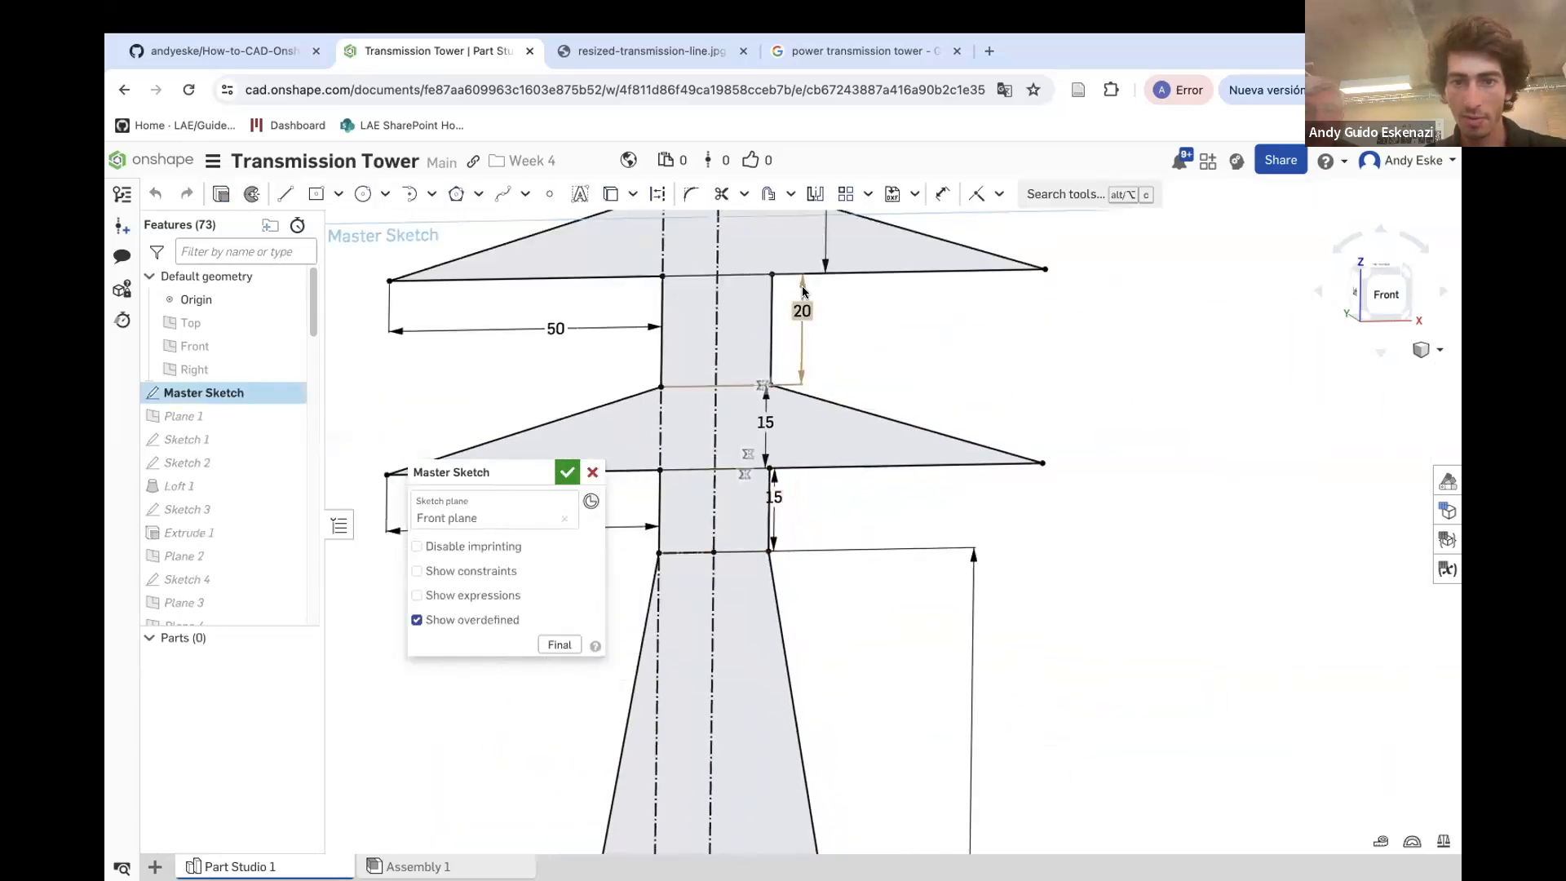
double_click(774, 500)
key("Return")
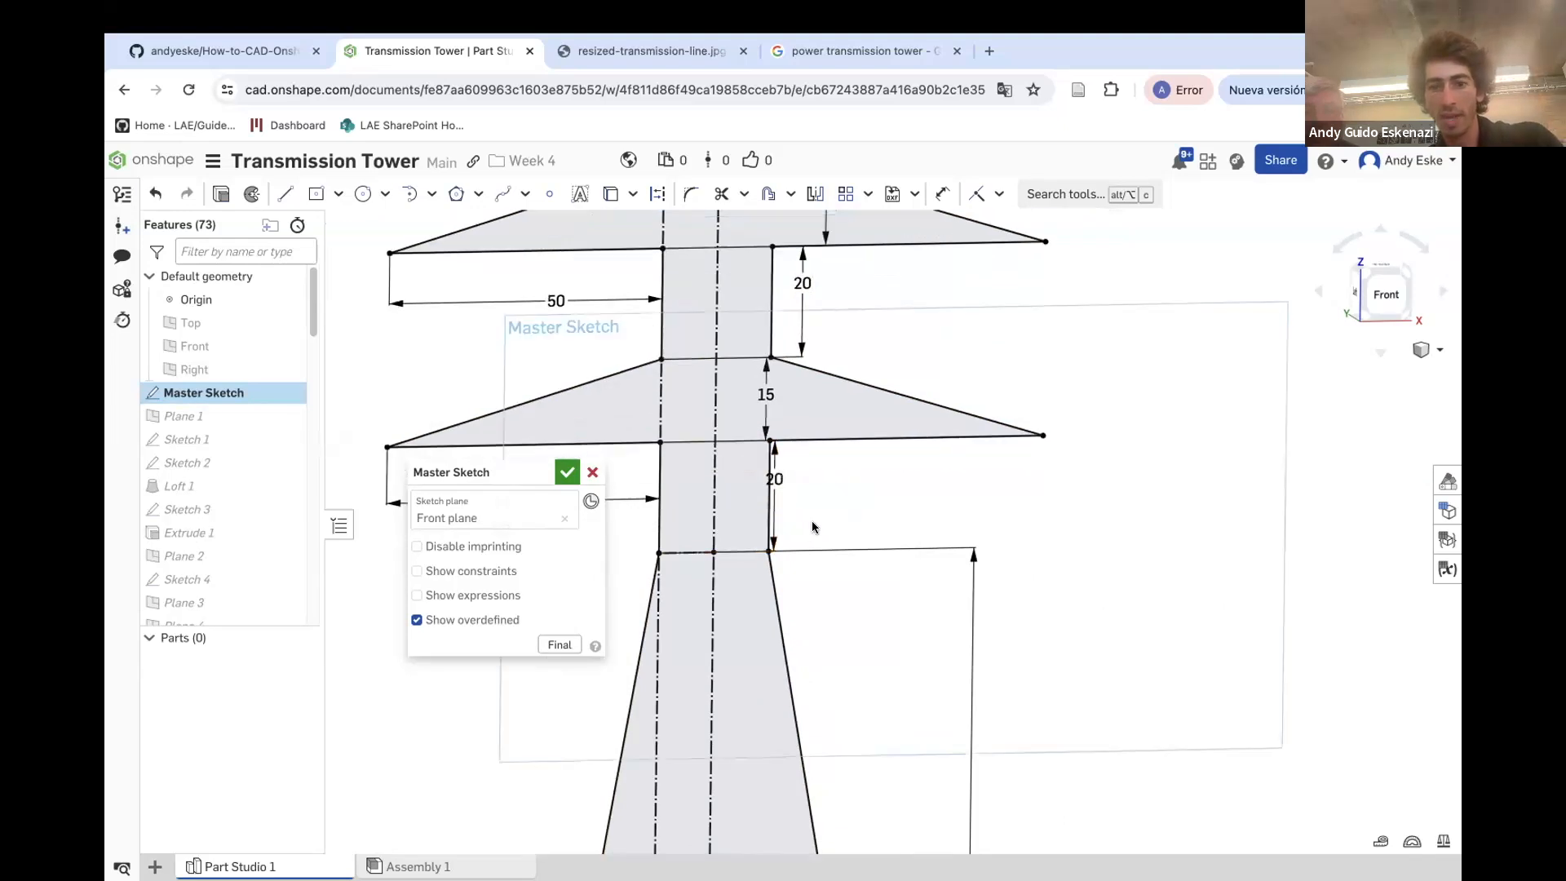
scroll(776, 507, "down", 3)
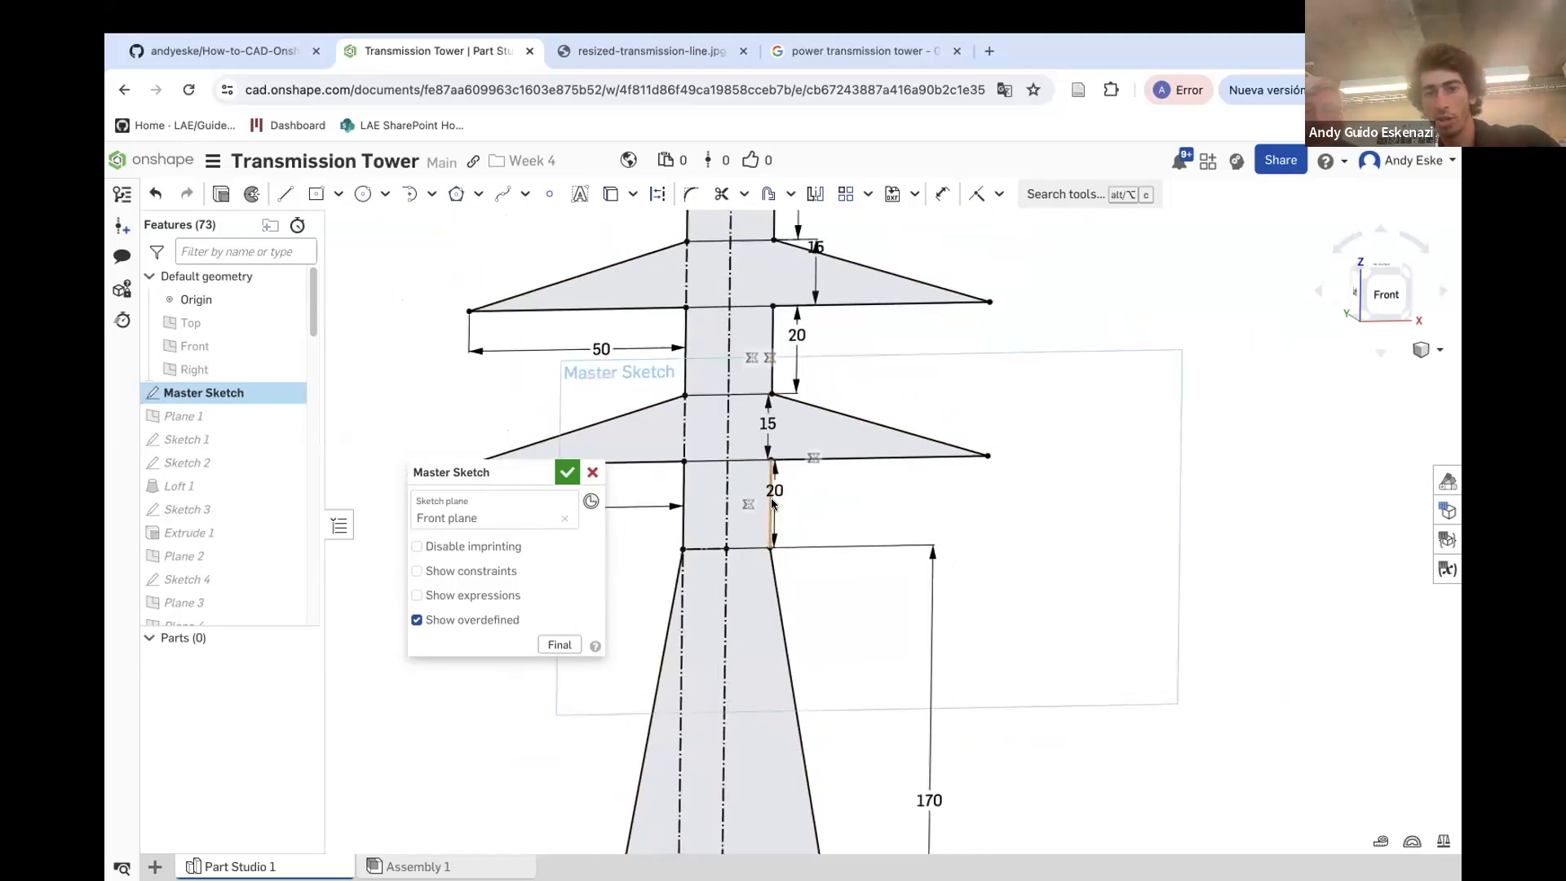
scroll(790, 261, "down", 2)
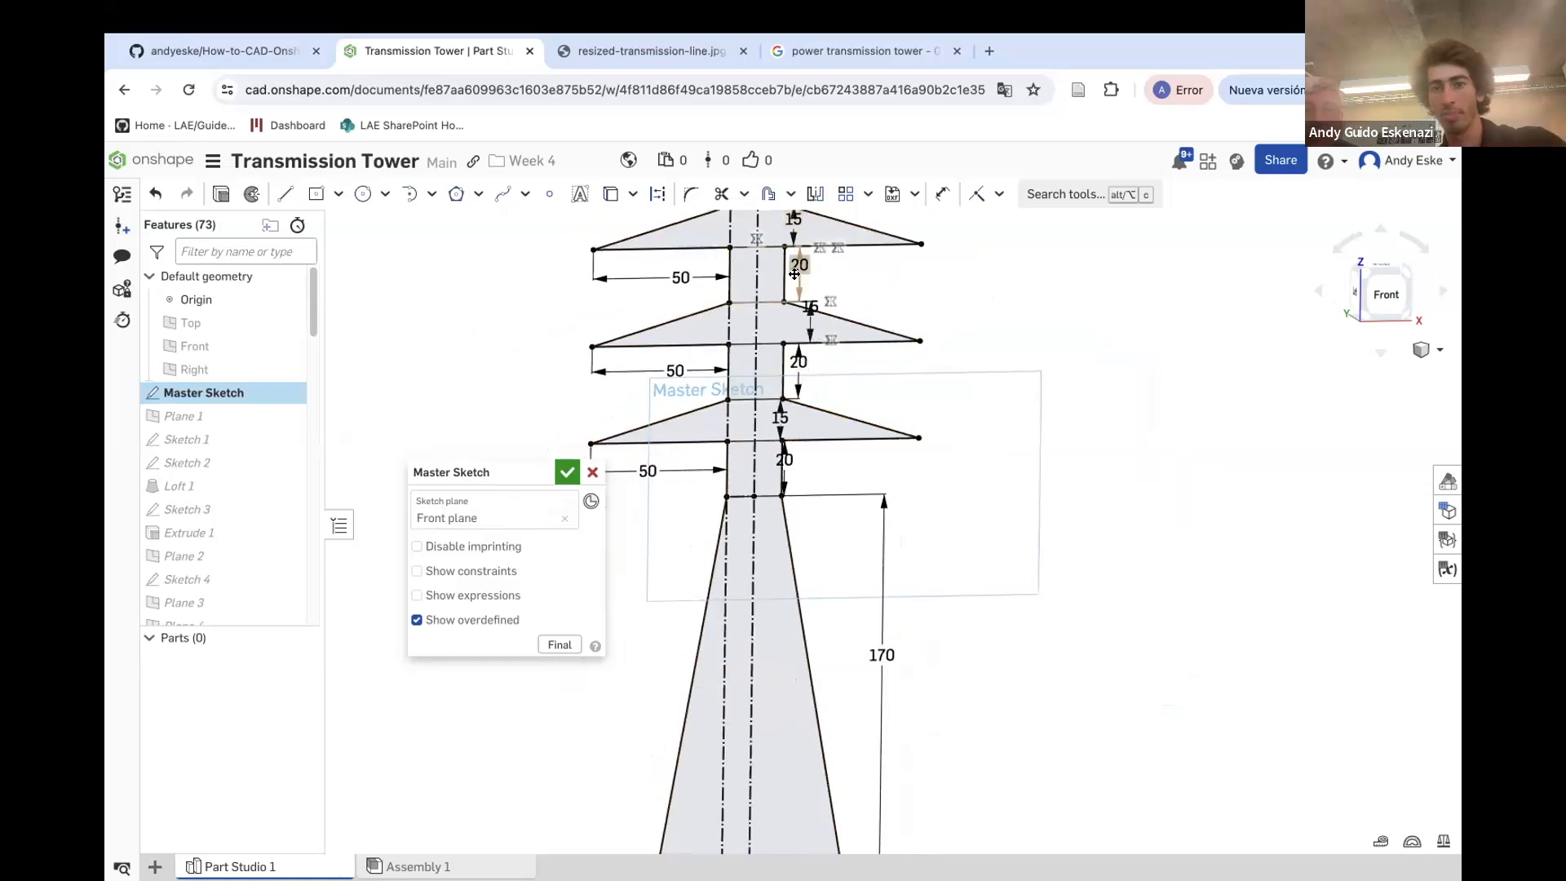
left_click(570, 474)
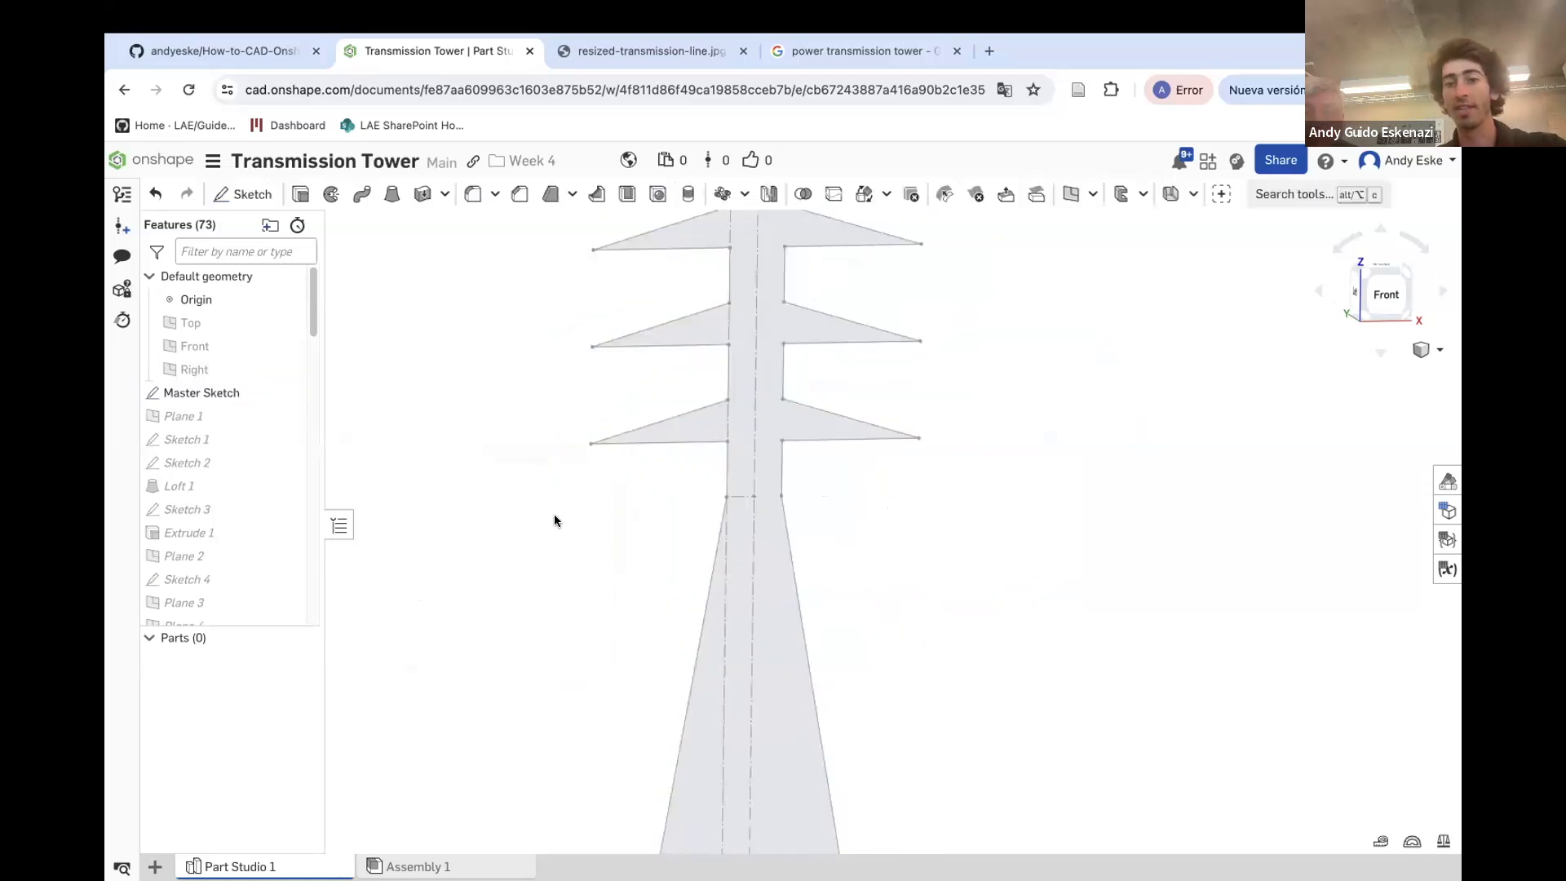
Orbit and zoom around the tower to inspect the crossarms and the lattice top
scroll(764, 487, "down", 2)
right_click_drag(745, 434, 728, 562)
scroll(751, 453, "up", 3)
scroll(751, 450, "up", 2)
scroll(755, 525, "up", 3)
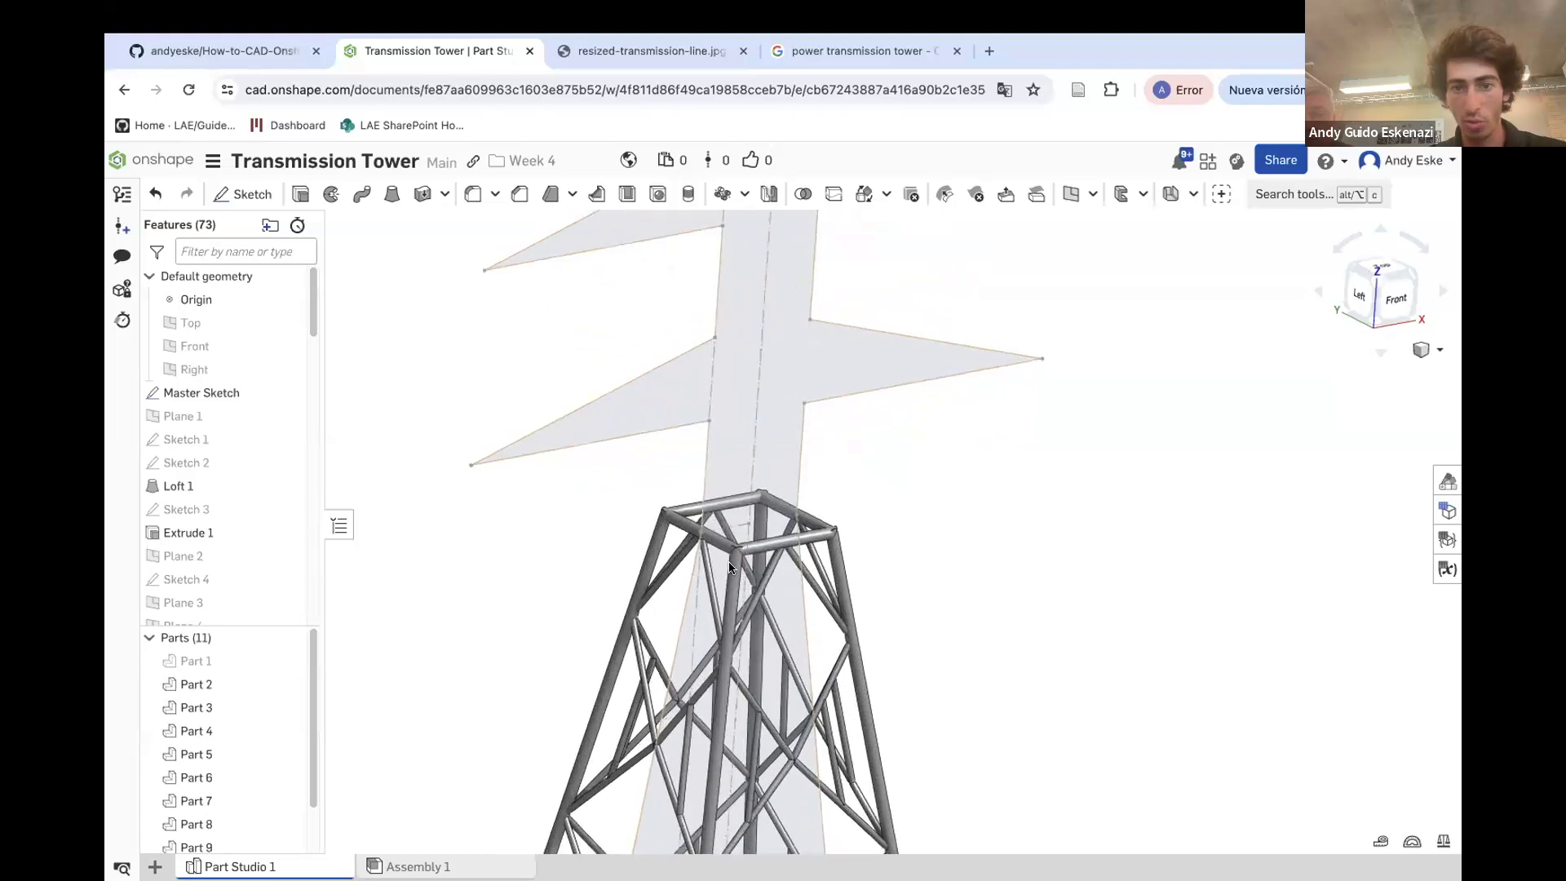
scroll(728, 565, "down", 5)
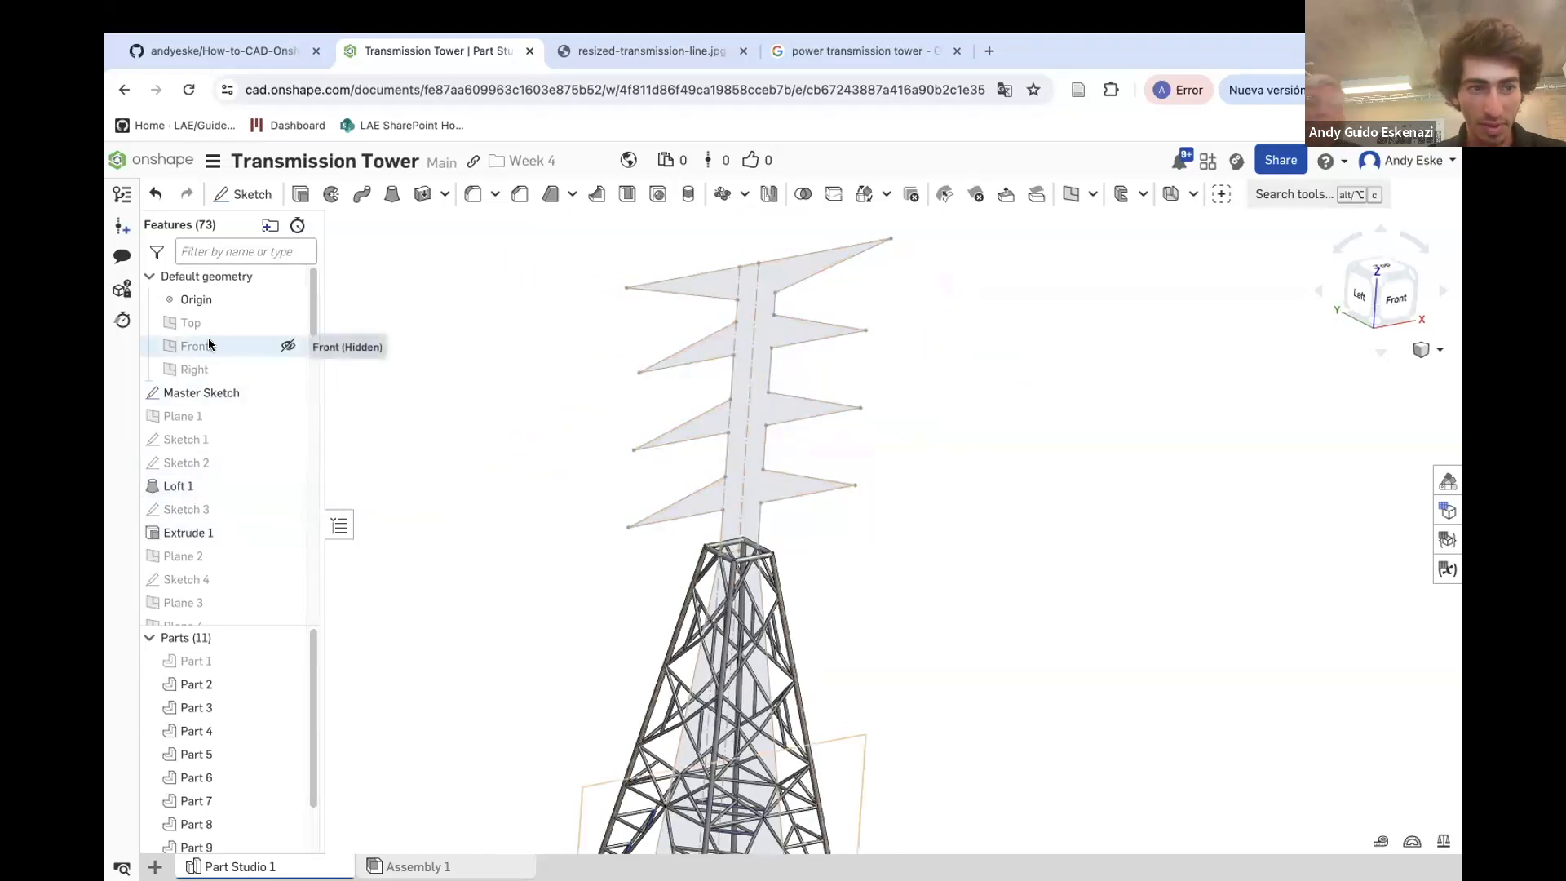
left_click(200, 396)
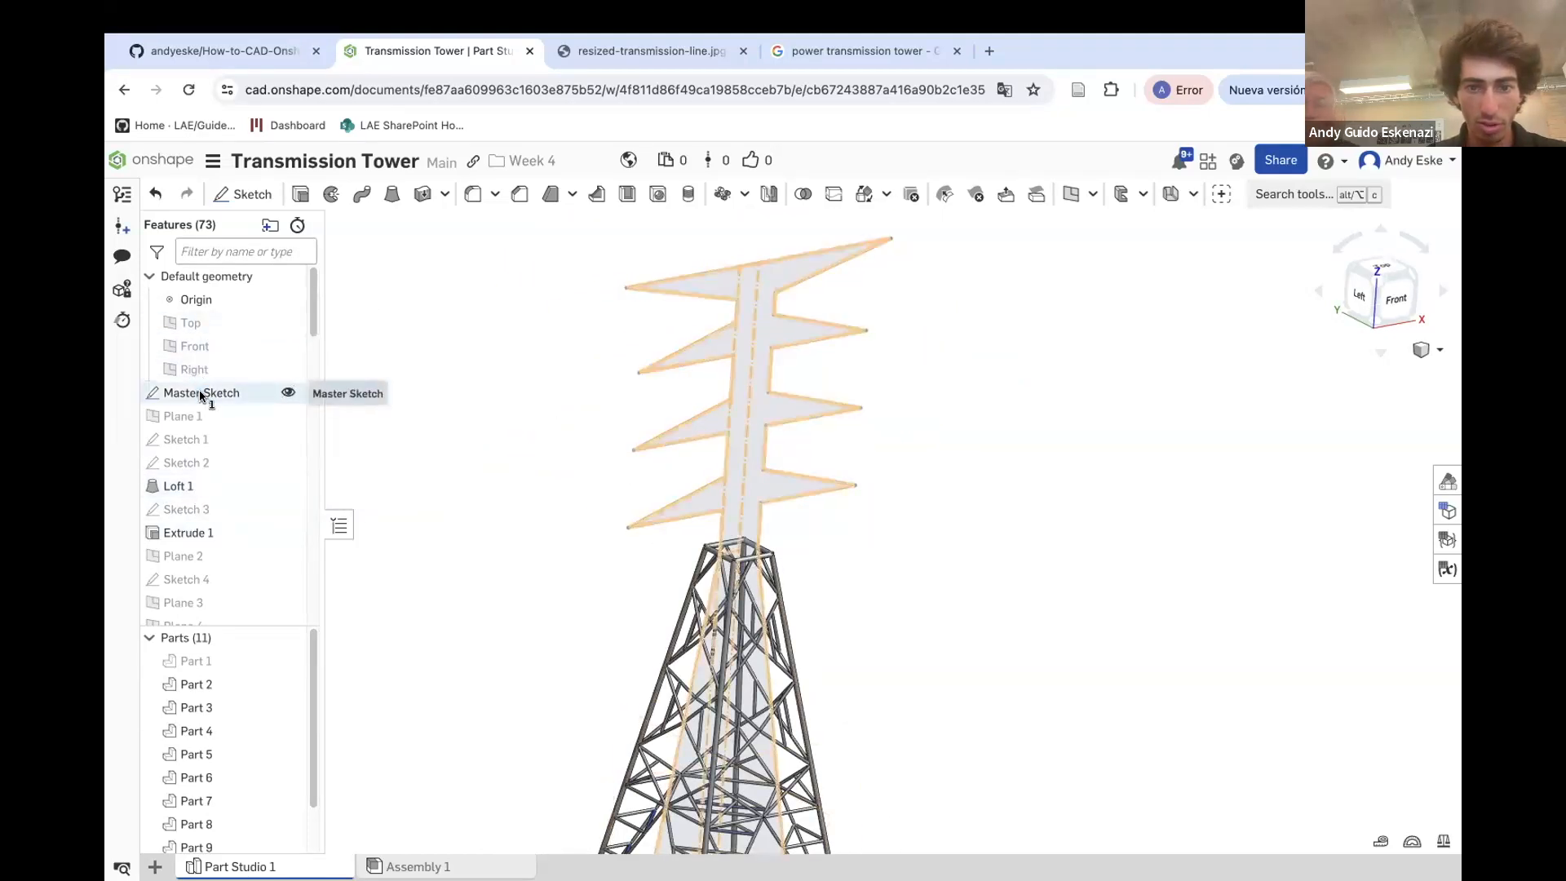
scroll(601, 455, "down", 4)
left_click(443, 444)
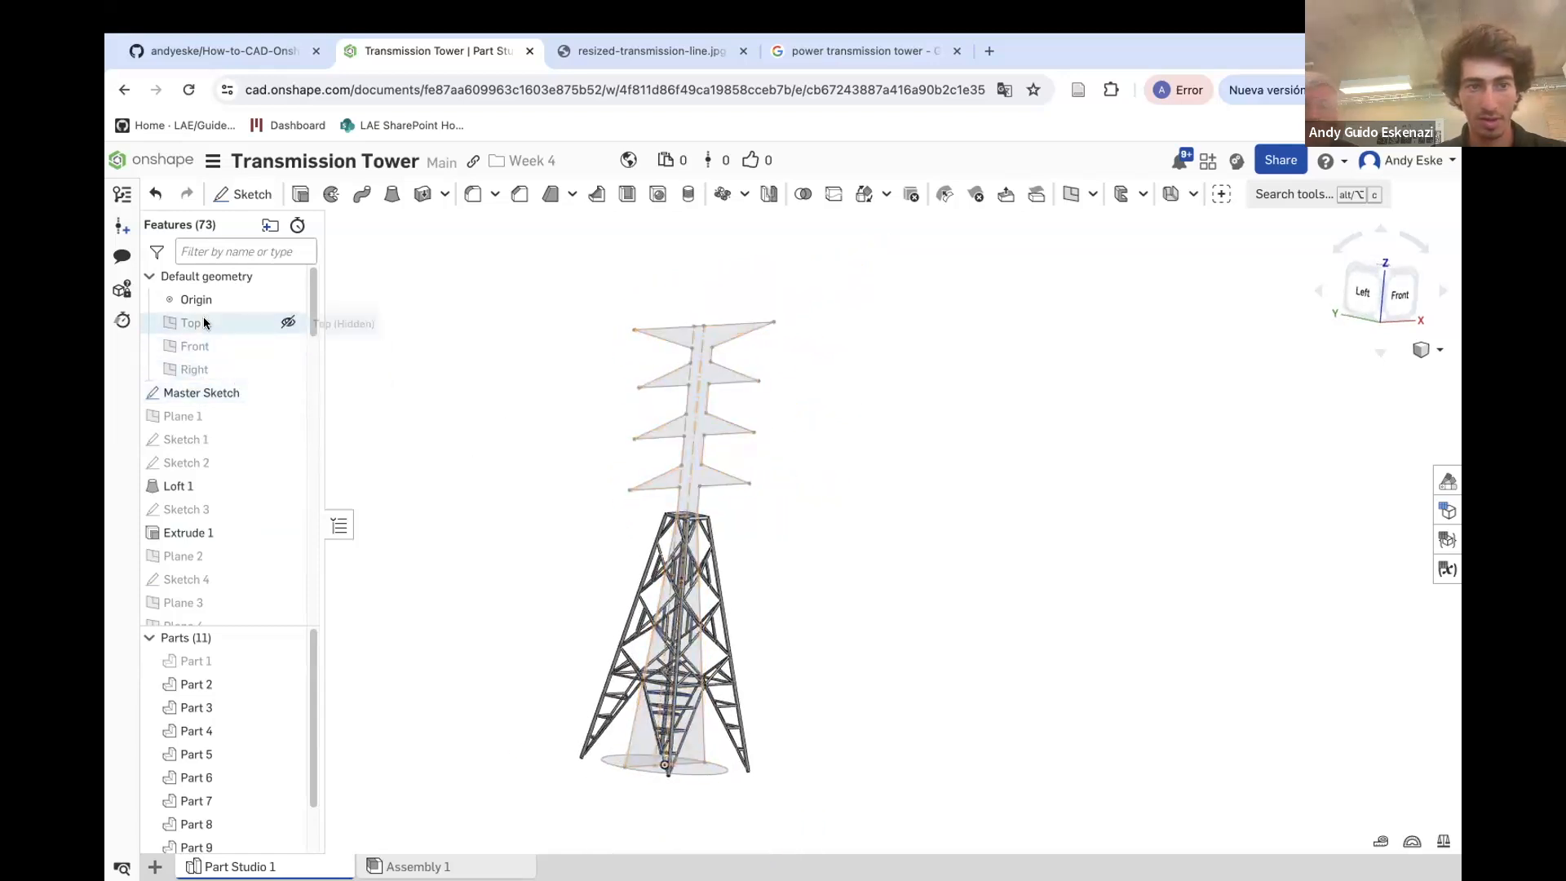
Create a new plane offset 10 mm from the Front plane
left_click(198, 346)
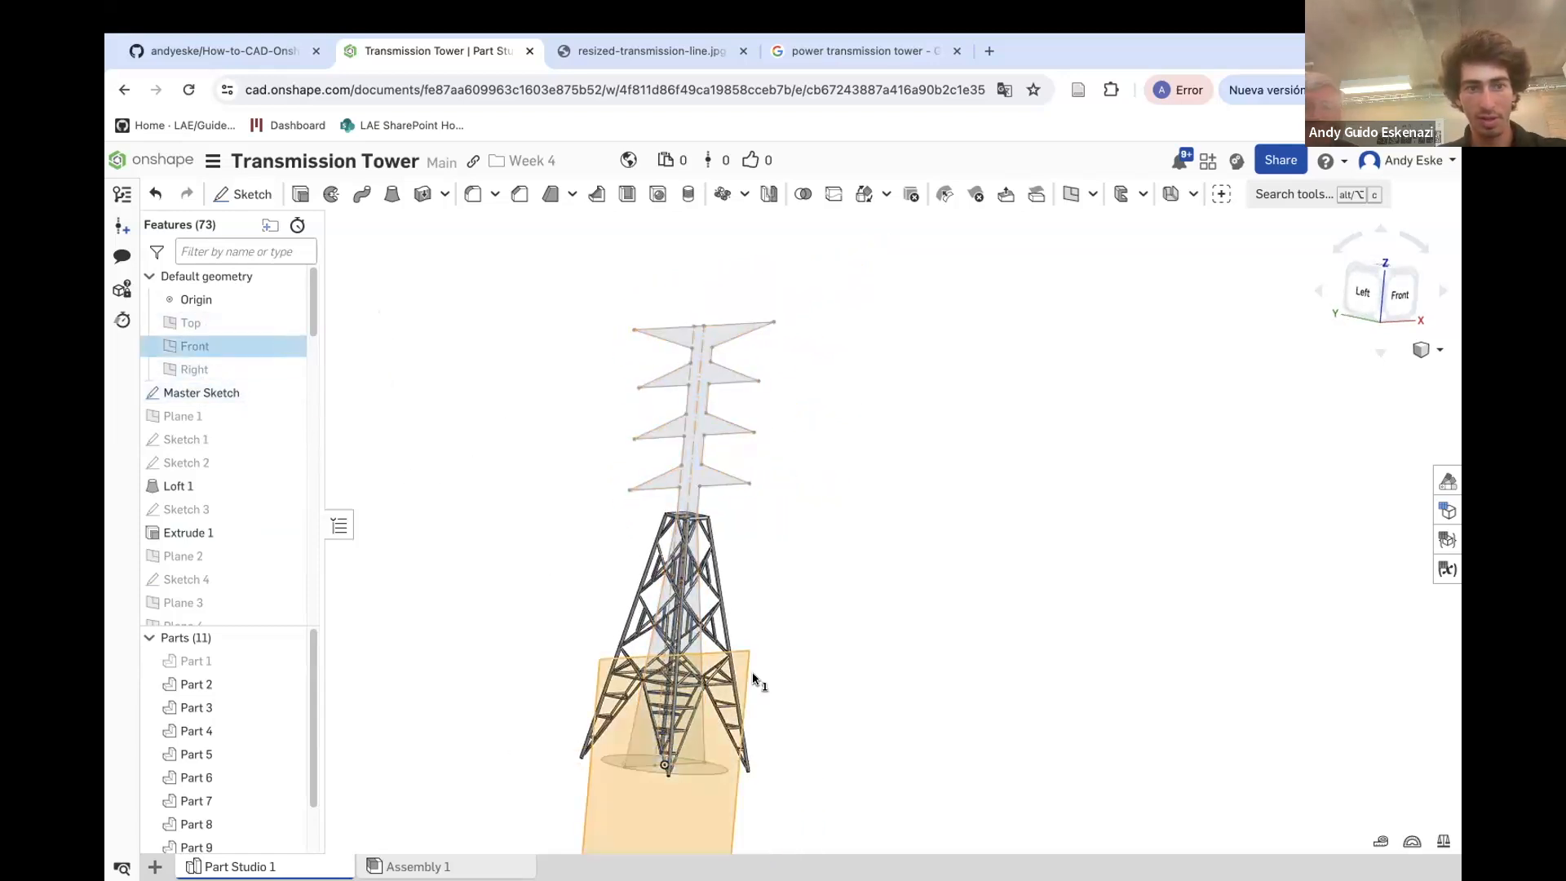
scroll(719, 688, "down", 2)
left_click(1069, 193)
left_click(457, 543)
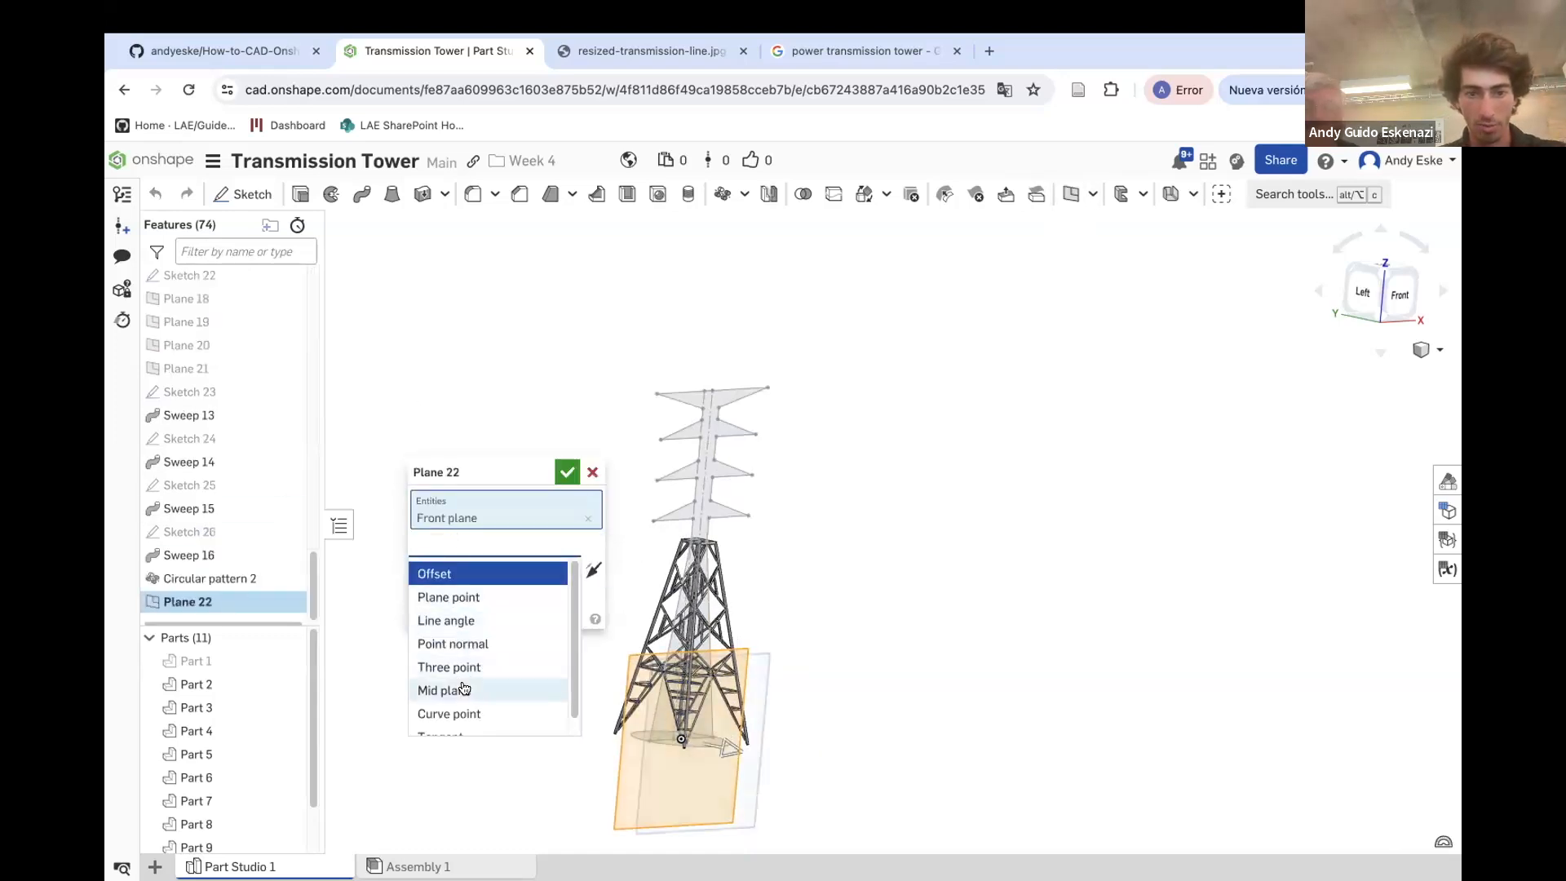
left_click(448, 573)
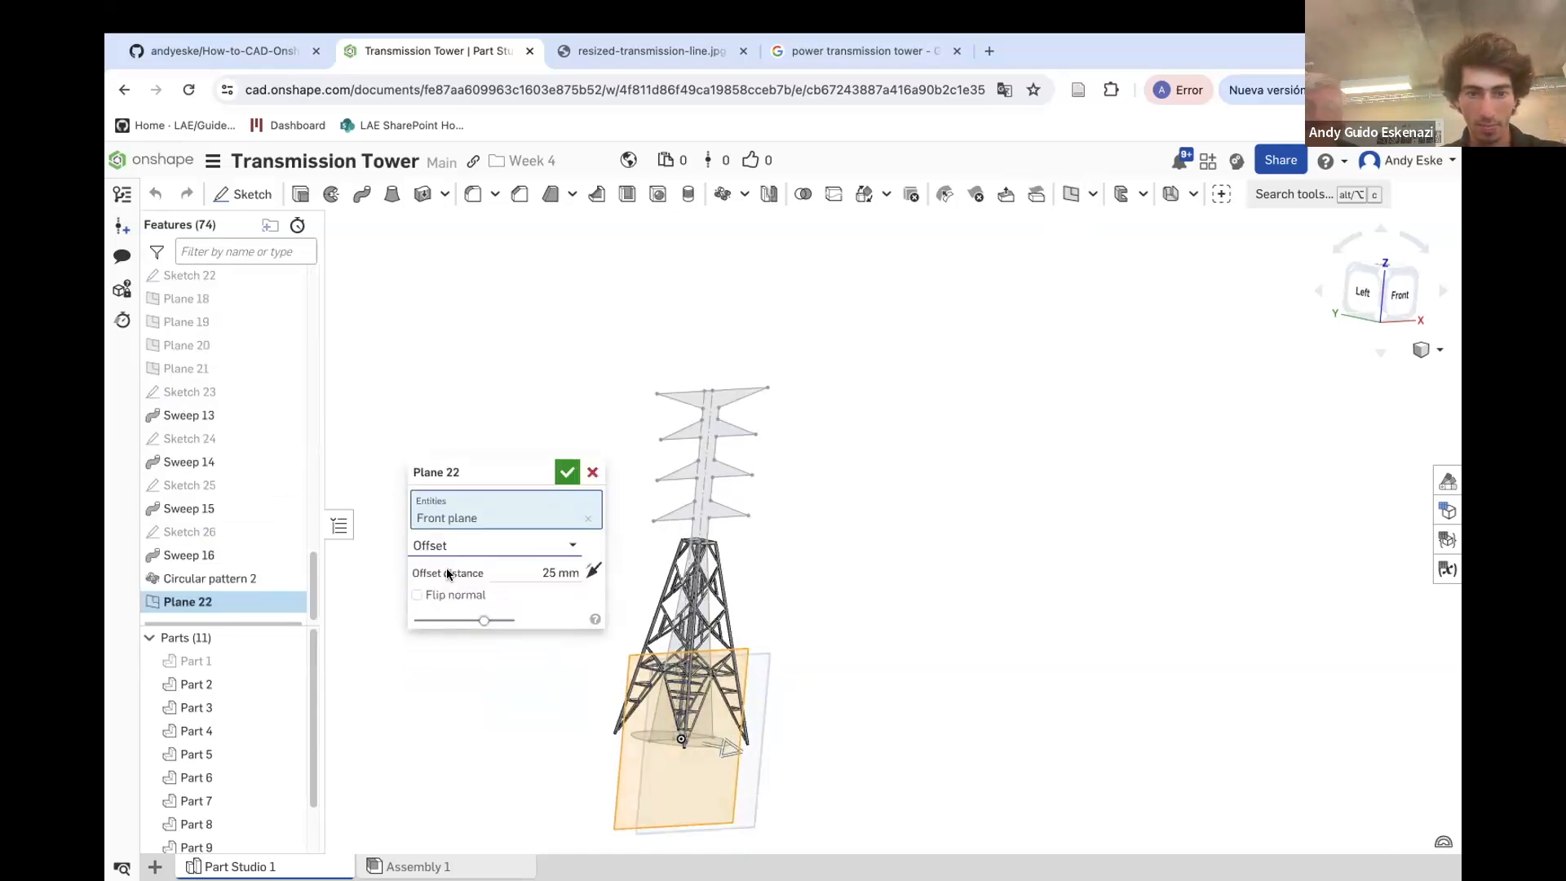
scroll(703, 636, "up", 6)
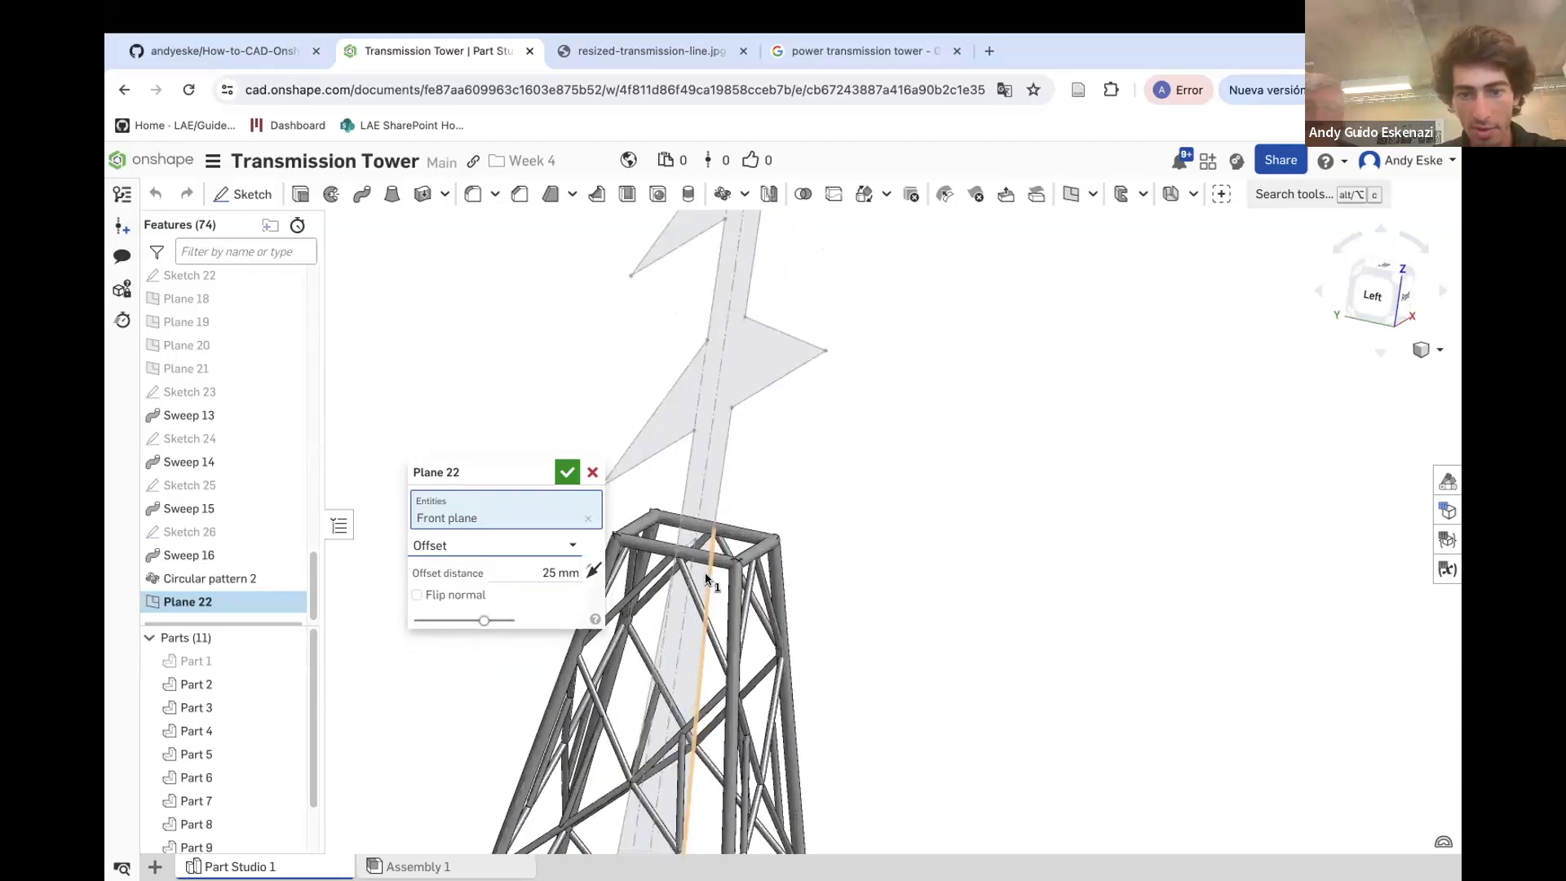
left_click(568, 573)
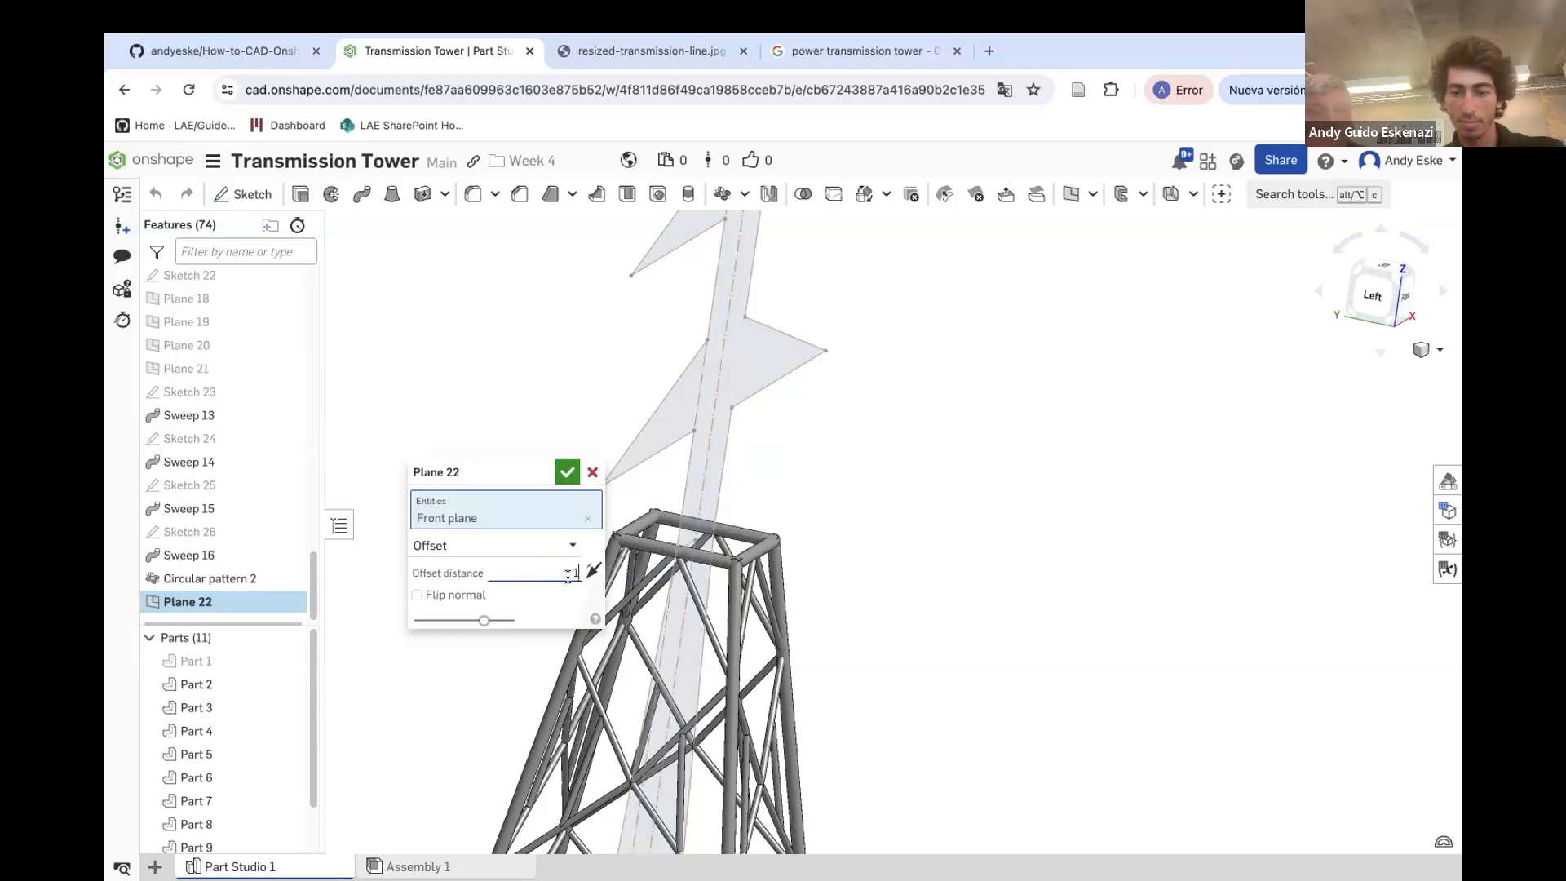
scroll(757, 611, "down", 10)
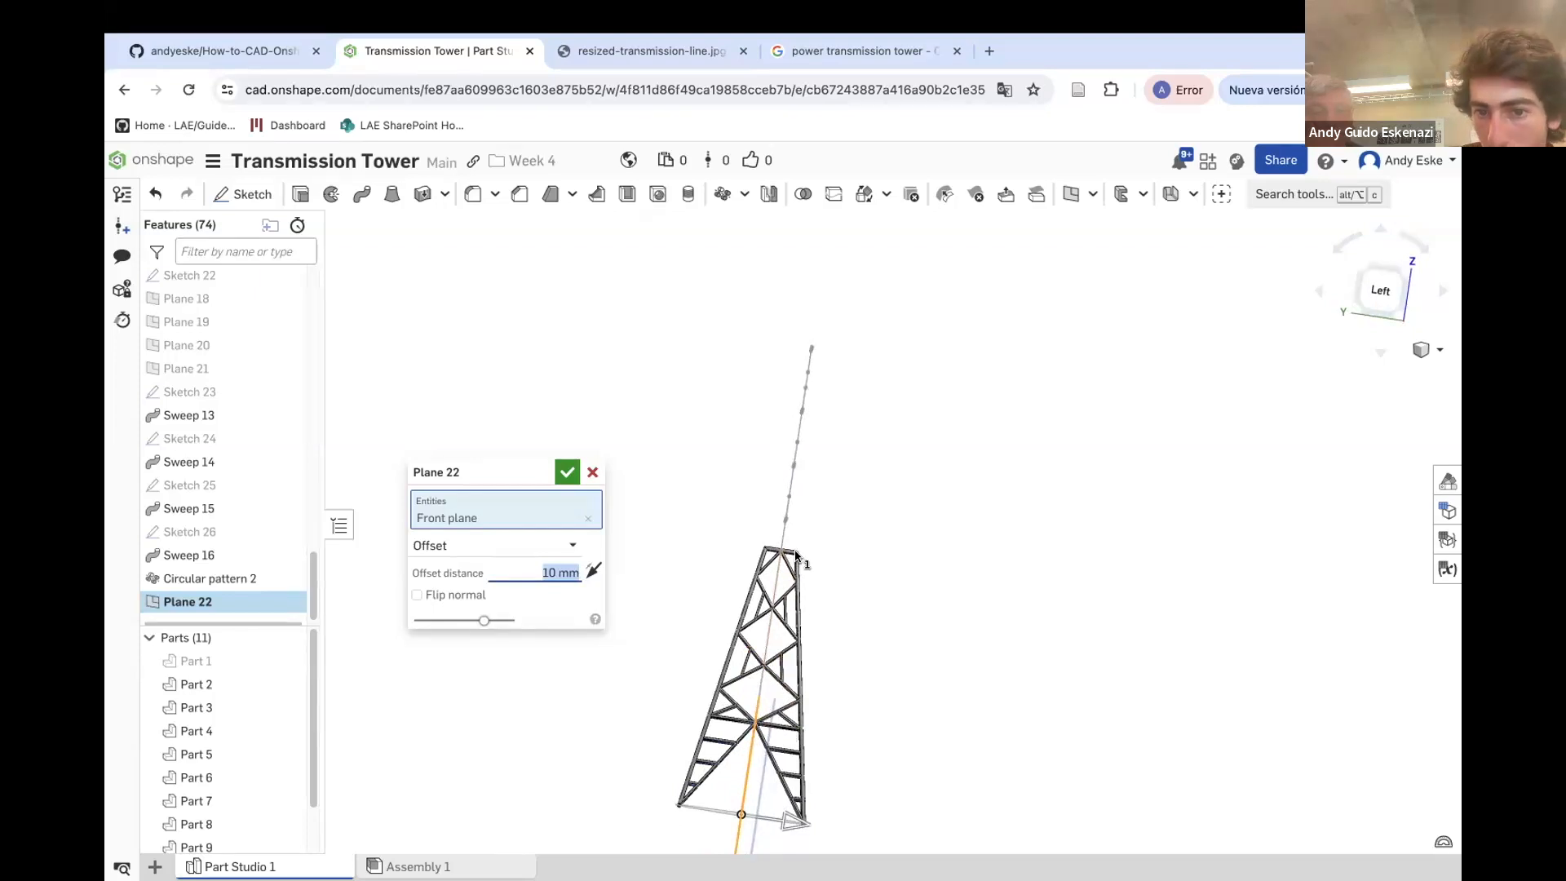
left_click(568, 473)
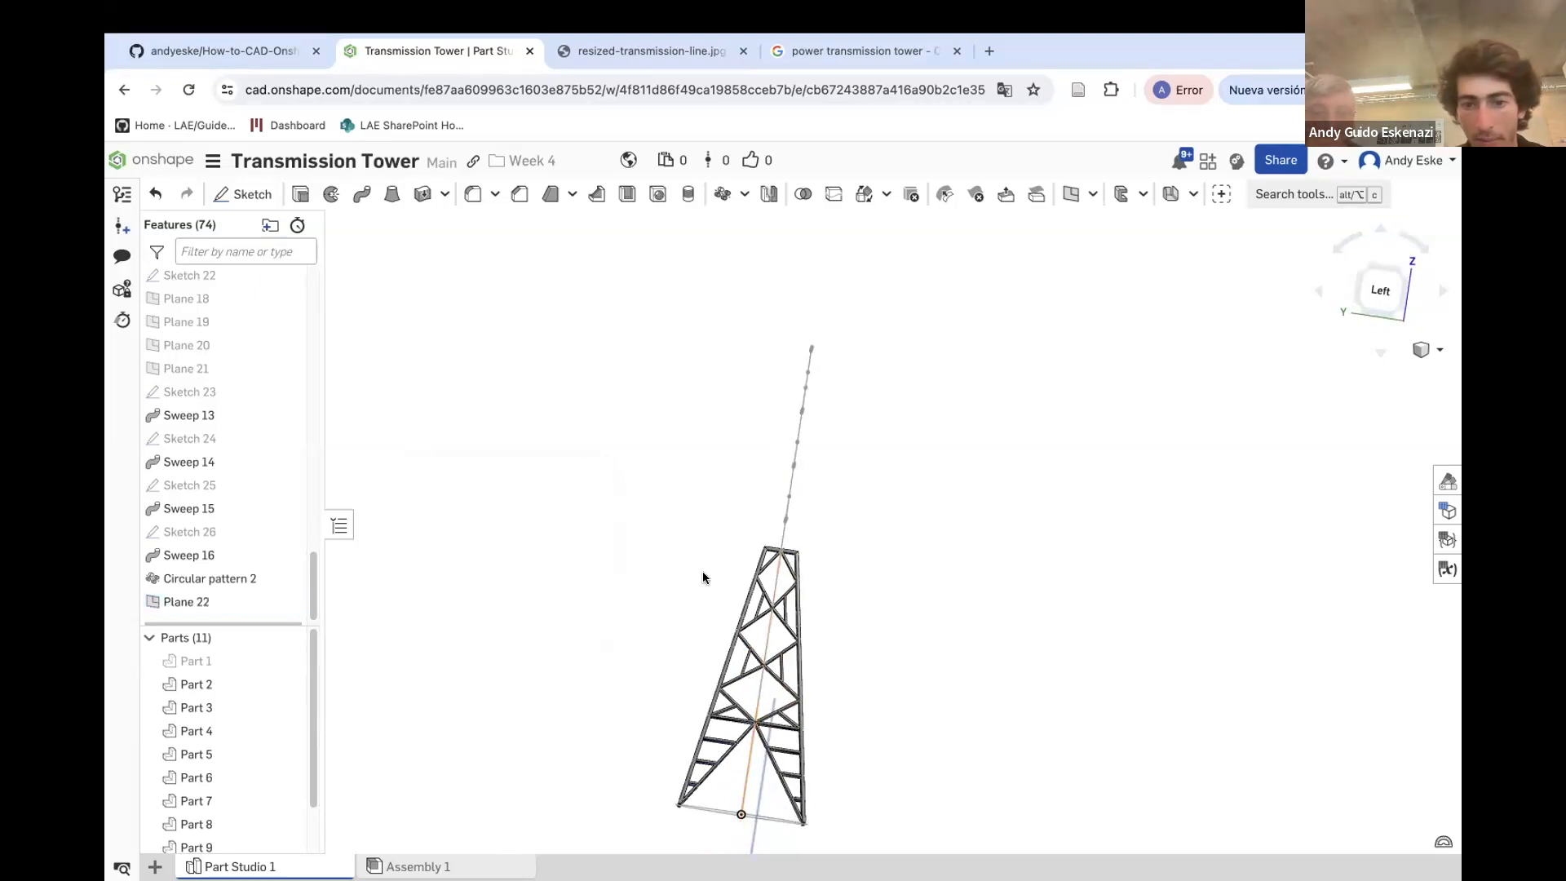
Start a sketch on Plane 22 and project an edge of the lattice tower's top into it
key("shift+7")
left_click(232, 196)
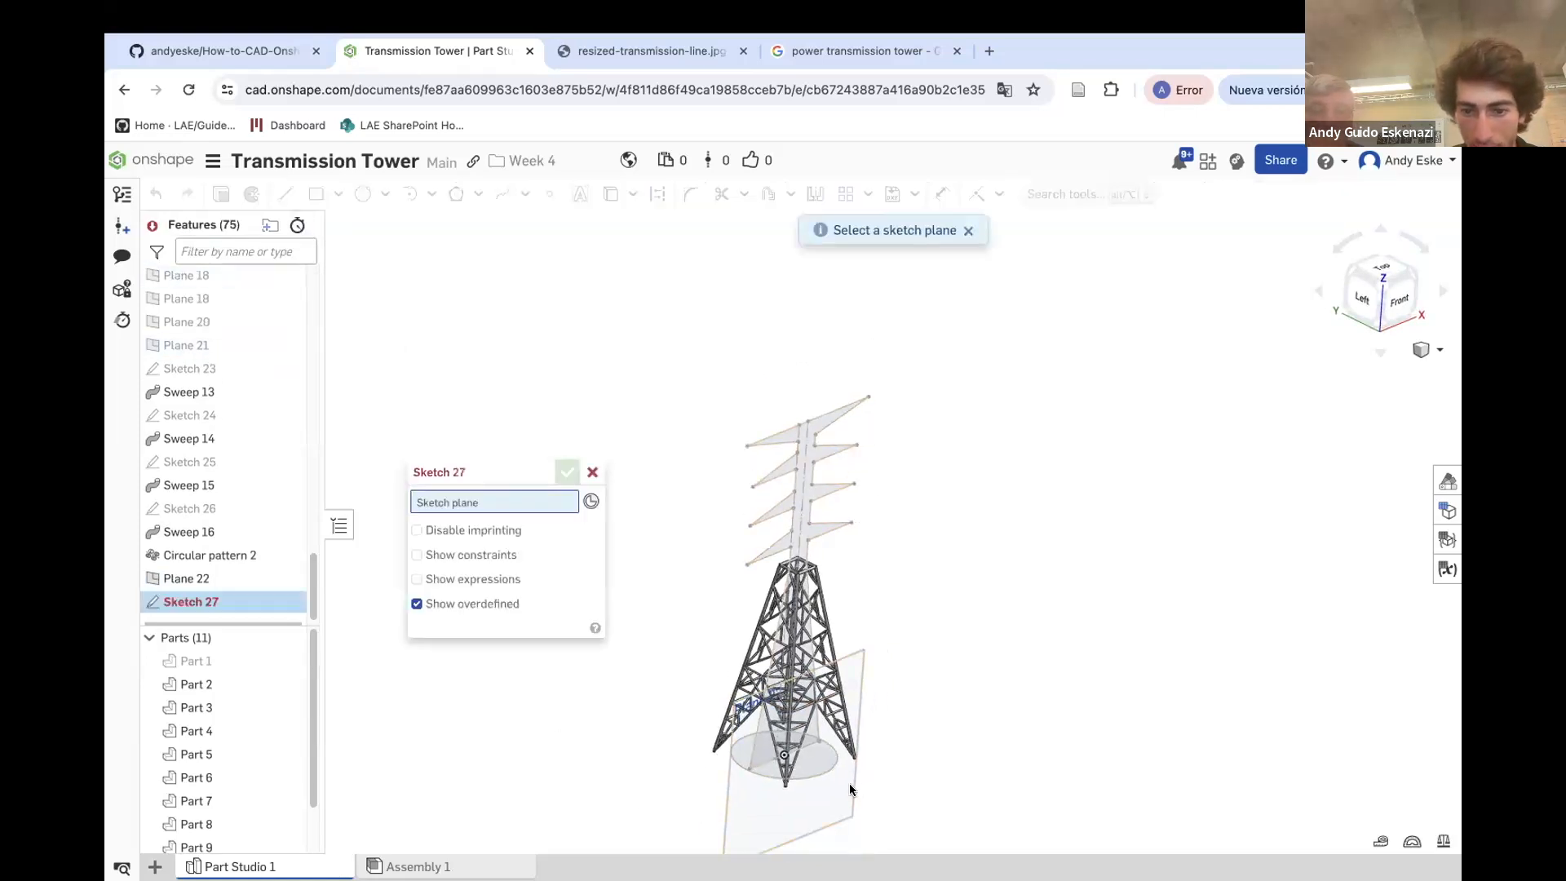
left_click(849, 787)
scroll(782, 653, "up", 5)
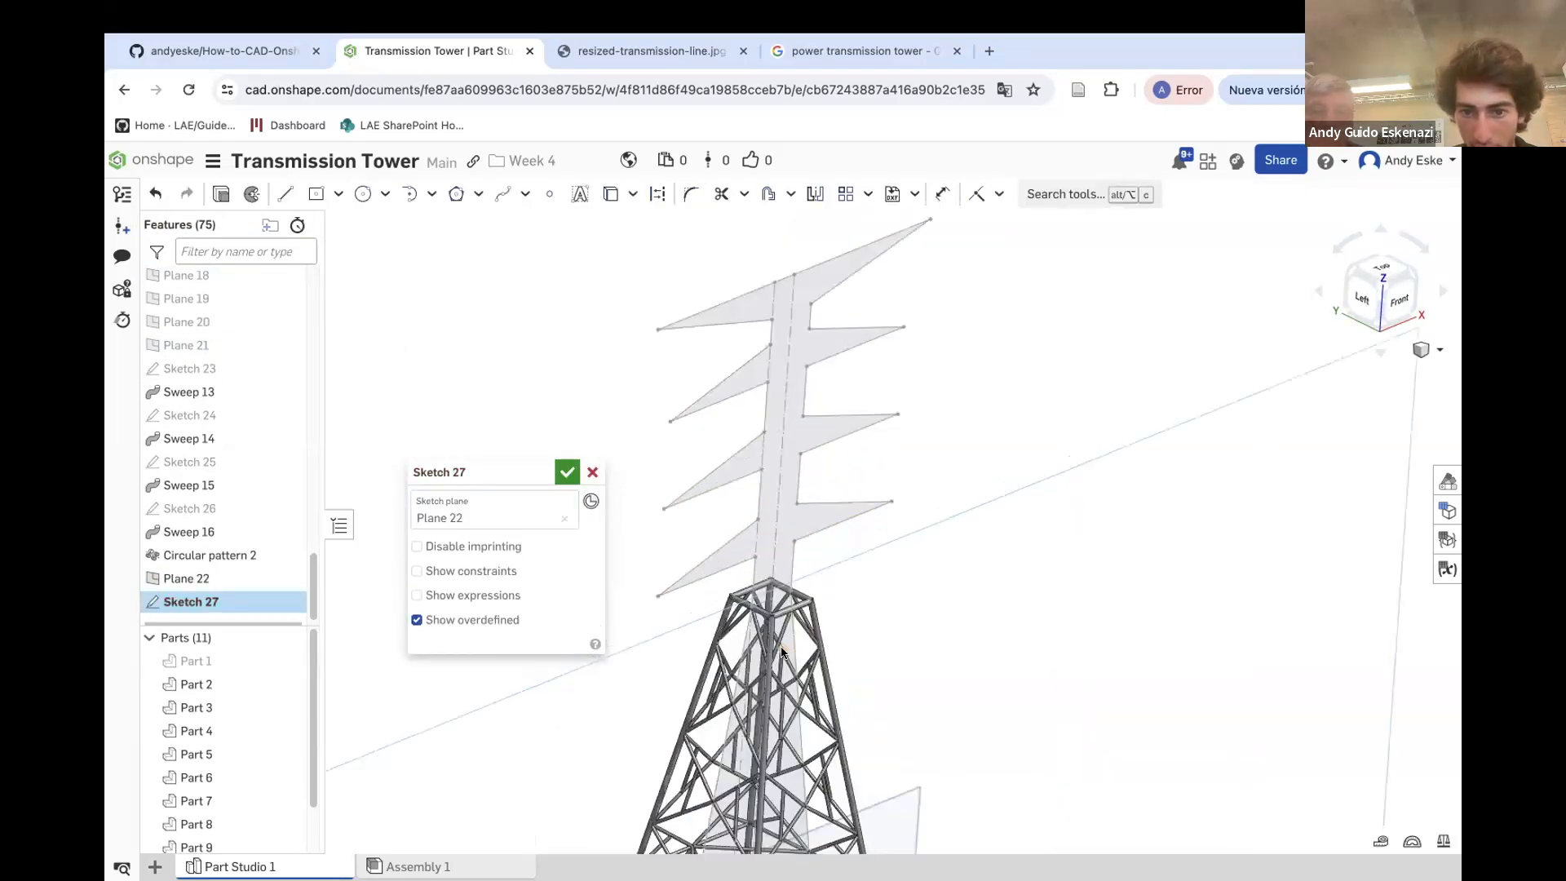
scroll(783, 649, "up", 5)
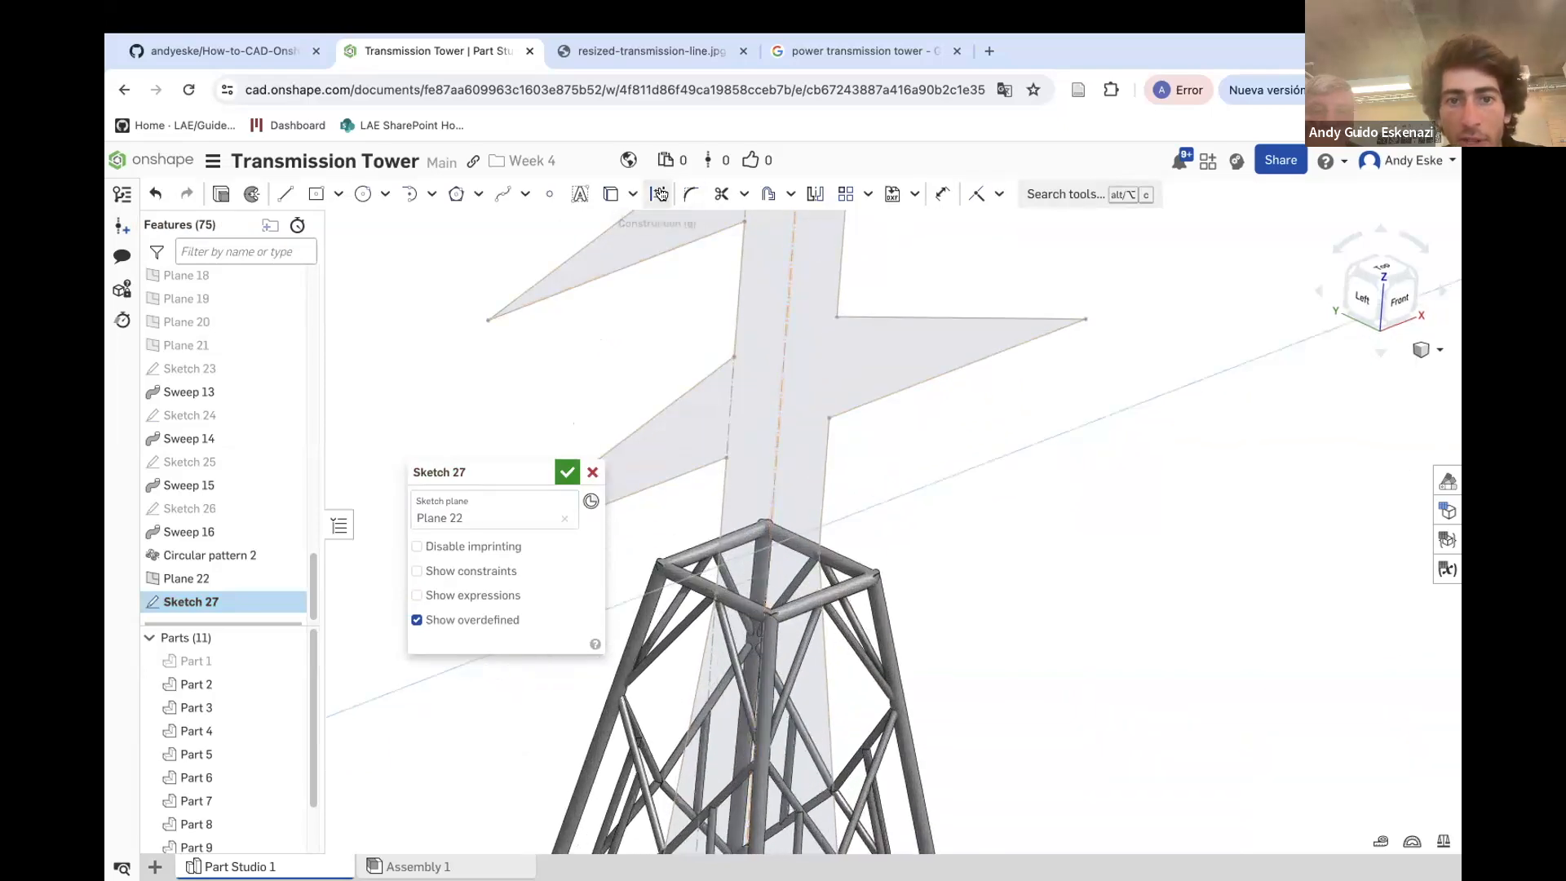
left_click(610, 193)
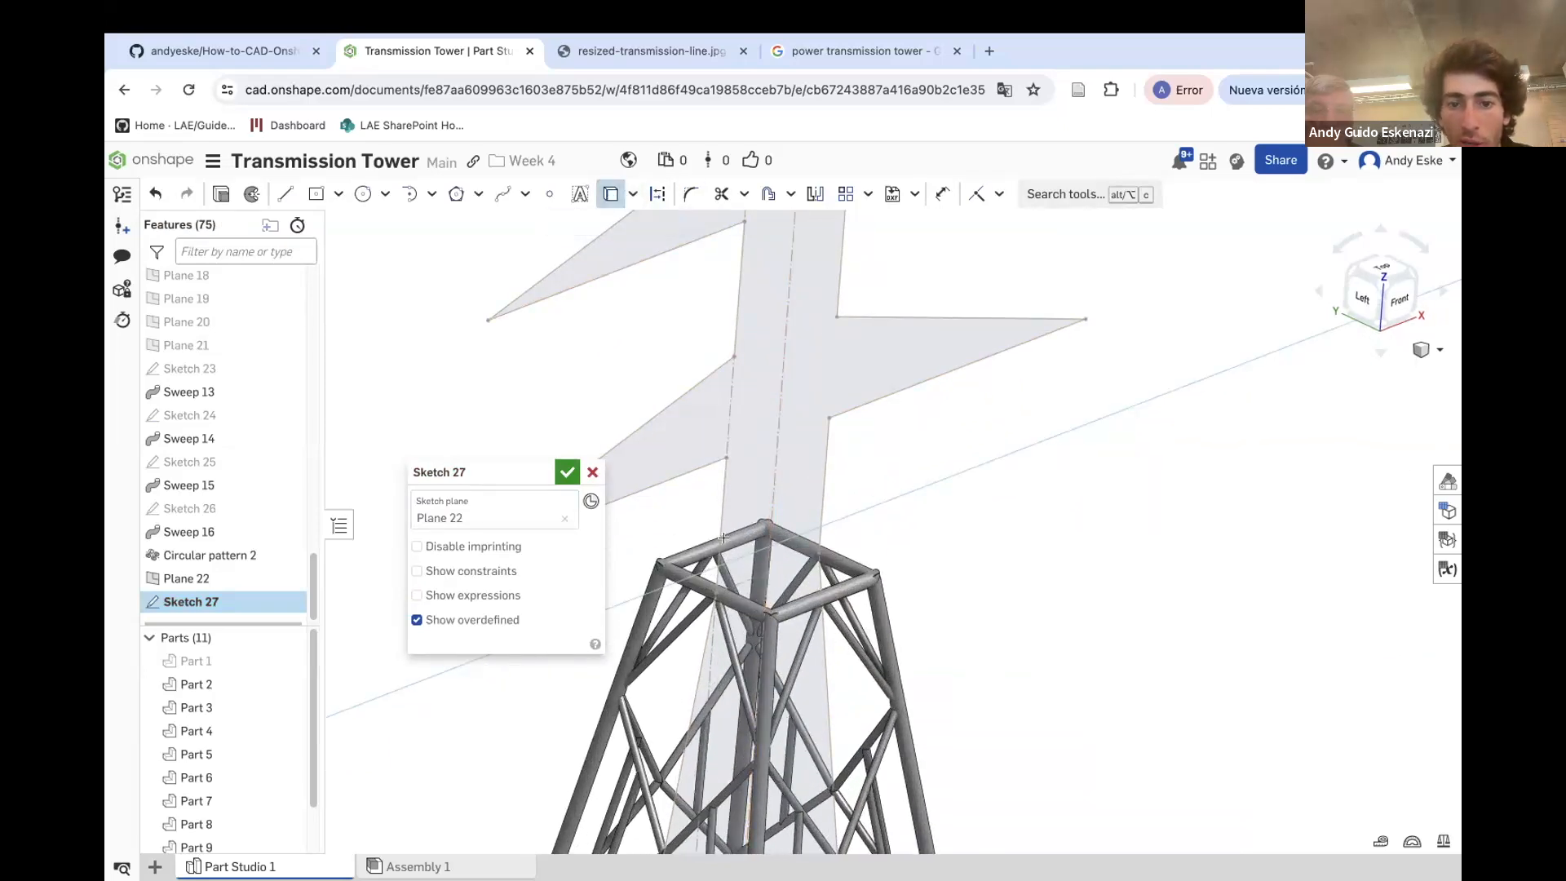
left_click(753, 578)
Orbit and zoom around the tower top to examine the projected geometry in the sketch
scroll(824, 606, "up", 5)
mouse_move(701, 611)
right_mouse_down()
mouse_move(766, 614)
mouse_move(714, 569)
right_mouse_up()
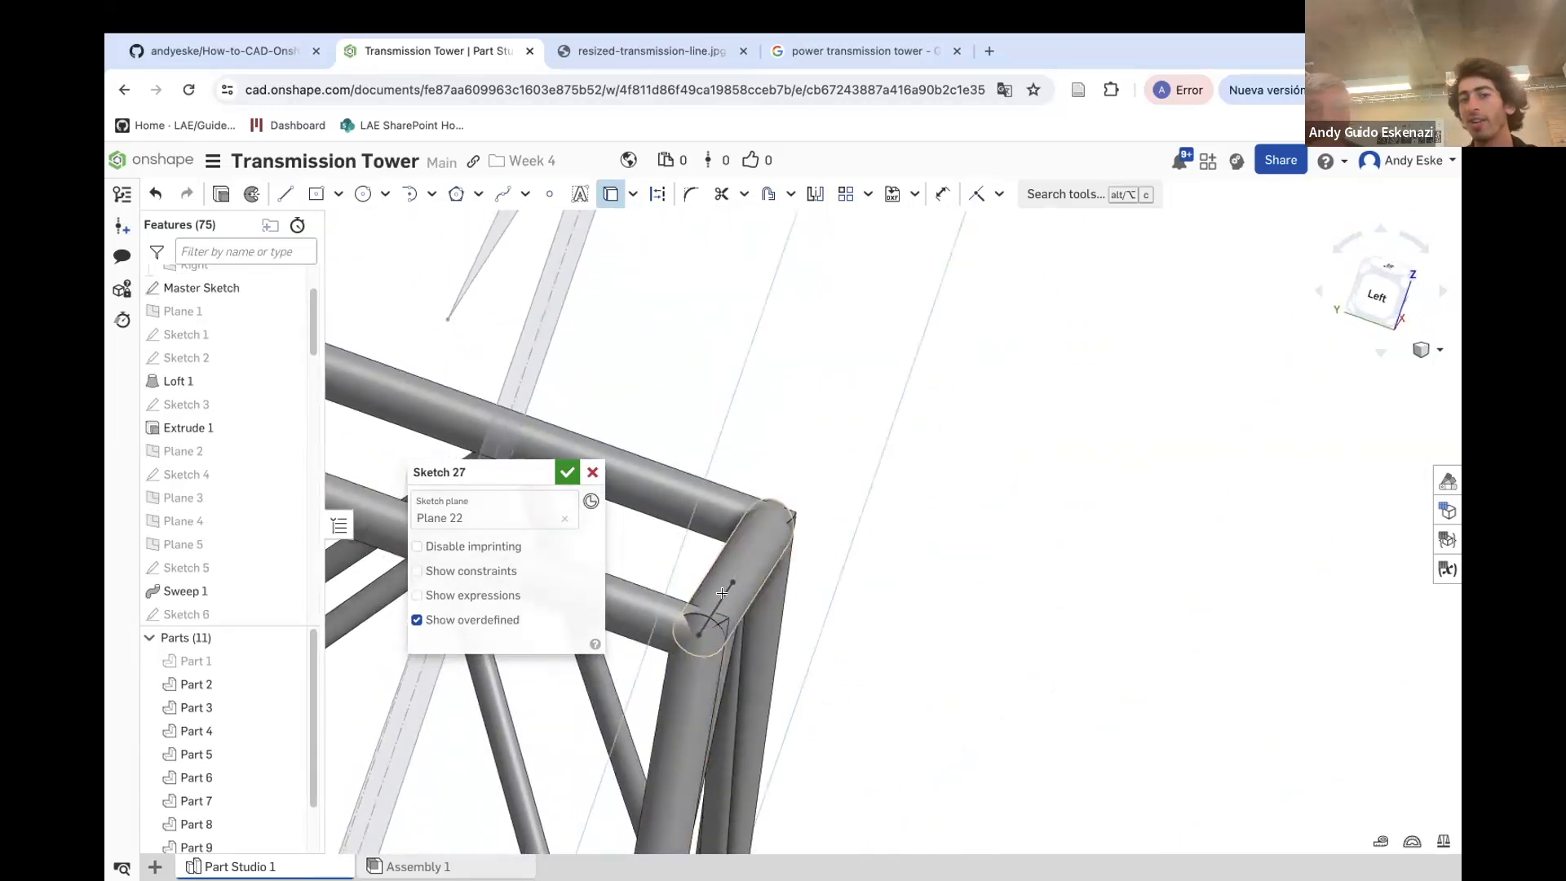
scroll(752, 563, "down", 8)
mouse_move(752, 561)
right_mouse_down()
mouse_move(731, 536)
mouse_move(663, 518)
right_mouse_up()
scroll(763, 545, "down", 8)
right_click_drag(650, 465, 678, 483)
scroll(677, 482, "up", 3)
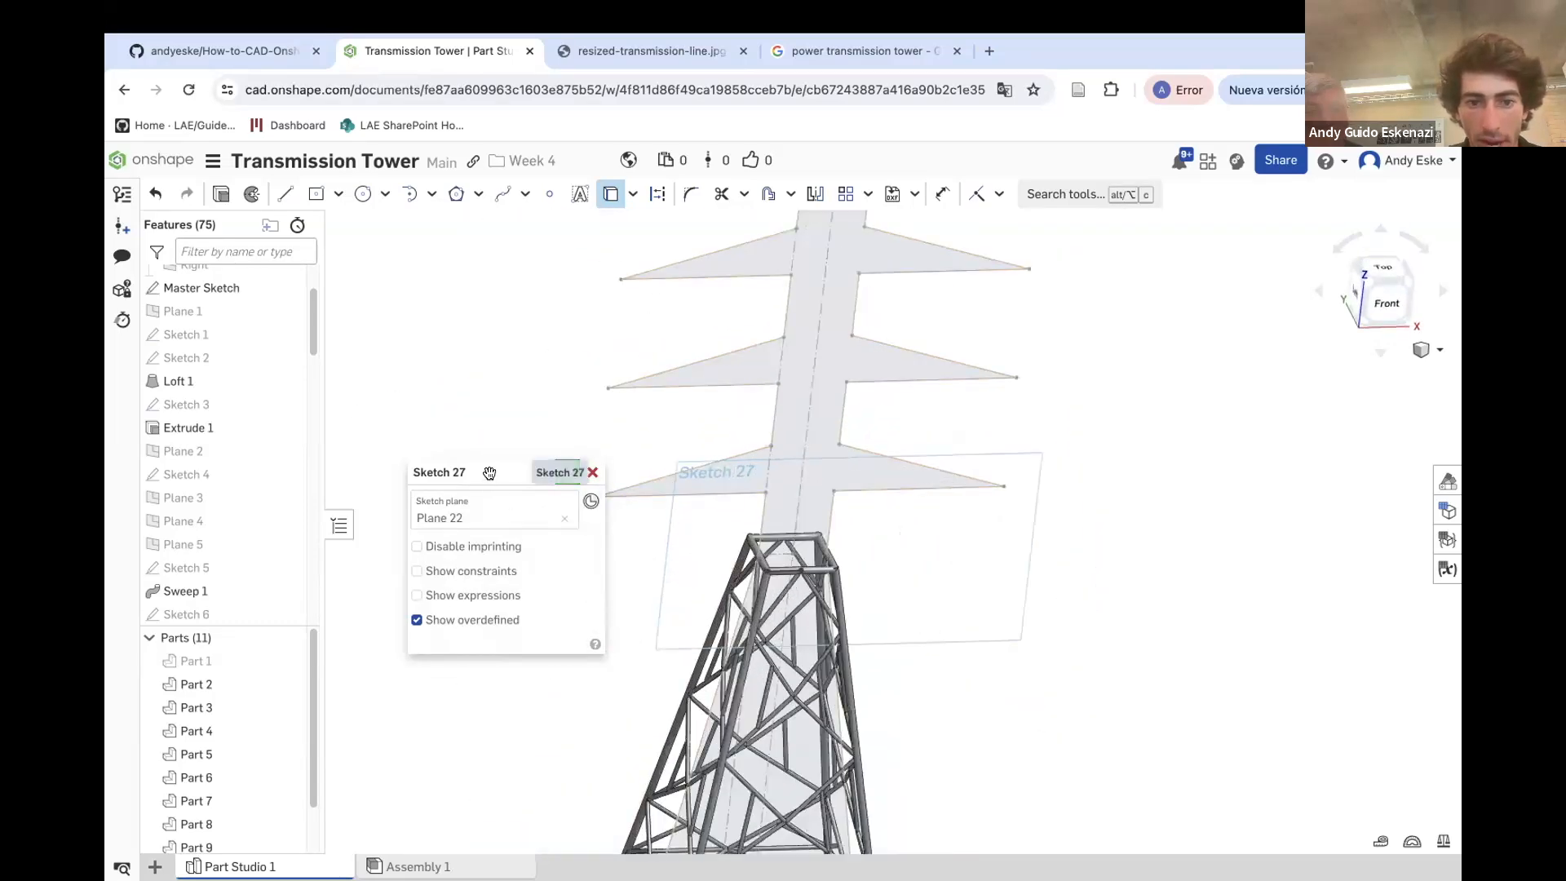
left_click_drag(489, 475, 407, 404)
scroll(814, 596, "up", 2)
right_click_drag(813, 597, 822, 576)
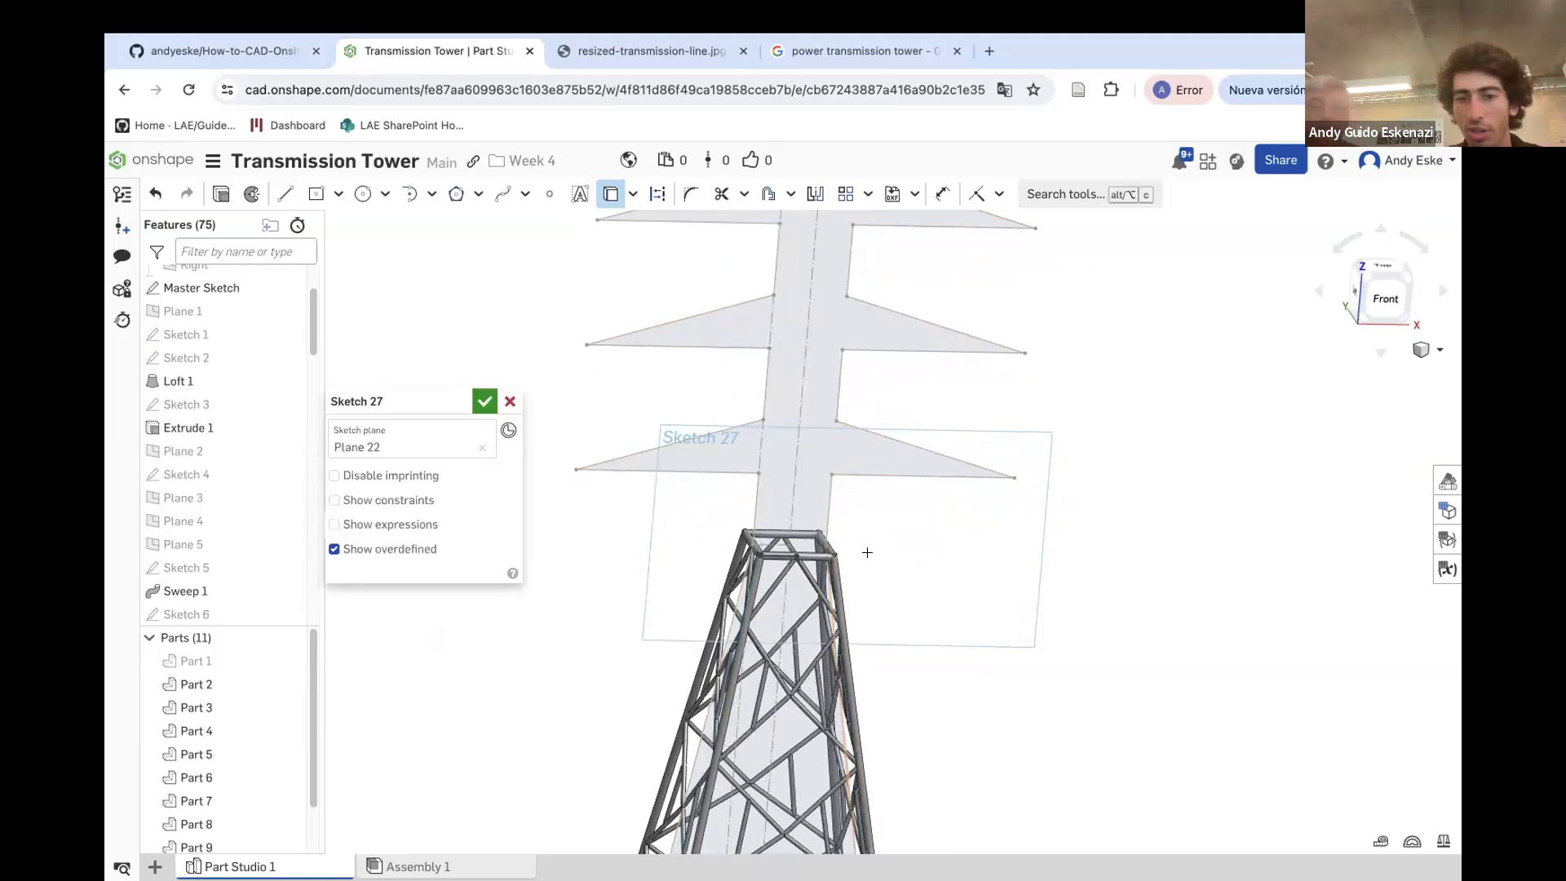
right_click_drag(852, 531, 908, 582)
mouse_move(733, 524)
right_mouse_down()
mouse_move(718, 509)
mouse_move(748, 495)
right_mouse_up()
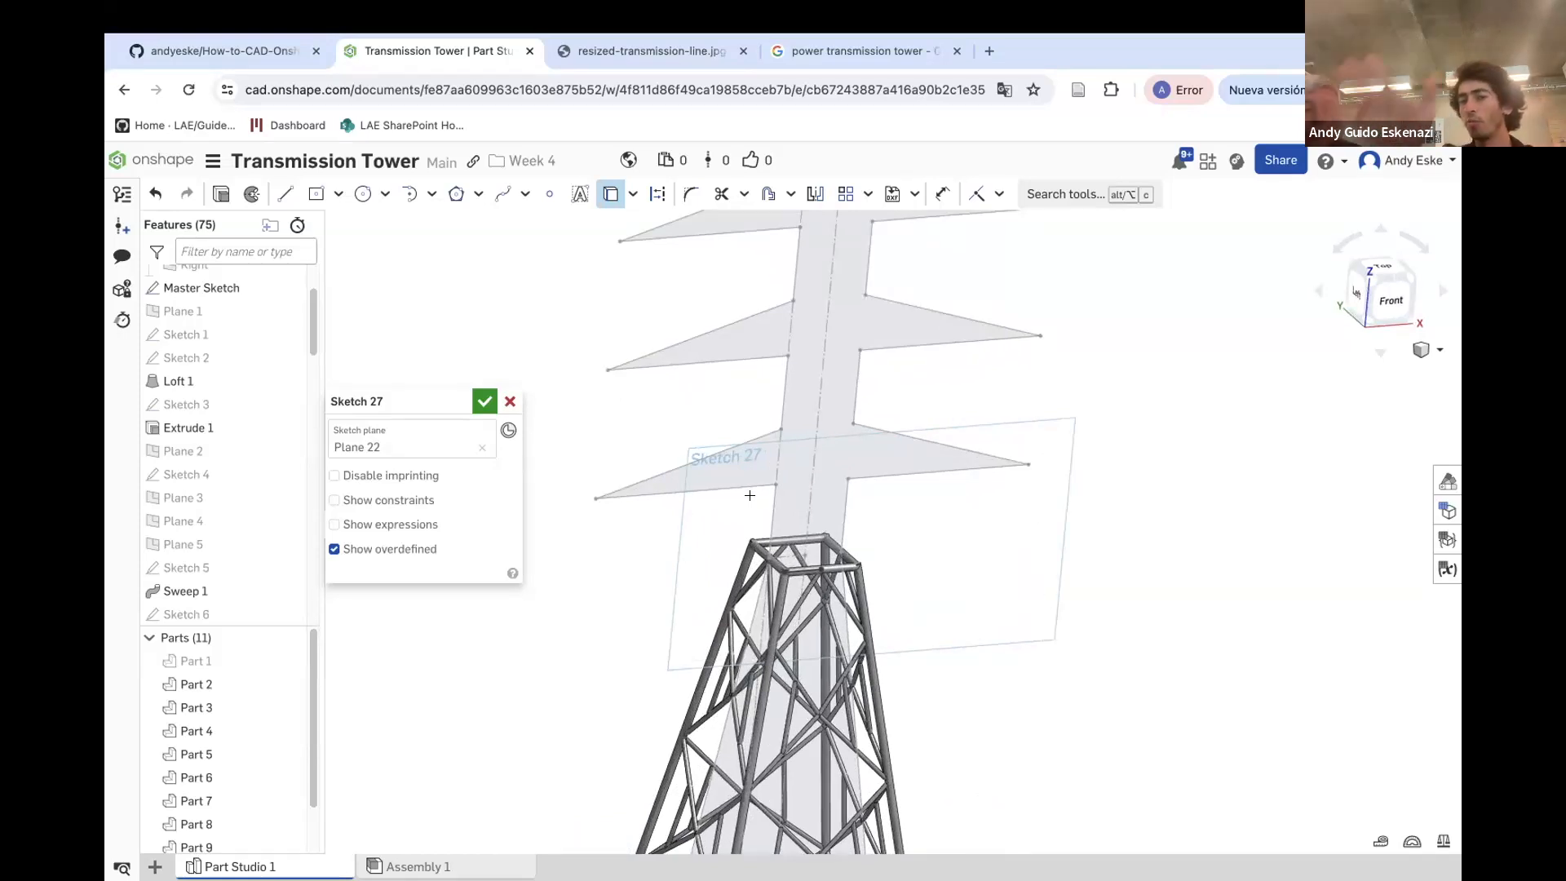
scroll(780, 526, "down", 1)
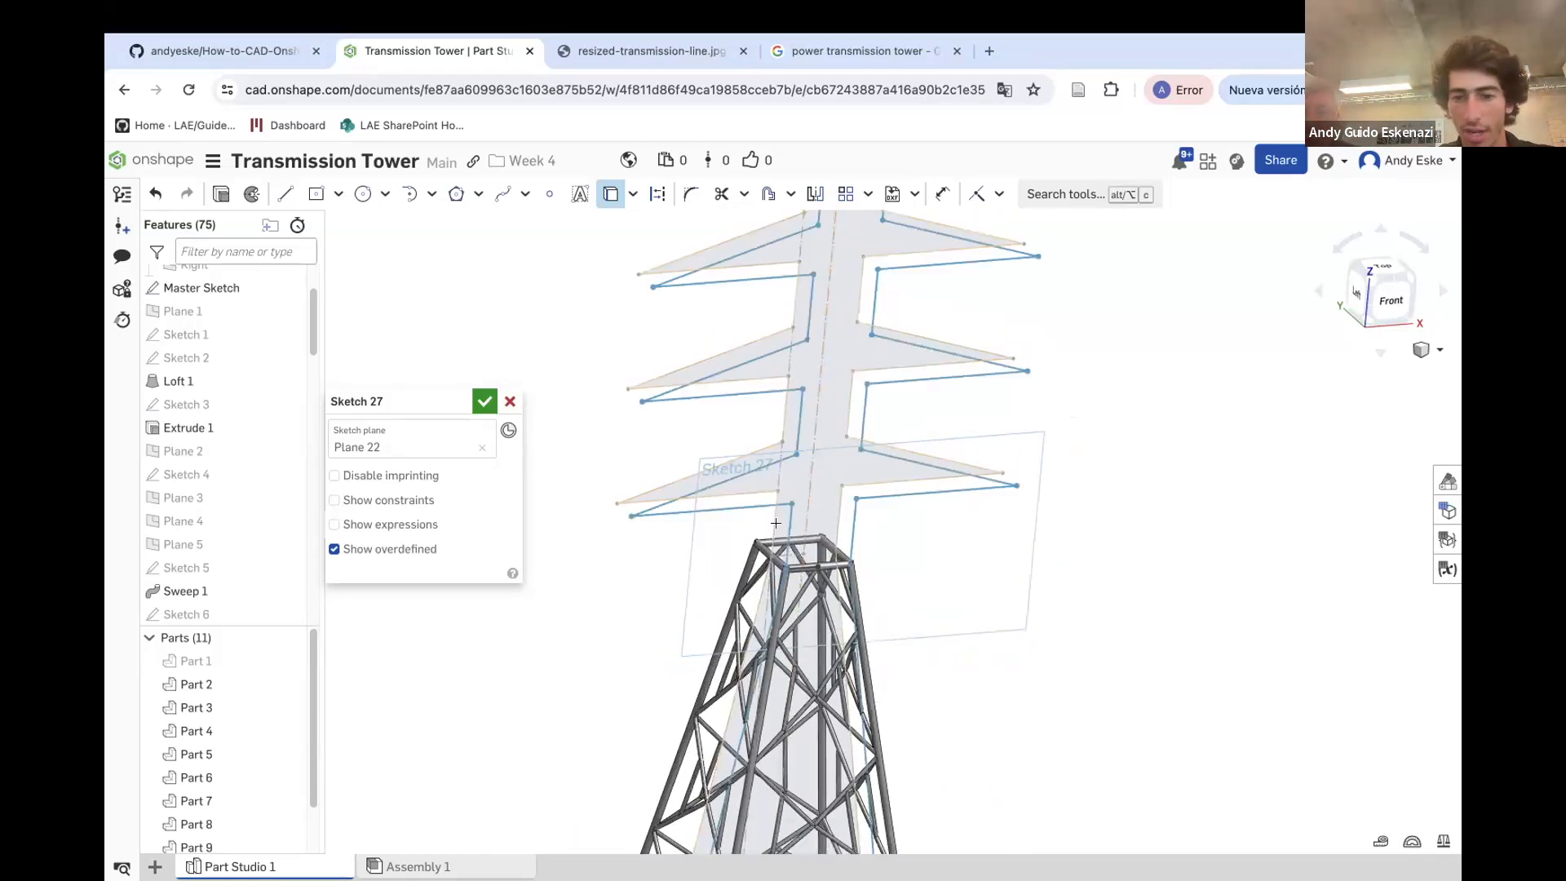
scroll(702, 489, "up", 3)
mouse_move(423, 408)
left_mouse_down()
mouse_move(235, 531)
mouse_move(238, 677)
left_mouse_up()
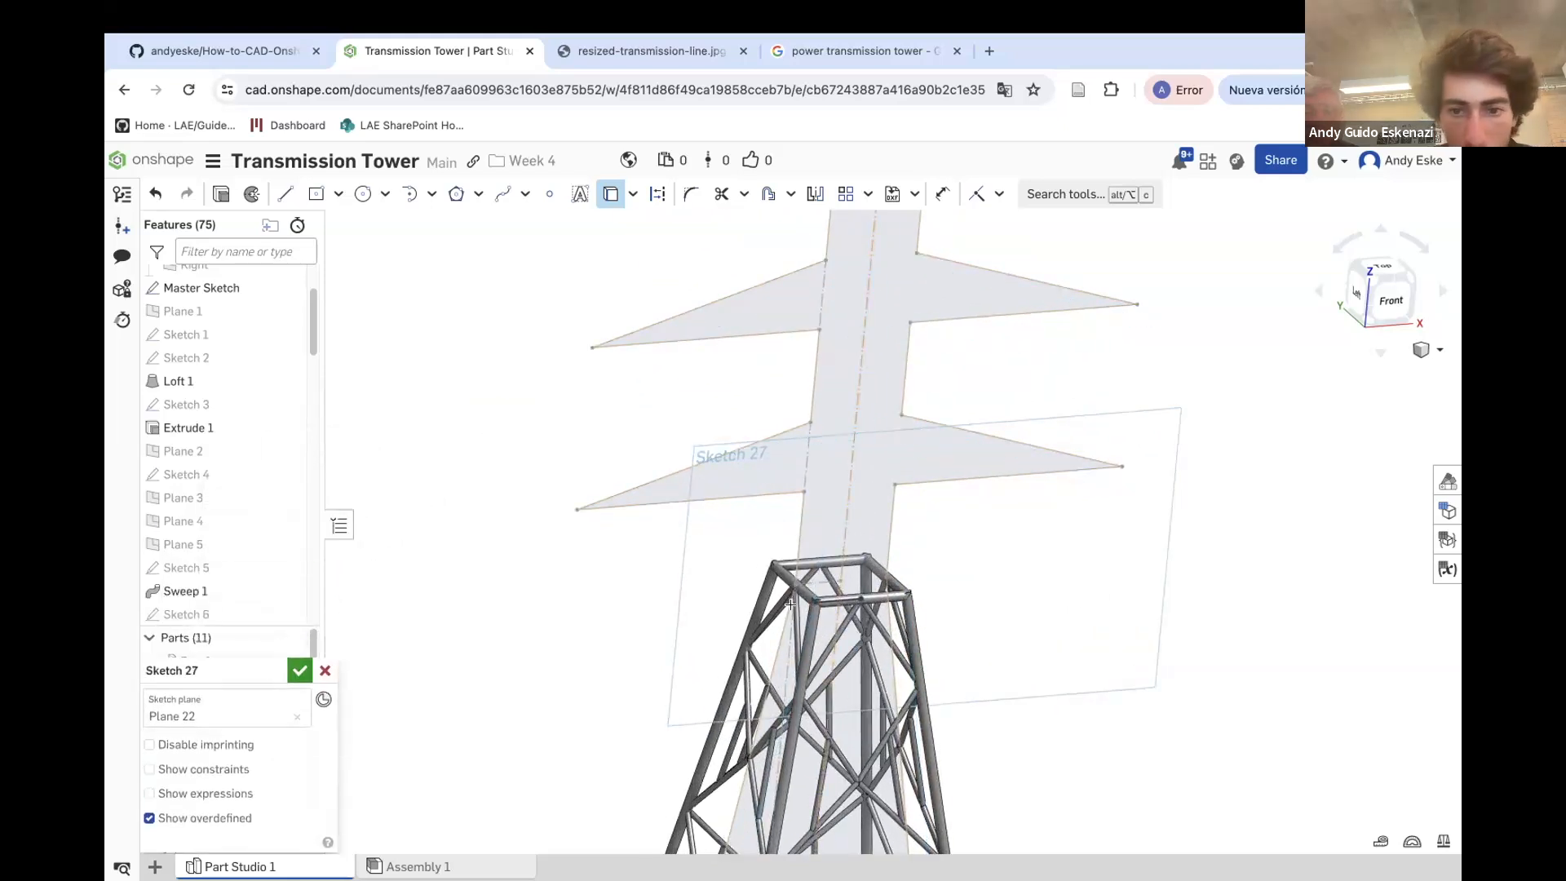
Convert the projected tower-top edge into construction geometry
right_click(843, 602)
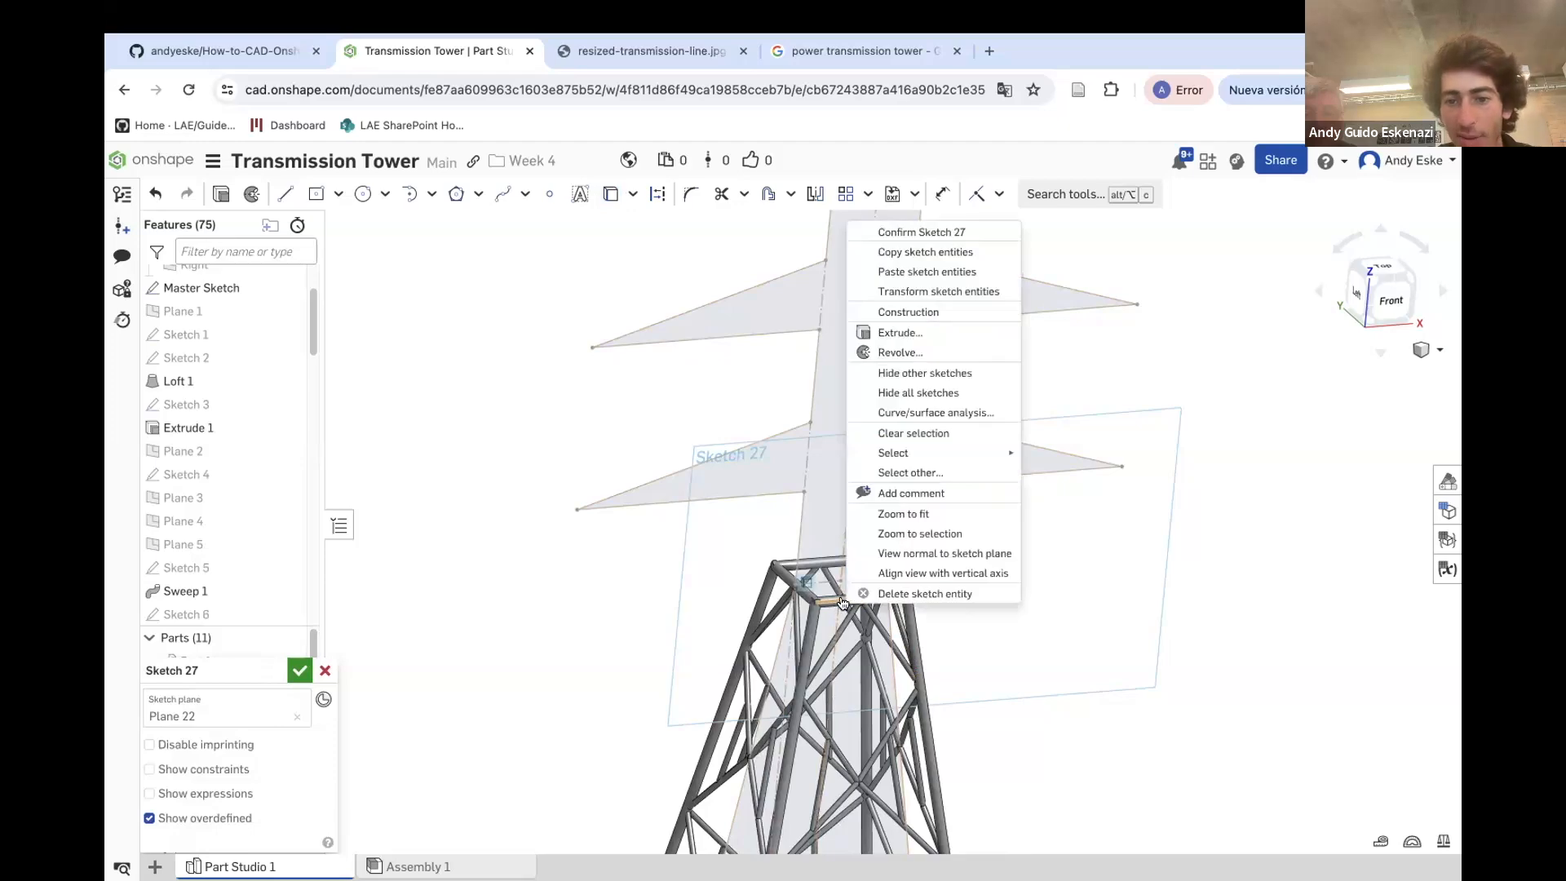
left_click(897, 317)
scroll(822, 549, "down", 5)
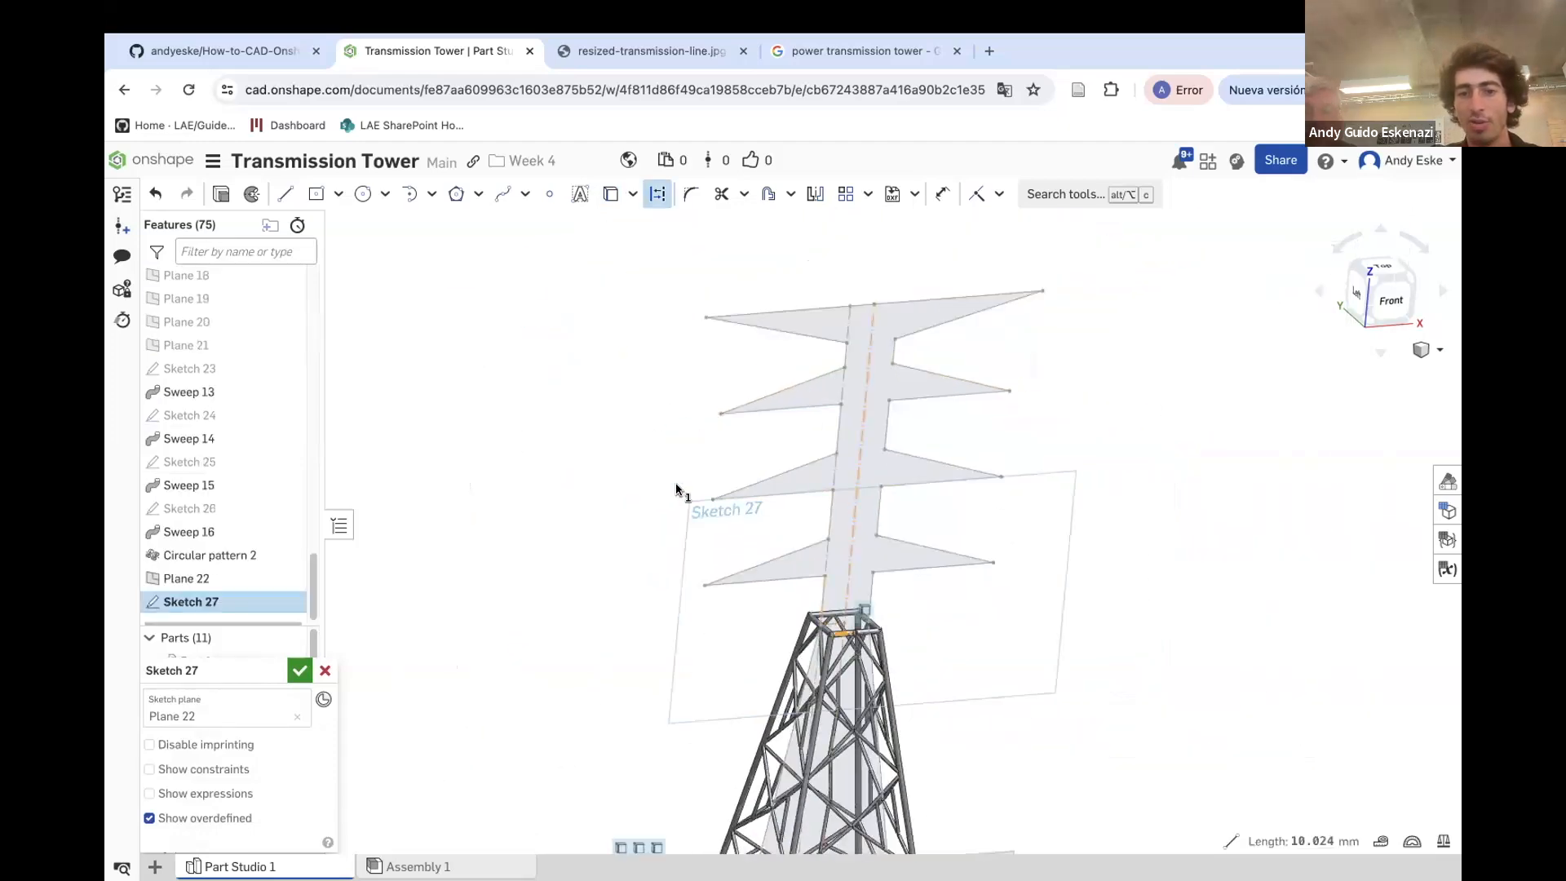
scroll(766, 563, "up", 5)
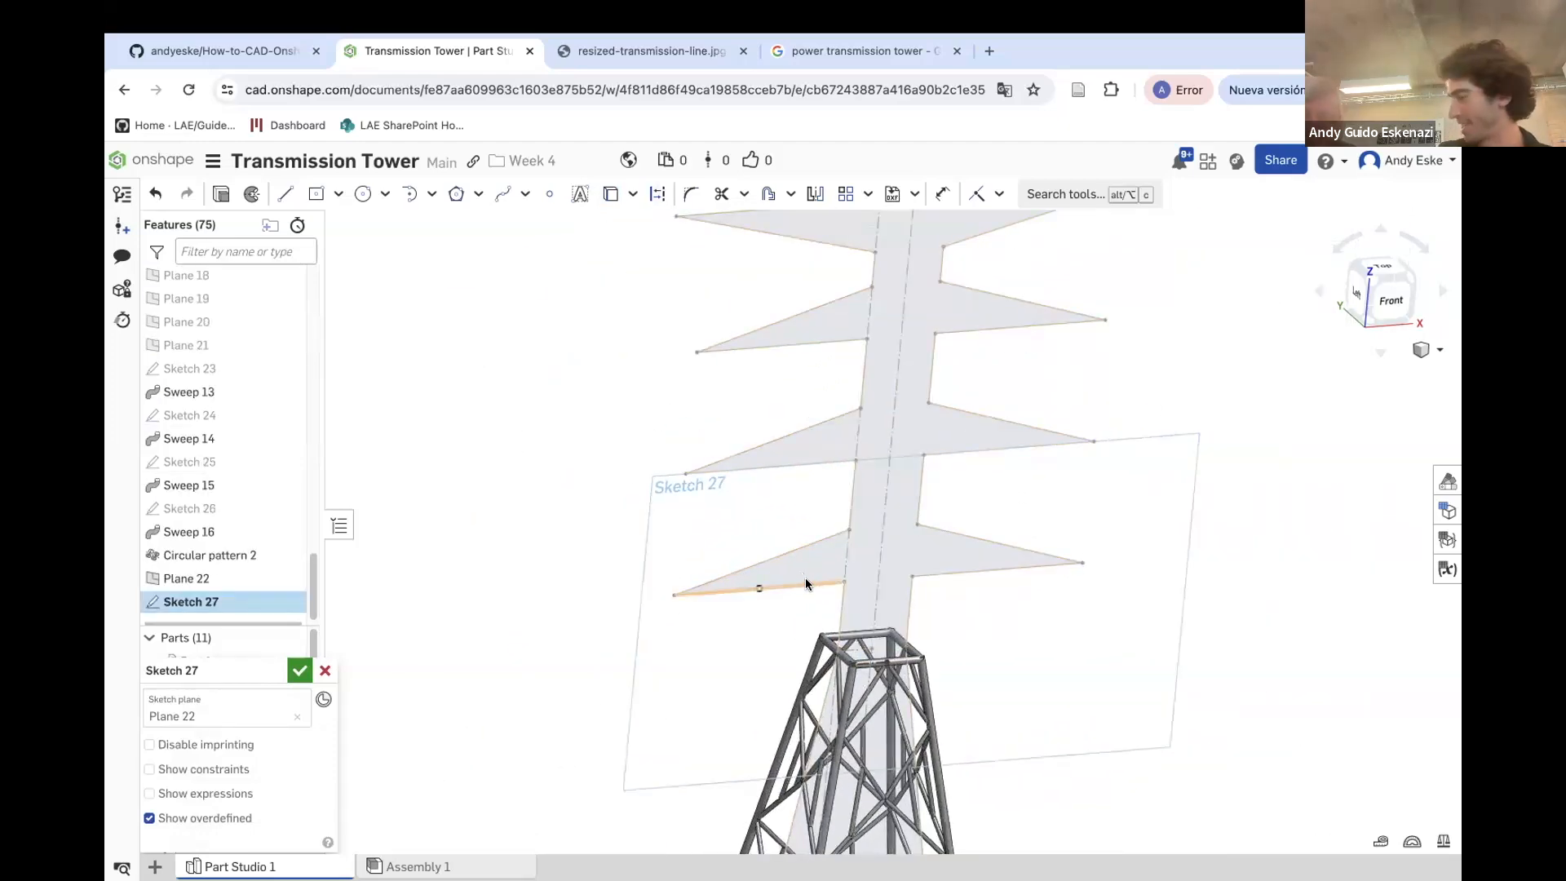
scroll(880, 613, "up", 3)
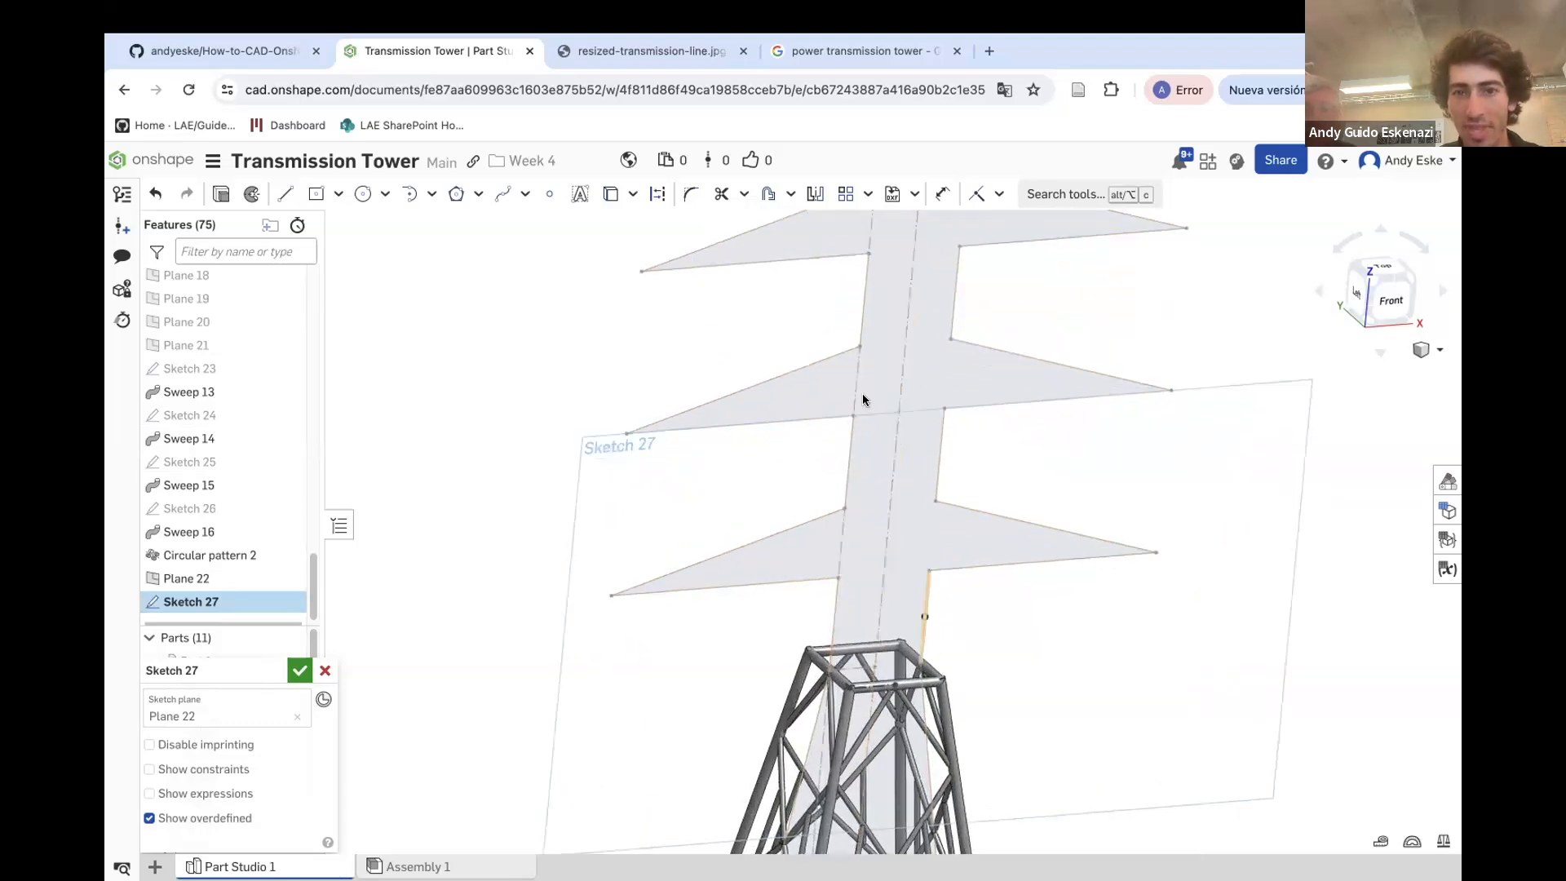
With construction mode on, project the lowest crossarm's two edges from the Master Sketch into the sketch
left_click(658, 193)
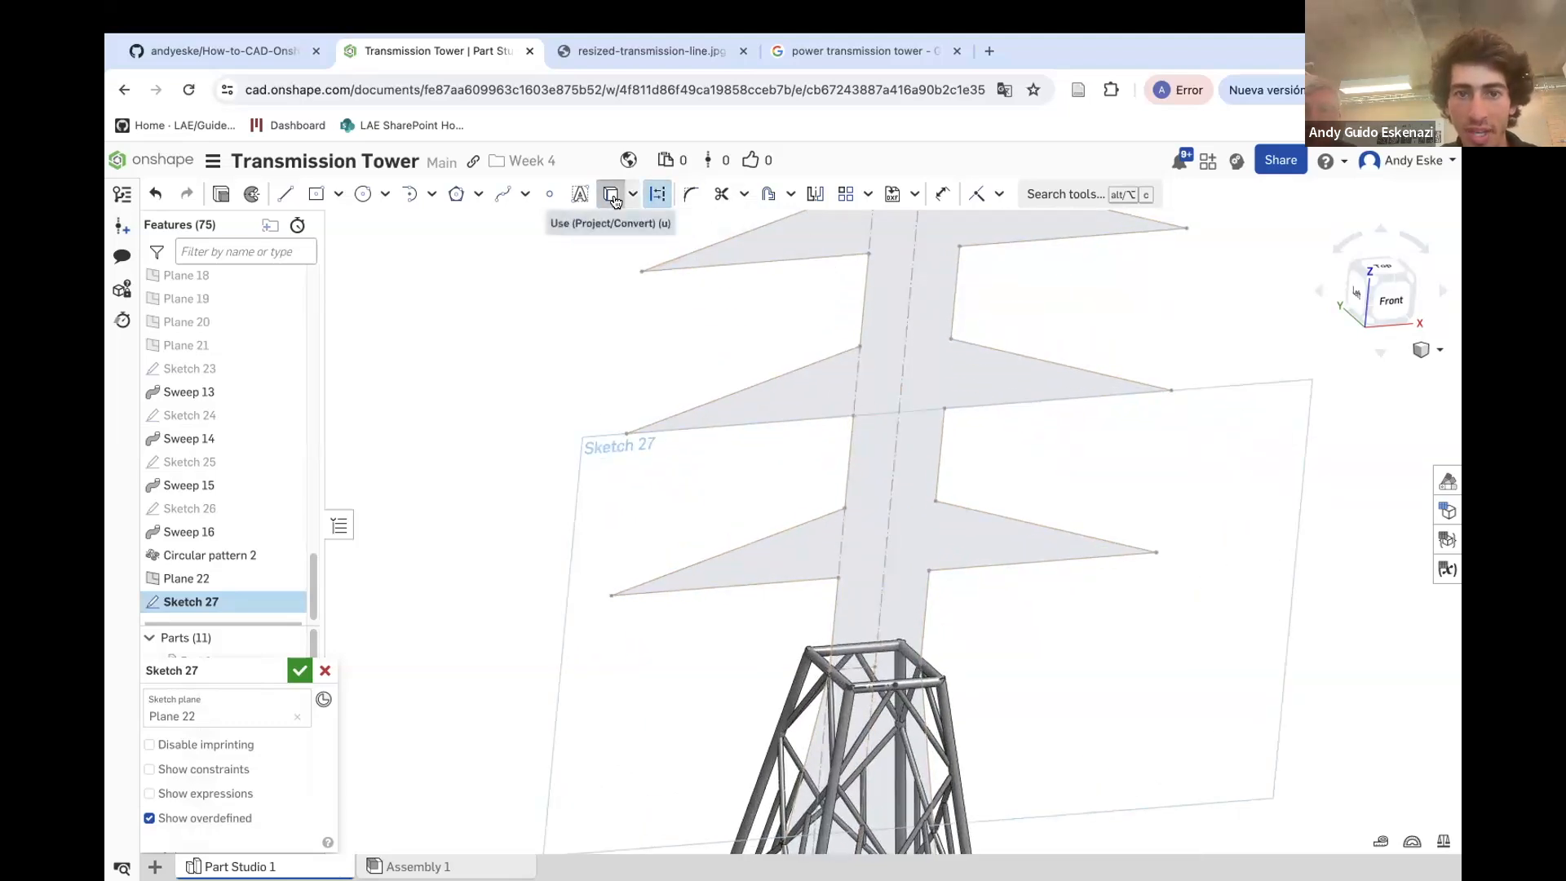
left_click(612, 193)
left_click(828, 580)
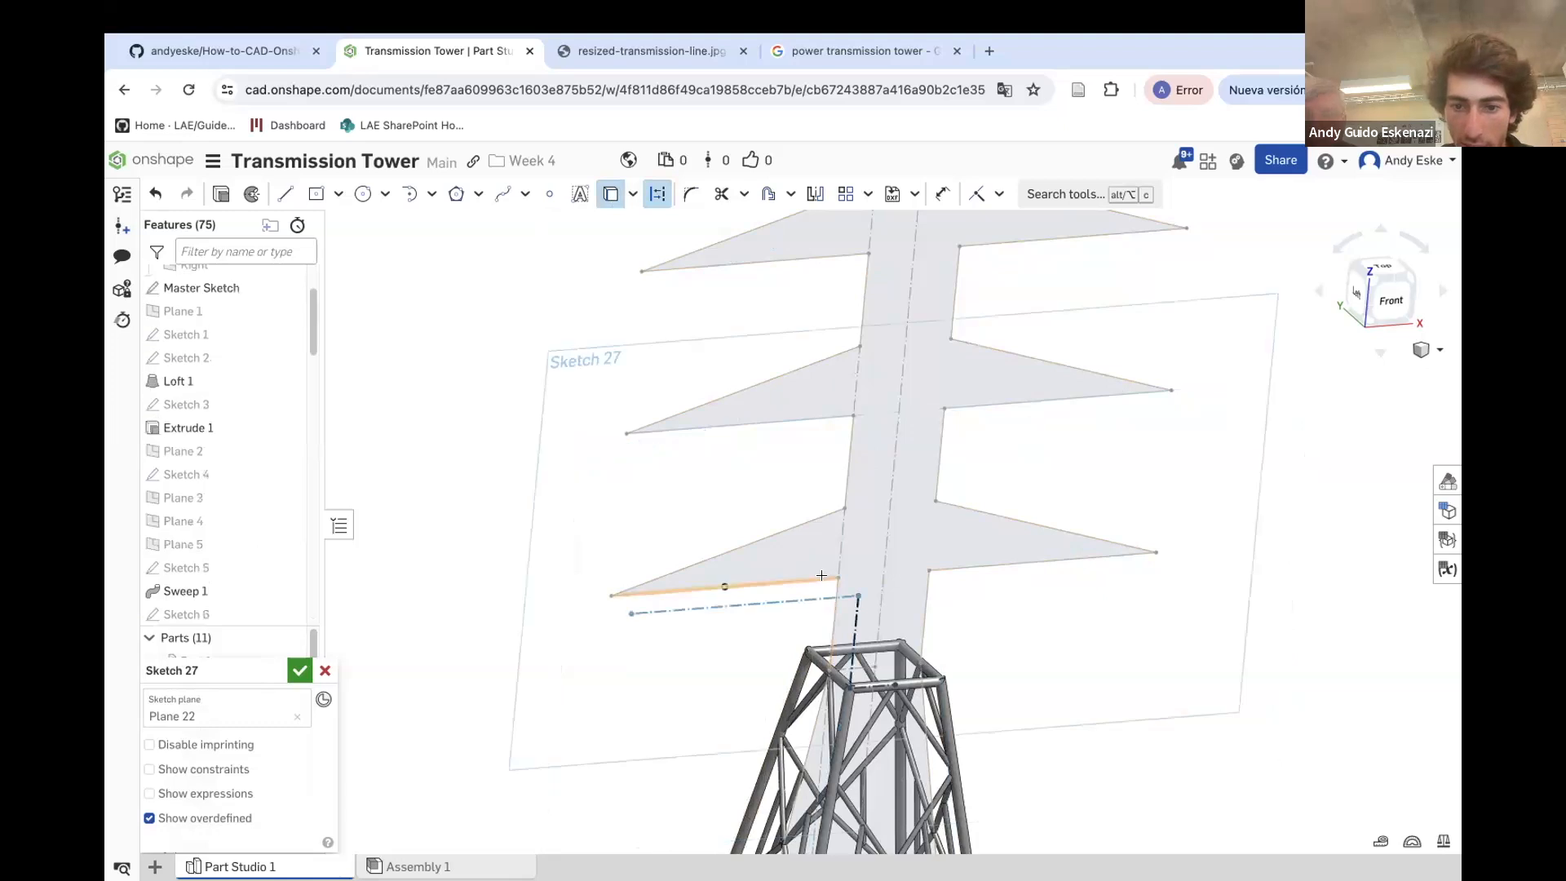
left_click(795, 521)
mouse_move(859, 583)
right_mouse_down()
mouse_move(865, 567)
mouse_move(843, 571)
mouse_move(854, 582)
right_mouse_up()
key("Escape")
scroll(808, 605, "down", 3)
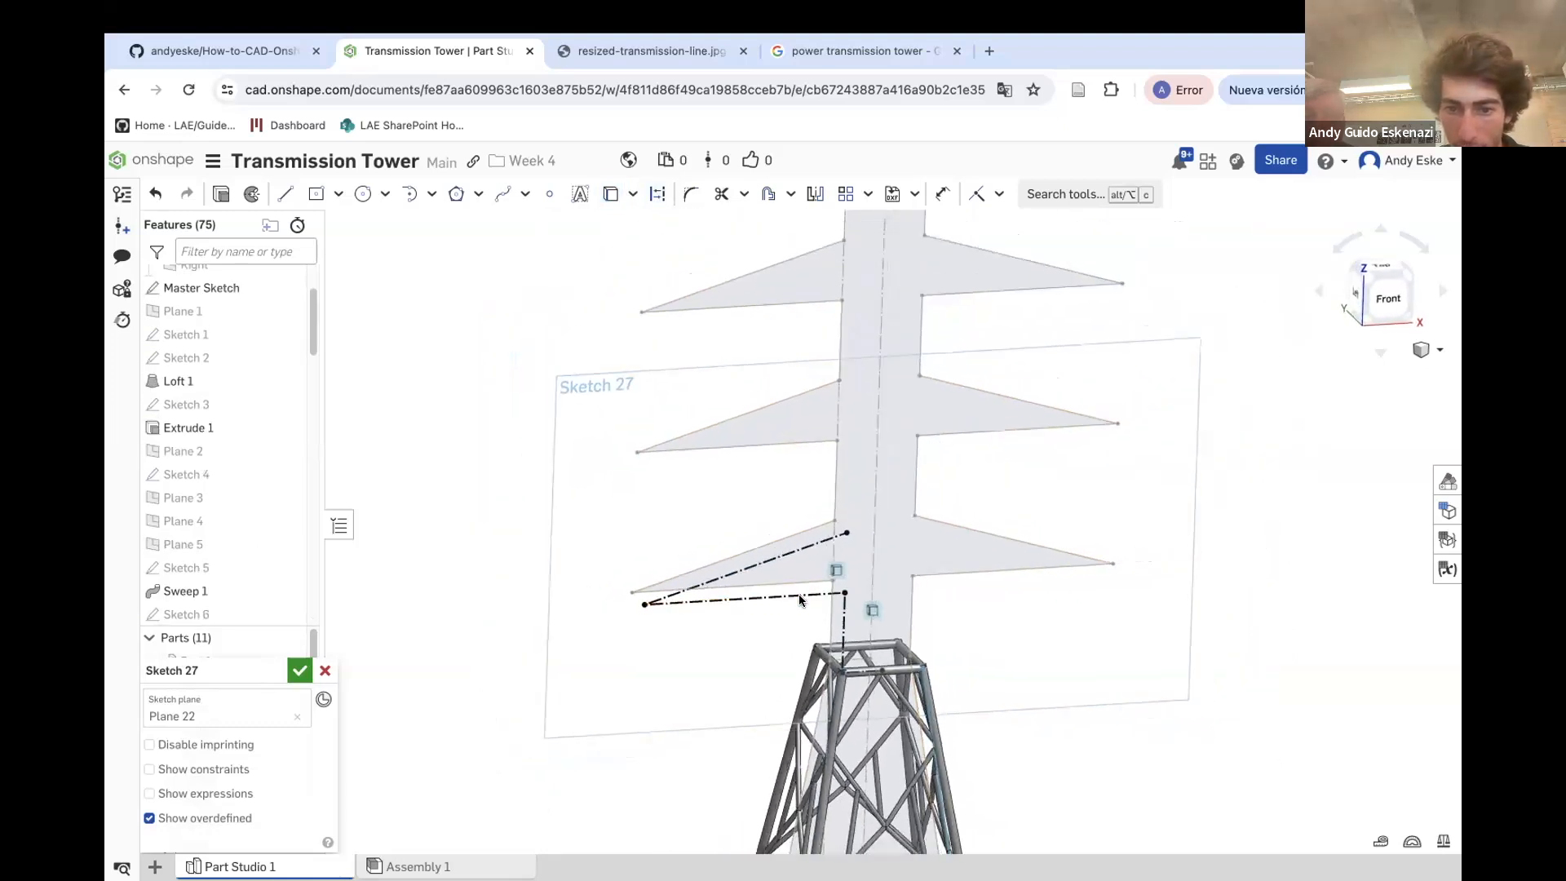
Draw lines tracing the left crossarm's projected lower and upper edges from the tower-top post to the tip
scroll(805, 613, "up", 3)
key("l")
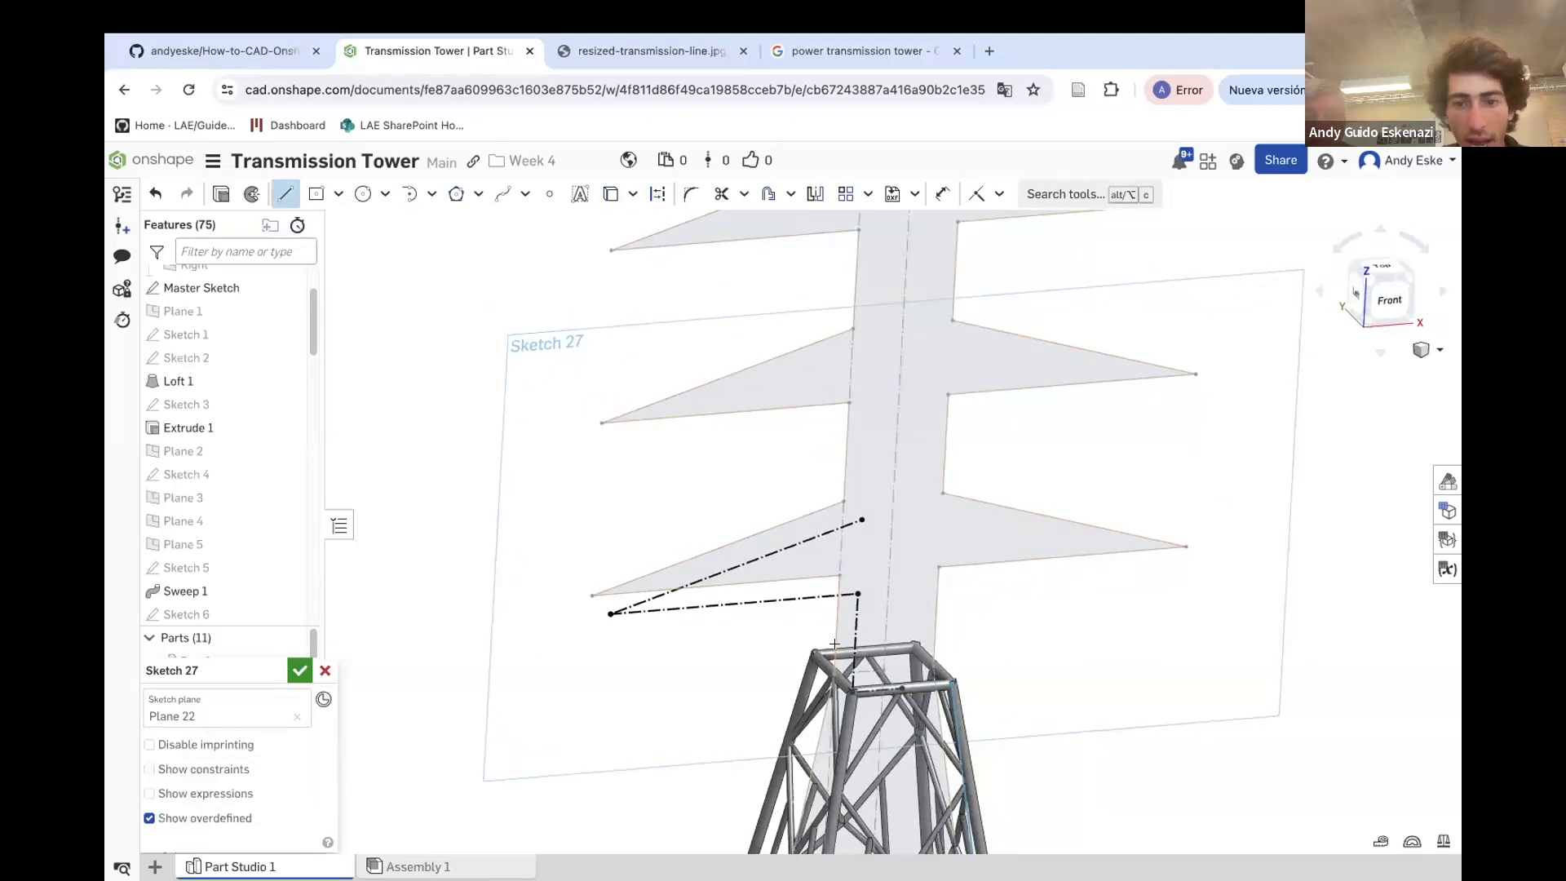
left_click(856, 593)
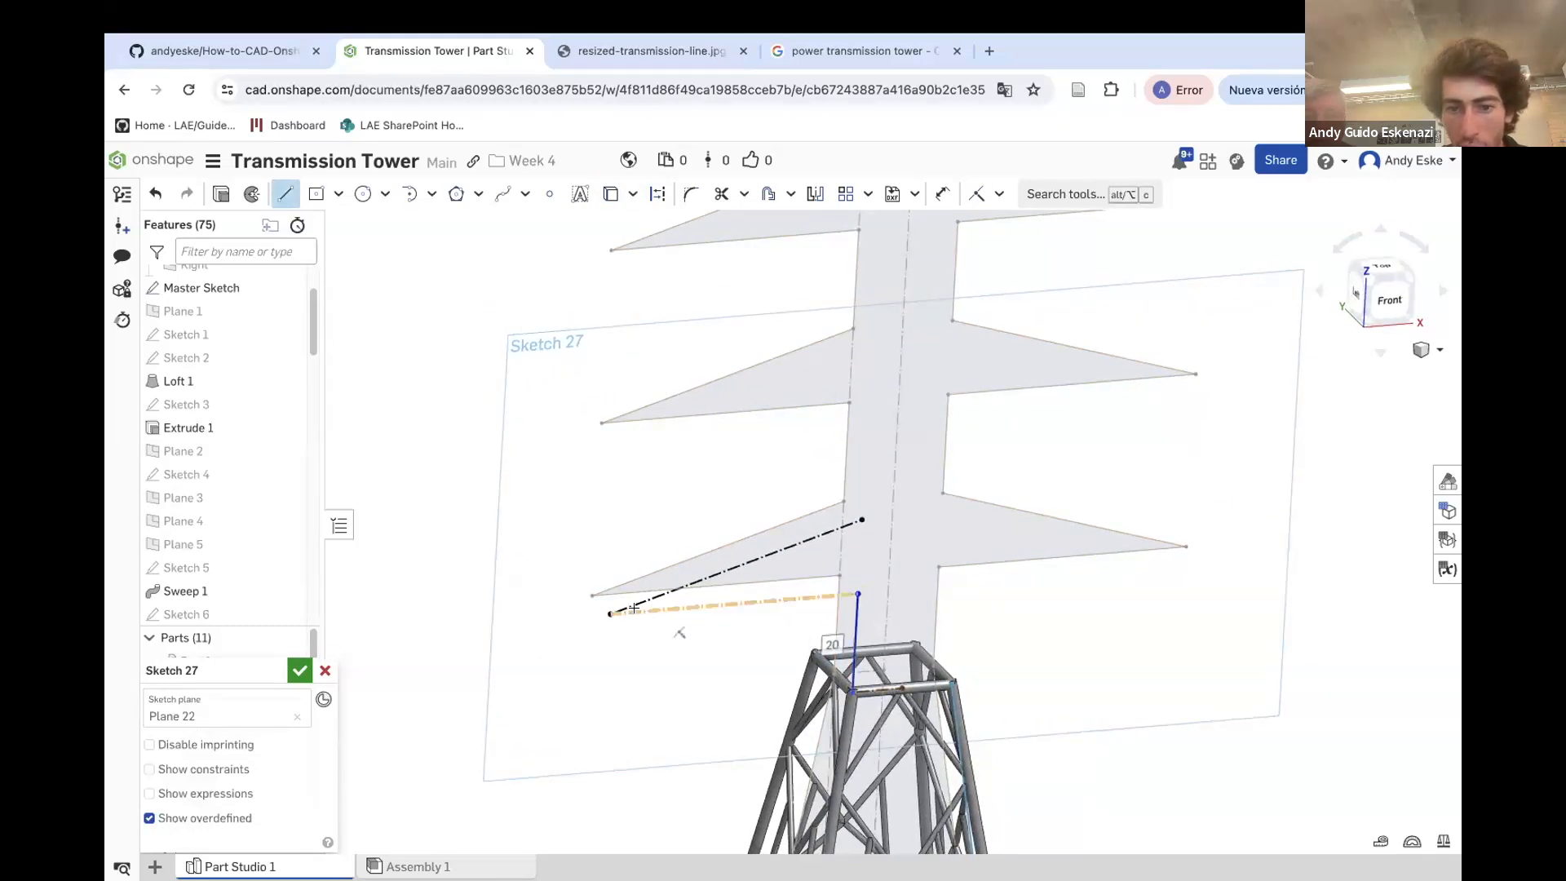
left_click(611, 613)
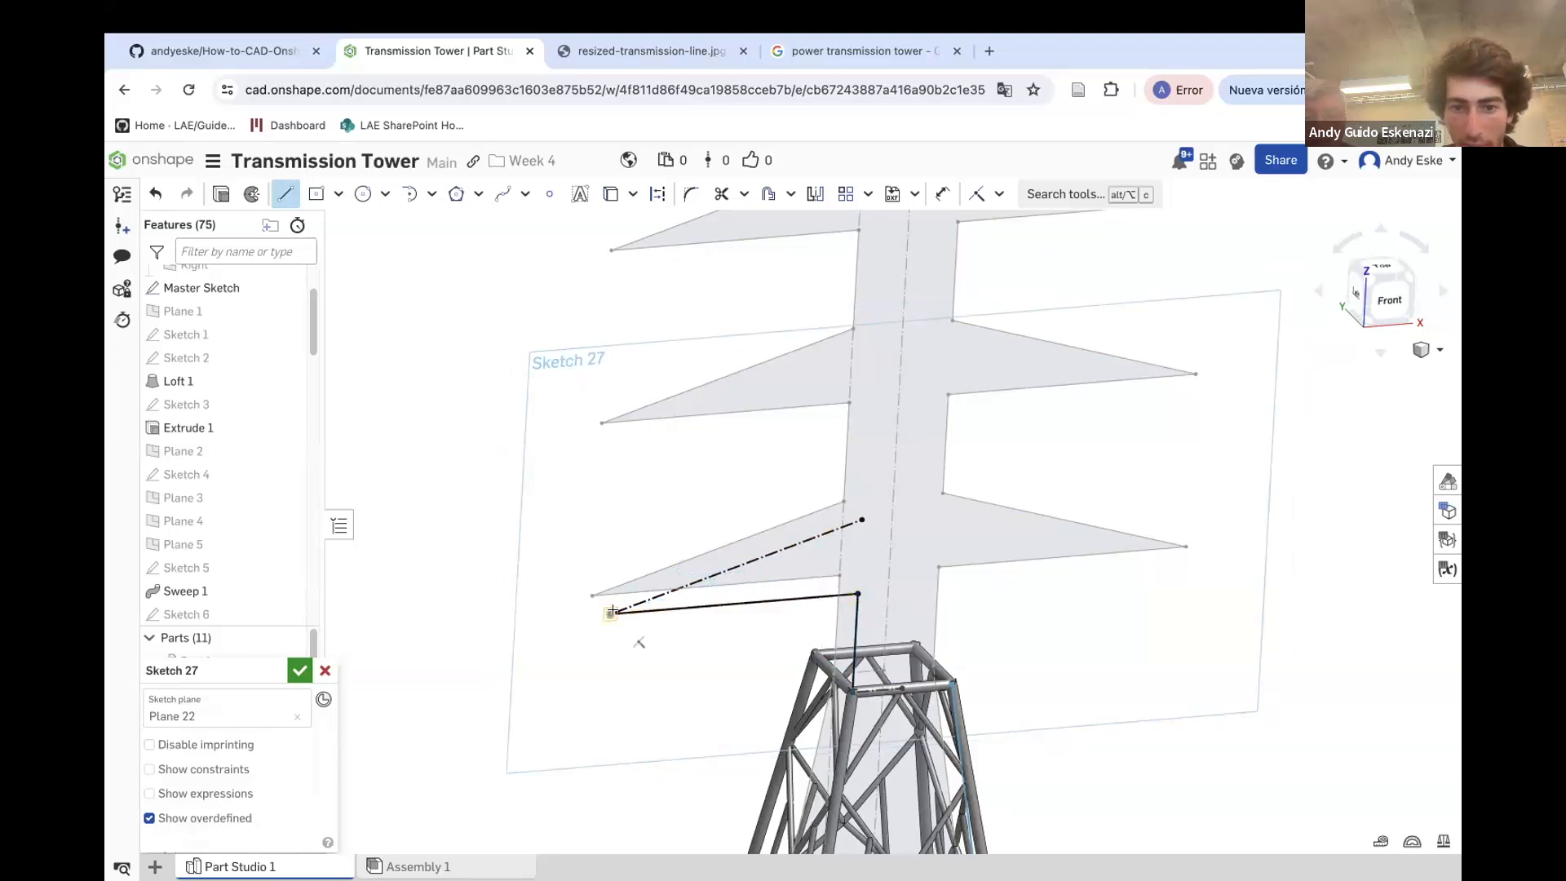
left_click(862, 520)
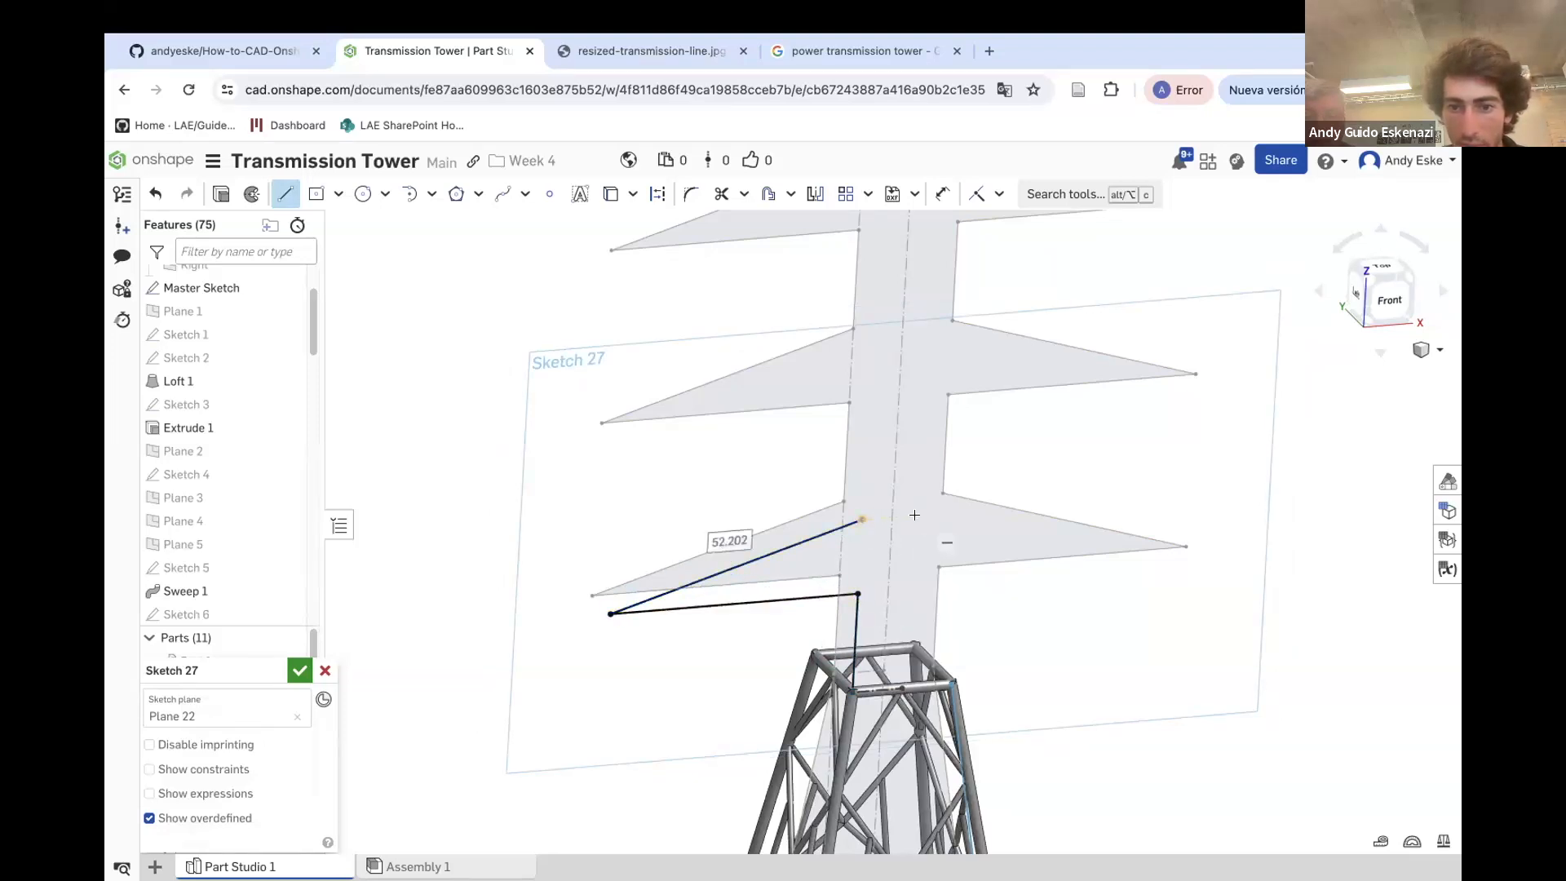
mouse_move(848, 571)
right_mouse_down()
mouse_move(821, 567)
mouse_move(849, 517)
mouse_move(851, 564)
right_mouse_up()
With construction mode on, project the right crossarm's two edges from the Master Sketch into the sketch
scroll(849, 518, "up", 3)
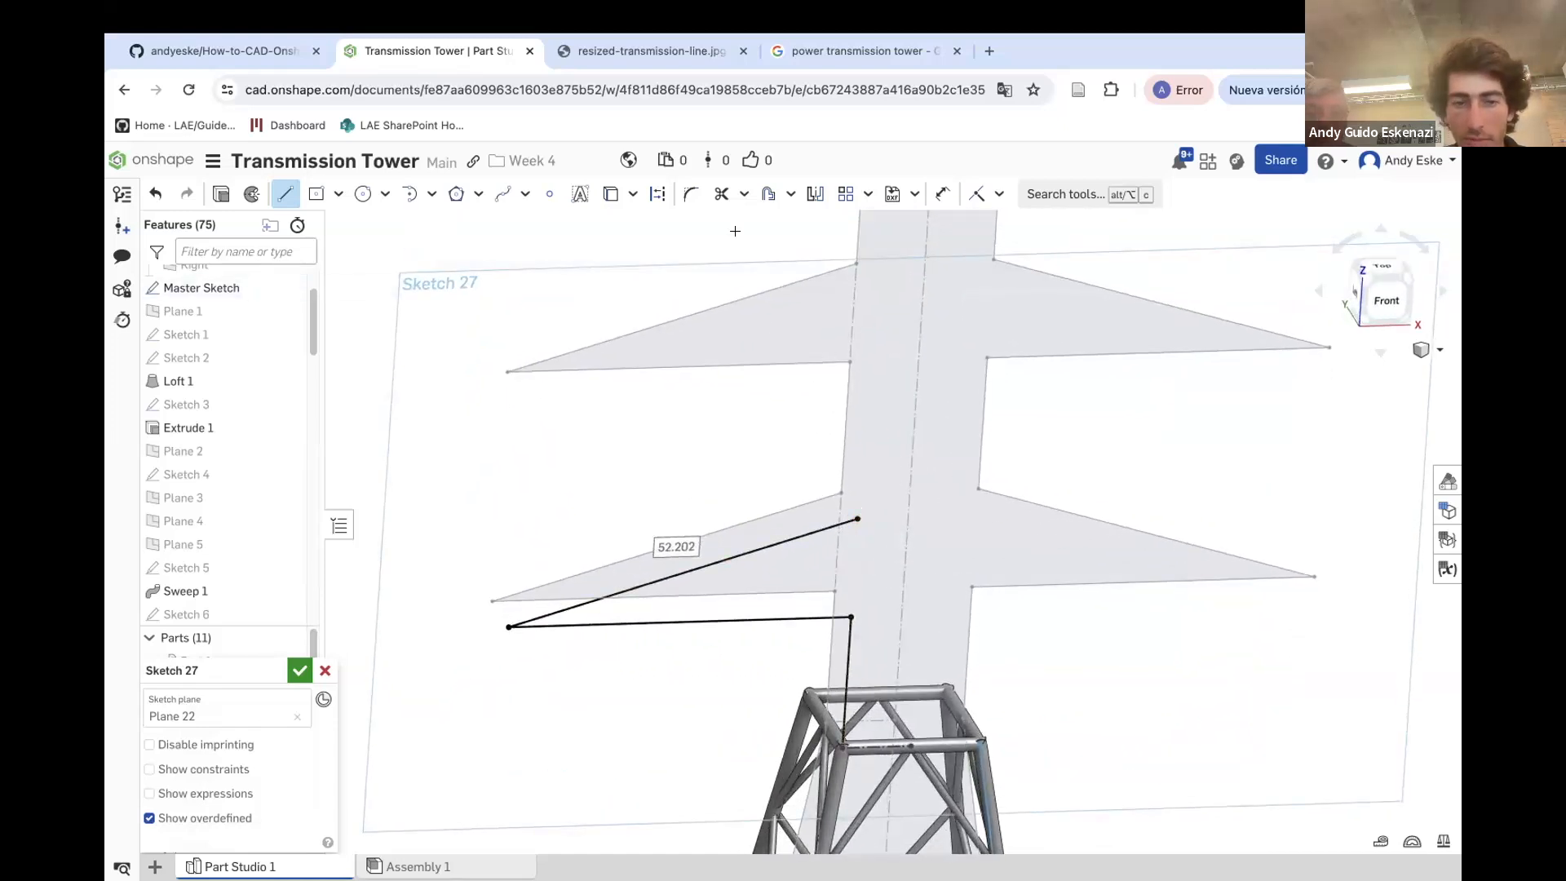
left_click(658, 203)
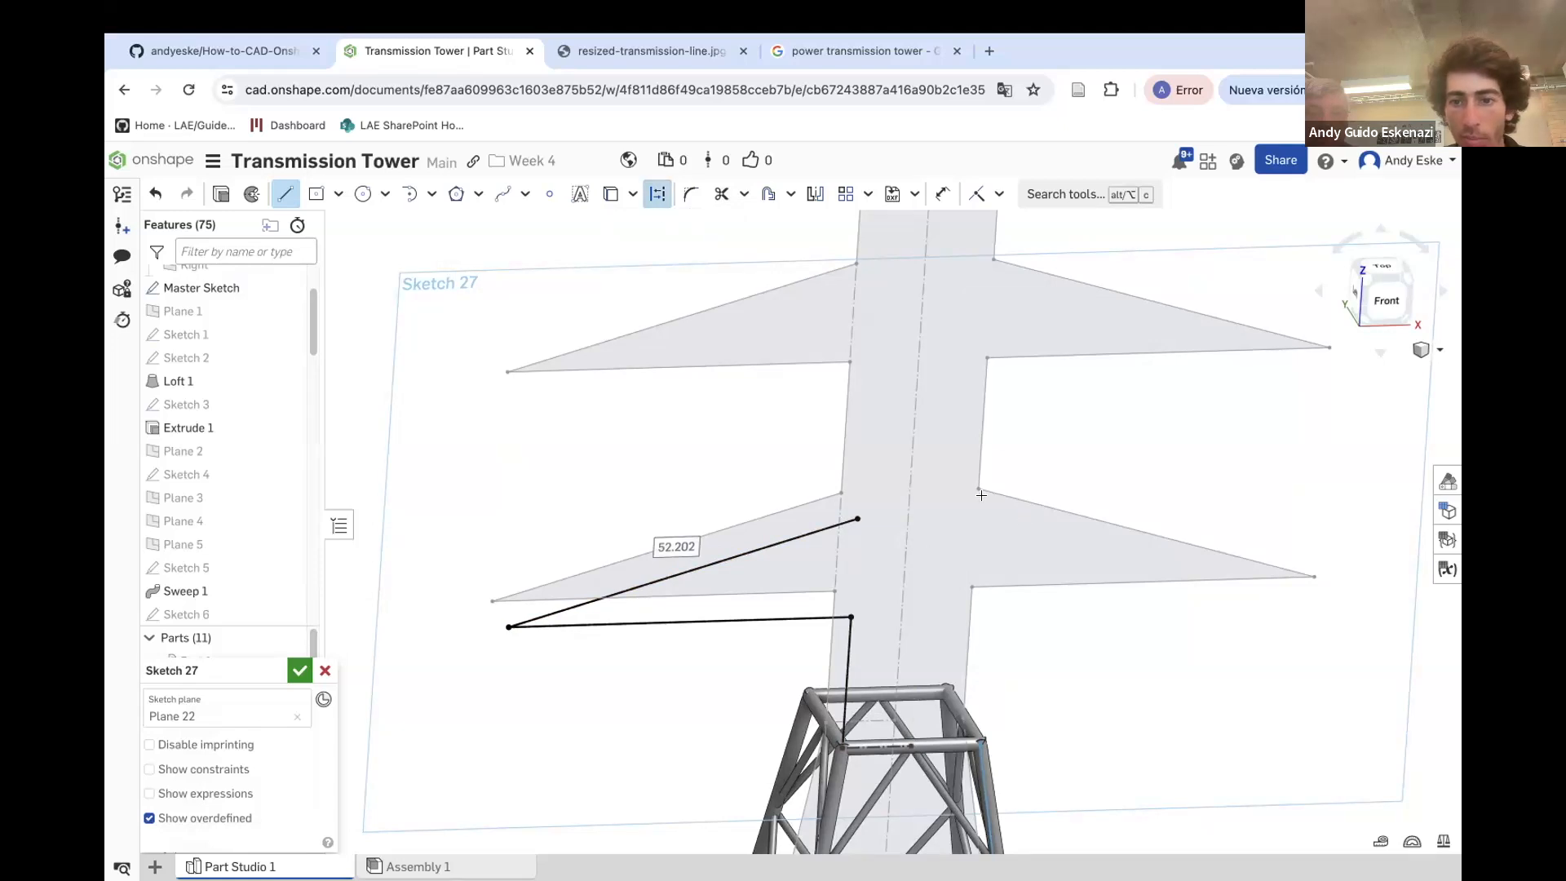
left_click(610, 193)
left_click(1017, 570)
left_click(1017, 585)
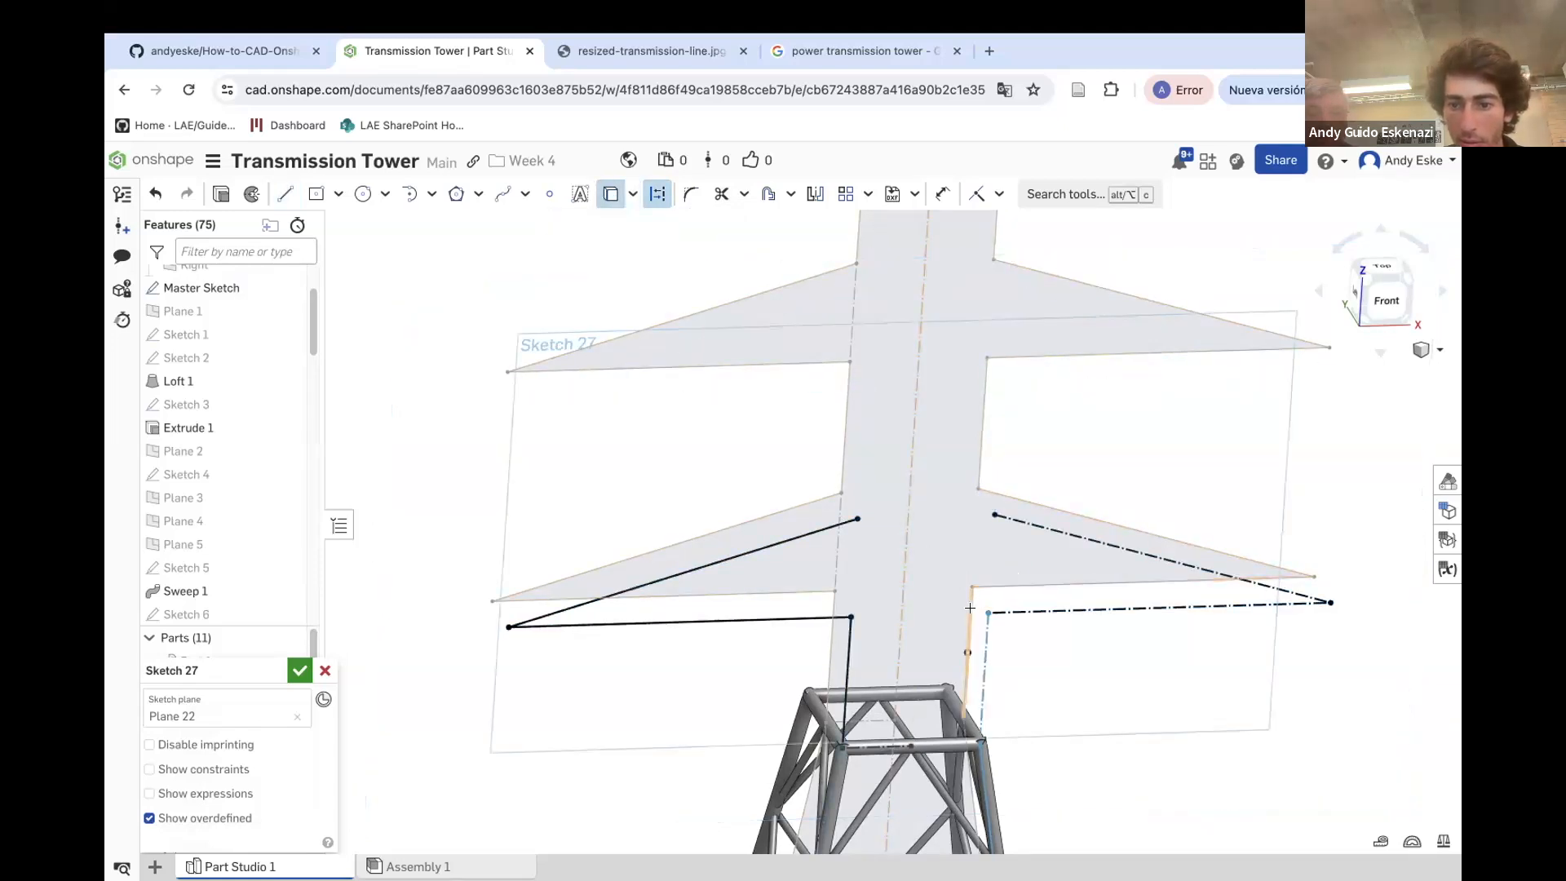
key("Escape")
Draw lines along the right crossarm's upper edge to its tip and back to the post
scroll(819, 533, "down", 5)
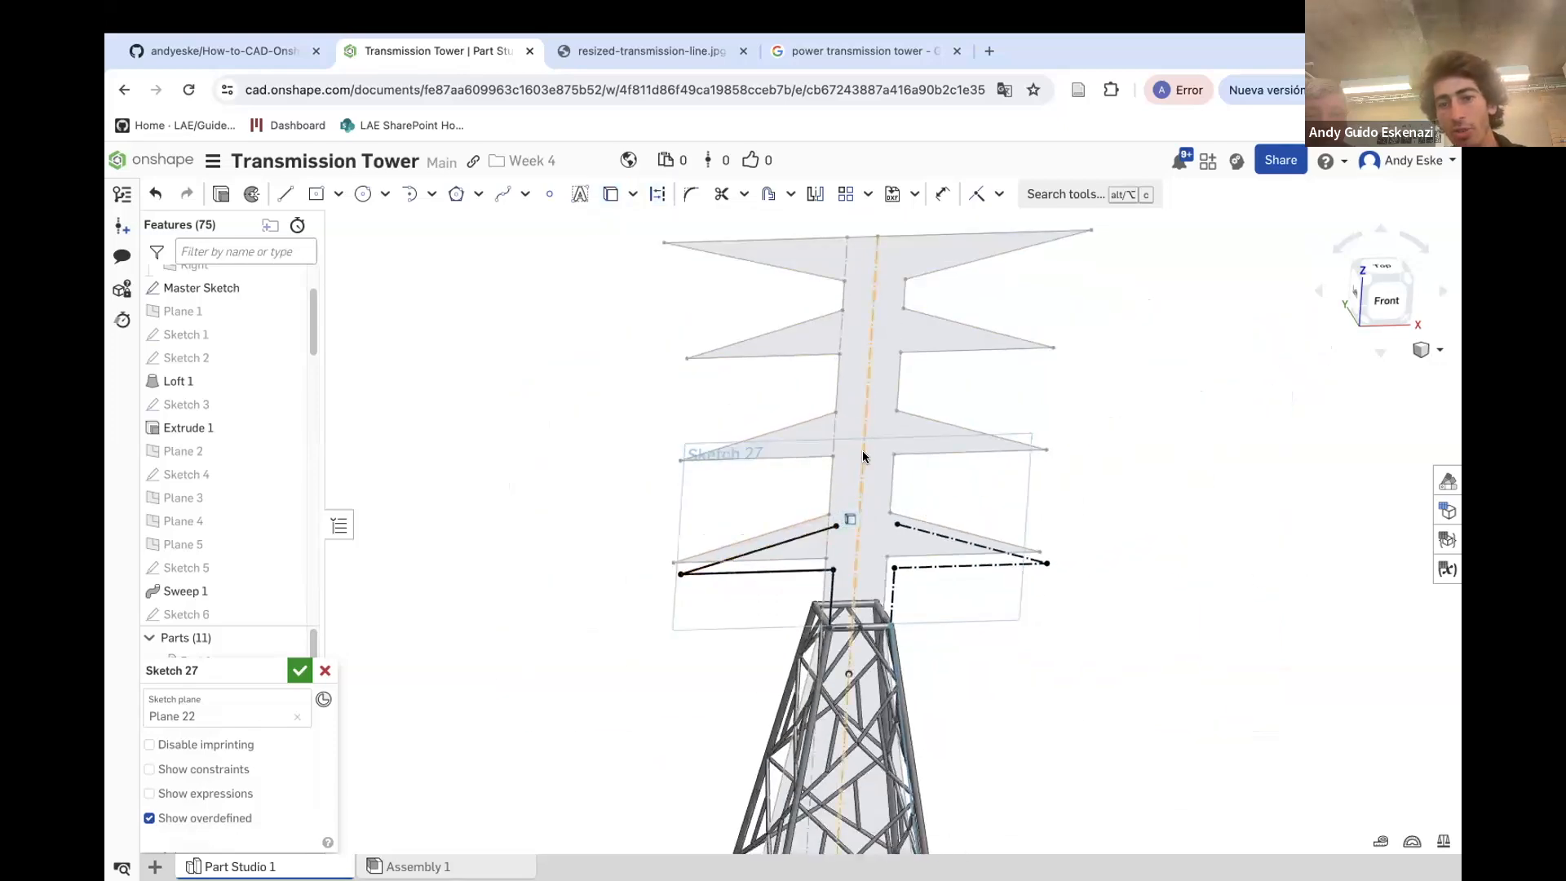
scroll(858, 447, "down", 2)
scroll(865, 505, "up", 5)
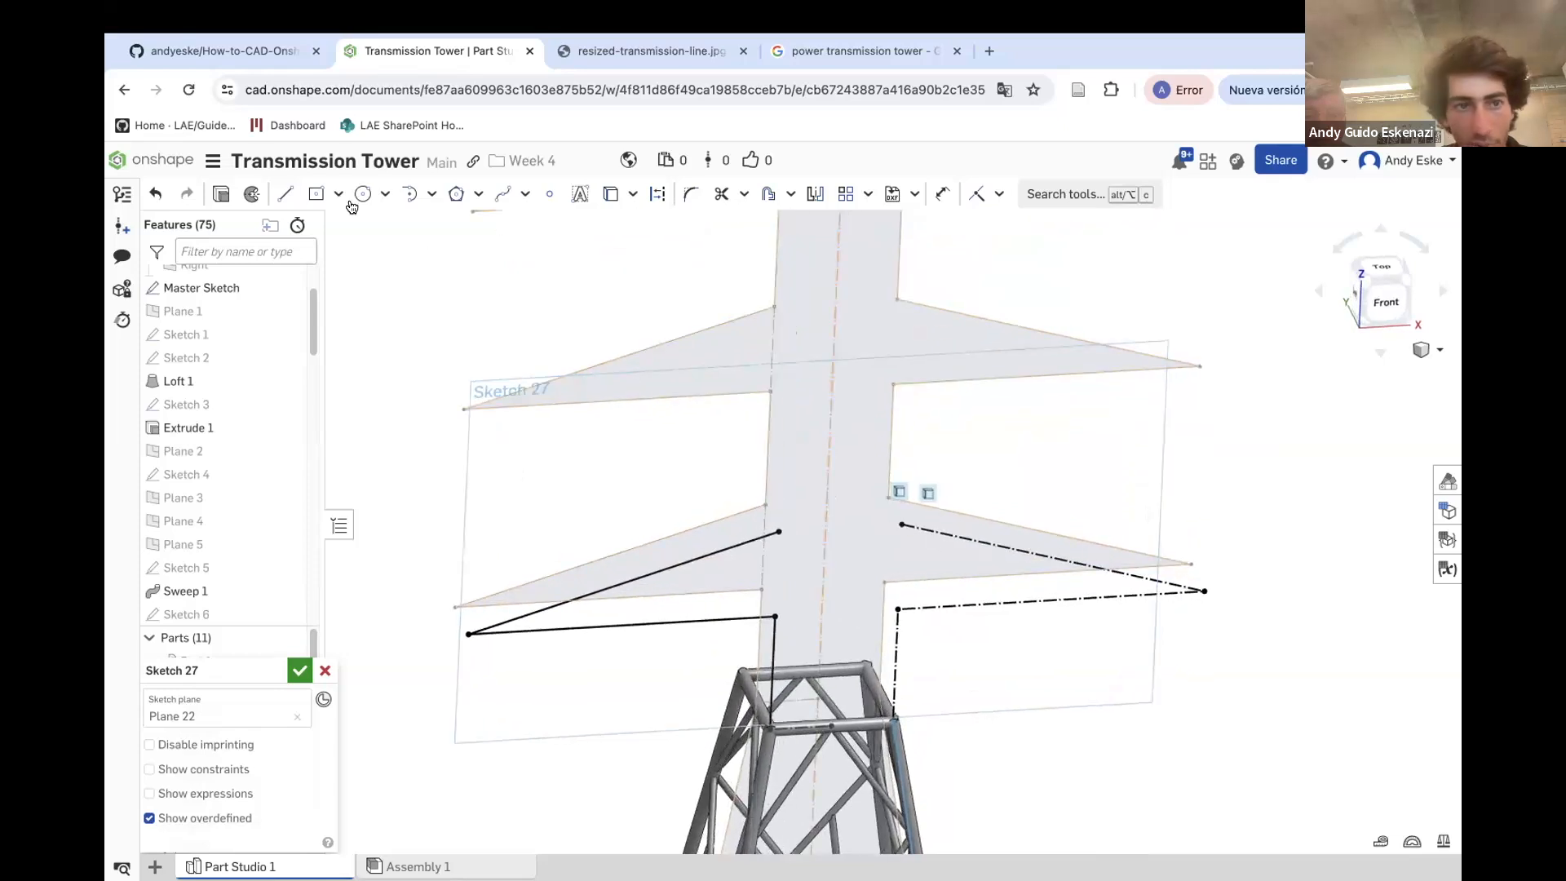
left_click(284, 193)
left_click(902, 524)
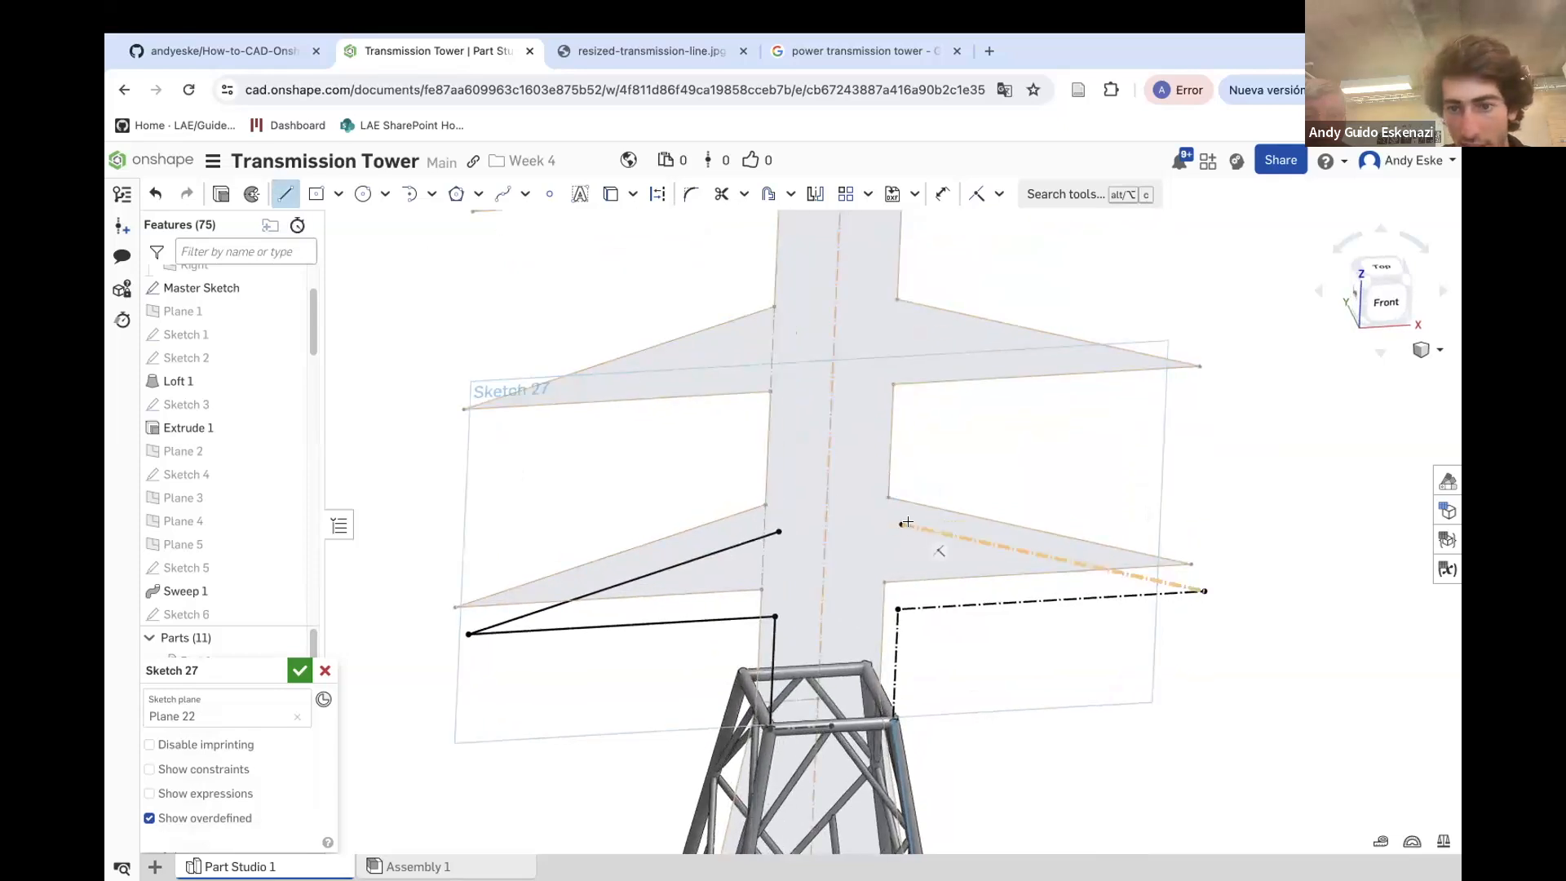
left_click(1205, 591)
left_click(898, 609)
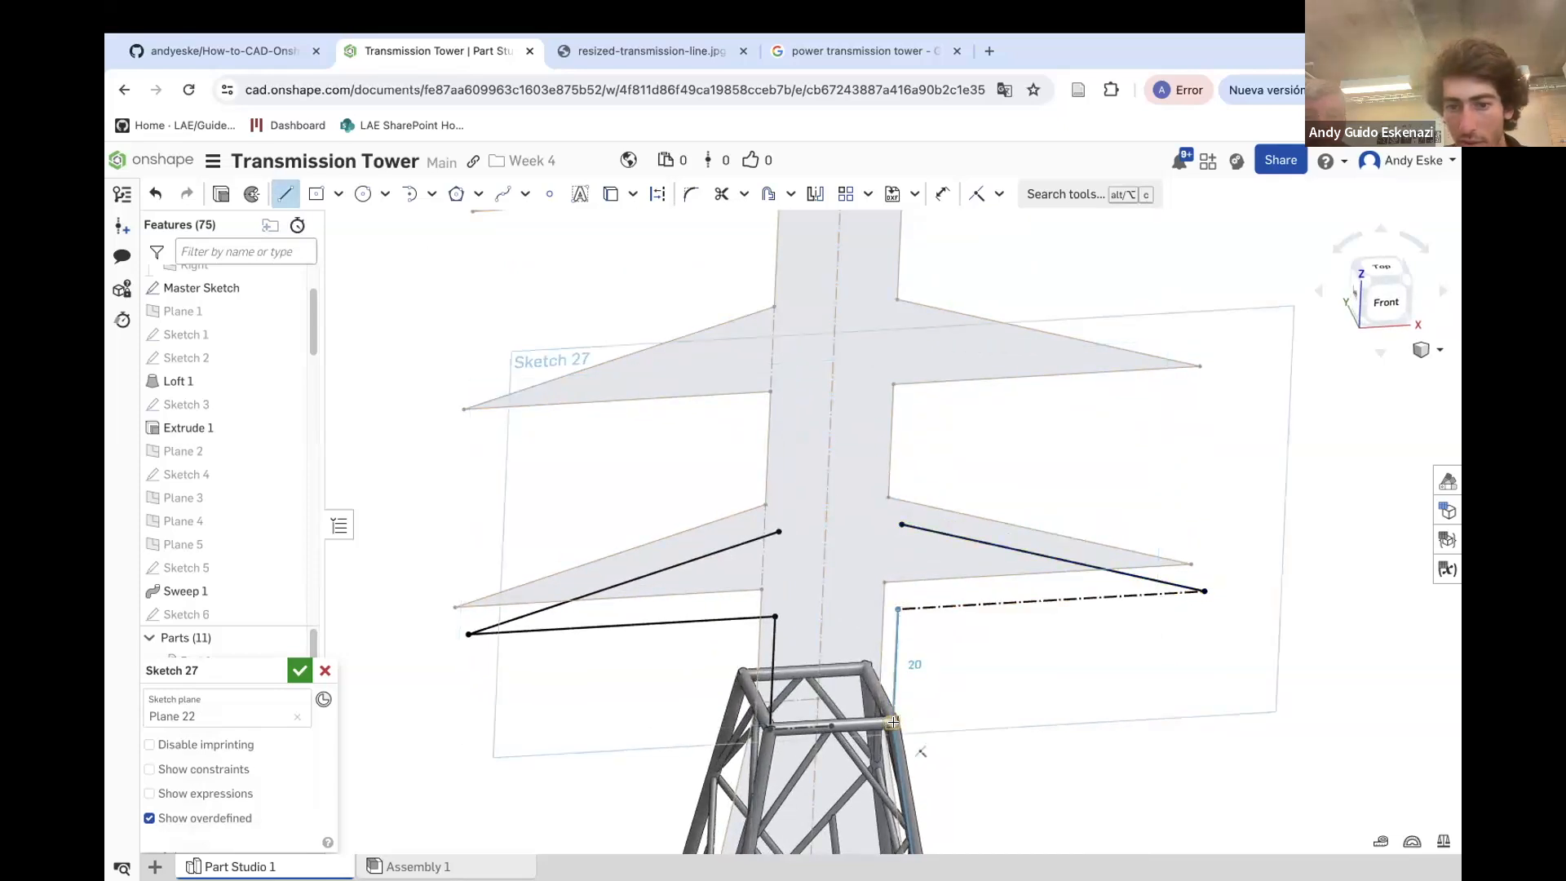
scroll(895, 620, "up", 2)
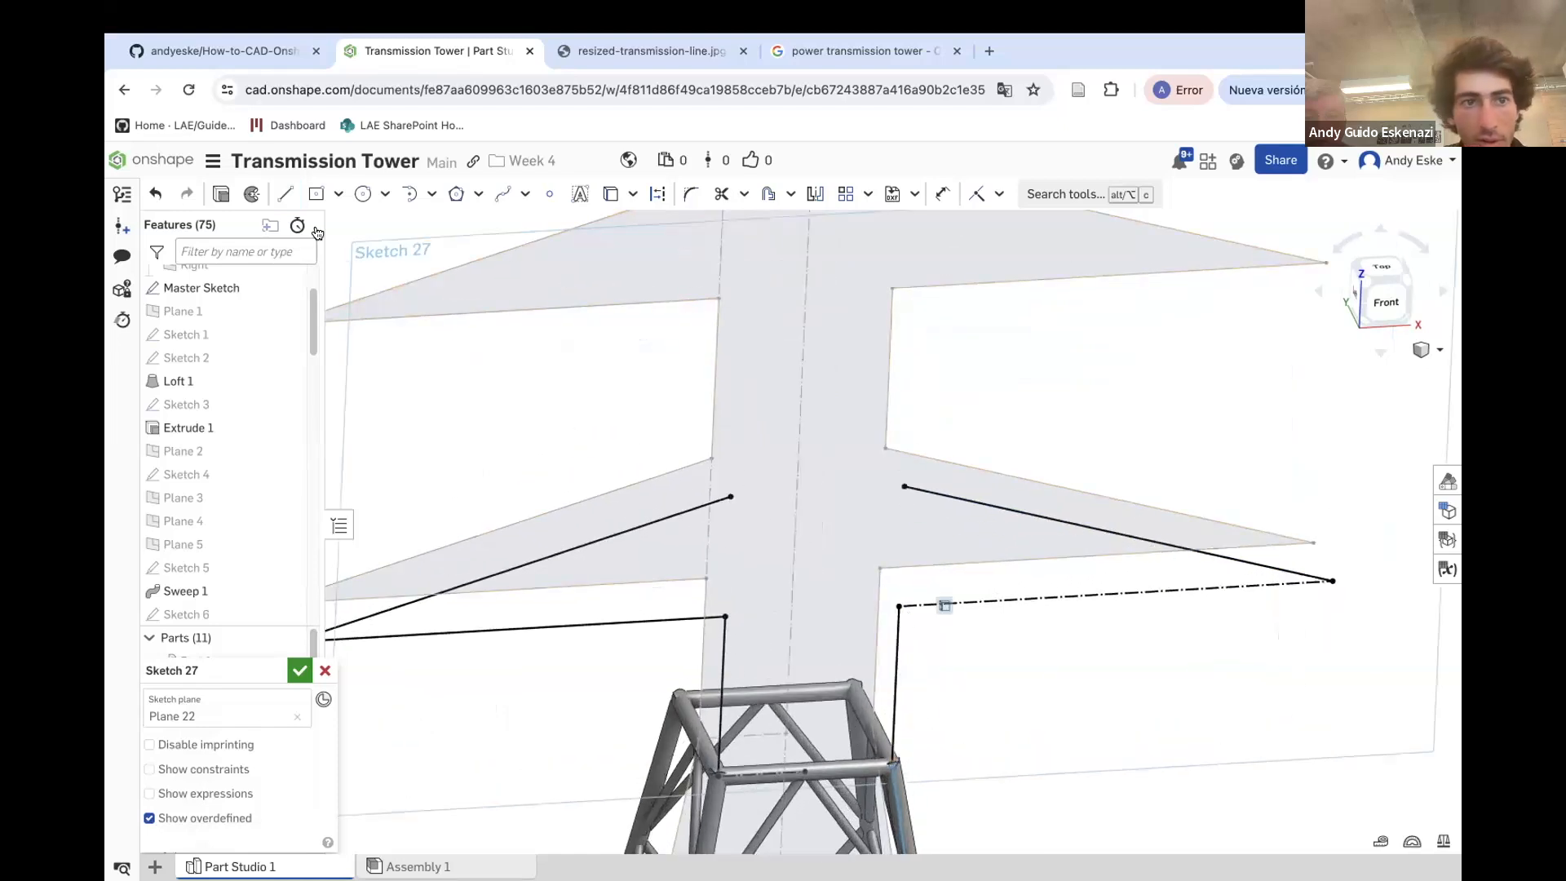
Draw a line connecting the upper inner corners of the left and right crossarms
left_click(730, 496)
left_click(903, 486)
key("Escape")
Draw a line along the right crossarm's lower edge from the post to the tip
scroll(936, 501, "down", 2)
scroll(930, 517, "down", 1)
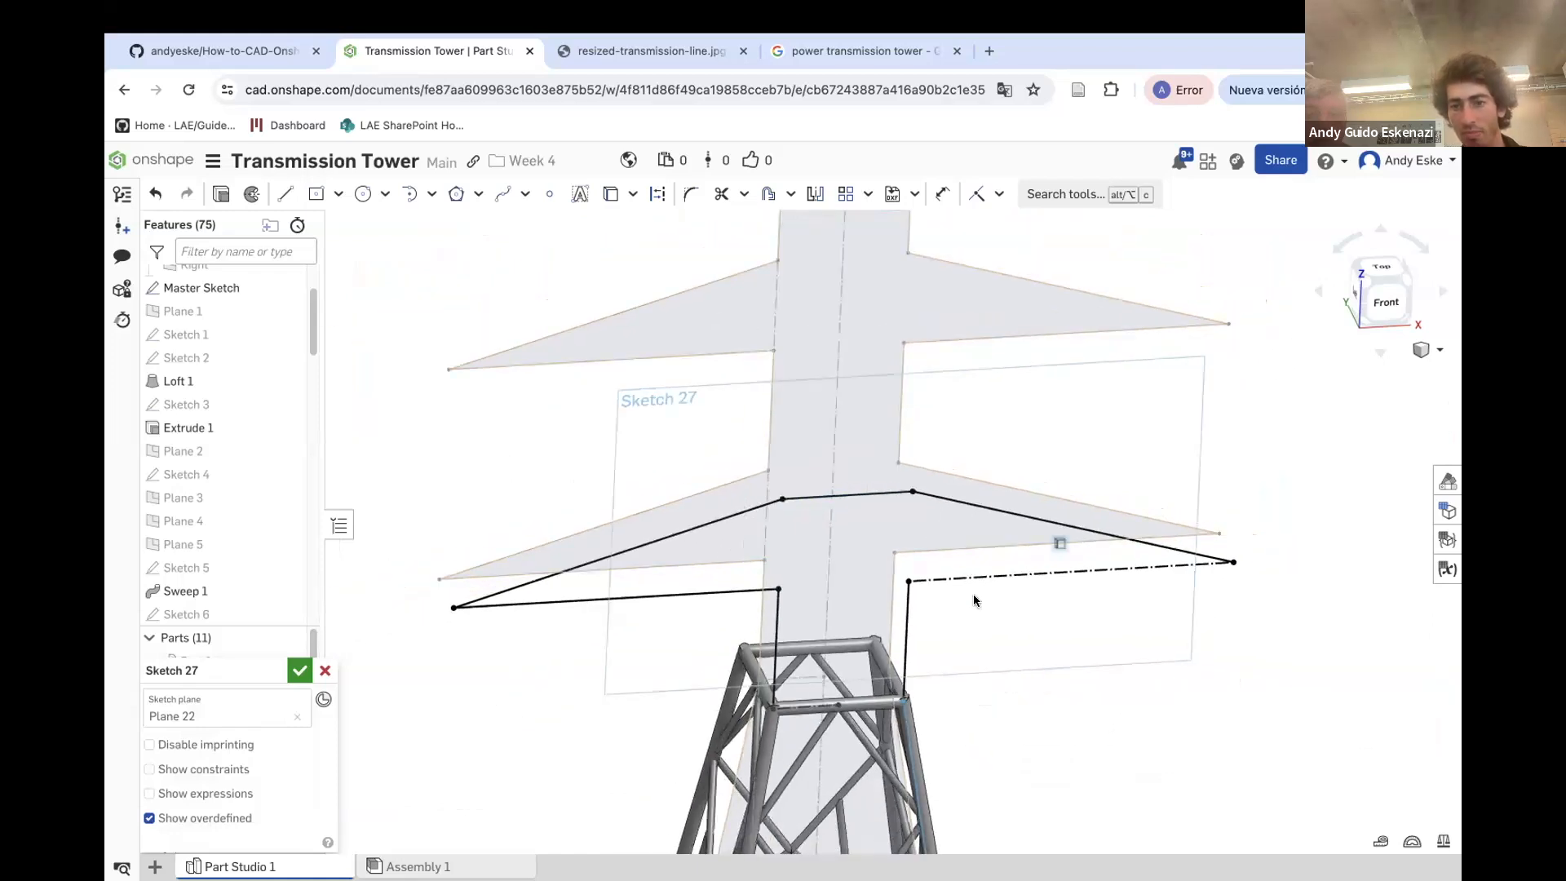
left_click(903, 580)
left_click(1234, 562)
key("Escape")
Check the reference photo of the transmission tower in the other browser tab
scroll(806, 561, "up", 1)
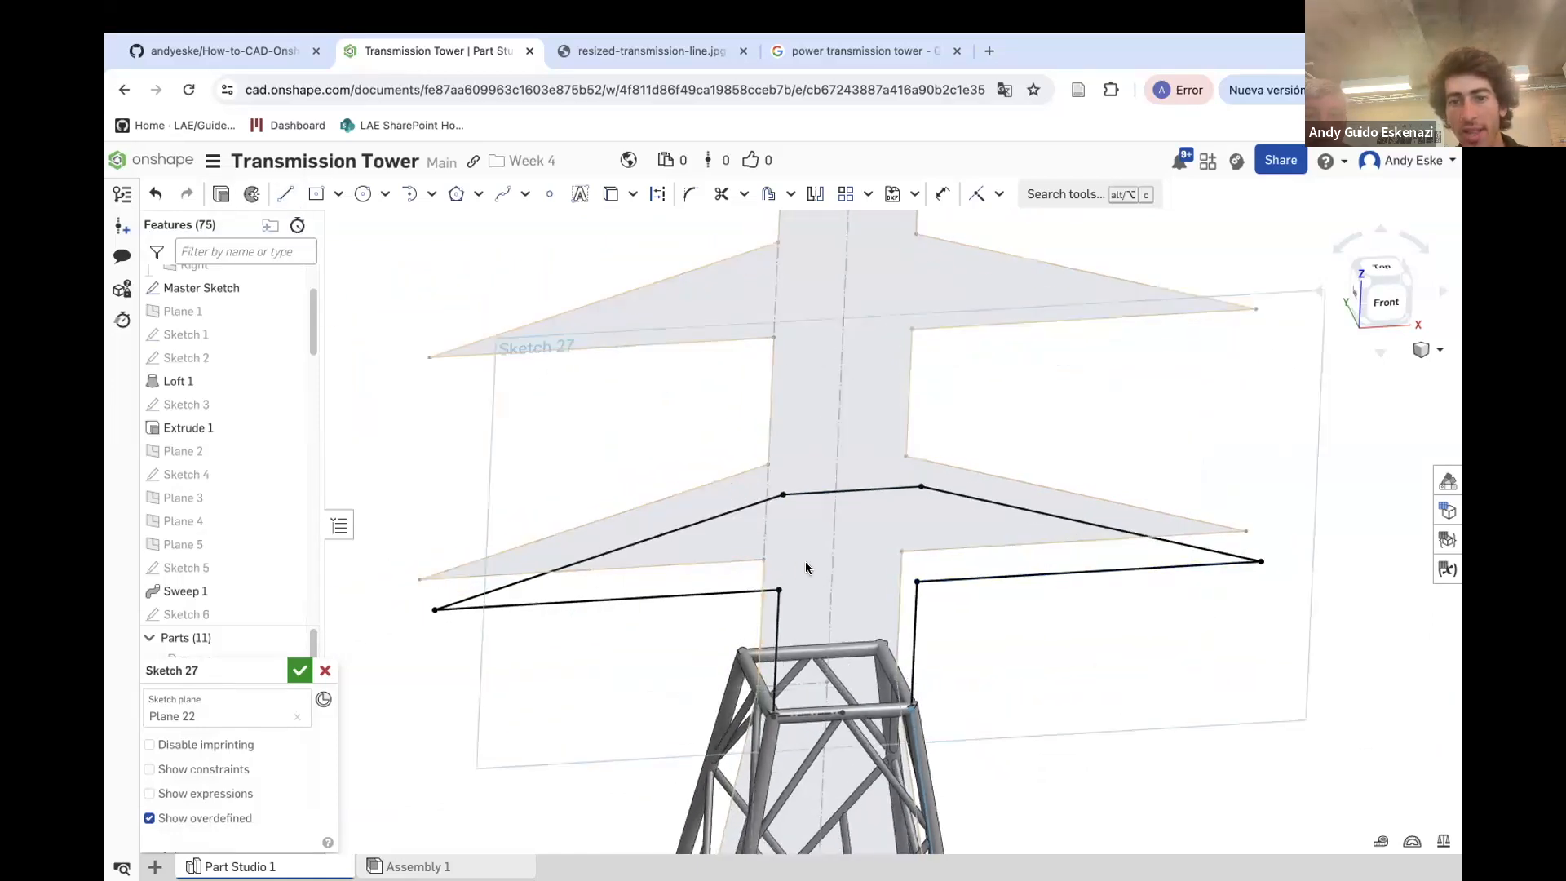
scroll(805, 562, "up", 1)
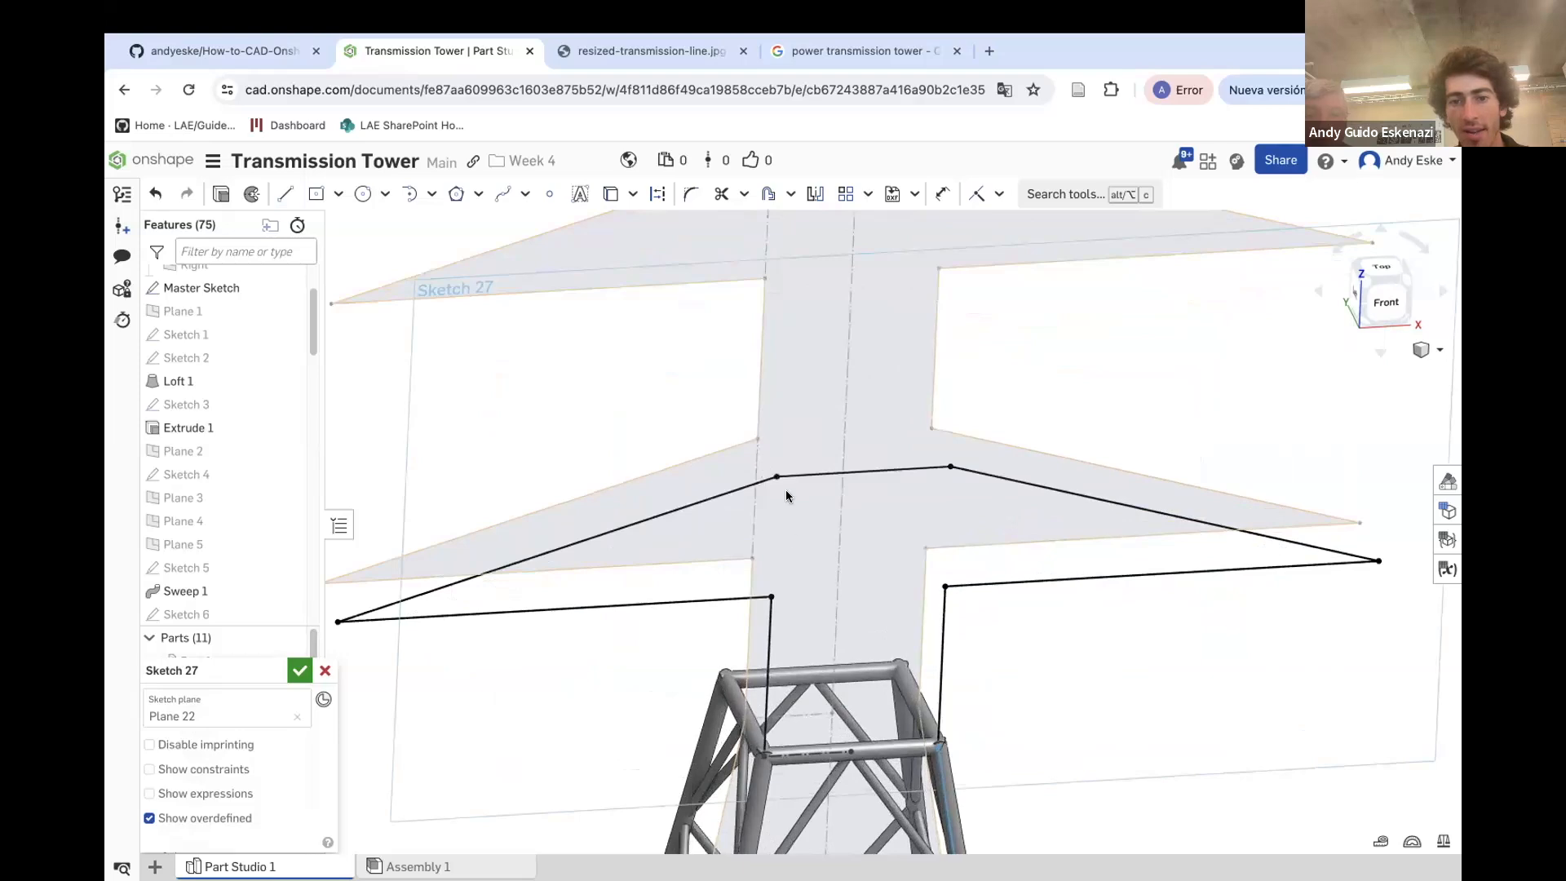
left_click(598, 52)
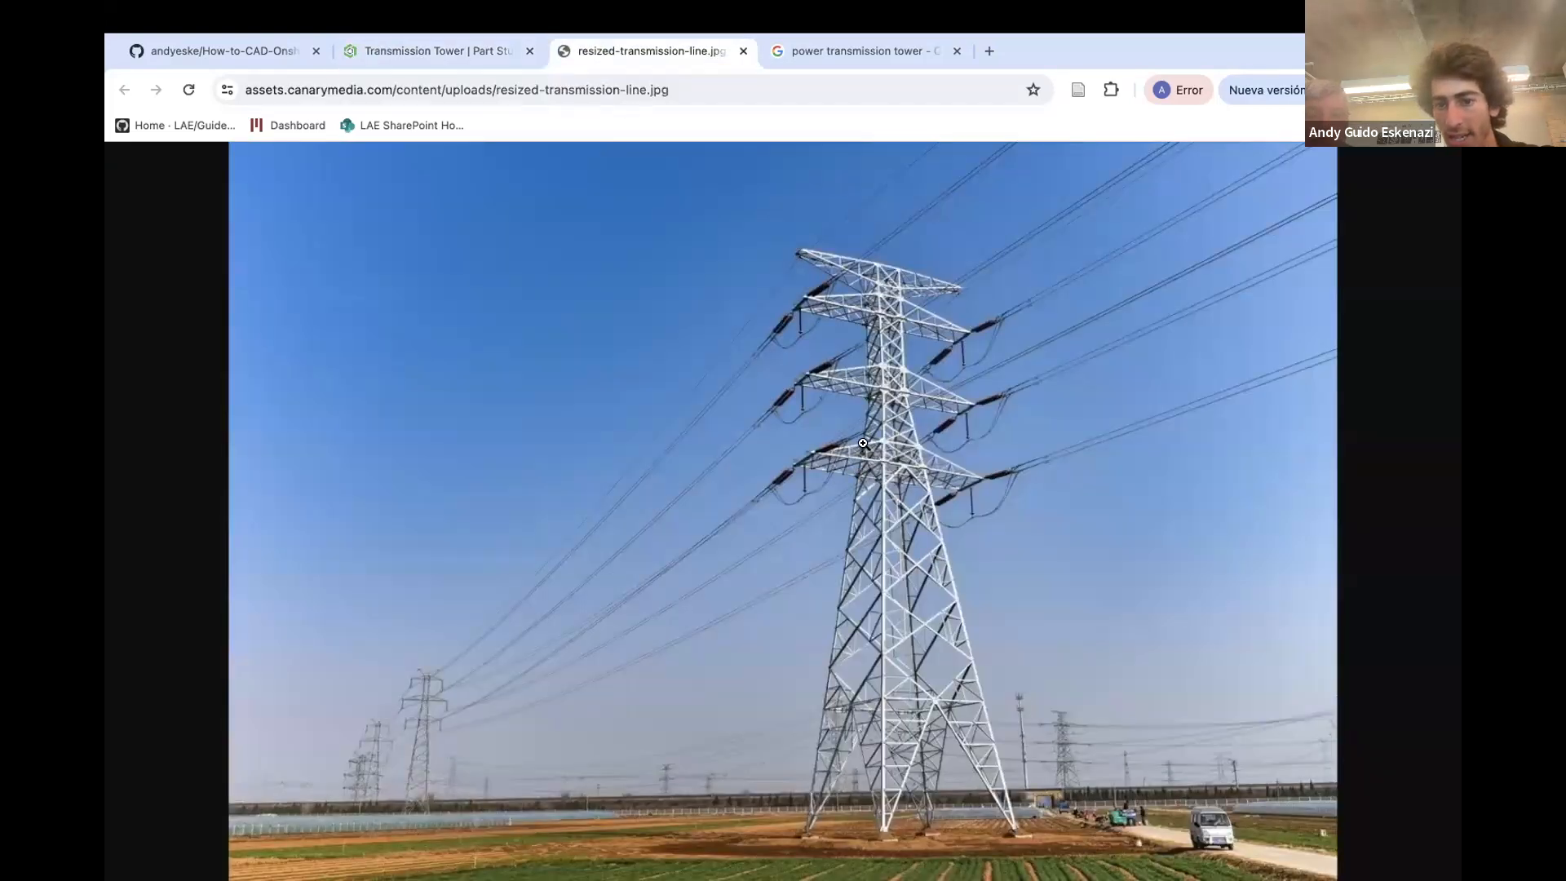
left_click(403, 54)
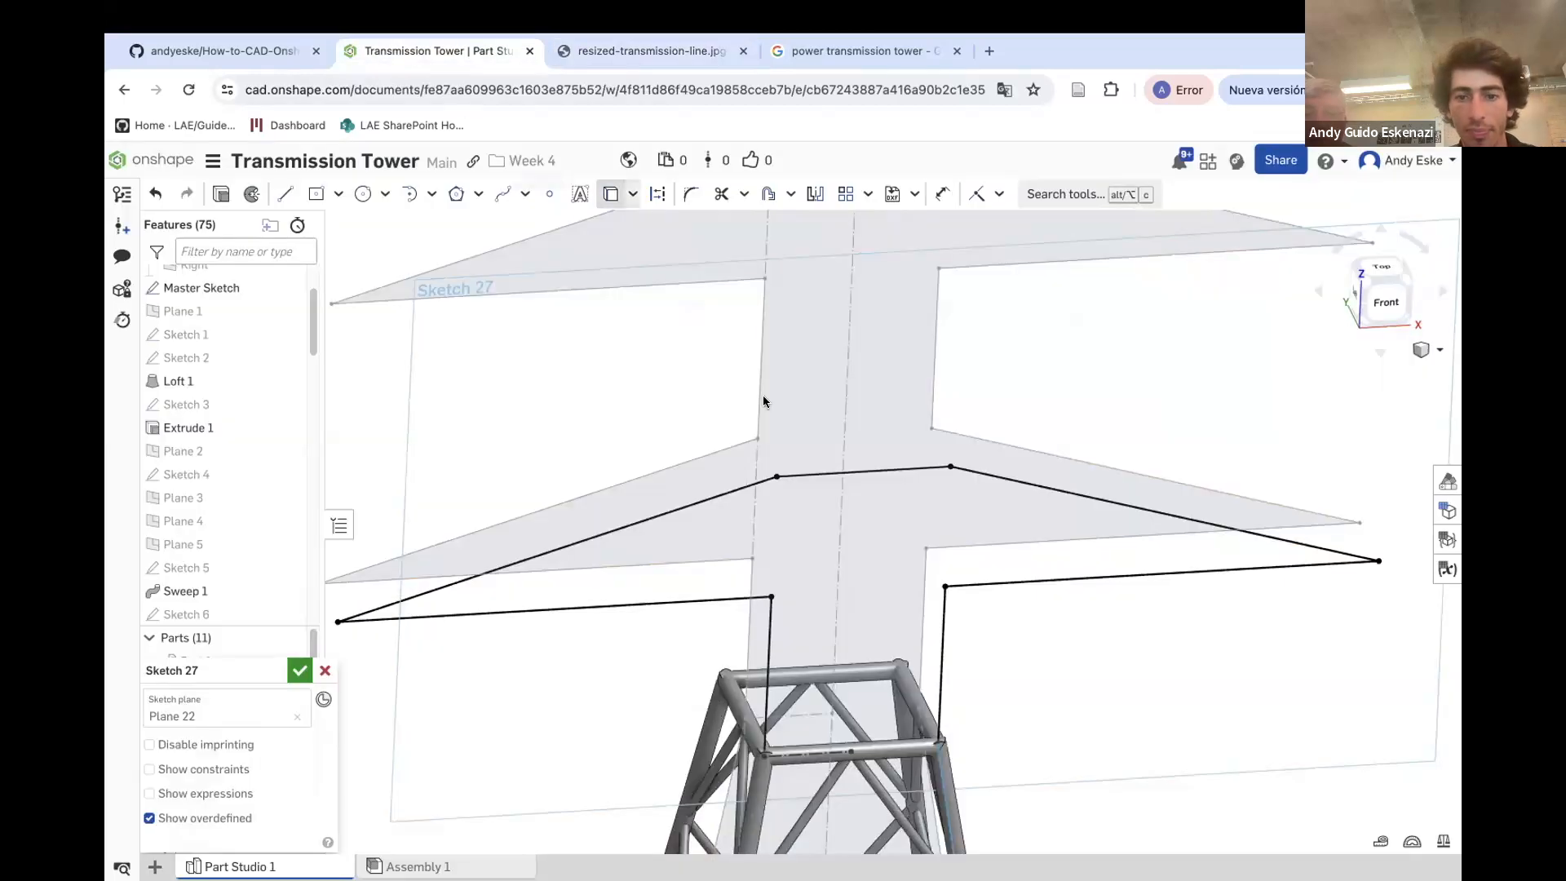
Draw a horizontal line joining the two post tops and a diagonal brace between the posts
key("l")
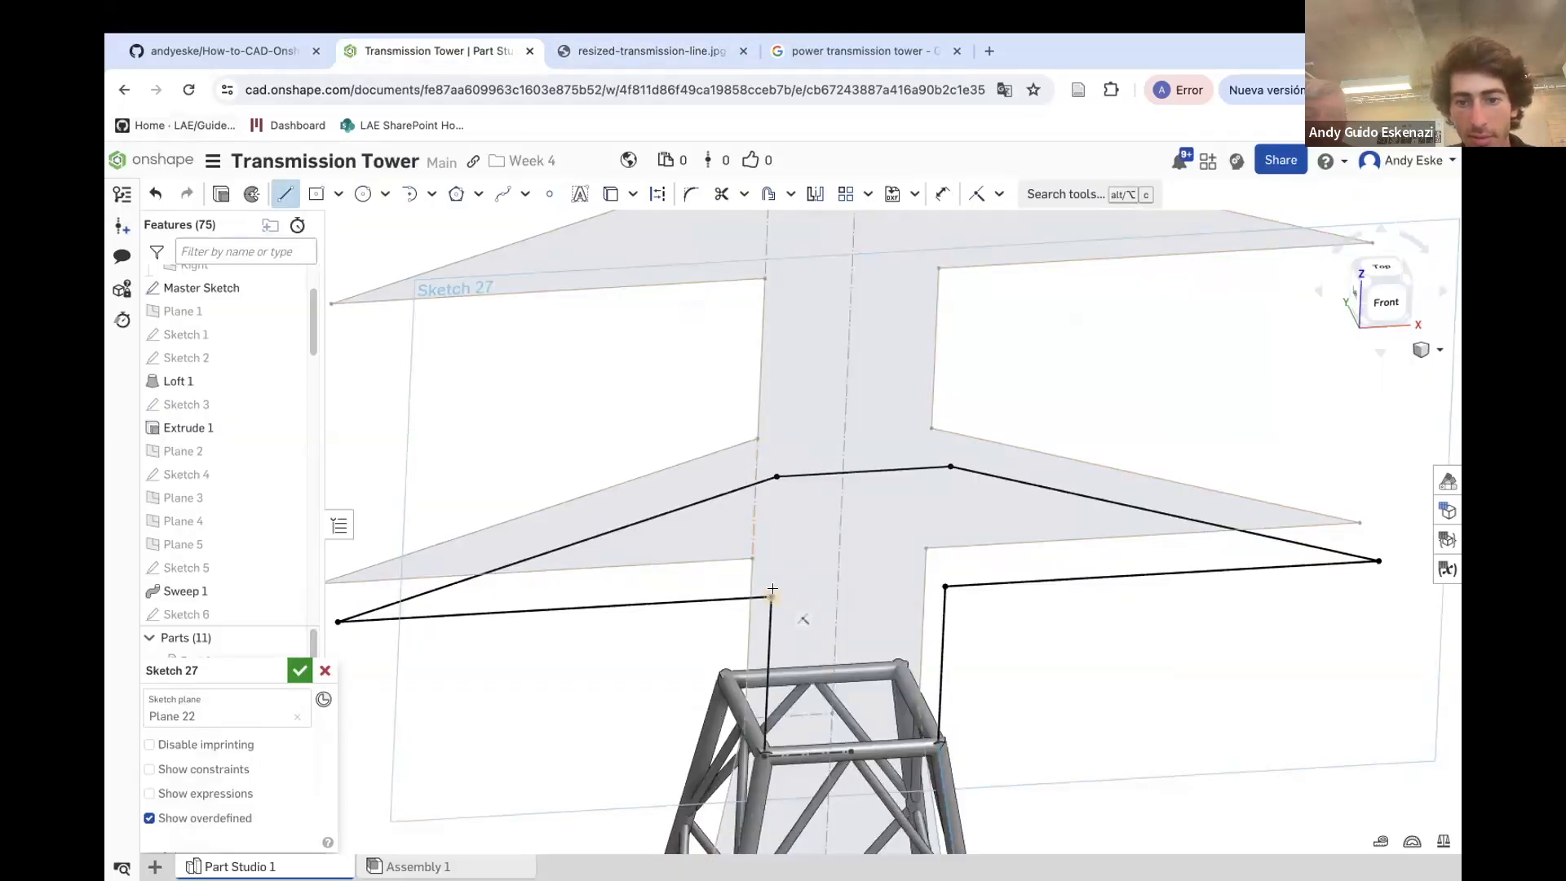
left_click(945, 586)
scroll(877, 561, "down", 4)
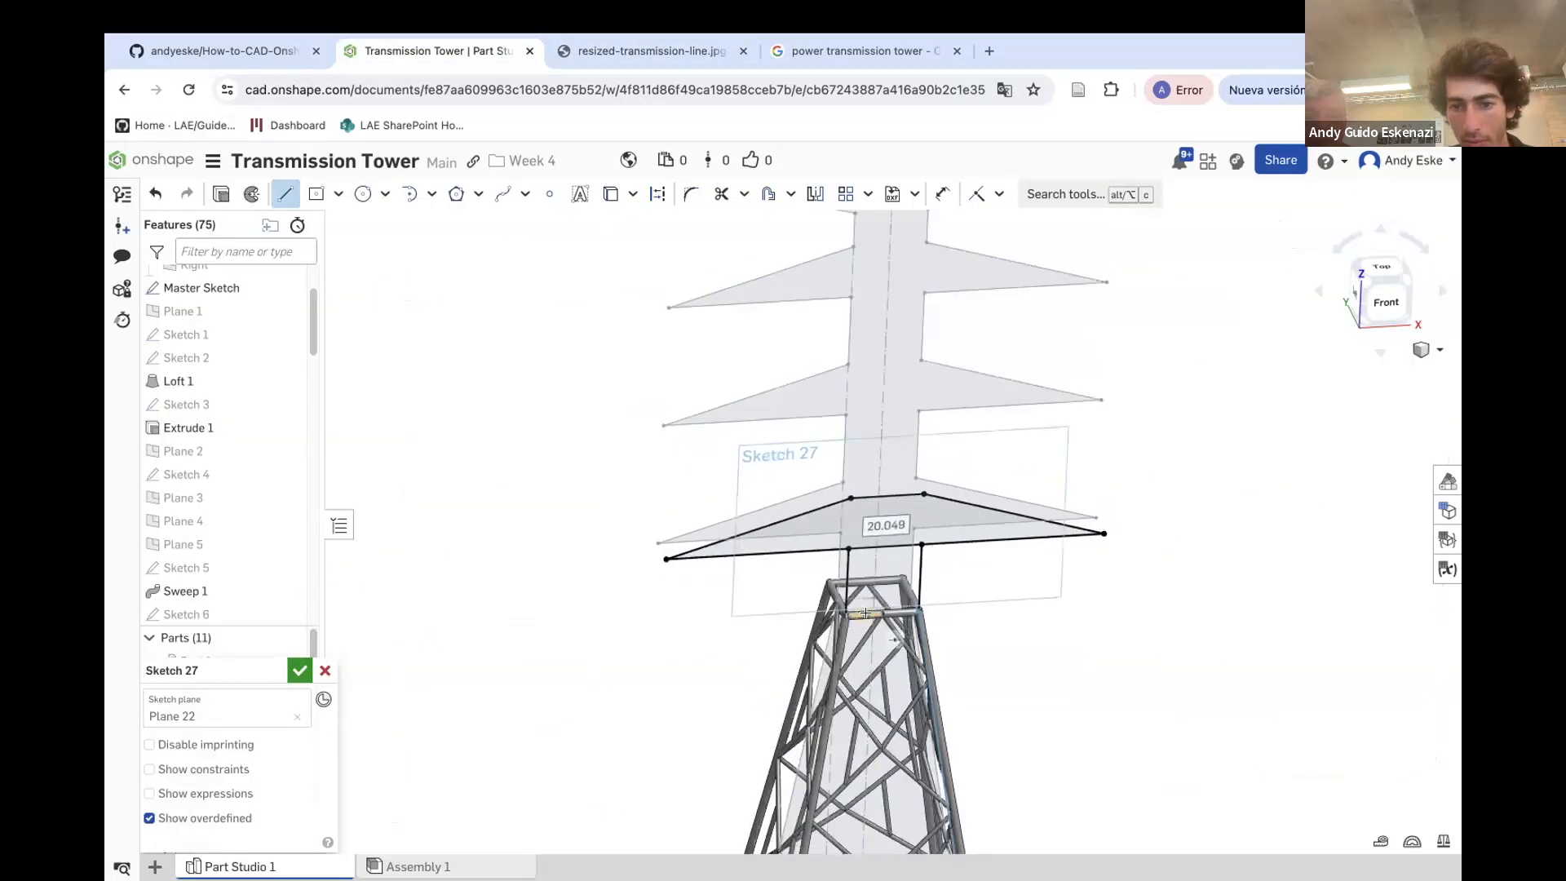
scroll(877, 560, "up", 3)
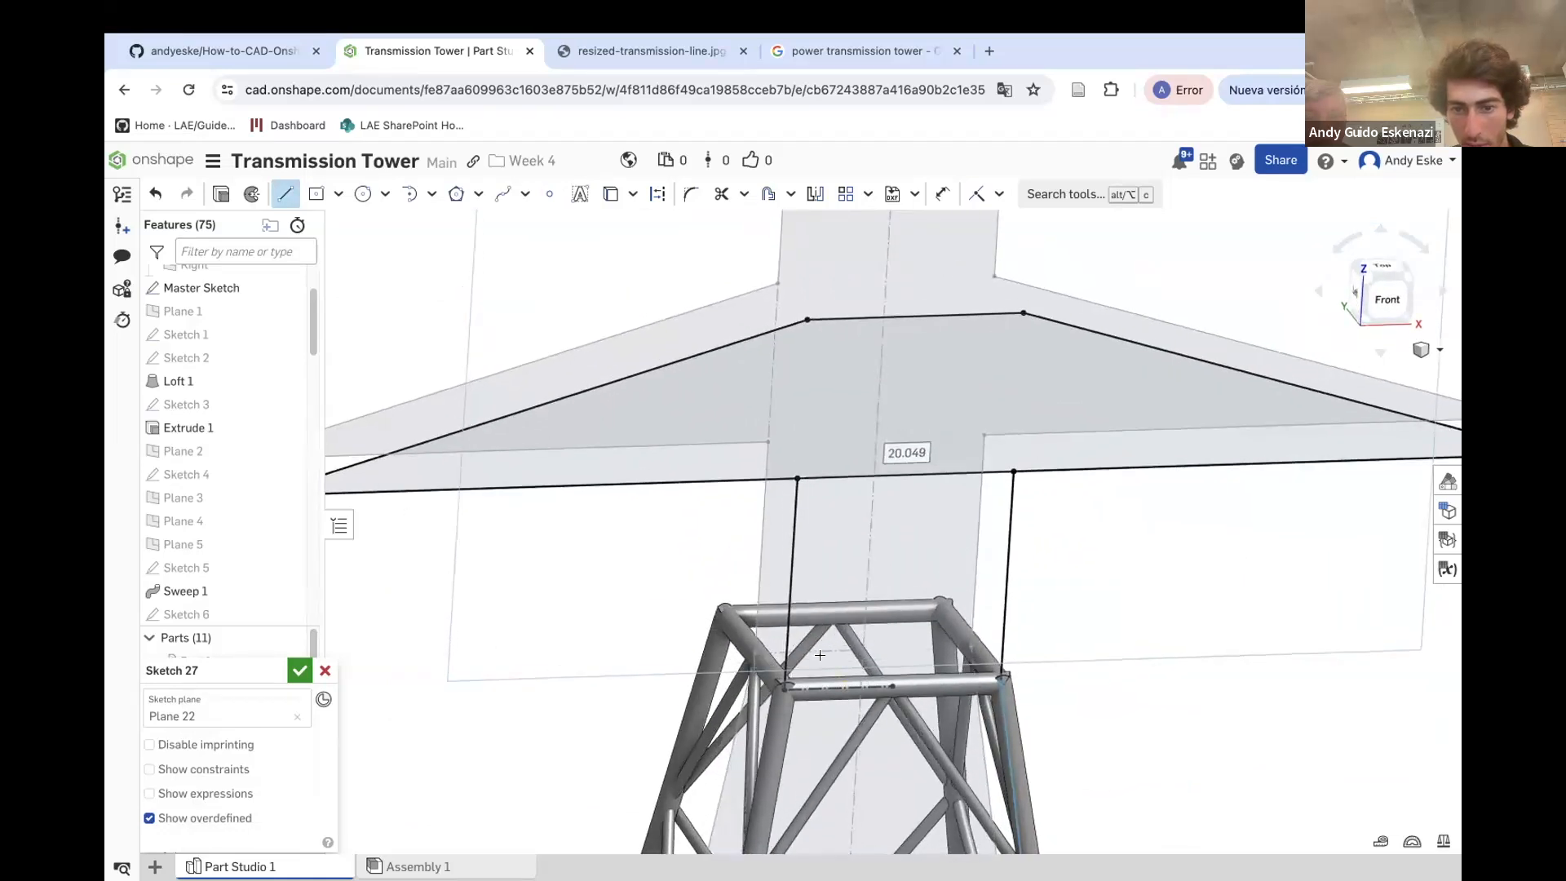
left_click(786, 688)
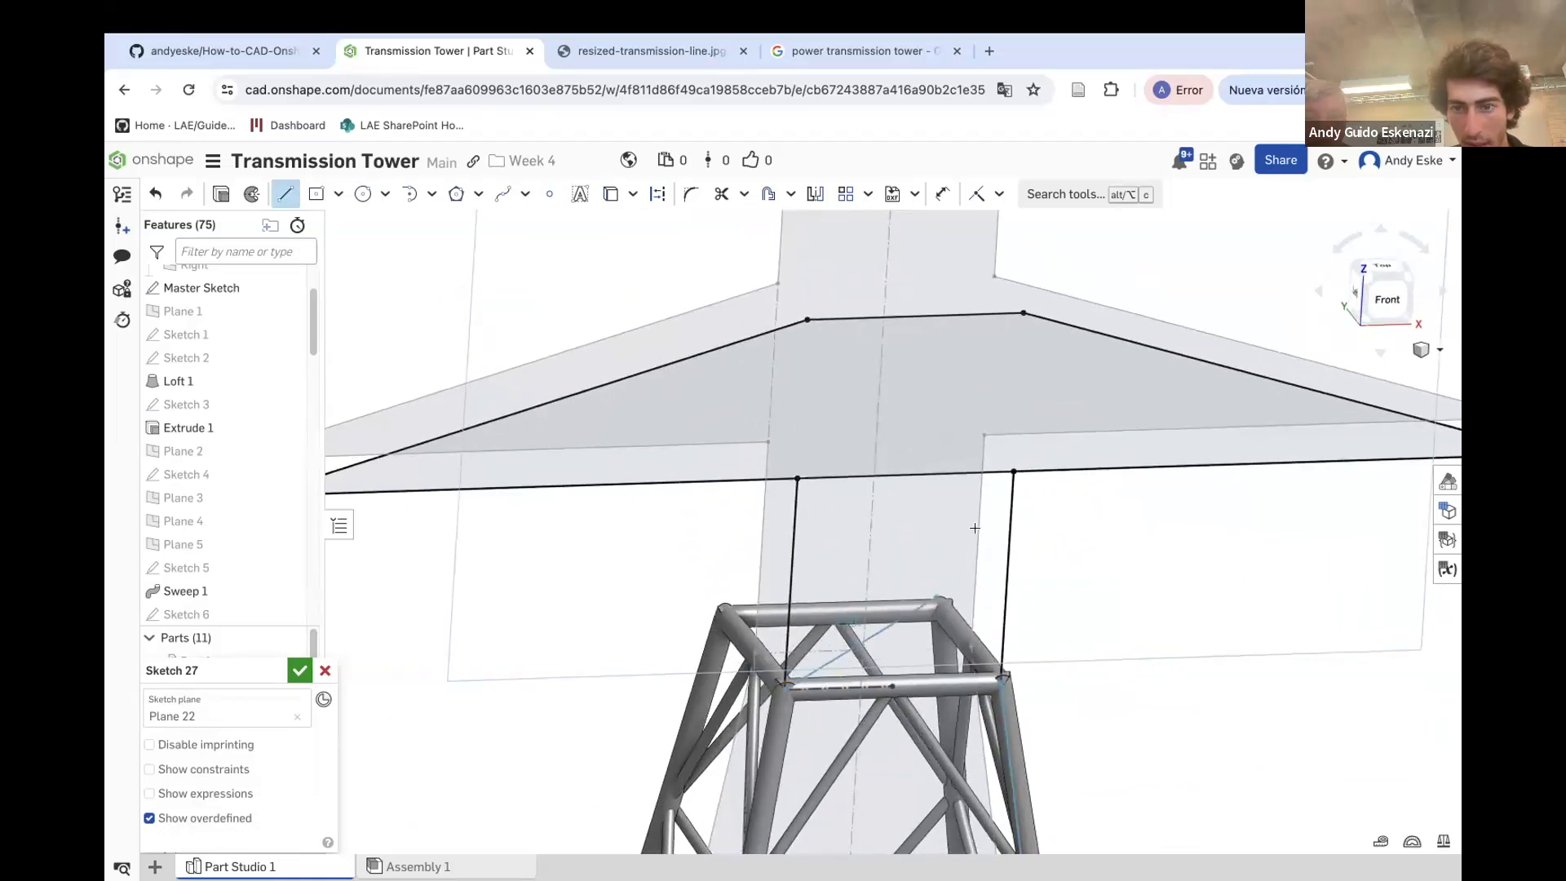
left_click(1012, 471)
Add a vertical member and a diagonal member inside the crossarm's central section
scroll(946, 563, "down", 6)
scroll(944, 658, "up", 2)
right_click_drag(941, 658, 946, 616)
key("n")
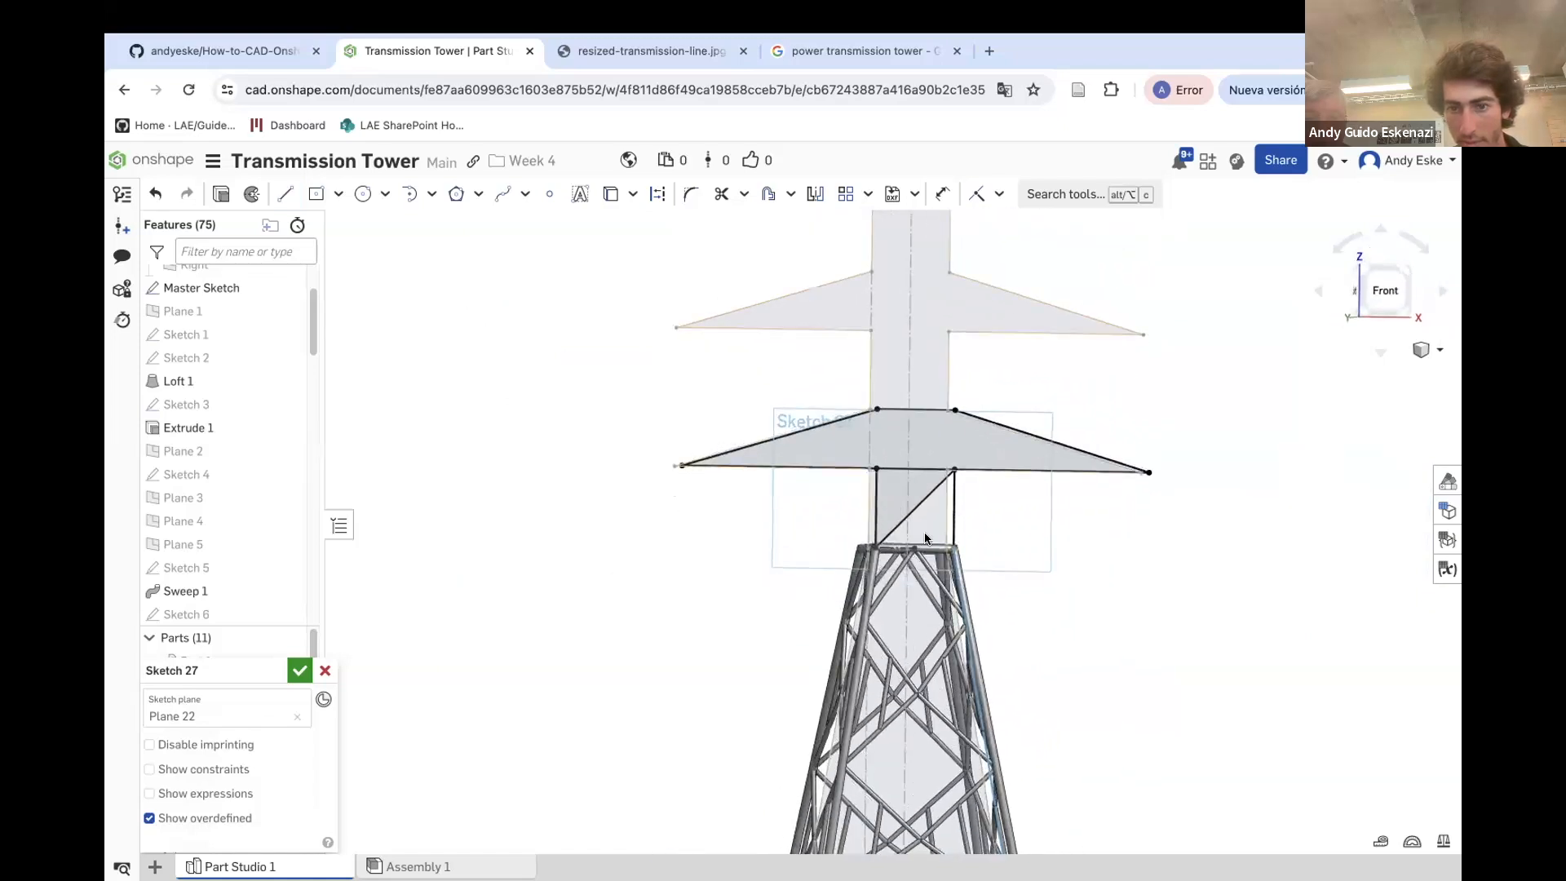
key("Escape")
right_click_drag(926, 481, 956, 502)
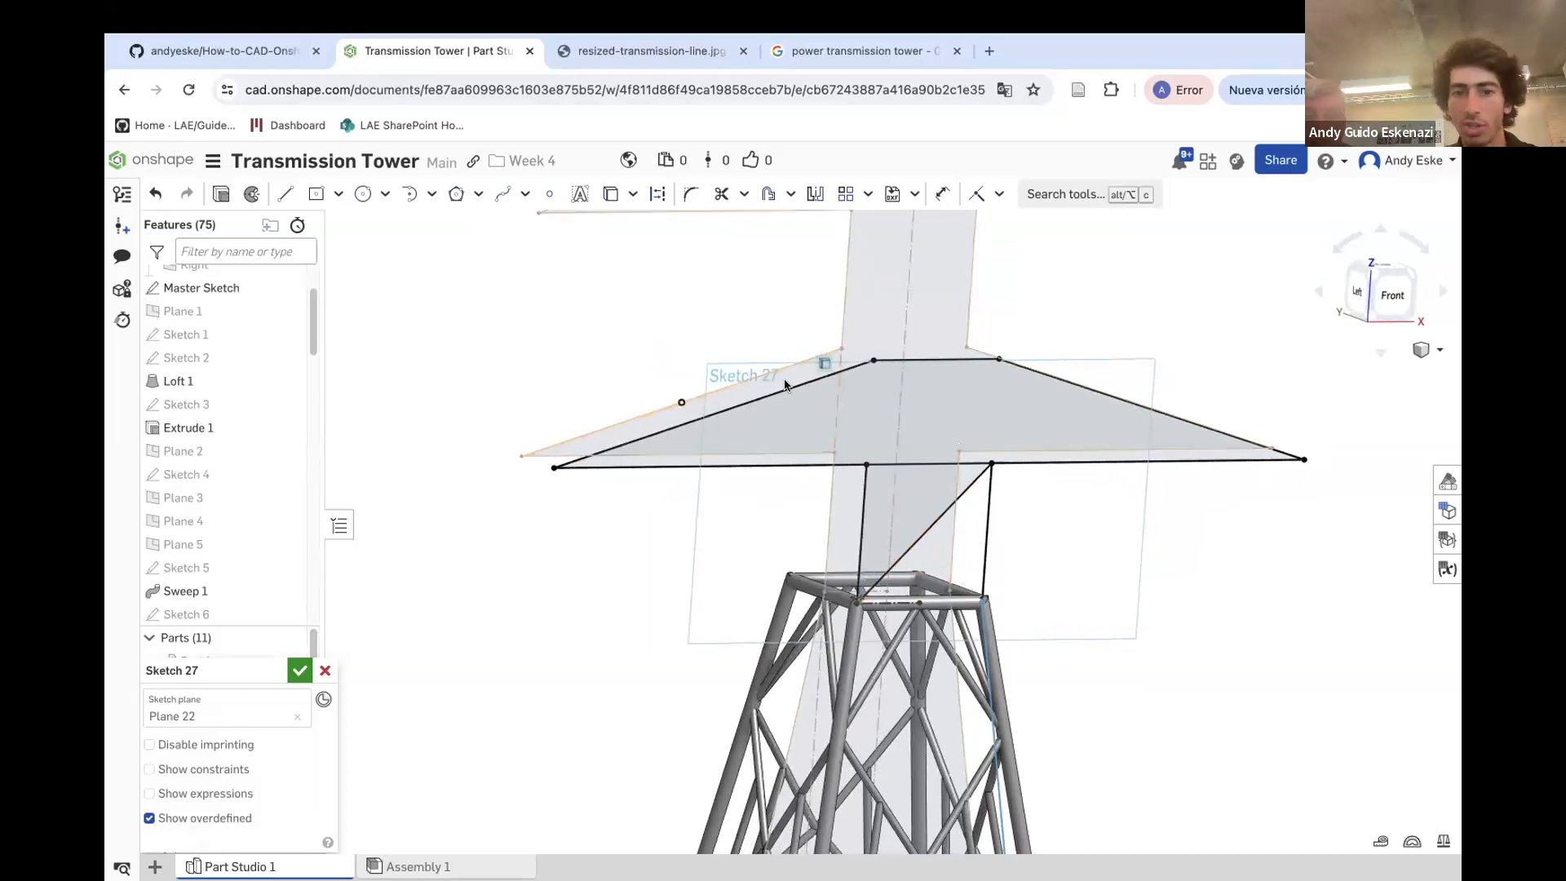
scroll(808, 384, "up", 2)
left_click(285, 196)
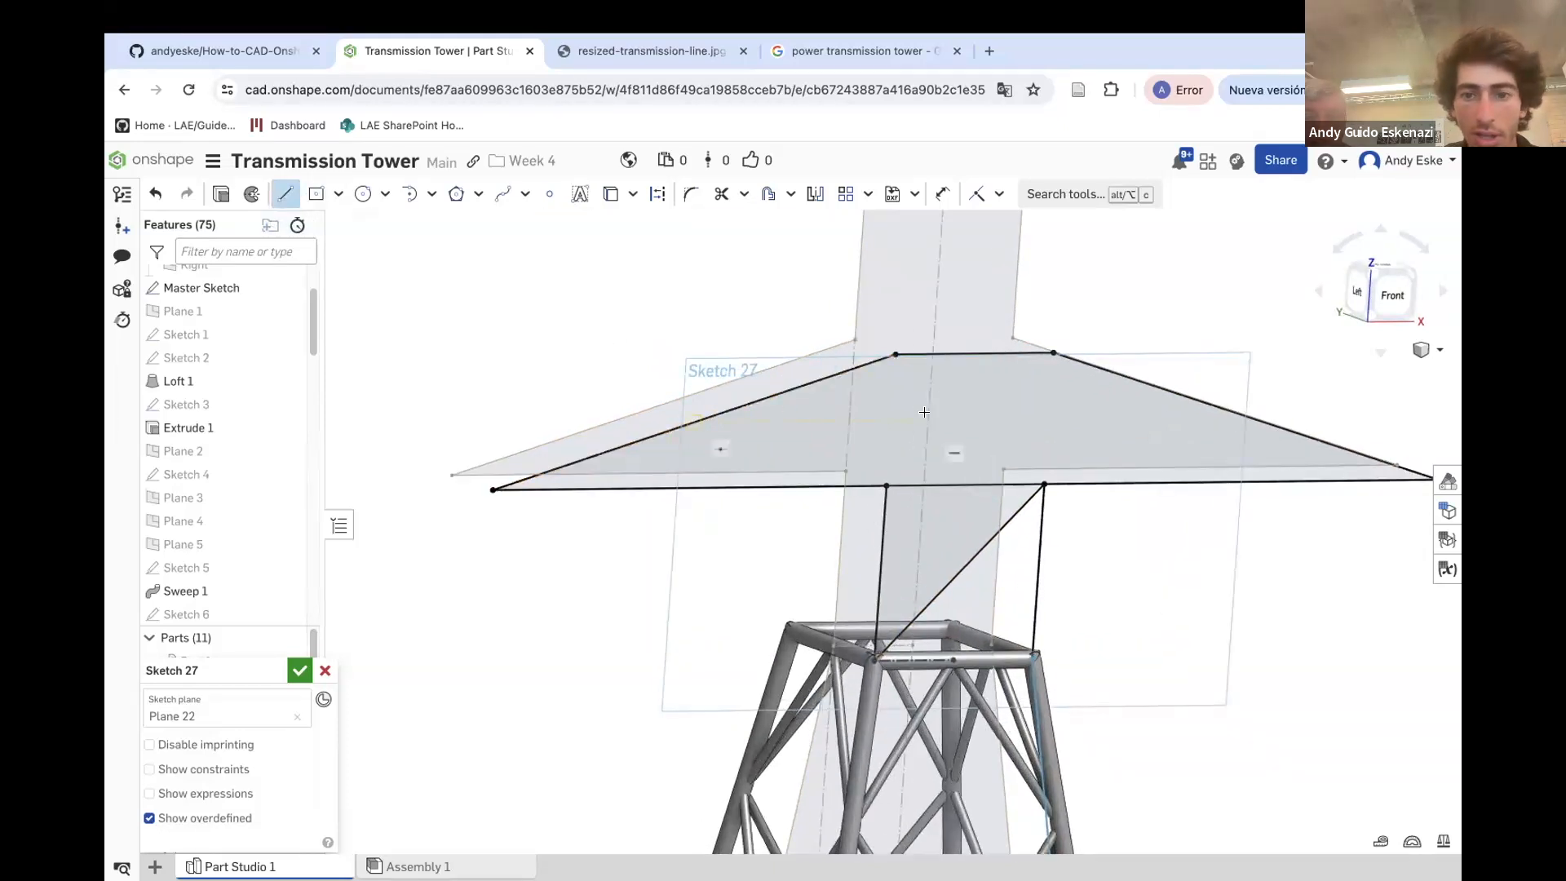
left_click(897, 355)
left_click(887, 487)
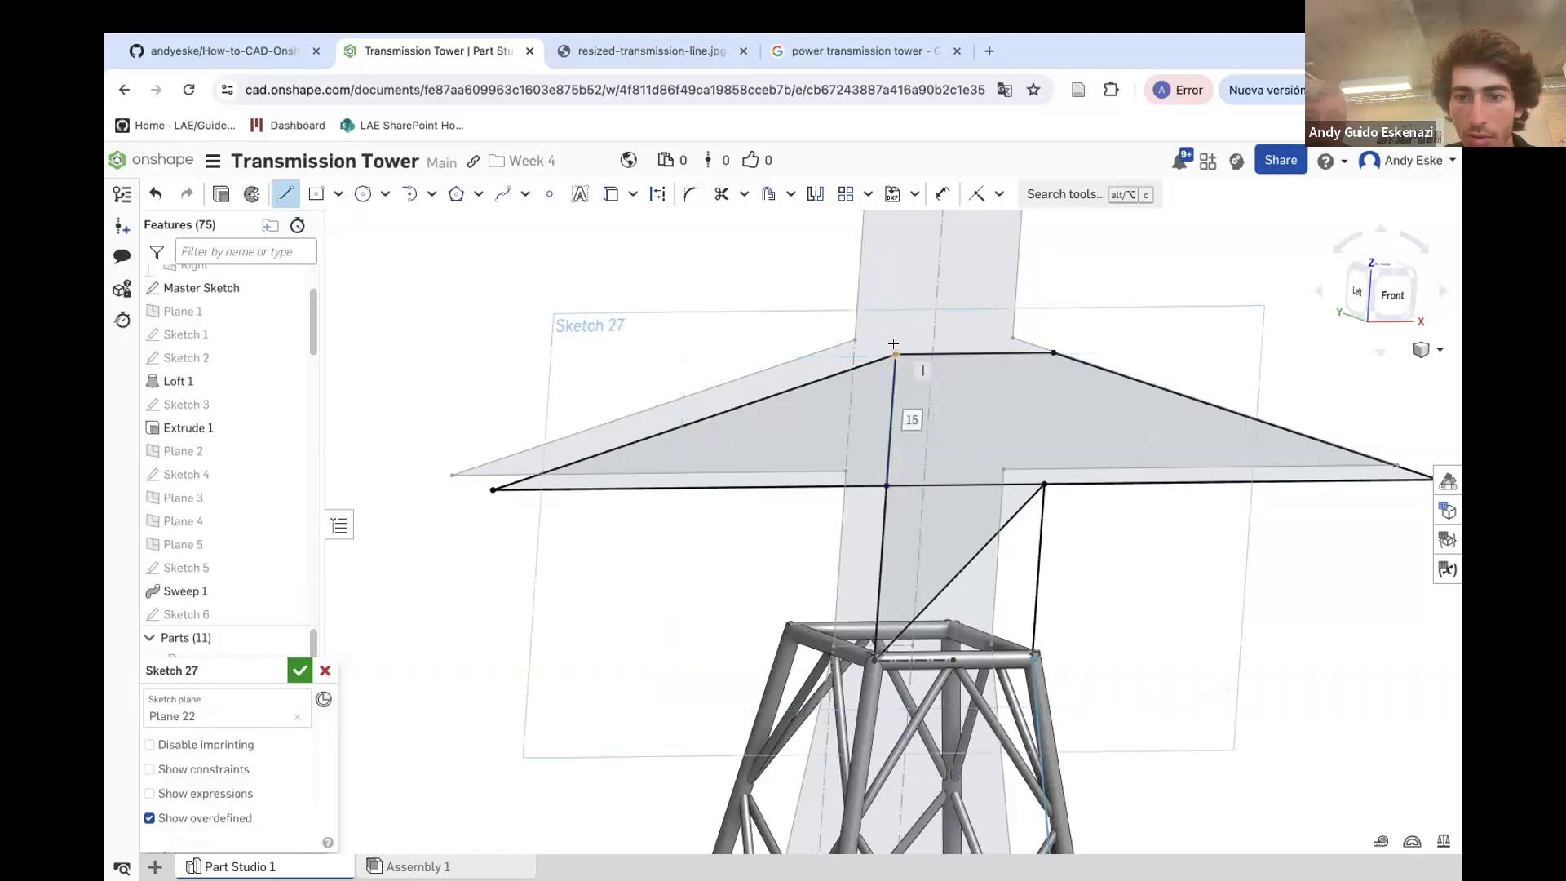
left_click(894, 355)
left_click(1044, 485)
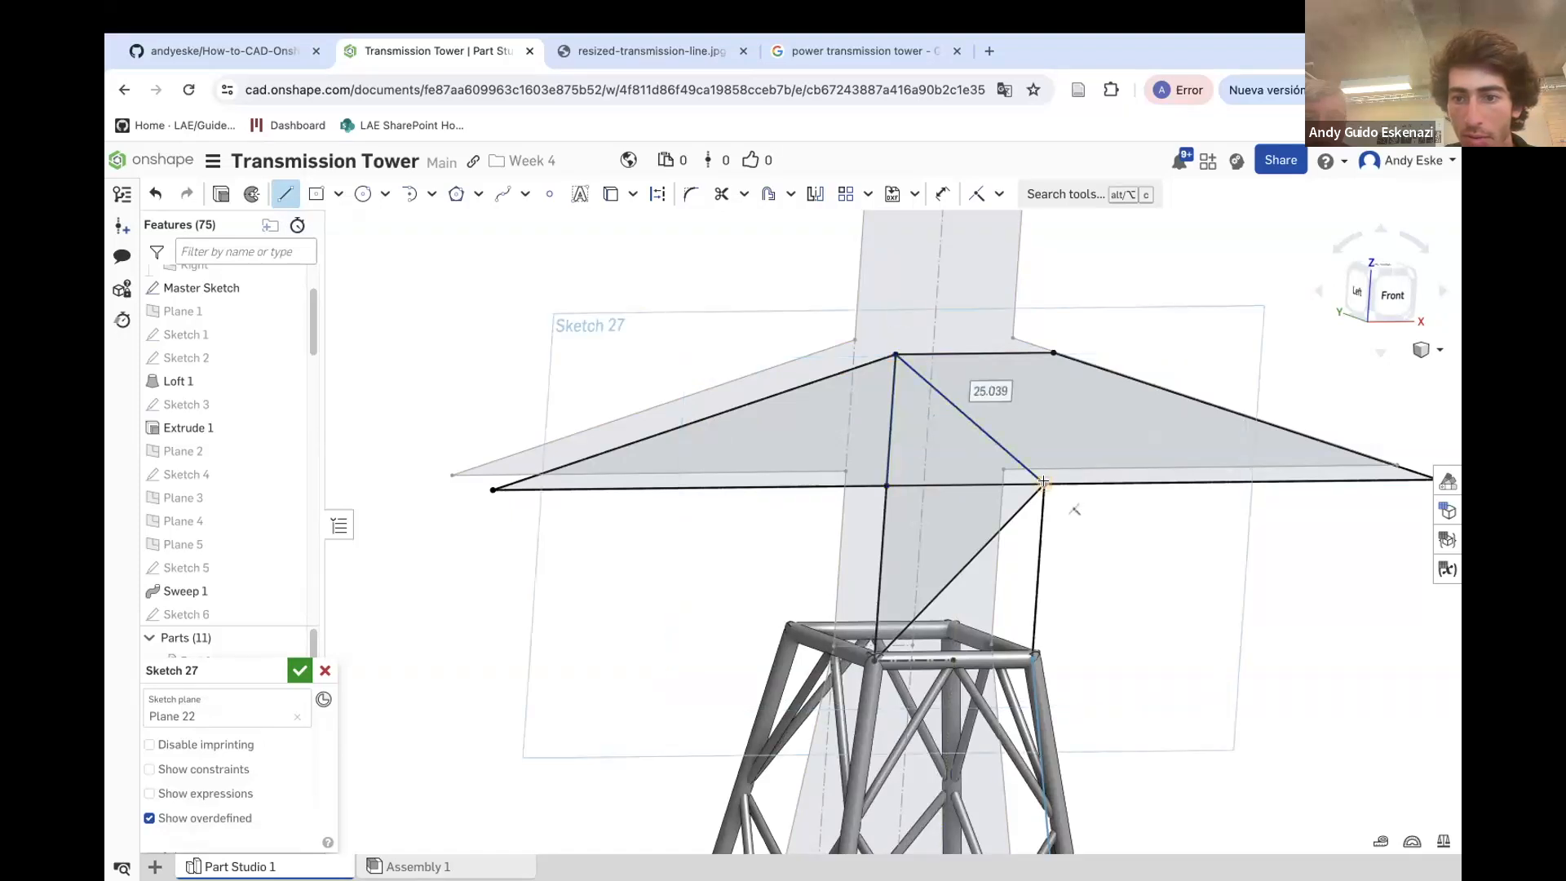
left_click(1045, 351)
key("Escape")
Add two vertical struts between the upper and lower edges of the left crossarm
right_click_drag(1054, 444, 1026, 465)
left_click(280, 193)
left_click(748, 469)
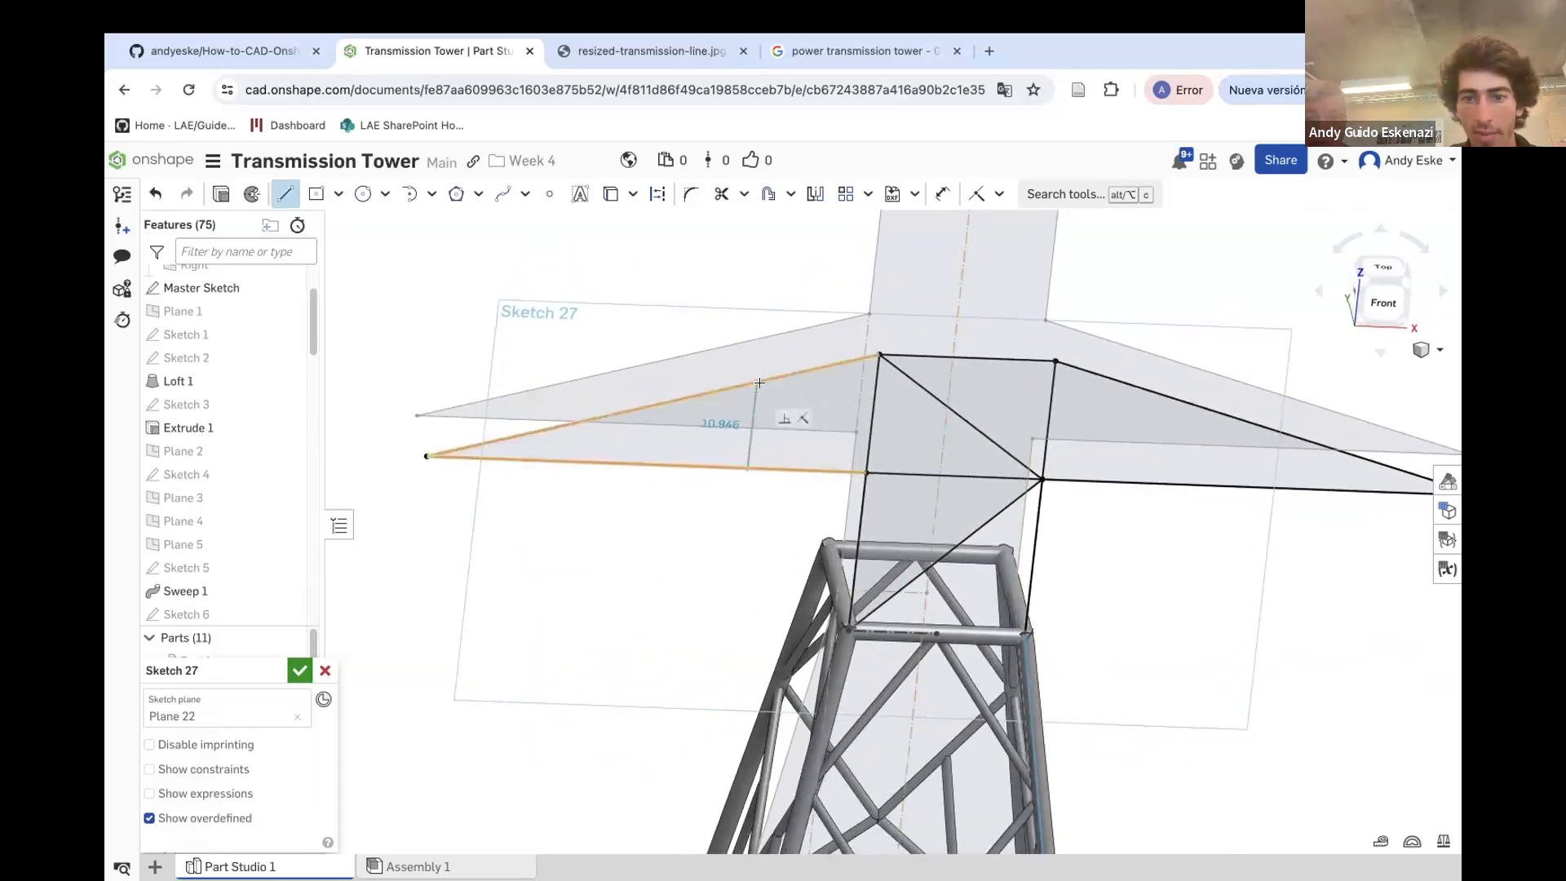
left_click(757, 382)
key("Escape")
left_click(283, 195)
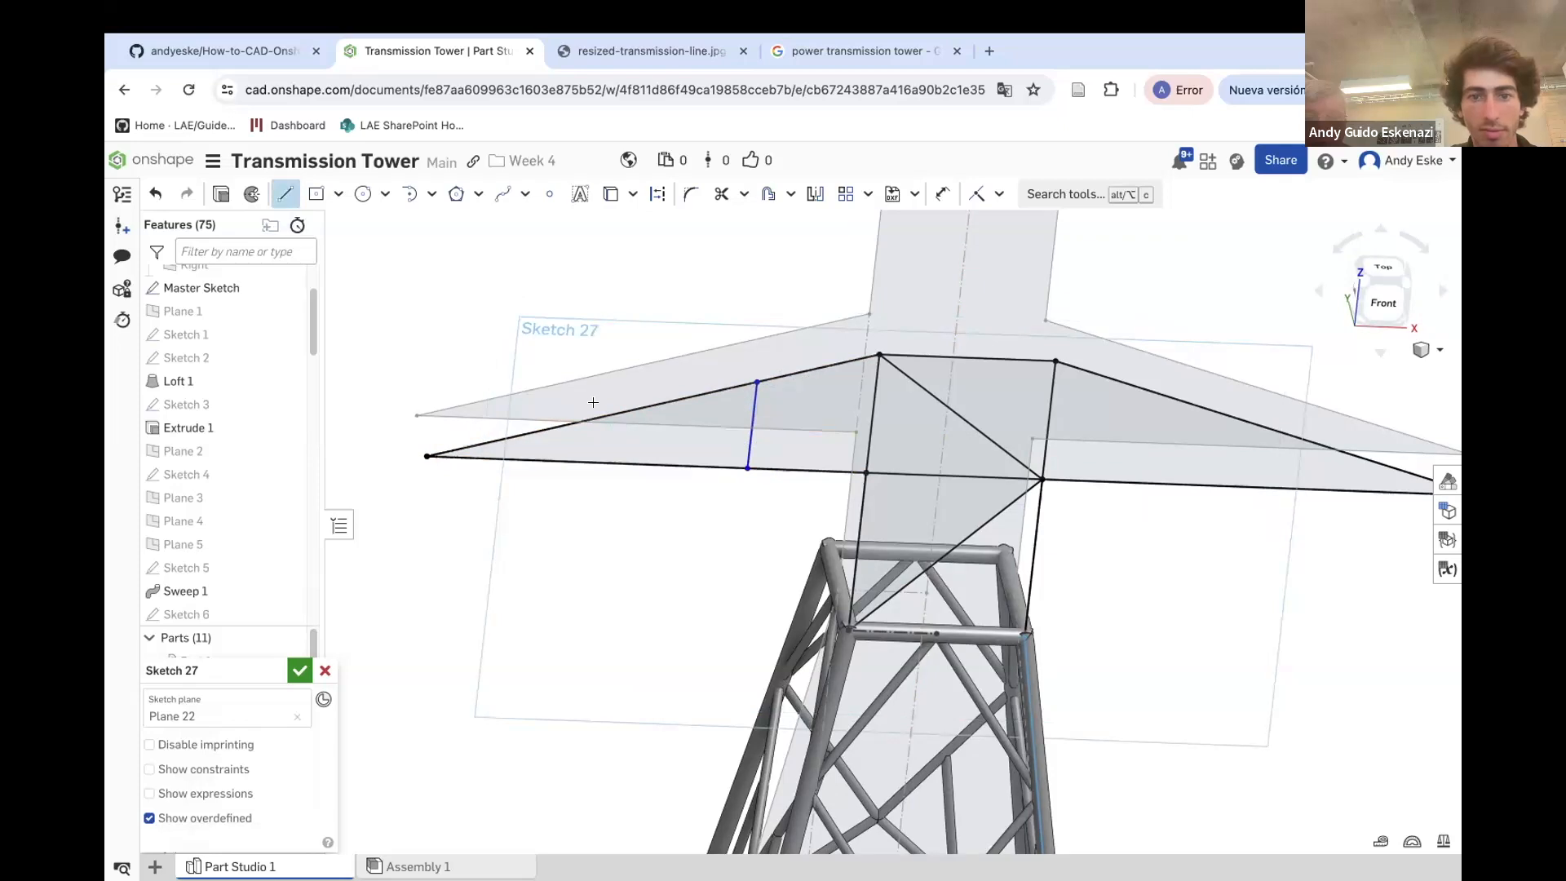
left_click(619, 464)
left_click(601, 420)
key("Escape")
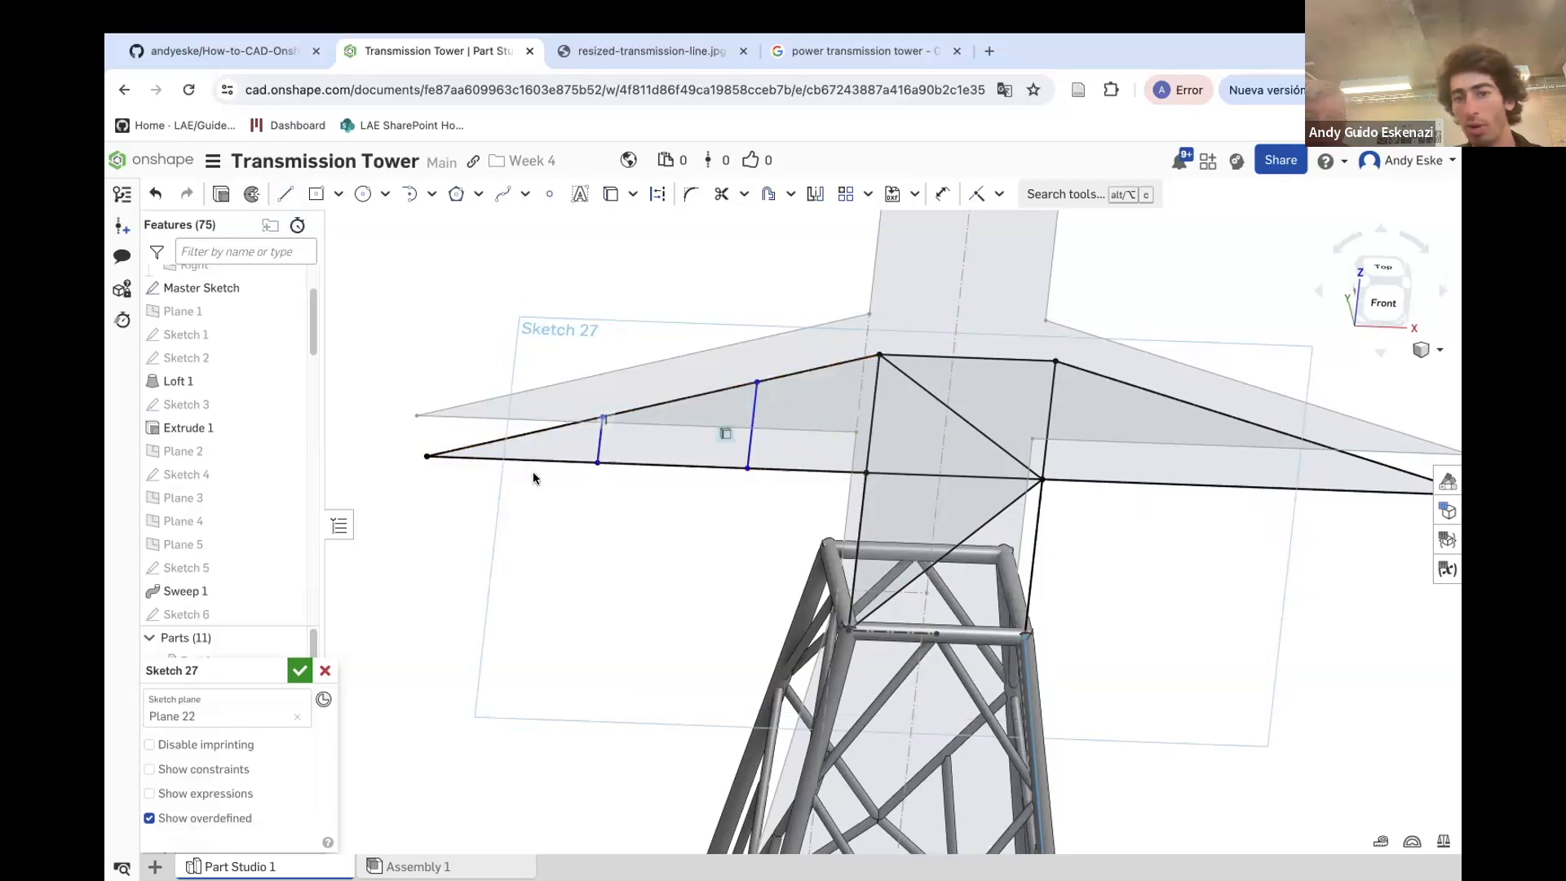
Add two vertical struts between the upper and lower edges of the right crossarm
left_click(285, 195)
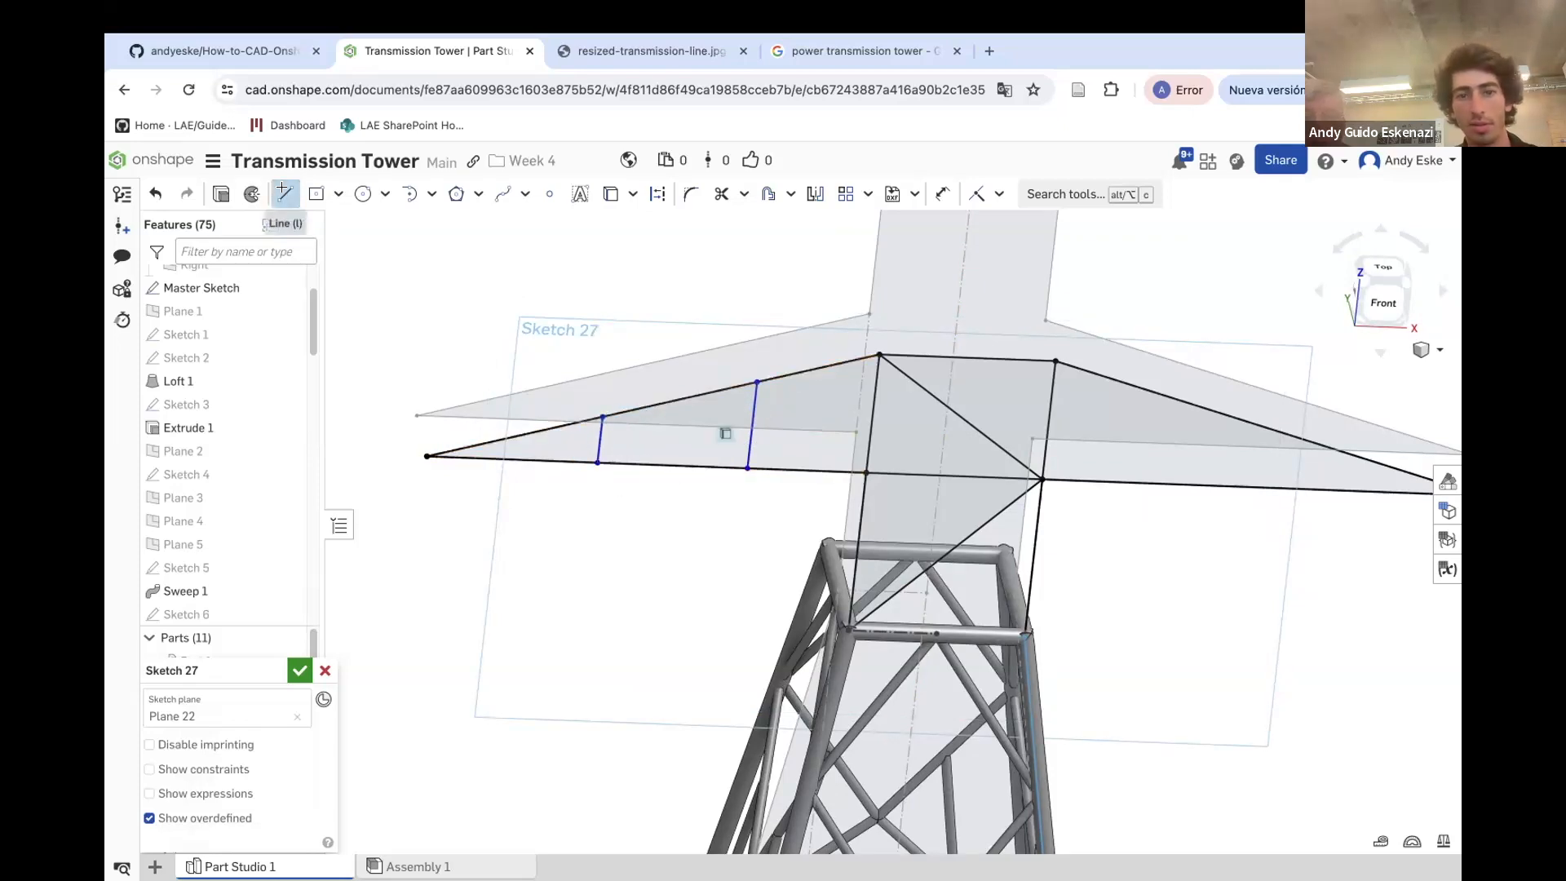
left_click(1147, 390)
left_click(1140, 482)
scroll(951, 445, "down", 5)
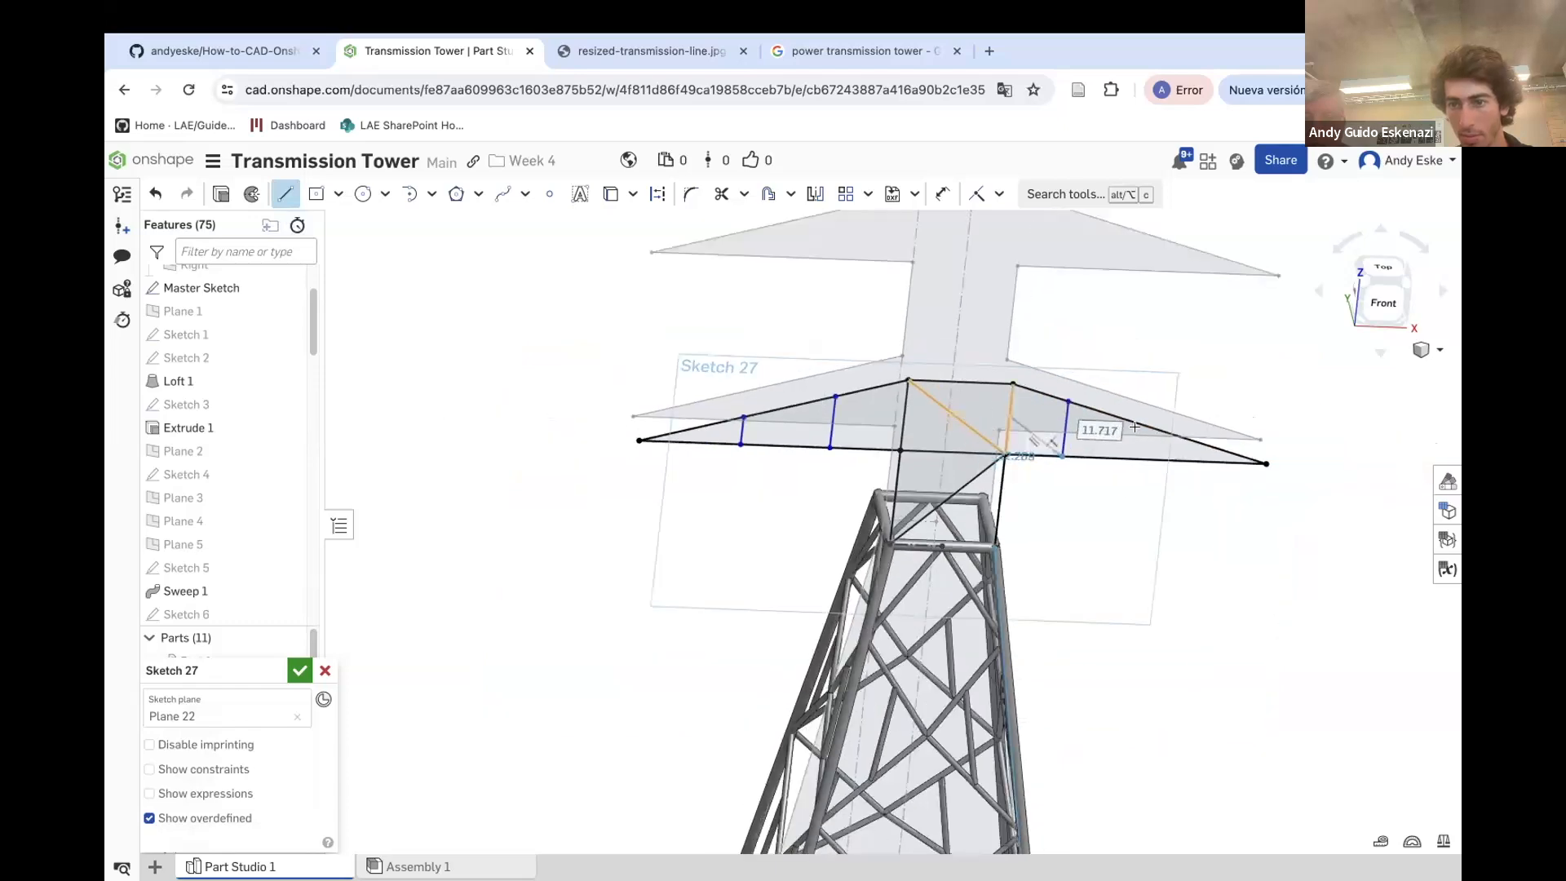
key("Escape")
scroll(1202, 429, "up", 3)
scroll(1202, 428, "up", 1)
left_click(285, 194)
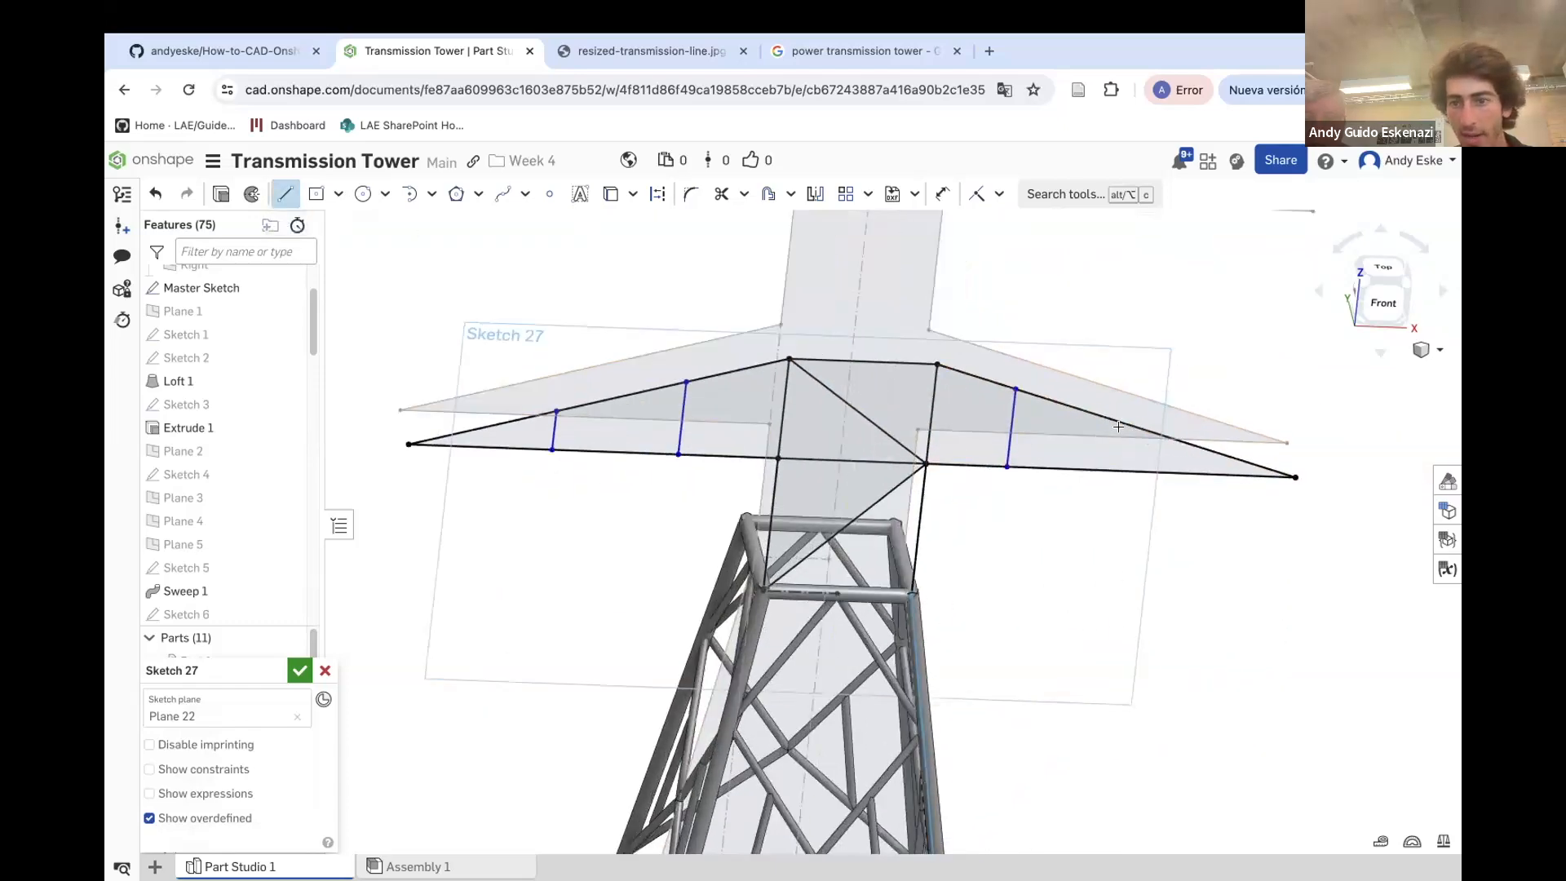
left_click(1132, 426)
left_click(1128, 471)
key("Escape")
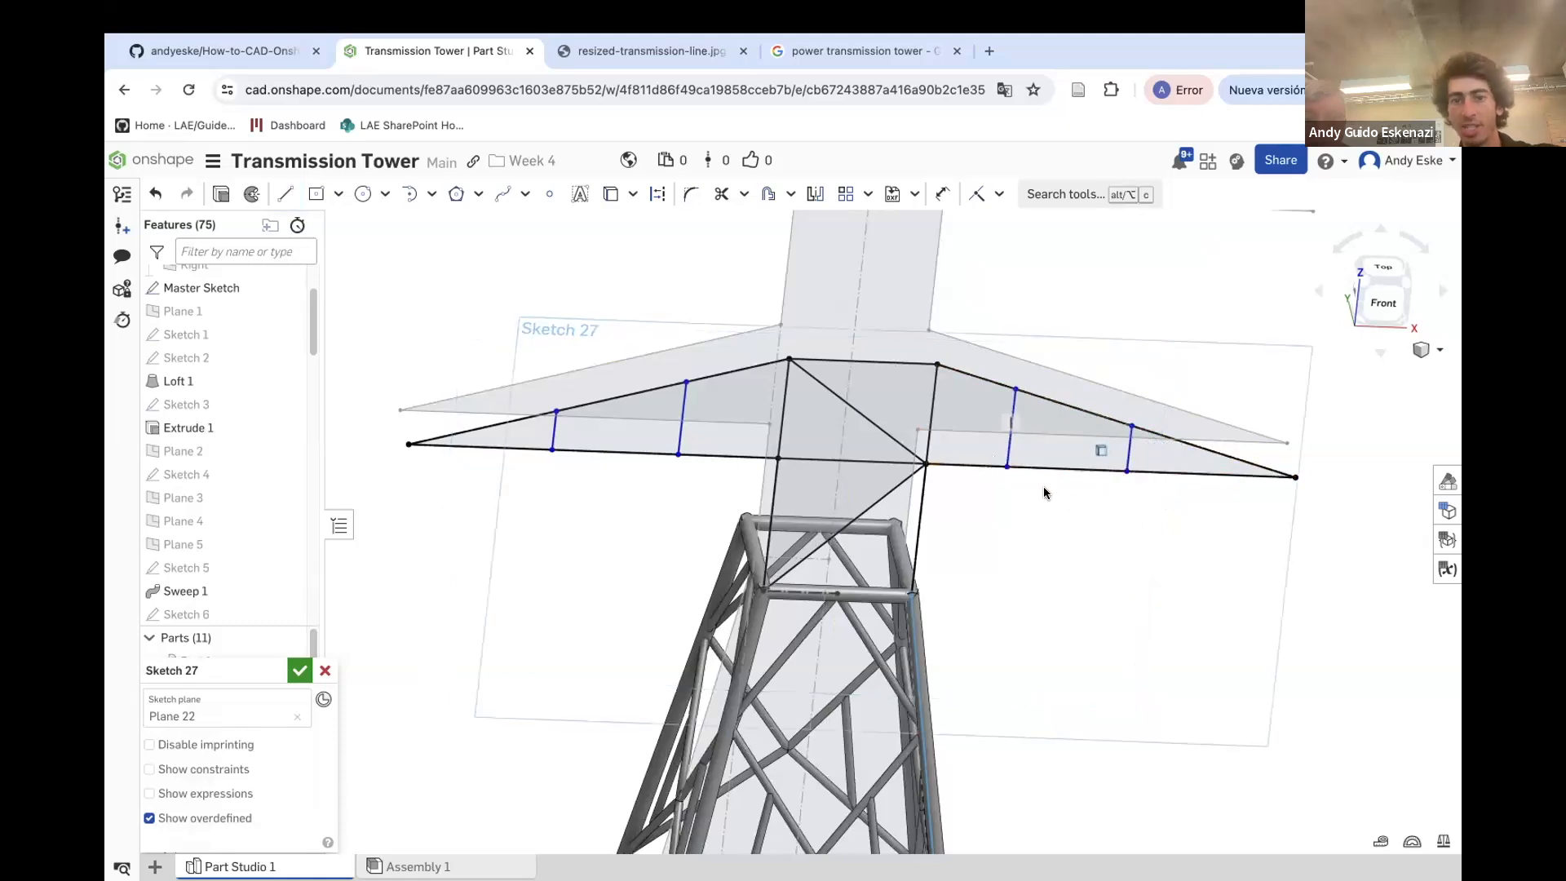
Dimension the distance from the left crossarm tip to the outer left strut as 20 mm
key("n")
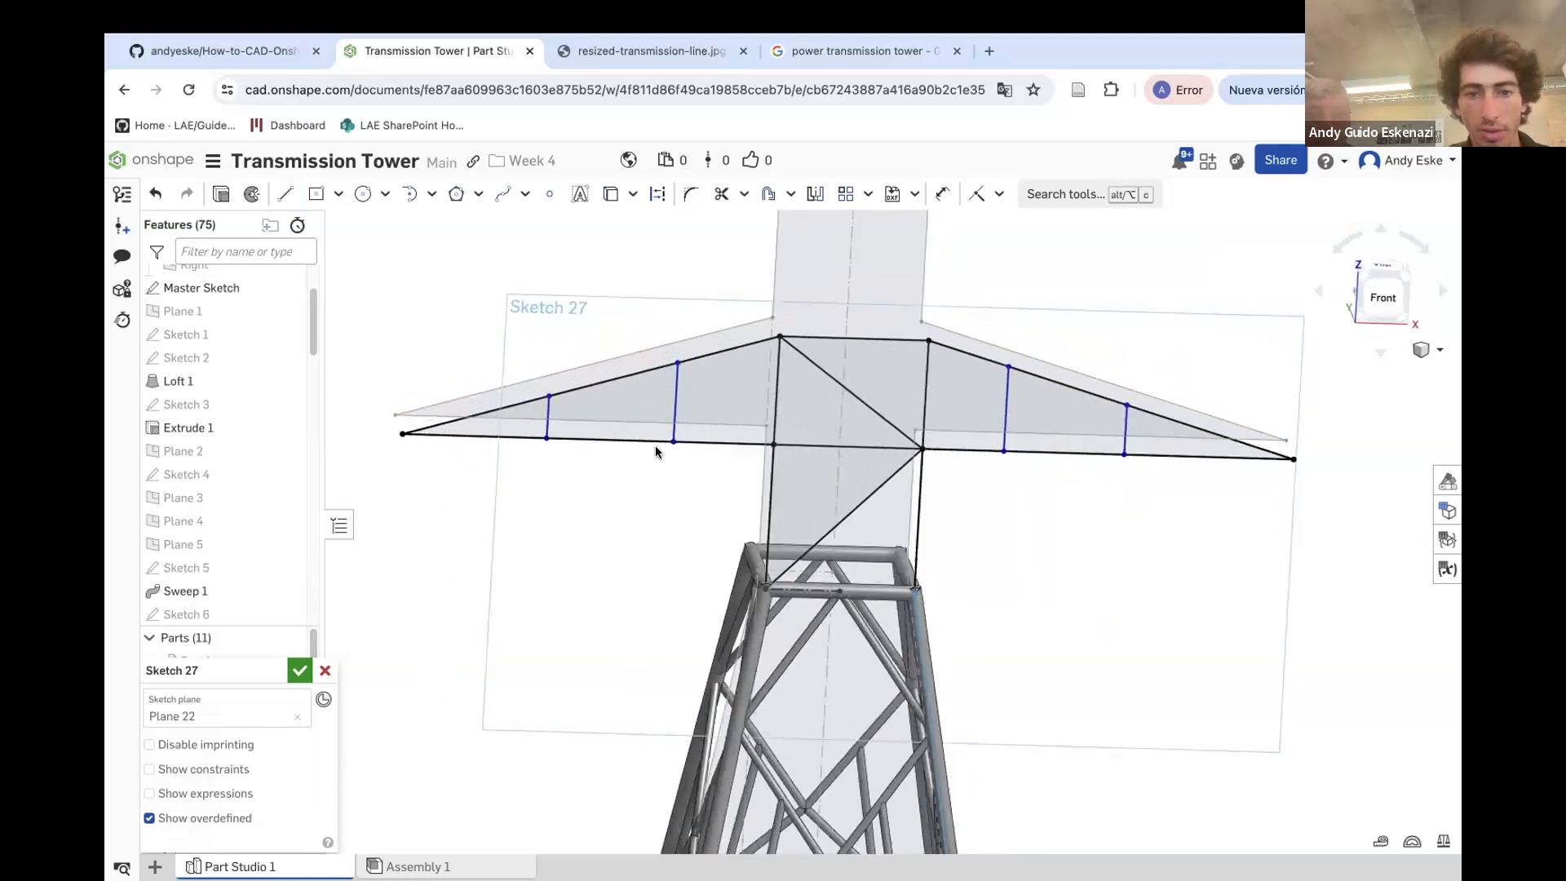
key("u")
left_click(390, 435)
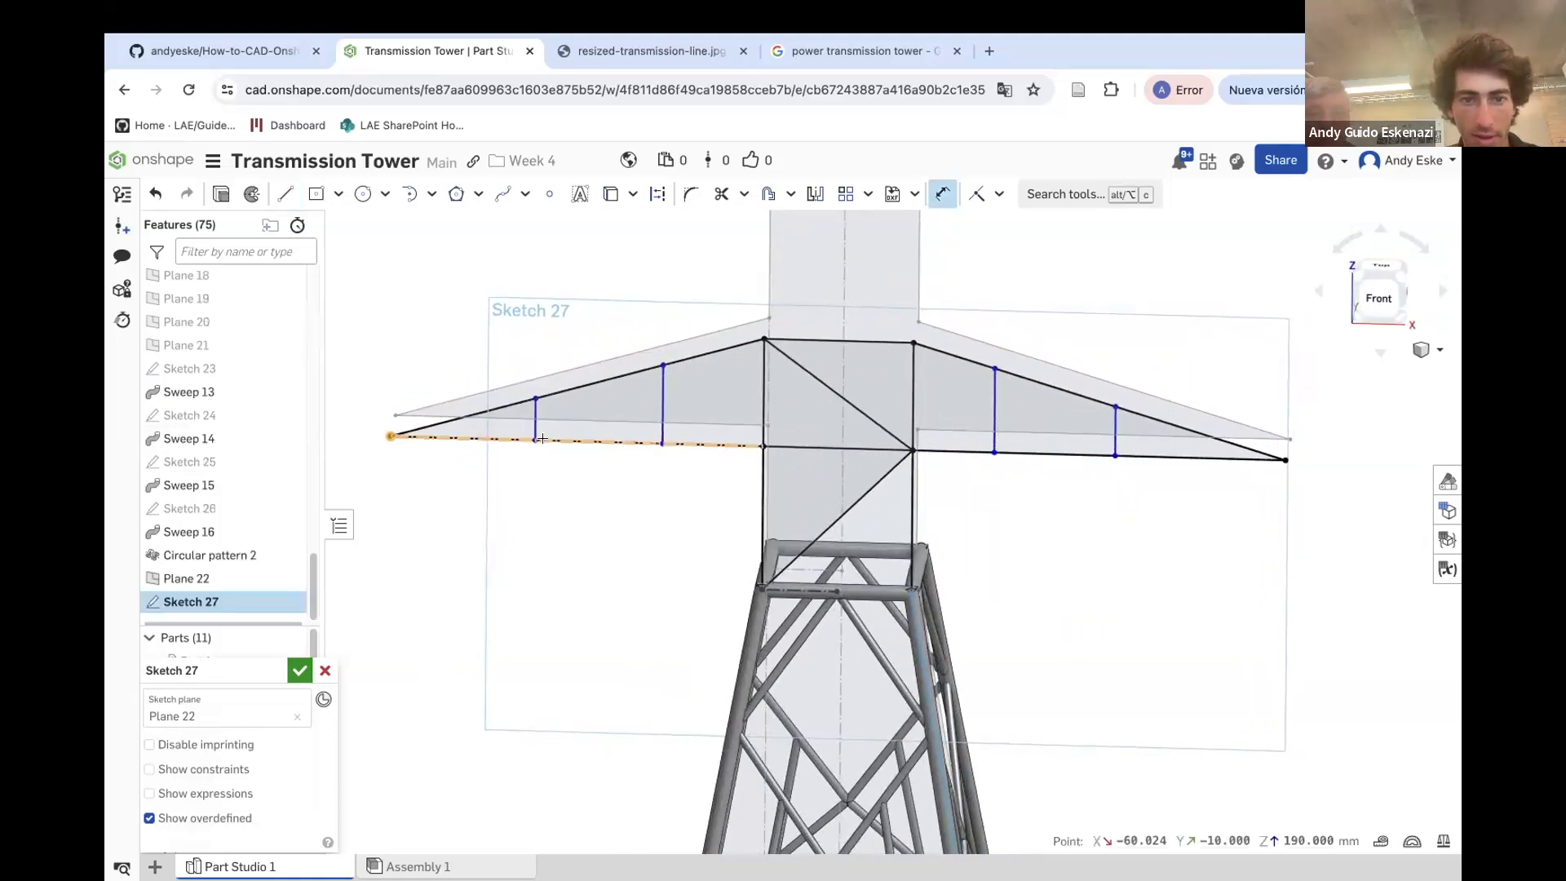
left_click(535, 440)
left_click(457, 491)
type("20")
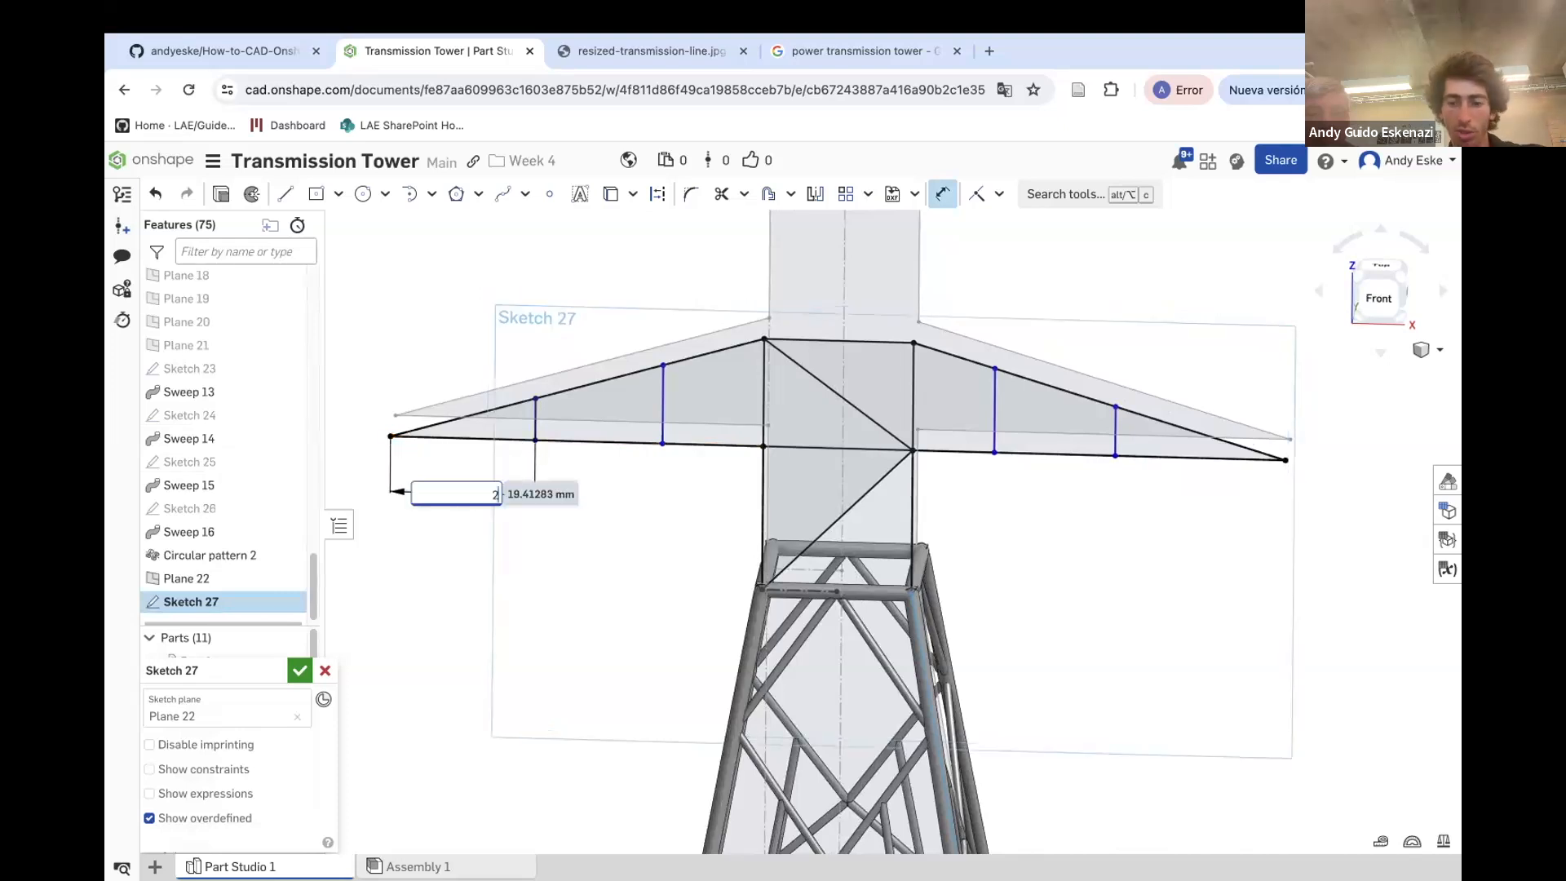
key("Return")
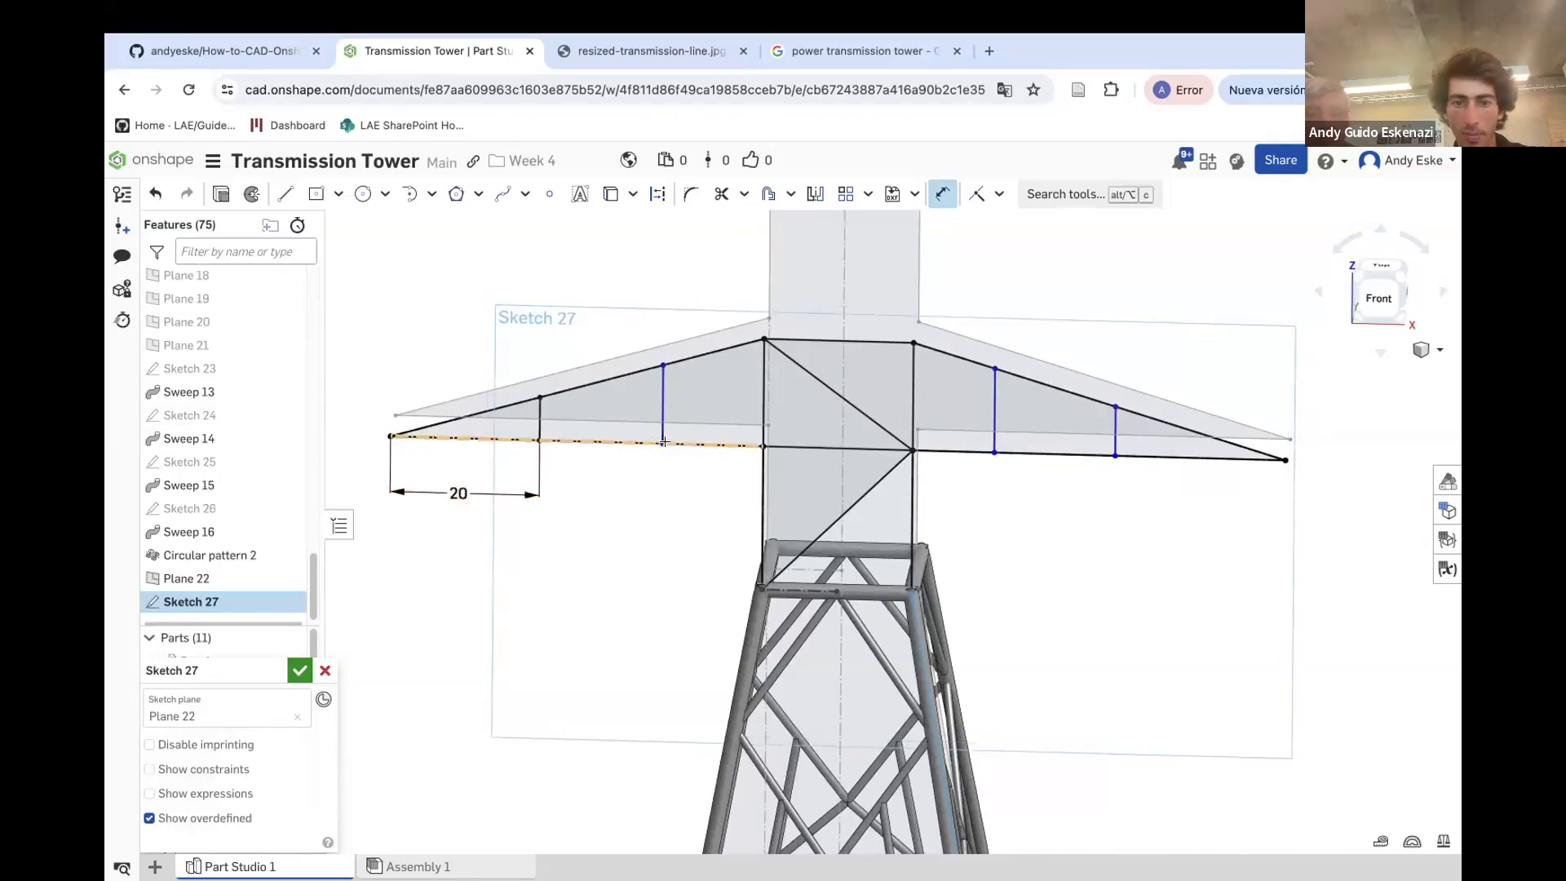
Dimension the spacing between the two left crossarm struts as 20 mm
left_click(659, 441)
left_click(548, 438)
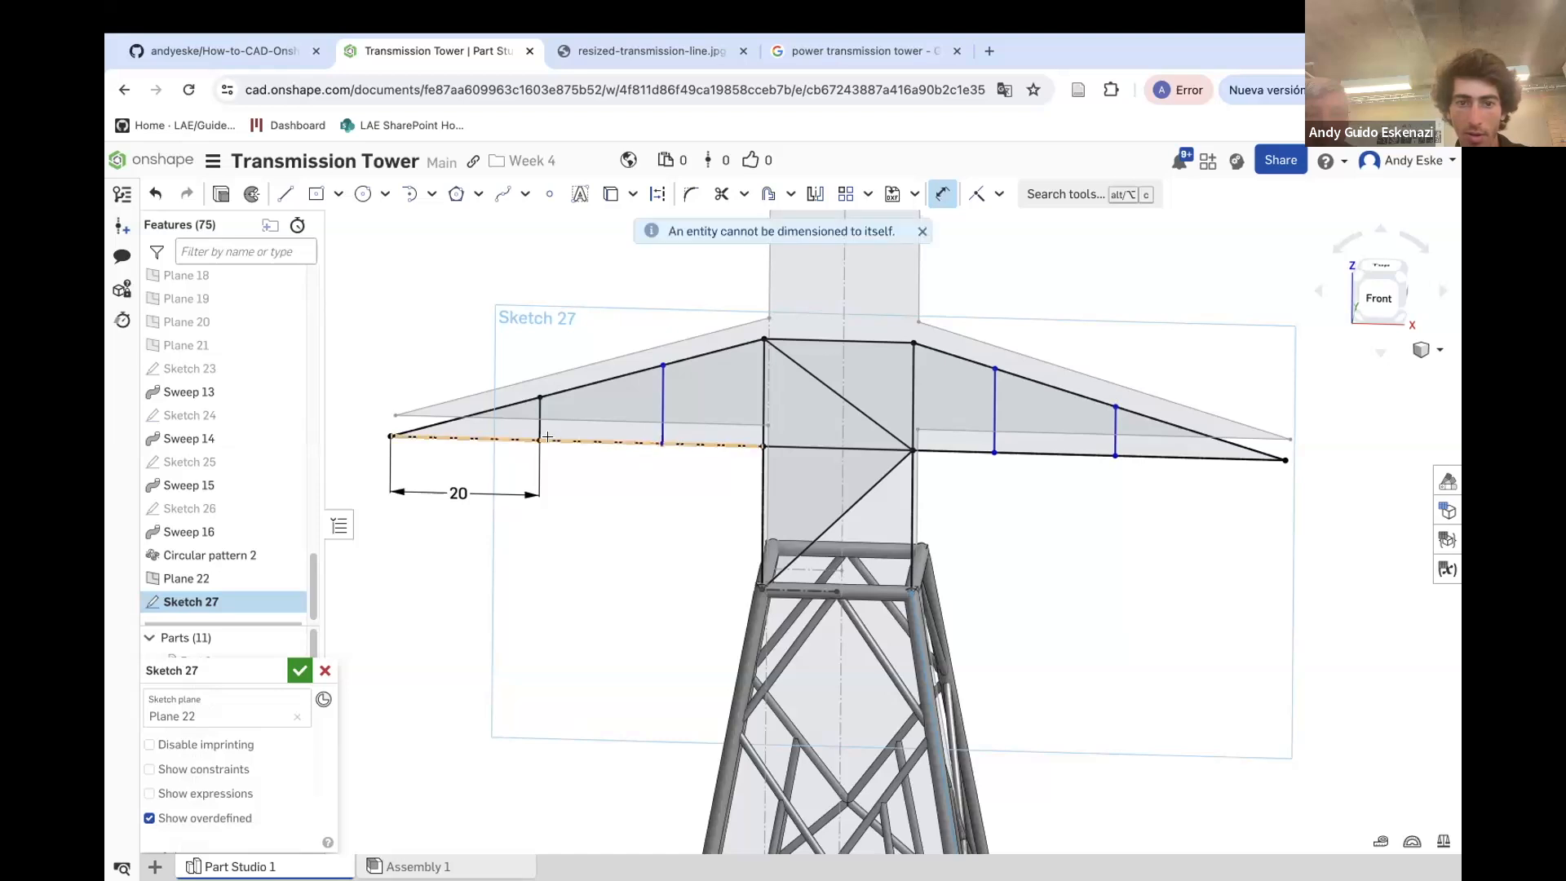
left_click(540, 440)
left_click(586, 464)
type("2")
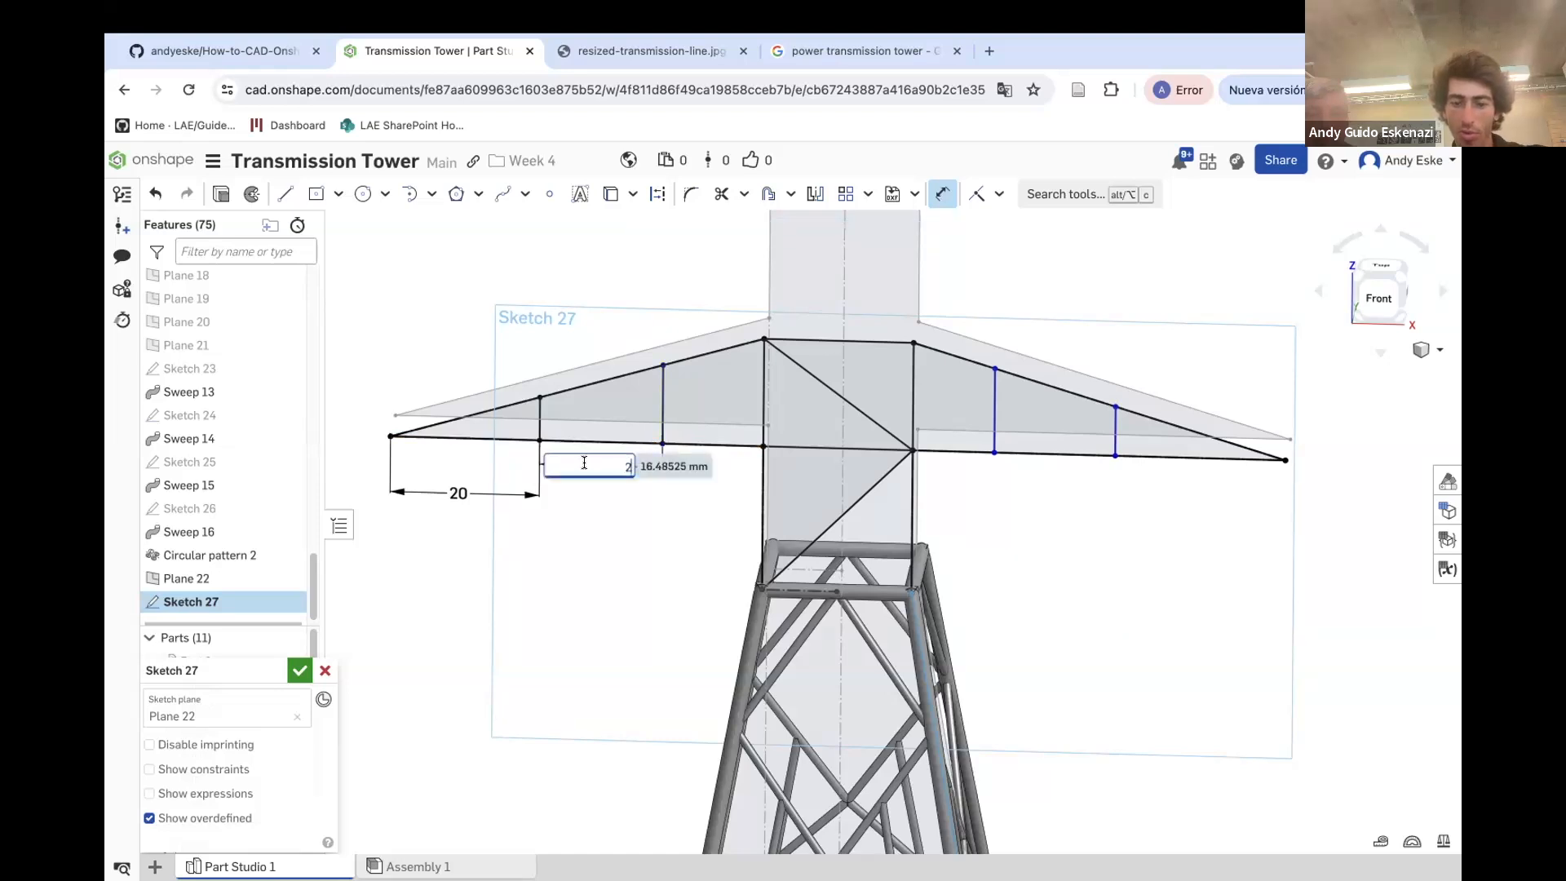
type("0")
key("Return")
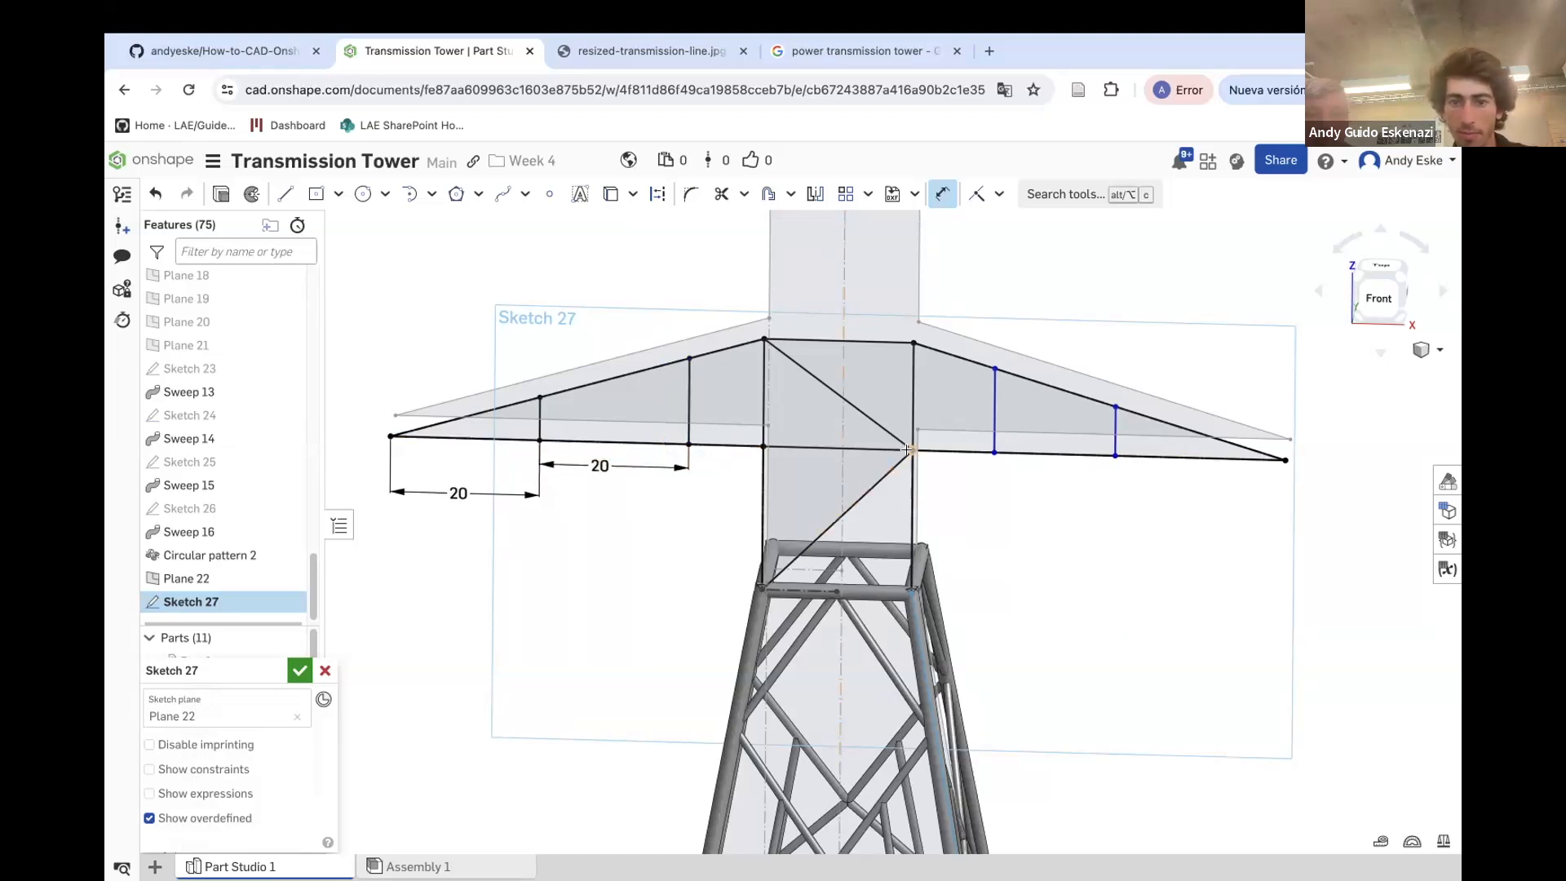
Dimension the right struts' spacing and the outer right strut's distance from the tip as 20 mm each, then finish the sketch
left_click(993, 451)
left_click(1113, 455)
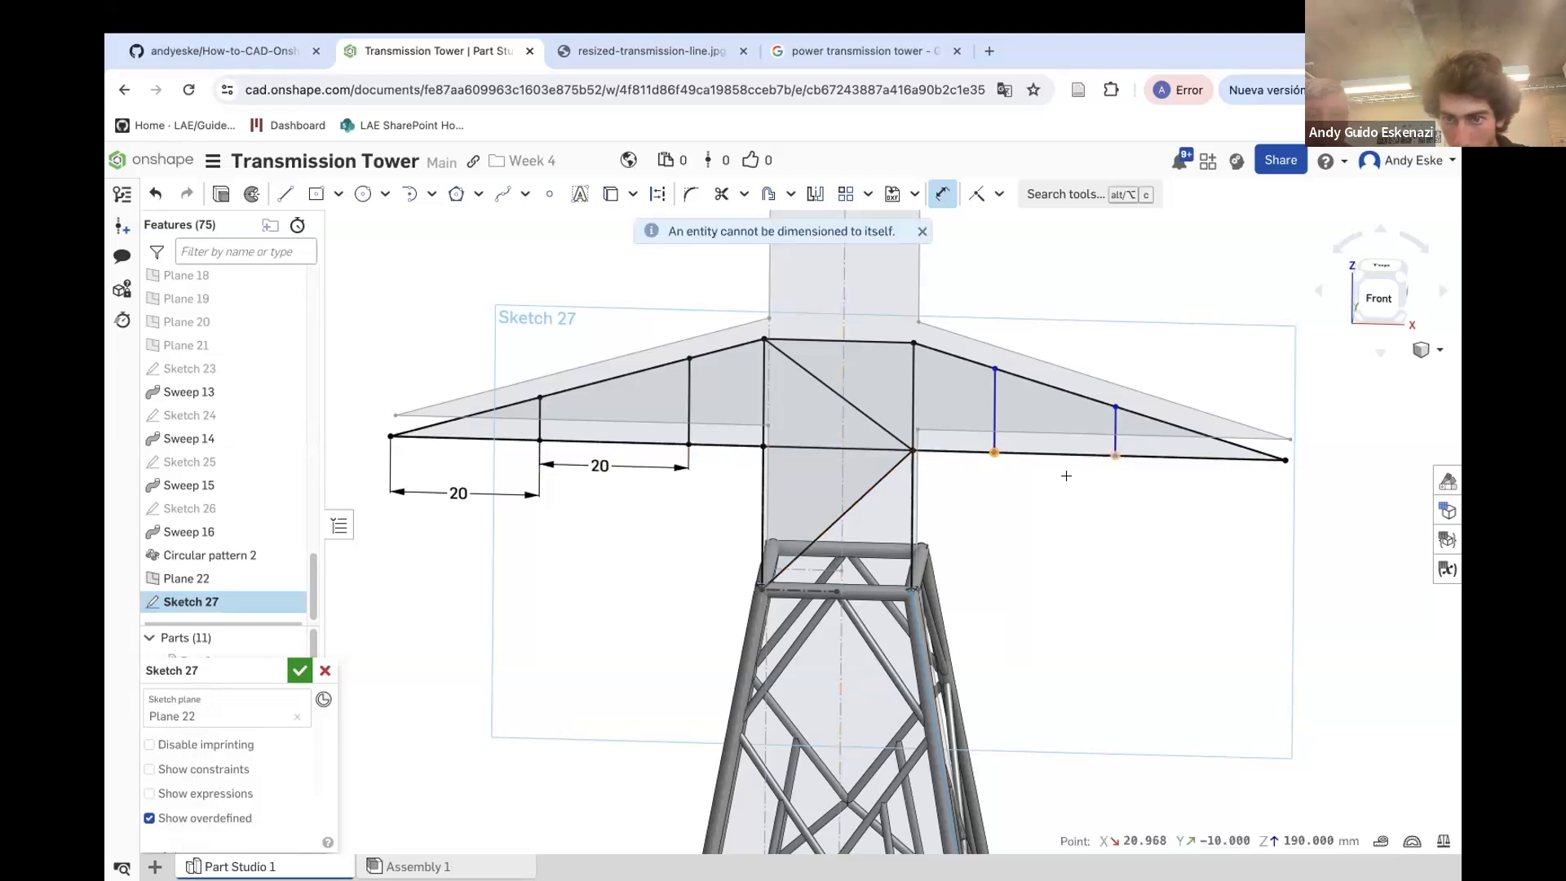
left_click(1049, 489)
type("2")
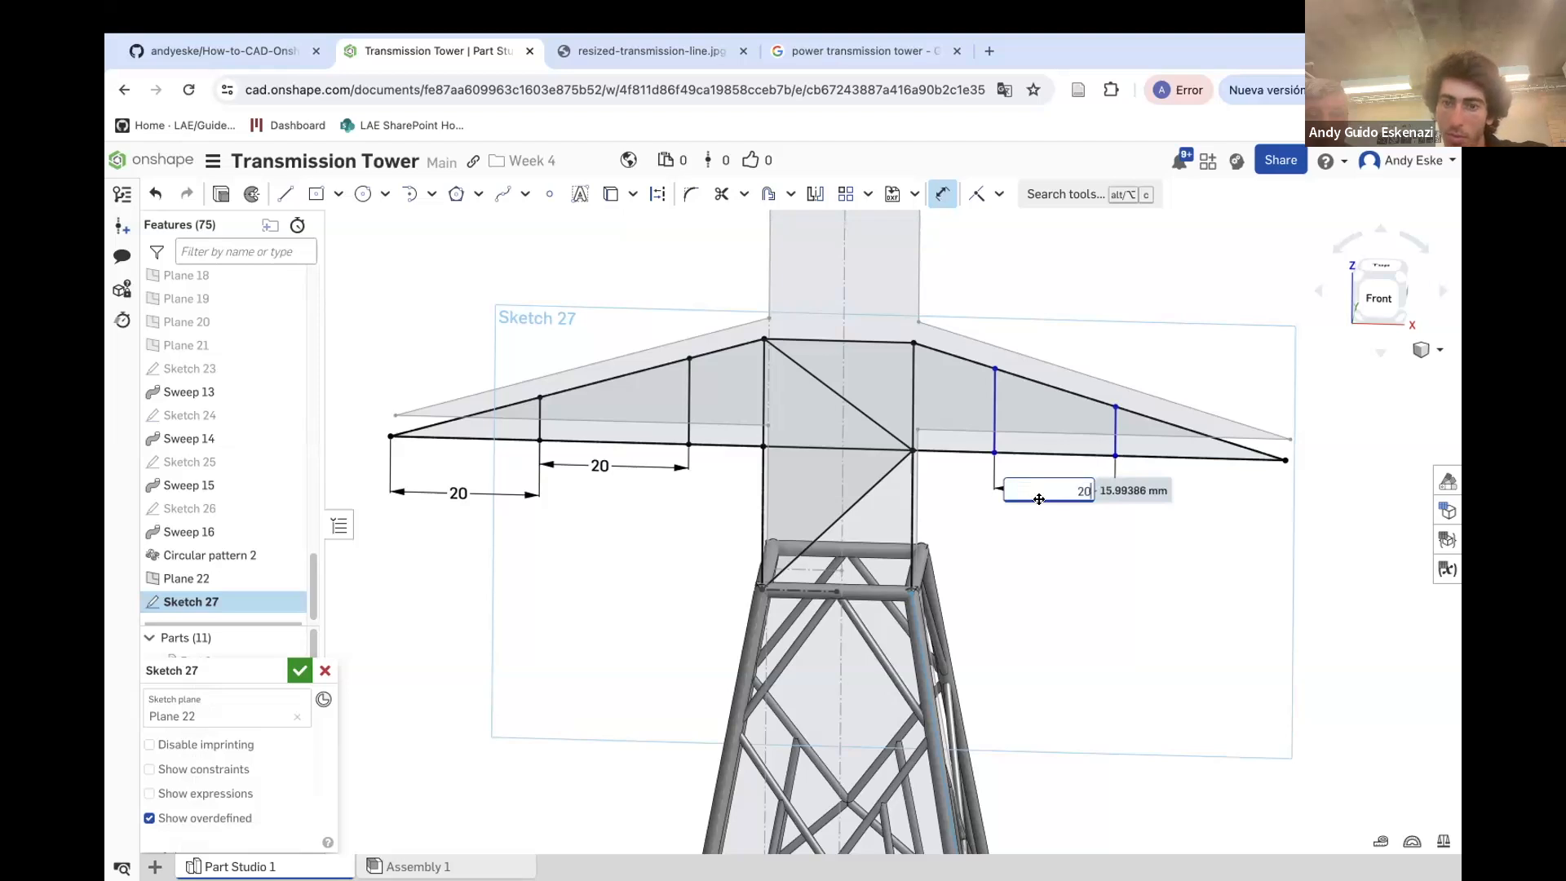
type("0")
key("Return")
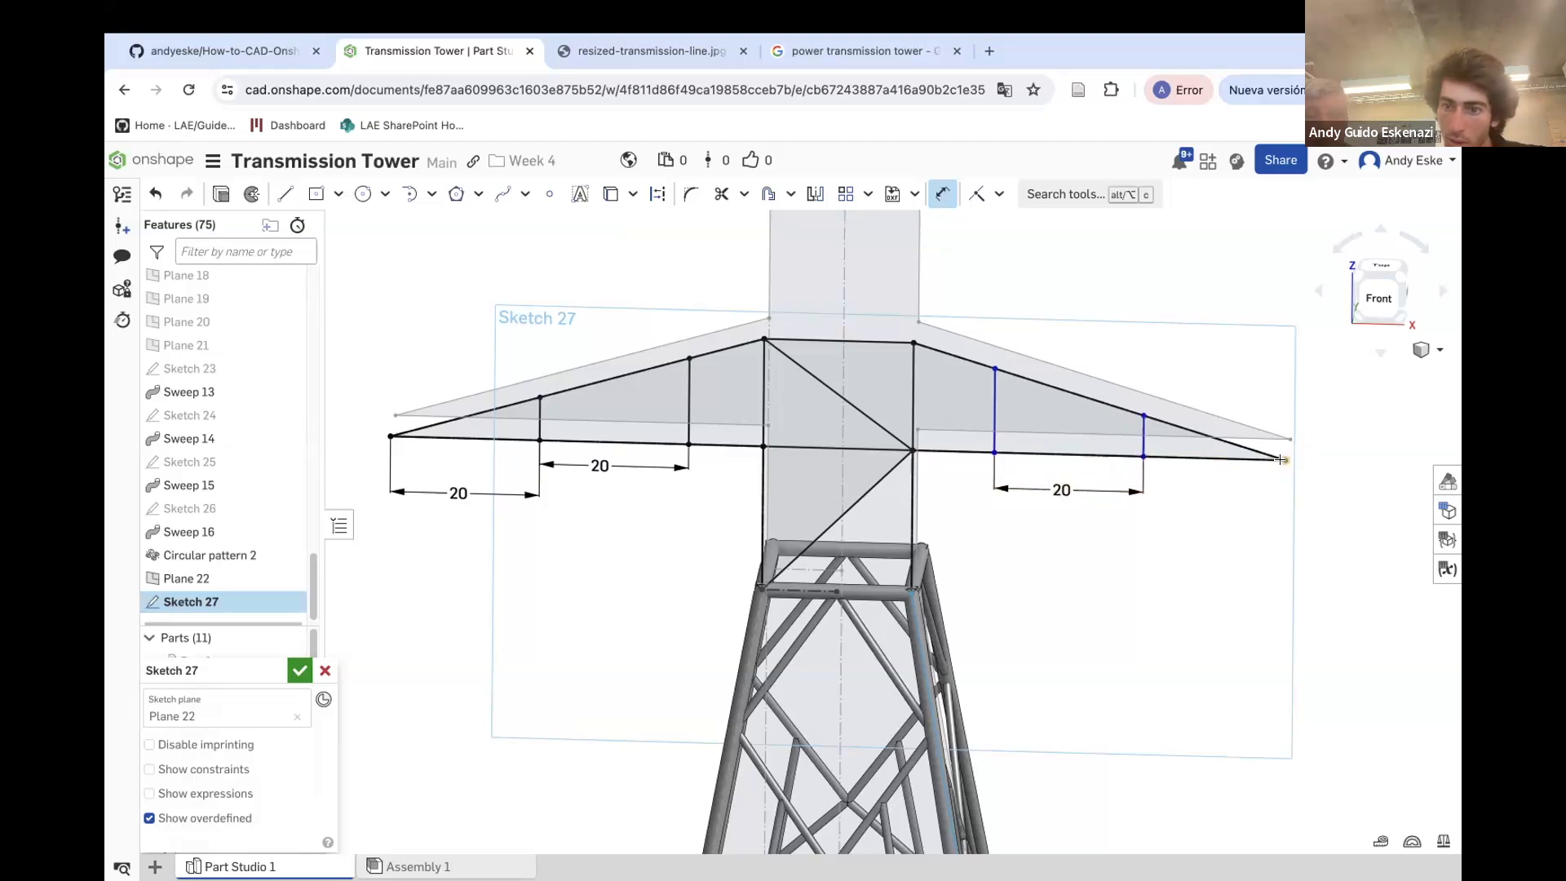
double_click(1224, 490)
type("20")
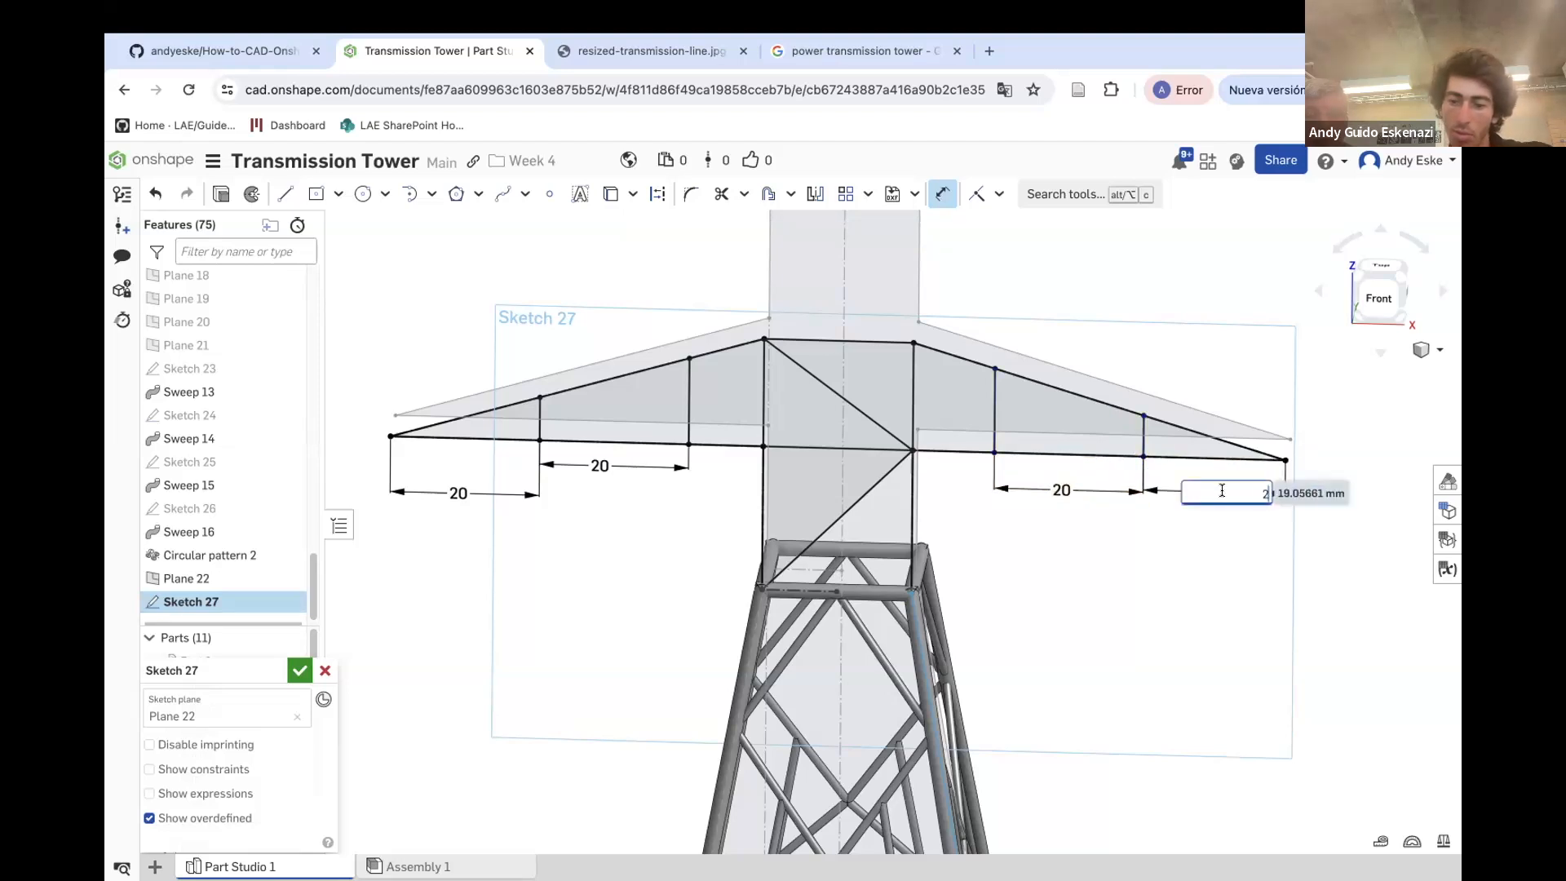
key("Return")
scroll(978, 498, "down", 2)
mouse_move(978, 498)
right_mouse_down()
mouse_move(1028, 494)
mouse_move(1037, 526)
right_mouse_up()
mouse_move(887, 579)
right_mouse_down()
mouse_move(907, 578)
mouse_move(875, 587)
right_mouse_up()
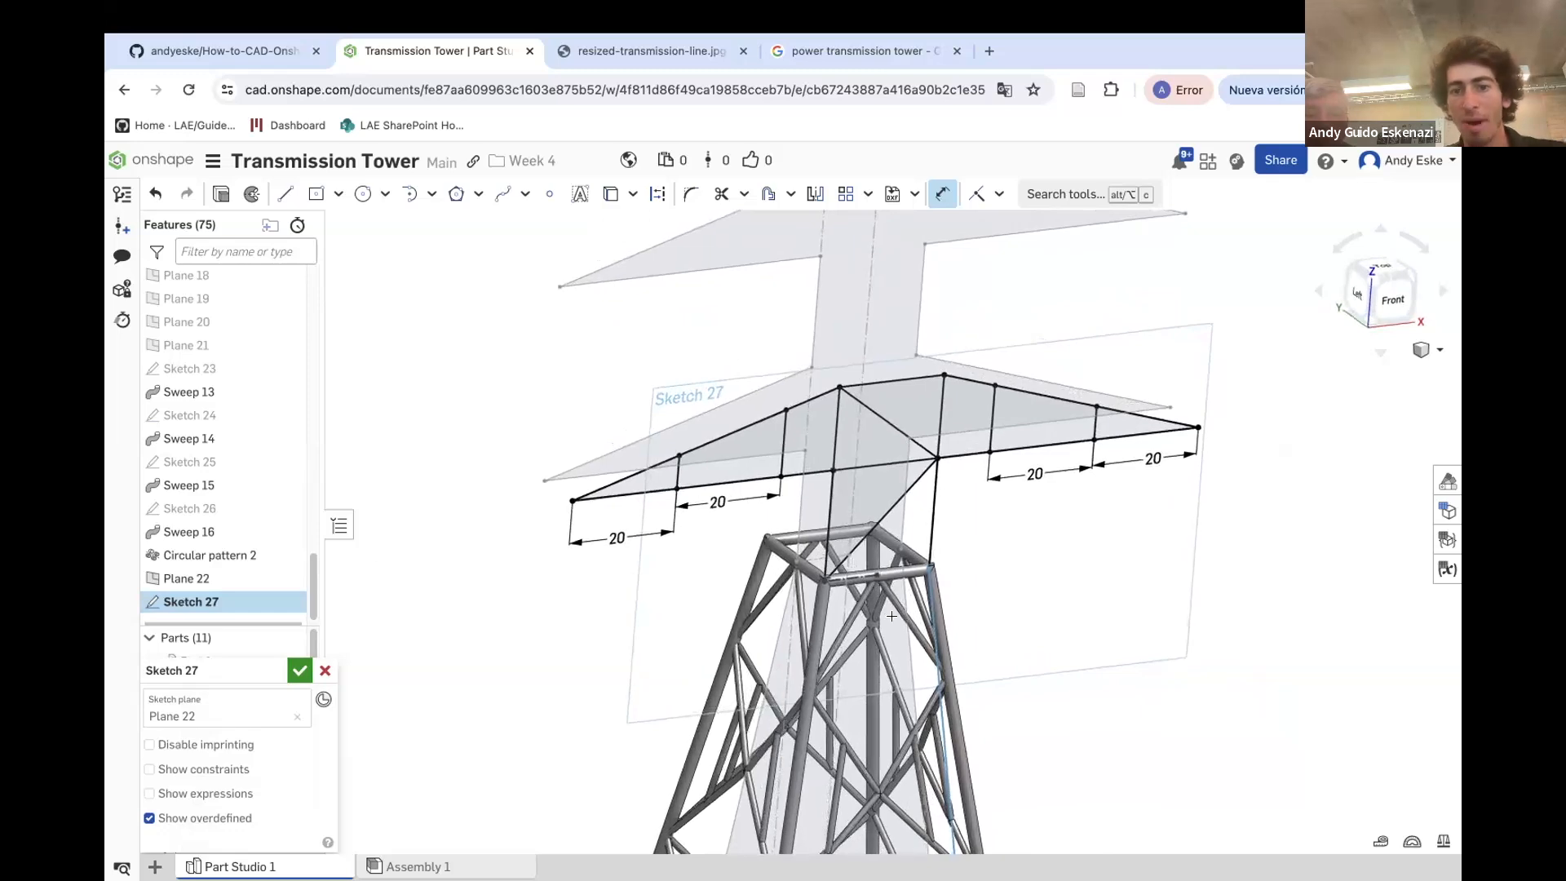
left_click(299, 671)
Hide the Master Sketch
scroll(393, 542, "down", 2)
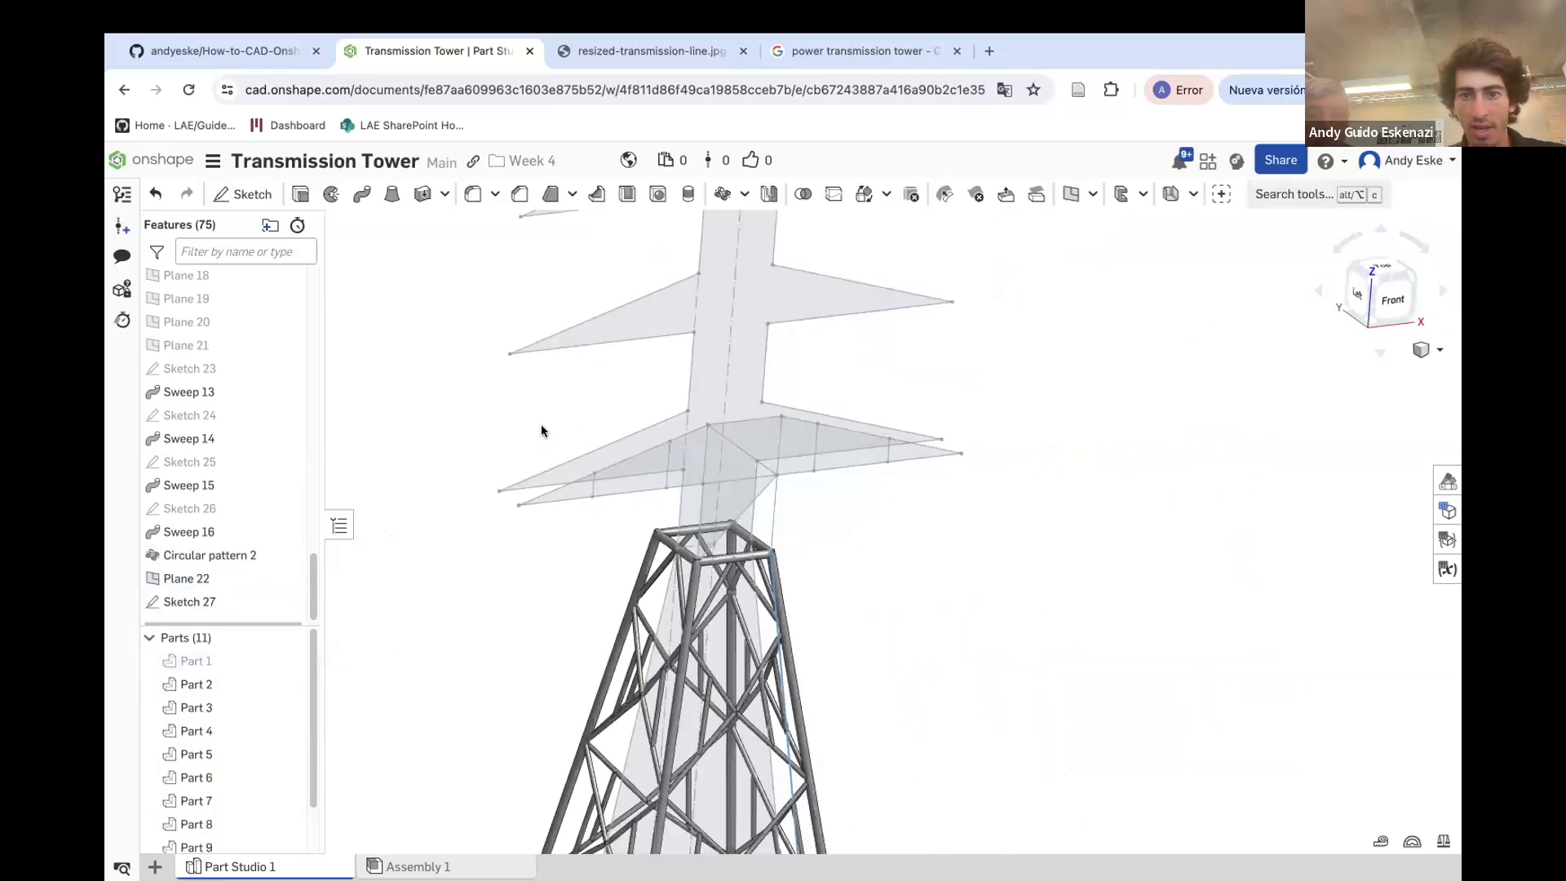
right_click(684, 370)
left_click(689, 357)
right_click(690, 358)
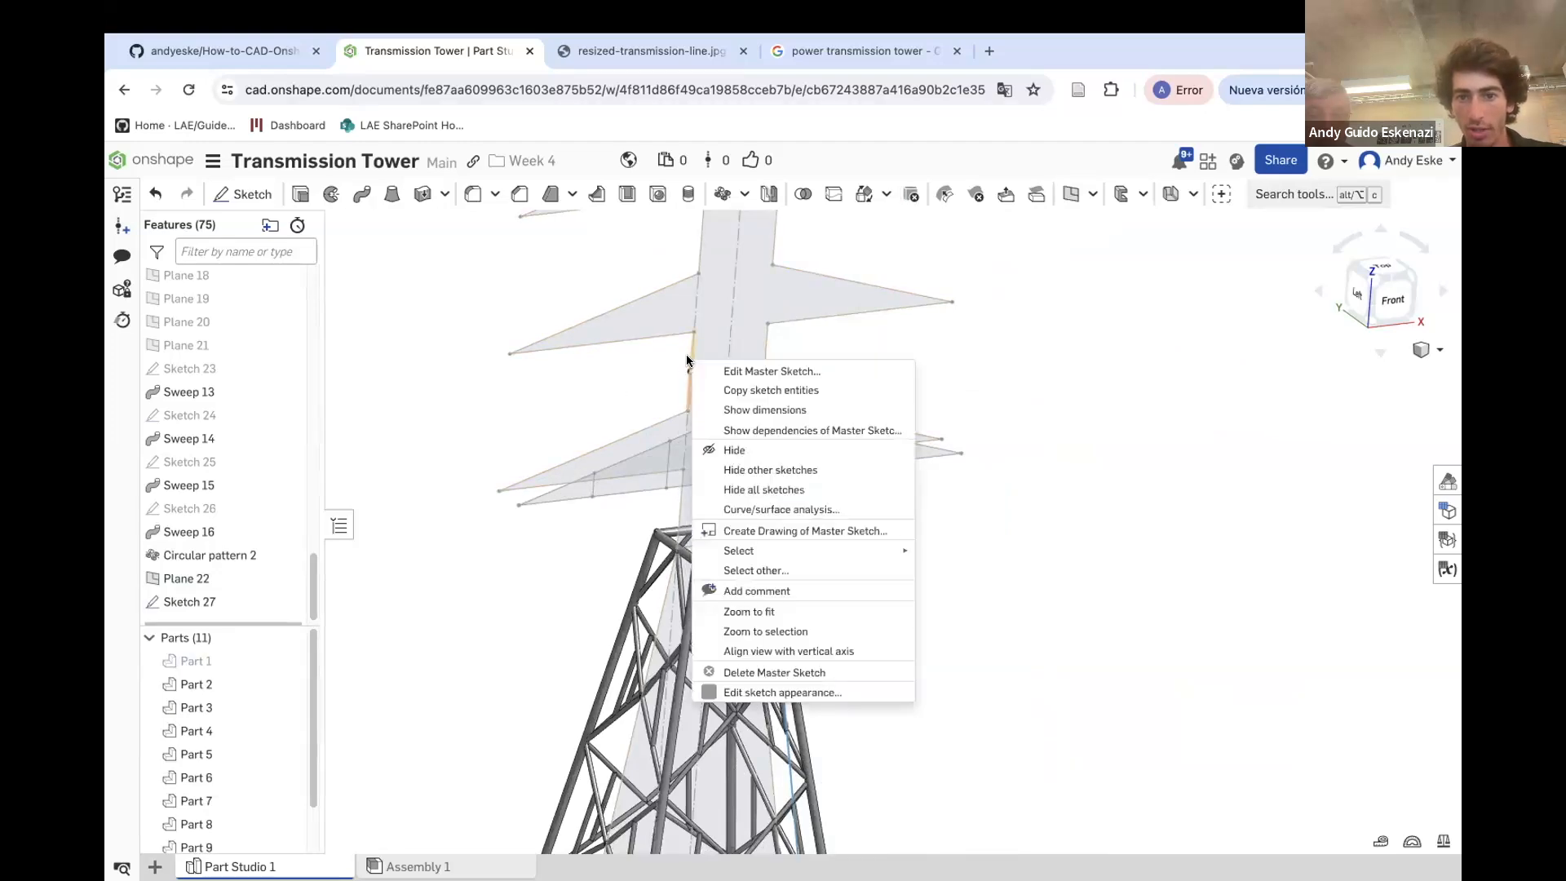
left_click(736, 449)
Create a Point normal plane at the lower vertex of the vertical member in Sketch 27, normal to that edge
scroll(831, 546, "up", 10)
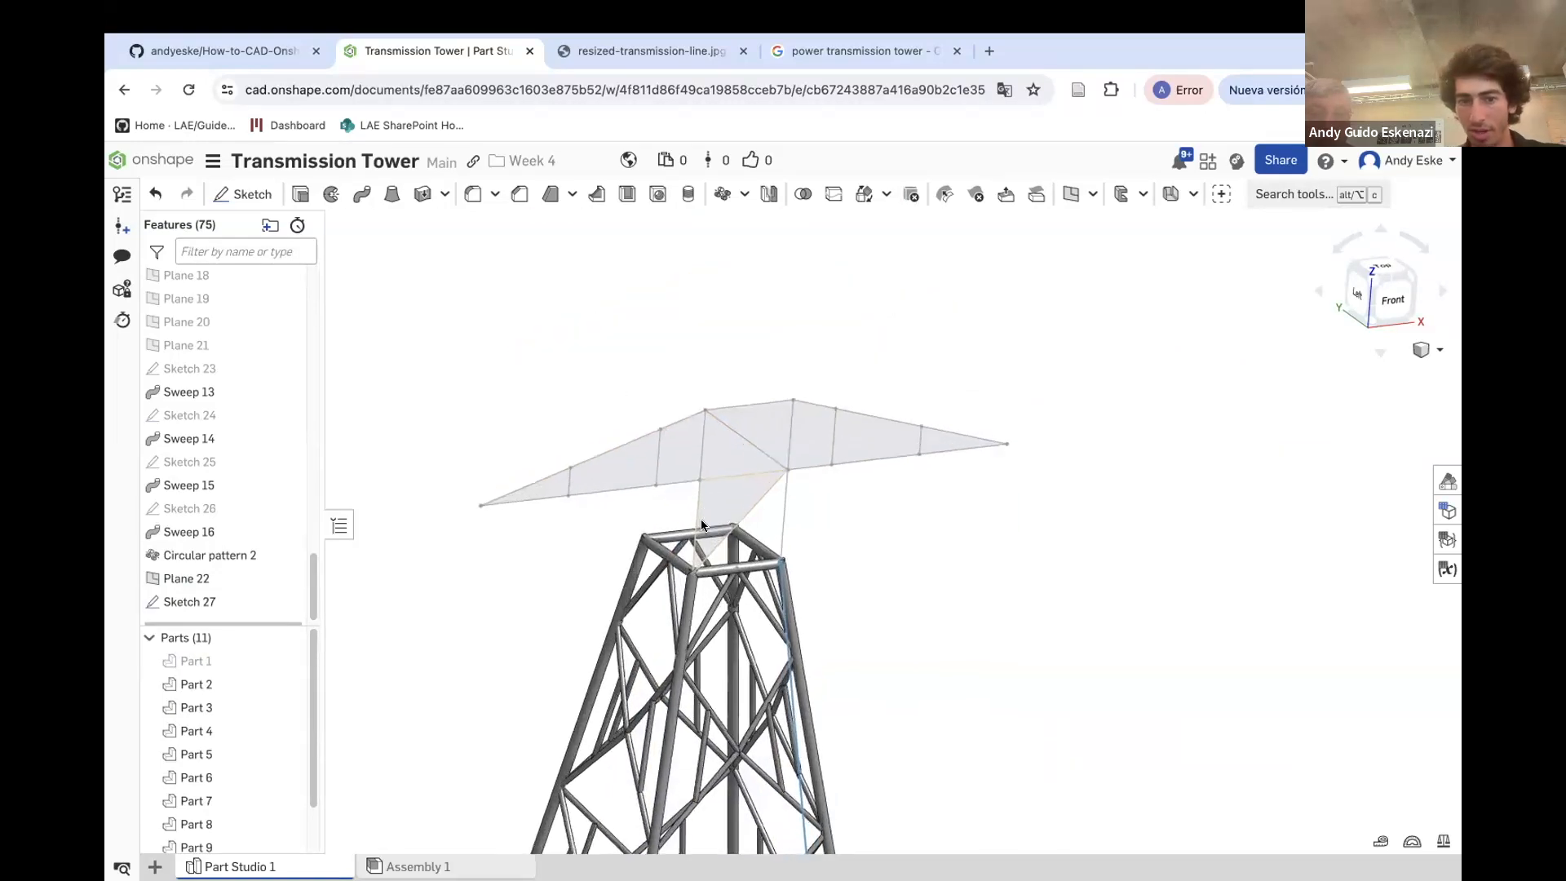
left_click(1069, 196)
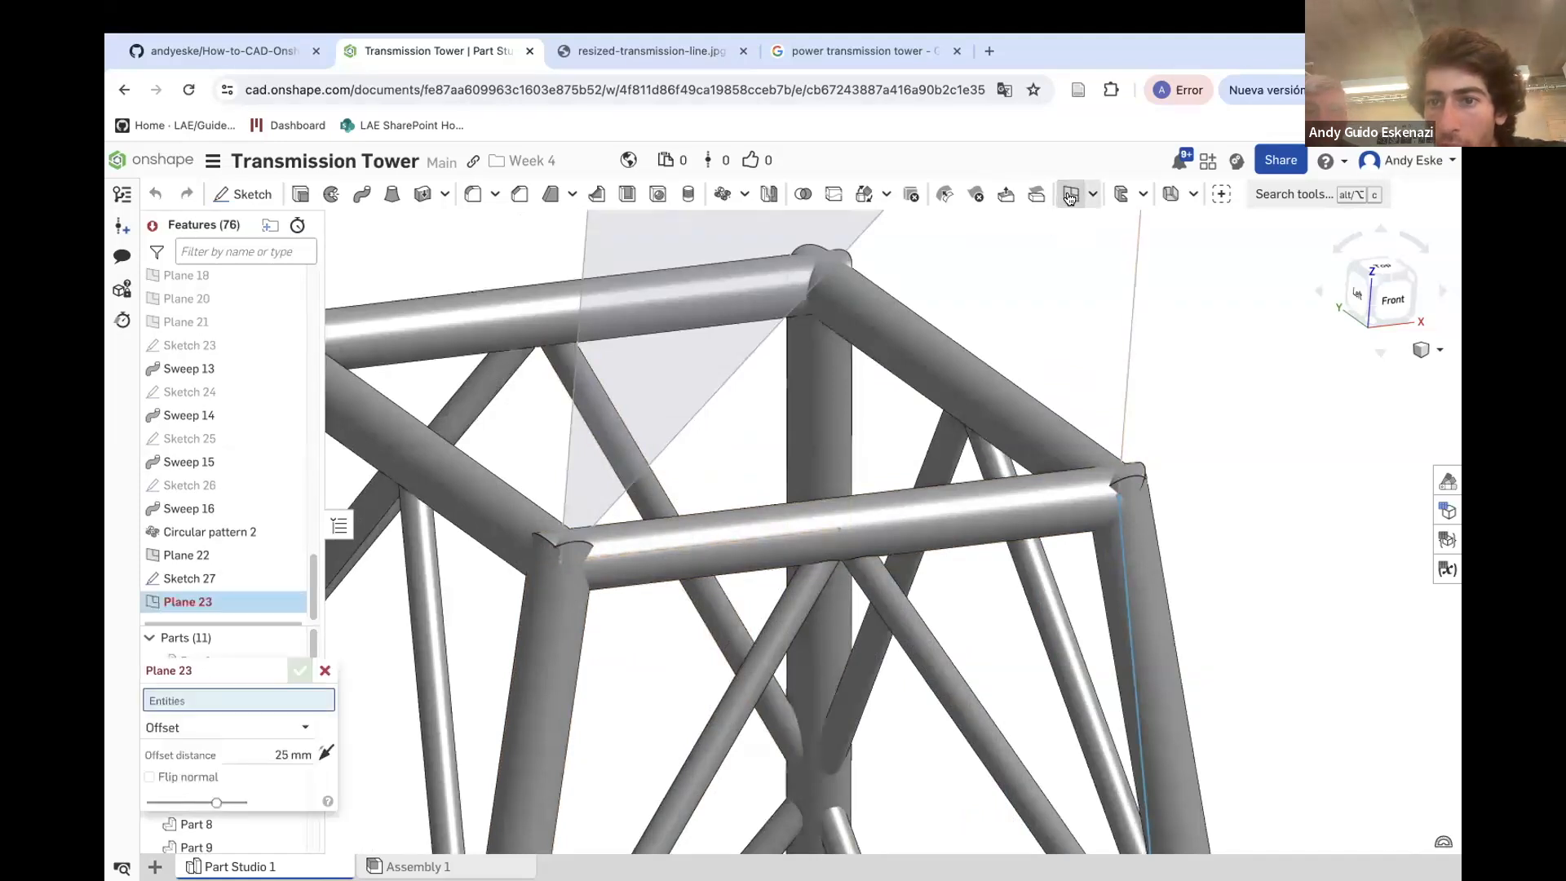
left_click(230, 732)
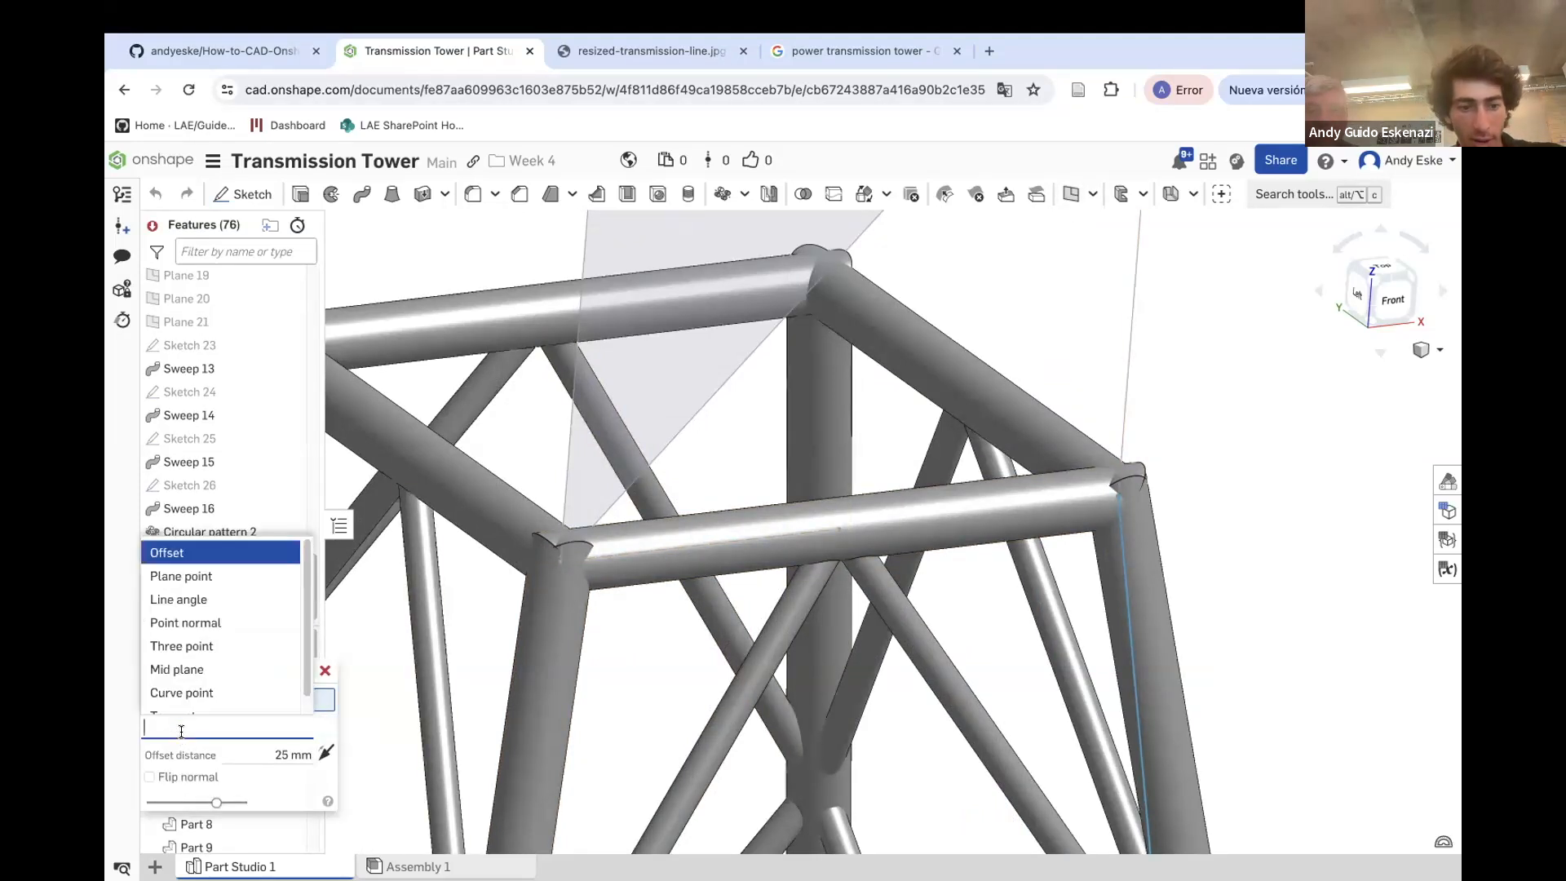
left_click(194, 623)
left_click(559, 561)
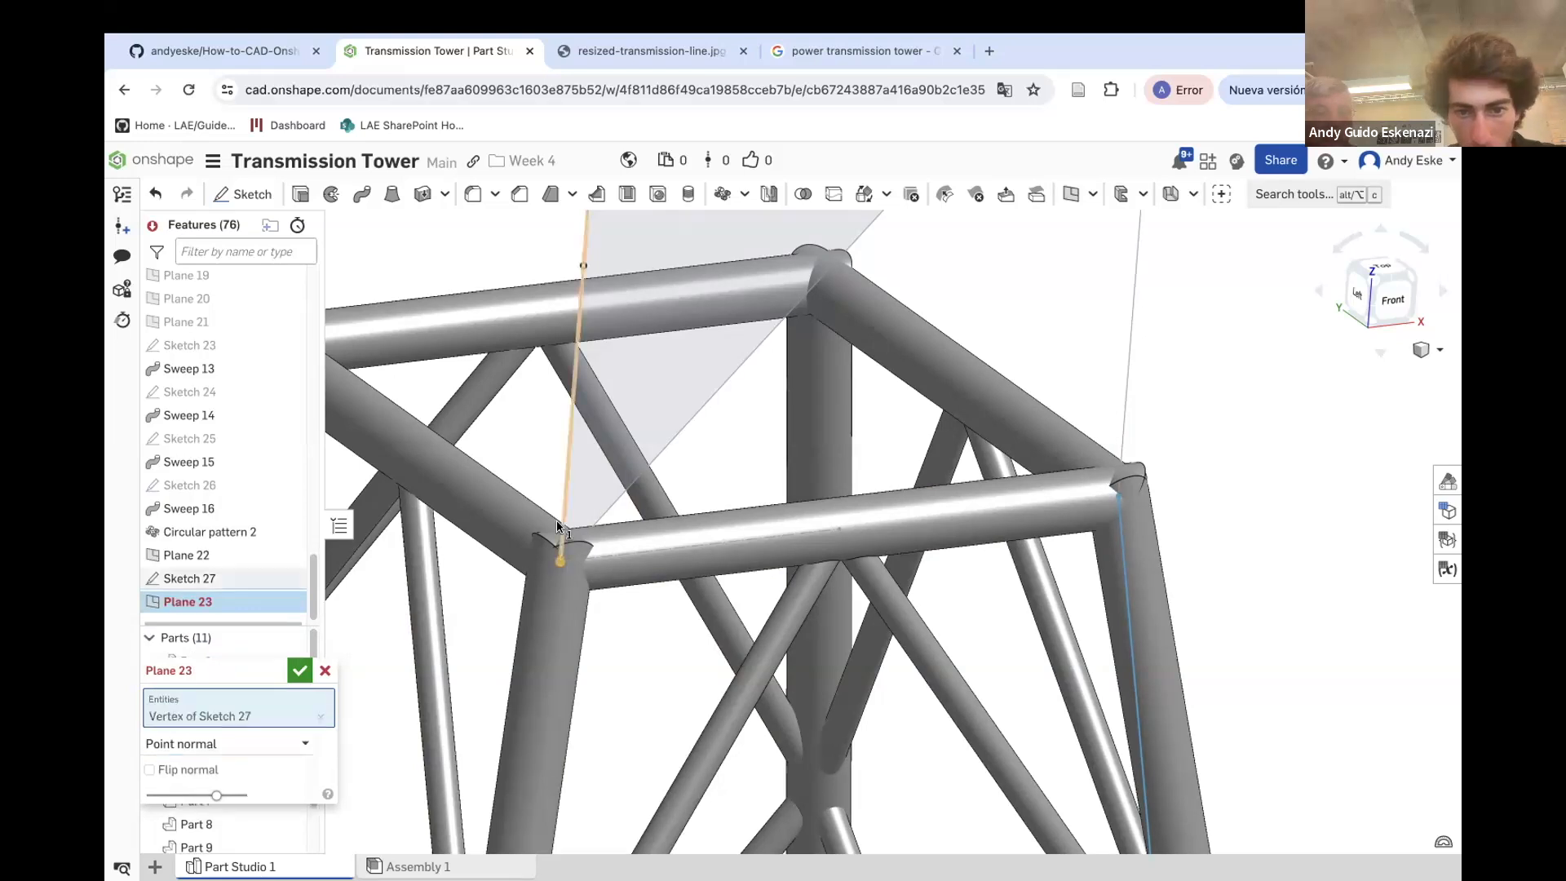
left_click(563, 473)
scroll(653, 571, "up", 6)
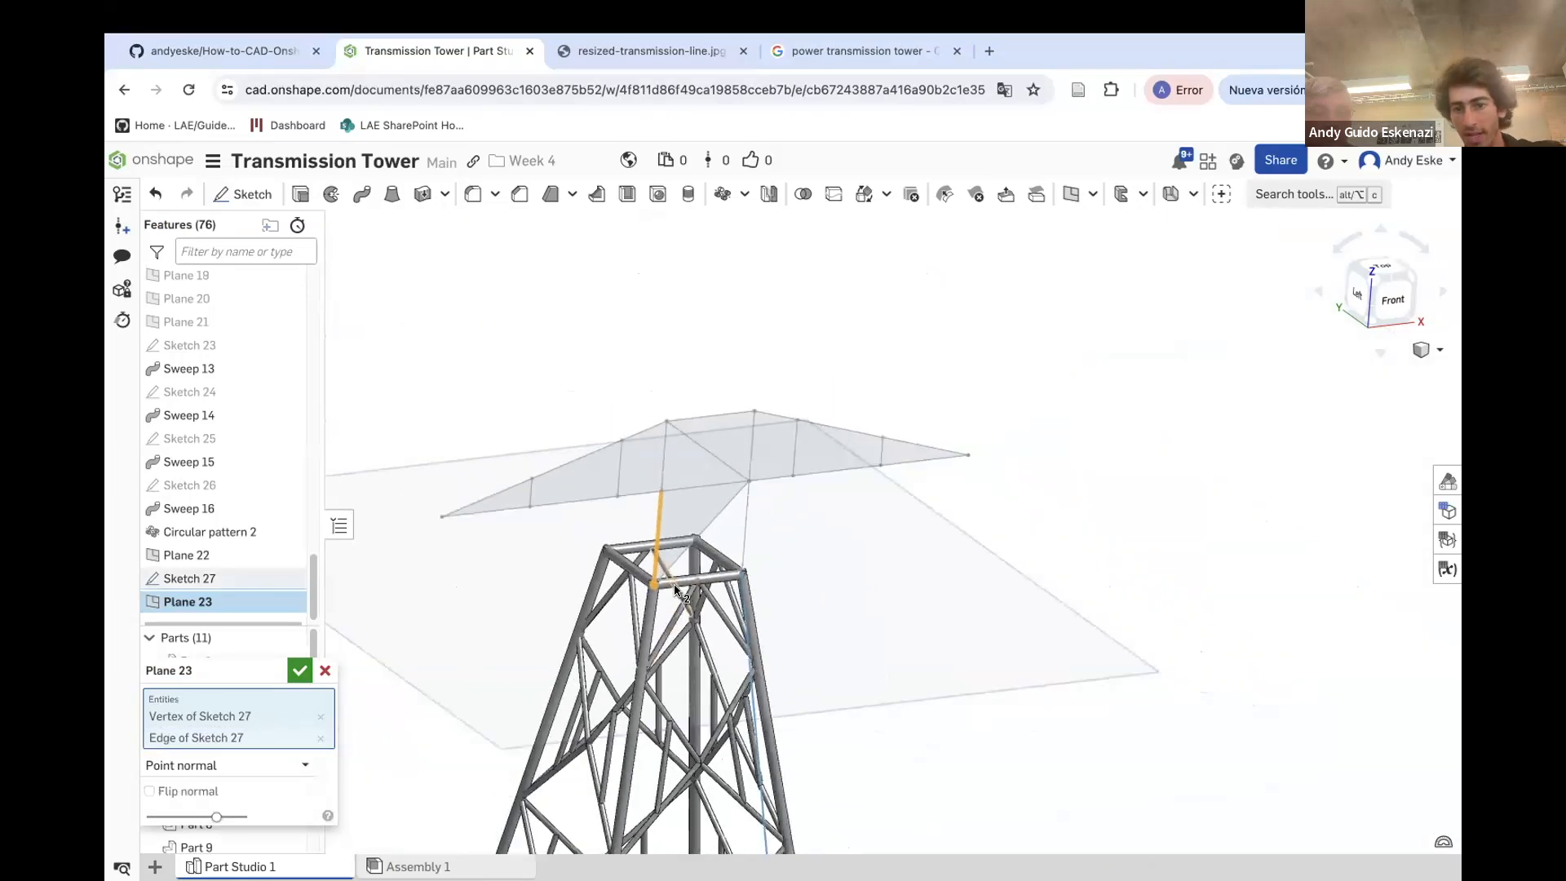
left_click(294, 663)
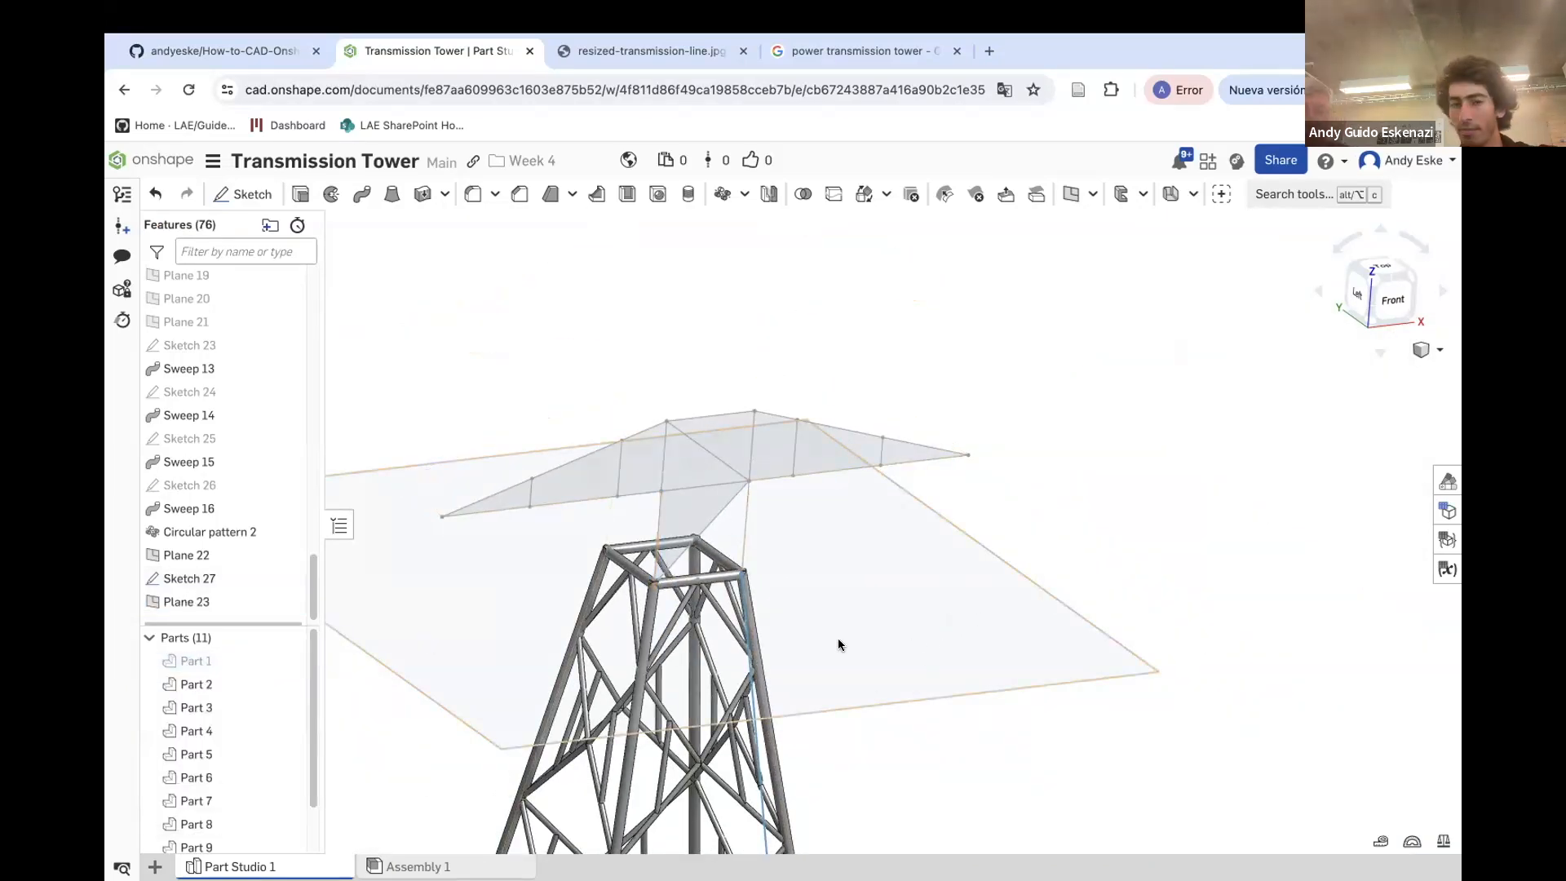
Sketch a 1 mm circle on Plane 23 centred on the vertical member's lower vertex and finish the sketch
left_click(260, 204)
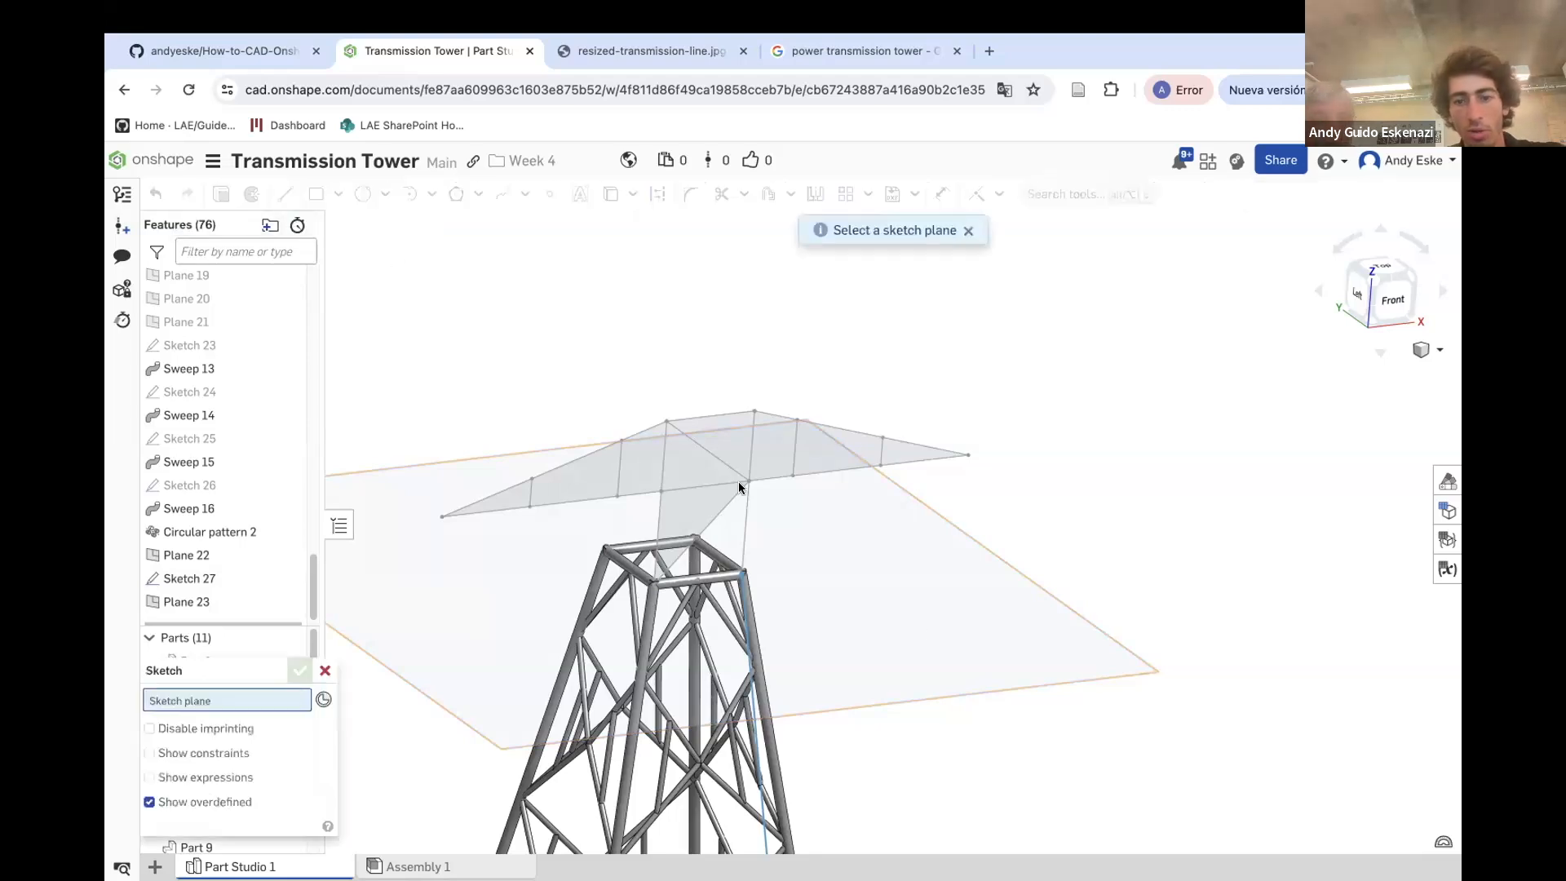
left_click(928, 628)
left_click(361, 204)
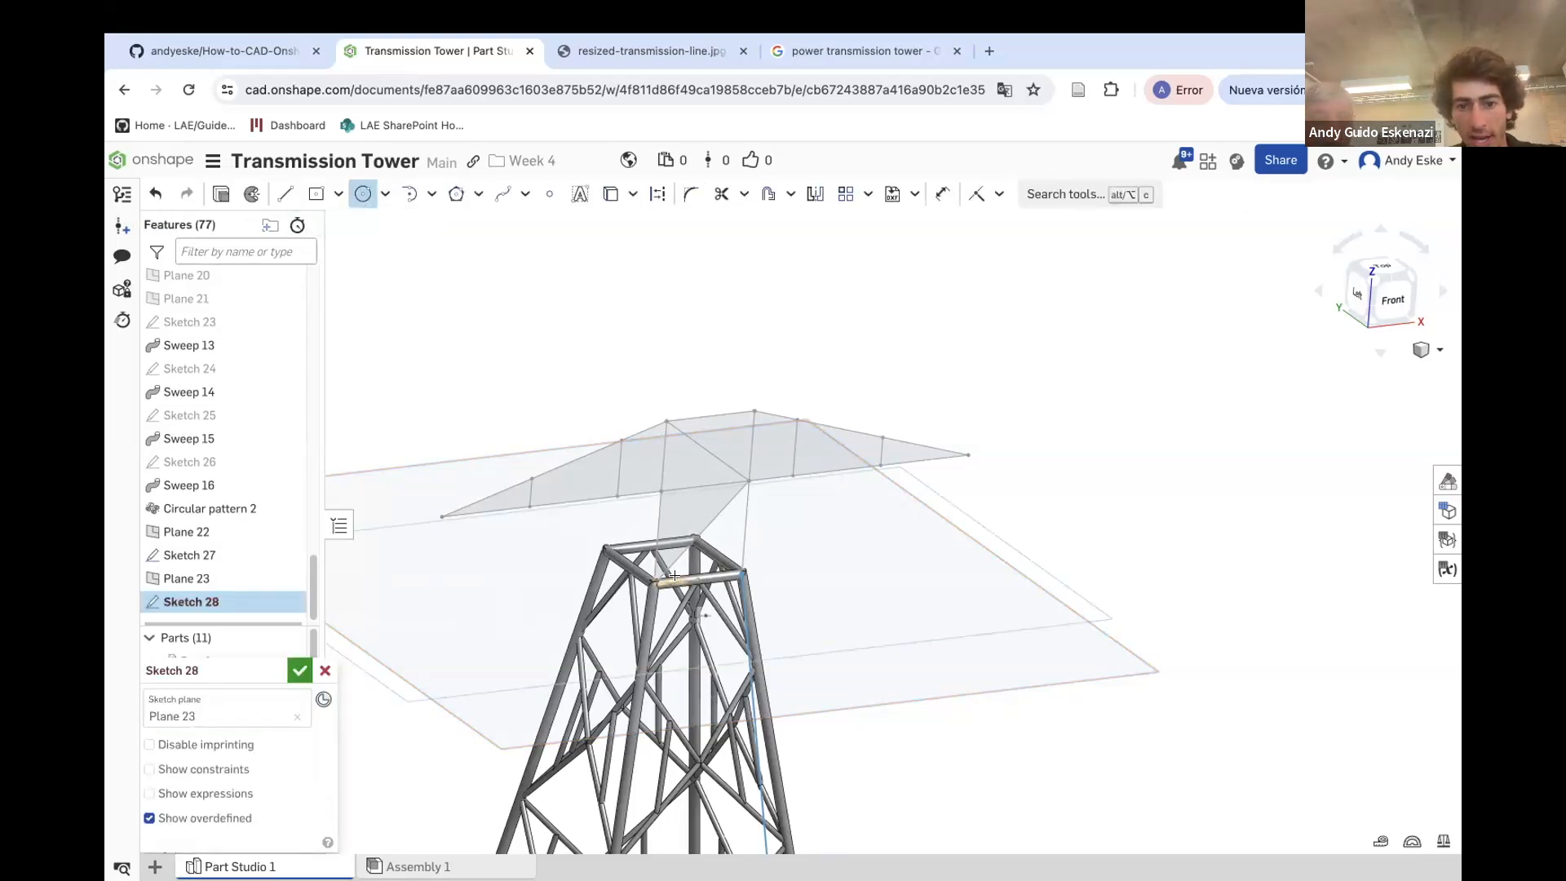
scroll(664, 581, "up", 10)
left_click(585, 611)
key("u")
left_click(557, 612)
left_click(444, 647)
type("1")
key("Return")
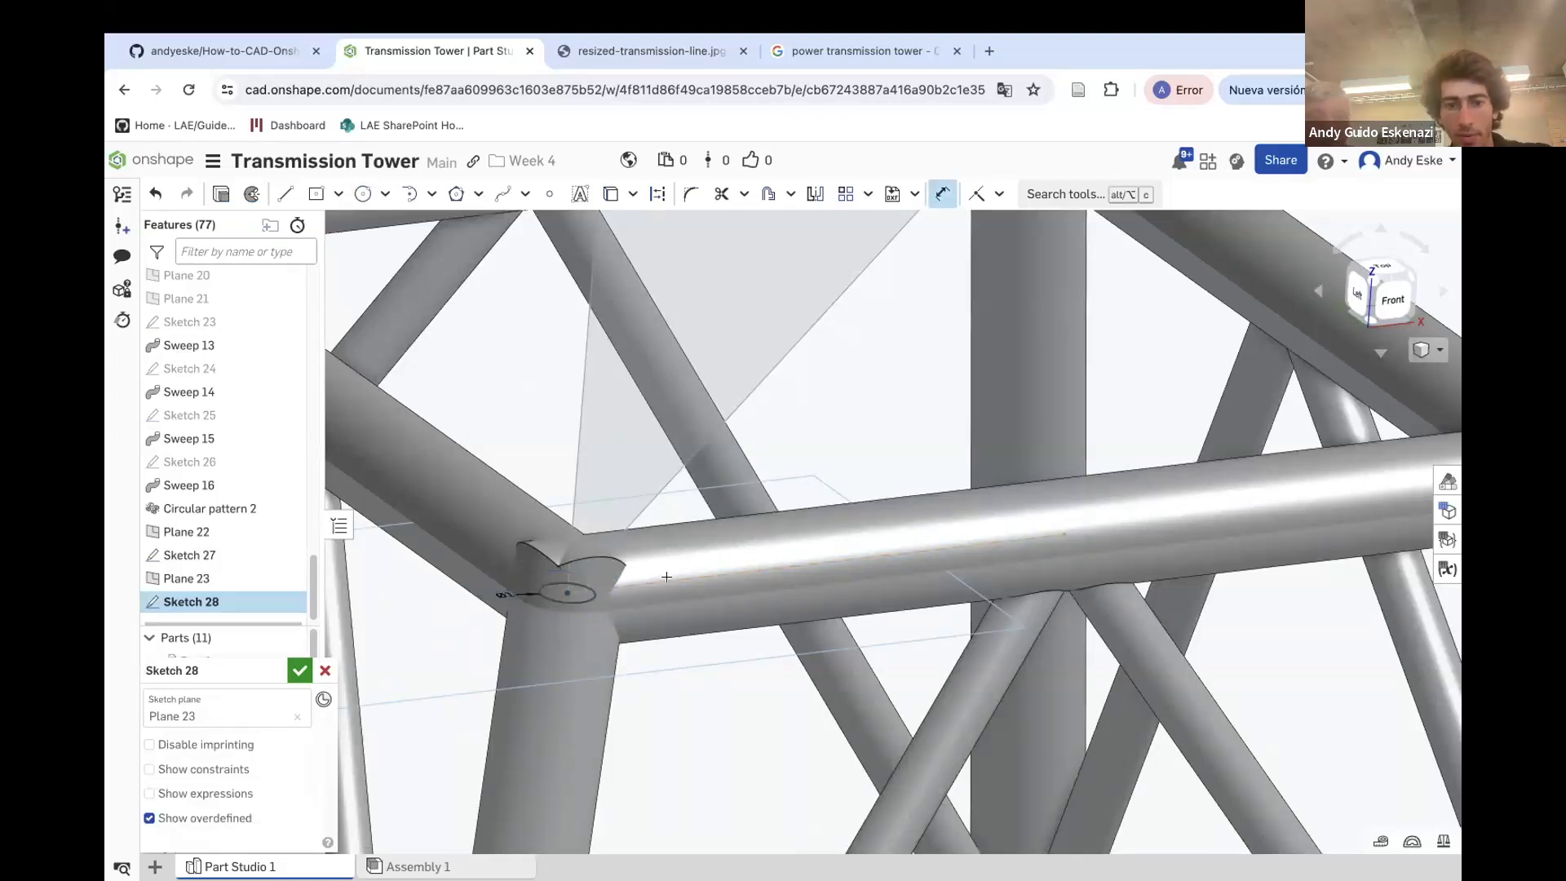
right_click_drag(664, 575, 604, 615)
right_click_drag(520, 586, 569, 543)
scroll(577, 570, "down", 10)
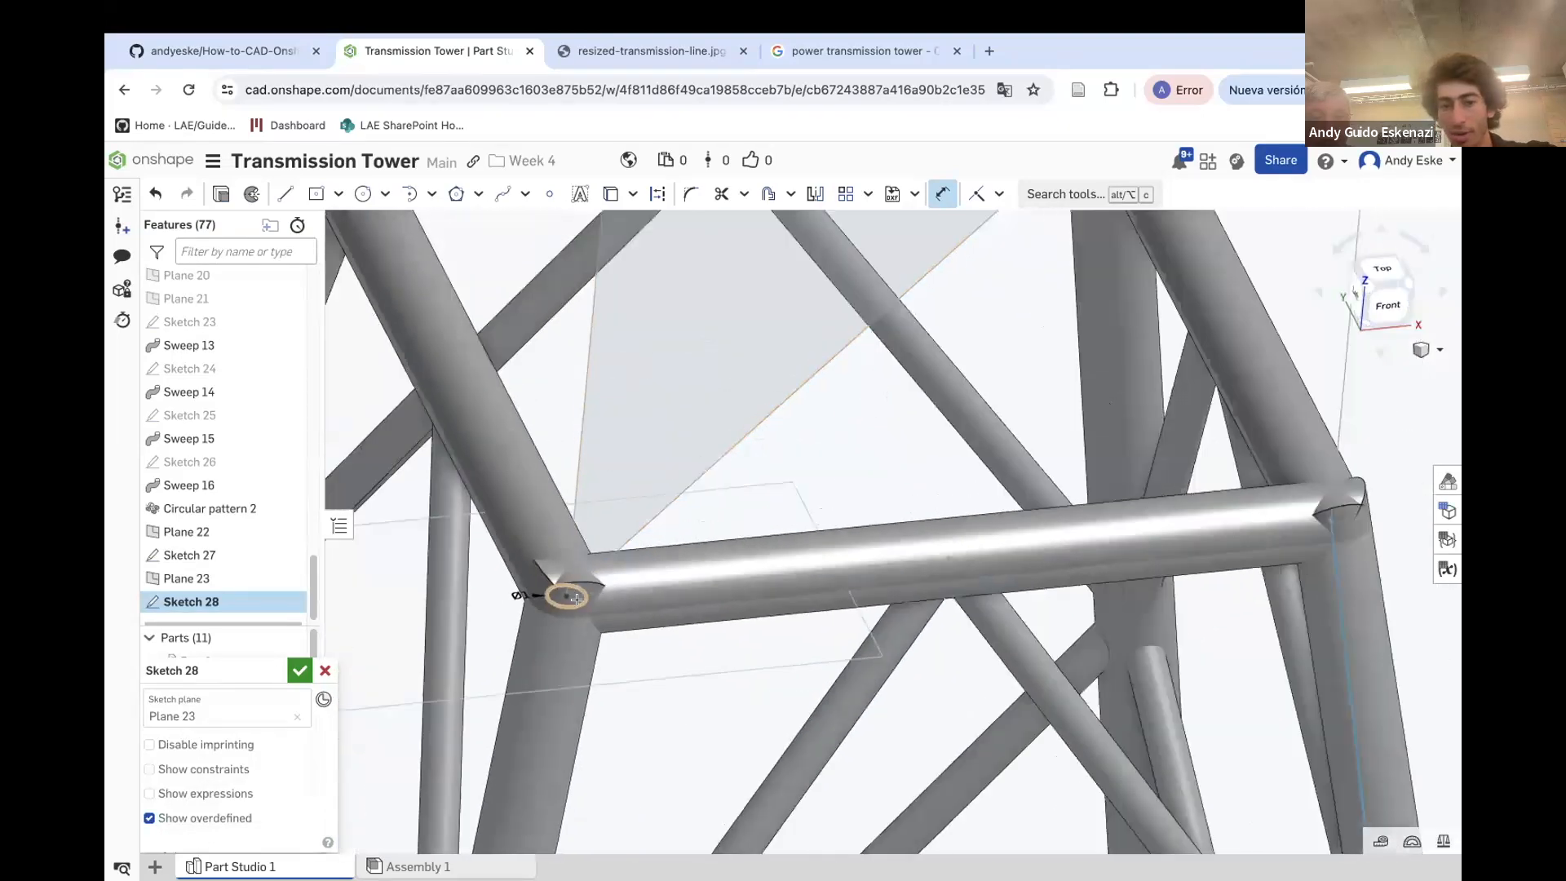
left_click(300, 671)
Start a Sweep using Sketch 28's circle as profile and the vertical member edge as path
scroll(571, 601, "up", 10)
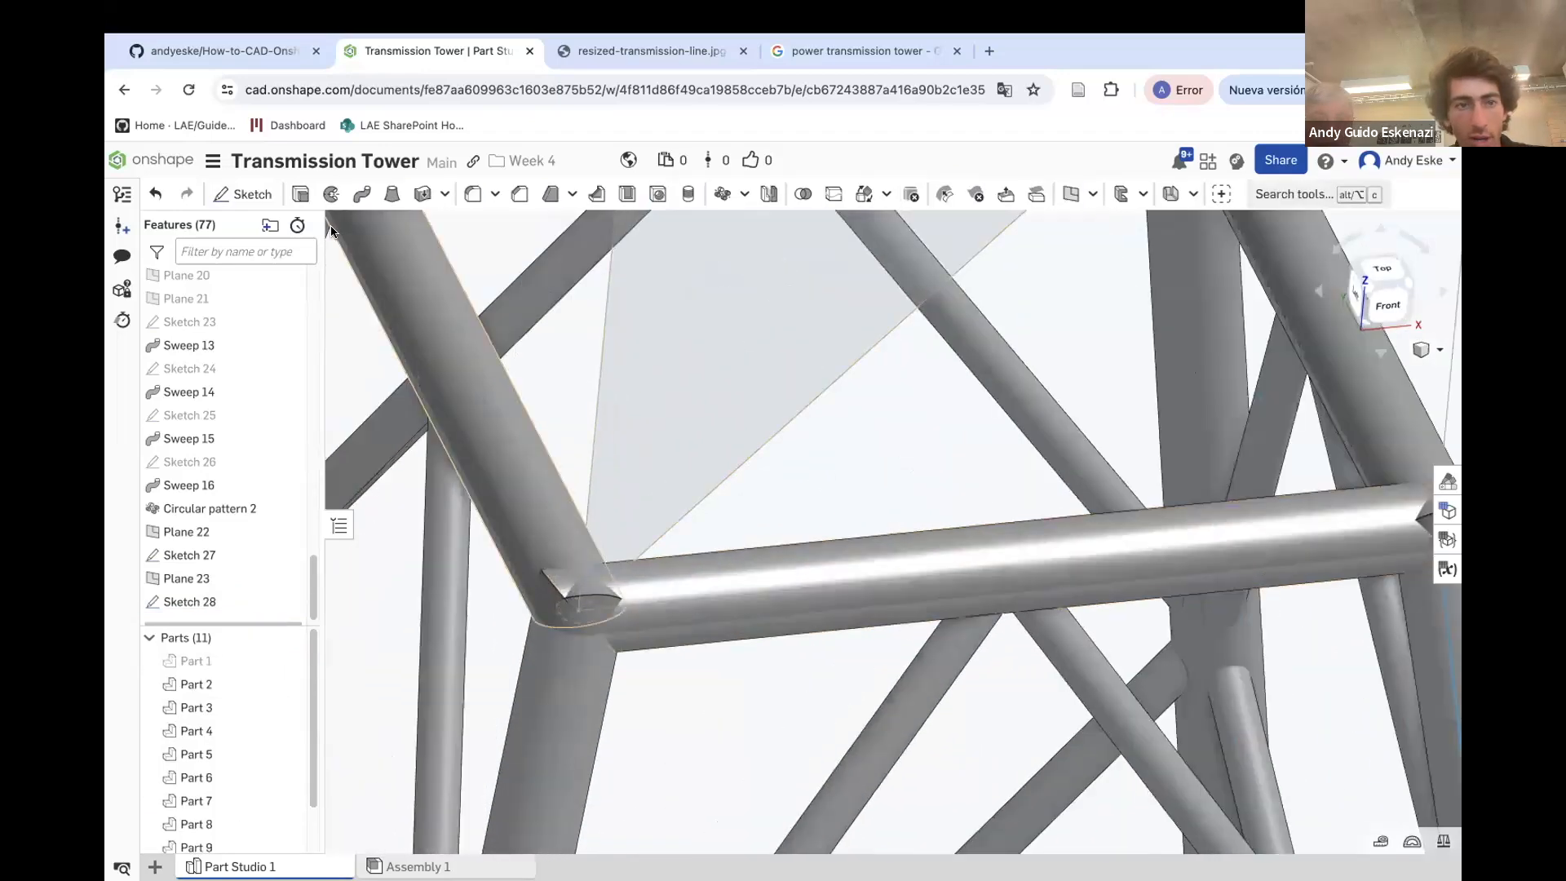
left_click(360, 195)
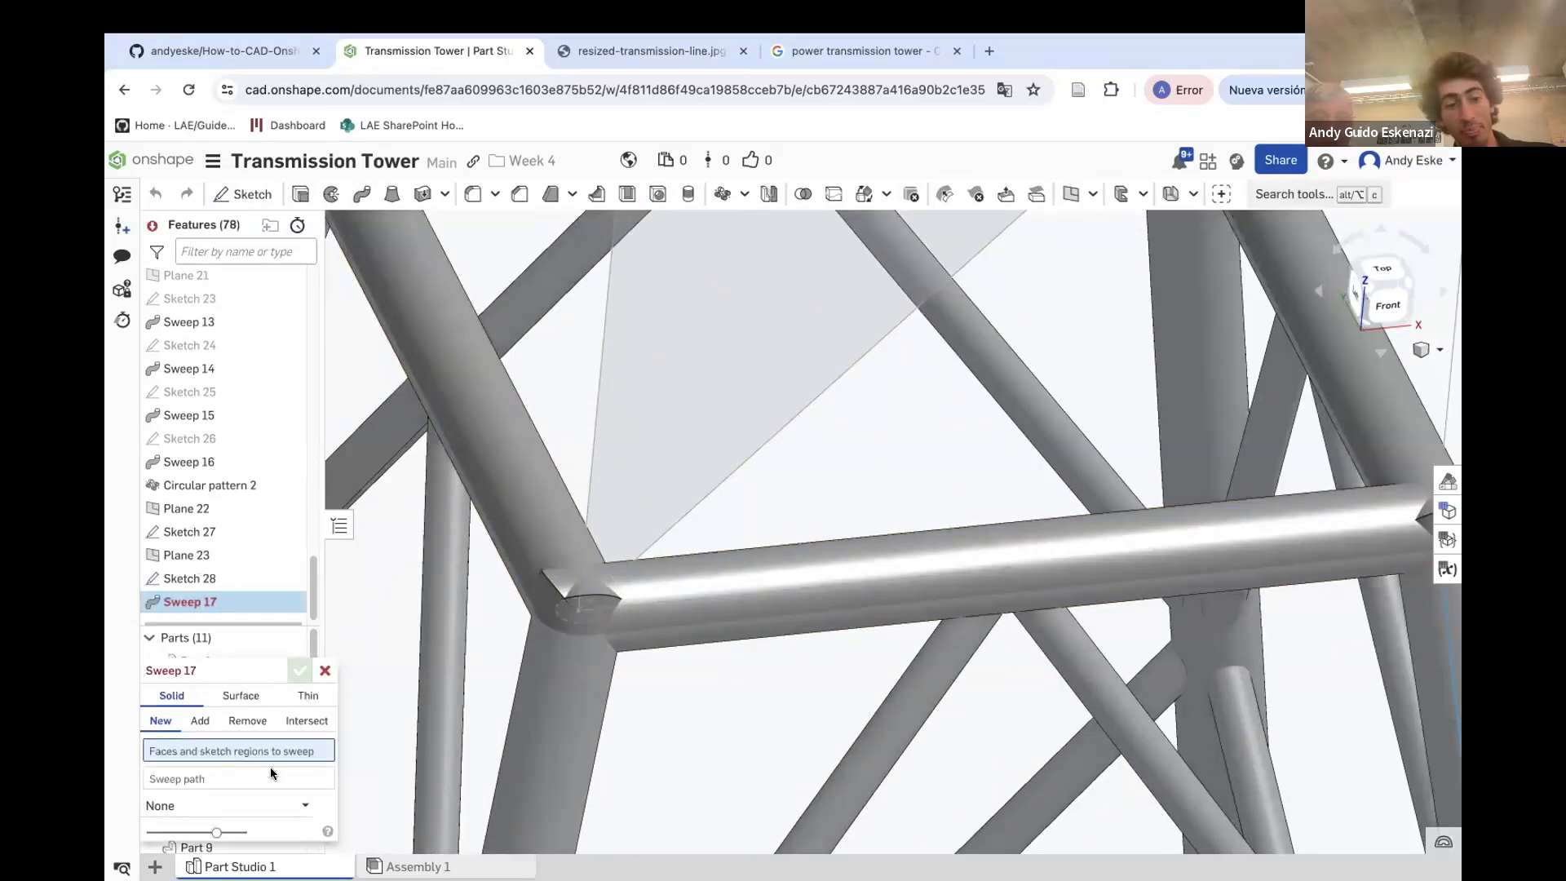
left_click(194, 581)
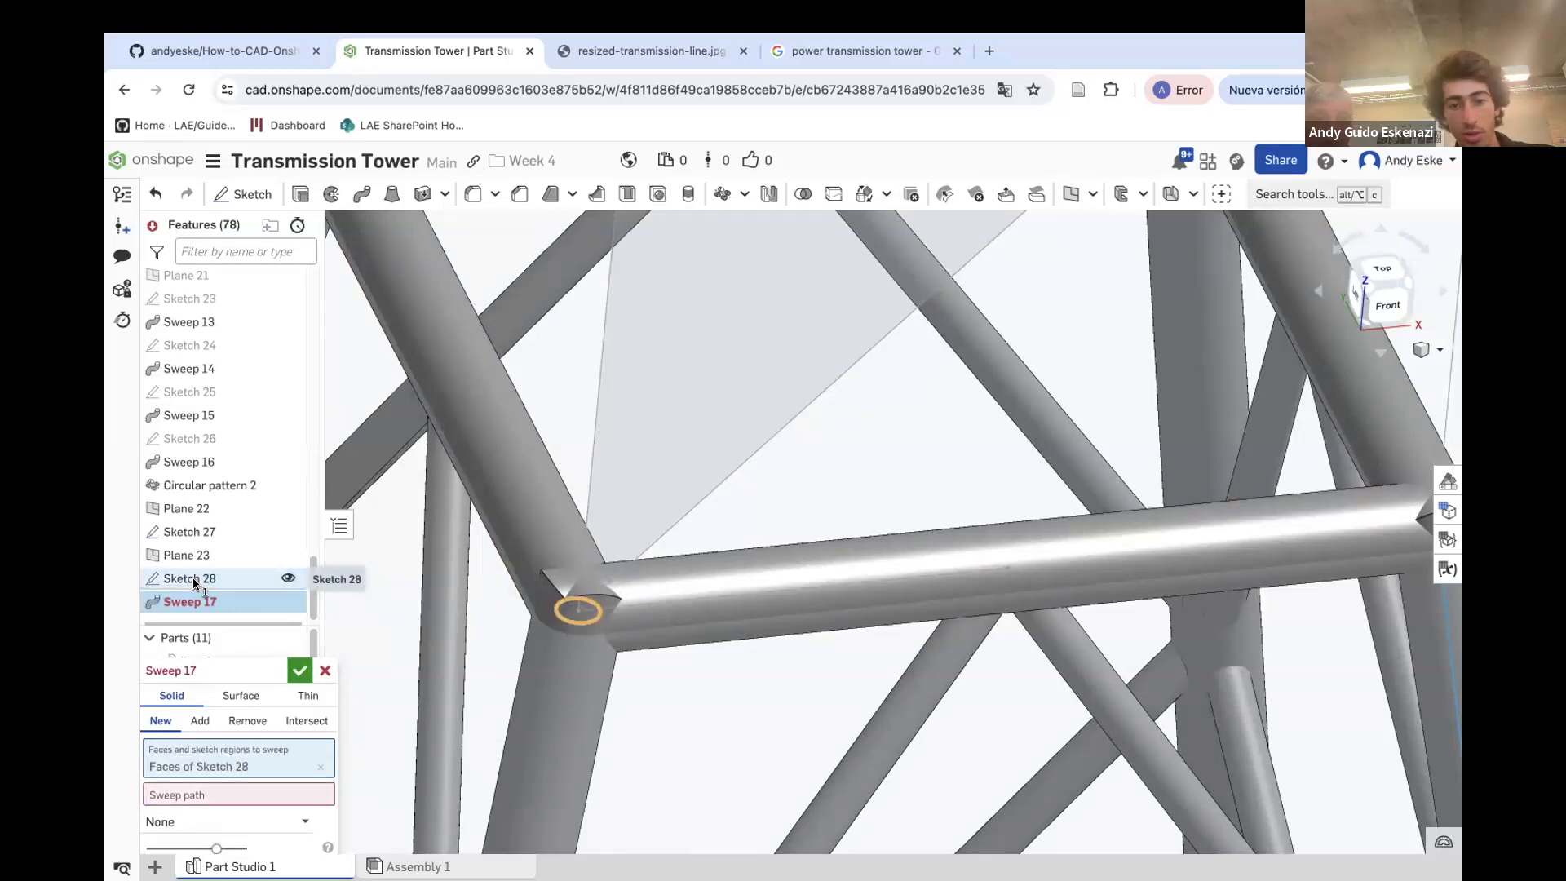
left_click(584, 507)
Pick the vertical member and the left arm's lower chord edges of Sketch 27 as the sweep path
key("shift+1")
right_click_drag(562, 571, 601, 594)
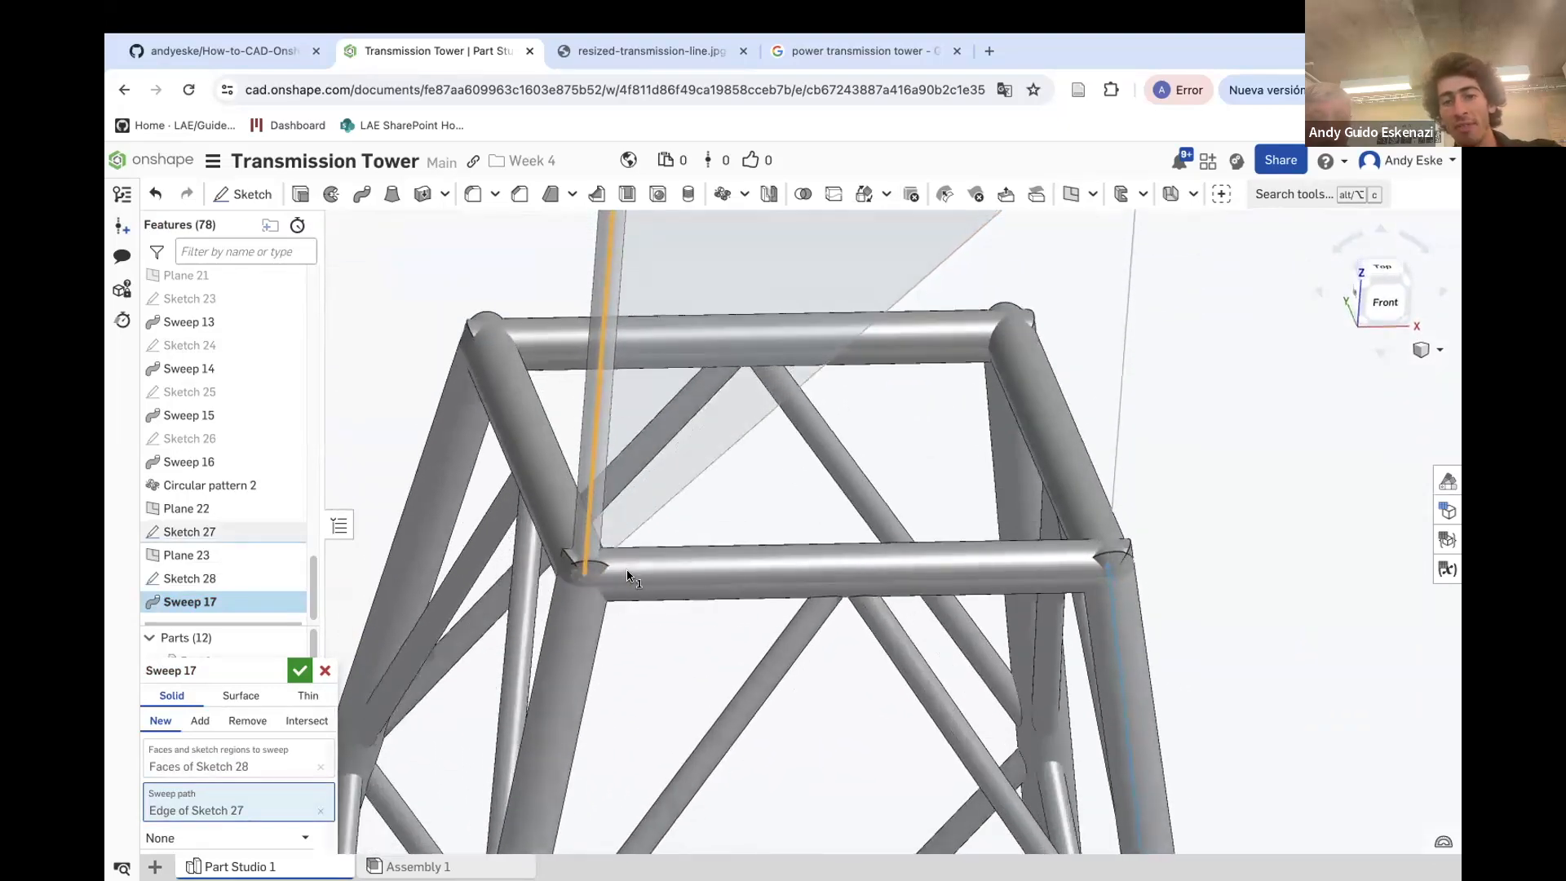
scroll(706, 703, "down", 5)
scroll(623, 467, "up", 3)
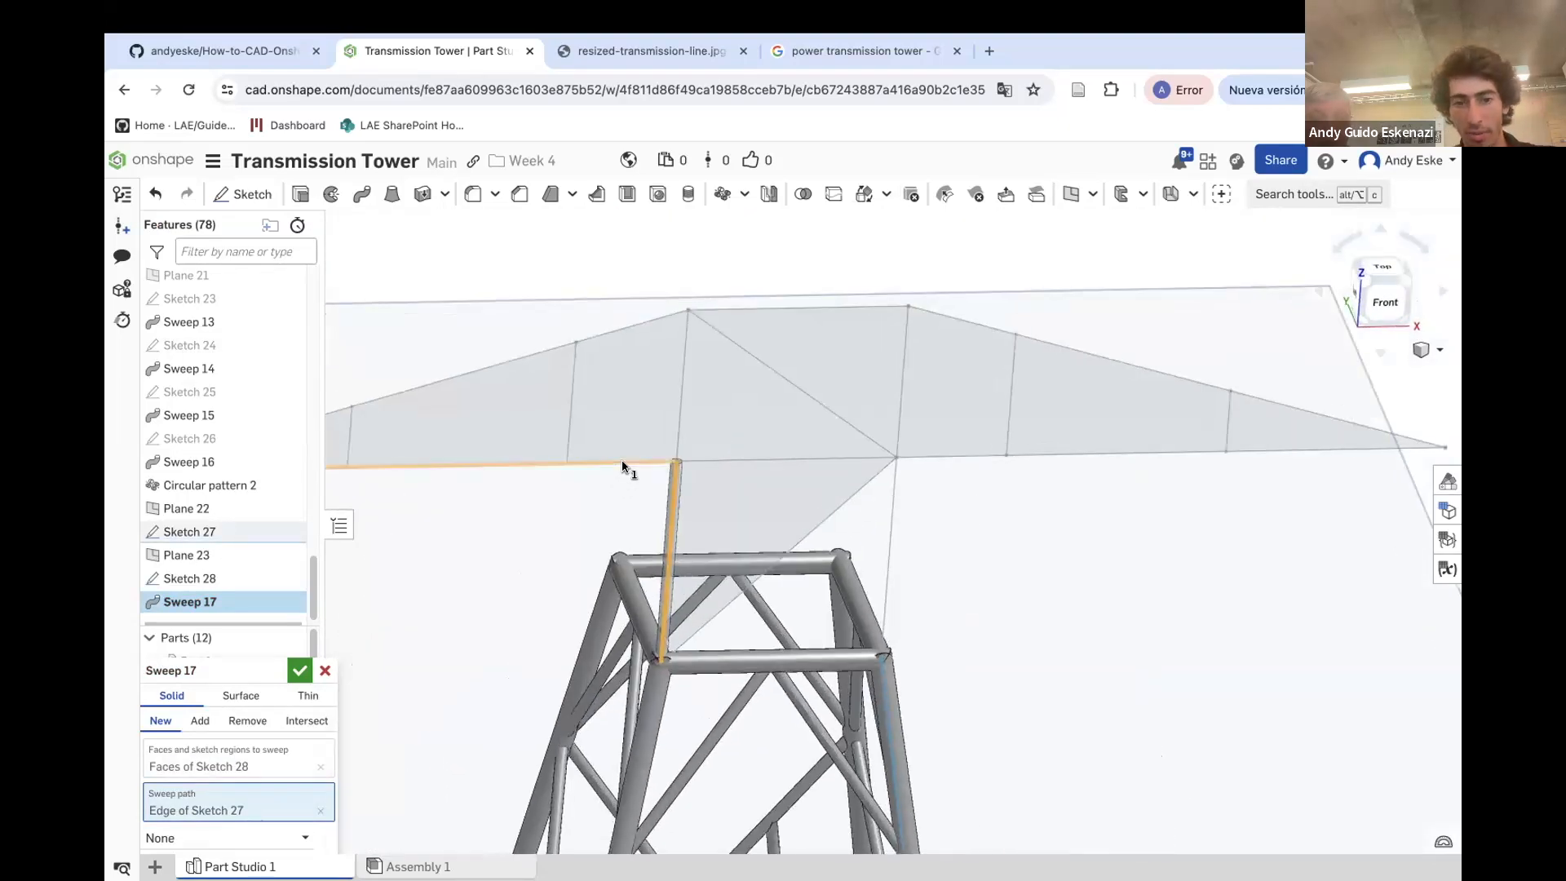
left_click(622, 463)
scroll(575, 493, "down", 2)
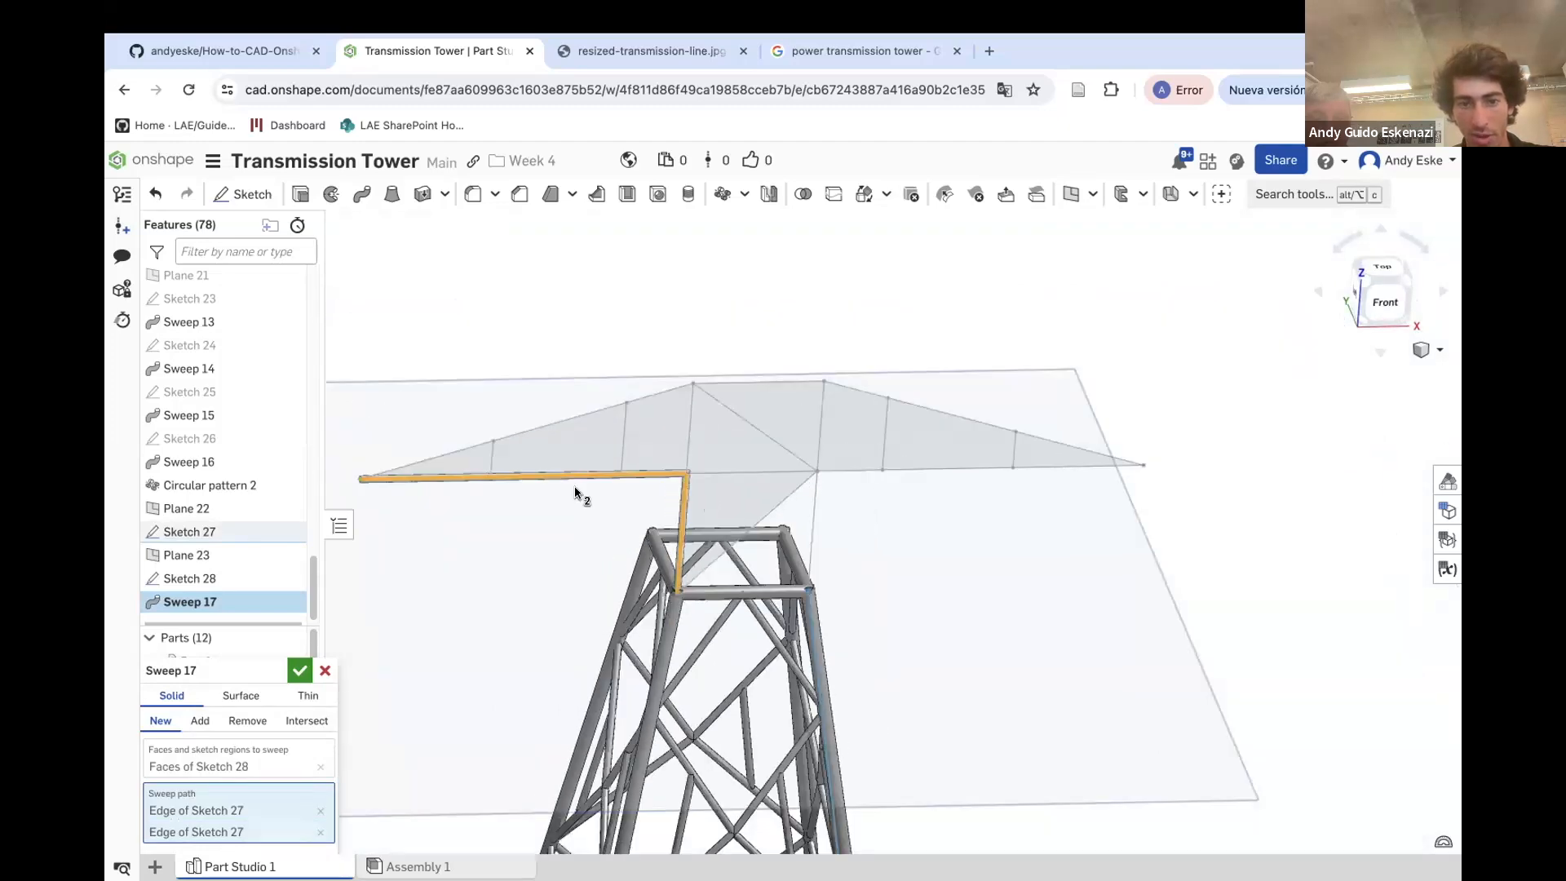
left_click(445, 459)
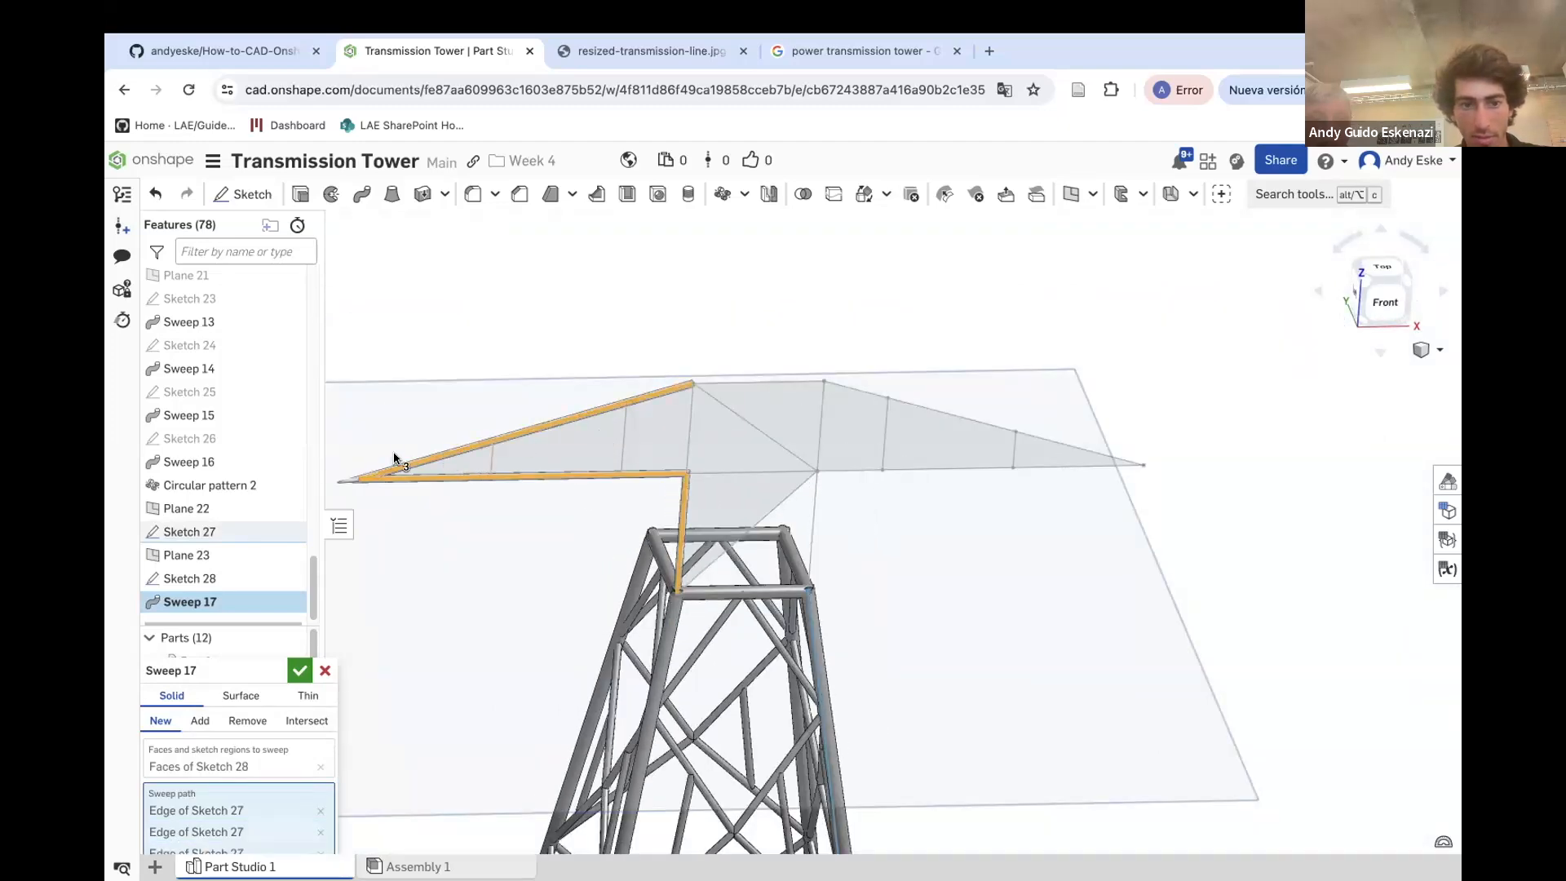
Extend the sweep path around the rest of the crossarm's outer outline and finish Sweep 17
scroll(343, 479, "up", 5)
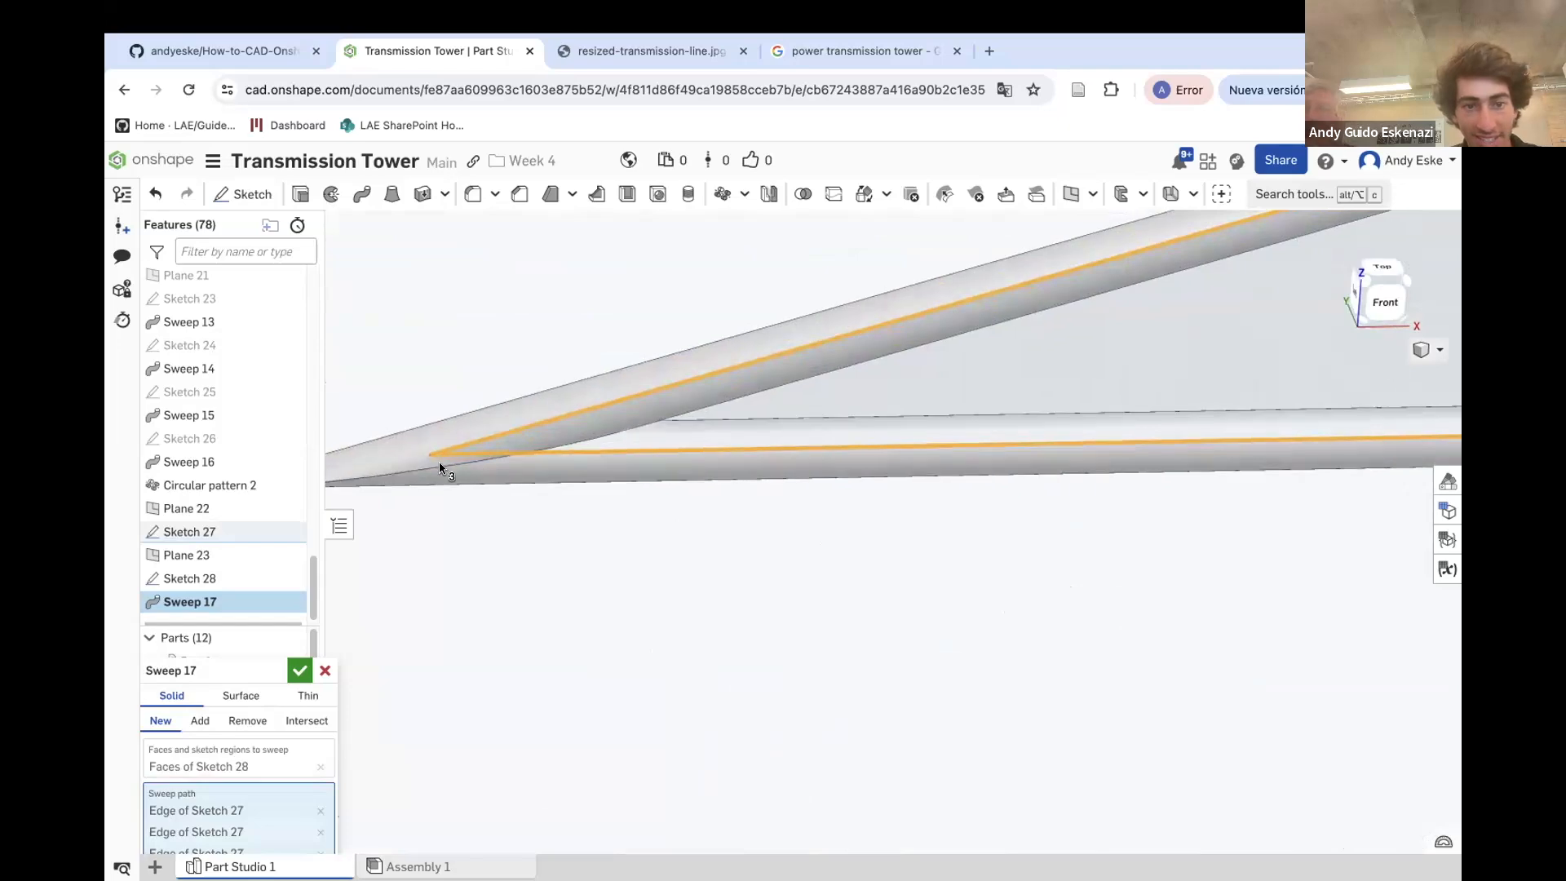
scroll(975, 300, "down", 4)
scroll(675, 443, "up", 5)
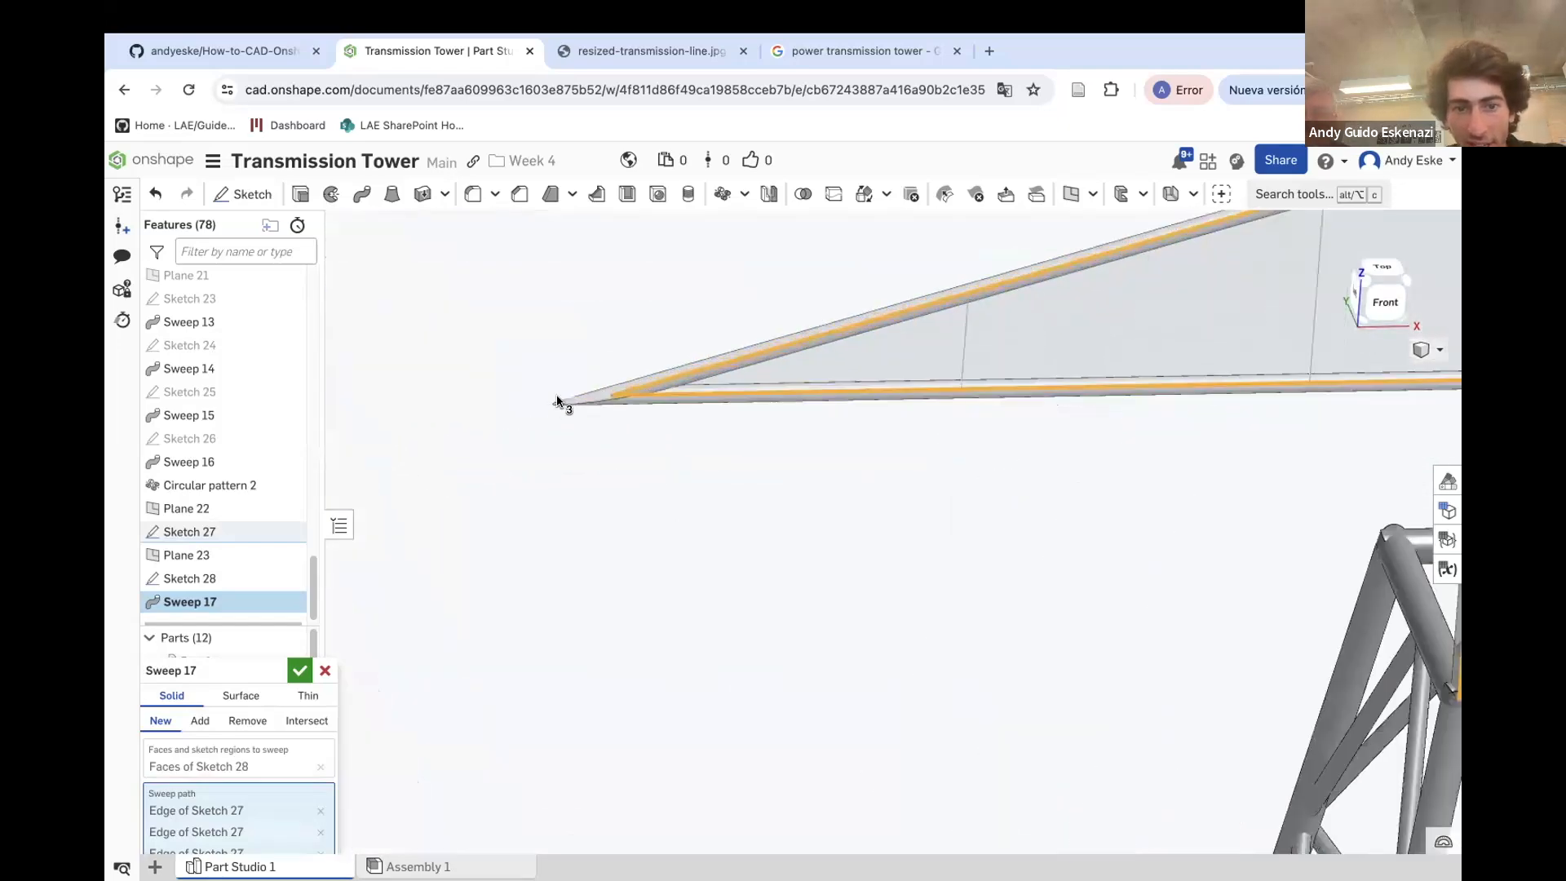
scroll(598, 420, "down", 5)
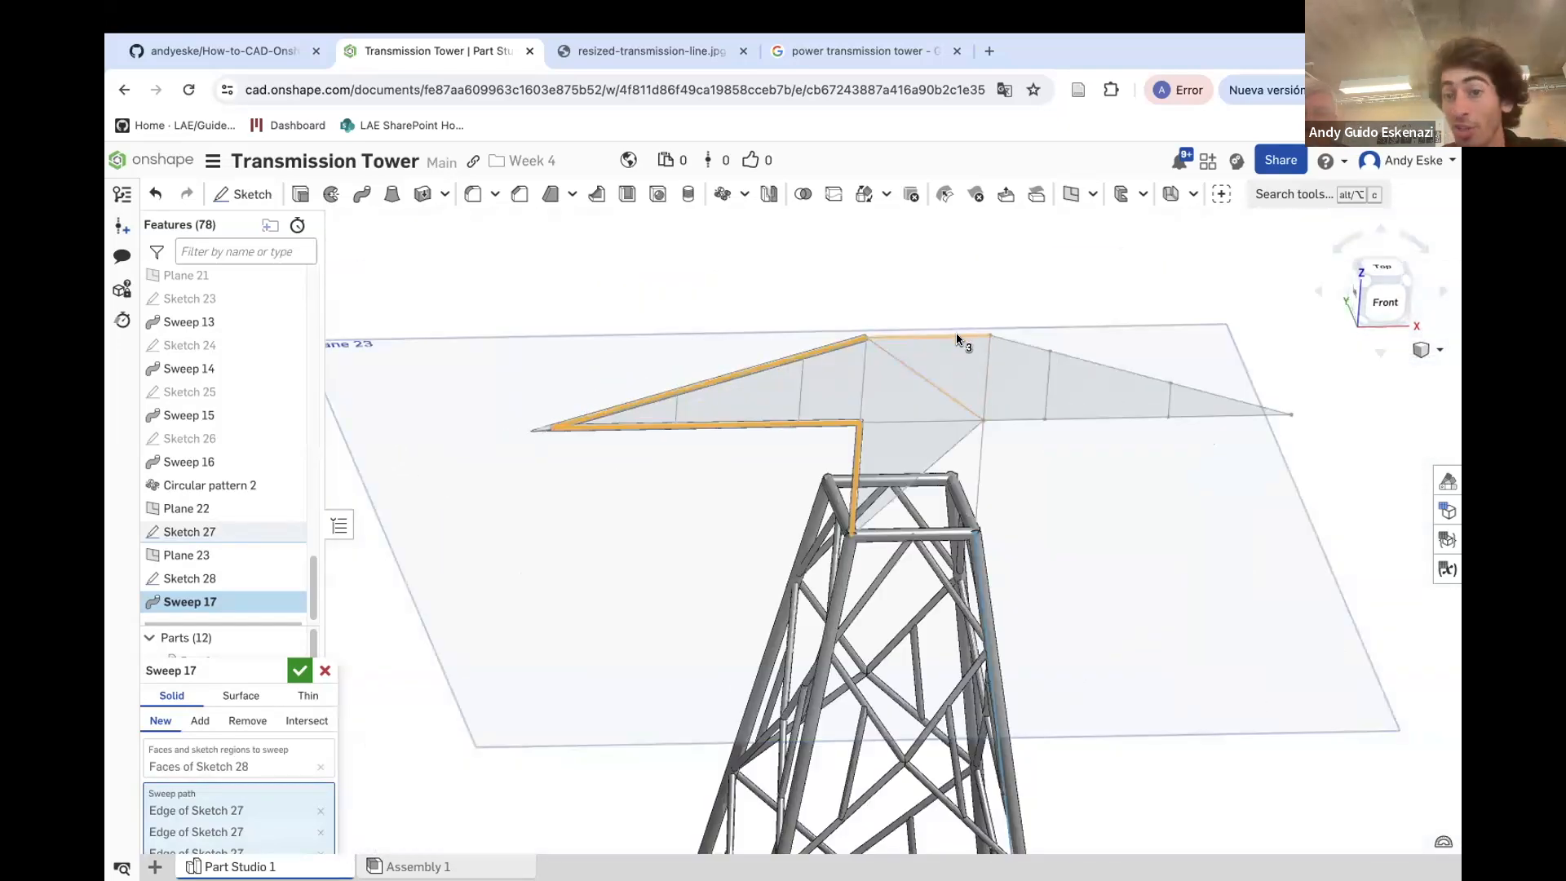
left_click(957, 335)
left_click(1003, 330)
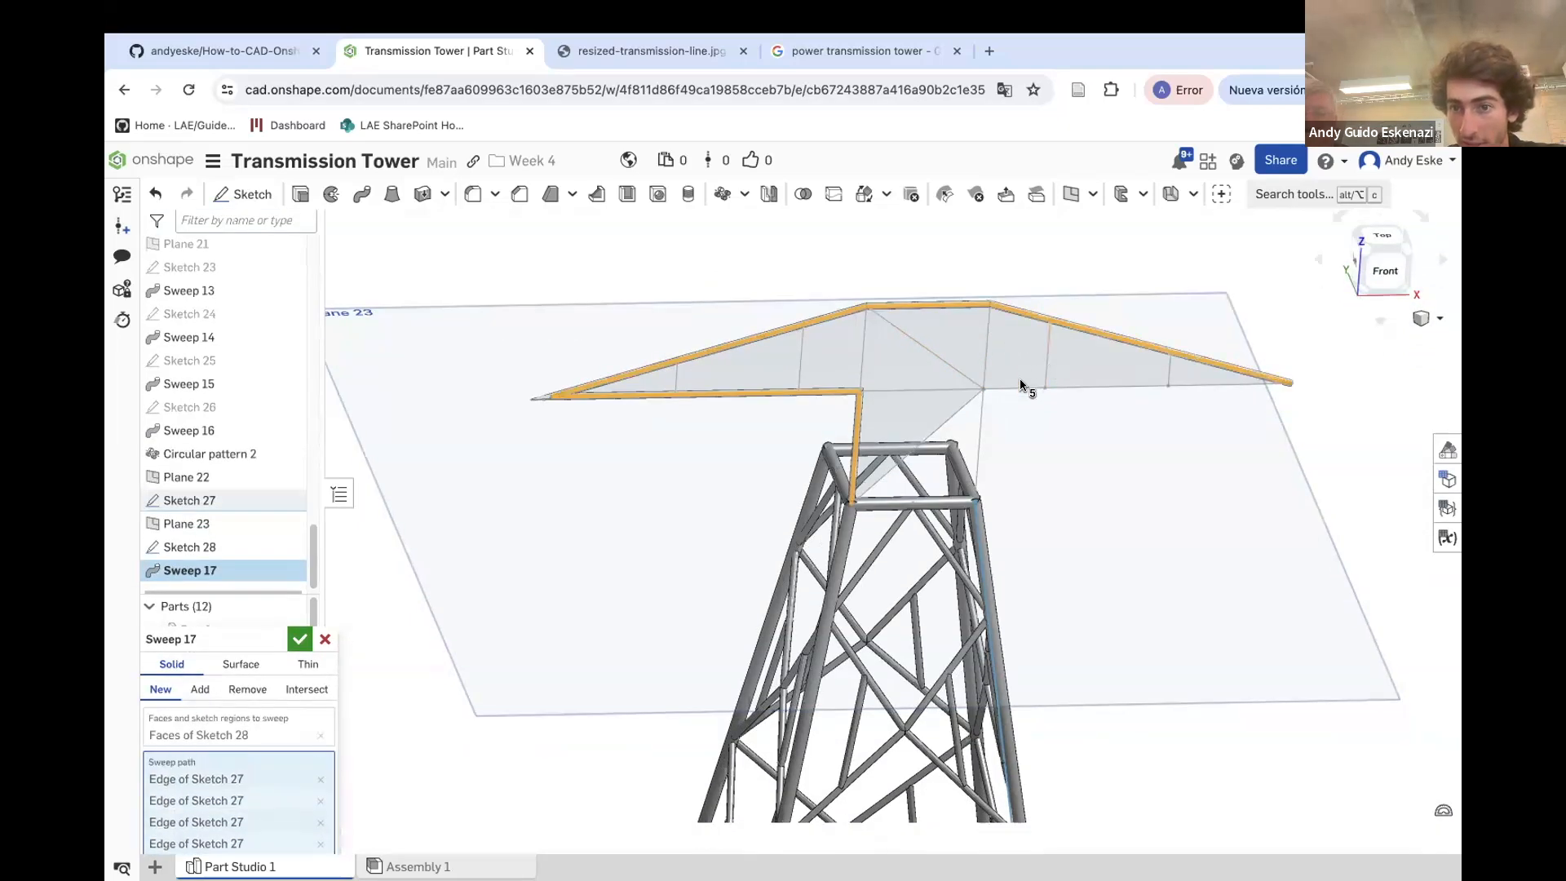
left_click(1022, 389)
left_click(982, 400)
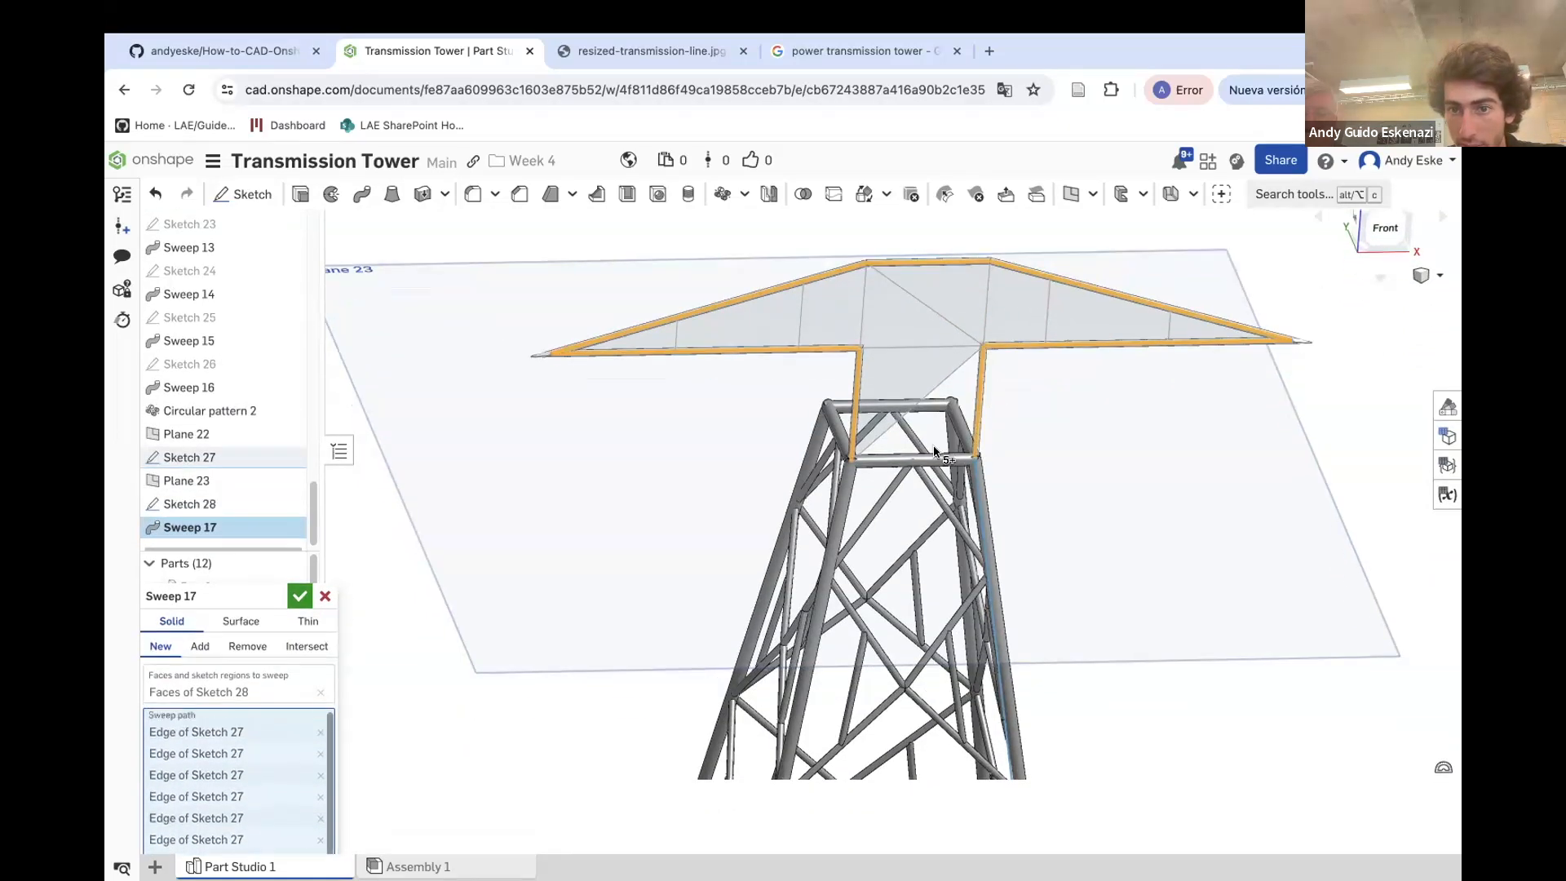
scroll(987, 408, "up", 5)
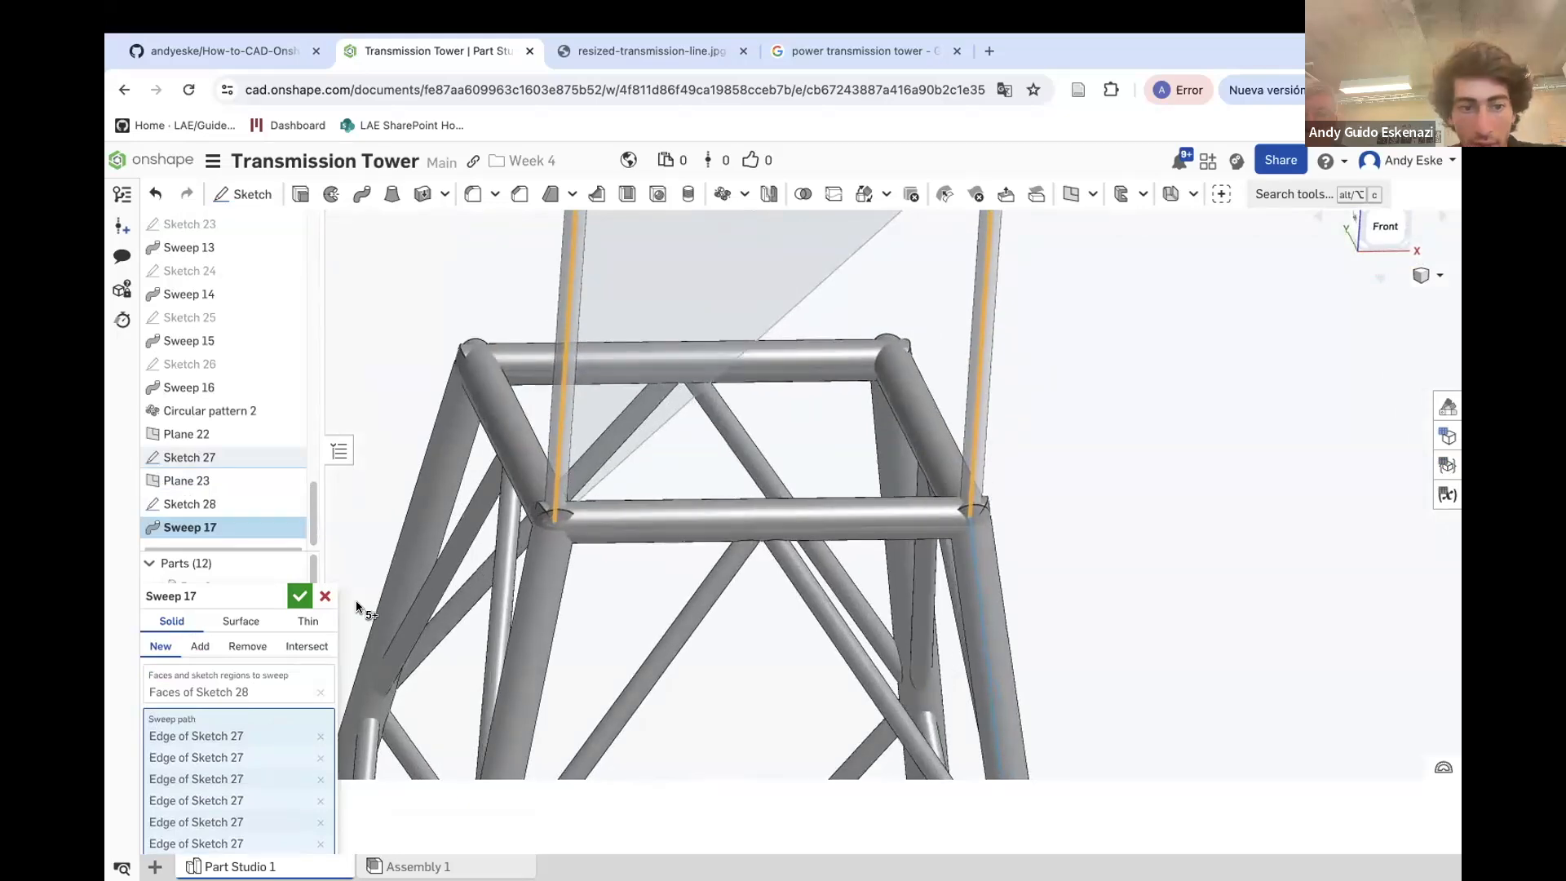
left_click(299, 596)
Edit Sketch 28 and set the profile circle's diameter to 5 mm
scroll(1070, 478, "down", 6)
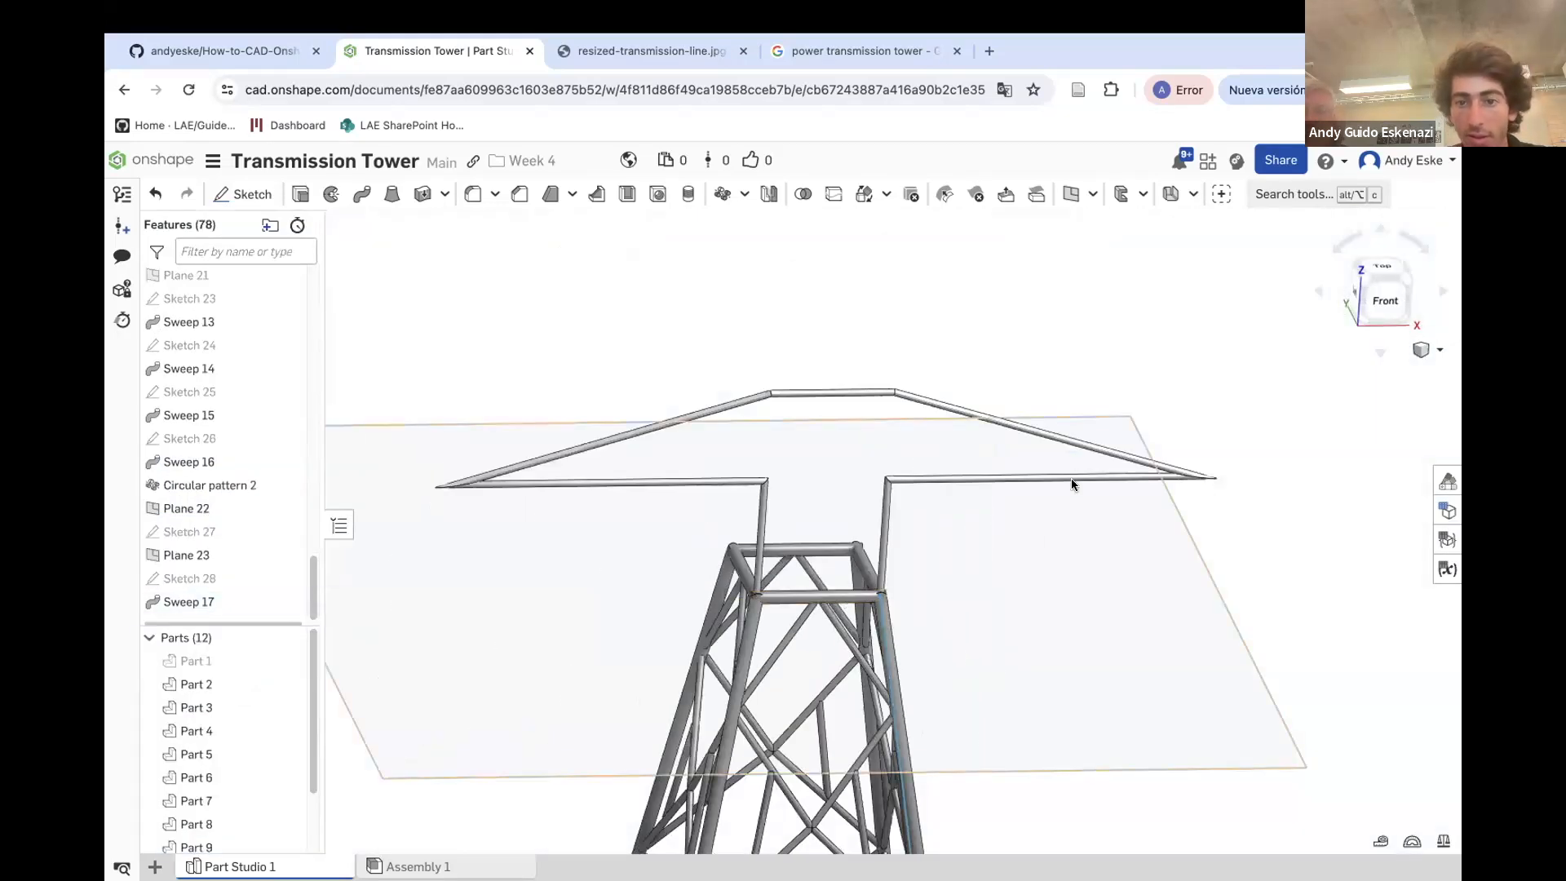
right_click_drag(1075, 463, 1102, 482)
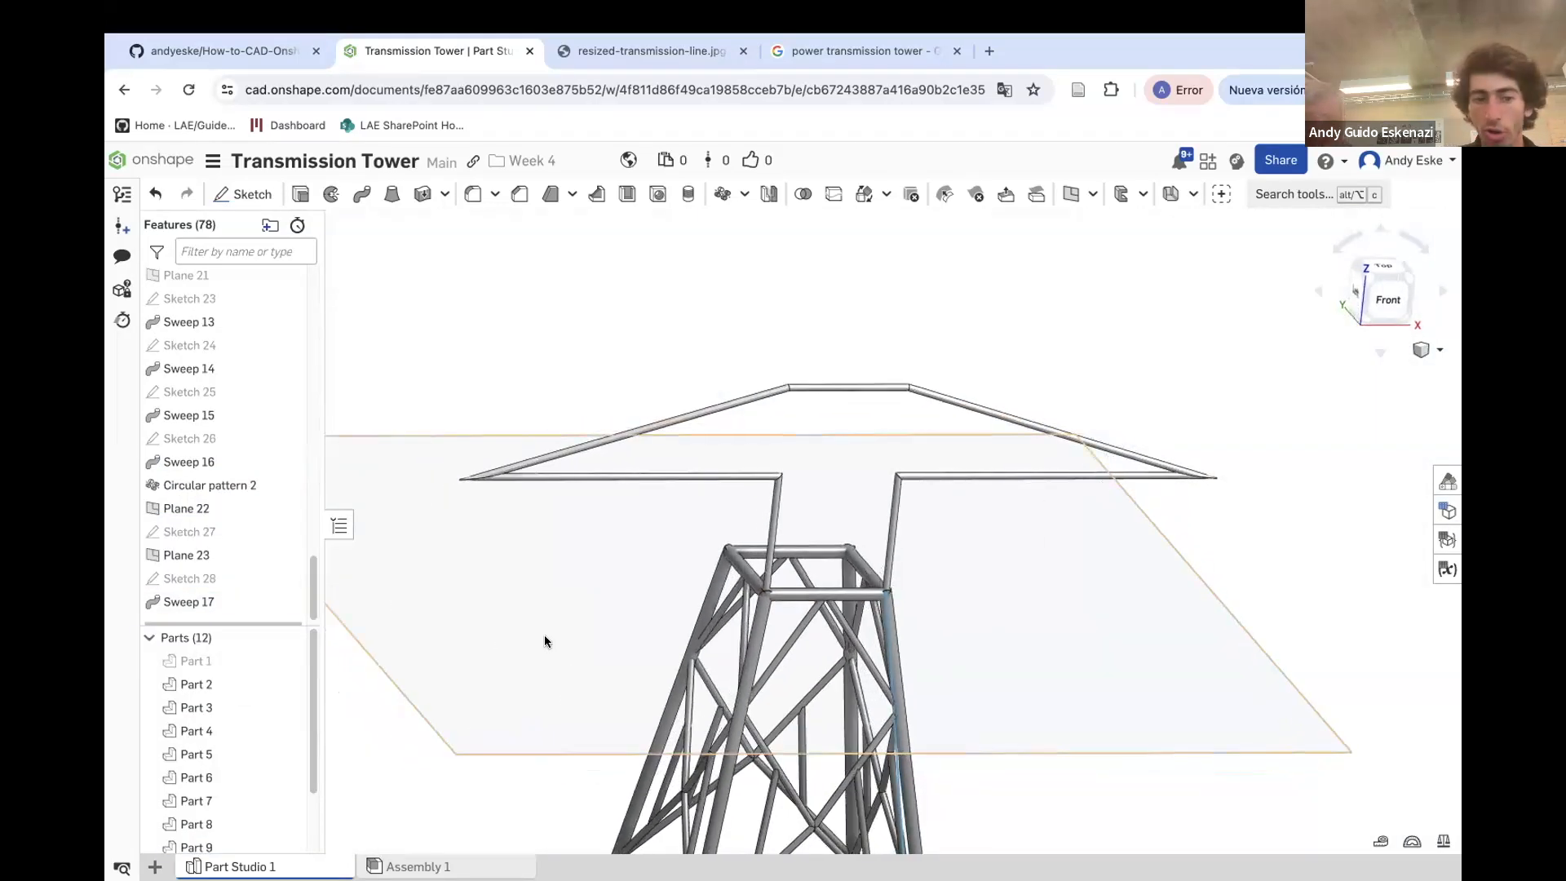
right_click(244, 579)
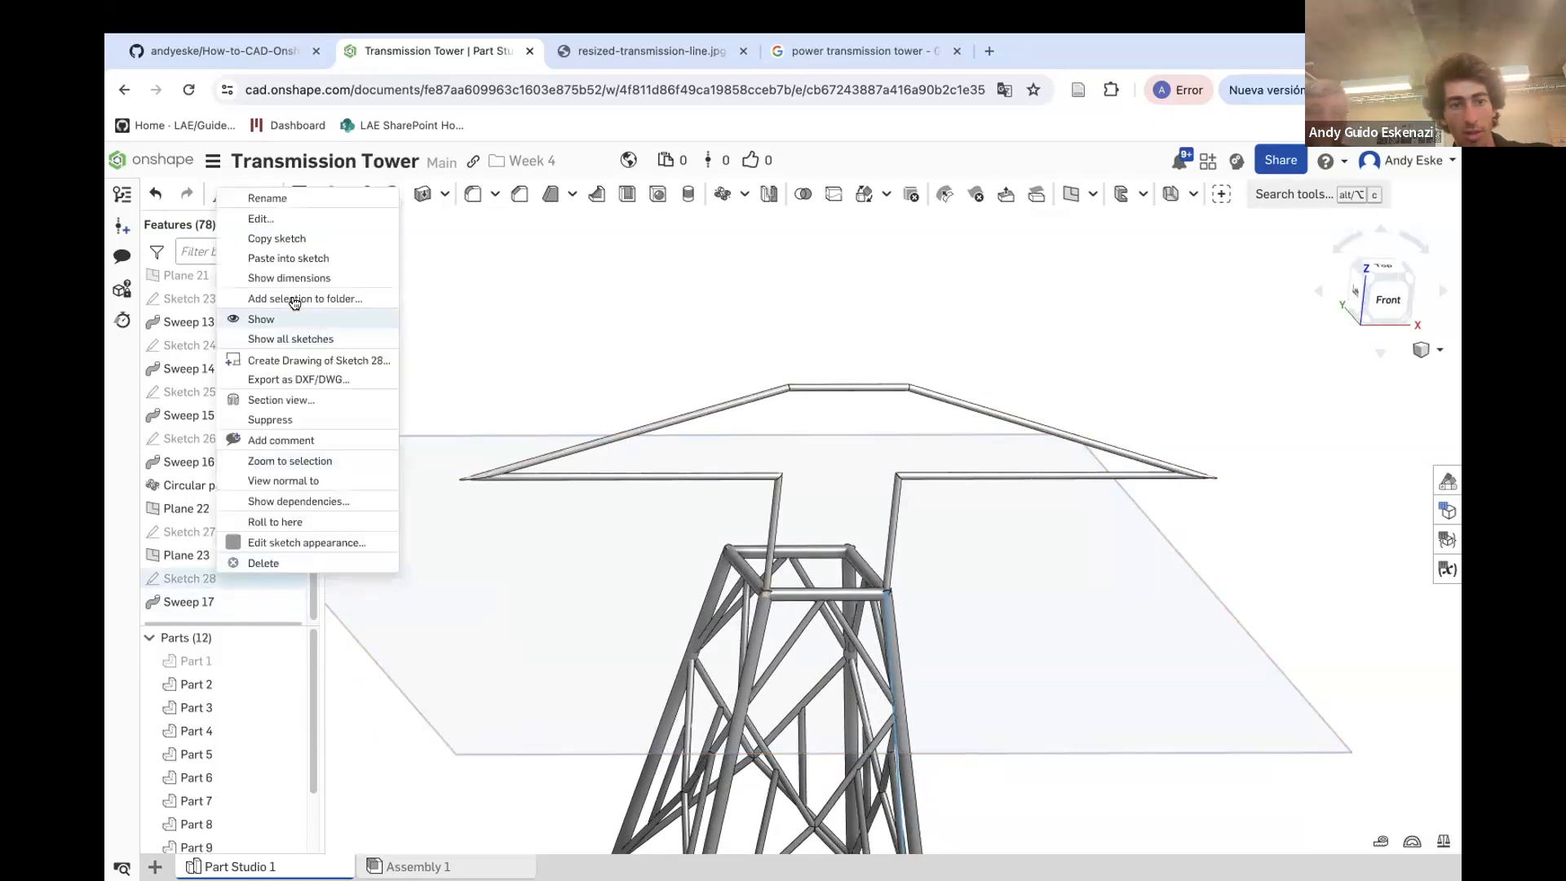
left_click(261, 219)
scroll(762, 608, "up", 10)
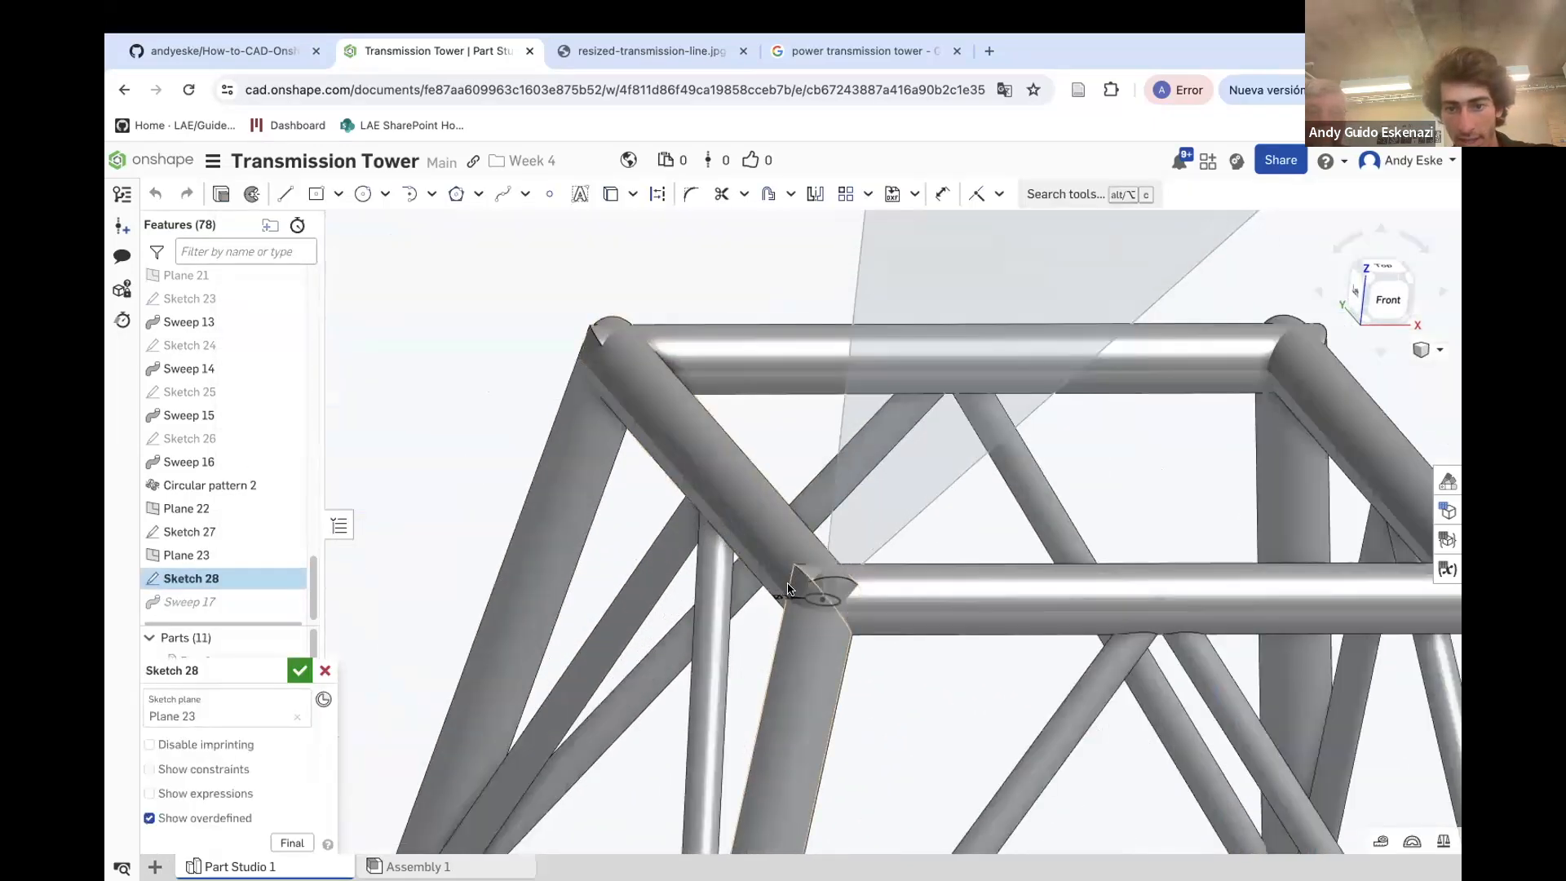
double_click(780, 593)
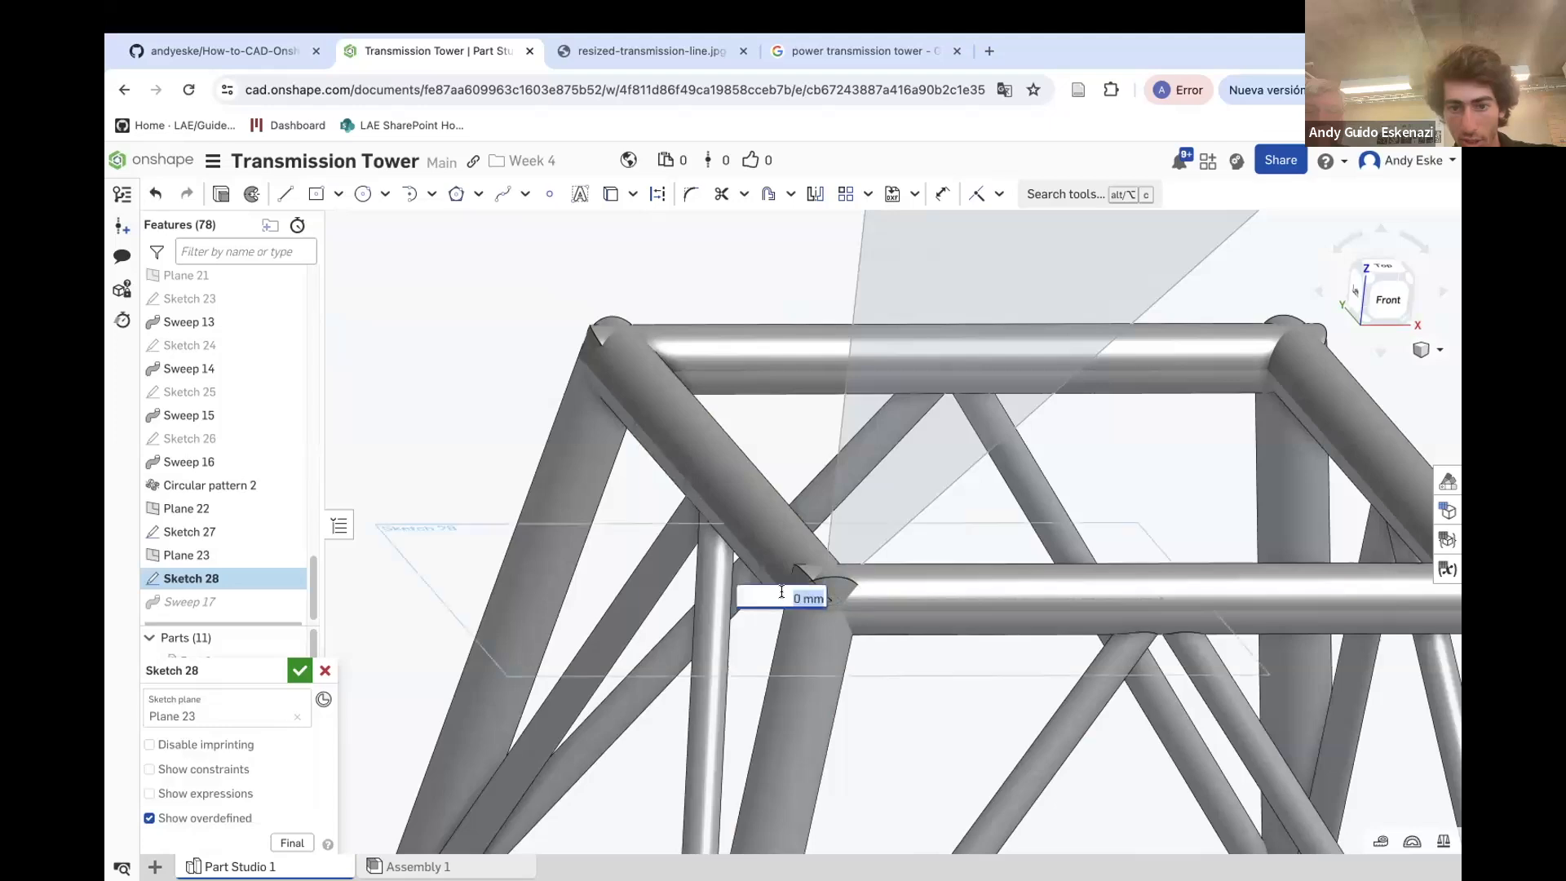
type("5")
key("Return")
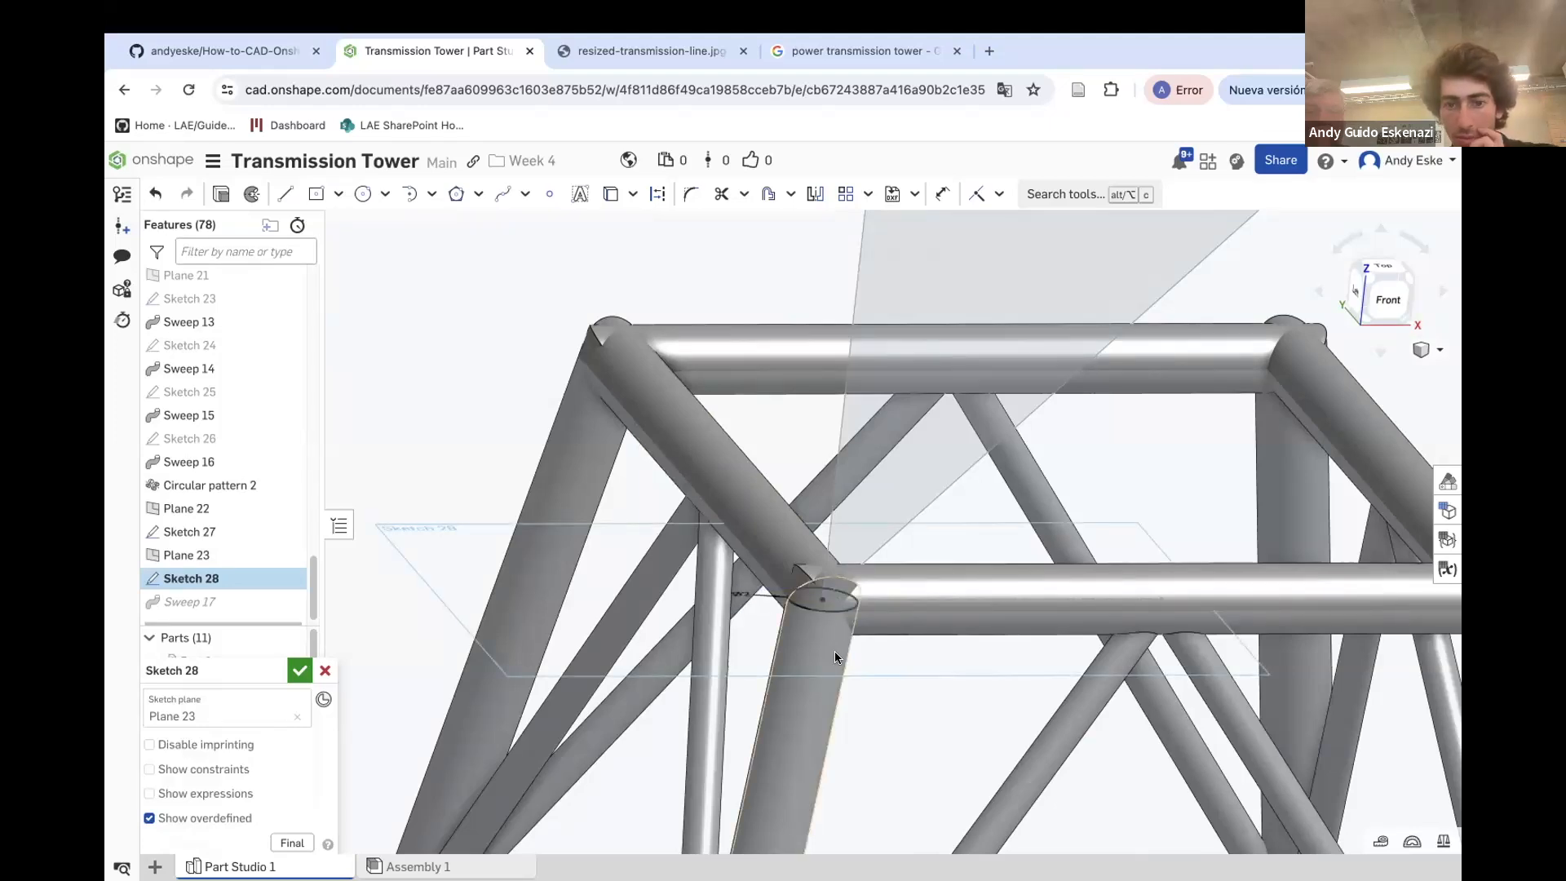
left_click(299, 671)
Inspect the new swept crossarm tubes and their joints at the tower top
scroll(845, 597, "down", 10)
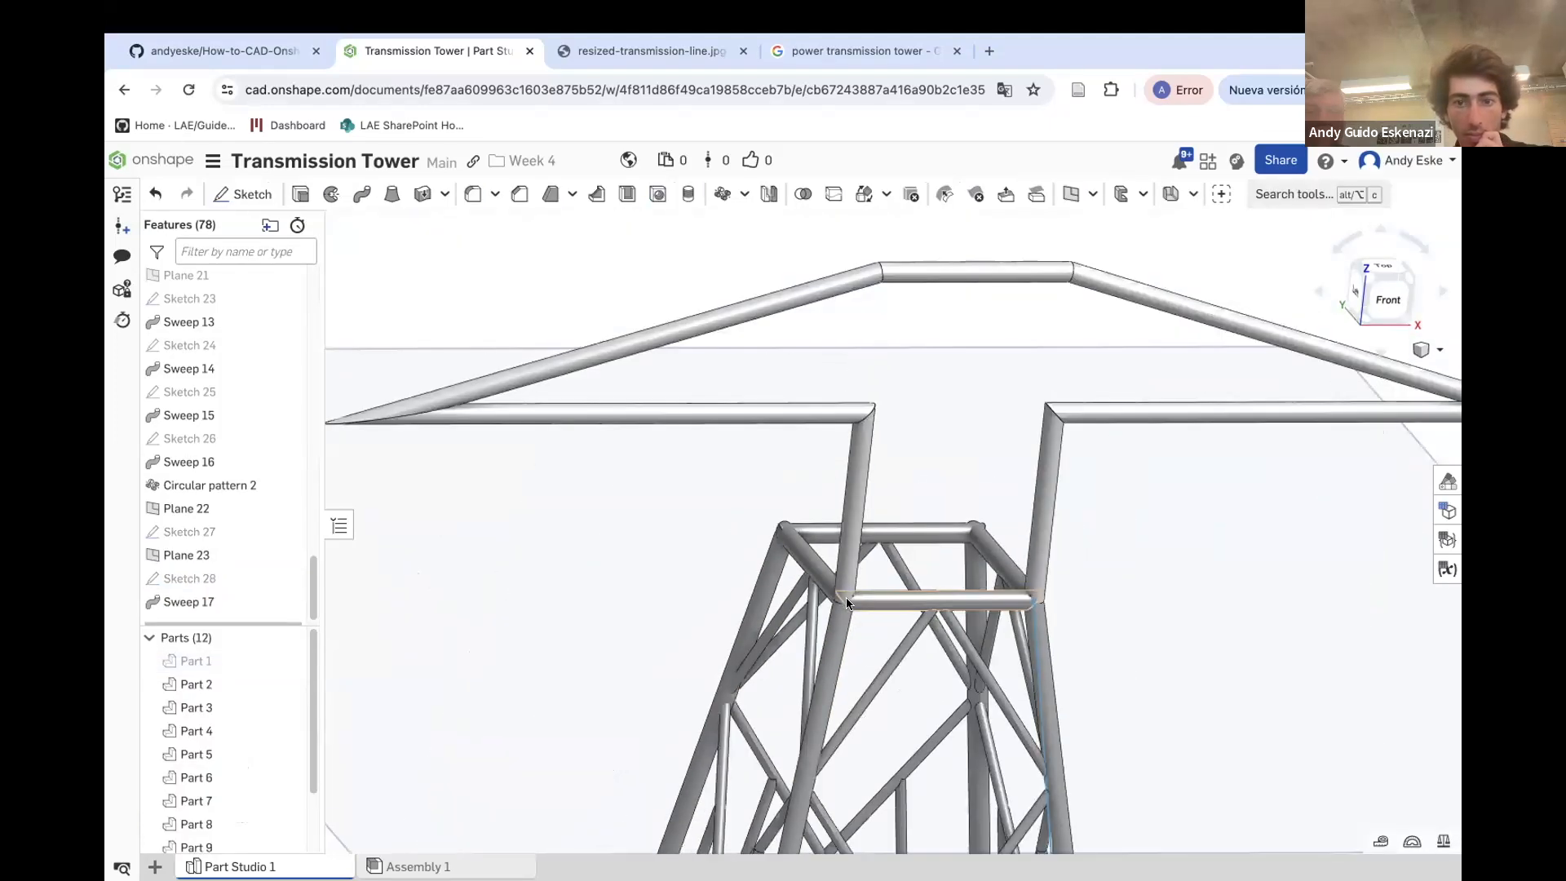
scroll(568, 440, "up", 5)
right_click_drag(612, 466, 625, 442)
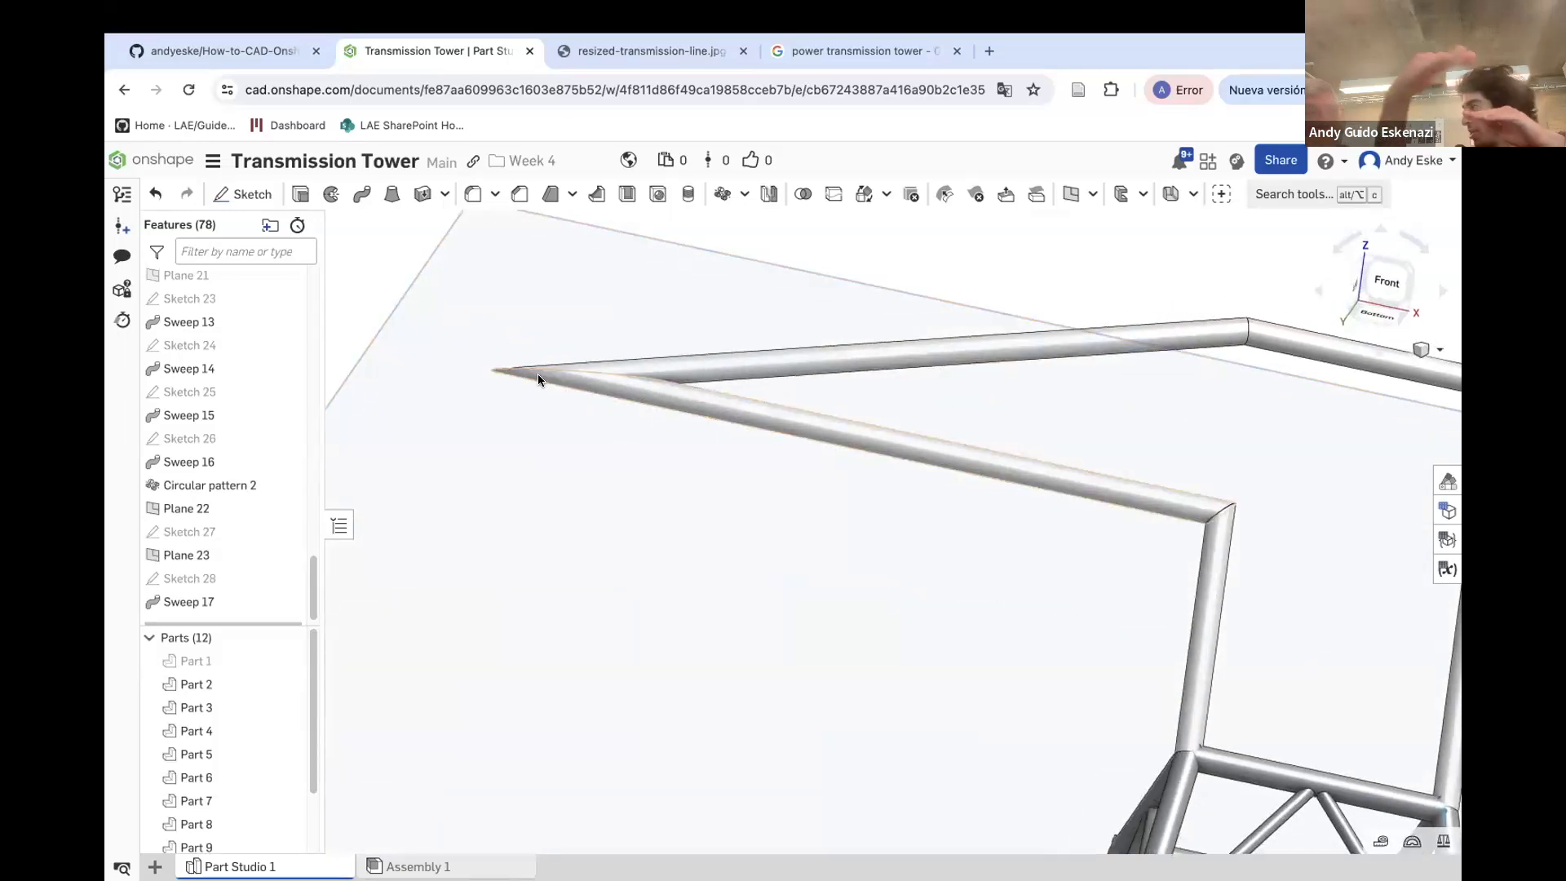
right_click_drag(539, 379, 634, 421)
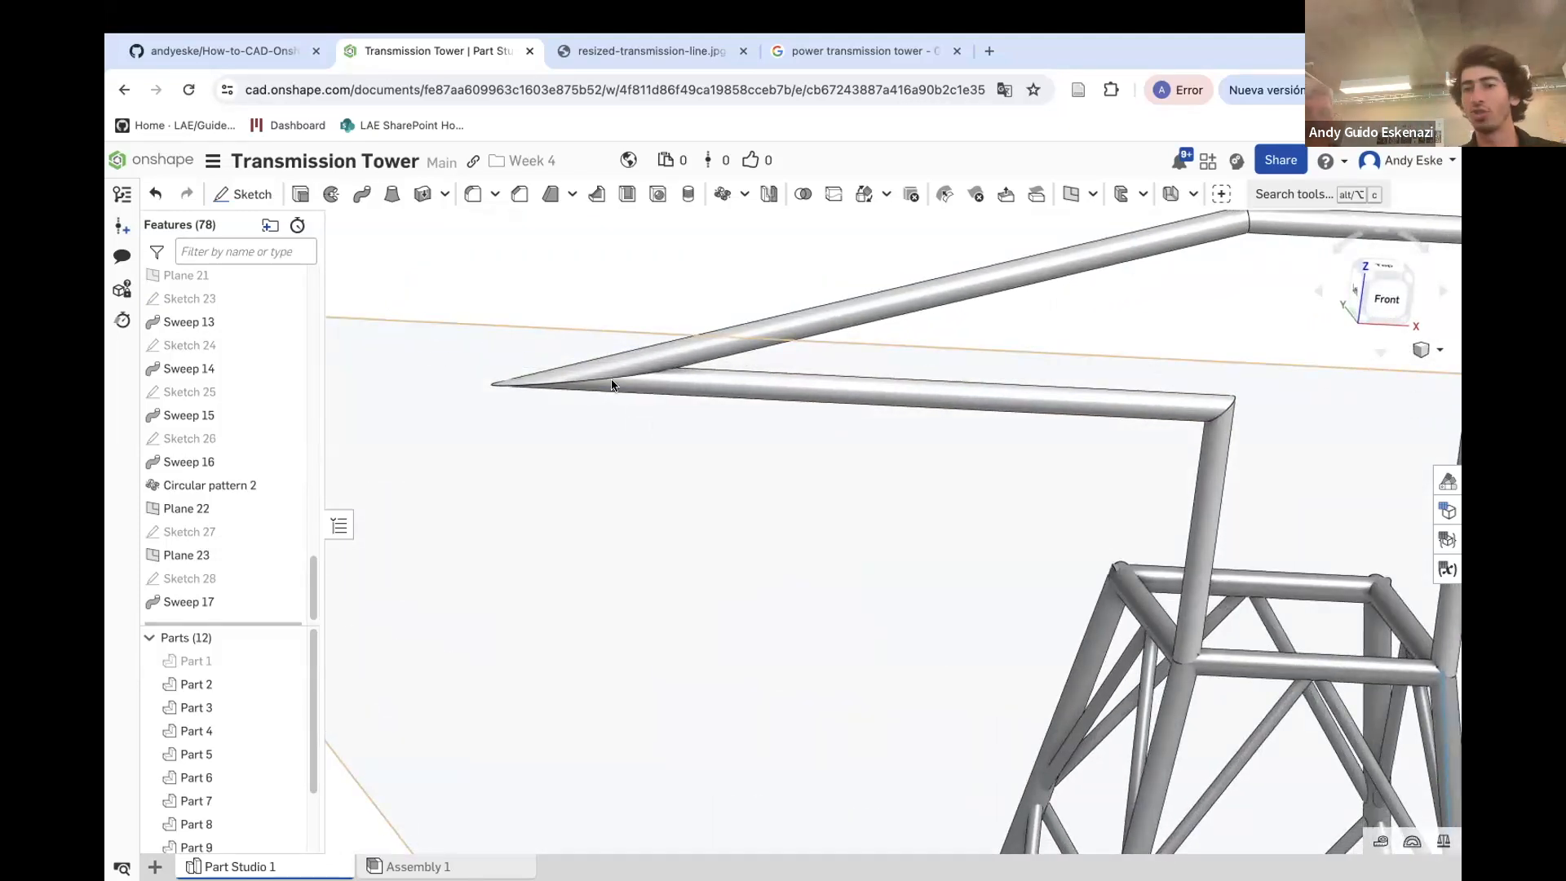
scroll(770, 413, "down", 3)
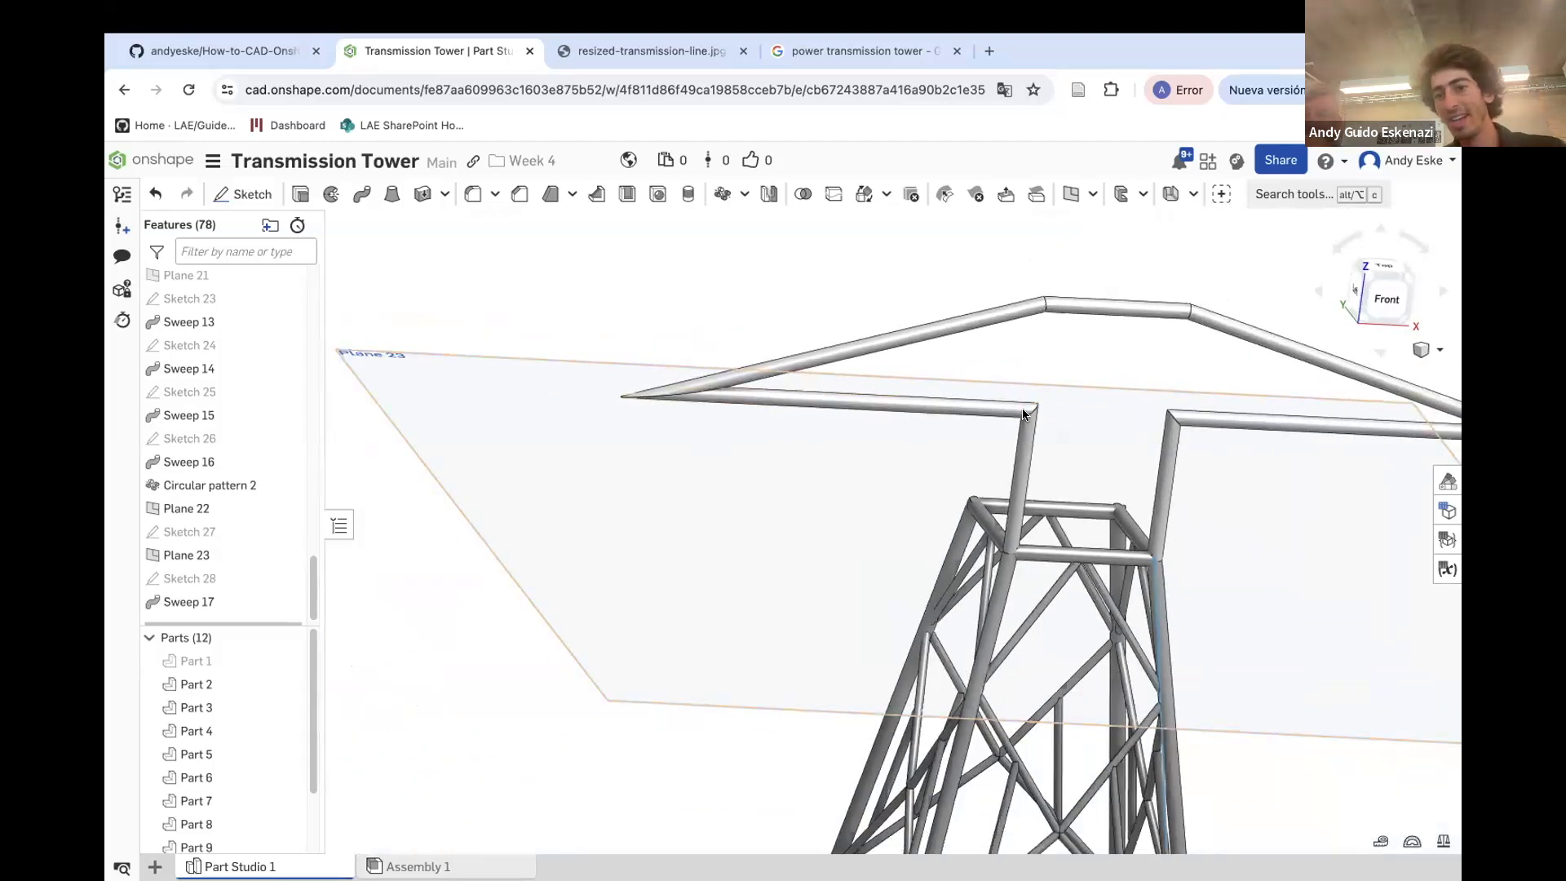
scroll(1028, 546, "up", 10)
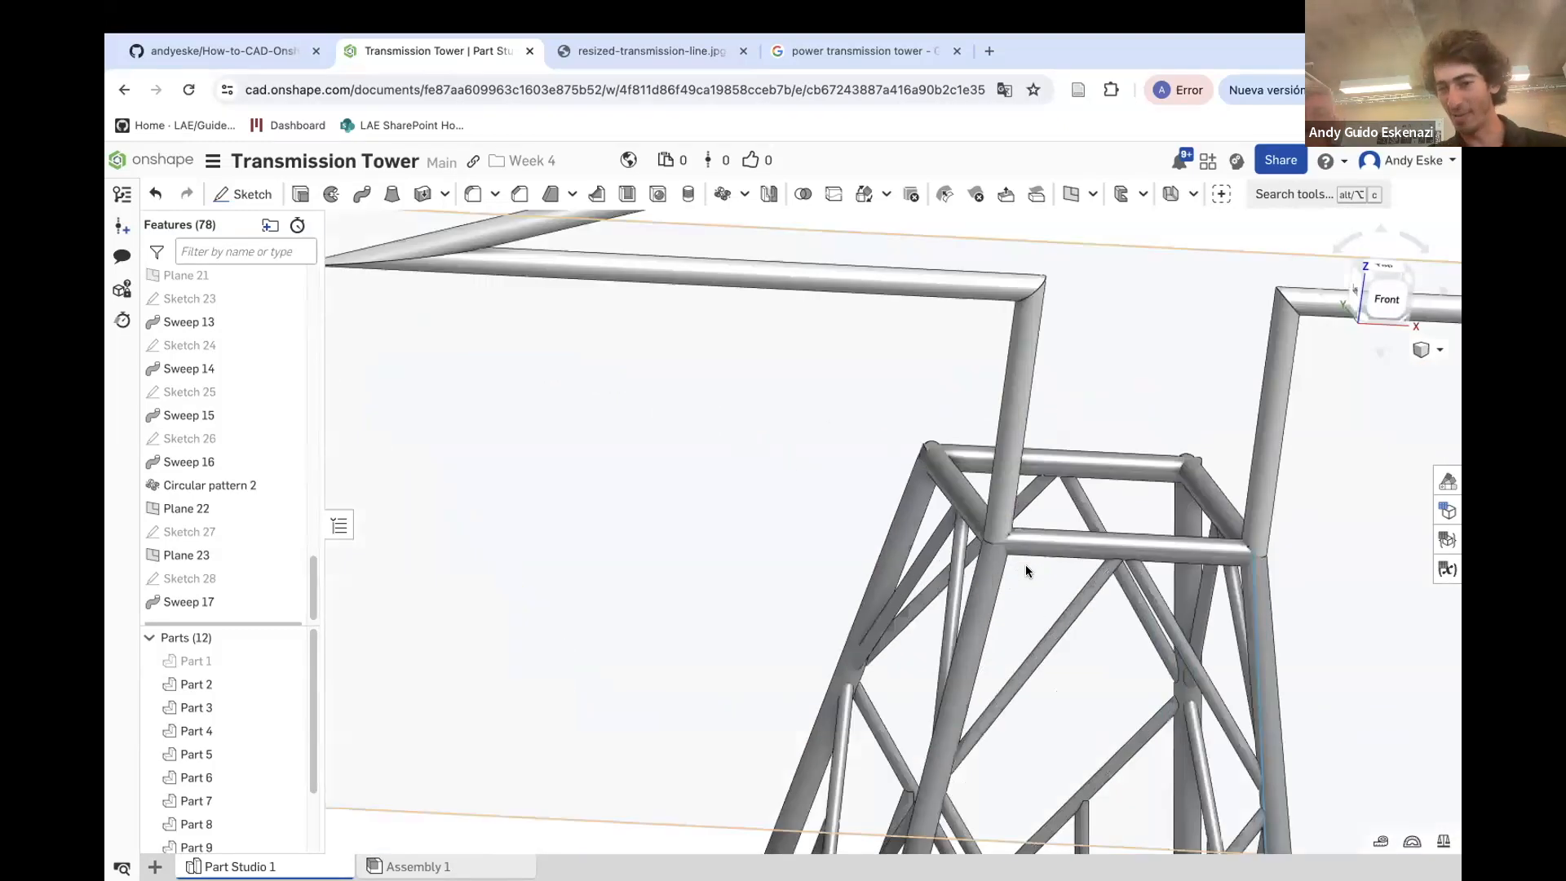
scroll(993, 531, "down", 10)
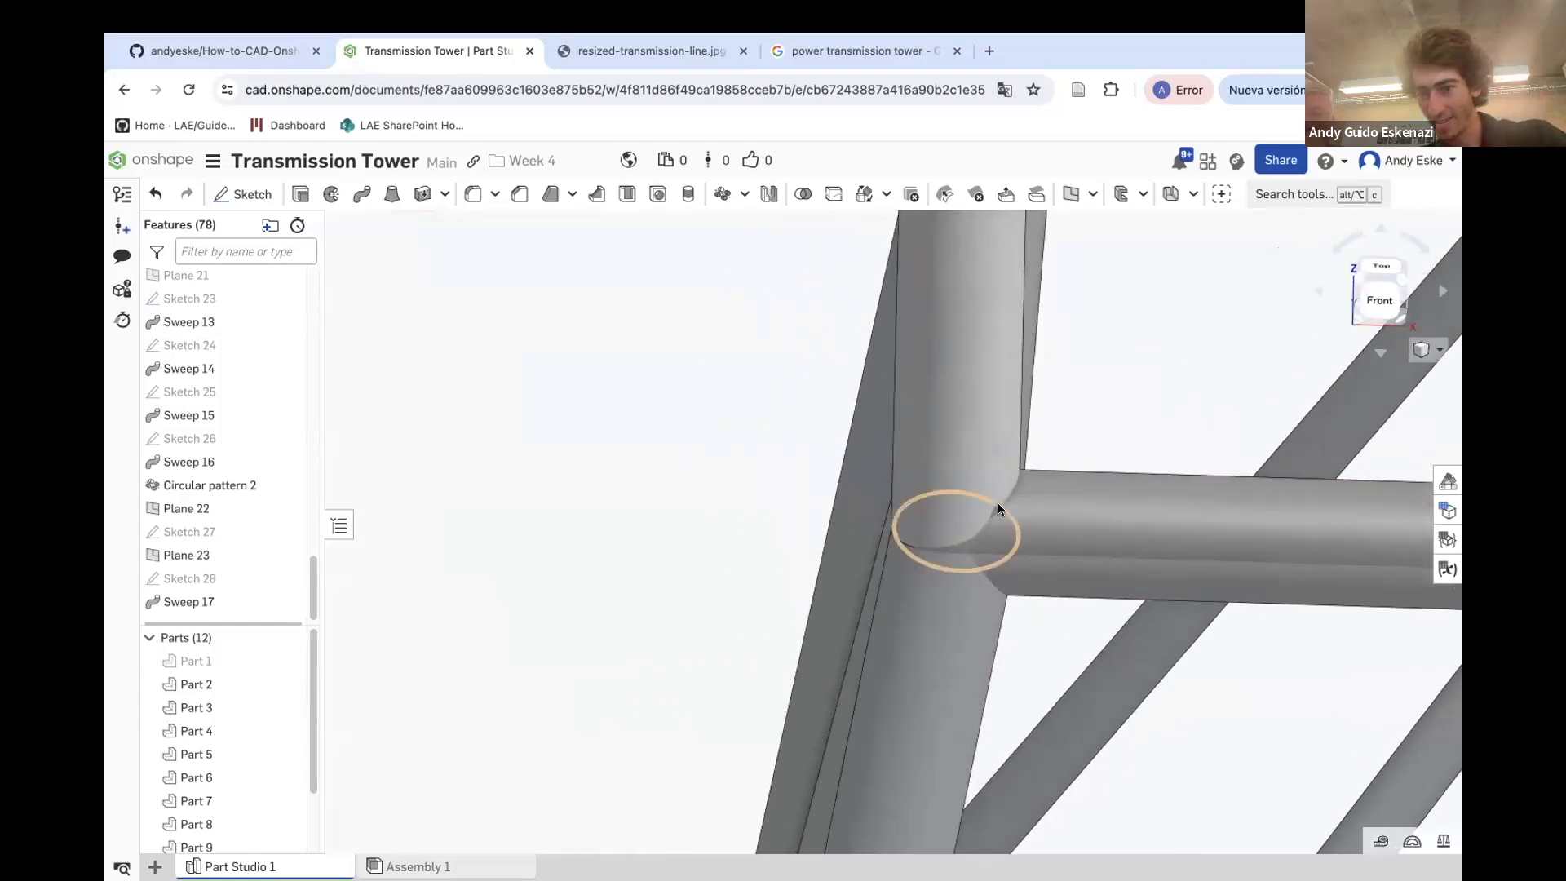
scroll(933, 554, "down", 10)
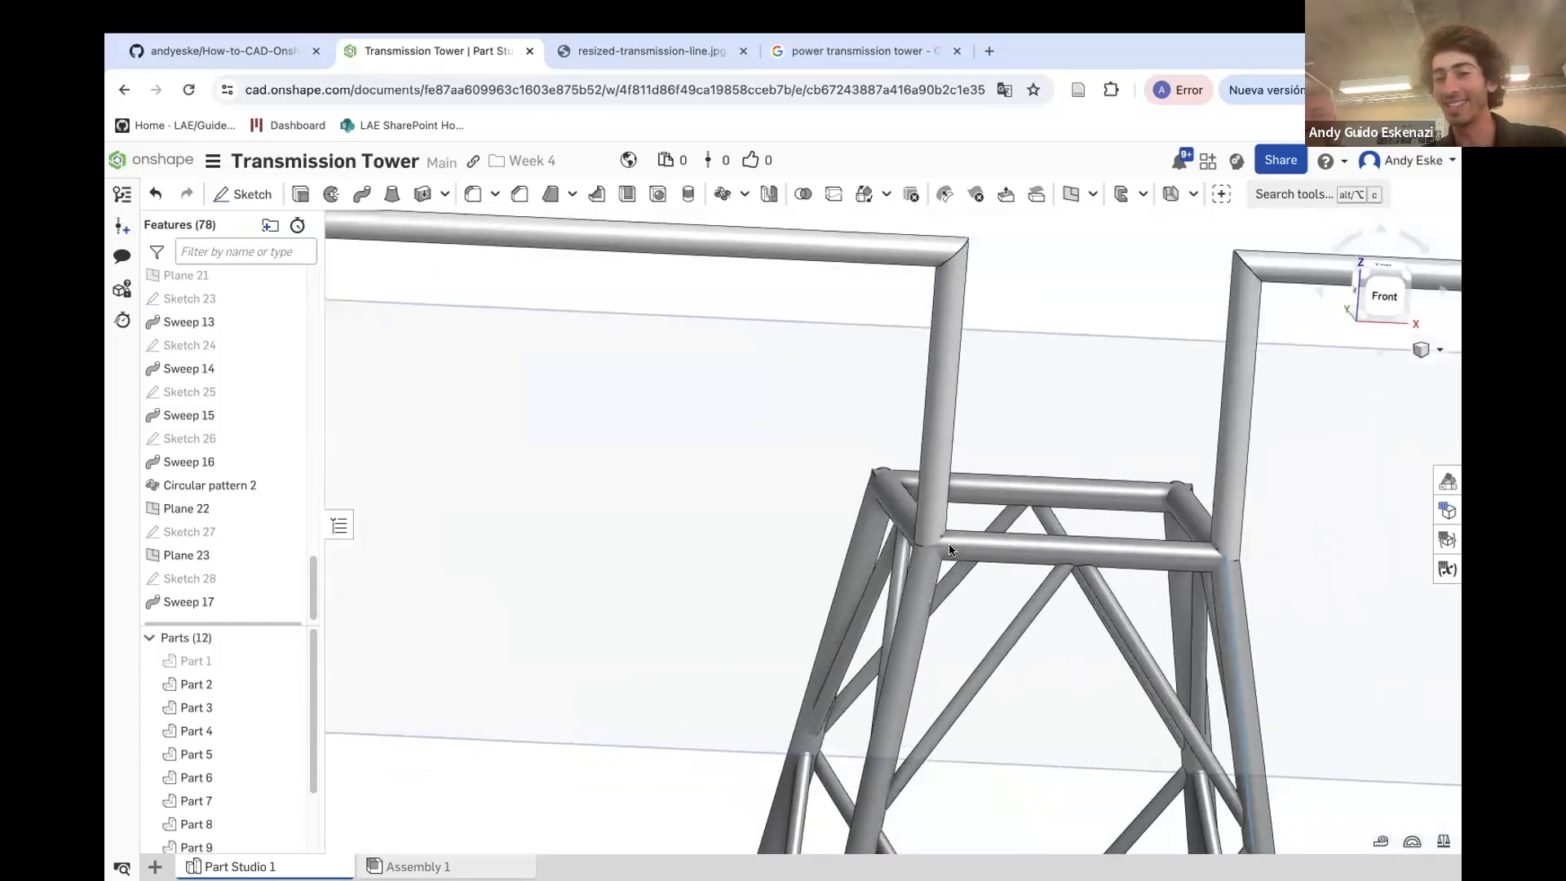
Show Sketch 27 again
right_click(218, 532)
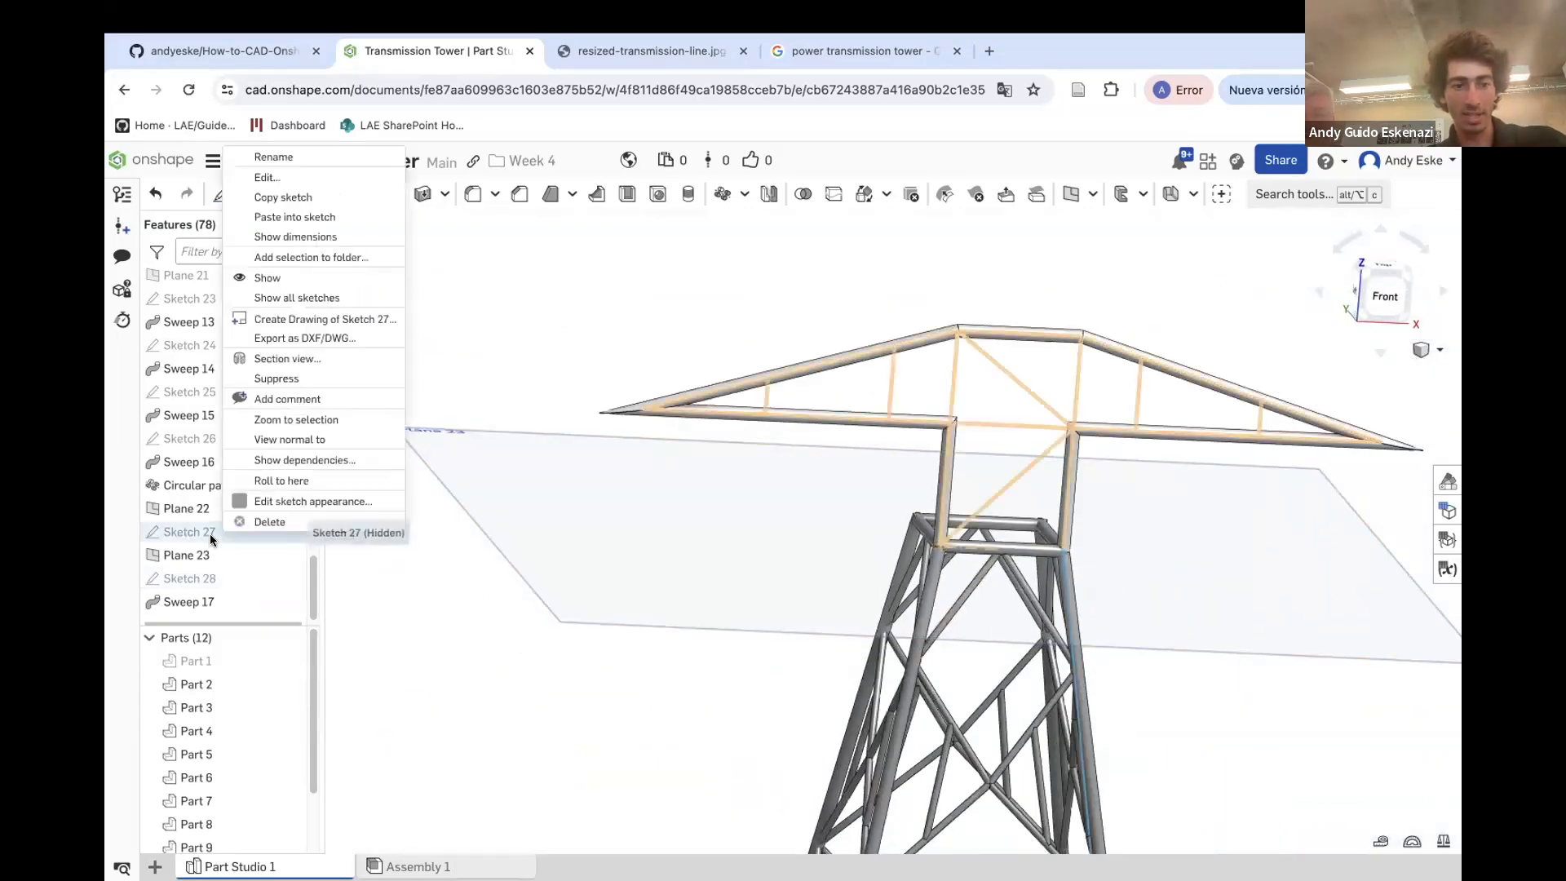
left_click(287, 279)
scroll(968, 427, "up", 5)
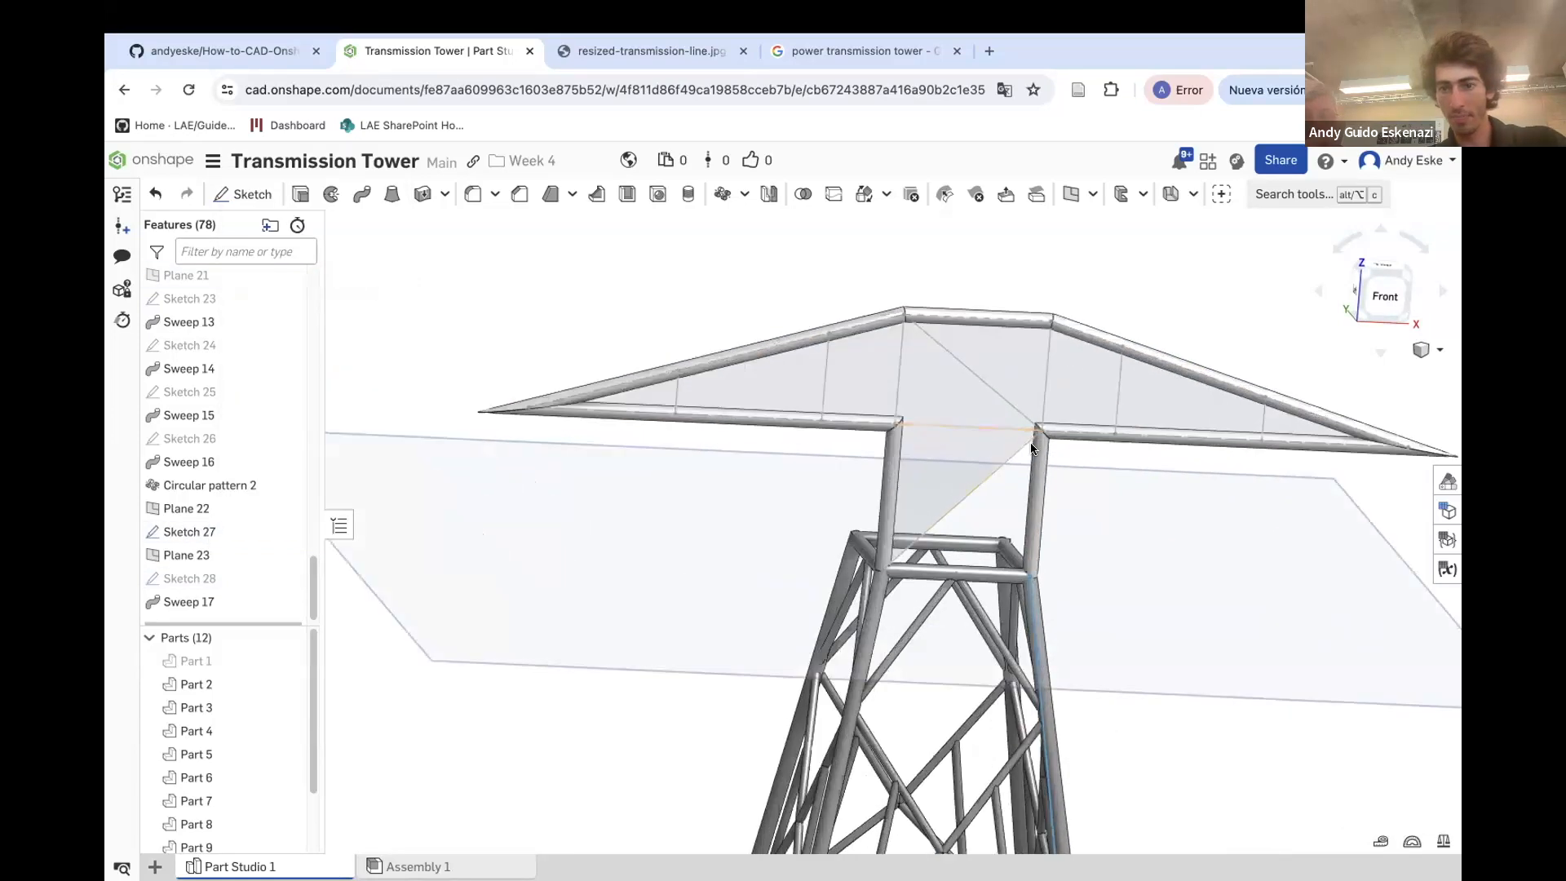
scroll(1040, 432, "up", 1)
right_click_drag(1040, 433, 929, 344)
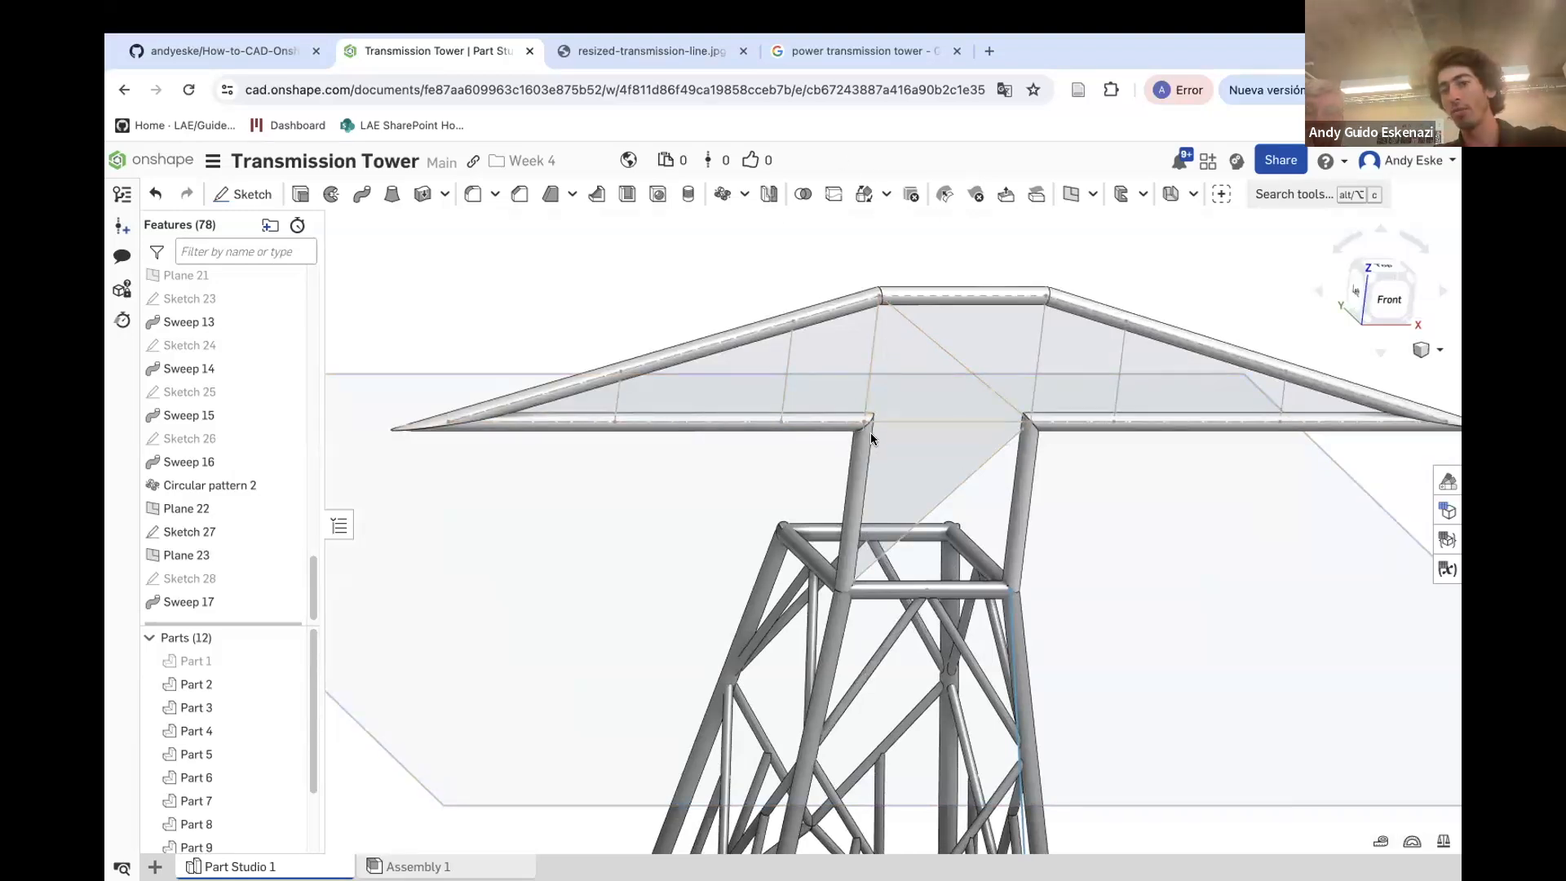
Create a Point normal plane at the lower vertex of a left-arm web member, normal to that member's edge
left_click(1071, 193)
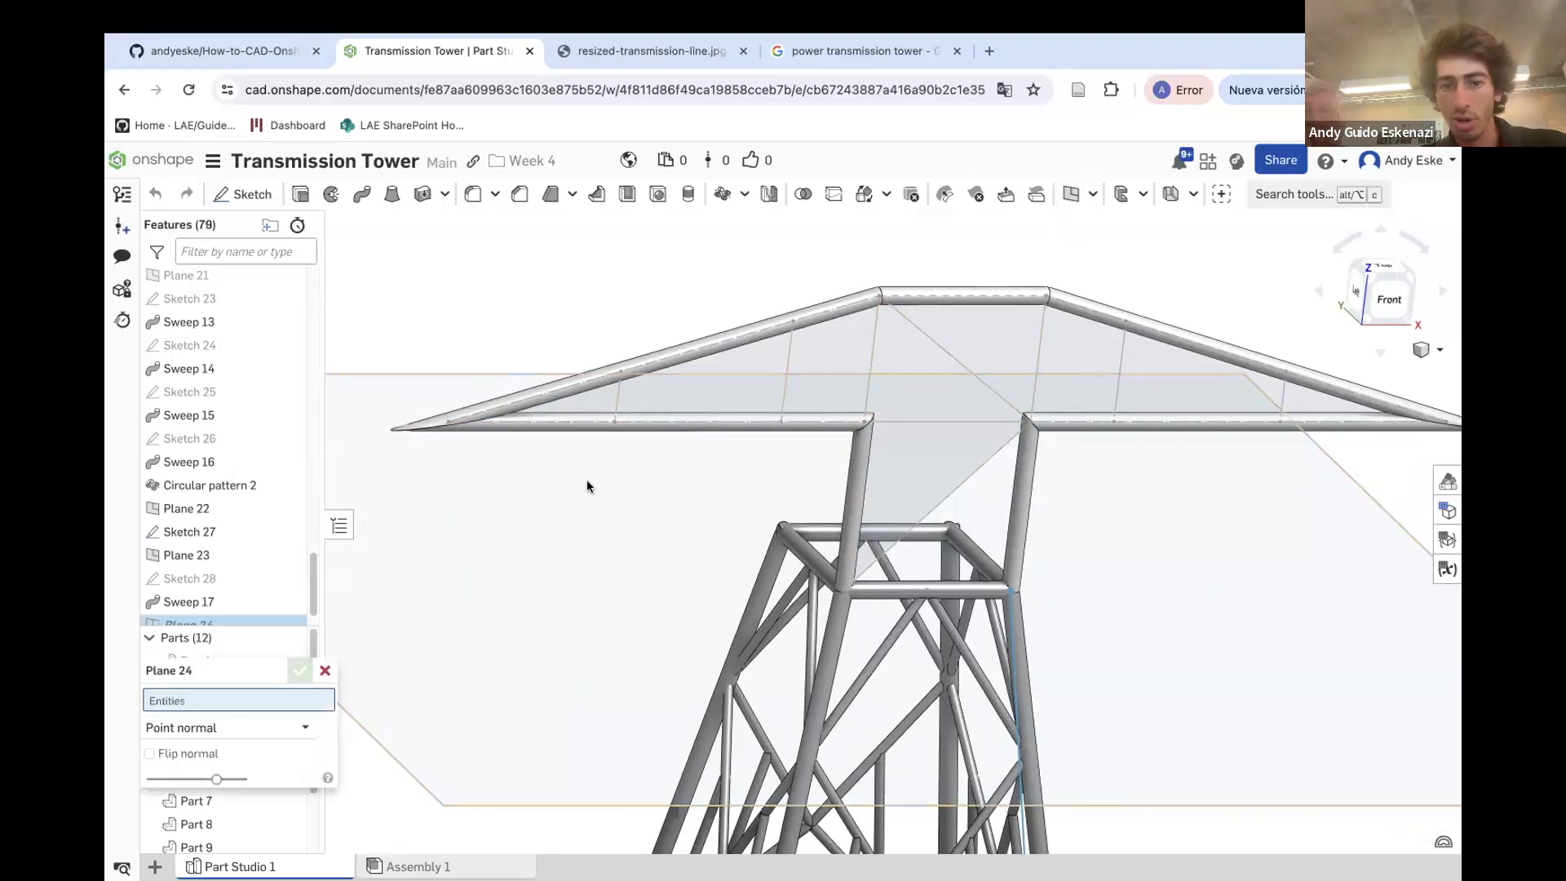
left_click(613, 422)
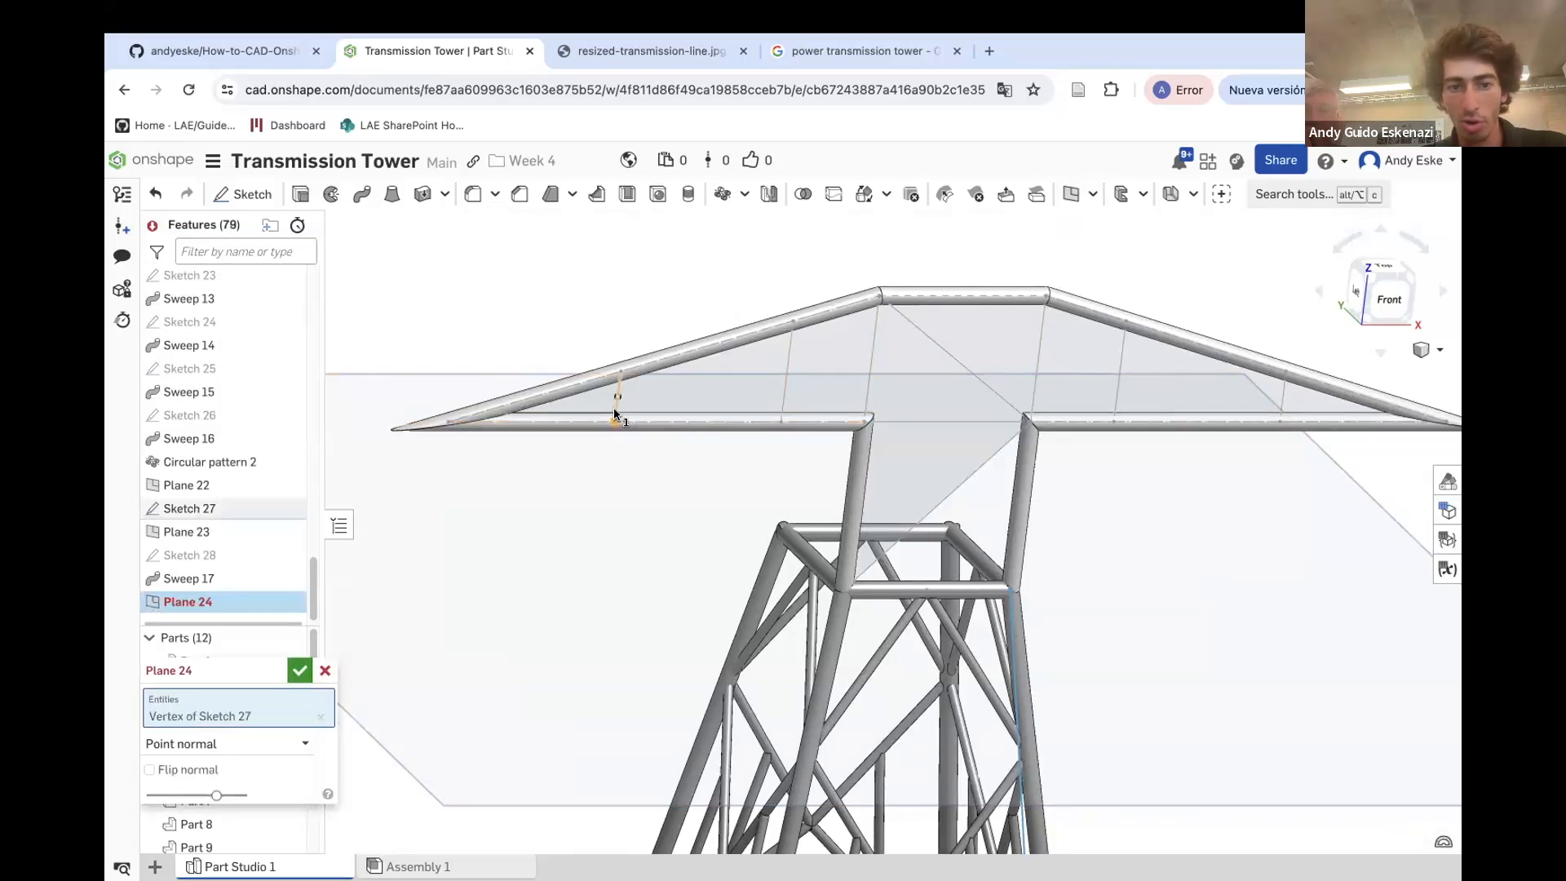
left_click(618, 400)
scroll(755, 424, "down", 5)
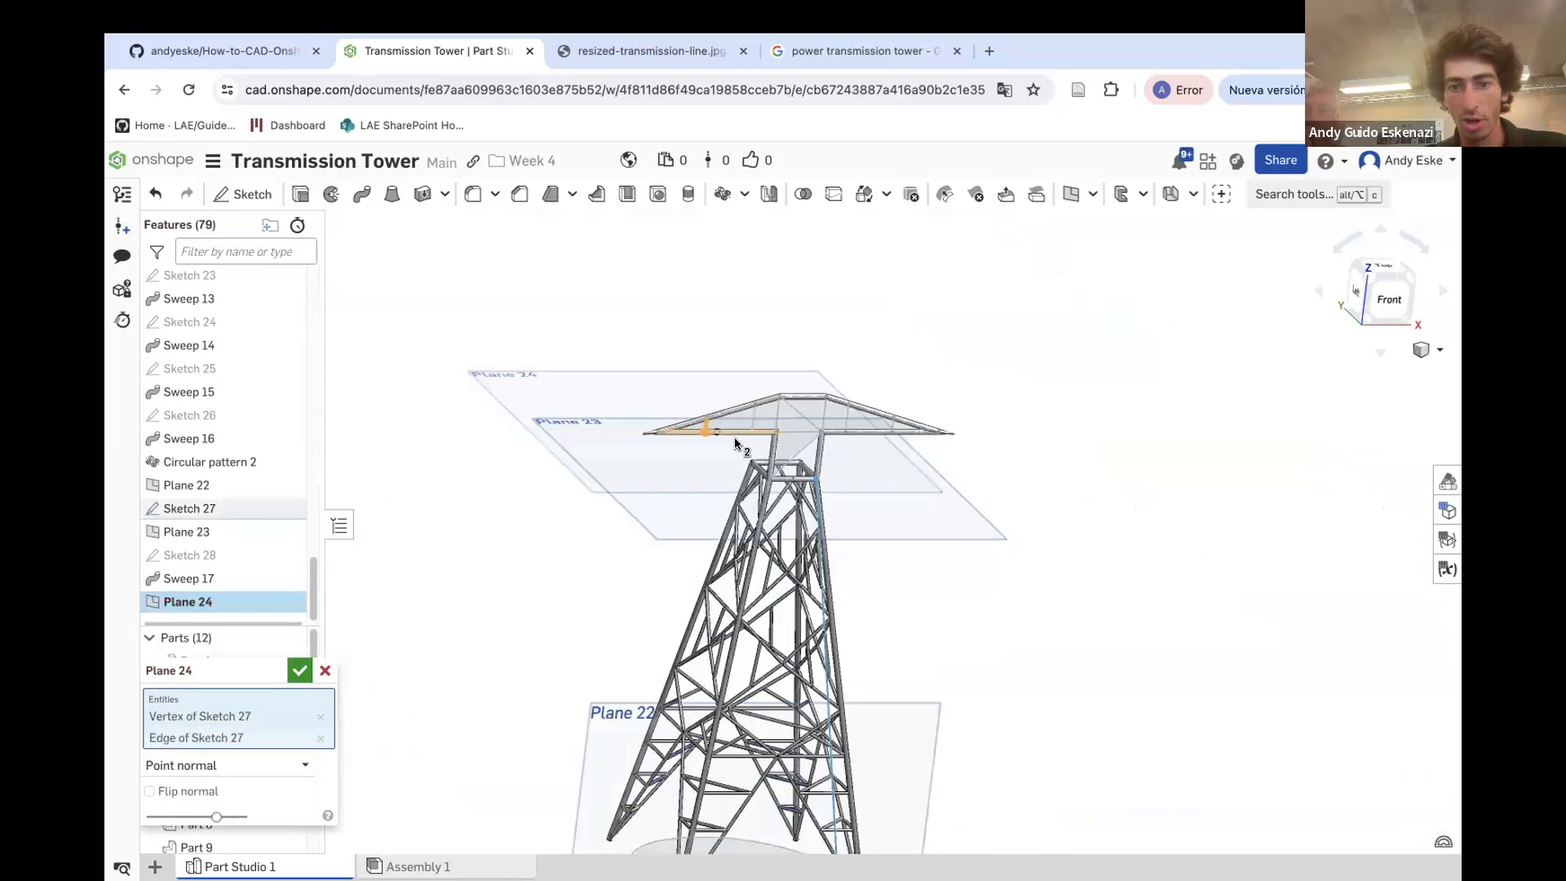
left_click(297, 670)
Create a Point normal plane at the lower vertex of the diagonal brace from the column top, normal to that brace
scroll(710, 485, "up", 10)
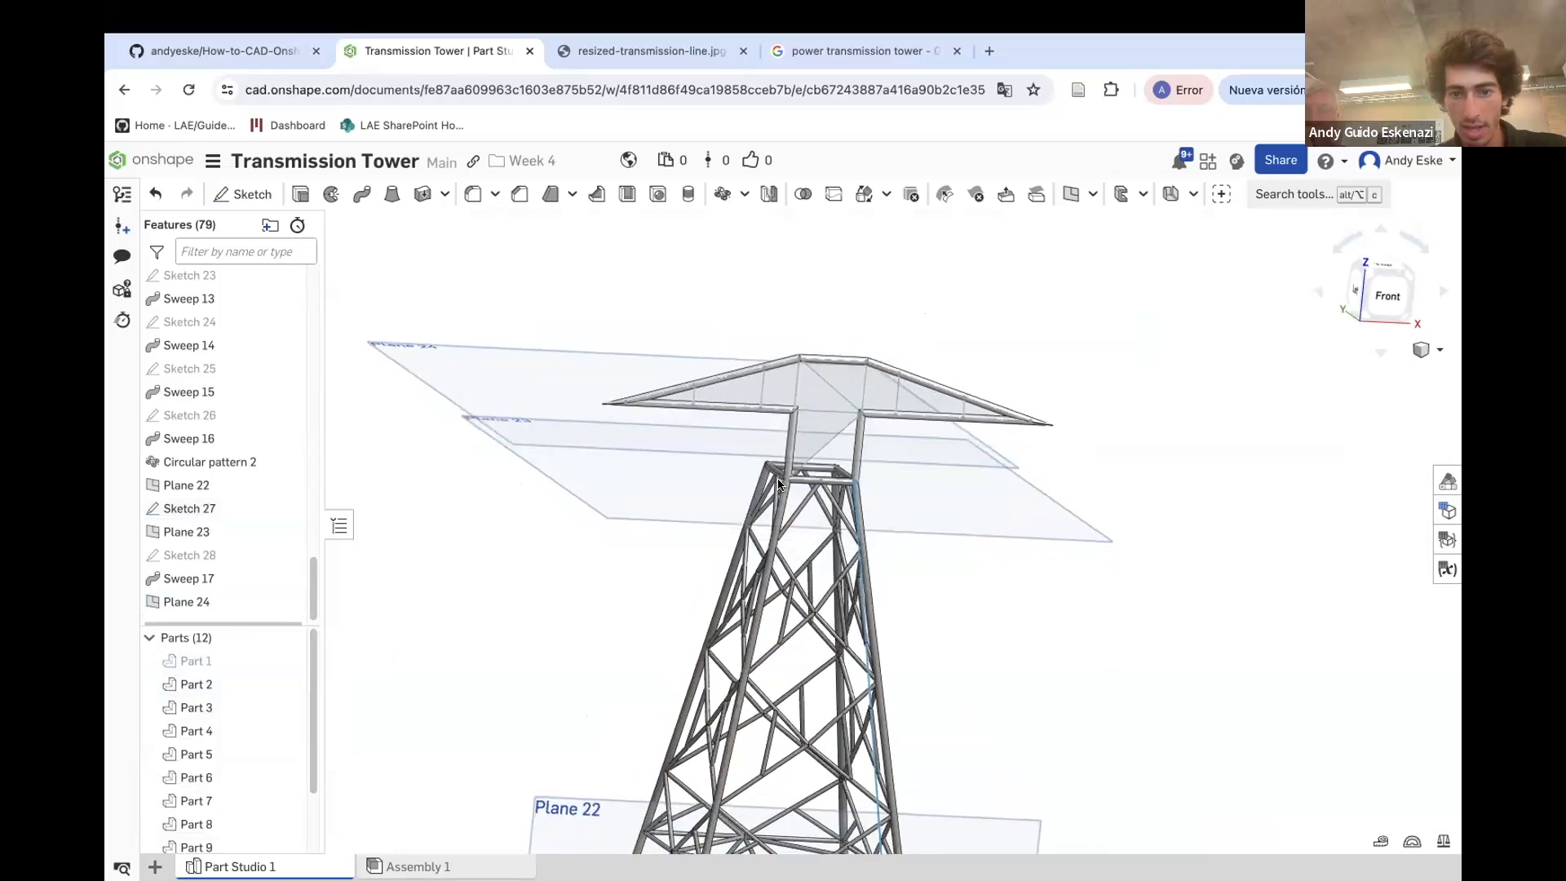
scroll(783, 478, "up", 10)
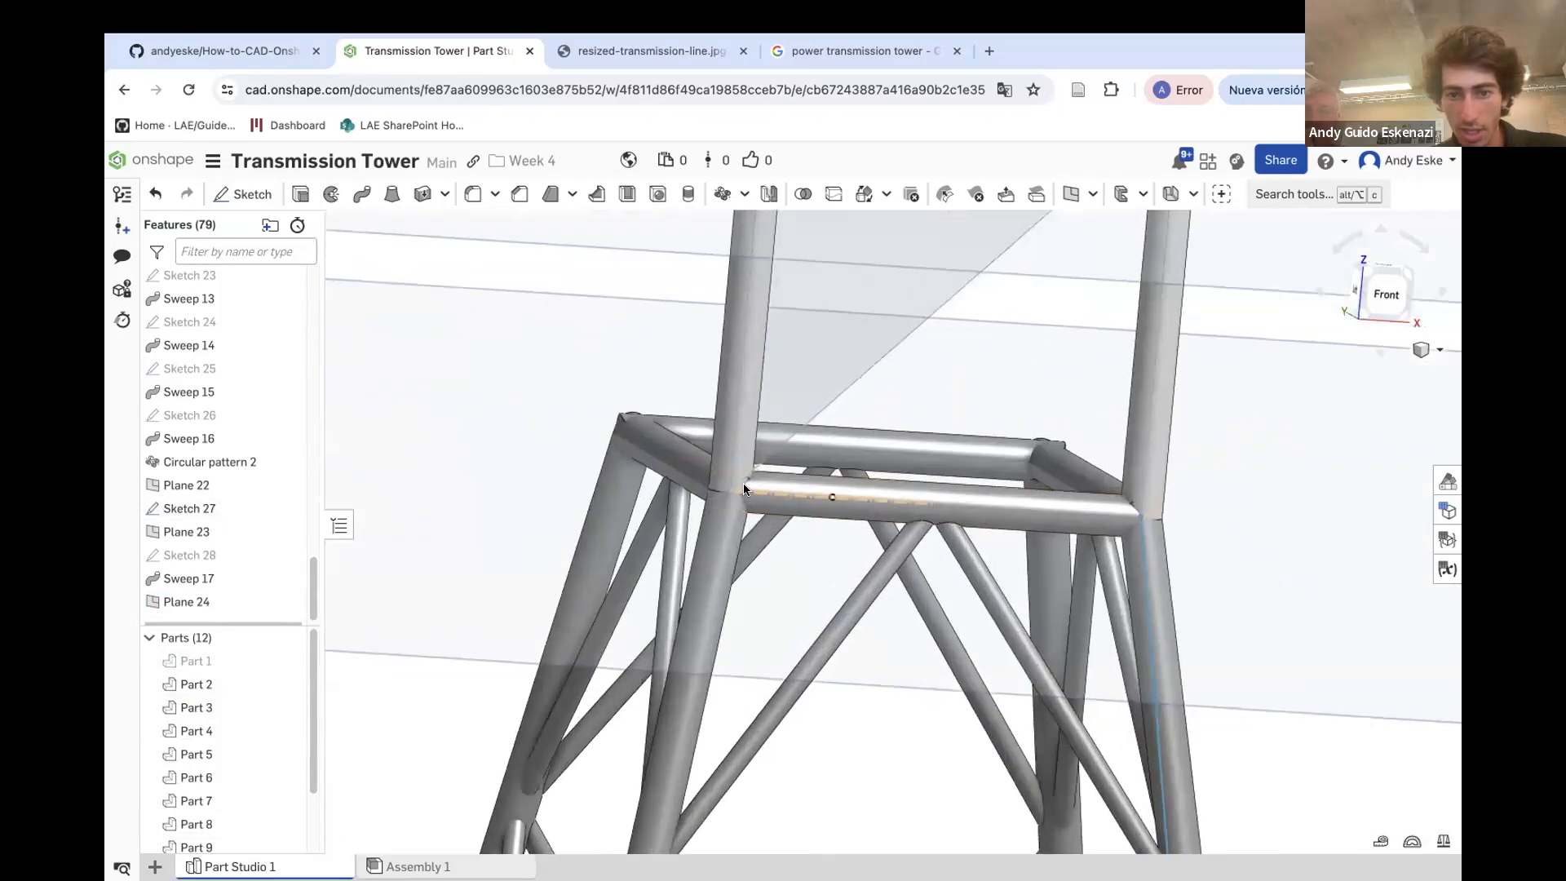
left_click(1071, 193)
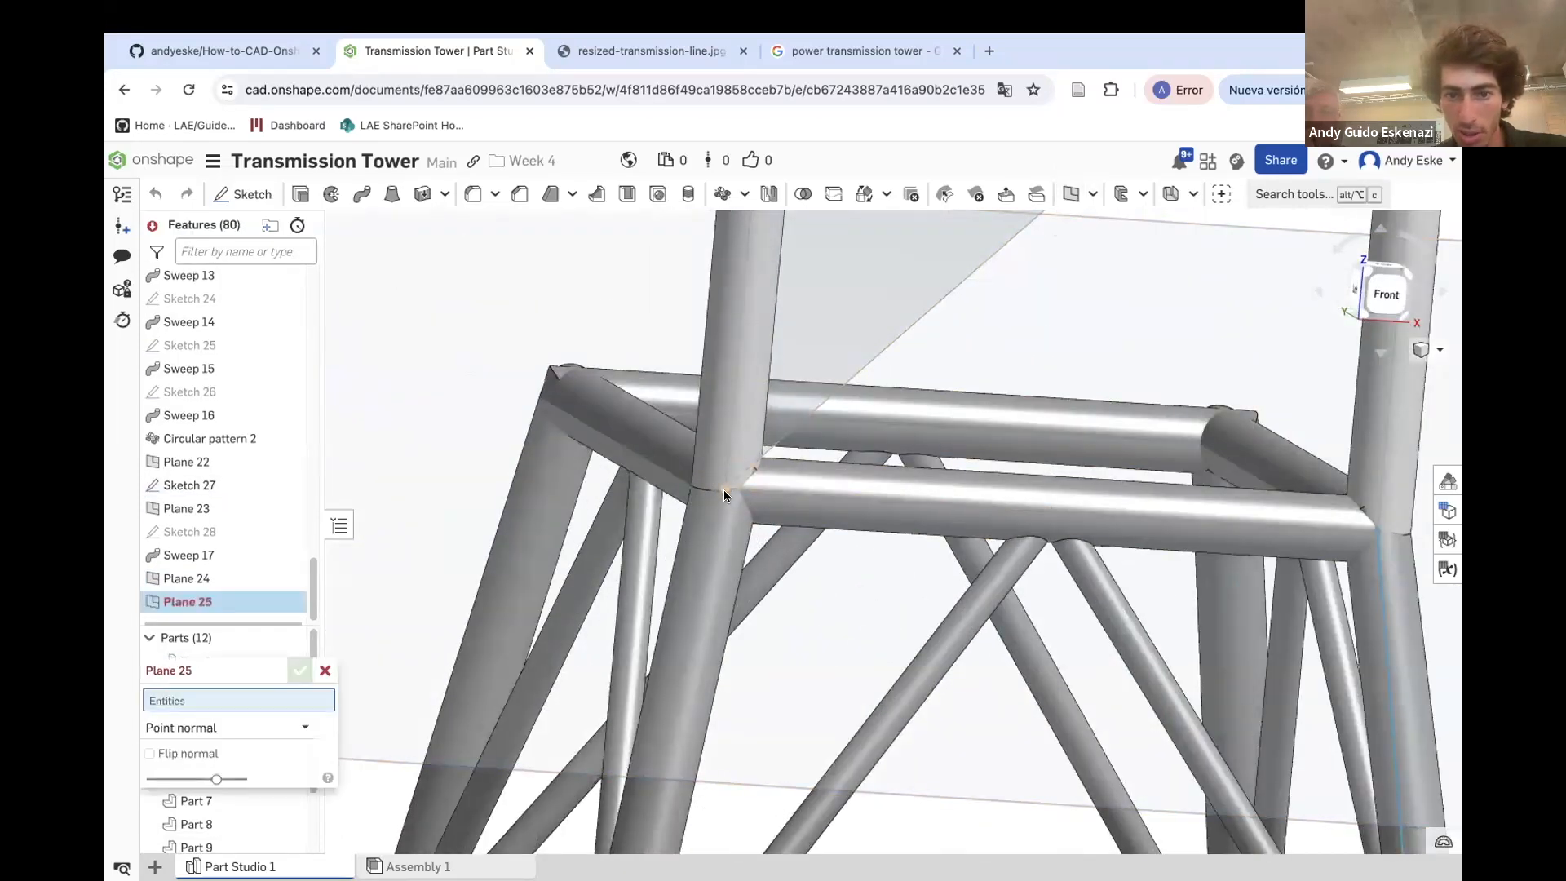
left_click(725, 488)
left_click(803, 433)
scroll(802, 426, "down", 5)
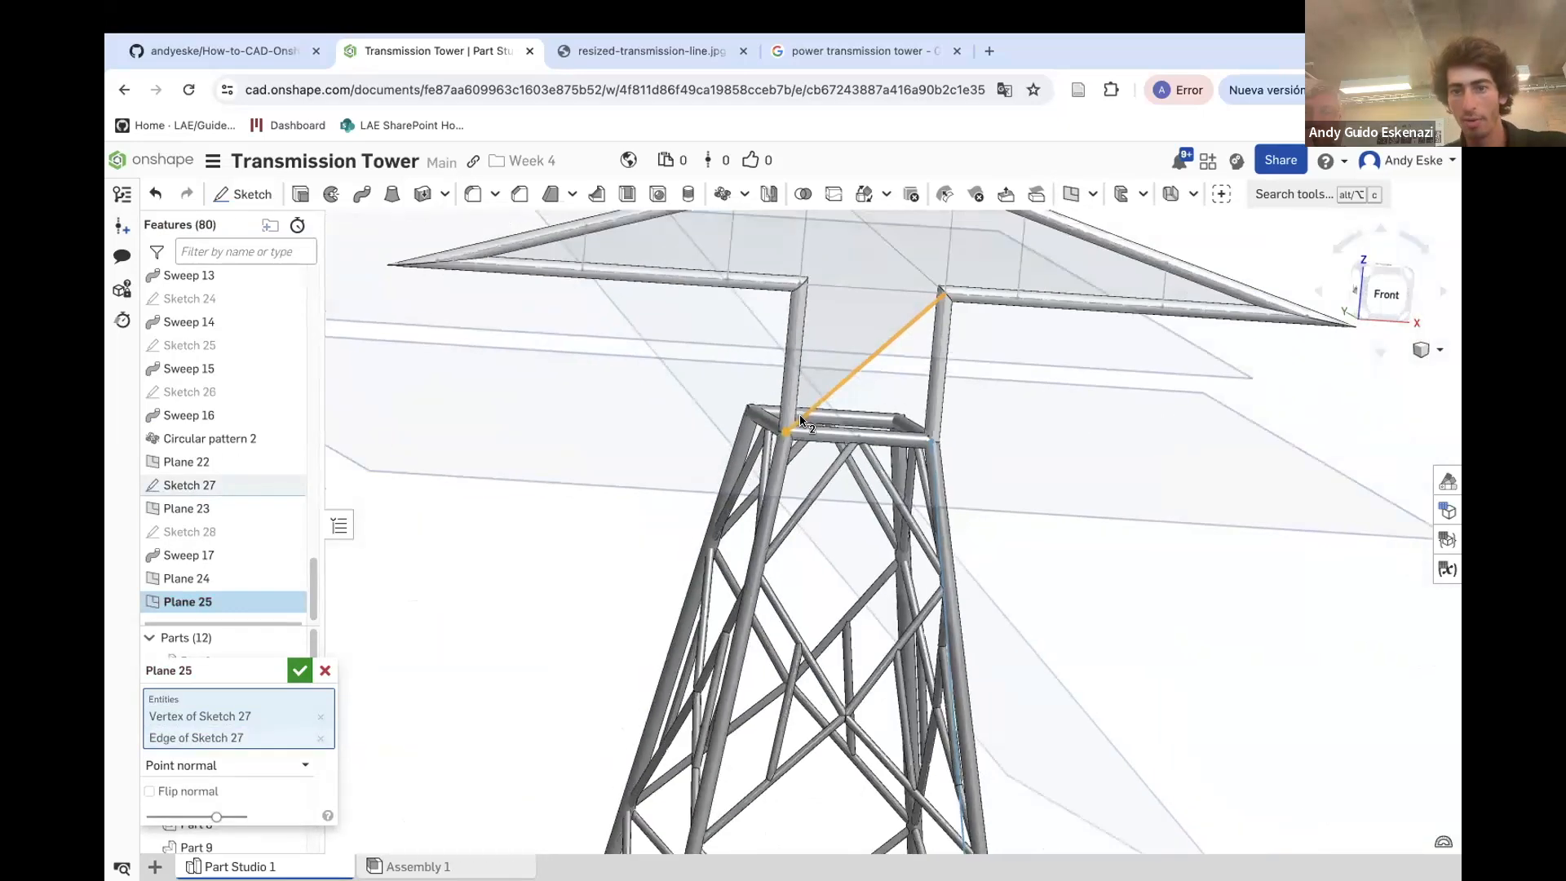
left_click(300, 669)
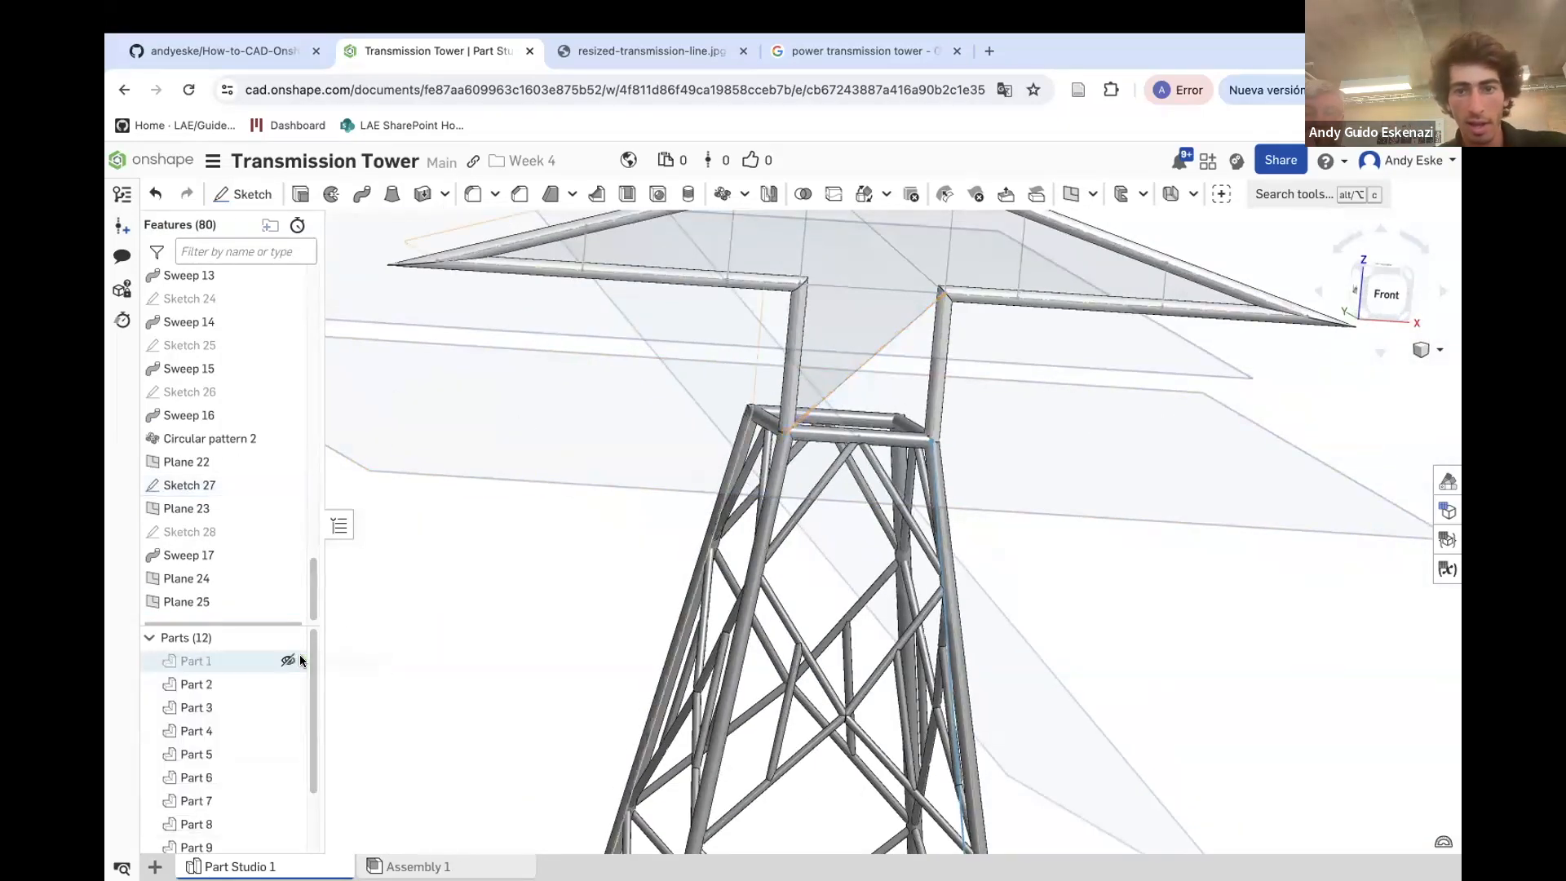
Create a Point normal plane at the right column's top vertex, normal to the adjacent Sketch 27 edge of the crossarm
left_click(1071, 193)
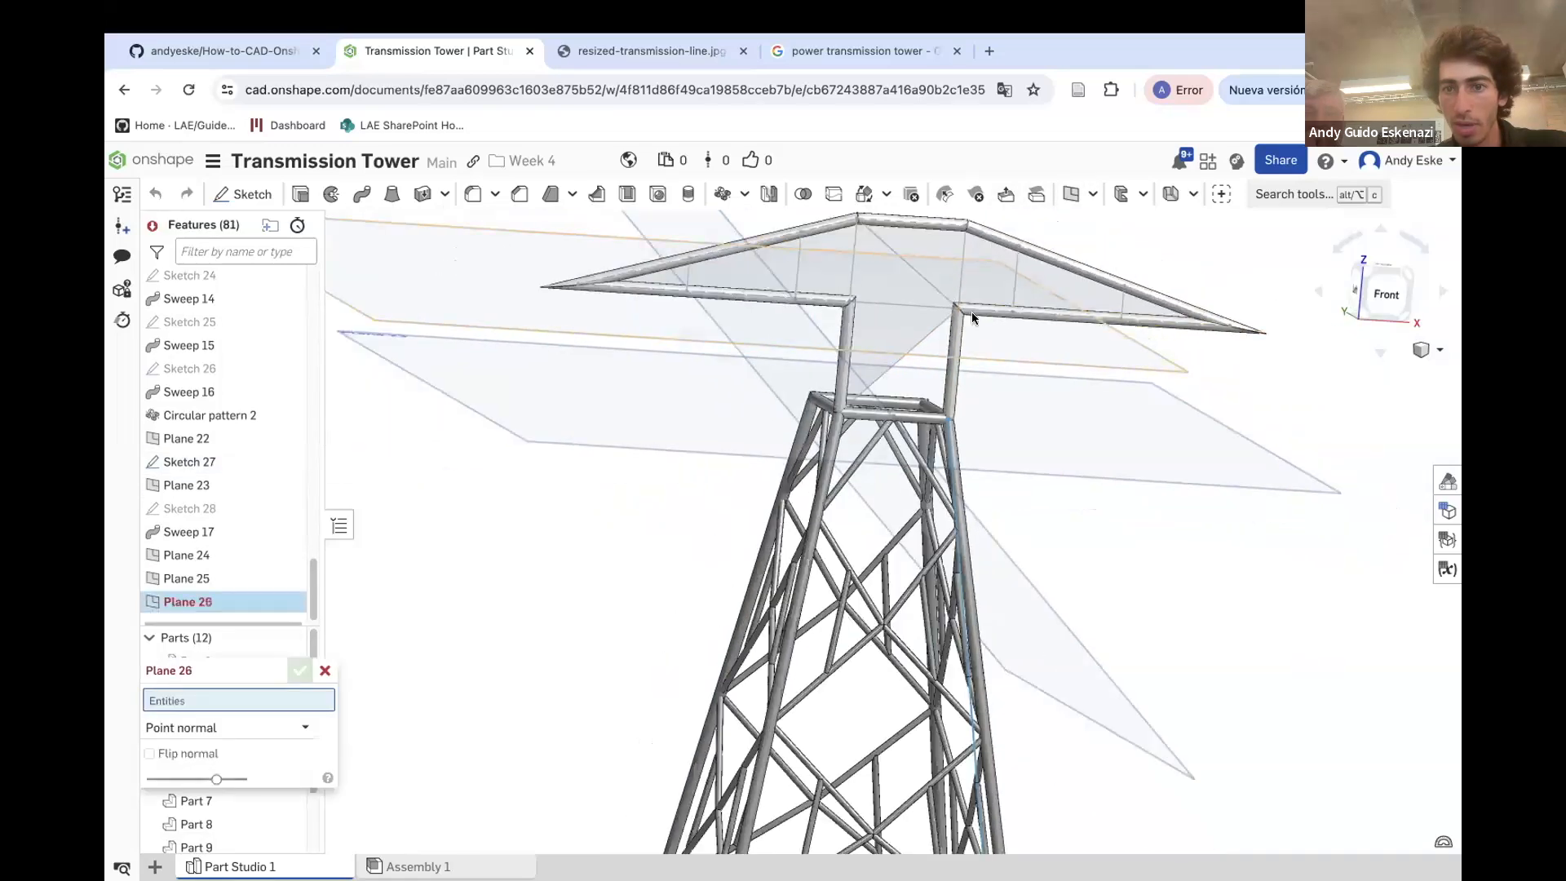
scroll(959, 302, "up", 3)
scroll(959, 326, "up", 2)
left_click(966, 359)
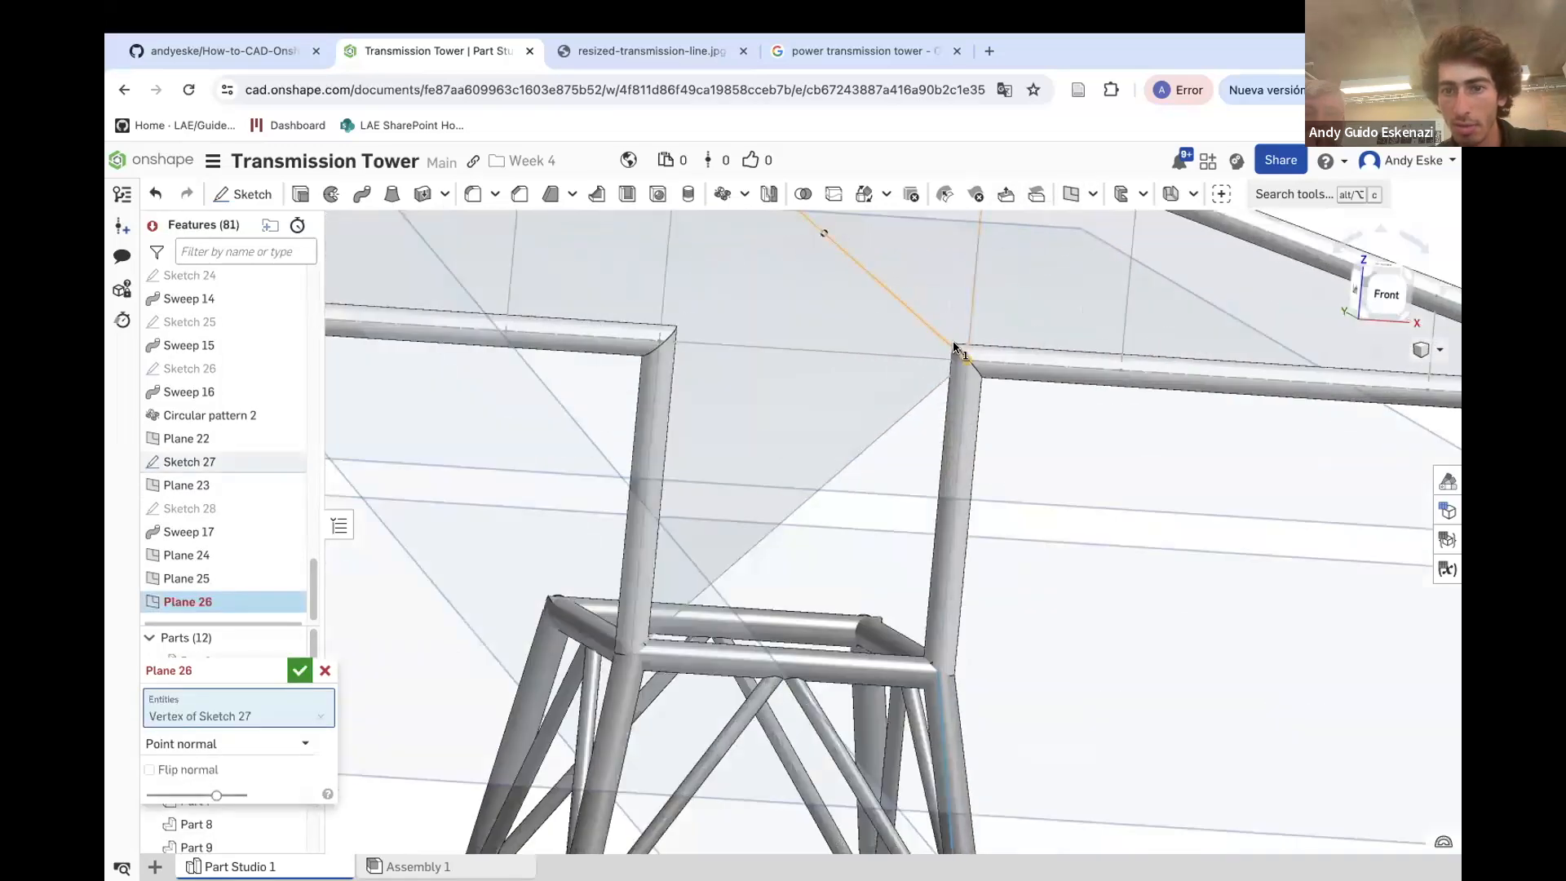
left_click(960, 355)
scroll(967, 359, "down", 5)
scroll(974, 363, "down", 5)
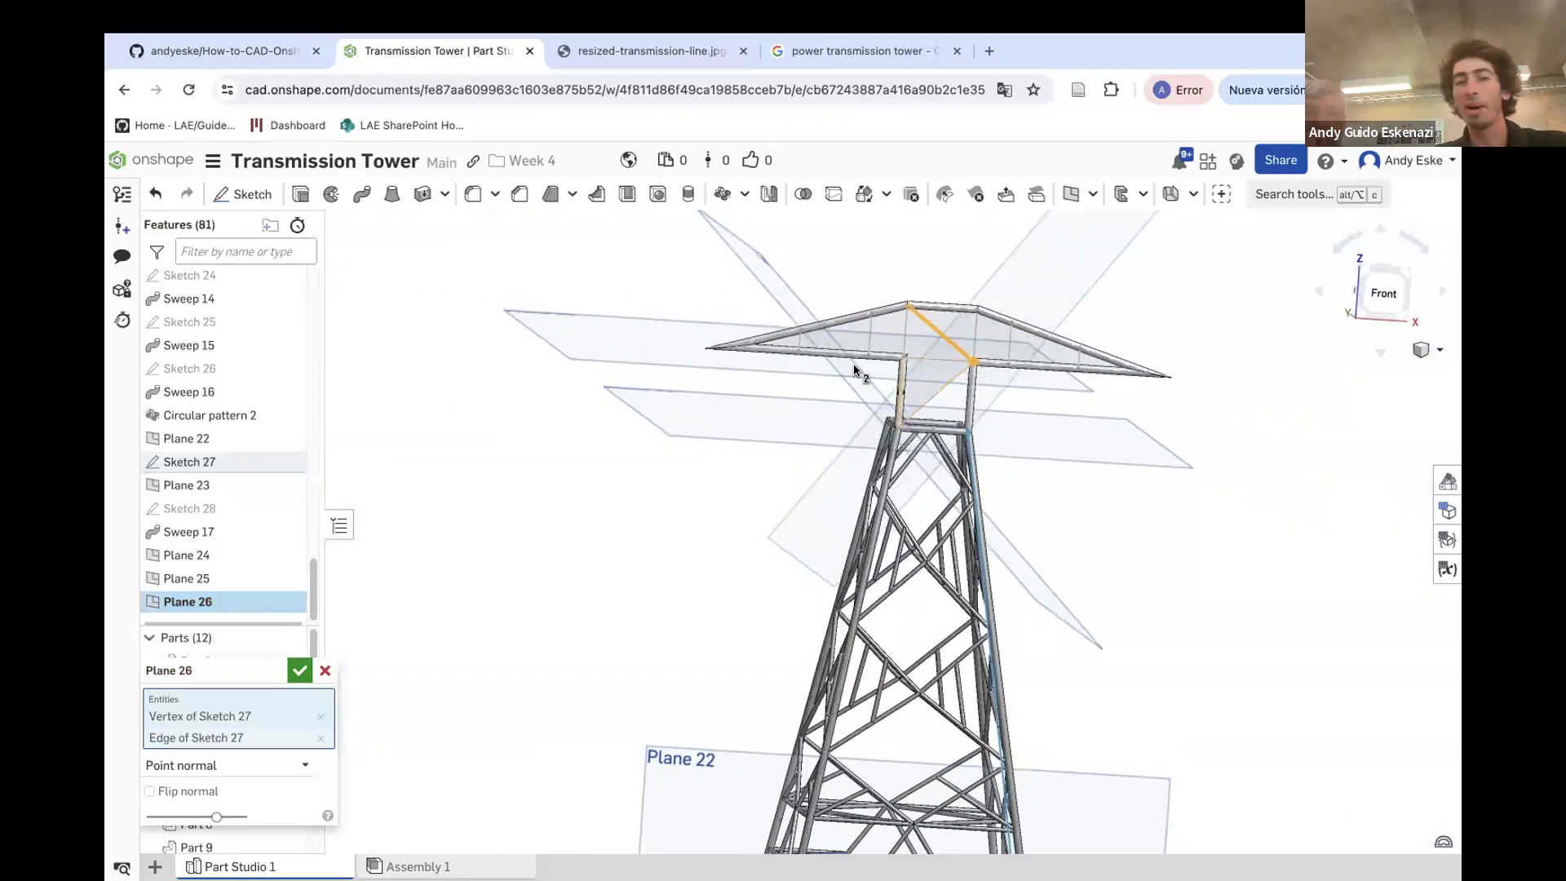
left_click(300, 670)
Start a sketch on Plane 24 and draw circles at the lower ends of the three vertical web members
scroll(844, 350, "up", 5)
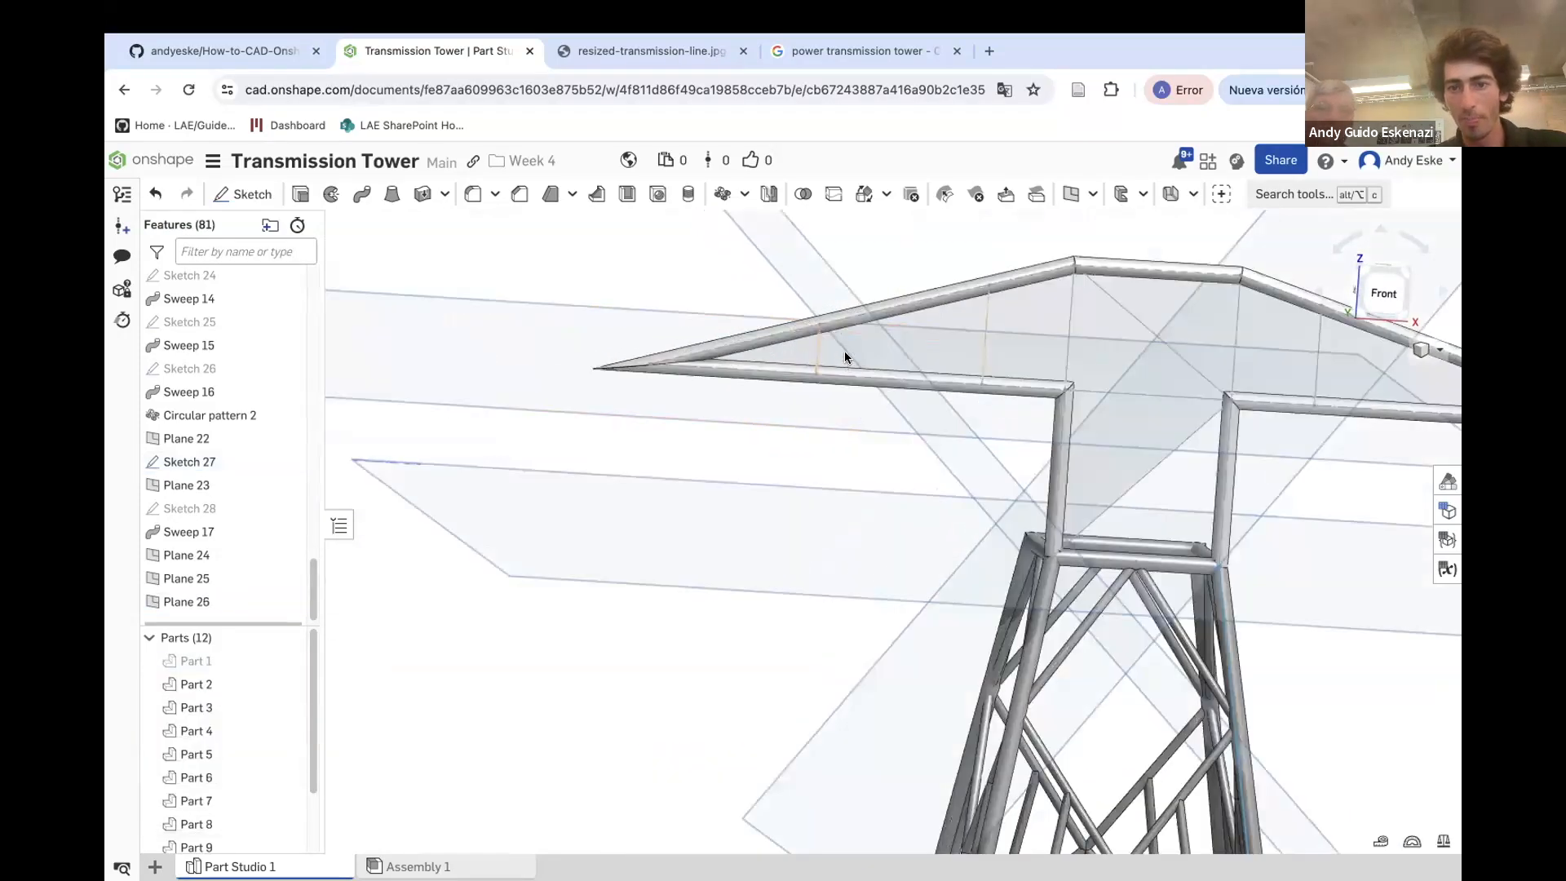
left_click(242, 193)
scroll(682, 354, "down", 5)
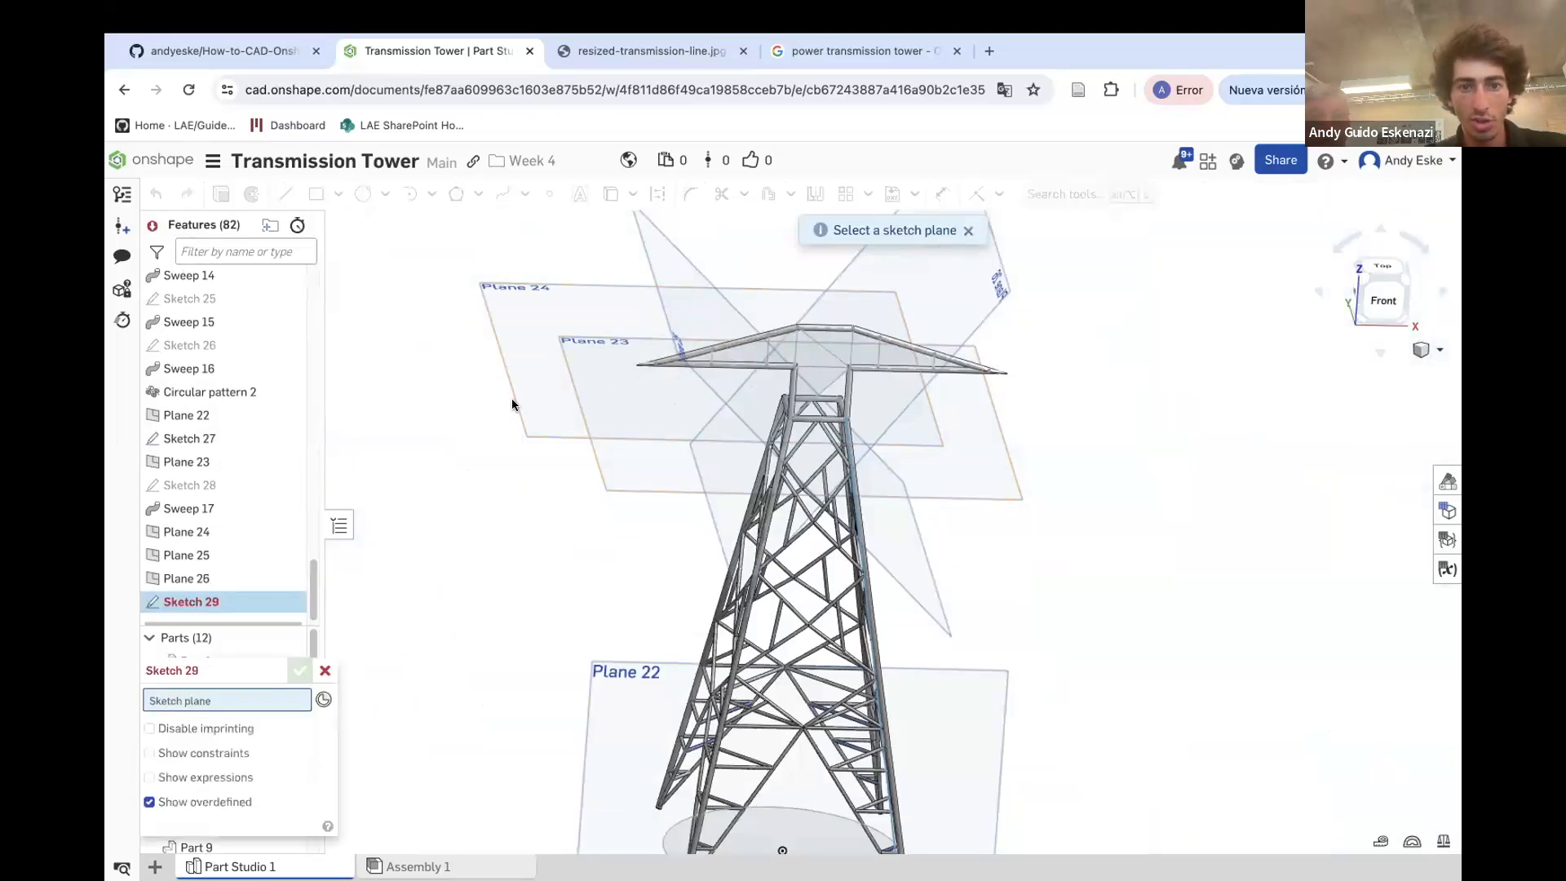
left_click(487, 285)
scroll(668, 410, "up", 5)
scroll(685, 367, "down", 5)
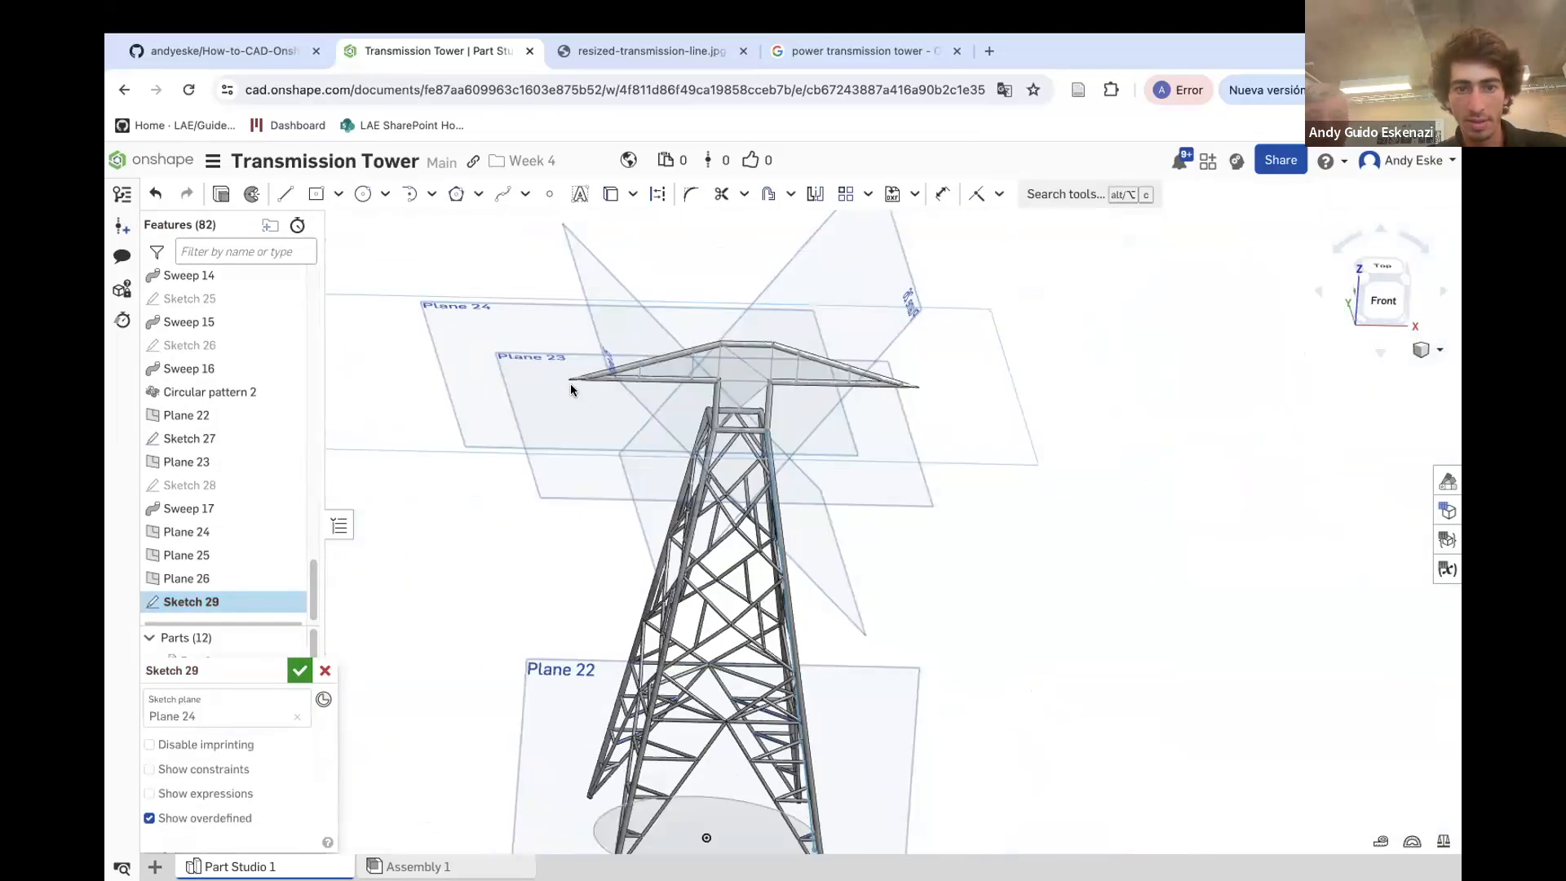
scroll(648, 343, "up", 10)
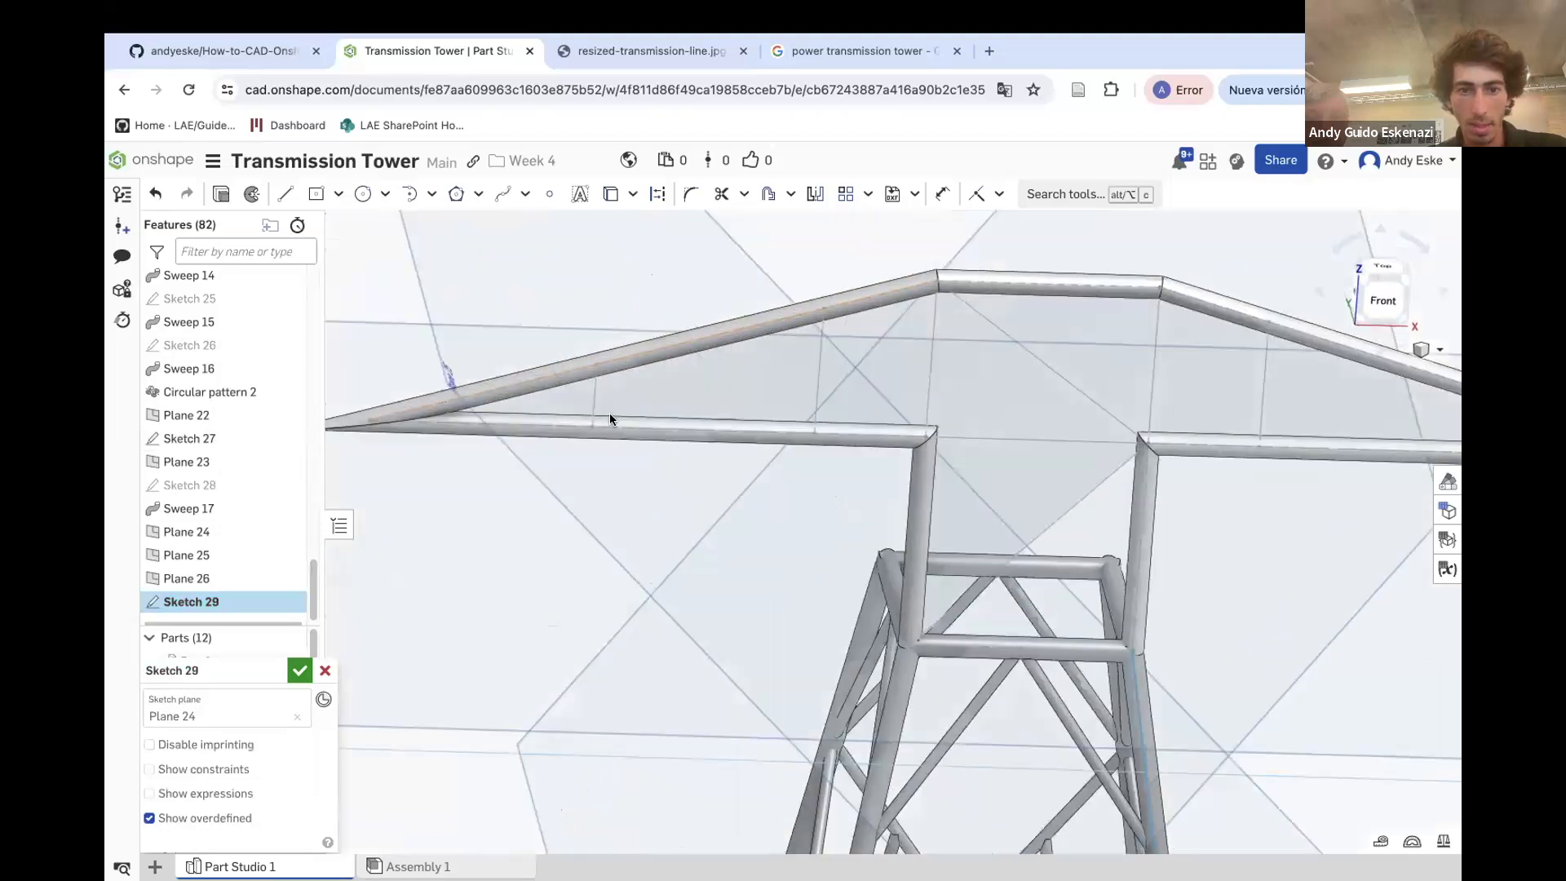
left_click(363, 199)
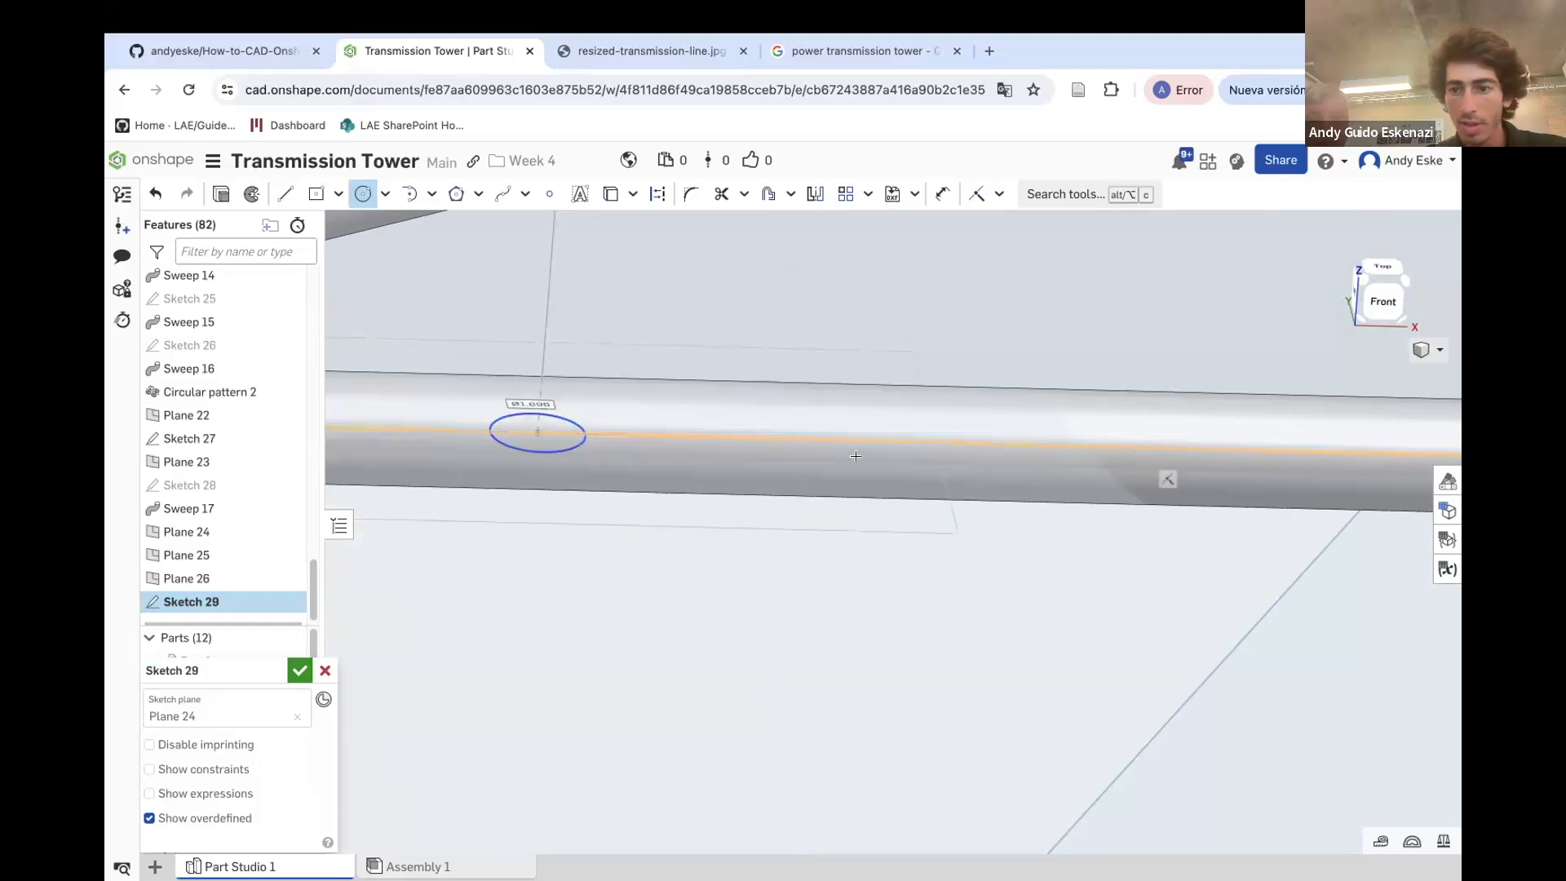
scroll(1134, 473, "down", 5)
left_click(954, 456)
scroll(1093, 453, "up", 2)
left_click(1105, 460)
Make the three circles equal and set their diameter to 1 mm
key("u")
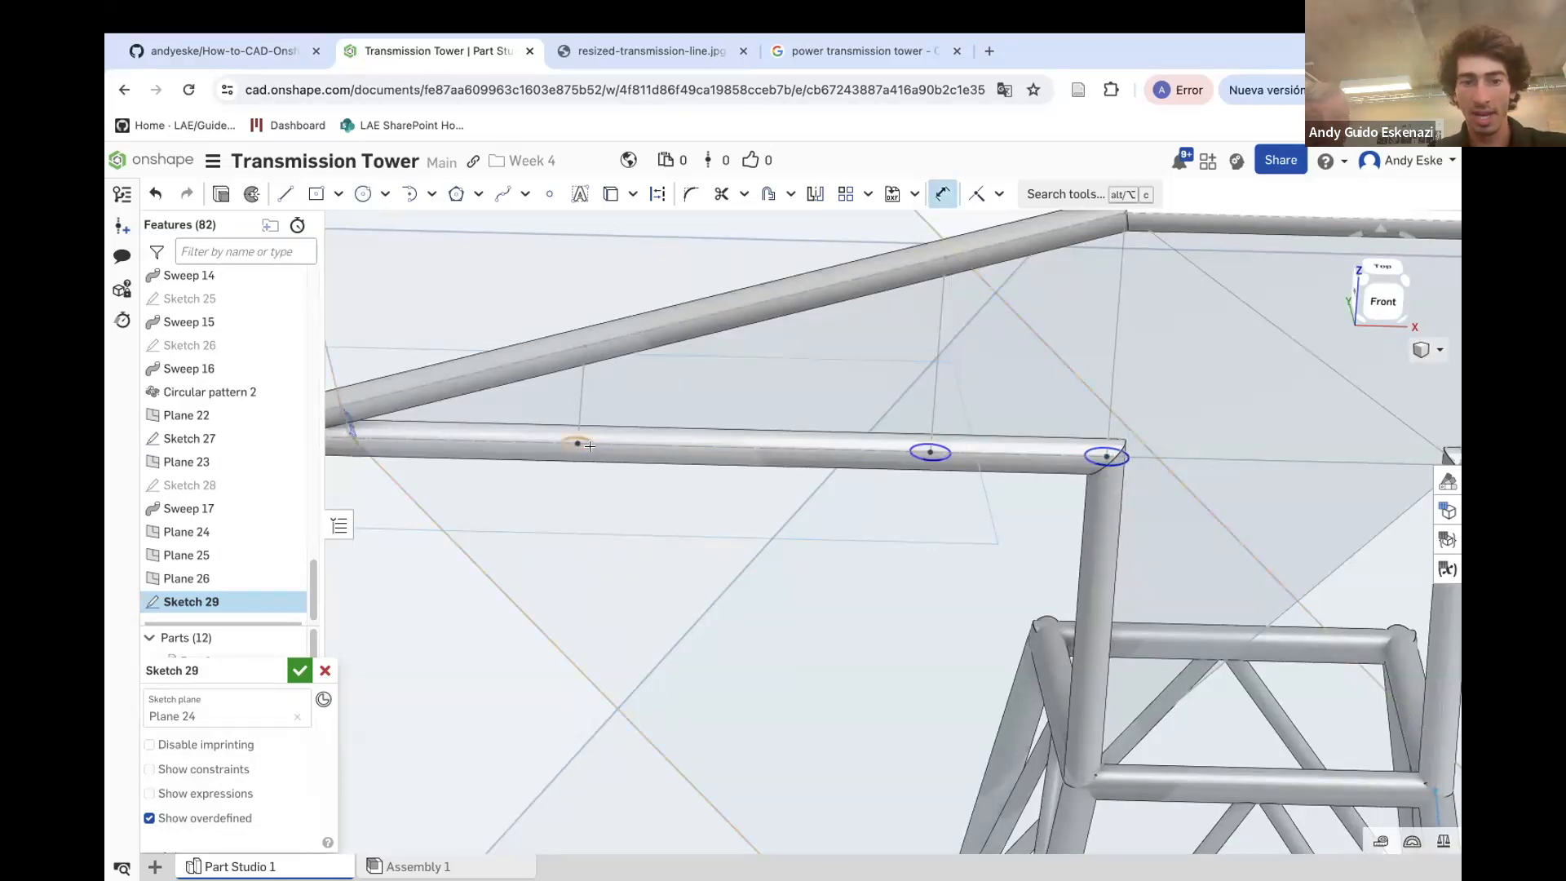
key("e")
left_click(603, 448)
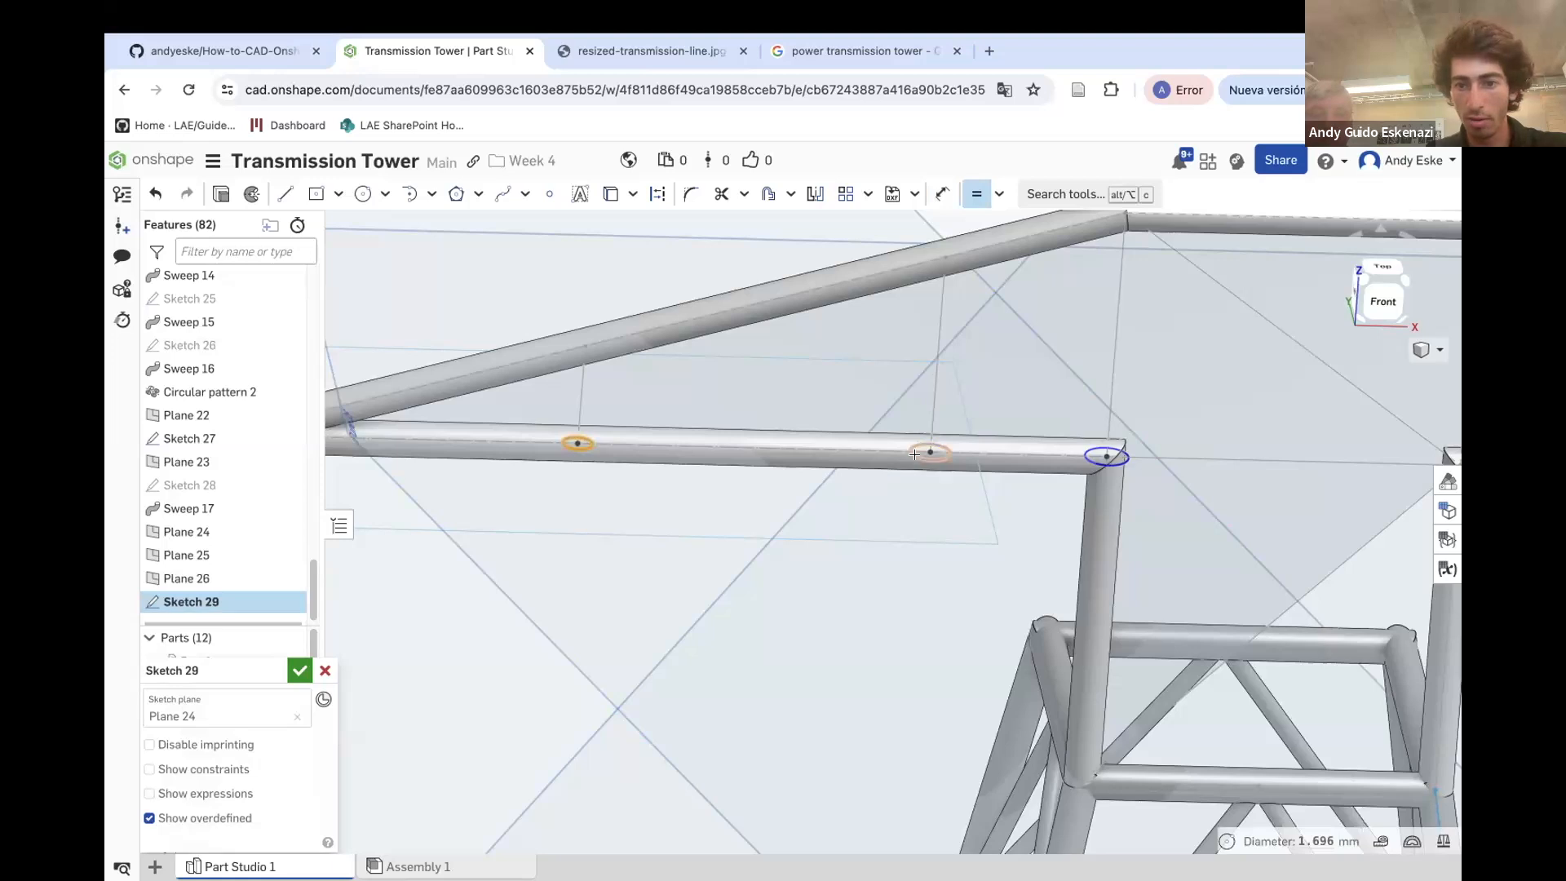
left_click(932, 457)
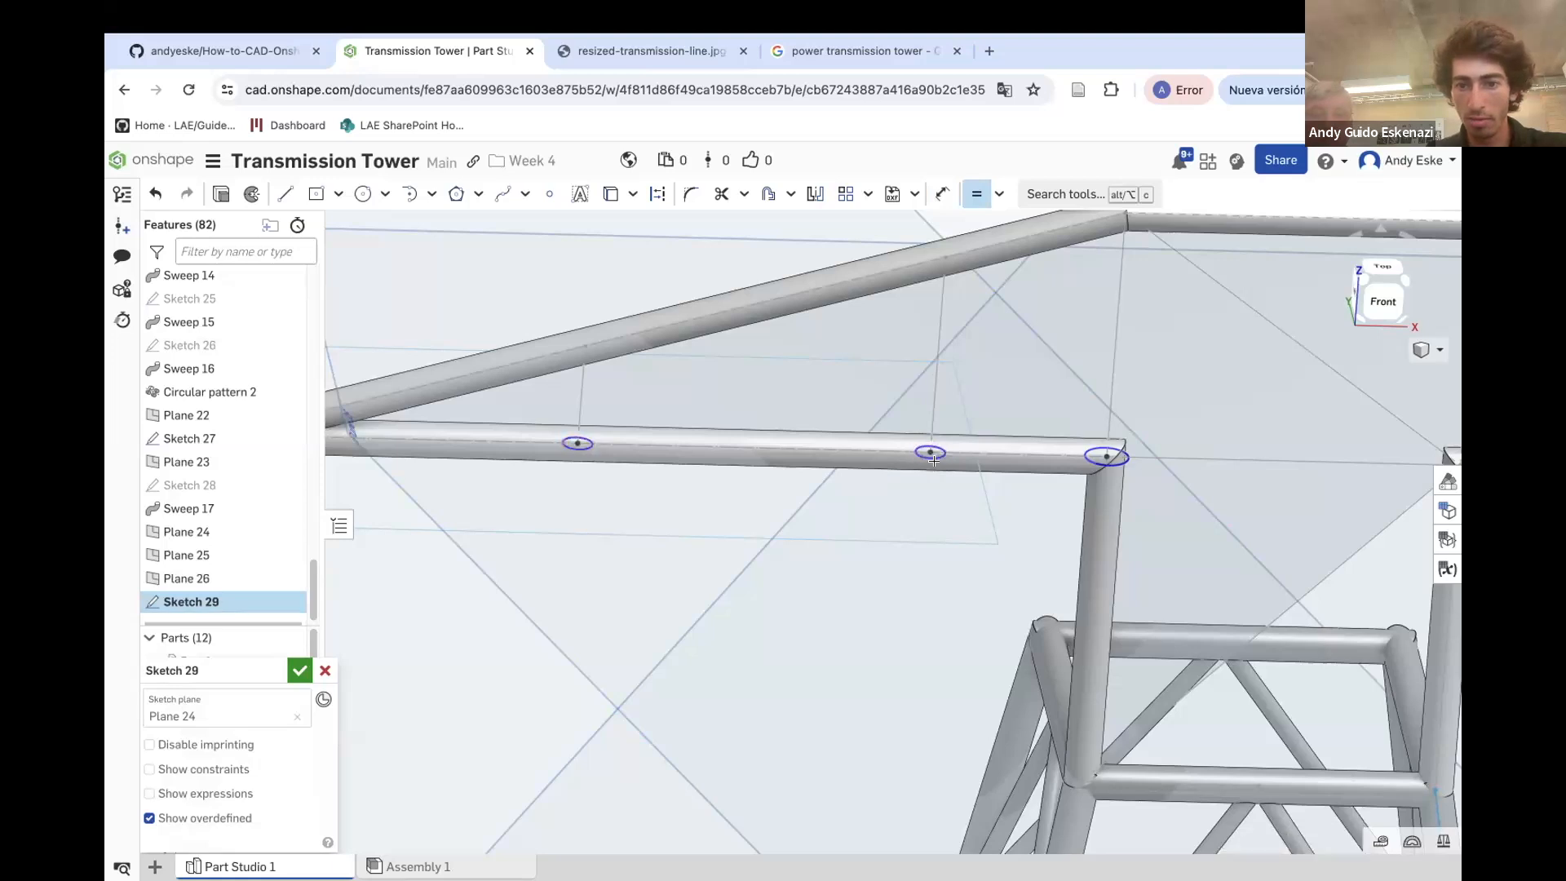
left_click(1089, 457)
left_click(942, 194)
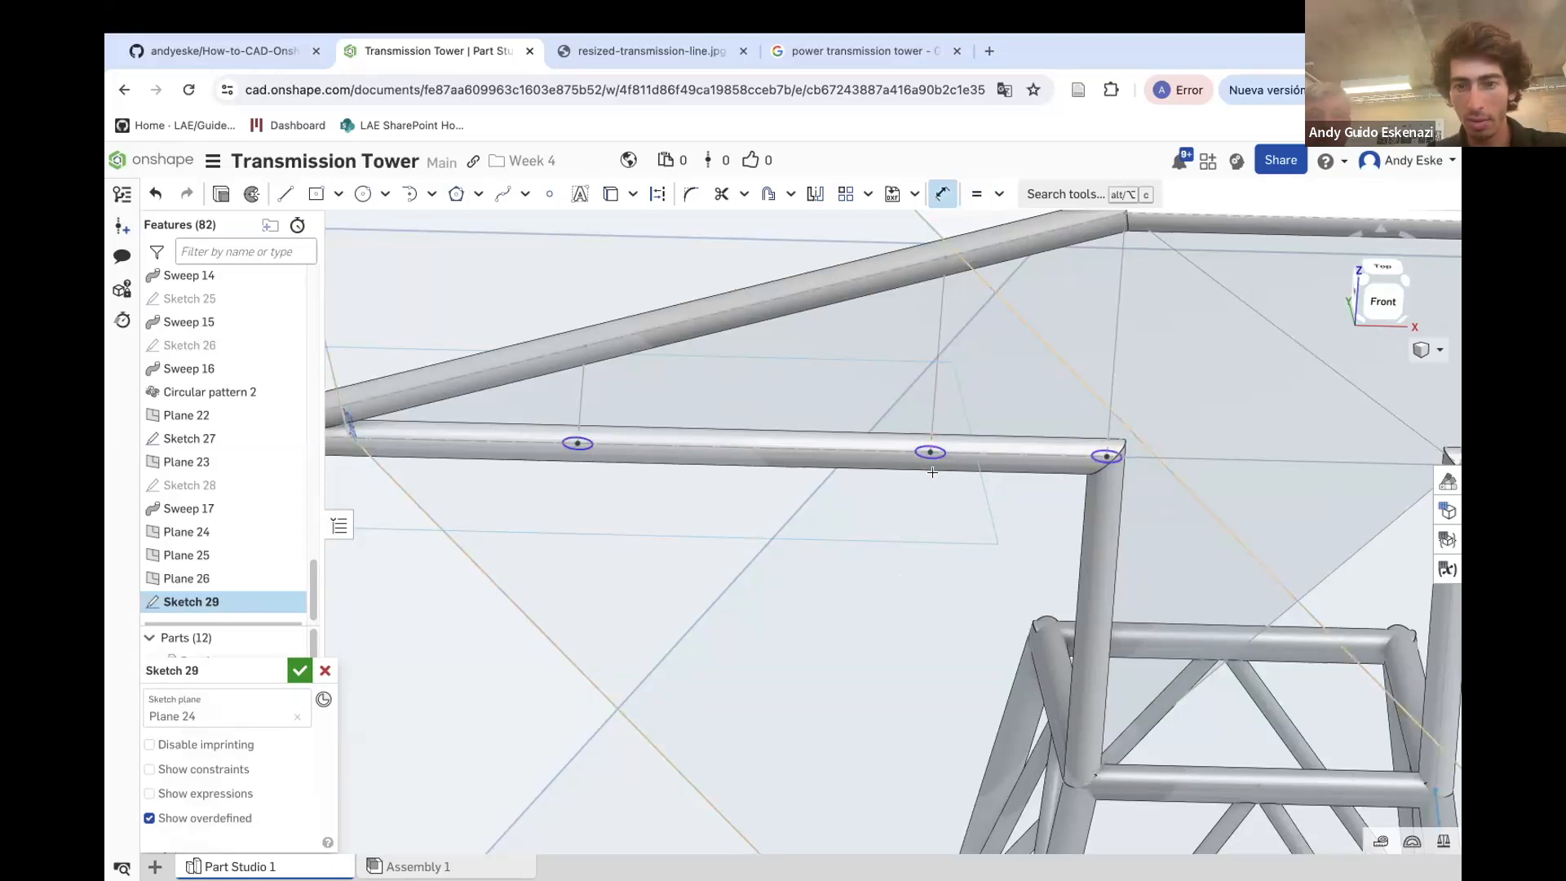
left_click(963, 508)
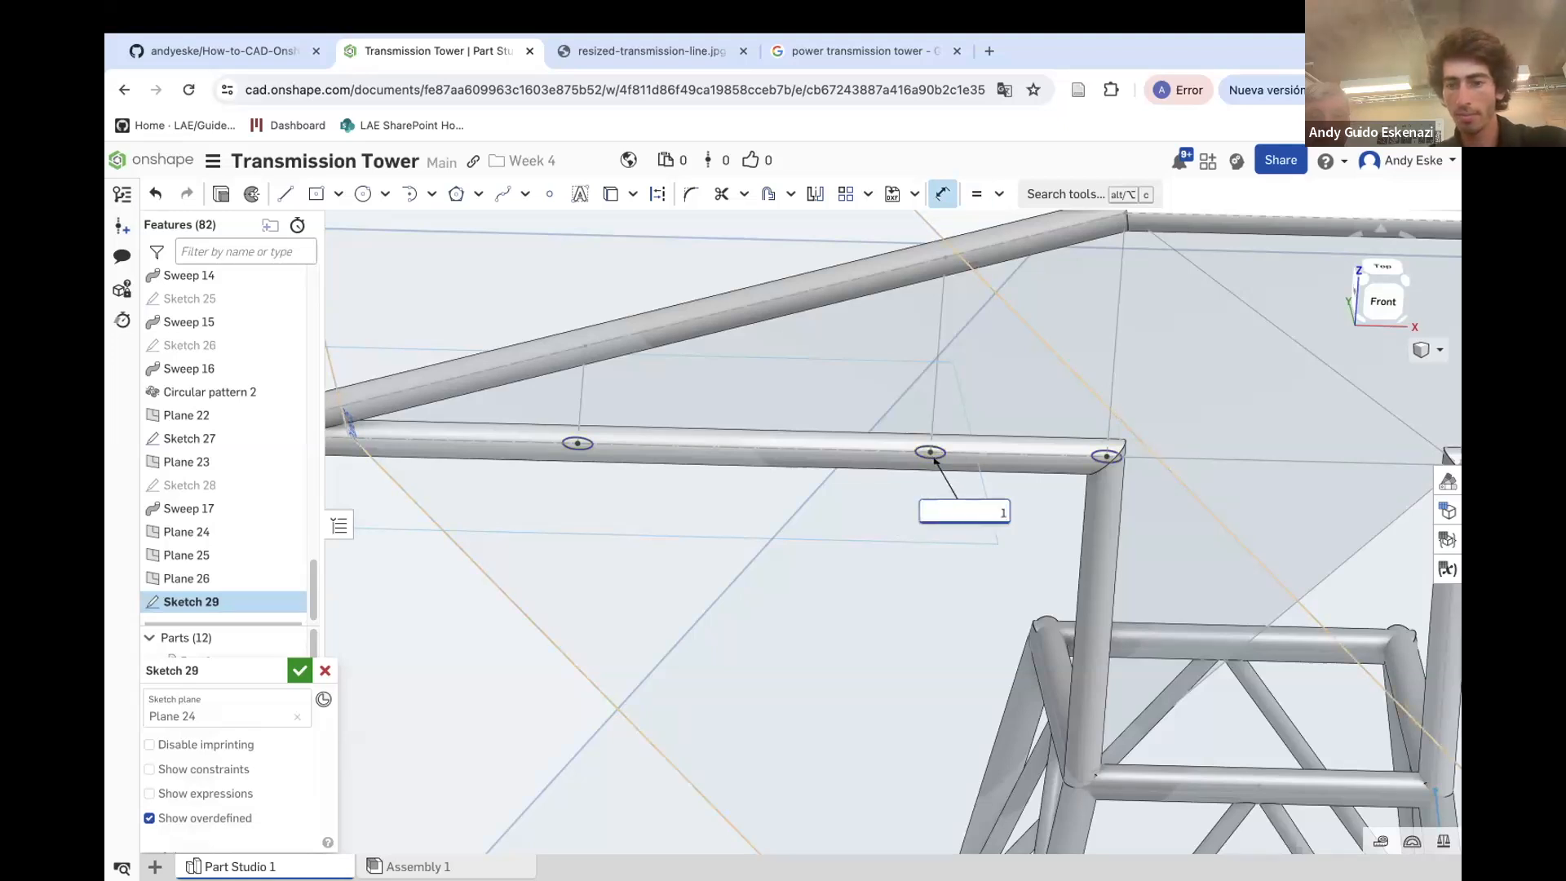
type("1")
key("Return")
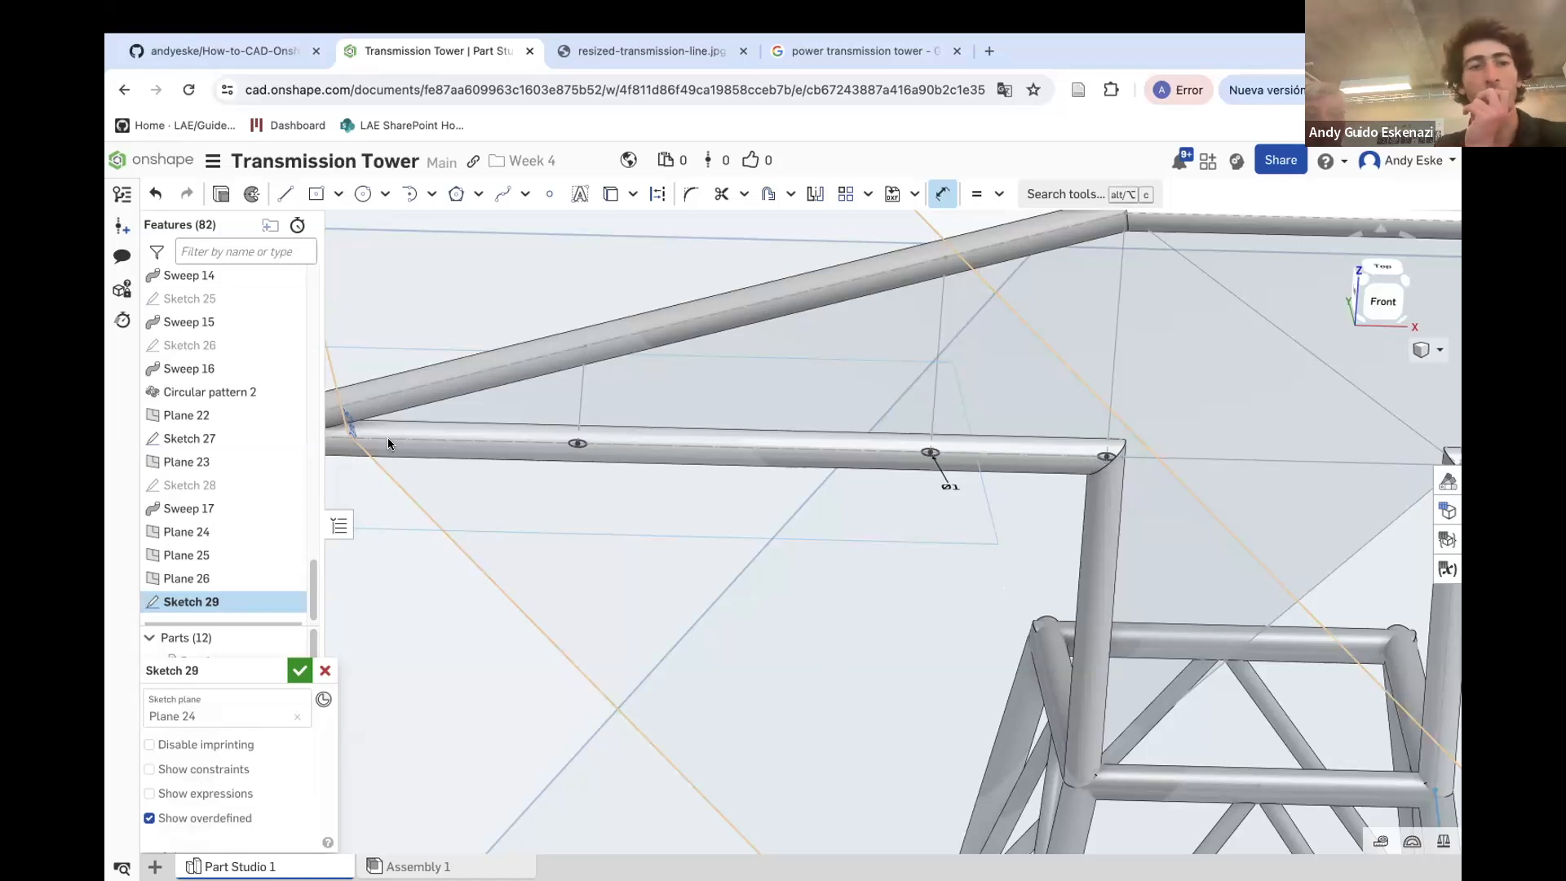
Extrude the circles up to the face of the upper chord tube (Sweep 17), adding to Part 12
left_click(221, 196)
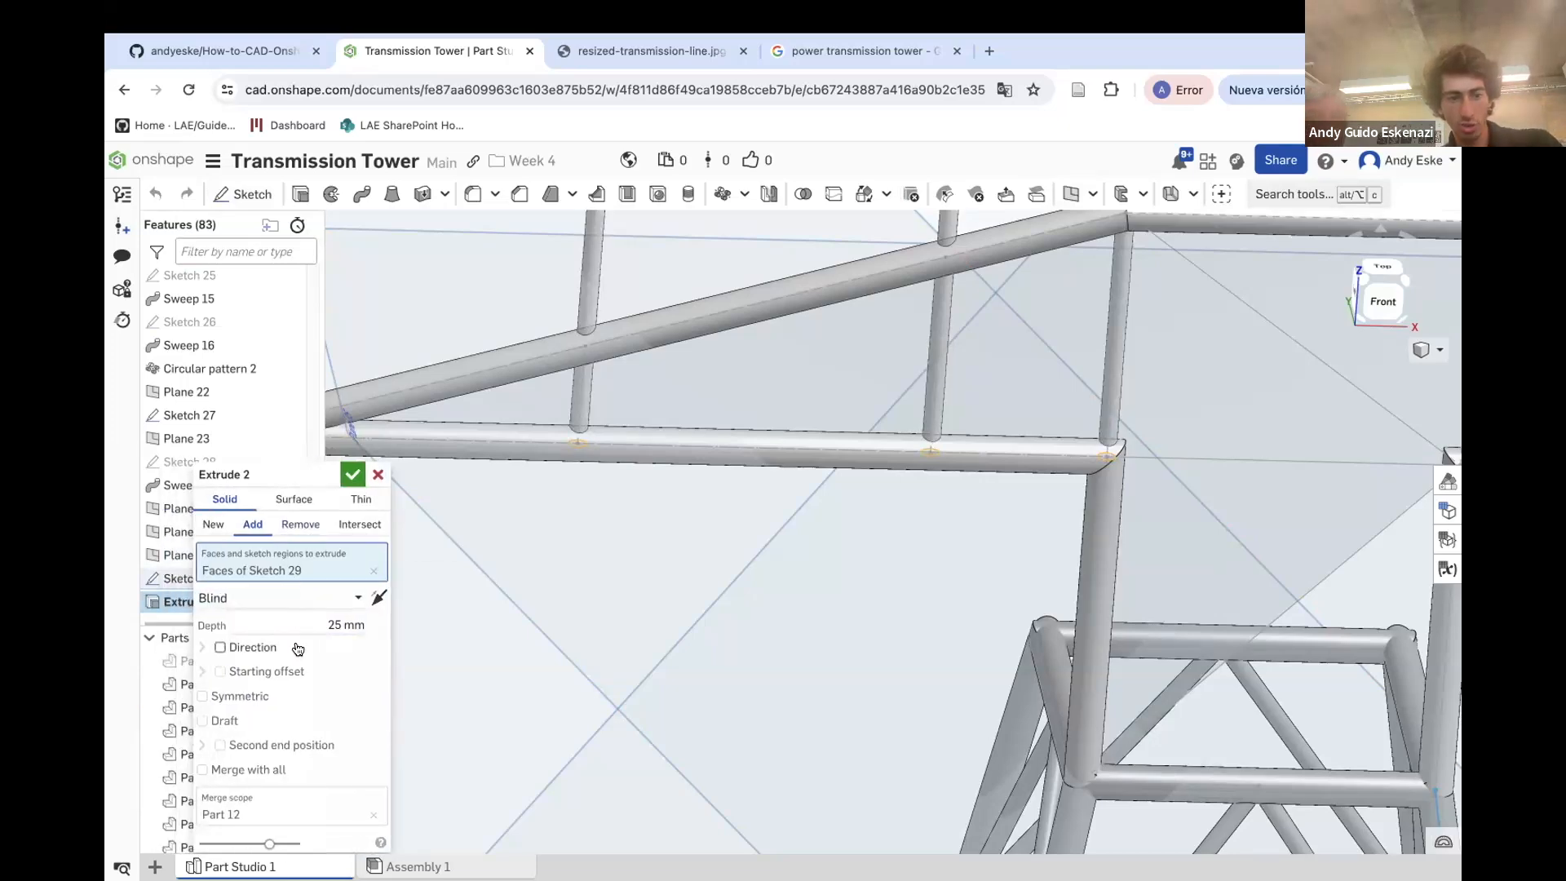
left_click(238, 597)
left_click(257, 674)
right_click_drag(425, 554, 589, 354)
left_click(595, 310)
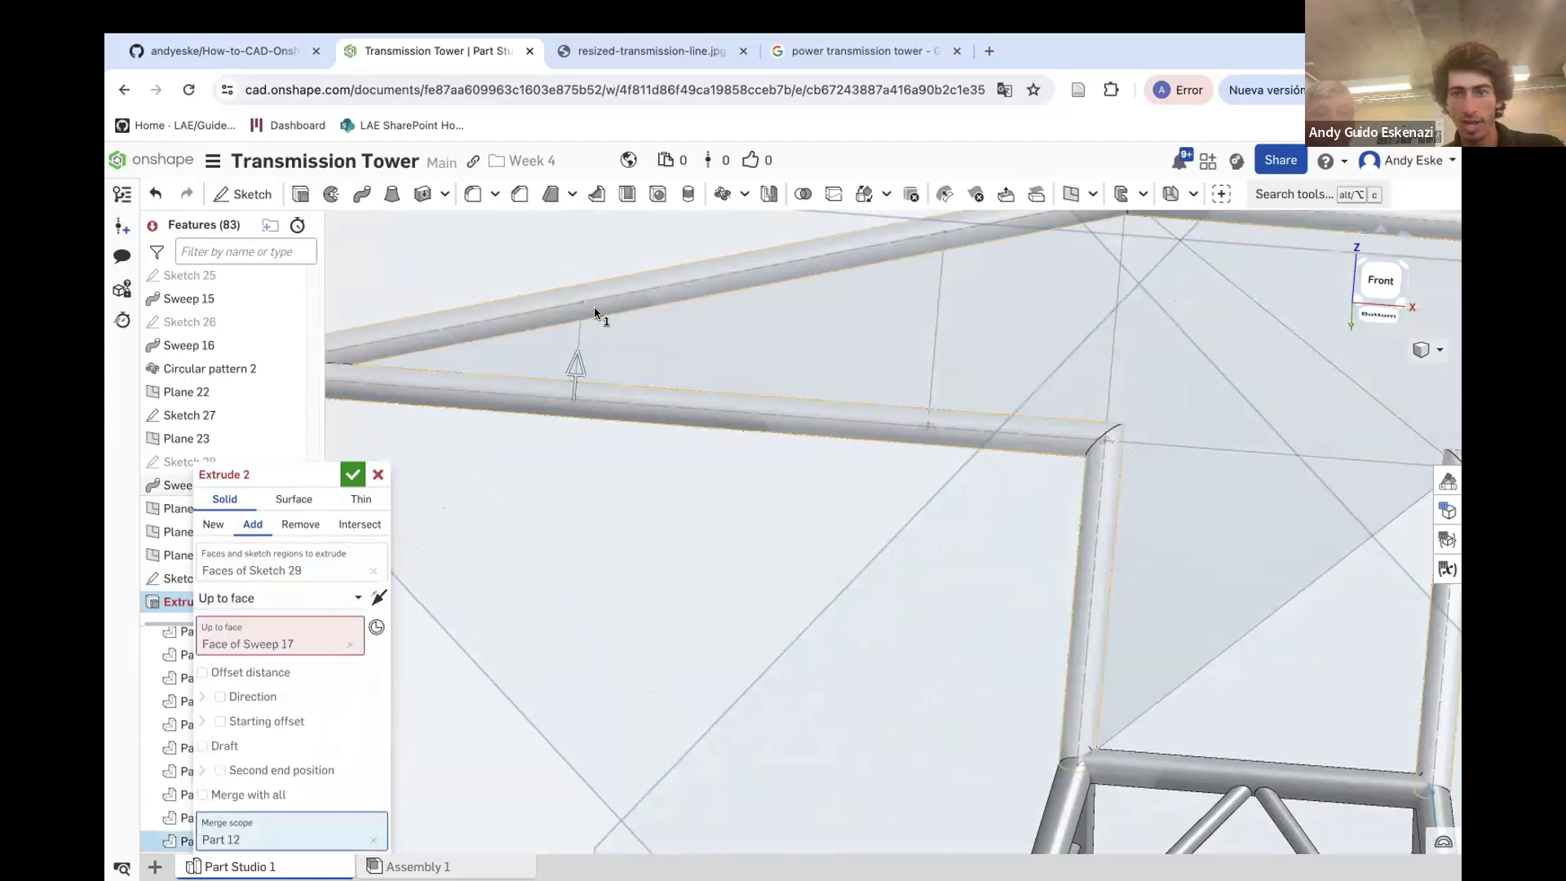
right_click_drag(717, 455, 869, 431)
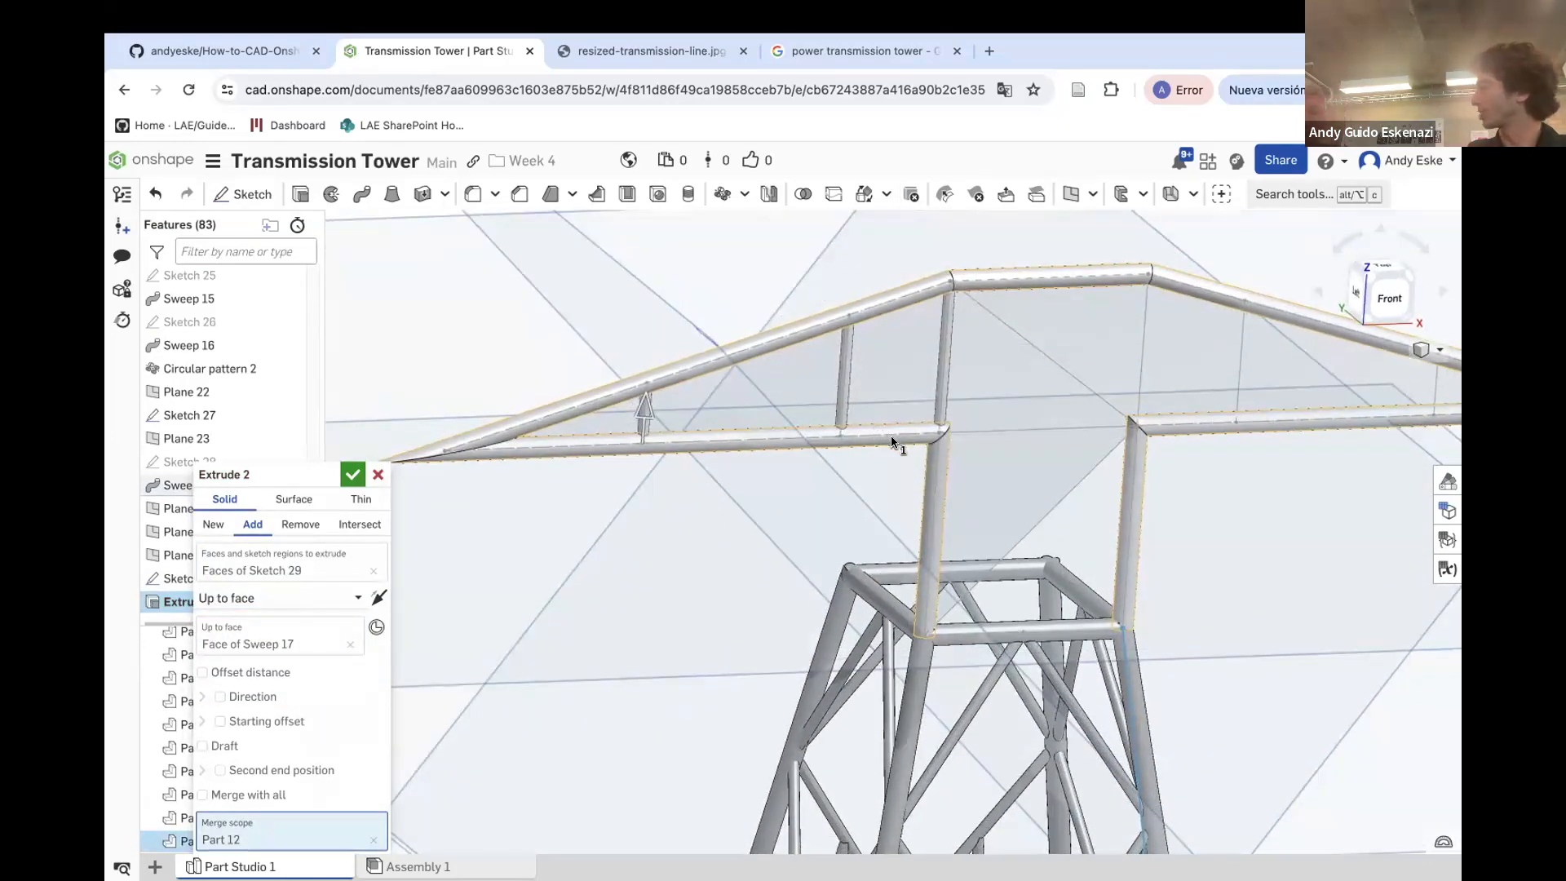
scroll(954, 297, "up", 8)
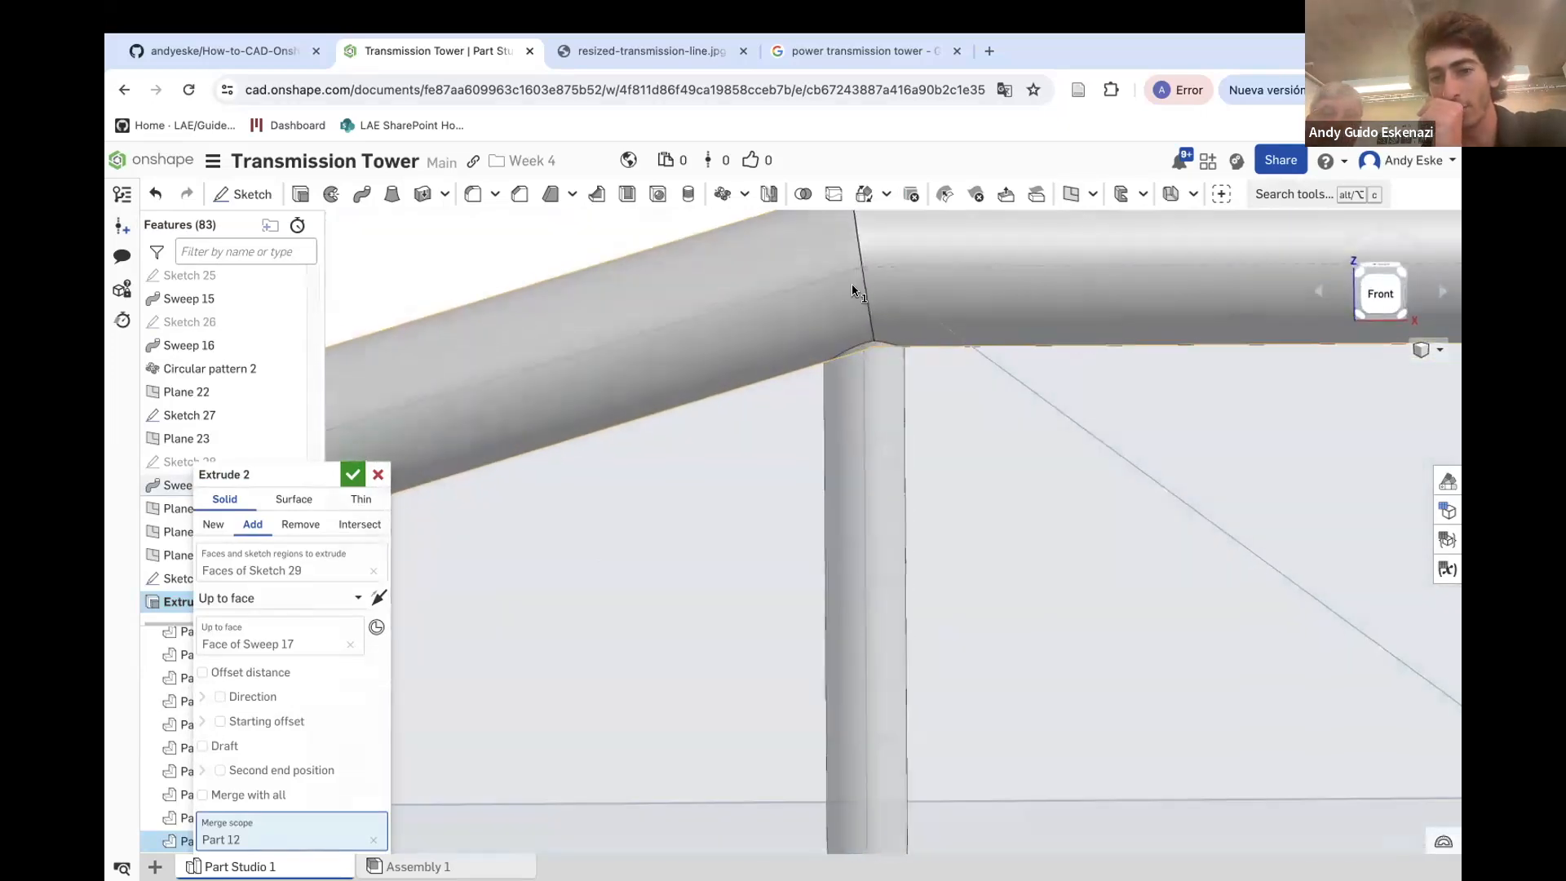
right_click_drag(854, 291, 423, 544)
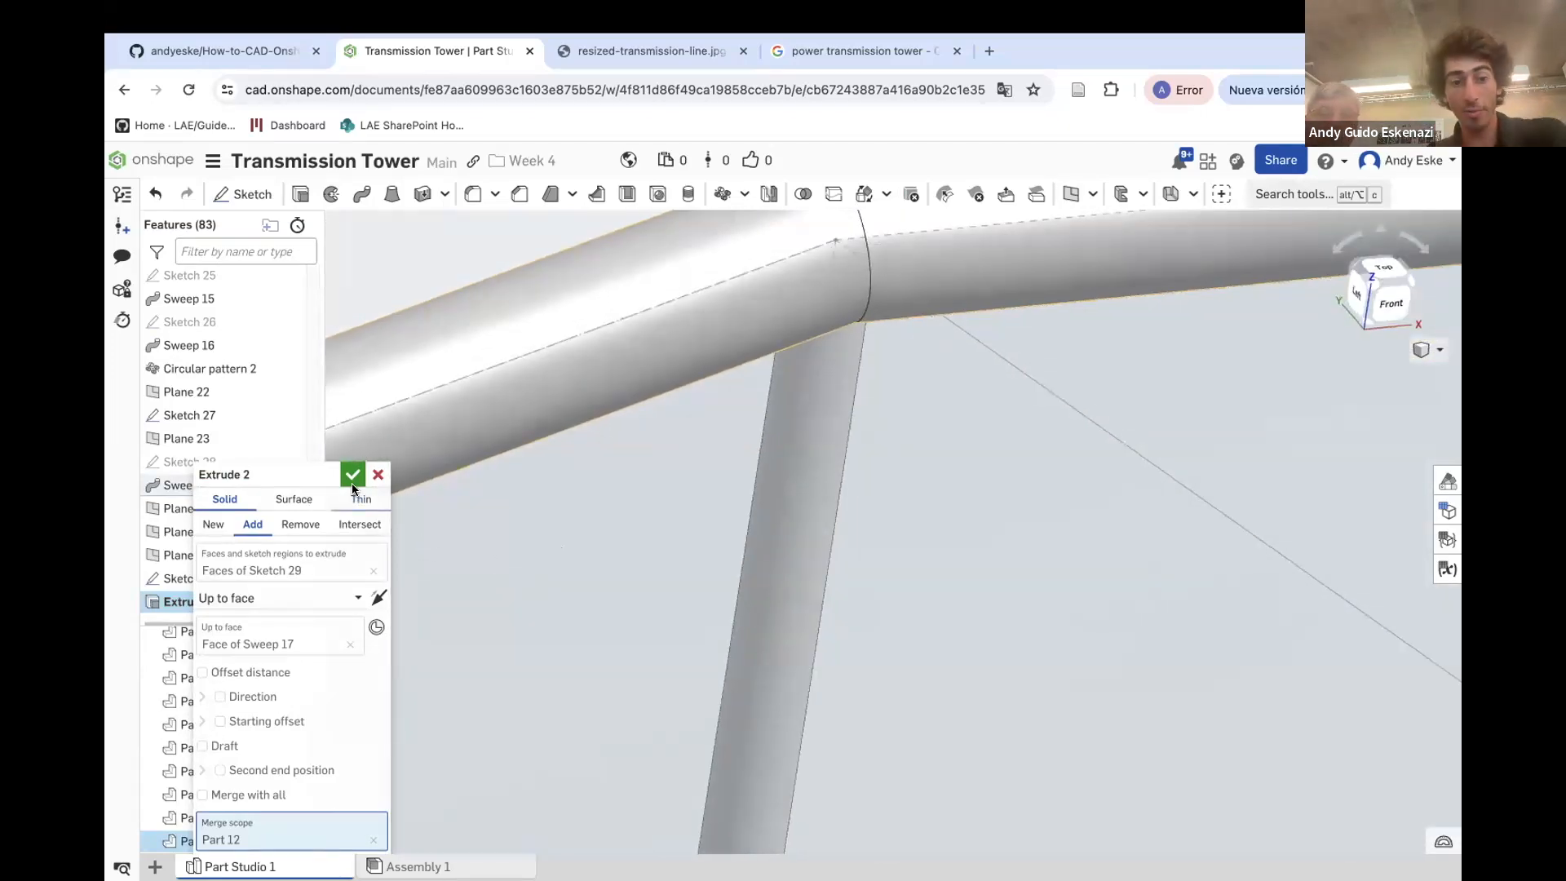
left_click(373, 480)
Hide Plane 24
scroll(932, 407, "down", 10)
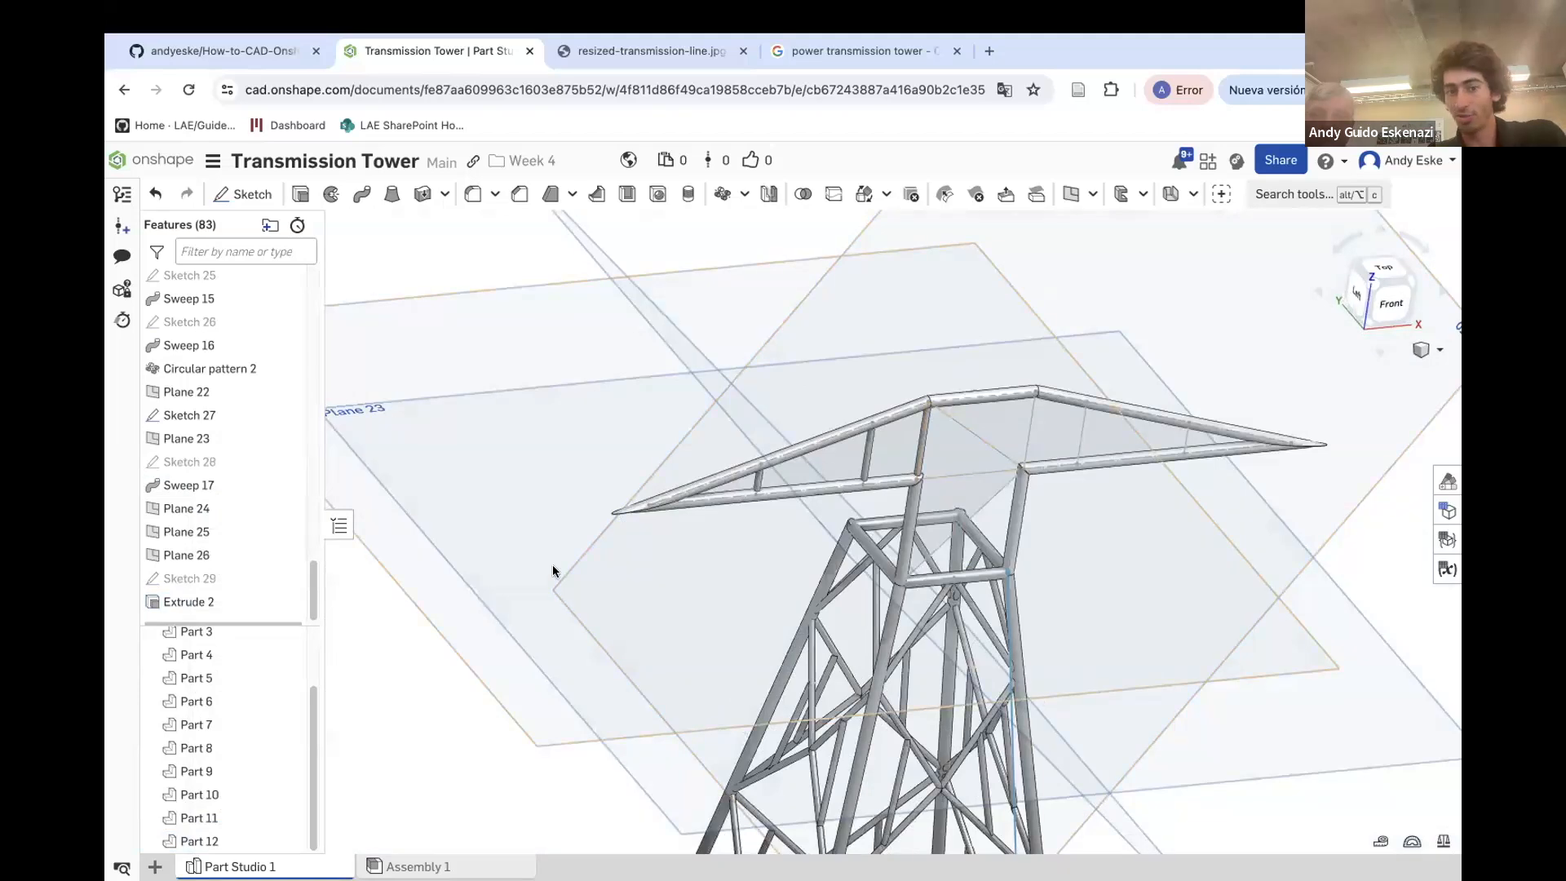
right_click_drag(553, 571, 610, 470)
scroll(599, 487, "down", 4)
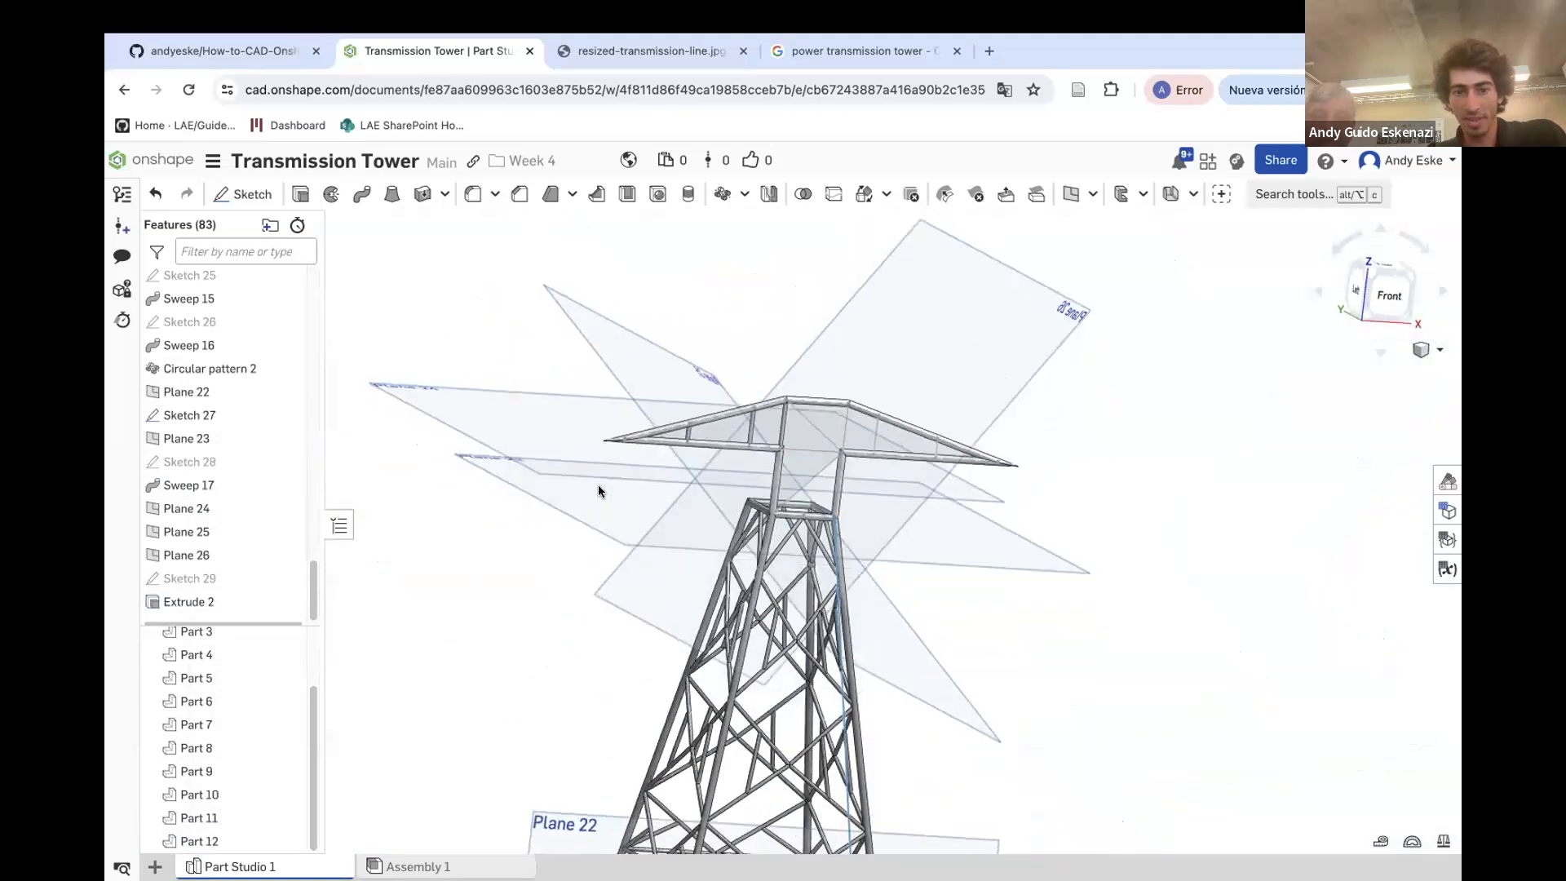
right_click(448, 395)
left_click(510, 505)
scroll(753, 460, "down", 2)
right_click_drag(753, 461, 701, 498)
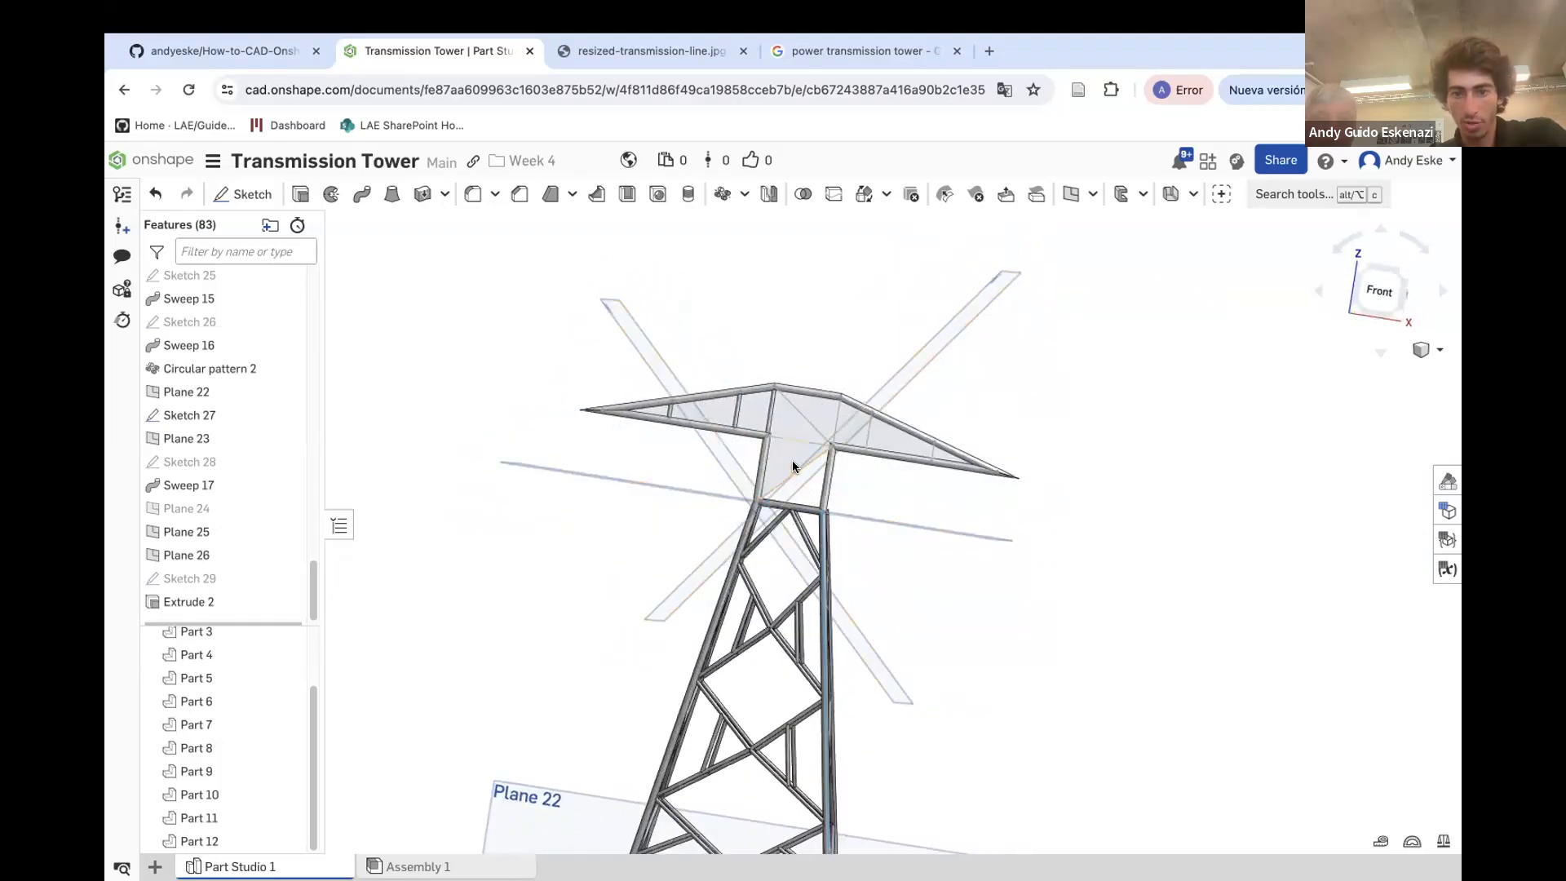
Sketch a circle on Plane 25 at the lower end of the diagonal brace and dimension its diameter
left_click(242, 193)
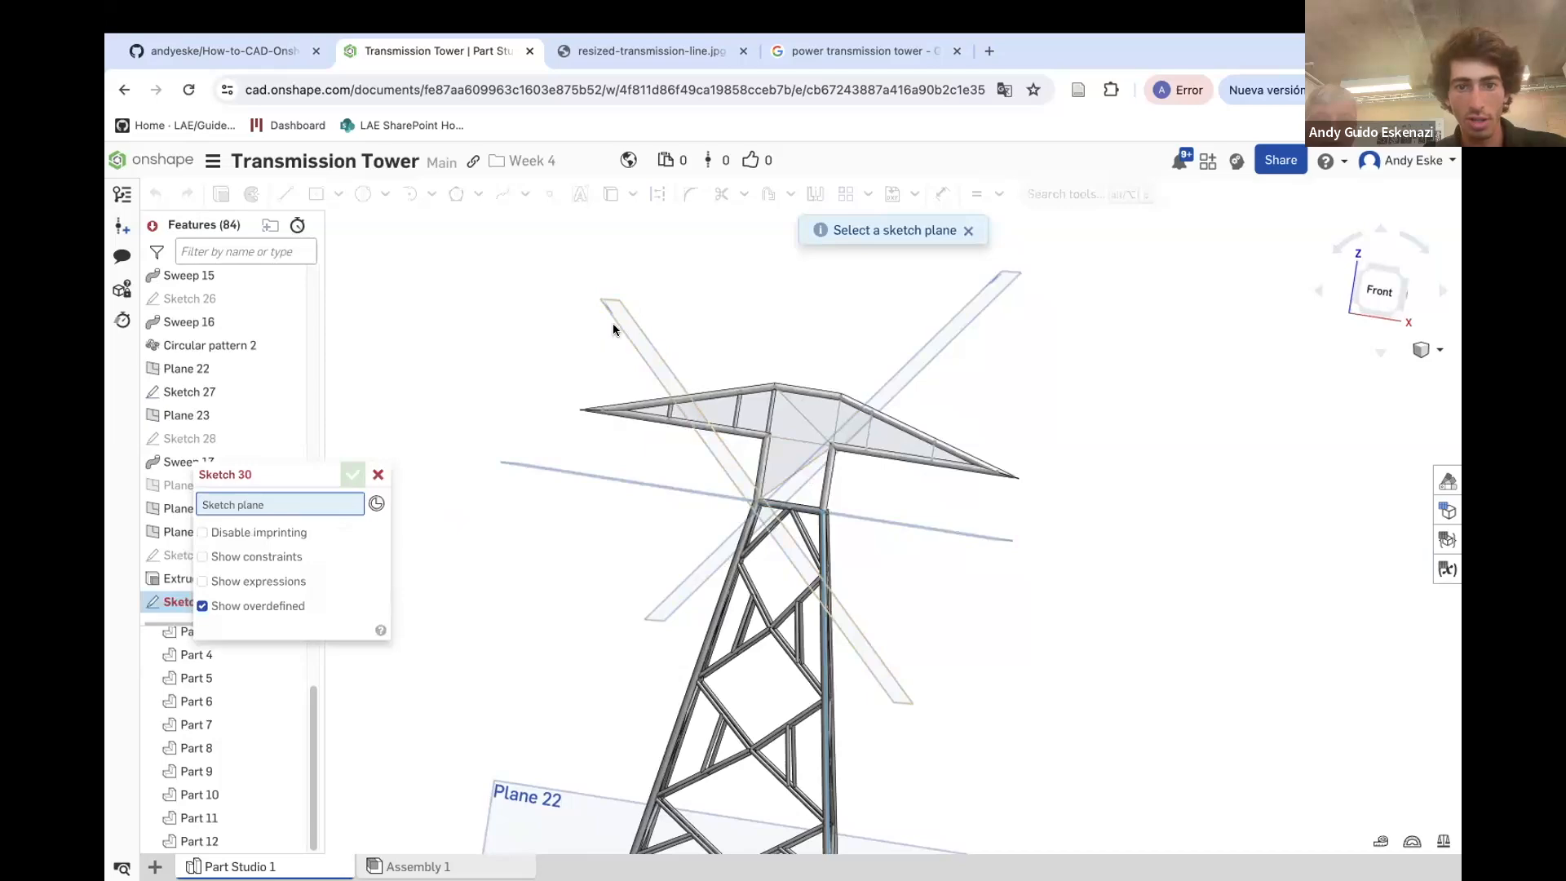
left_click(618, 324)
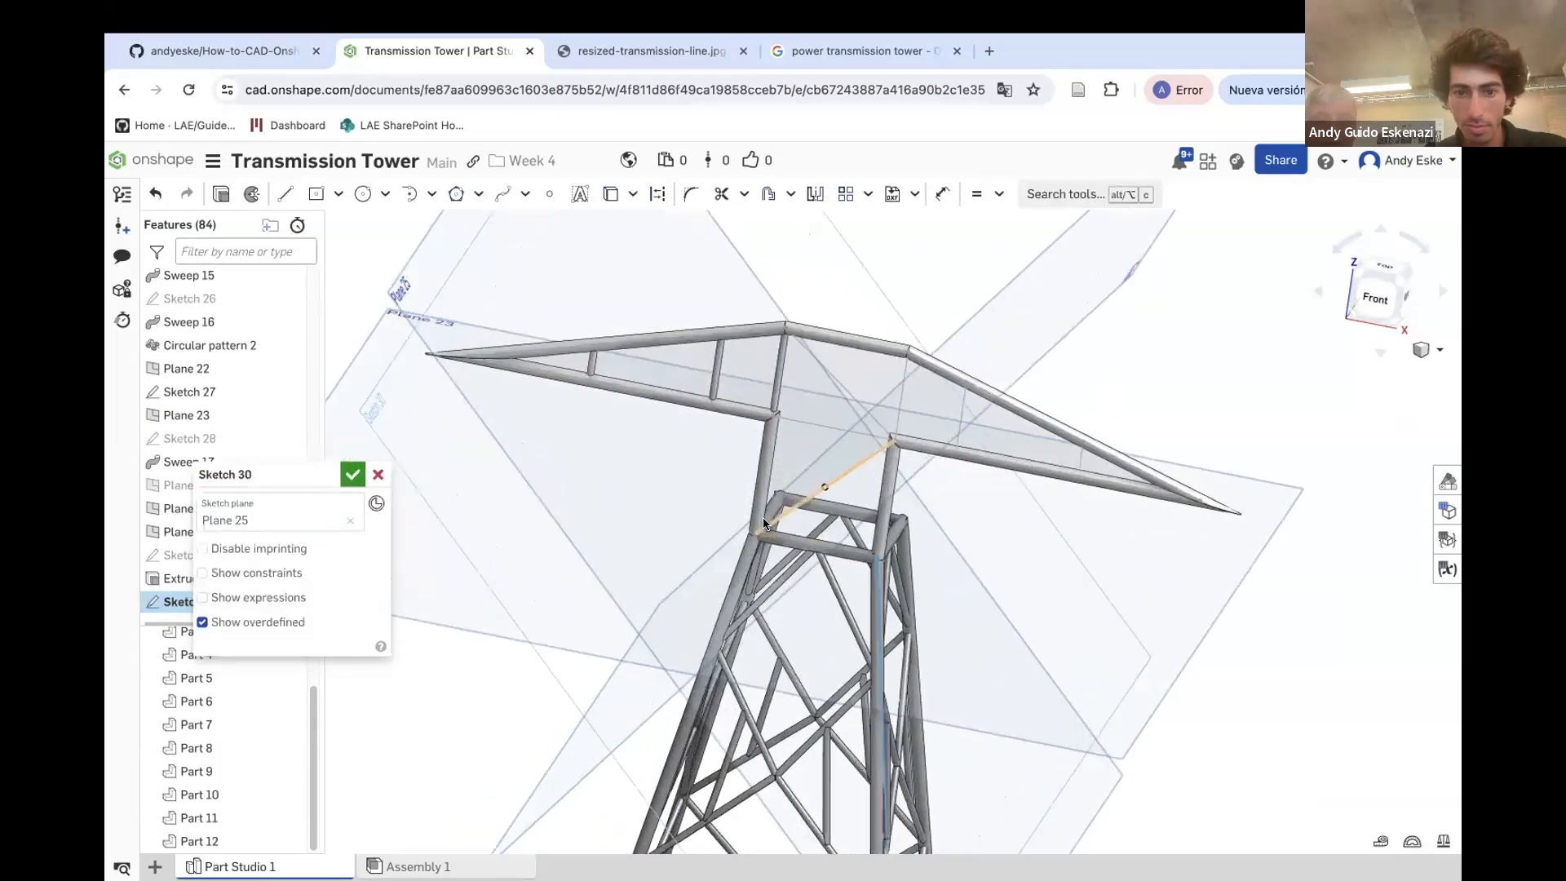
scroll(764, 518, "up", 5)
left_click(363, 193)
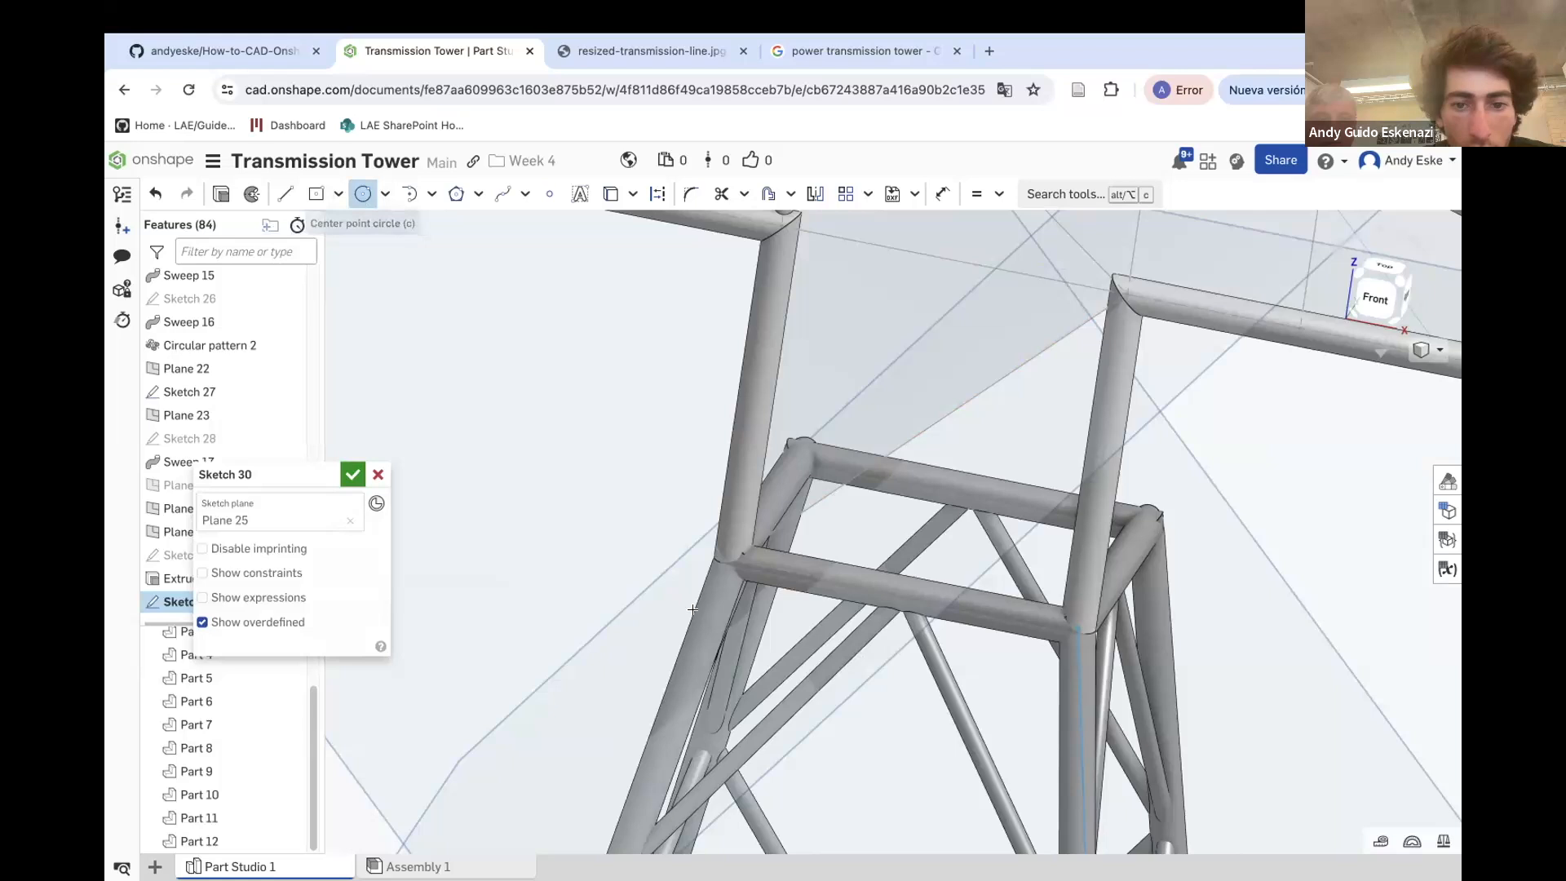
left_click(735, 578)
key("u")
left_click(599, 512)
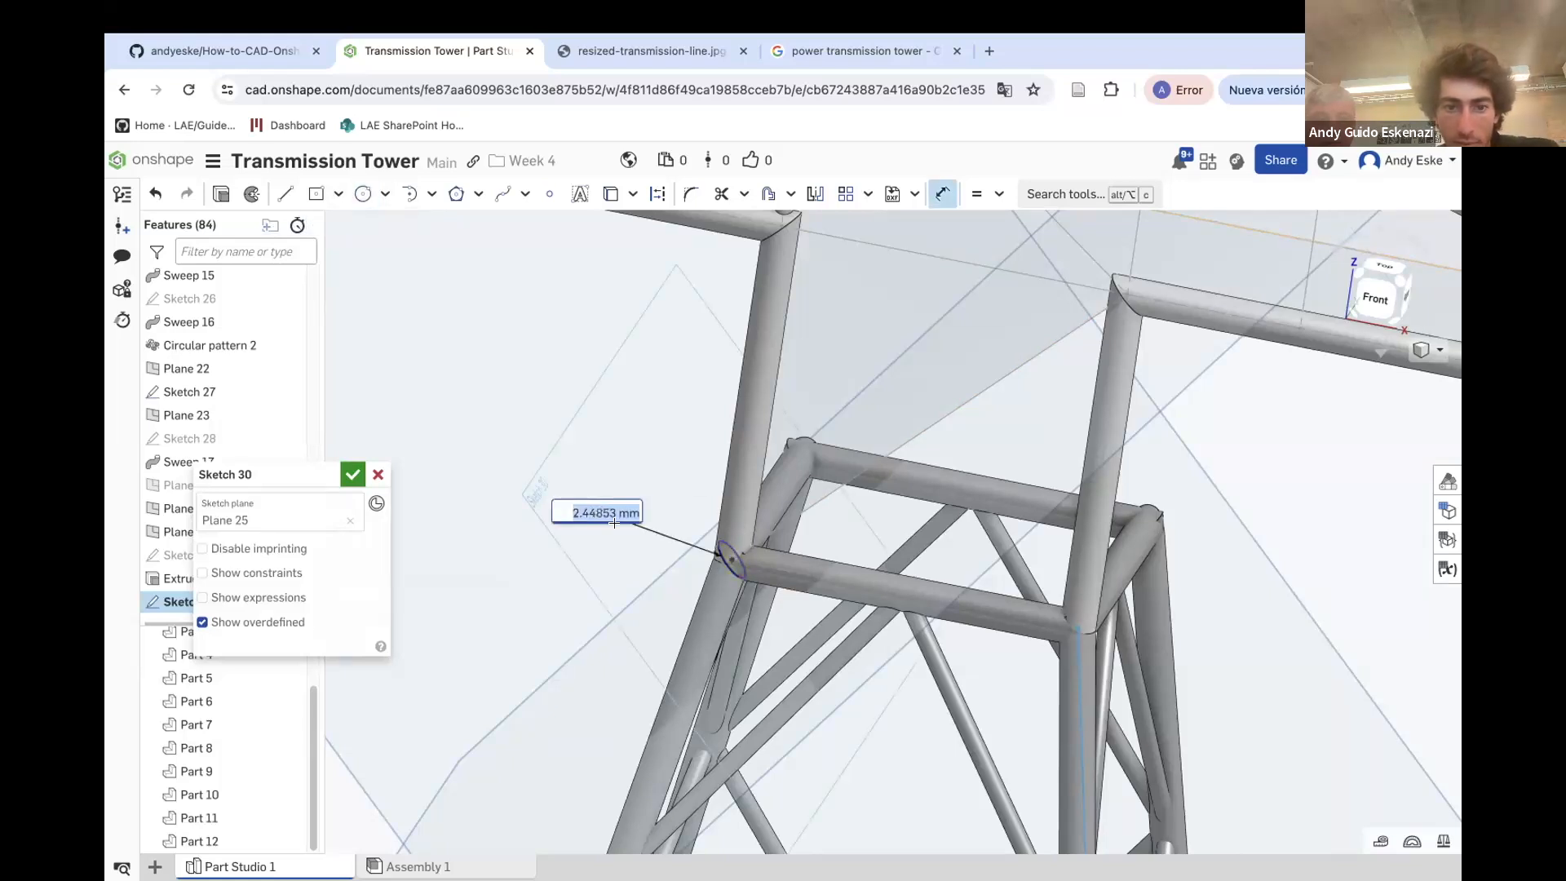
key("Return")
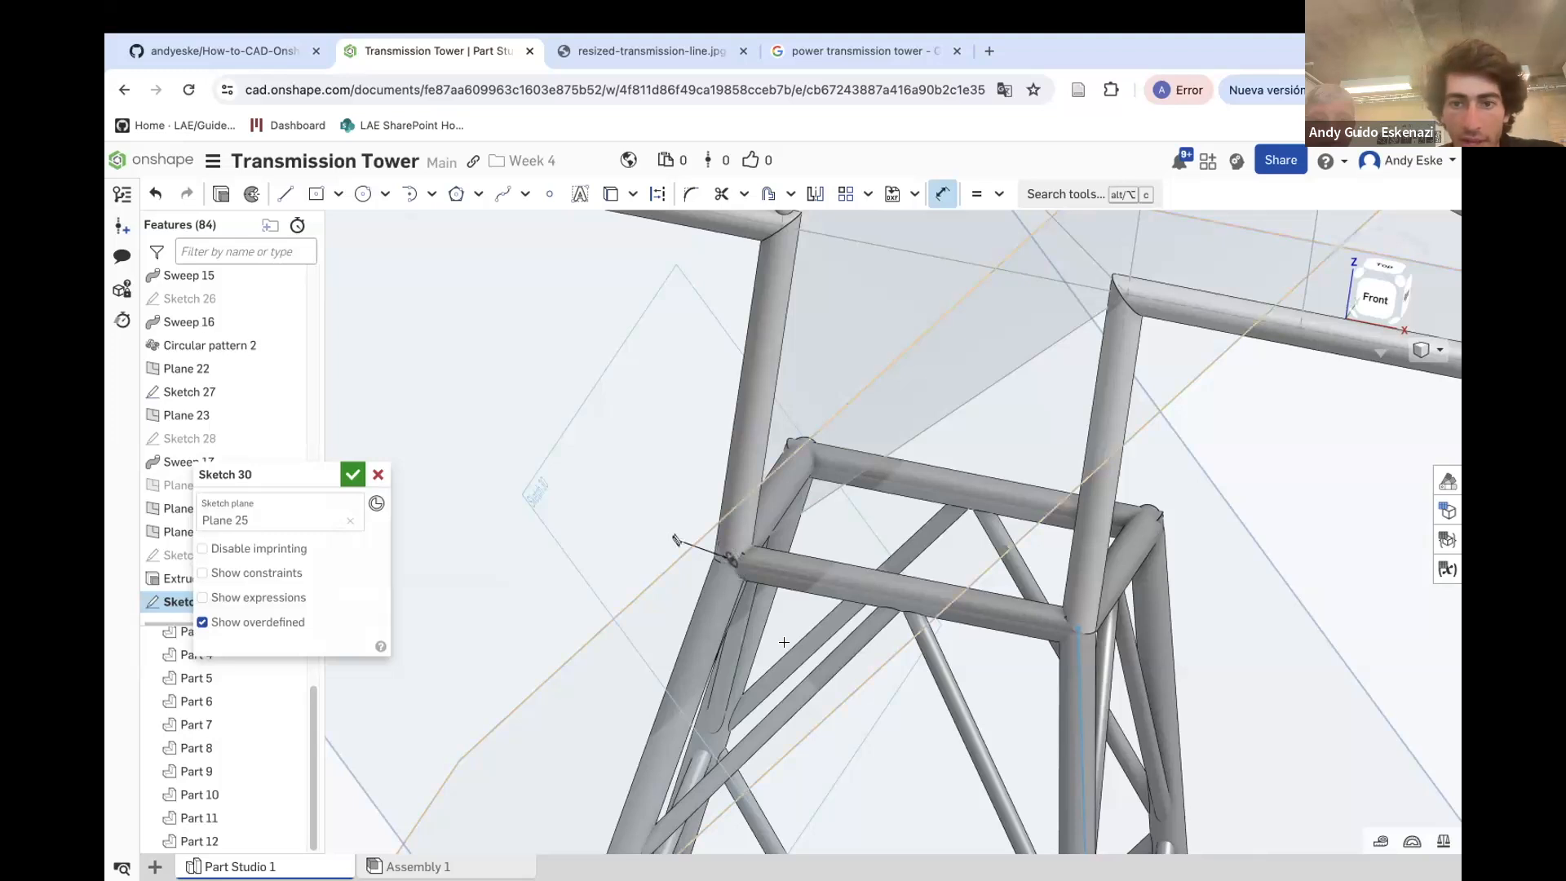
Extrude the brace circle up to the Sketch 27 vertex at the brace's upper end, adding to Part 12
left_click(219, 195)
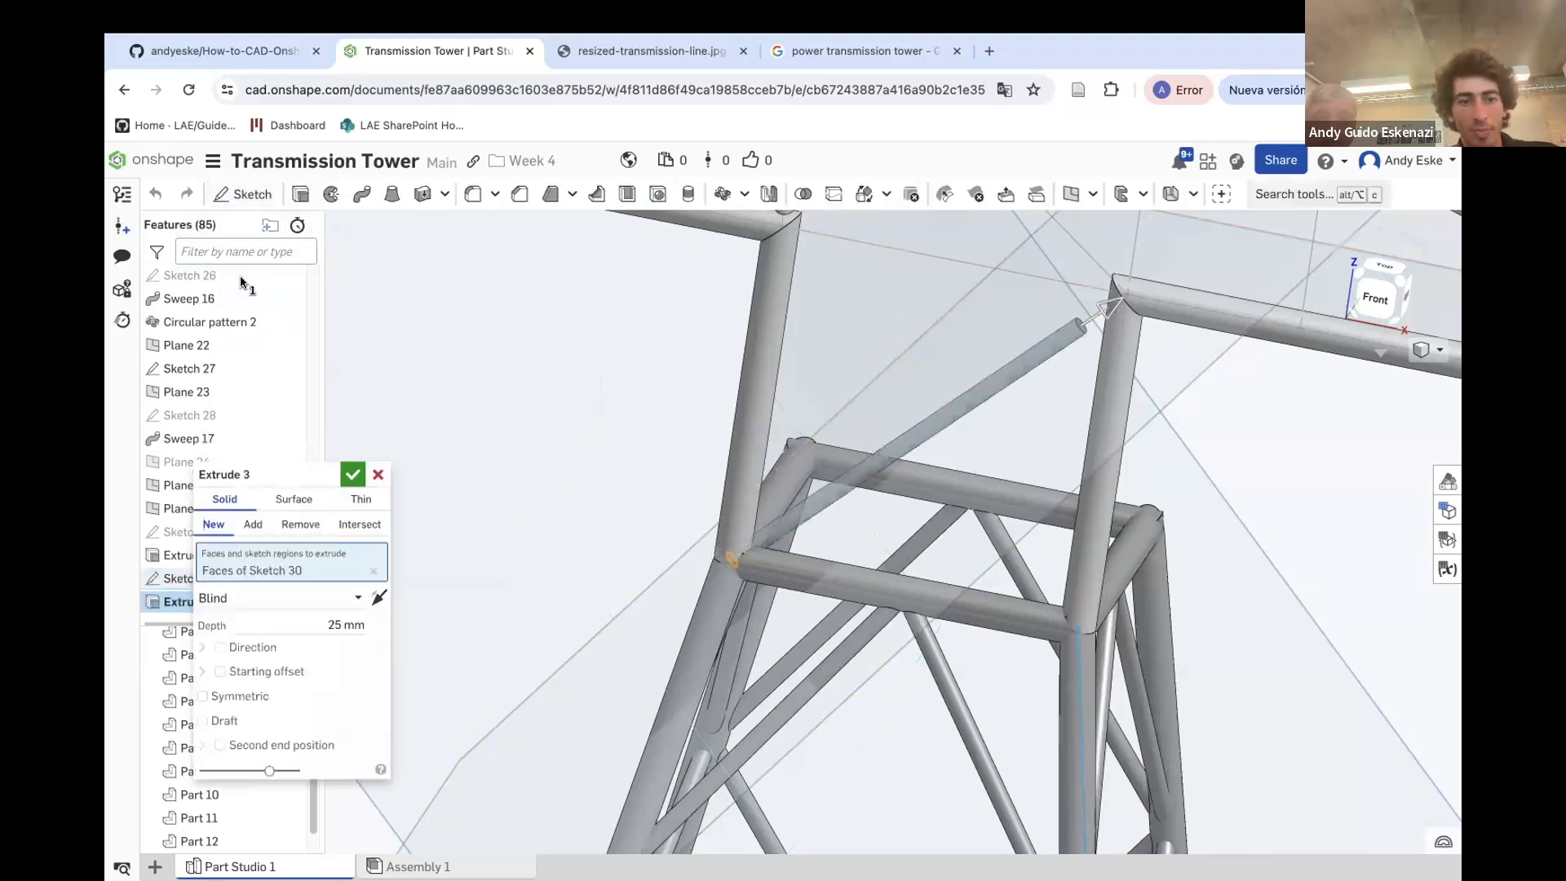
left_click(250, 601)
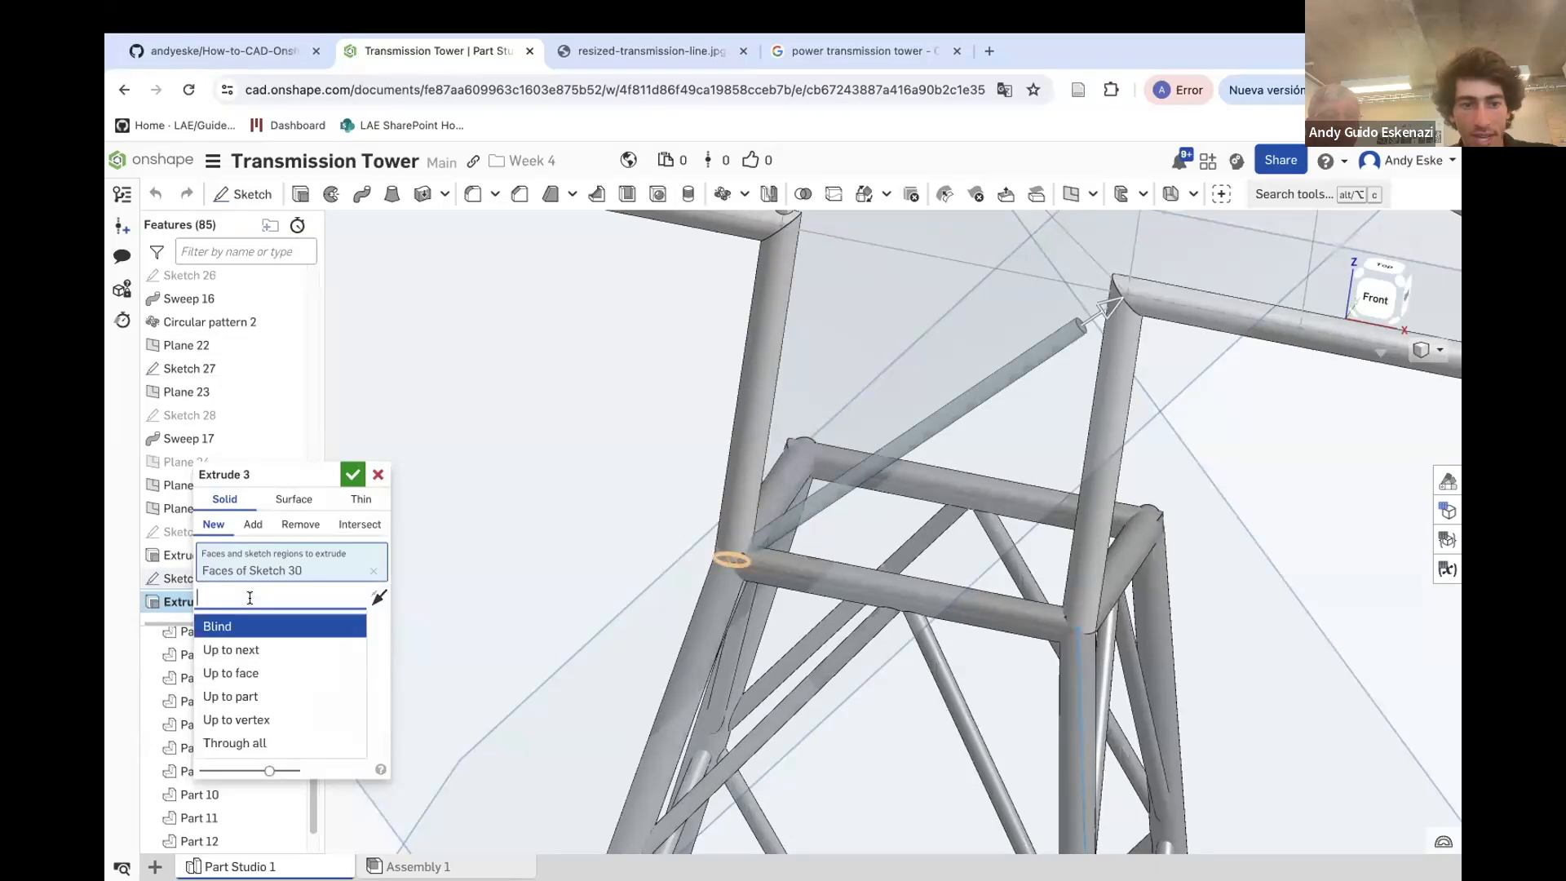
left_click(257, 720)
scroll(1140, 282, "up", 5)
left_click(1146, 283)
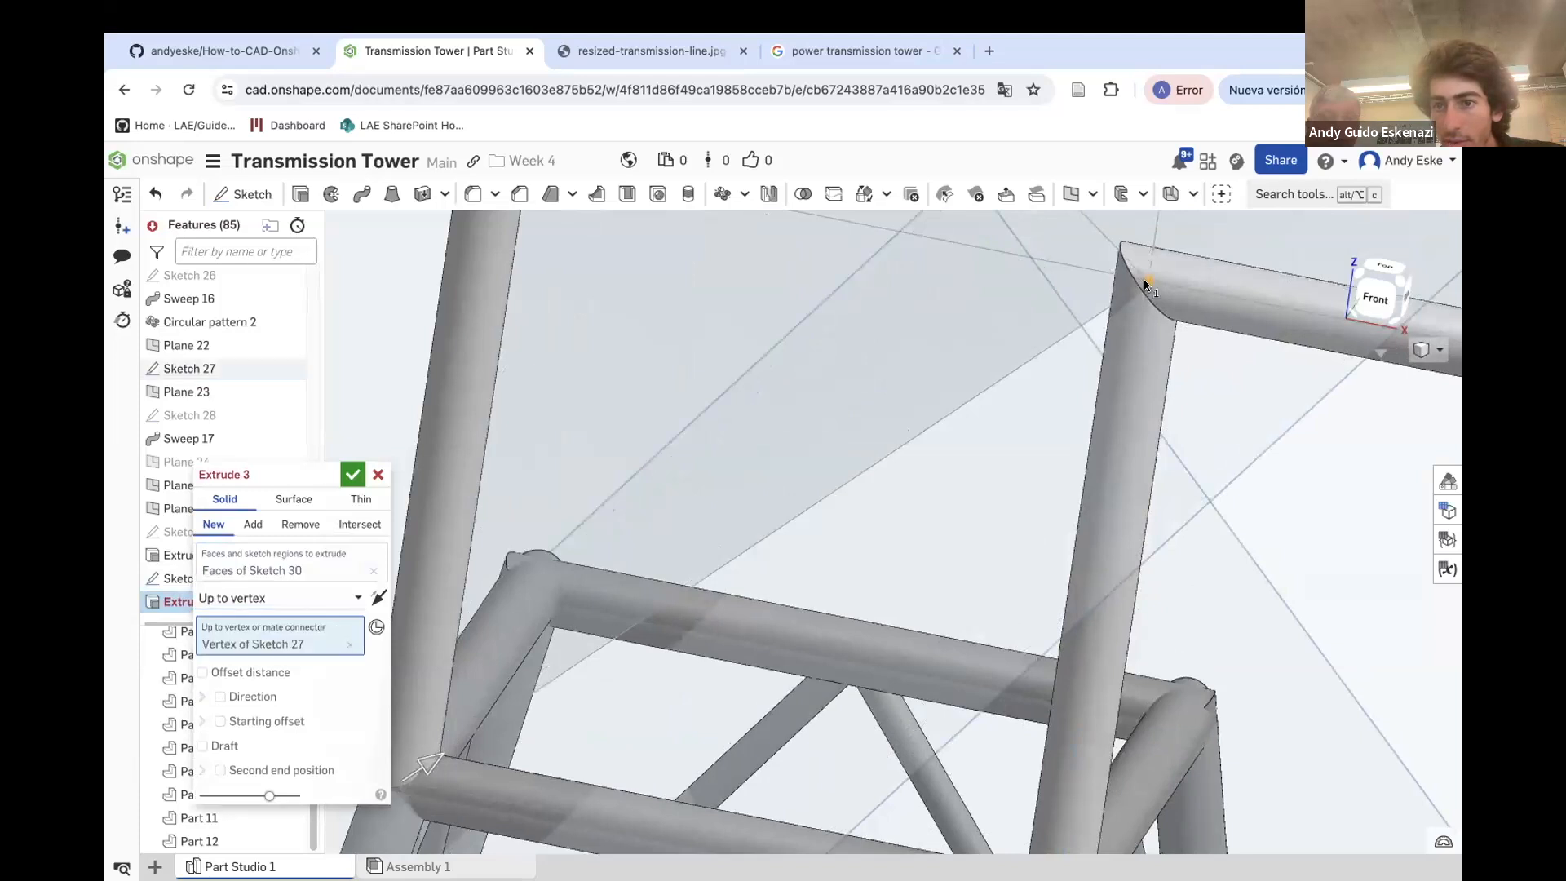
left_click(253, 524)
left_click(429, 641)
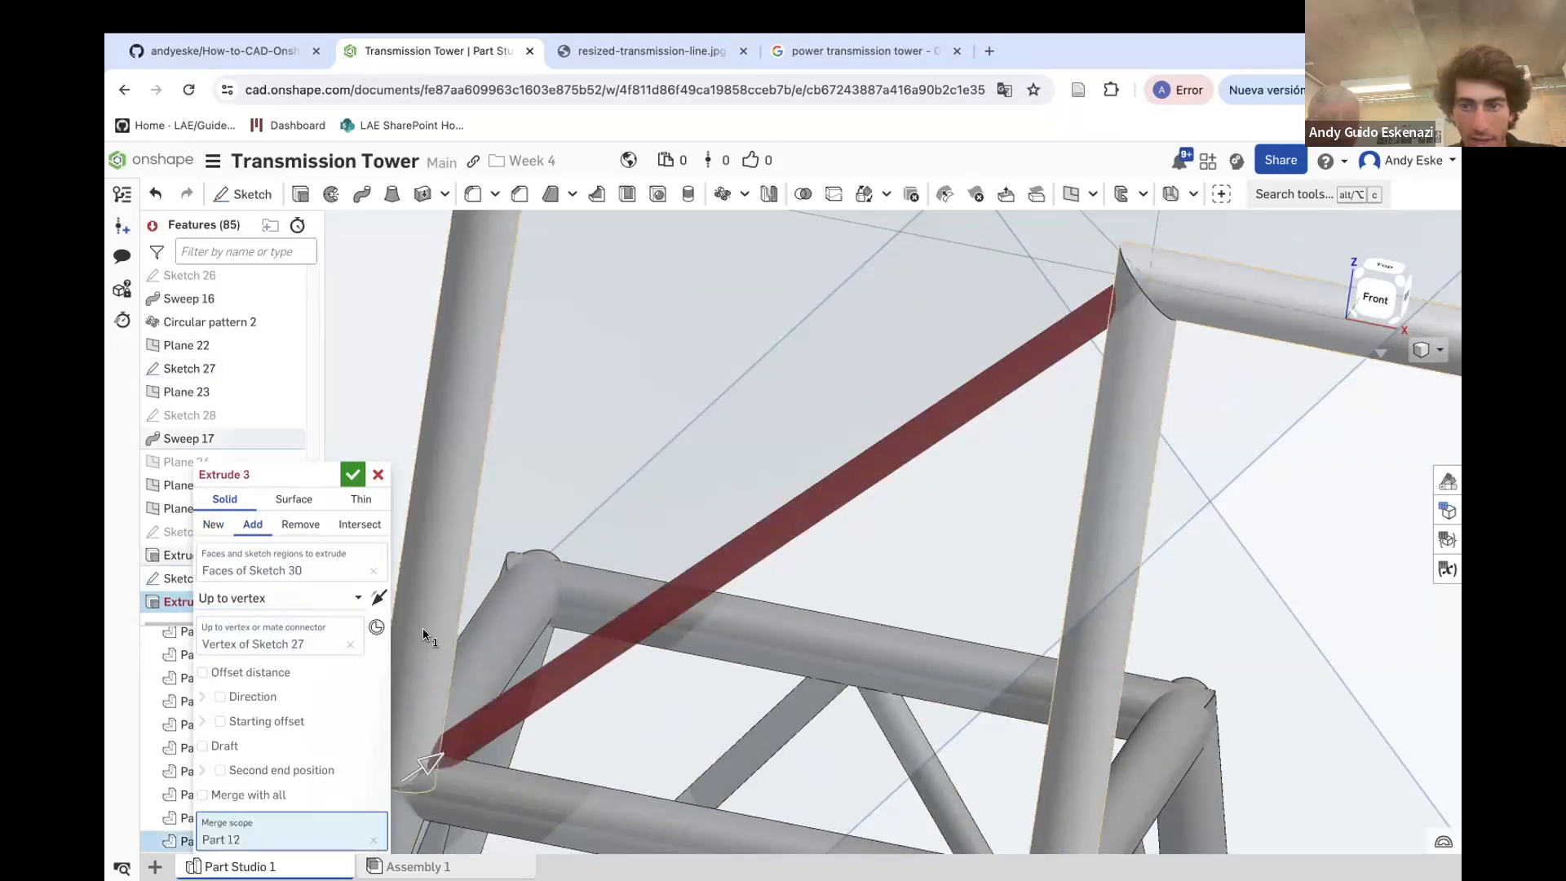
left_click(354, 475)
Hide Plane 25
right_click_drag(453, 523, 717, 683)
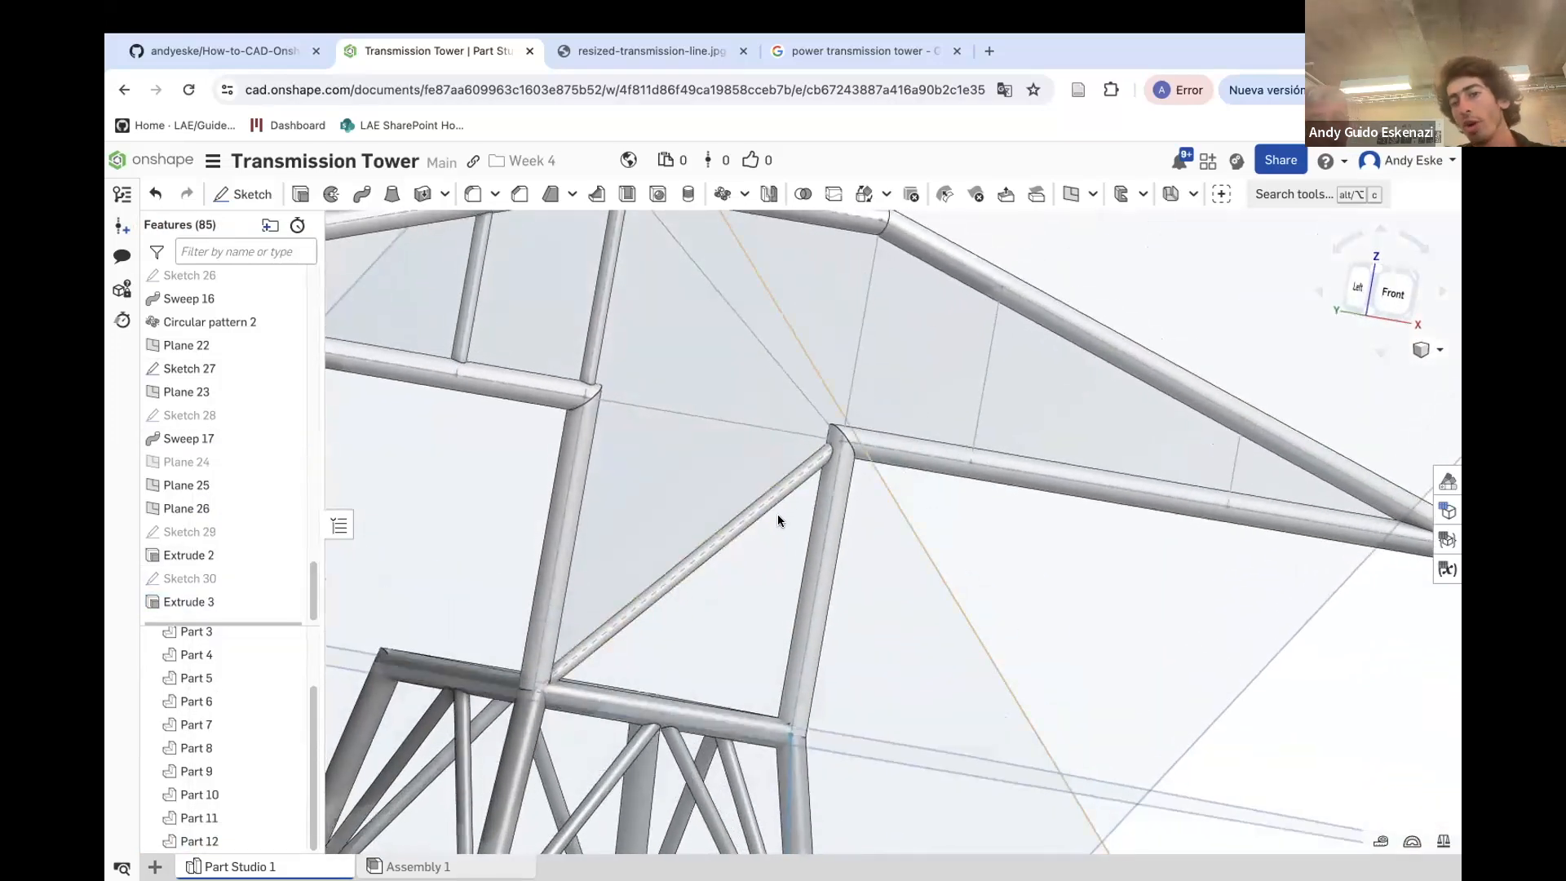
scroll(777, 519, "up", 5)
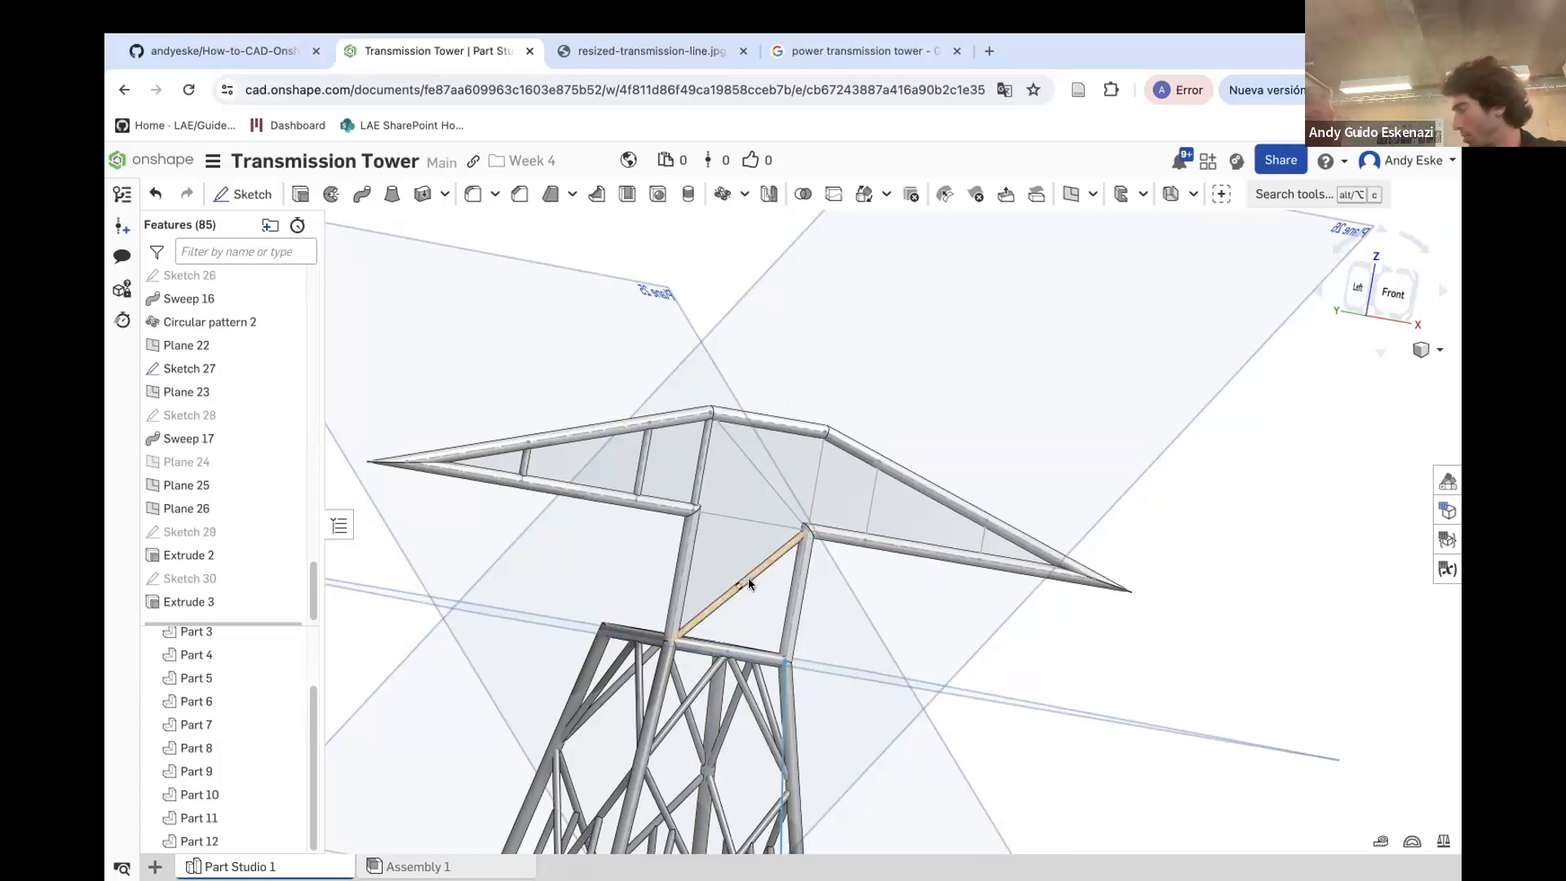
scroll(748, 578, "down", 2)
scroll(790, 481, "up", 3)
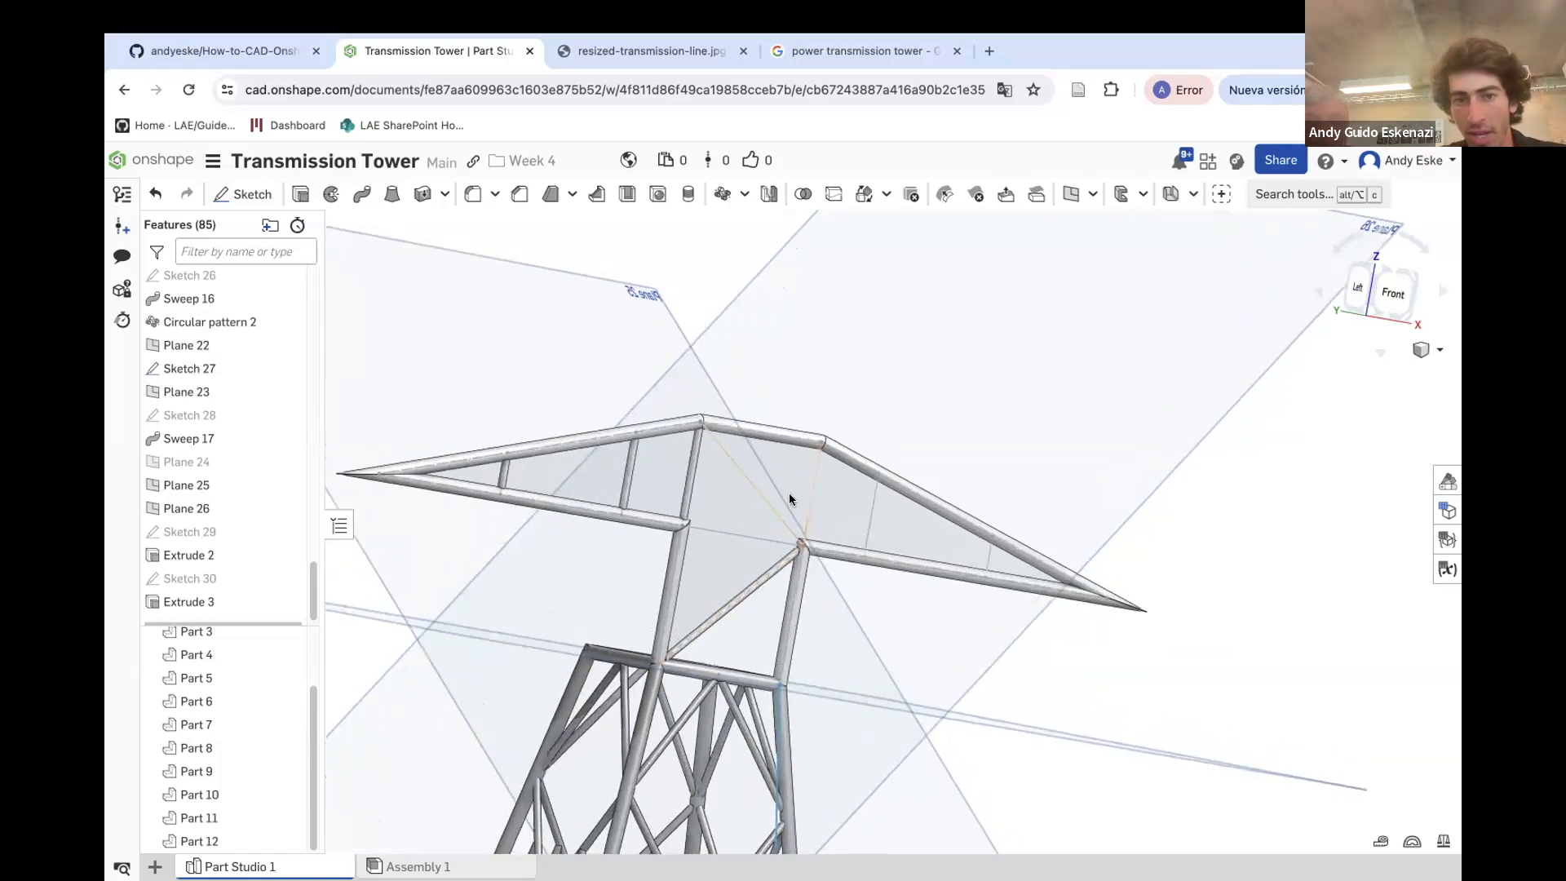
right_click(613, 281)
left_click(662, 392)
scroll(701, 481, "down", 5)
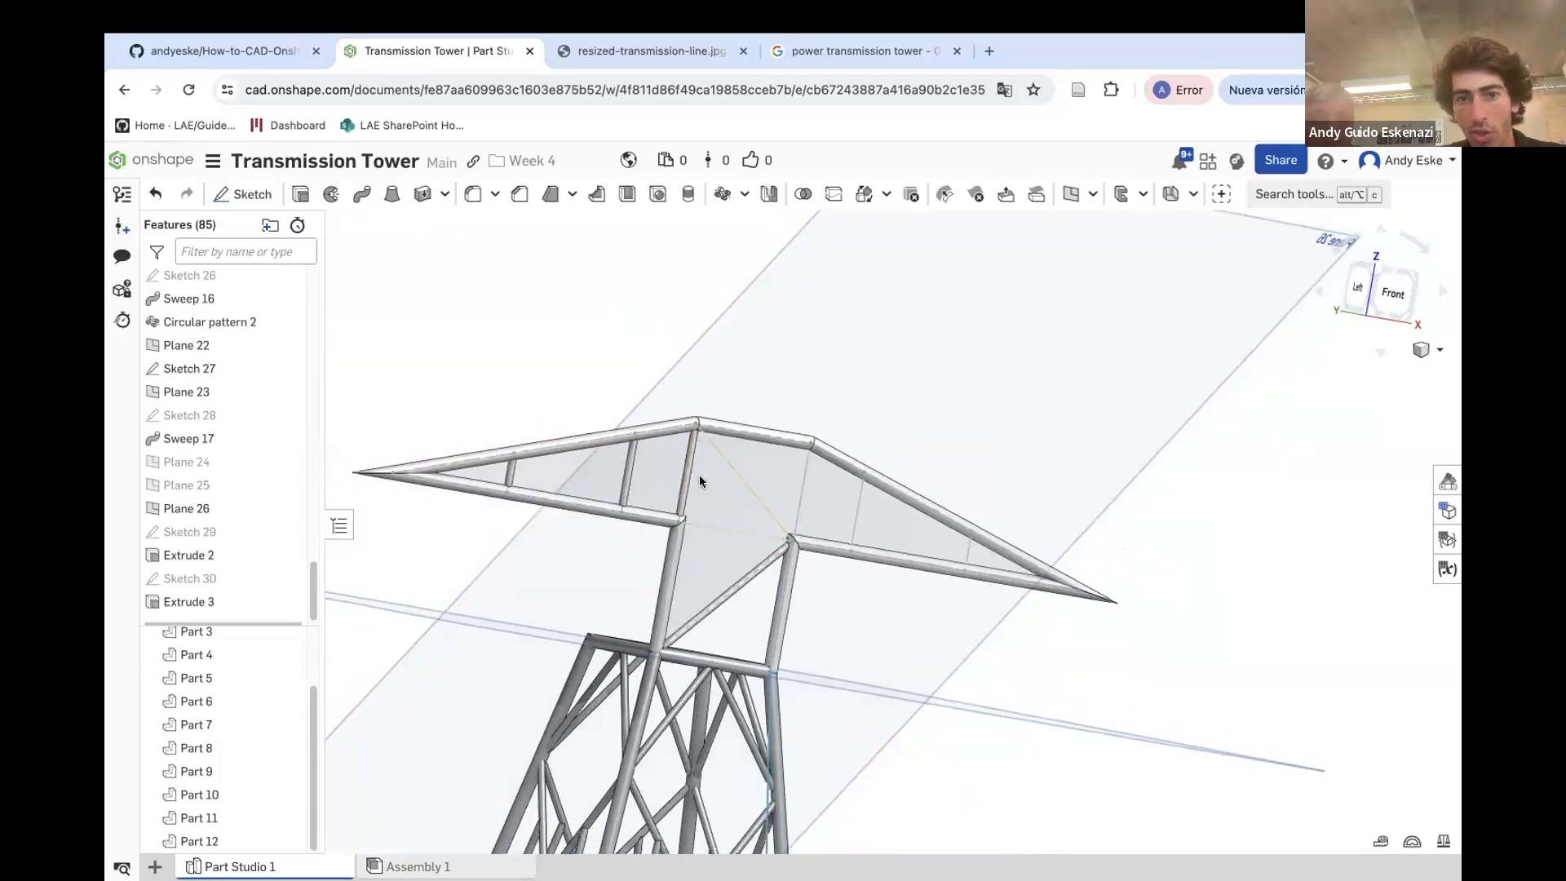
Sketch a circle on Plane 26 at the junction of the crossarm's lower chord and diagonal brace, and dimension its diameter
left_click(243, 193)
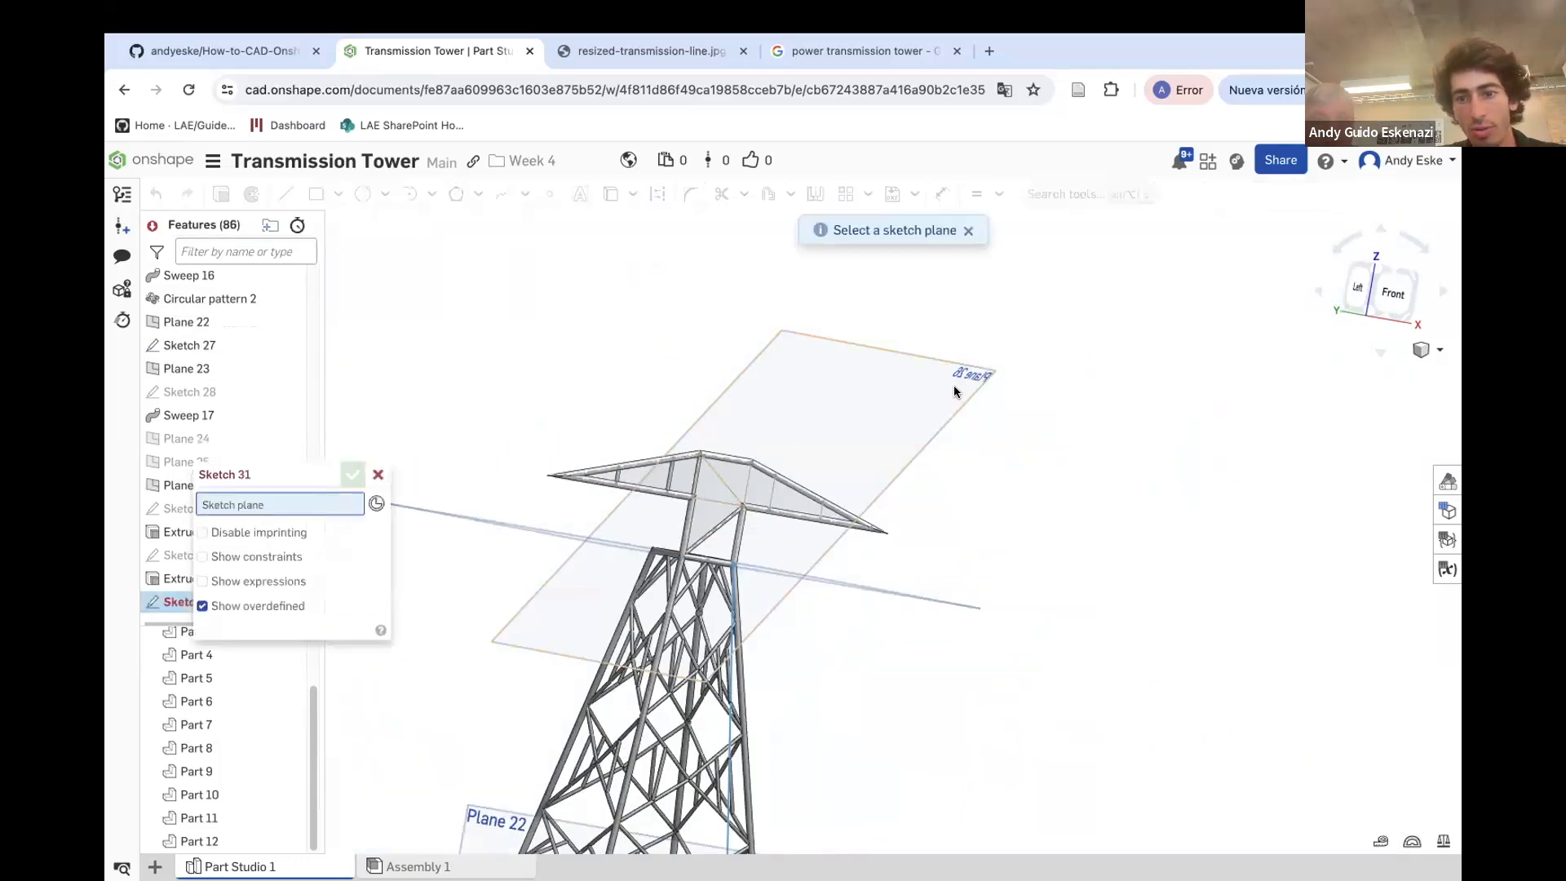
left_click(953, 385)
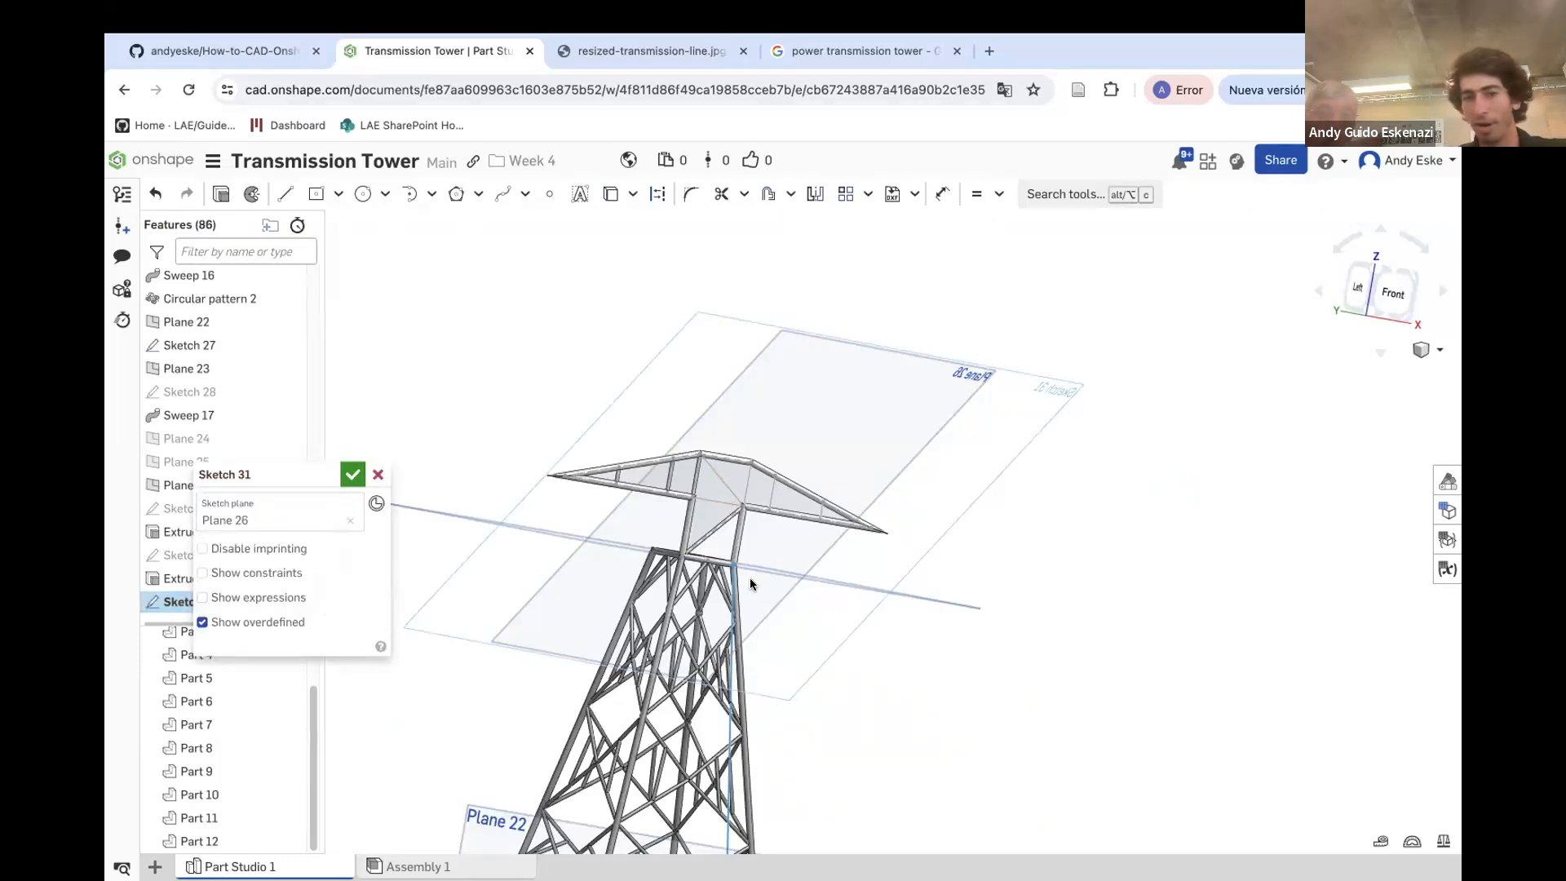
left_click(363, 193)
scroll(762, 514, "up", 3)
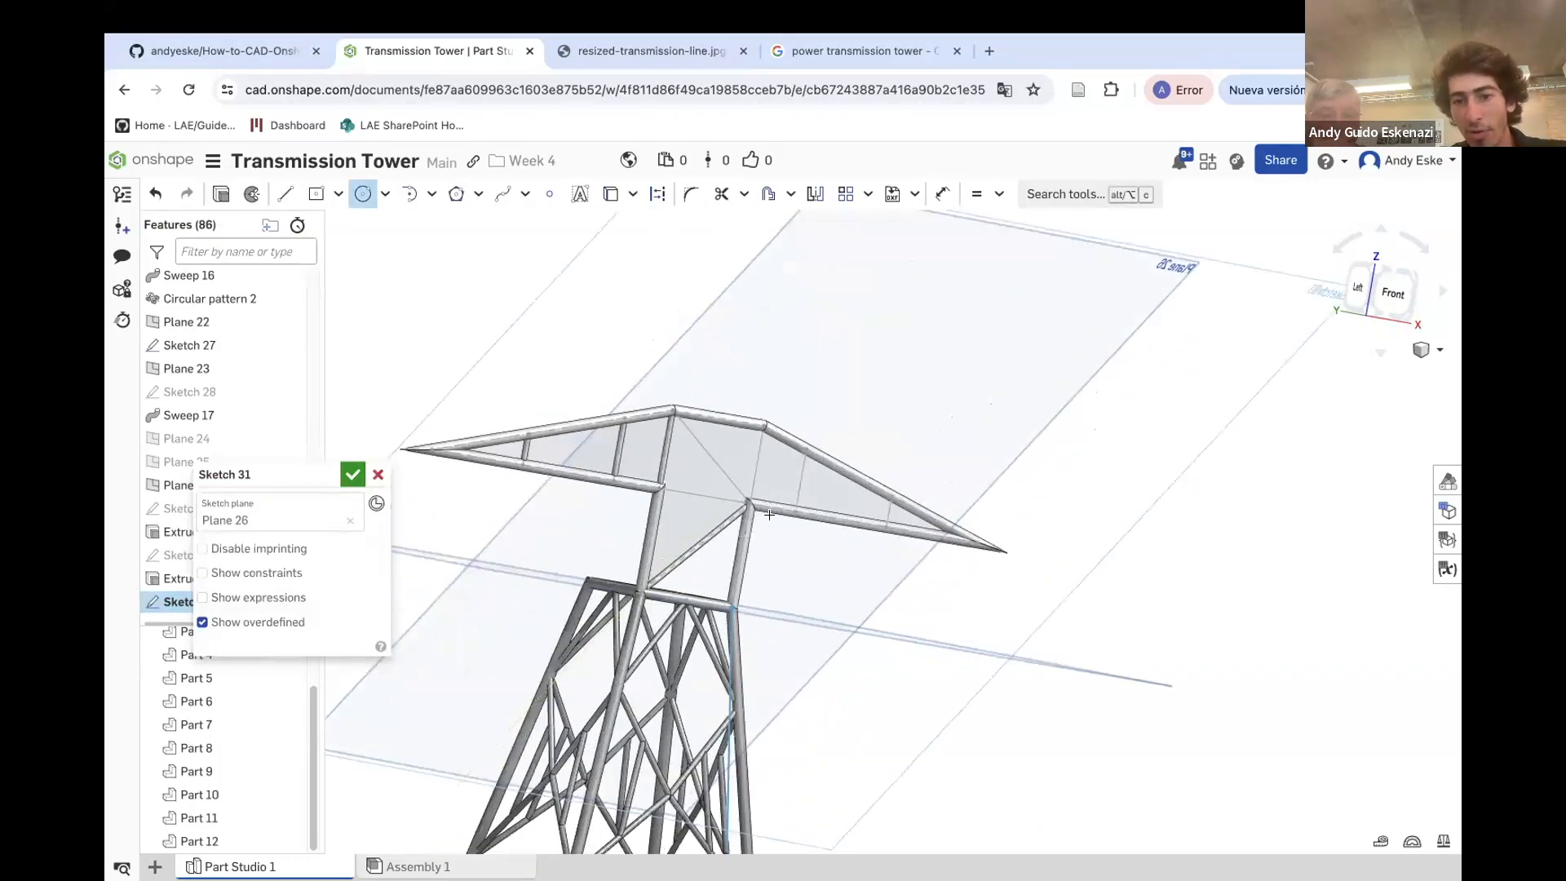
scroll(762, 514, "up", 5)
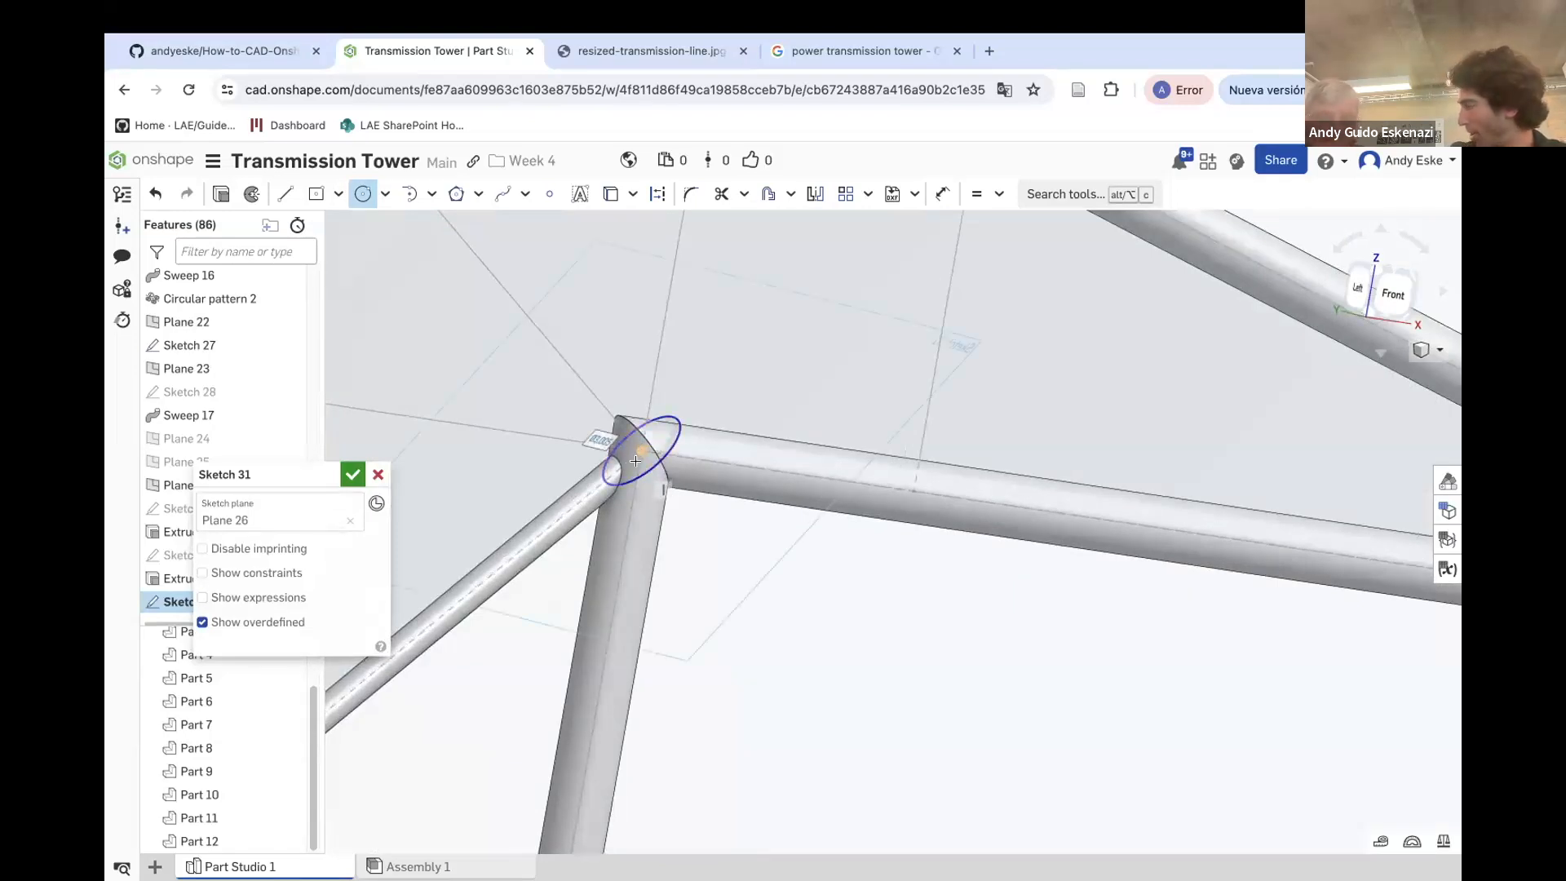
key("u")
left_click(735, 384)
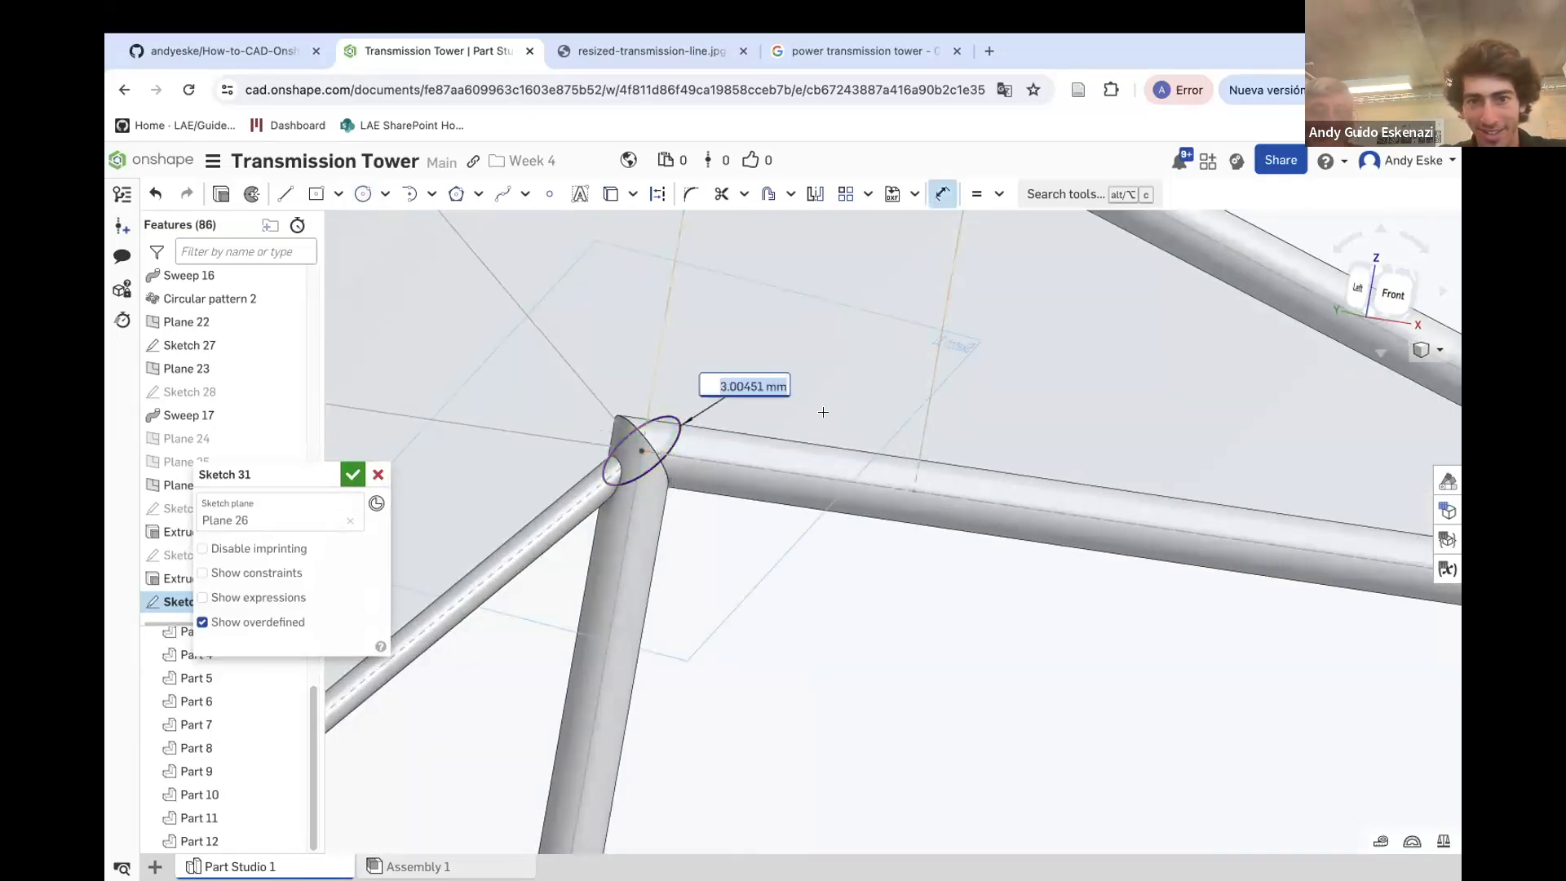
key("Return")
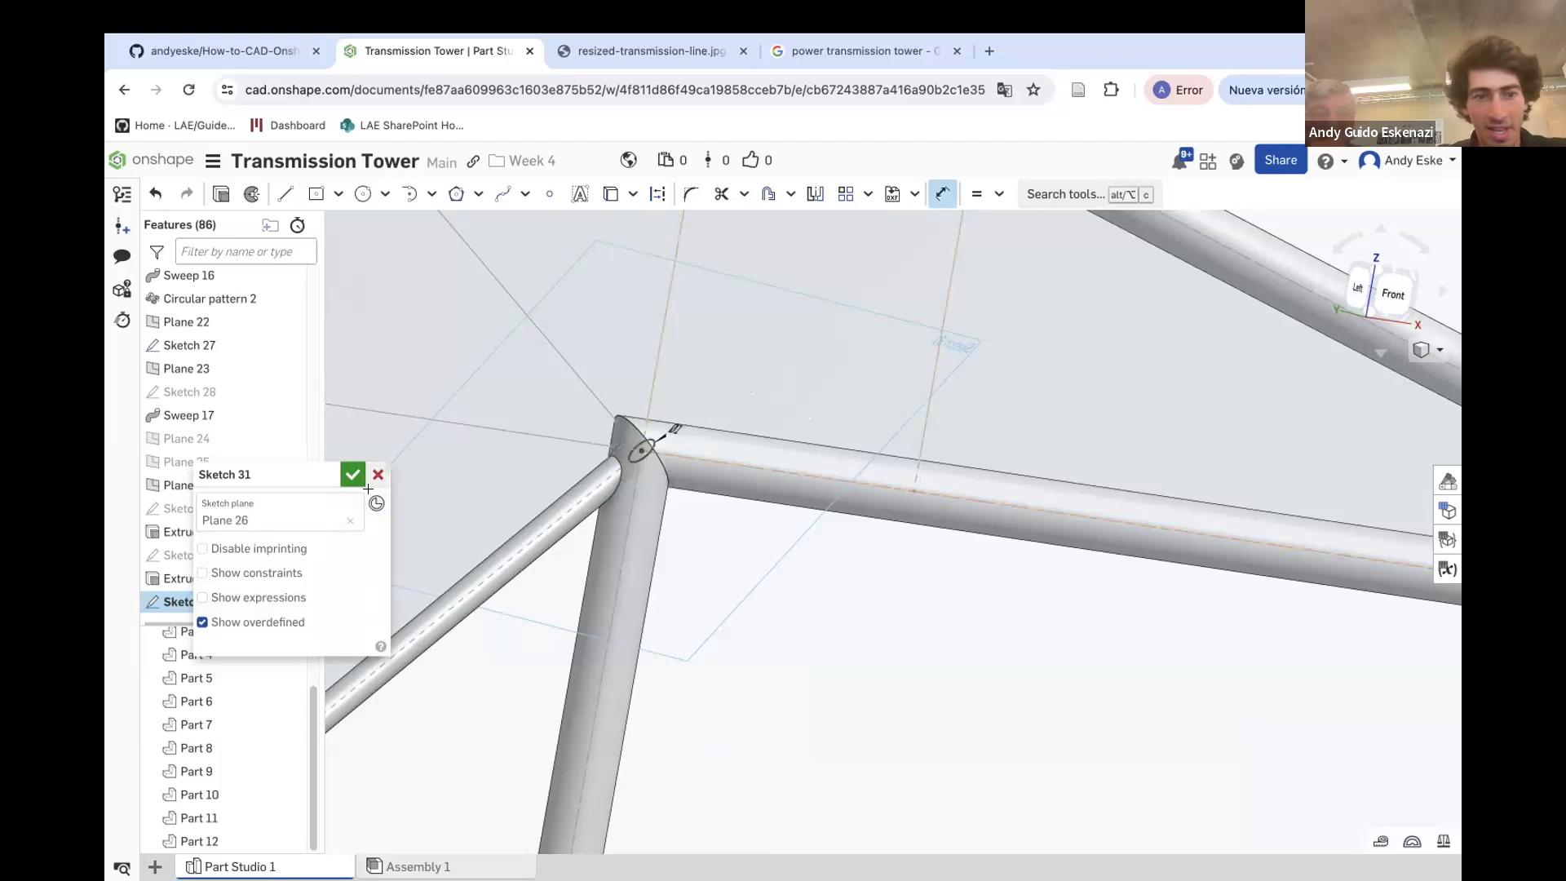
left_click(352, 474)
Extrude the circle up to the Sketch 27 vertex at the crossarm's upper chord, adding to Part 12
scroll(803, 506, "down", 5)
key("shift+e")
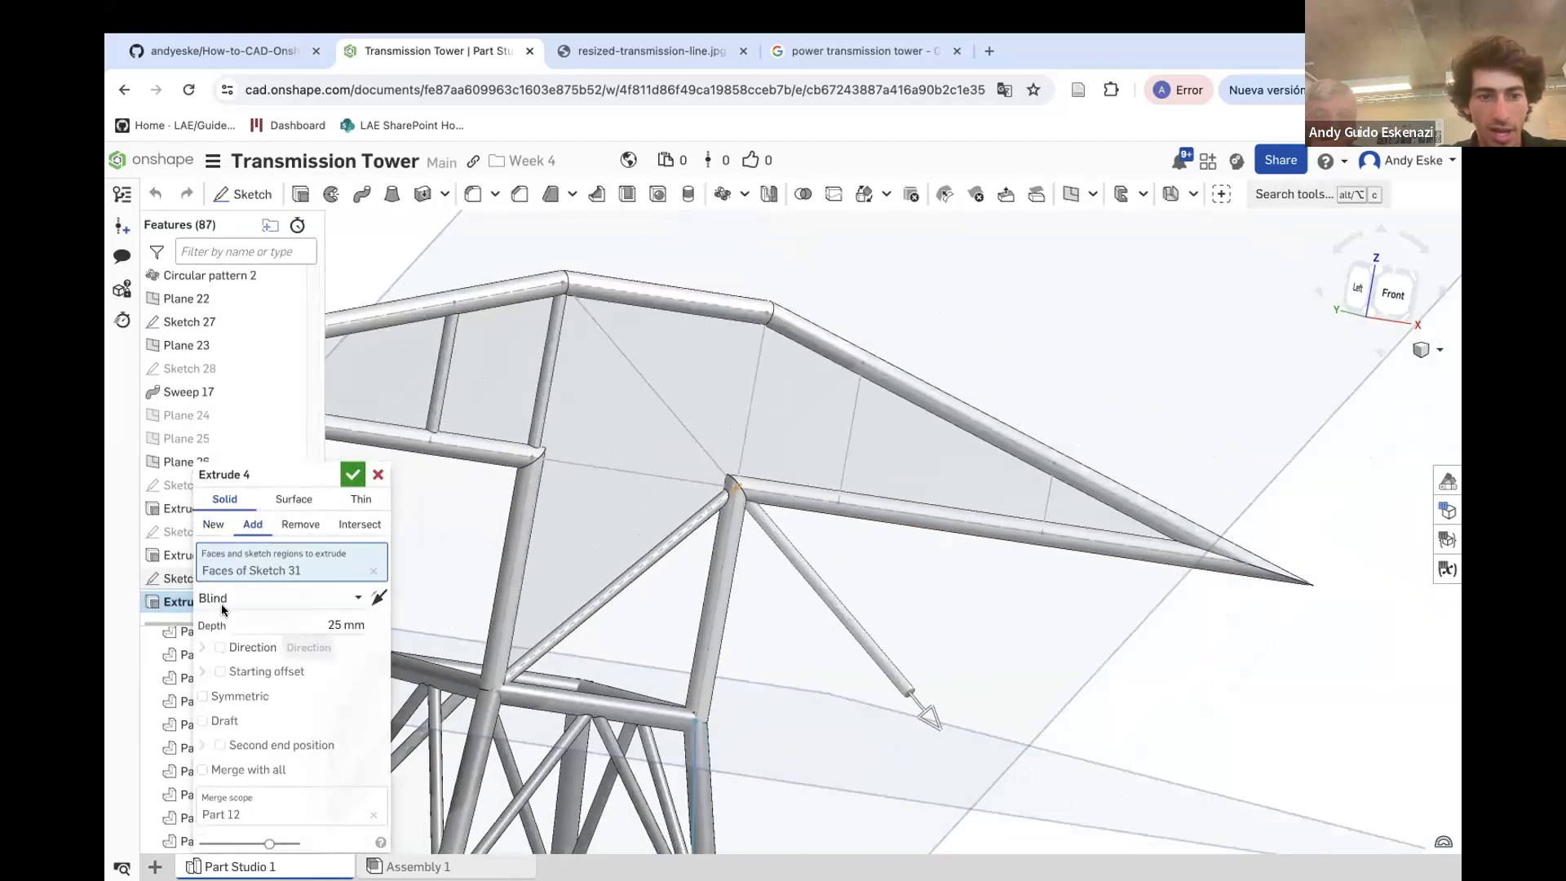
left_click(223, 606)
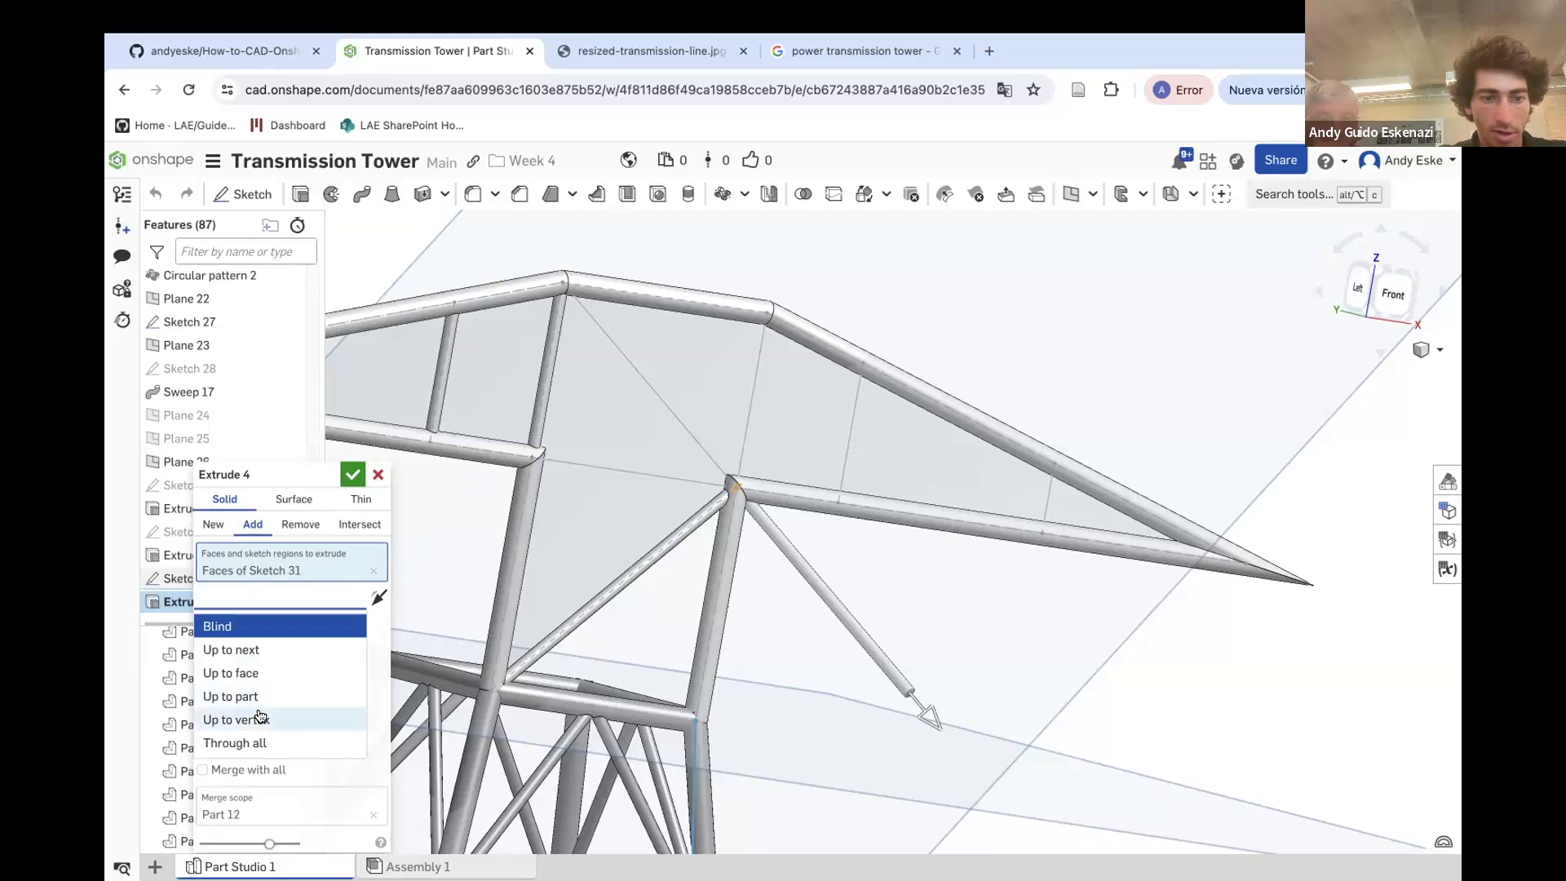
left_click(258, 717)
scroll(563, 284, "up", 2)
left_click(563, 285)
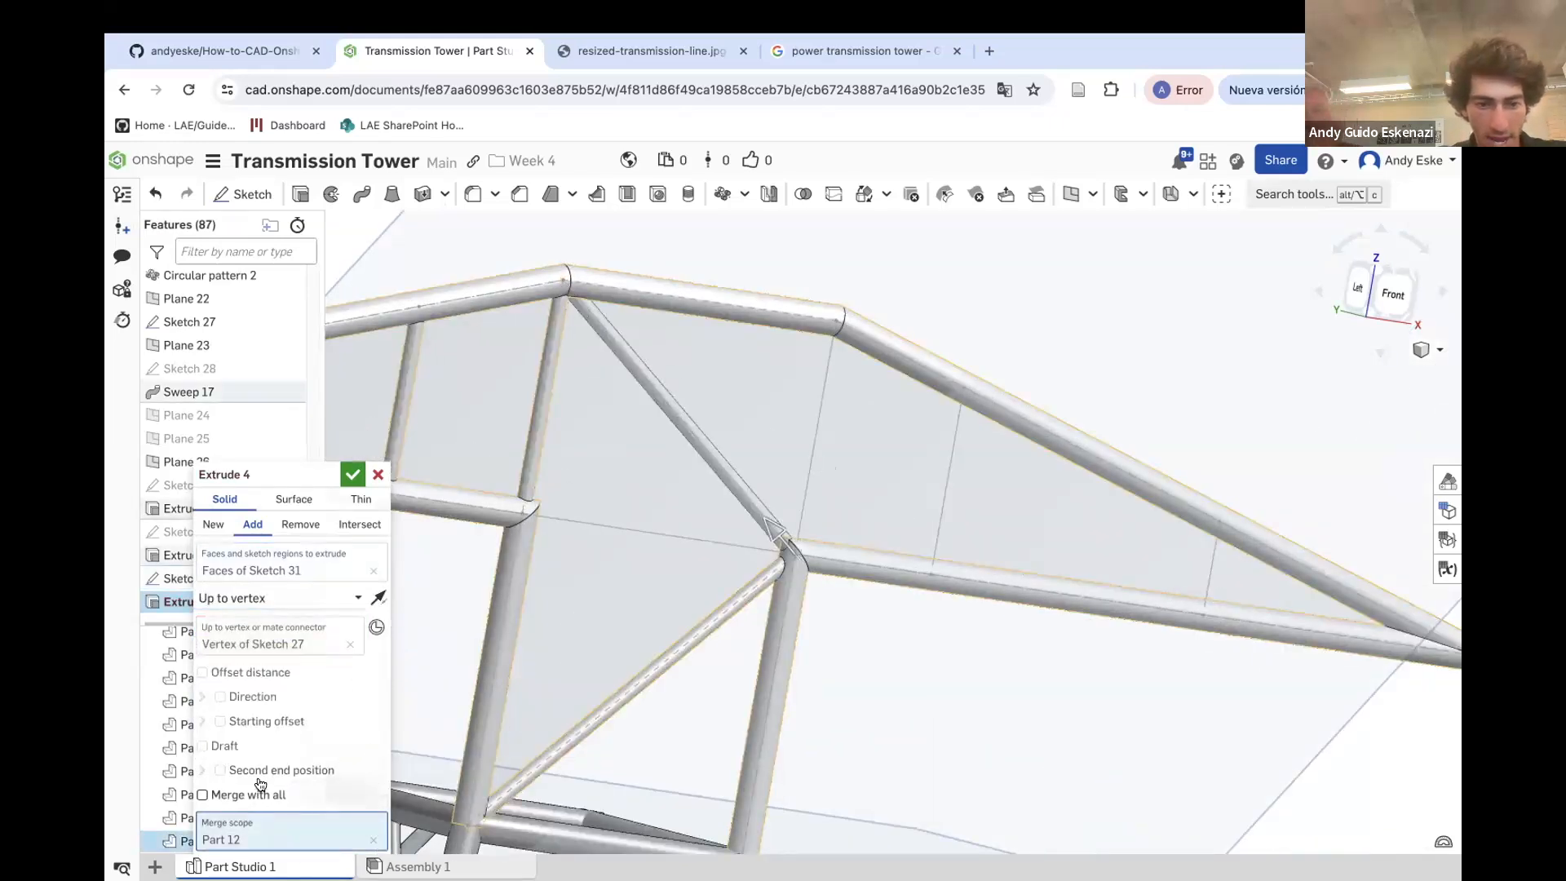
left_click(352, 473)
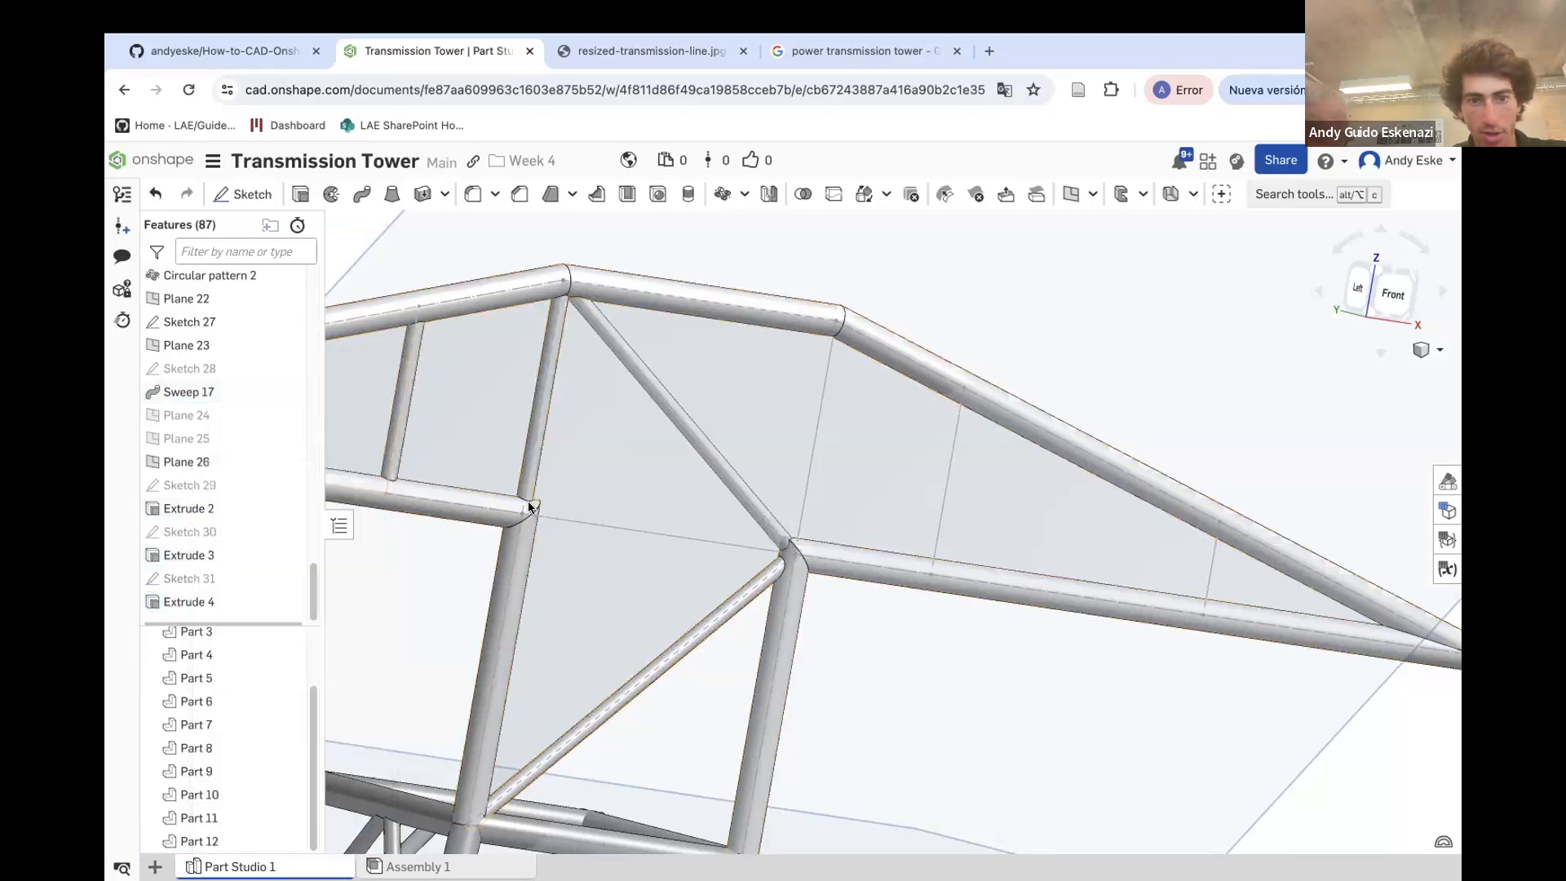
Hide Plane 26
scroll(565, 522, "down", 3)
scroll(571, 347, "down", 5)
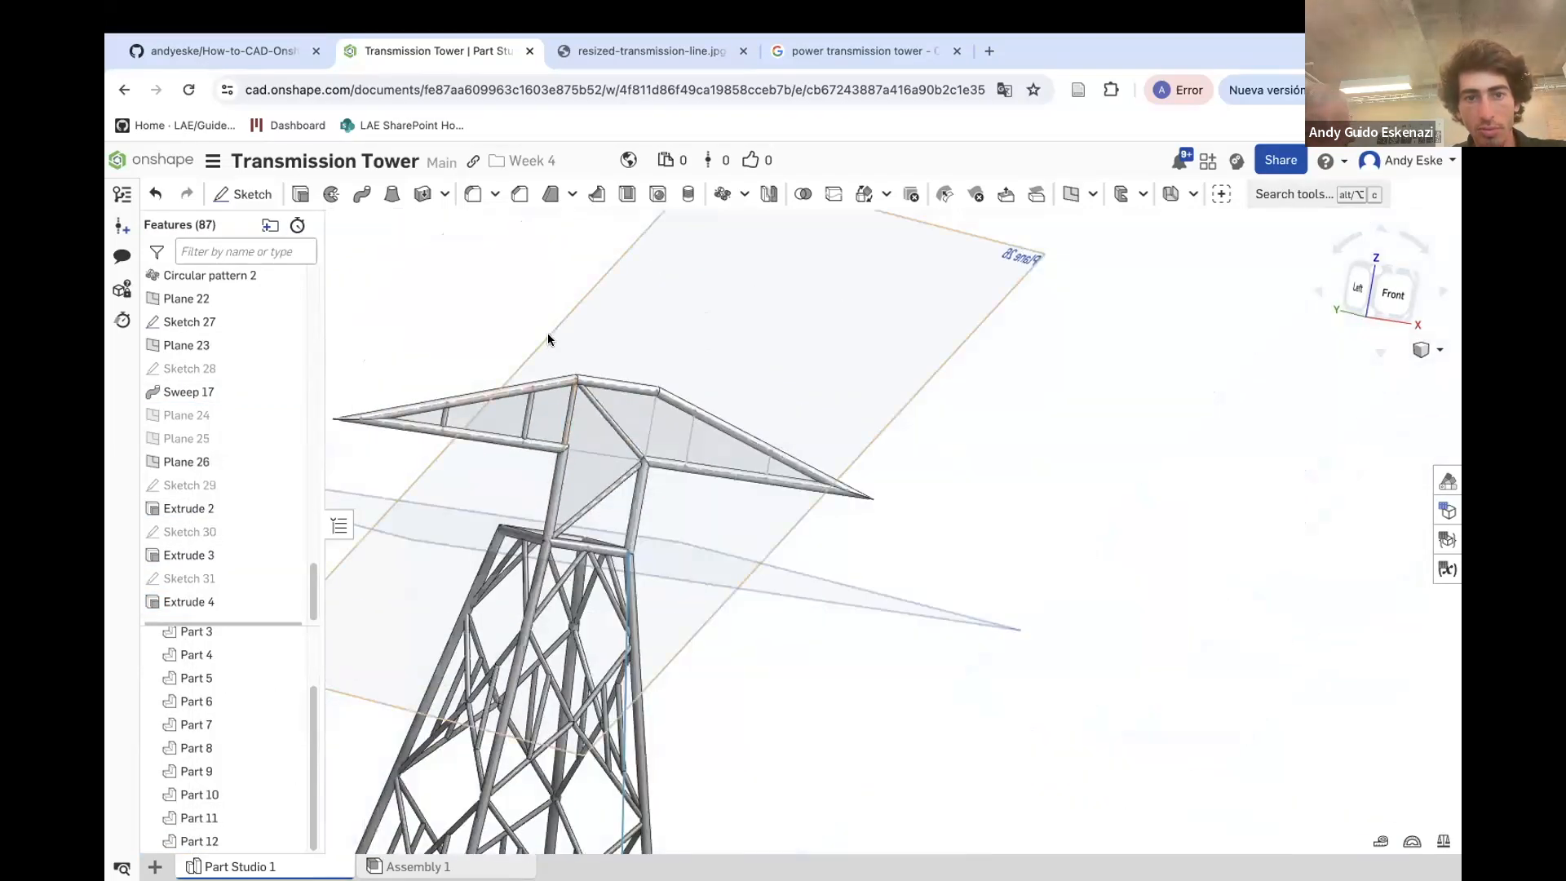
right_click(546, 333)
left_click(603, 448)
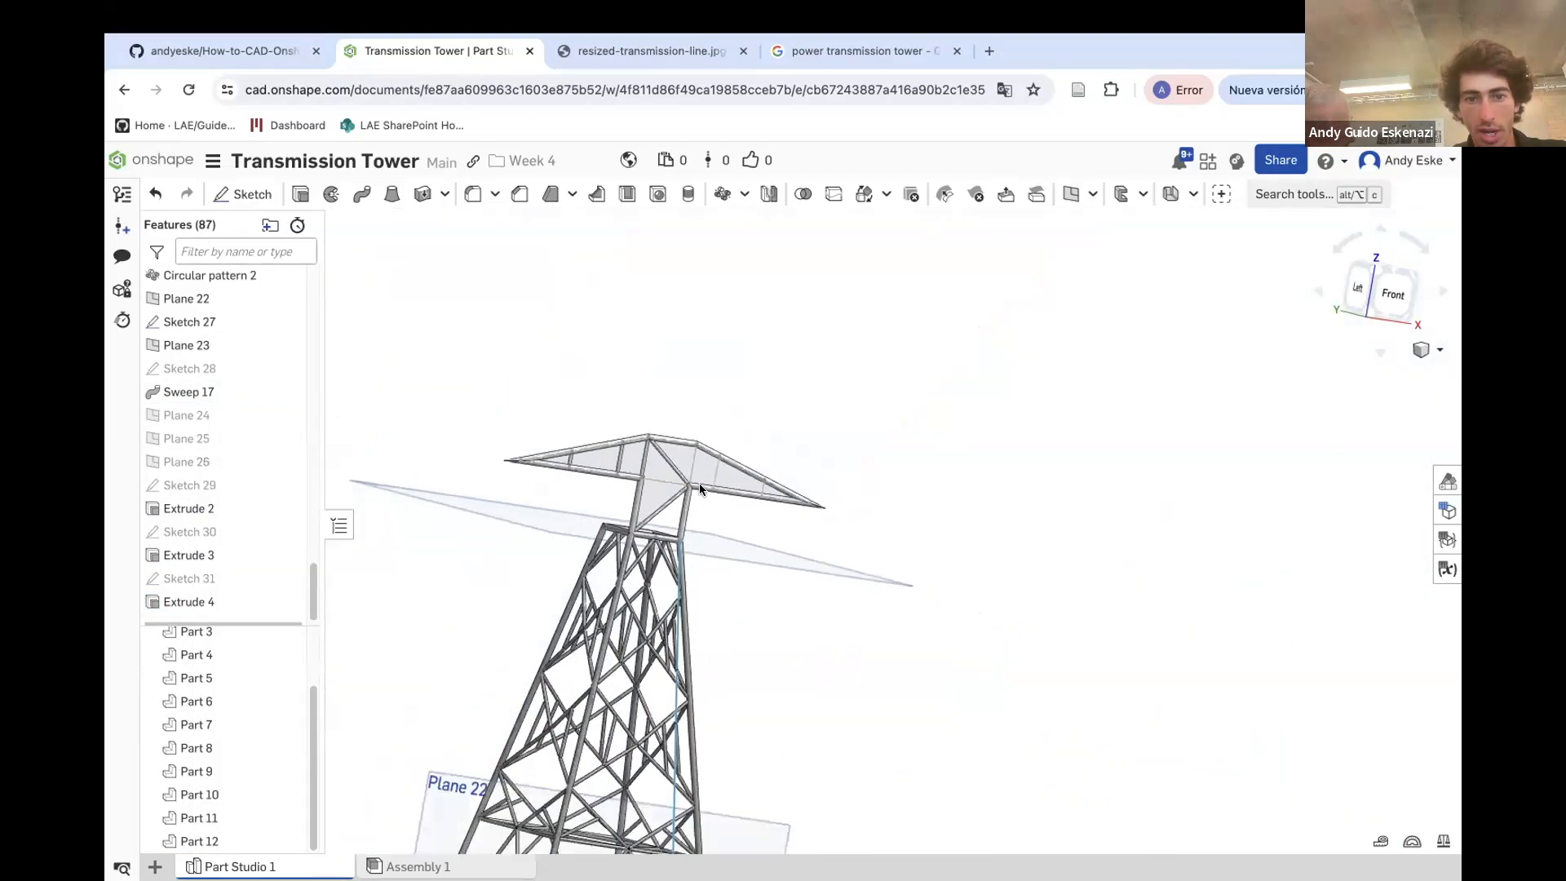
Create a point-normal plane on the lower chord at its joint with the vertical web member
right_click(798, 563)
left_click(852, 353)
right_click_drag(668, 500, 839, 573)
scroll(652, 496, "up", 10)
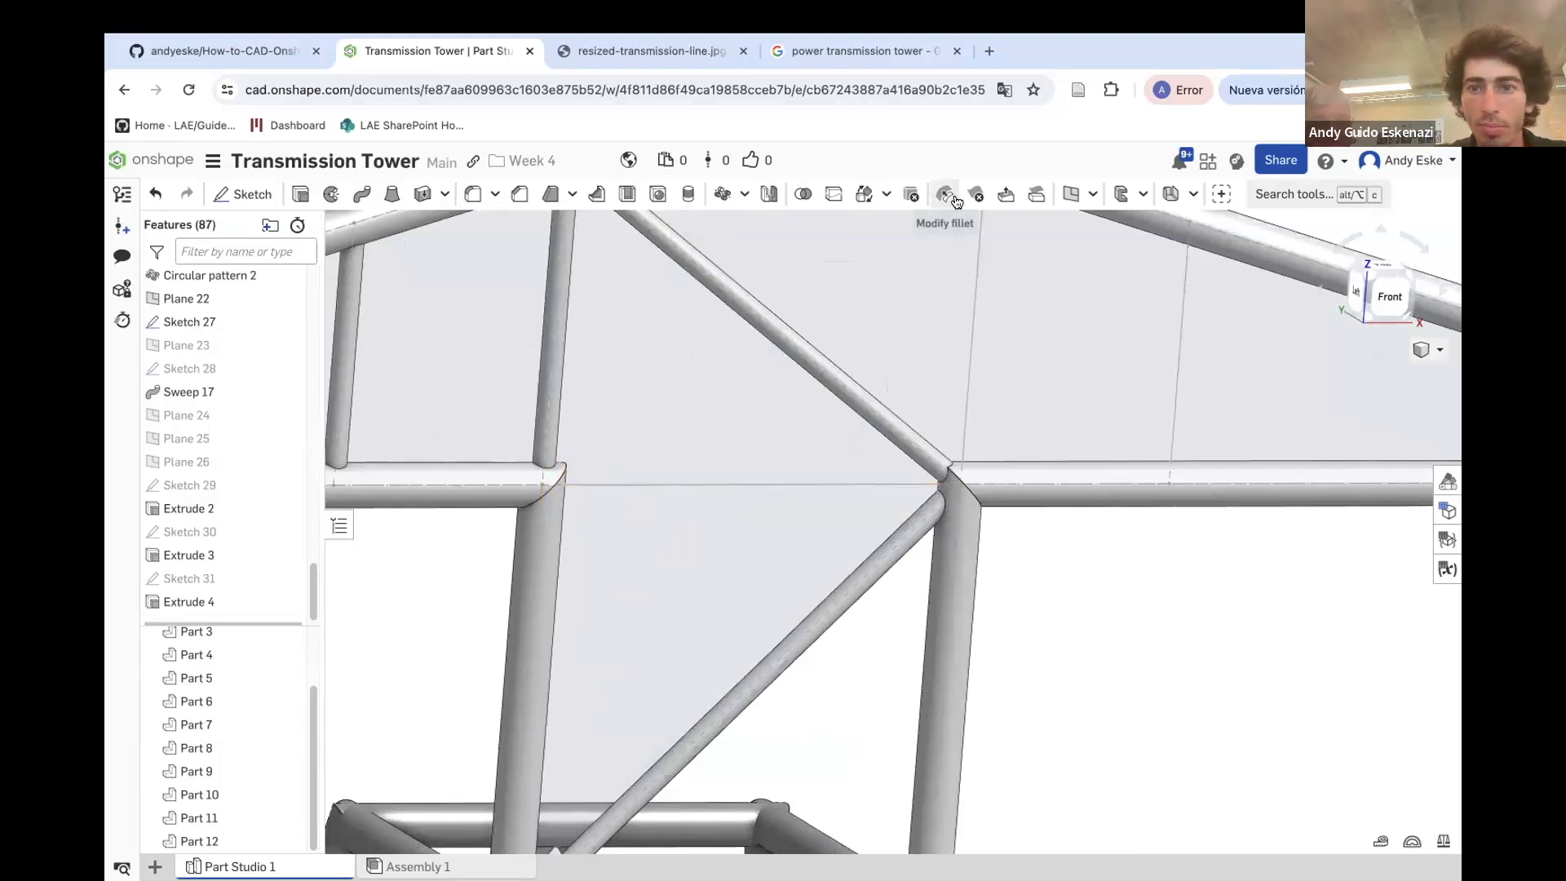
left_click(541, 488)
left_click(560, 488)
left_click(353, 474)
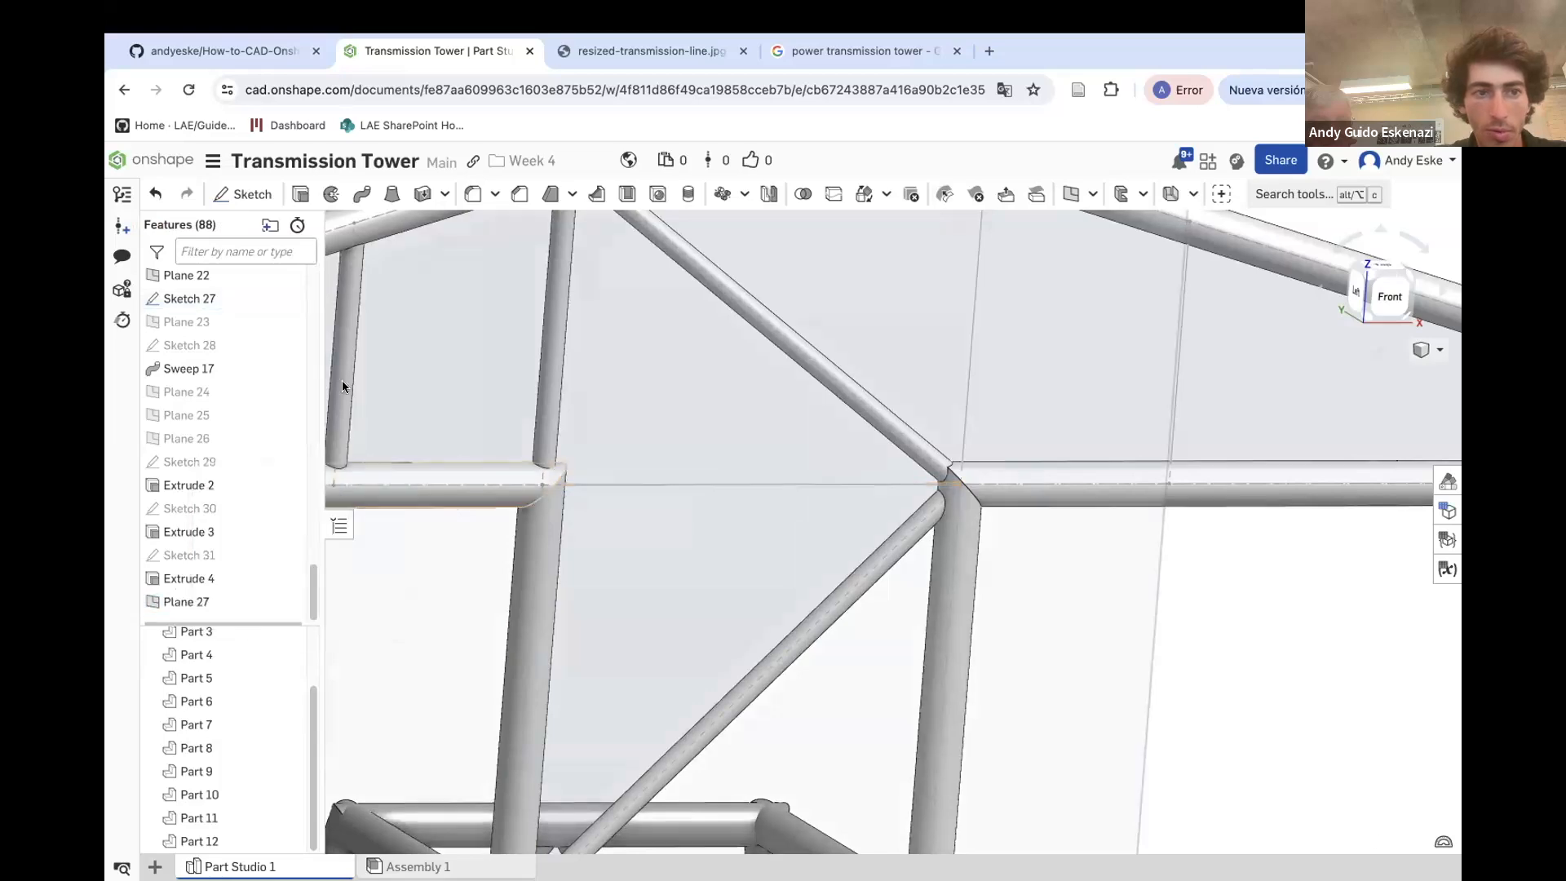
Sketch a circle on the new plane at the lower chord joint and set its diameter to 1 mm
left_click(242, 194)
scroll(951, 357, "down", 5)
left_click(718, 525)
scroll(718, 525, "up", 5)
key("c")
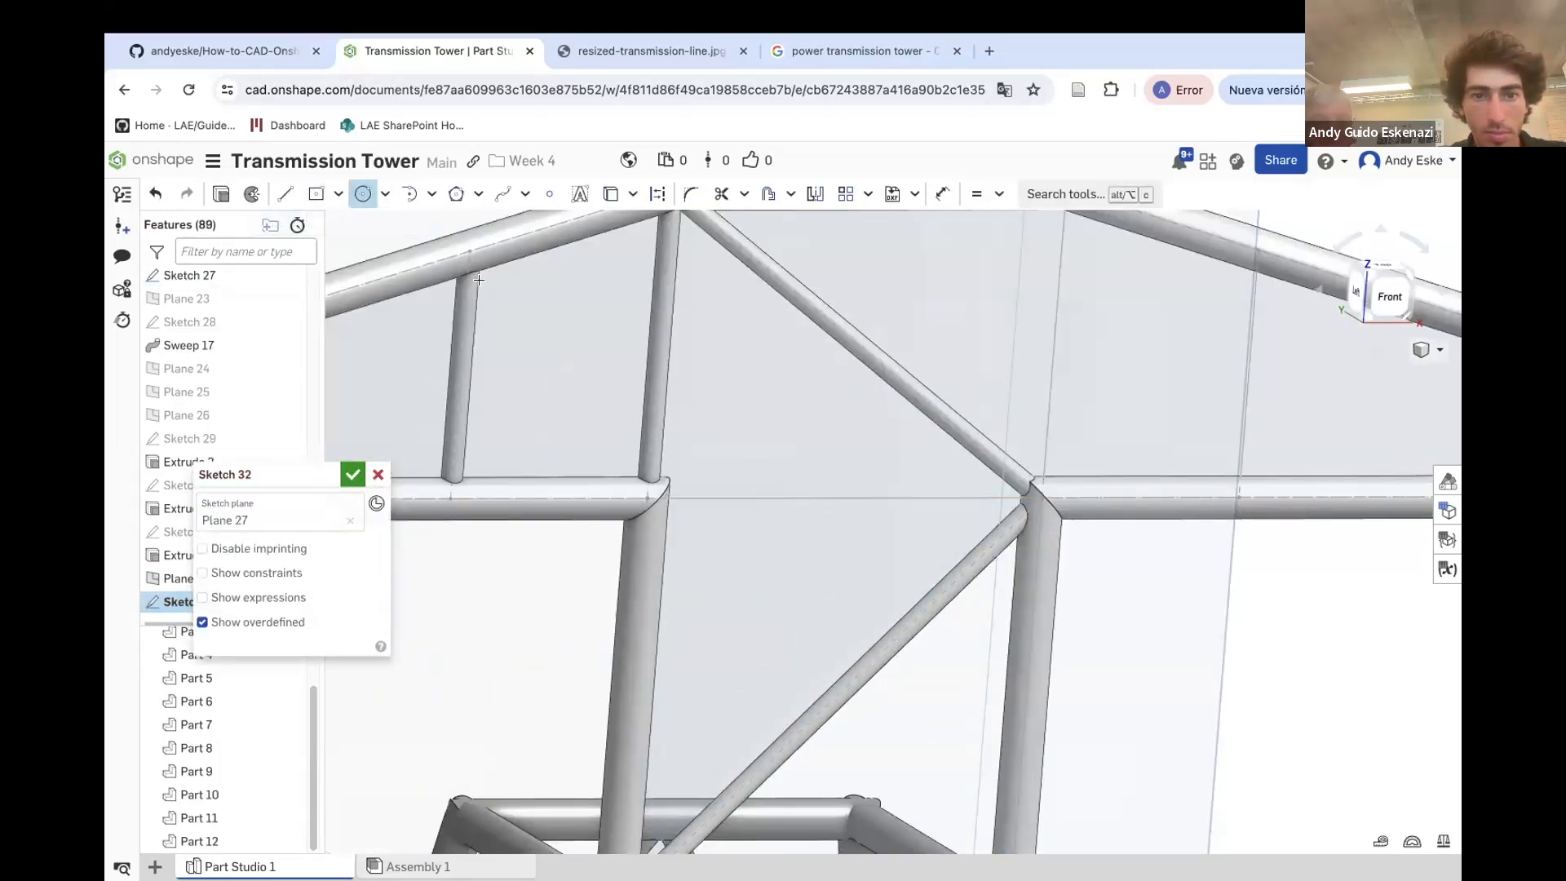
scroll(655, 502, "up", 3)
left_click(652, 528)
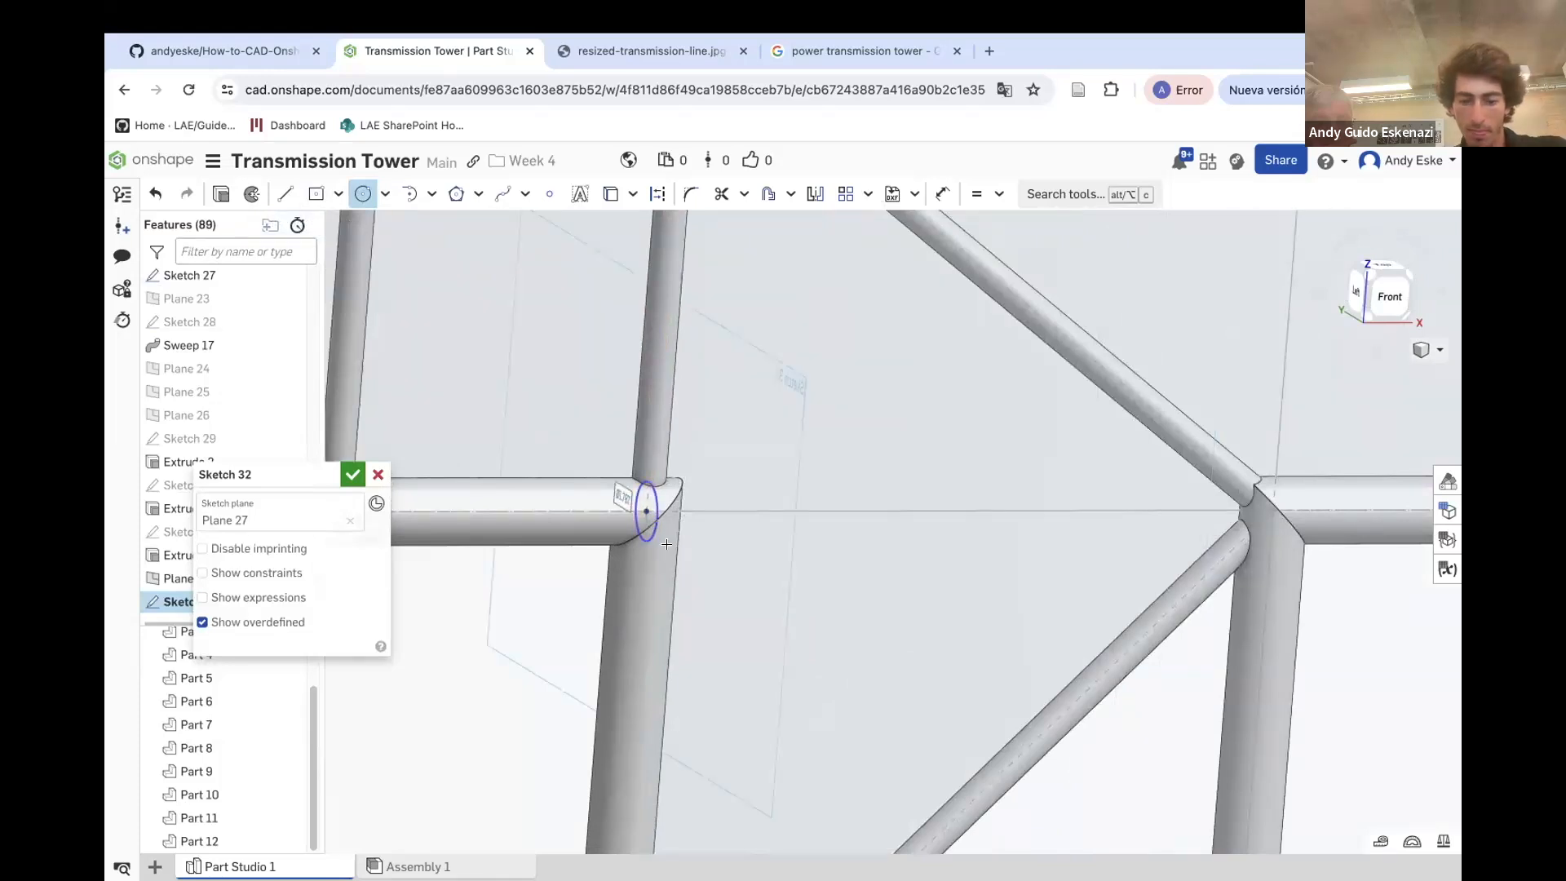
key("u")
left_click(646, 495)
left_click(586, 429)
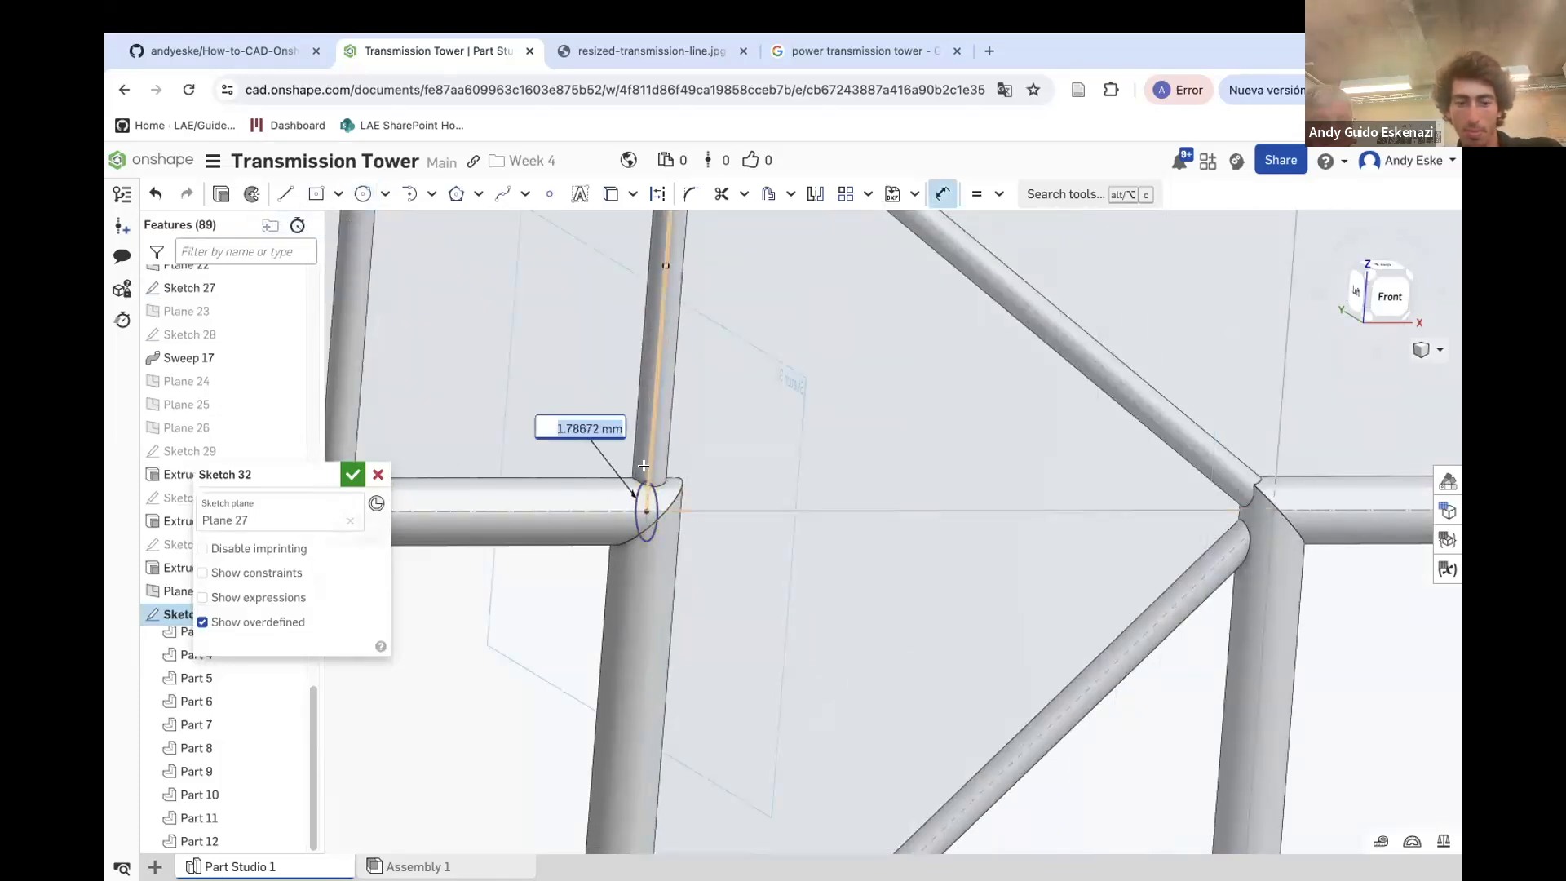
type("1")
key("Return")
left_click(352, 474)
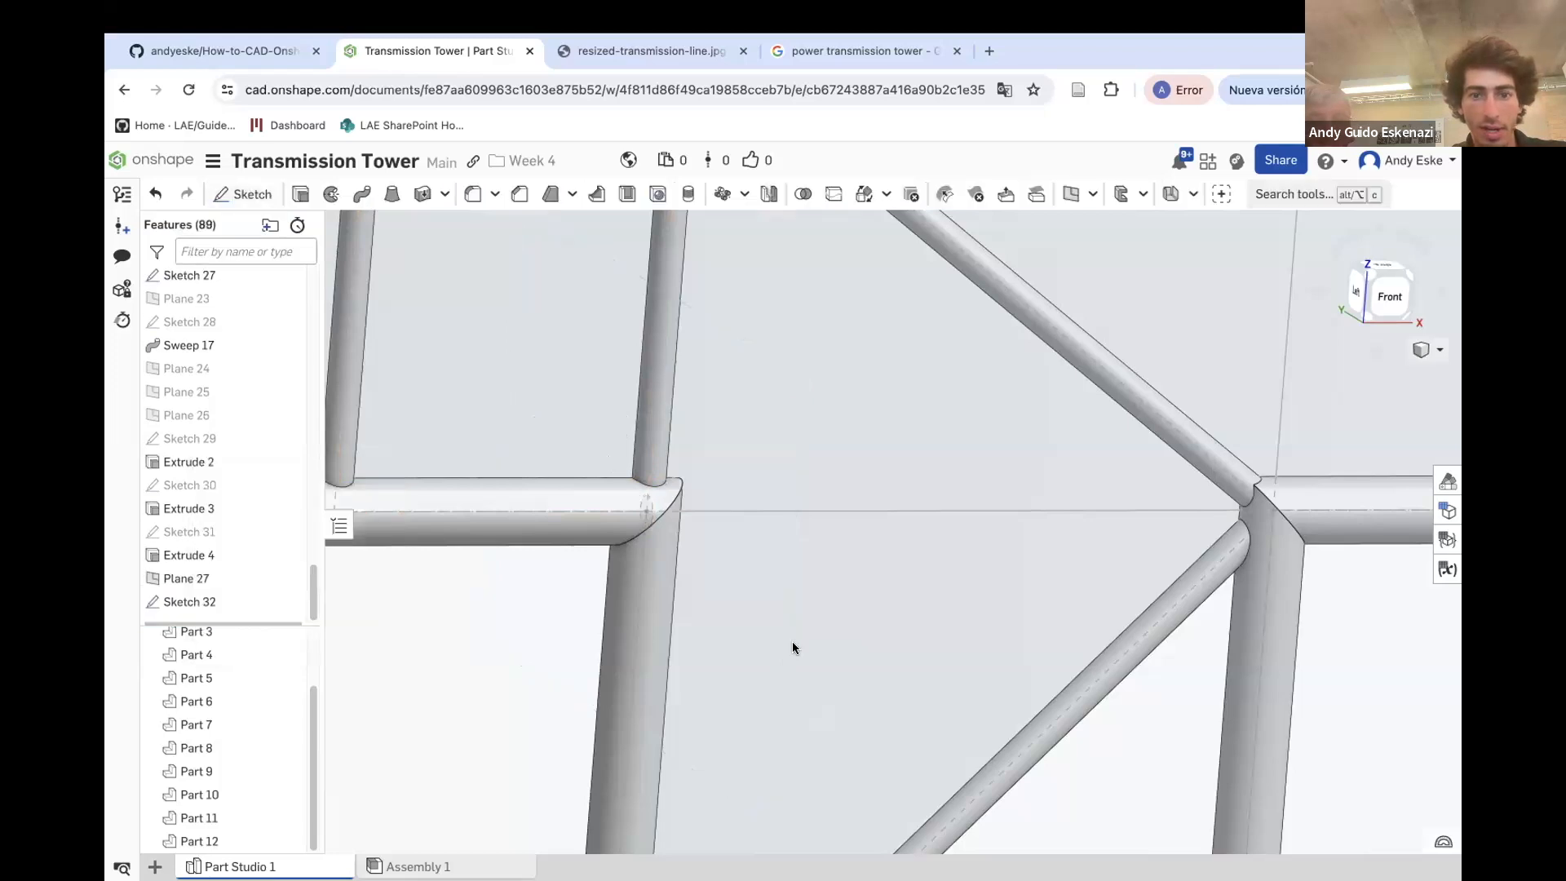
Extrude the chord circle up to the Sketch 27 vertex at the brace junction, adding to Part 12
key("shift+e")
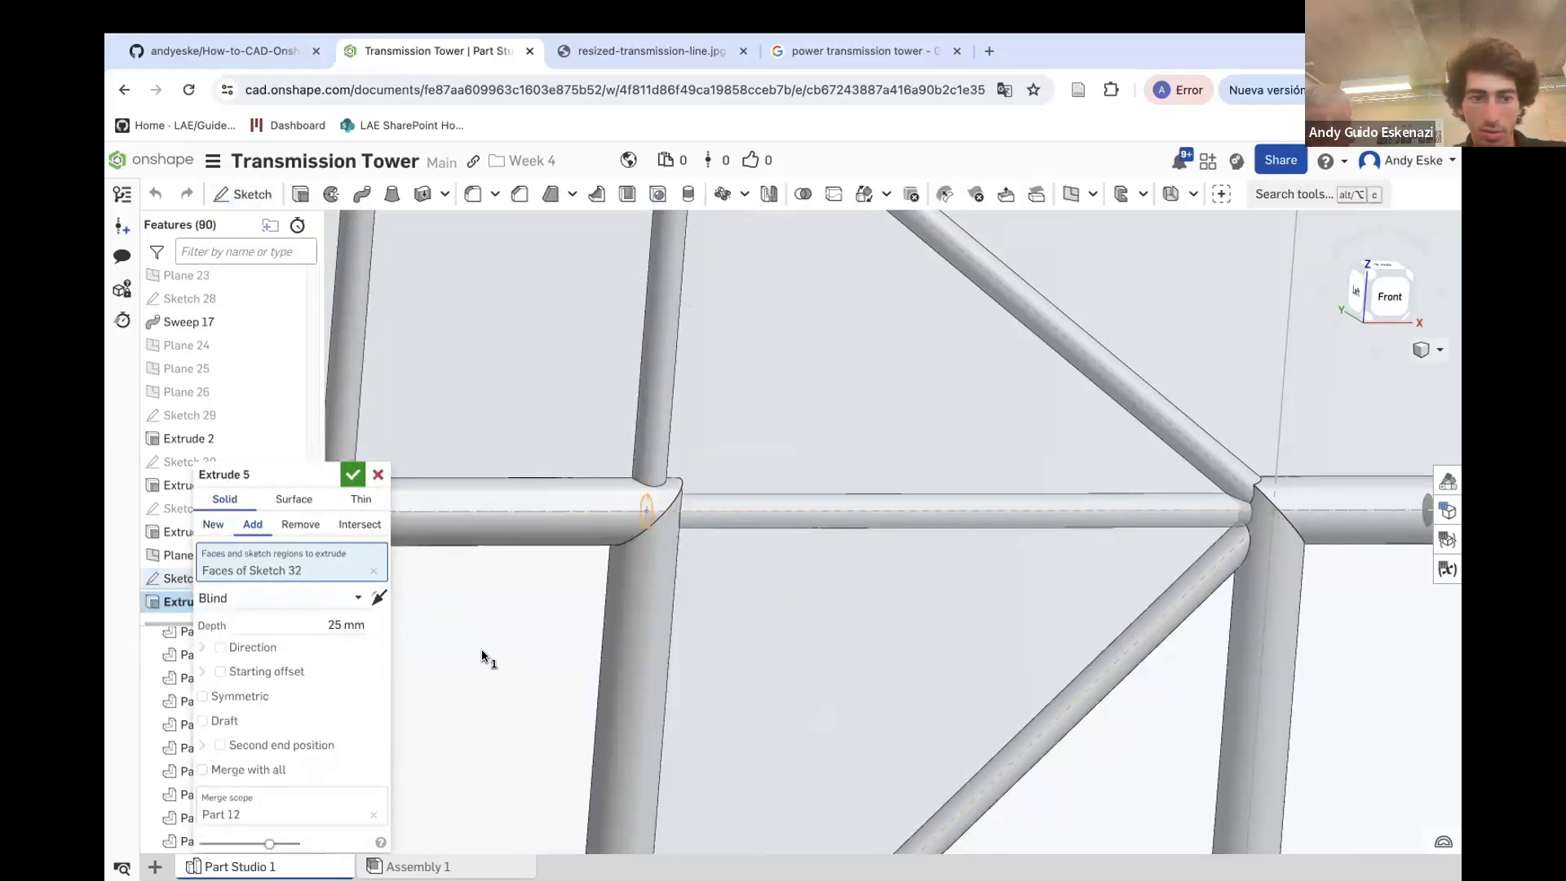
left_click(260, 604)
left_click(255, 718)
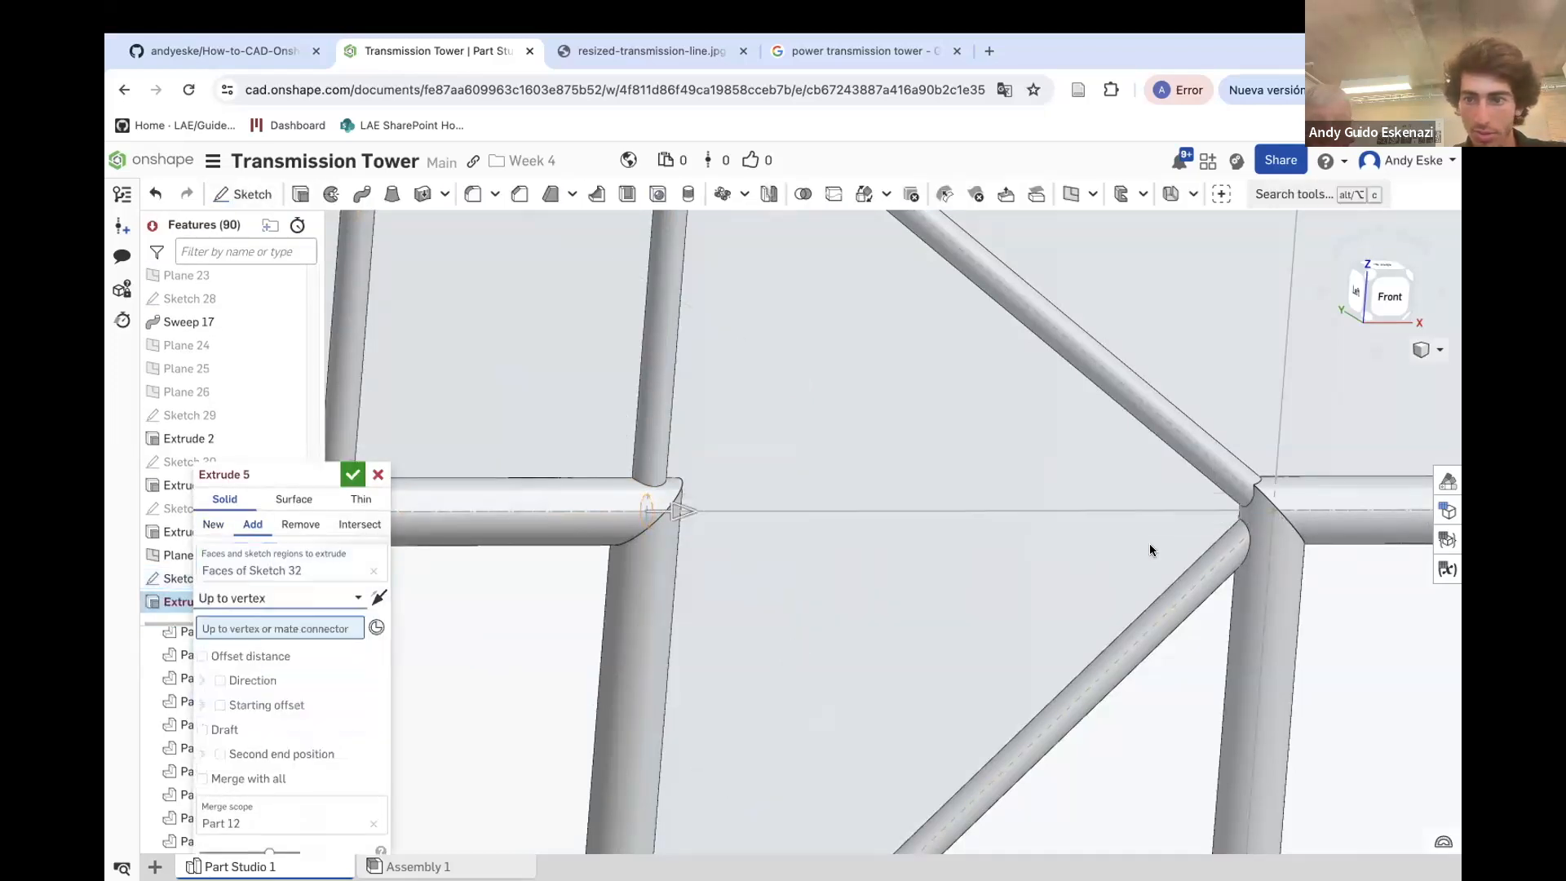
left_click(1273, 514)
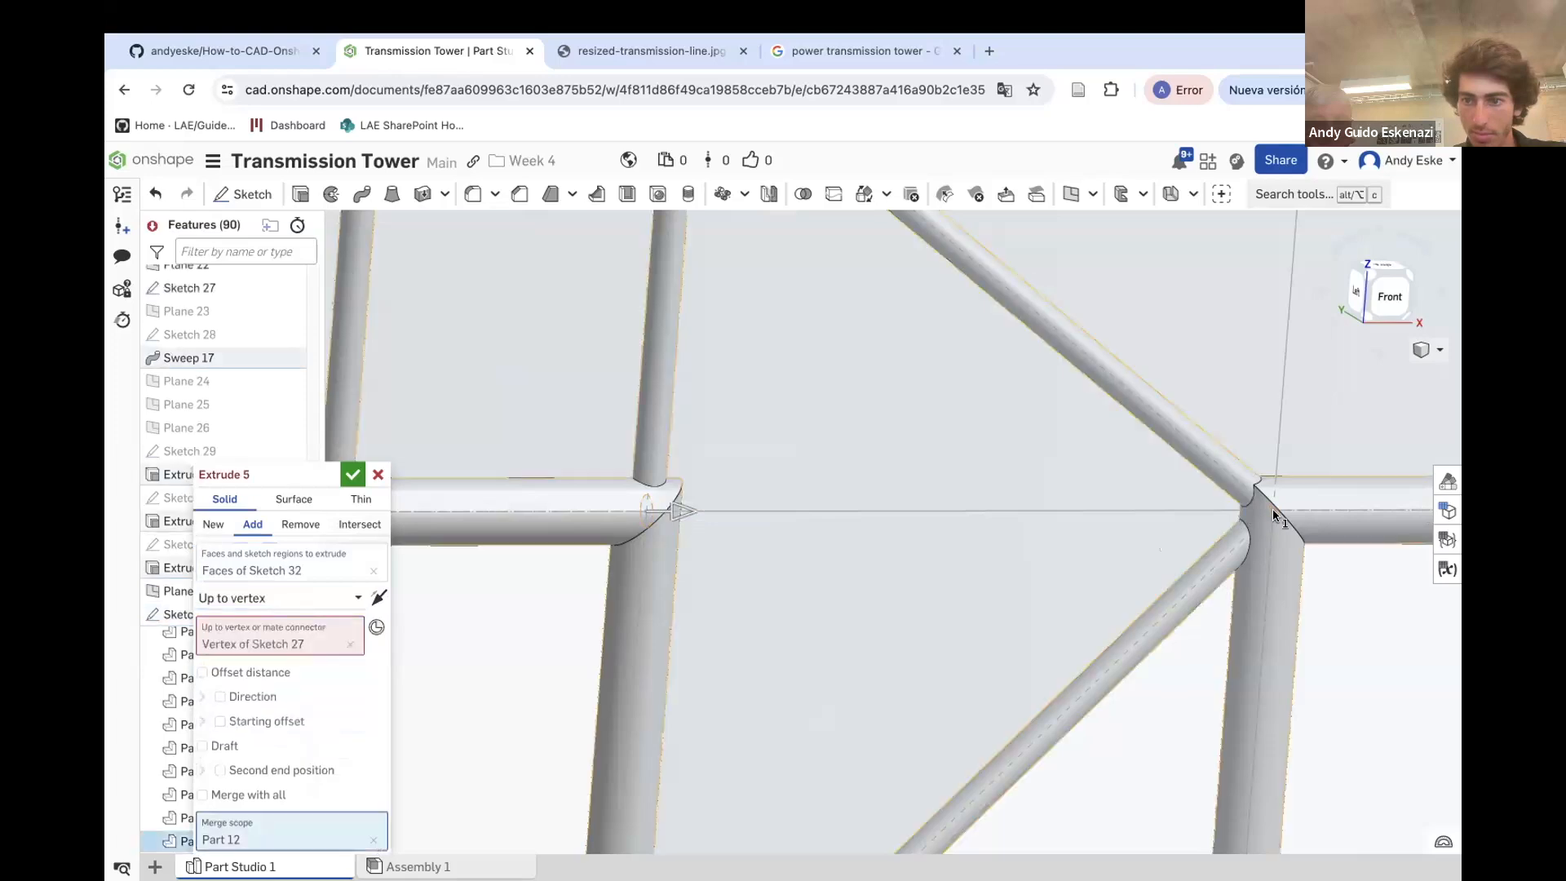
left_click(353, 474)
Hide Plane 27
scroll(727, 470, "down", 8)
right_click_drag(727, 470, 884, 429)
scroll(800, 494, "down", 5)
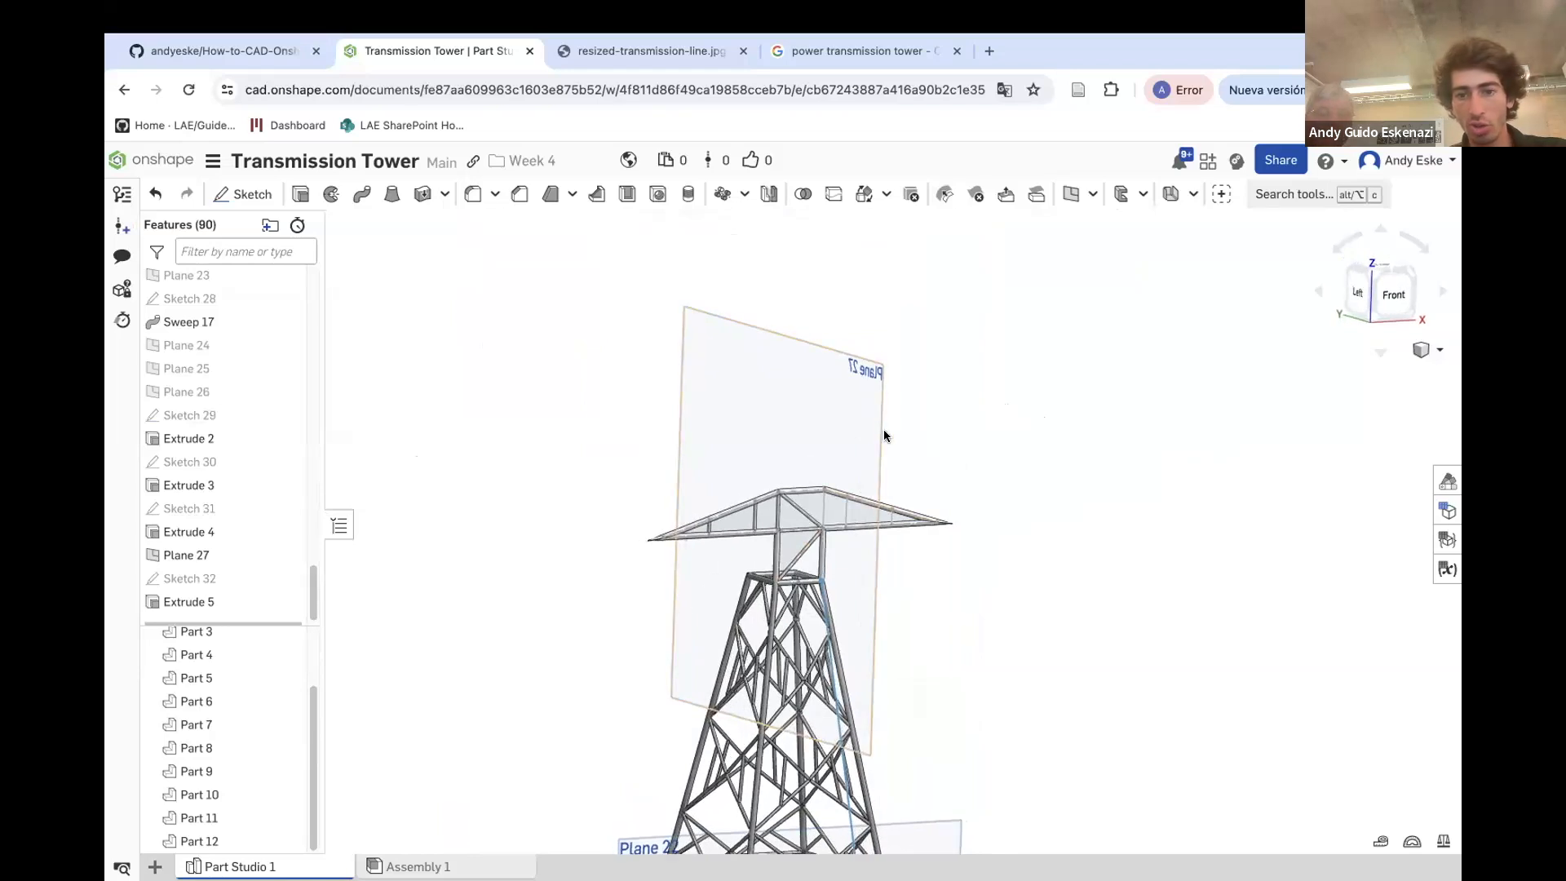
right_click(879, 429)
left_click(947, 540)
scroll(787, 596, "up", 3)
scroll(787, 595, "down", 1)
scroll(821, 608, "down", 2)
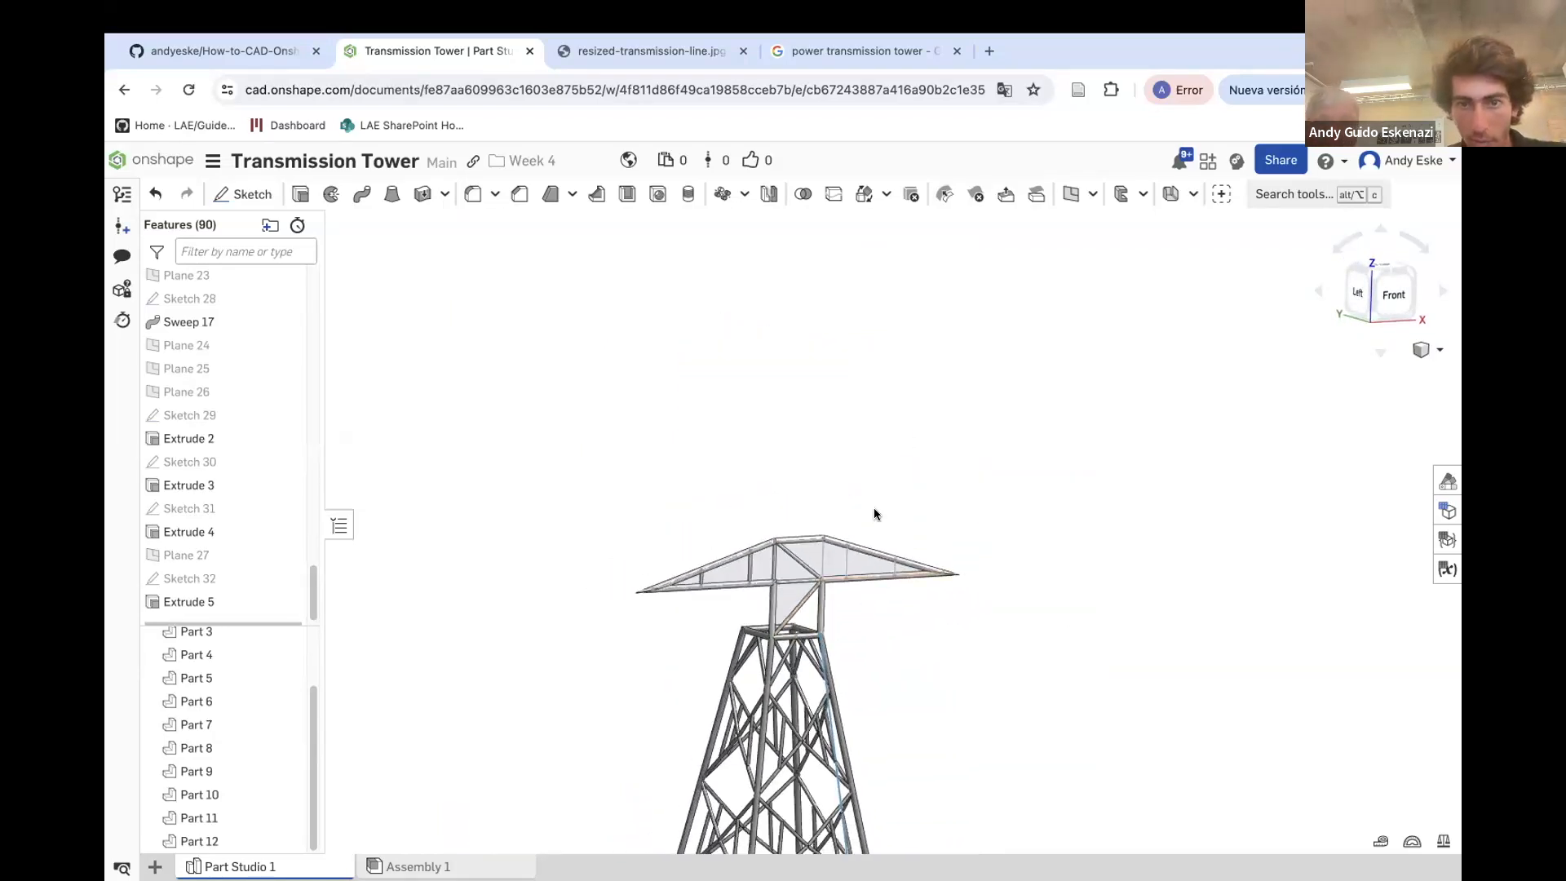
left_click(777, 199)
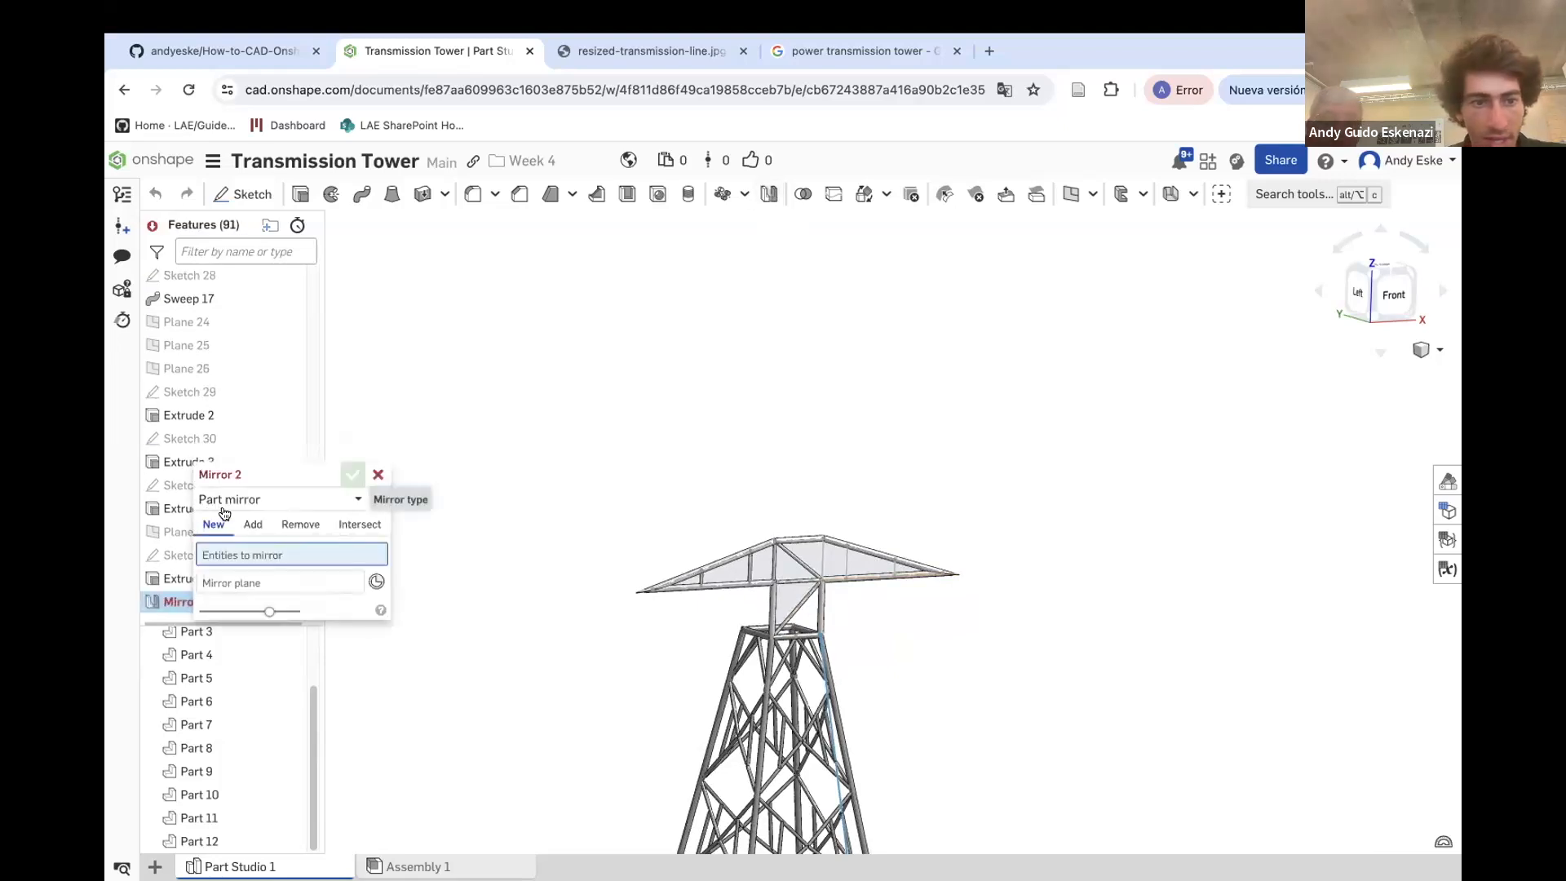
left_click(254, 507)
left_click(257, 553)
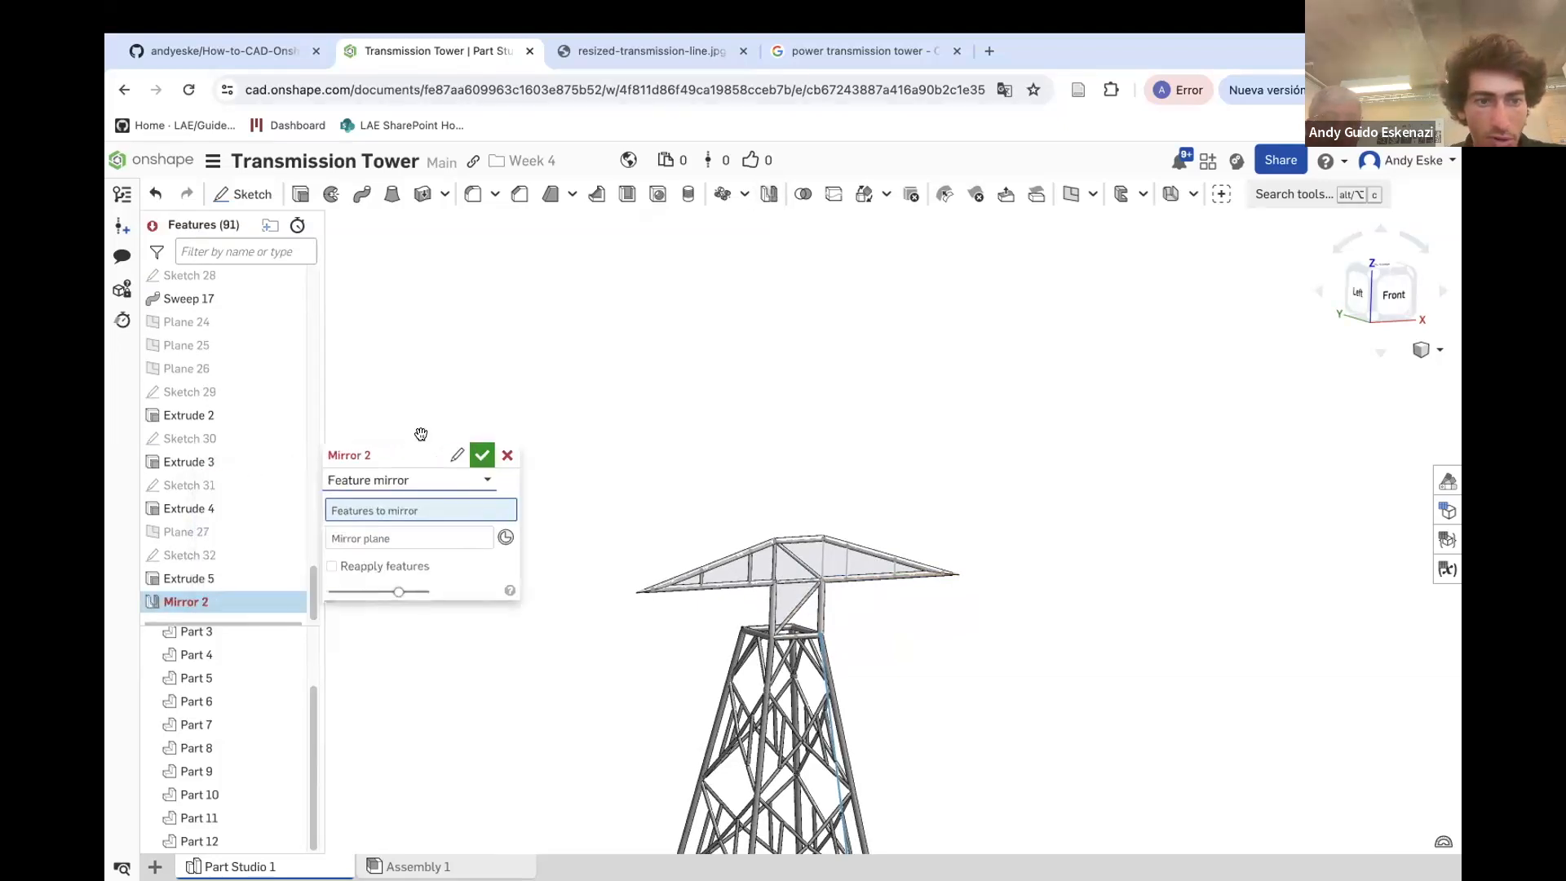
scroll(188, 433, "up", 5)
scroll(194, 451, "up", 5)
scroll(649, 591, "up", 6)
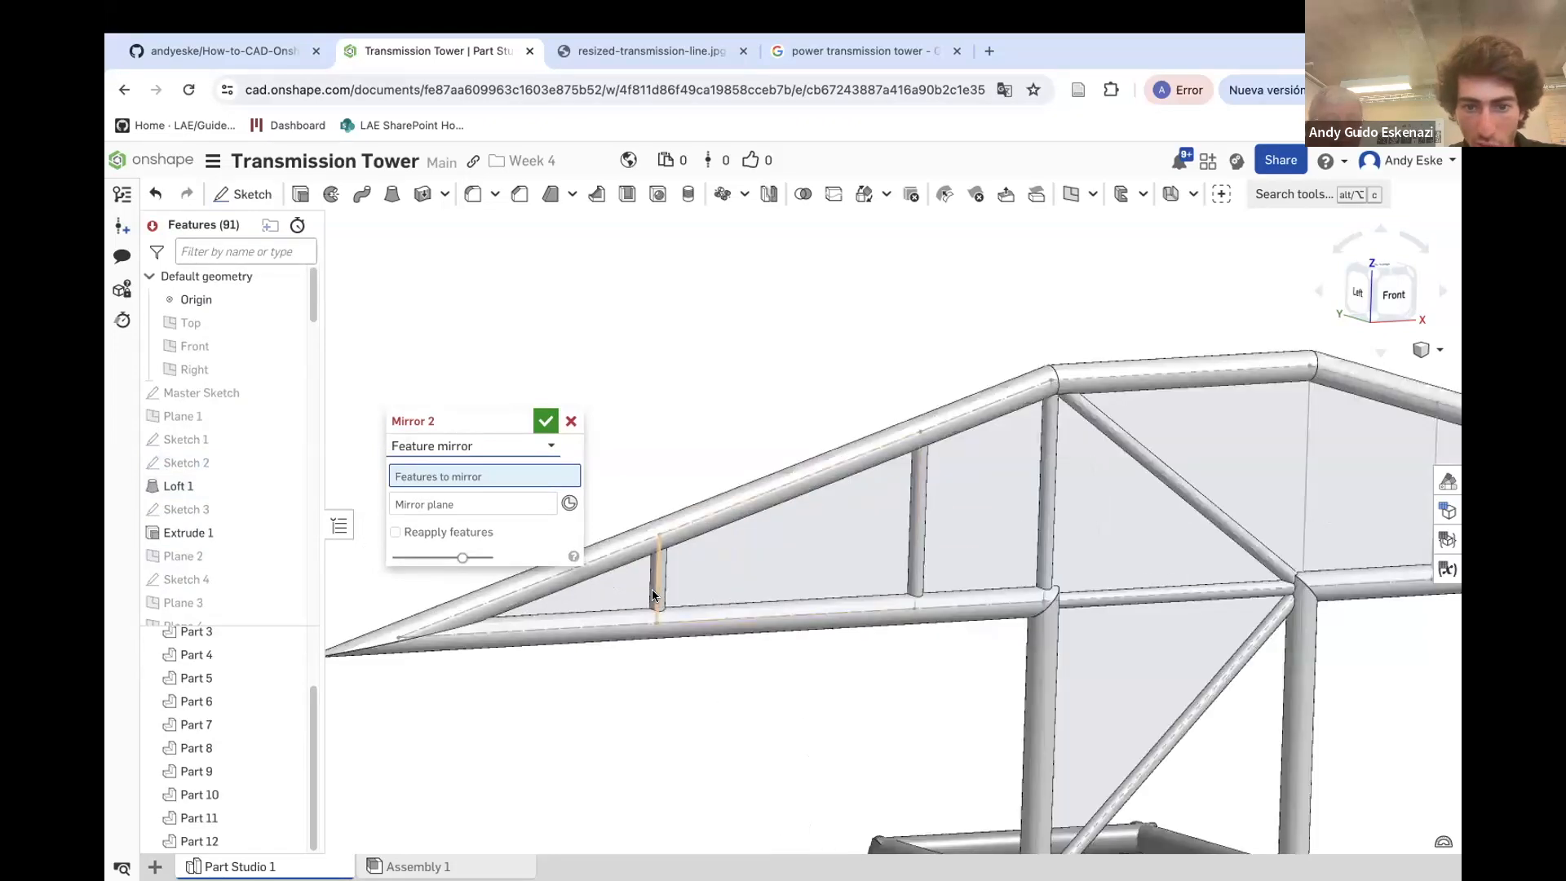
scroll(662, 571, "up", 5)
left_click(663, 562)
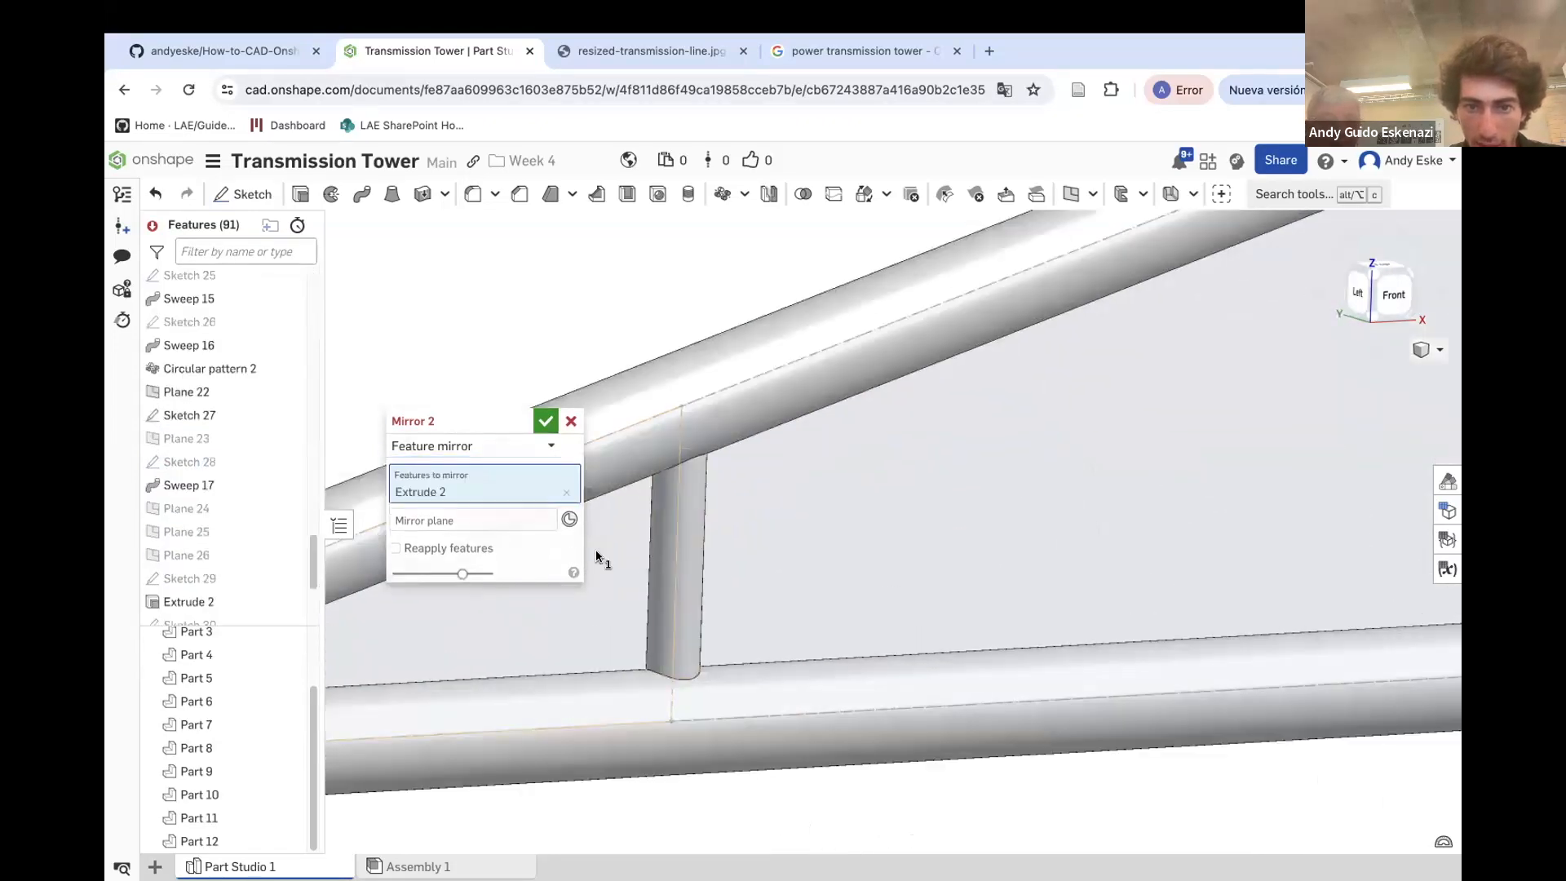
scroll(893, 496, "down", 5)
scroll(893, 496, "down", 4)
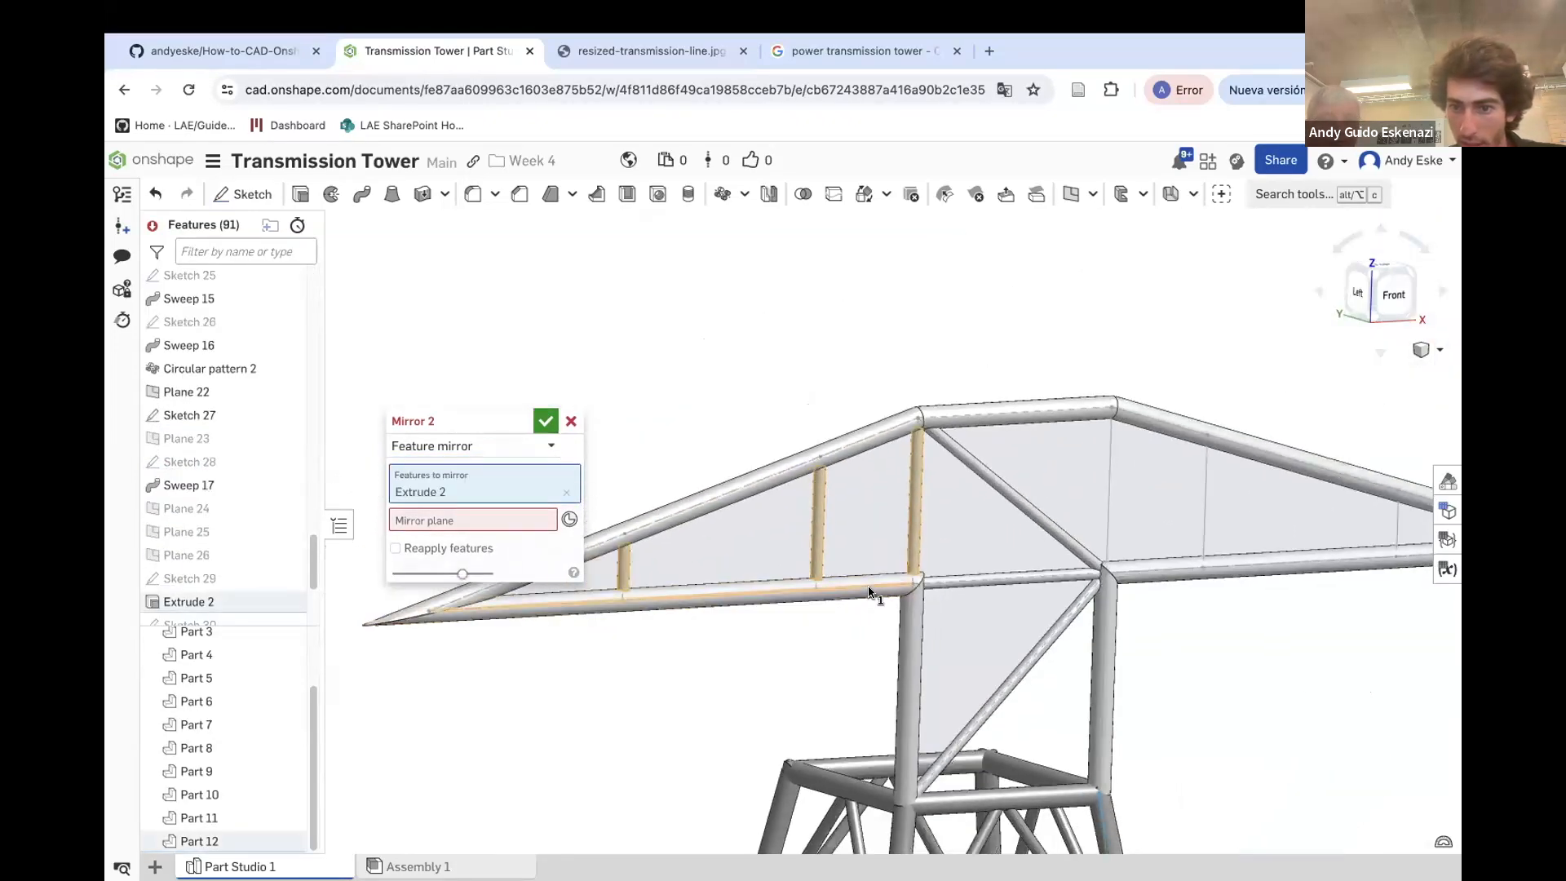
scroll(969, 553, "down", 3)
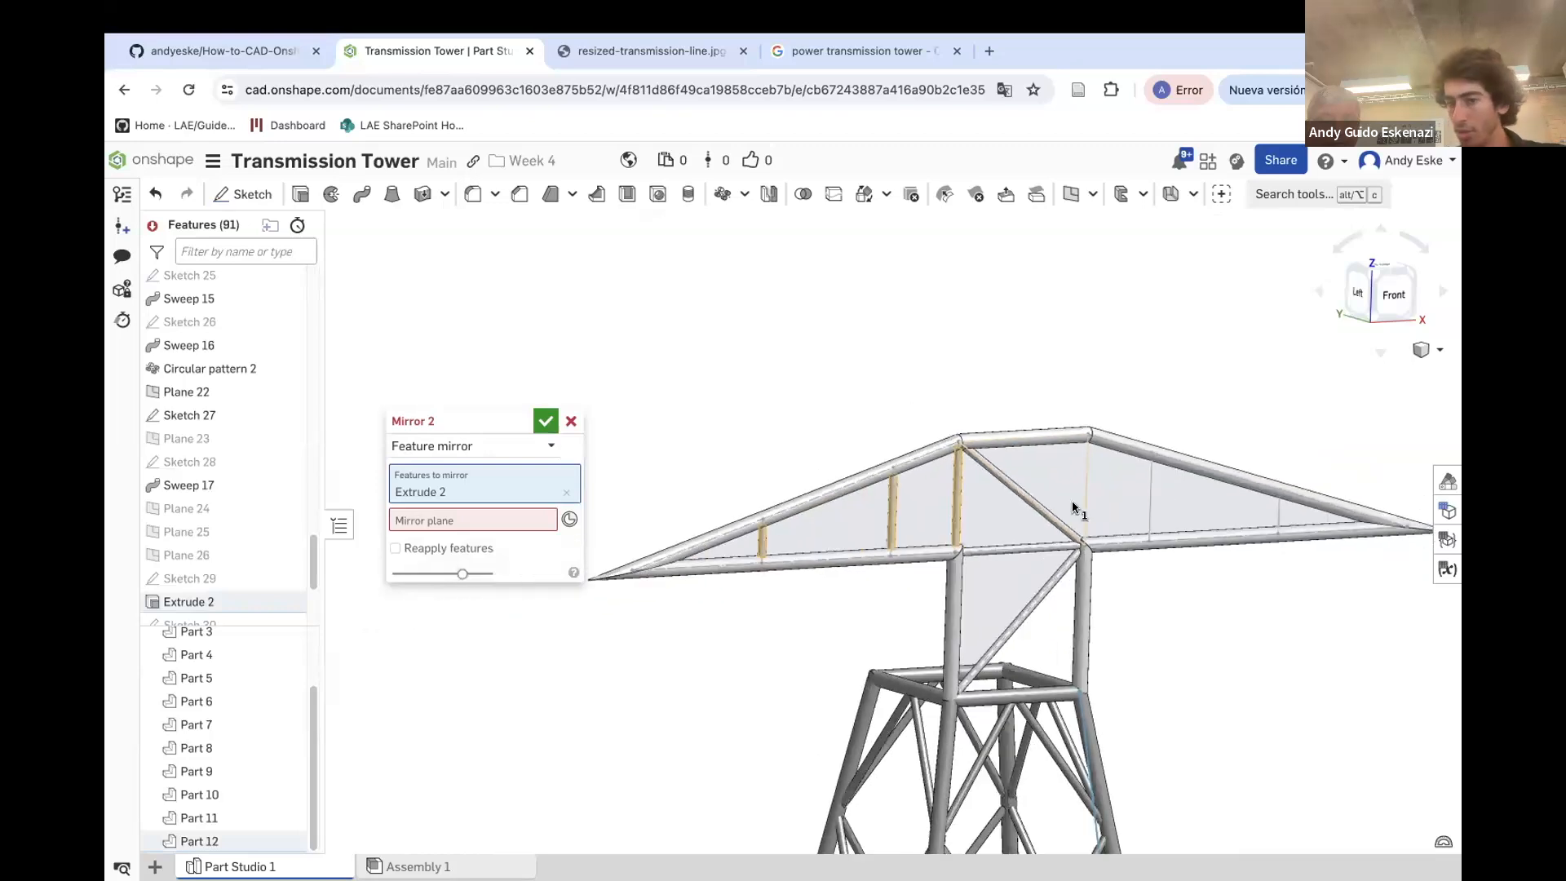
left_click(439, 520)
scroll(199, 457, "up", 15)
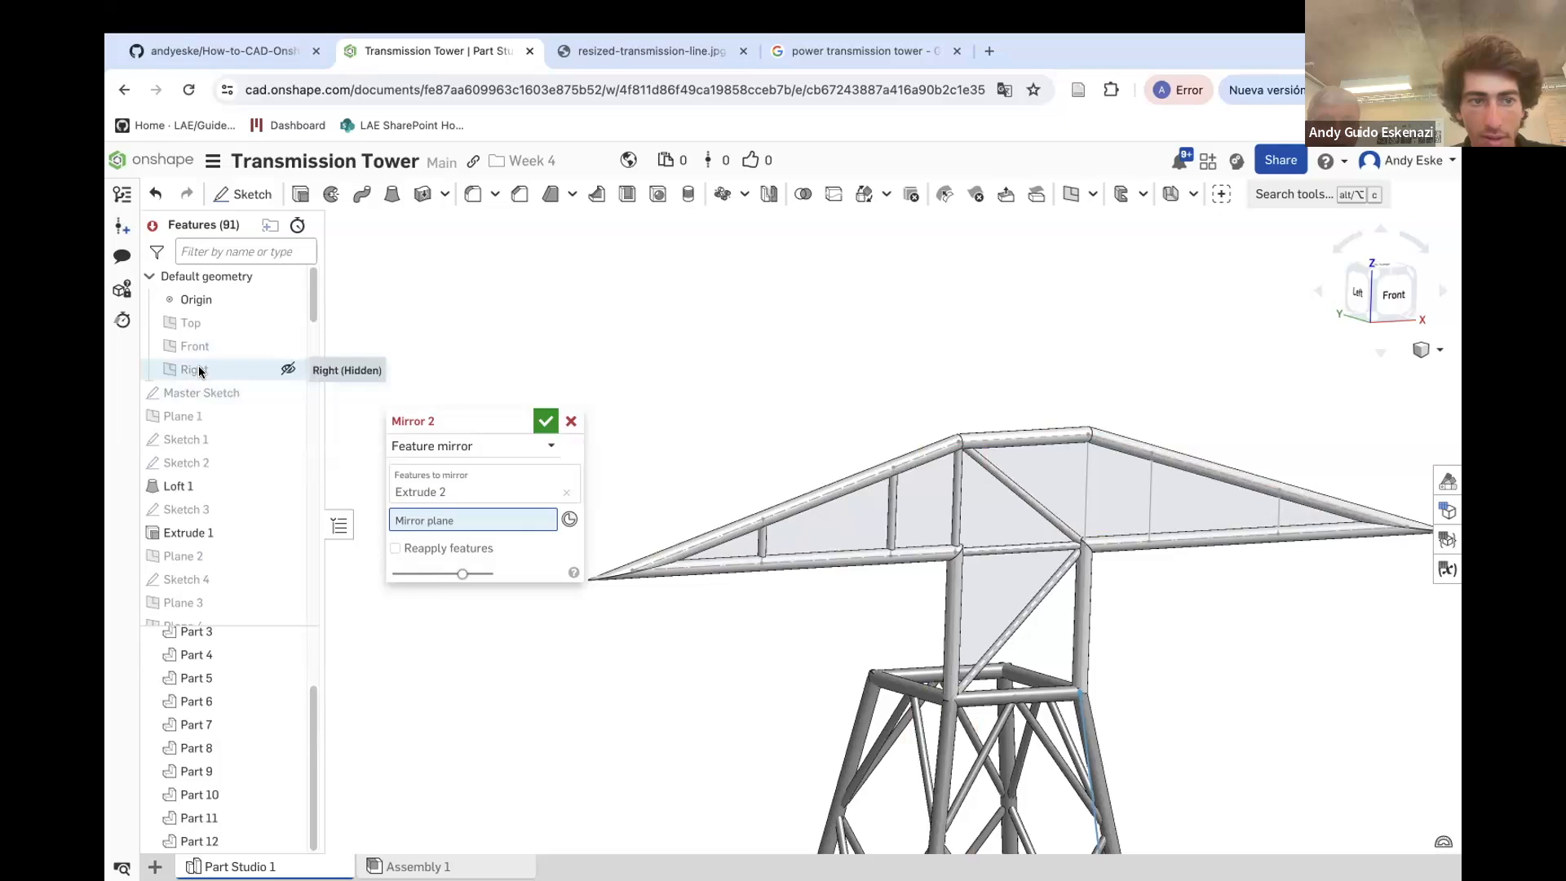
scroll(799, 567, "down", 5)
scroll(855, 718, "down", 5)
scroll(822, 762, "up", 8)
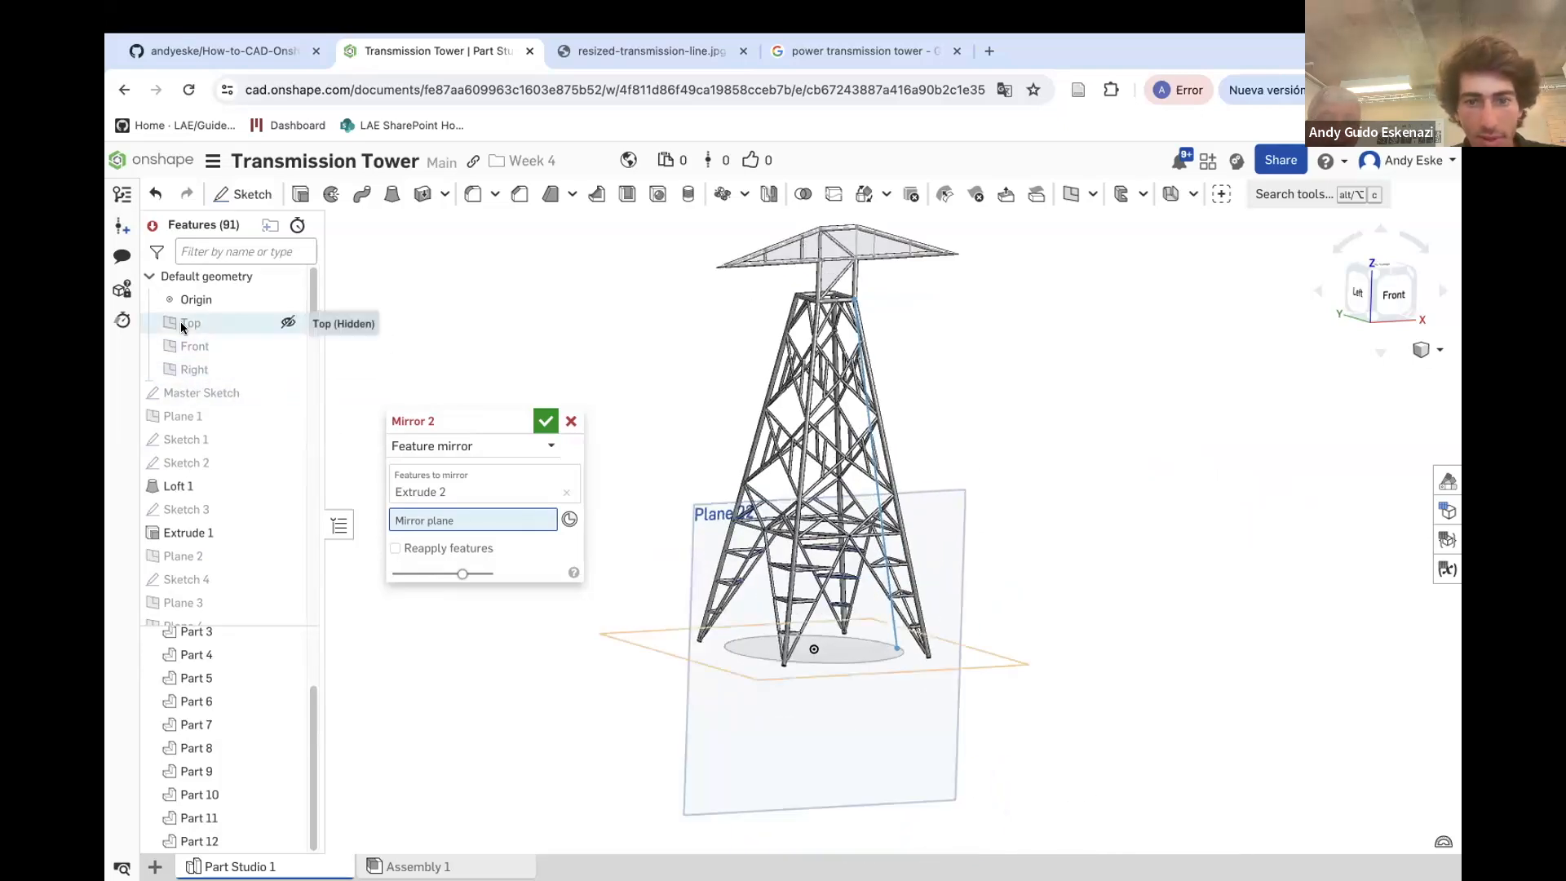
left_click(186, 368)
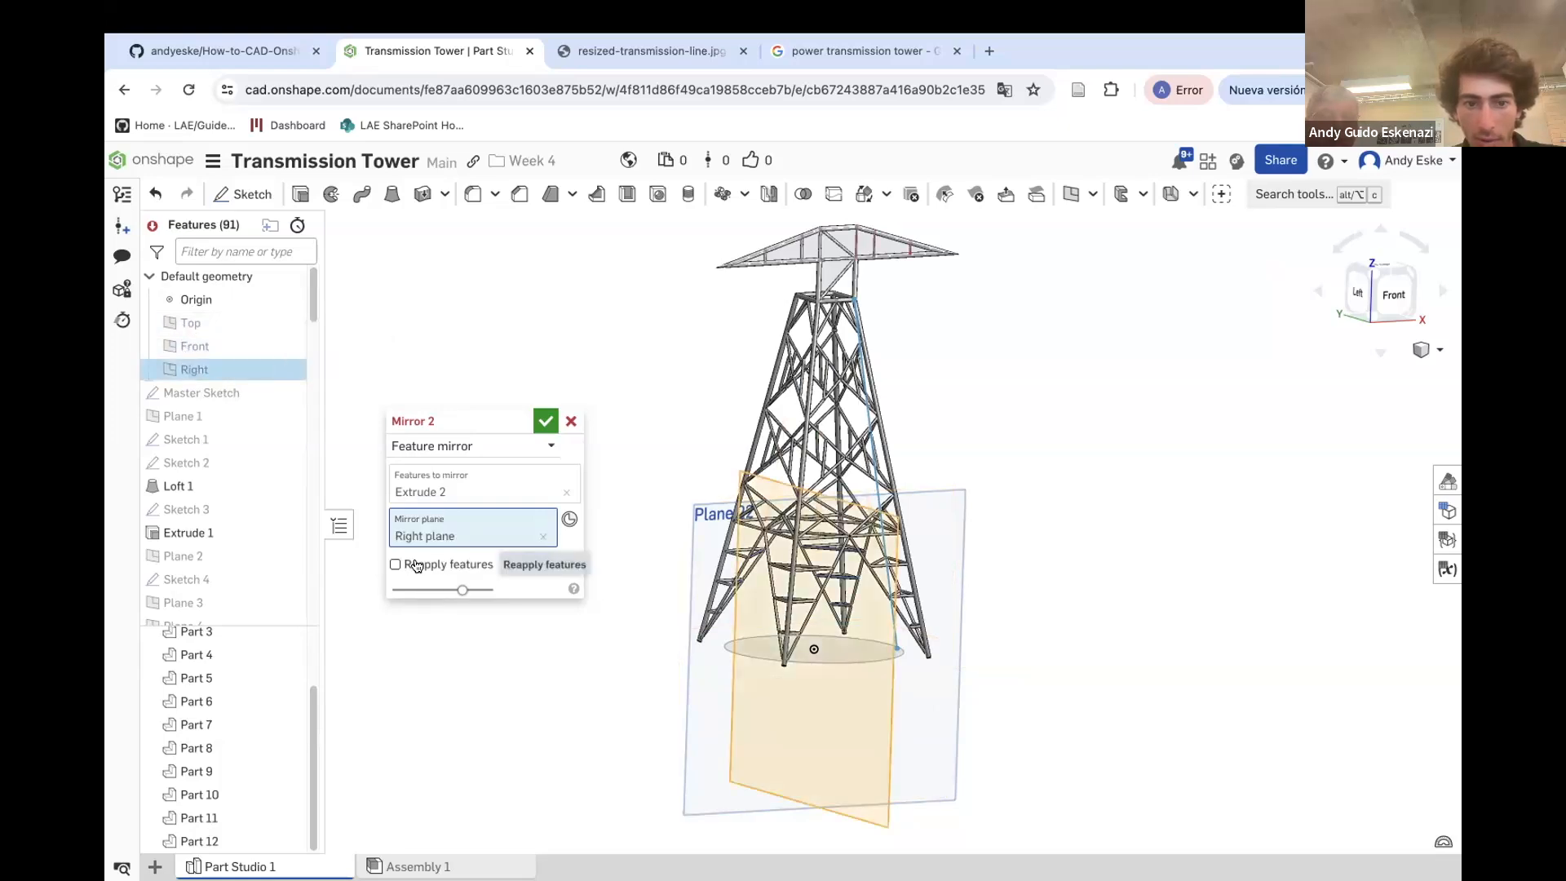
scroll(898, 230, "up", 3)
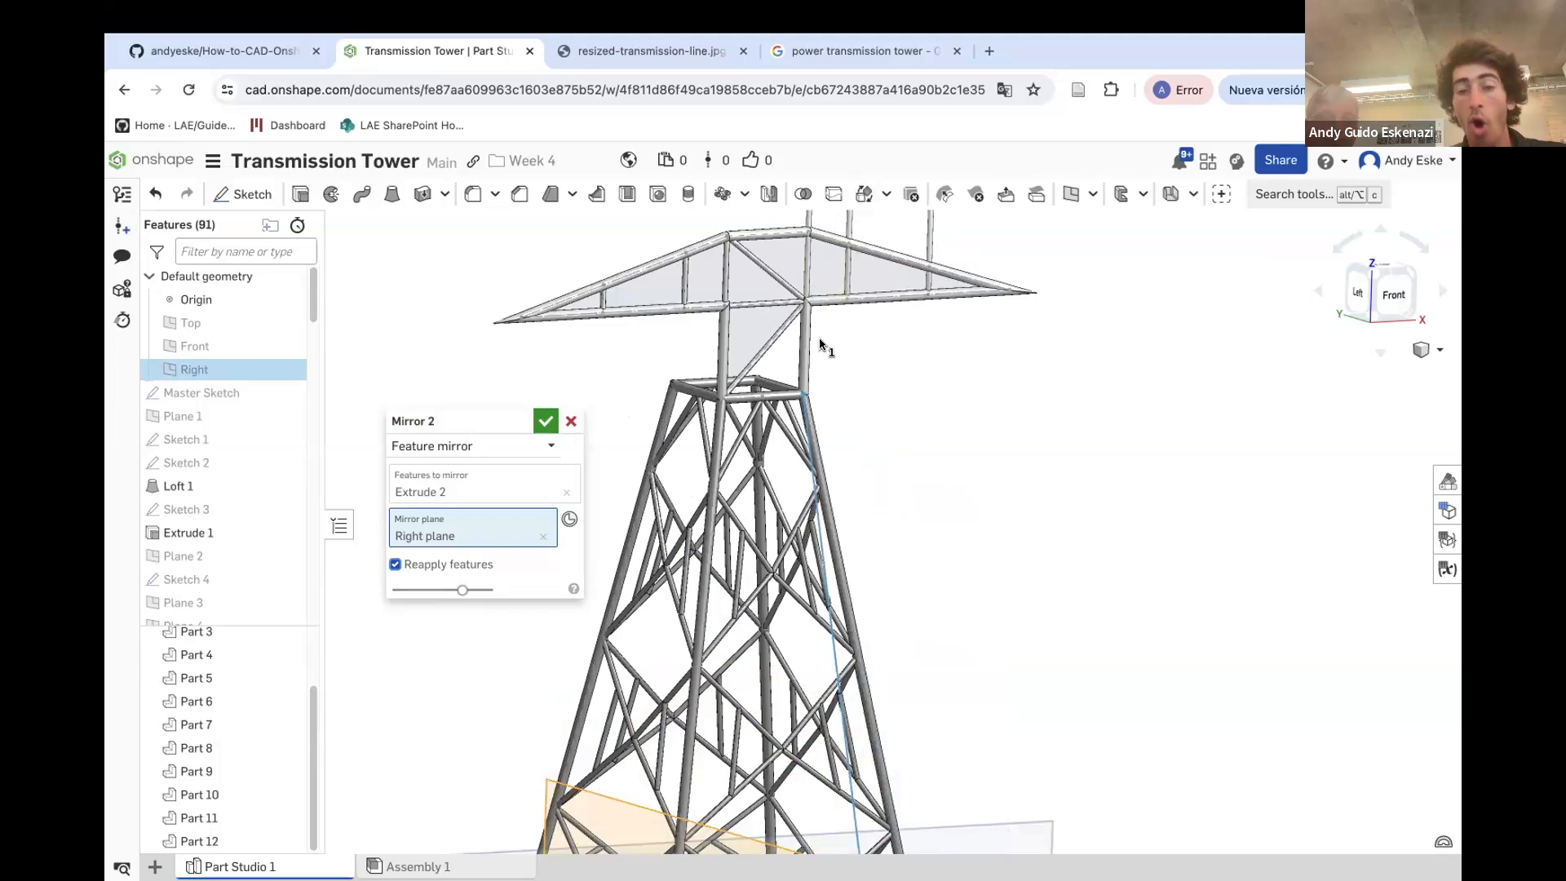
scroll(878, 239, "down", 4)
scroll(751, 367, "up", 3)
right_click_drag(751, 367, 596, 422)
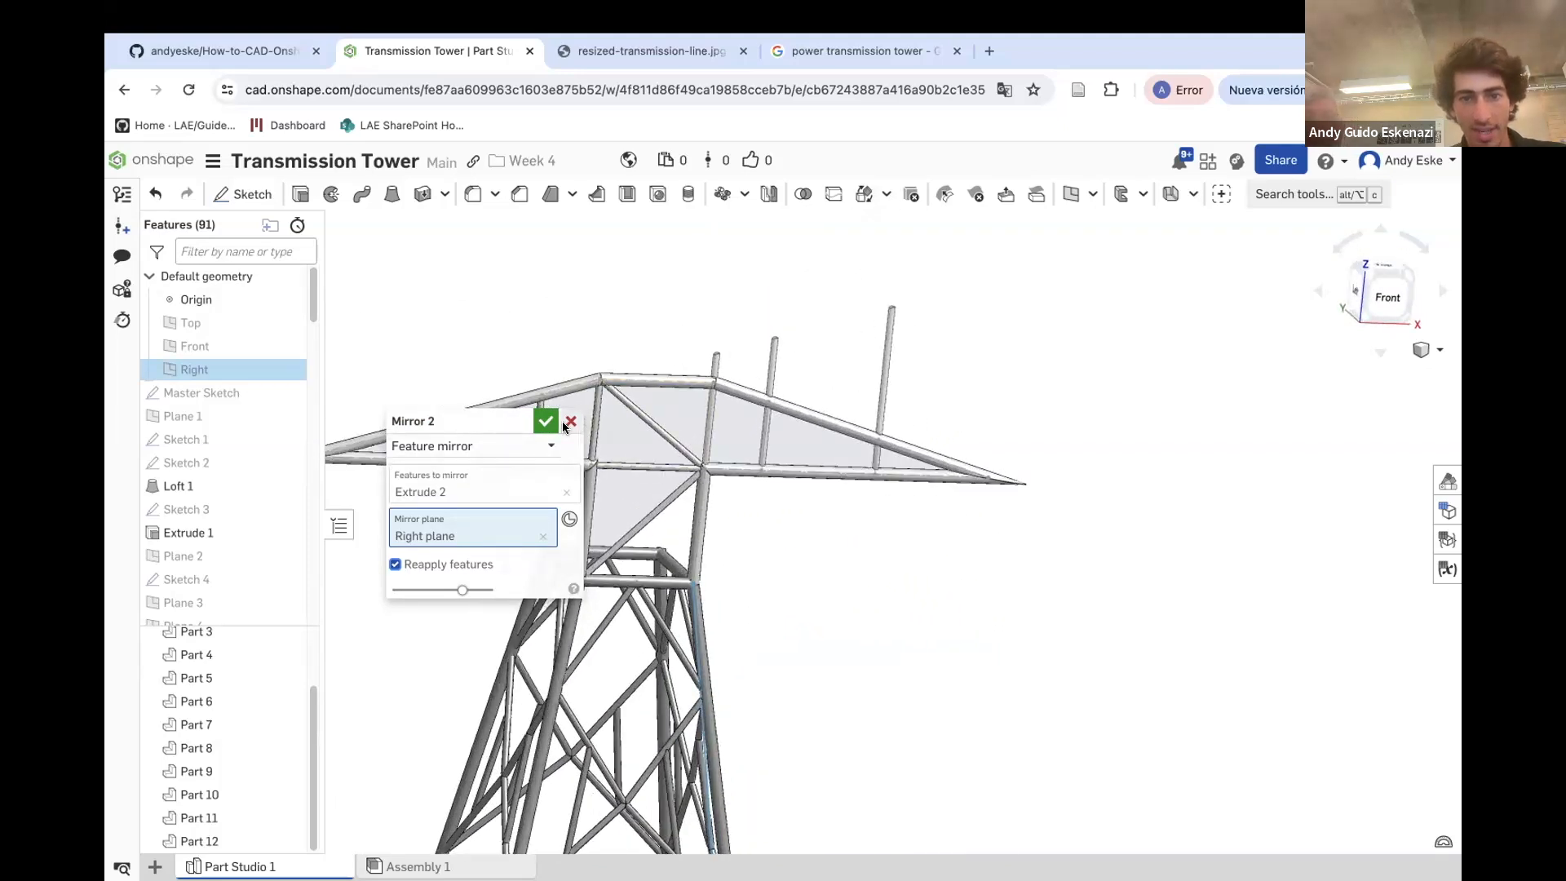
left_click(568, 421)
scroll(831, 466, "up", 3)
scroll(712, 473, "up", 1)
right_click_drag(712, 474, 671, 455)
scroll(754, 423, "down", 5)
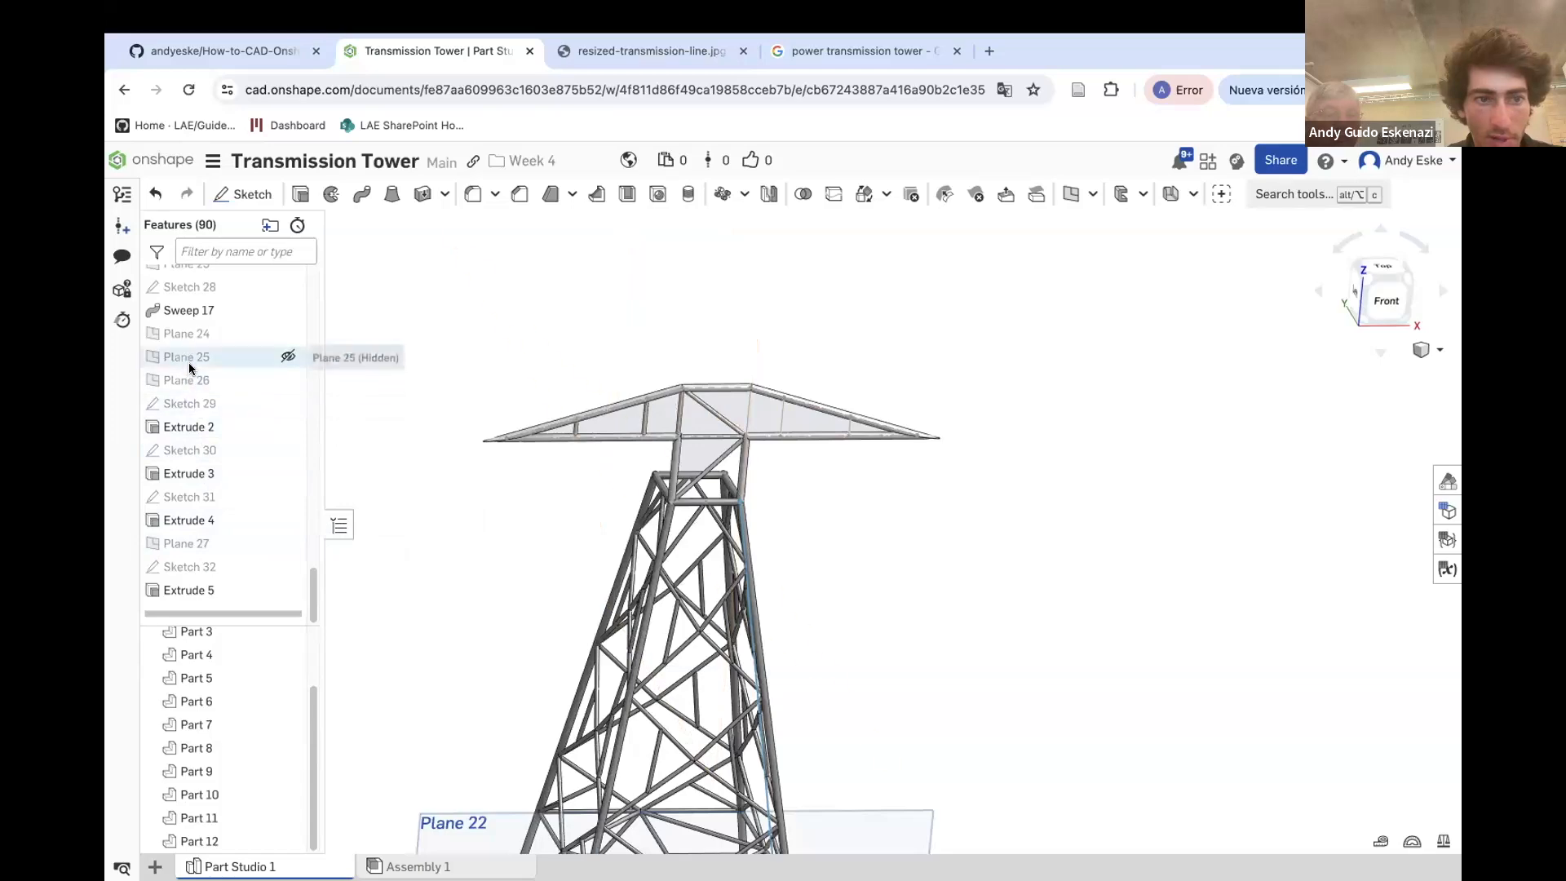
Sketch circles on Plane 24 at the lower chord's web member joints, constrain them equal, and set the diameter to 1 mm
left_click(186, 336)
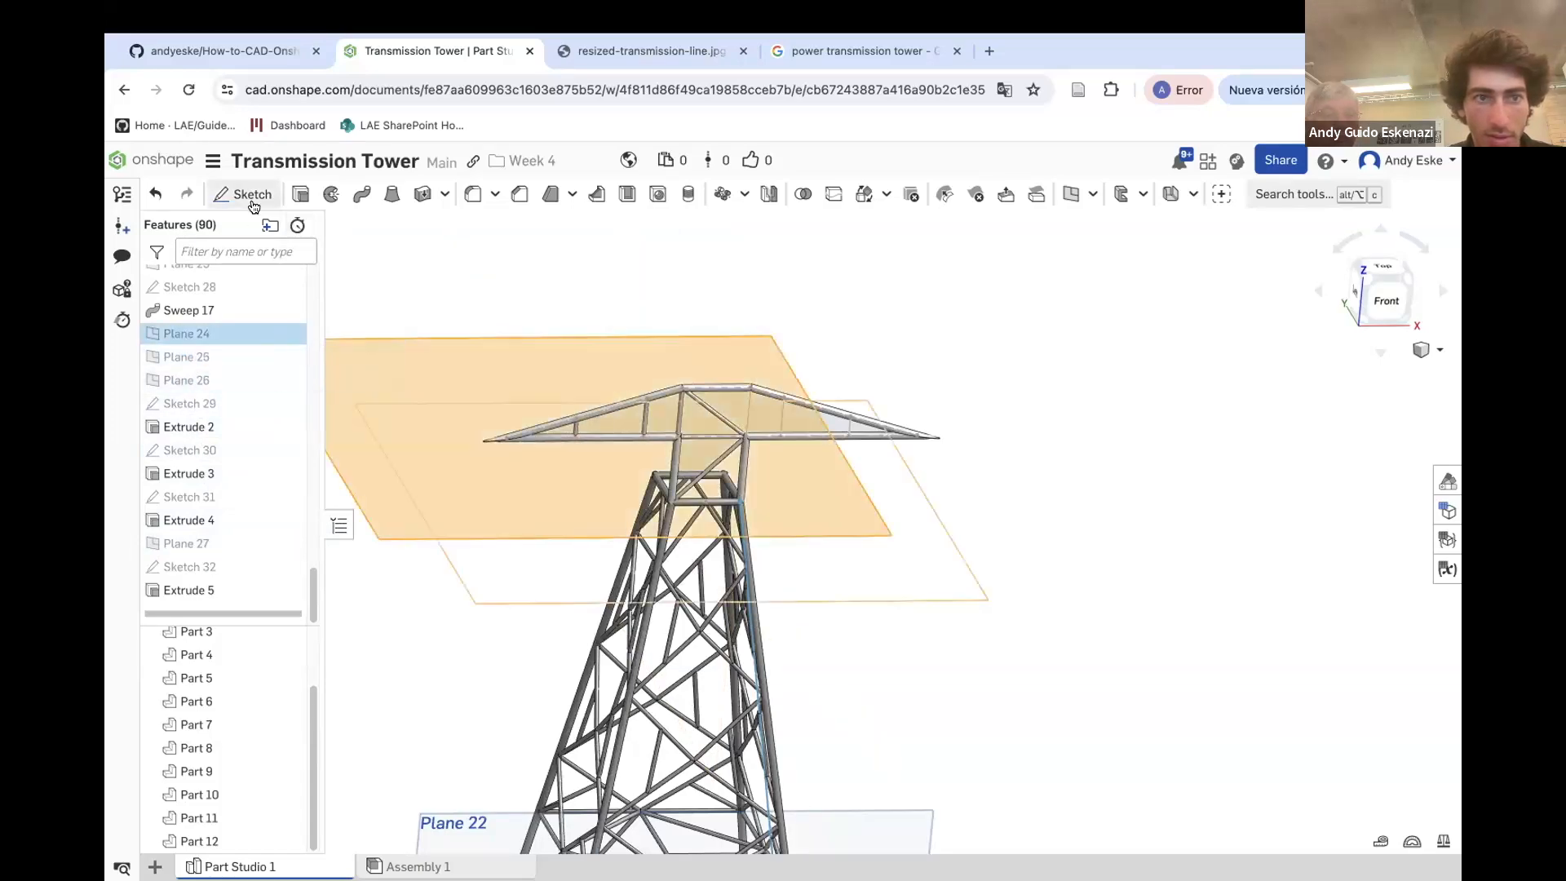
left_click(242, 194)
scroll(824, 446, "up", 3)
scroll(575, 437, "up", 2)
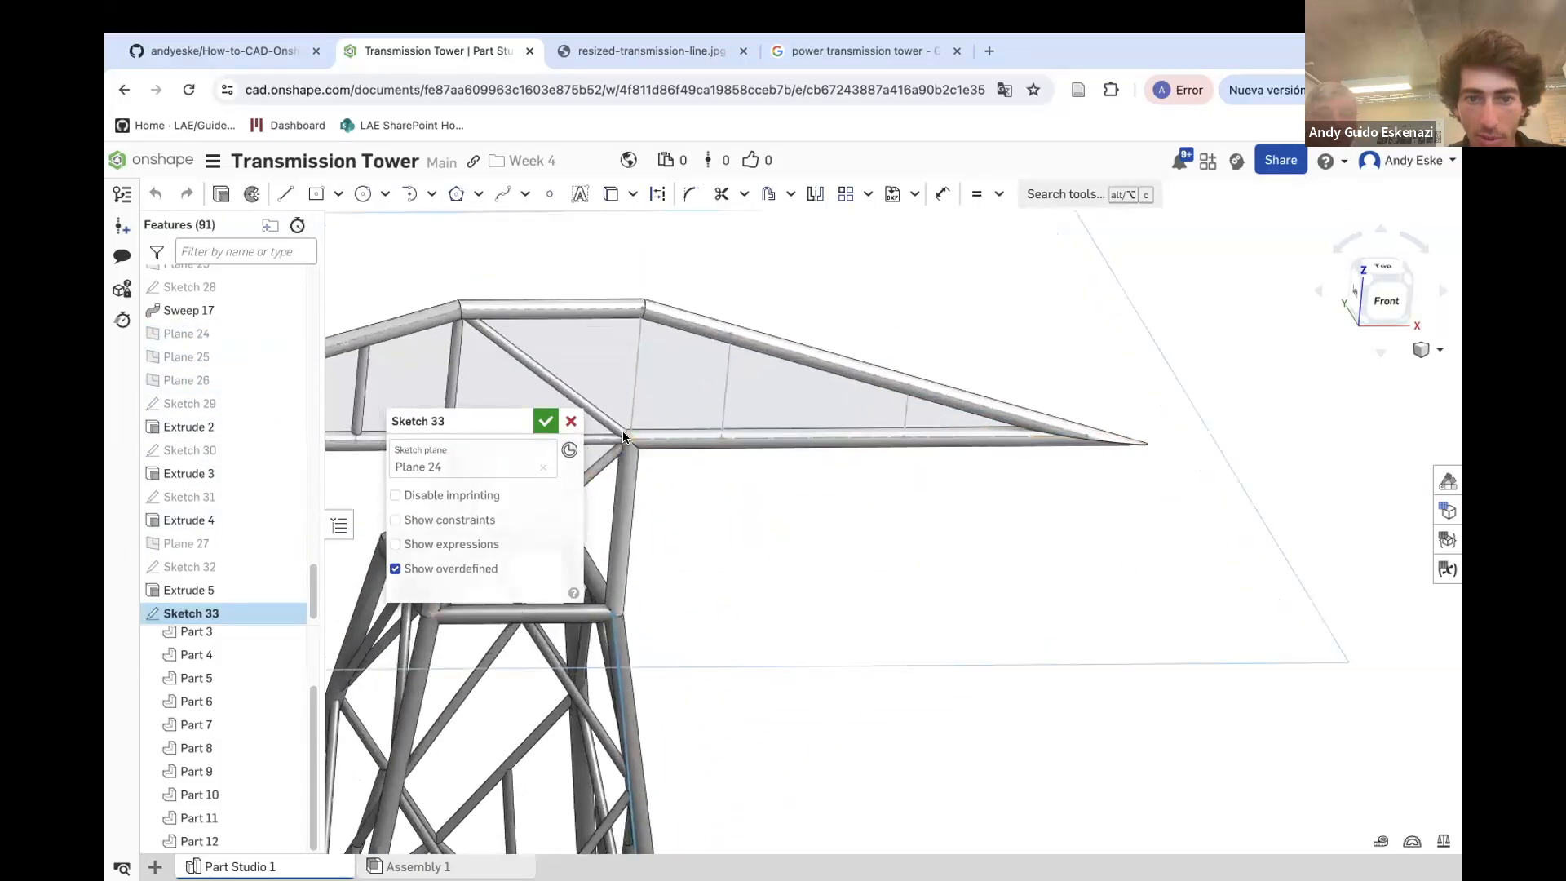
scroll(623, 431, "up", 3)
left_click(363, 195)
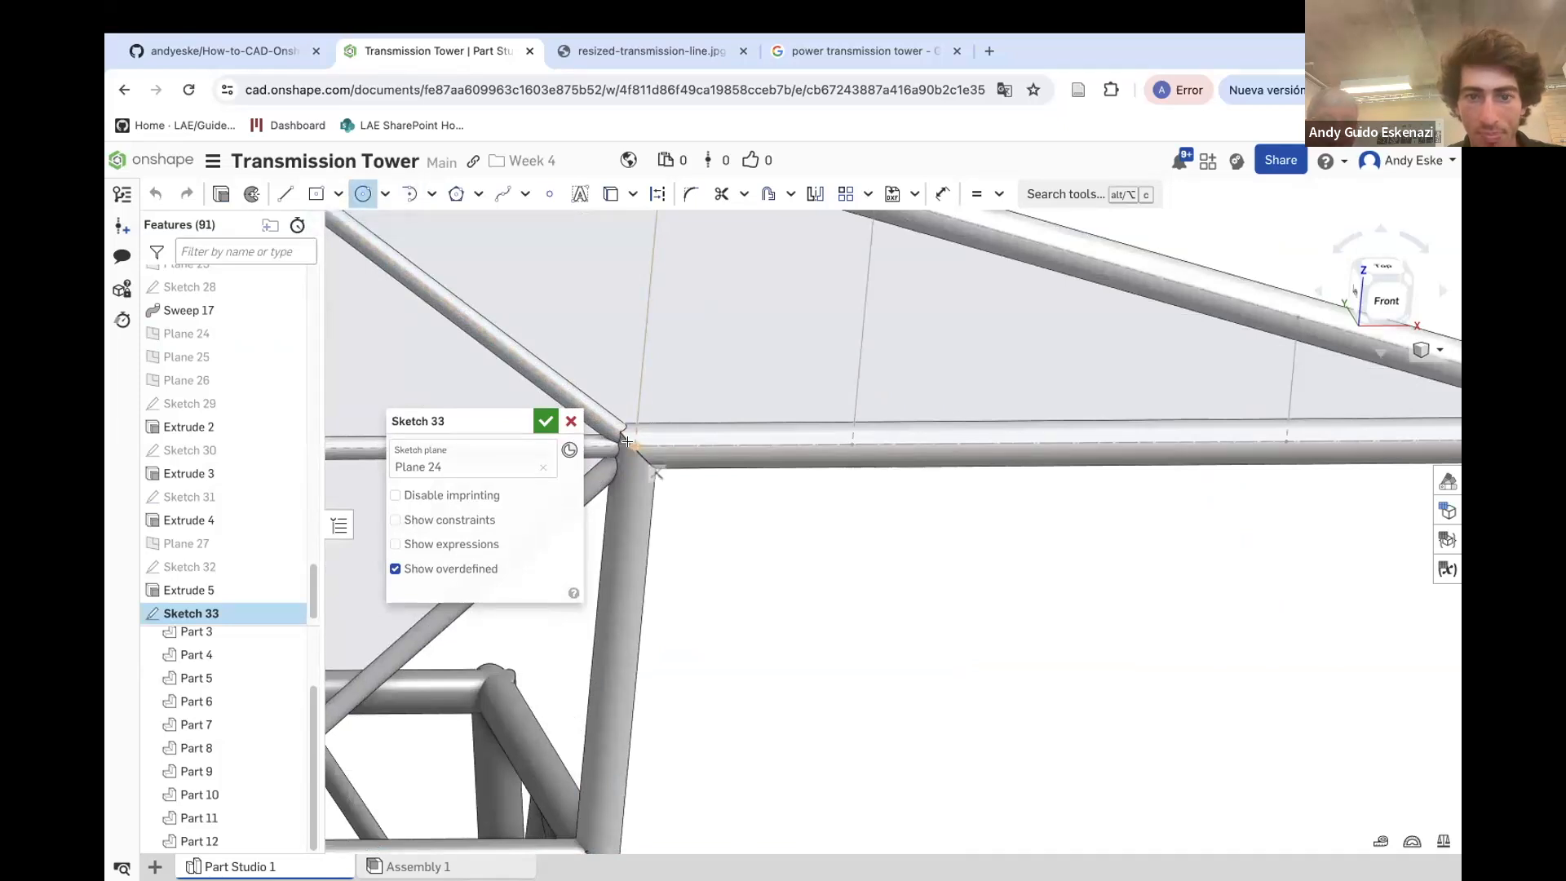
left_click(637, 452)
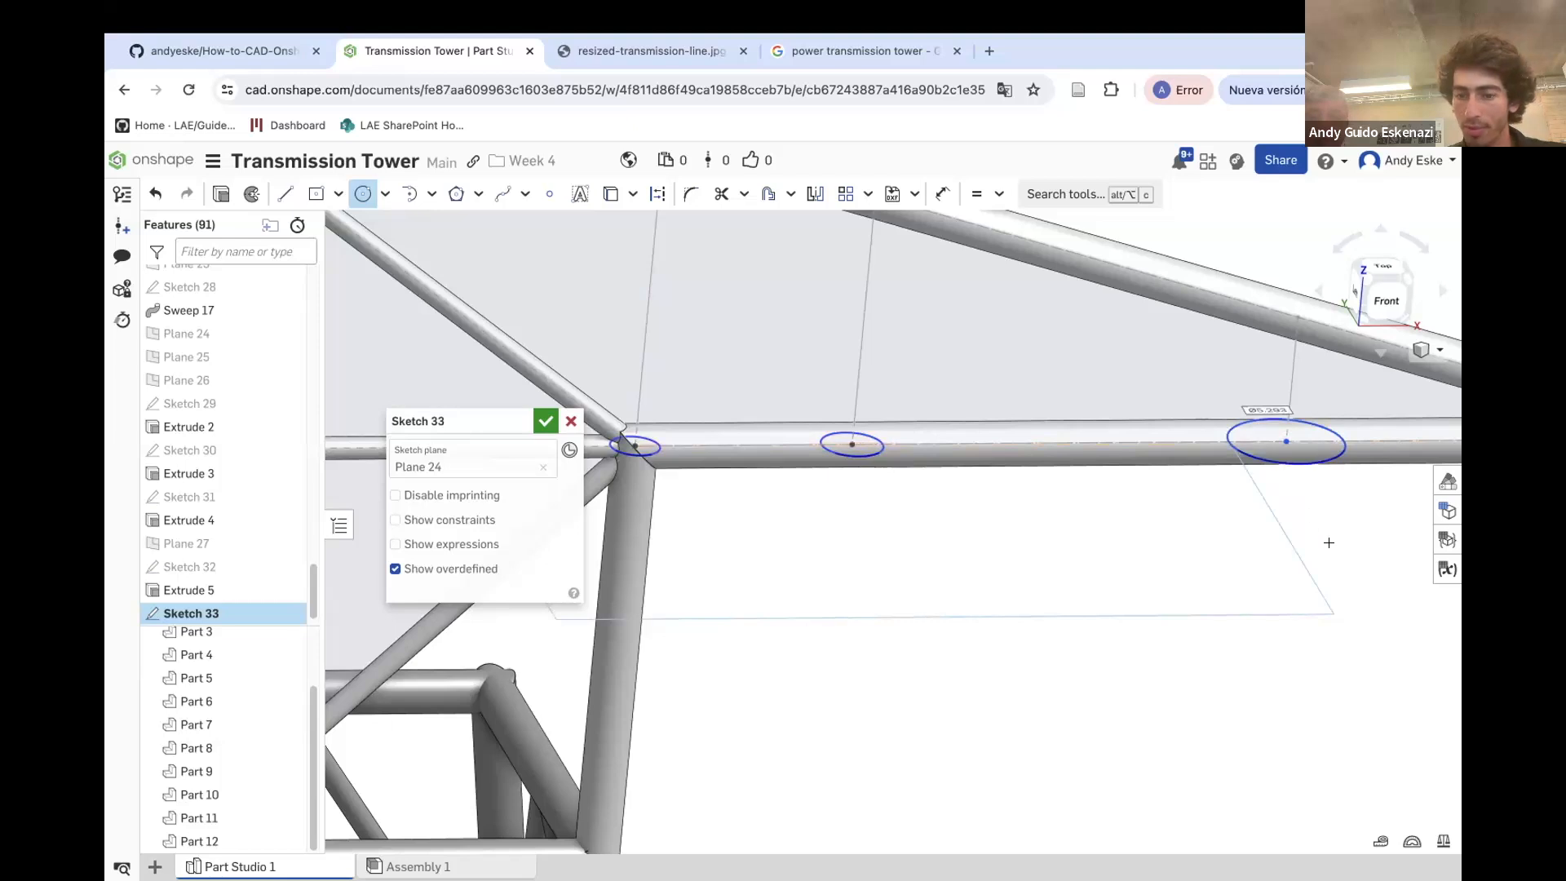
key("e")
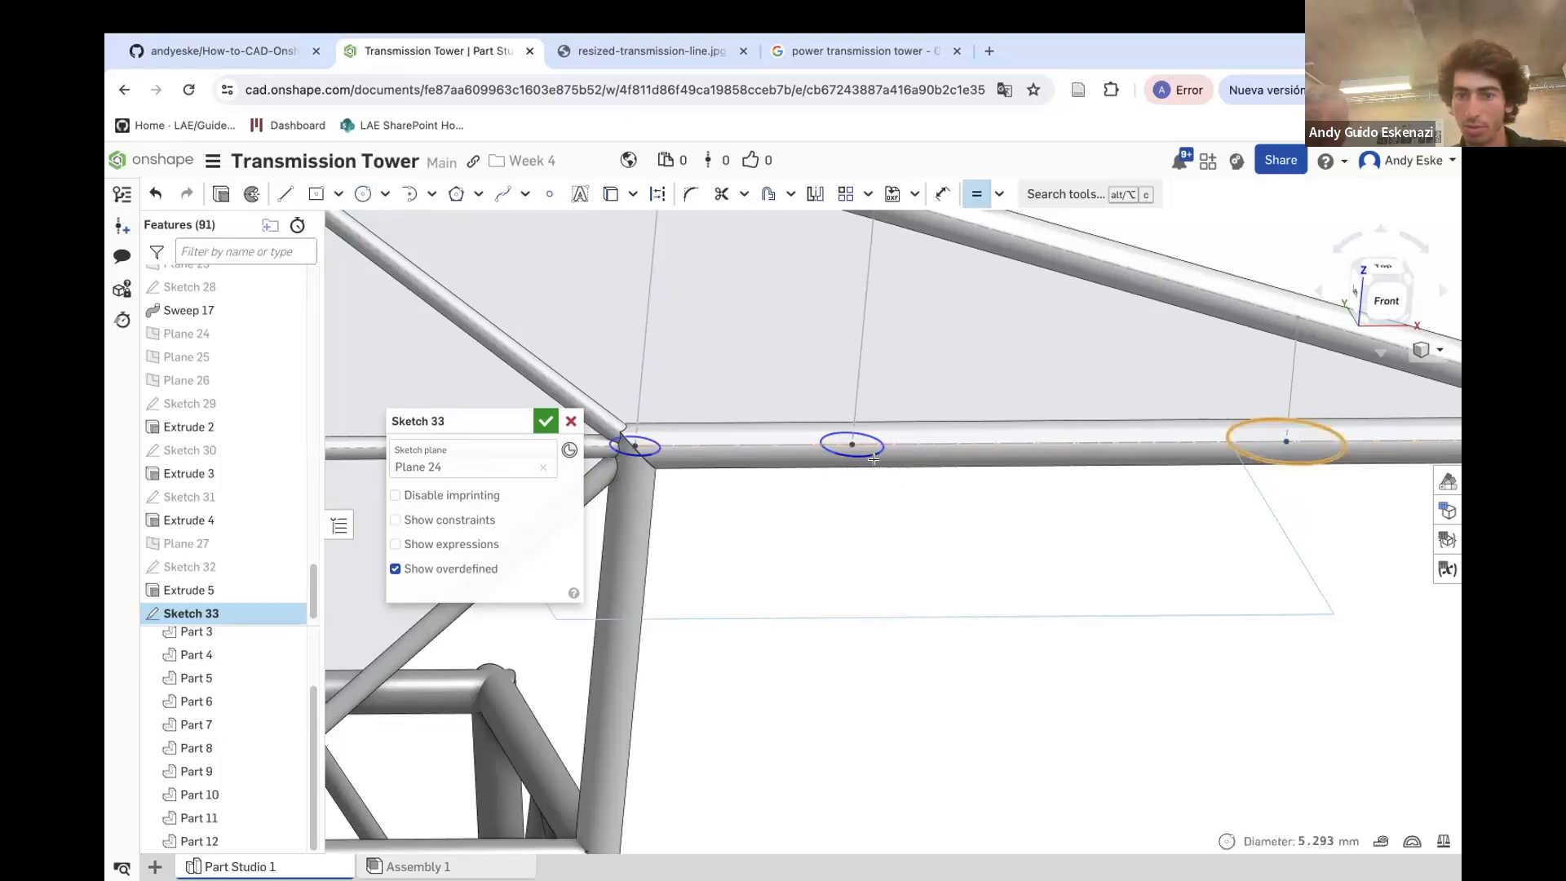
left_click(872, 453)
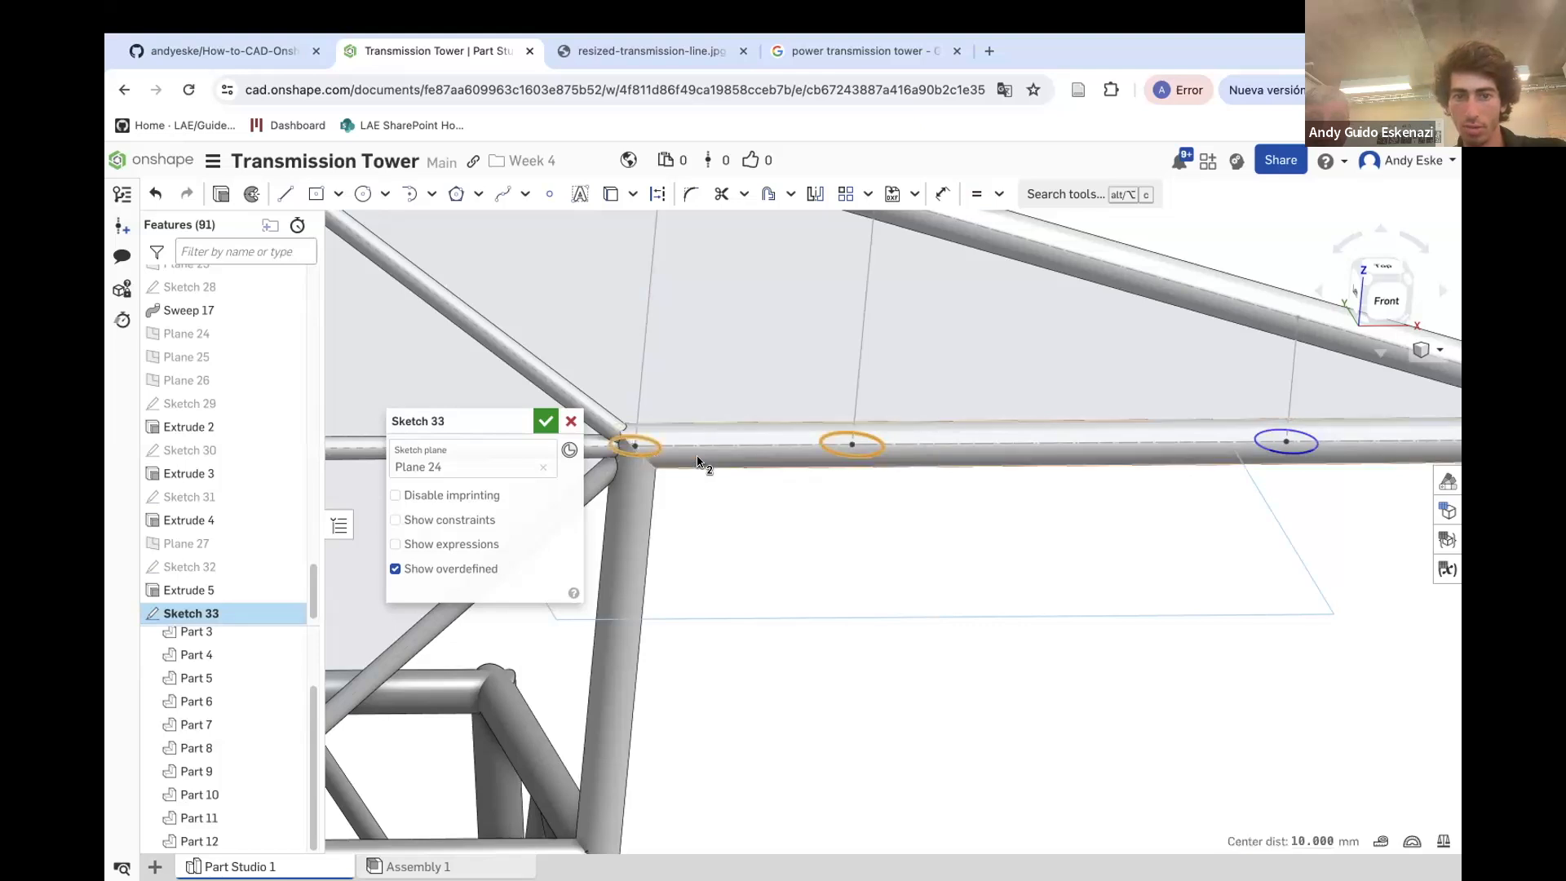
left_click(832, 460)
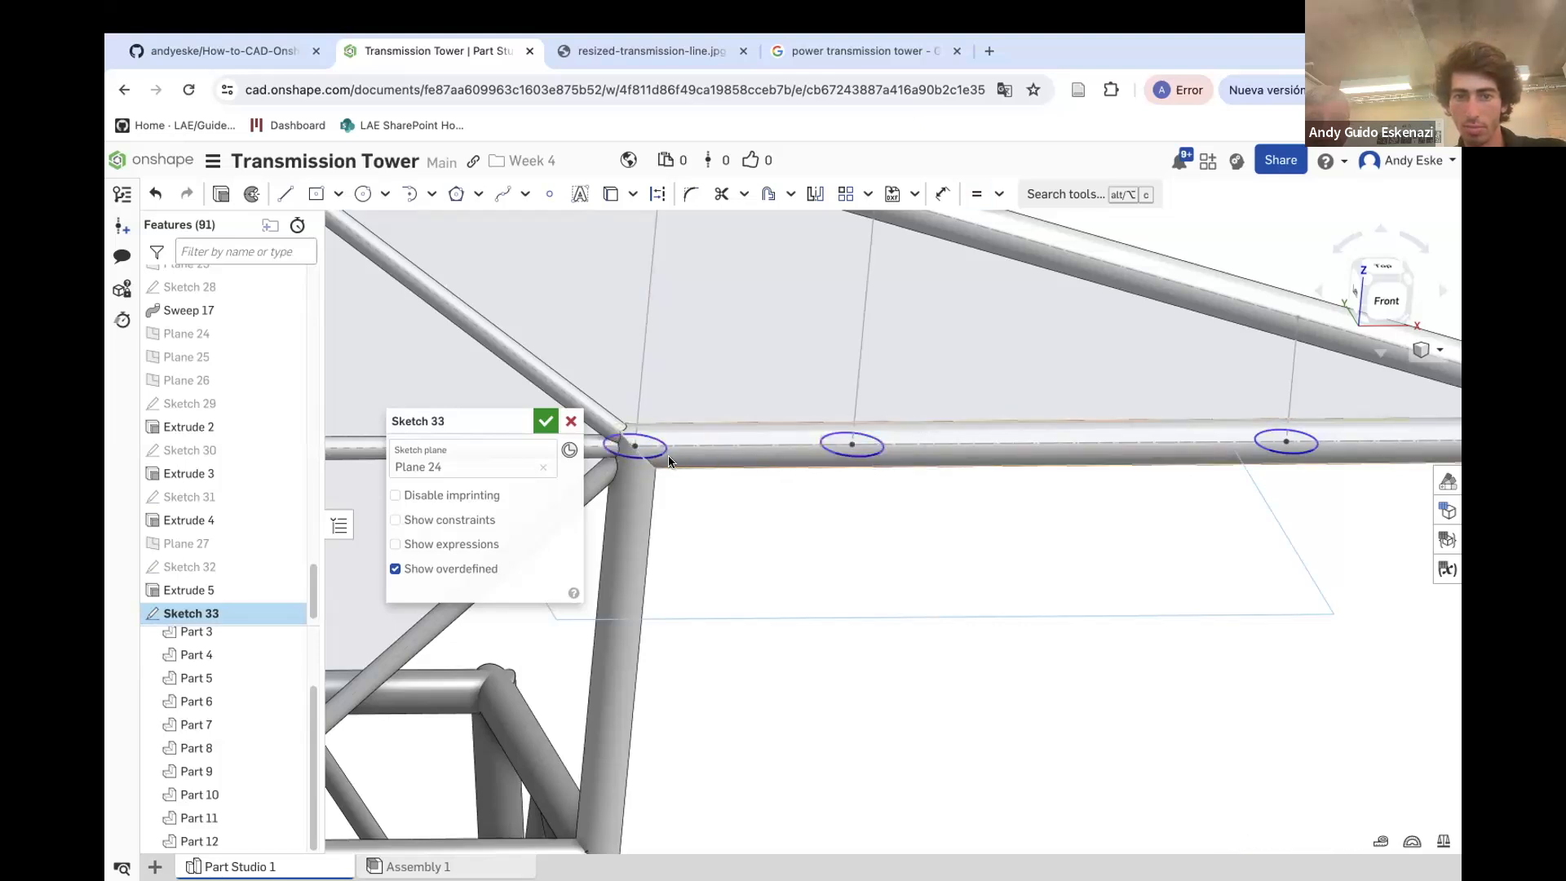
key("u")
left_click(728, 514)
type("1")
key("Return")
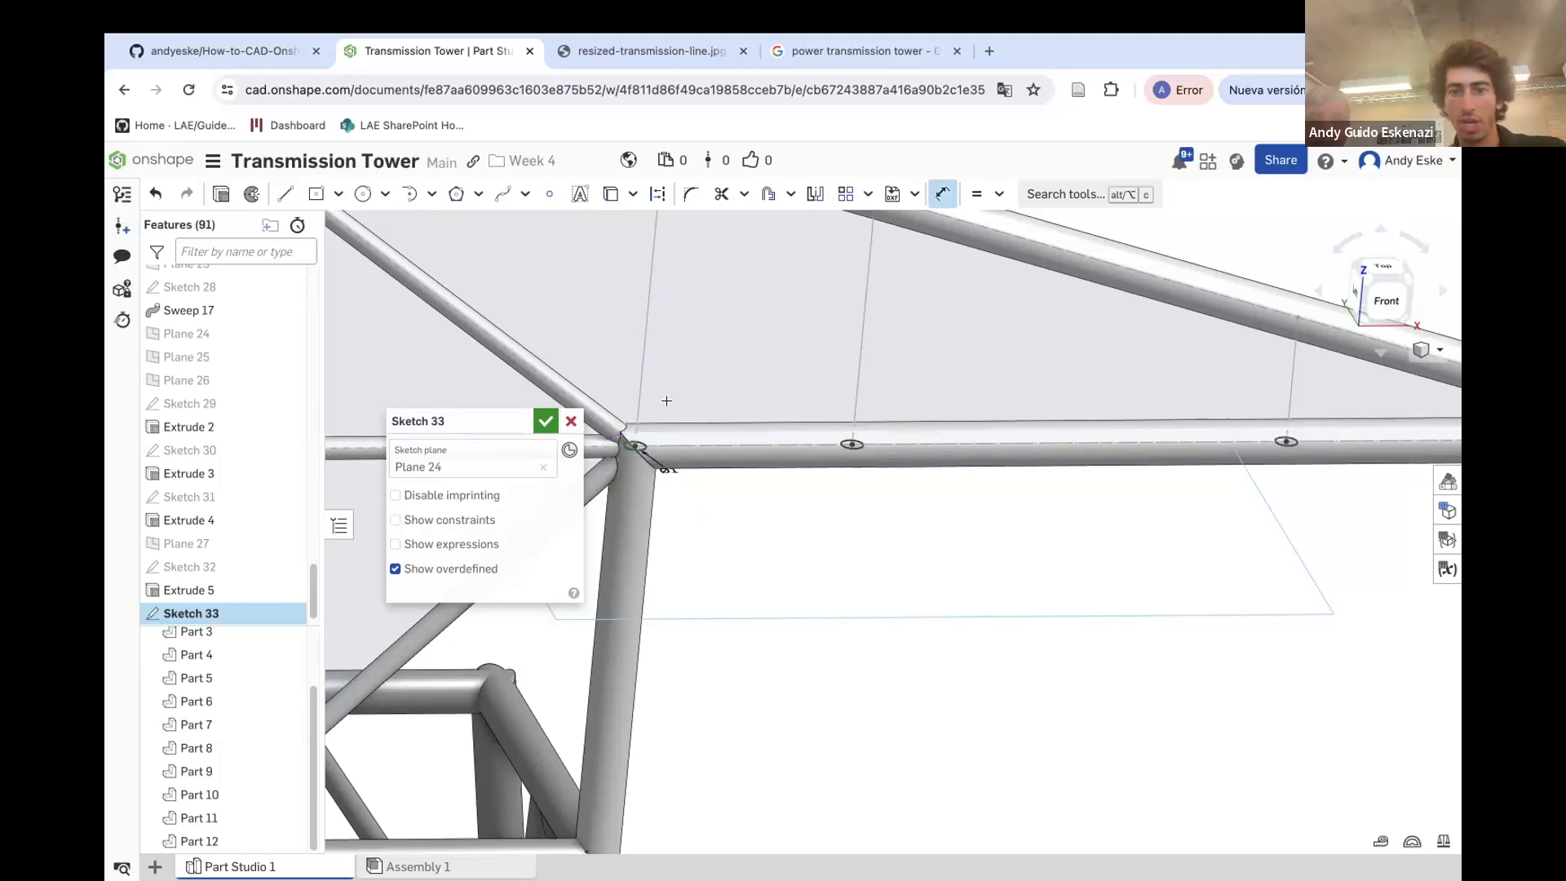
left_click(546, 421)
Extrude the Sketch 33 circles up to the face of Sweep 17, adding to Part 12
left_click(300, 194)
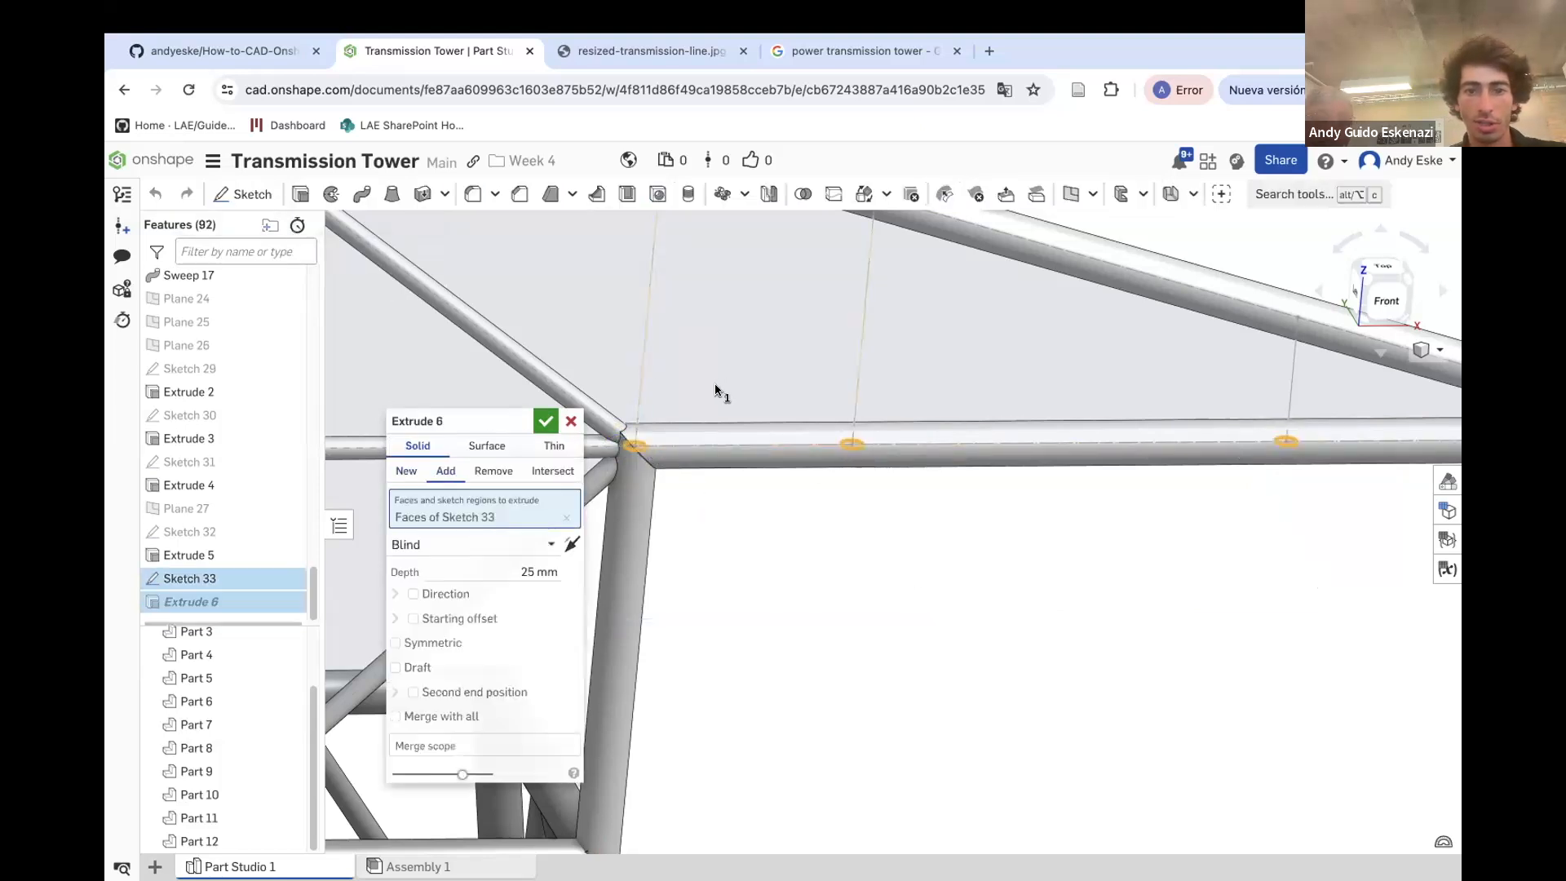
scroll(716, 390, "down", 2)
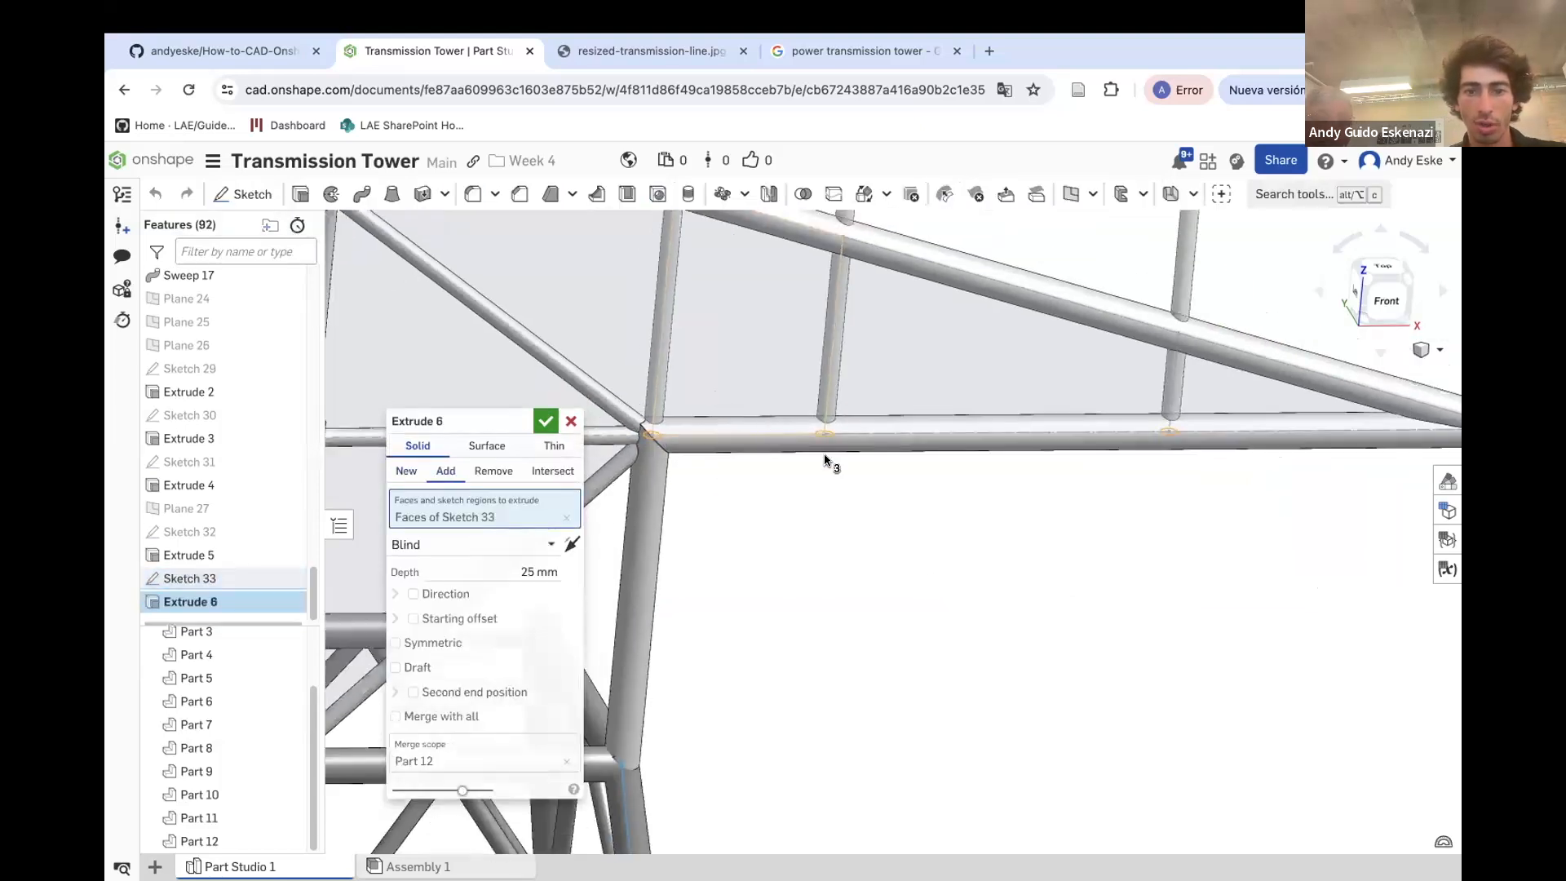
left_click(449, 545)
left_click(451, 616)
right_click_drag(694, 424, 829, 353)
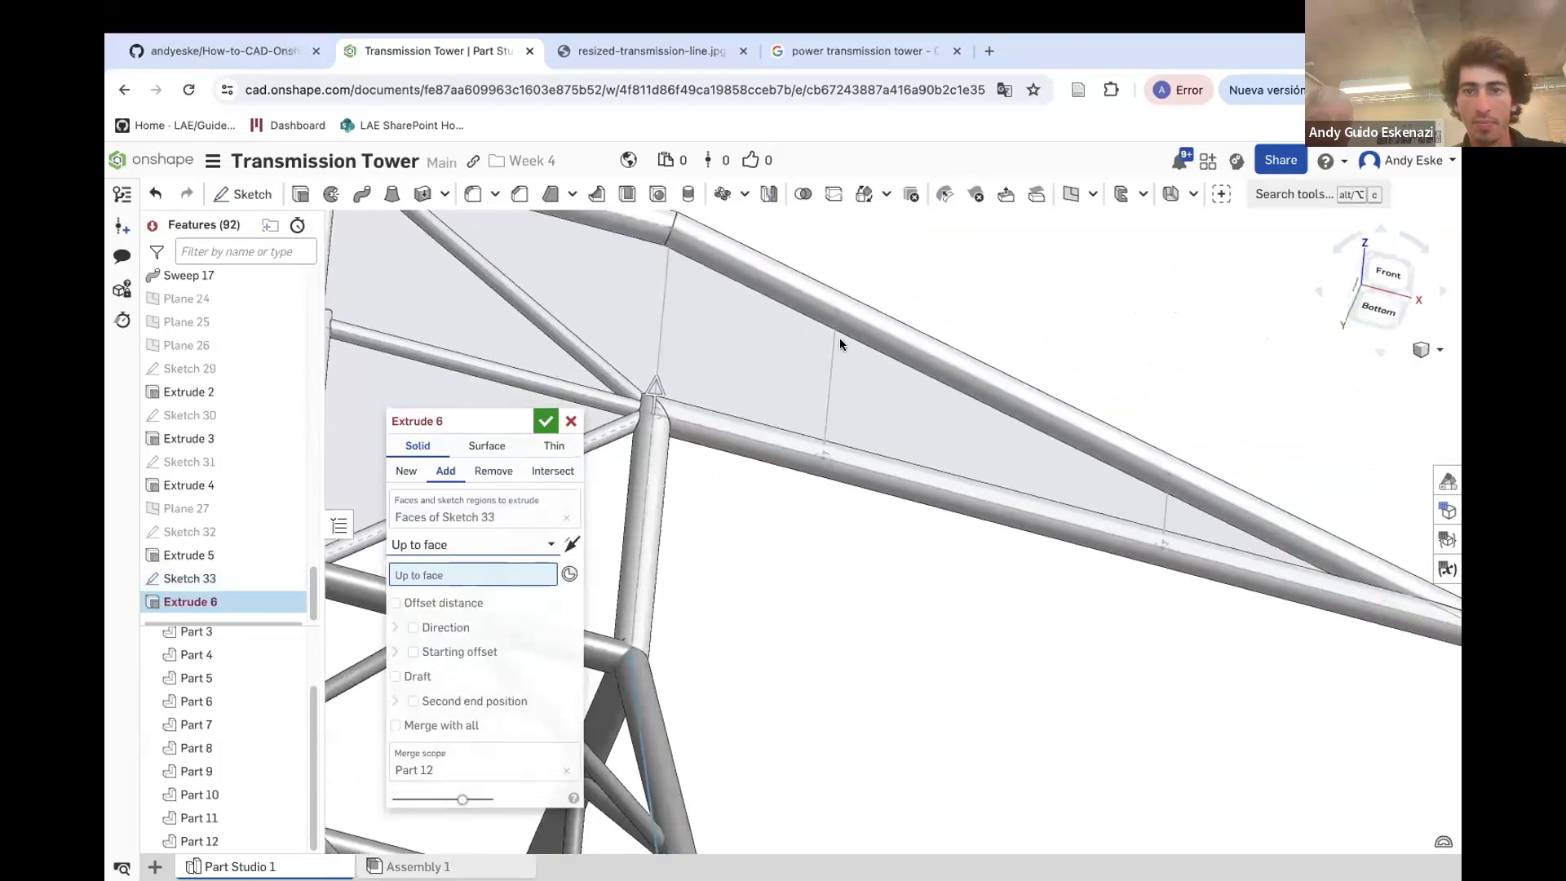
left_click(849, 325)
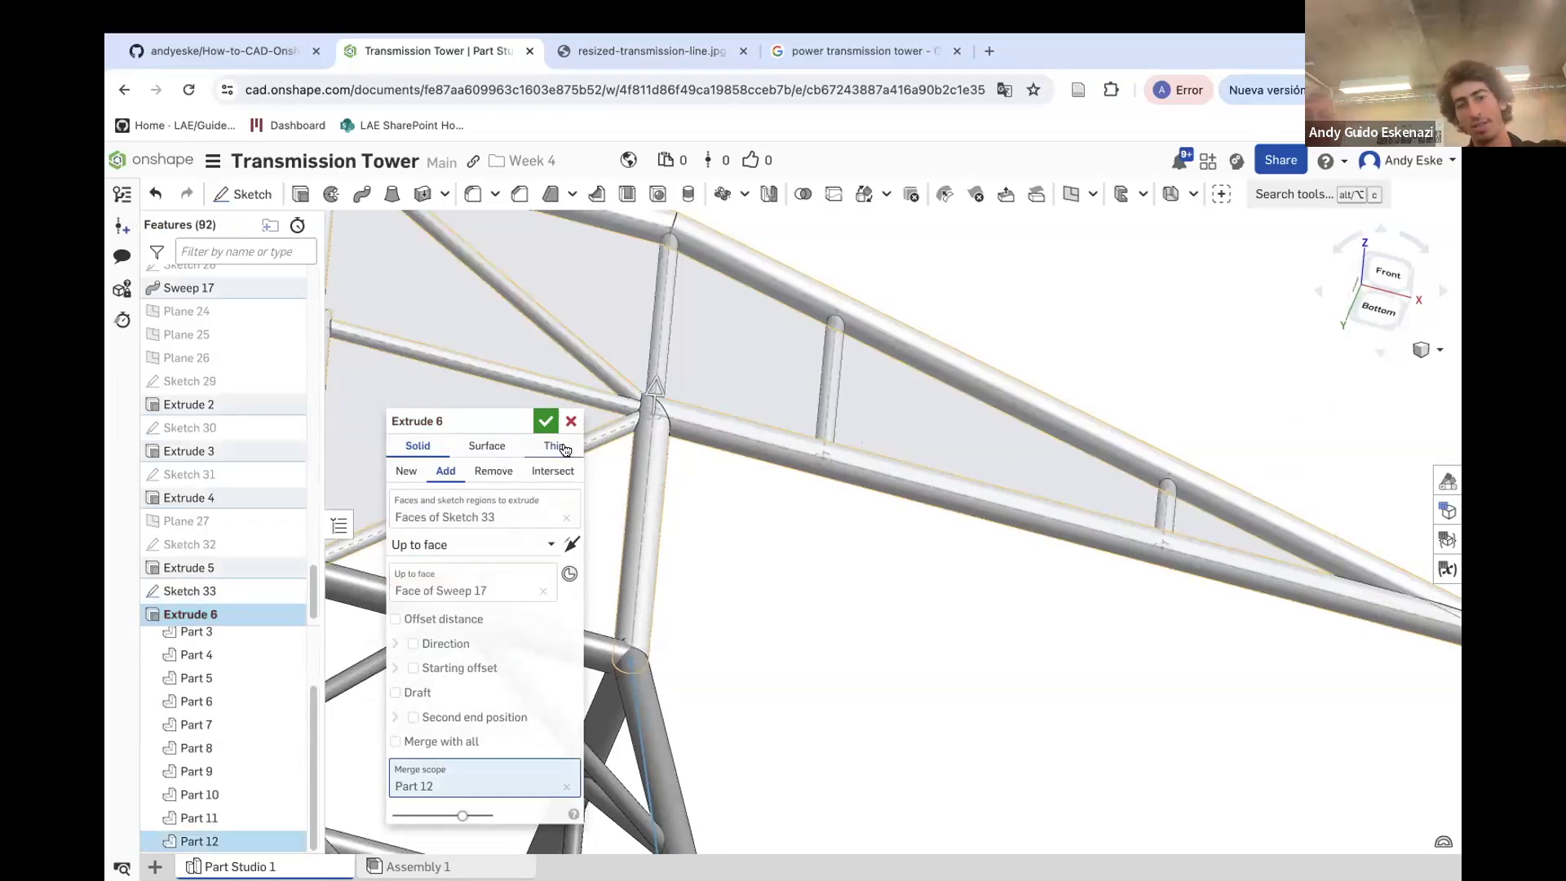
left_click(547, 427)
Start a Feature mirror and select Sweep 17 and Extrudes 2 through 6 as the features to mirror
scroll(779, 445, "down", 5)
right_click_drag(806, 369, 808, 489)
scroll(821, 431, "down", 5)
right_click_drag(820, 430, 816, 469)
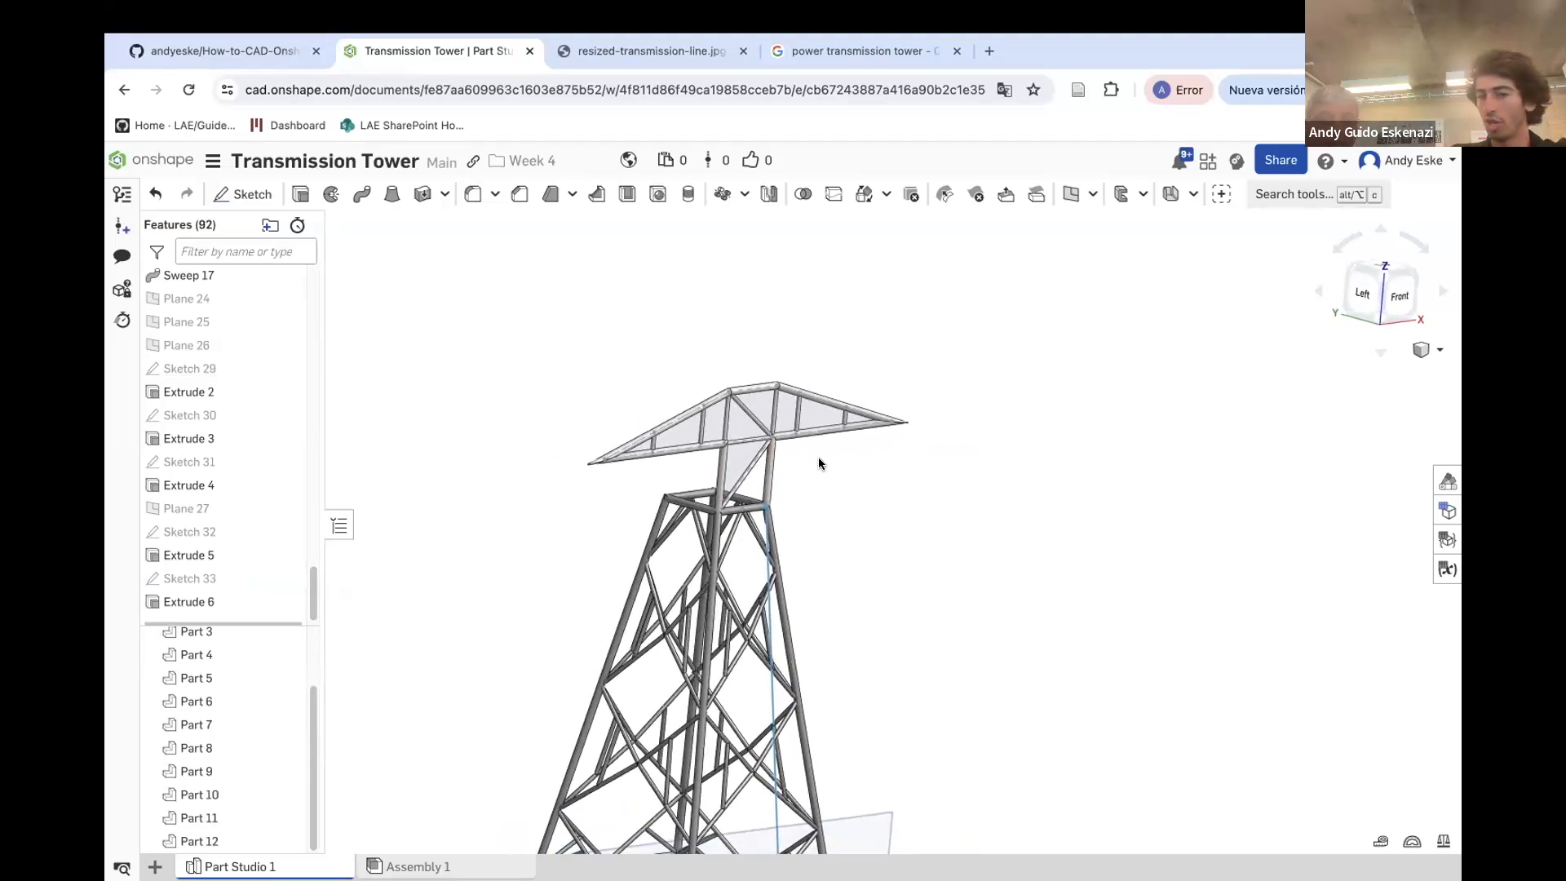
scroll(819, 460, "down", 4)
right_click_drag(819, 460, 726, 477)
scroll(726, 477, "up", 6)
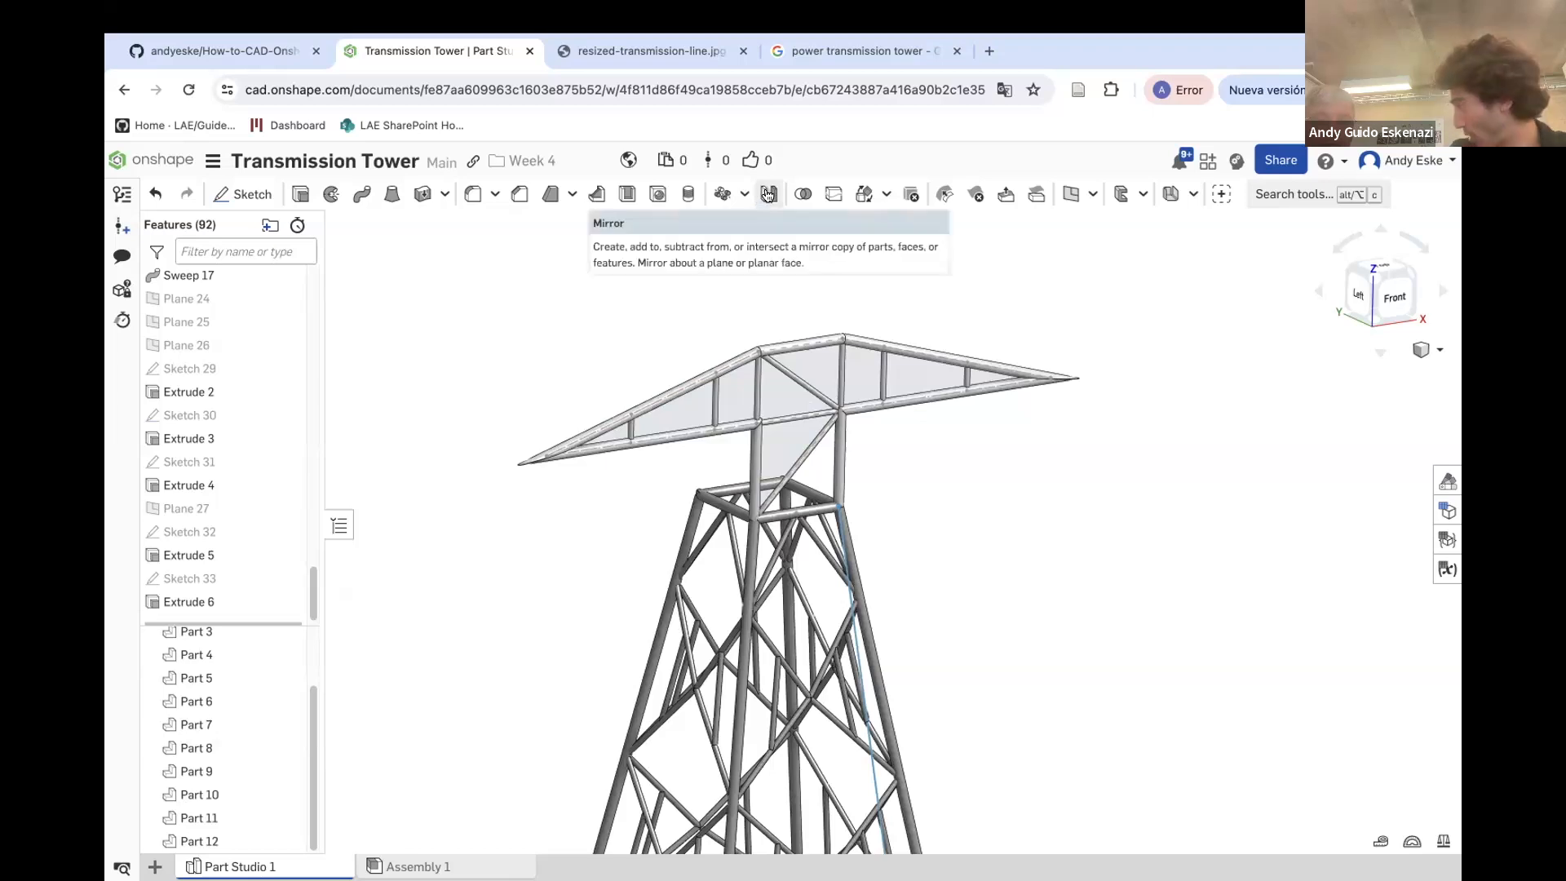
left_click(767, 196)
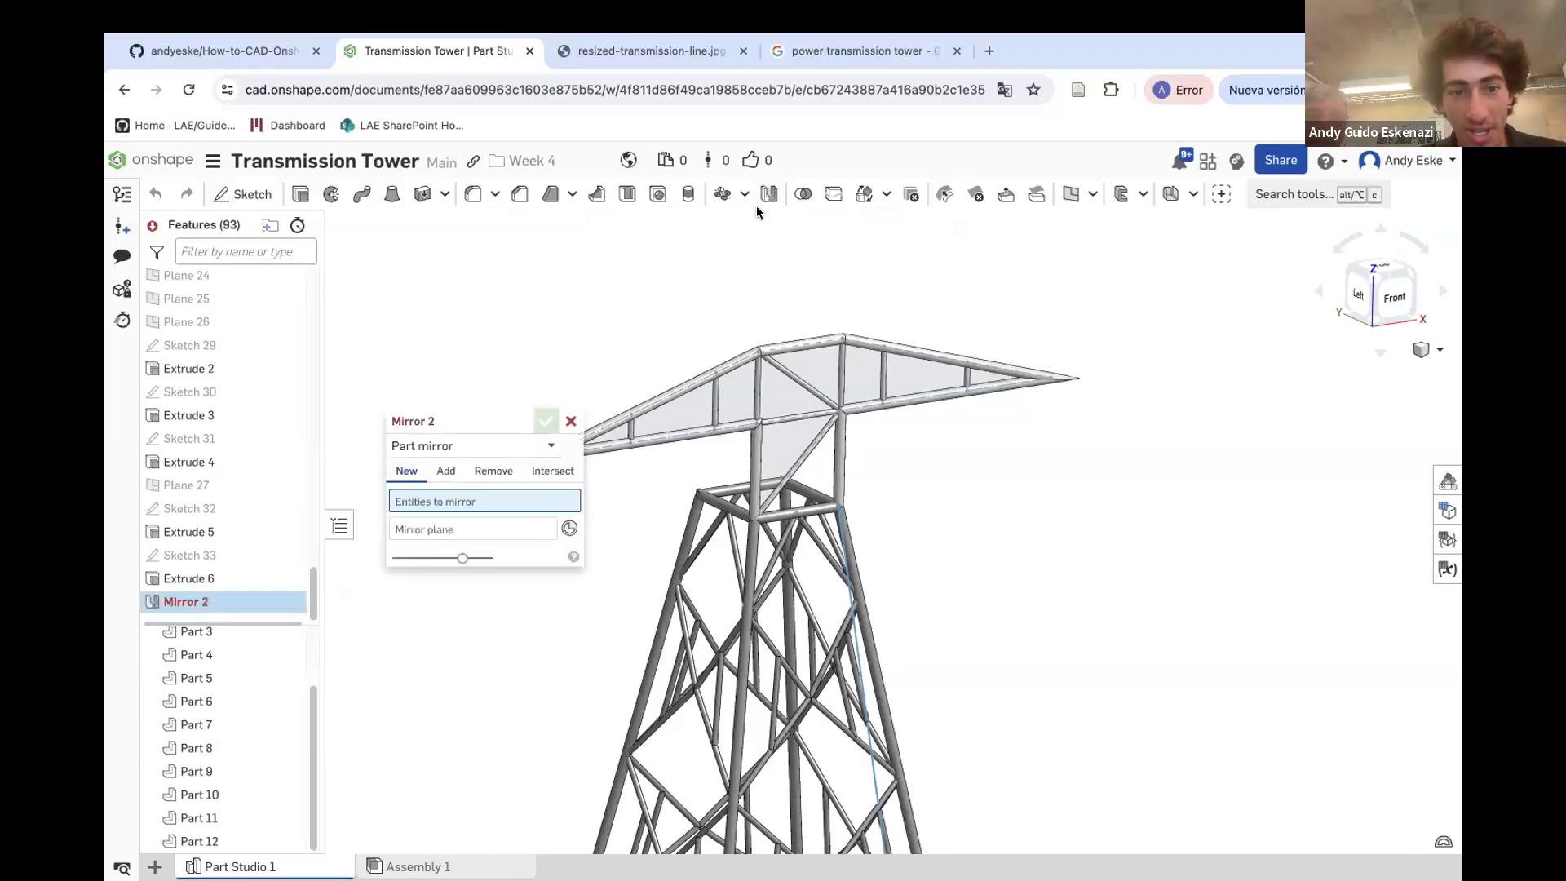
left_click(440, 446)
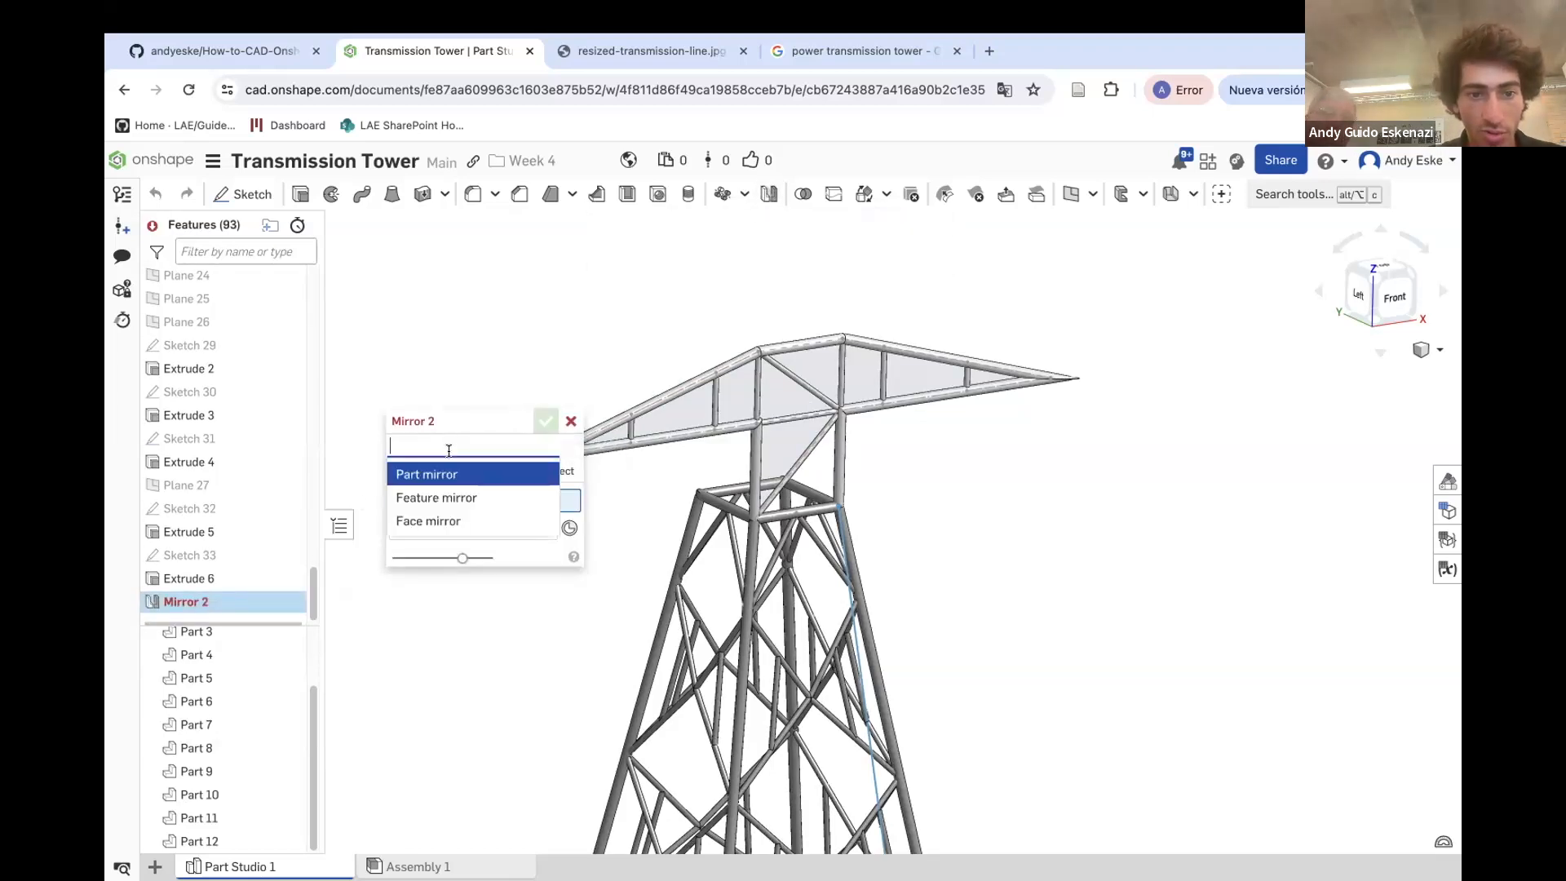
left_click(455, 497)
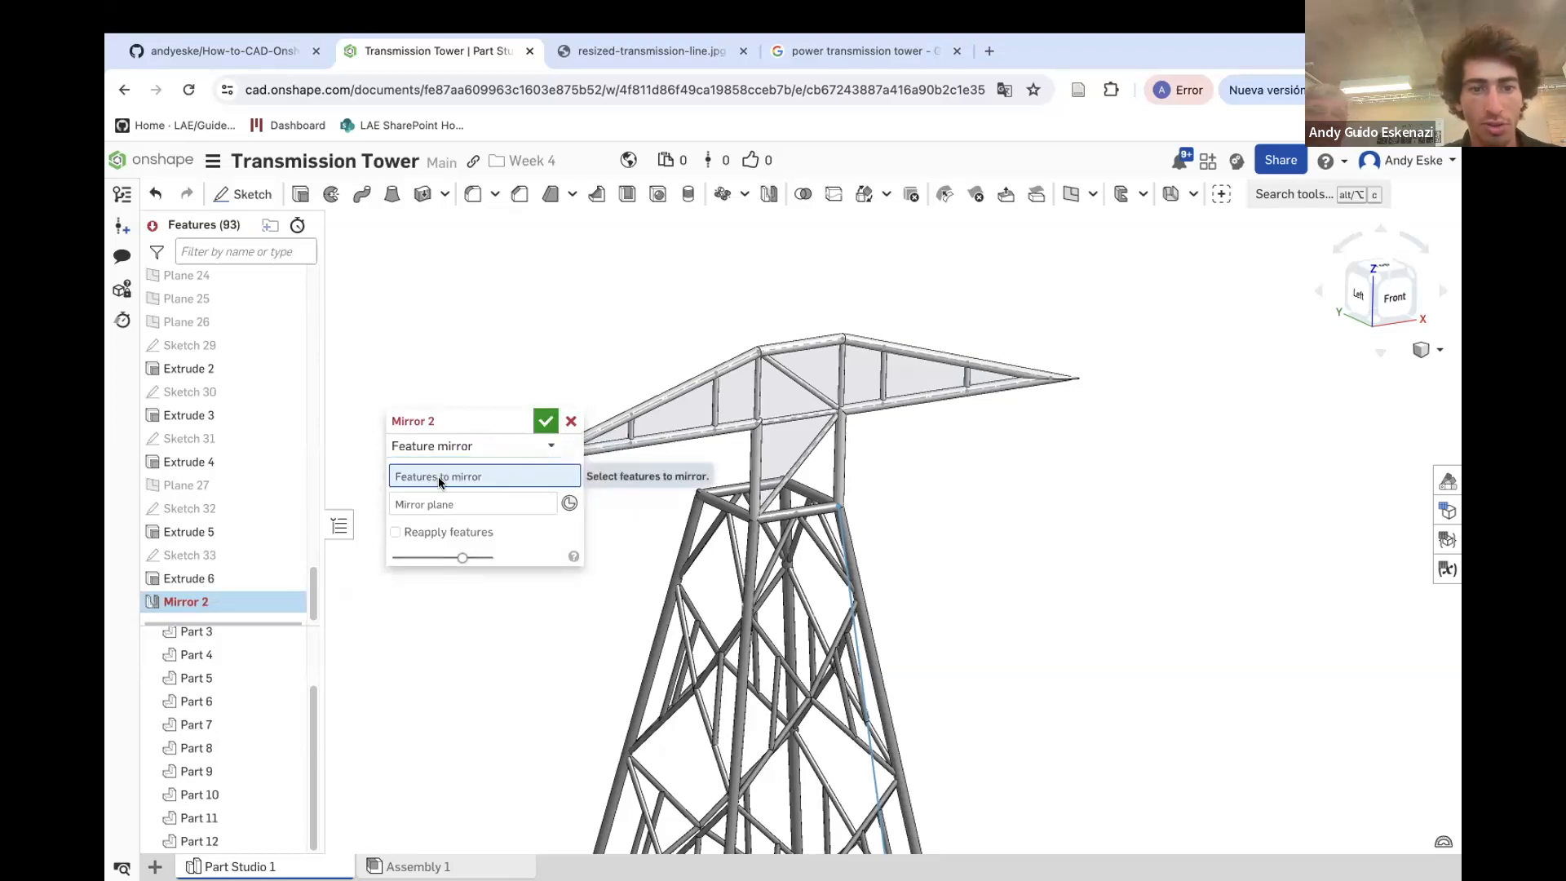
scroll(735, 412, "down", 3)
scroll(707, 415, "up", 3)
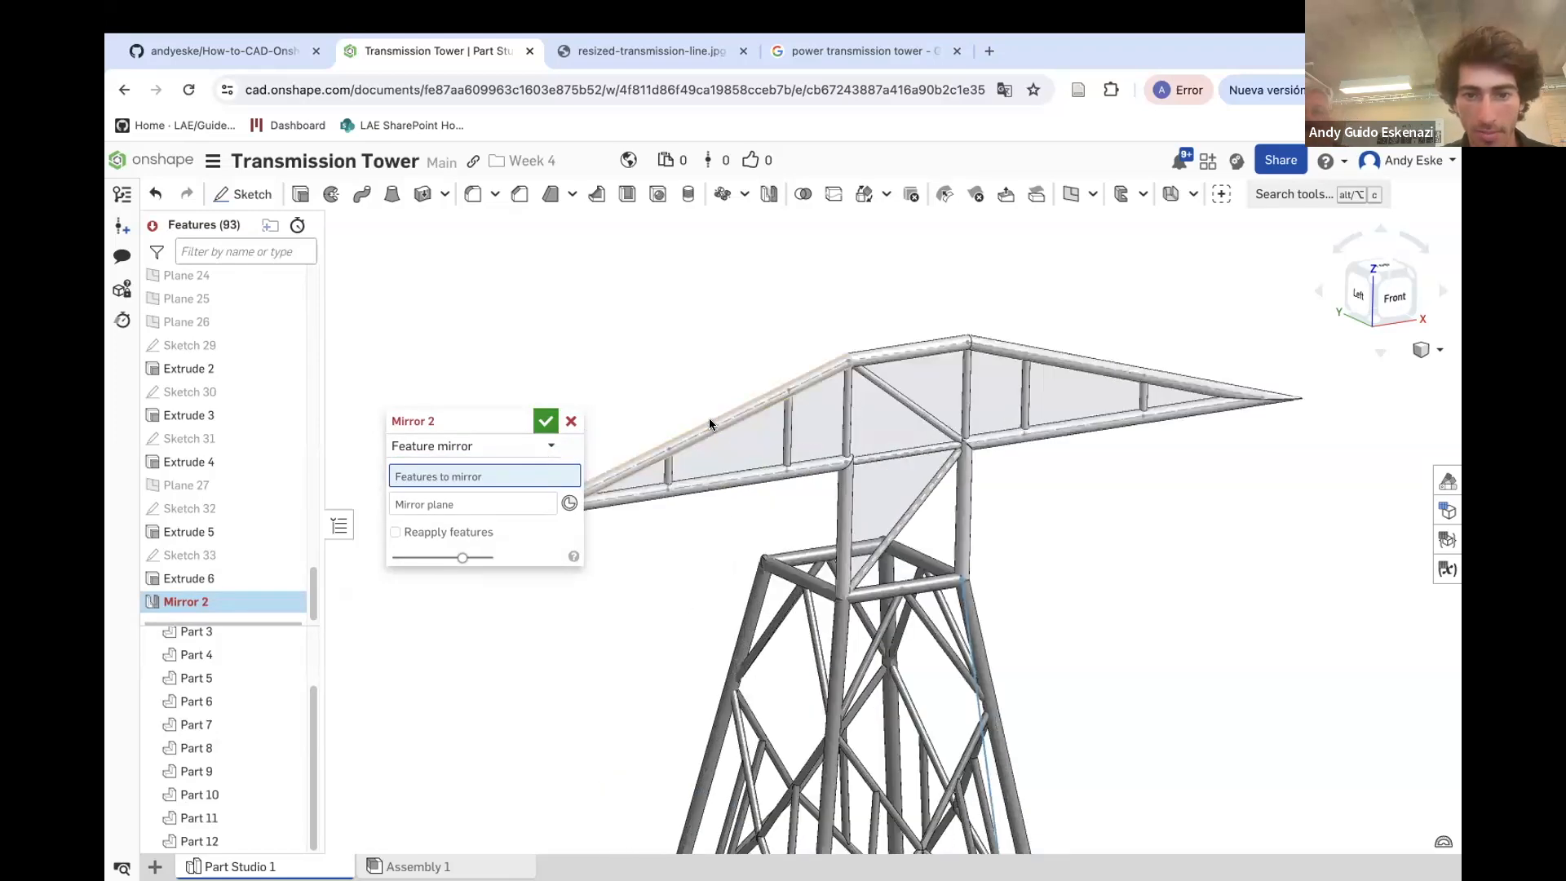
left_click(711, 421)
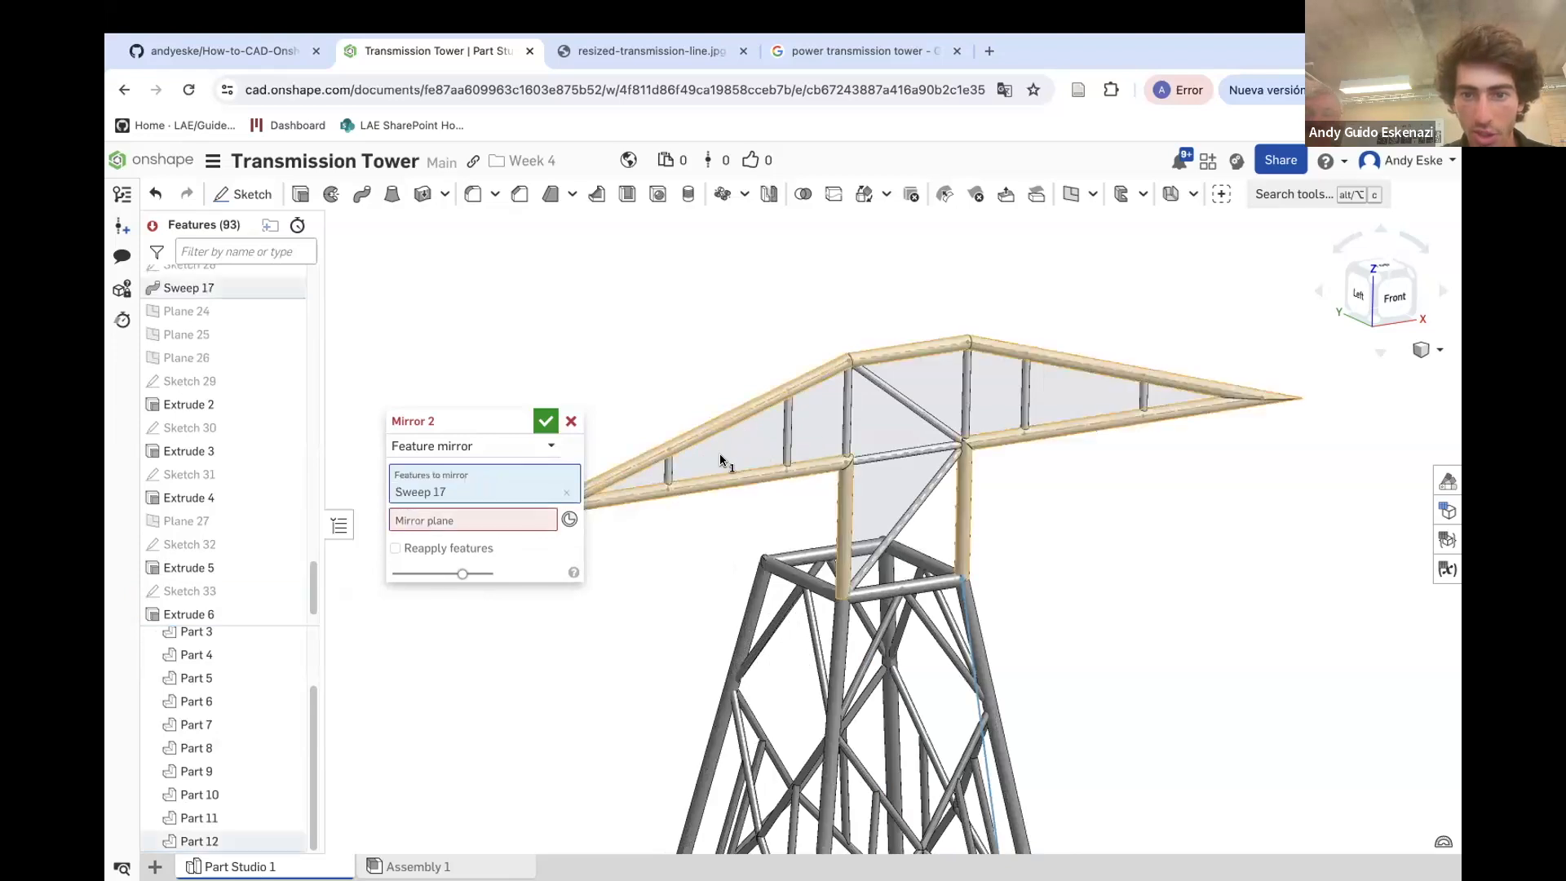
scroll(669, 472, "up", 3)
left_click(669, 474)
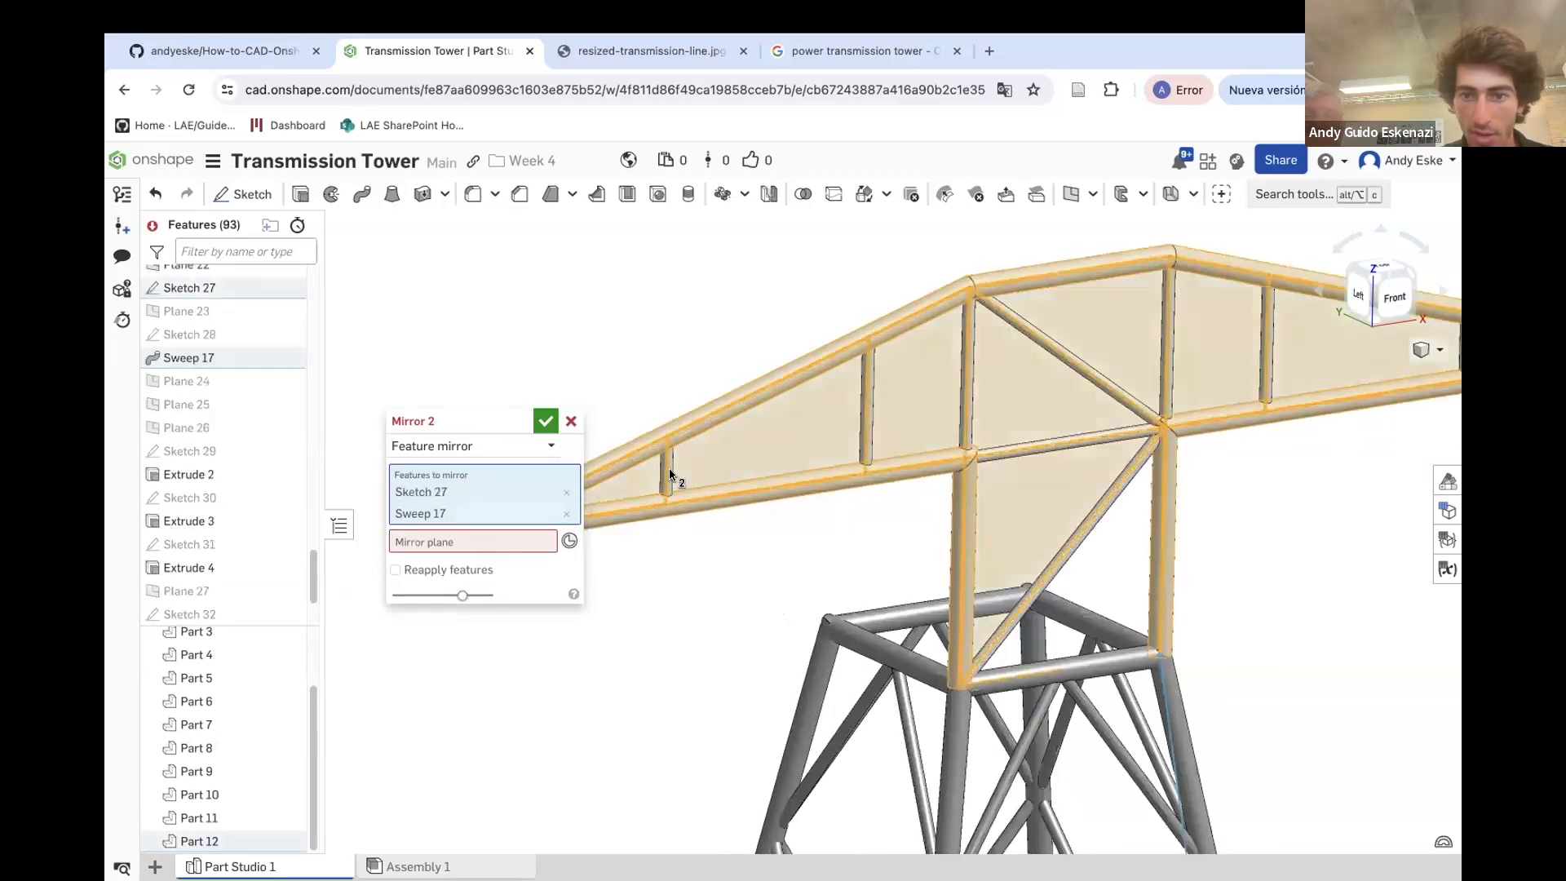
left_click(669, 473)
scroll(659, 483, "up", 3)
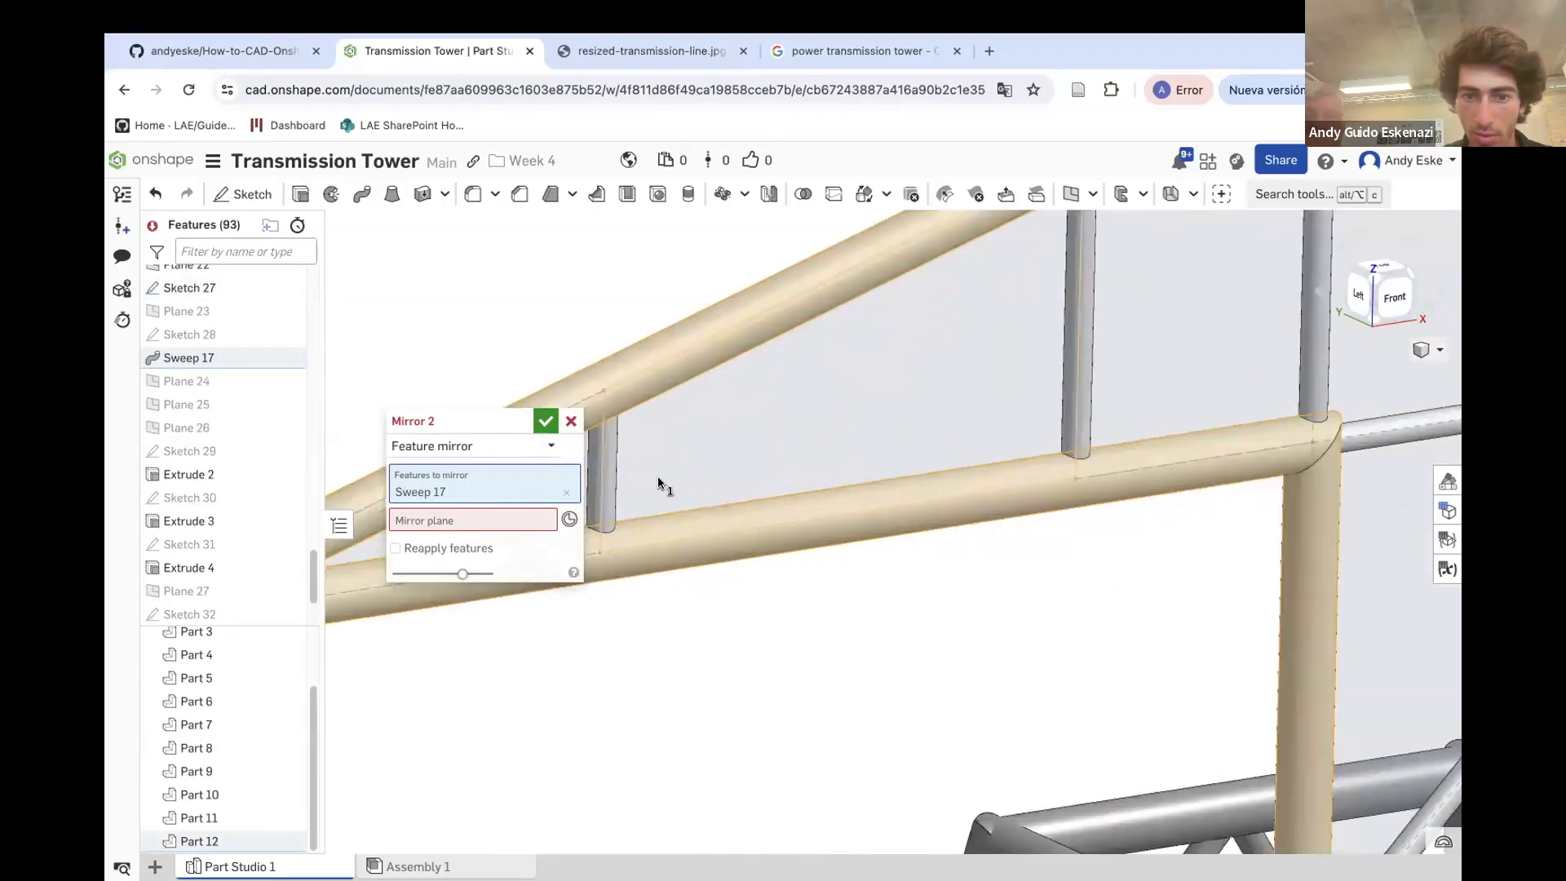
left_click(607, 461)
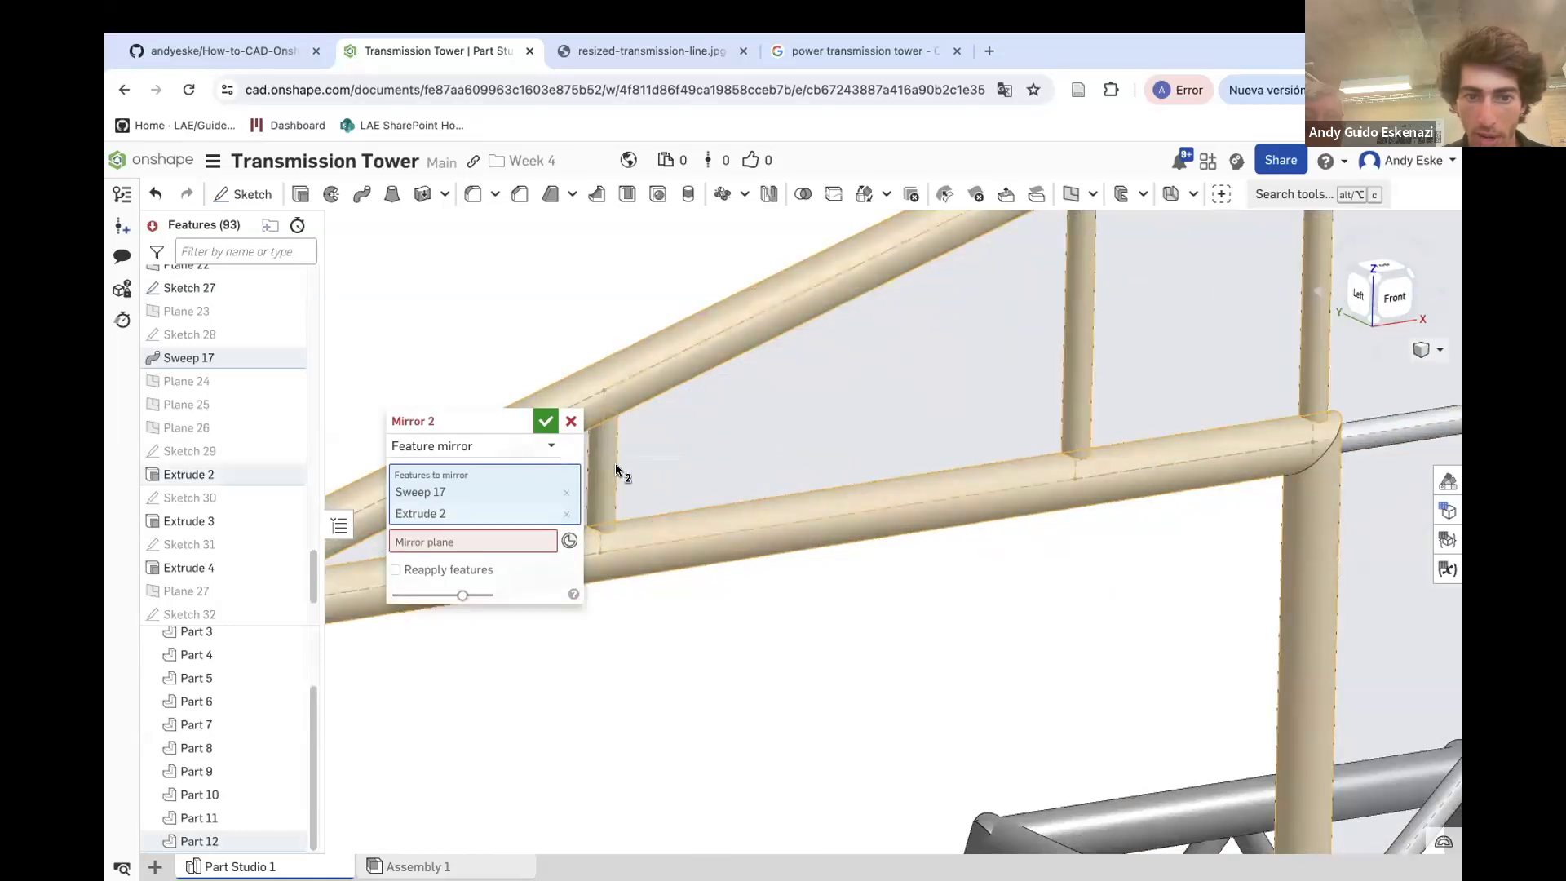
scroll(979, 419, "down", 5)
scroll(855, 428, "up", 5)
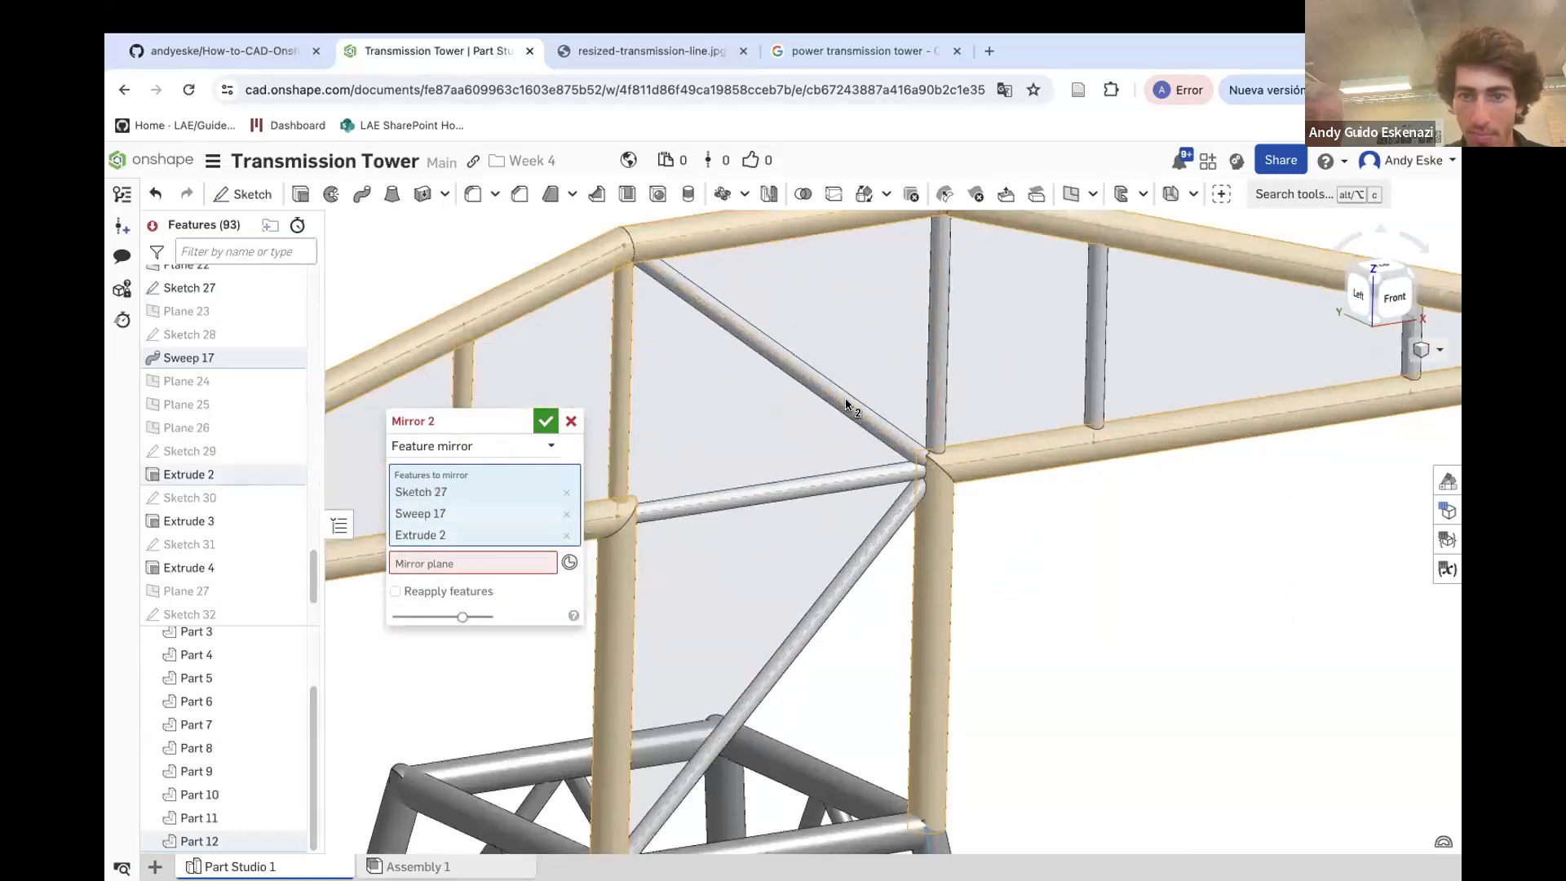
scroll(852, 408, "up", 2)
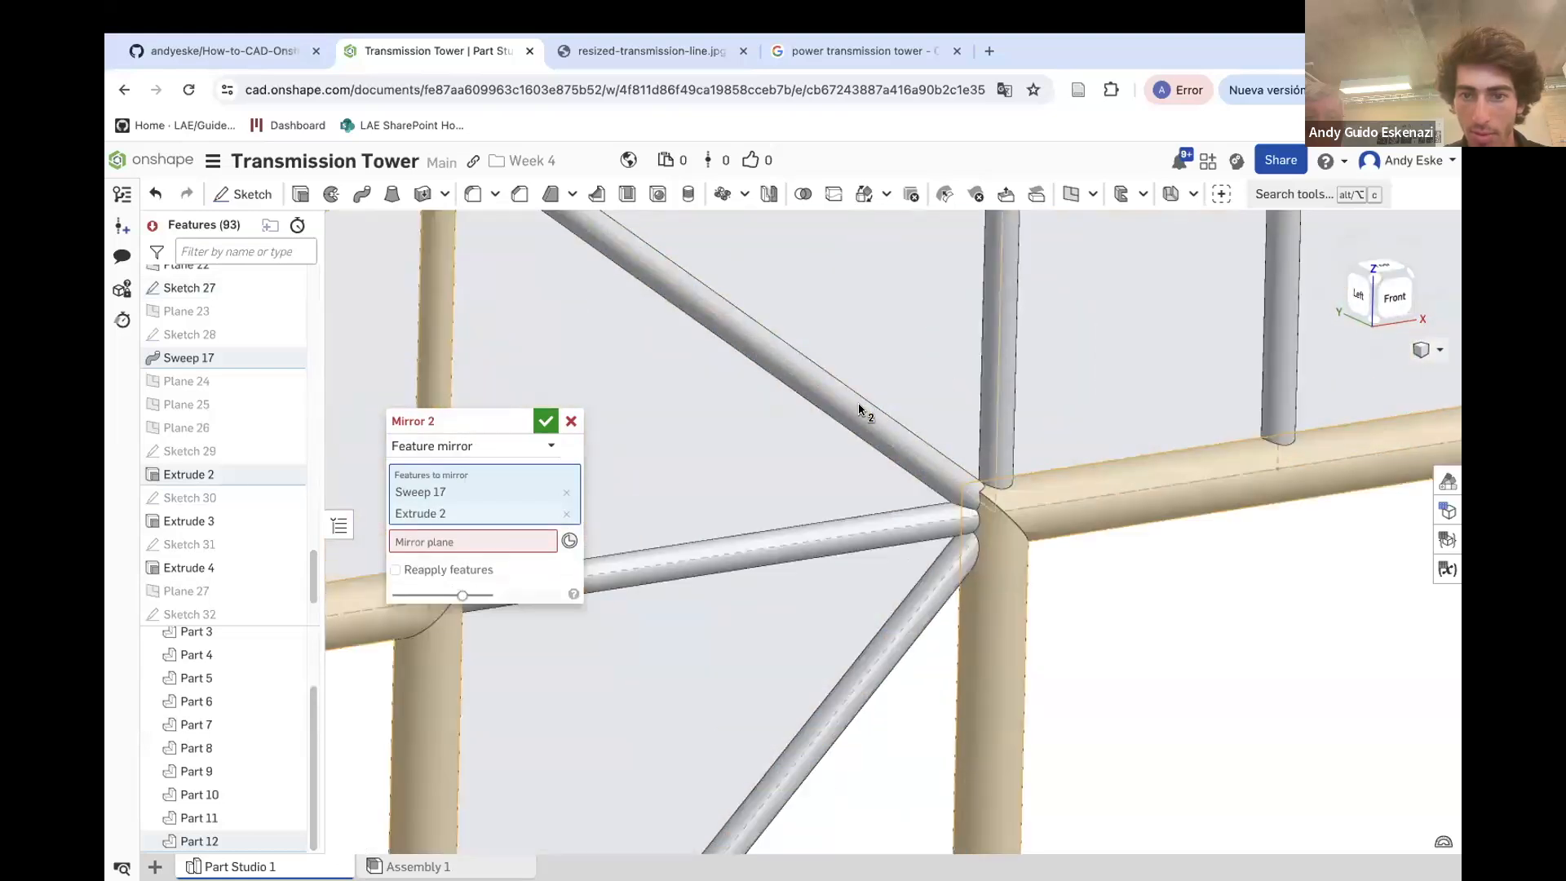
left_click(863, 410)
left_click(901, 437)
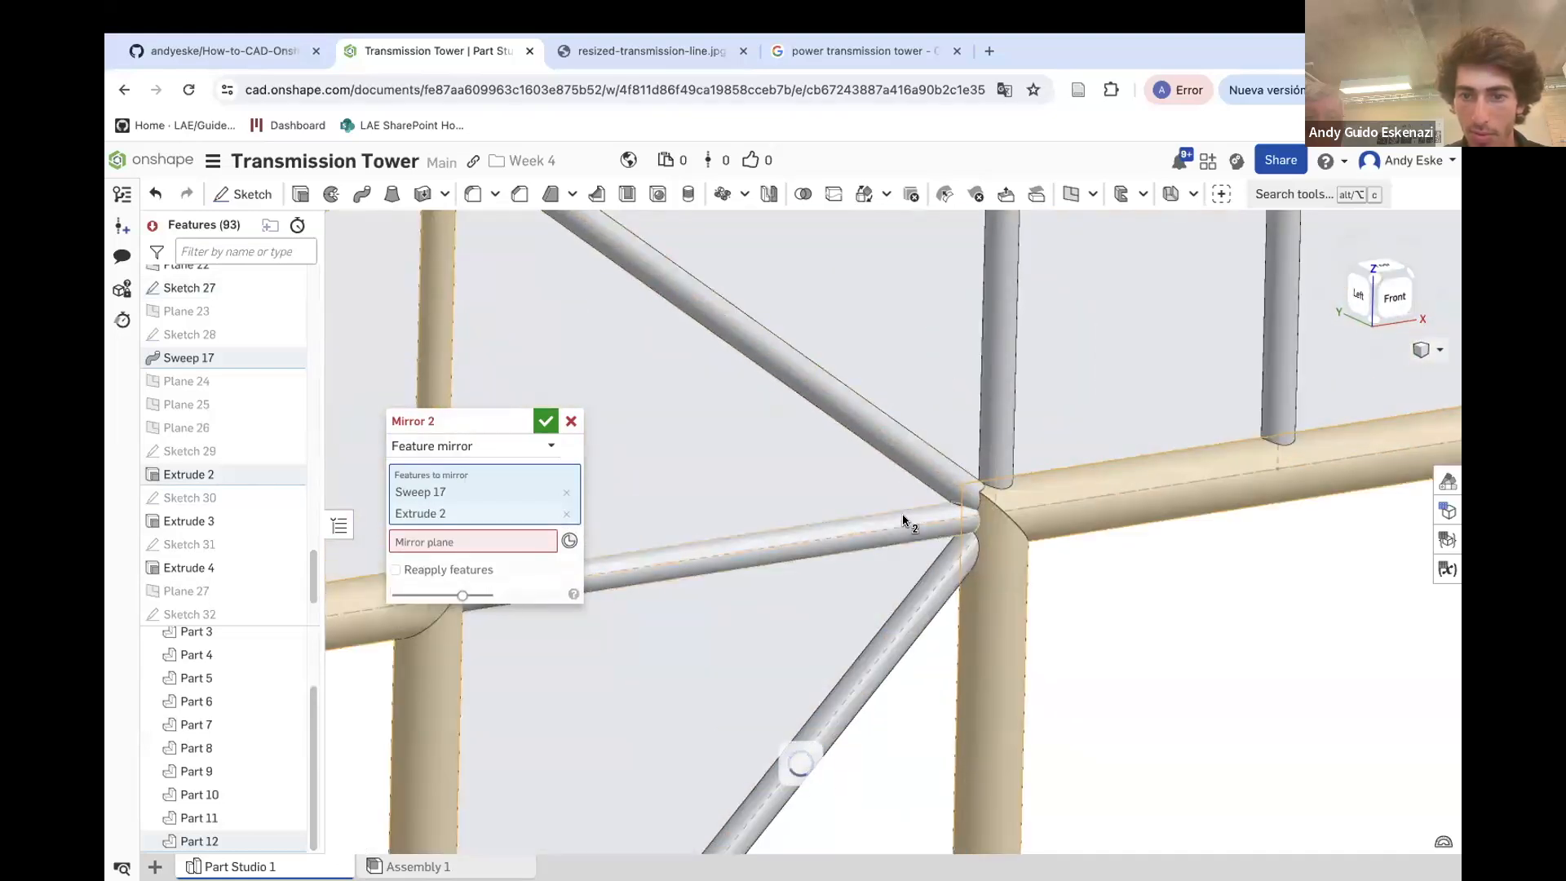
left_click(904, 520)
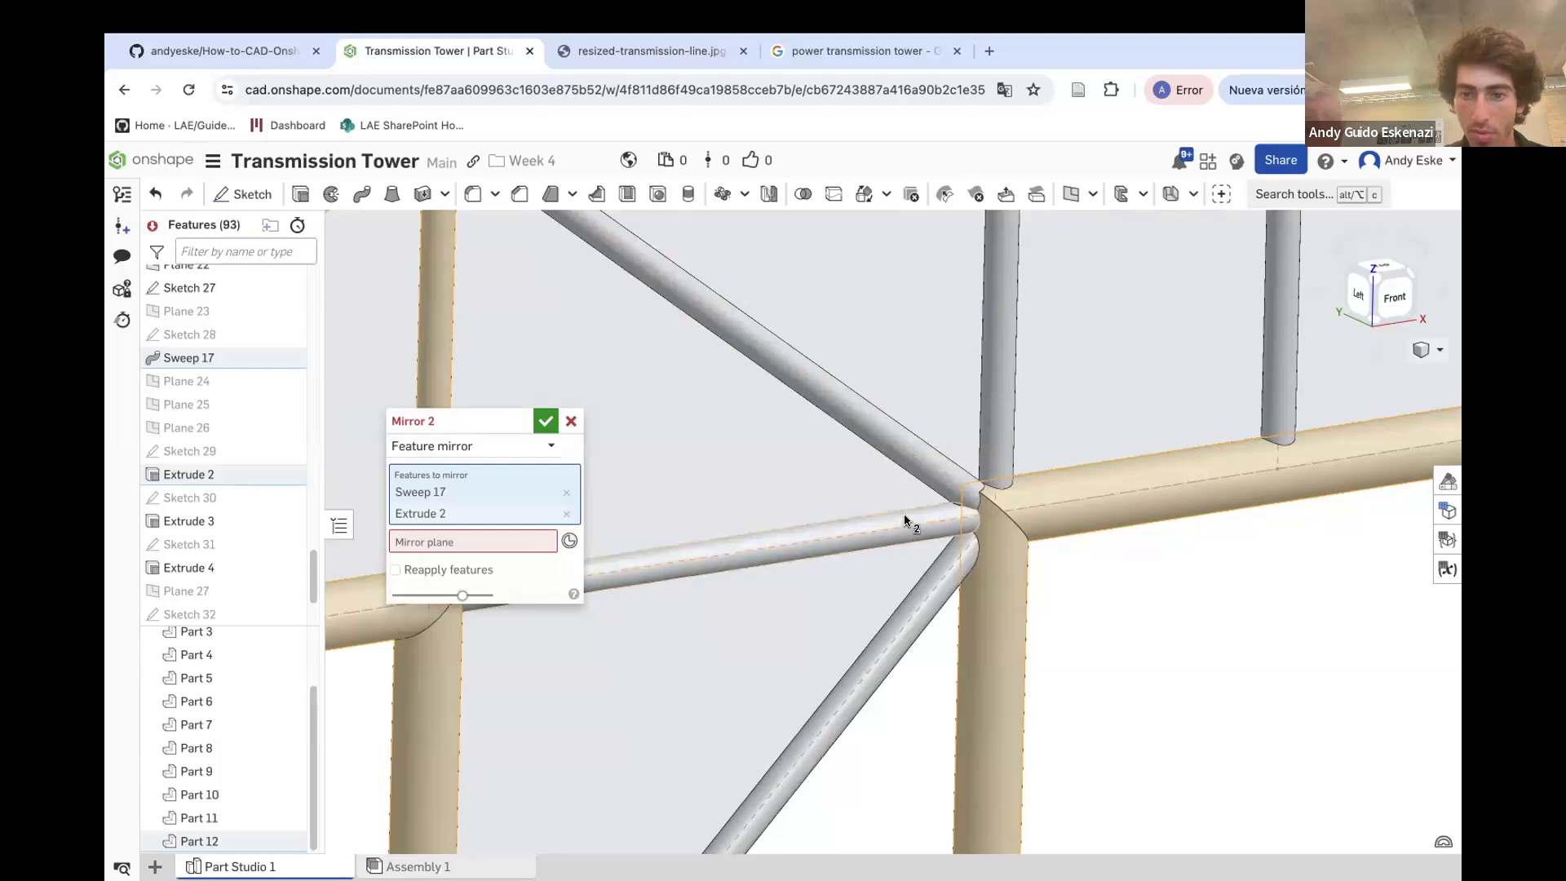
left_click(931, 461)
left_click(947, 499)
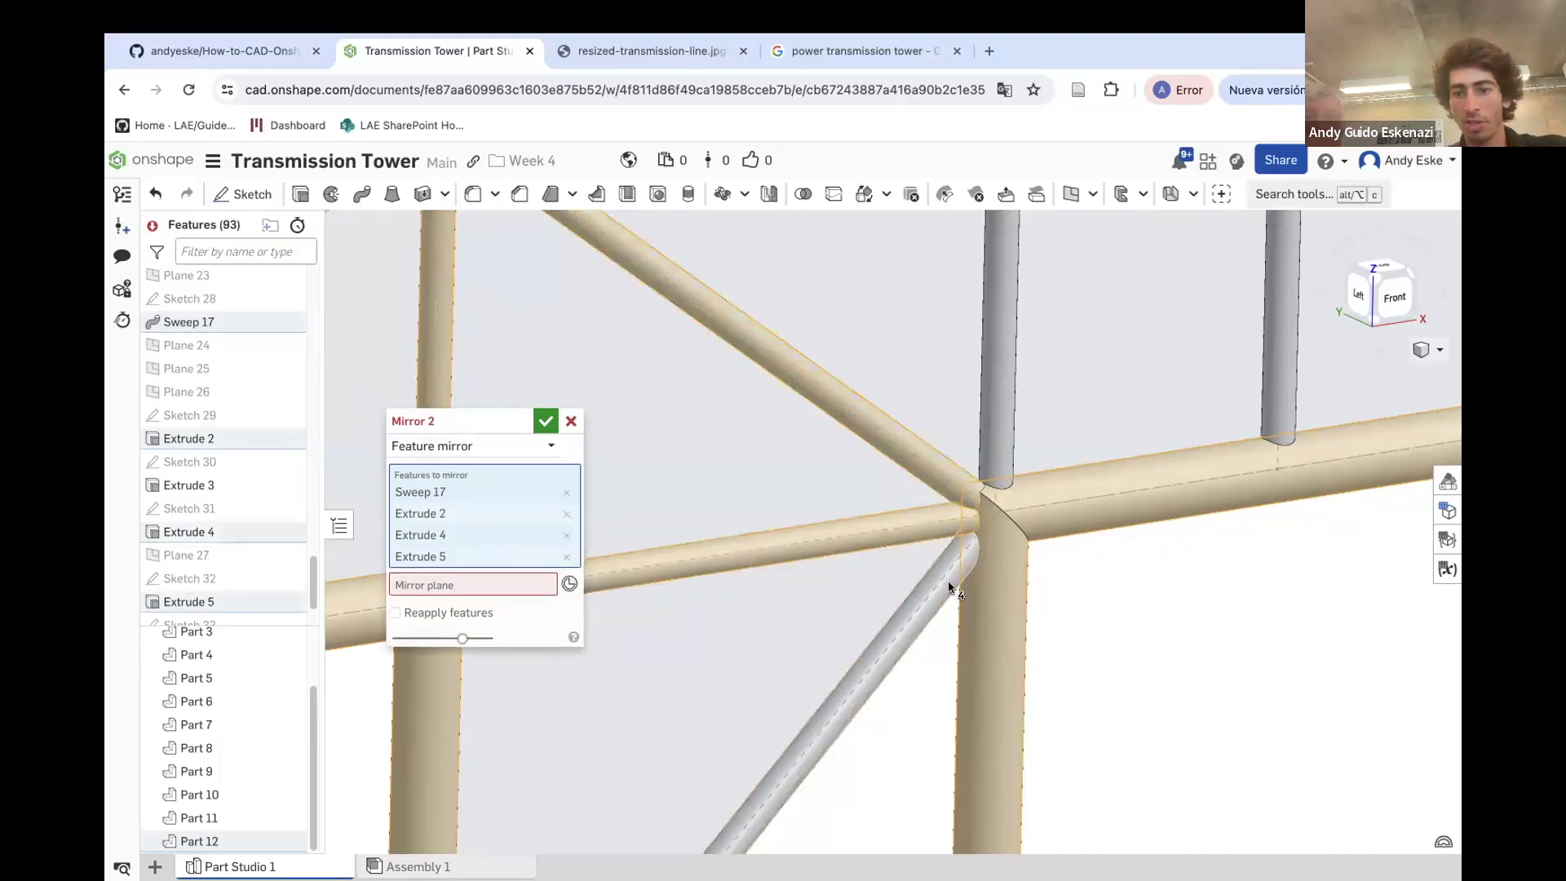
left_click(947, 588)
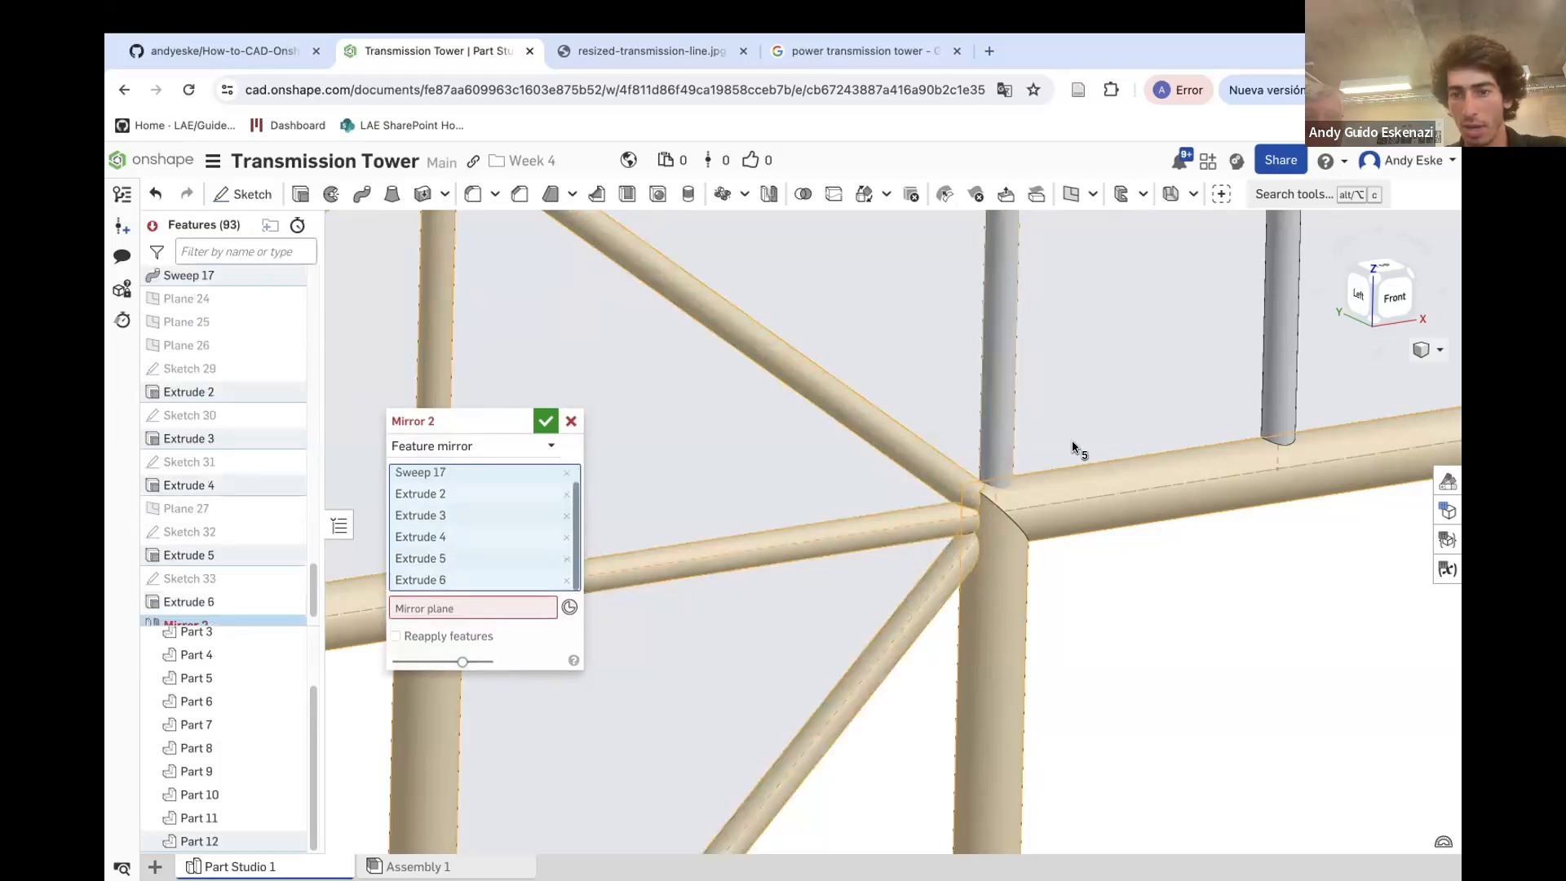
Set the Front plane as the mirror plane and confirm the mirror
scroll(1216, 433, "down", 4)
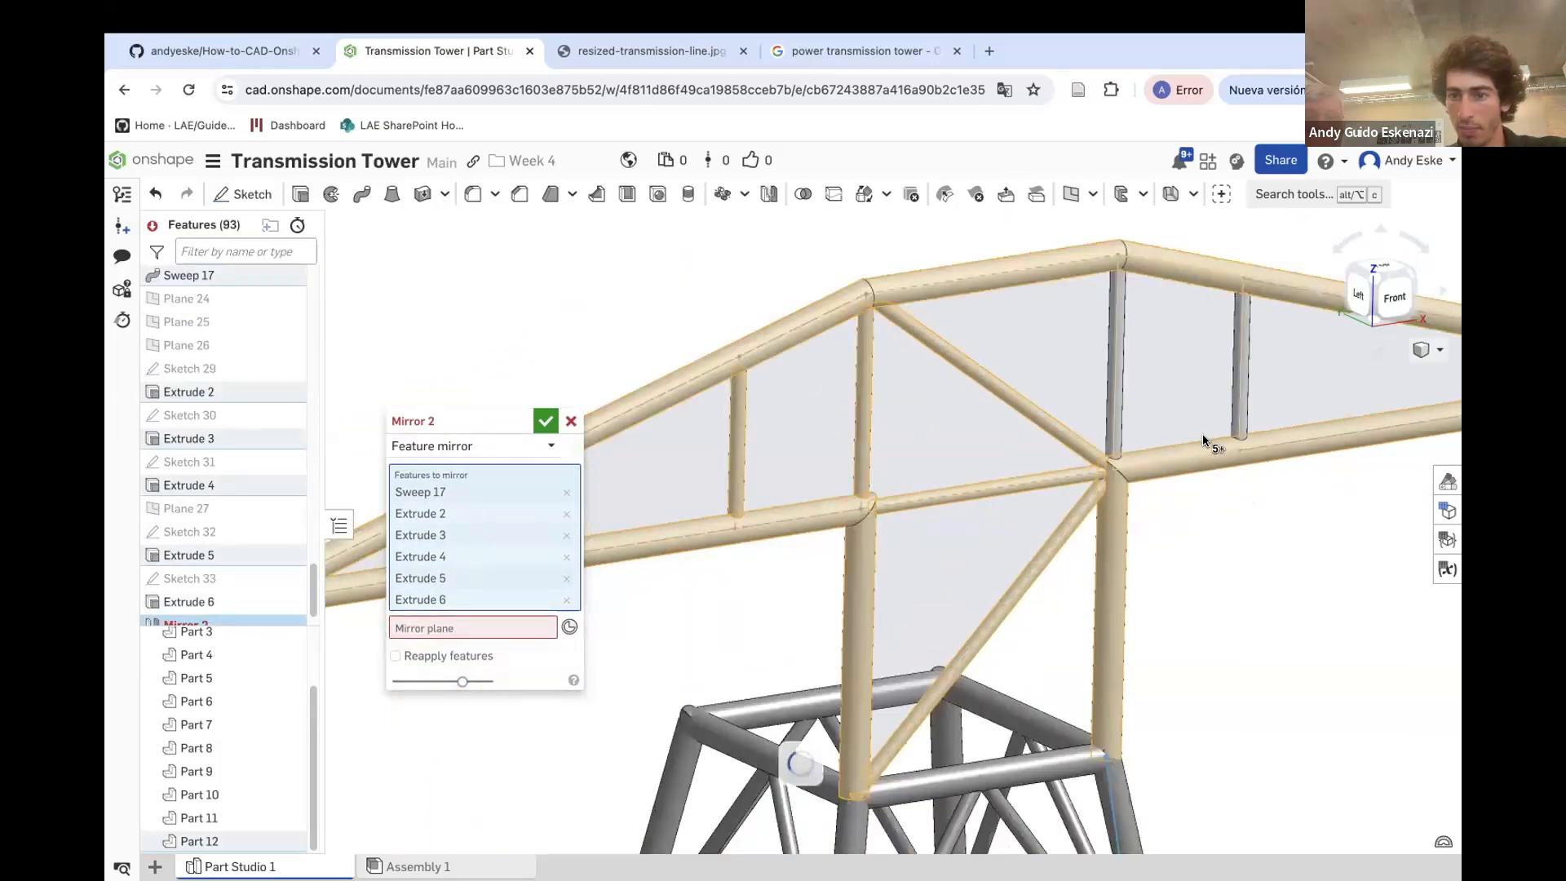
scroll(1202, 433, "down", 5)
left_click(462, 628)
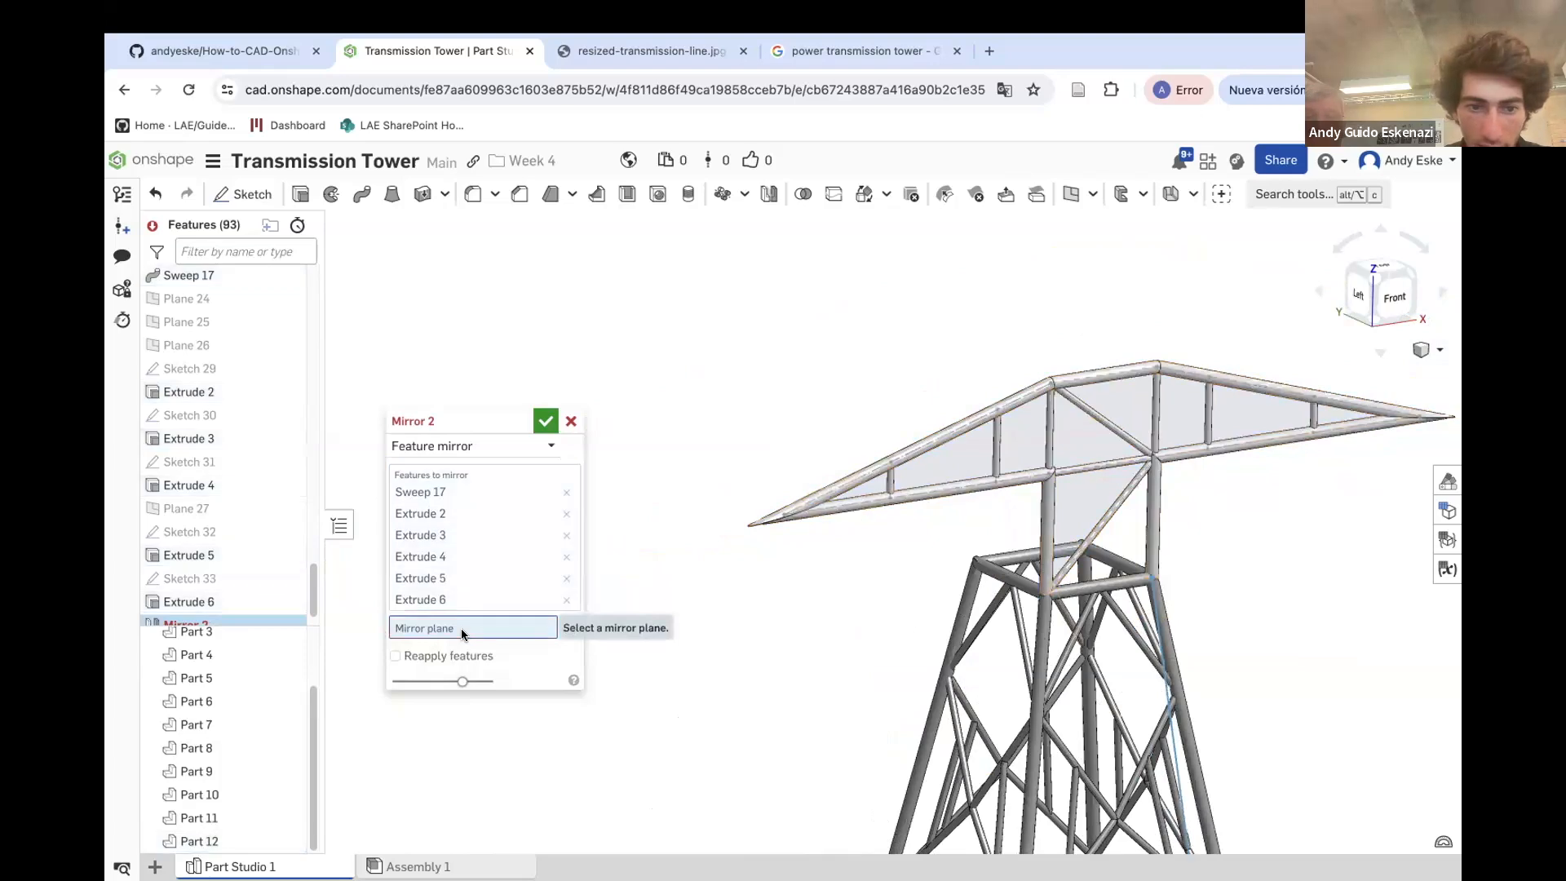
scroll(224, 484, "up", 15)
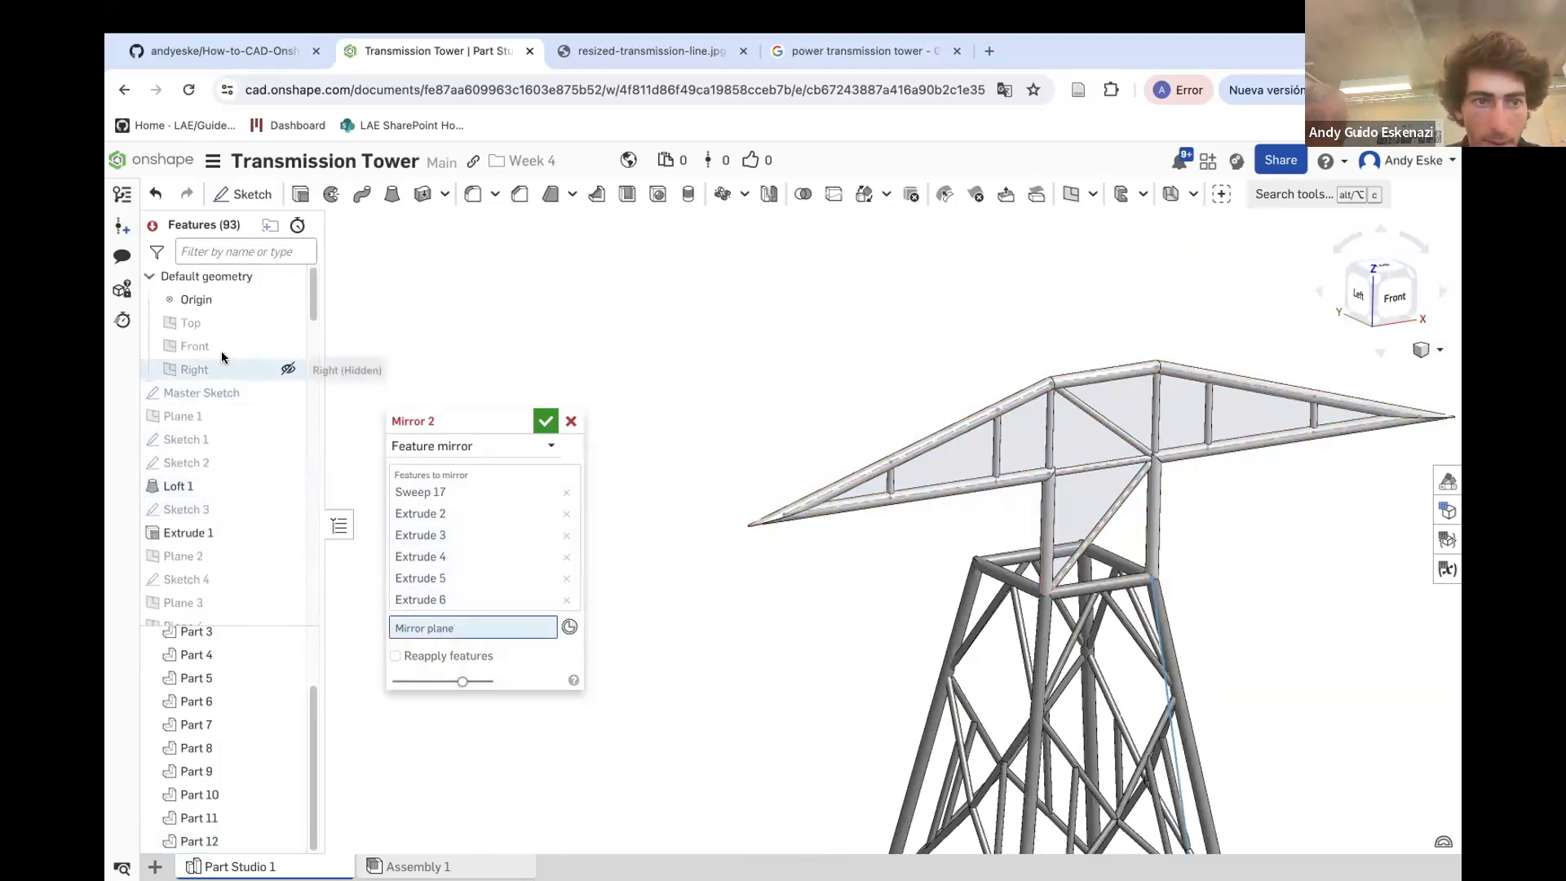
scroll(961, 461, "down", 10)
scroll(1014, 714, "up", 2)
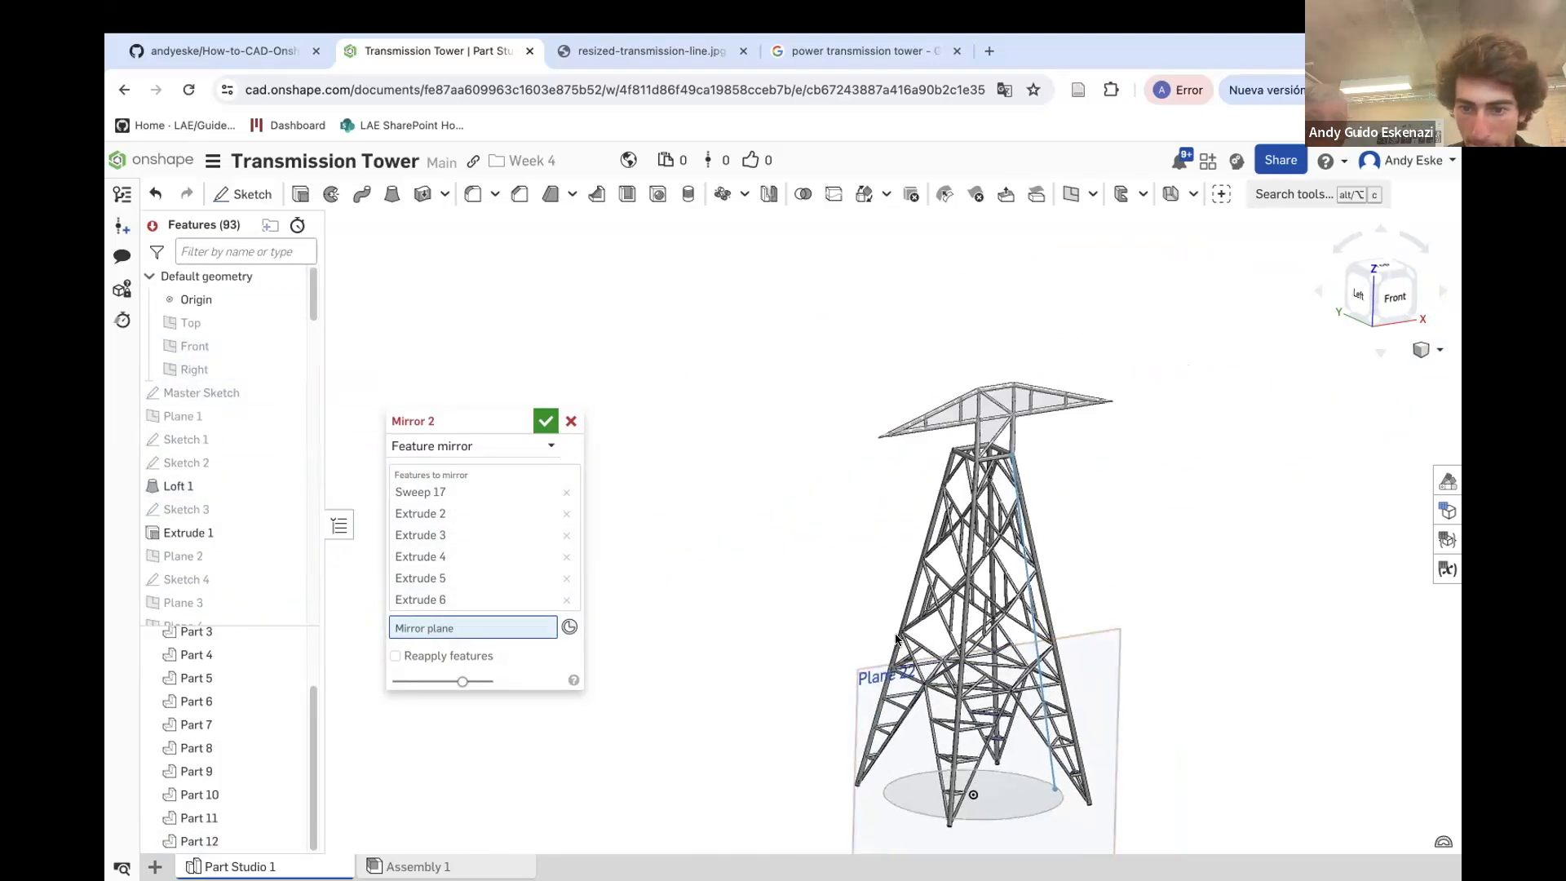
left_click(190, 346)
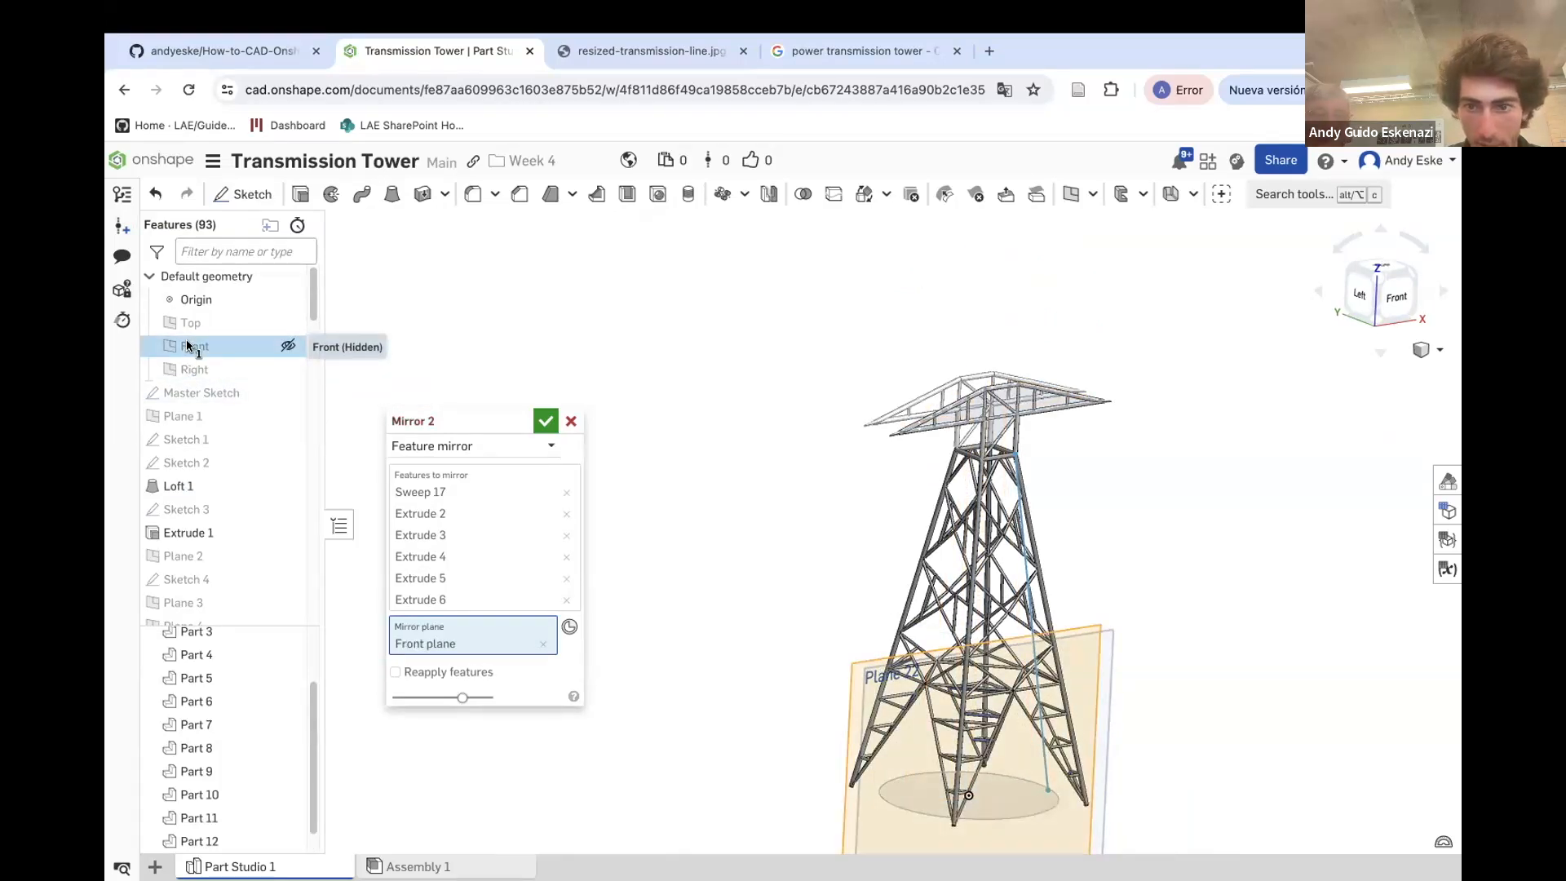
scroll(1032, 387, "up", 5)
right_click_drag(963, 389, 1027, 396)
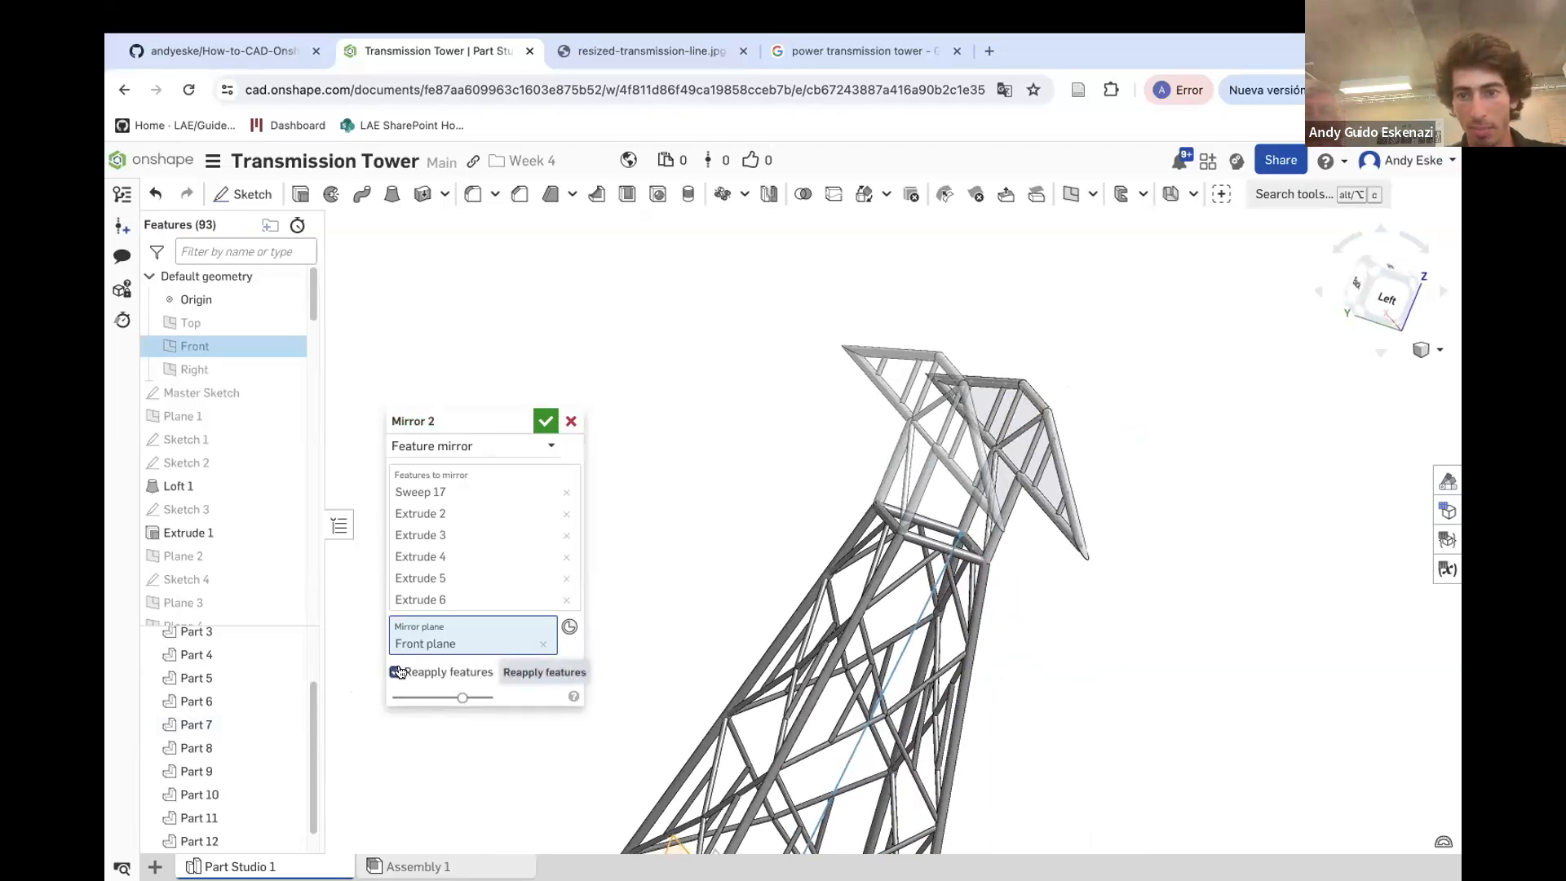
left_click(545, 421)
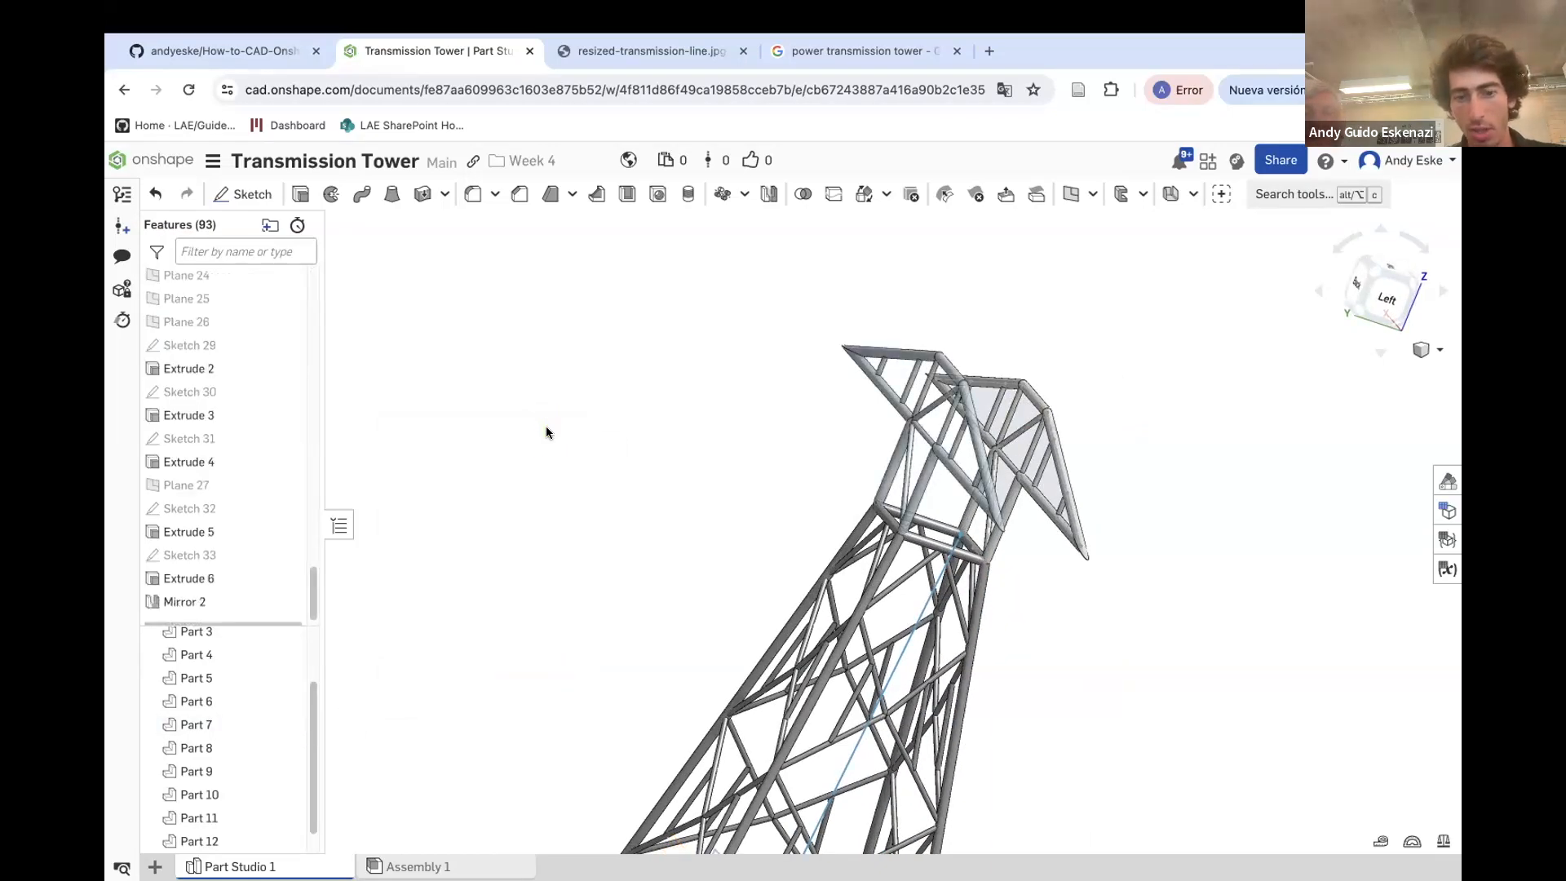
Orbit and zoom around the top crossarm to inspect the mirrored chords and braces
scroll(199, 579, "down", 1)
right_click(202, 592)
left_click(255, 634)
left_click(544, 421)
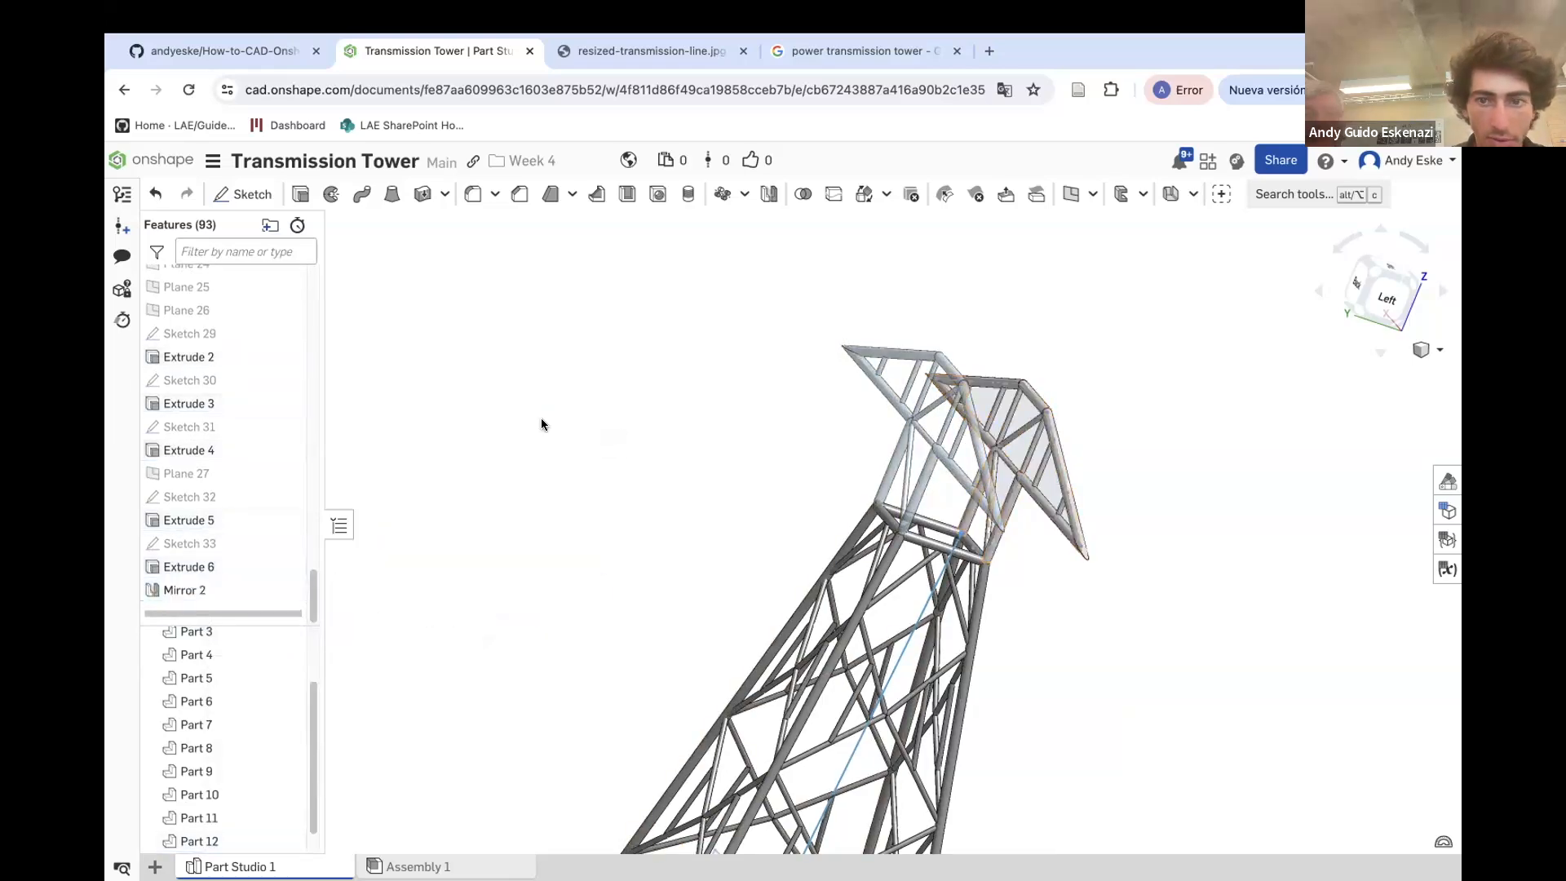
right_click_drag(810, 511, 710, 489)
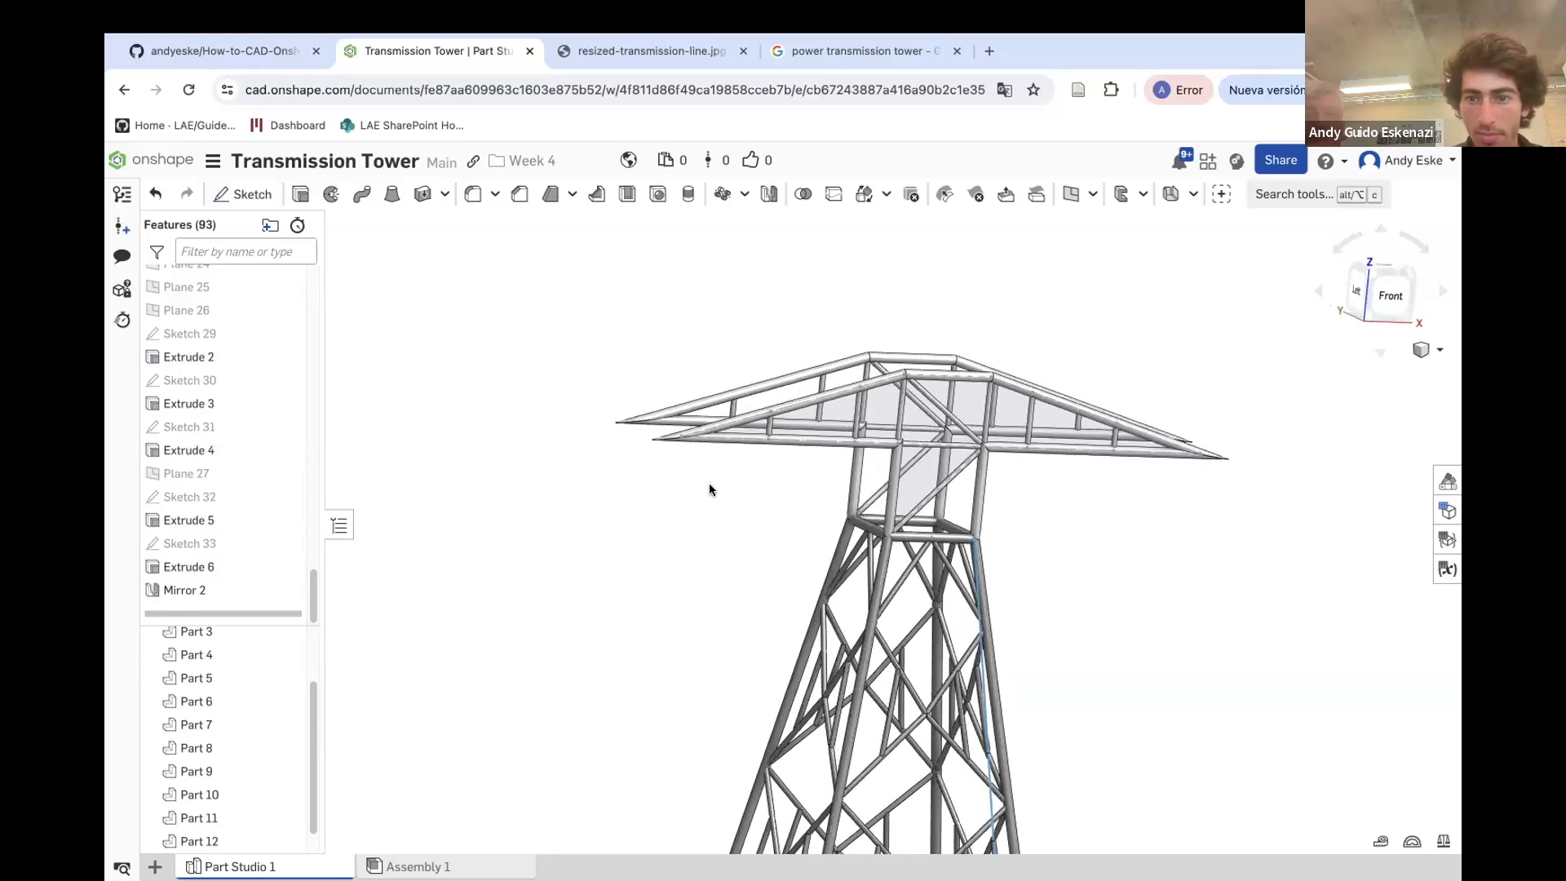
scroll(838, 429, "down", 6)
right_click_drag(811, 493, 841, 534)
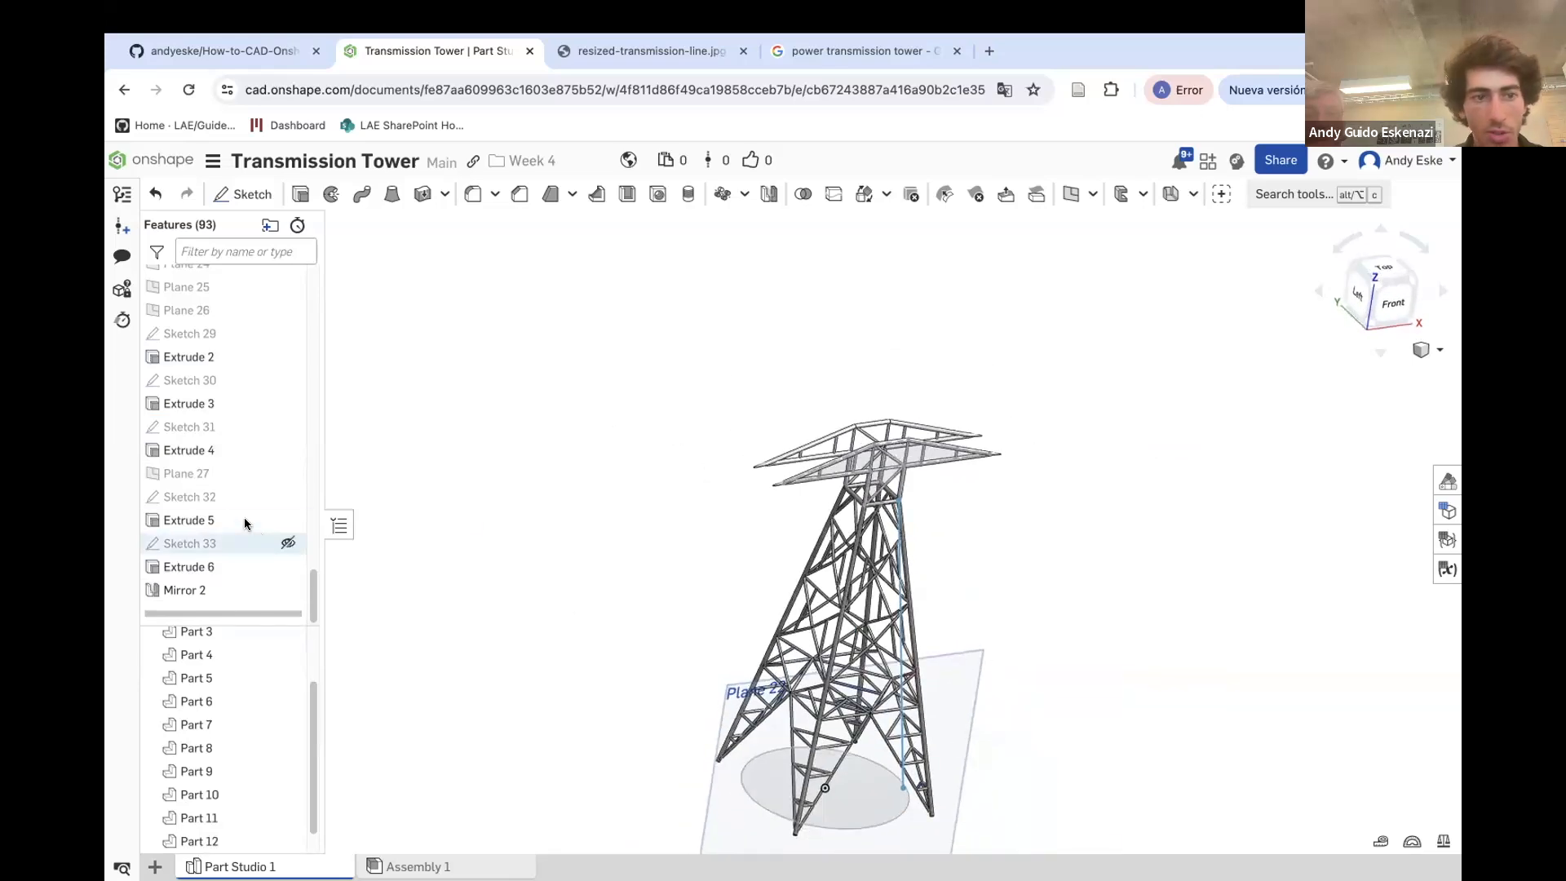
scroll(865, 730, "up", 5)
scroll(886, 724, "down", 6)
scroll(832, 343, "up", 5)
mouse_move(947, 490)
right_mouse_down()
mouse_move(934, 453)
mouse_move(992, 460)
mouse_move(968, 450)
mouse_move(928, 511)
right_mouse_up()
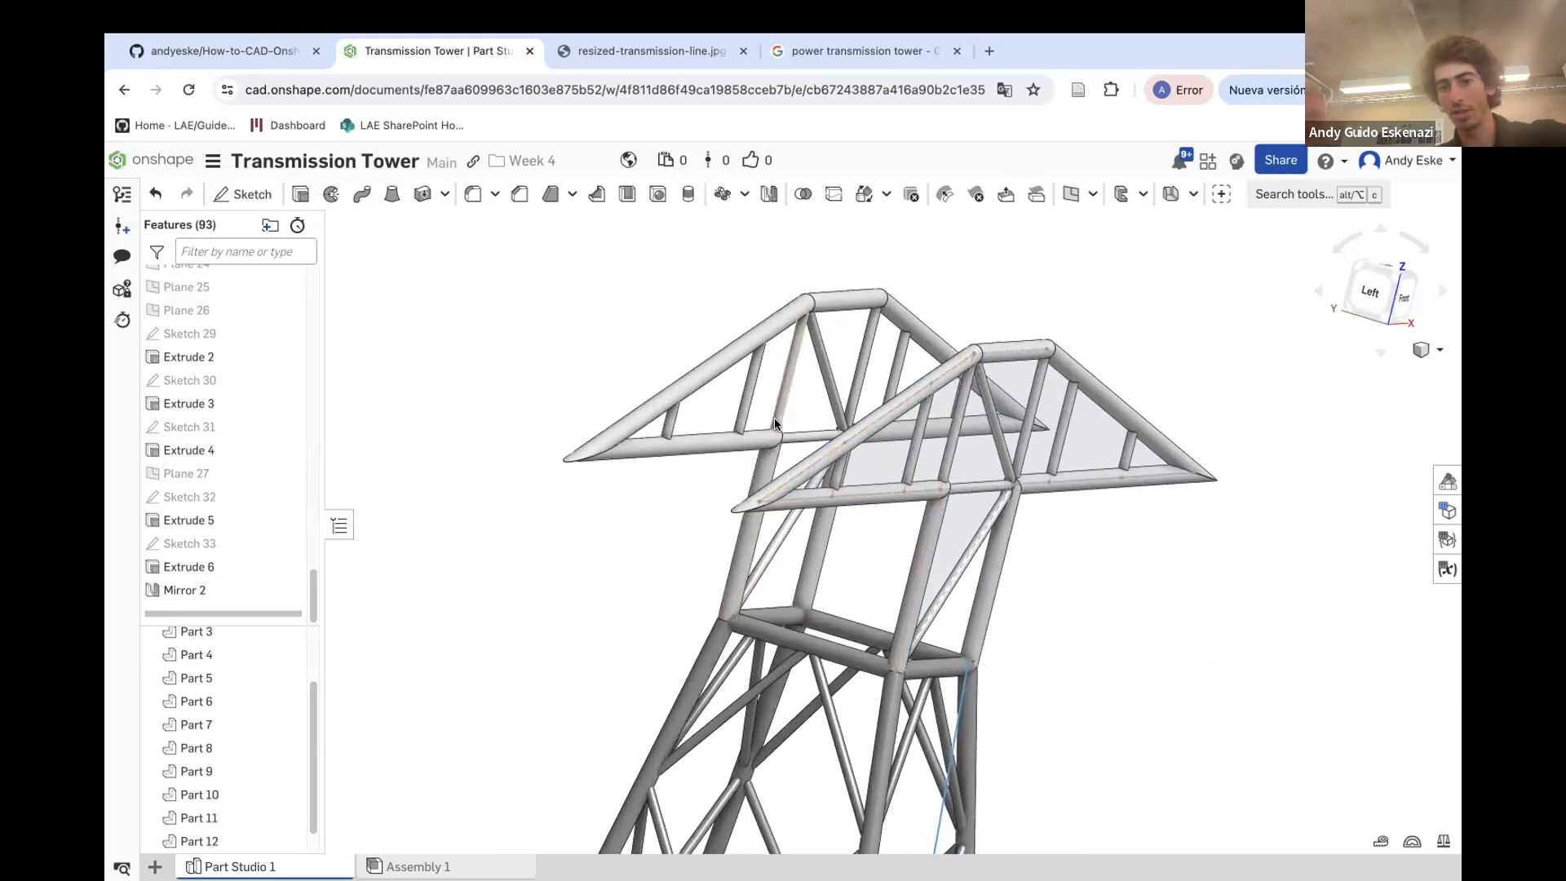
right_click_drag(1074, 465, 1001, 489)
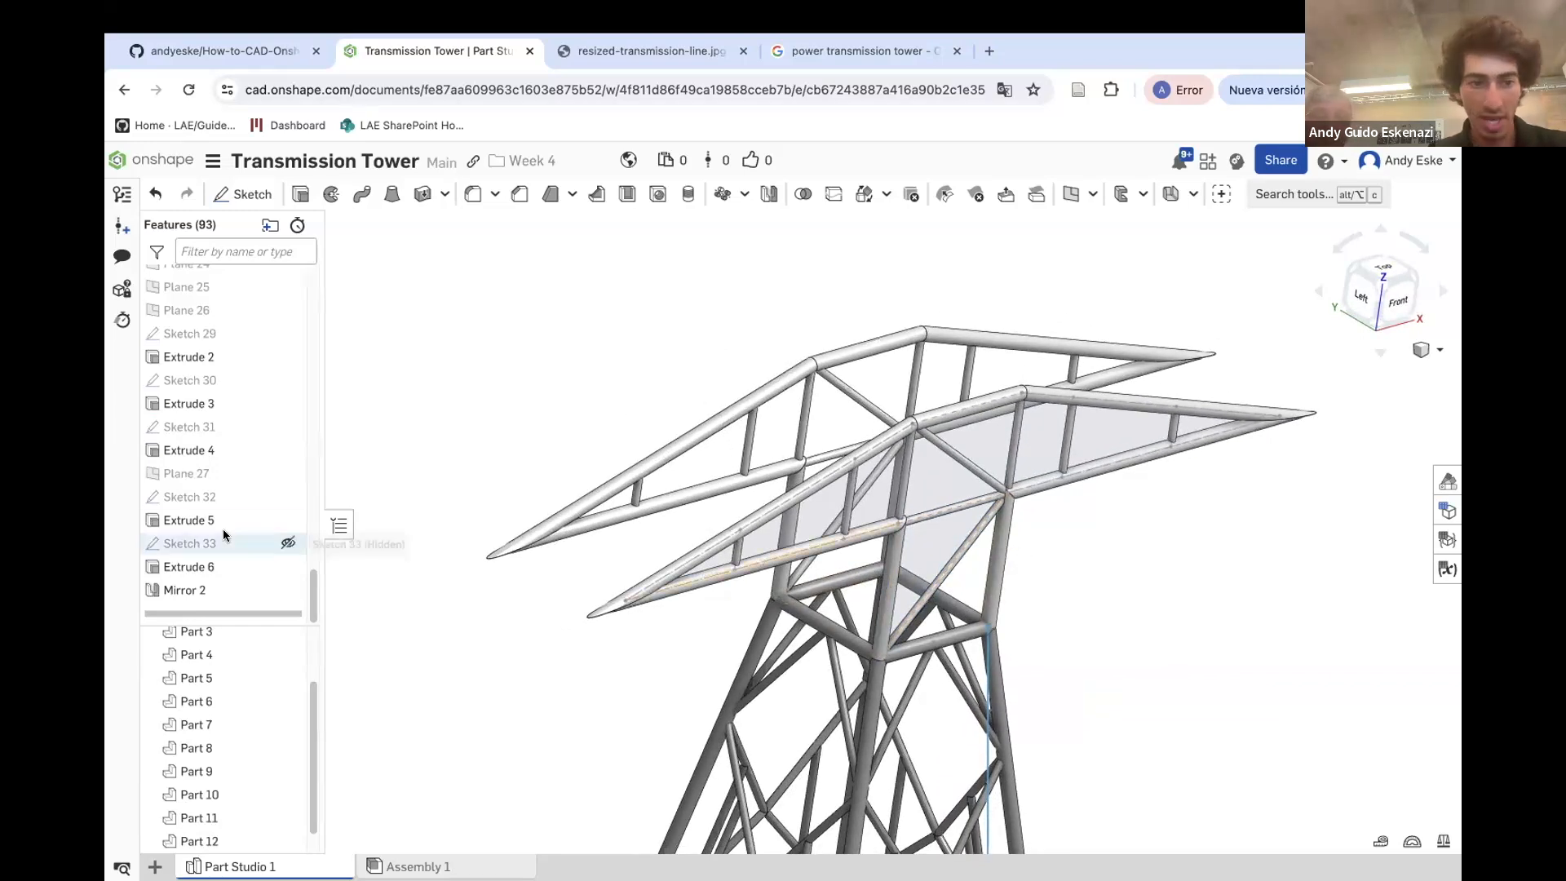
scroll(208, 326, "up", 1)
left_click(210, 299)
mouse_move(587, 419)
right_mouse_down()
mouse_move(615, 511)
mouse_move(667, 493)
mouse_move(640, 514)
right_mouse_up()
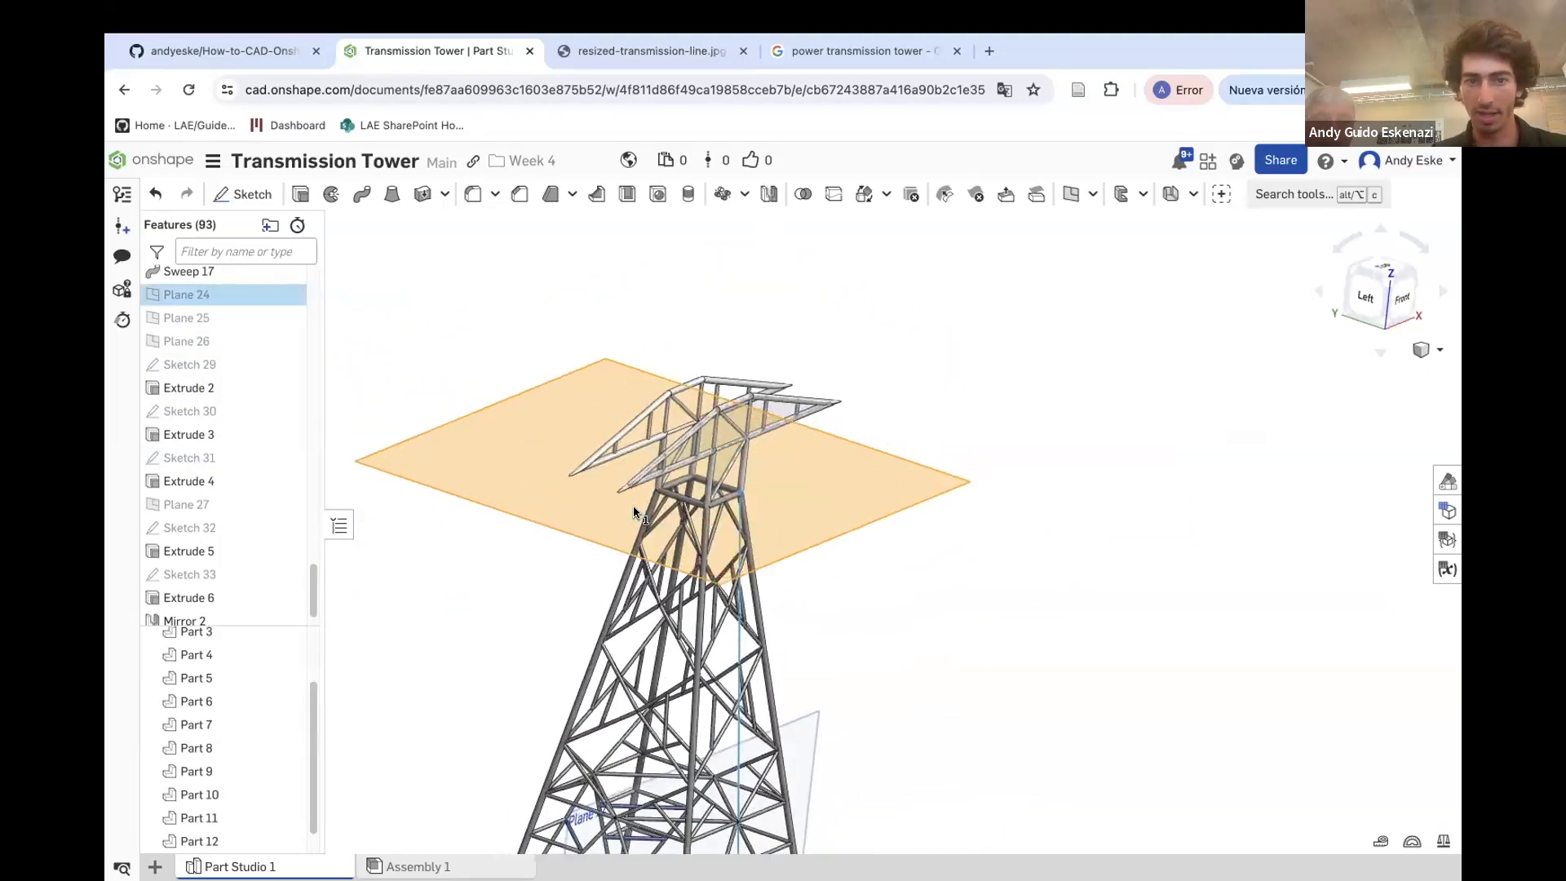
left_click(242, 193)
scroll(739, 510, "down", 3)
scroll(769, 490, "up", 10)
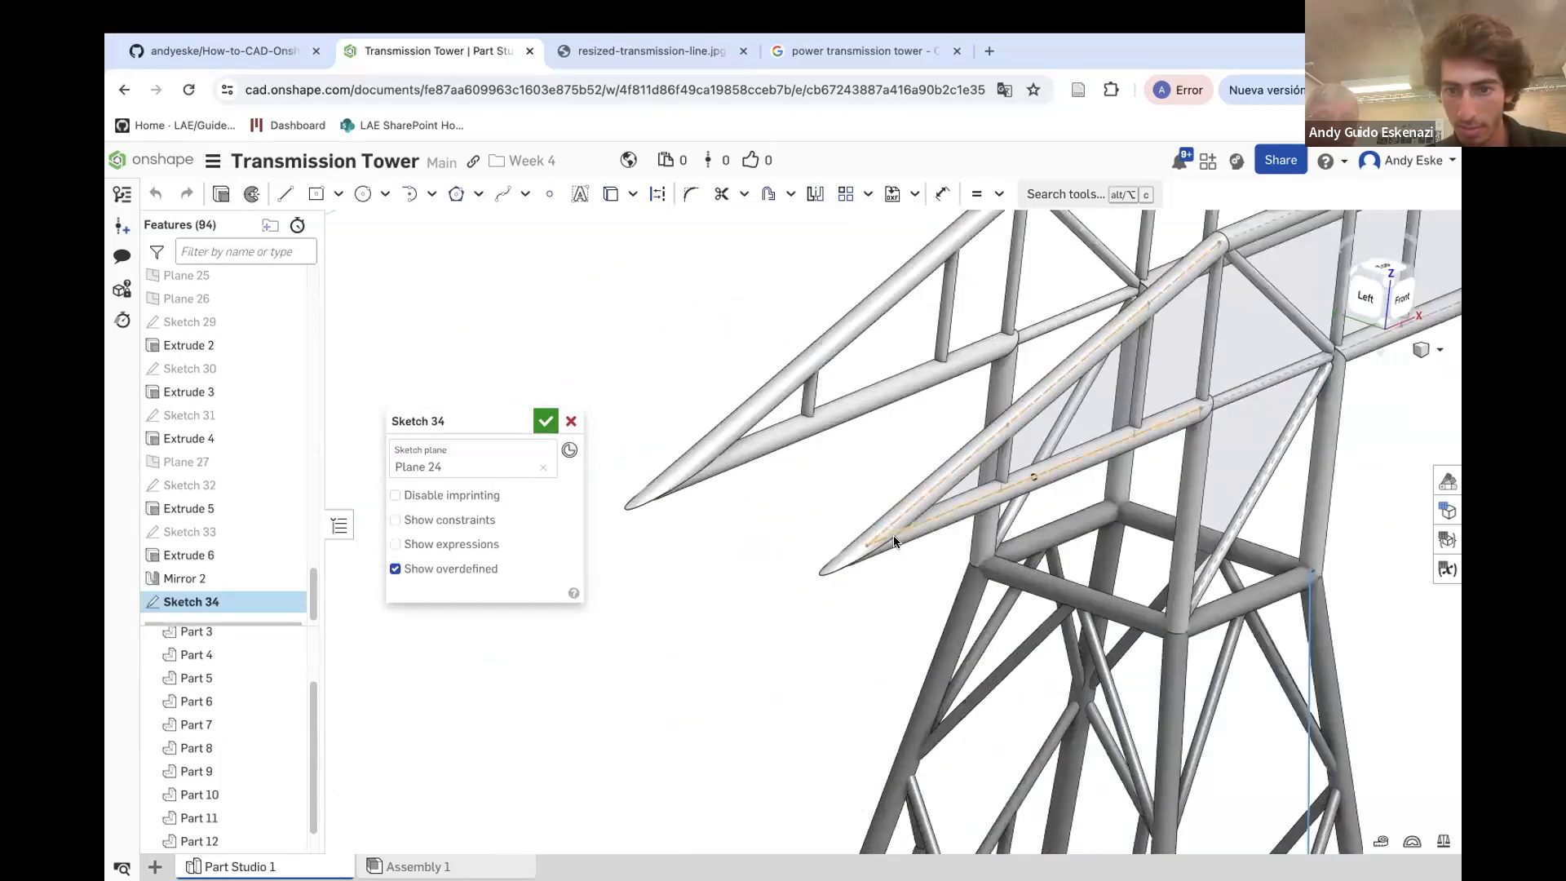
scroll(829, 571, "down", 5)
scroll(869, 573, "up", 5)
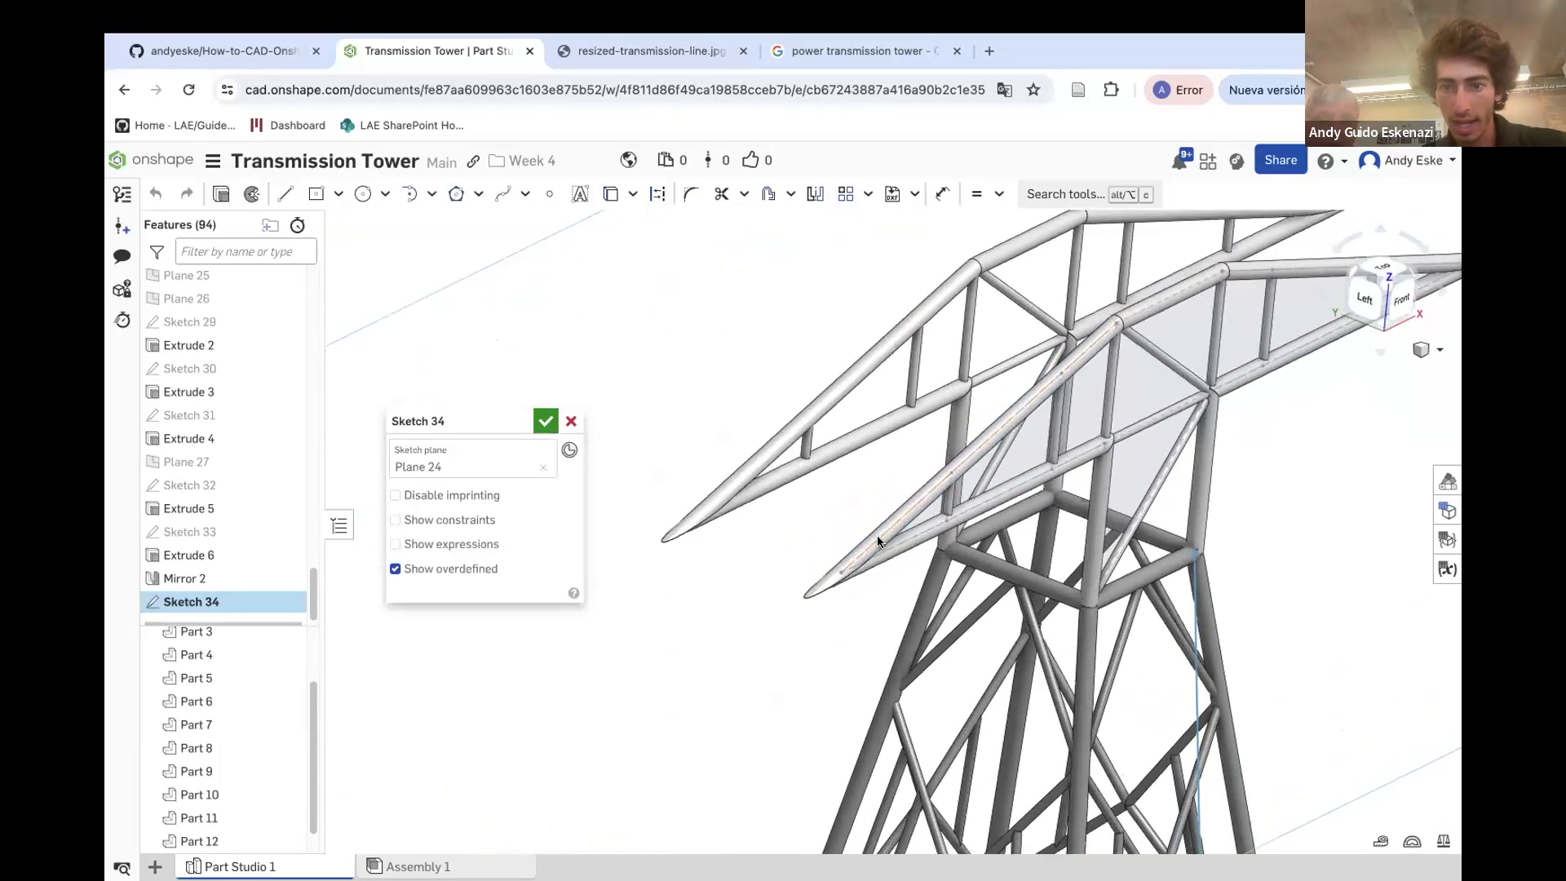
scroll(878, 535, "down", 5)
scroll(820, 527, "up", 3)
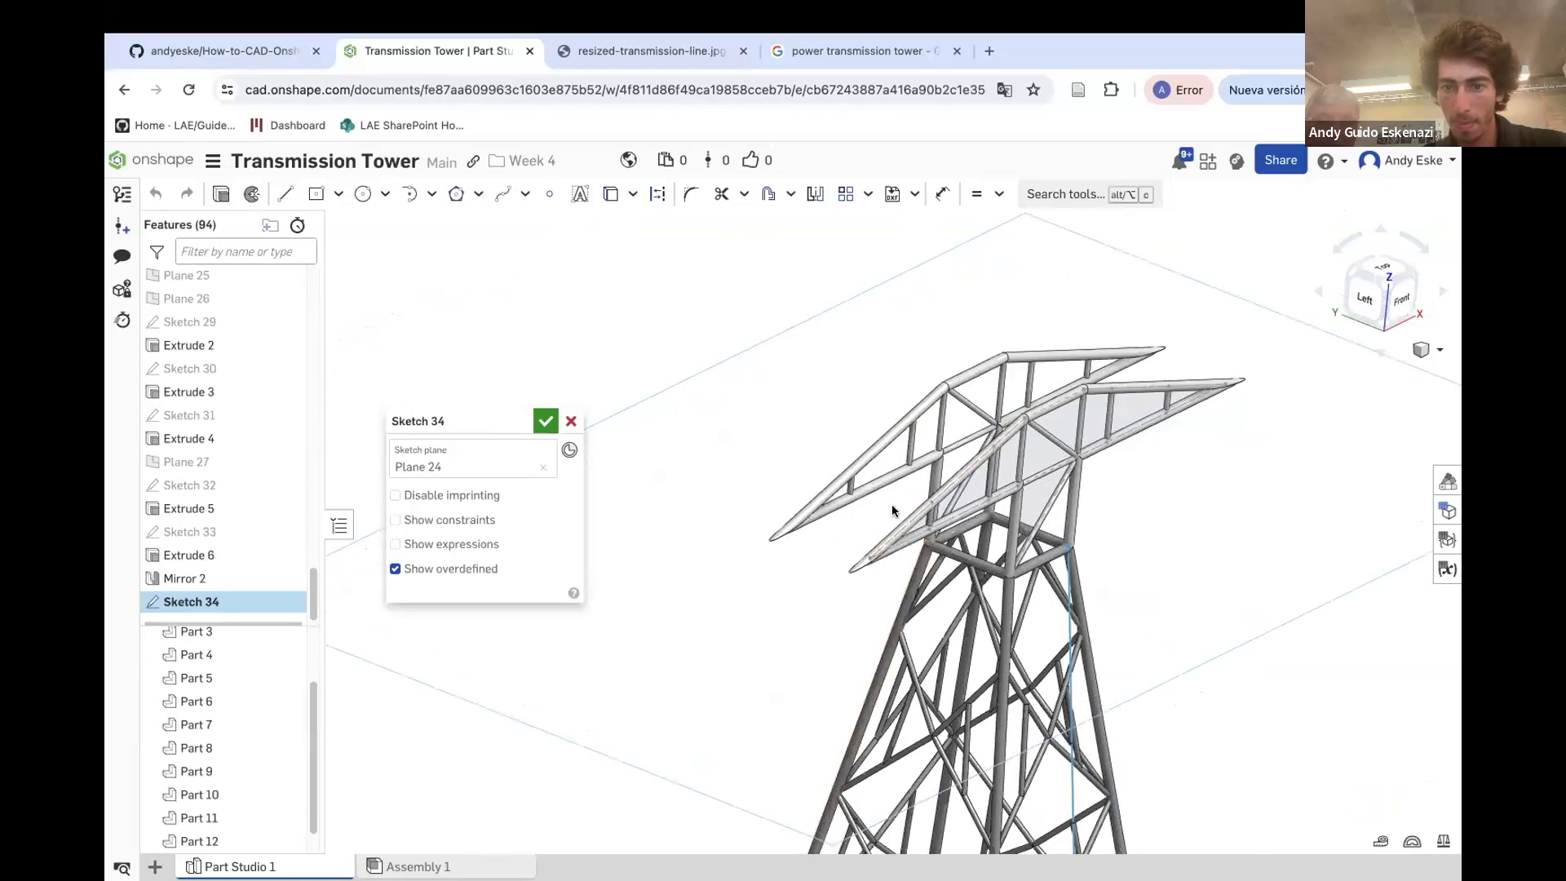
scroll(892, 511, "up", 2)
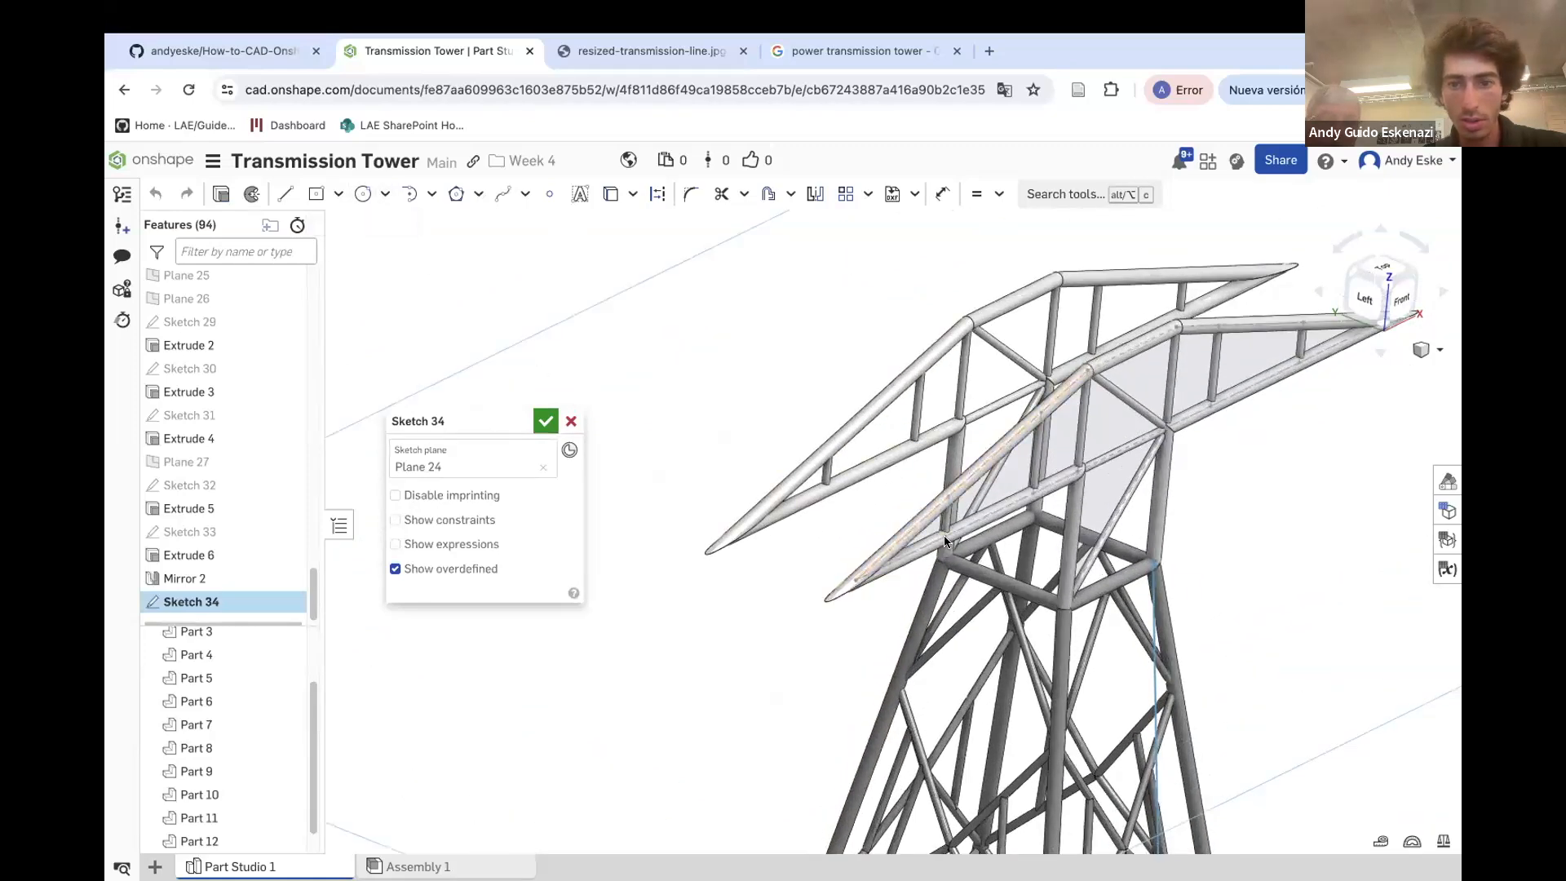
scroll(930, 530, "down", 2)
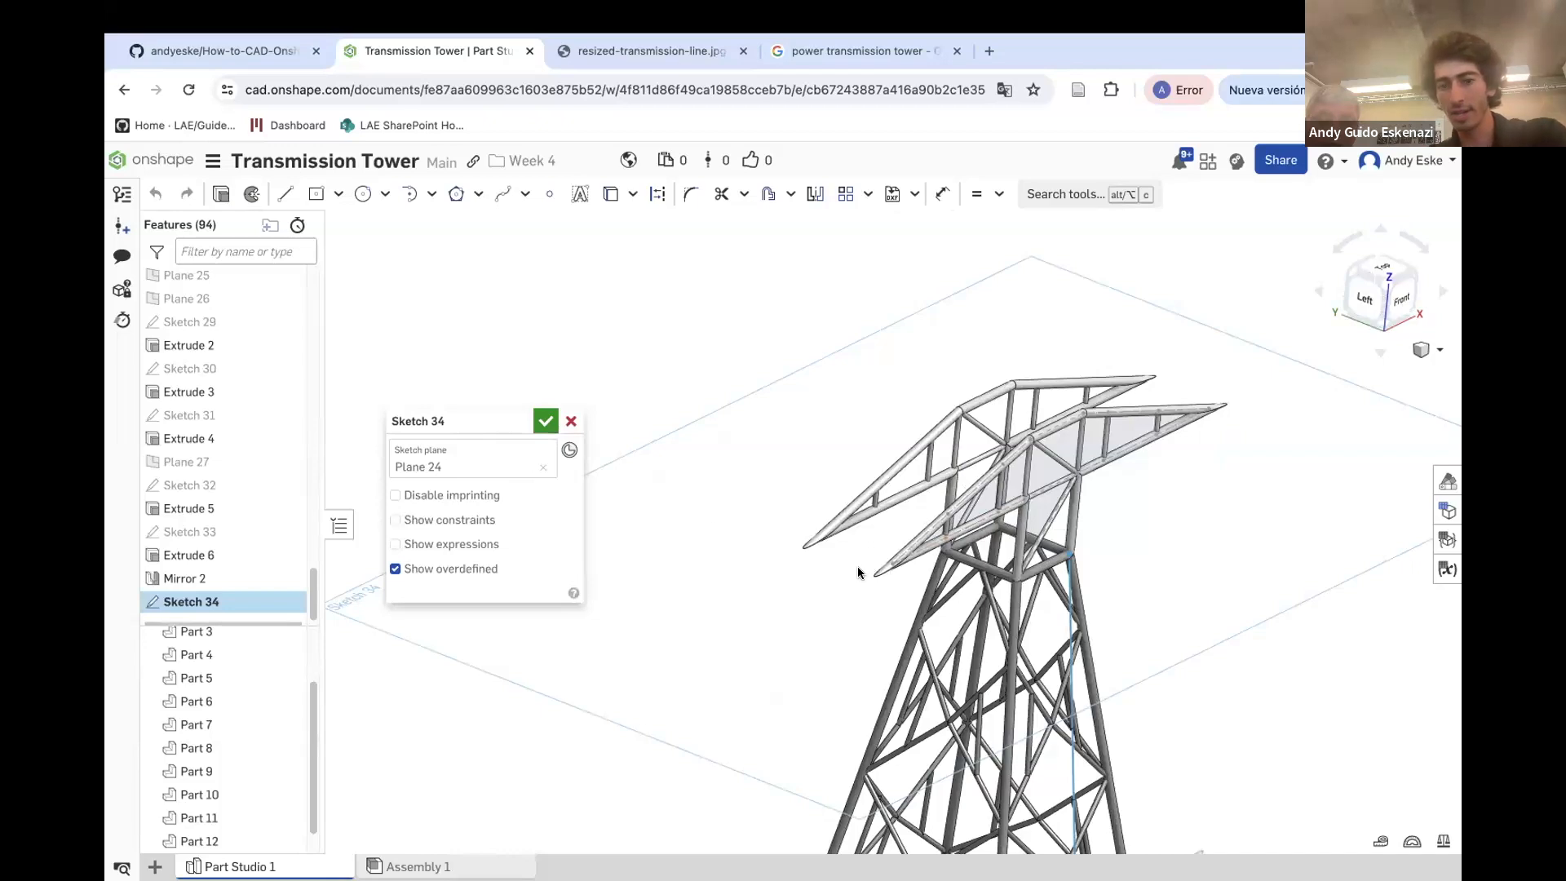
left_click(571, 421)
Start a new sketch on Plane 22
scroll(1048, 496, "down", 3)
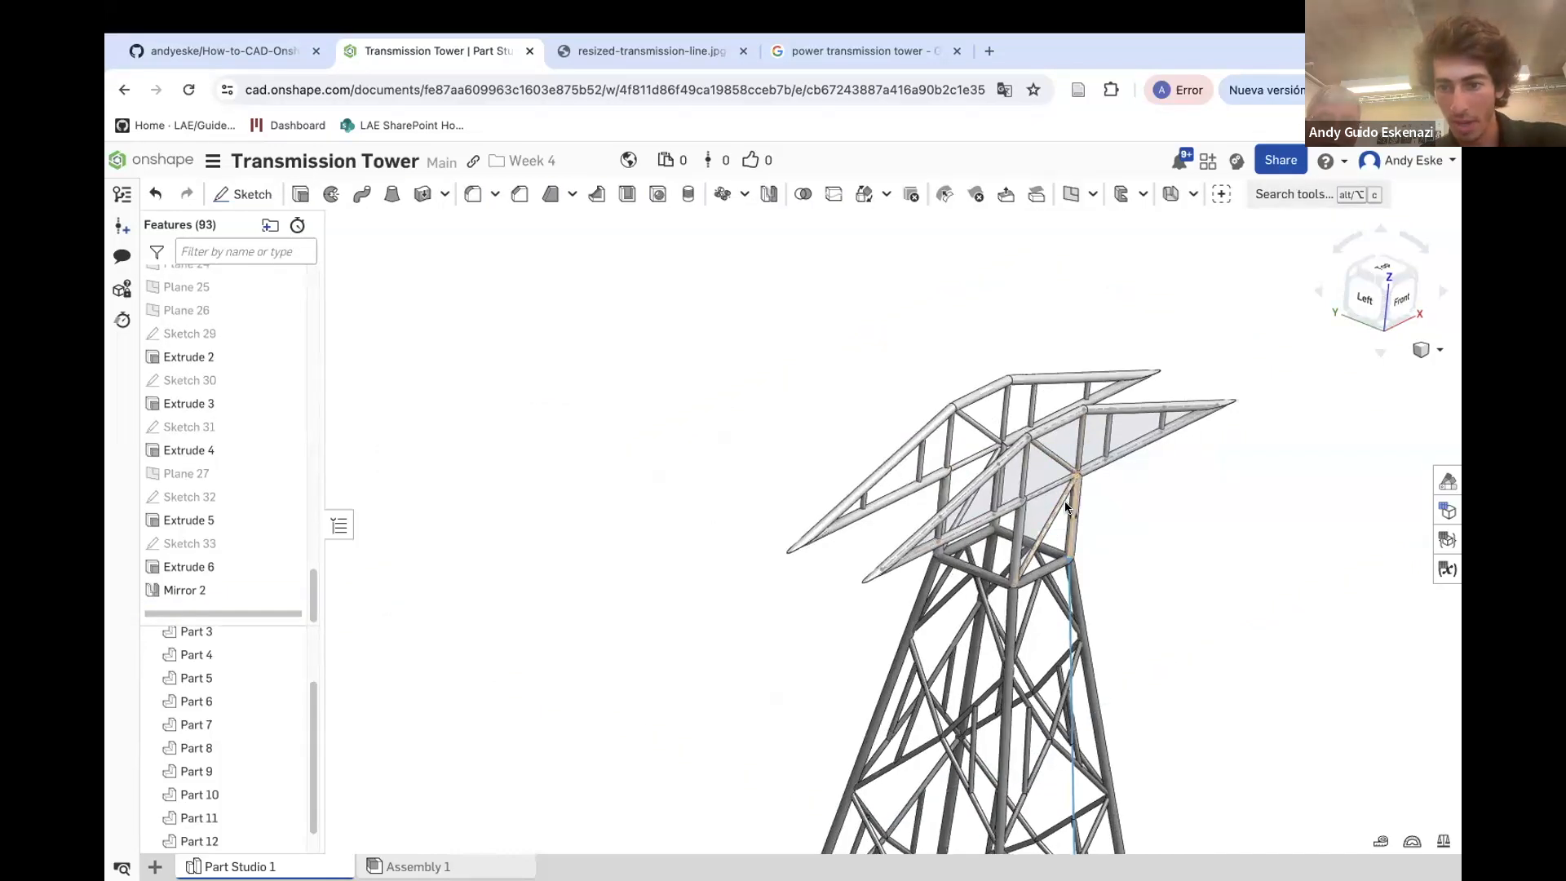
right_click_drag(1049, 500, 1039, 453)
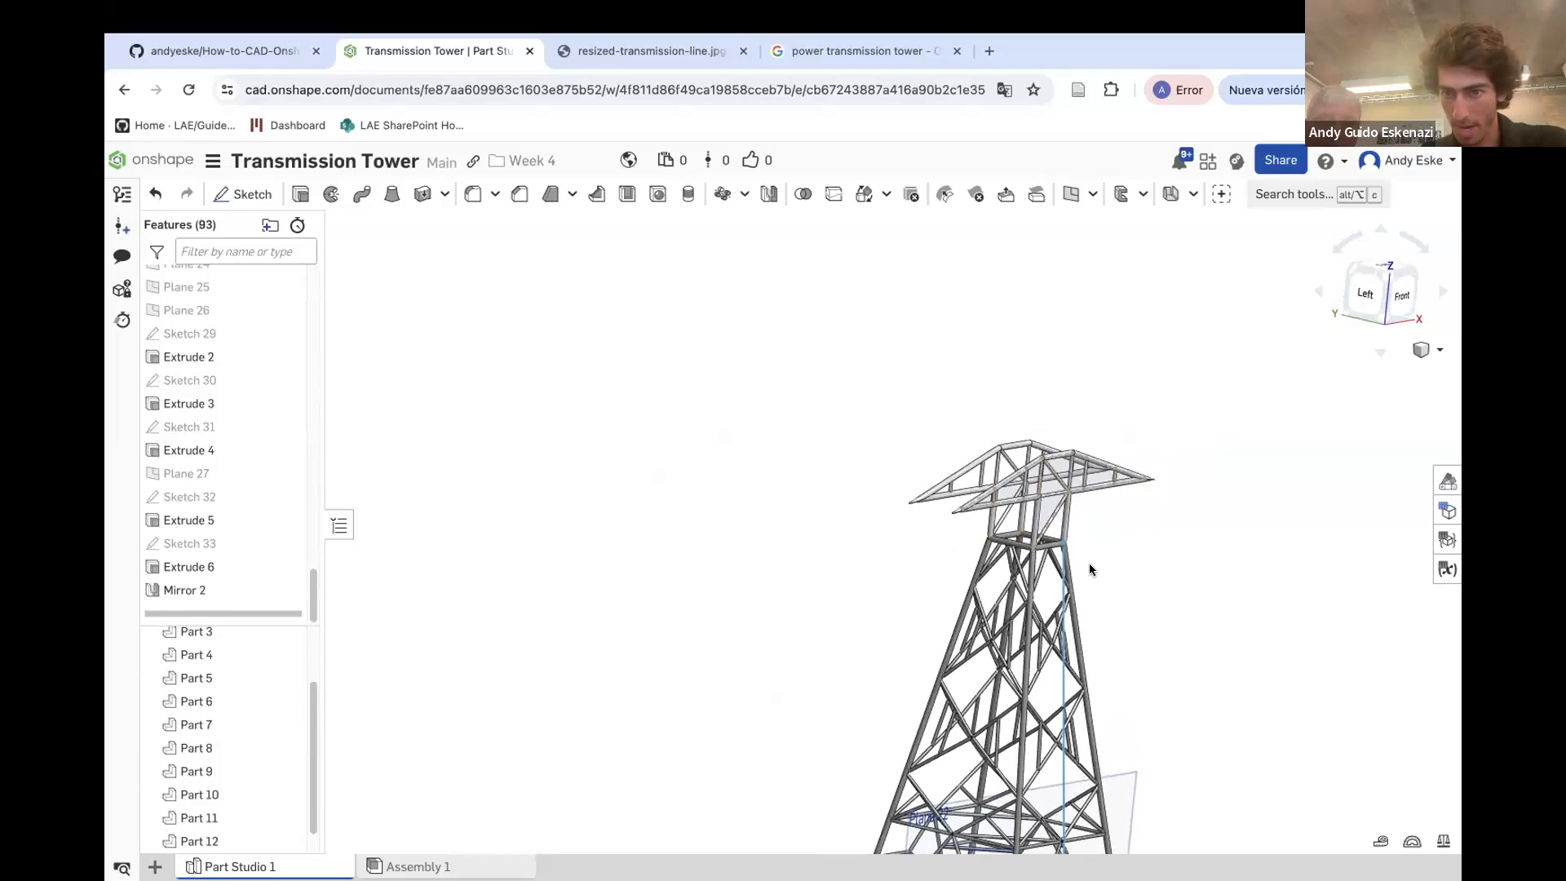
scroll(1045, 506, "up", 5)
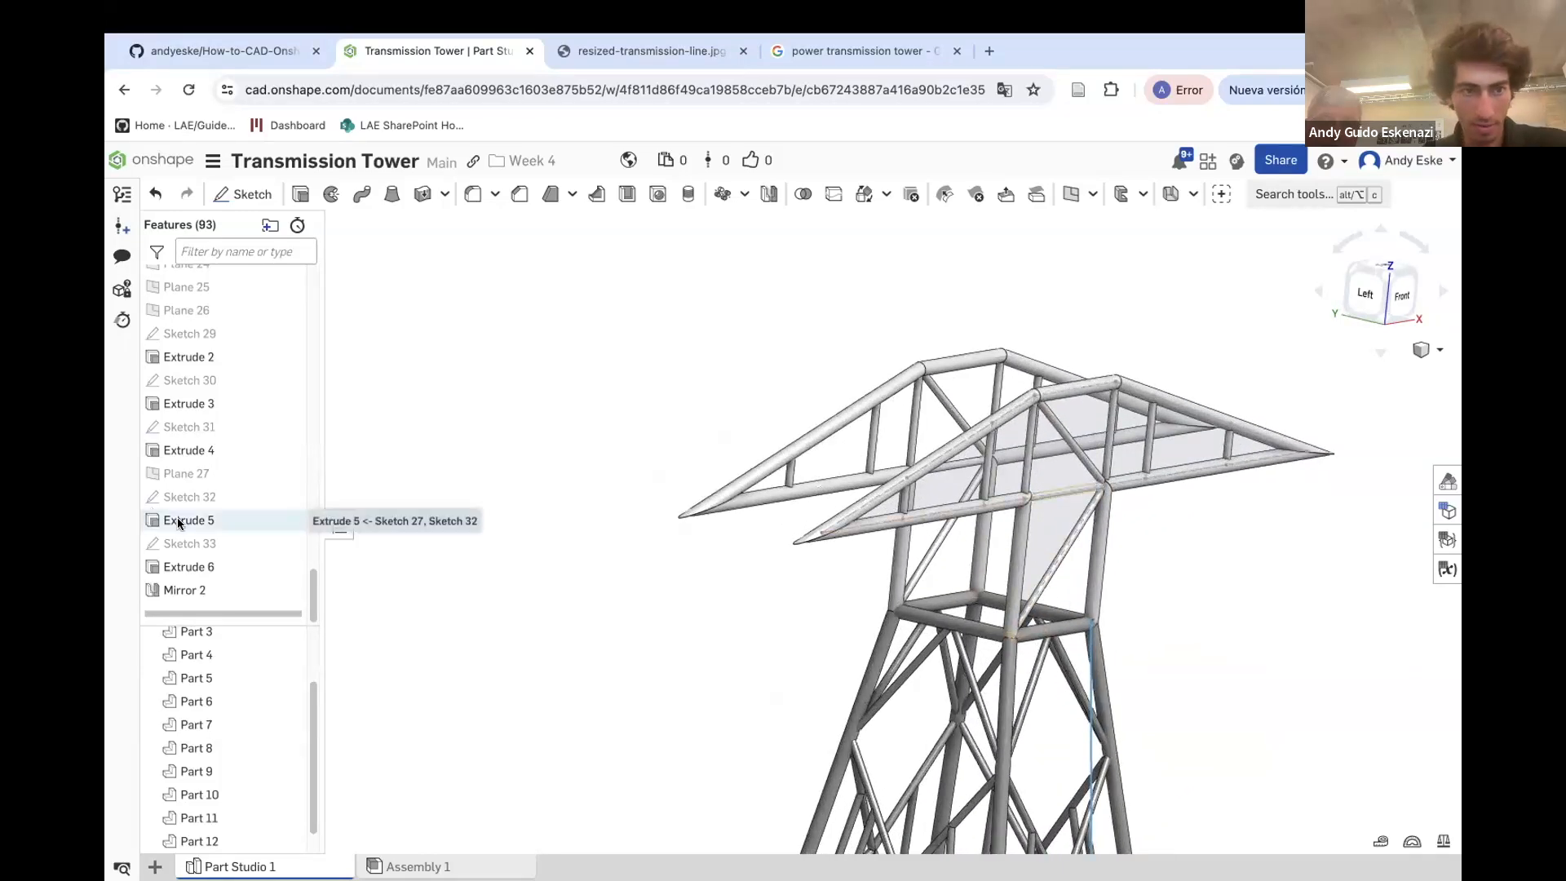
scroll(175, 522, "up", 4)
left_click(204, 361)
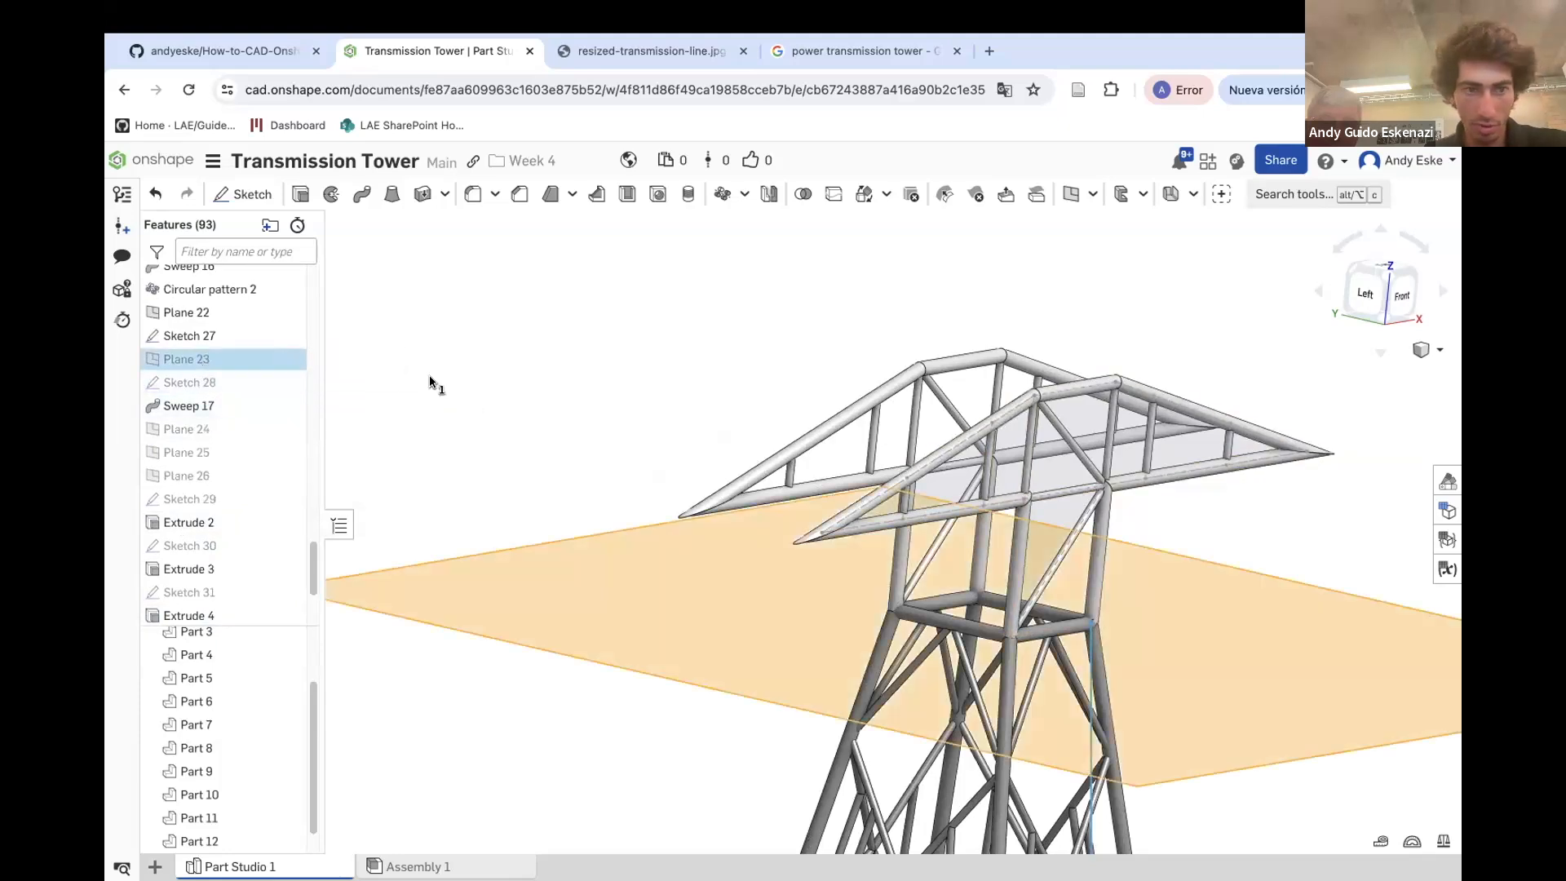
left_click(460, 371)
left_click(200, 320)
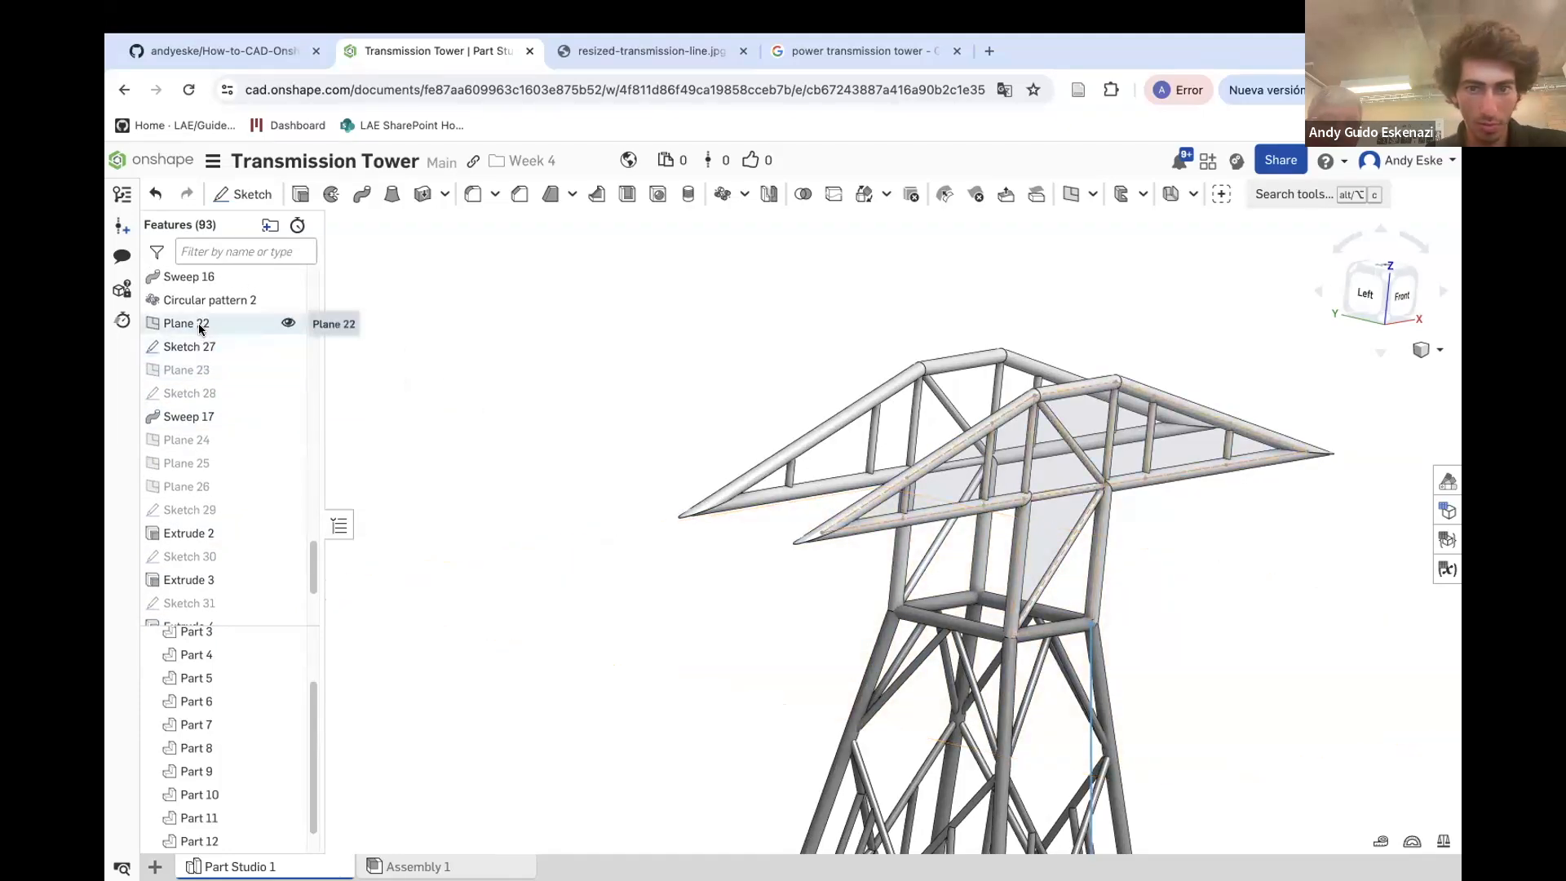
scroll(740, 473, "down", 5)
scroll(745, 495, "down", 4)
scroll(767, 583, "up", 4)
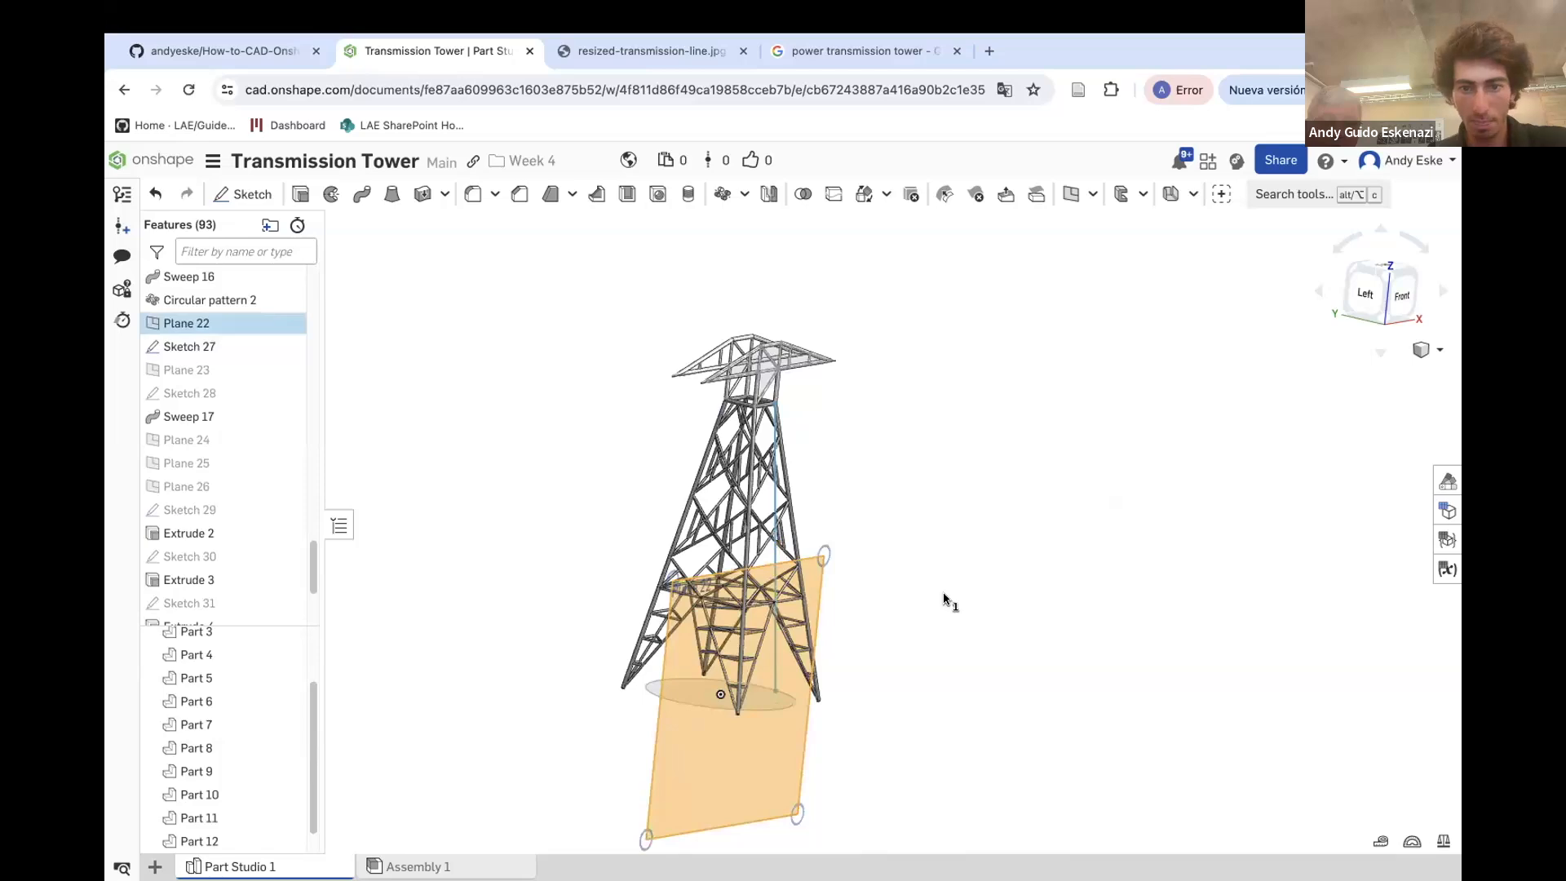
left_click(232, 194)
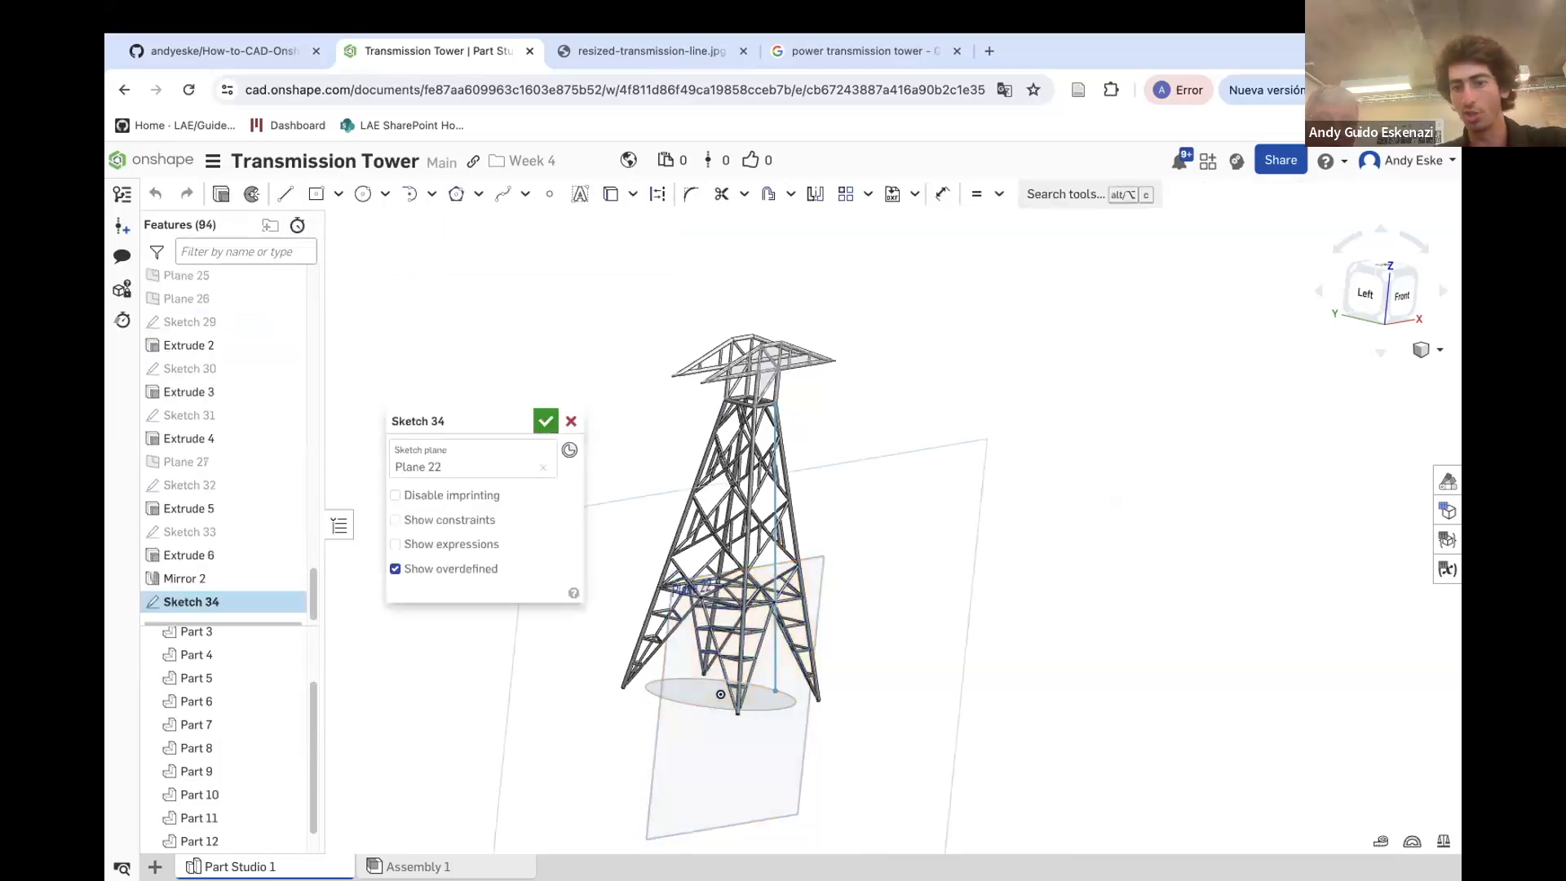
Sketch circles at the web member joints along the crossarm's lower and upper chords
scroll(681, 369, "up", 10)
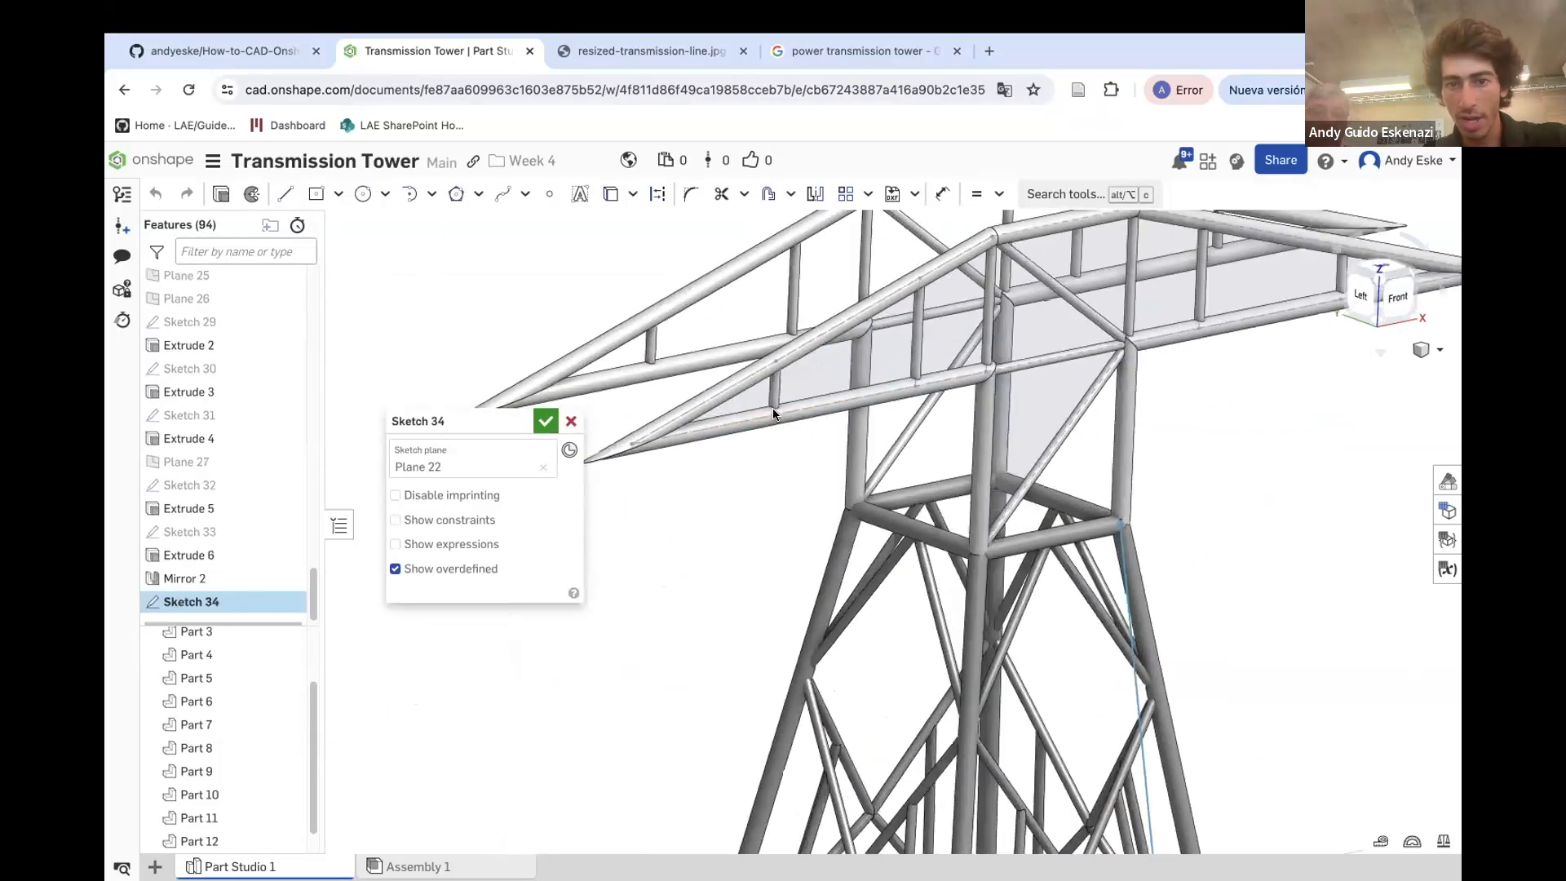
scroll(825, 405, "down", 4)
scroll(611, 433, "up", 8)
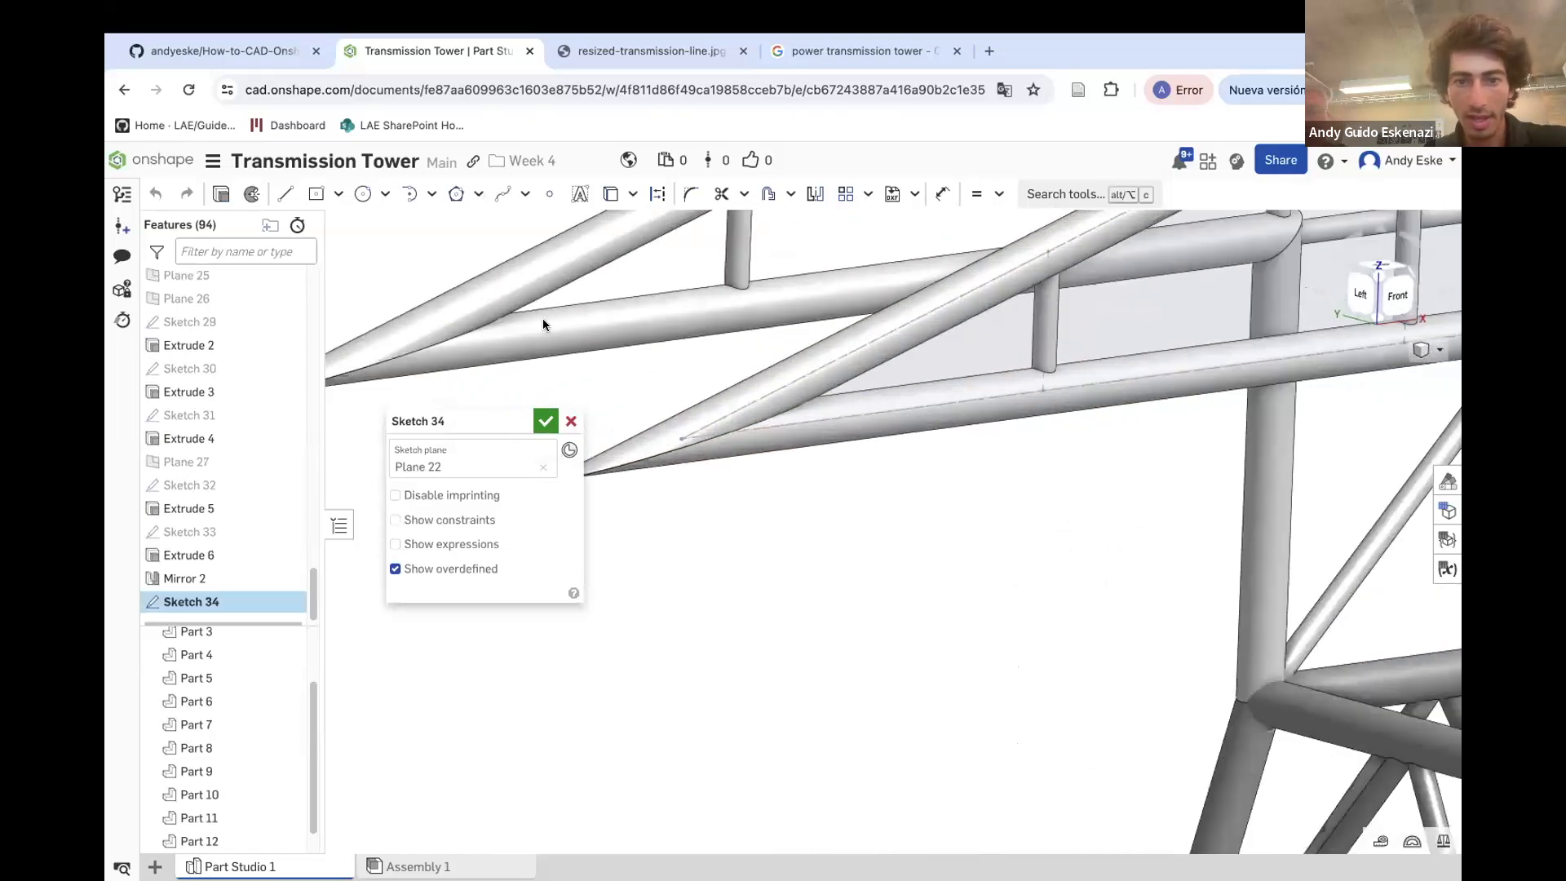
left_click(364, 196)
left_click(679, 438)
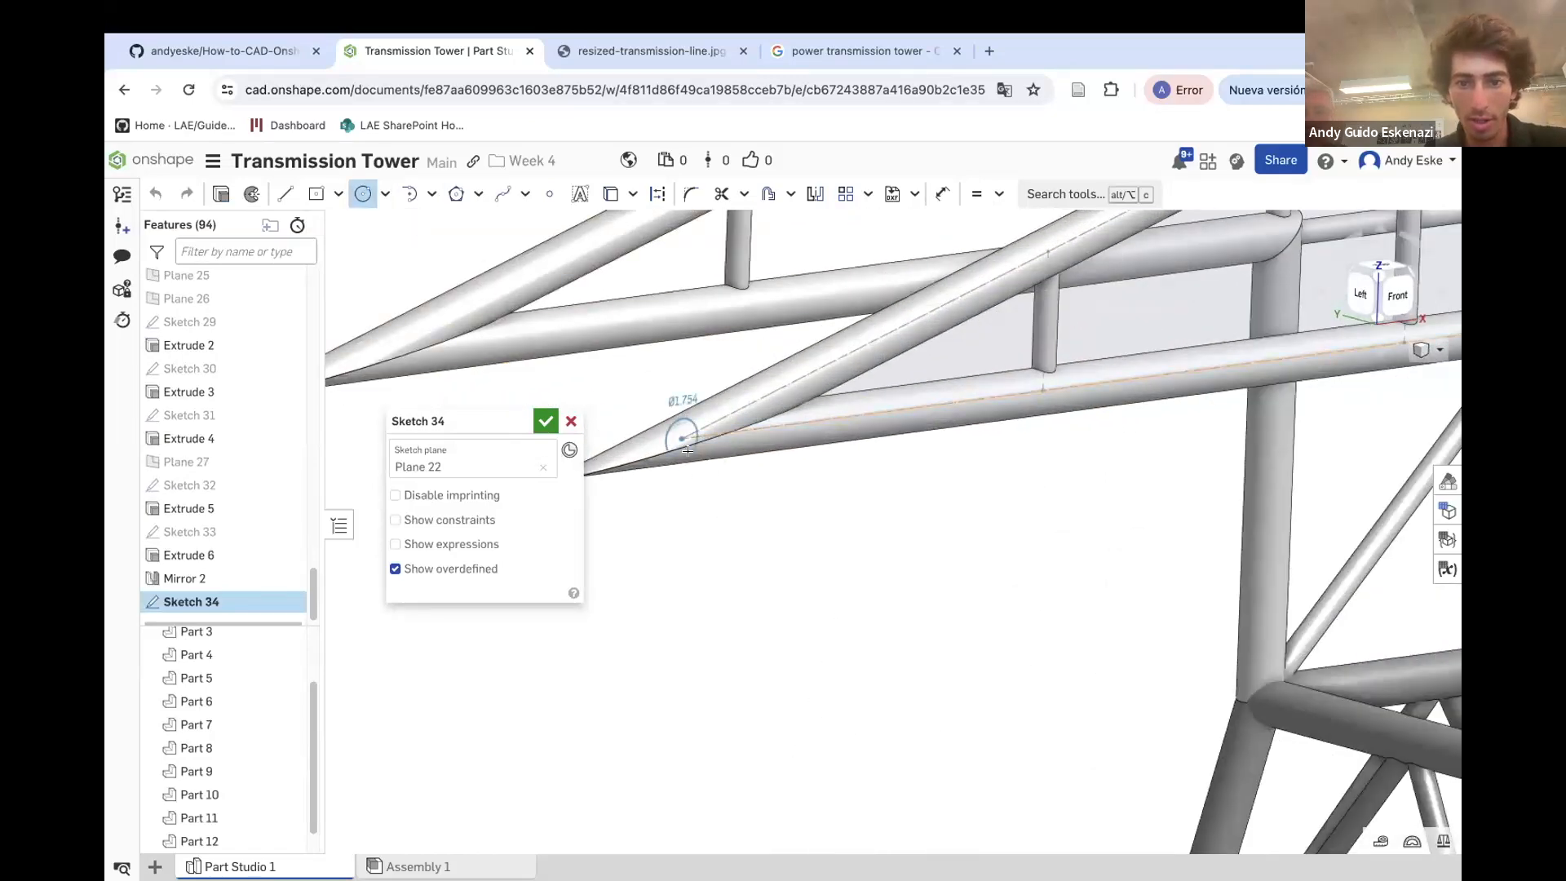
left_click(695, 429)
scroll(1041, 409, "down", 5)
scroll(938, 383, "up", 6)
left_click(1099, 426)
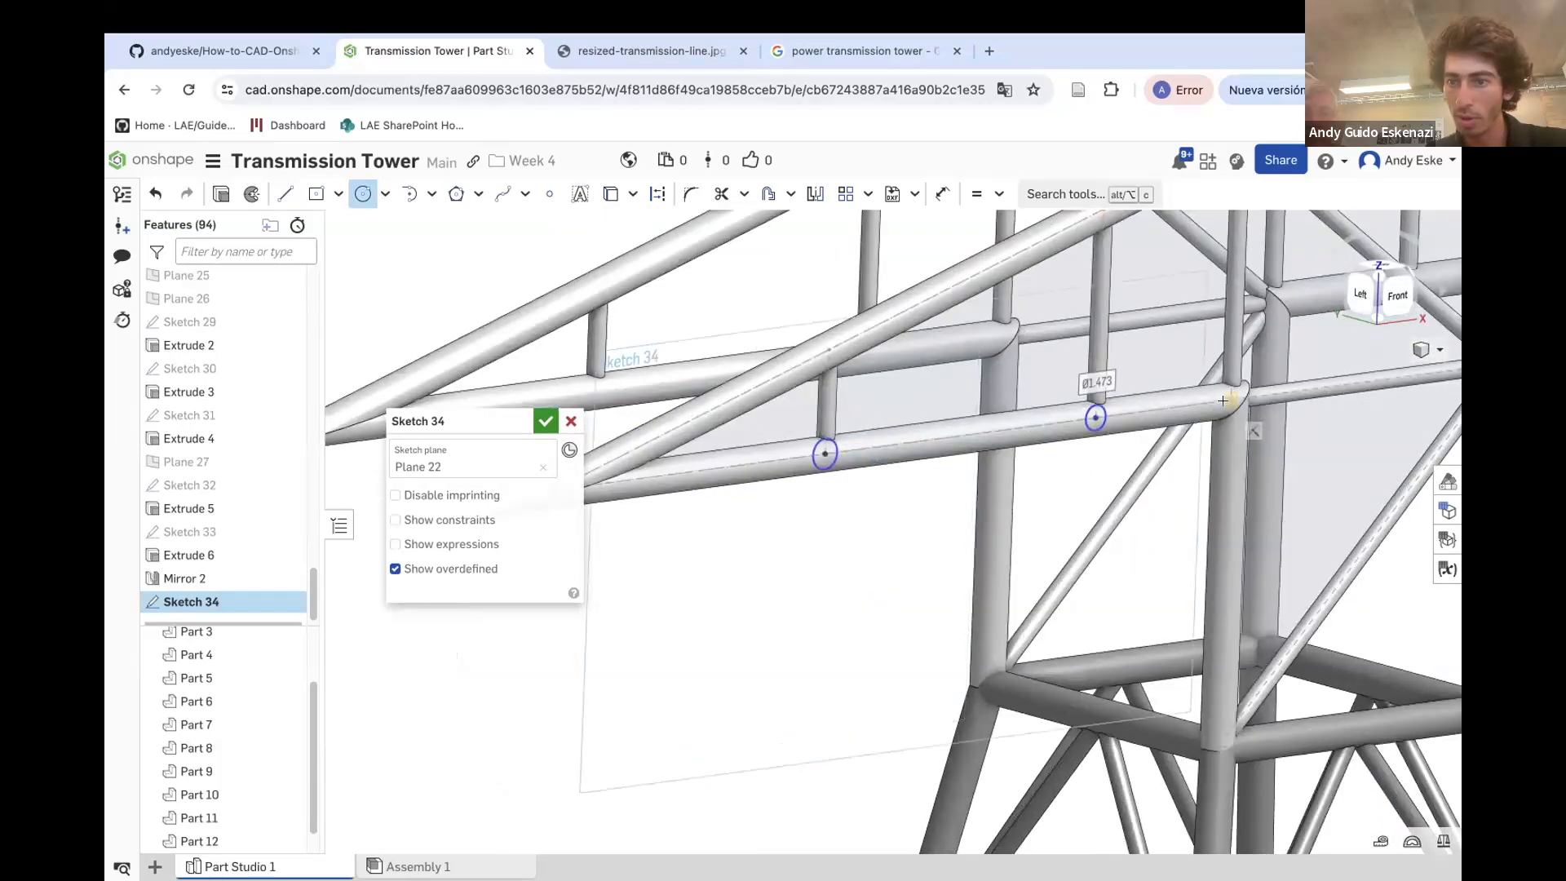
left_click(1229, 412)
scroll(1193, 457, "down", 2)
scroll(894, 388, "up", 2)
left_click(864, 364)
left_click(863, 365)
scroll(898, 351, "down", 3)
scroll(1020, 310, "up", 2)
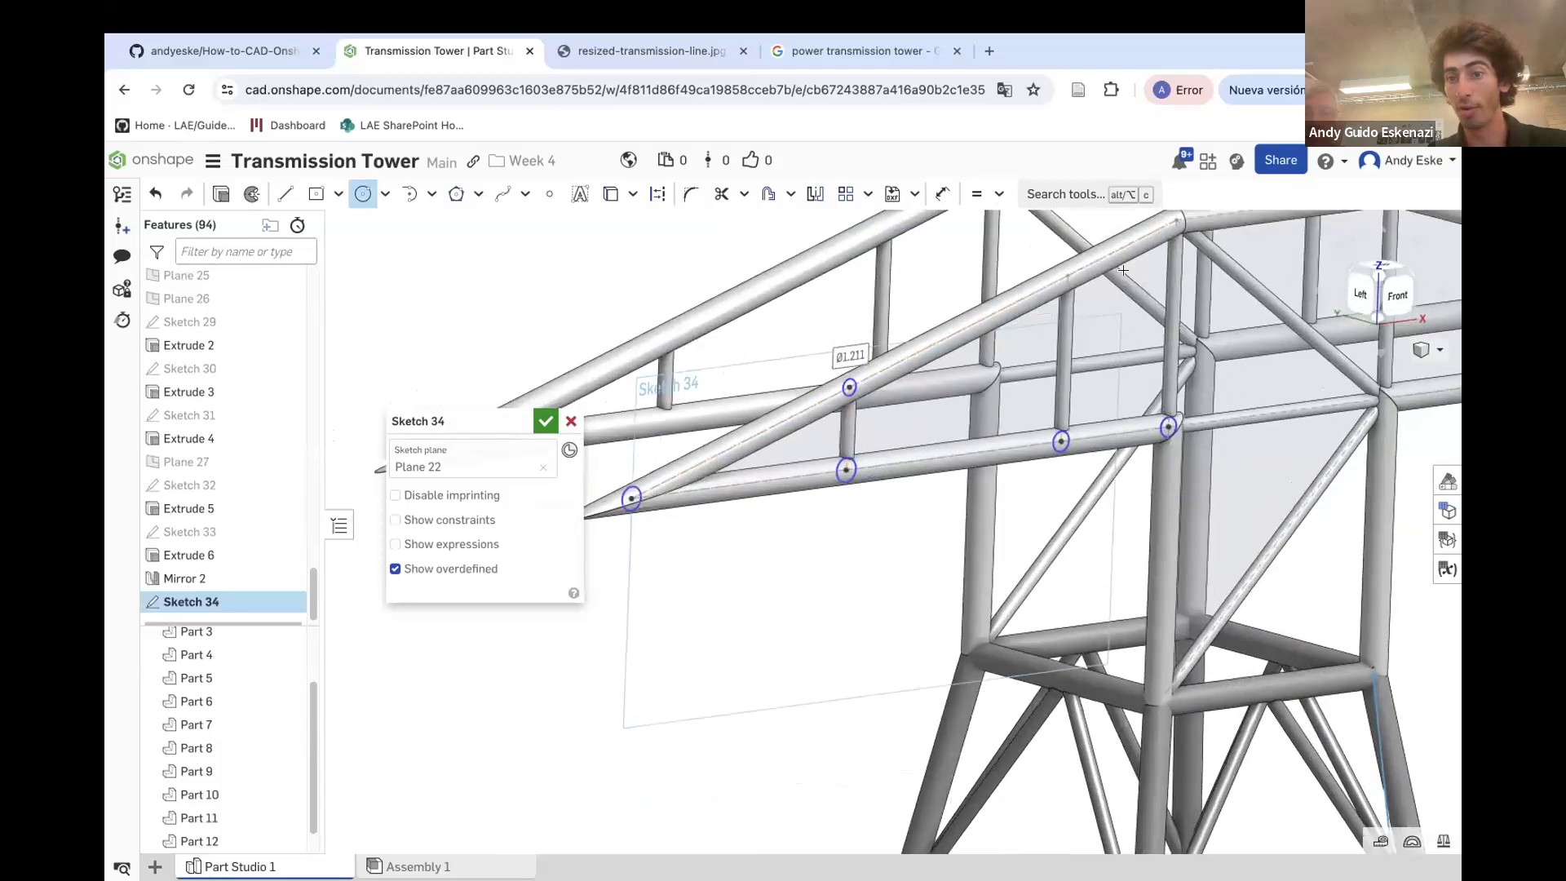
Add circles at the remaining upper chord joints near the crossarm's apex
left_click(1063, 277)
scroll(1062, 281, "down", 3)
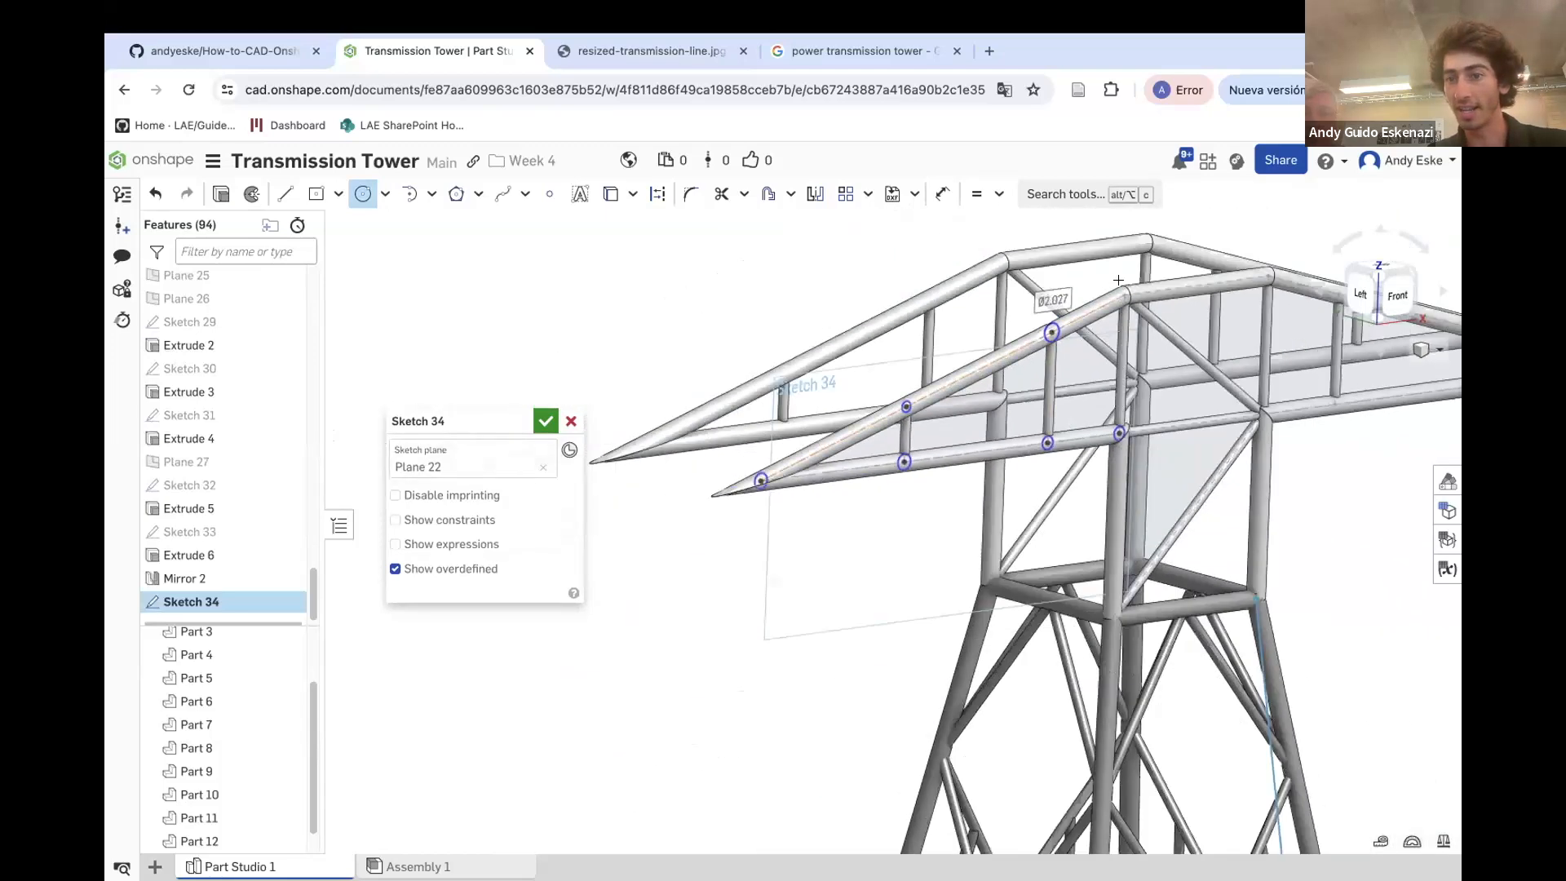
scroll(906, 384, "up", 3)
left_click(1124, 341)
scroll(888, 311, "down", 3)
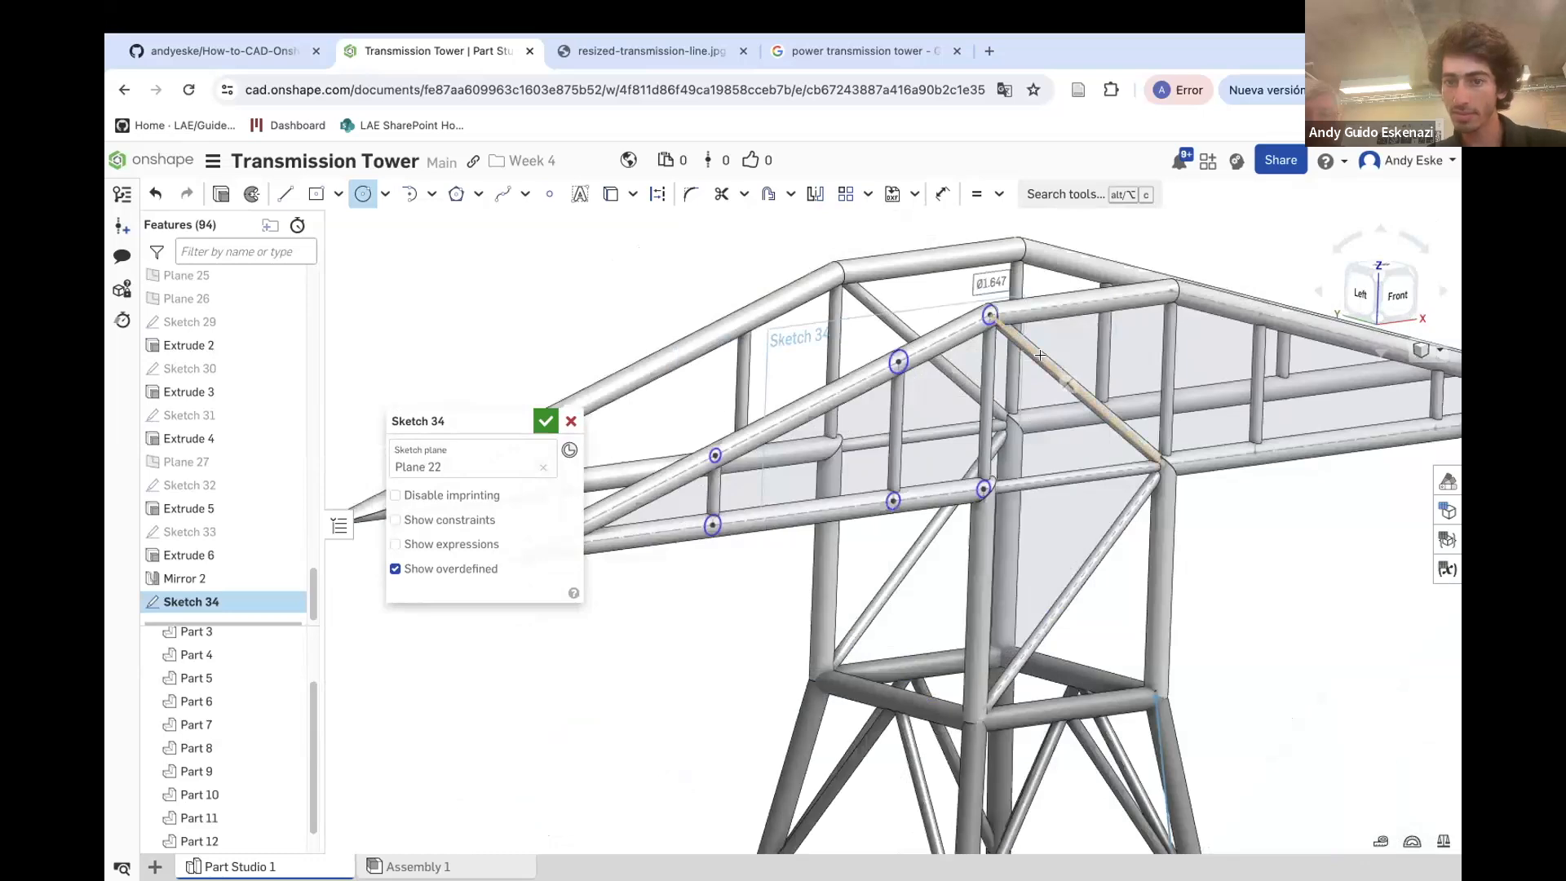
scroll(1068, 388, "down", 1)
mouse_move(1068, 387)
right_mouse_down()
mouse_move(986, 354)
mouse_move(1030, 363)
right_mouse_up()
scroll(991, 615, "up", 5)
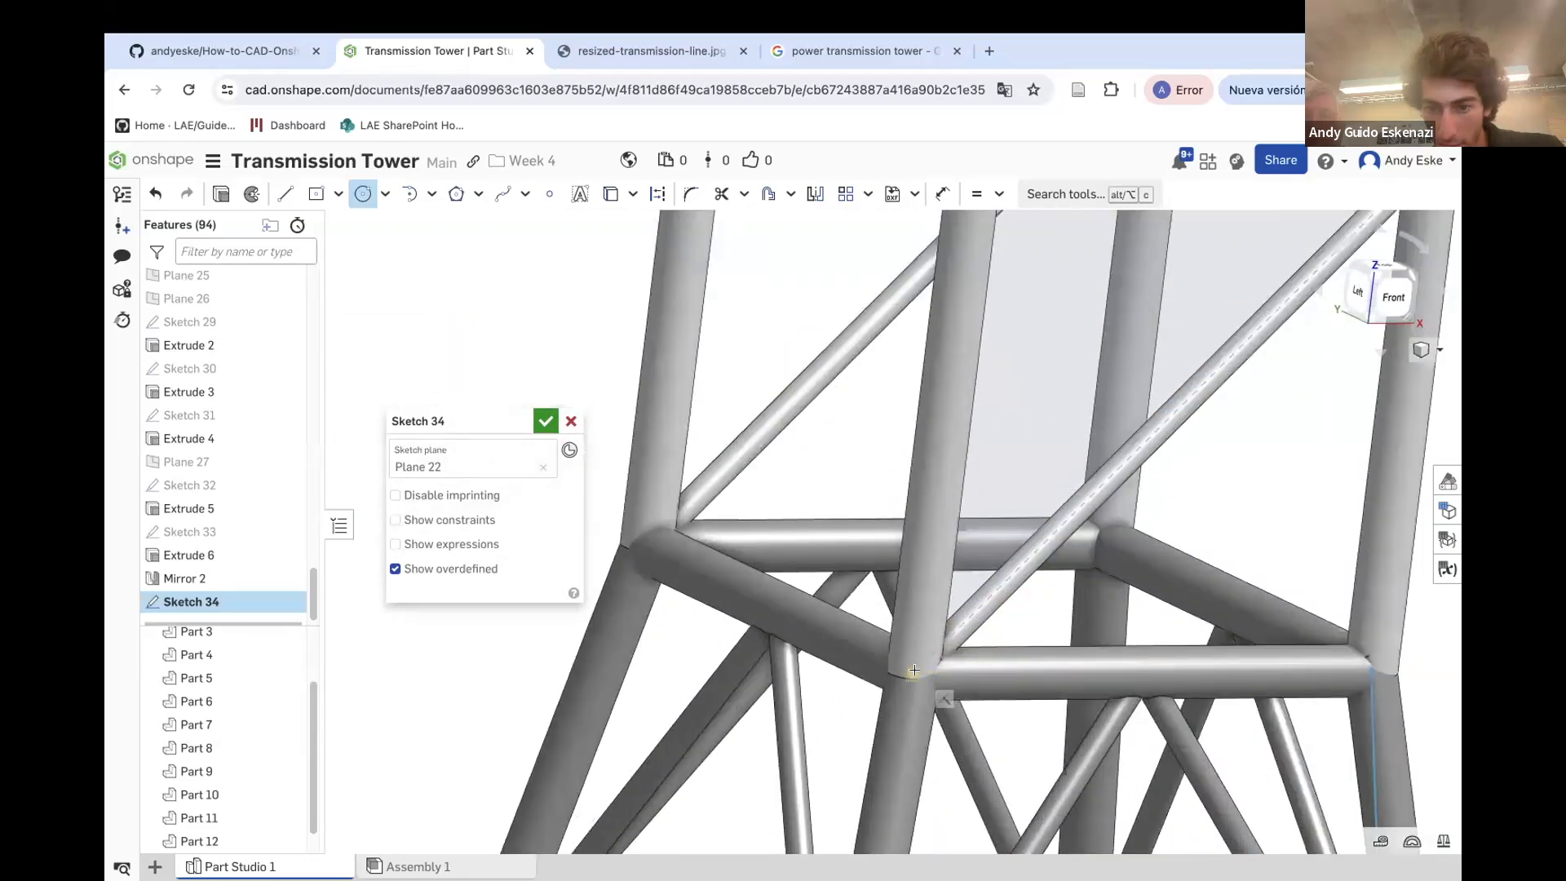
left_click(914, 686)
scroll(779, 553, "down", 2)
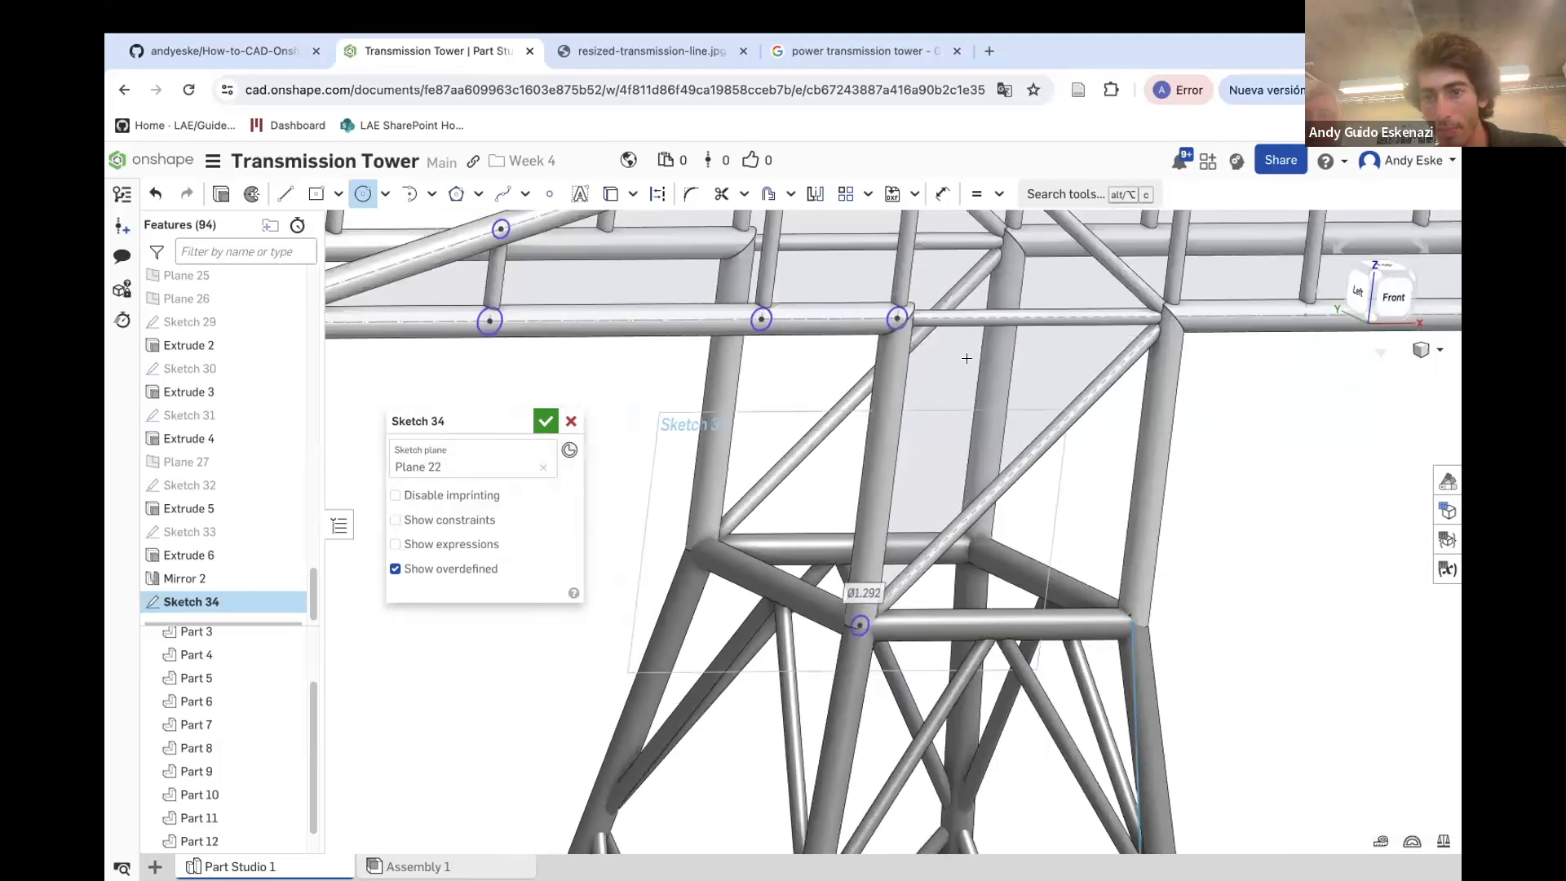
scroll(1095, 522, "down", 2)
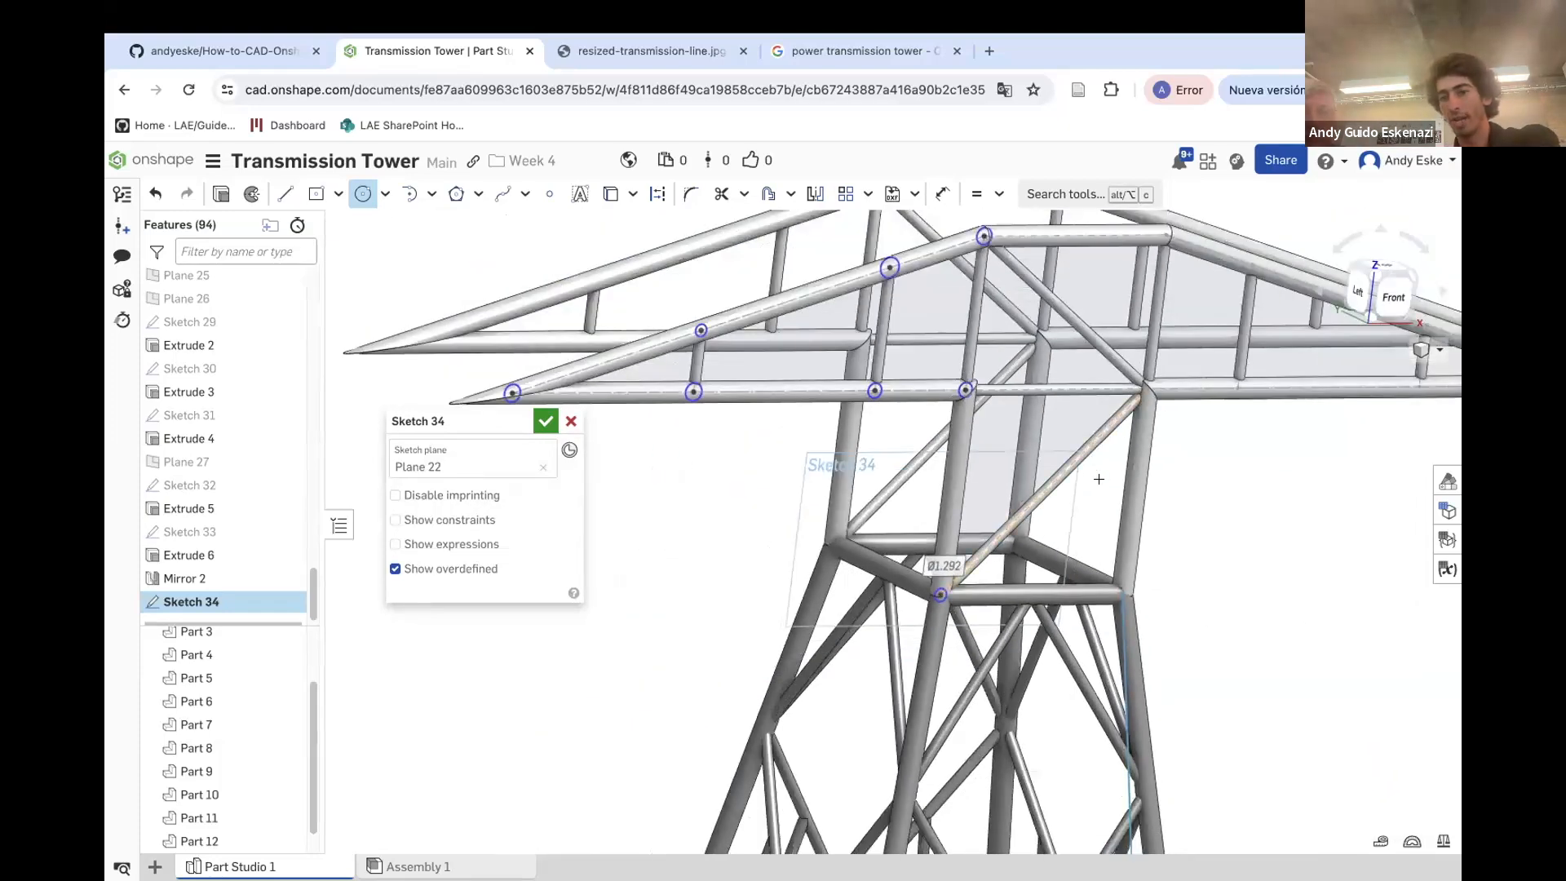
right_click_drag(850, 518, 858, 508)
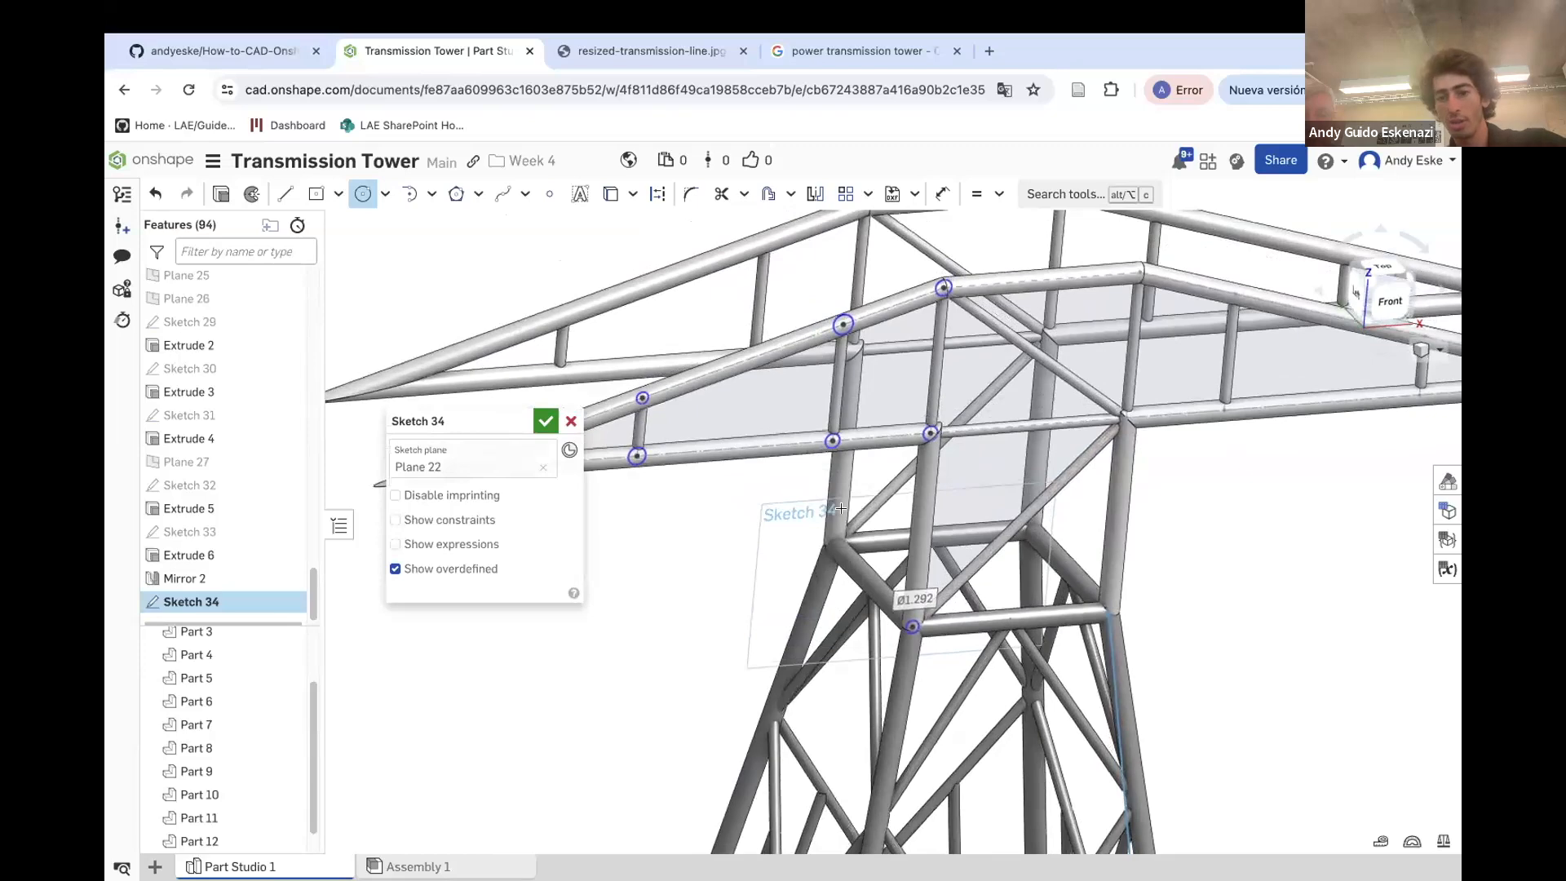
scroll(913, 626, "up", 4)
right_click(913, 628)
left_click(947, 623)
Dimension the circle at the upper chord's apex joint to a 2 mm diameter
scroll(848, 656, "down", 5)
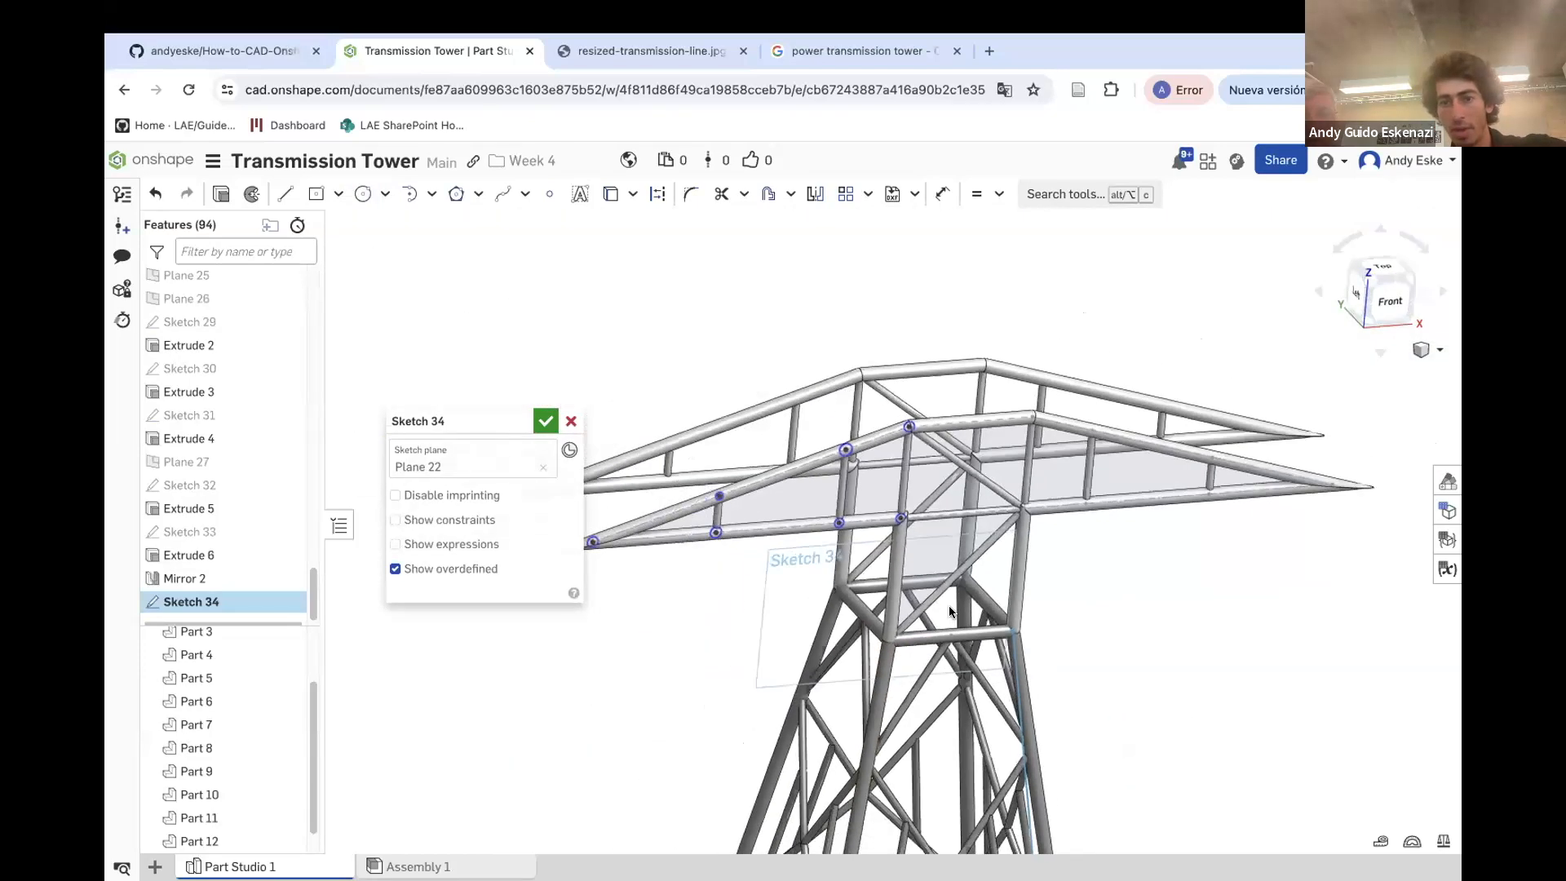
scroll(948, 561, "down", 4)
scroll(737, 534, "up", 3)
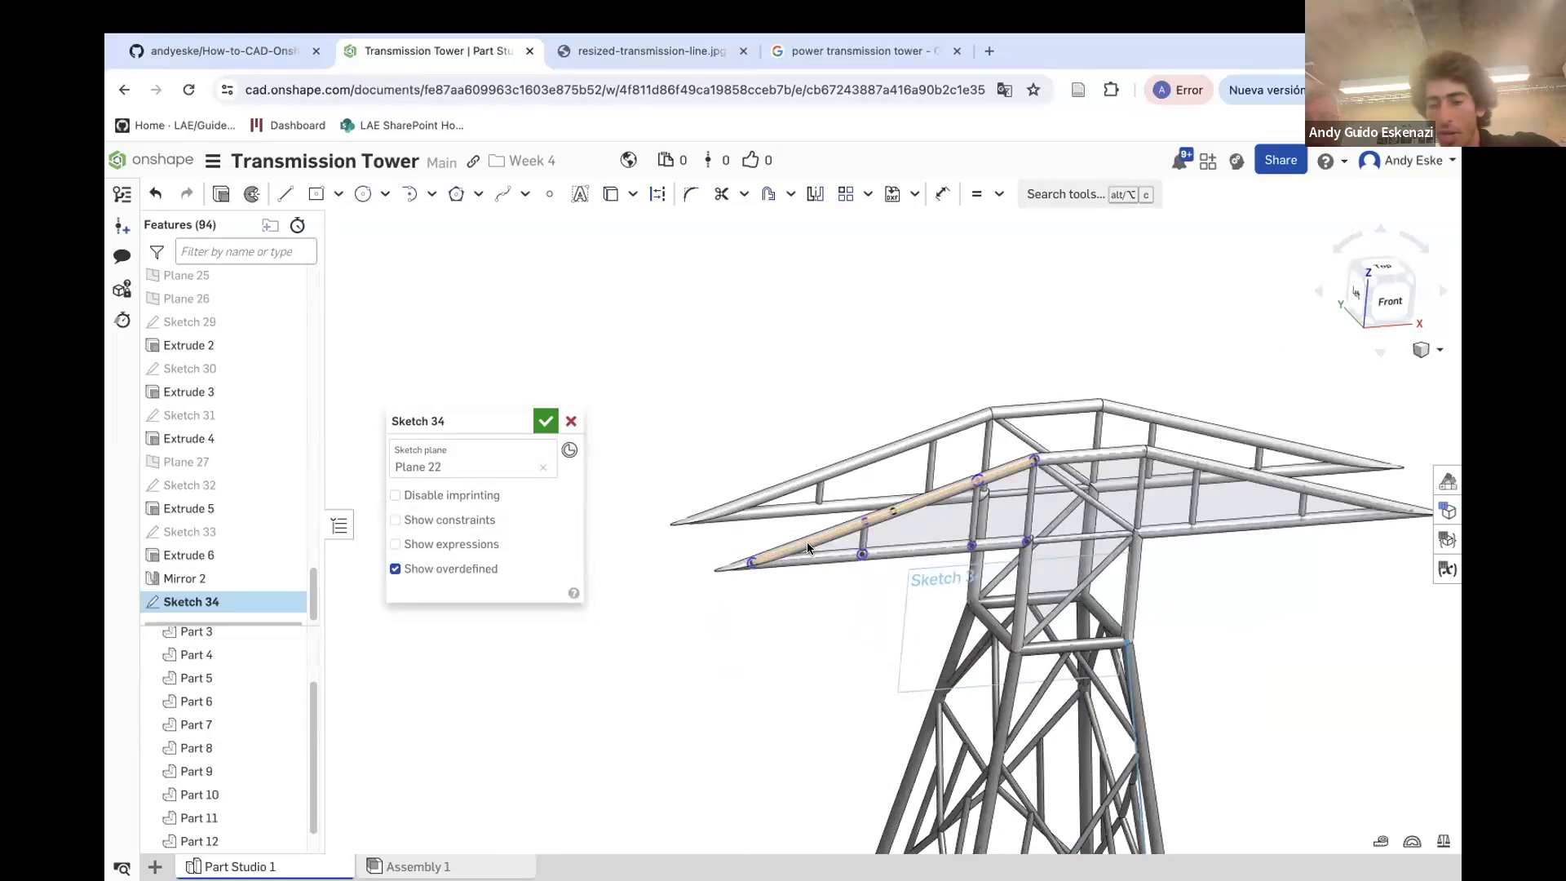
scroll(1047, 451, "up", 4)
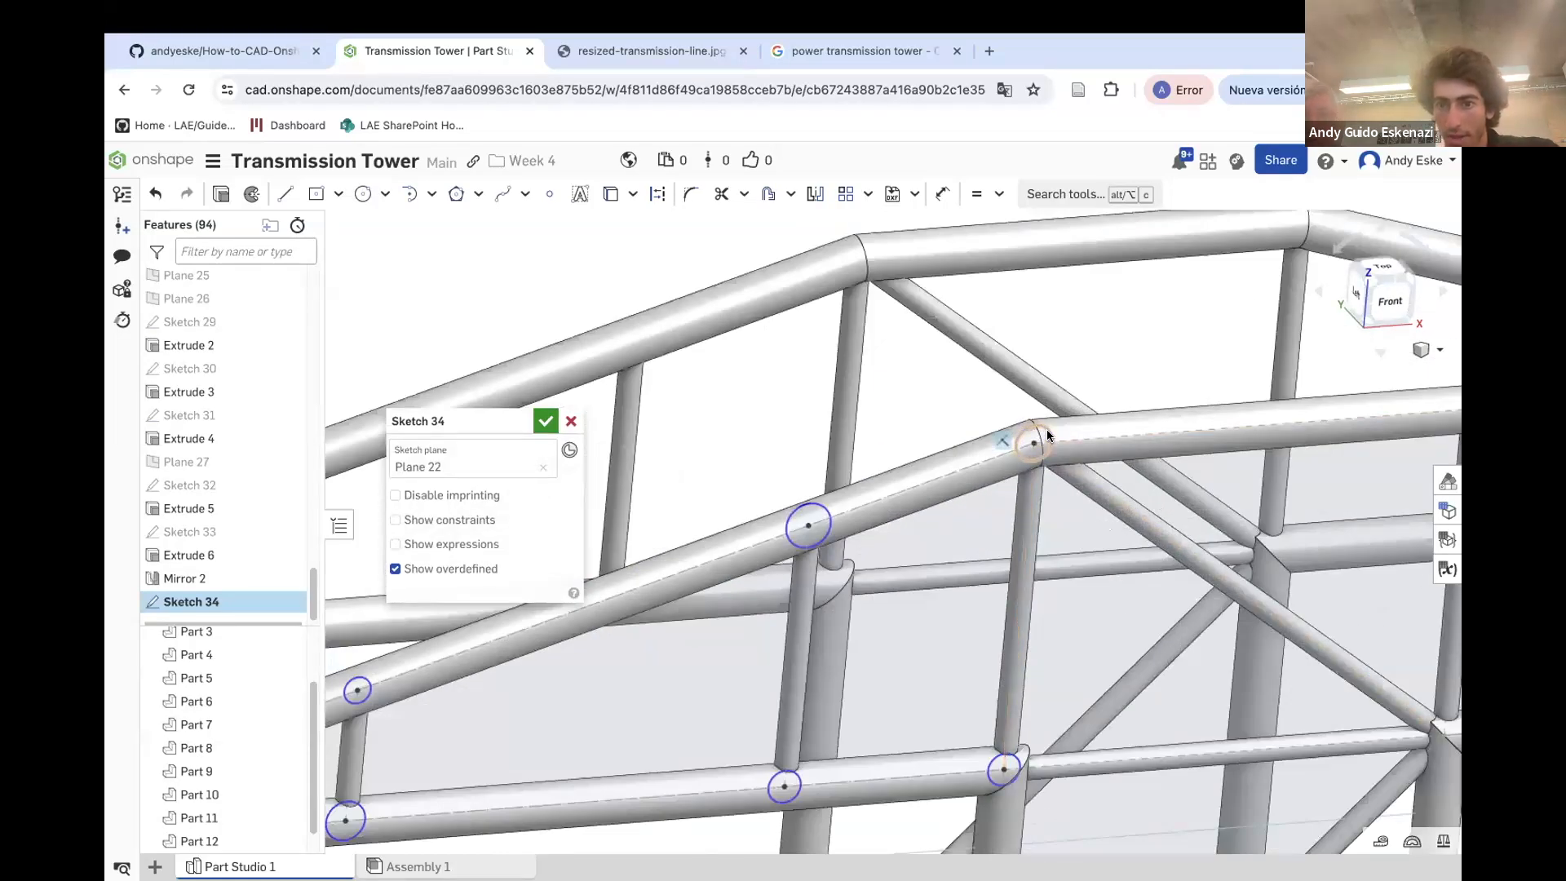
key("d")
left_click(1047, 436)
left_click(1114, 347)
type("2")
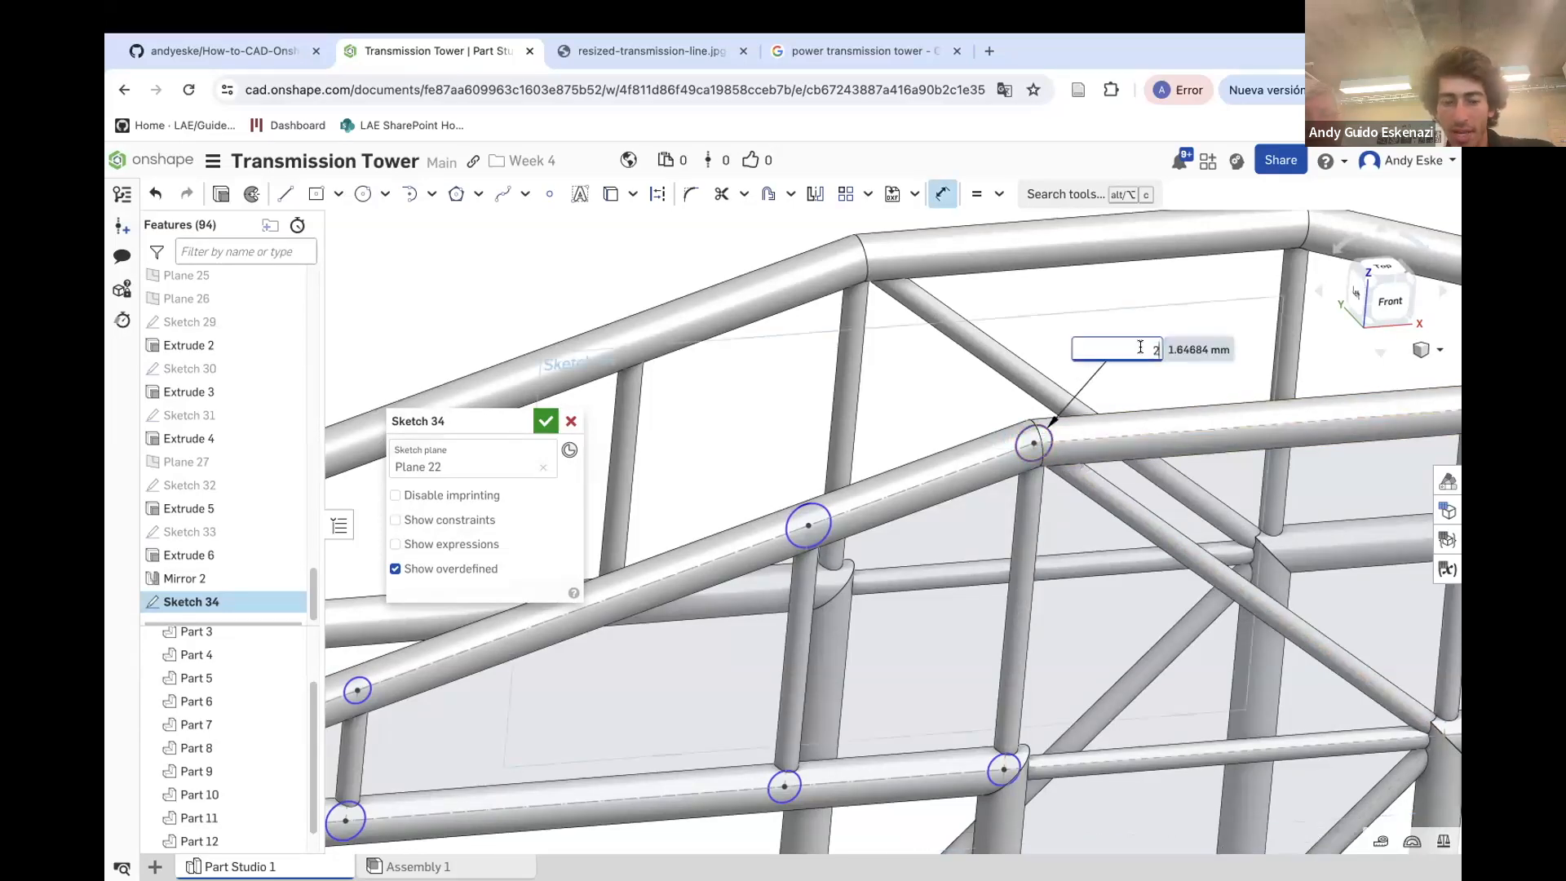
key("Return")
Constrain the upper chord's joint circles to be equal in size with the tip circle
scroll(746, 550, "down", 5)
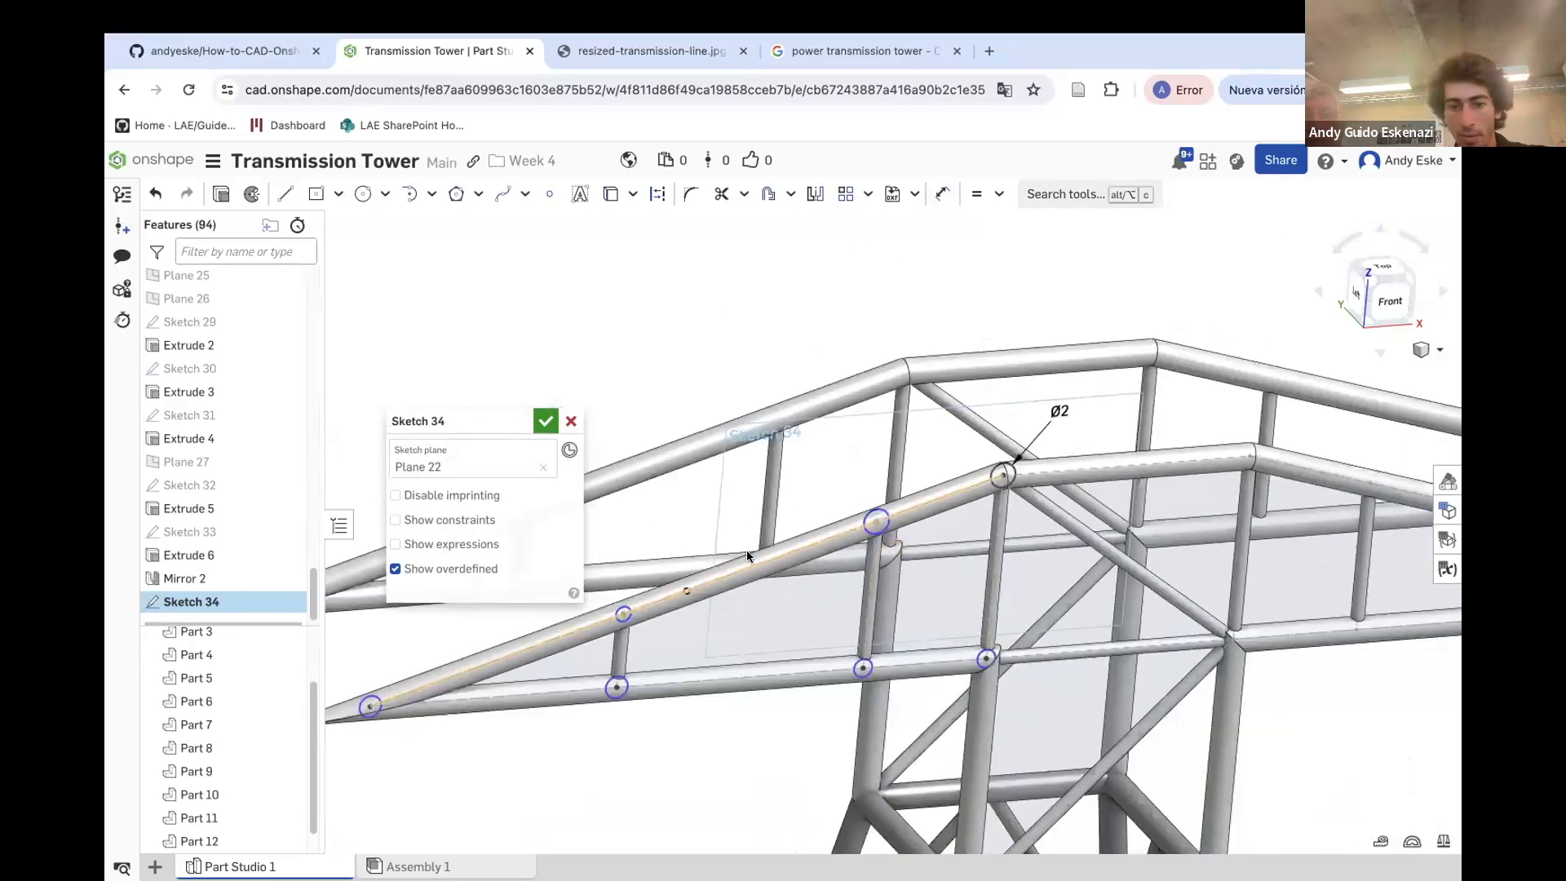
key("e")
left_click(454, 669)
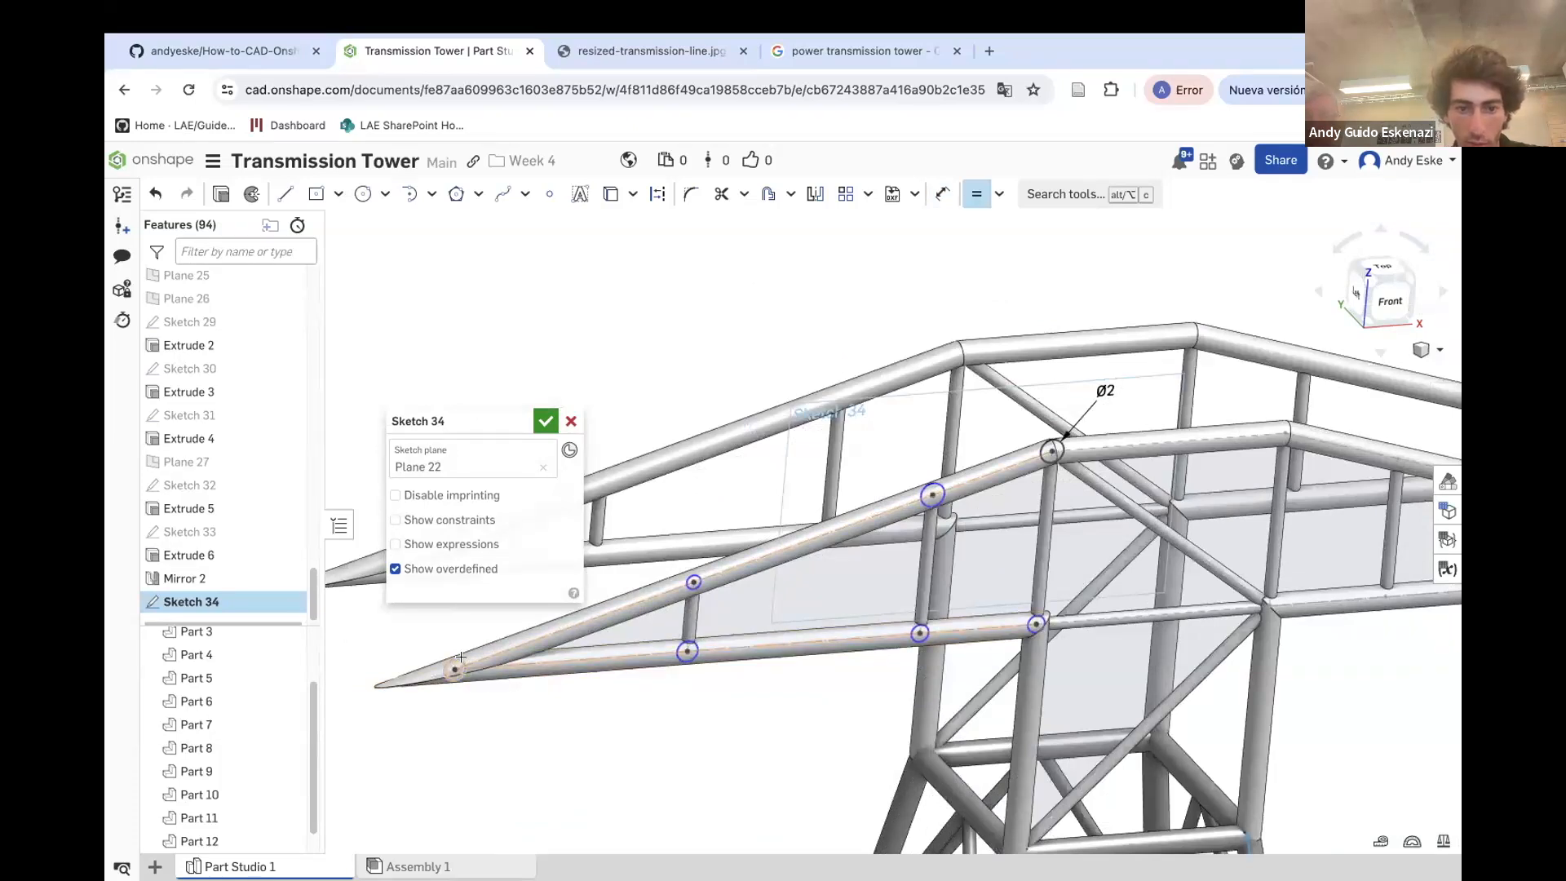
left_click(693, 581)
left_click(933, 492)
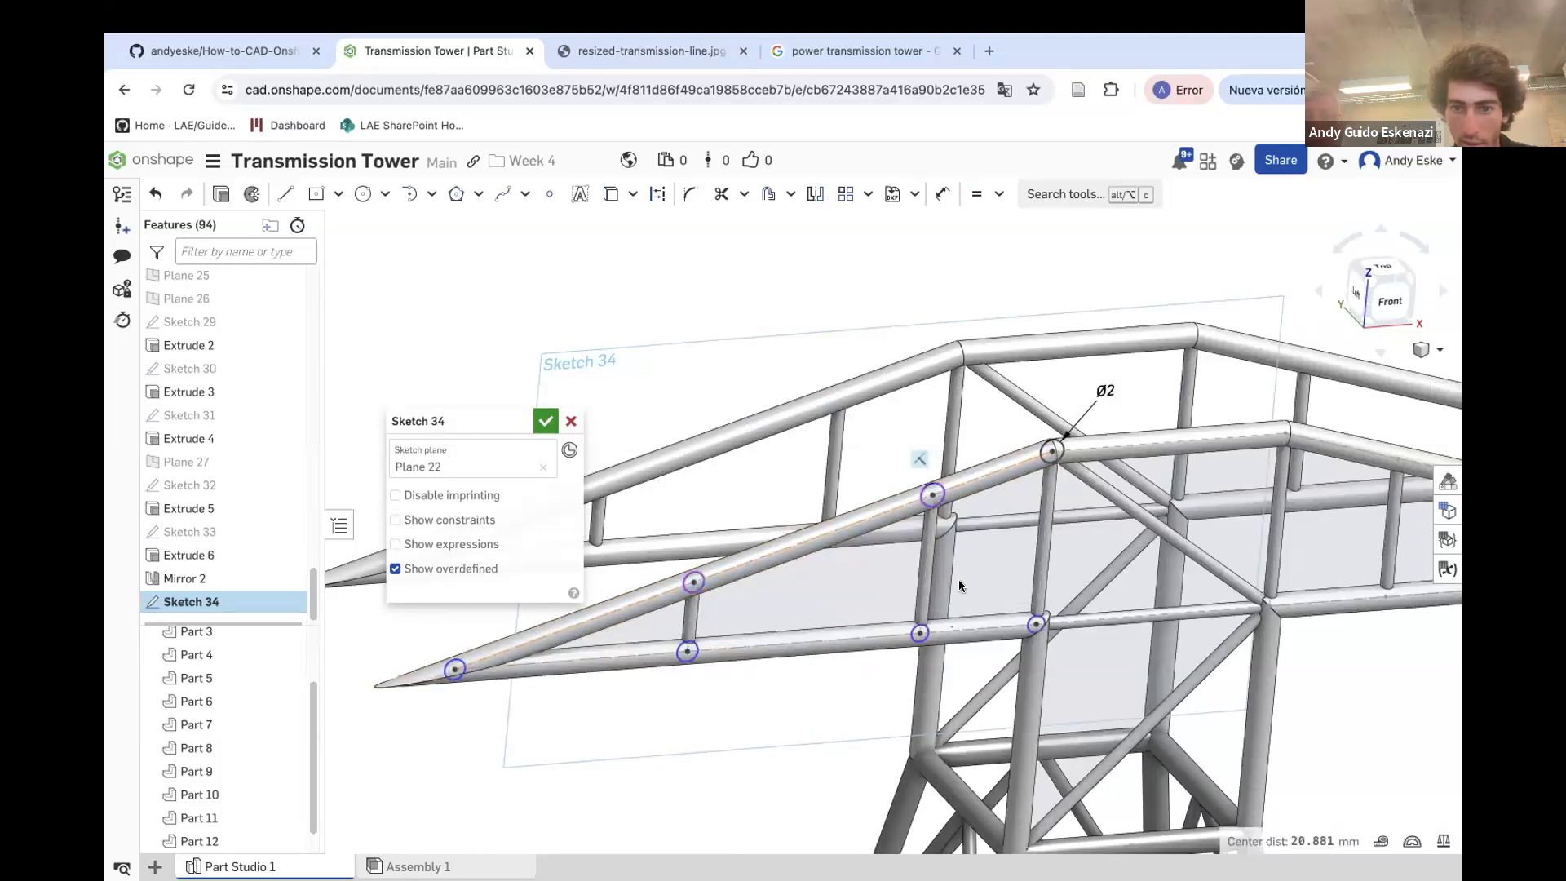
left_click(921, 632)
Make the lower chord's joint circles equal in size to the upper chord circles
key("e")
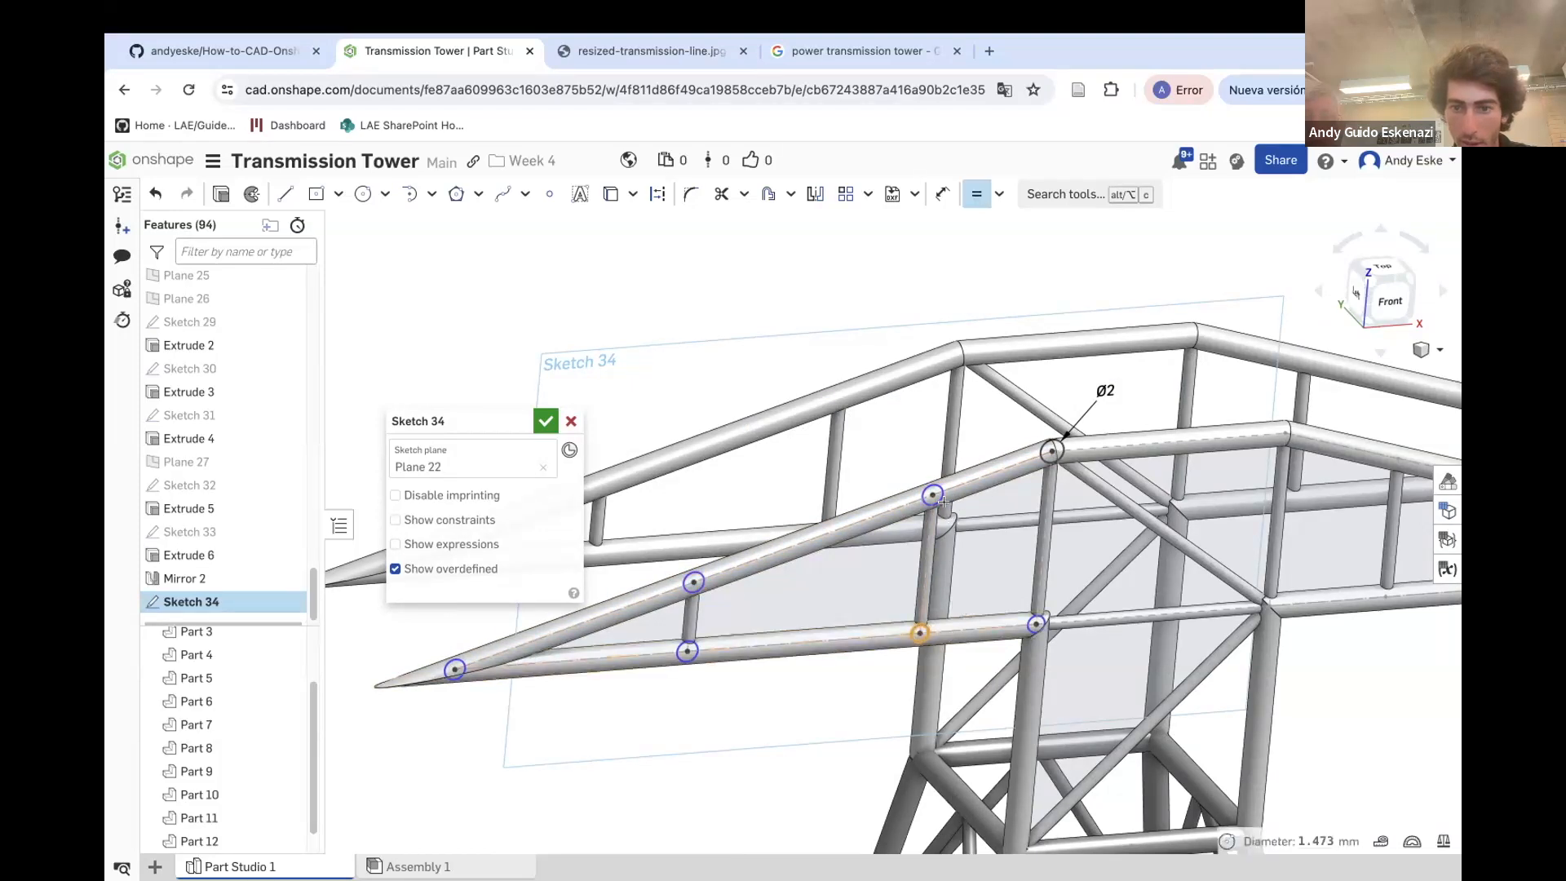
left_click(941, 497)
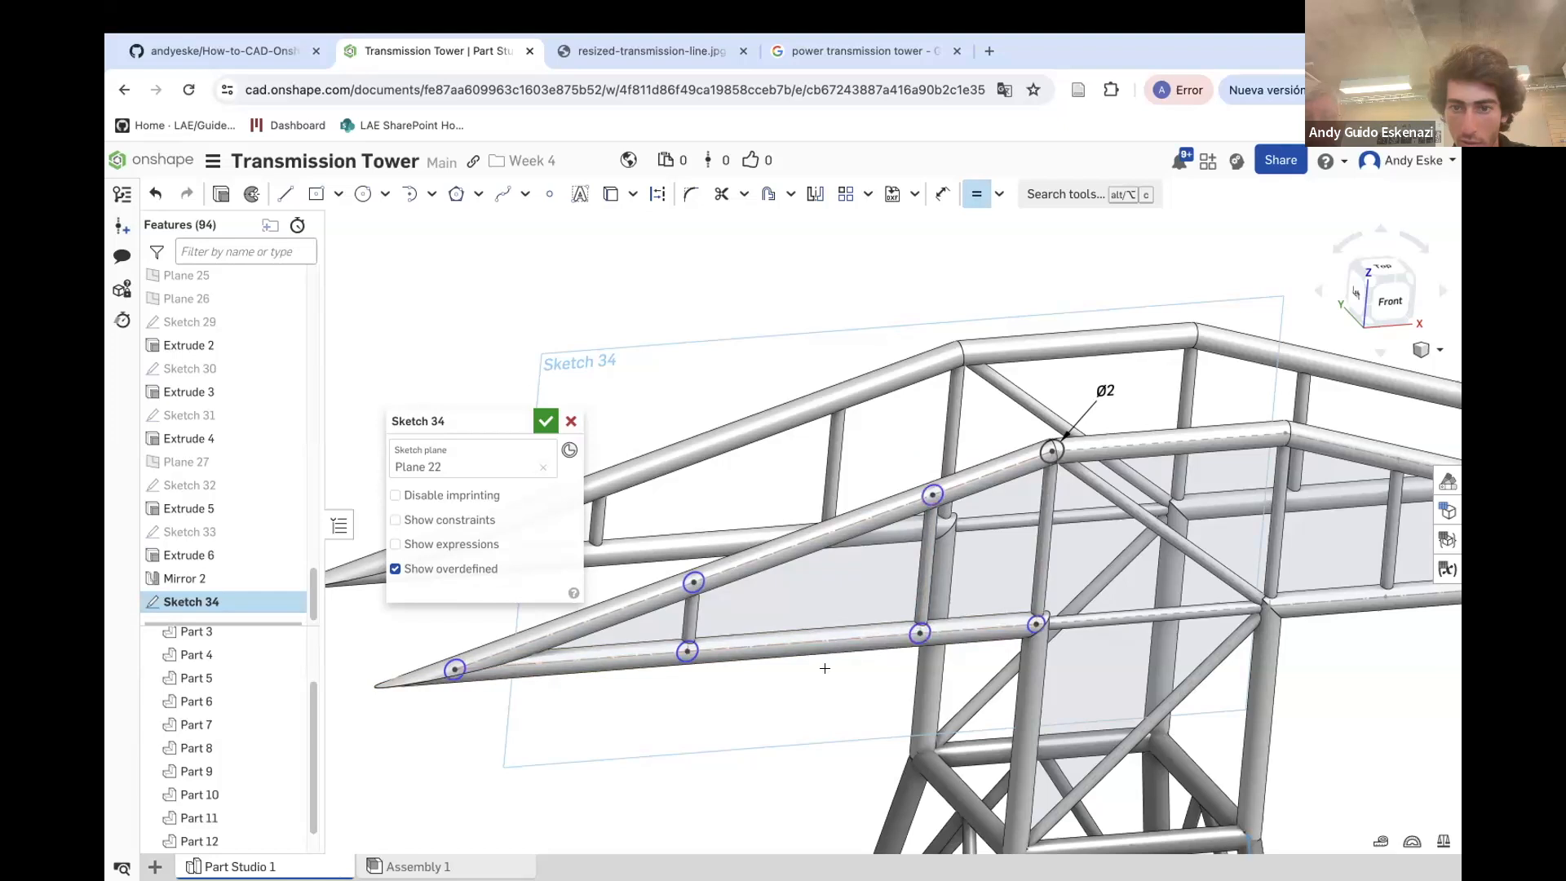
left_click(689, 642)
left_click(914, 640)
left_click(922, 638)
left_click(1030, 632)
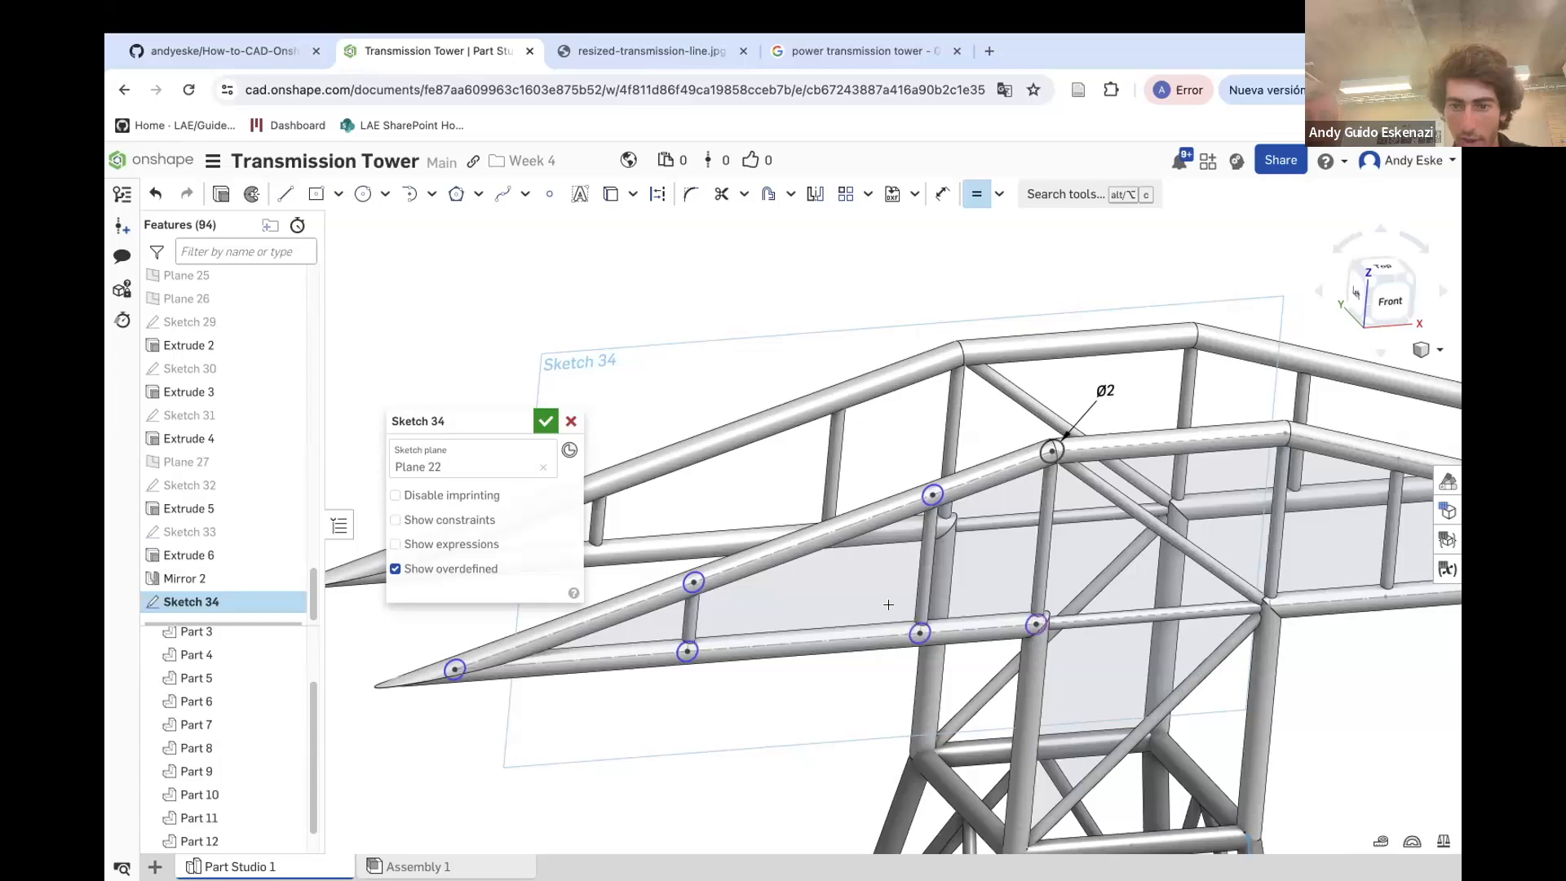
Dimension the circle at the crossarm's tip to a 1 mm diameter
key("u")
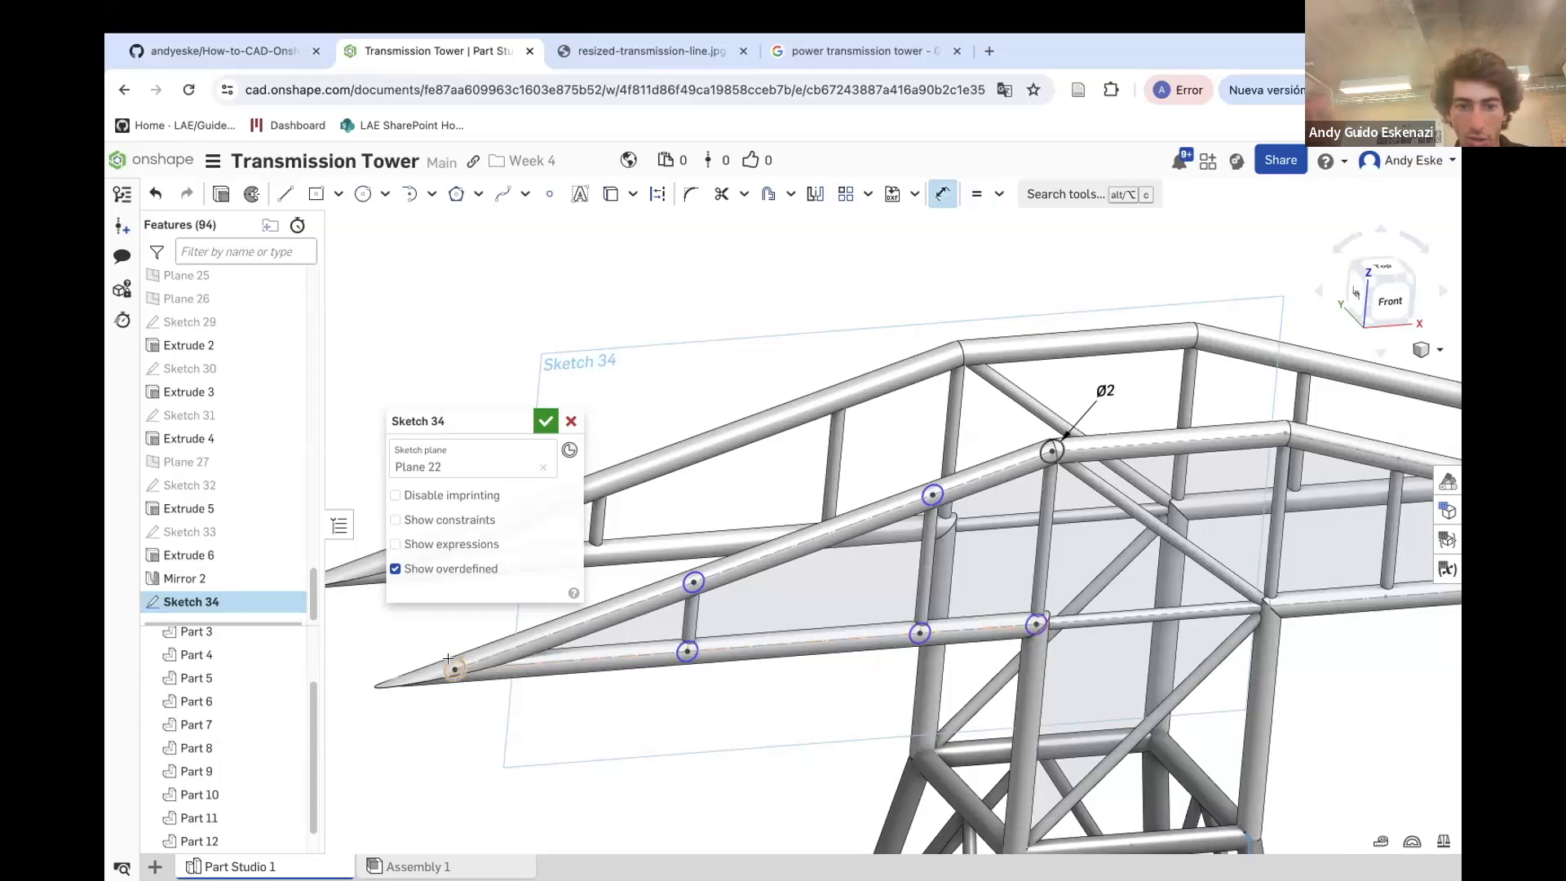
left_click(448, 658)
type("1")
key("Return")
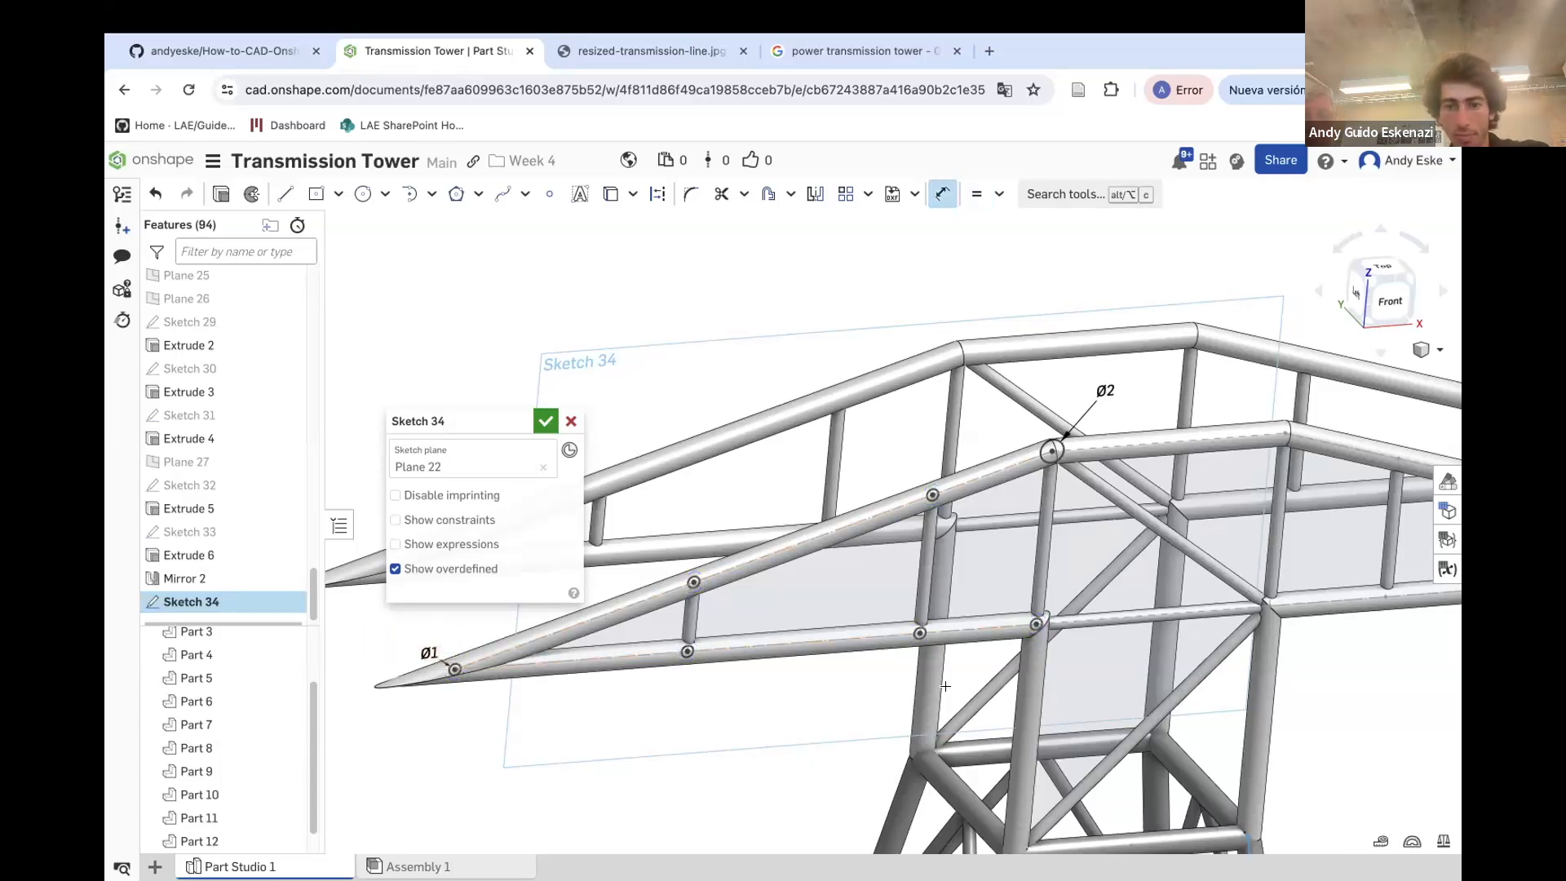
Extrude the sketch's circles 20 mm in the opposite direction to form the web members
scroll(856, 690, "down", 5)
mouse_move(776, 696)
right_mouse_down()
mouse_move(723, 636)
mouse_move(790, 696)
right_mouse_up()
scroll(826, 676, "up", 5)
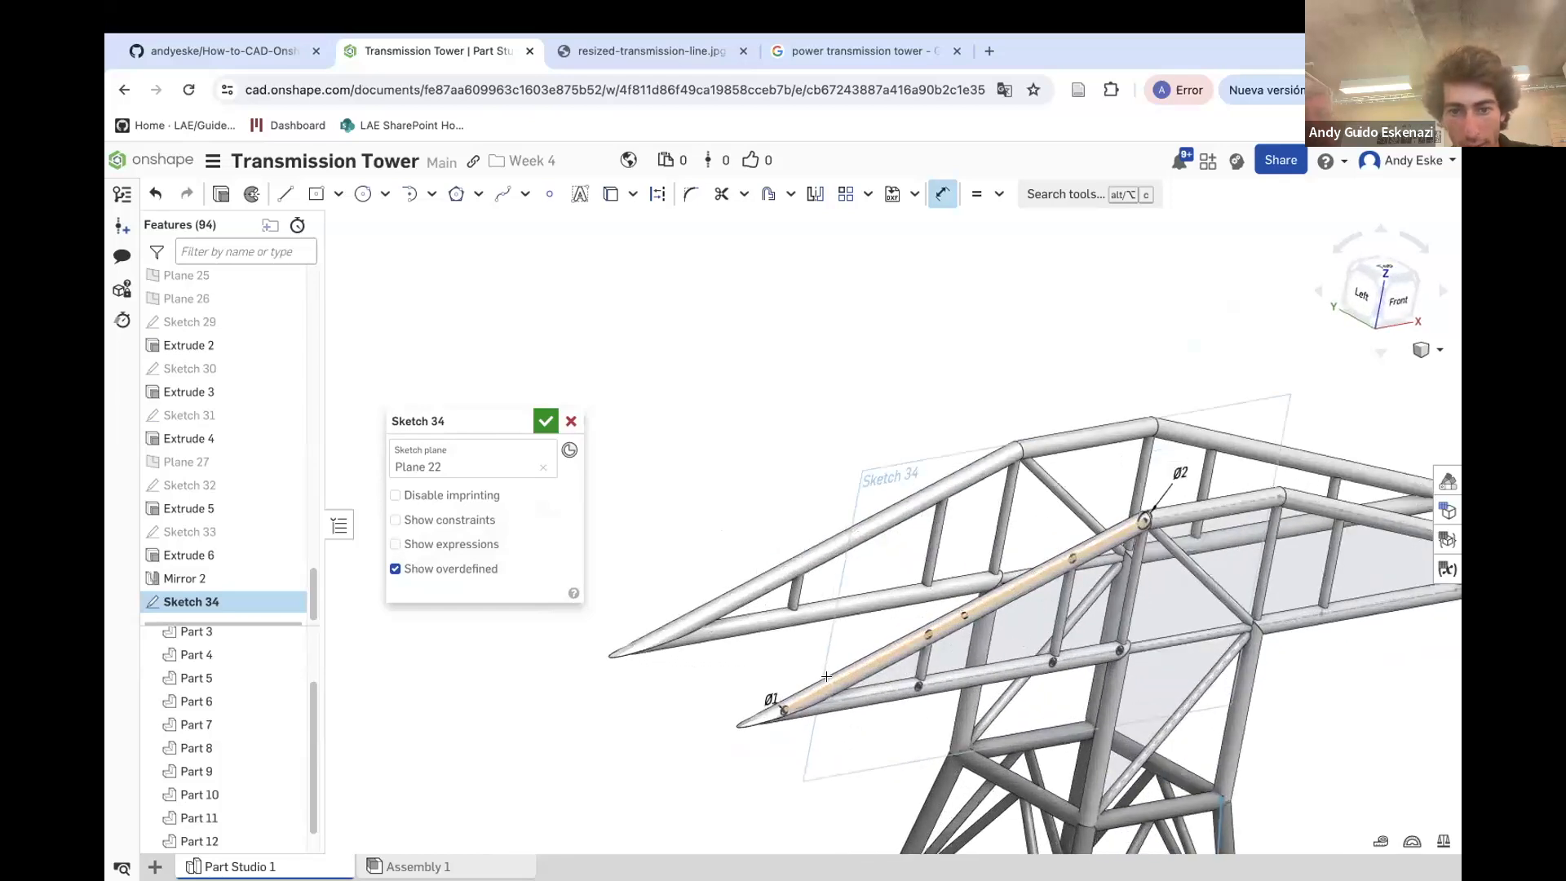
scroll(827, 676, "up", 2)
key("shift+e")
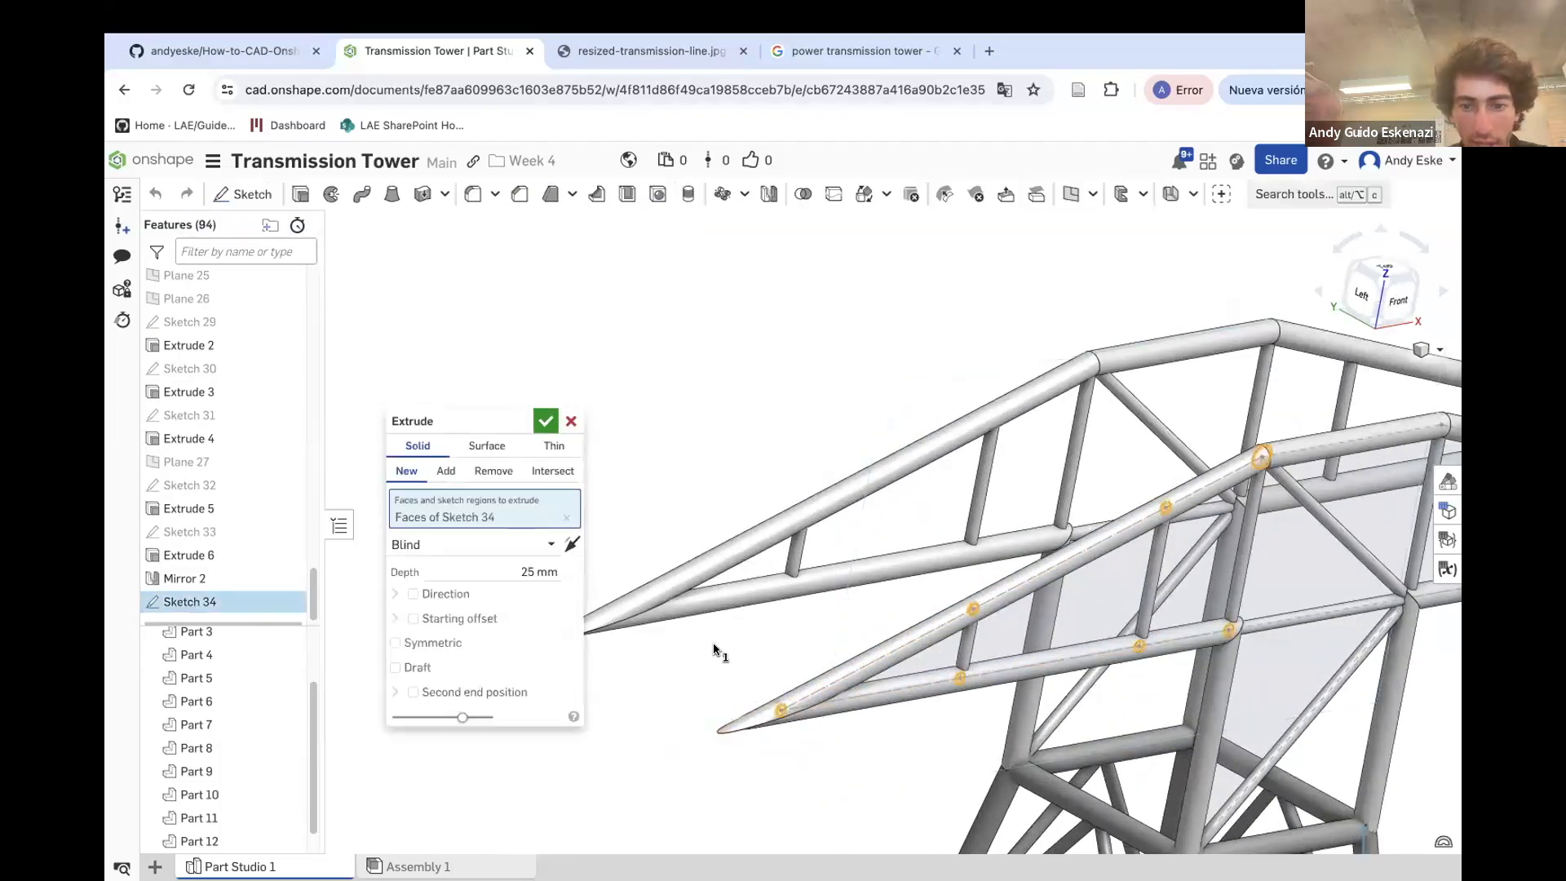
left_click(571, 544)
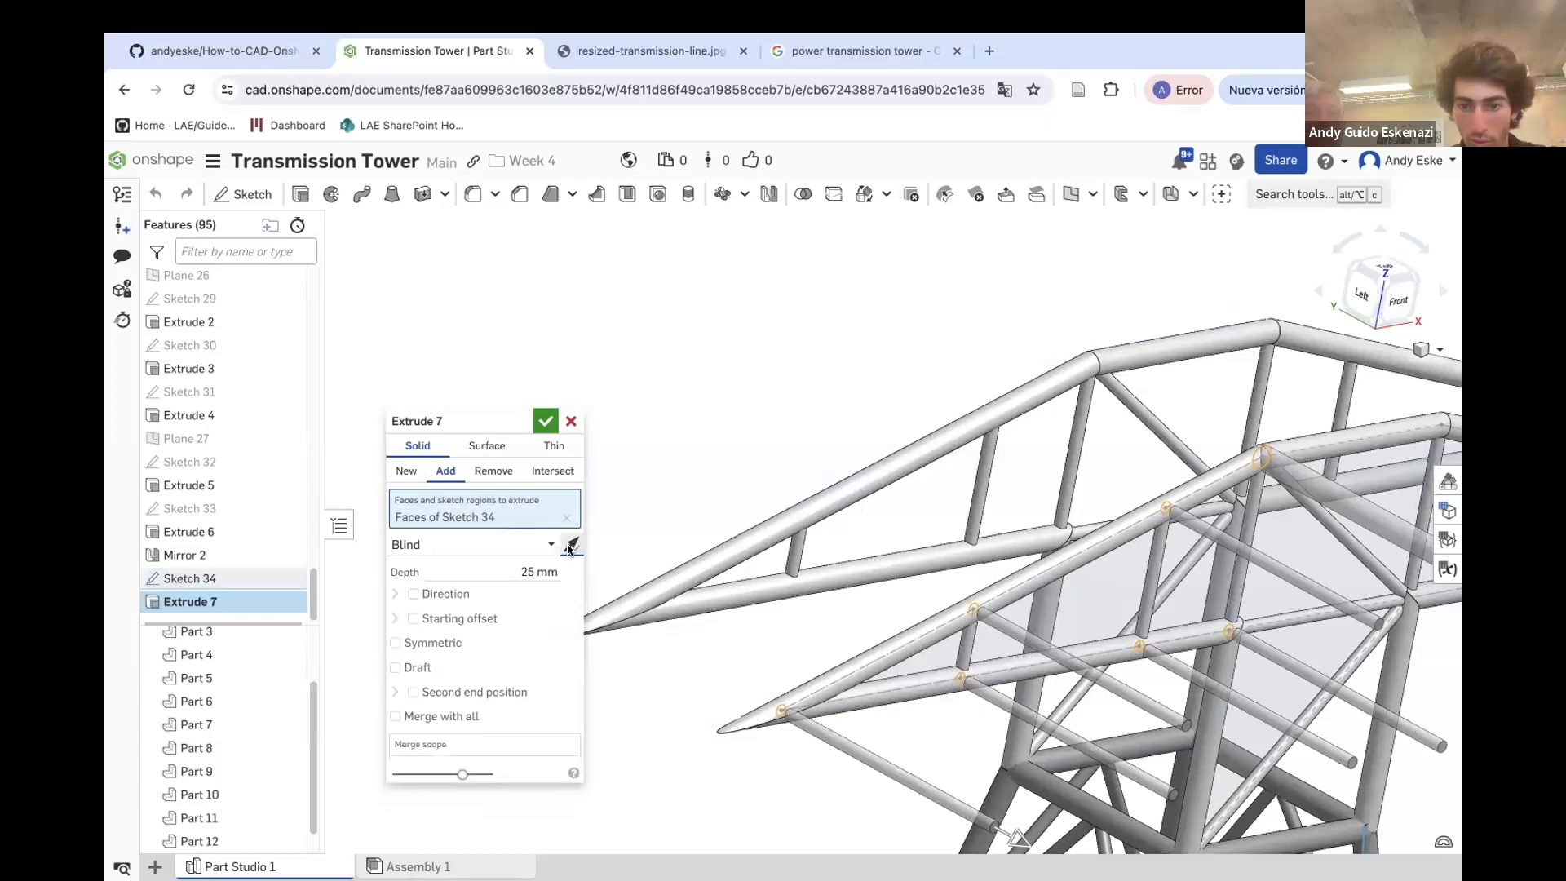
left_click(538, 570)
type("20")
key("Return")
Set the extrude to Add with Part 13 as the merge scope and confirm it
right_click_drag(877, 625, 939, 618)
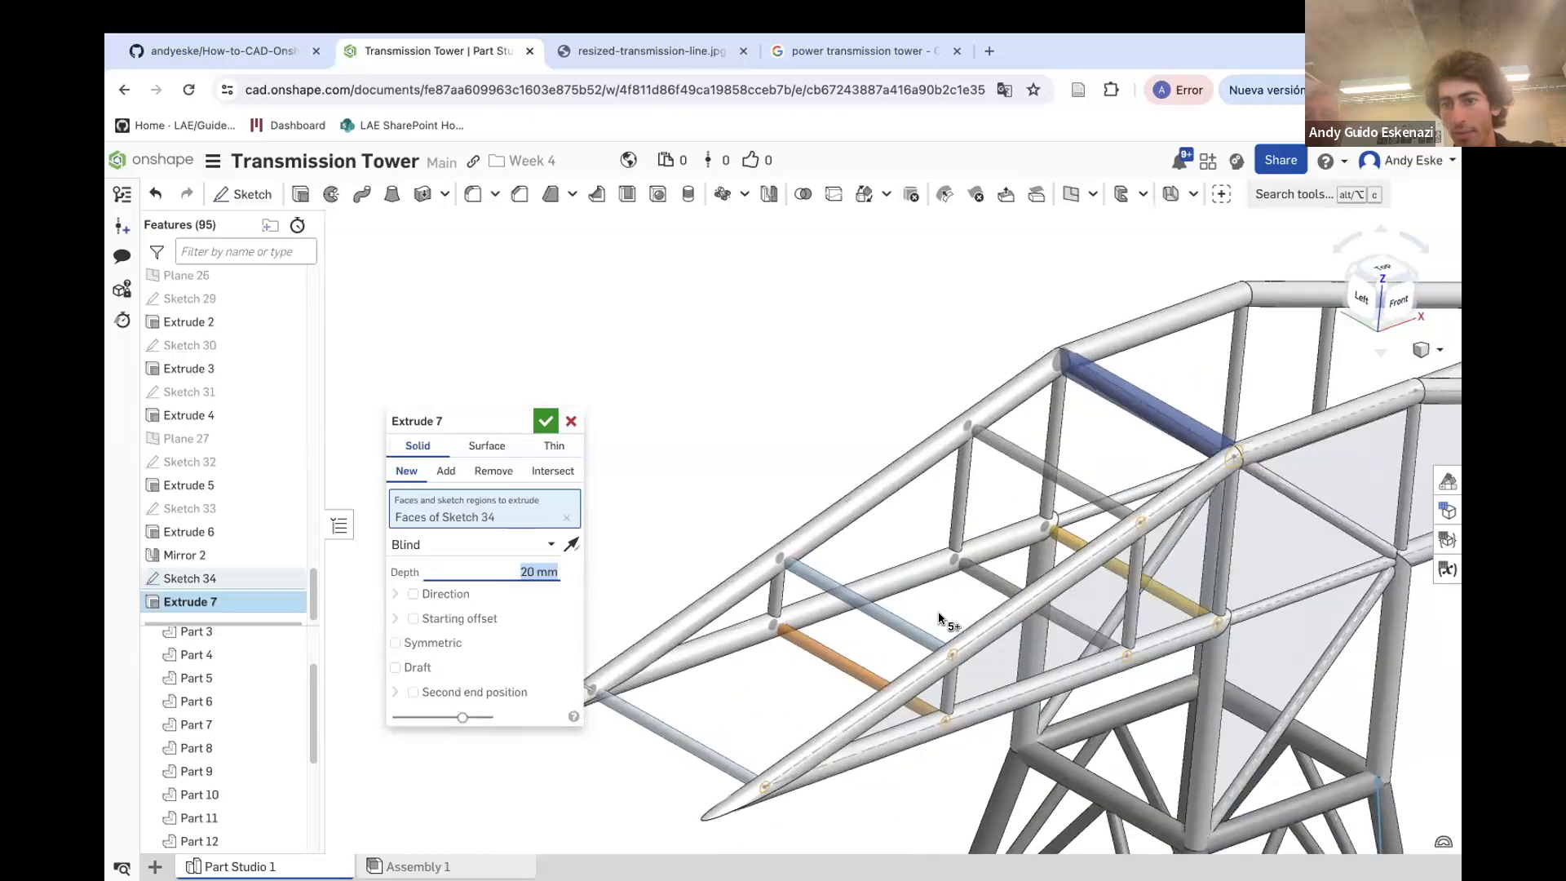
left_click(446, 478)
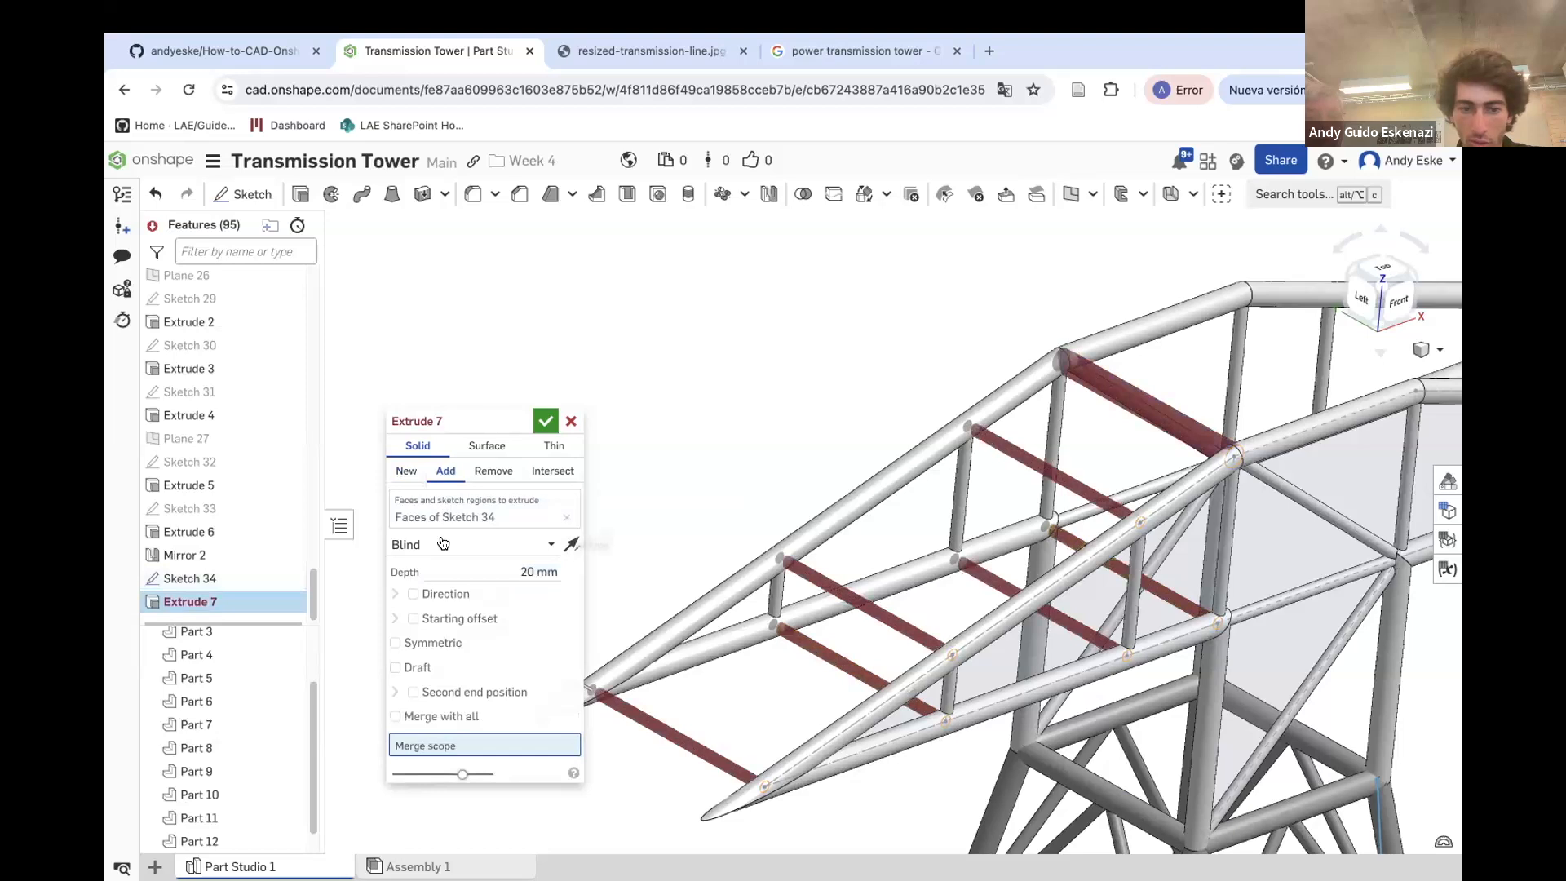
left_click(677, 630)
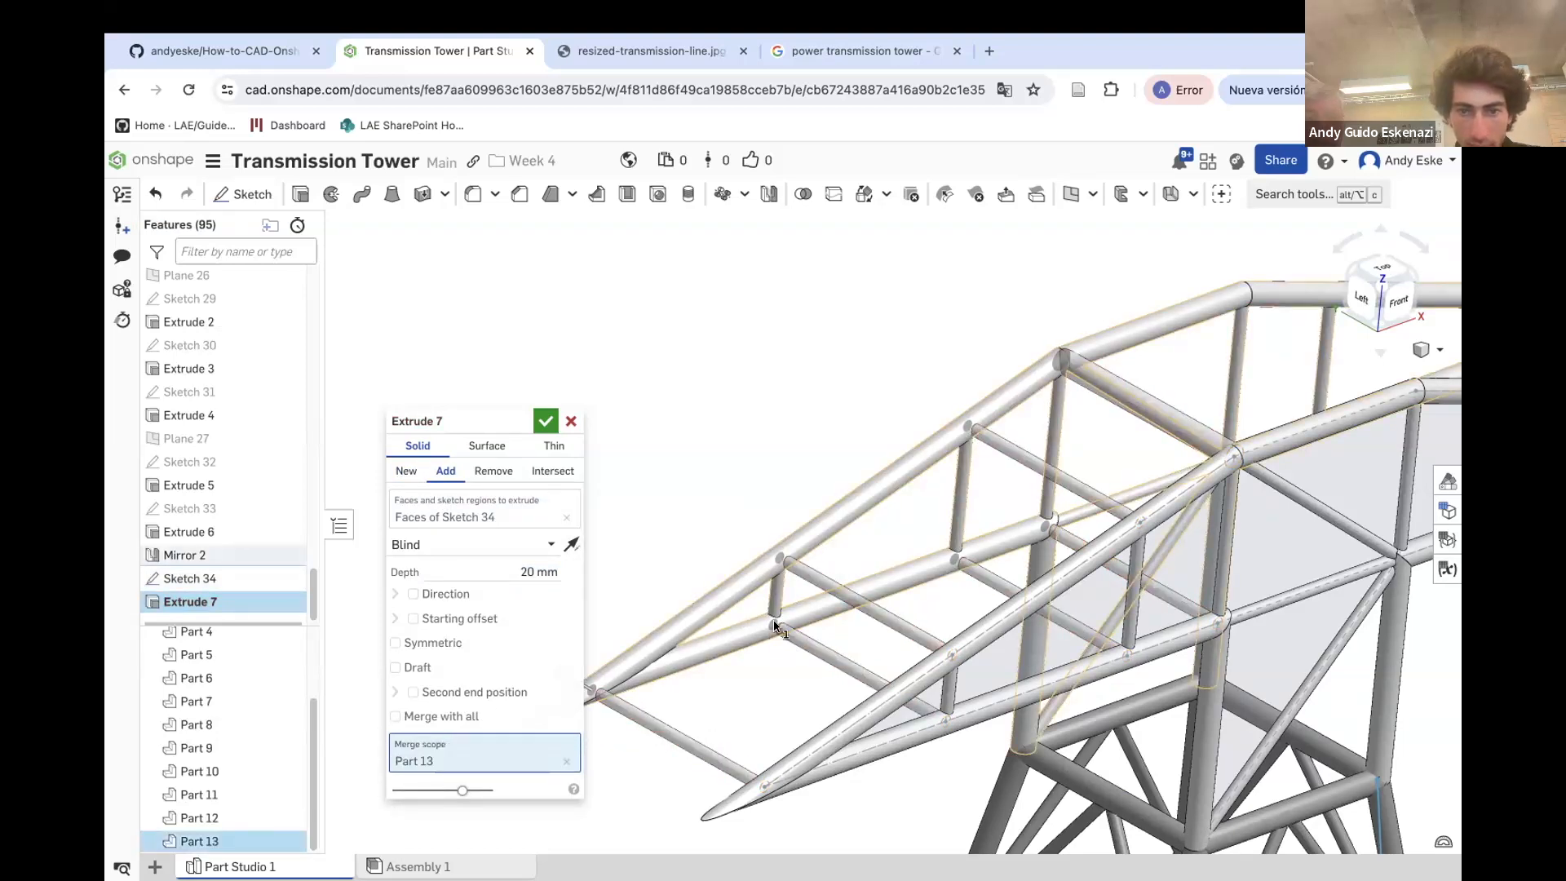
scroll(839, 587, "down", 3)
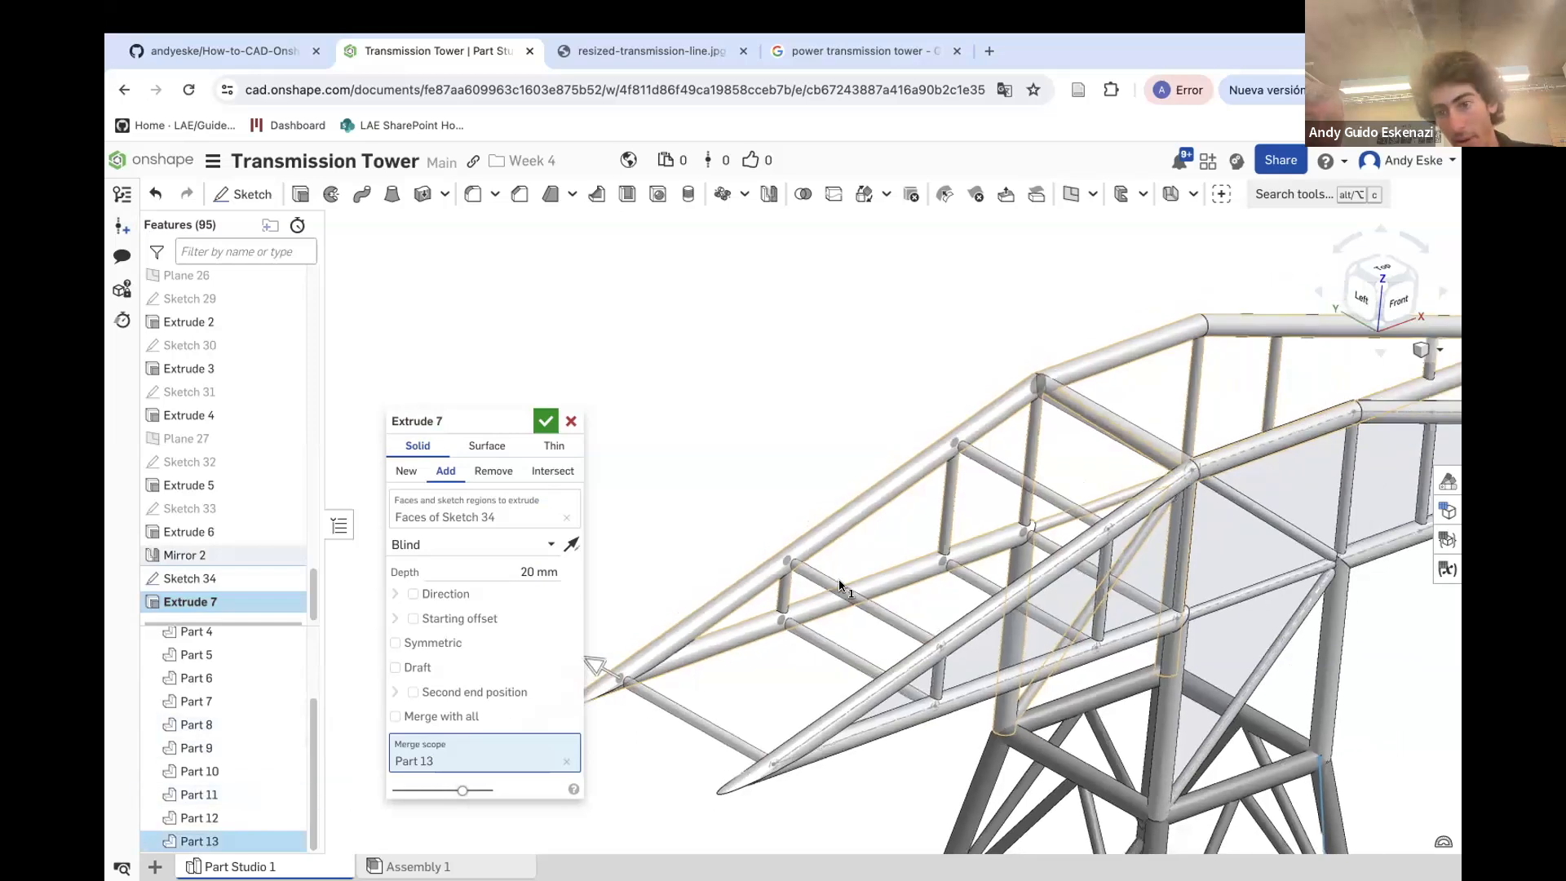
right_click_drag(941, 639, 1087, 743)
scroll(1088, 742, "up", 5)
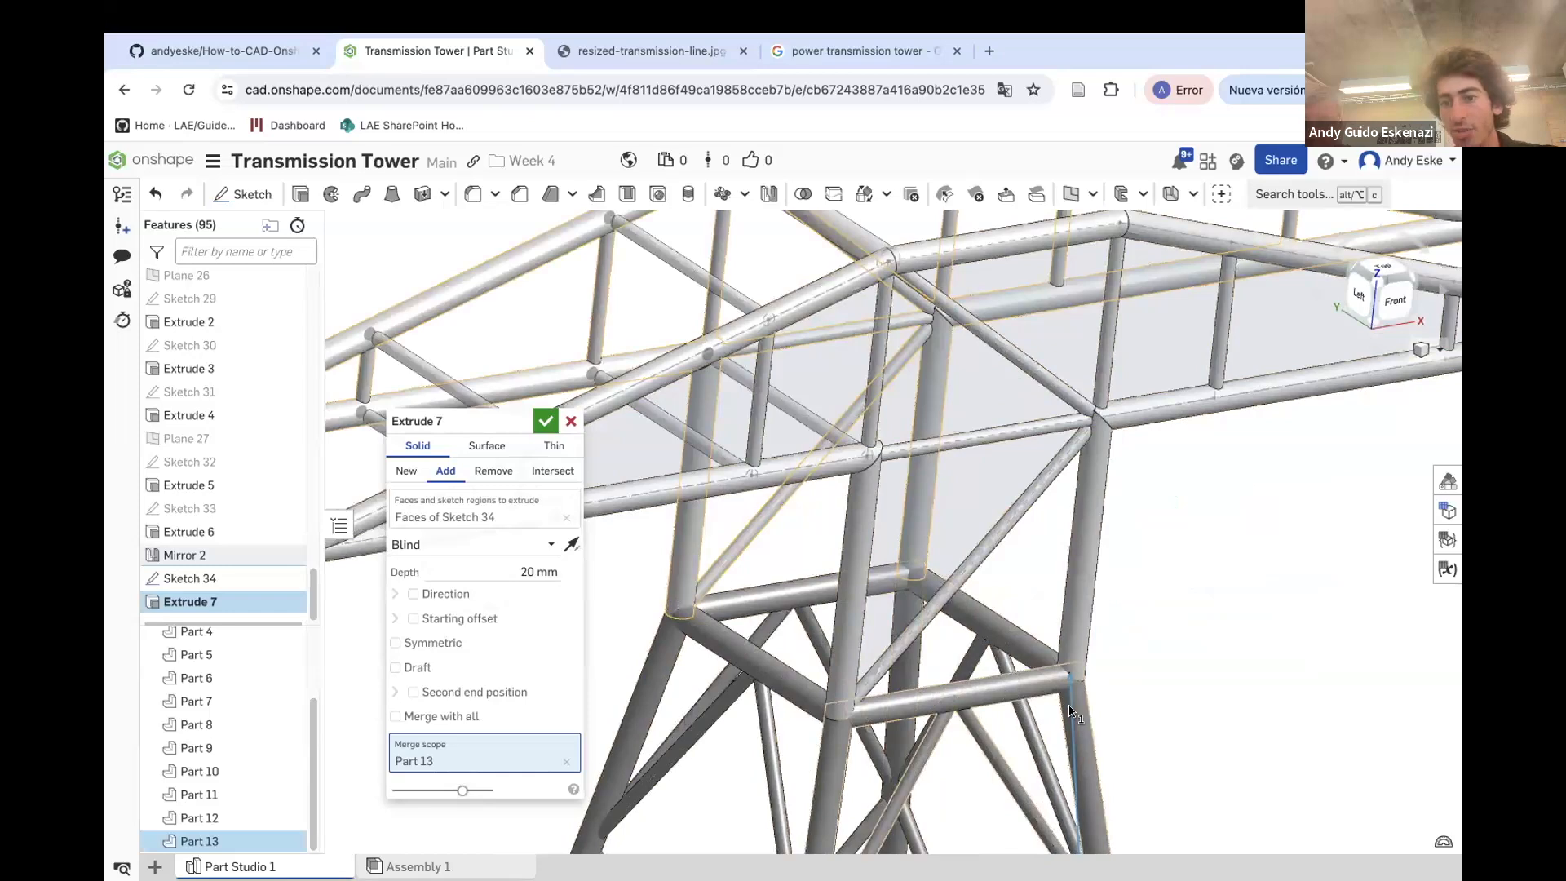
scroll(1065, 767, "down", 3)
scroll(1063, 765, "down", 2)
scroll(760, 494, "up", 3)
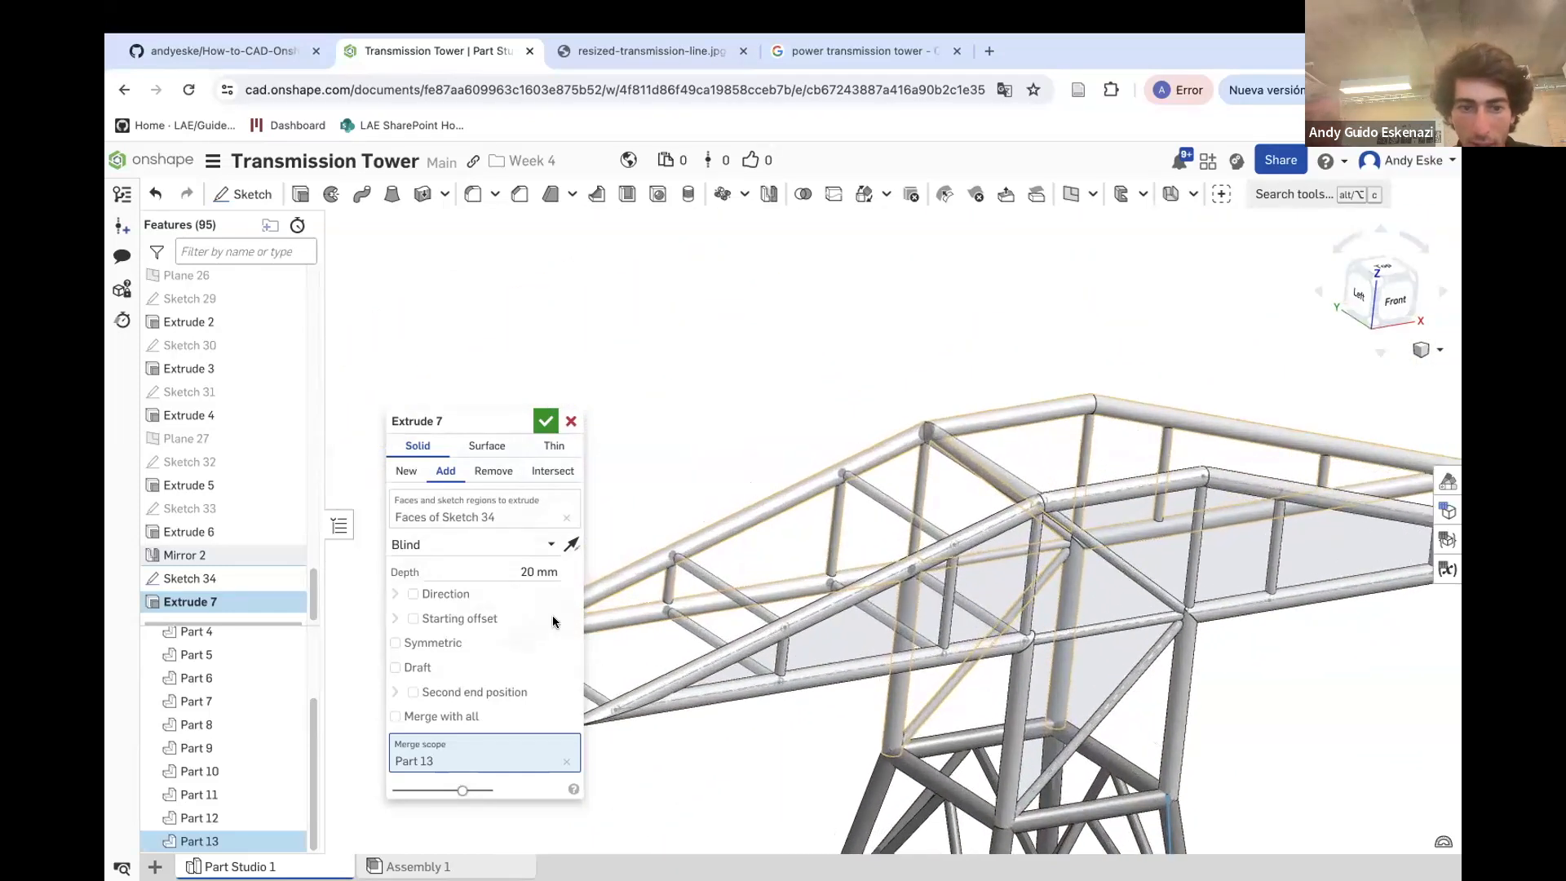
left_click(545, 421)
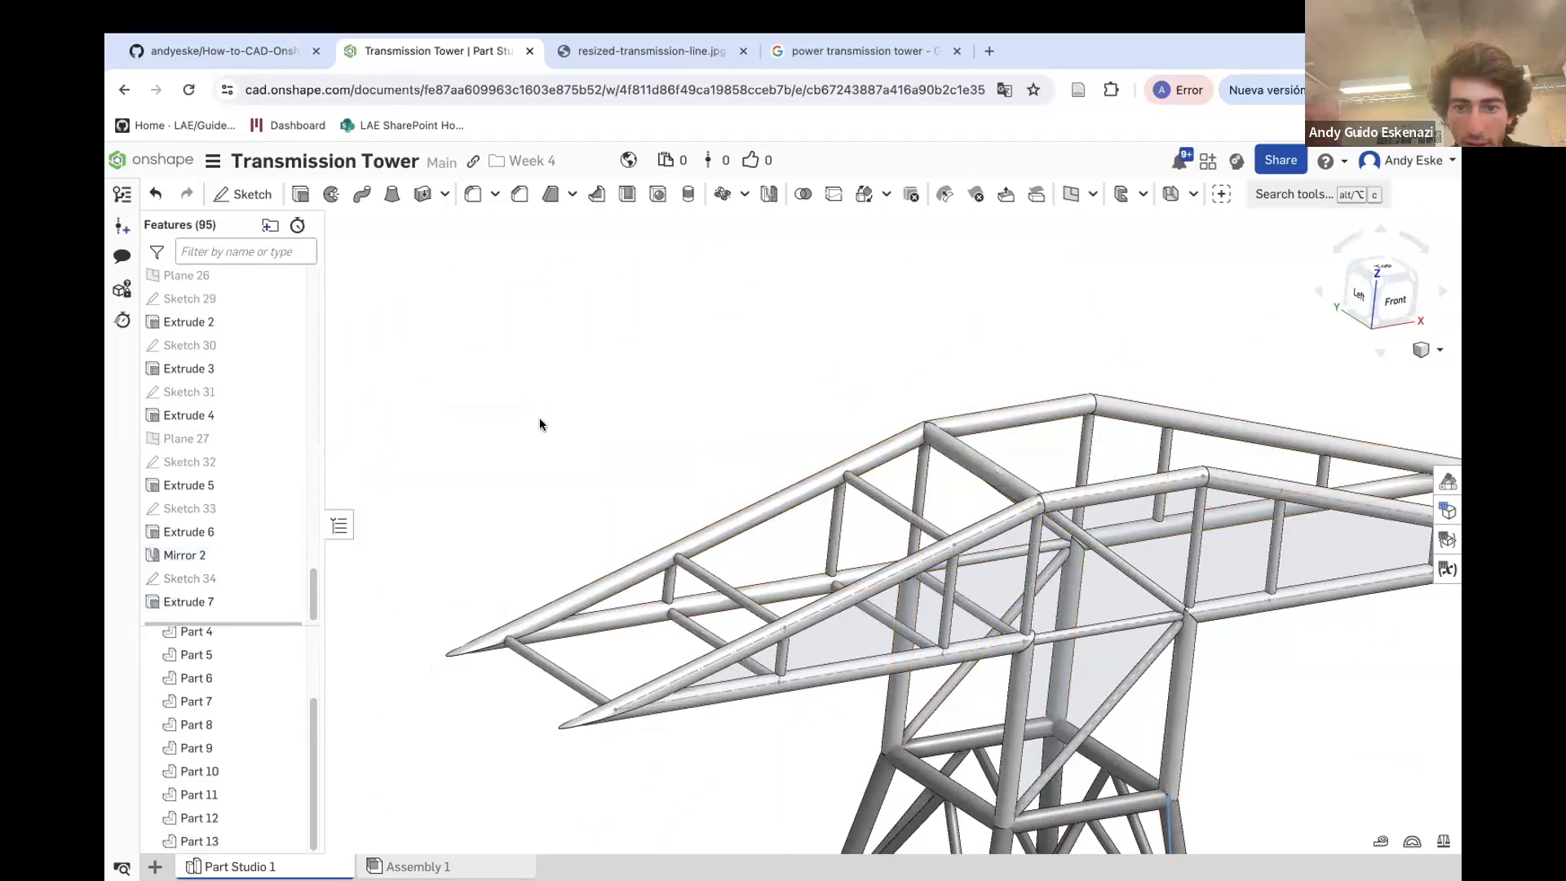
right_click_drag(678, 478, 927, 646)
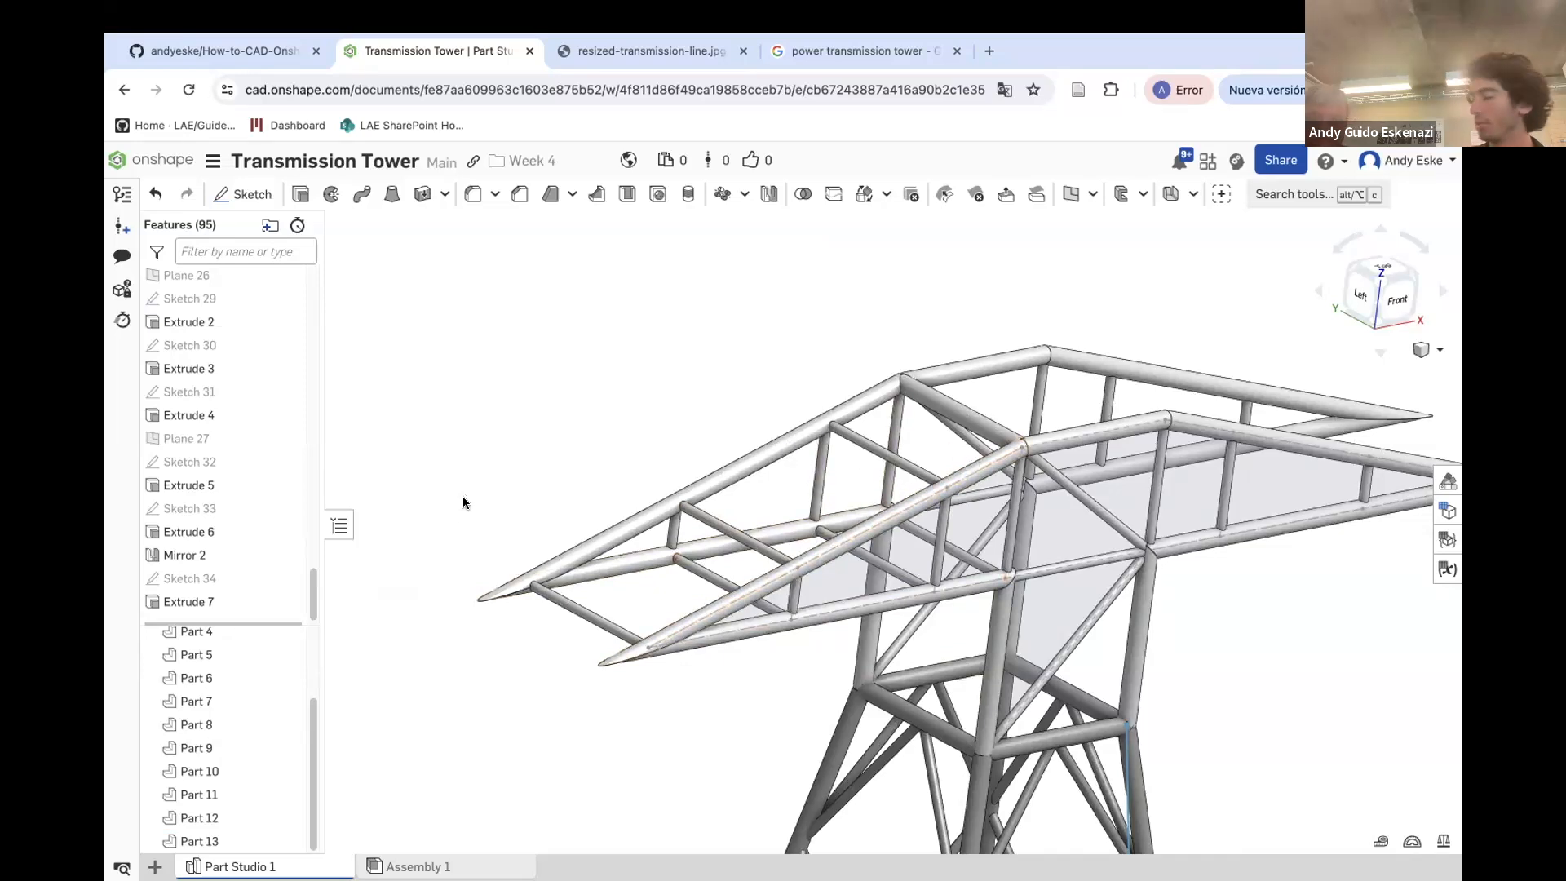
right_click_drag(863, 692, 840, 678)
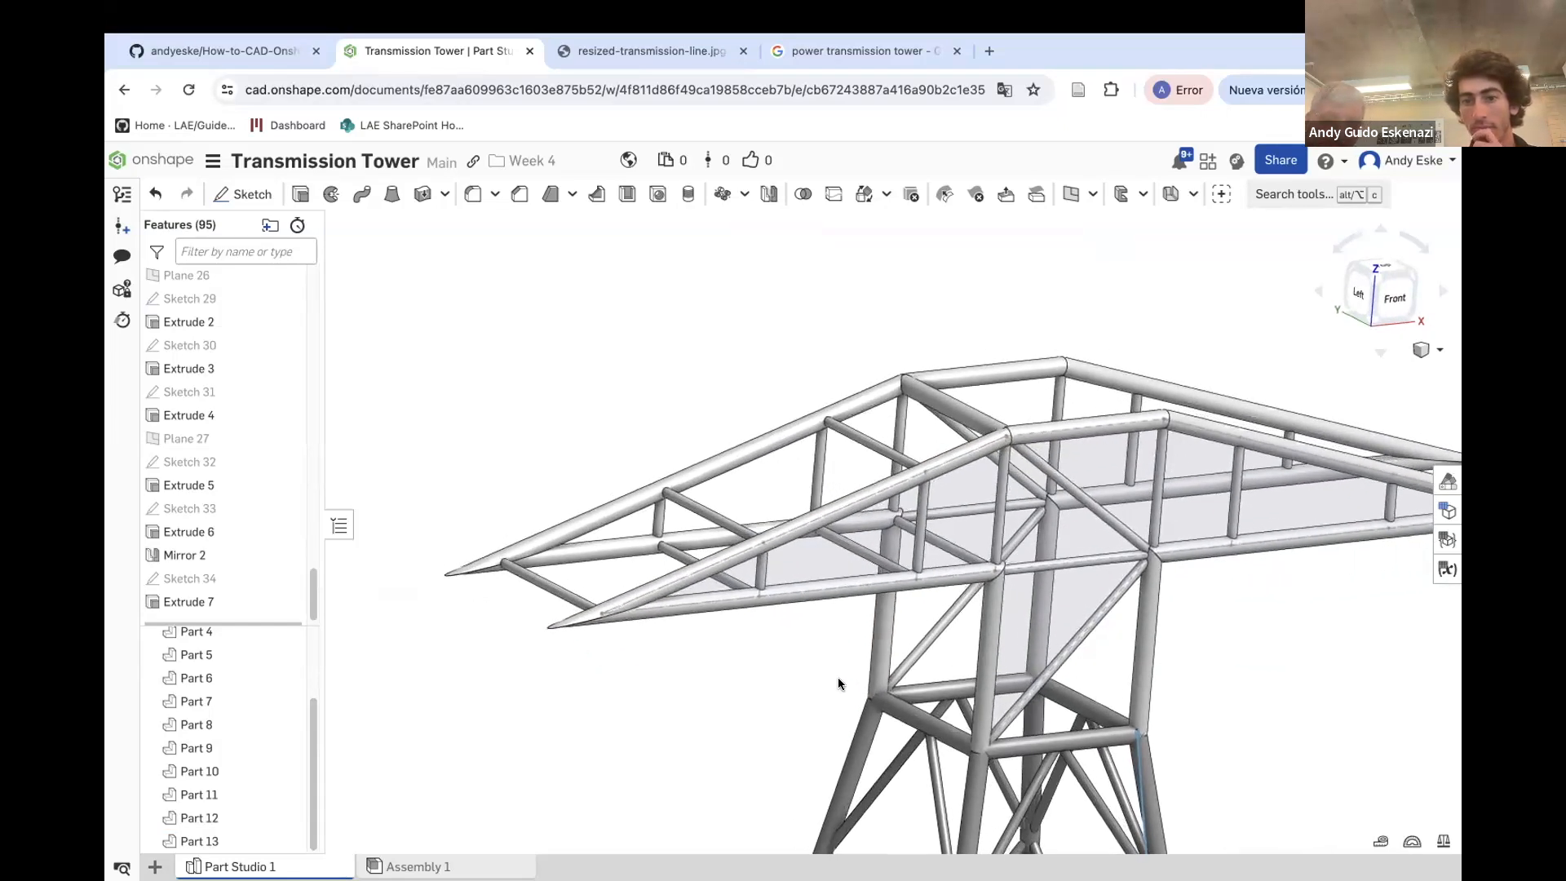
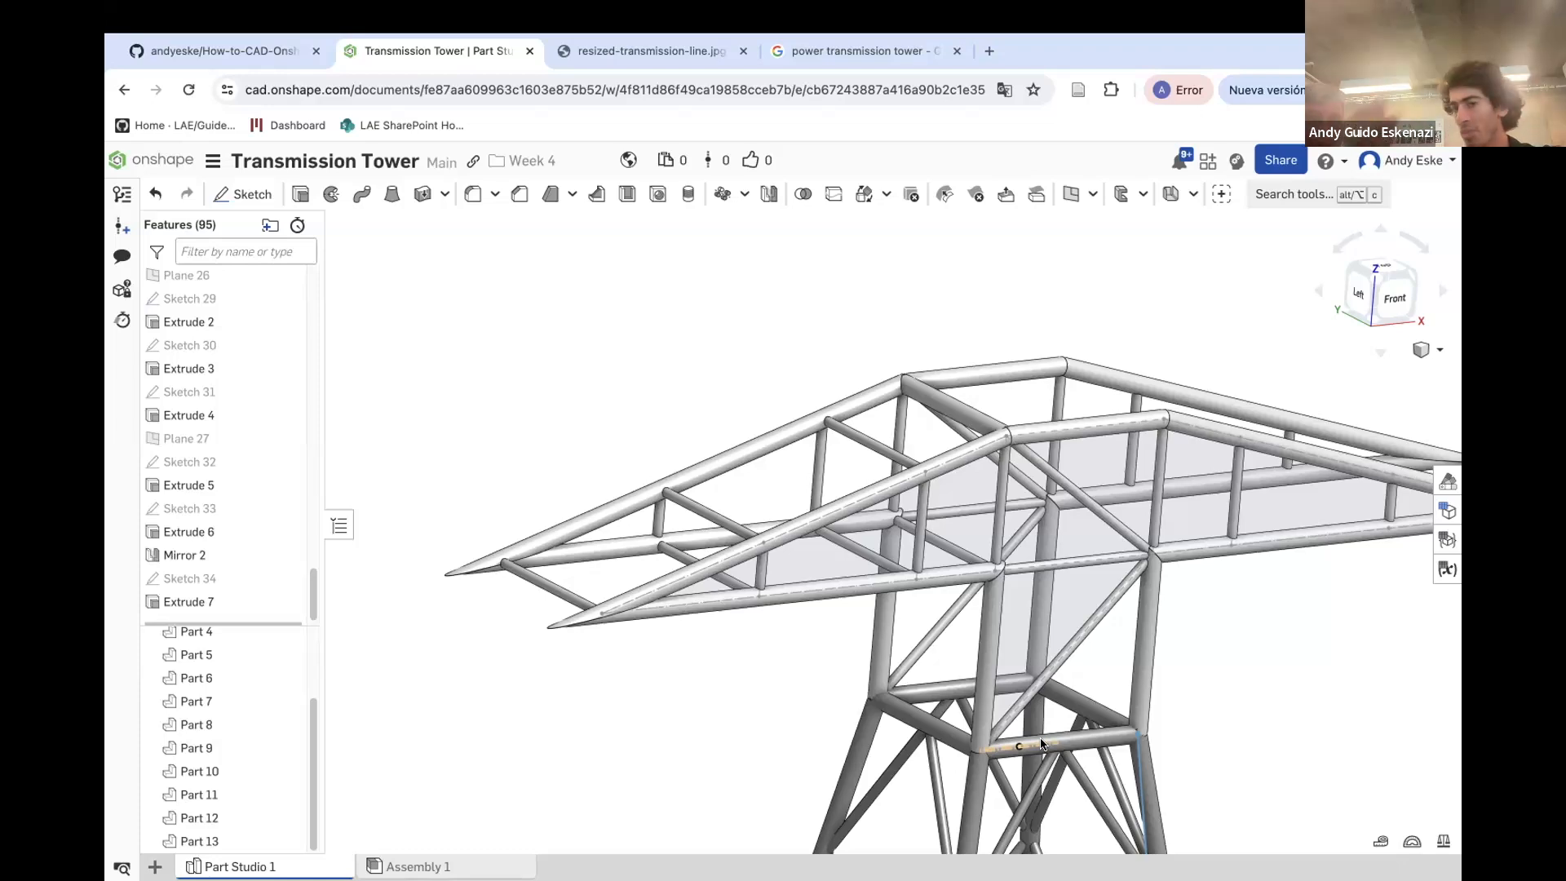
Create a new plane offset 20 mm from Plane 22
scroll(956, 615, "down", 3)
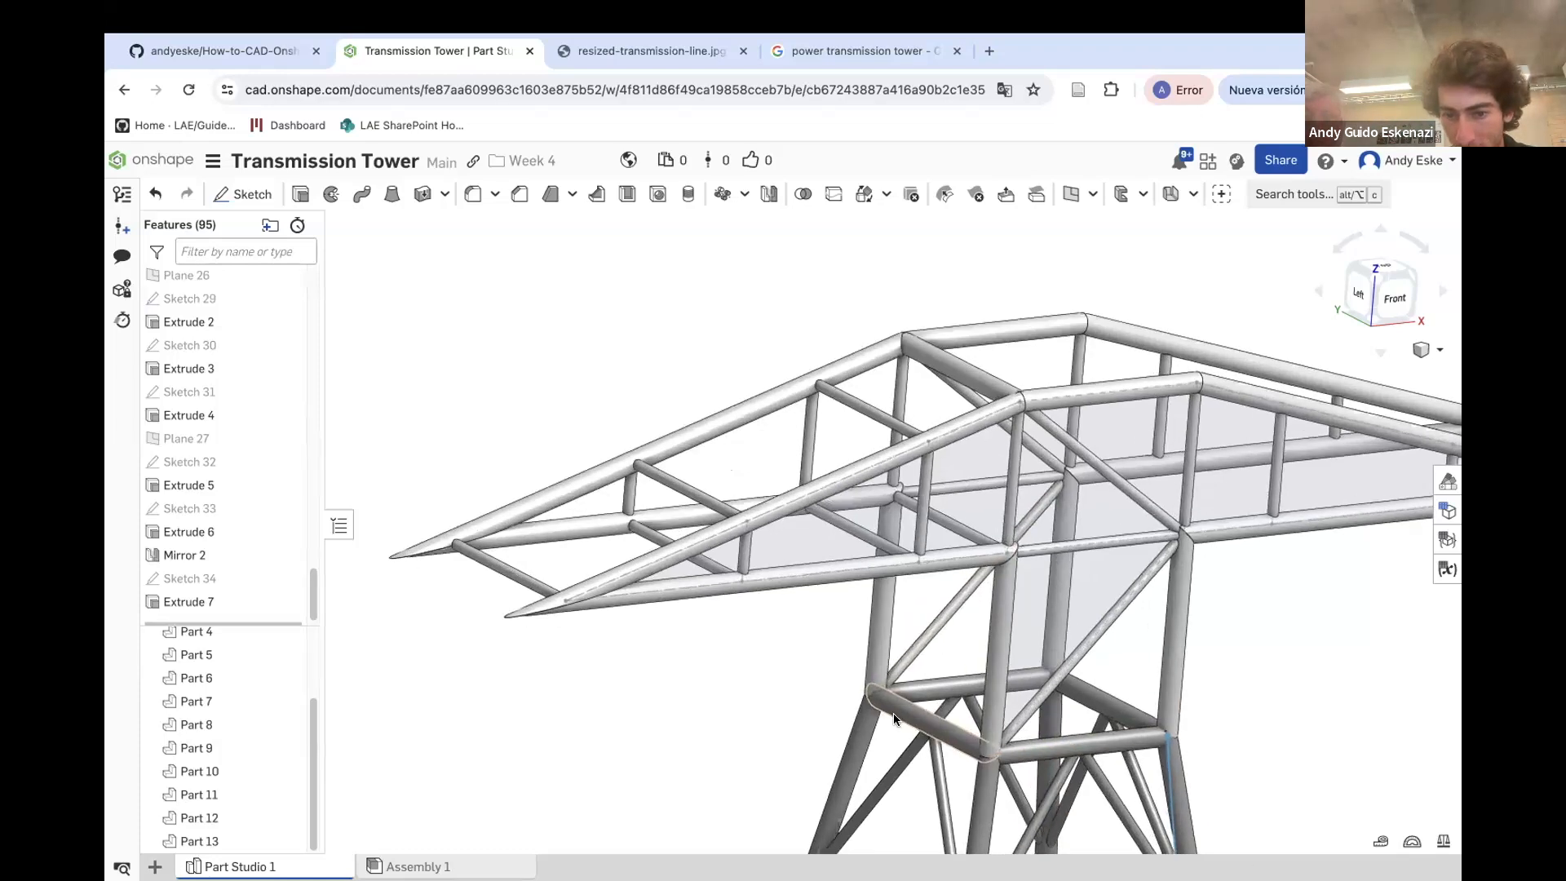
scroll(1036, 538, "up", 10)
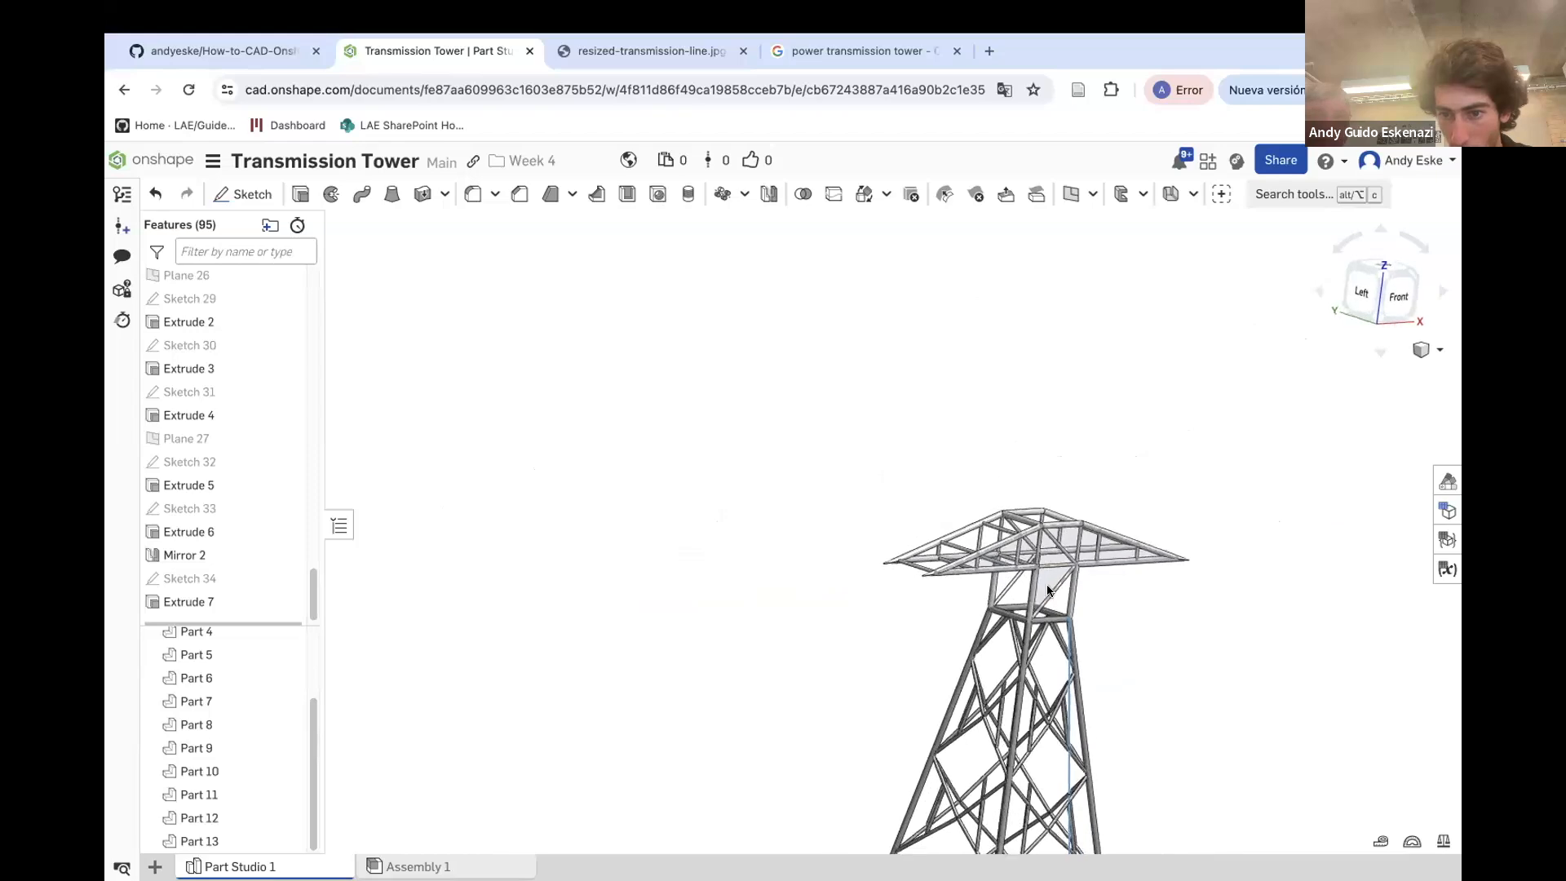
scroll(1047, 579, "down", 5)
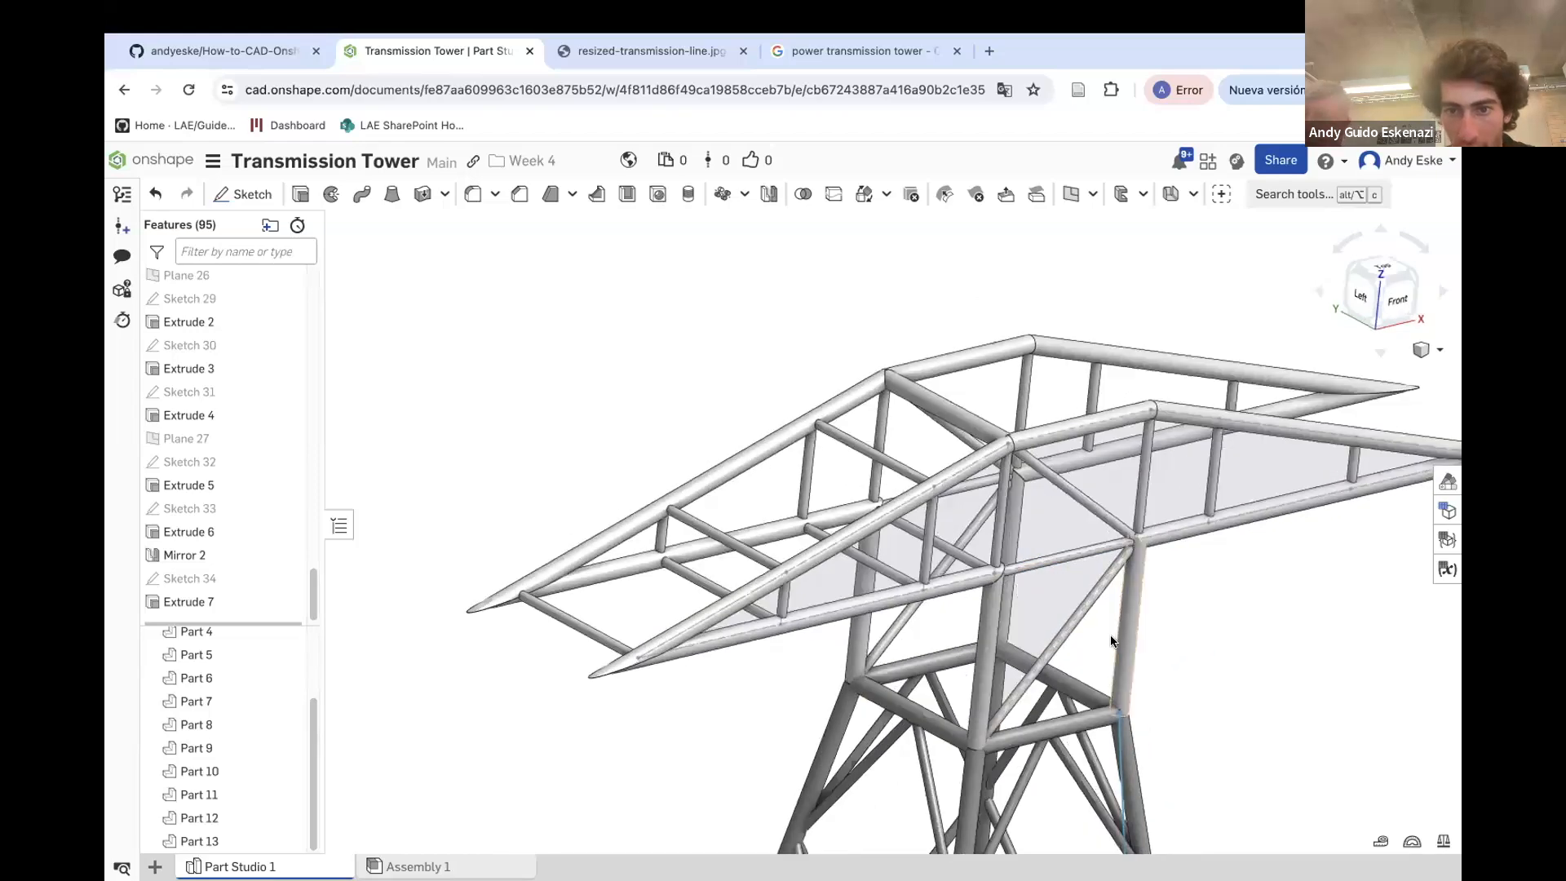
scroll(985, 591, "down", 5)
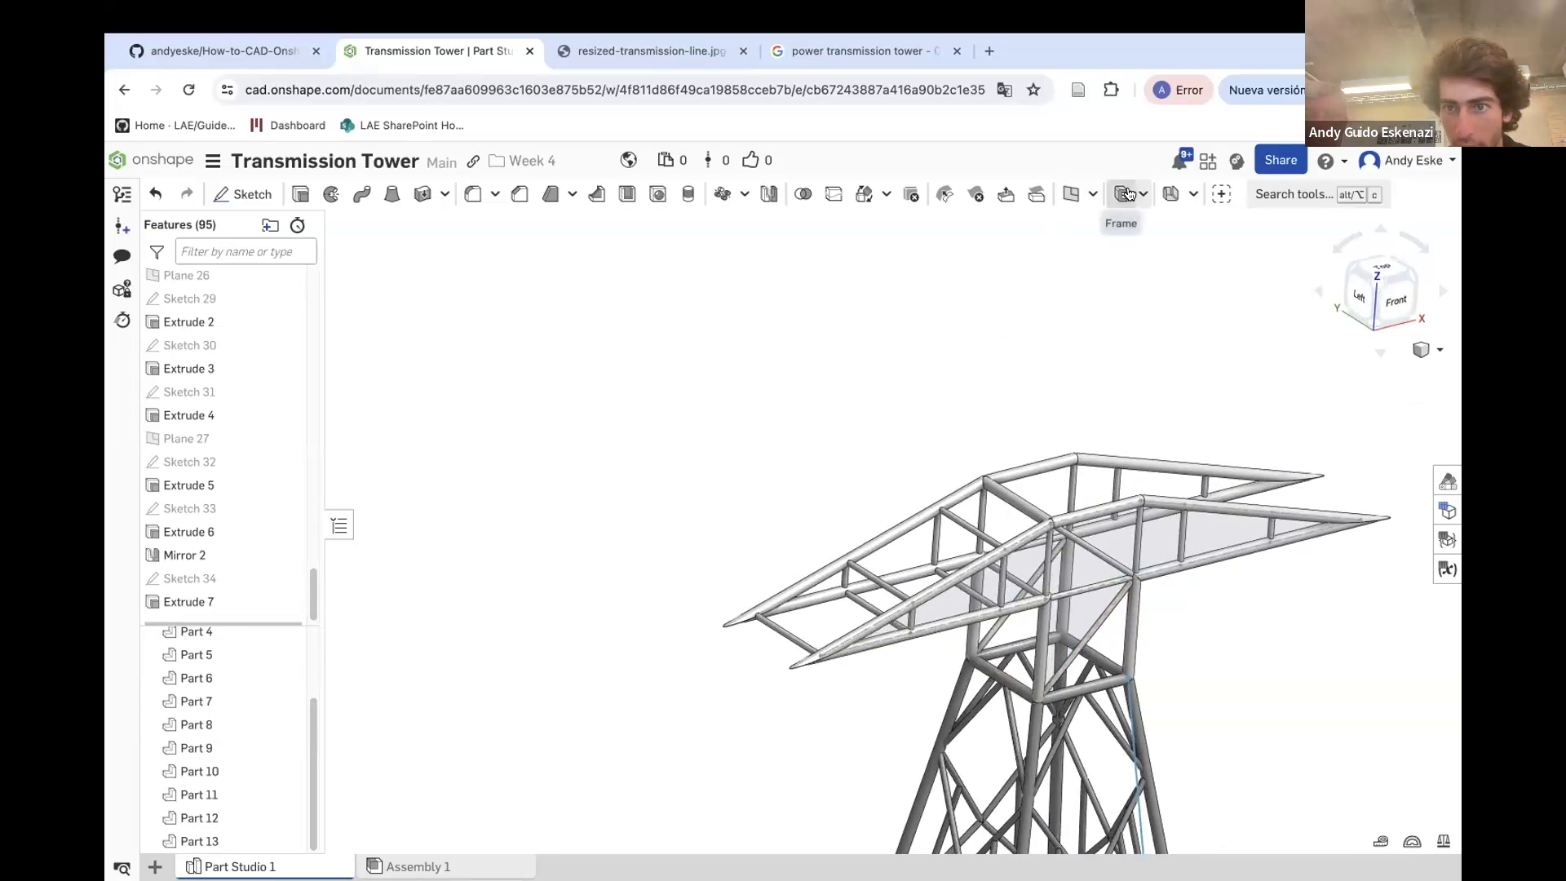
left_click(1071, 193)
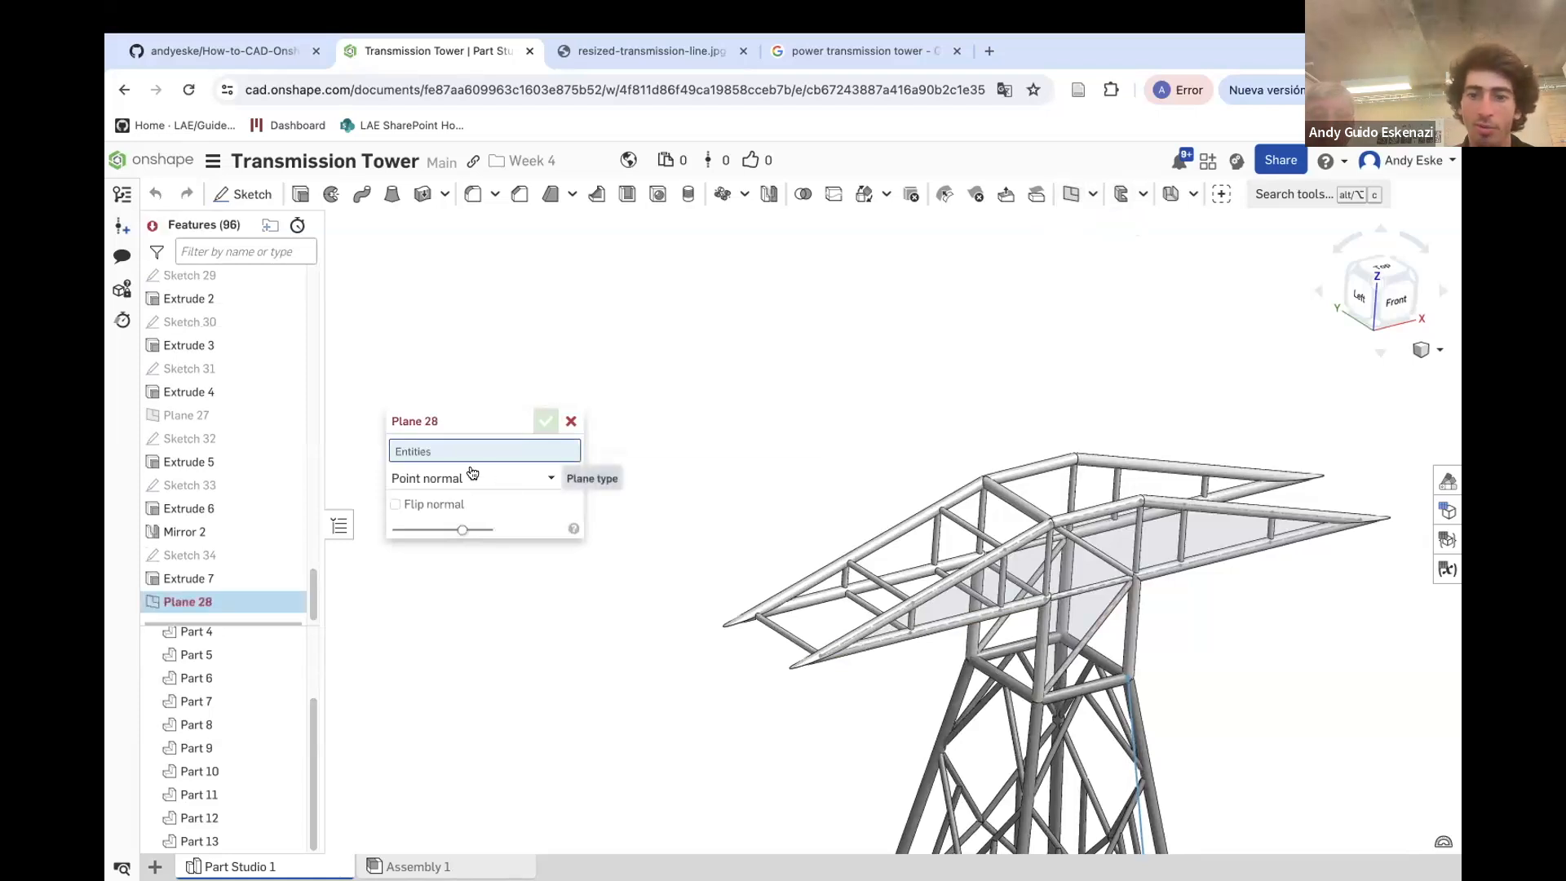
left_click(441, 479)
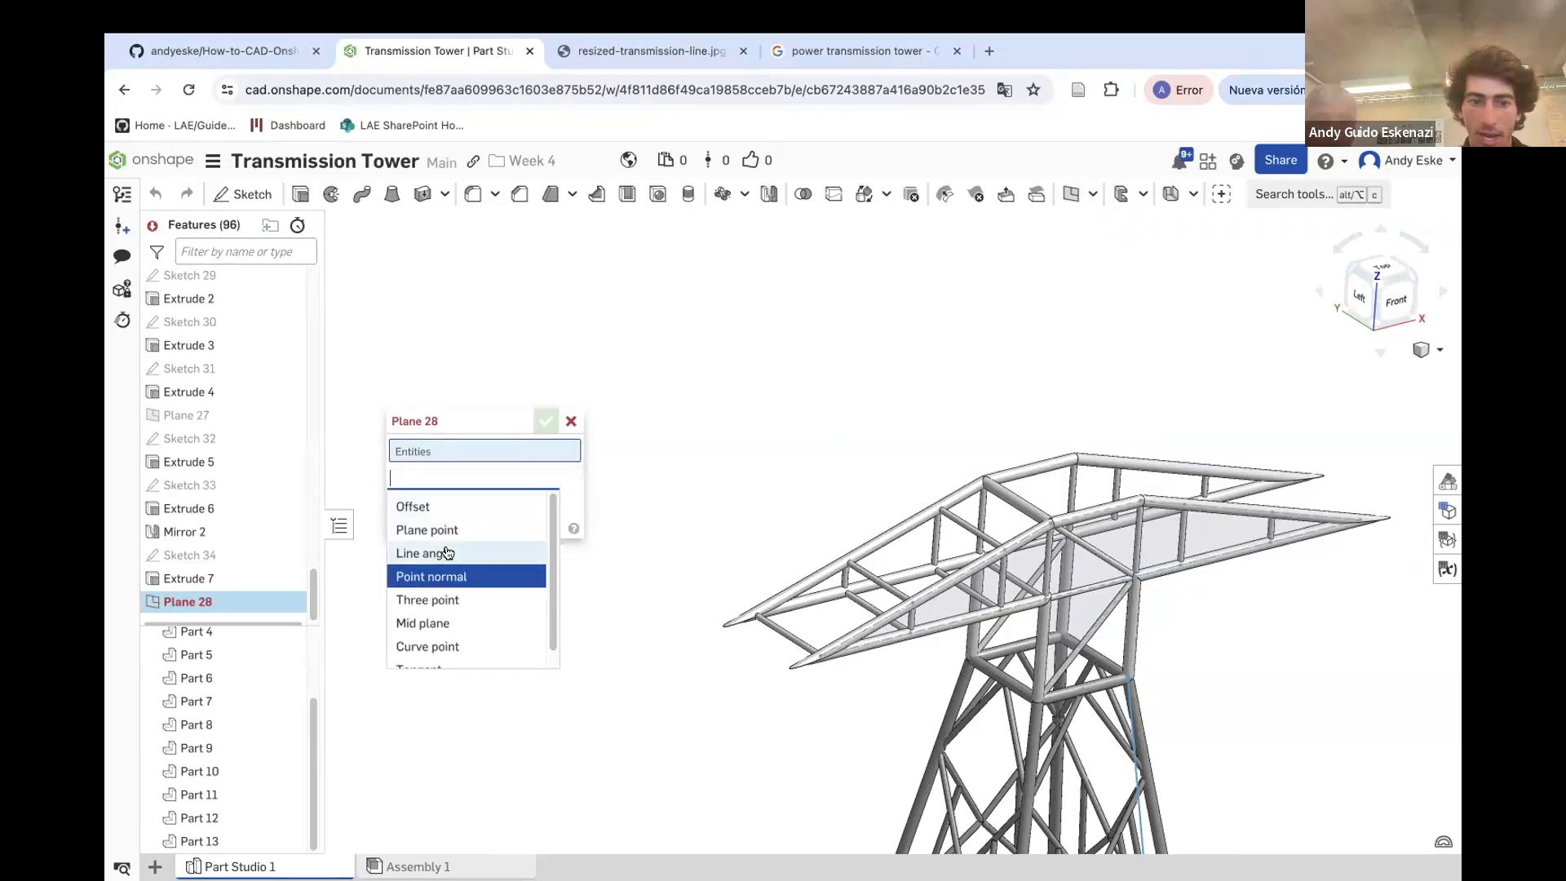
left_click(421, 506)
scroll(212, 522, "up", 3)
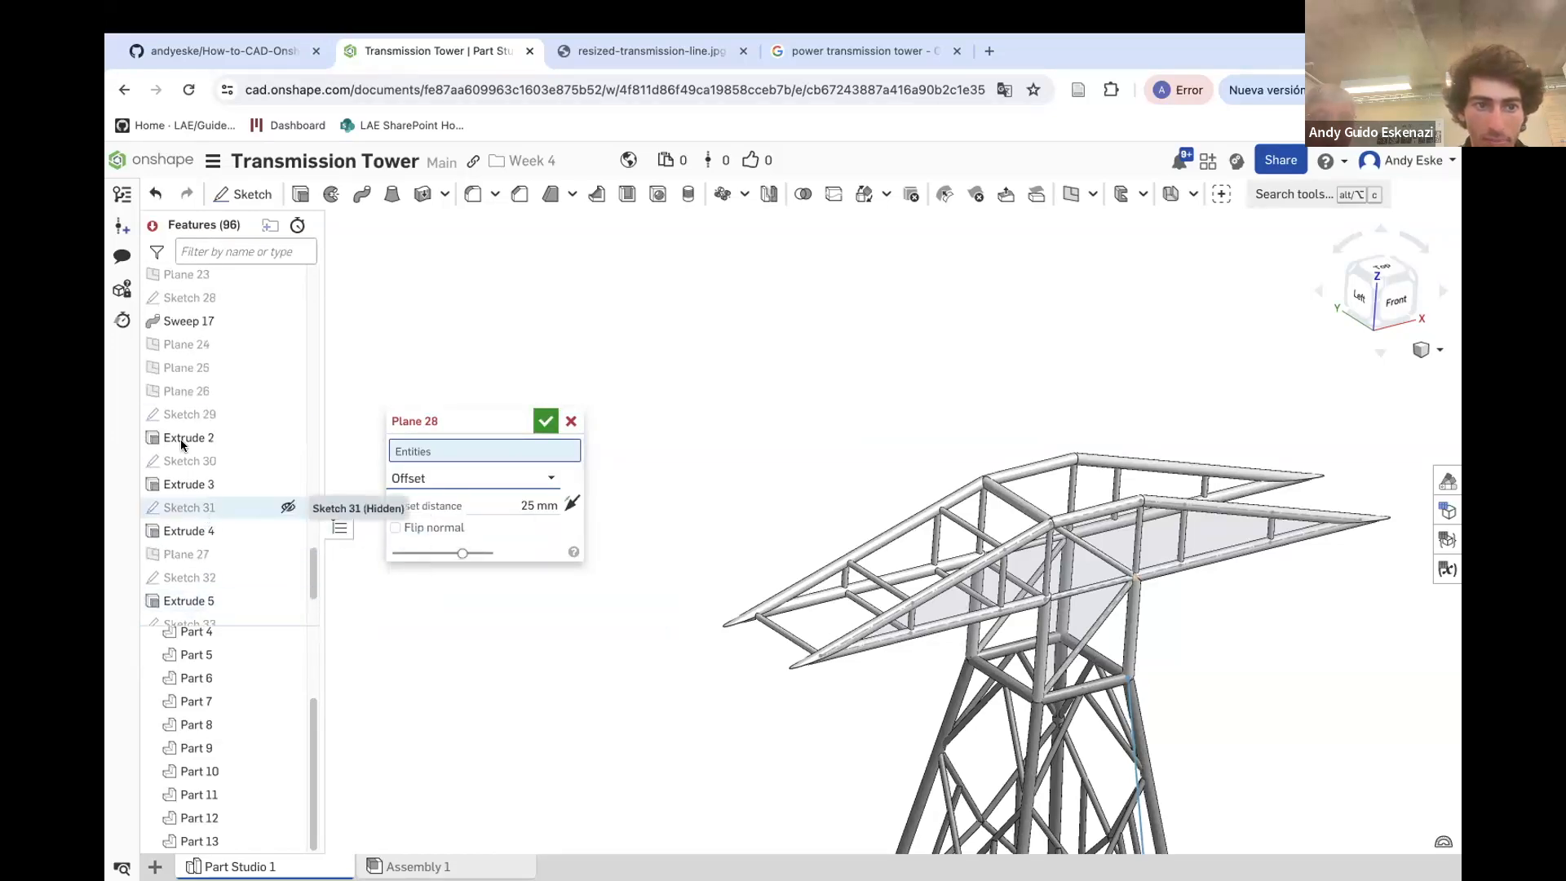
scroll(864, 539, "down", 5)
left_click(965, 689)
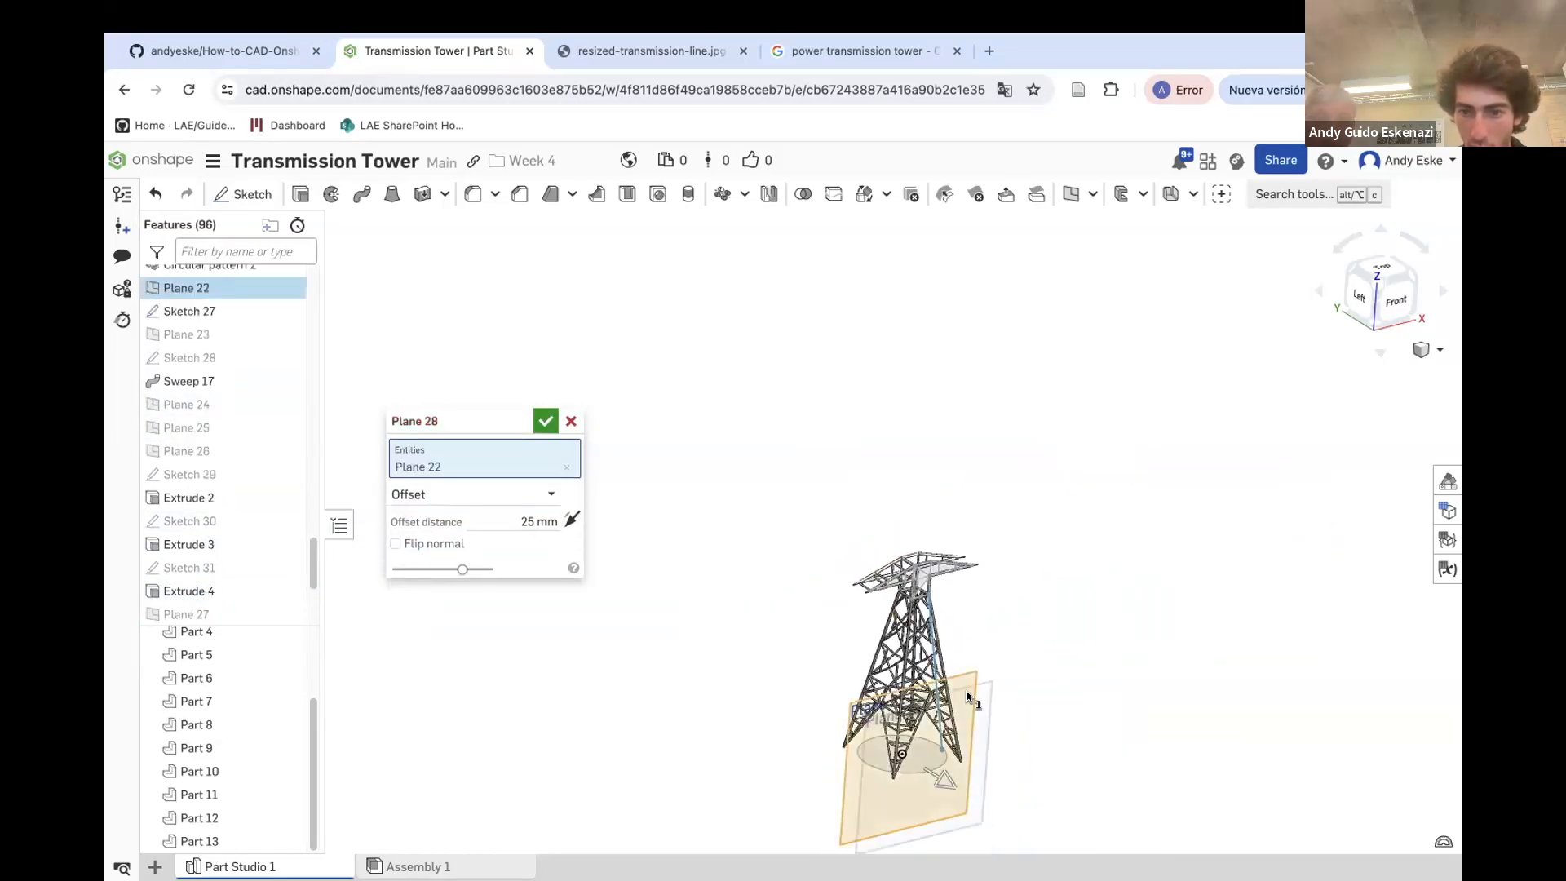
left_click(529, 517)
key("Return")
scroll(943, 545, "up", 8)
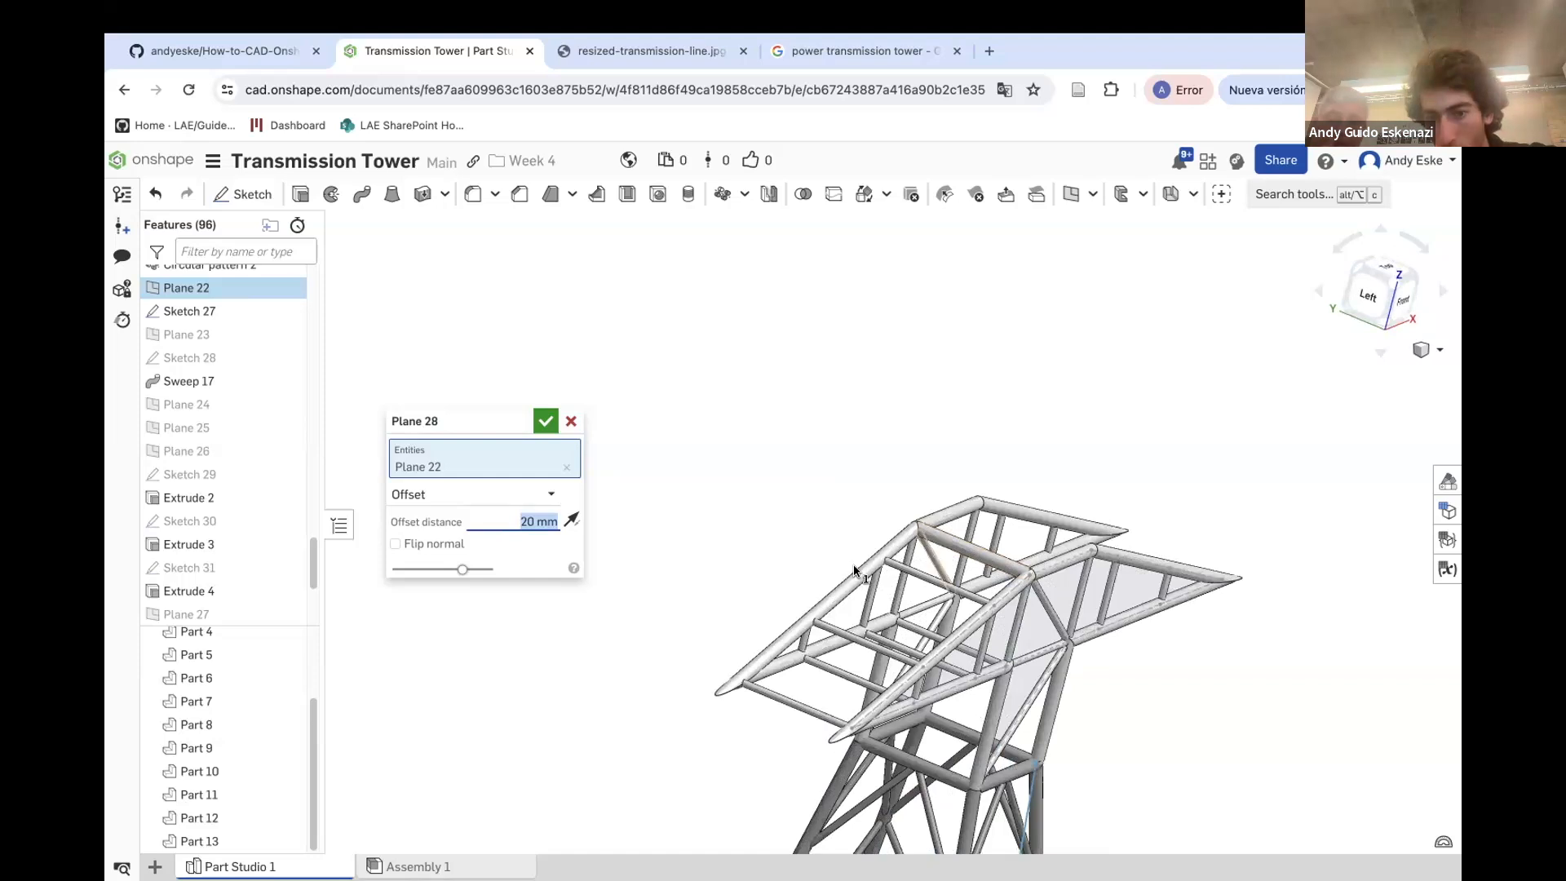
left_click(546, 421)
Start a sketch on the new Plane 28 and project the crossarm's chord and member edges into it
scroll(1101, 632, "up", 1)
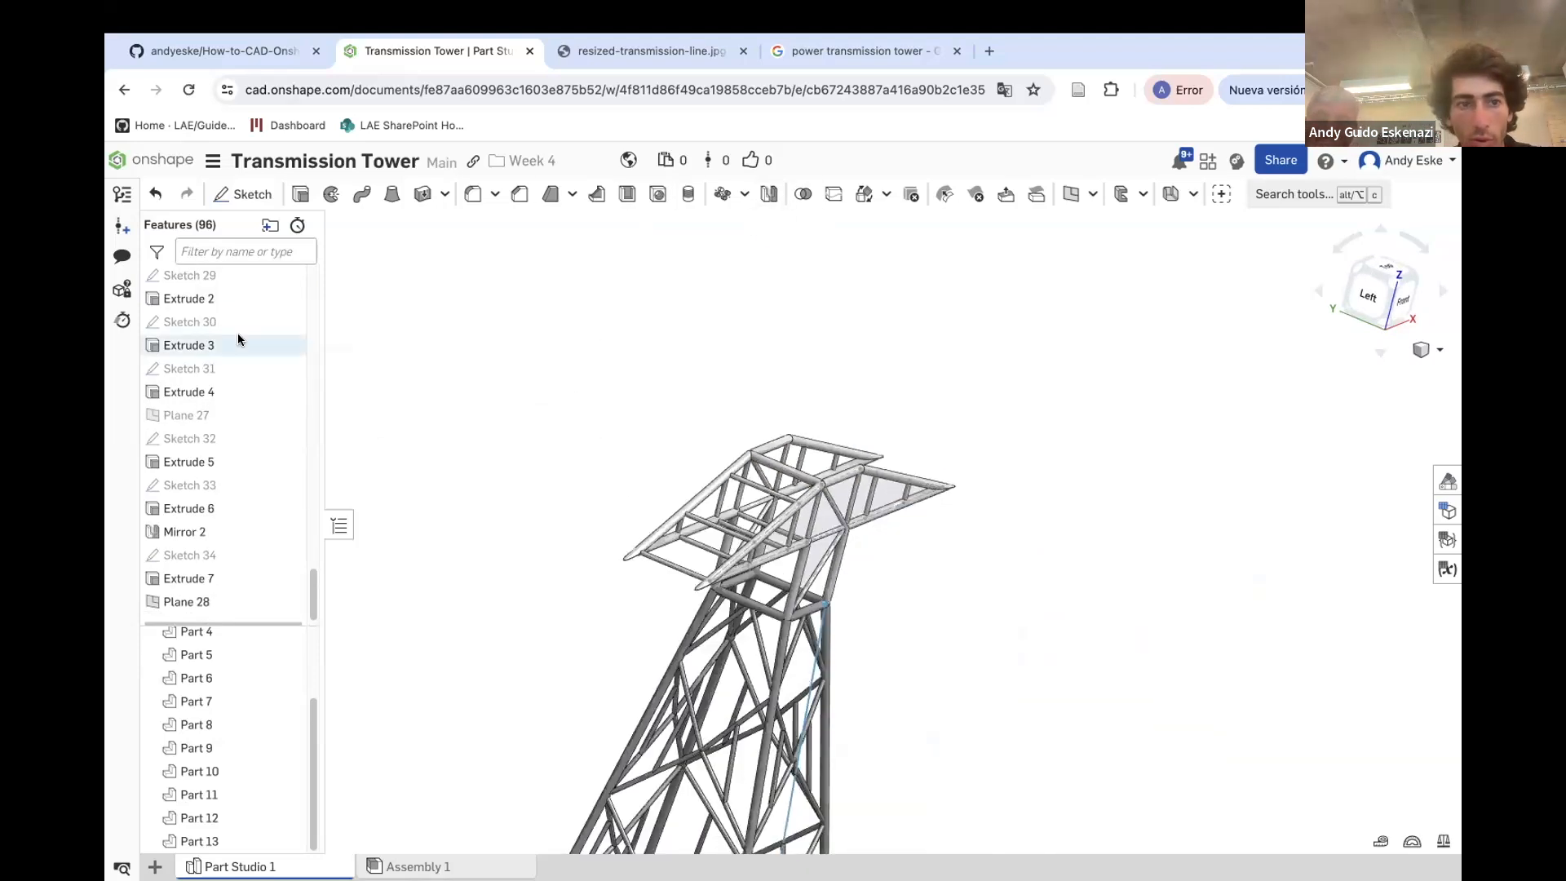
scroll(571, 384, "down", 4)
left_click(242, 194)
scroll(868, 669, "down", 4)
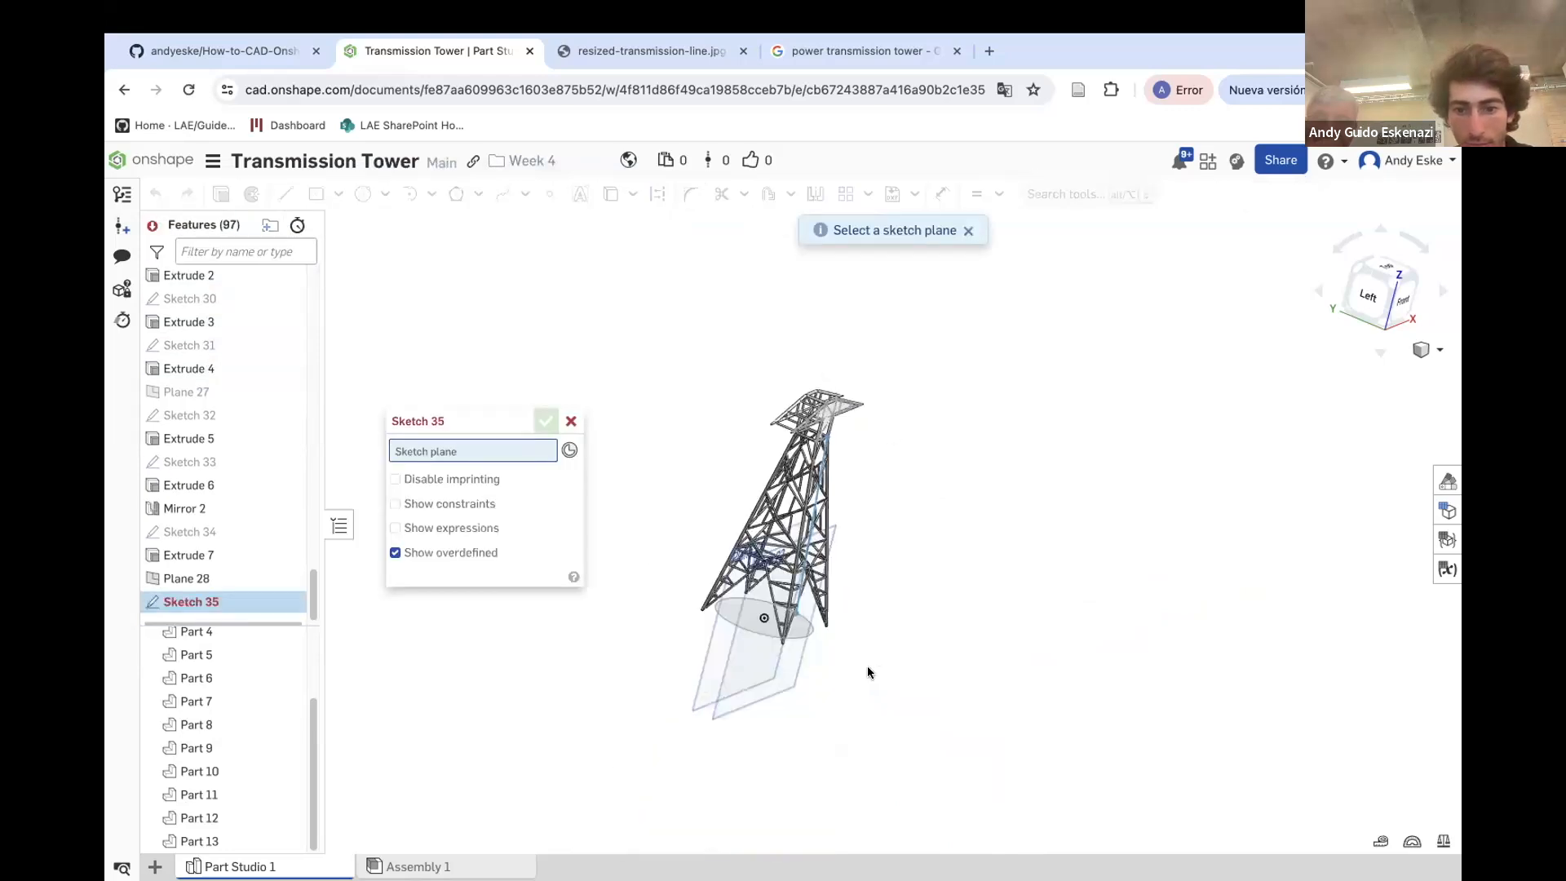
left_click(699, 682)
scroll(665, 506, "up", 3)
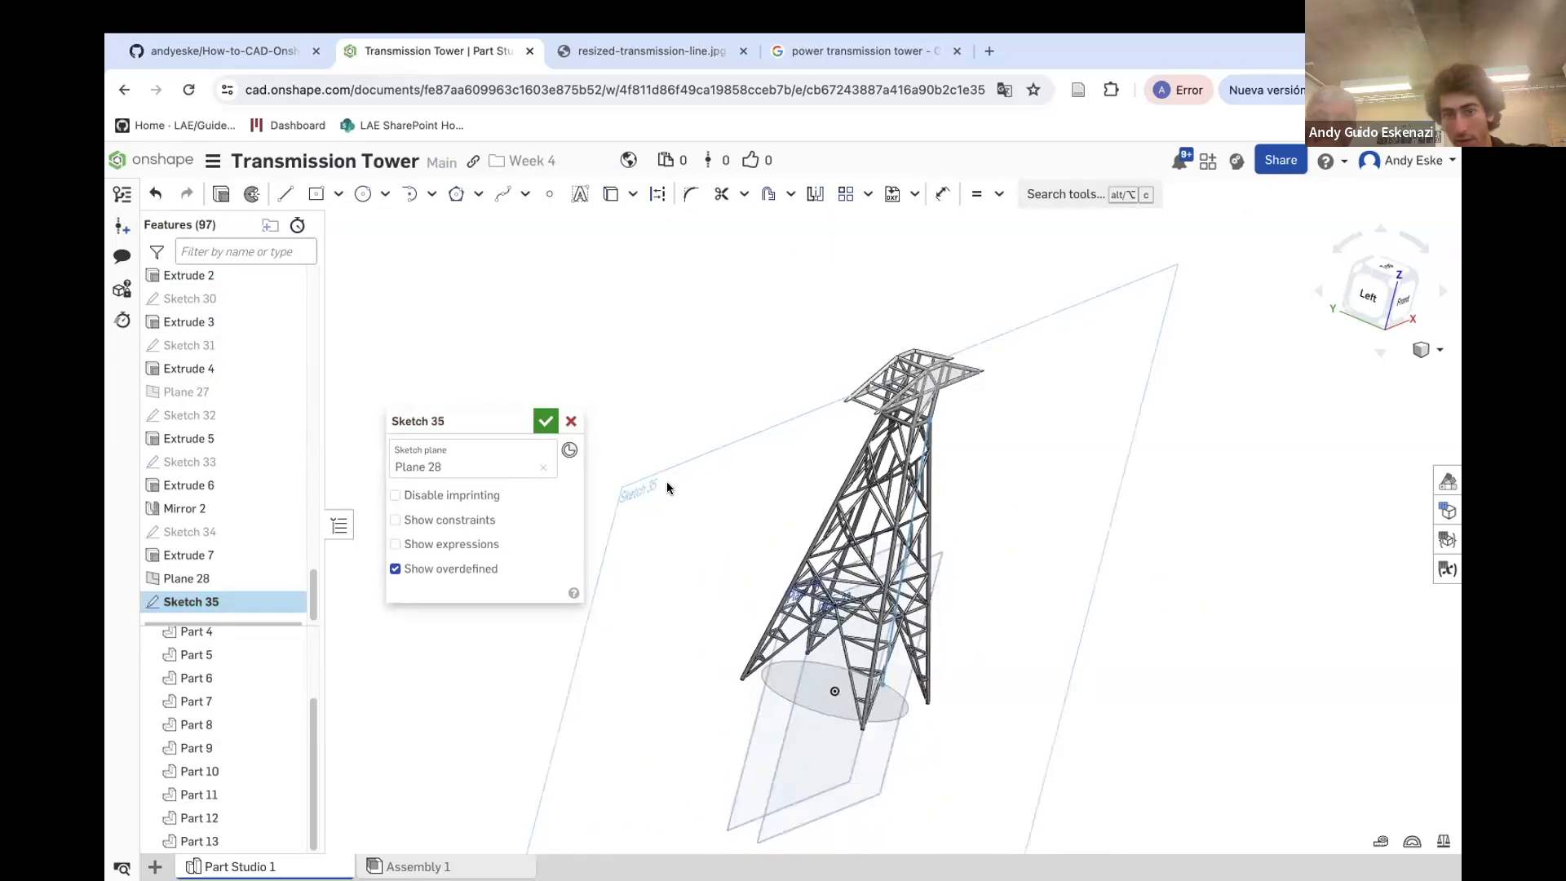
scroll(702, 491, "down", 2)
scroll(886, 359, "up", 7)
right_click_drag(909, 483, 898, 488)
scroll(869, 539, "up", 4)
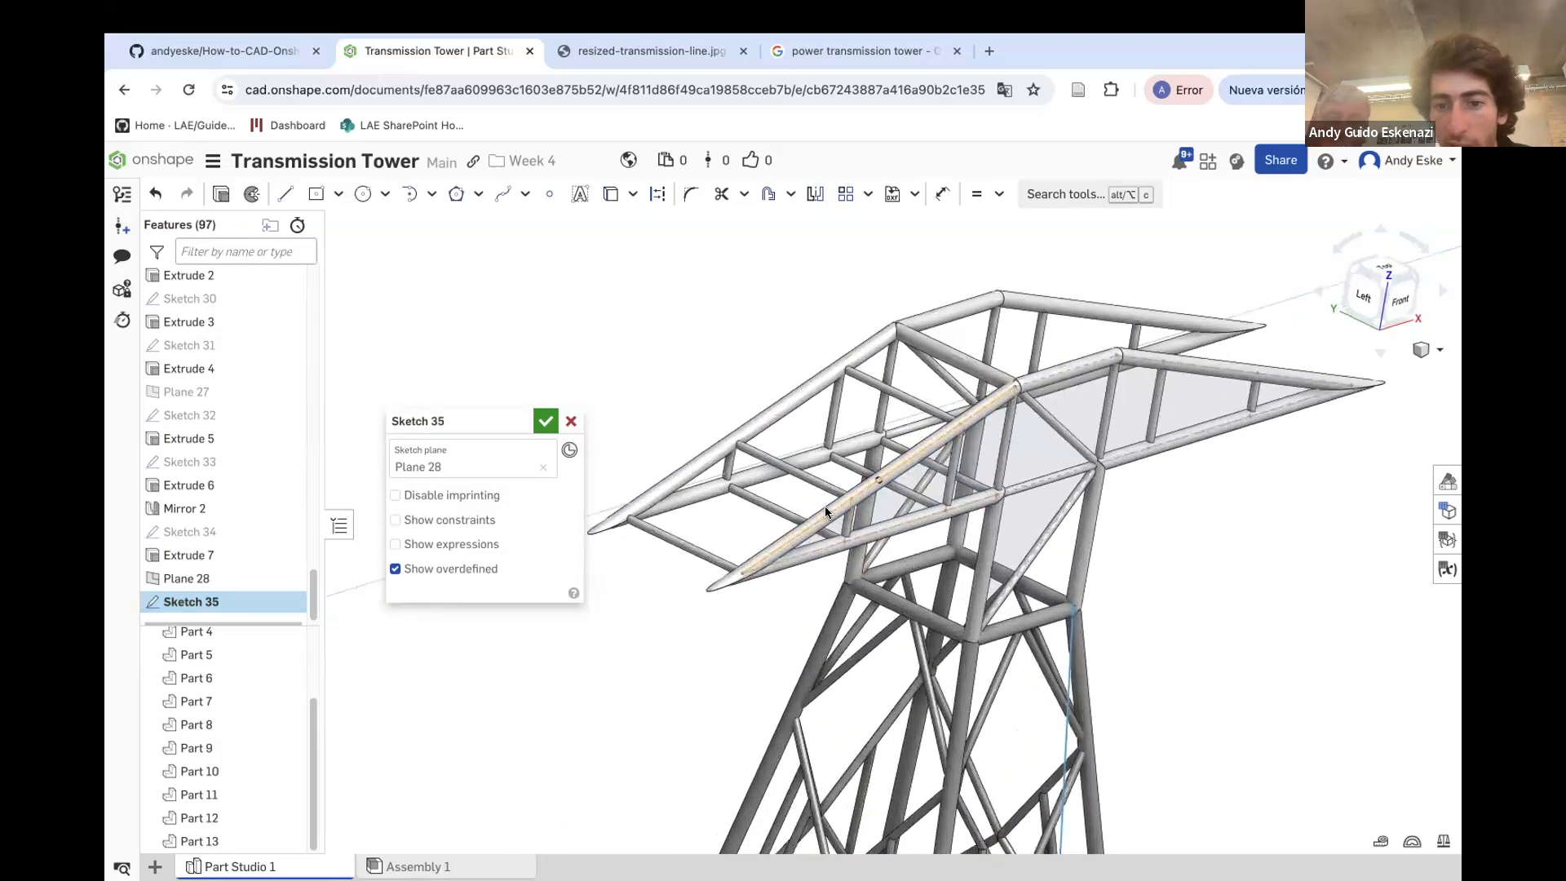
scroll(824, 506, "up", 3)
left_click(659, 194)
left_click(610, 194)
left_click(795, 529)
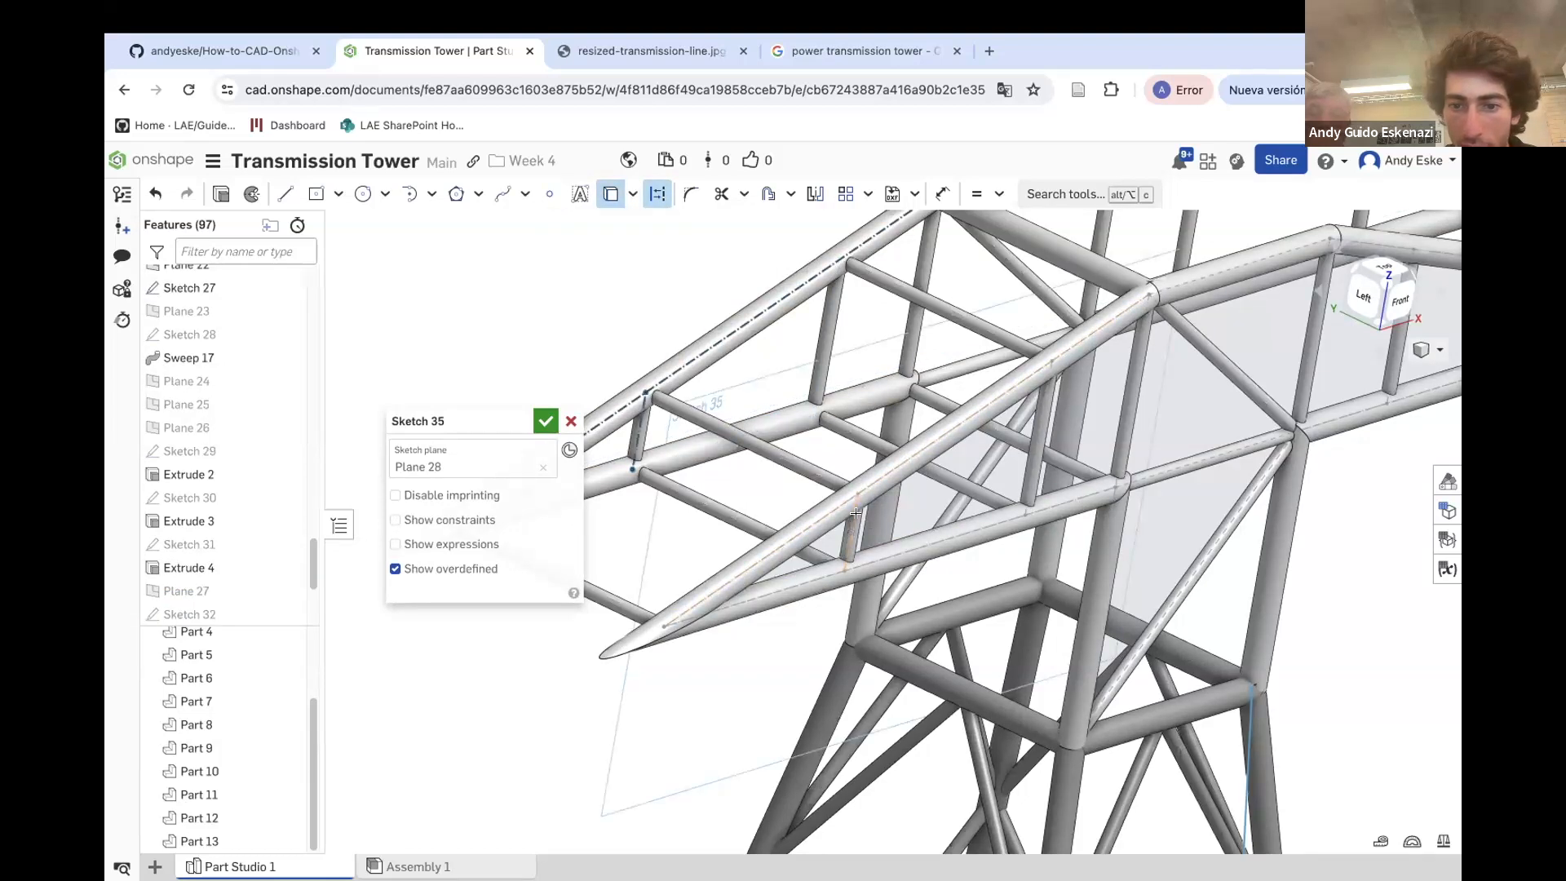
left_click(885, 558)
left_click(1036, 457)
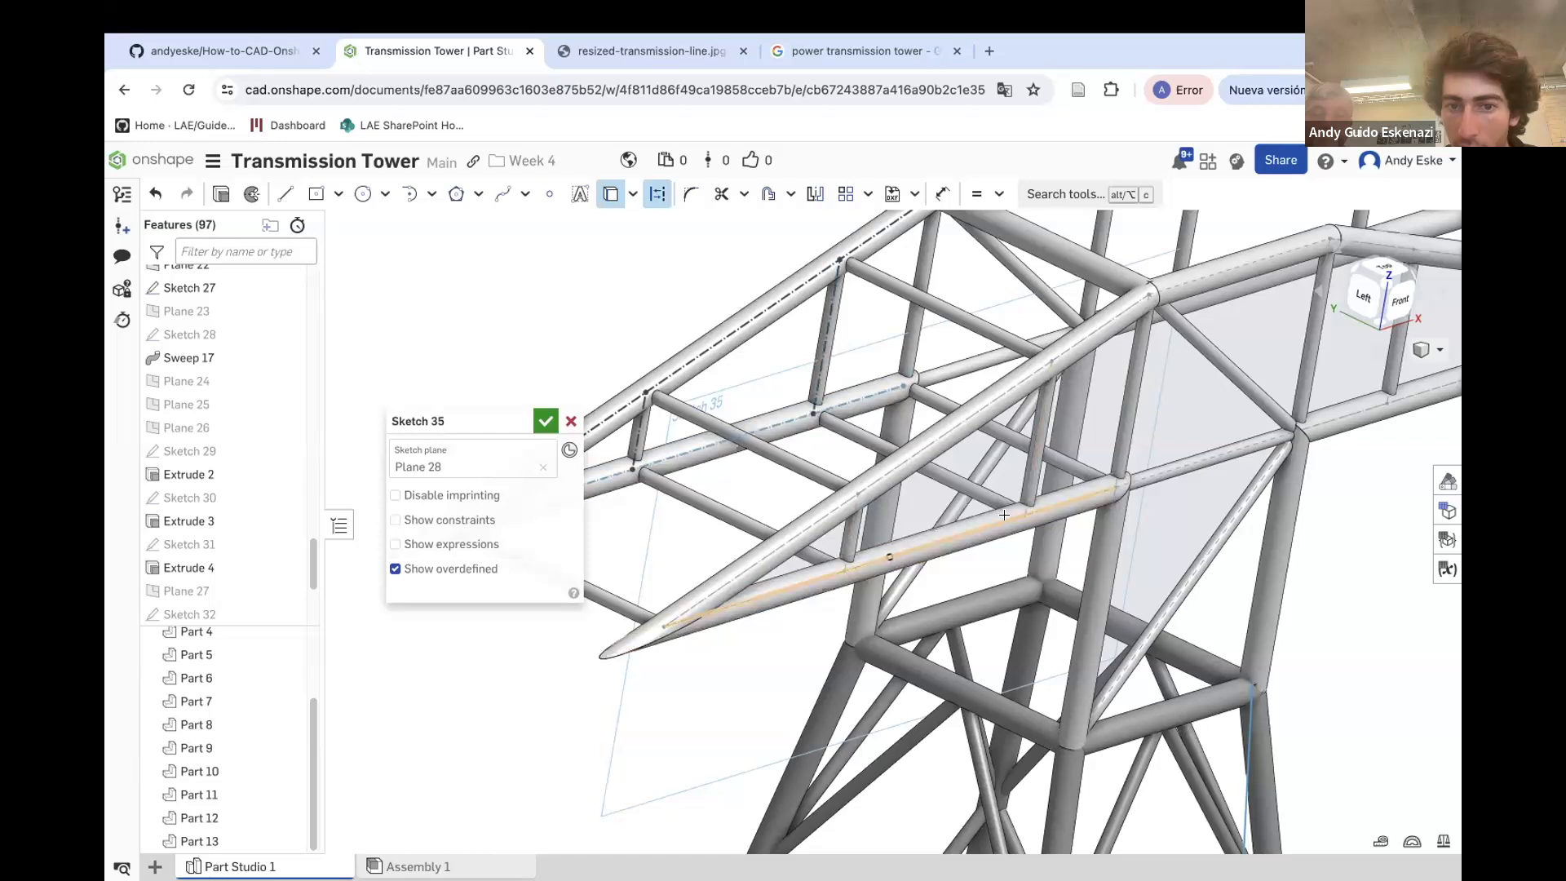
scroll(1004, 515, "down", 1)
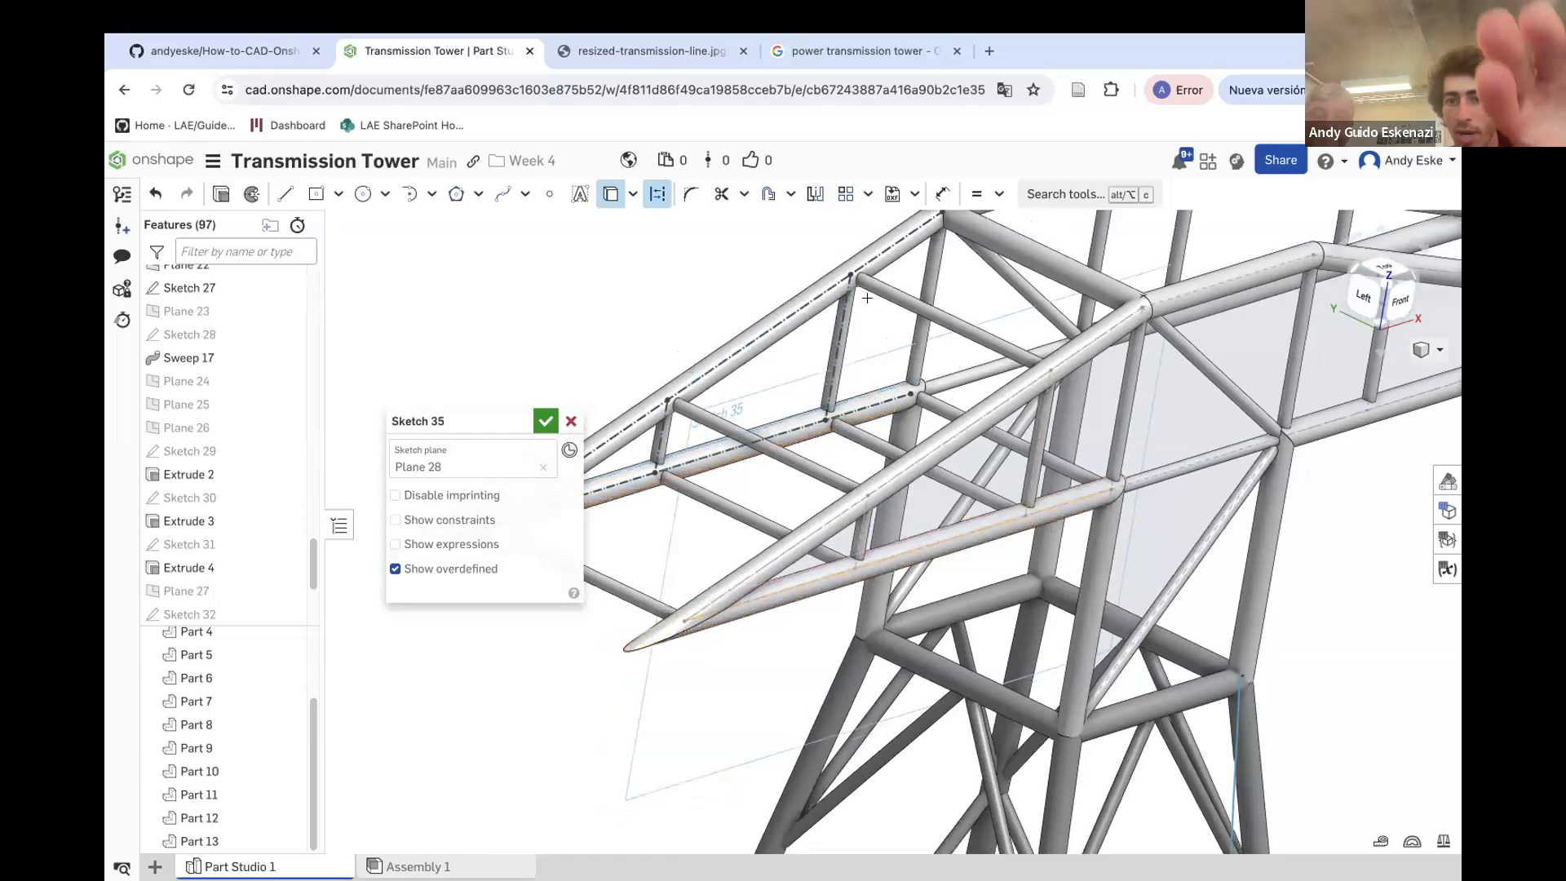
left_click(1128, 367)
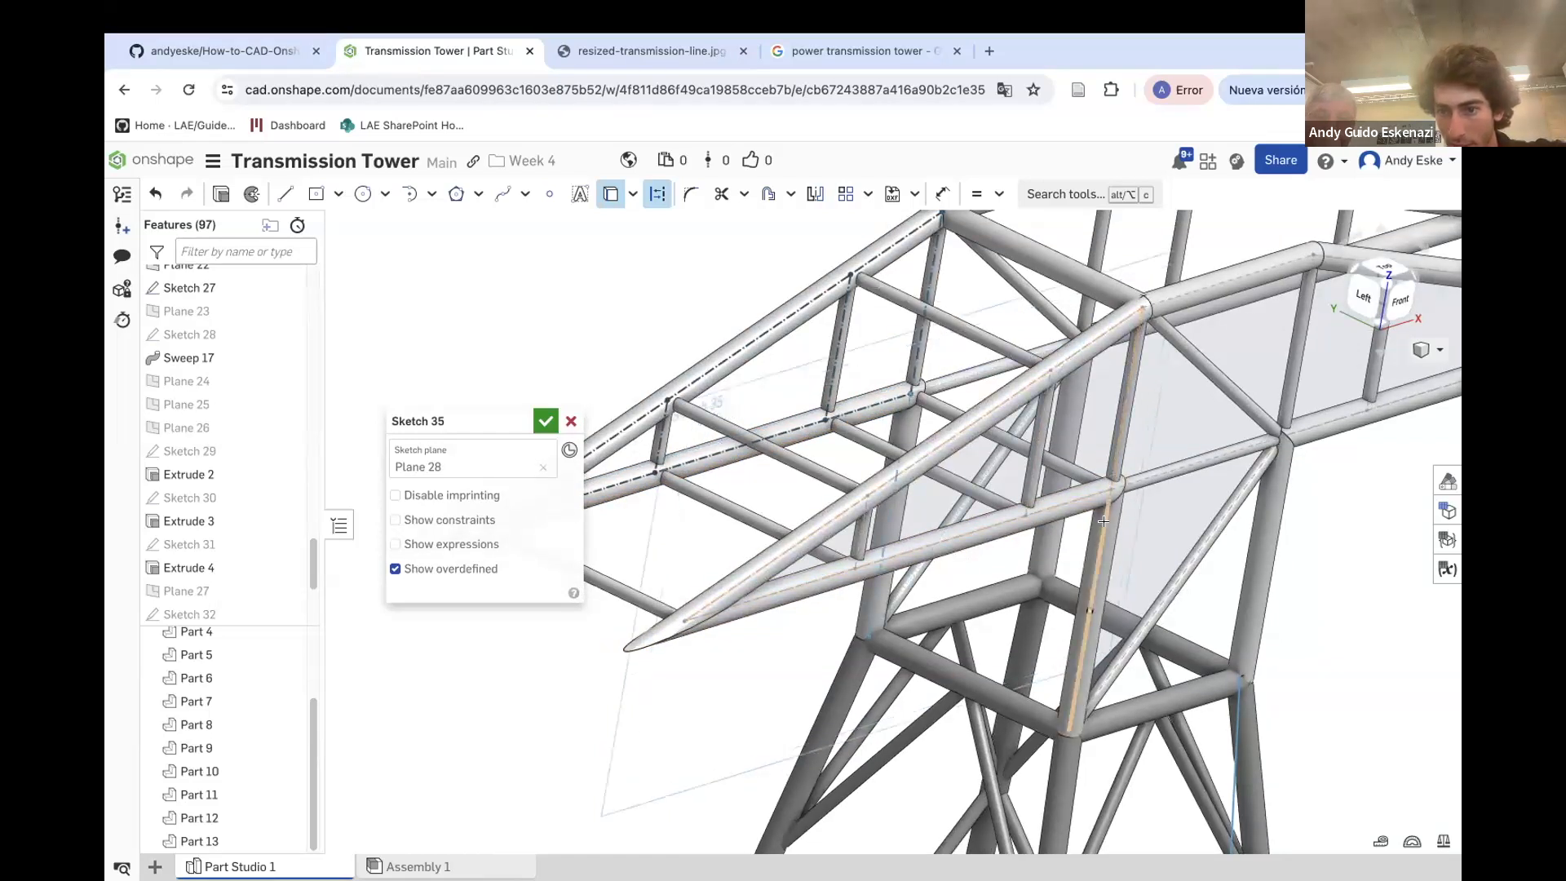
Project the remaining upper chord edges into the sketch and finish it
right_click_drag(1038, 587, 1060, 518)
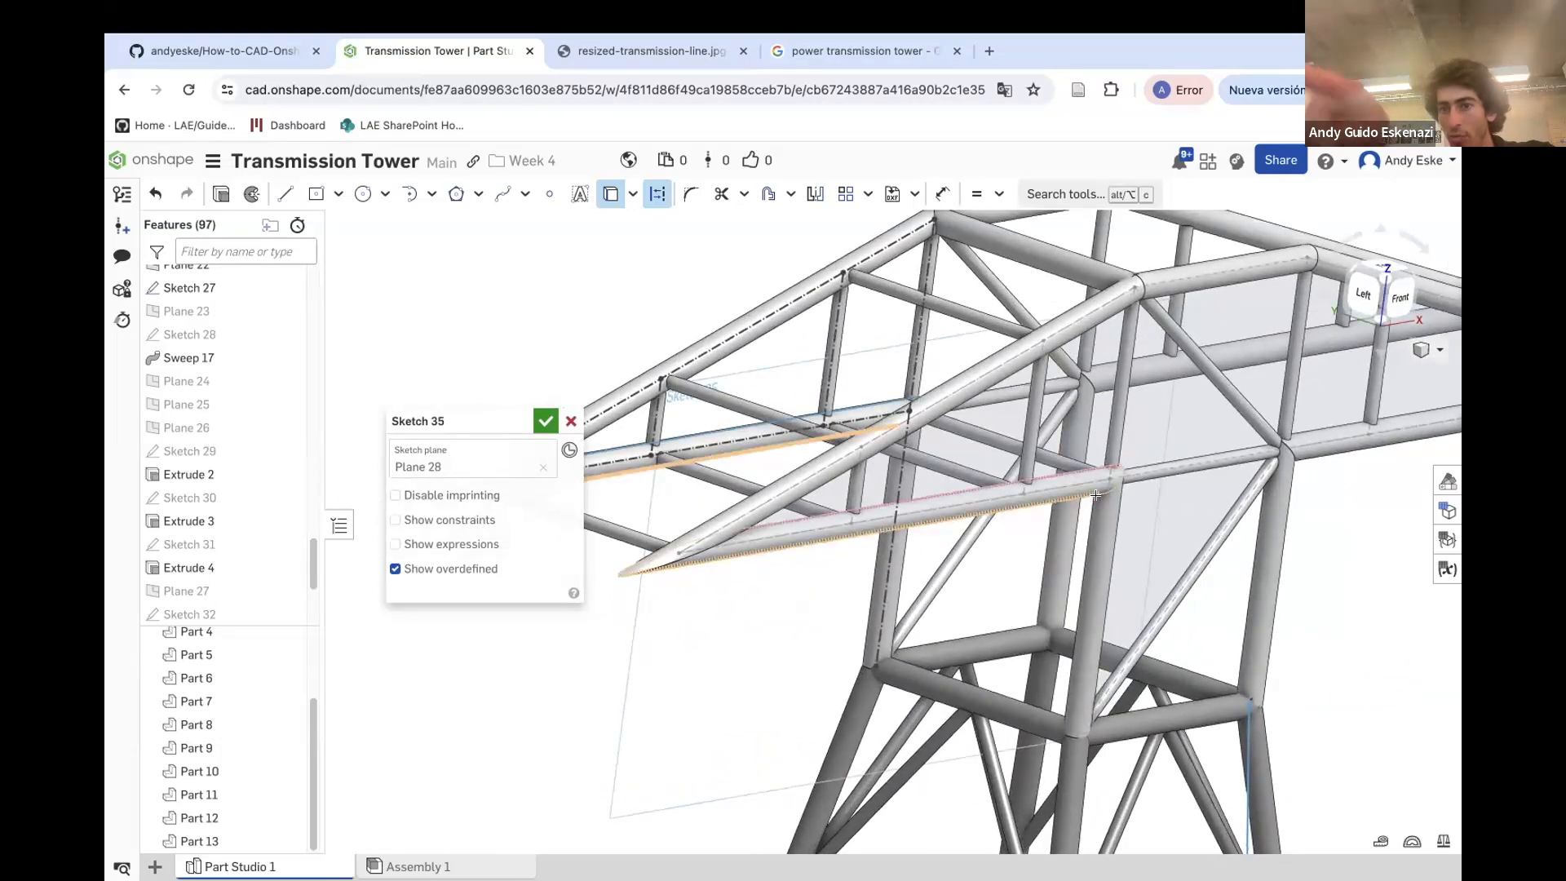
scroll(1040, 385, "down", 1)
scroll(1038, 389, "up", 2)
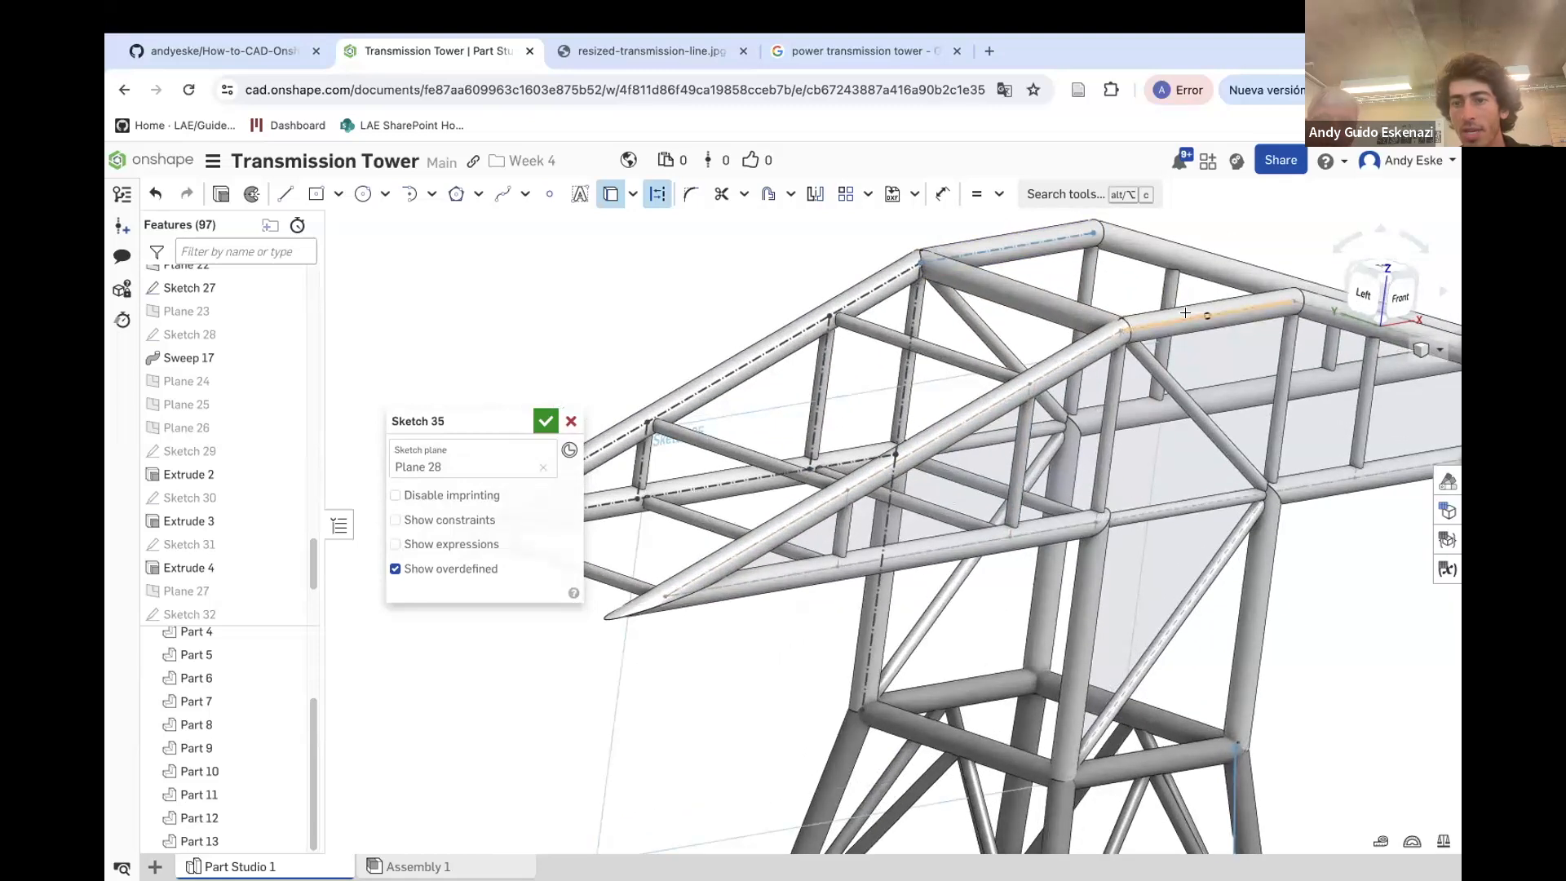
right_click_drag(1185, 313, 1155, 524)
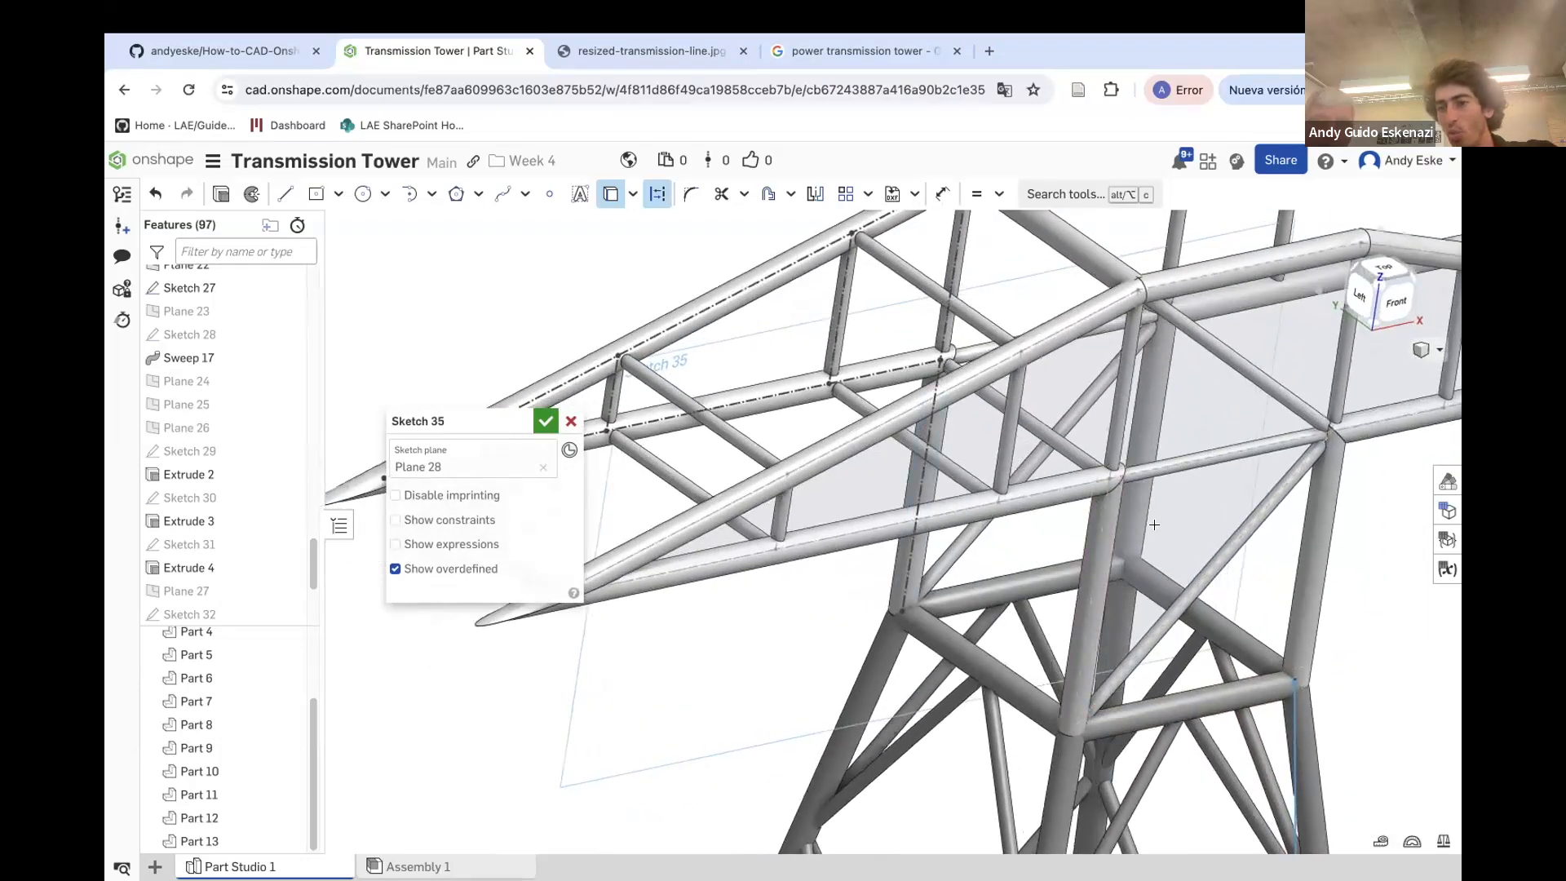
scroll(1166, 457, "down", 3)
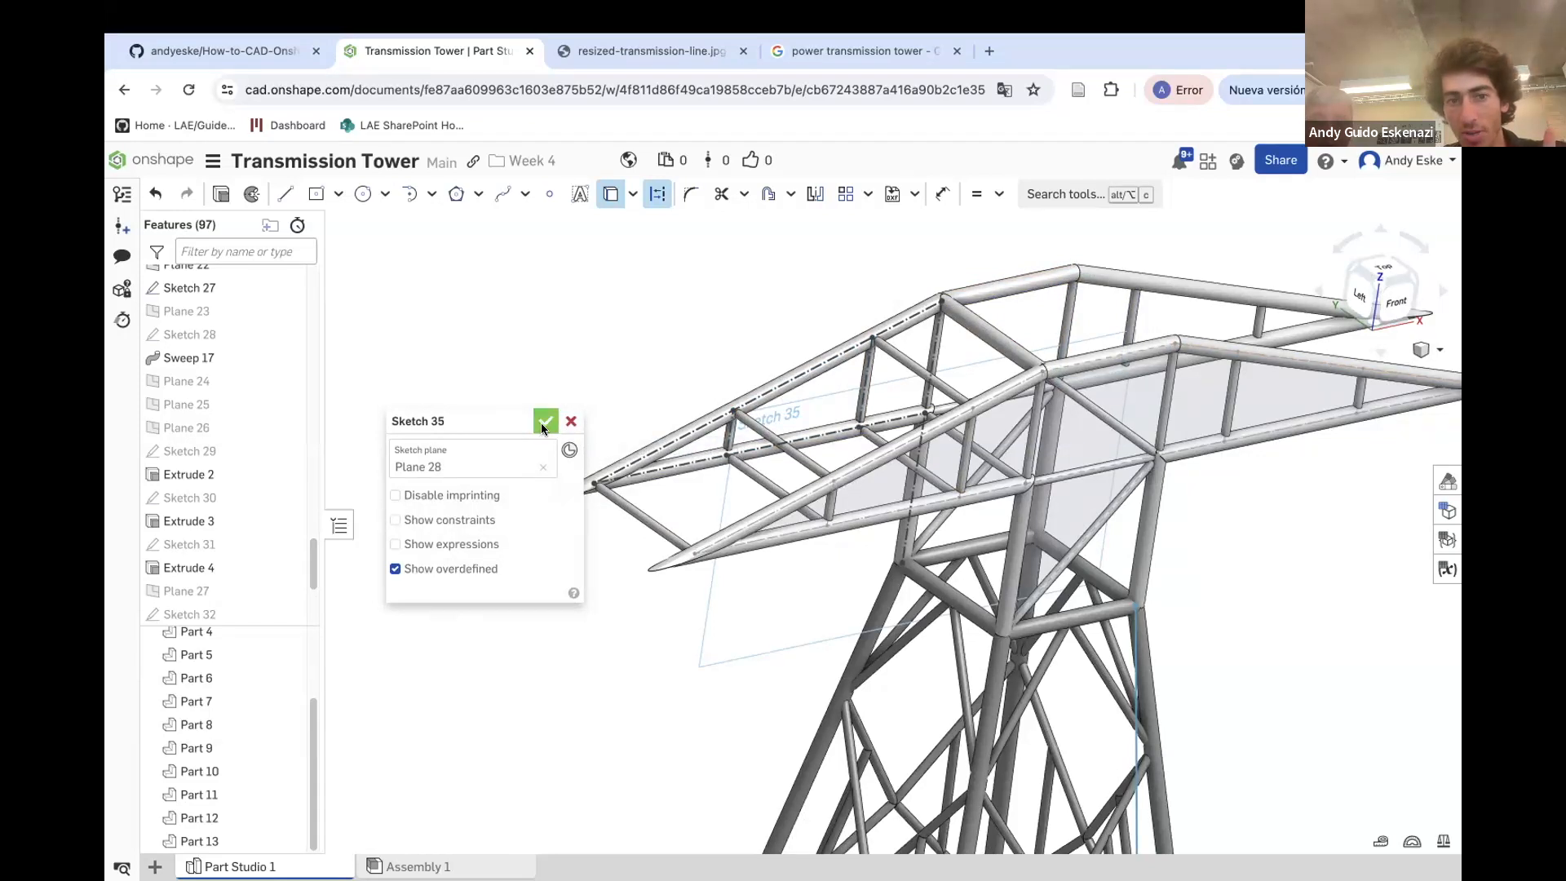
left_click(544, 424)
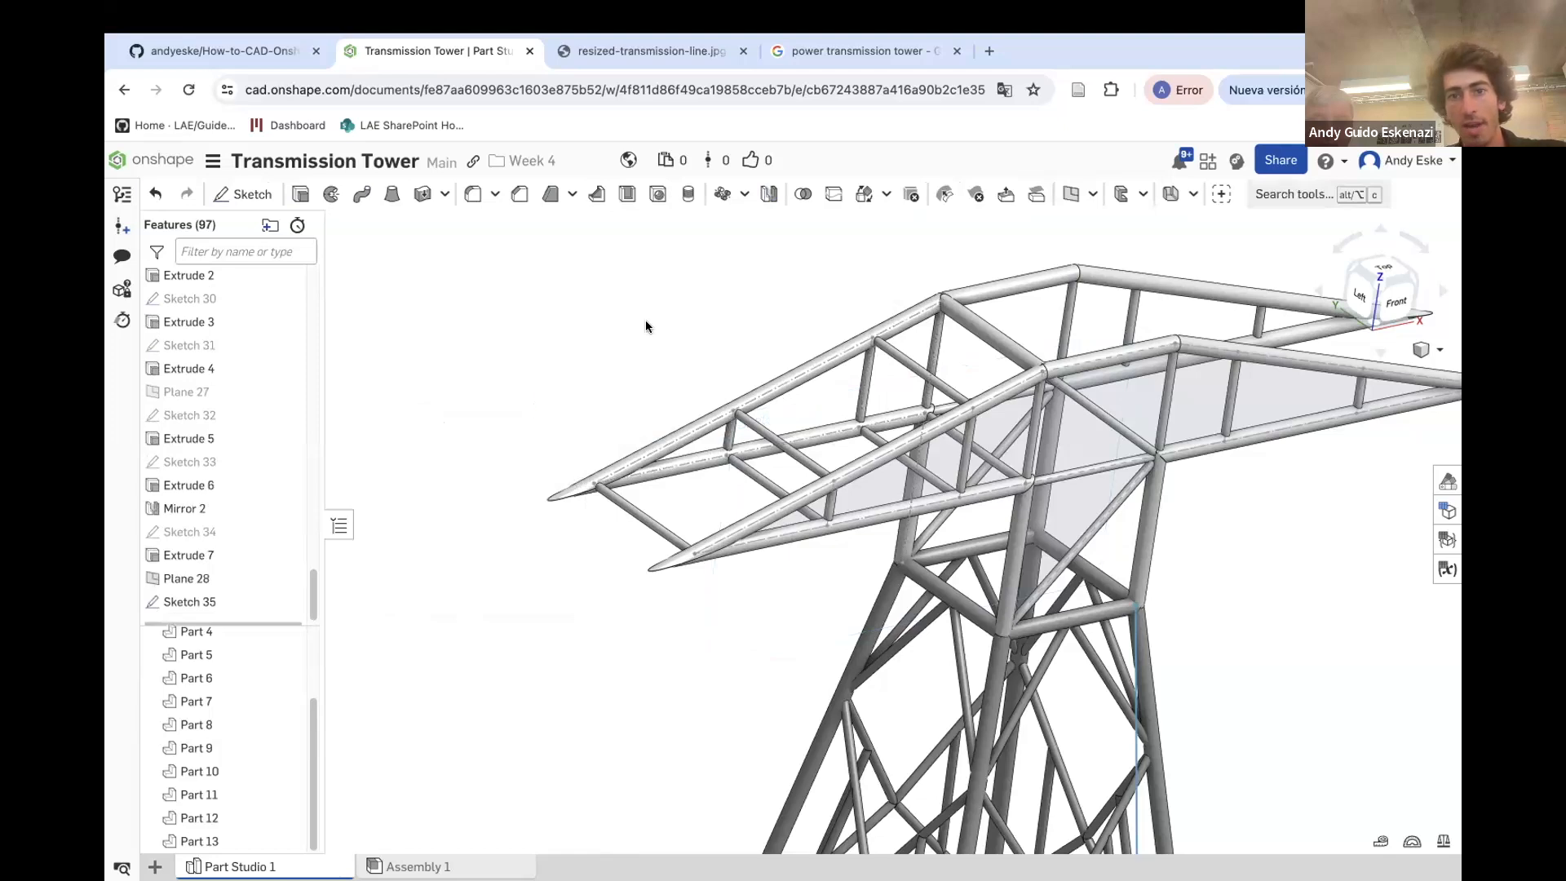
Create a 3D line joining a vertex of Sketch 35 to a crossarm chord joint of Sketch 27
left_click(1263, 194)
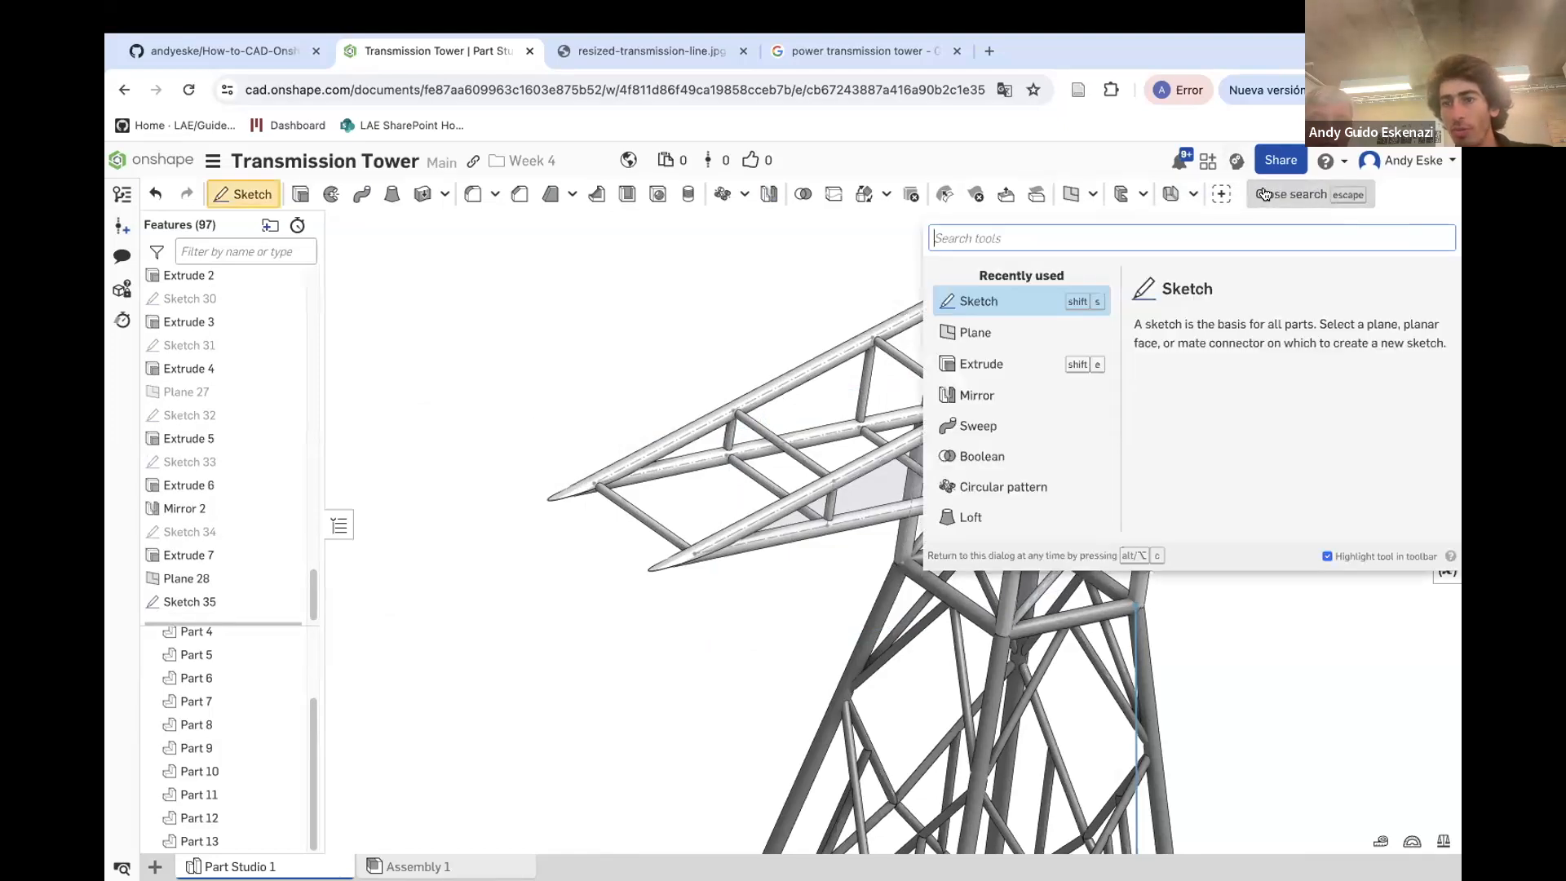
type("3d")
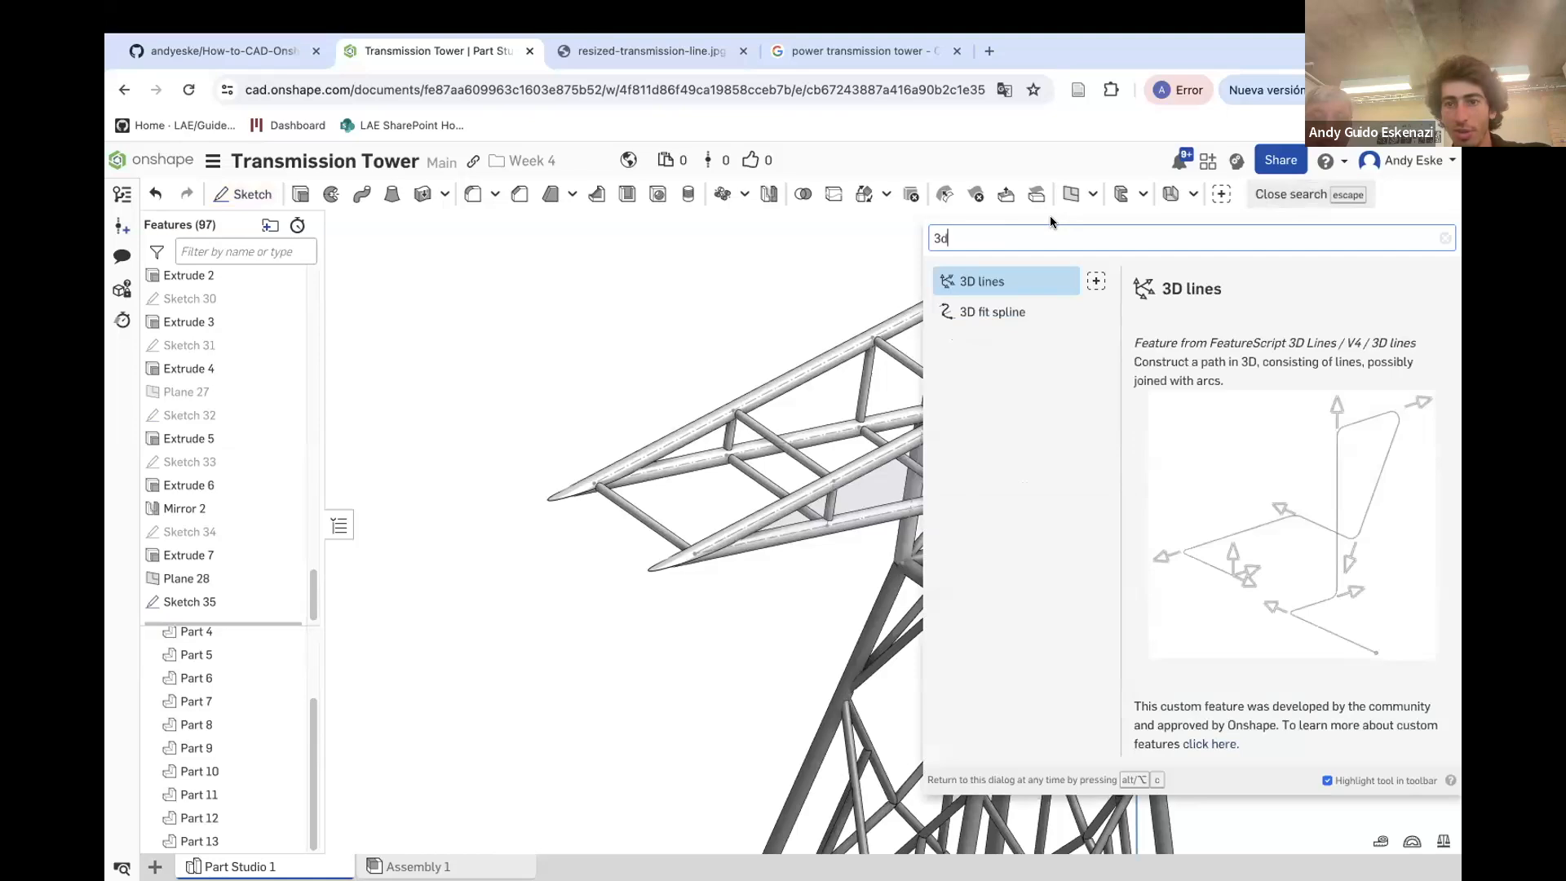
left_click(991, 291)
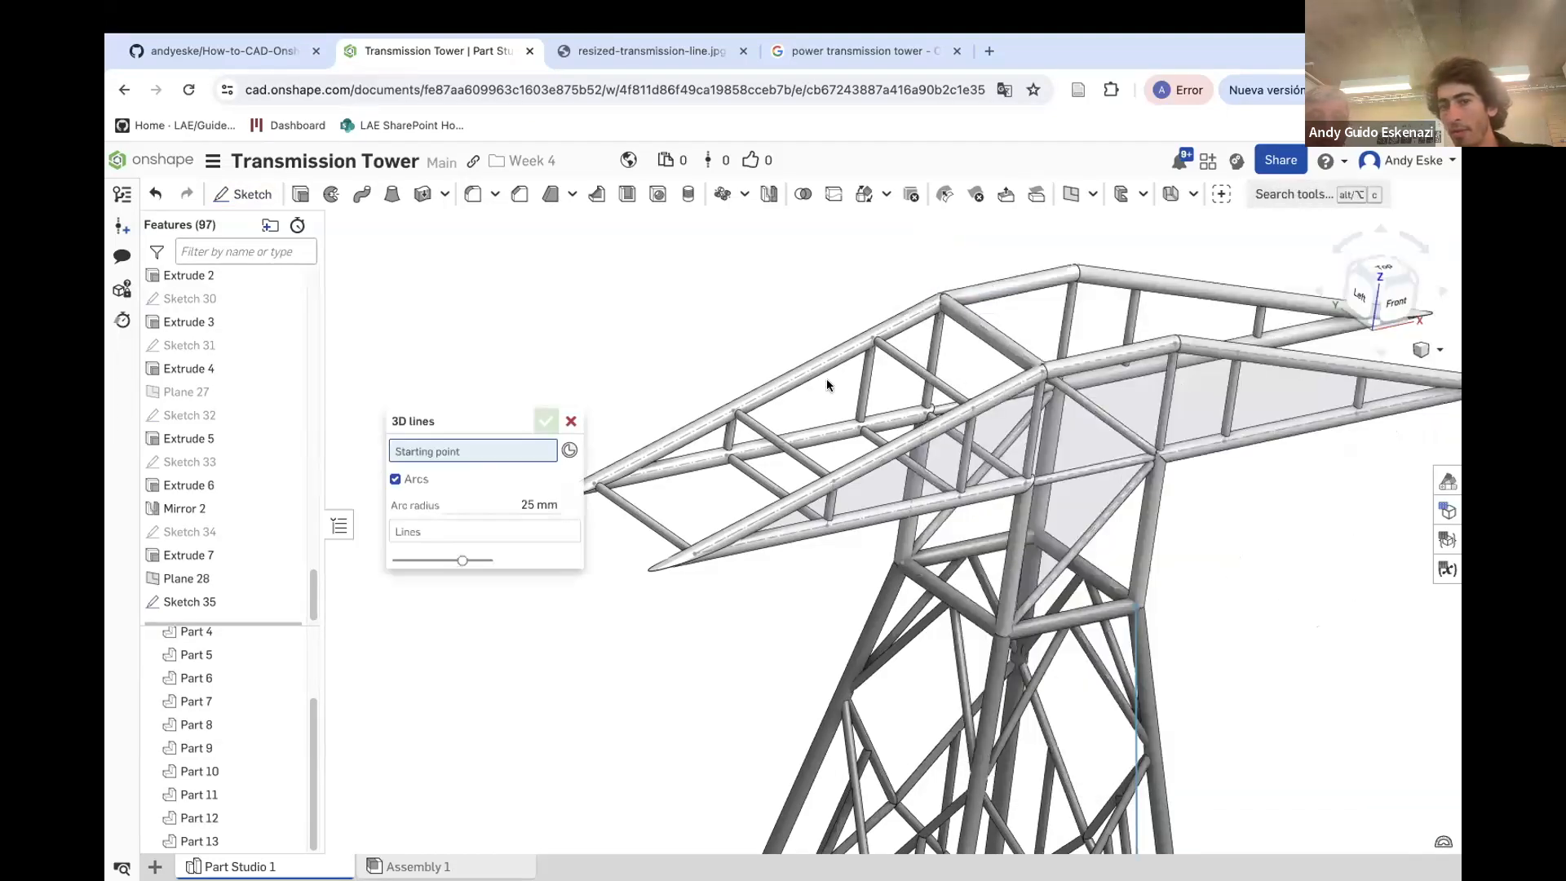
scroll(864, 378, "up", 5)
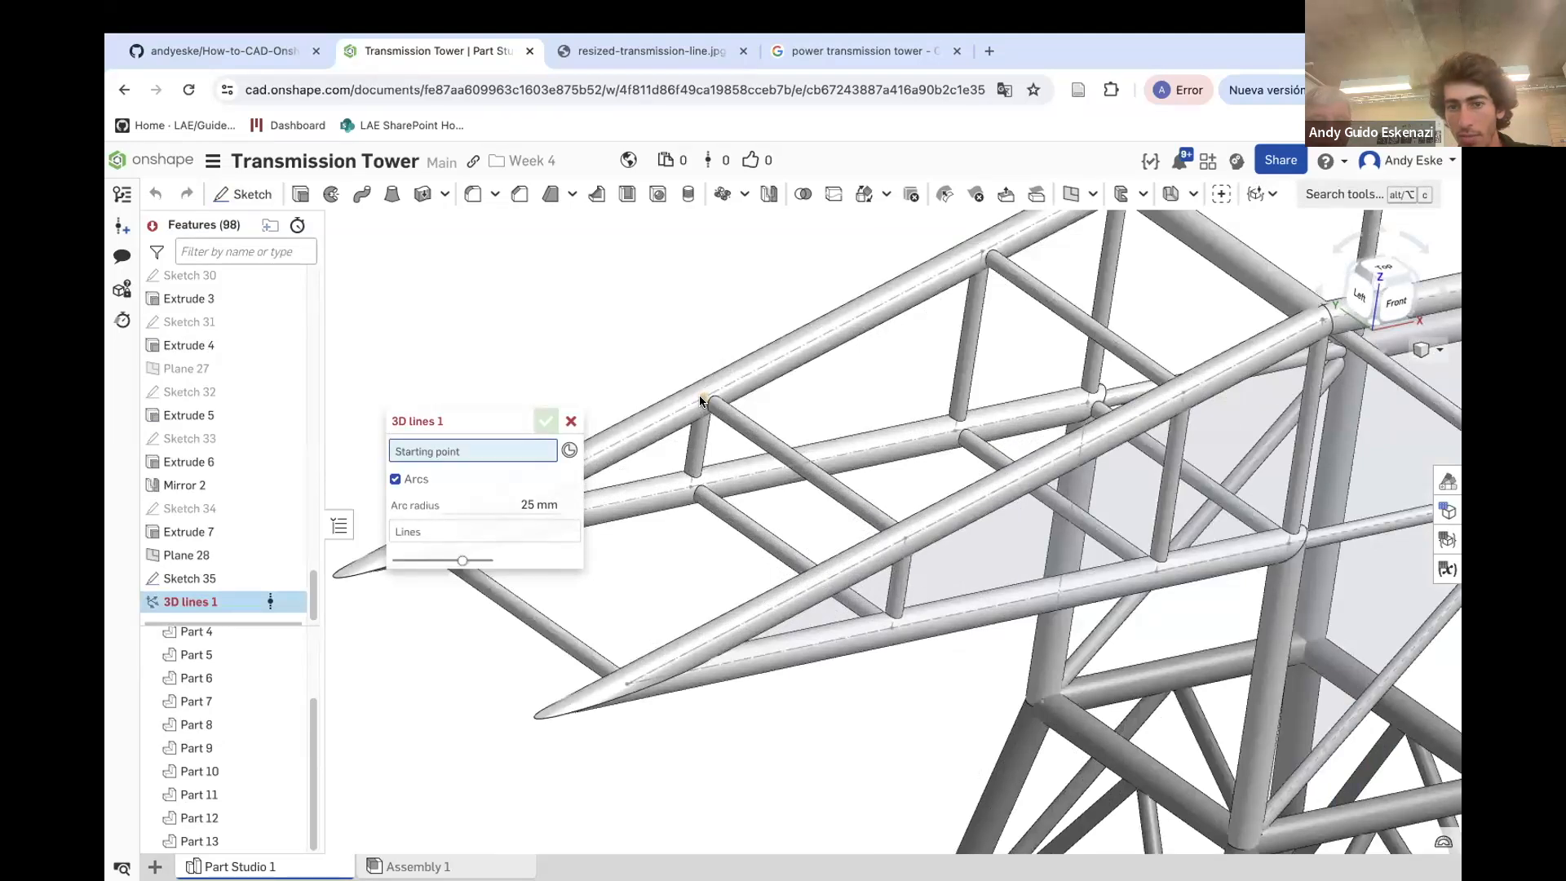
left_click(700, 397)
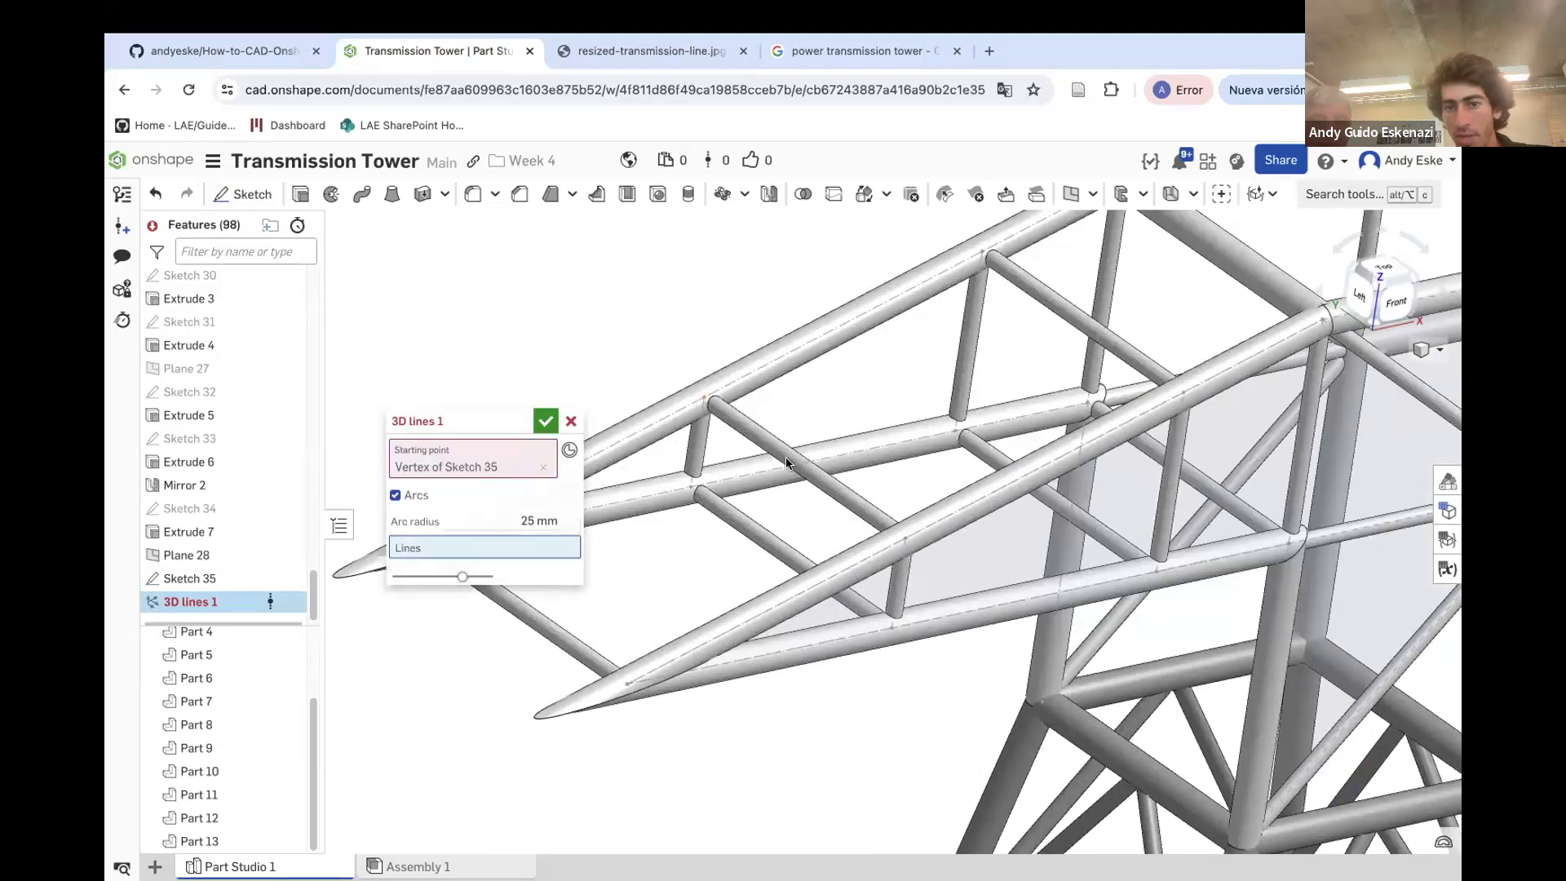
left_click(1179, 394)
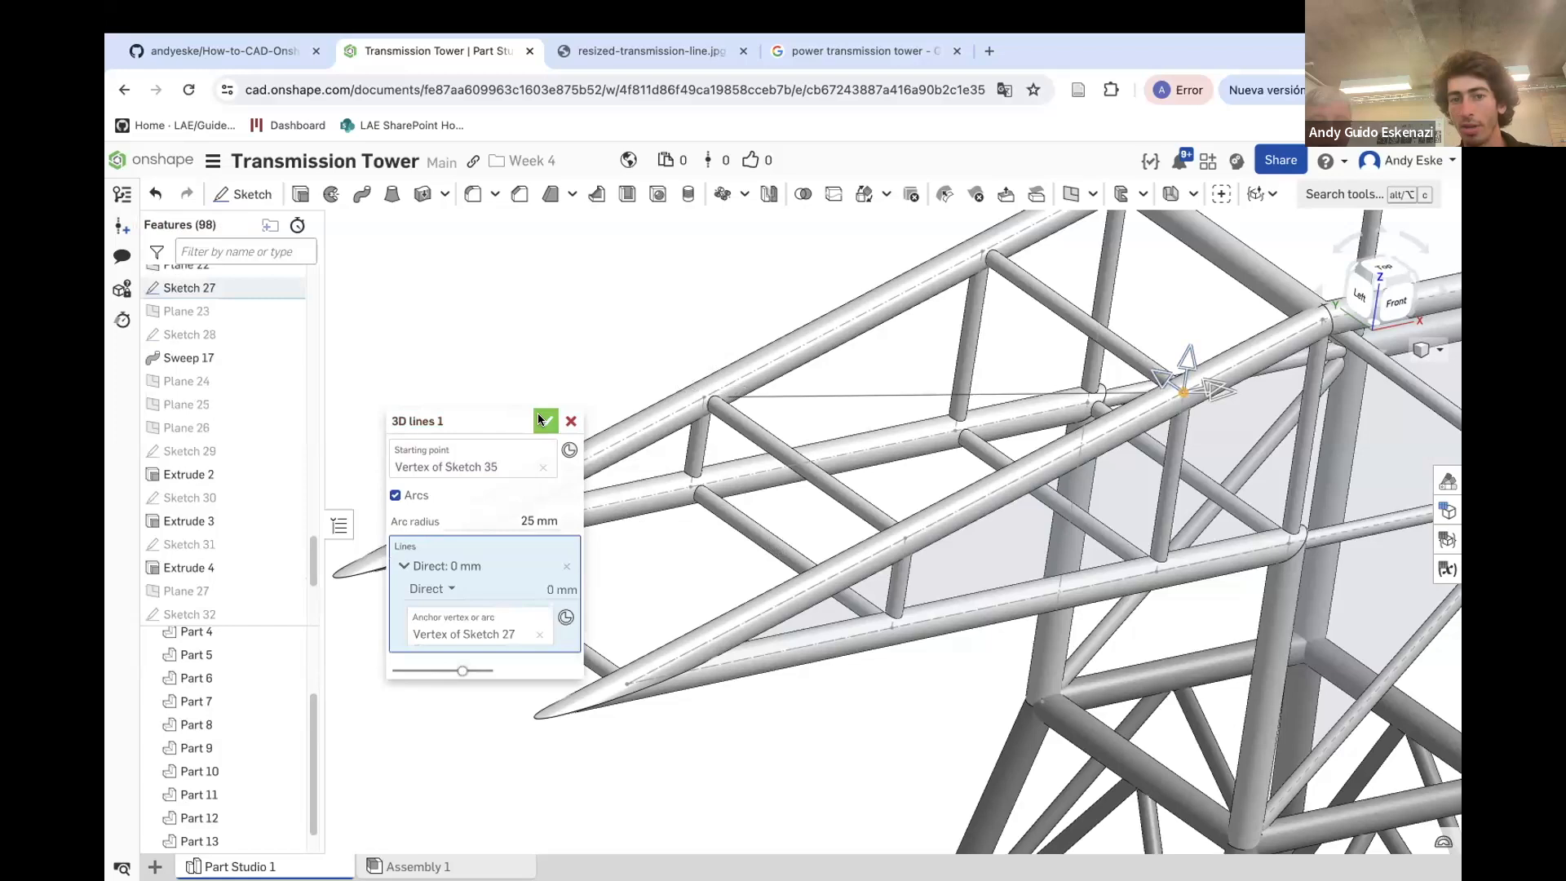
left_click(544, 420)
Show the hidden Sketch 35 in the model
scroll(545, 422, "down", 3)
right_click_drag(758, 385, 755, 385)
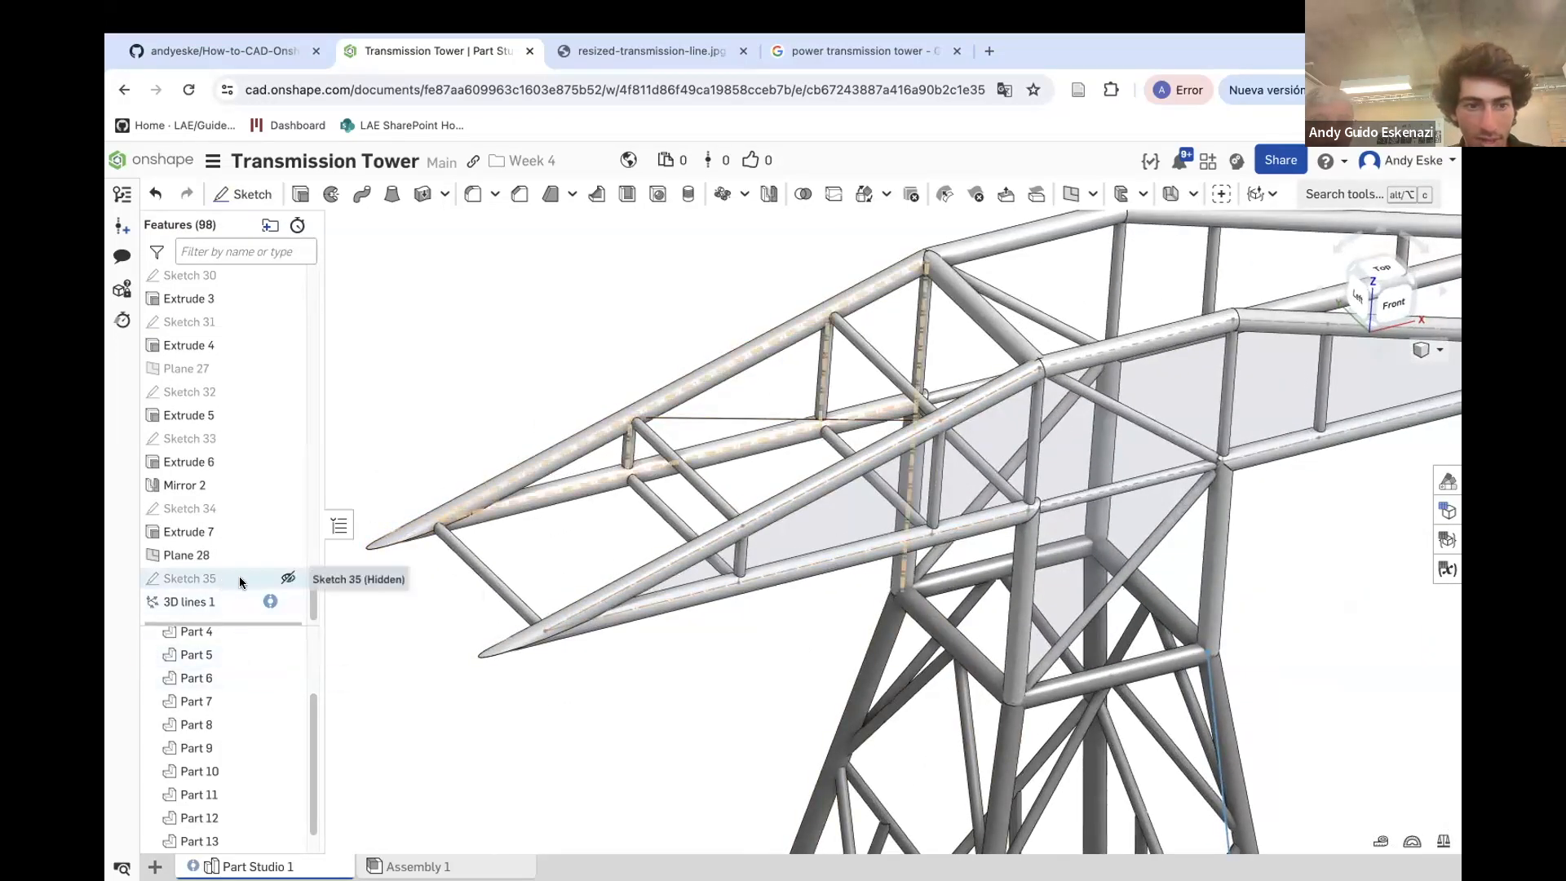
left_click(288, 578)
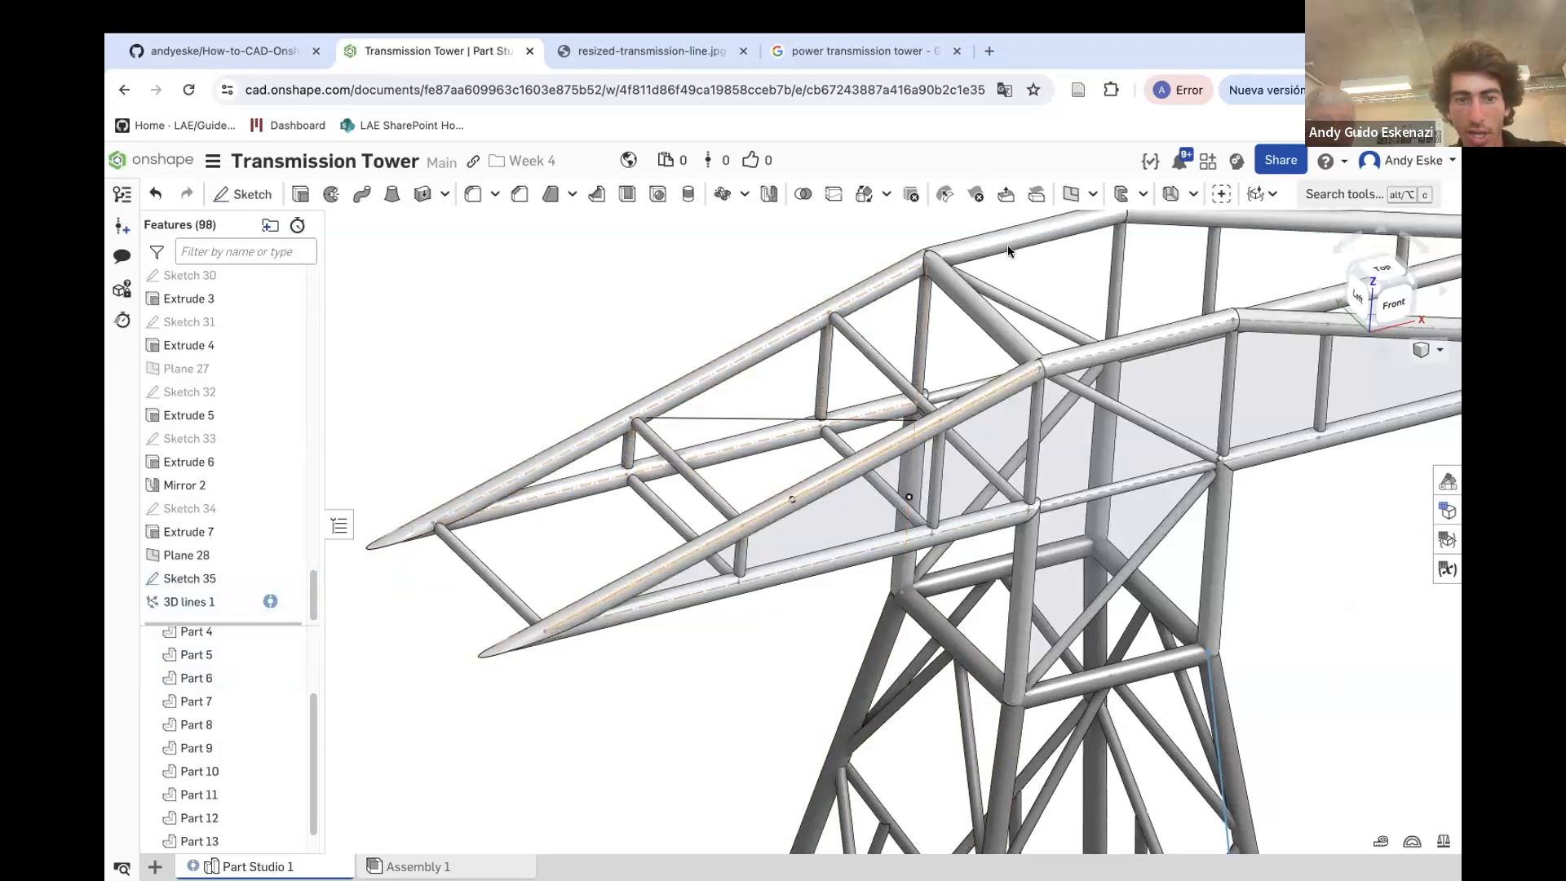
Create a second 3D line from the crossarm tip vertex to a lower chord joint
left_click(1318, 193)
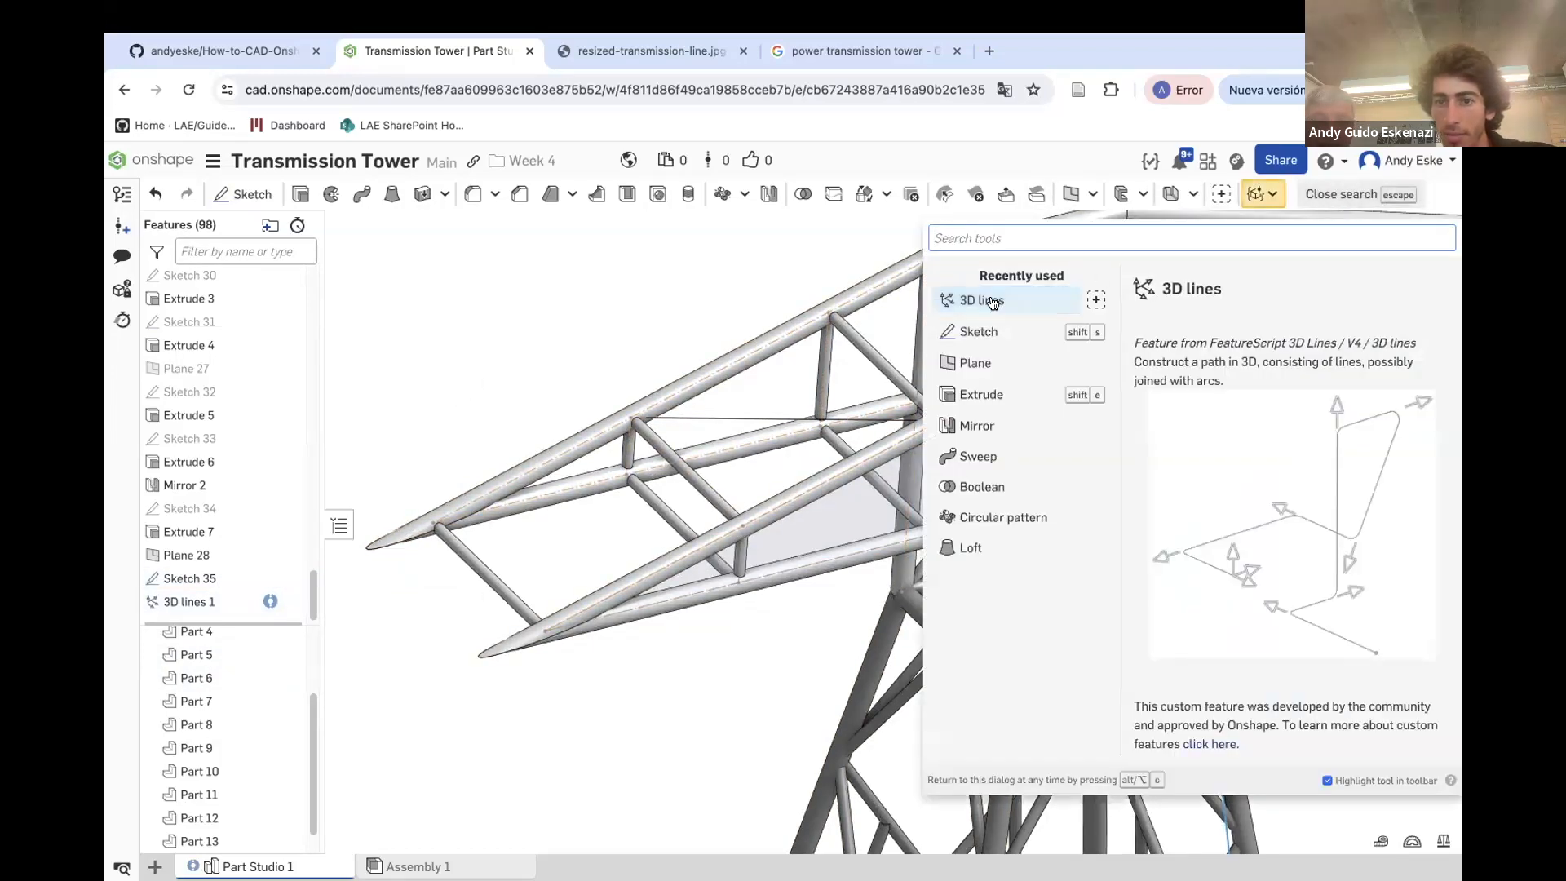
left_click(1003, 303)
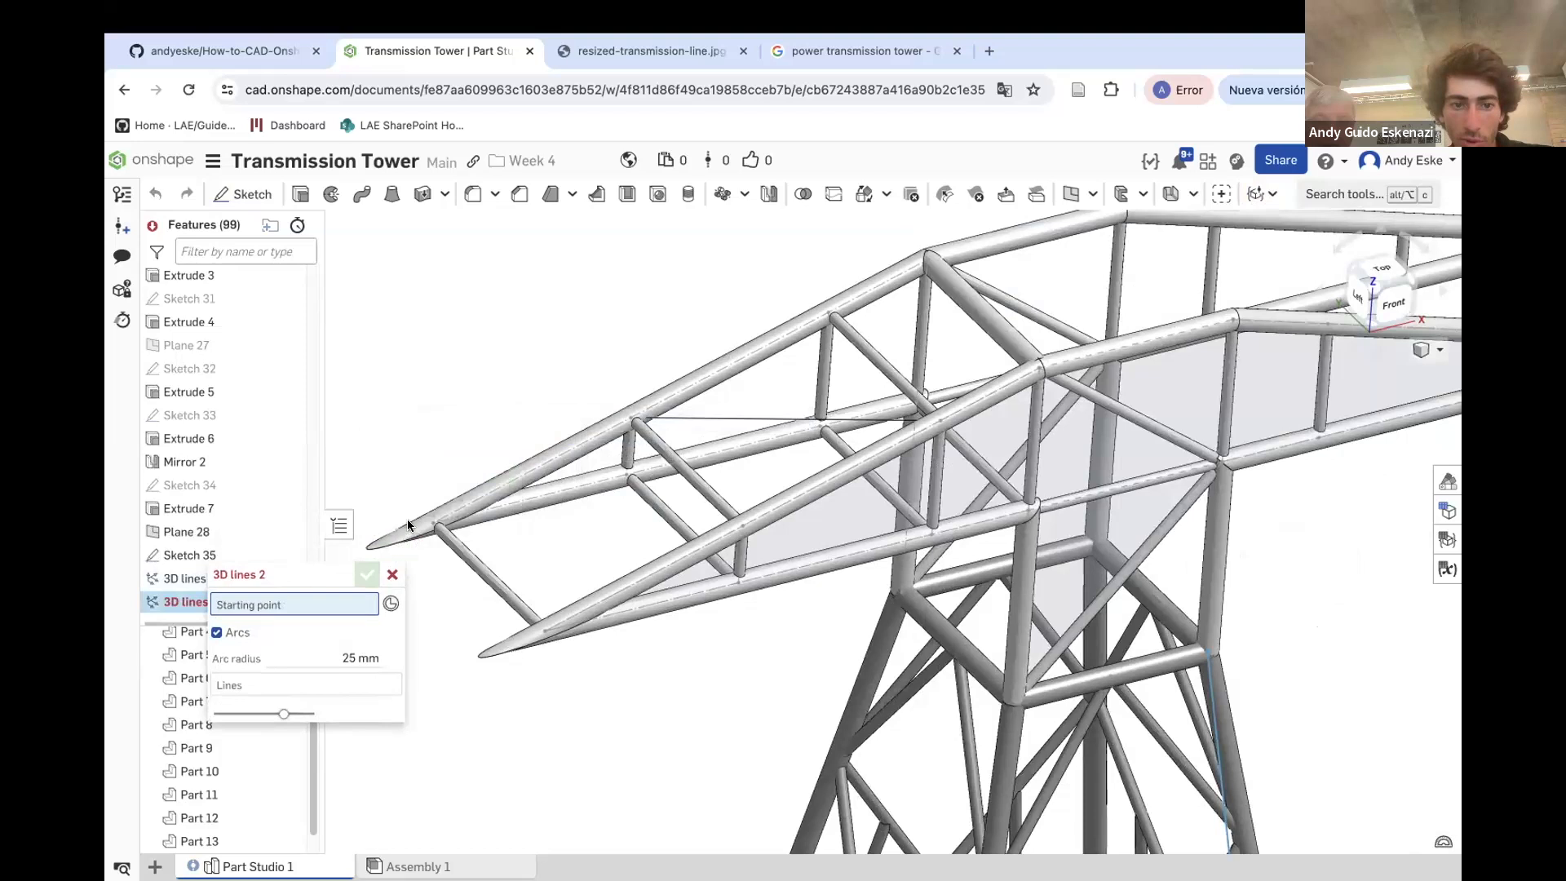
left_click(431, 526)
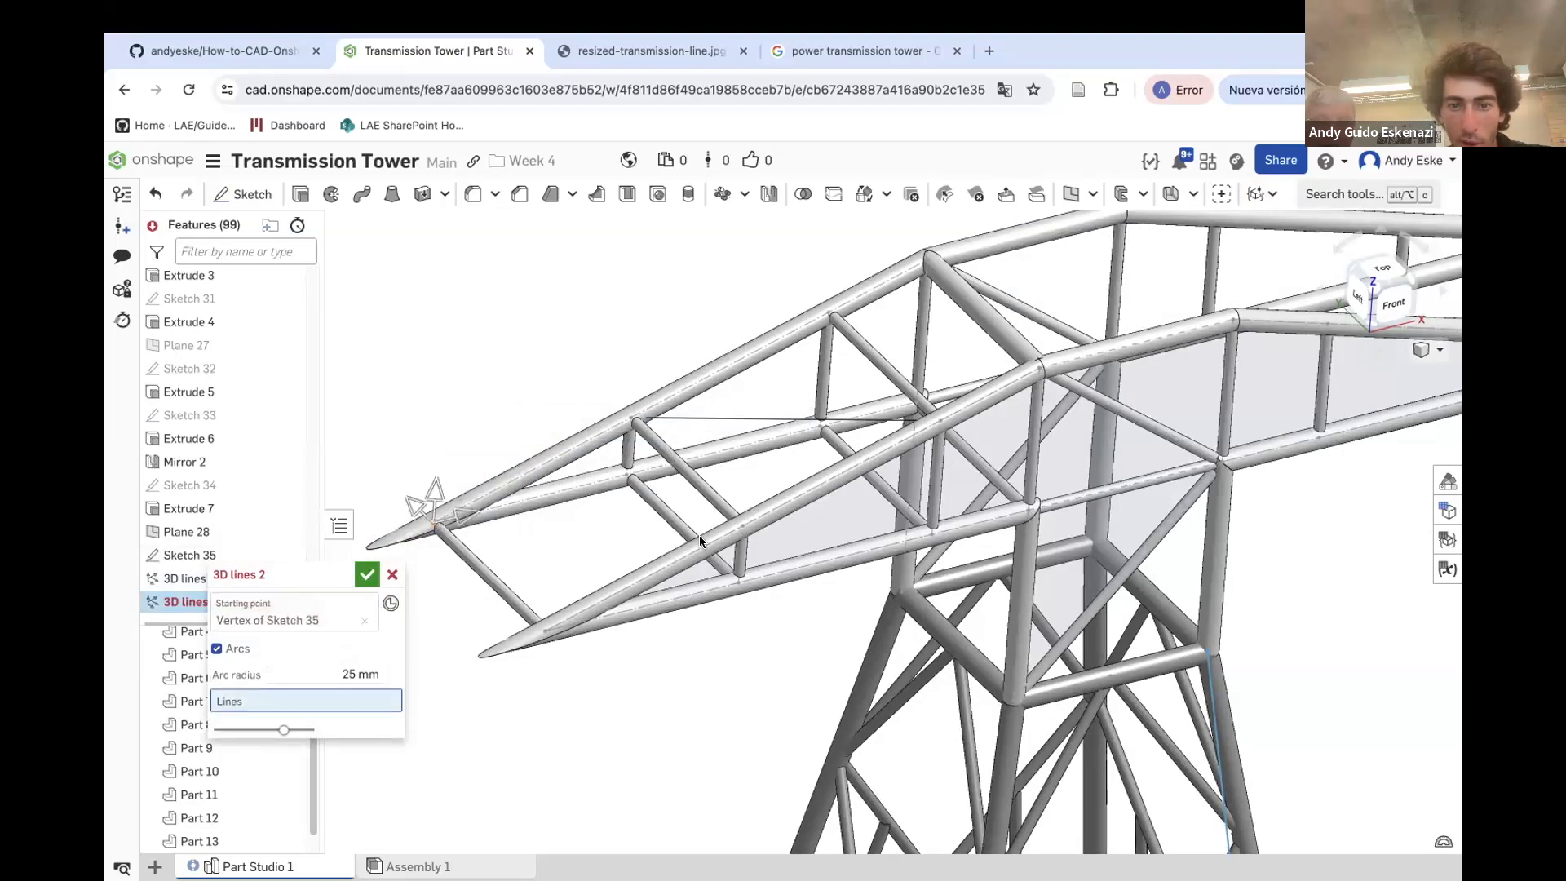
left_click(742, 531)
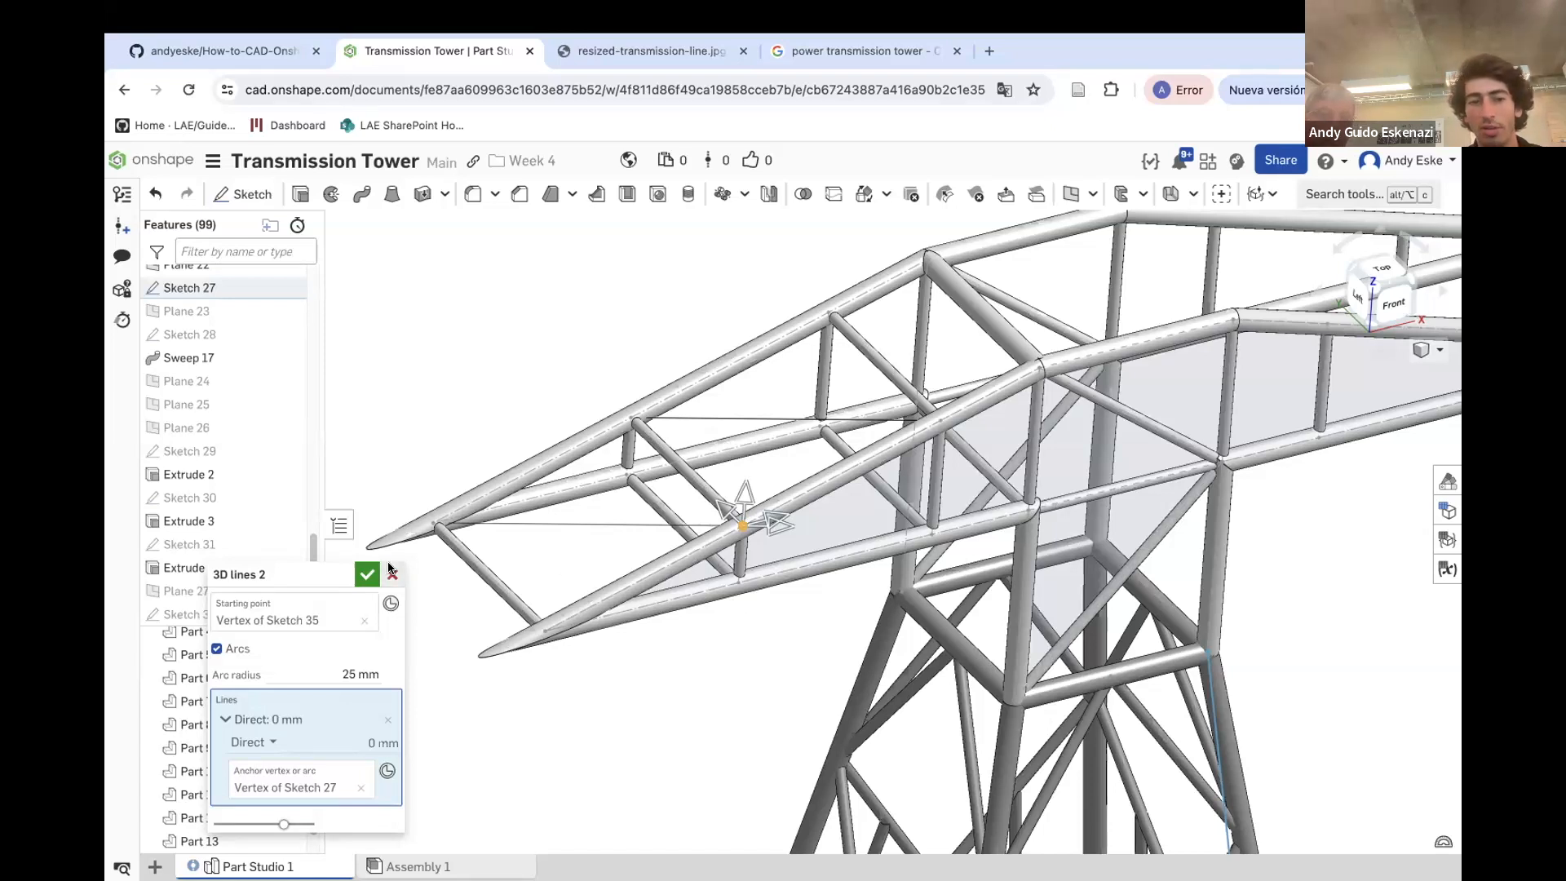
left_click(367, 575)
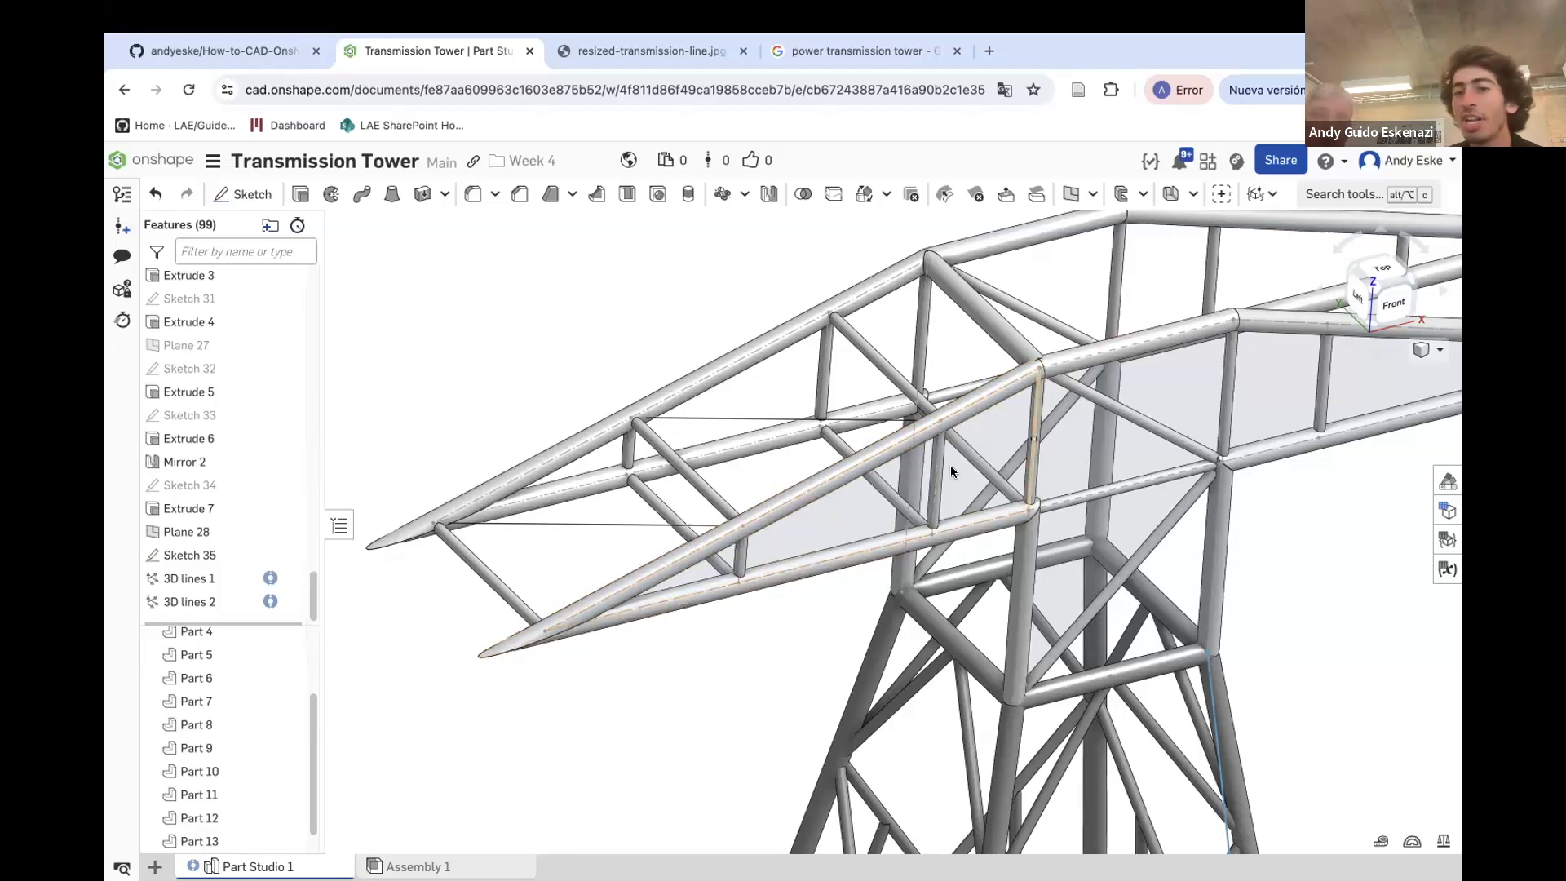
Create a third 3D line from a Sketch 35 vertex to a crossarm chord joint of Sketch 27
right_click_drag(906, 445, 1028, 454)
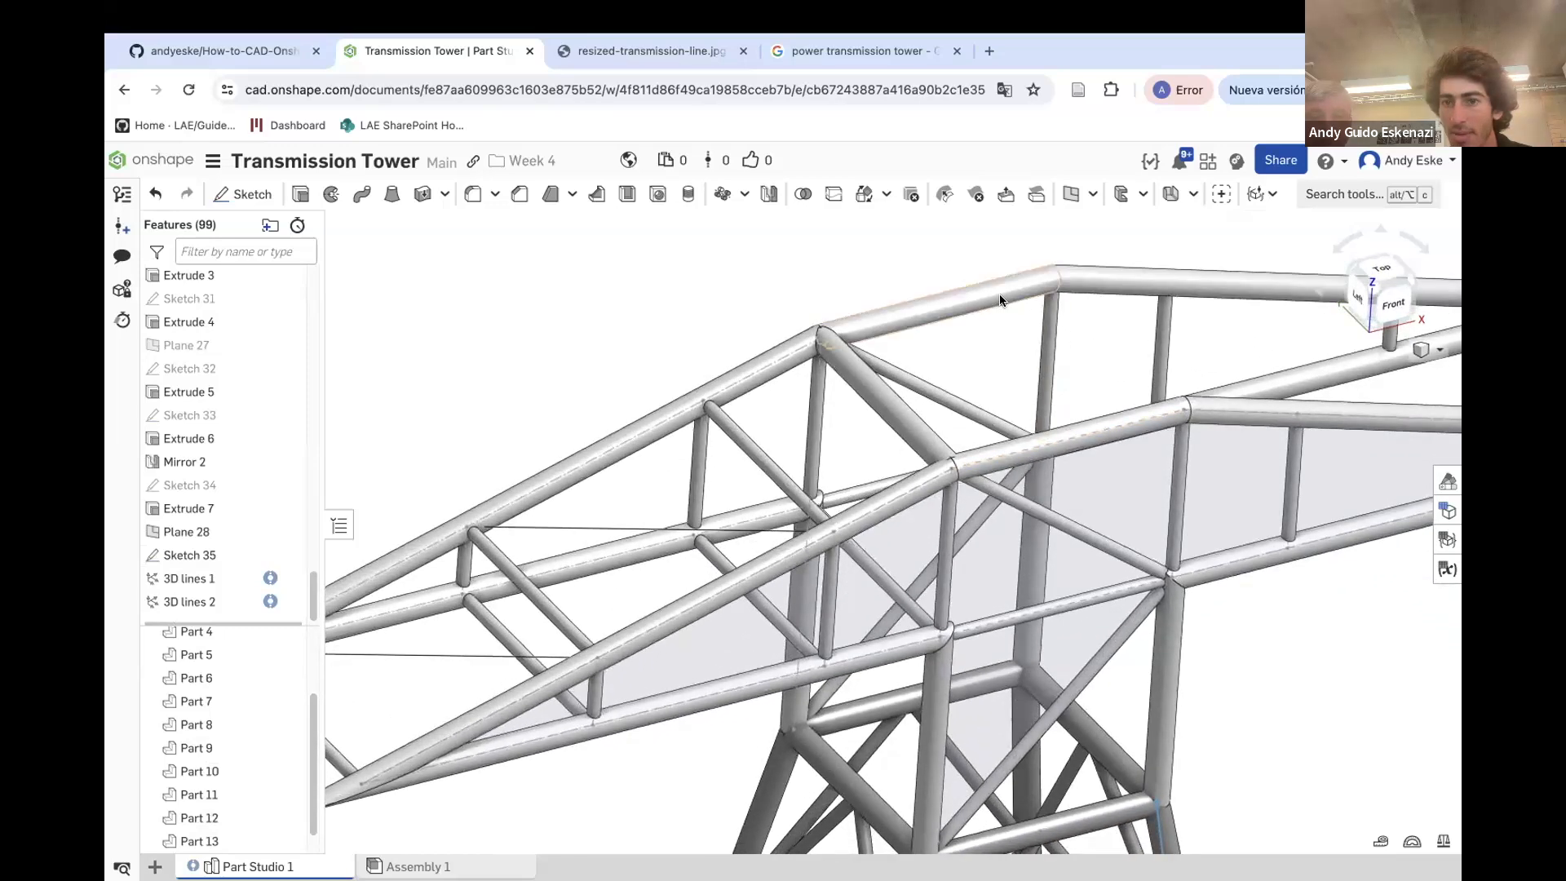
scroll(780, 371, "down", 1)
right_click_drag(727, 522, 639, 548)
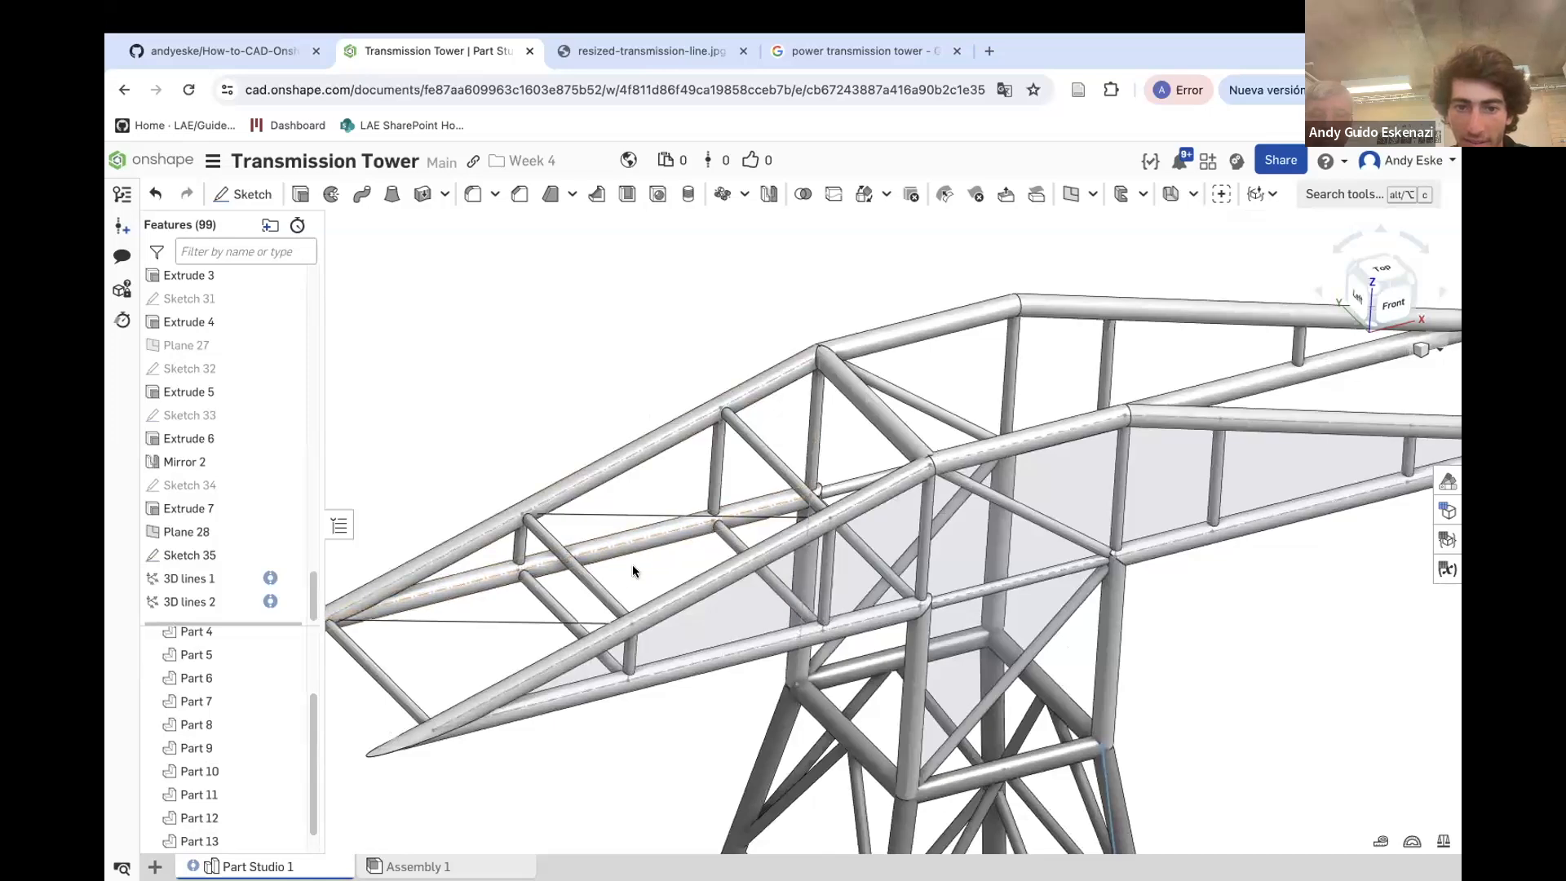
left_click(1344, 194)
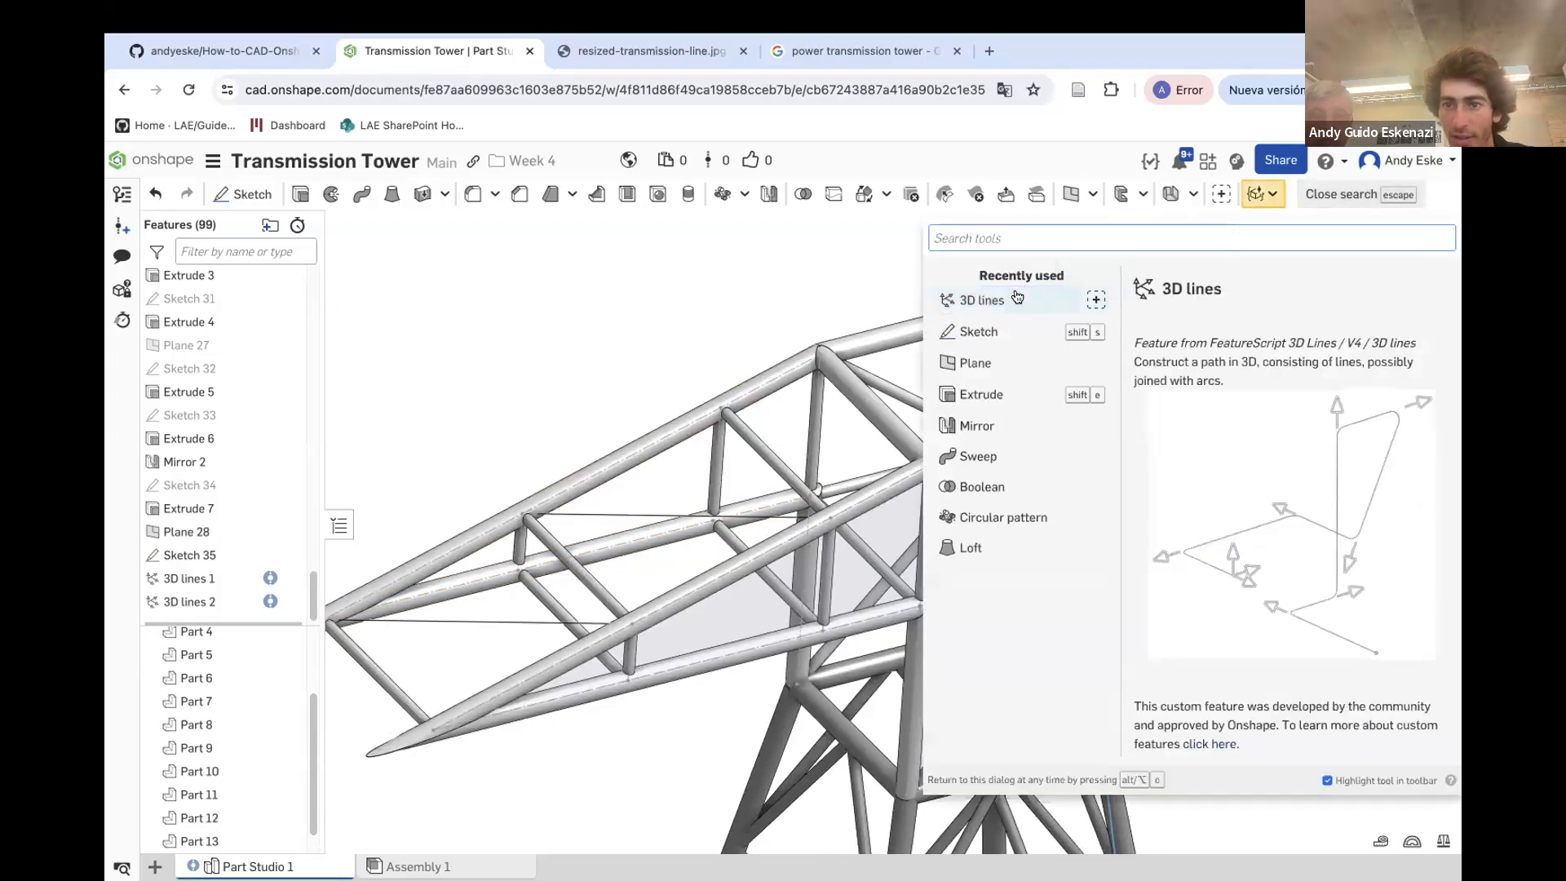
left_click(991, 301)
left_click(515, 573)
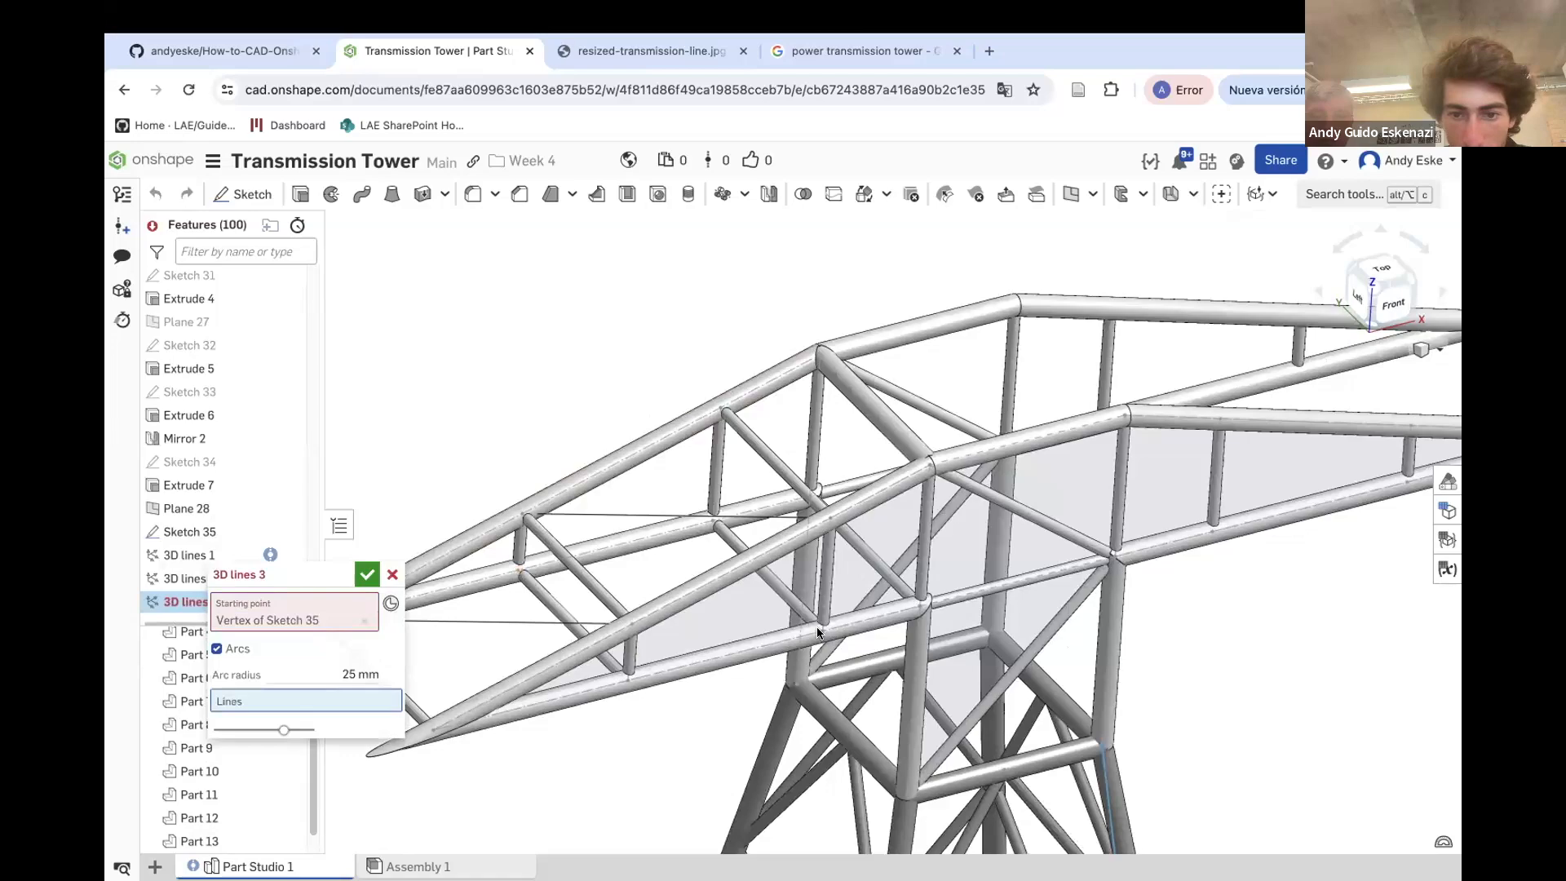
left_click(822, 630)
scroll(897, 580, "down", 3)
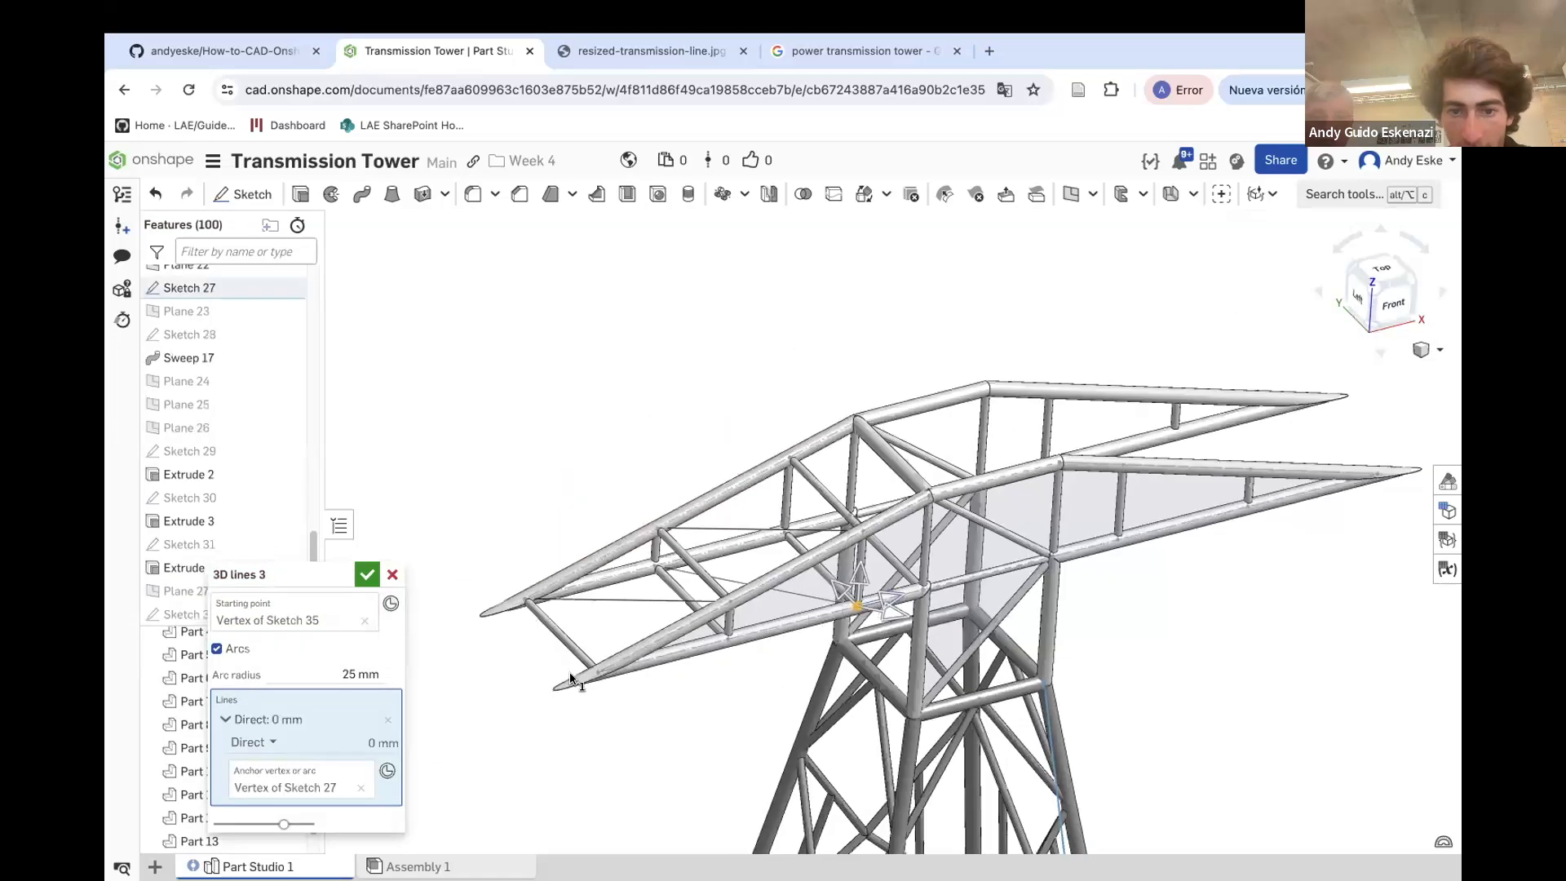
left_click(367, 574)
Create a fourth 3D line from a lower chord joint of Sketch 27 to the crossarm tip vertex
scroll(706, 553, "up", 4)
mouse_move(717, 574)
right_mouse_down()
mouse_move(717, 612)
mouse_move(832, 683)
mouse_move(832, 456)
mouse_move(857, 363)
right_mouse_up()
scroll(826, 583, "down", 5)
scroll(857, 363, "up", 4)
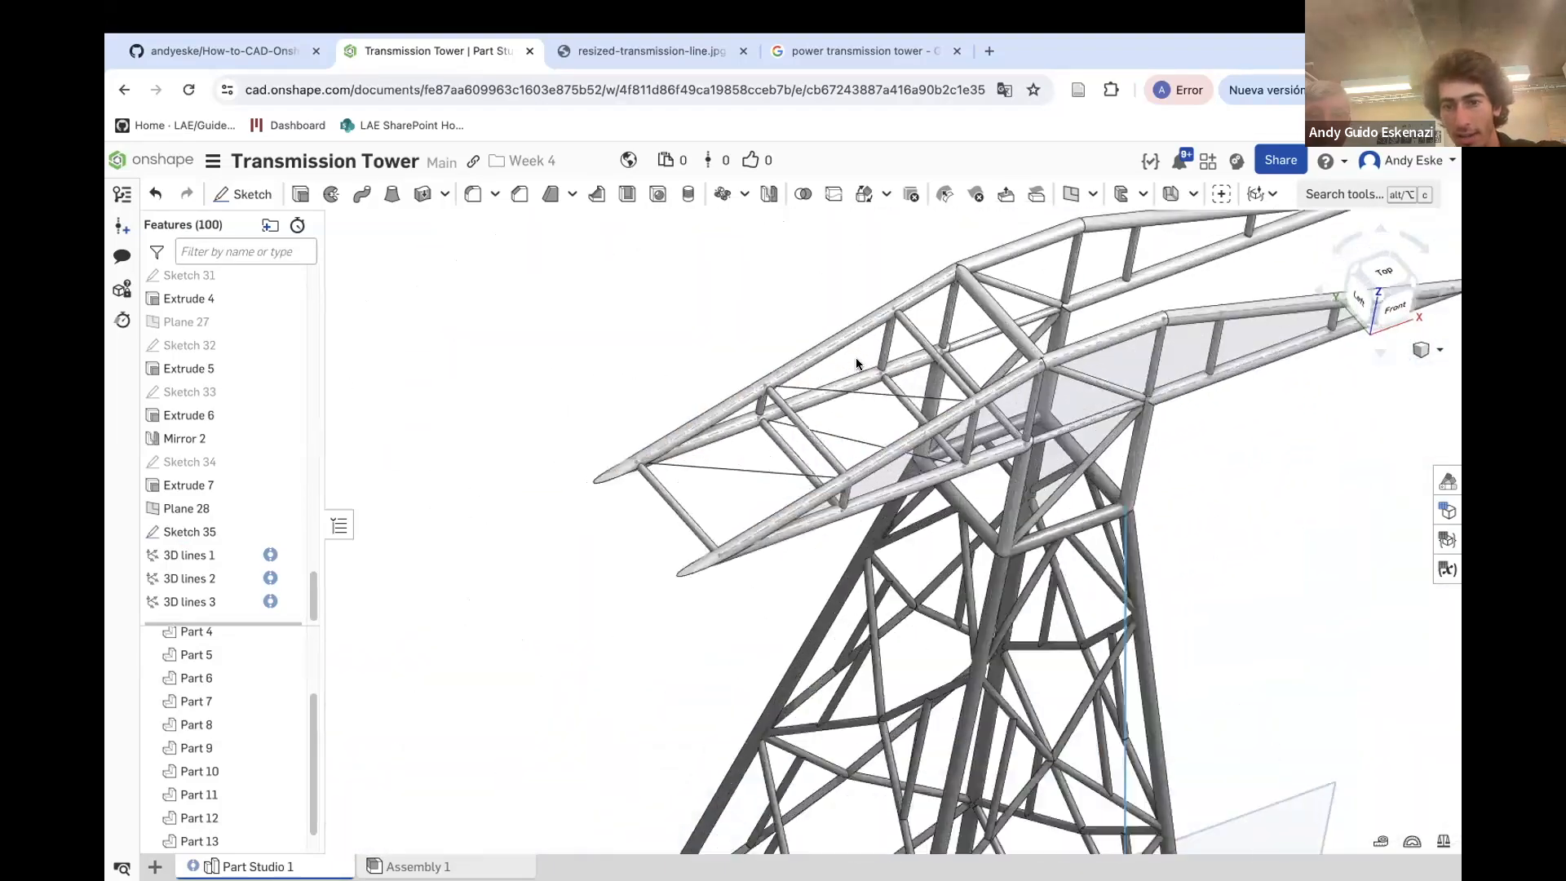
scroll(856, 364, "up", 3)
right_click_drag(930, 483, 1201, 189)
left_click(1340, 193)
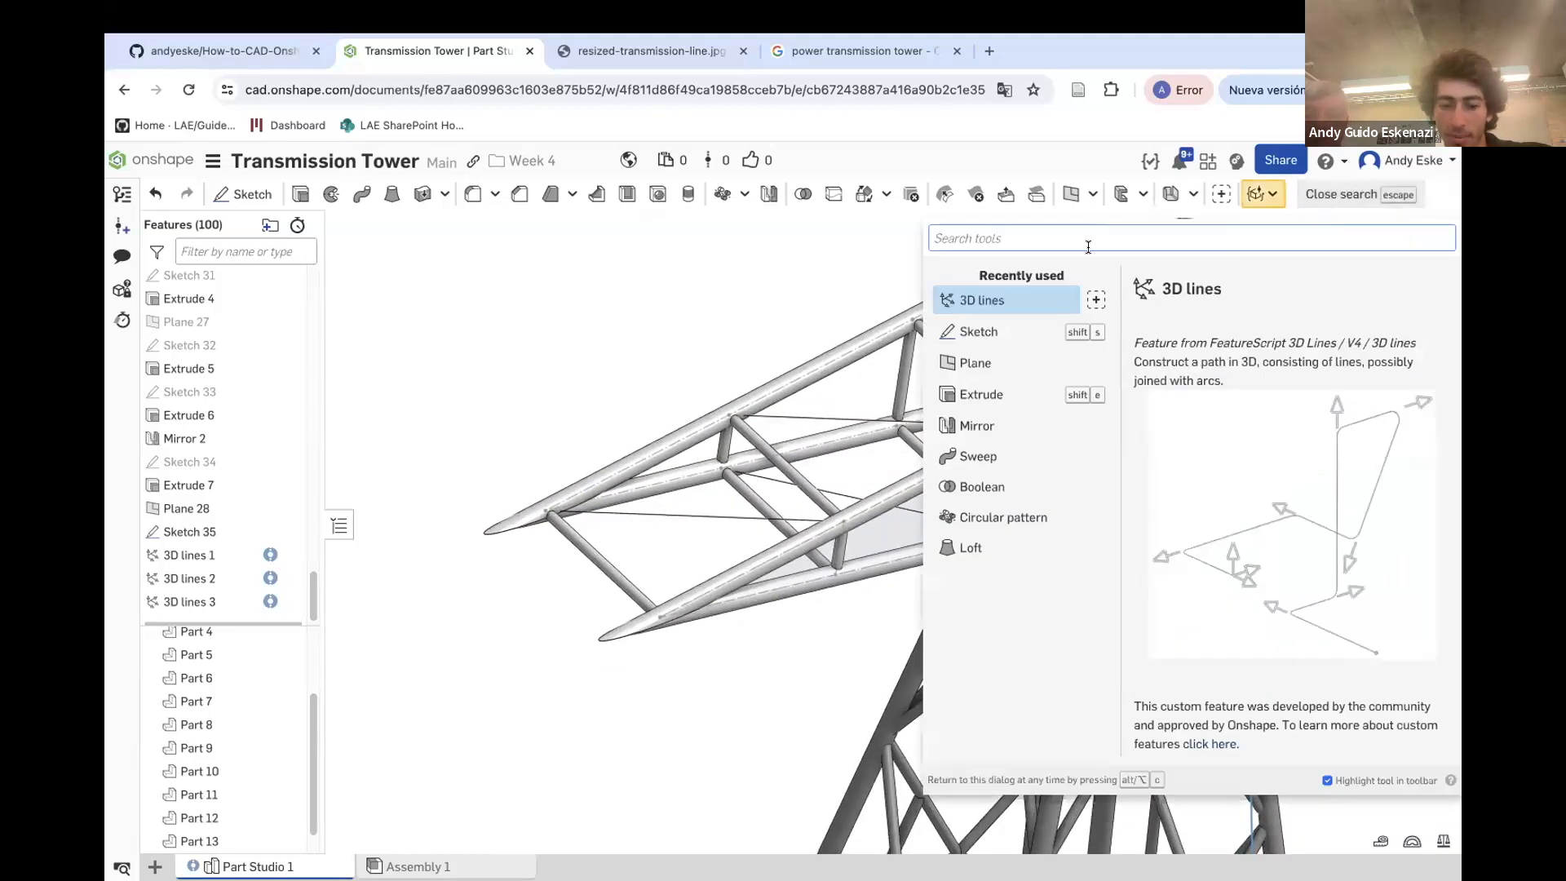
type("3d")
left_click(983, 280)
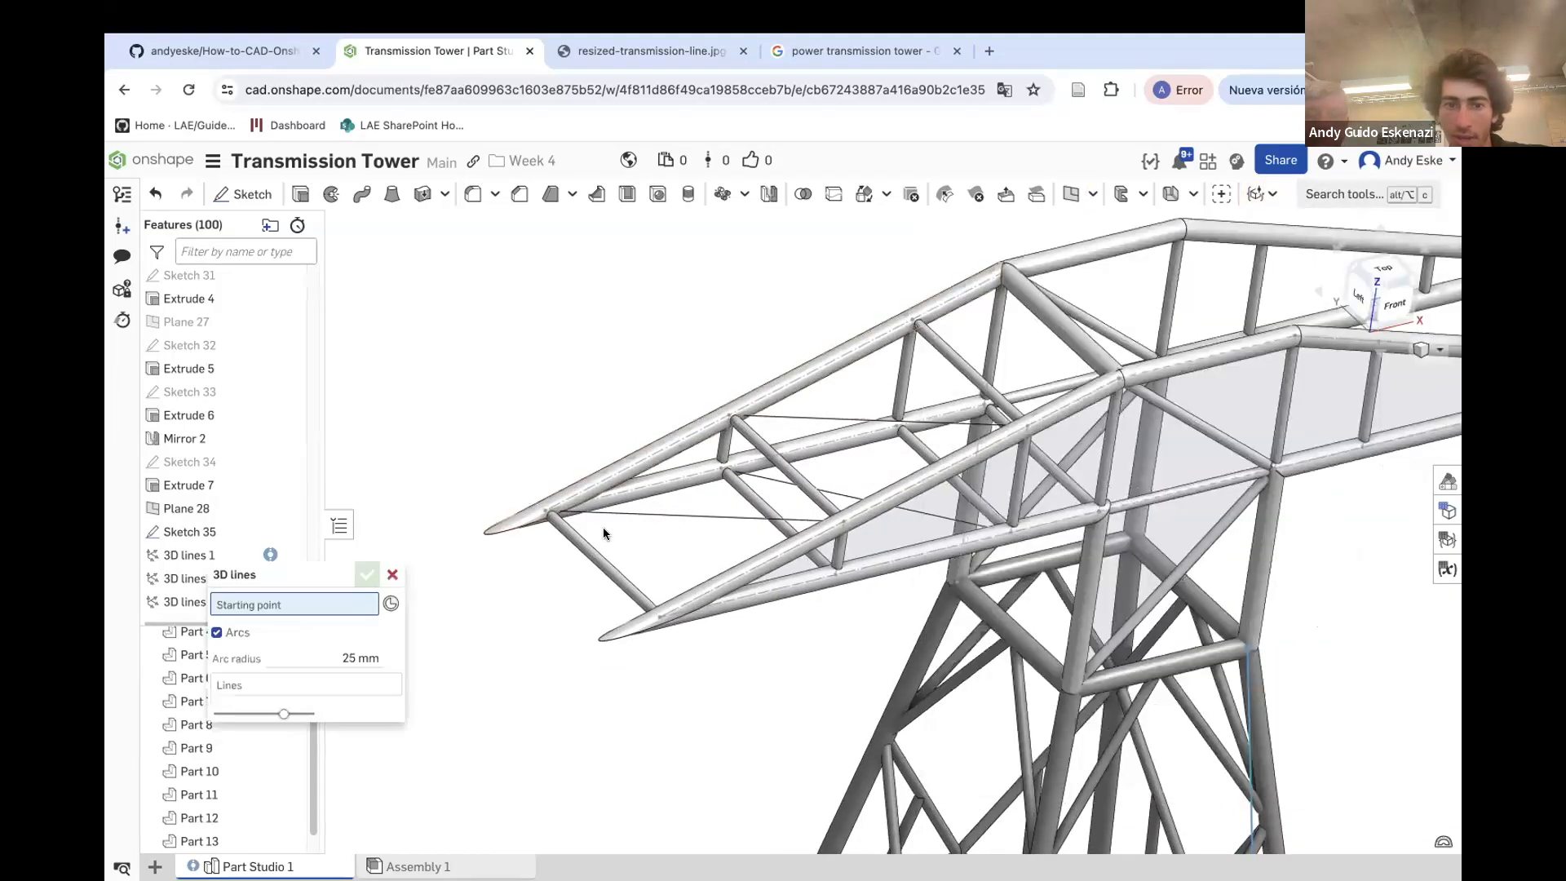
right_click_drag(552, 517, 629, 507)
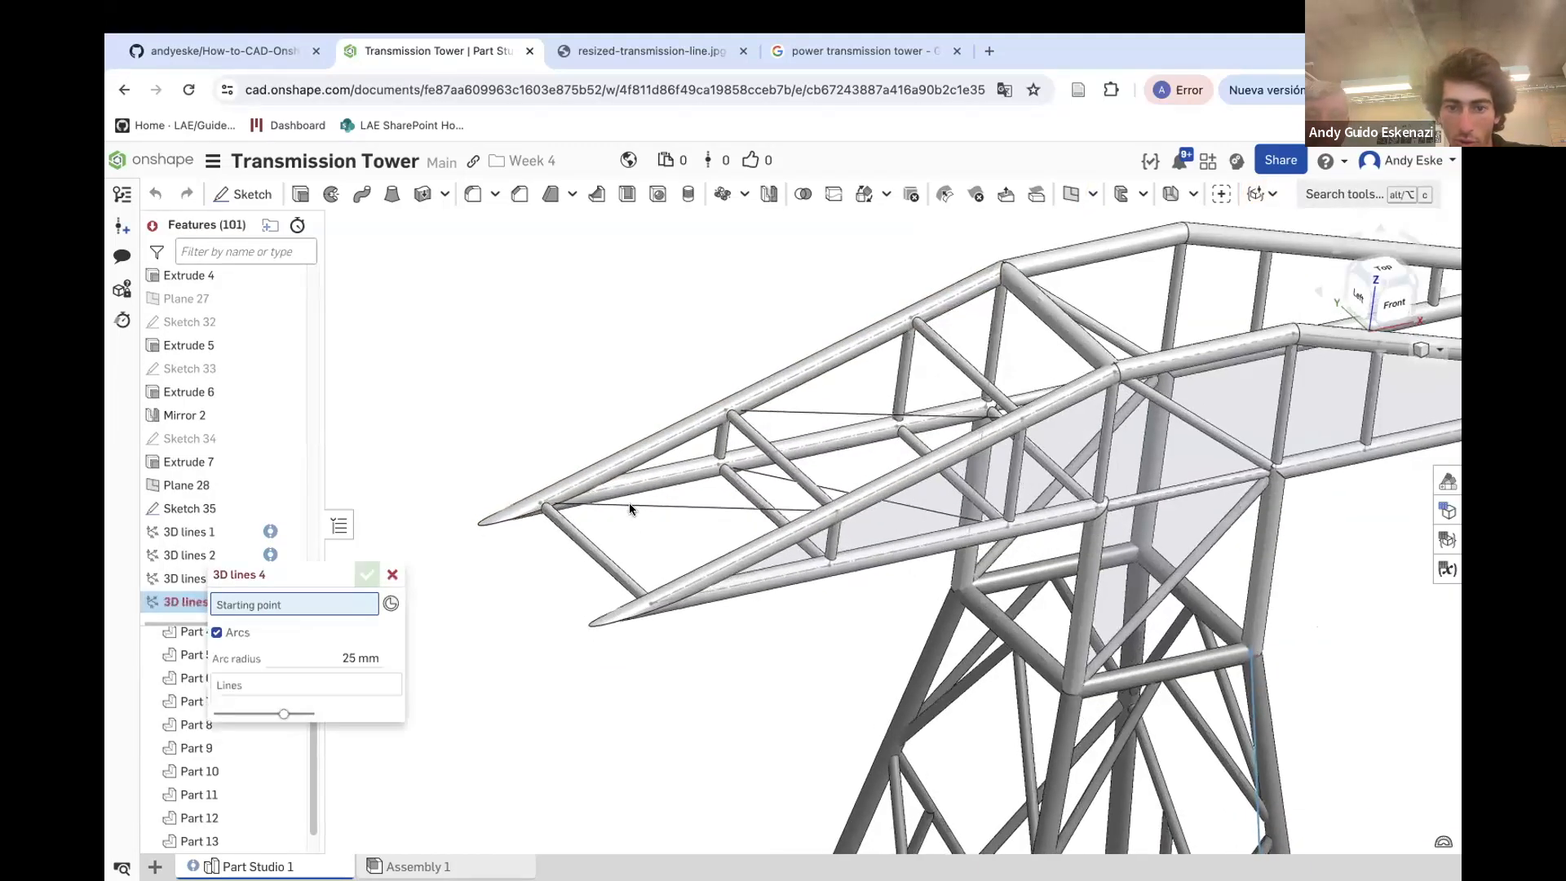
left_click(829, 565)
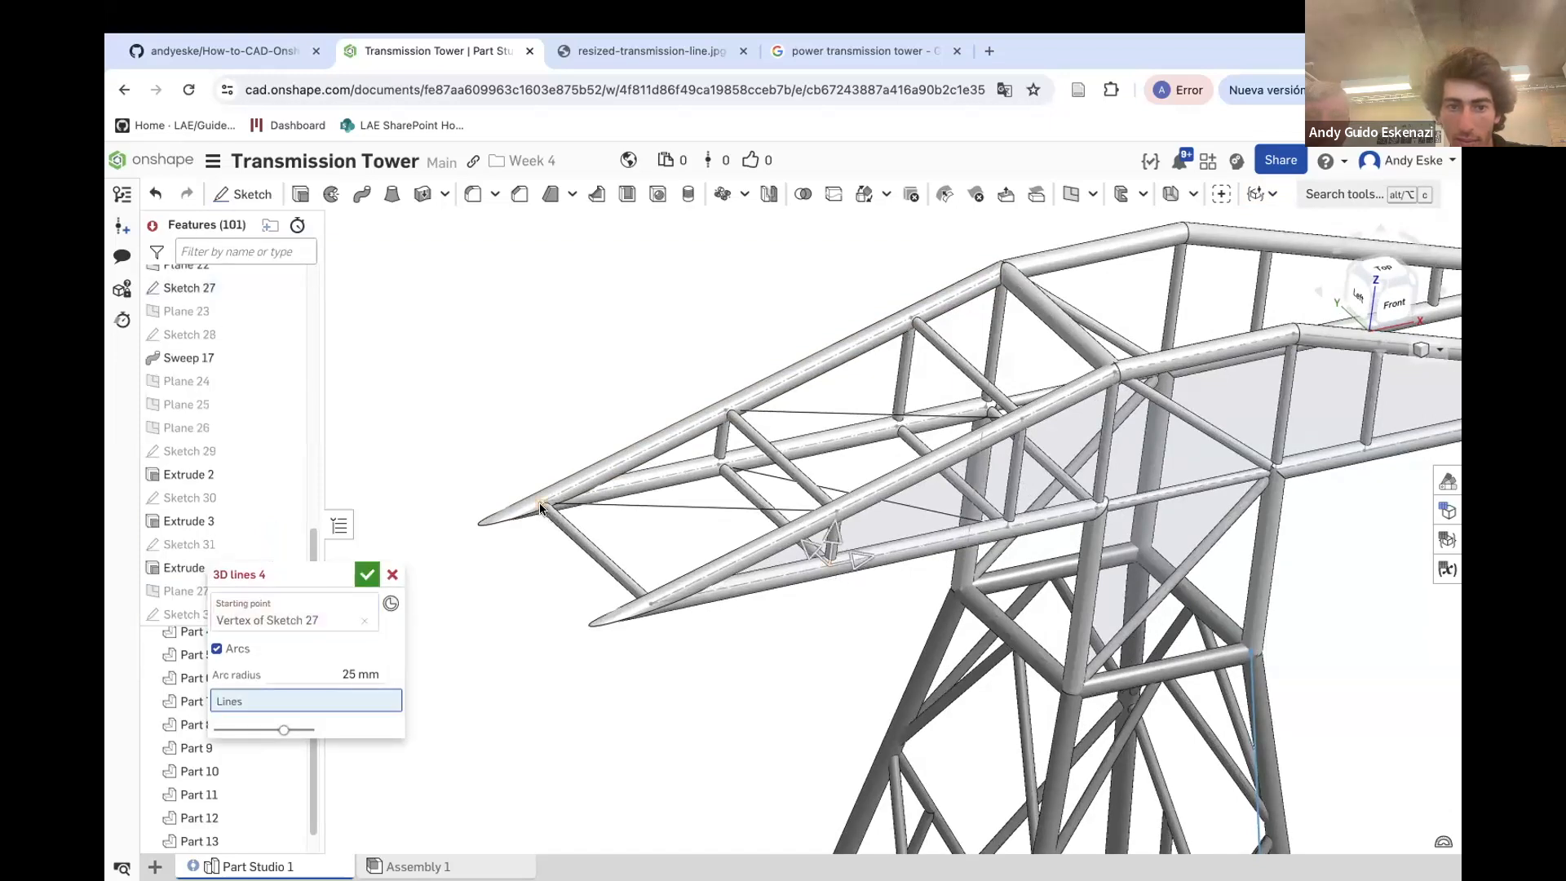
left_click(540, 508)
left_click(366, 575)
Examine the new 3D lines around the crossarm tip and the tower body
right_click_drag(472, 577, 734, 534)
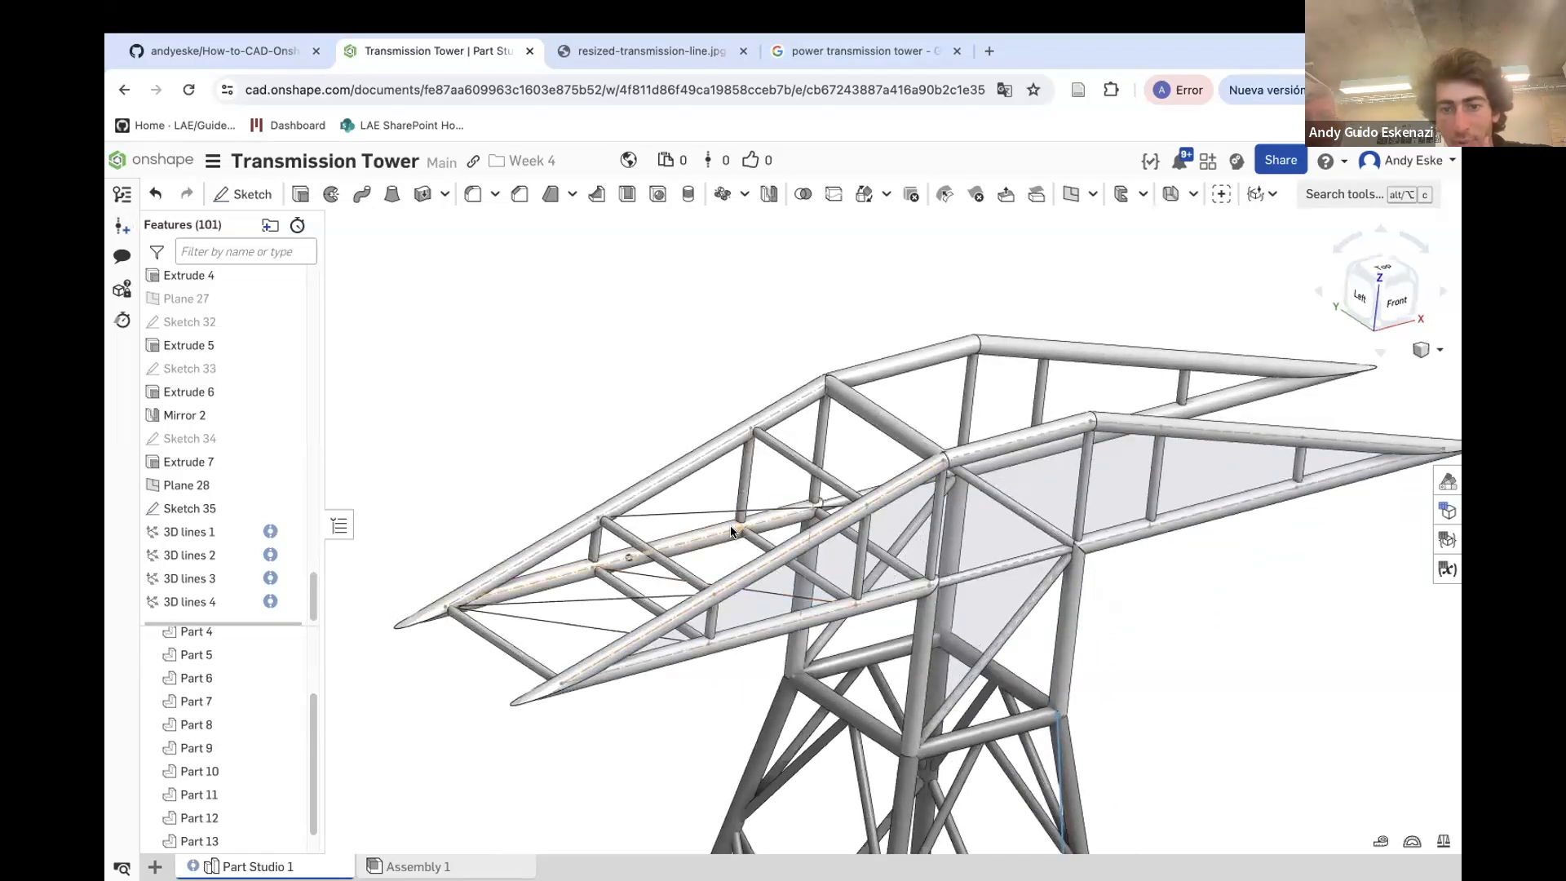
left_click(713, 597)
left_click(592, 572)
left_click(465, 450)
right_click_drag(653, 425, 782, 444)
scroll(782, 445, "down", 5)
right_click_drag(818, 525, 841, 523)
scroll(829, 521, "up", 5)
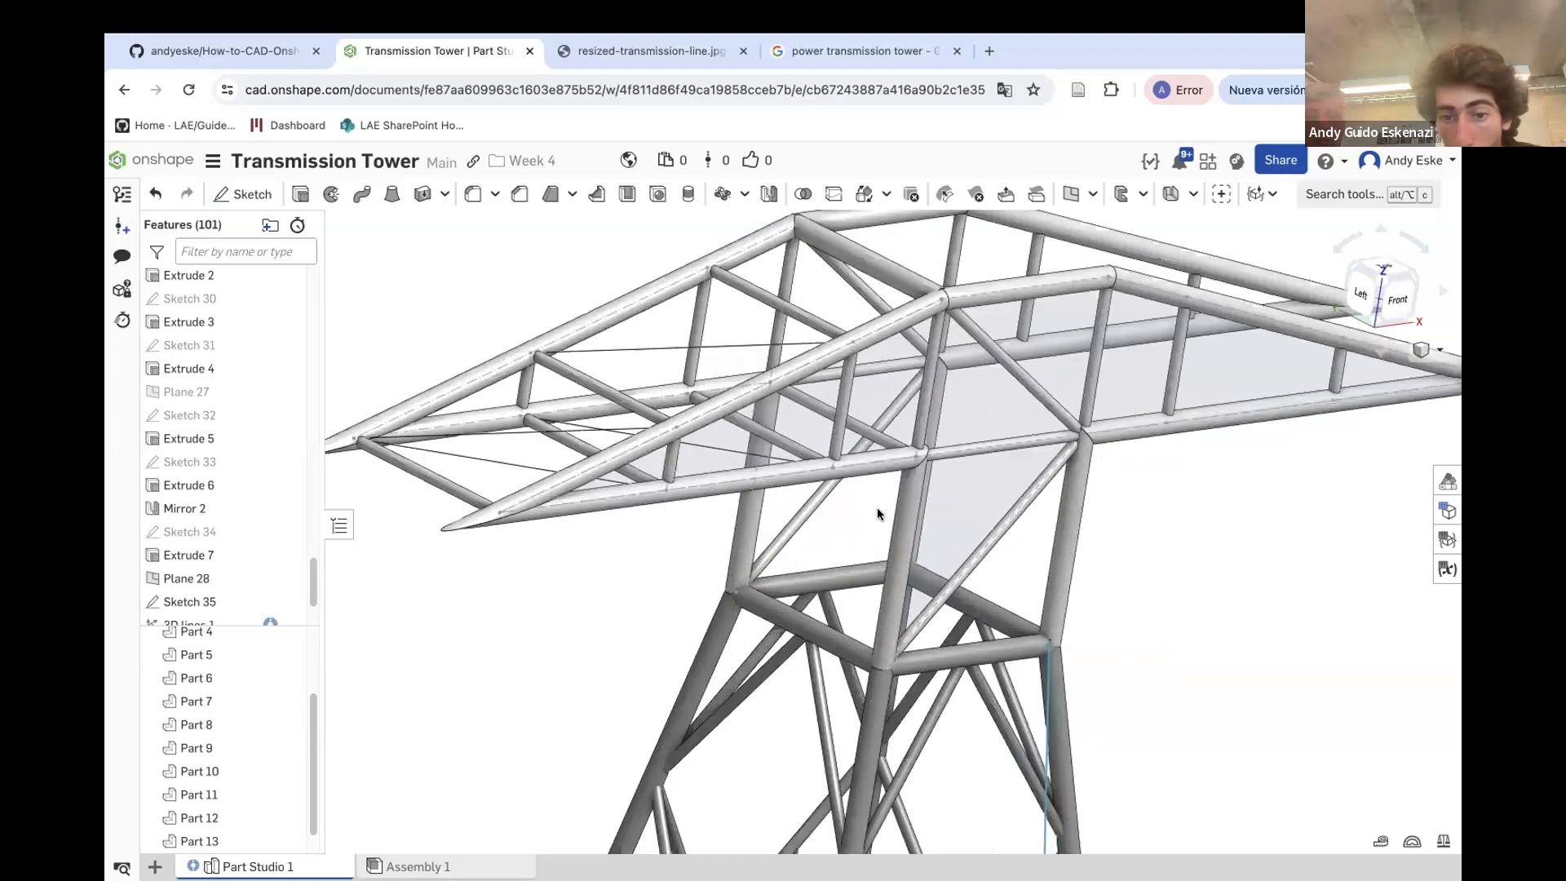
Create a fifth 3D line from a Sketch 35 vertex on the tower body to a crossarm chord joint
left_click(1344, 195)
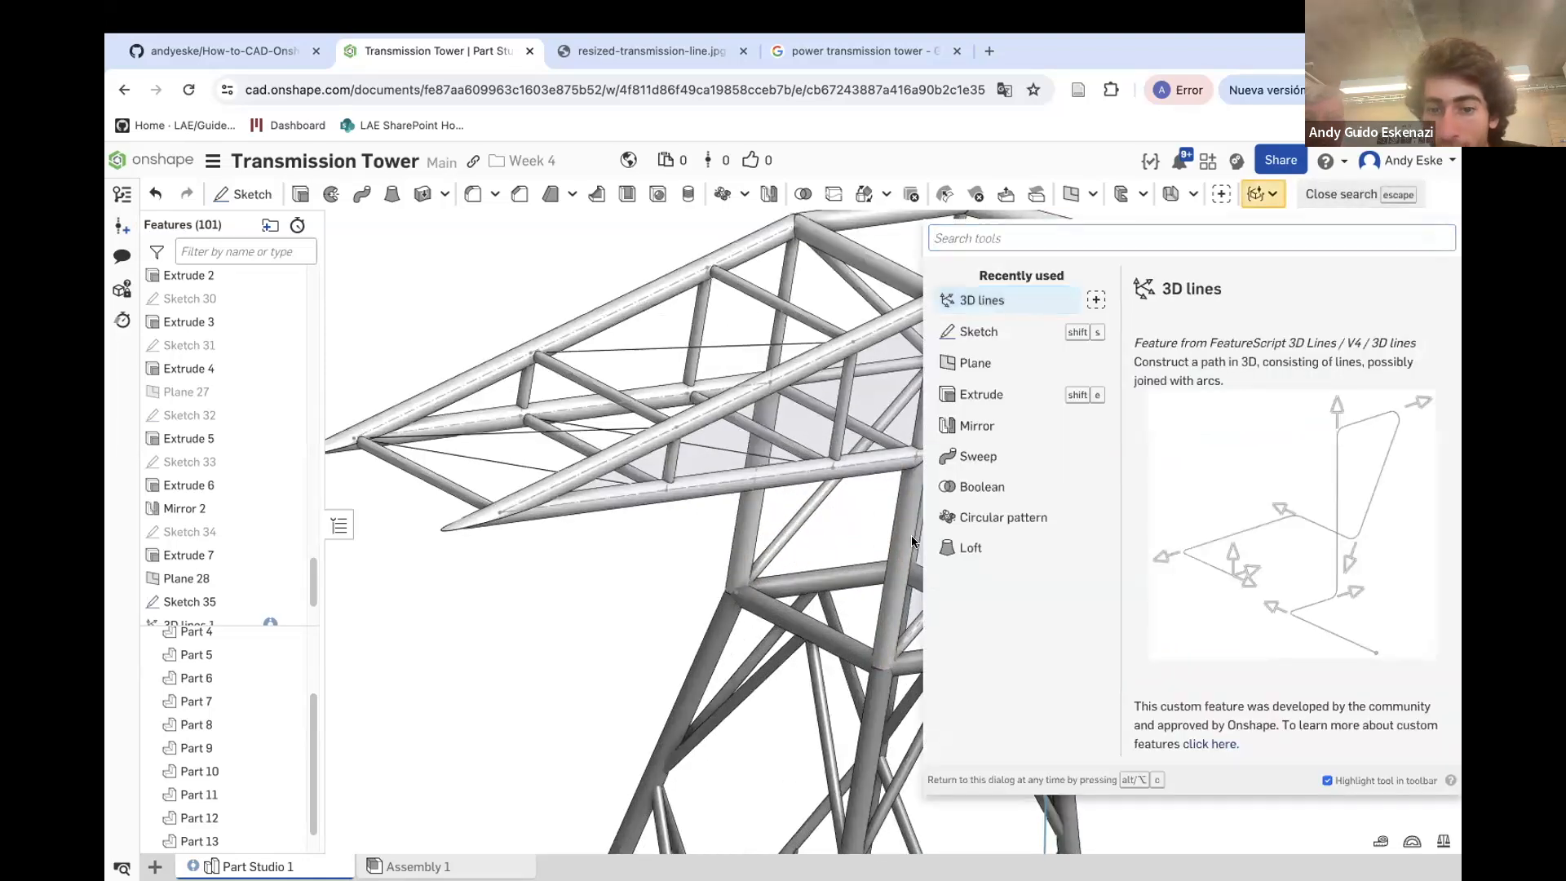
key("Return")
left_click(735, 596)
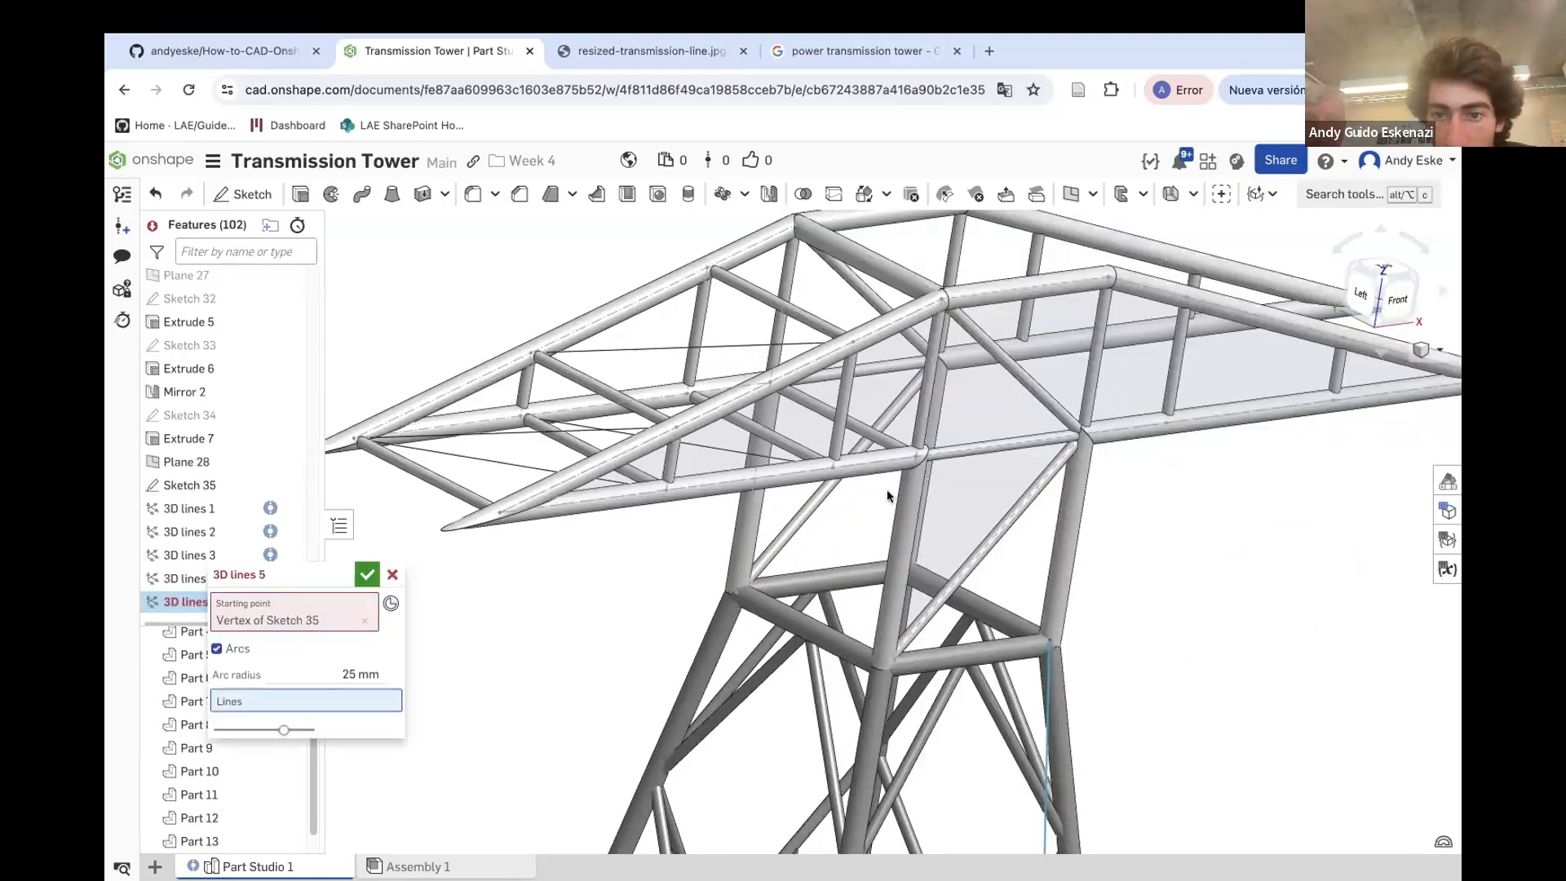
left_click(908, 450)
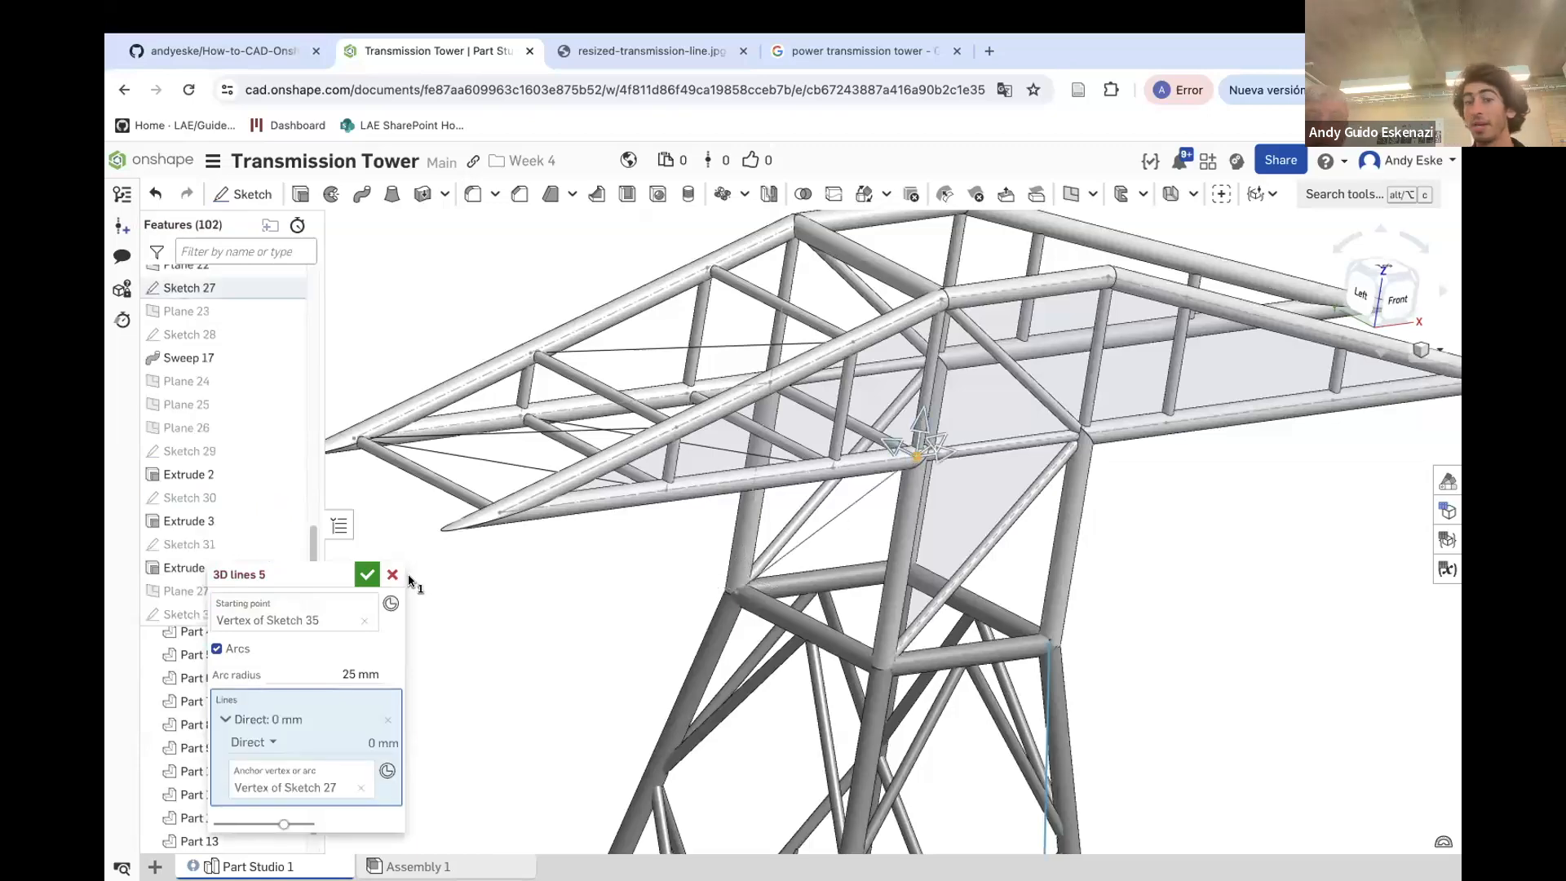
left_click(362, 572)
Create a point-normal plane at the lower end of the new 3D line, normal to that line
right_click_drag(767, 526, 836, 481)
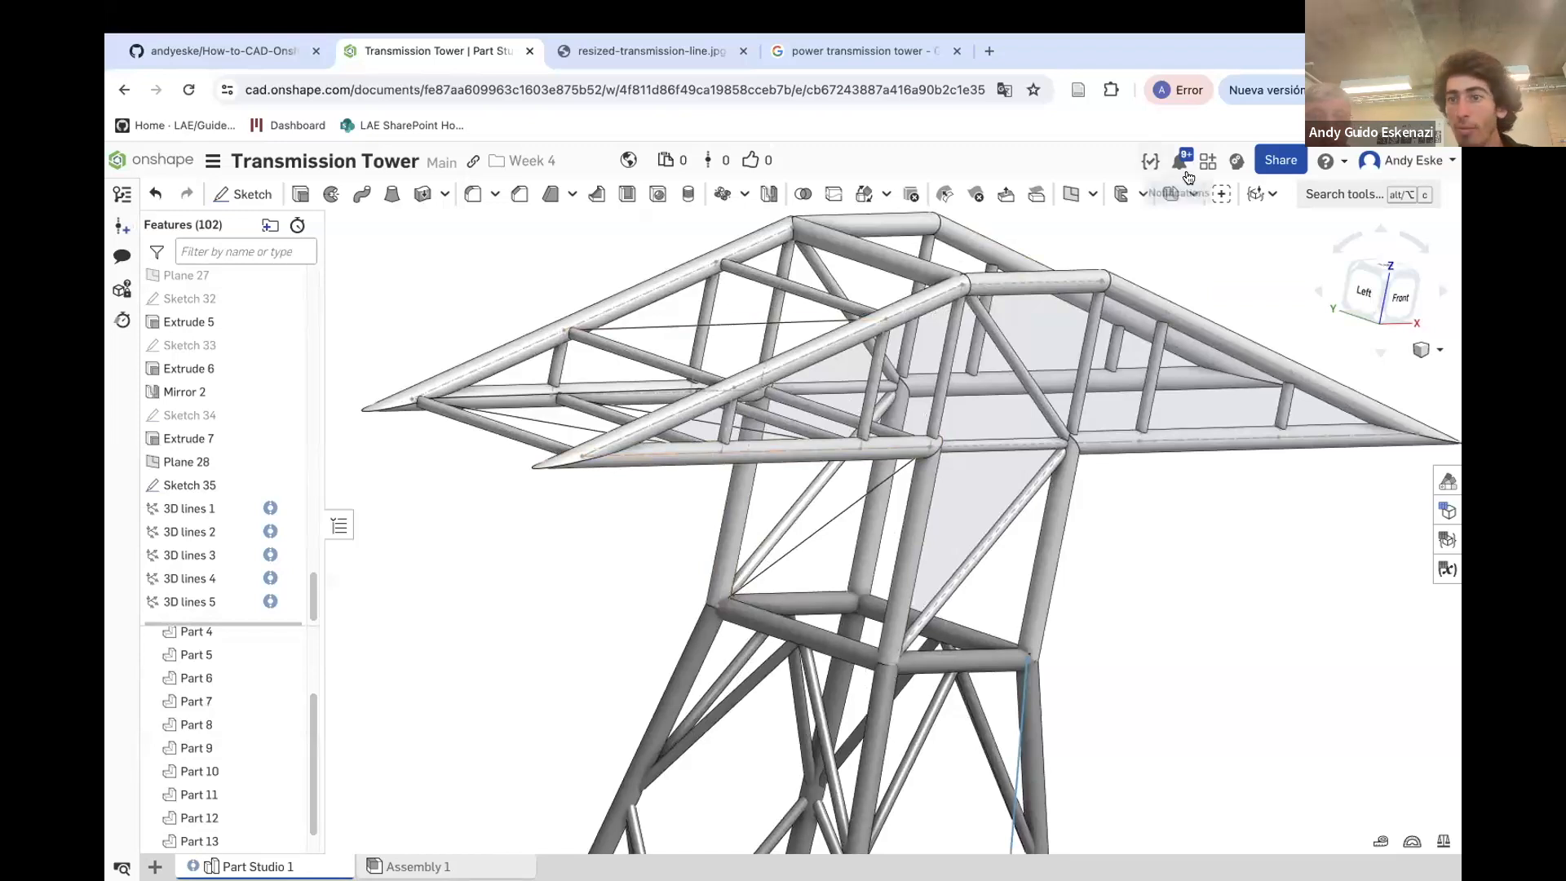
left_click(1068, 195)
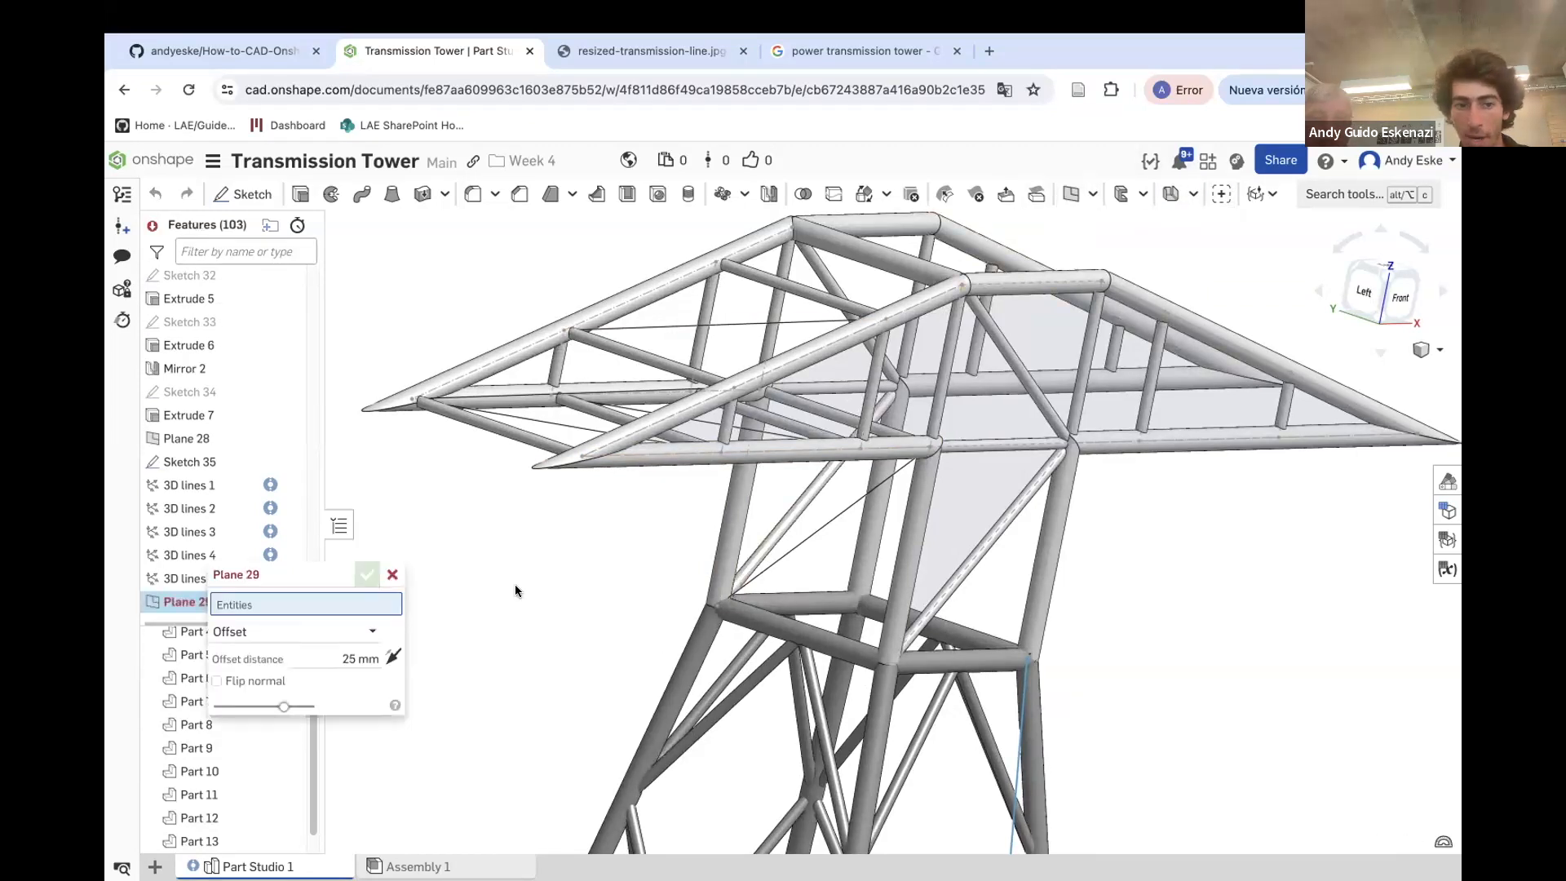
left_click(282, 641)
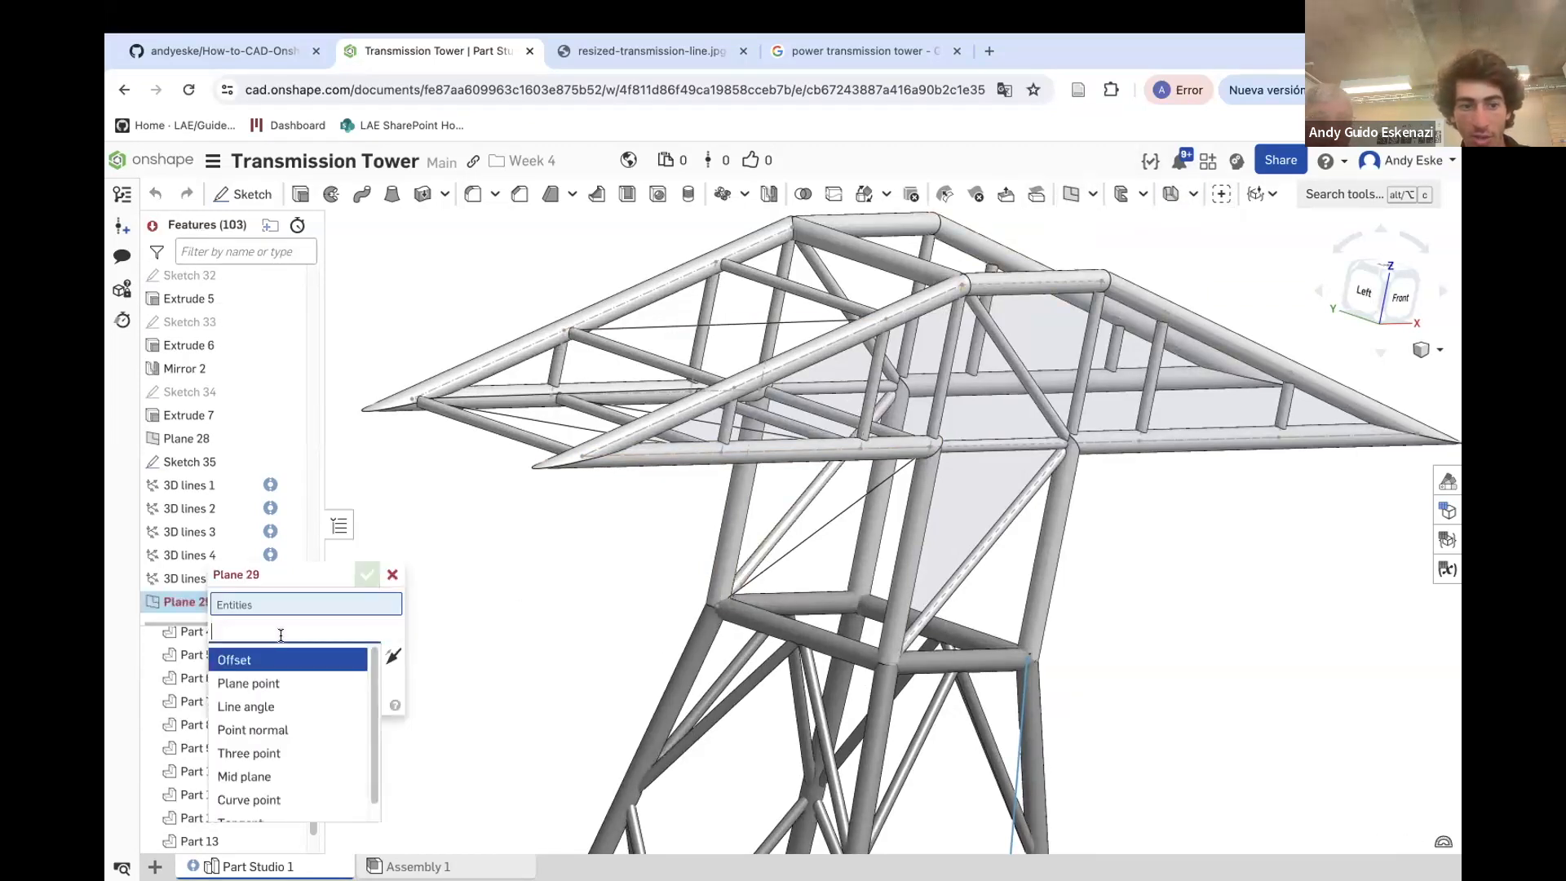
left_click(261, 732)
left_click(716, 607)
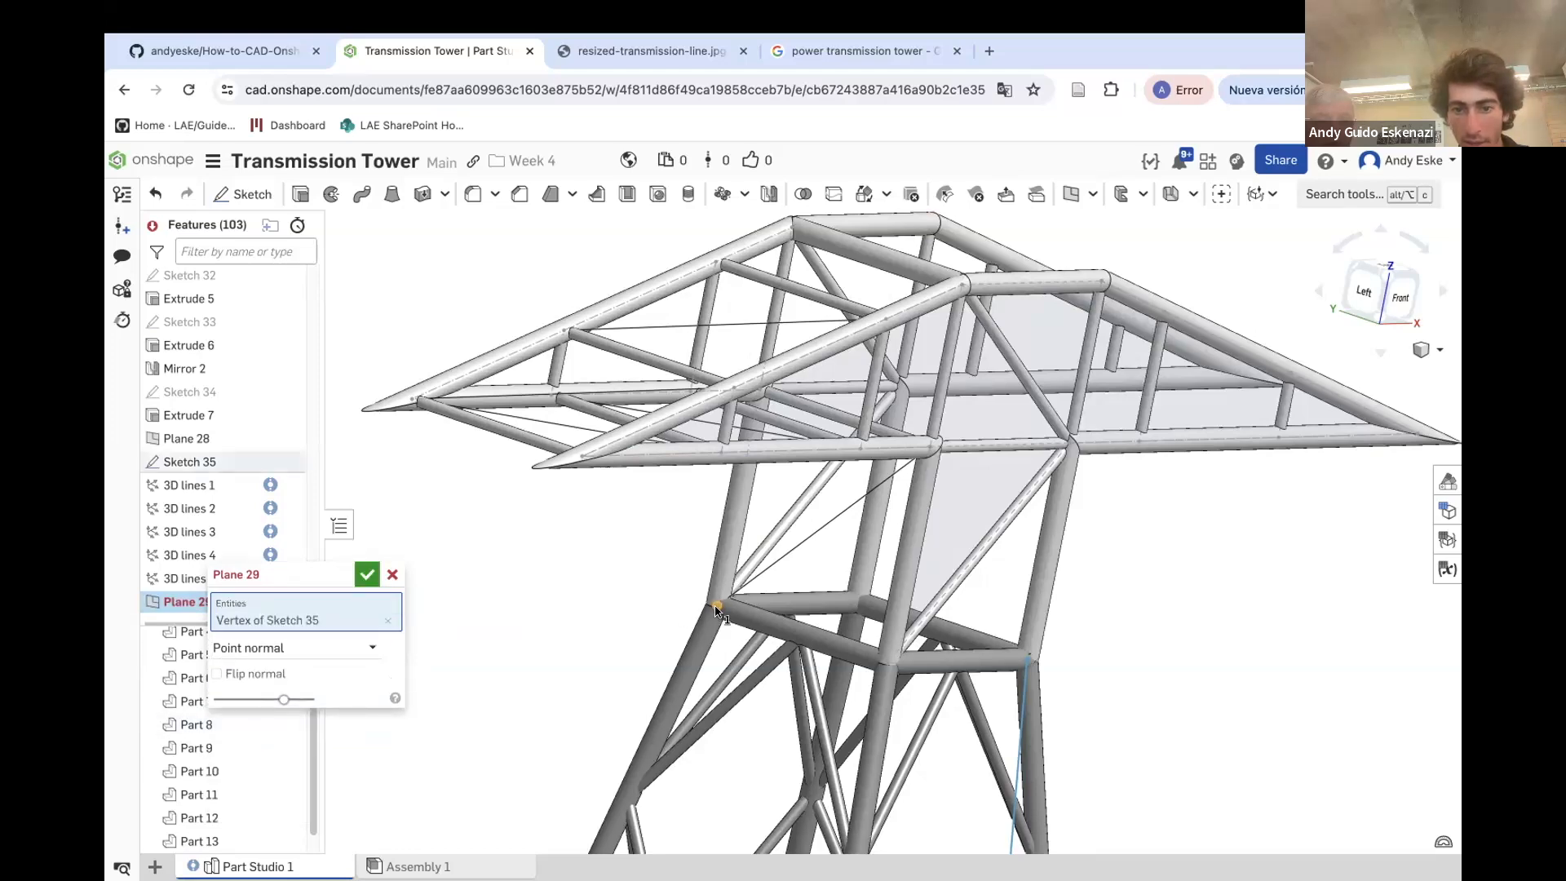
left_click(760, 571)
mouse_move(788, 552)
right_mouse_down()
mouse_move(801, 534)
mouse_move(779, 545)
right_mouse_up()
left_click(367, 573)
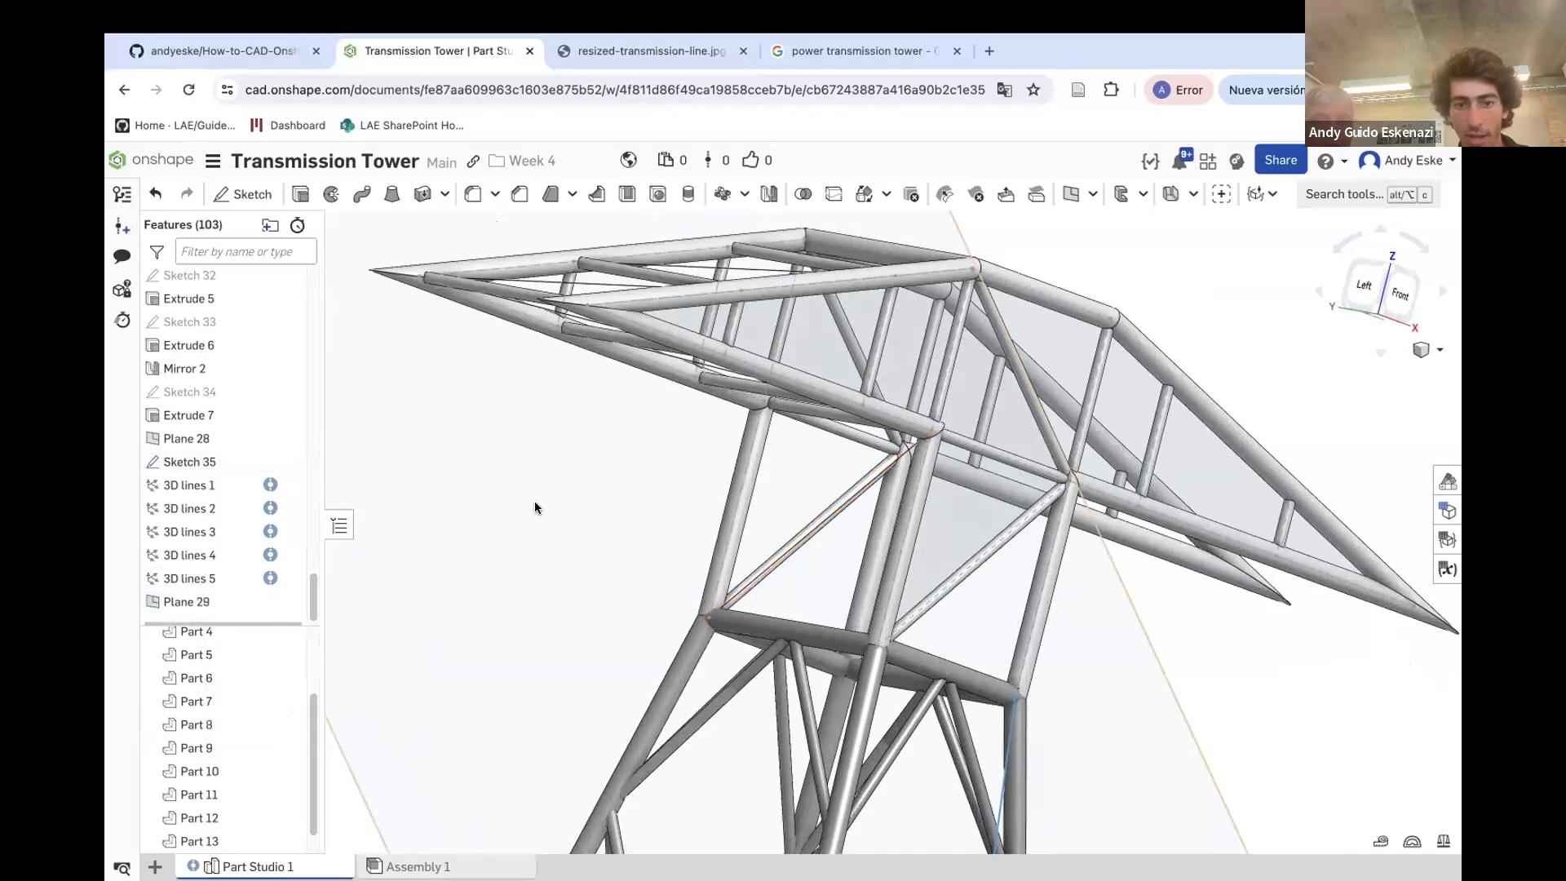
Sketch a circle on Plane 29 centred on the line's end vertex and set its diameter to 1
scroll(571, 498, "down", 5)
left_click(275, 213)
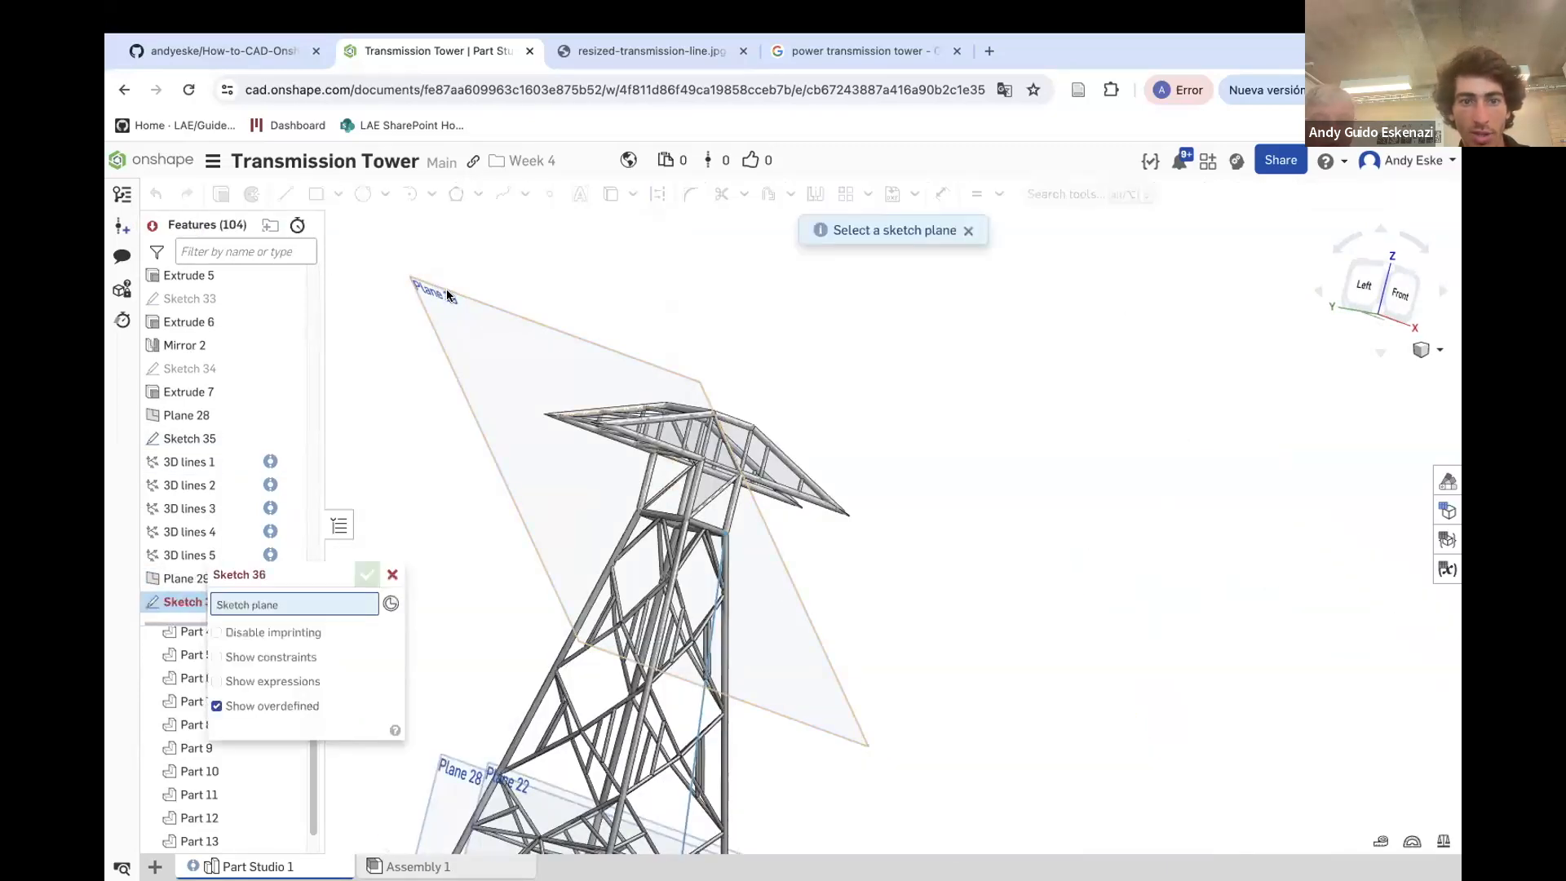
left_click(447, 295)
left_click(363, 193)
scroll(615, 533, "up", 10)
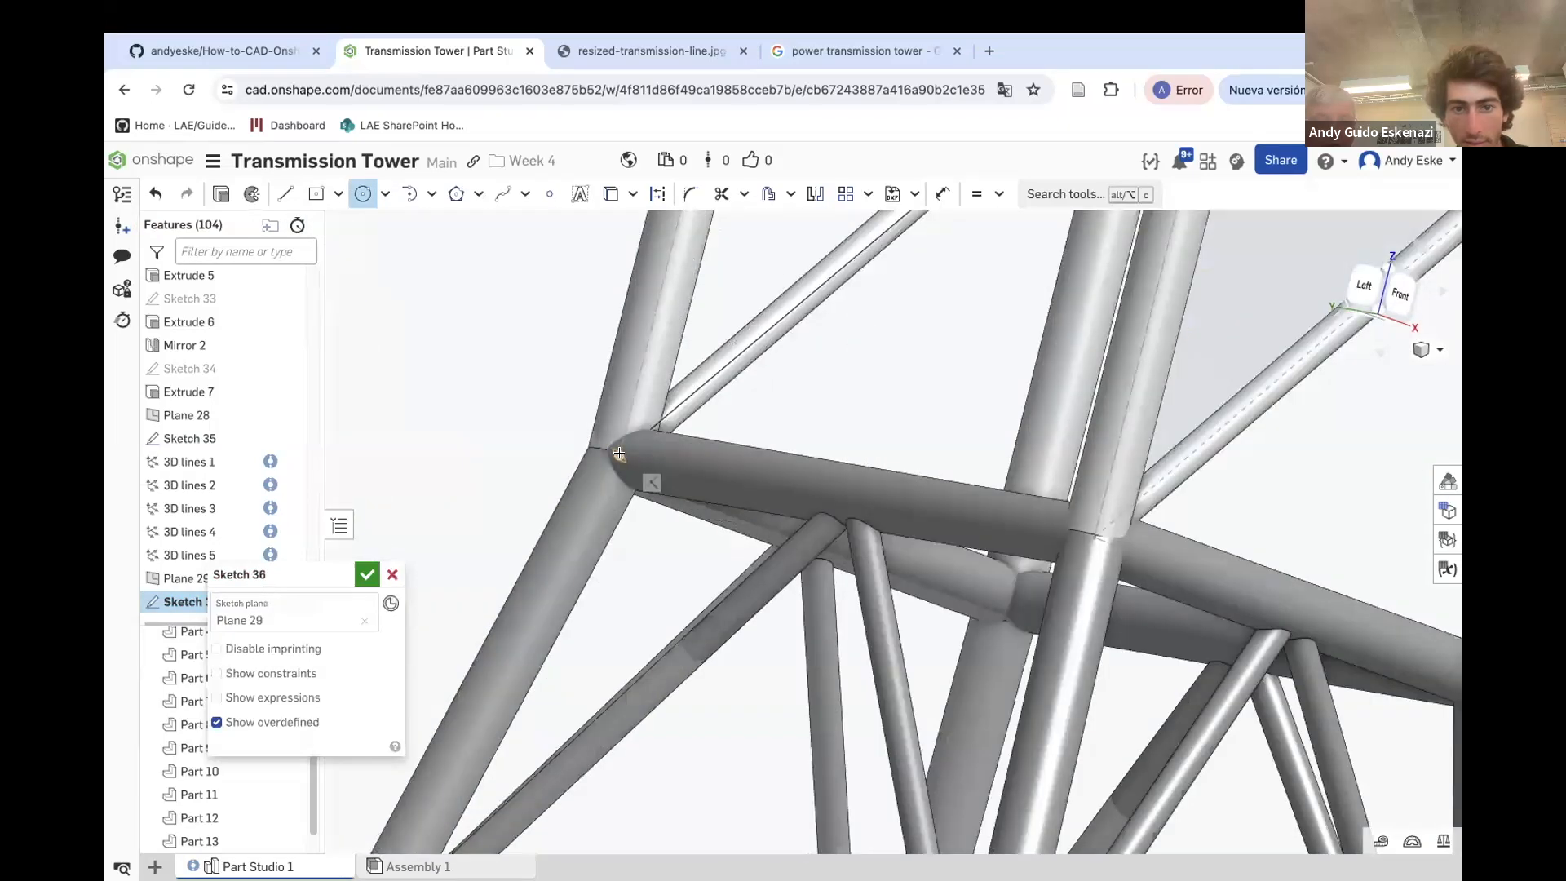
left_click(635, 472)
key("u")
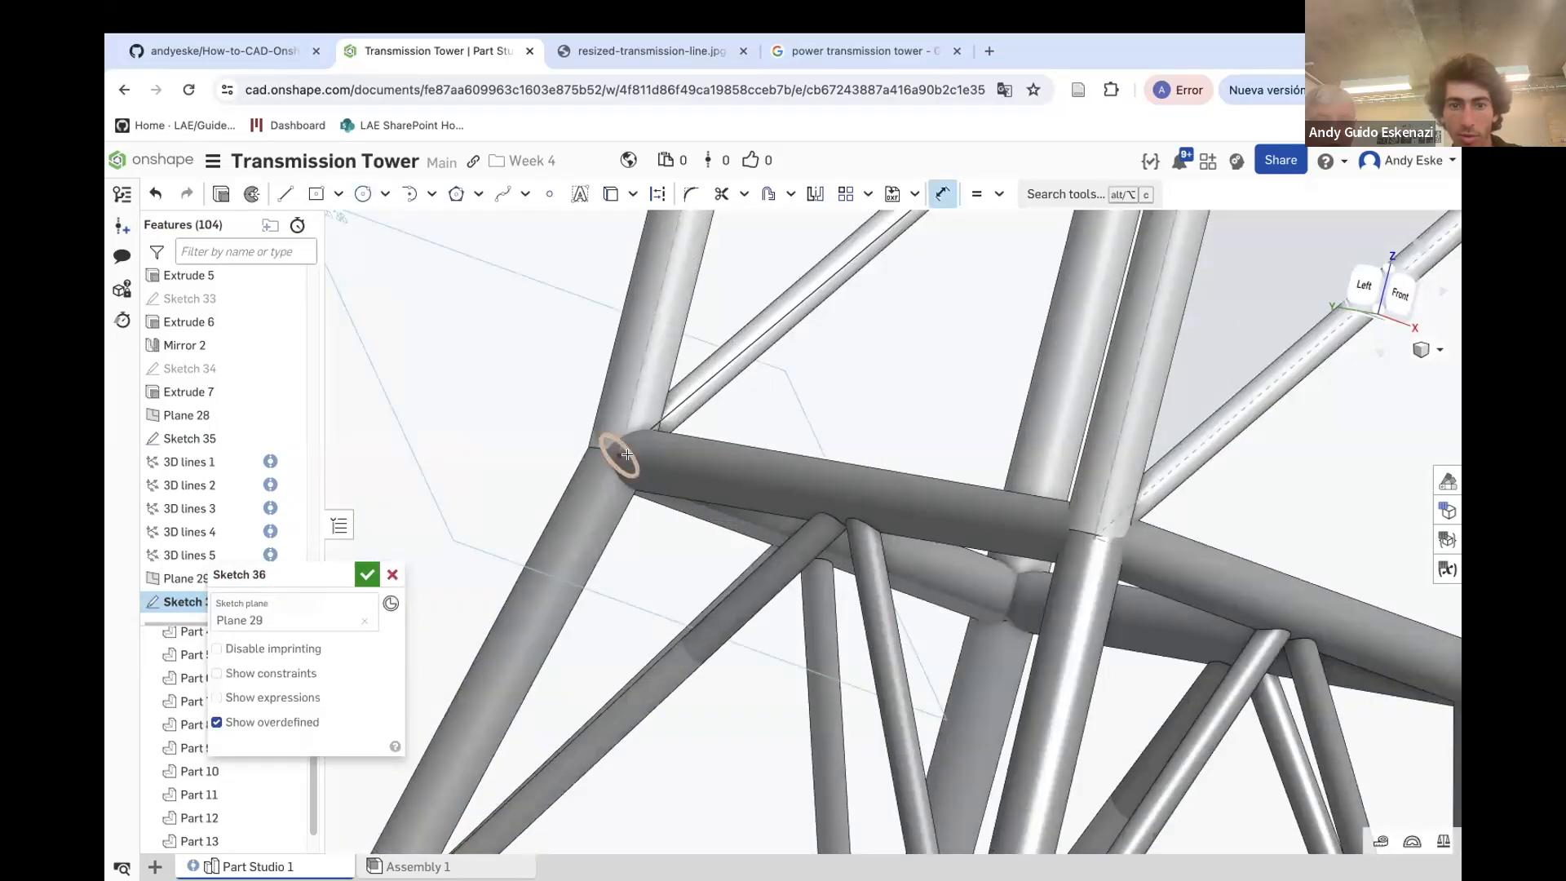
left_click(631, 456)
left_click(541, 434)
type("1")
key("Return")
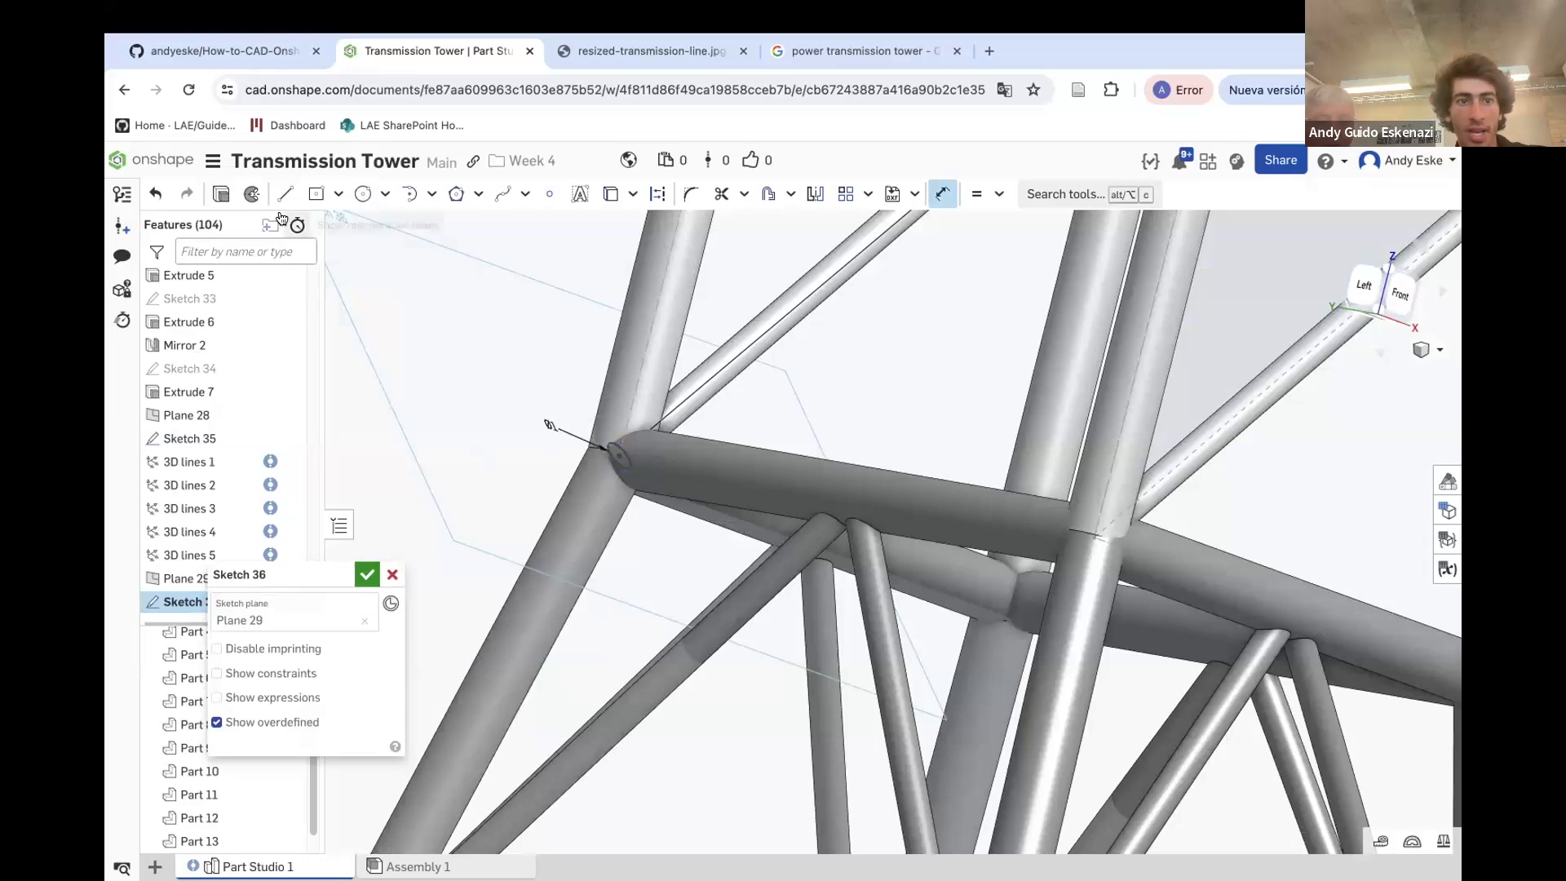
Extrude the circle as an added solid up to the vertex at the upper chord joint
key("shift+e")
scroll(615, 490, "down", 5)
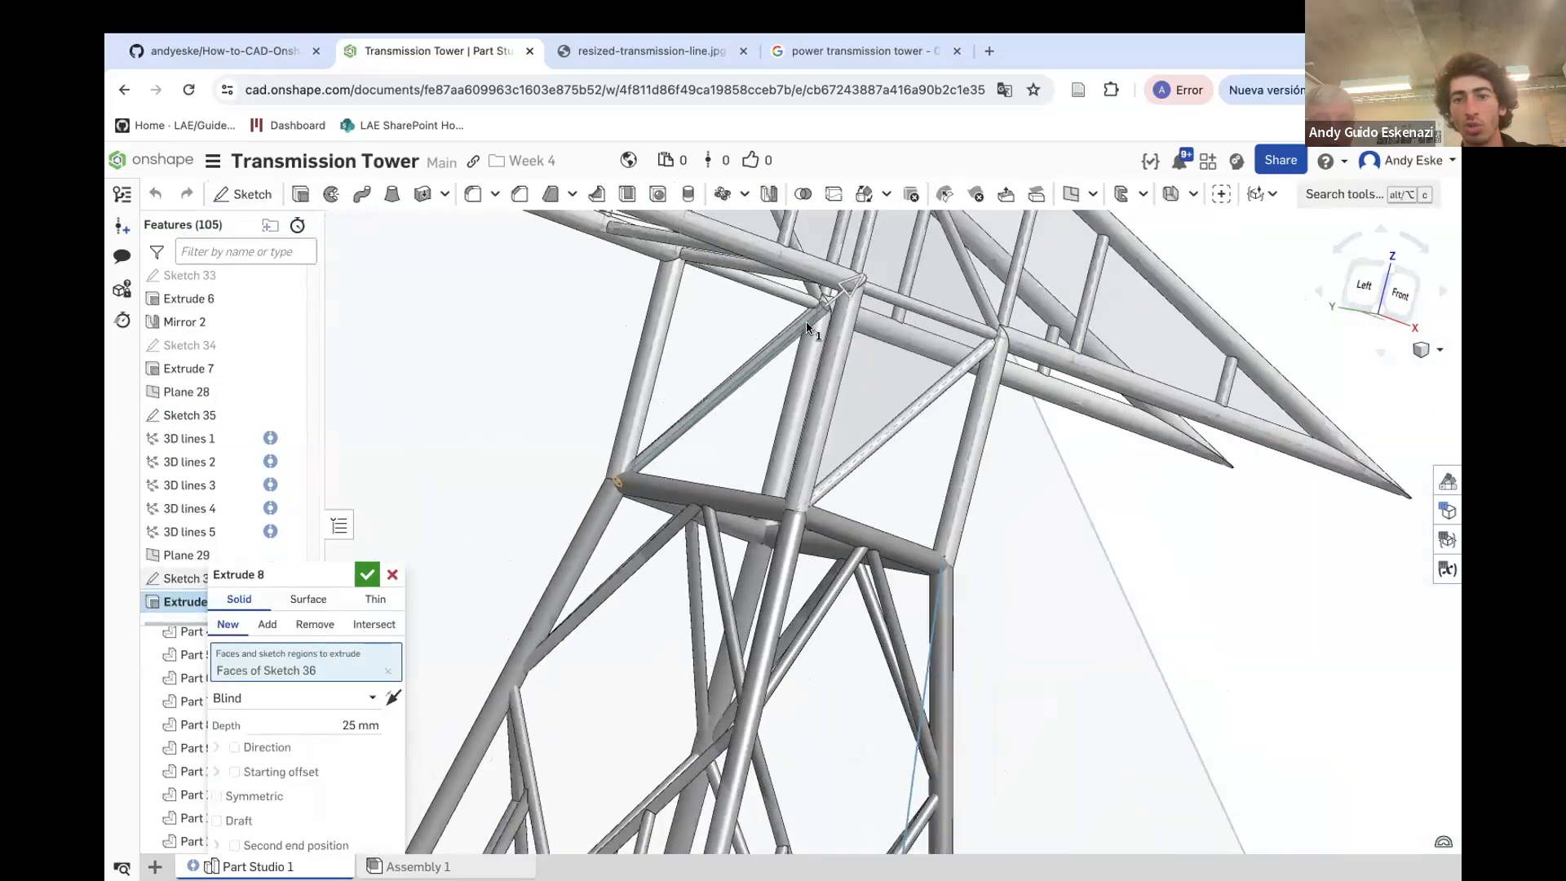
scroll(803, 332, "up", 5)
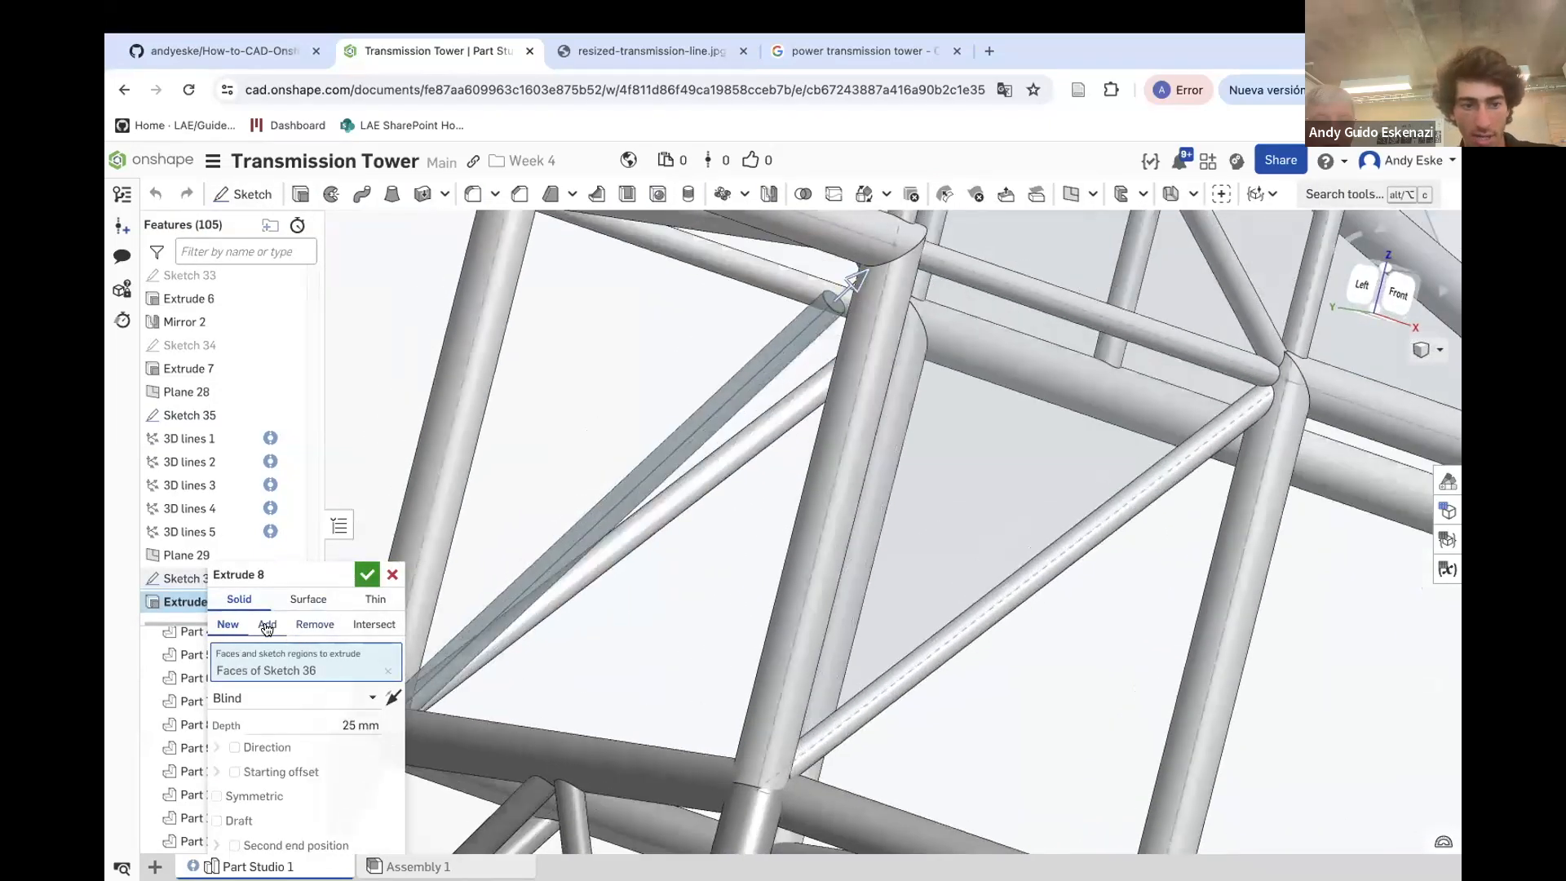
left_click(268, 624)
left_click(253, 697)
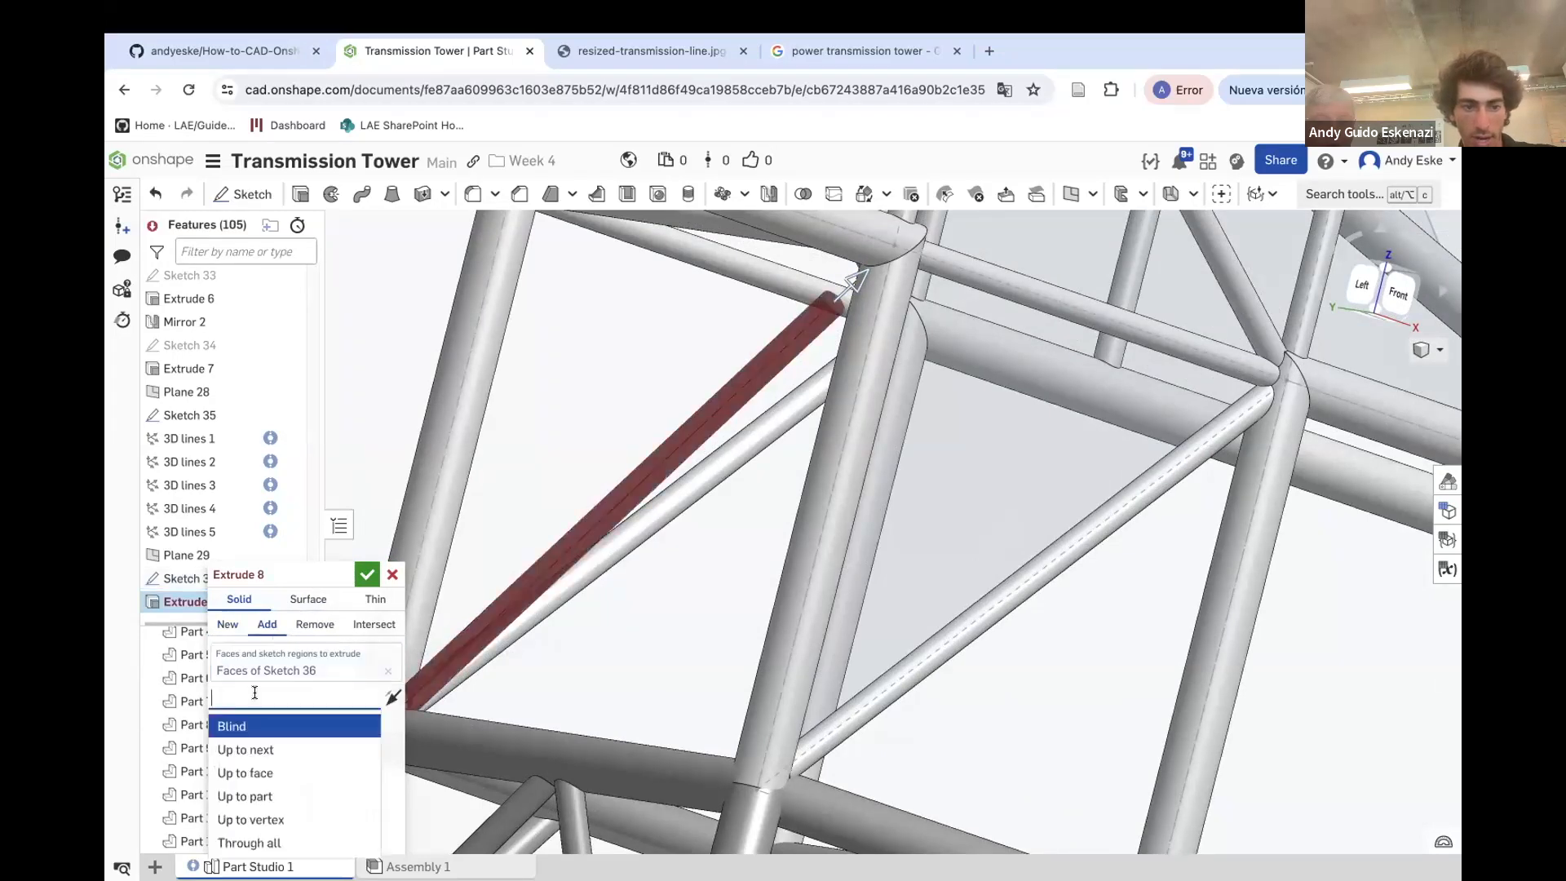
left_click(273, 819)
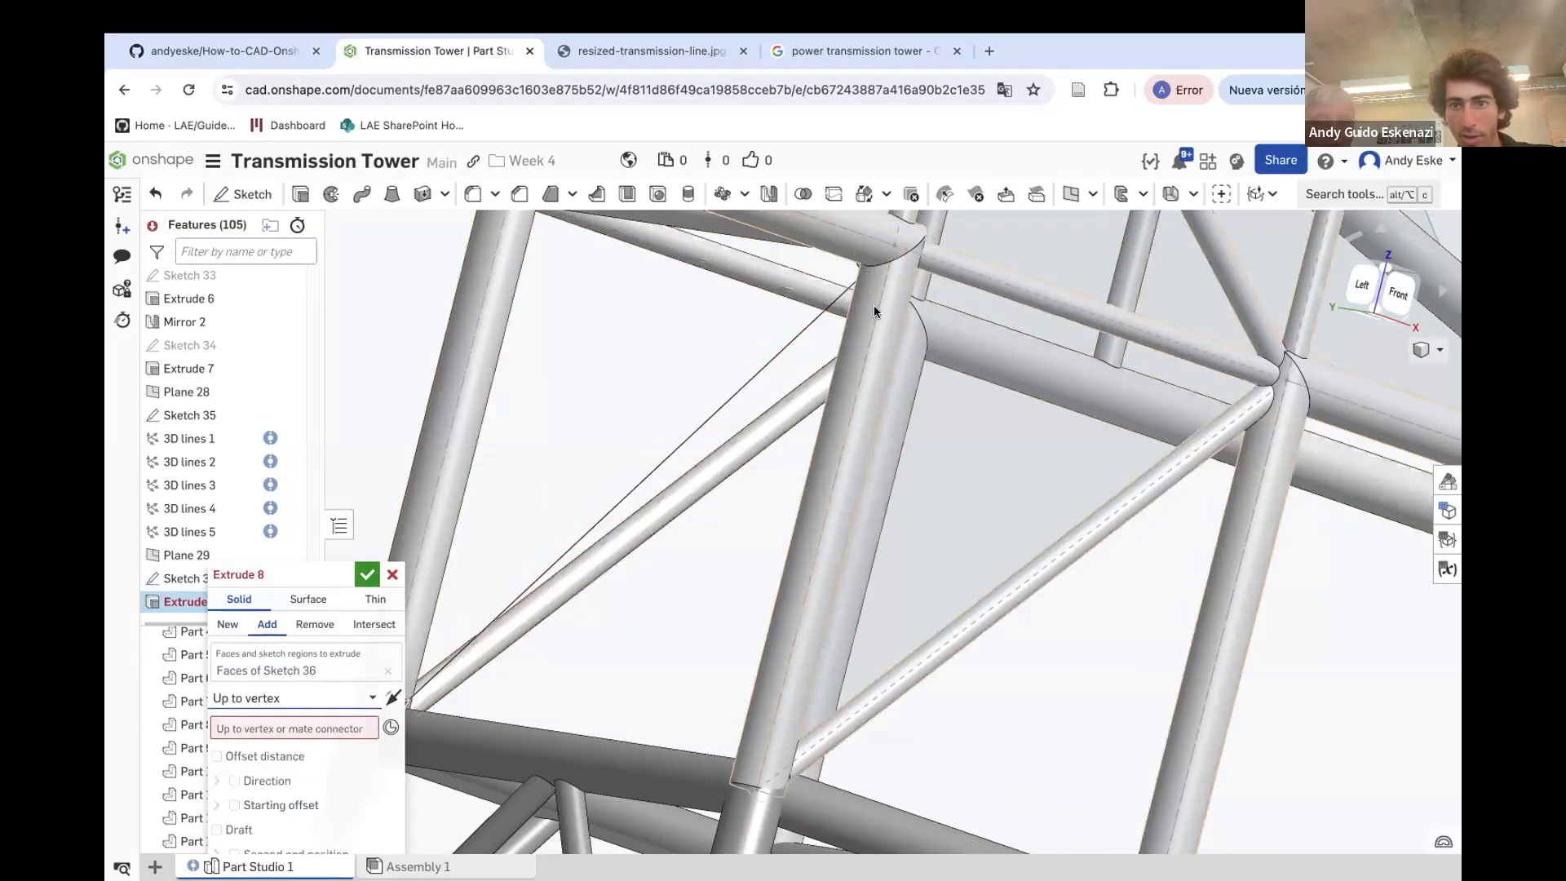
scroll(891, 251, "up", 5)
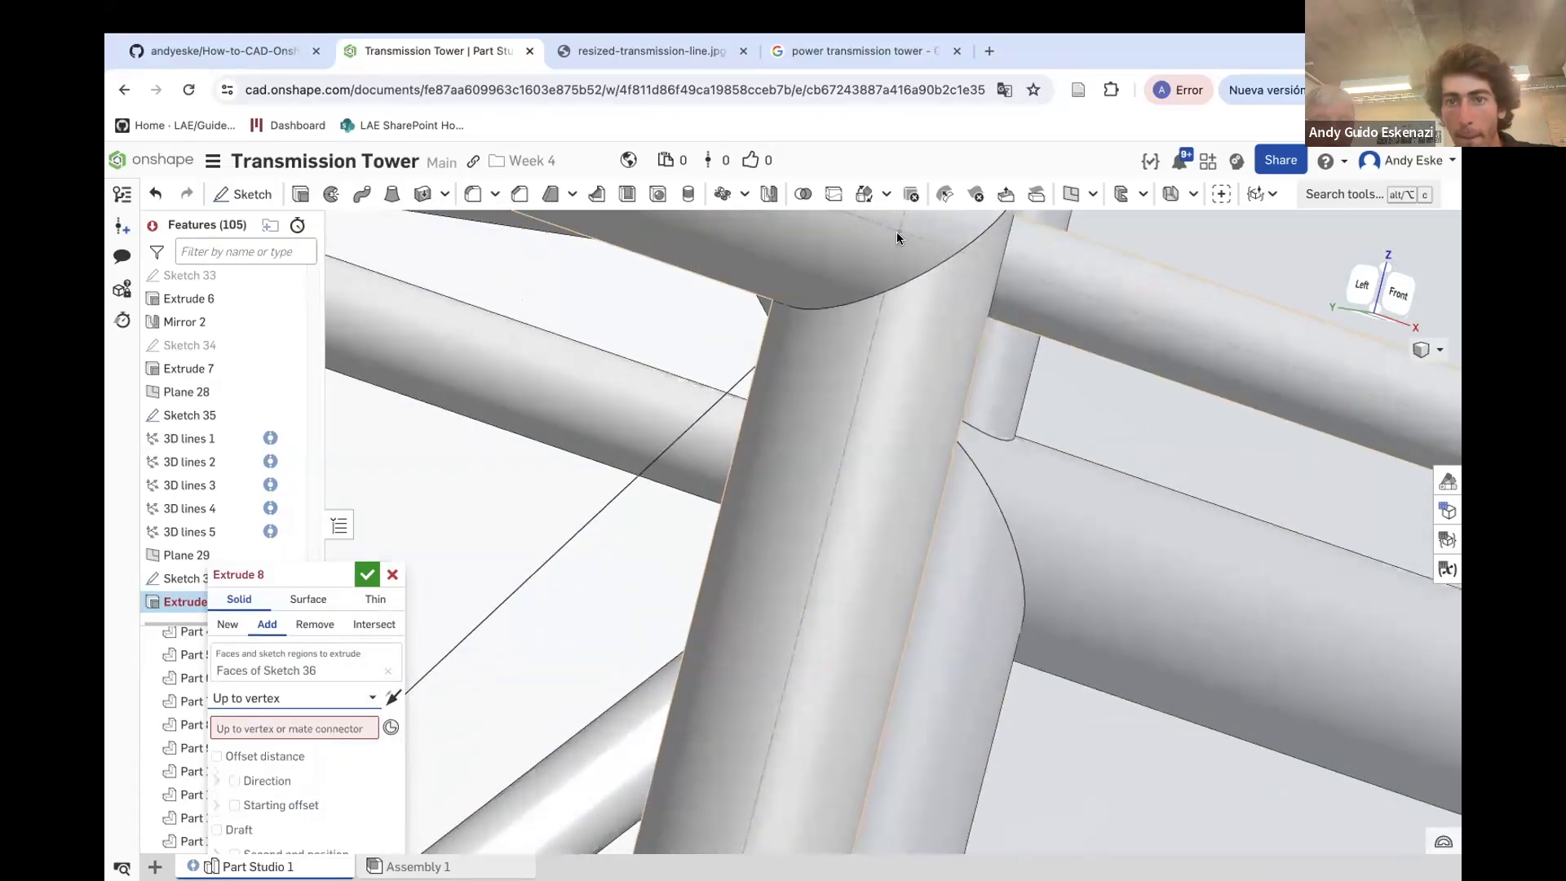
scroll(898, 237, "down", 3)
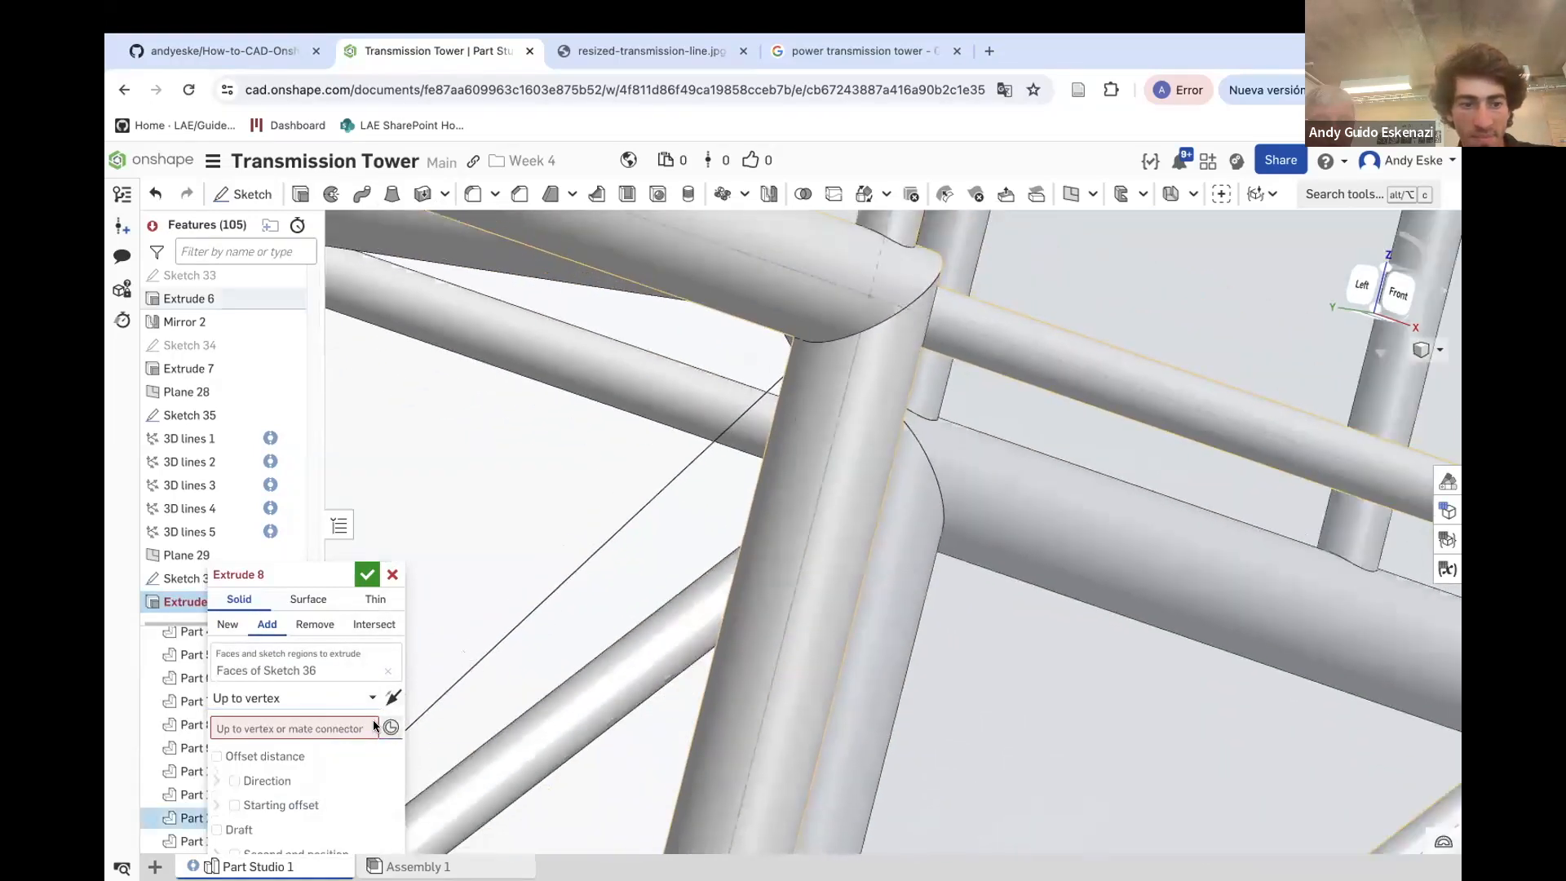
left_click(868, 300)
scroll(868, 300, "down", 3)
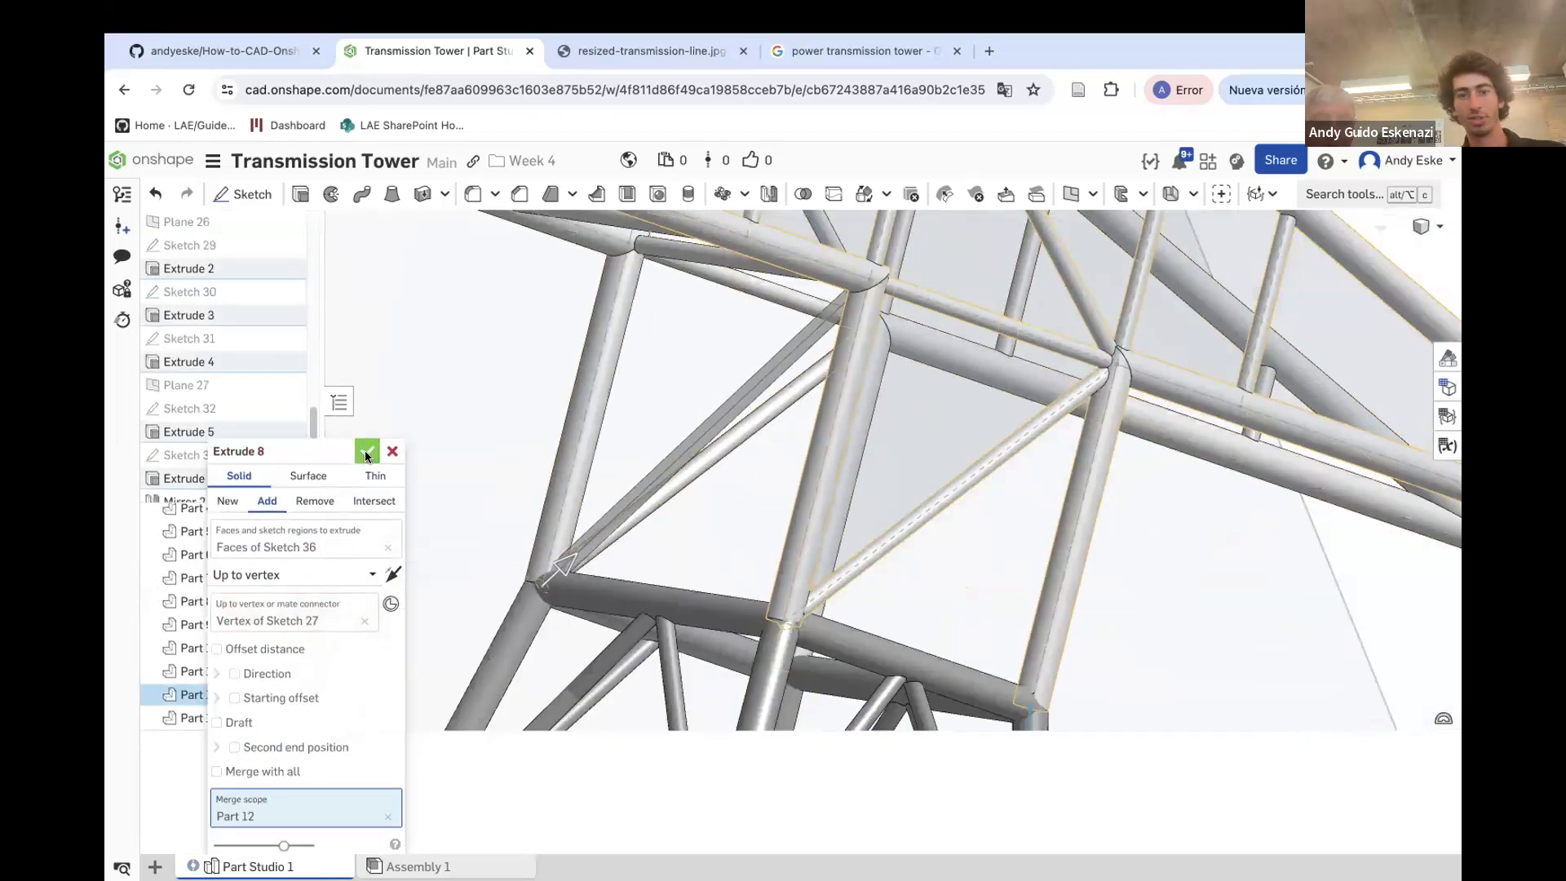
left_click(366, 456)
Hide Plane 29 in the model
scroll(699, 468, "down", 5)
right_click_drag(699, 468, 755, 532)
scroll(754, 532, "down", 2)
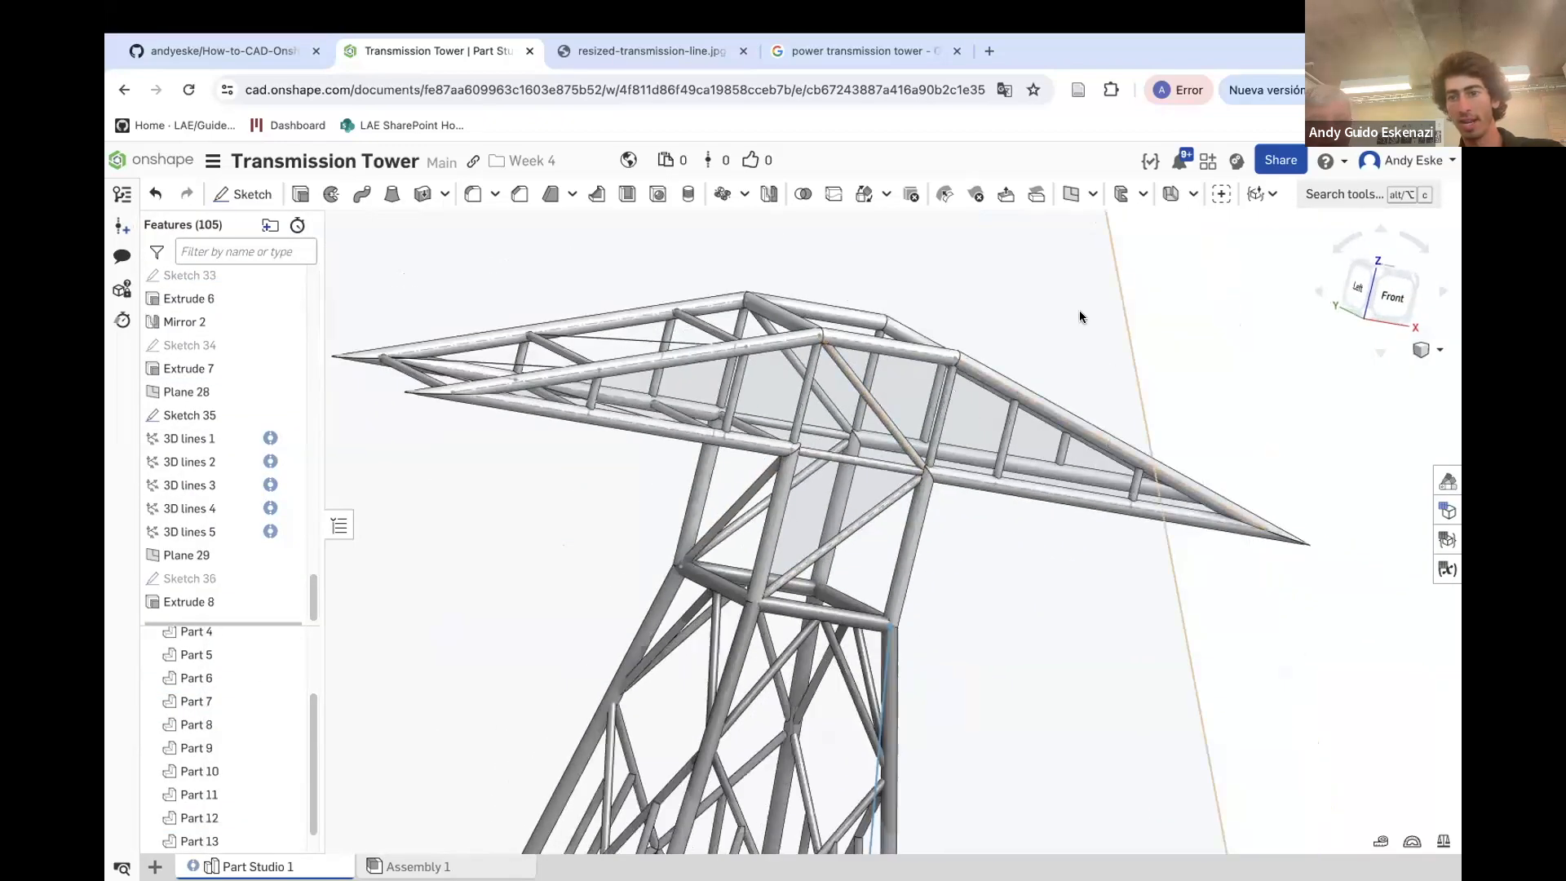
right_click(1079, 314)
left_click(1139, 421)
right_click_drag(1139, 421, 694, 520)
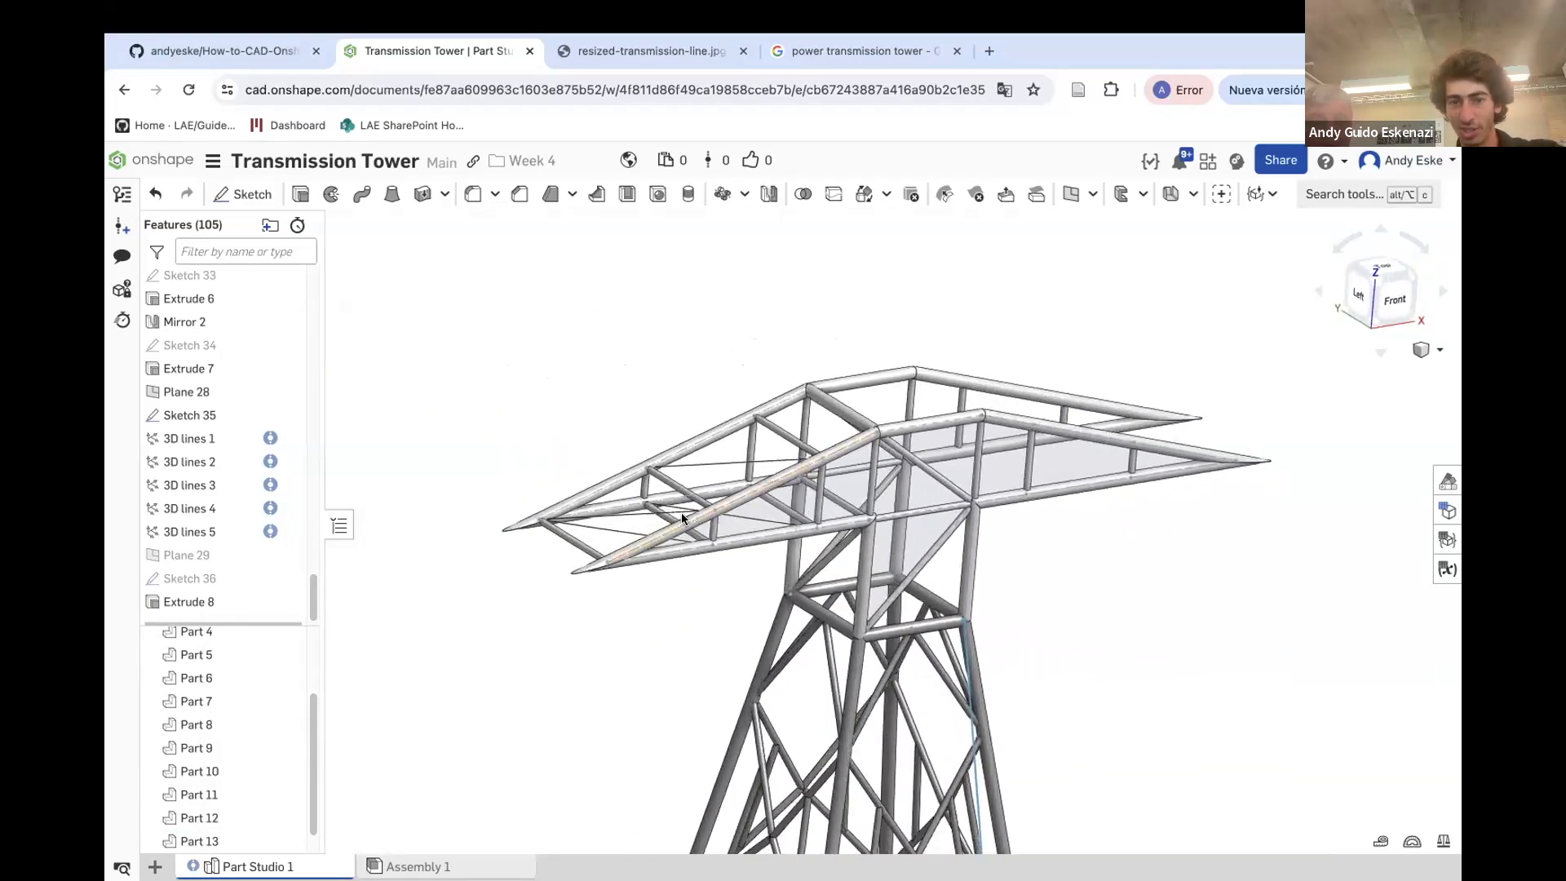
scroll(677, 526, "up", 10)
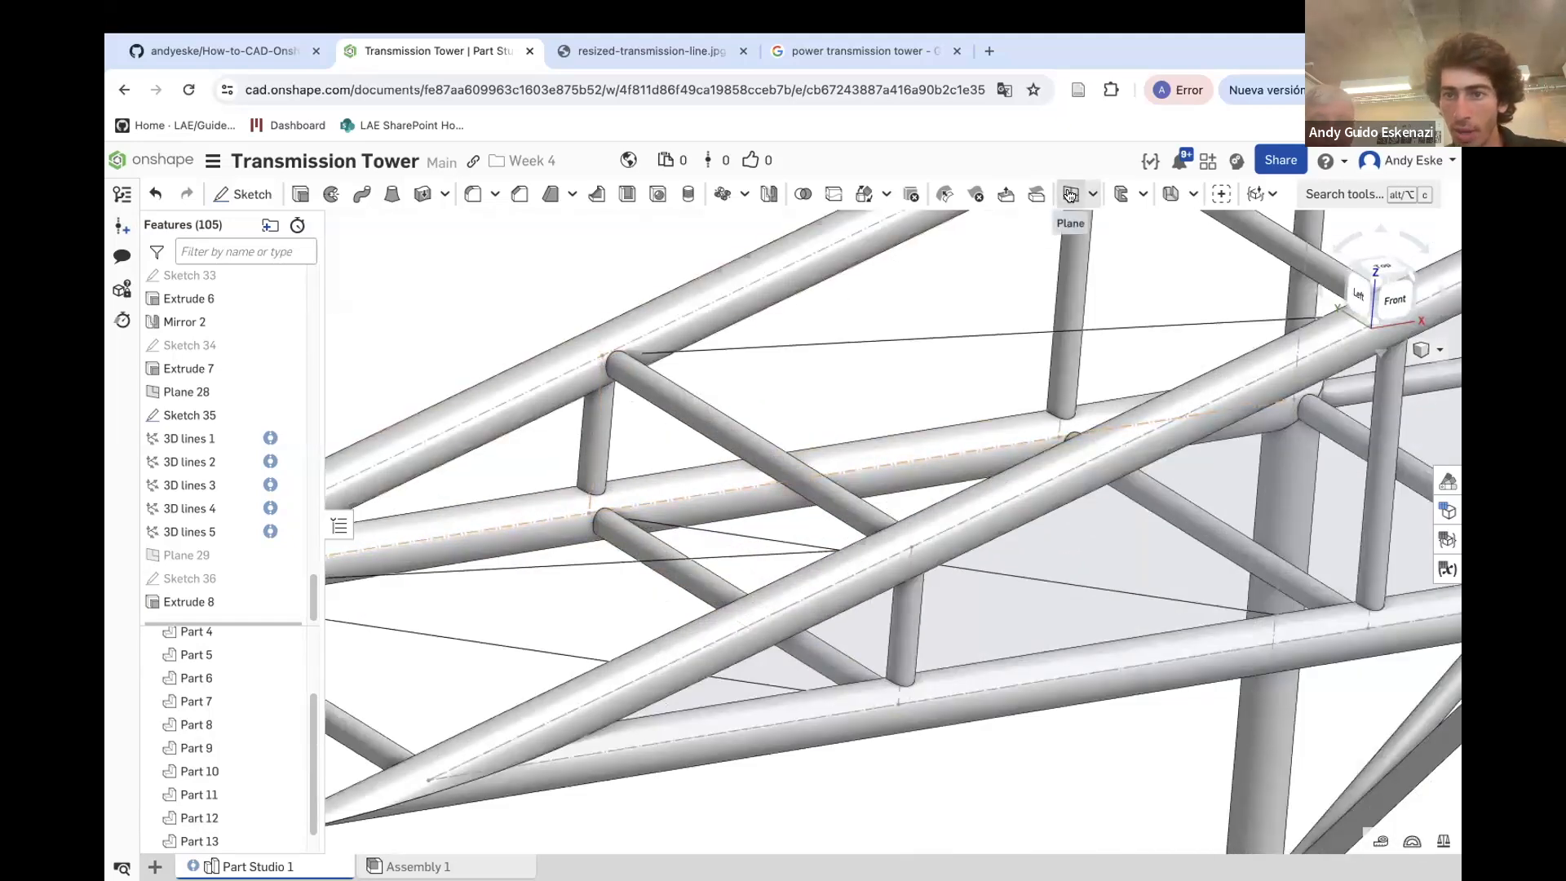
Create a point-normal plane at a vertex of Sketch 35, normal to the edge of 3D lines 1
left_click(1068, 193)
left_click(603, 355)
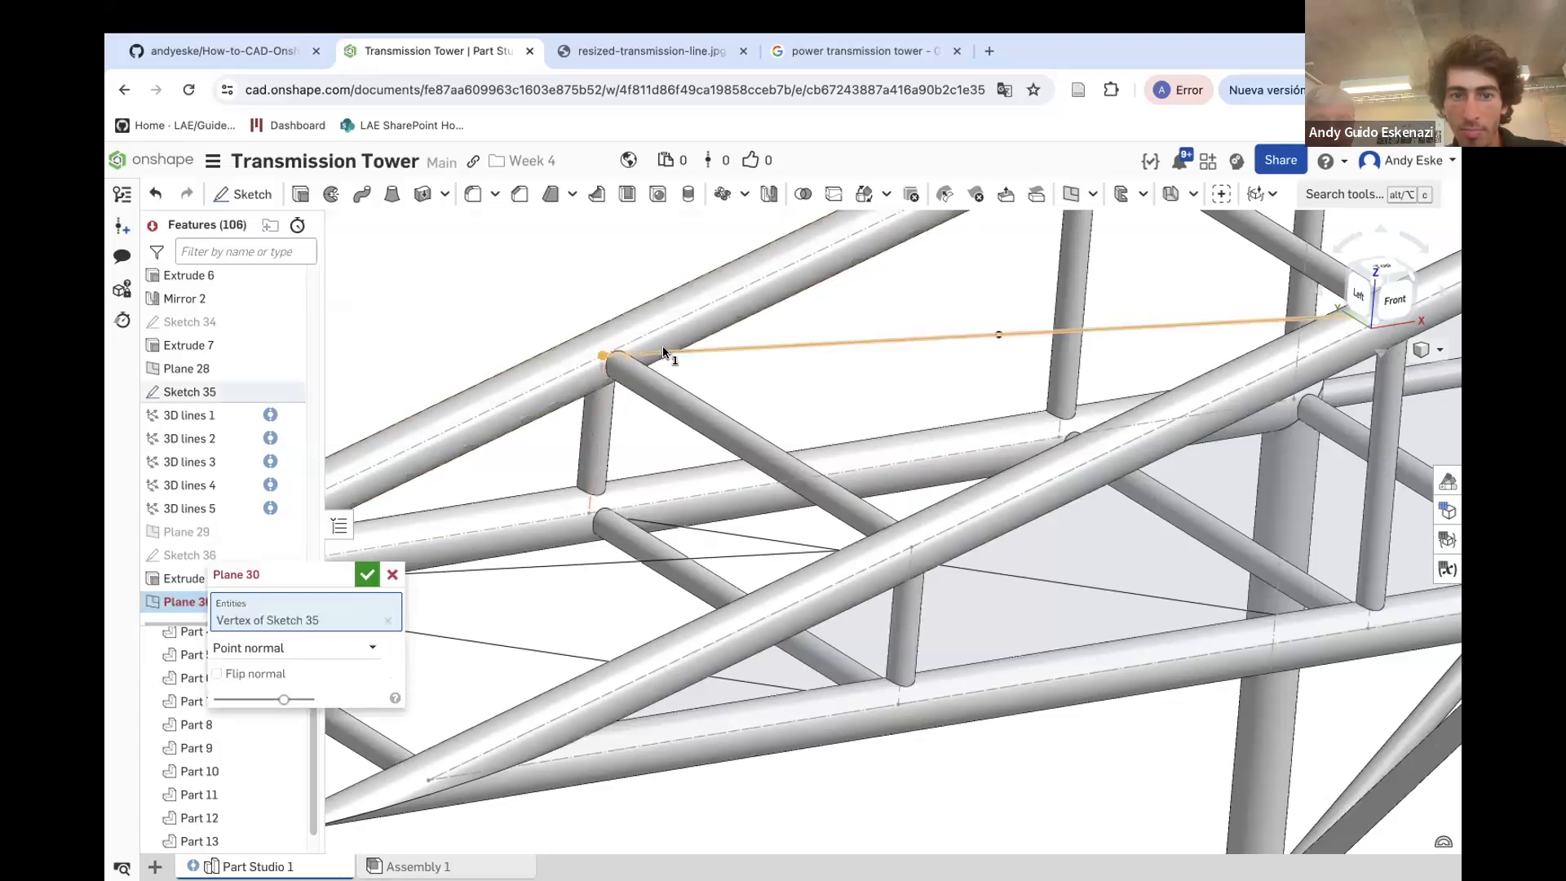
left_click(717, 384)
scroll(717, 384, "down", 10)
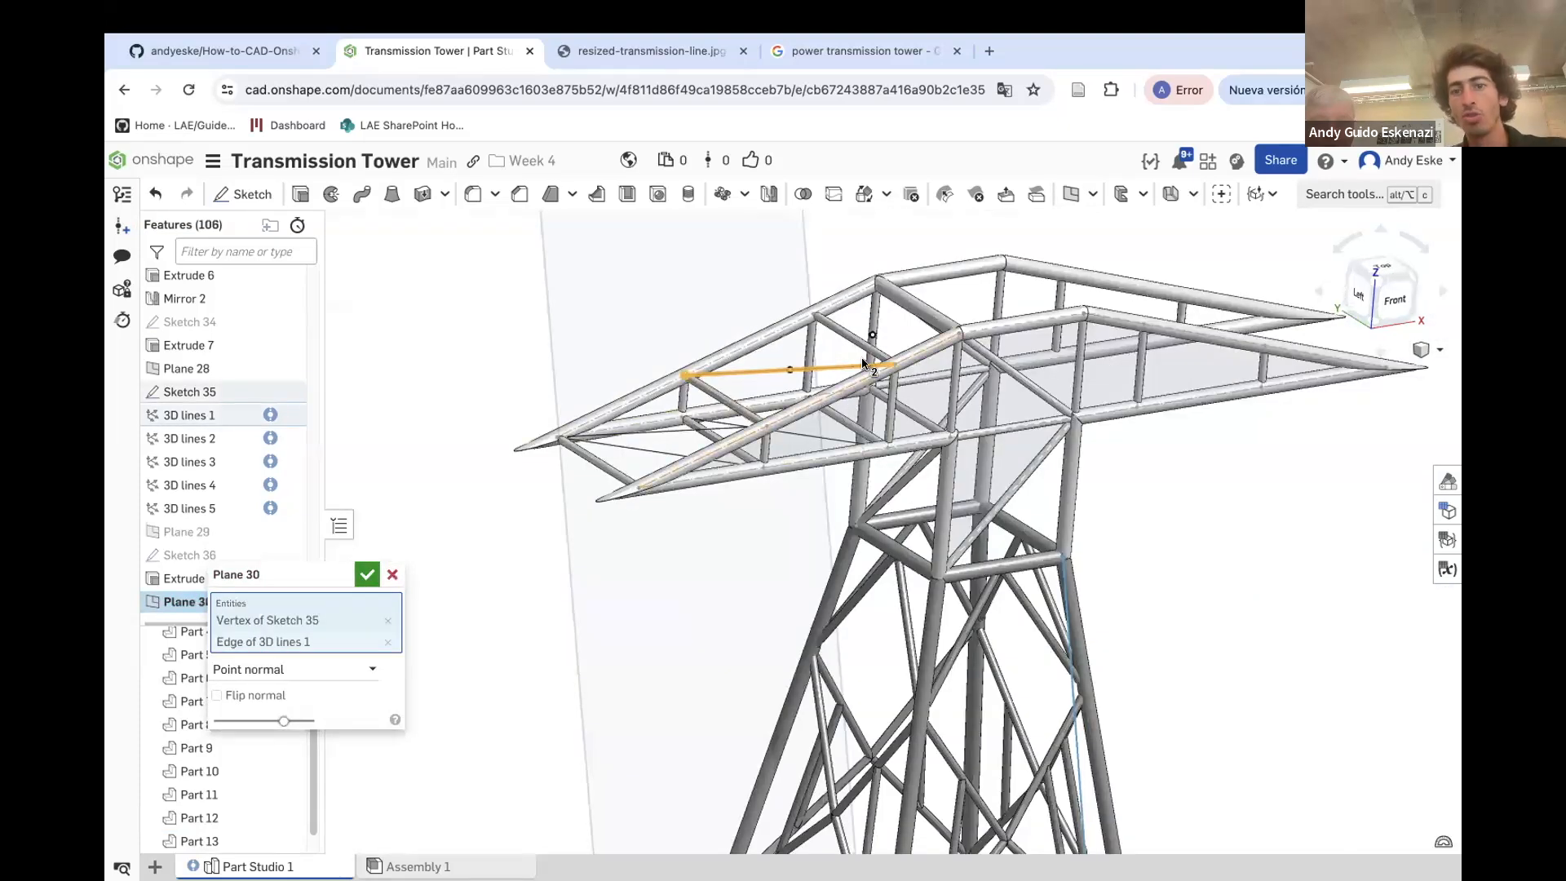
left_click(367, 574)
scroll(663, 581, "down", 5)
scroll(638, 533, "up", 3)
scroll(679, 535, "up", 3)
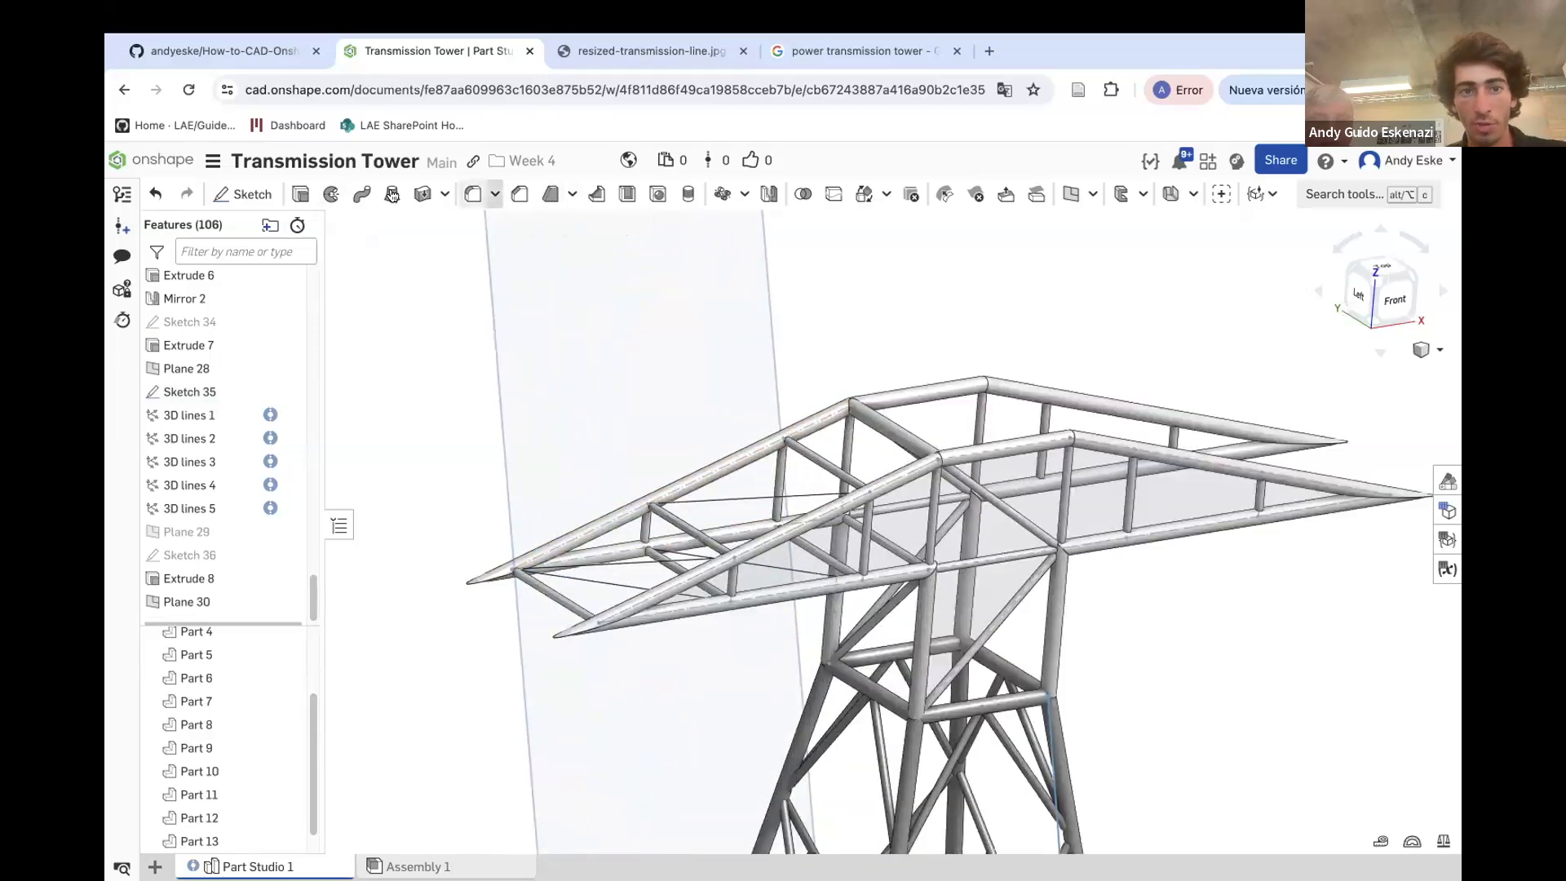
Sketch a circle on Plane 30 centred on the line's end vertex and set its diameter to 1
left_click(242, 194)
left_click(501, 326)
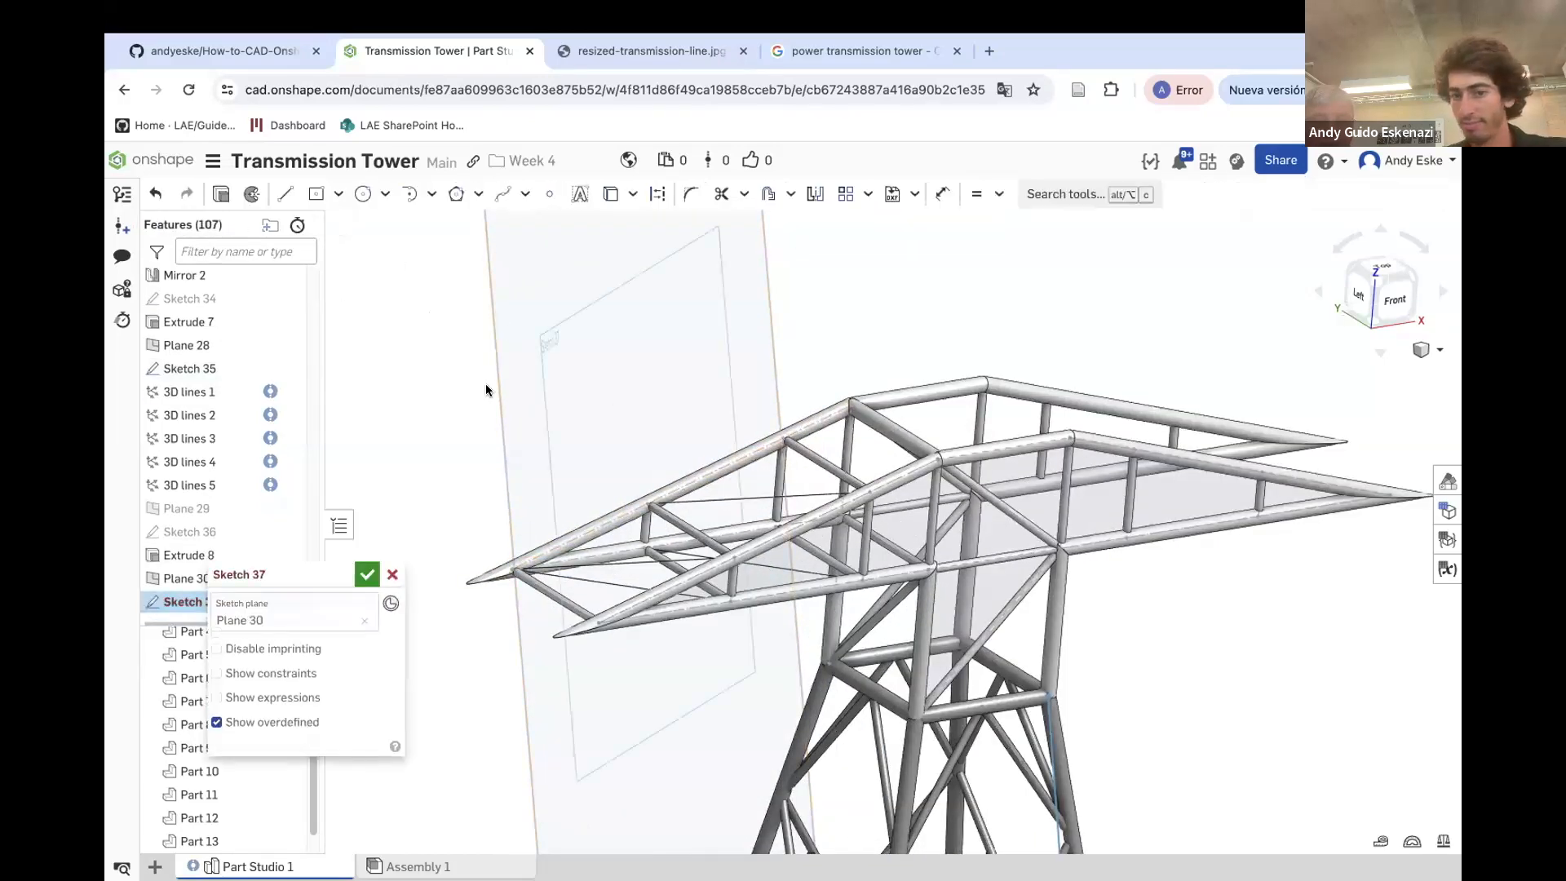
left_click(363, 194)
scroll(644, 510, "up", 5)
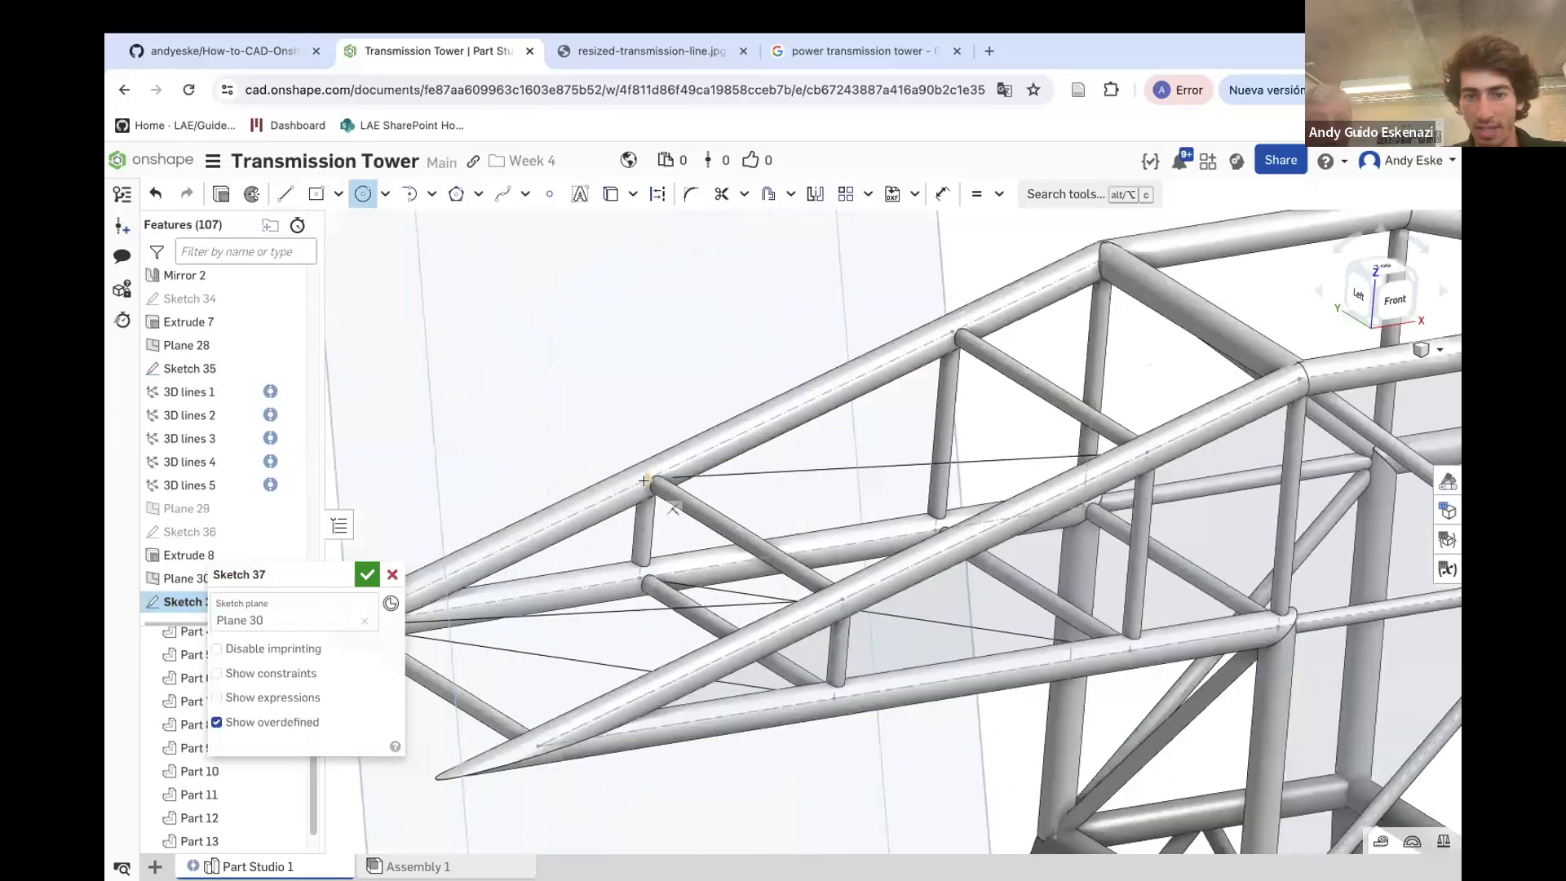
scroll(644, 481, "up", 3)
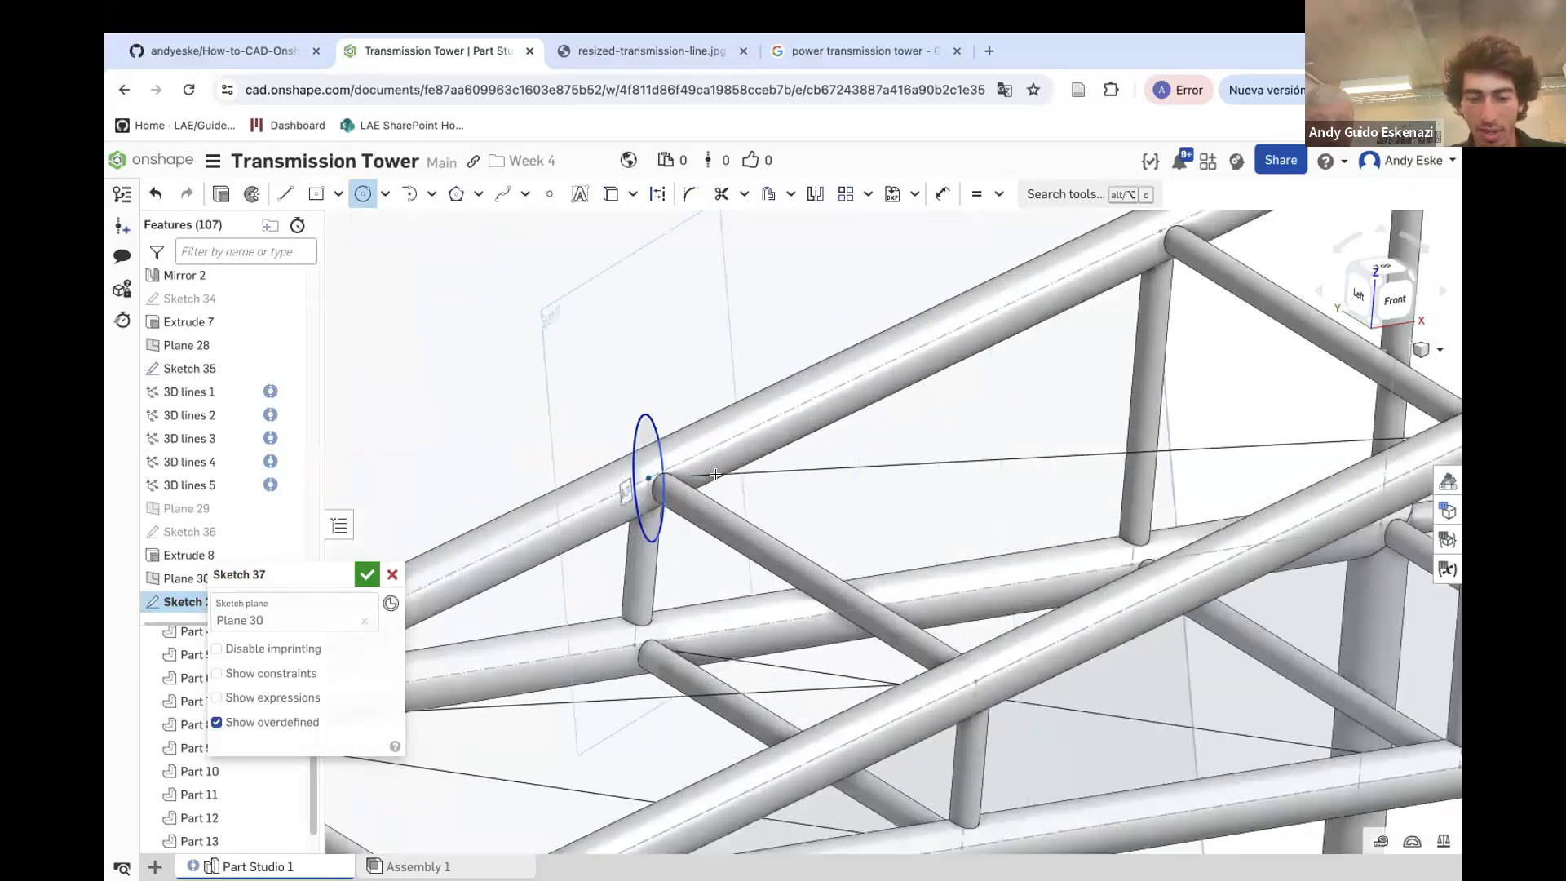
key("u")
left_click(638, 416)
left_click(620, 418)
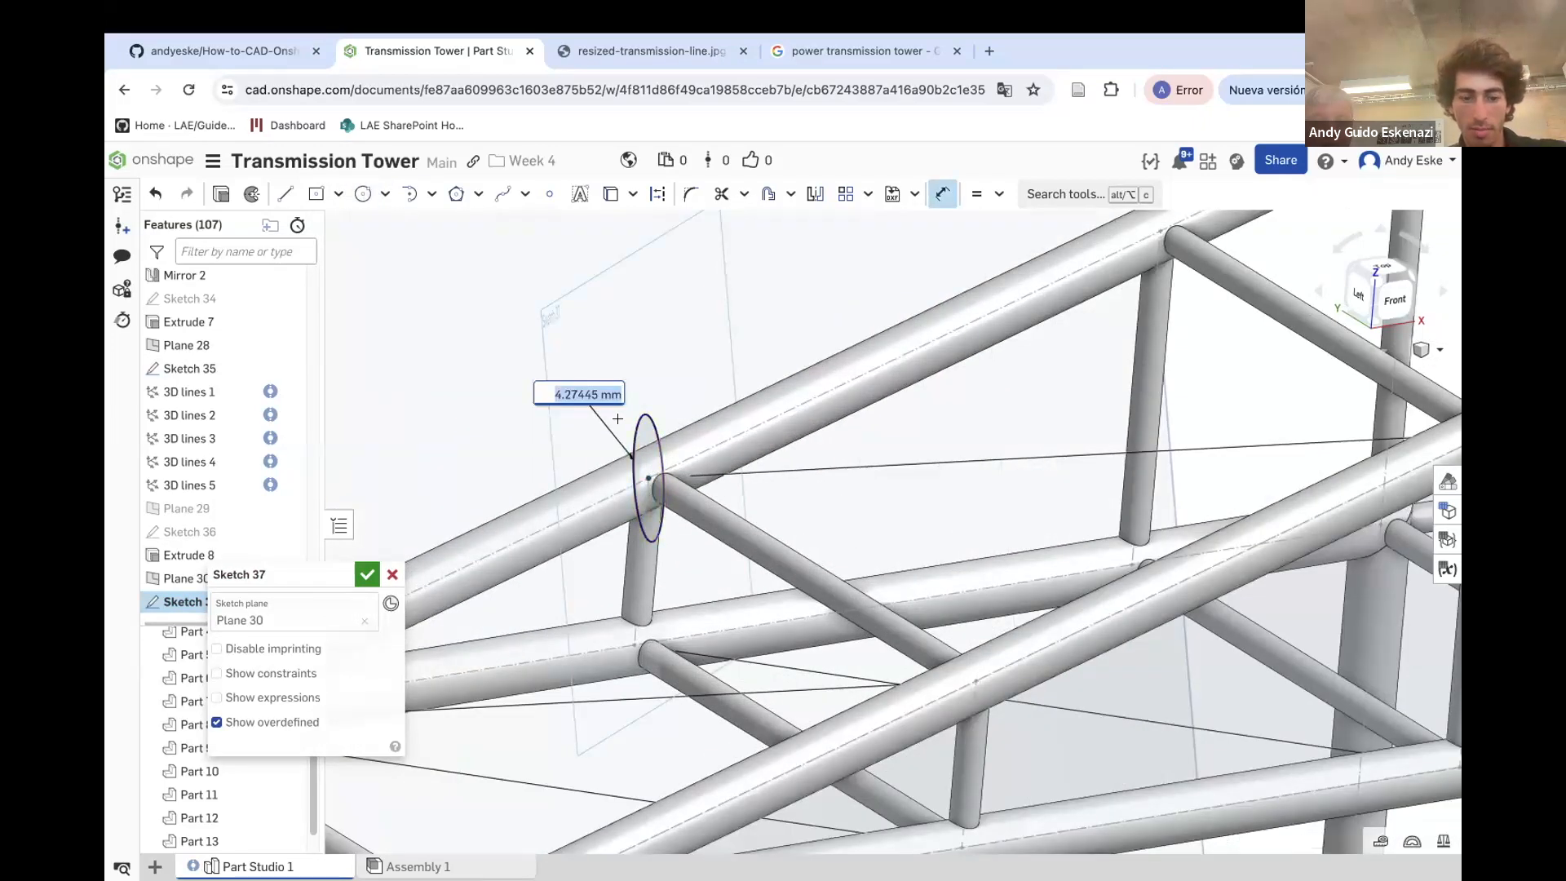
type("1")
key("Return")
Extrude the circle up to the vertex of Sketch 27, adding it to Part 12
left_click(221, 195)
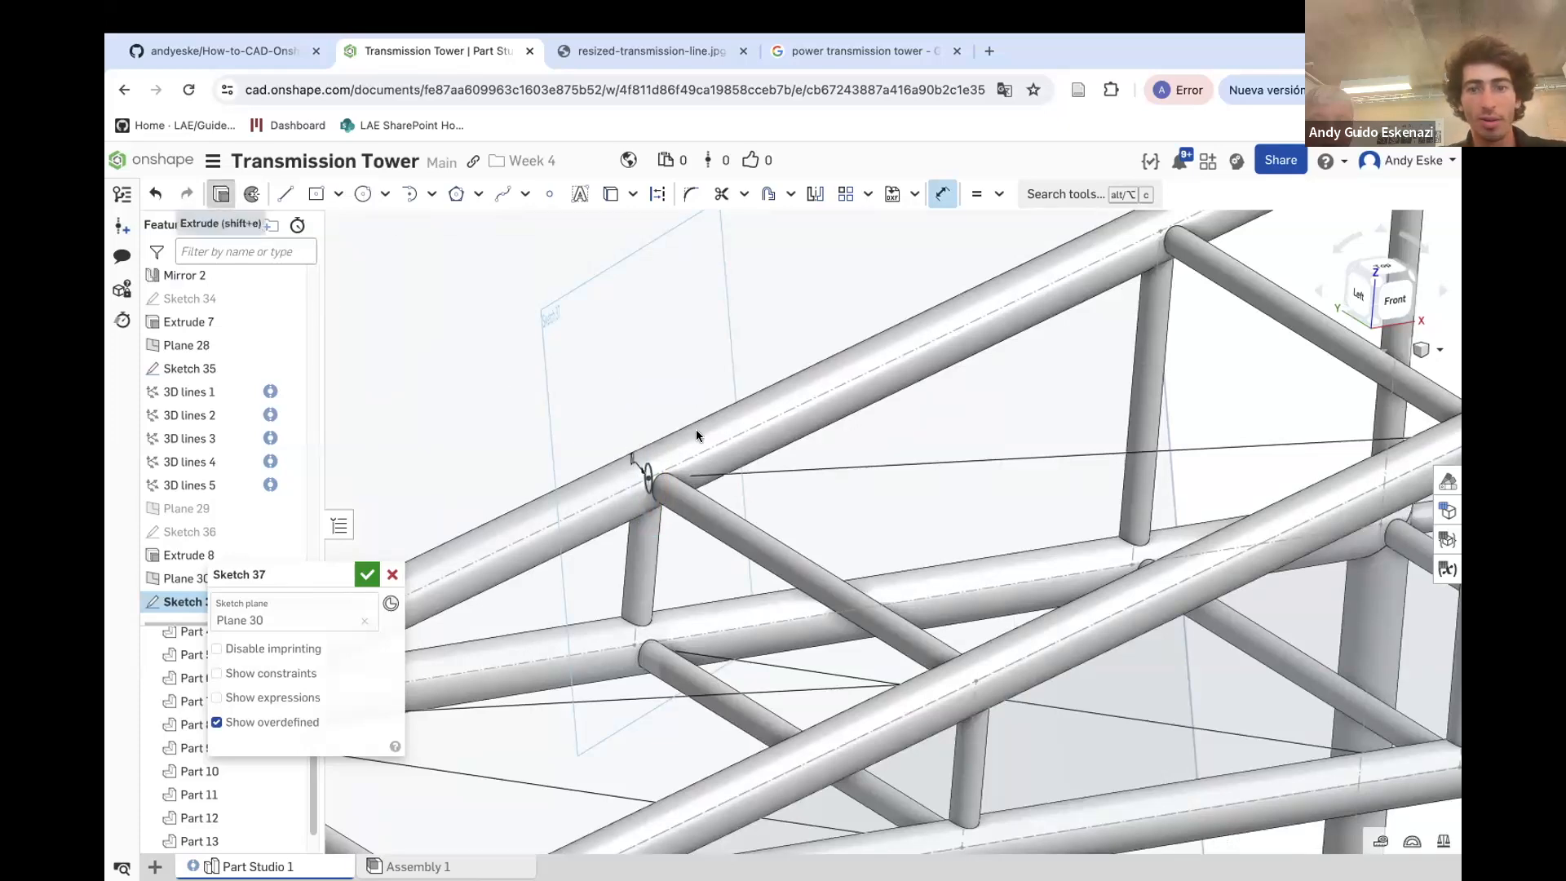
scroll(622, 494, "down", 5)
scroll(1066, 463, "up", 3)
scroll(945, 479, "up", 1)
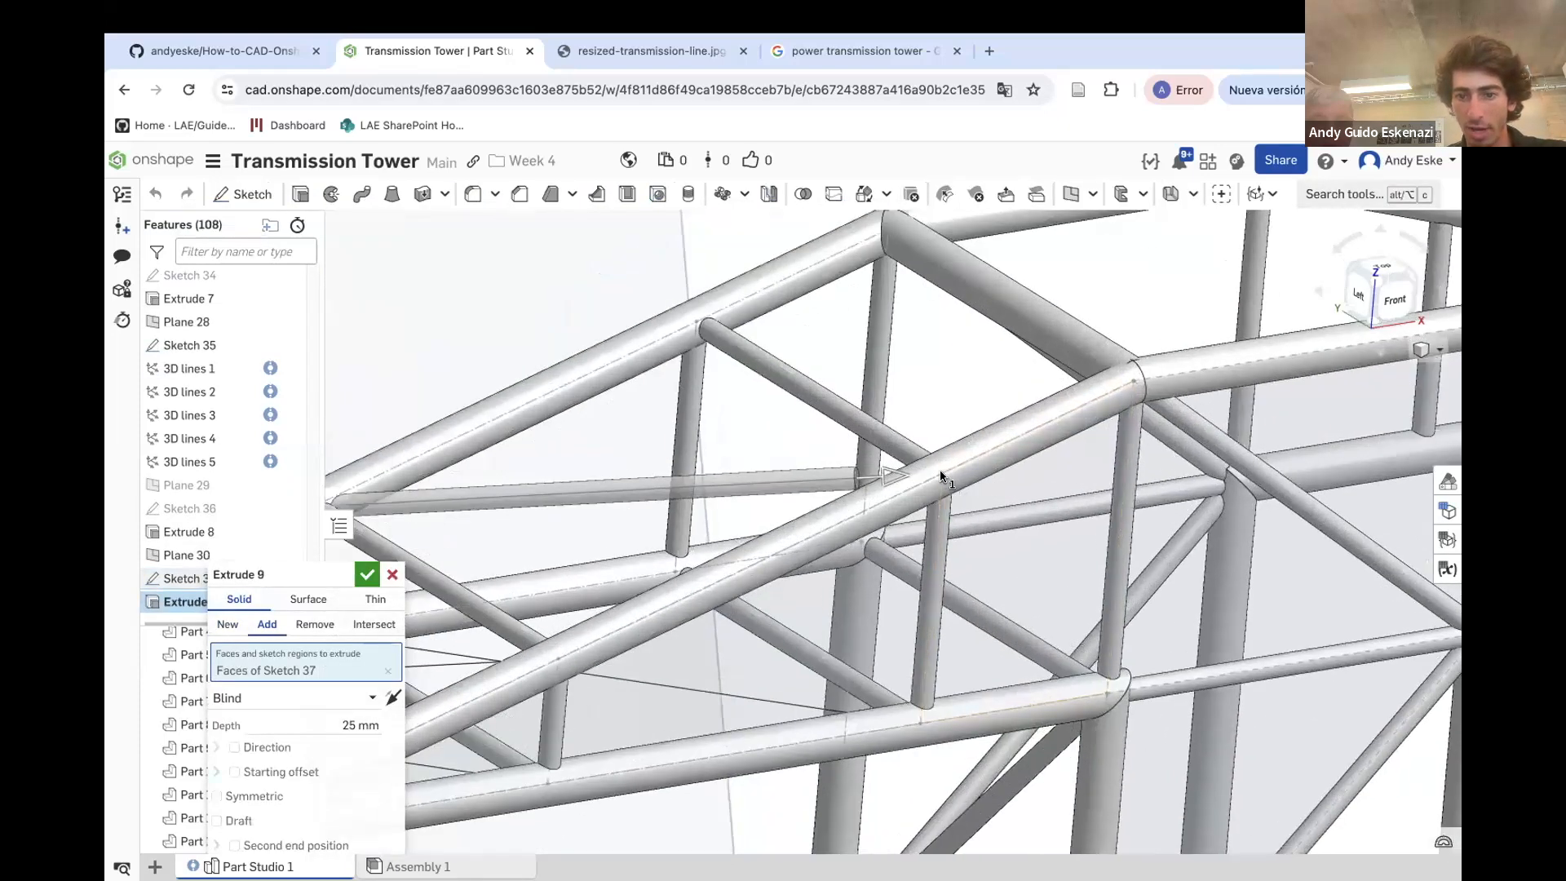
left_click(284, 699)
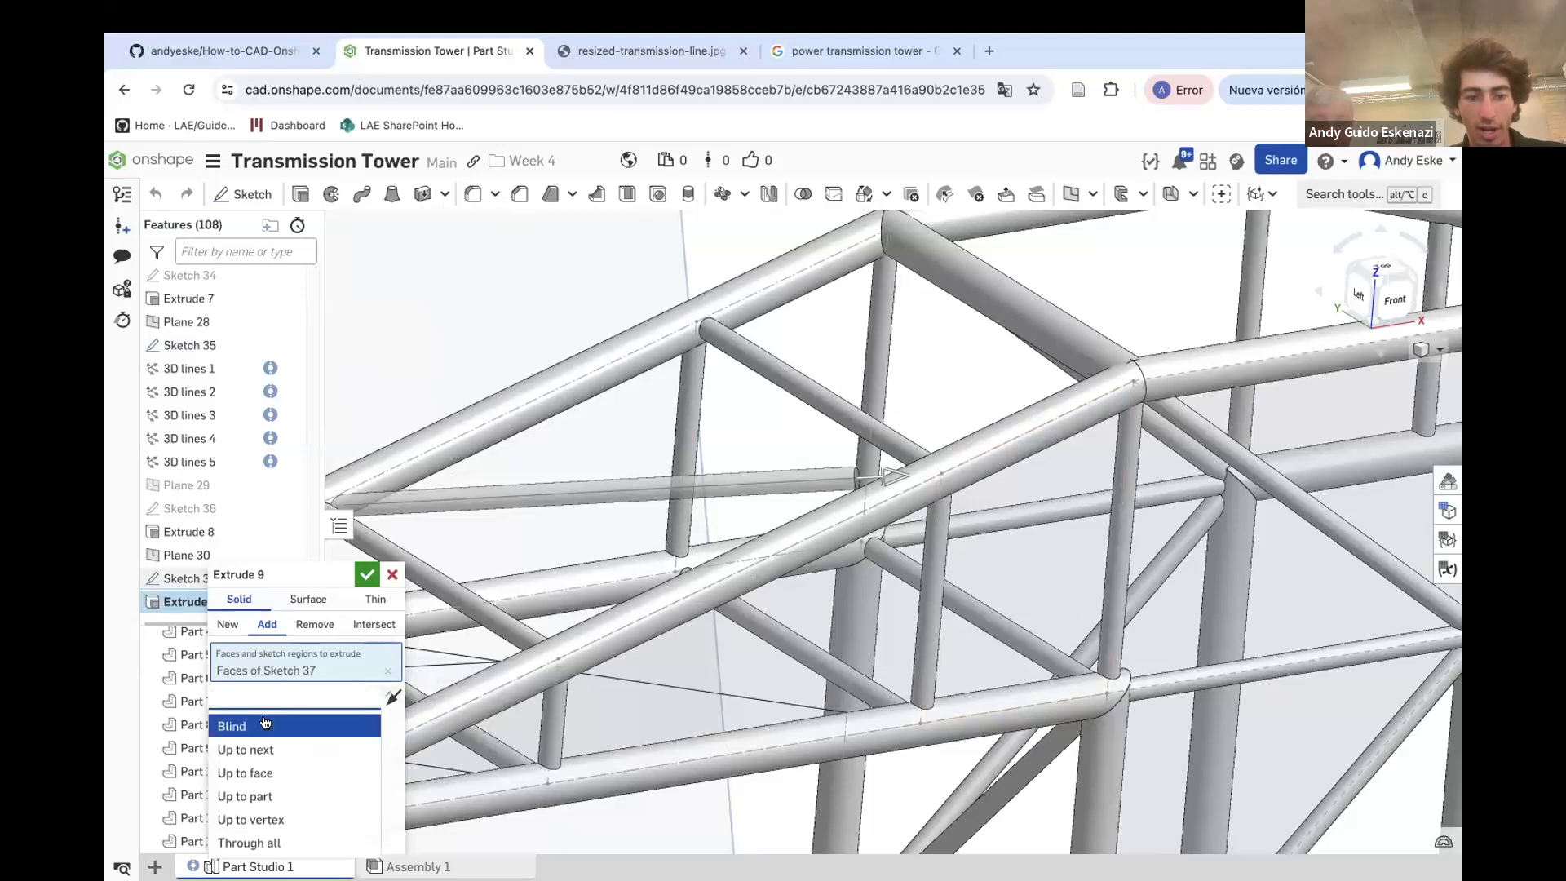
left_click(269, 820)
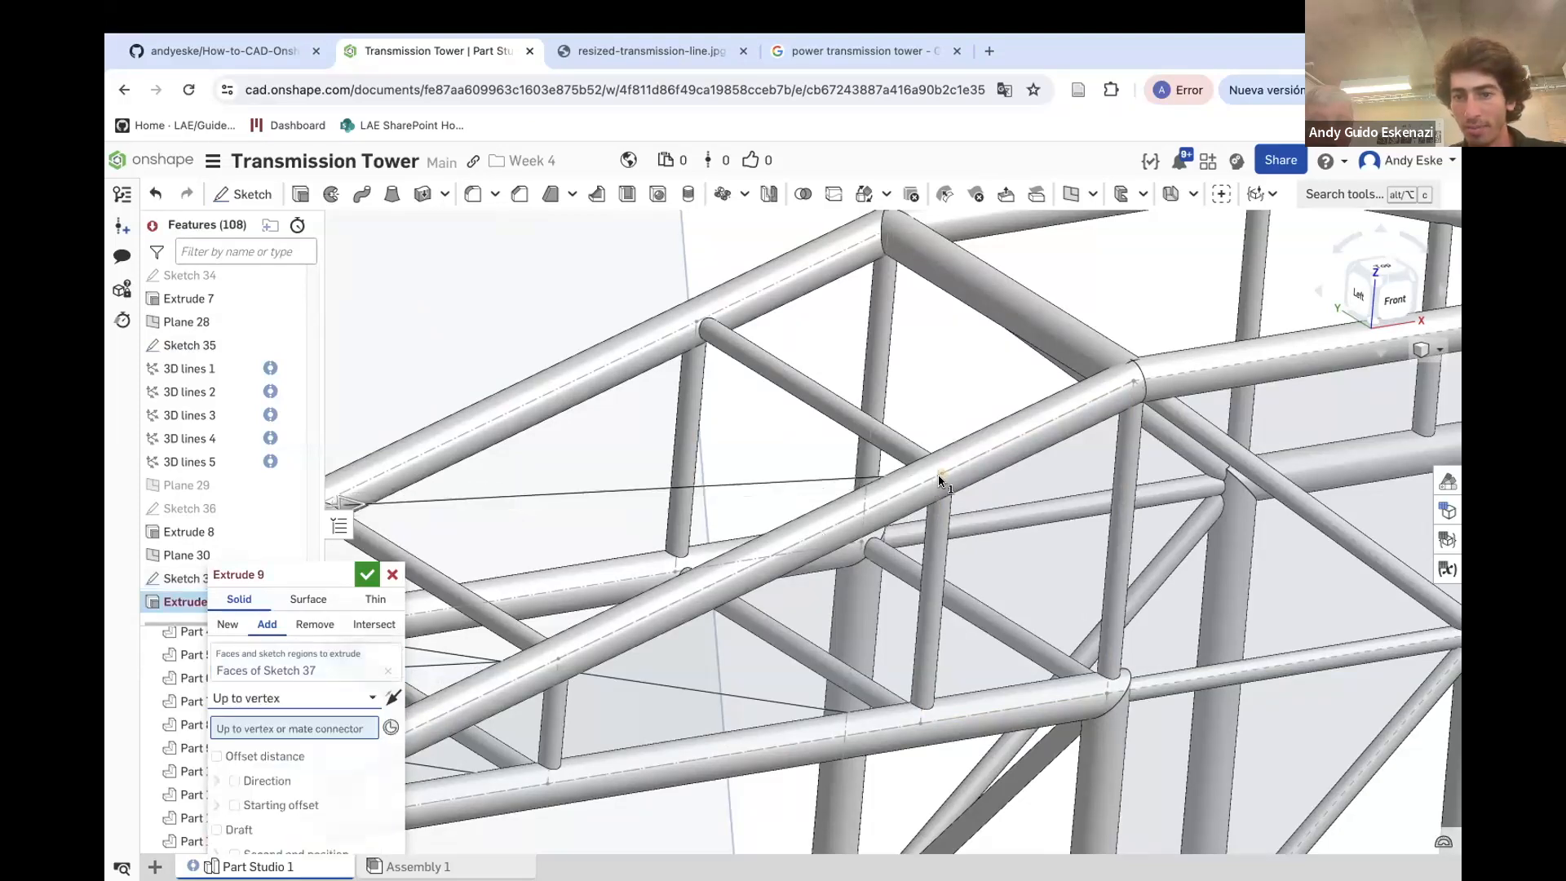
left_click(939, 481)
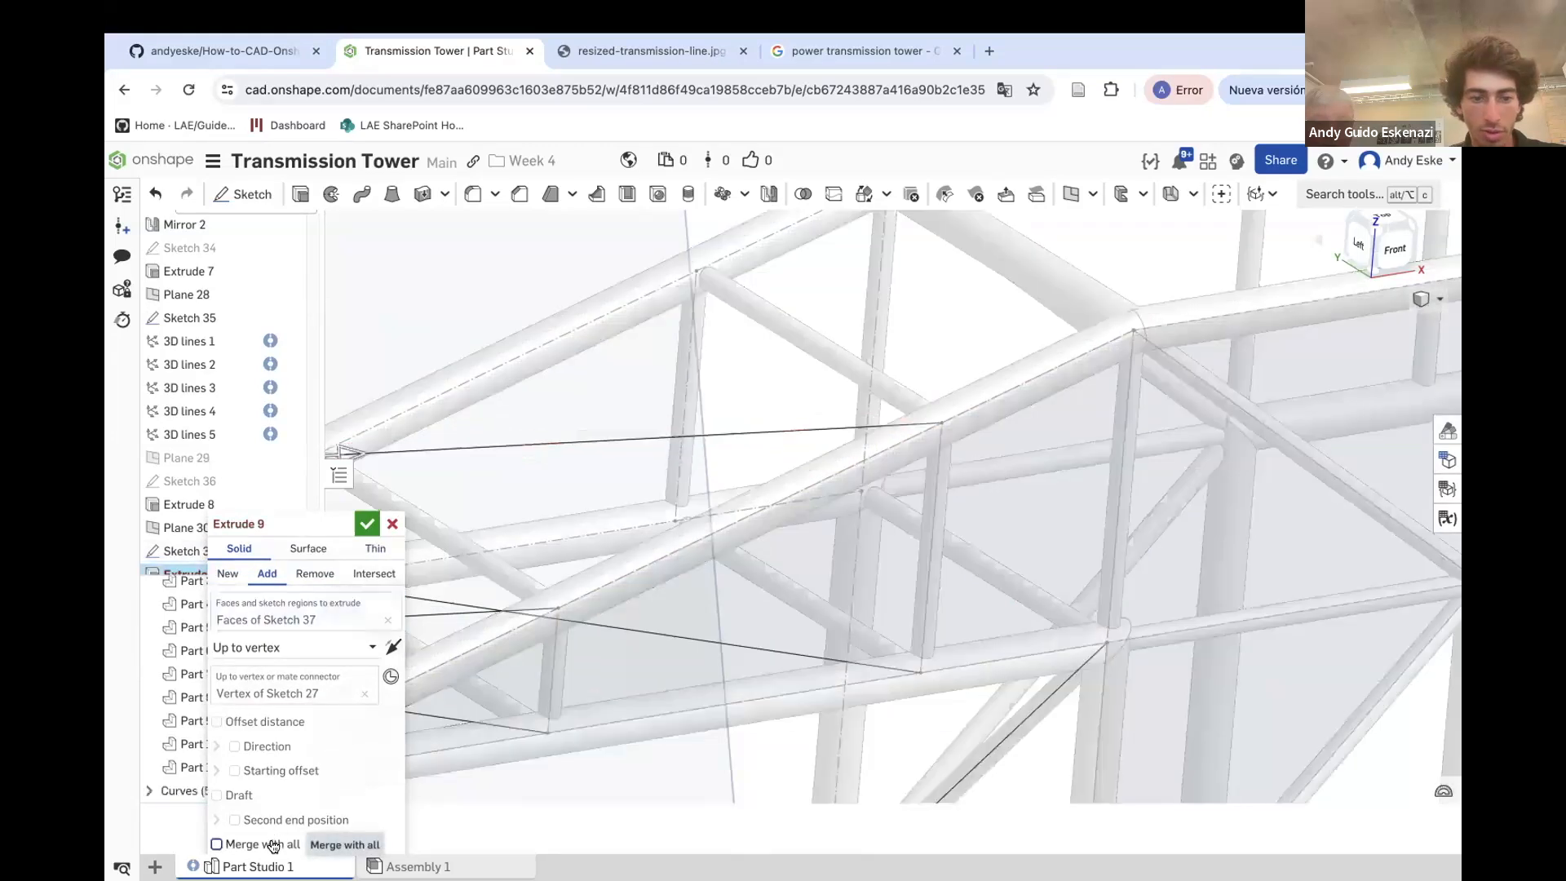
left_click_drag(289, 534, 275, 475)
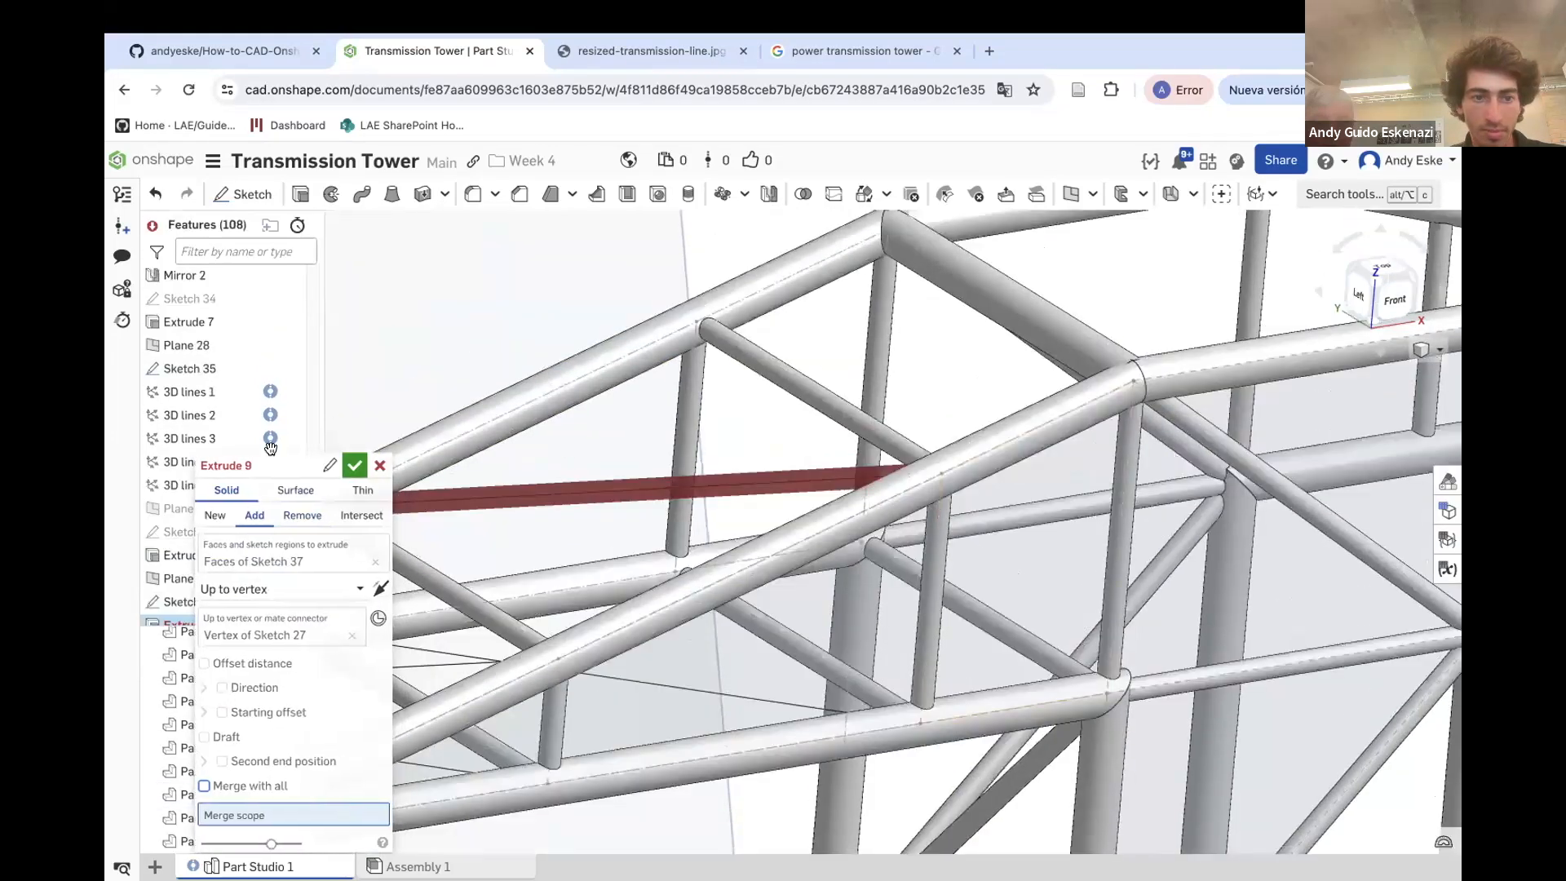
left_click(553, 650)
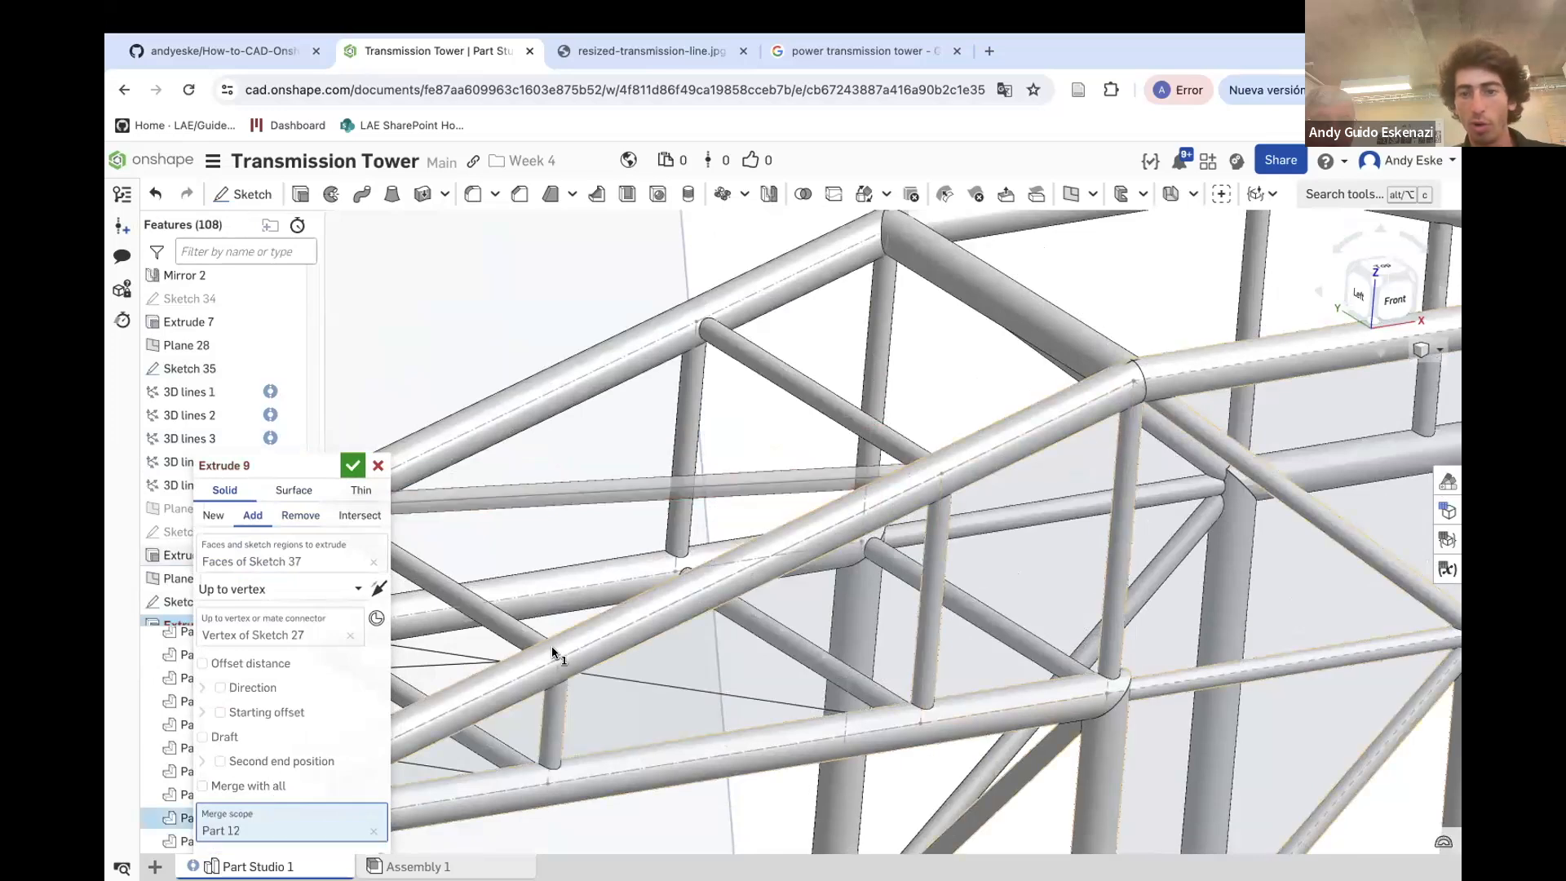
left_click(352, 465)
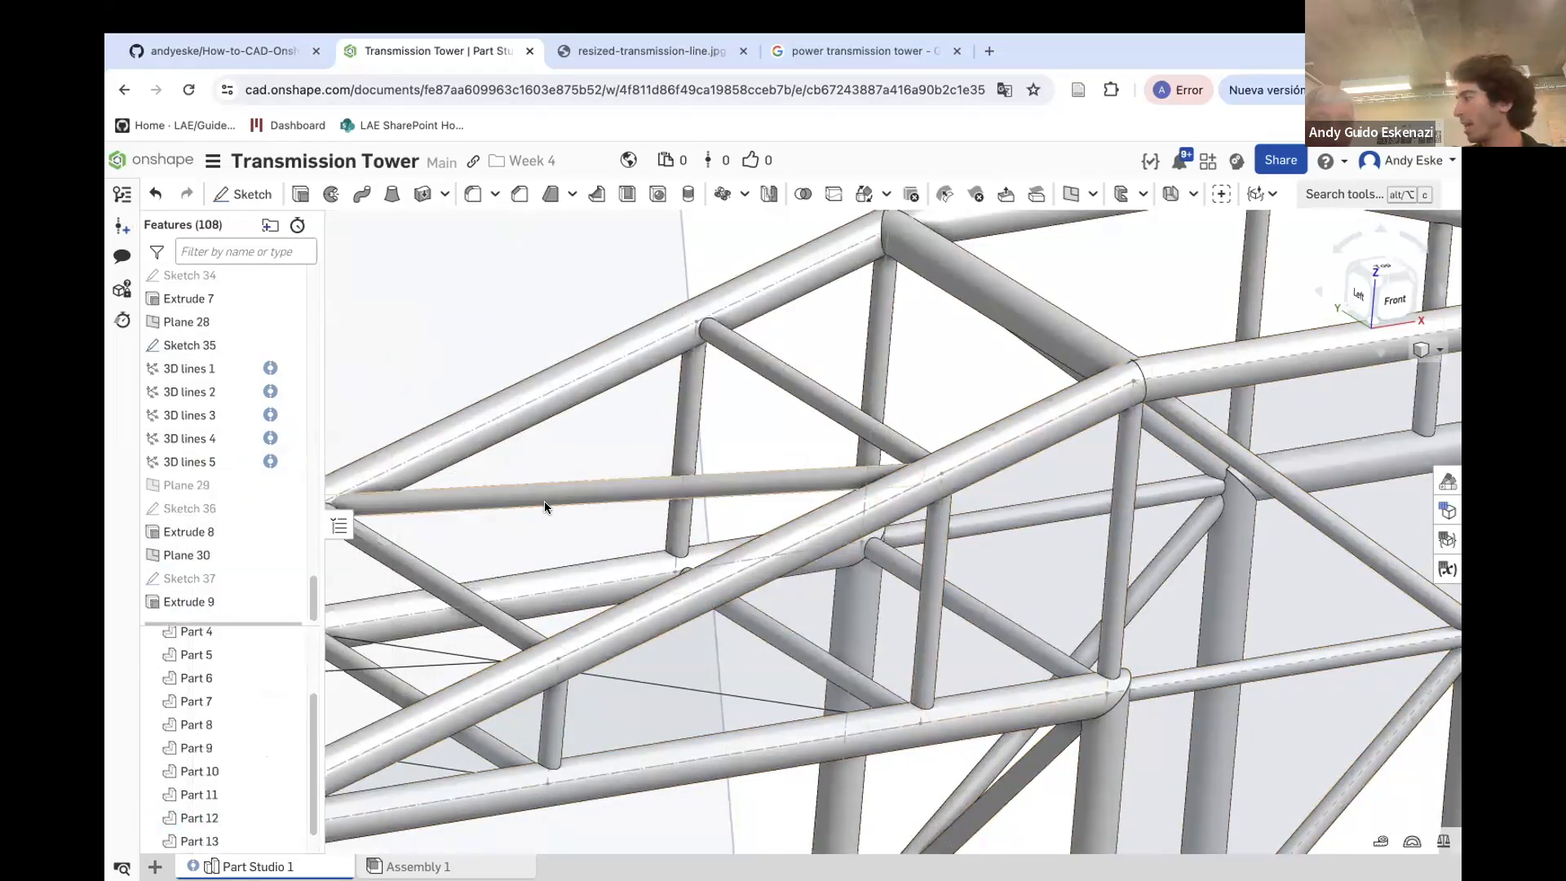
Hide Plane 30 in the model
scroll(599, 495, "down", 3)
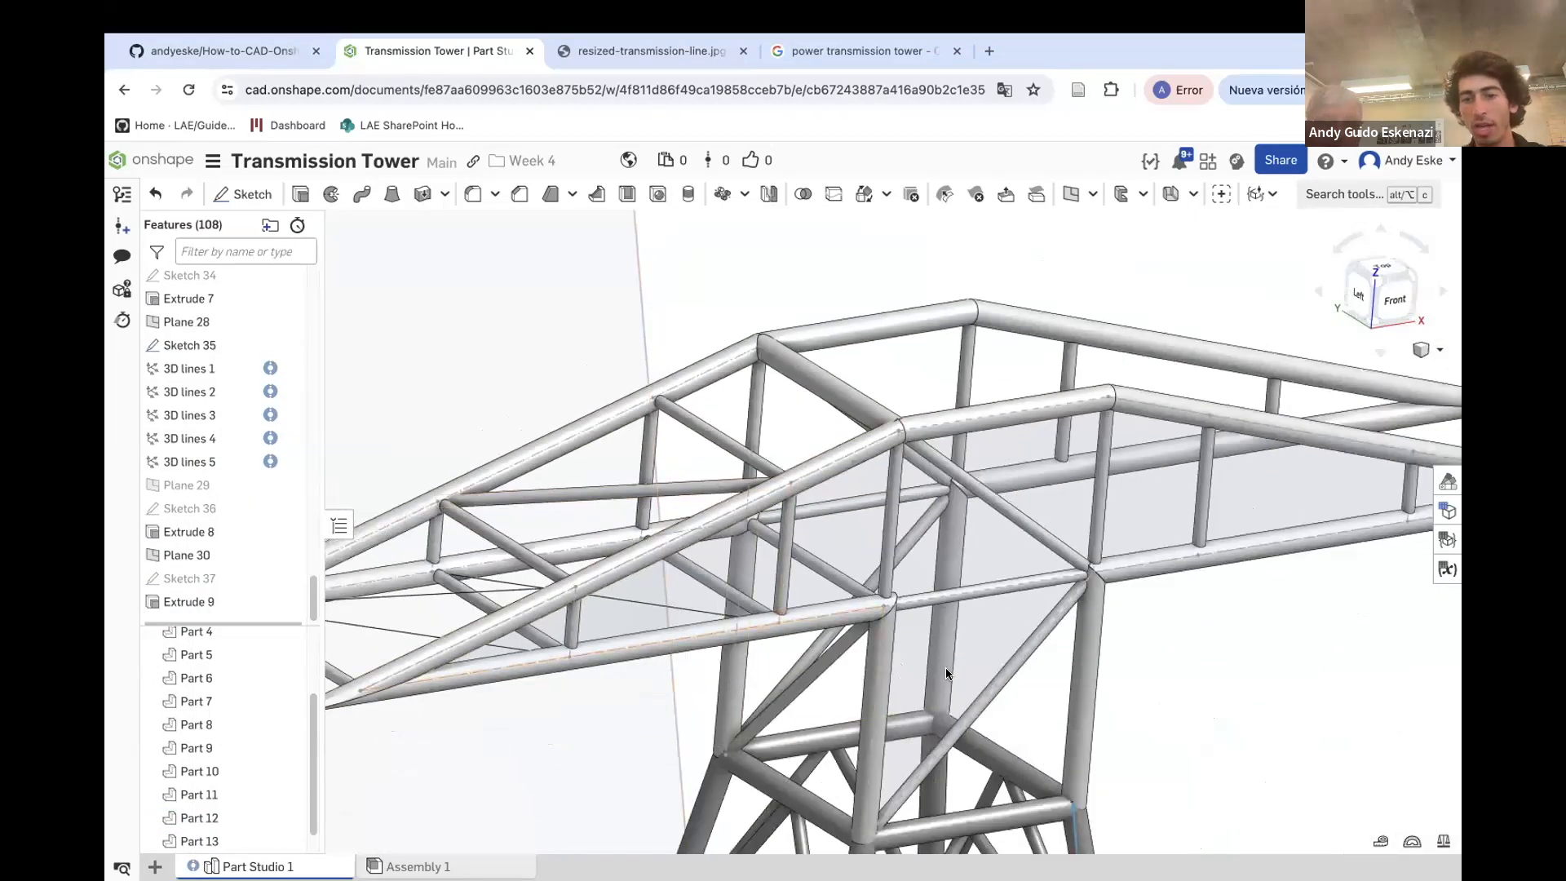
scroll(943, 668, "down", 3)
scroll(511, 623, "up", 5)
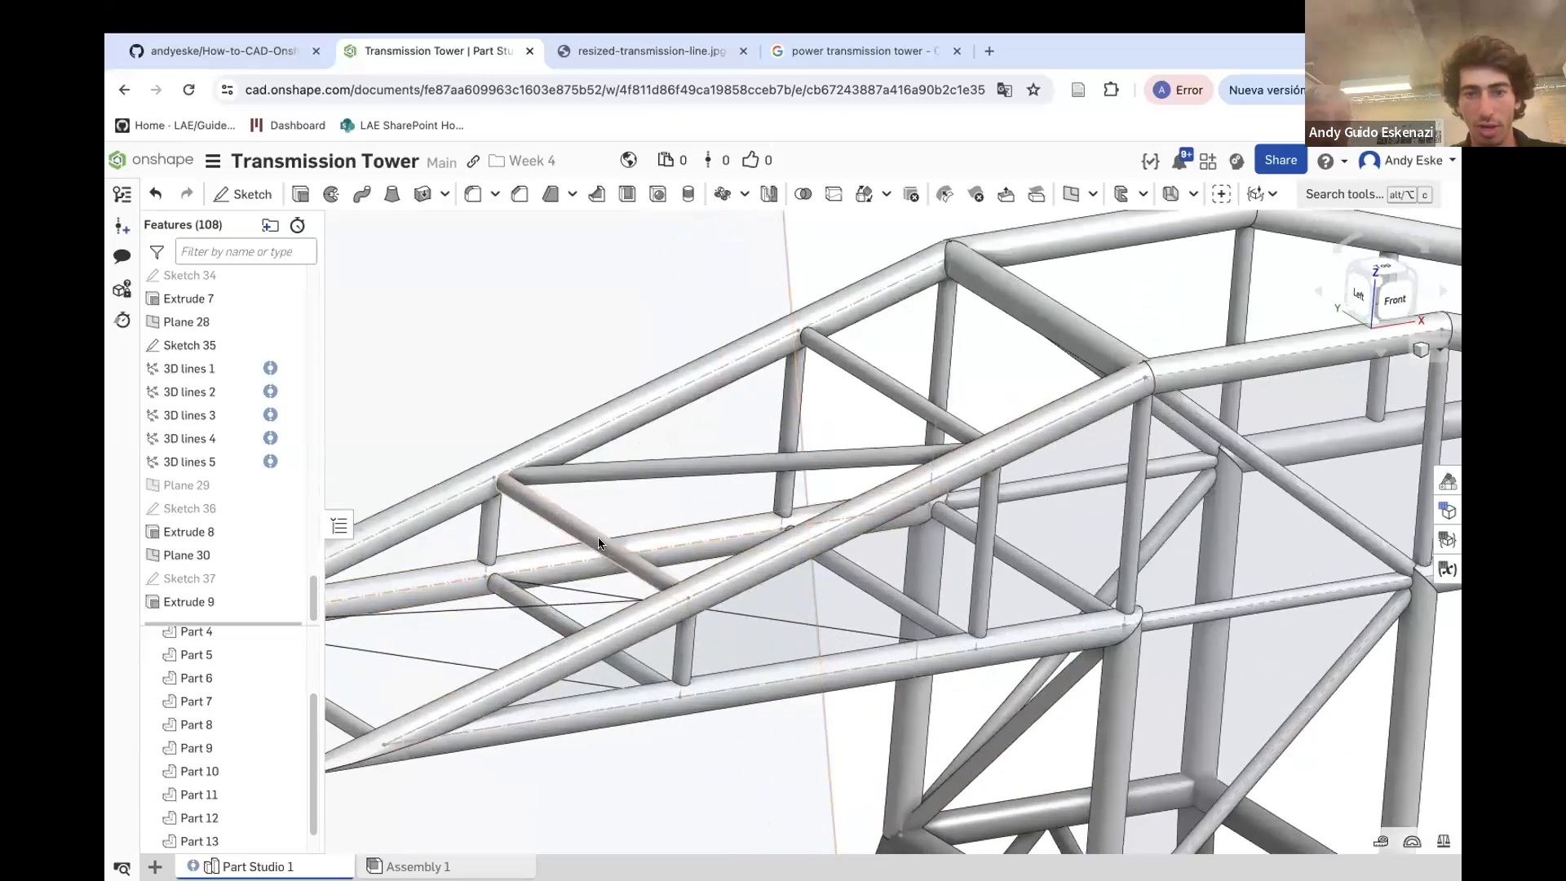
scroll(596, 547, "down", 5)
right_click(692, 315)
left_click(738, 426)
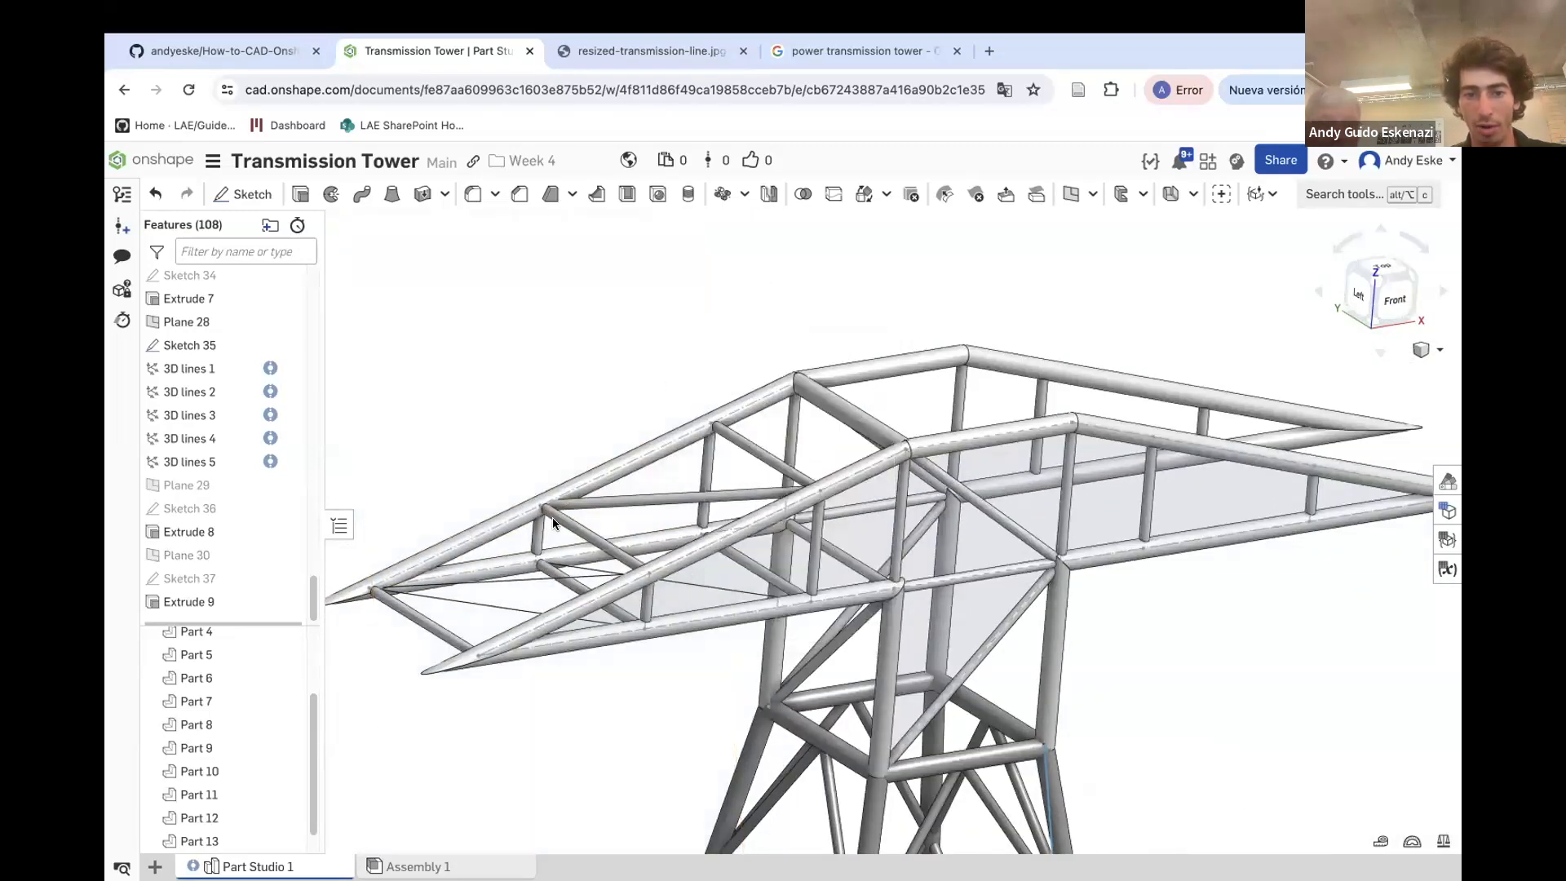
Create a point-normal plane at another vertex of Sketch 35, normal to the diagonal 3D line there
scroll(553, 563, "up", 2)
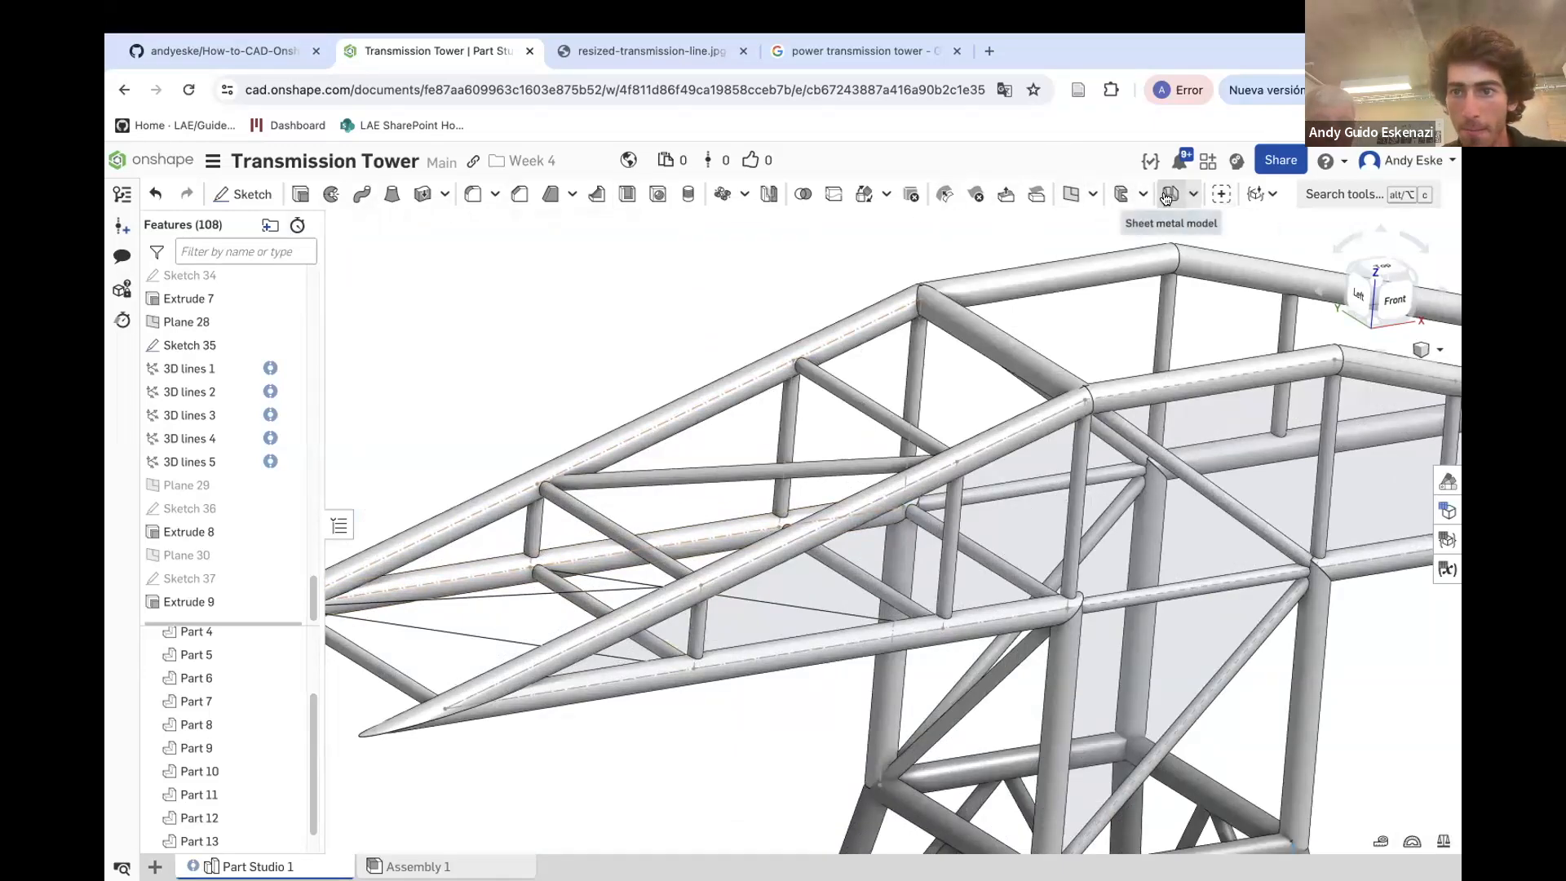
left_click(1063, 202)
left_click(532, 570)
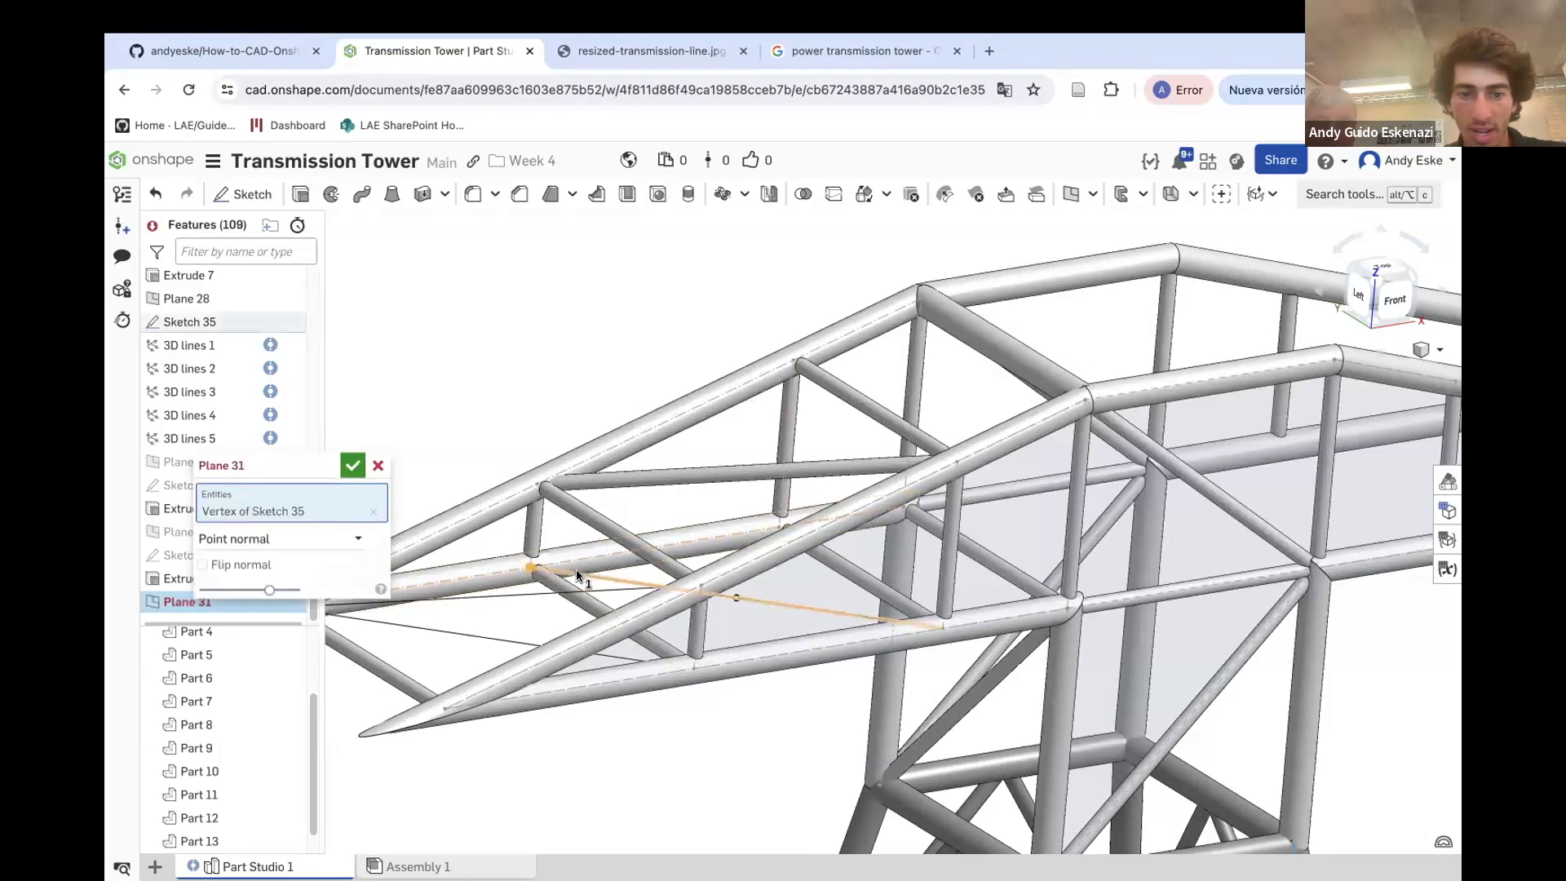
left_click(581, 575)
key("Return")
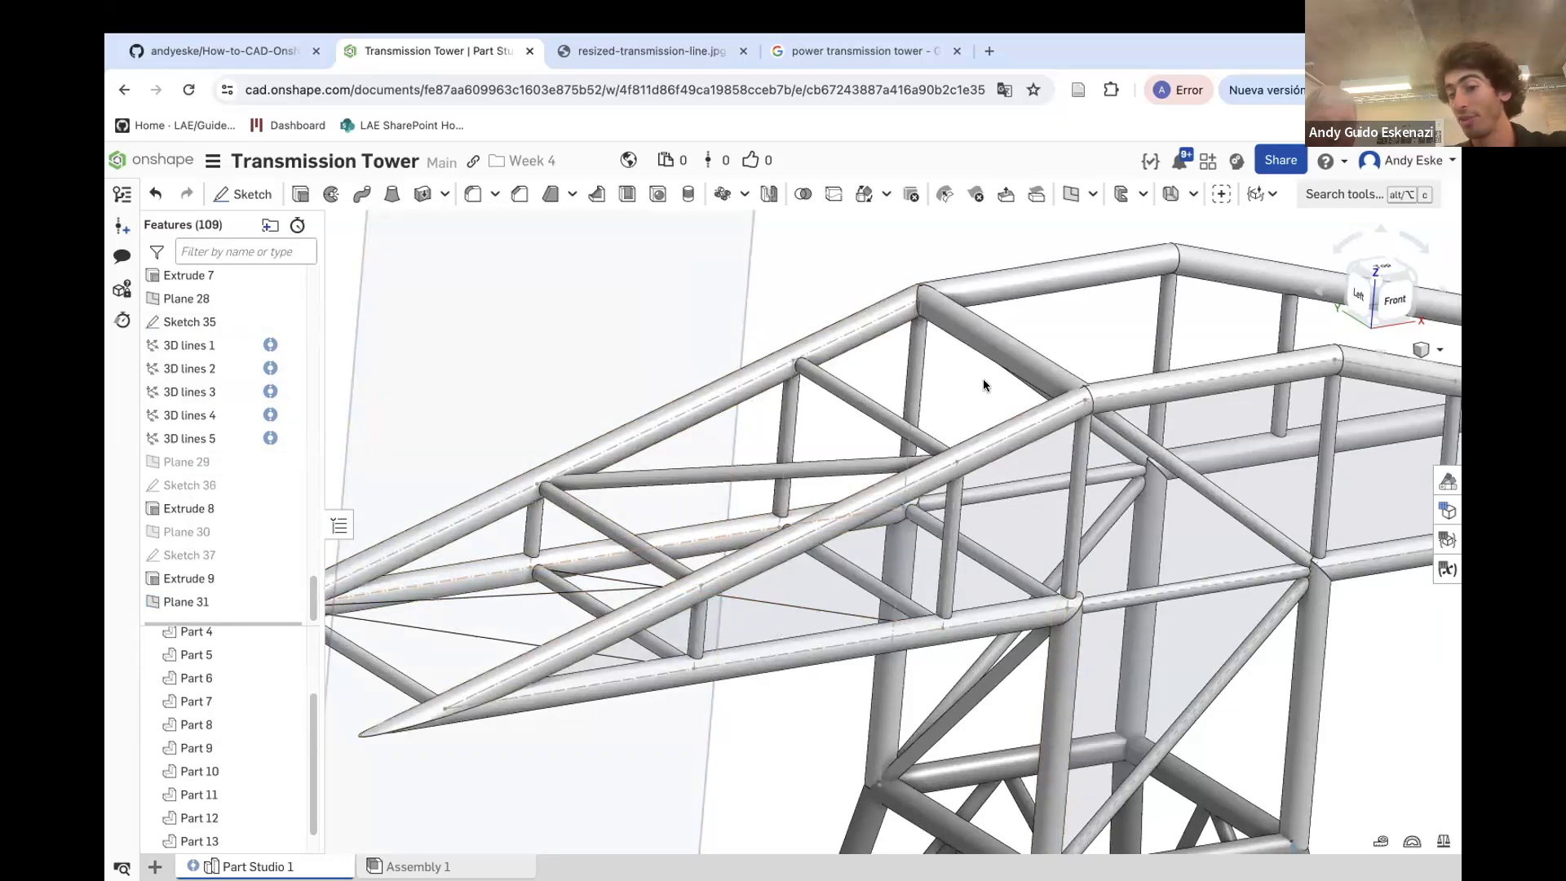
Sketch a circle on Plane 31 centred on the line's end vertex and set its diameter to 1
scroll(532, 576, "up", 5)
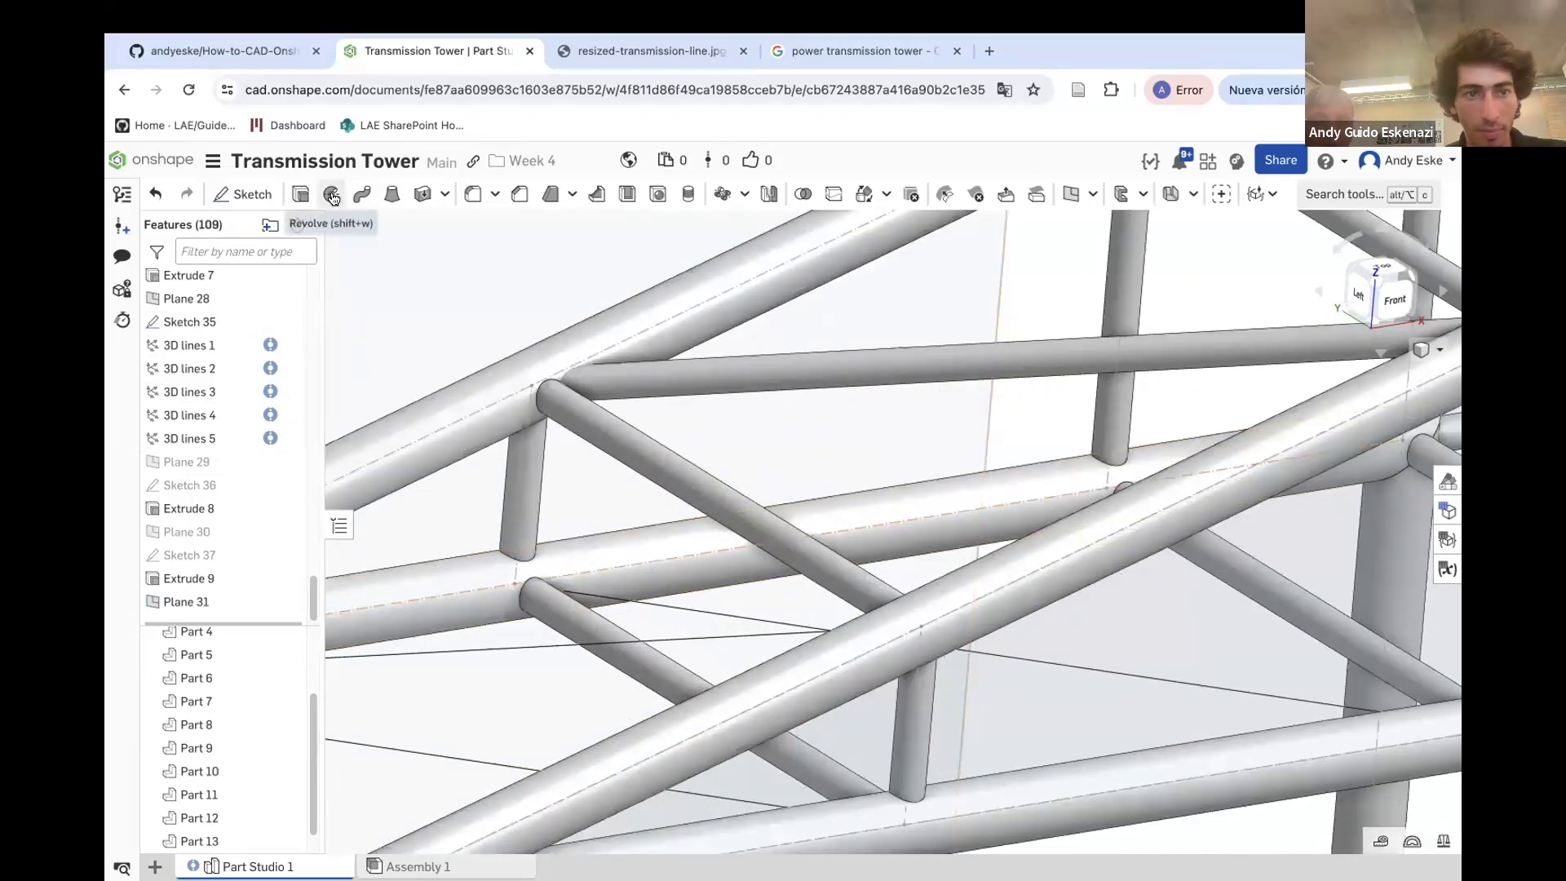
left_click(241, 194)
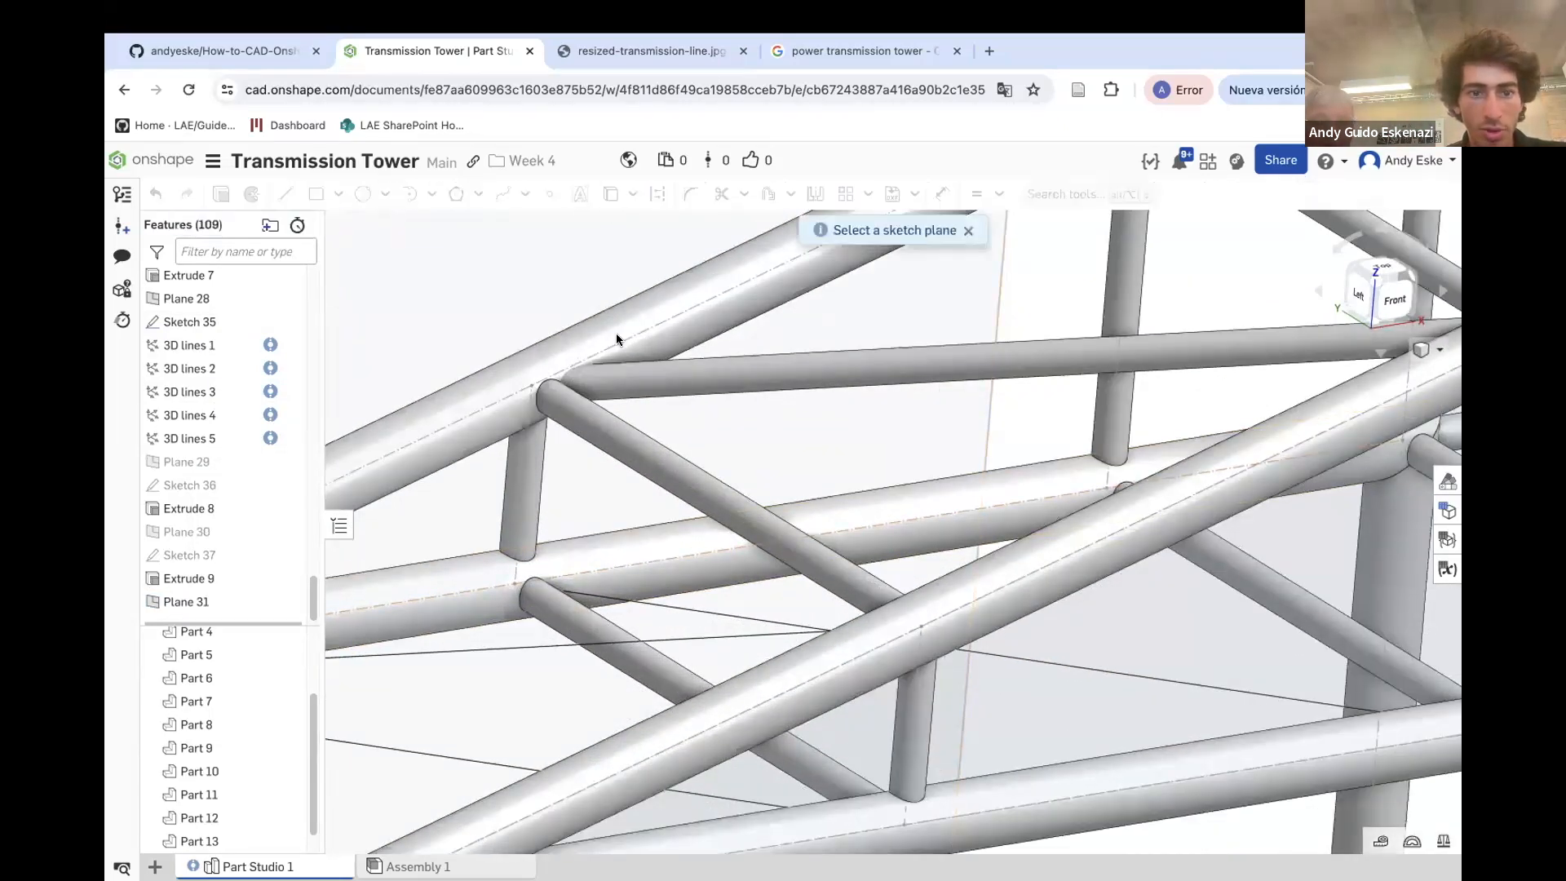
scroll(618, 339, "down", 5)
left_click(483, 303)
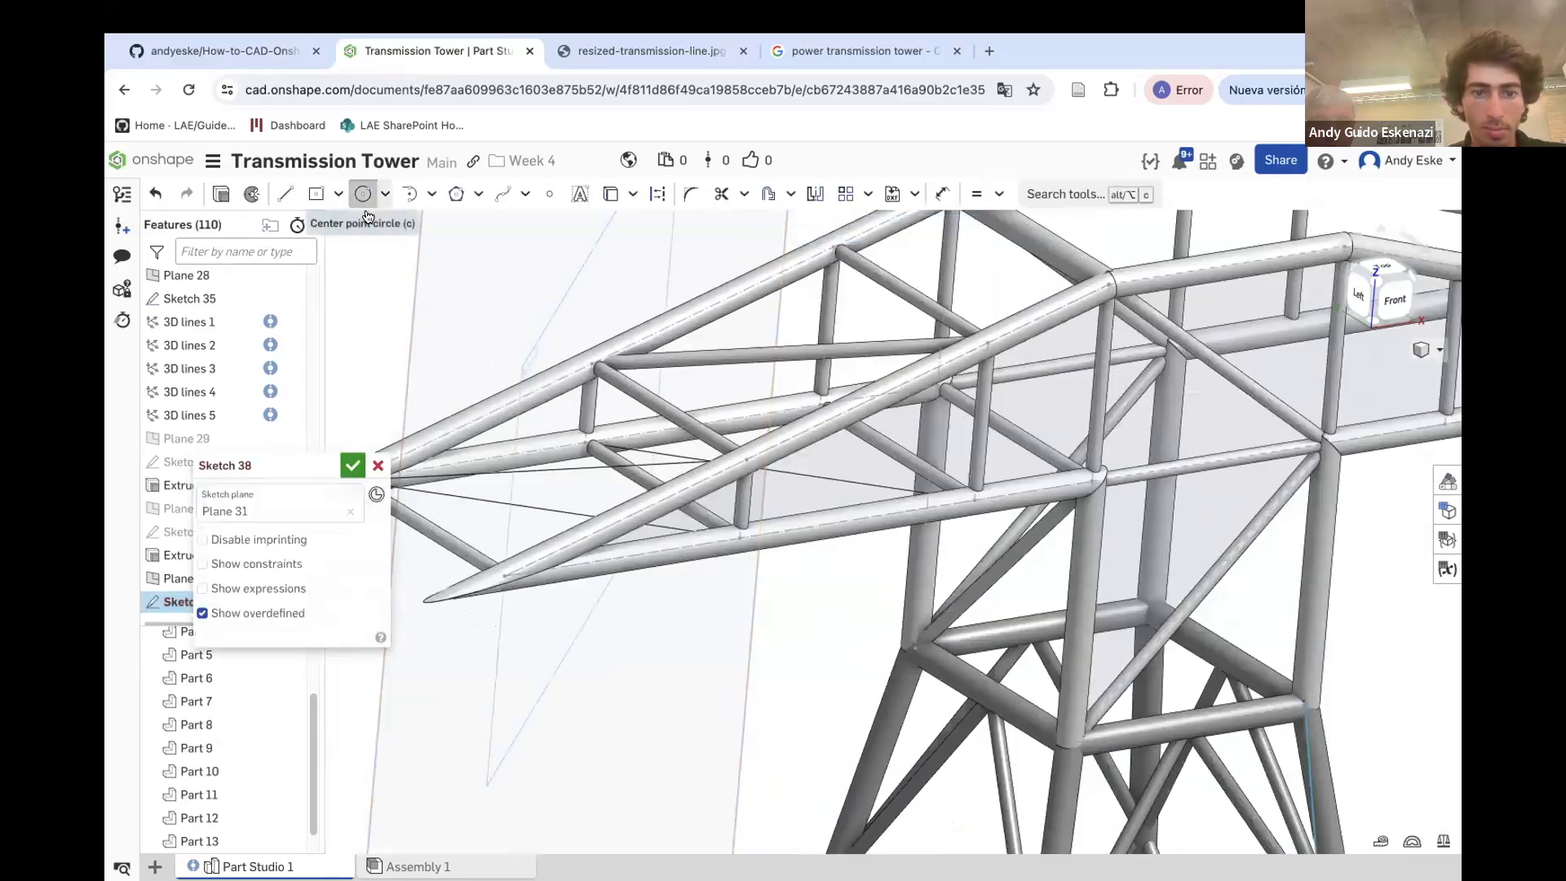
left_click(364, 196)
scroll(583, 455, "up", 3)
left_click(611, 453)
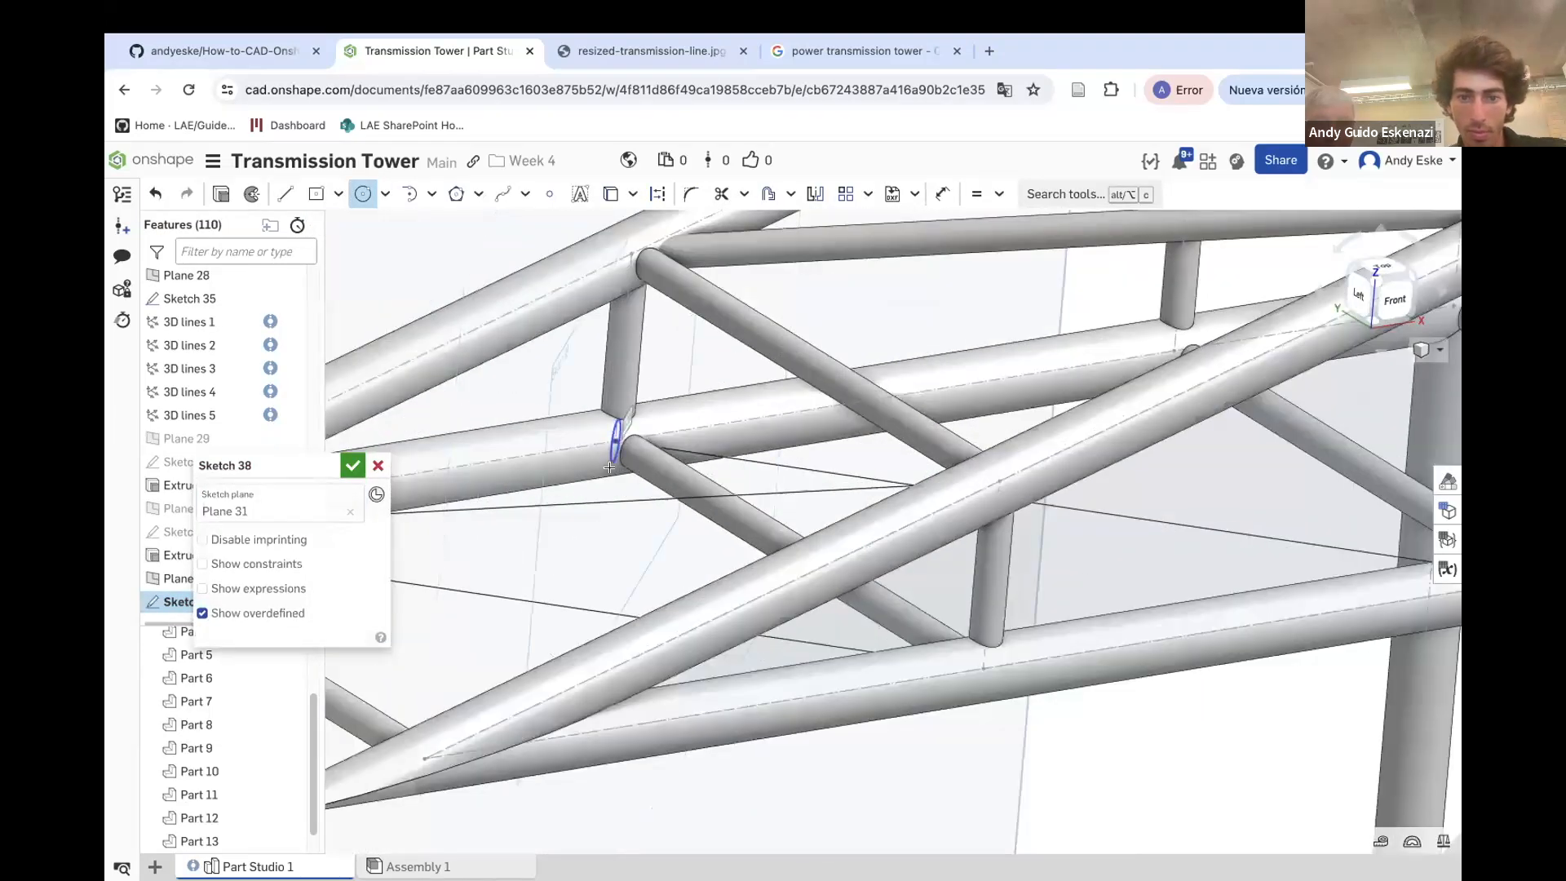
key("u")
left_click(584, 481)
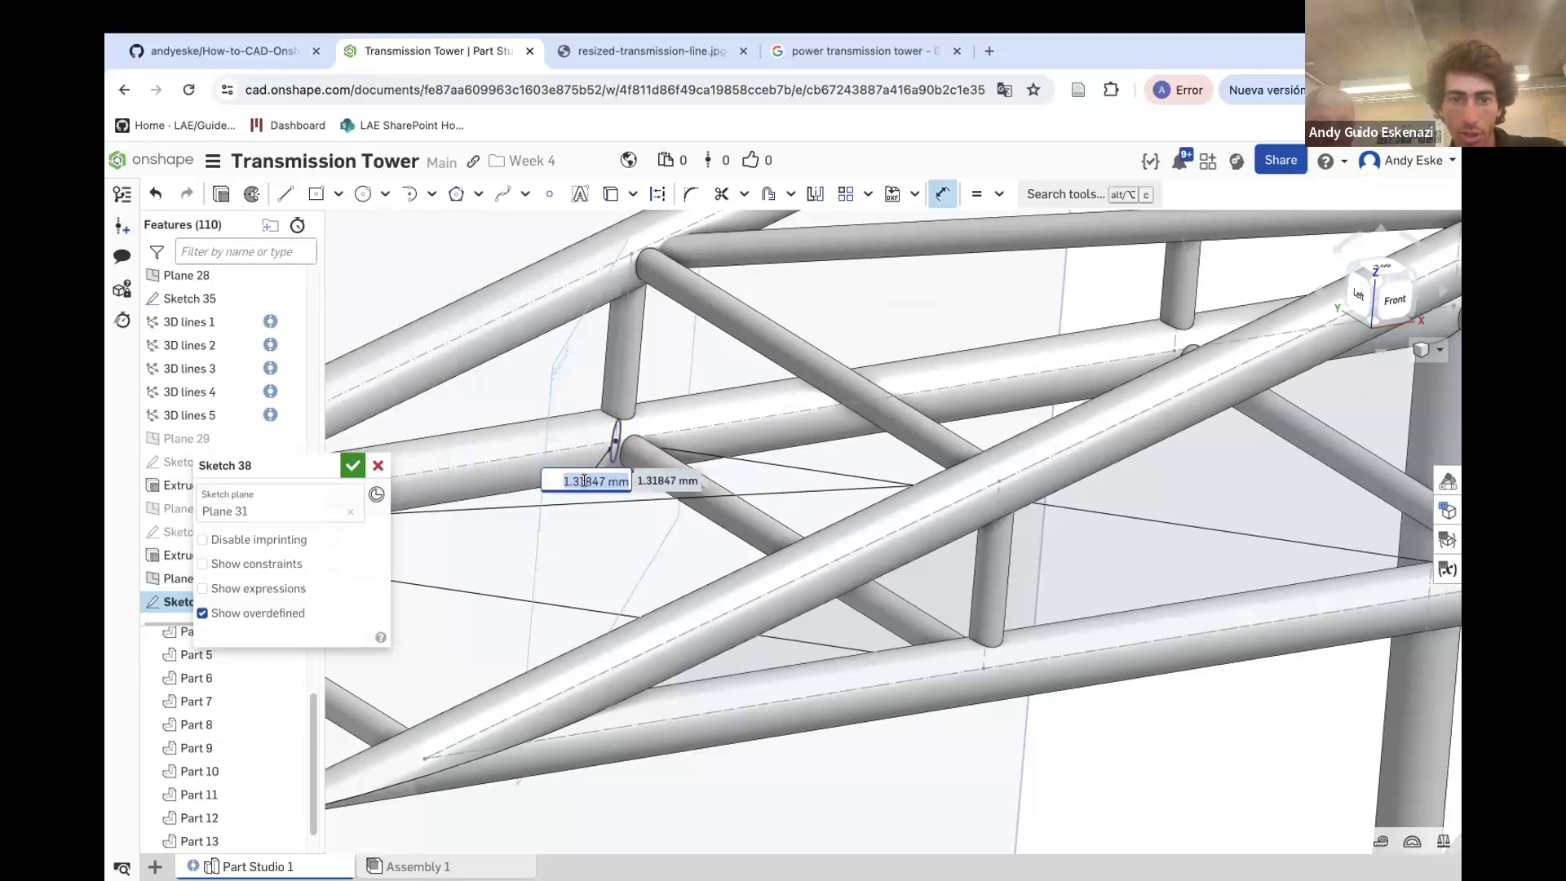
type("1")
key("Return")
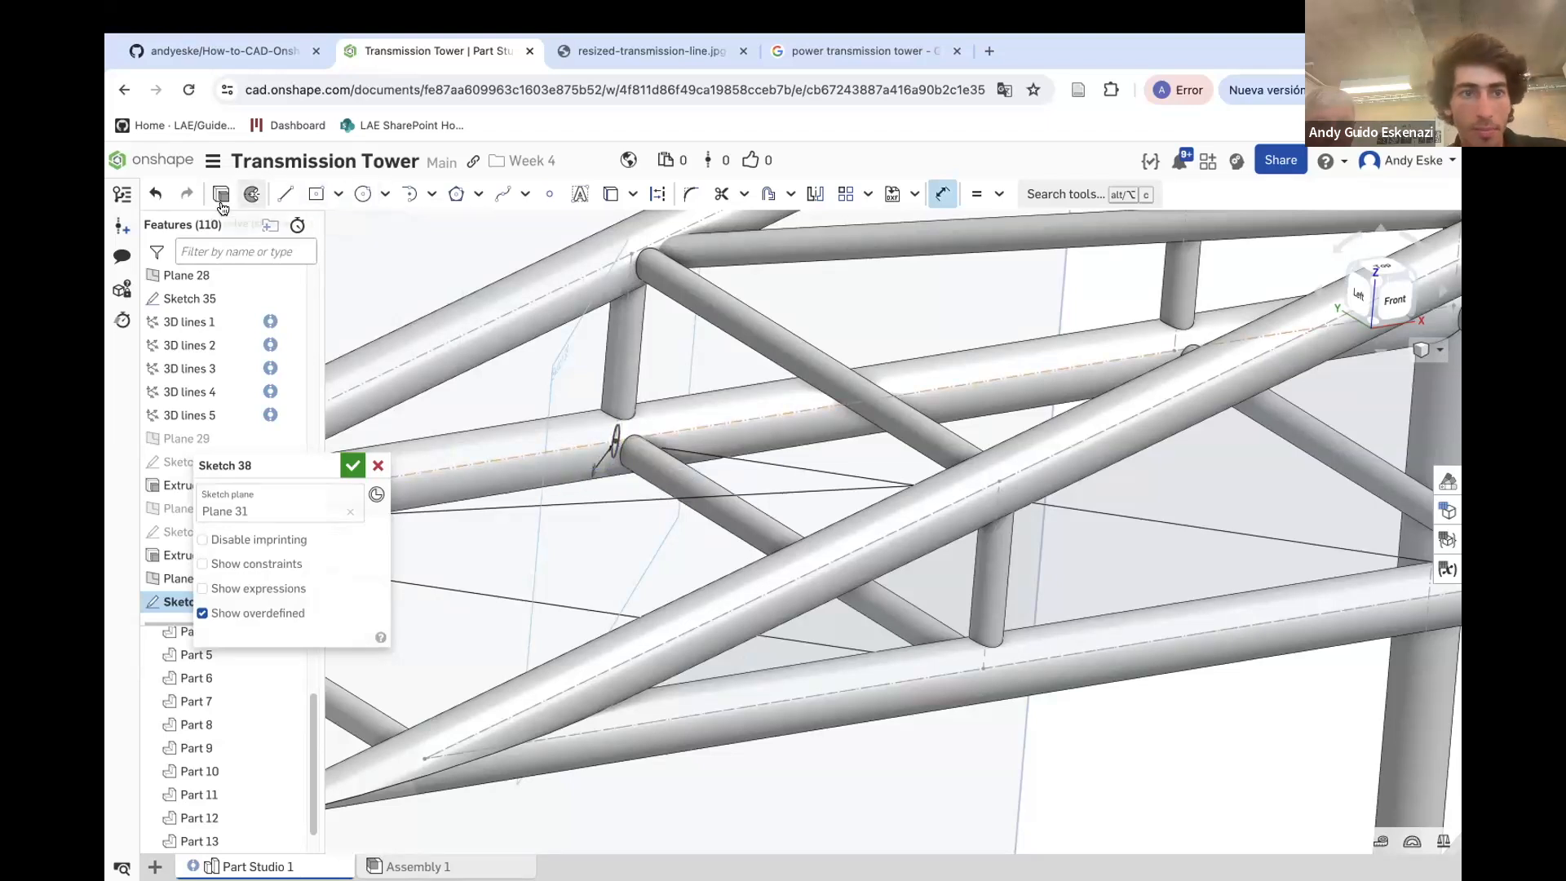
Extrude the new circle up to the vertex of Sketch 27 as an added solid merged into Part 12
key("shift+e")
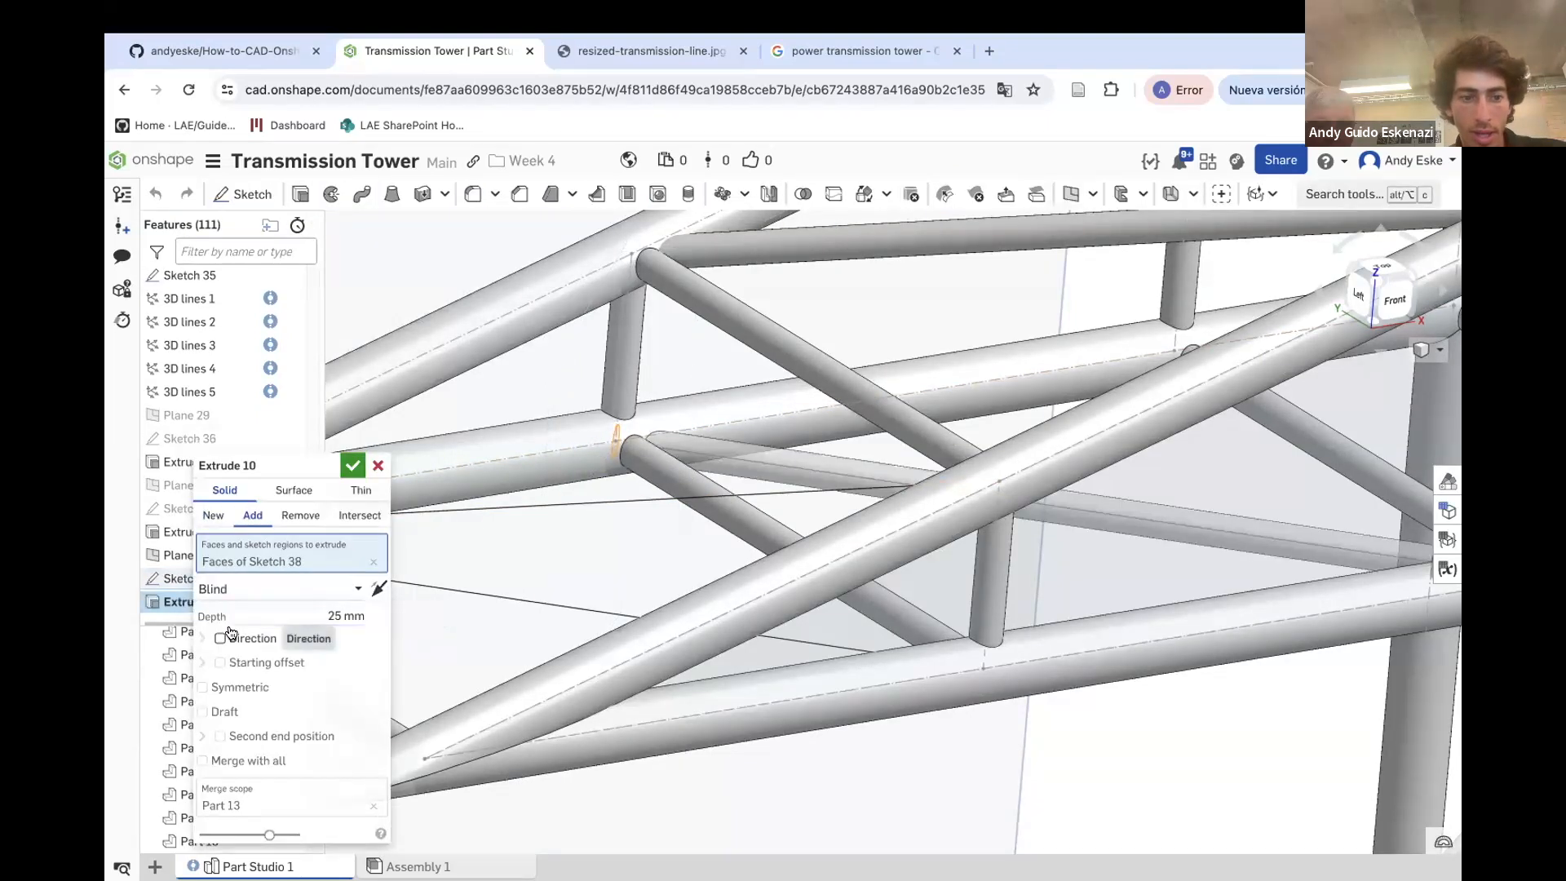
left_click(225, 591)
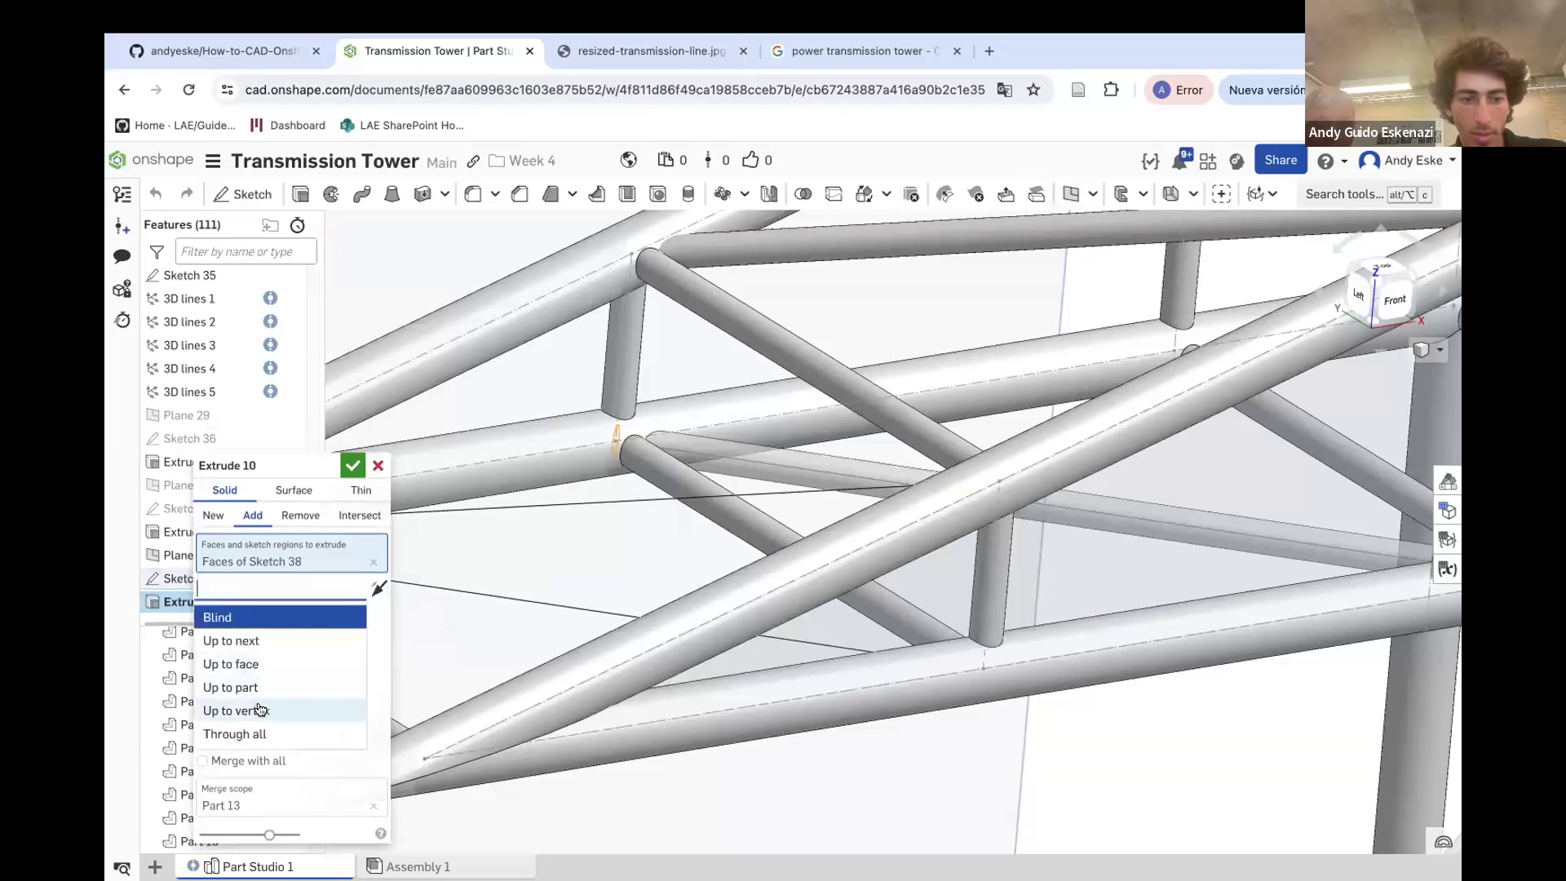
left_click(260, 711)
scroll(1130, 555, "down", 3)
left_click(1130, 571)
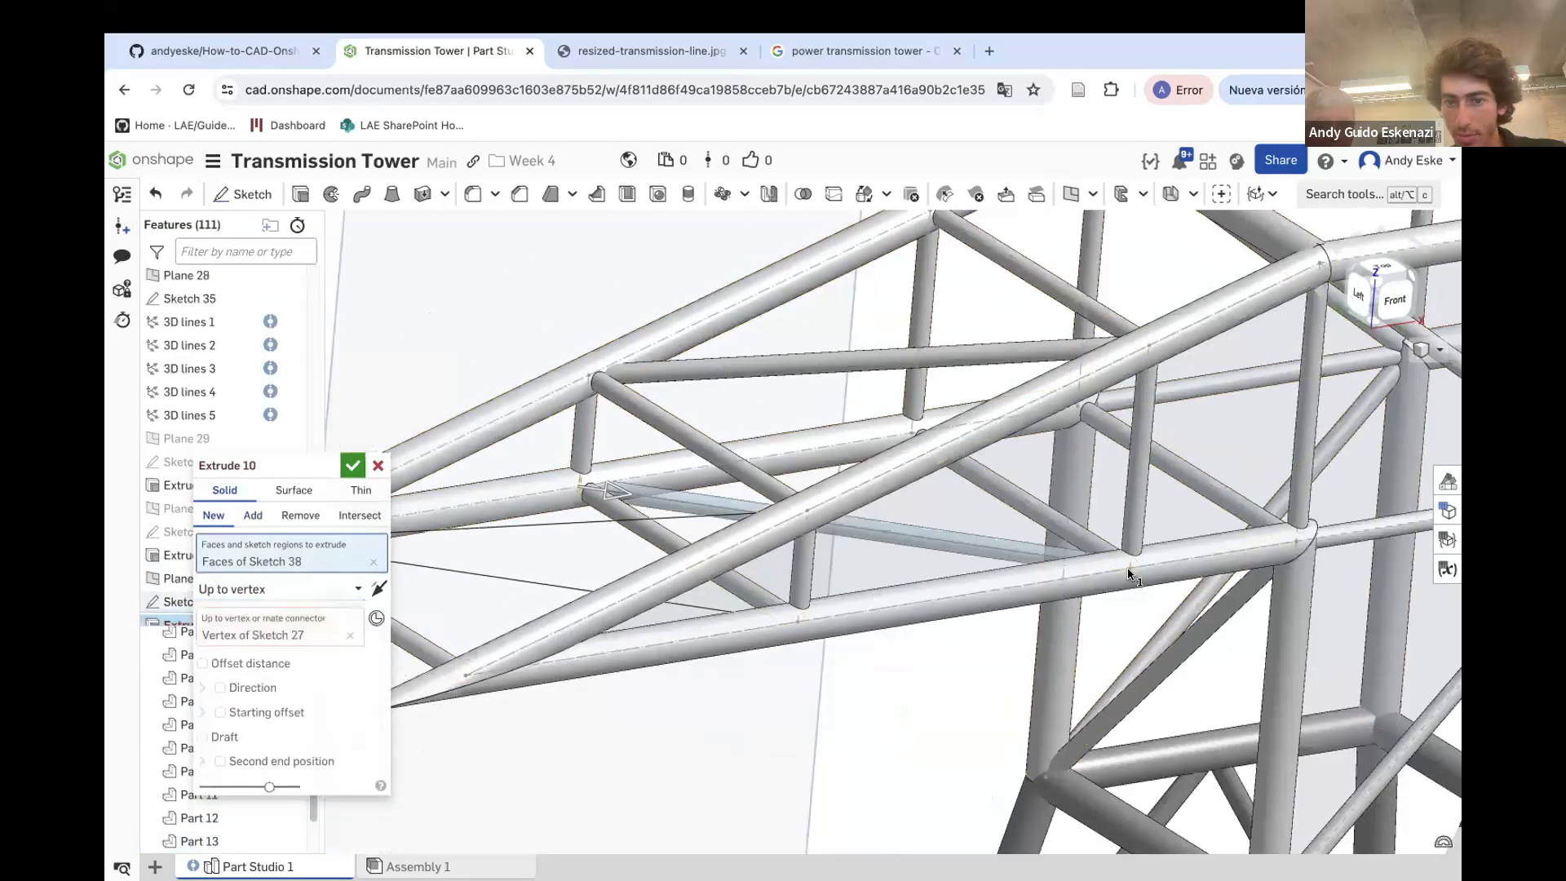
left_click(246, 517)
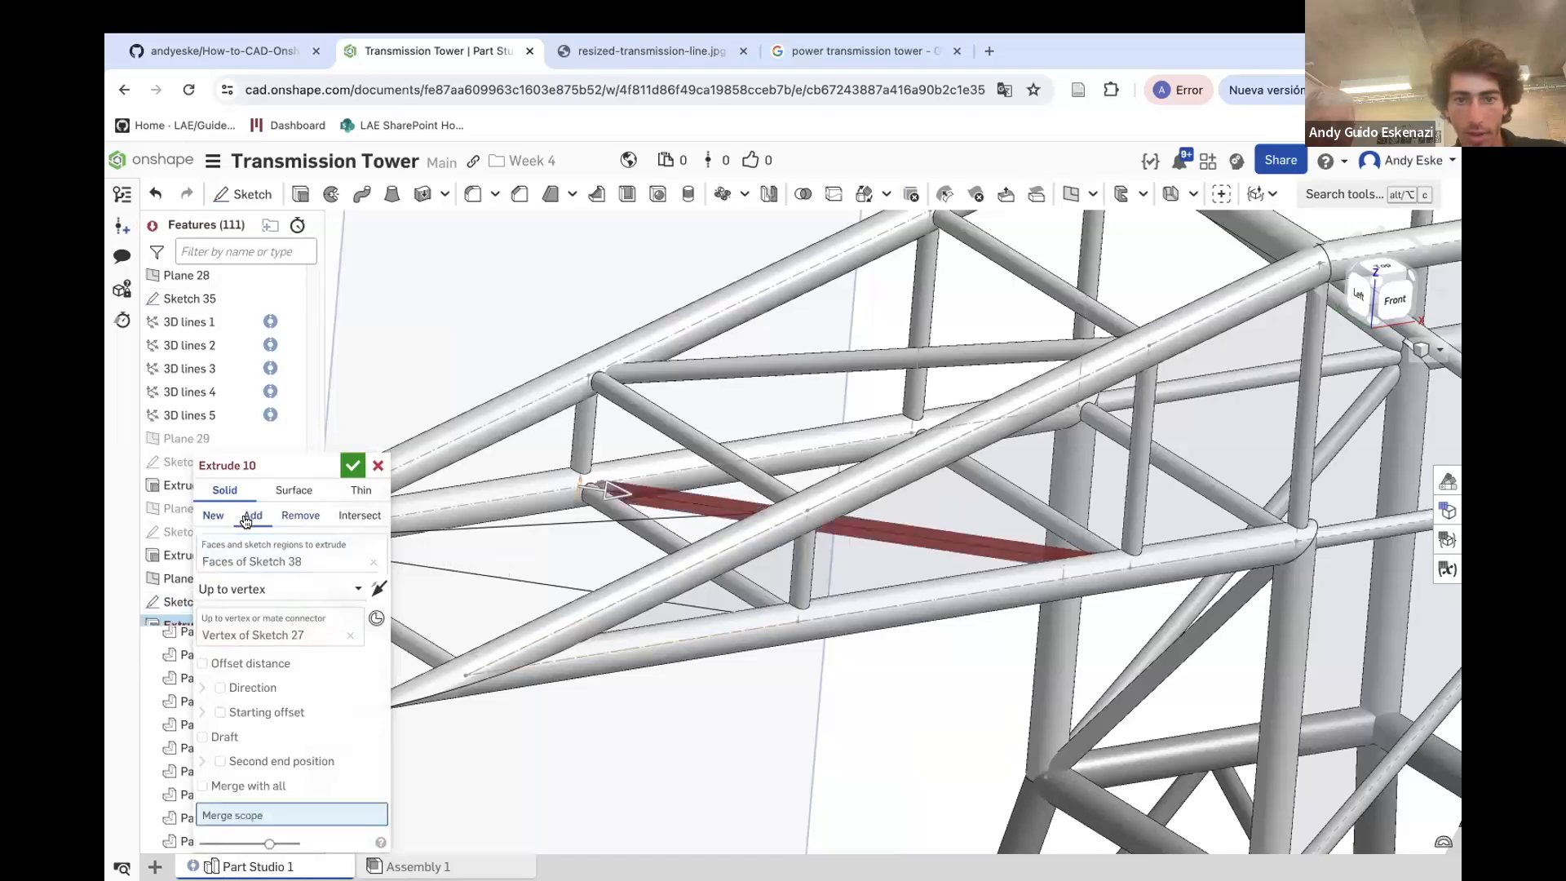
left_click(659, 655)
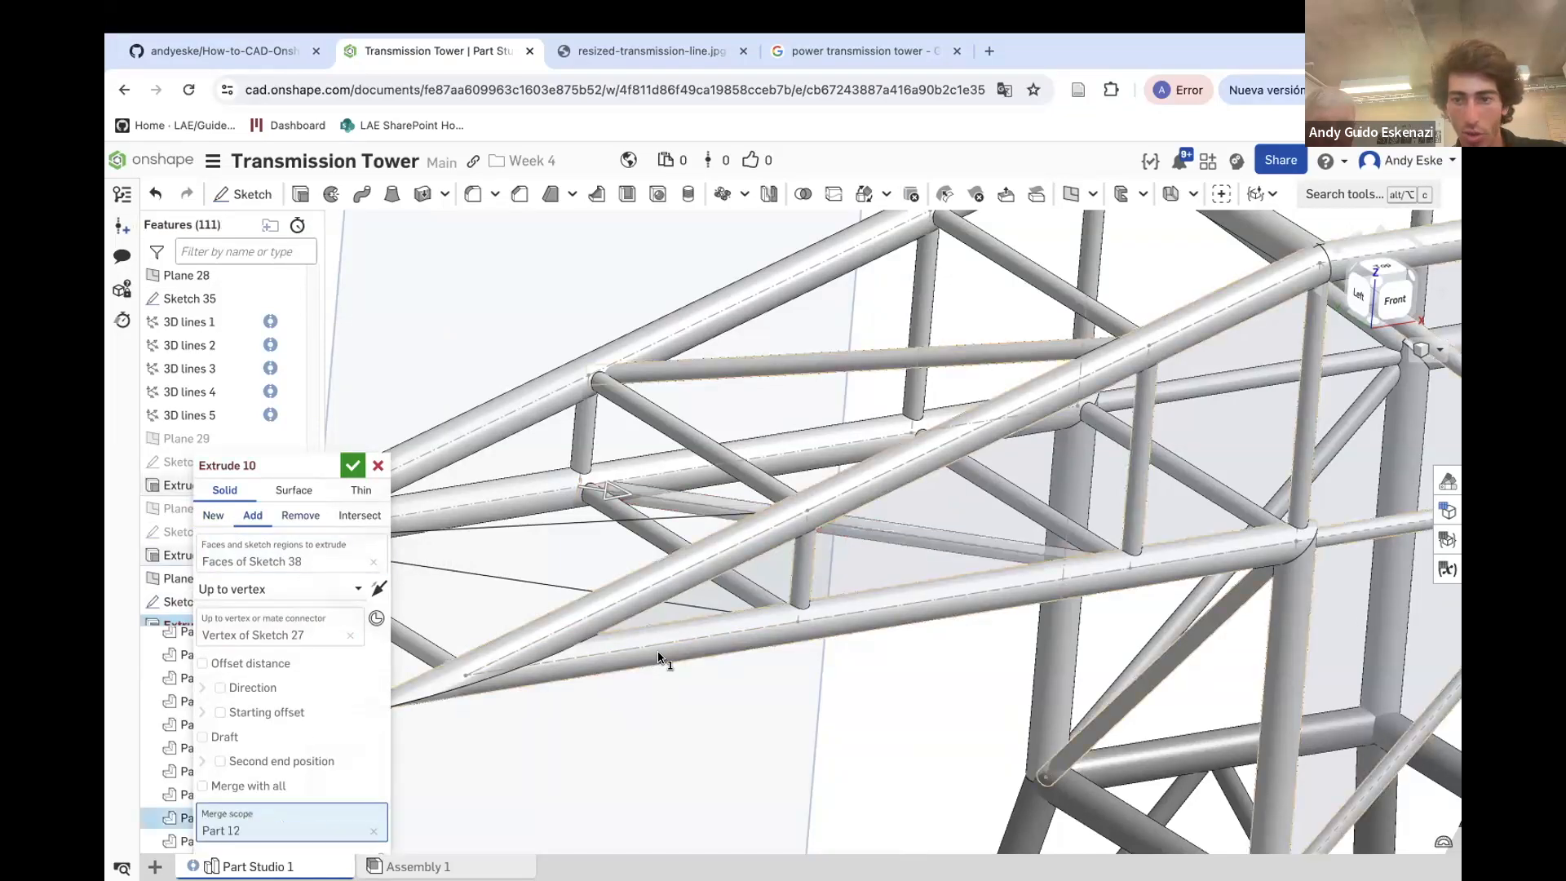
left_click(351, 465)
Hide Plane 31 in the model
scroll(767, 524, "down", 5)
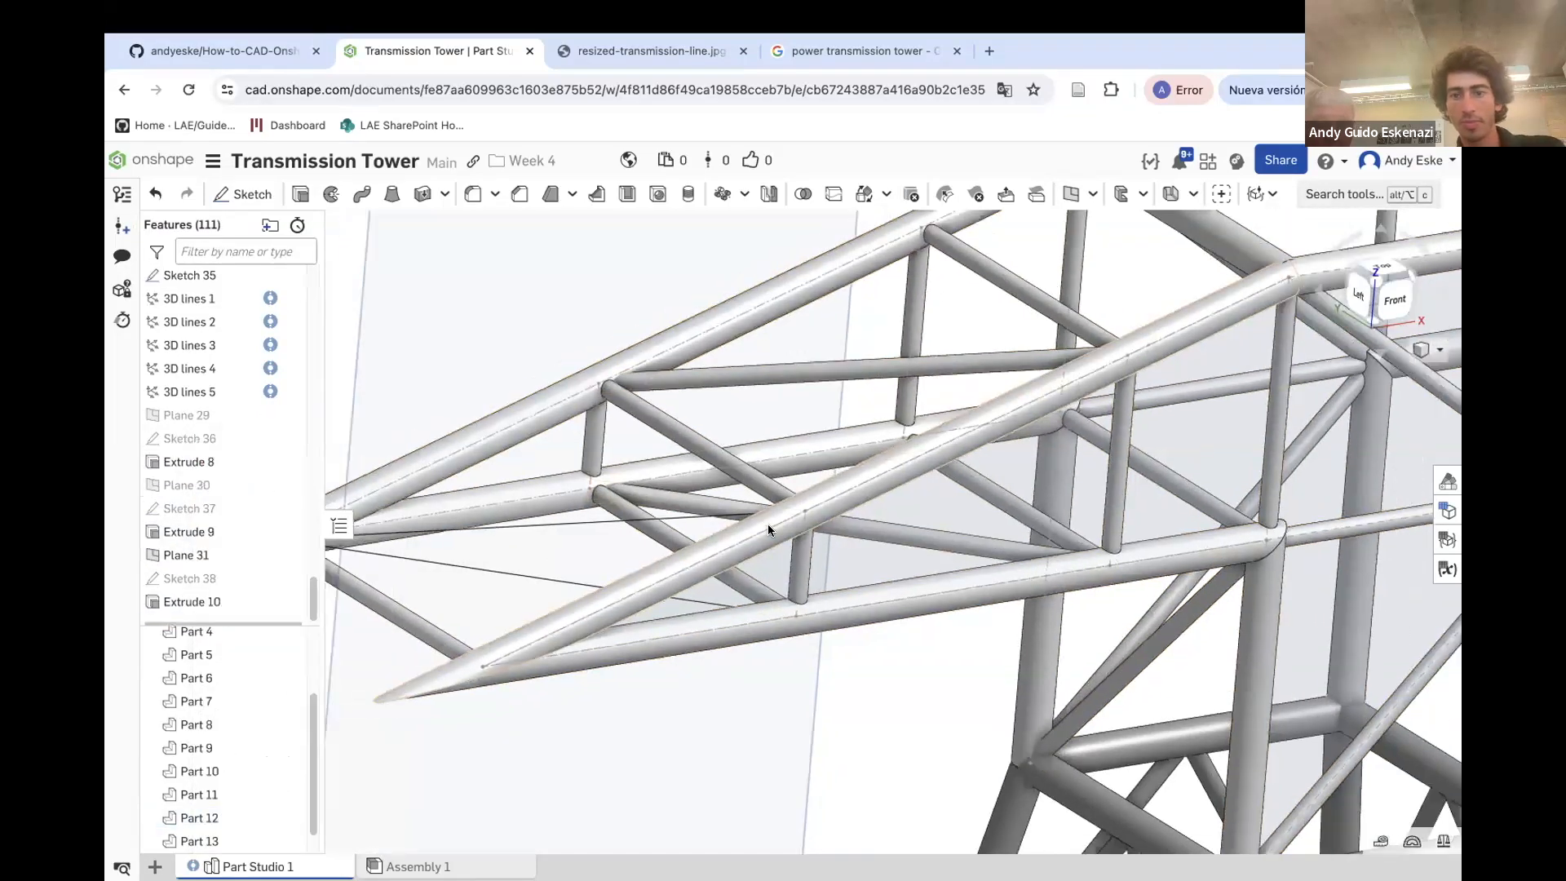
scroll(840, 546, "down", 2)
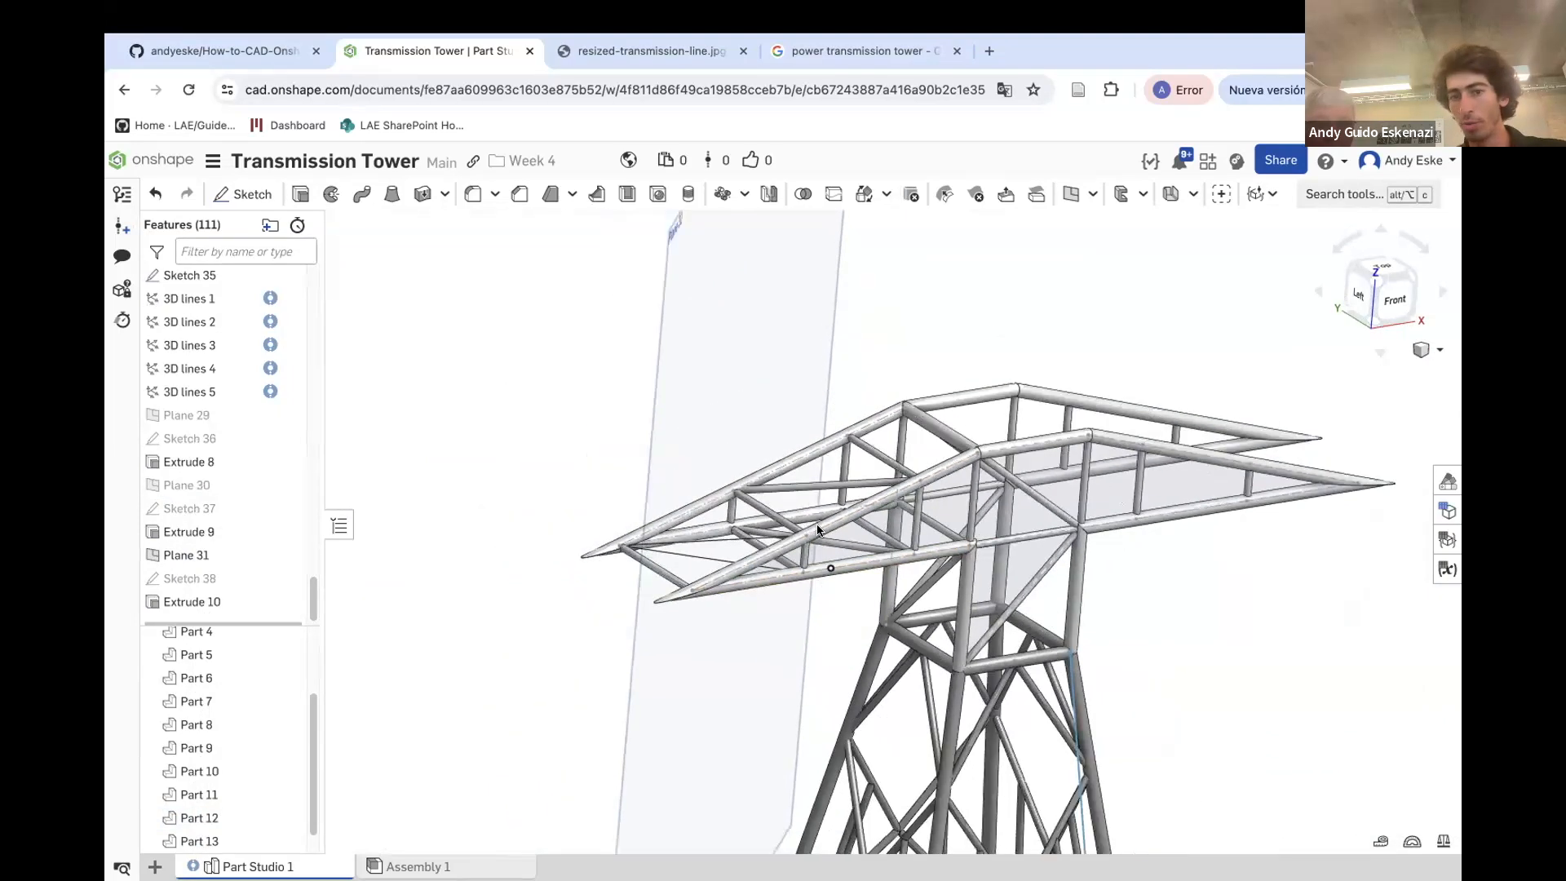
right_click(770, 338)
left_click(817, 432)
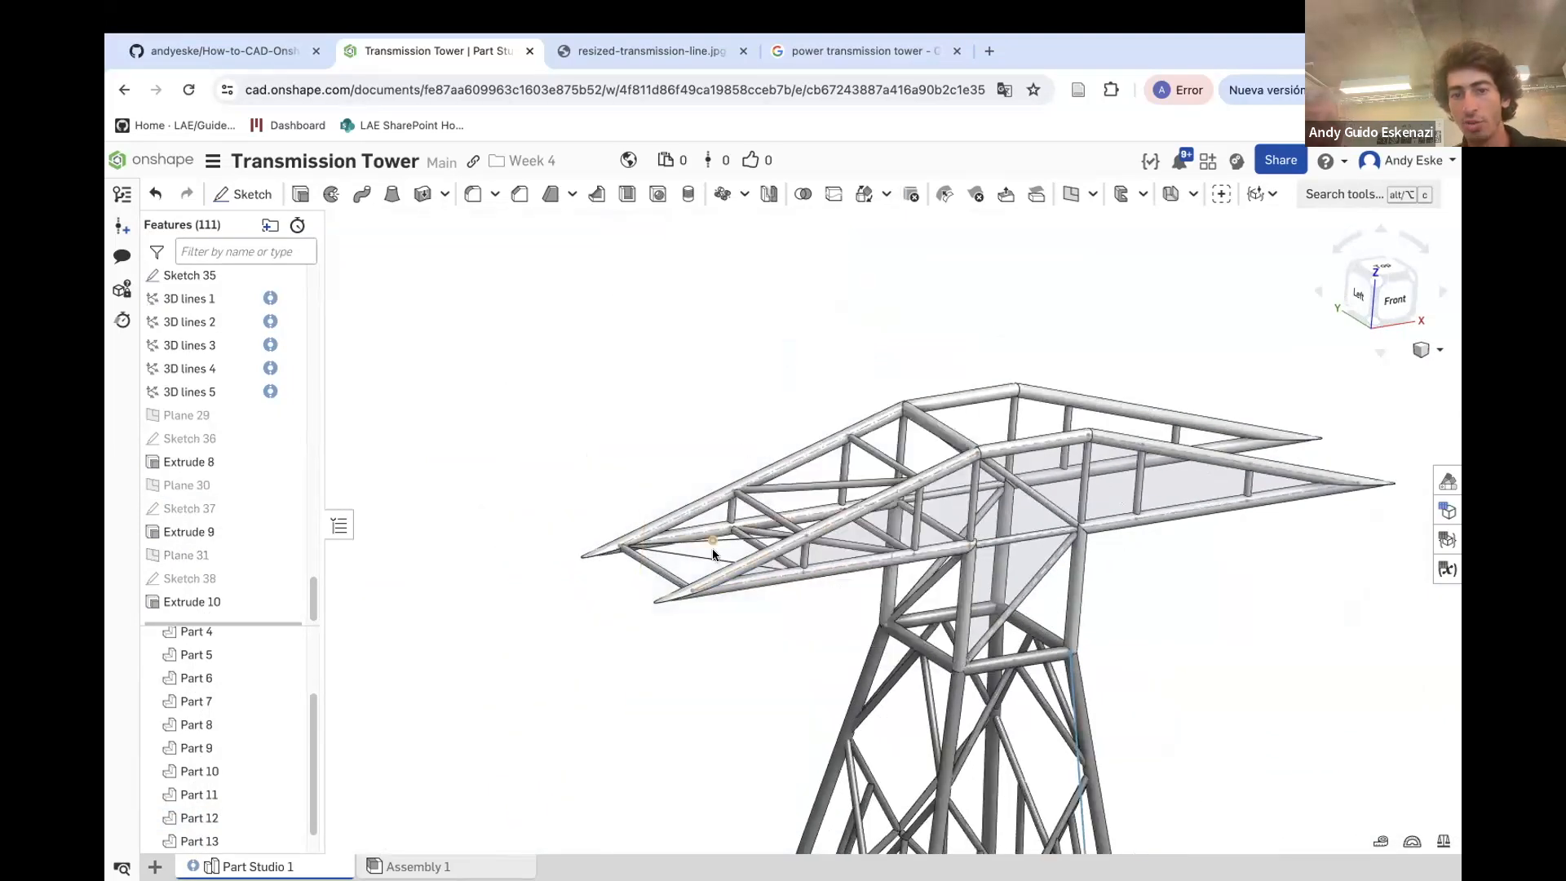
Create a point-normal plane at the outer vertex of Sketch 35, normal to the edge of 3D lines 2
scroll(702, 539, "up", 5)
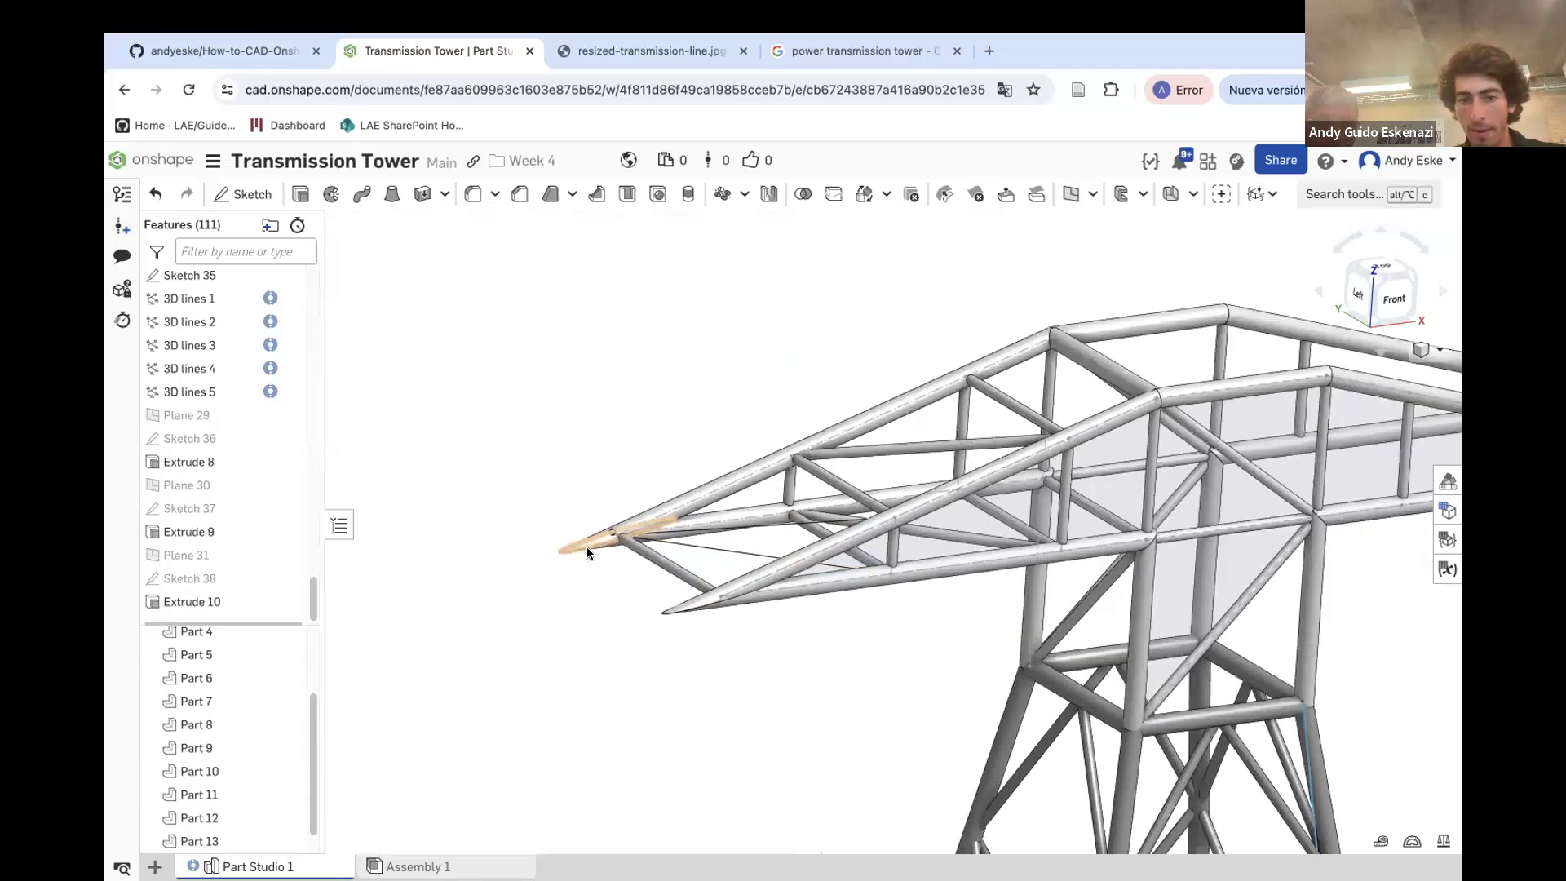
scroll(587, 552, "up", 2)
left_click(1071, 194)
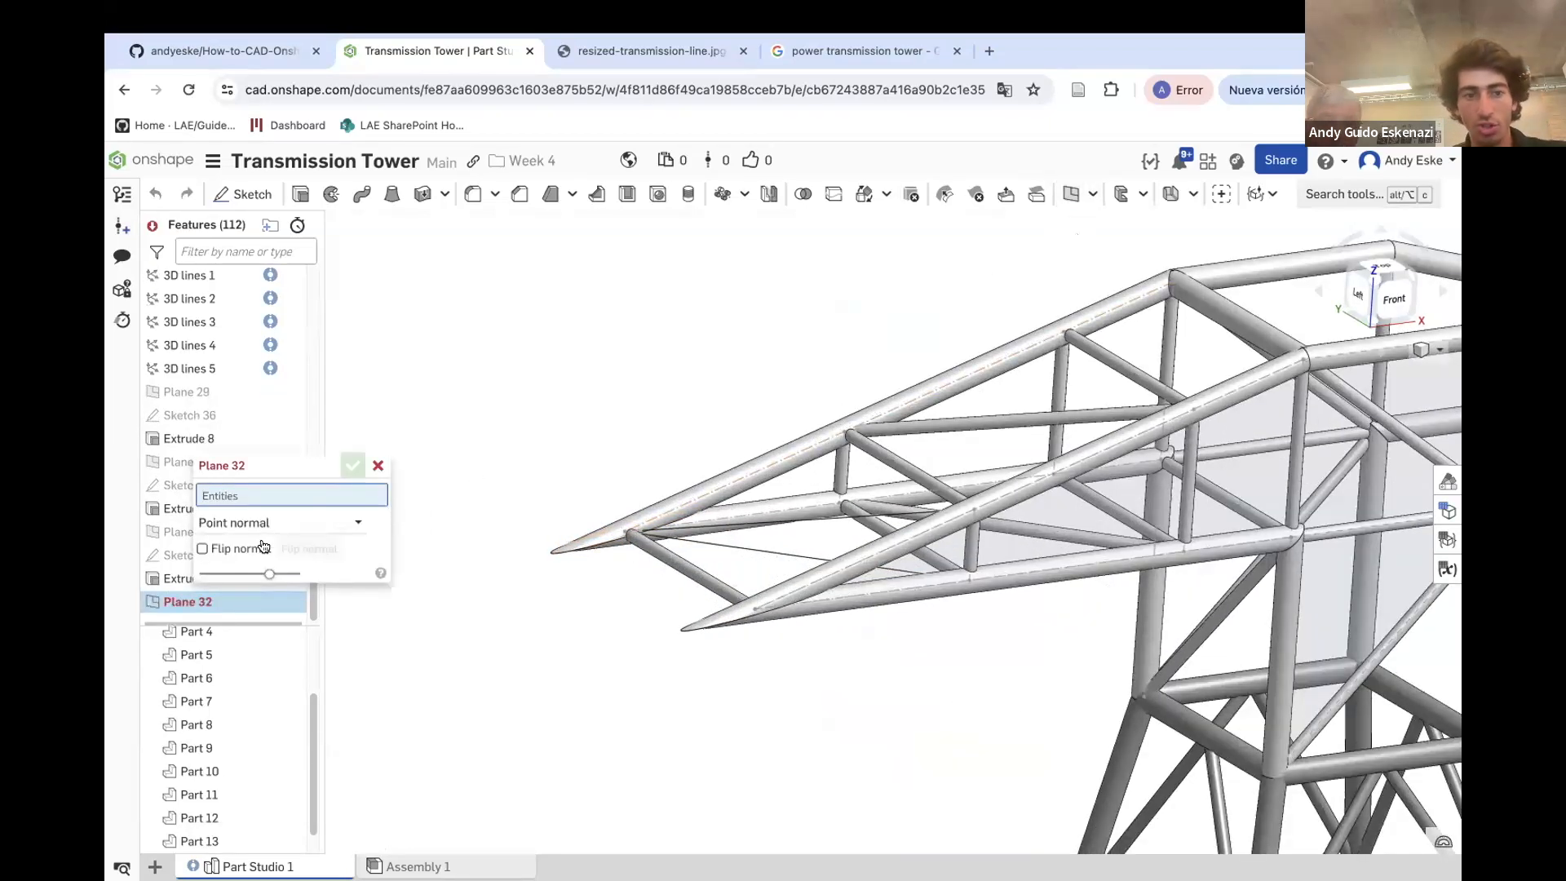
left_click(623, 532)
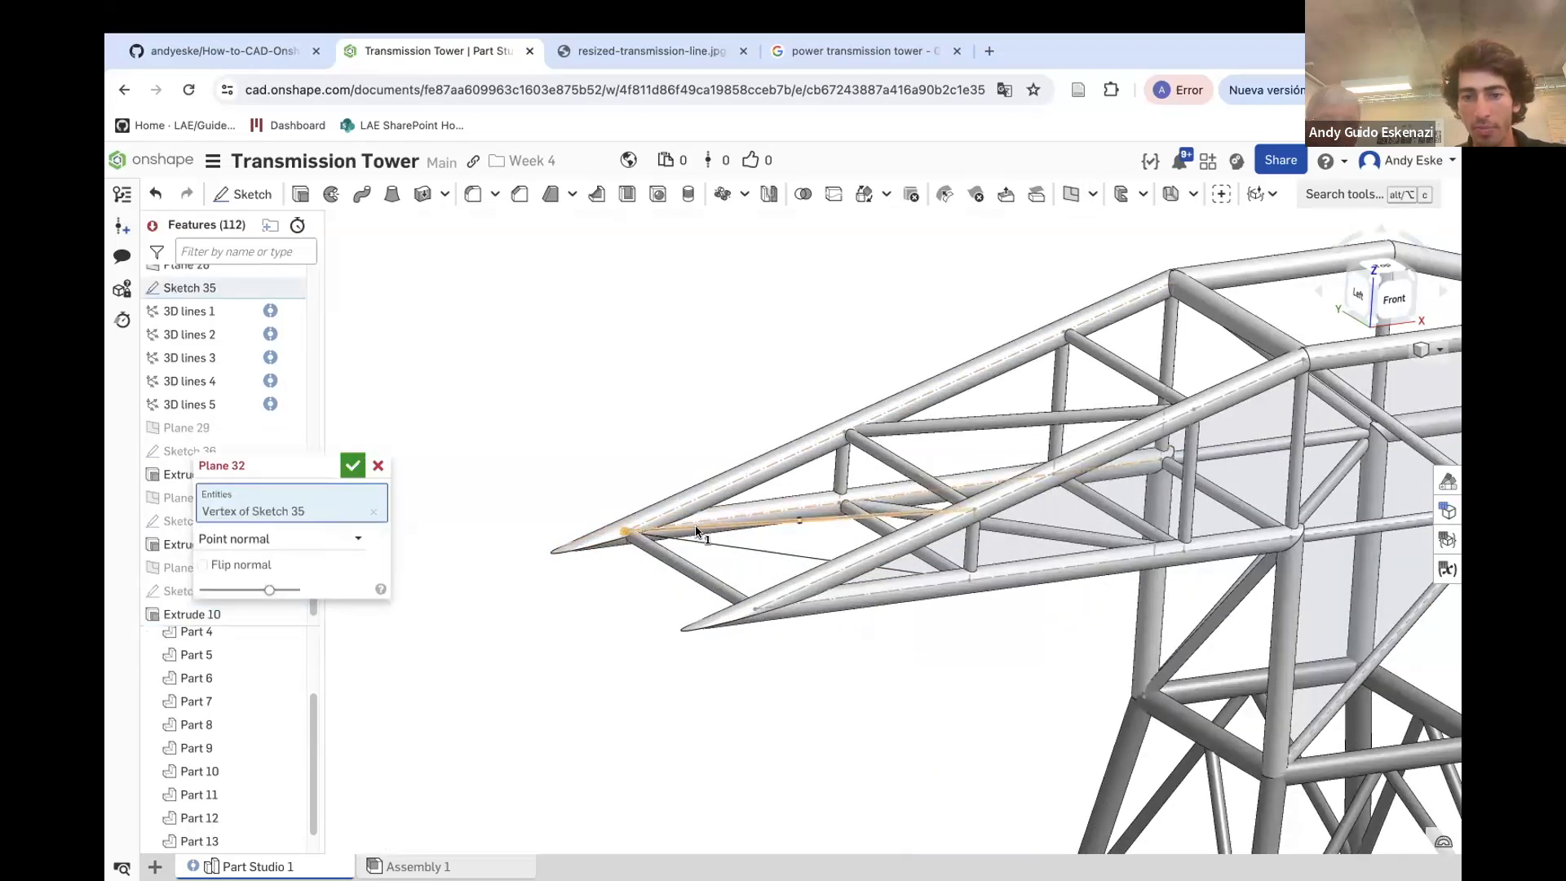
left_click(697, 529)
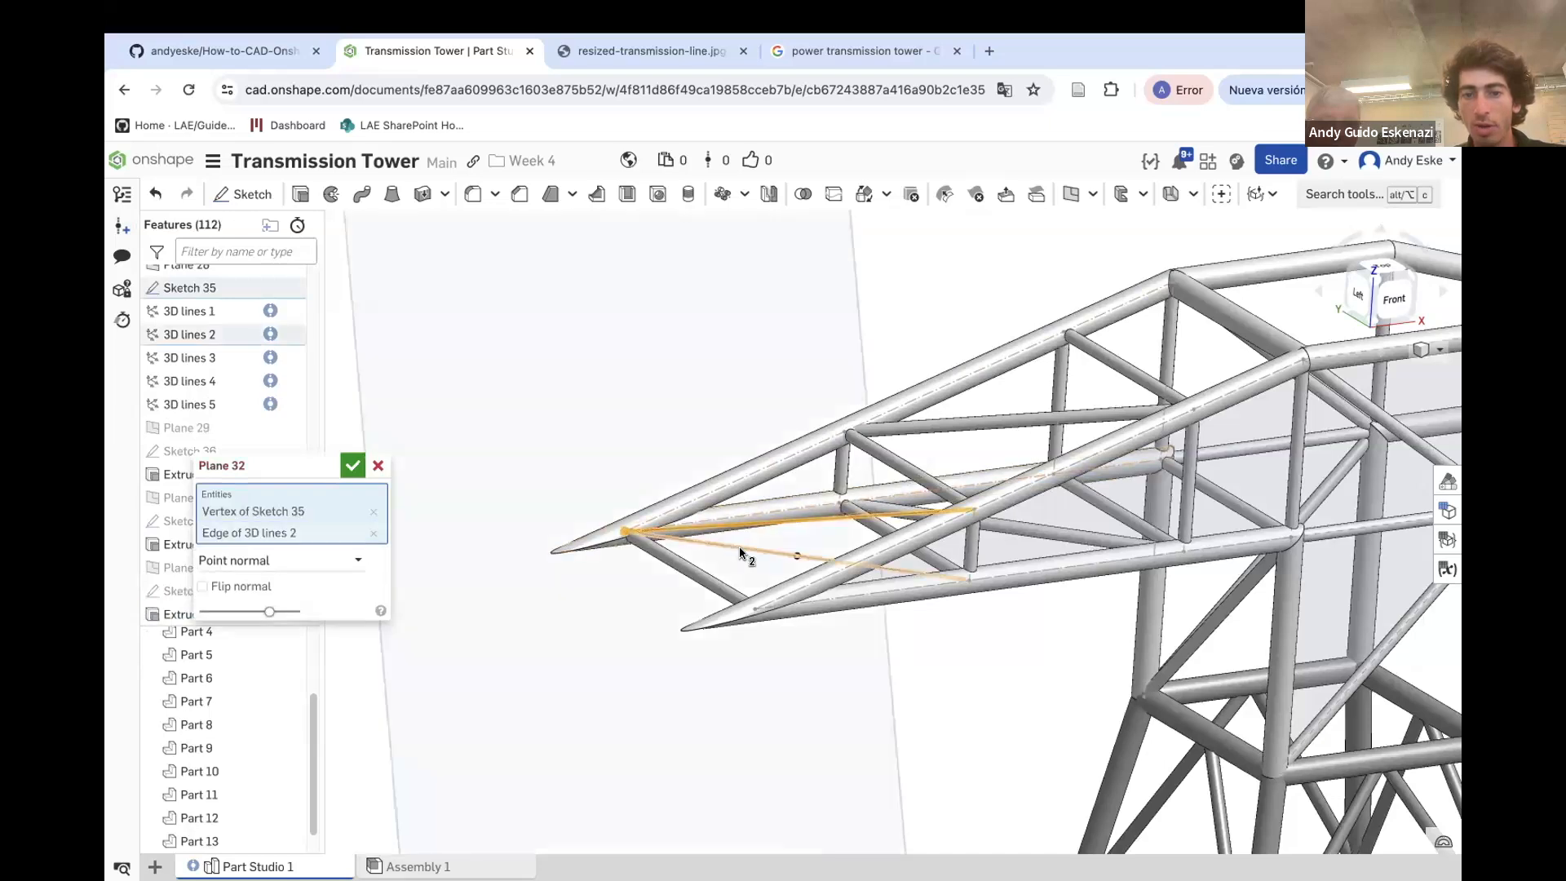
left_click(357, 463)
Sketch a circle on Plane 32 centred on the line's end vertex and set its diameter to 1
scroll(643, 514, "up", 3)
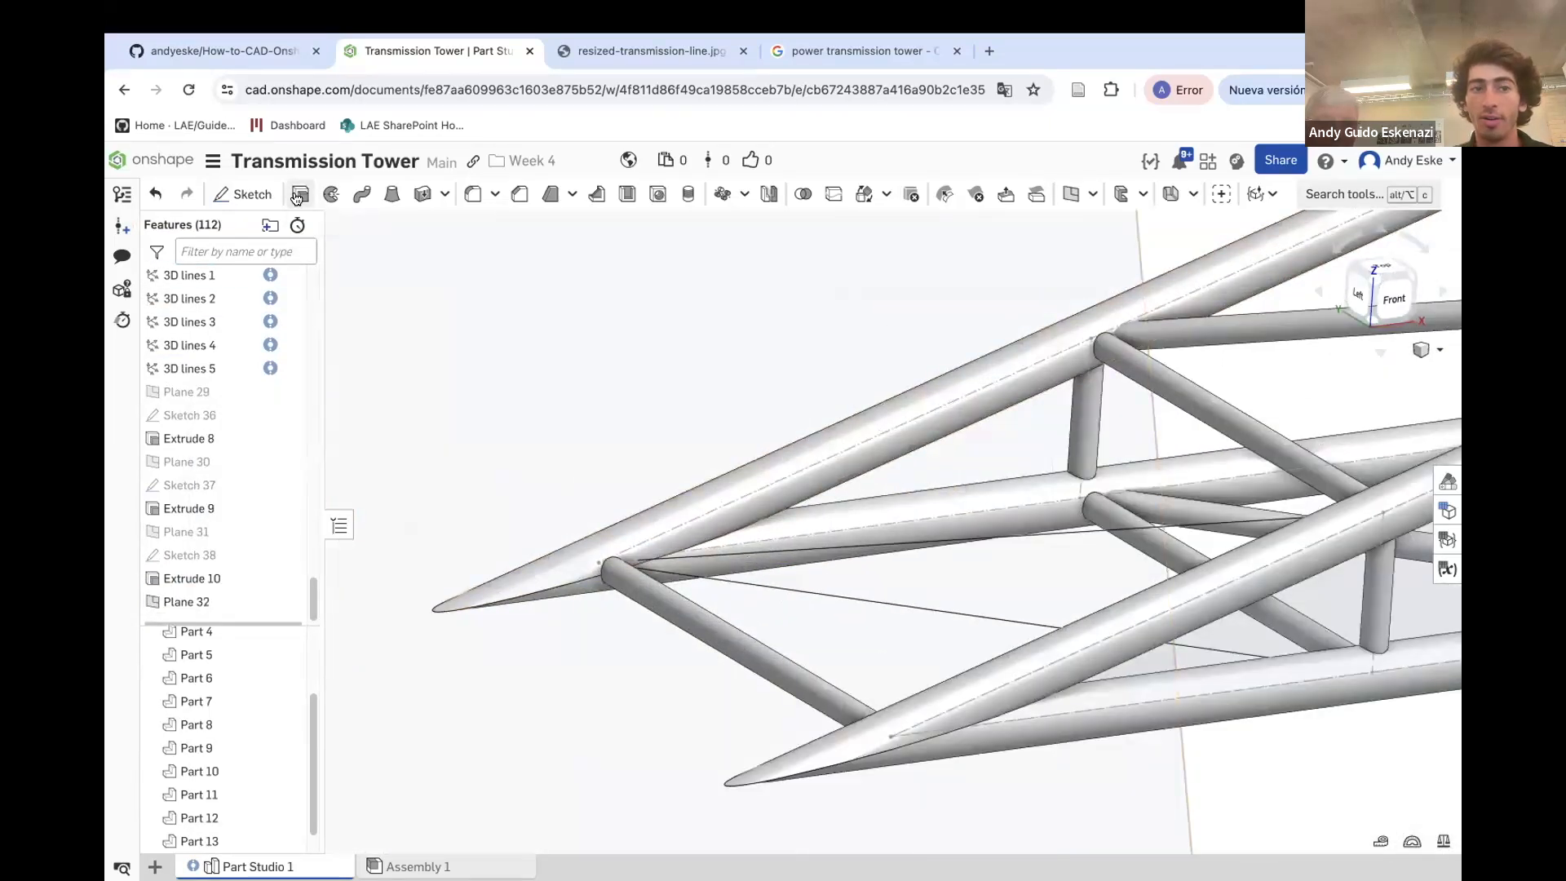
left_click(243, 193)
left_click(697, 389)
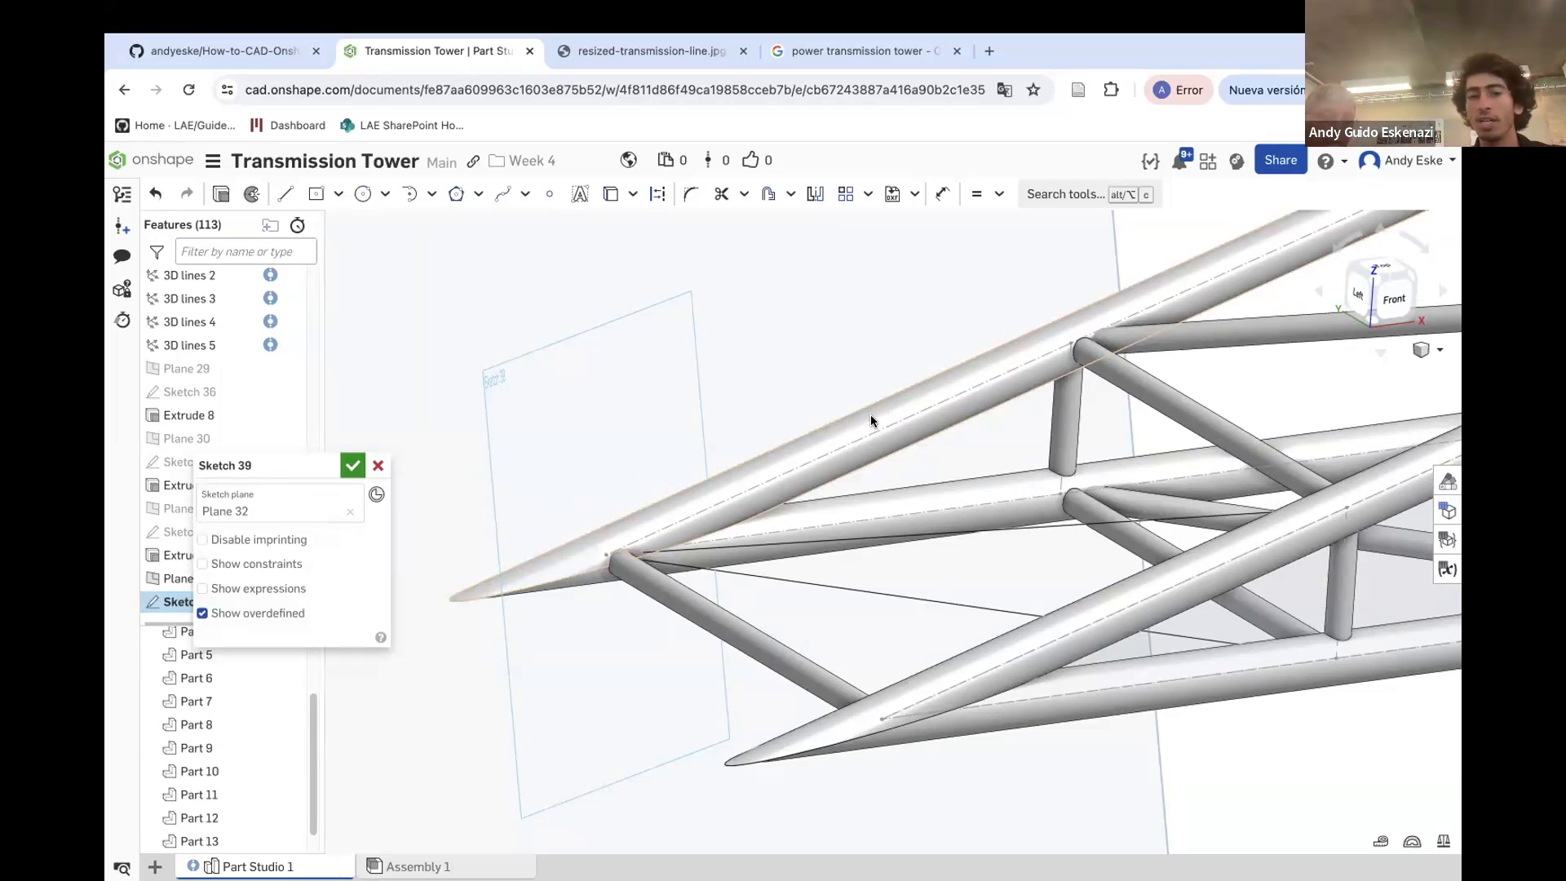
left_click(364, 196)
left_click(606, 555)
left_click(580, 476)
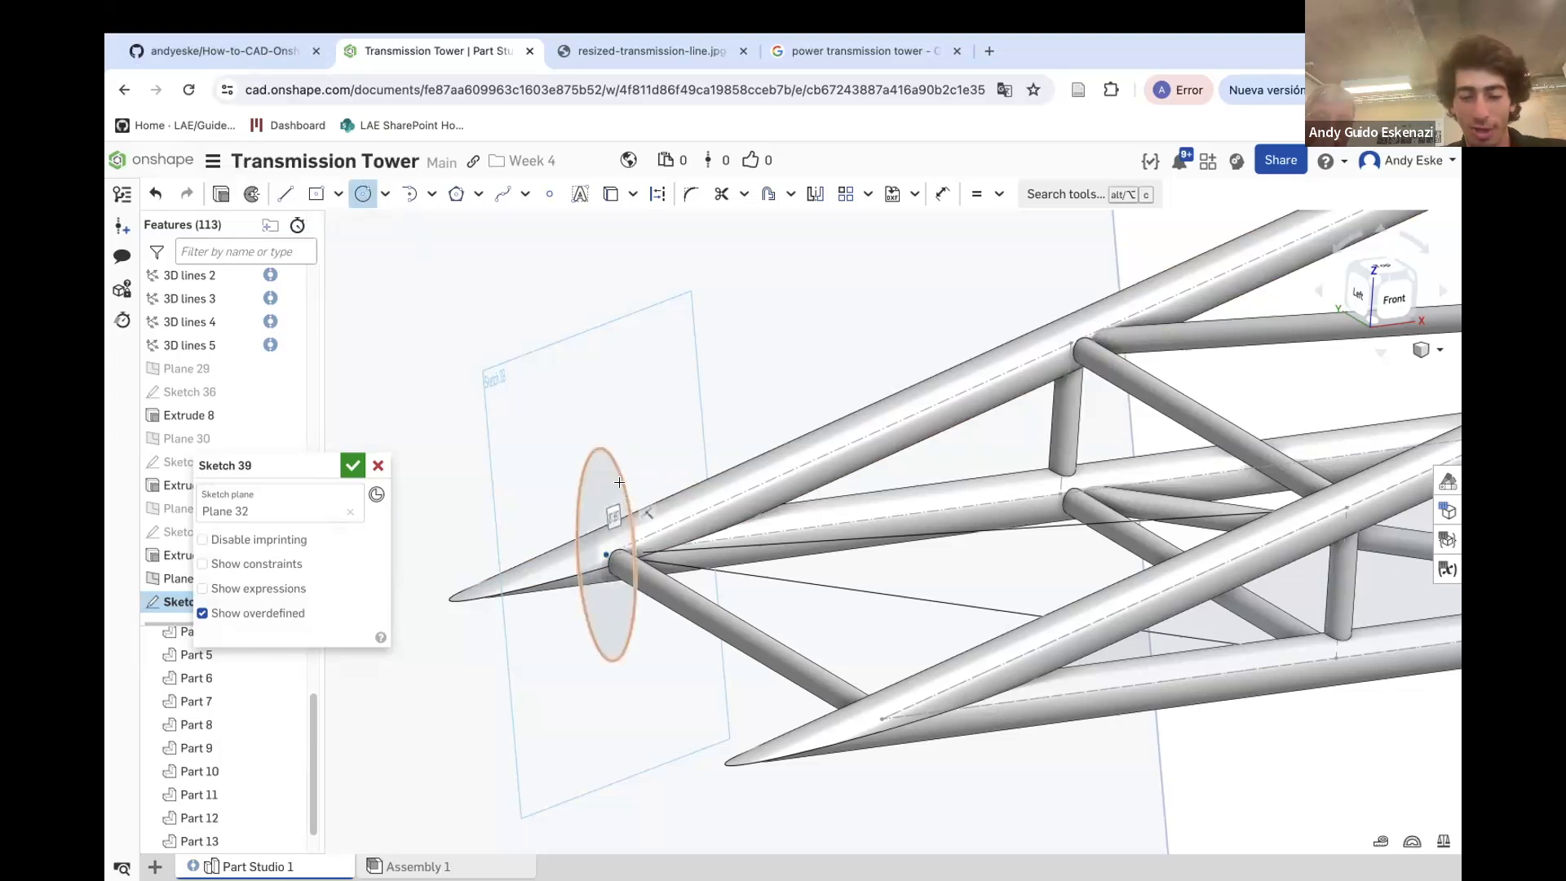
key("u")
left_click(580, 476)
left_click(499, 465)
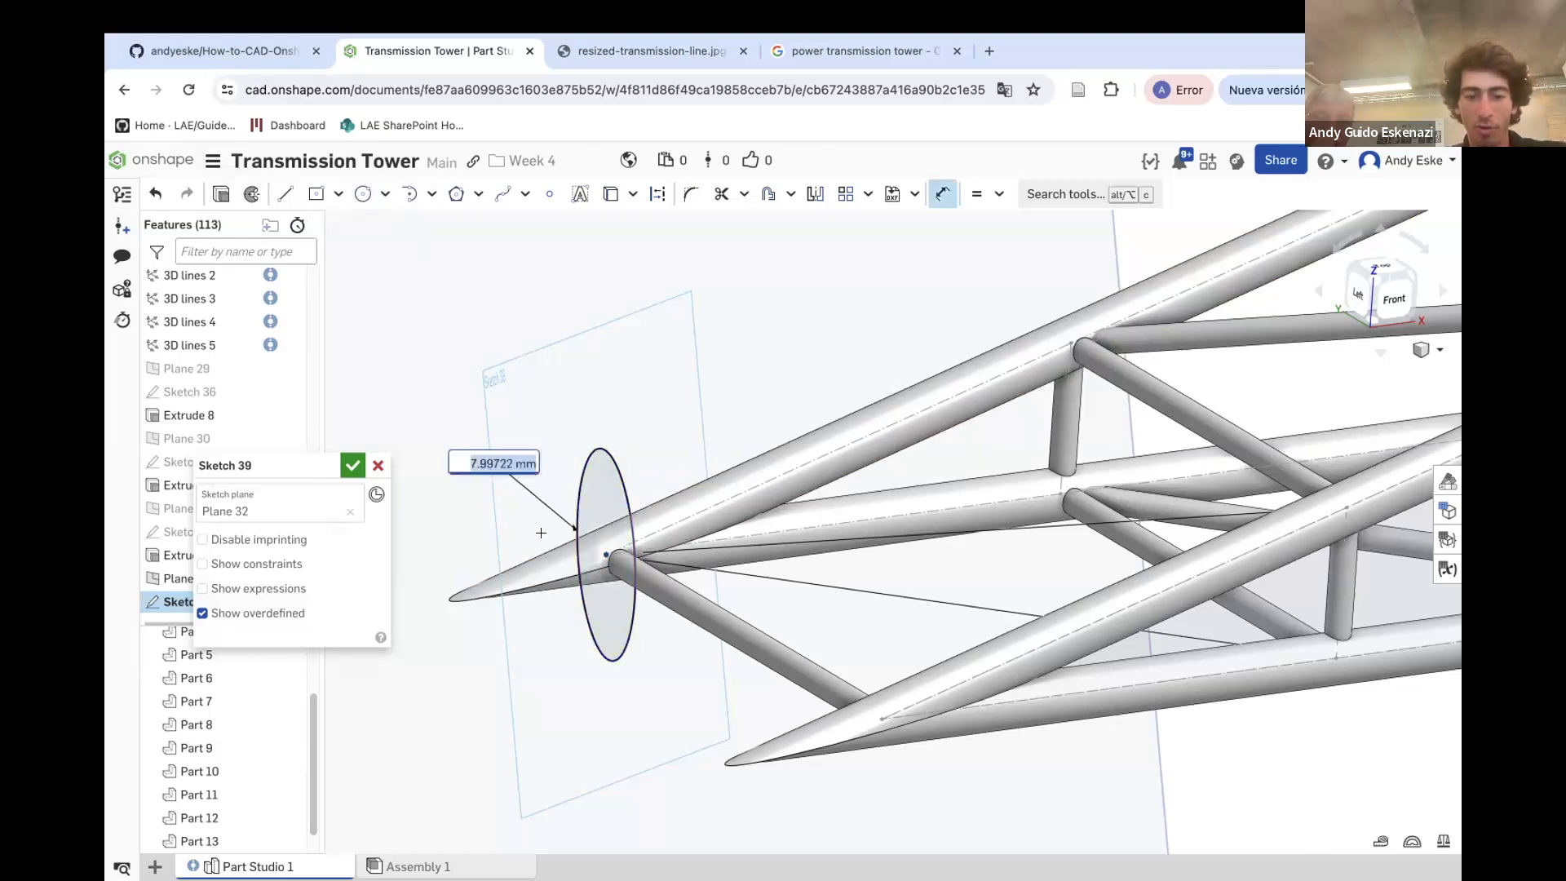
type("1")
key("Return")
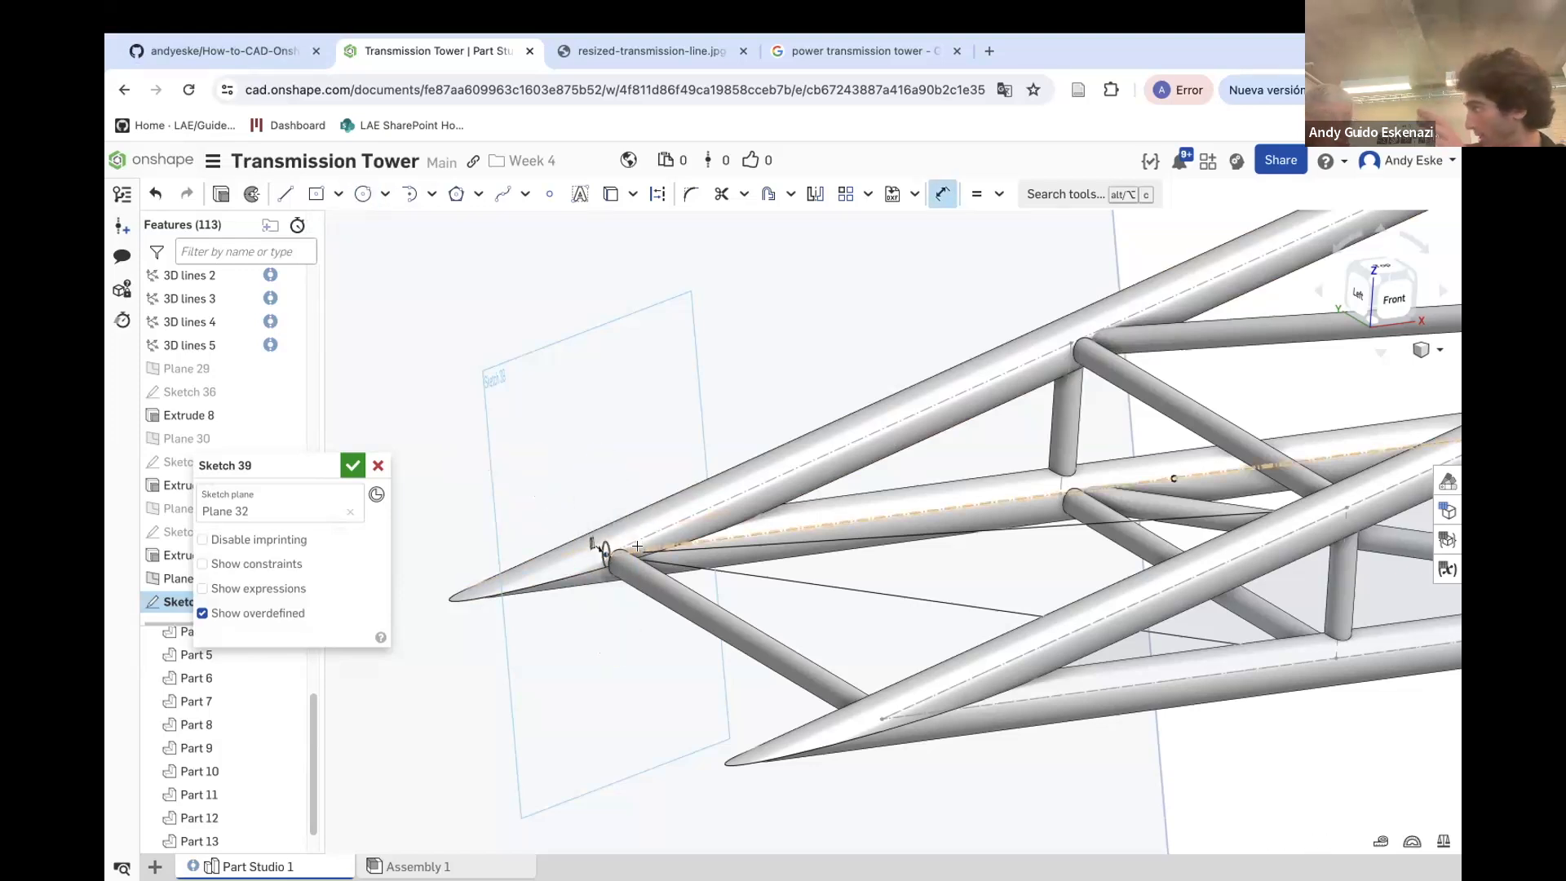
Extrude the circle up to the vertex of Sketch 27 as an added solid merged into Part 13
key("shift+e")
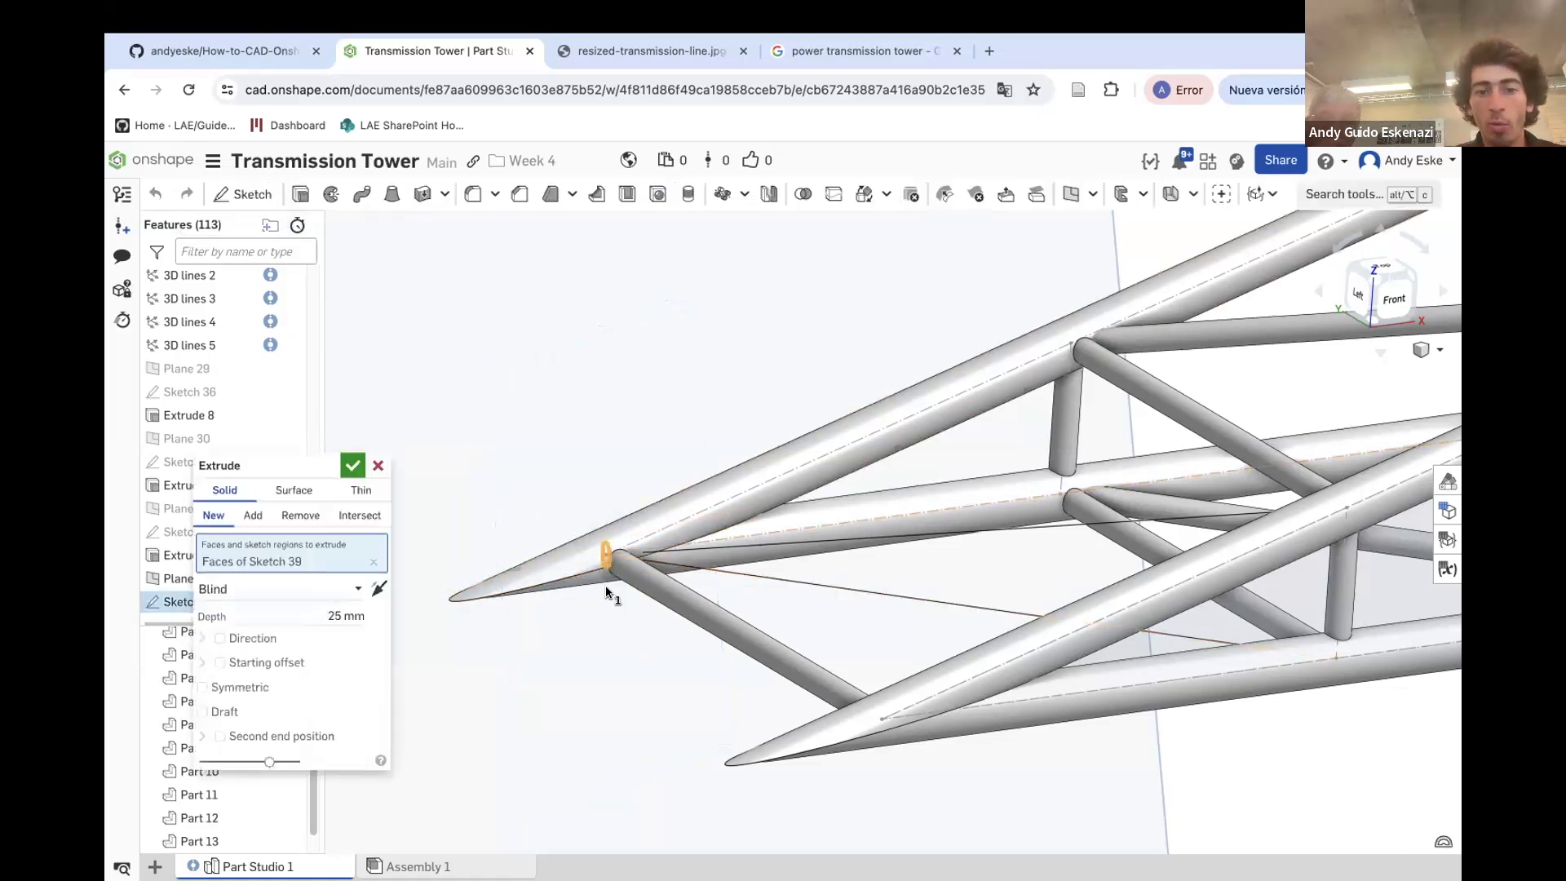
left_click(275, 588)
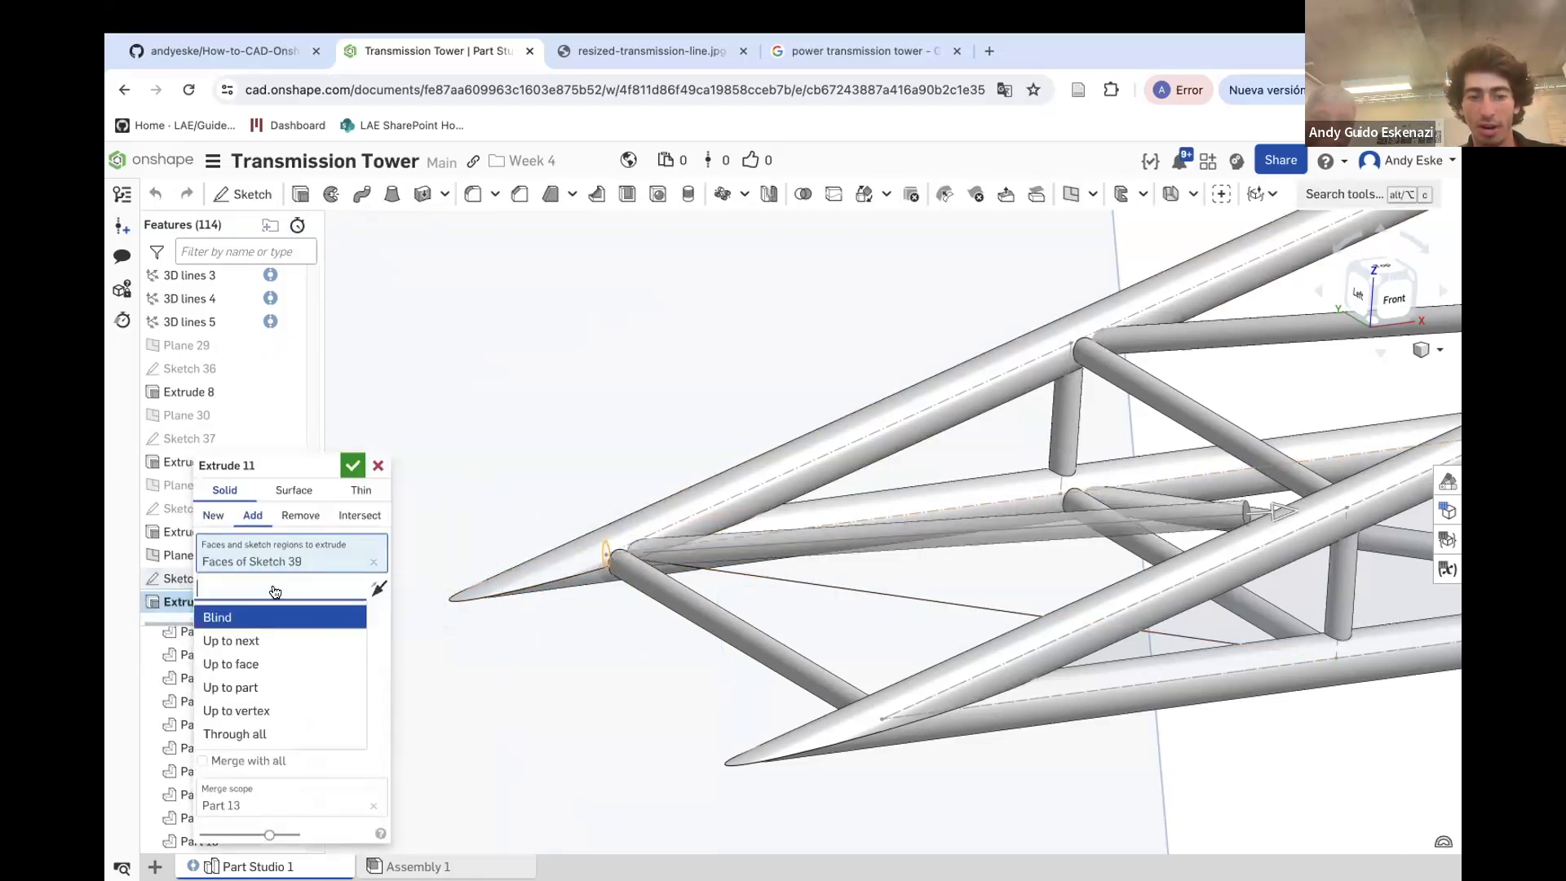
left_click(245, 711)
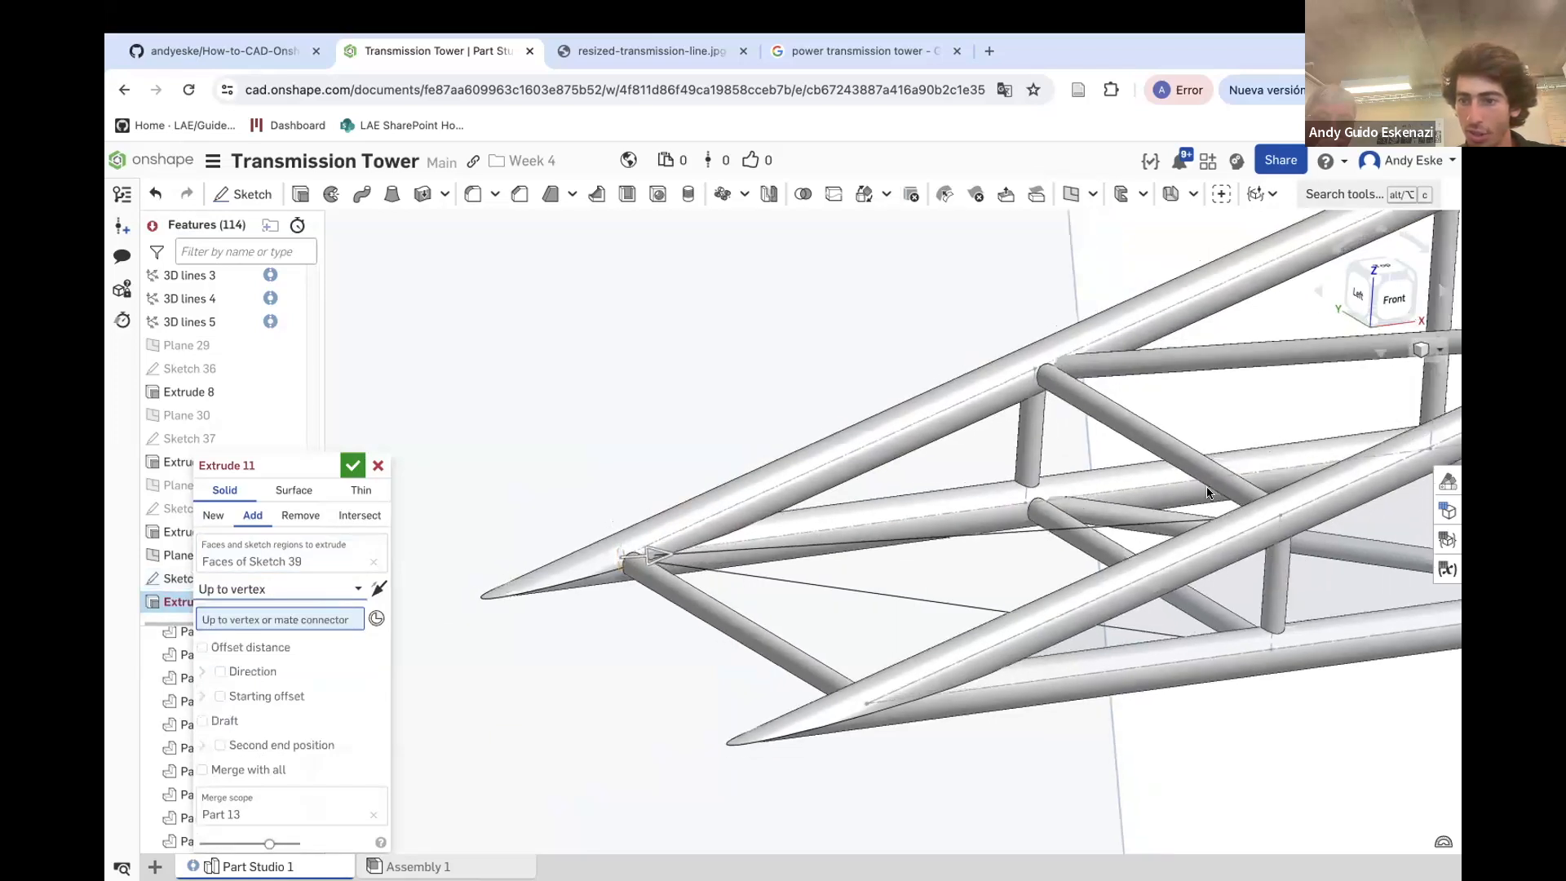
left_click(1272, 524)
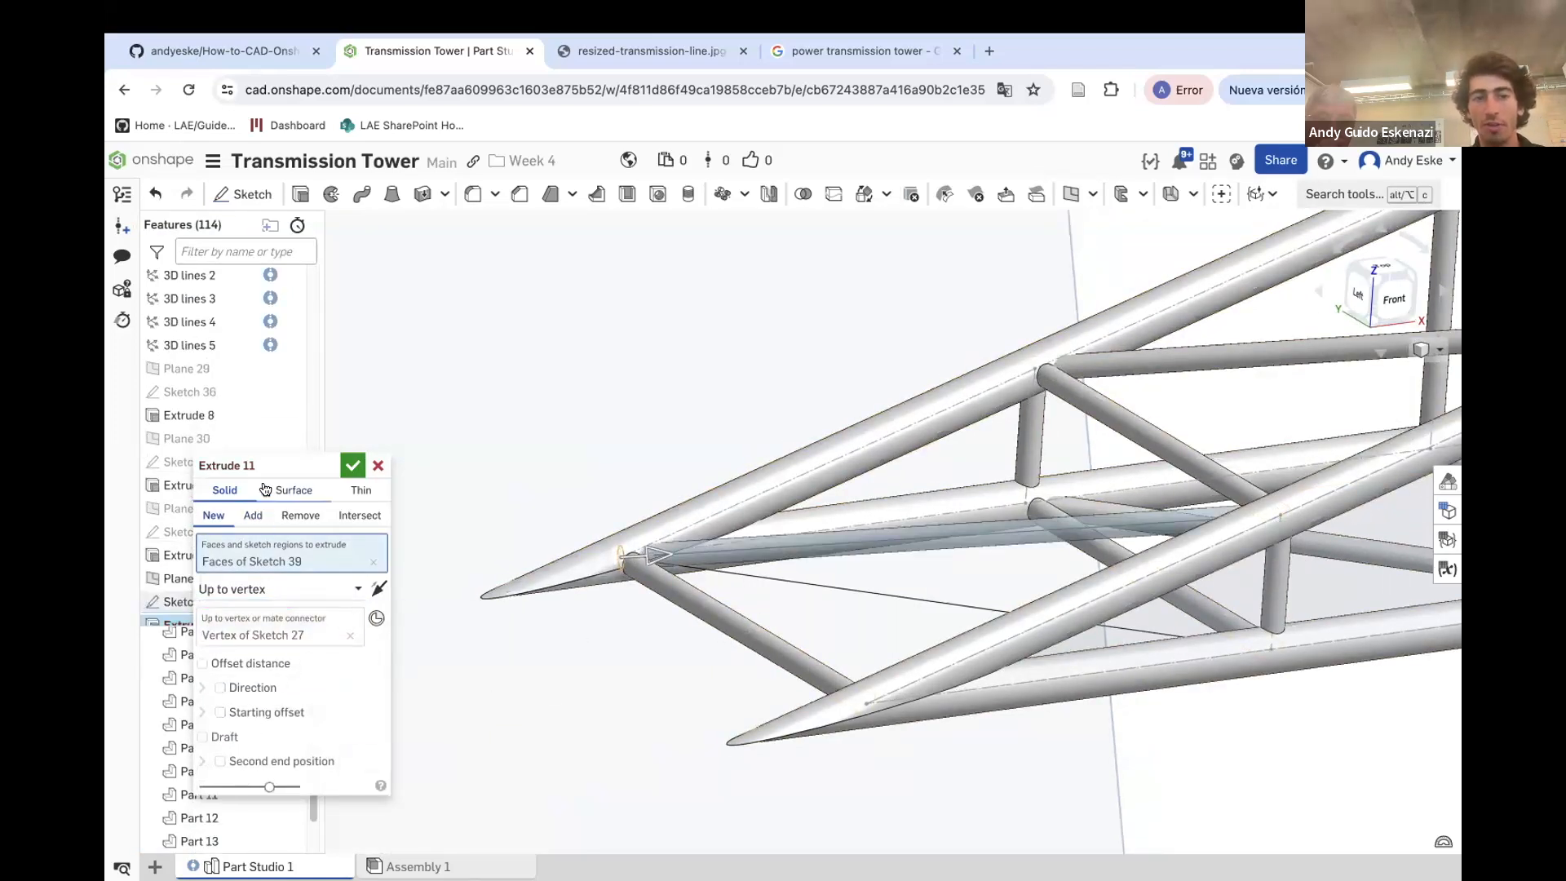
left_click_drag(263, 465, 276, 411)
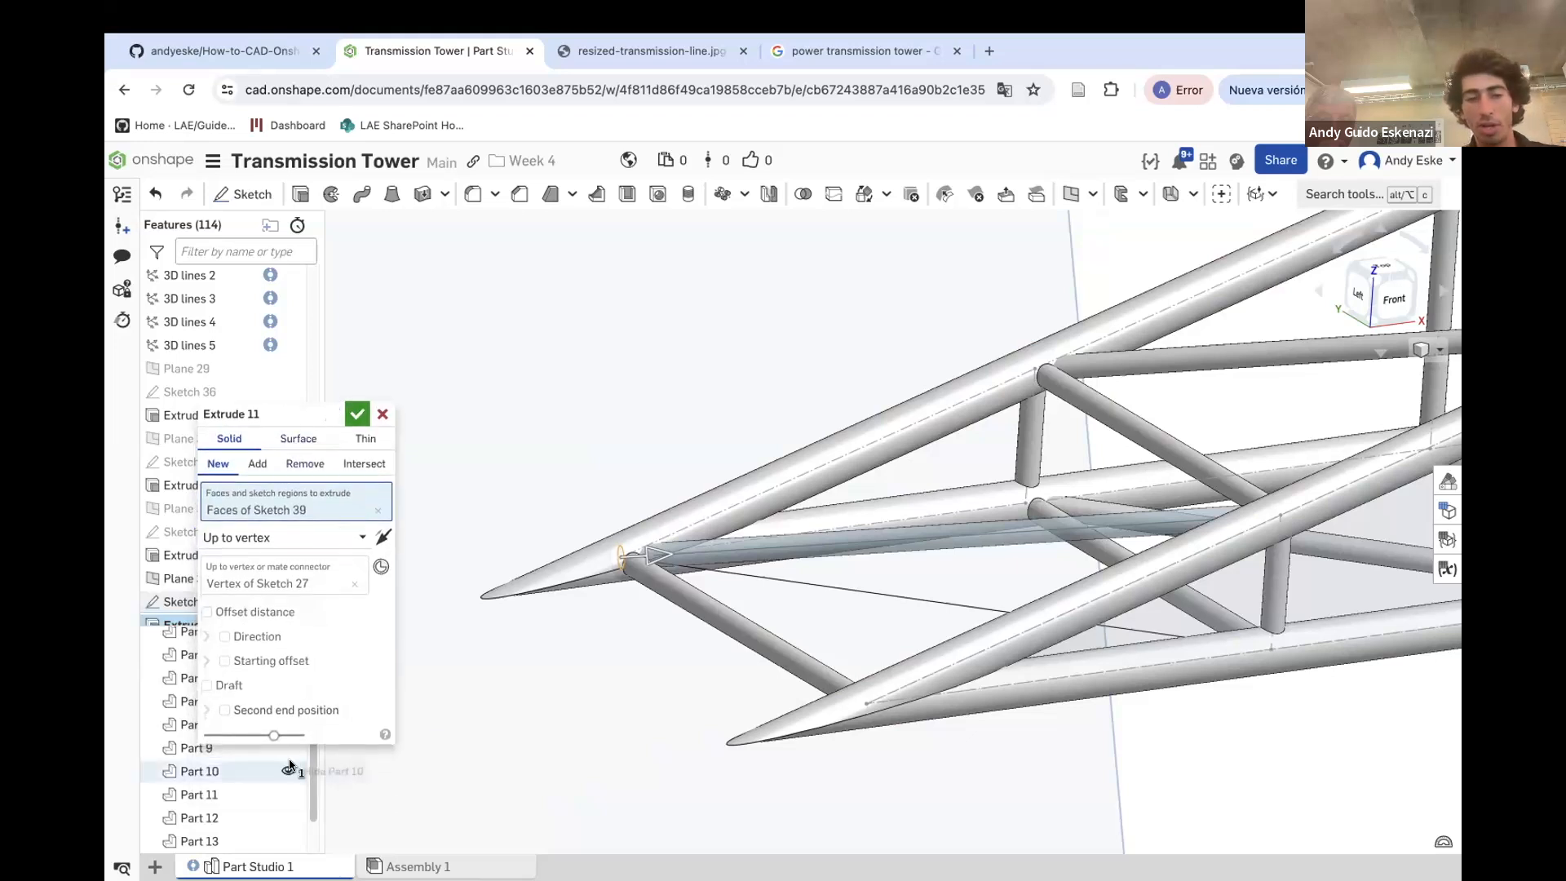
left_click(257, 464)
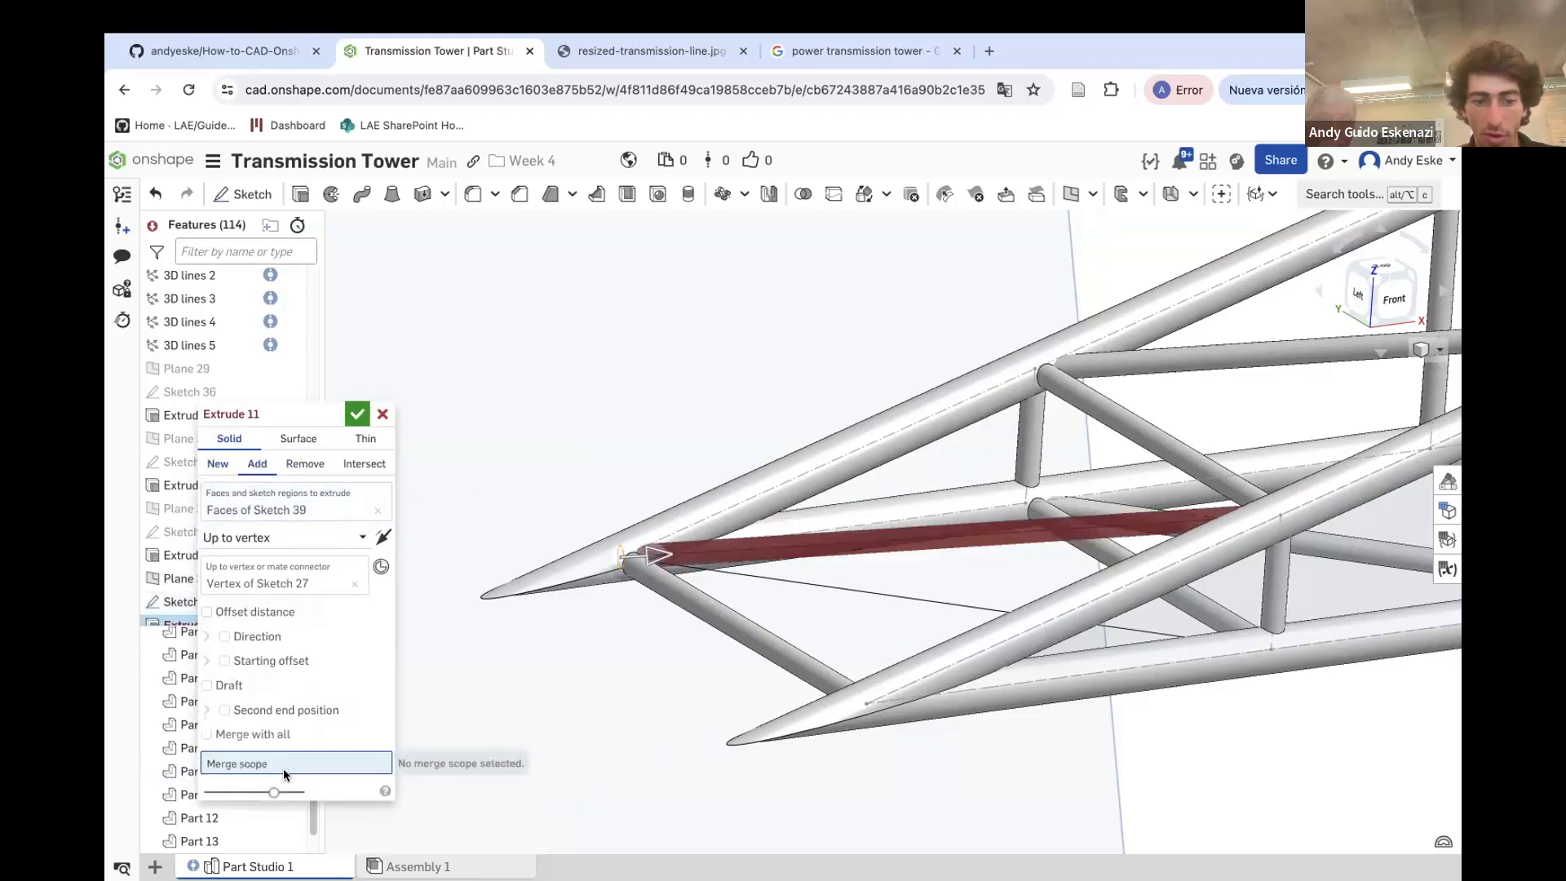
left_click(712, 511)
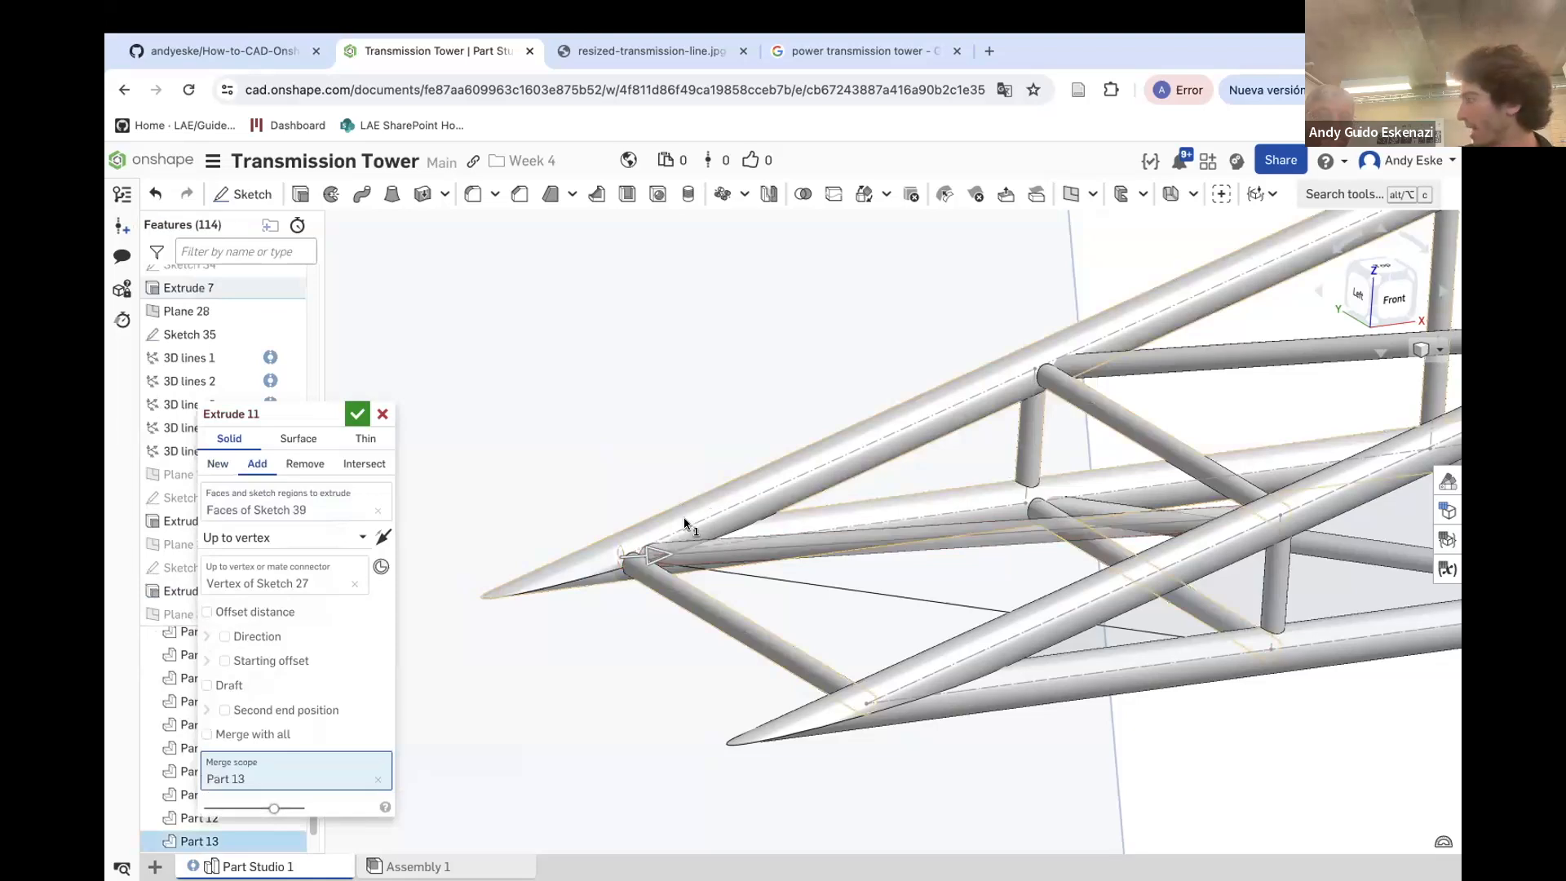
left_click(357, 416)
Hide Plane 32 in the model
scroll(692, 569, "down", 3)
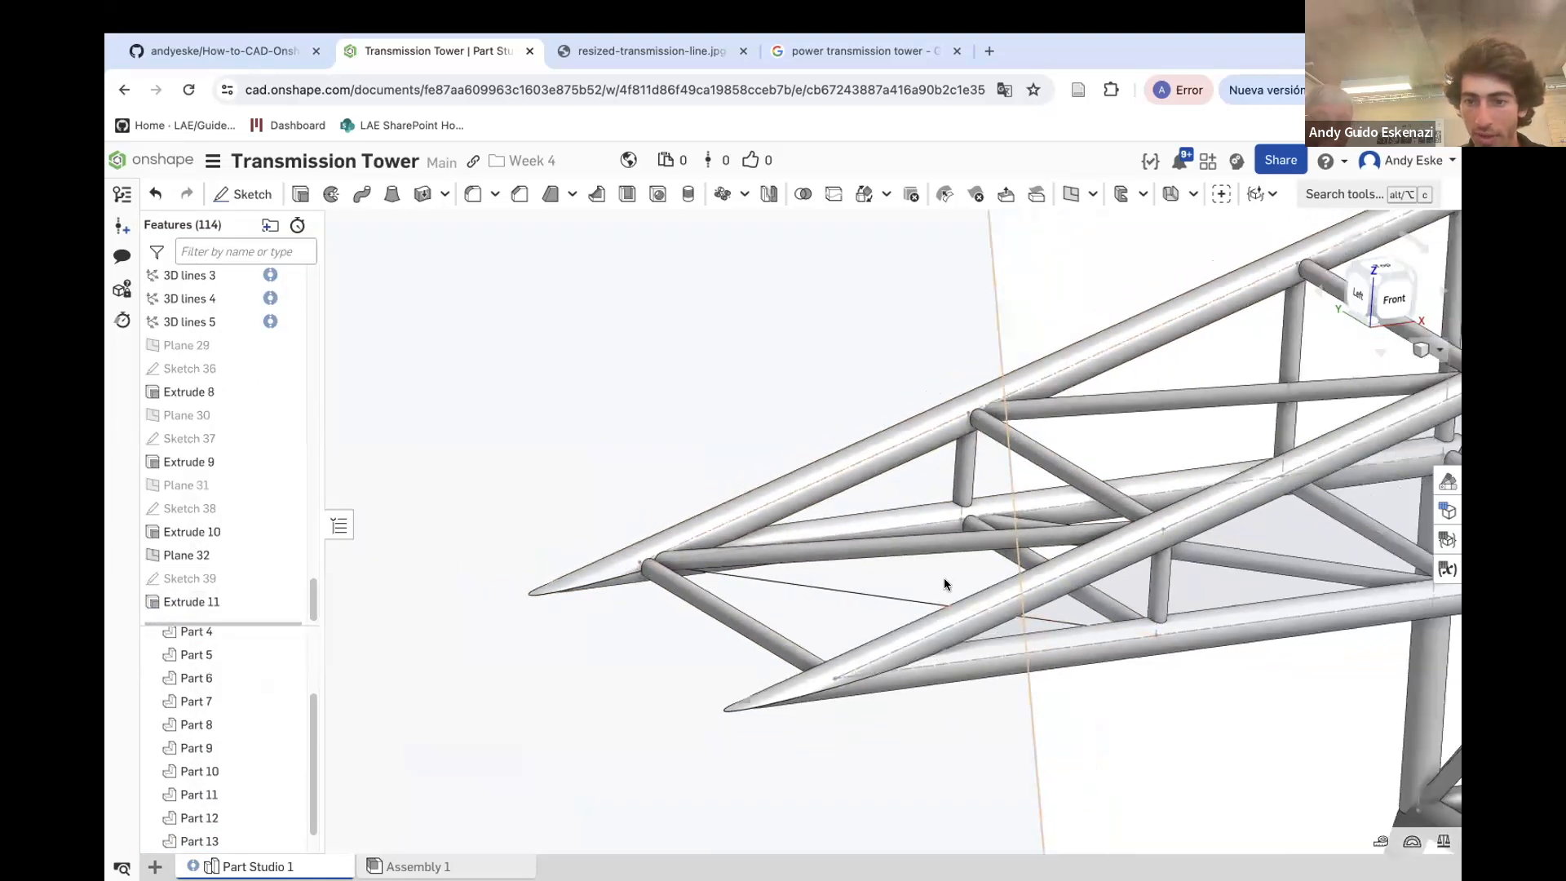
right_click(992, 308)
left_click(1046, 425)
Create a point-normal plane at the same Sketch 35 vertex, normal to the edge of 3D lines 4
scroll(705, 557, "up", 3)
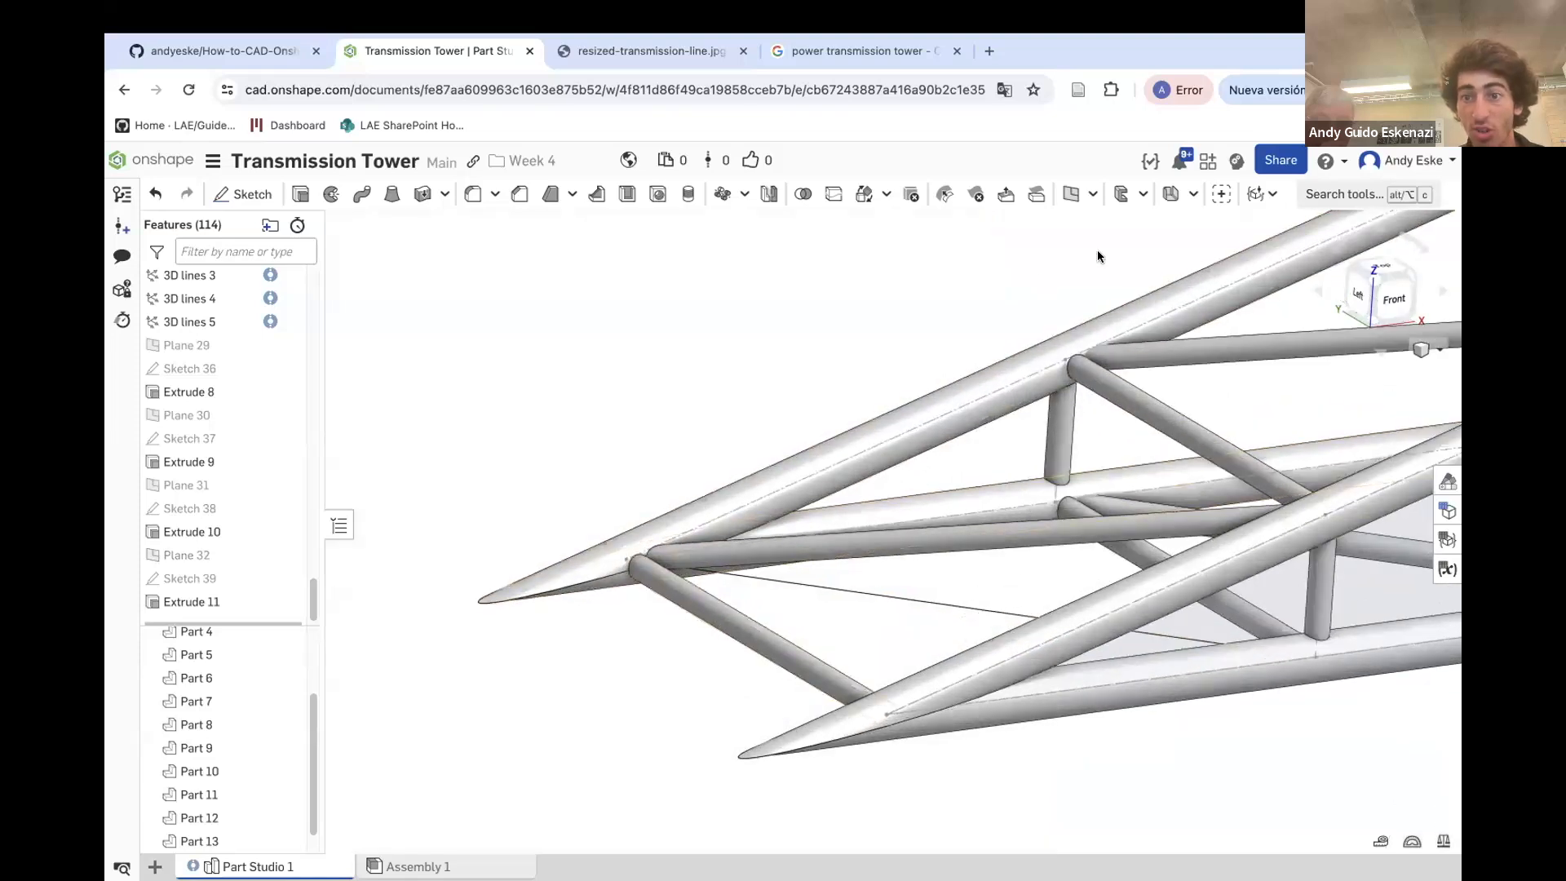
left_click(1066, 194)
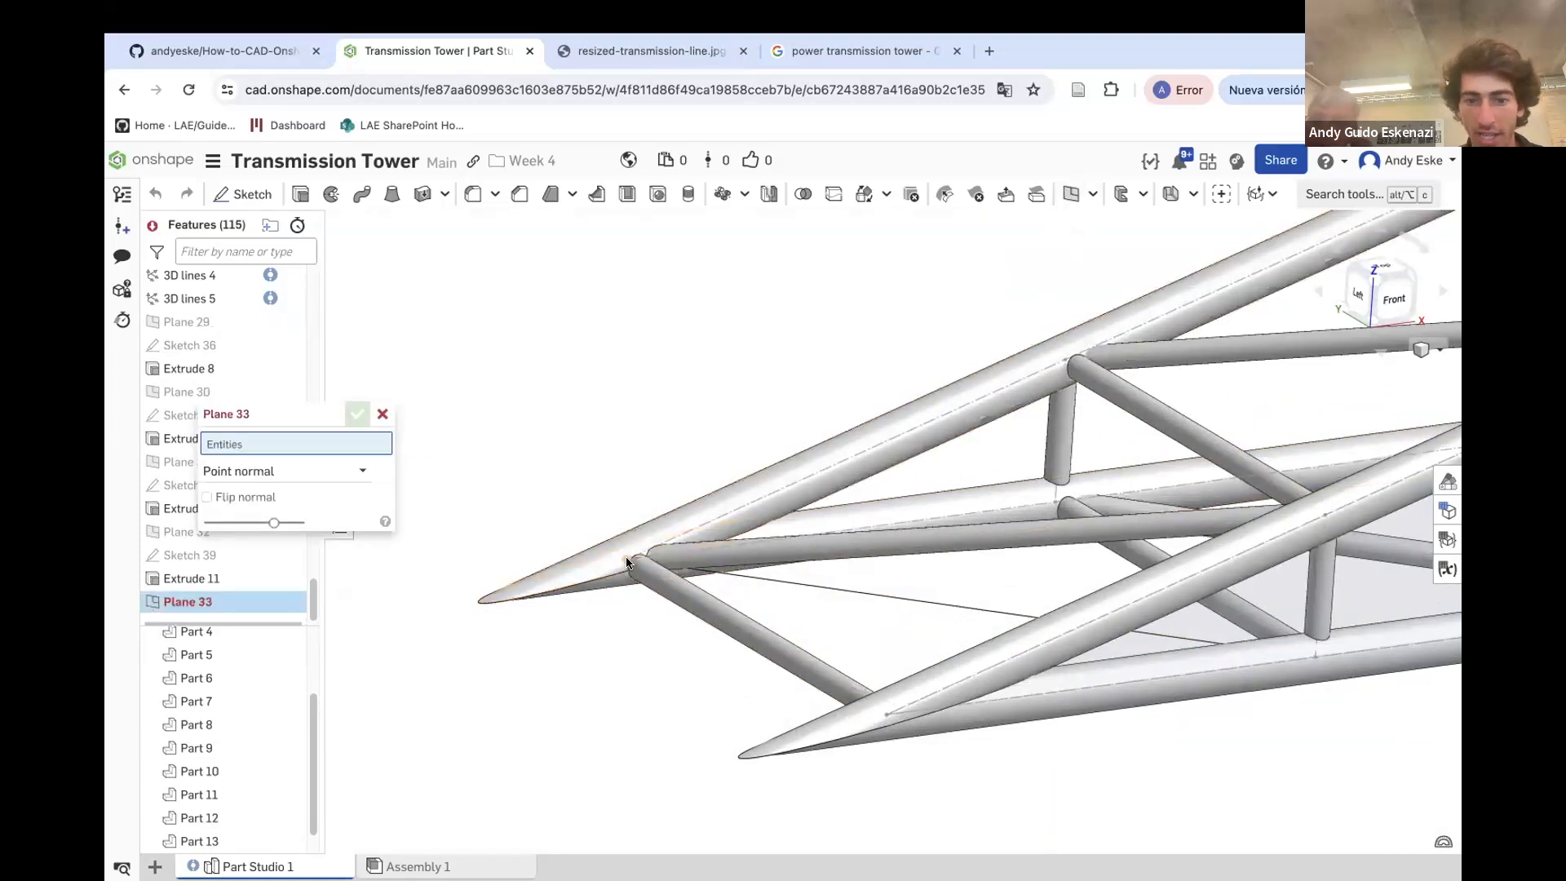
left_click(655, 568)
left_click(708, 574)
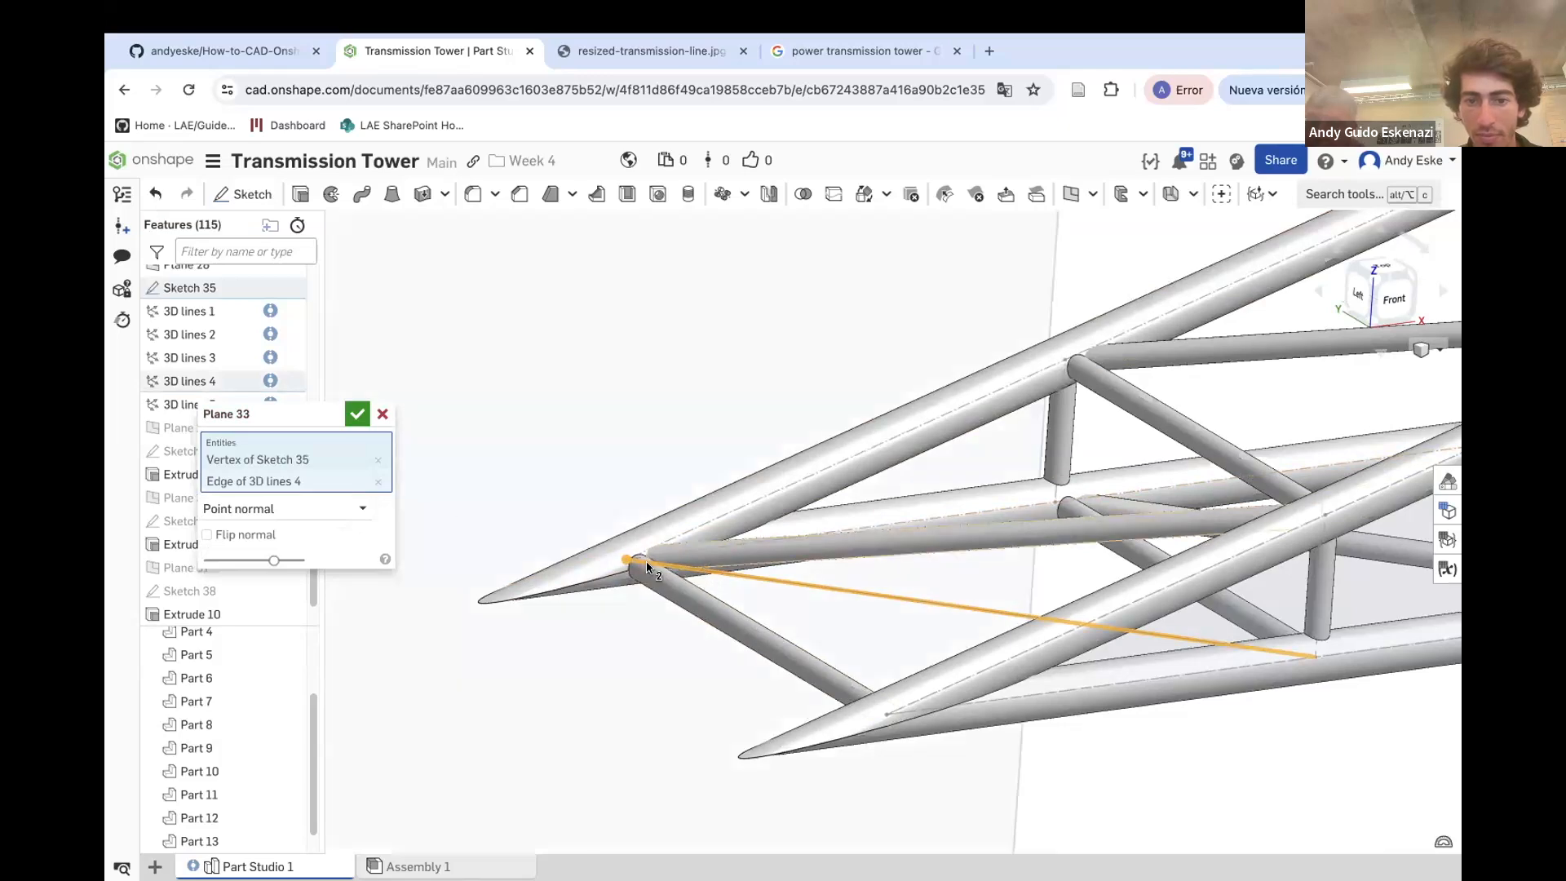
left_click(357, 414)
Sketch a circle on Plane 33 centred on the vertex and set its diameter to 1
left_click(243, 193)
scroll(561, 440, "down", 5)
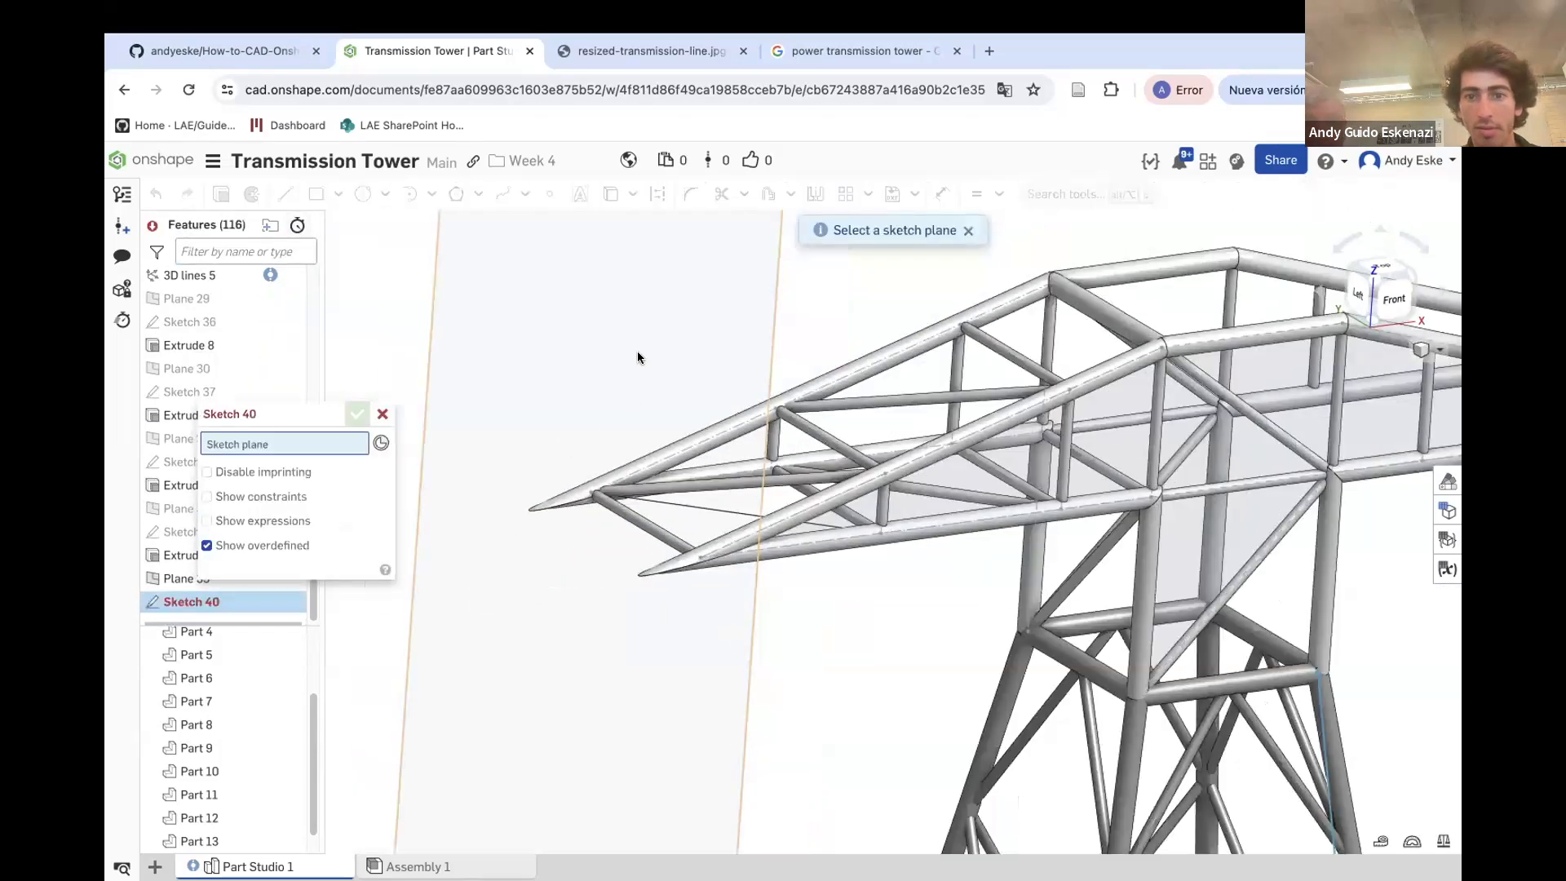
scroll(623, 450, "up", 5)
left_click(363, 194)
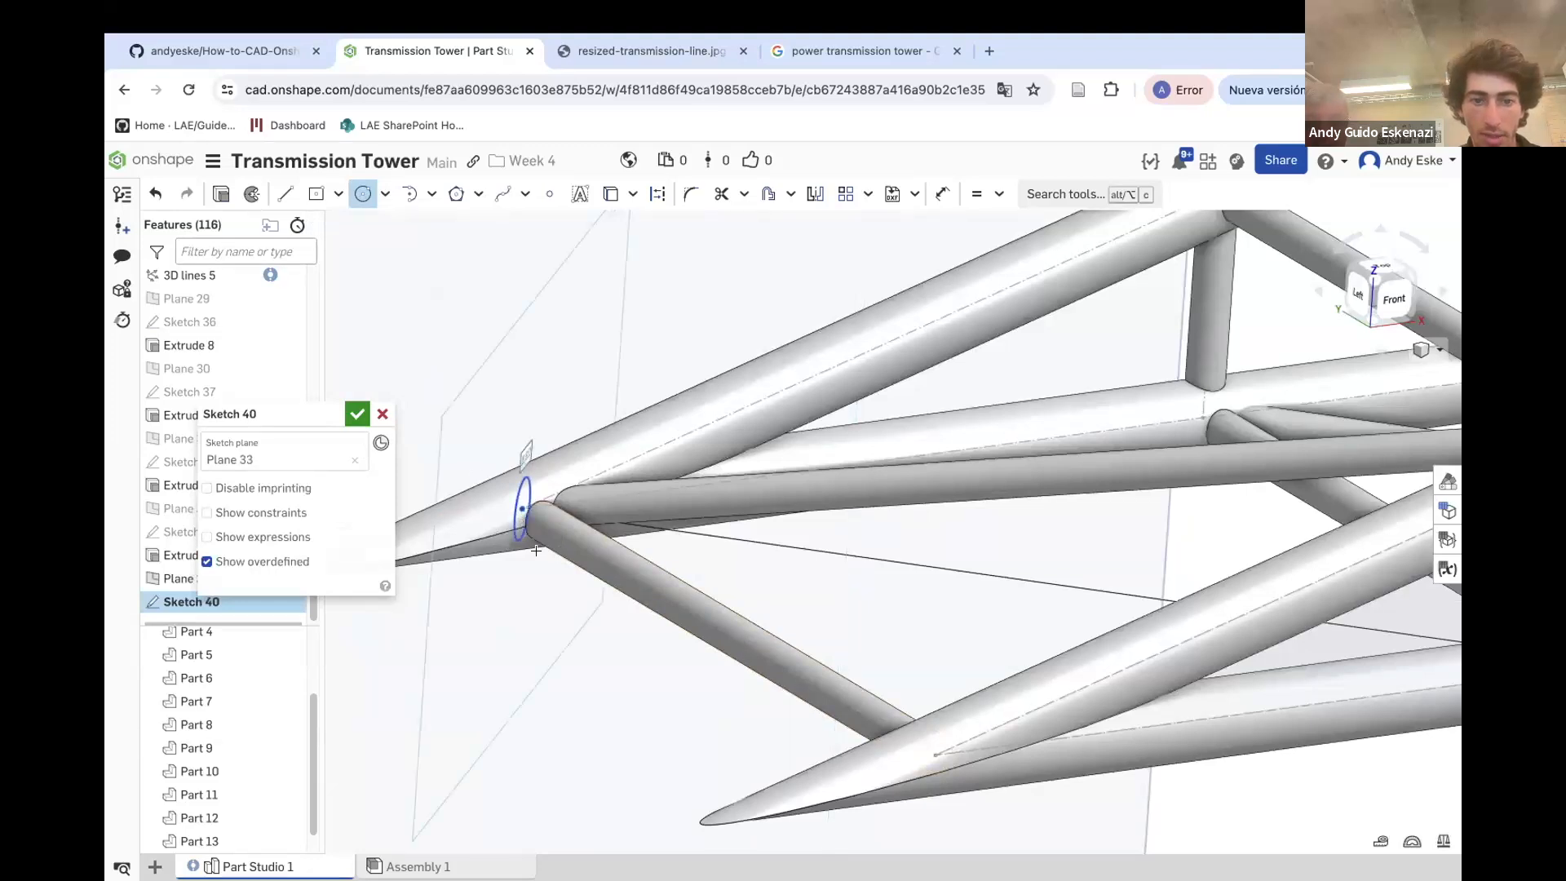
key("u")
left_click(511, 421)
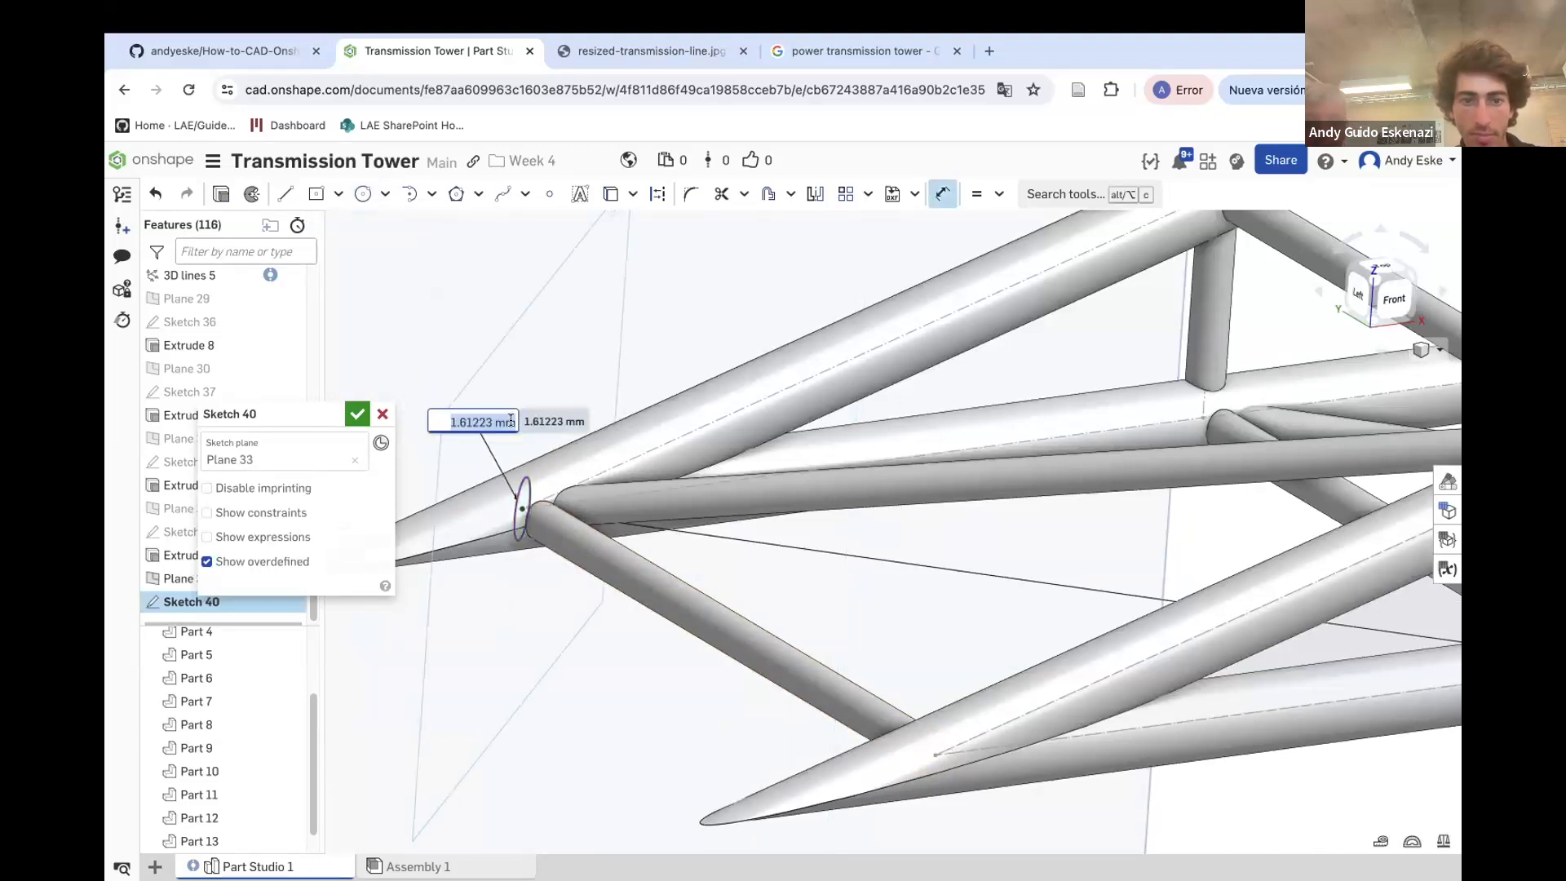
type("1")
key("Return")
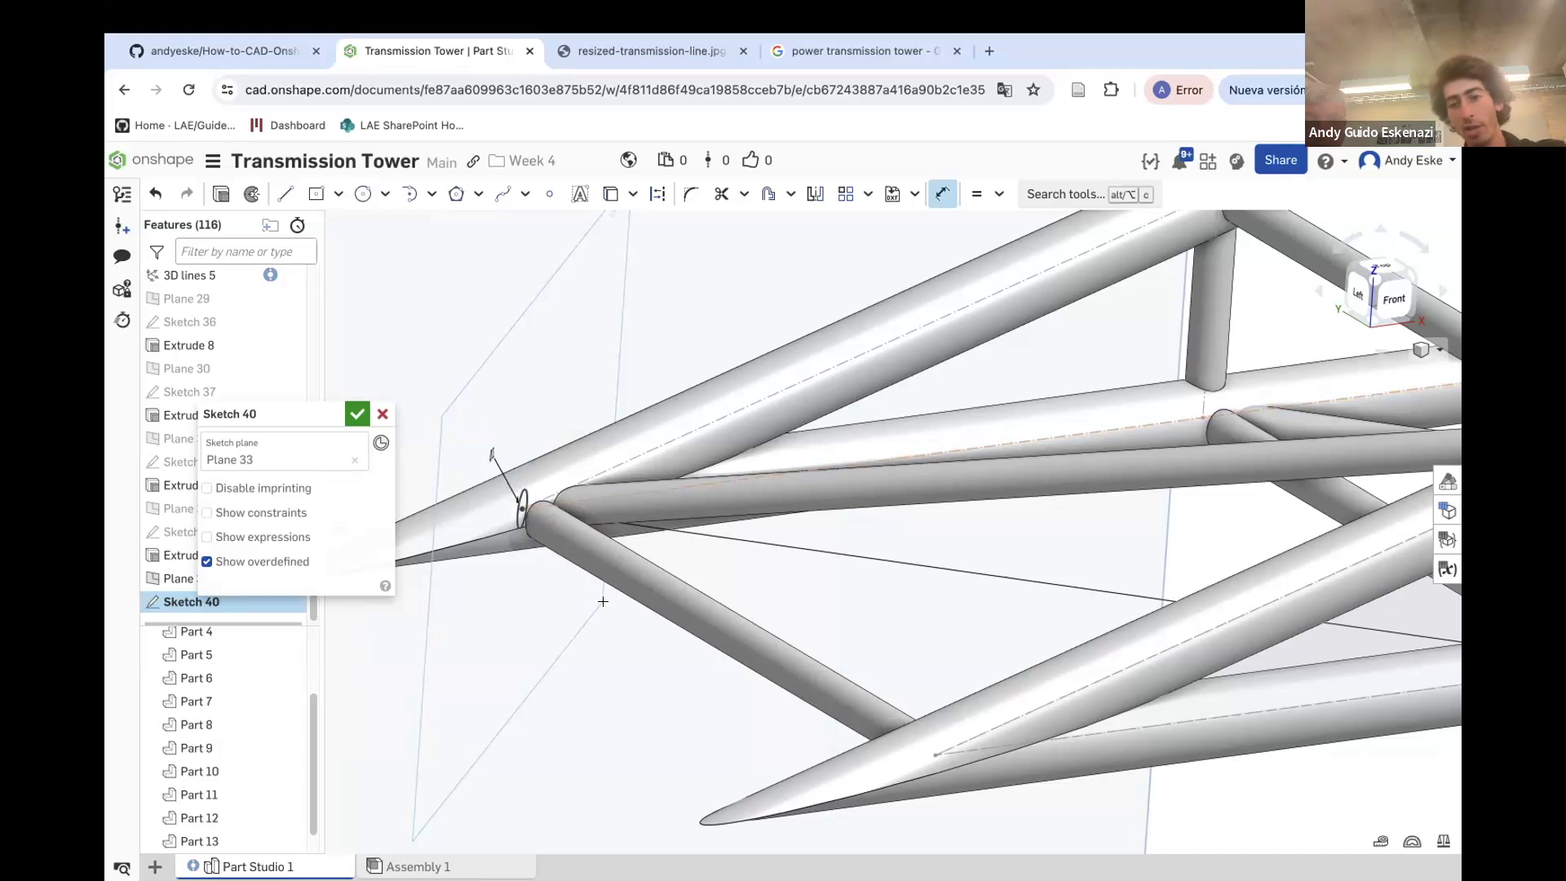
left_click(346, 418)
Extrude the new circle up to the vertex of Sketch 27 as an added solid merged into Part 13
key("shift+e")
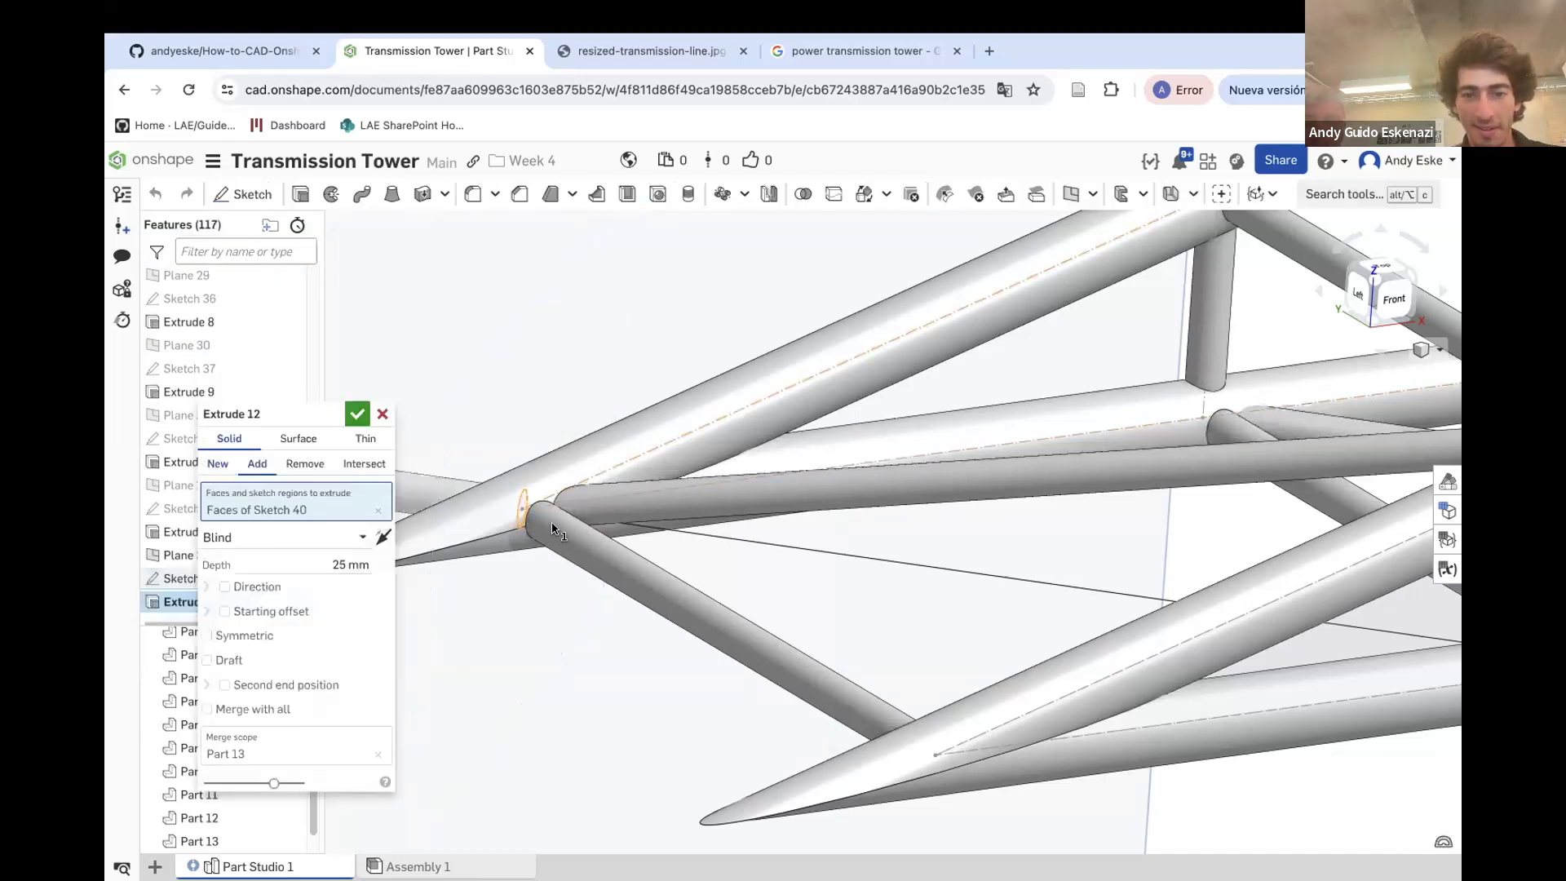
left_click(326, 536)
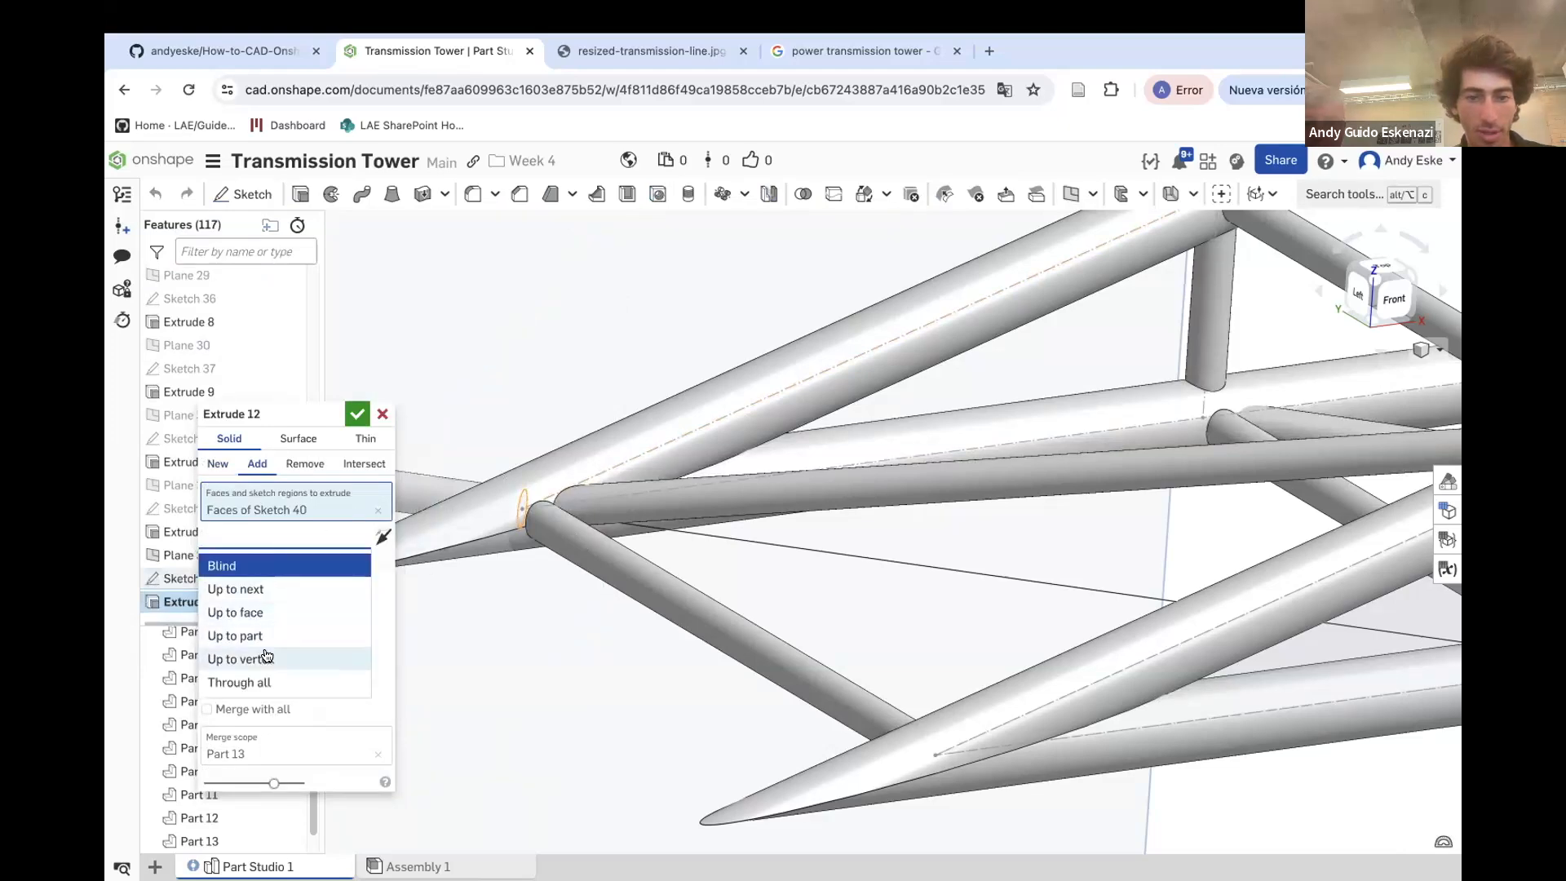
left_click(261, 658)
scroll(1271, 630, "down", 2)
left_click(1432, 642)
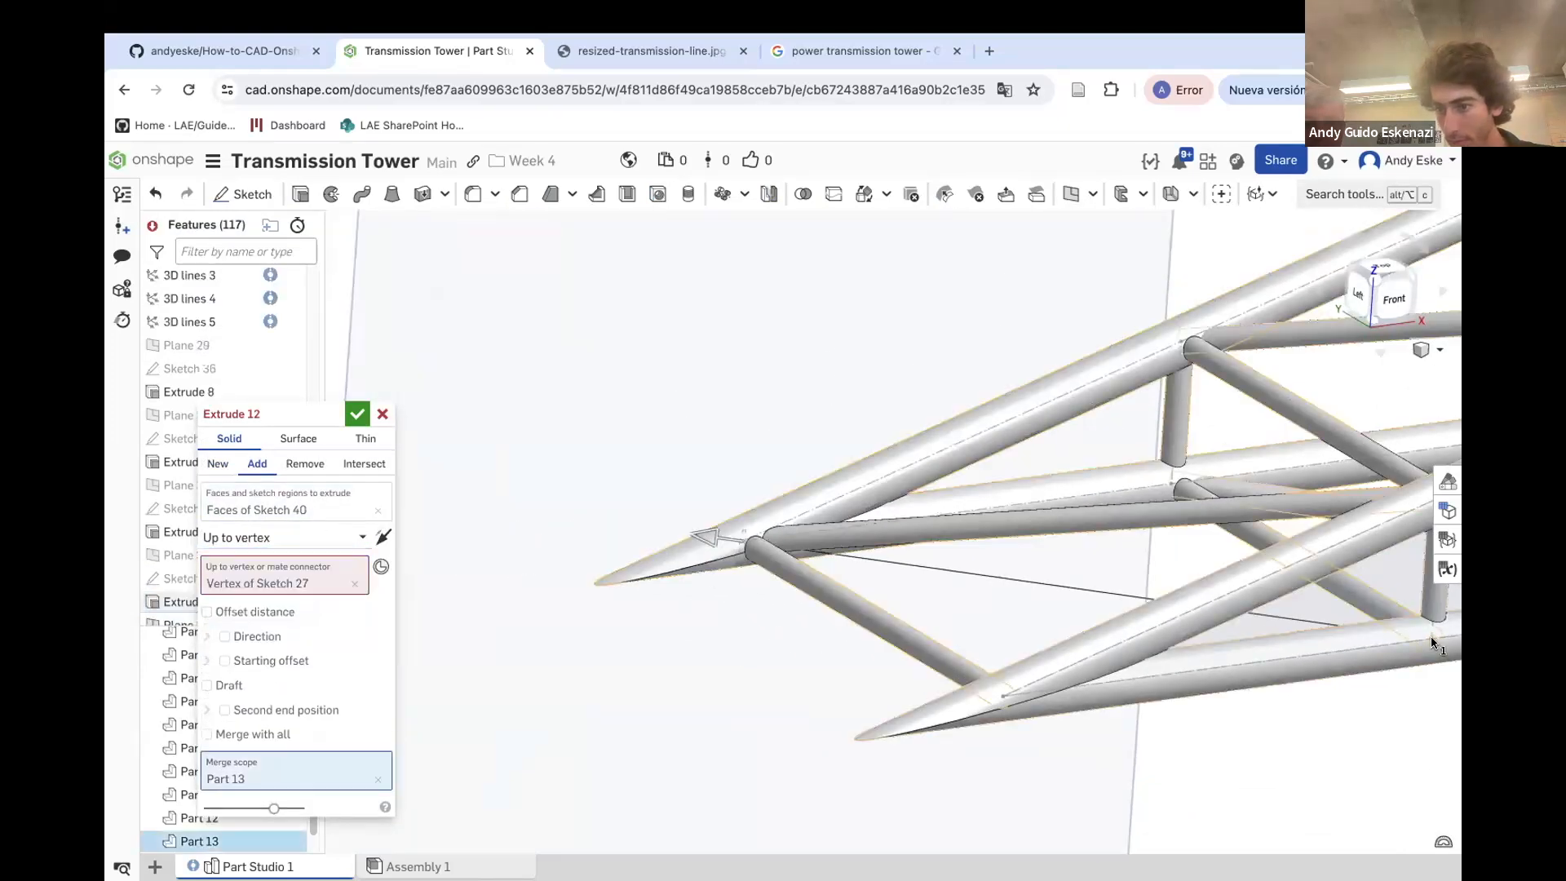
scroll(937, 577, "up", 3)
left_click(257, 463)
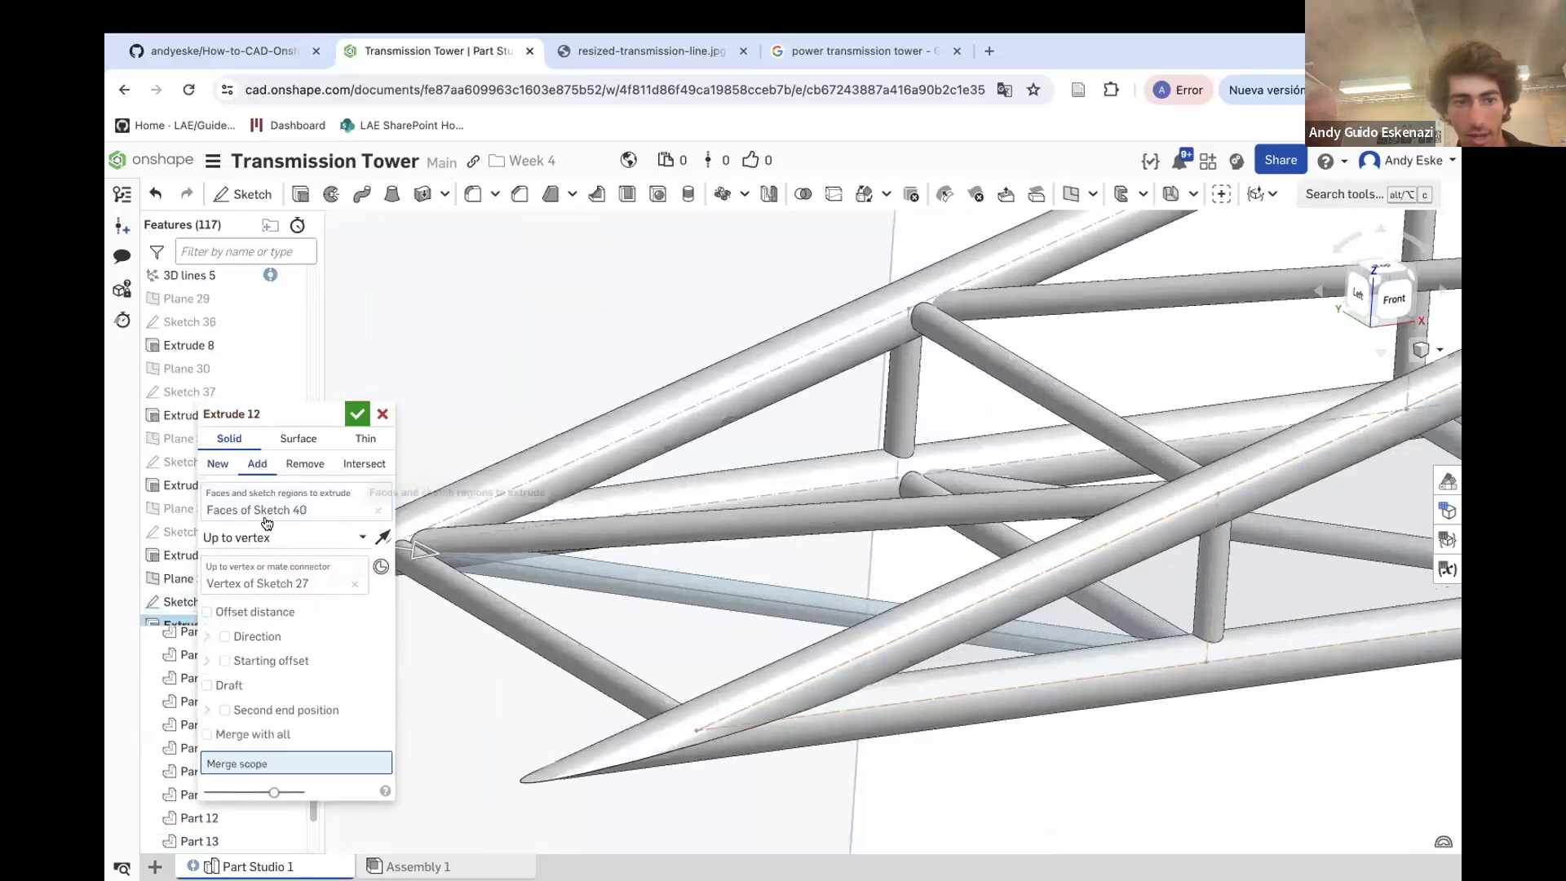
left_click(652, 714)
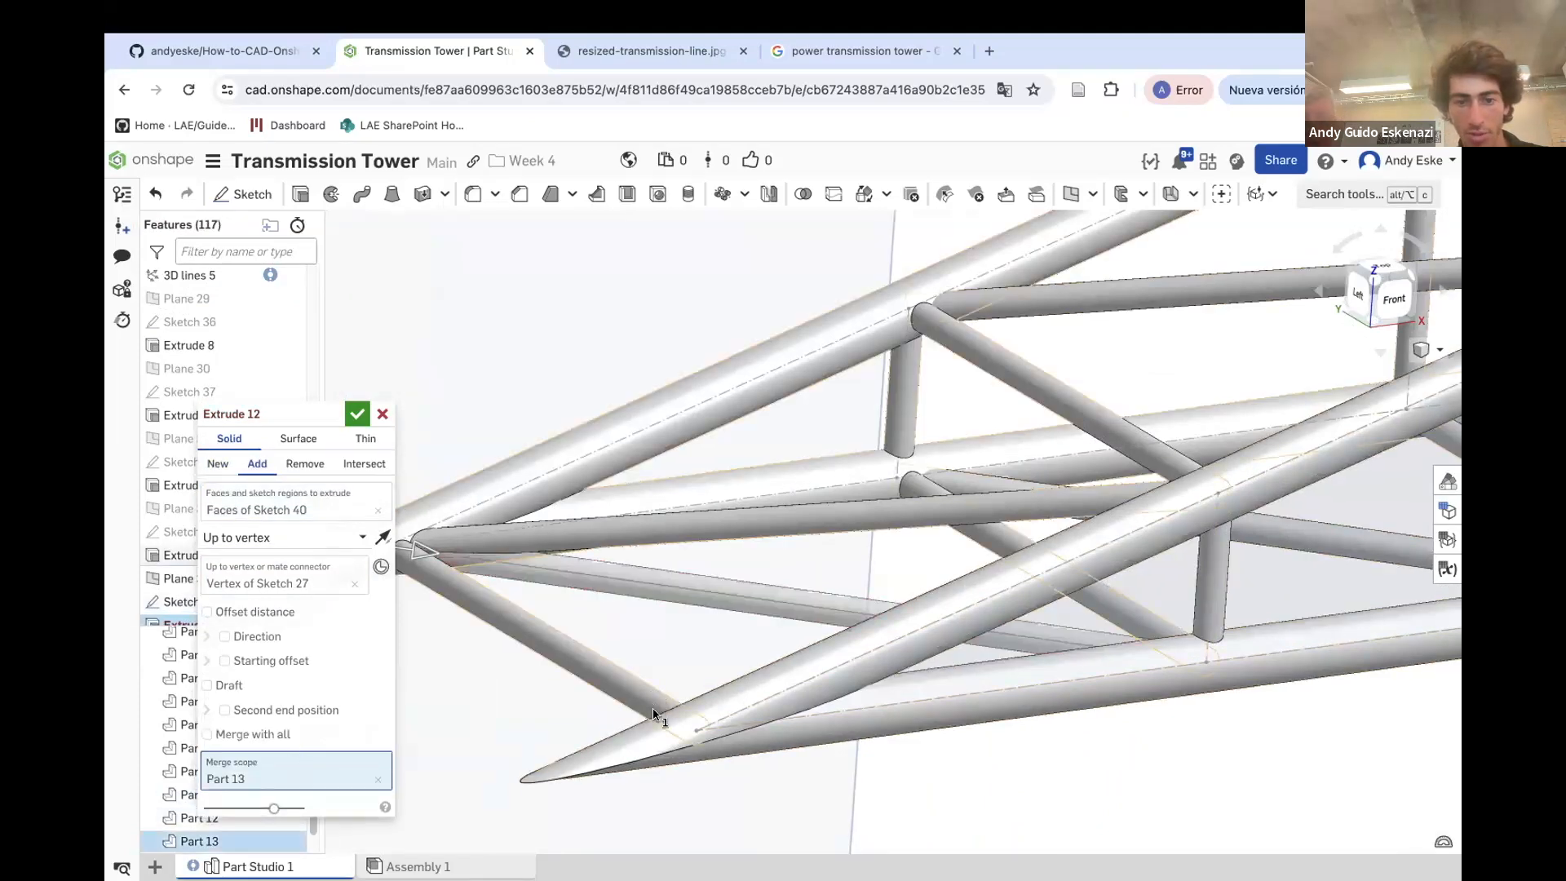
left_click(357, 414)
Hide Plane 33 in the model
scroll(538, 439, "down", 6)
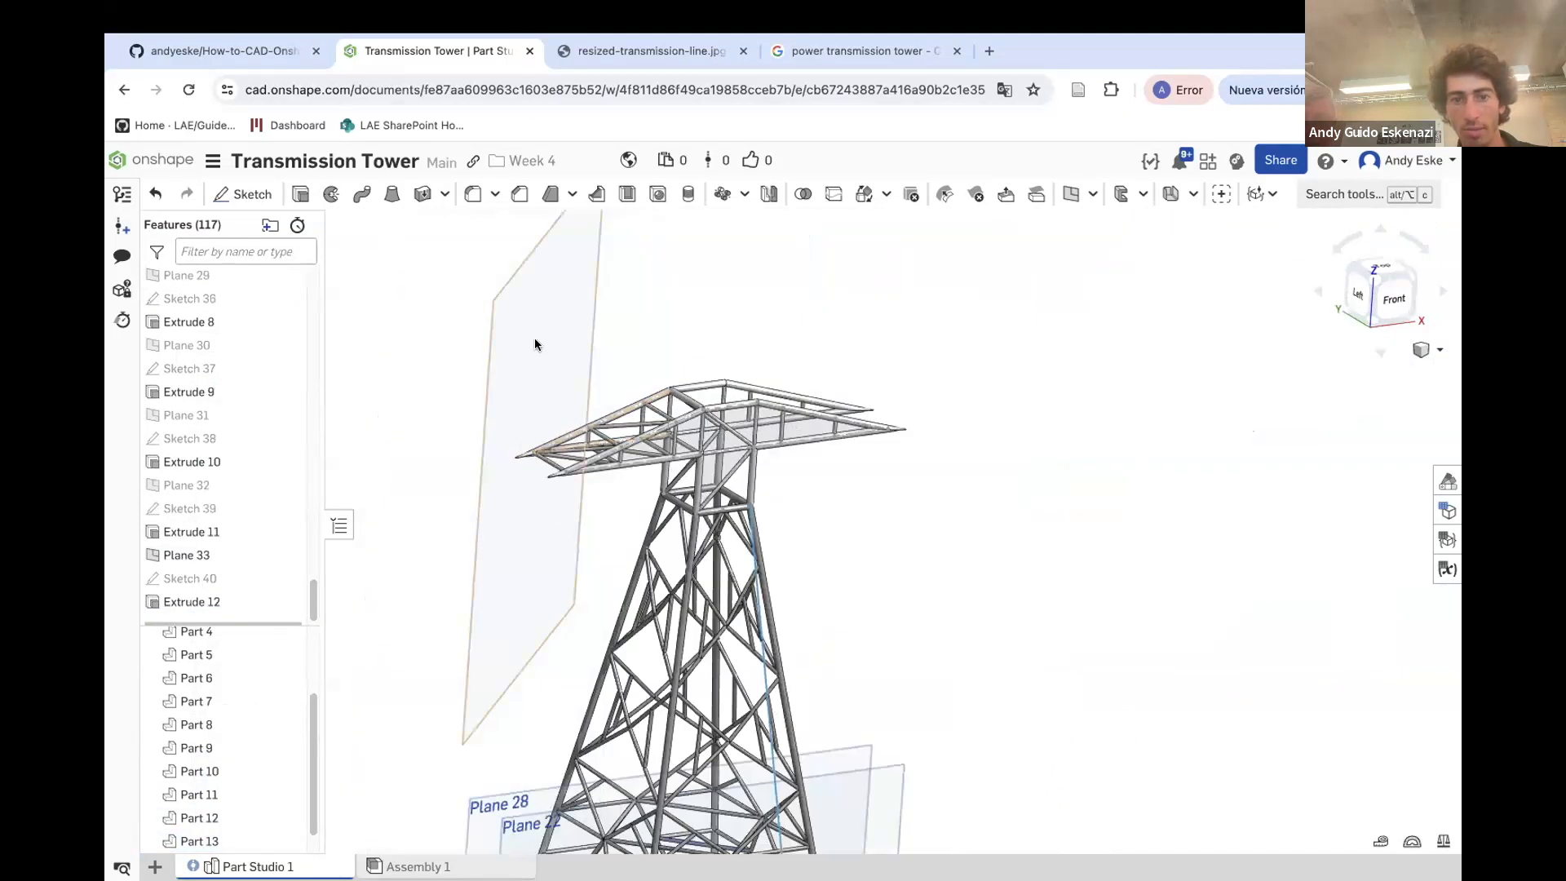
right_click(534, 341)
left_click(604, 462)
Examine the finished crossarm framework on the tower from several angles
right_click_drag(619, 465, 695, 507)
scroll(734, 530, "up", 3)
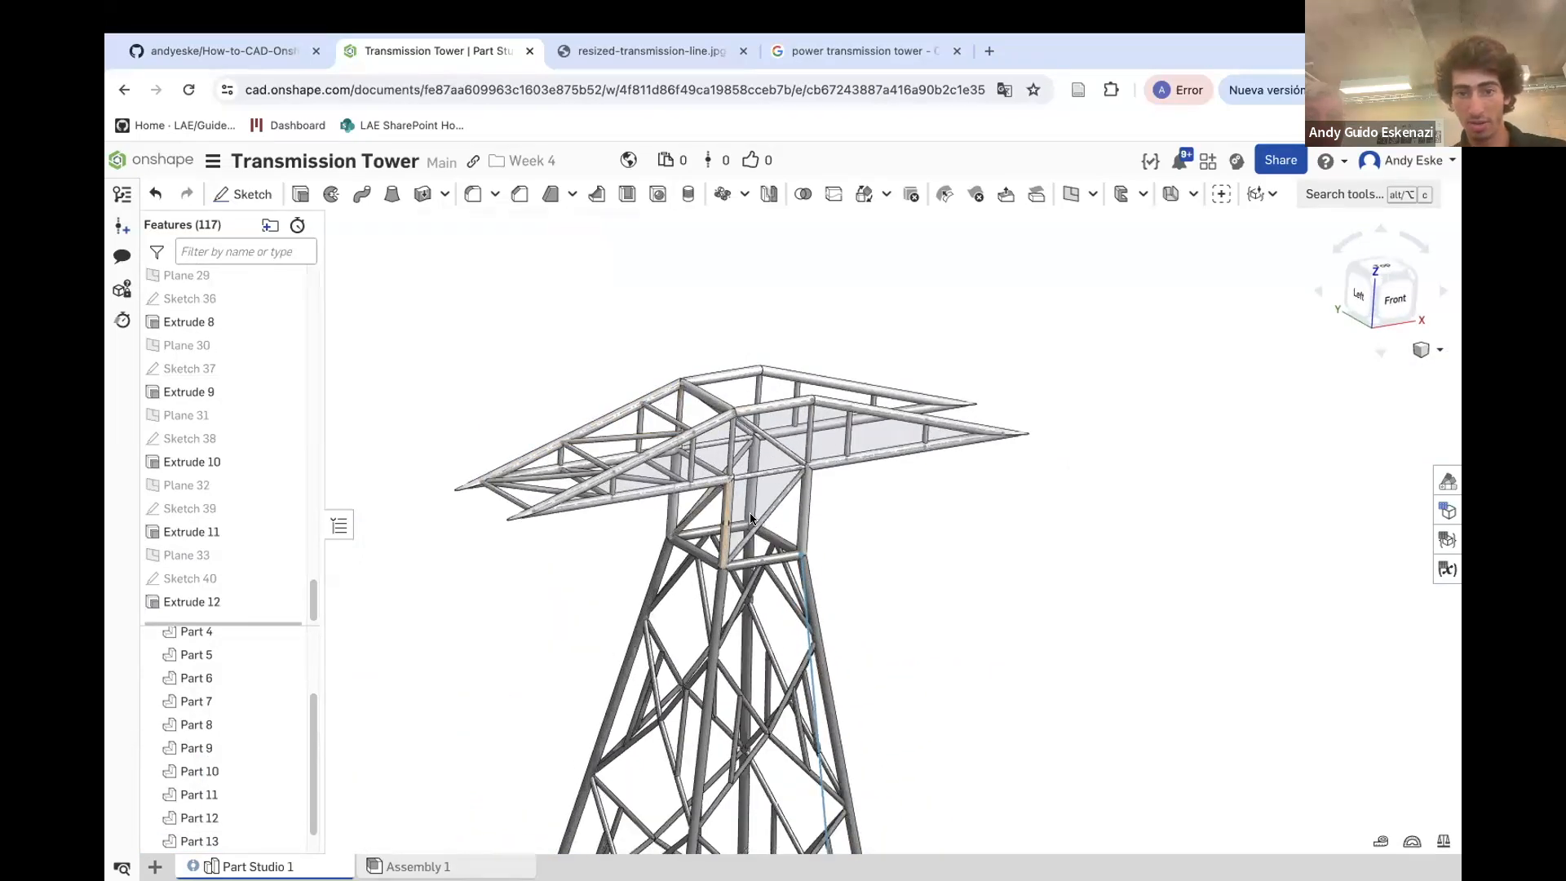
scroll(750, 518, "down", 8)
scroll(904, 569, "up", 5)
right_click(893, 582)
left_click(1125, 653)
scroll(903, 654, "down", 3)
scroll(798, 376, "up", 5)
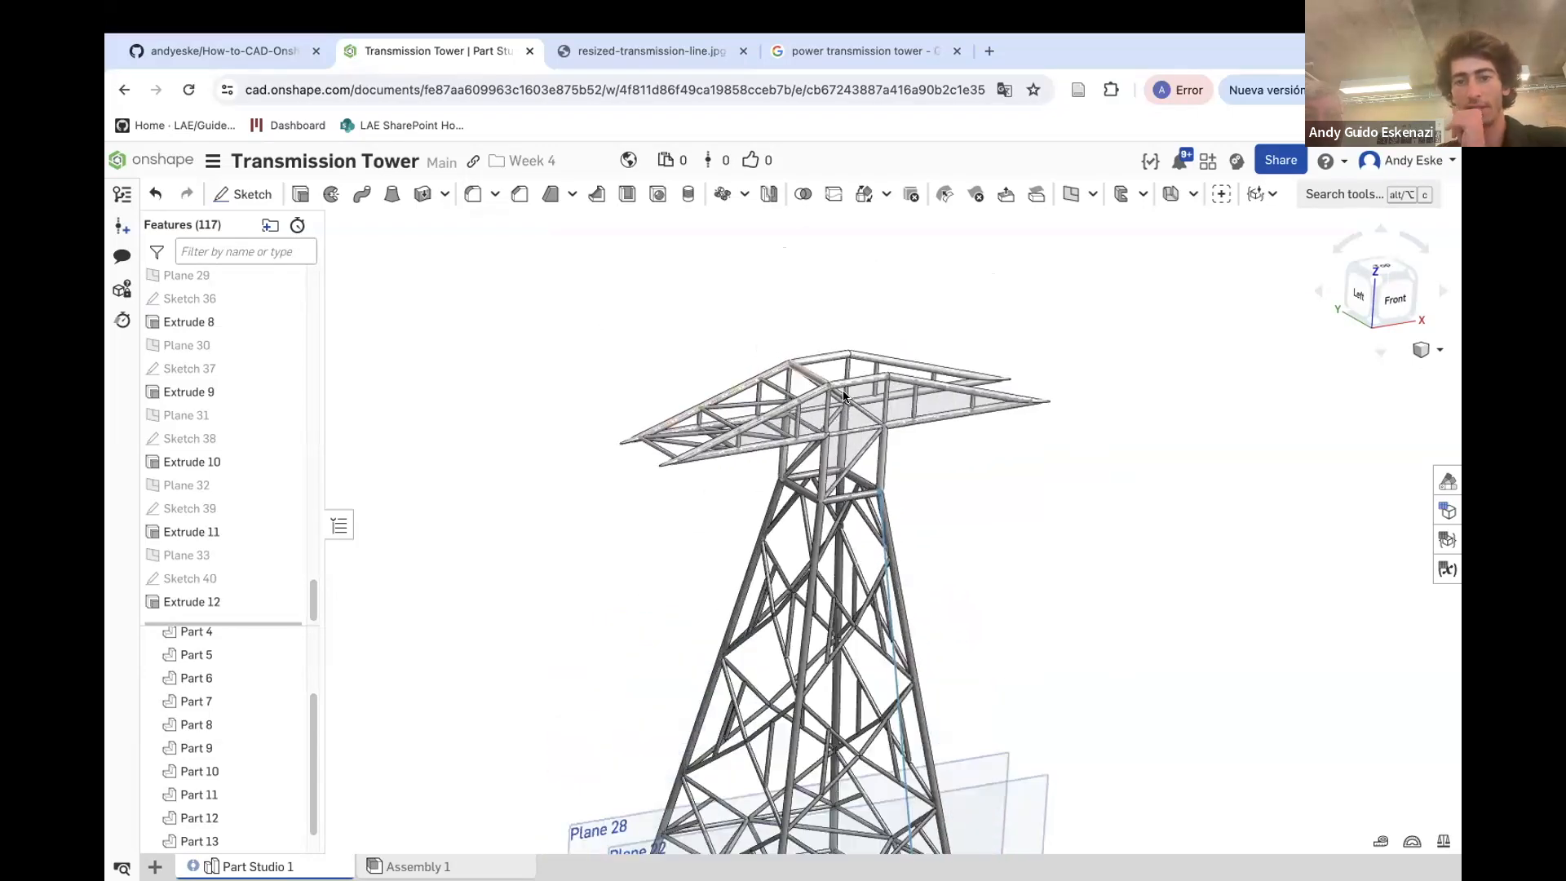
scroll(895, 461, "up", 2)
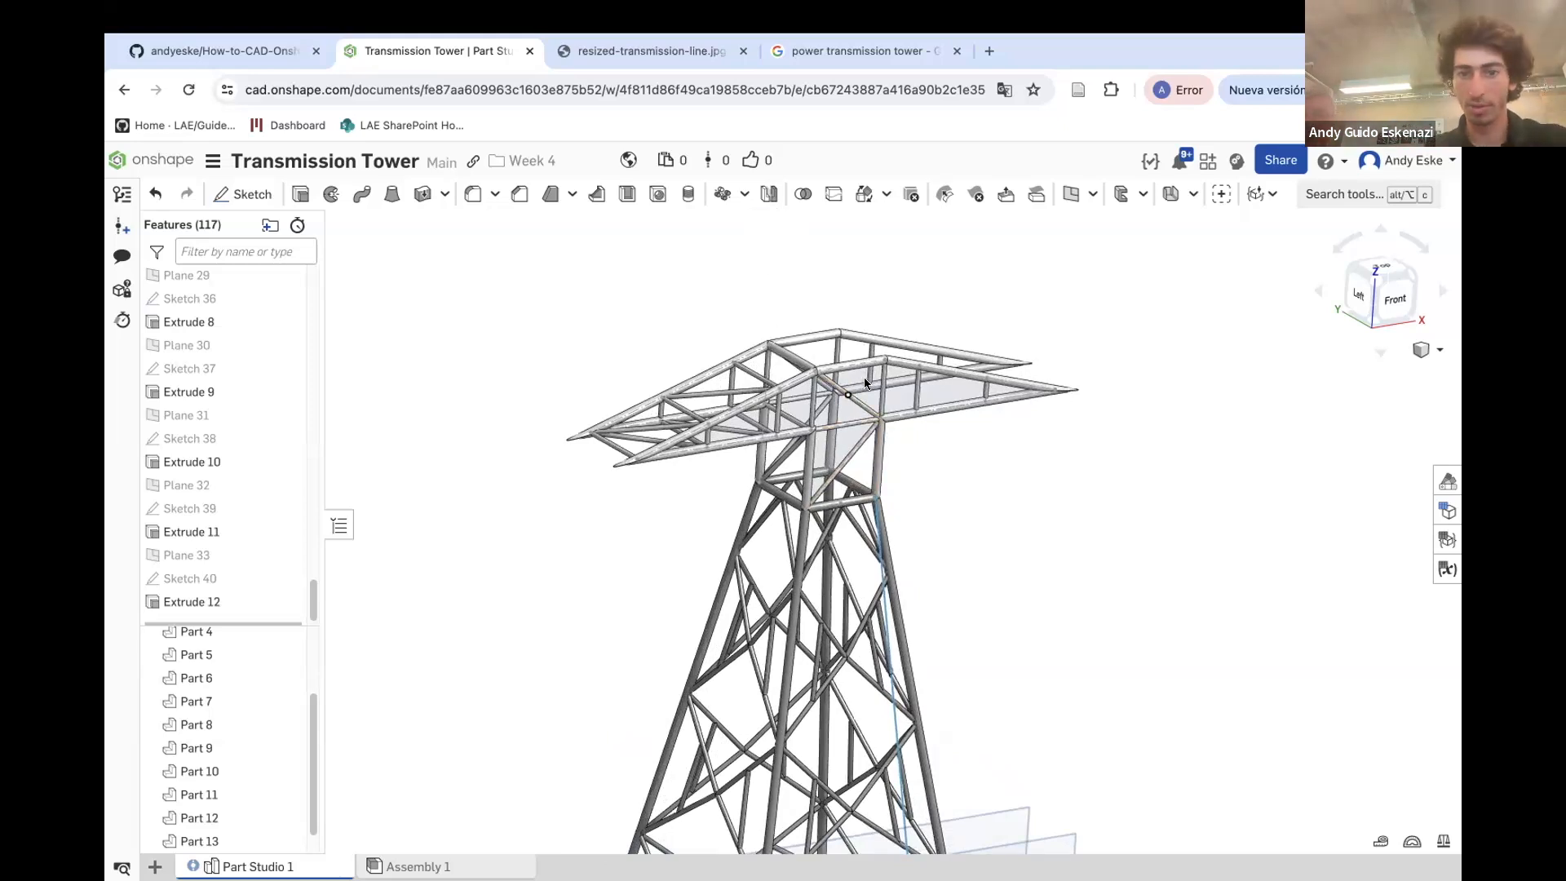
scroll(815, 331, "up", 3)
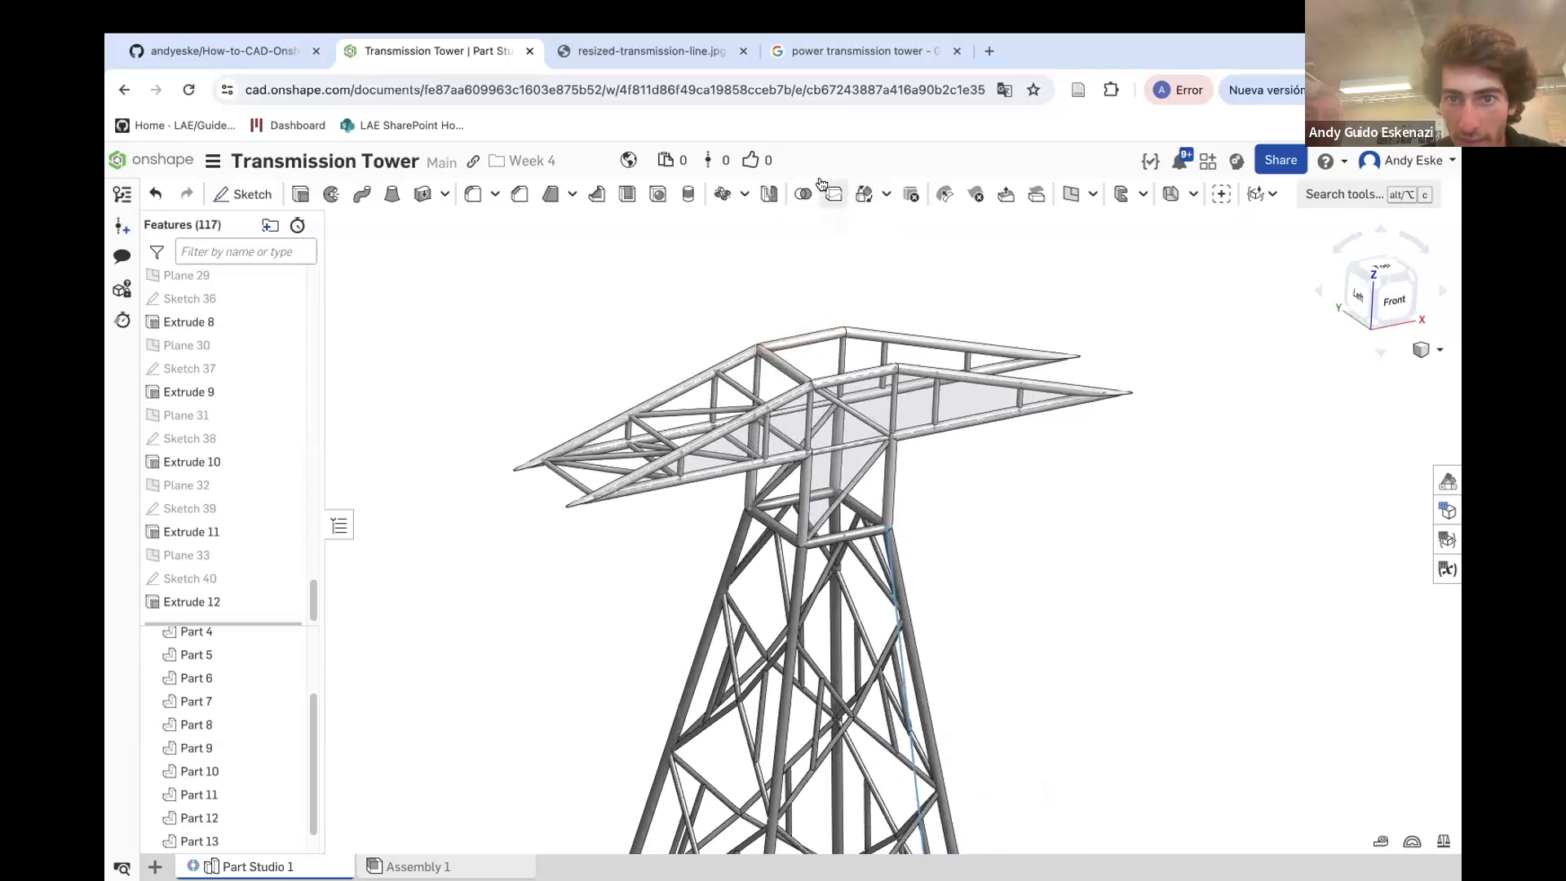
left_click(768, 194)
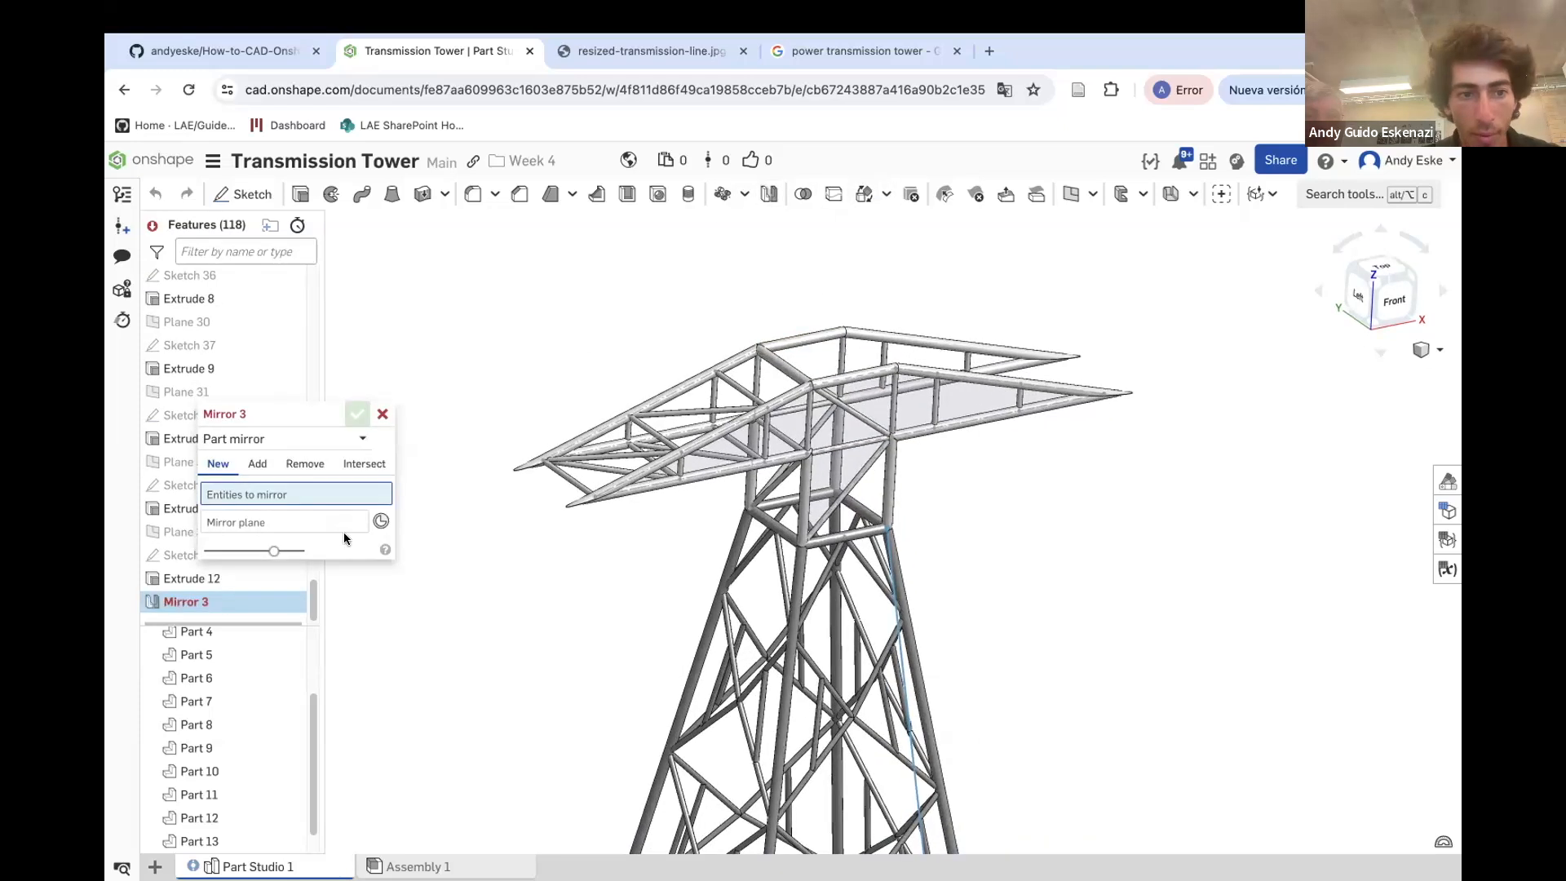
left_click(259, 464)
left_click(246, 440)
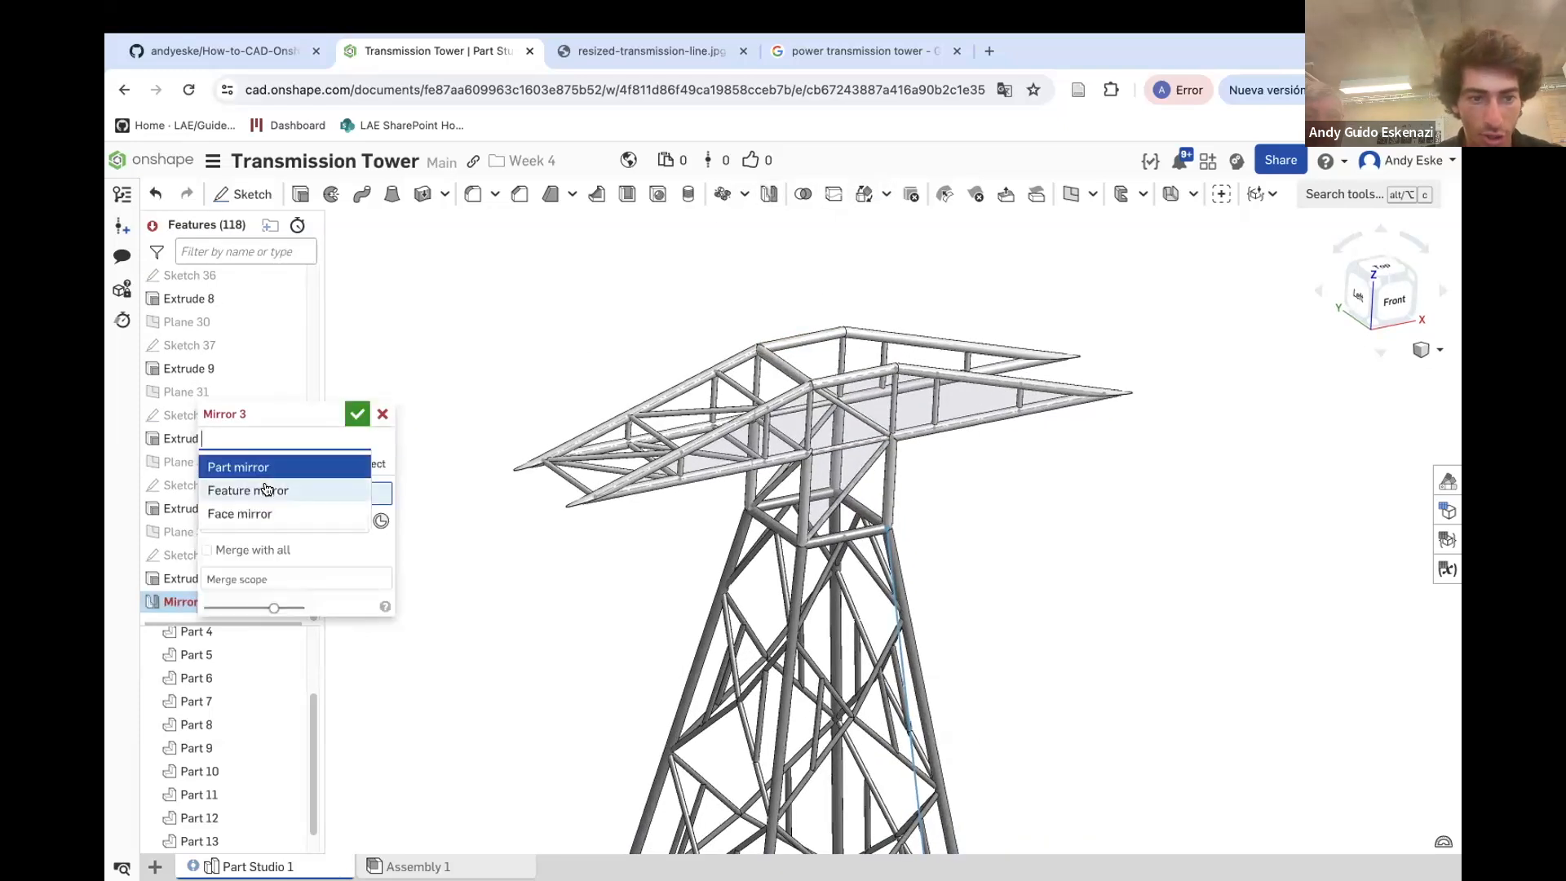
left_click(267, 492)
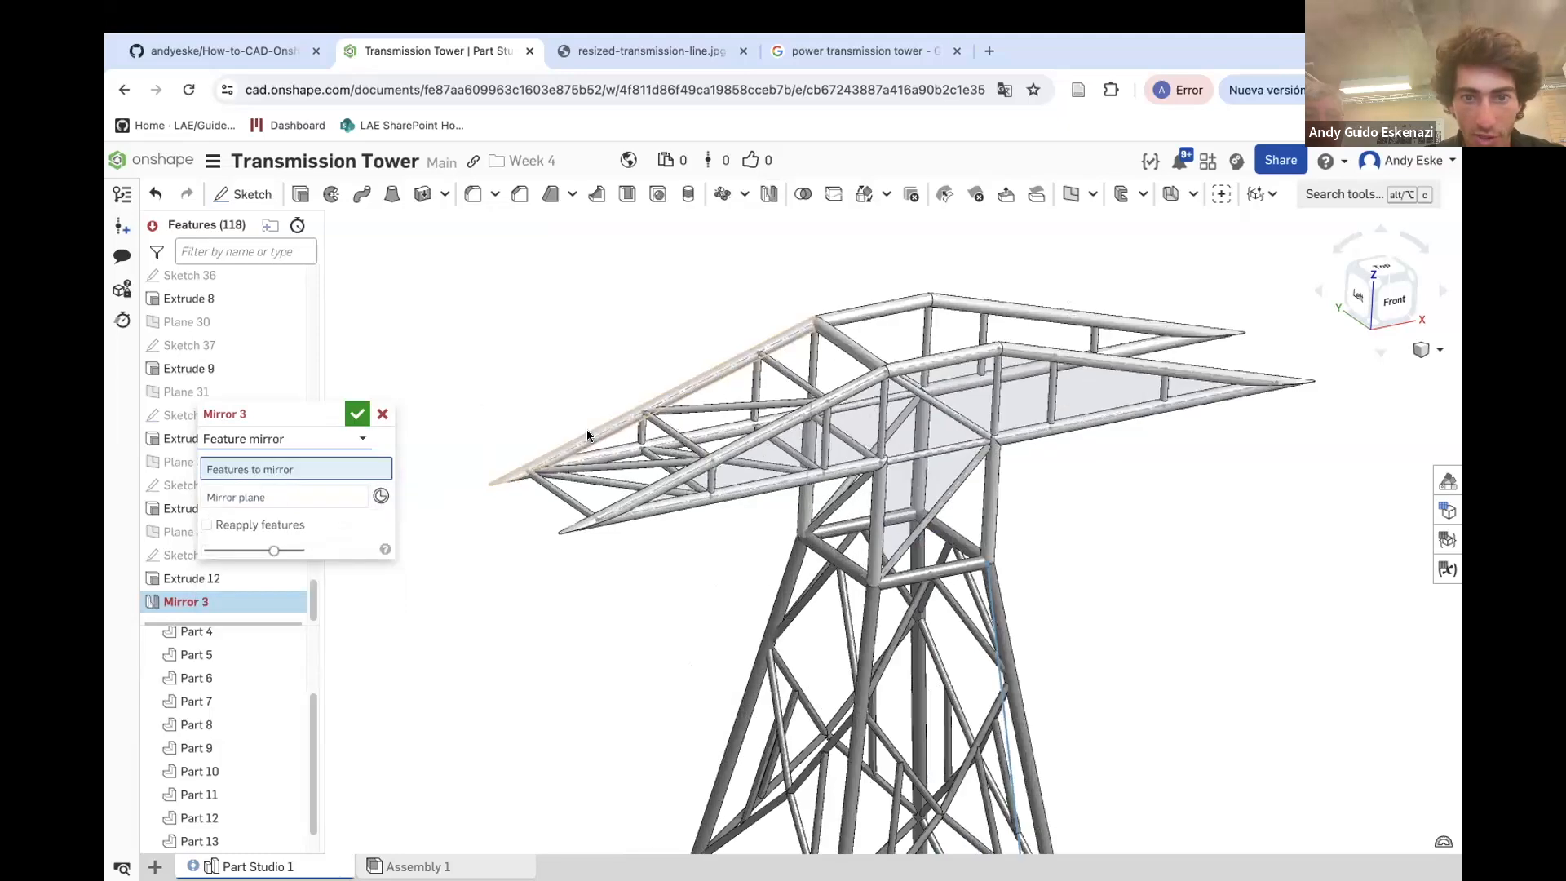
scroll(636, 457, "up", 5)
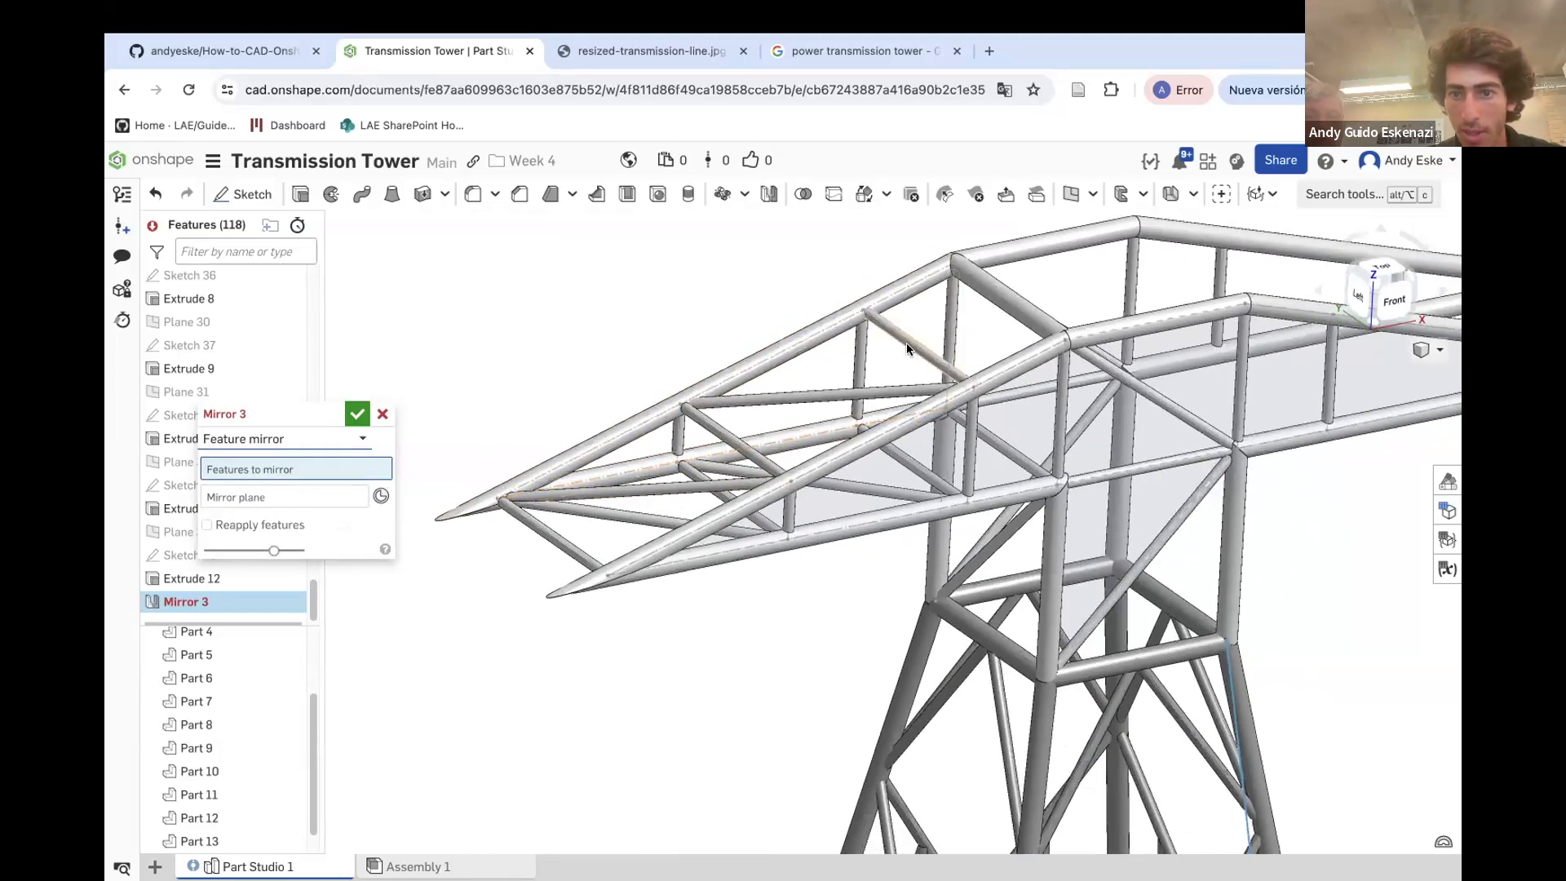
left_click(906, 350)
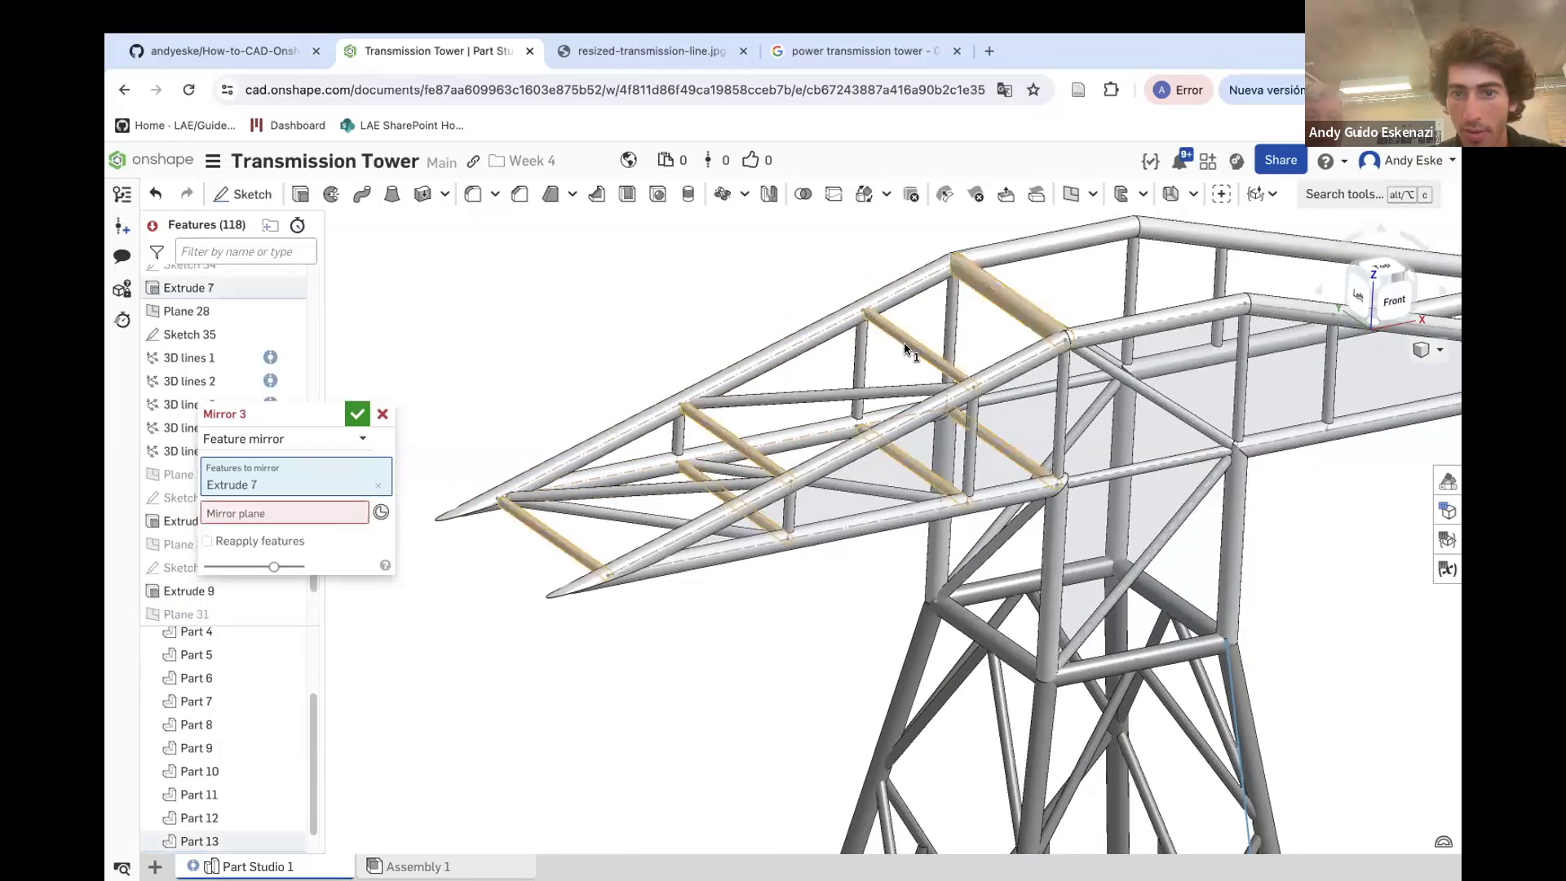
left_click(873, 391)
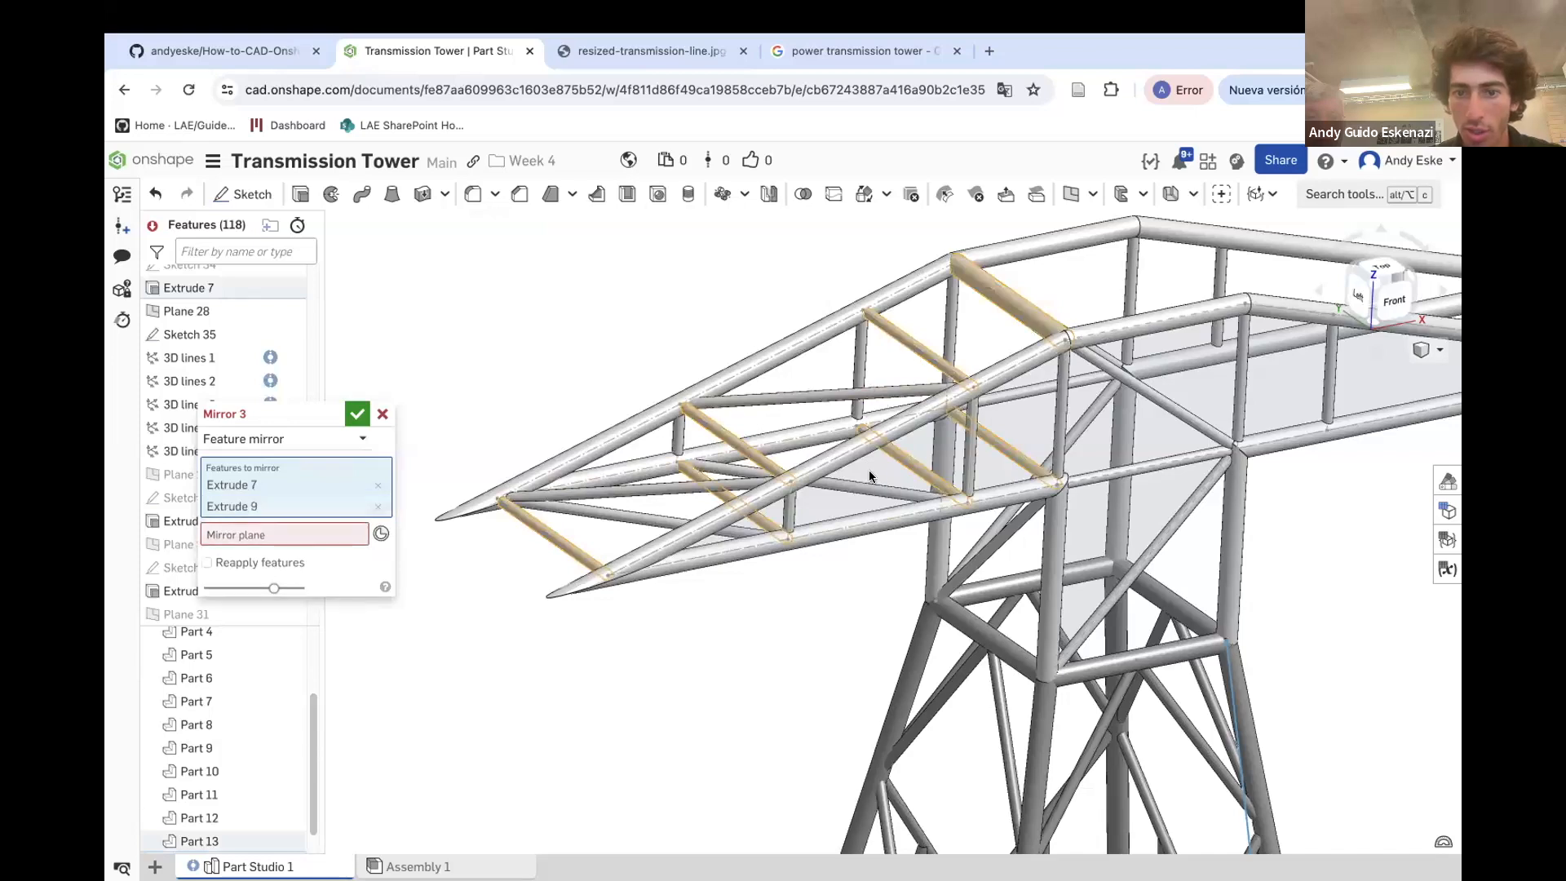
left_click(674, 500)
left_click(639, 525)
scroll(815, 498, "up", 3)
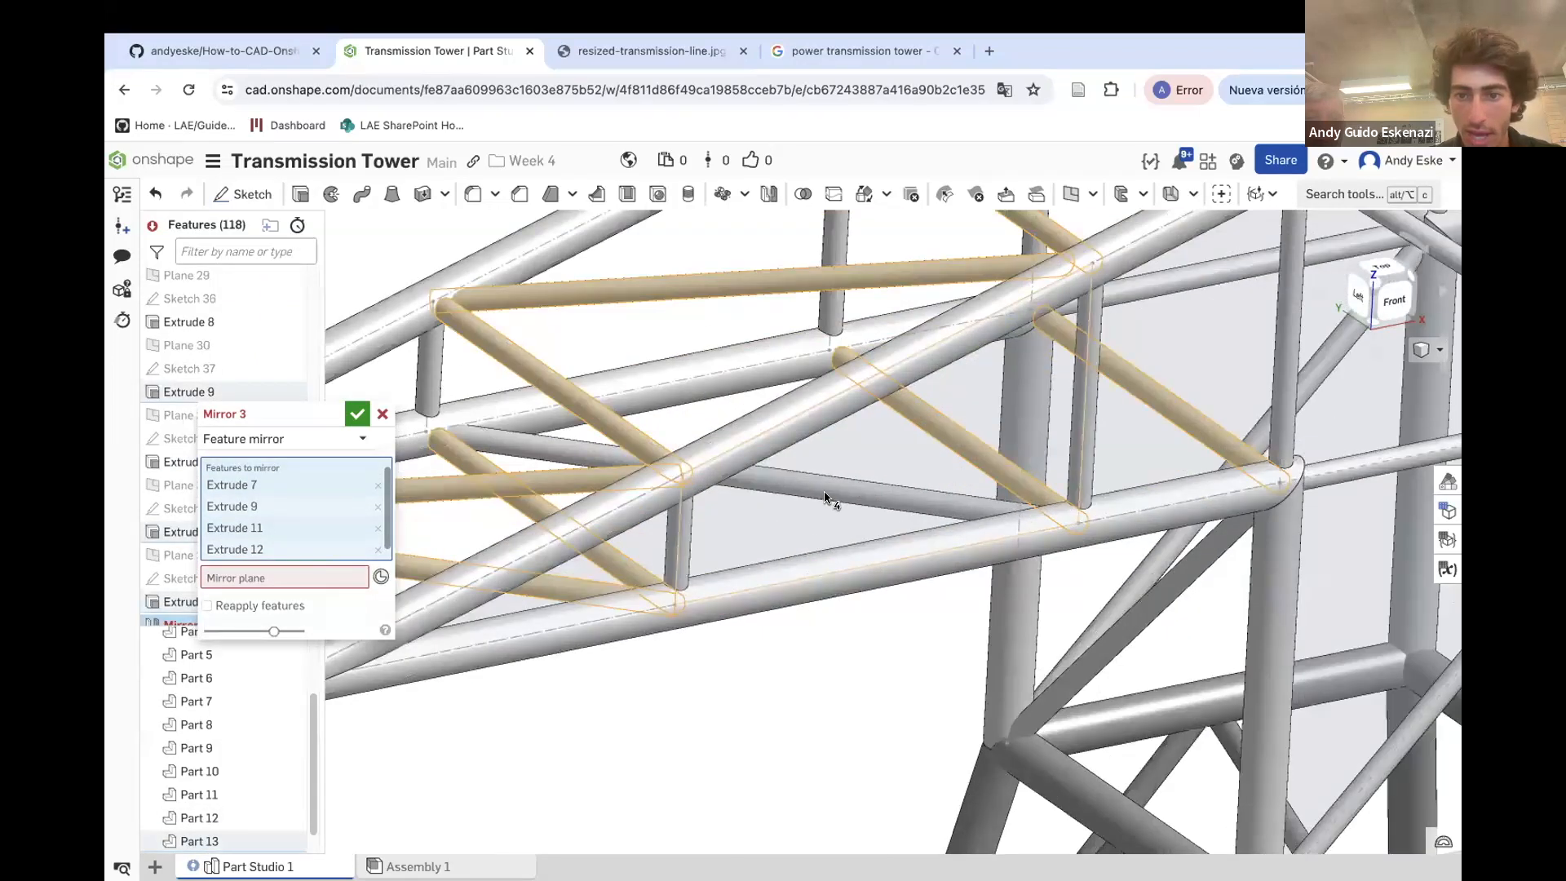
left_click(825, 499)
right_click_drag(788, 503, 675, 433)
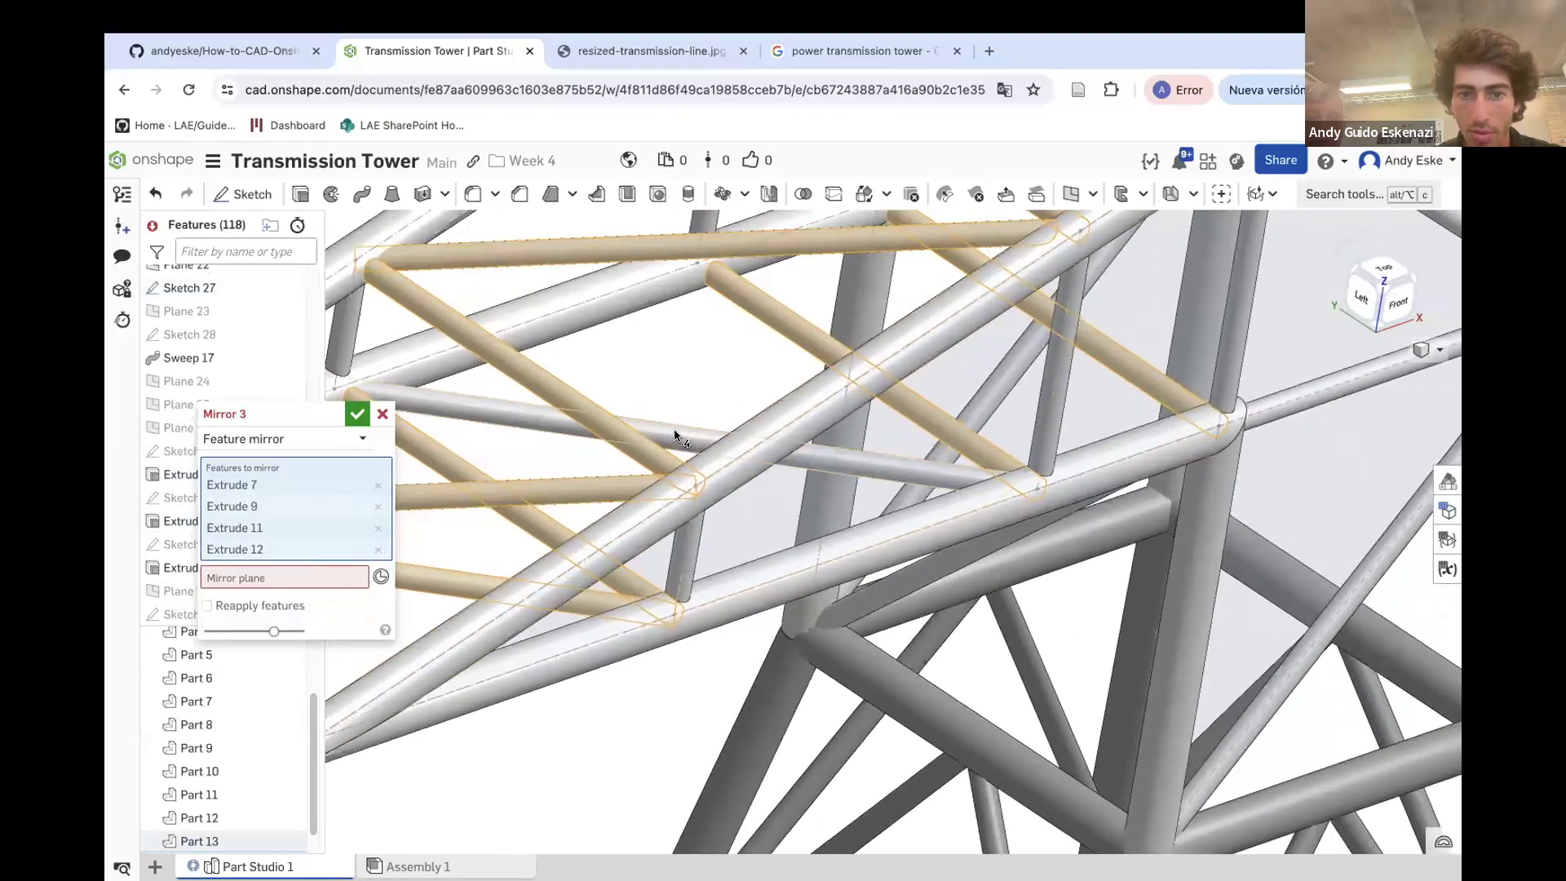
left_click(869, 603)
left_click(869, 604)
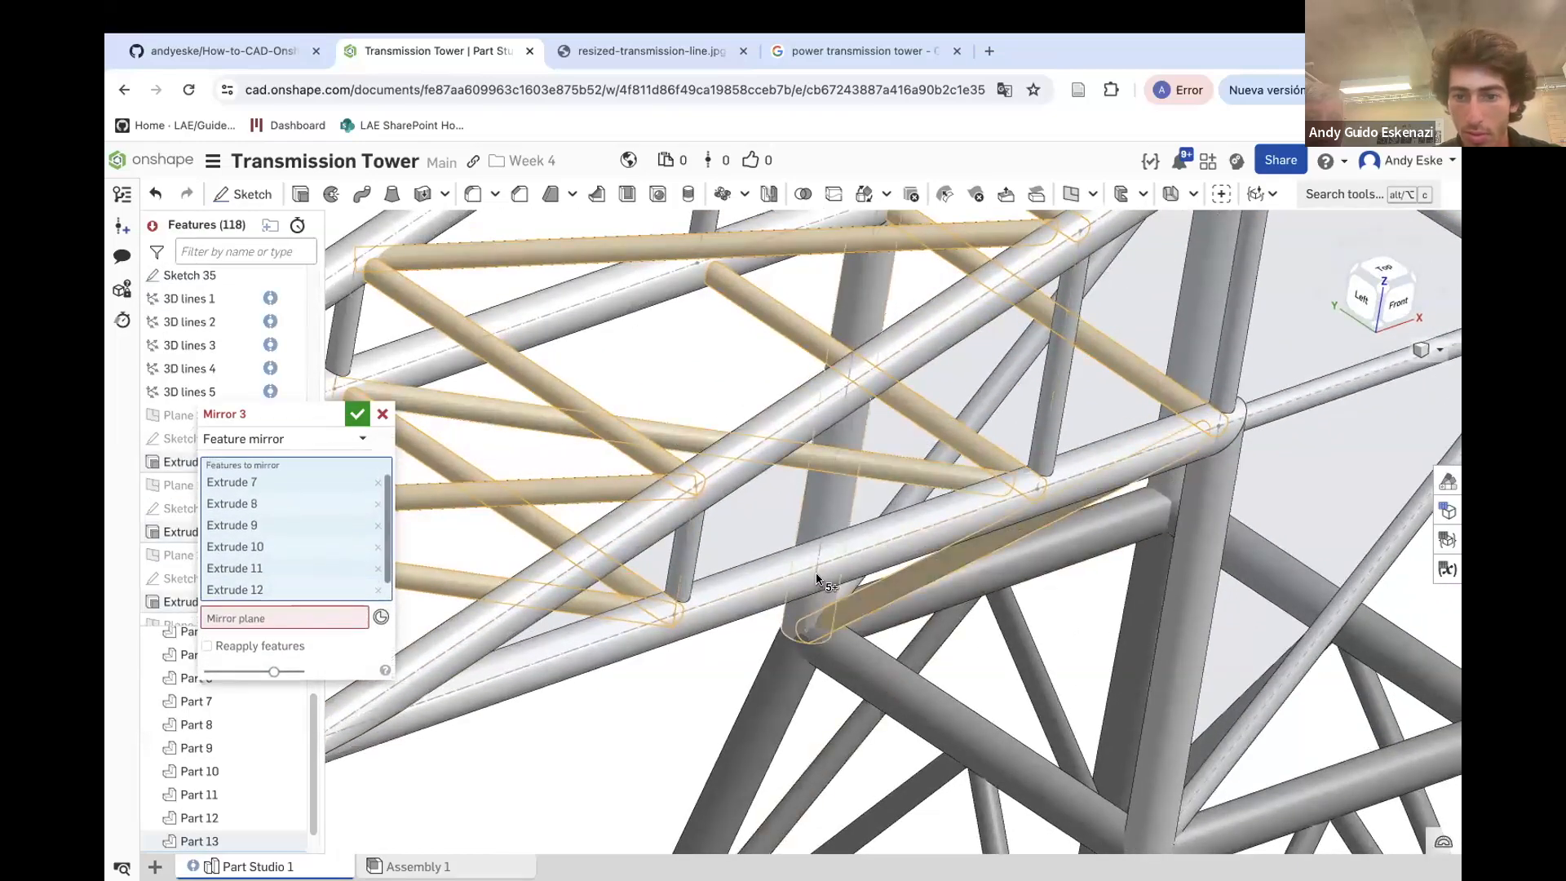
scroll(819, 580, "down", 5)
right_click_drag(938, 558, 905, 454)
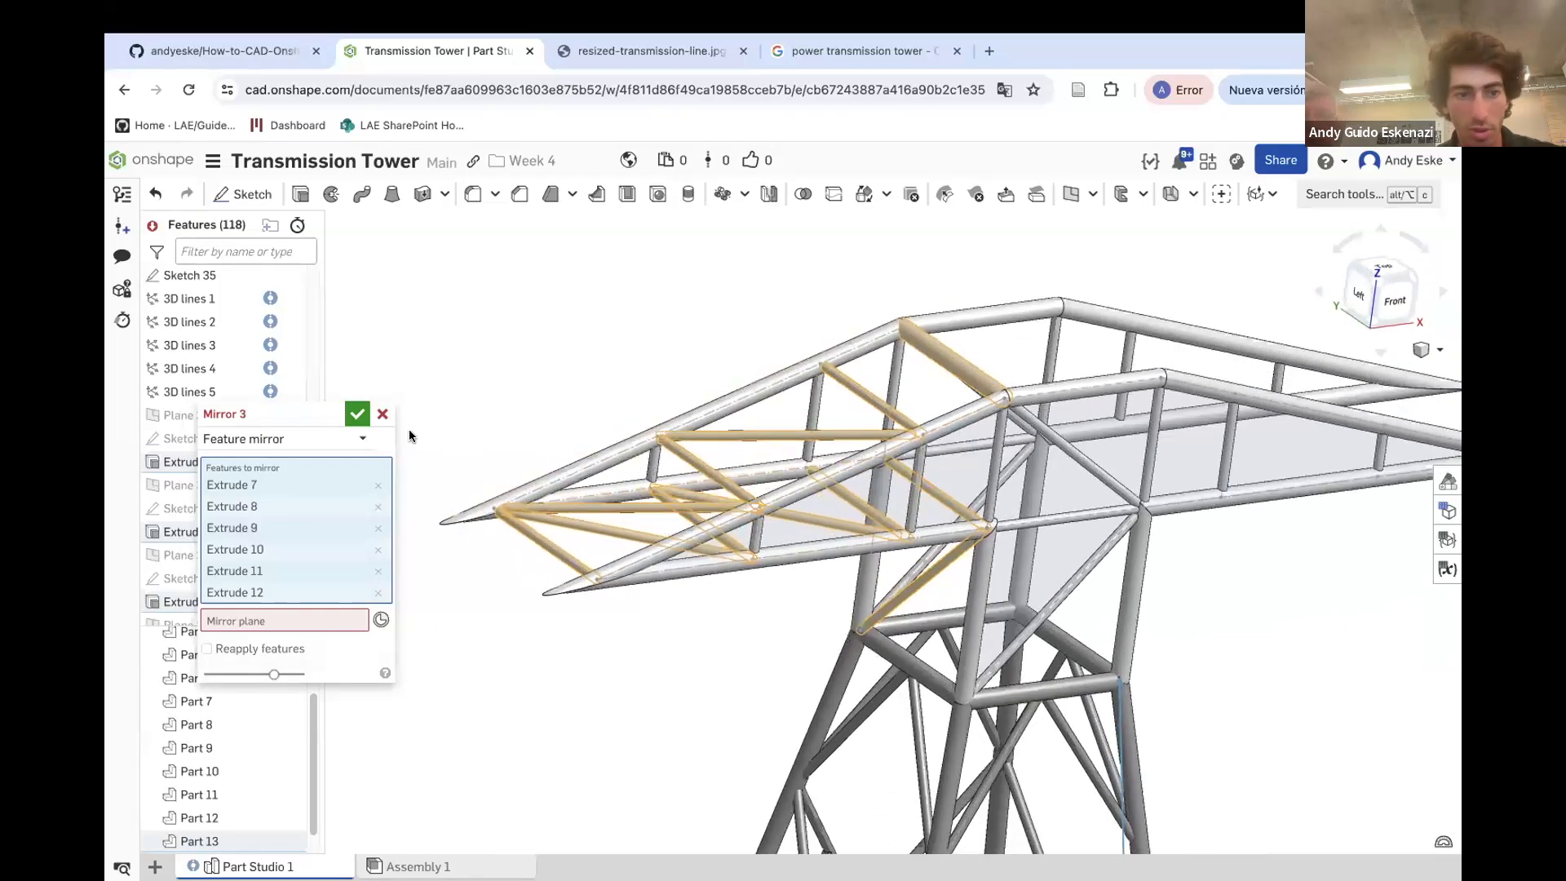
left_click(258, 618)
left_click_drag(255, 424, 359, 419)
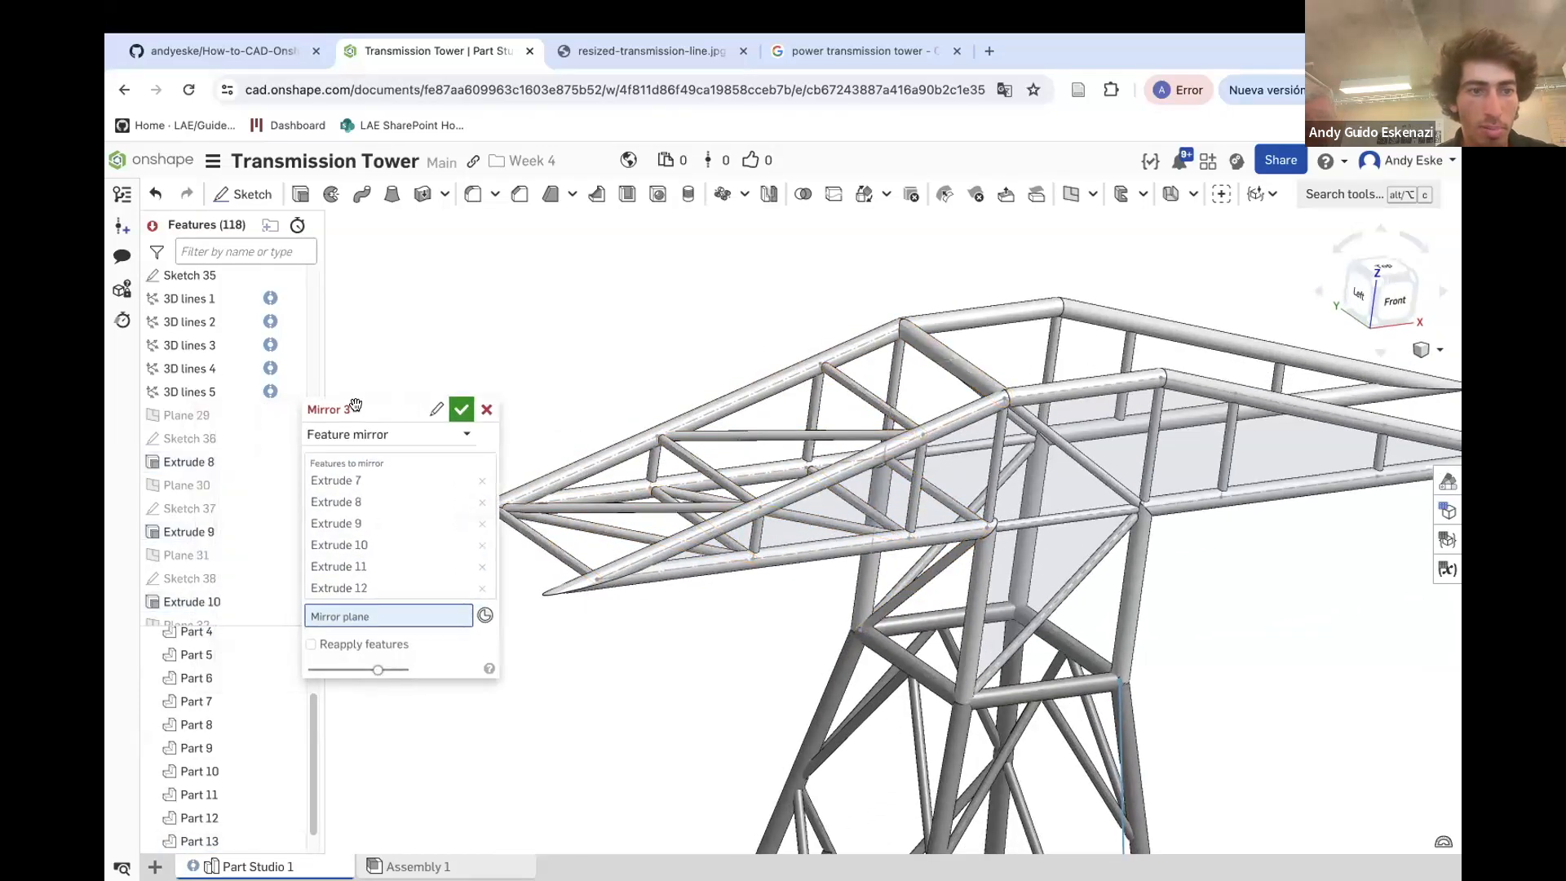
scroll(194, 408, "up", 10)
scroll(194, 408, "up", 5)
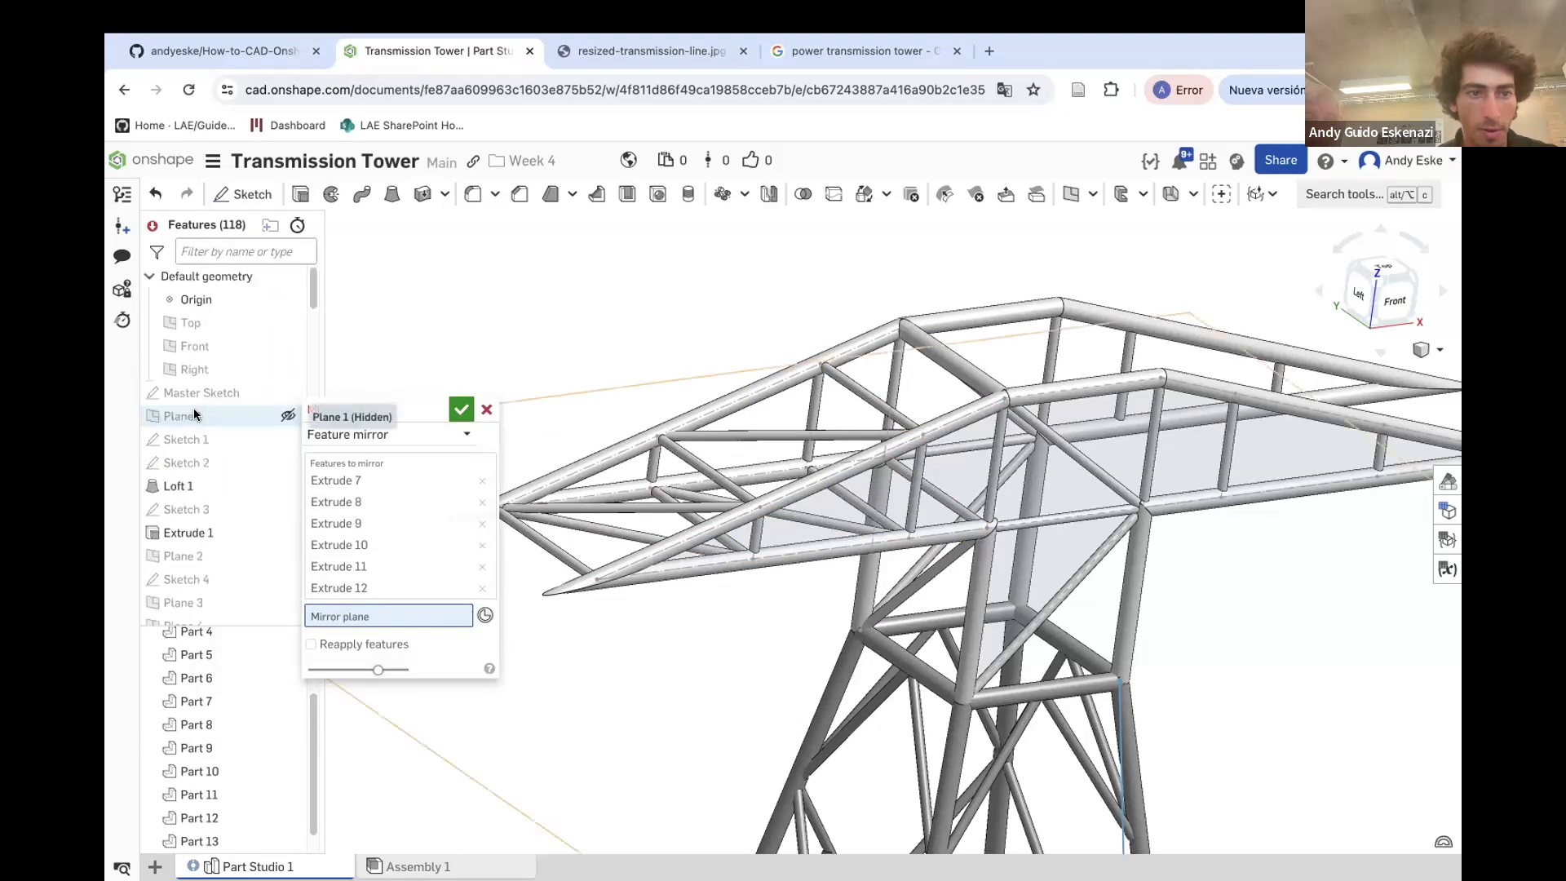
left_click(191, 371)
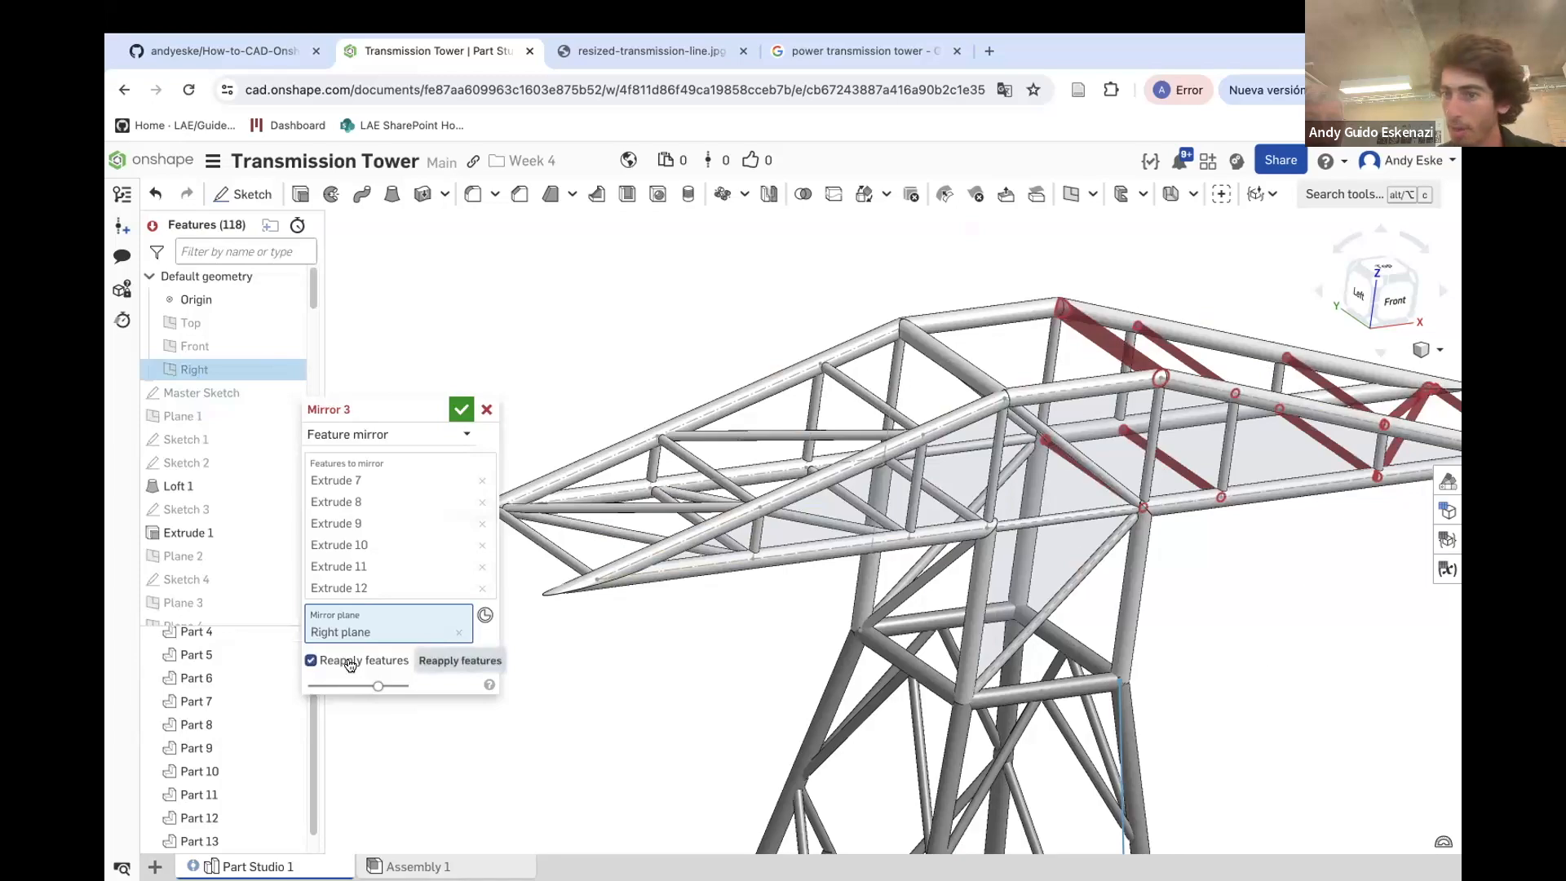
scroll(1093, 465, "down", 5)
right_click_drag(1179, 454, 1032, 484)
scroll(1081, 487, "up", 5)
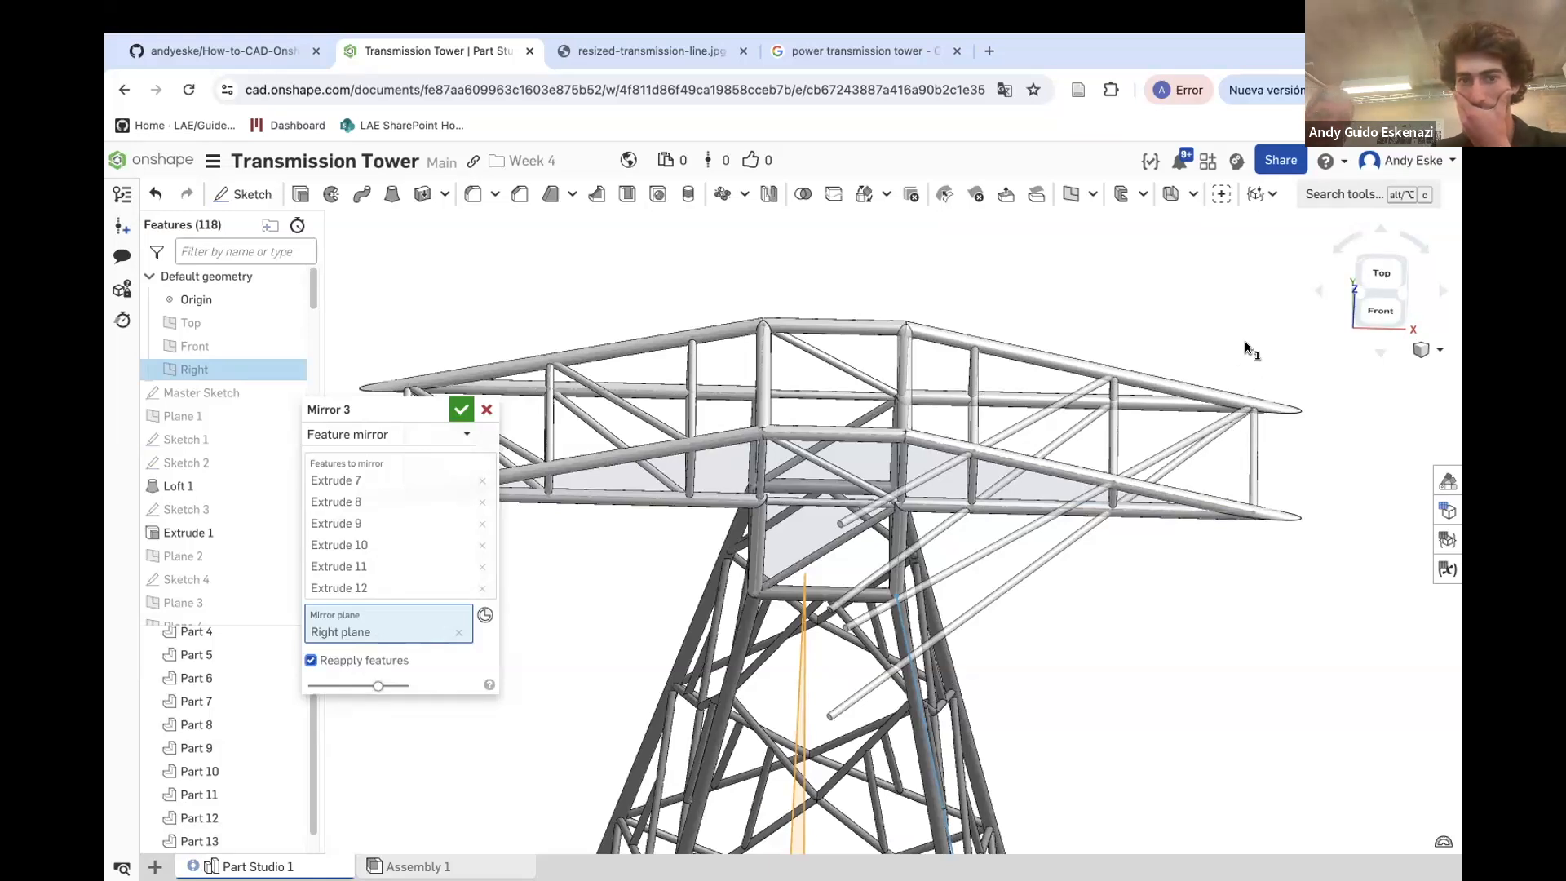
left_click(486, 409)
Delete the extrusions Extrude 9, Extrude 11, Extrude 10 and Extrude 12 from the feature list
right_click_drag(520, 492, 551, 463)
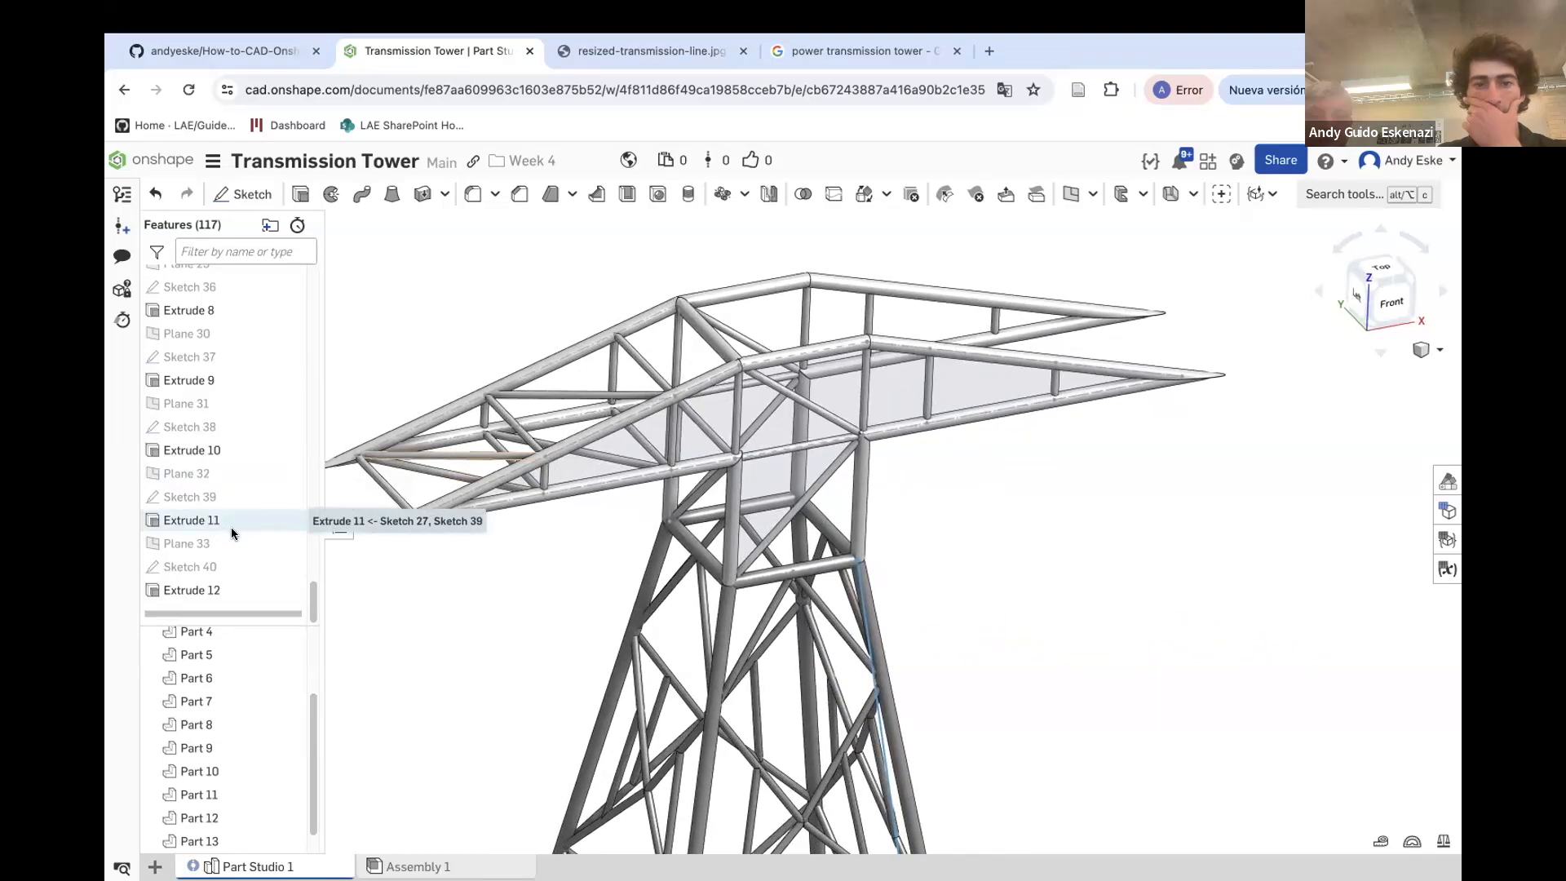
right_click(210, 381)
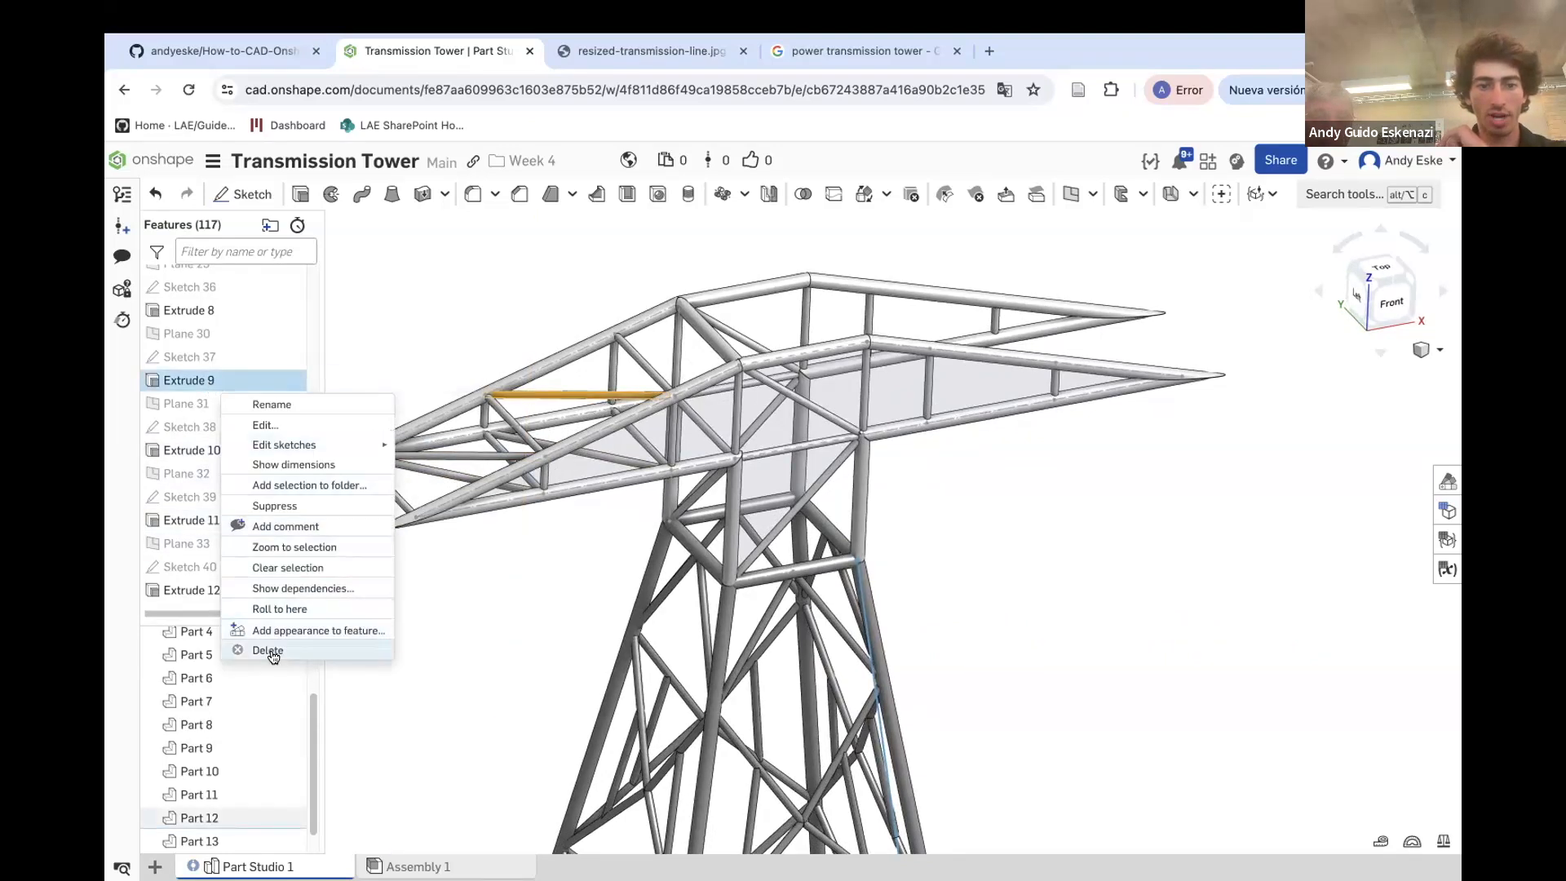
left_click(271, 648)
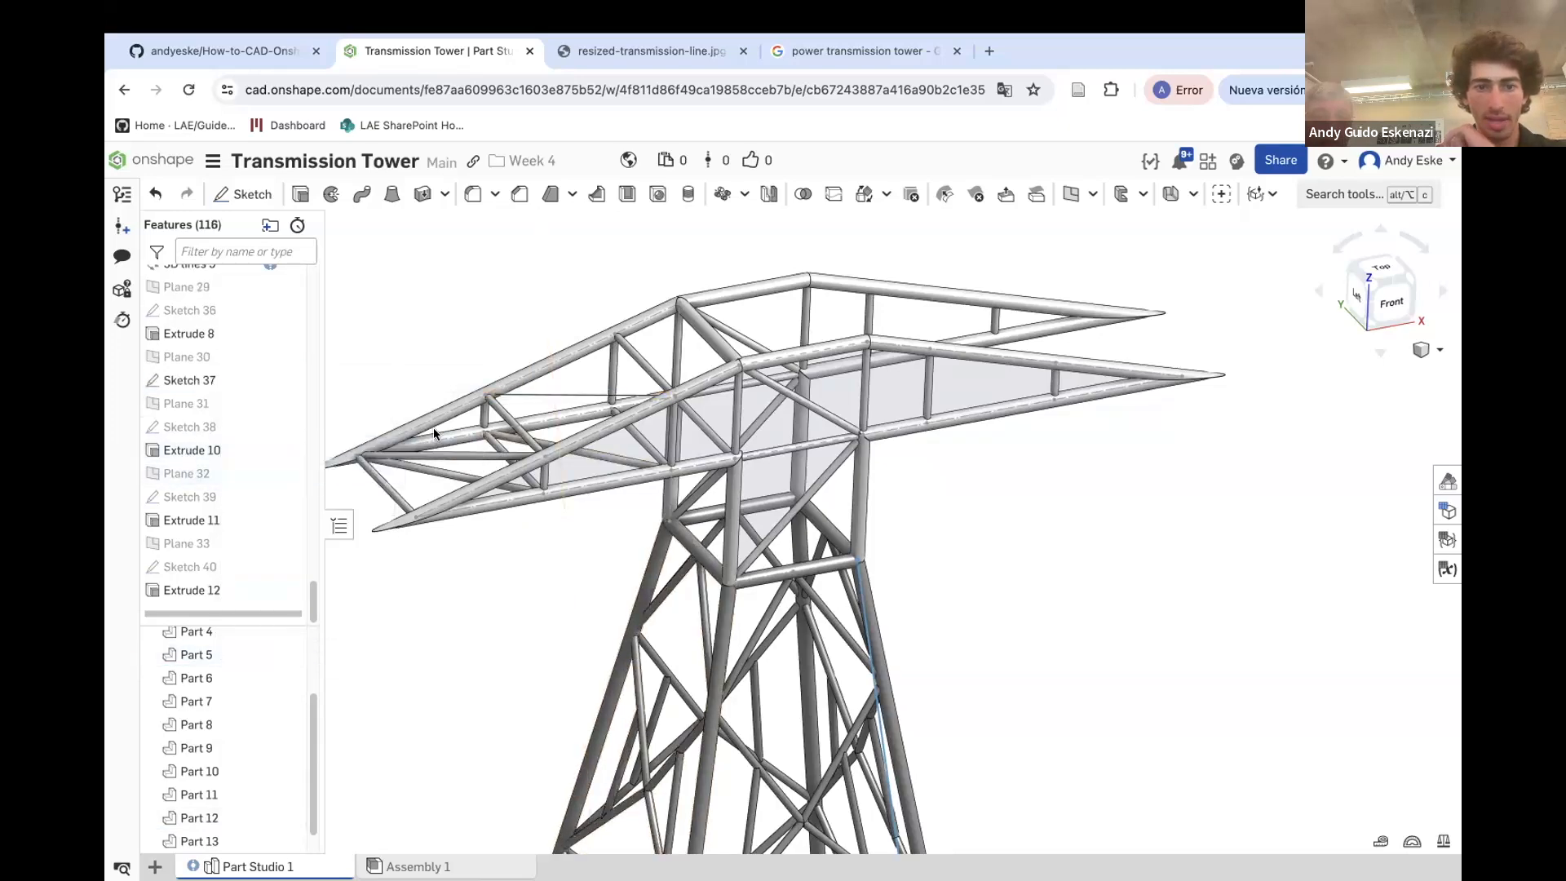
scroll(481, 429, "up", 5)
right_click(215, 521)
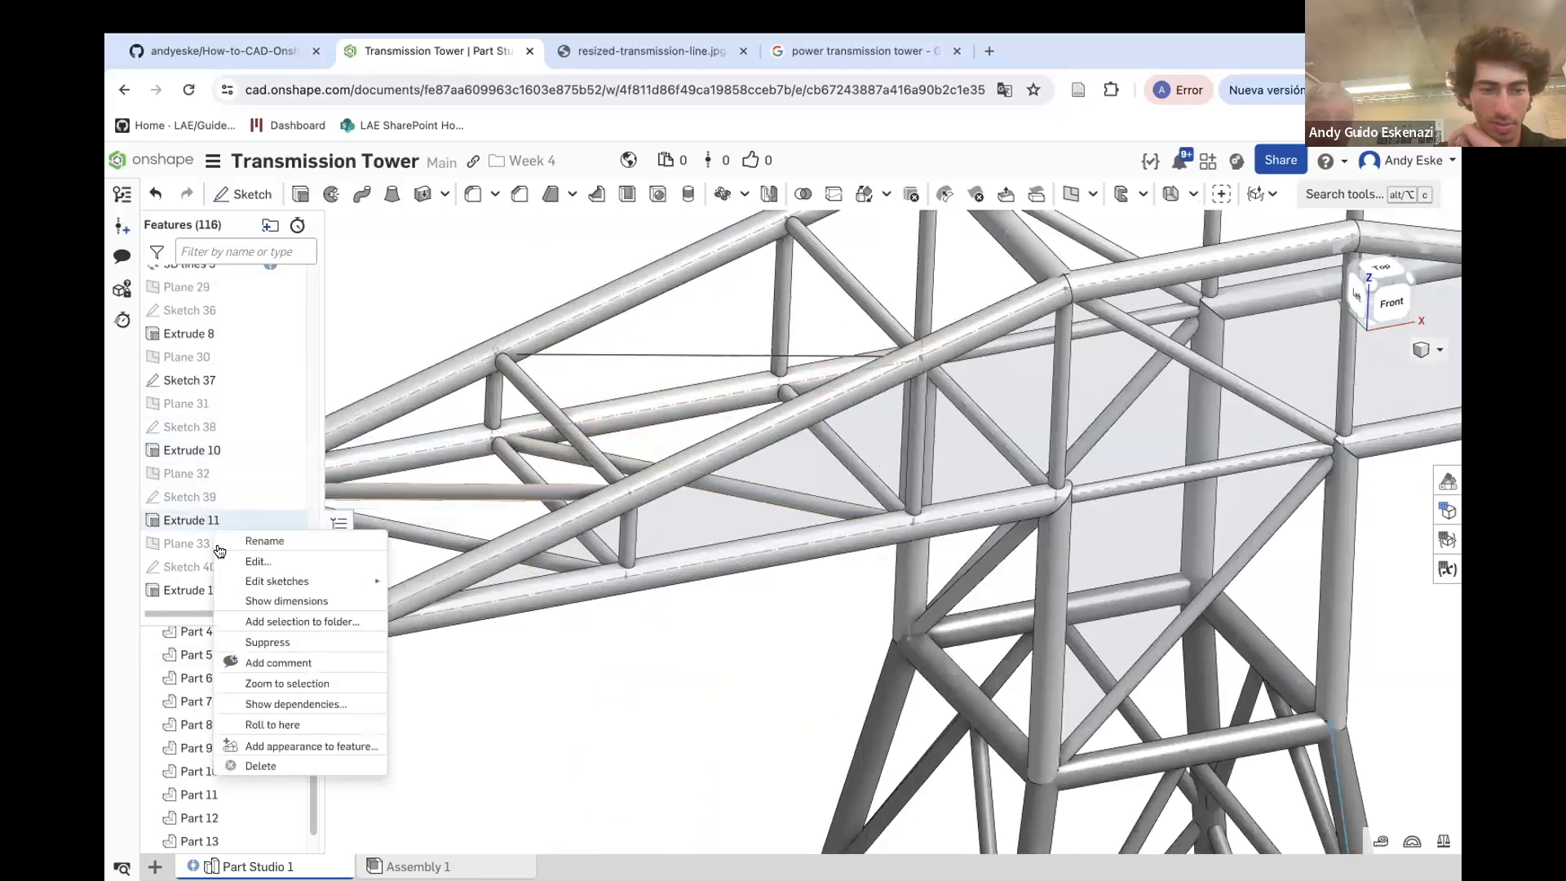
left_click(277, 779)
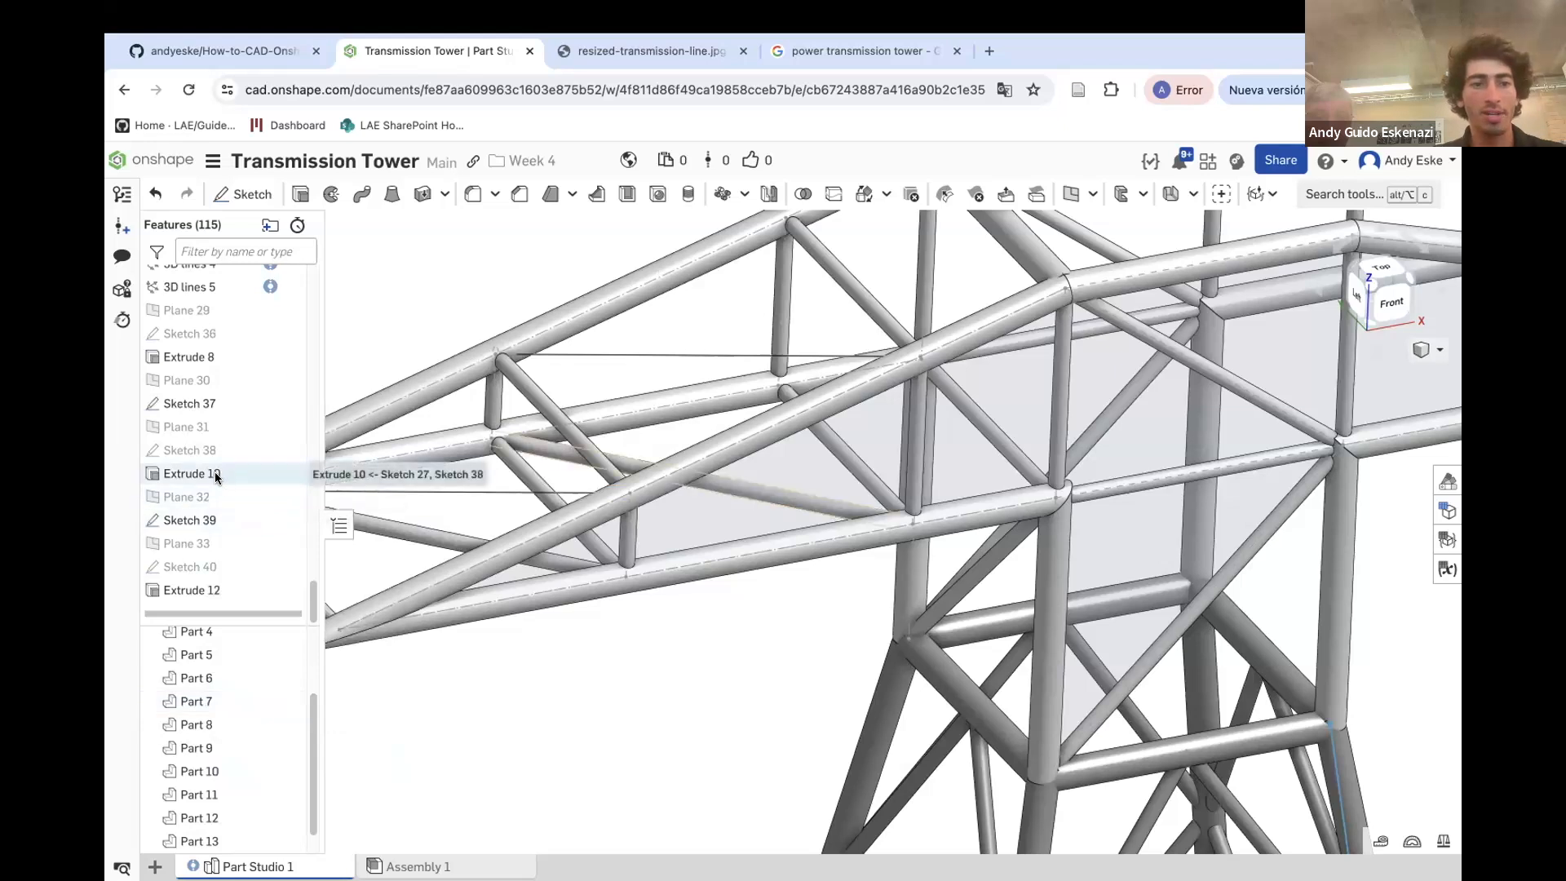
right_click(225, 477)
left_click(276, 723)
right_click(214, 593)
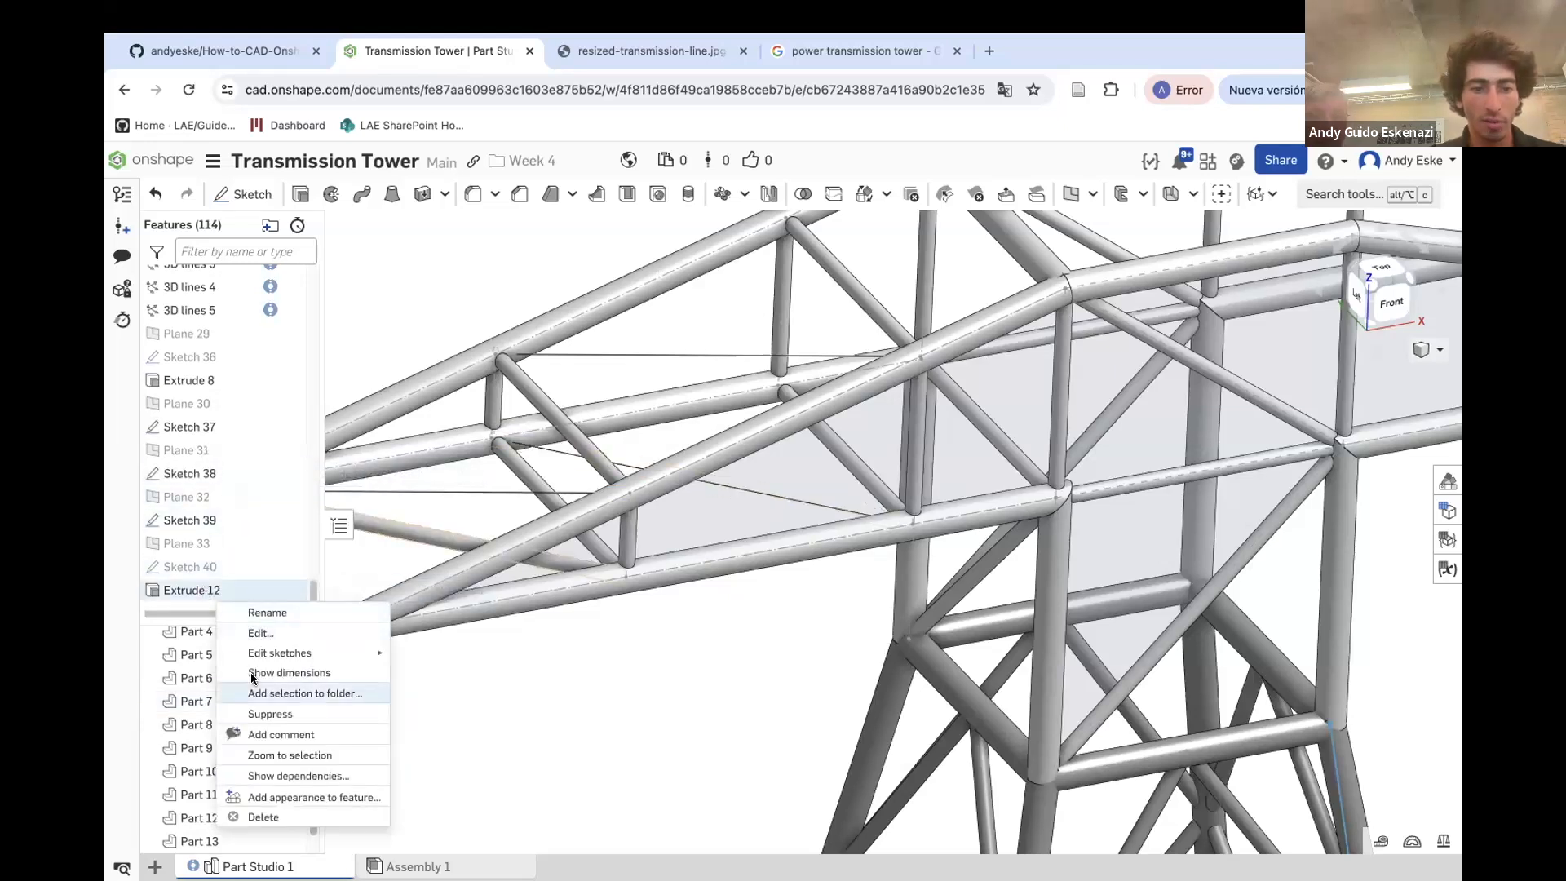
left_click(263, 818)
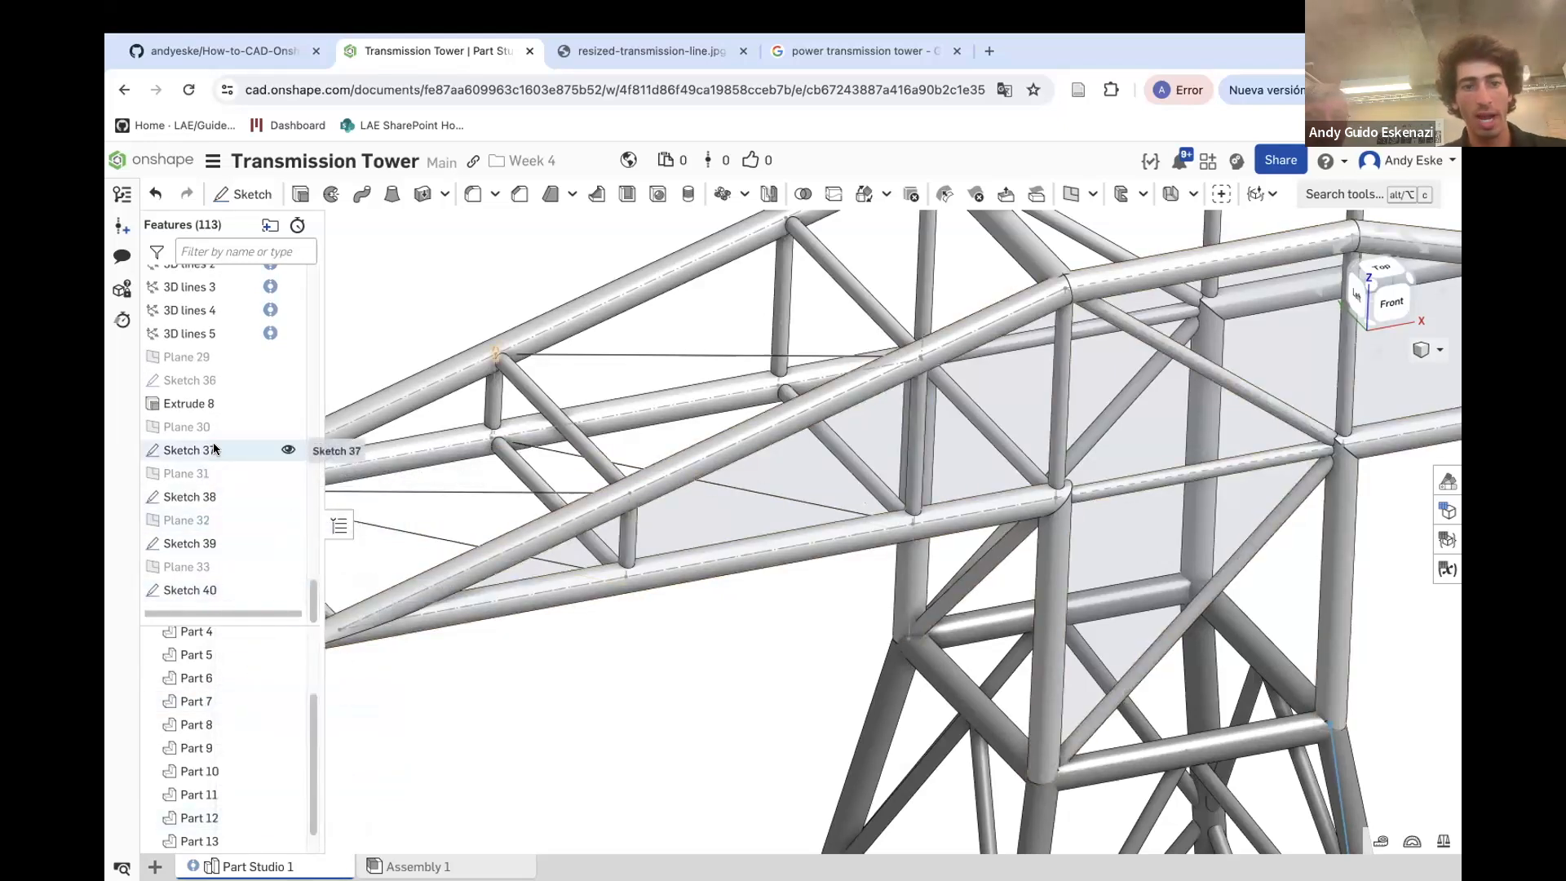
Sweep Sketch 37's circle along the first 3D line path as an added solid merged into Part 13
scroll(547, 463, "up", 5)
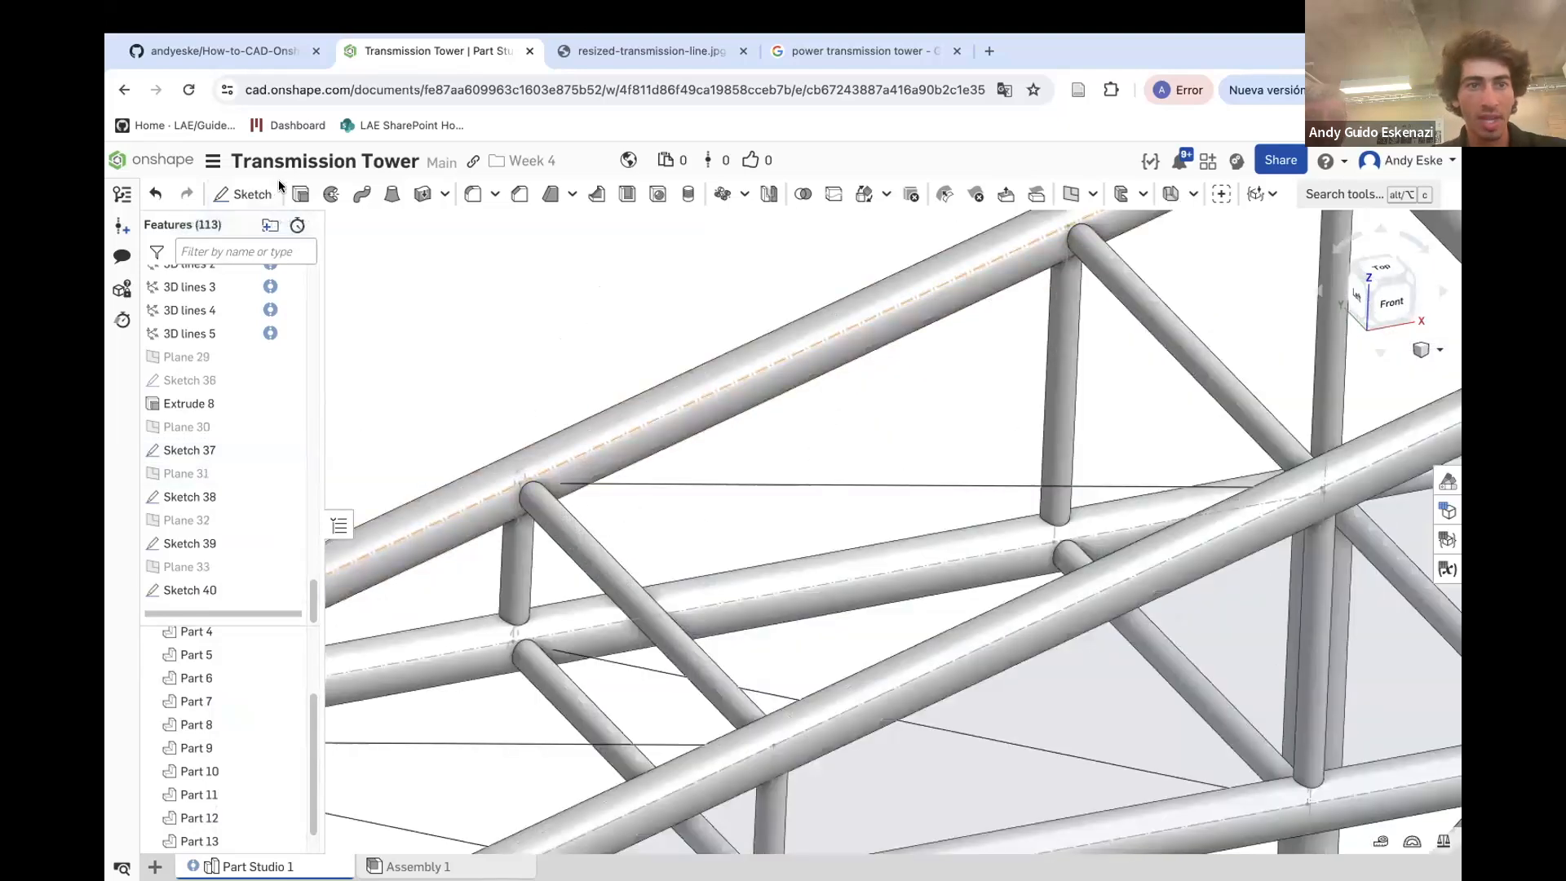
left_click(361, 194)
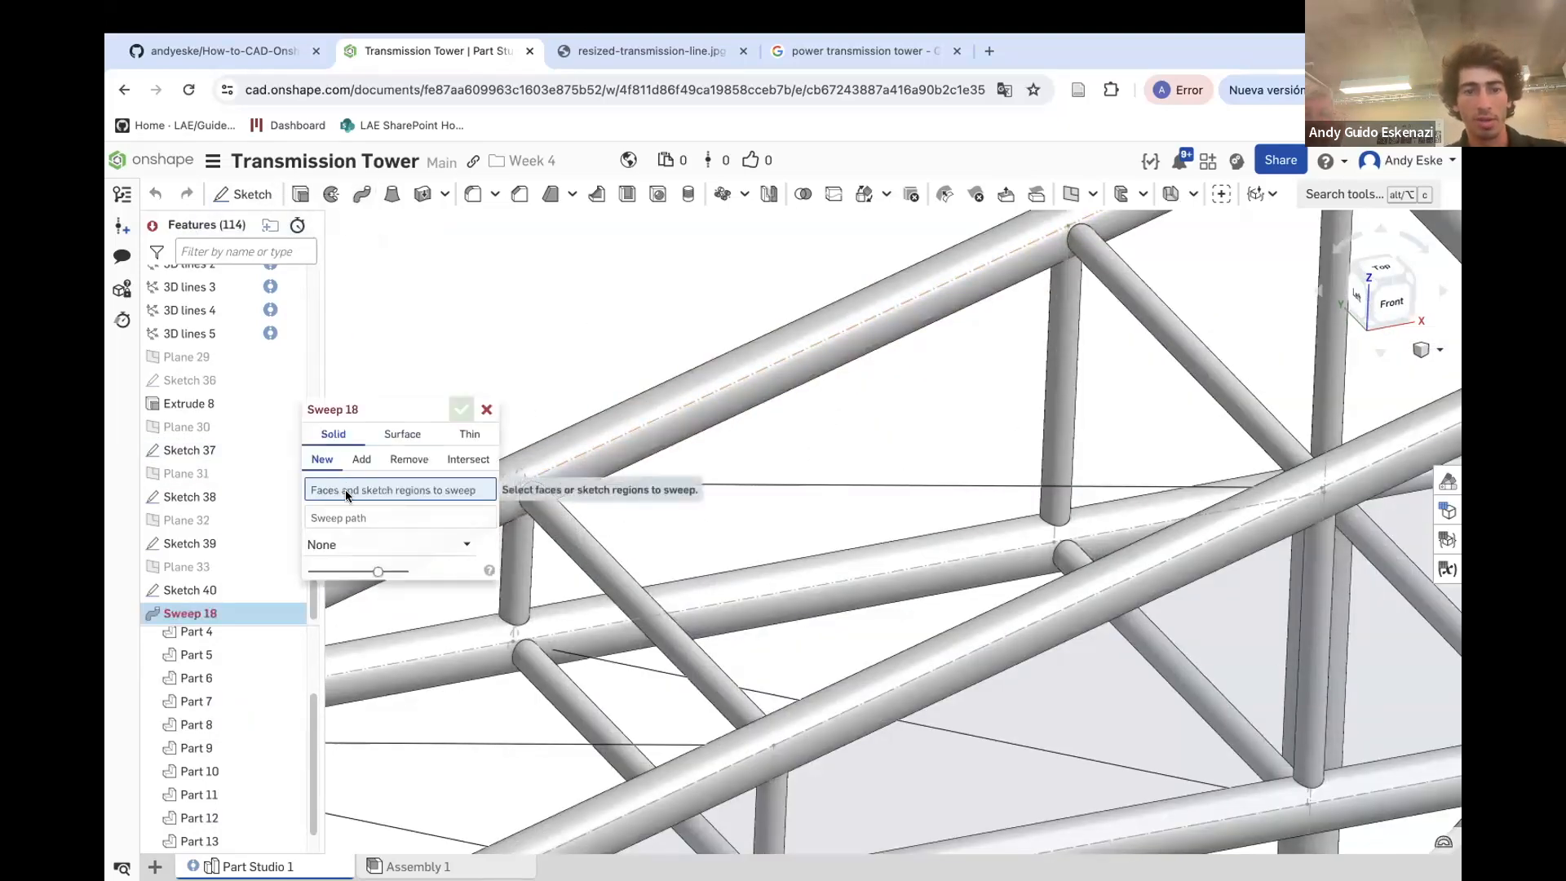
left_click(217, 449)
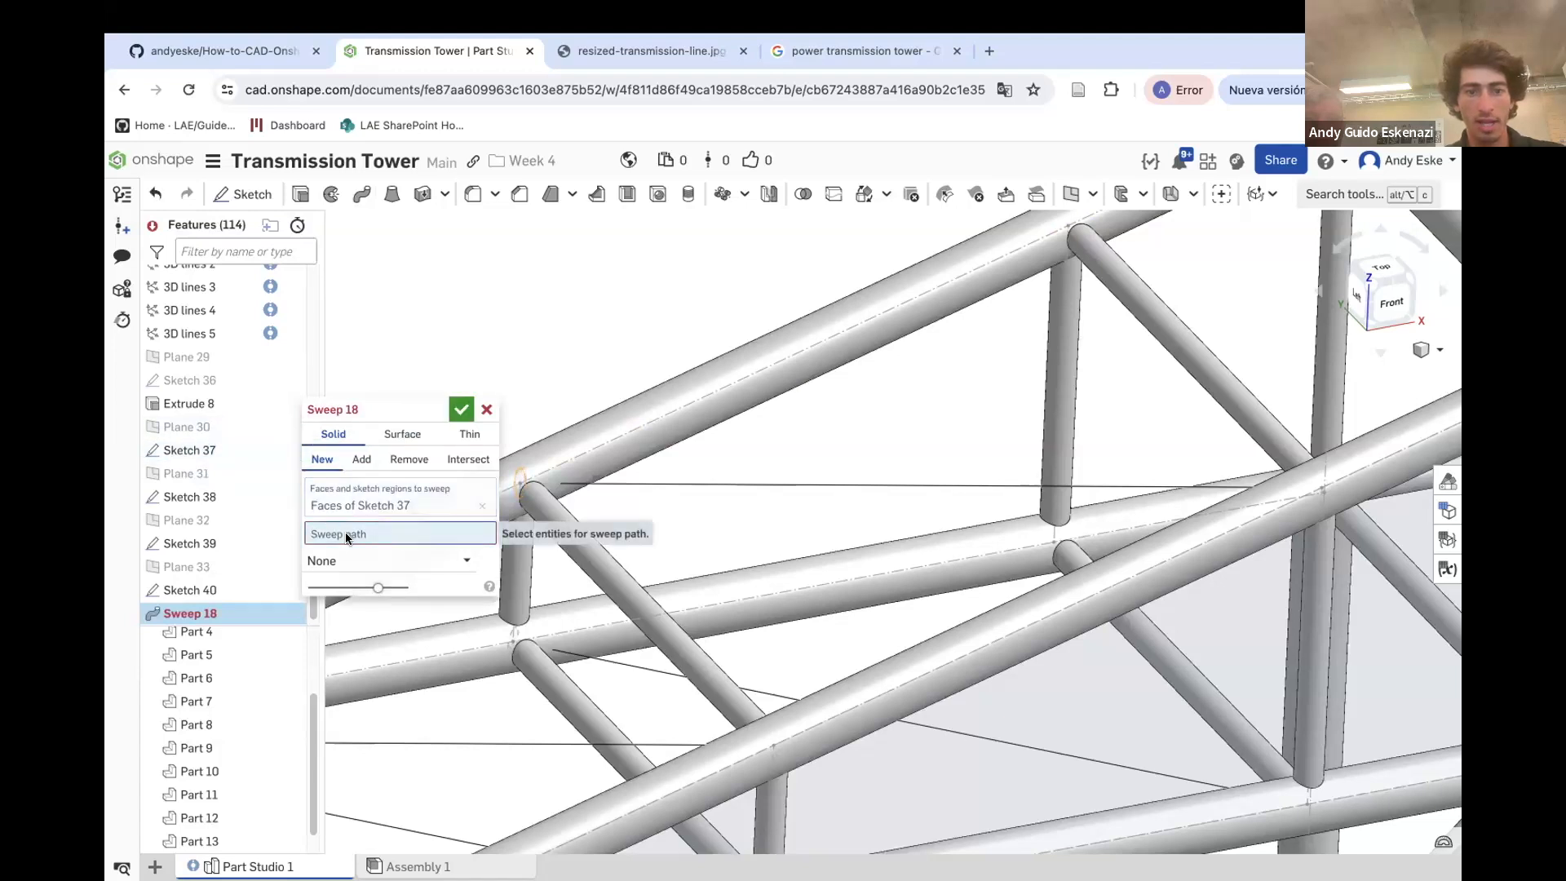
left_click(589, 482)
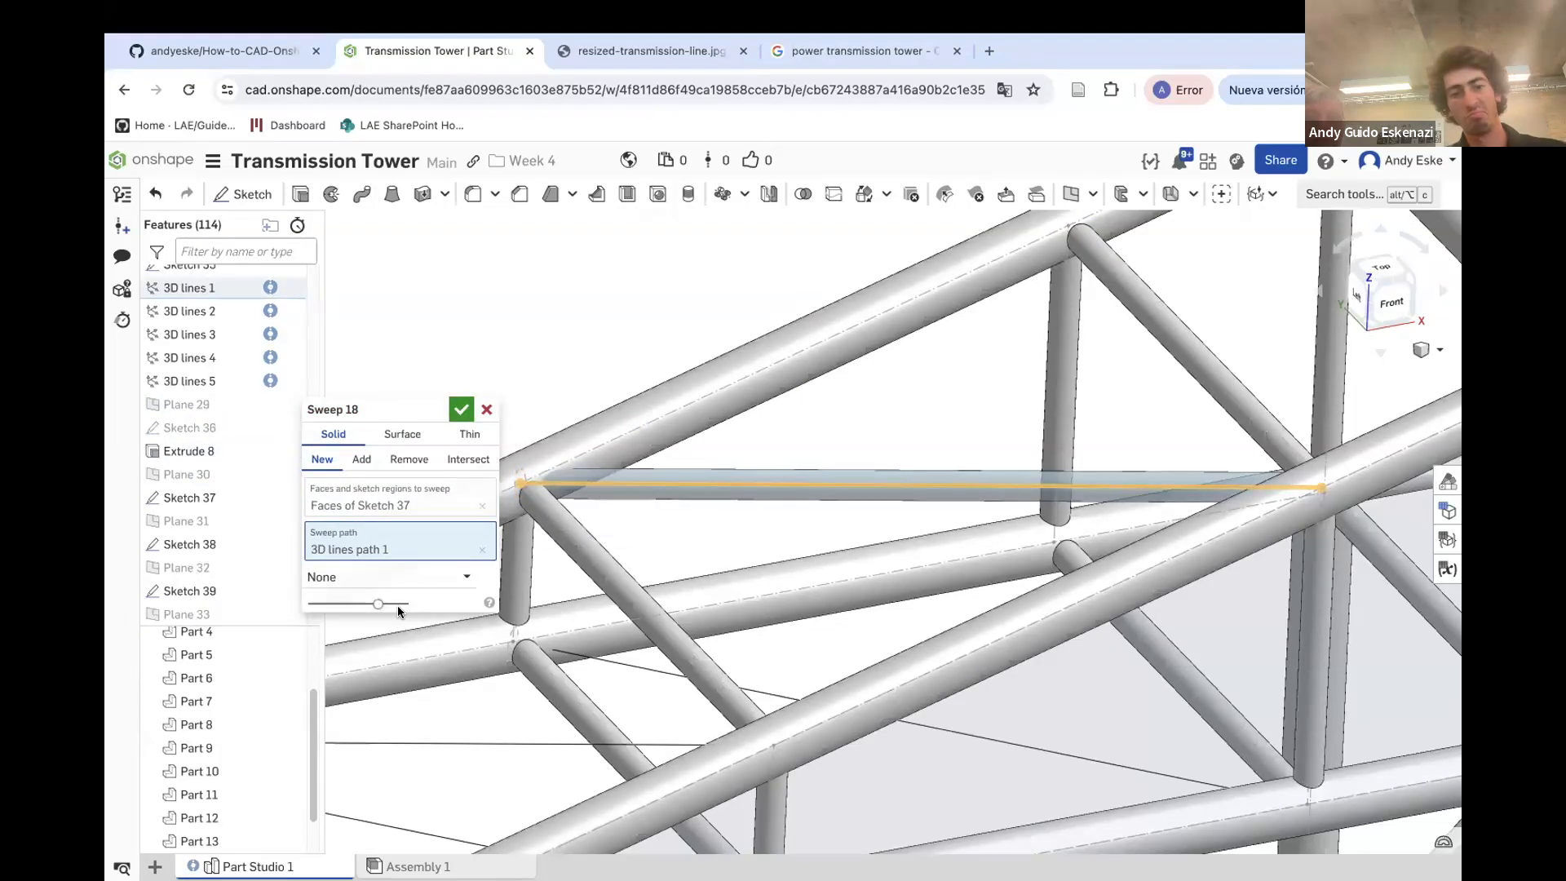
left_click(361, 459)
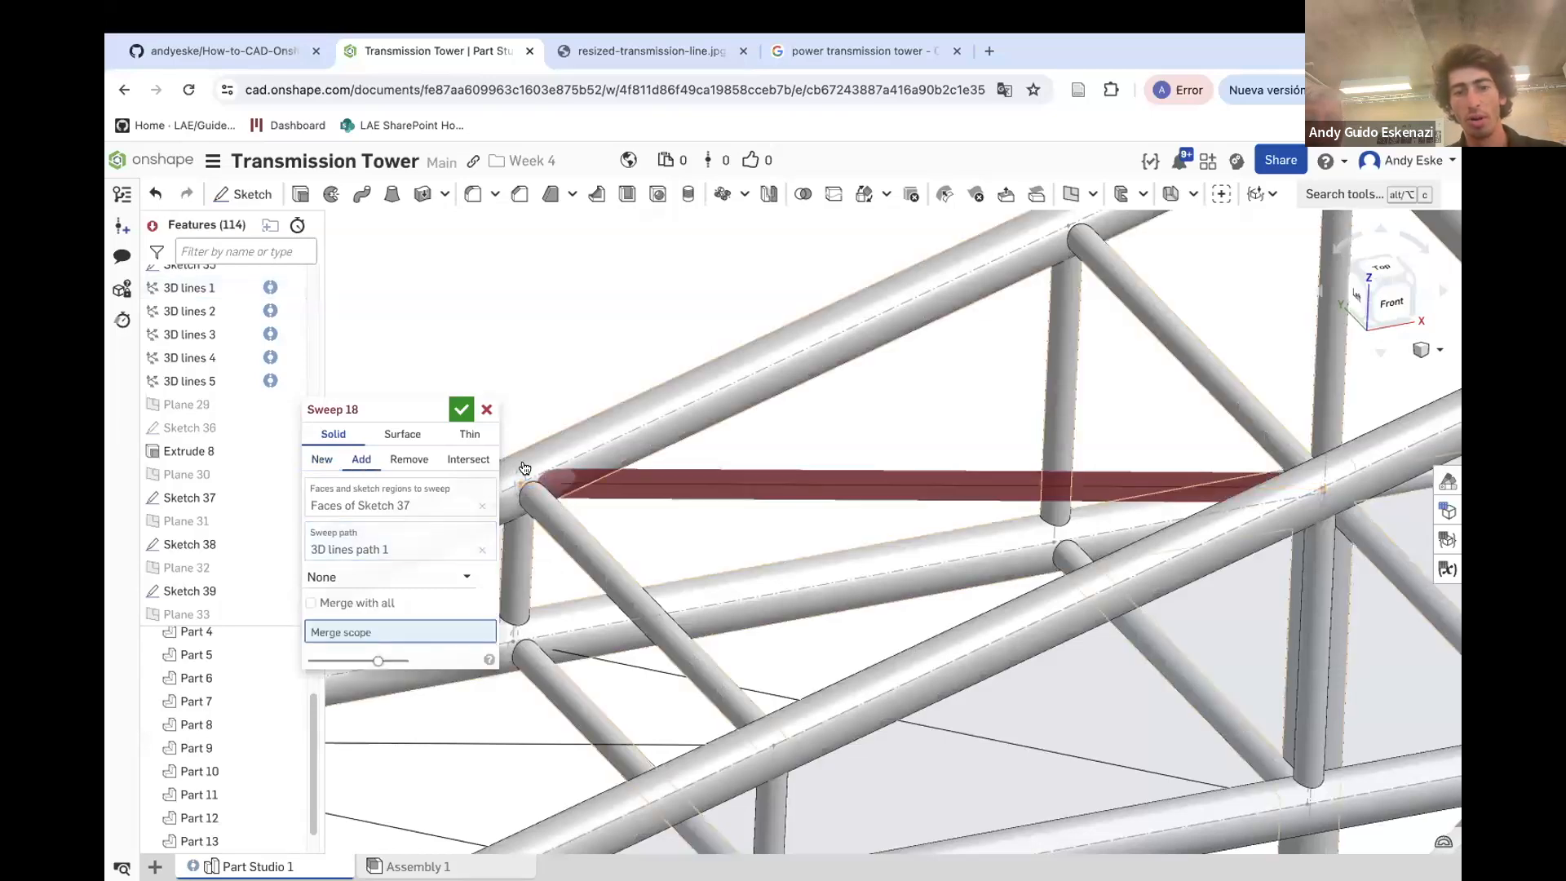
left_click(560, 434)
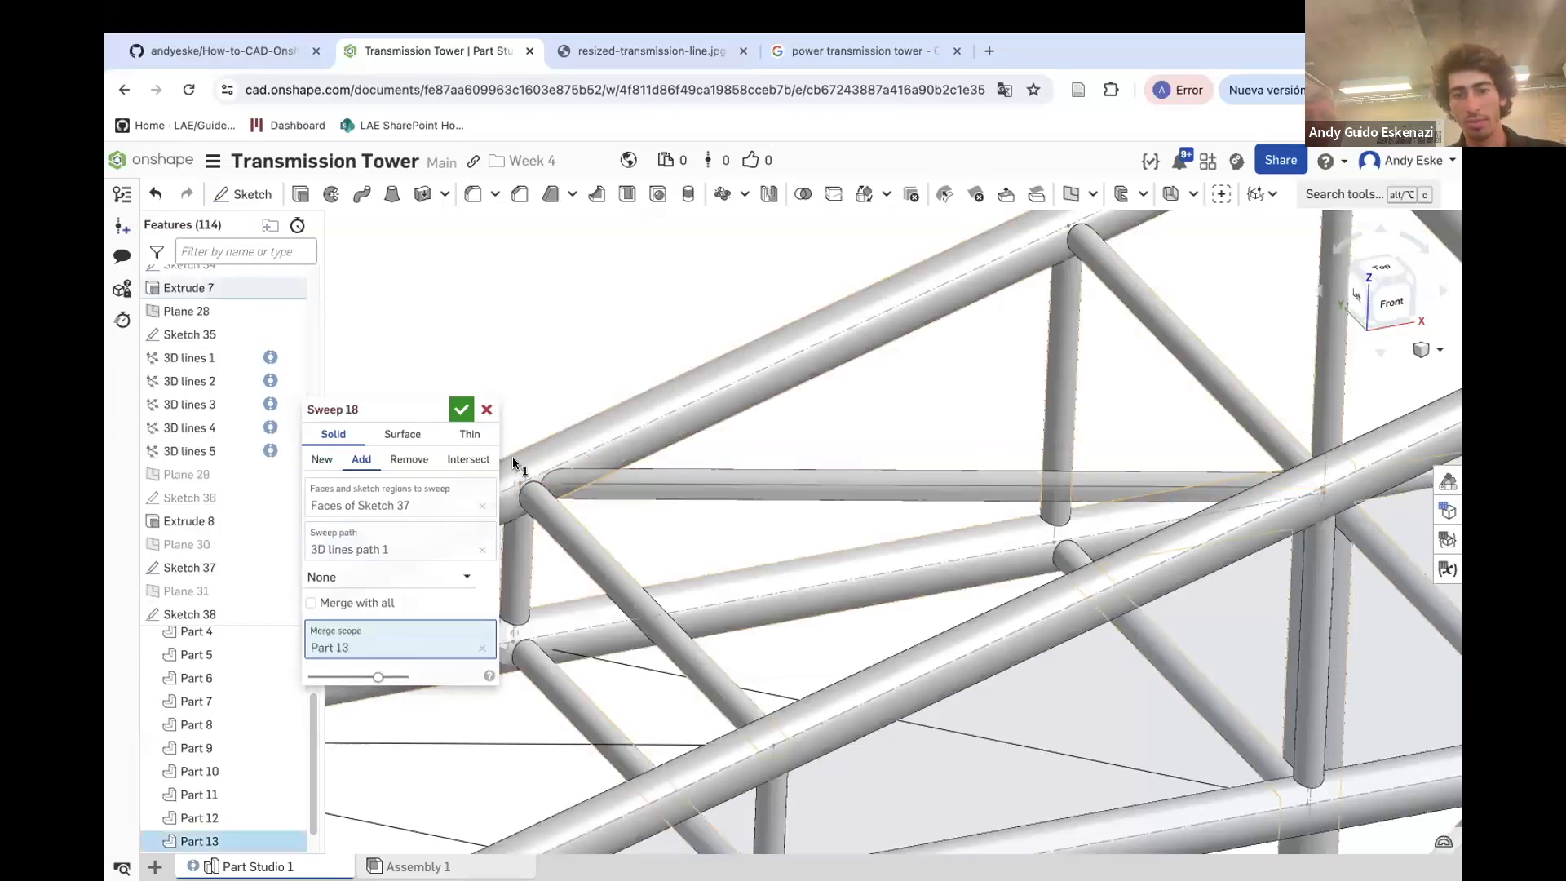
left_click(459, 411)
Sweep Sketch 38's circle along 3D lines path 3 as an added solid merged into Part 13
scroll(613, 462, "down", 5)
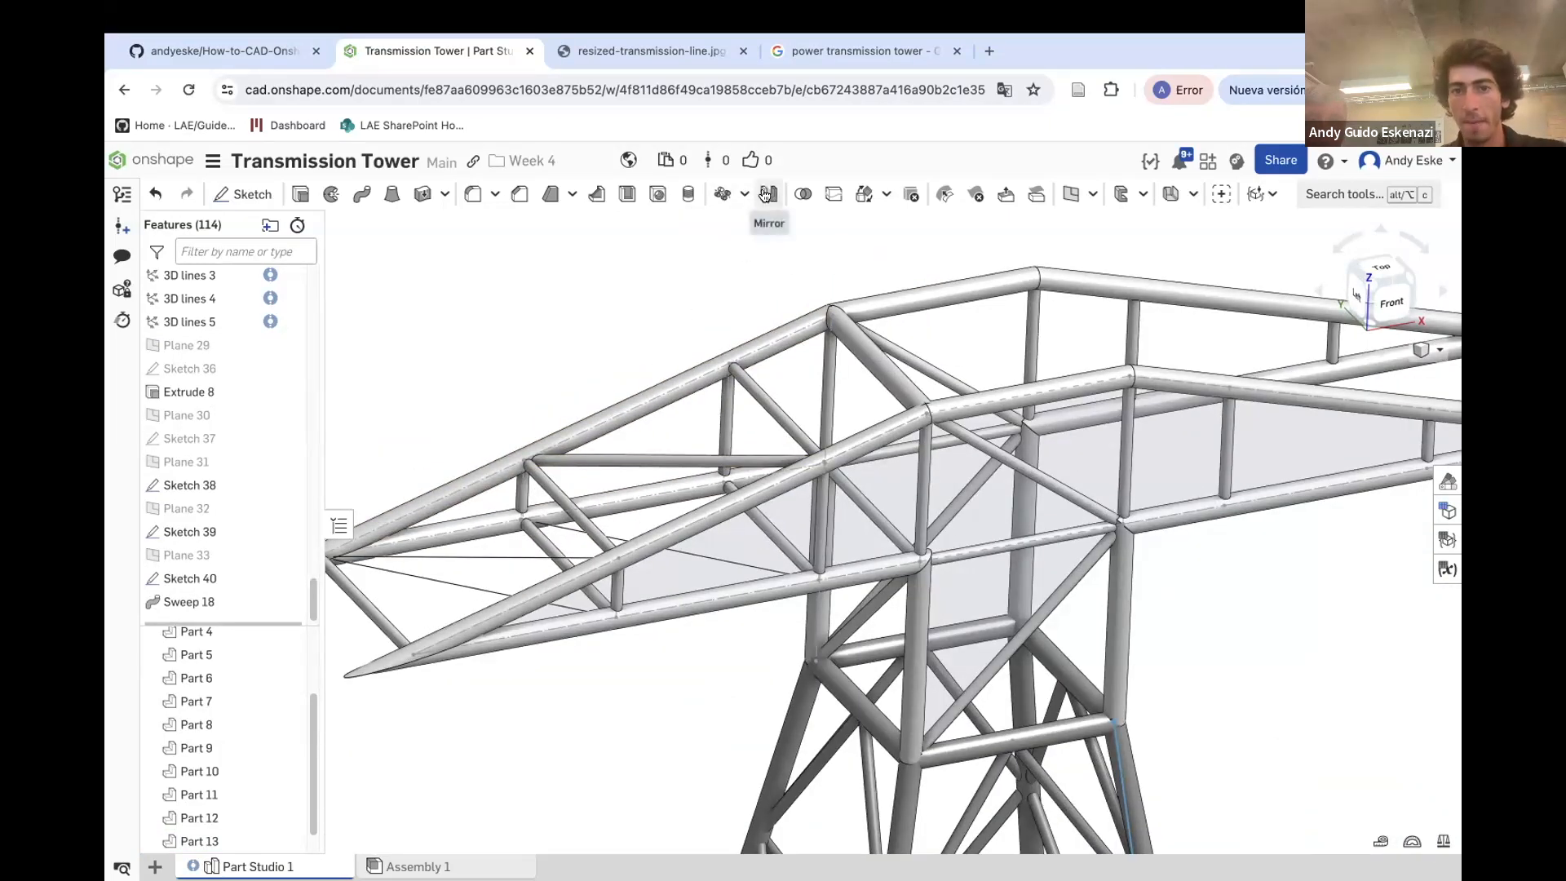
scroll(416, 576, "up", 5)
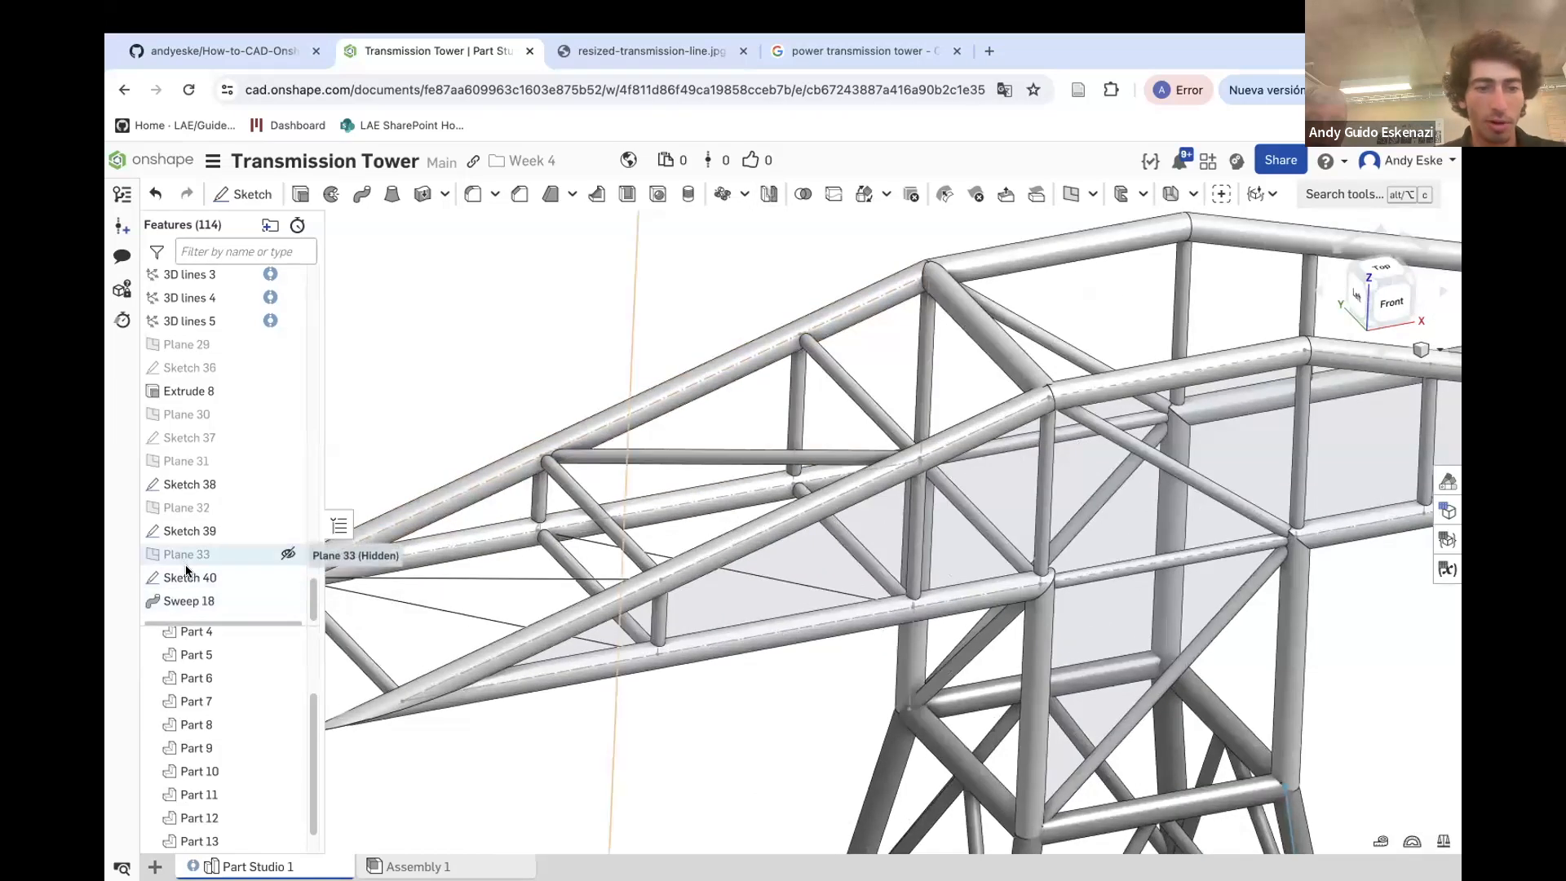
scroll(314, 546, "down", 1)
left_click(363, 198)
scroll(526, 505, "up", 5)
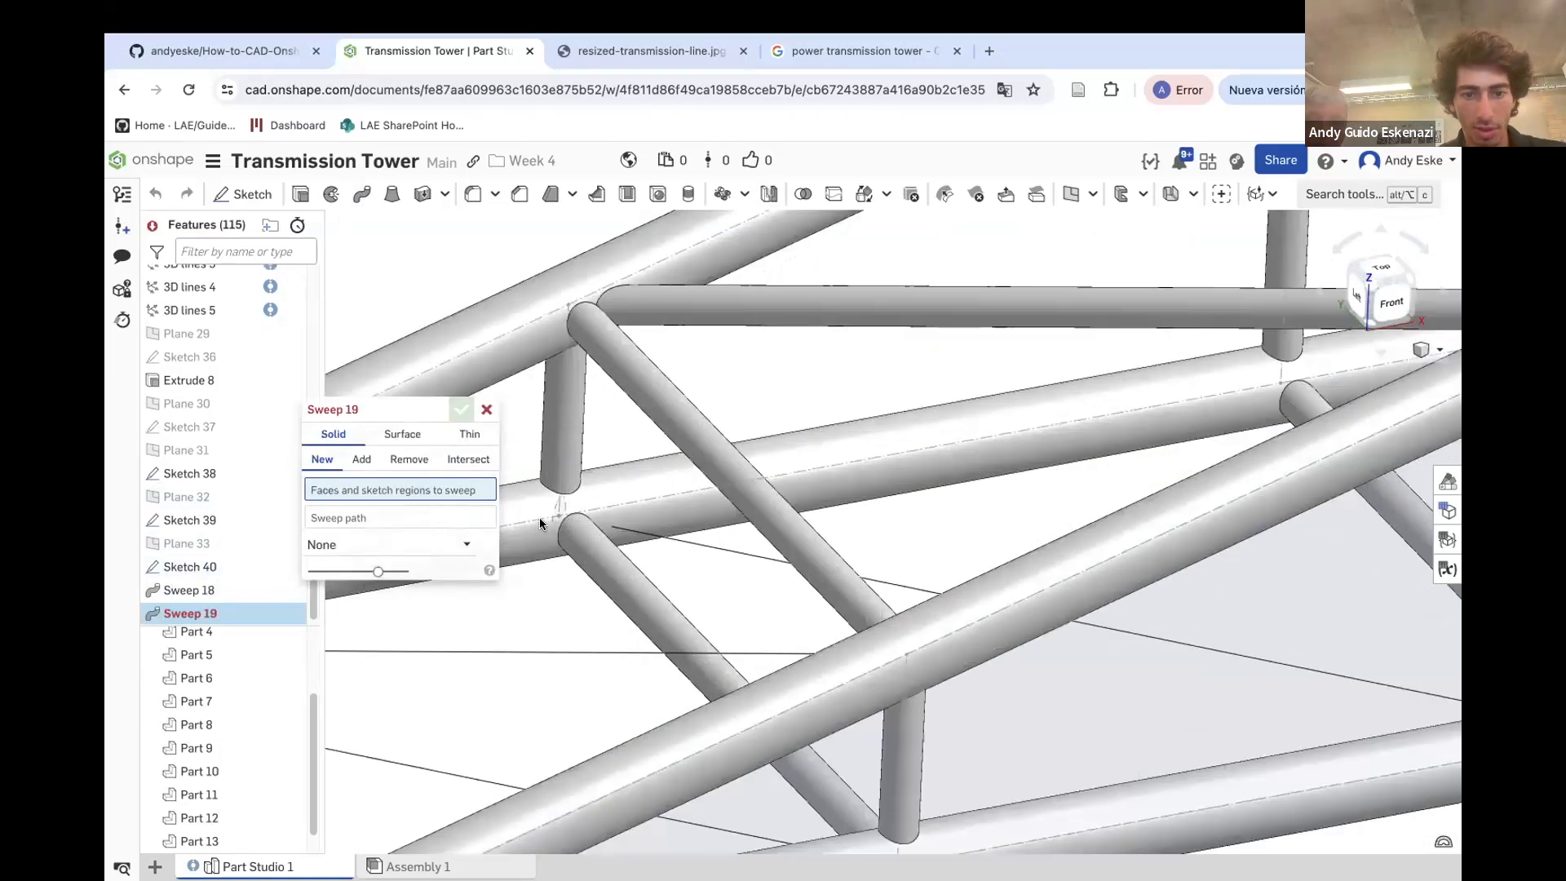
left_click(200, 474)
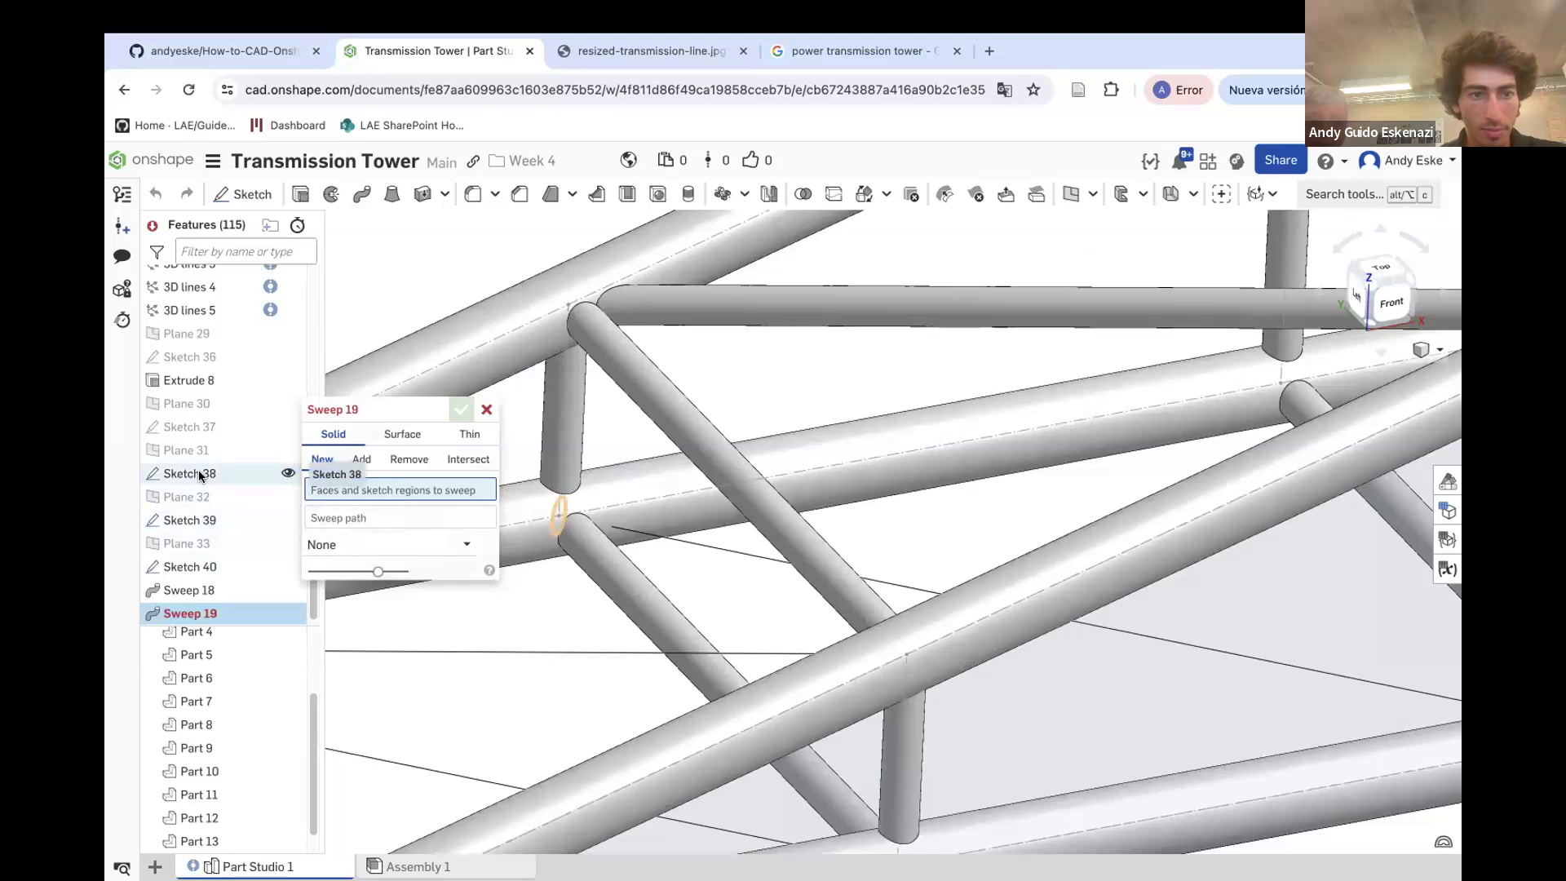
left_click(653, 537)
left_click(362, 462)
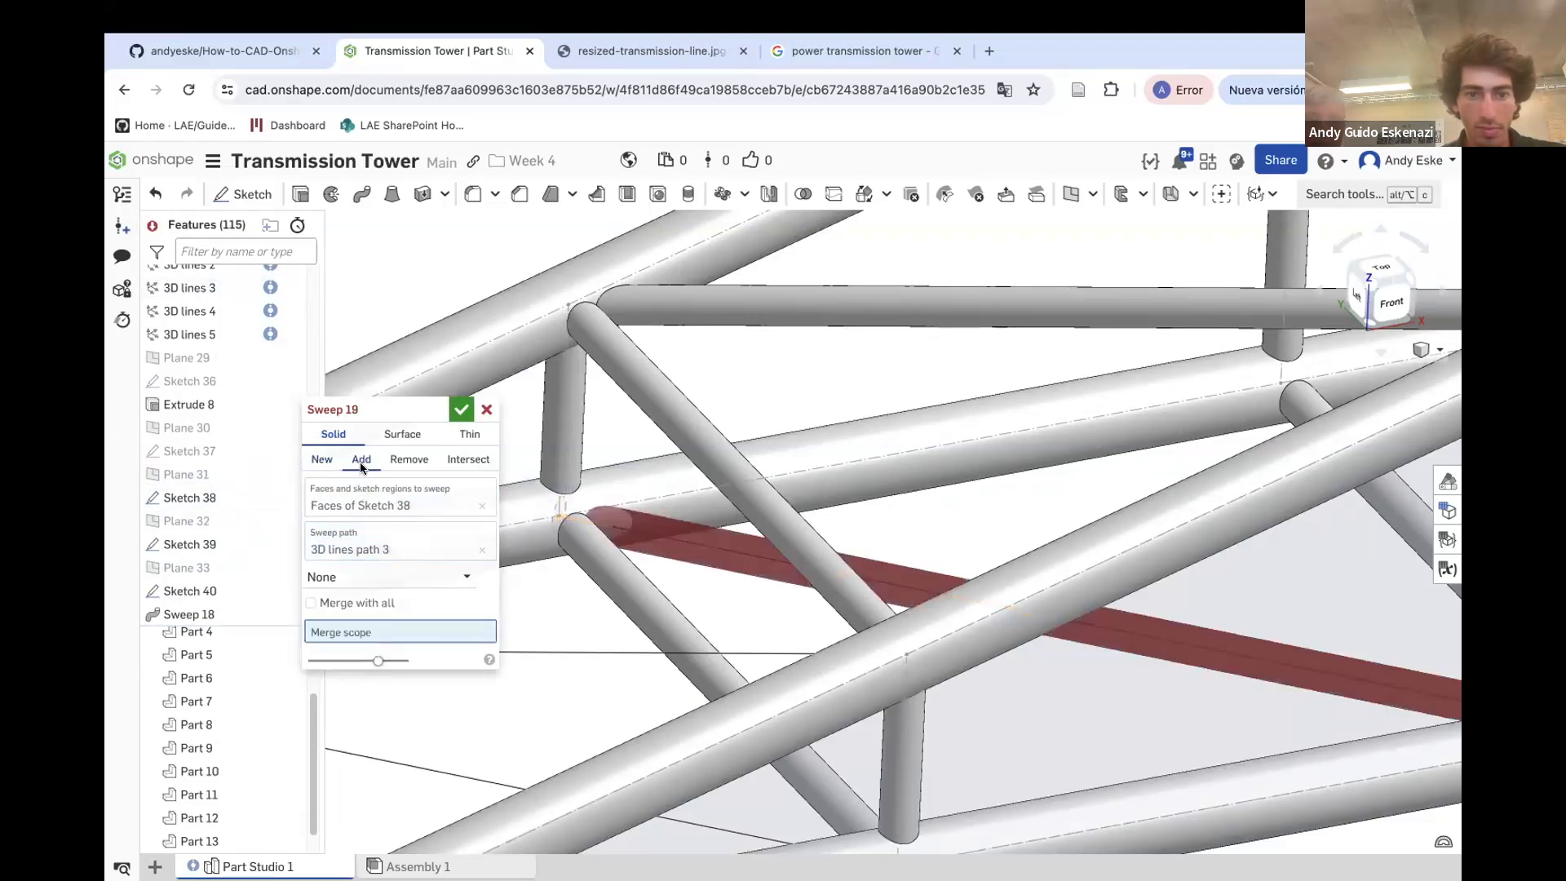
left_click(609, 586)
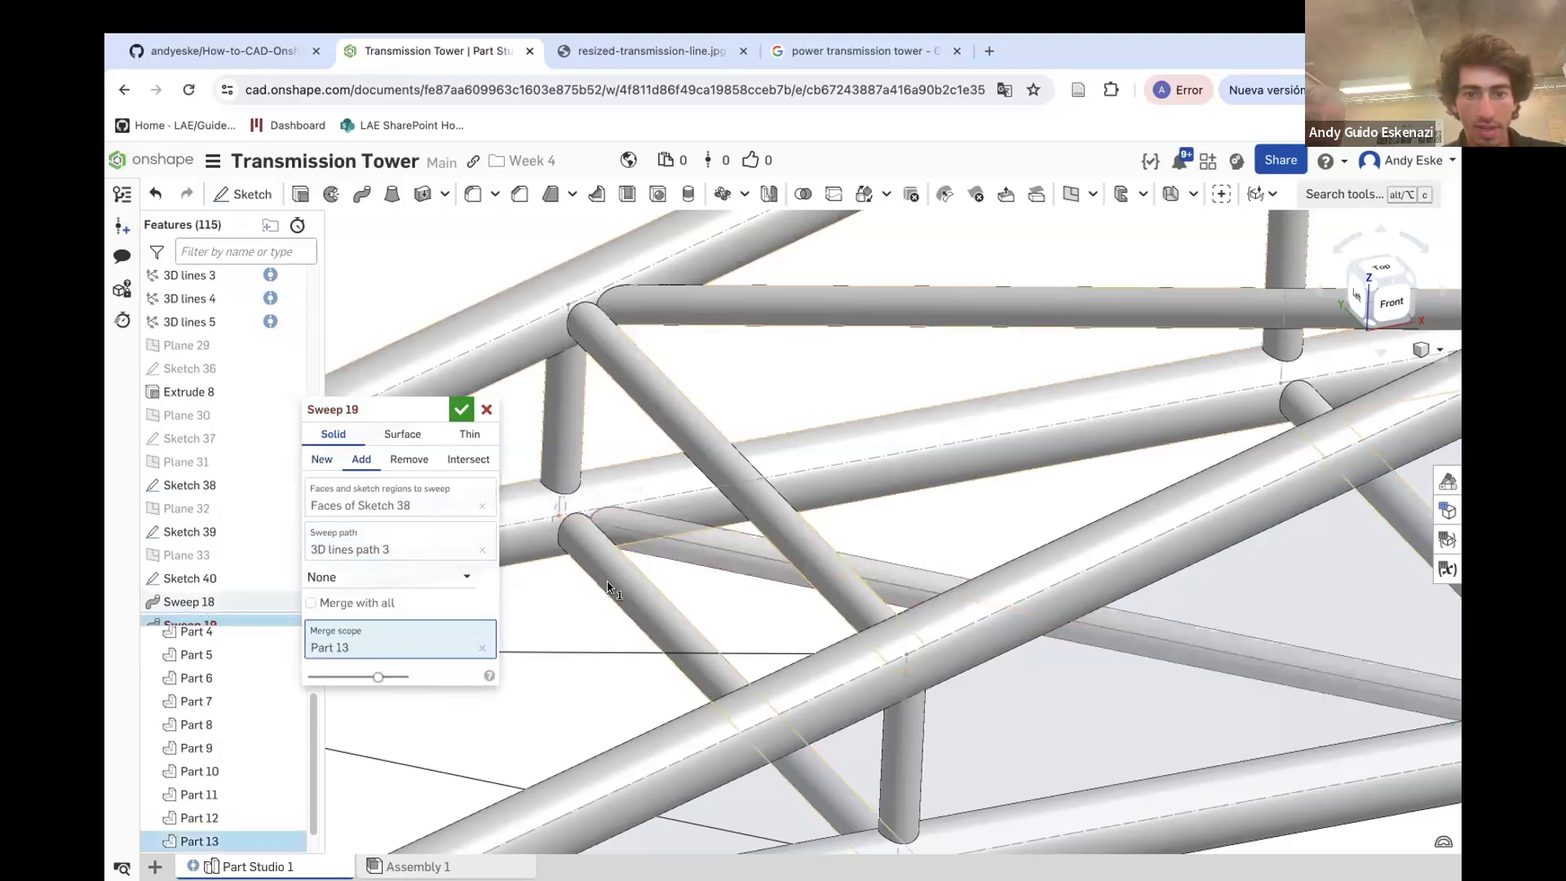
left_click(461, 408)
Sweep Sketch 39's circle along 3D lines path 2 as an added solid merged into Part 12
scroll(712, 491, "down", 5)
scroll(403, 605, "up", 4)
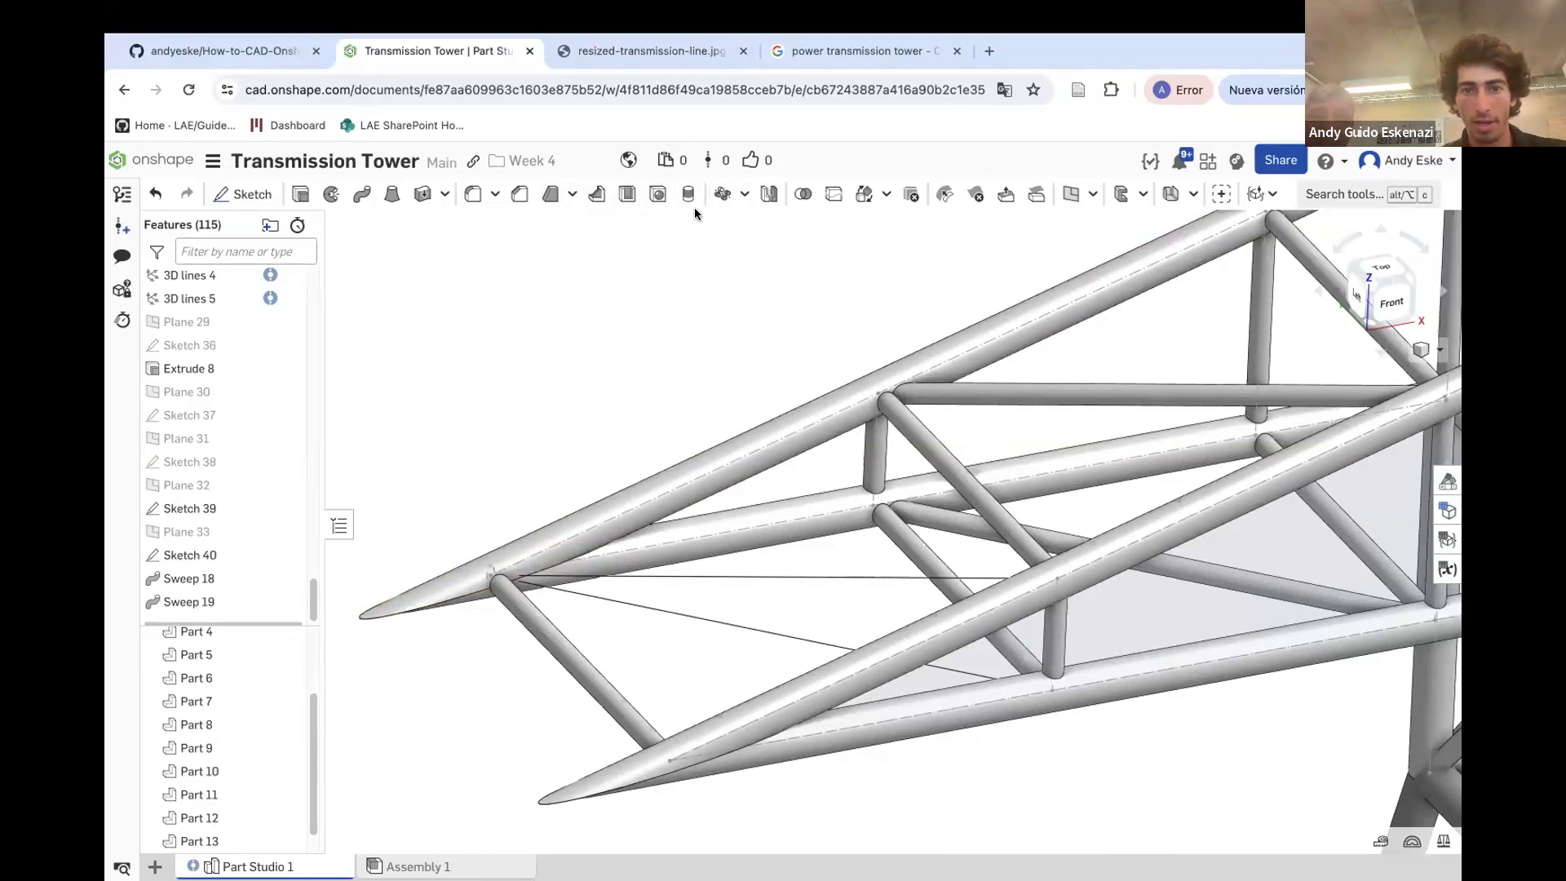
left_click(360, 194)
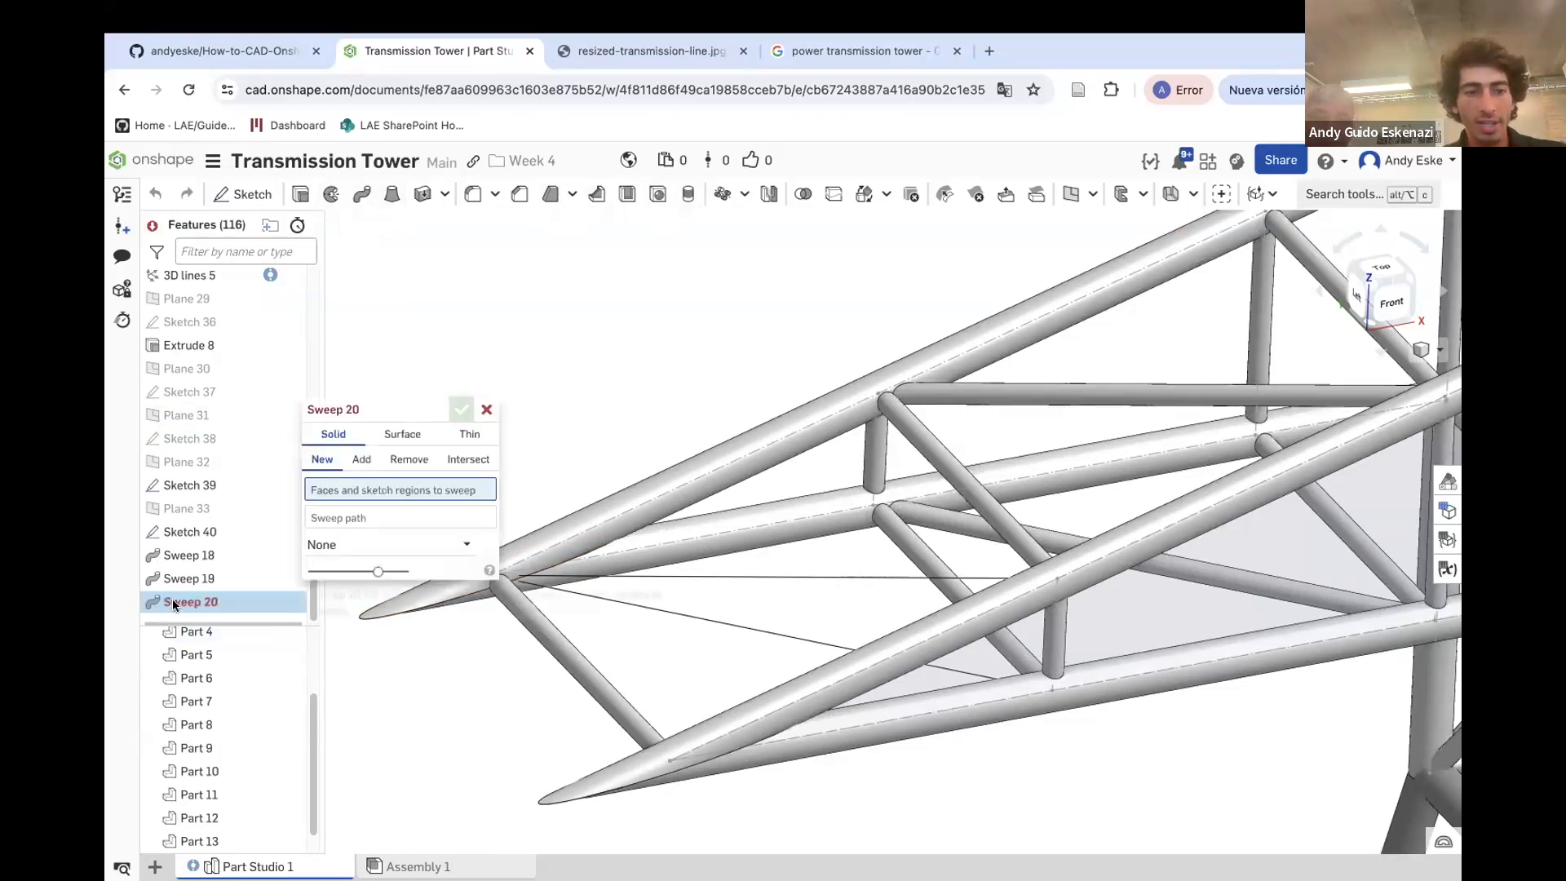
left_click(187, 485)
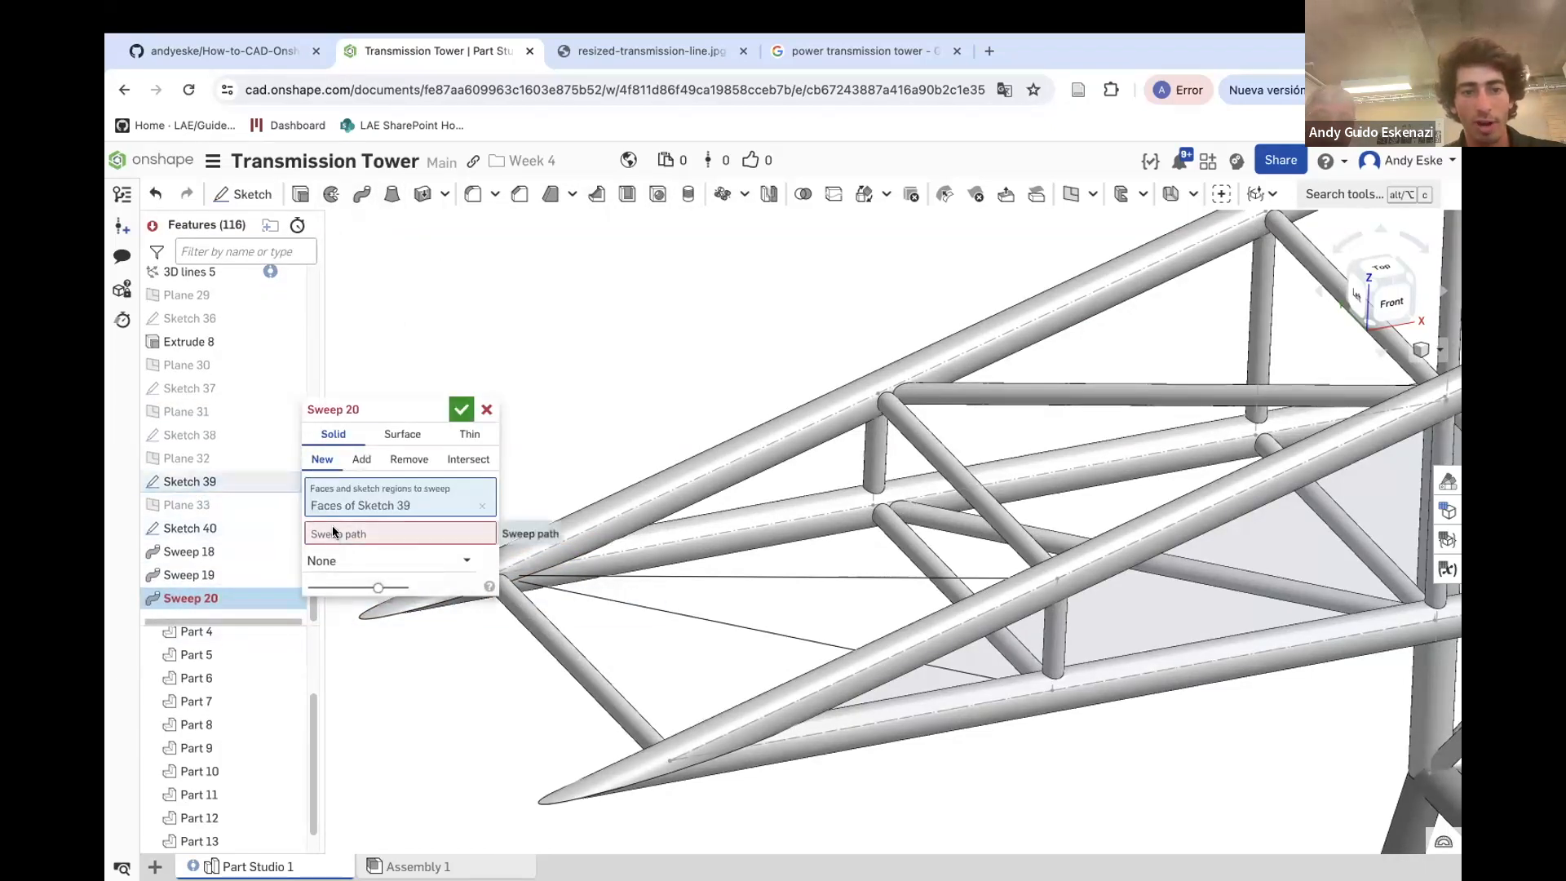
left_click(593, 579)
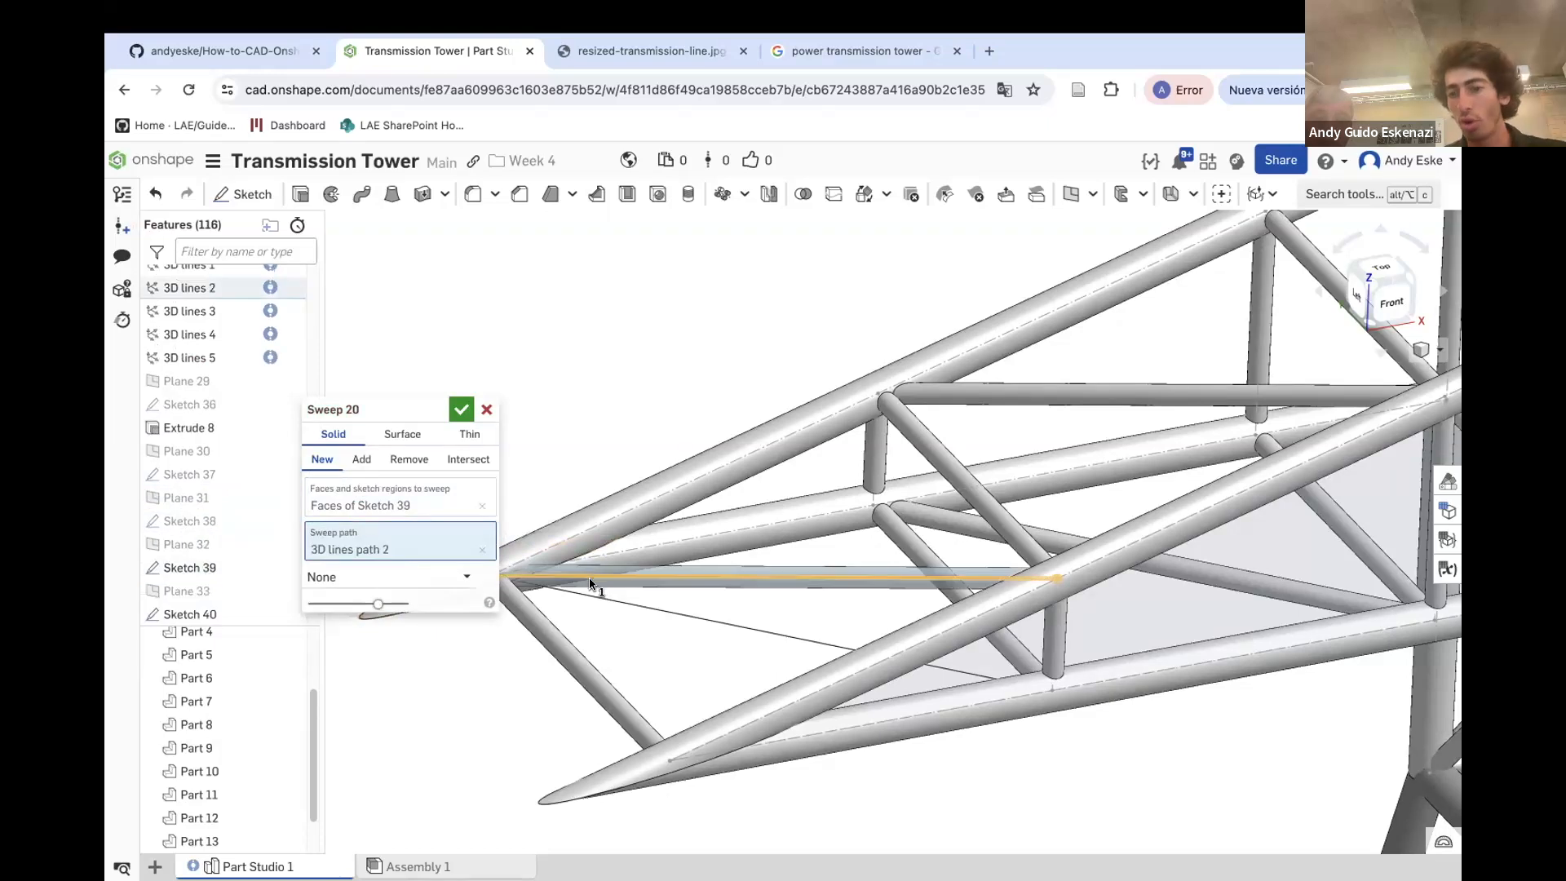
left_click(362, 460)
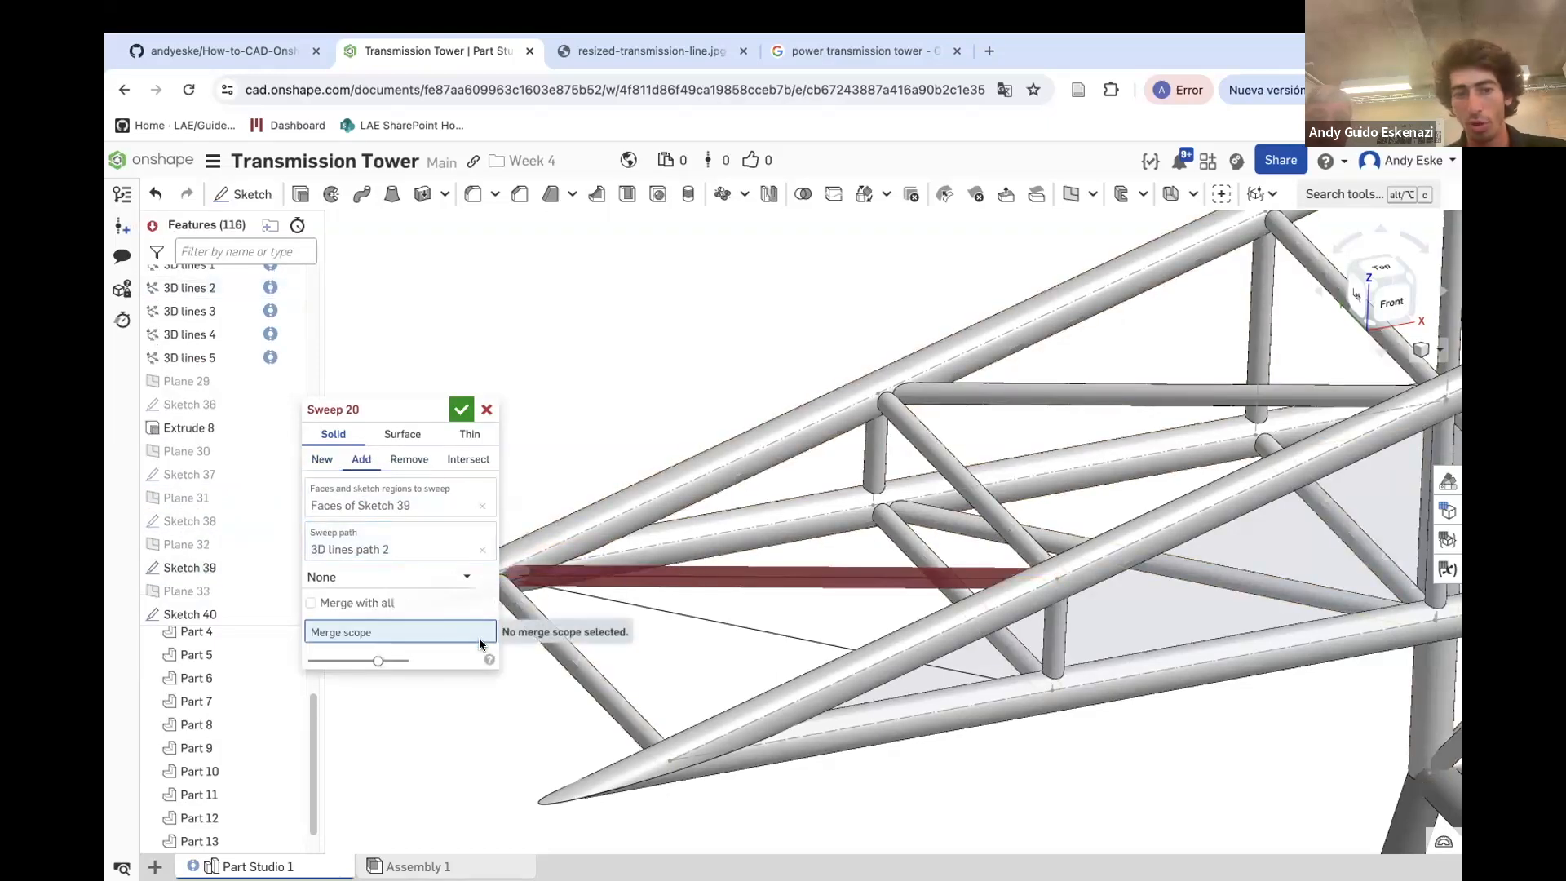
left_click(731, 695)
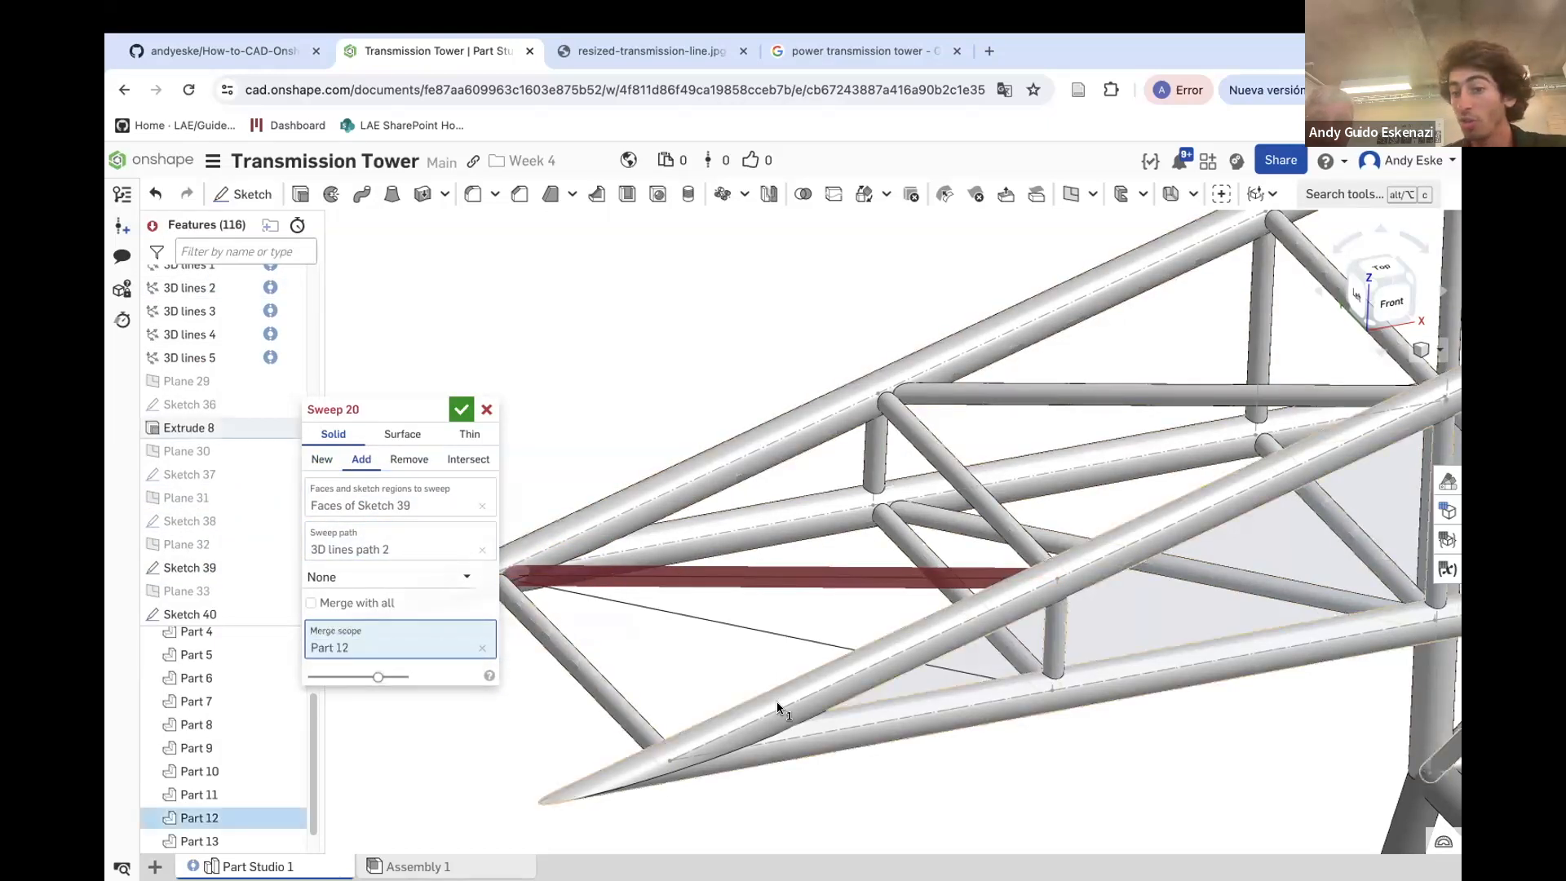
left_click(461, 412)
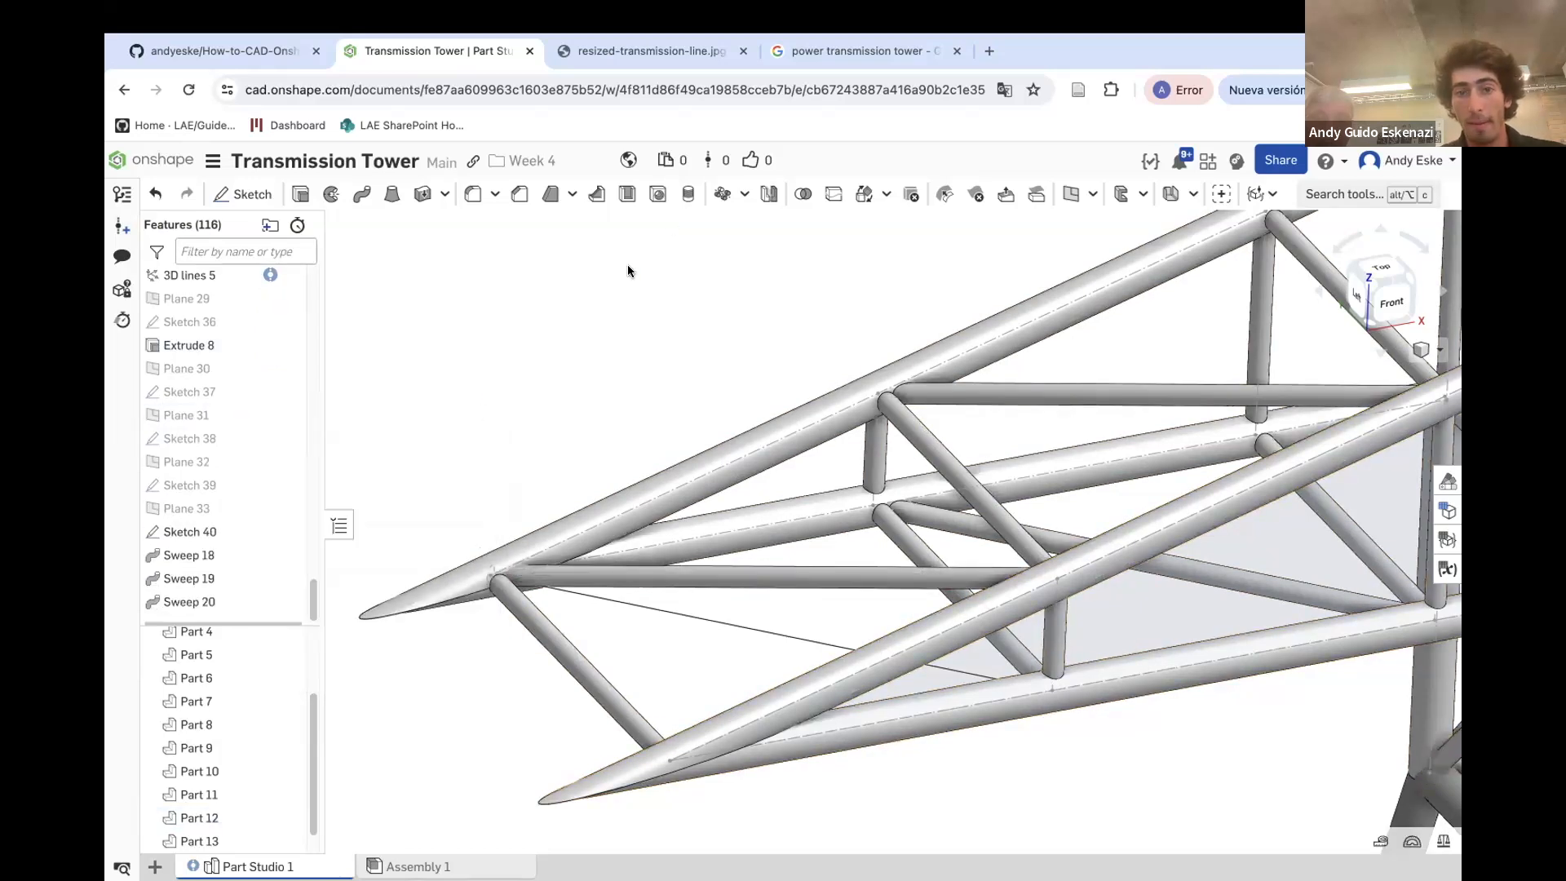
Sweep Sketch 40's circle along 3D lines path 4 as an added solid merged into Part 13
left_click(361, 209)
left_click(183, 509)
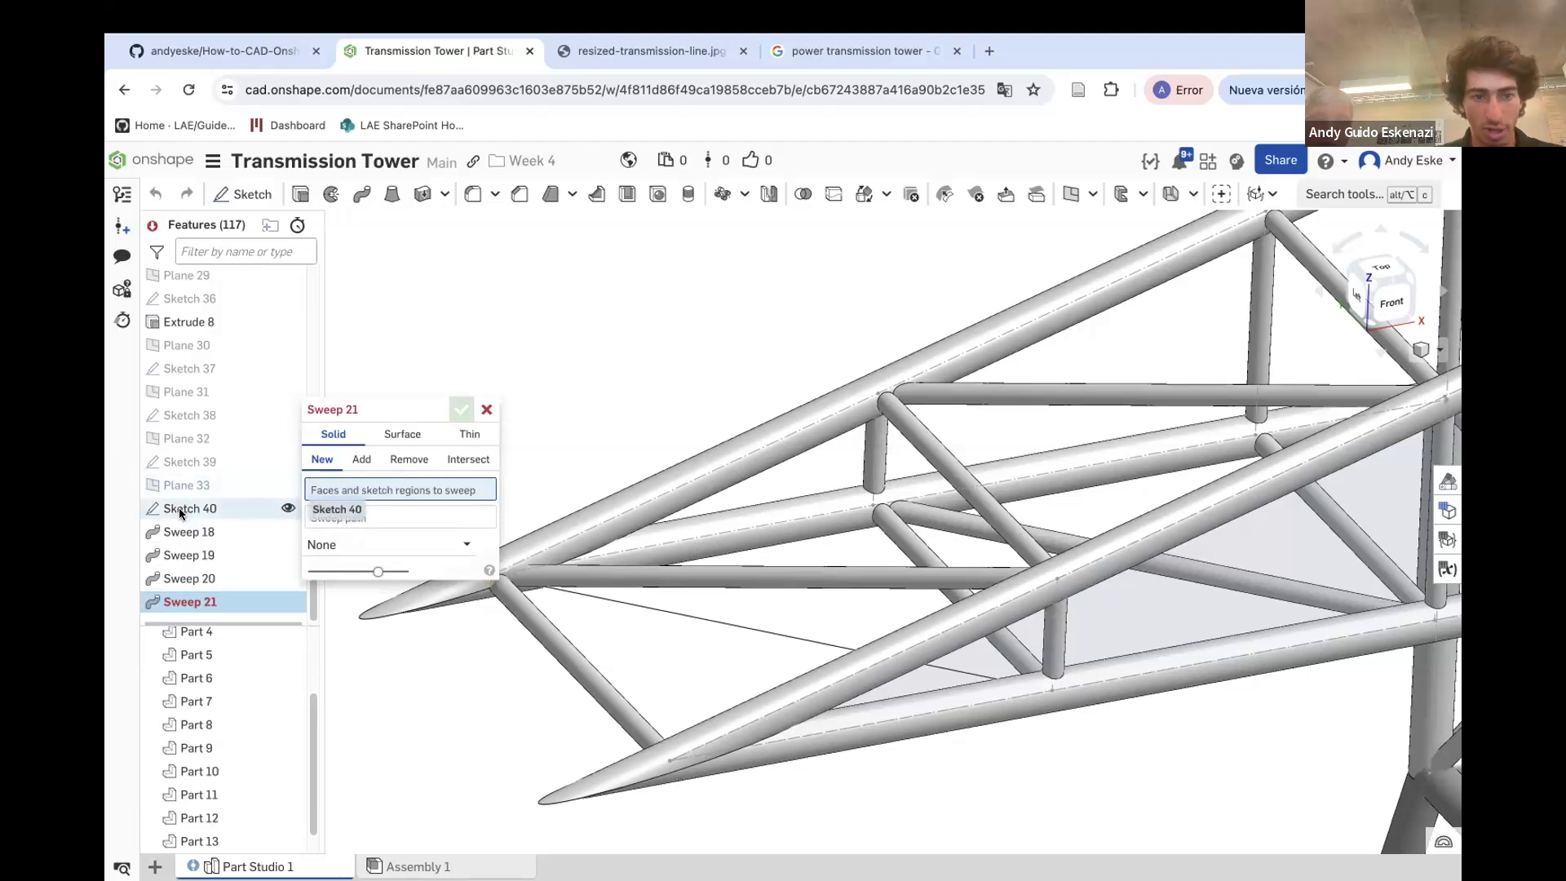
left_click(361, 459)
left_click(364, 535)
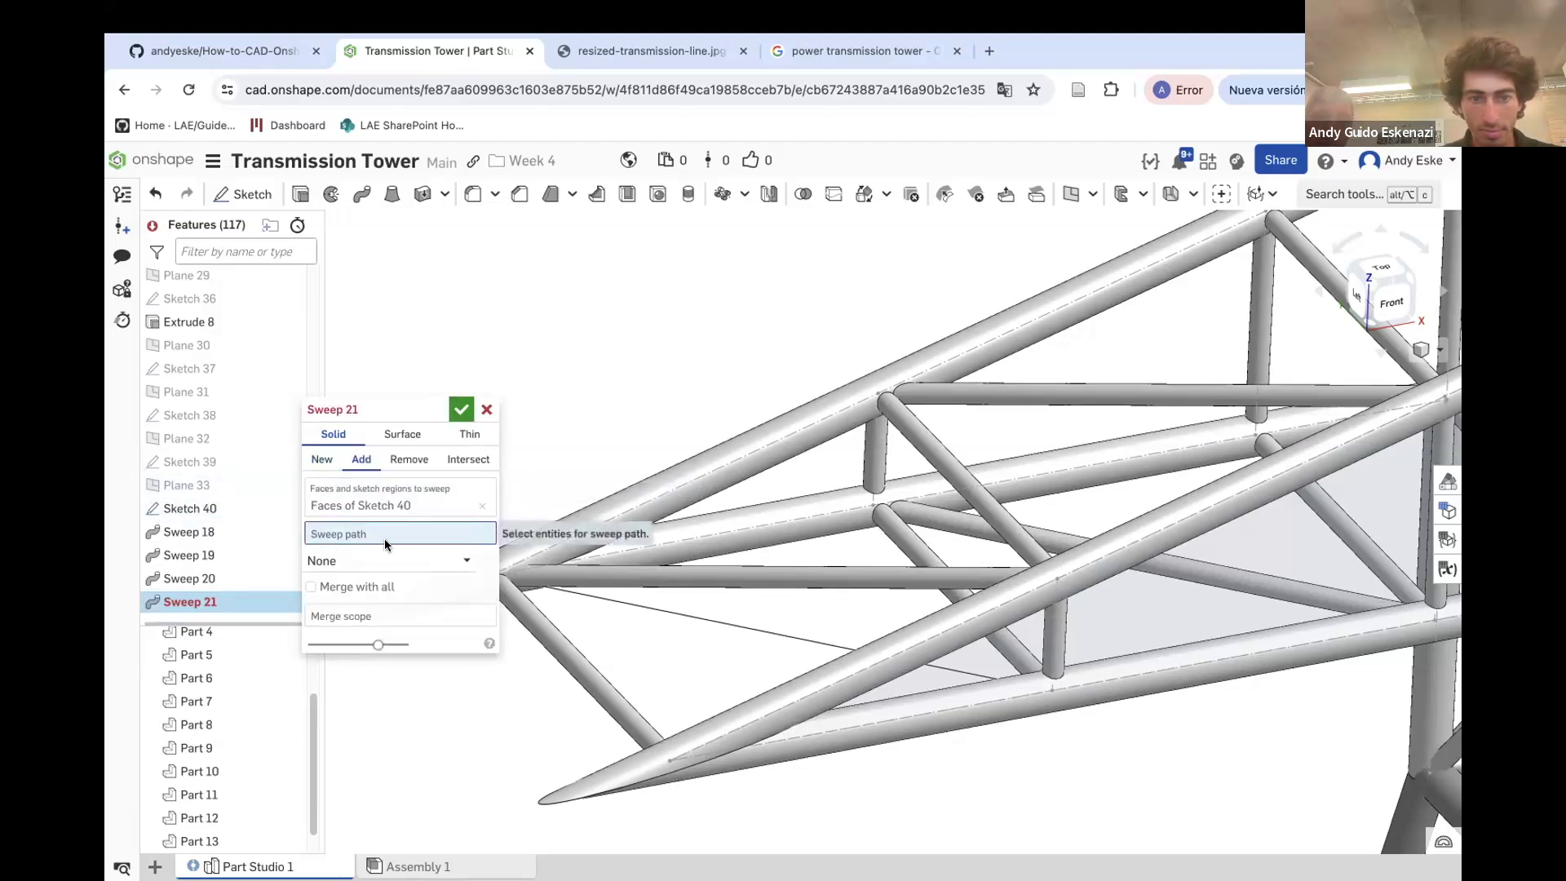
left_click(622, 601)
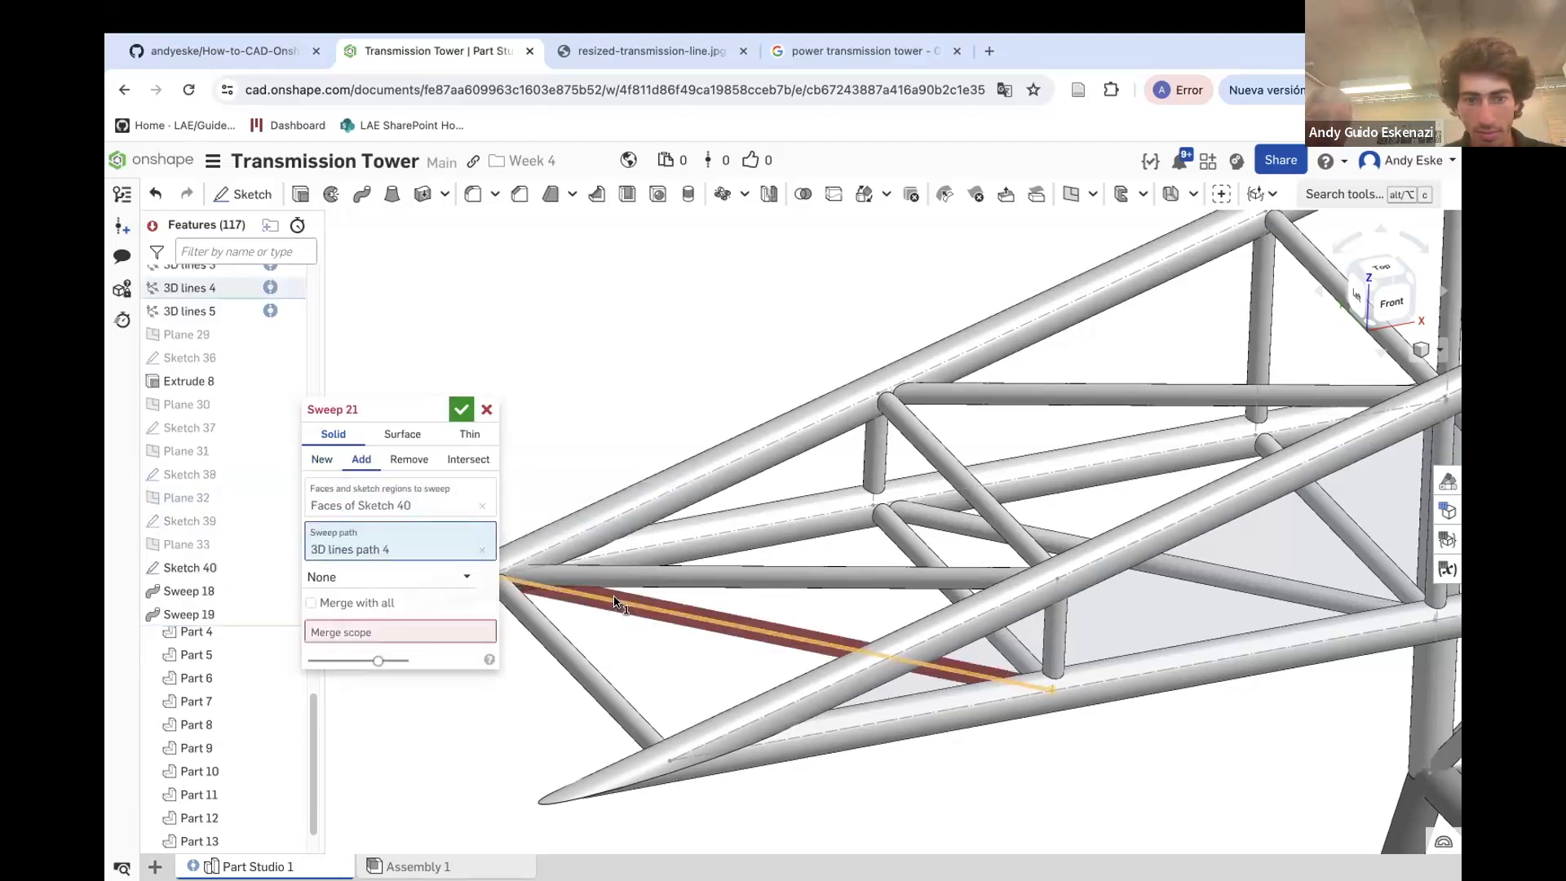
left_click(442, 630)
left_click(535, 629)
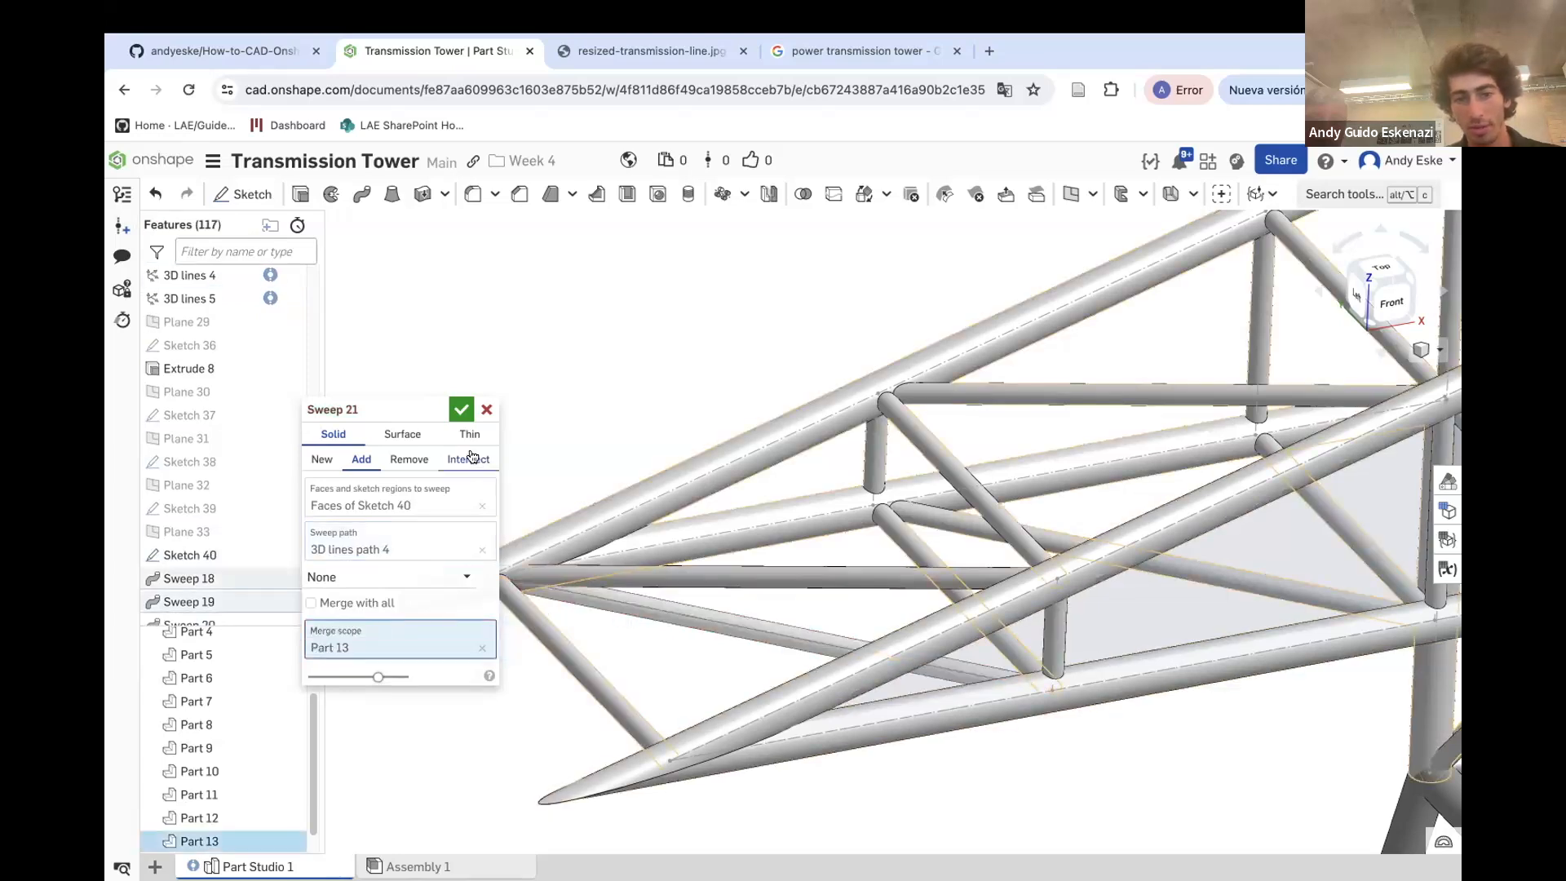
left_click(461, 408)
Start a feature mirror and select Extrude 7, Extrude 8, Sweep 18, Sweep 19, Sweep 20 and Sweep 21 to mirror
scroll(487, 328, "down", 5)
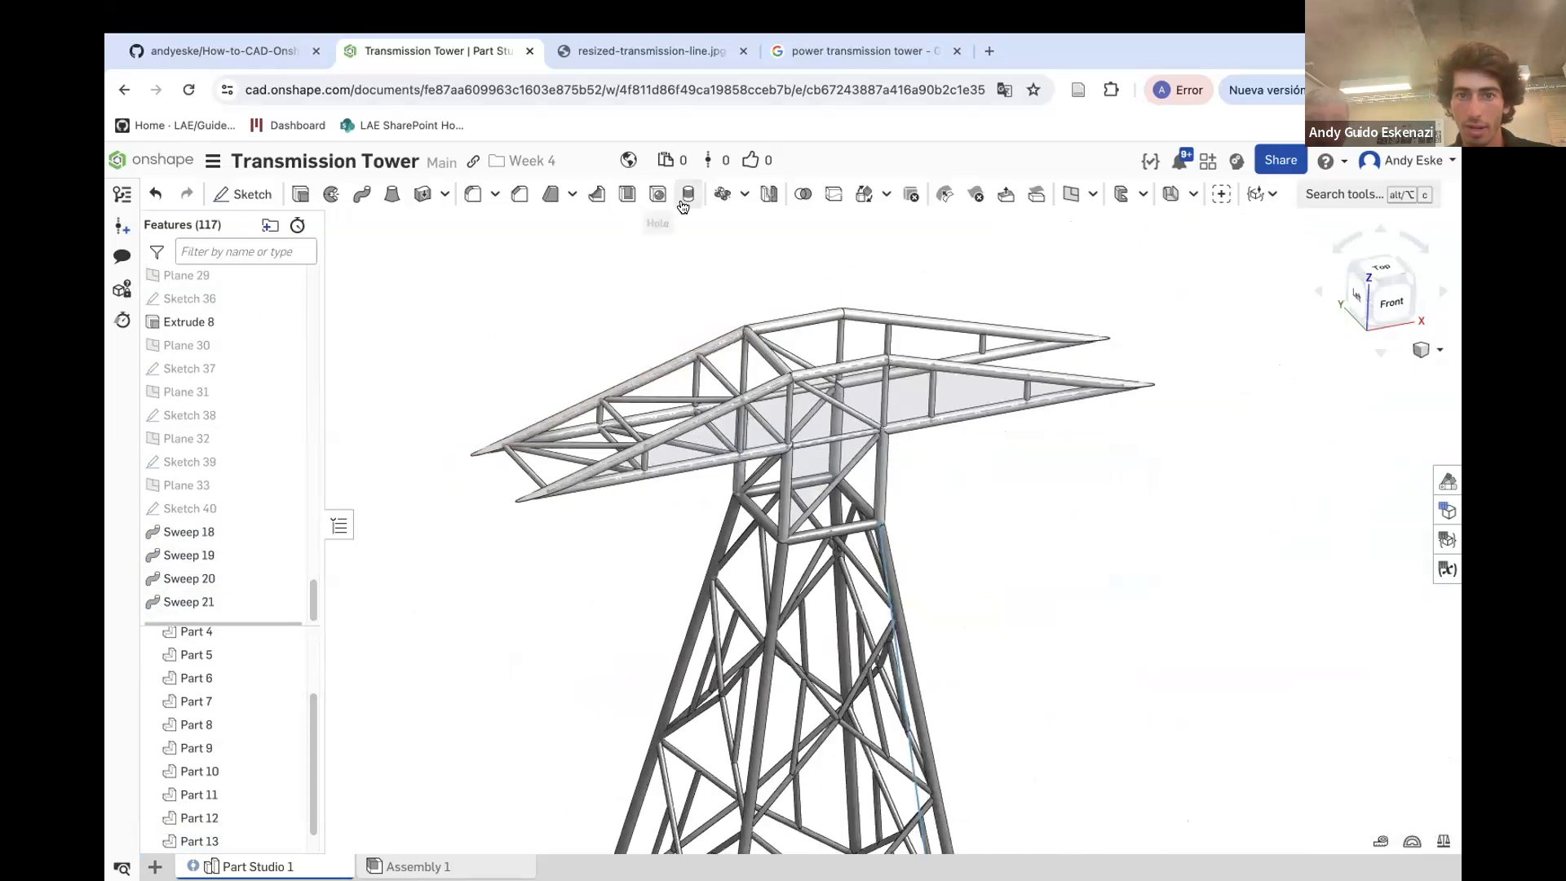
left_click(769, 193)
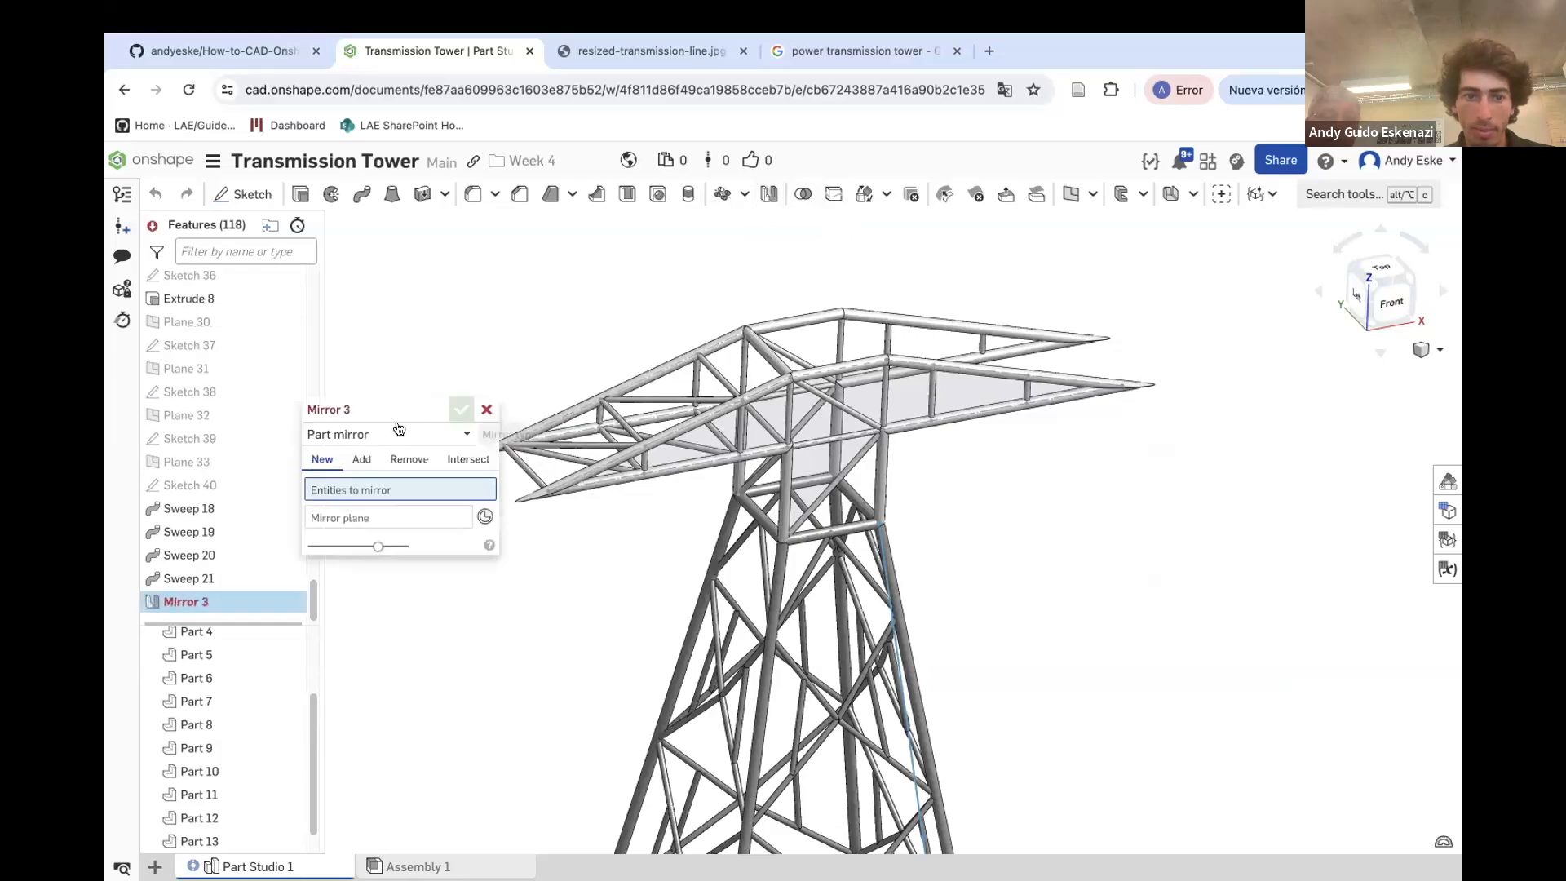
left_click(644, 381)
scroll(641, 379, "up", 5)
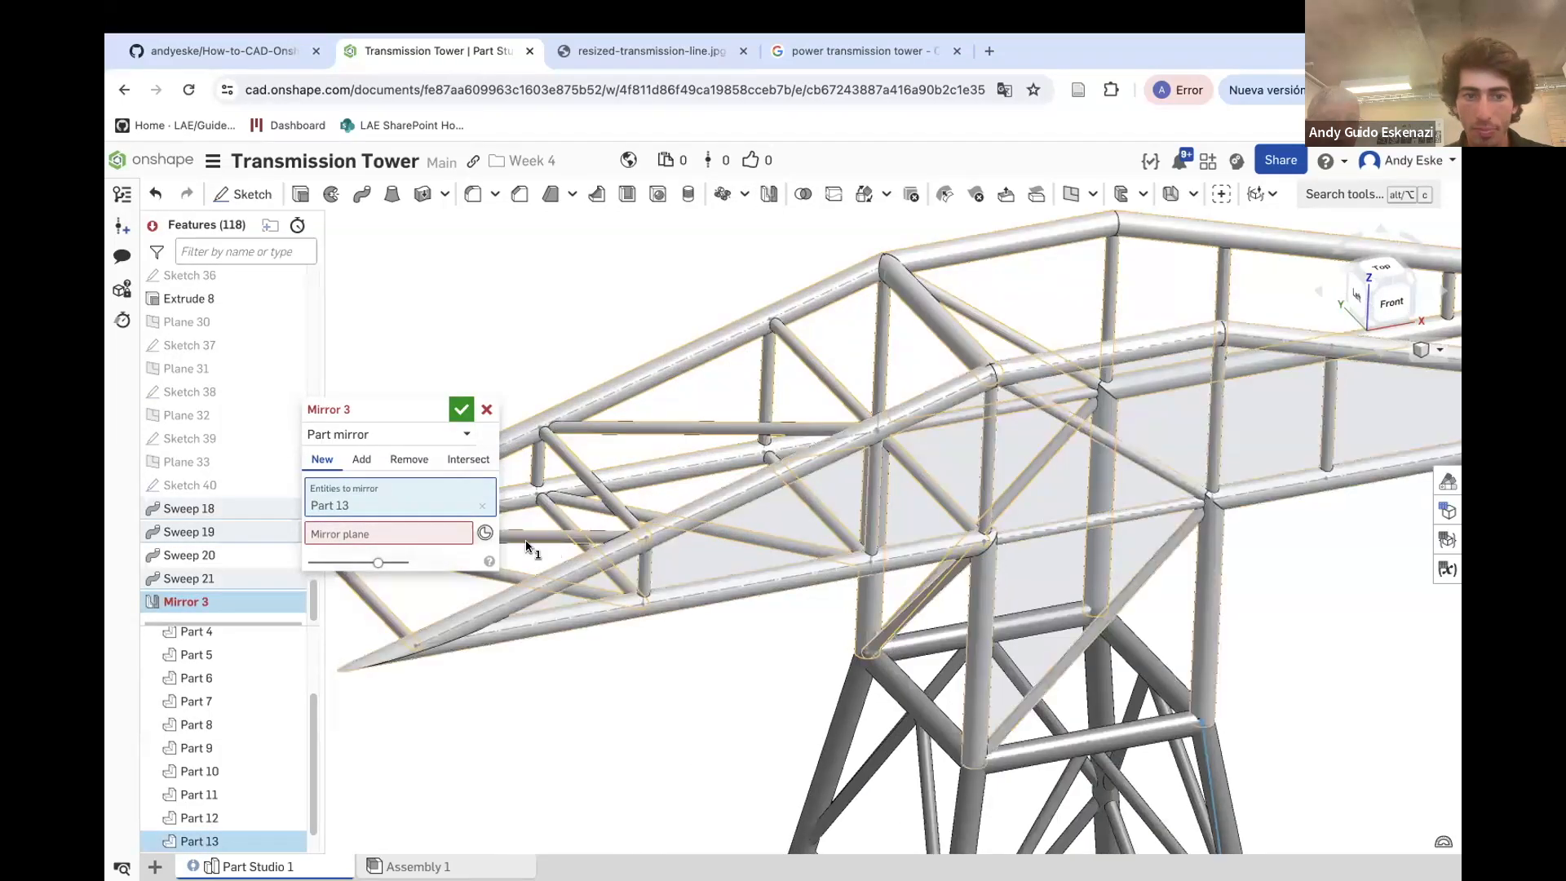
left_click(377, 434)
left_click(354, 481)
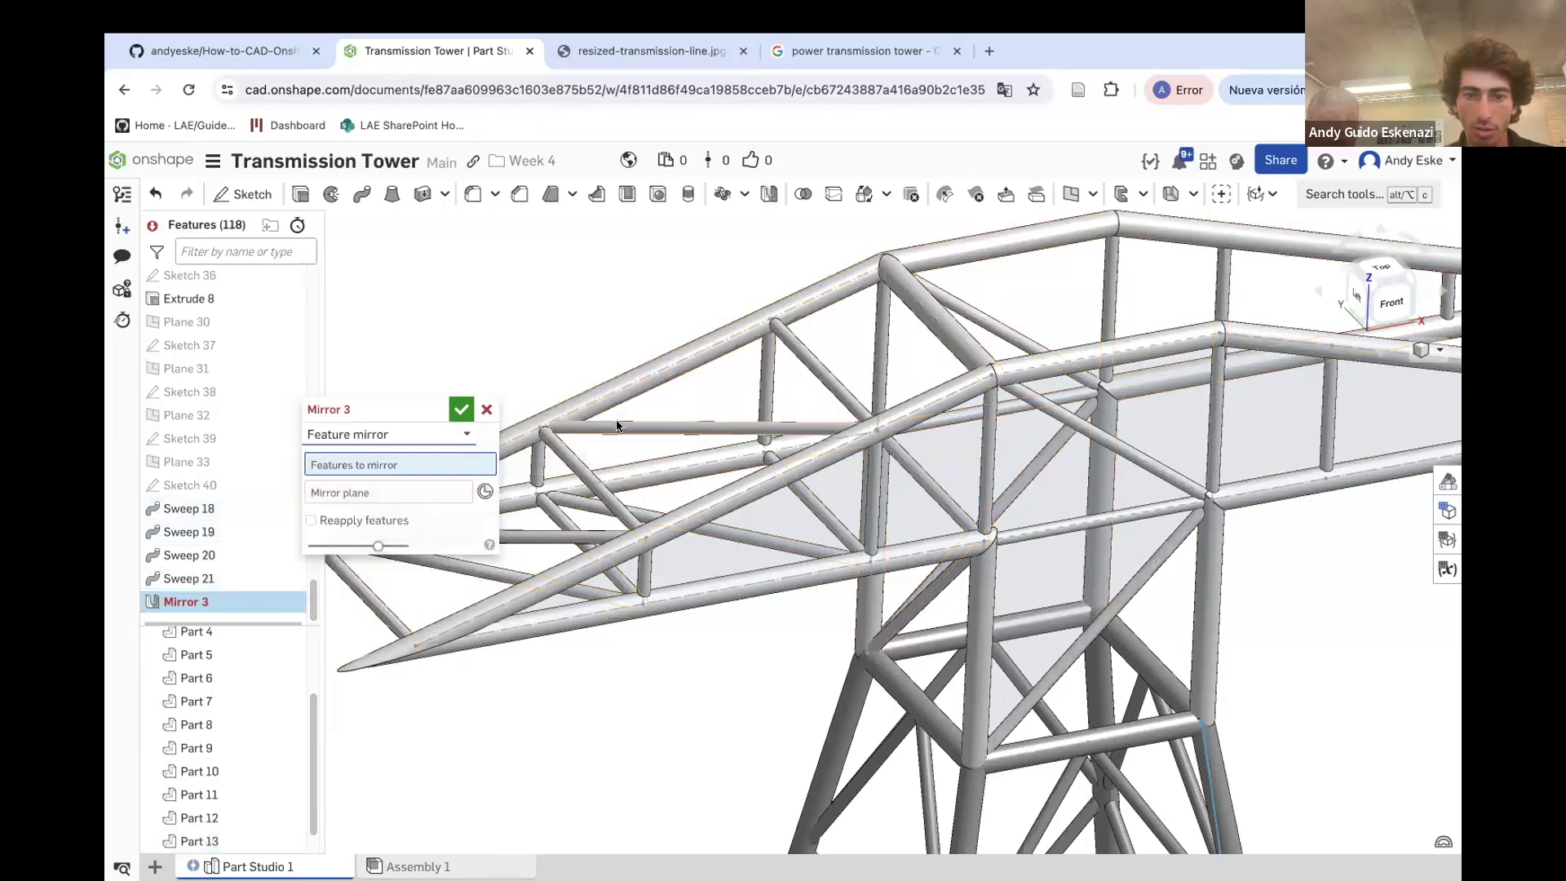
left_click(798, 358)
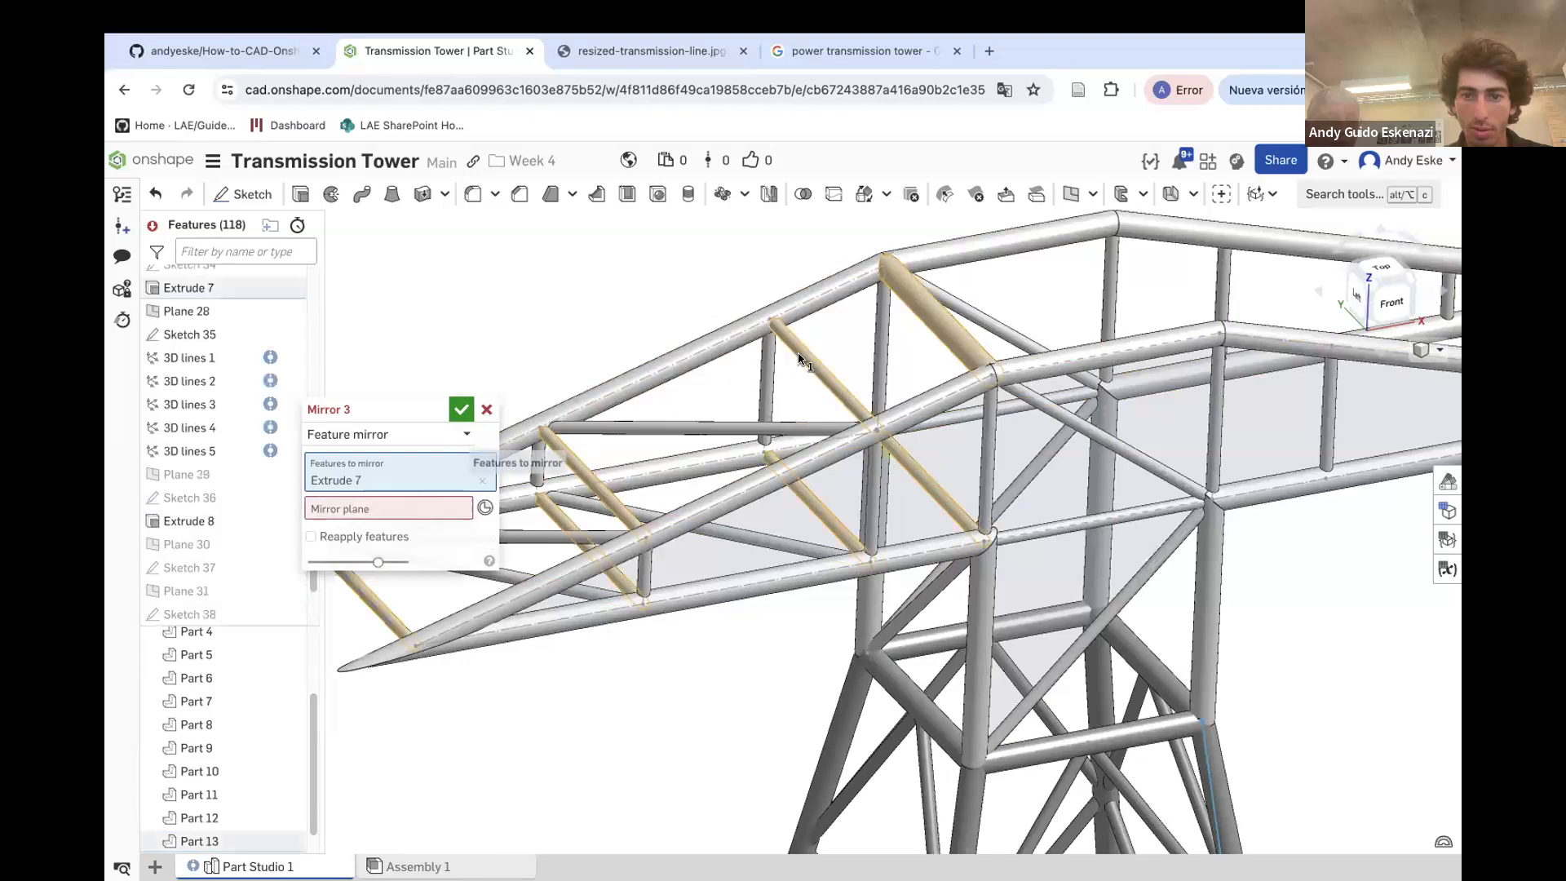
left_click(725, 432)
right_click_drag(744, 516, 728, 525)
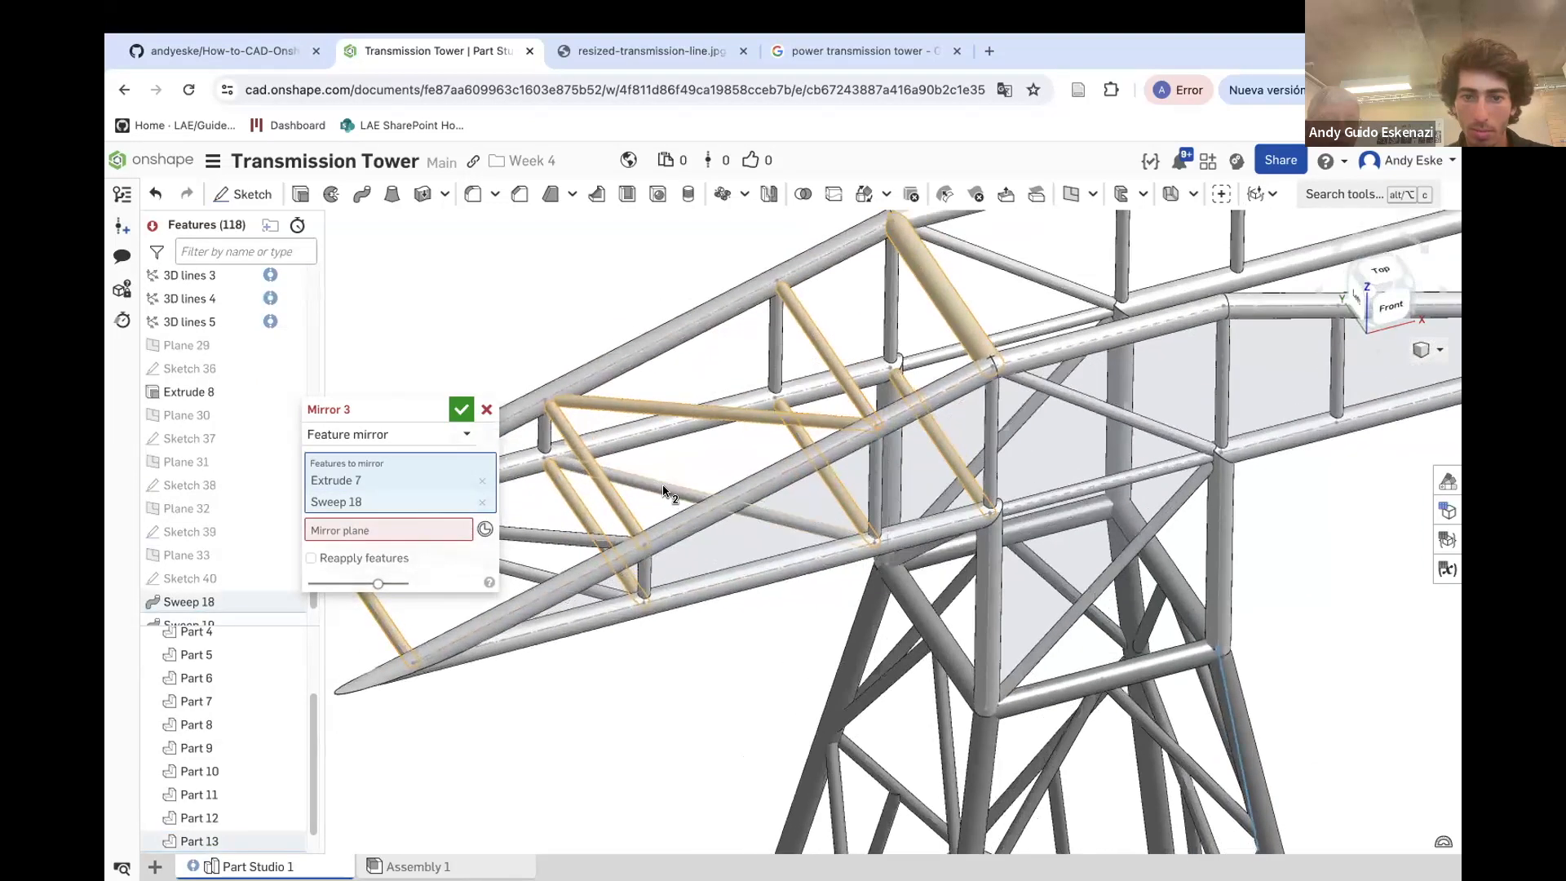
left_click(666, 489)
left_click(562, 540)
left_click(514, 569)
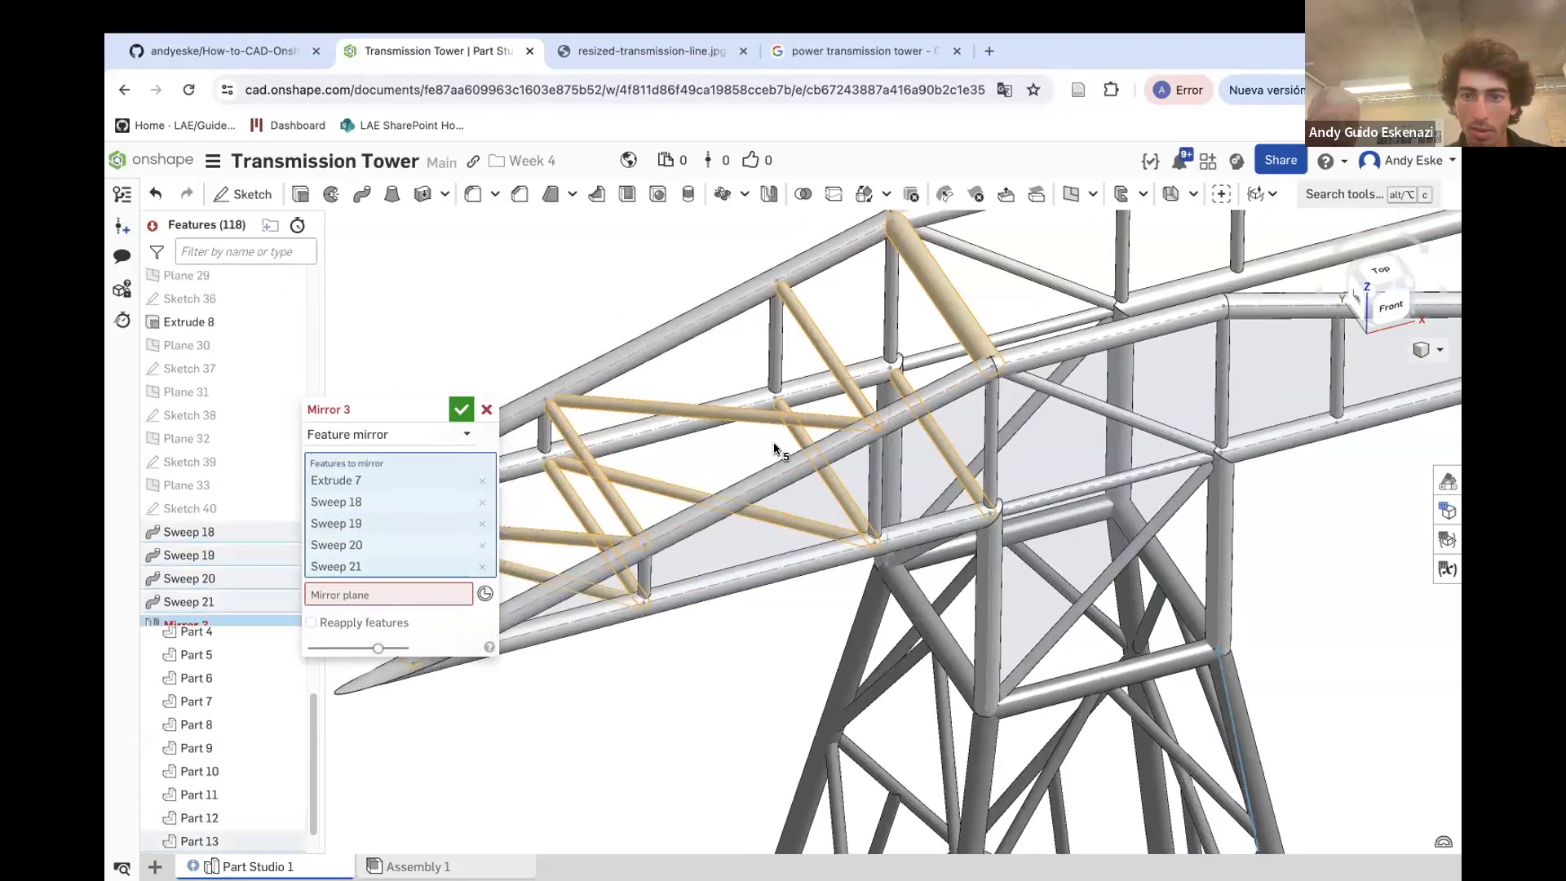
scroll(834, 457, "down", 1)
left_click(910, 554)
right_click_drag(910, 554, 907, 545)
scroll(898, 553, "down", 2)
left_click(371, 618)
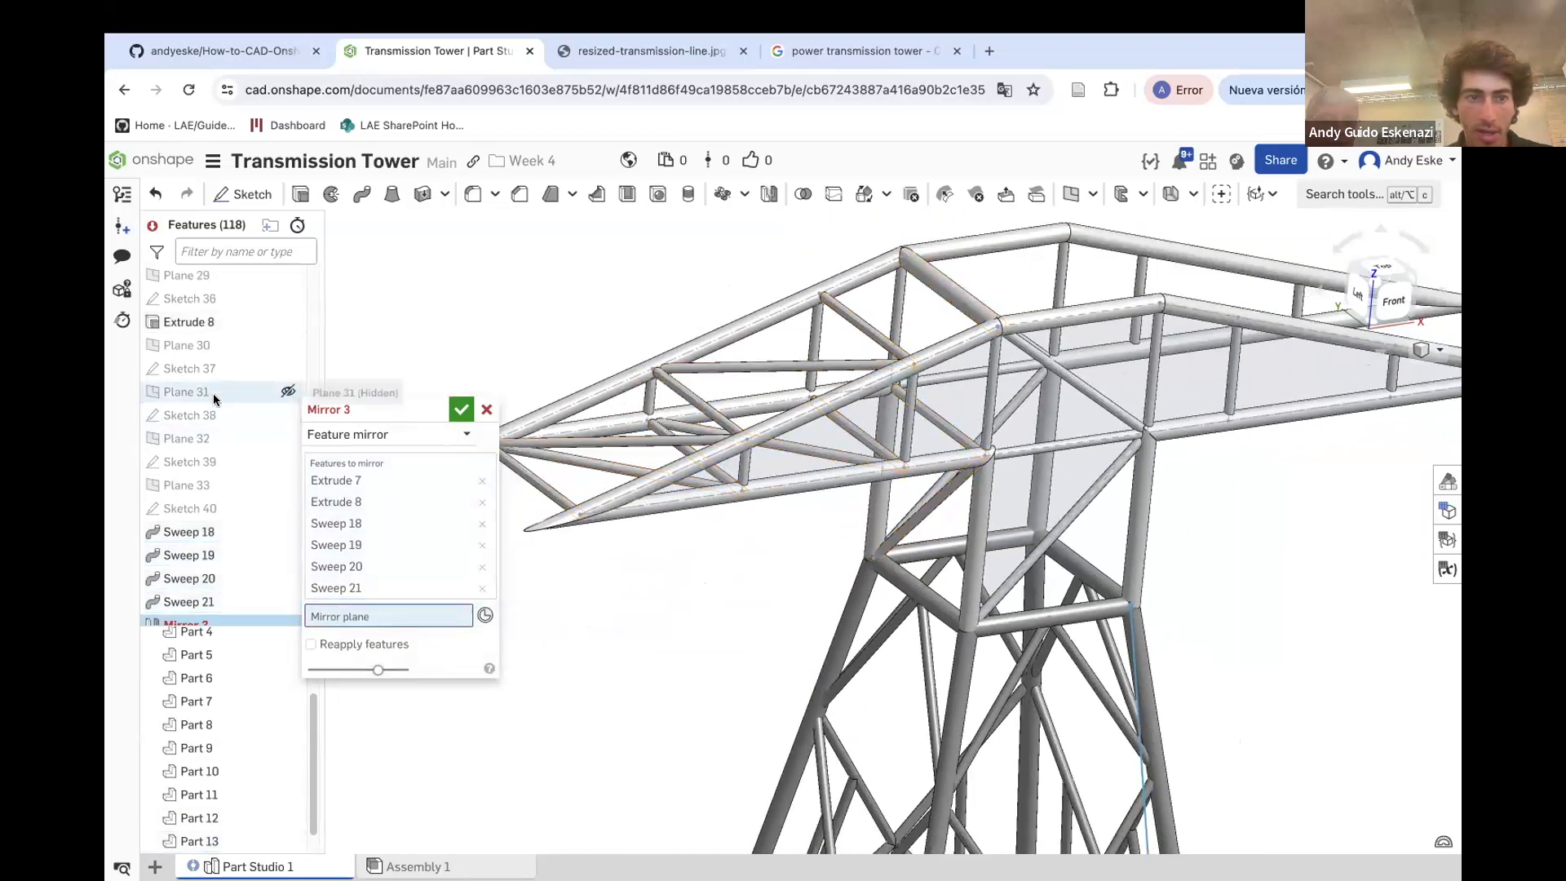
Set the mirror plane to the Right plane, enable Reapply features, and finish the mirror
scroll(212, 424, "up", 20)
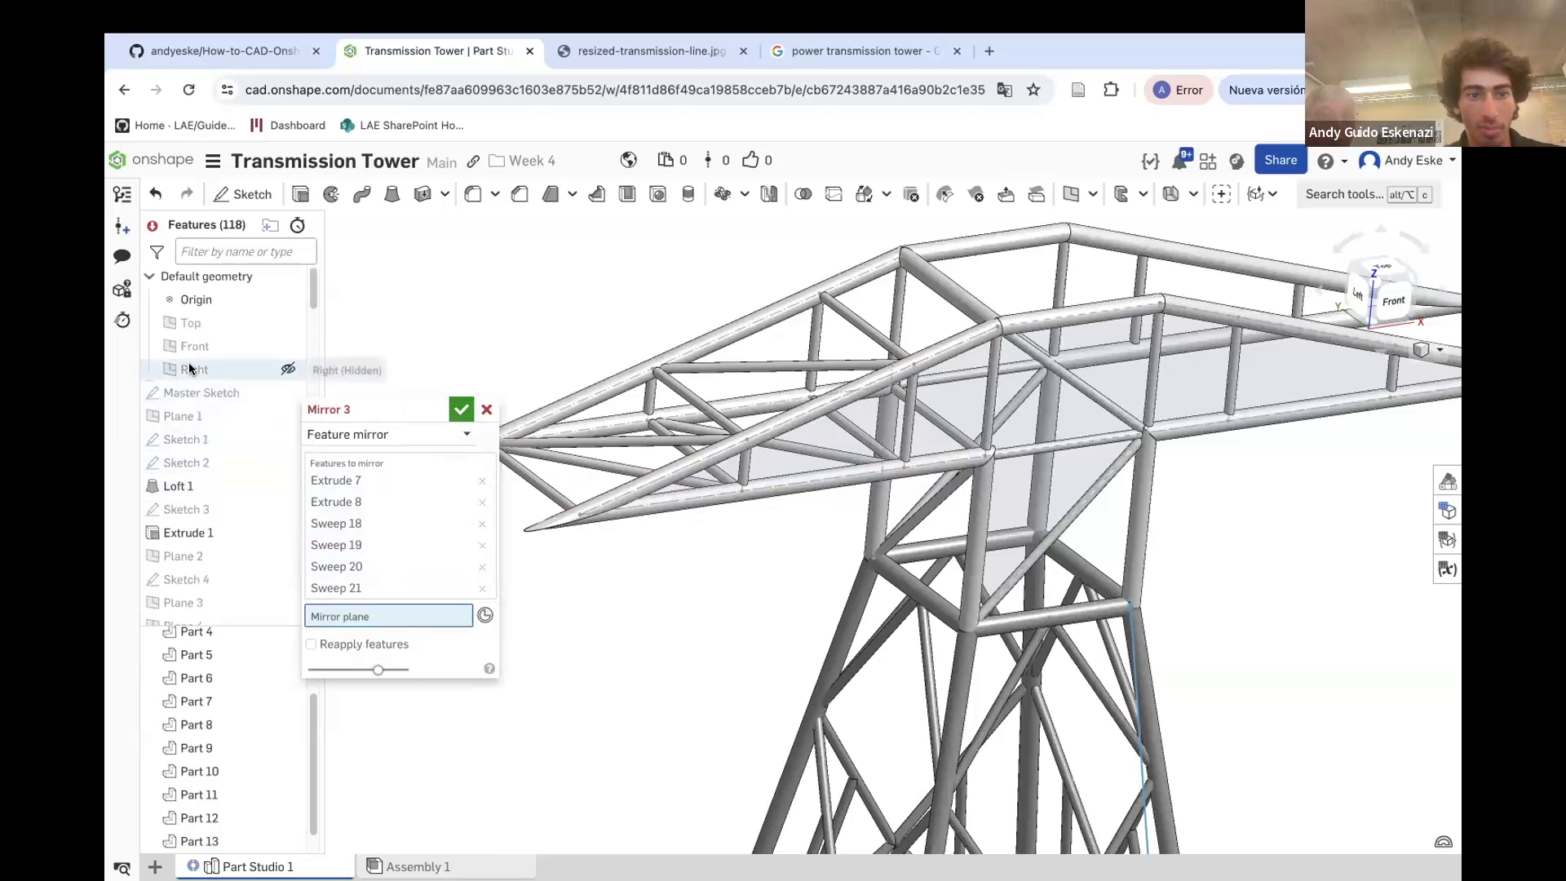
left_click(190, 370)
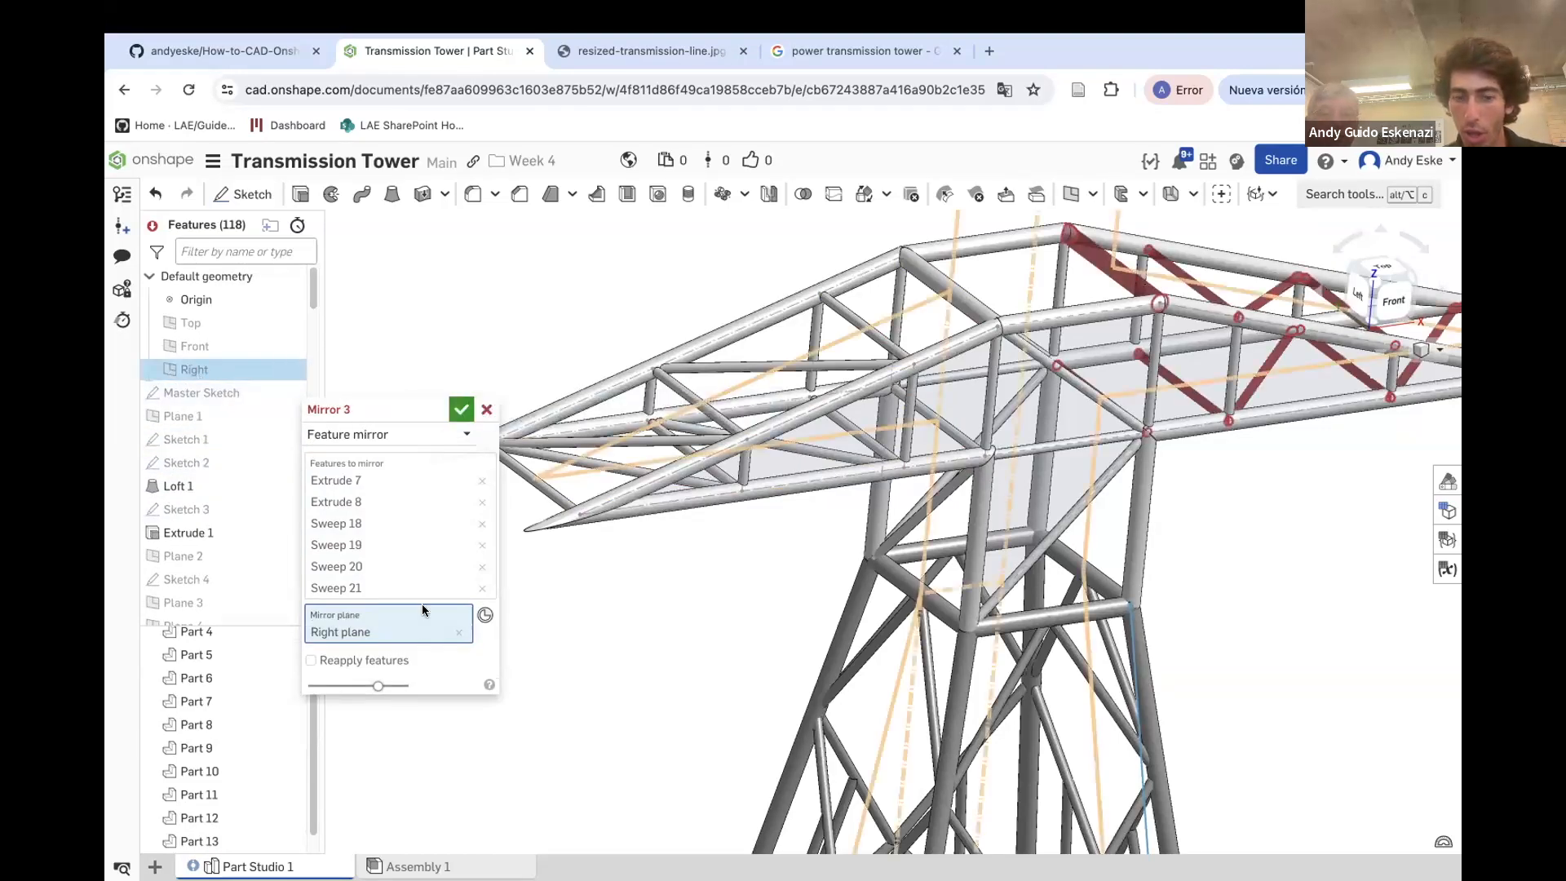
scroll(1021, 534, "down", 5)
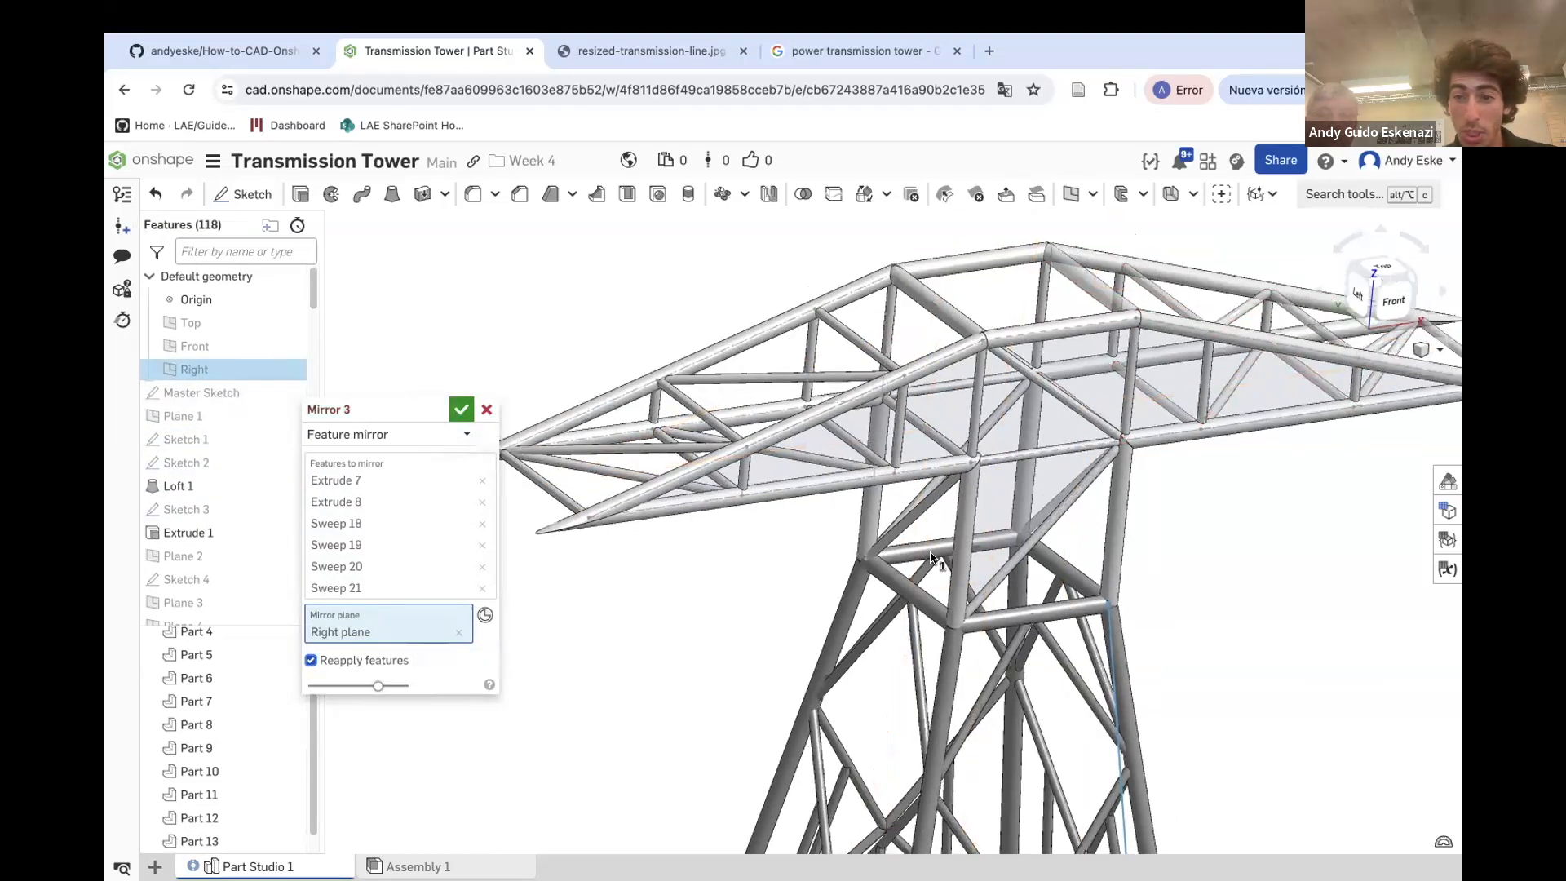
left_click(460, 409)
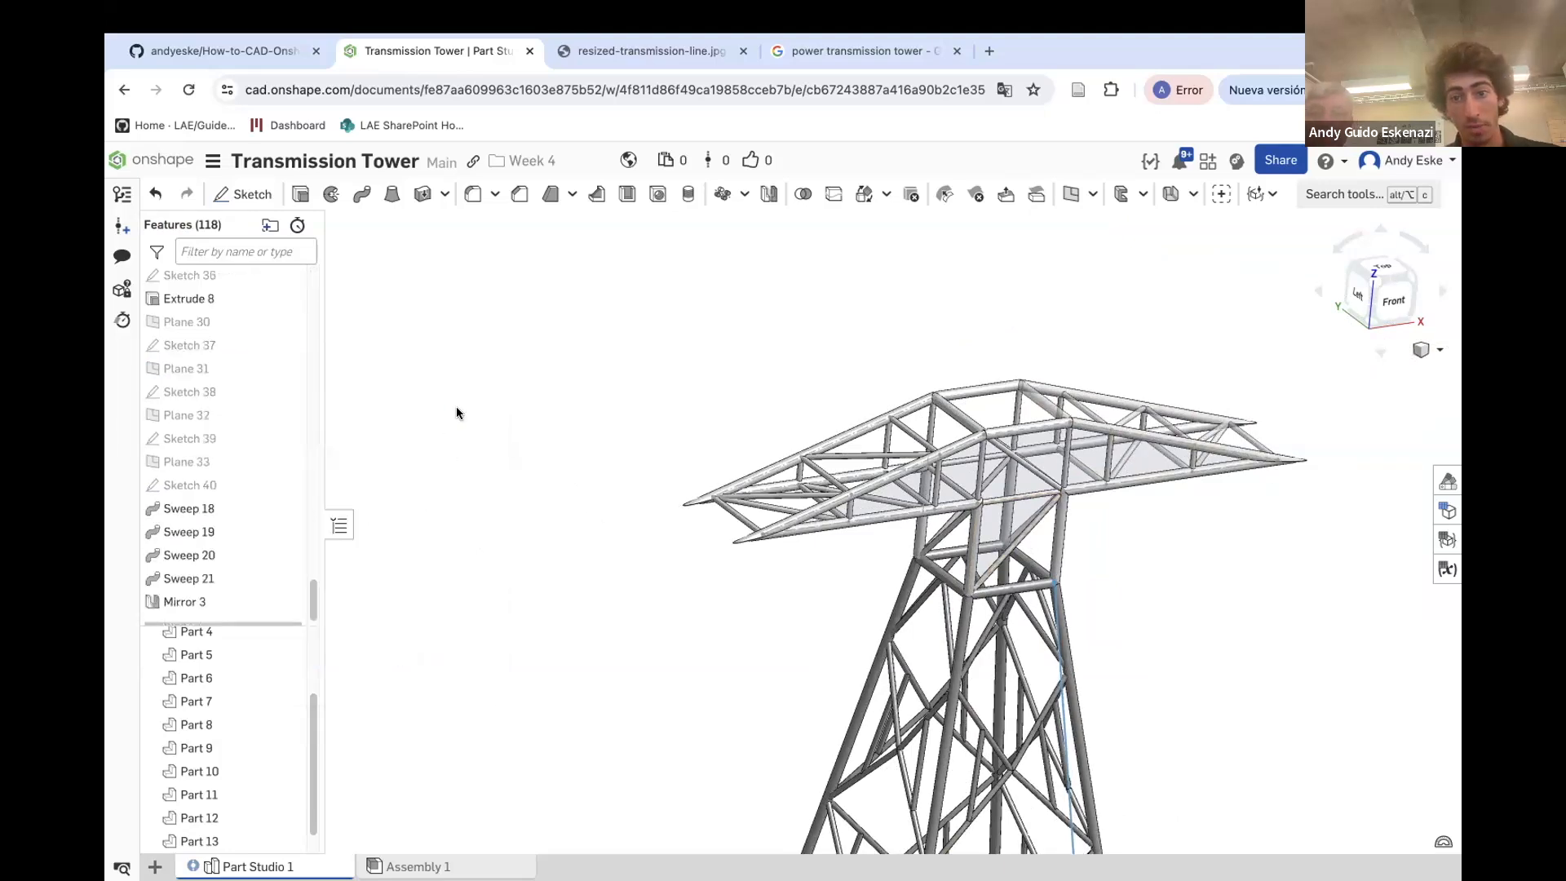
Examine the mirrored crossarm framework on the whole tower at different zoom levels and angles
scroll(237, 711, "down", 1)
mouse_move(1064, 513)
right_mouse_down()
mouse_move(1029, 483)
mouse_move(923, 489)
mouse_move(1087, 500)
mouse_move(1087, 529)
right_mouse_up()
scroll(1085, 522, "down", 5)
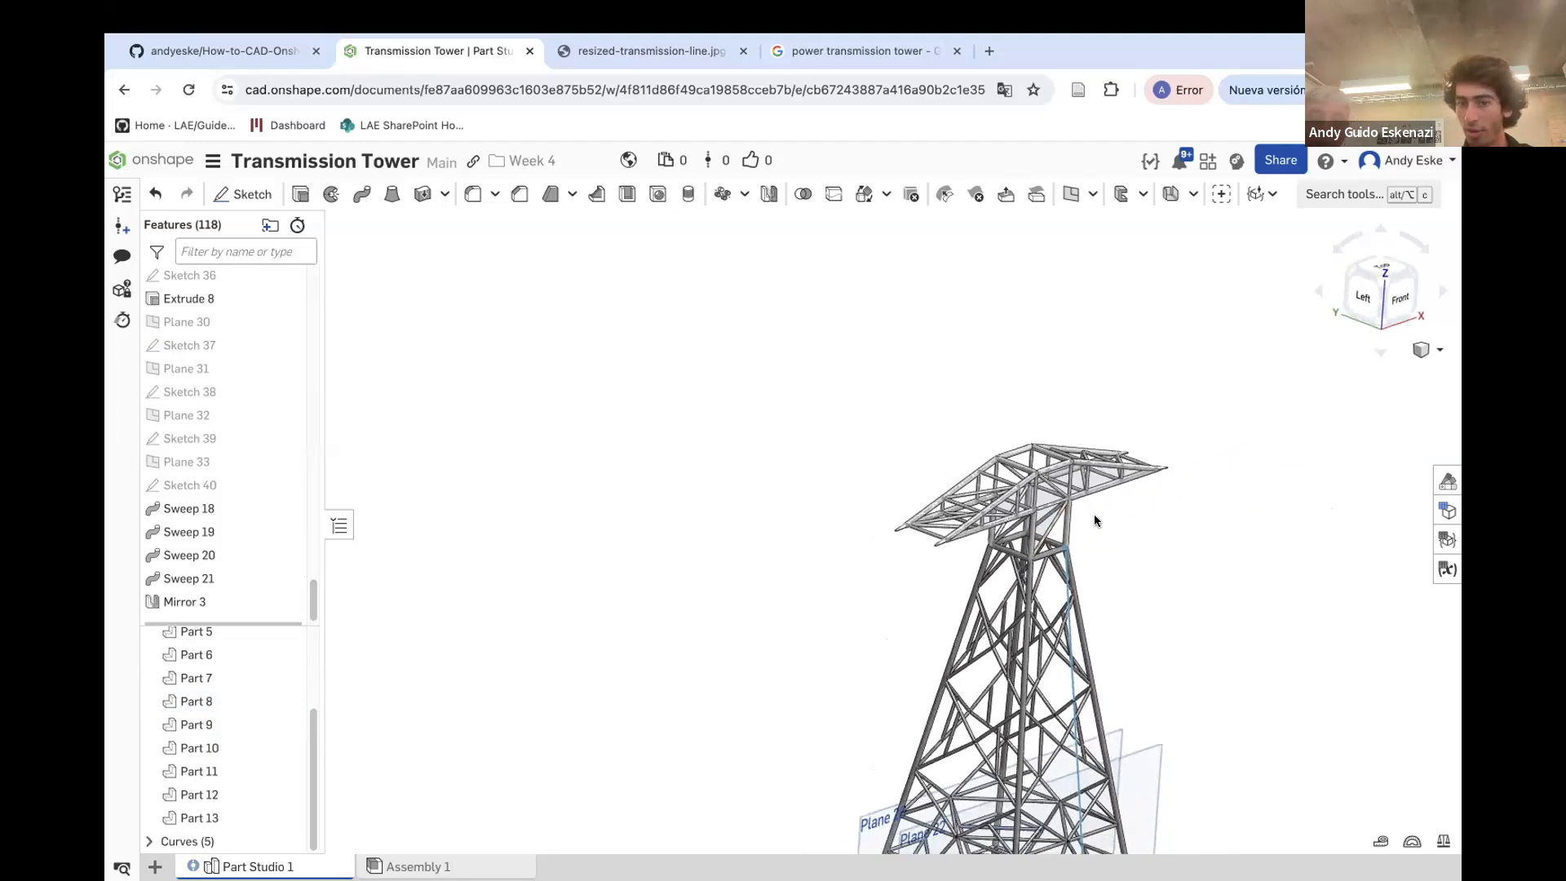
scroll(1046, 493, "up", 2)
scroll(1036, 481, "down", 3)
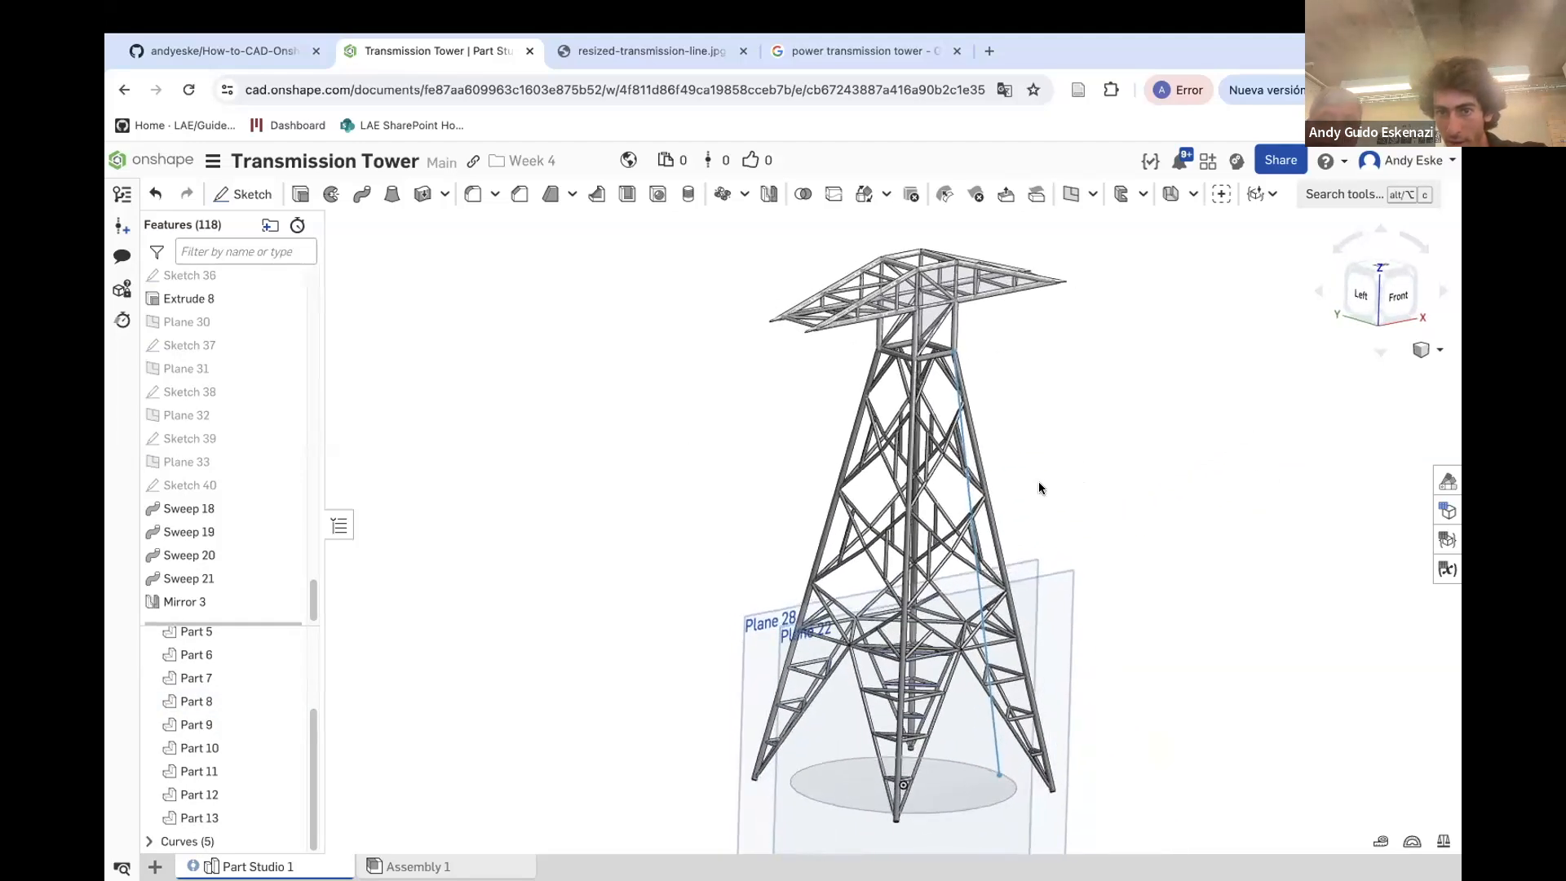
scroll(956, 340, "up", 5)
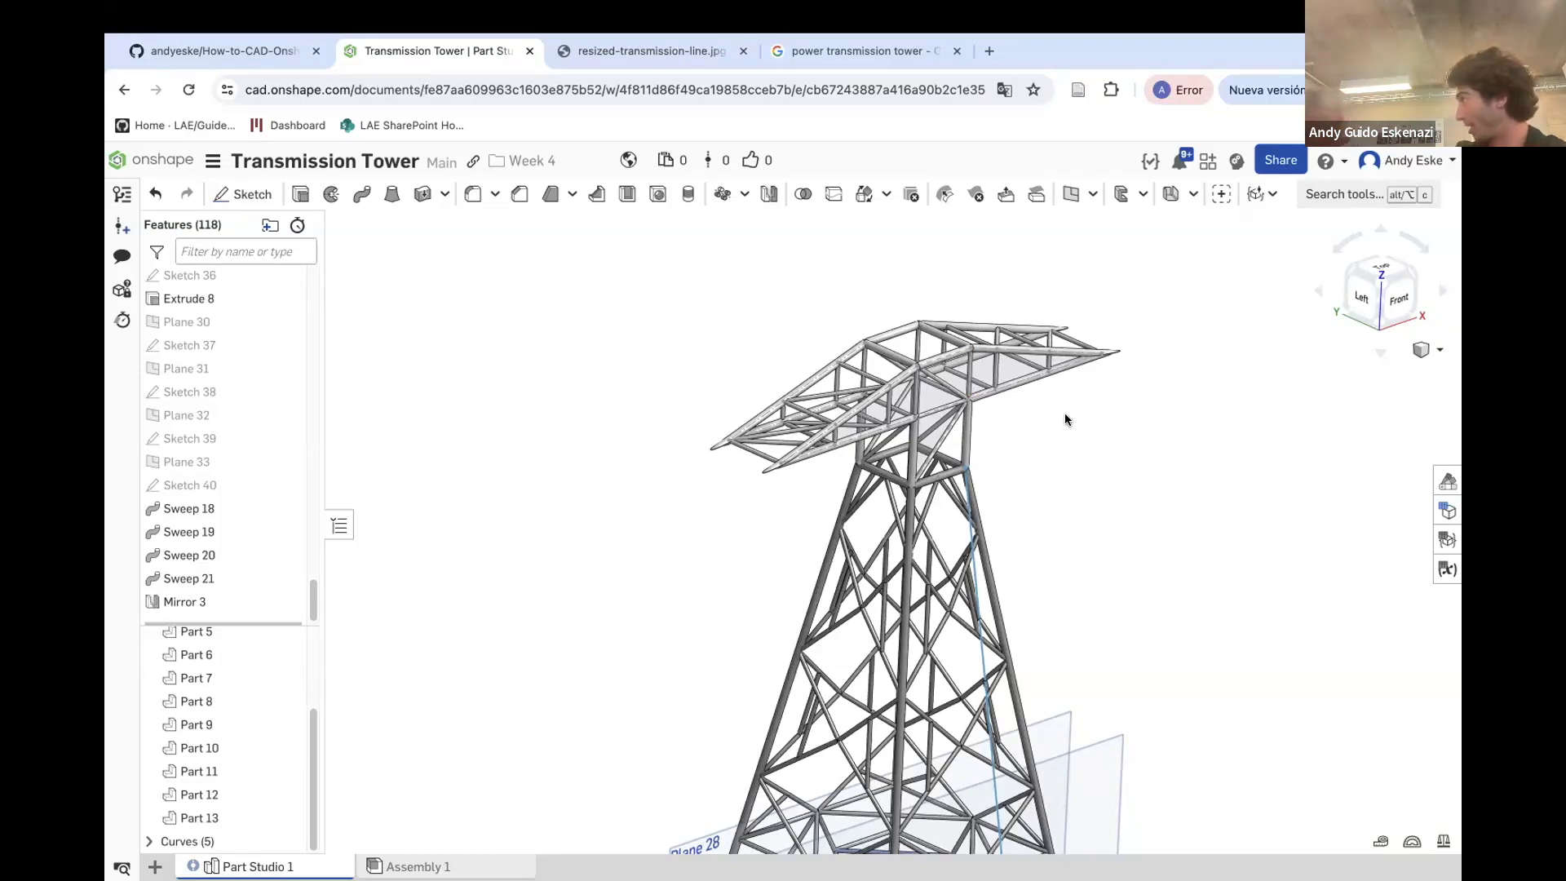
scroll(900, 332, "up", 2)
right_click_drag(900, 333, 856, 349)
Check the length of a vertical member below the crossarm
left_click(747, 195)
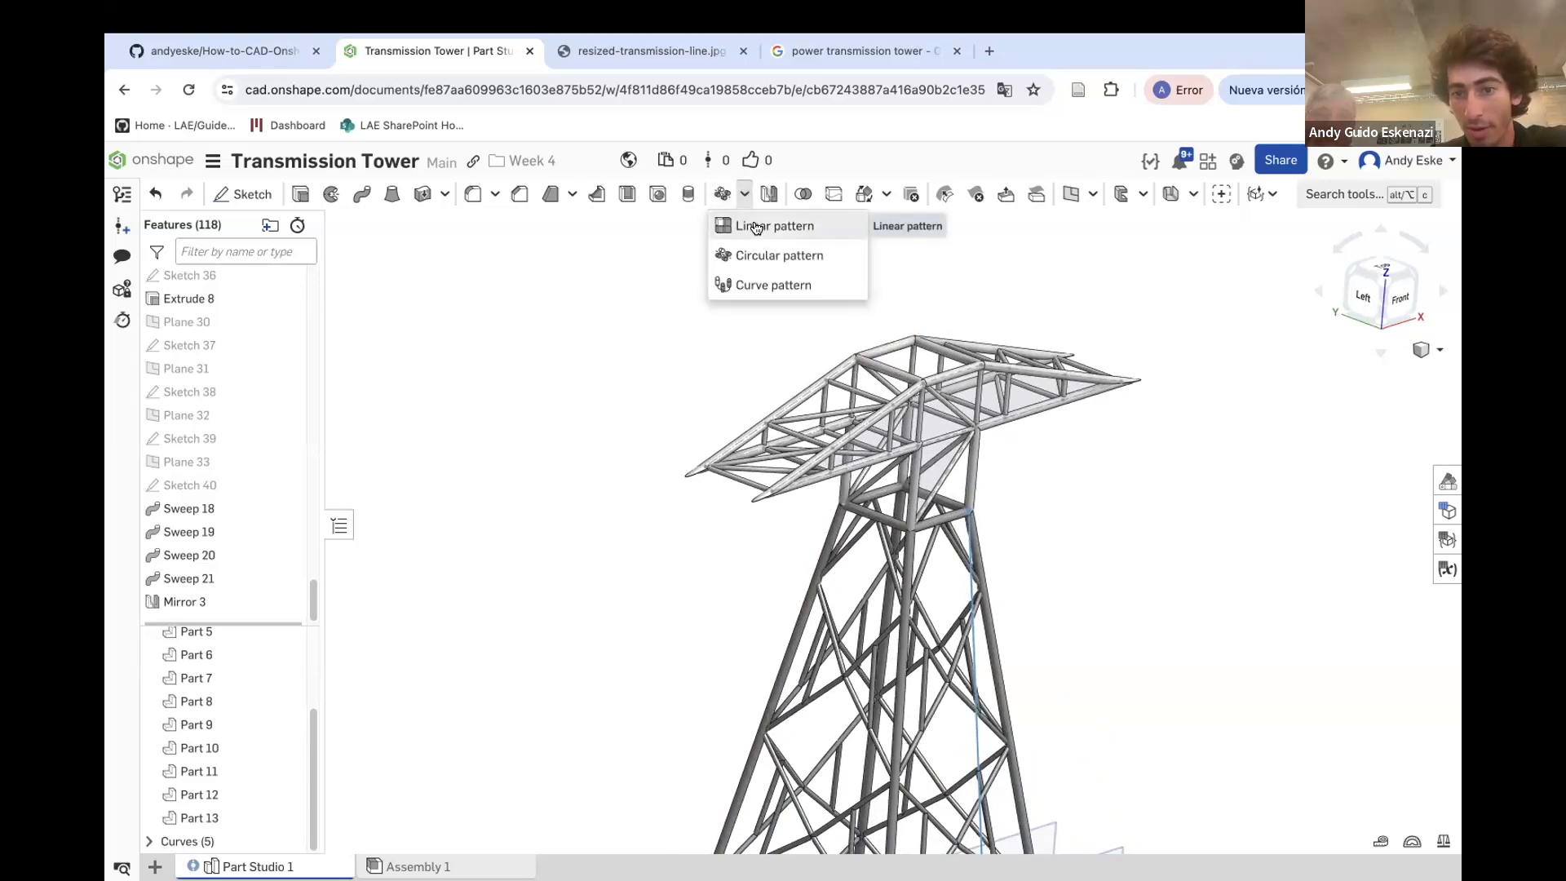
scroll(973, 445, "up", 6)
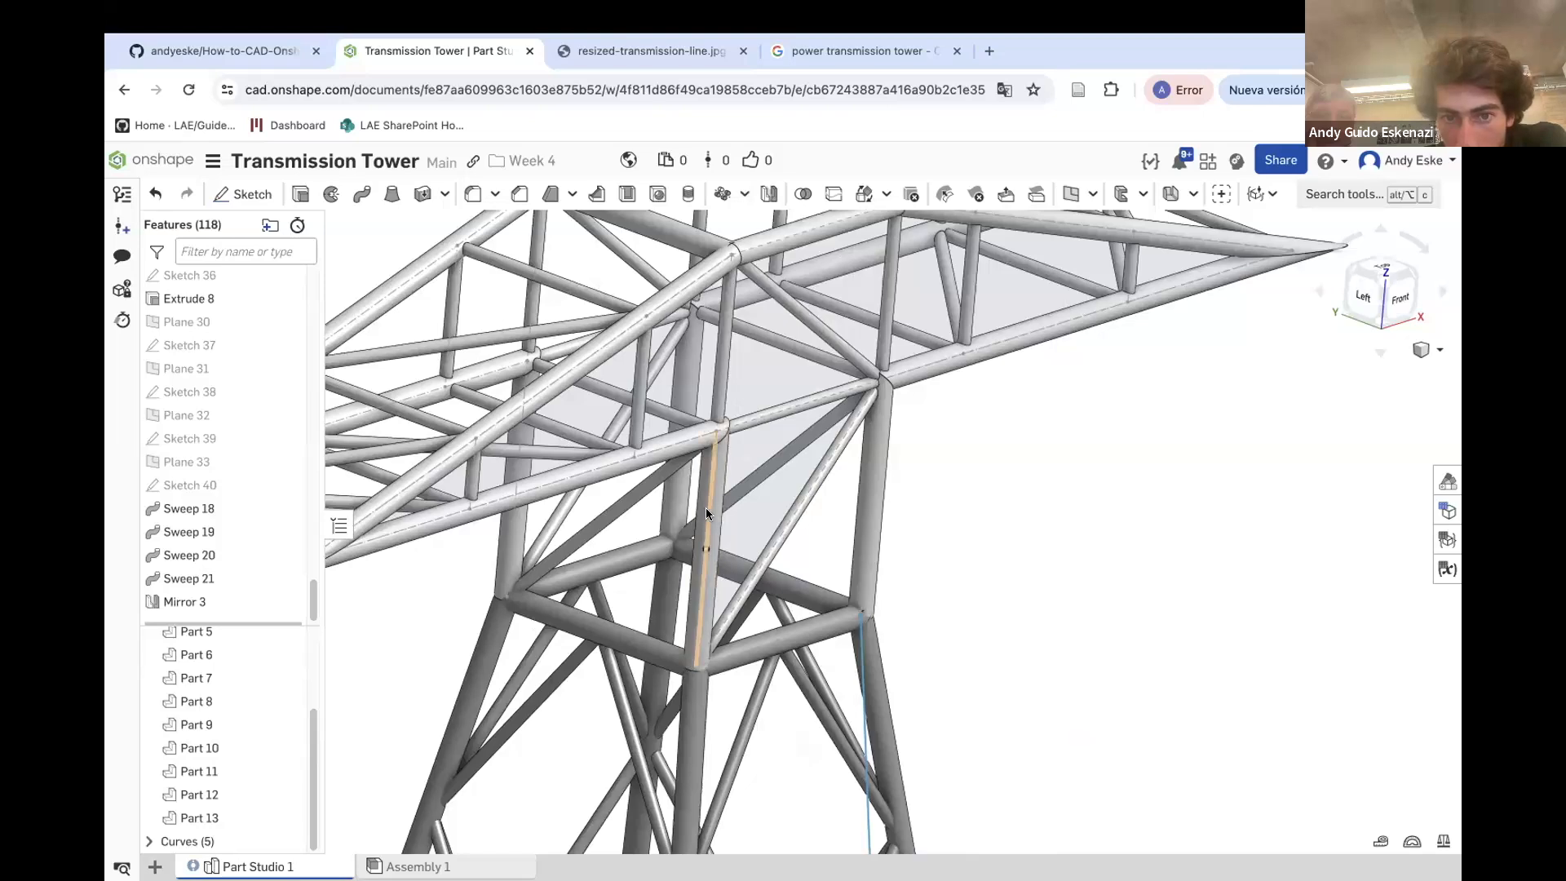
left_click(706, 514)
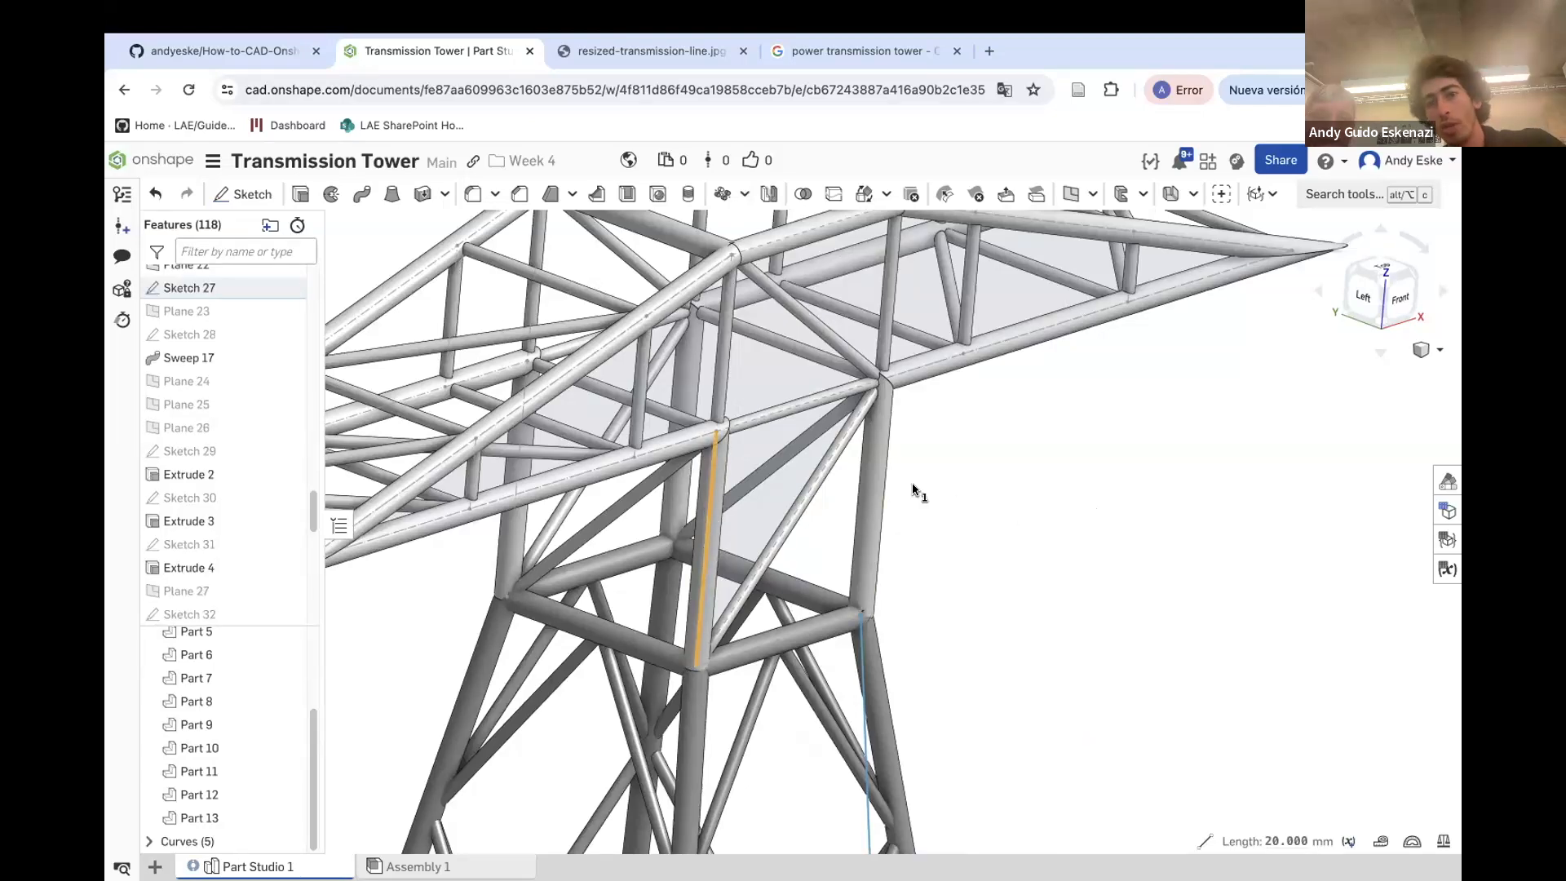
scroll(918, 492, "down", 2)
left_click(1187, 491)
scroll(1183, 490, "down", 2)
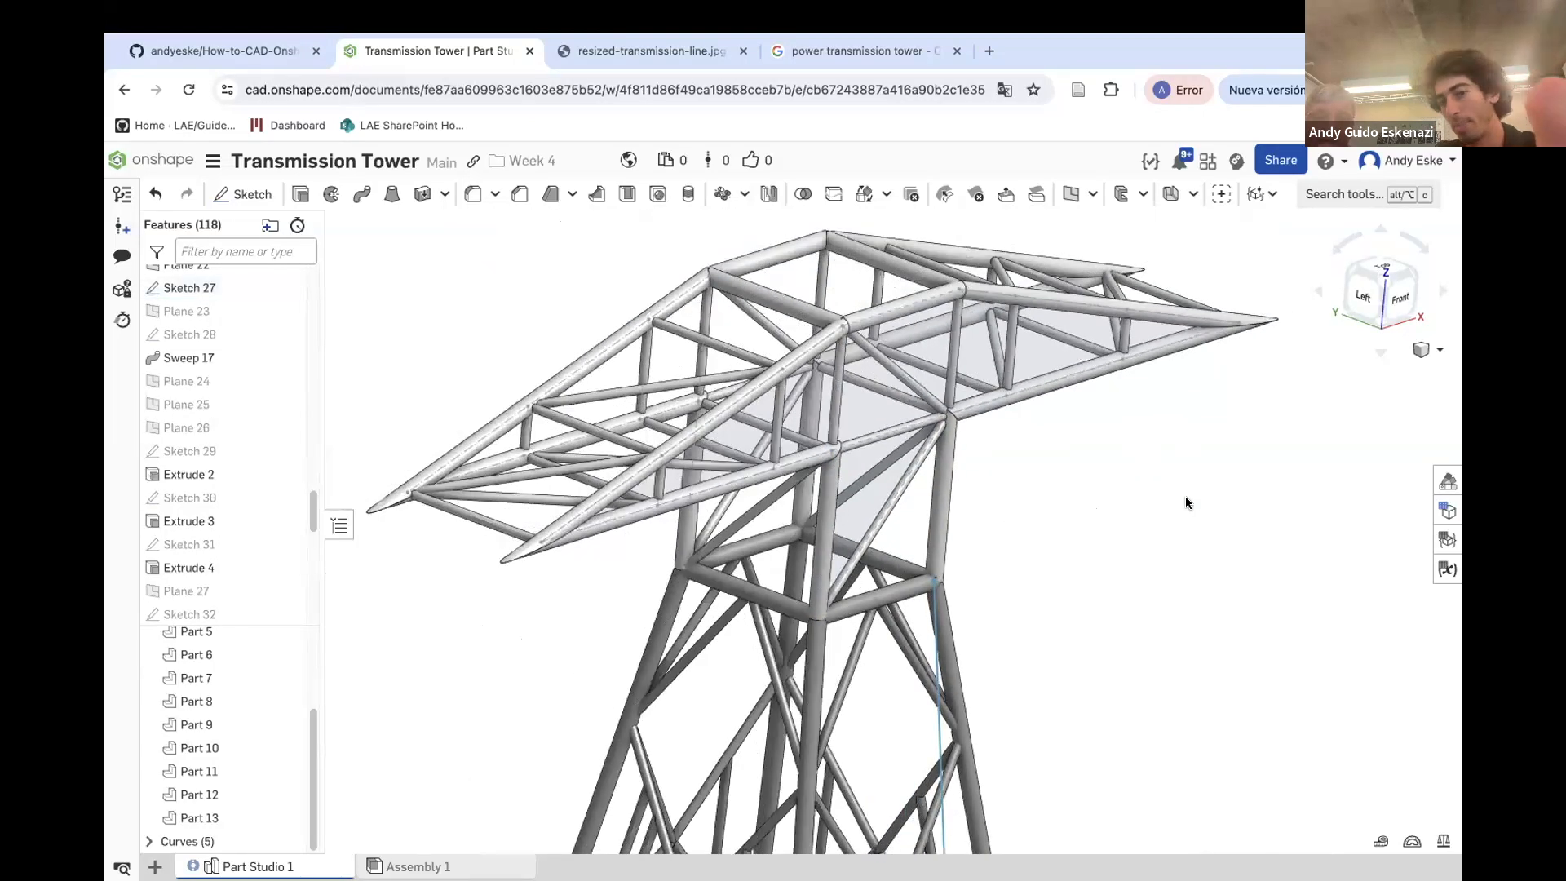
left_click(740, 195)
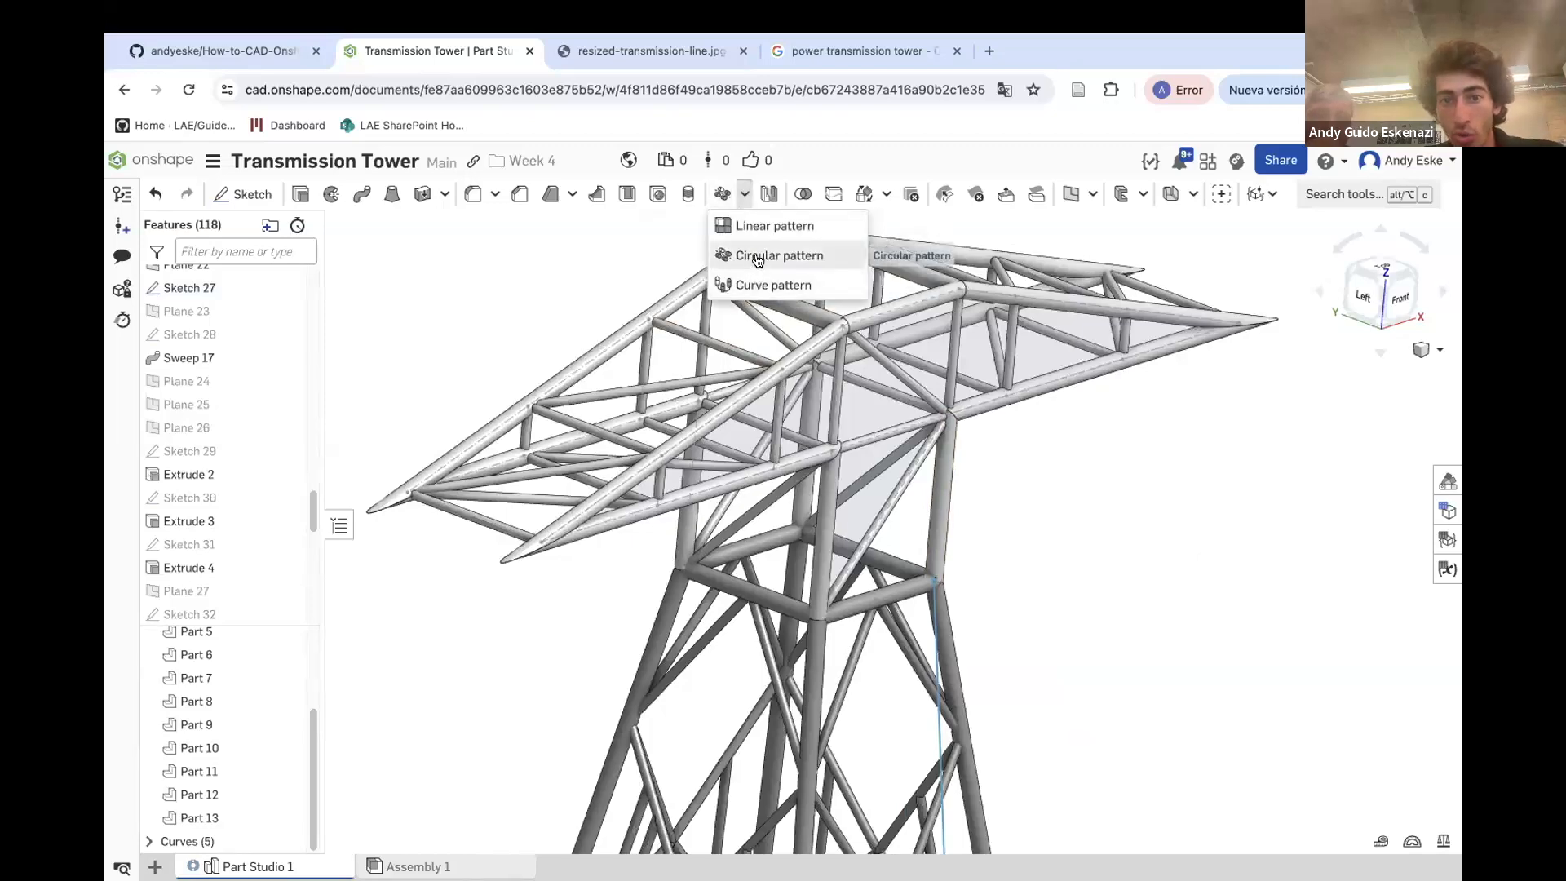
left_click(734, 219)
scroll(1049, 416, "down", 2)
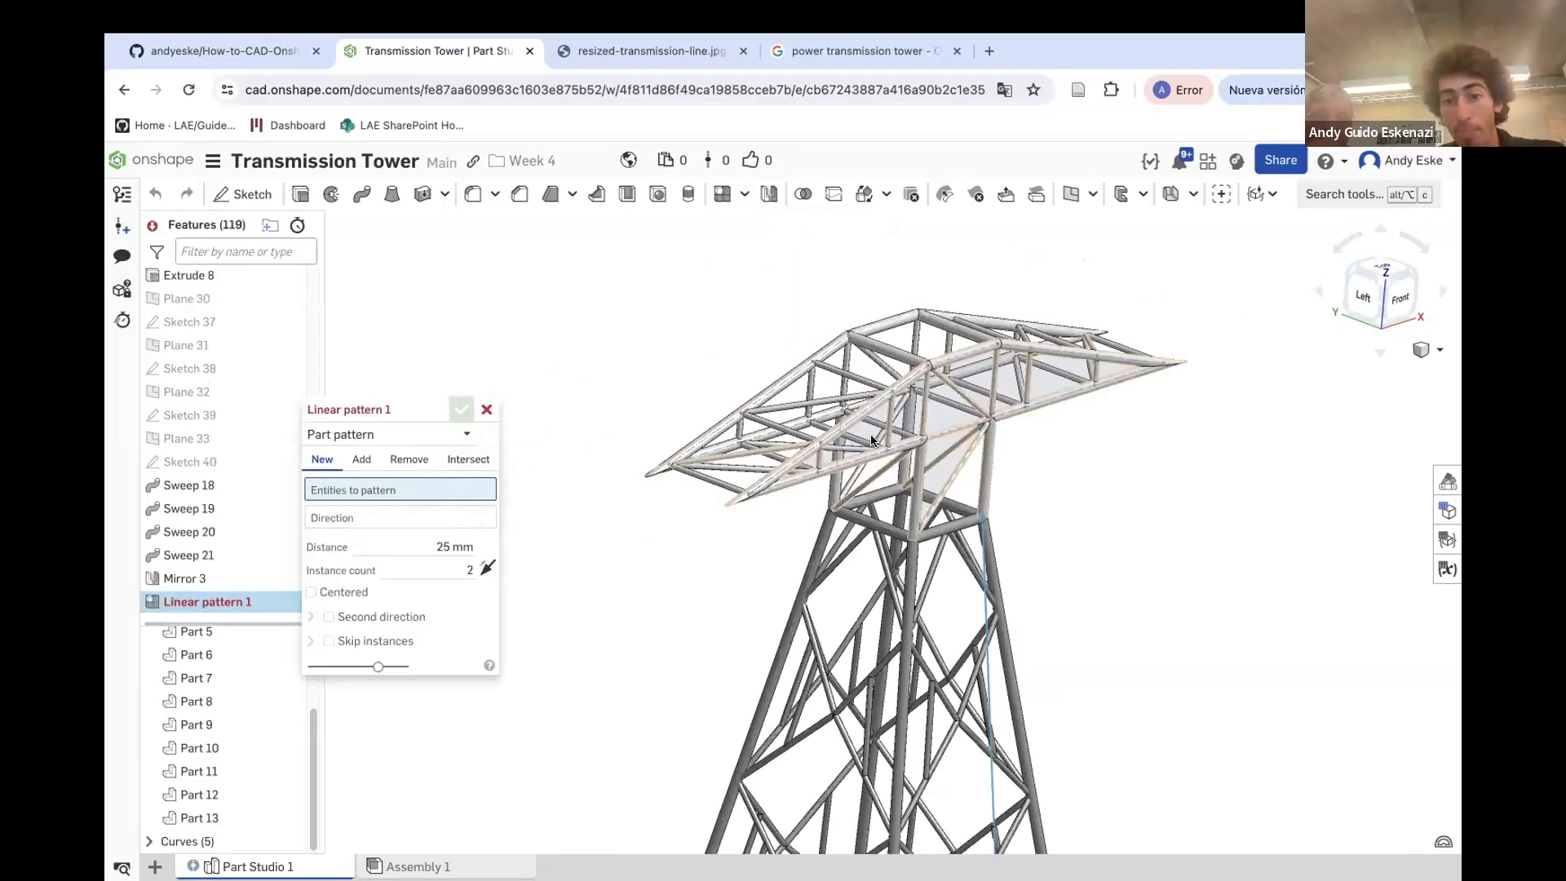
left_click(921, 457)
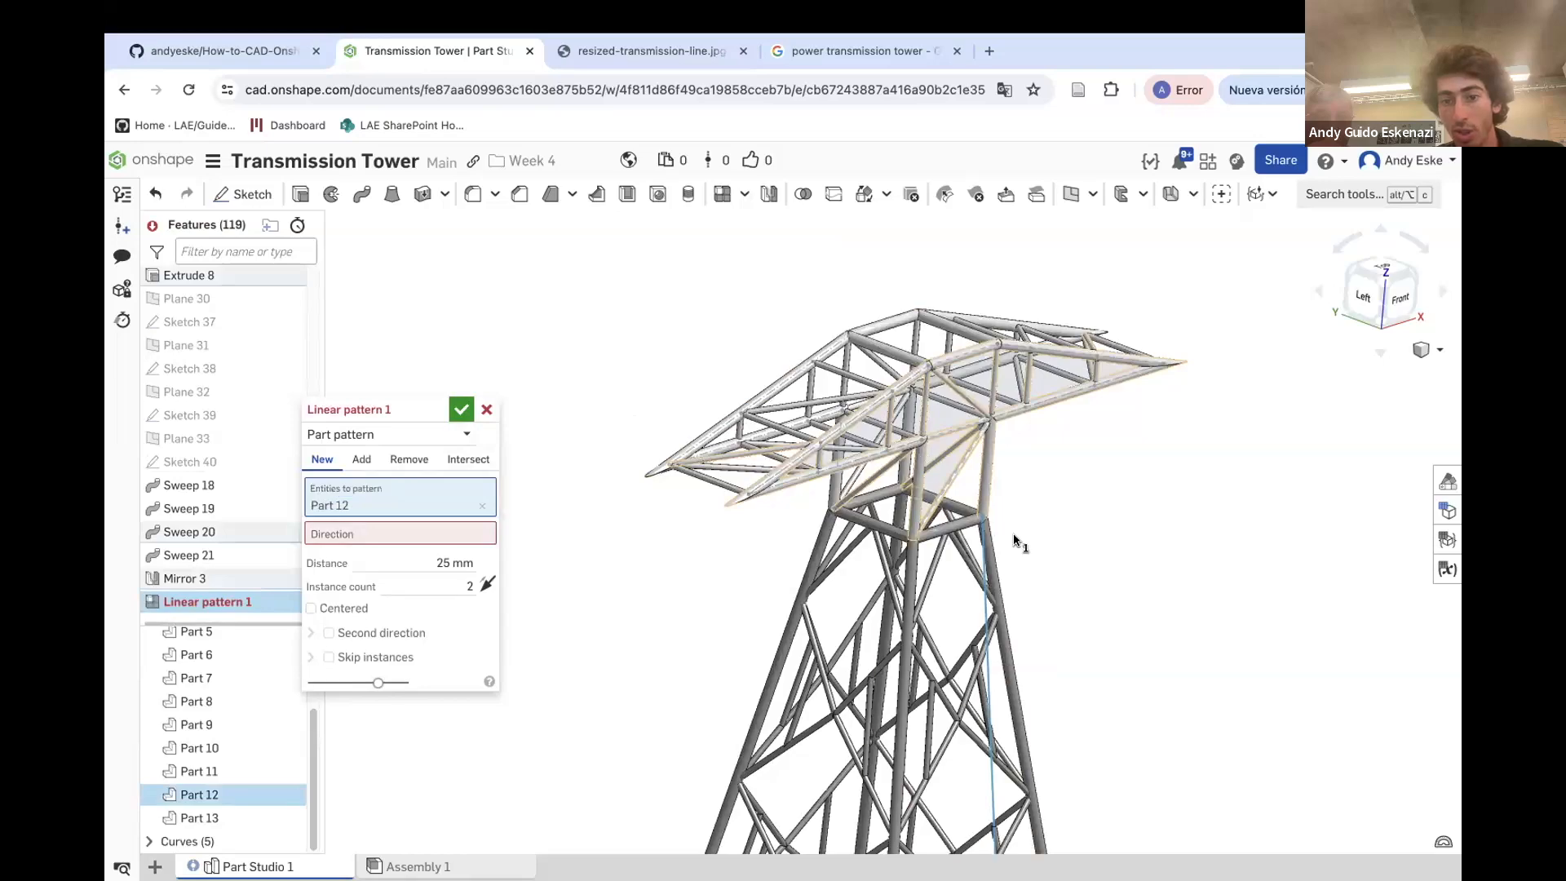
right_click_drag(846, 487, 544, 550)
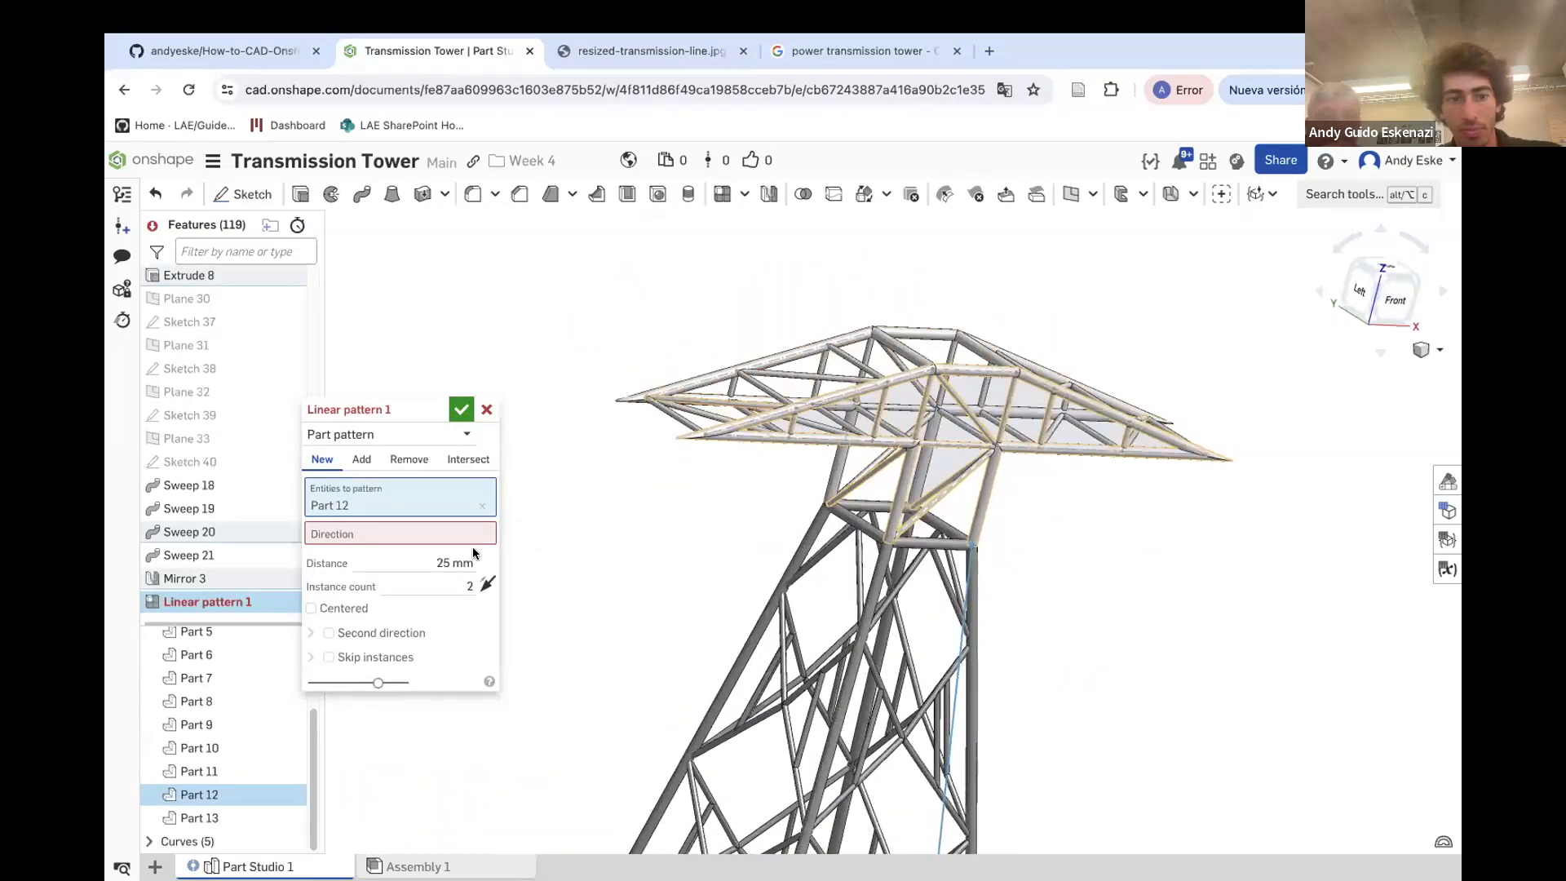
left_click(429, 532)
scroll(860, 427, "up", 3)
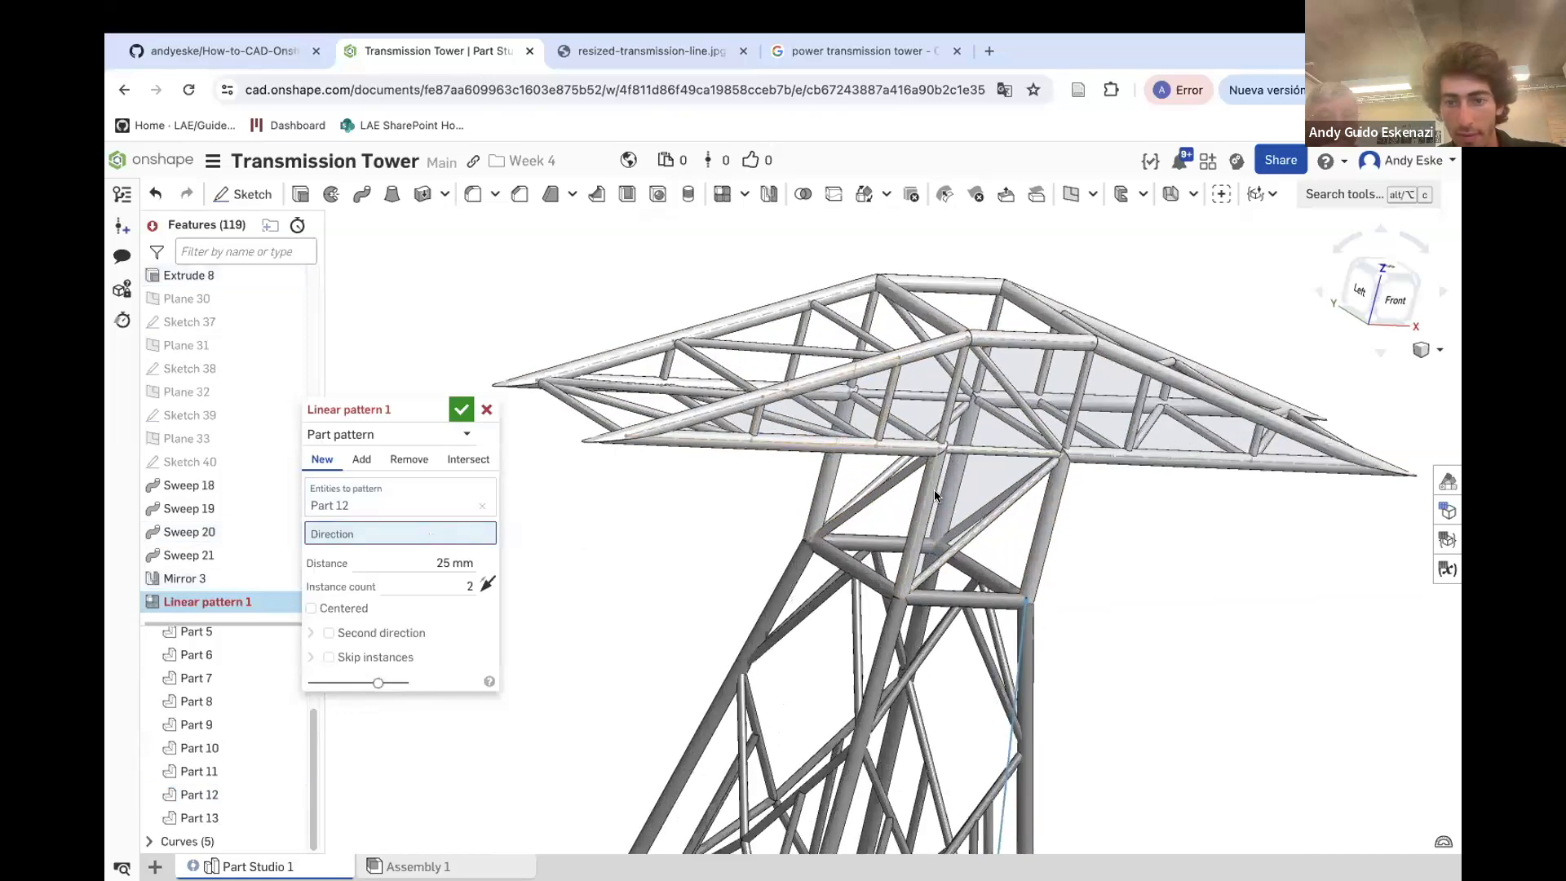
left_click(928, 483)
mouse_move(927, 483)
right_mouse_down()
mouse_move(933, 495)
mouse_move(902, 325)
mouse_move(982, 340)
mouse_move(788, 375)
right_mouse_up()
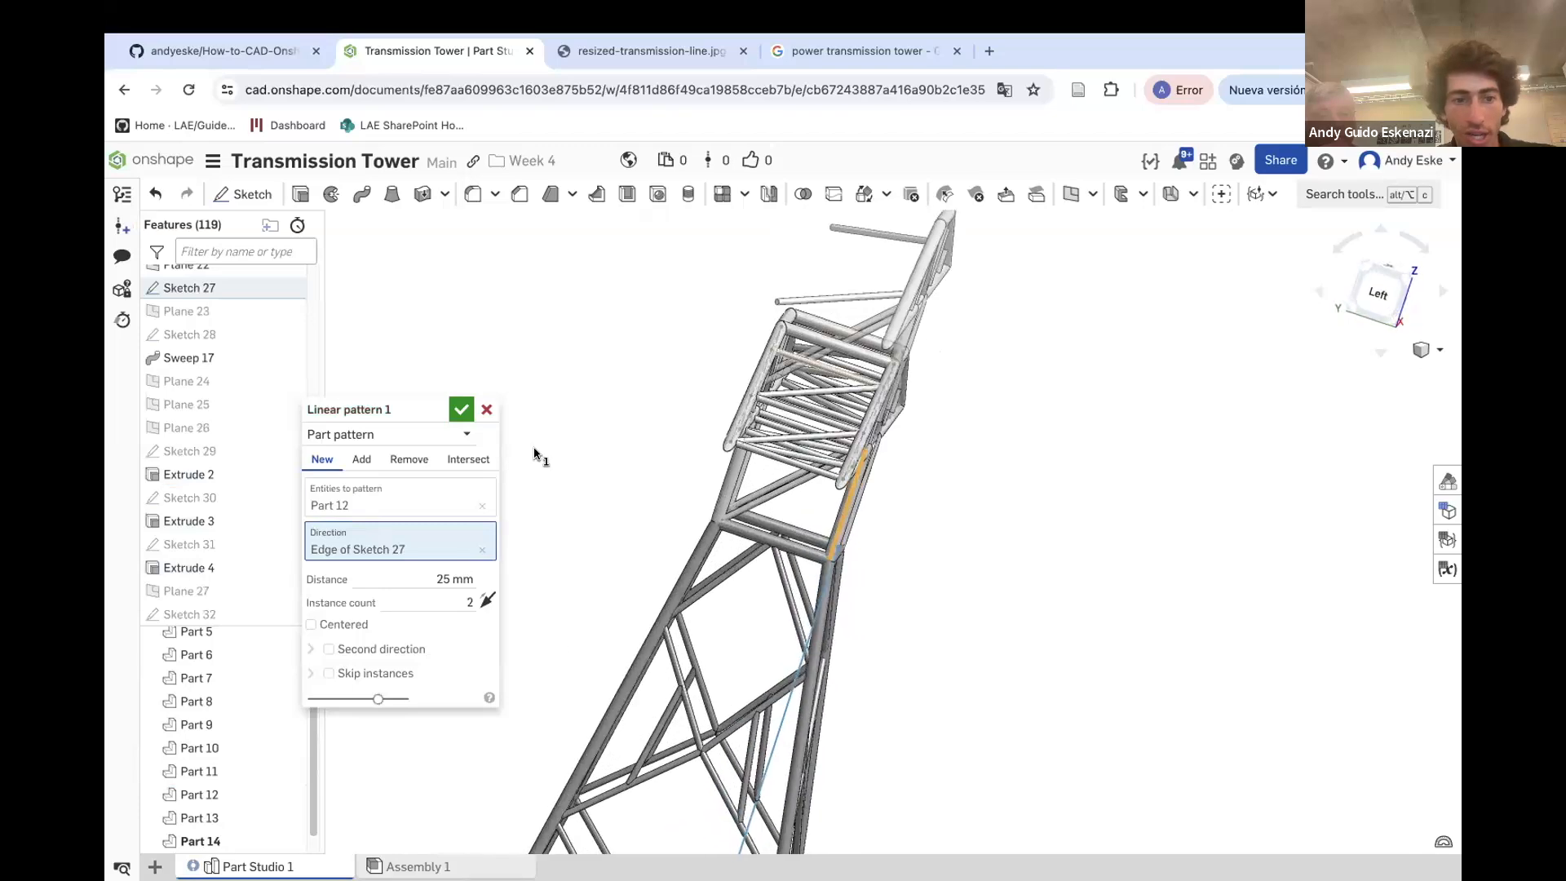
left_click(374, 498)
left_click(727, 473)
mouse_move(757, 458)
right_mouse_down()
mouse_move(832, 448)
mouse_move(717, 437)
mouse_move(755, 433)
right_mouse_up()
scroll(755, 433, "down", 3)
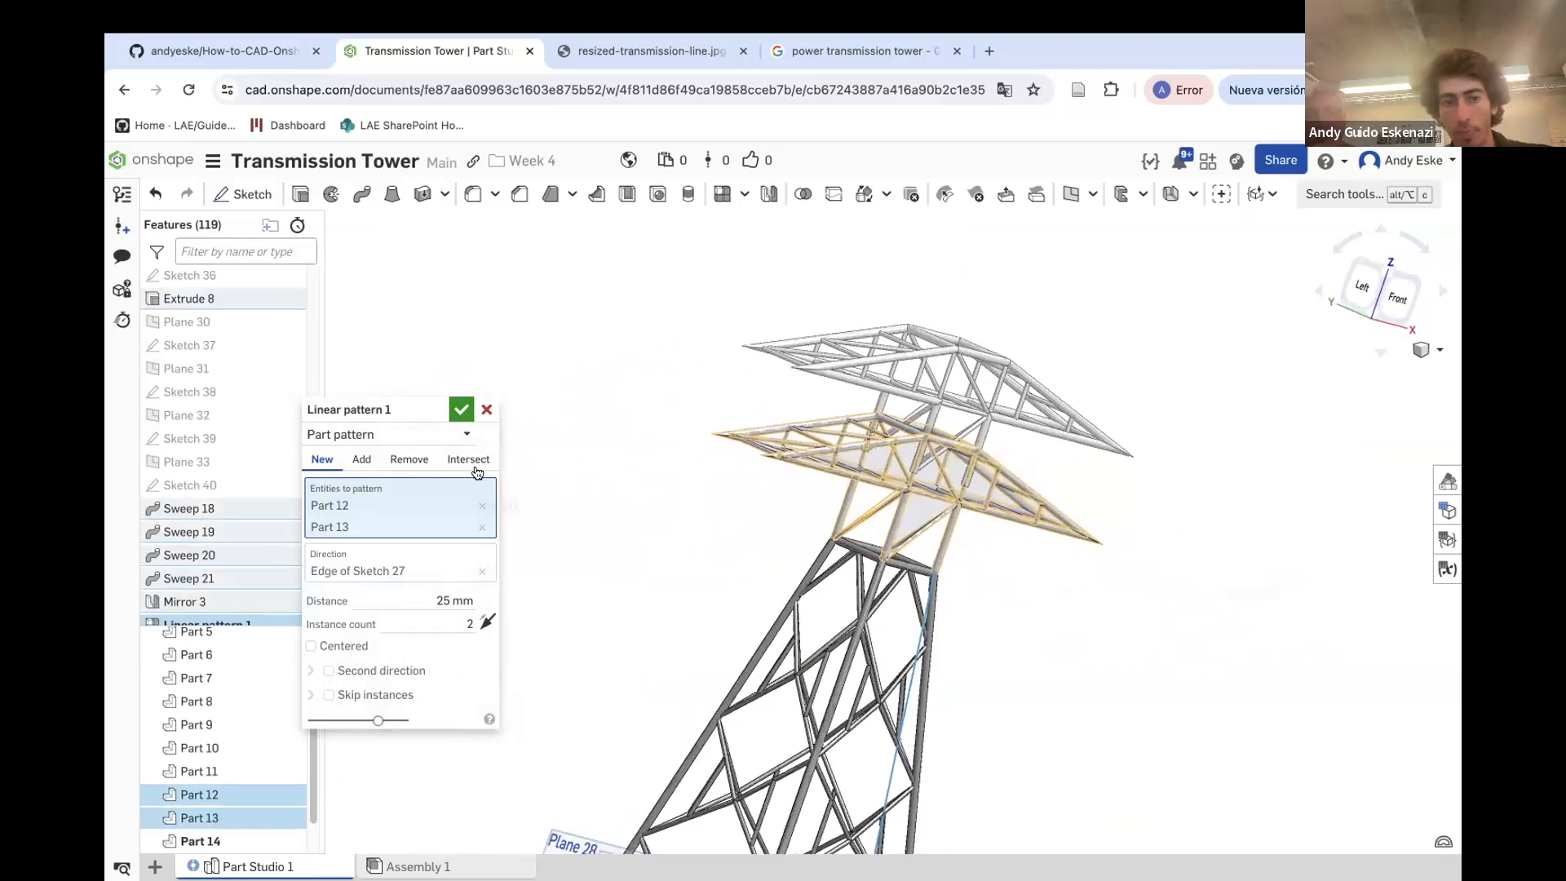
left_click(486, 410)
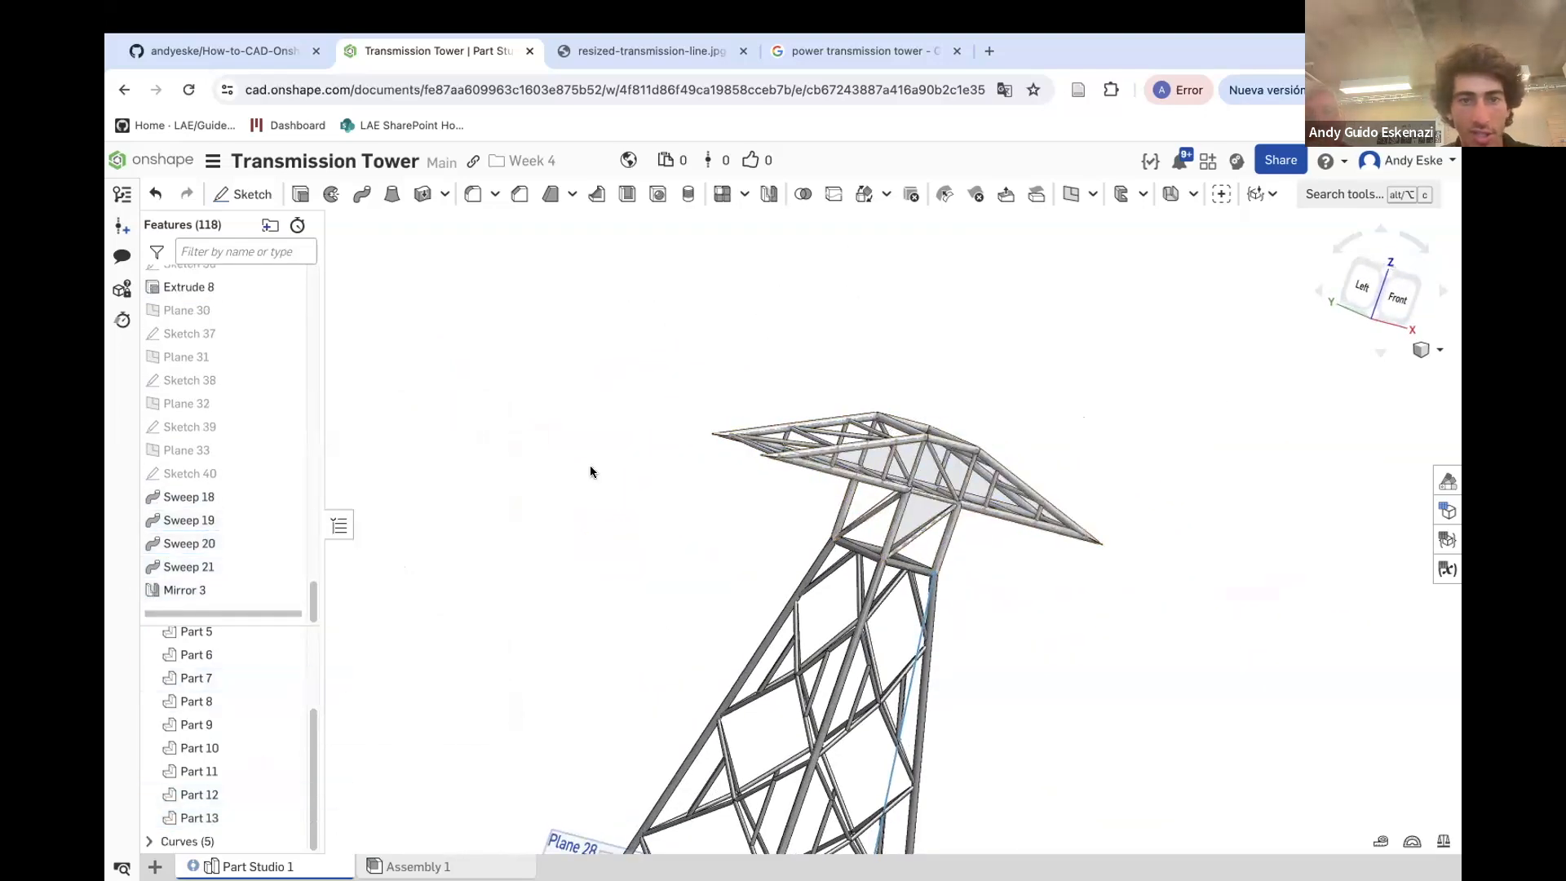
Union Part 12 and Part 13 into one body with a Boolean
left_click(802, 196)
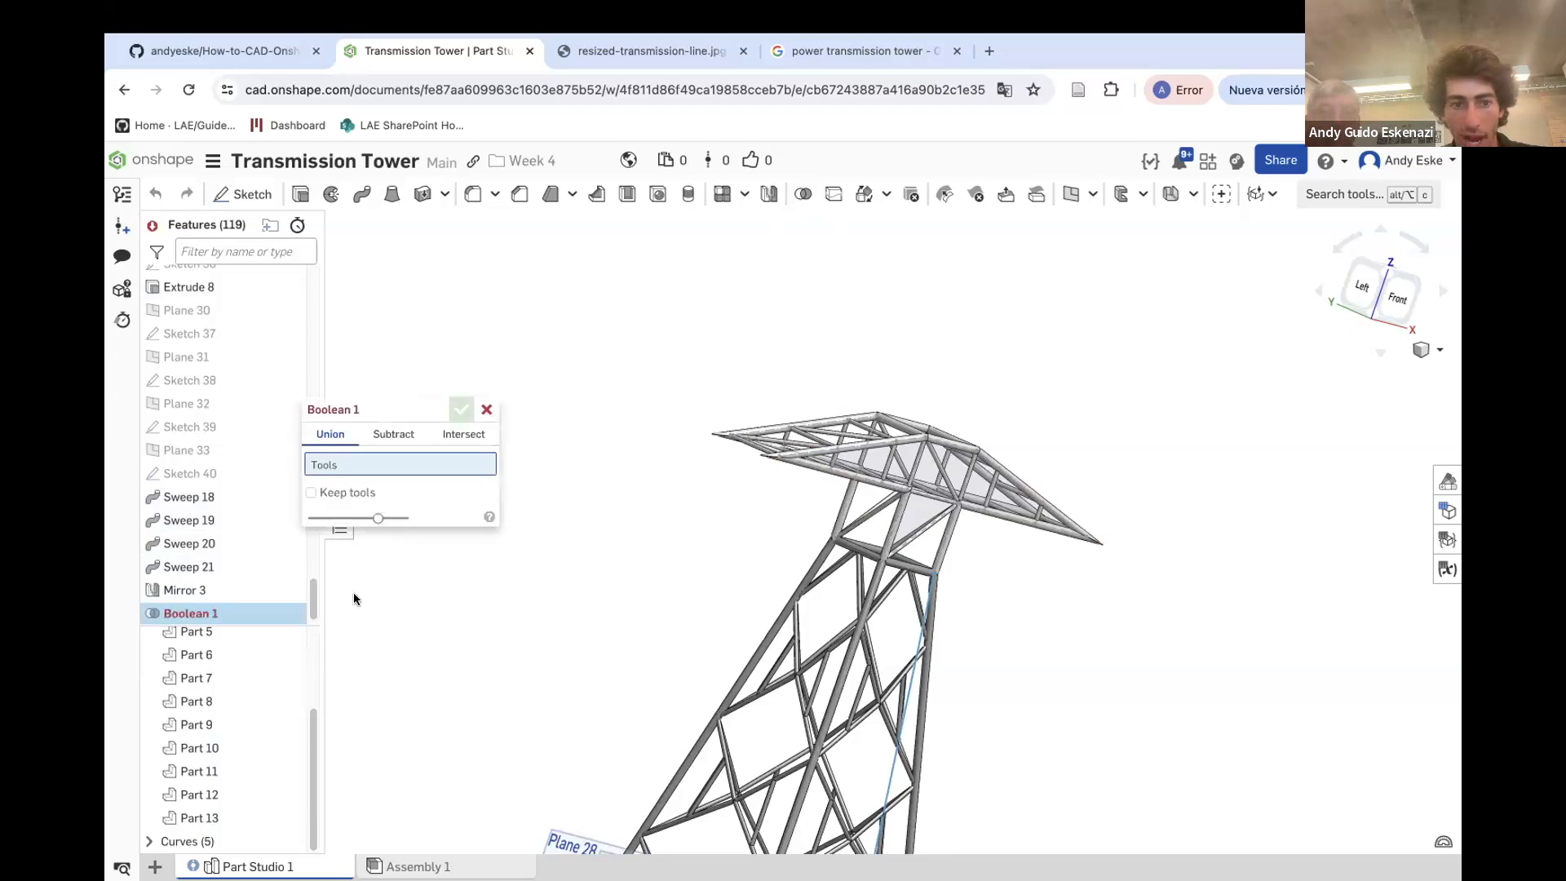
left_click(209, 795)
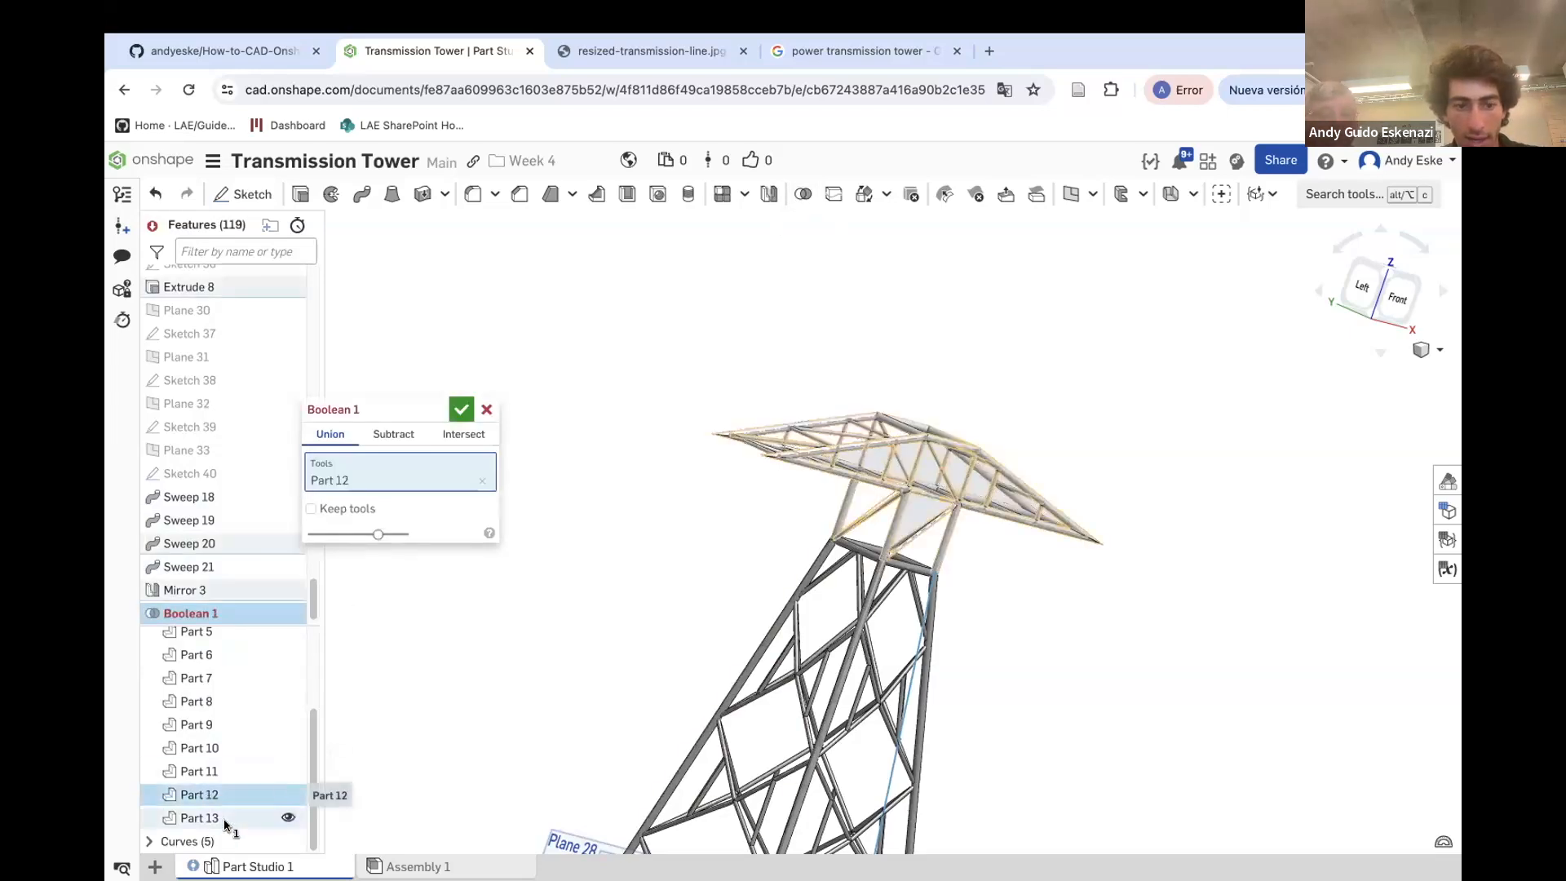
left_click(224, 820)
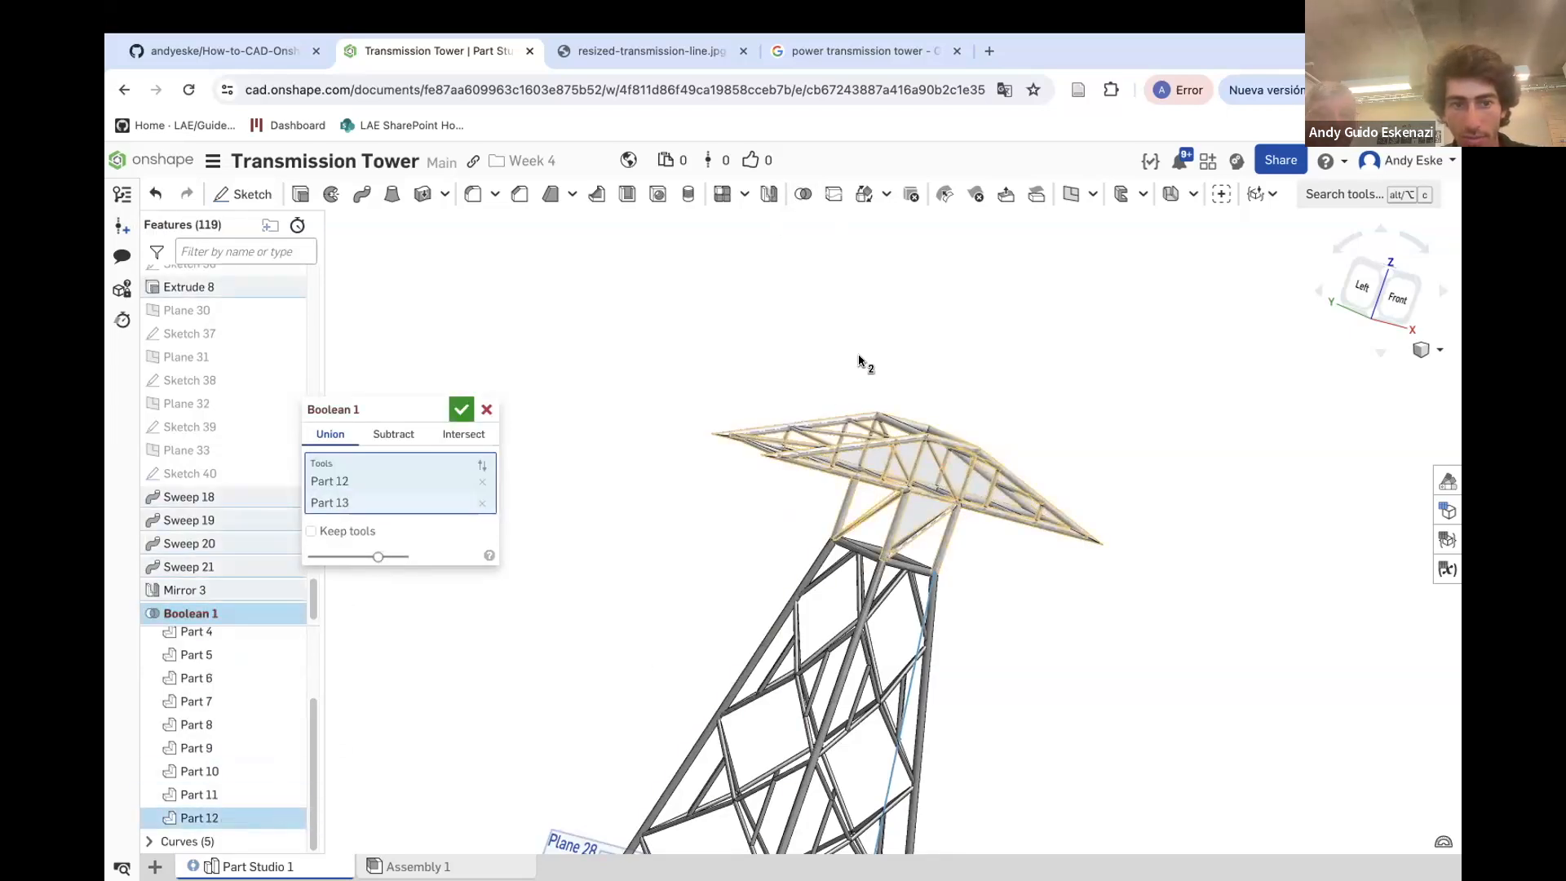
scroll(864, 376, "up", 5)
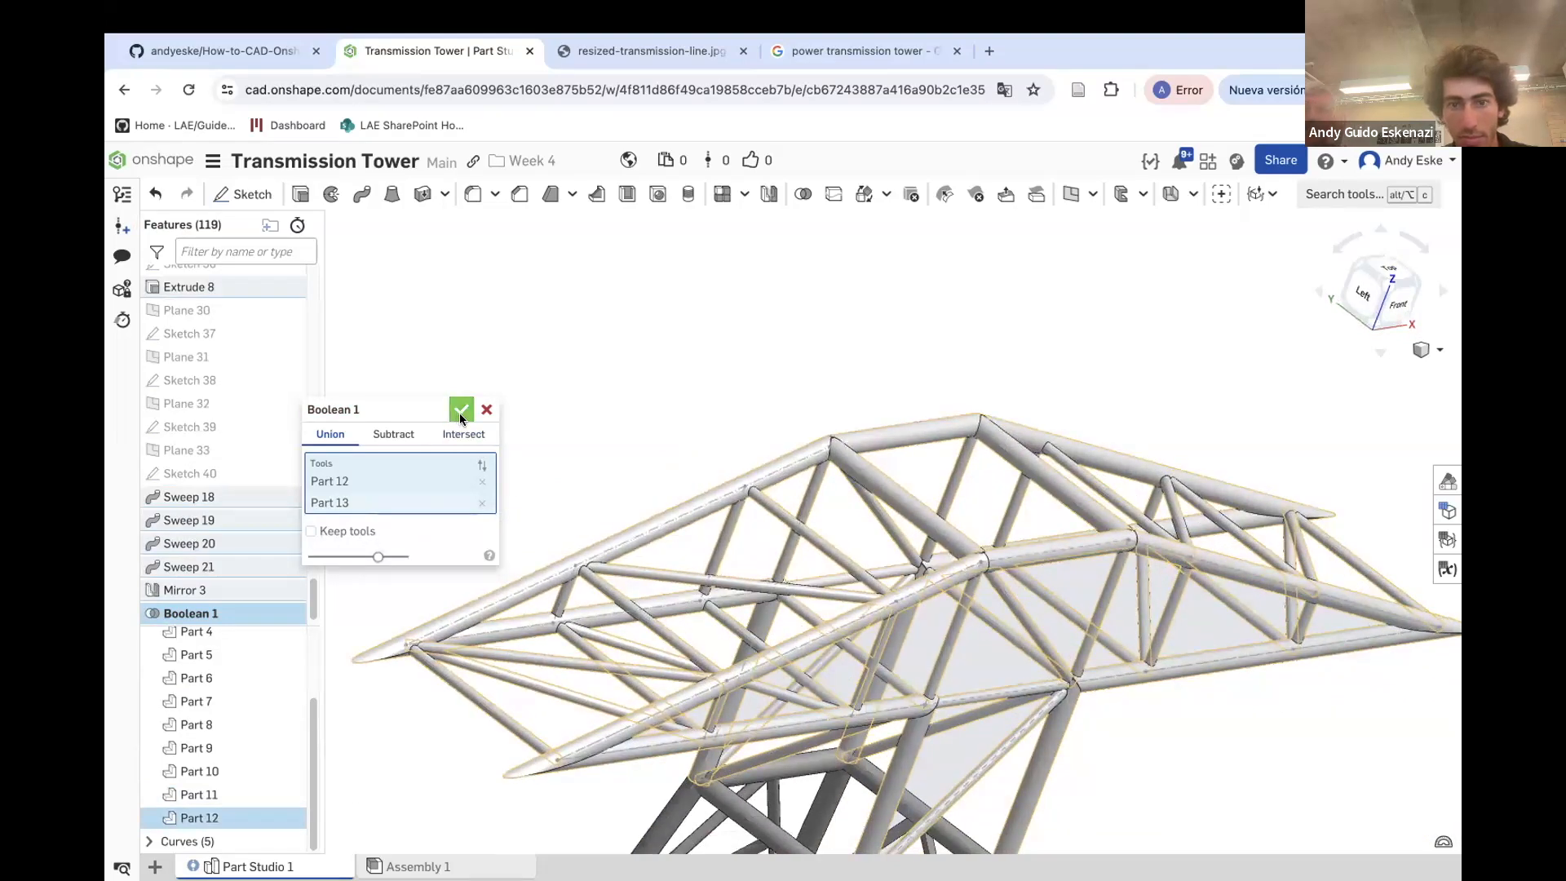
left_click(461, 409)
Start a linear pattern of the merged crossarm part, directed along a vertical edge of Sketch 27
left_click(210, 821)
scroll(588, 480, "down", 5)
right_click_drag(792, 561, 750, 529)
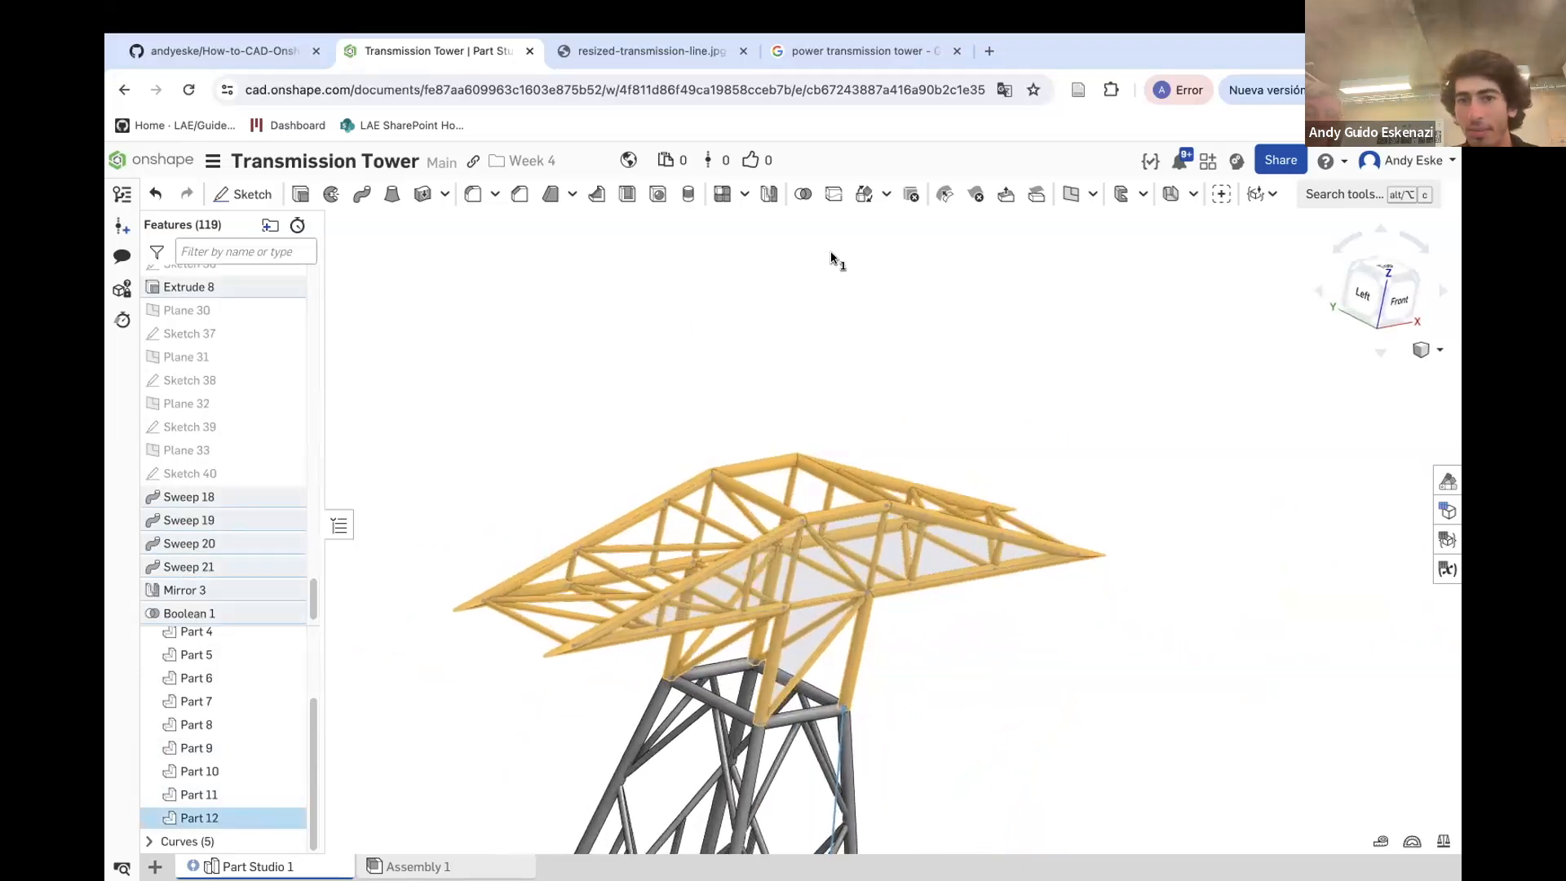
left_click(718, 198)
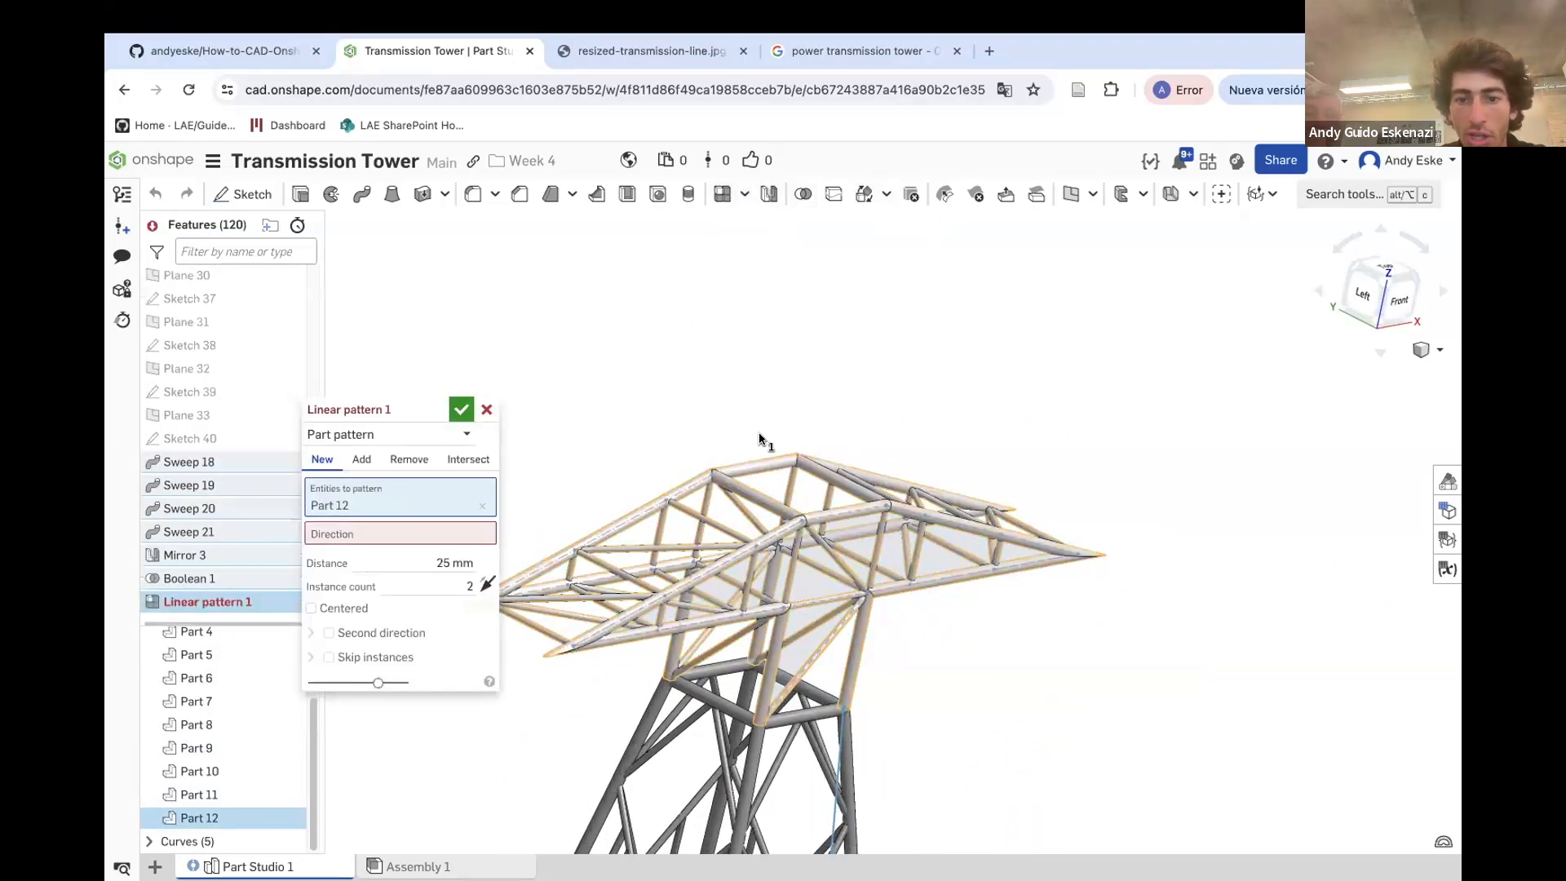
left_click(433, 535)
scroll(775, 630, "up", 2)
left_click(775, 630)
scroll(775, 630, "down", 3)
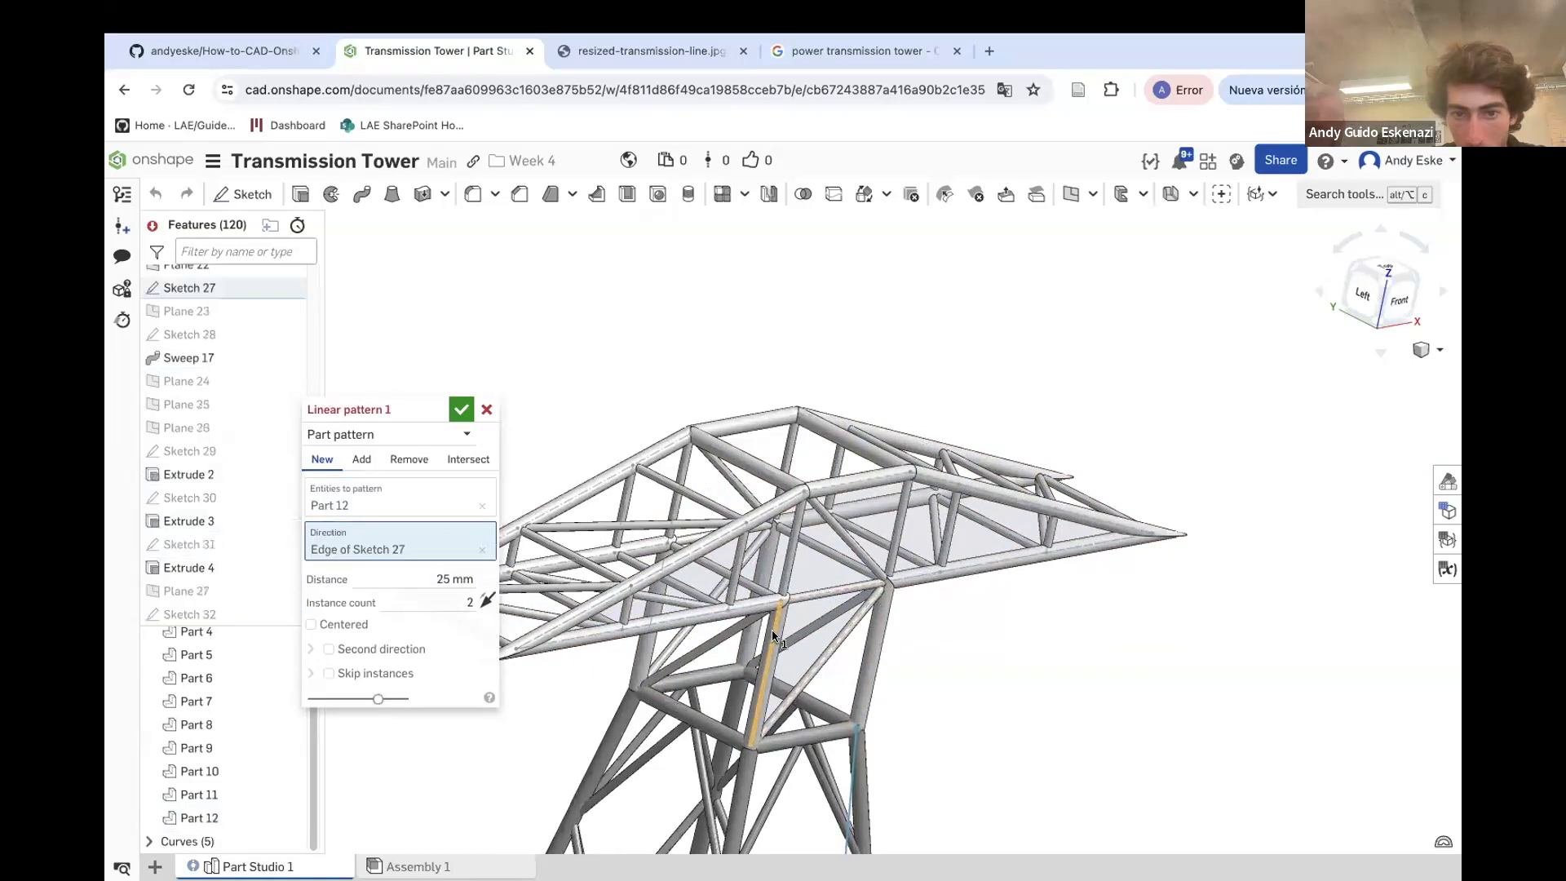
Set the pattern distance to 35 mm and the instance count to 3, then finish the pattern
left_click(467, 571)
type("35")
key("Return")
right_click_drag(950, 497, 931, 477)
left_click(446, 603)
type("3")
scroll(888, 525, "down", 4)
right_click_drag(822, 551, 841, 539)
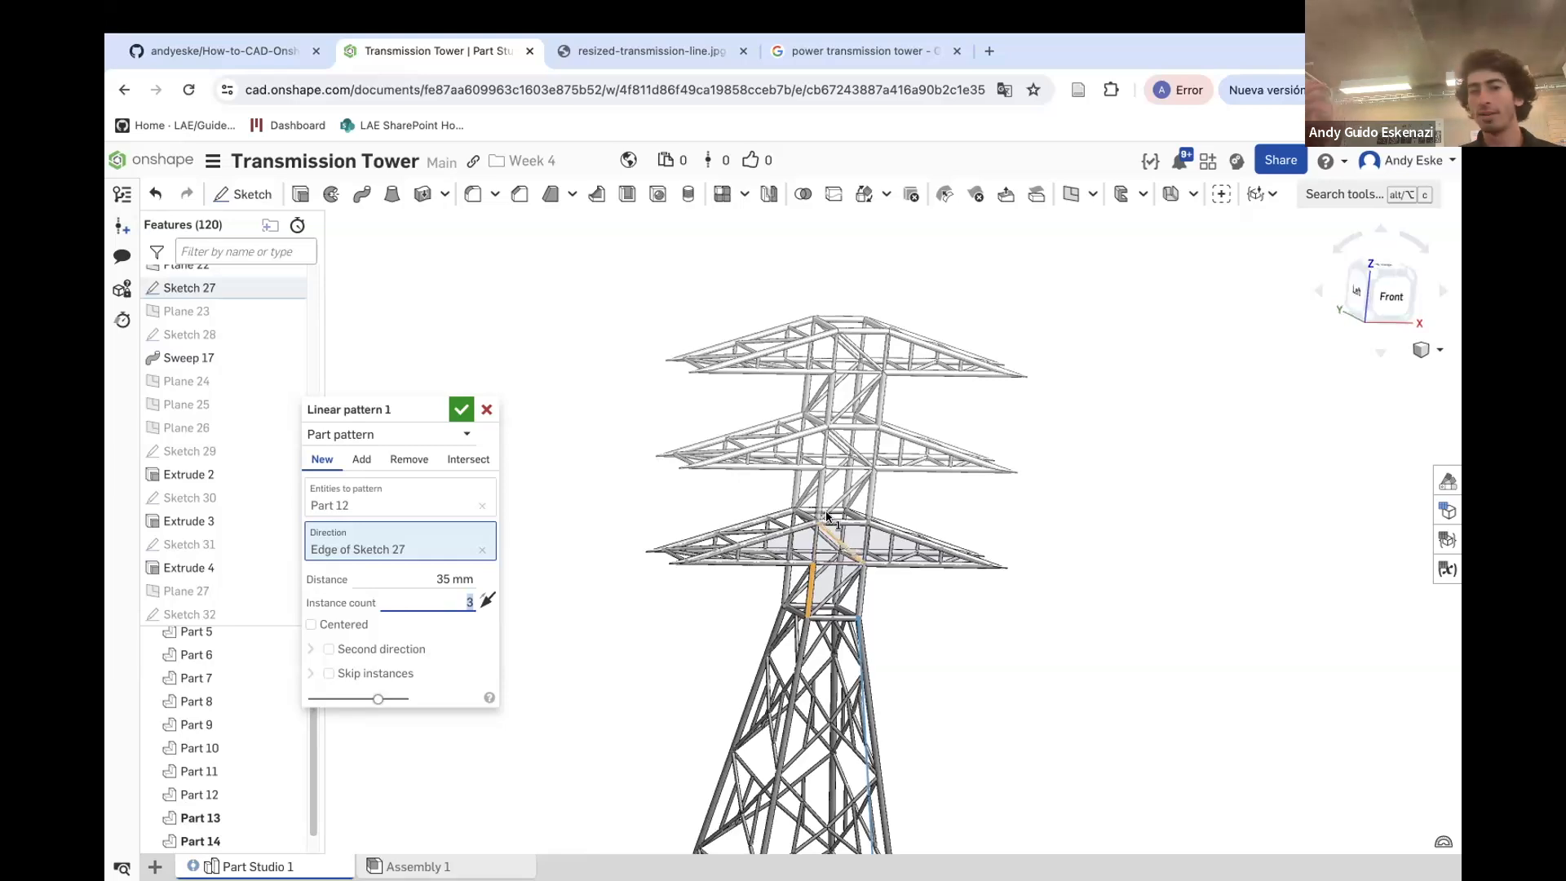
left_click(461, 410)
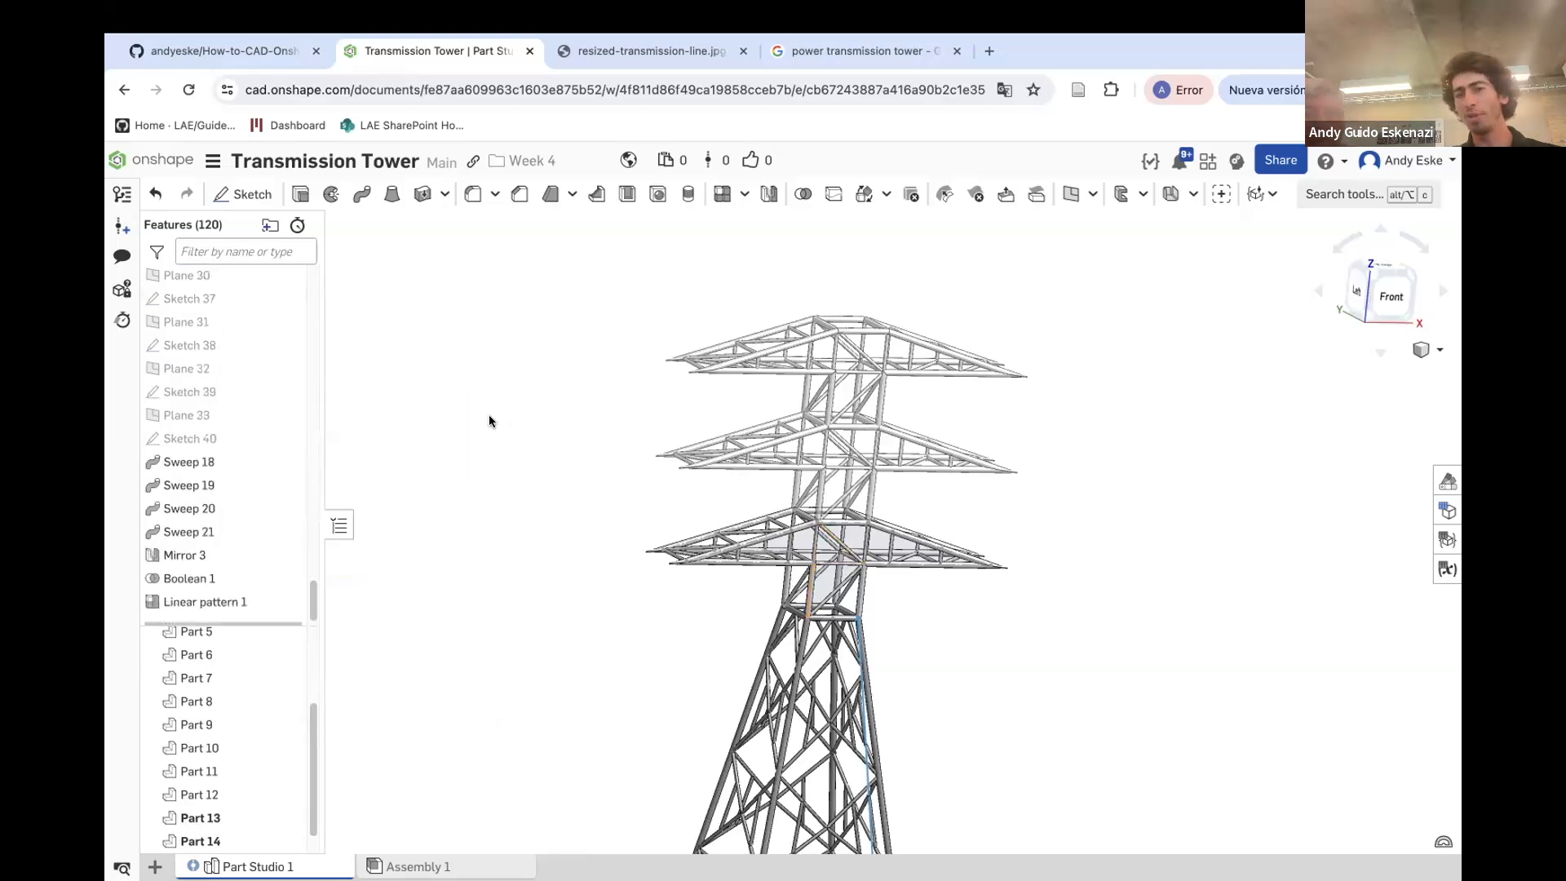
Compare the patterned tower model with the reference transmission tower photo
right_click_drag(575, 419, 631, 438)
scroll(632, 437, "down", 5)
scroll(686, 598, "up", 4)
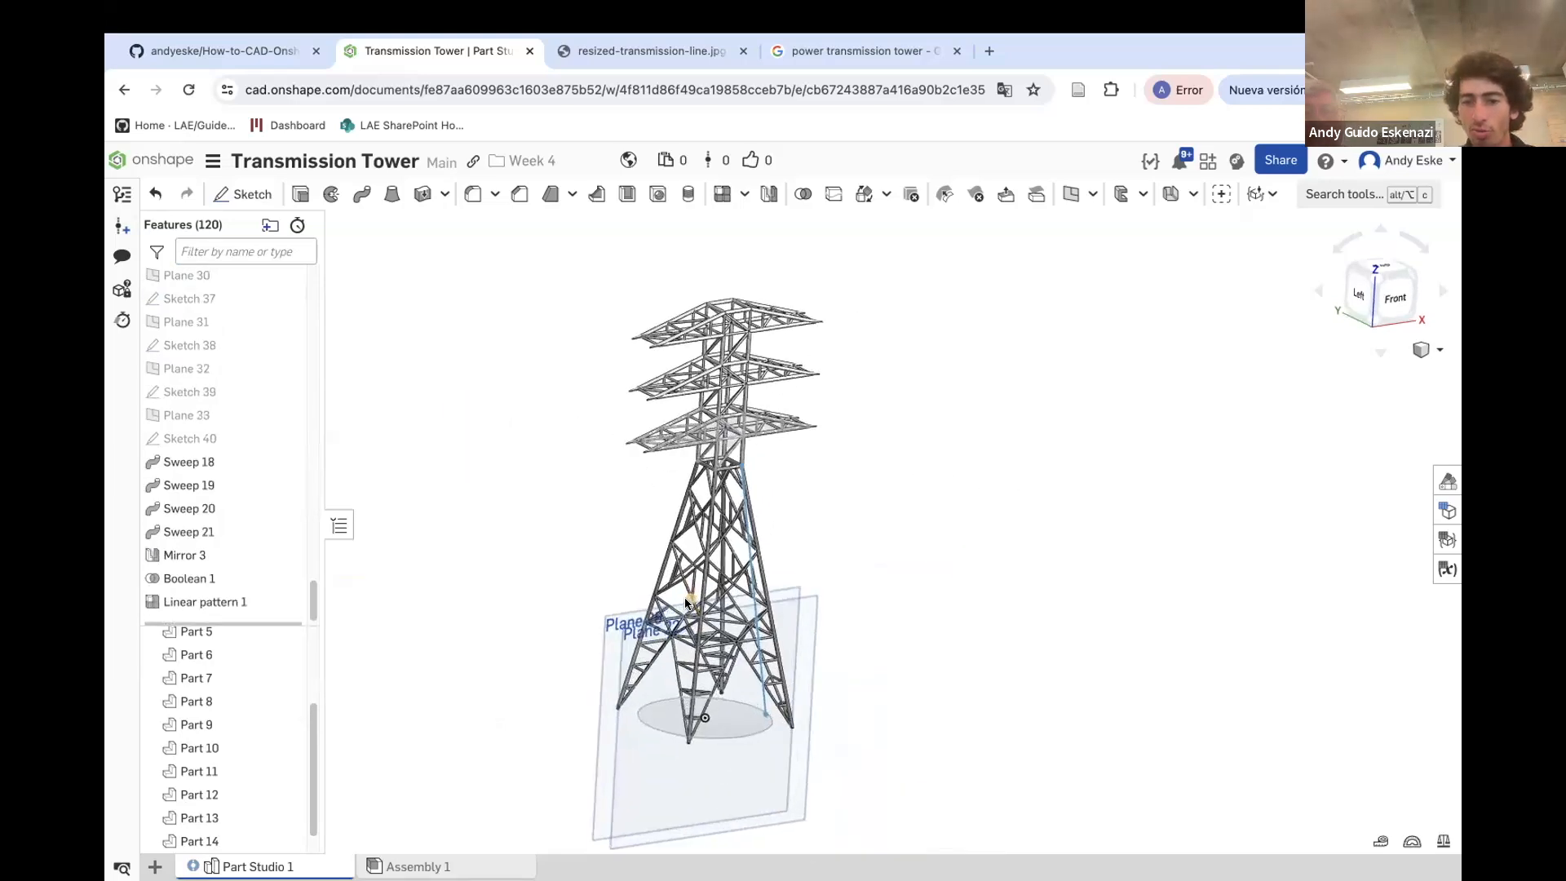
scroll(800, 468, "down", 3)
scroll(759, 261, "up", 2)
right_click_drag(796, 347, 801, 338)
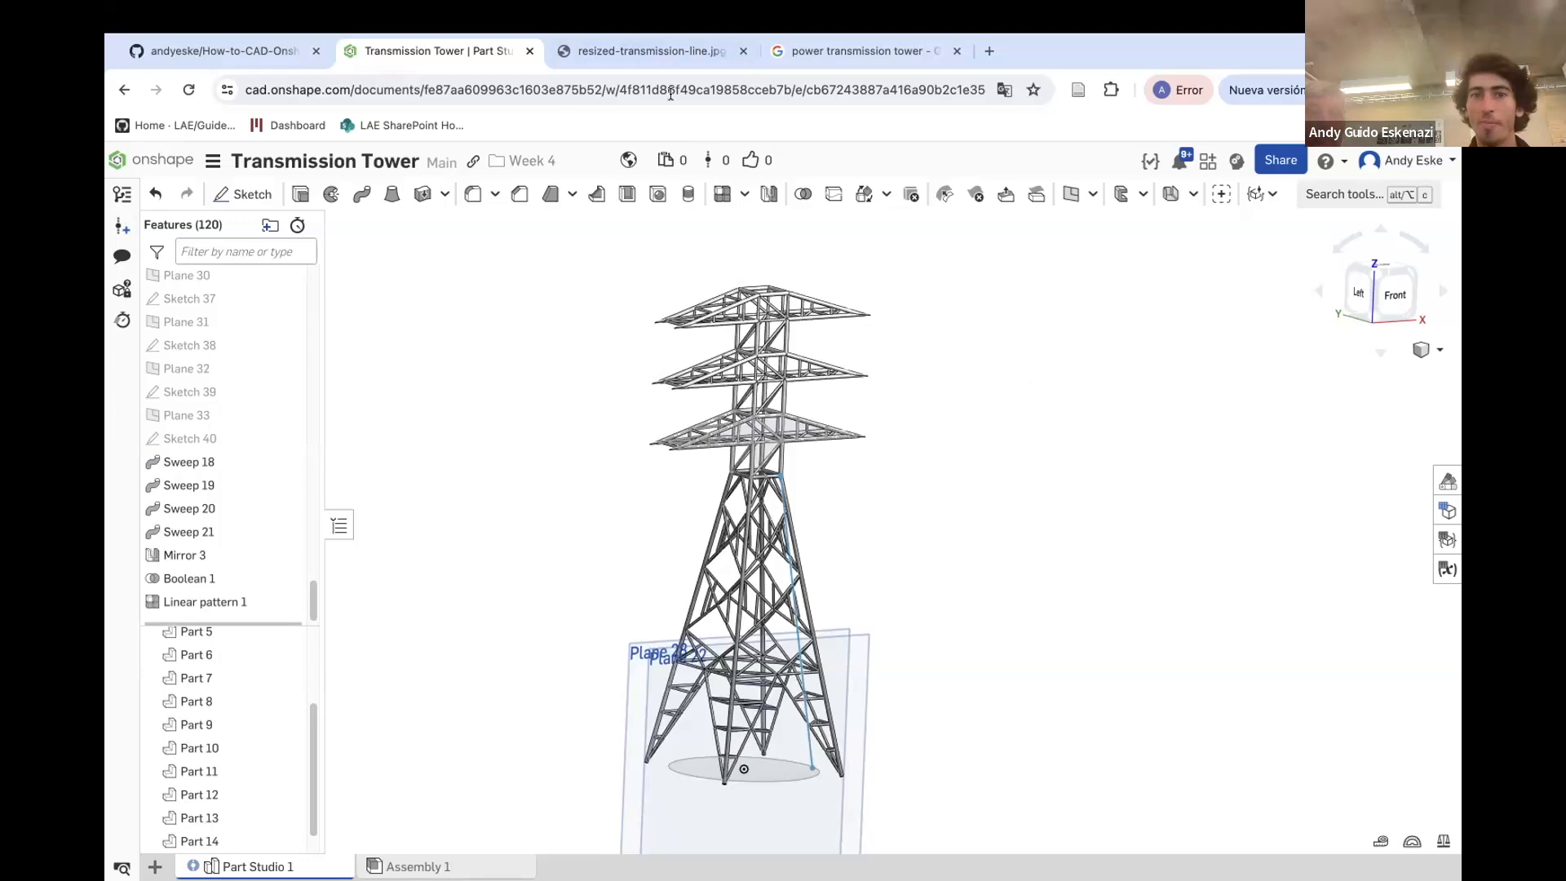
left_click(662, 57)
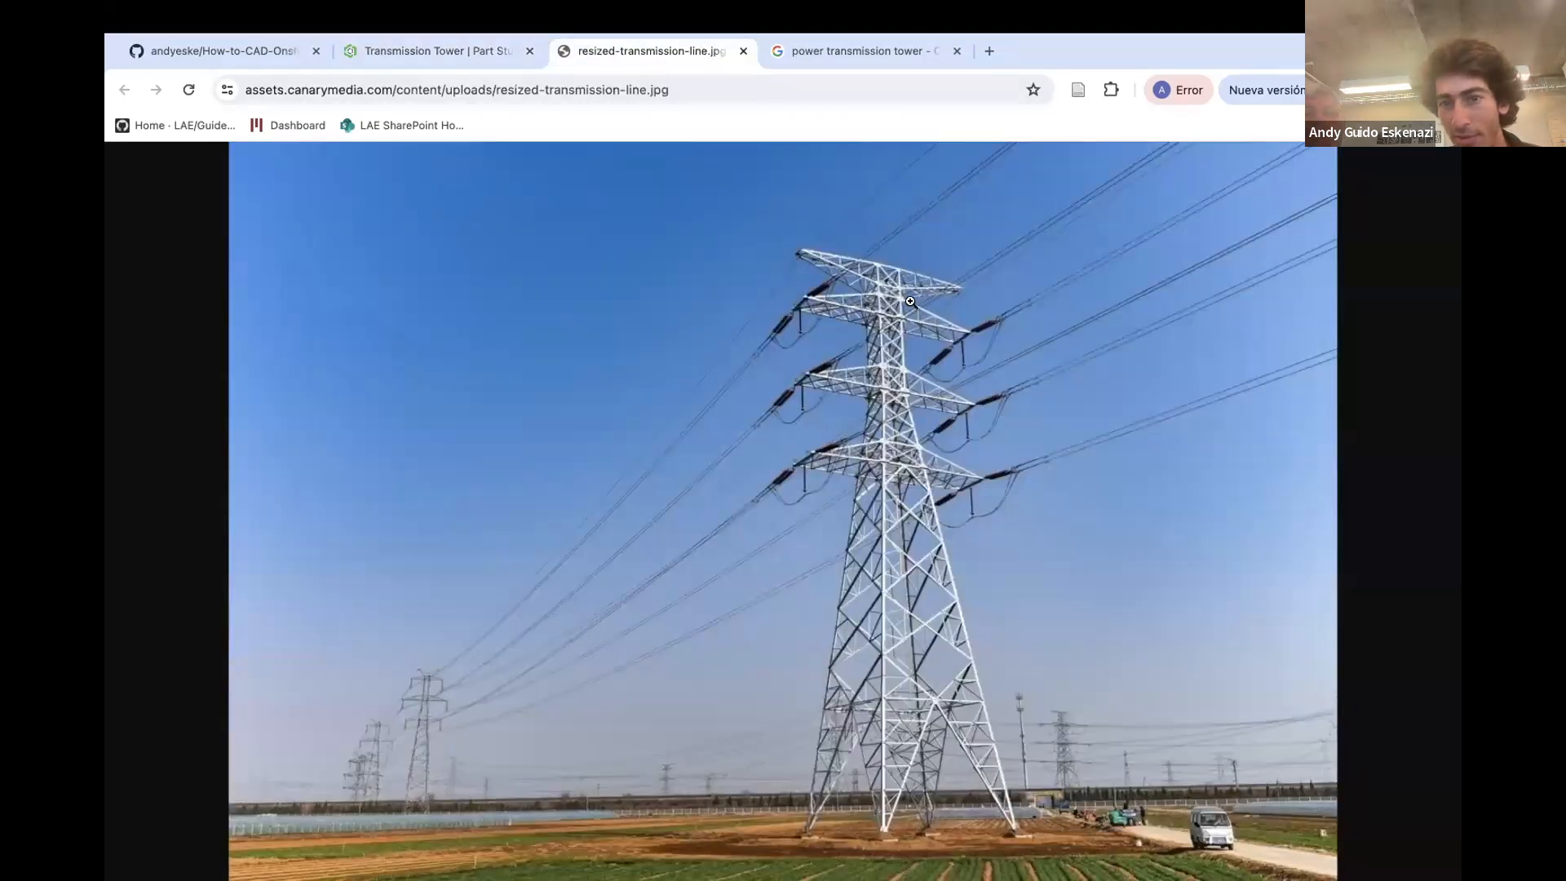
left_click(819, 253)
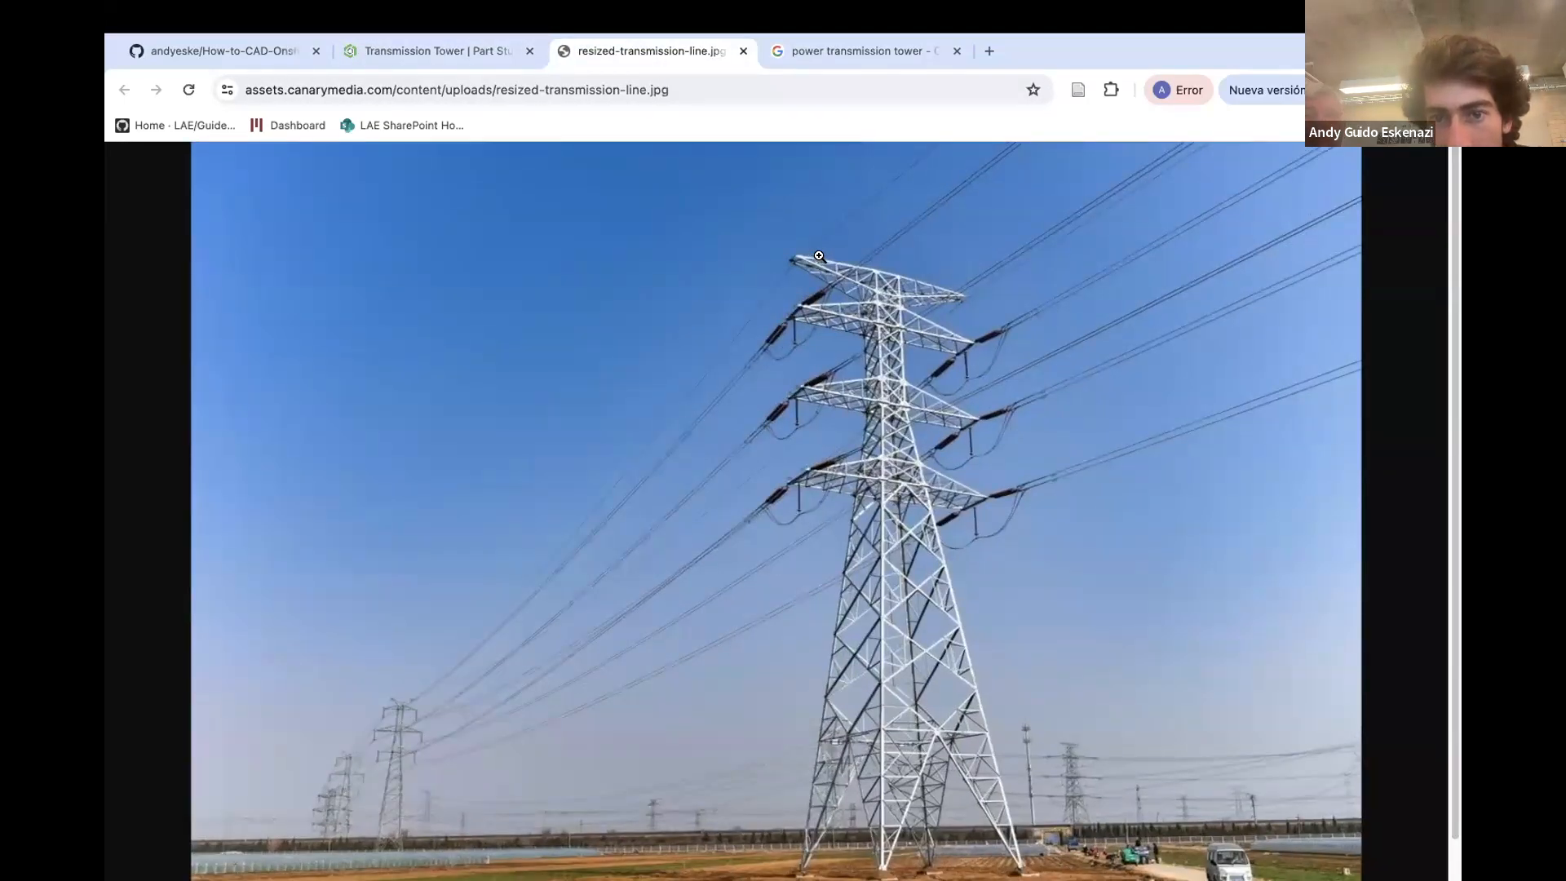
left_click(817, 256)
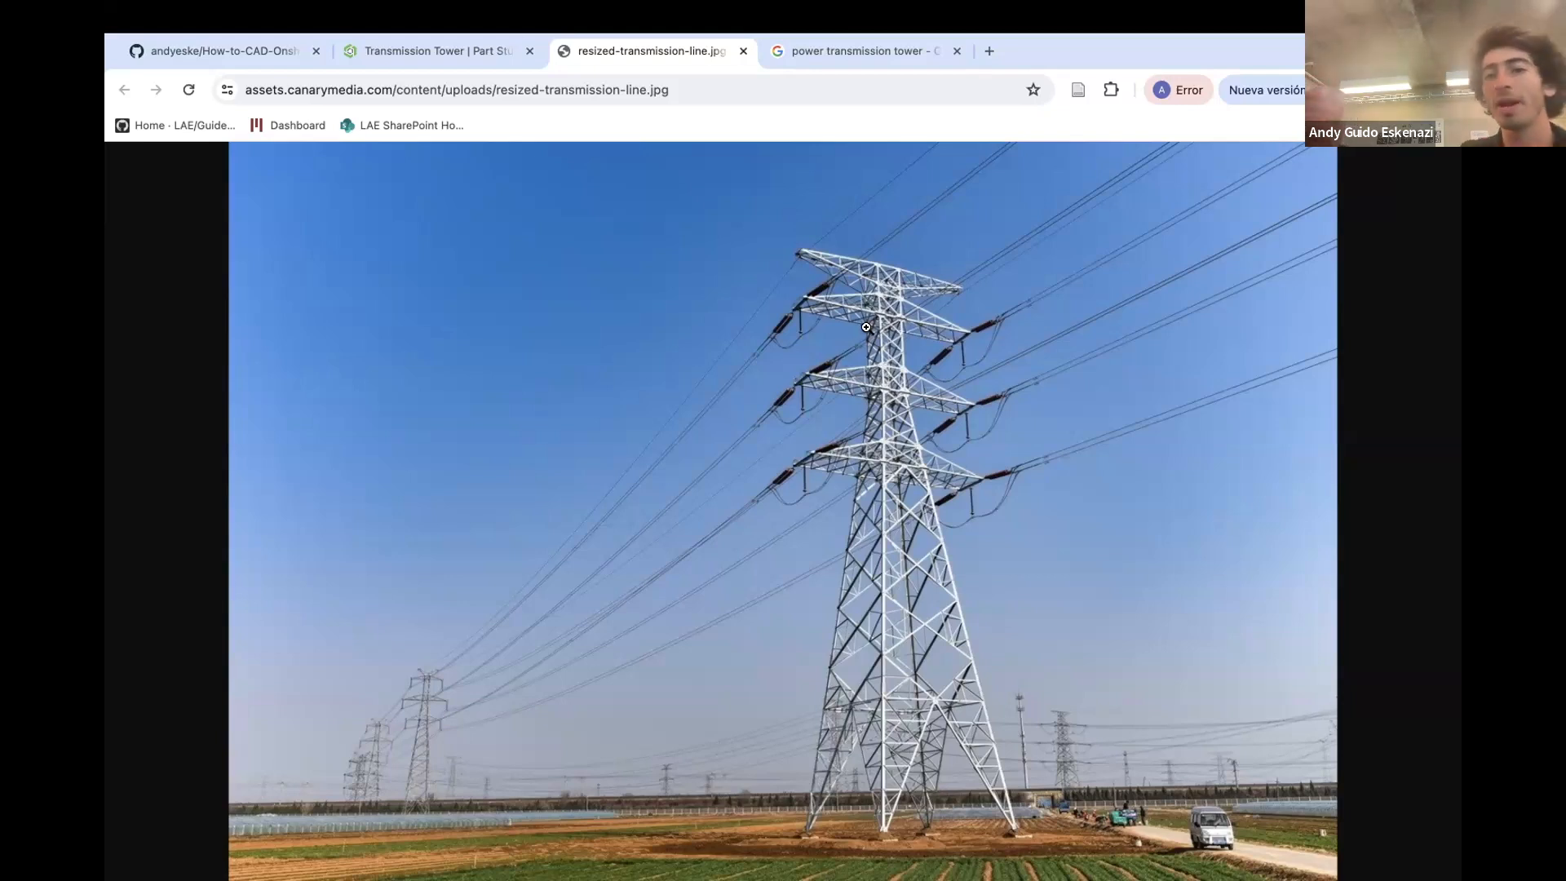
left_click(456, 50)
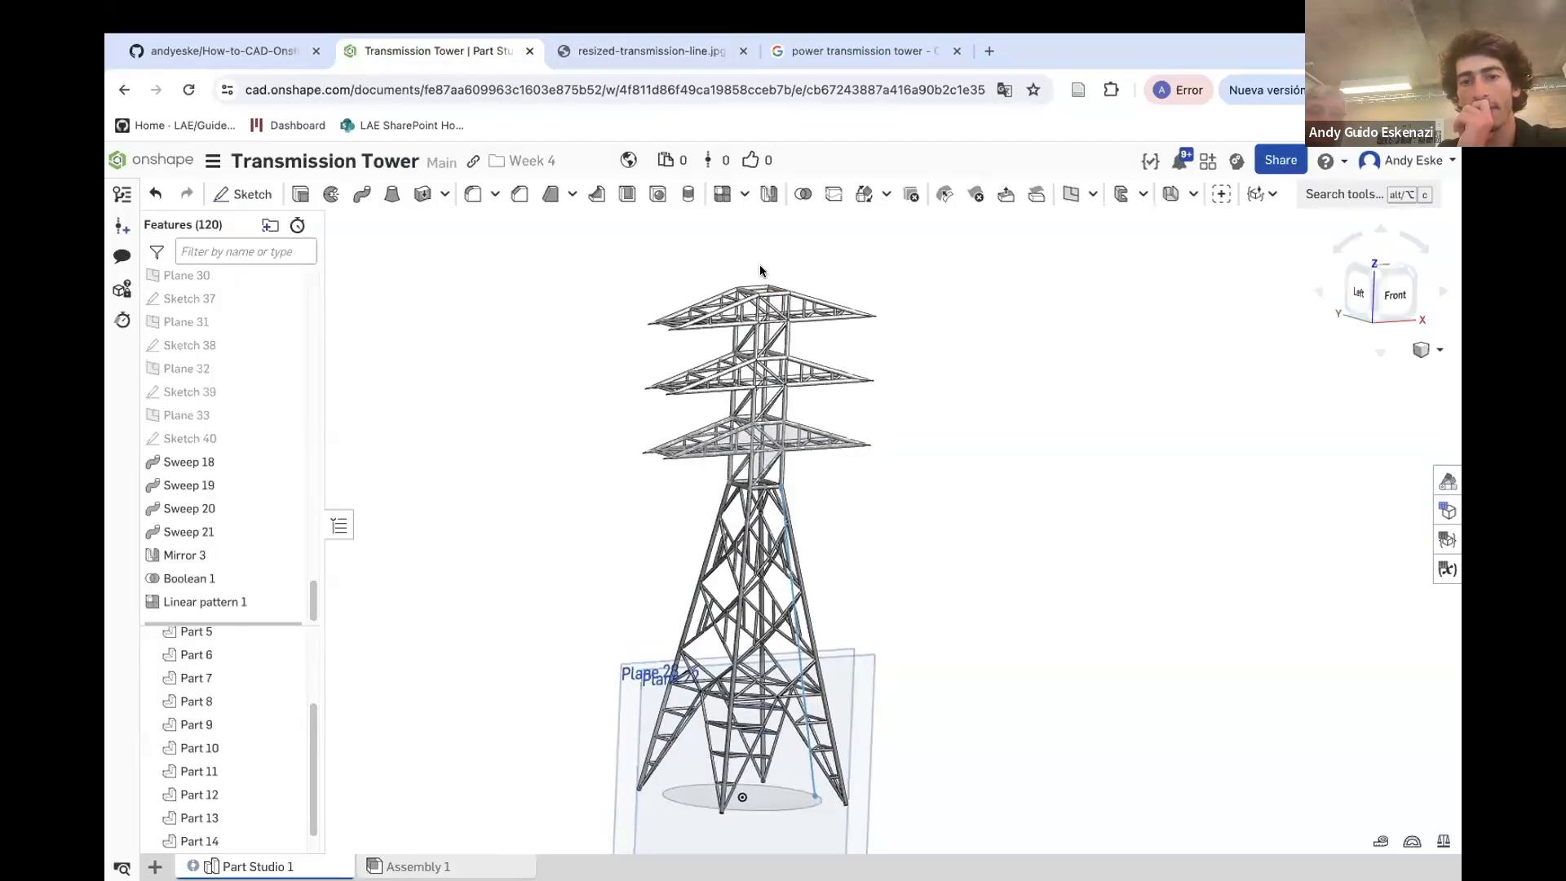
scroll(758, 261, "up", 5)
right_click_drag(785, 311, 787, 328)
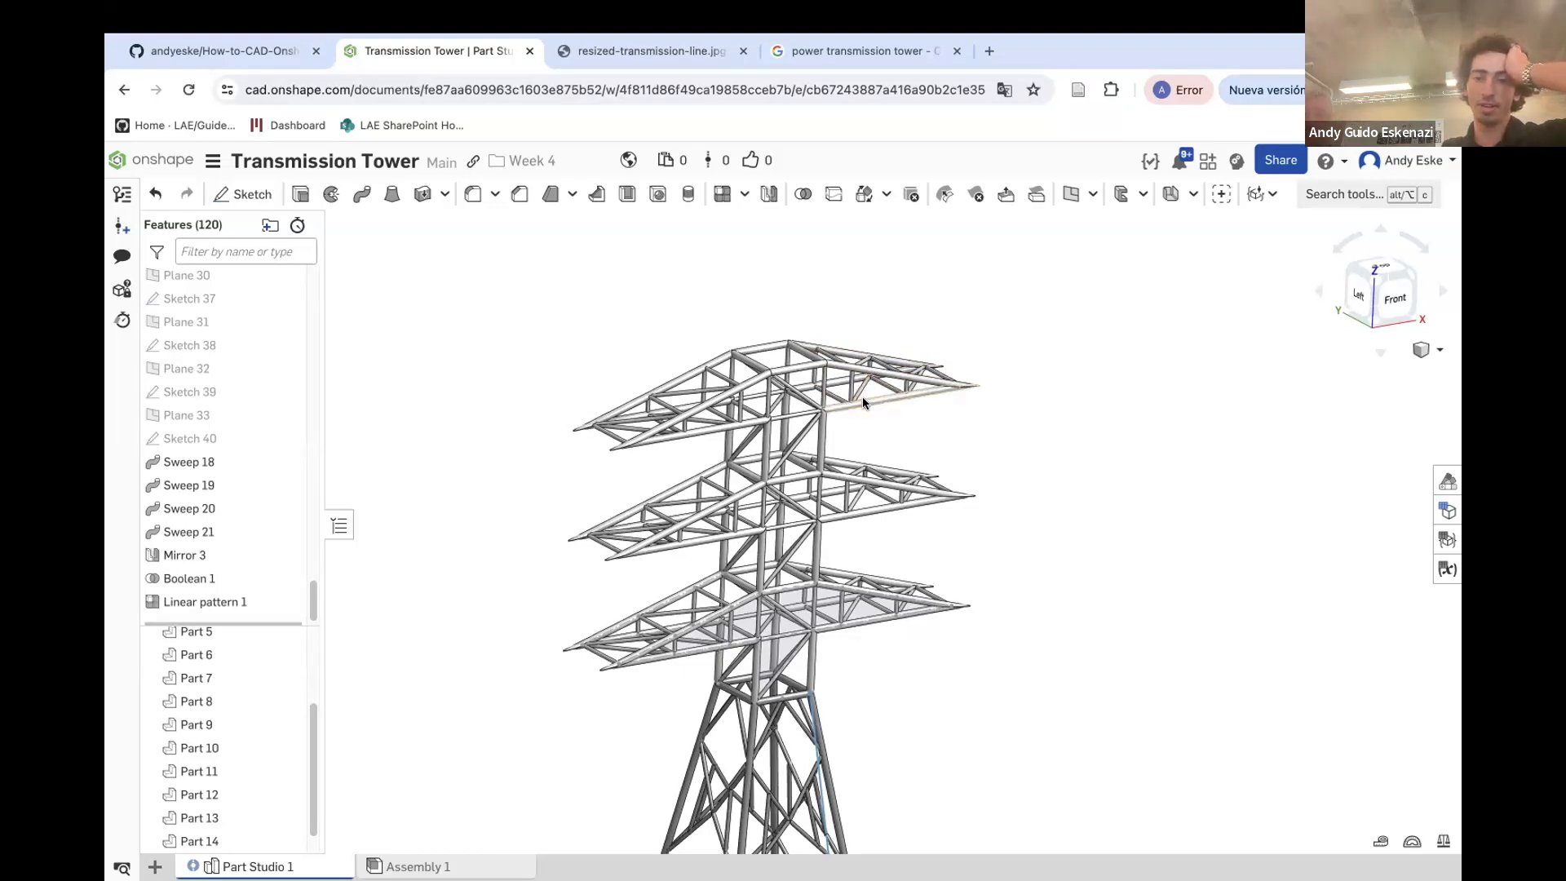
left_click(662, 52)
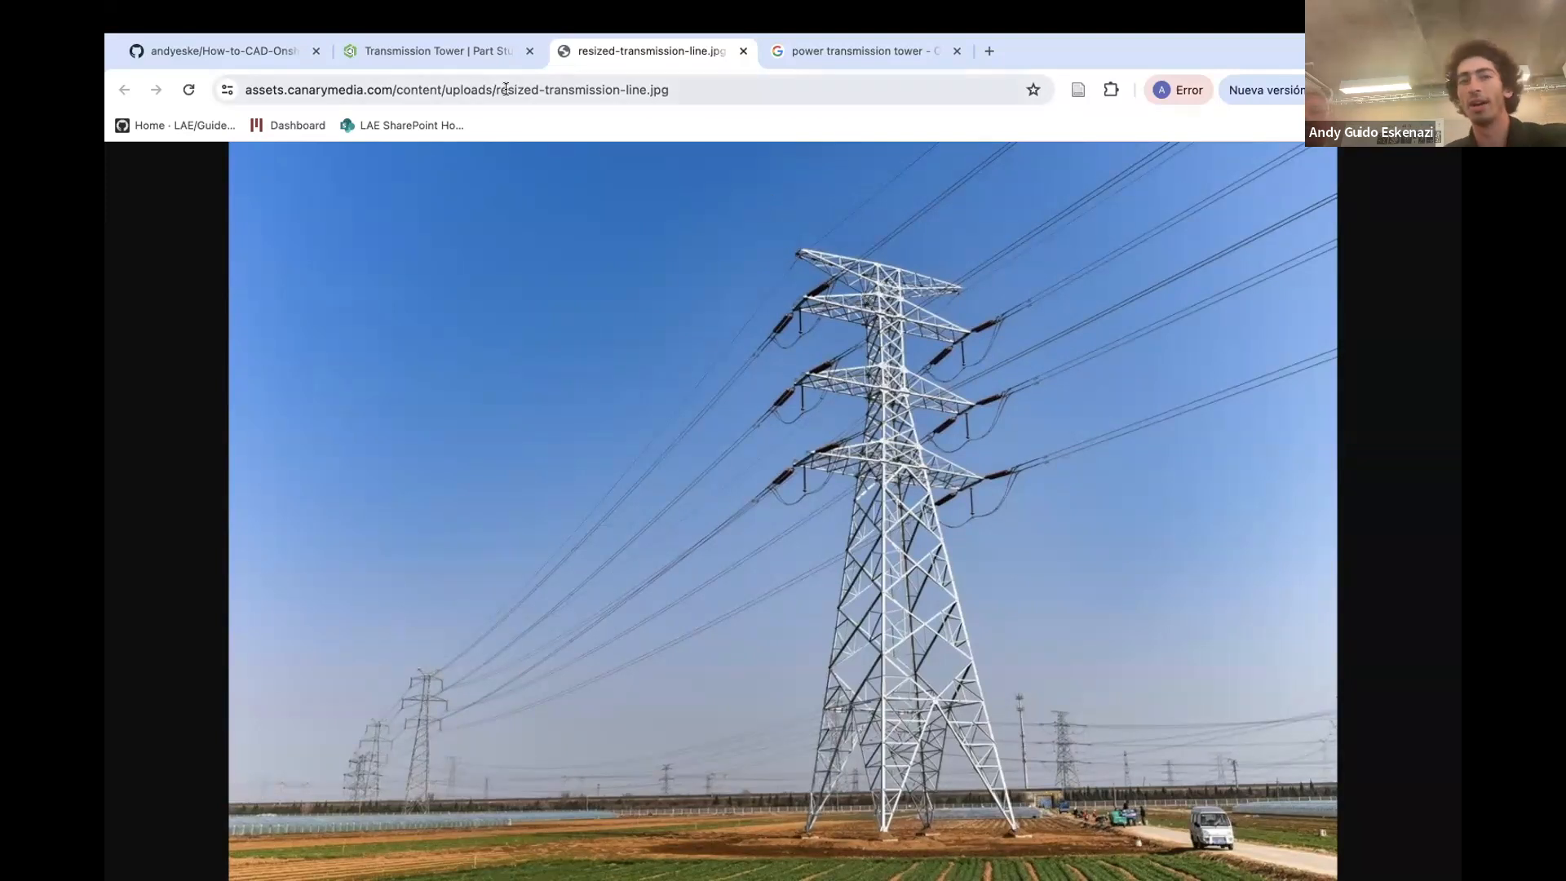
left_click(423, 50)
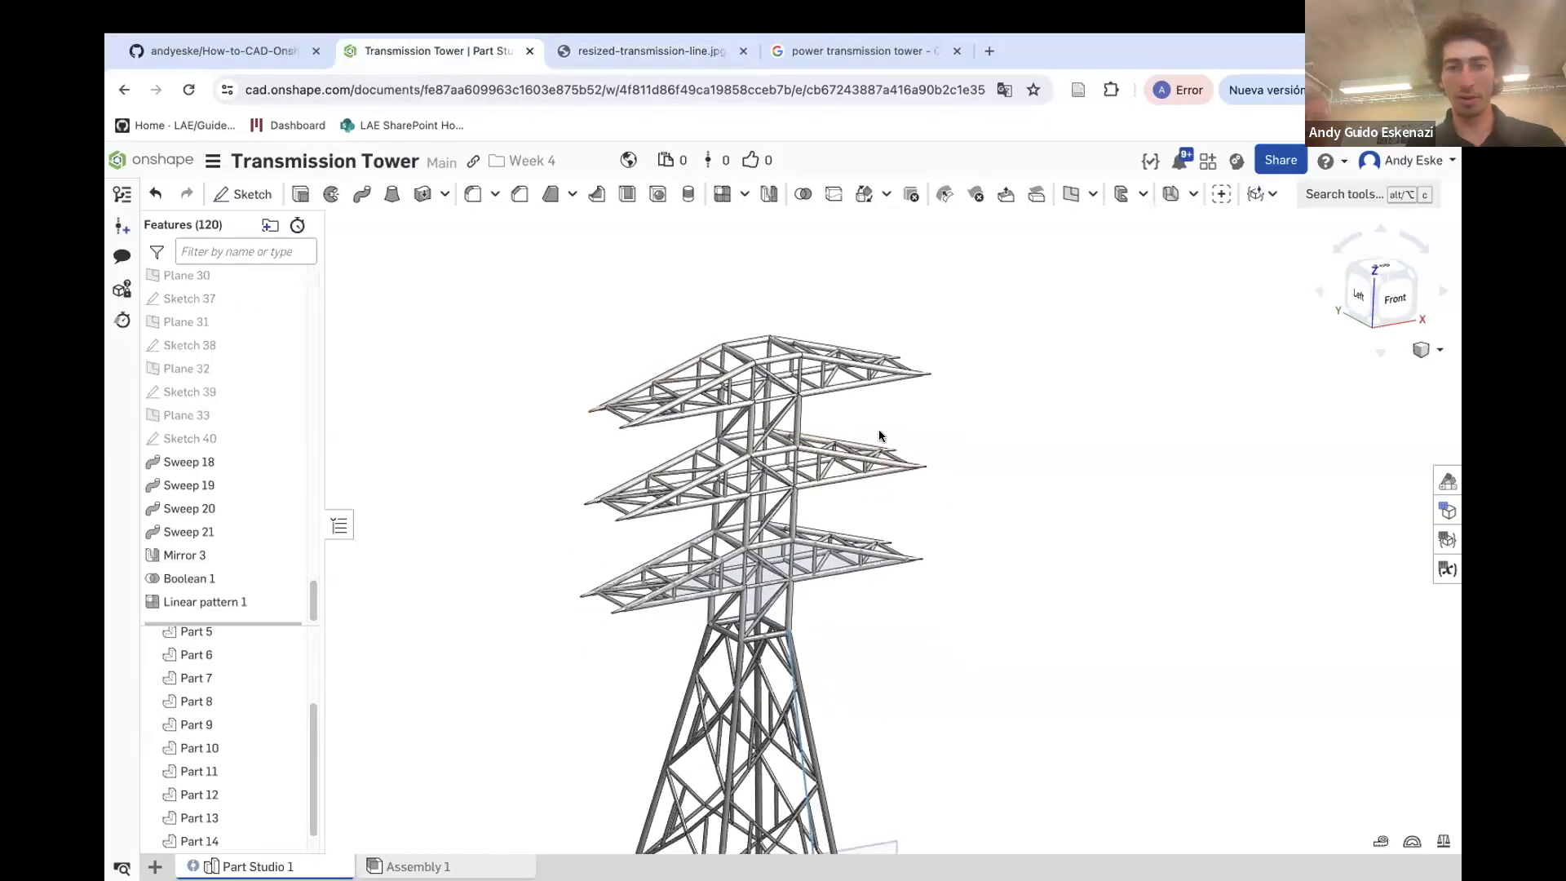
Examine the upper crossarms up close and scroll through the feature list
scroll(840, 413, "up", 8)
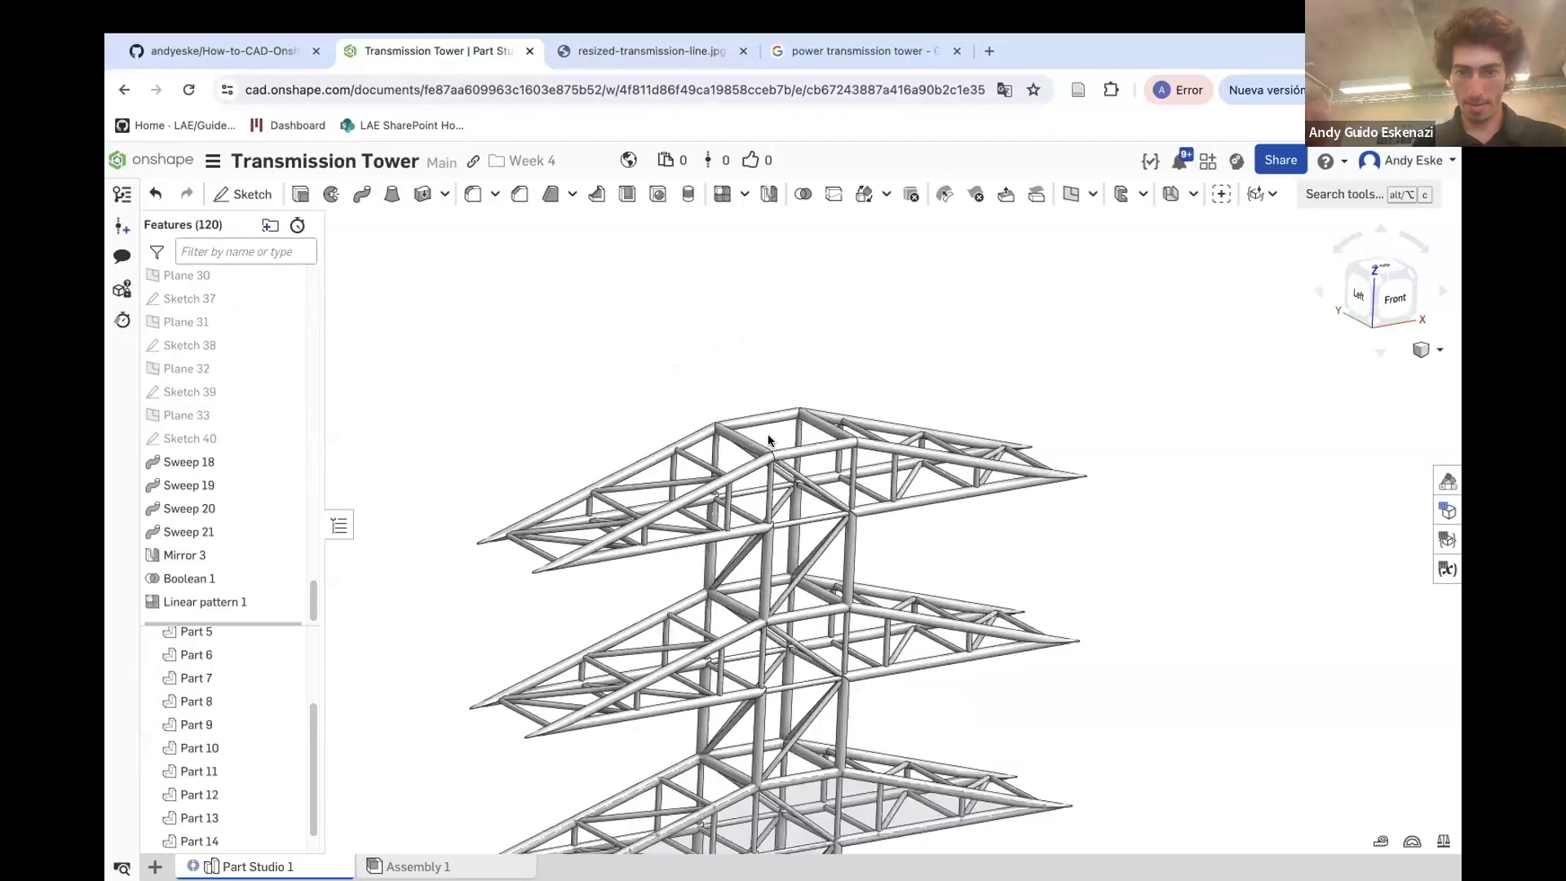
scroll(811, 439, "up", 5)
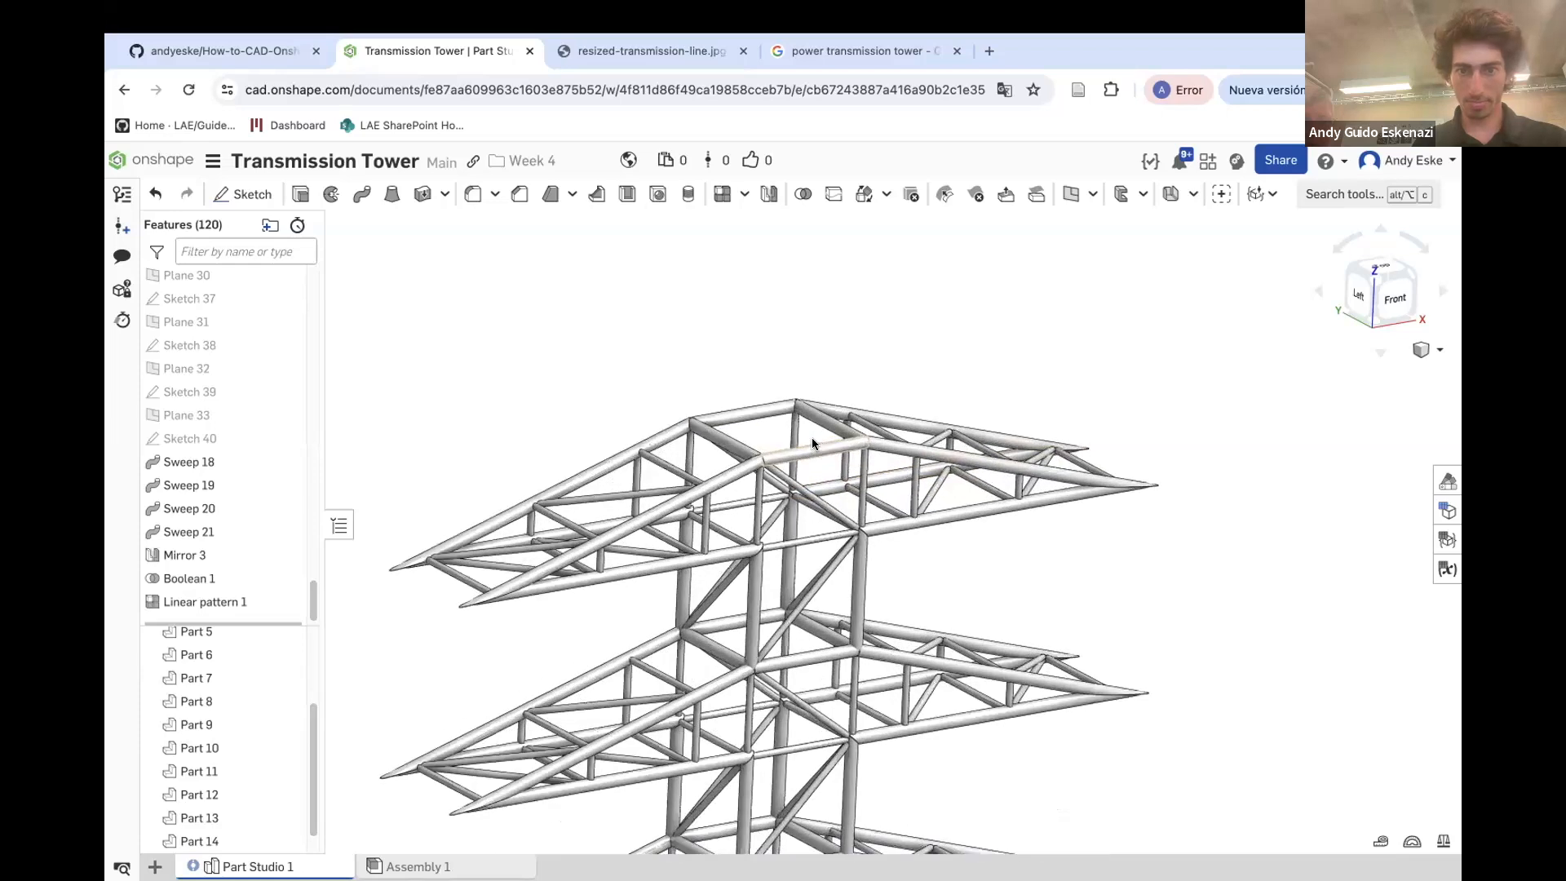
scroll(739, 428, "down", 10)
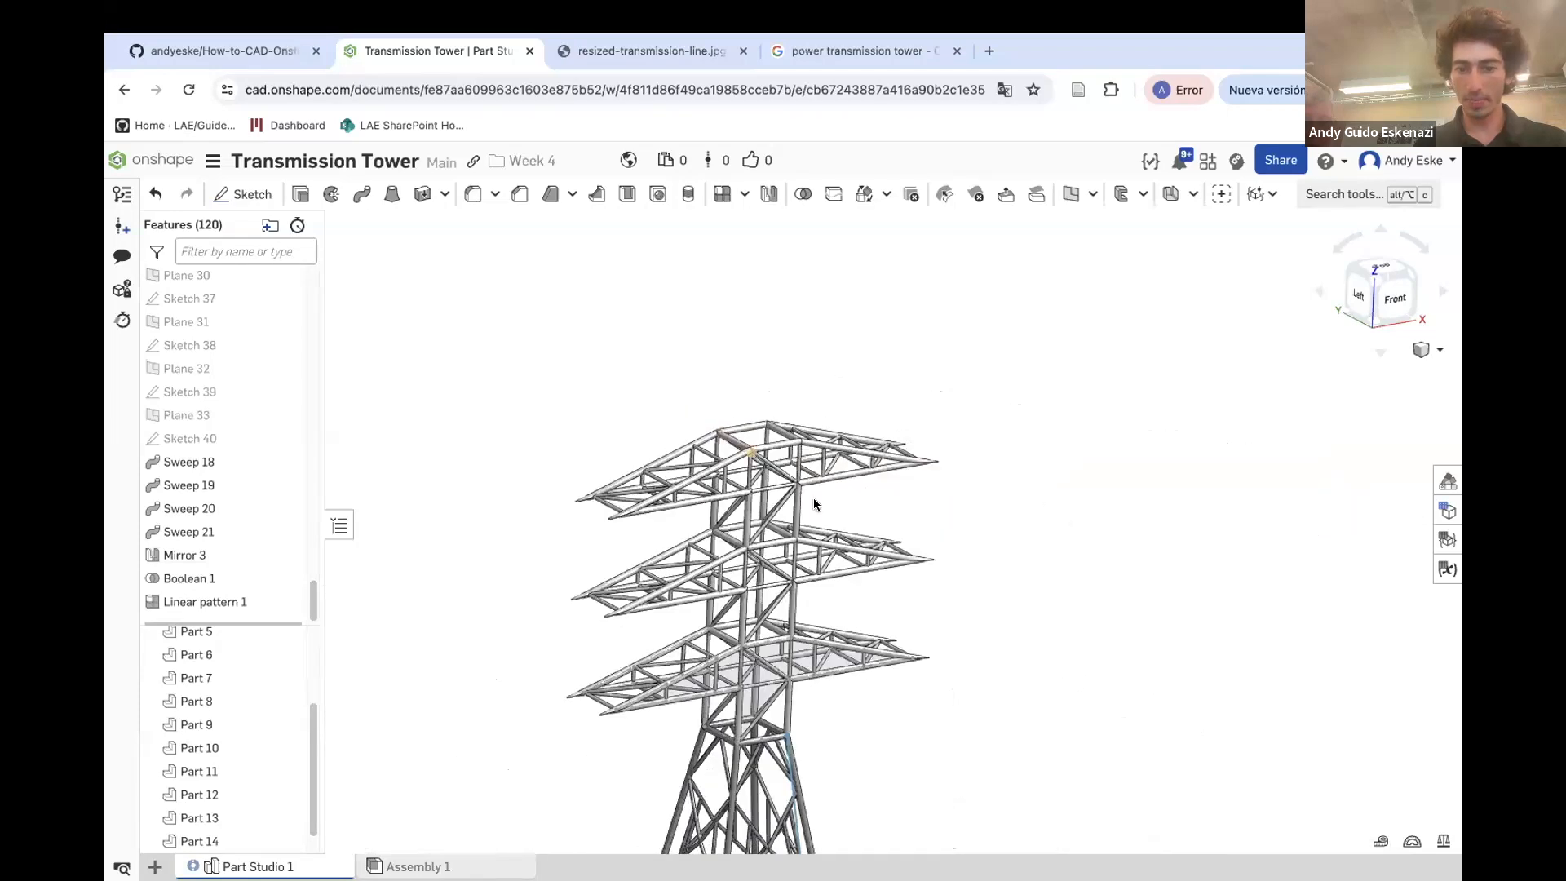
scroll(168, 516, "up", 5)
scroll(187, 489, "up", 5)
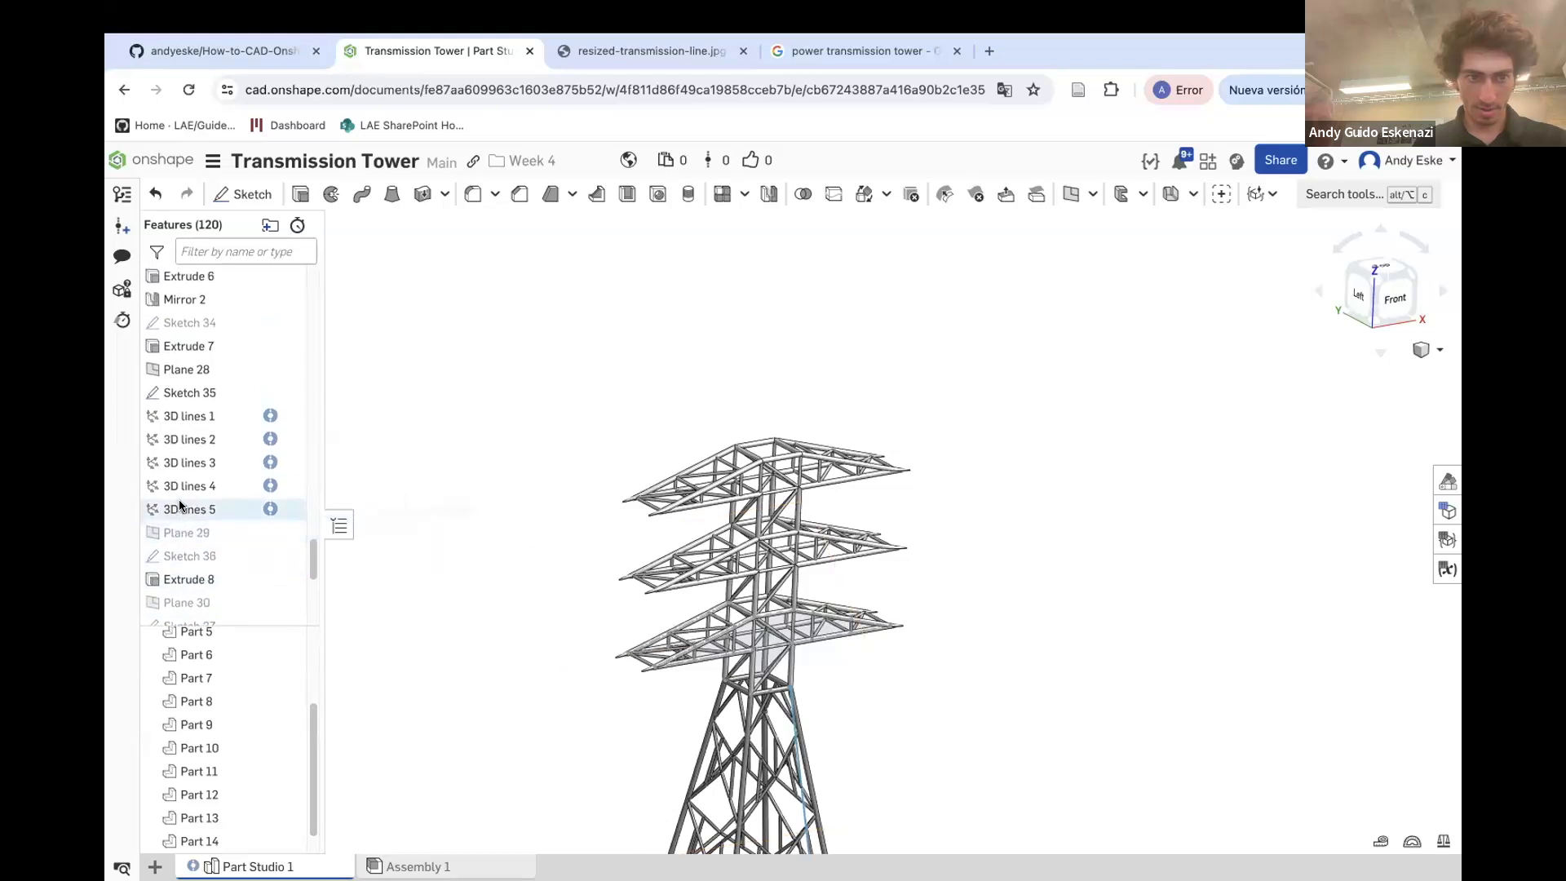
scroll(212, 382, "up", 3)
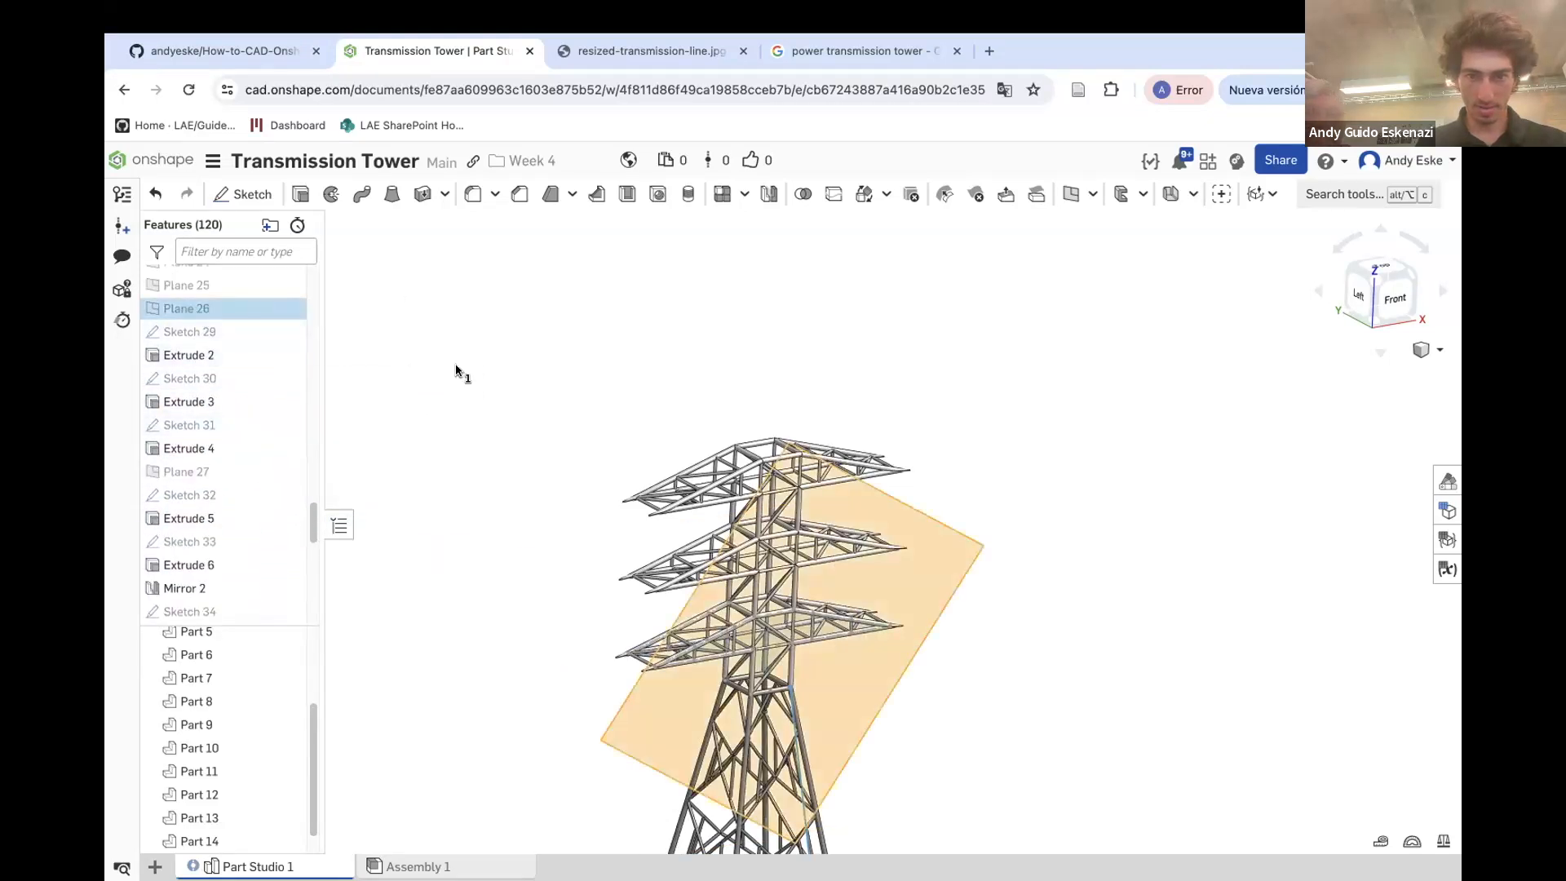
Create a new plane offset from Plane 23 by 35*3 mm, above the patterned crossarms
left_click(191, 285)
left_click(463, 497)
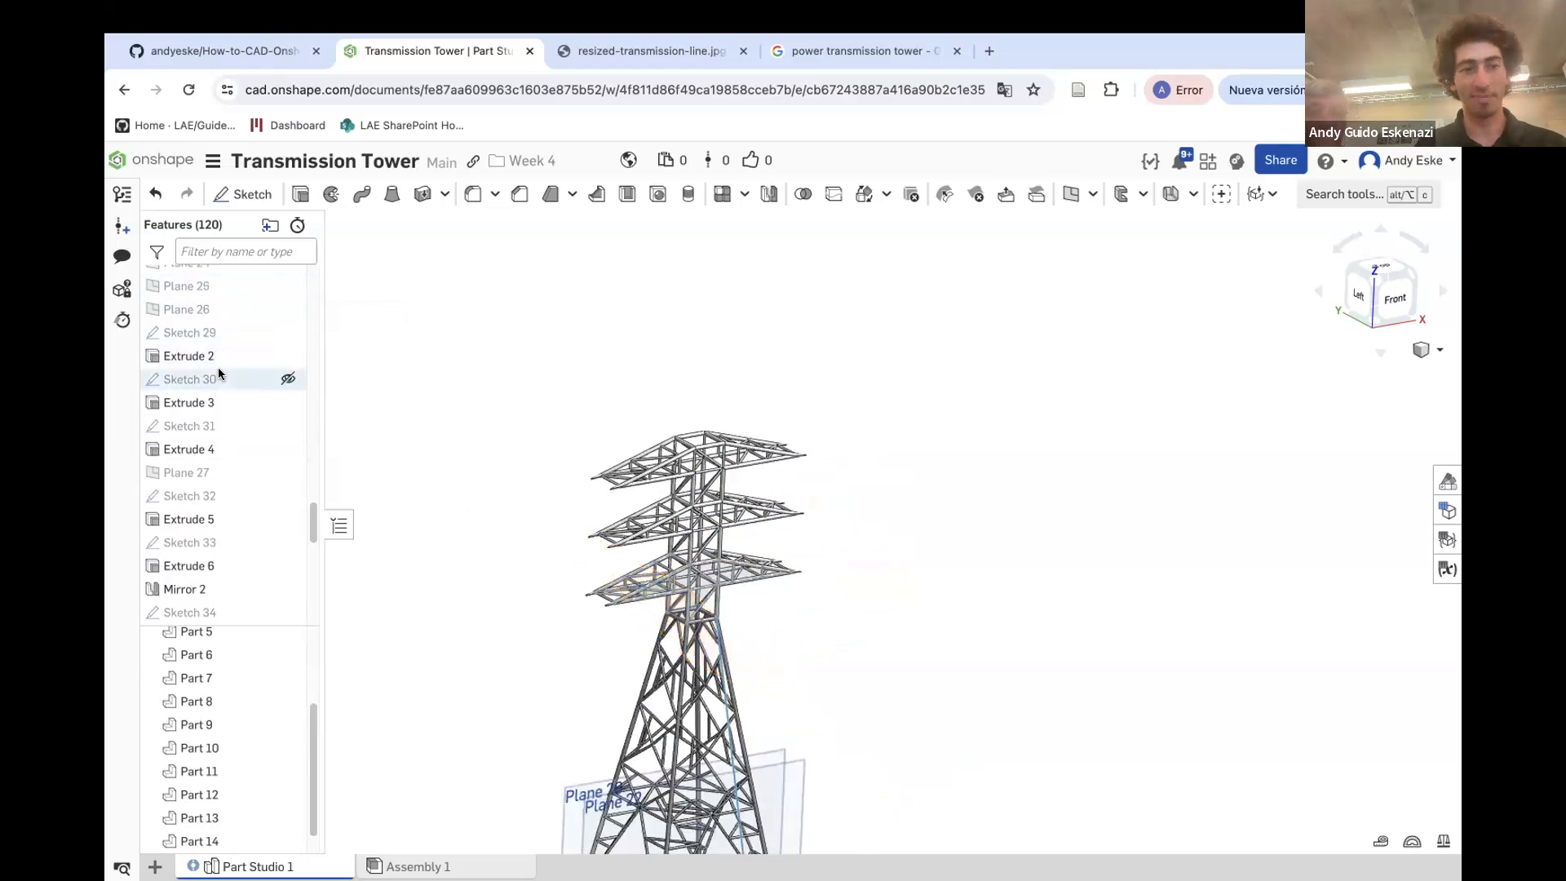
scroll(218, 367, "up", 3)
mouse_move(534, 610)
right_mouse_down()
mouse_move(543, 593)
mouse_move(541, 606)
right_mouse_up()
scroll(708, 641, "up", 3)
right_click_drag(706, 633, 711, 650)
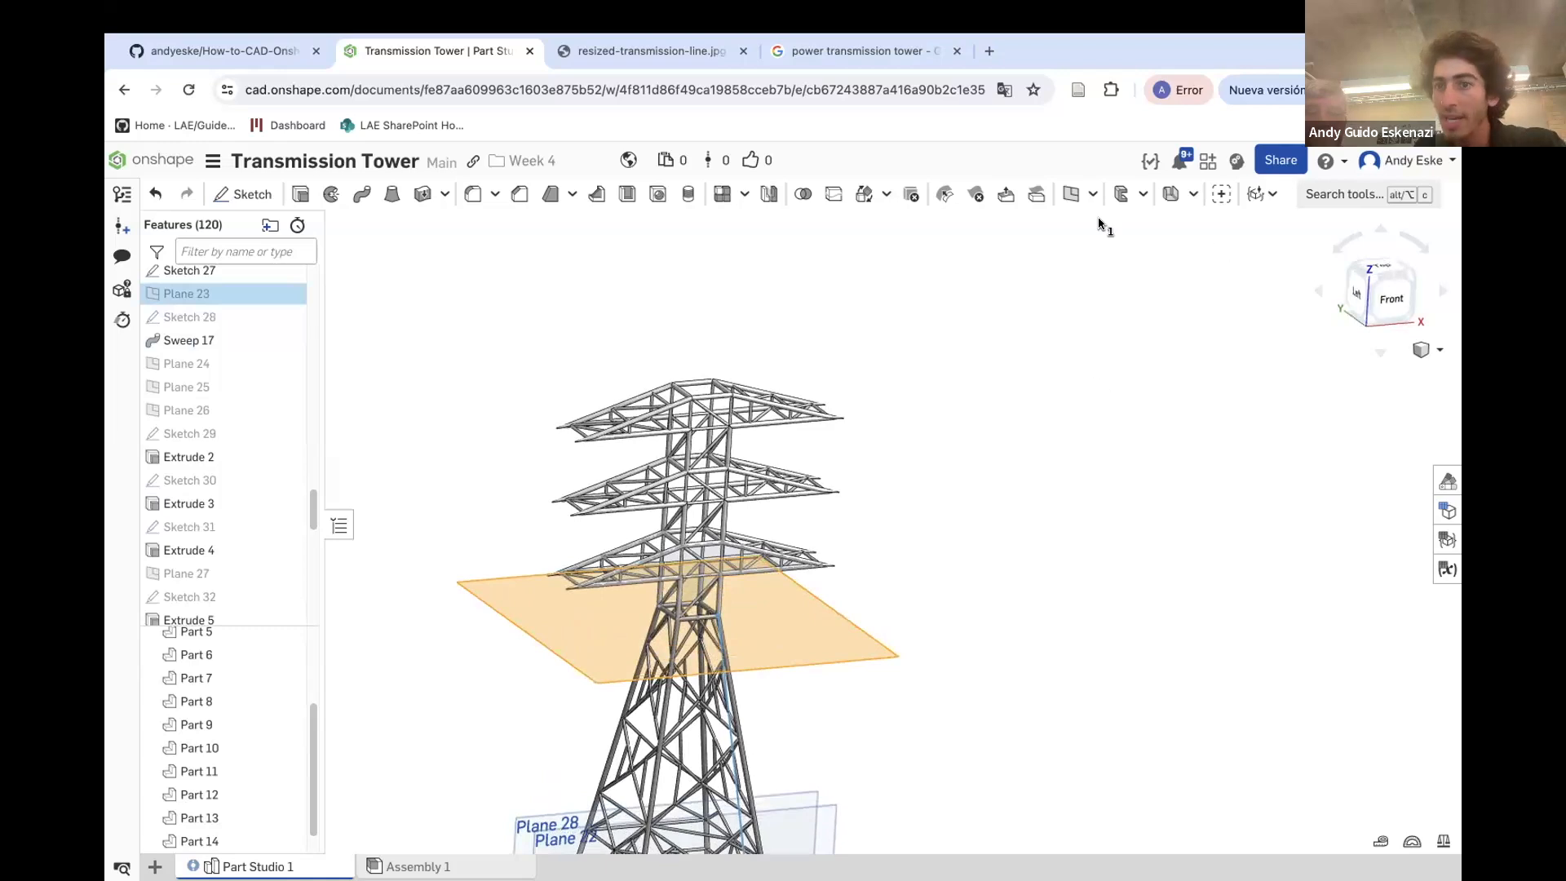
left_click(1073, 194)
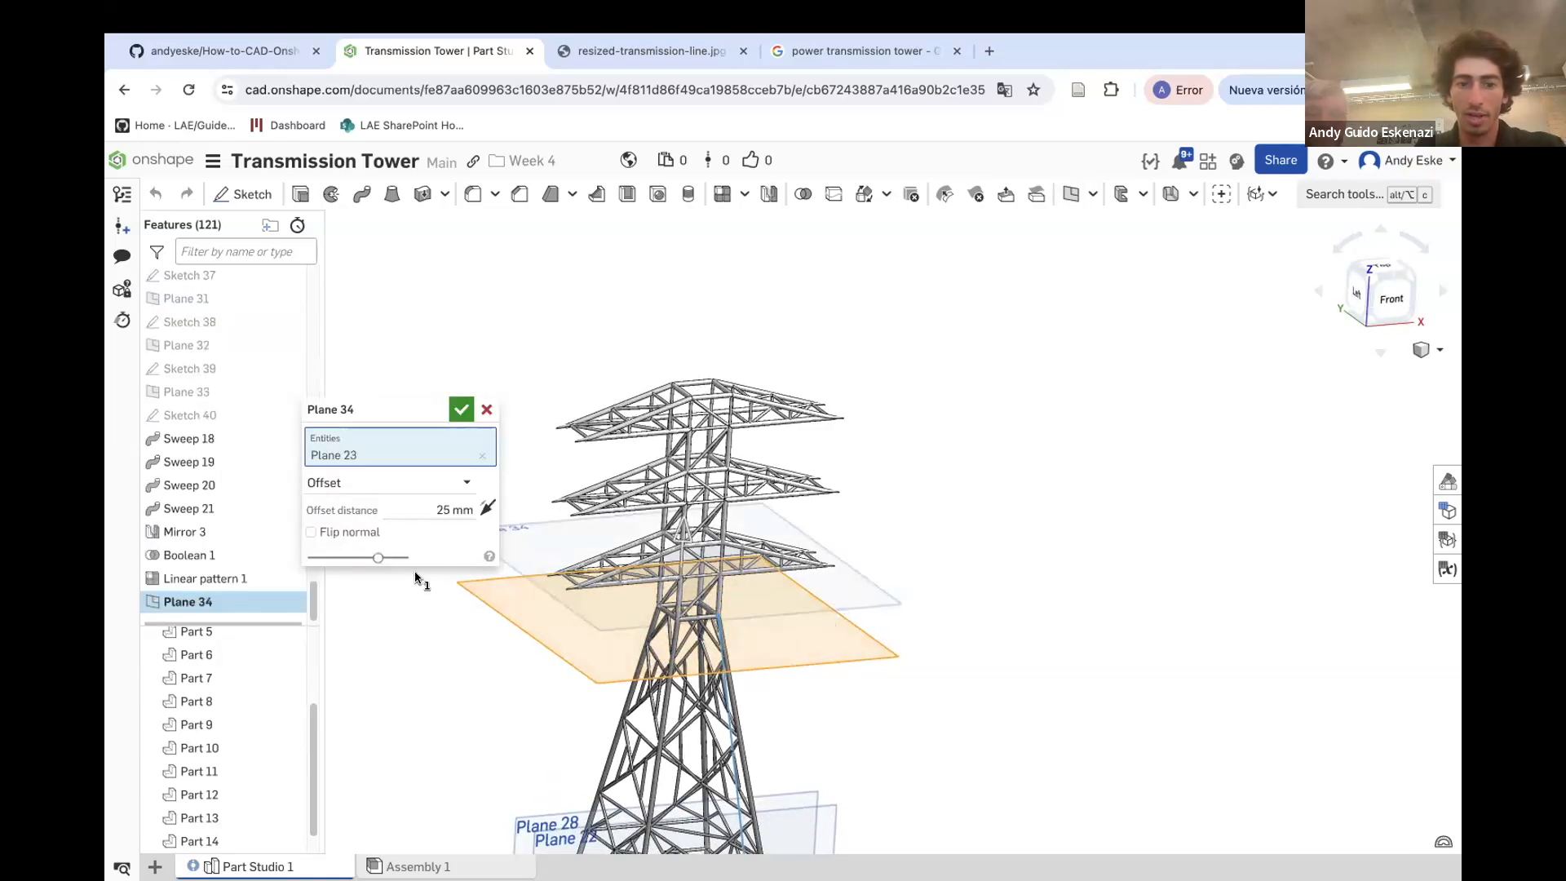
left_click(488, 507)
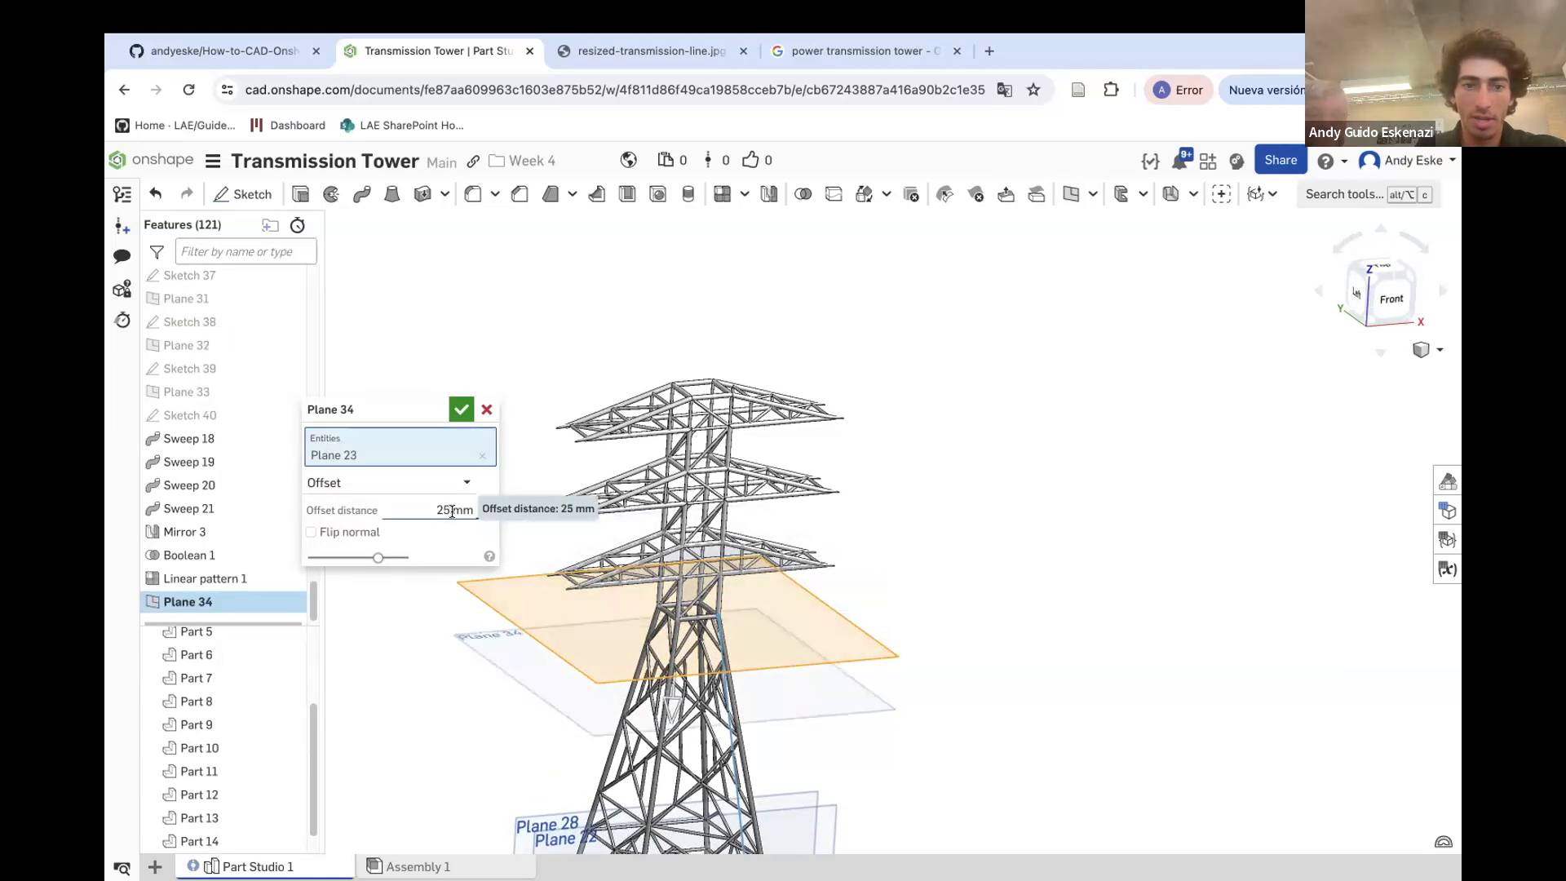
left_click(462, 509)
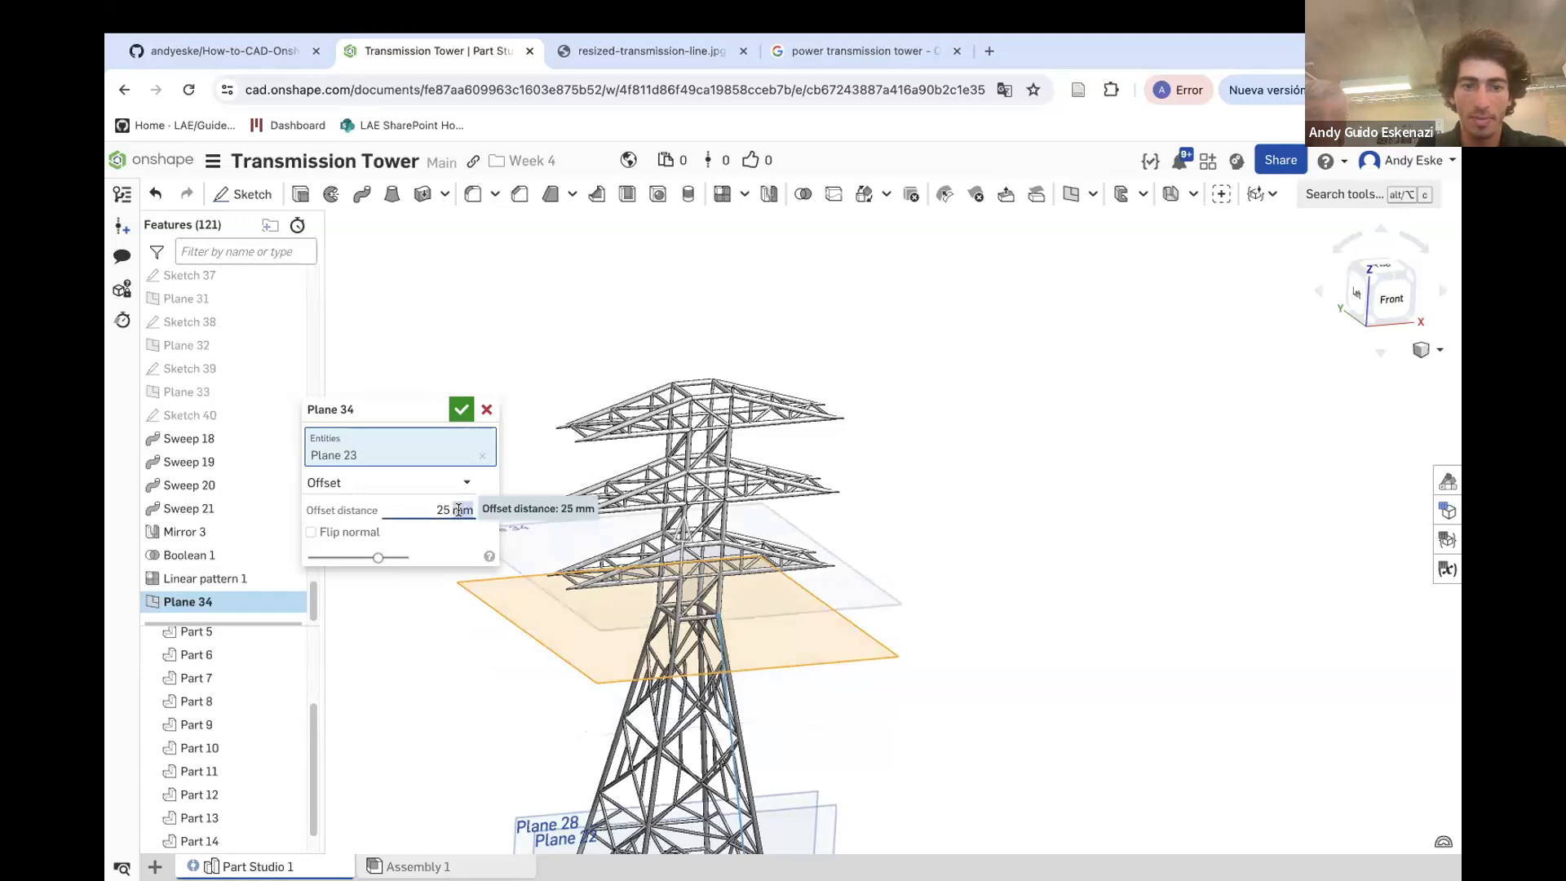
type("35*3")
key("Return")
scroll(848, 386, "up", 5)
scroll(848, 386, "up", 5)
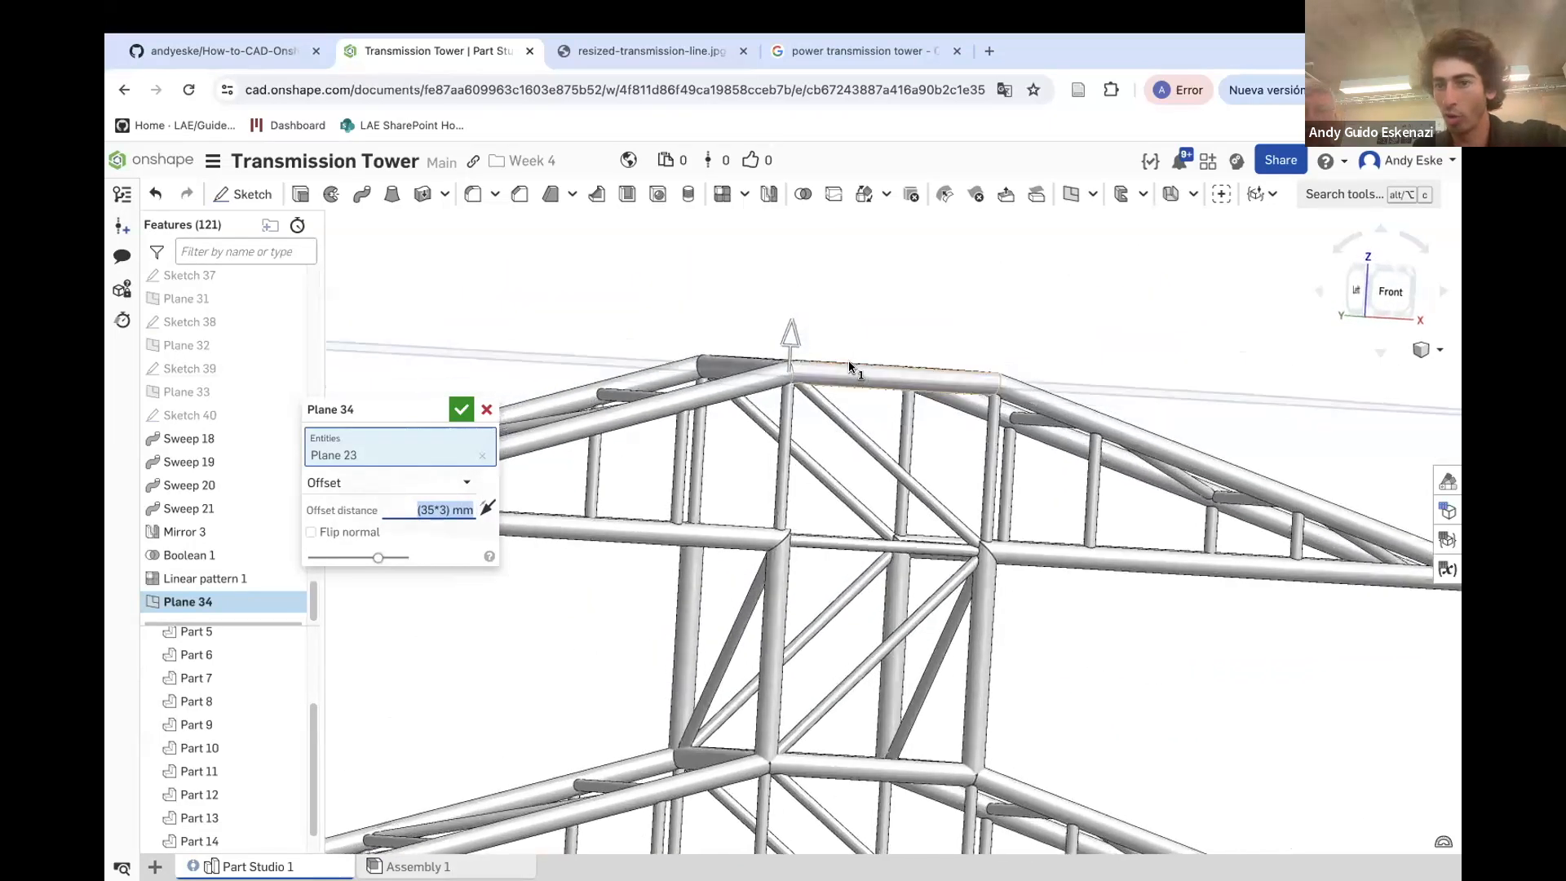
left_click(462, 410)
Create another plane offset 35 mm from Plane 34
scroll(654, 394, "down", 8)
scroll(849, 469, "down", 3)
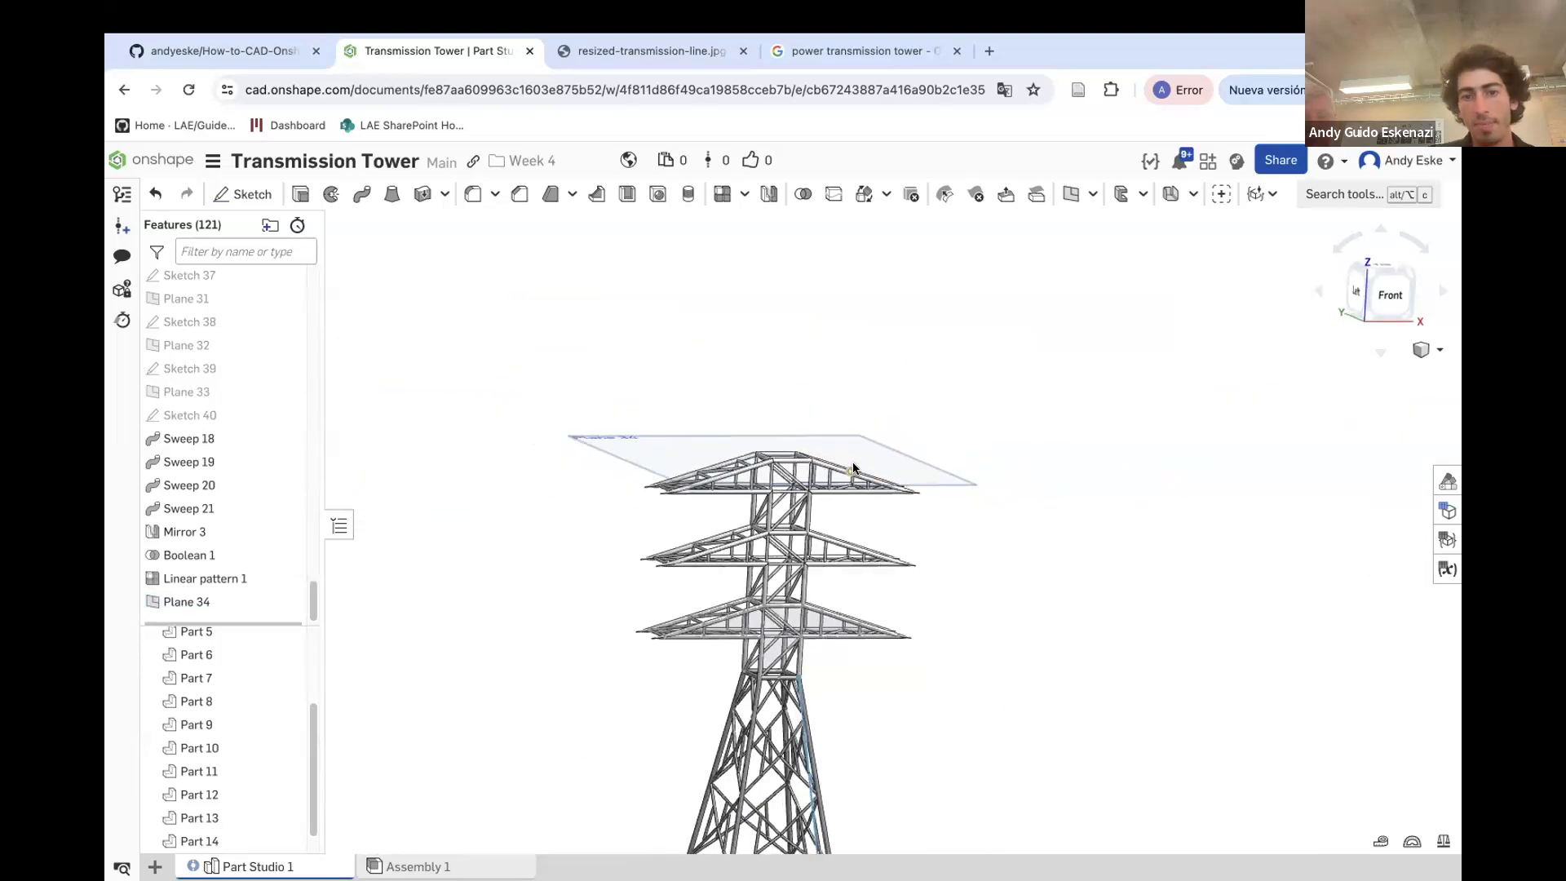
scroll(693, 403, "up", 5)
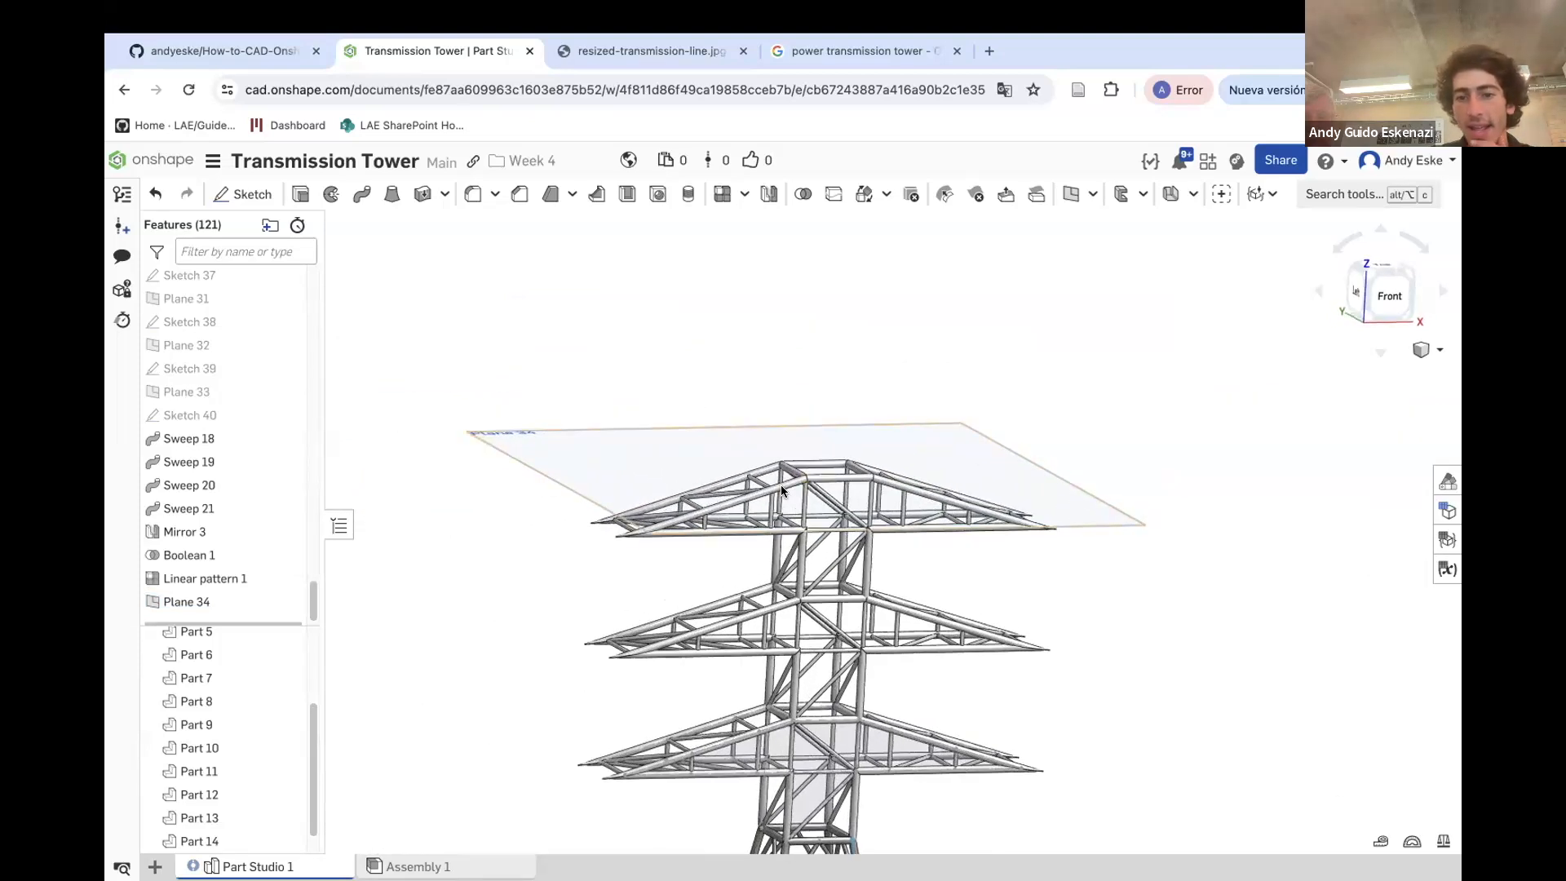
right_click_drag(785, 490, 787, 492)
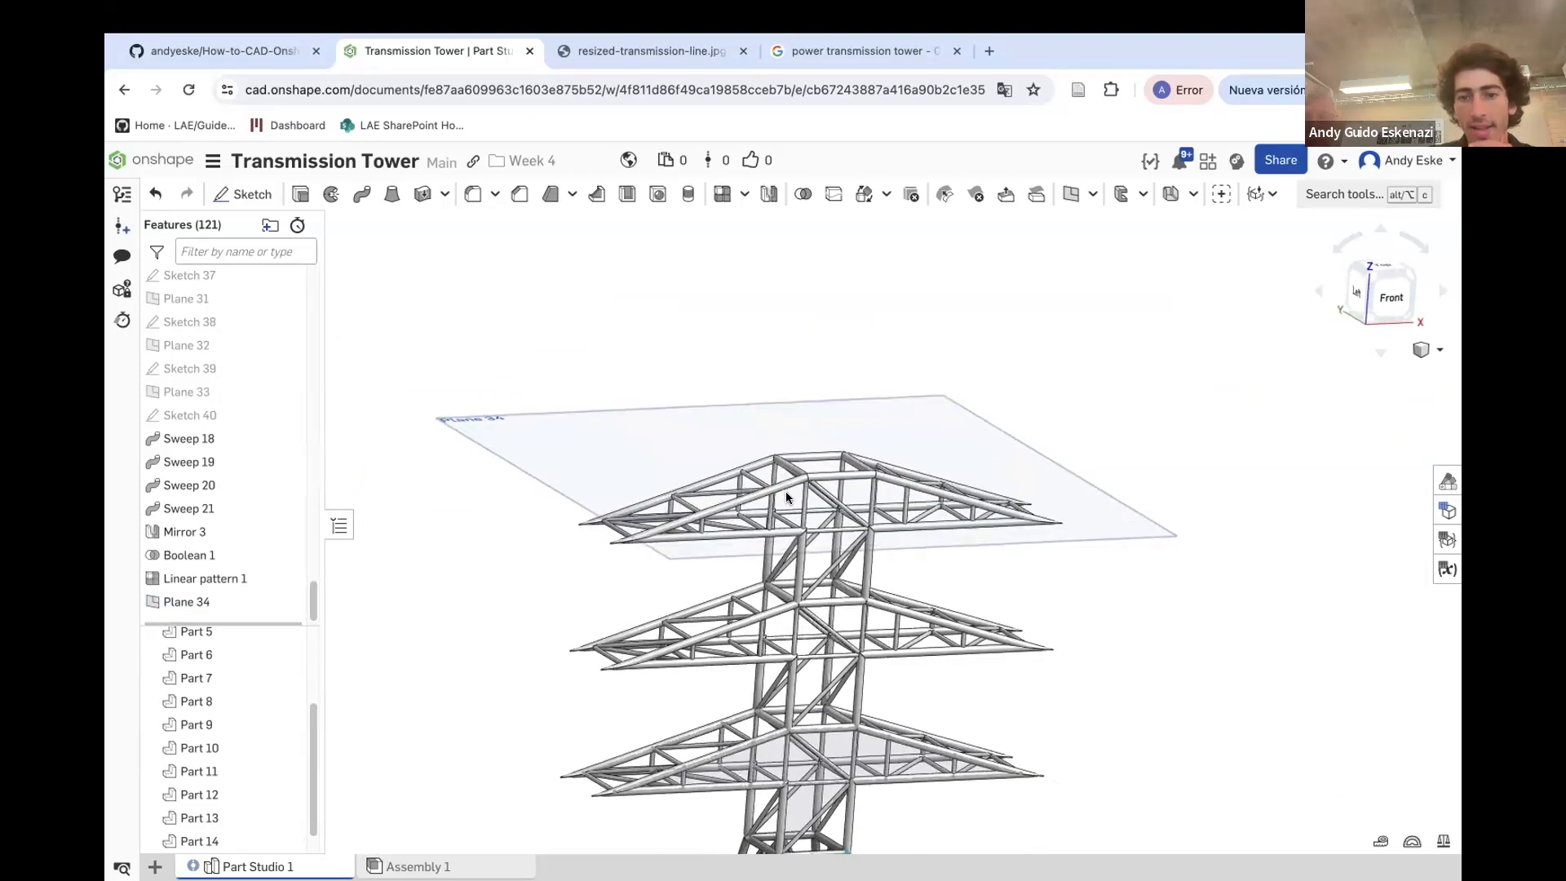
left_click(1070, 203)
left_click(1054, 467)
right_click_drag(786, 429, 779, 429)
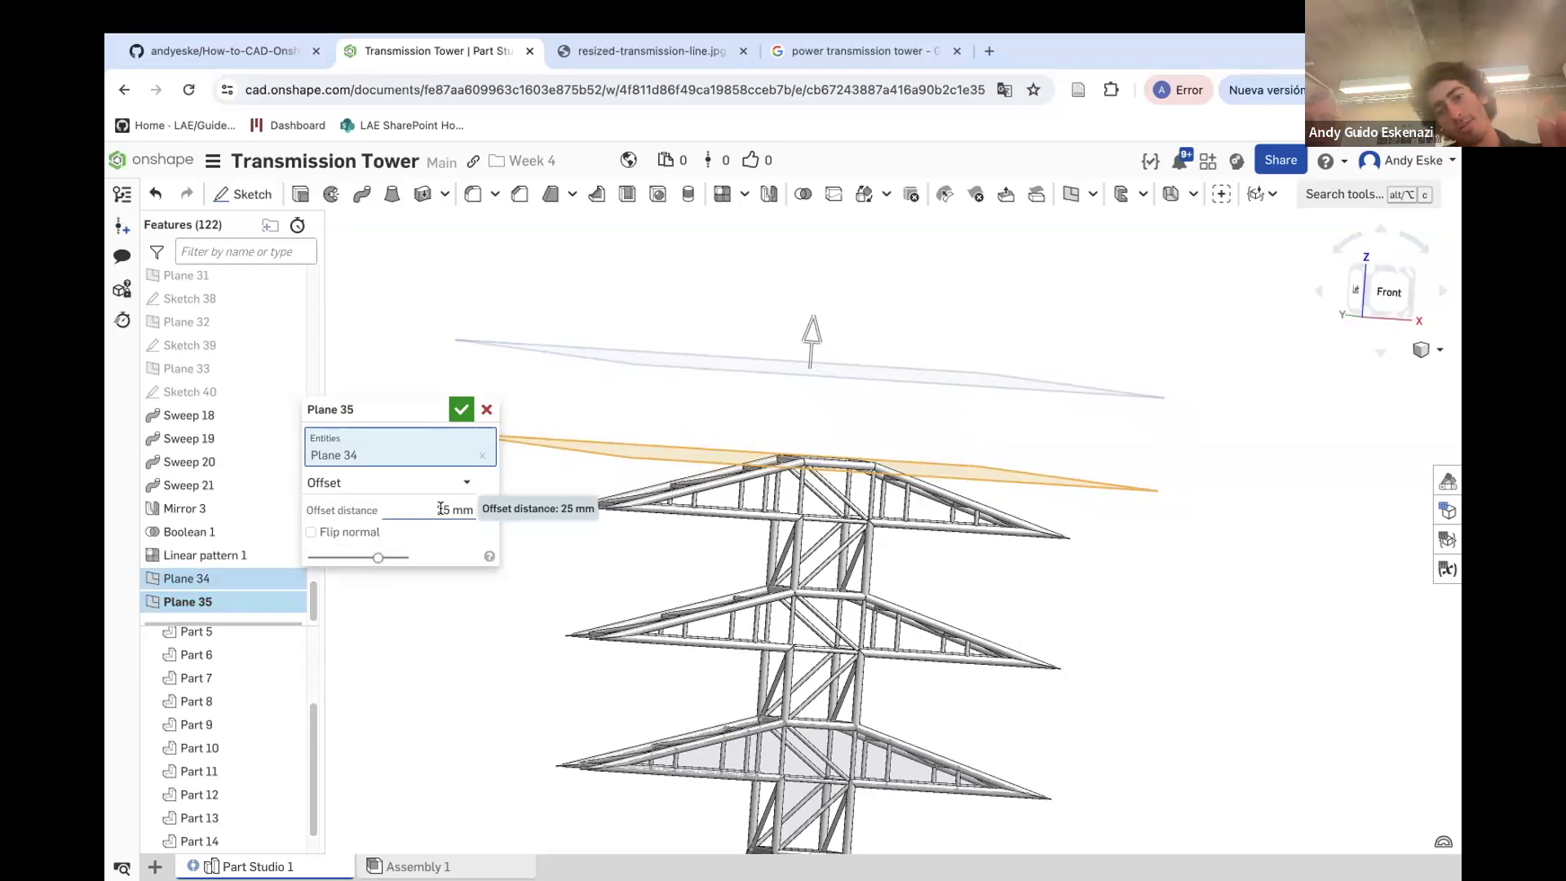
left_click(441, 509)
type("35")
key("Return")
left_click(462, 408)
Start a sketch on Plane 35 and draw a construction line across the top of the tower, constraining its end point
right_click_drag(716, 354, 694, 387)
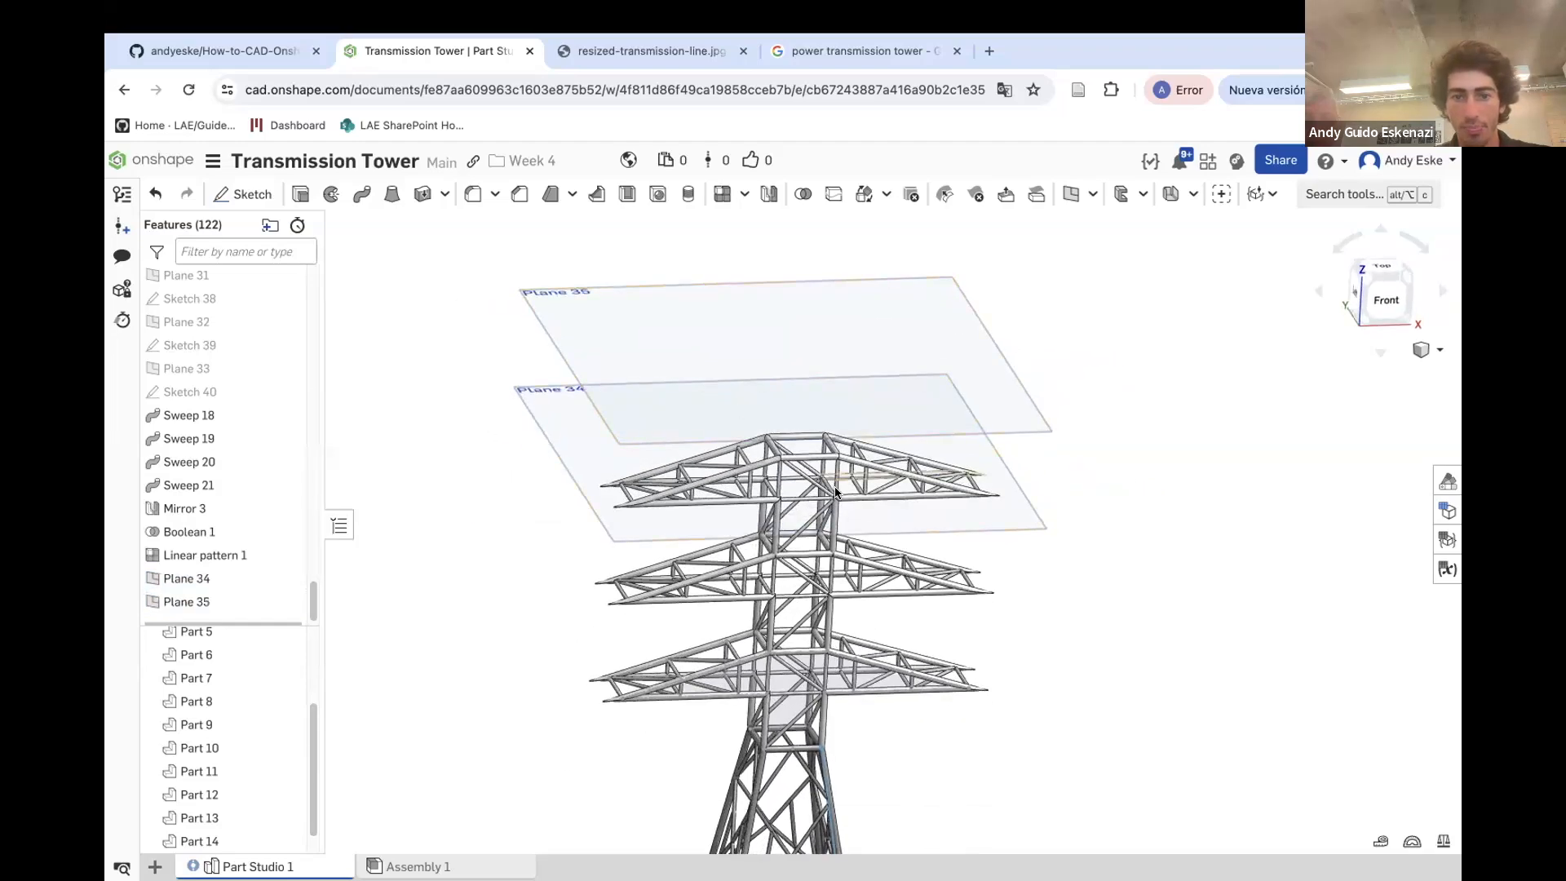
left_click(243, 193)
left_click(568, 324)
mouse_move(566, 325)
right_mouse_down()
mouse_move(688, 391)
mouse_move(721, 430)
mouse_move(701, 403)
right_mouse_up()
left_click(285, 193)
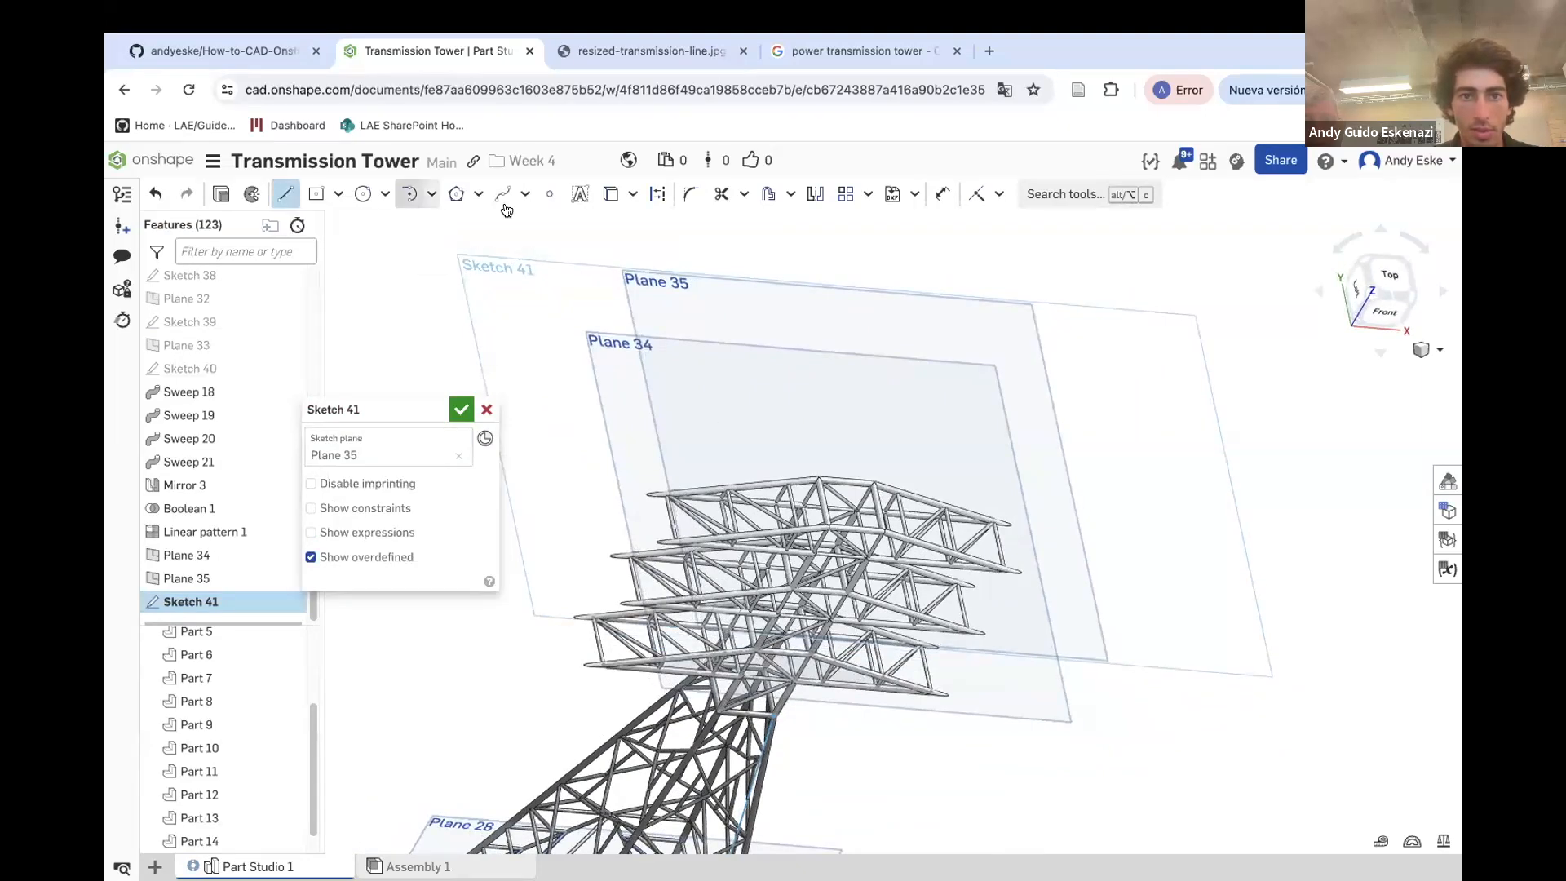
right_click_drag(844, 499, 833, 377)
scroll(832, 434, "down", 10)
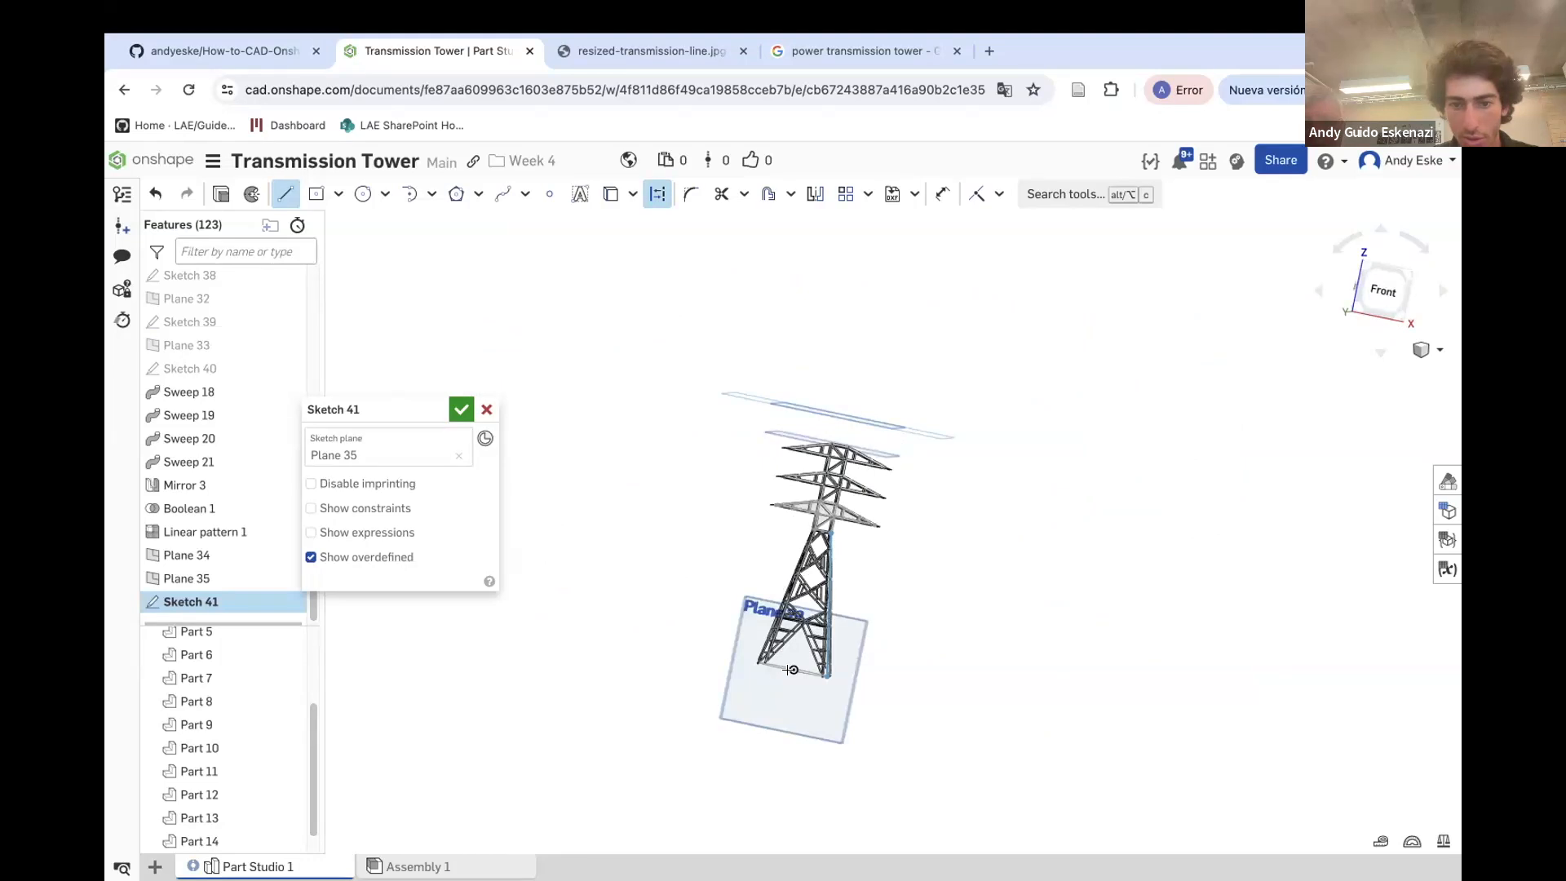
right_click_drag(793, 667, 813, 409)
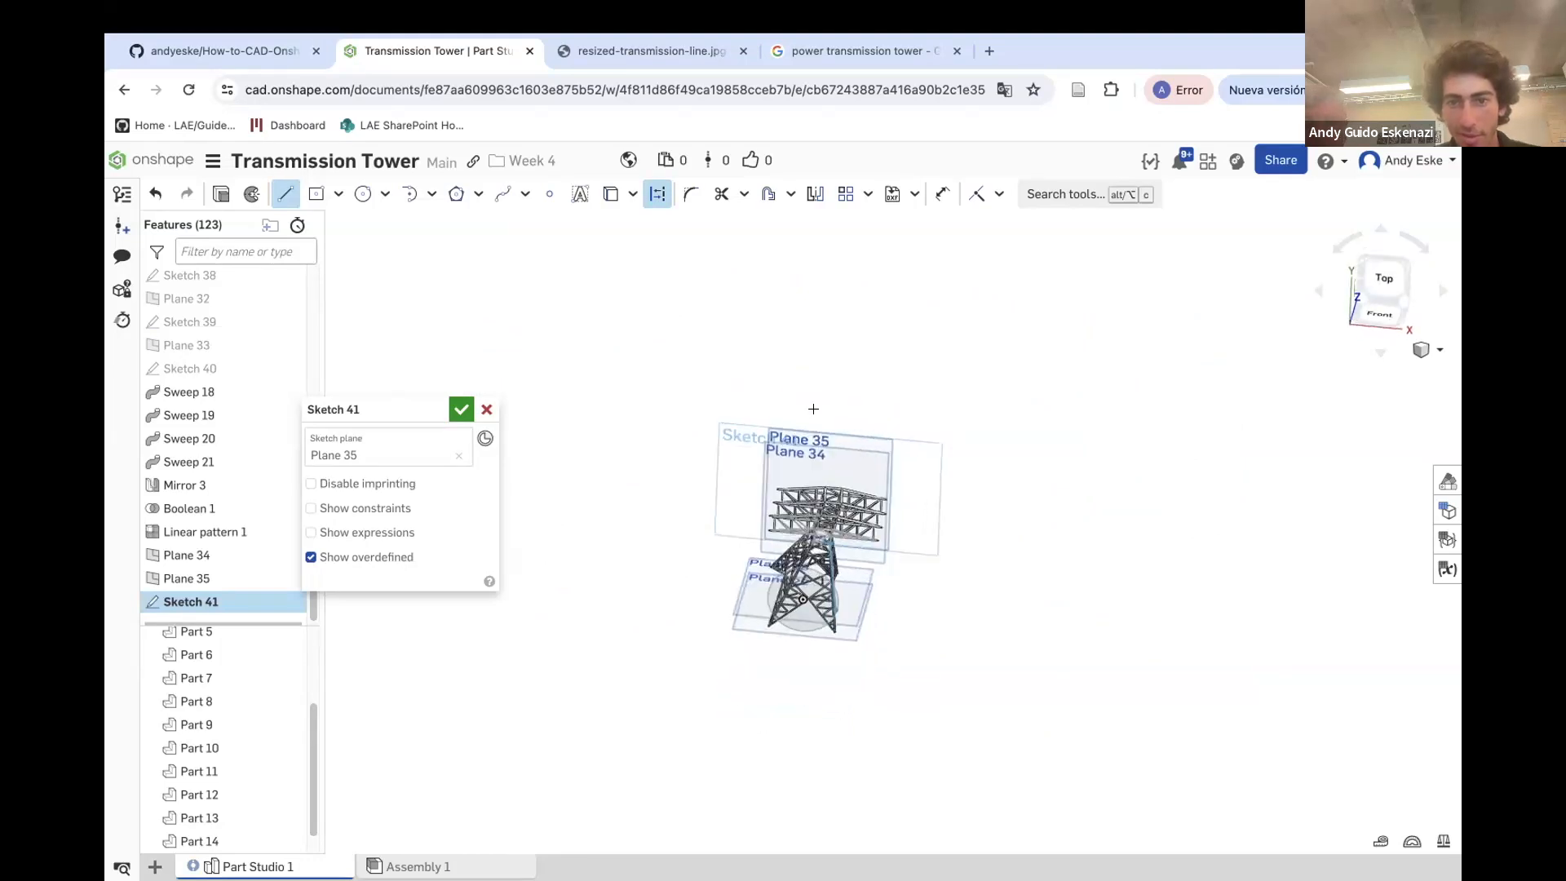
left_click(838, 454)
left_click(723, 445)
scroll(798, 376, "up", 3)
key("Escape")
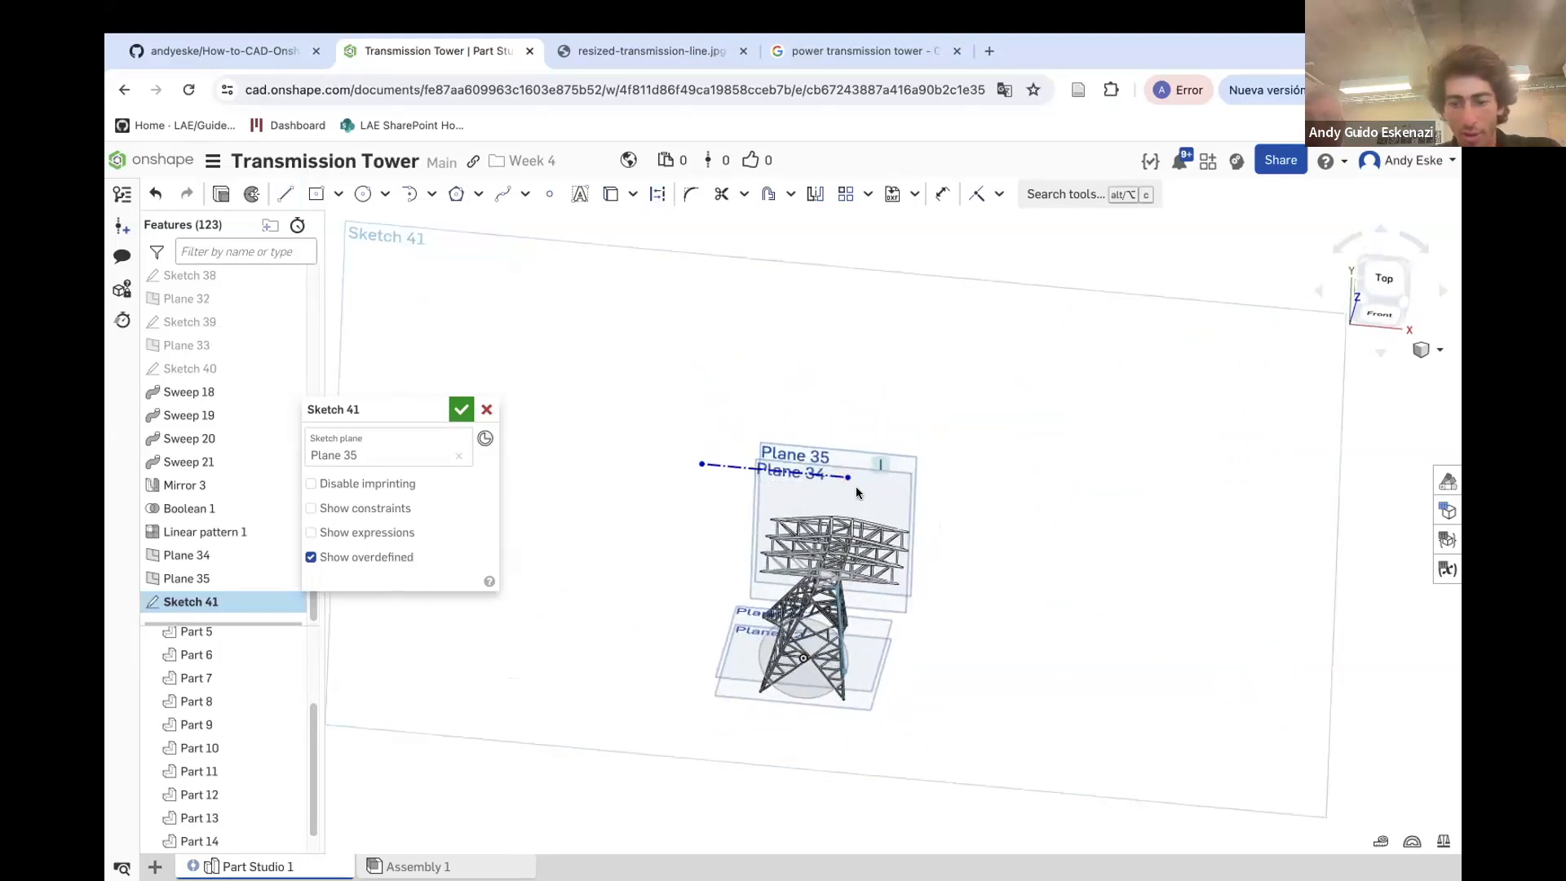
key("i")
left_click(848, 478)
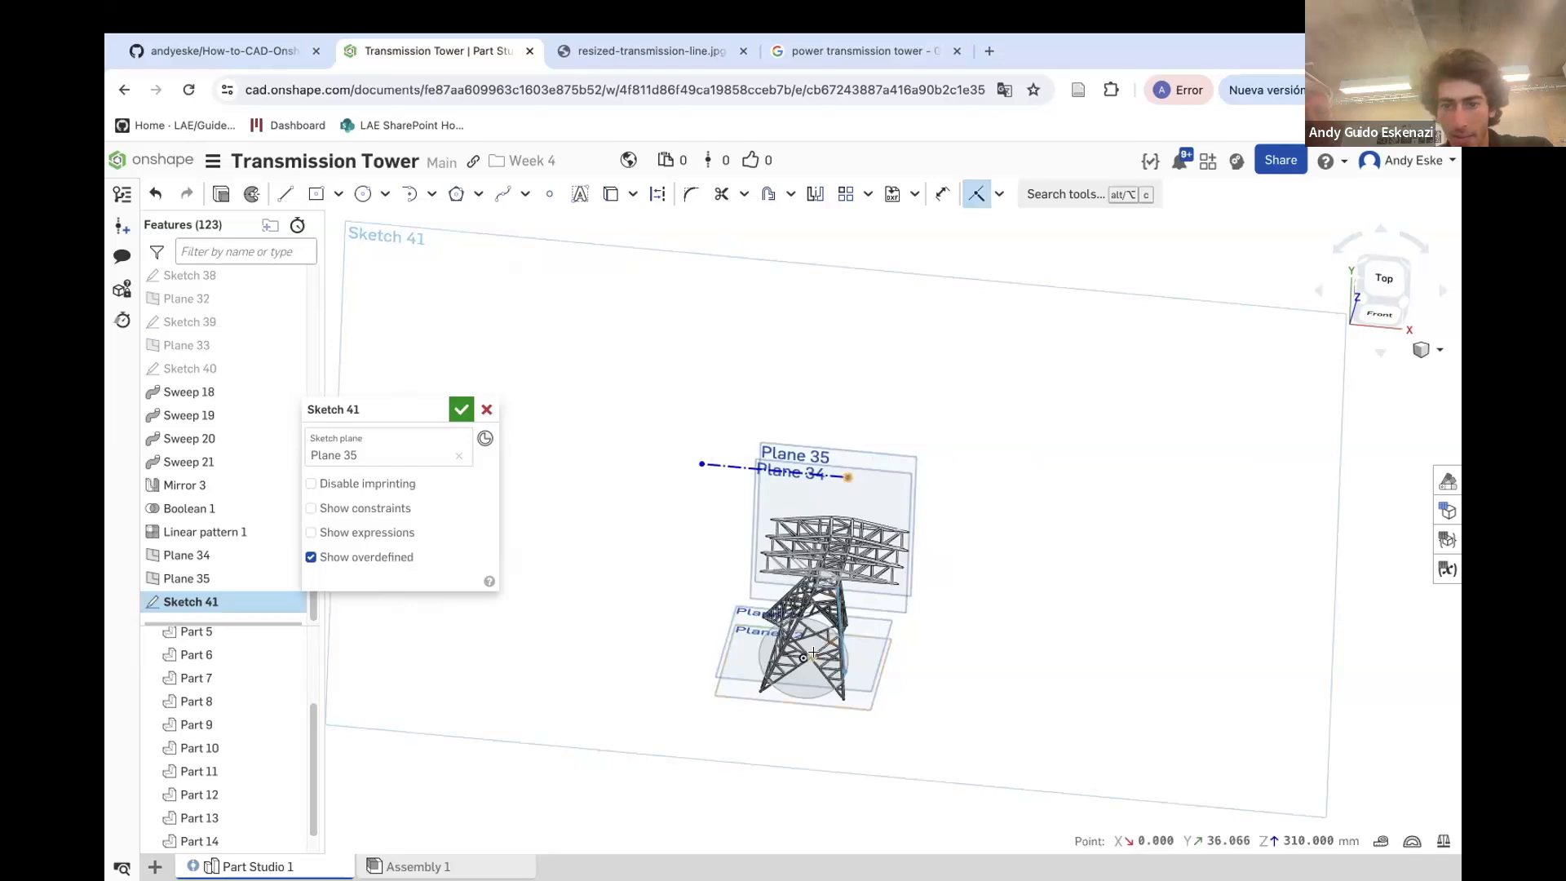
key("Escape")
Dimension the construction line's length at 70 mm
scroll(848, 478, "up", 5)
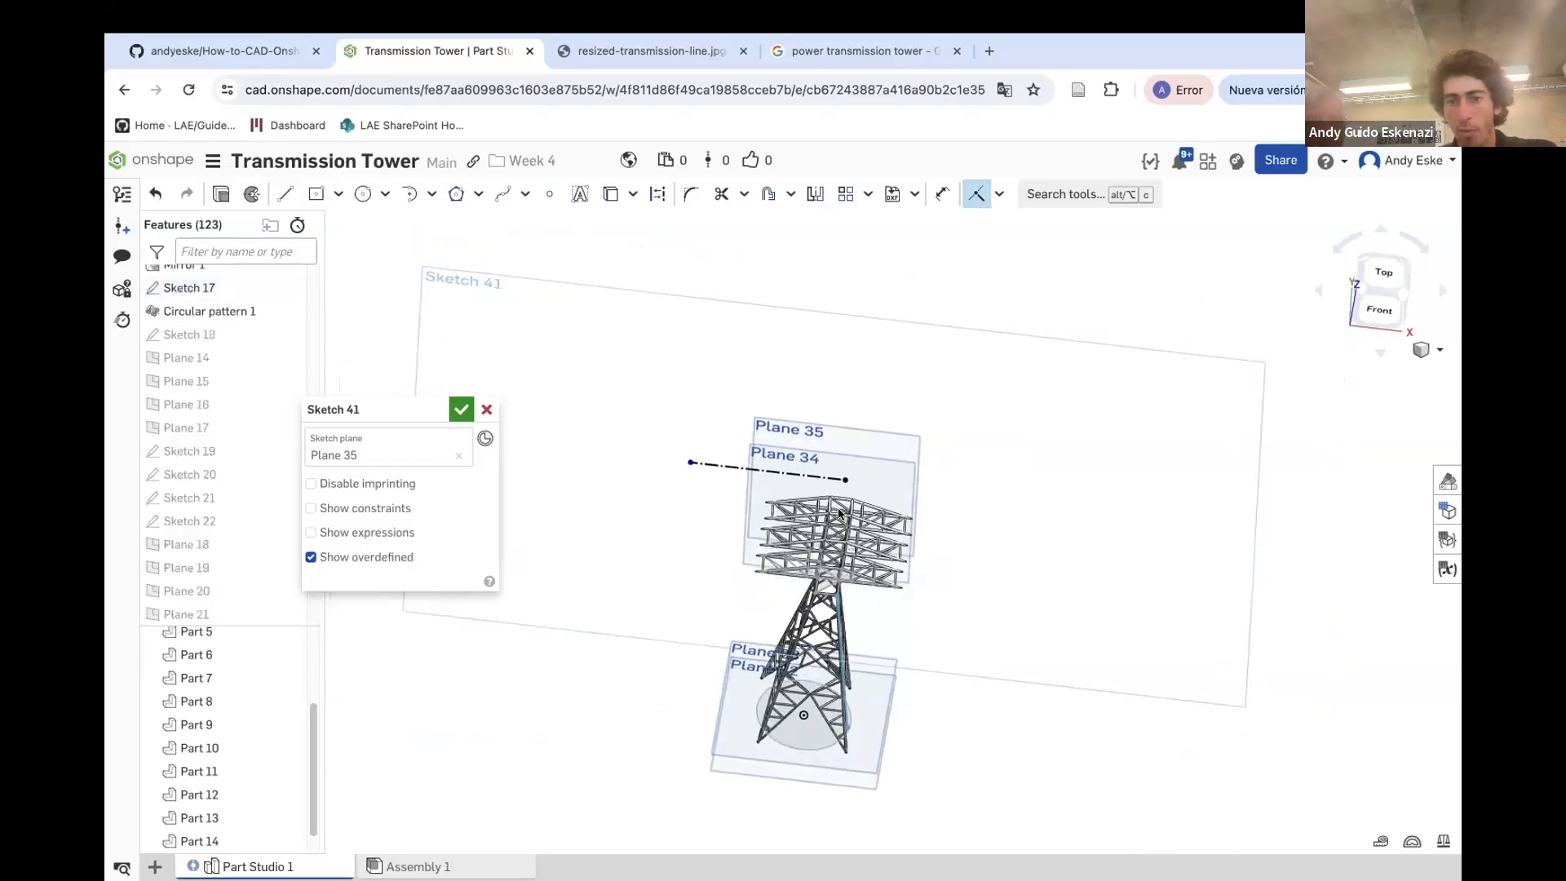
key("n")
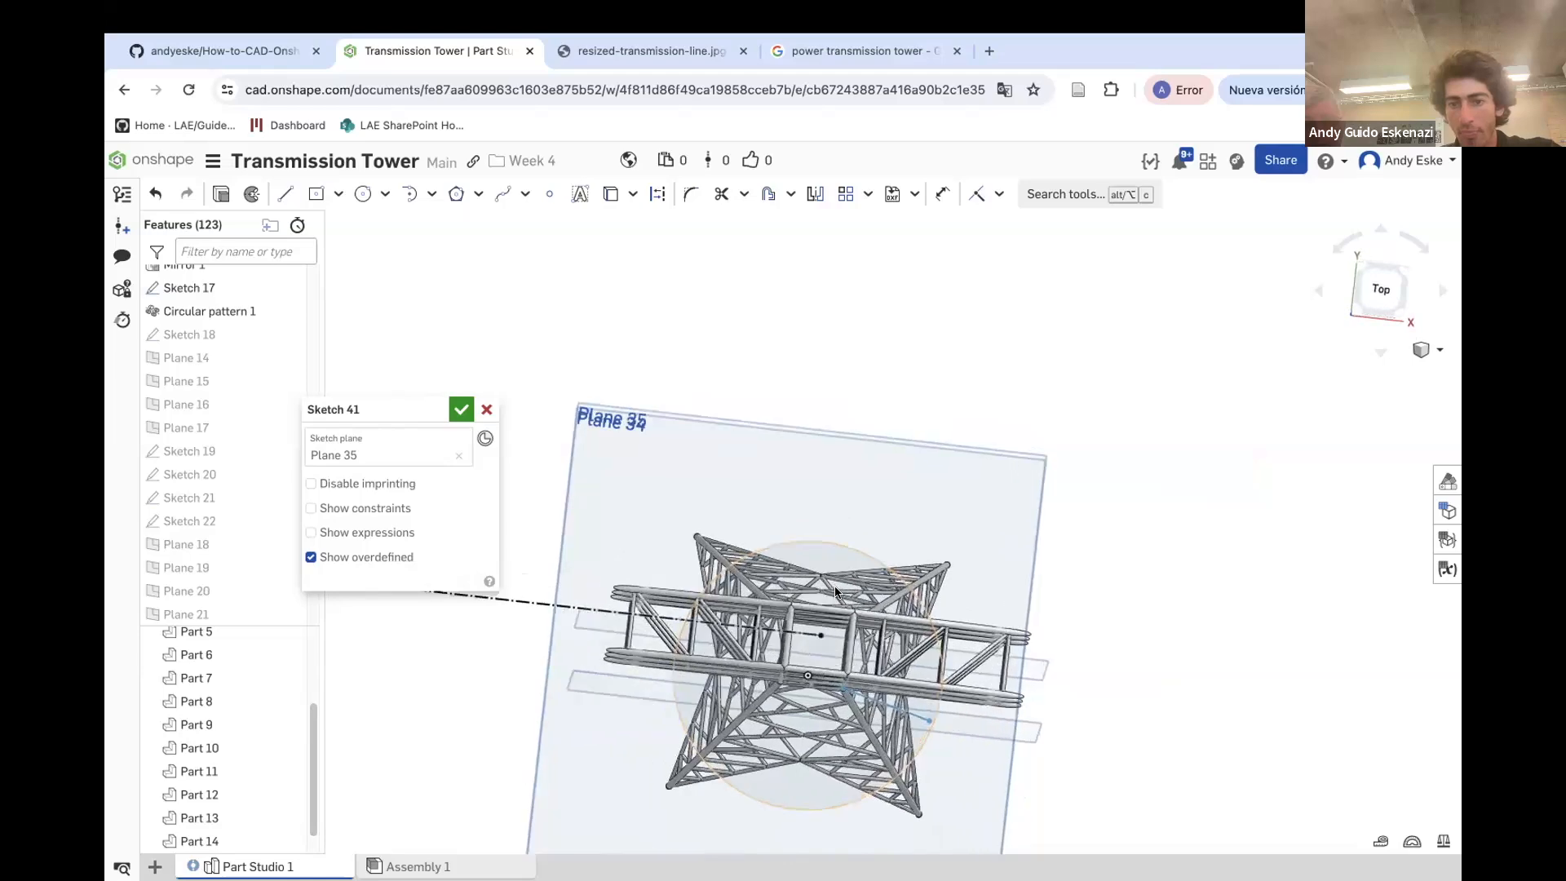
right_click_drag(821, 682, 822, 640)
scroll(822, 644, "down", 5)
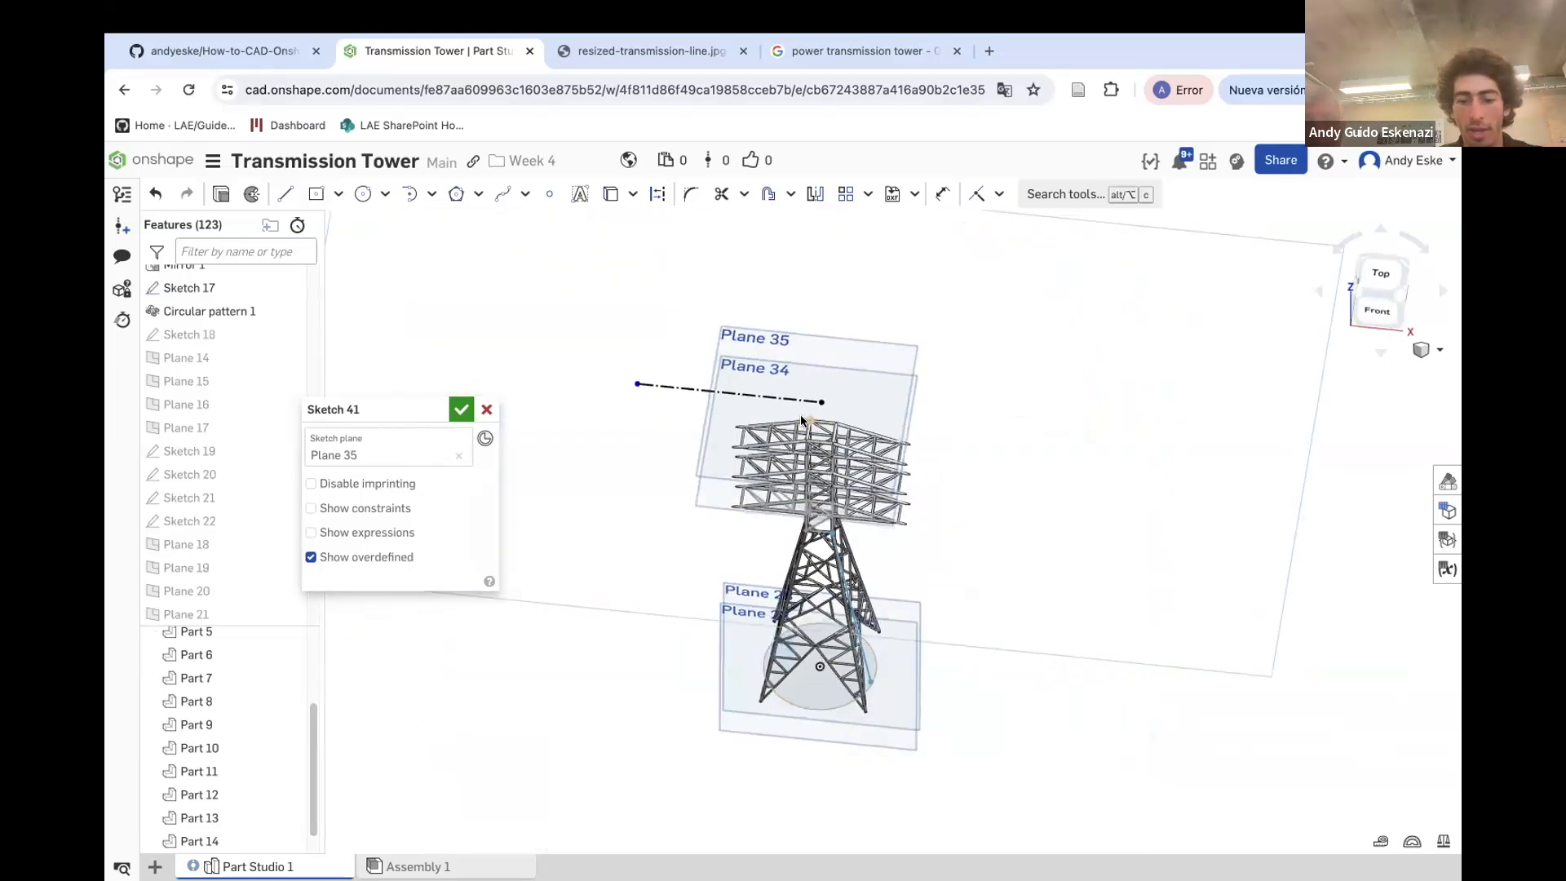
scroll(814, 417, "up", 5)
key("d")
left_click(732, 417)
left_click(745, 381)
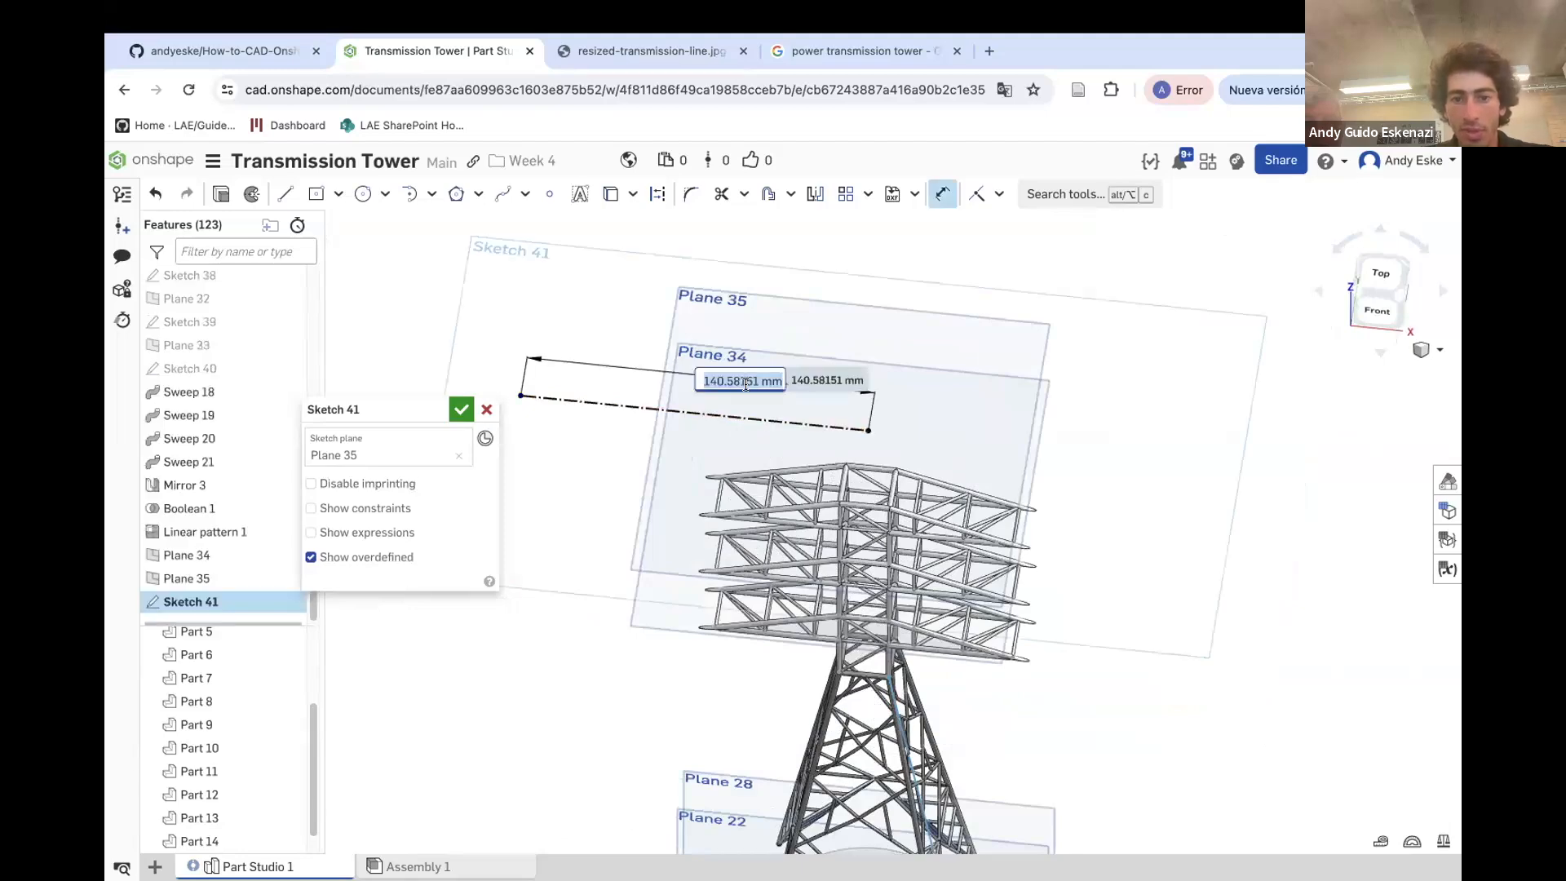
type("70")
key("Return")
Change the construction line's length dimension to 100 mm
right_click_drag(771, 453, 776, 443)
scroll(776, 325, "up", 3)
key("grave")
double_click(814, 349)
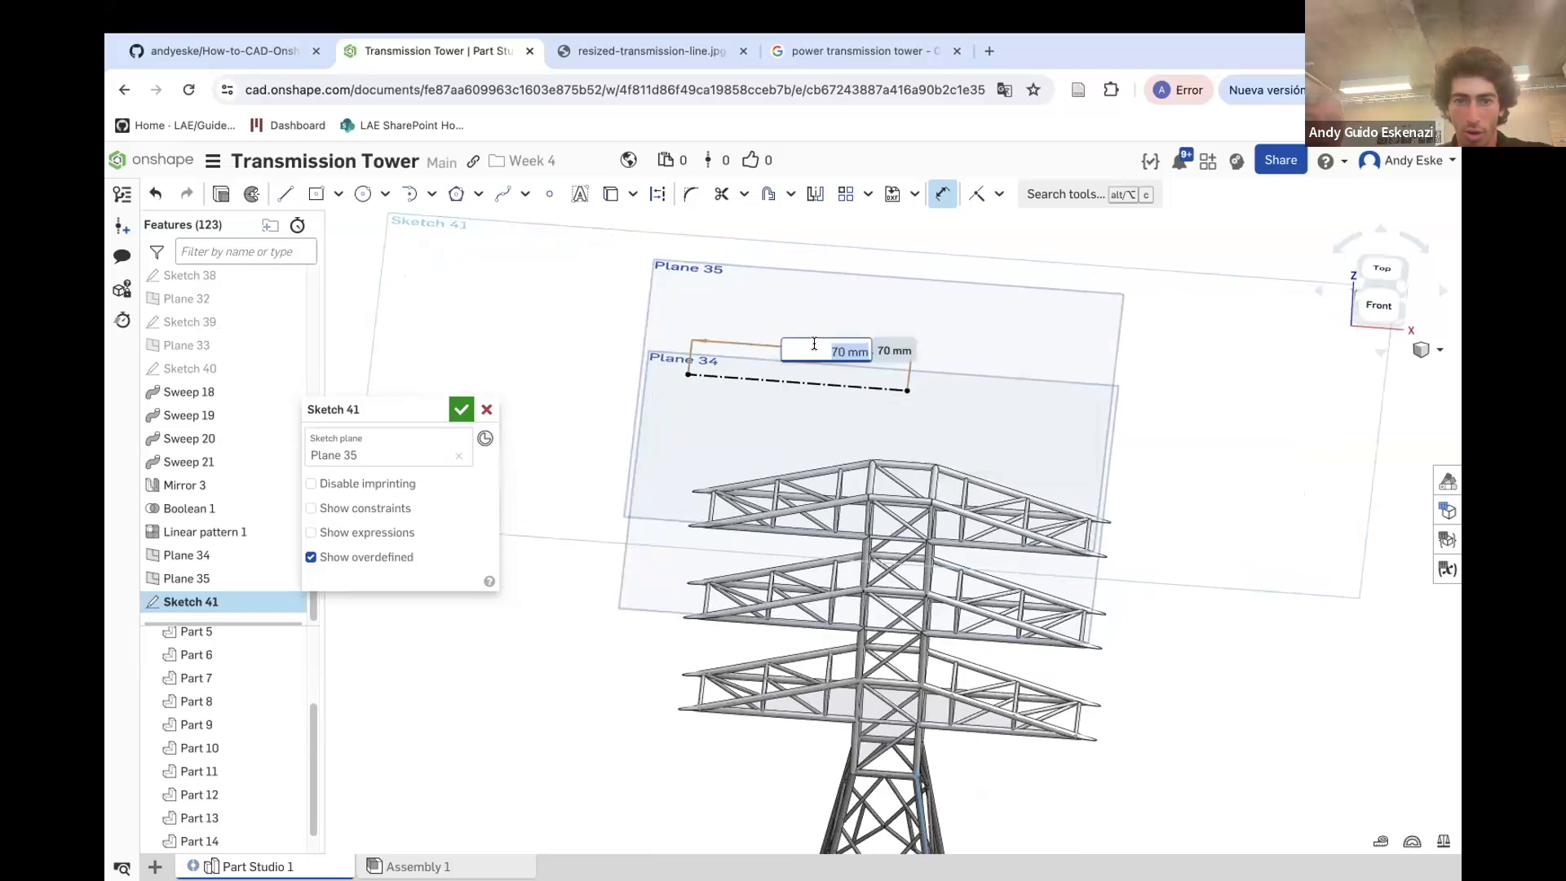
type("100")
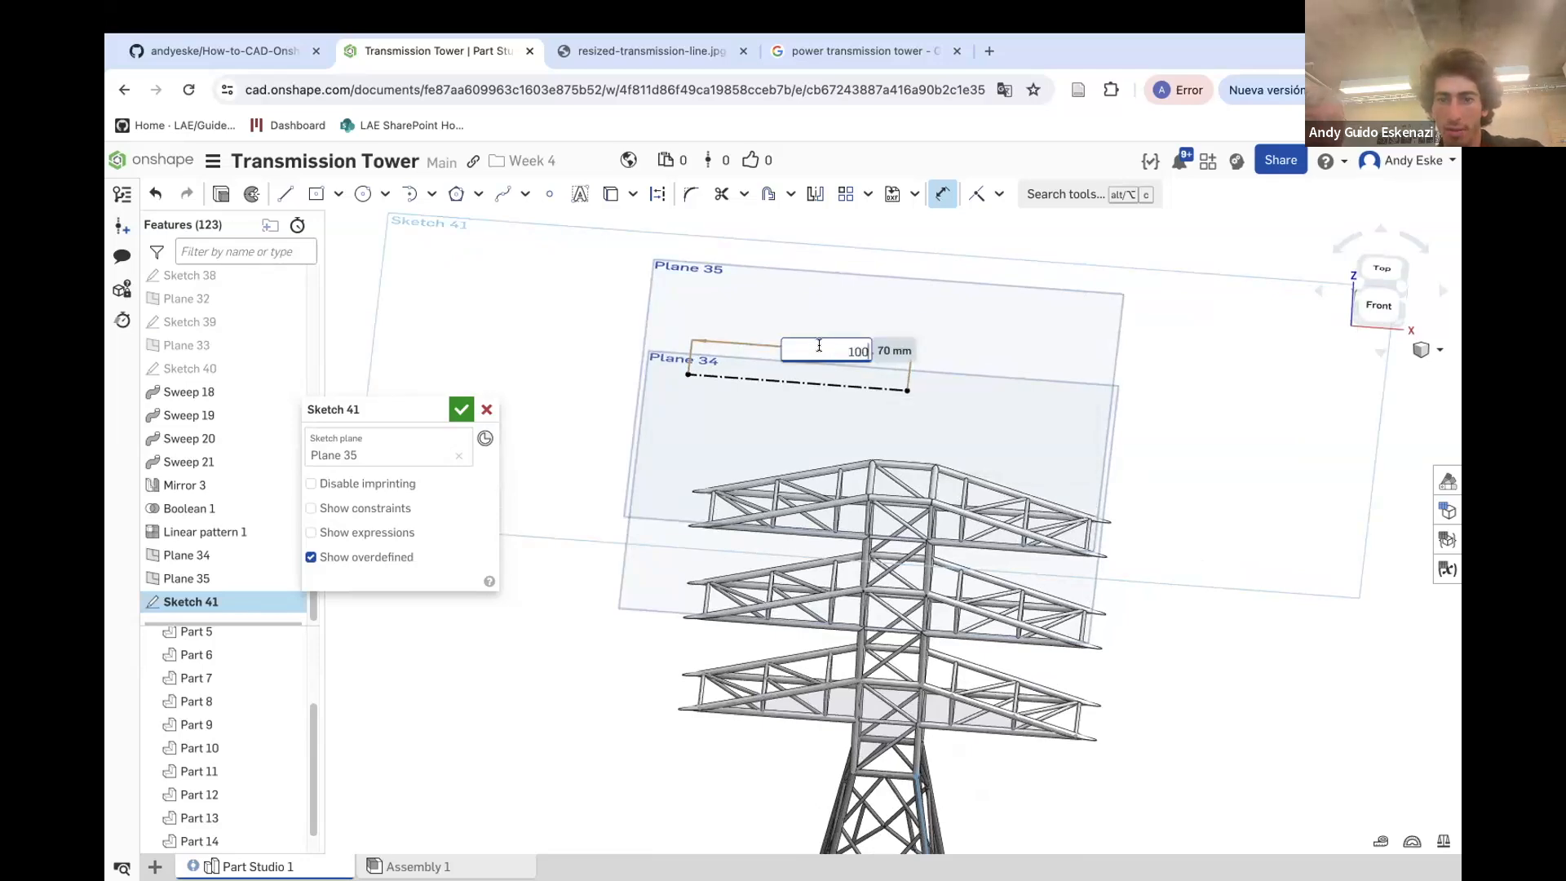
key("Return")
Draw a short line down from the construction line's left end and dimension it 5 mm
mouse_move(807, 400)
right_mouse_down()
mouse_move(806, 378)
mouse_move(820, 360)
mouse_move(829, 380)
mouse_move(835, 357)
mouse_move(842, 401)
right_mouse_up()
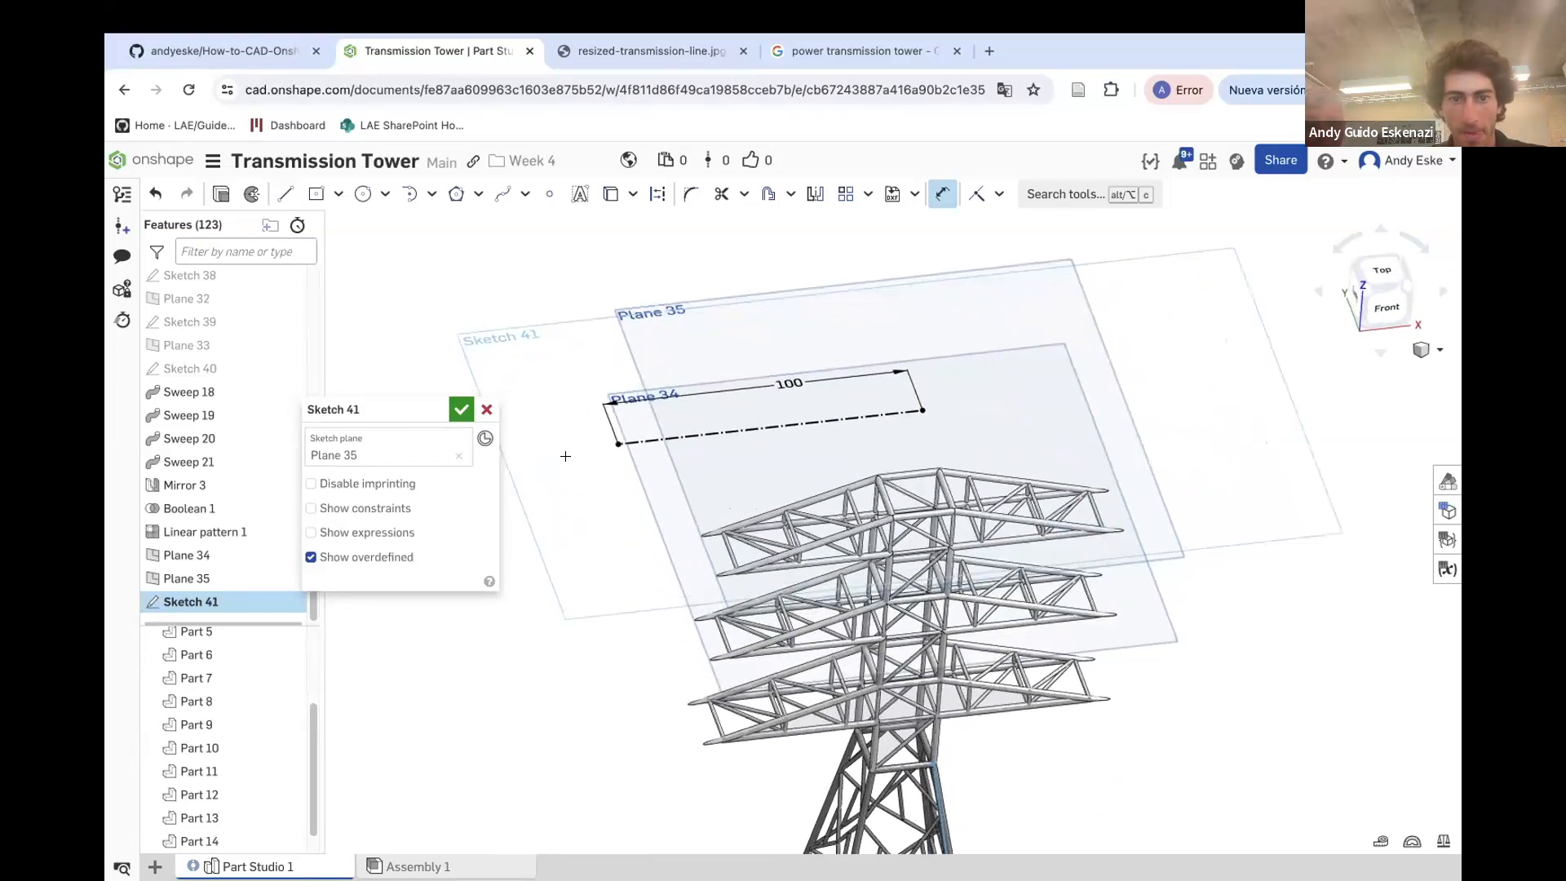
left_click(285, 193)
scroll(612, 441, "up", 2)
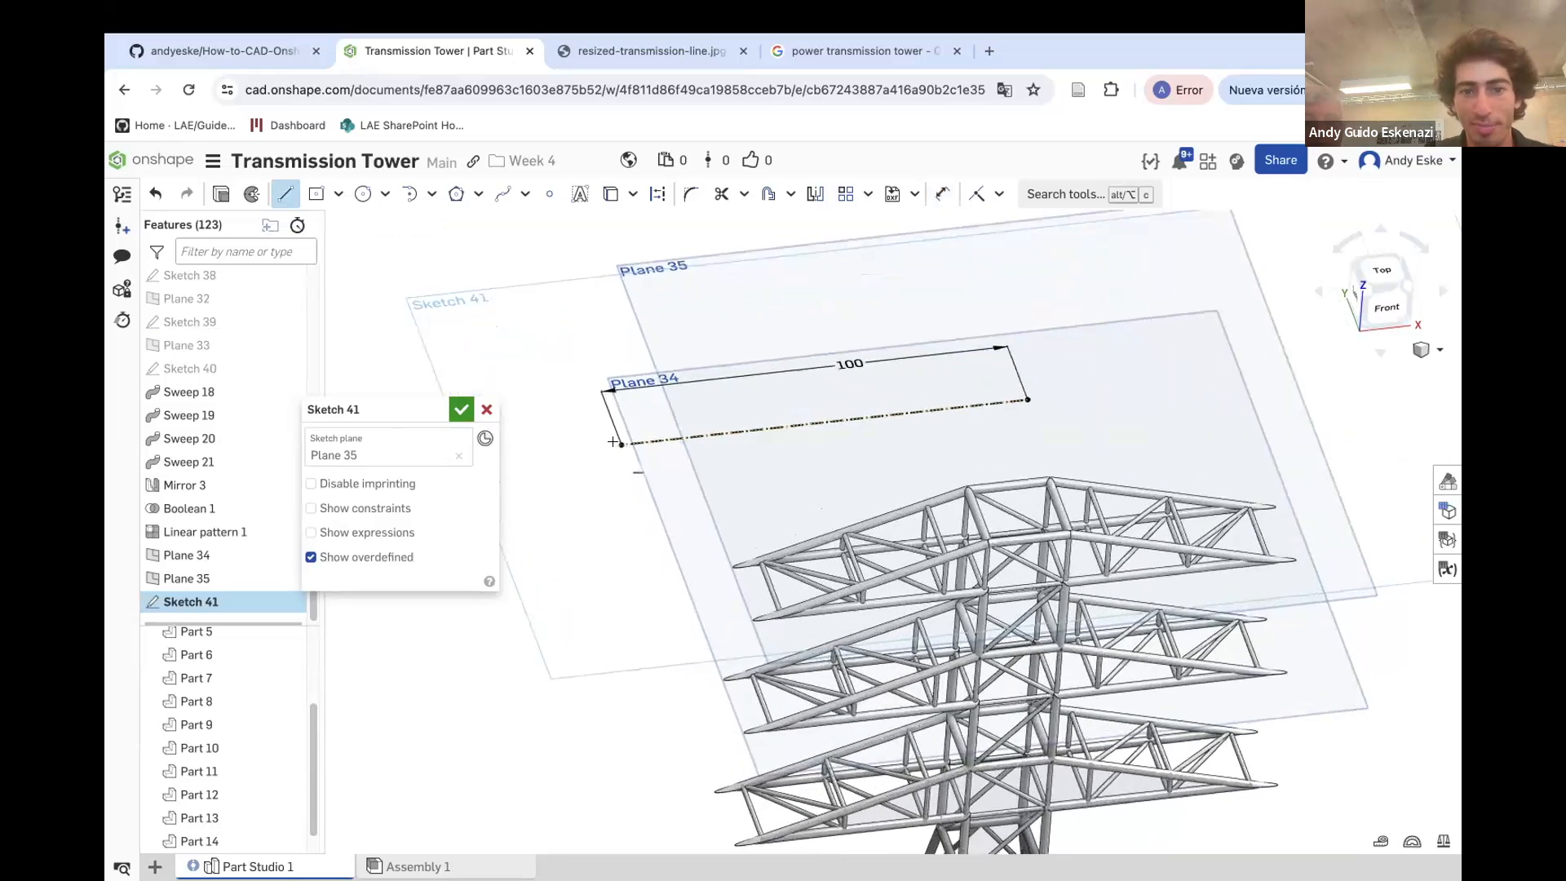
scroll(617, 441, "up", 2)
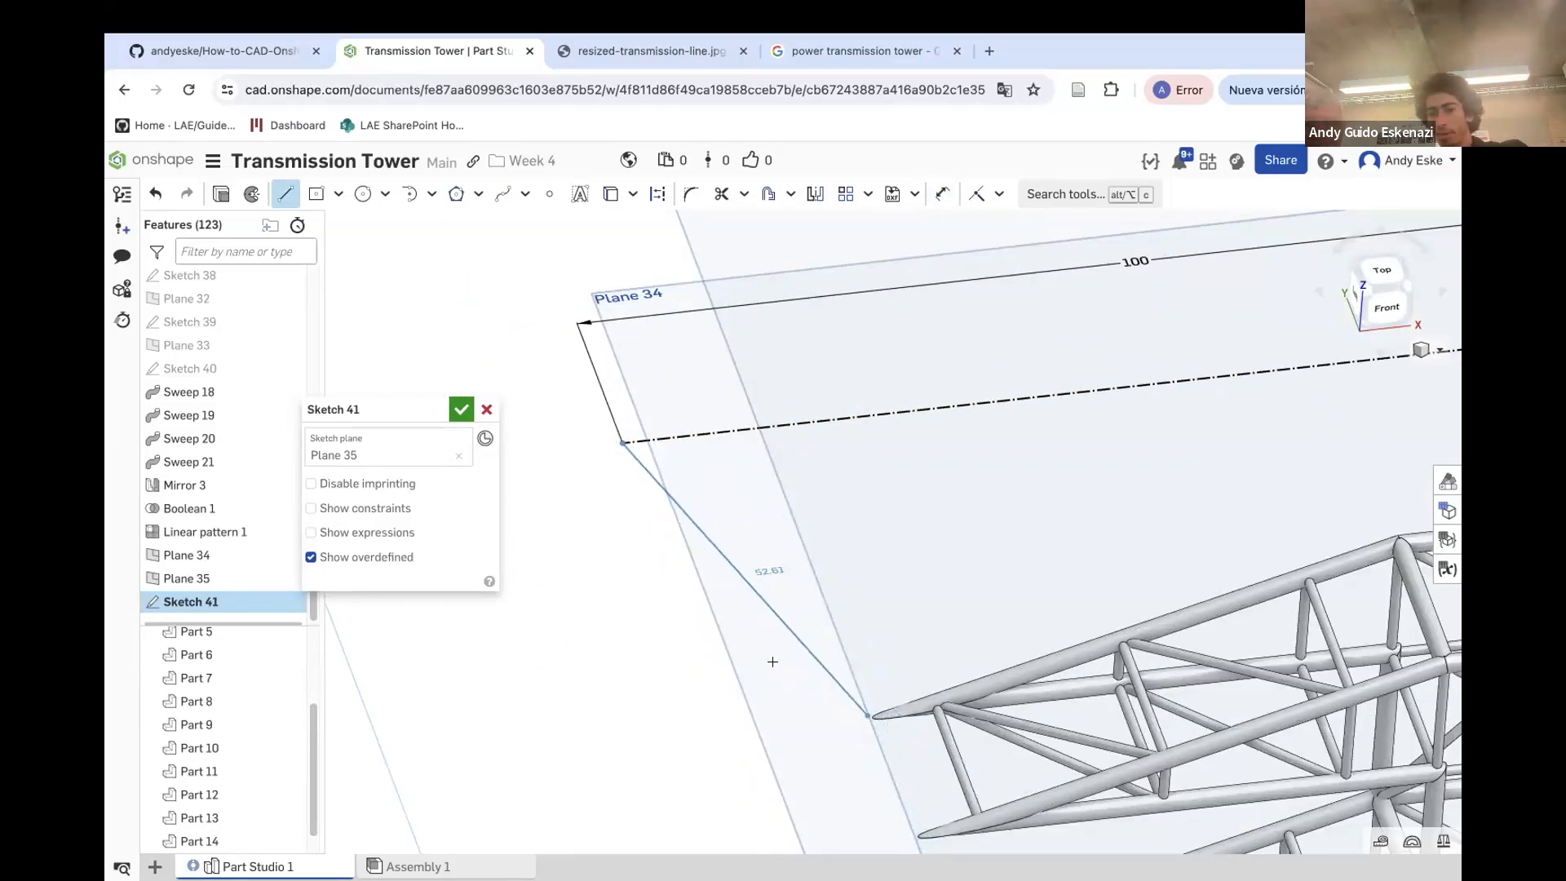
key("Escape")
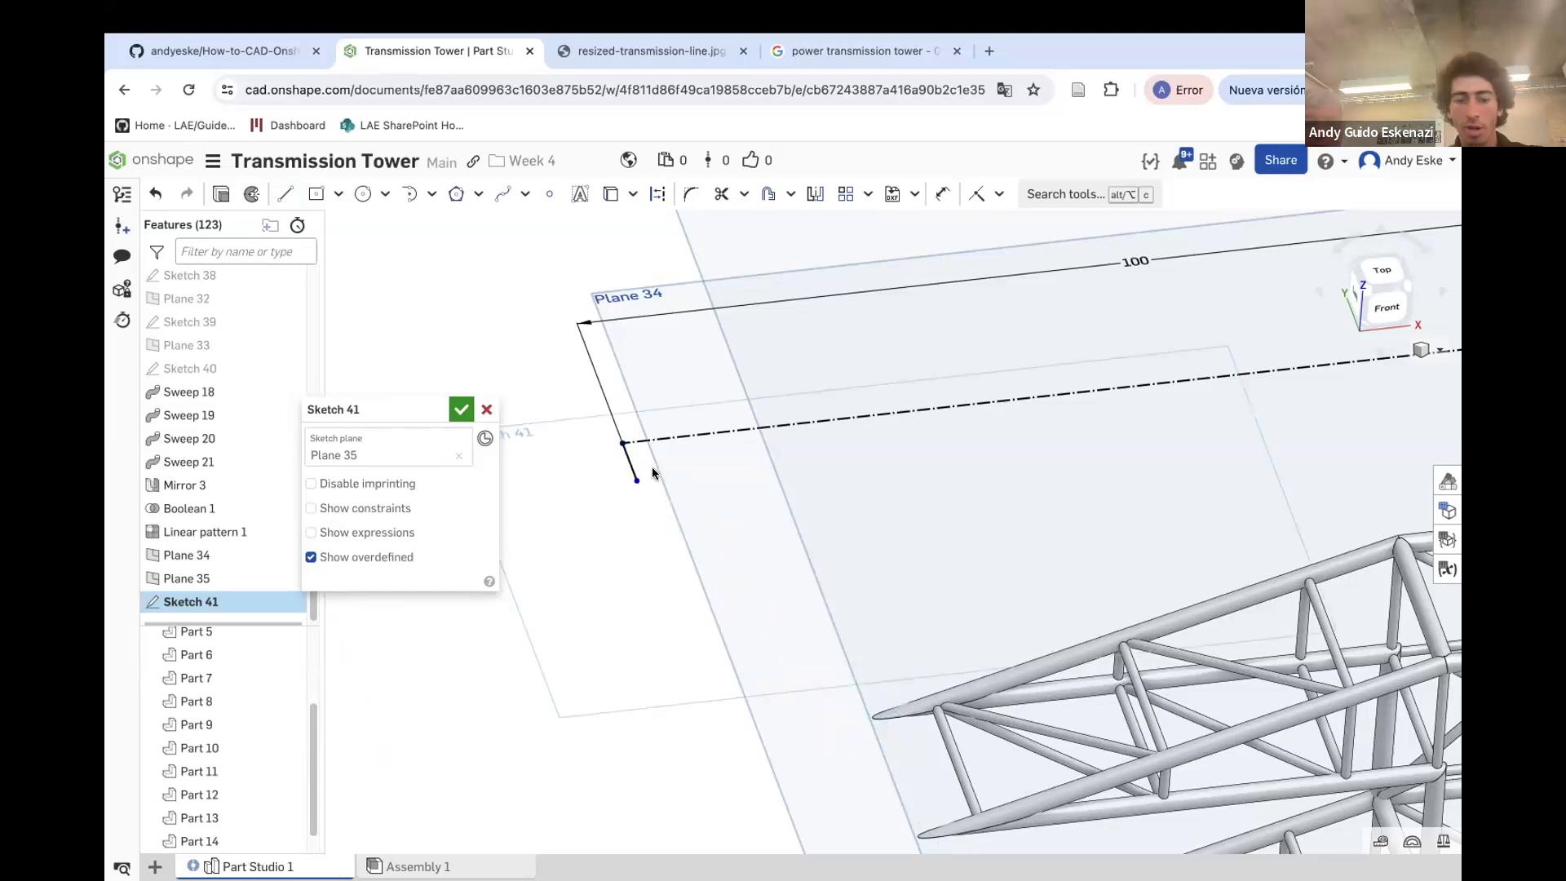
key("d")
left_click(630, 464)
left_click(582, 467)
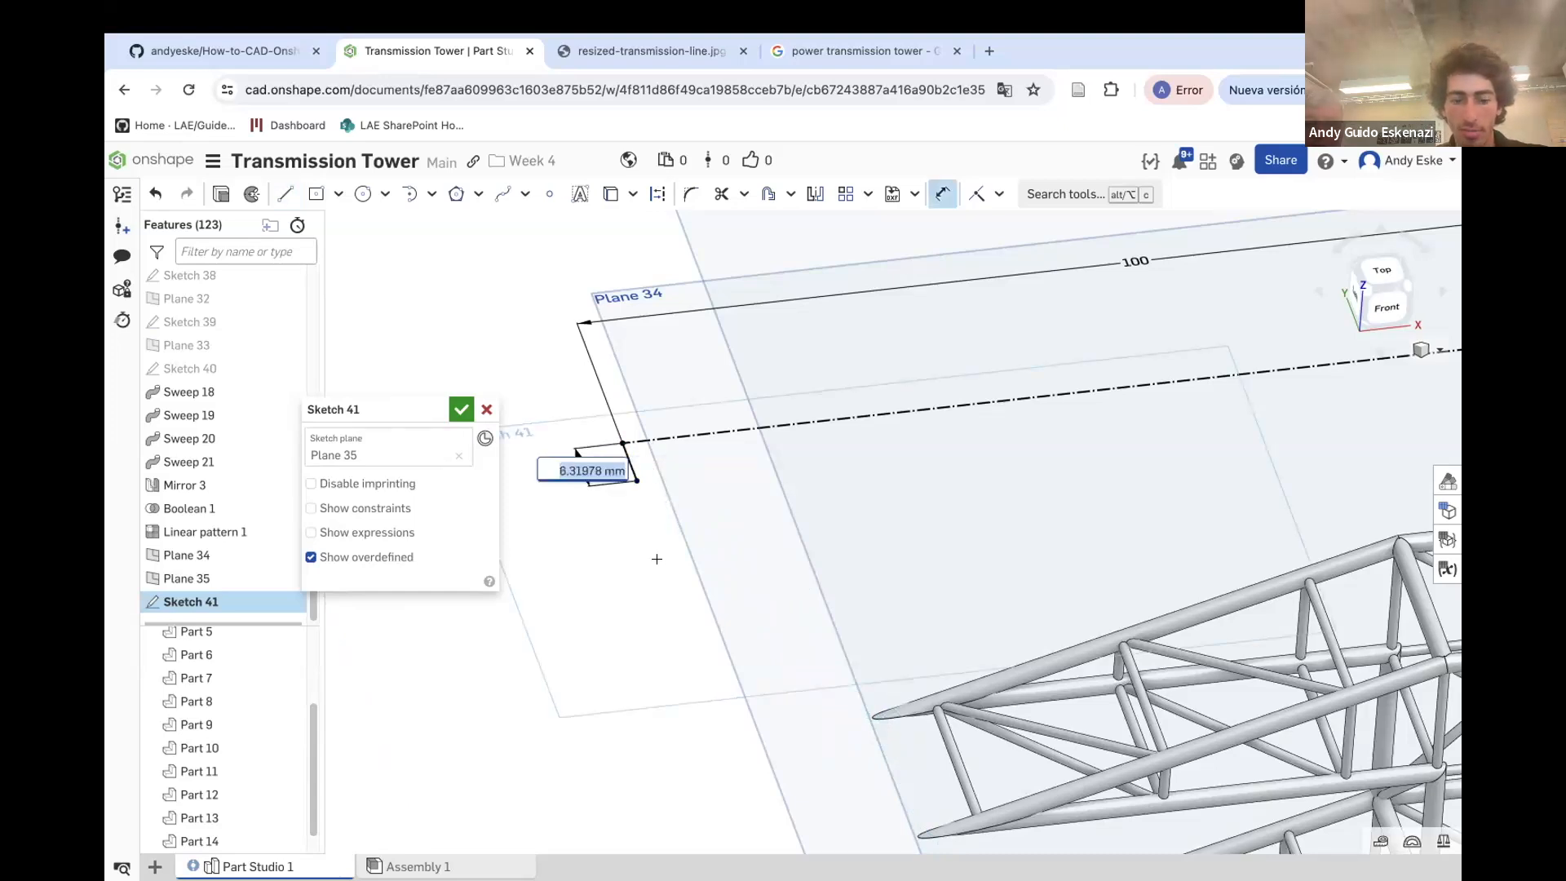
type("5")
key("Return")
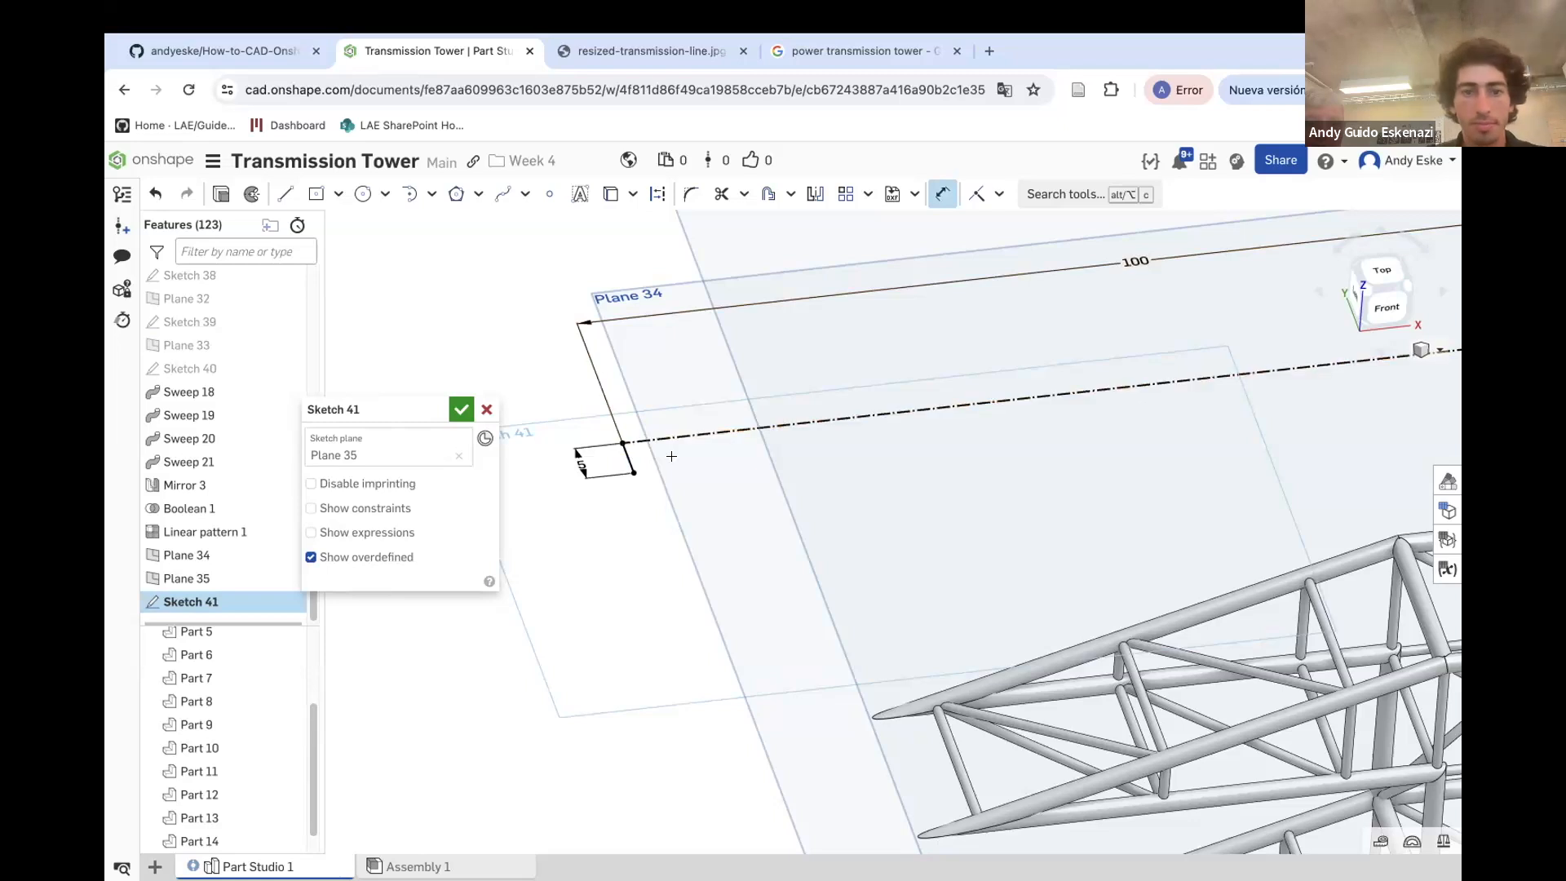
Draw a short line up from the construction line's left end and dimension it 5 mm
key("l")
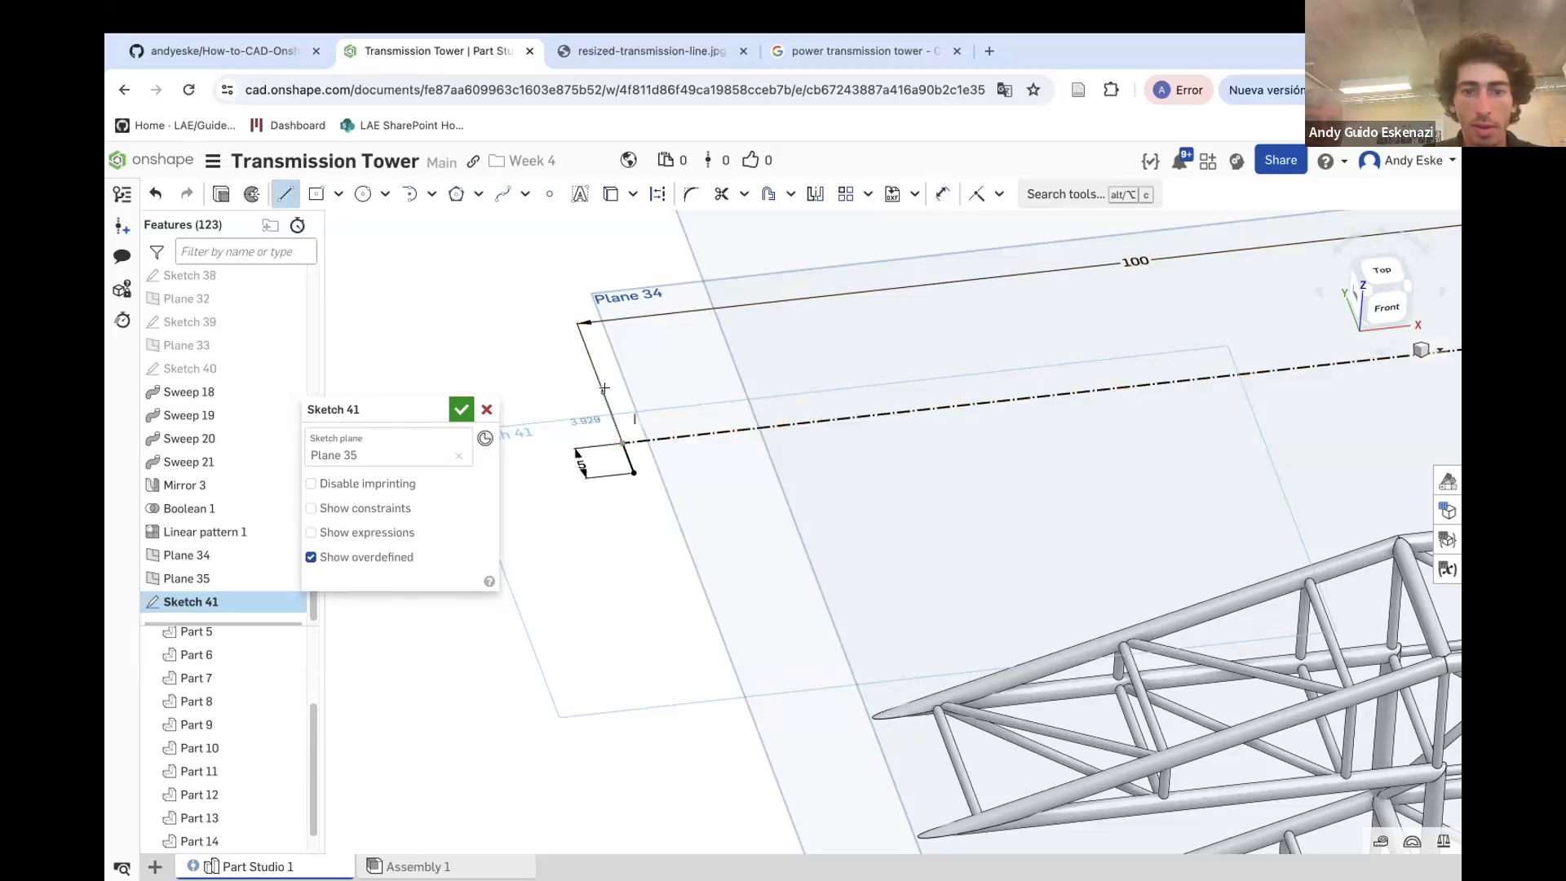
left_click(604, 392)
key("Escape")
key("d")
left_click(568, 417)
type("10")
key("Return")
scroll(663, 500, "down", 1)
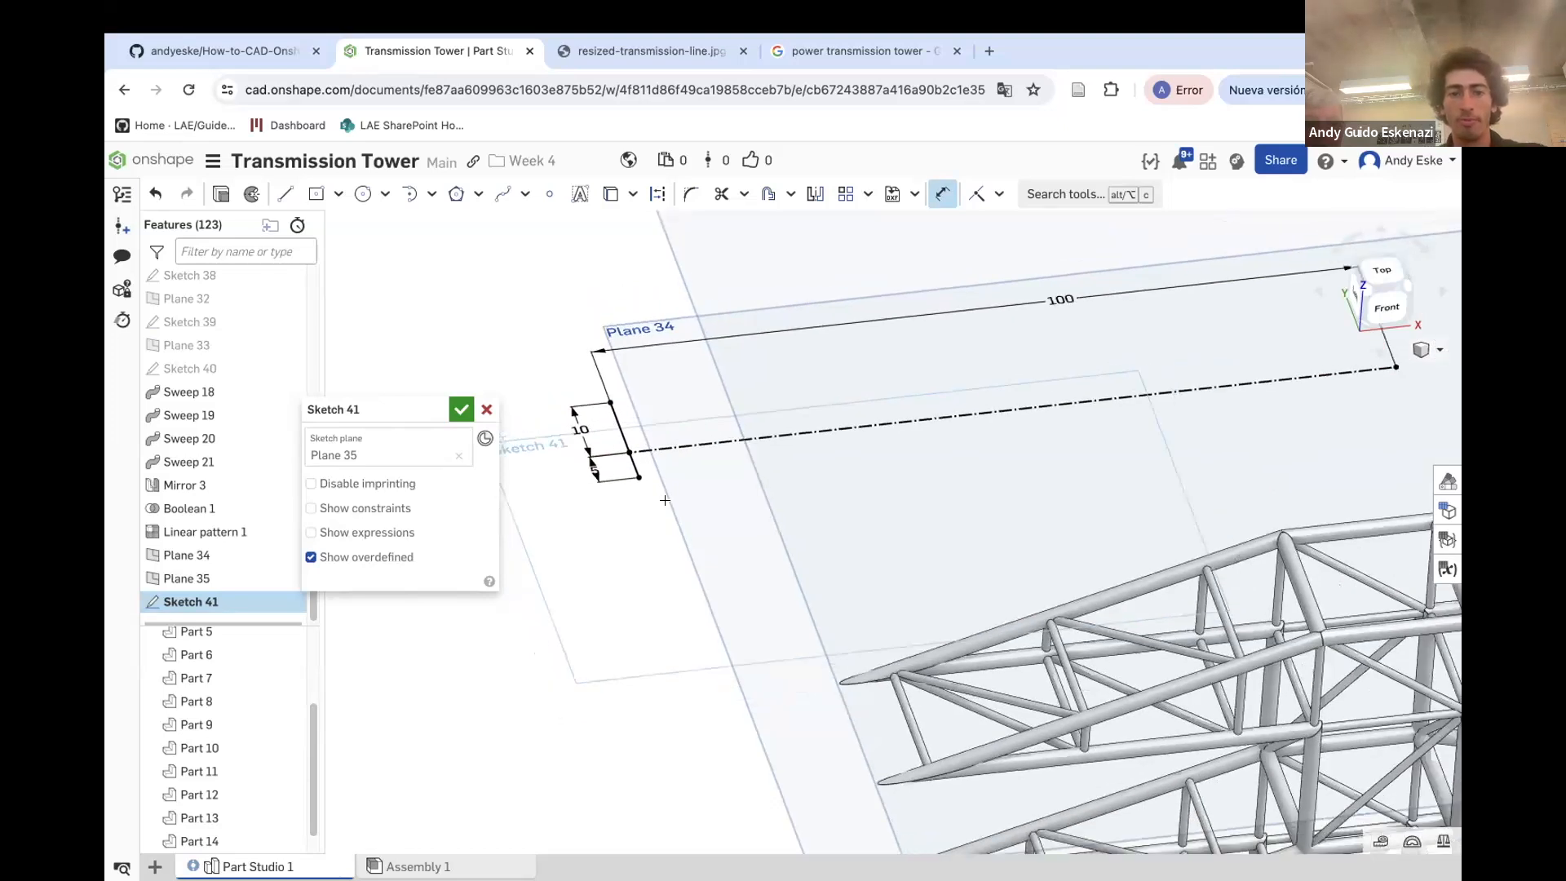
double_click(584, 432)
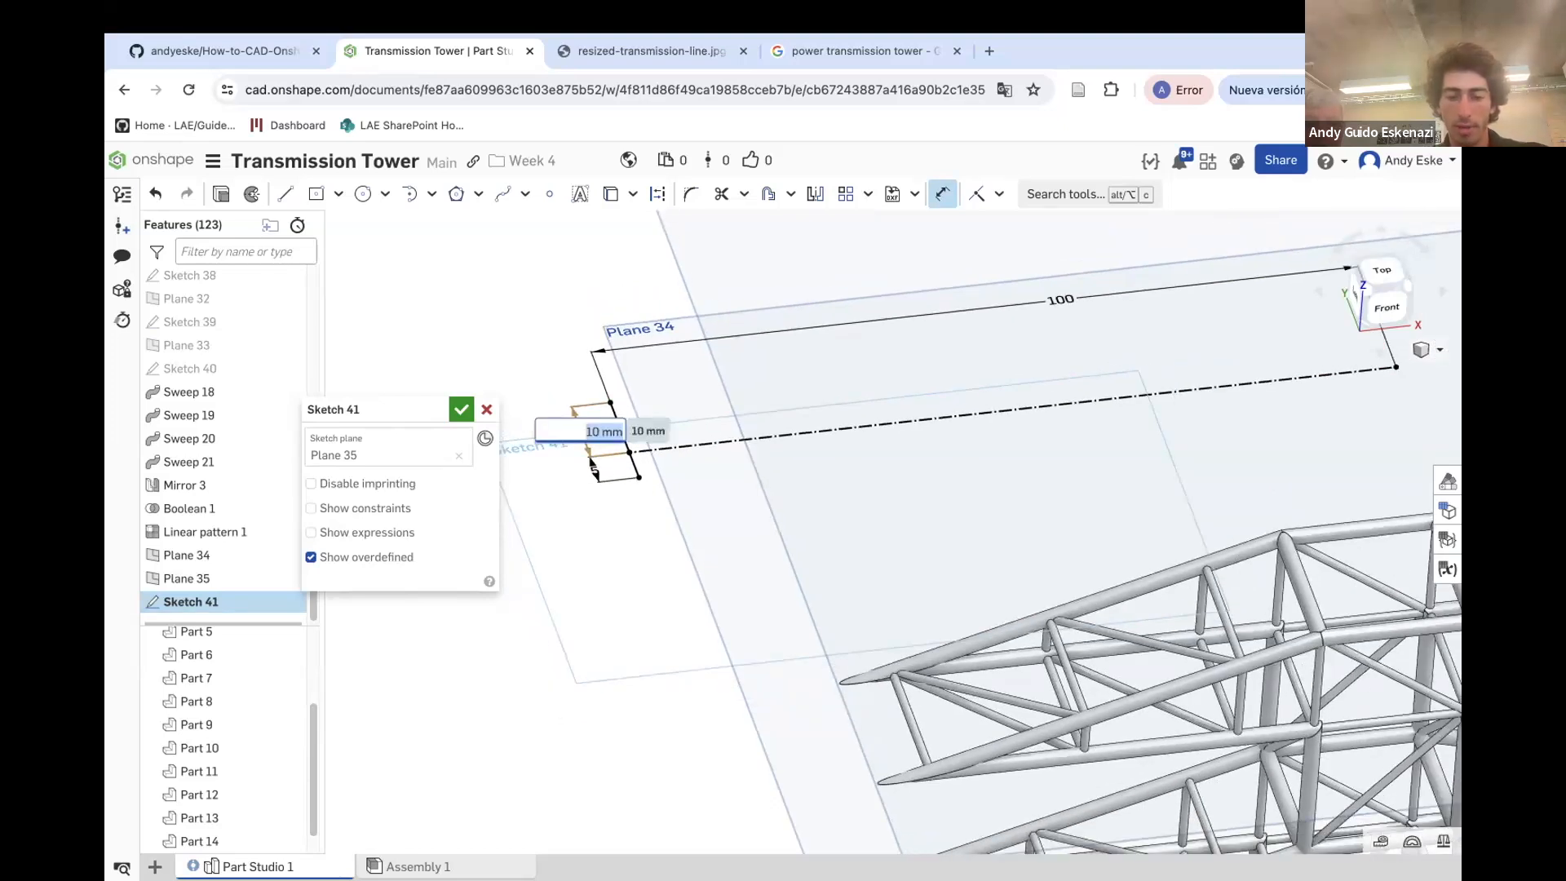
type("5")
key("Return")
Draw a short line down from a point near the construction line's right end and dimension it 10 mm
left_click(286, 200)
scroll(730, 412, "down", 5)
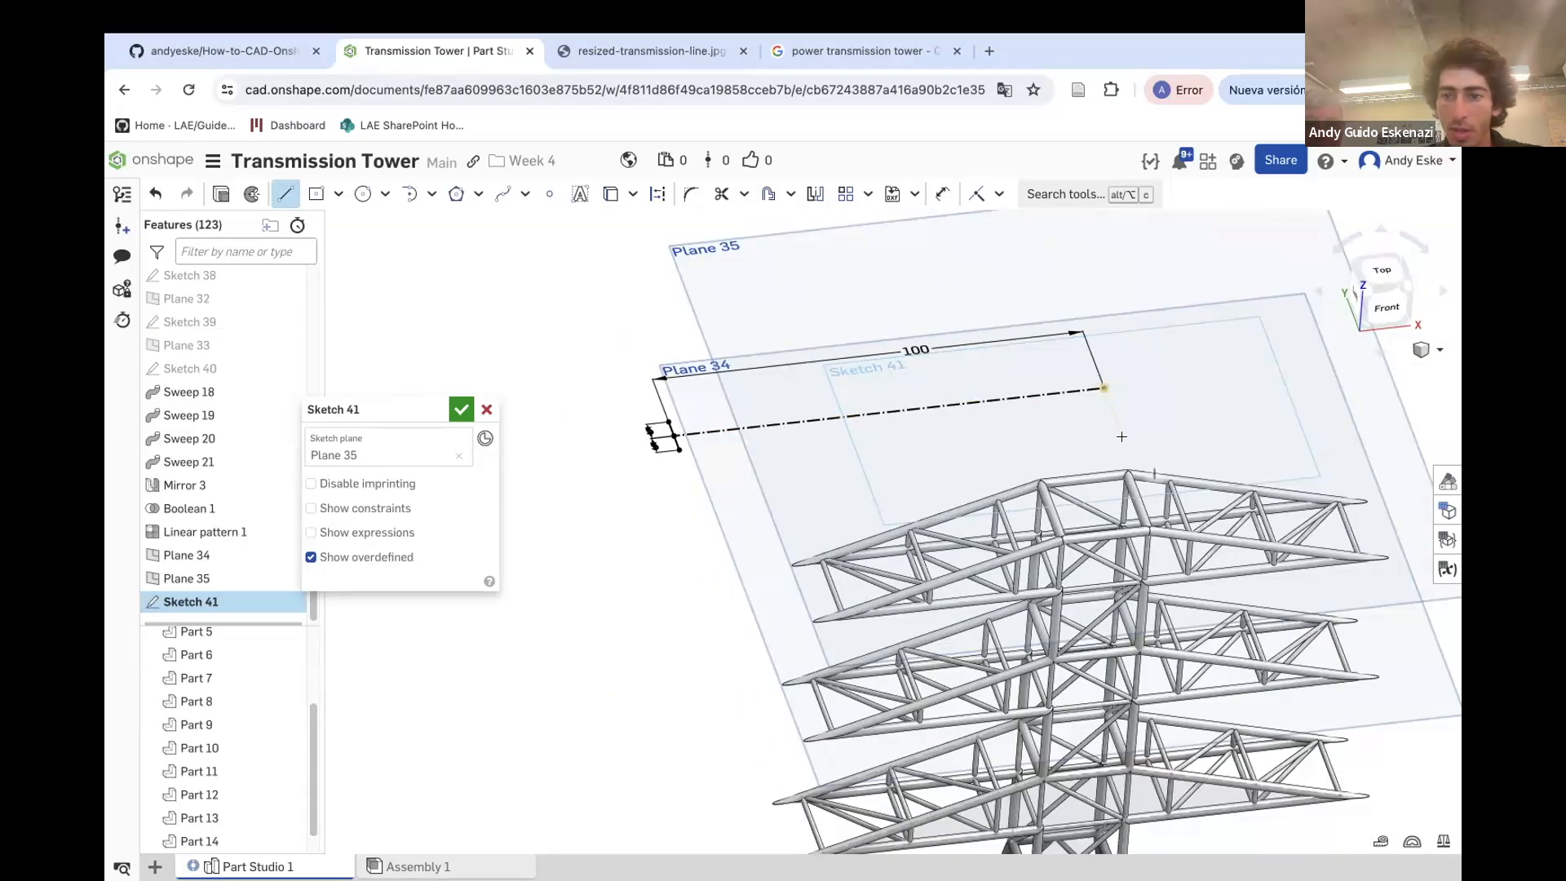
left_click(1025, 397)
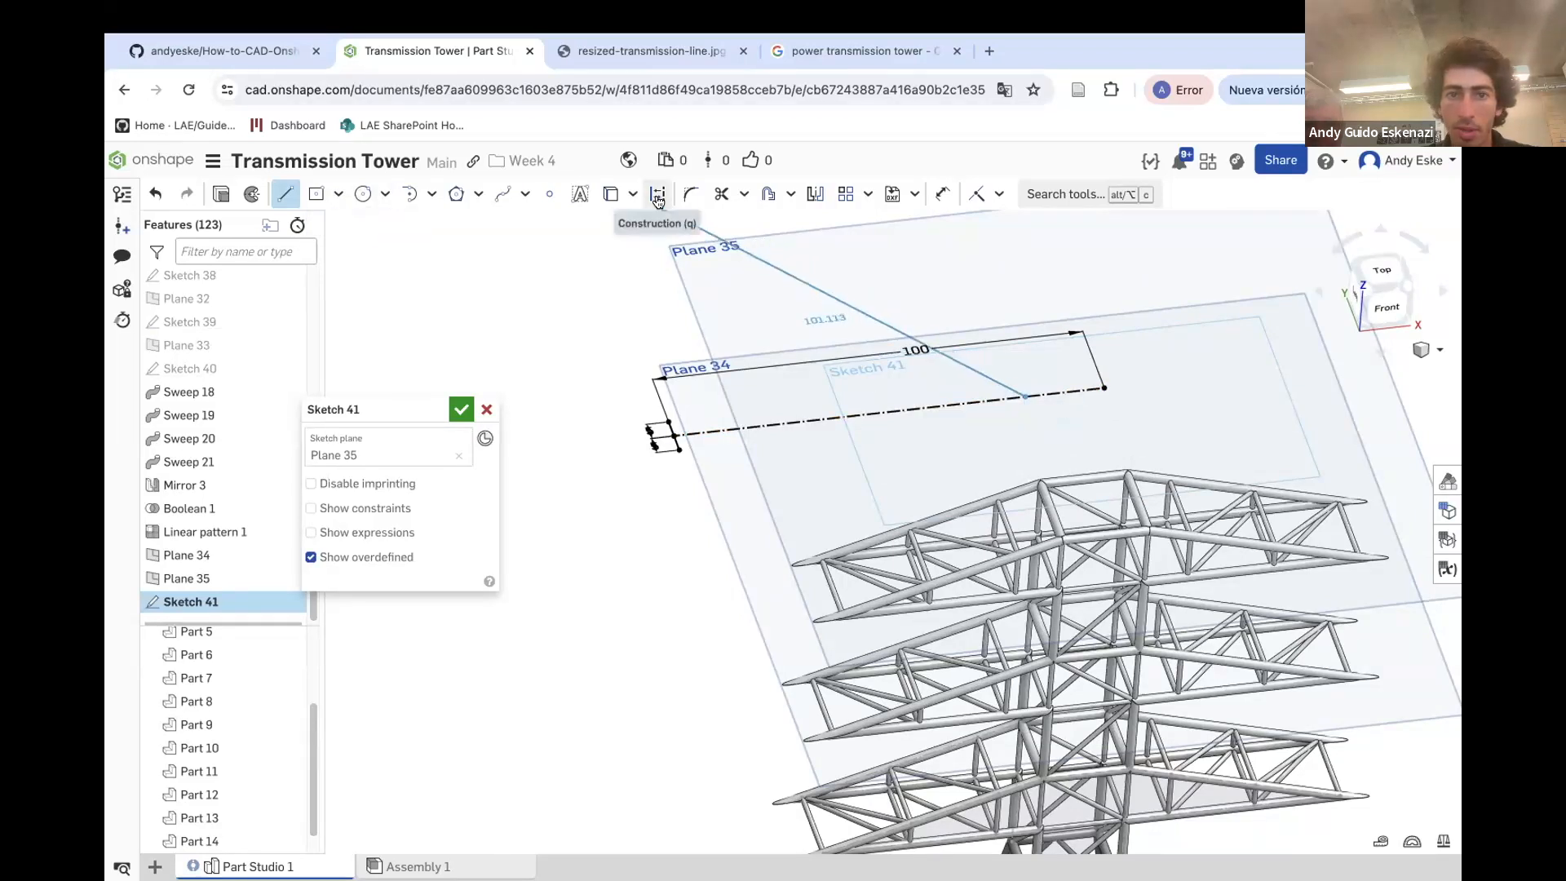
left_click(1044, 445)
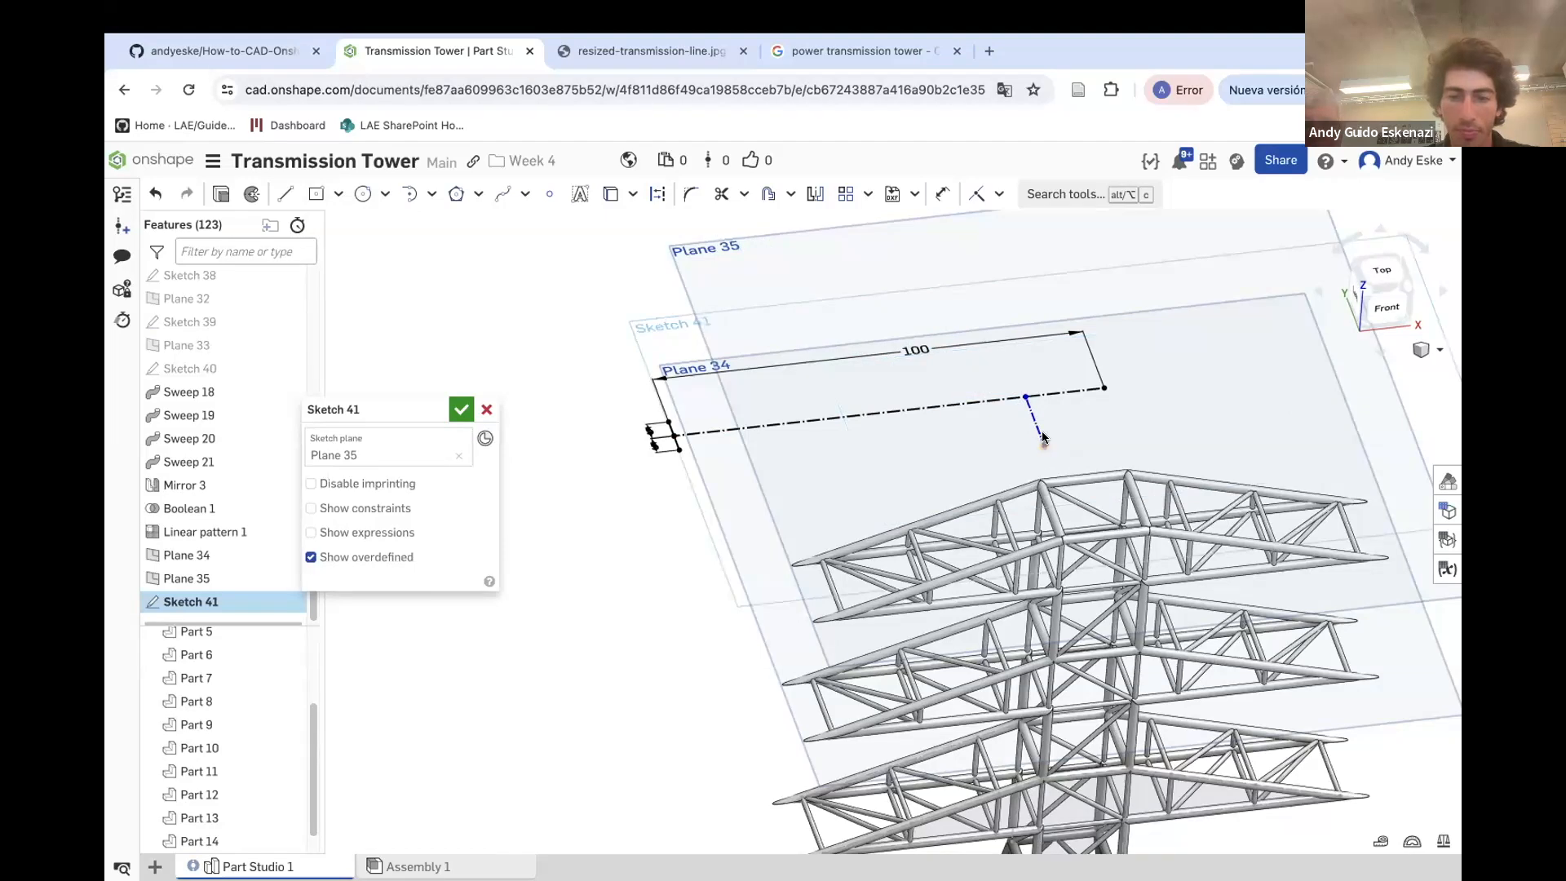
key("d")
left_click(1034, 421)
left_click(1077, 416)
type("10")
key("Return")
Dimension the short line's distance from the construction line's right end
left_click(1027, 397)
left_click(1103, 388)
left_click(1056, 368)
type("0")
key("Return")
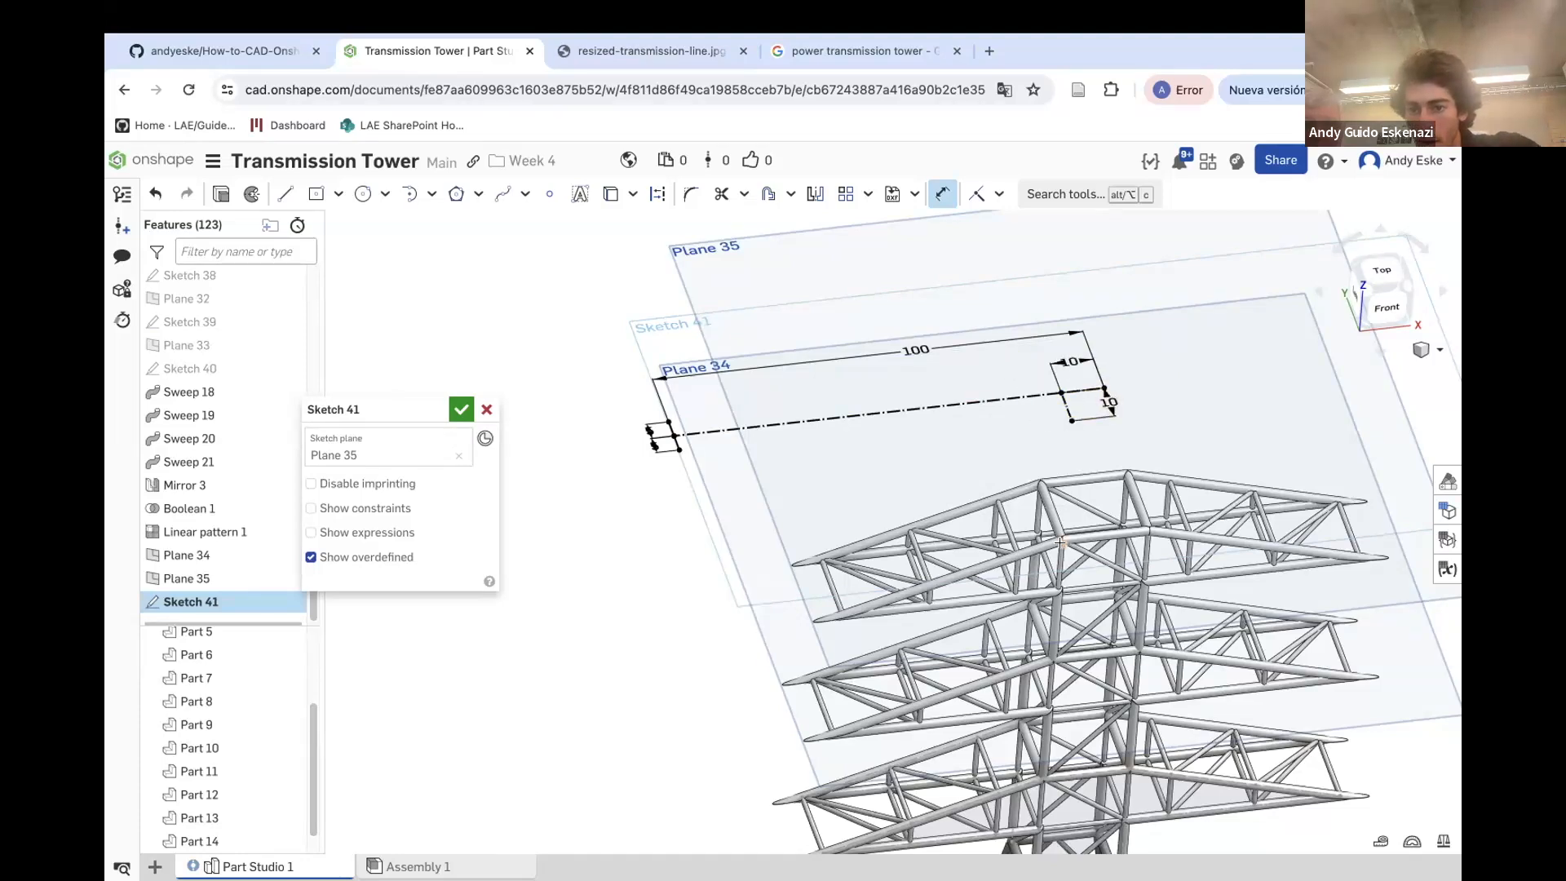
Draw a line from the lower left endpoint to the lower end of the right short line and constrain its endpoints there
scroll(1060, 542, "up", 5)
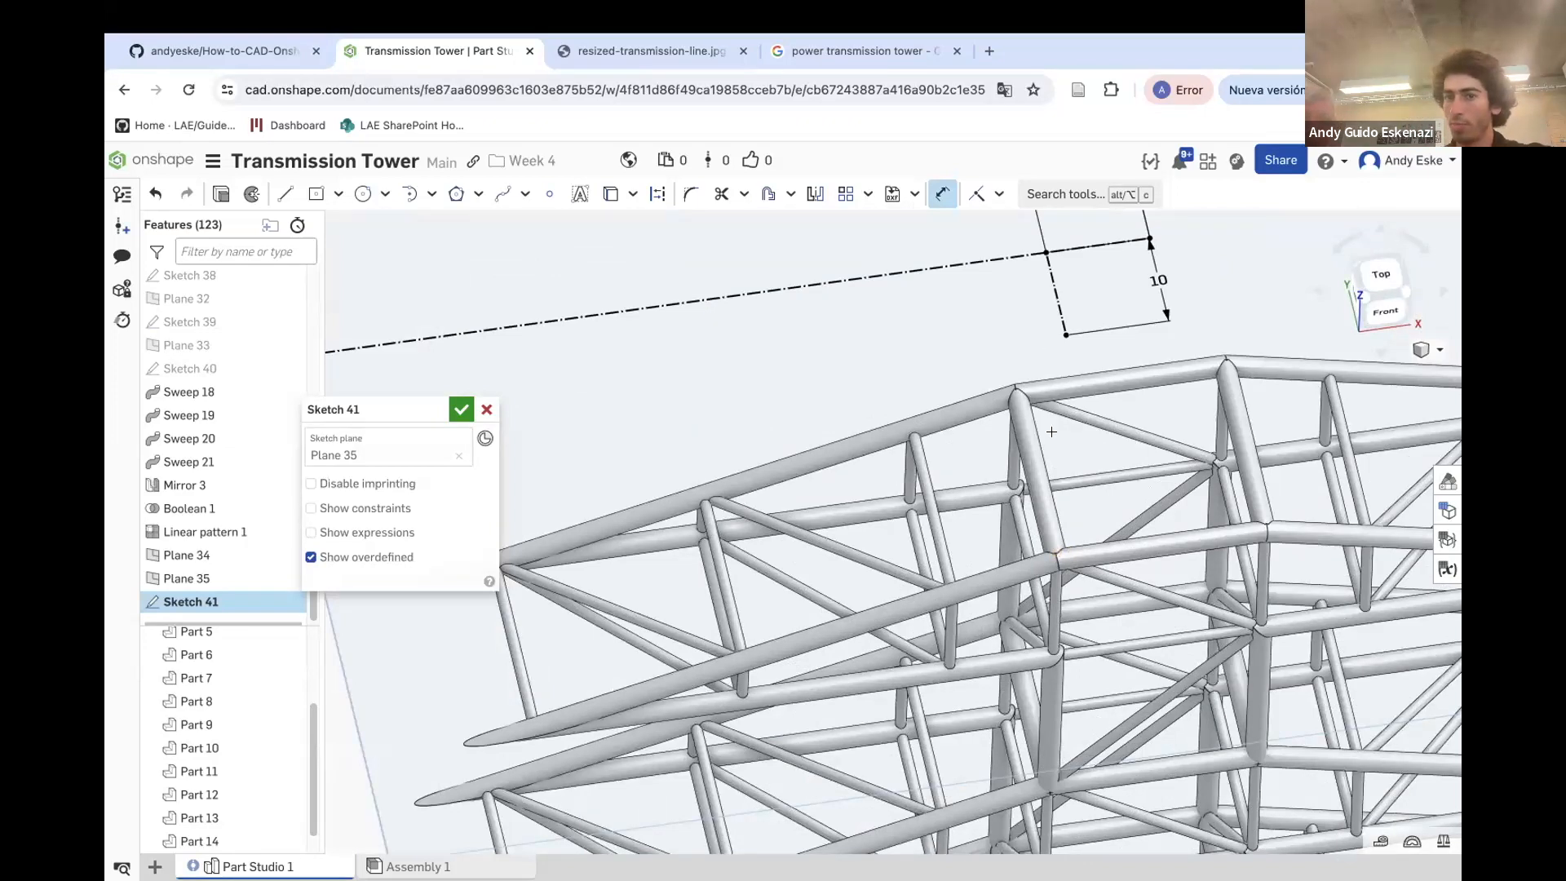
scroll(1050, 414, "down", 5)
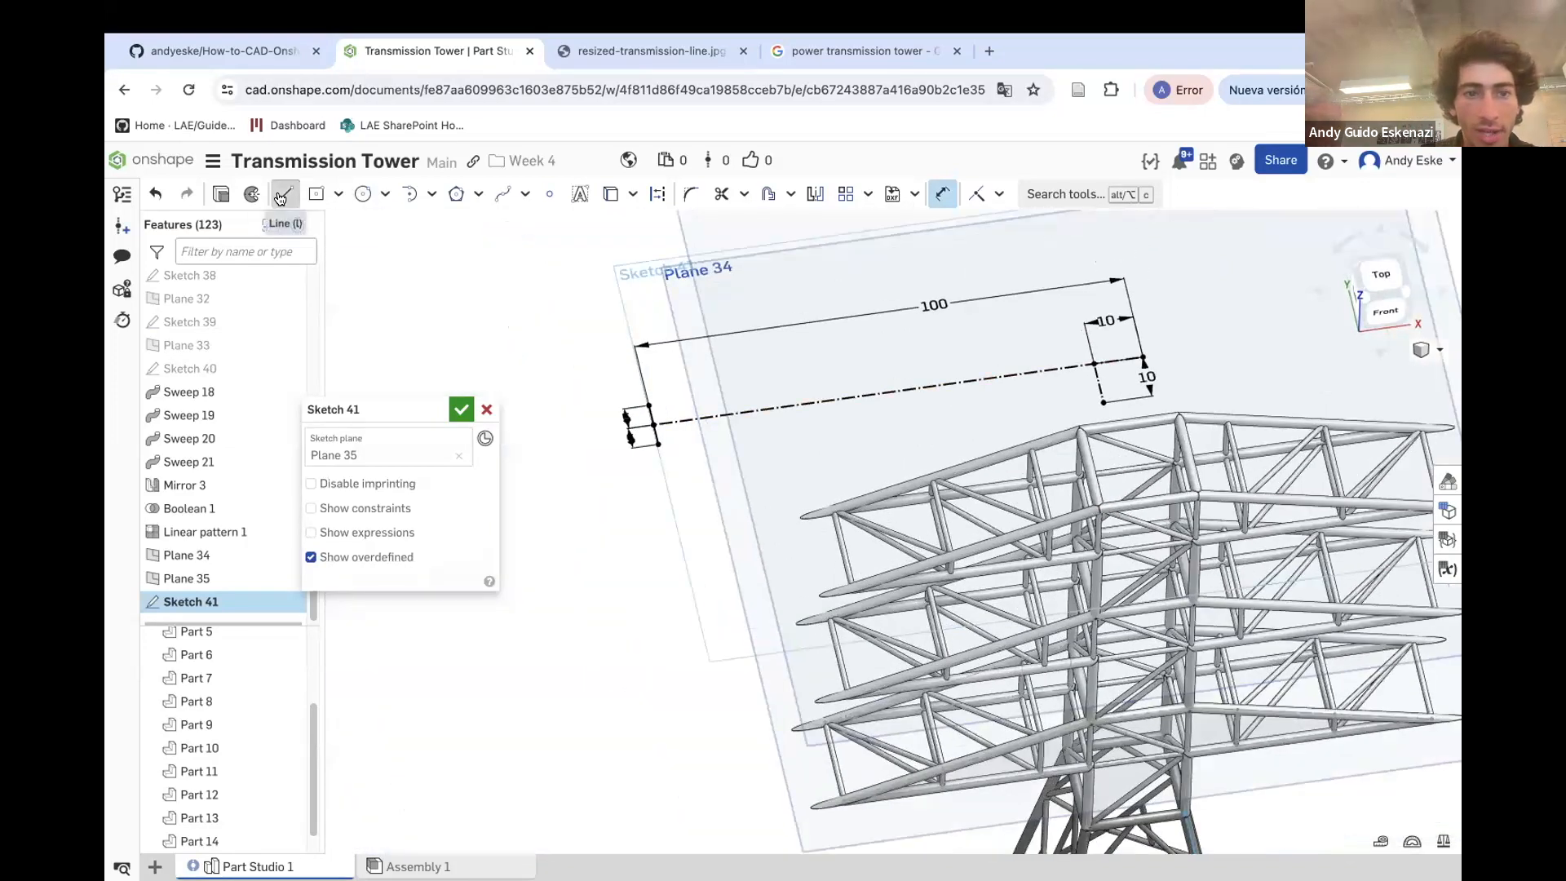
left_click(284, 193)
mouse_move(658, 441)
left_mouse_down()
mouse_move(1142, 418)
mouse_move(1103, 403)
left_mouse_up()
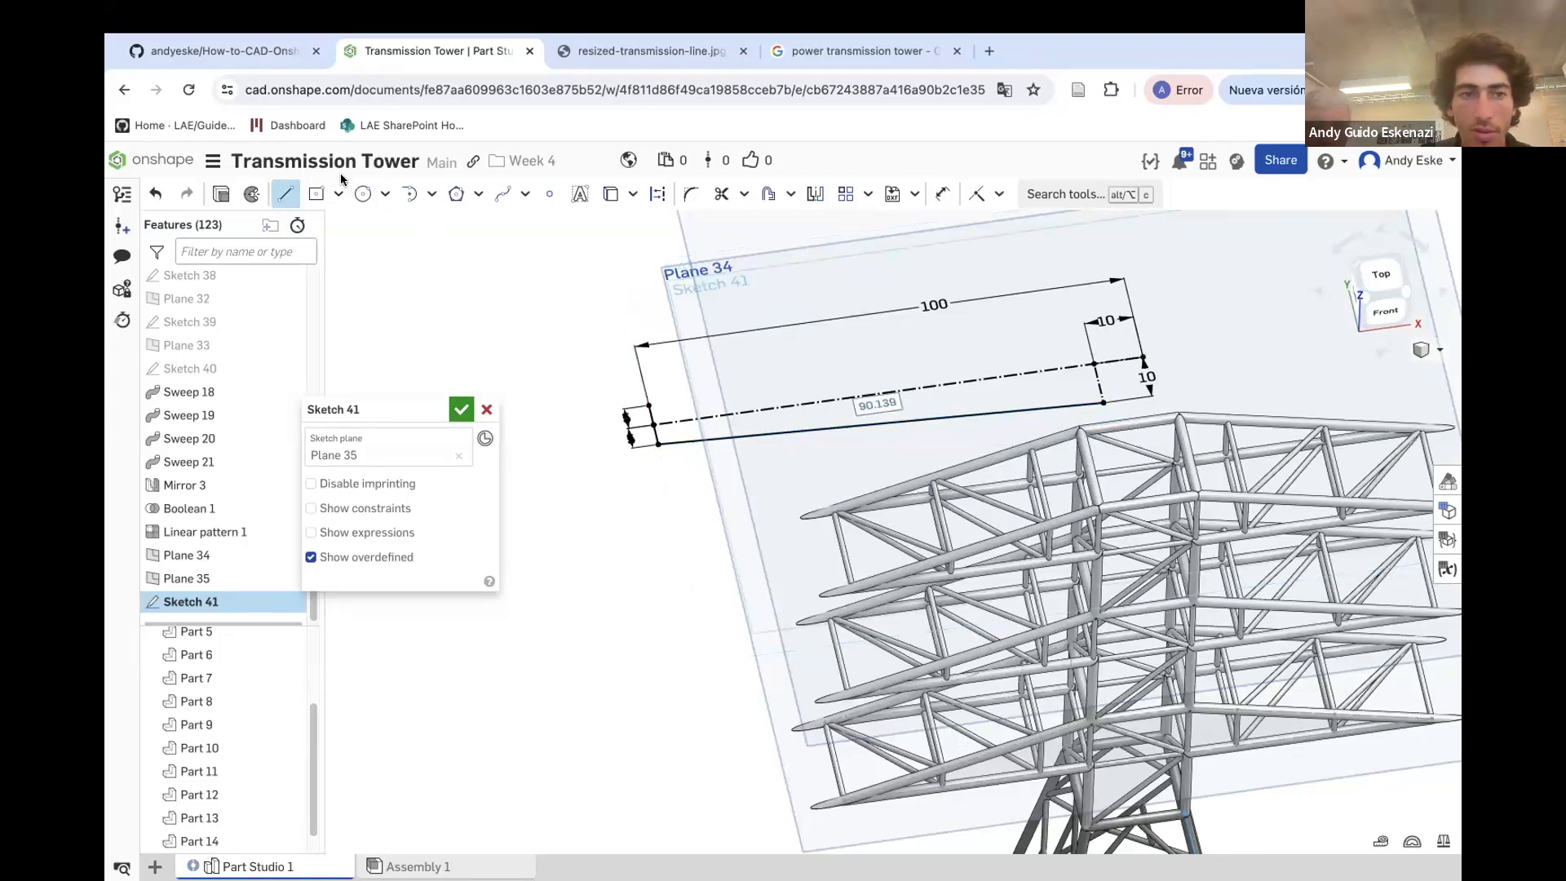
left_click(657, 193)
left_click(1094, 364)
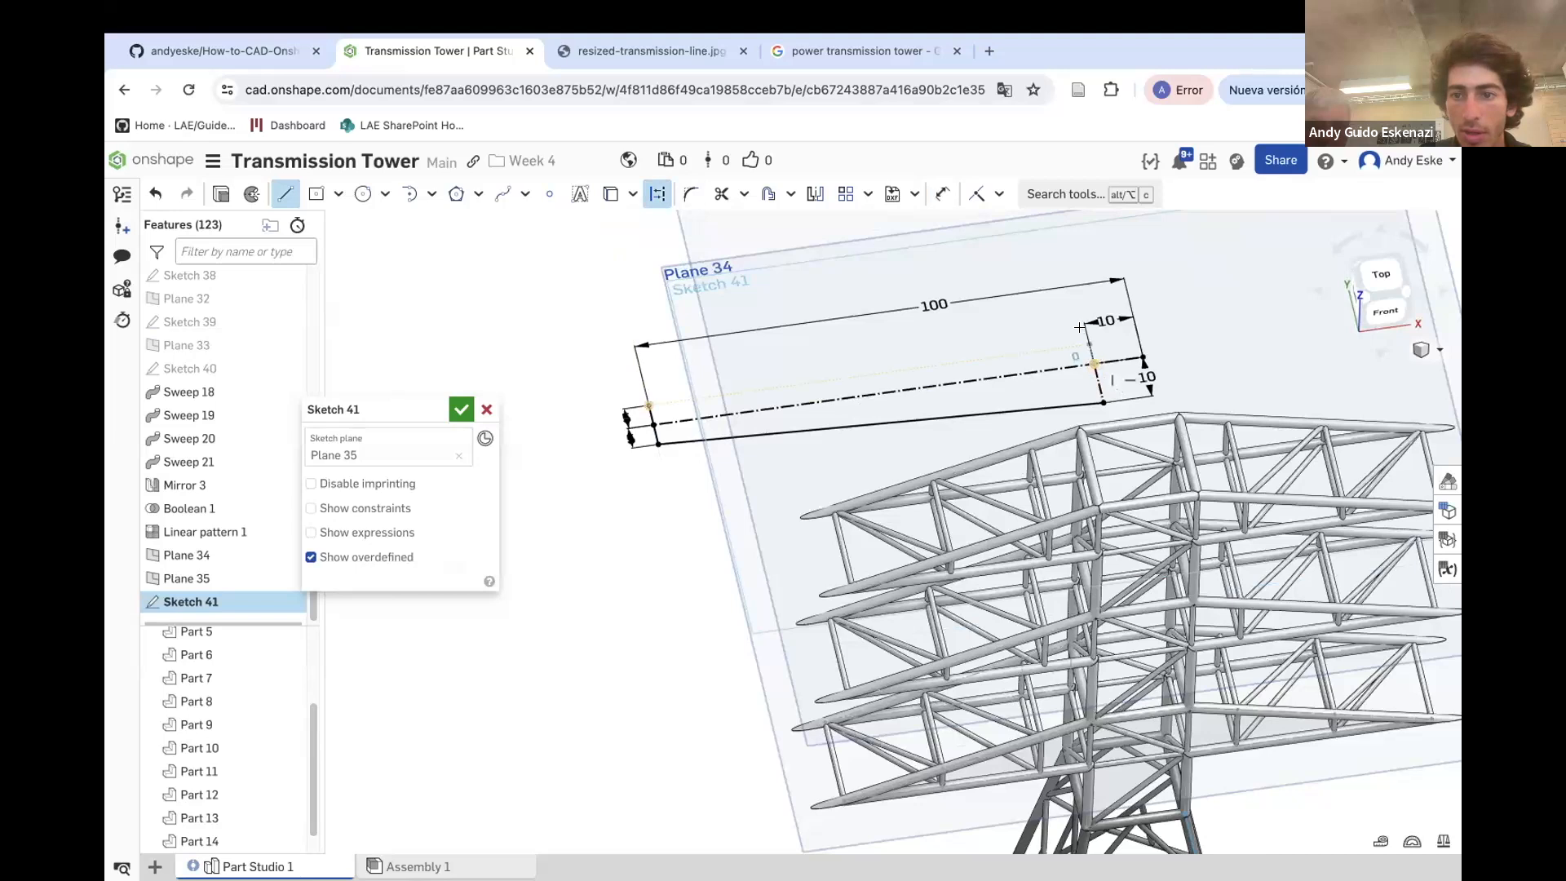
left_click(1078, 321)
key("Escape")
Draw an upper line from the upper left endpoint to a point above the right short line, and set that vertical gap to 10 mm
left_click(284, 194)
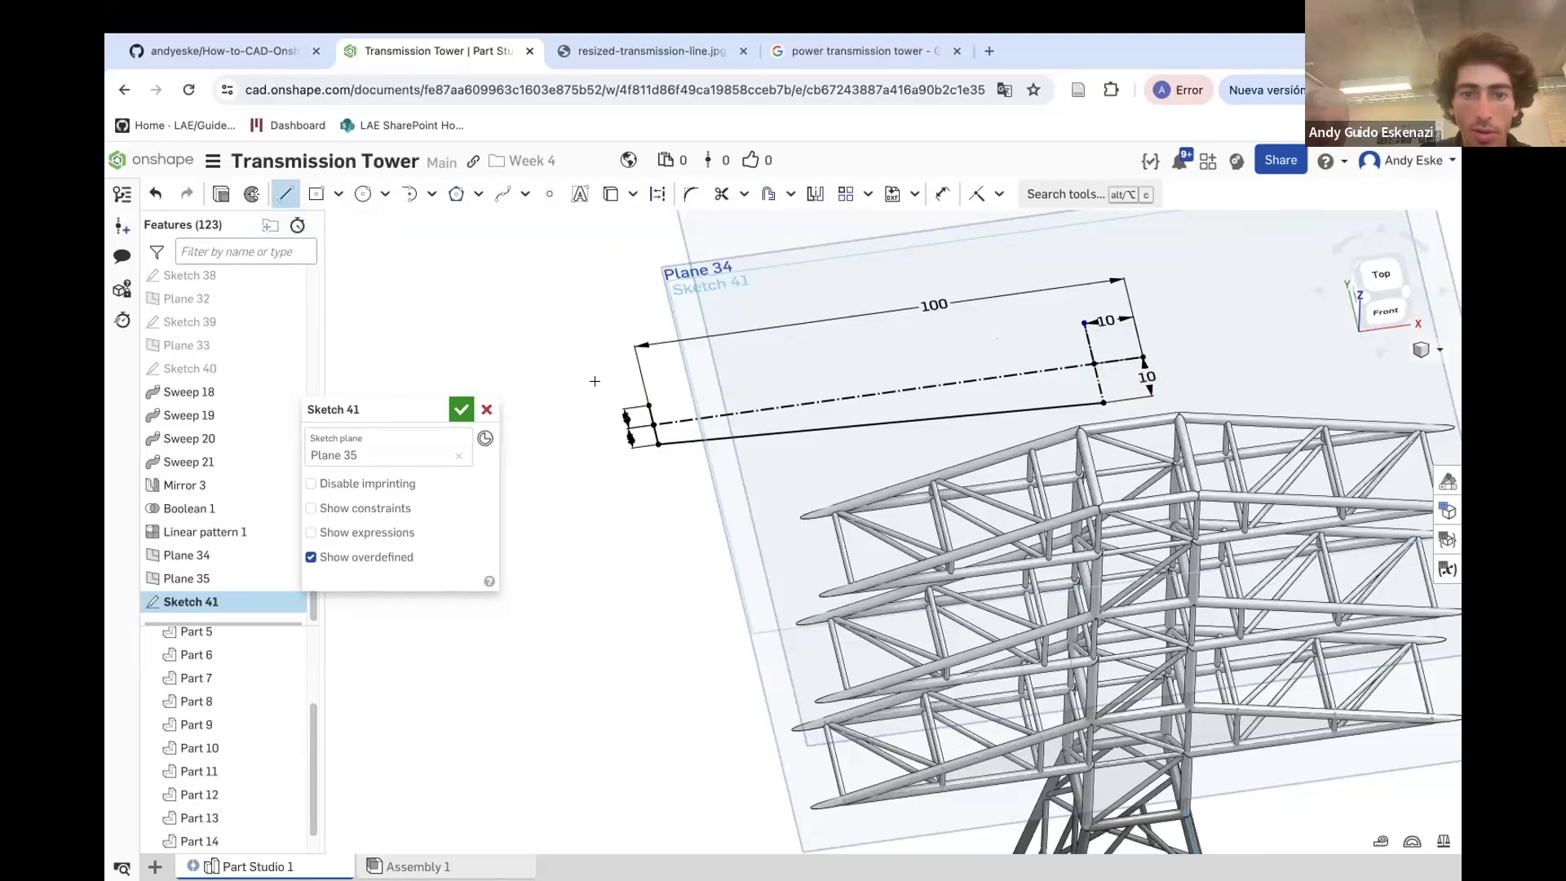
left_click(1084, 323)
scroll(1094, 341, "up", 3)
key("Escape")
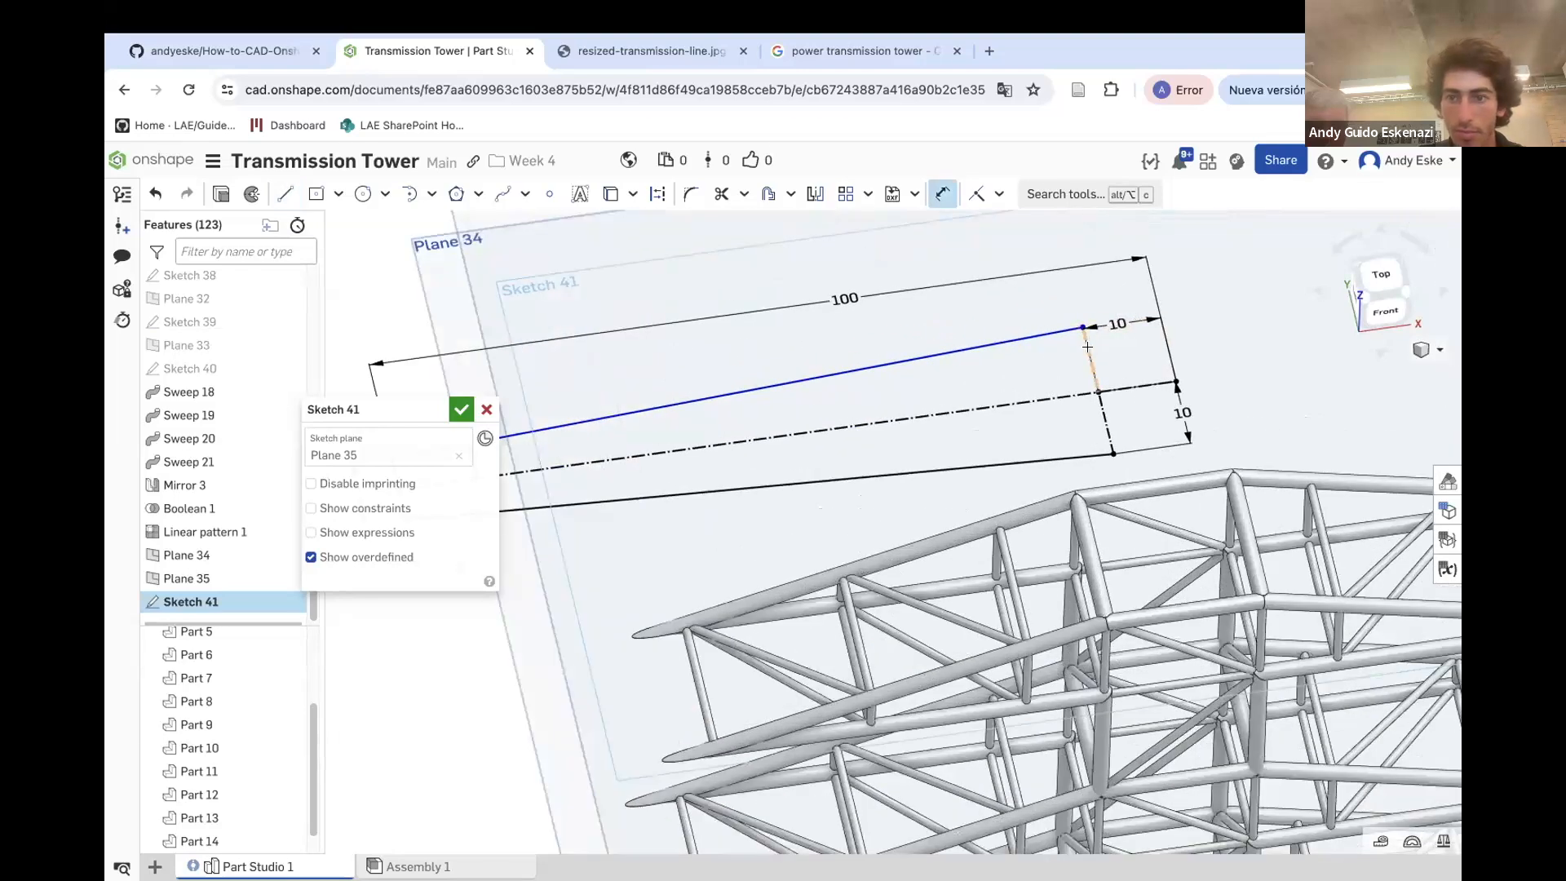
double_click(1119, 349)
type("10")
key("Return")
Draw a short line outward from the upper right corner and try to dimension it 10 mm, undoing the dimension
left_click(284, 194)
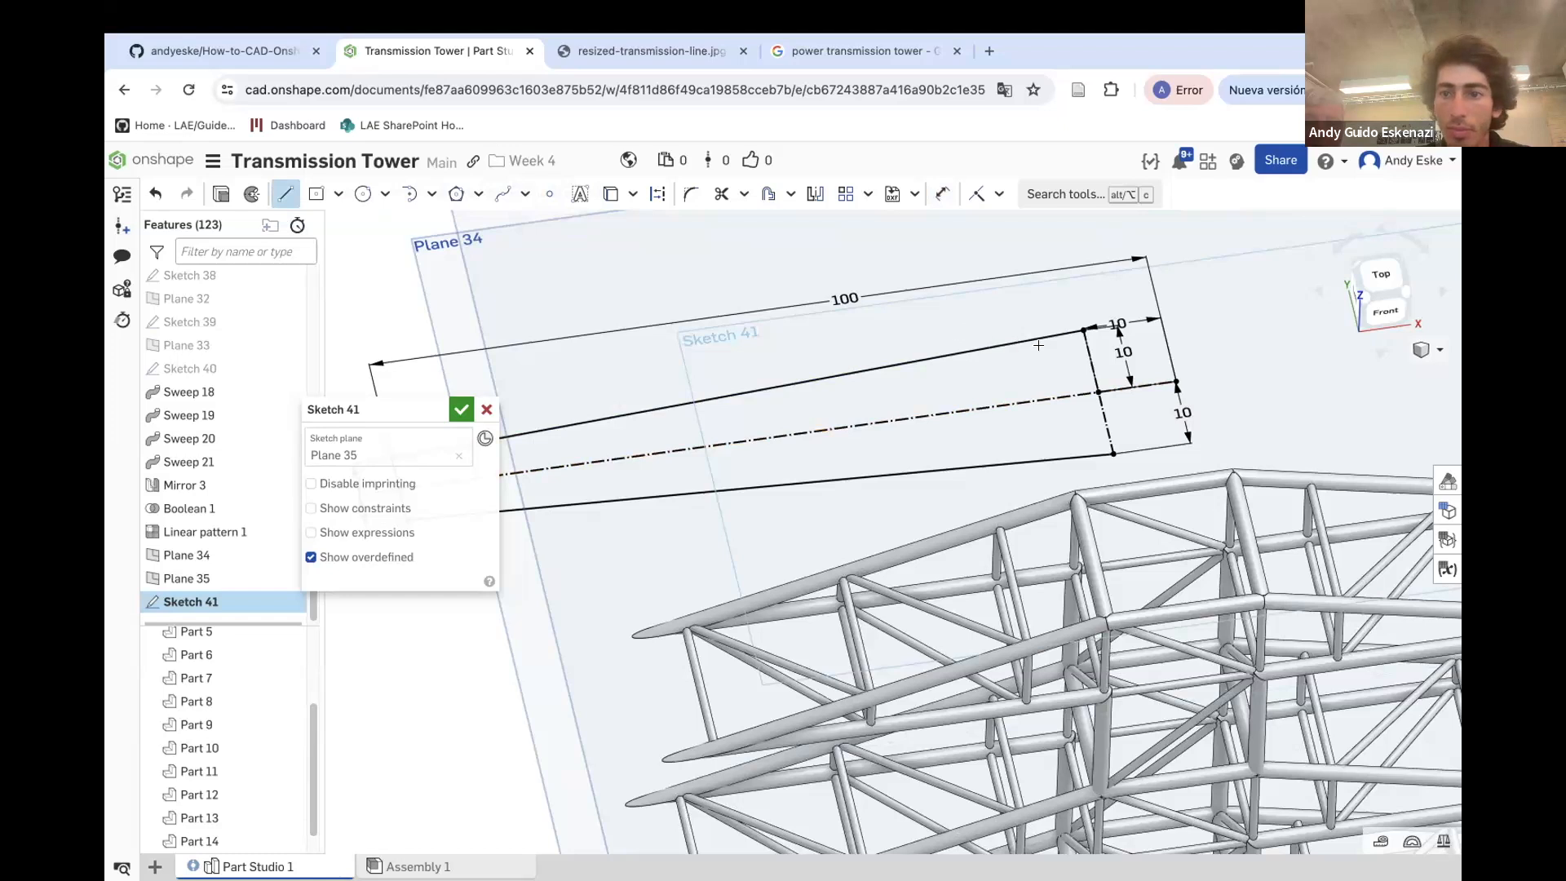
left_click(1085, 327)
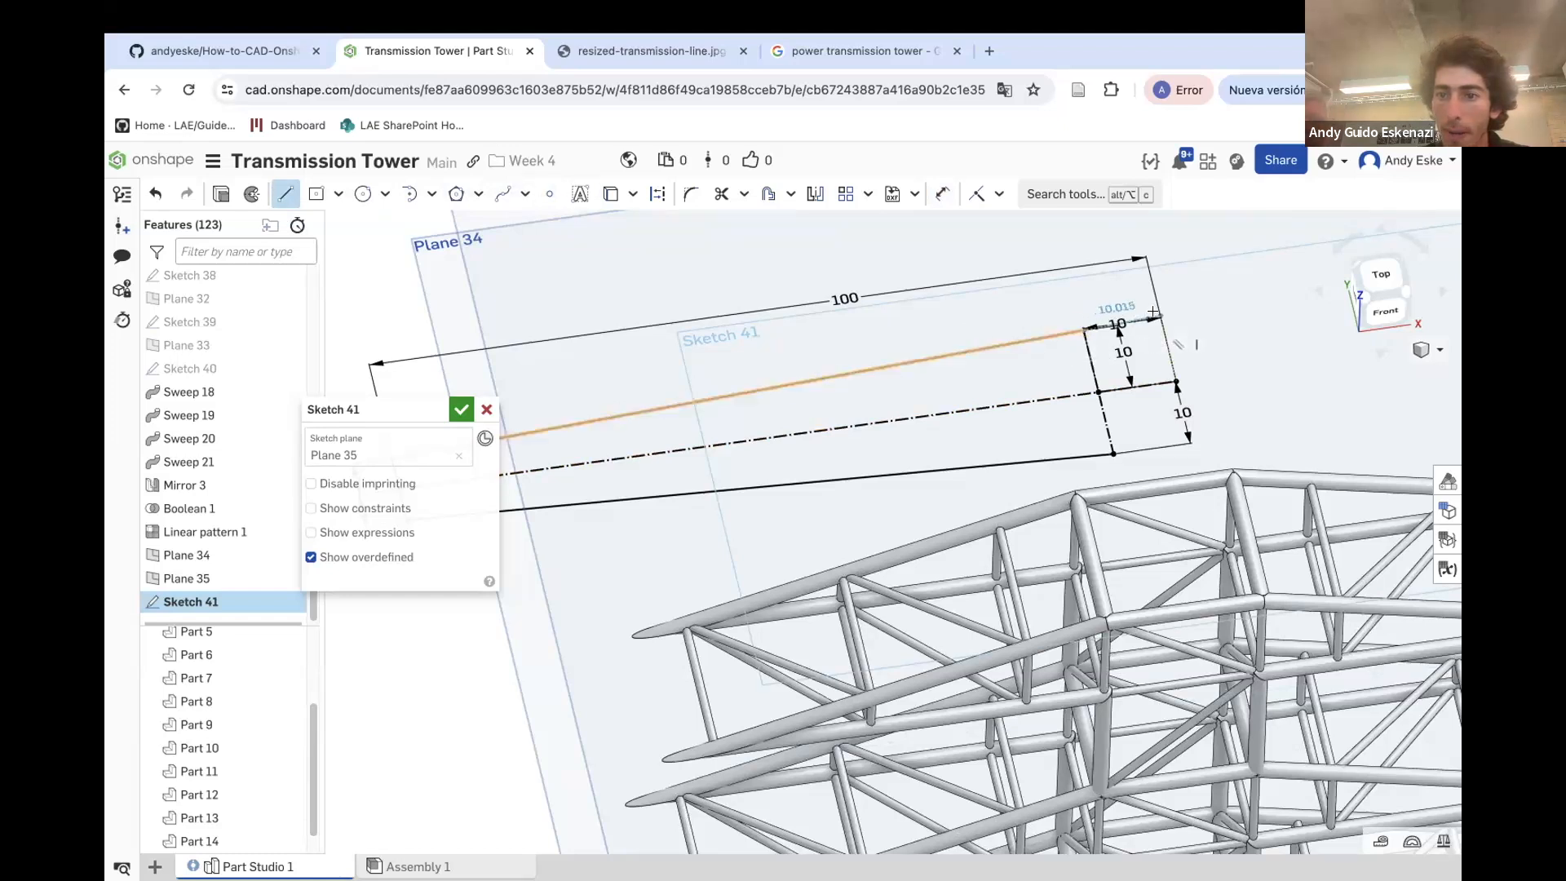
left_click(1158, 315)
key("Escape")
key("d")
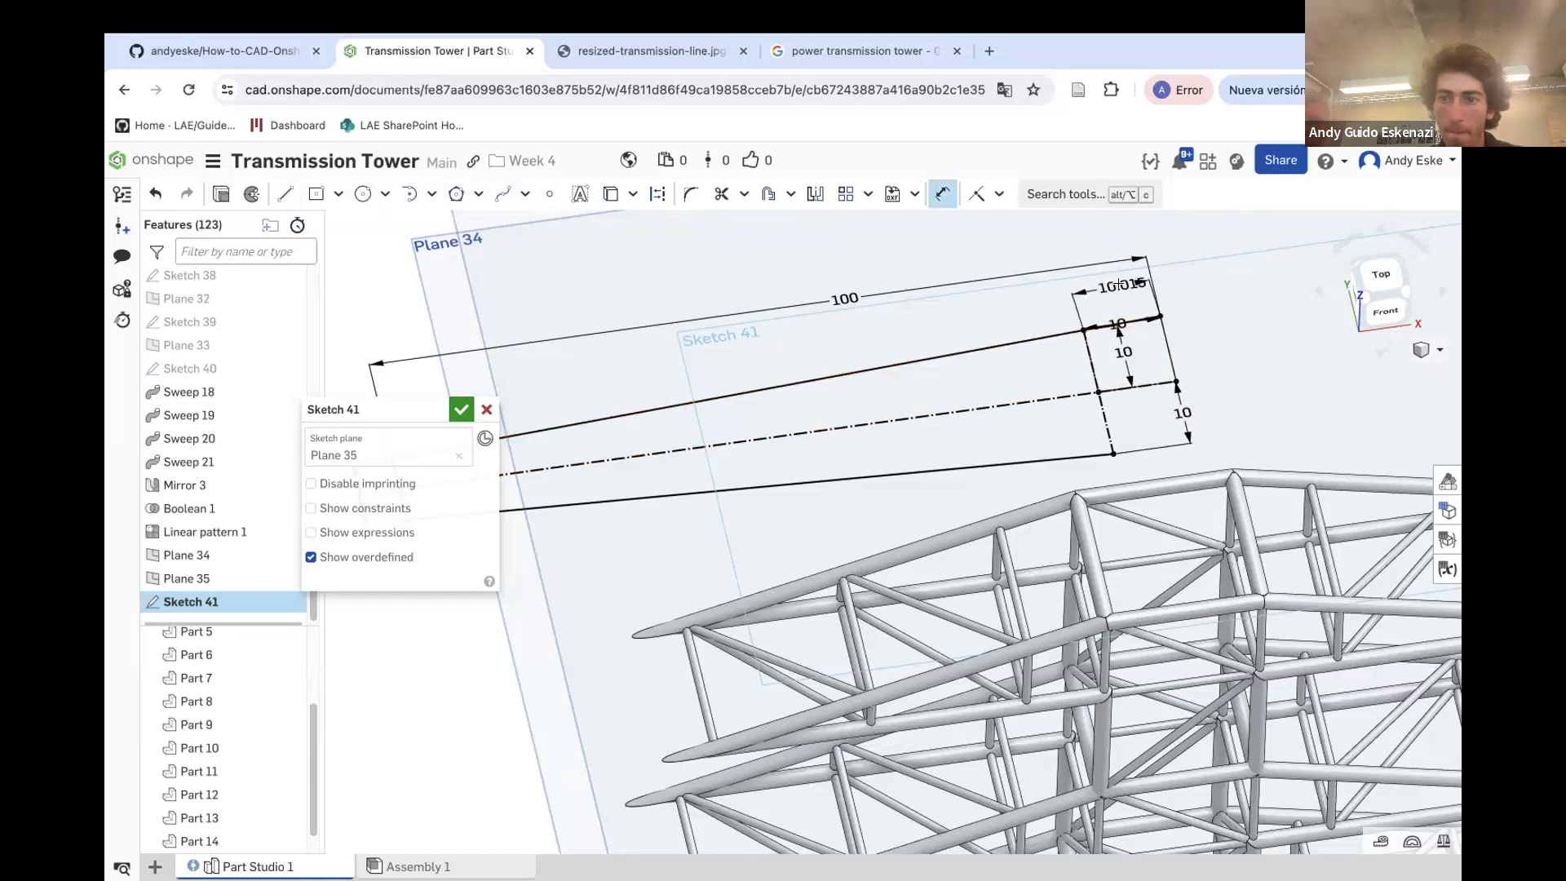
left_click(1118, 283)
type("10")
key("Return")
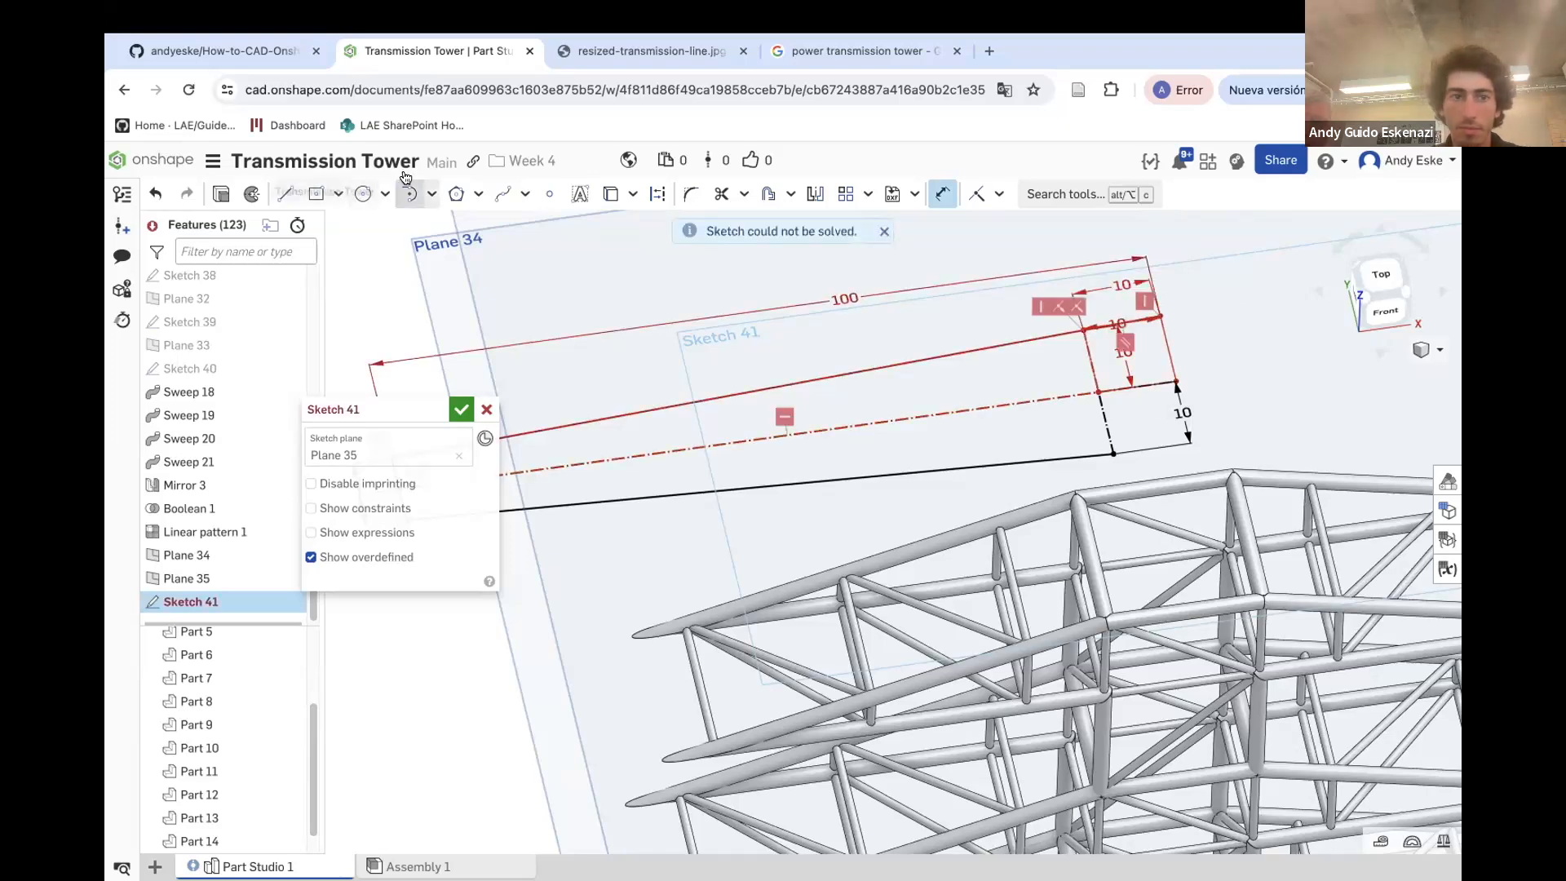
key("Escape")
key("ctrl+z")
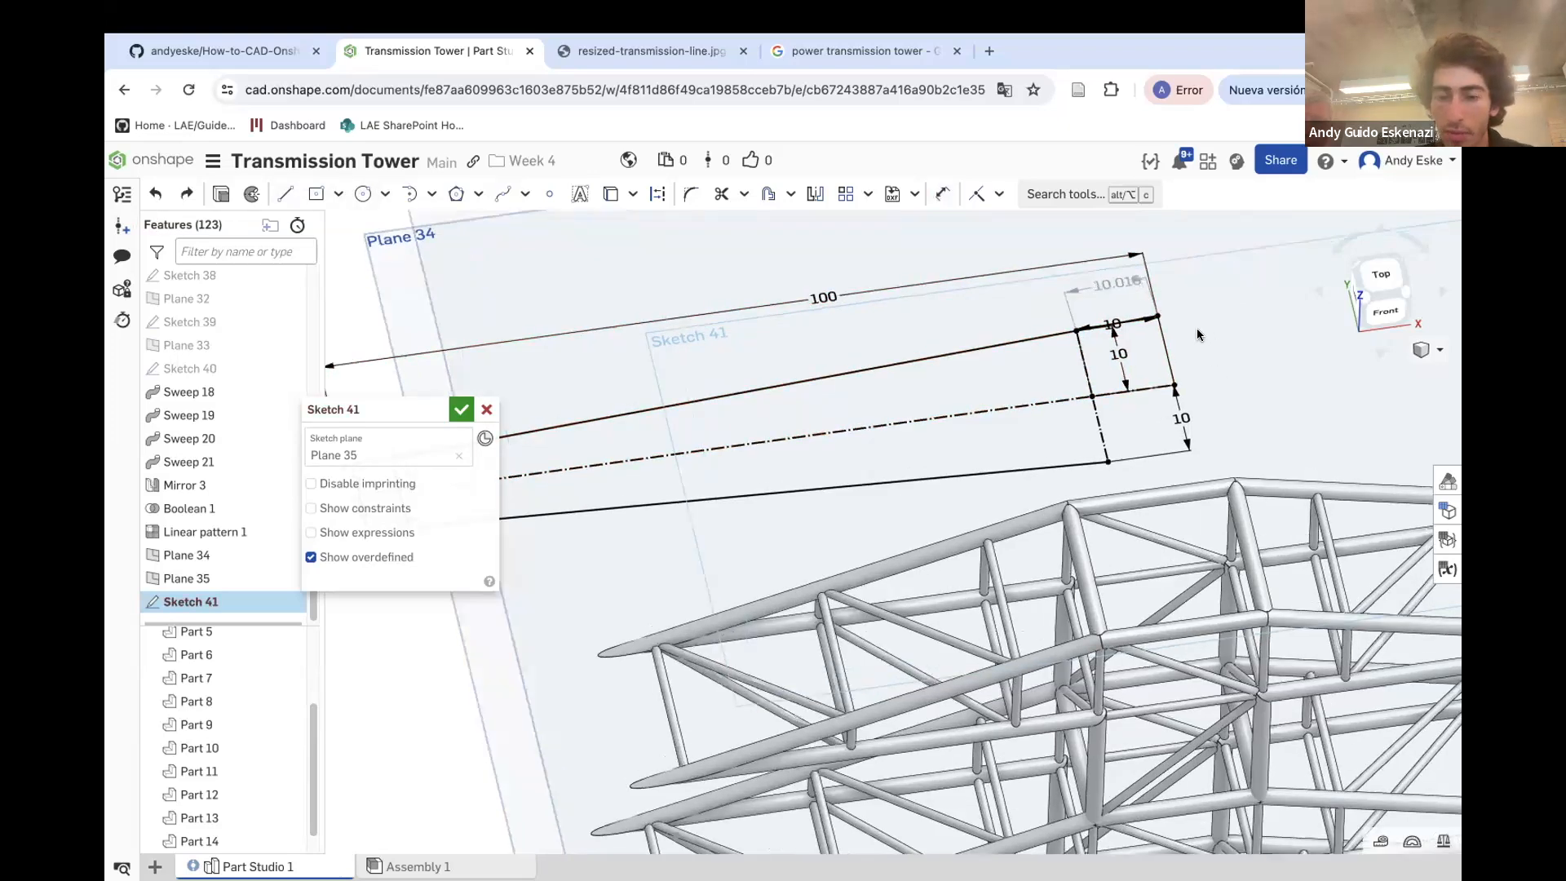
scroll(1173, 312, "up", 5)
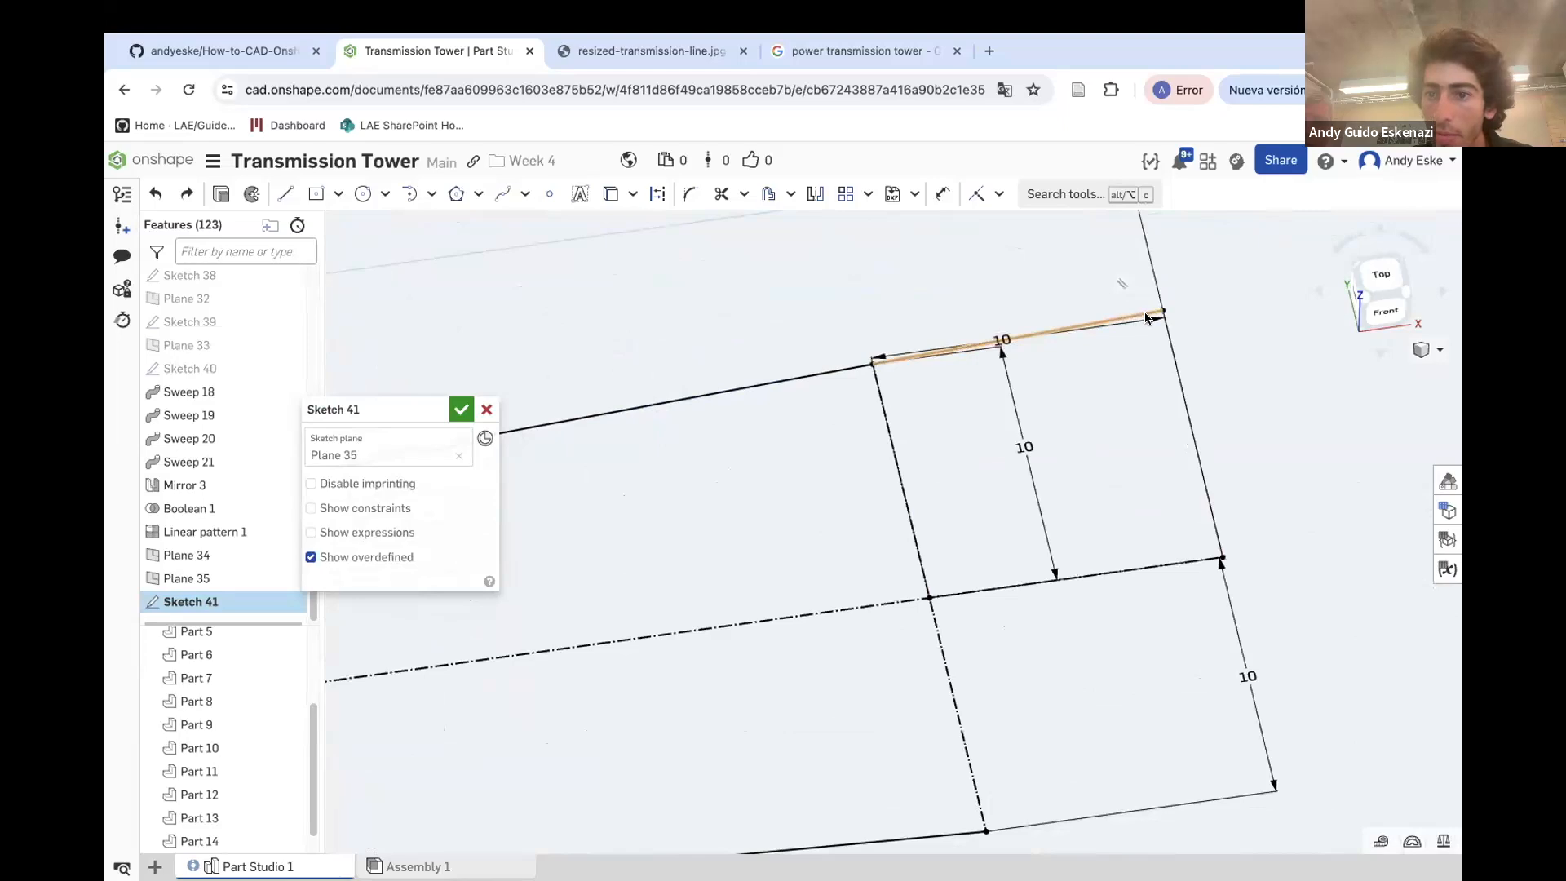
right_click_drag(1145, 314, 1147, 340)
scroll(1148, 339, "up", 1)
key("ctrl+z")
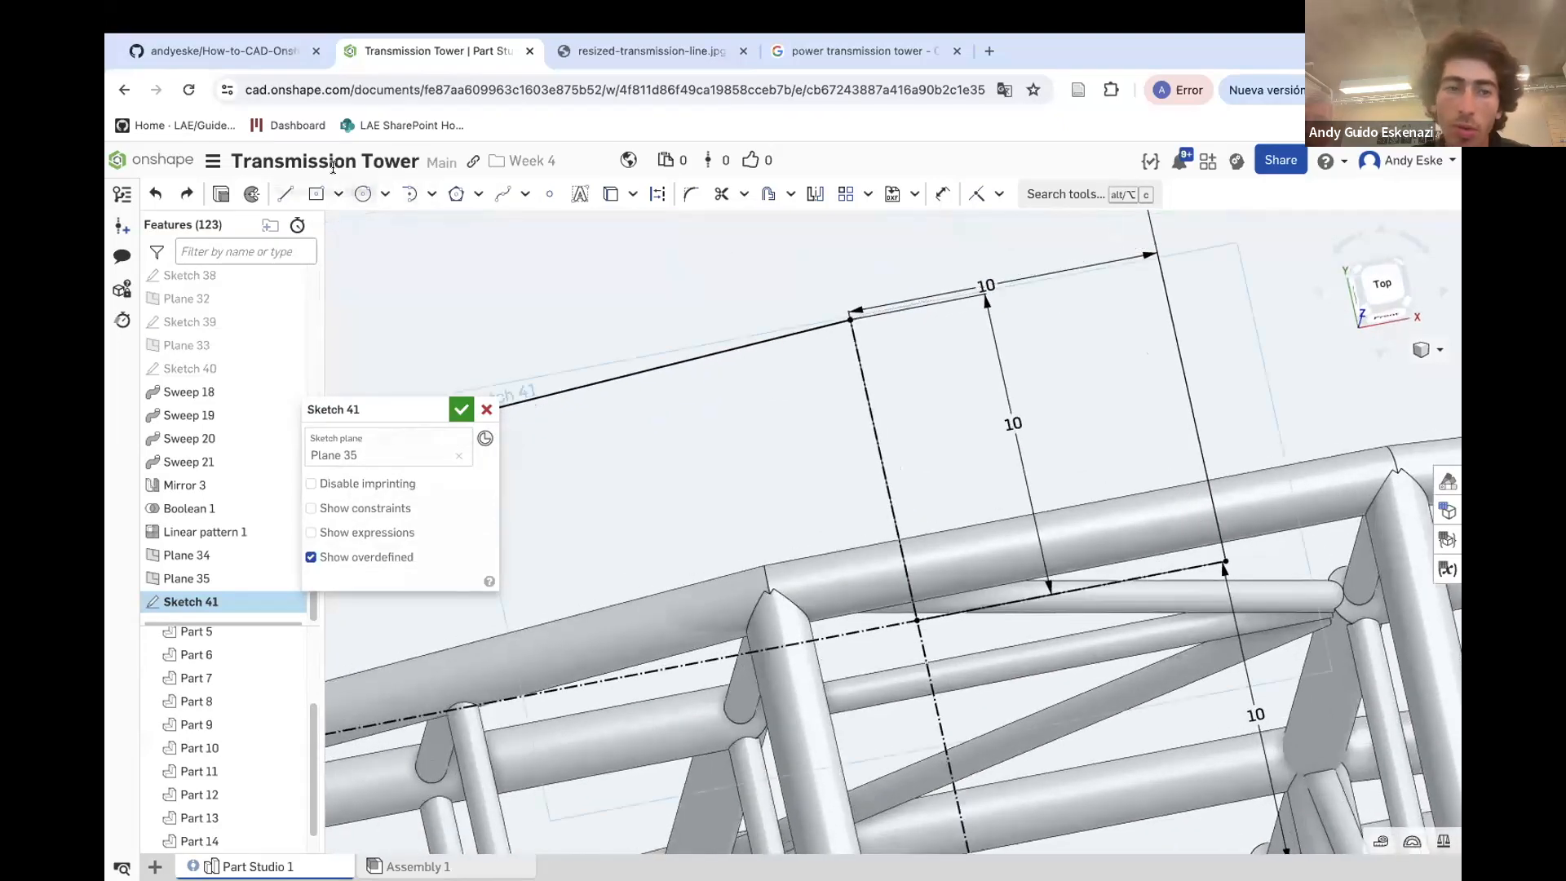
Draw a line from the upper right corner outward and down to the lower right point, constraining its end there
left_click(285, 193)
left_click(851, 318)
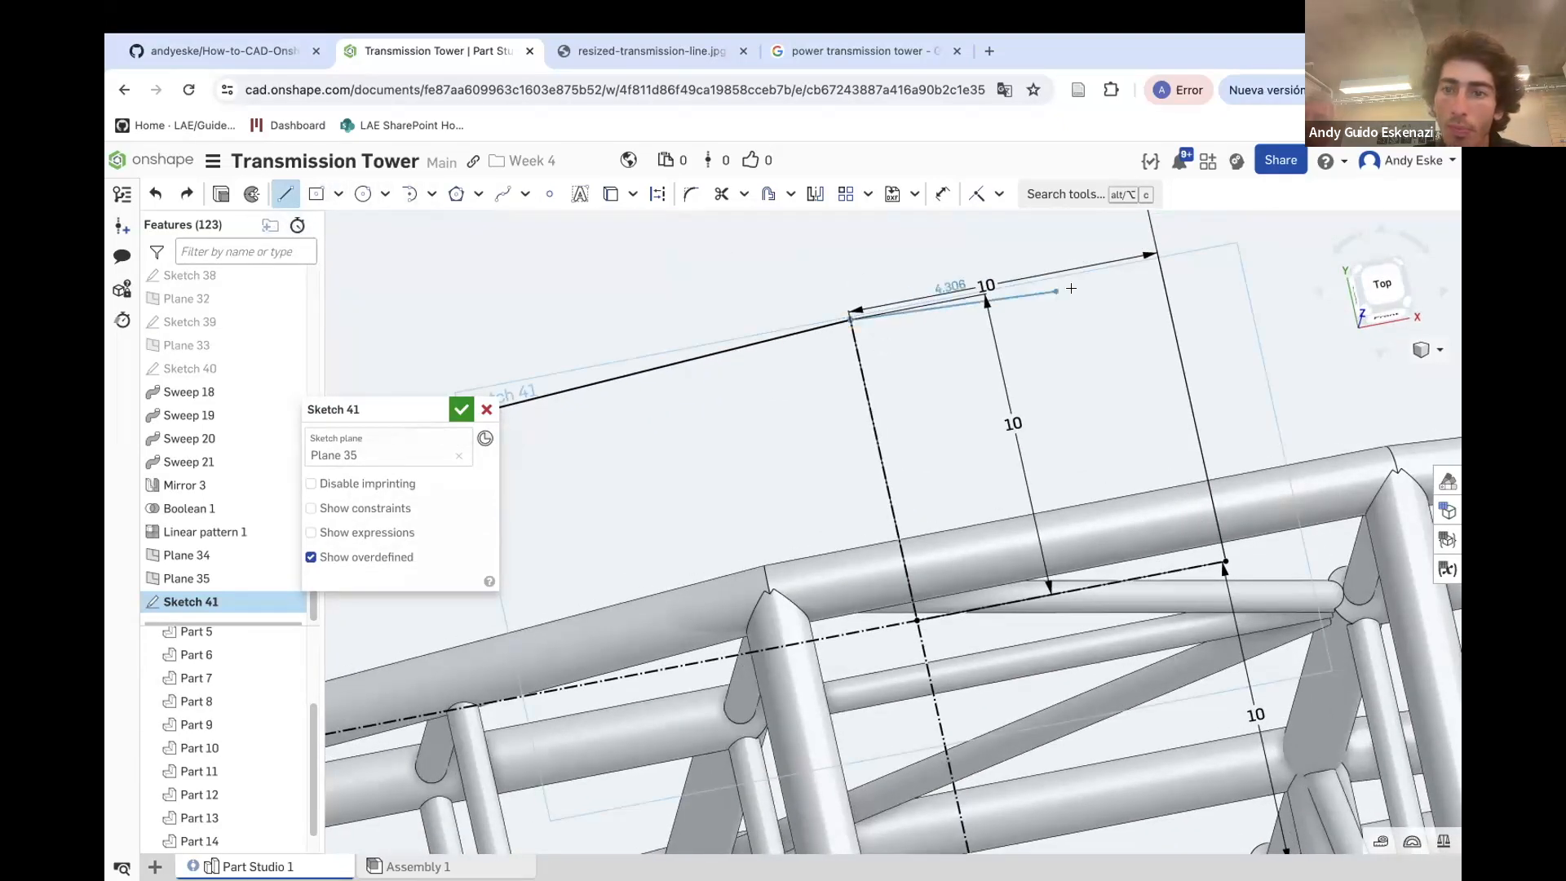
left_click(1157, 258)
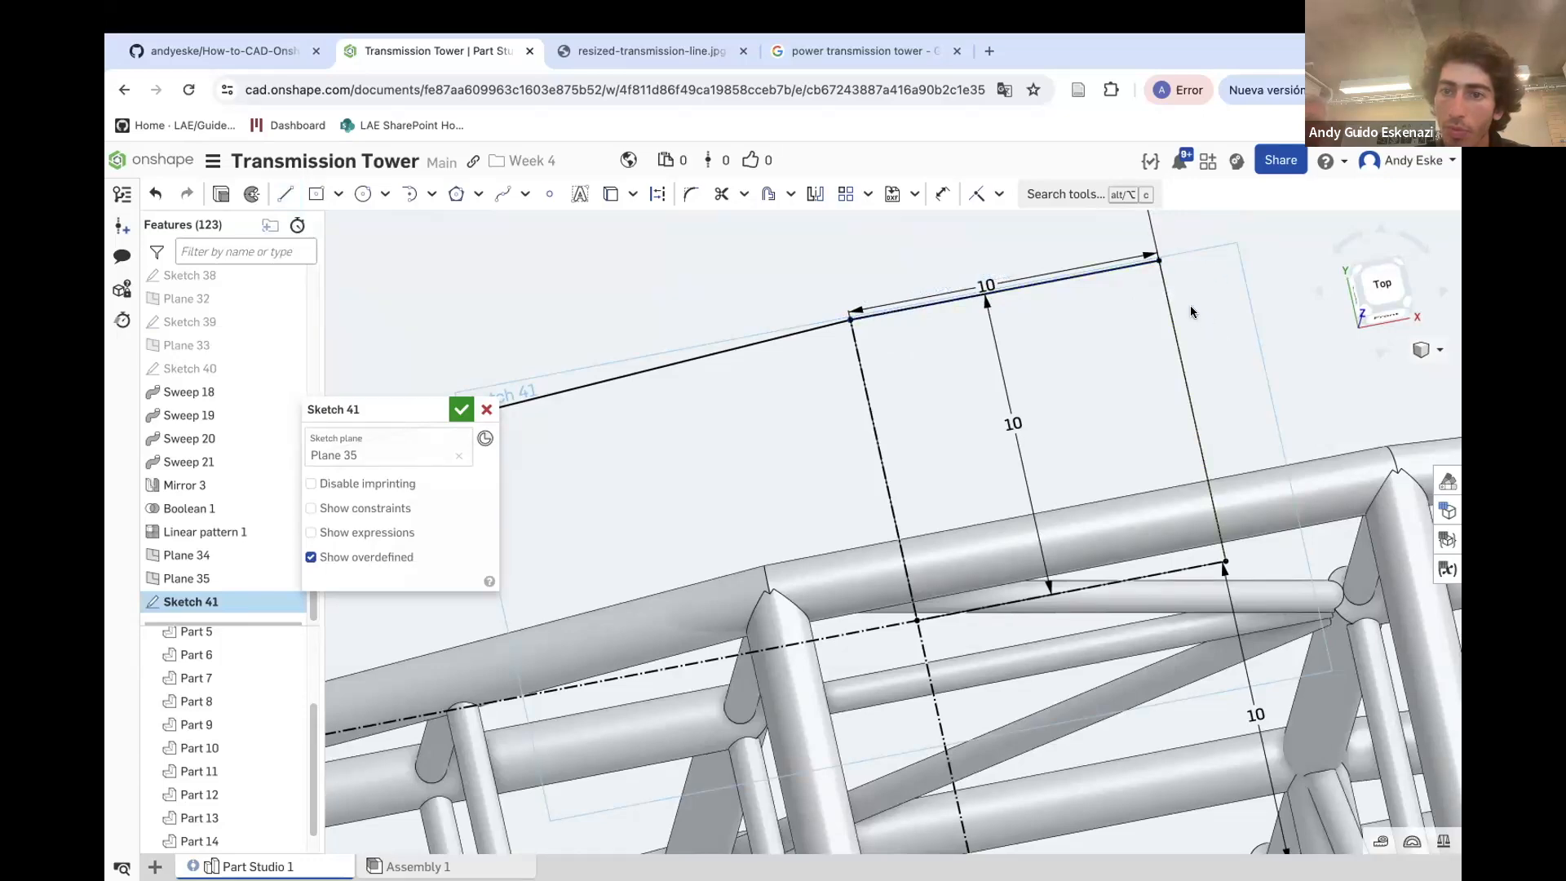
scroll(929, 347, "down", 5)
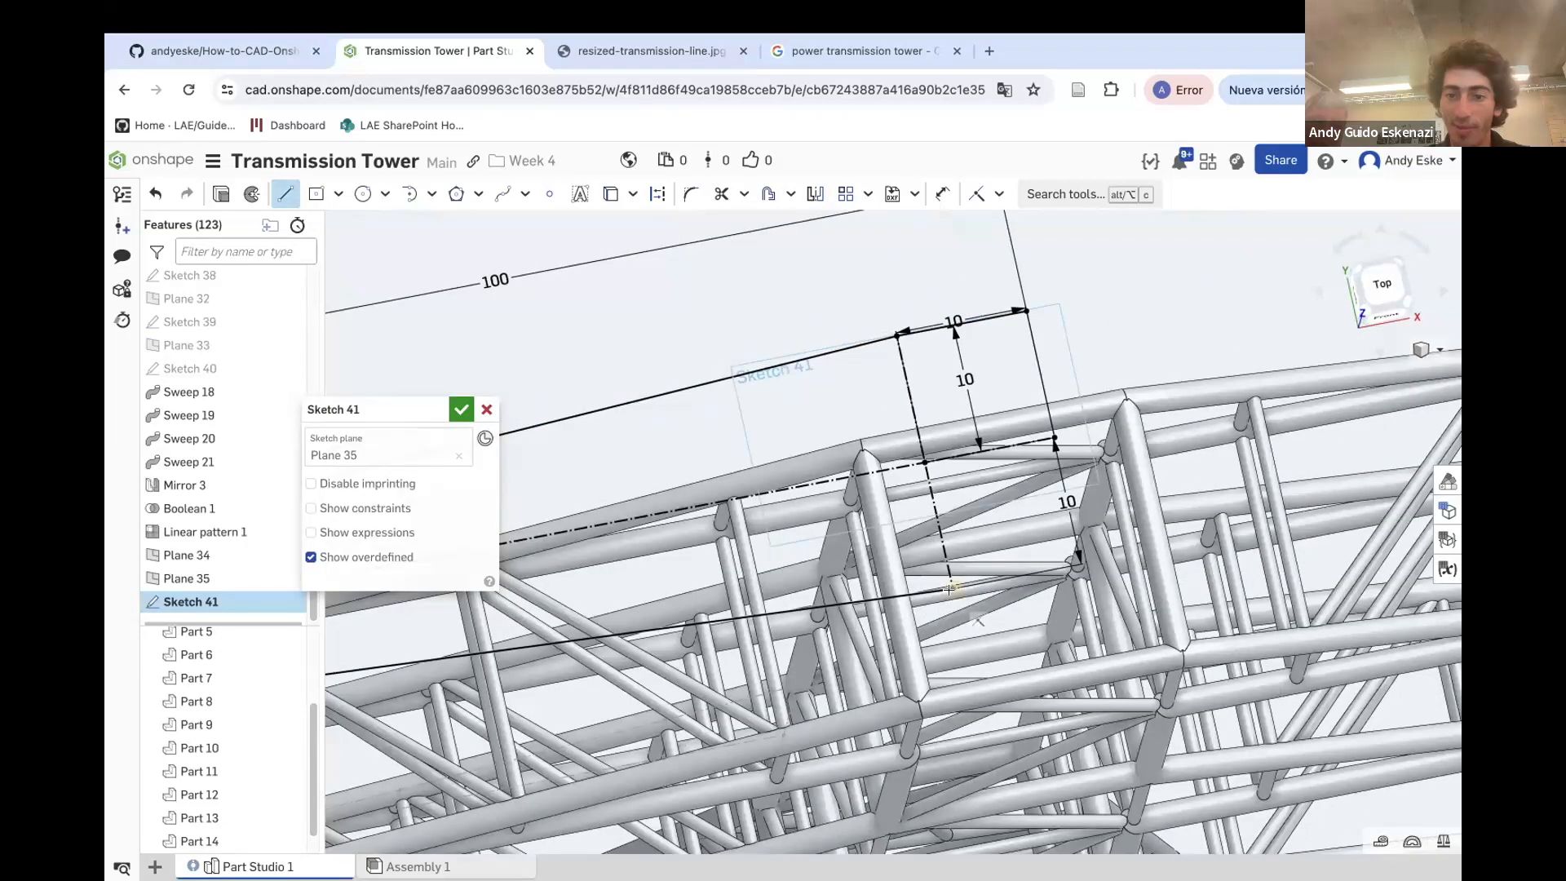
left_click(1077, 561)
left_click(660, 197)
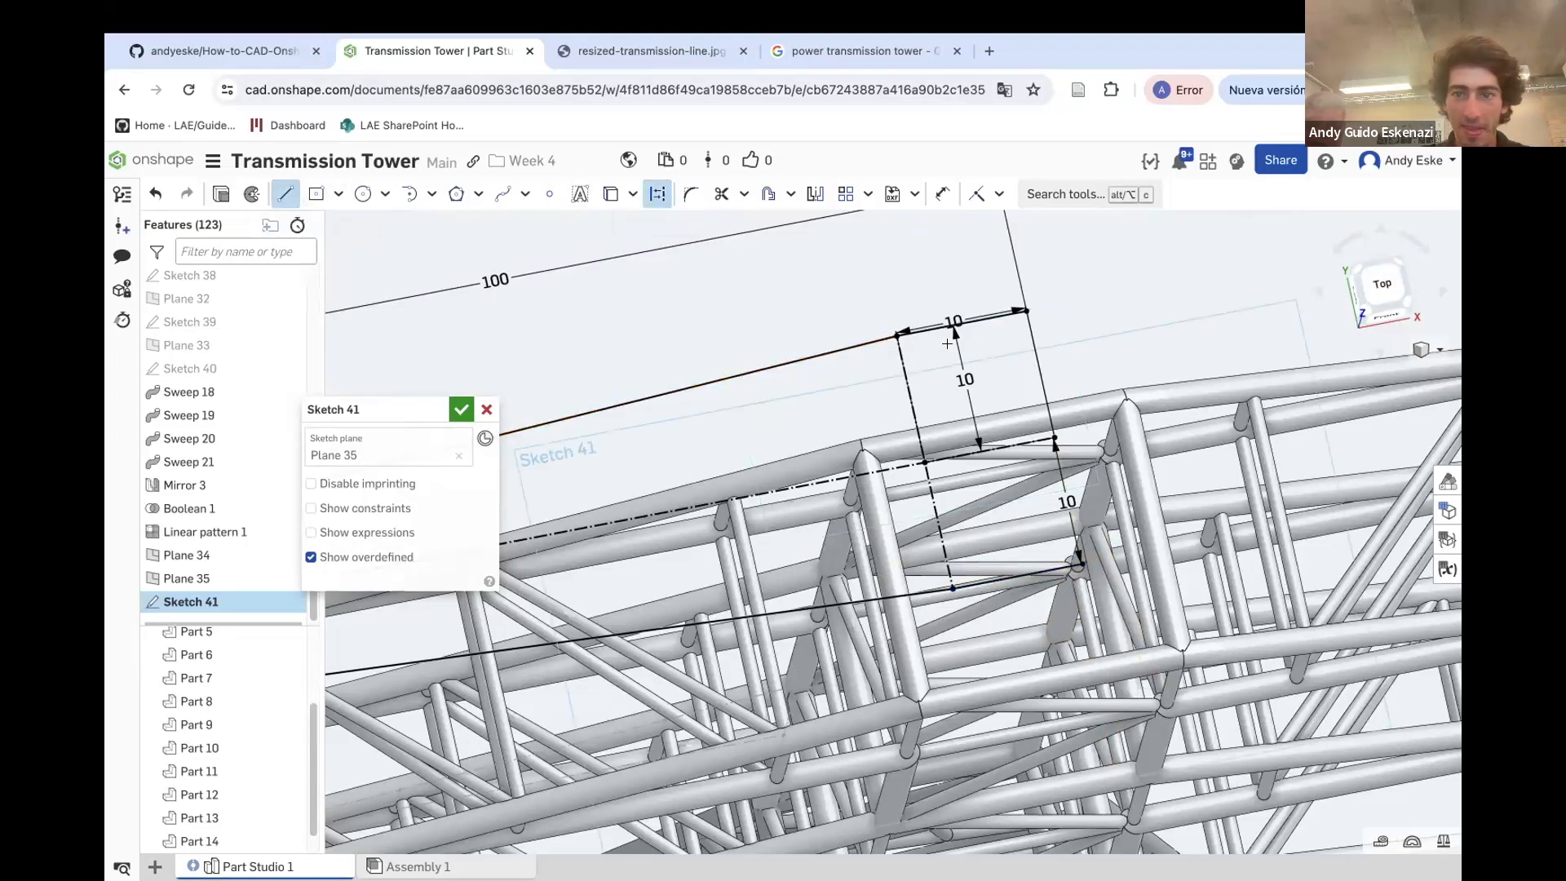
left_click(1081, 563)
key("Escape")
scroll(1059, 429, "down", 5)
right_click_drag(1058, 467, 1034, 284)
scroll(1060, 419, "down", 5)
scroll(1034, 325, "up", 6)
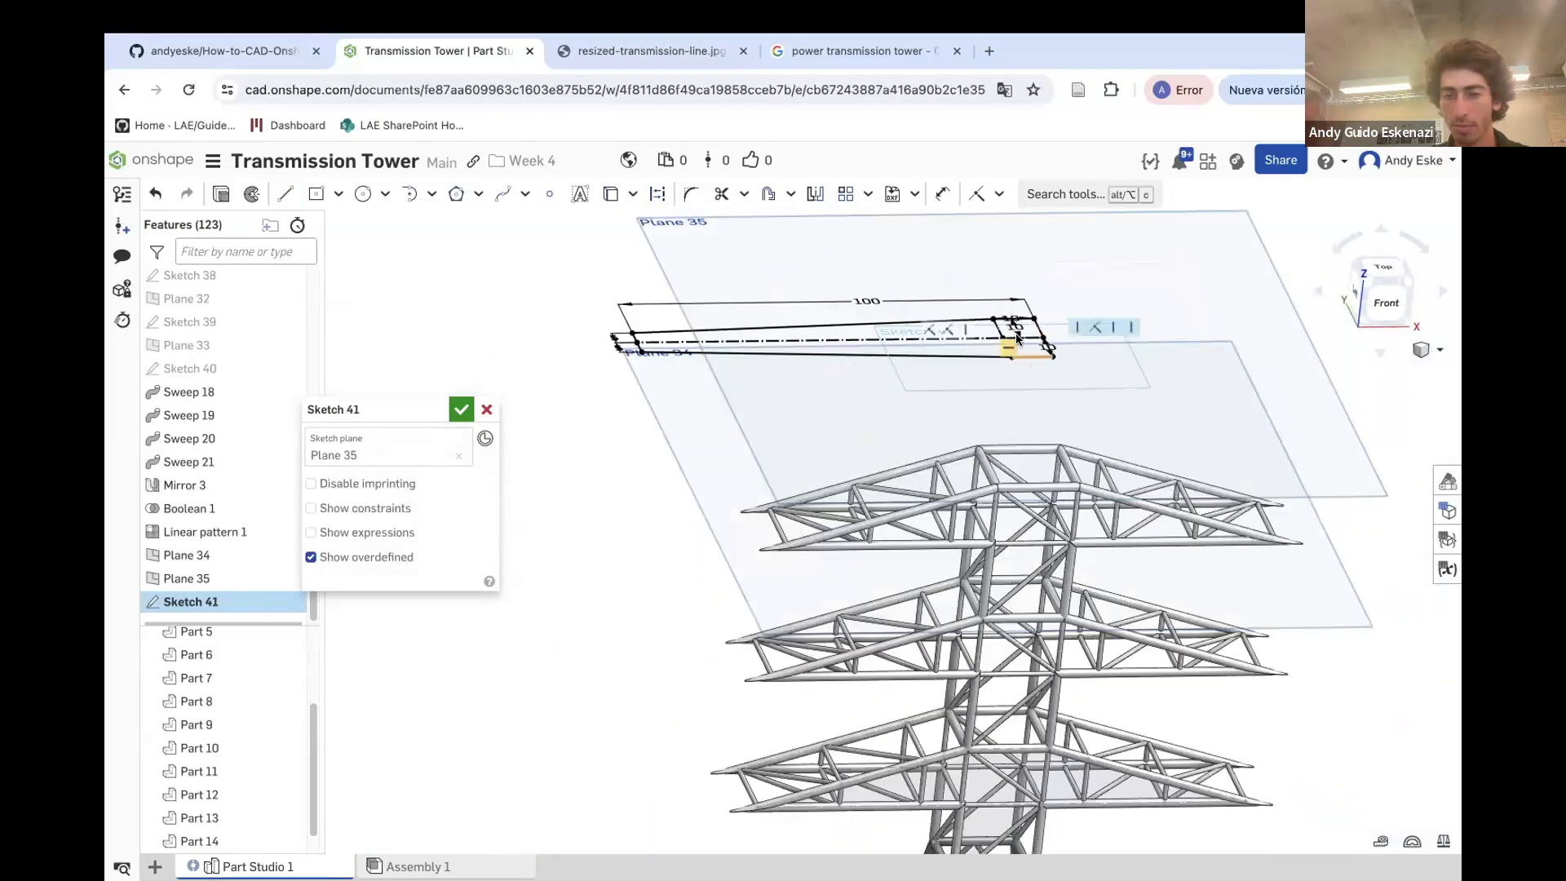
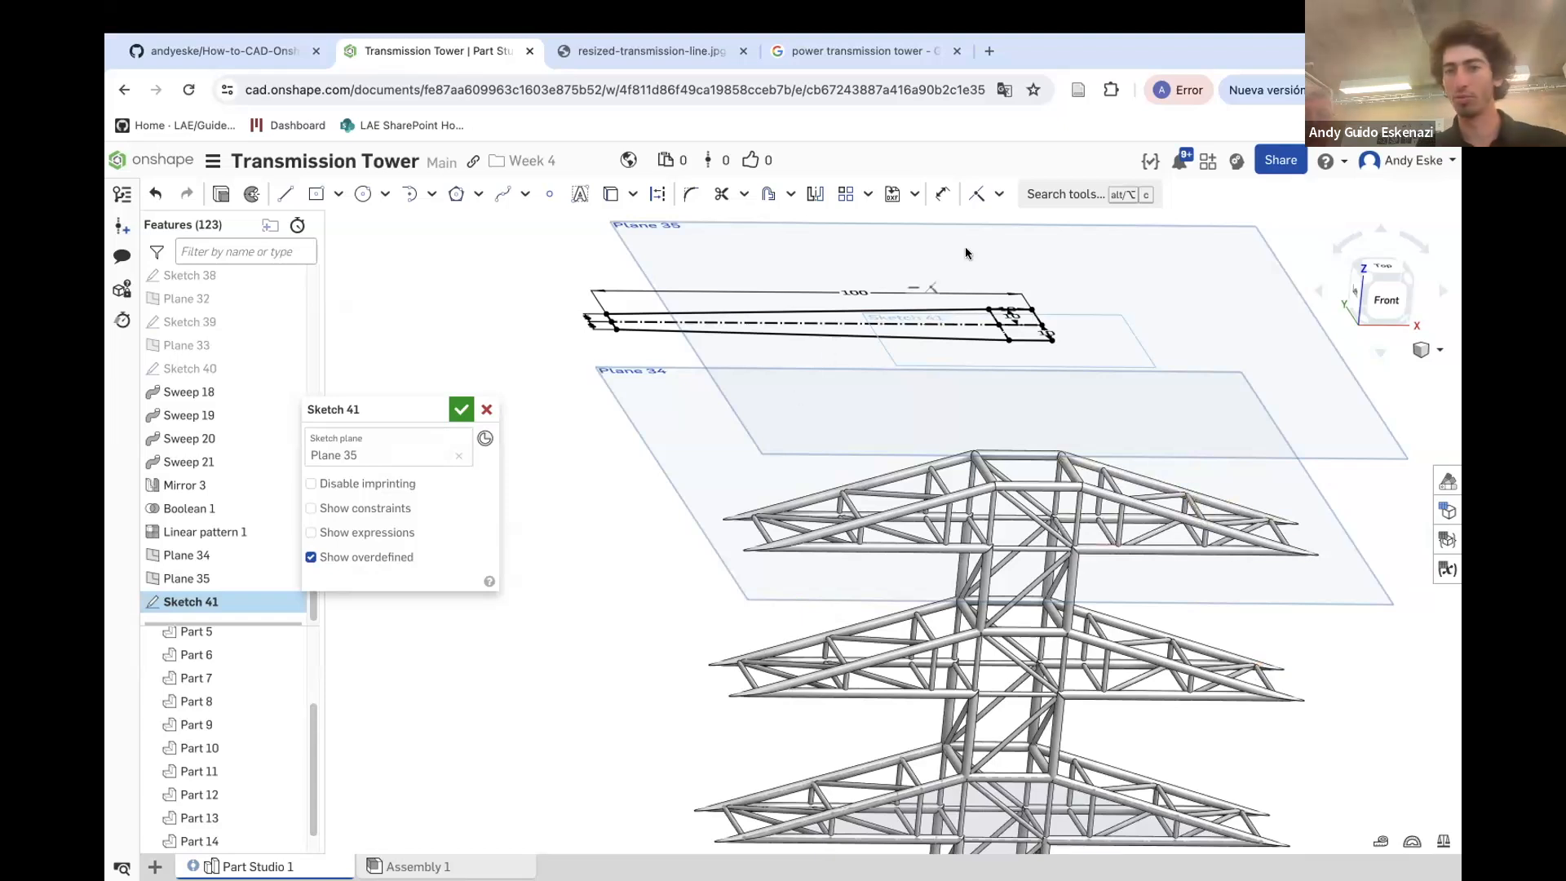
Mirror the crossarm outline's lines about the centerline and close the sketch
left_click(813, 193)
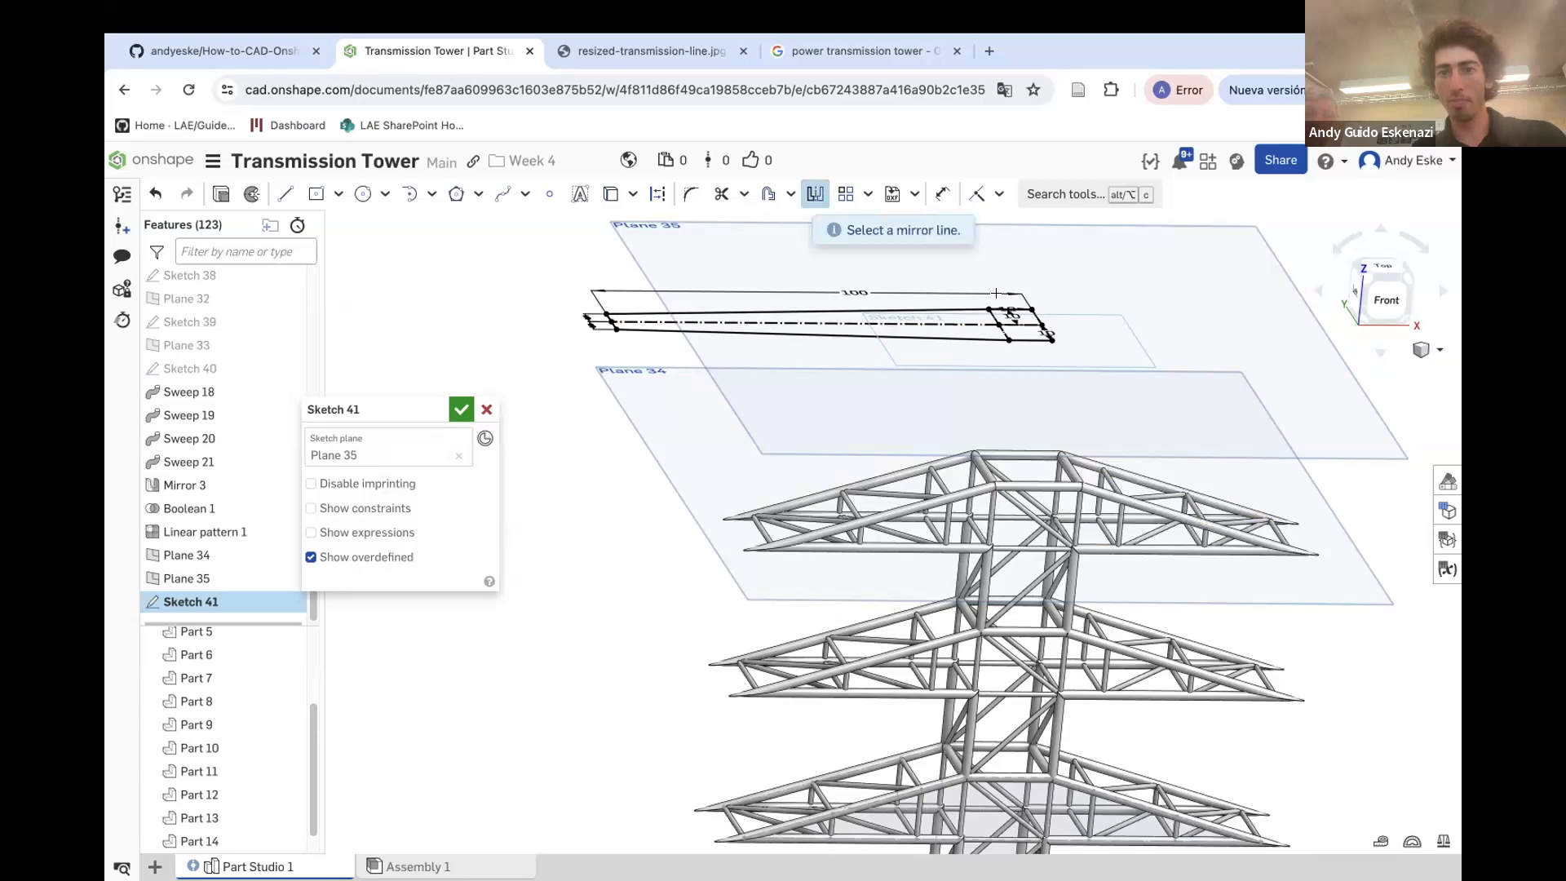
scroll(1036, 314, "up", 5)
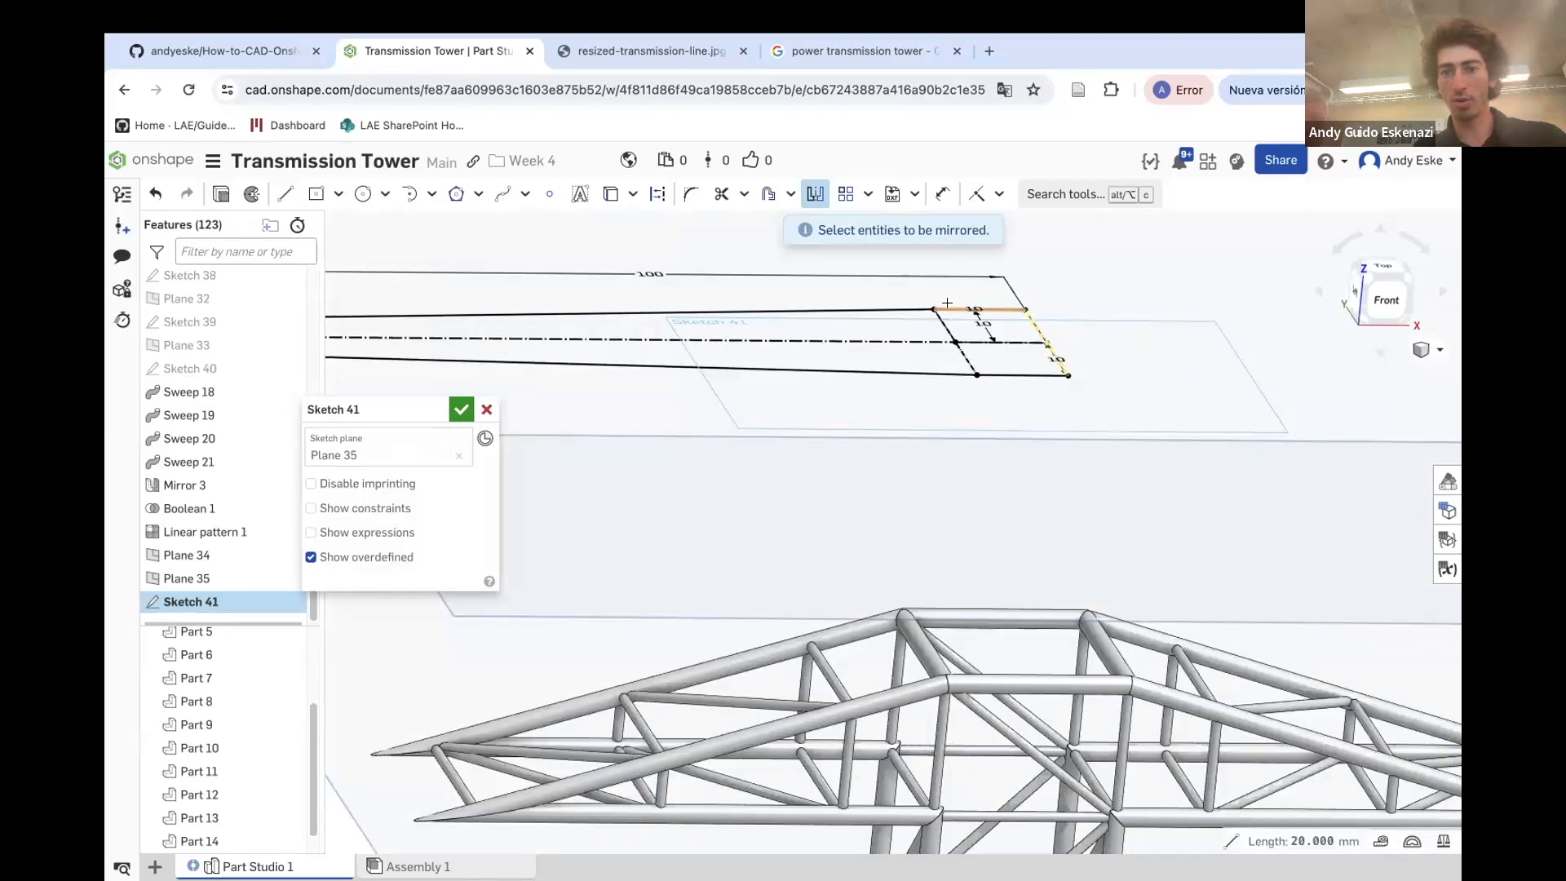
scroll(924, 310, "down", 5)
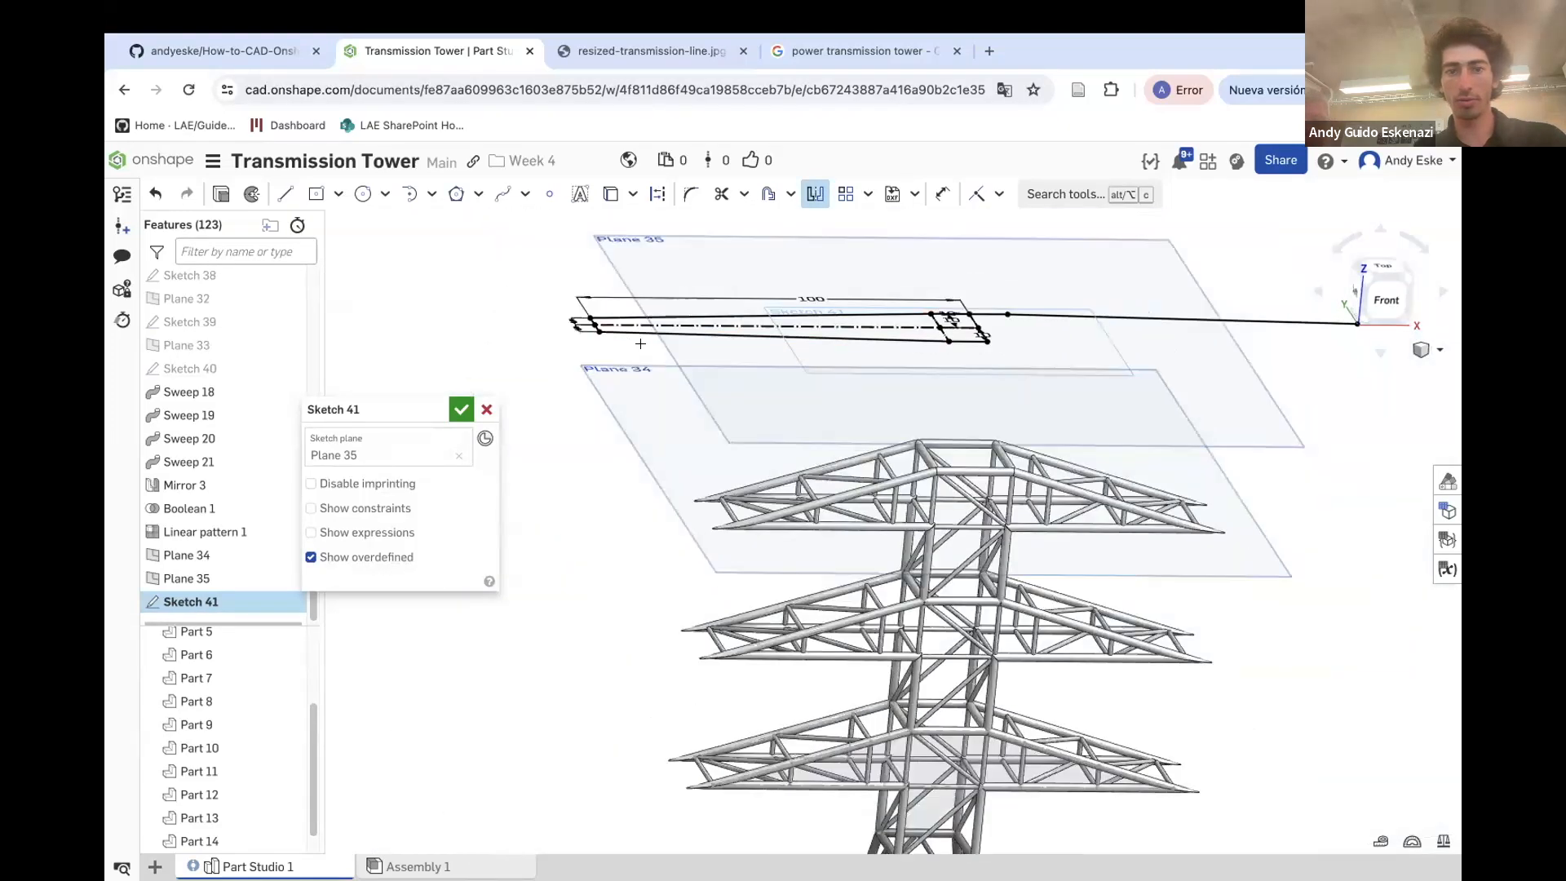
scroll(572, 331, "up", 8)
scroll(549, 275, "up", 2)
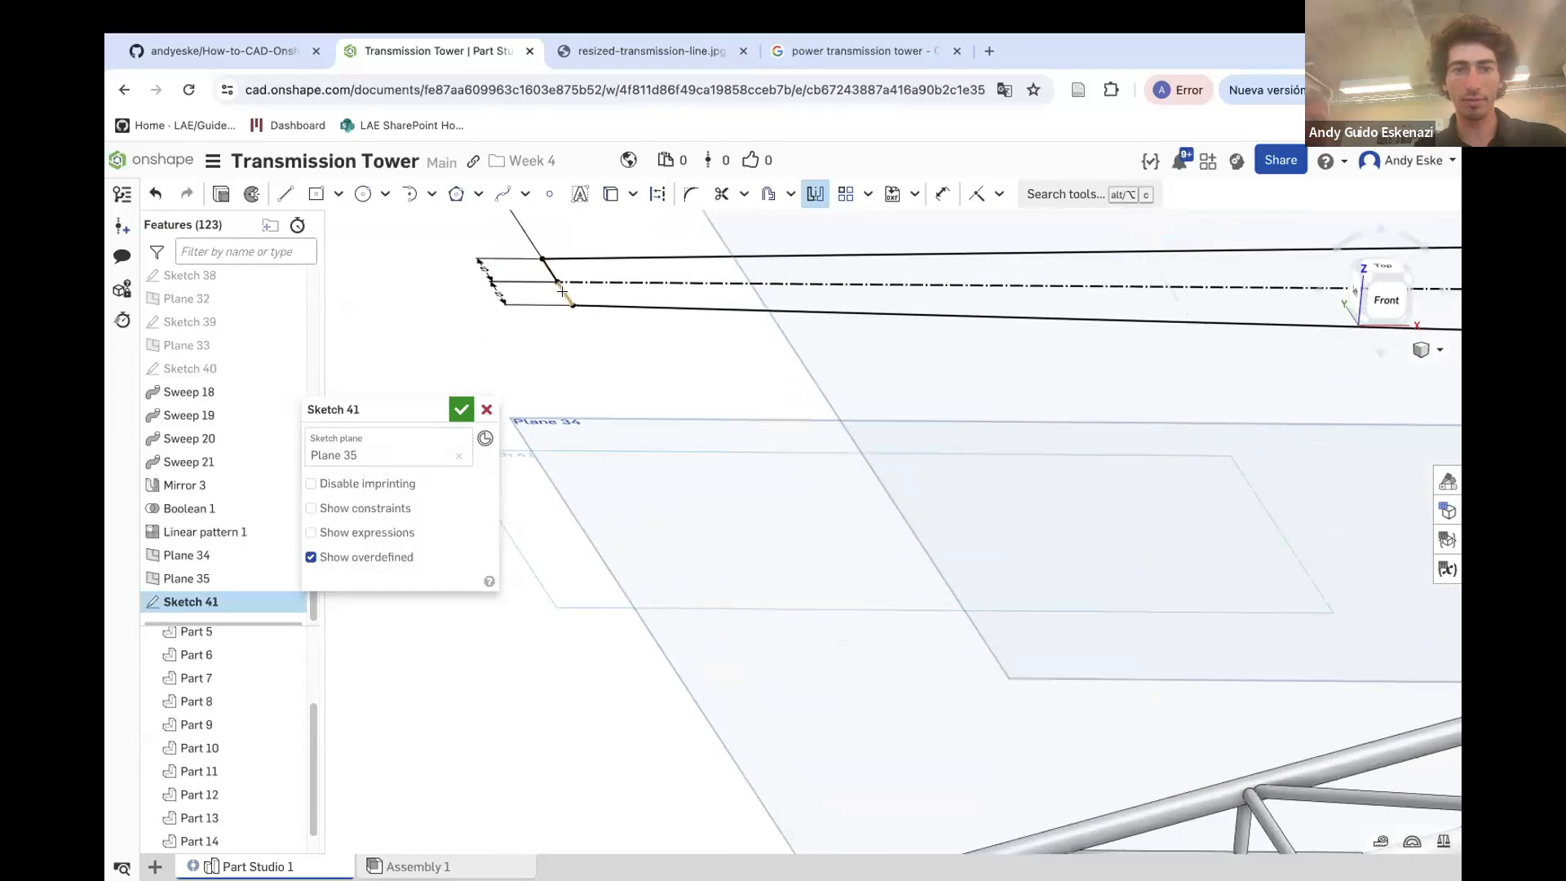
scroll(590, 304, "down", 3)
scroll(1066, 318, "up", 5)
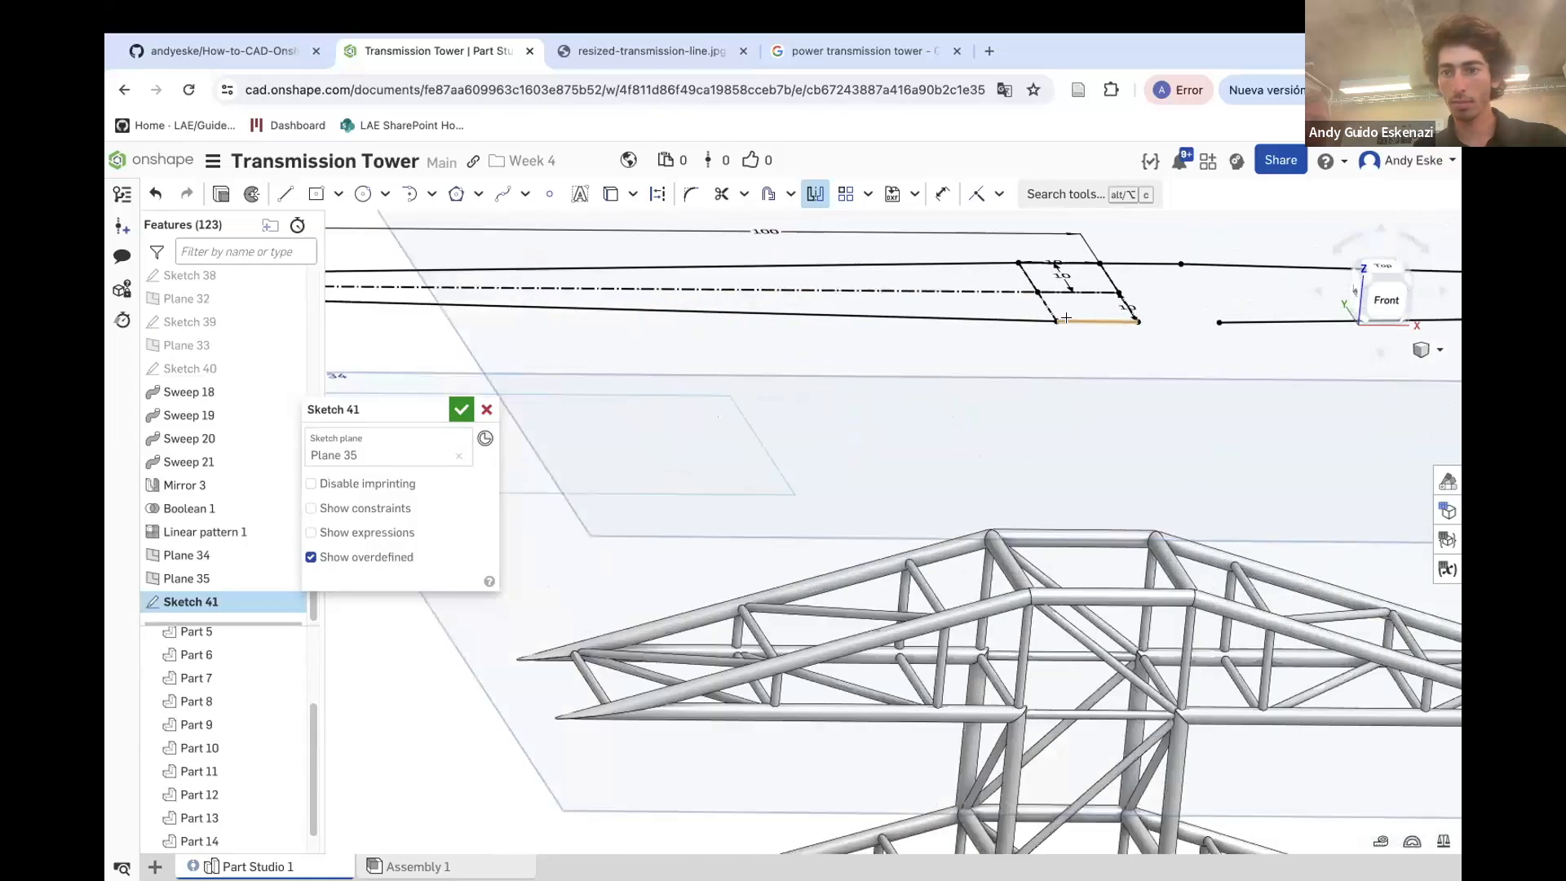
left_click(460, 409)
Create a Point normal plane at the outline's left end vertex, normal to its end edge
scroll(858, 359, "down", 5)
right_click_drag(875, 346, 951, 347)
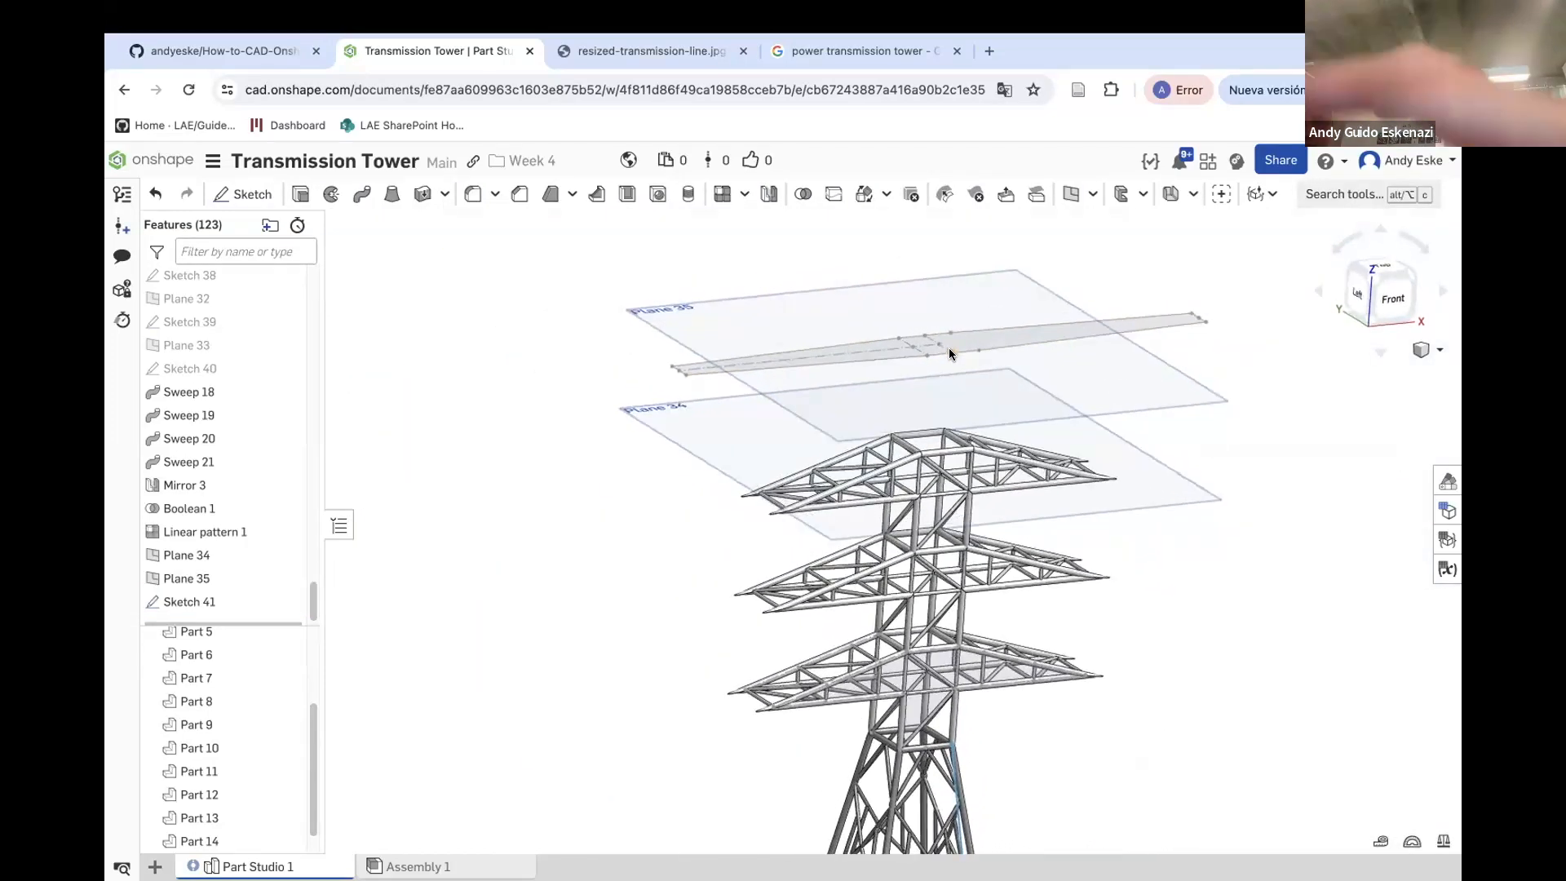
scroll(738, 326, "up", 3)
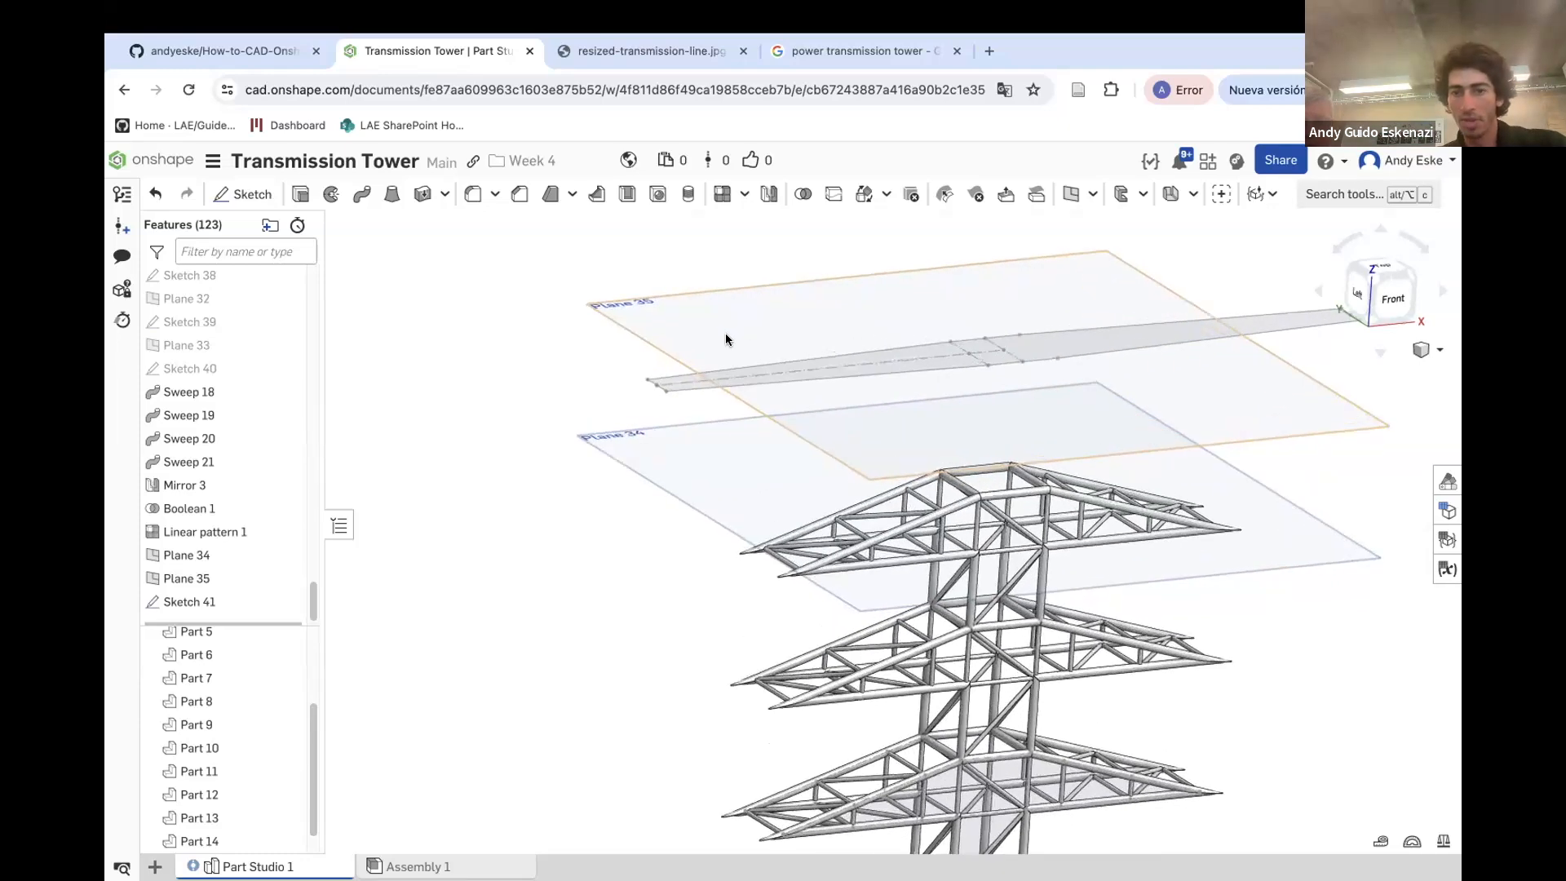
scroll(726, 333, "up", 5)
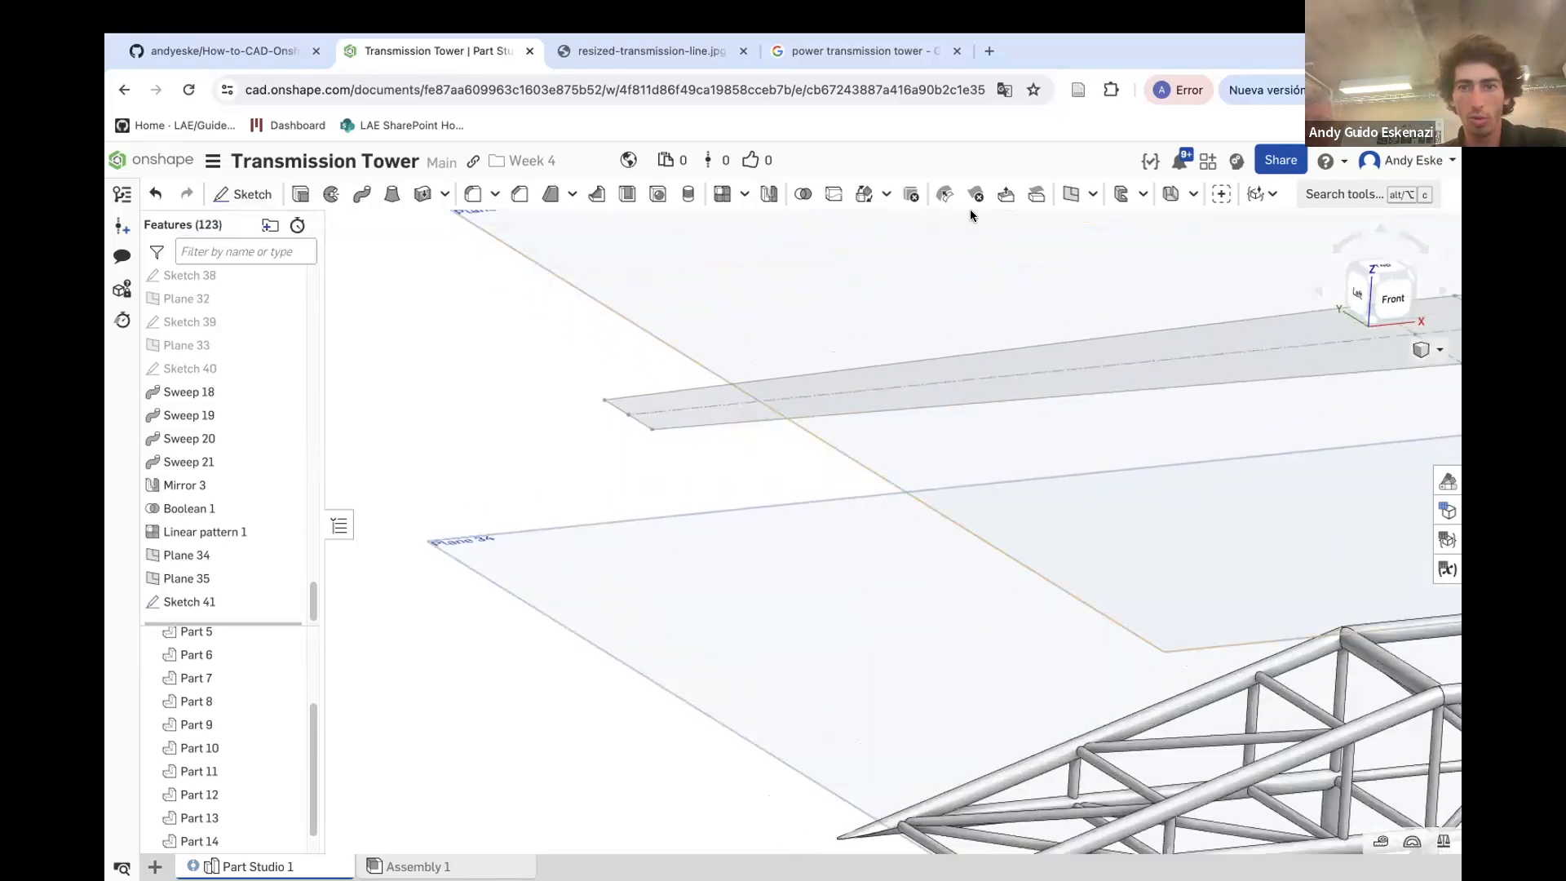
left_click(1069, 197)
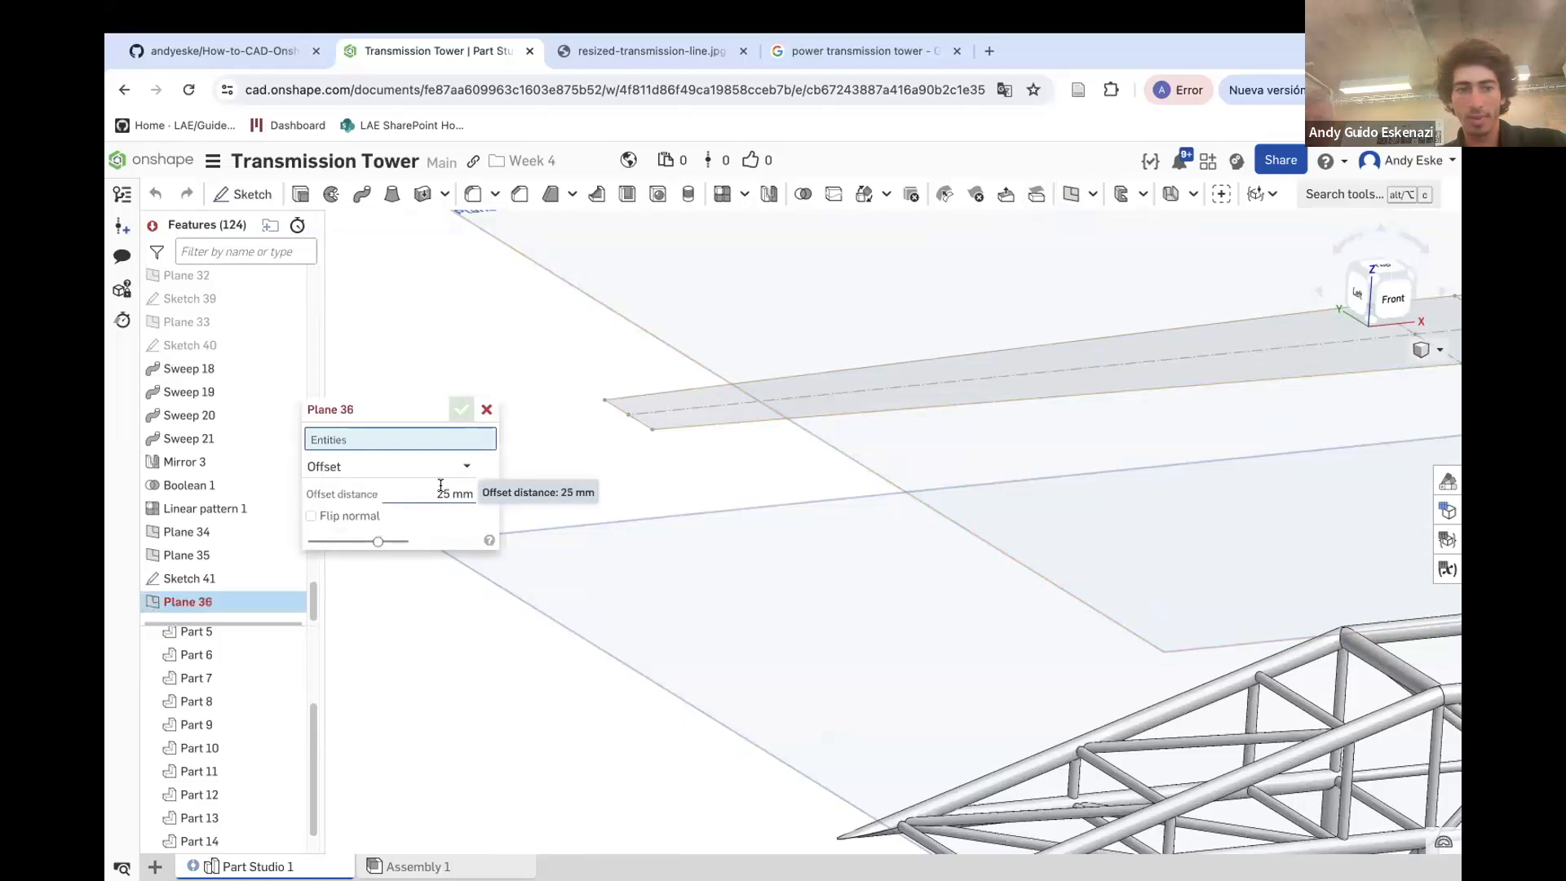
left_click(362, 474)
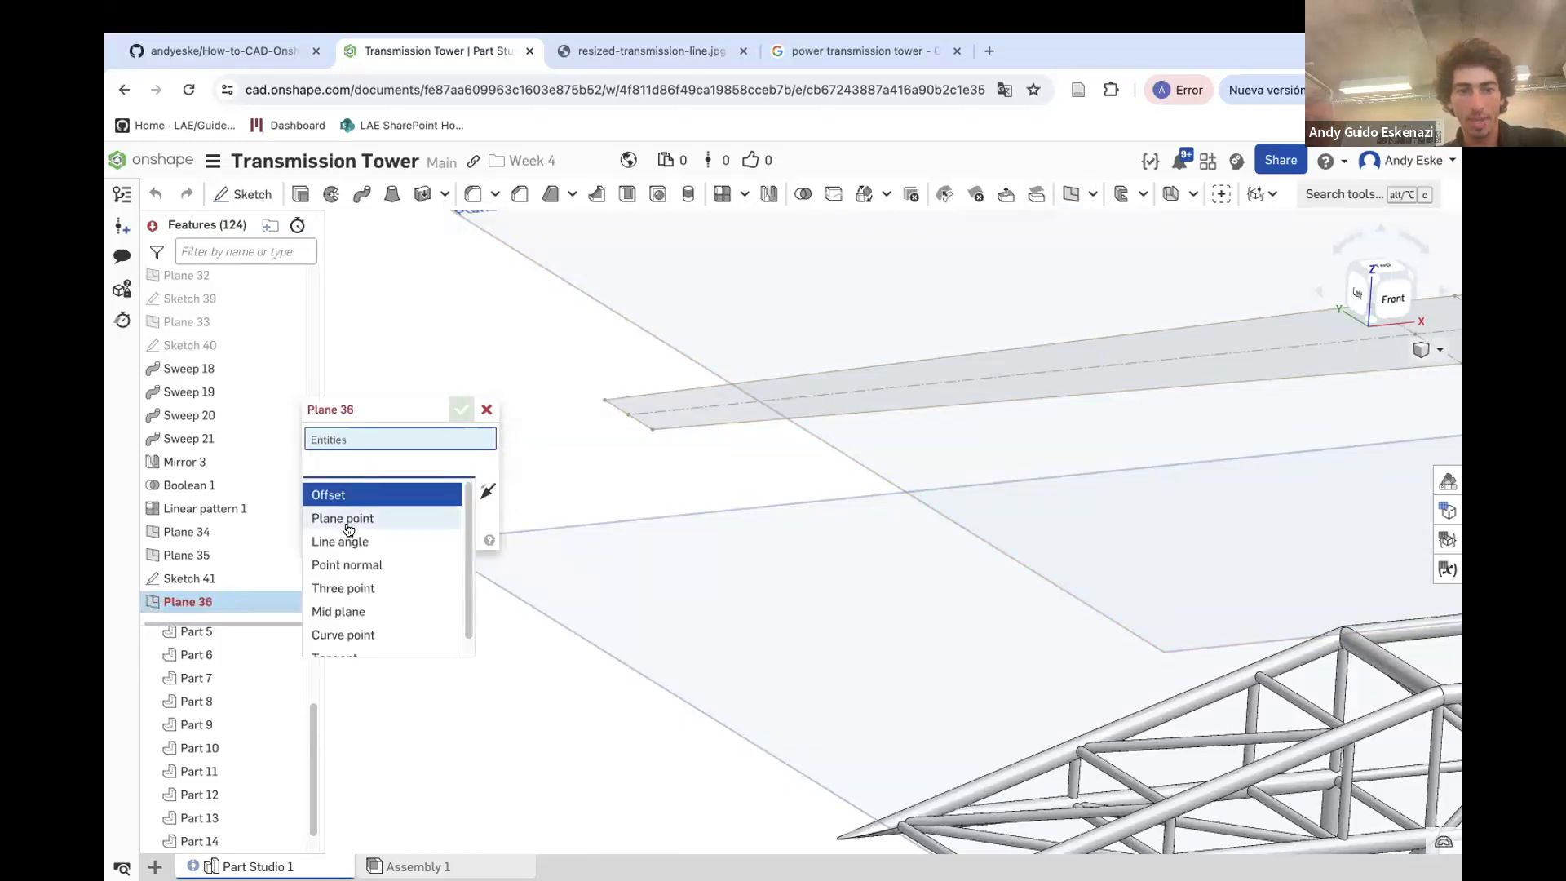
left_click(369, 574)
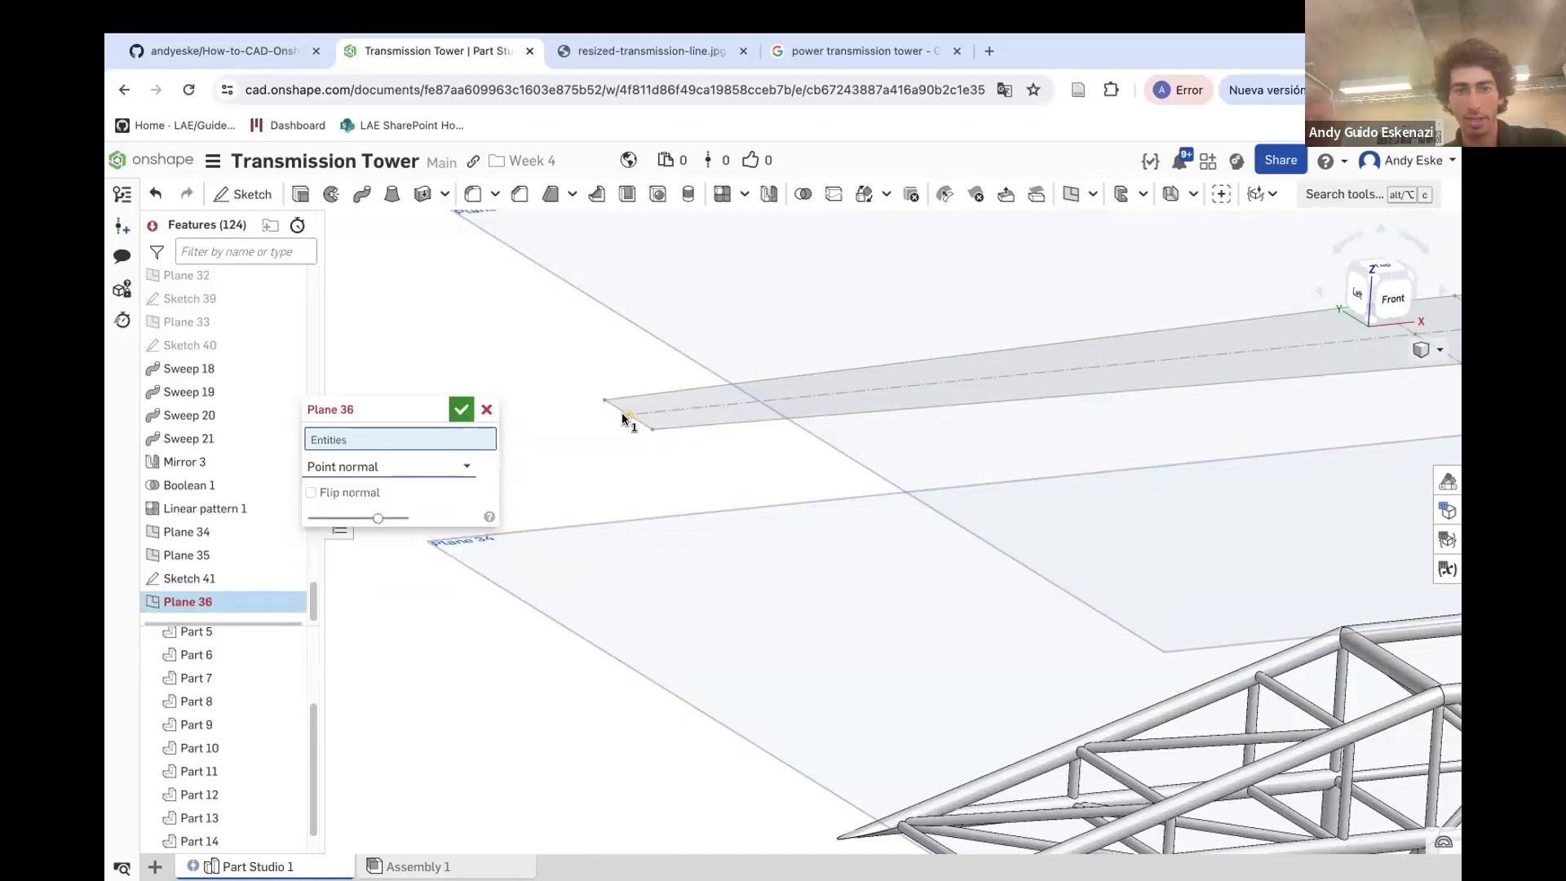
left_click(624, 416)
scroll(612, 409, "up", 2)
left_click(618, 412)
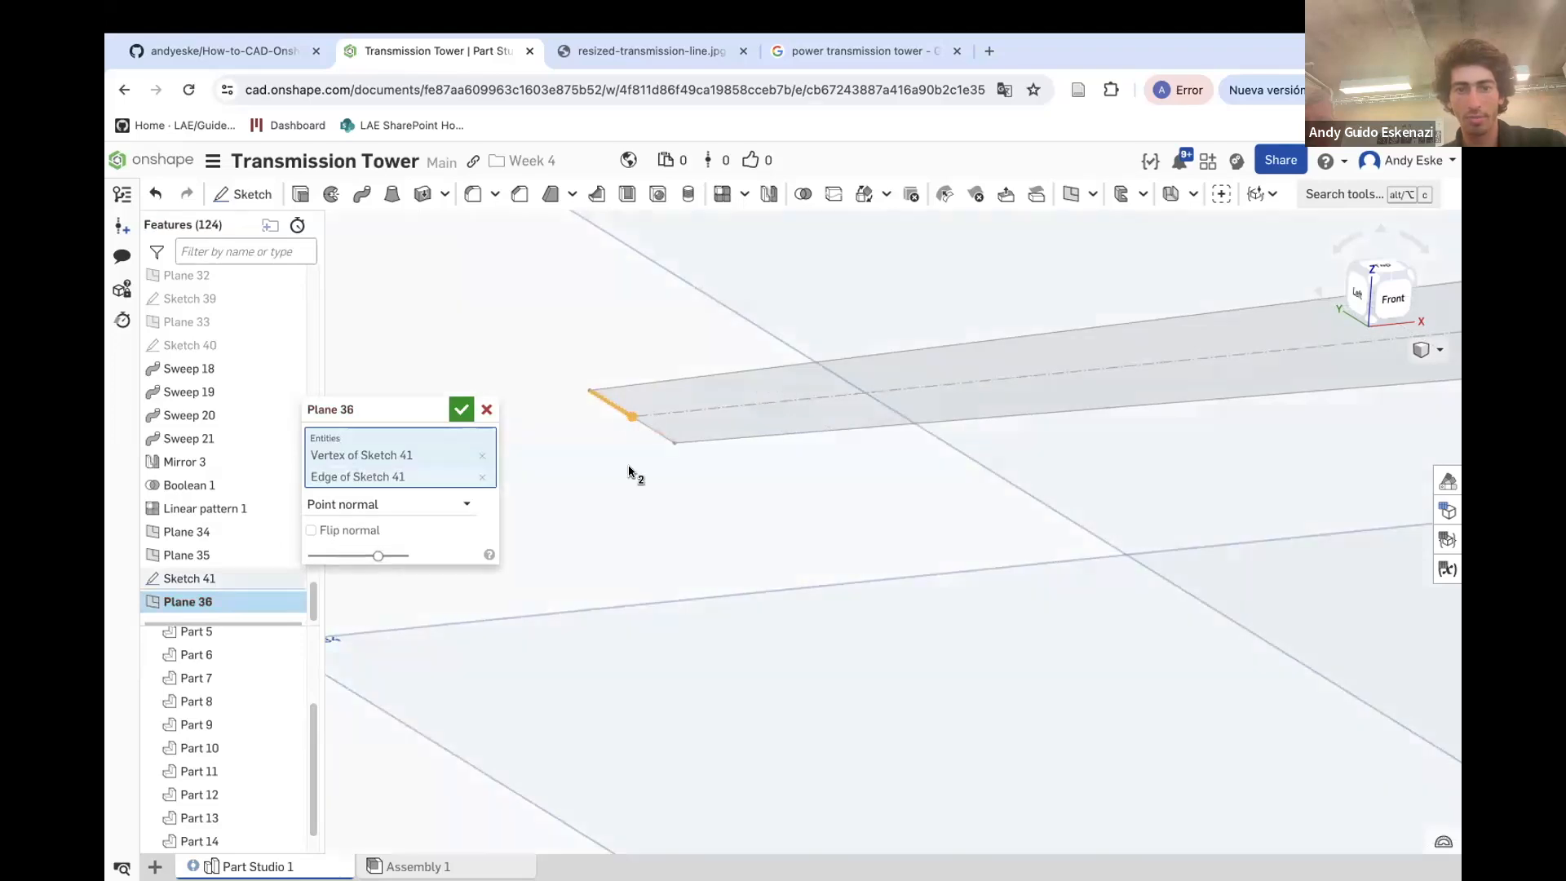
scroll(633, 468, "down", 5)
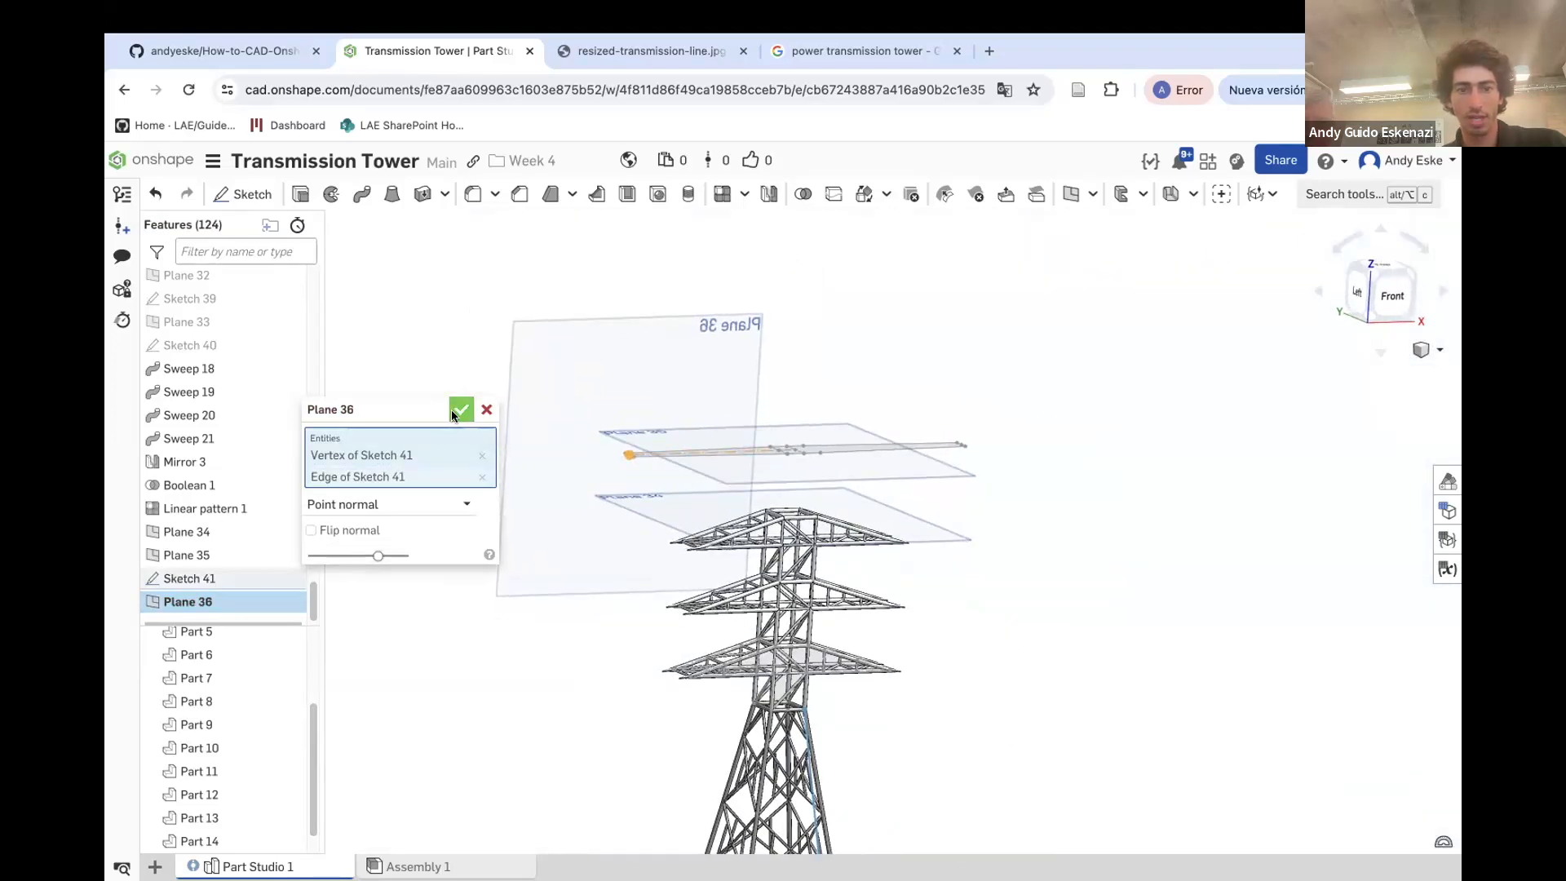
left_click(461, 409)
Sketch a 2 mm diameter circle on Plane 36 centred at the outline's left end vertex
left_click(256, 199)
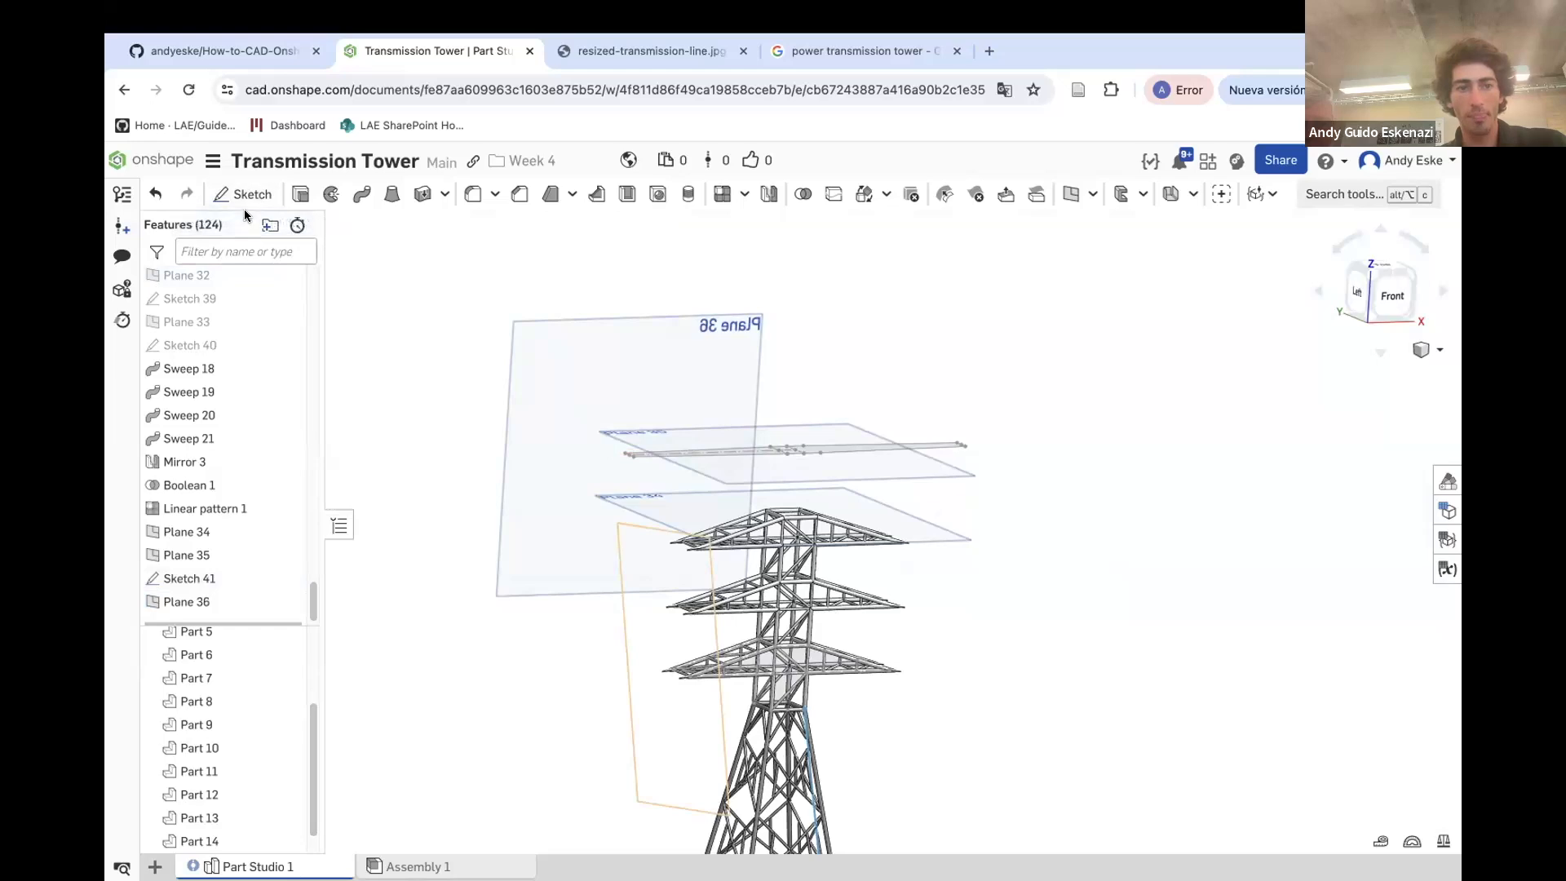
left_click(540, 323)
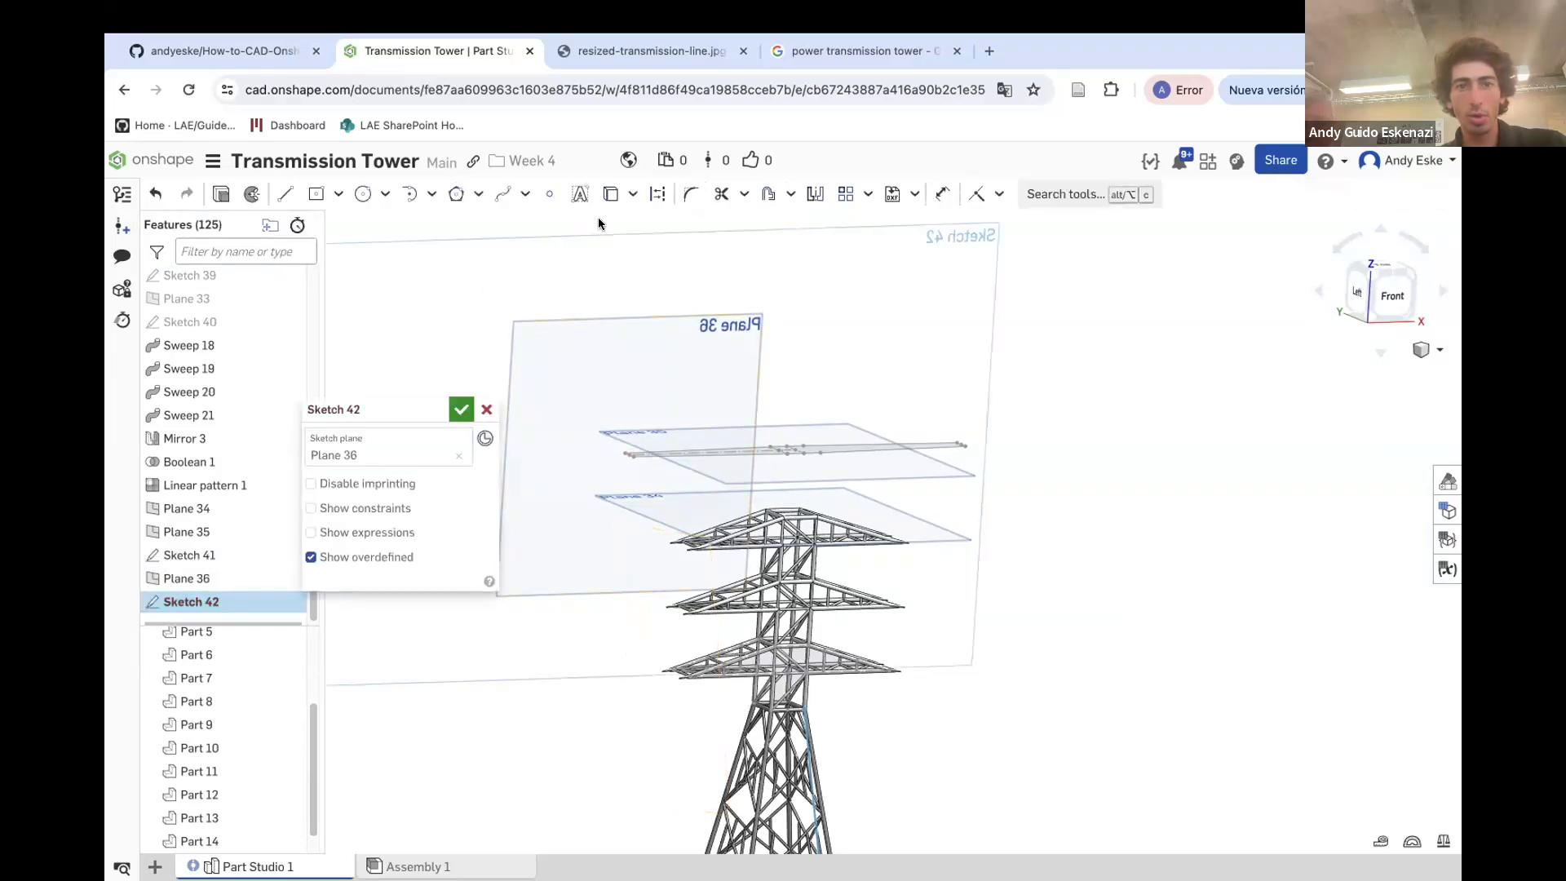
left_click(363, 193)
scroll(686, 419, "up", 5)
left_click(688, 419)
left_click(699, 442)
key("d")
left_click(696, 440)
left_click(640, 497)
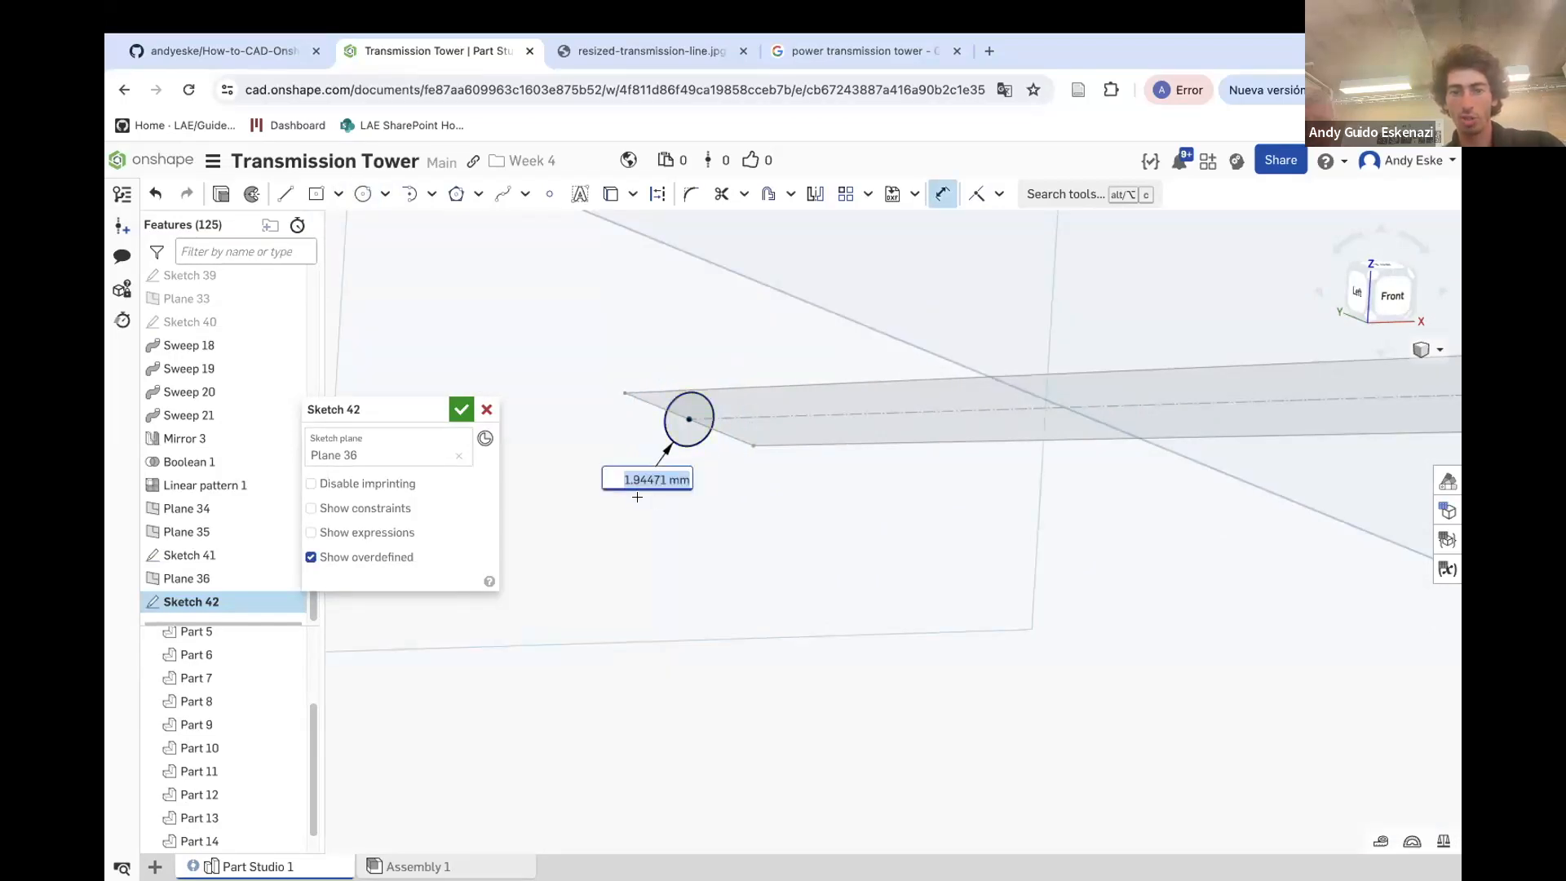
key("Return")
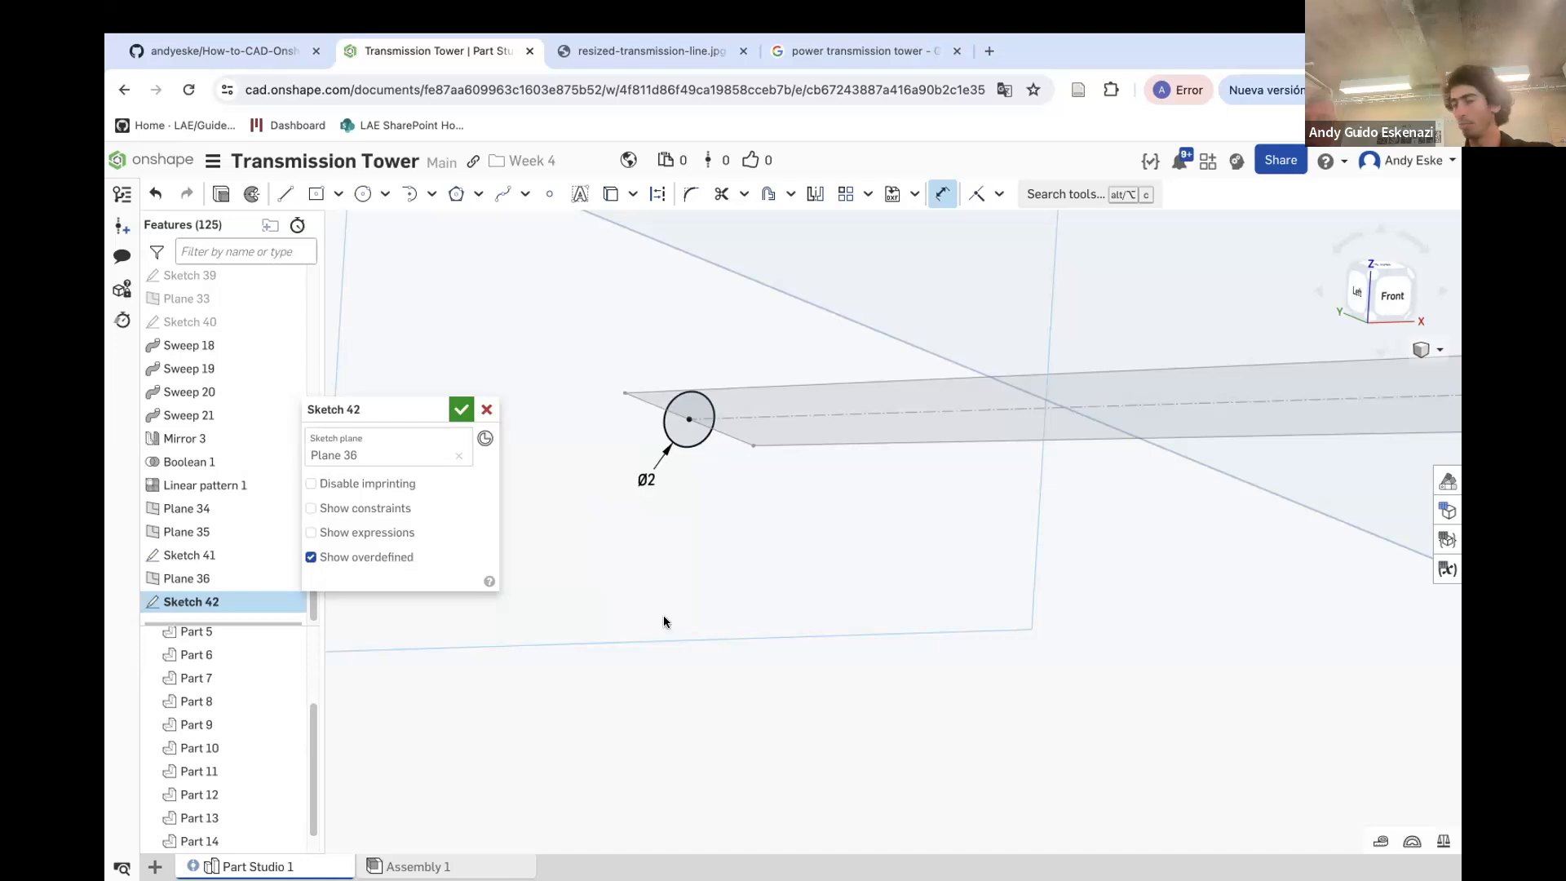
left_click(461, 409)
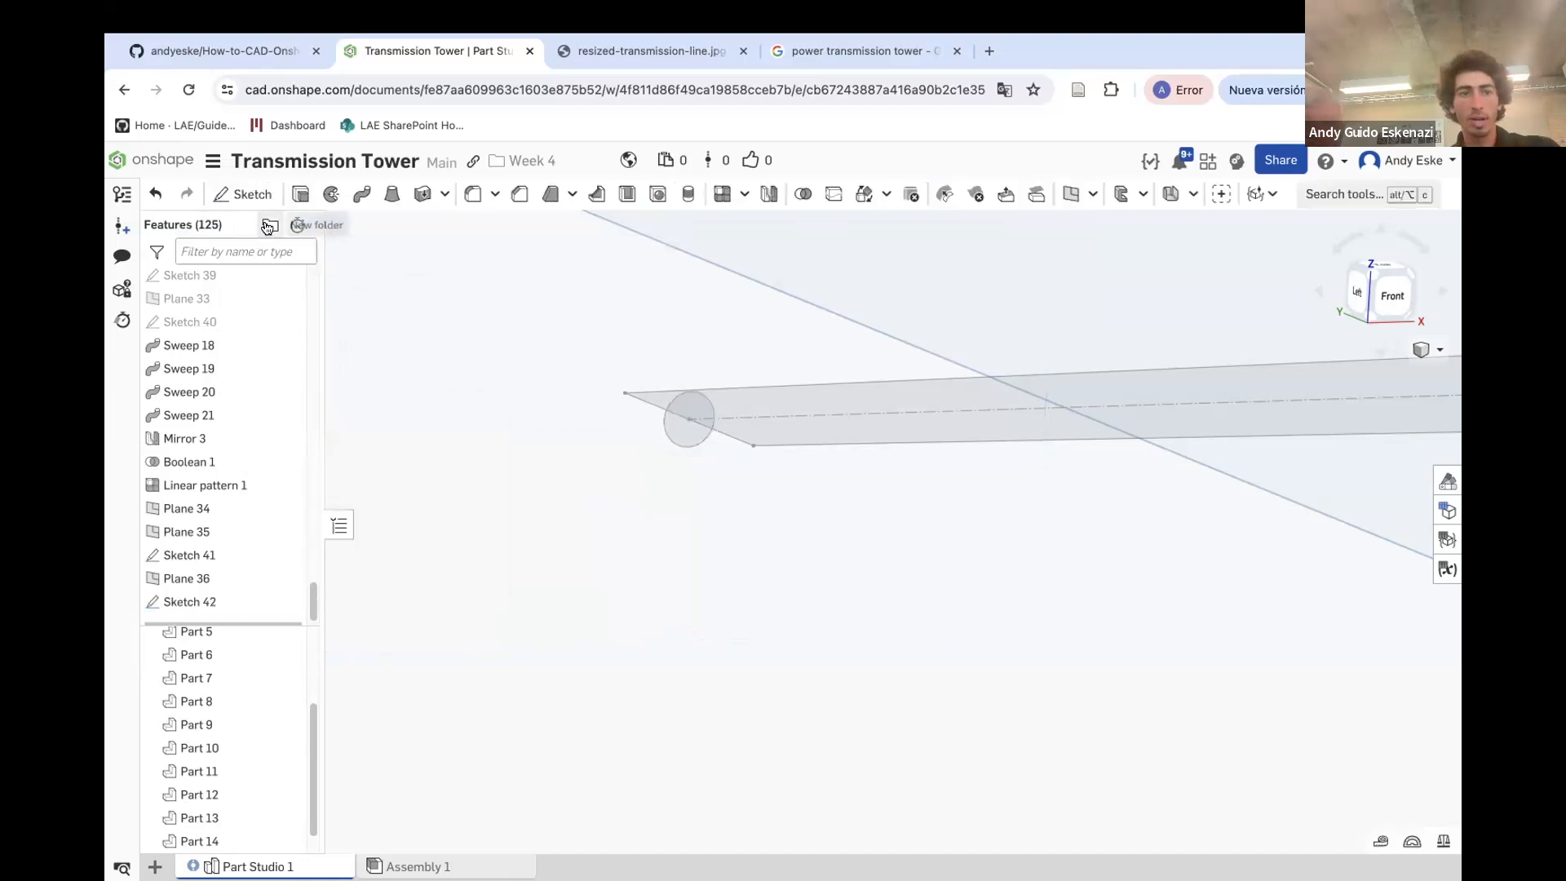
Start a Sweep with the circle as profile and pick the first outline edges of Sketch 41 as path
left_click(350, 203)
left_click(674, 441)
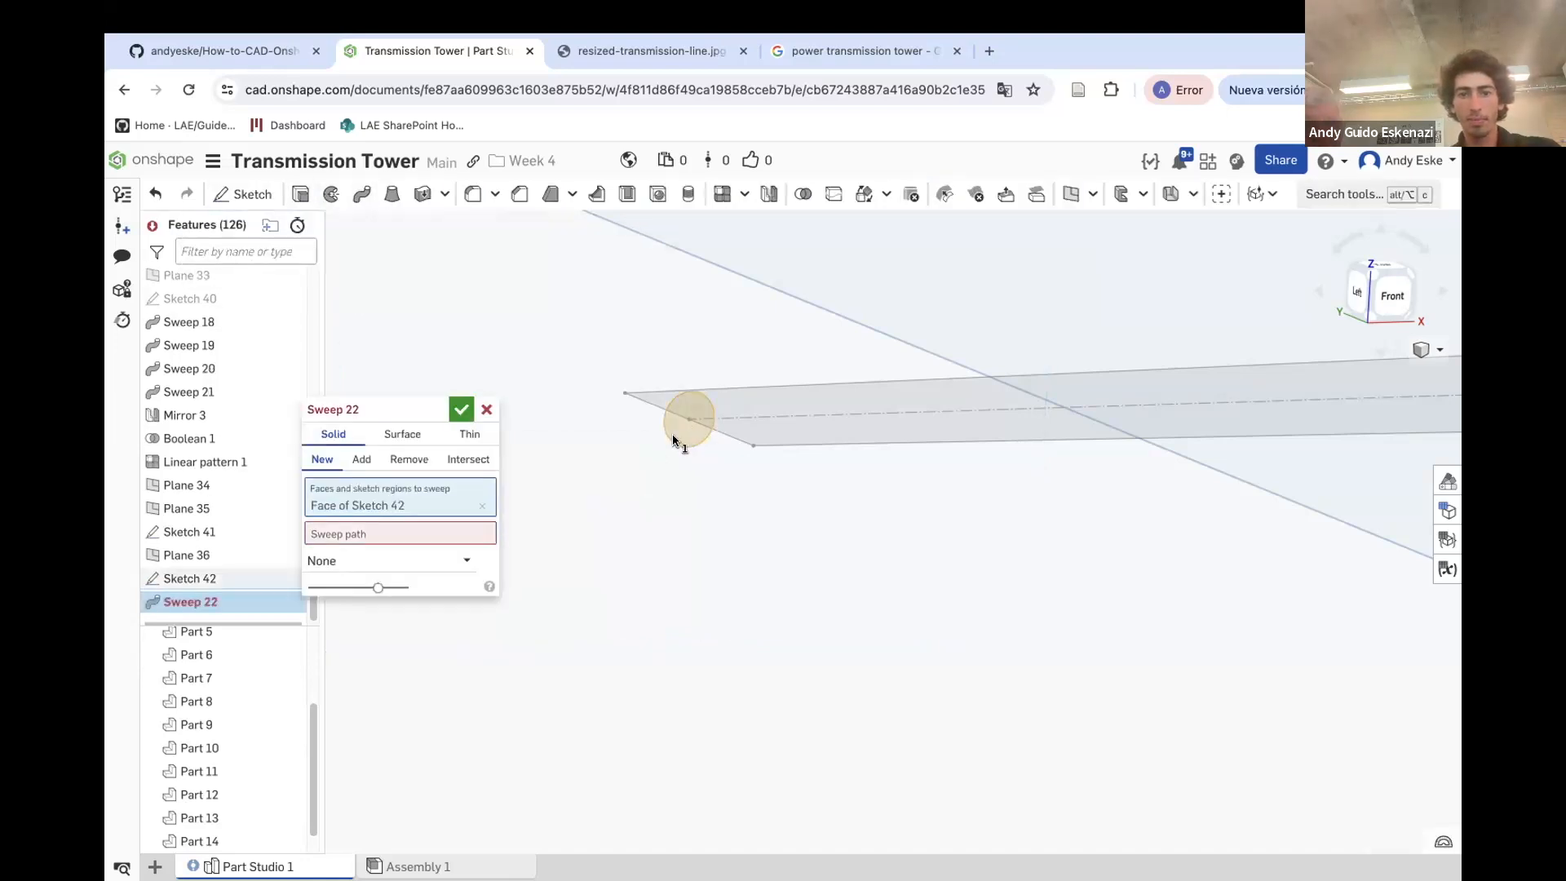
left_click(477, 534)
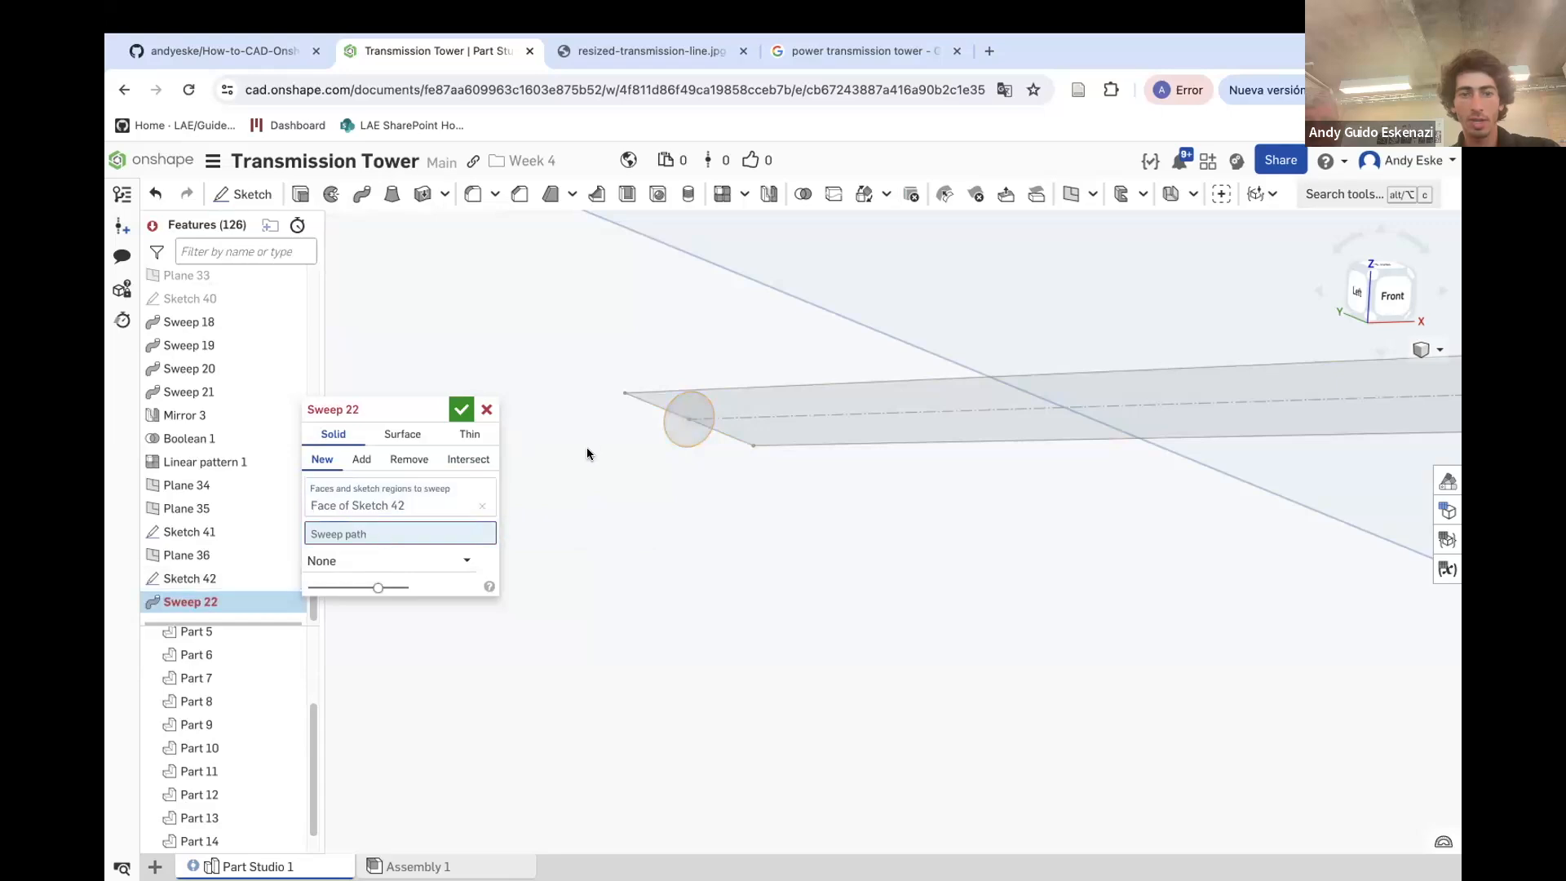
left_click(643, 403)
left_click(652, 398)
scroll(693, 391, "down", 5)
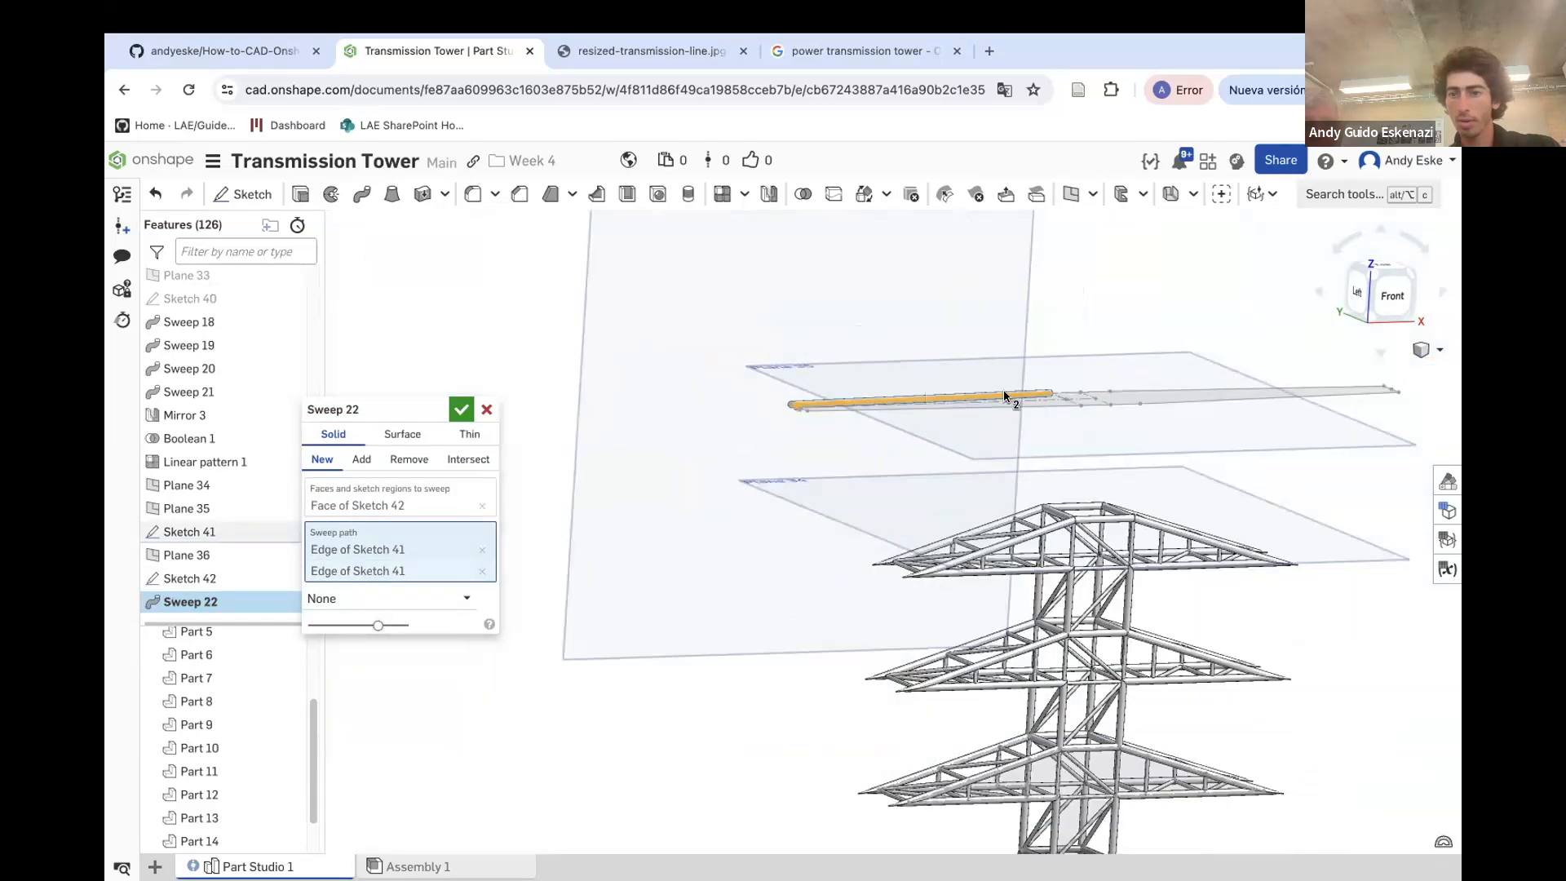
right_click_drag(1004, 397, 1067, 420)
scroll(1069, 420, "up", 5)
left_click(1059, 456)
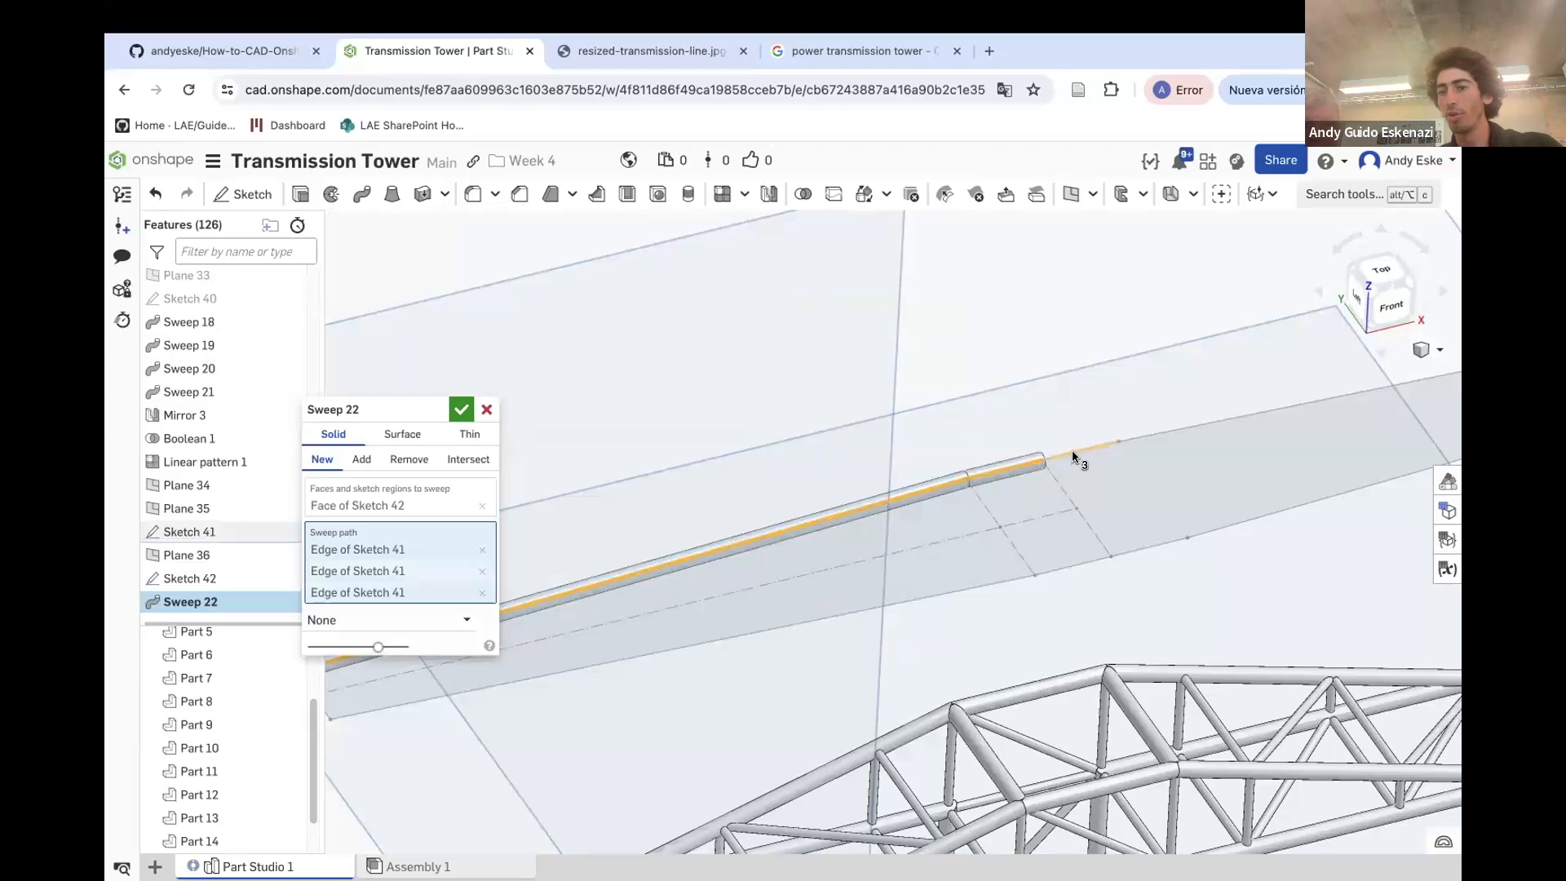
left_click(1073, 454)
left_click(1152, 433)
scroll(909, 440, "down", 5)
scroll(1281, 394, "up", 2)
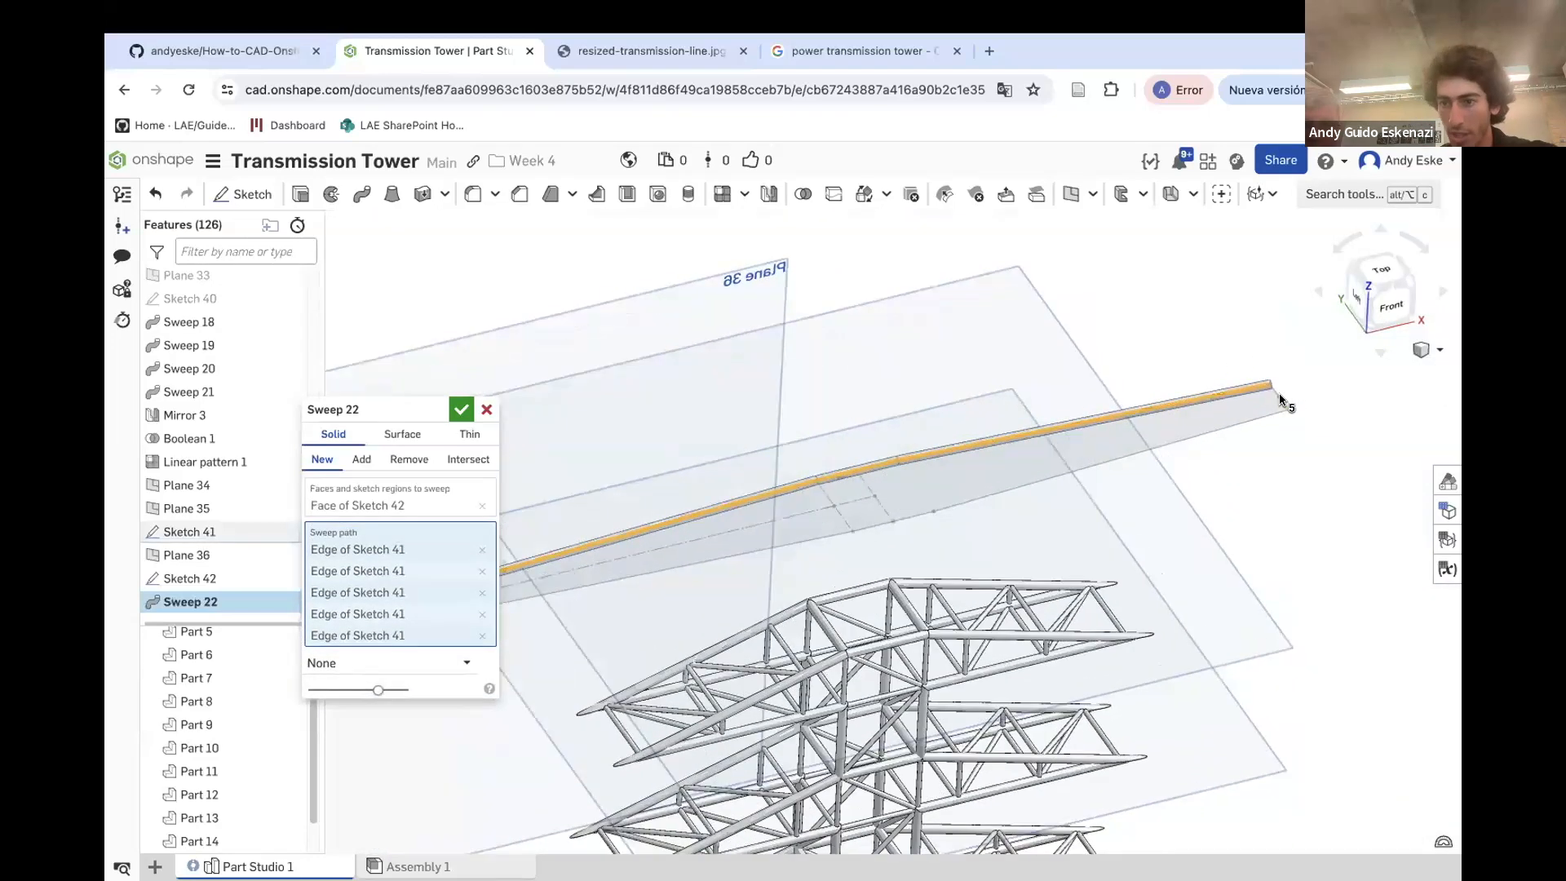
Add the remaining outline edges of Sketch 41 to the sweep path and confirm the sweep
scroll(1277, 397, "up", 3)
left_click(1288, 414)
left_click(1287, 429)
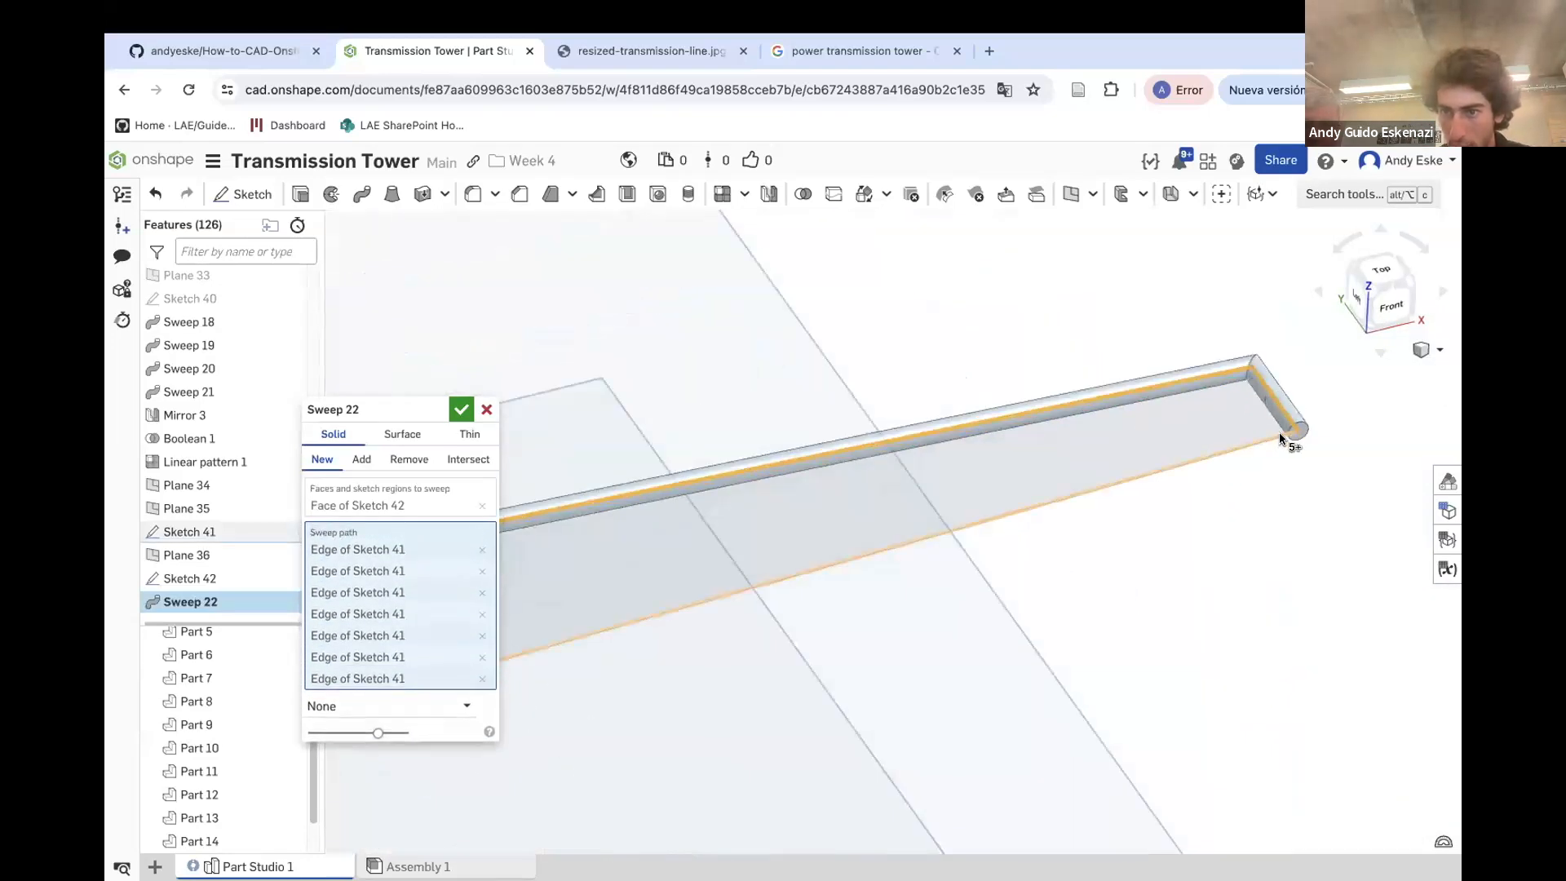
left_click(1279, 438)
scroll(1280, 406, "down", 5)
scroll(1000, 491, "up", 5)
left_click(1013, 474)
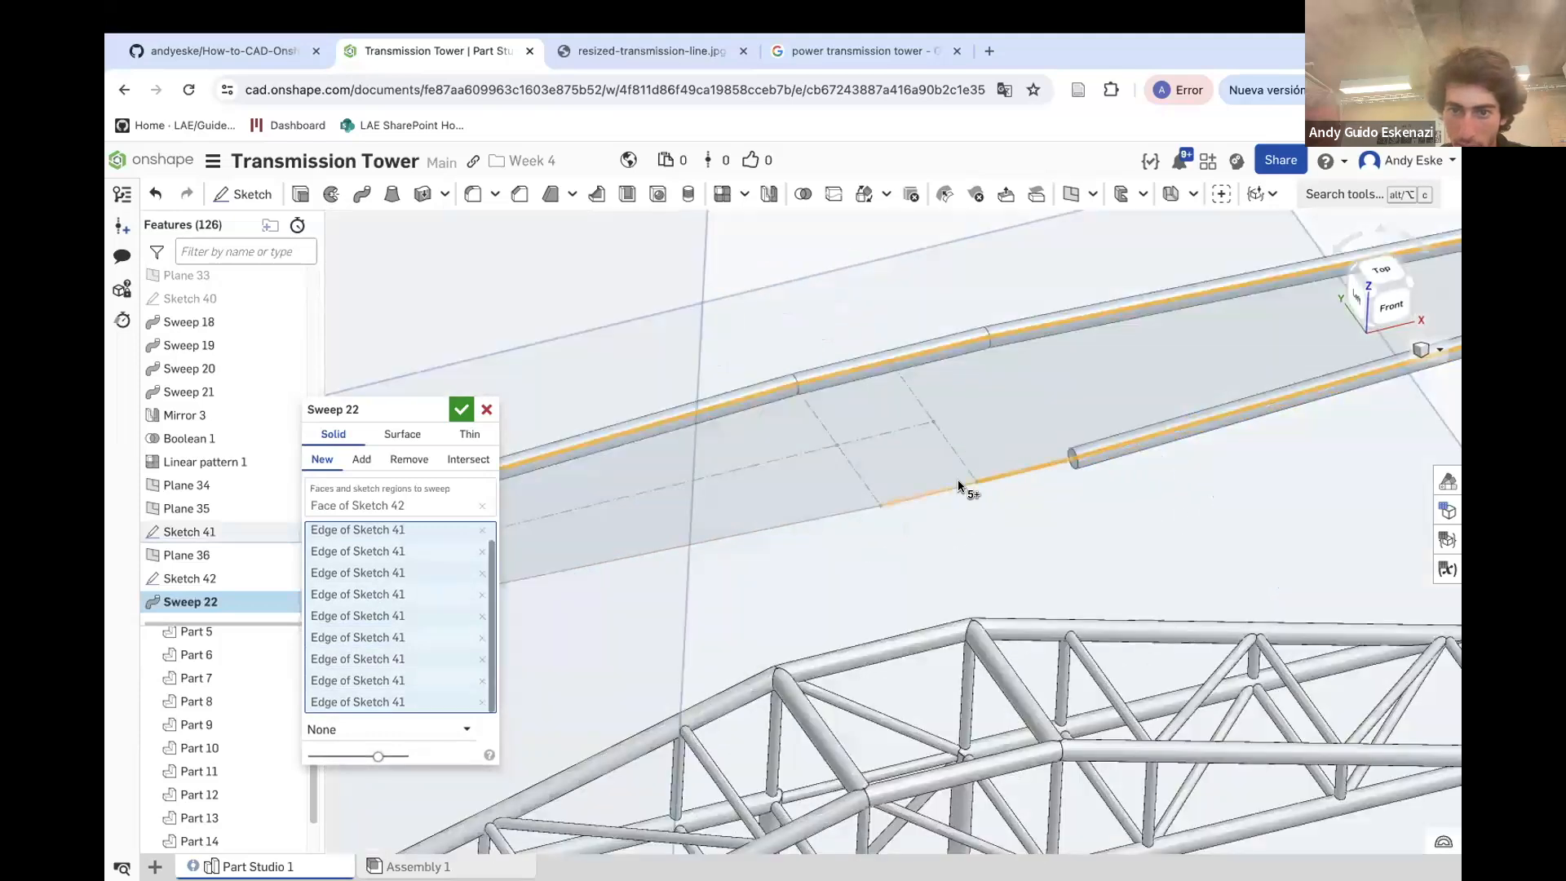
left_click(960, 487)
left_click(873, 511)
scroll(903, 494, "down", 4)
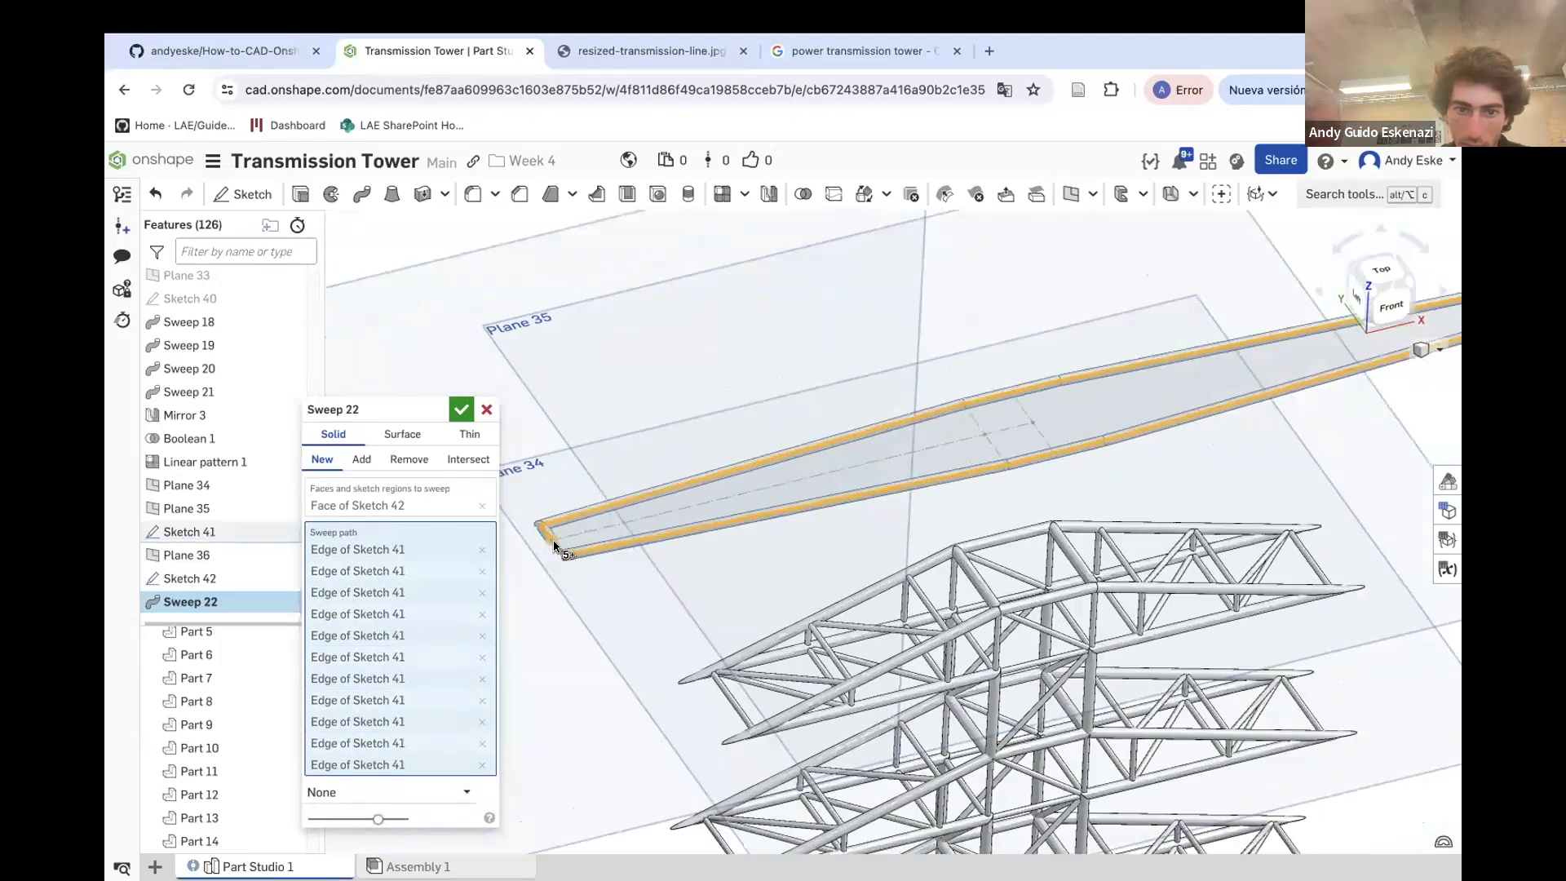
scroll(554, 545, "up", 3)
left_click(575, 571)
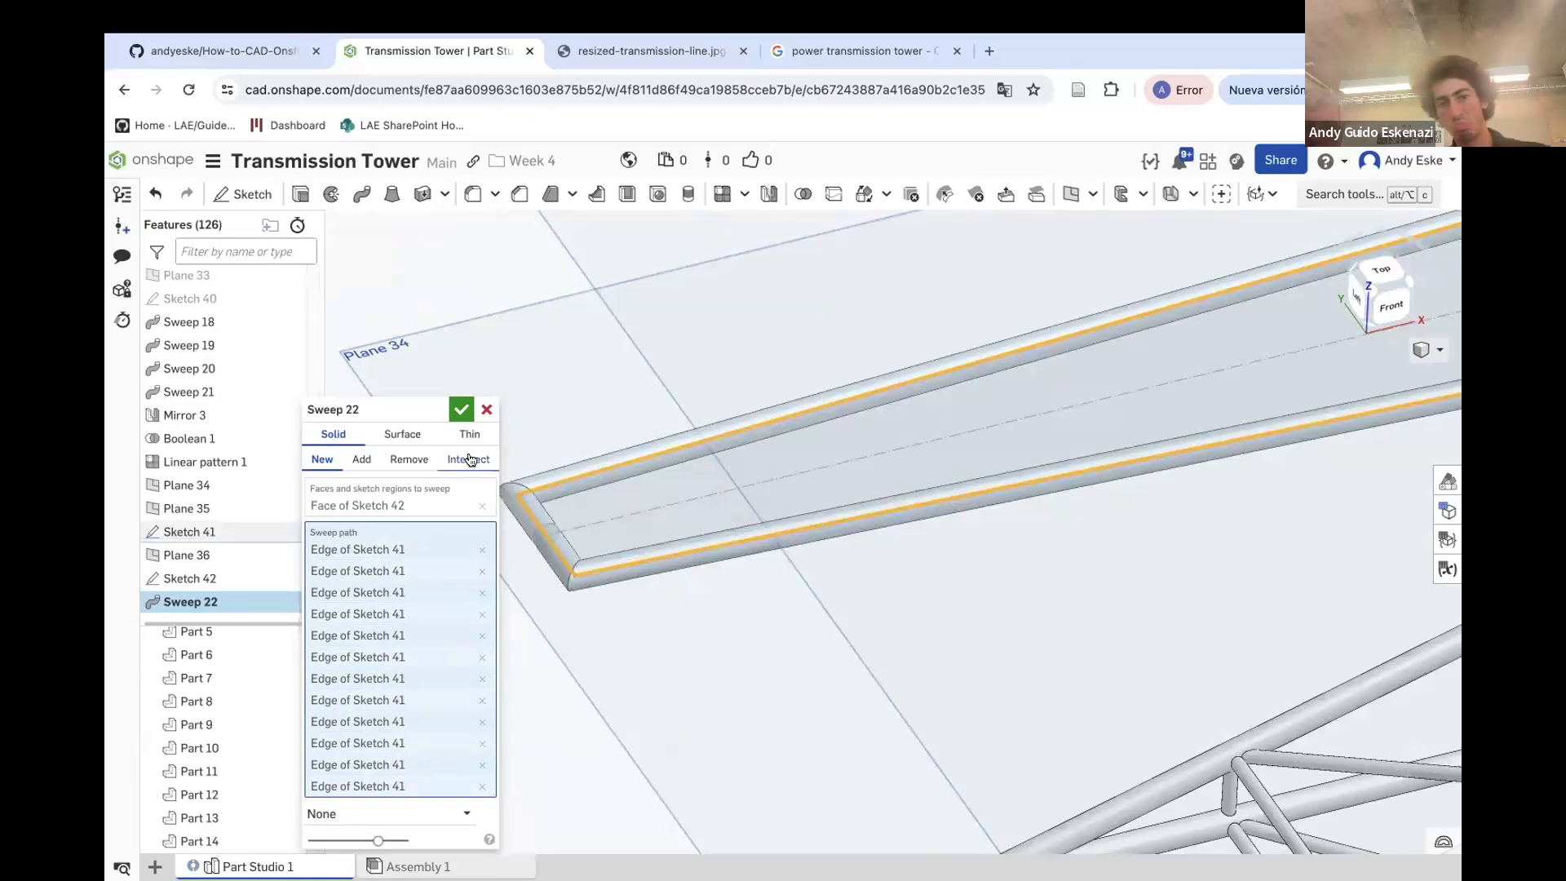
left_click(461, 412)
Hide Plane 35 and Plane 36
scroll(467, 449, "down", 8)
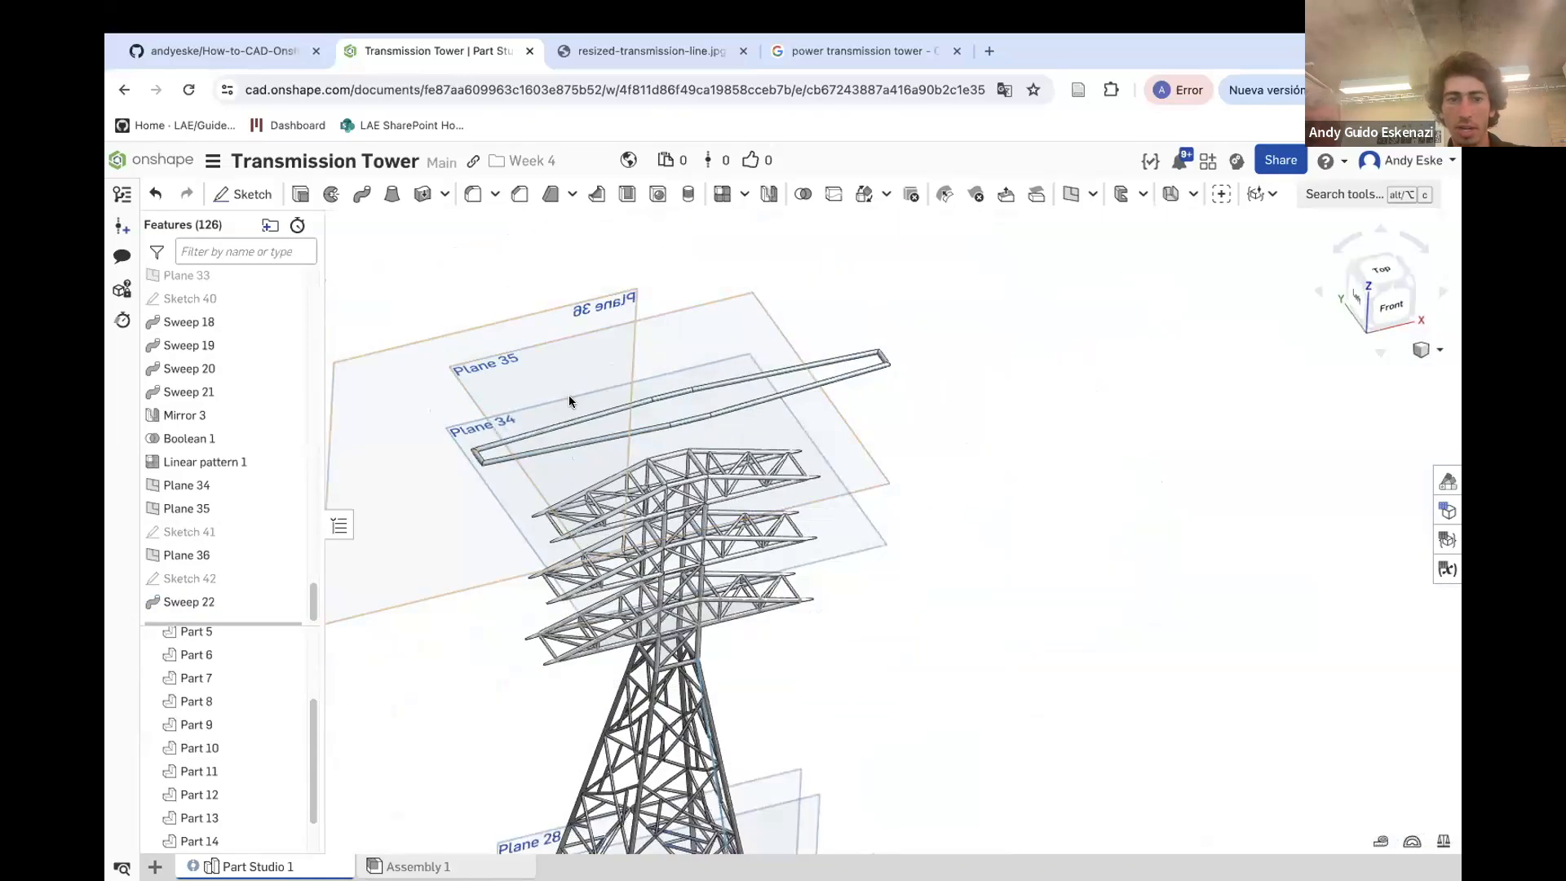
right_click(757, 336)
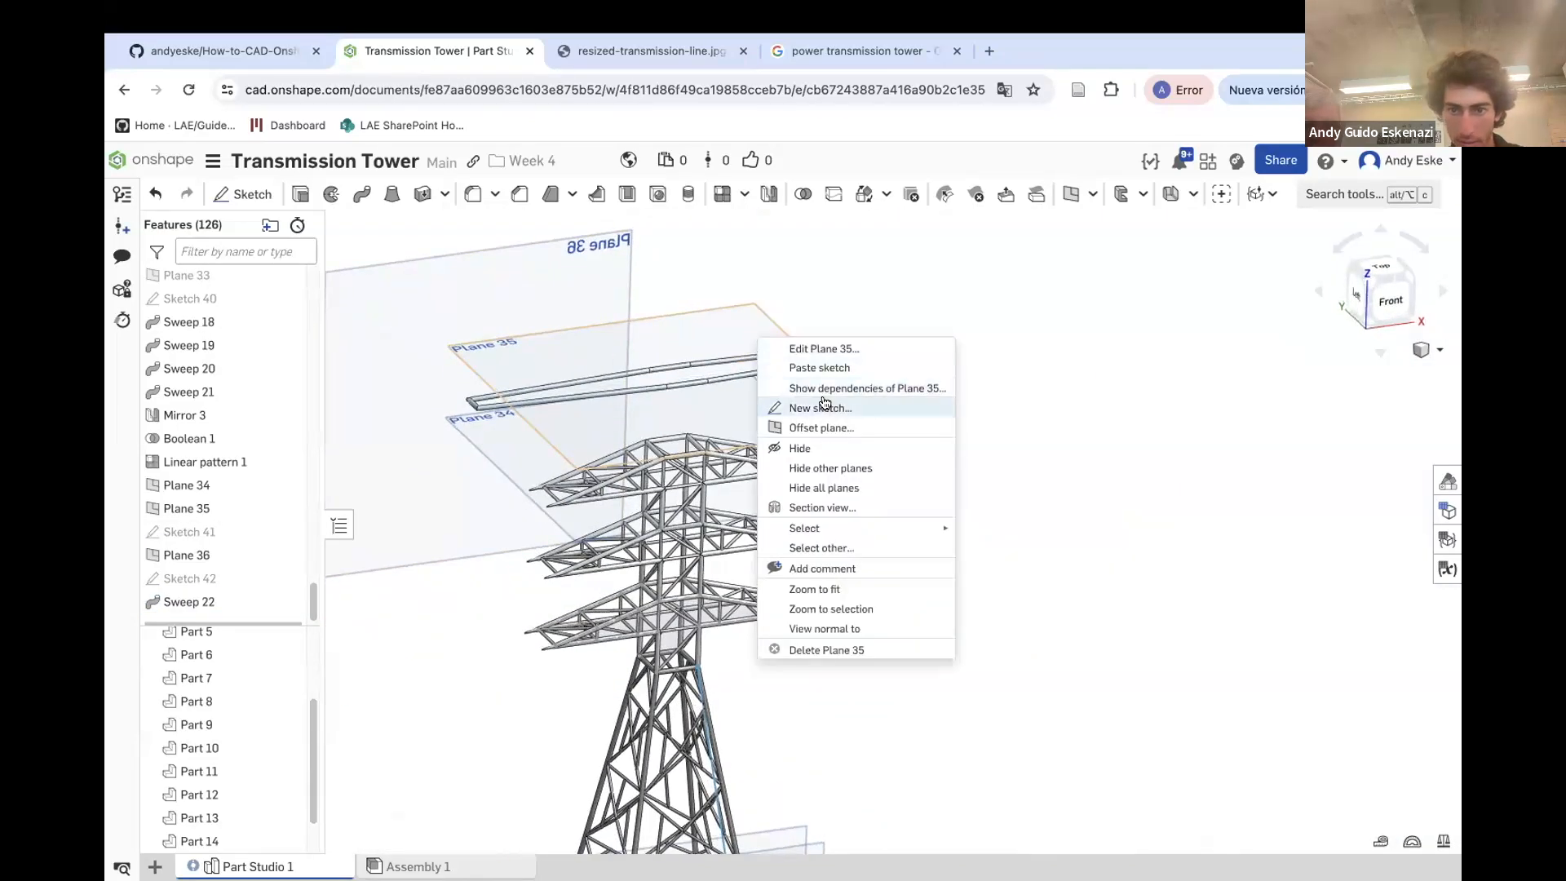
left_click(800, 447)
scroll(677, 359, "down", 3)
right_click_drag(659, 427, 707, 413)
right_click(720, 317)
left_click(764, 426)
Create Plane 37 as an Offset plane from Plane 34 with an offset distance of 15 mm
scroll(734, 404, "up", 5)
right_click_drag(726, 404, 732, 460)
scroll(680, 516, "up", 5)
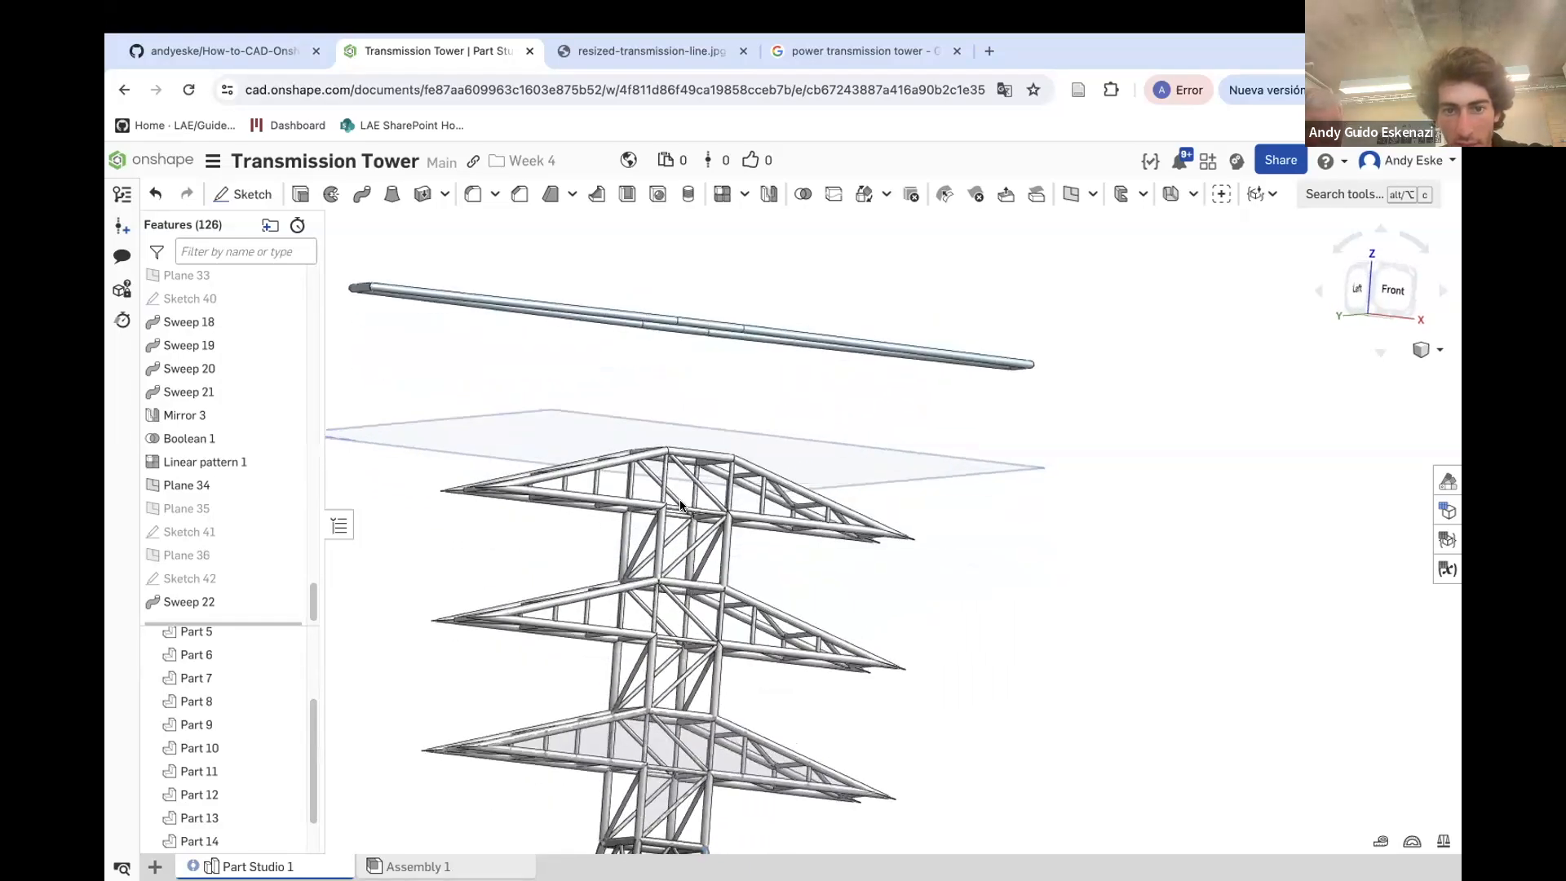
scroll(717, 519, "up", 2)
right_click_drag(718, 519, 721, 529)
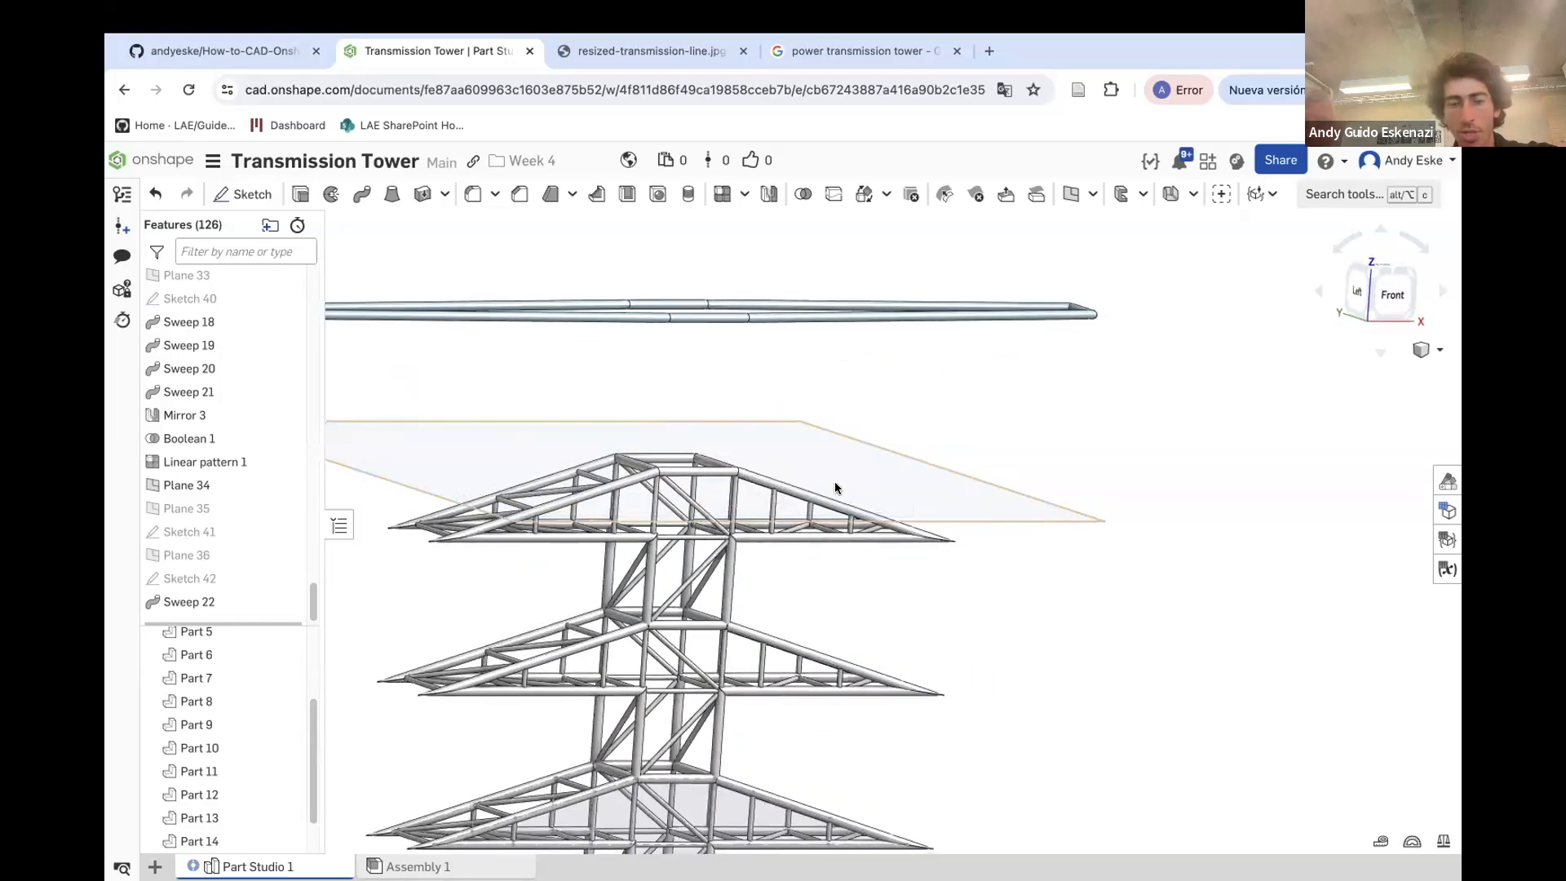
left_click(1071, 194)
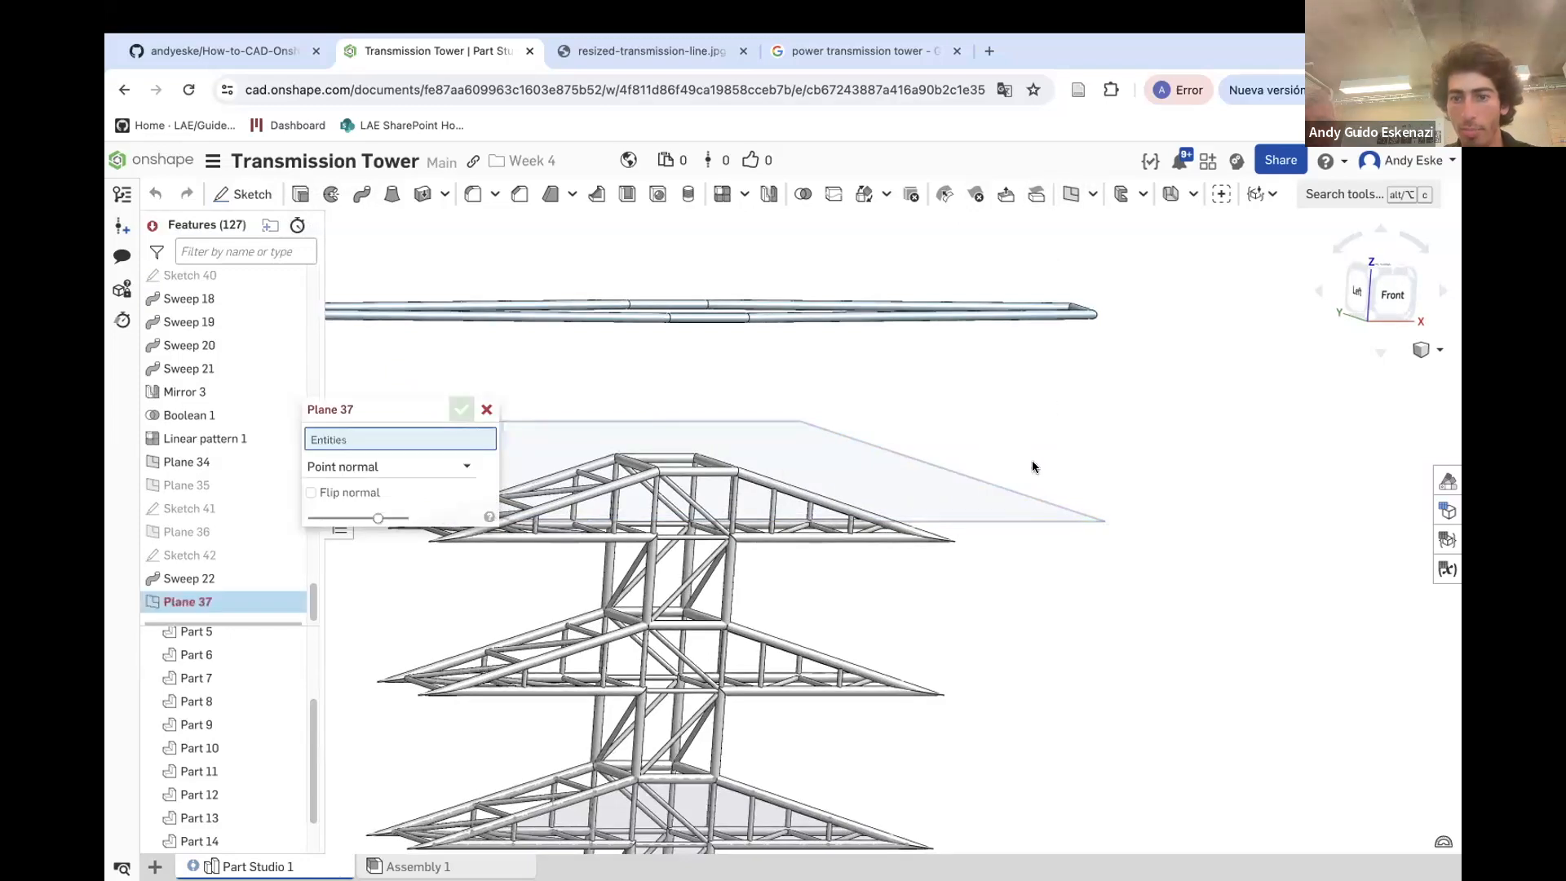
left_click(1019, 508)
scroll(1025, 492, "down", 3)
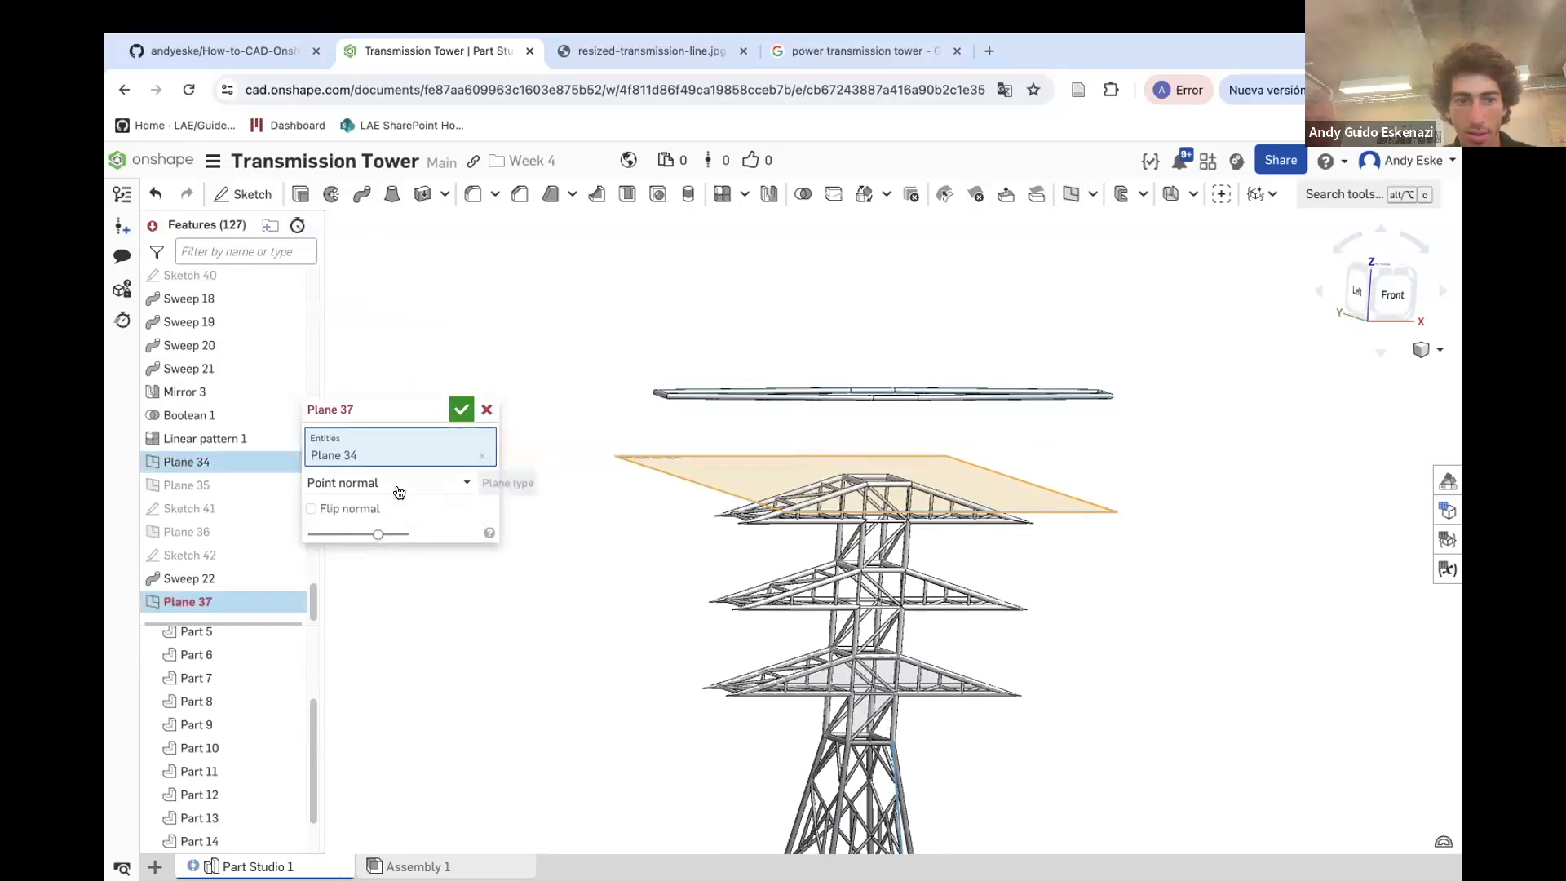
left_click(403, 485)
left_click(330, 511)
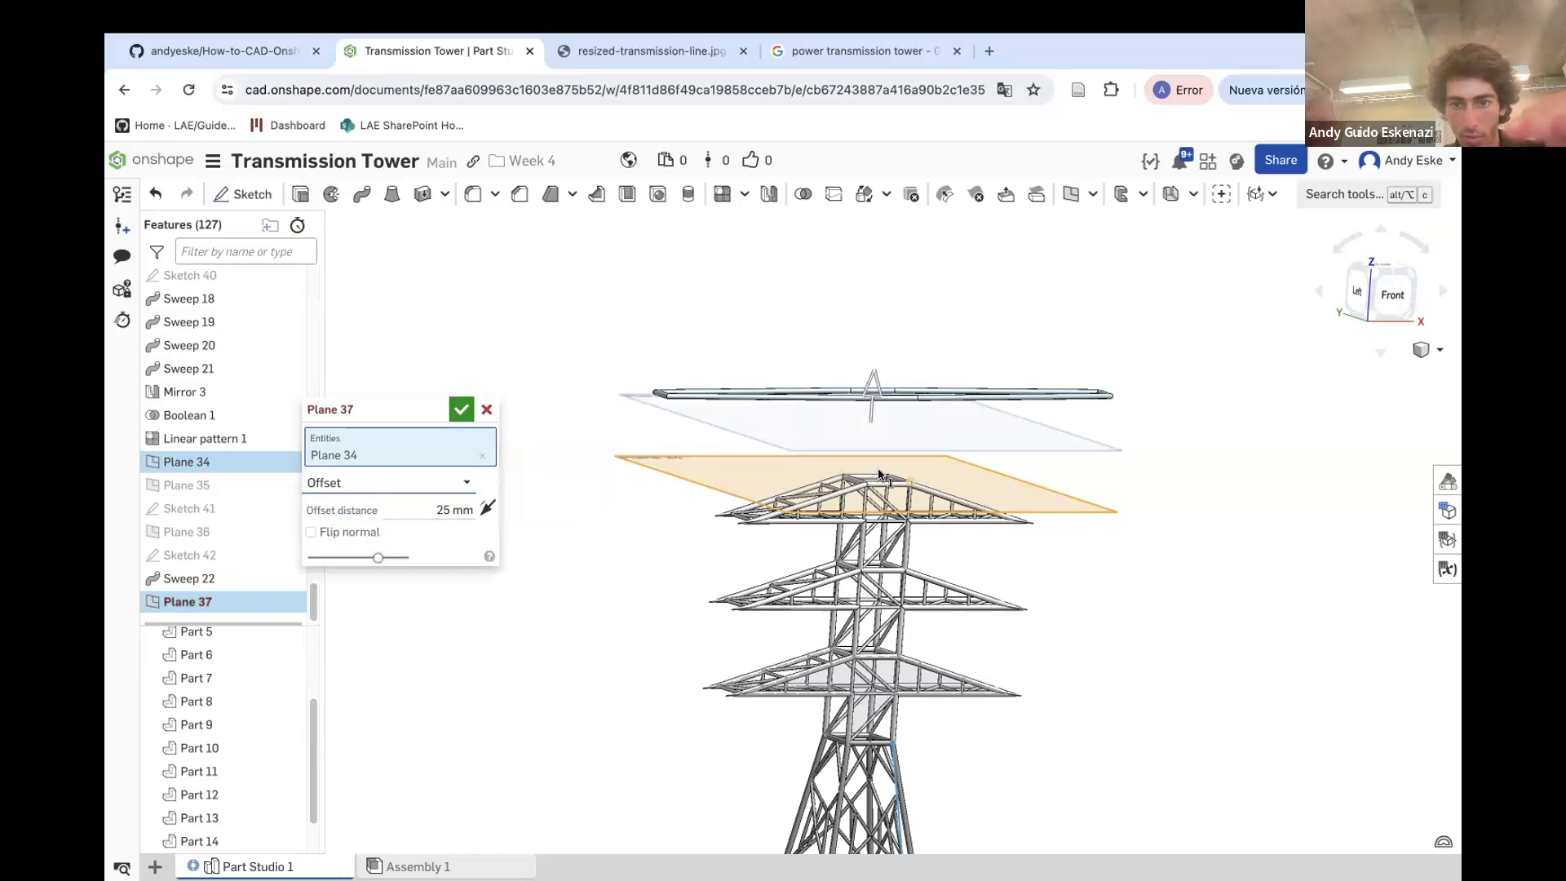
scroll(852, 449, "up", 3)
left_click(465, 507)
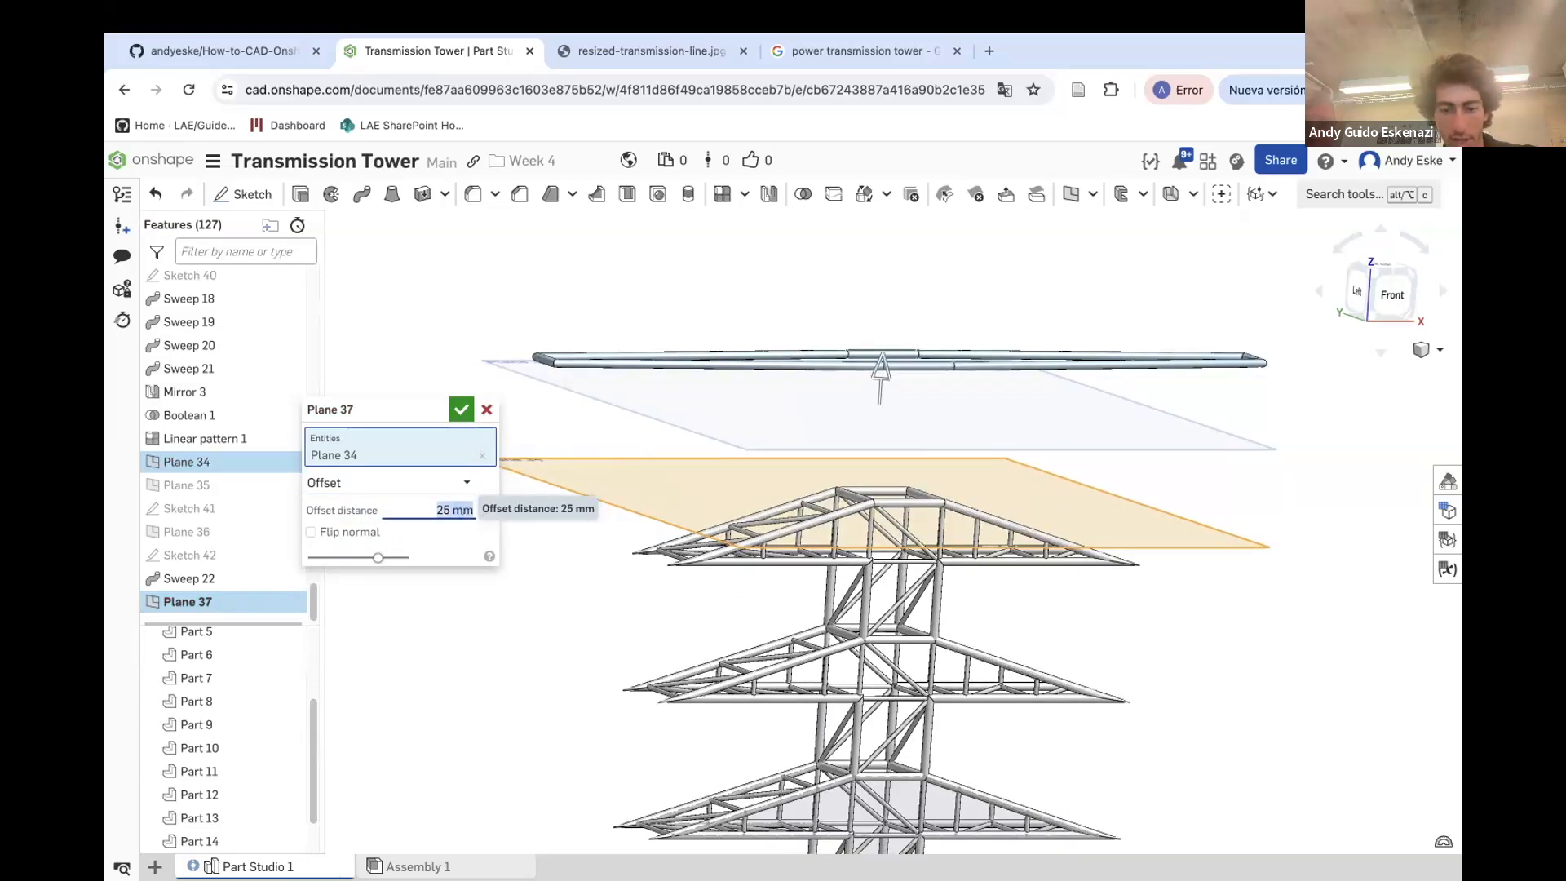
key("Return")
right_click_drag(882, 383, 882, 389)
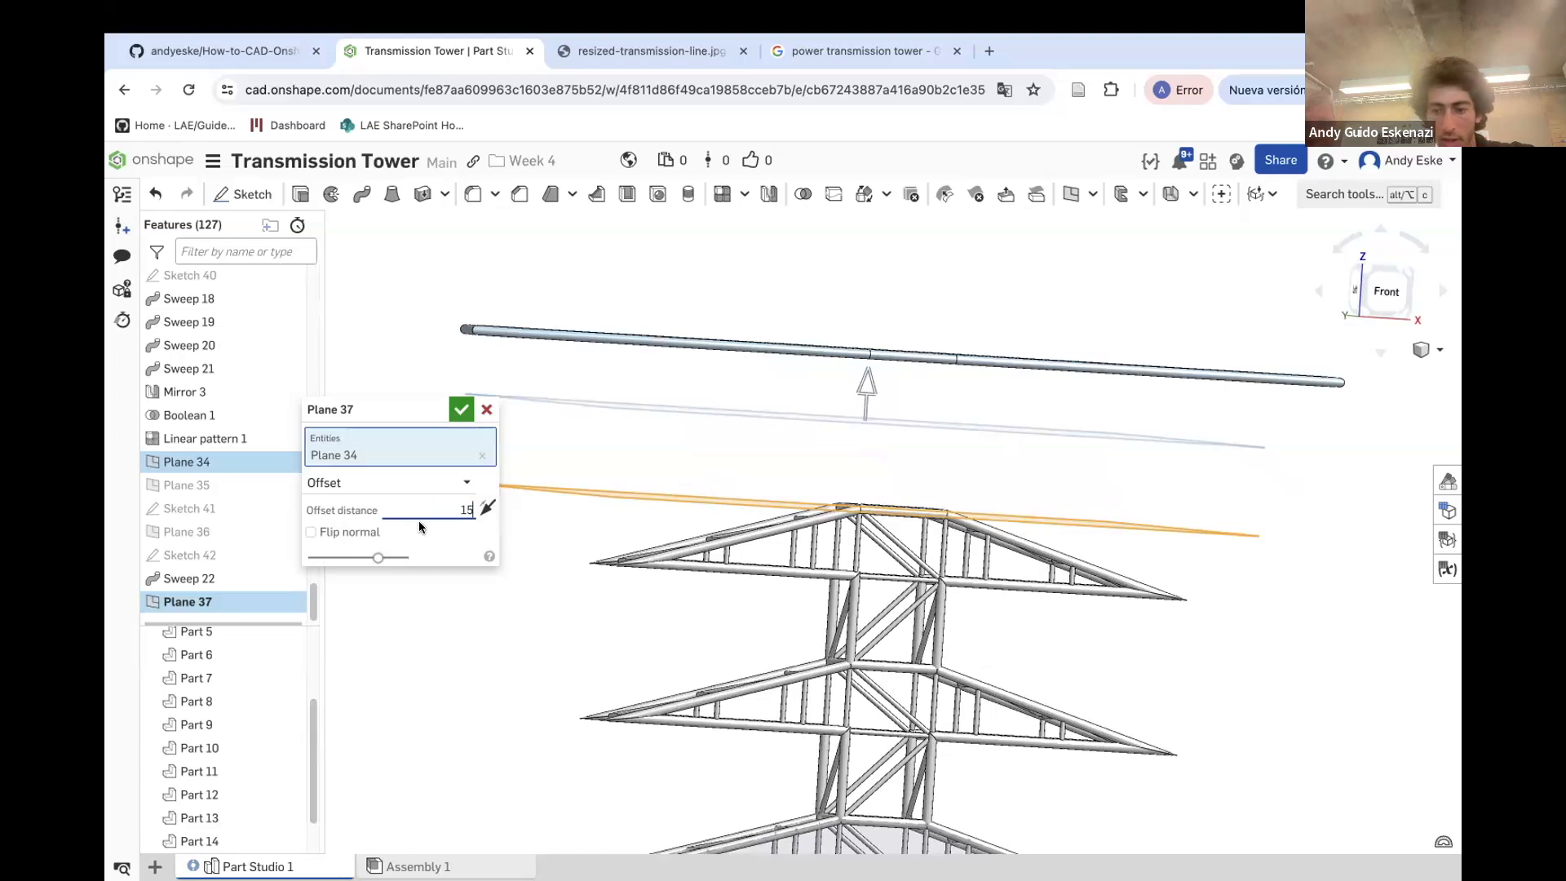
type("15")
key("Return")
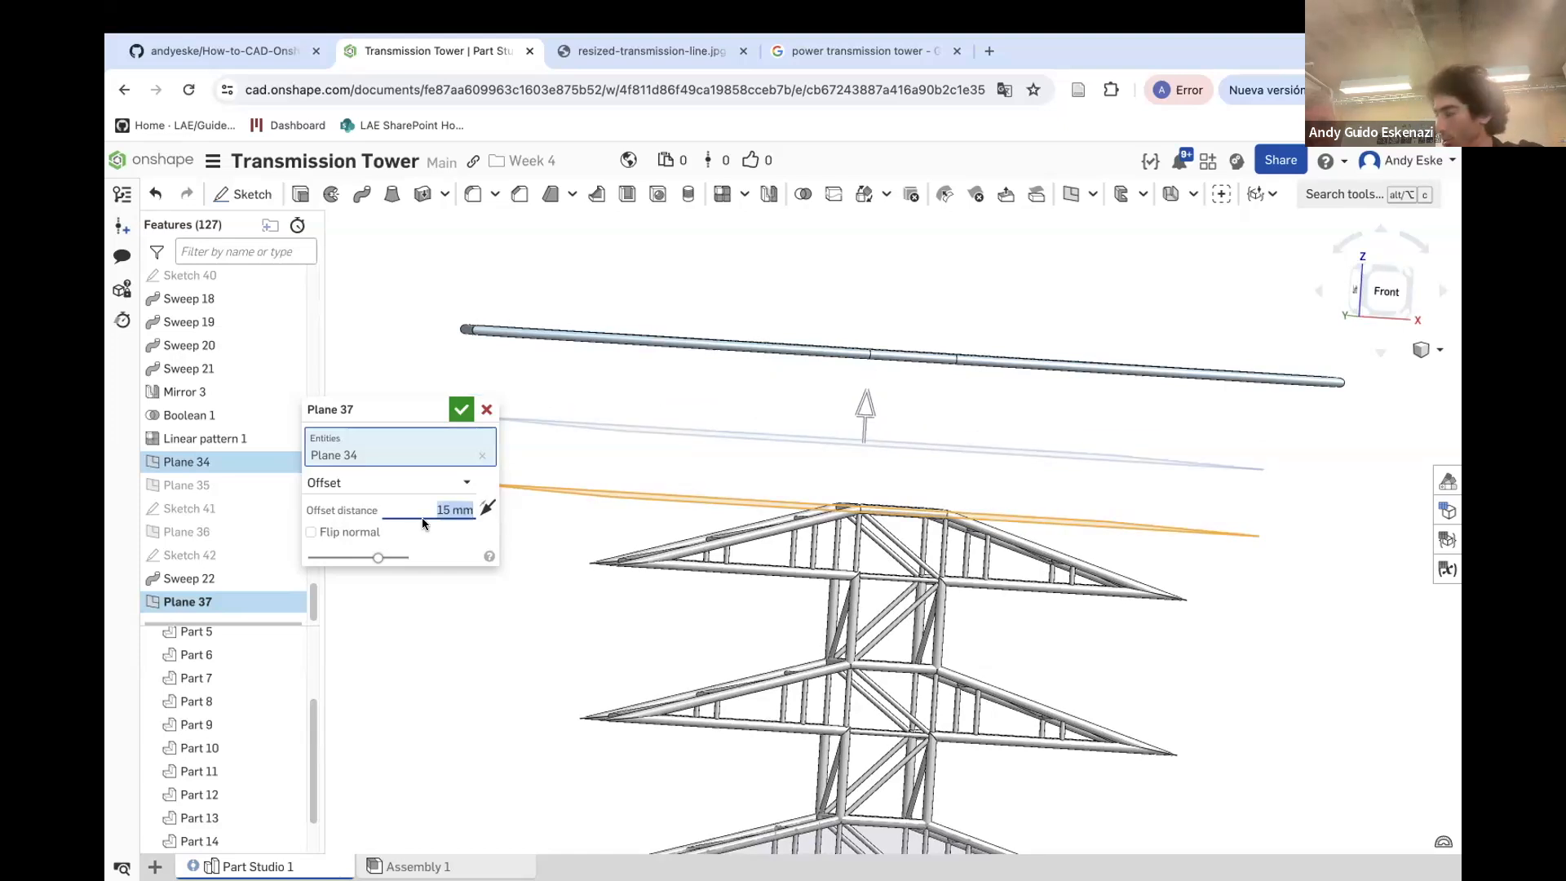
left_click(461, 410)
Start a new sketch on Plane 37 and show Sketch 41 for reference
scroll(552, 436, "down", 3)
right_click_drag(638, 380, 726, 416)
left_click(242, 193)
left_click(688, 419)
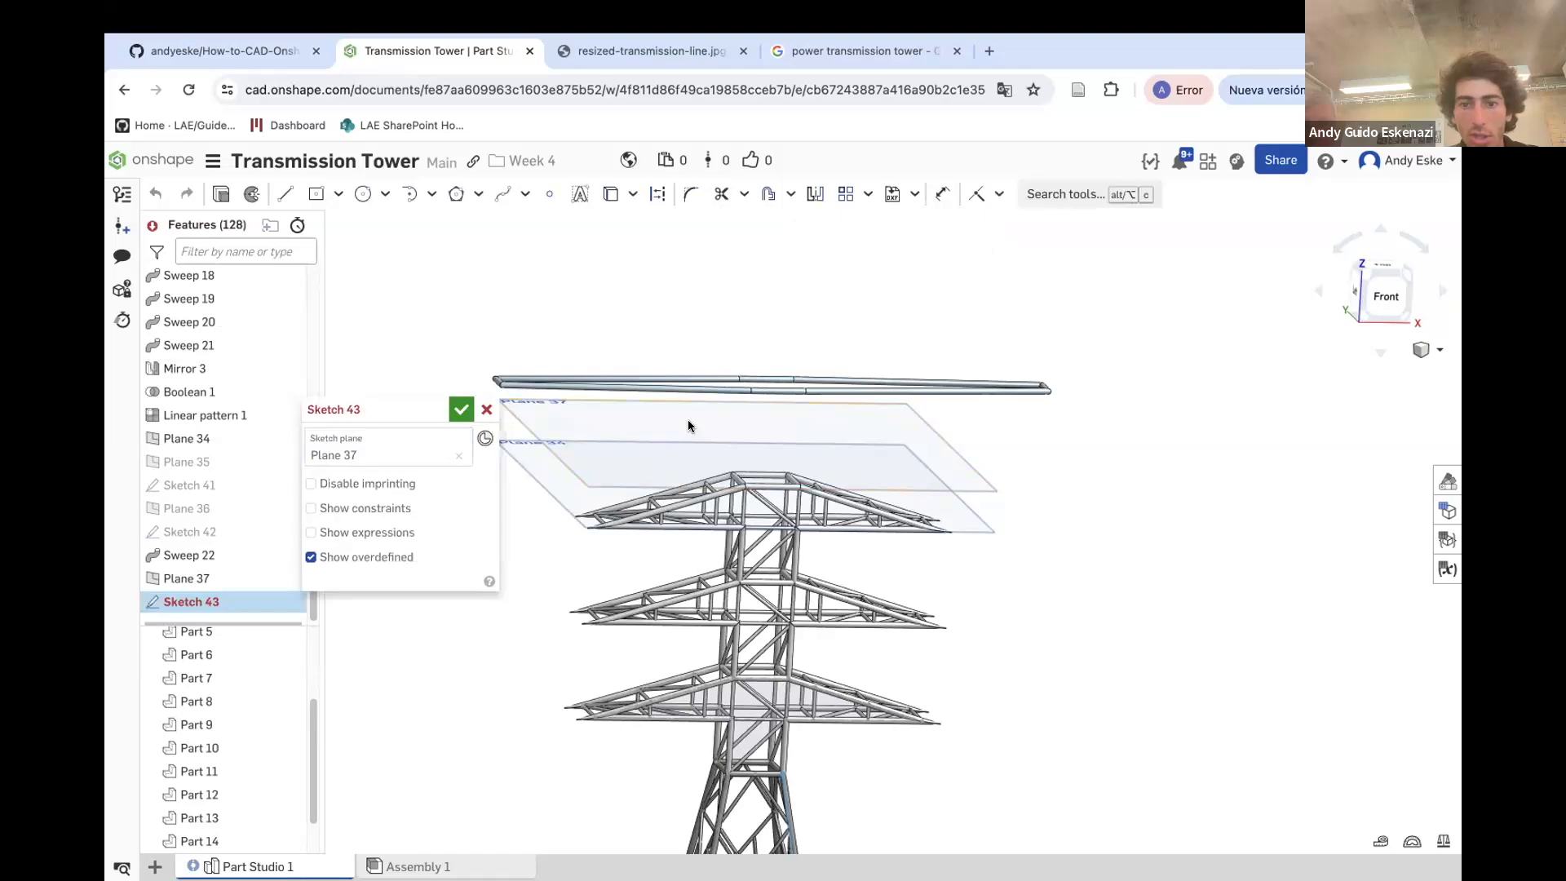
scroll(782, 422, "up", 2)
scroll(756, 369, "up", 4)
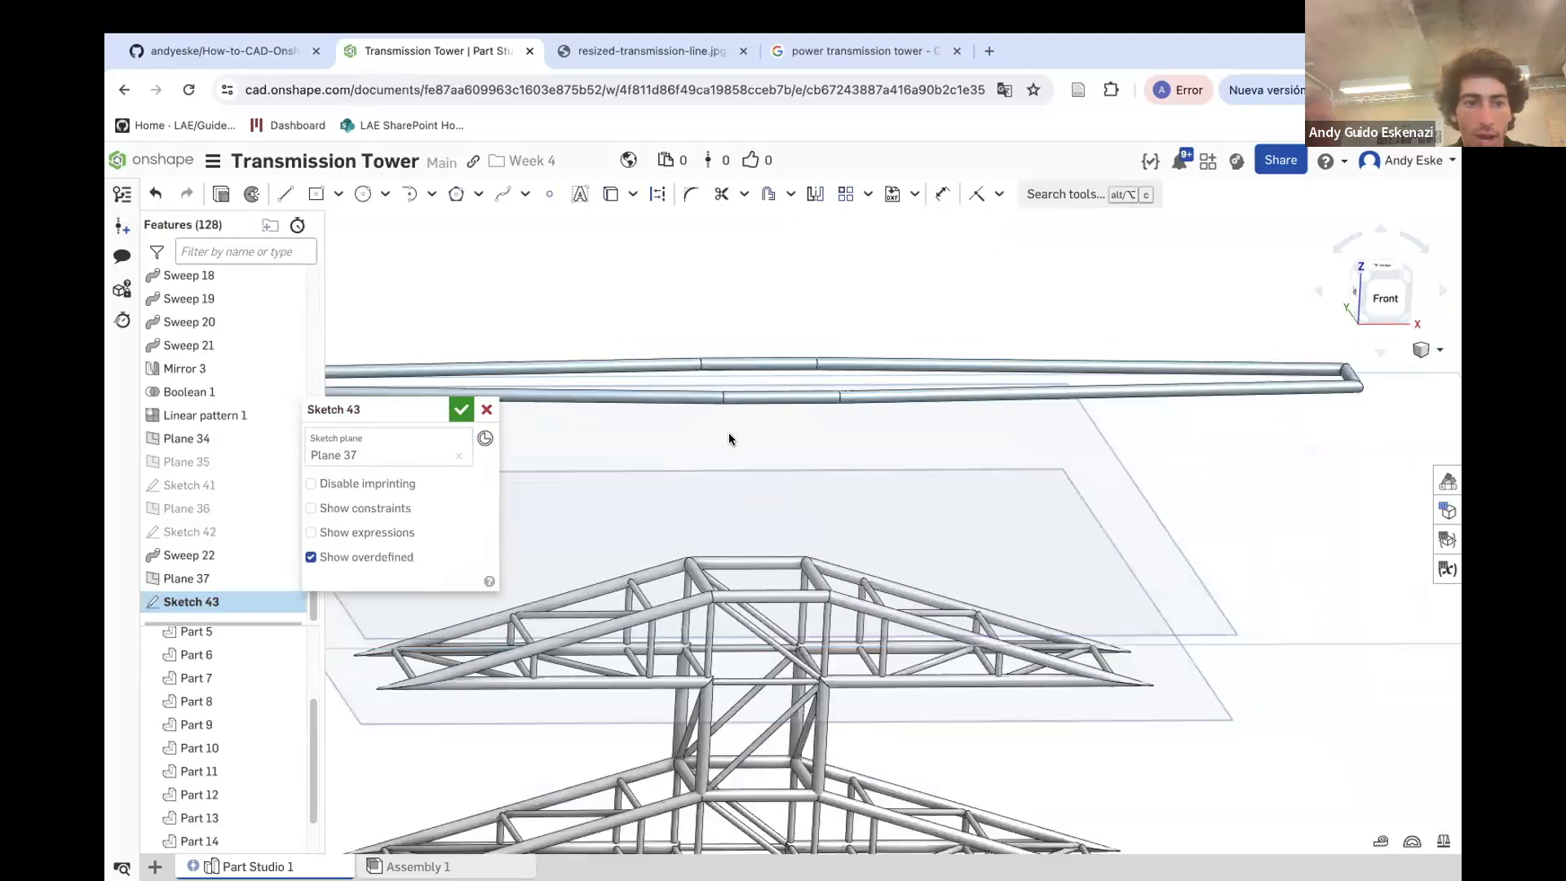
left_click(289, 487)
scroll(735, 375, "up", 5)
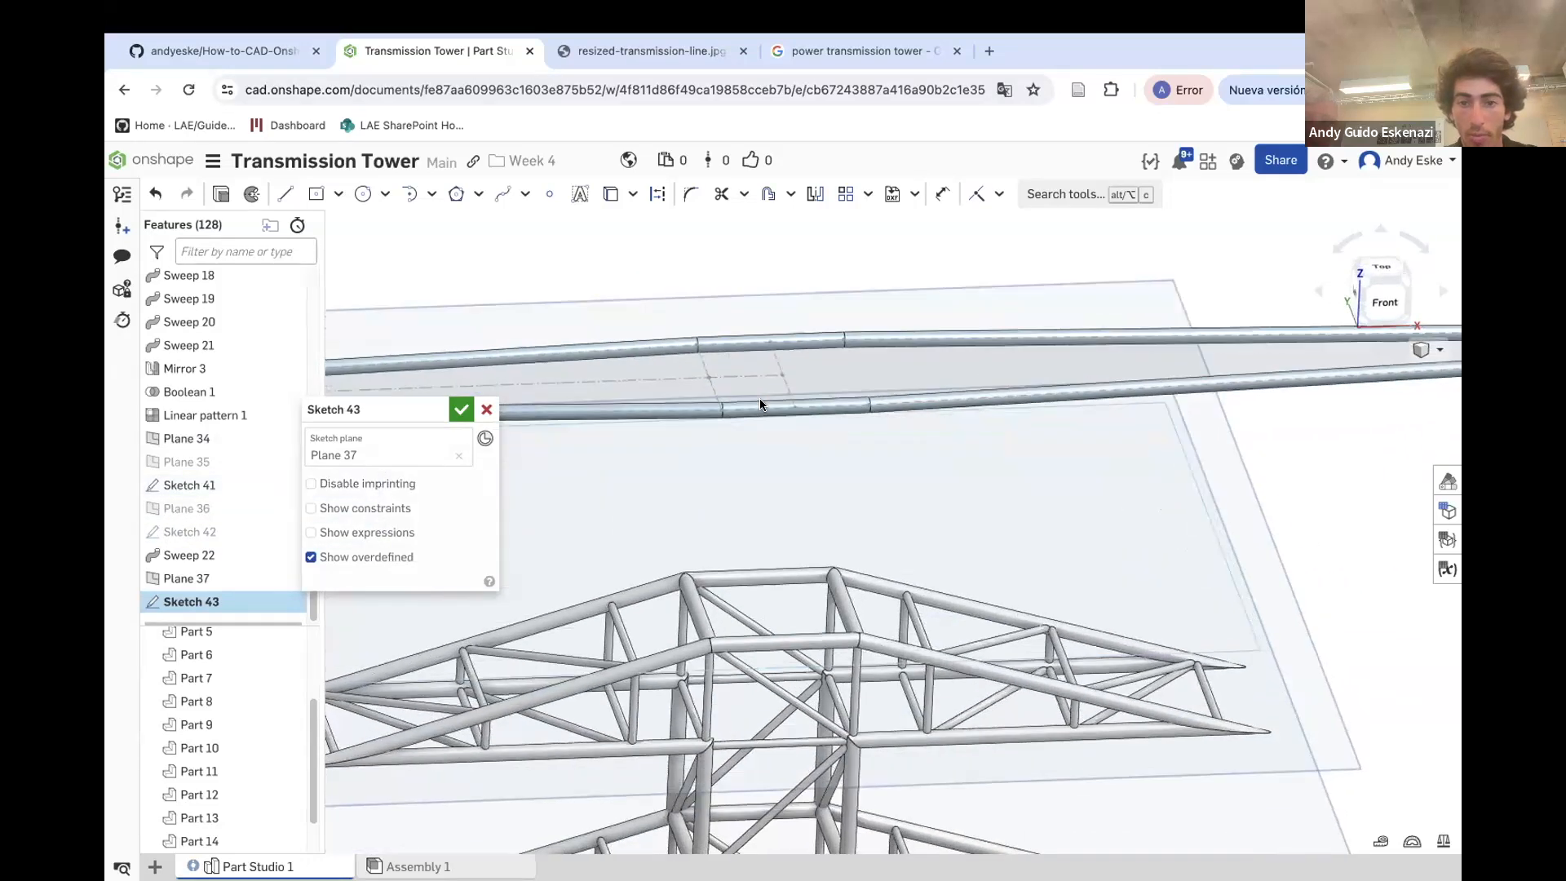
Project an edge of Sketch 41 and draw a construction line joining the open ends of the three-line half outline
left_click(610, 194)
left_click(690, 346)
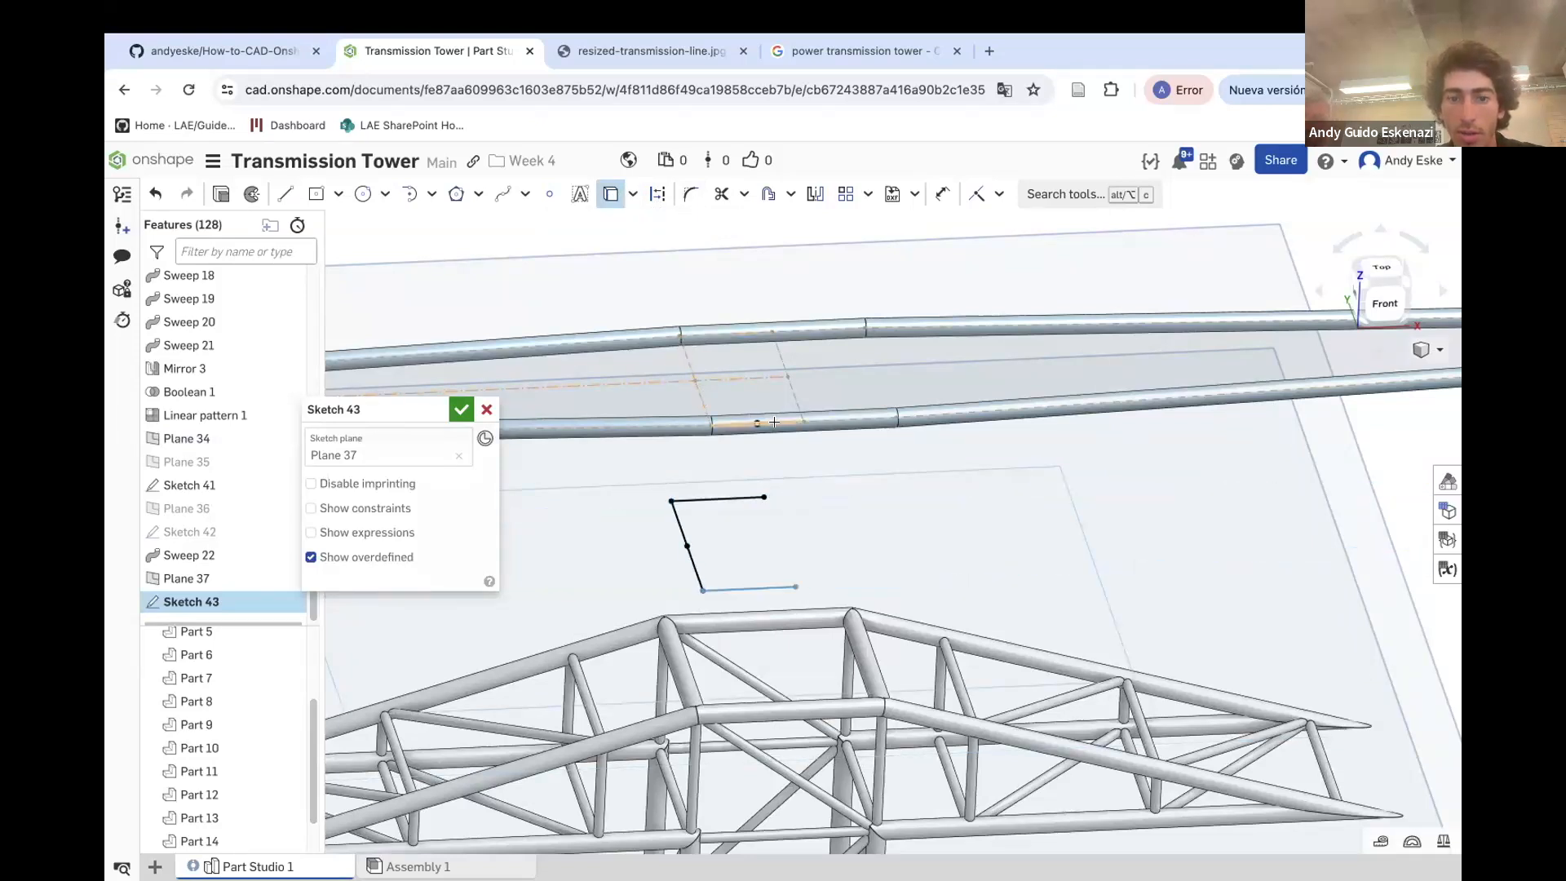
left_click(285, 194)
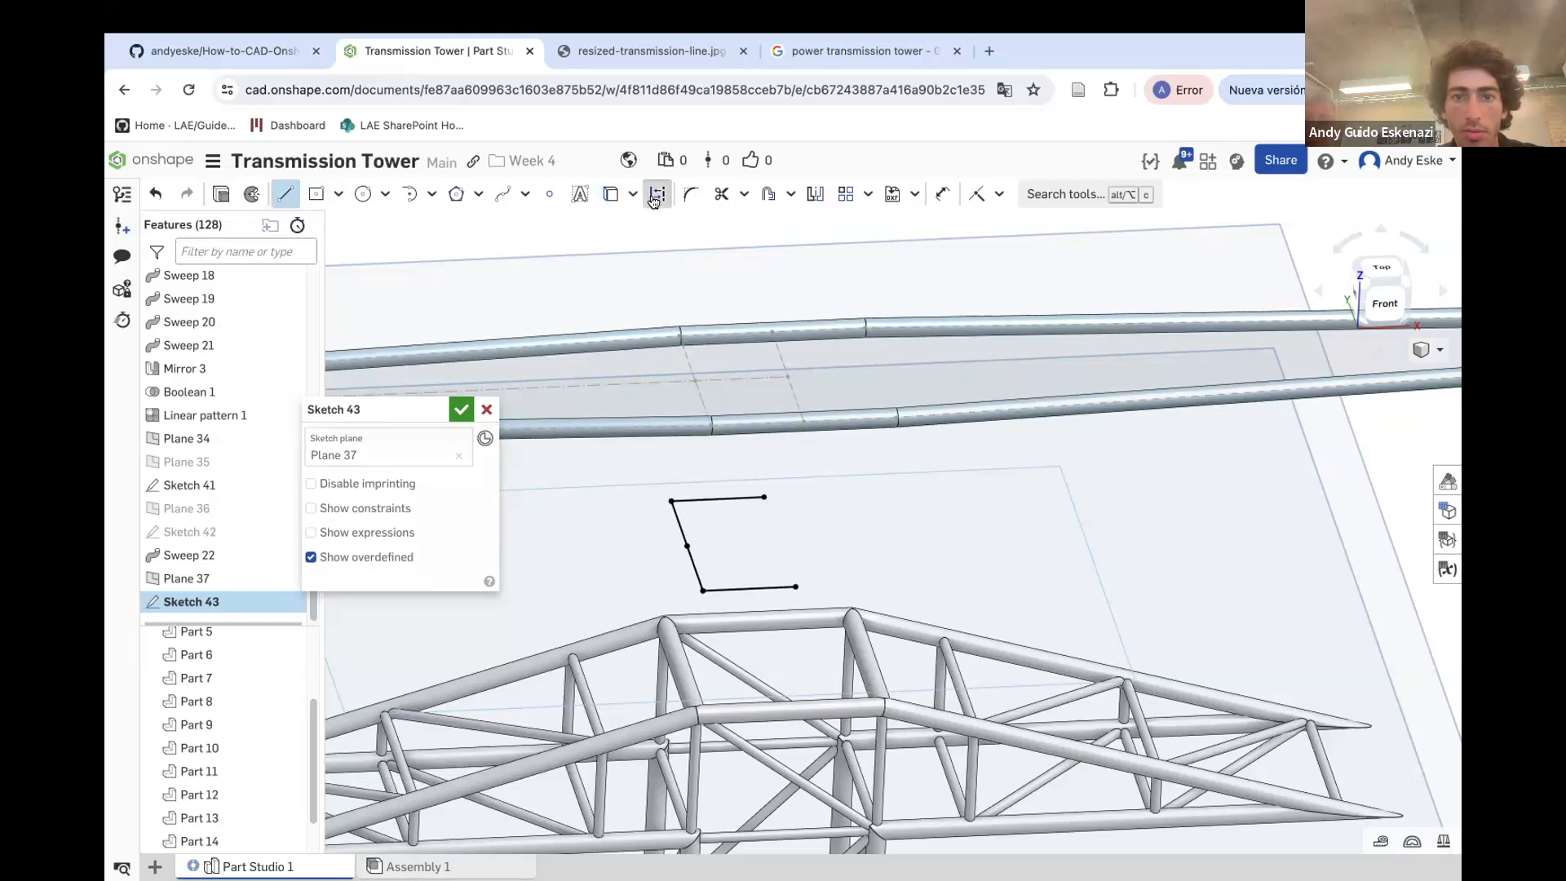
key("t")
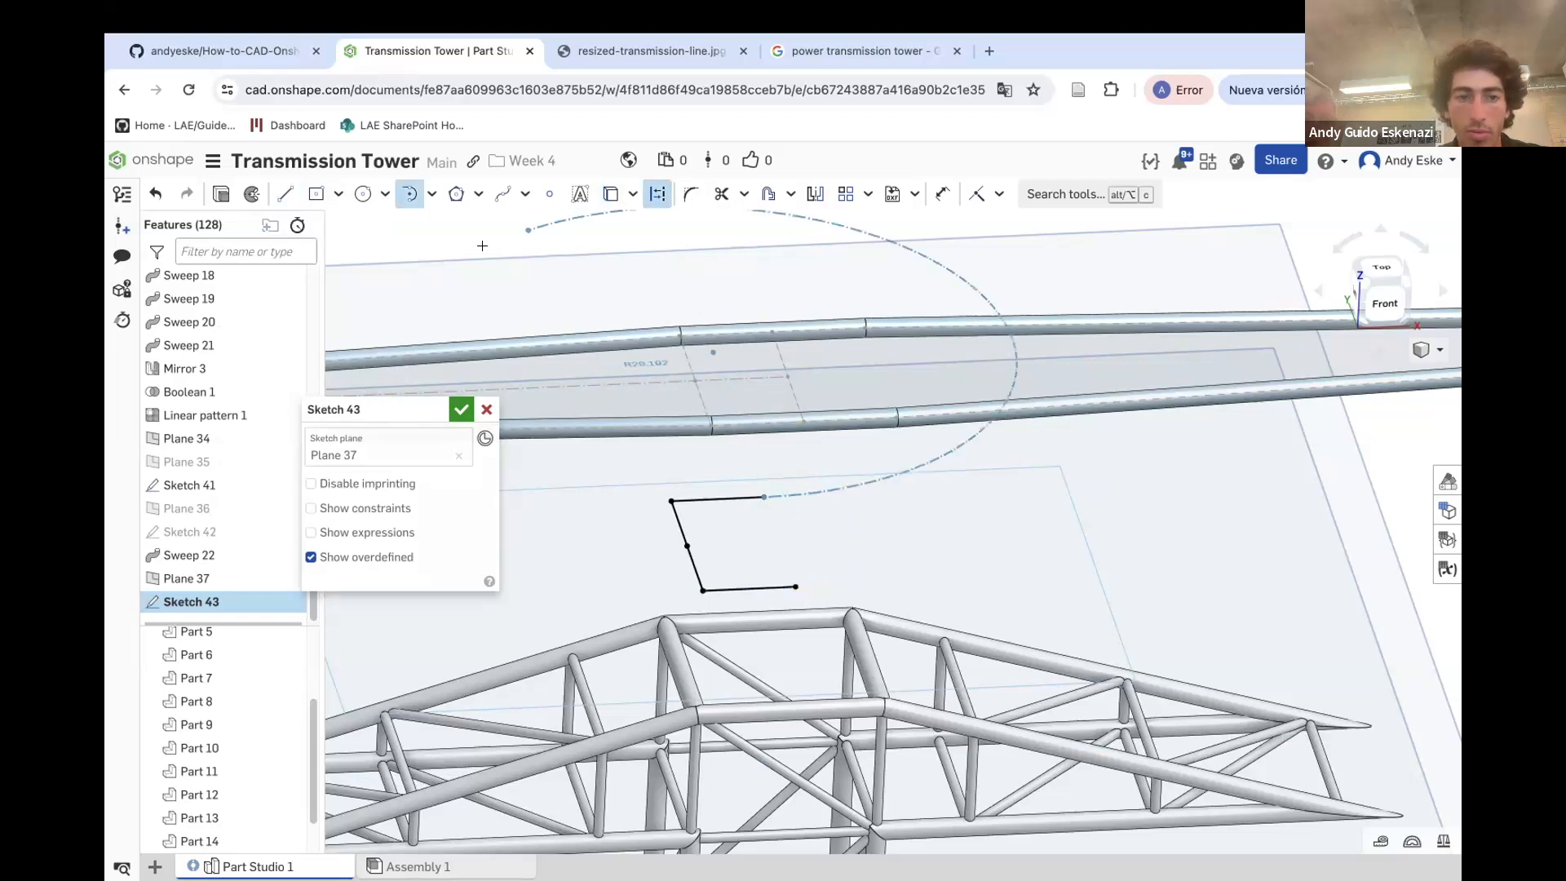
left_click(285, 193)
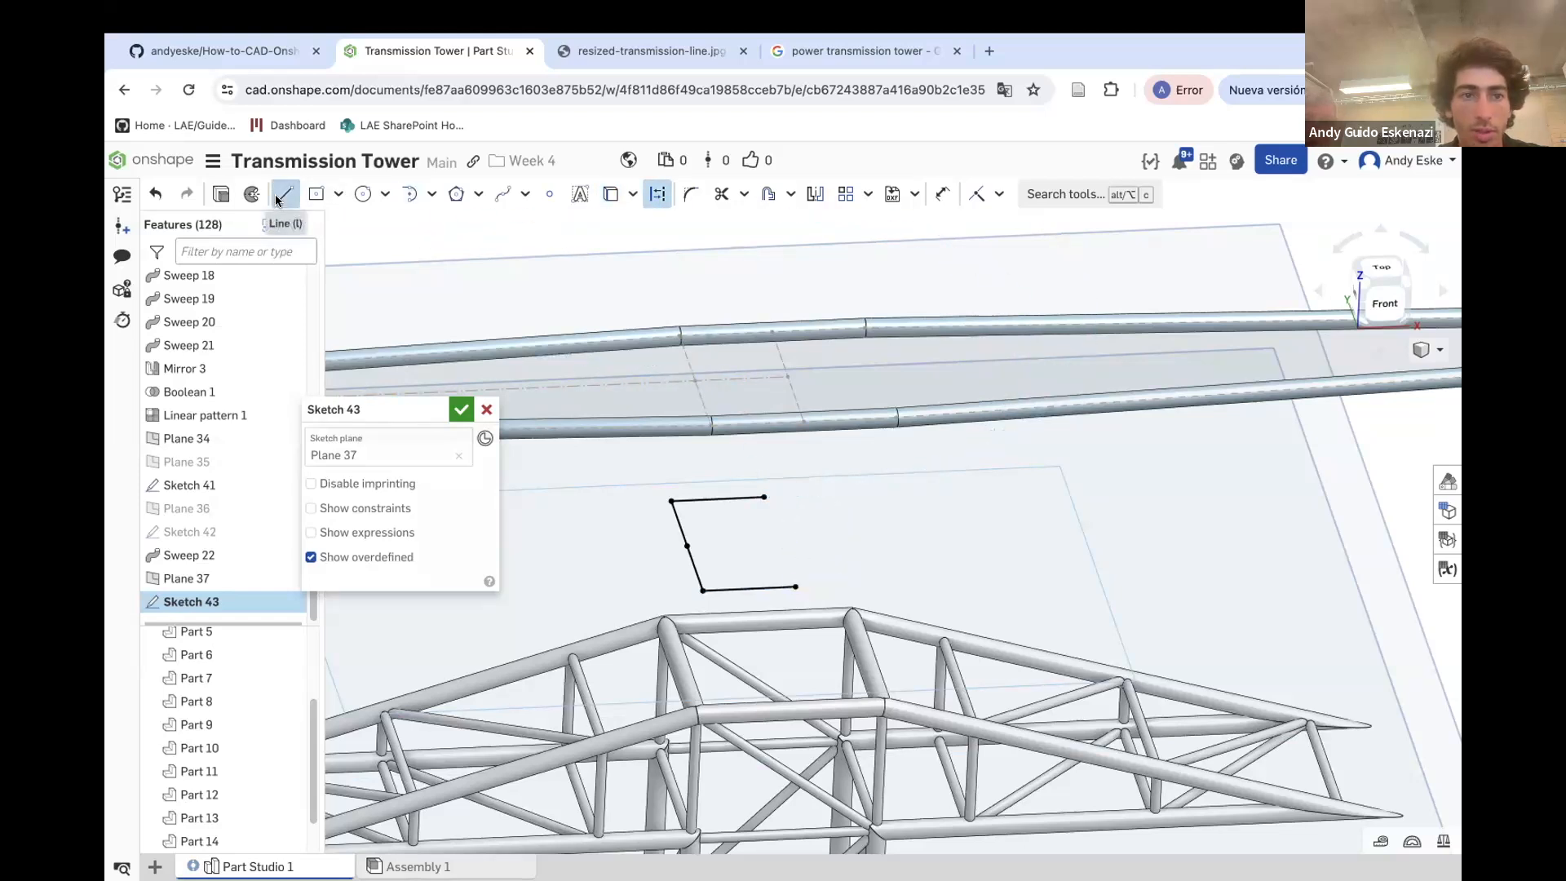
left_click(794, 586)
key("Escape")
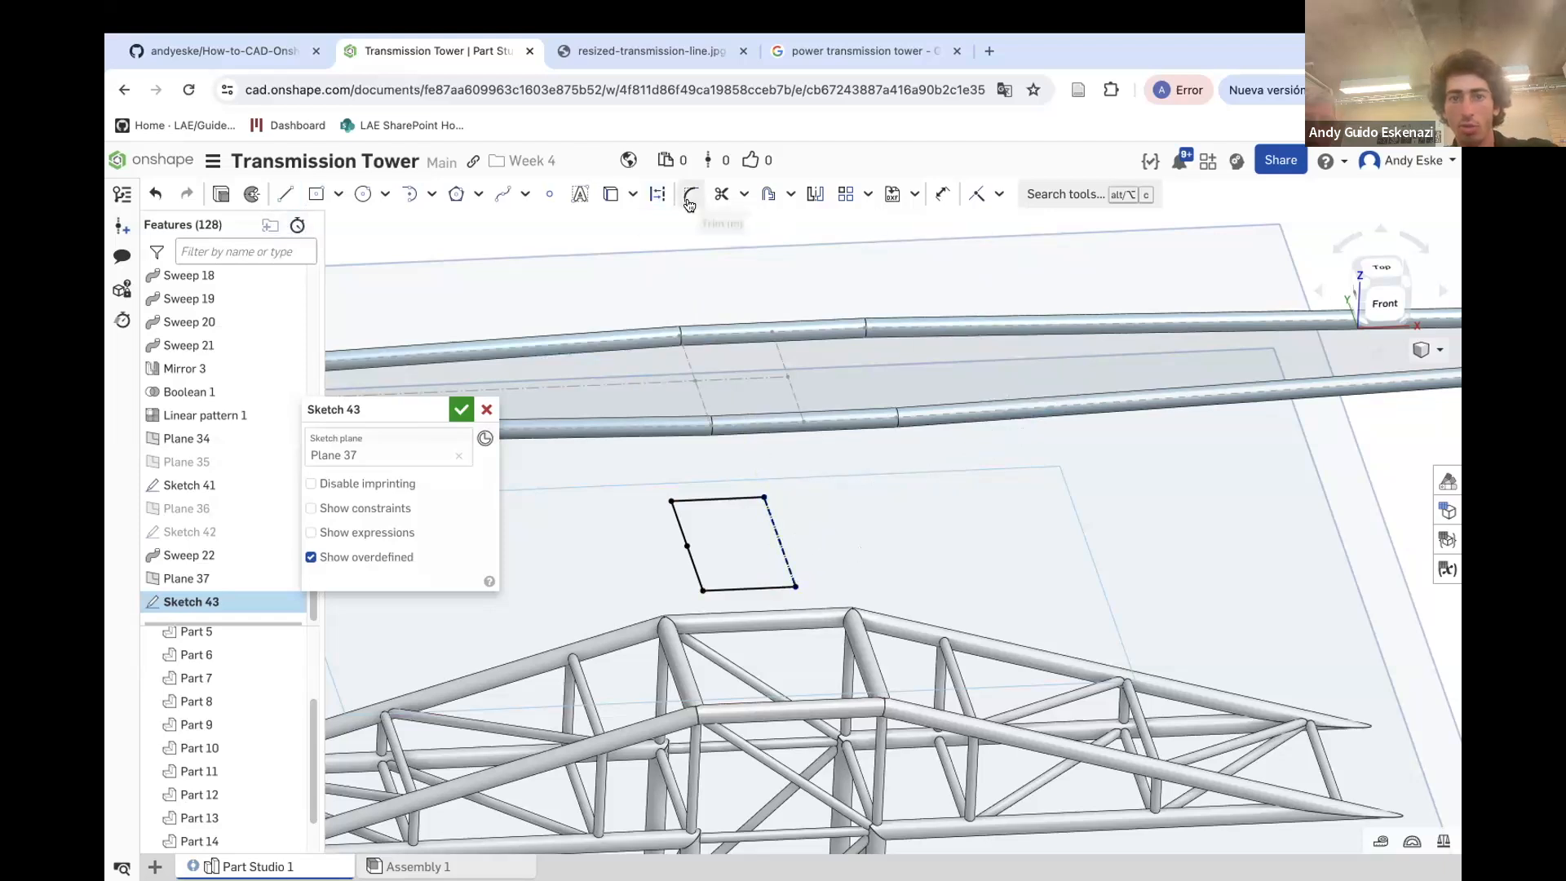
Mirror the half outline about the construction line to form a closed rectangle and finish the sketch
left_click(815, 194)
left_click(771, 507)
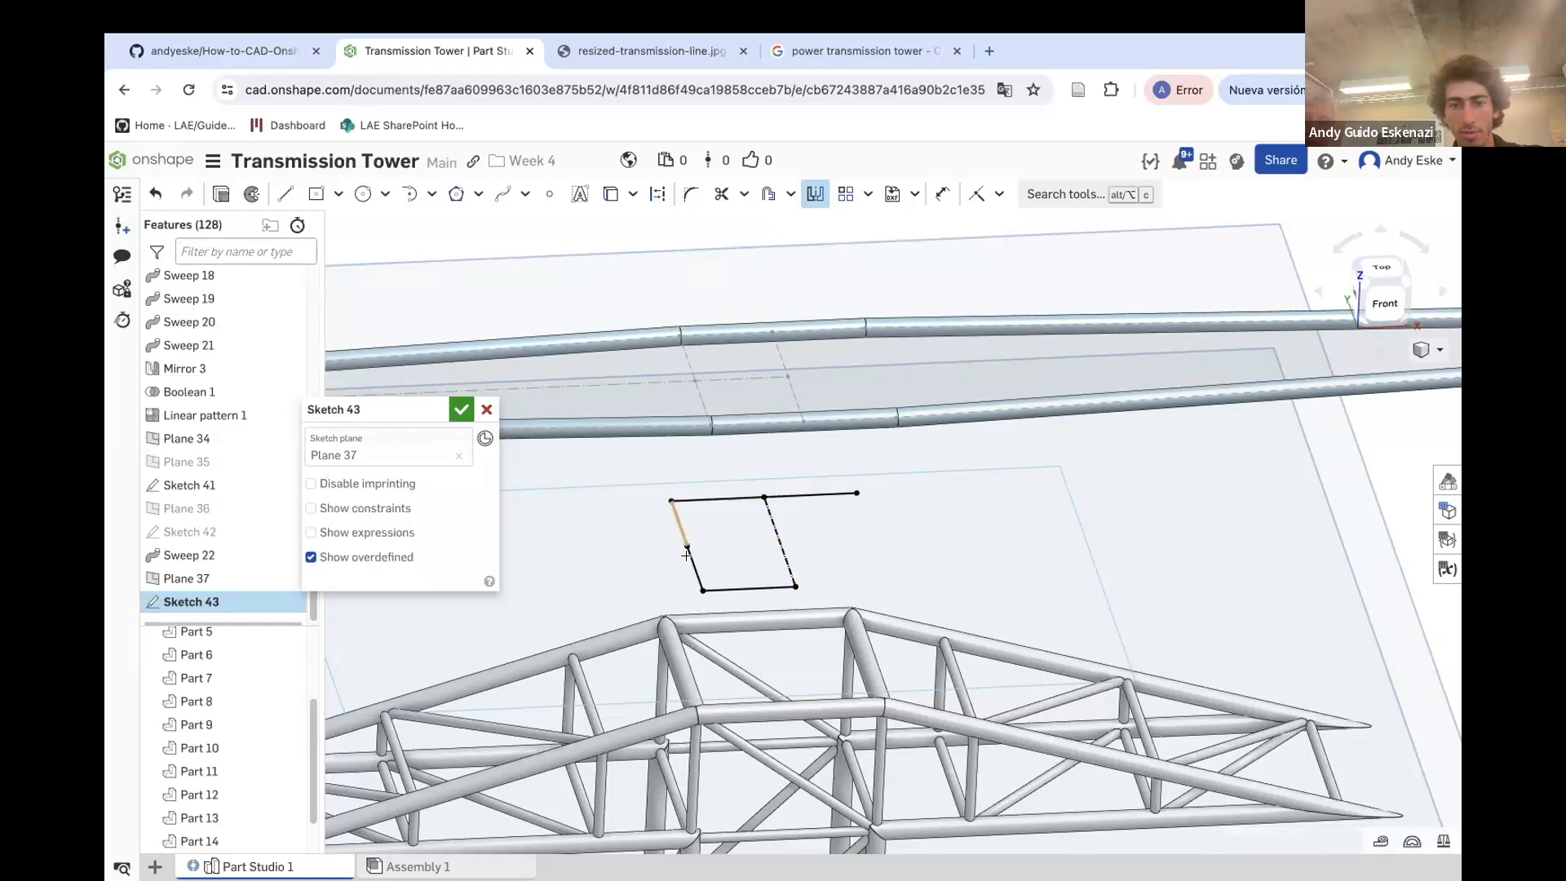
left_click(732, 586)
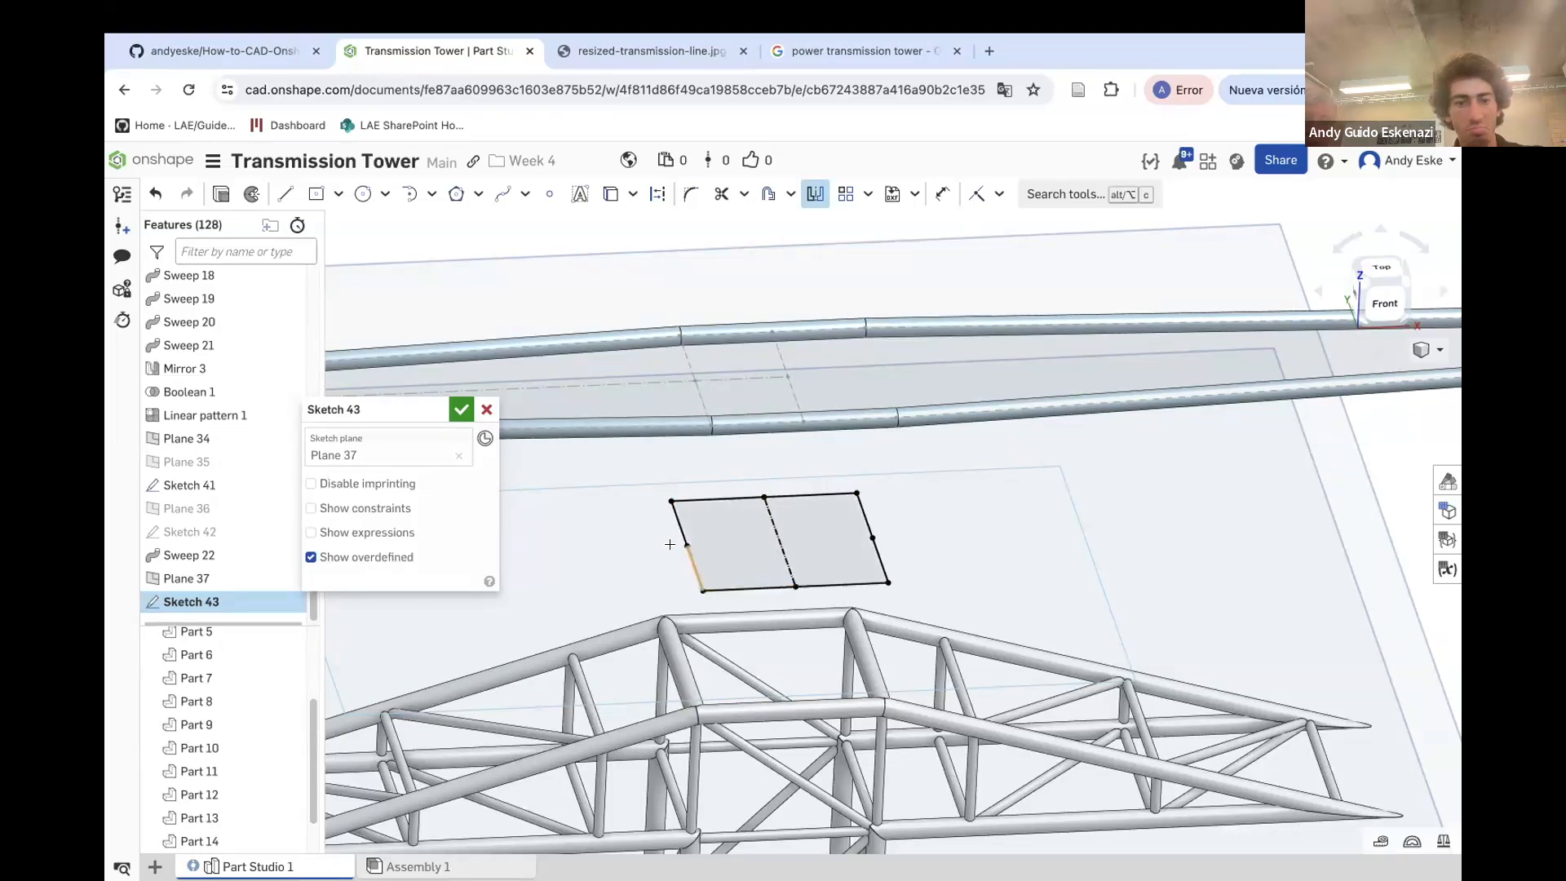
left_click(458, 408)
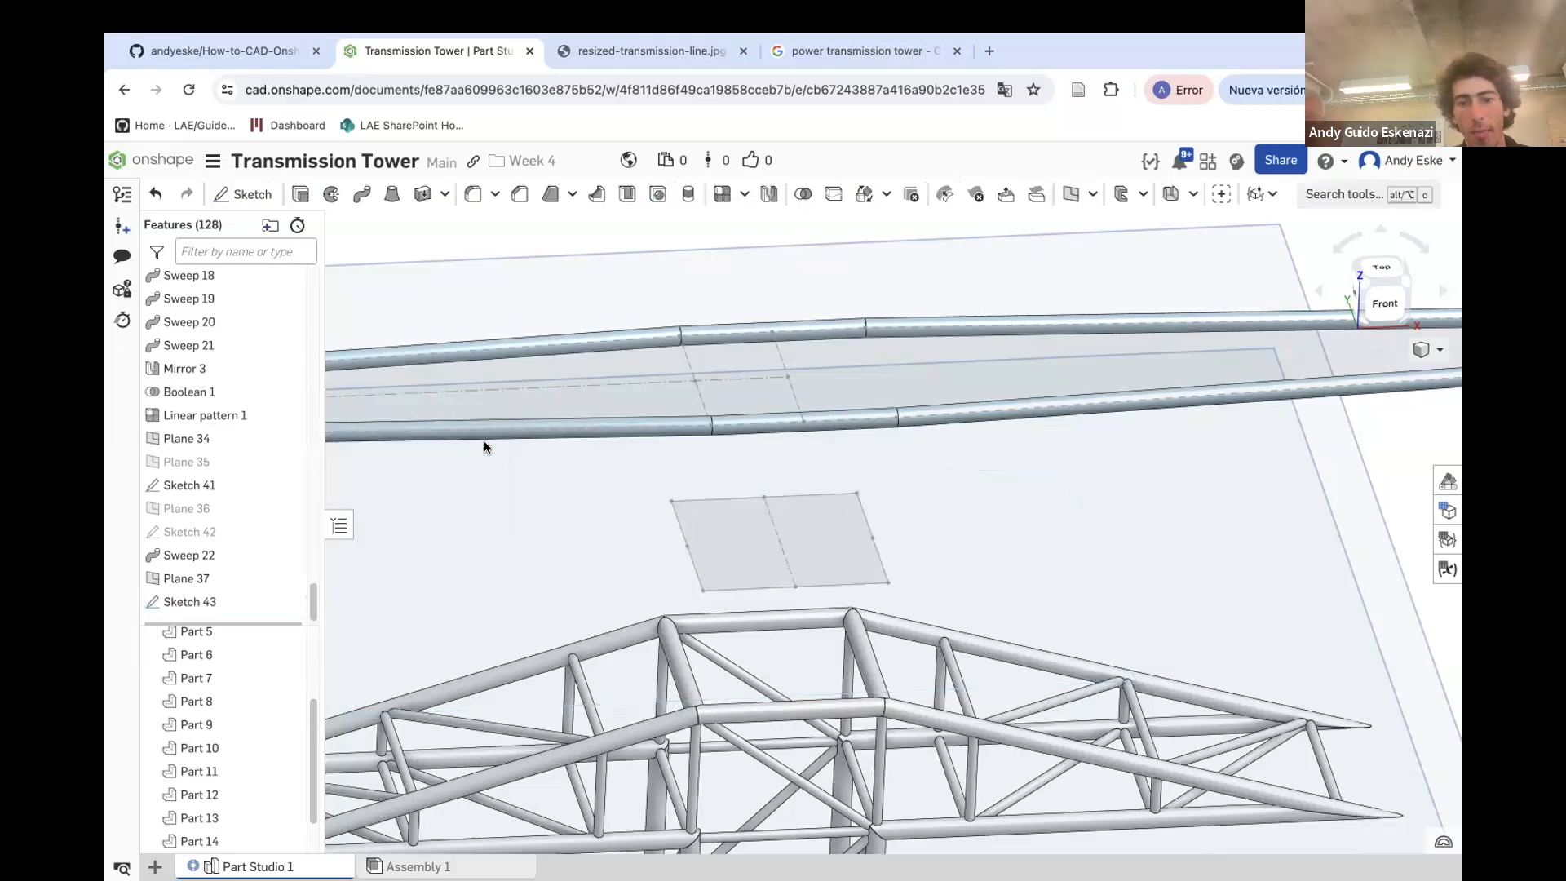
Start a sketch on Plane 36 and draw a circle centred at the outline's corner vertex
scroll(728, 579, "up", 2)
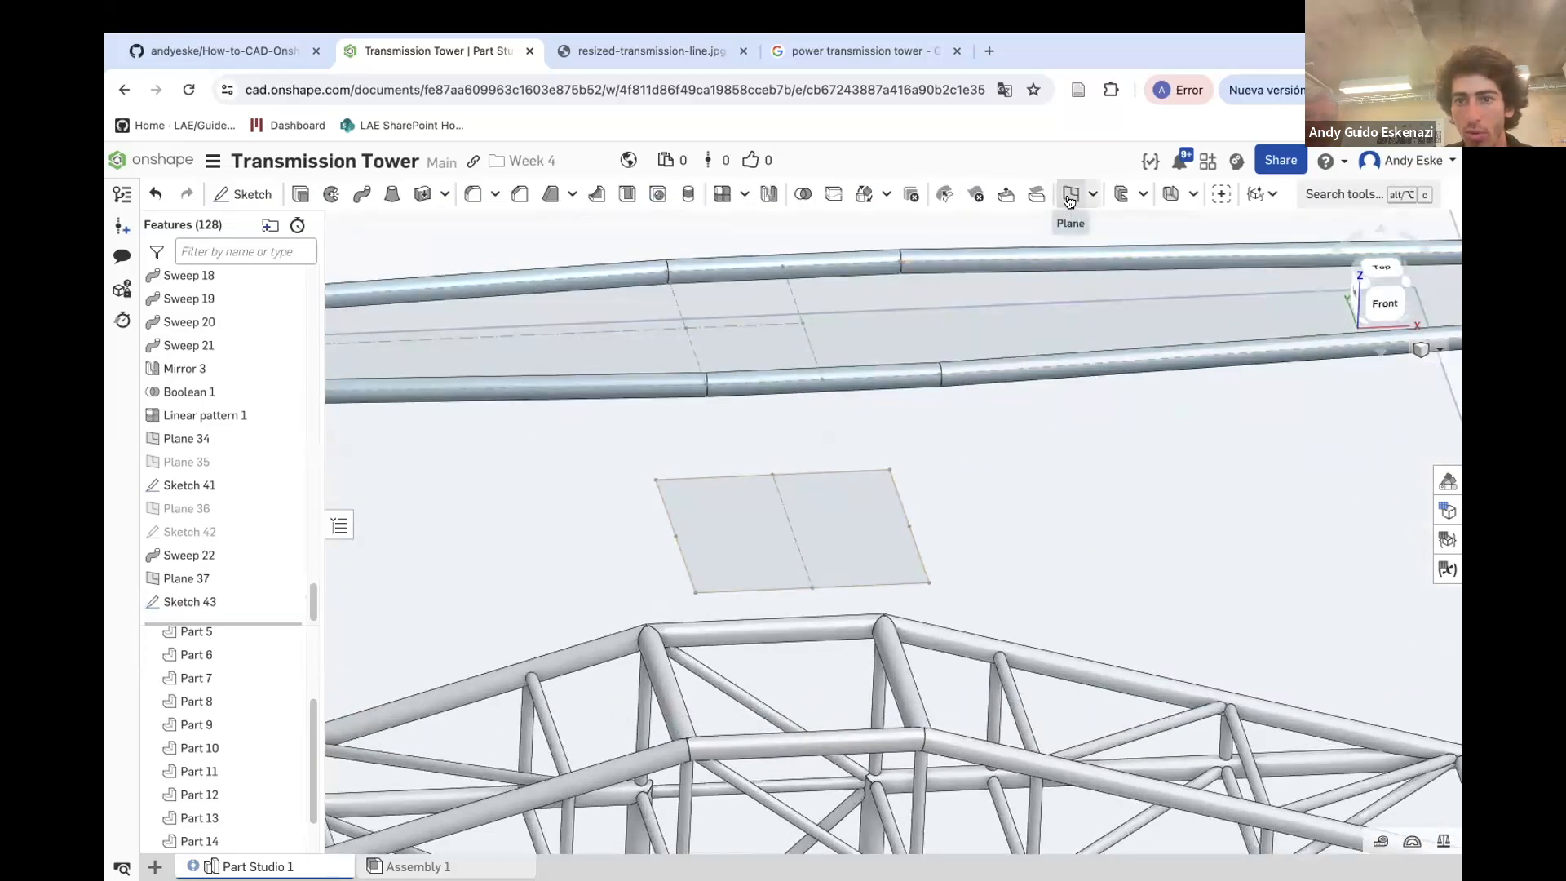
scroll(767, 457, "down", 8)
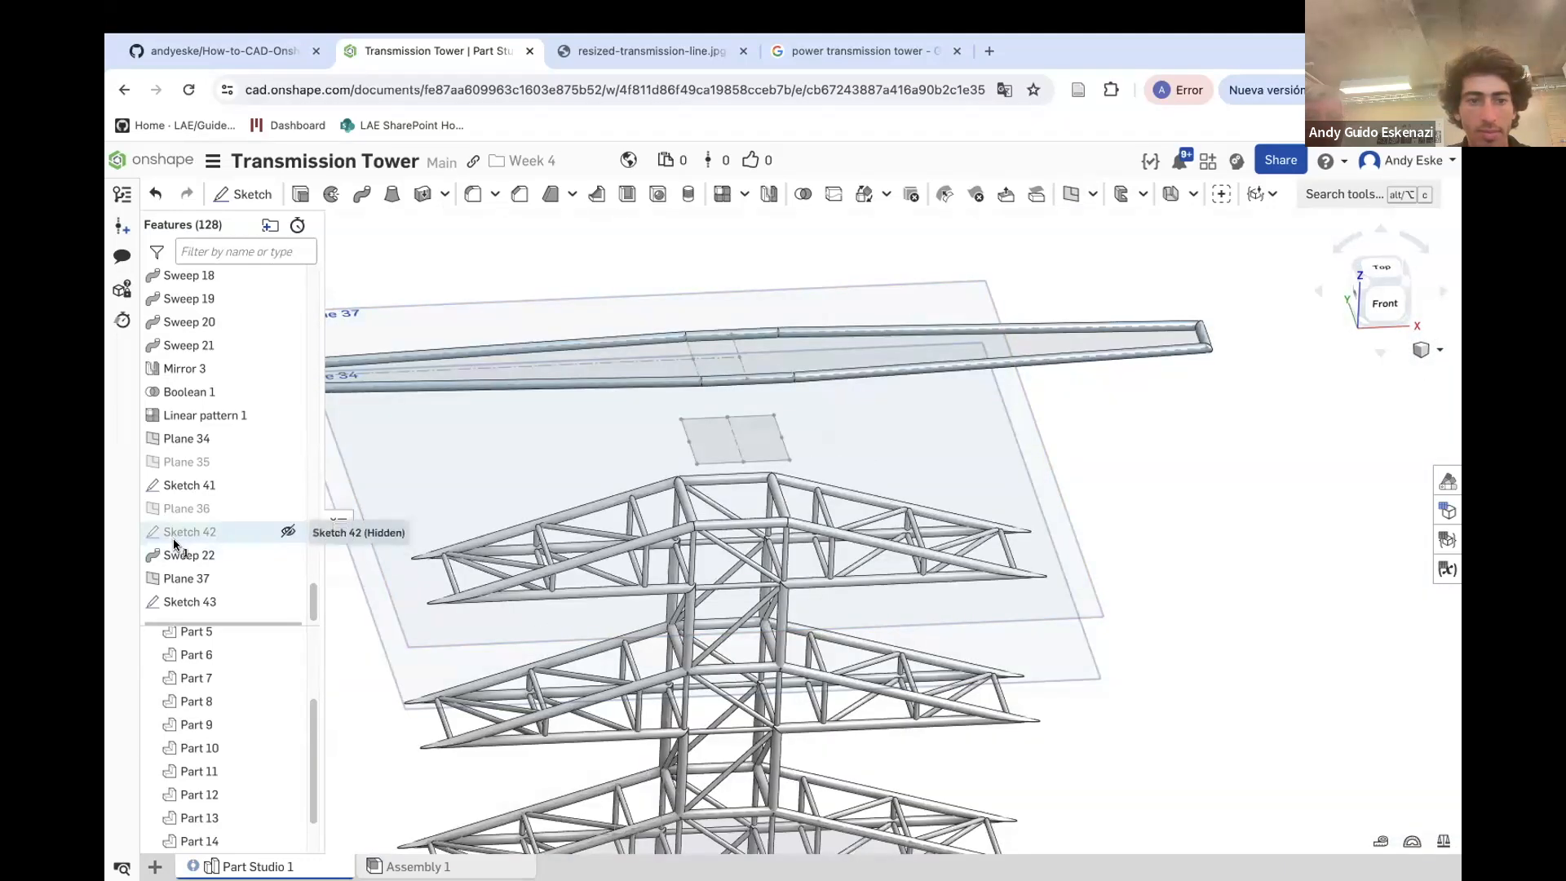
right_click_drag(597, 476, 597, 459)
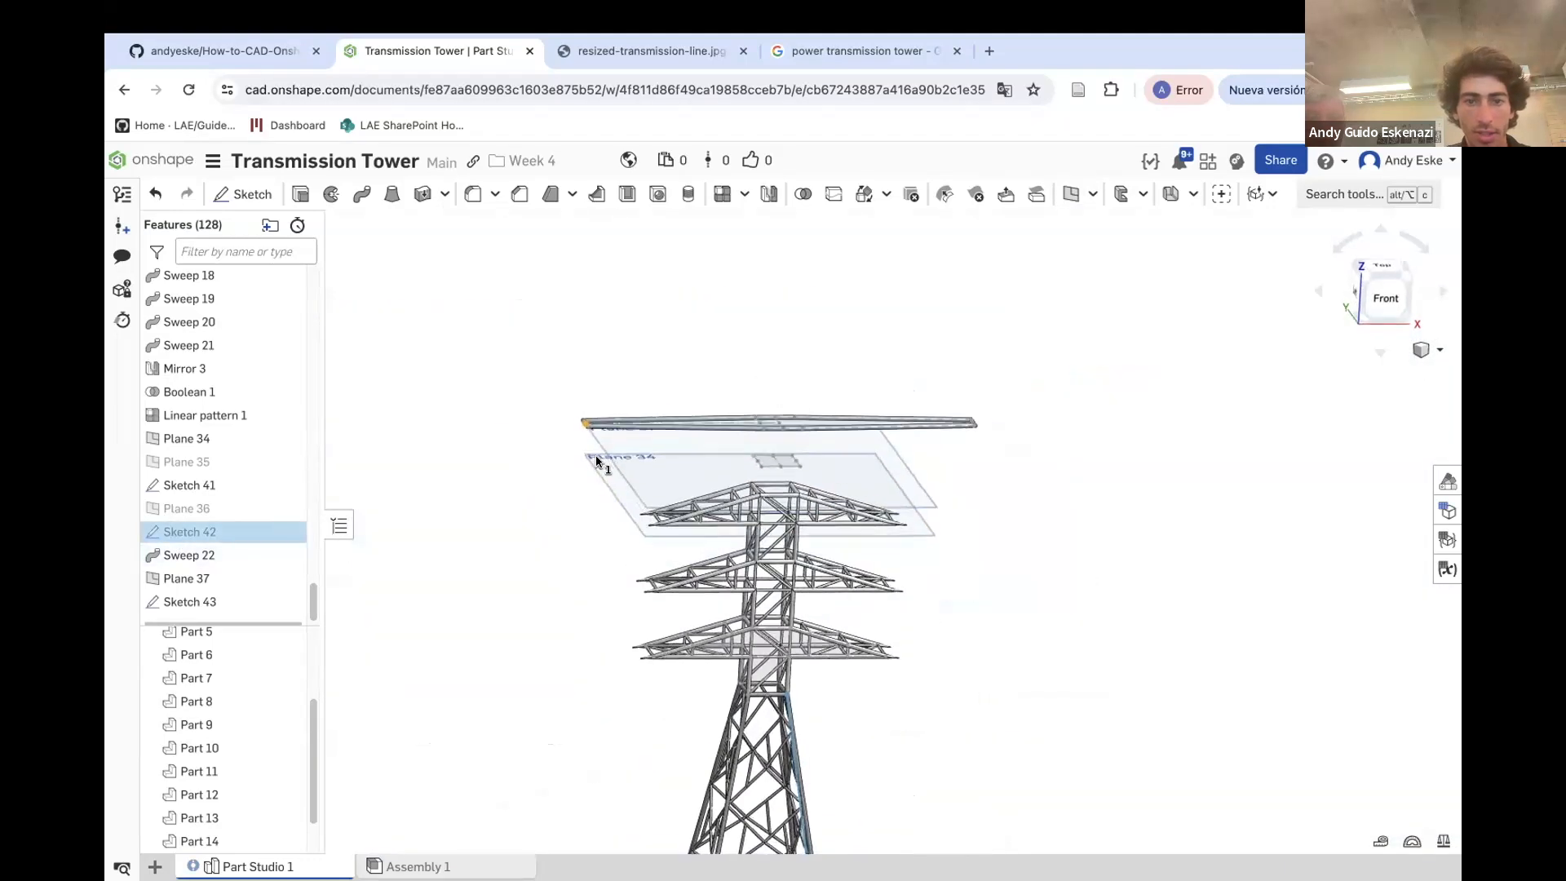
left_click(202, 511)
left_click(245, 193)
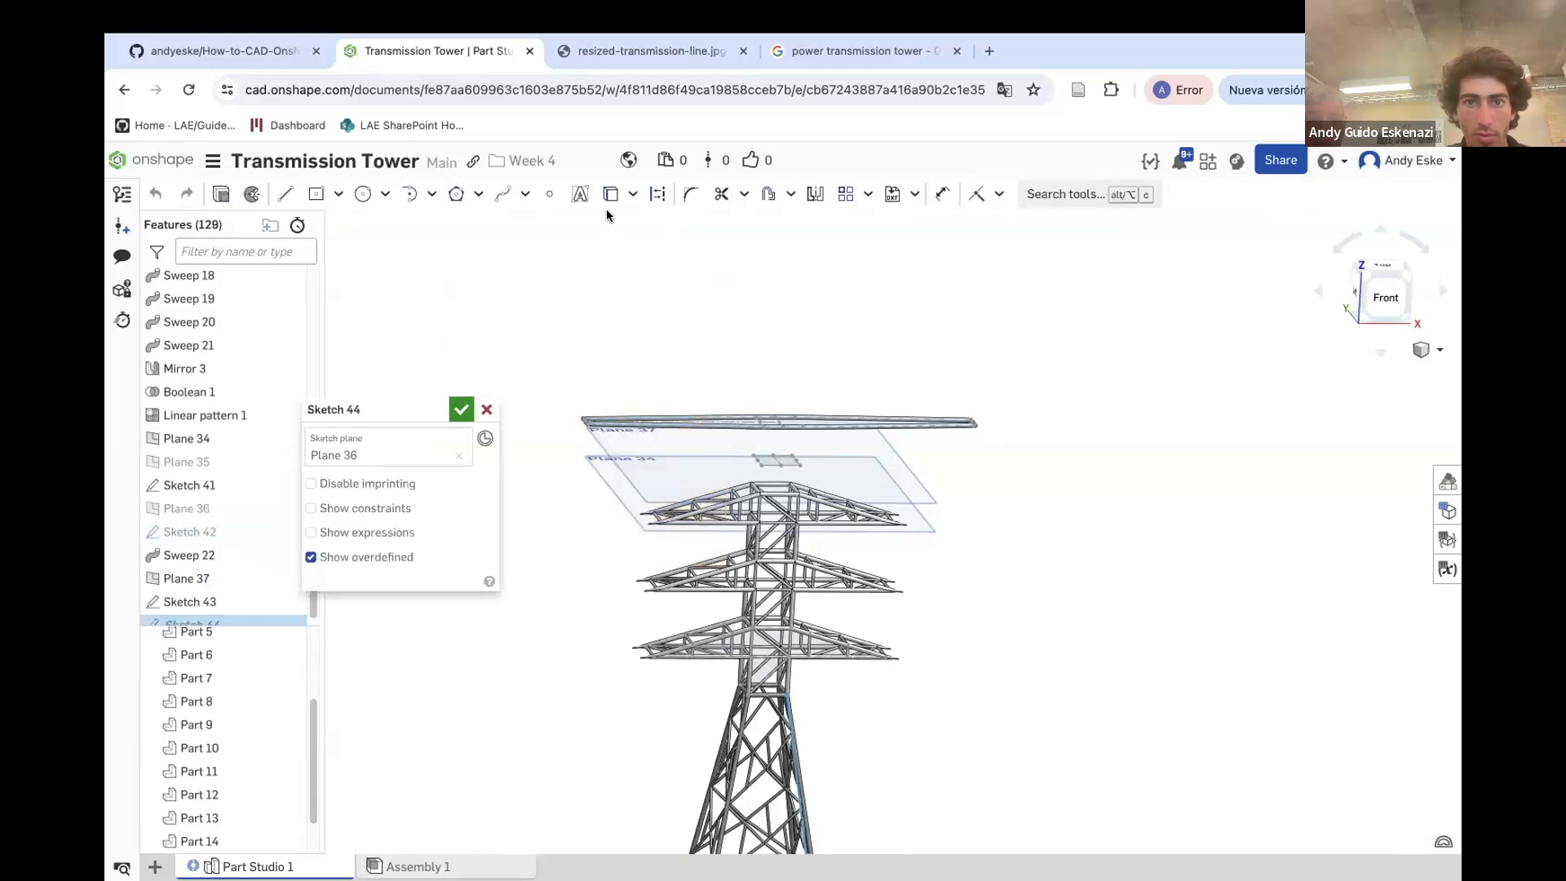
left_click(363, 200)
scroll(748, 467, "up", 10)
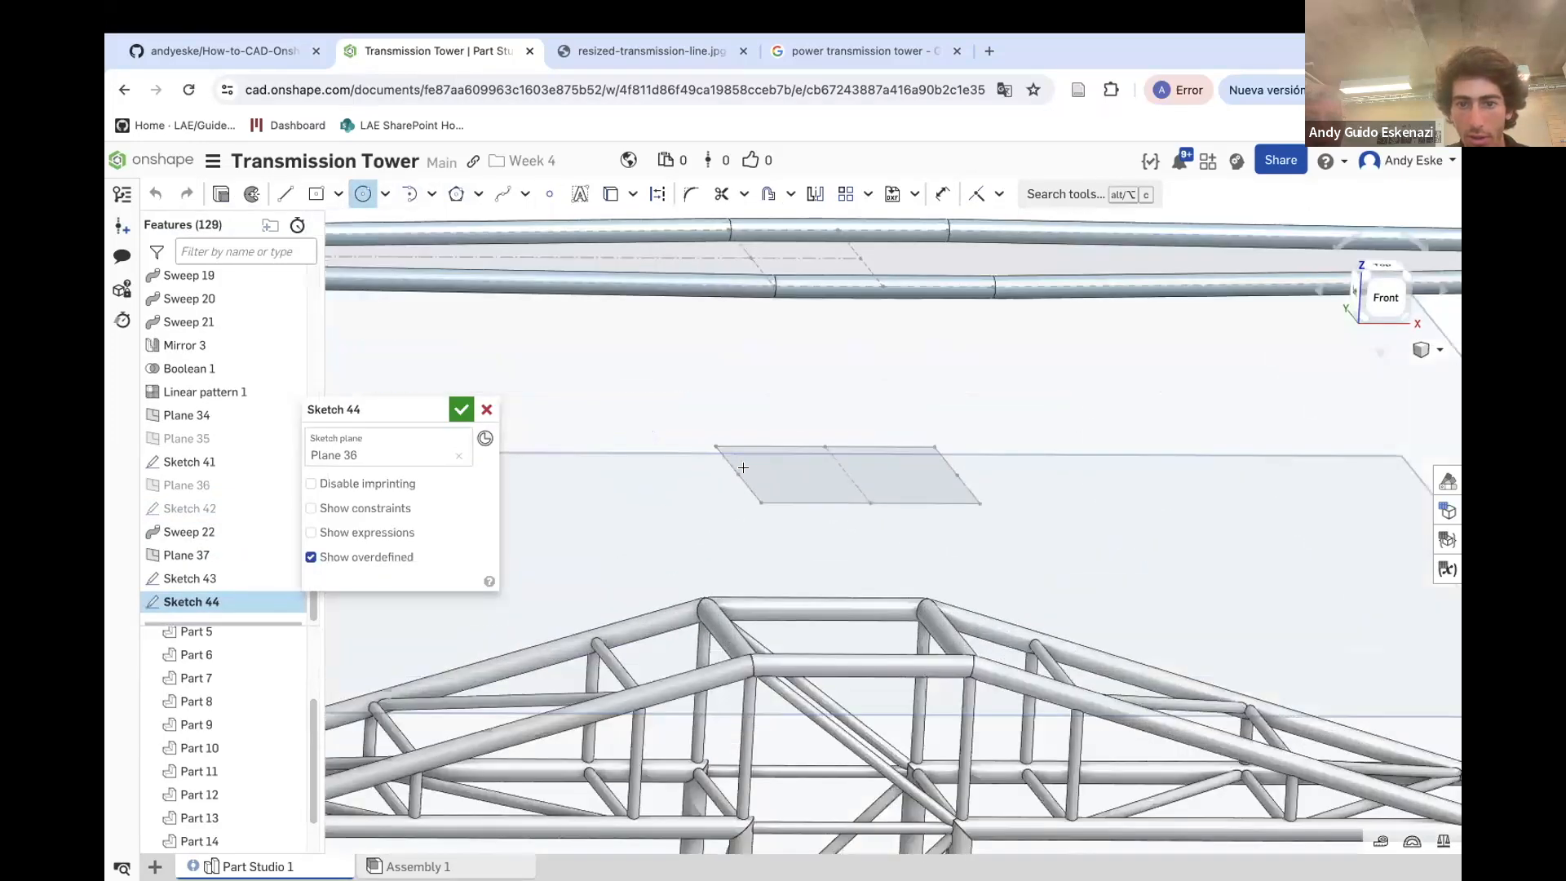
left_click(739, 481)
Dimension the circle's diameter as 1 mm
key("d")
scroll(742, 457, "up", 5)
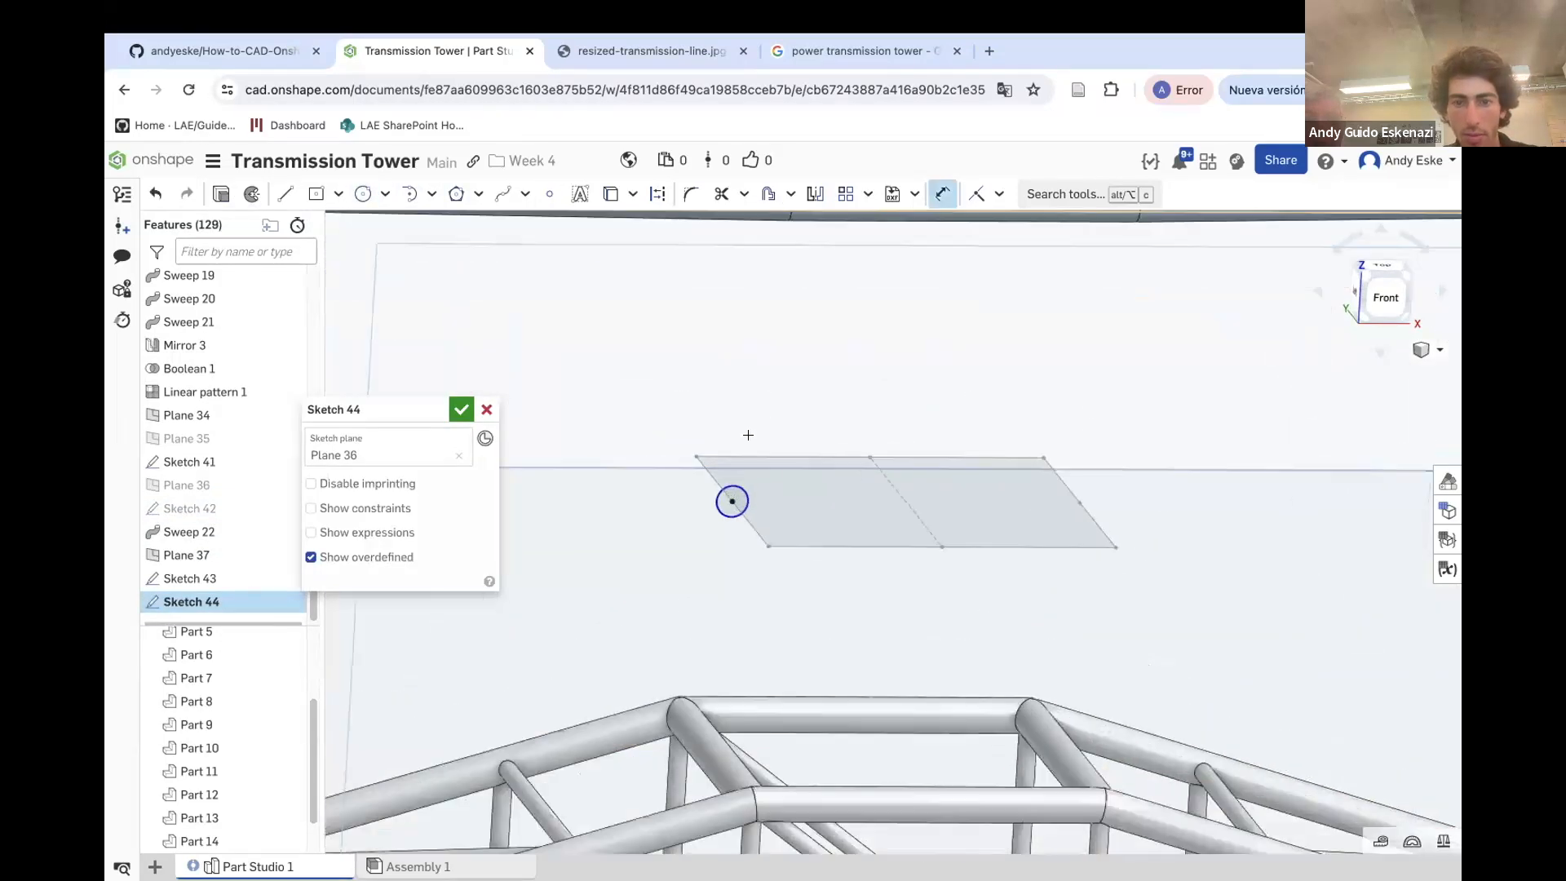
left_click(732, 505)
left_click(742, 410)
type("1")
key("Return")
Set the circle's diameter to 2 mm and finish the sketch
scroll(787, 368, "down", 5)
mouse_move(780, 530)
right_mouse_down()
mouse_move(752, 516)
mouse_move(779, 530)
right_mouse_up()
scroll(771, 395, "up", 2)
right_click_drag(772, 390, 764, 385)
scroll(765, 382, "up", 5)
scroll(764, 382, "up", 2)
key("Escape")
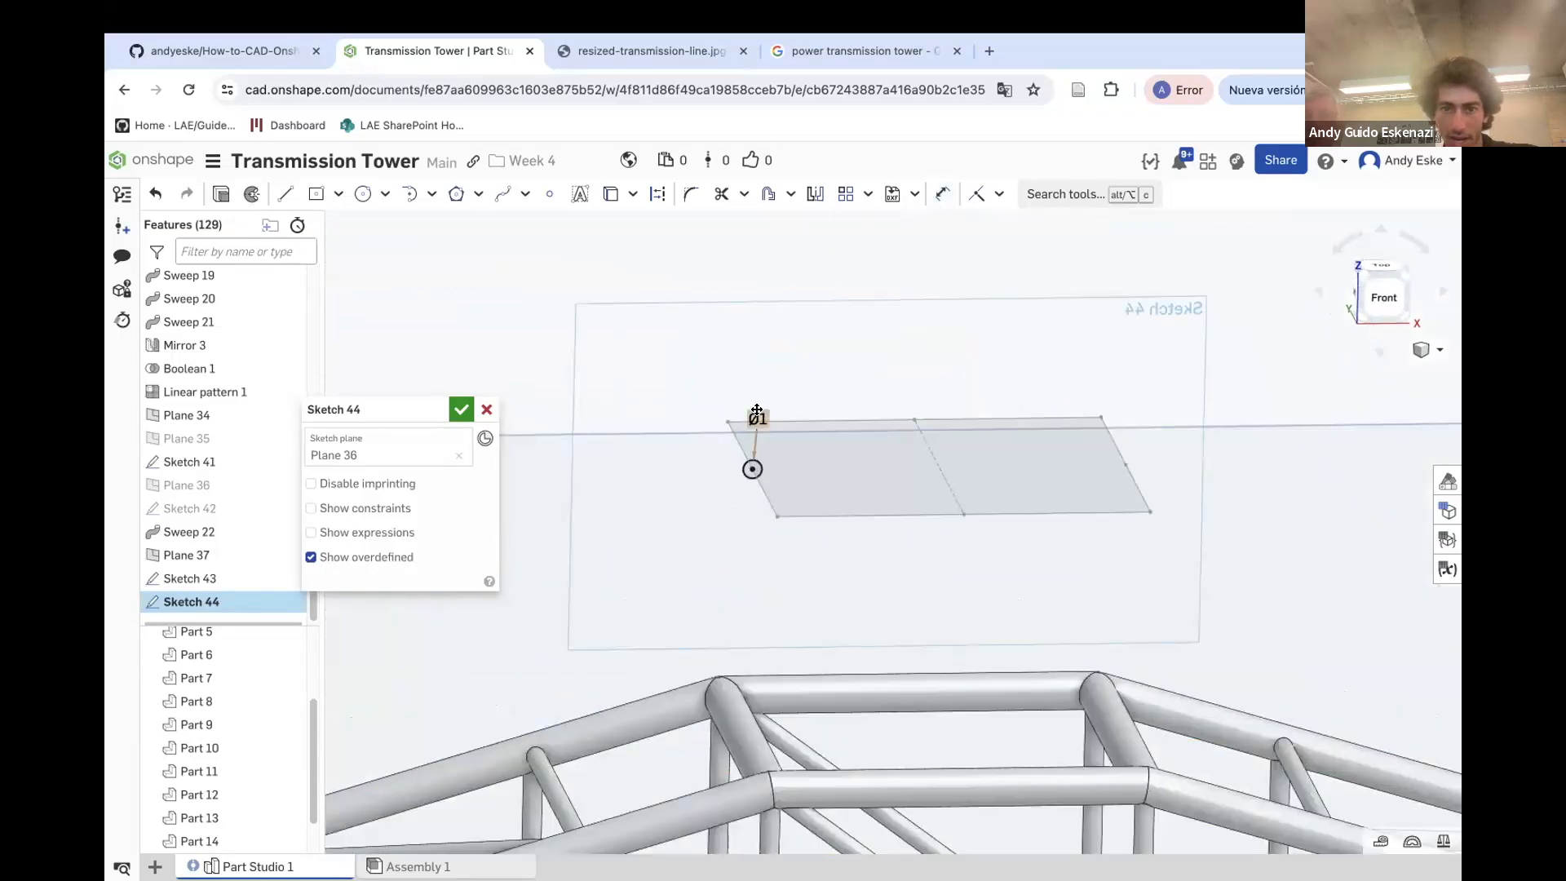
double_click(757, 414)
type("2")
key("Return")
scroll(754, 400, "down", 3)
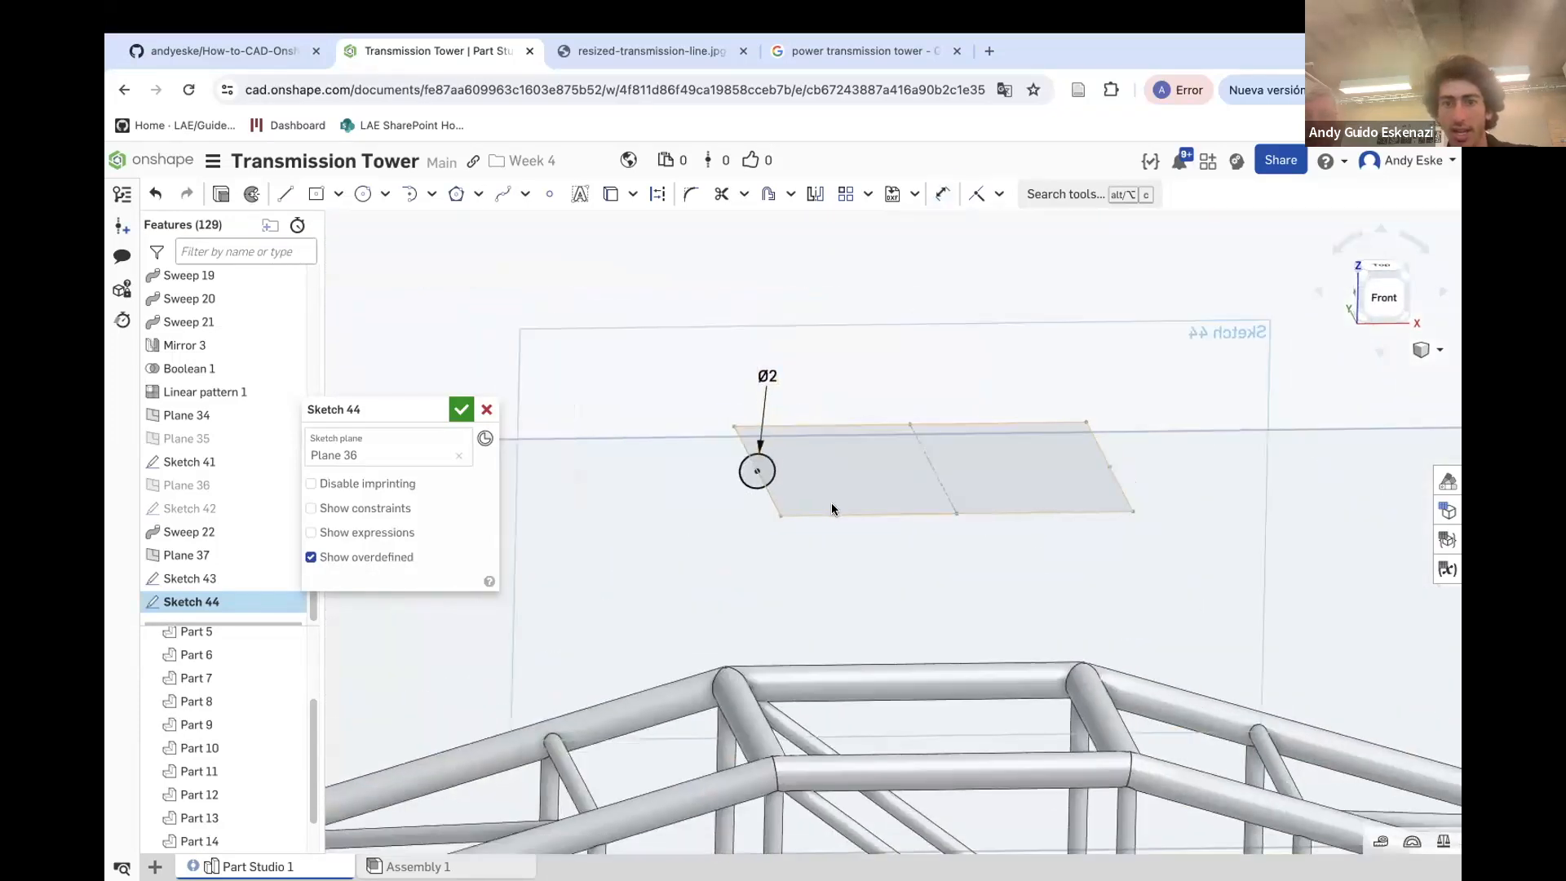
scroll(775, 412, "up", 1)
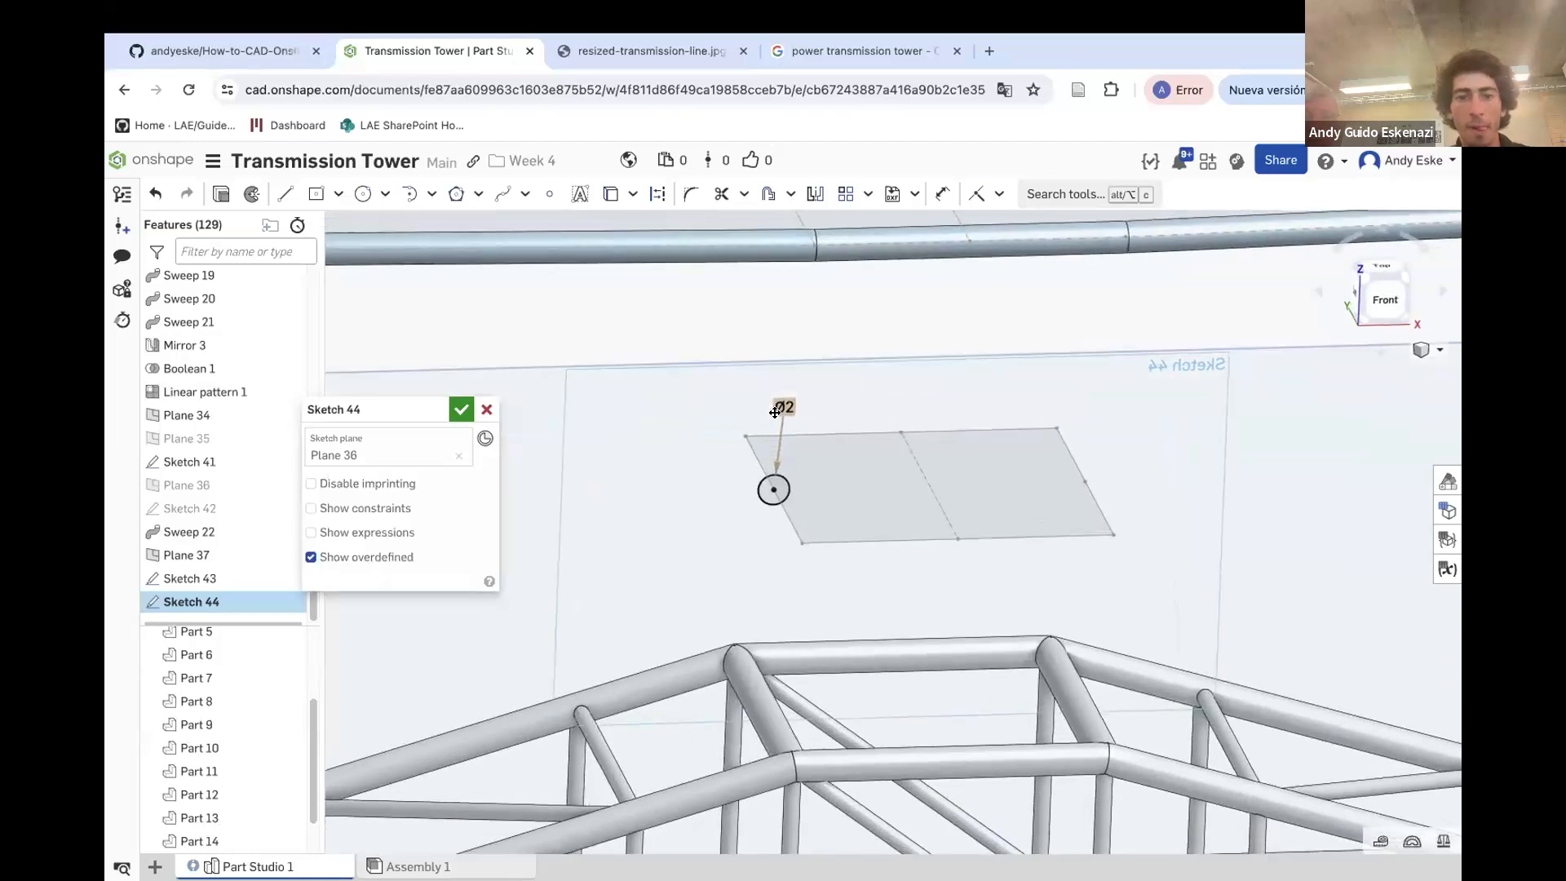
left_click(461, 409)
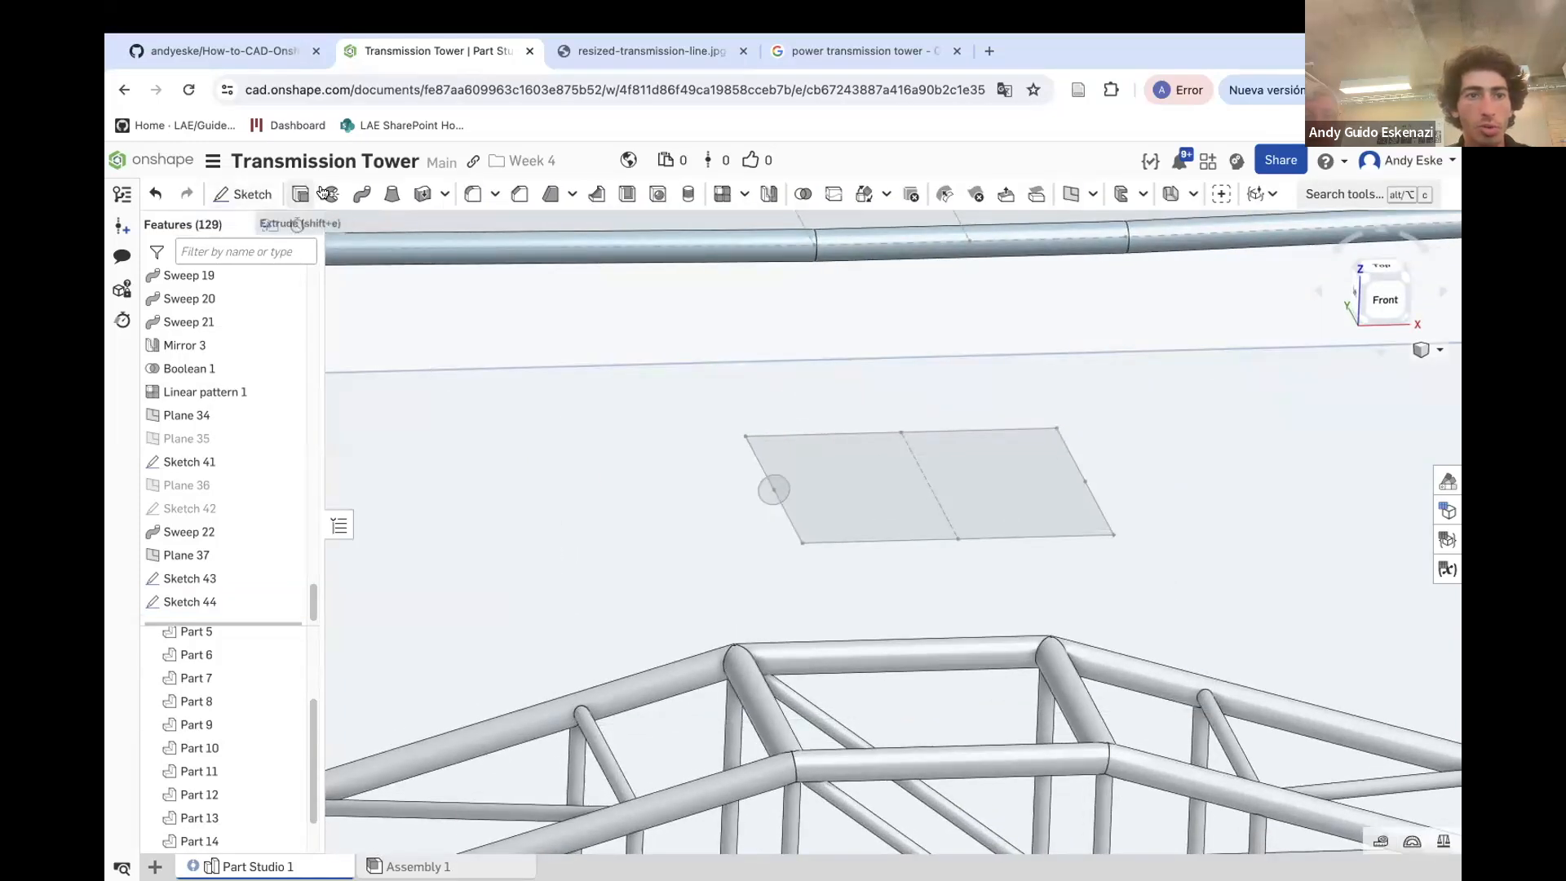
Sweep the circle of Sketch 44 along all eight edges of Sketch 43 to form a rectangular tube frame
left_click(362, 194)
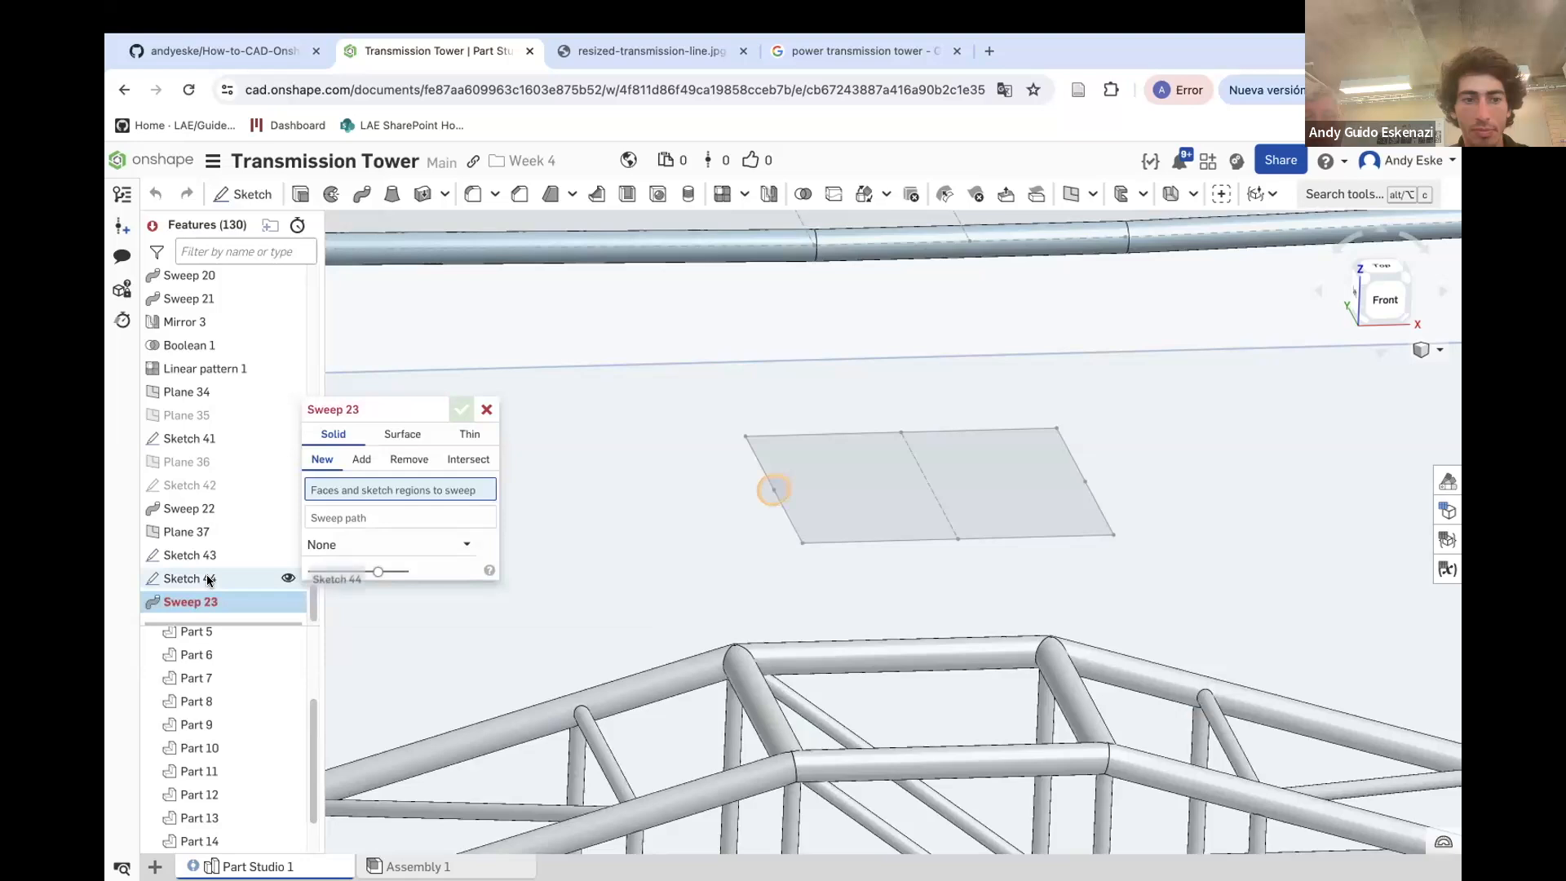
left_click(209, 579)
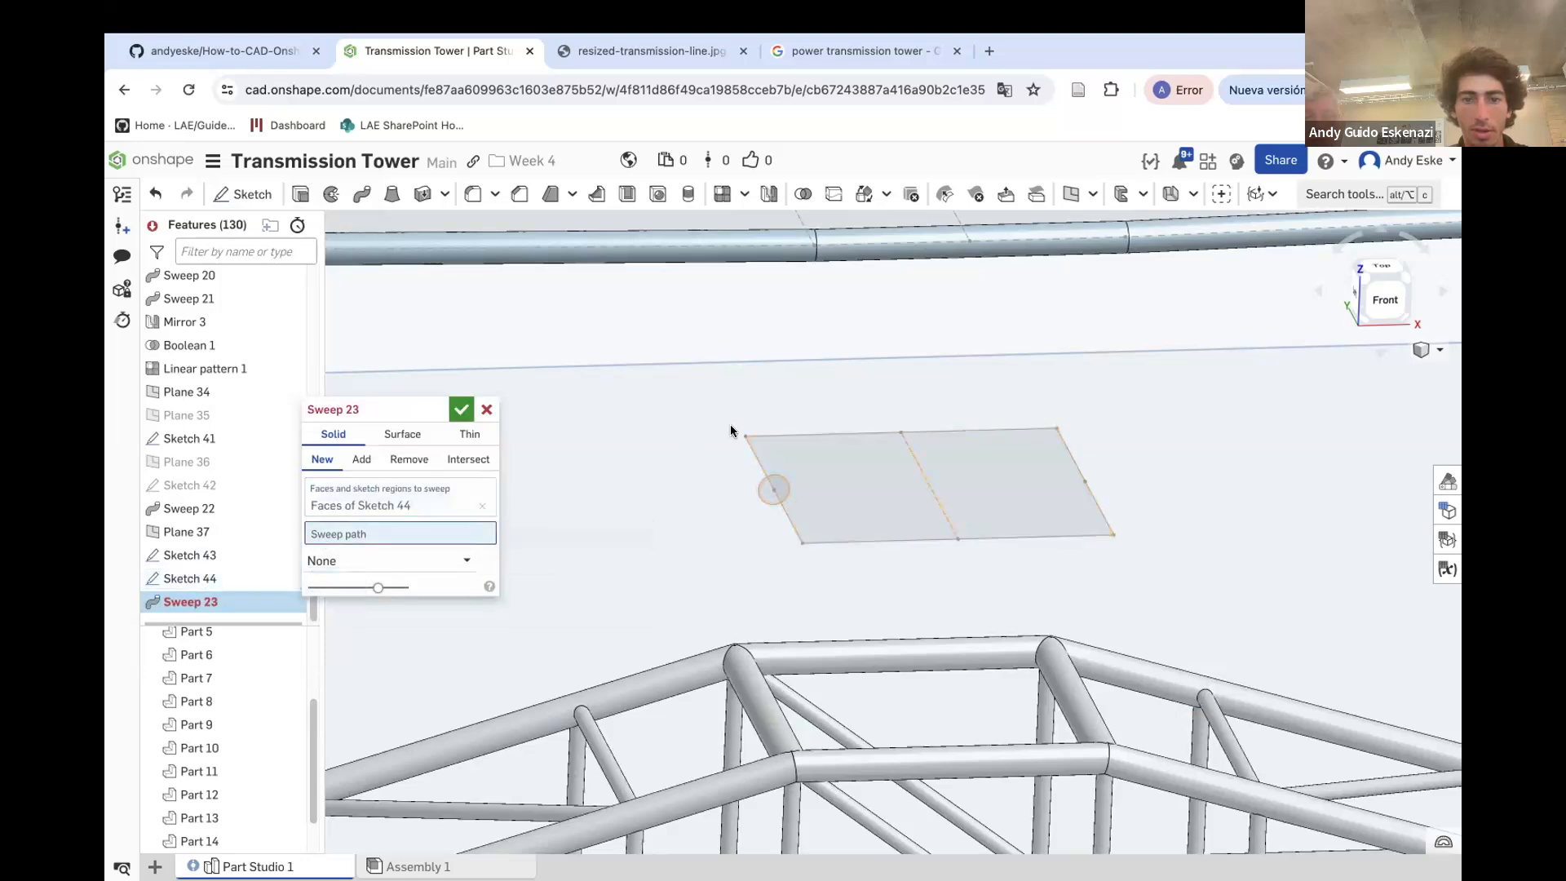
left_click(751, 455)
left_click(881, 431)
left_click(1036, 431)
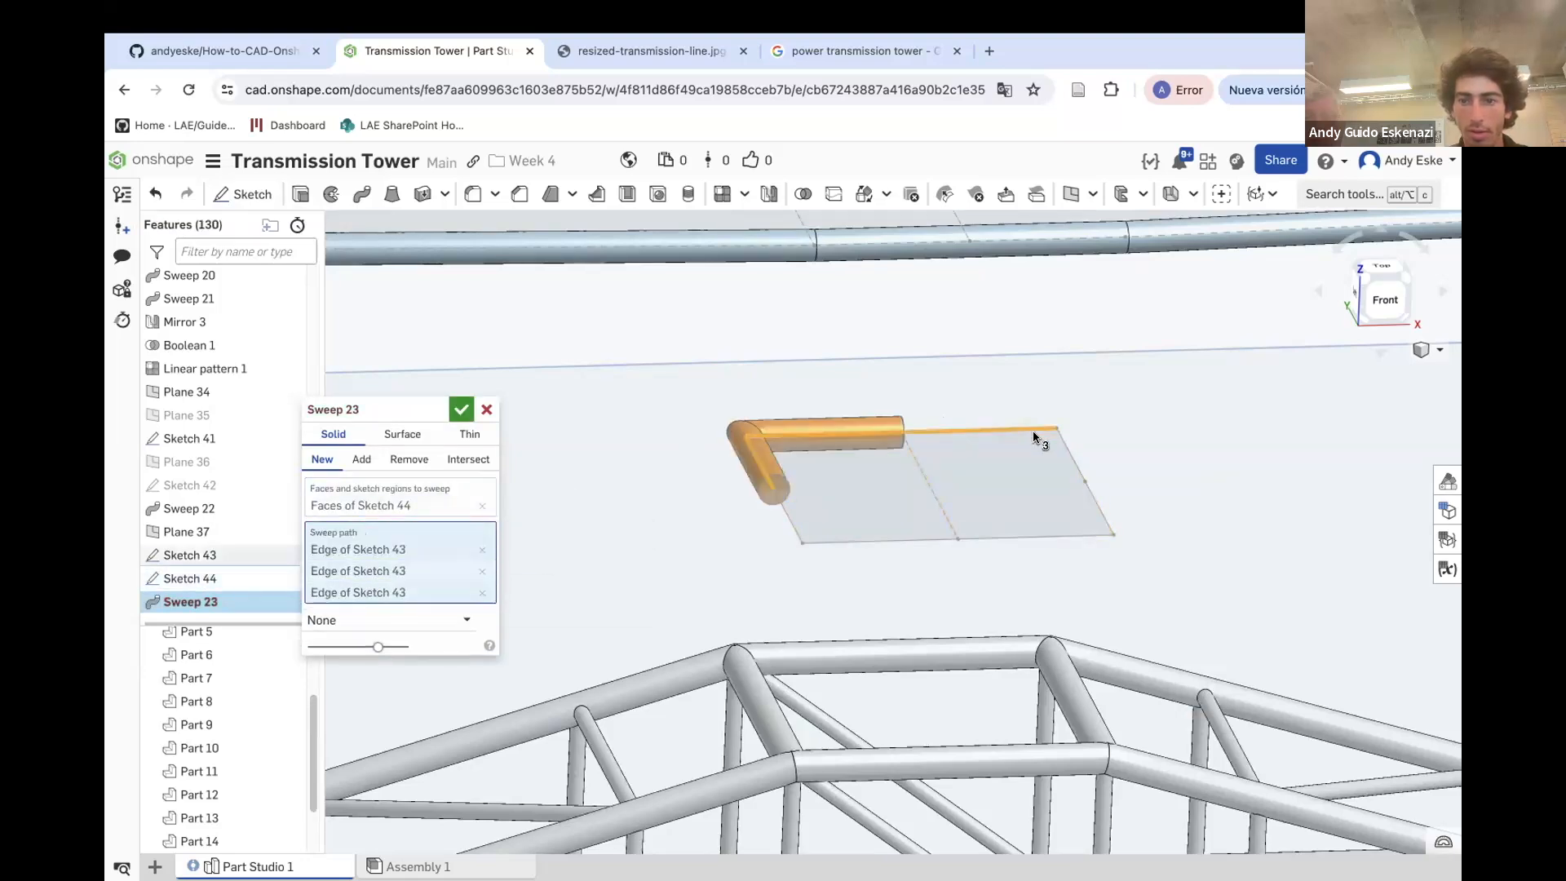
left_click(1075, 461)
left_click(1096, 513)
left_click(1070, 536)
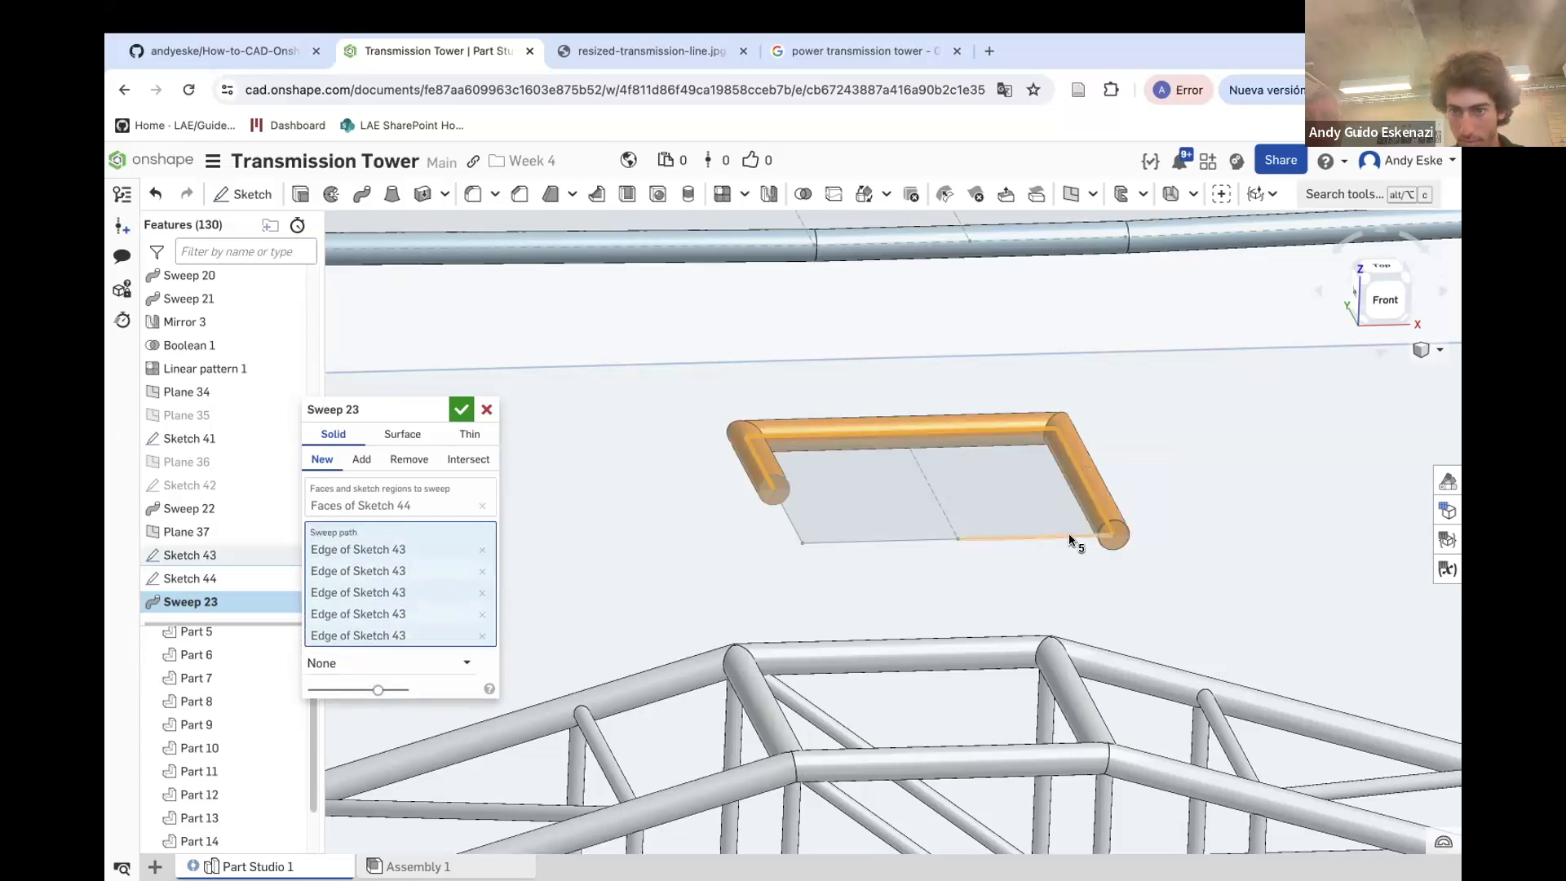
left_click(930, 543)
left_click(796, 531)
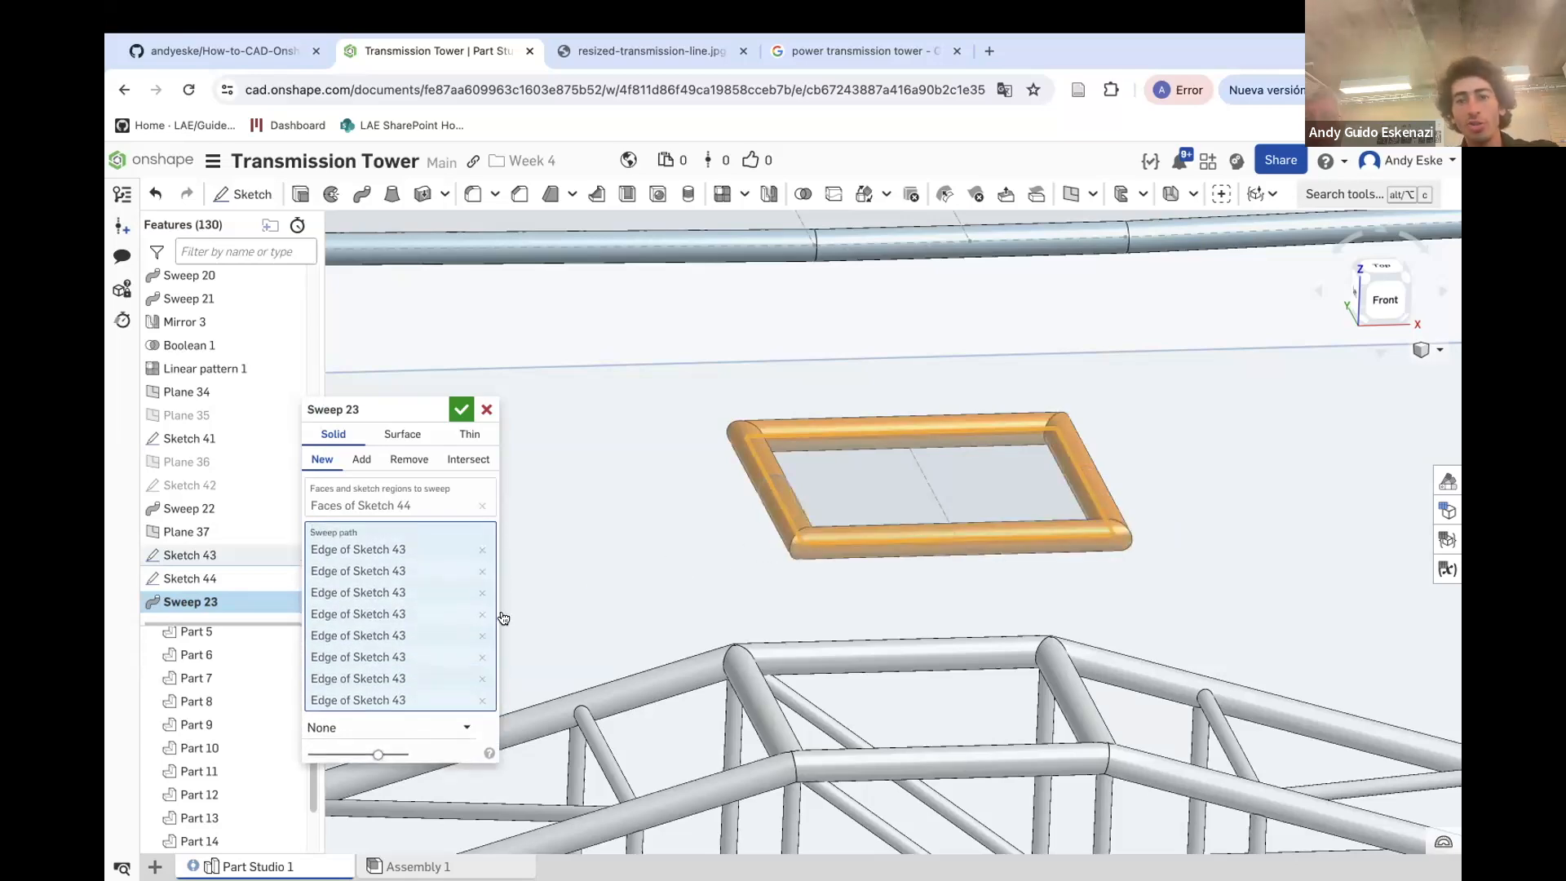
left_click(462, 409)
scroll(897, 555, "down", 5)
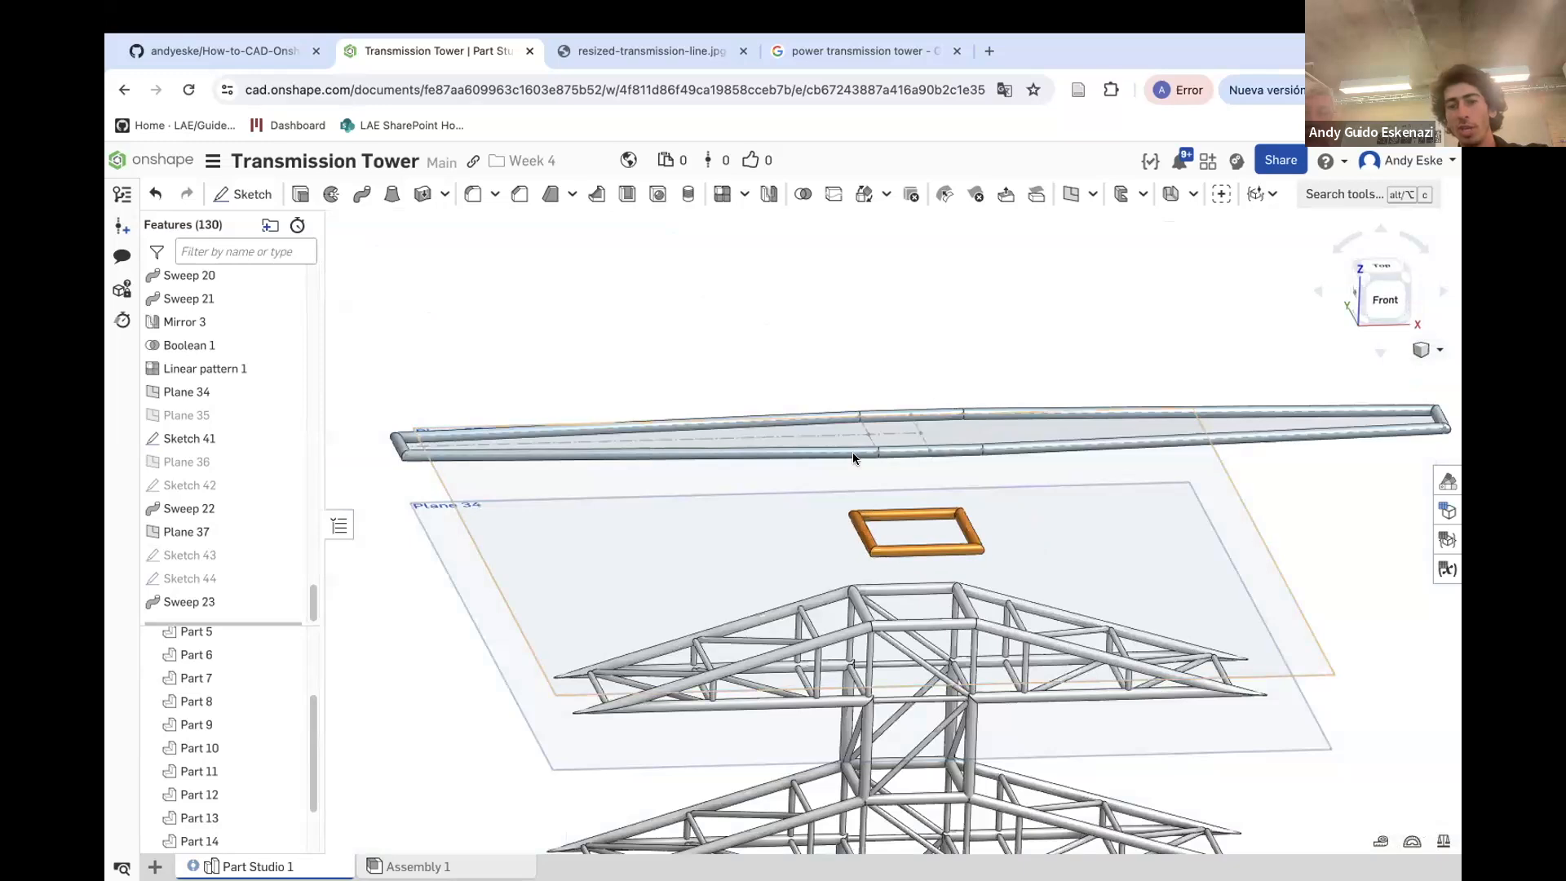
Hide Plane 37 and the other reference planes in the view
scroll(1059, 430, "down", 2)
right_click(611, 491)
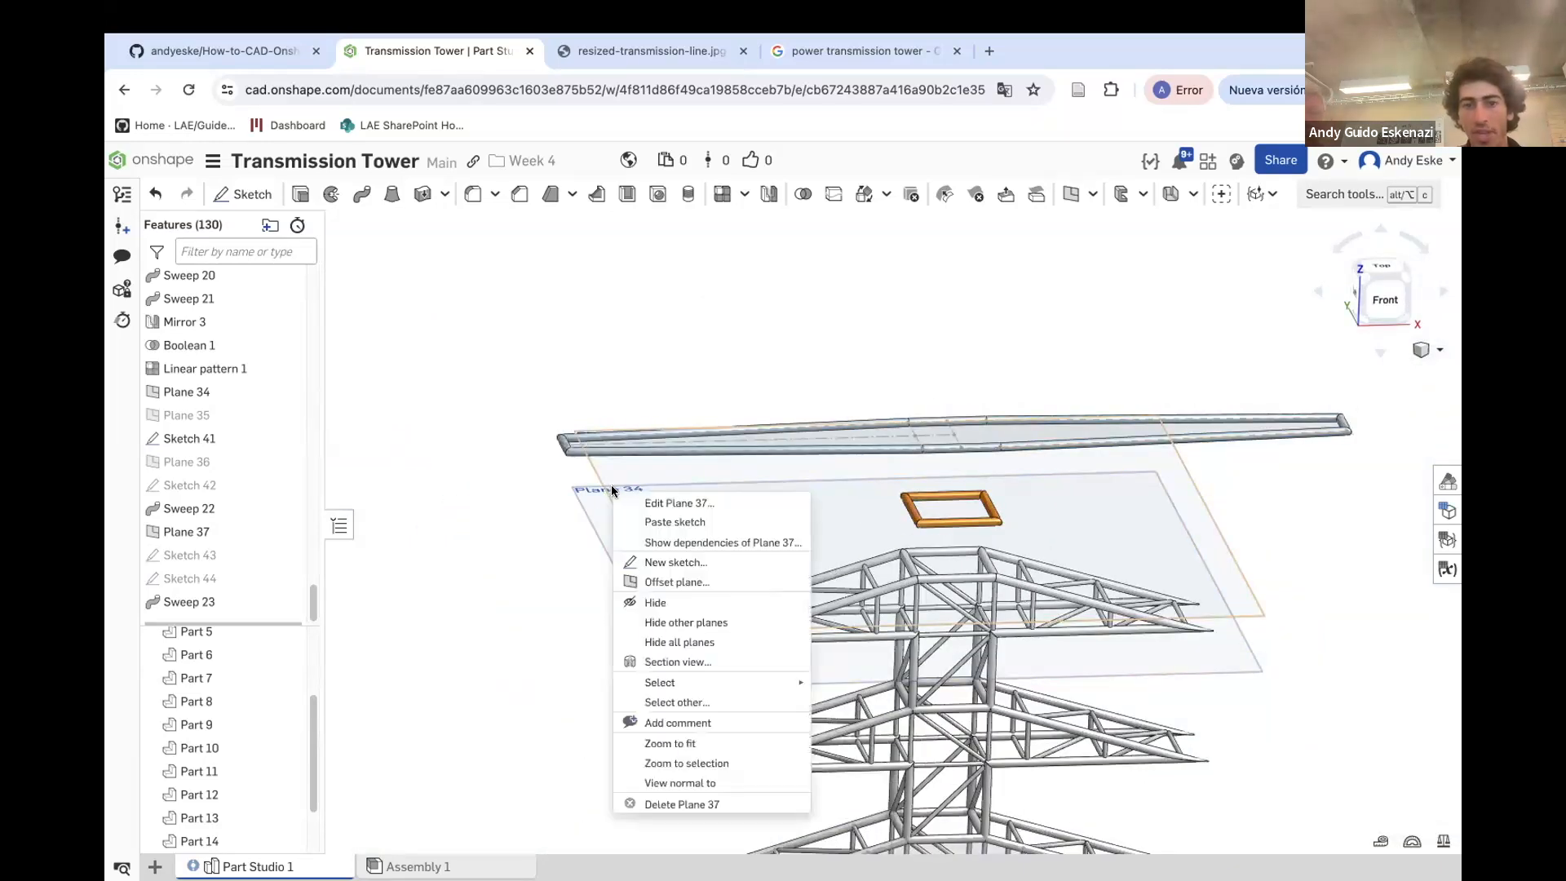
left_click(652, 602)
right_click(599, 537)
left_click(645, 655)
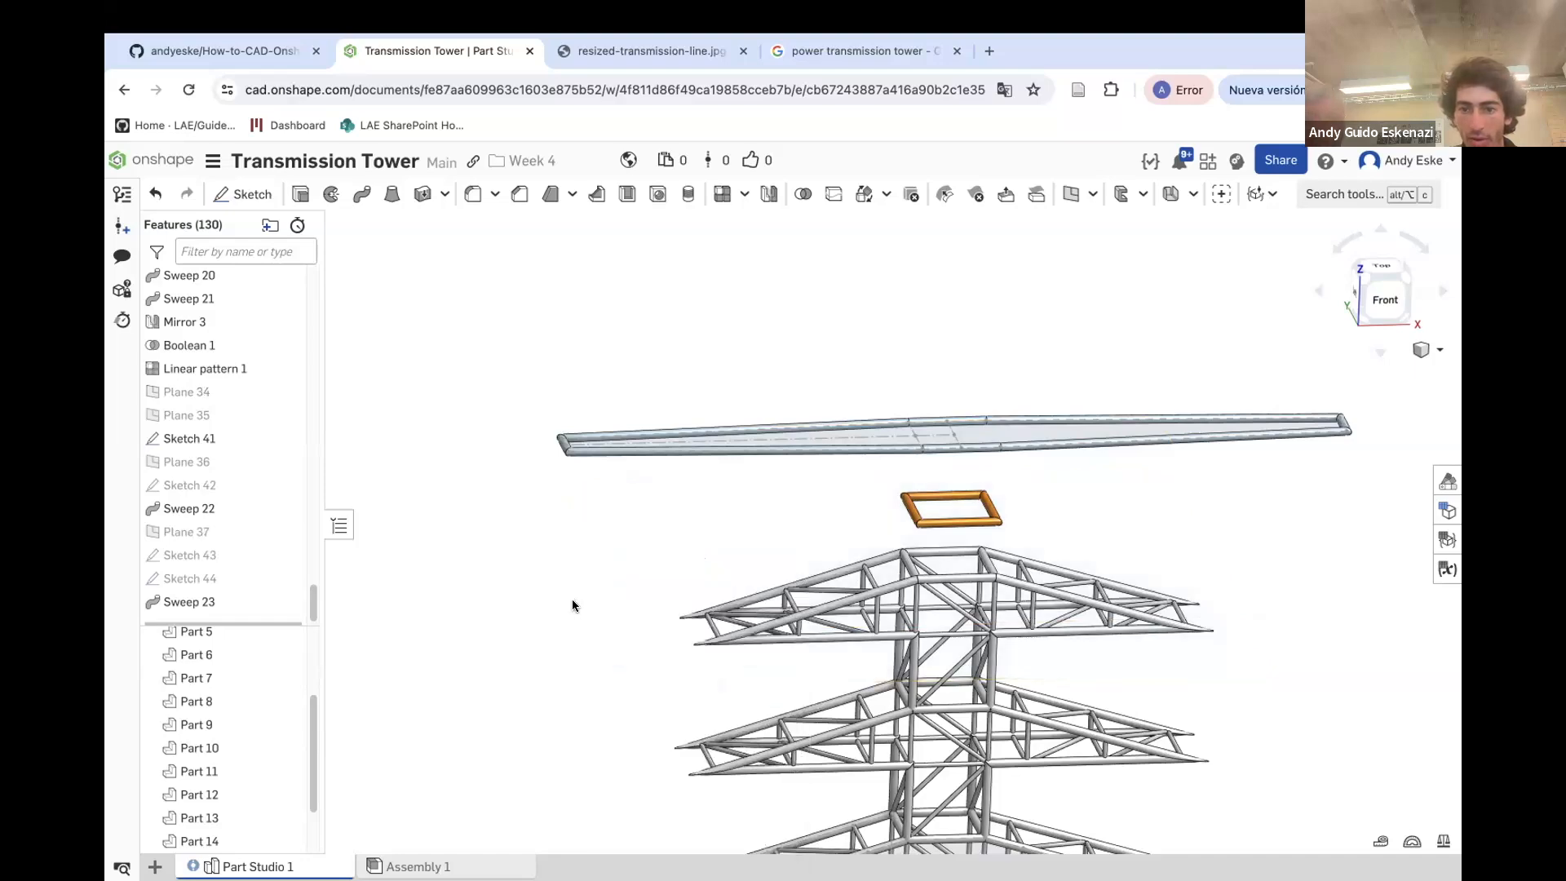
Make Sketch 43 visible again while keeping Sketch 44 hidden
scroll(885, 583, "up", 10)
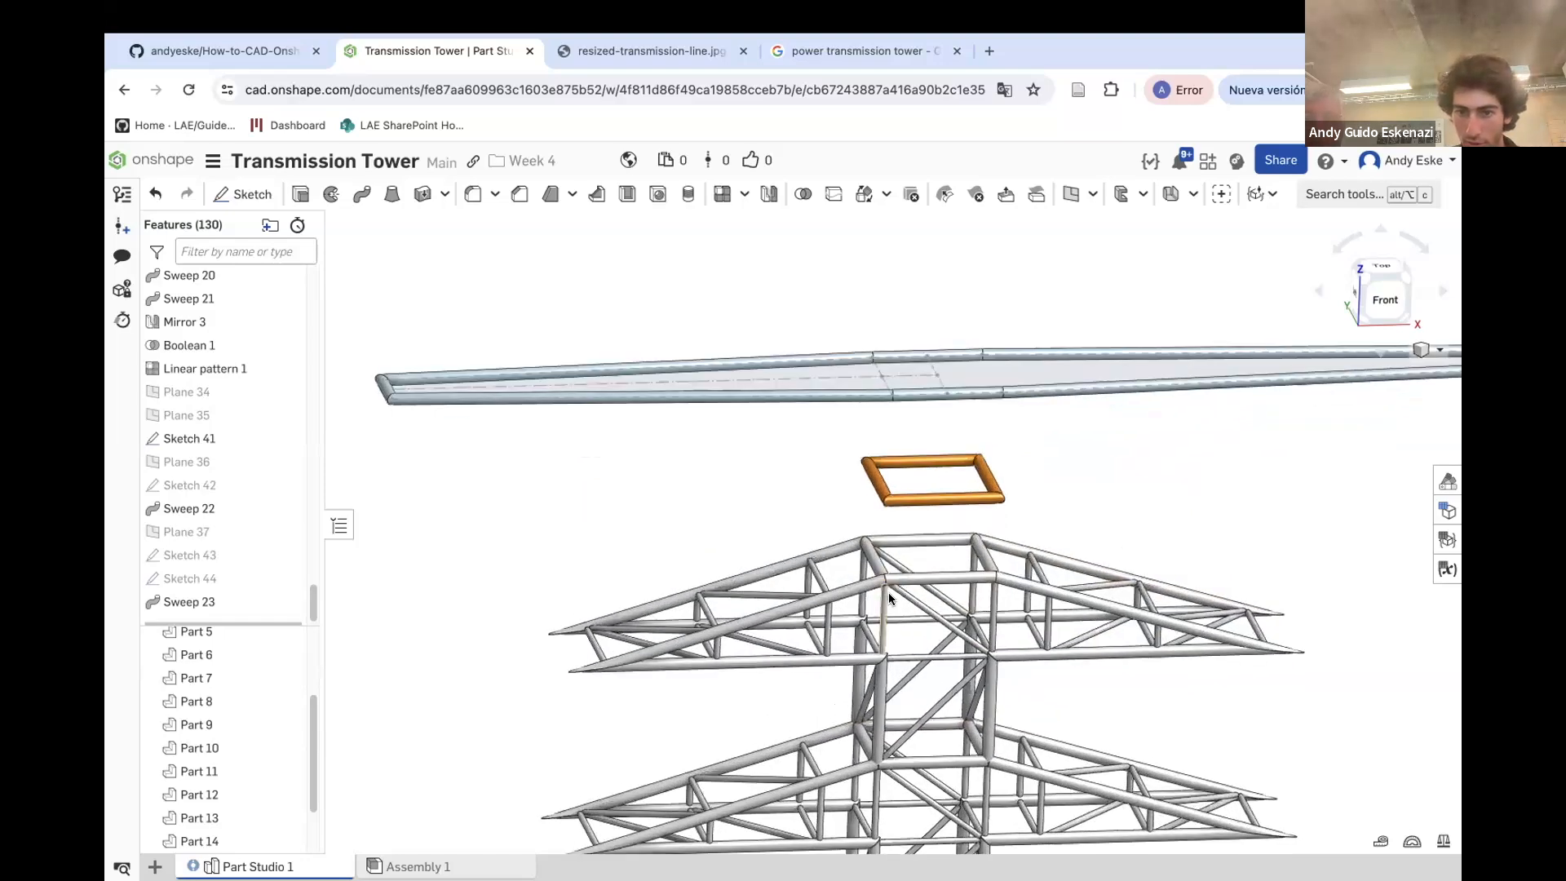
scroll(870, 540, "up", 5)
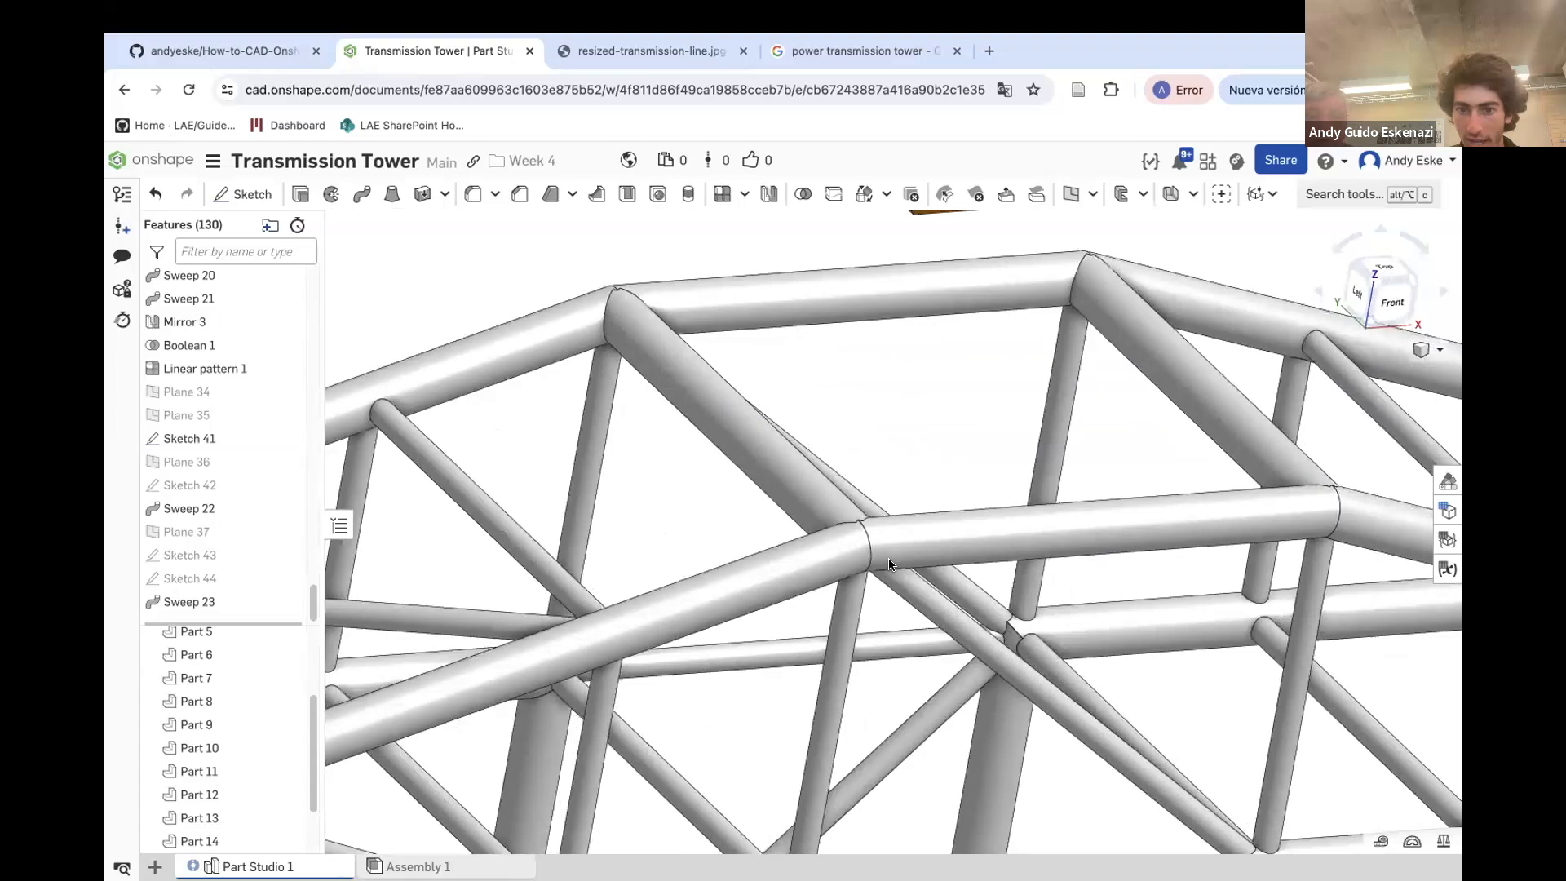
scroll(824, 523, "down", 10)
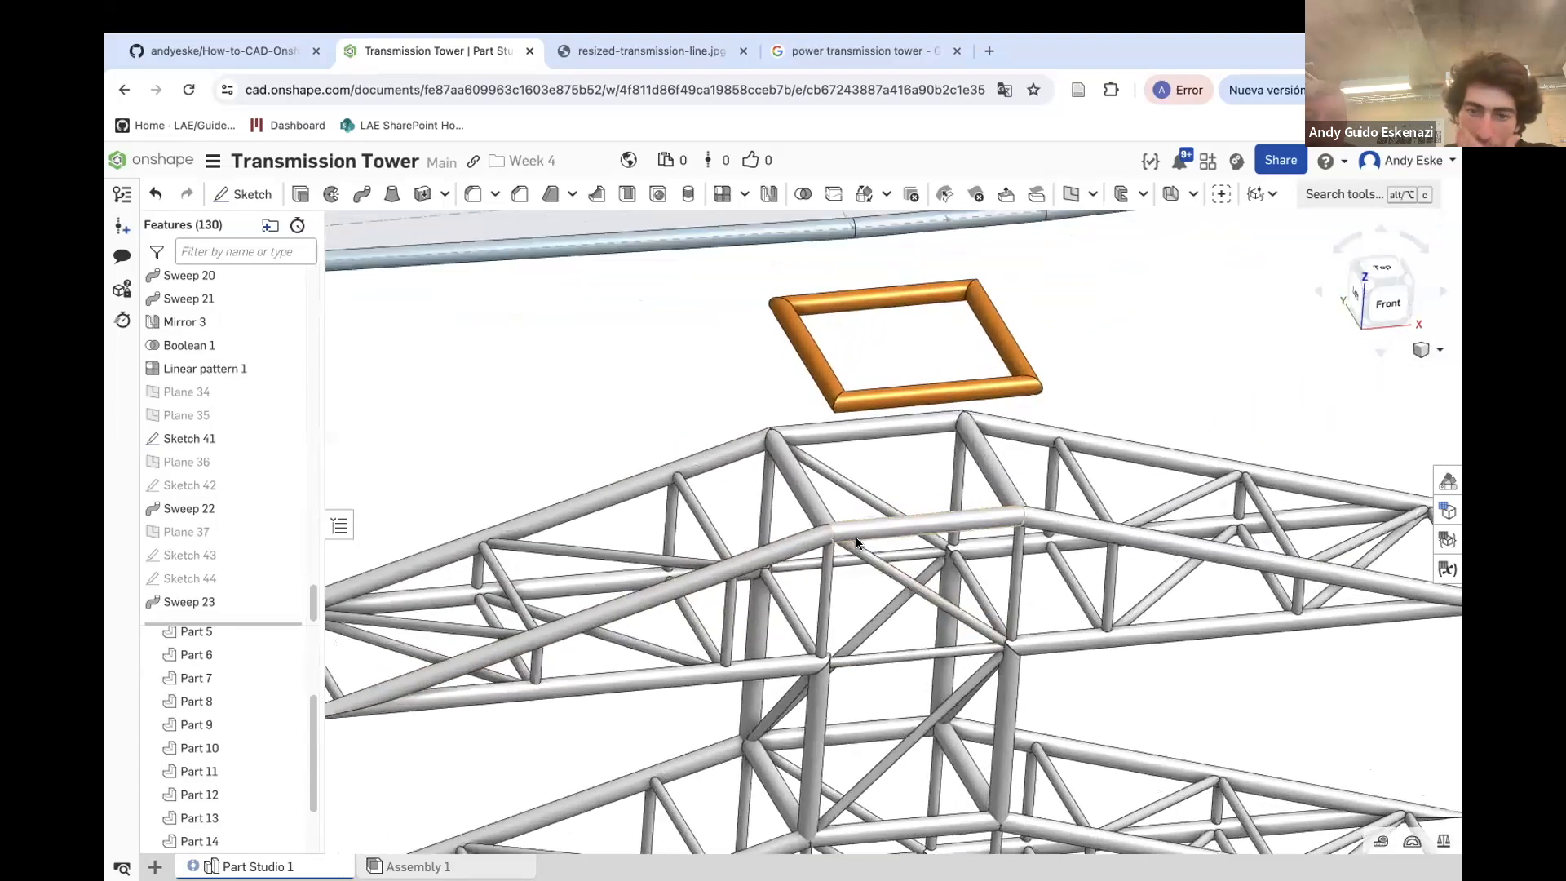
mouse_move(856, 532)
right_mouse_down()
mouse_move(839, 475)
mouse_move(840, 520)
right_mouse_up()
scroll(1063, 427, "down", 5)
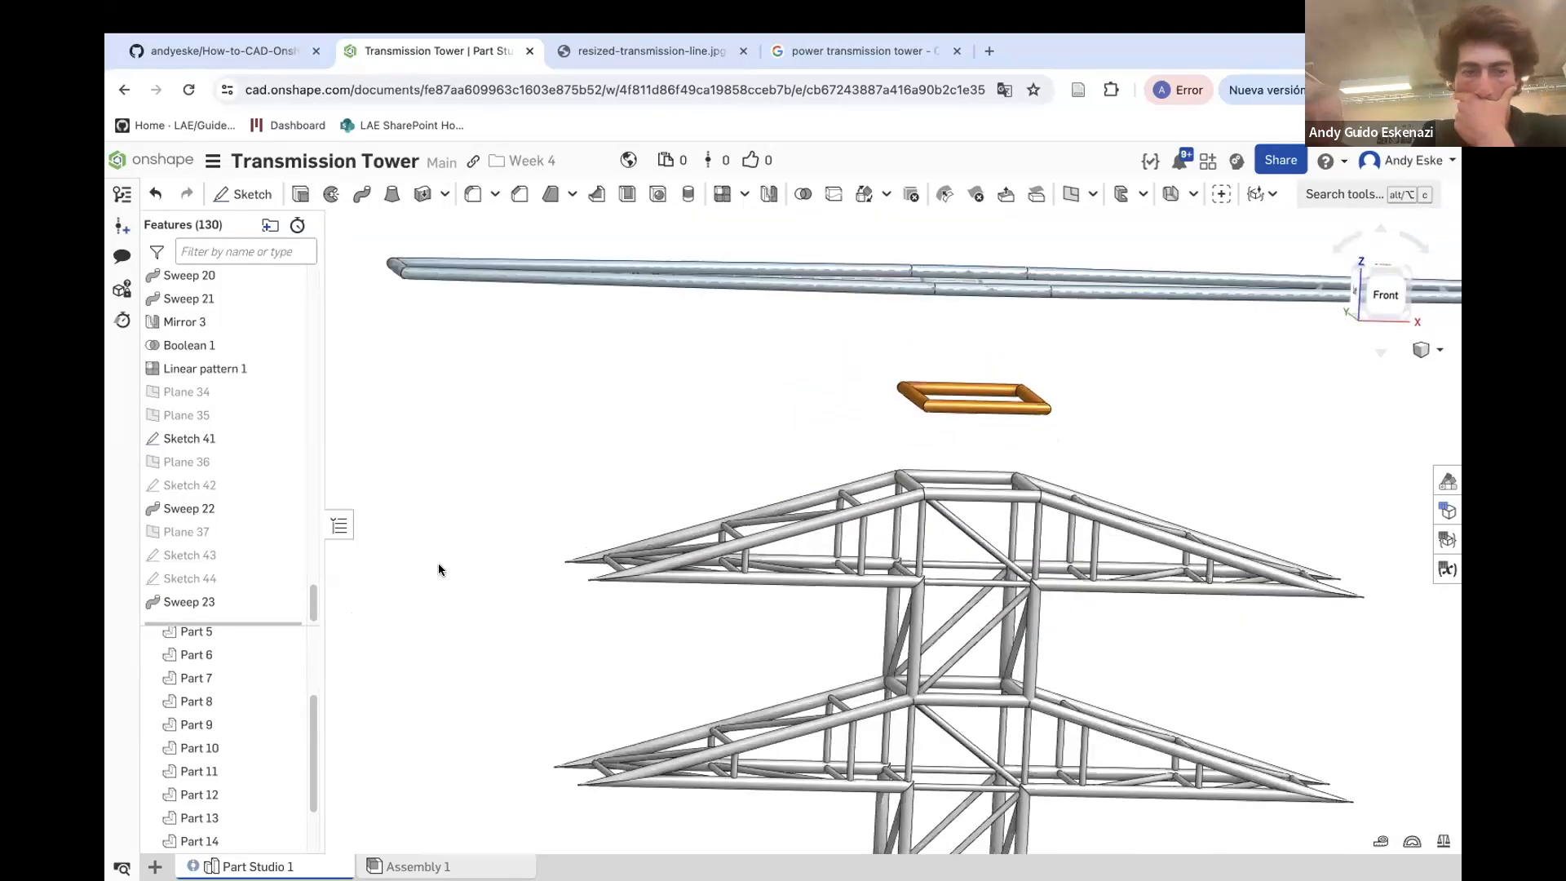
left_click(286, 576)
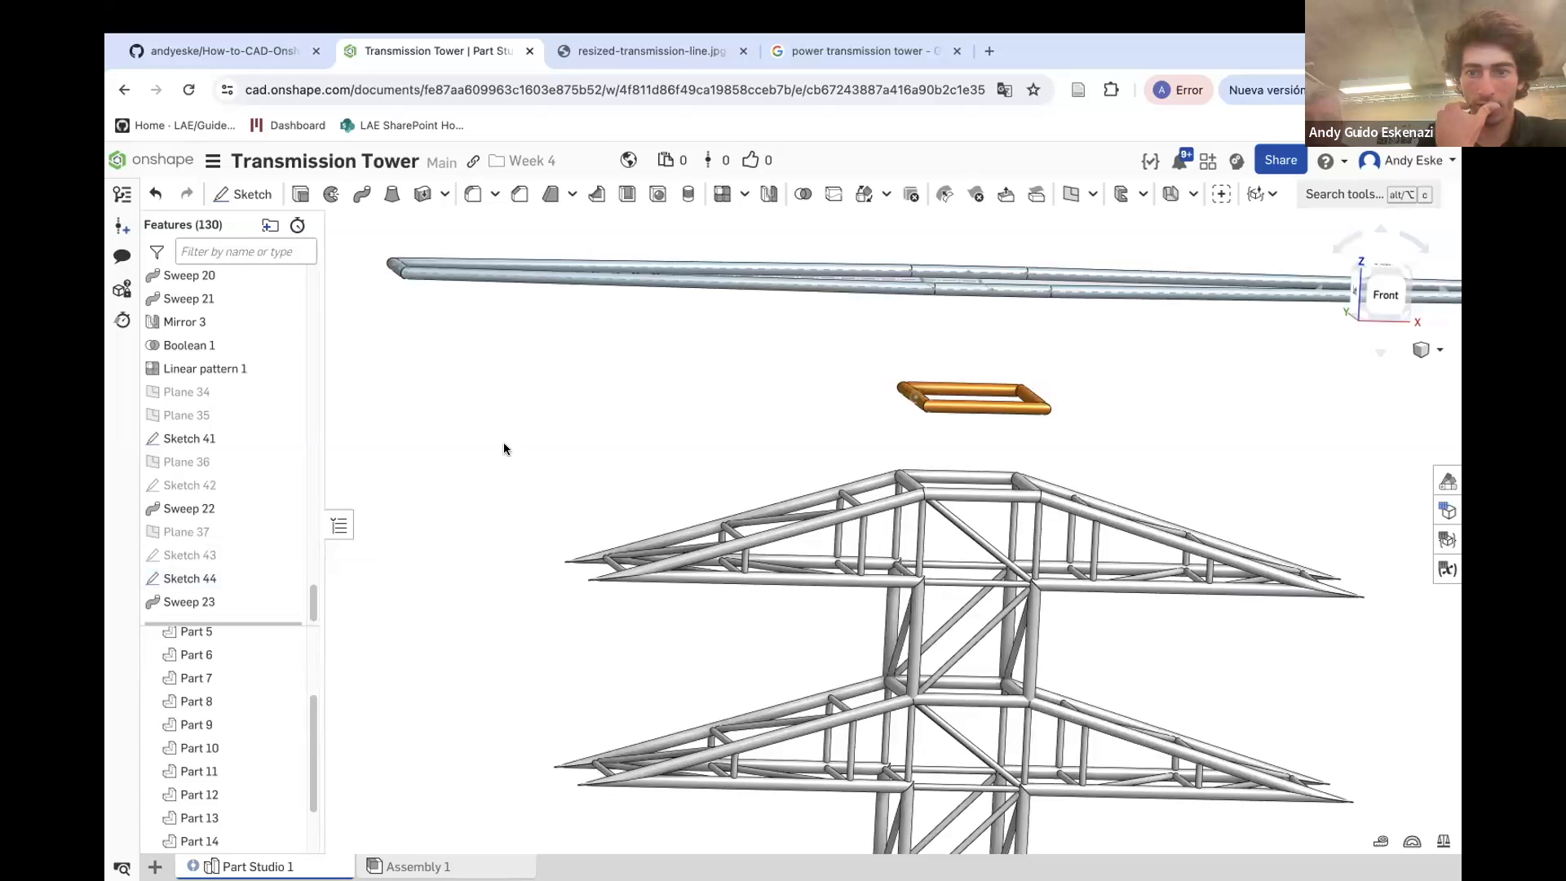
left_click(286, 578)
left_click(288, 554)
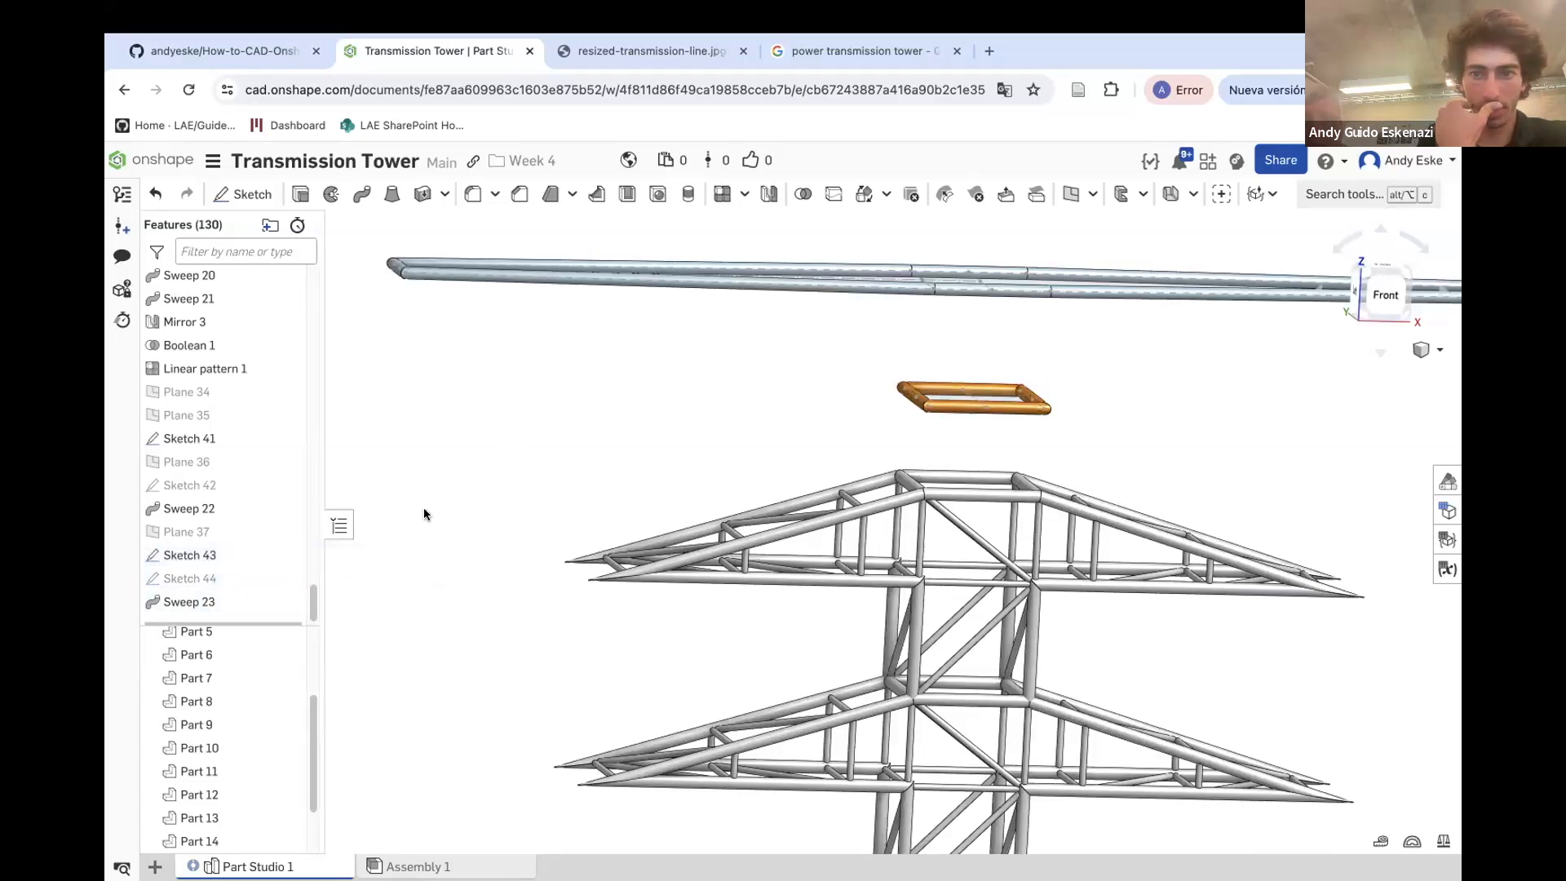
Create a 3D lines feature from a corner vertex of Sketch 43 to an end vertex of Sketch 41 on the crossarm
right_click_drag(703, 371, 703, 393)
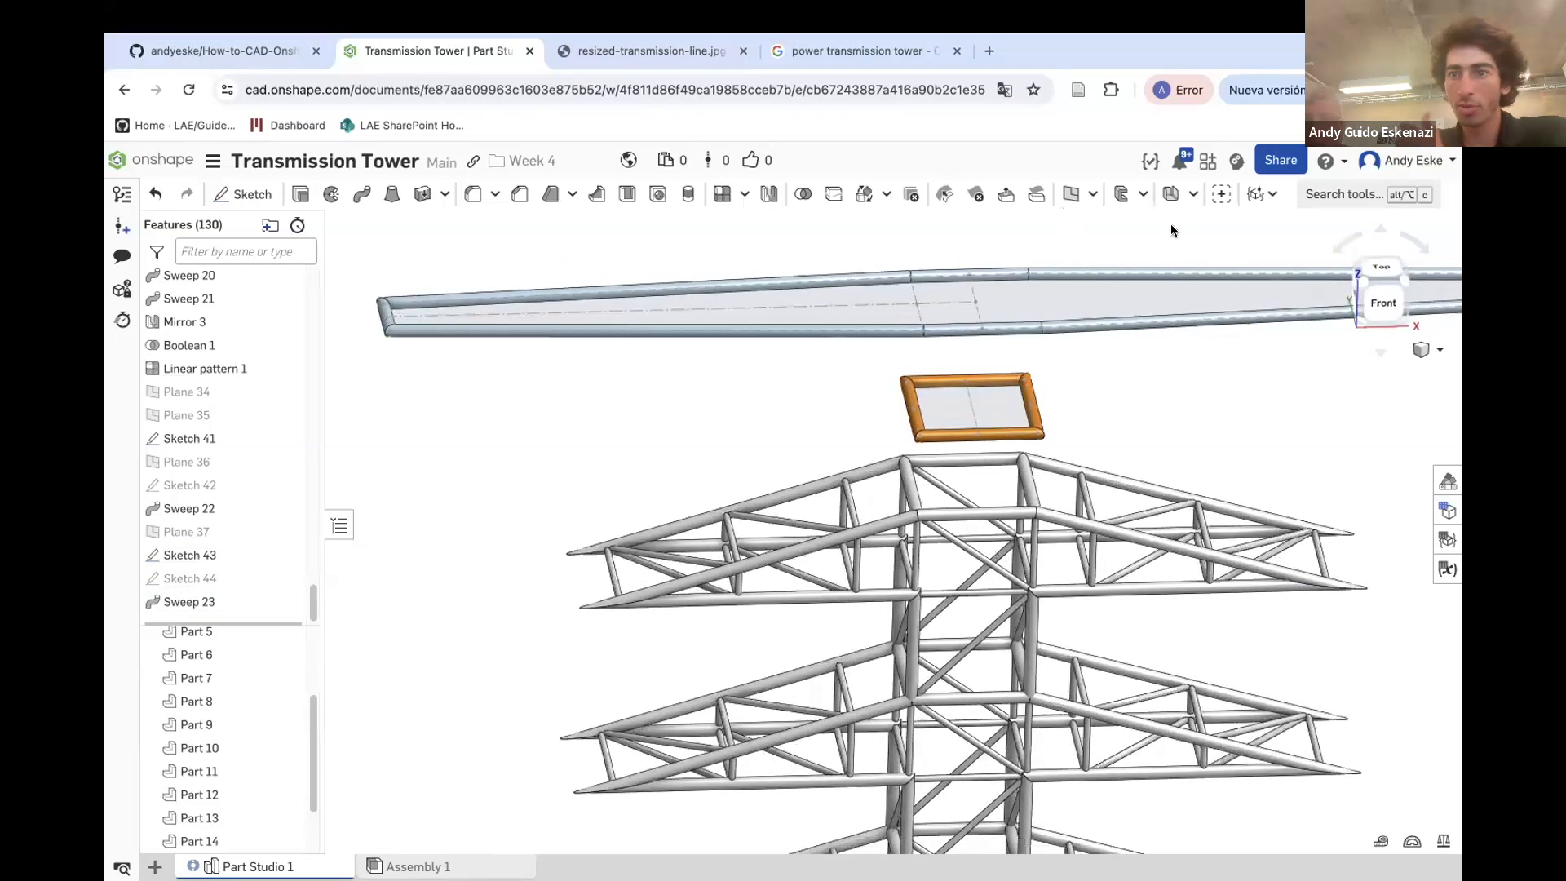
left_click(1304, 199)
type("3d")
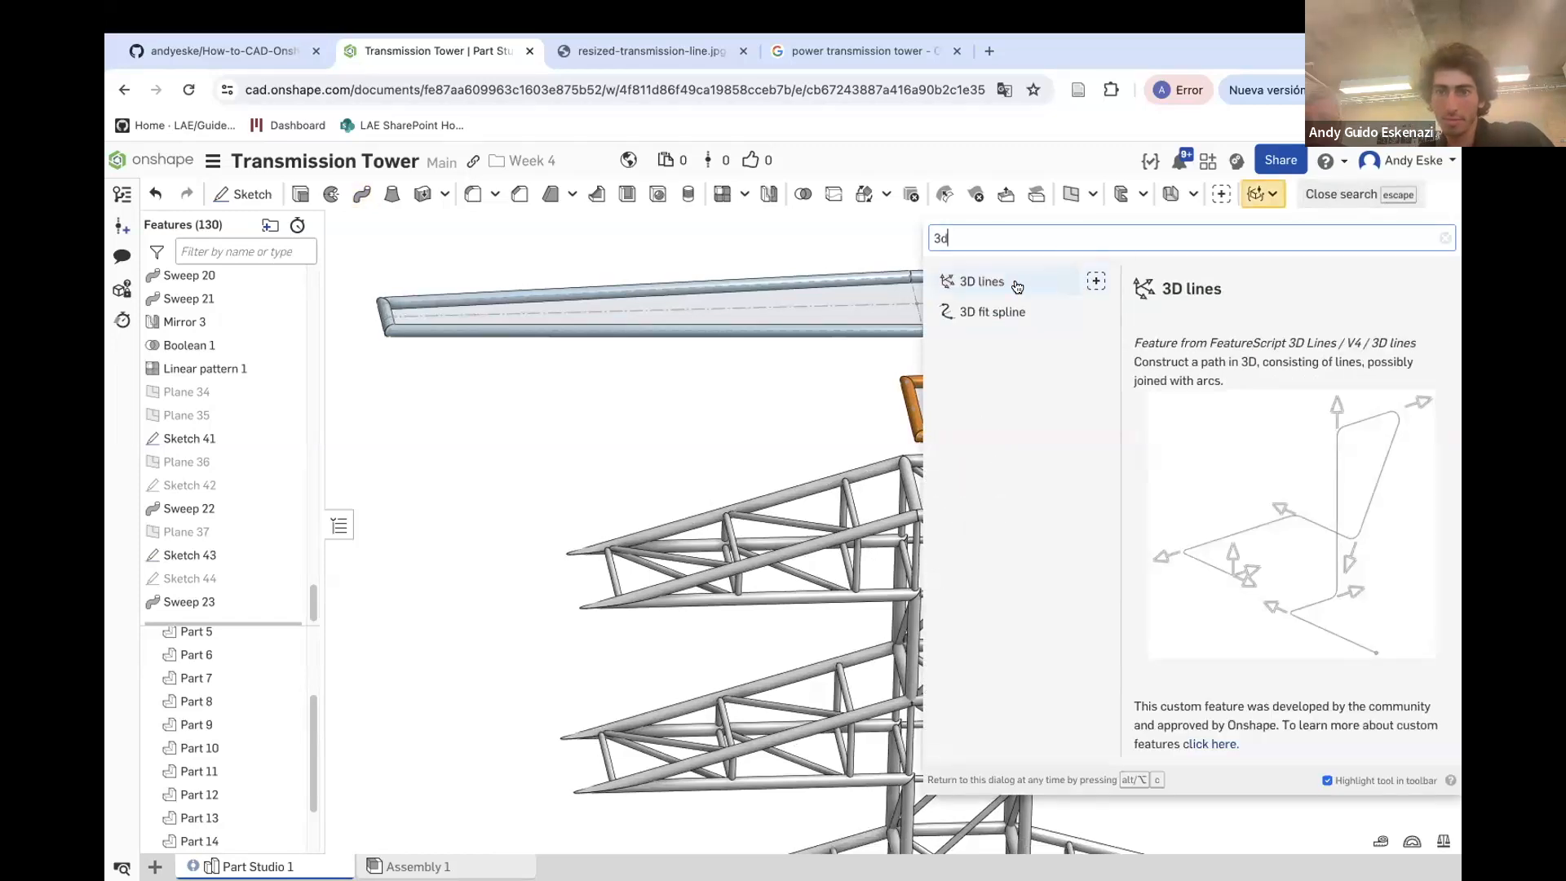
left_click(983, 285)
scroll(918, 447, "up", 3)
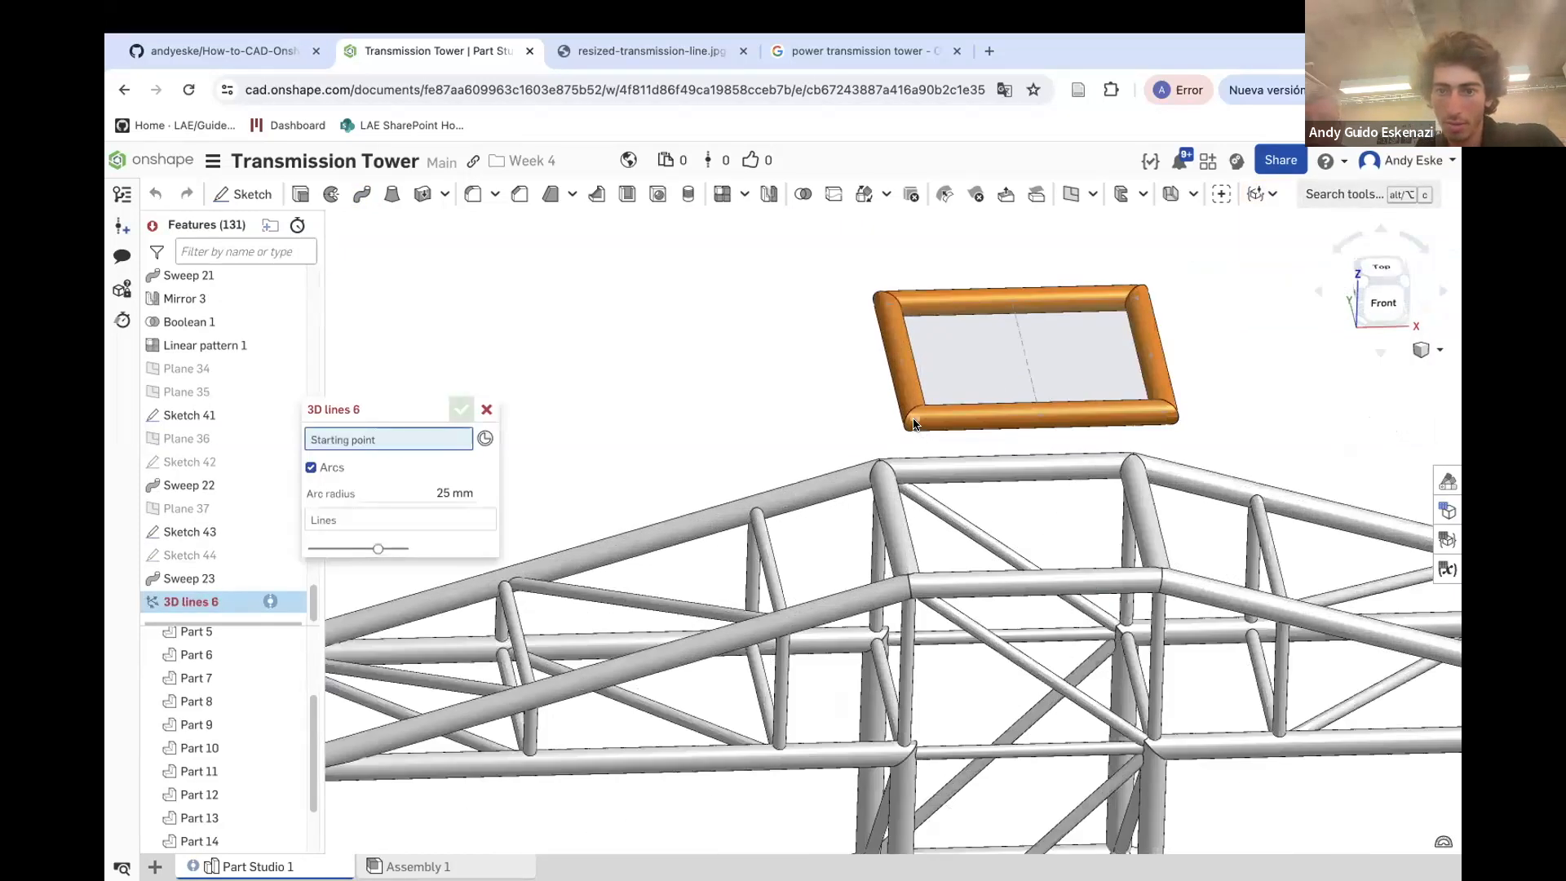
left_click(914, 424)
scroll(914, 424, "down", 3)
scroll(706, 356, "up", 5)
left_click(700, 352)
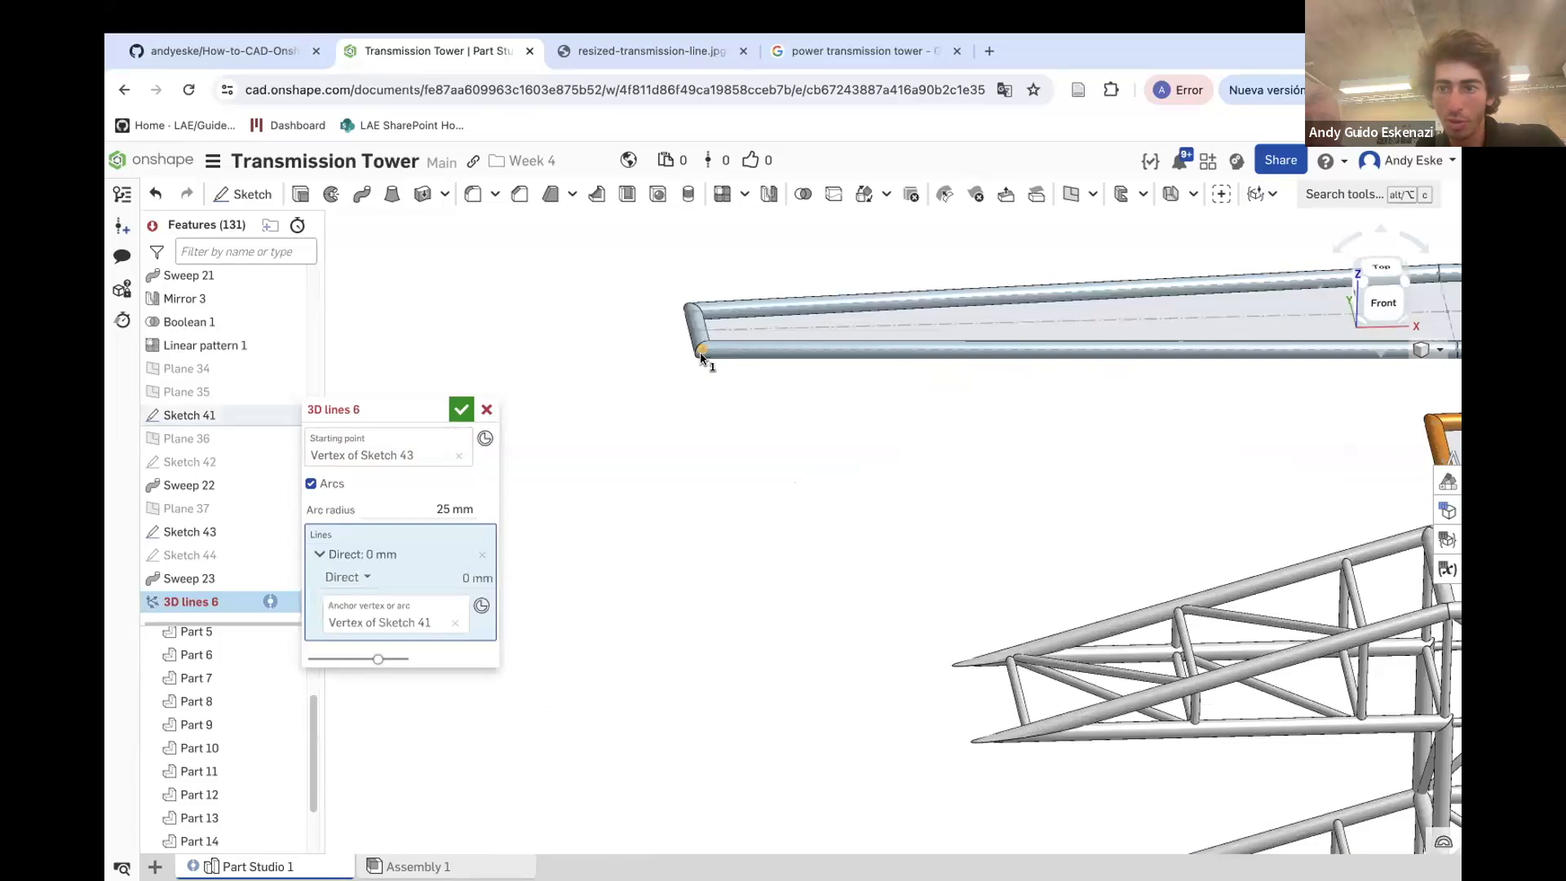
scroll(708, 353, "down", 3)
right_click_drag(873, 376, 975, 362)
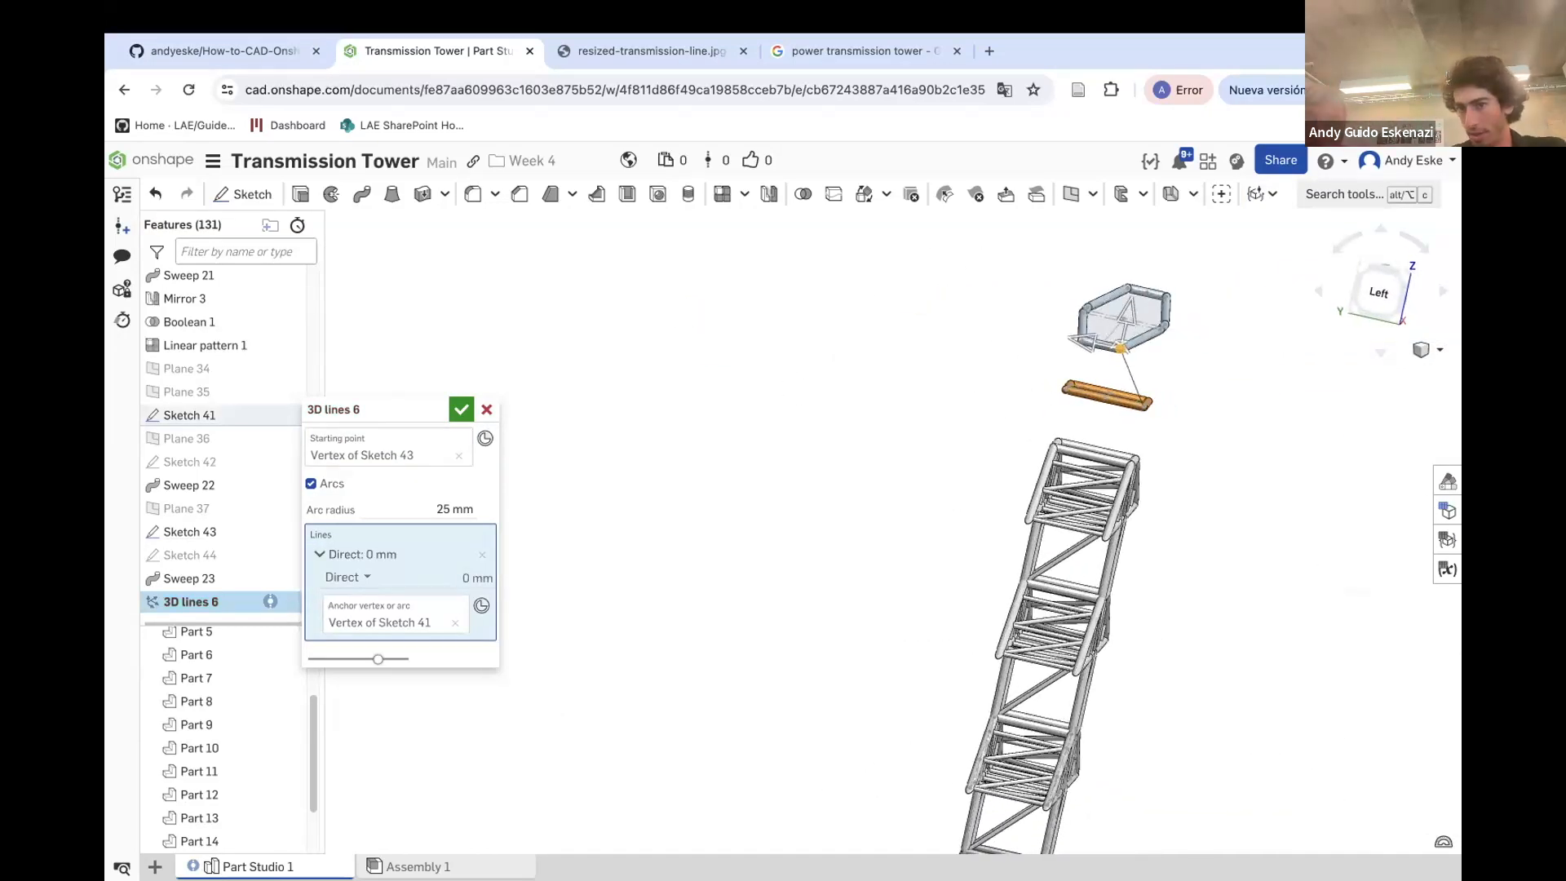
right_click_drag(1260, 486, 1190, 368)
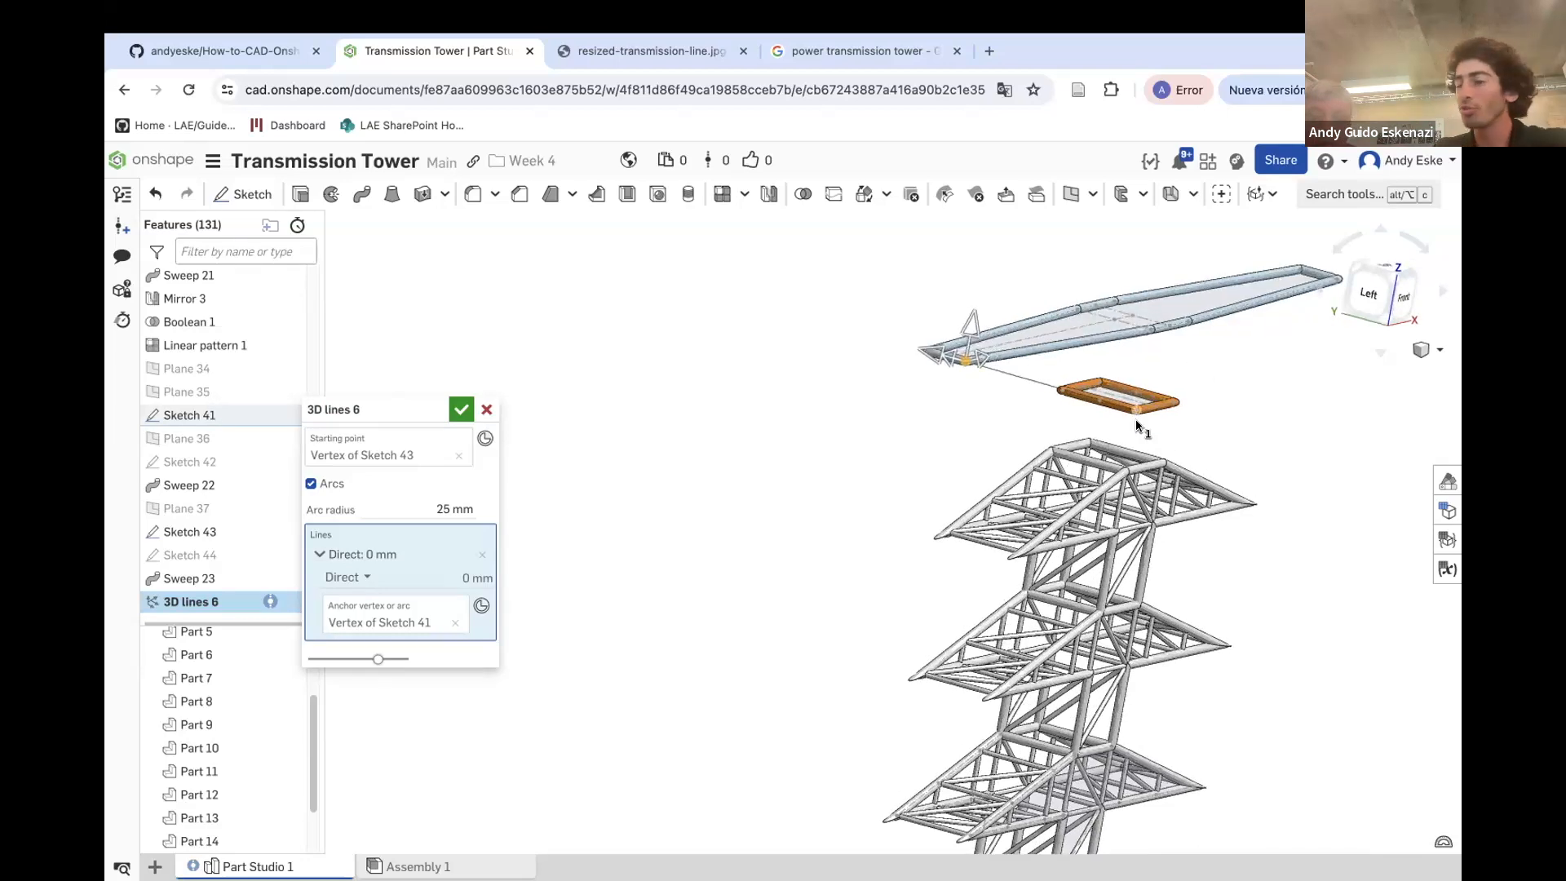
left_click(462, 413)
Create another 3D line from the adjacent corner of Sketch 43 to the crossarm's other end vertex
scroll(1083, 358, "up", 3)
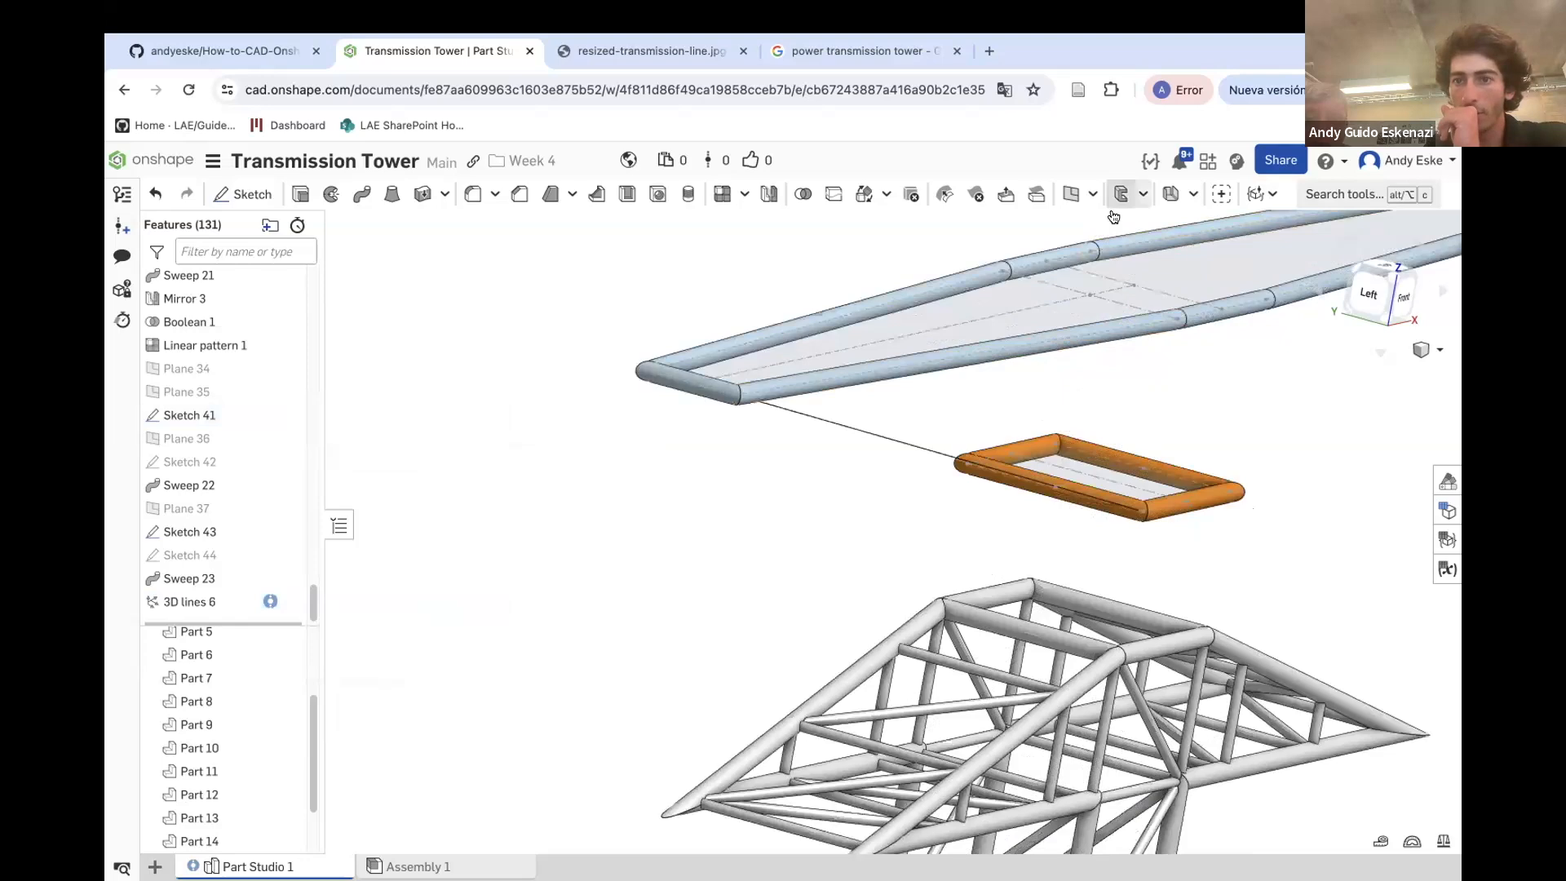
left_click(1338, 194)
left_click(975, 301)
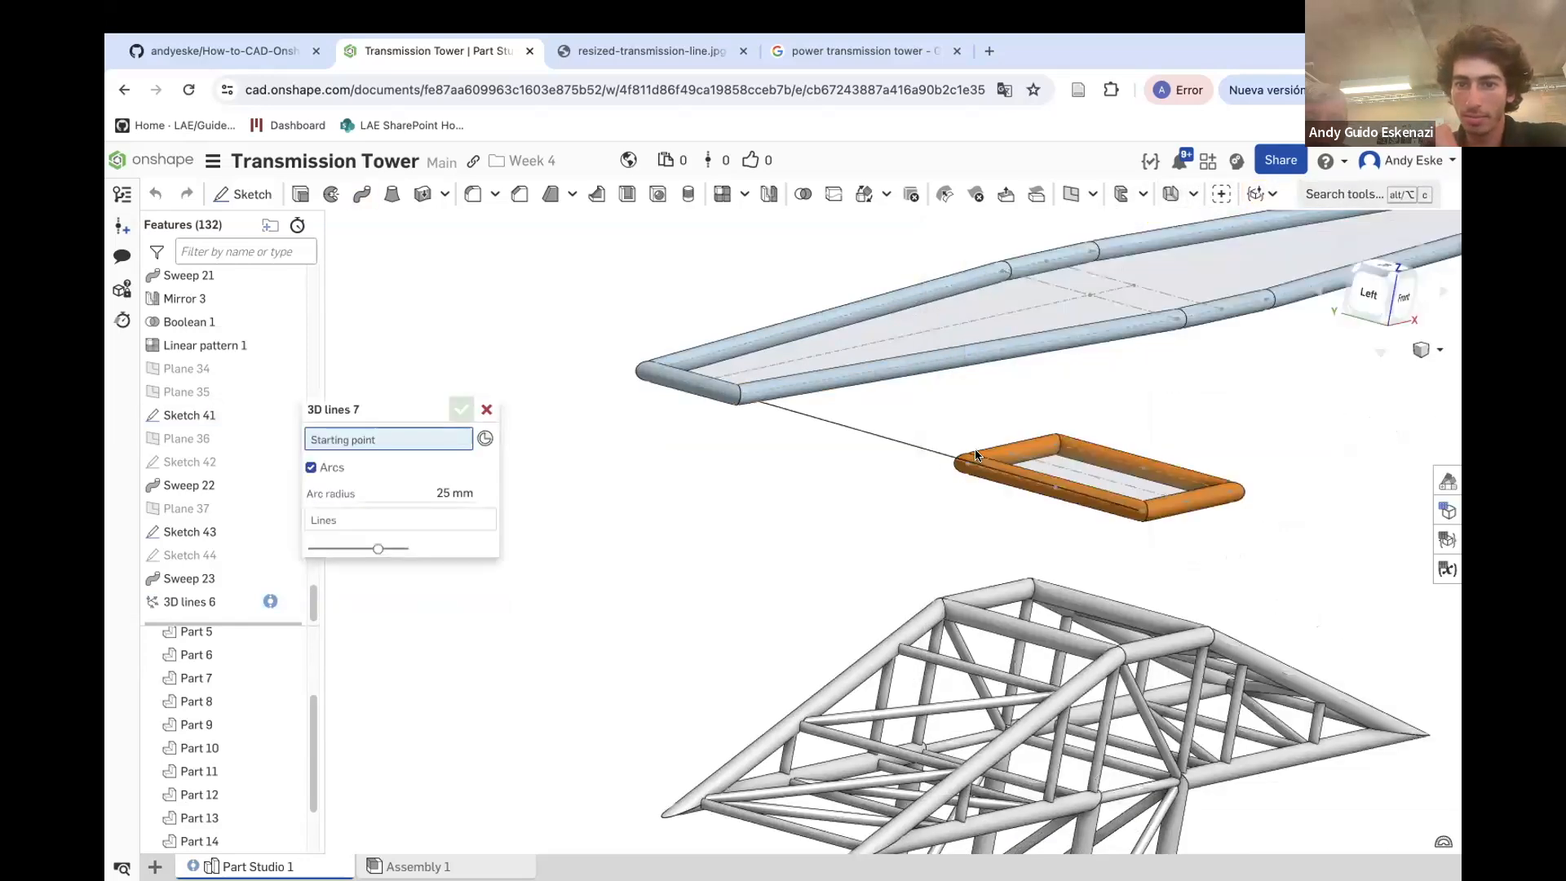
left_click(977, 454)
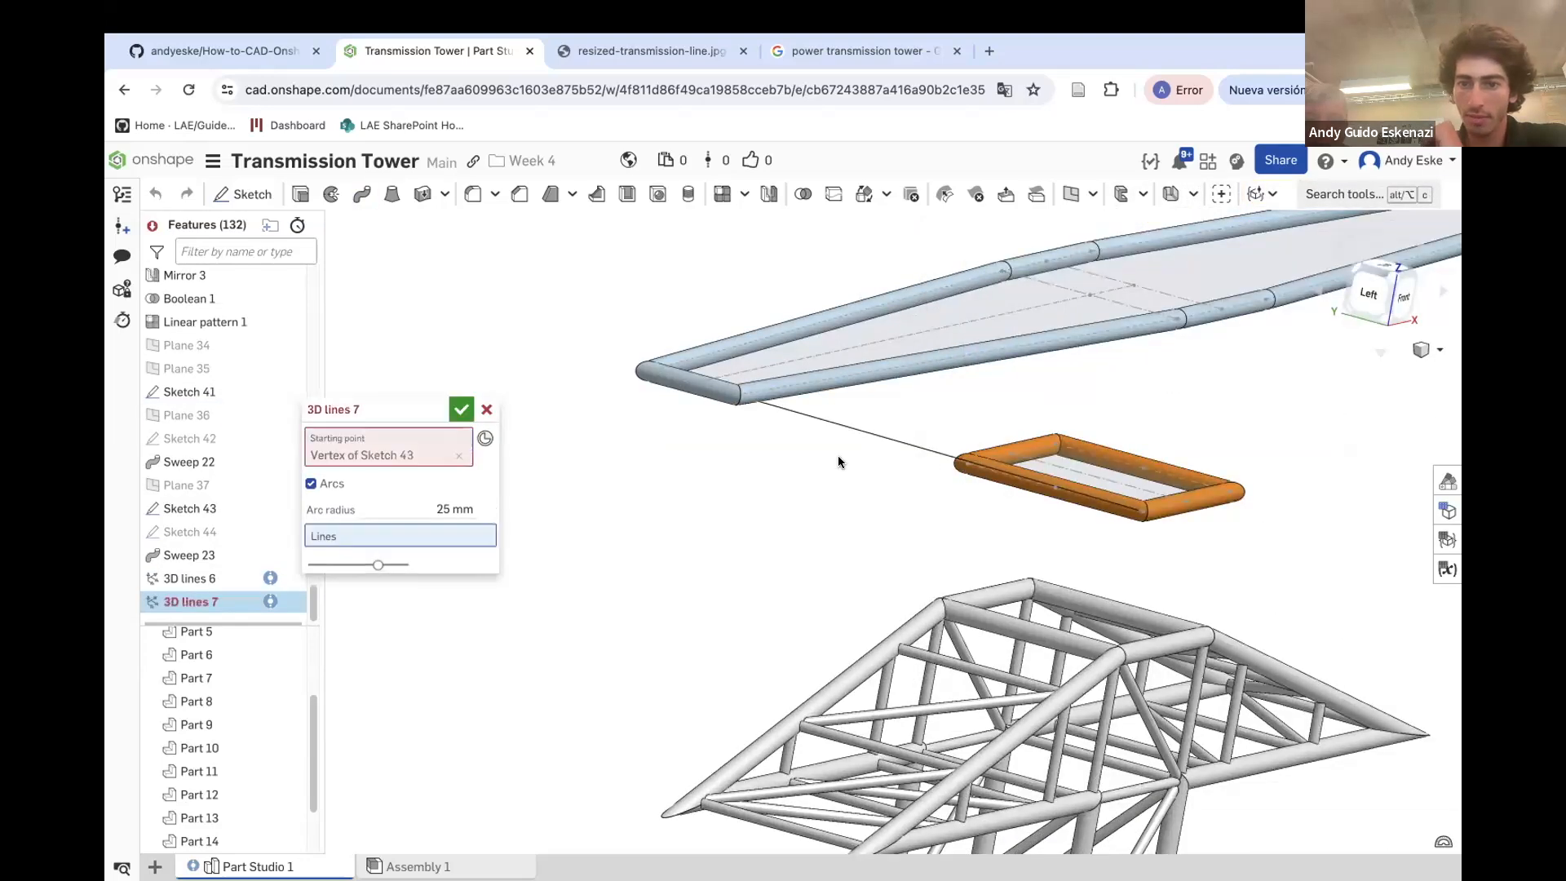
left_click(643, 374)
right_click_drag(789, 461, 924, 450)
left_click(462, 411)
Inspect the top of the lower truss beneath the frame to find a connection vertex
scroll(934, 451, "down", 4)
scroll(1061, 496, "up", 4)
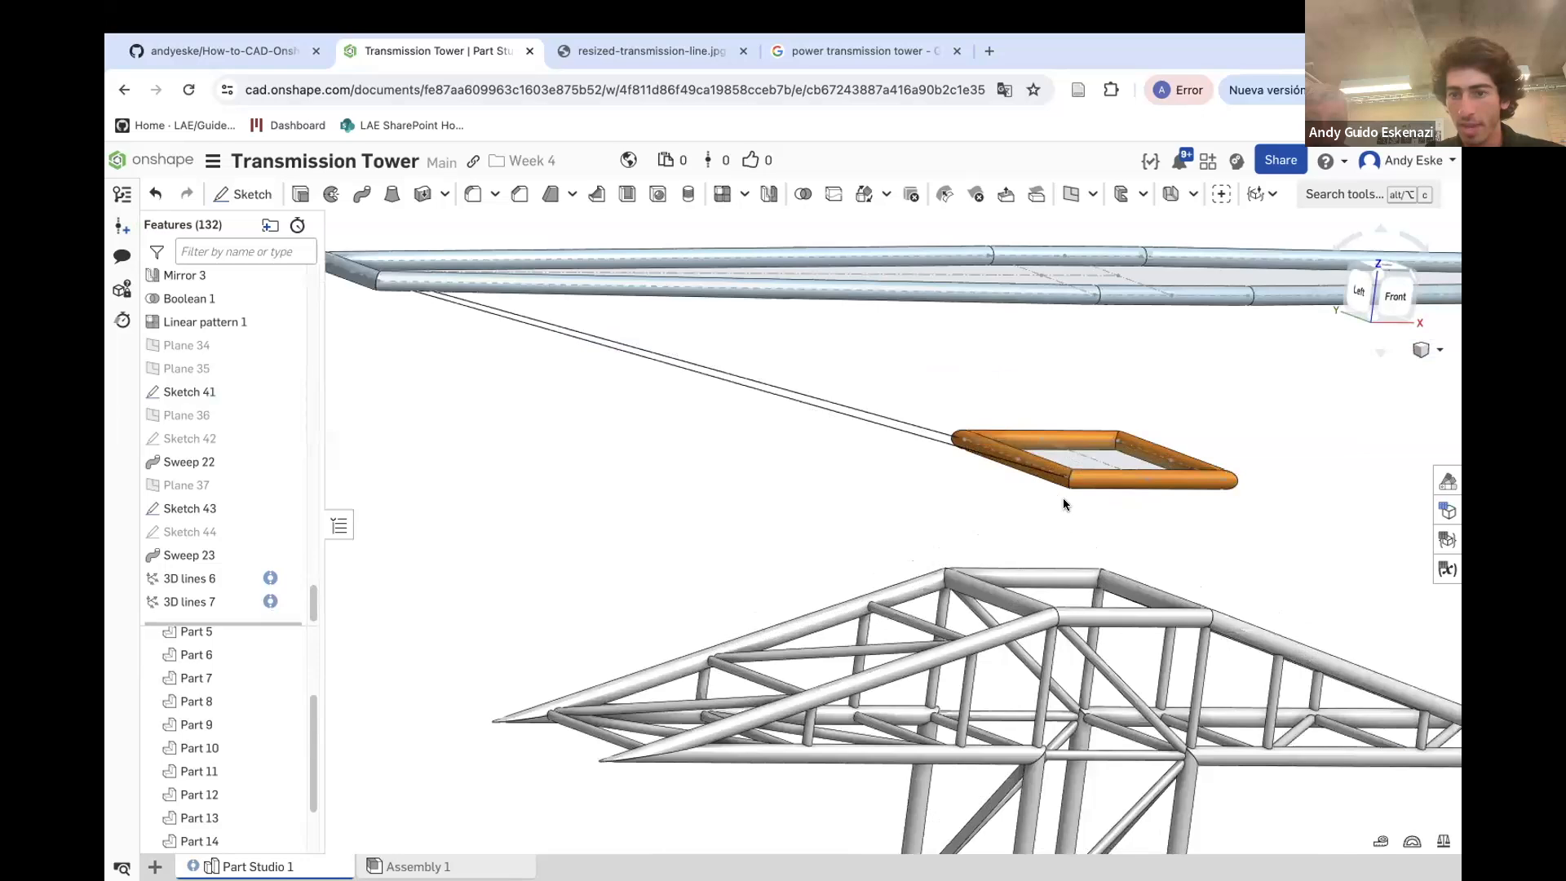
scroll(1056, 613, "up", 5)
right_click_drag(1056, 613, 1043, 625)
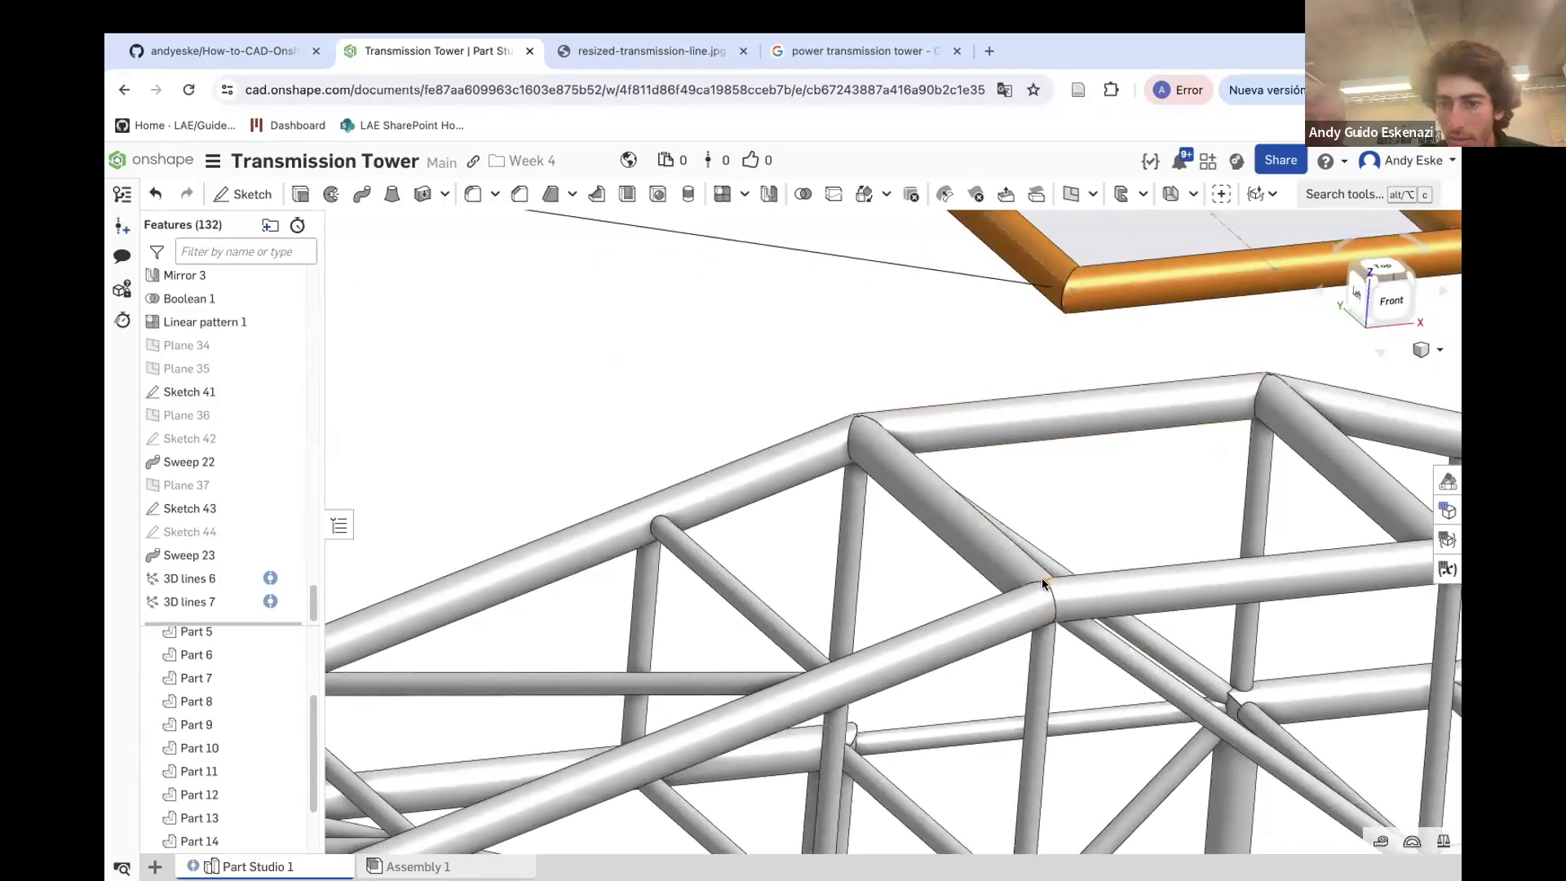
scroll(1043, 580, "up", 8)
right_click_drag(1026, 568, 1123, 286)
scroll(1032, 526, "down", 8)
scroll(1020, 563, "down", 6)
scroll(1021, 546, "up", 5)
scroll(1012, 544, "down", 3)
scroll(981, 564, "down", 8)
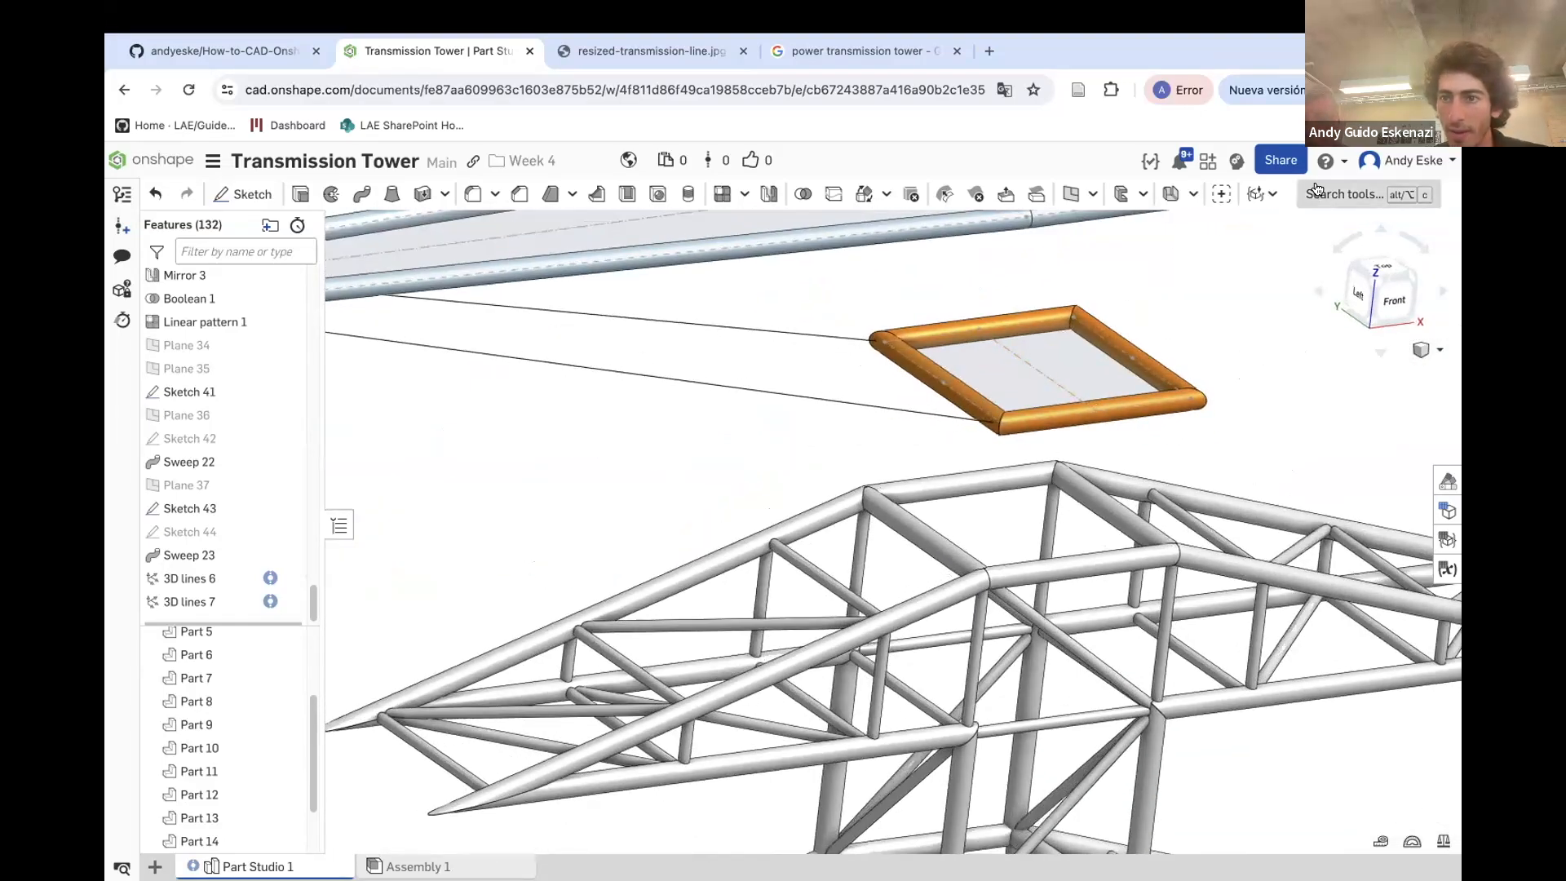
Create a 3D line from a lower corner of Sketch 43 down to a vertex on the truss top
left_click(1344, 194)
left_click(987, 301)
scroll(1002, 429, "up", 2)
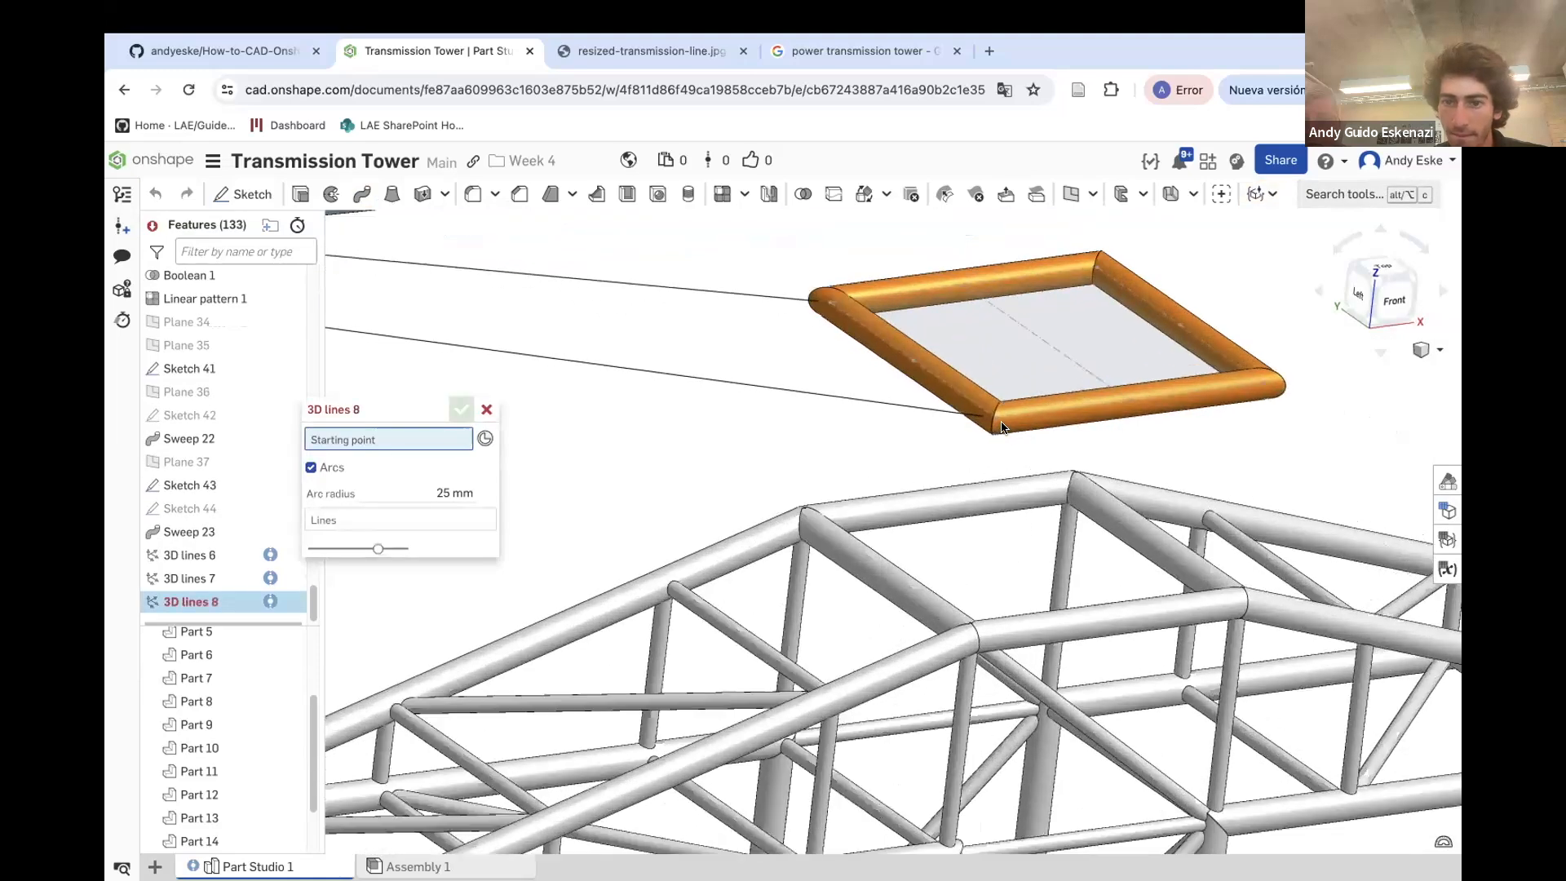
left_click(995, 422)
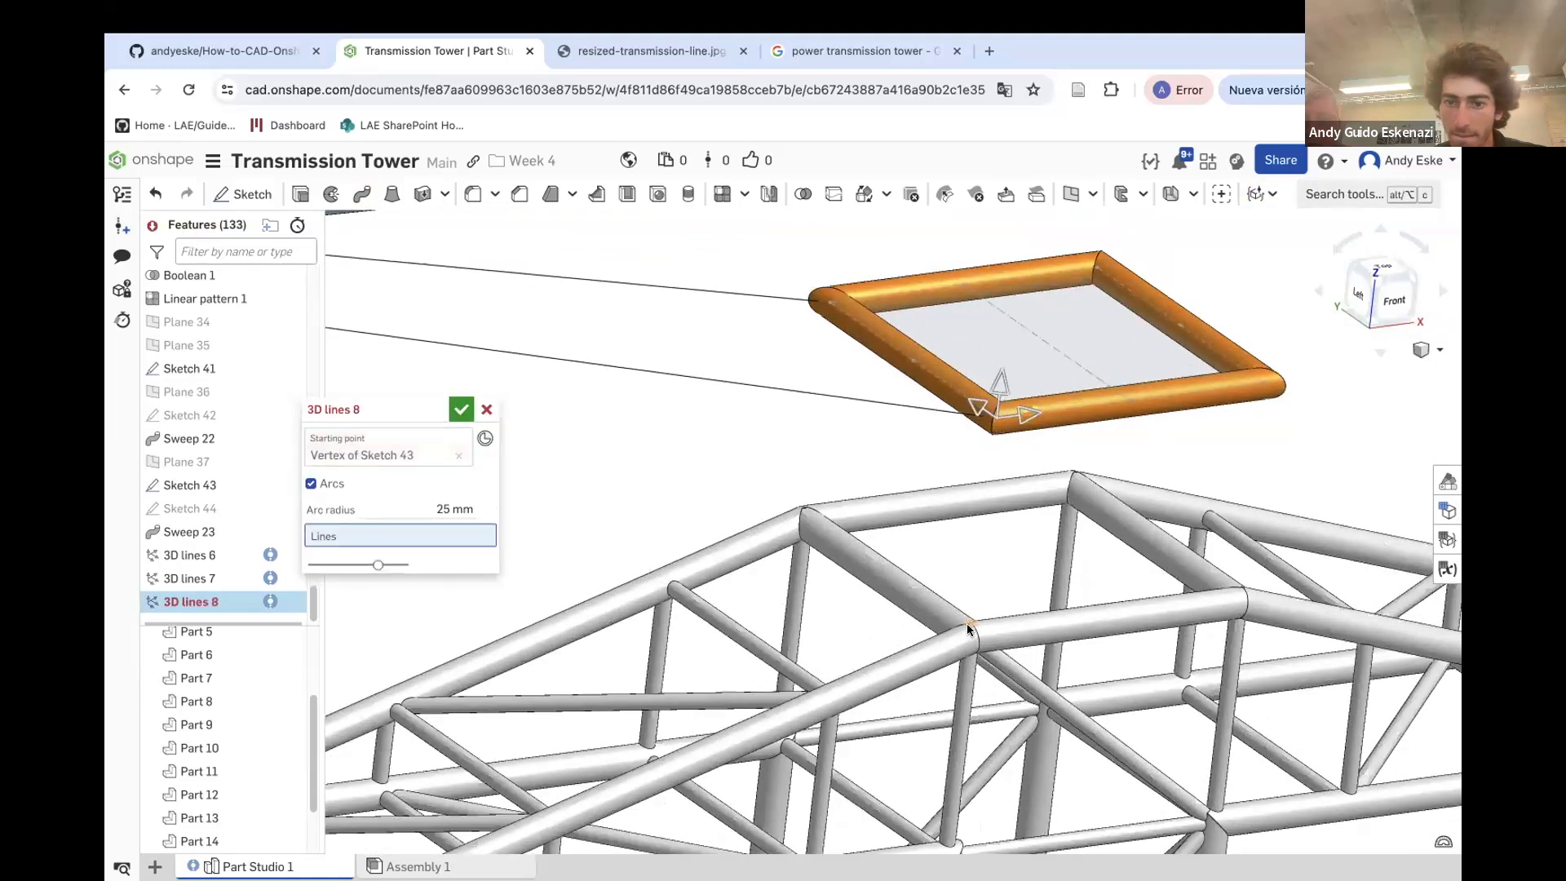
scroll(967, 623, "up", 5)
left_click(946, 569)
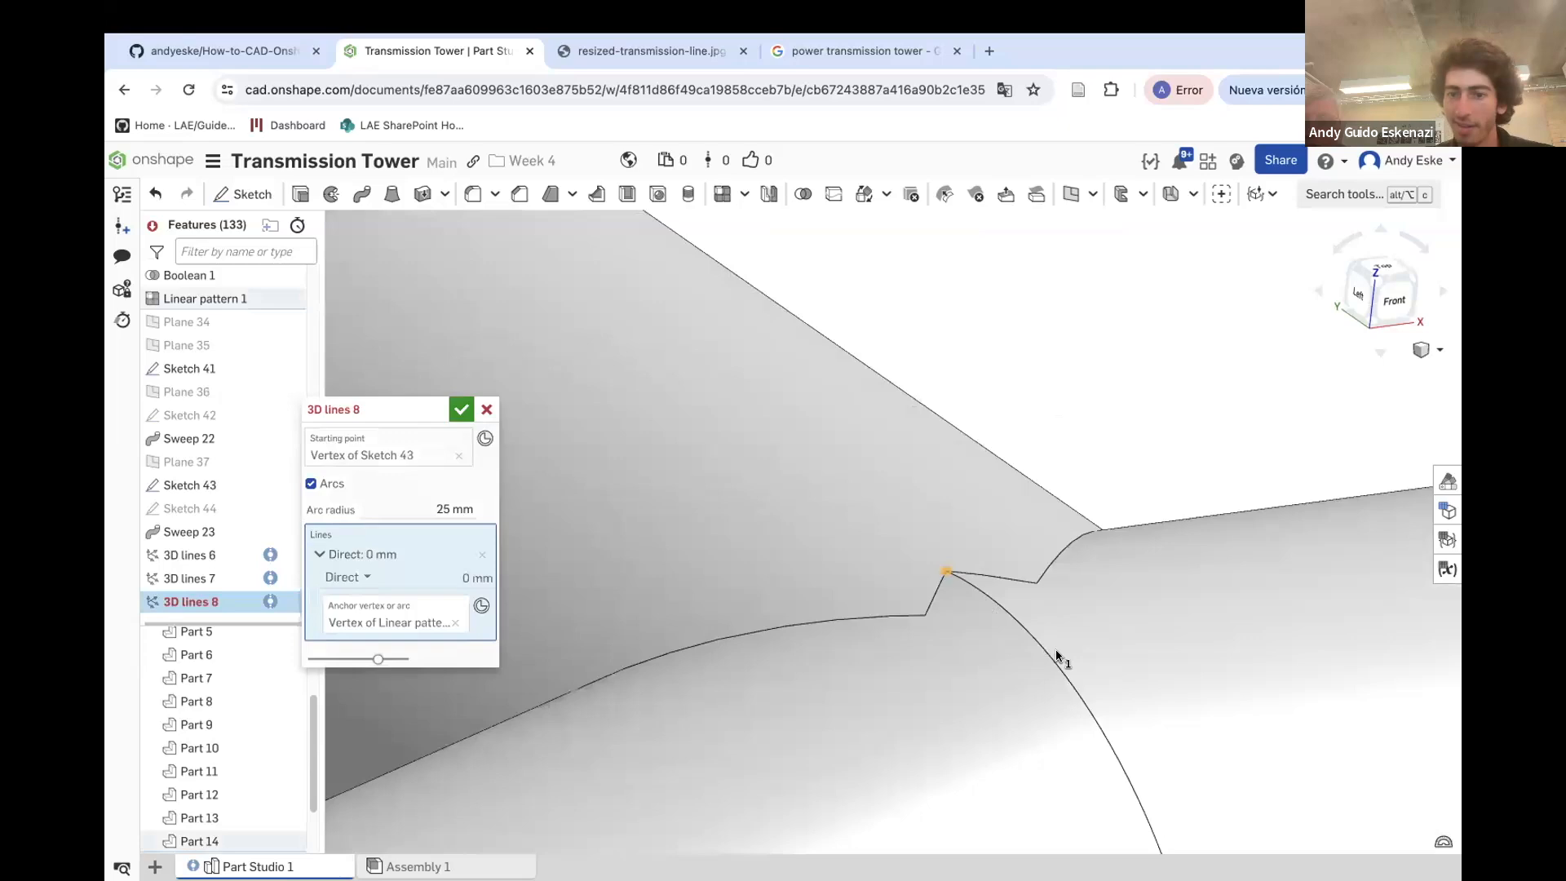
scroll(1006, 601, "down", 5)
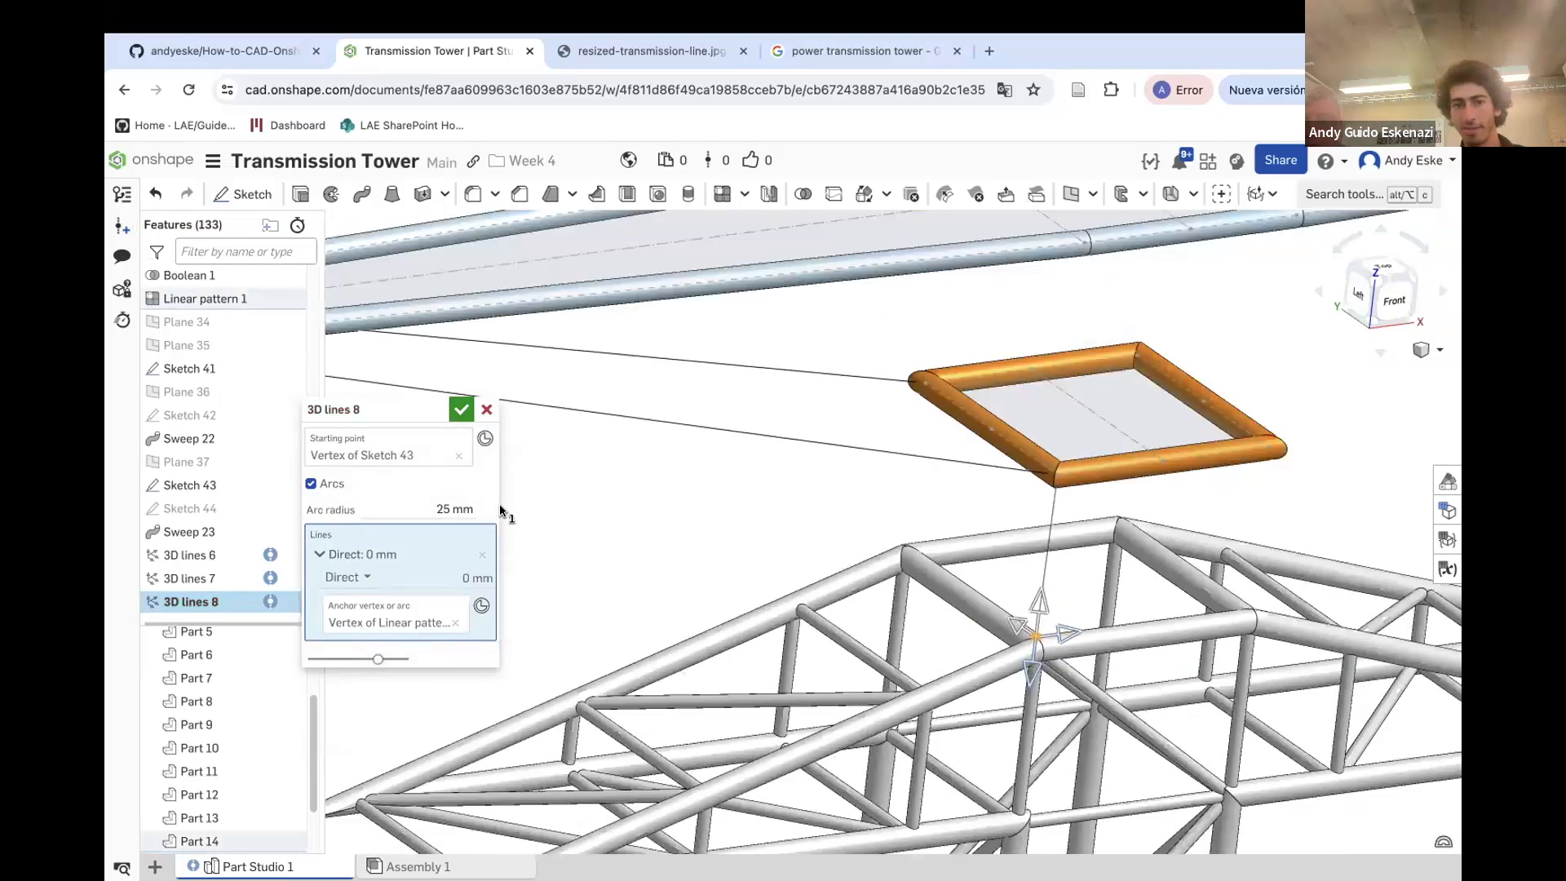
left_click(455, 415)
Create a 3D line from the truss top vertex to the opposite corner of Sketch 43
scroll(873, 514, "up", 3)
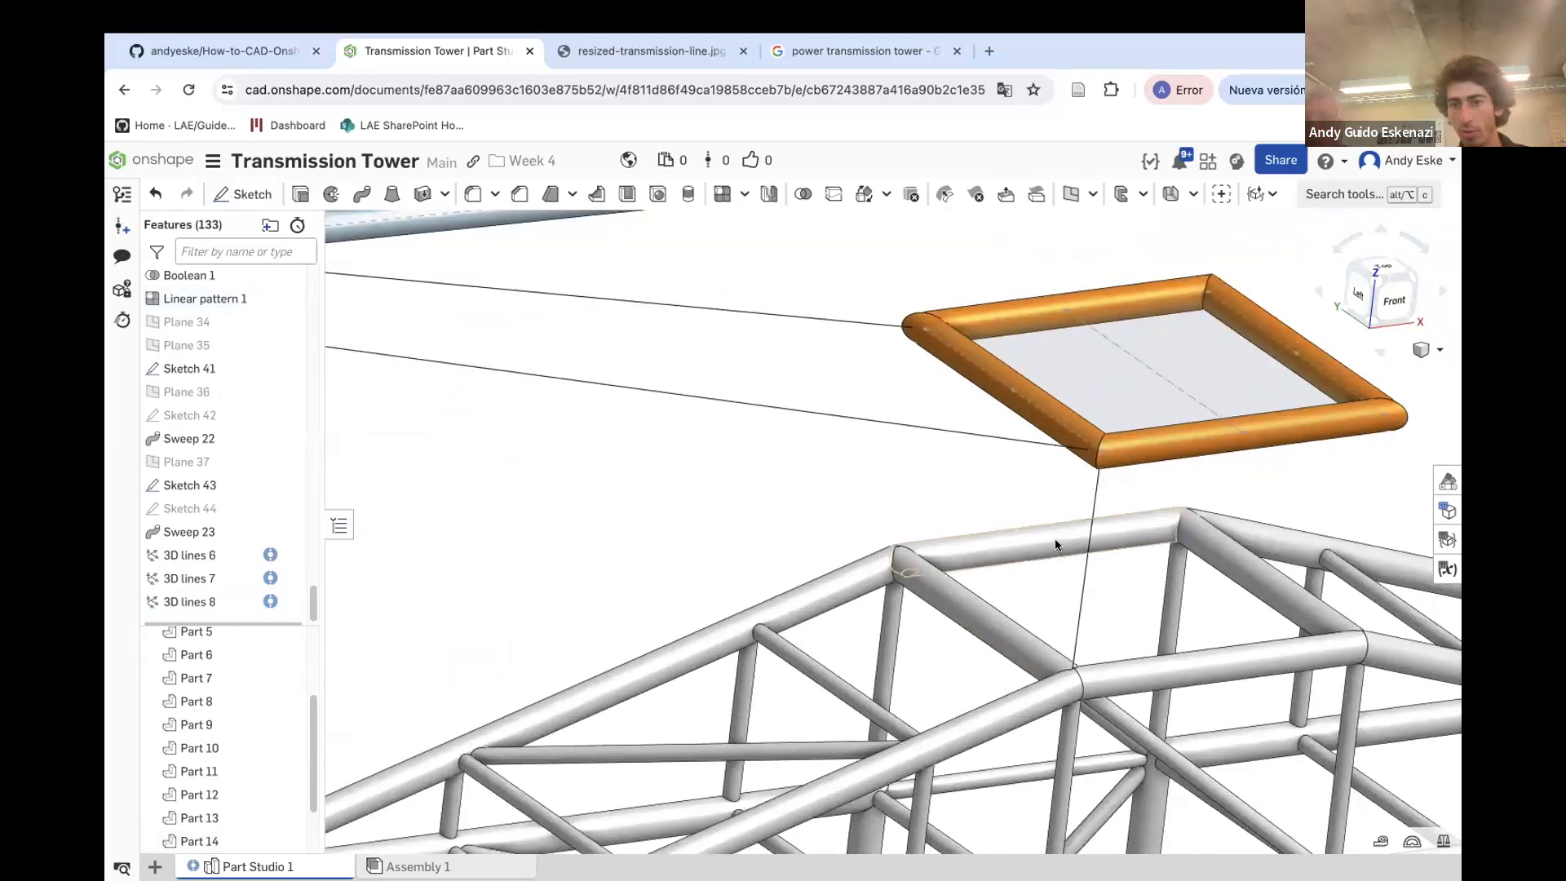
scroll(1084, 541, "up", 1)
scroll(1089, 534, "down", 3)
scroll(799, 502, "down", 3)
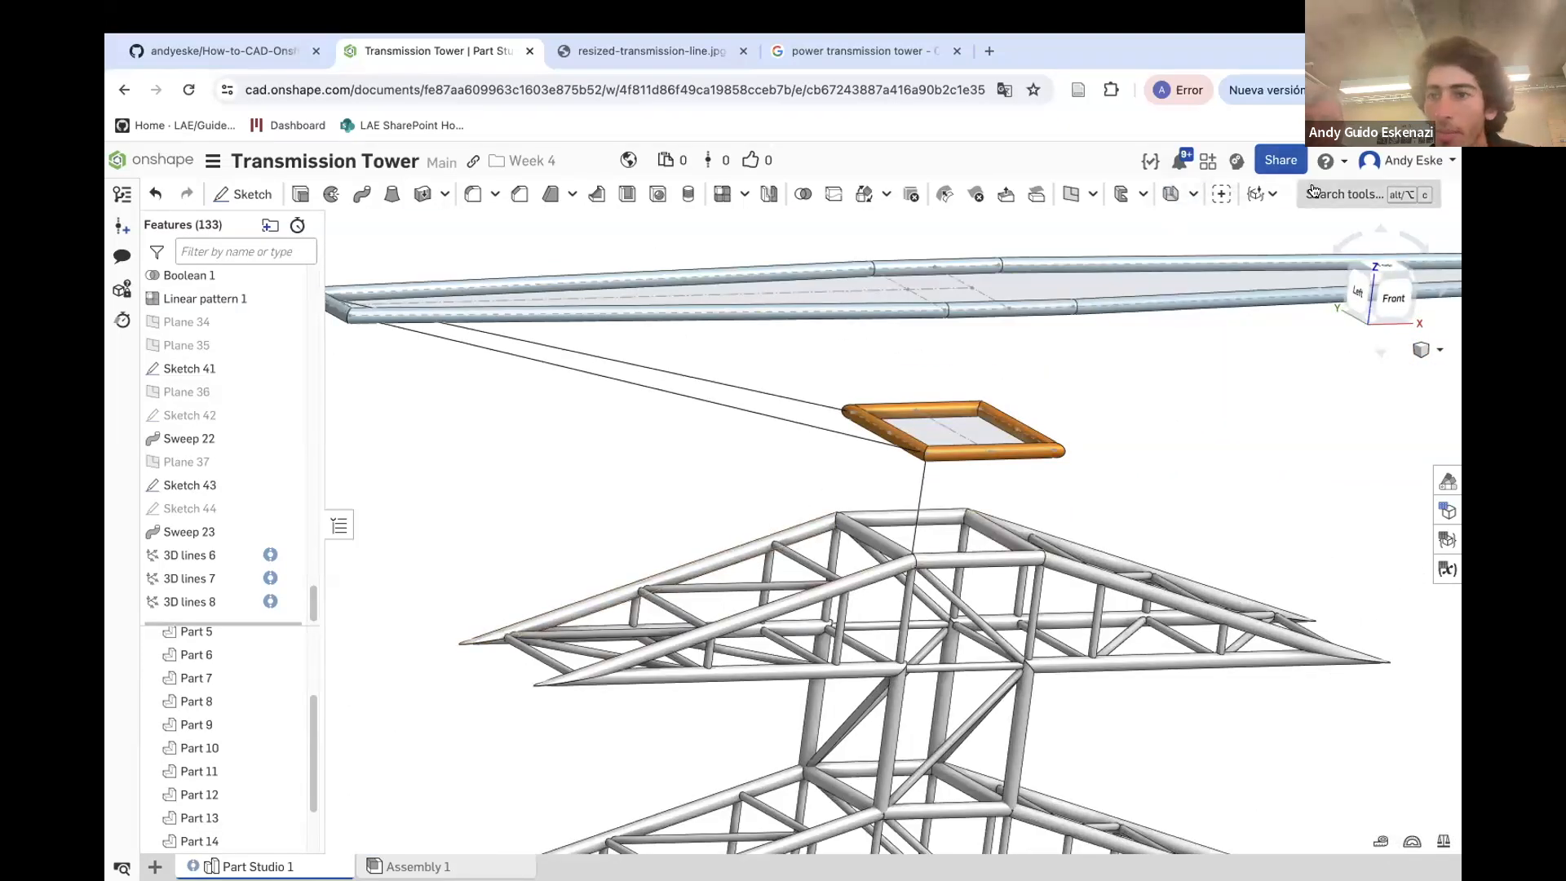
left_click(1344, 194)
left_click(971, 300)
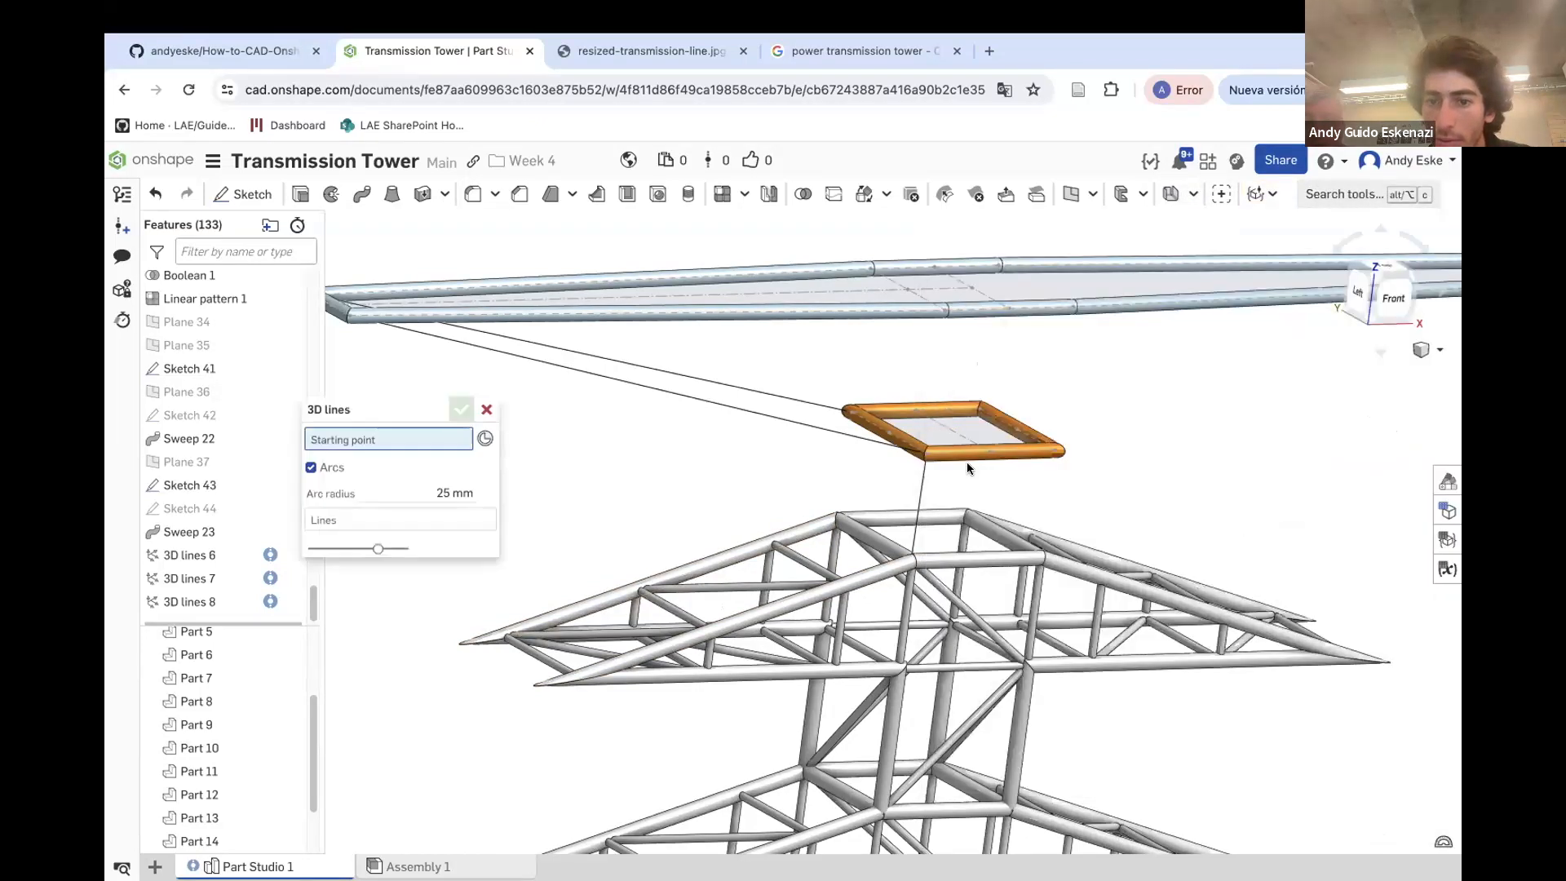
left_click(909, 551)
left_click(1053, 451)
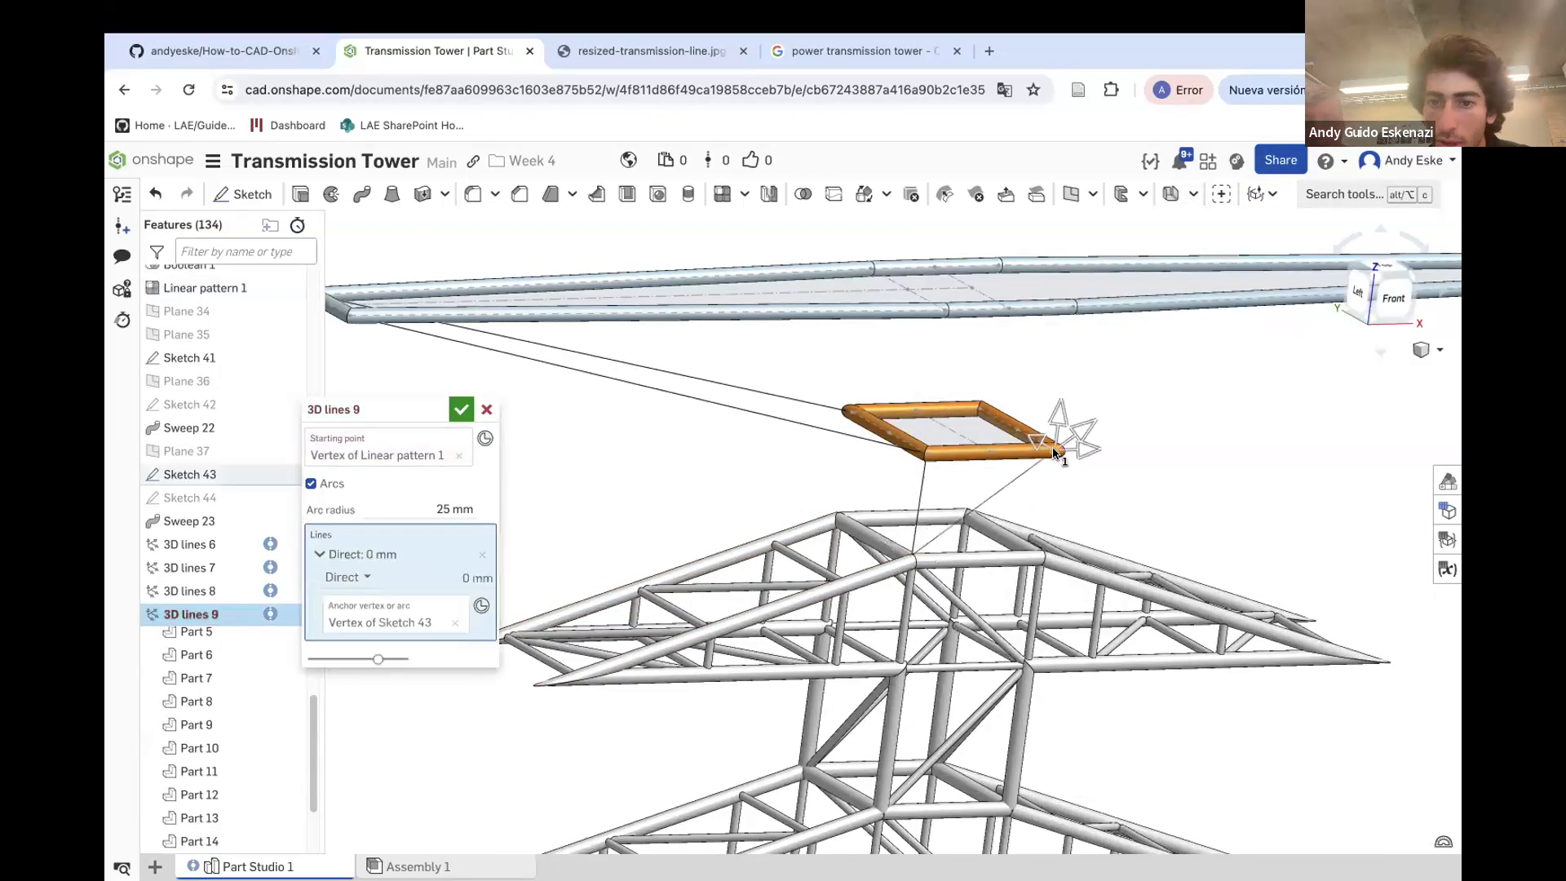
left_click(460, 409)
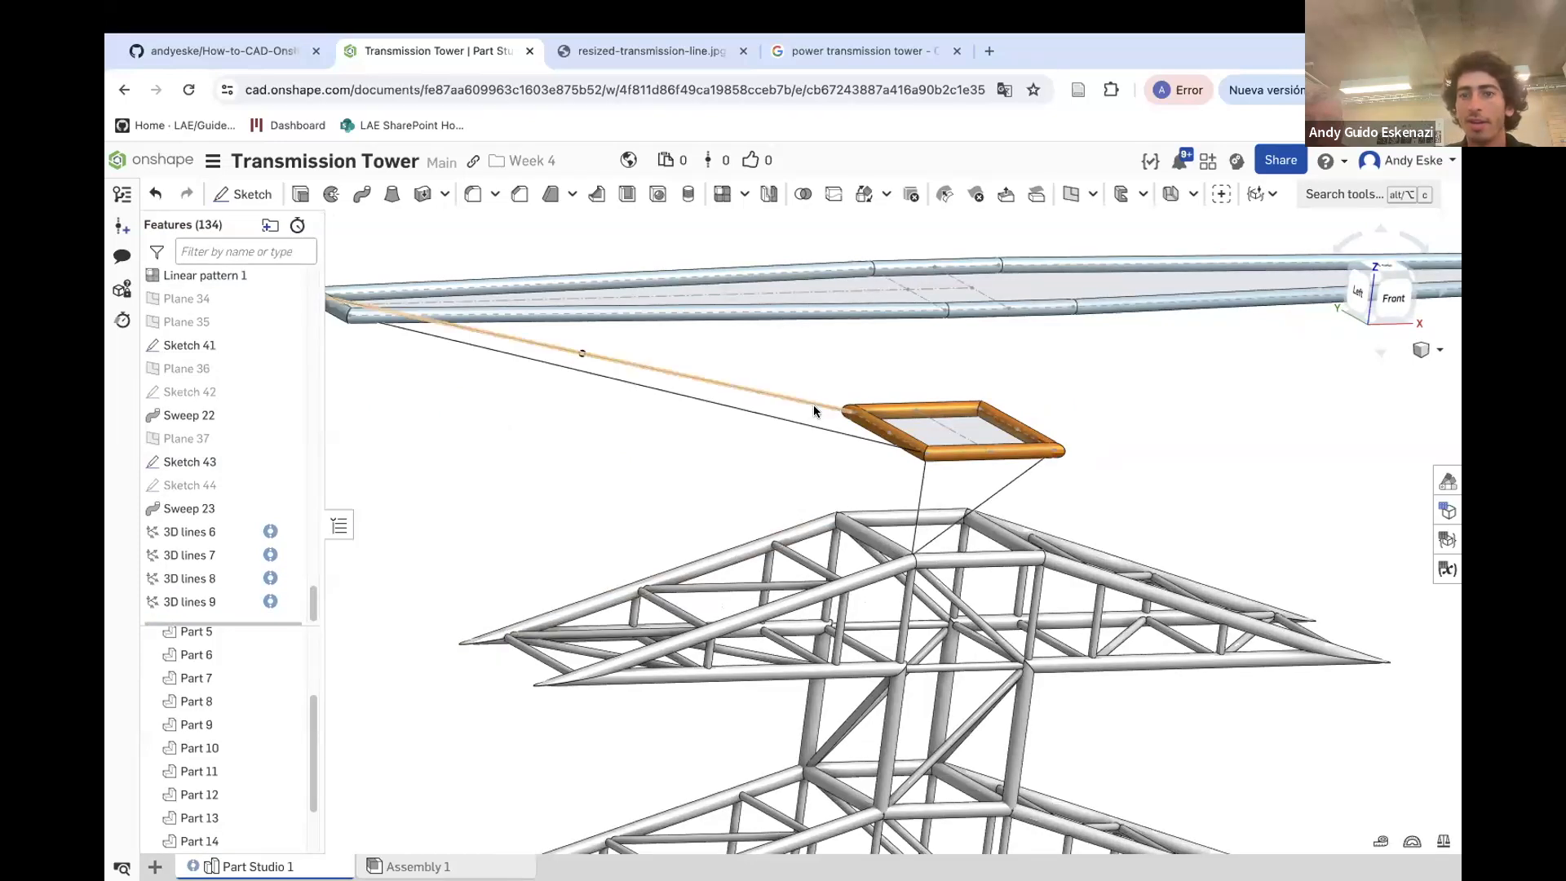
Create a 3D line from a corner of Sketch 43 up to the middle vertex of Sketch 41
scroll(806, 364, "down", 1)
scroll(967, 290, "up", 2)
left_click(1345, 194)
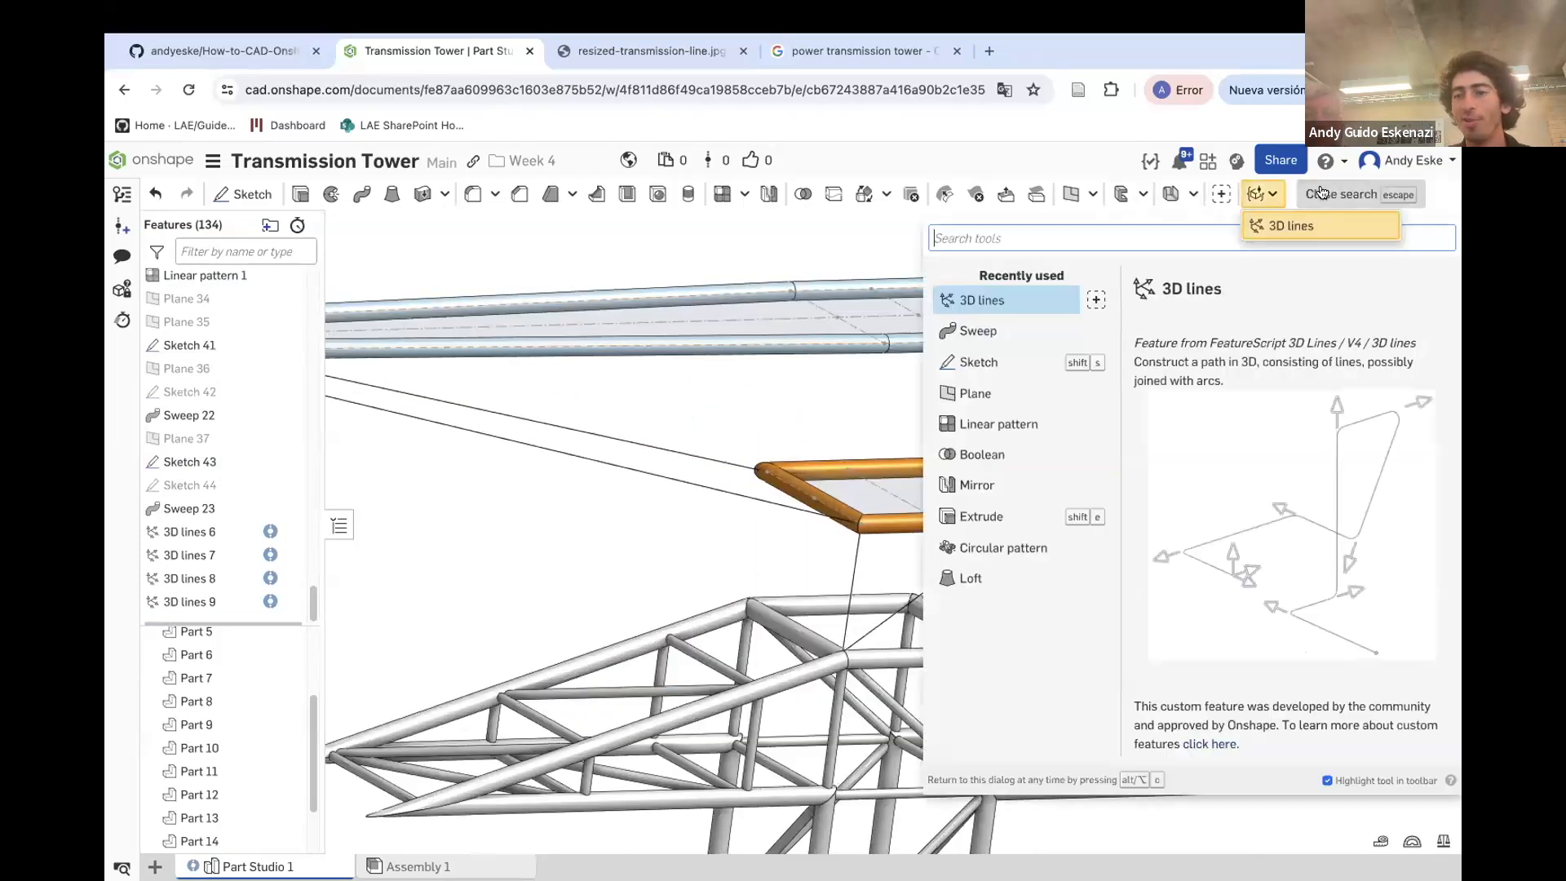
left_click(1001, 300)
left_click(862, 520)
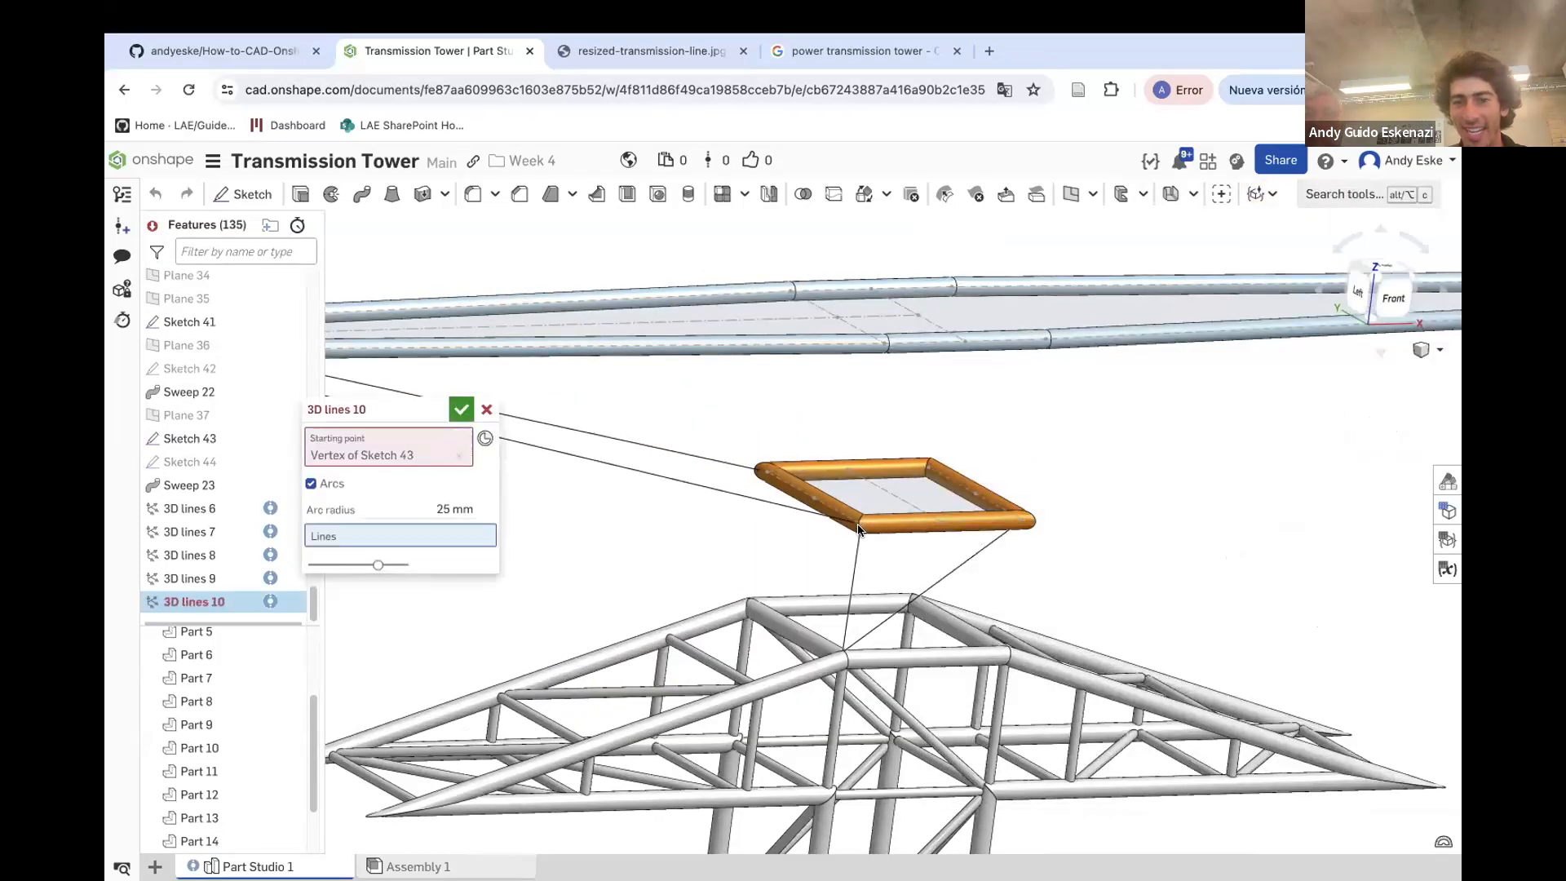
left_click(885, 345)
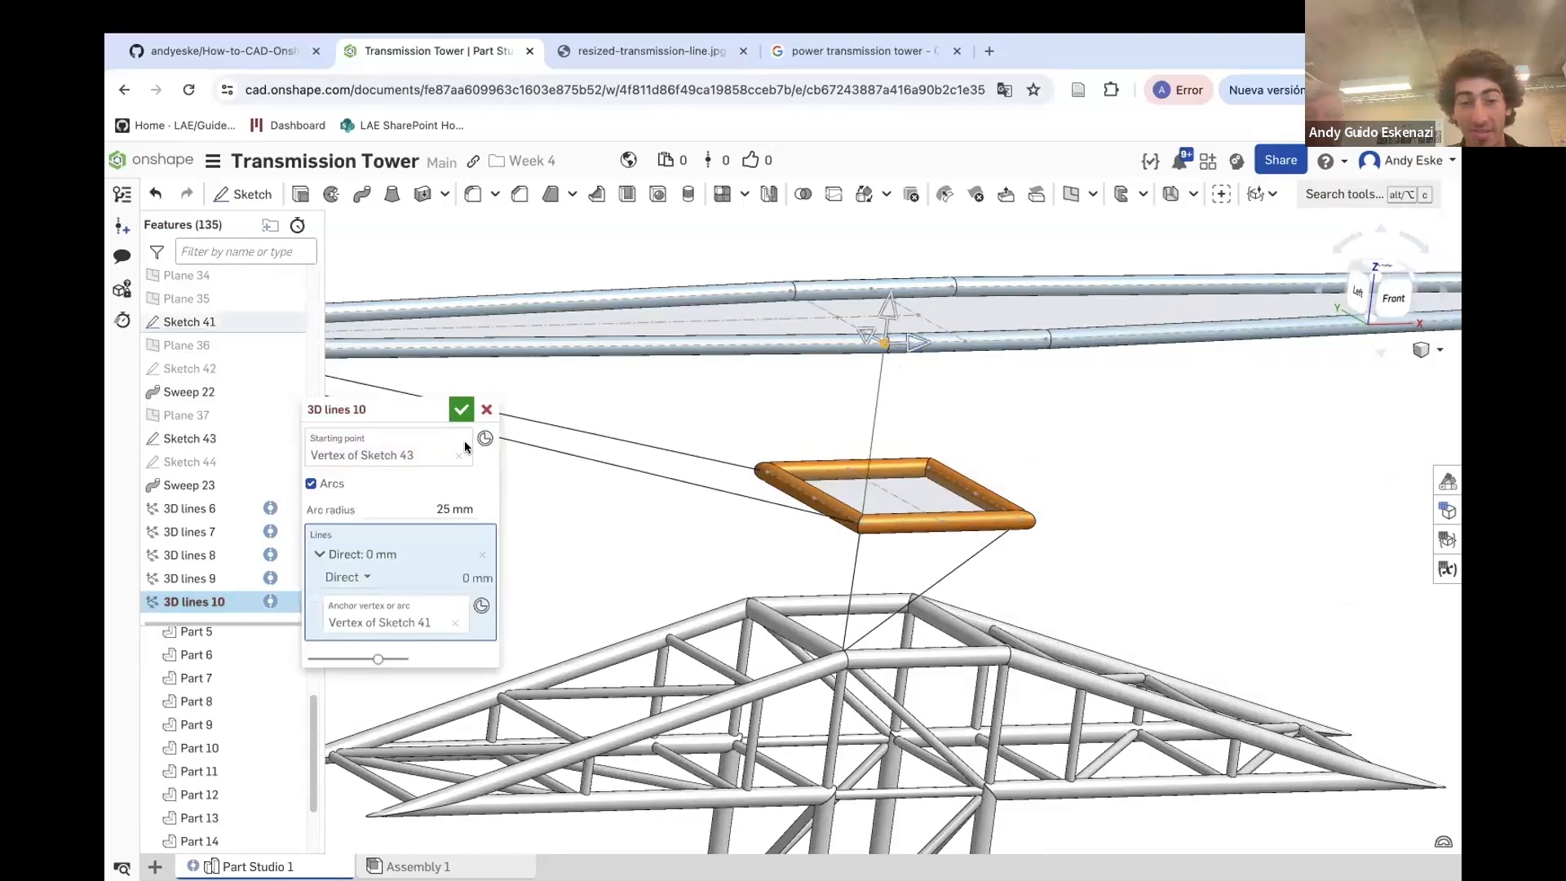
left_click(460, 413)
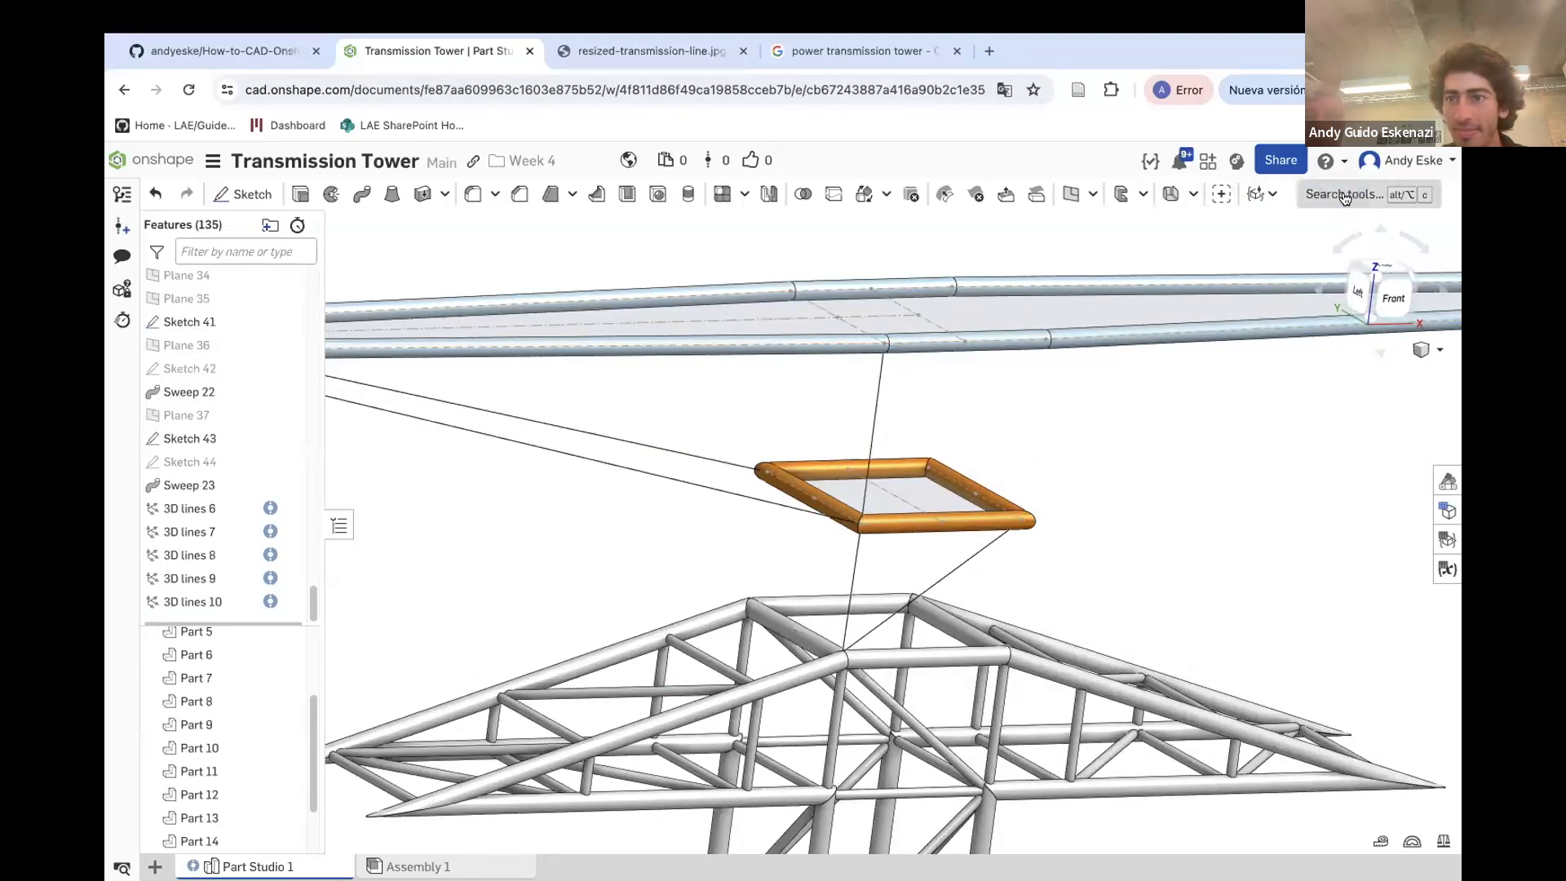
Create a 3D line from the middle vertex of Sketch 41 down to the opposite corner of Sketch 43
left_click(1314, 195)
left_click(946, 301)
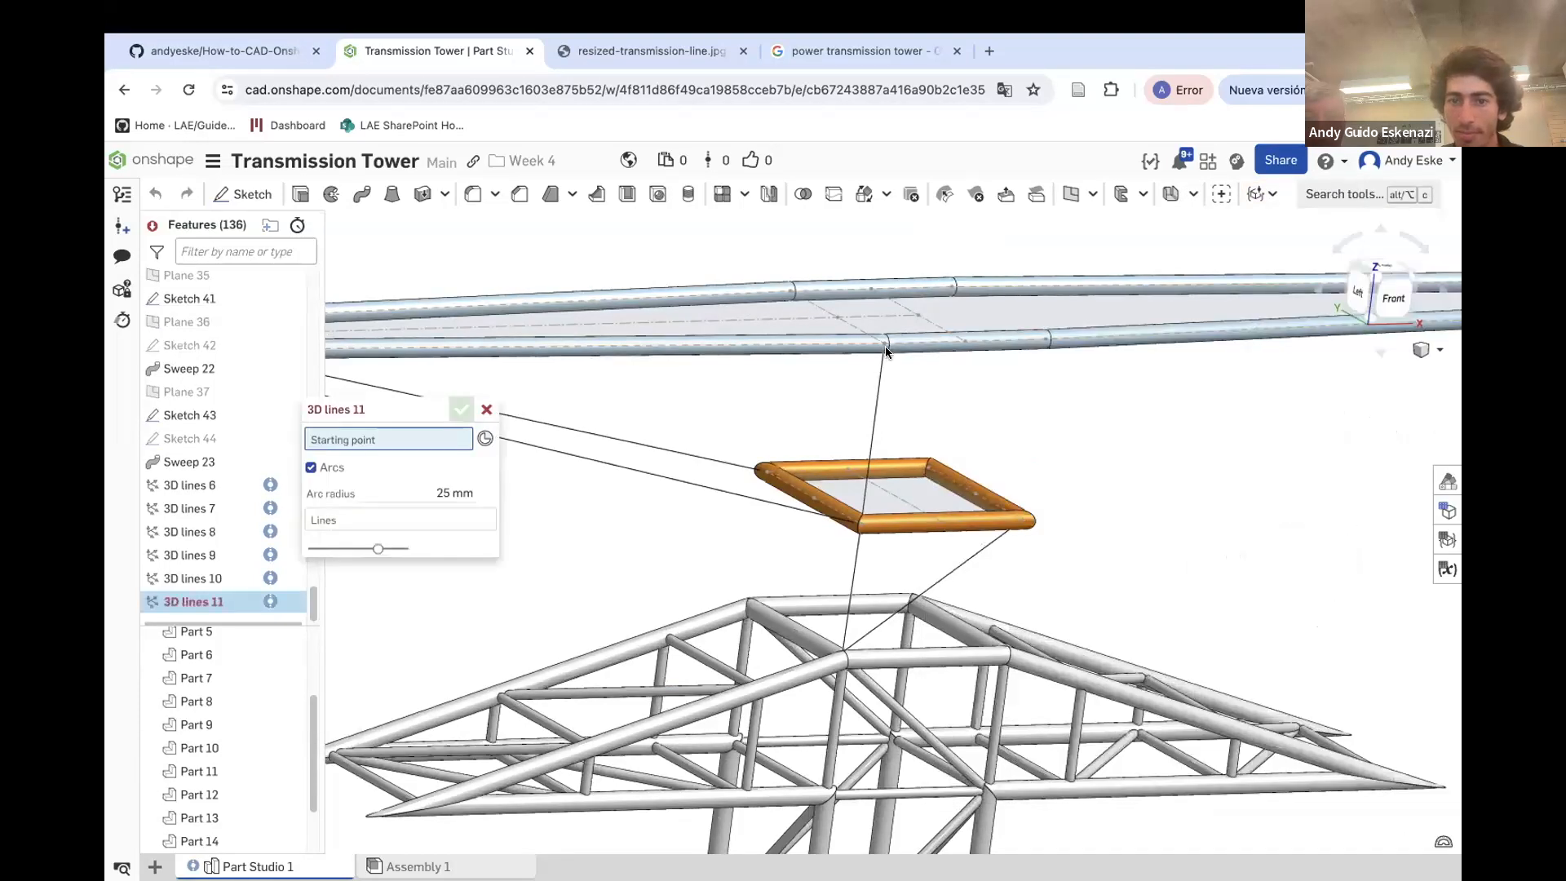
left_click(889, 350)
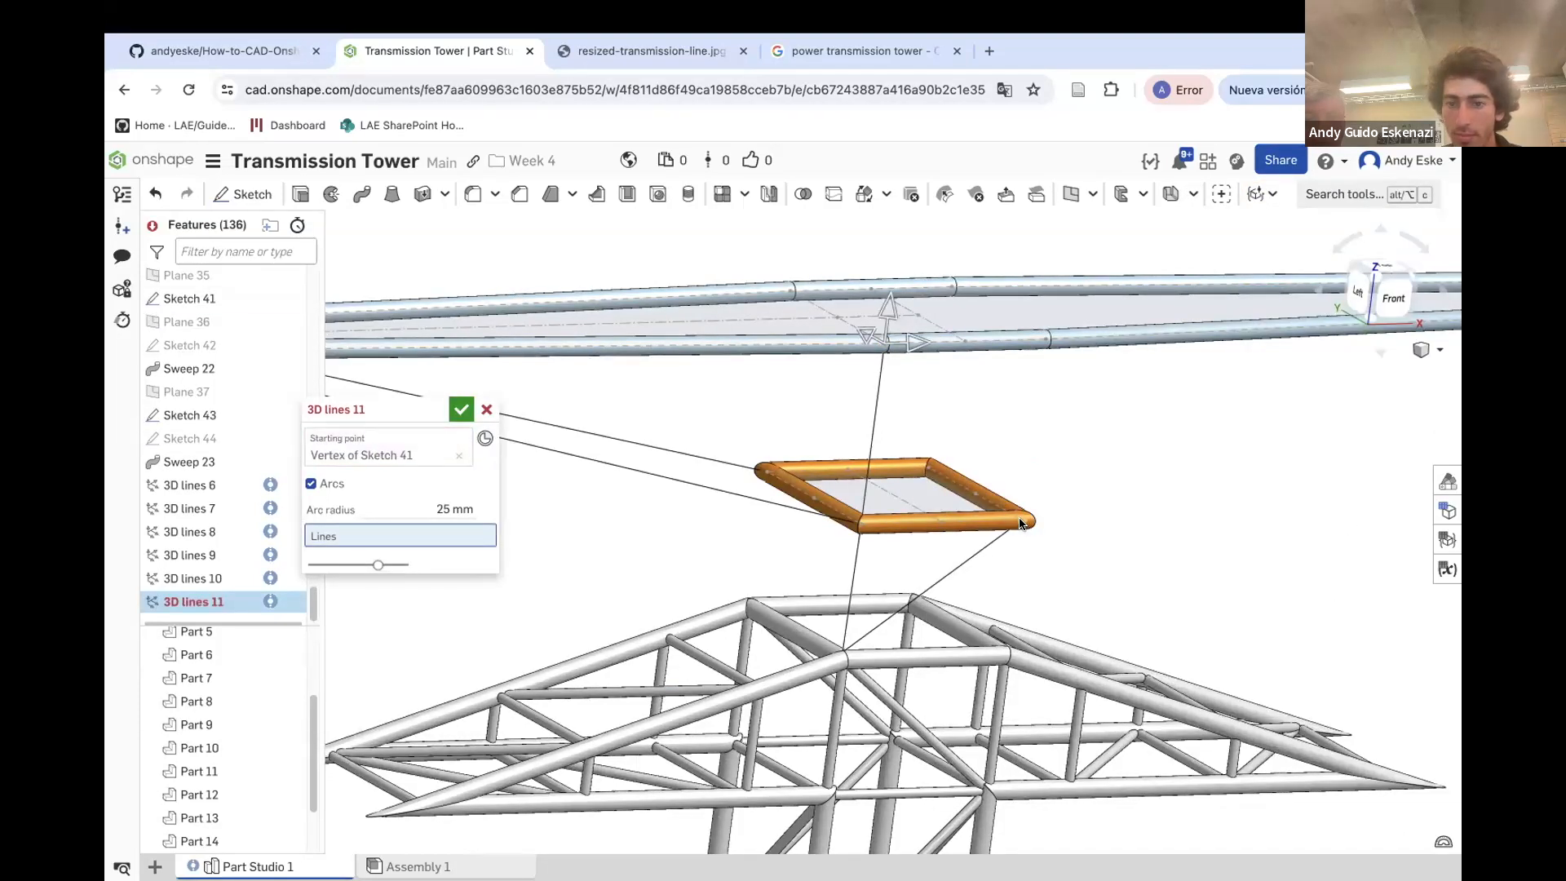
left_click(1020, 523)
scroll(1029, 521, "down", 2)
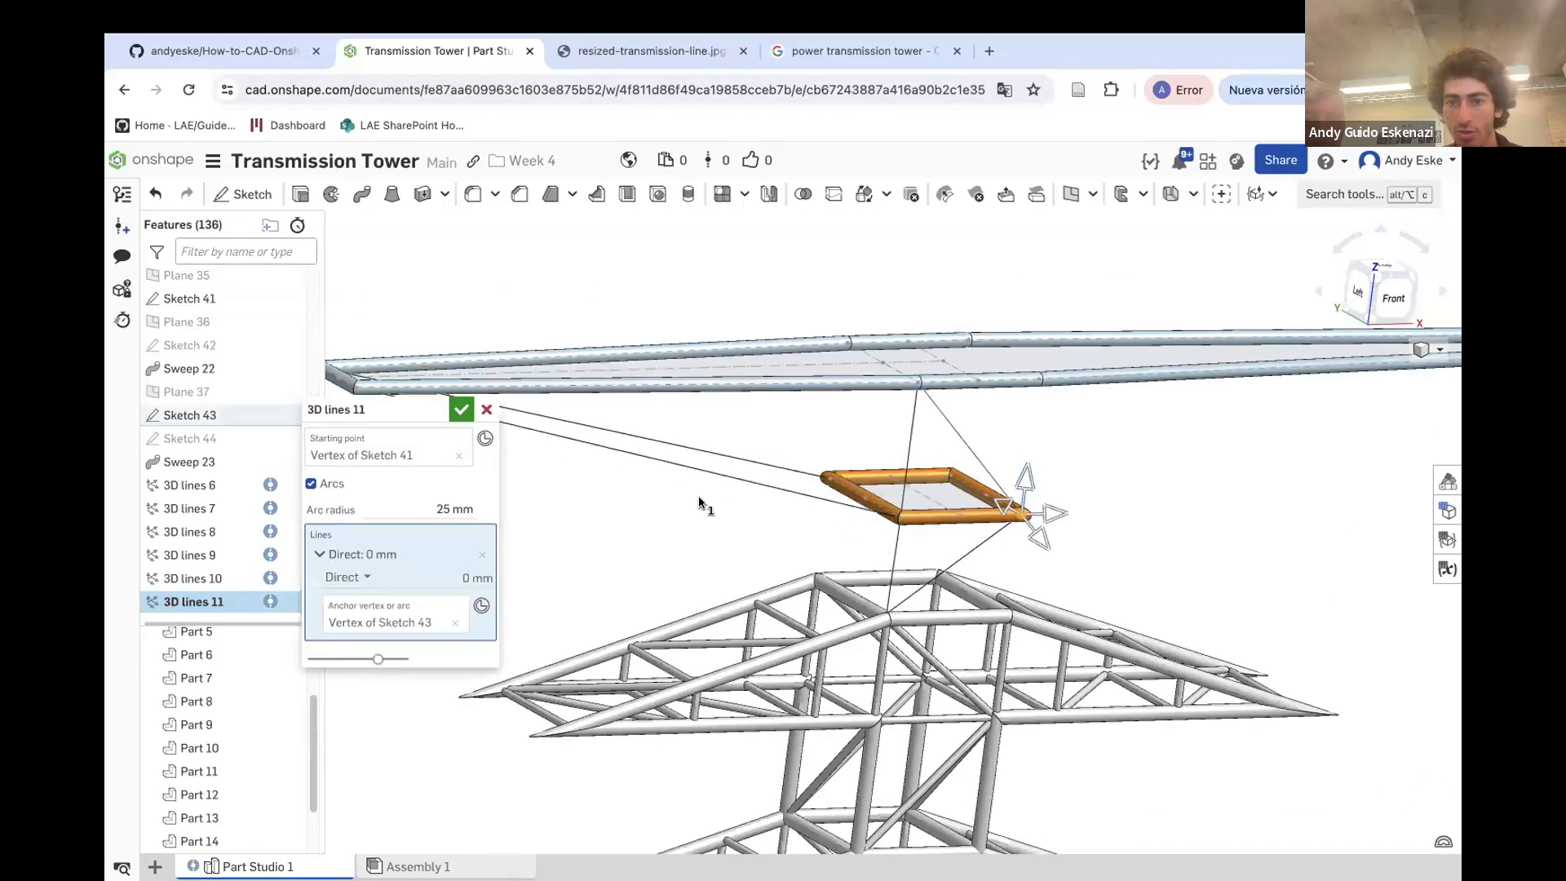
left_click(461, 413)
Delete the 3D lines 7 feature running from the crossarm end down to the frame
right_click_drag(1105, 490, 1031, 534)
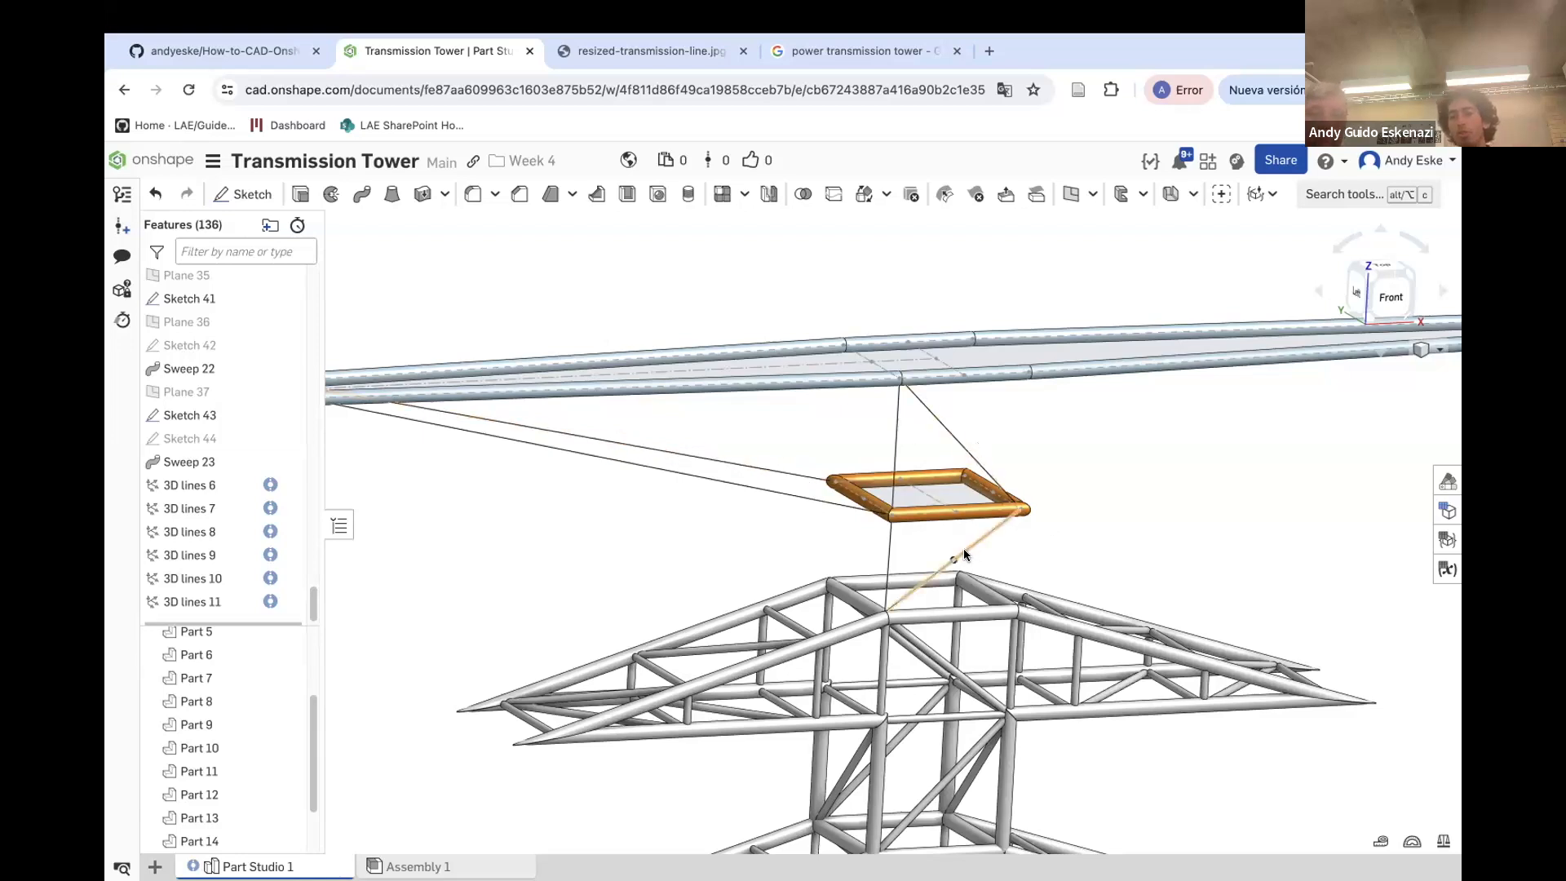
scroll(1003, 504, "down", 2)
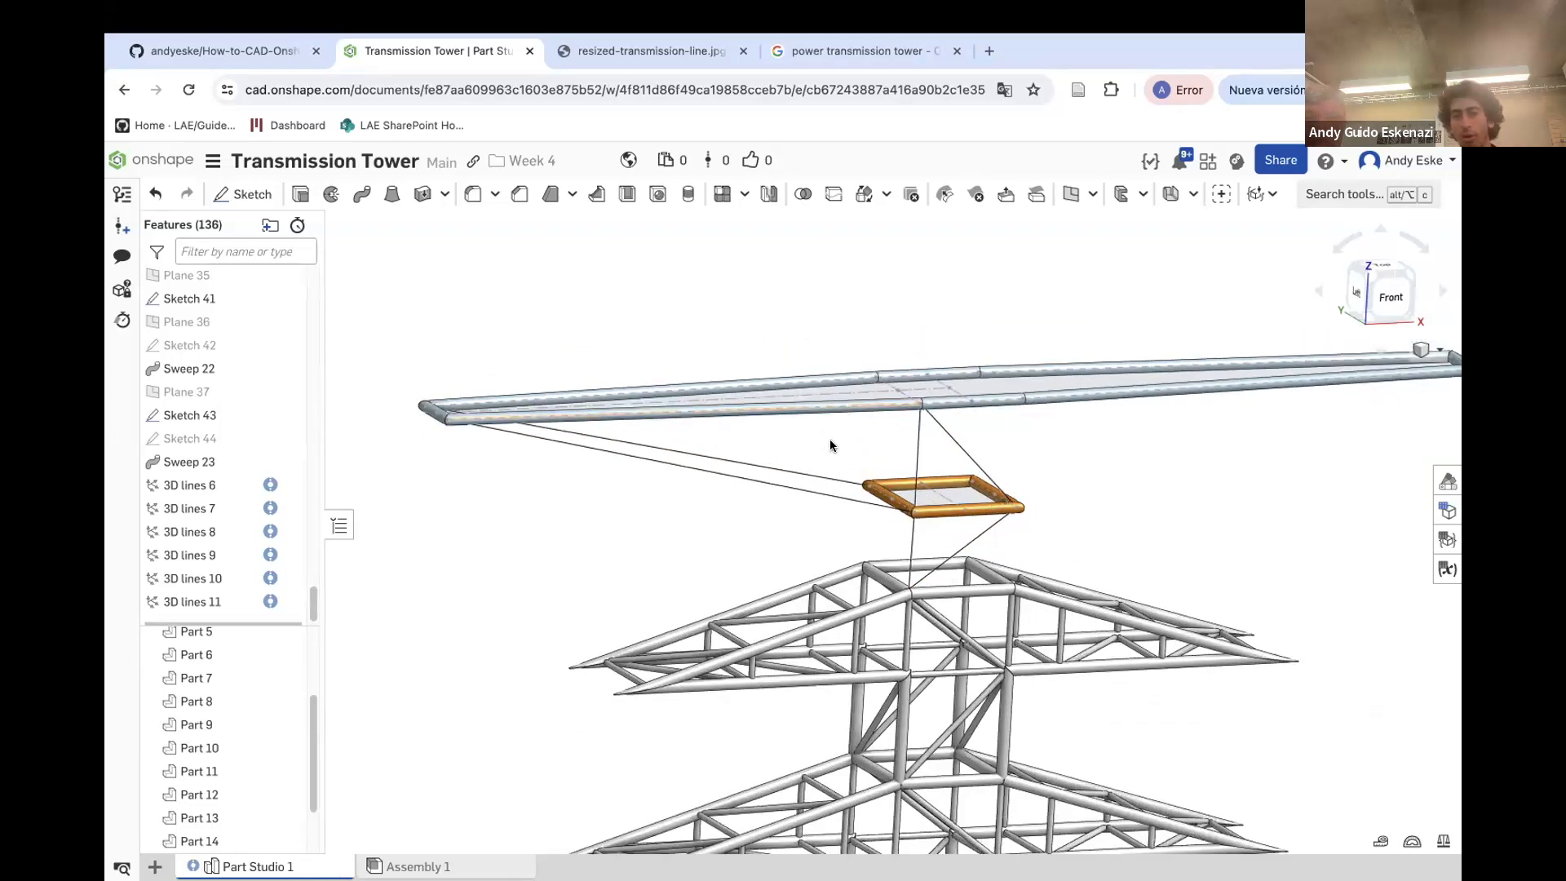
scroll(799, 406, "up", 1)
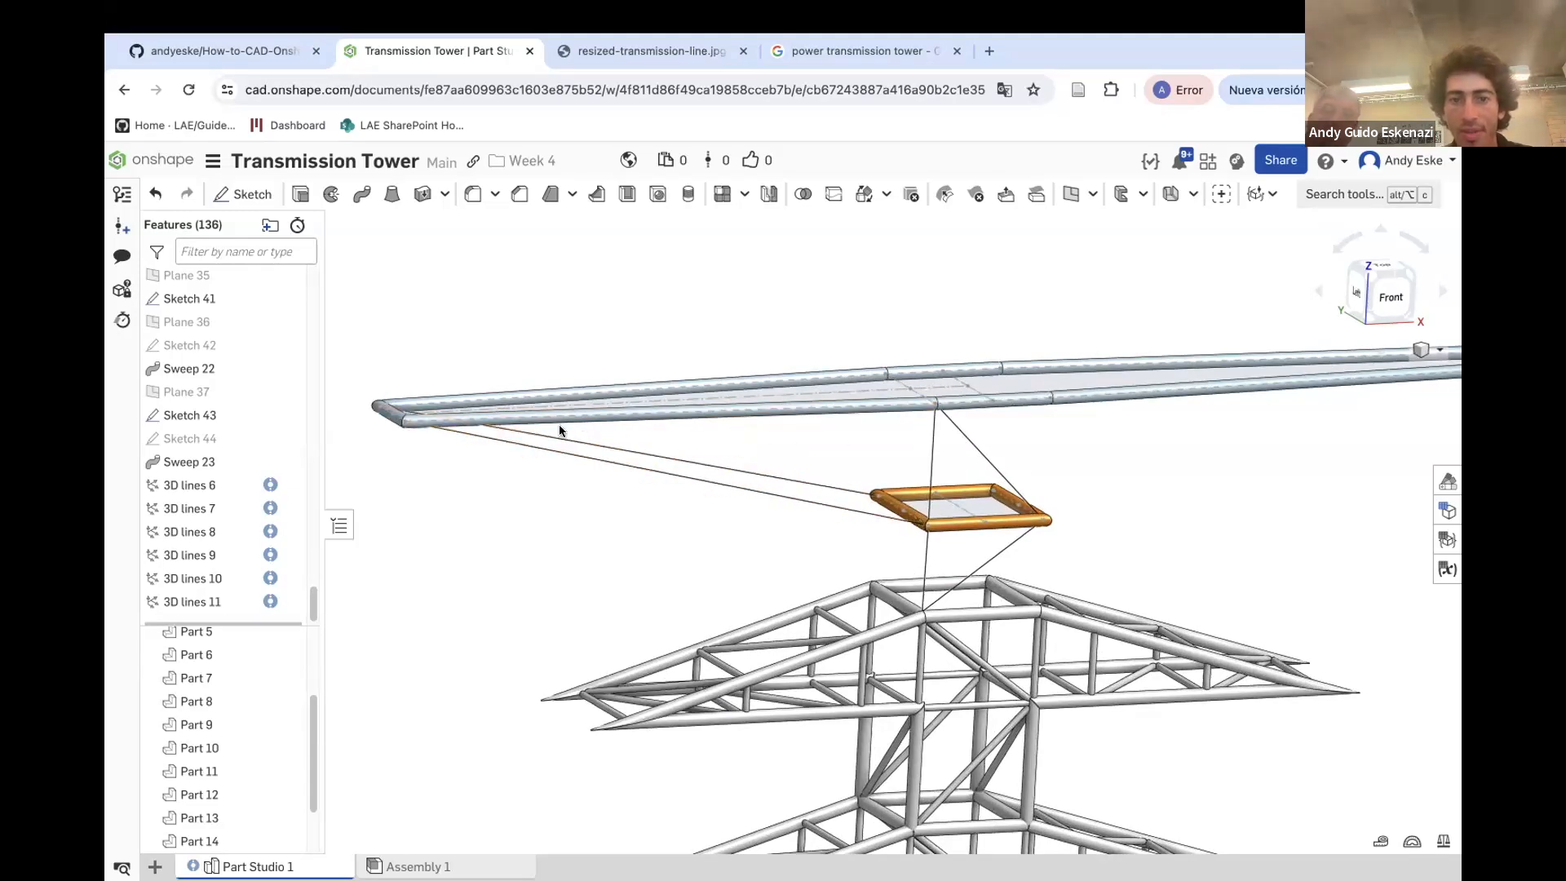
right_click_drag(825, 524, 949, 478)
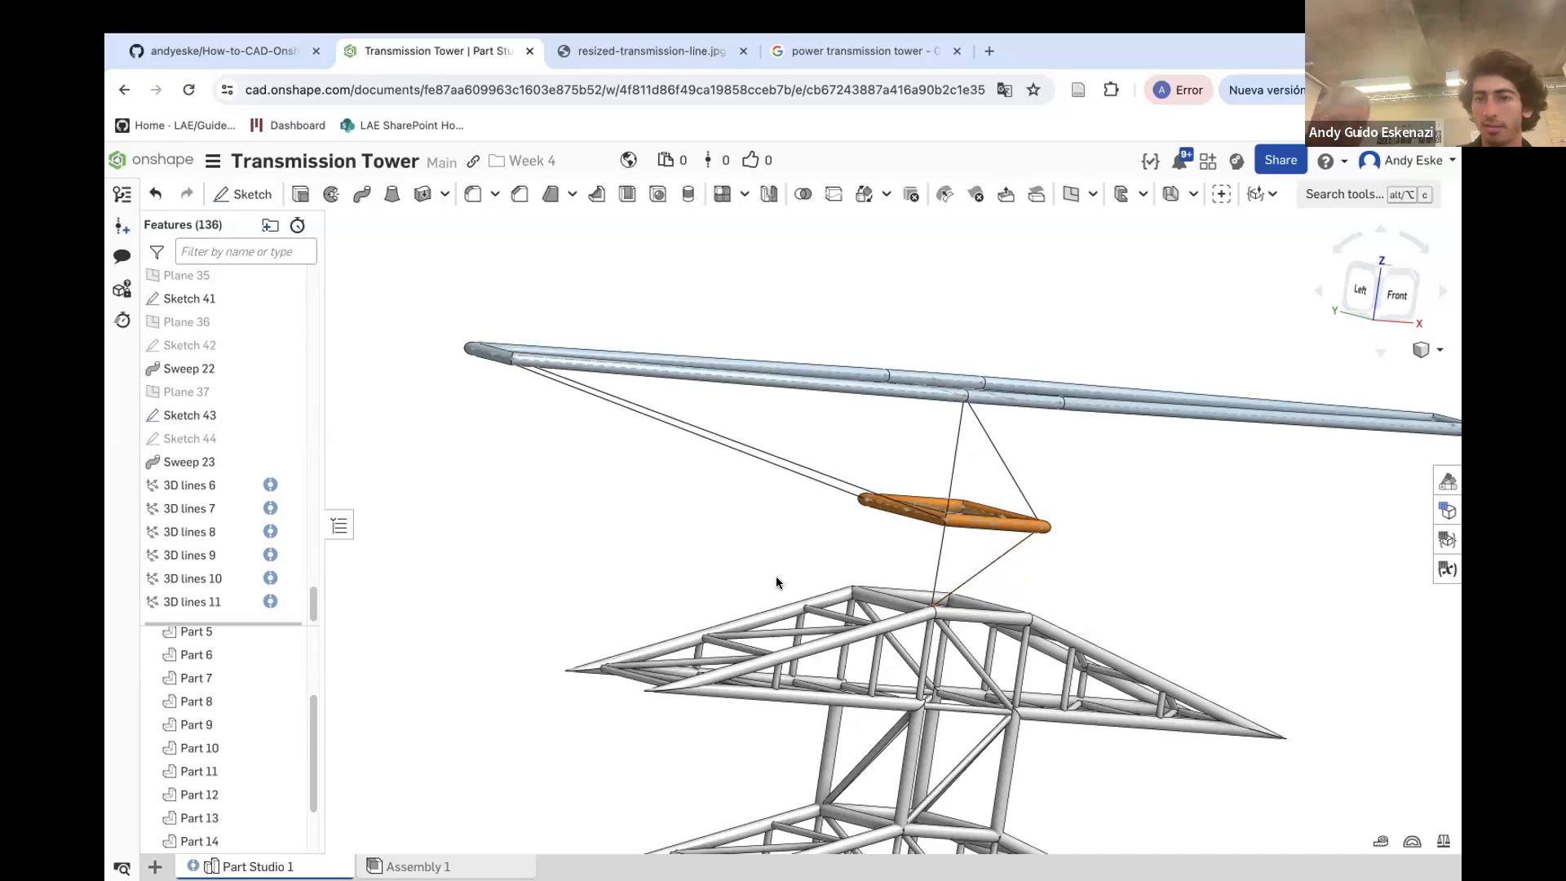
right_click_drag(790, 581, 1040, 508)
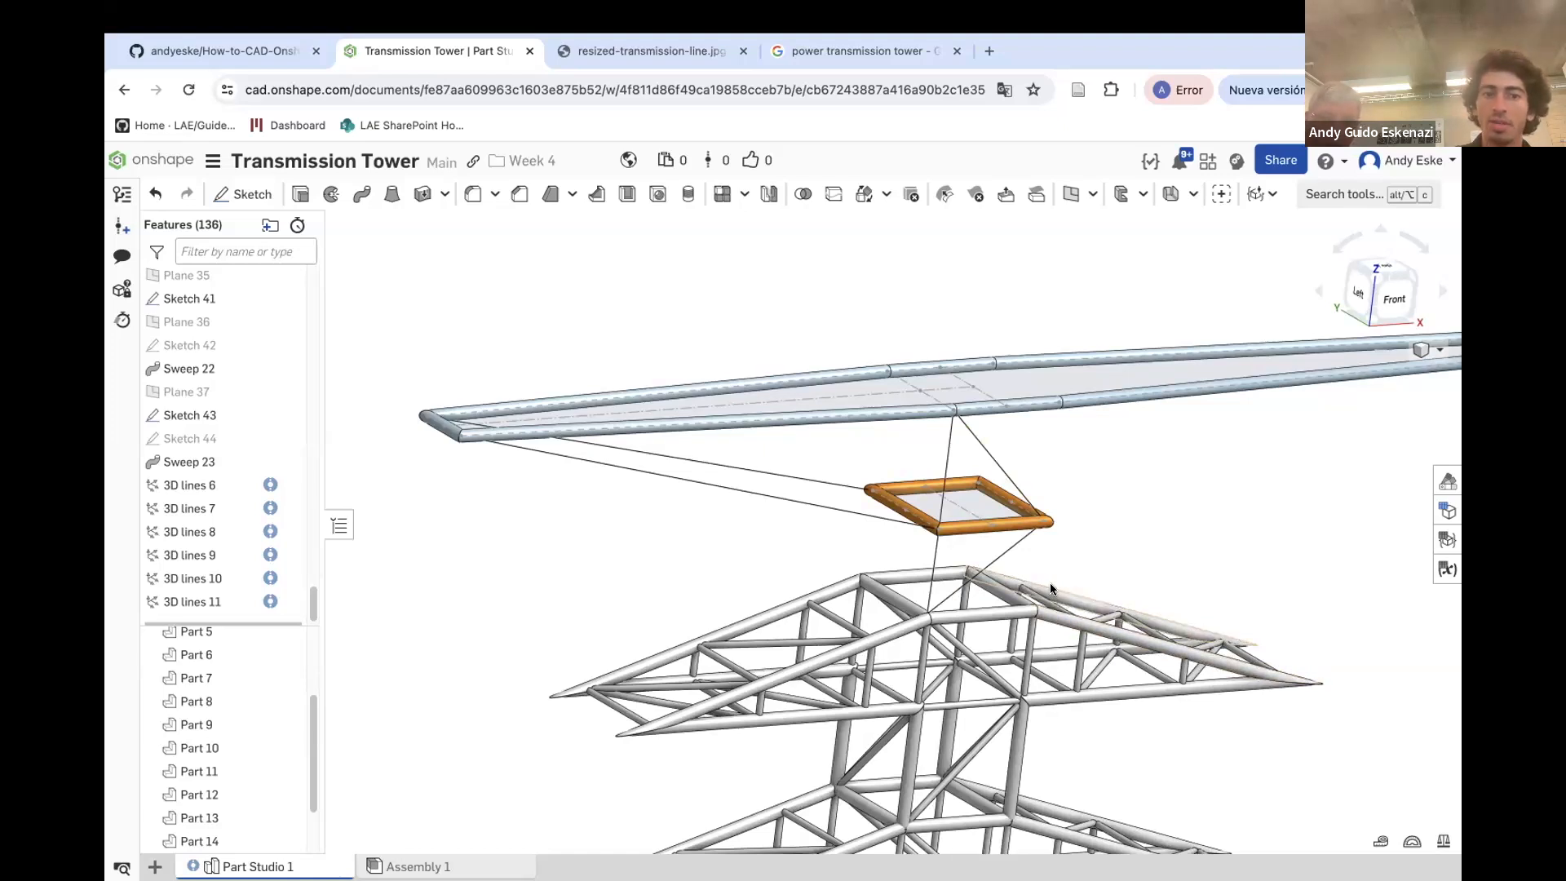
right_click(815, 479)
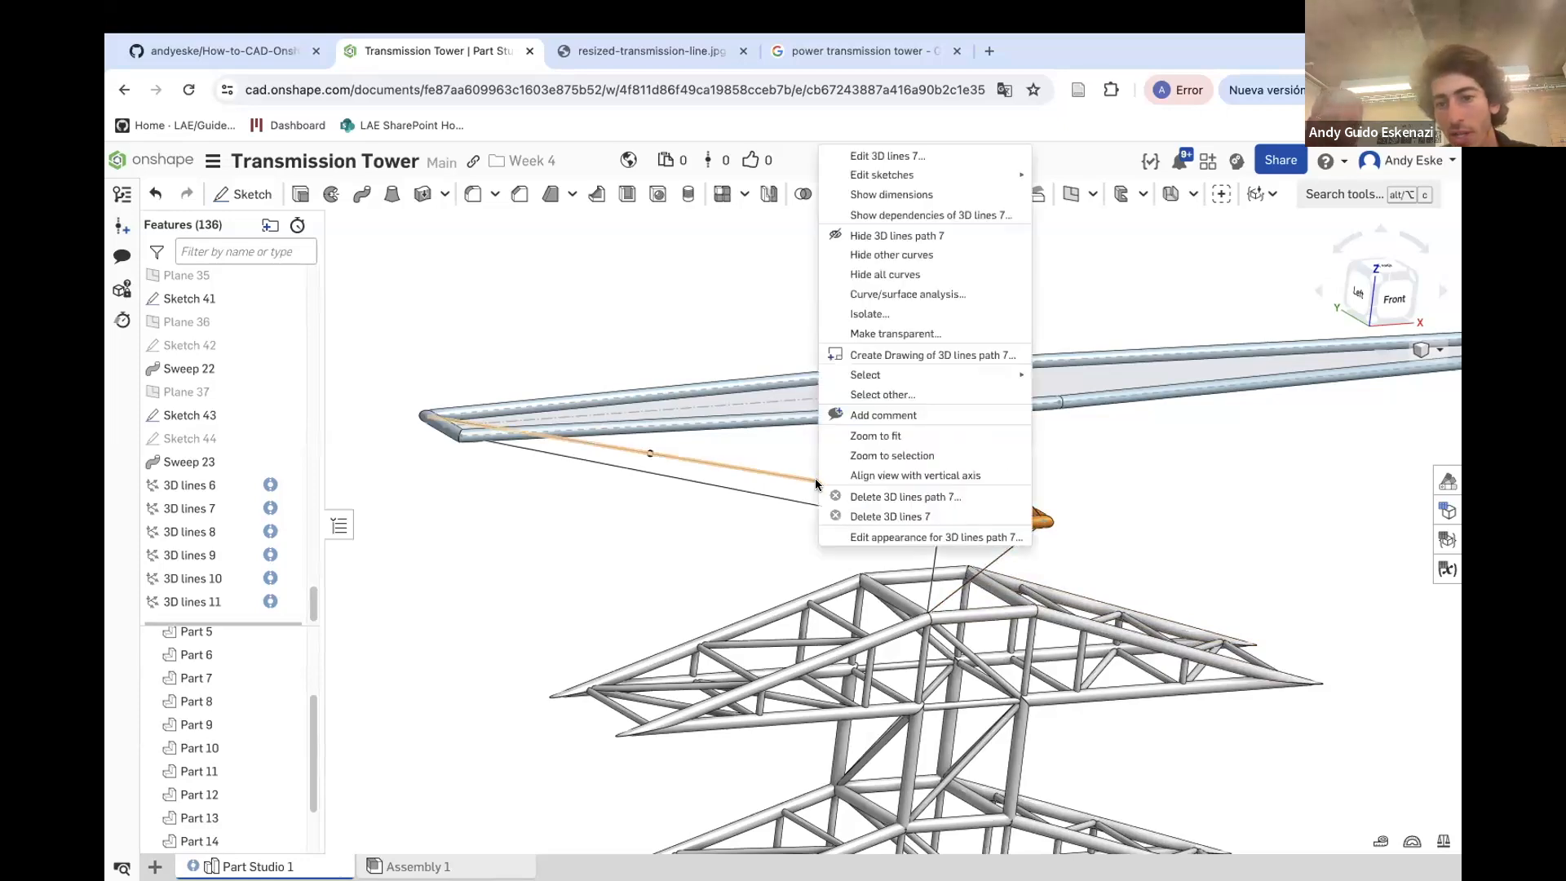
left_click(895, 517)
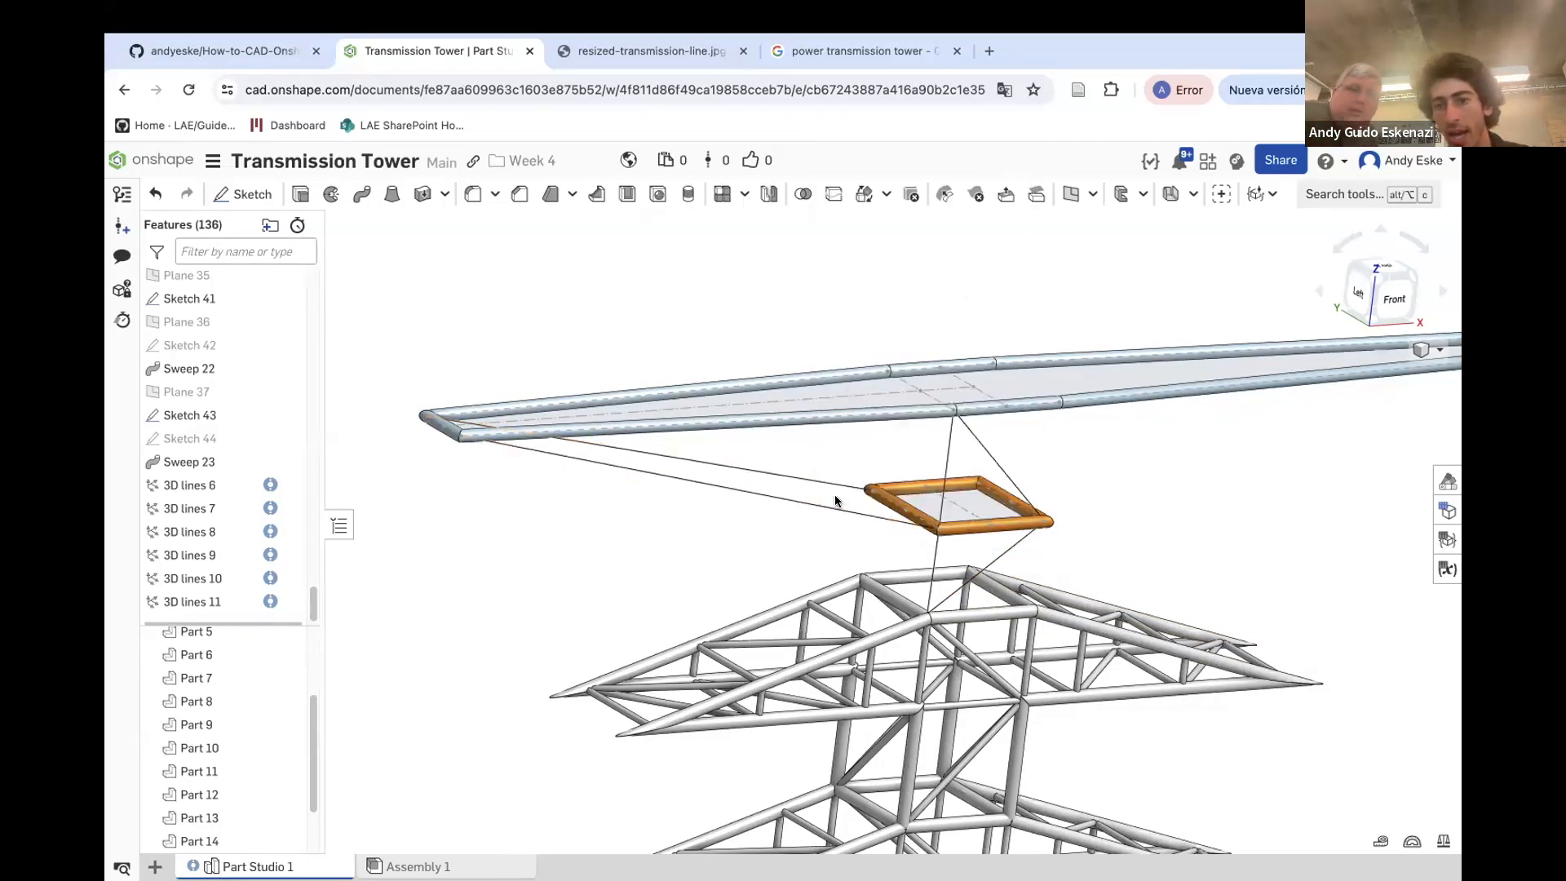
Create a three-point plane through the crossarm's middle vertex, a corner of Sketch 43, and the crossarm end vertex
scroll(897, 534, "up", 3)
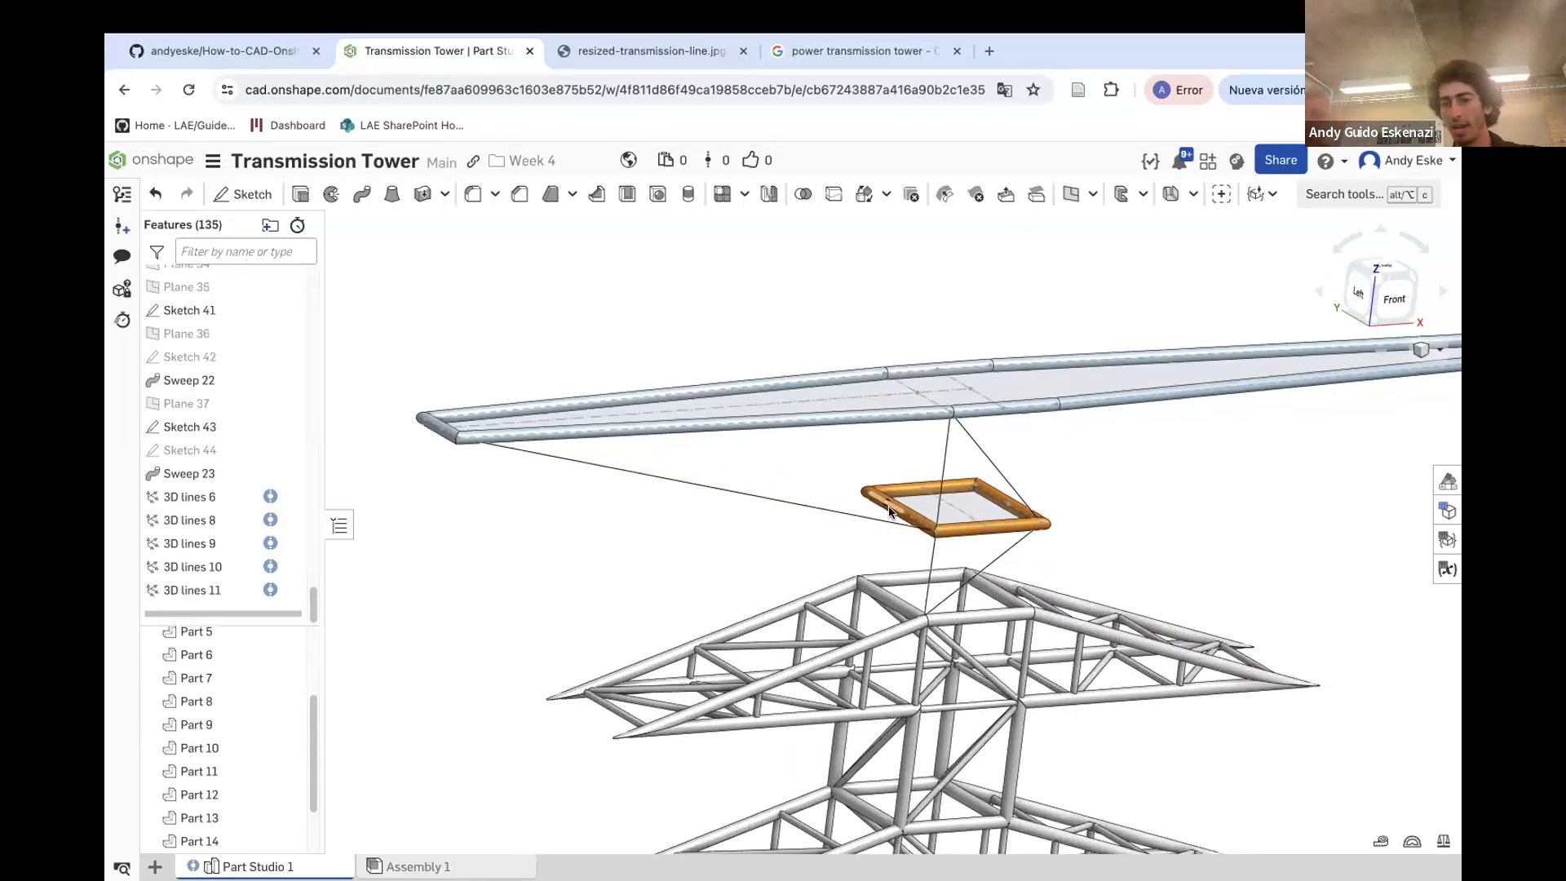
left_click(1092, 195)
left_click(1091, 230)
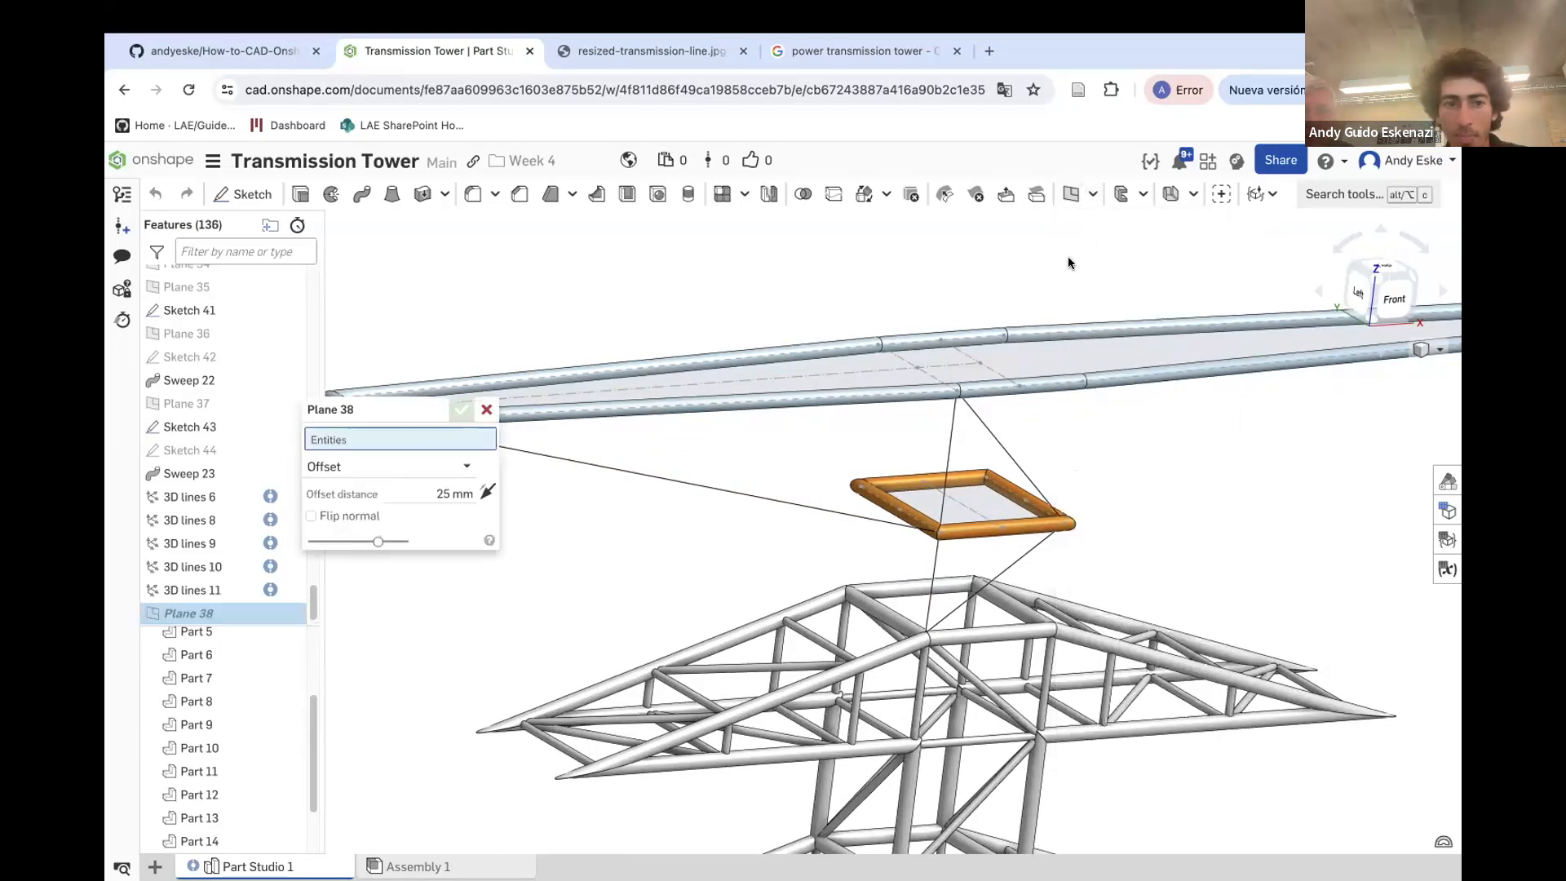
left_click(392, 465)
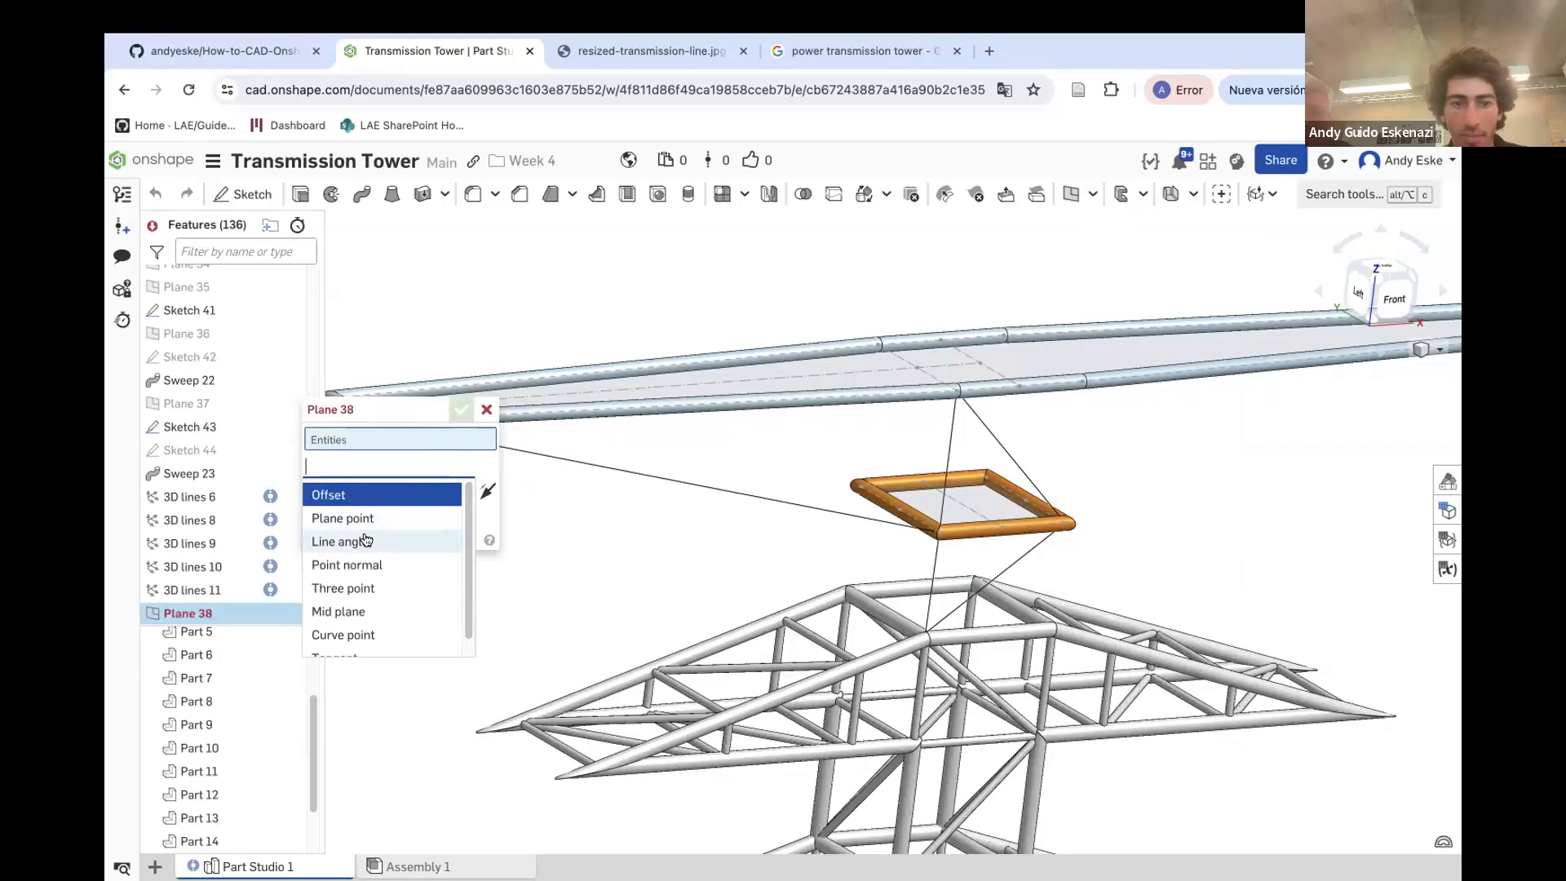
scroll(375, 615, "down", 1)
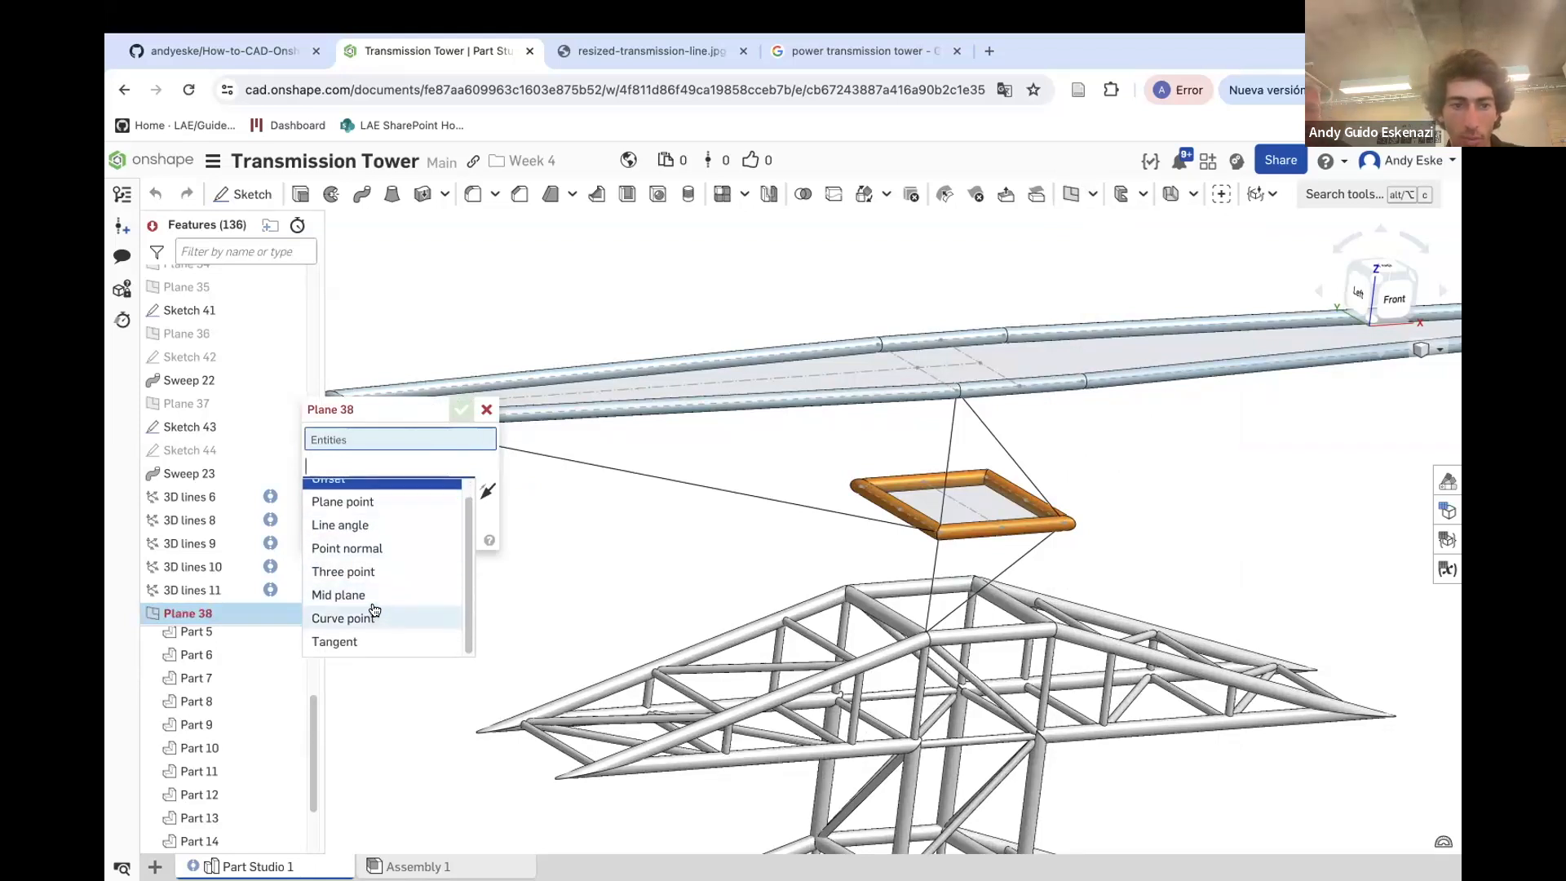
scroll(374, 610, "up", 1)
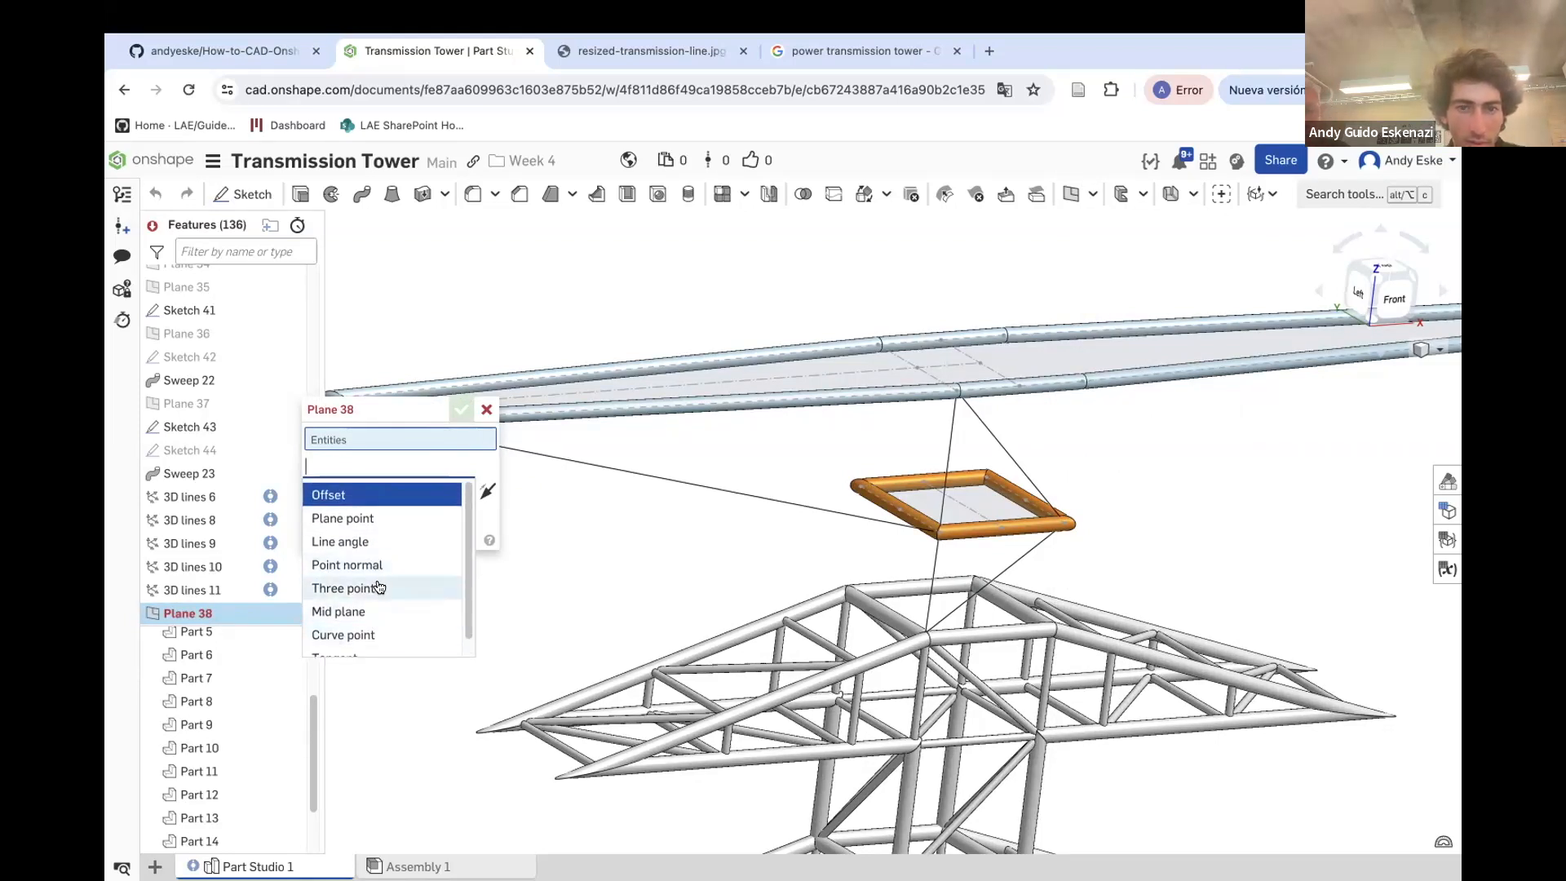
left_click(378, 586)
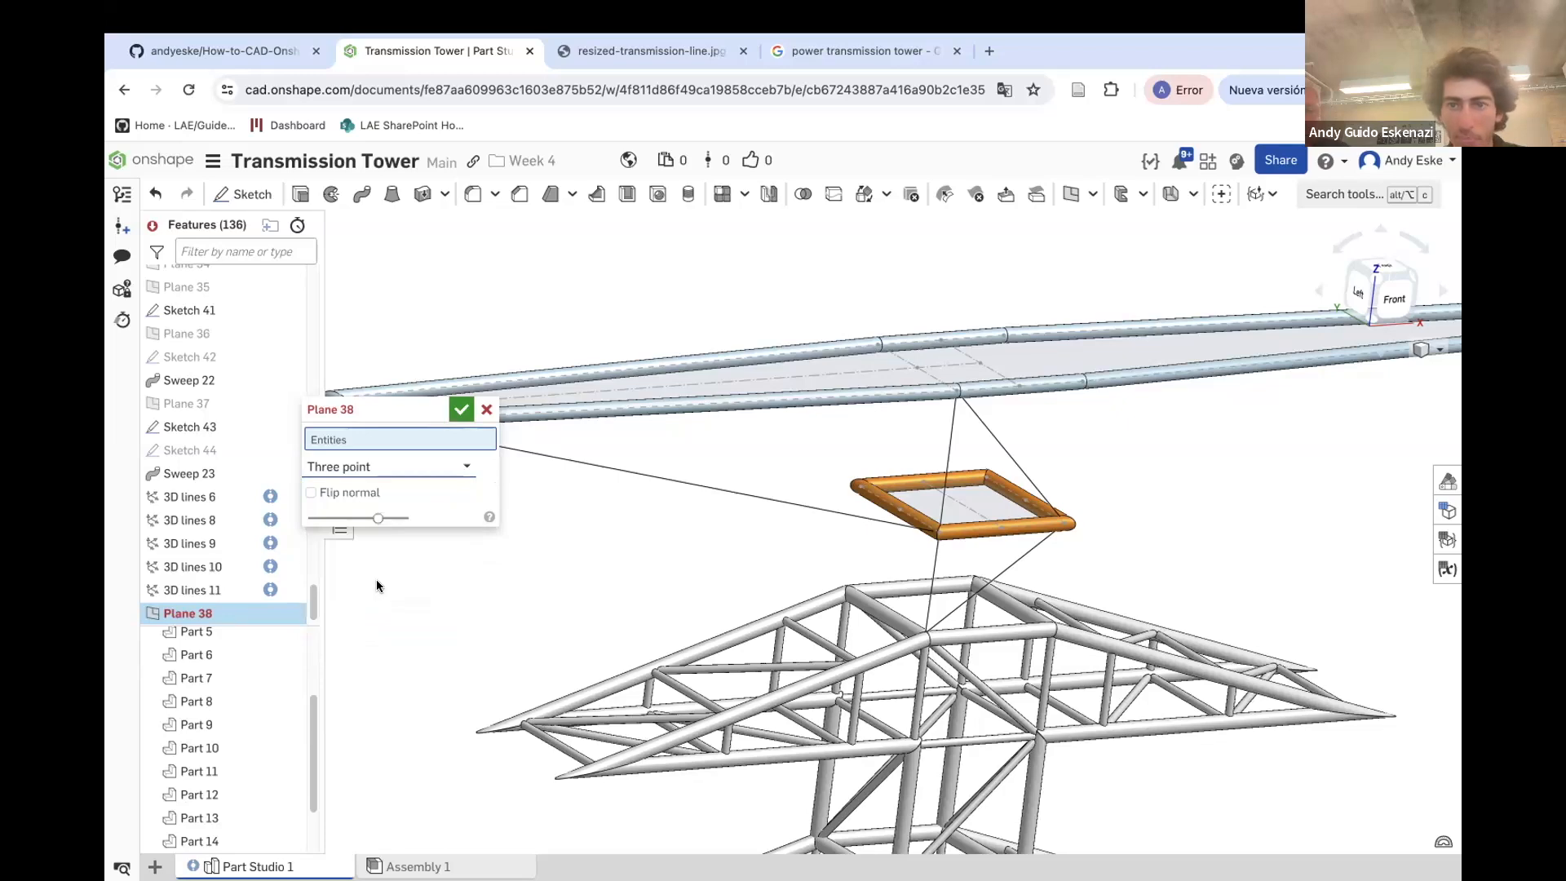
left_click(957, 391)
left_click(938, 534)
scroll(938, 534, "down", 4)
scroll(758, 493, "up", 6)
left_click(710, 477)
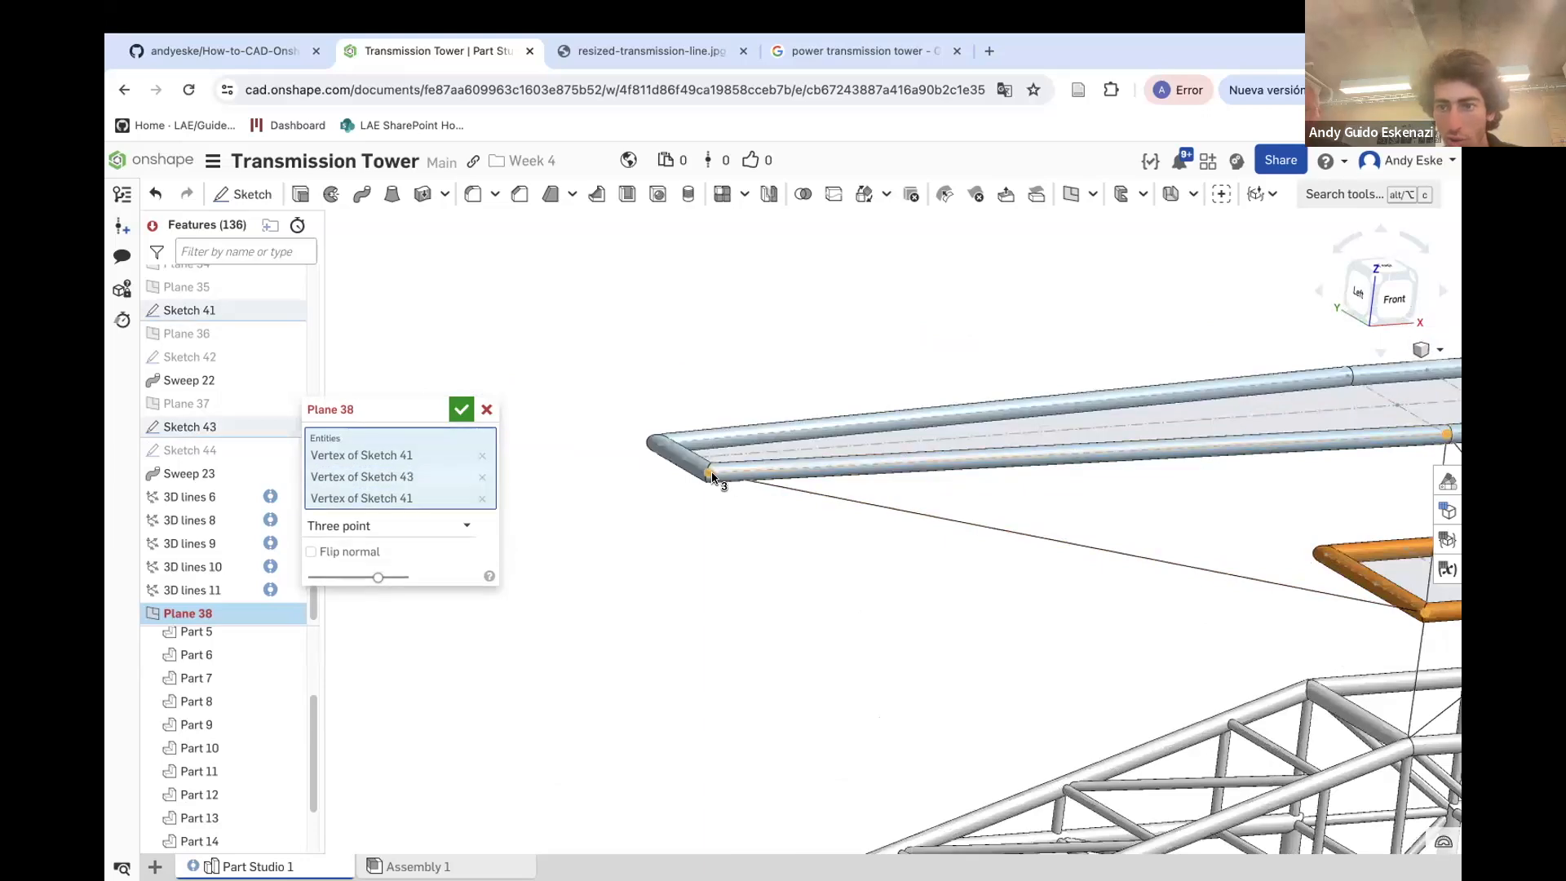
key("shift+3")
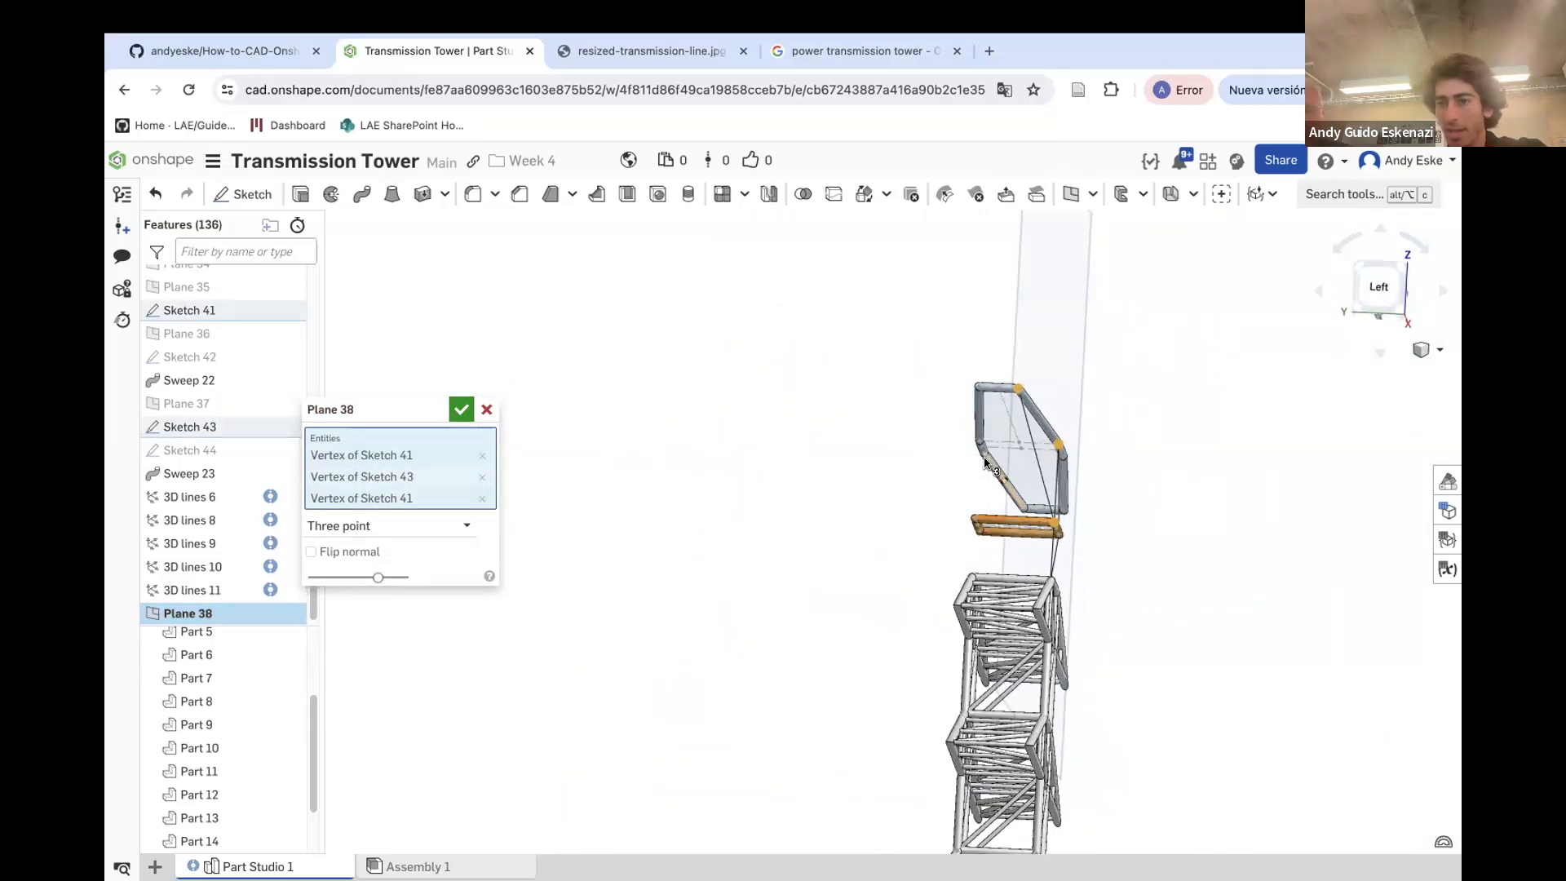
left_click(463, 410)
Start a sketch on Plane 38 and draw three vertical lines from the crossarm down to the diagonal line
scroll(905, 465, "down", 5)
right_click_drag(938, 428, 916, 457)
left_click(242, 193)
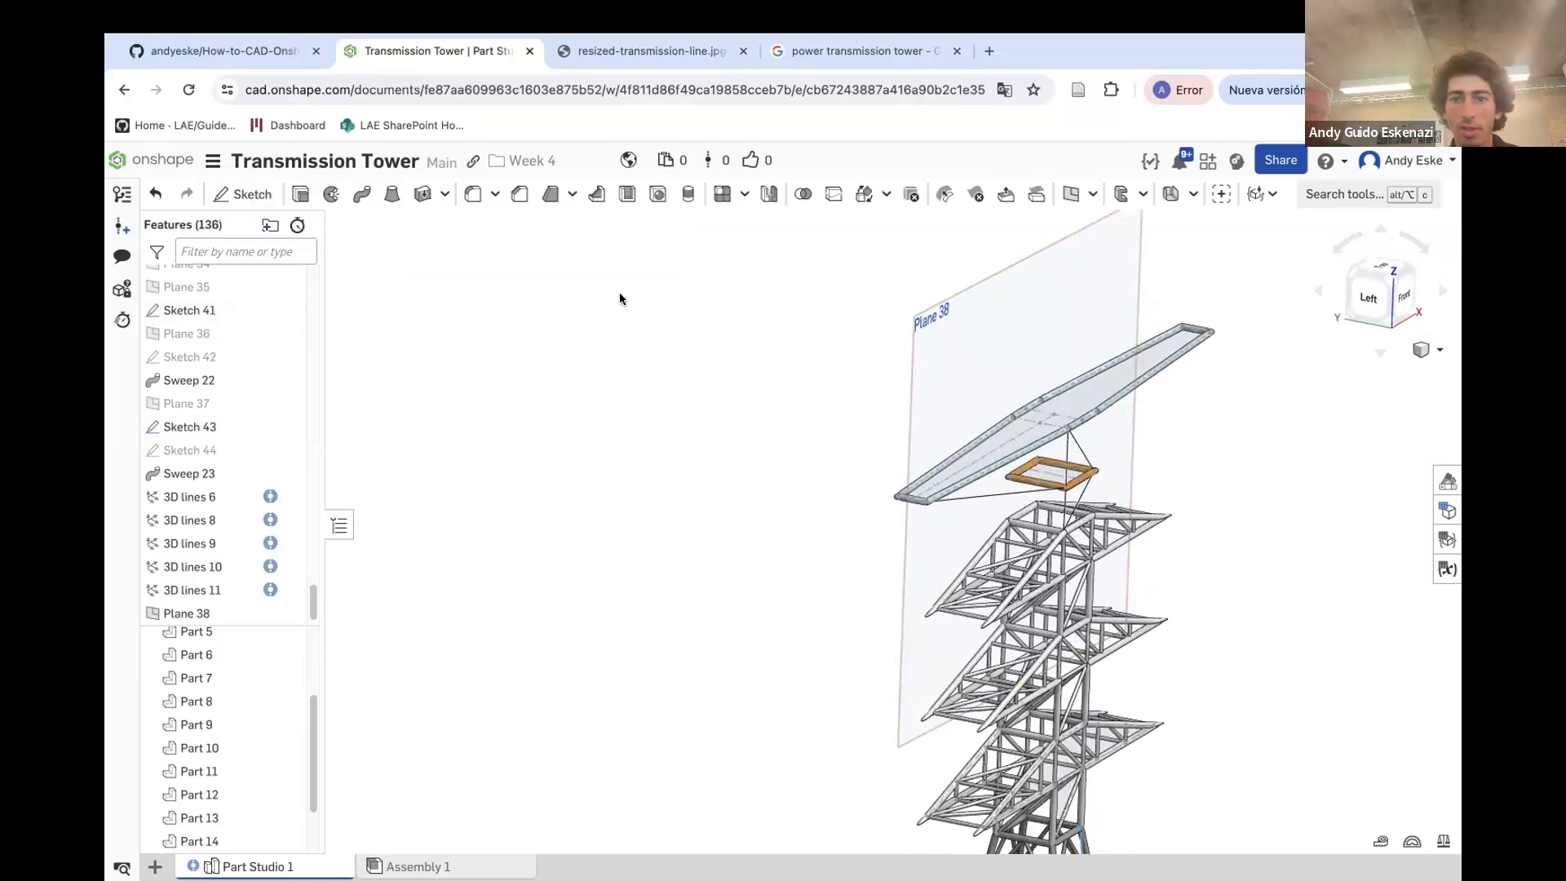
left_click(912, 346)
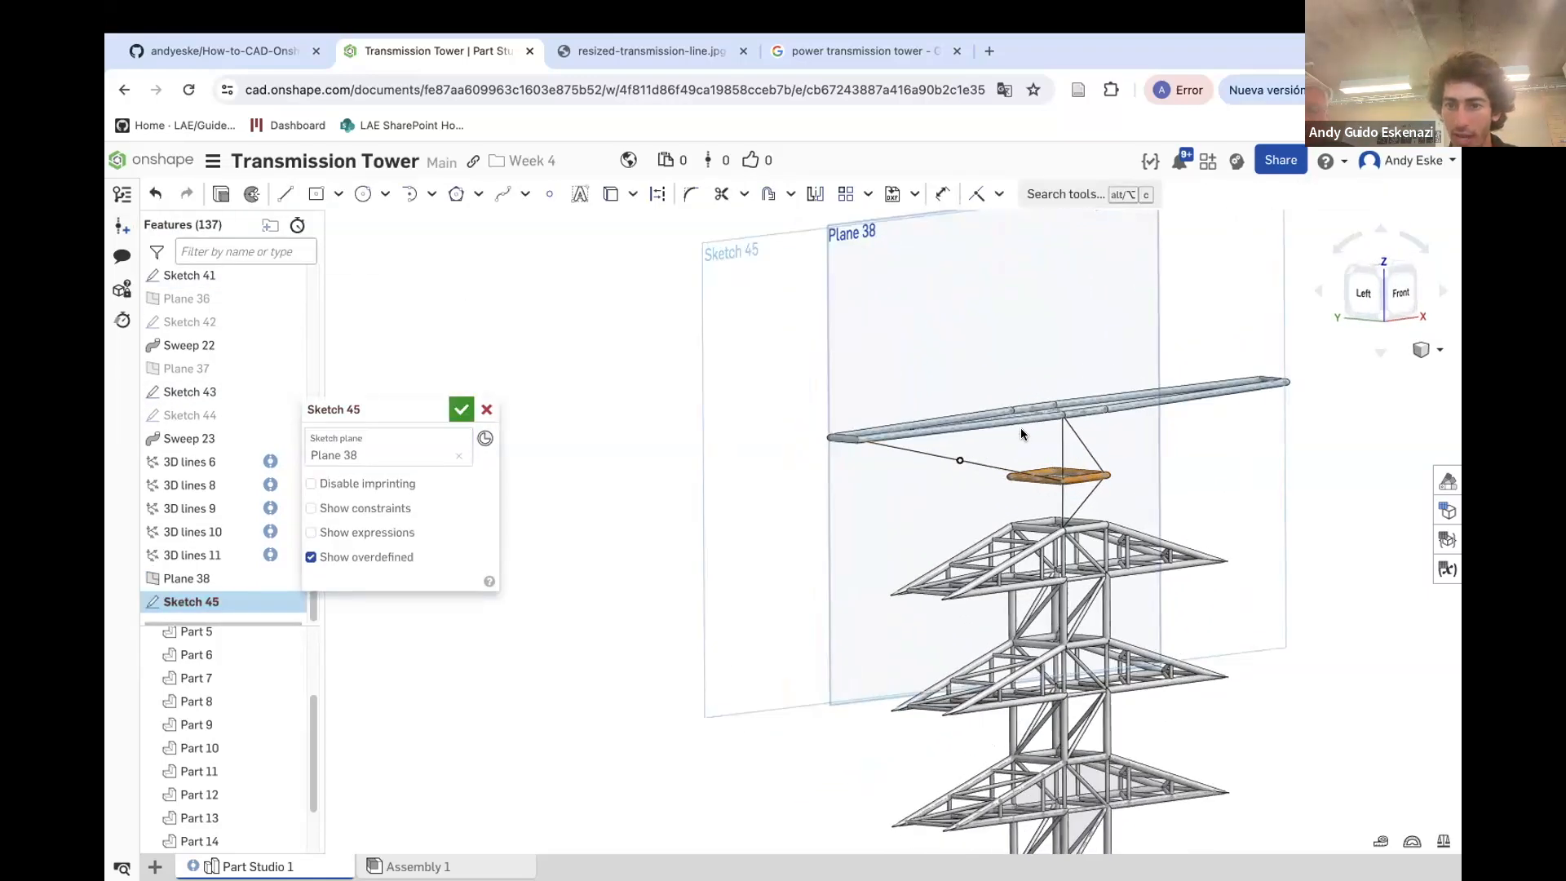
scroll(1015, 429, "up", 5)
scroll(1035, 437, "up", 2)
left_click(283, 194)
left_click(704, 577)
key("Escape")
left_click(283, 195)
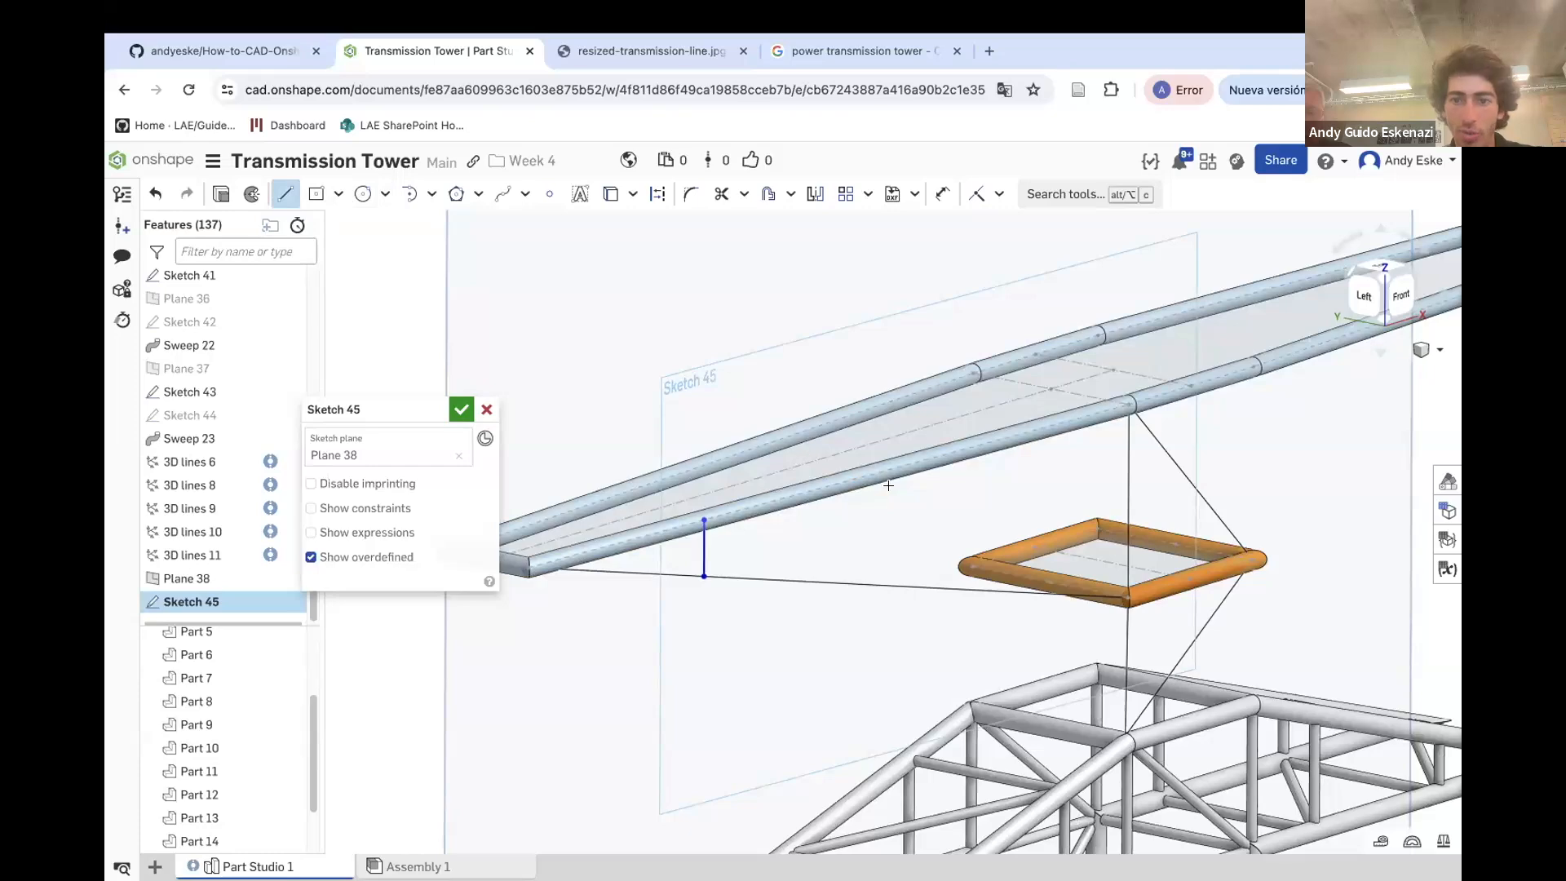
left_click(891, 584)
key("Escape")
scroll(950, 592, "down", 5)
right_click_drag(941, 573, 912, 582)
left_click(283, 194)
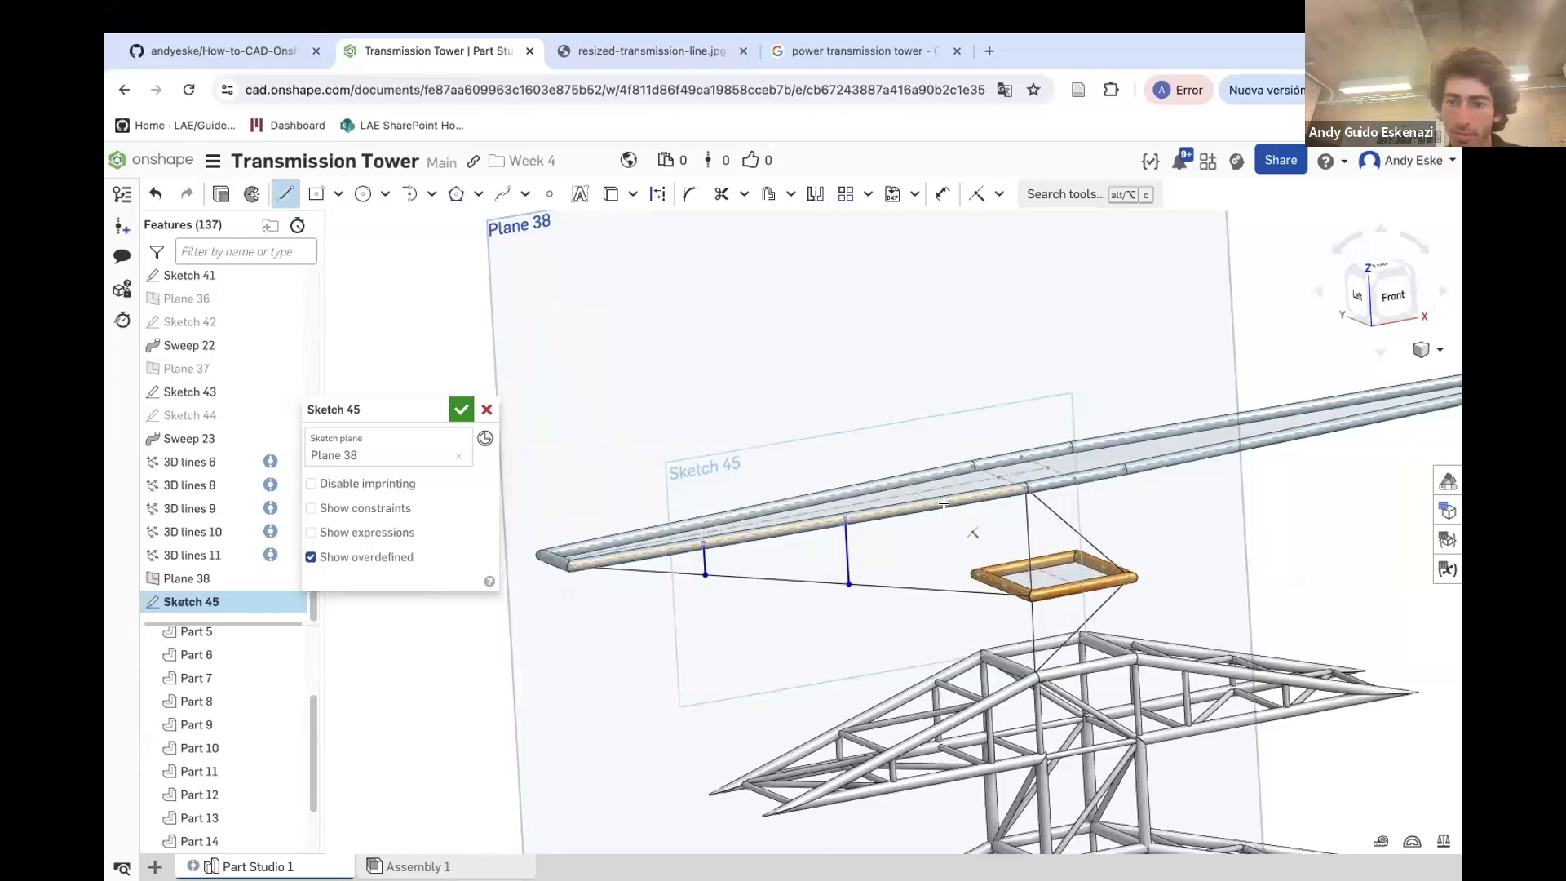
left_click(949, 587)
key("Escape")
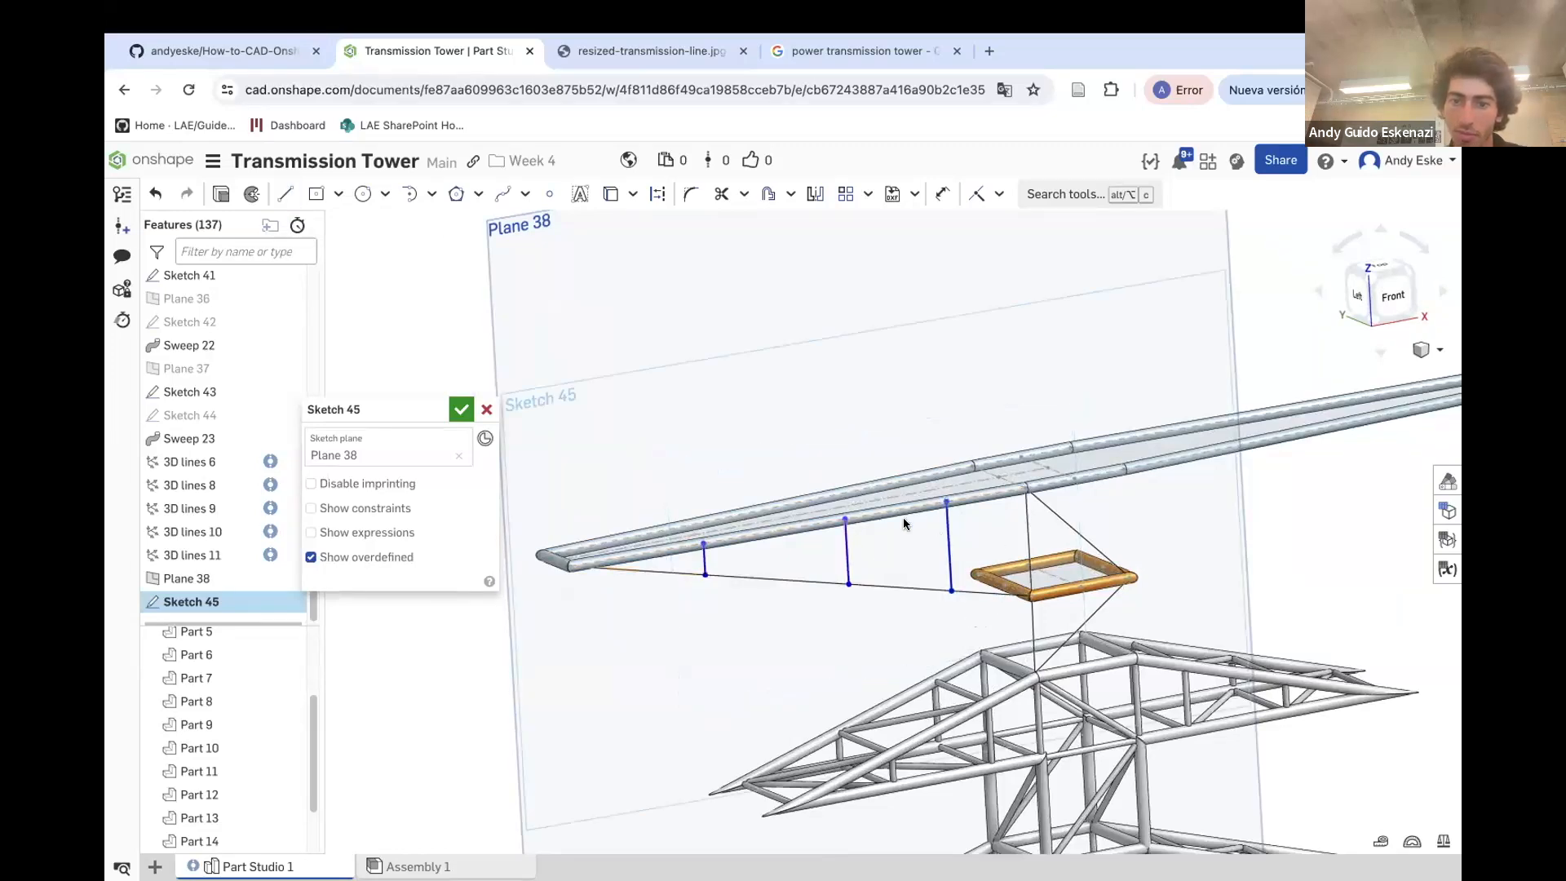
Dimension the first vertical line's distance from the crossarm end as 20 mm
scroll(822, 522, "up", 1)
key("d")
scroll(715, 551, "up", 3)
scroll(686, 541, "down", 3)
scroll(572, 562, "up", 3)
left_click(576, 561)
left_click(767, 554)
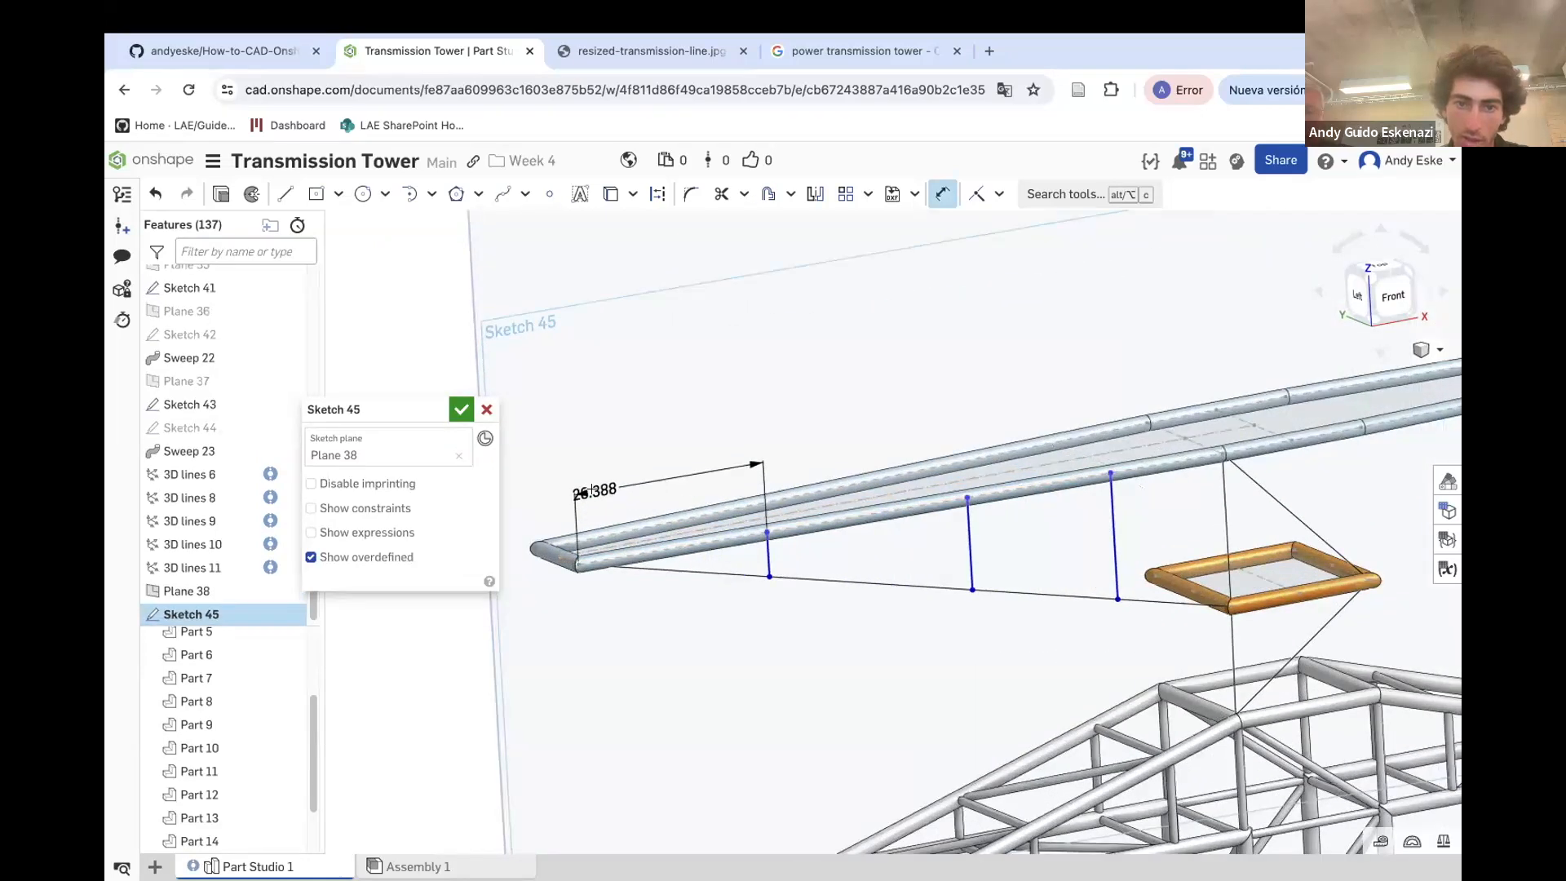
left_click(649, 498)
type("20")
key("Return")
Dimension the spacing between the first and second vertical lines as 35 mm
left_click(967, 492)
left_click(848, 433)
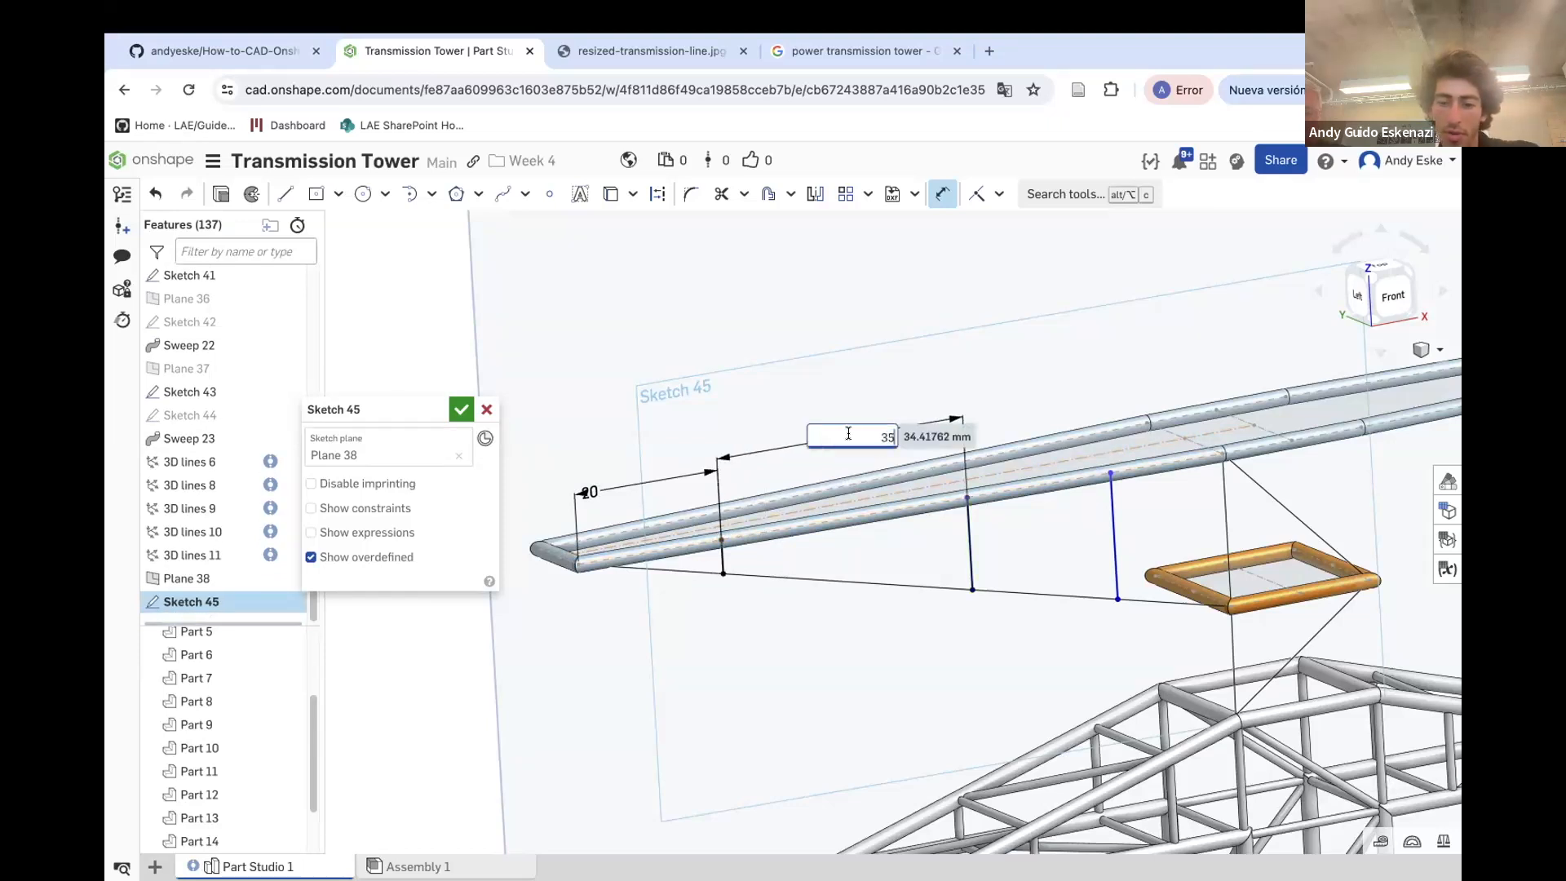
key("Return")
Dimension the spacing between the second and third vertical lines as 20 mm and finish the sketch
left_click(1107, 472)
left_click(1039, 387)
type("20")
key("Return")
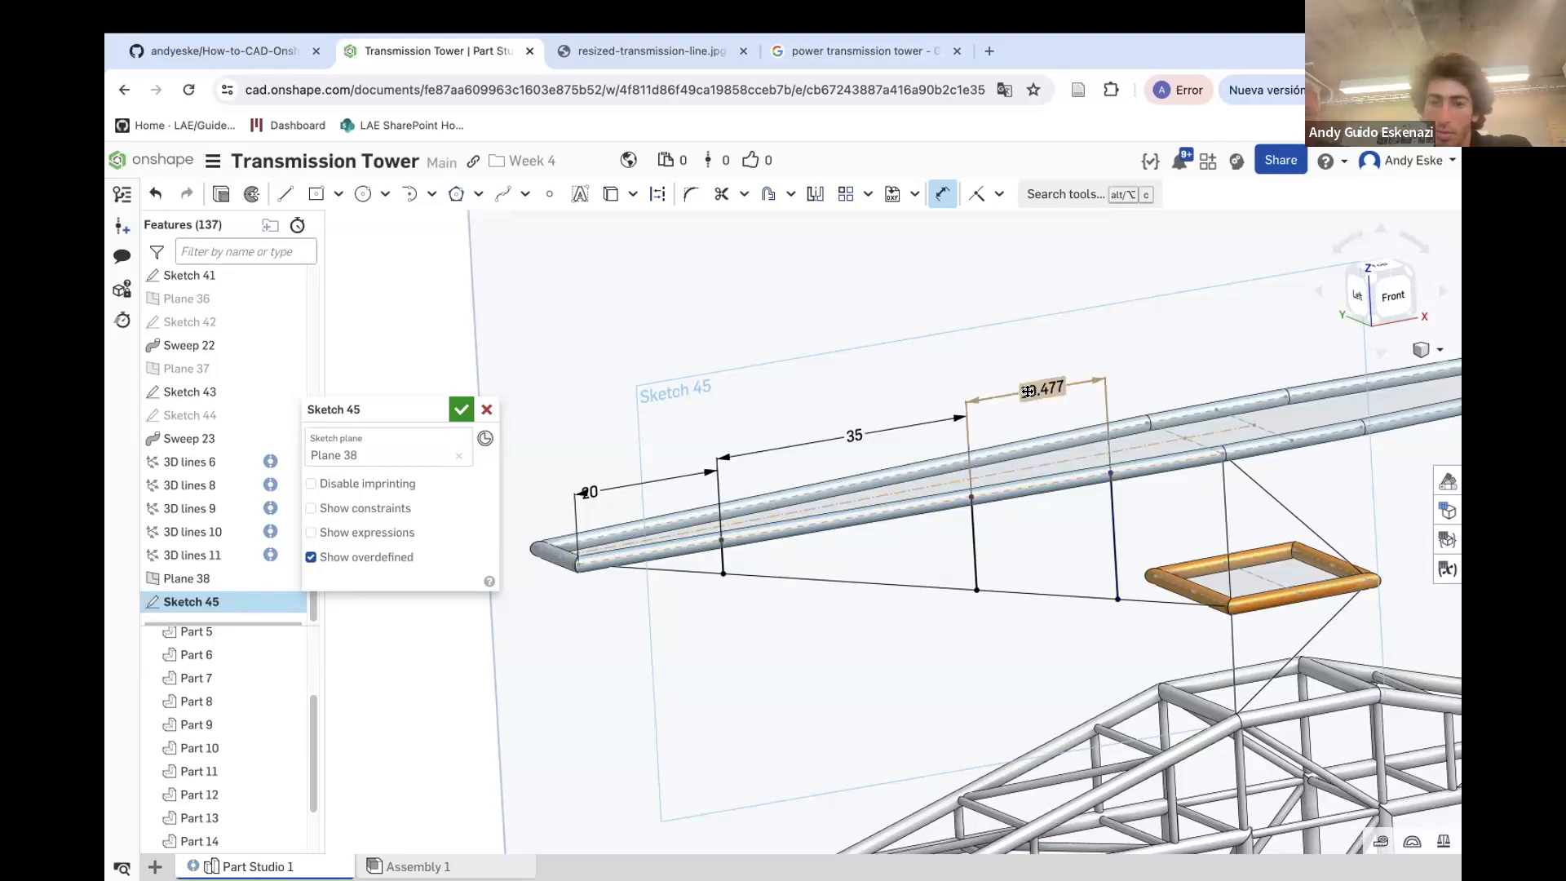
key("n")
right_click_drag(996, 493, 1025, 505)
left_click(459, 410)
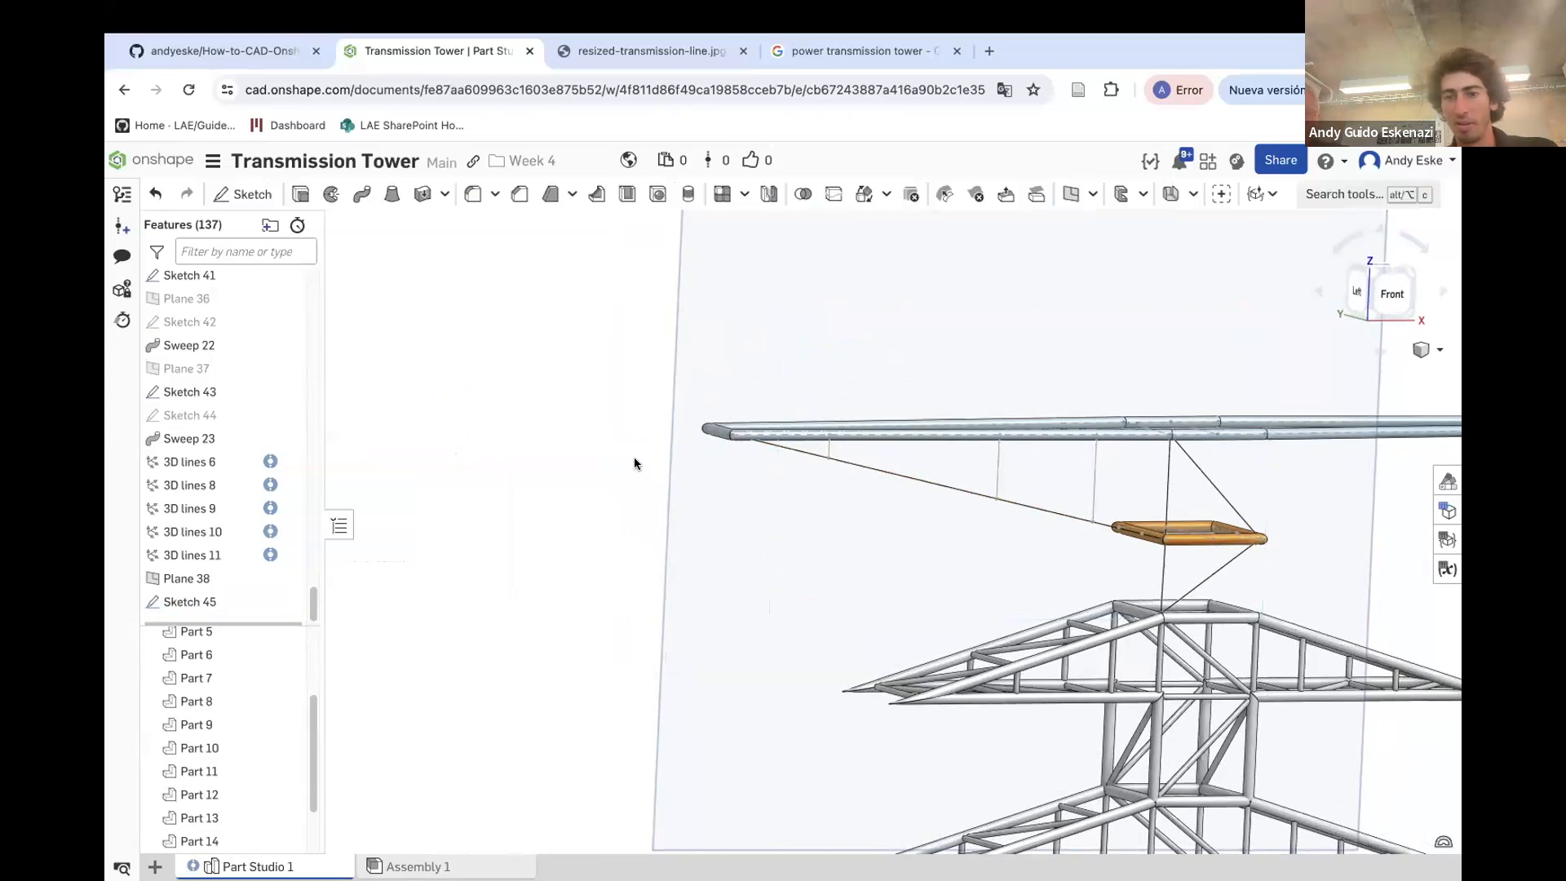
Hide Plane 38
right_click_drag(605, 453, 1095, 472)
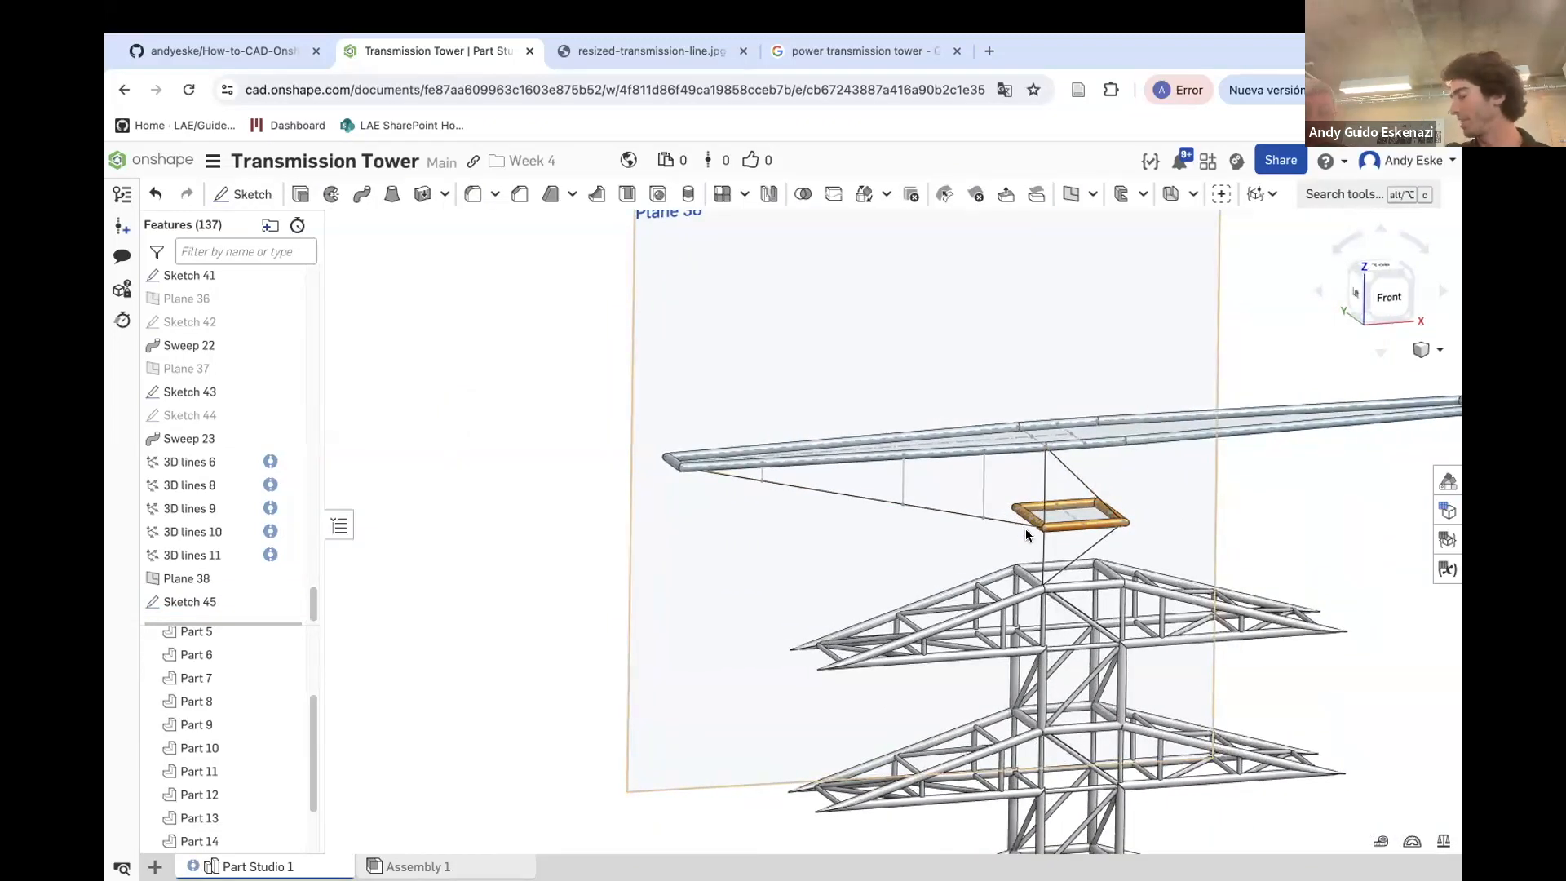
scroll(1020, 551, "up", 5)
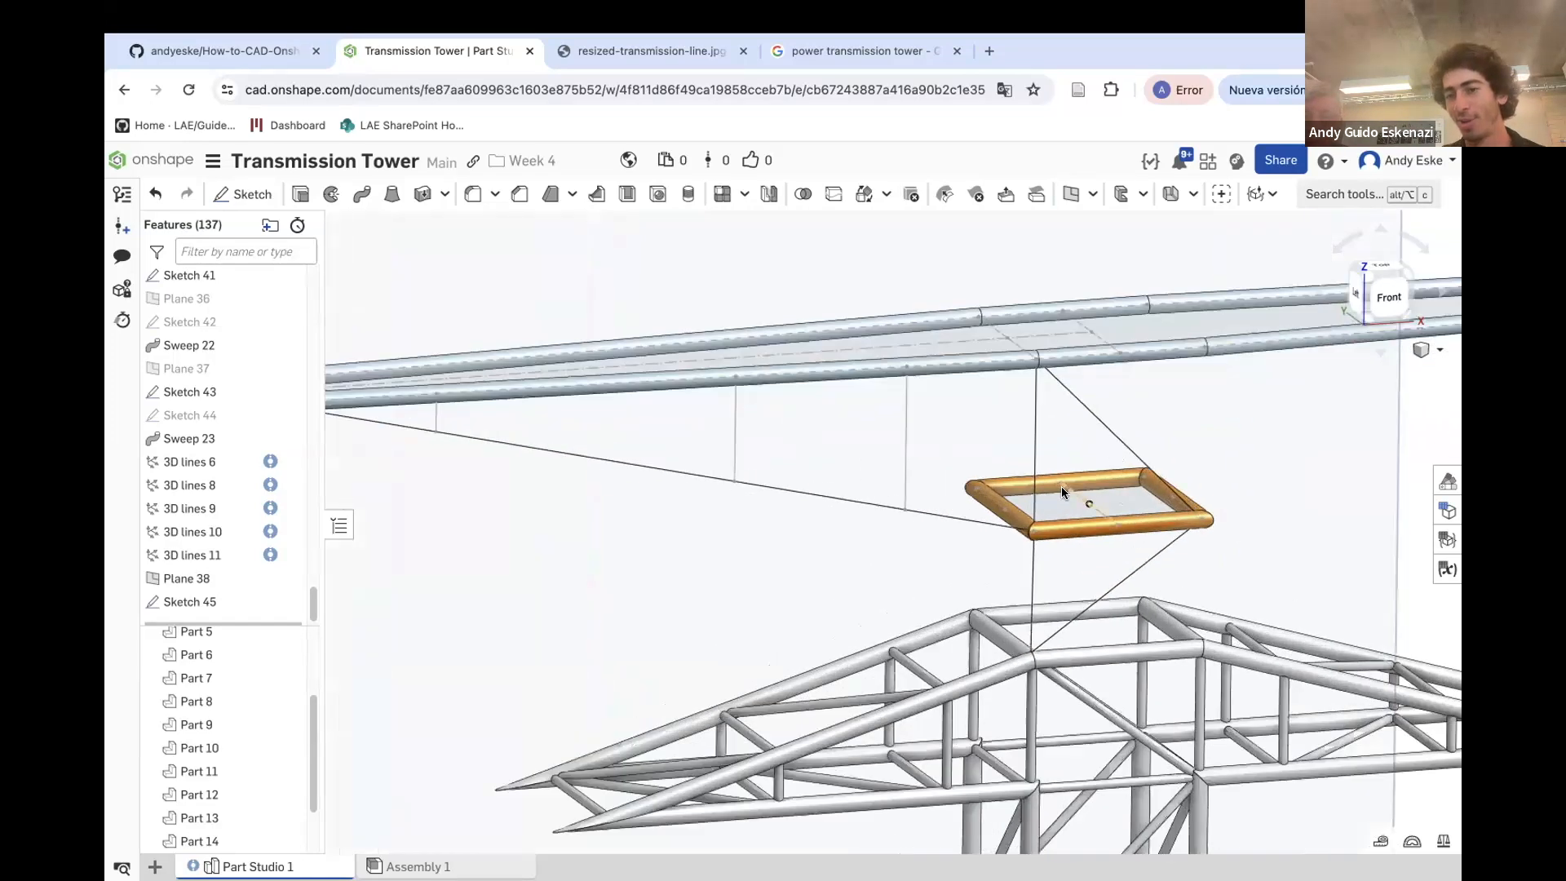
scroll(1062, 490, "down", 6)
right_click(1102, 337)
left_click(1156, 448)
scroll(1089, 403, "up", 5)
scroll(1027, 494, "up", 3)
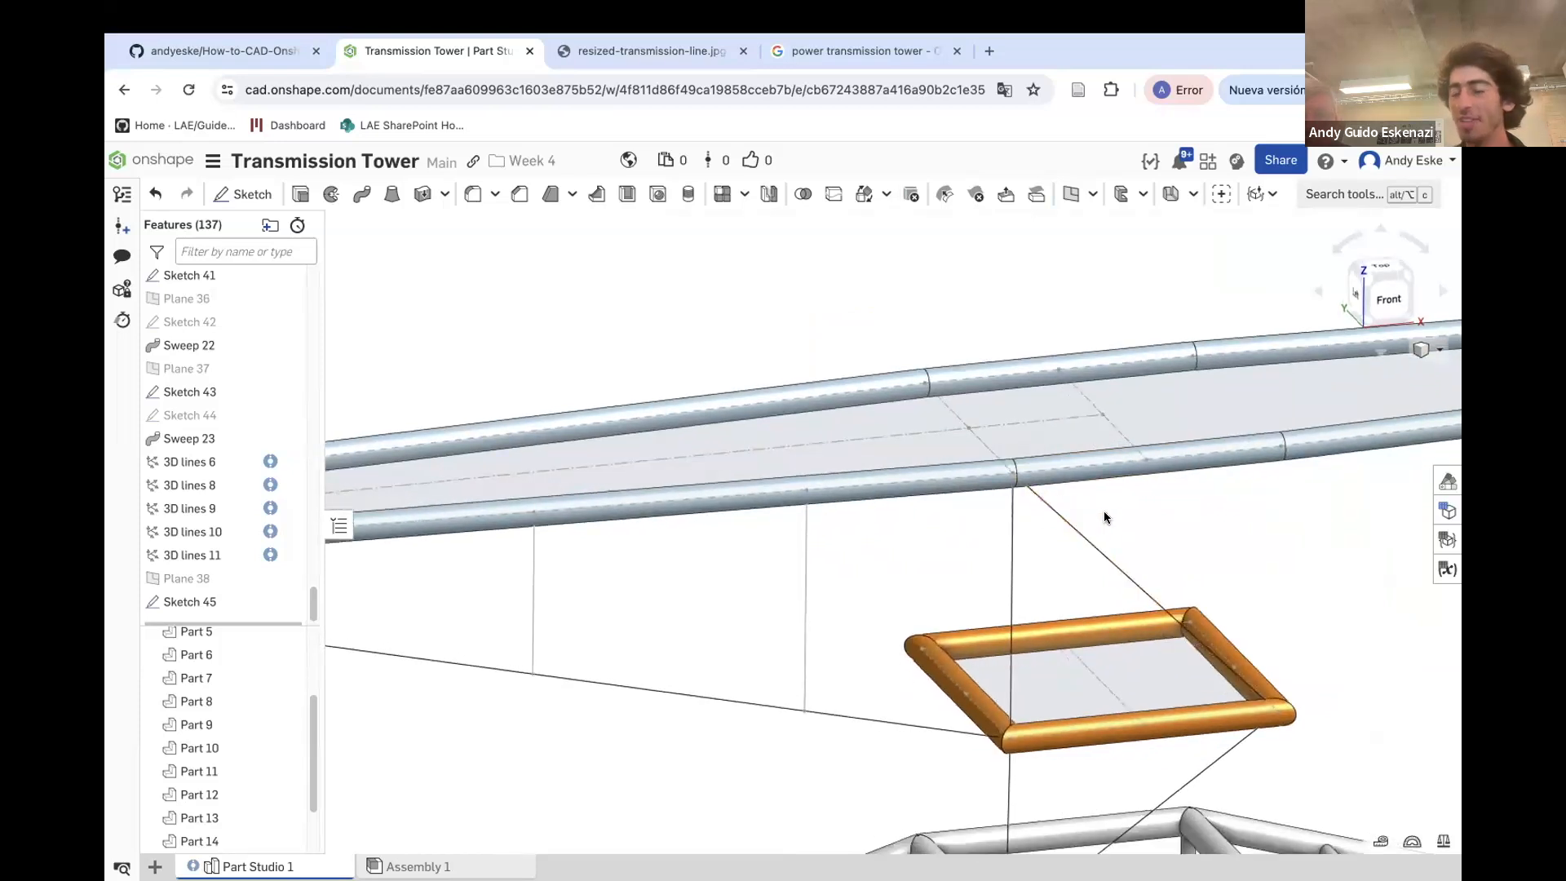
left_click(1070, 194)
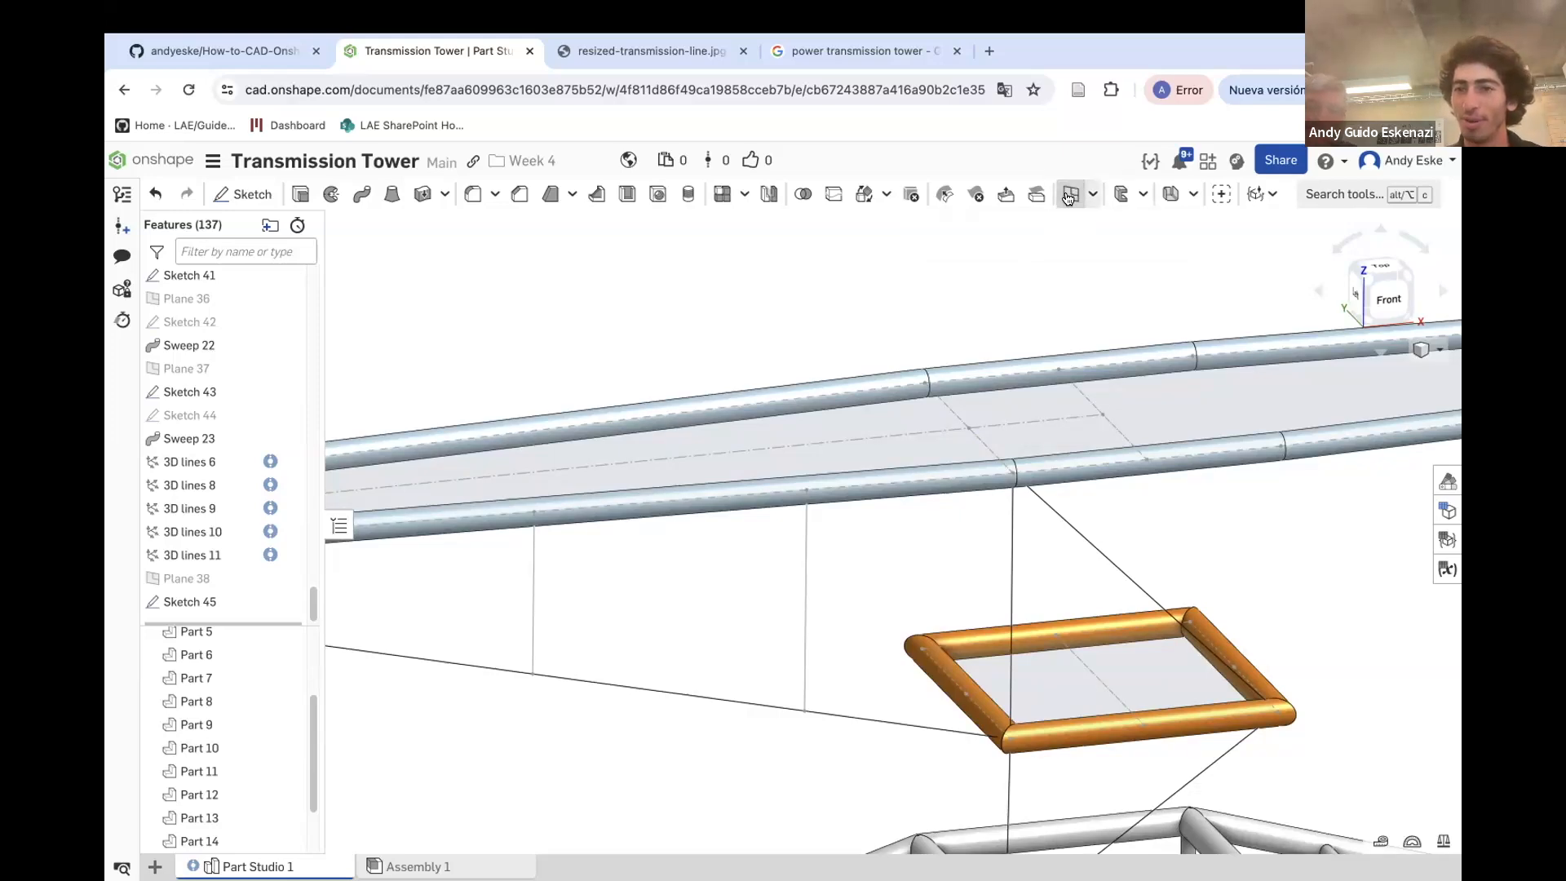
left_click(491, 413)
scroll(1005, 397, "up", 2)
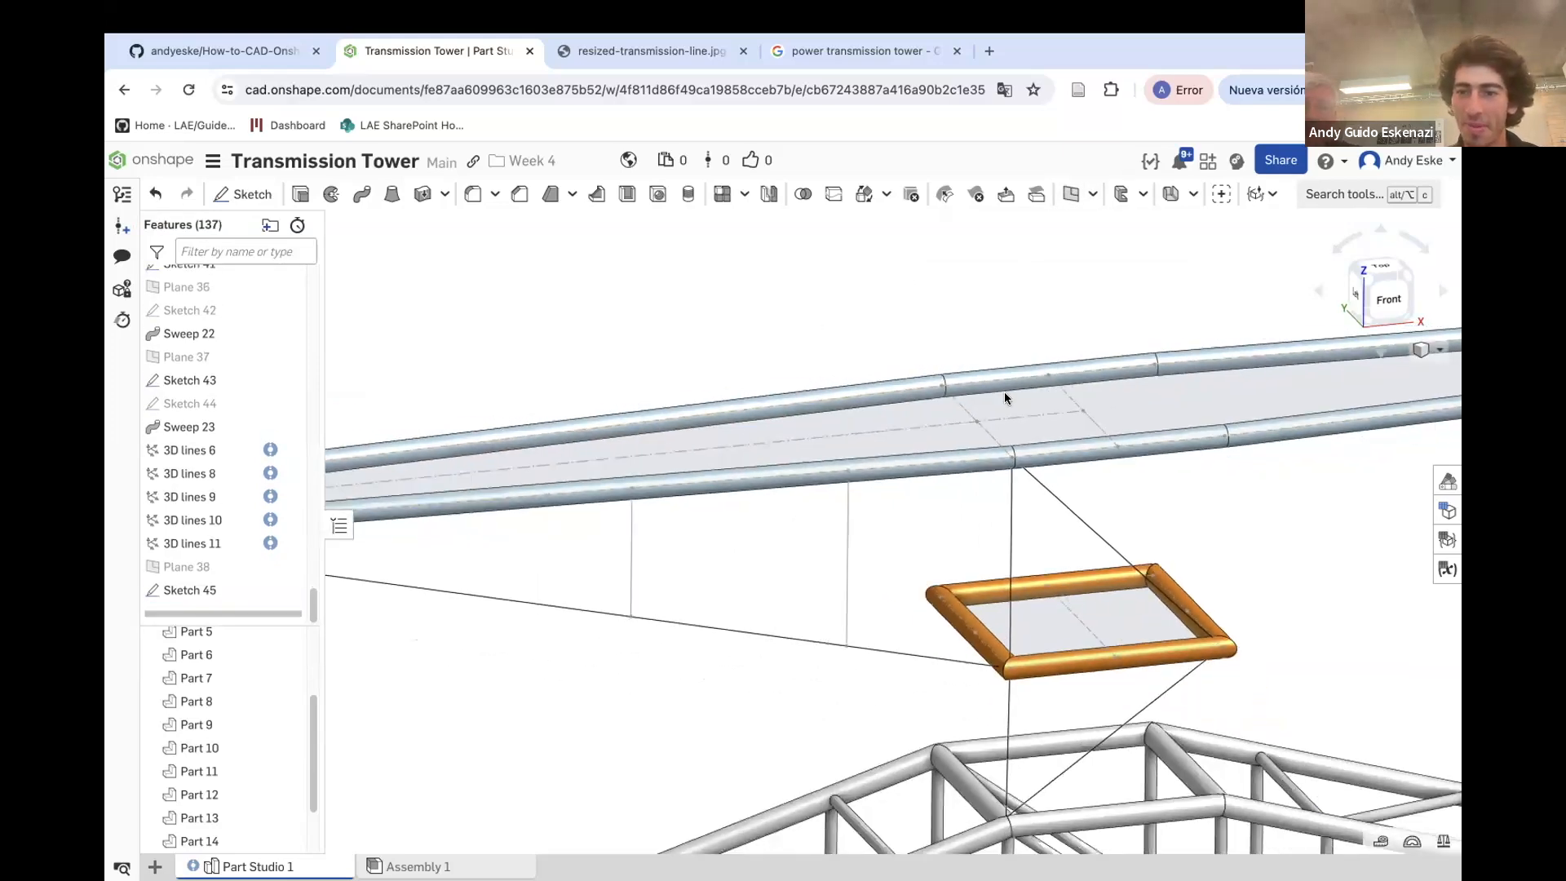
scroll(1198, 519, "up", 3)
scroll(359, 504, "down", 5)
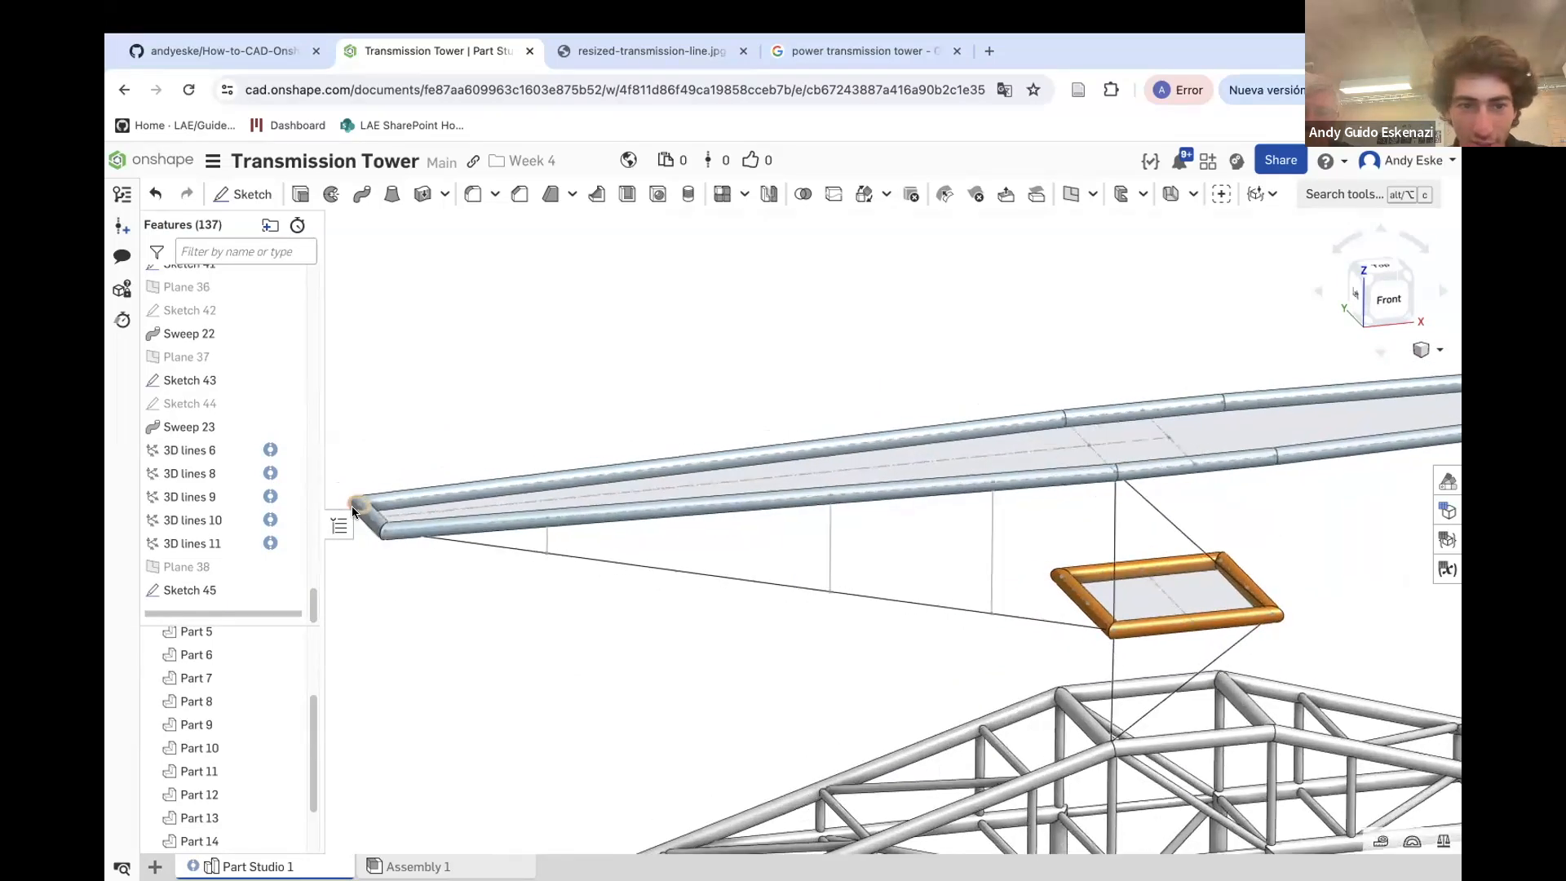
scroll(538, 454, "up", 3)
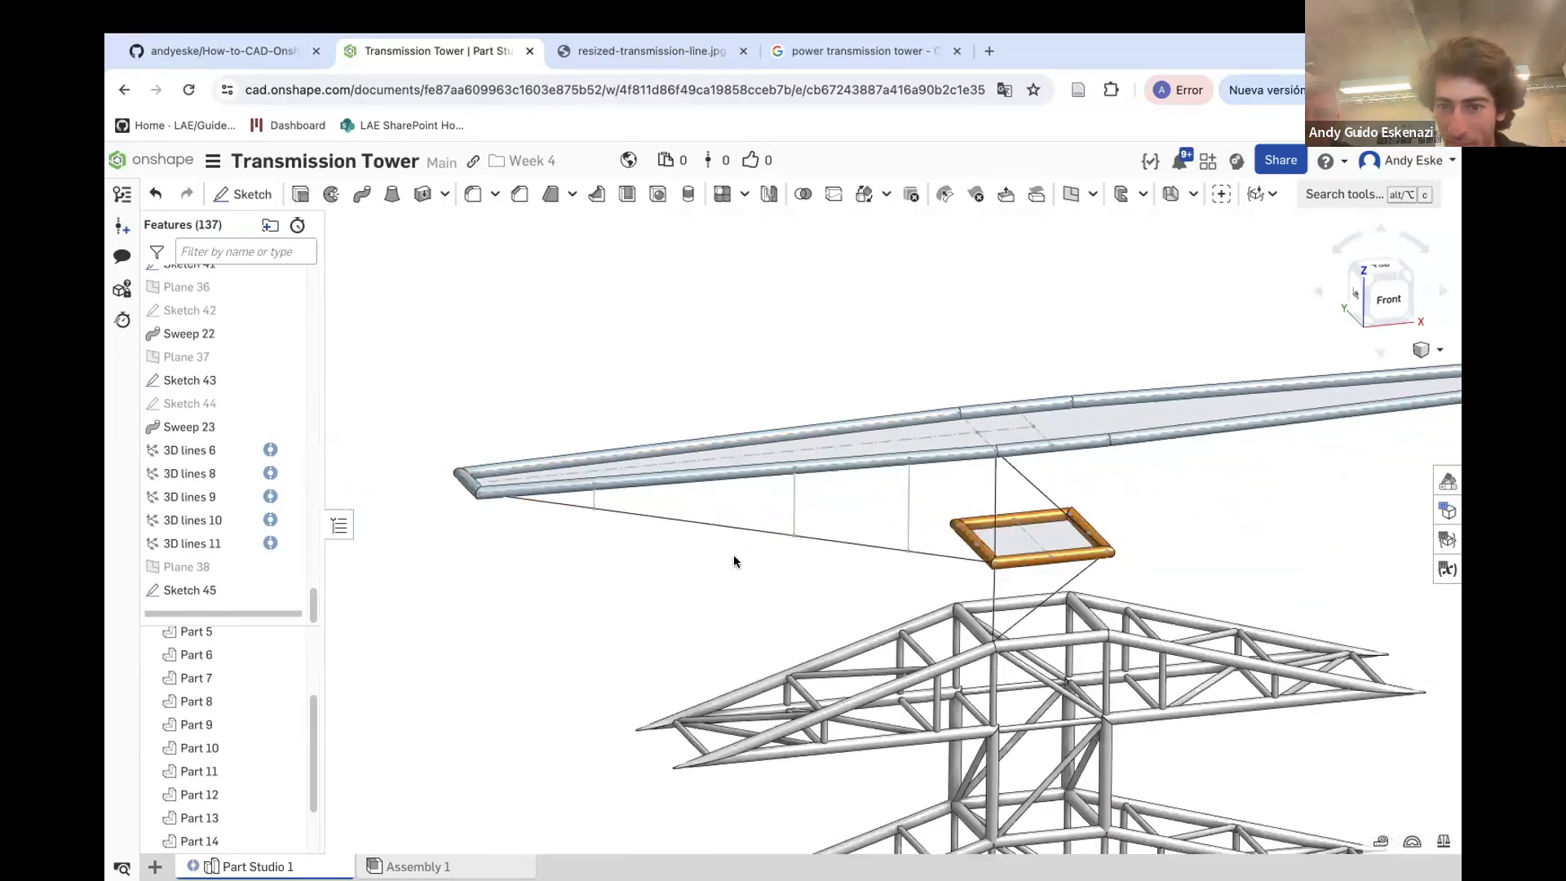
scroll(734, 560, "down", 1)
scroll(448, 498, "down", 5)
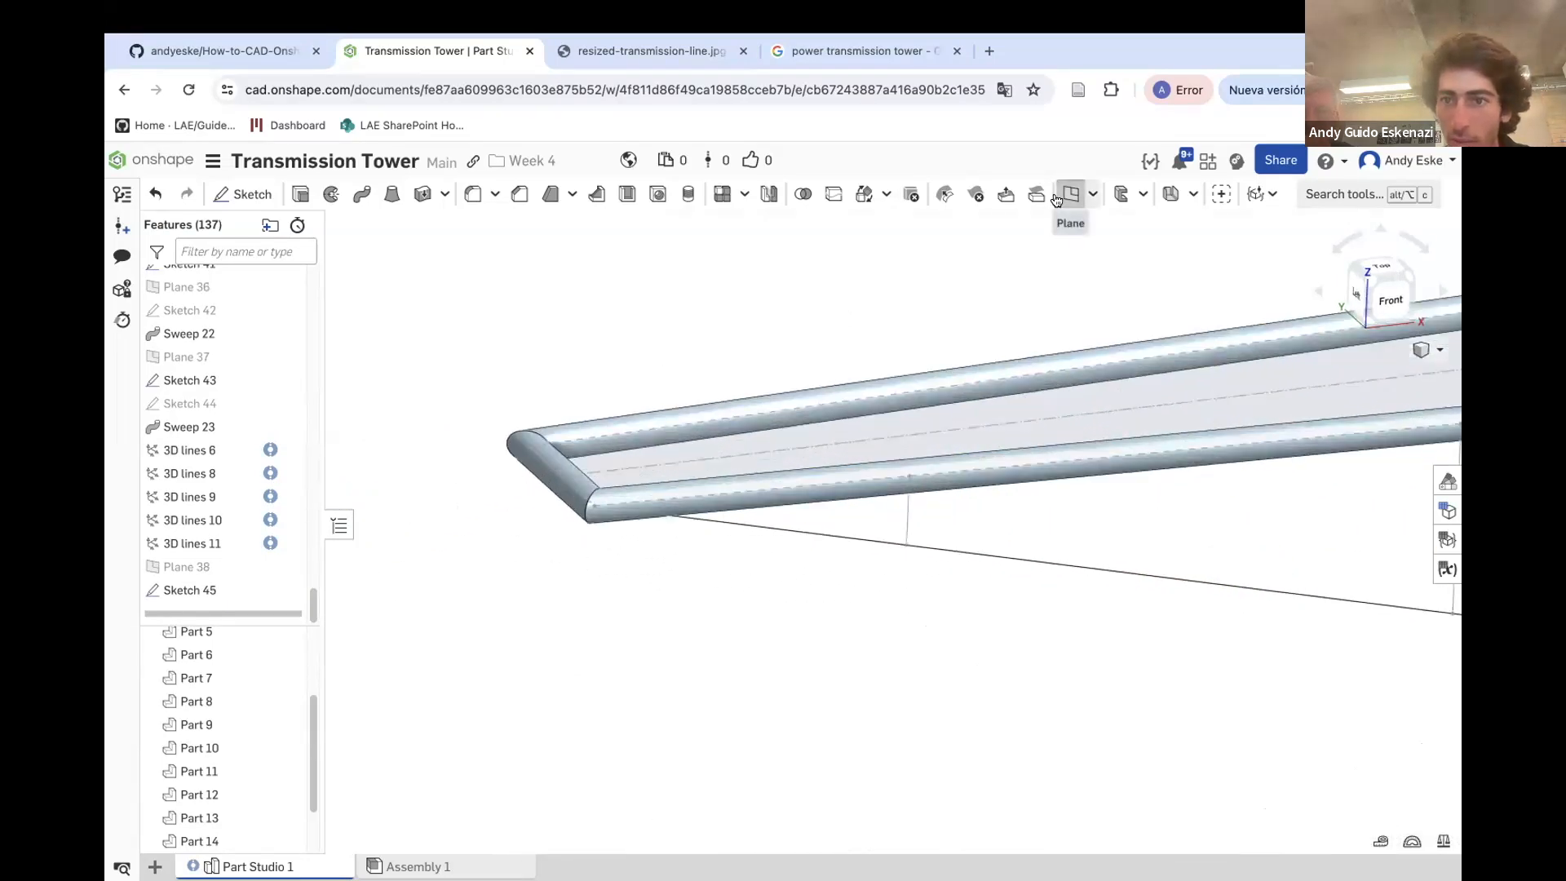
Create a point-normal plane at the crossarm end vertex, normal to the diagonal 3D line
left_click(1061, 196)
left_click(351, 466)
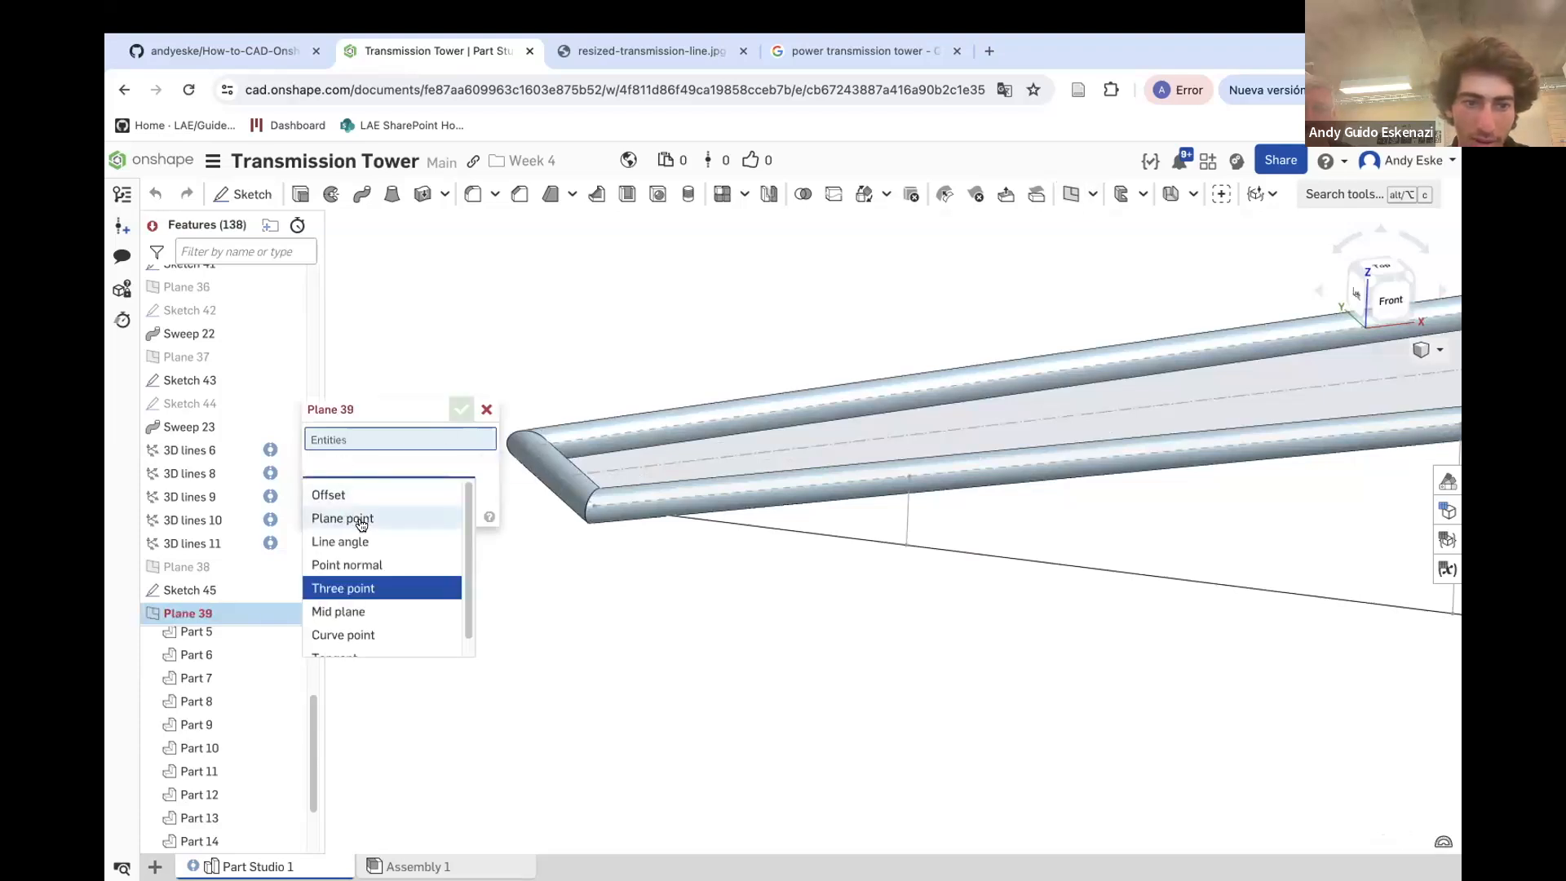
left_click(357, 522)
left_click(347, 466)
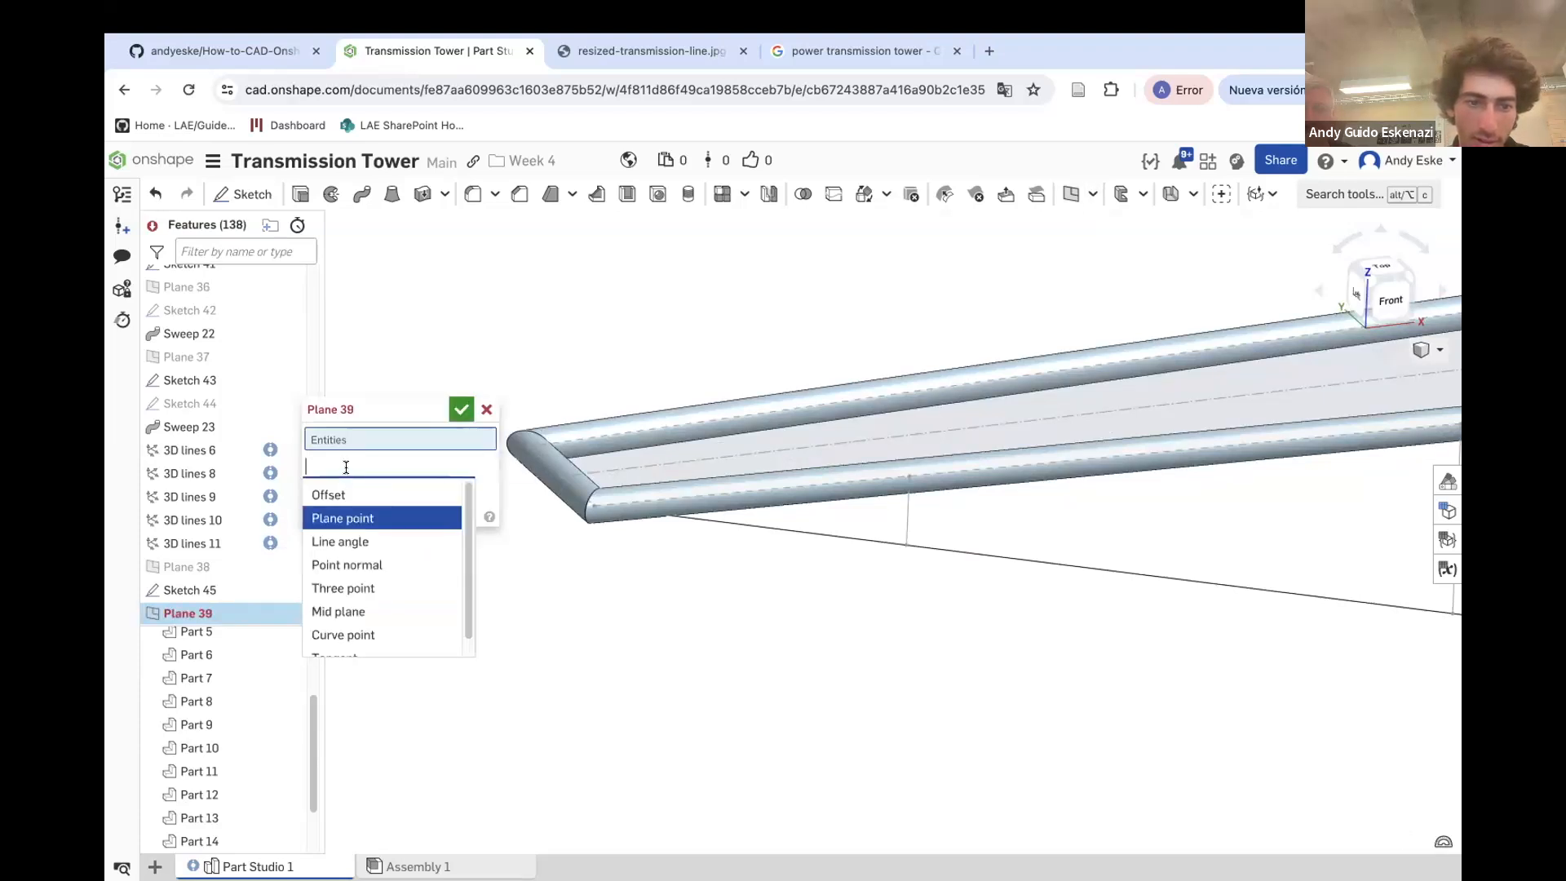
left_click(347, 565)
left_click(595, 506)
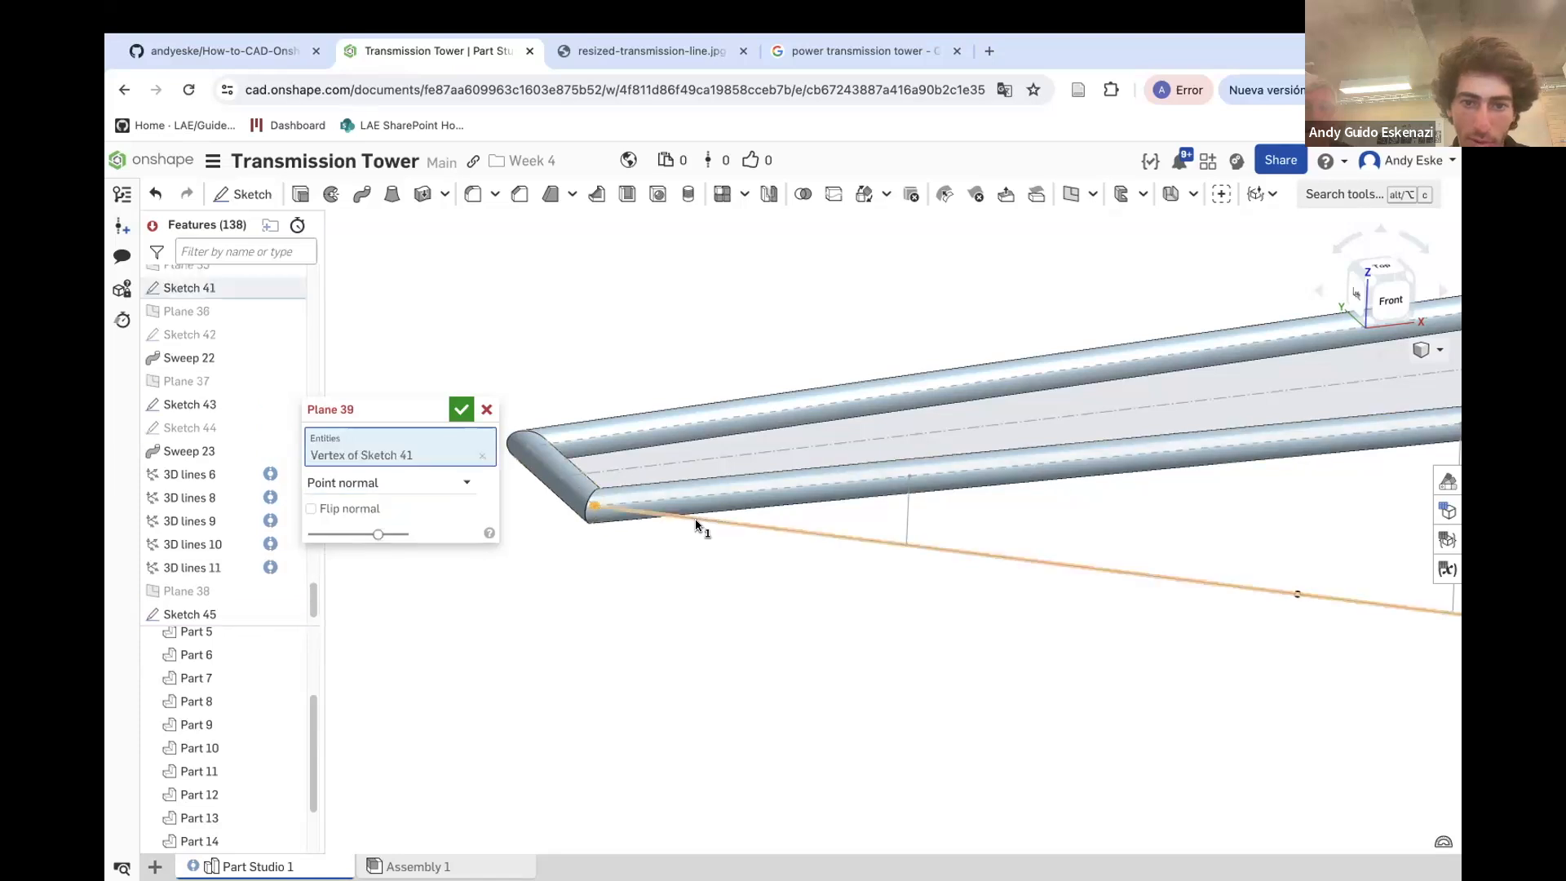
left_click(693, 519)
left_click(461, 410)
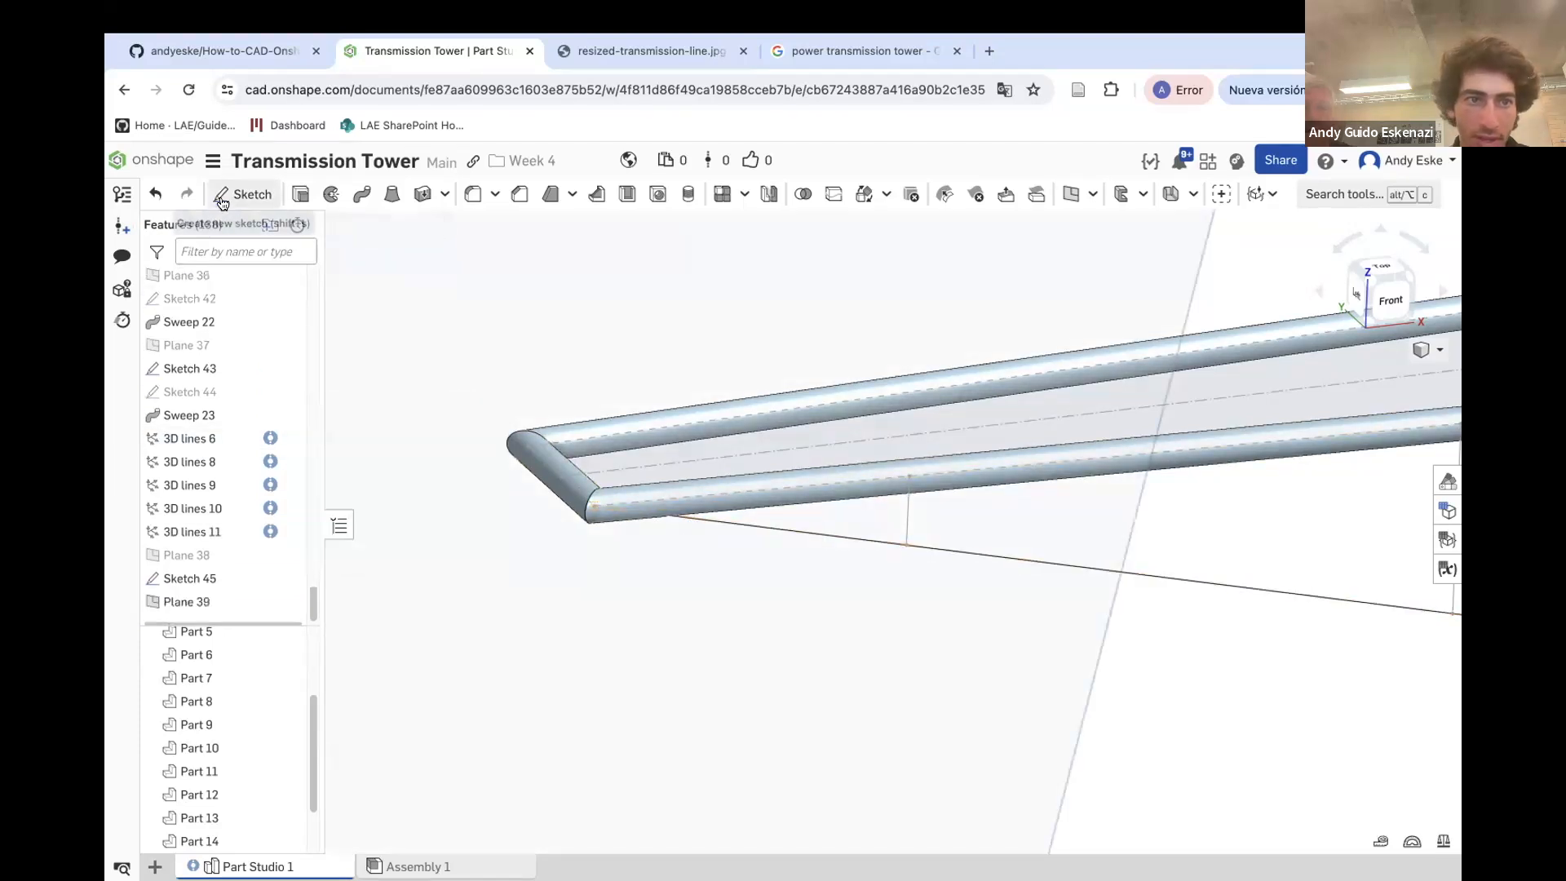
Sketch a circle on Plane 39 centred on the crossarm end vertex, dimension its diameter, and close the sketch
left_click(243, 194)
scroll(858, 608, "down", 3)
left_click(844, 619)
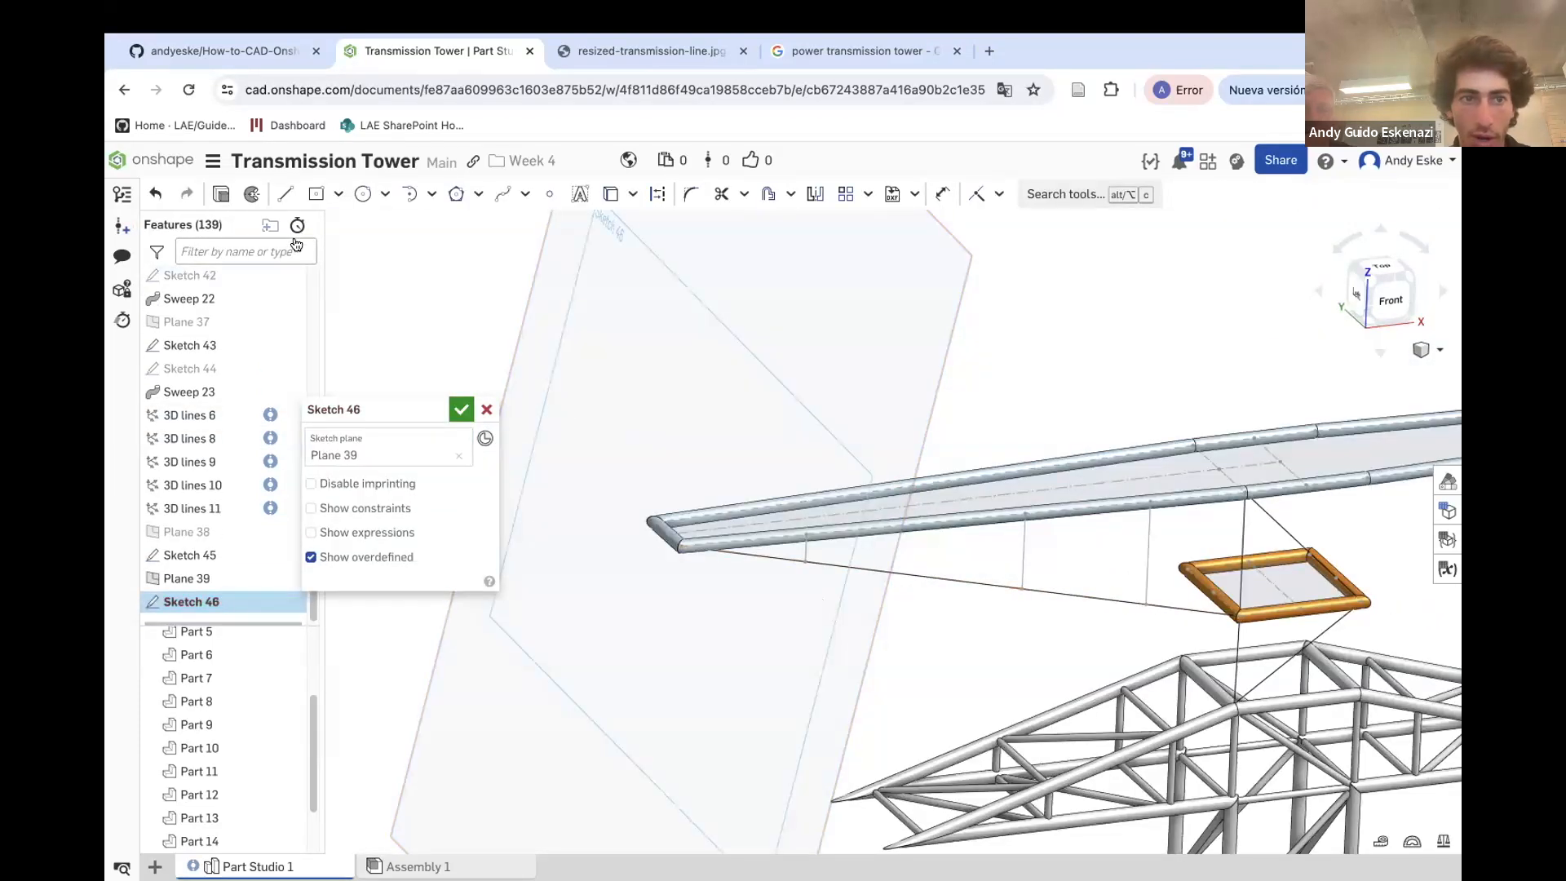
left_click(363, 193)
scroll(698, 563, "up", 3)
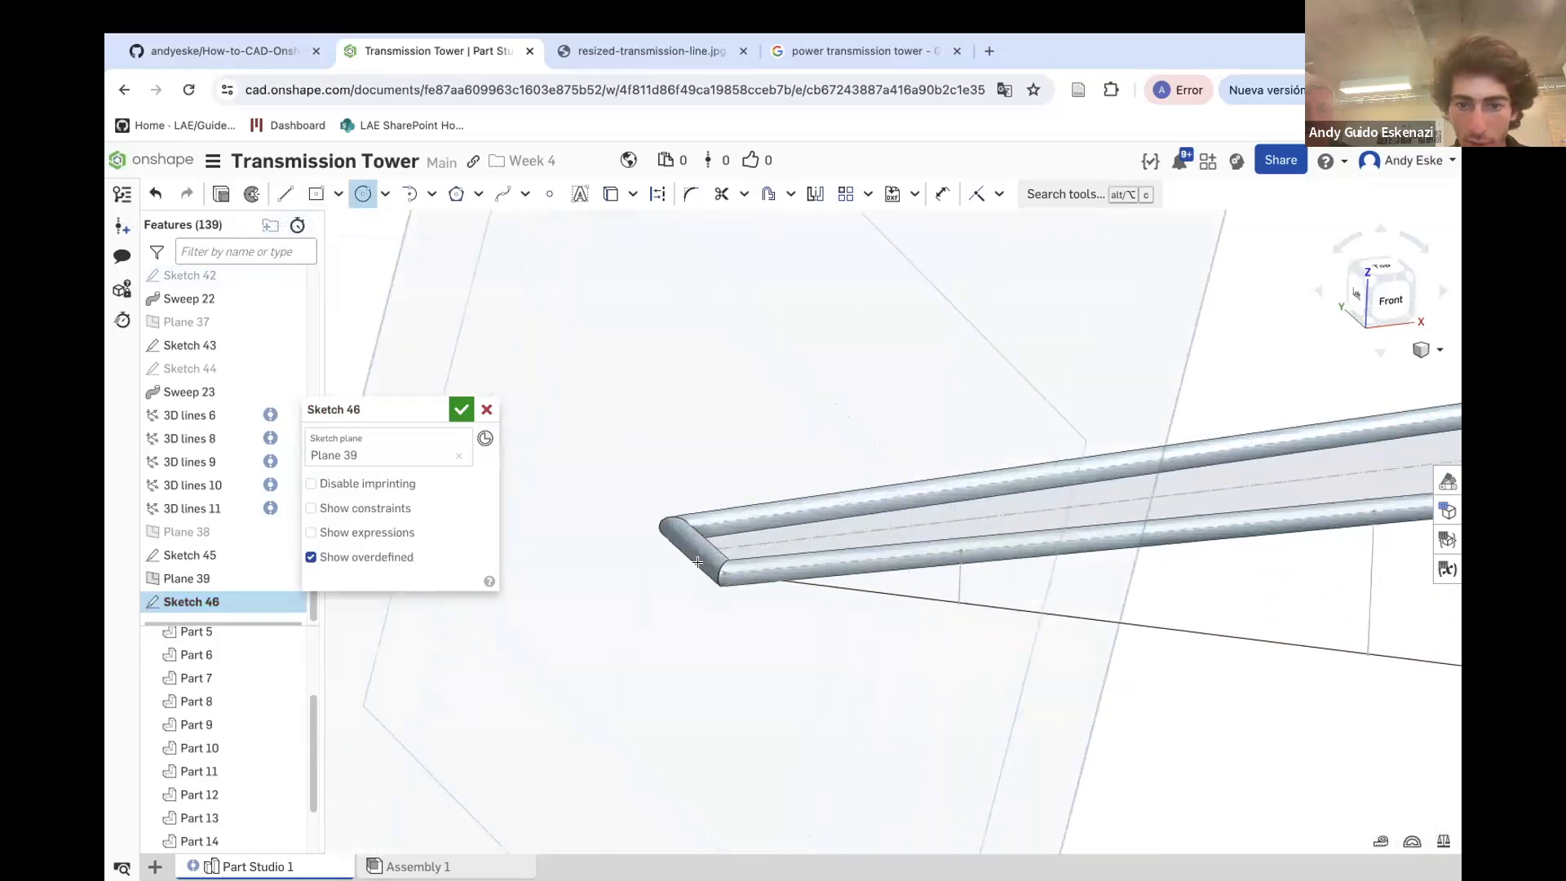
left_click(745, 608)
key("u")
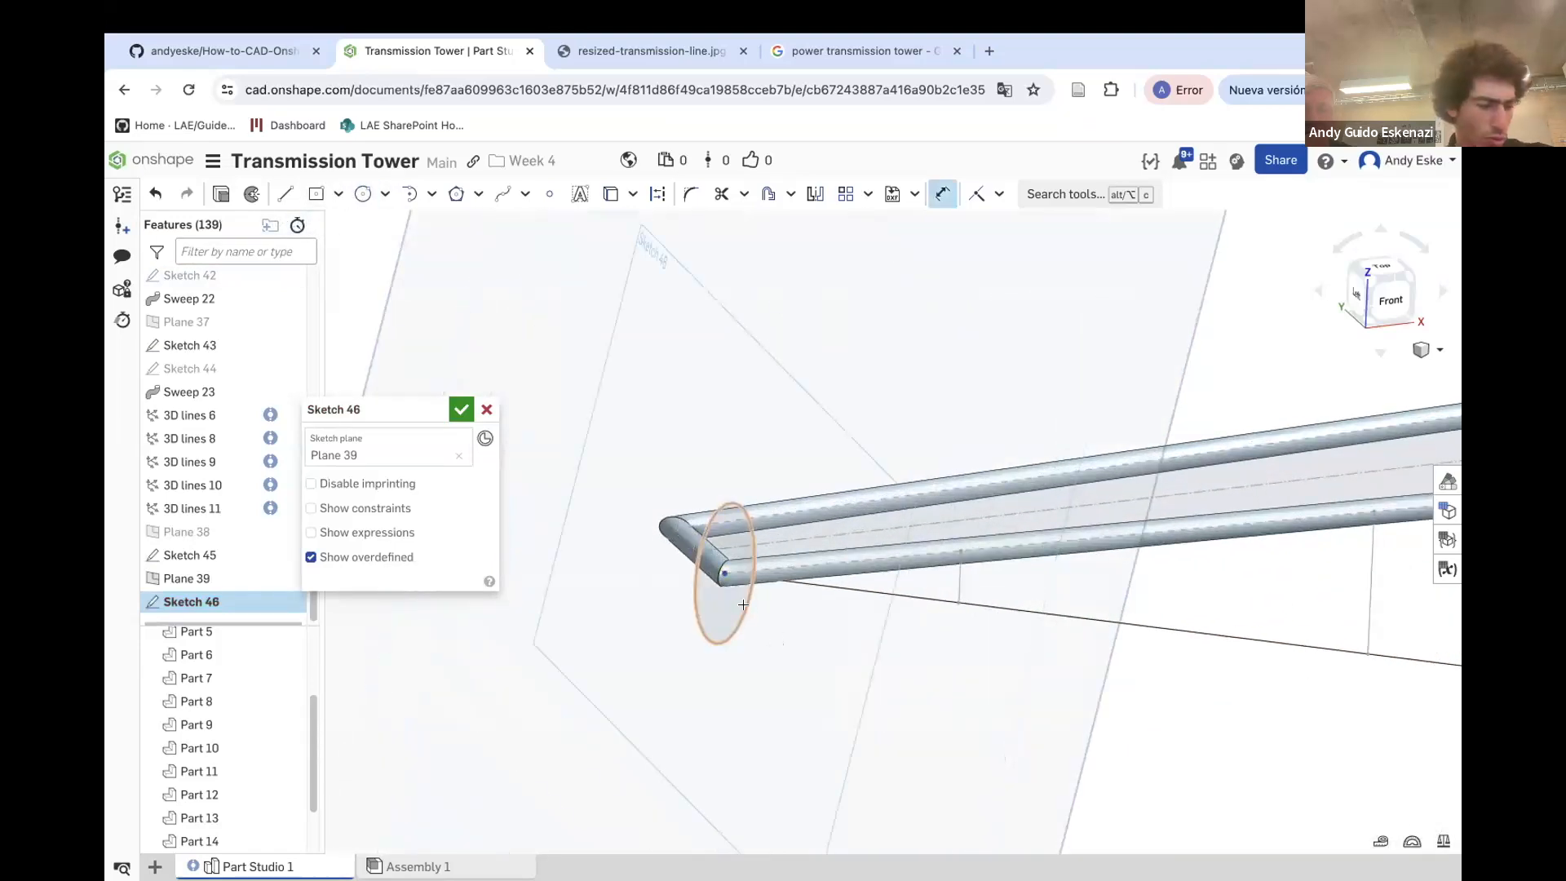
left_click(741, 618)
left_click(594, 639)
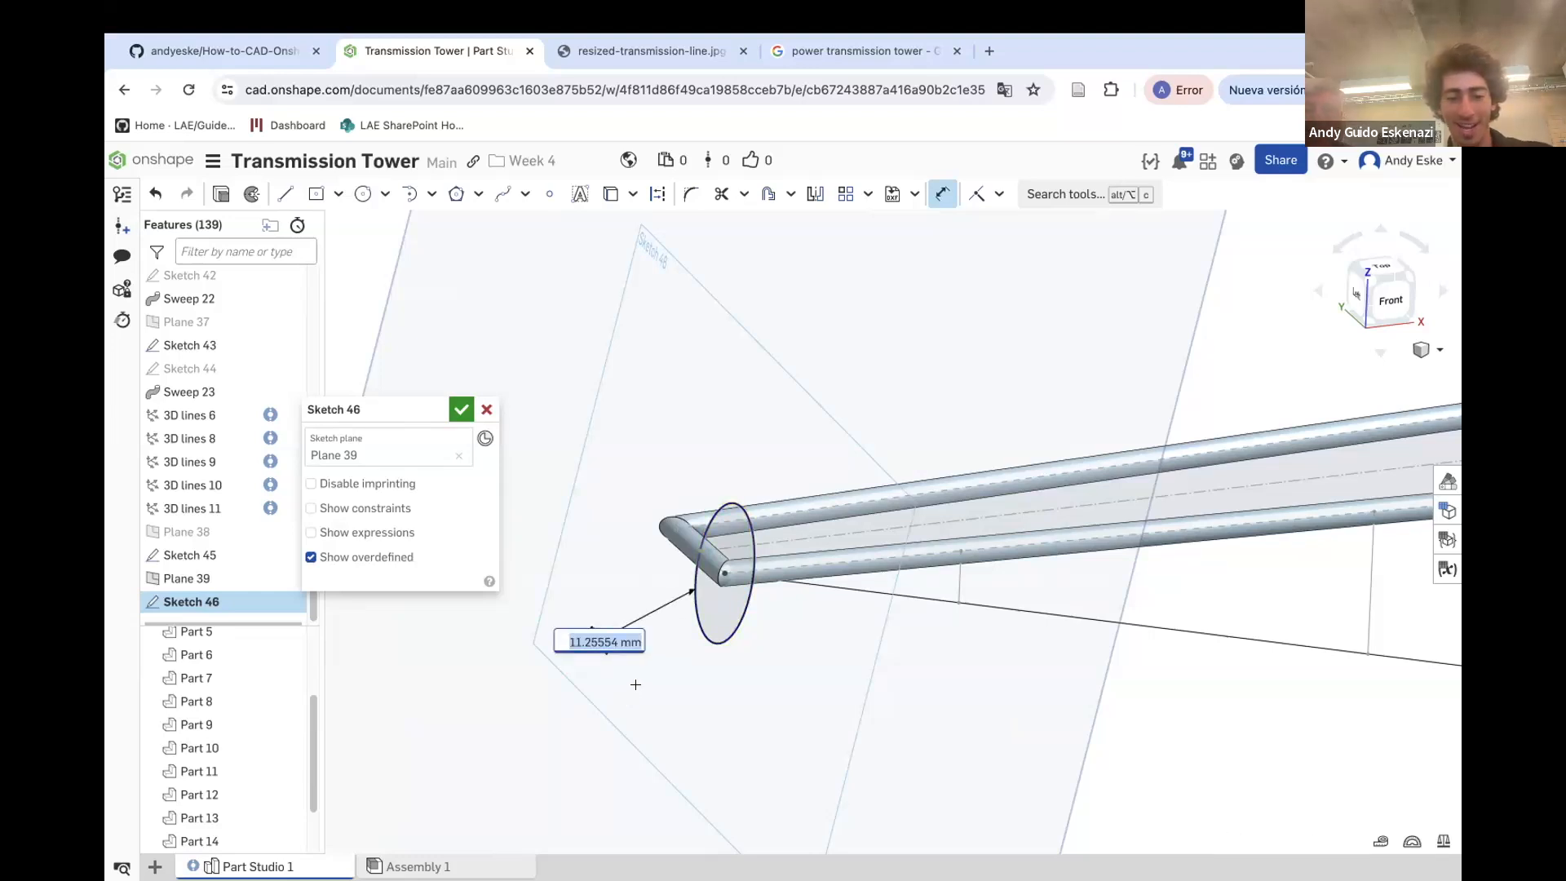
key("Return")
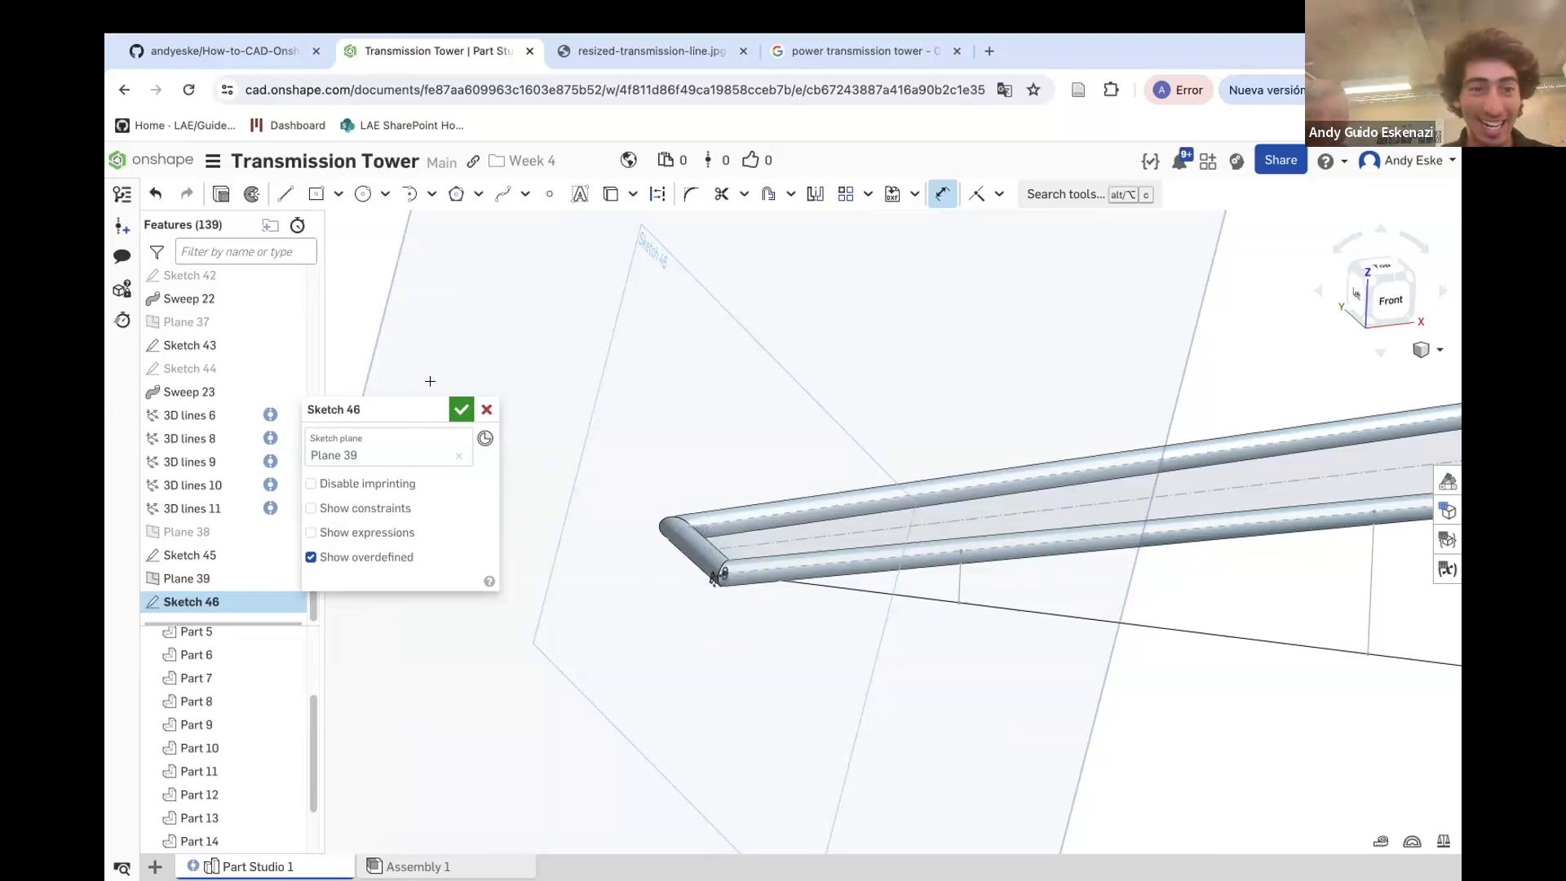
left_click_drag(332, 409, 170, 649)
key("shift+e")
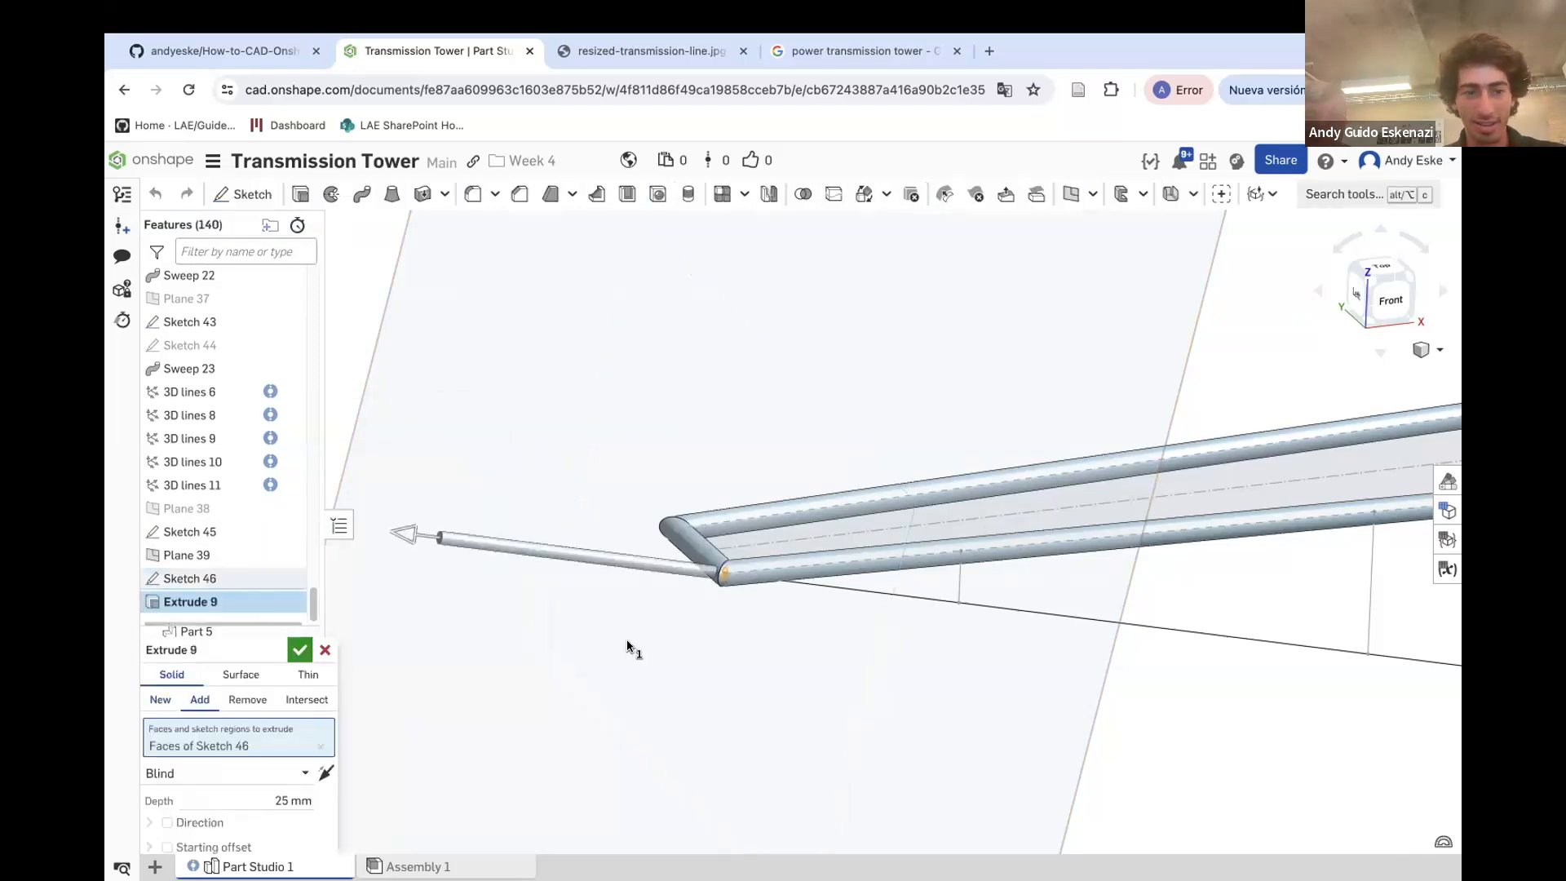
left_click(324, 652)
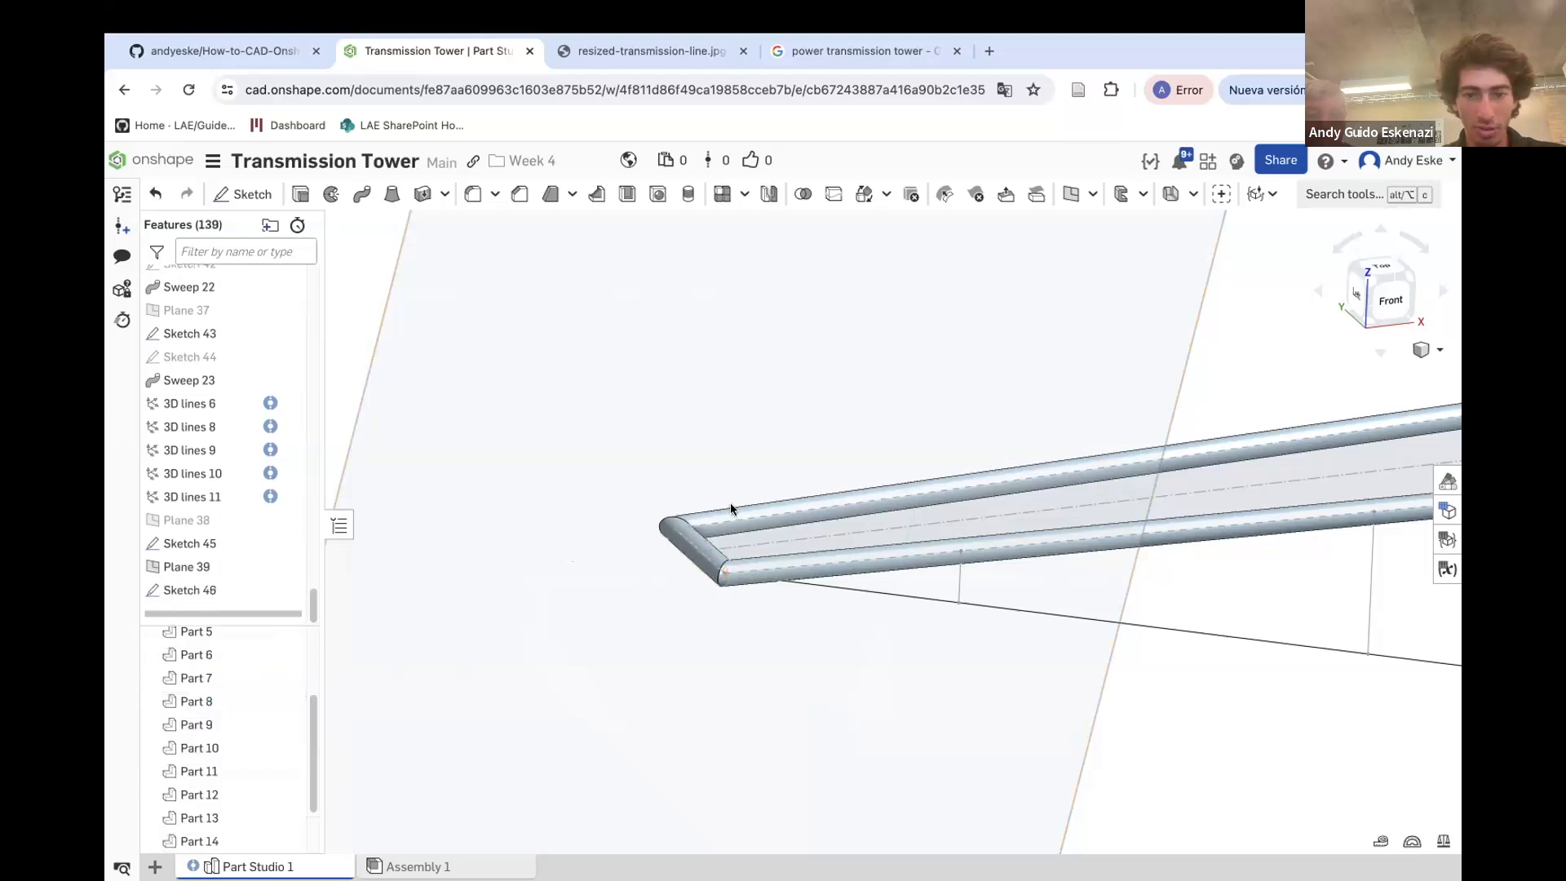
left_click(362, 193)
scroll(750, 617, "up", 3)
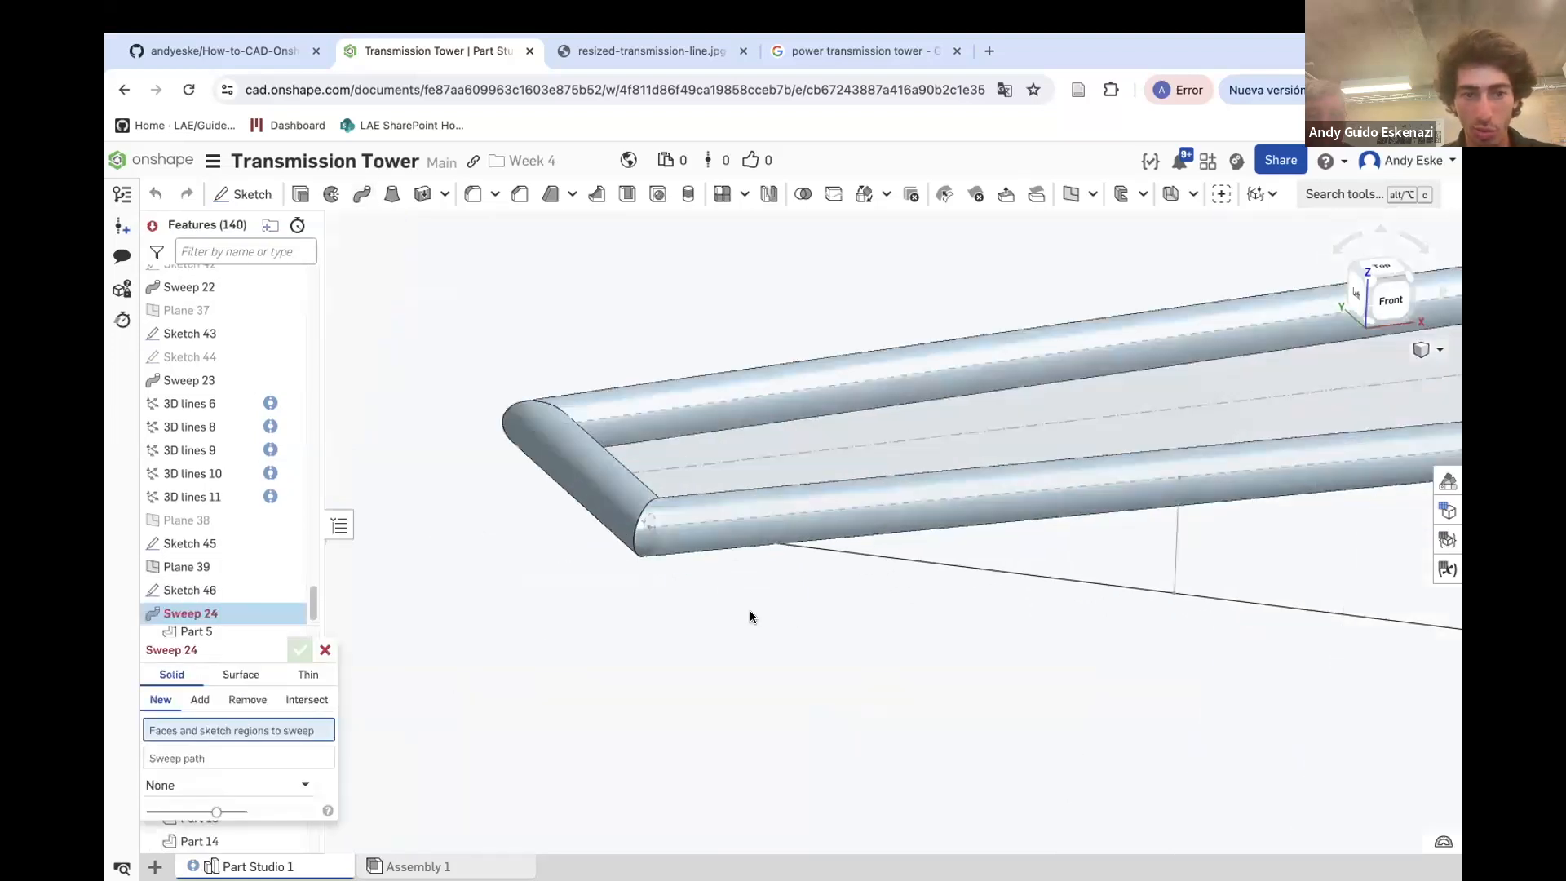
left_click(200, 699)
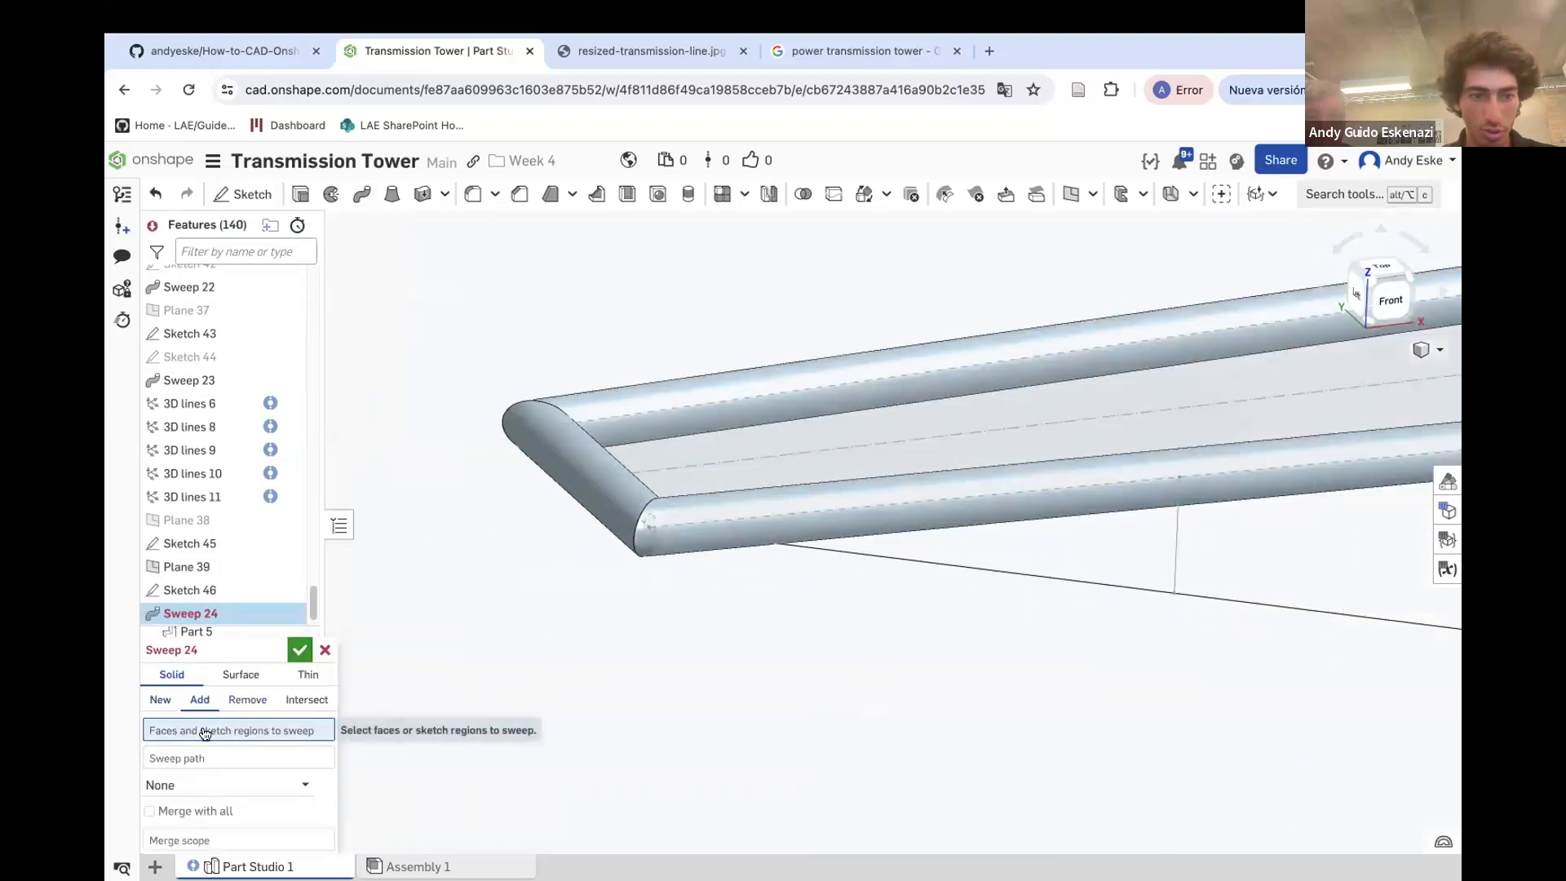
left_click(198, 591)
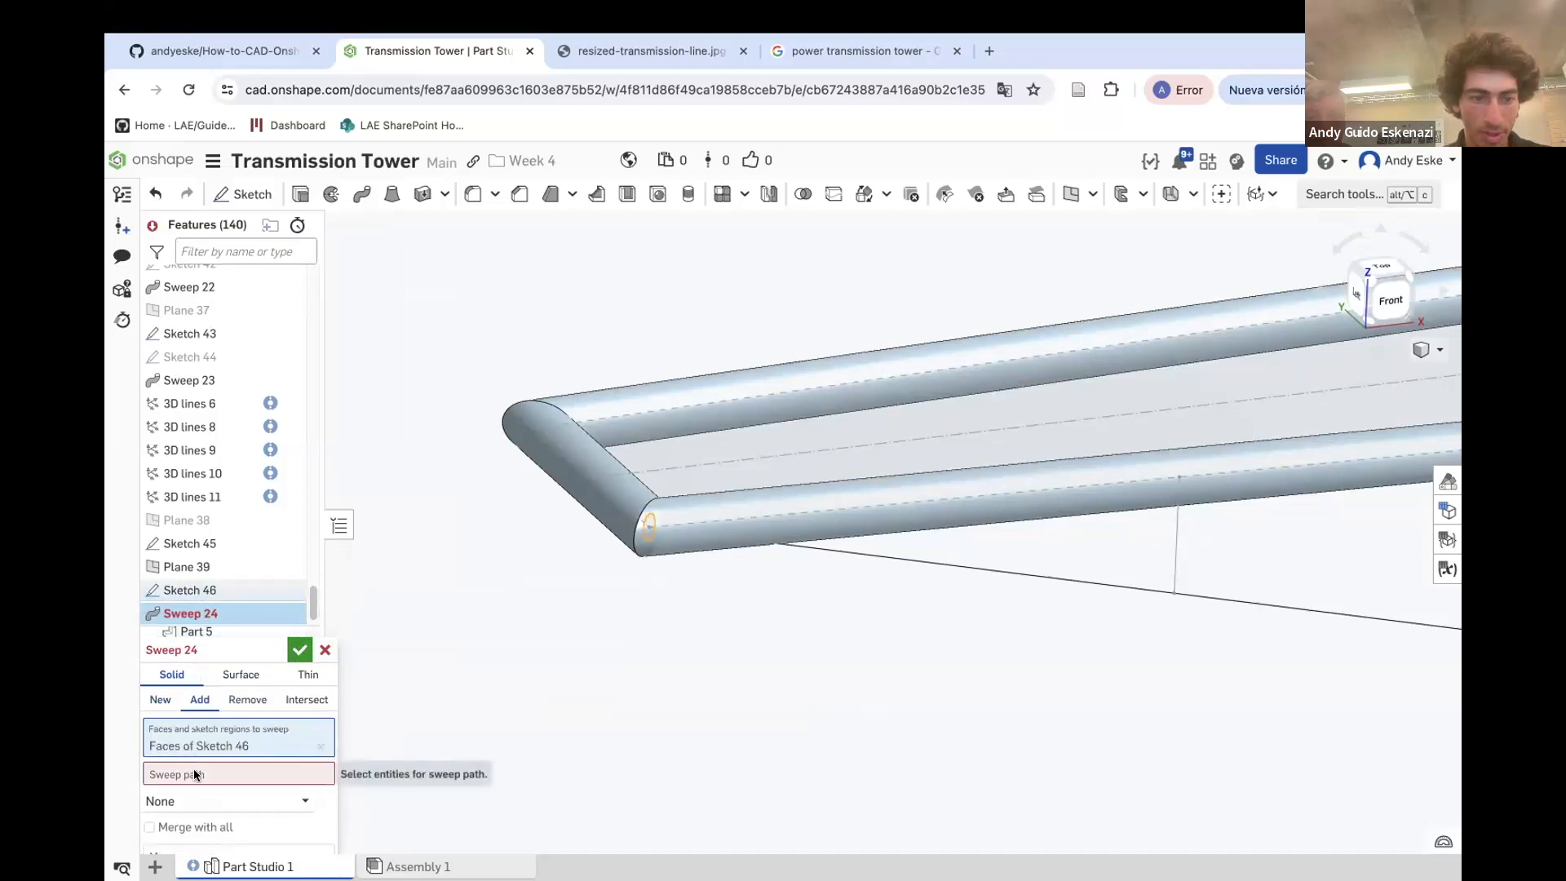
left_click(855, 553)
scroll(524, 538, "down", 3)
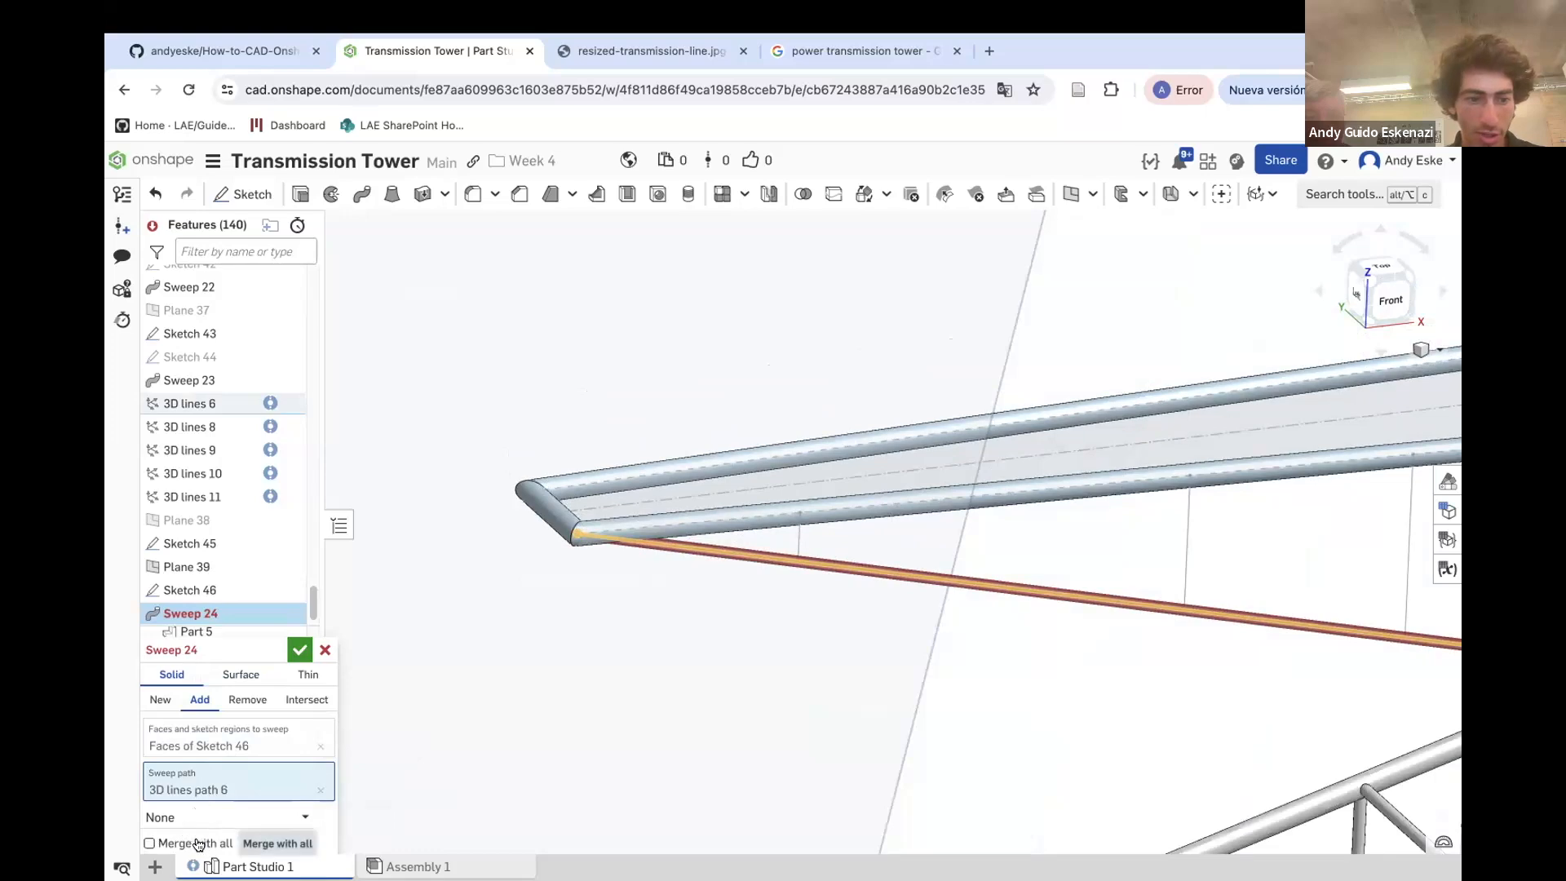
left_click_drag(219, 649, 232, 580)
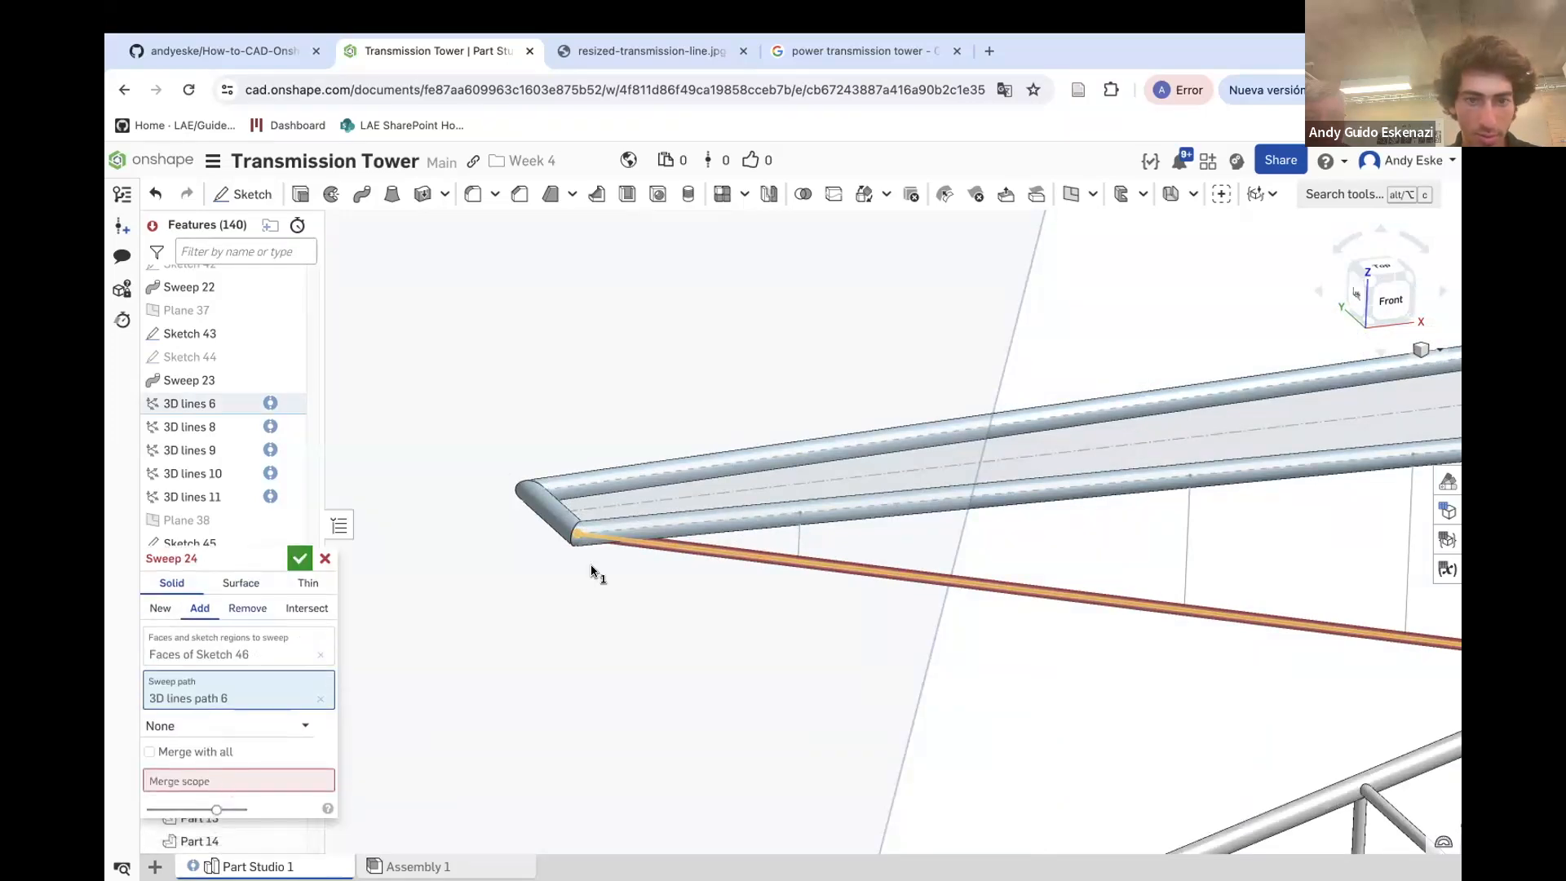
scroll(645, 495, "down", 5)
scroll(1134, 538, "up", 5)
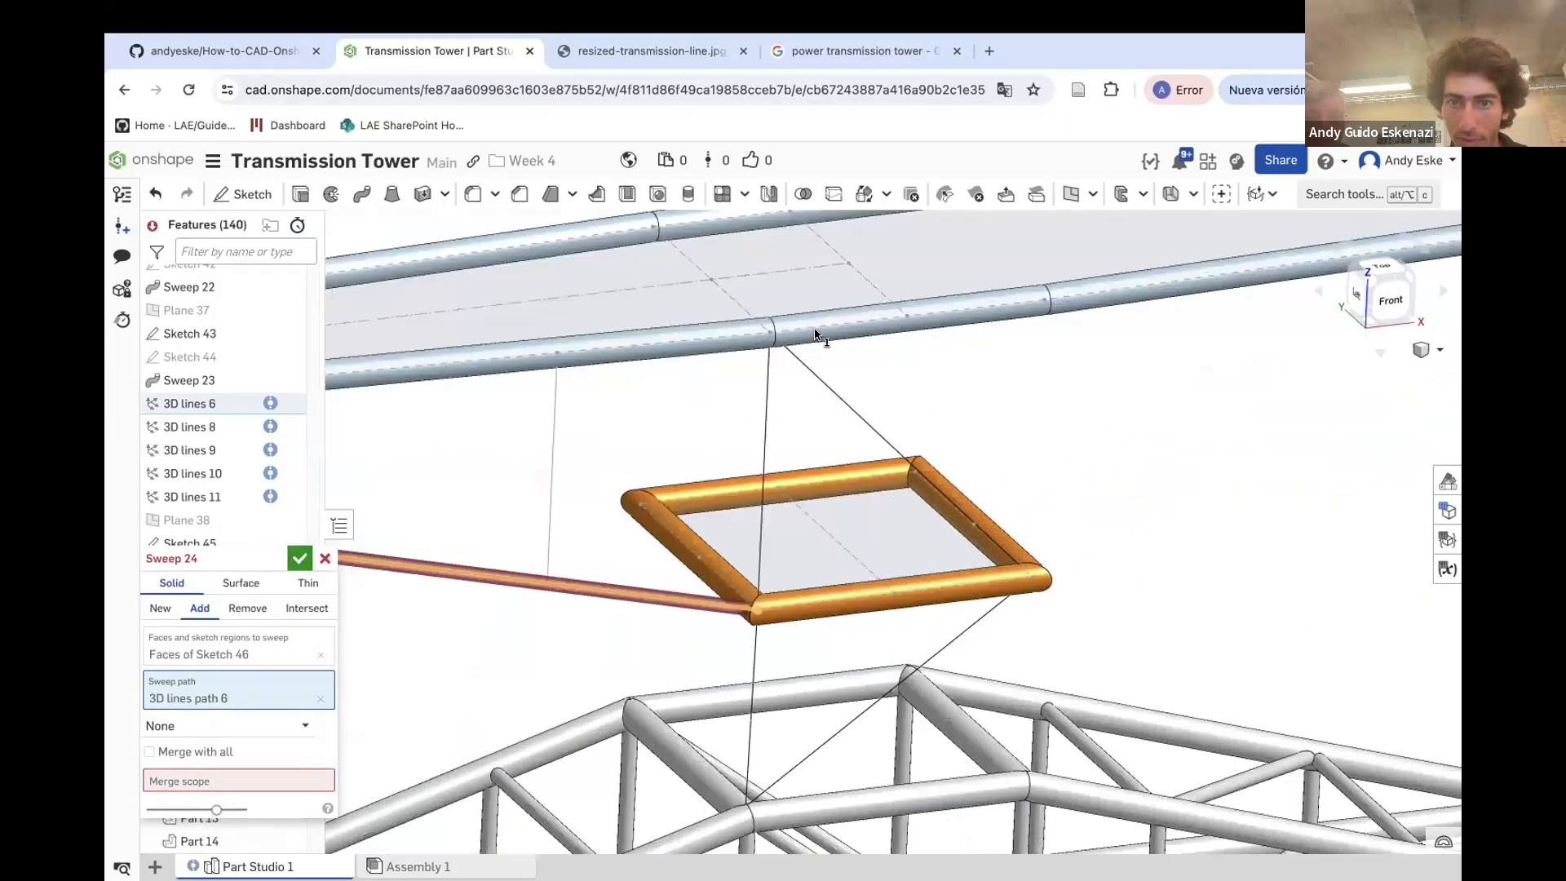
left_click(813, 337)
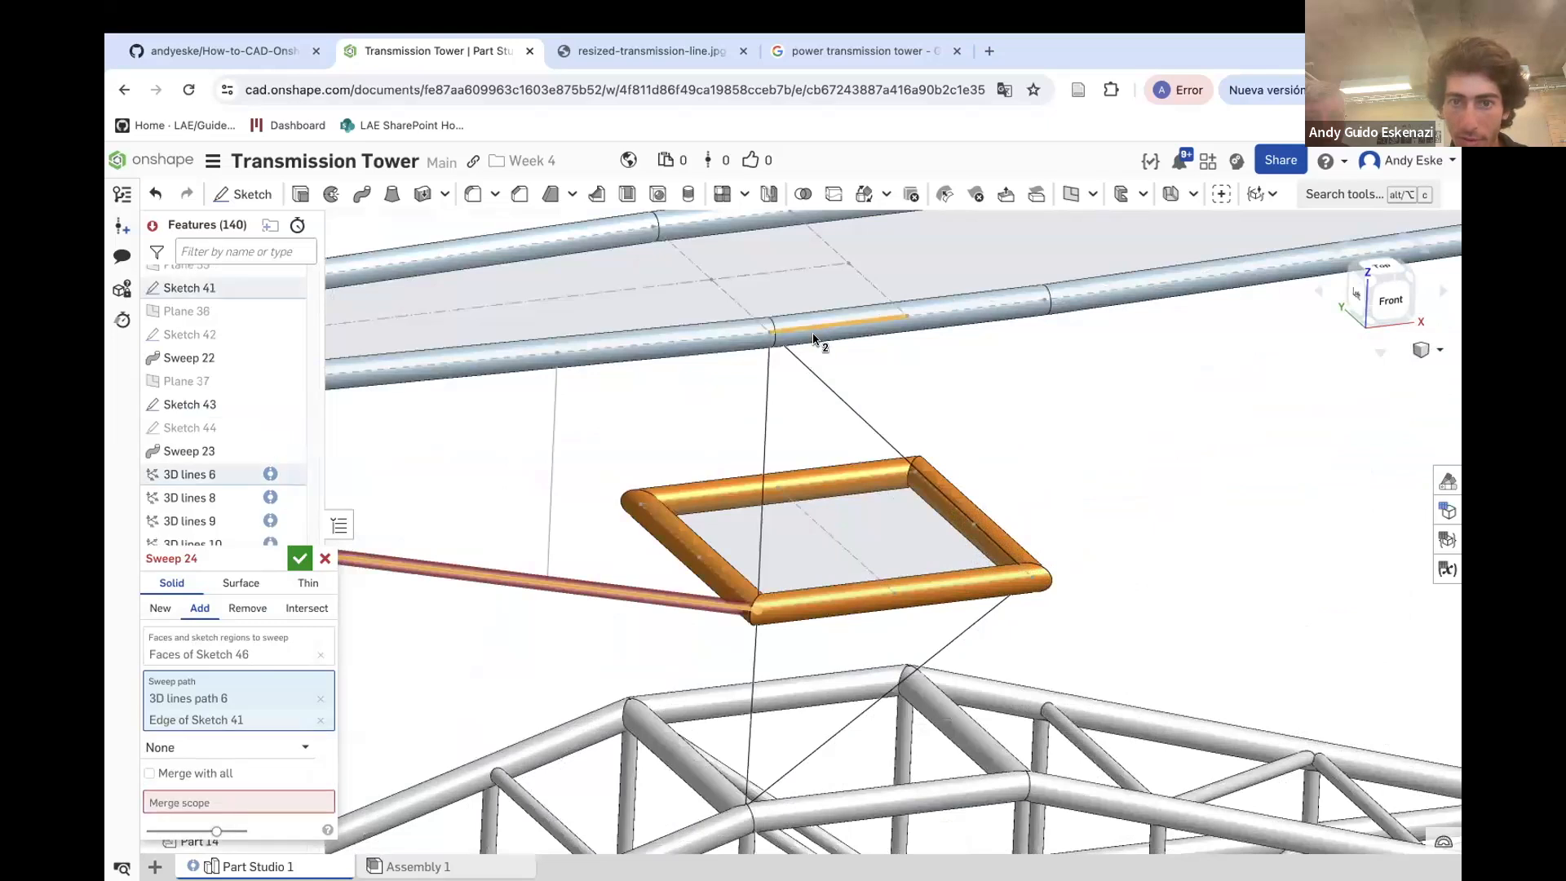
left_click(226, 795)
left_click(802, 617)
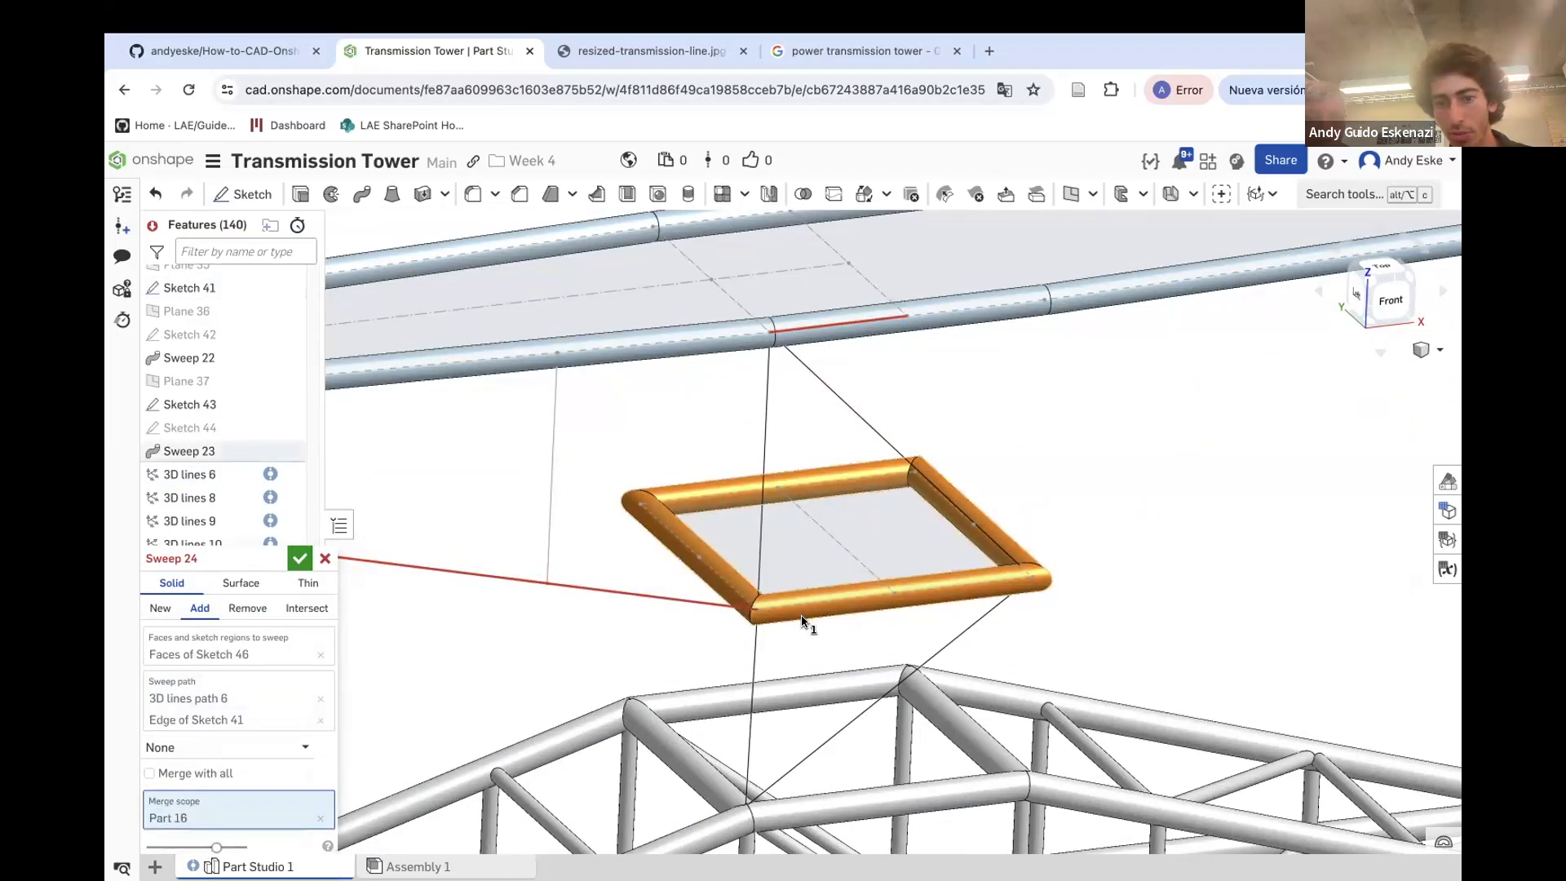
left_click(762, 345)
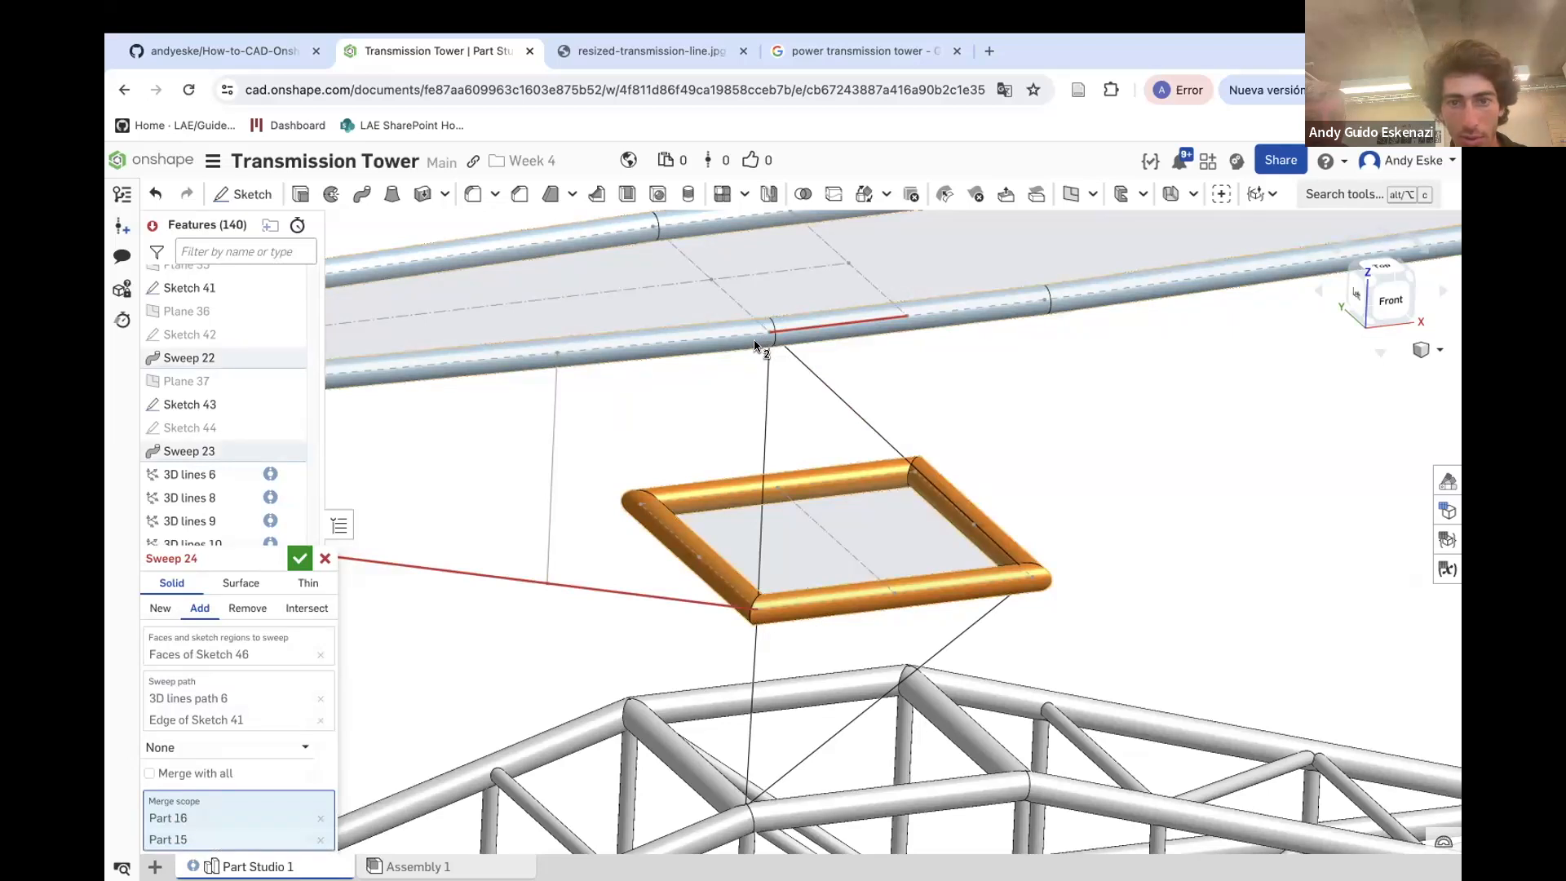
left_click(163, 776)
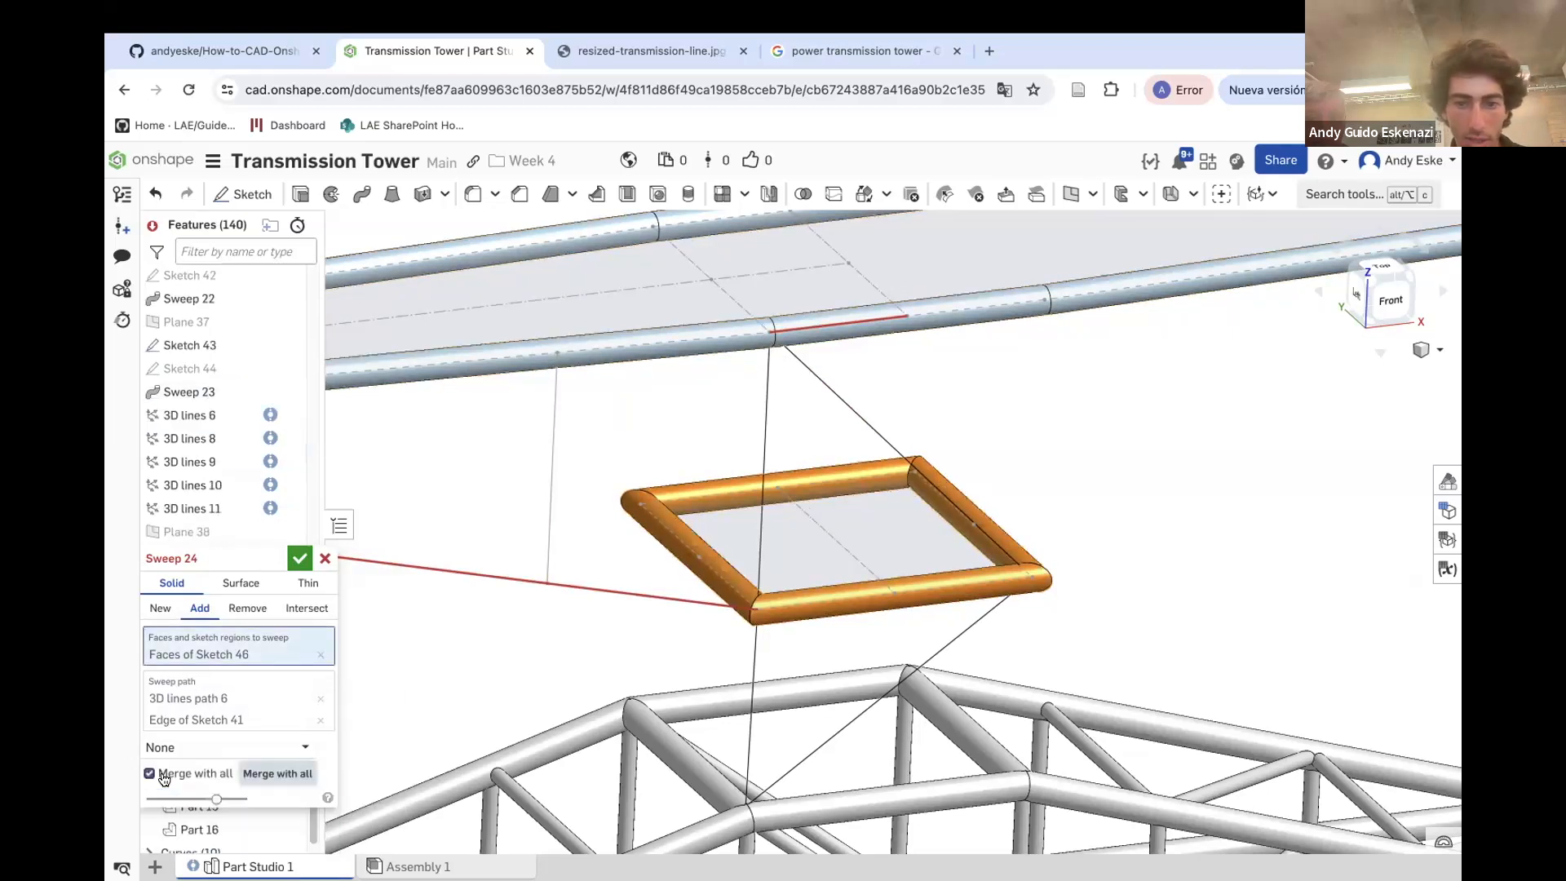
left_click_drag(217, 558, 275, 509)
scroll(896, 691, "down", 5)
scroll(716, 664, "up", 10)
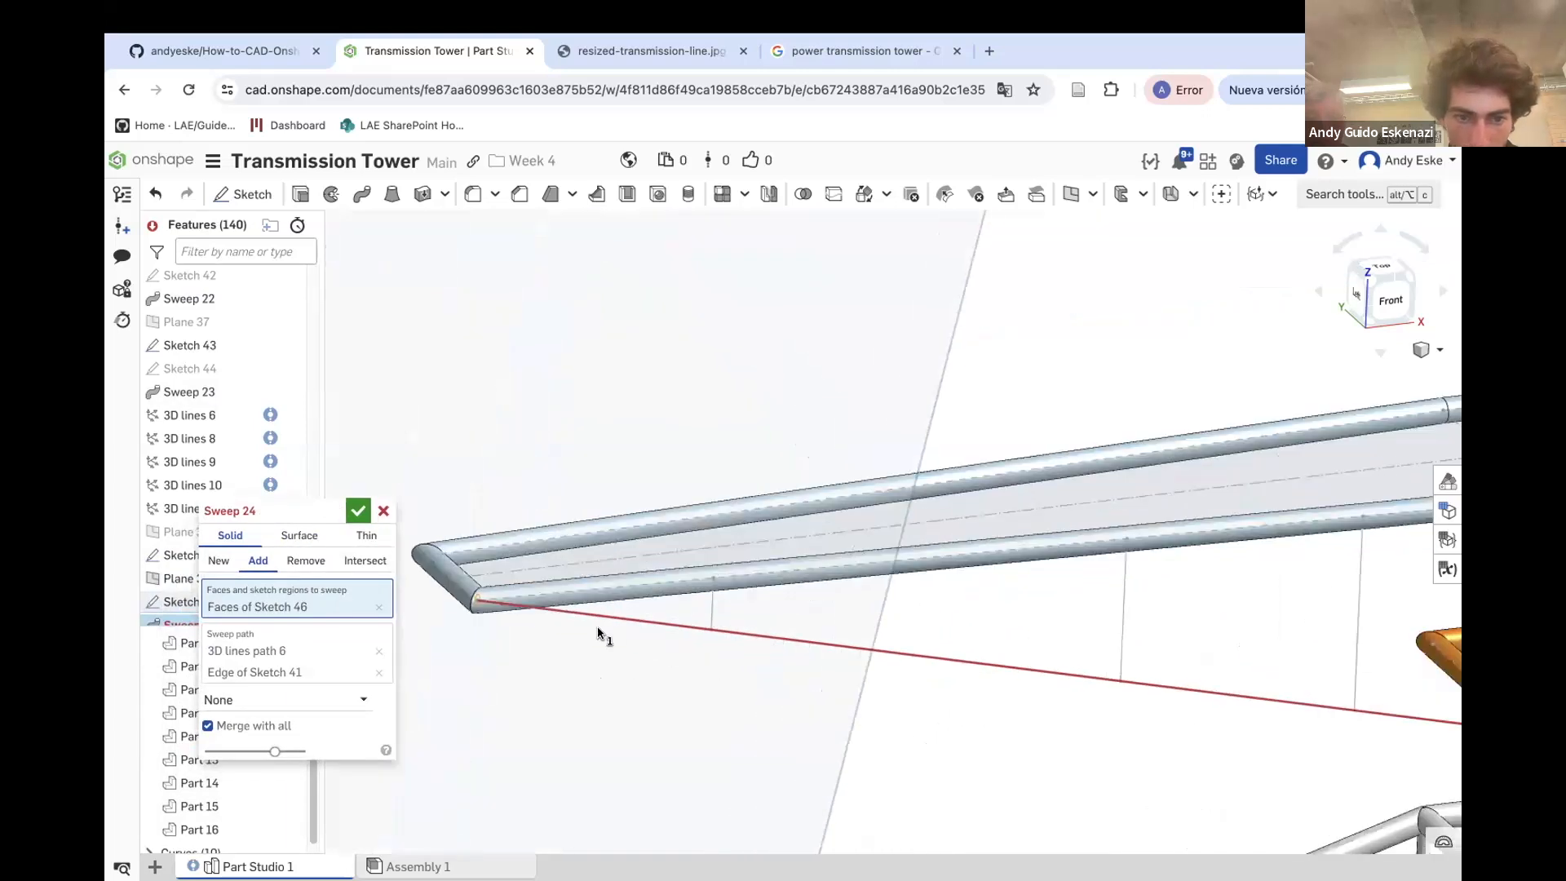
left_click(214, 560)
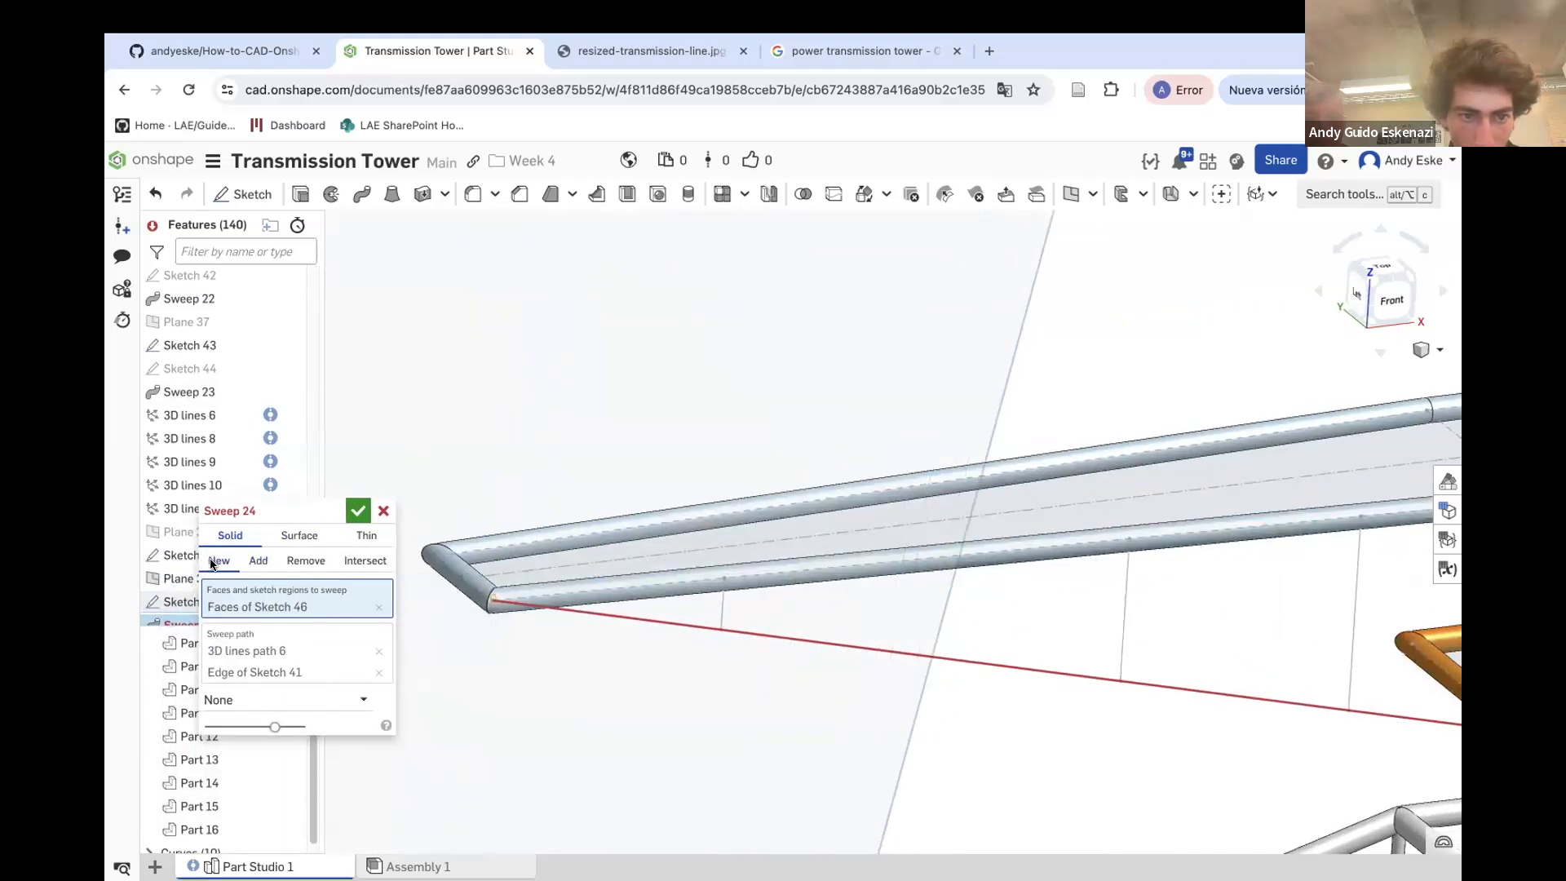
left_click(381, 512)
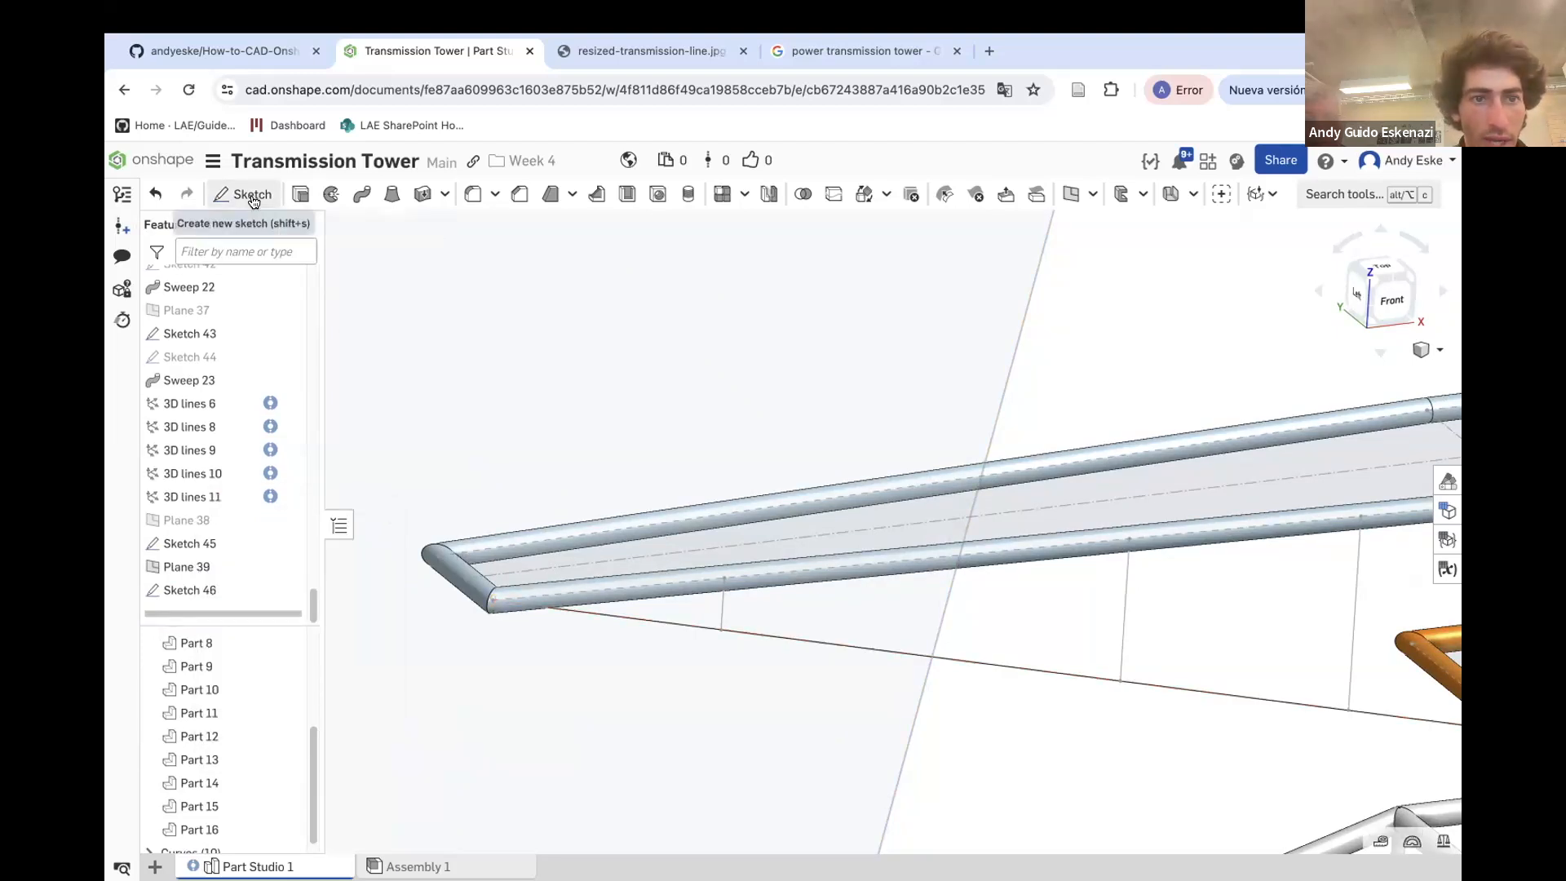
Sweep the Sketch 46 circle along the diagonal 3D line path, adding it and merging with the crossarm tube and top frame
left_click(361, 195)
scroll(469, 597, "up", 2)
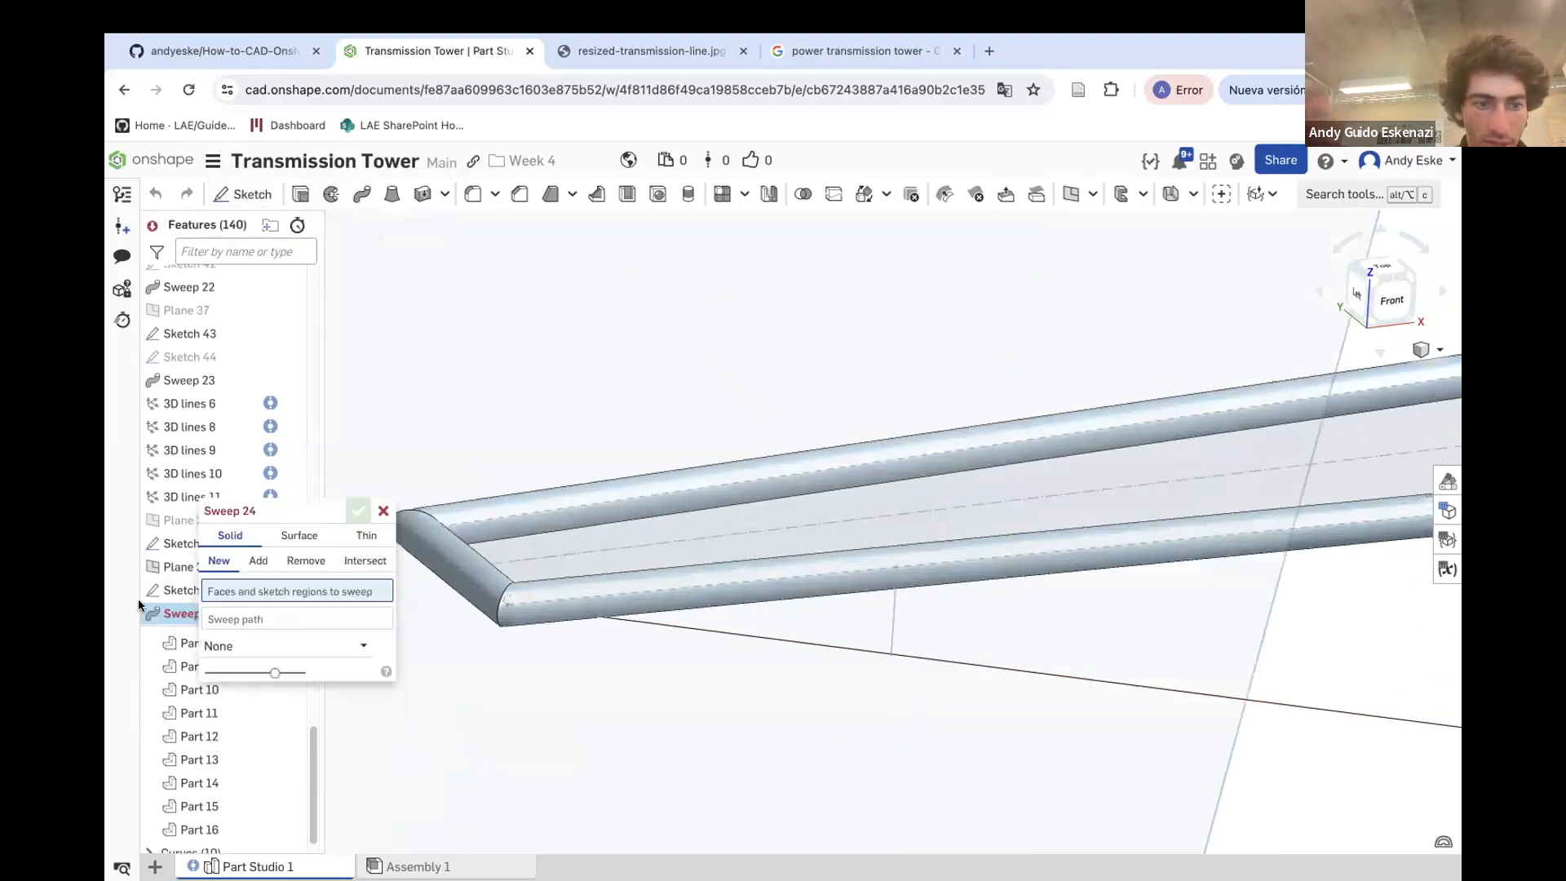
left_click(164, 593)
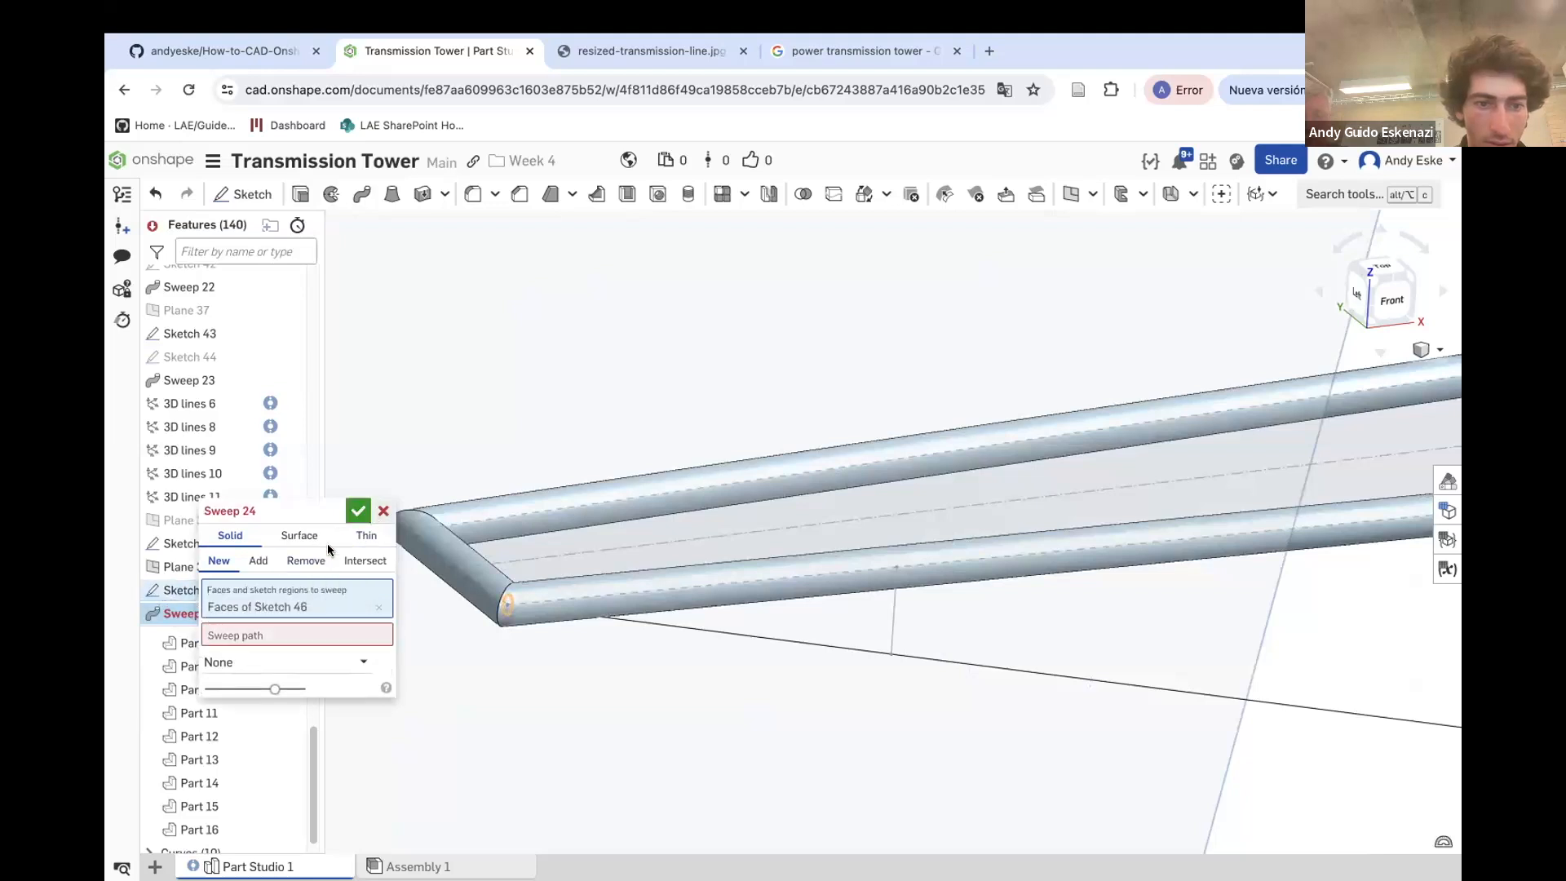
key("Escape")
left_click(361, 193)
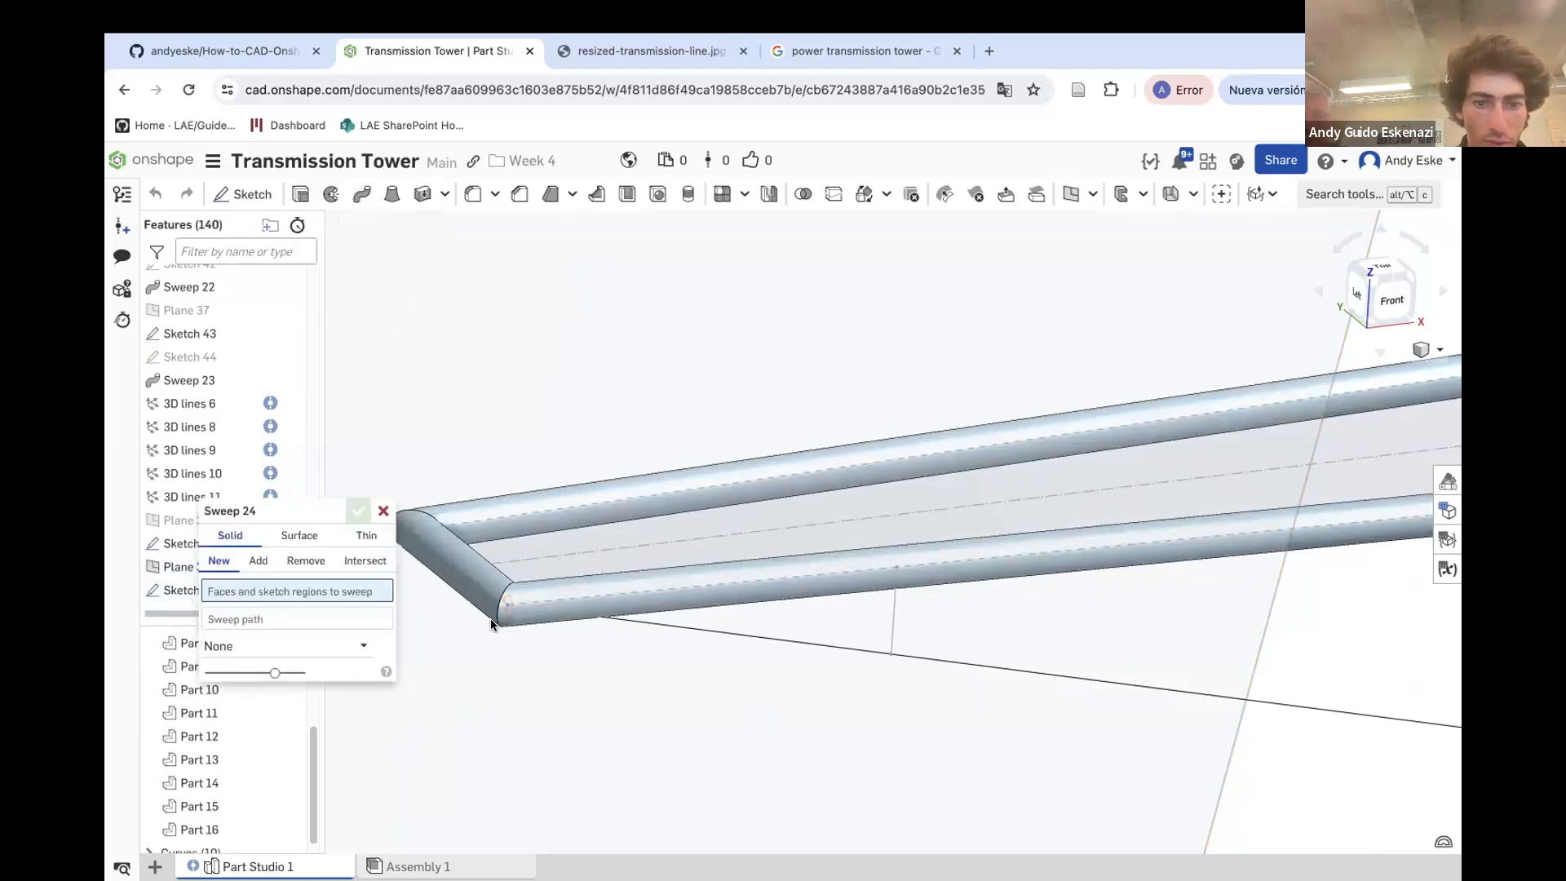
left_click(163, 591)
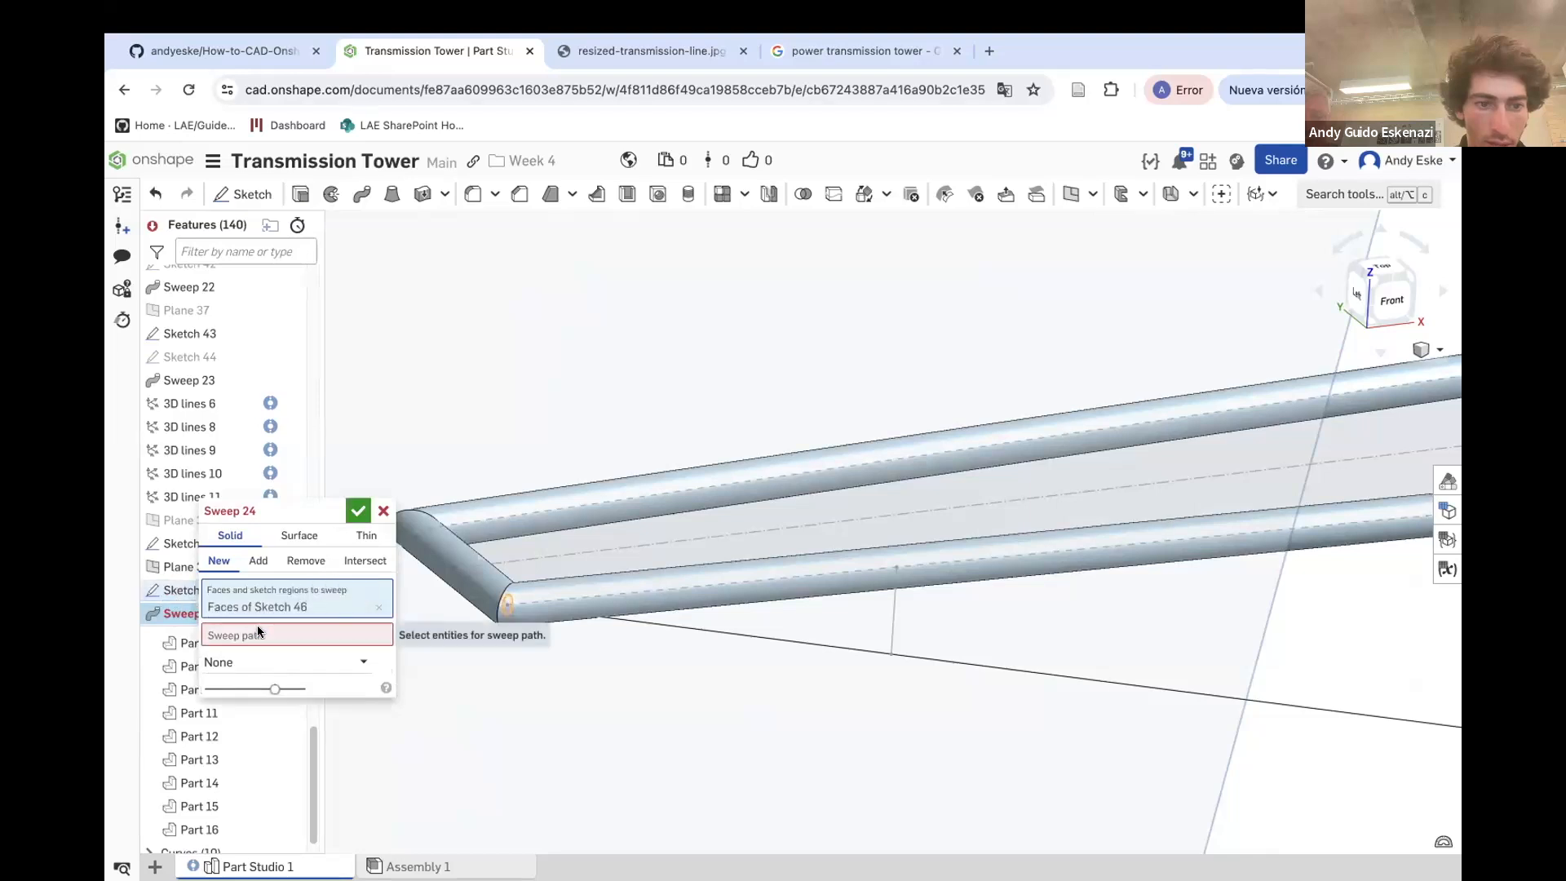
left_click(680, 628)
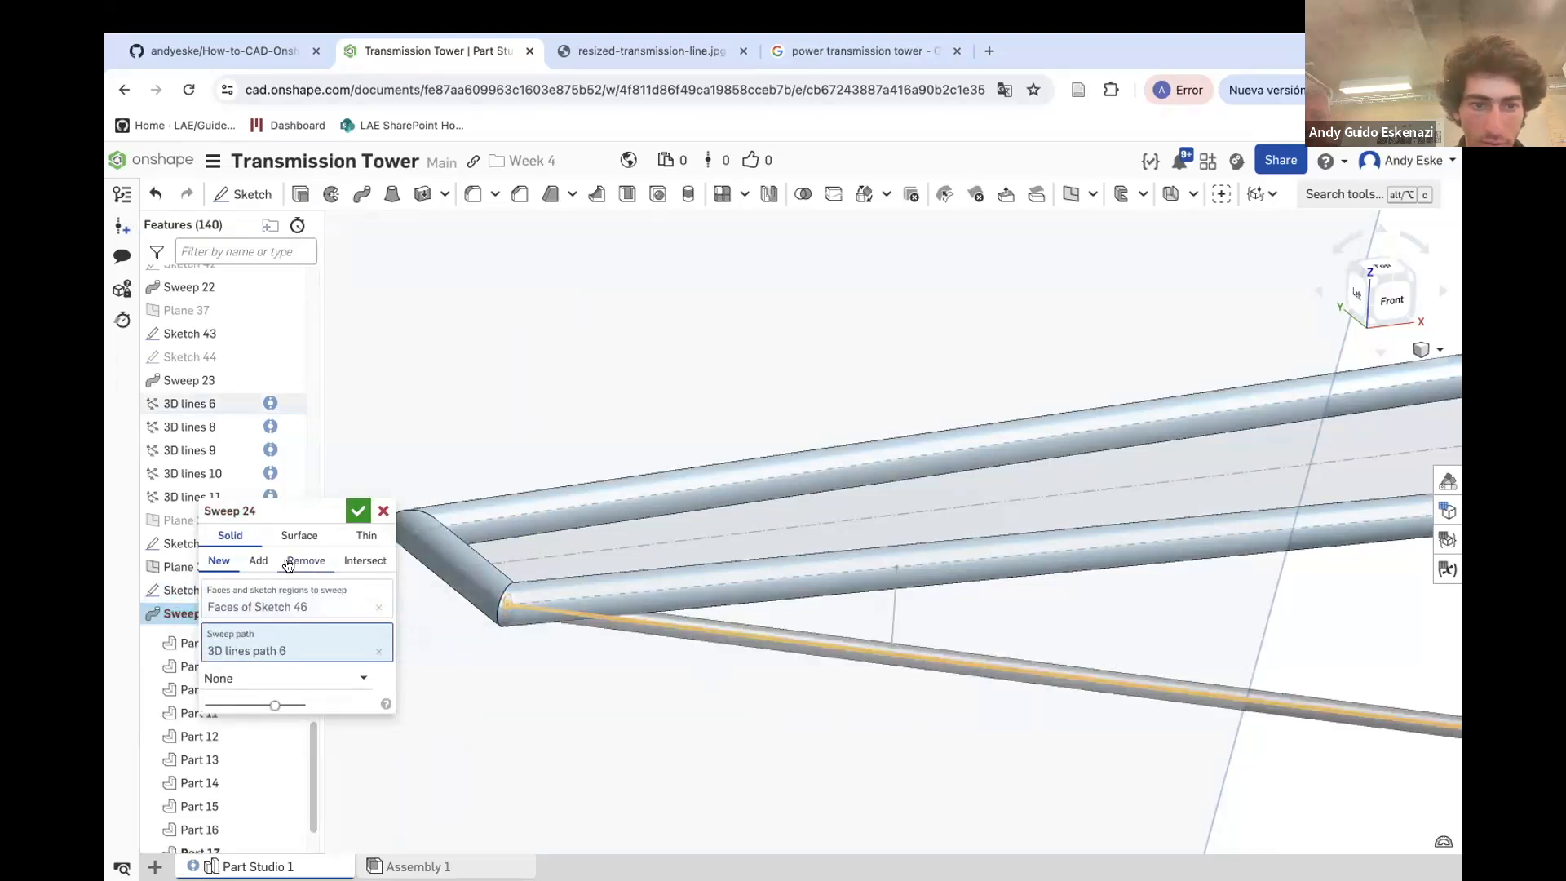
left_click(259, 561)
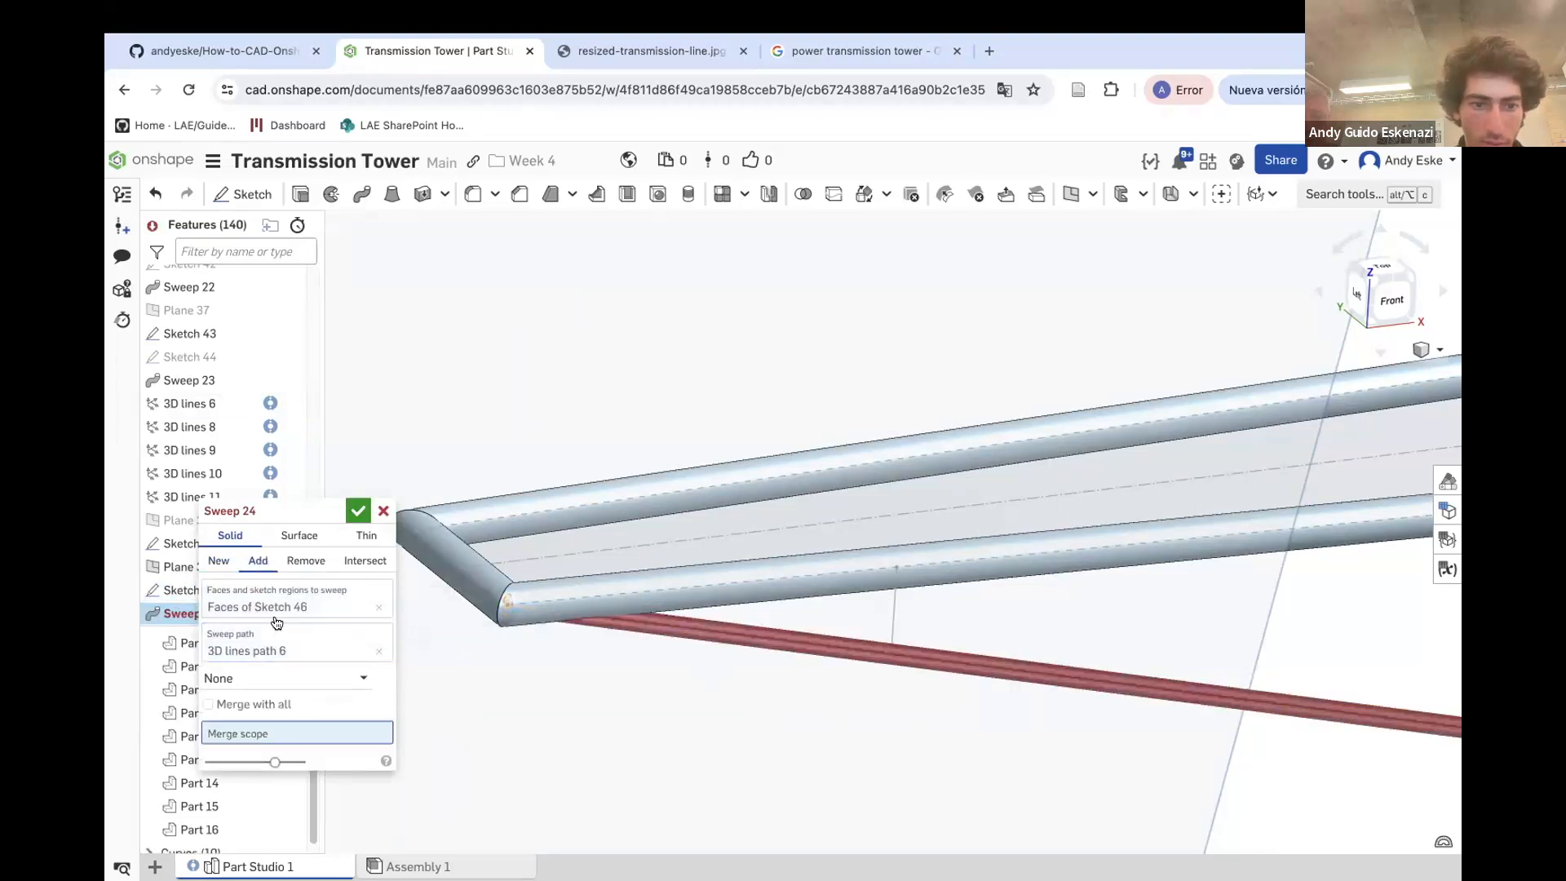
left_click(582, 611)
scroll(527, 601, "down", 6)
scroll(1000, 643, "up", 4)
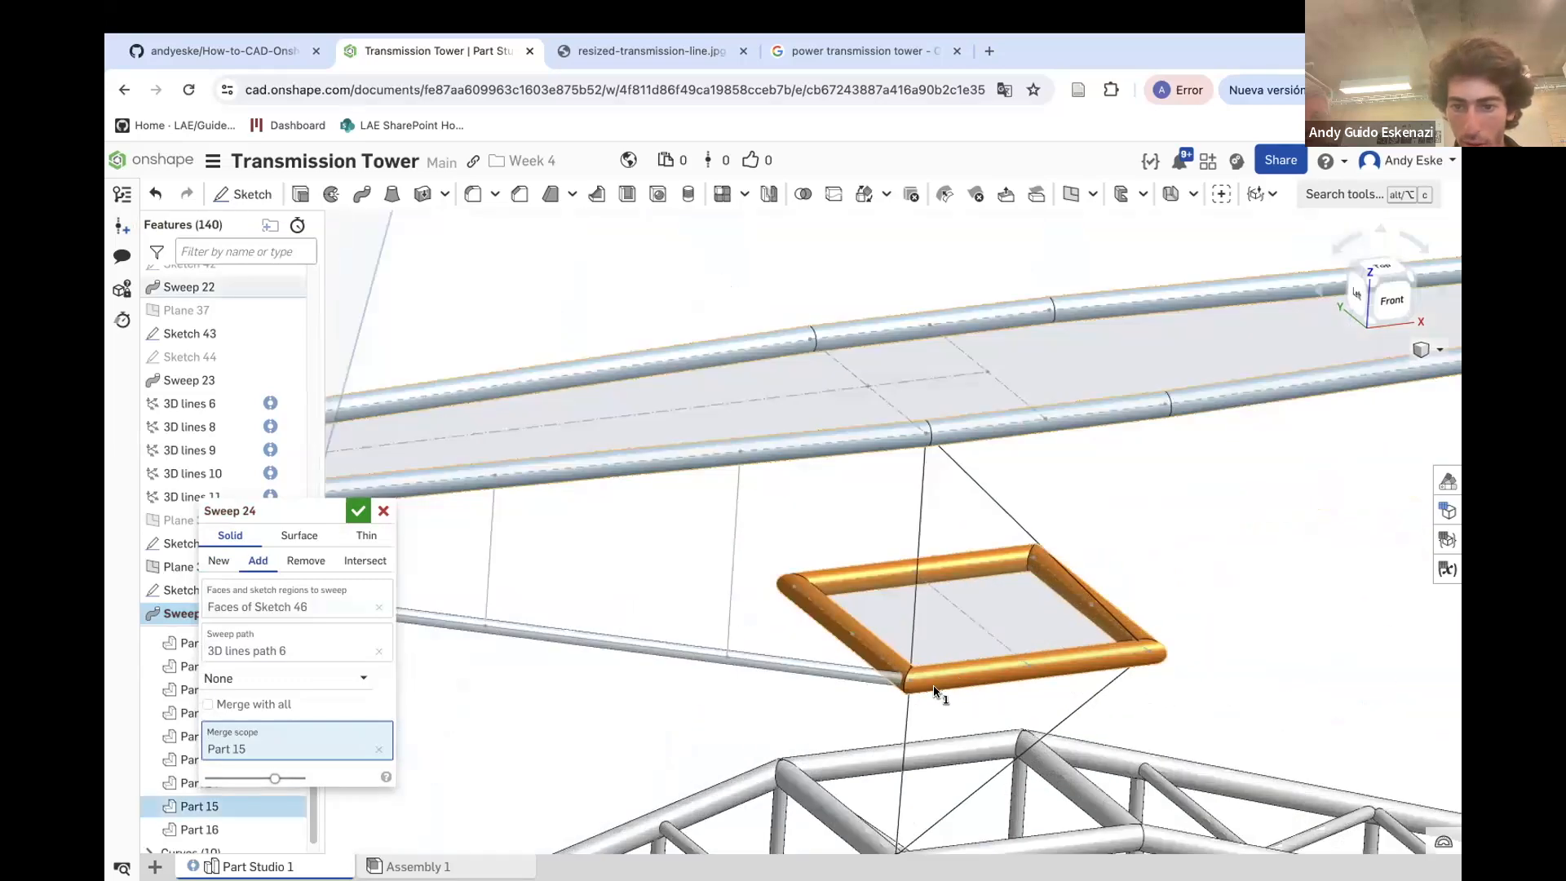
left_click(931, 683)
scroll(972, 640, "down", 3)
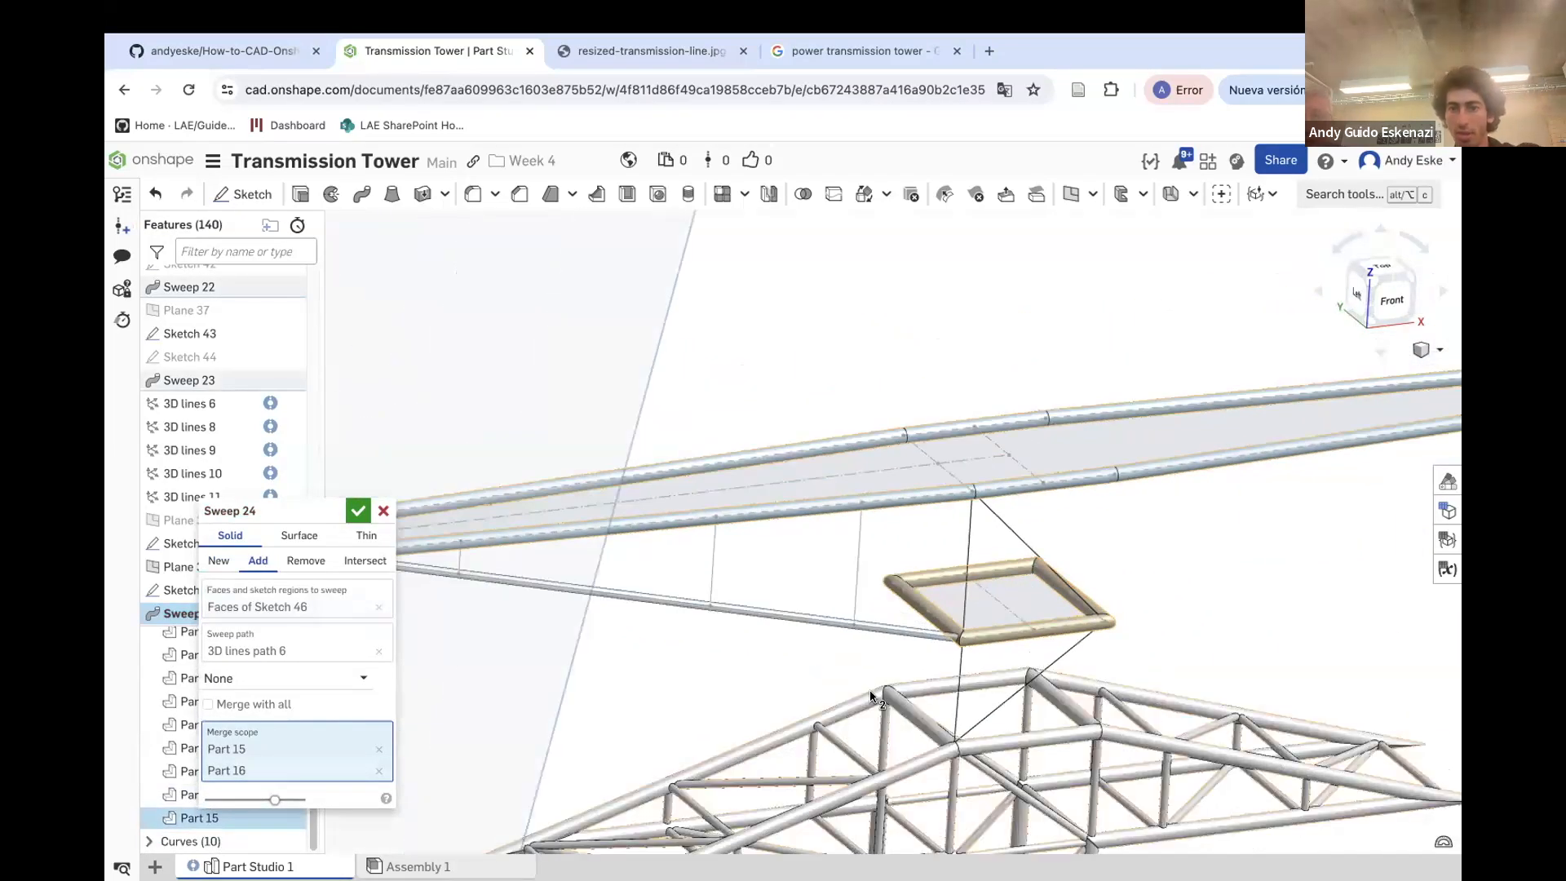
left_click(357, 512)
Hide Plane 39
scroll(612, 601, "down", 2)
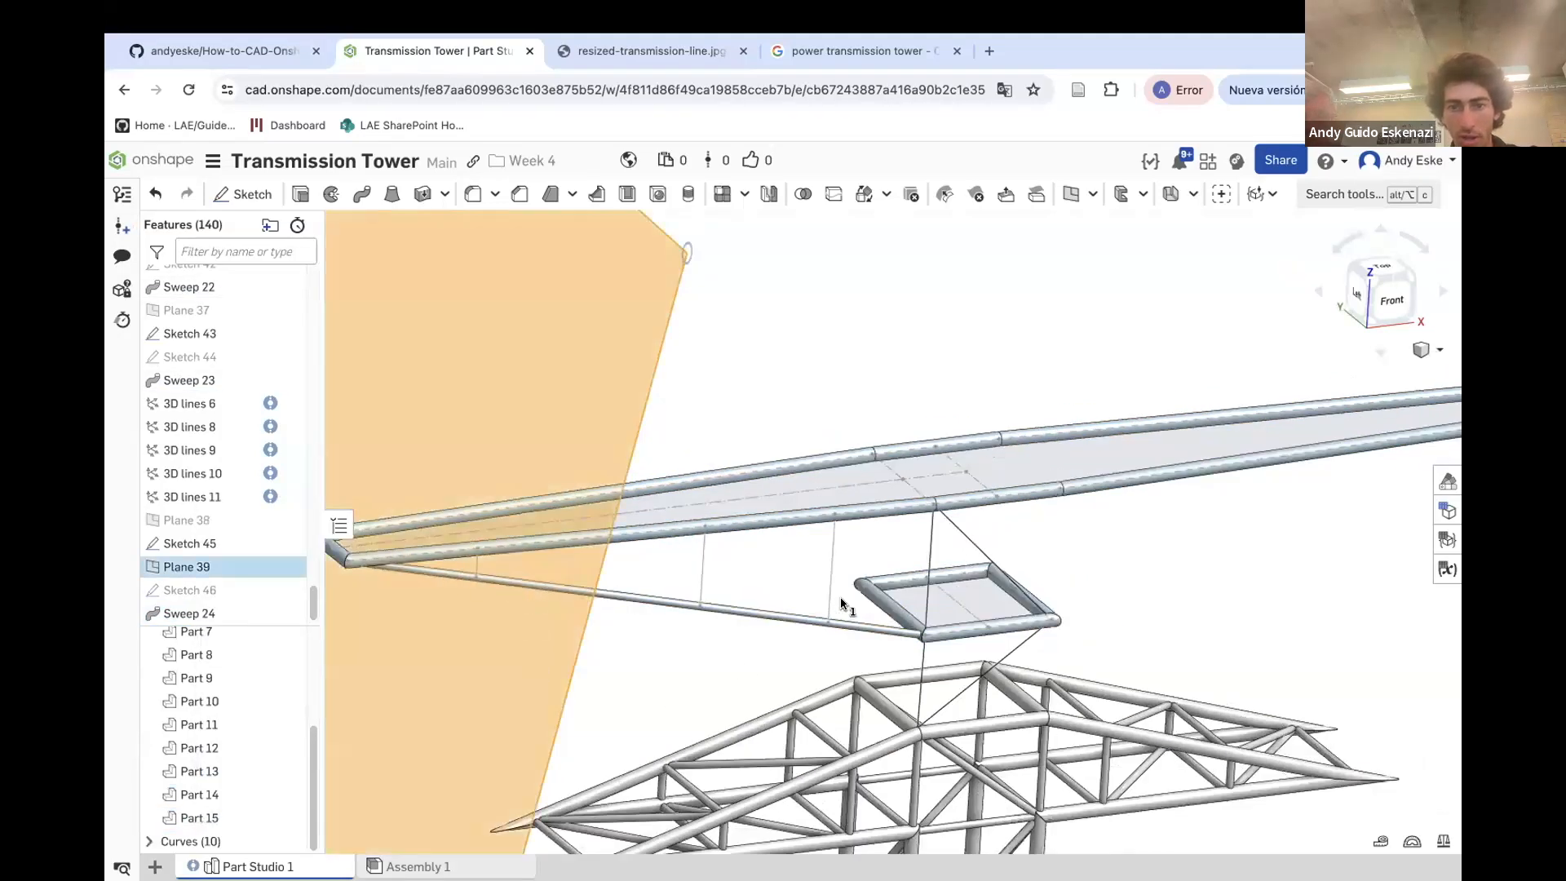
scroll(724, 501, "down", 3)
right_click(715, 471)
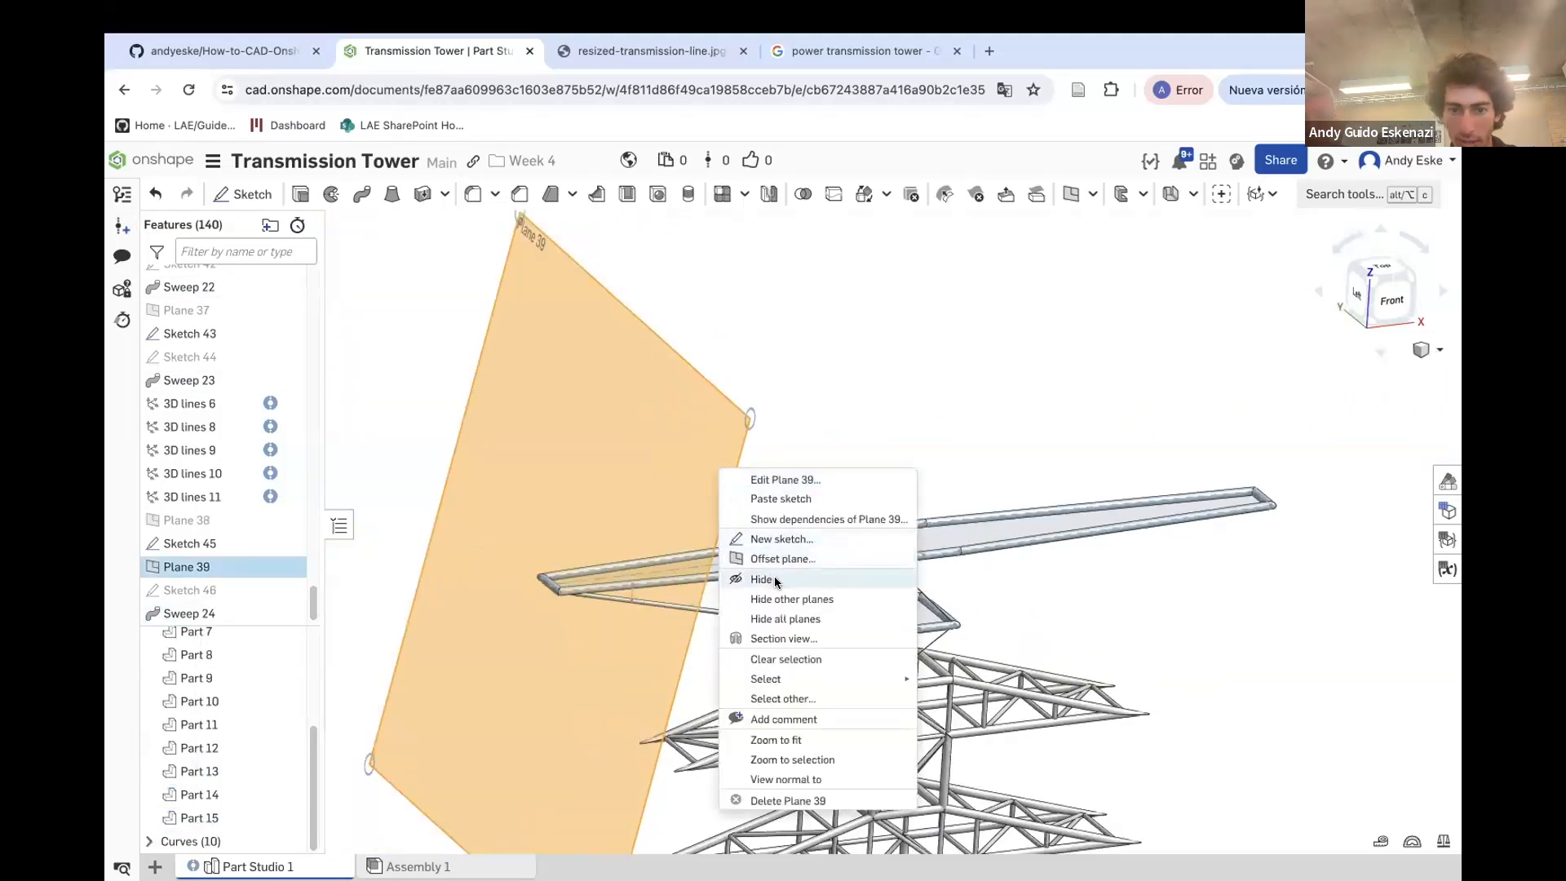
left_click(776, 582)
scroll(620, 606, "up", 3)
scroll(638, 607, "up", 3)
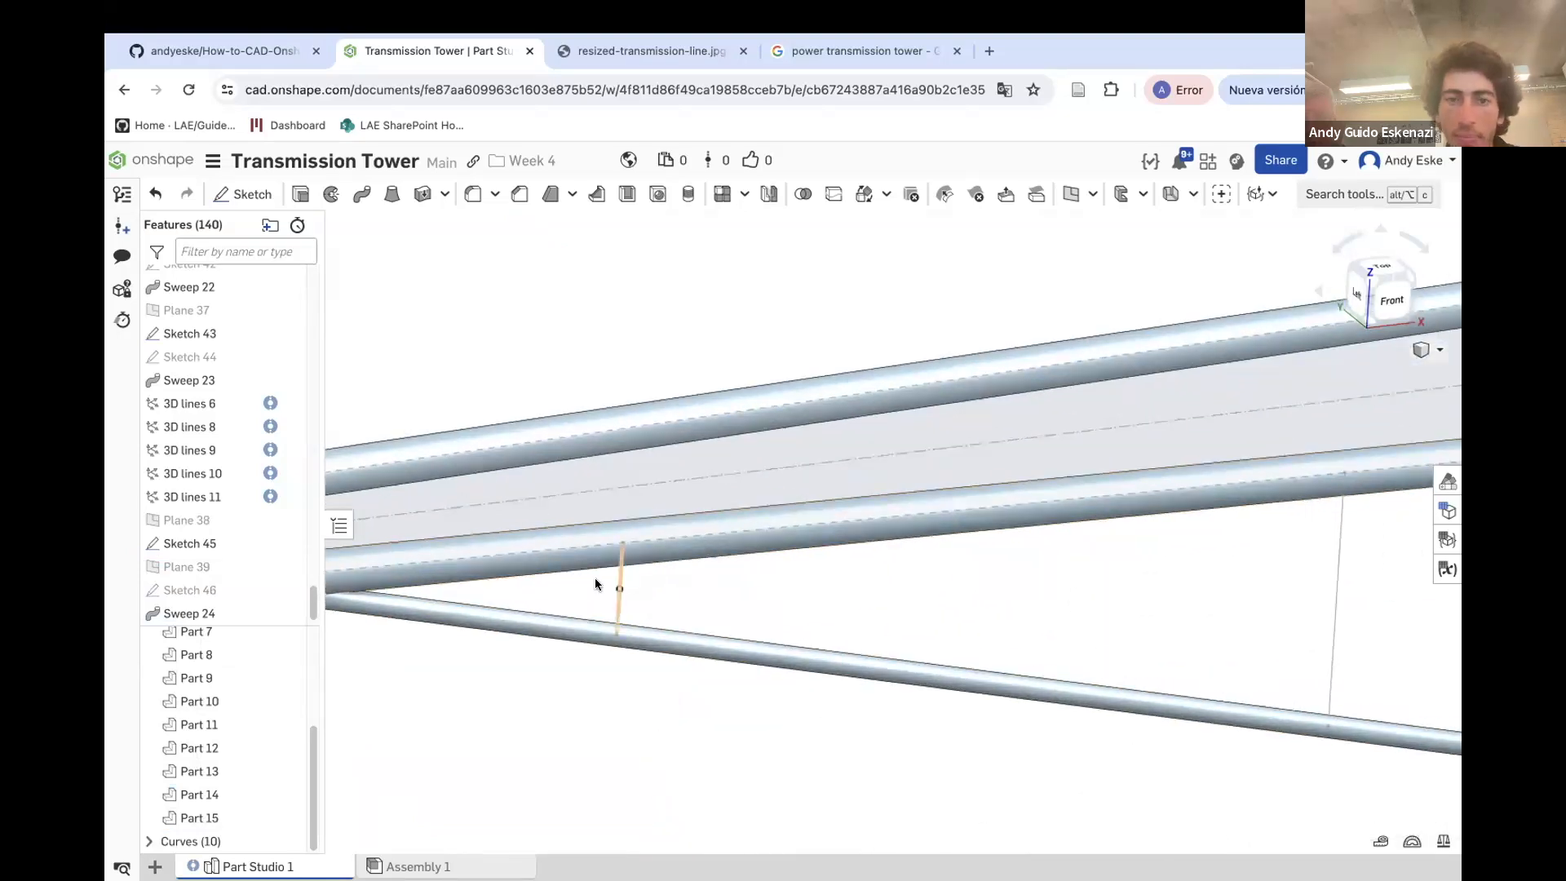
Examine the hidden reference planes in the feature list to find the plane lying along the crossarm
scroll(633, 500, "down", 5)
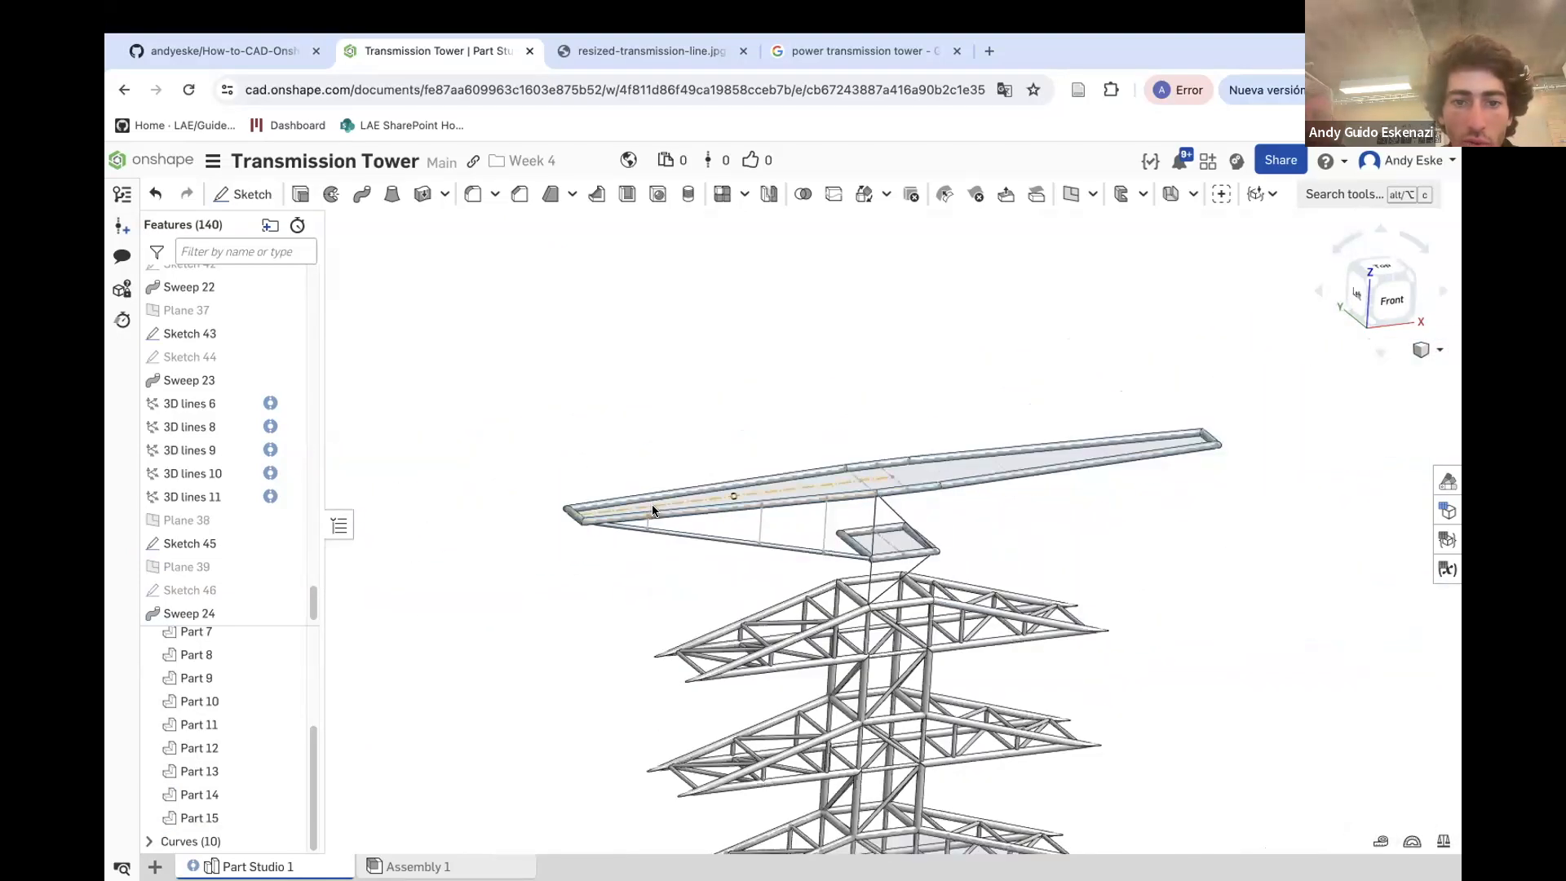
right_click_drag(960, 482, 943, 490)
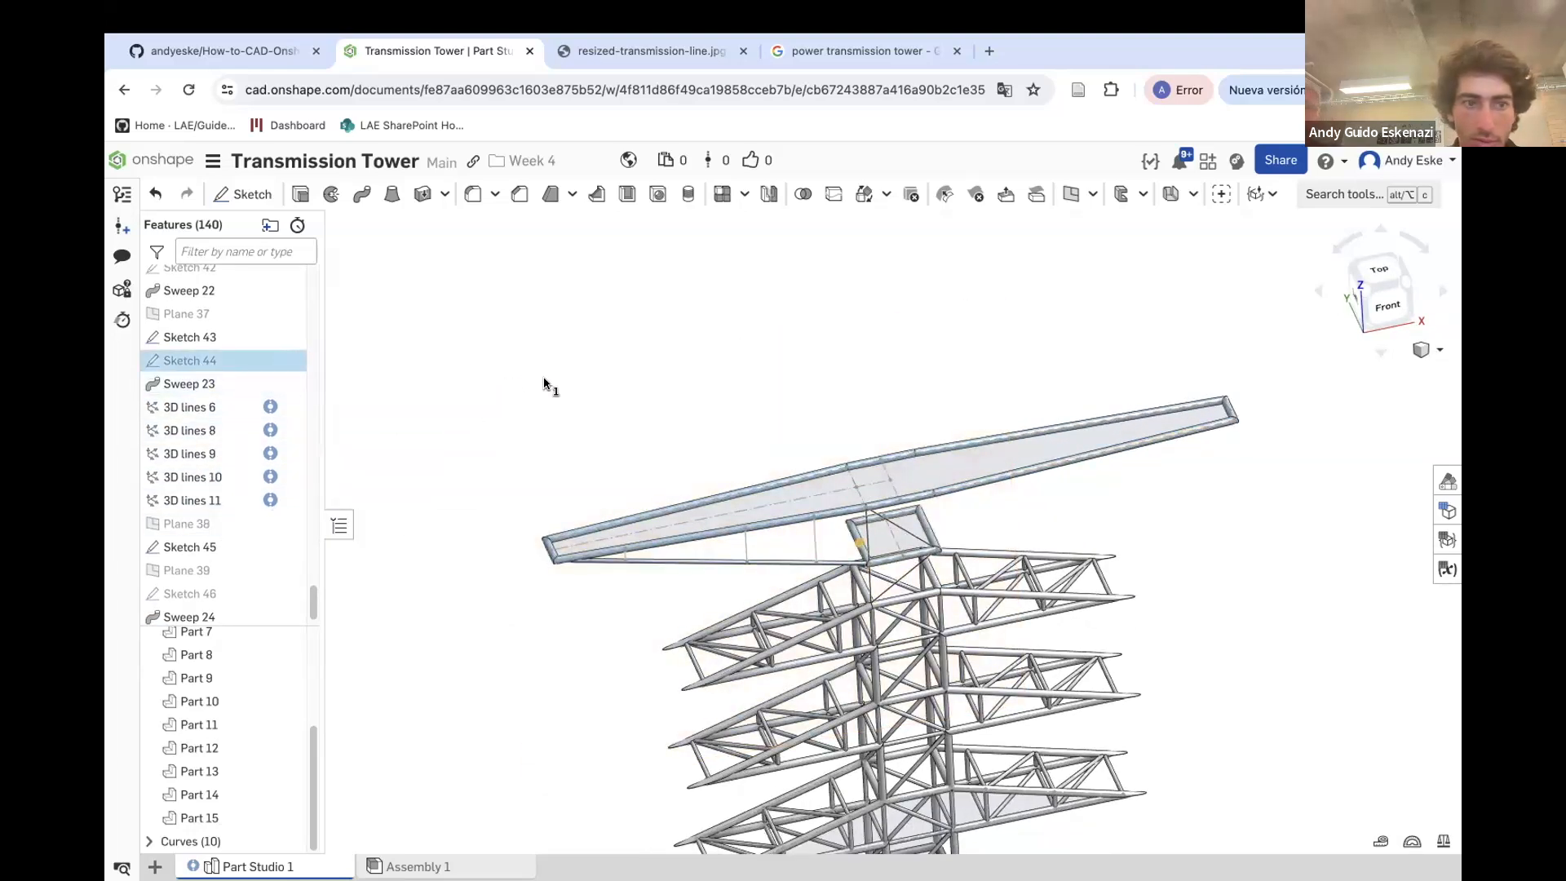
left_click(204, 314)
mouse_move(636, 412)
right_mouse_down()
mouse_move(682, 435)
mouse_move(678, 450)
right_mouse_up()
left_click(670, 445)
scroll(204, 351, "up", 1)
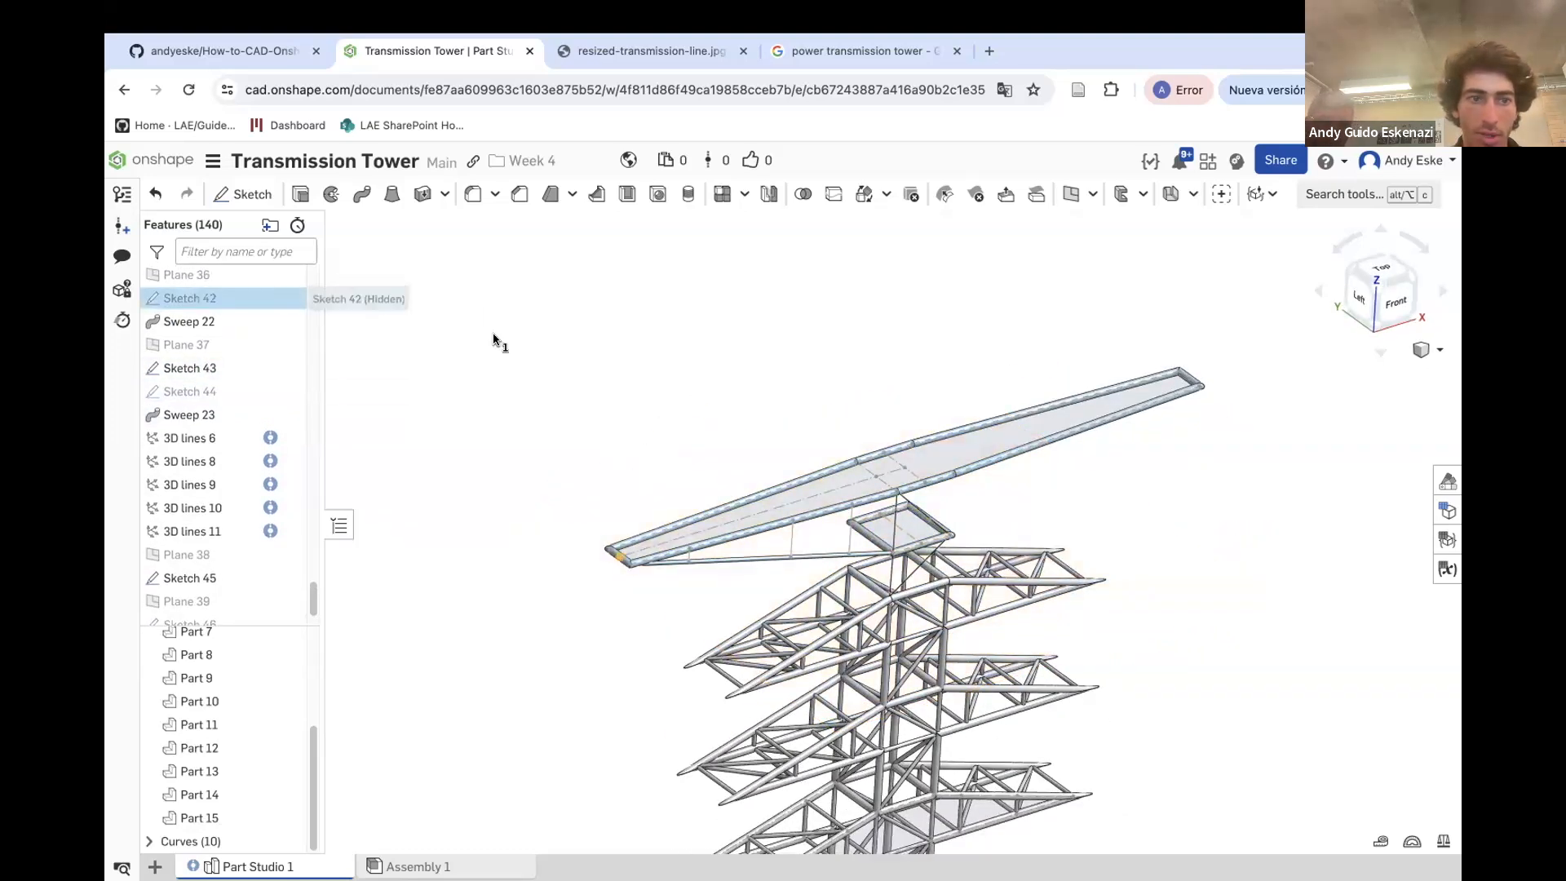
left_click(282, 277)
scroll(352, 326, "down", 3)
scroll(220, 342, "up", 1)
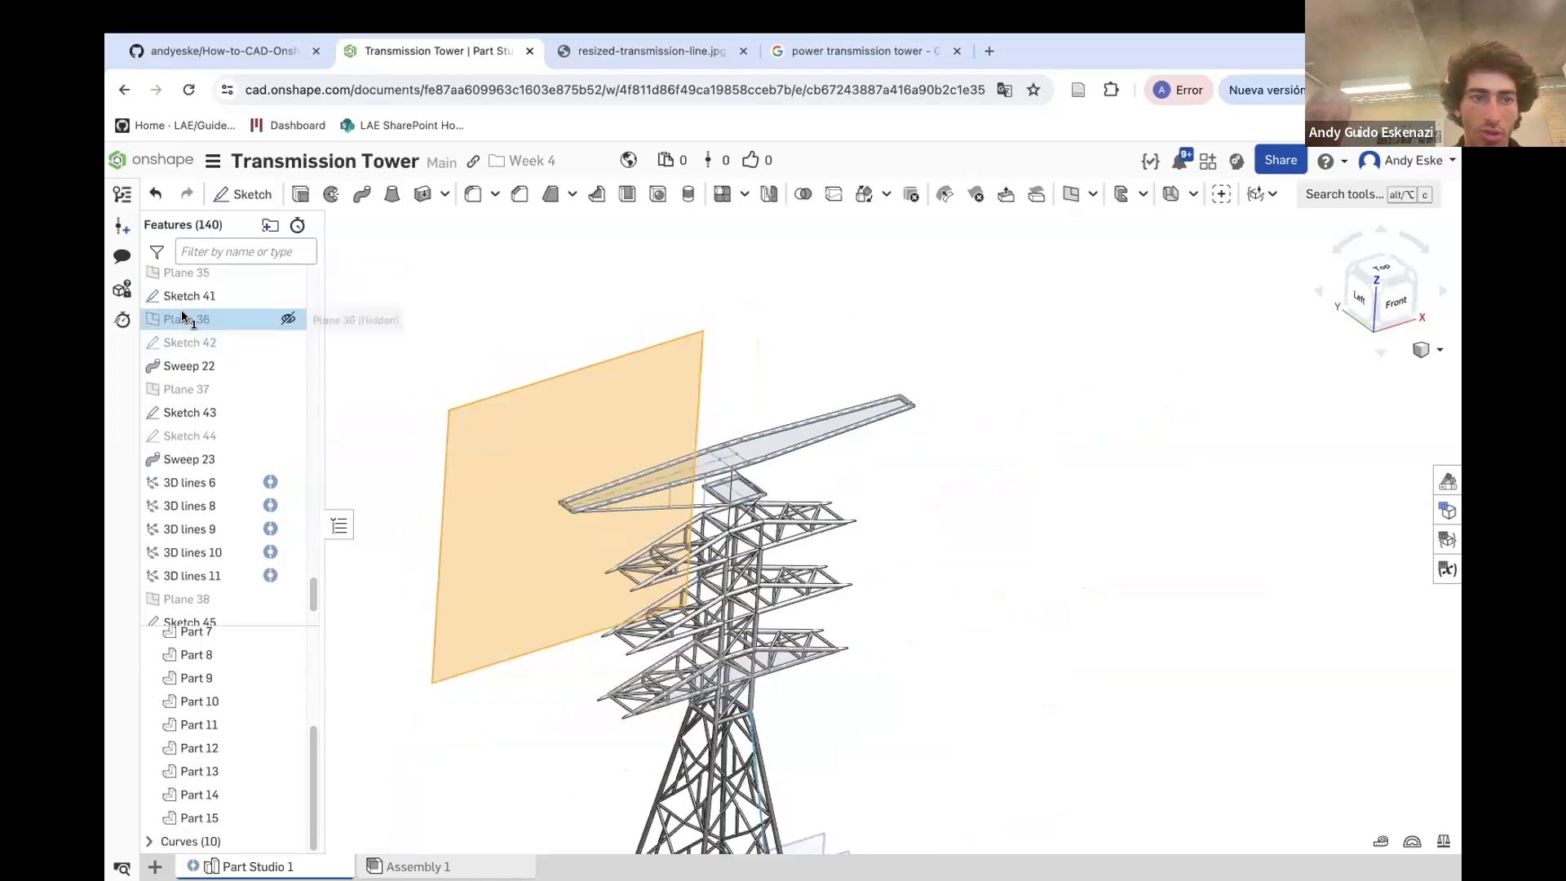
left_click(455, 343)
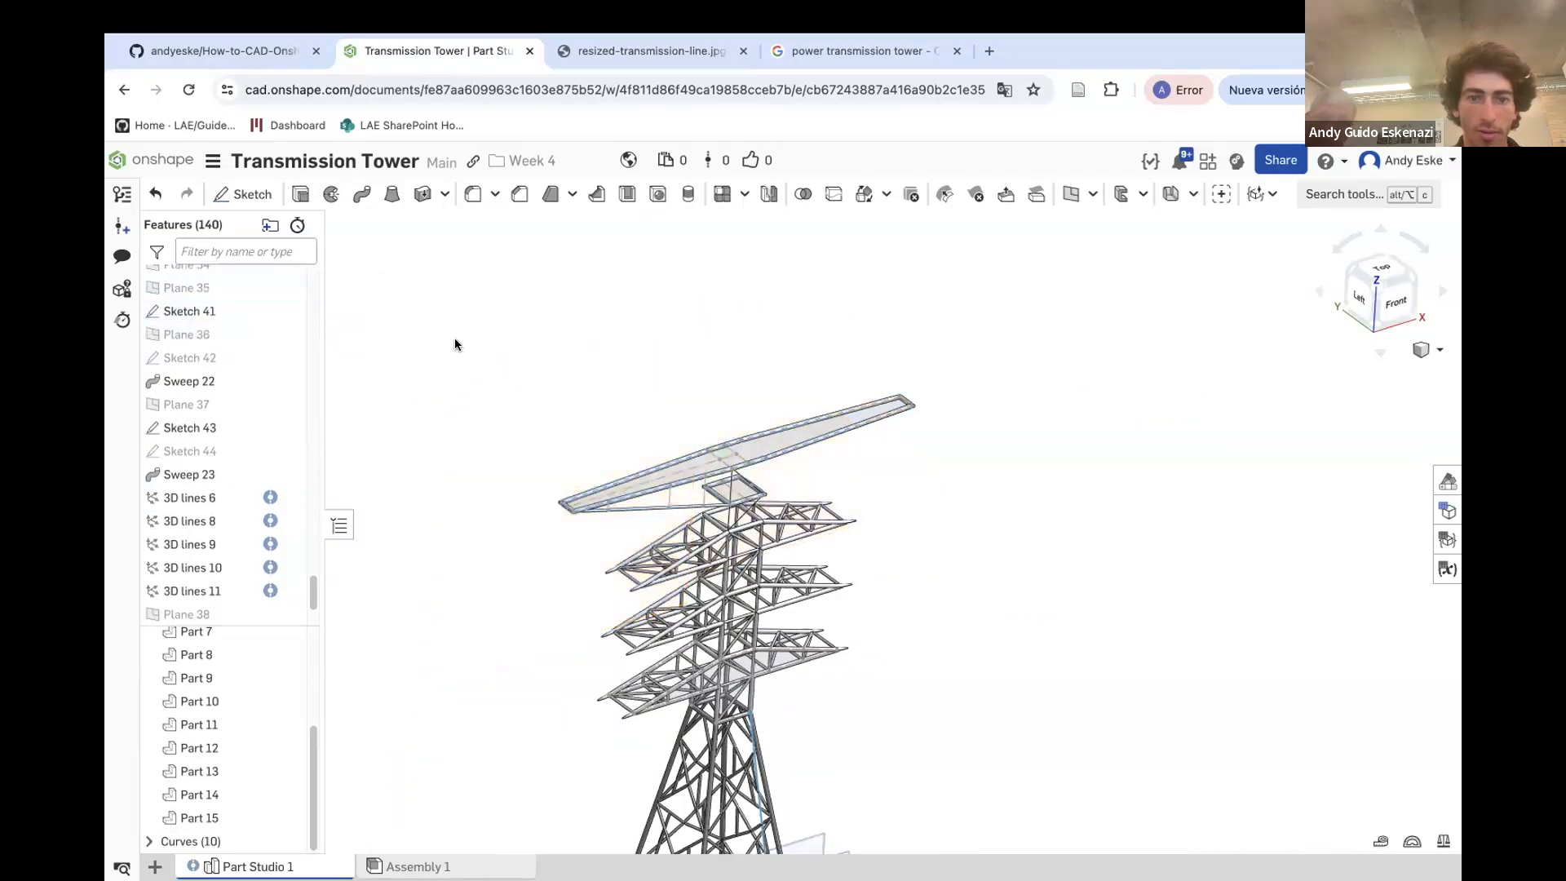
Start a sketch on Plane 35 and draw circles on the crossarm's lower tube where the vertical construction lines meet it
left_click(210, 287)
key("shift+s")
scroll(504, 395, "up", 10)
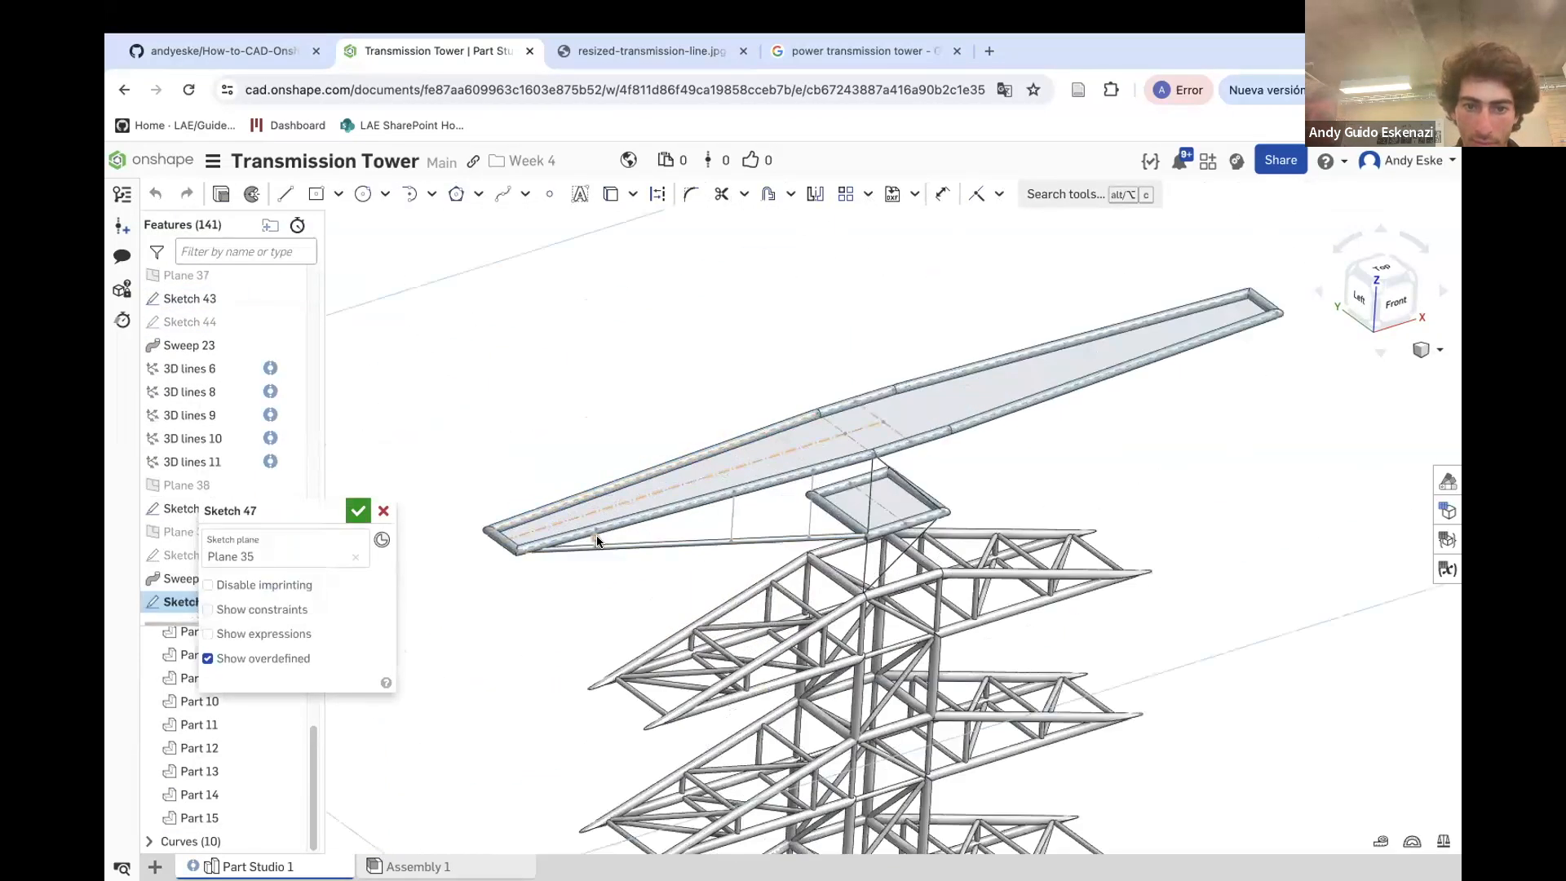
left_click(363, 193)
scroll(612, 522, "up", 3)
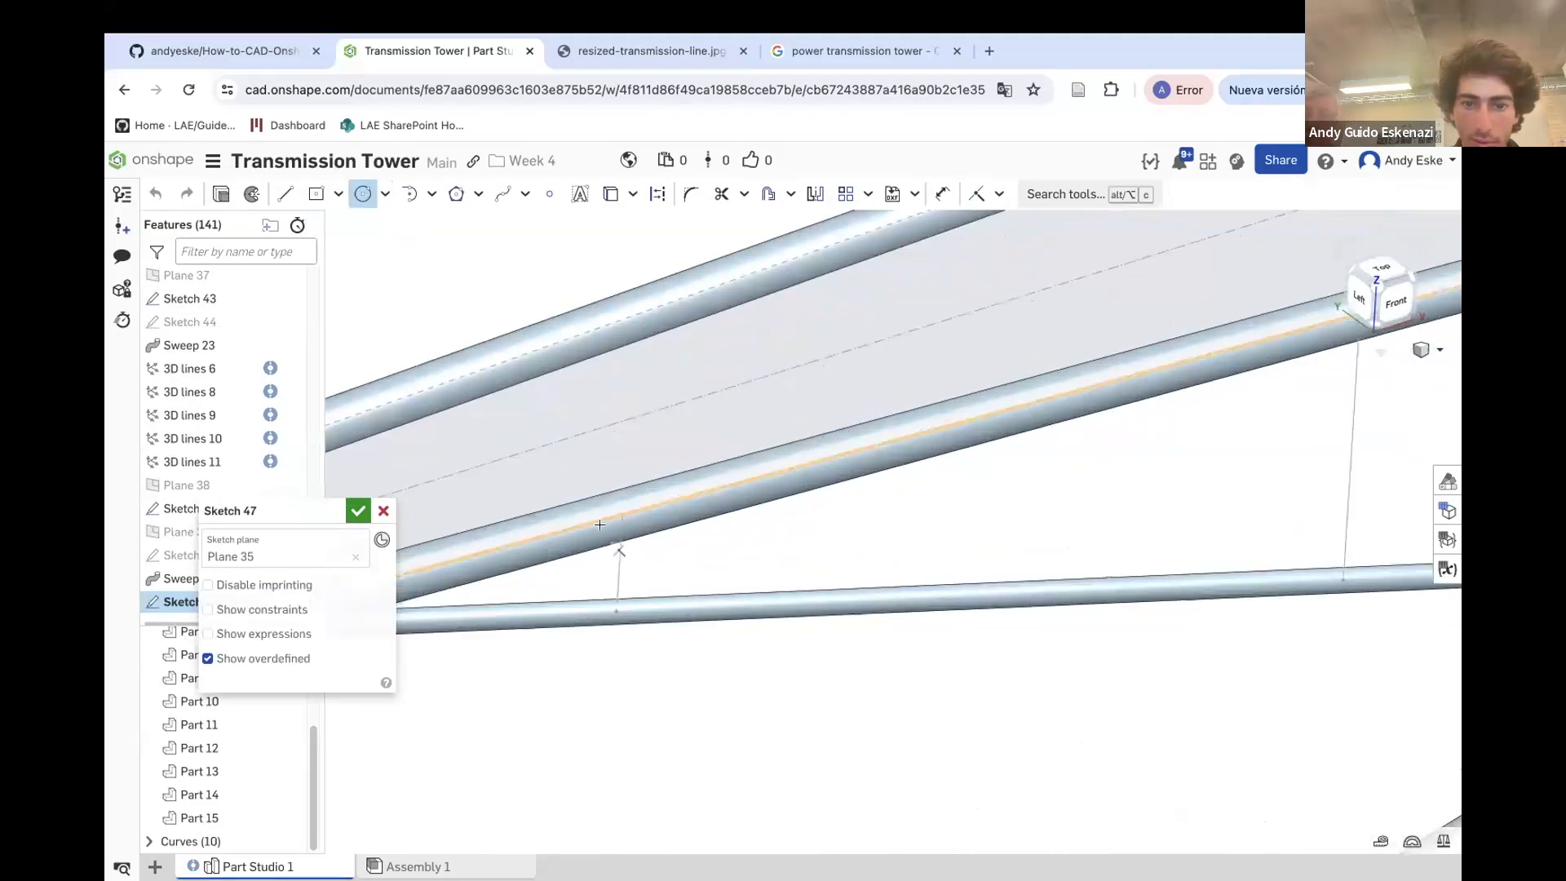
scroll(602, 537, "down", 5)
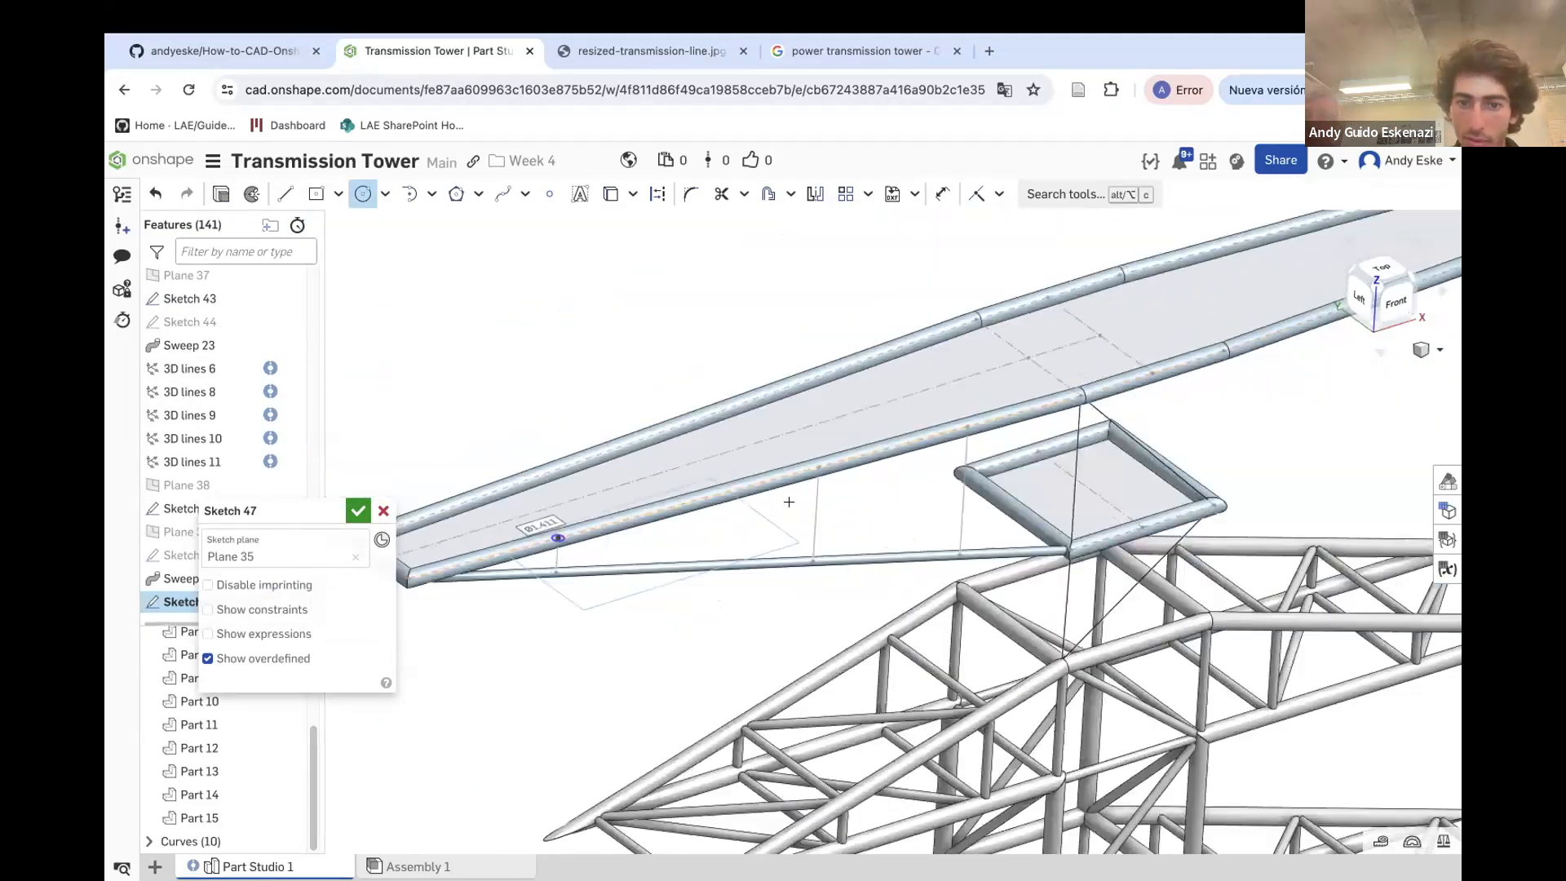
scroll(824, 480, "up", 4)
scroll(825, 444, "down", 5)
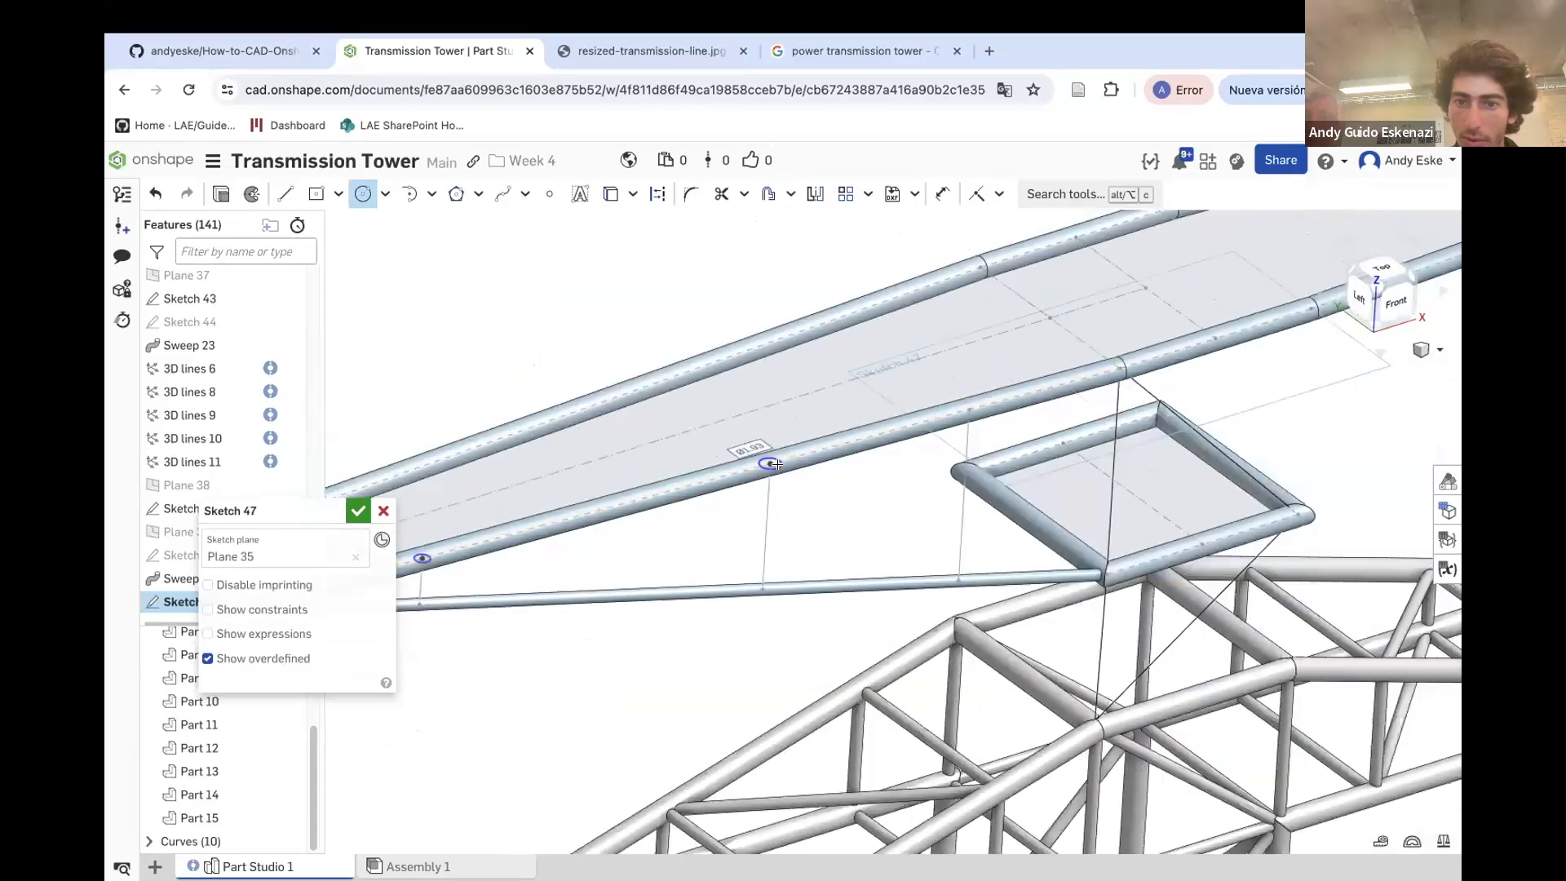
scroll(969, 417, "up", 4)
scroll(961, 408, "up", 4)
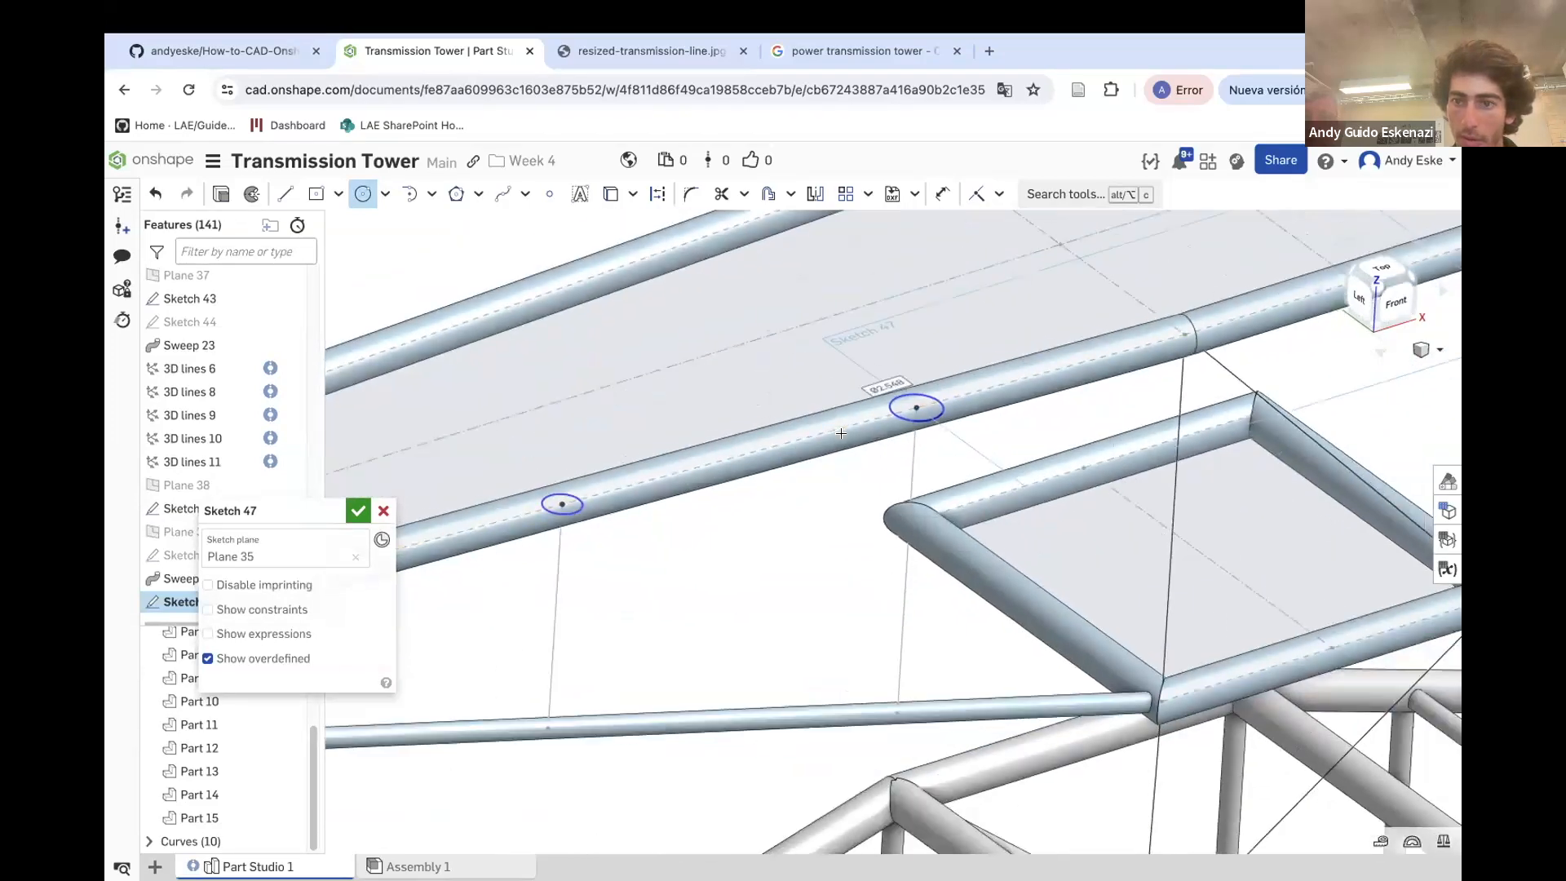
scroll(991, 374, "down", 3)
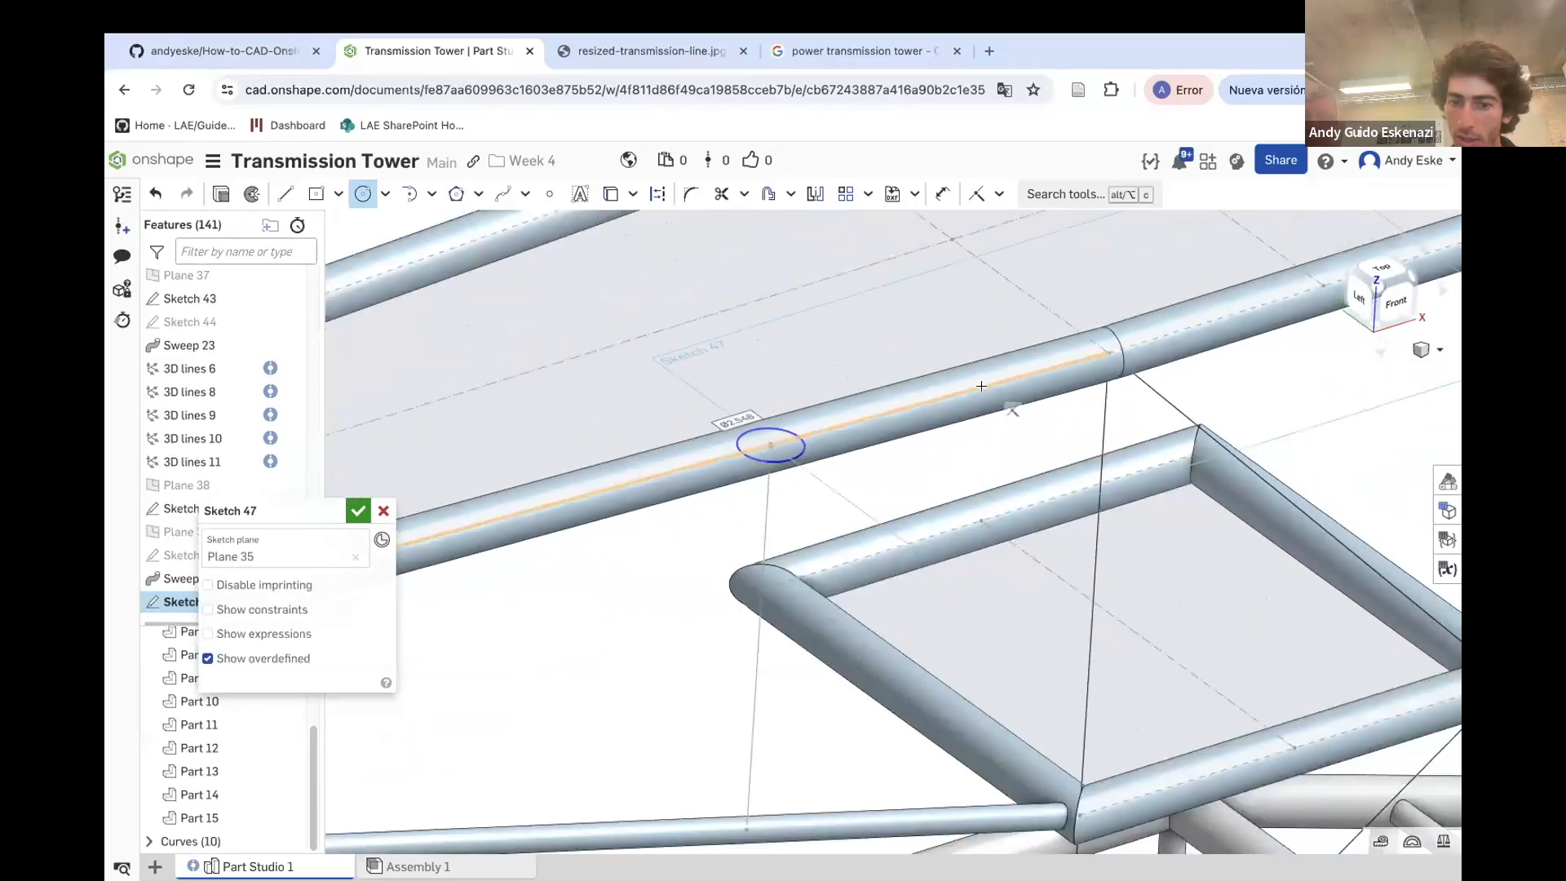
mouse_move(956, 512)
right_mouse_down()
mouse_move(938, 473)
mouse_move(952, 483)
right_mouse_up()
scroll(953, 483, "down", 2)
right_click_drag(531, 436, 350, 490)
scroll(350, 489, "up", 3)
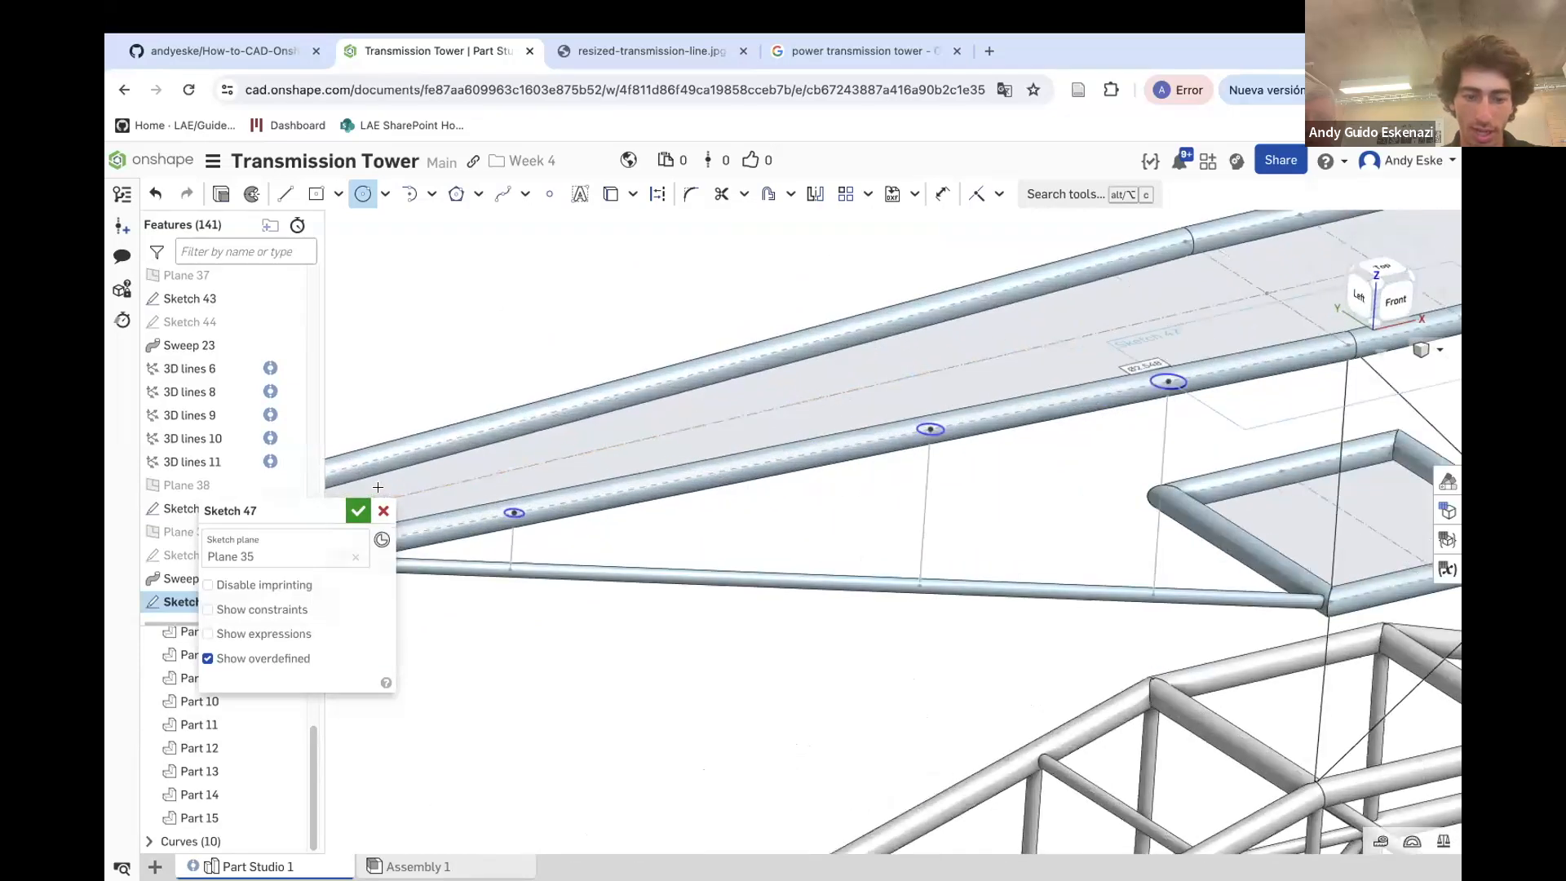
Make the strut circles equal and dimension one circle's diameter
key("e")
scroll(523, 507, "up", 2)
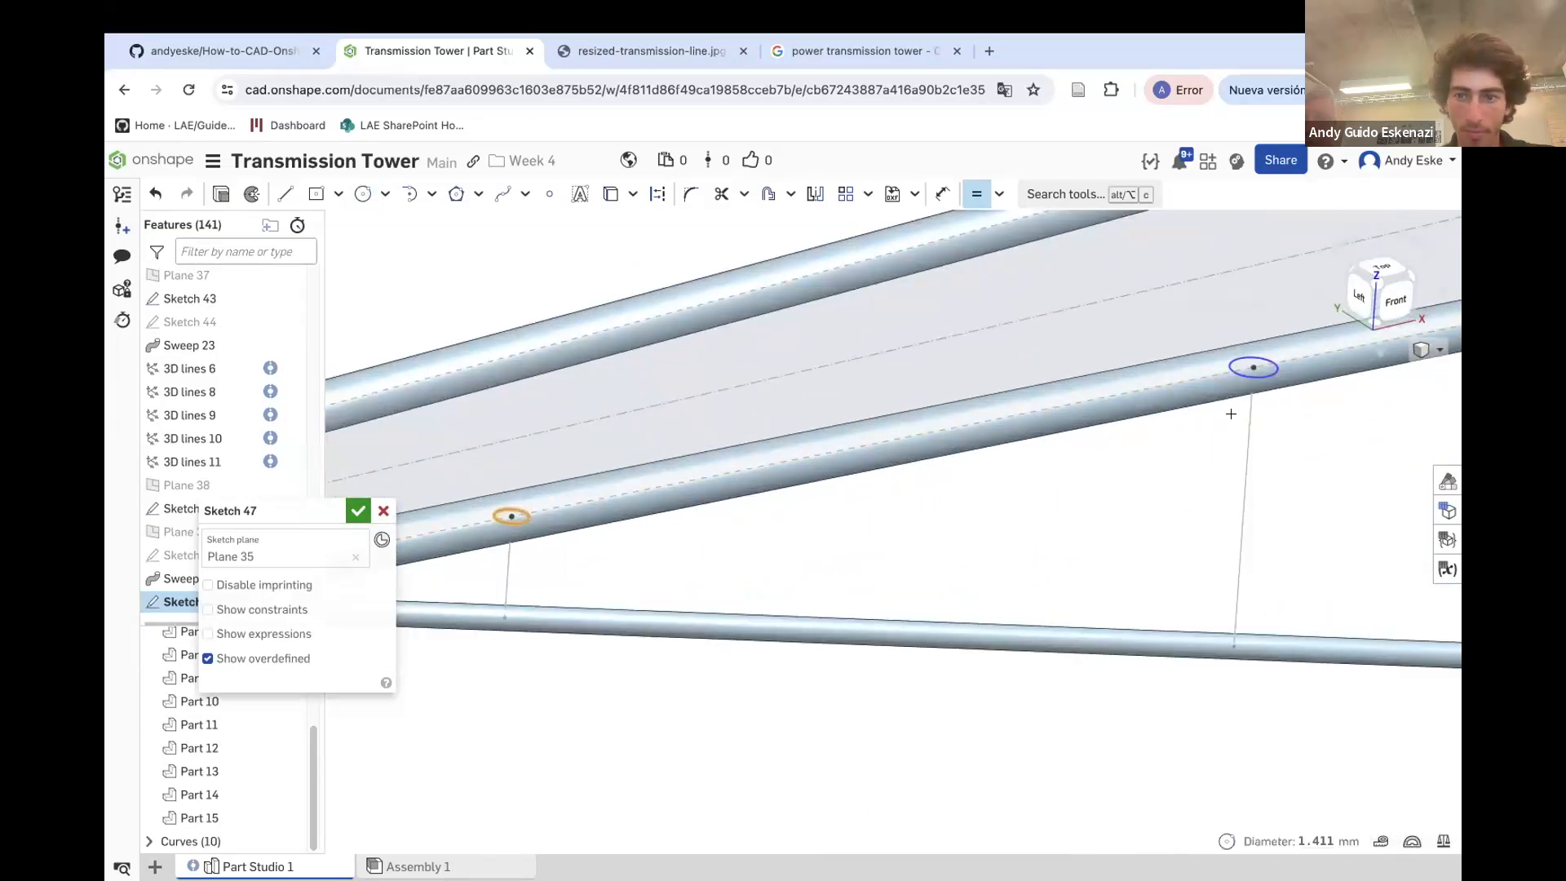
left_click(1267, 376)
scroll(1263, 369, "down", 5)
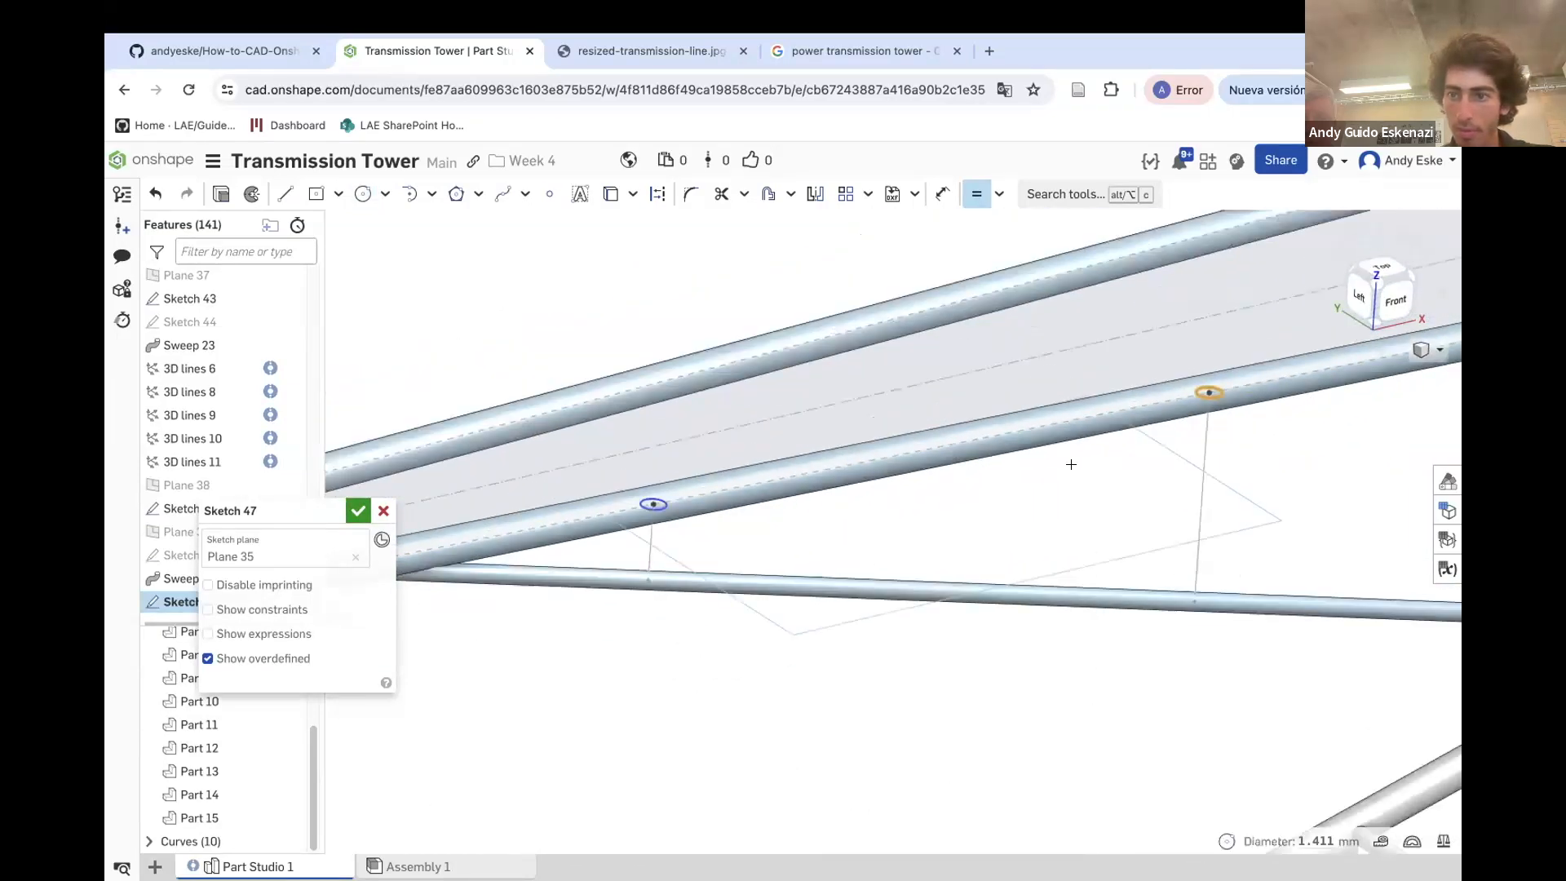
left_click(1373, 383)
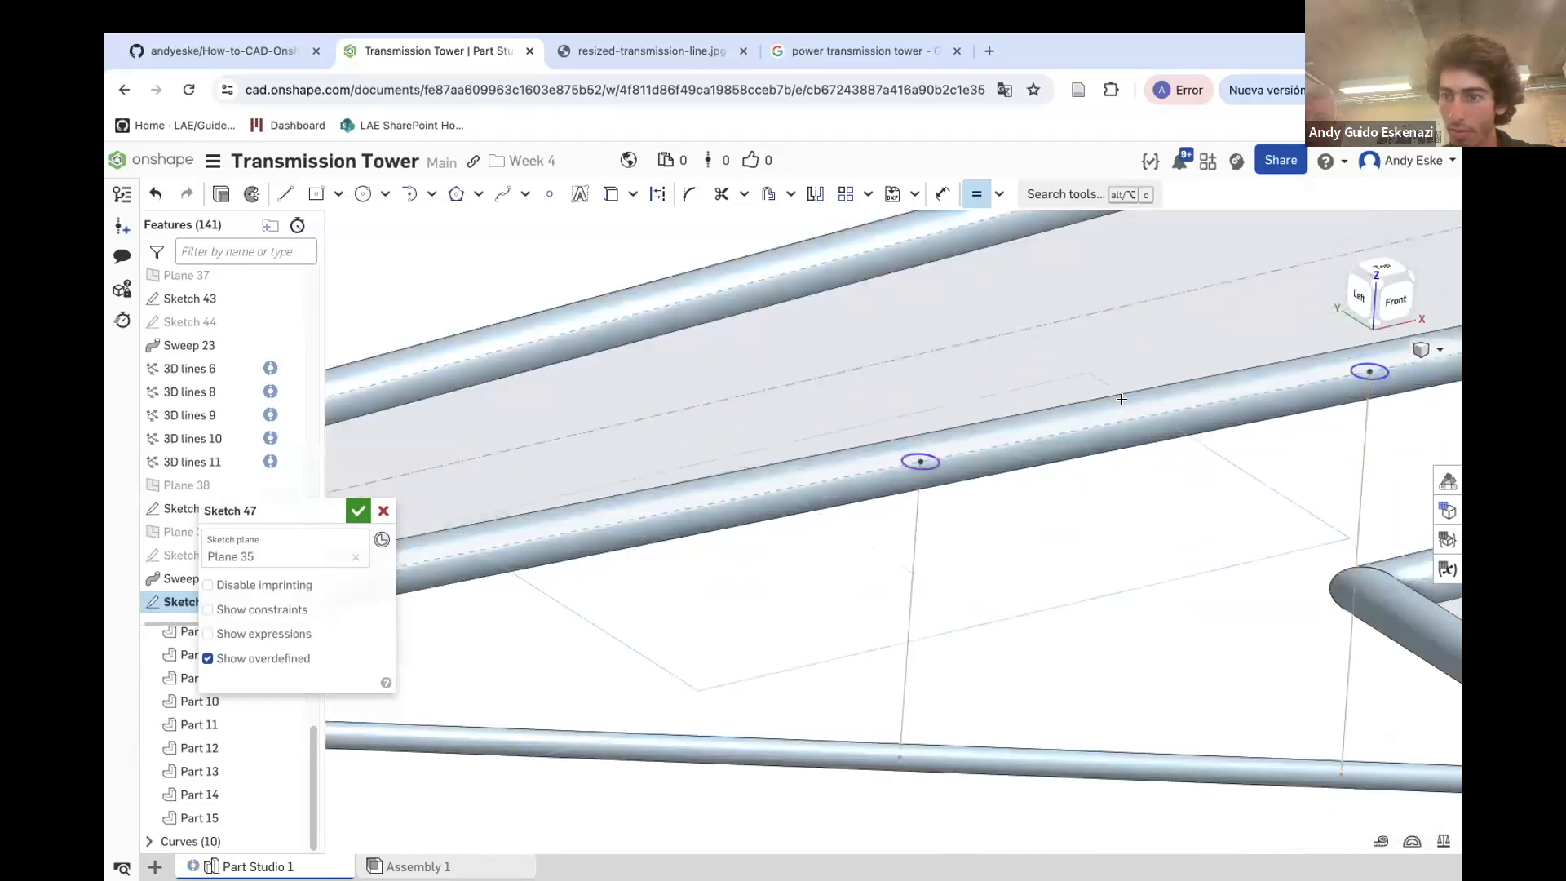
scroll(931, 418, "down", 5)
scroll(1134, 389, "up", 4)
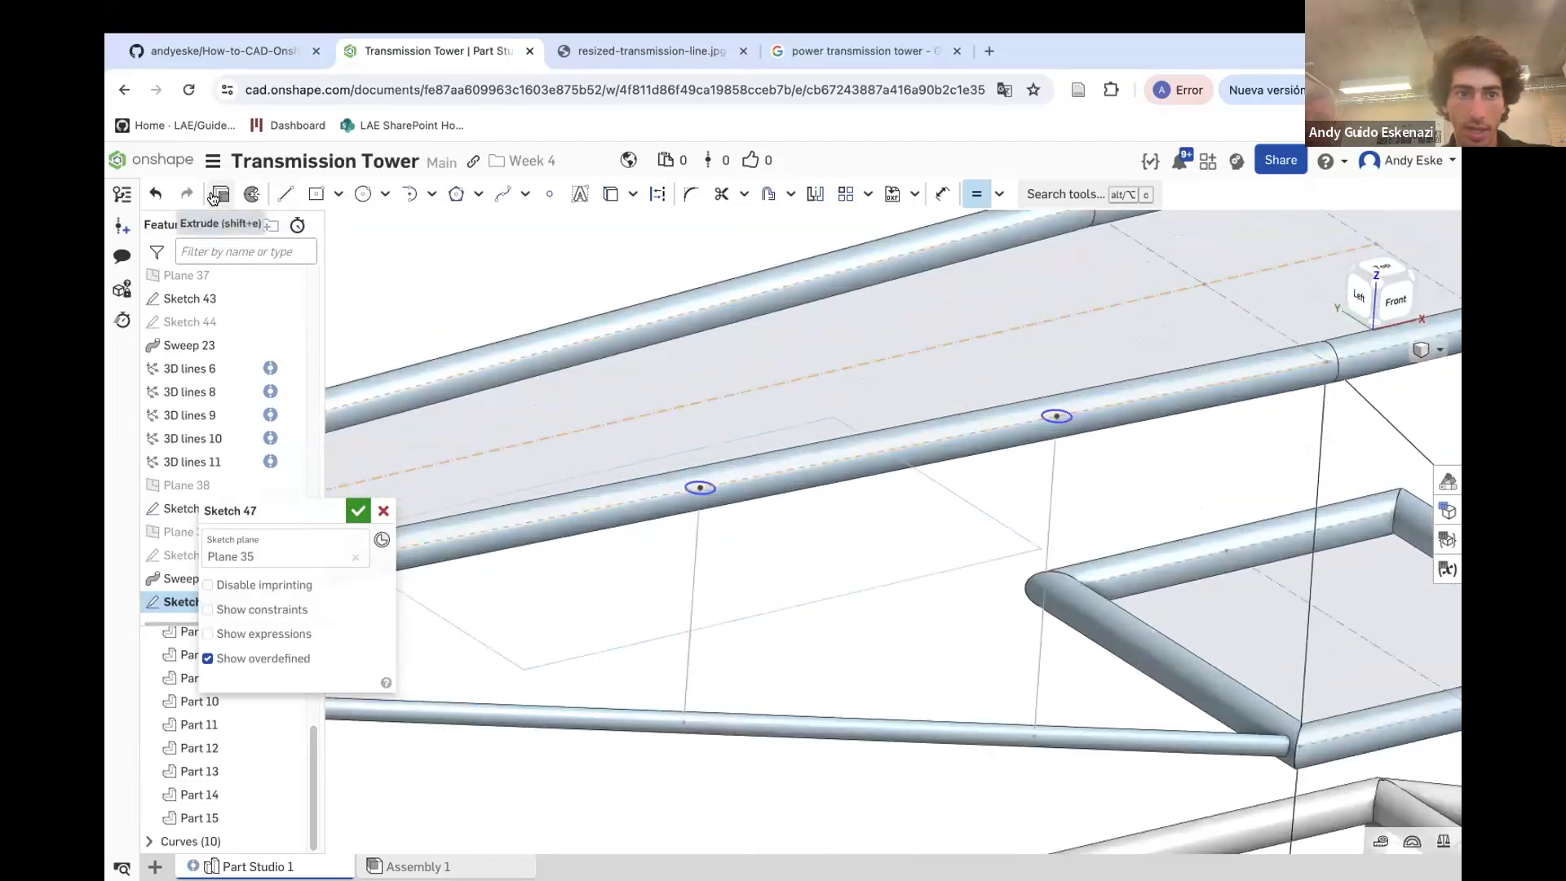
key("u")
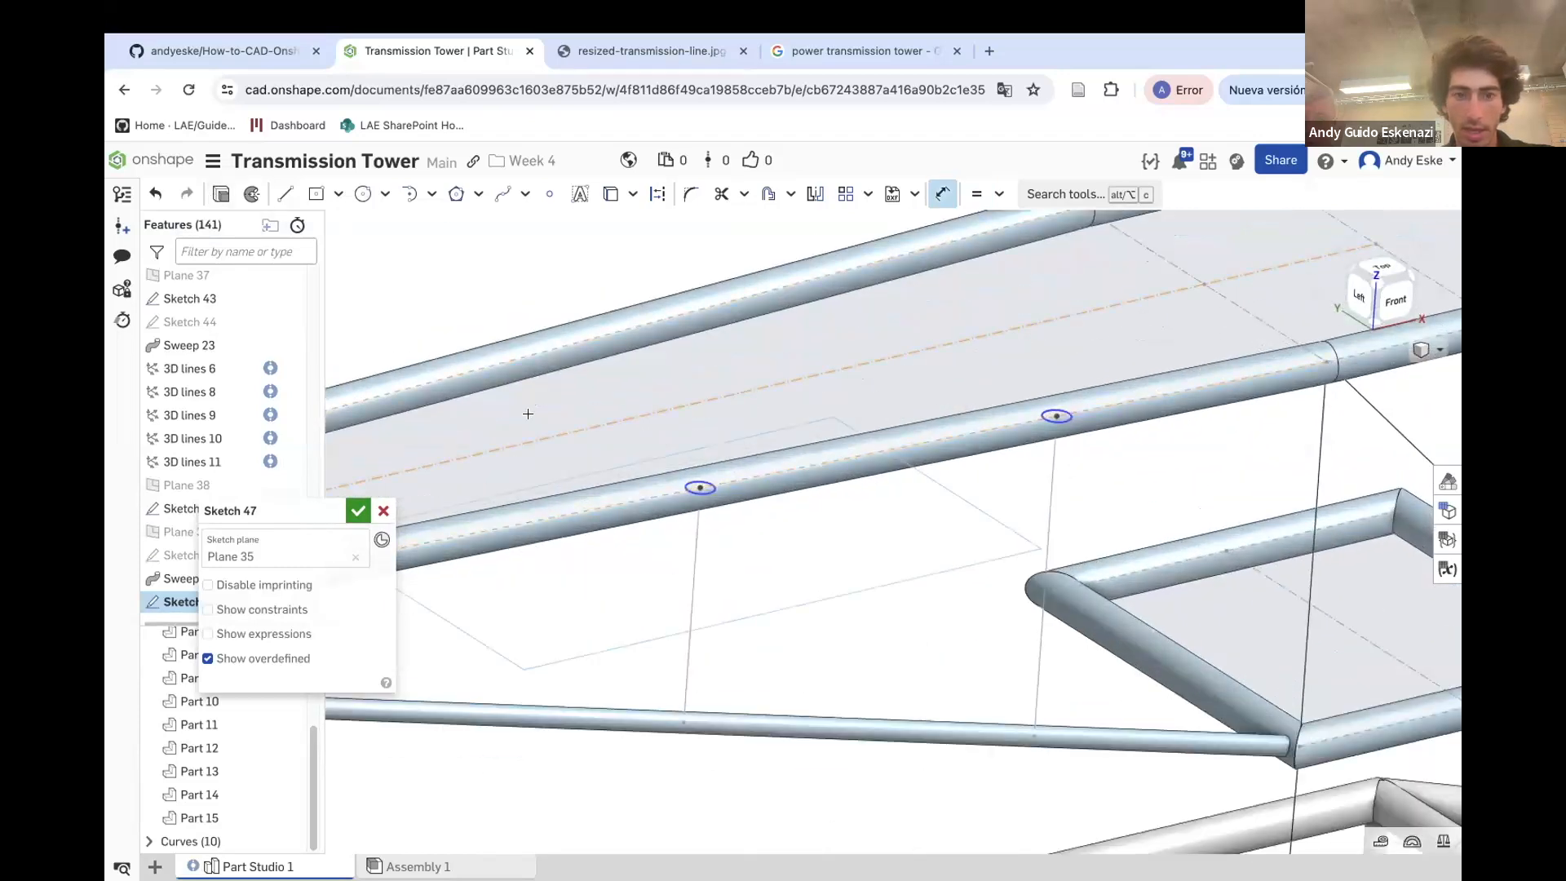
left_click(716, 475)
left_click(727, 434)
key("Return")
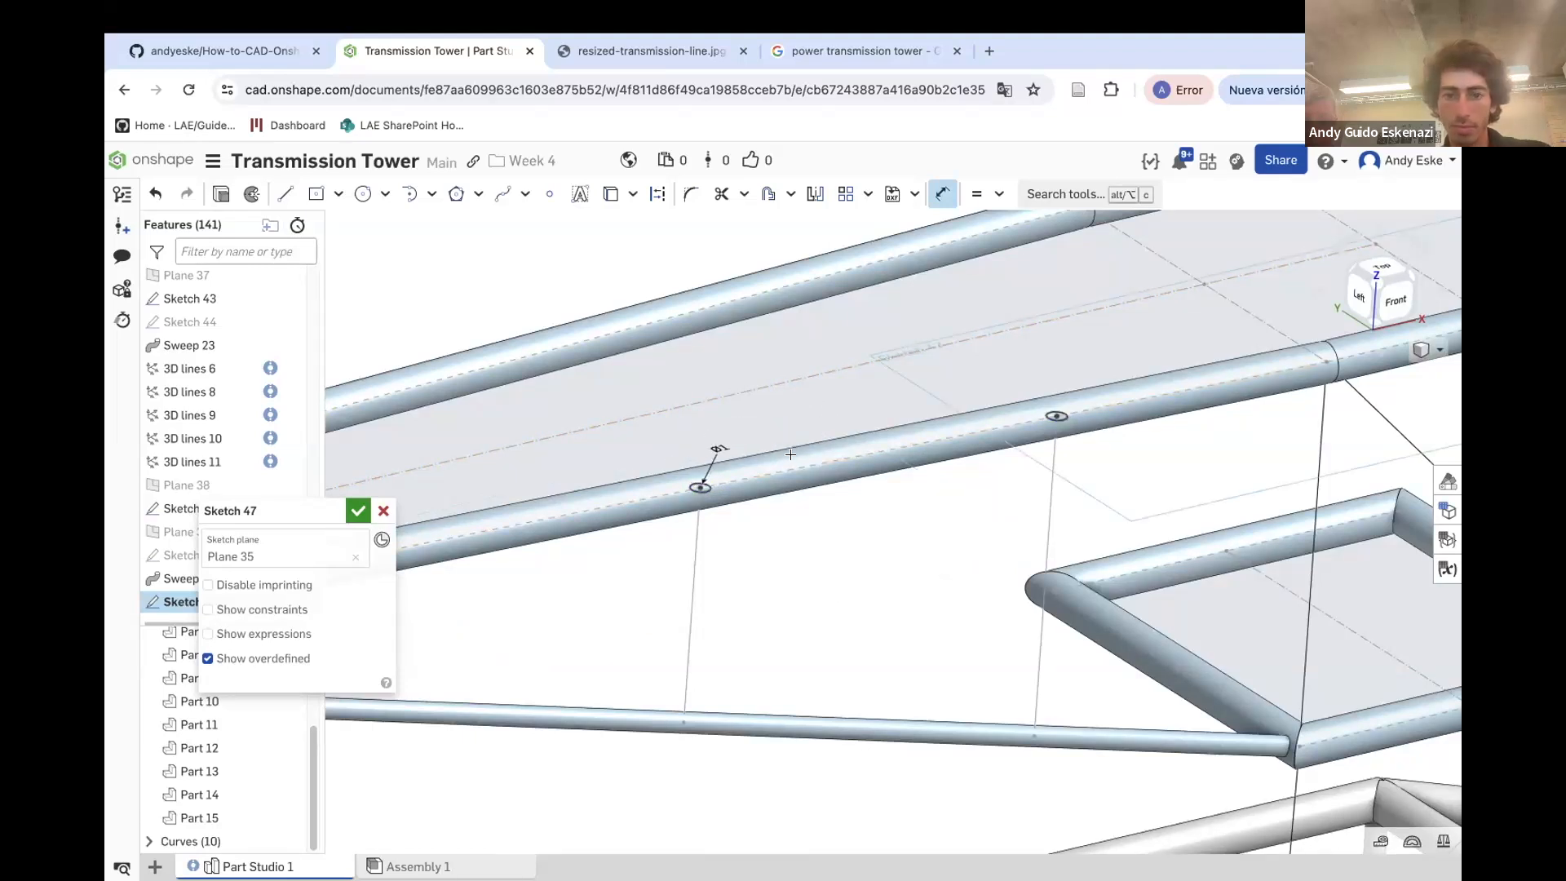
Extrude the Sketch 47 circles up to the lower tube's face, flipping direction and adding to the existing part
key("shift+e")
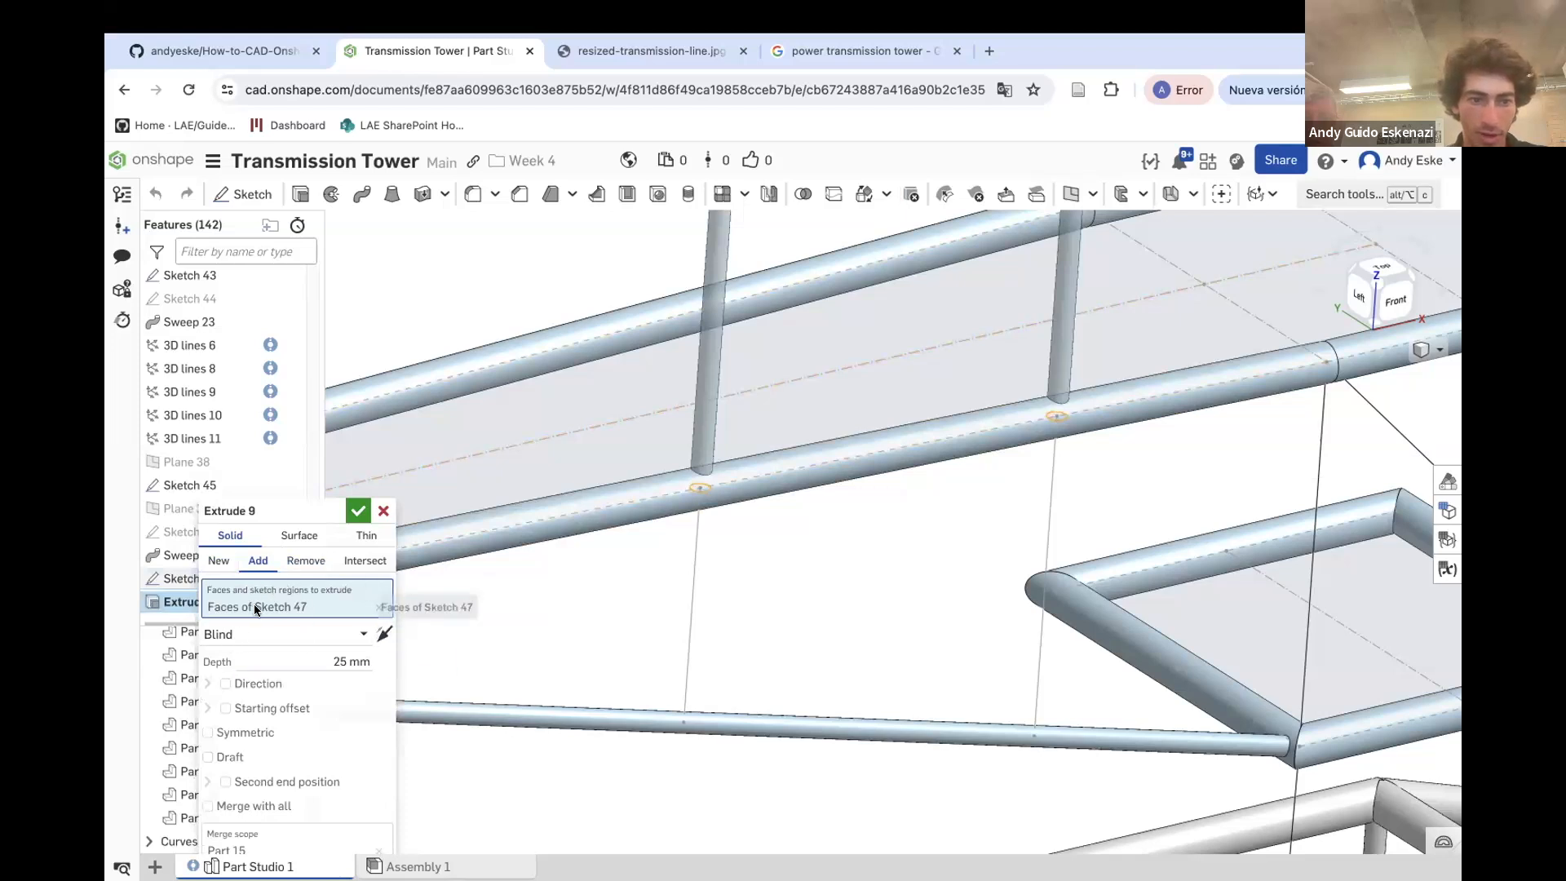
left_click(253, 632)
left_click(251, 709)
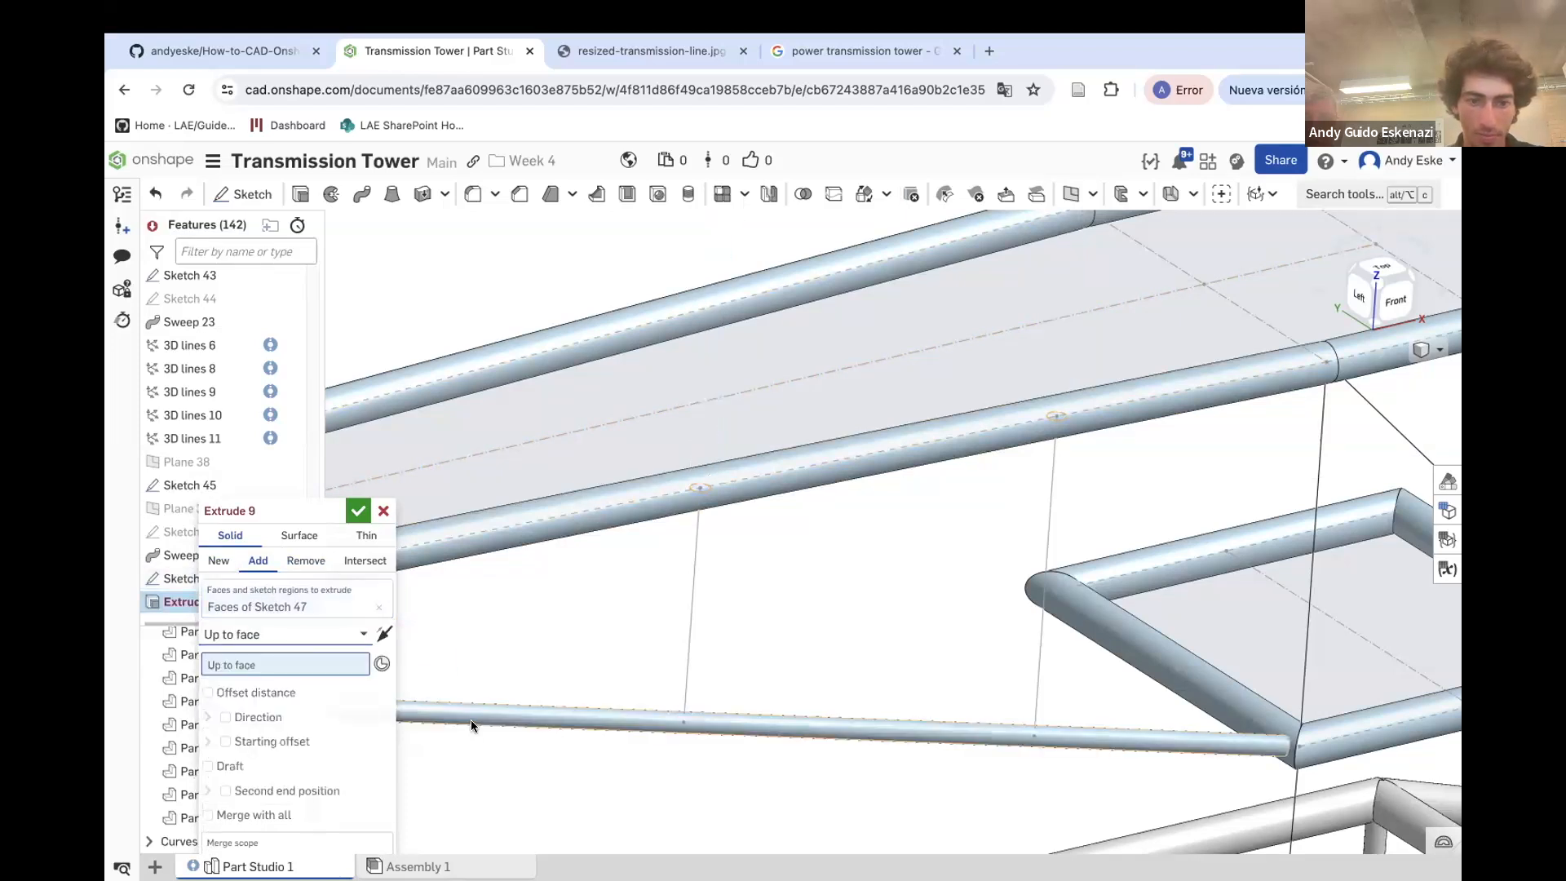
left_click(474, 724)
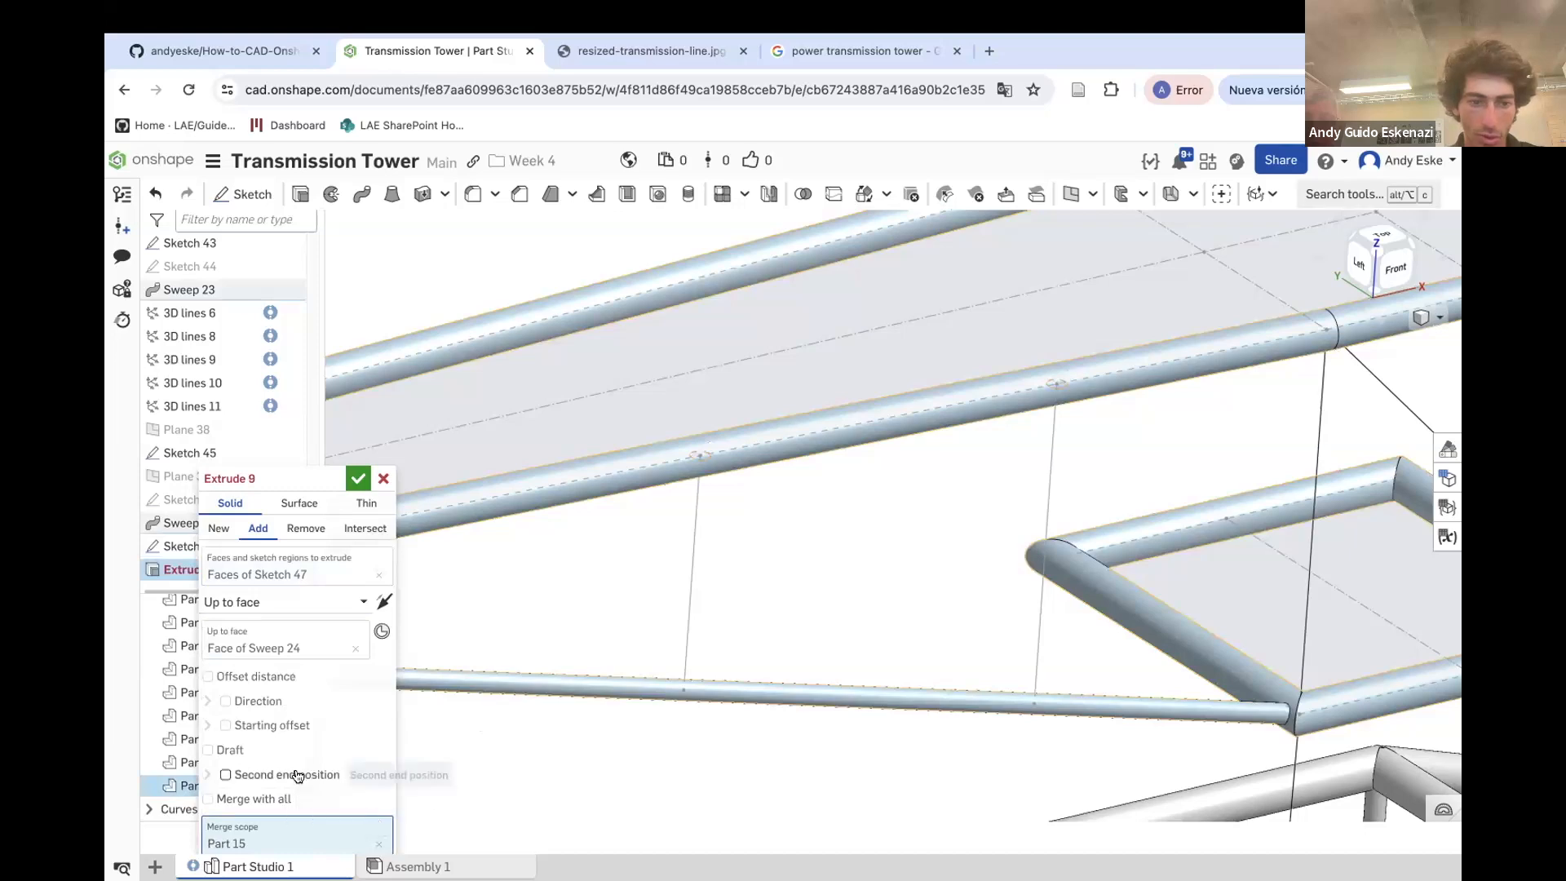
left_click(283, 655)
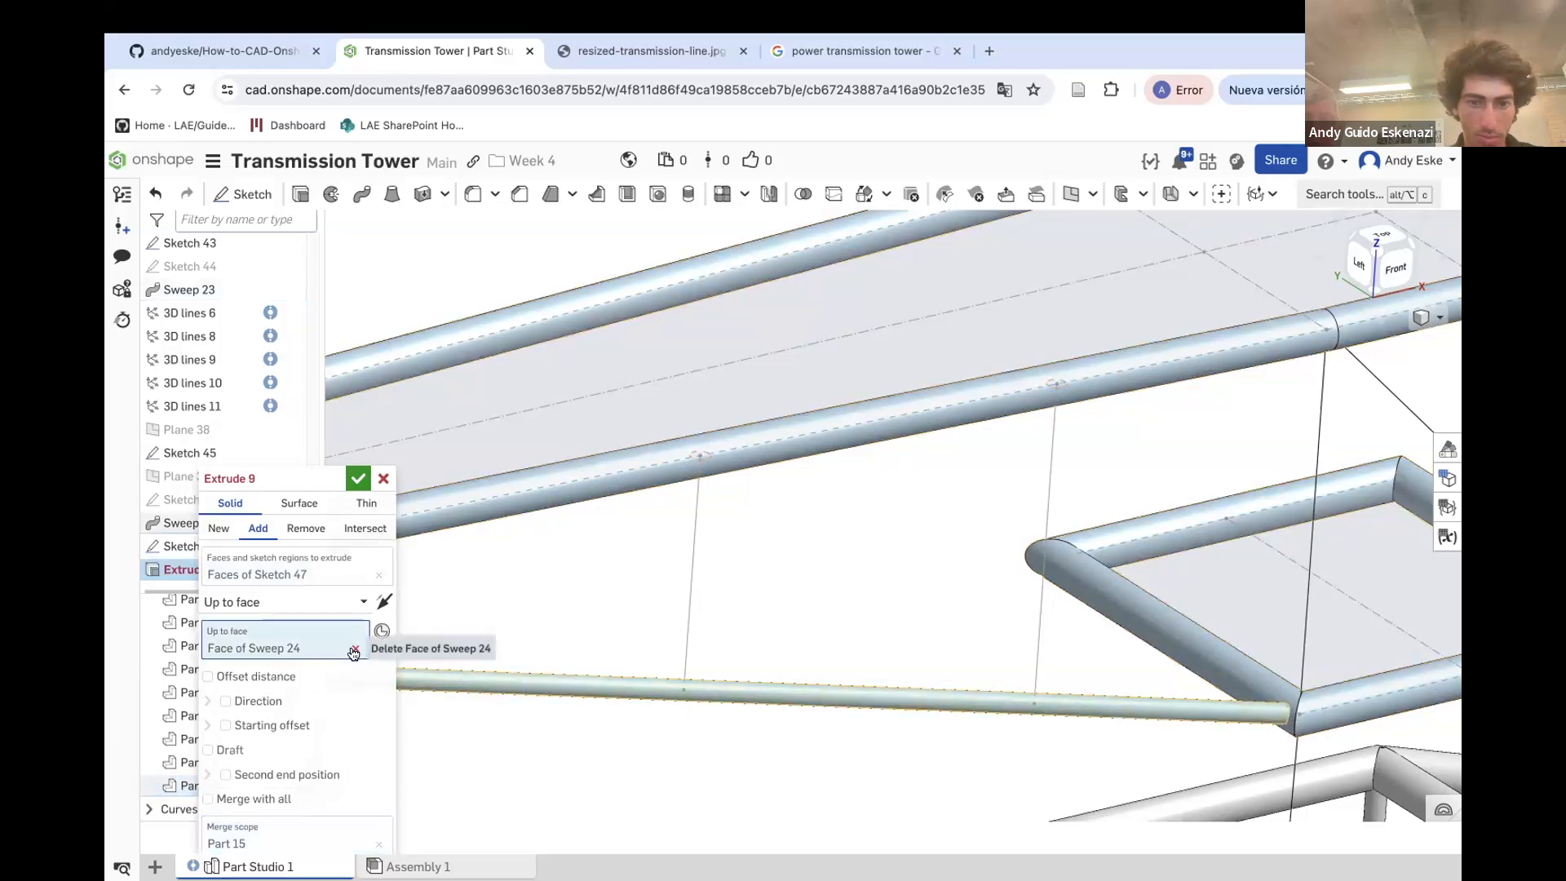
left_click(355, 651)
left_click(576, 691)
scroll(579, 692, "down", 4)
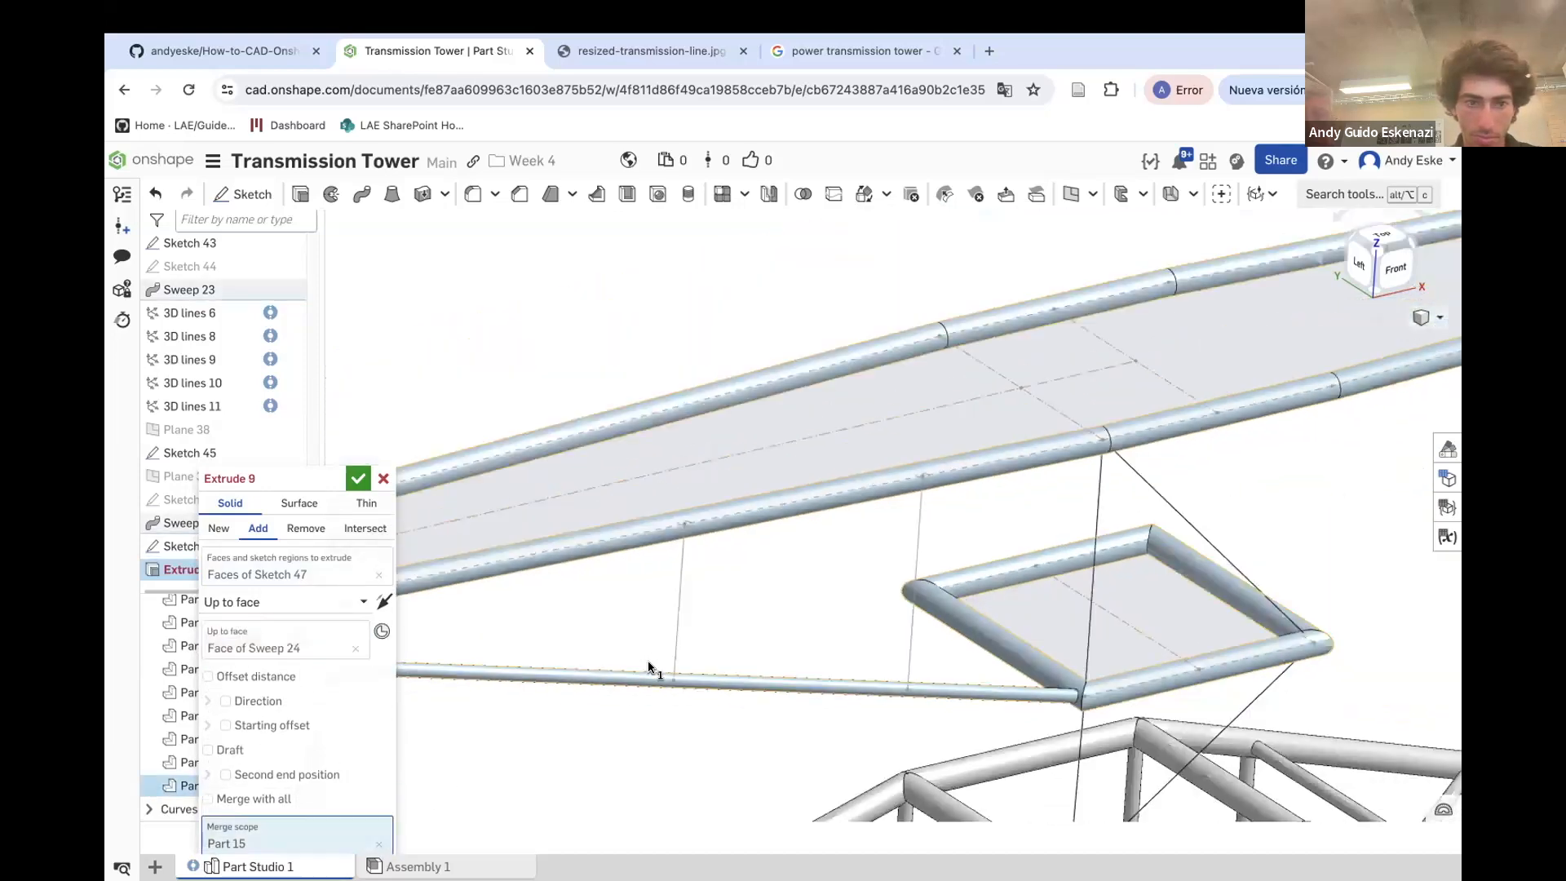
scroll(804, 632, "down", 4)
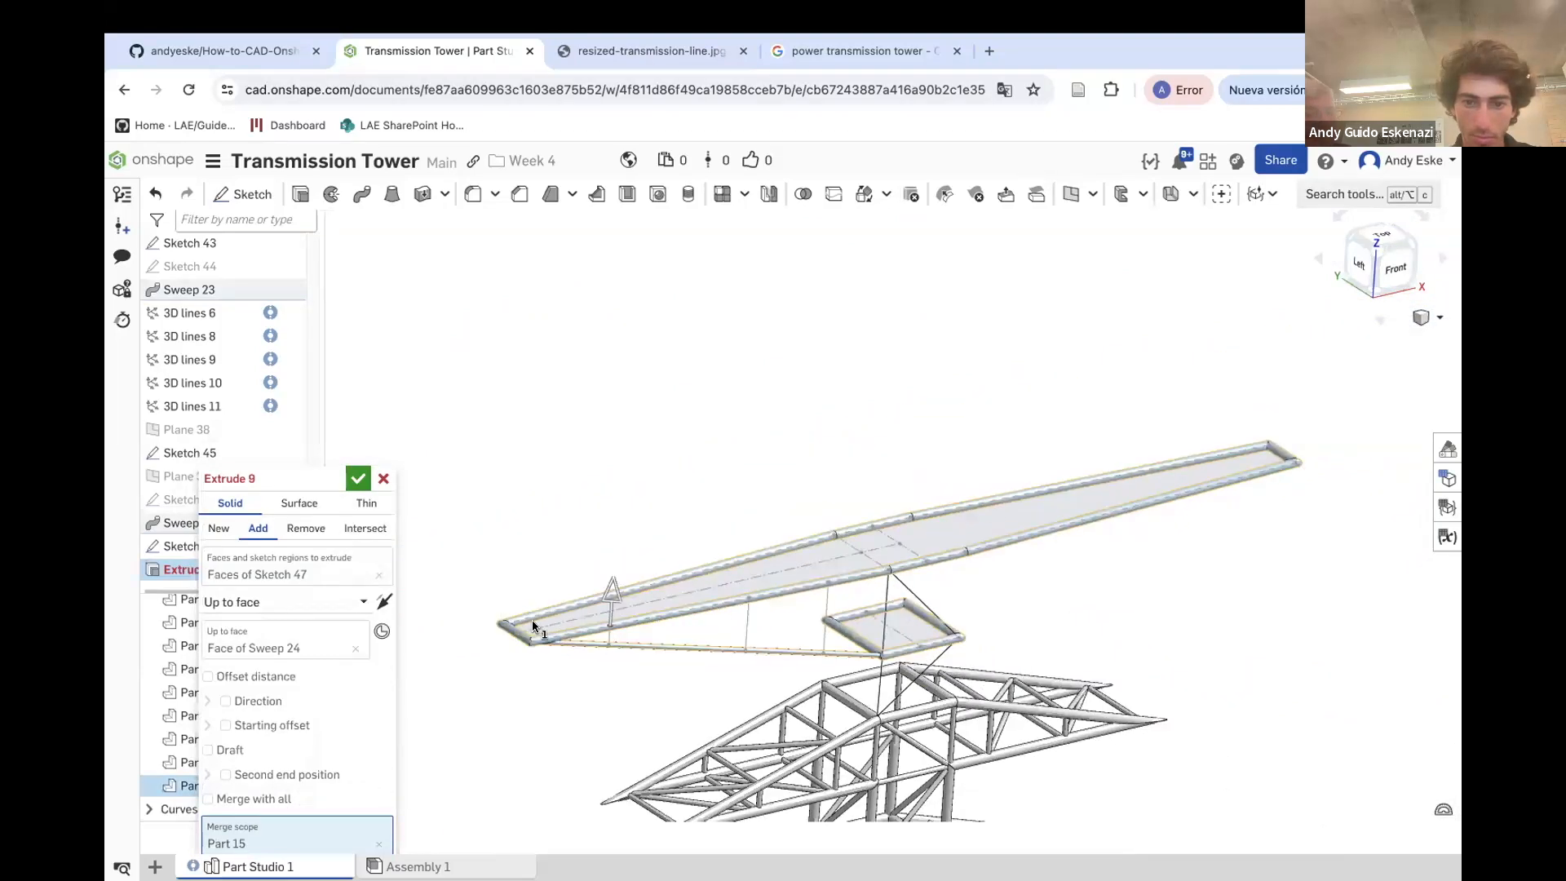
scroll(536, 621, "up", 4)
left_click(384, 602)
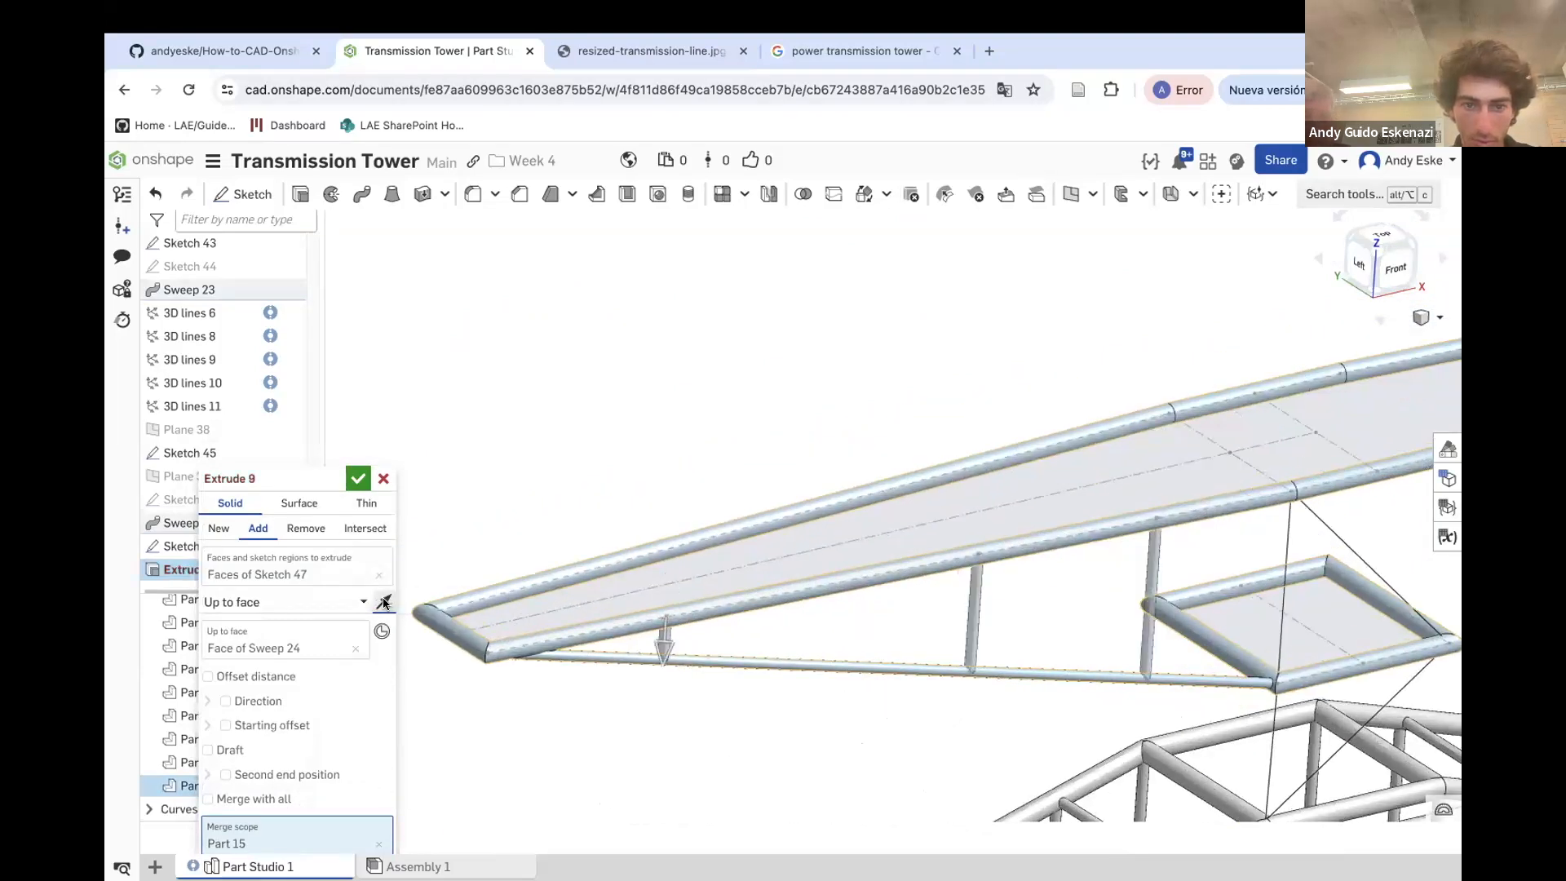
left_click(358, 479)
Inspect the new vertical struts and their joints with the crossarm tubes
scroll(605, 412, "down", 5)
right_click_drag(814, 426, 804, 439)
scroll(873, 522, "up", 5)
right_click_drag(873, 526, 786, 612)
scroll(717, 682, "up", 4)
scroll(741, 465, "up", 6)
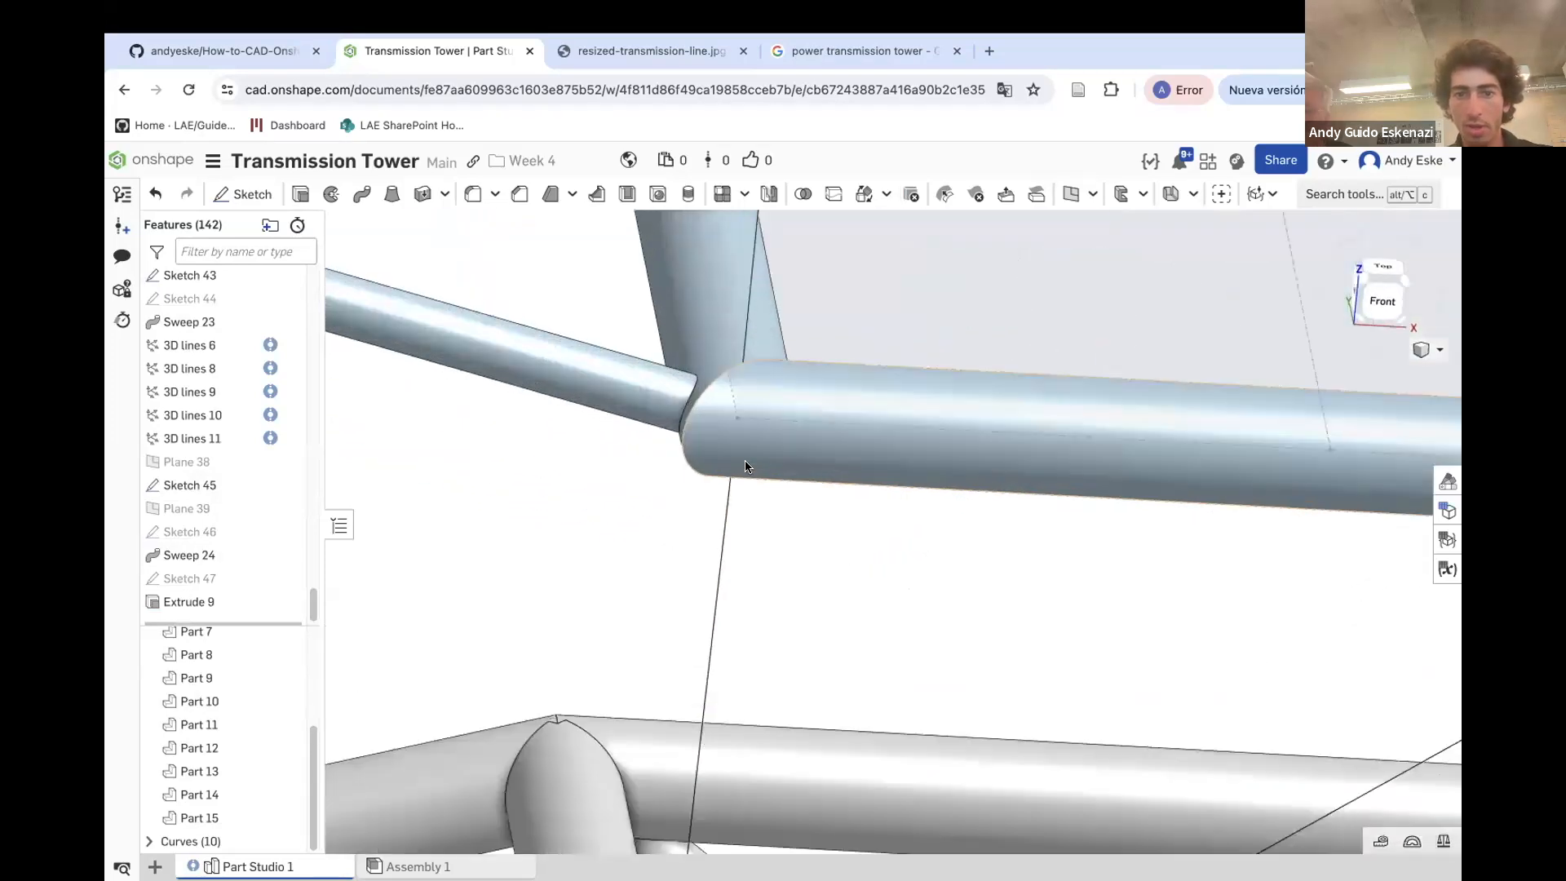
scroll(619, 470, "down", 5)
scroll(212, 367, "up", 3)
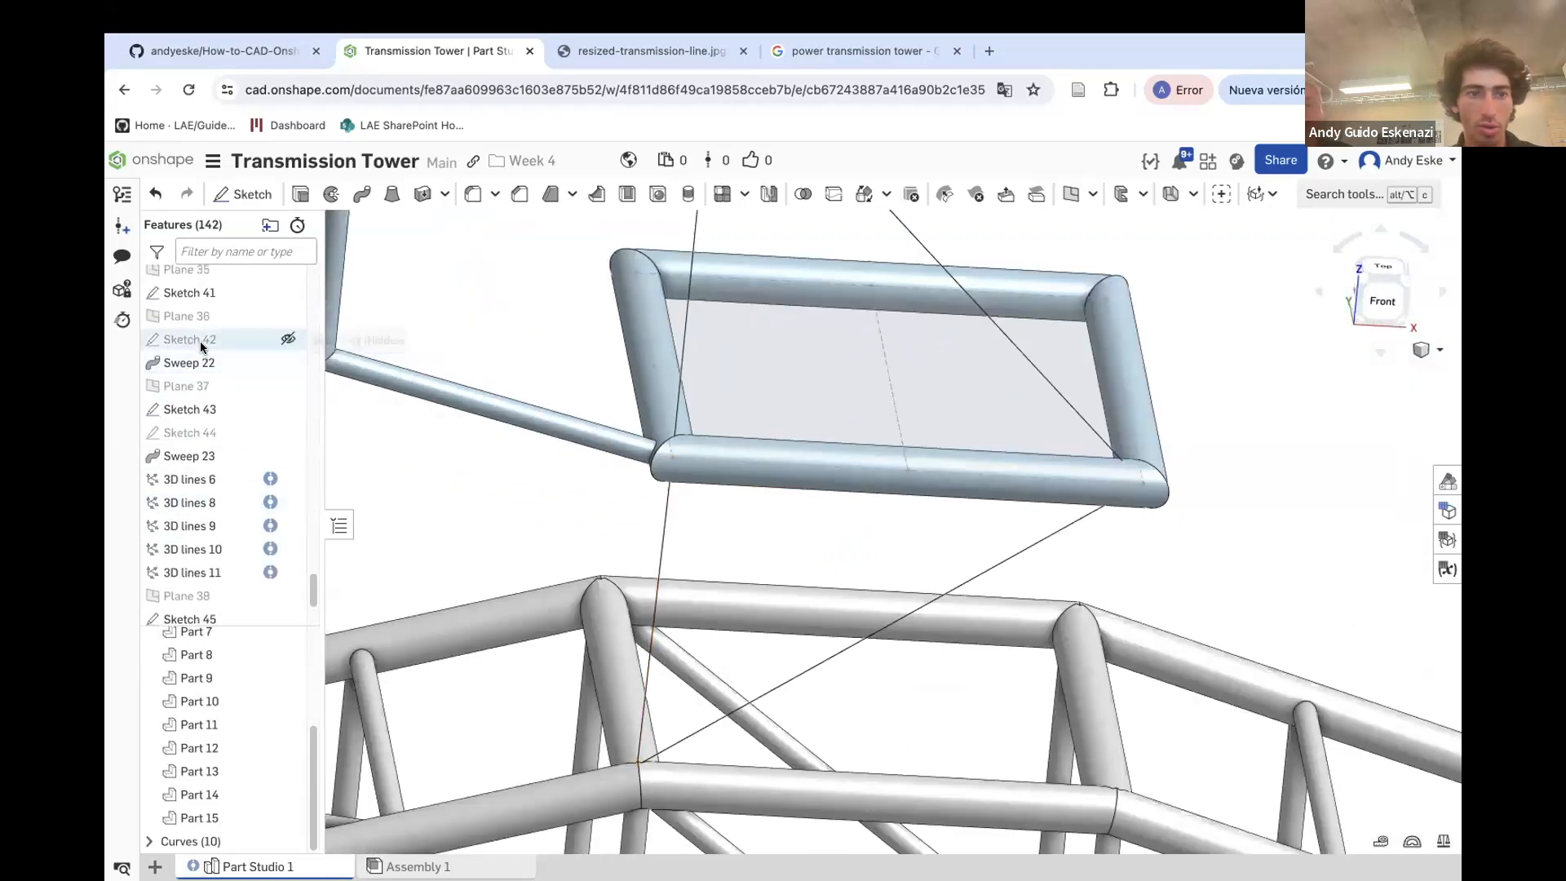
Sketch a circle on Plane 37 at the diagonal strut's junction with the top frame, dimension its diameter, and close the sketch
left_click(192, 317)
scroll(787, 502, "down", 5)
scroll(822, 506, "down", 2)
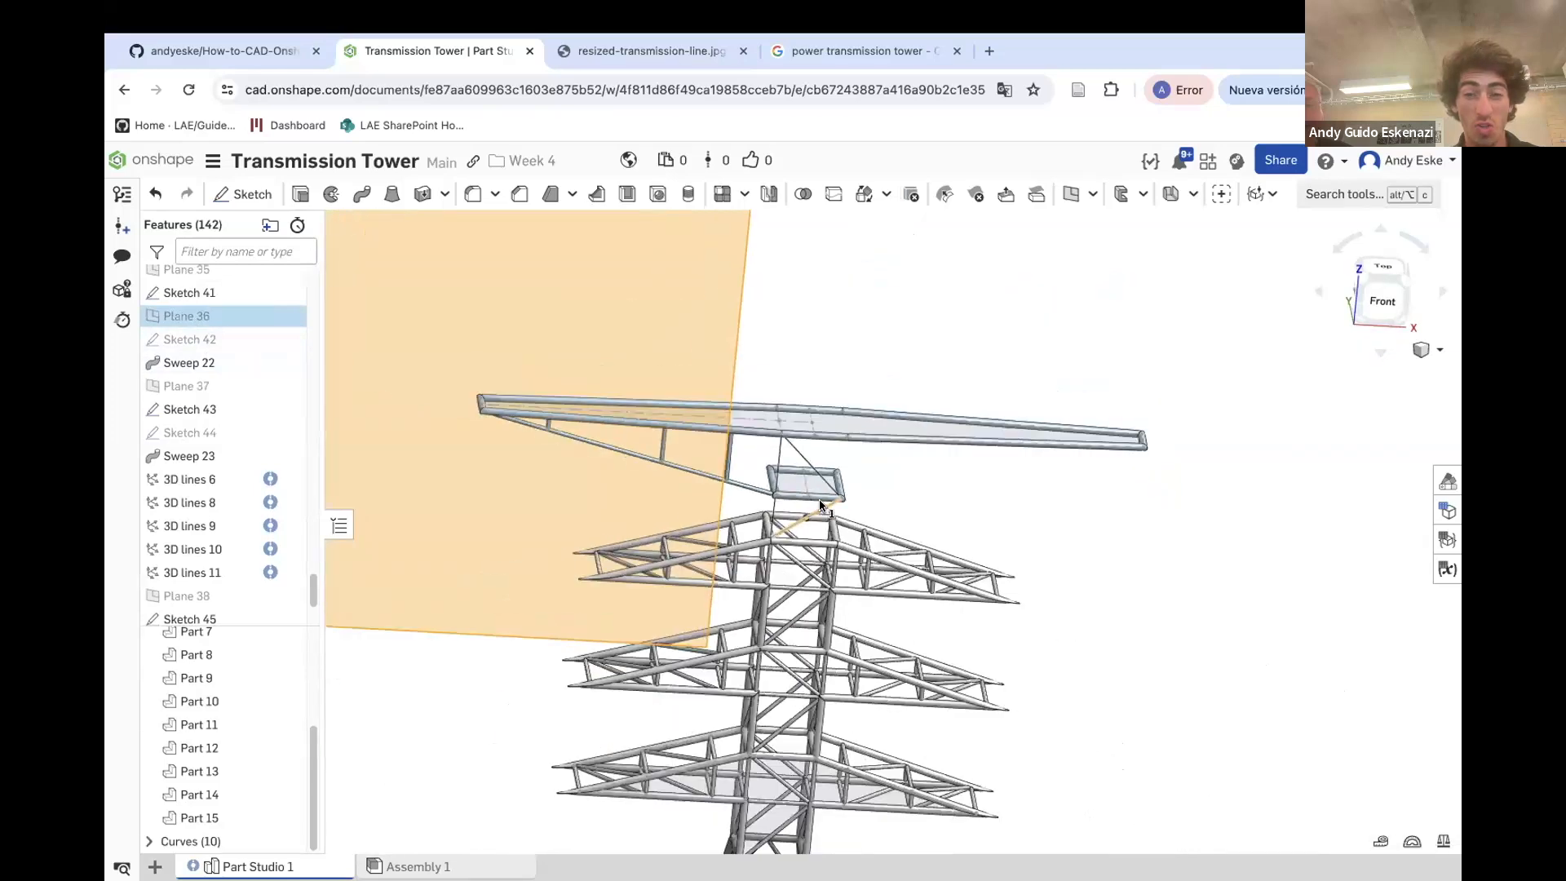
left_click(212, 387)
left_click(1236, 544)
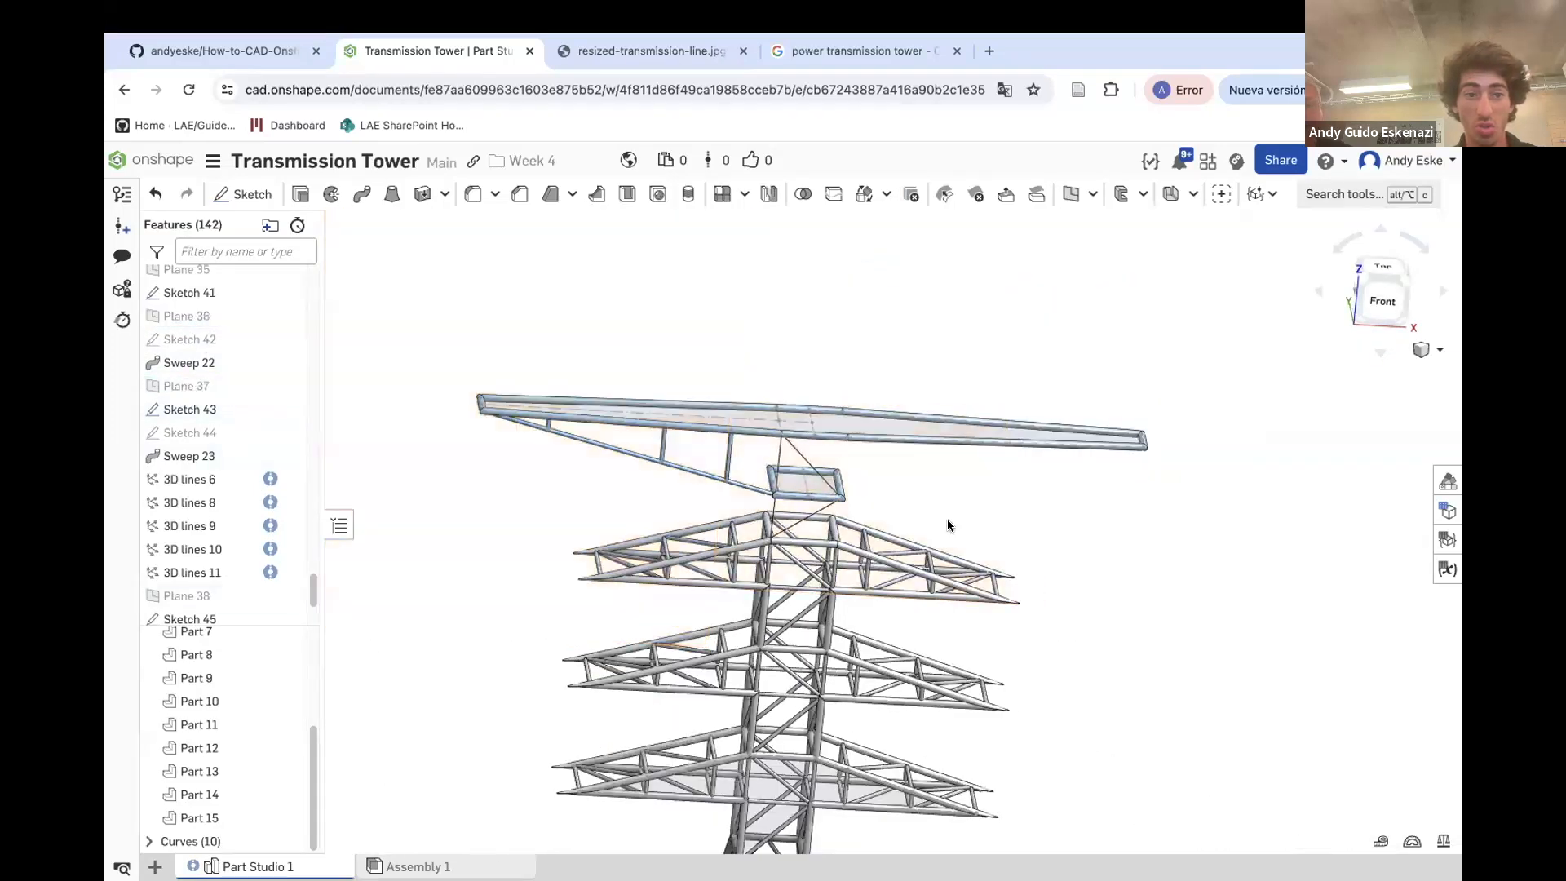
left_click(186, 386)
left_click(242, 193)
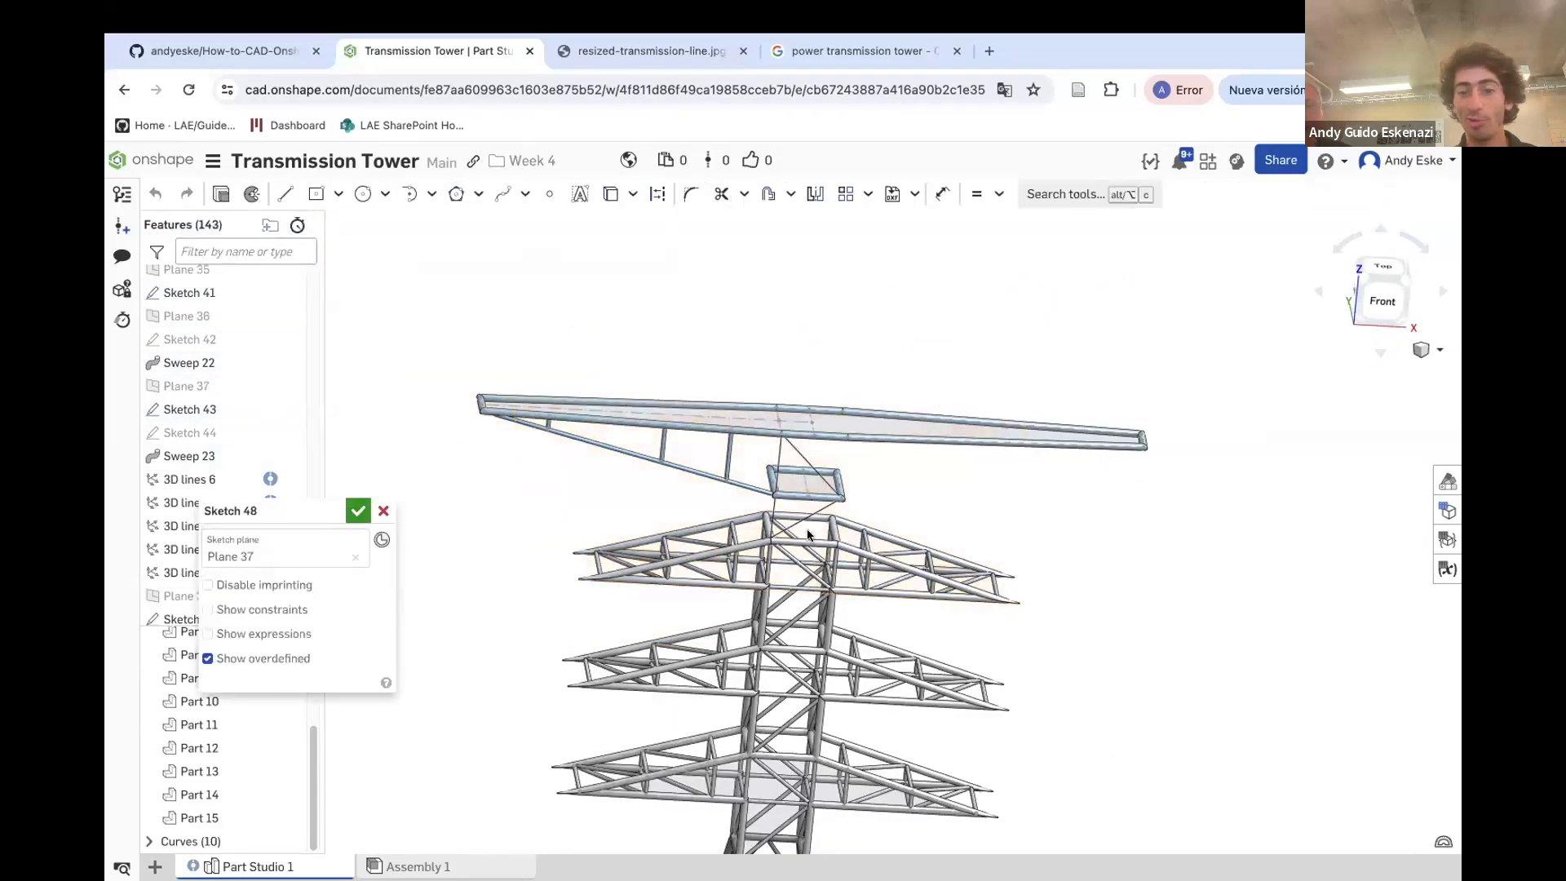
scroll(806, 529, "up", 10)
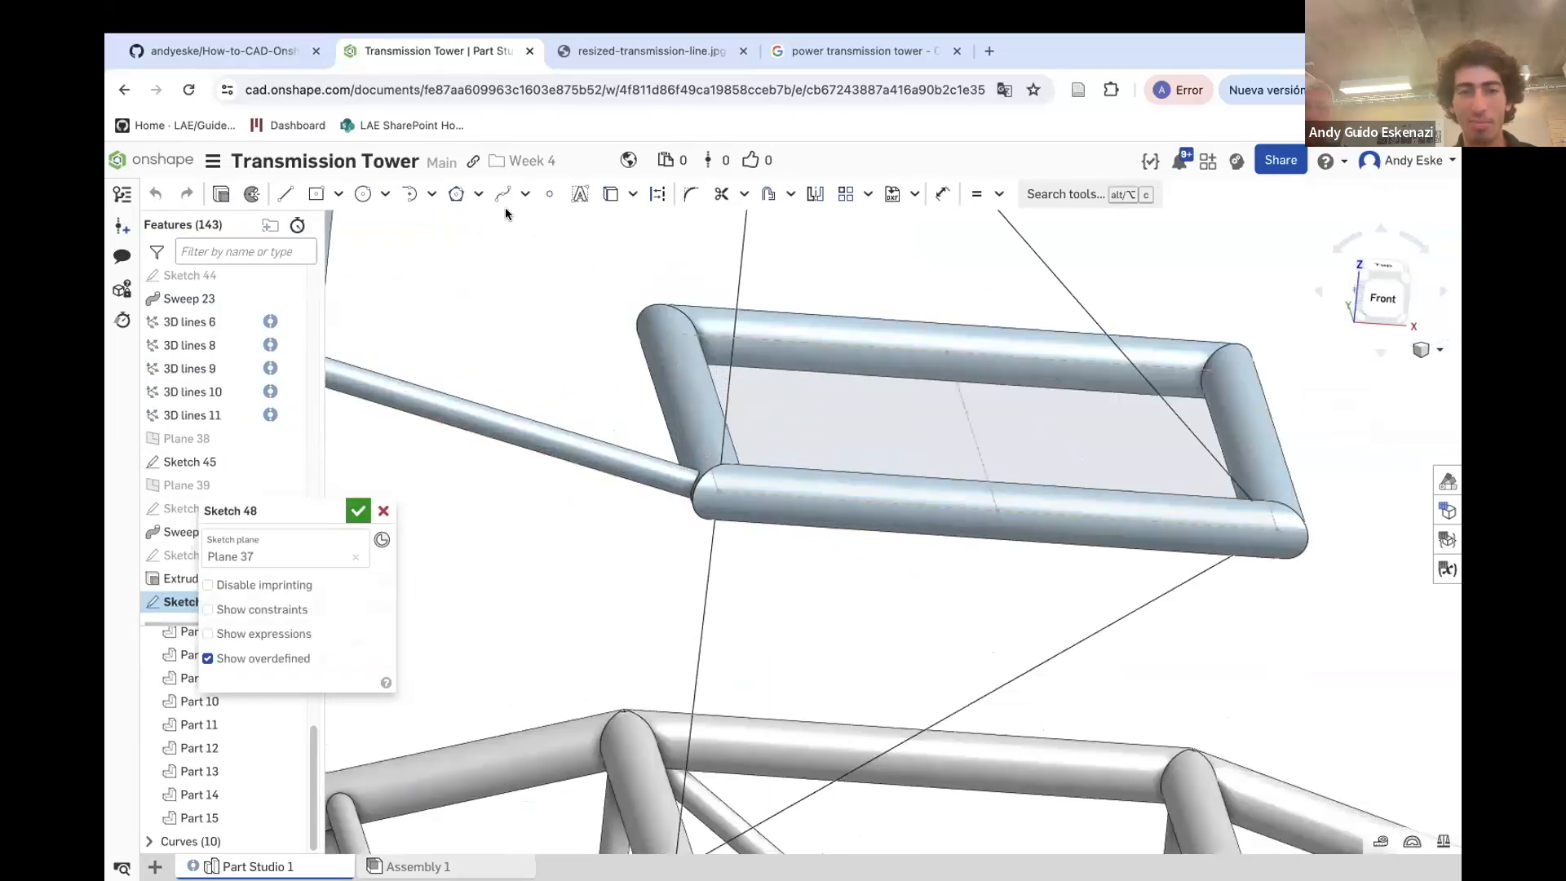
left_click(363, 193)
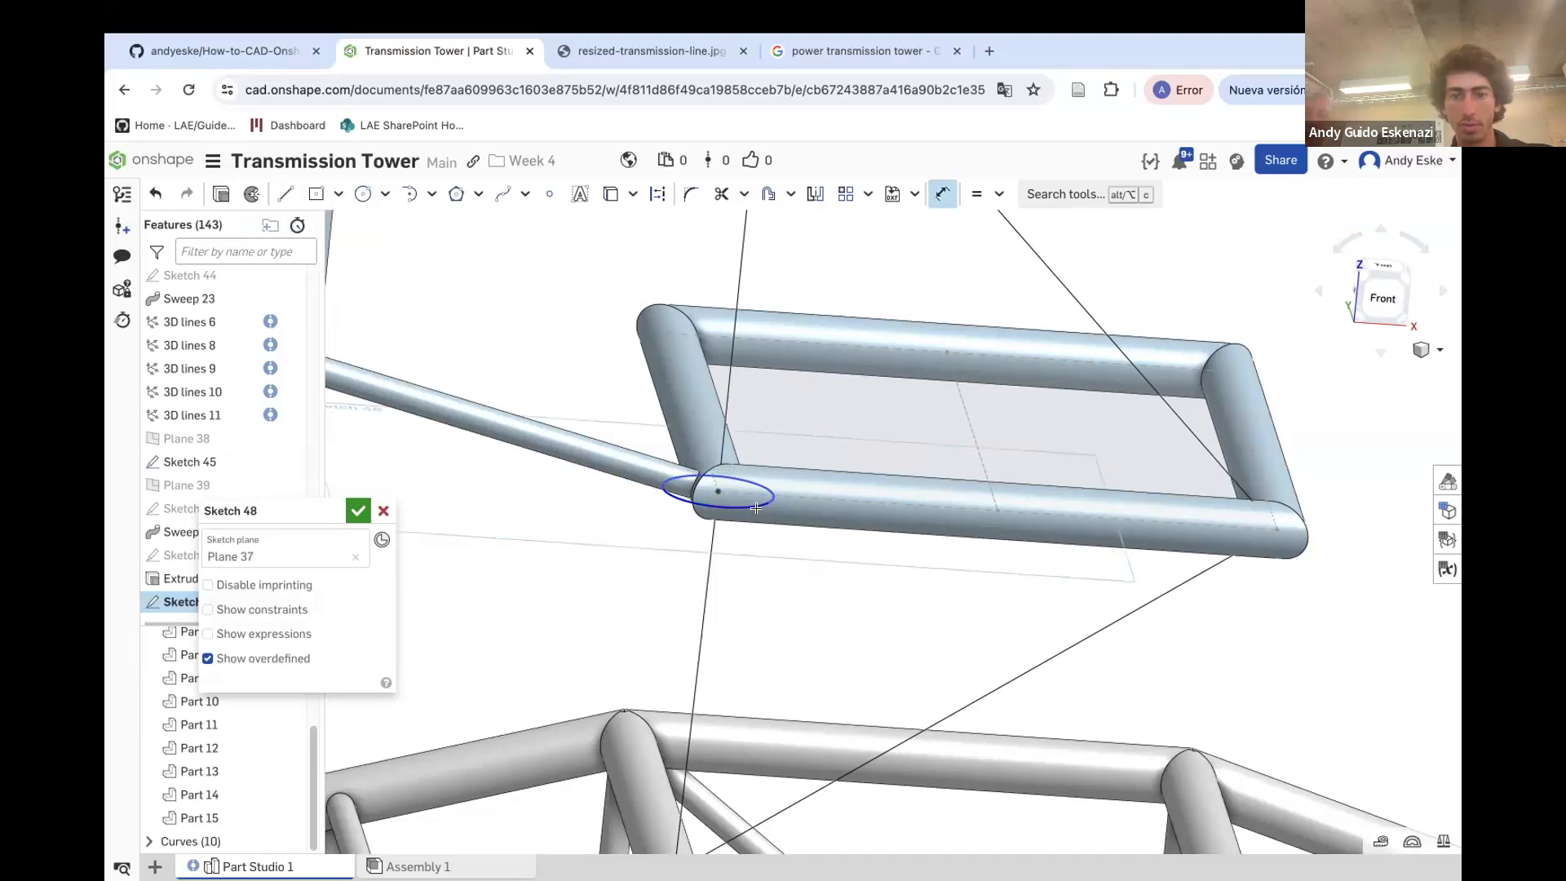
key("Return")
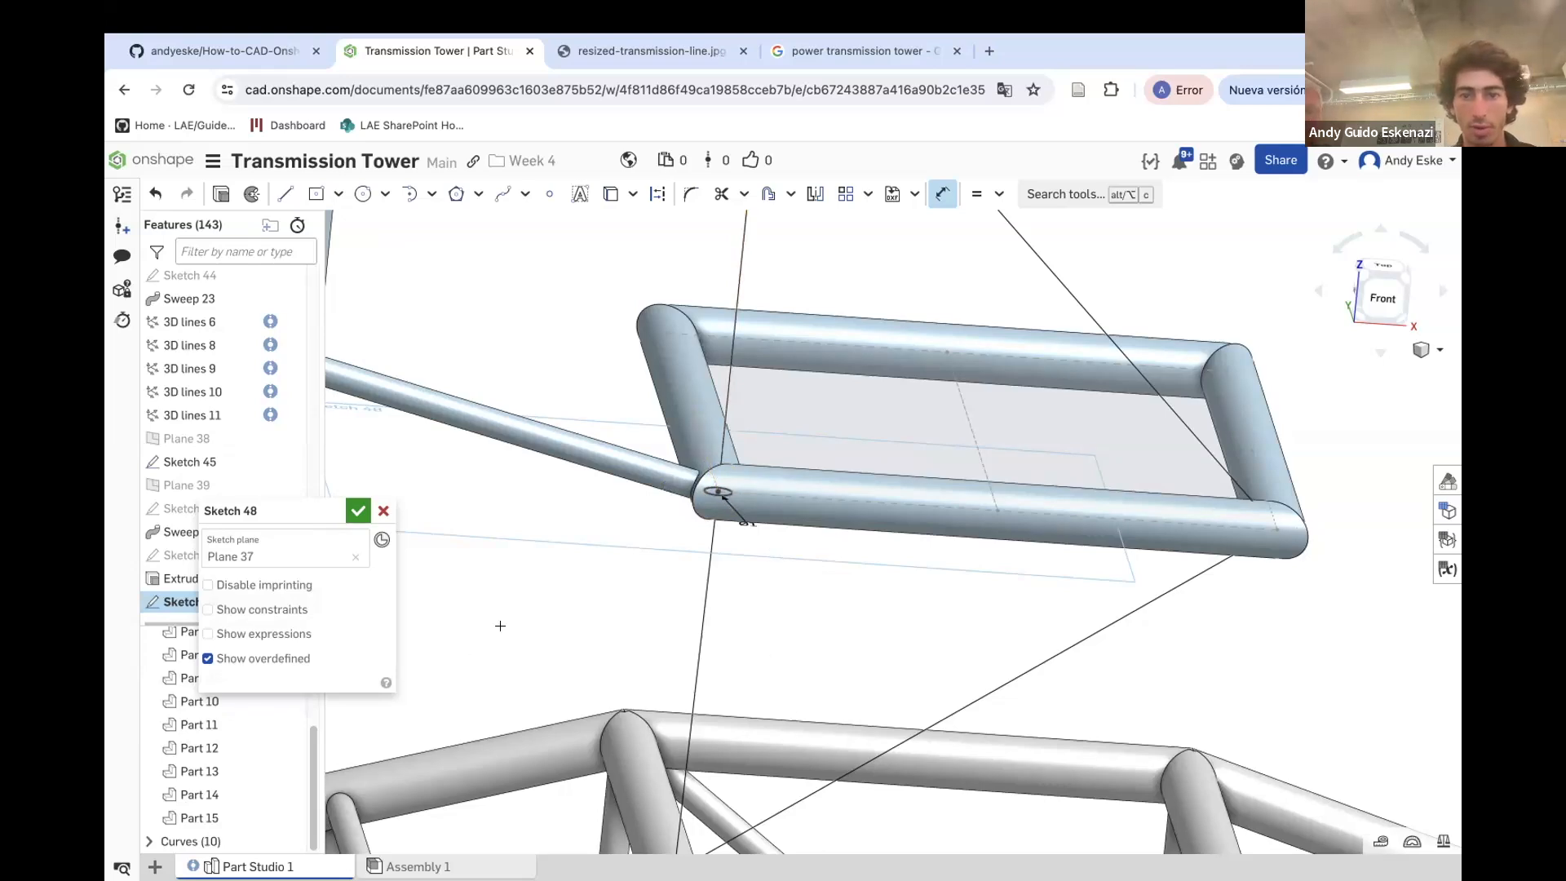
scroll(500, 626, "down", 5)
scroll(587, 436, "up", 3)
scroll(574, 460, "up", 1)
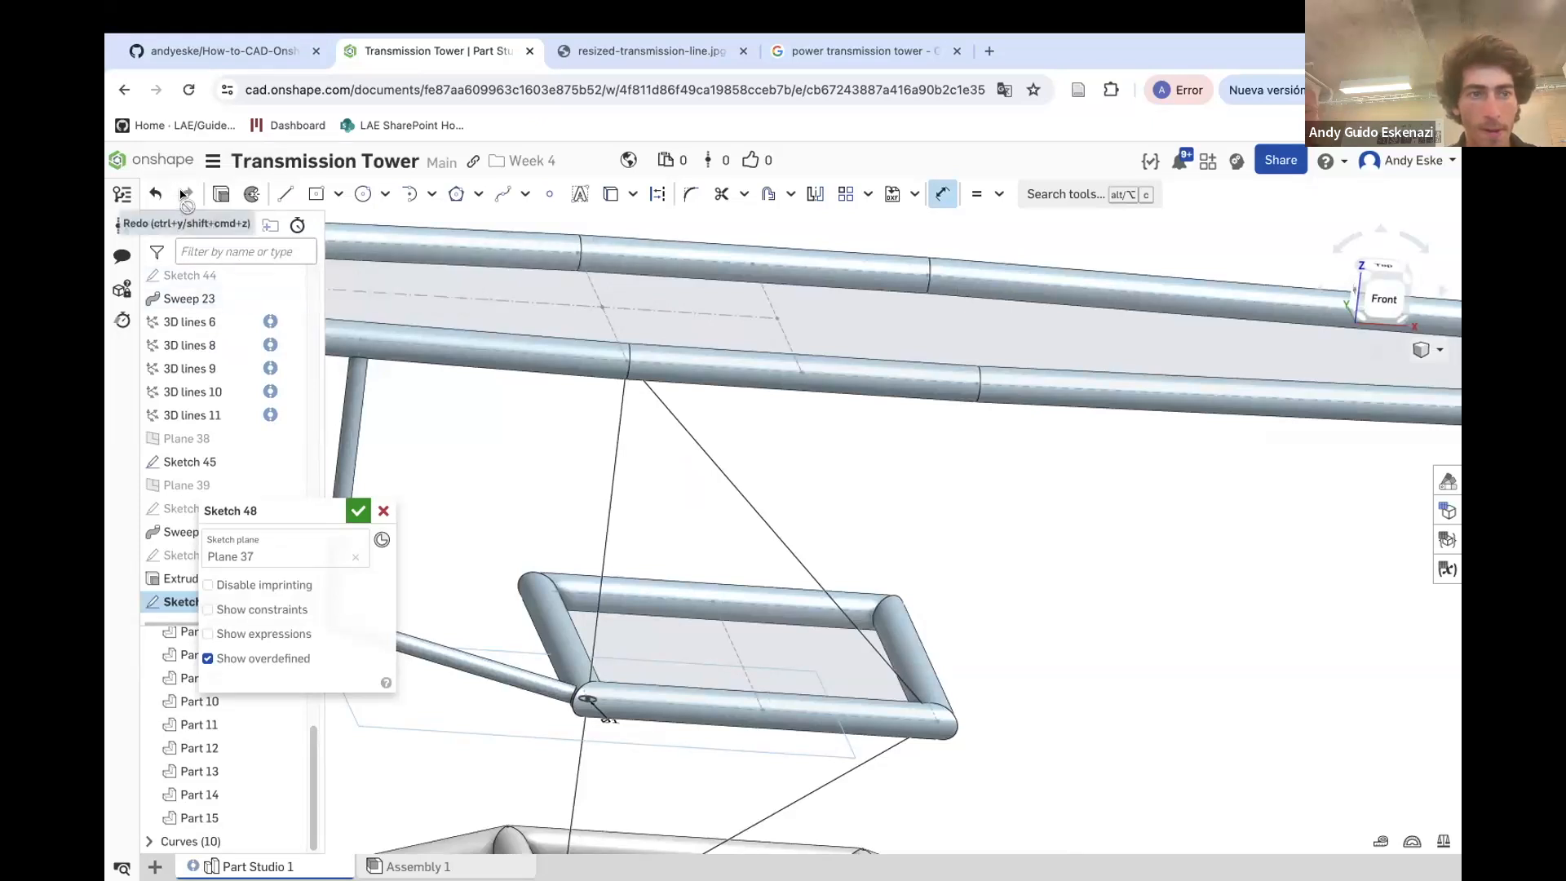
left_click(348, 509)
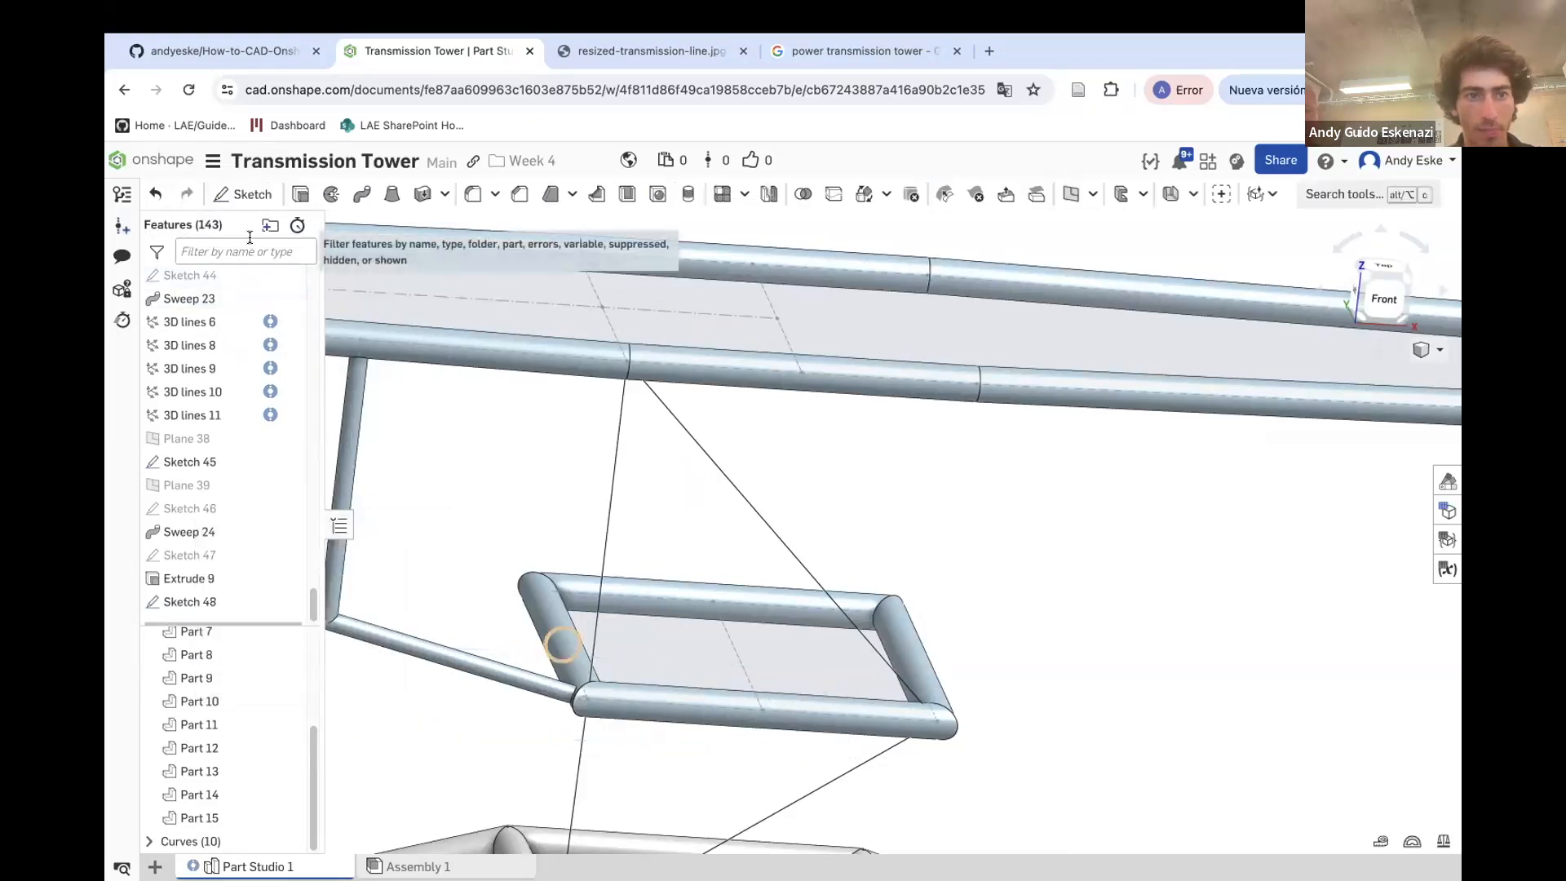
Sweep the Sketch 48 circle along the two vertical 3D line paths, adding the result to Part 15
left_click(362, 193)
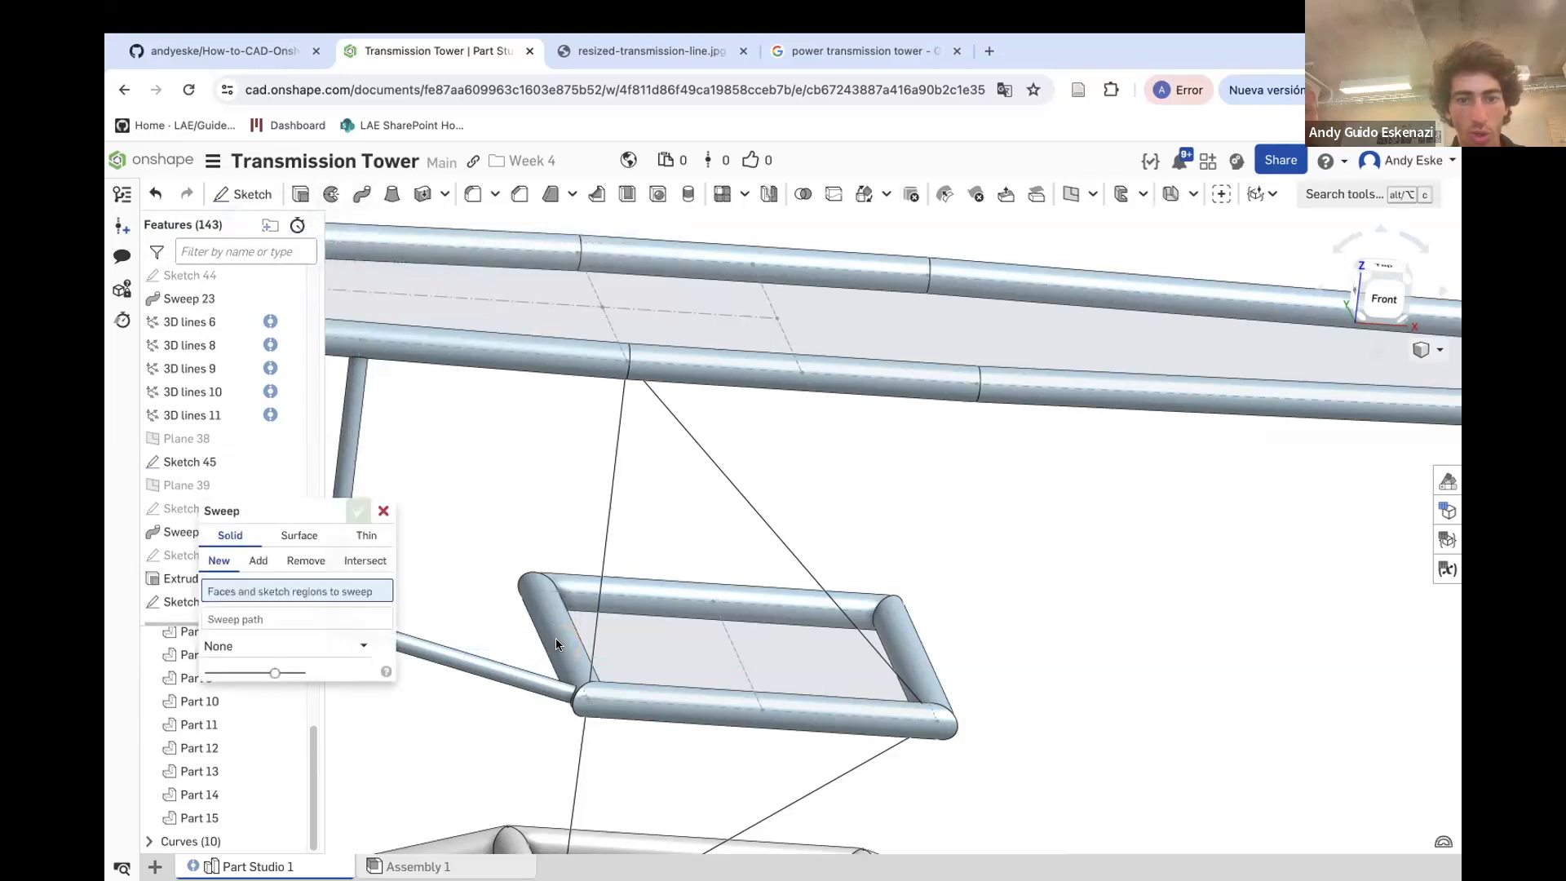
scroll(581, 710, "up", 3)
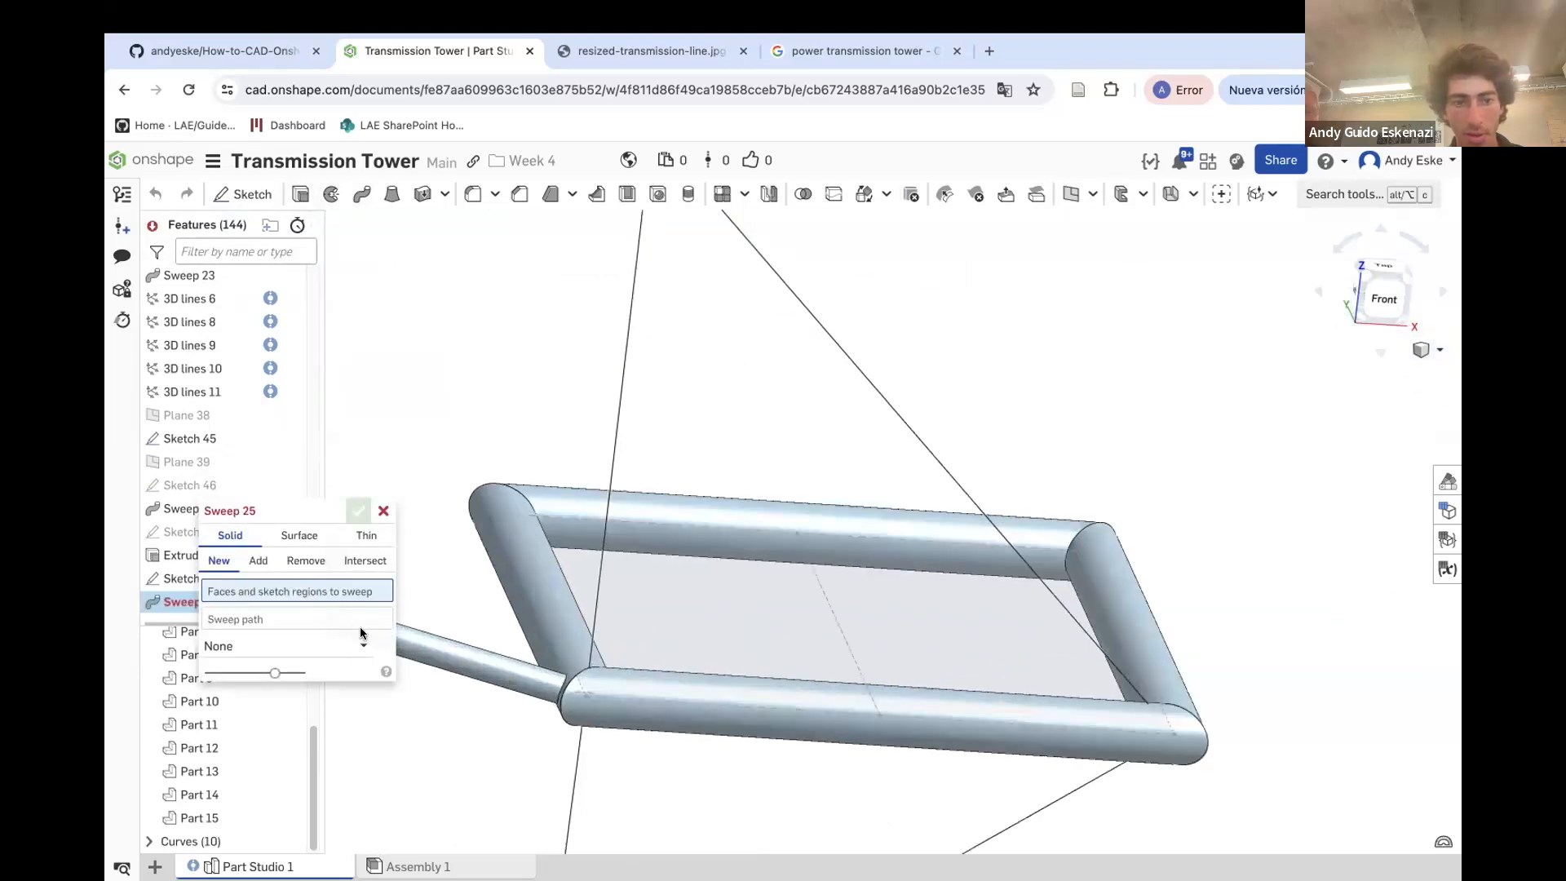
left_click(169, 582)
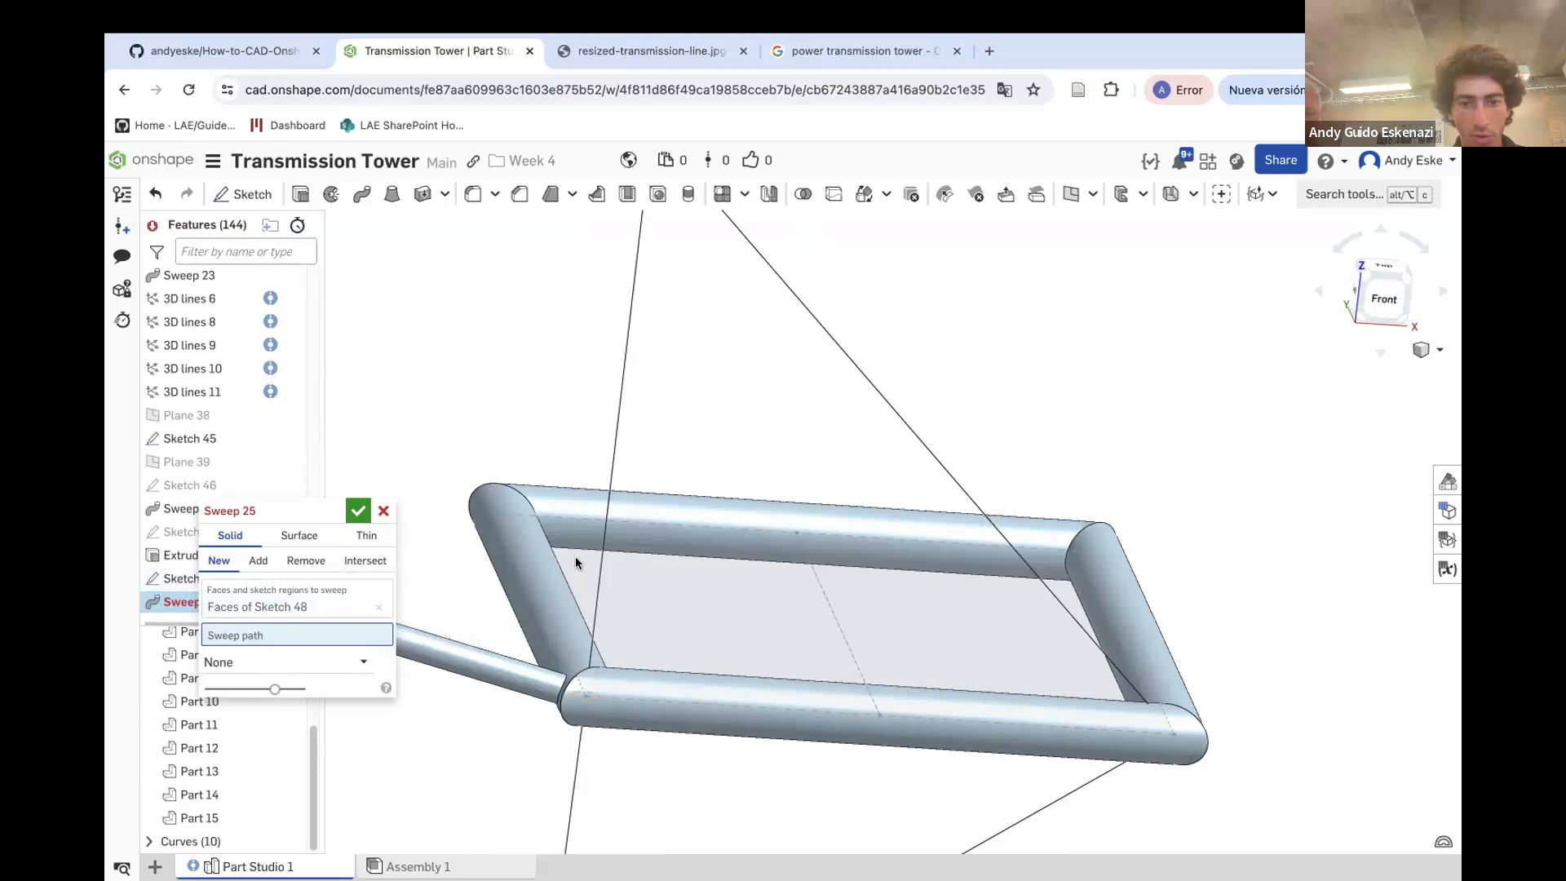
left_click(603, 541)
left_click(574, 763)
scroll(589, 604, "down", 5)
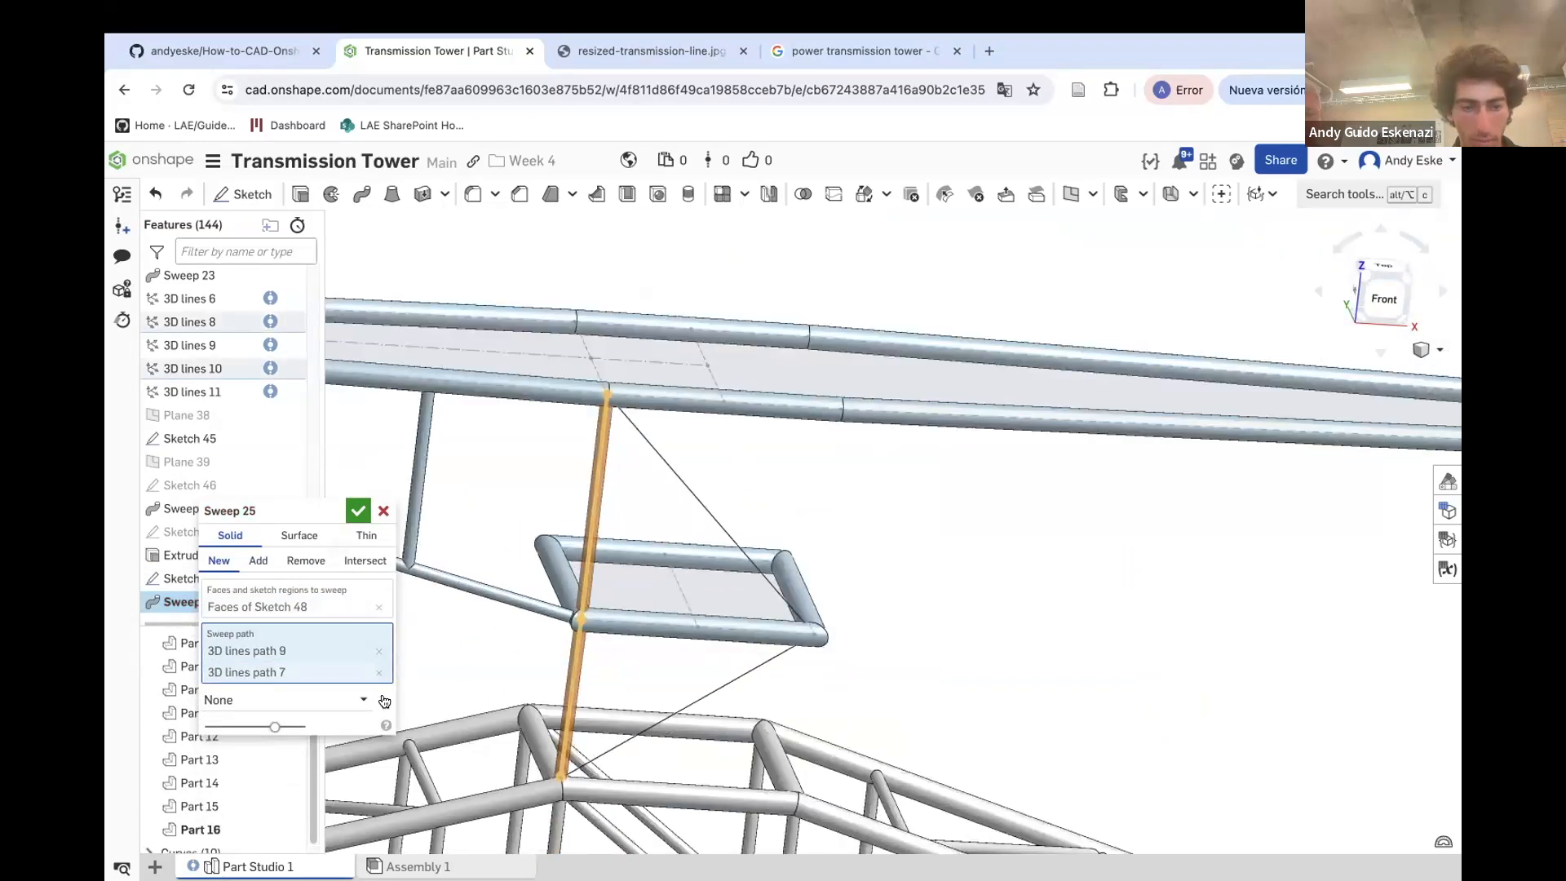
left_click(258, 561)
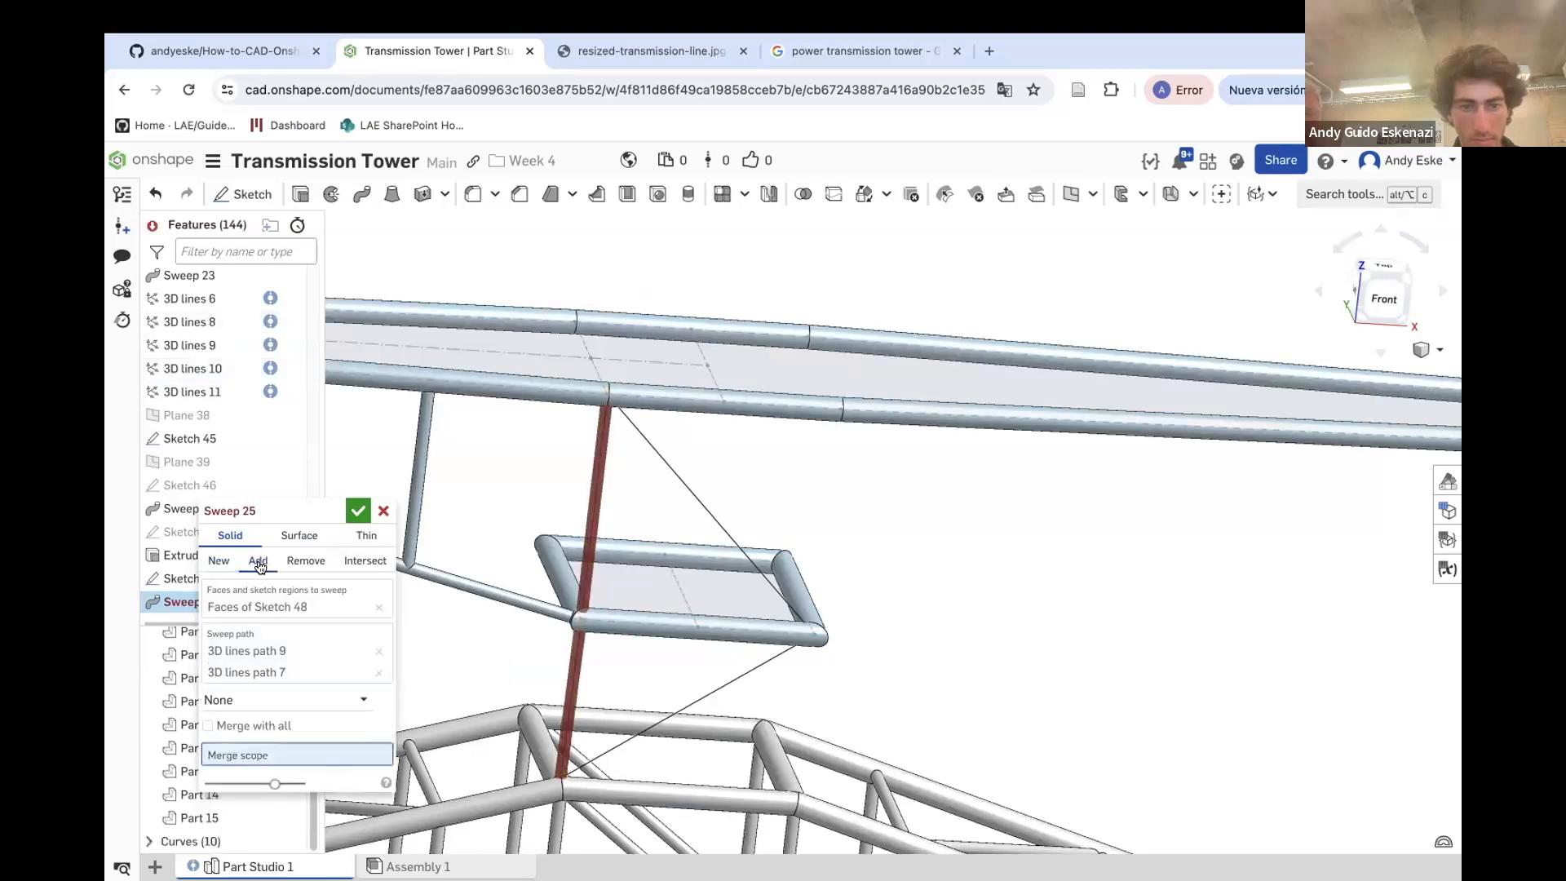
left_click(605, 626)
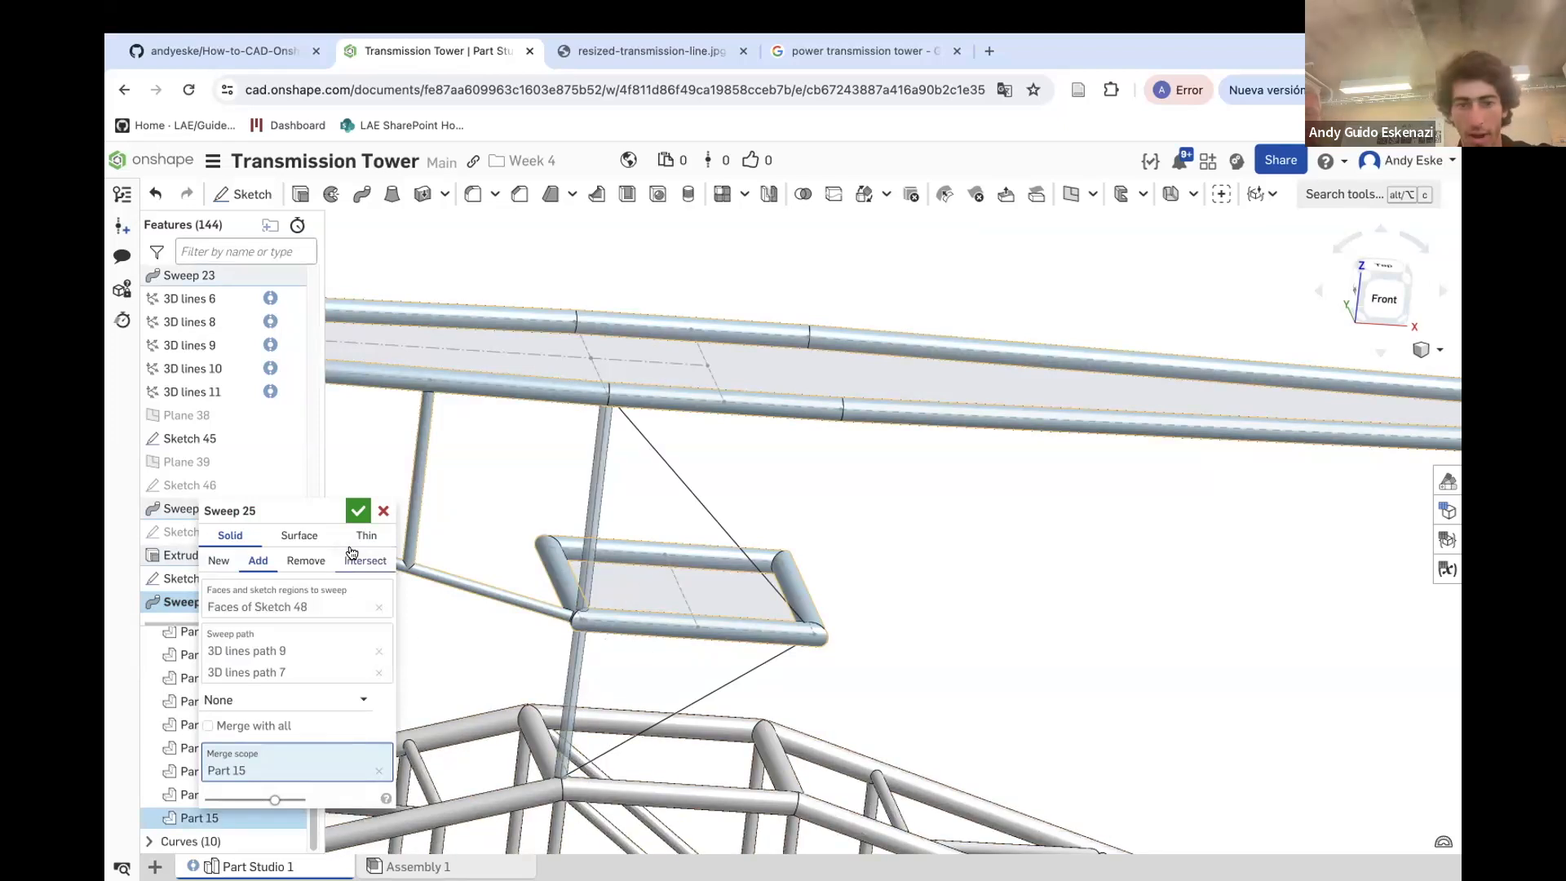
left_click(358, 511)
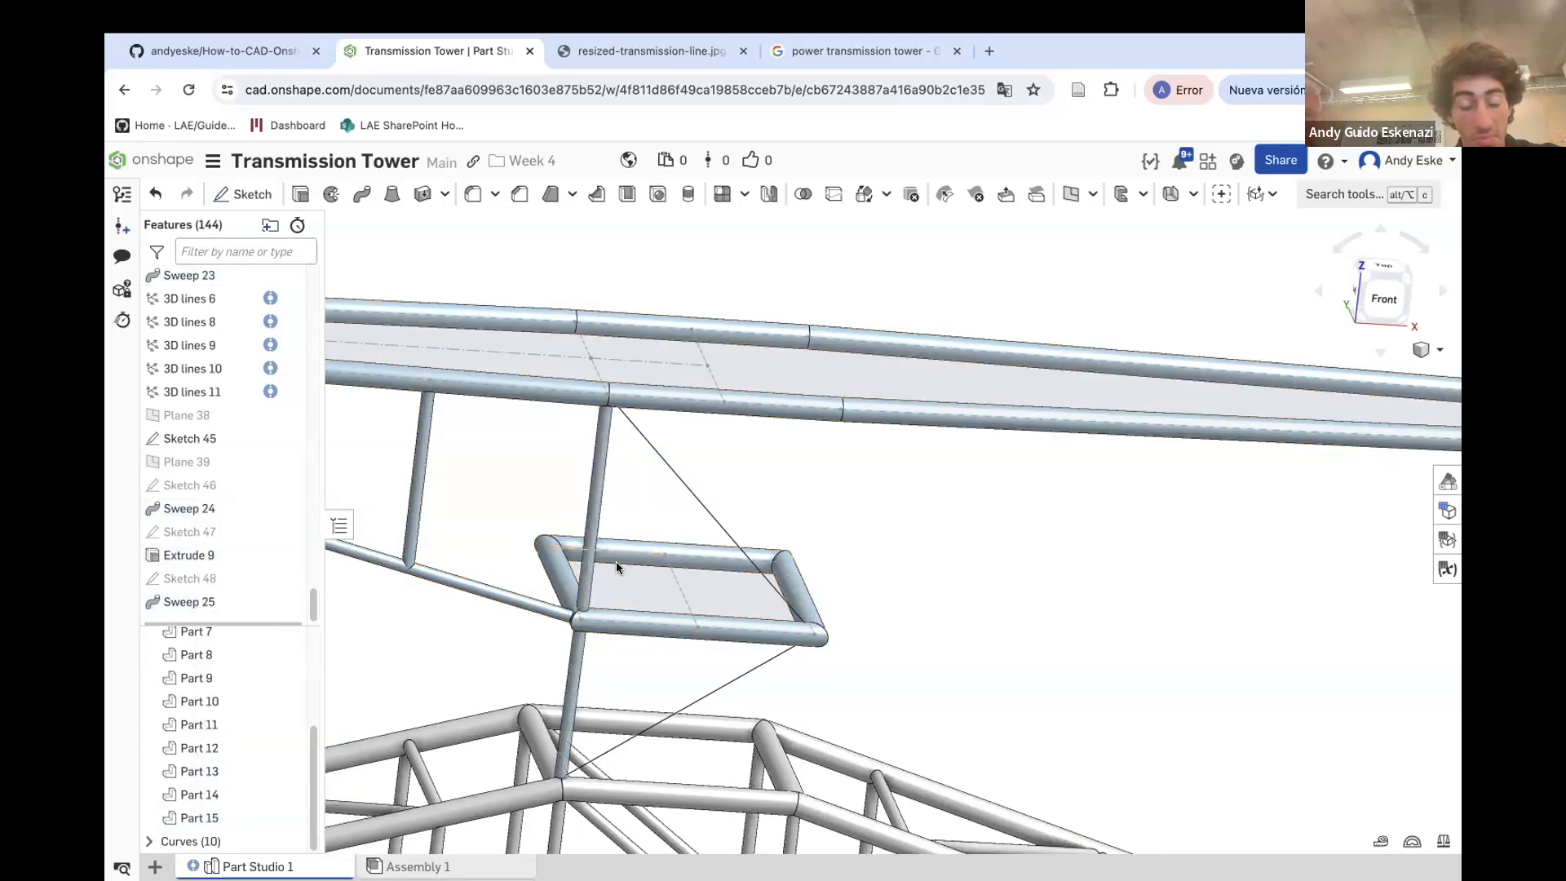
Inspect the new vertical strut and its joints with the crossarm tube and lower truss
scroll(616, 561, "up", 5)
scroll(648, 581, "down", 4)
right_click_drag(725, 612, 717, 697)
scroll(712, 610, "down", 2)
scroll(634, 751, "up", 8)
scroll(633, 716, "down", 3)
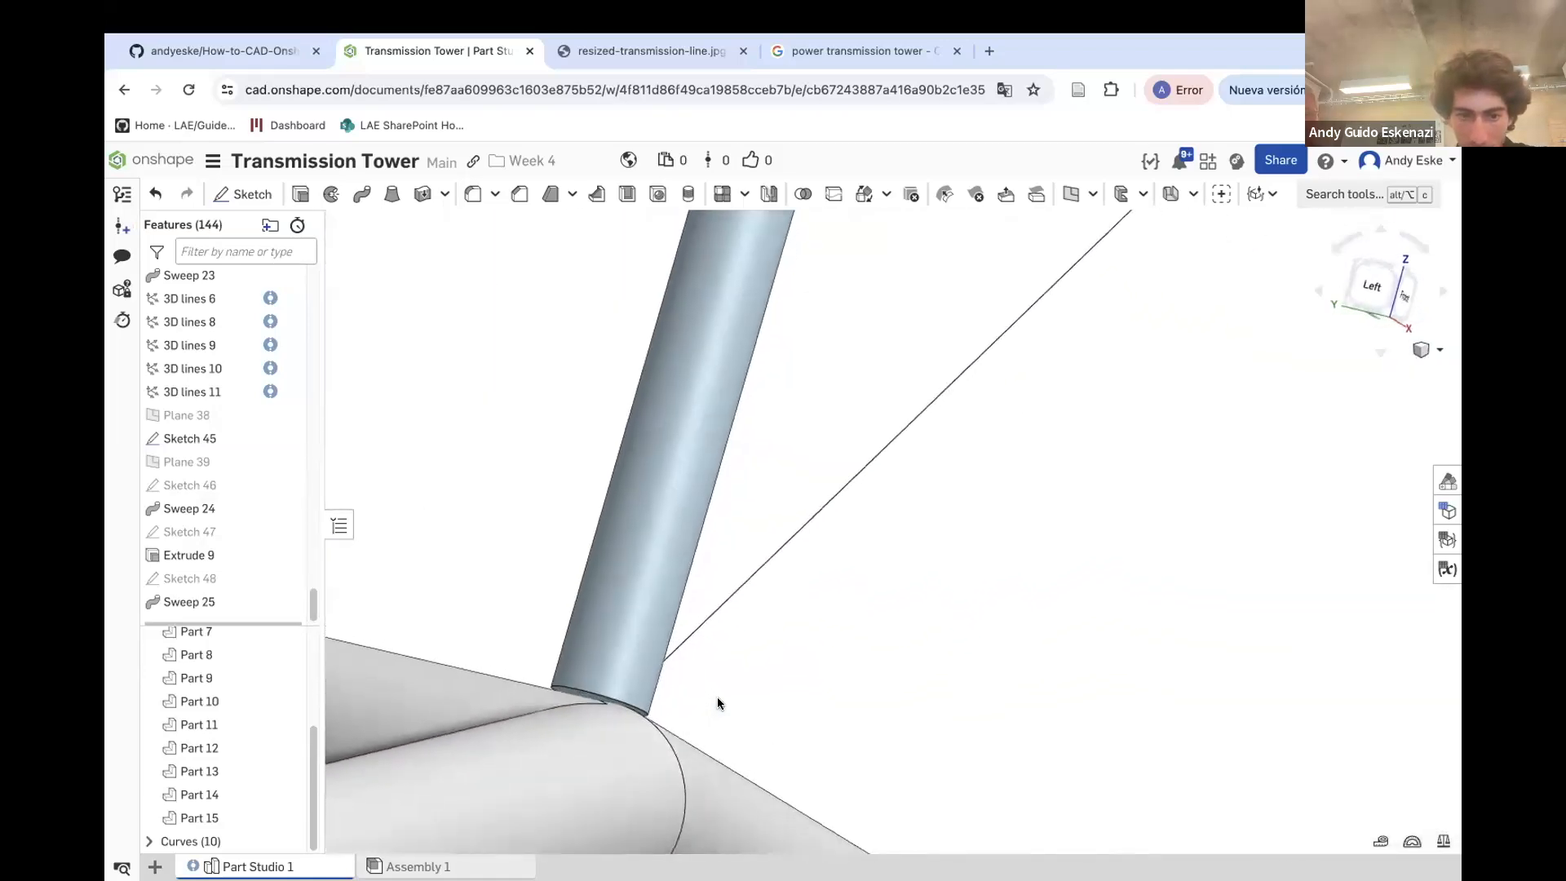
scroll(630, 708, "up", 5)
right_click_drag(573, 711, 665, 711)
scroll(635, 712, "up", 3)
scroll(556, 711, "up", 2)
mouse_move(556, 711)
right_mouse_down()
mouse_move(585, 705)
mouse_move(586, 732)
mouse_move(559, 687)
right_mouse_up()
scroll(585, 705, "down", 5)
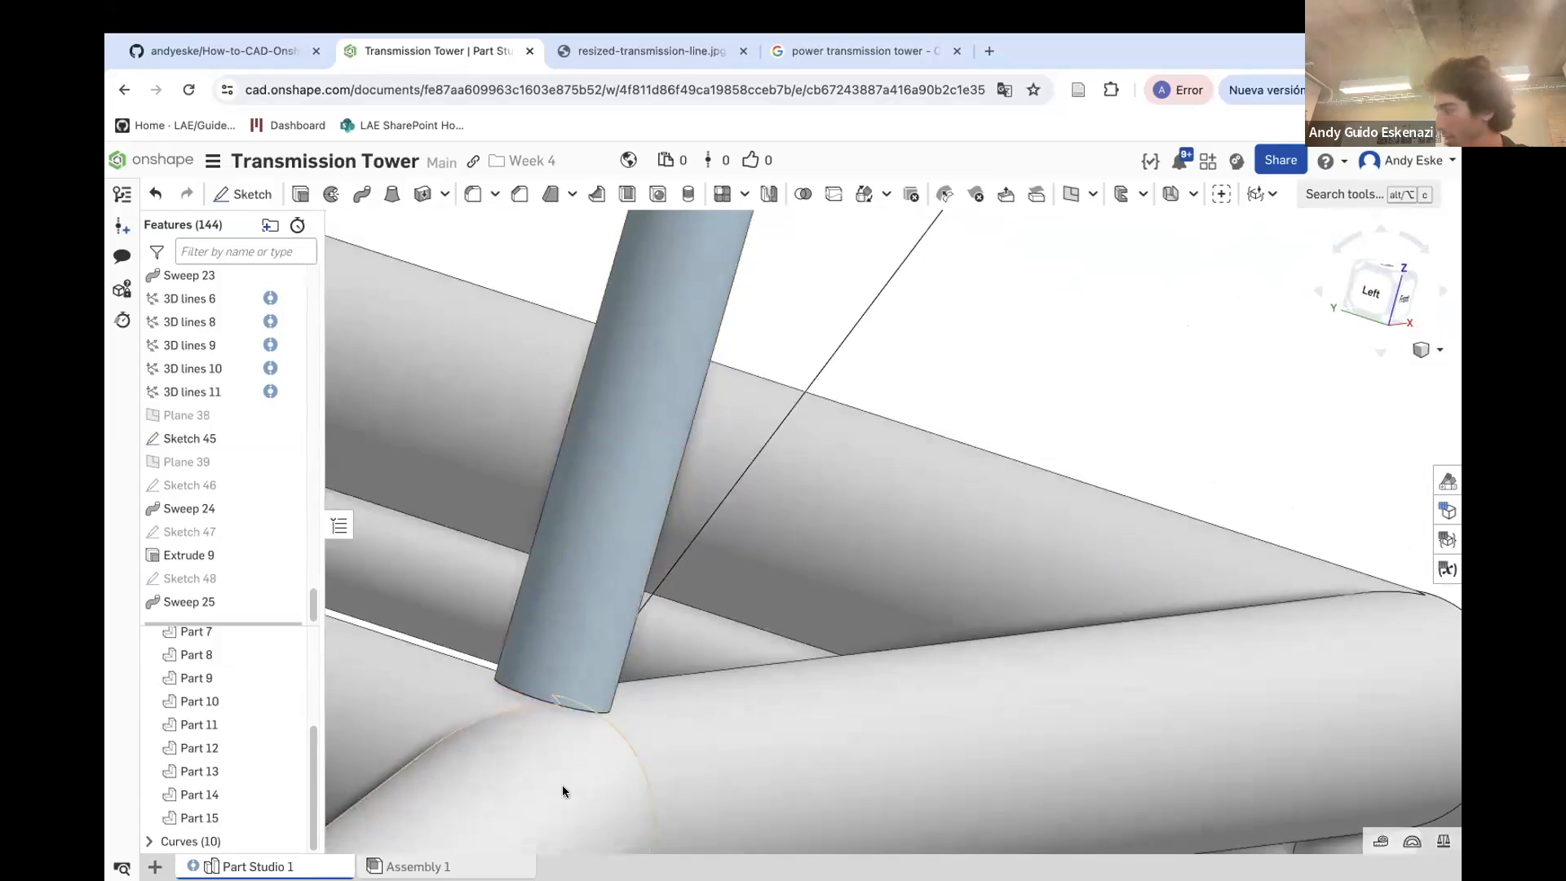
scroll(556, 662, "down", 6)
scroll(556, 662, "up", 6)
right_click_drag(496, 654, 437, 649)
scroll(405, 654, "down", 8)
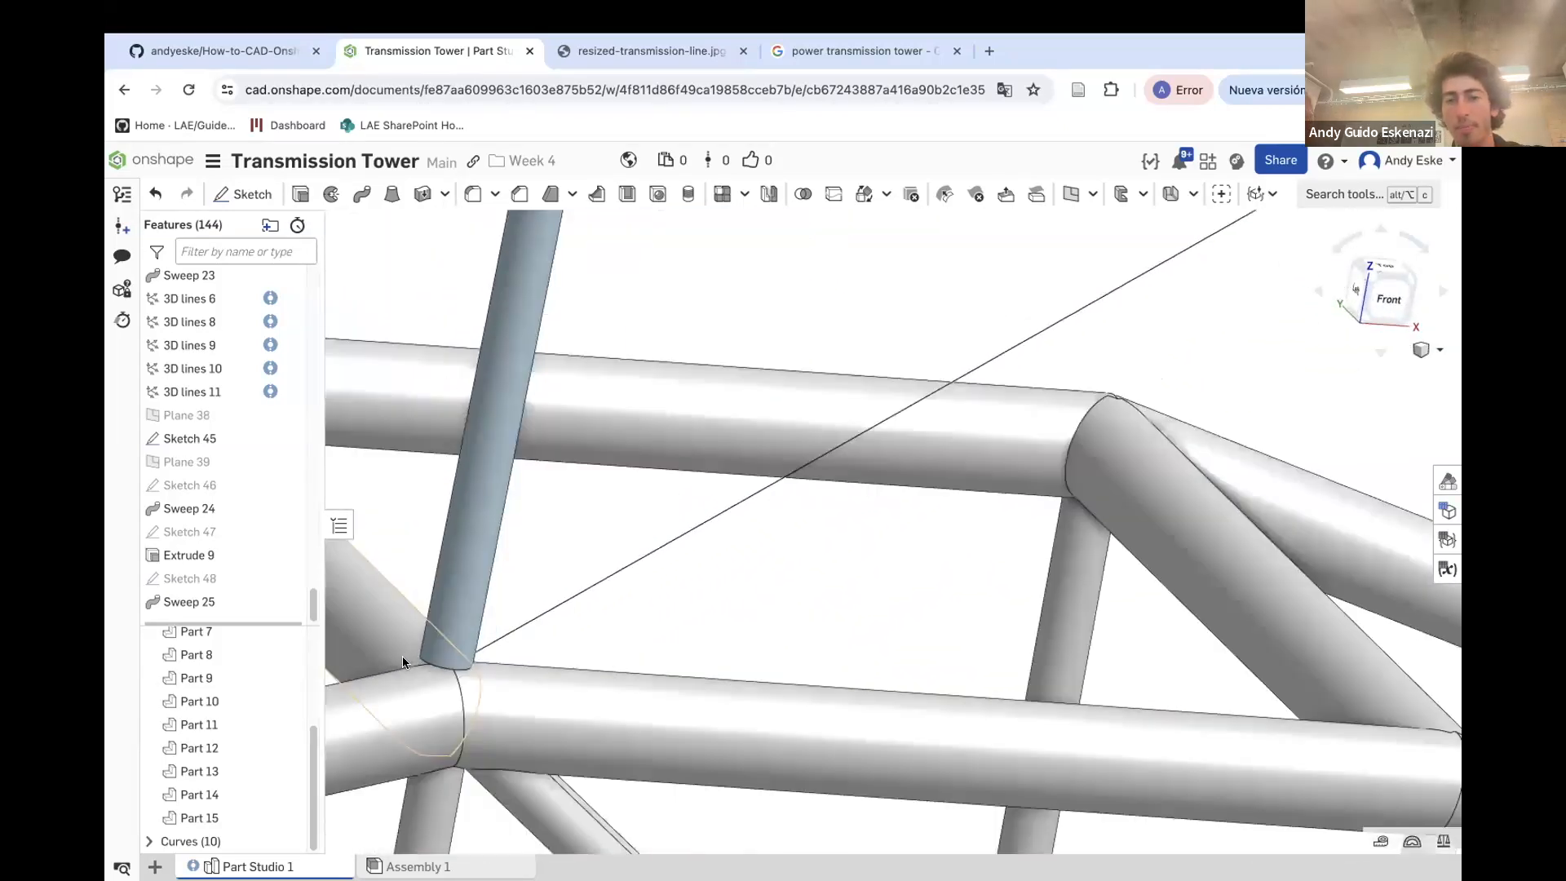
scroll(554, 586, "up", 3)
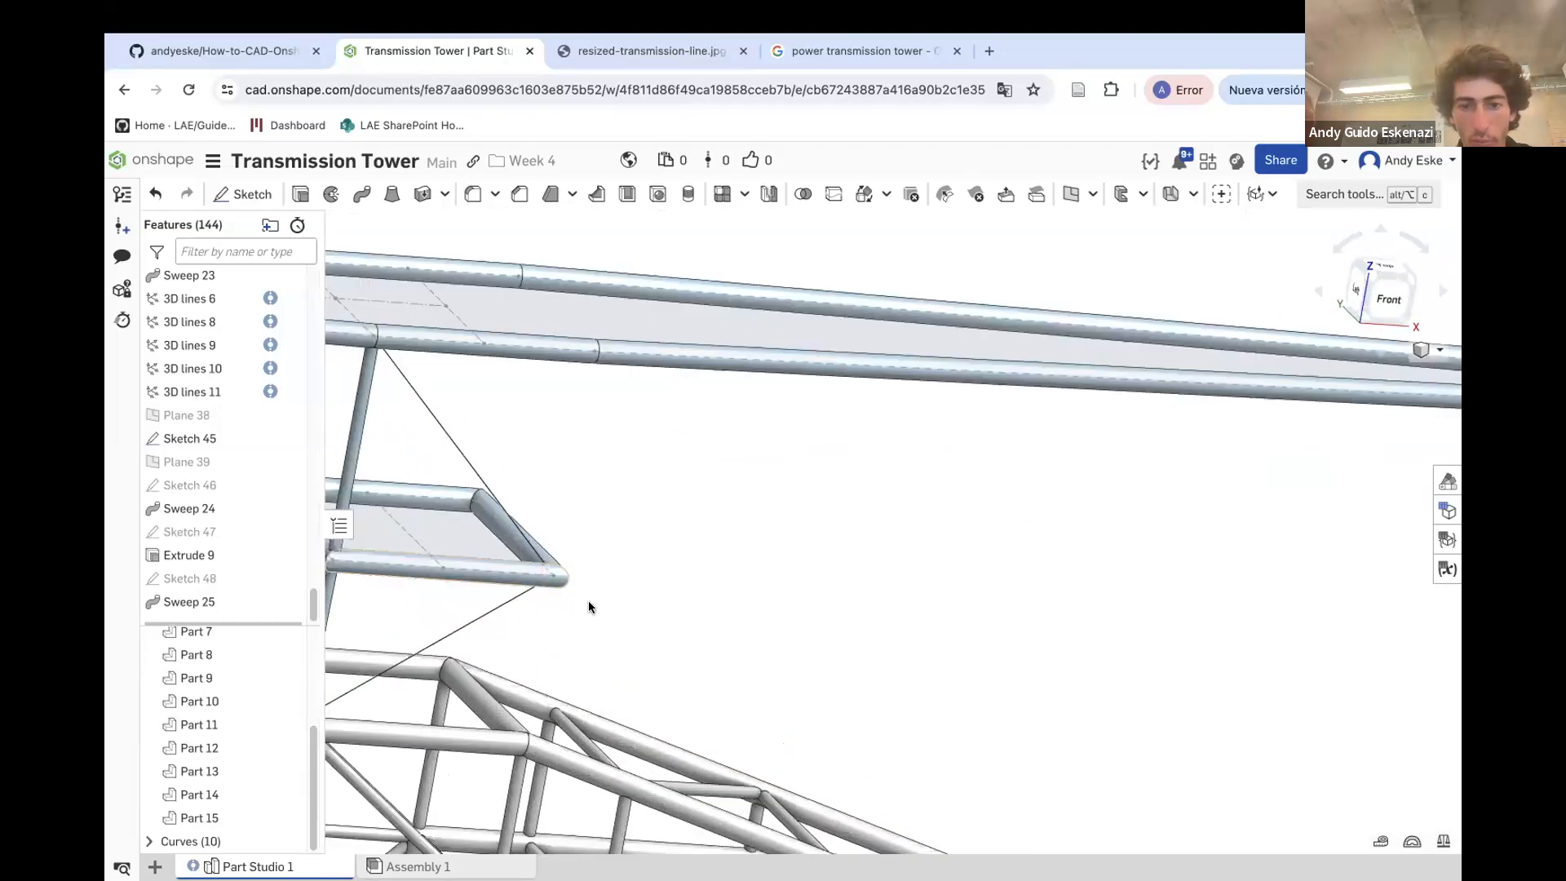
Create a point-normal plane at the Sketch 43 vertex, normal to the diagonal 3D line at the crossarm tip
left_click(1068, 196)
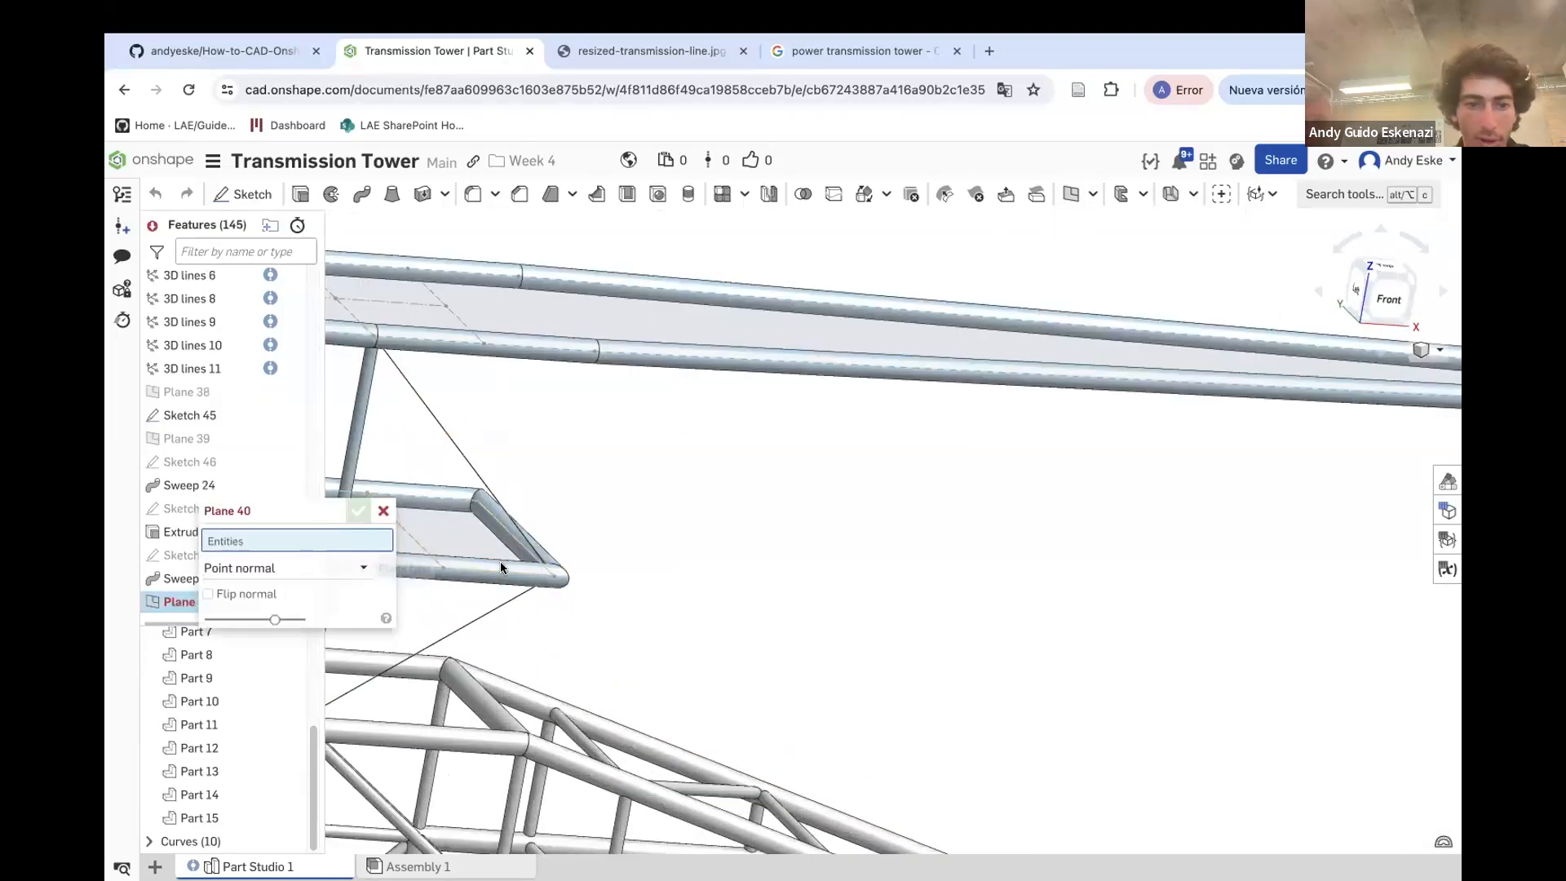
left_click(546, 565)
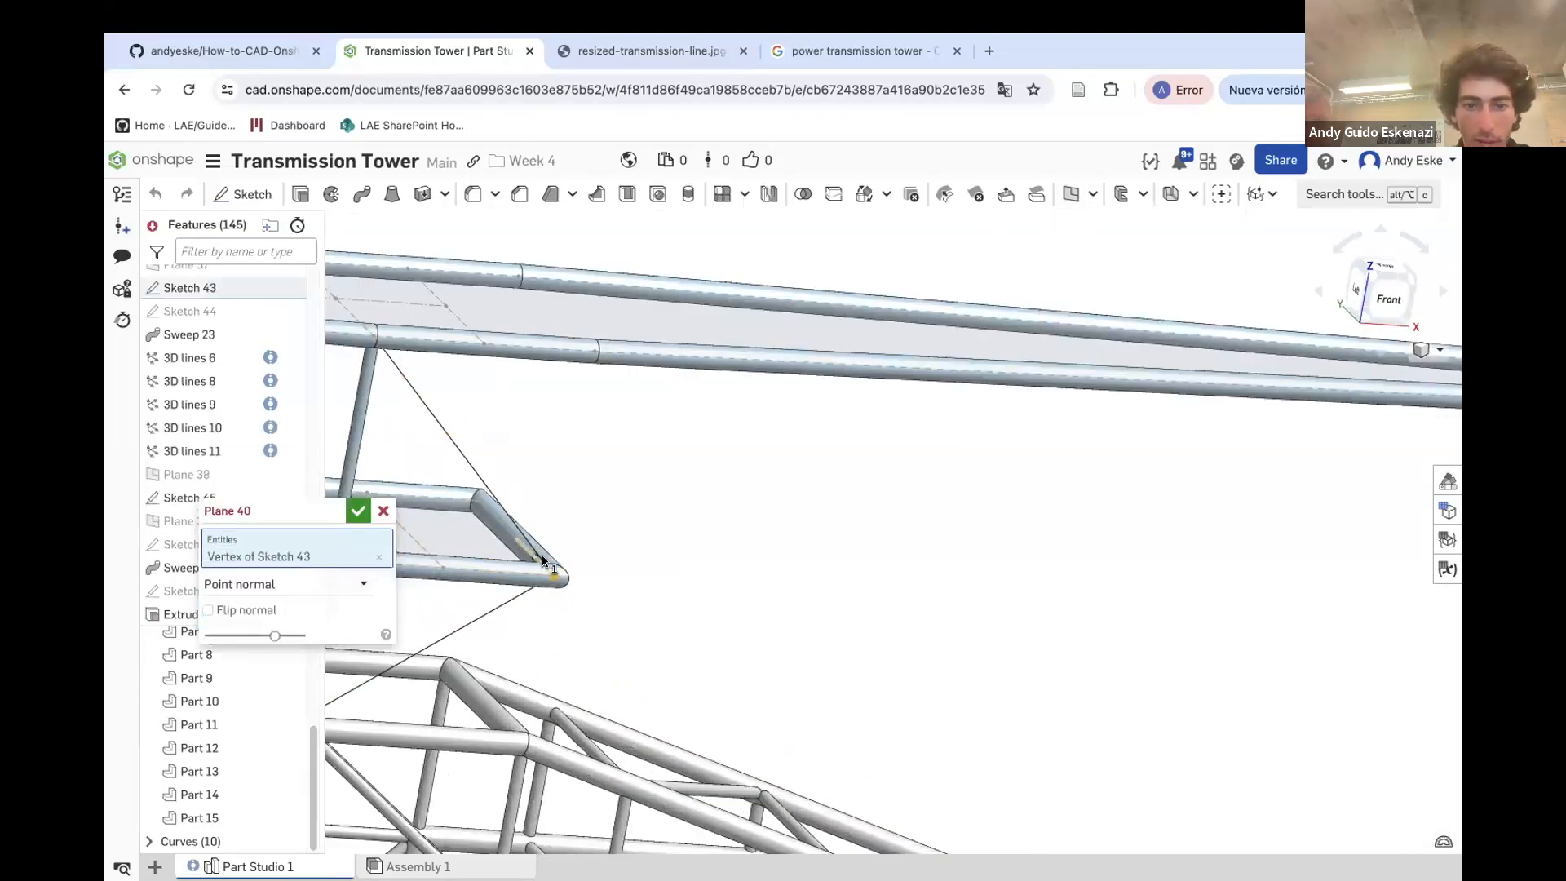
left_click(487, 490)
scroll(514, 522, "down", 8)
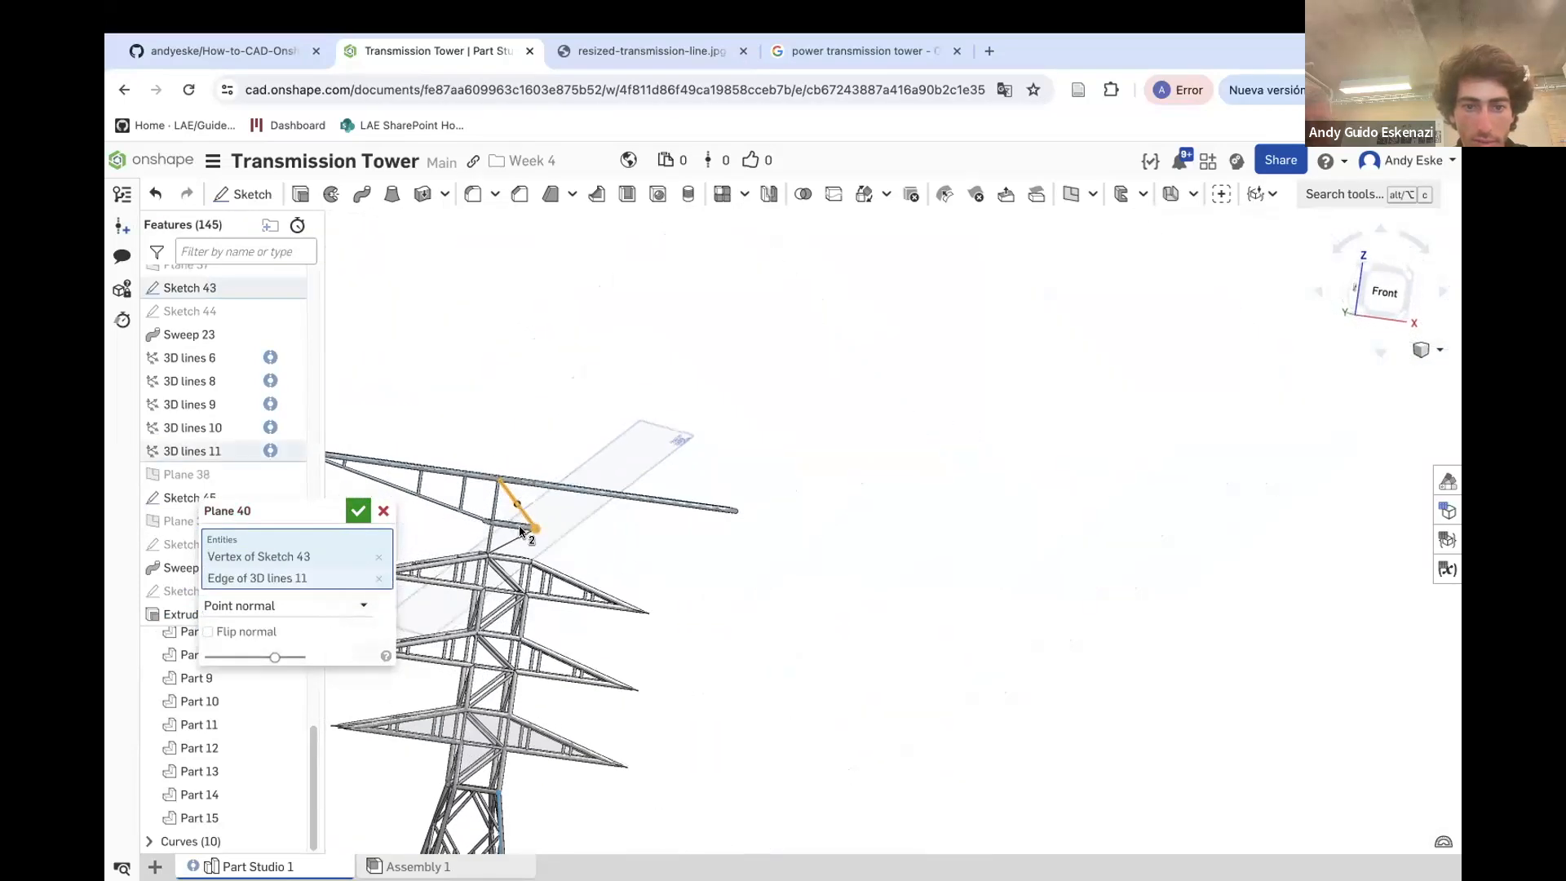
scroll(521, 531, "up", 1)
key("Return")
scroll(522, 498, "up", 3)
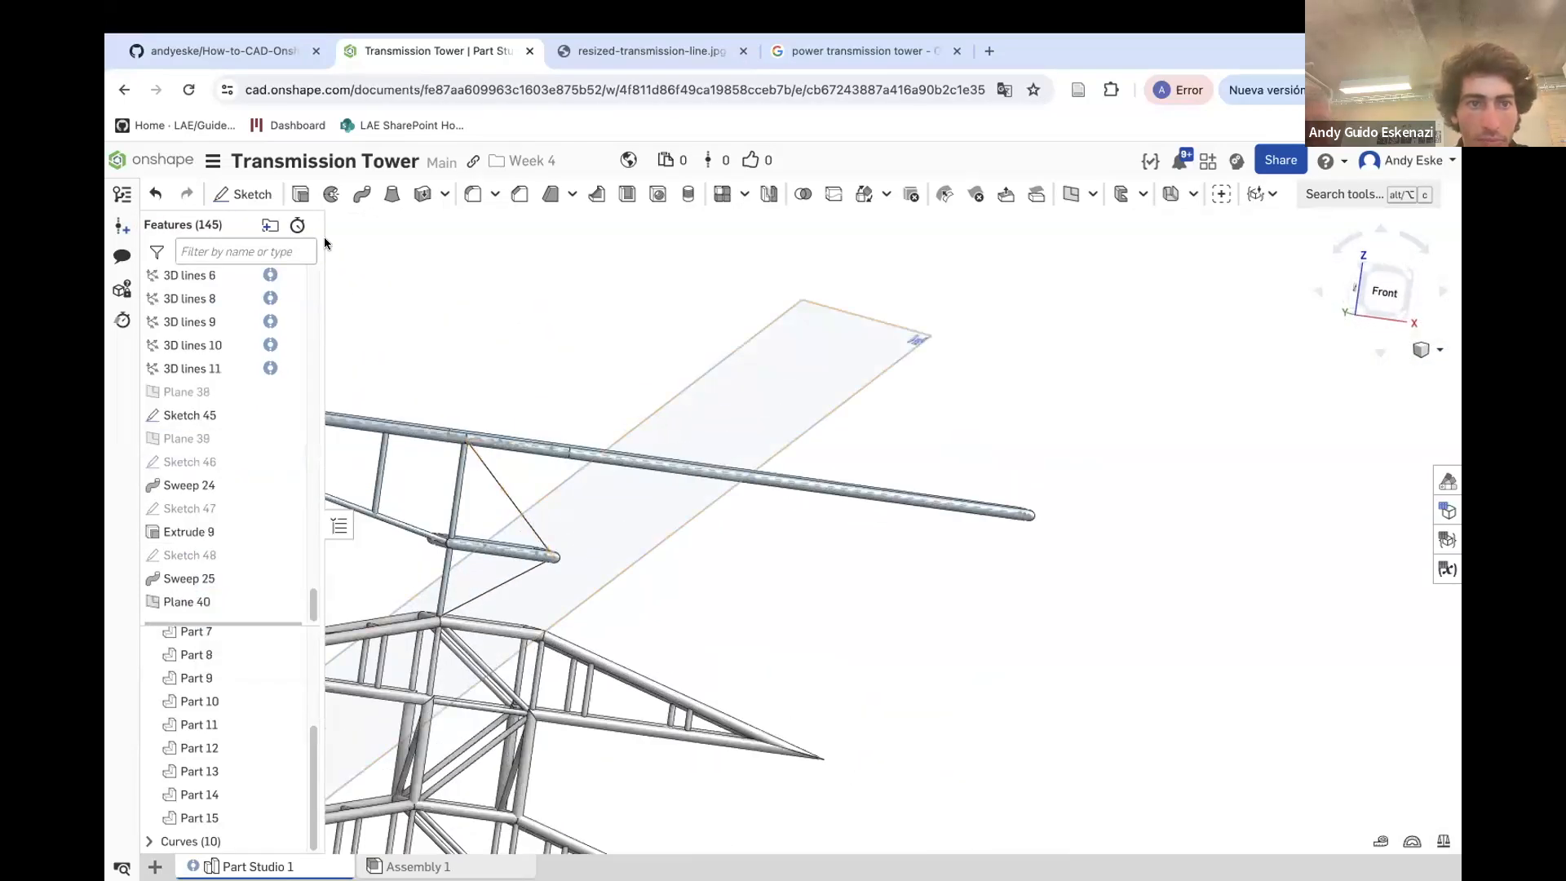
Sketch a circle on Plane 40 centred on the diagonal line's end at the crossarm tube tip
left_click(237, 194)
left_click(794, 420)
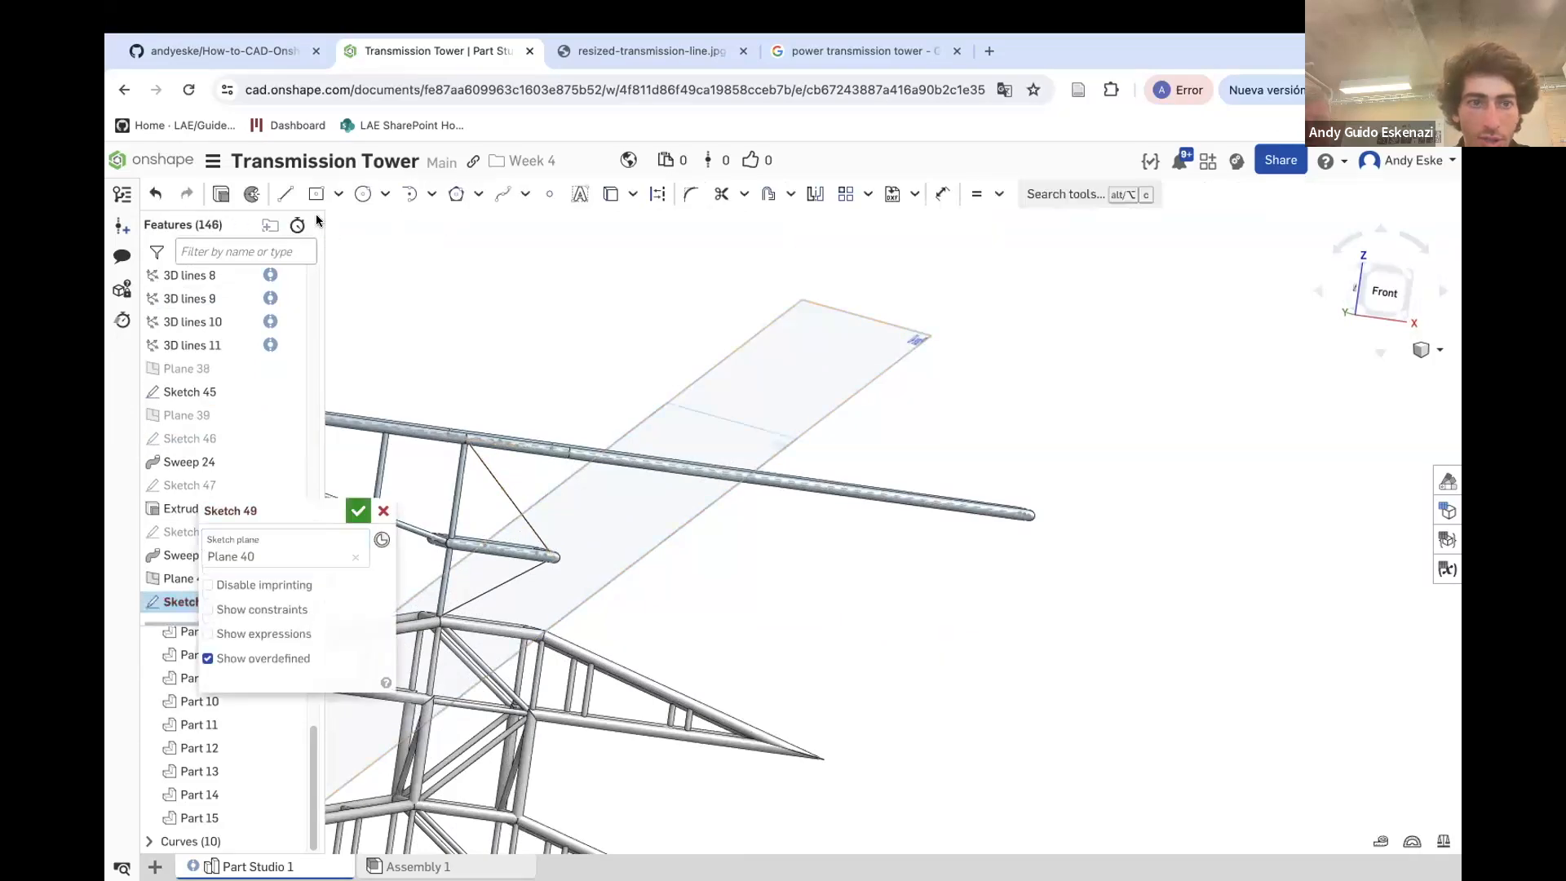
left_click(357, 196)
scroll(670, 567, "up", 6)
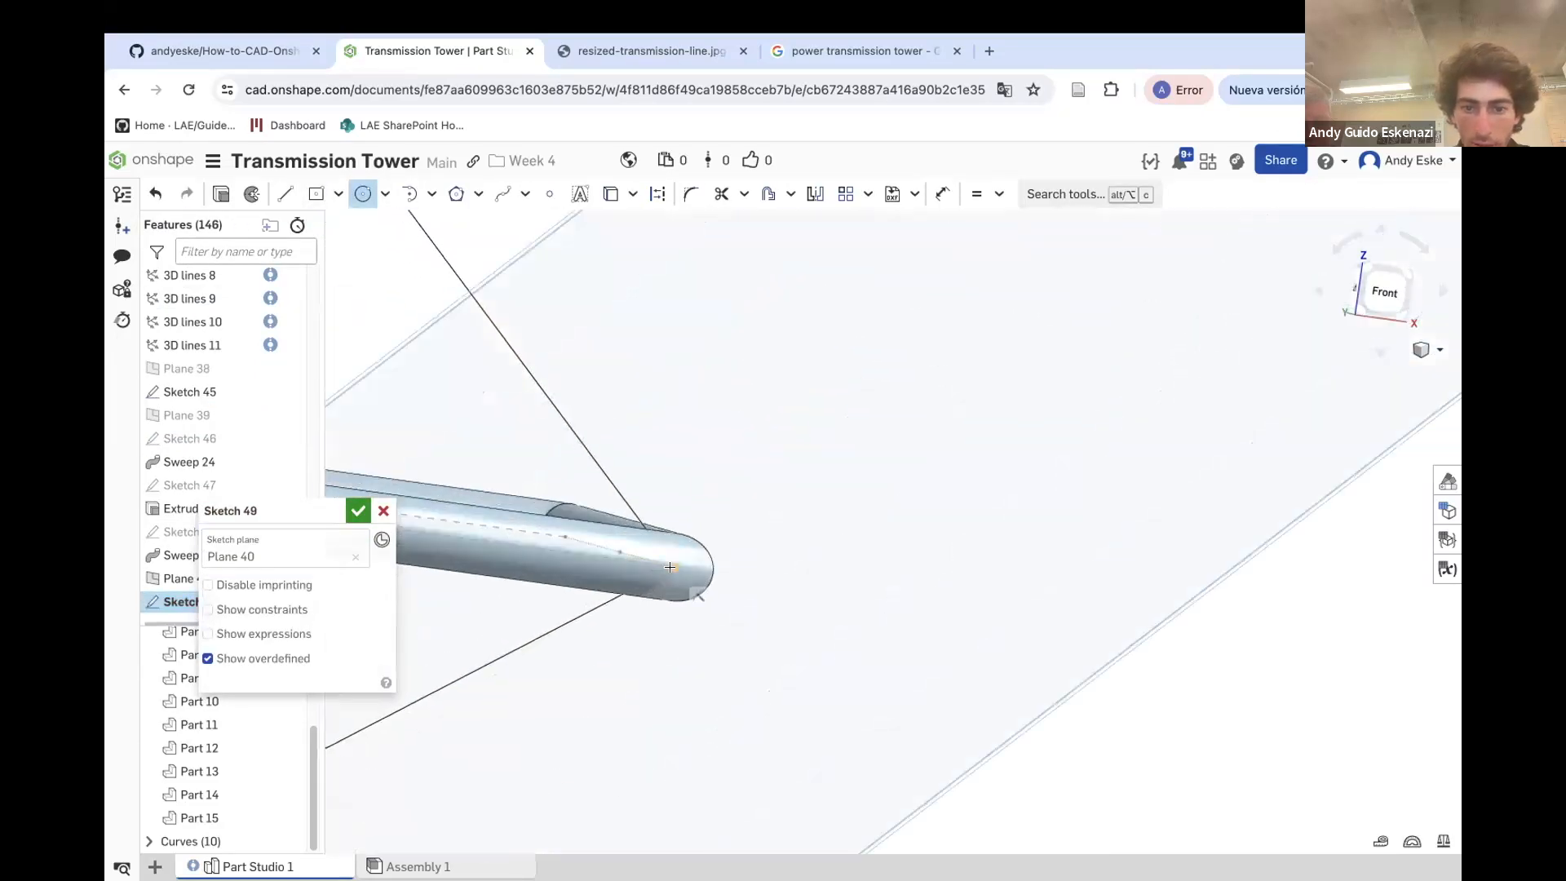
left_click(691, 567)
key("u")
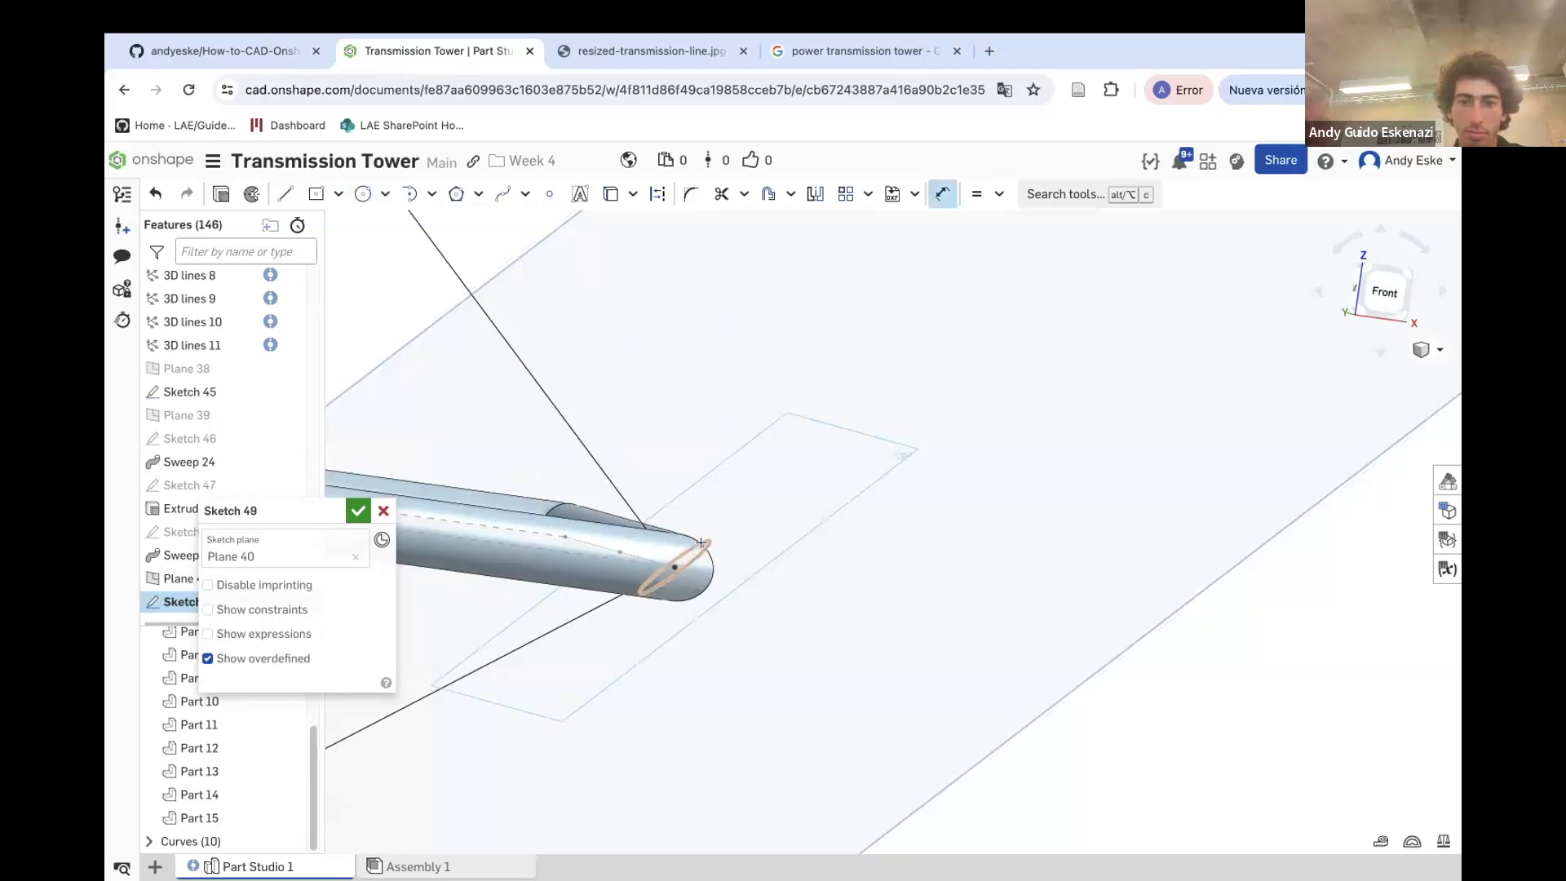
left_click(823, 513)
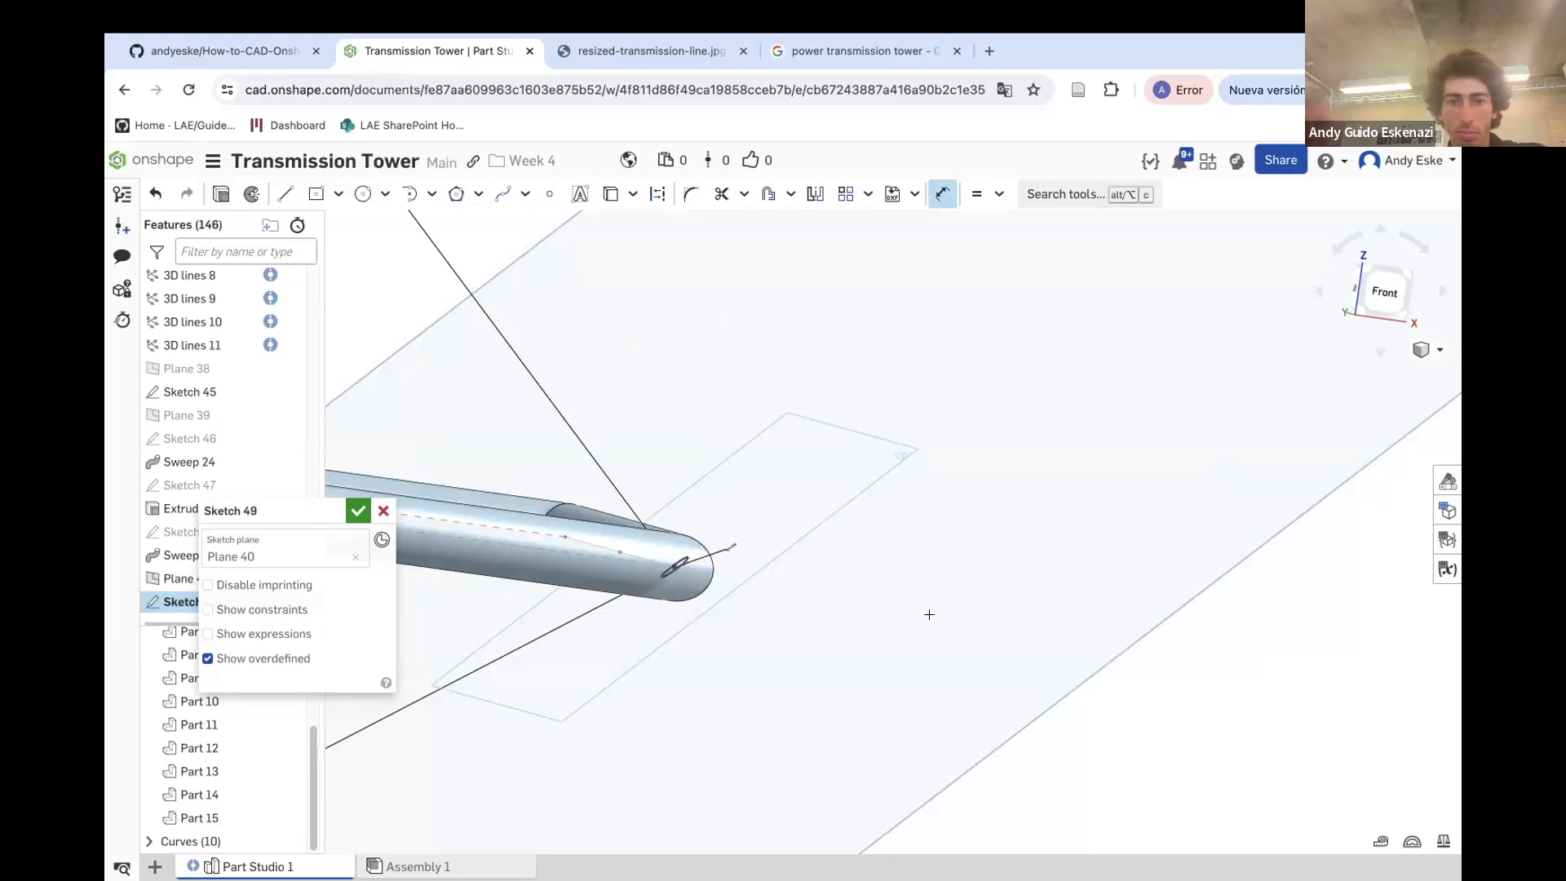
left_click(221, 194)
scroll(756, 554, "down", 5)
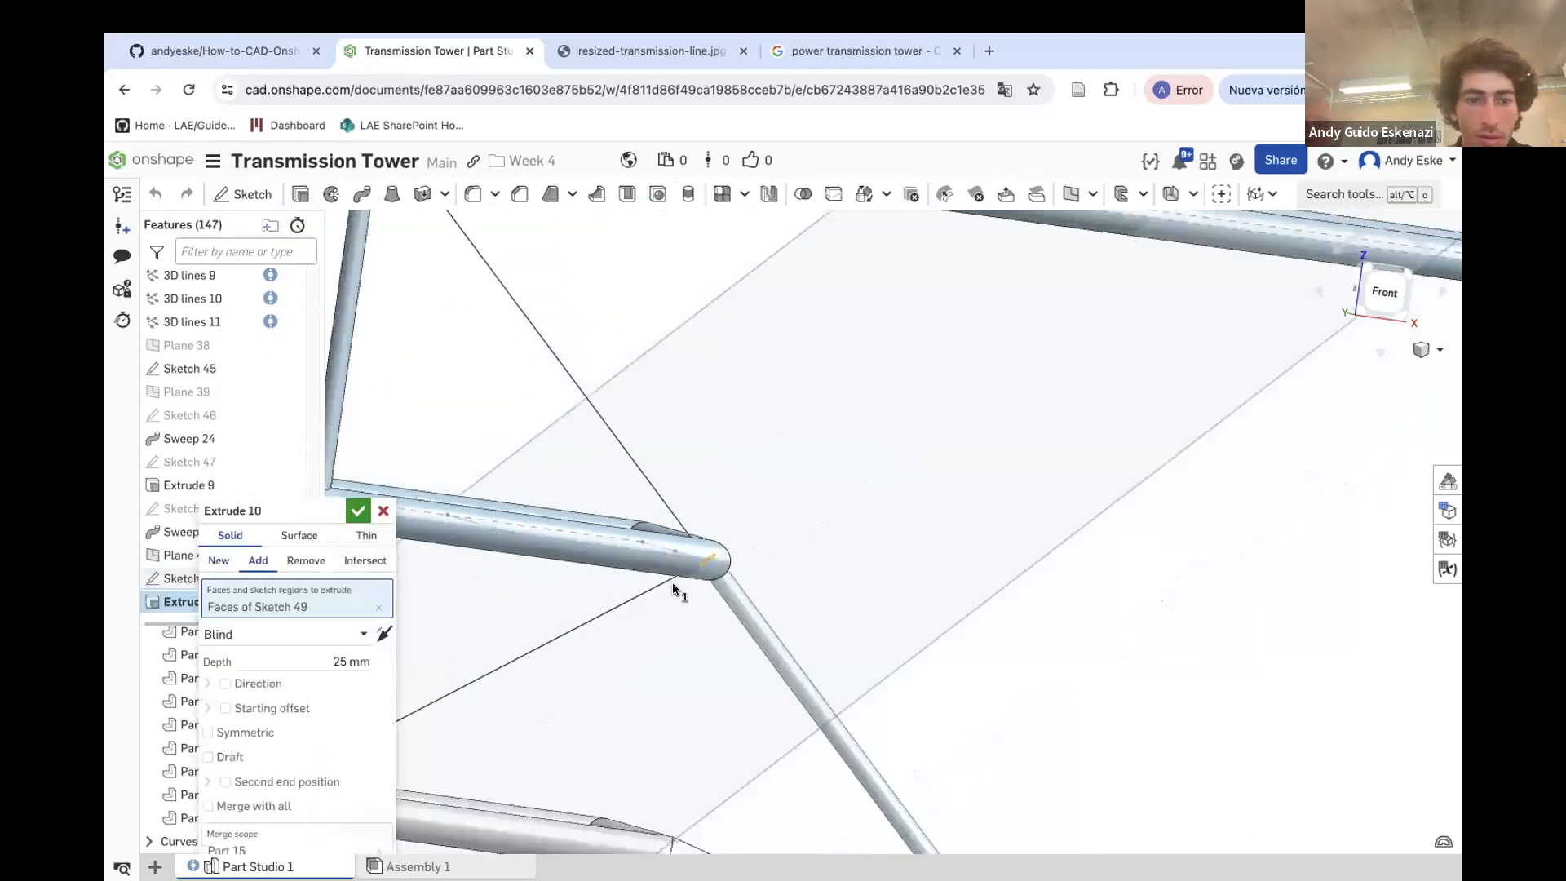
scroll(687, 598, "down", 3)
scroll(504, 318, "up", 2)
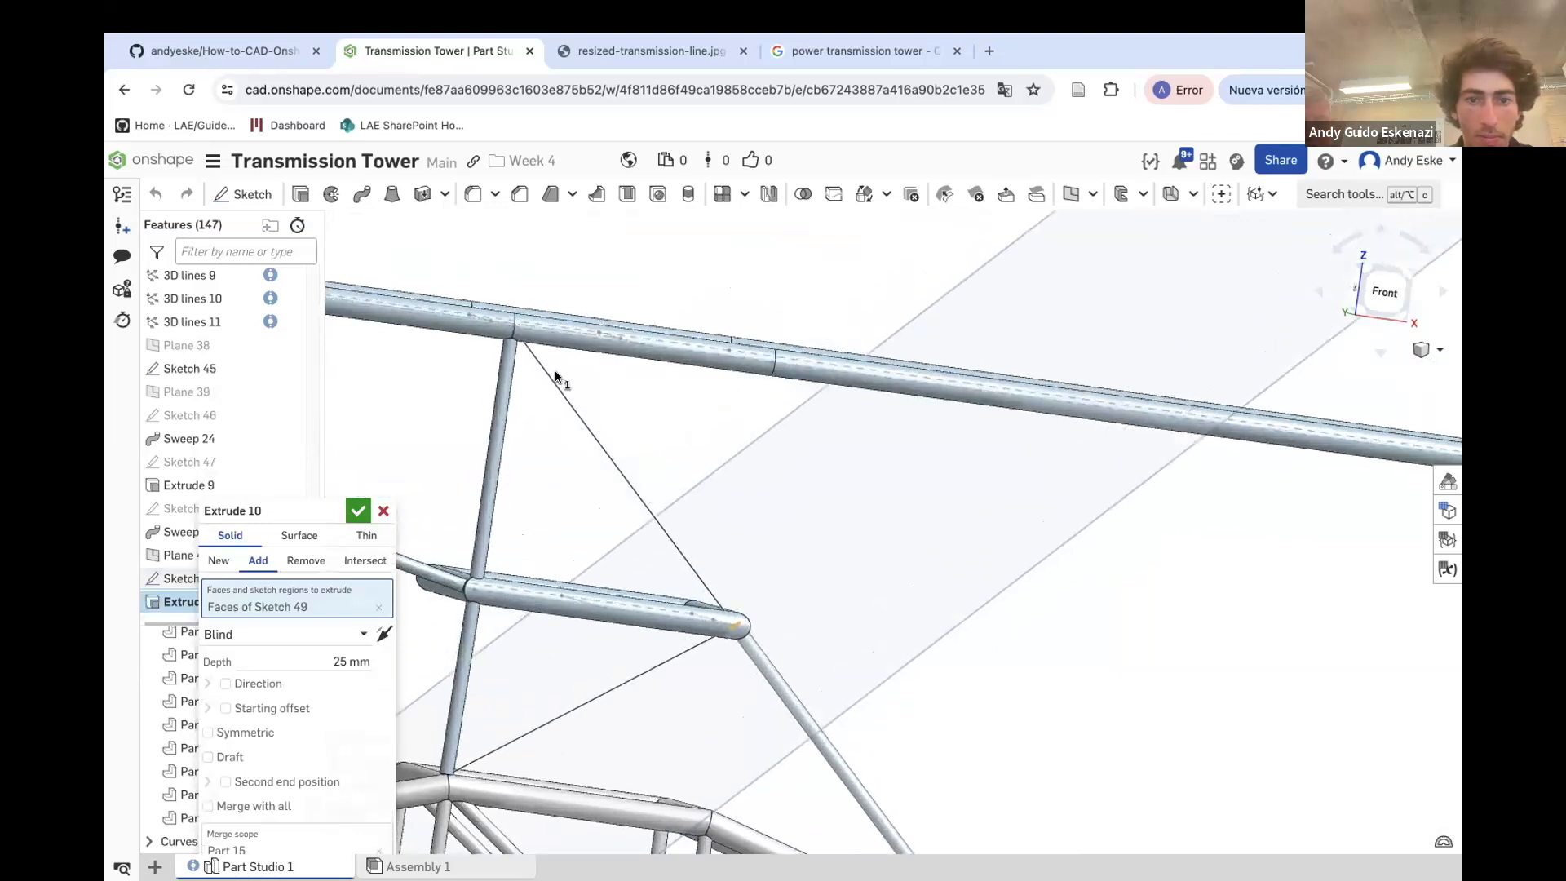
left_click(298, 636)
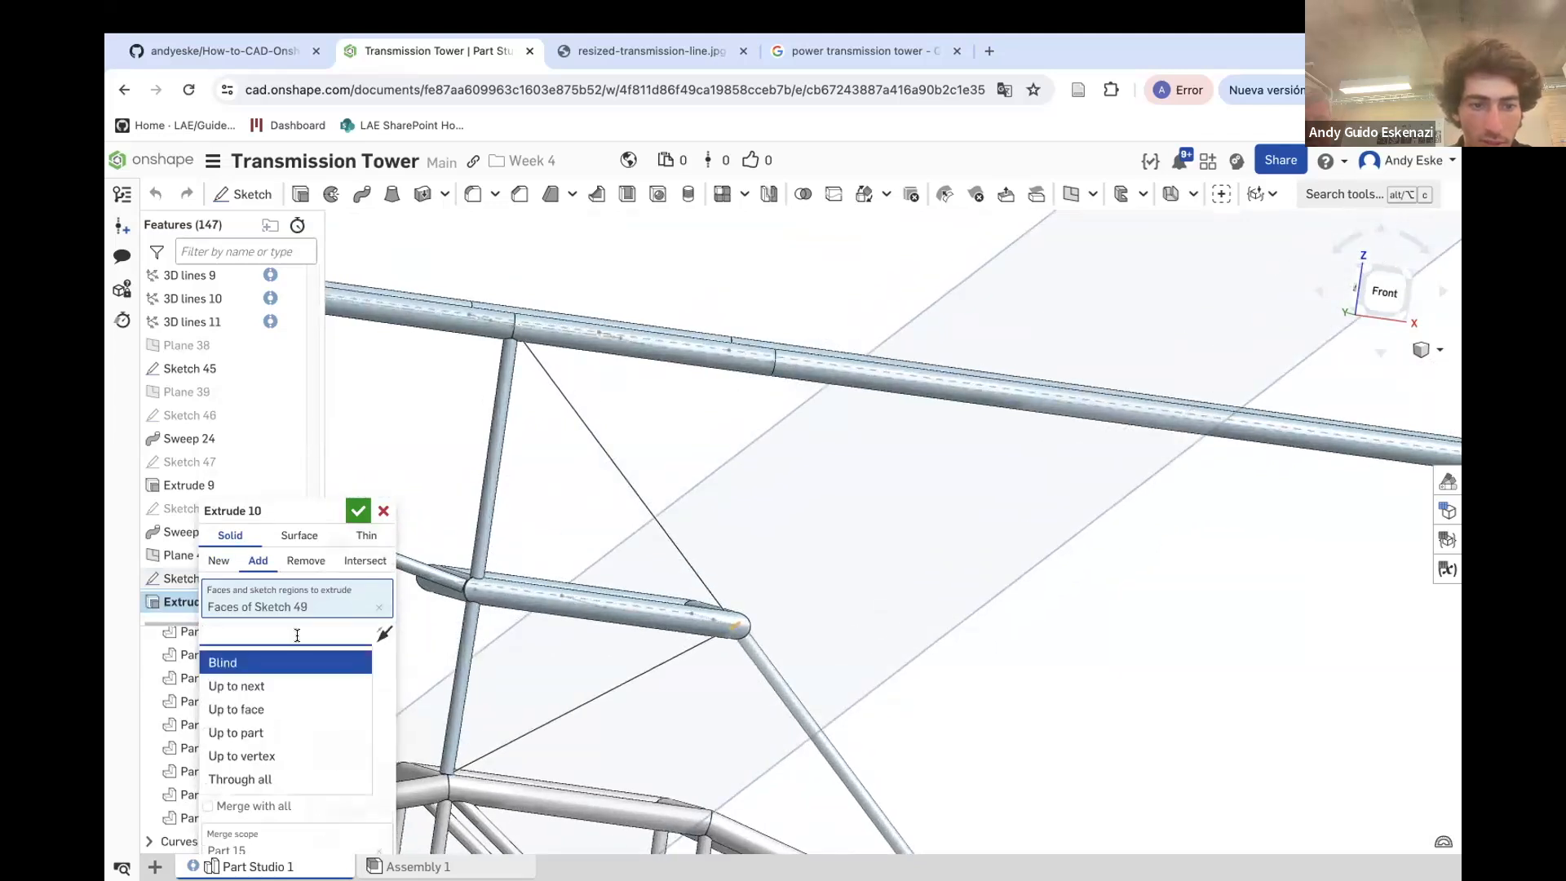
left_click(384, 511)
left_click(383, 510)
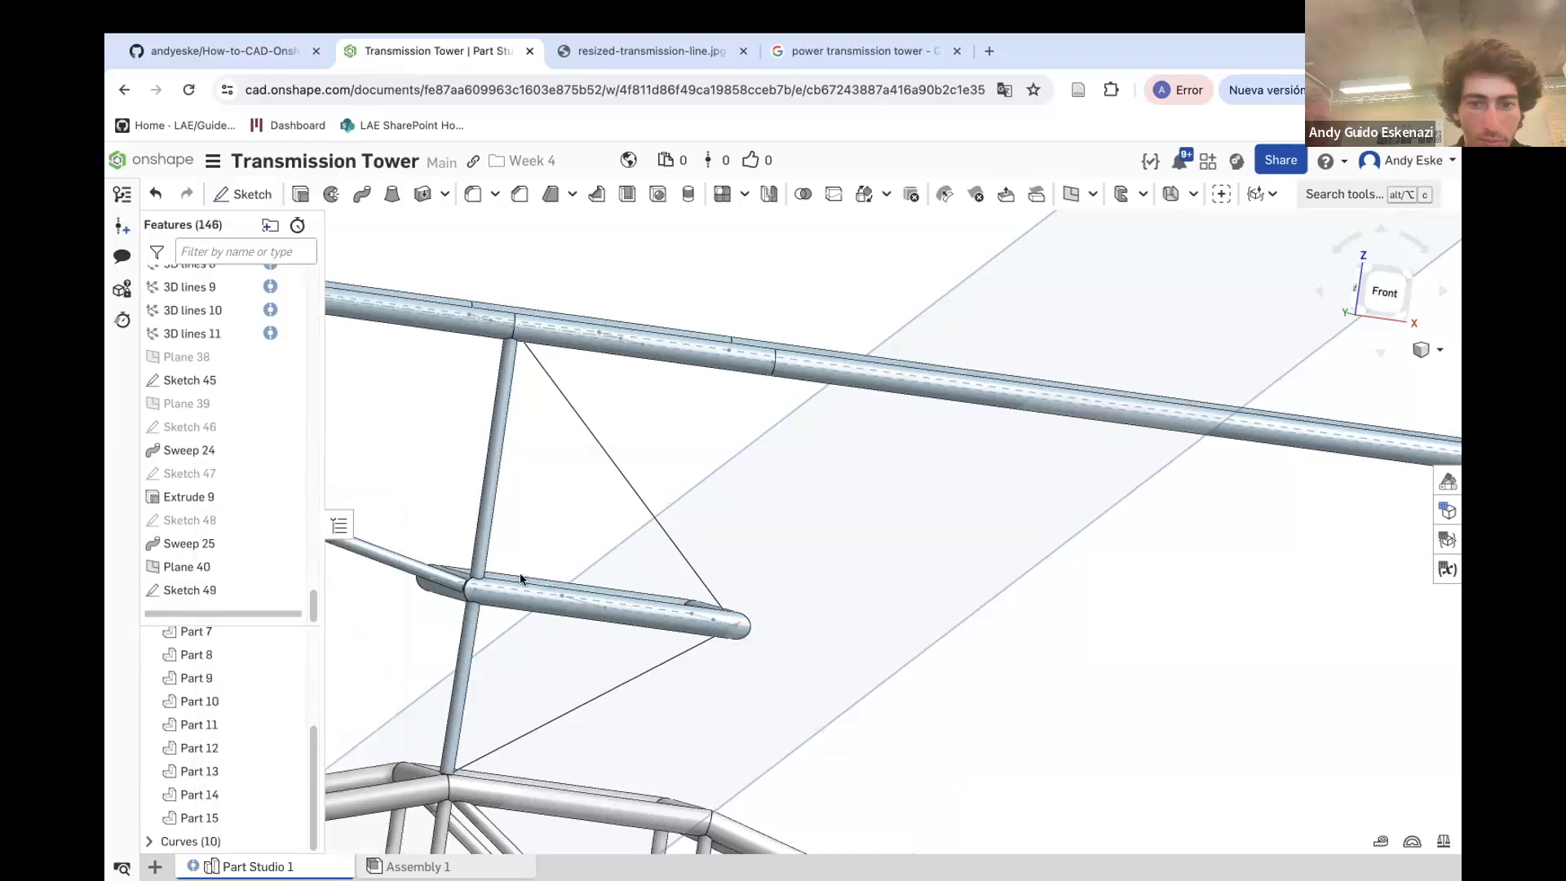
Sweep the Sketch 49 circle along the diagonal 3D line path, adding it to Part 15
left_click(352, 193)
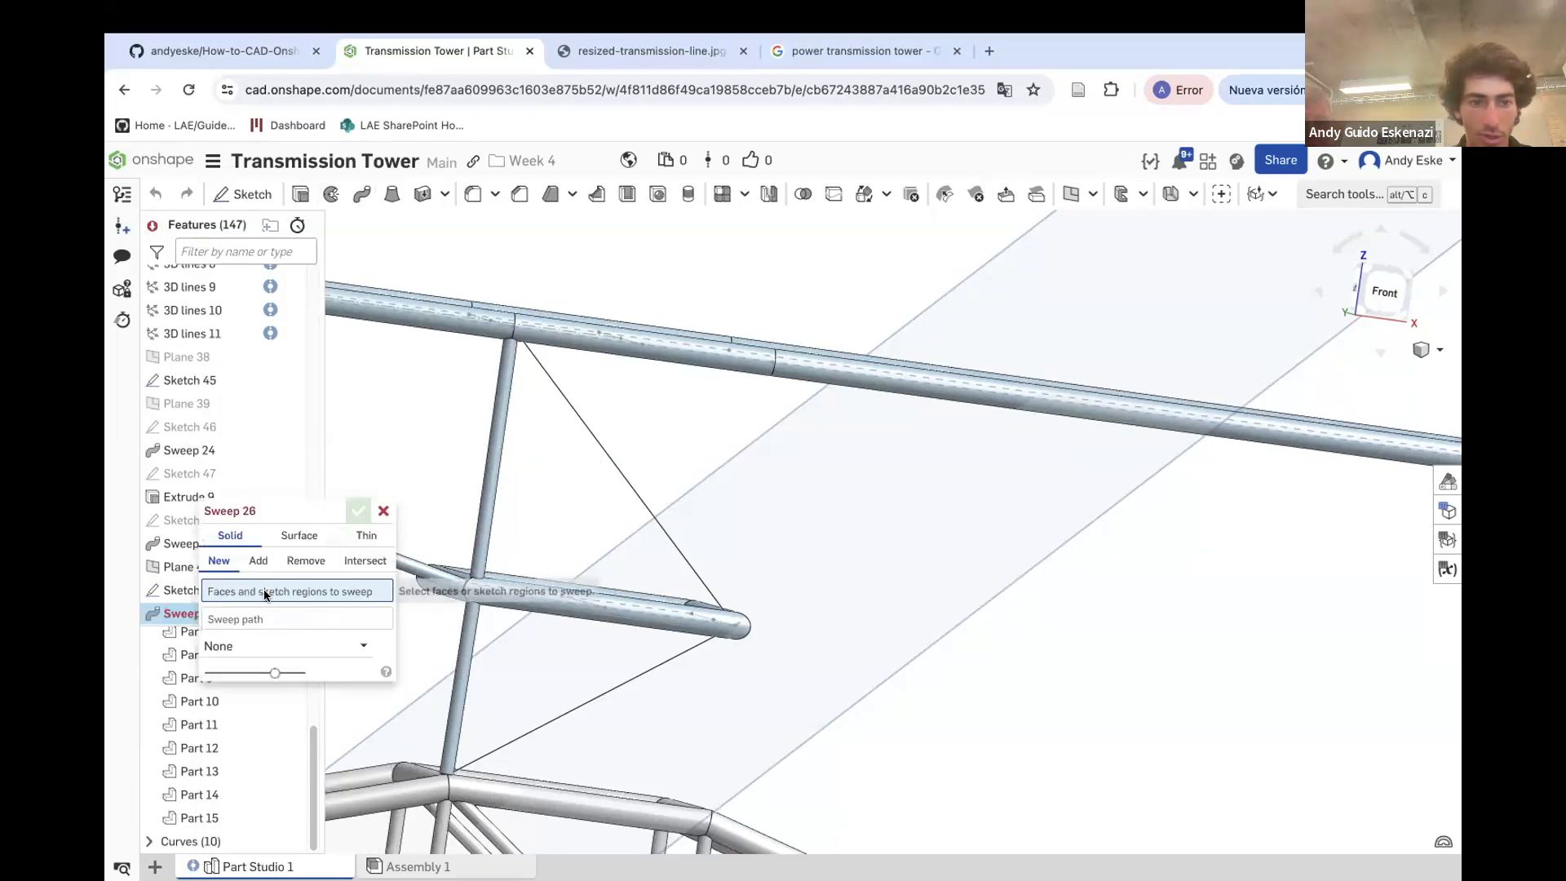
left_click(175, 591)
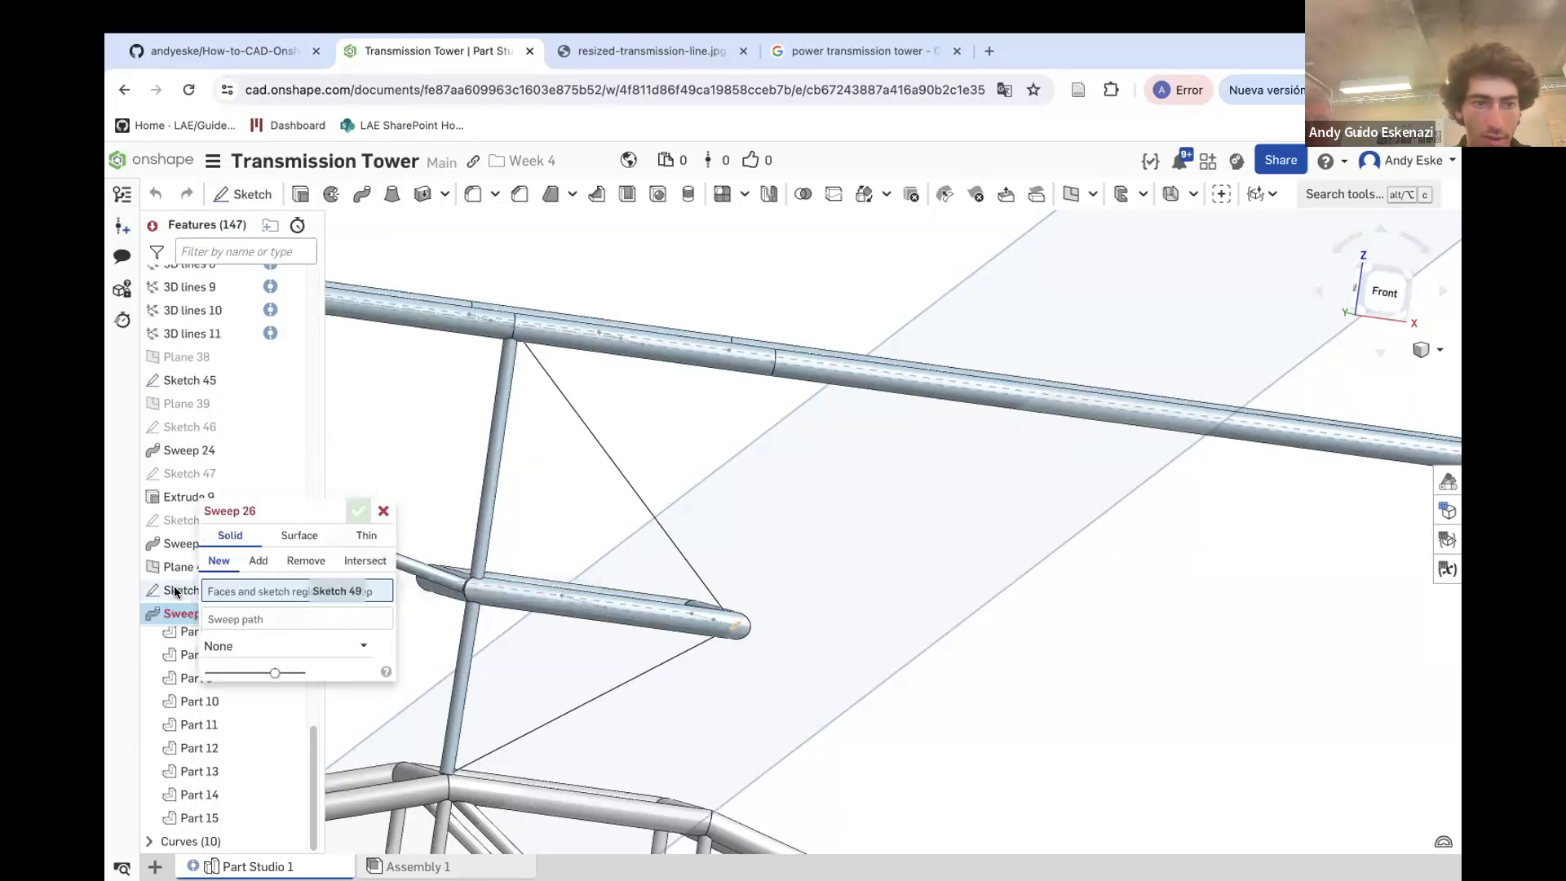
left_click(242, 628)
left_click(598, 445)
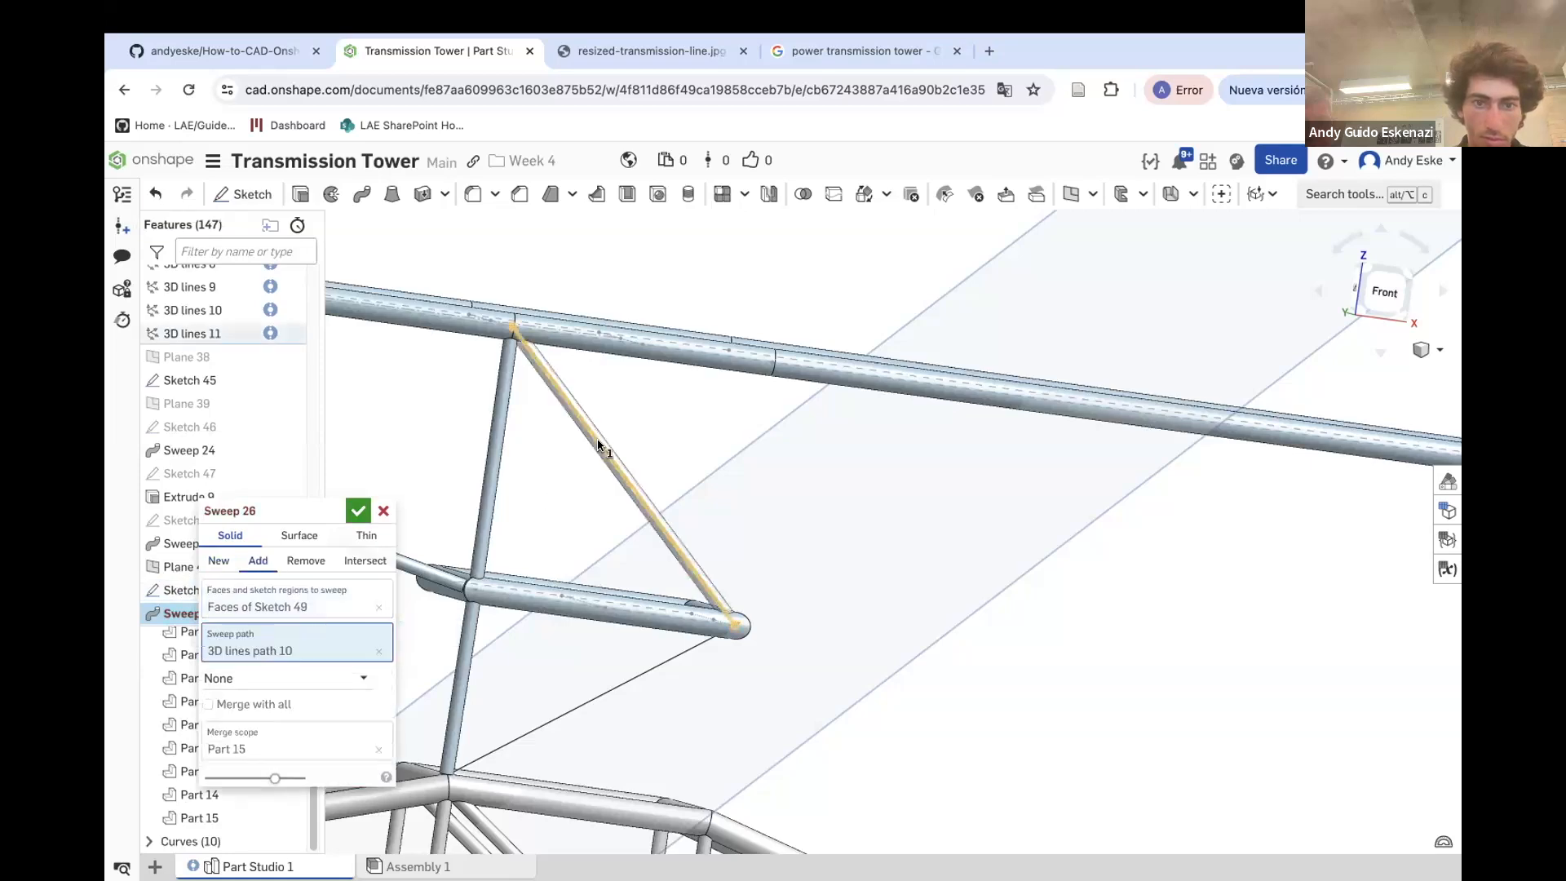
left_click(360, 509)
scroll(735, 618, "up", 5)
scroll(739, 587, "down", 8)
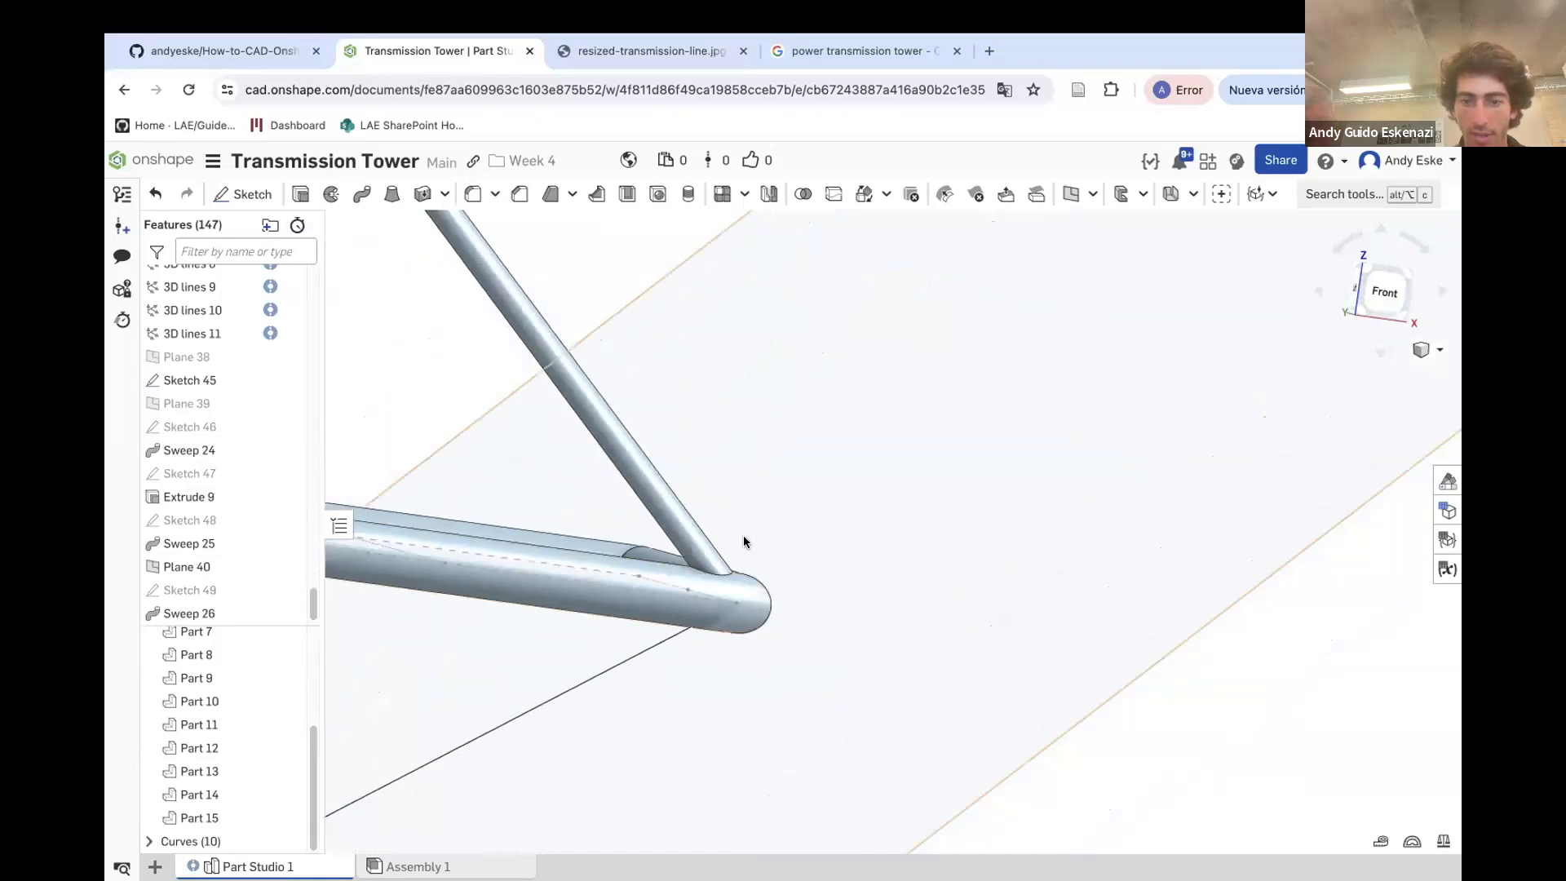
Hide Plane 40
right_click(901, 527)
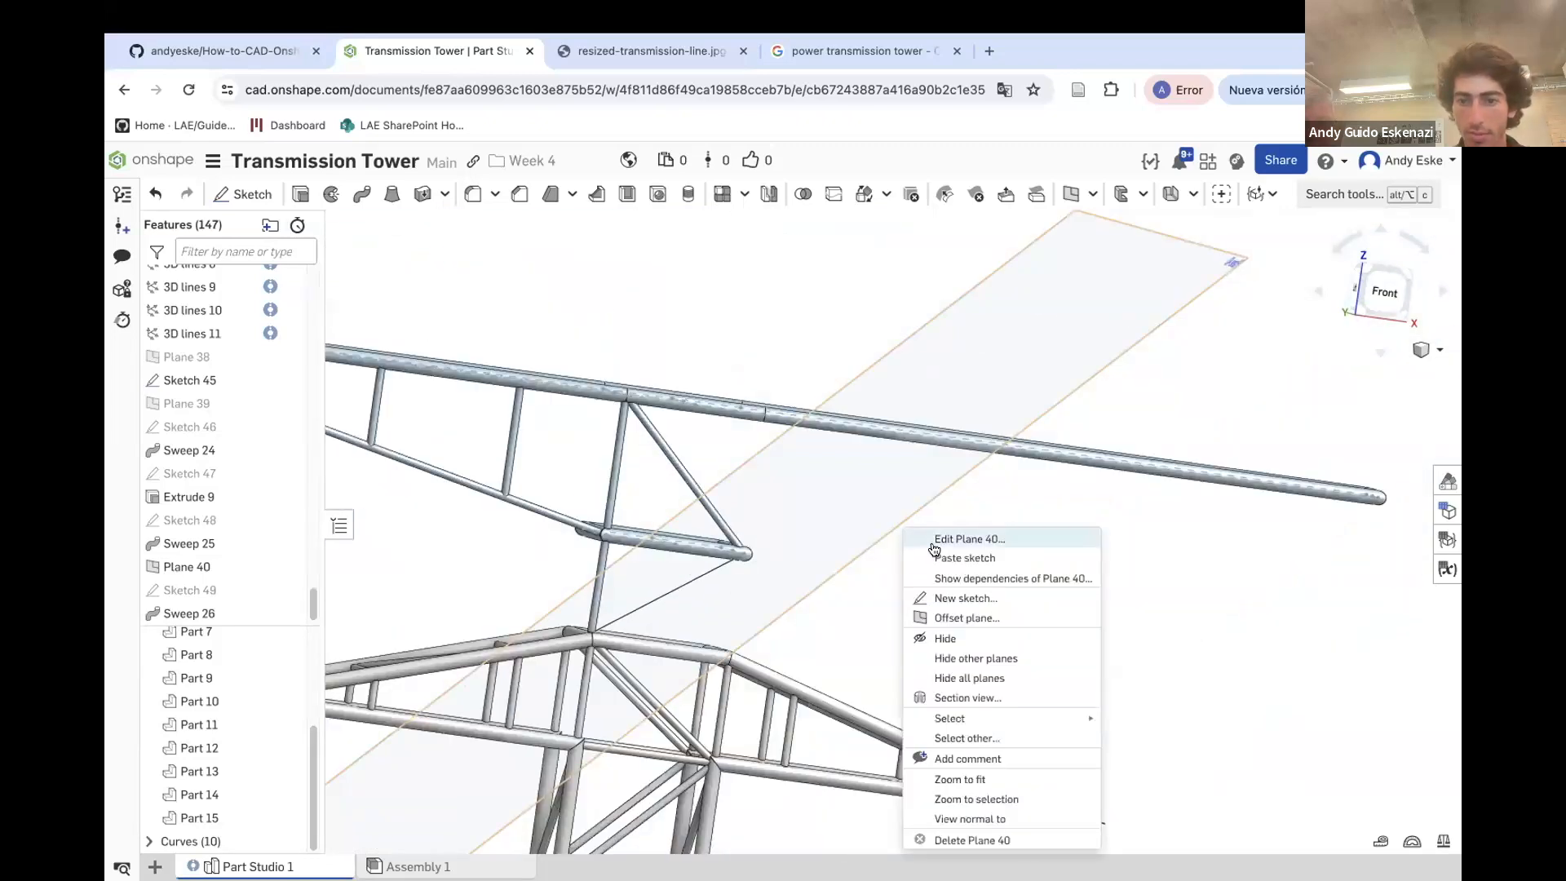
left_click(946, 638)
scroll(759, 549, "up", 5)
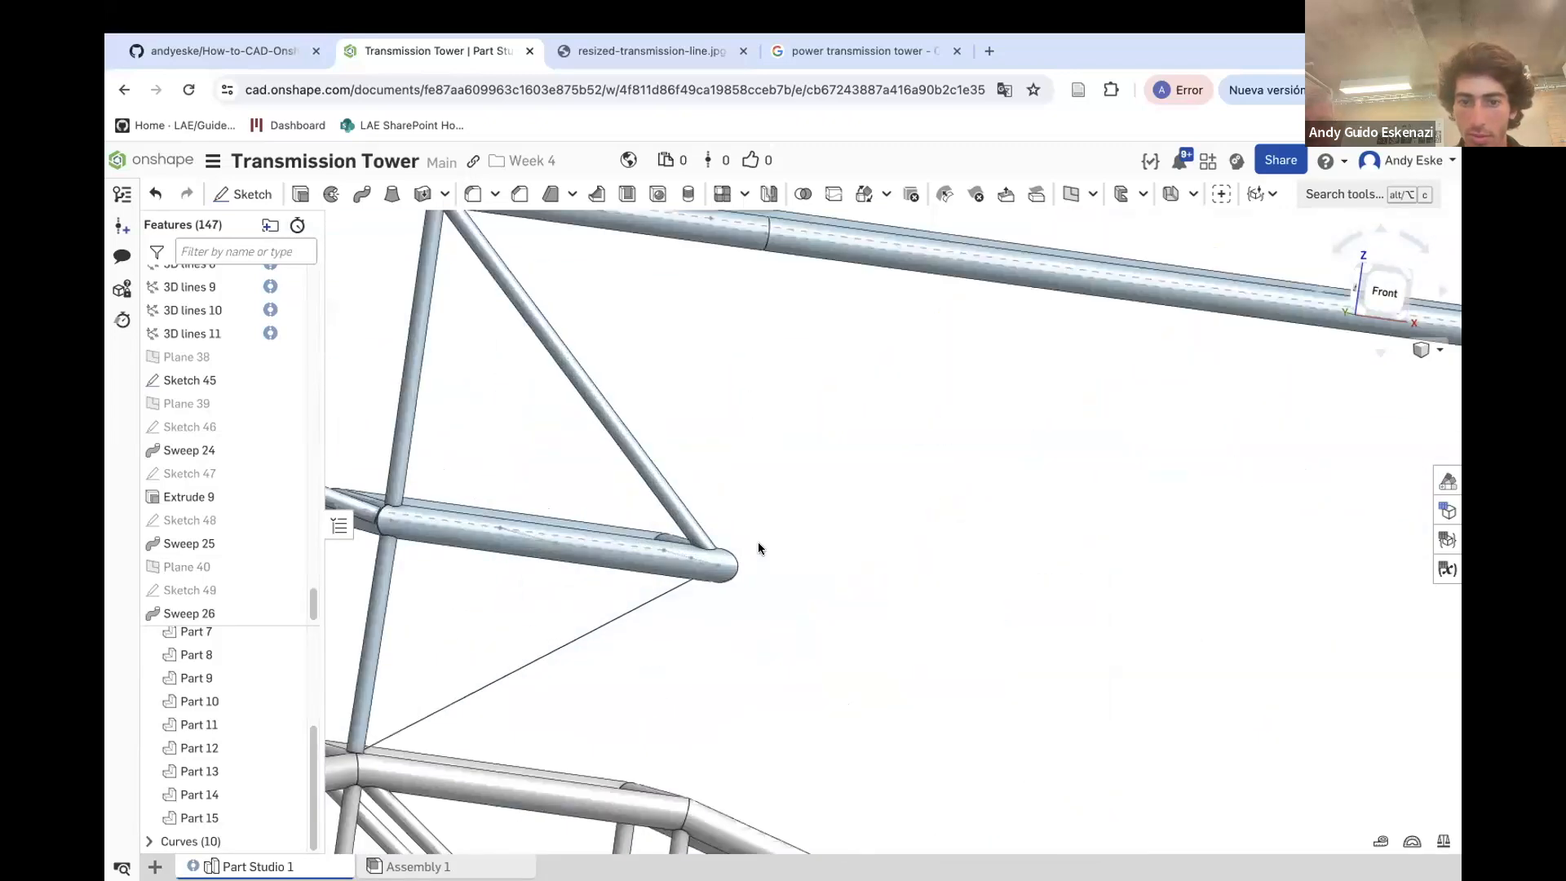
Create a point-normal plane at the tube tip vertex, normal to the lower diagonal 3D line
left_click(1066, 196)
left_click(699, 573)
left_click(723, 580)
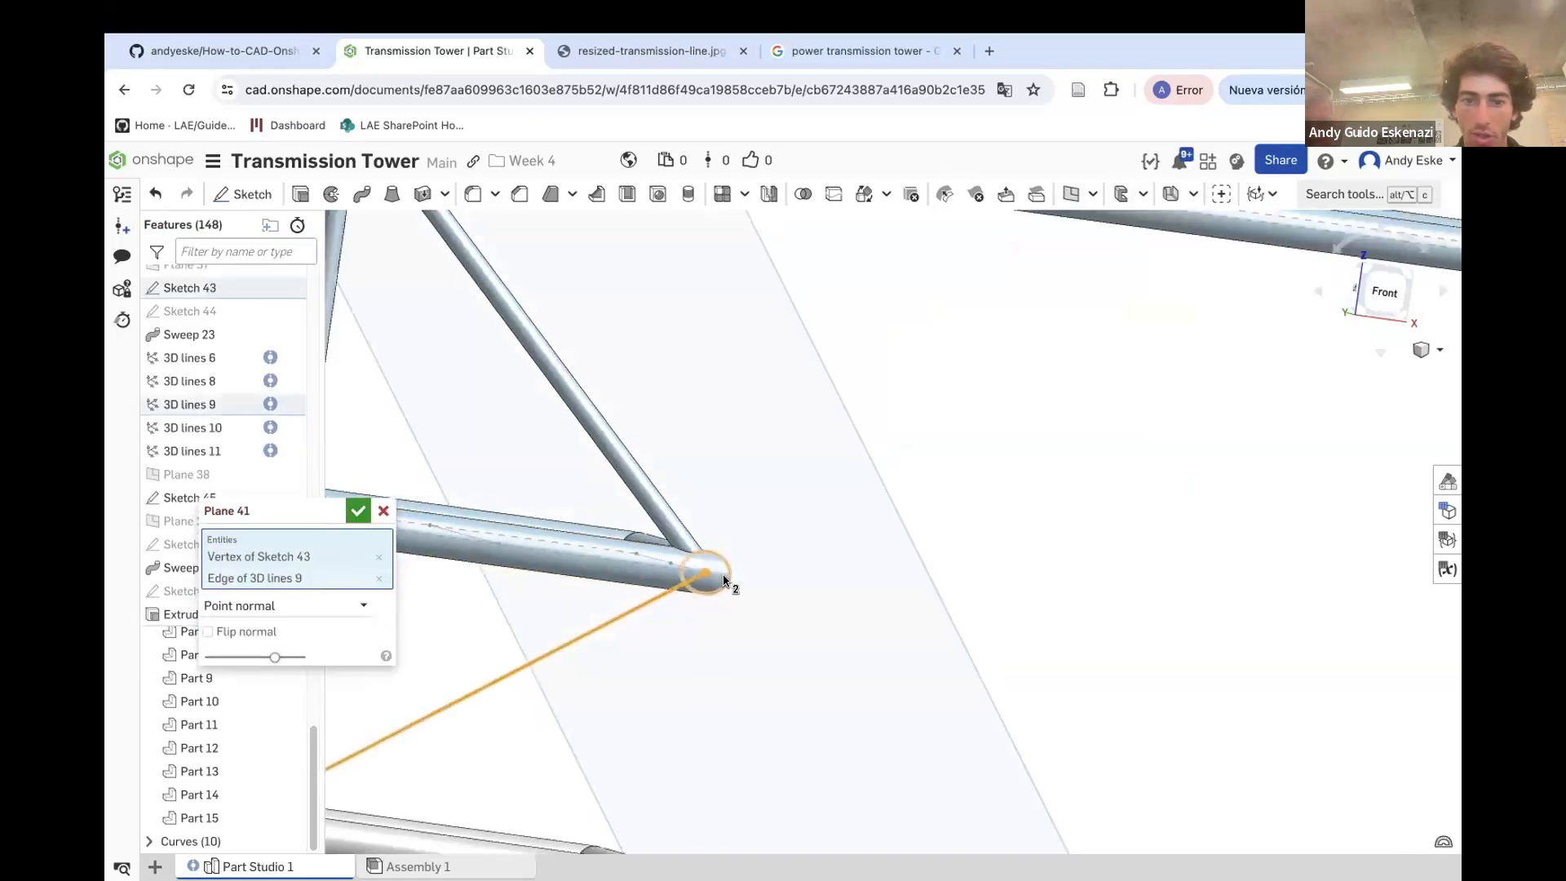
scroll(723, 580, "down", 5)
left_click(356, 510)
Sketch a circle on Plane 41 centred at the crossarm tube tip, closing the sketch without extruding it
key("shift+s")
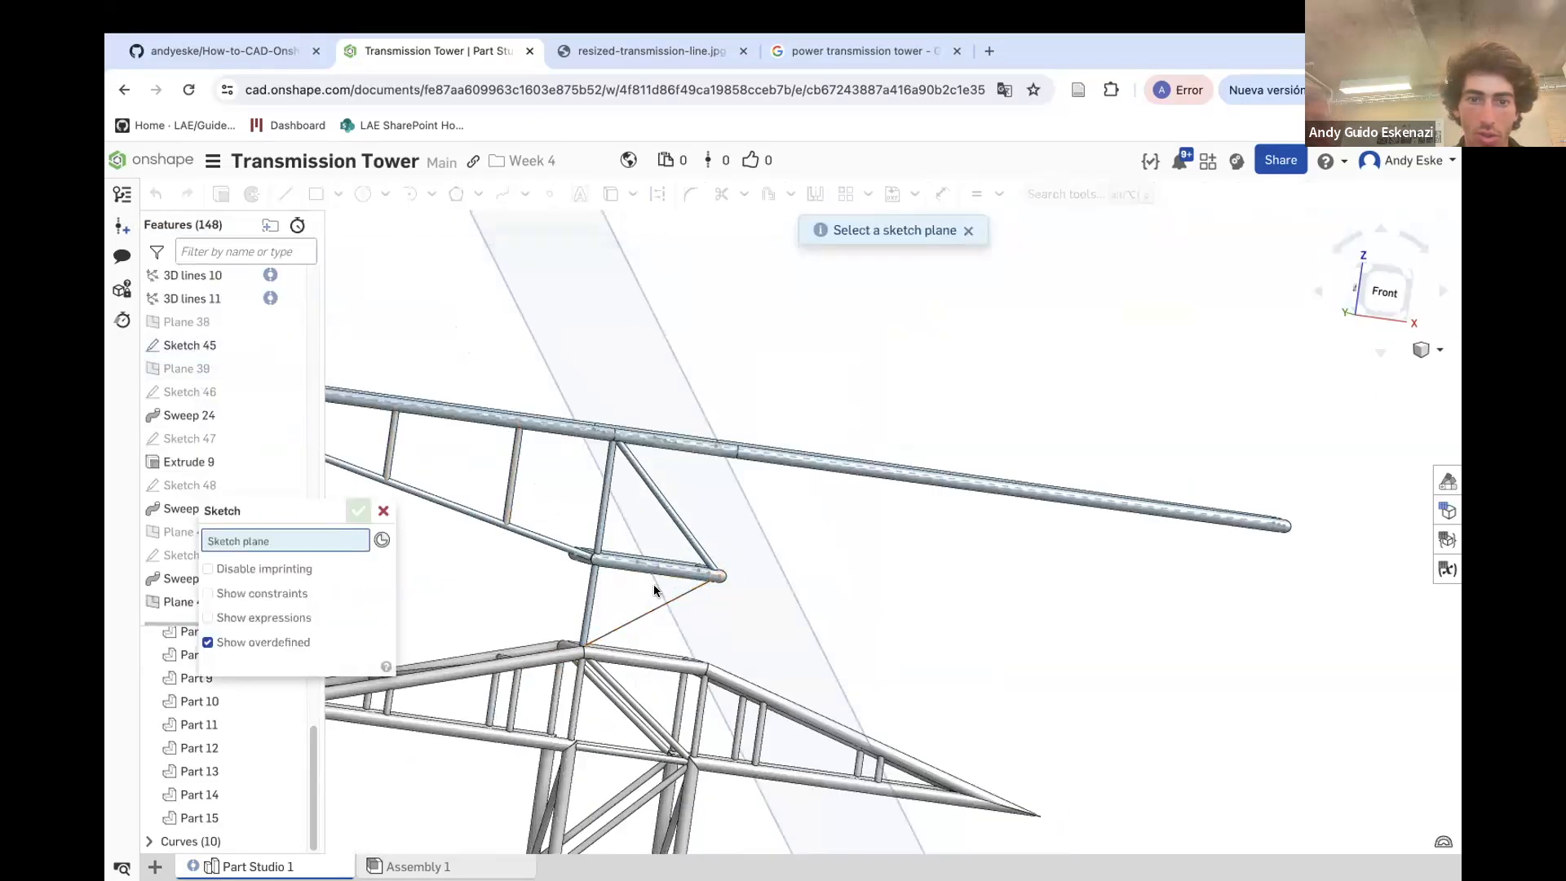
left_click(752, 576)
scroll(726, 574, "up", 5)
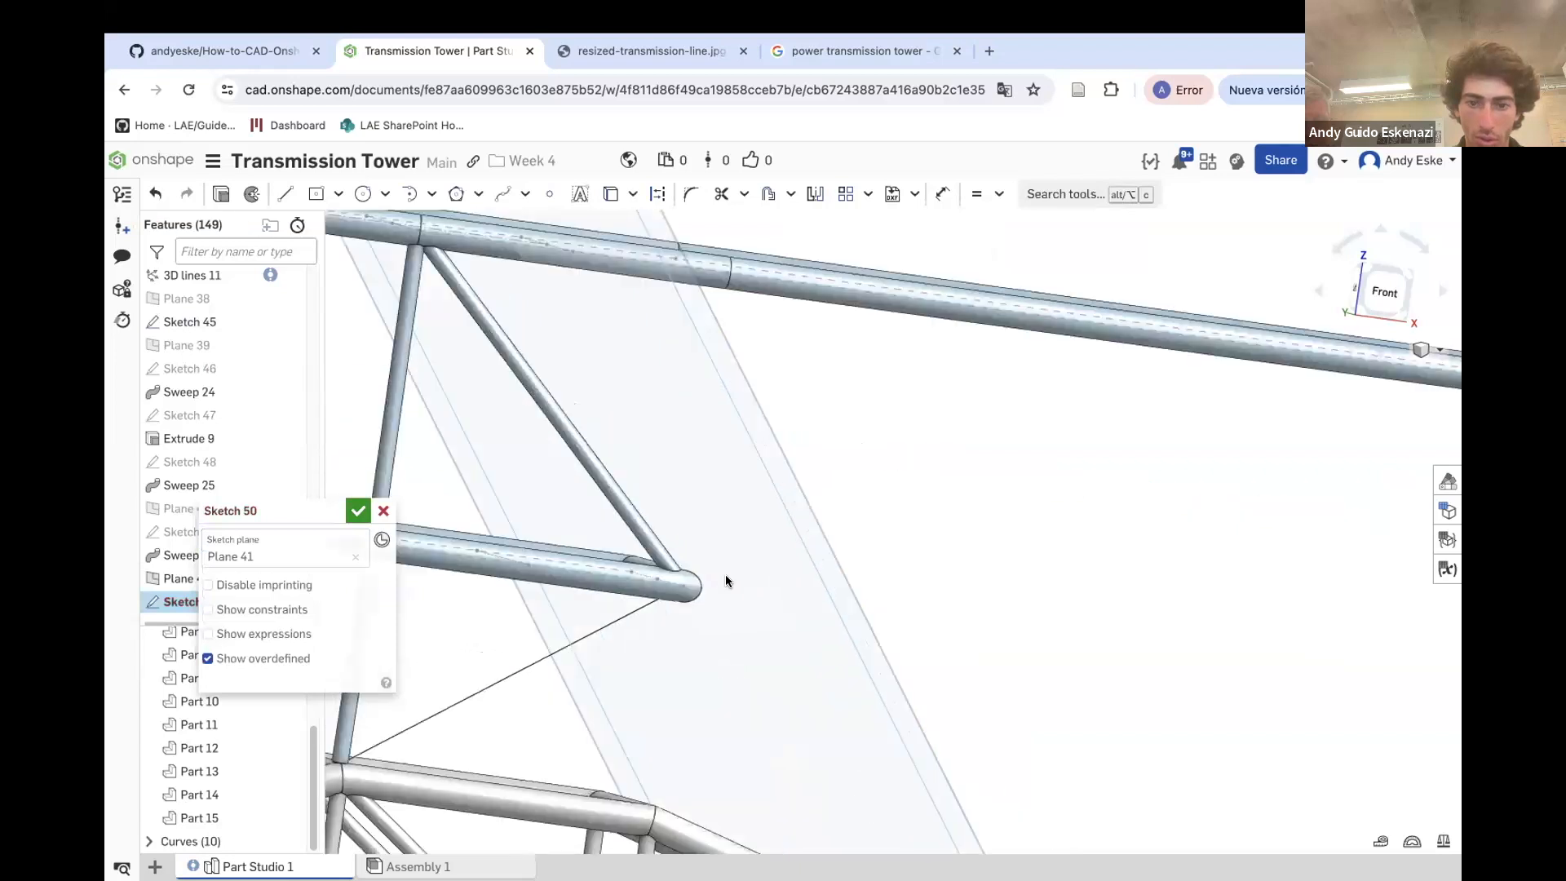
left_click(363, 193)
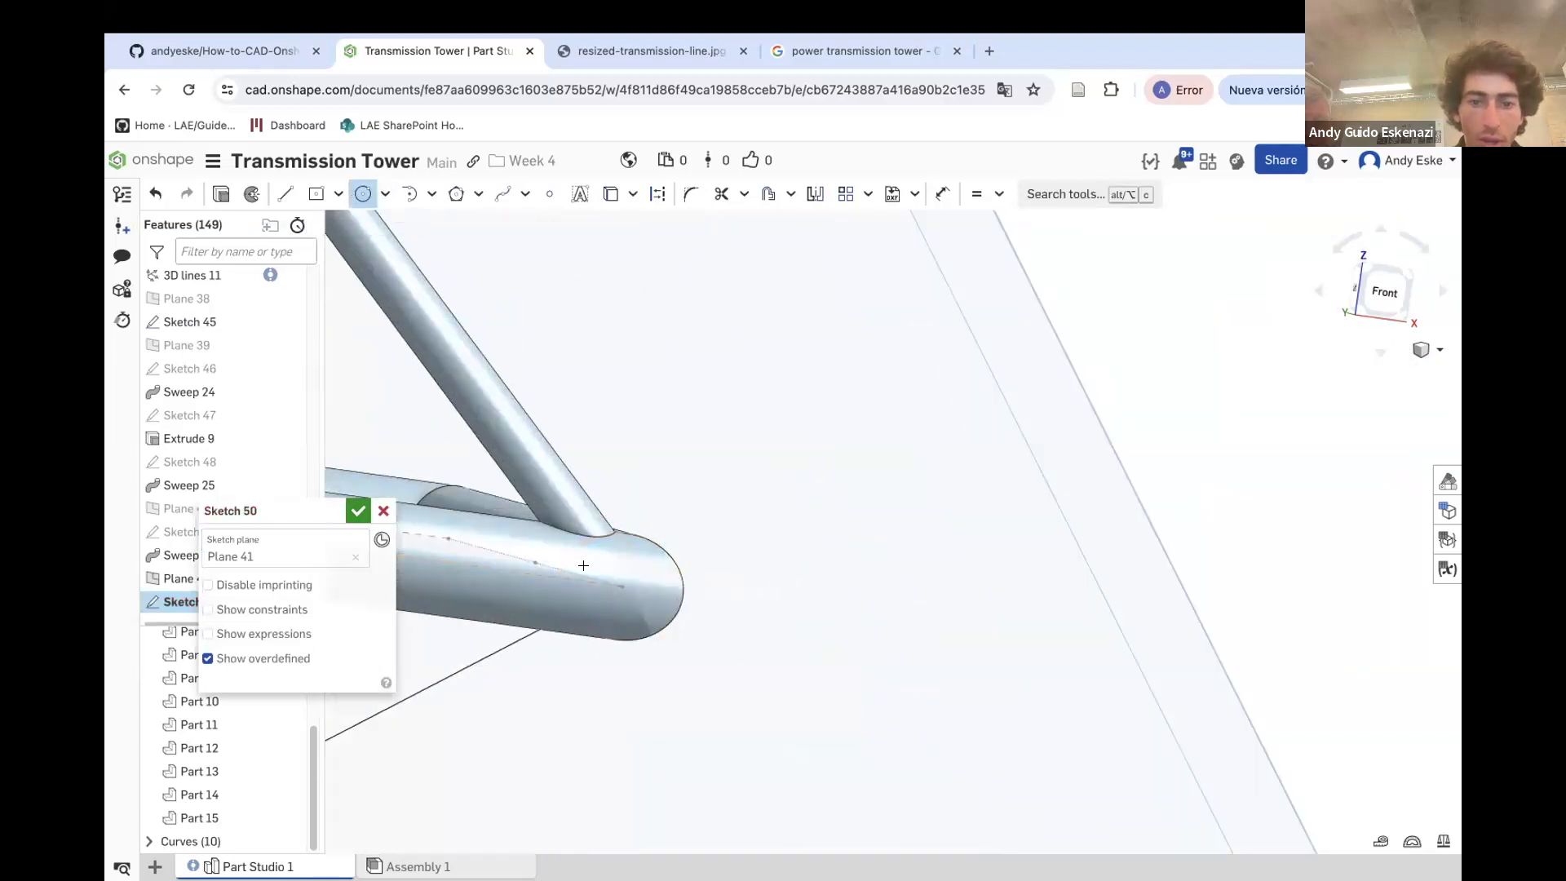
left_click(631, 607)
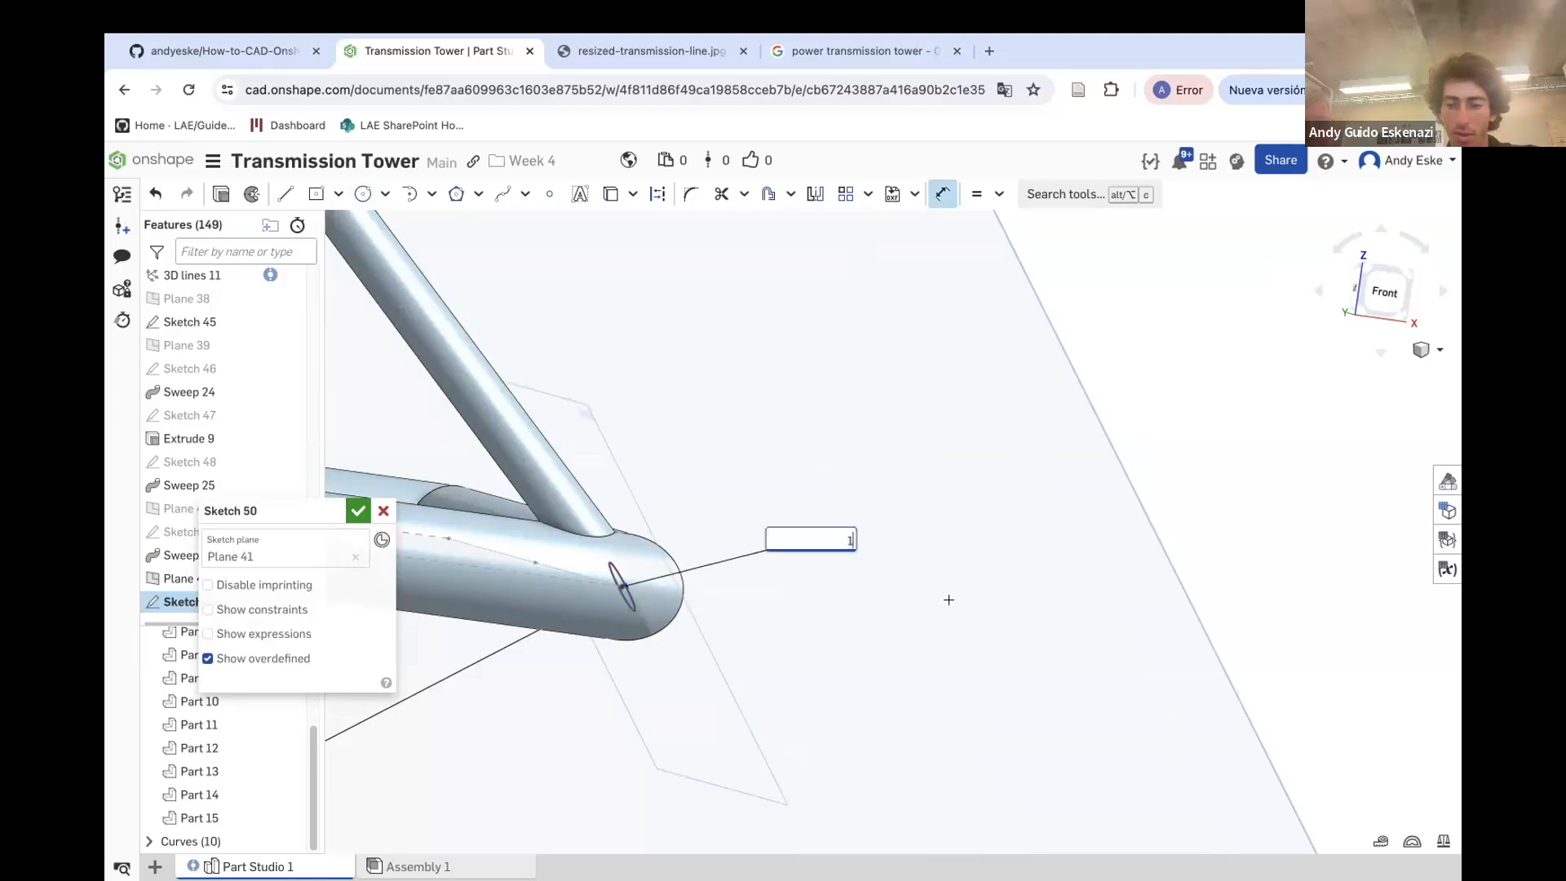
left_click(224, 201)
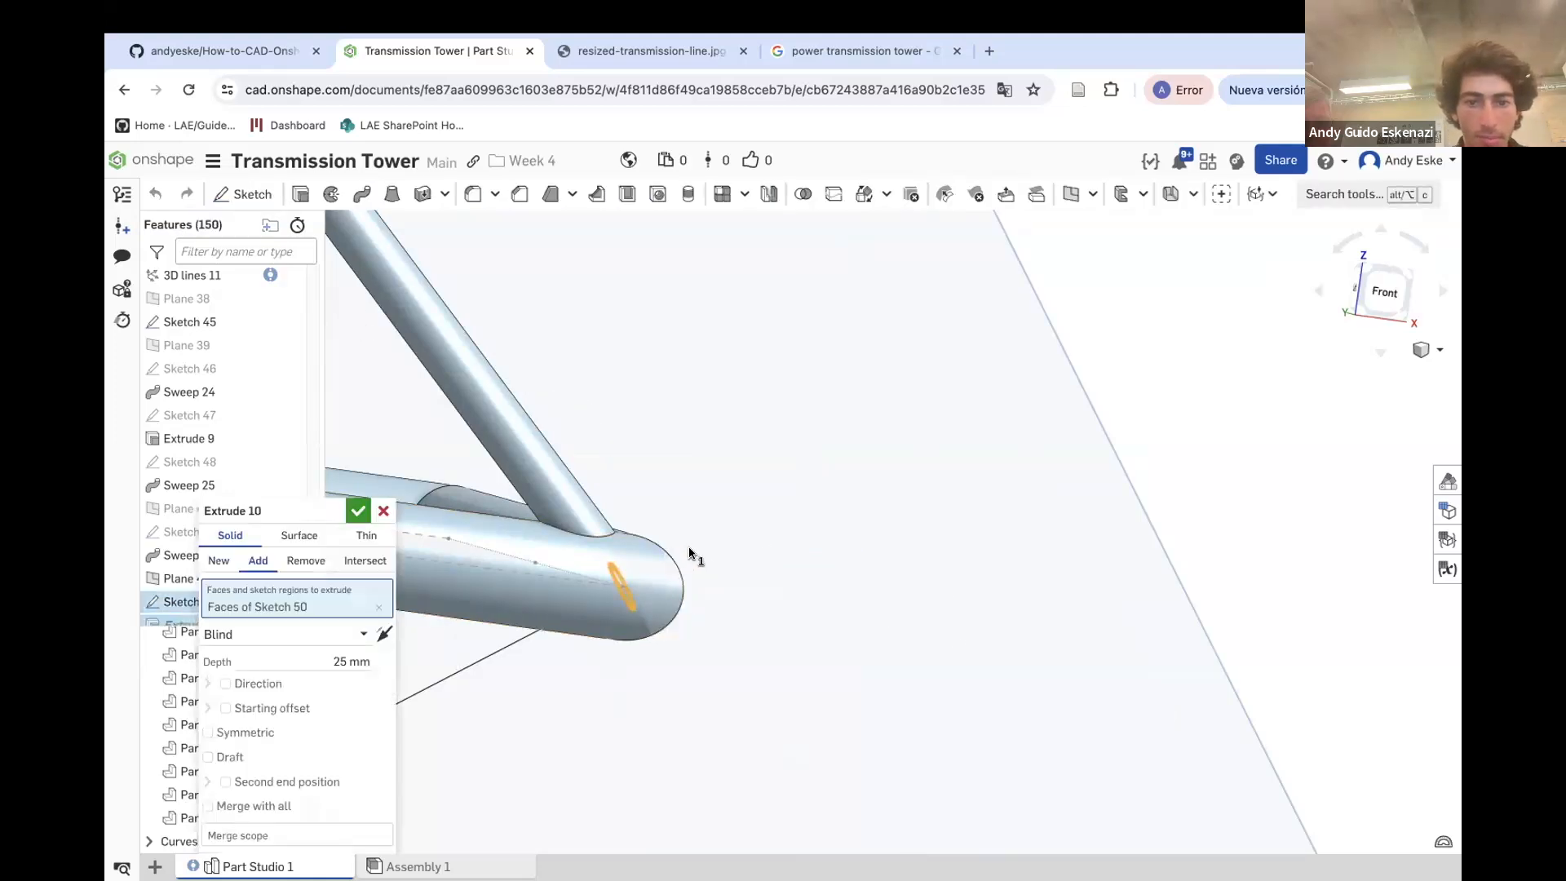
scroll(690, 553, "down", 5)
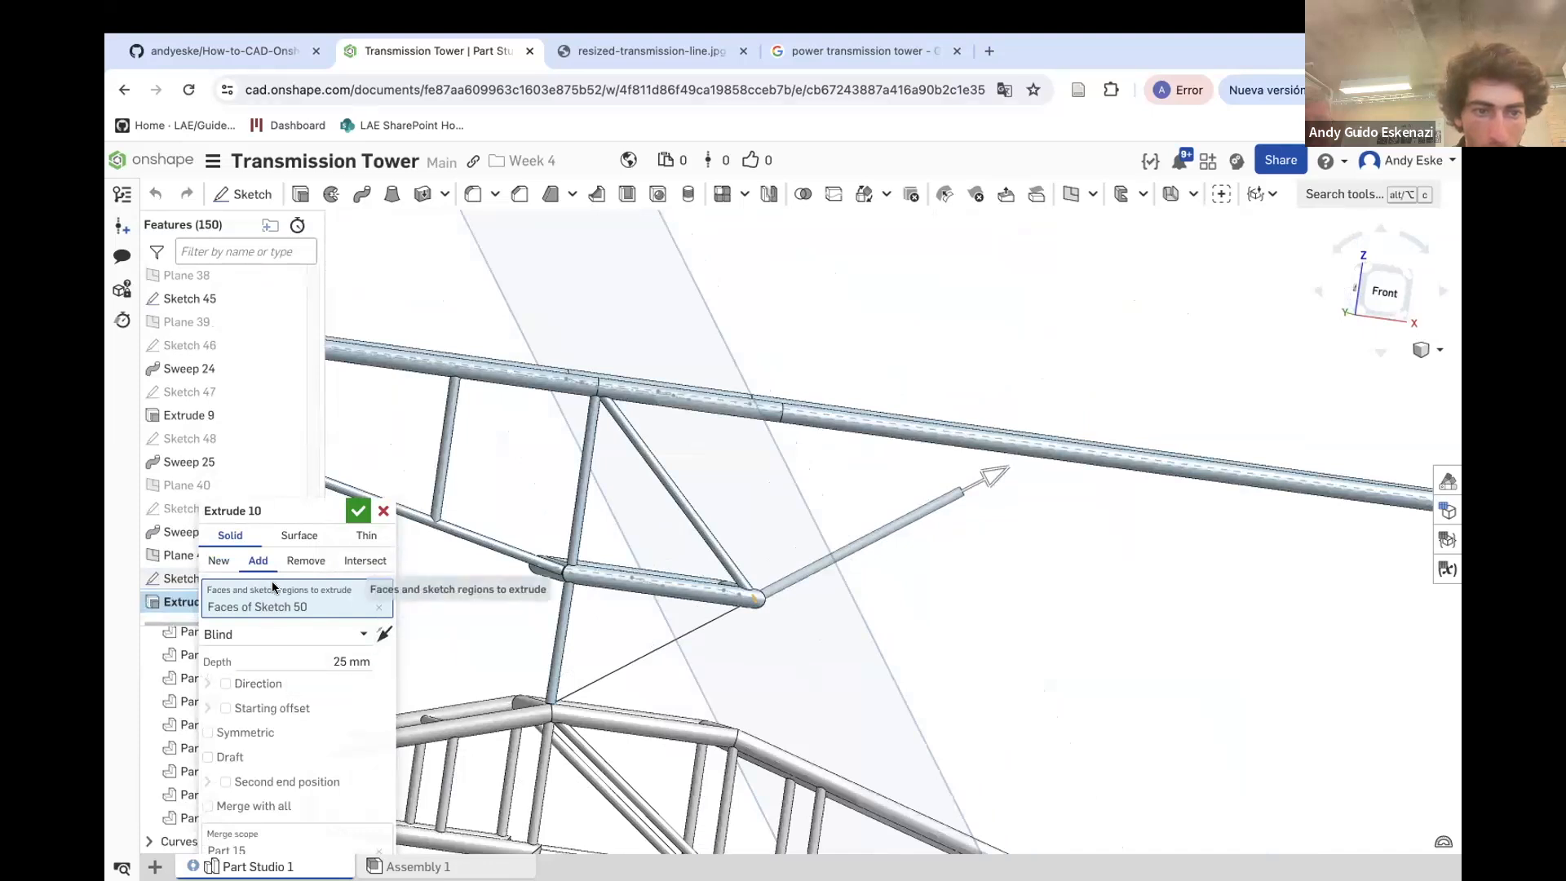
left_click(384, 510)
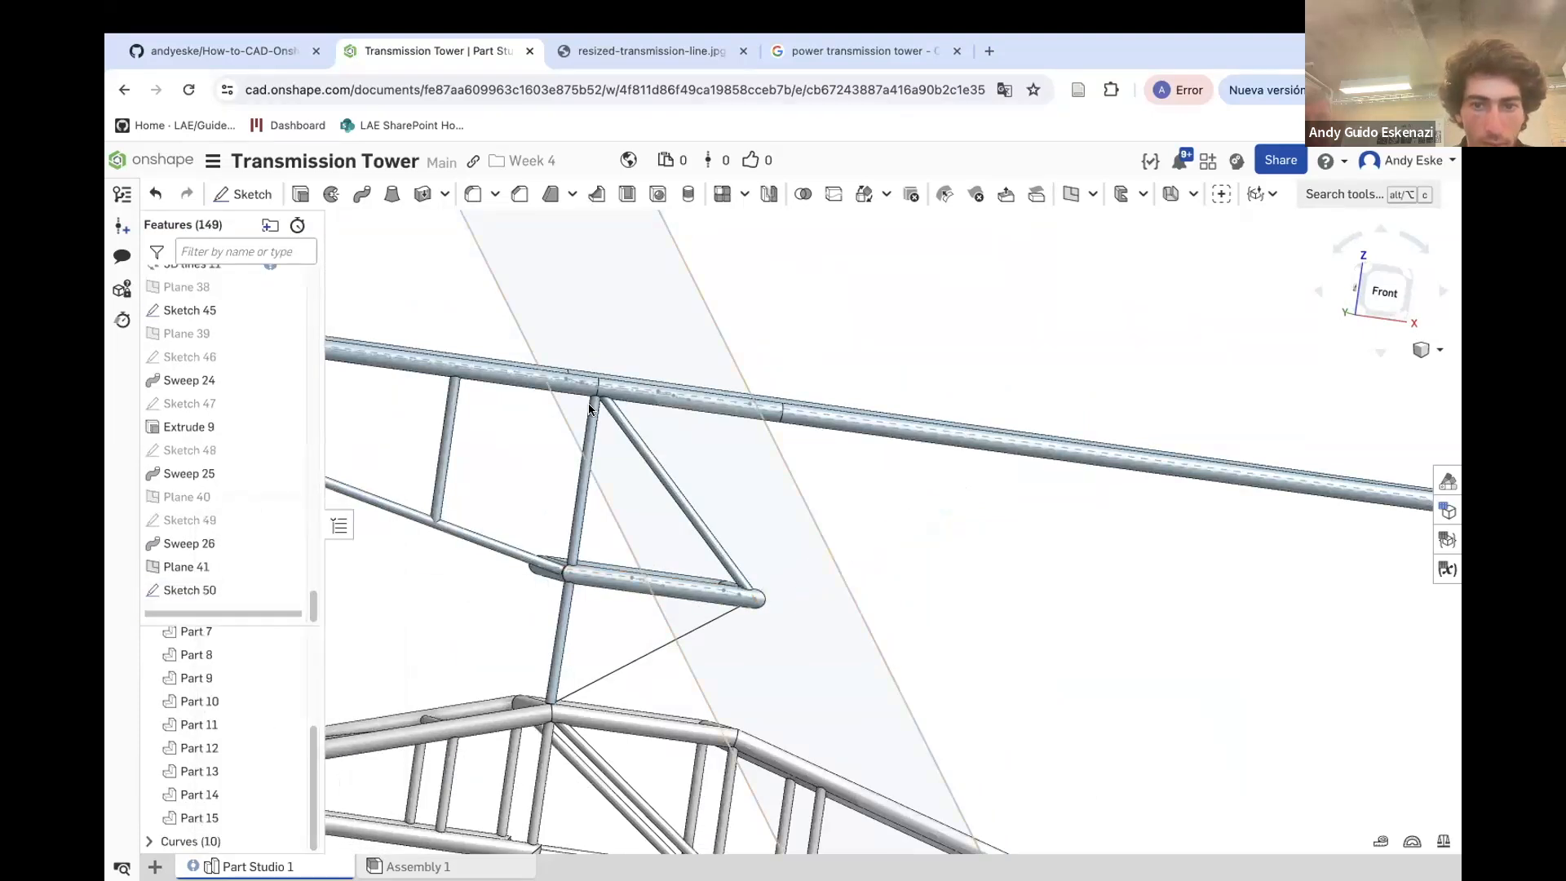
Sweep the Sketch 50 circle along the lower diagonal 3D lines path 8, adding it to Part 15
left_click(362, 194)
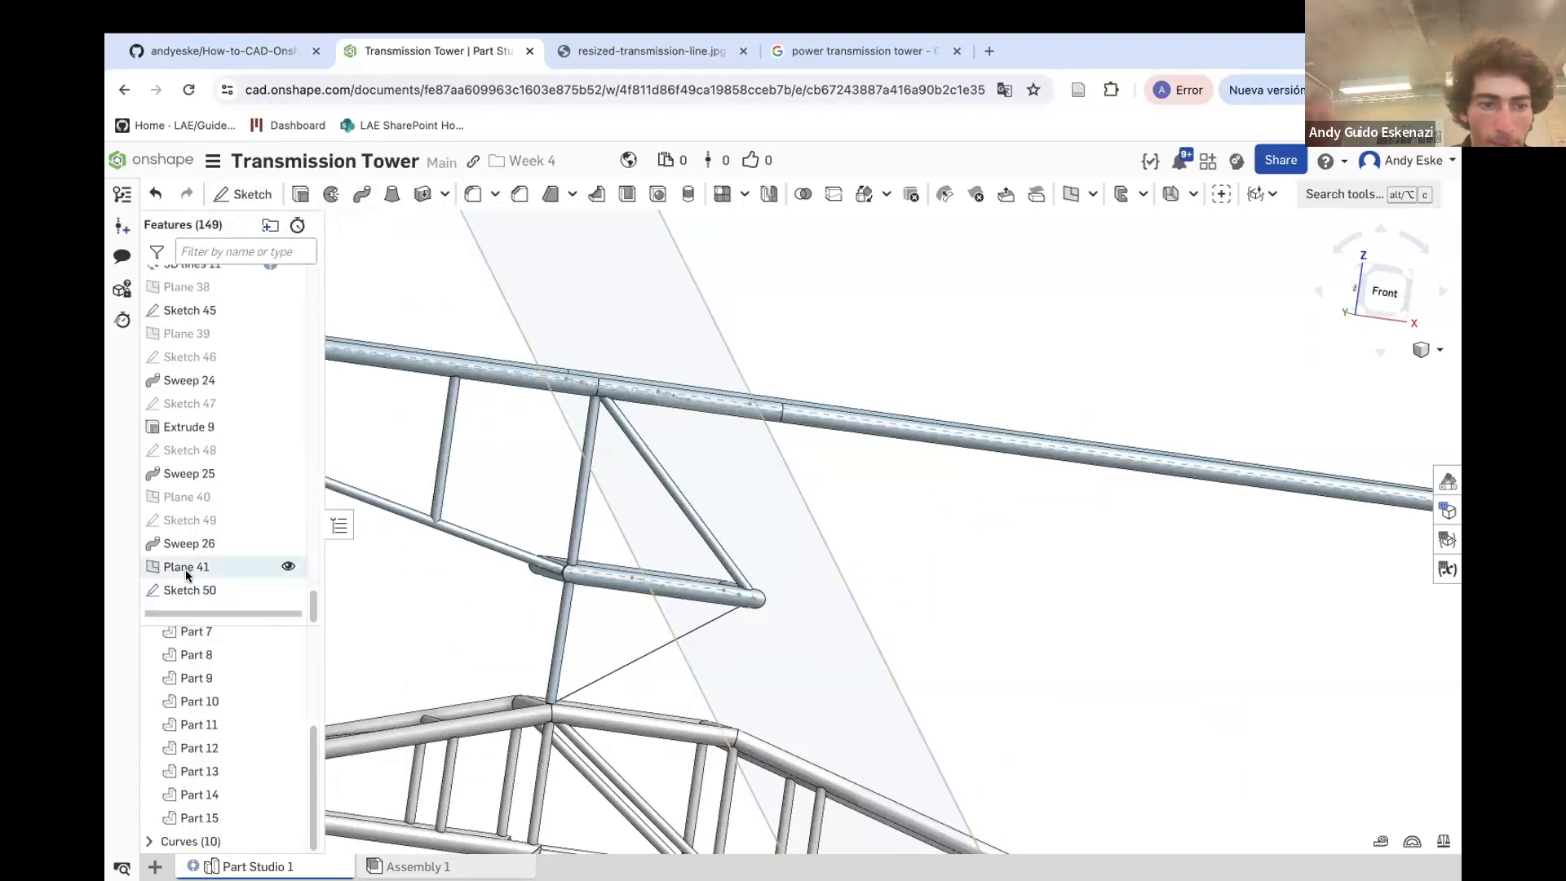
left_click(169, 596)
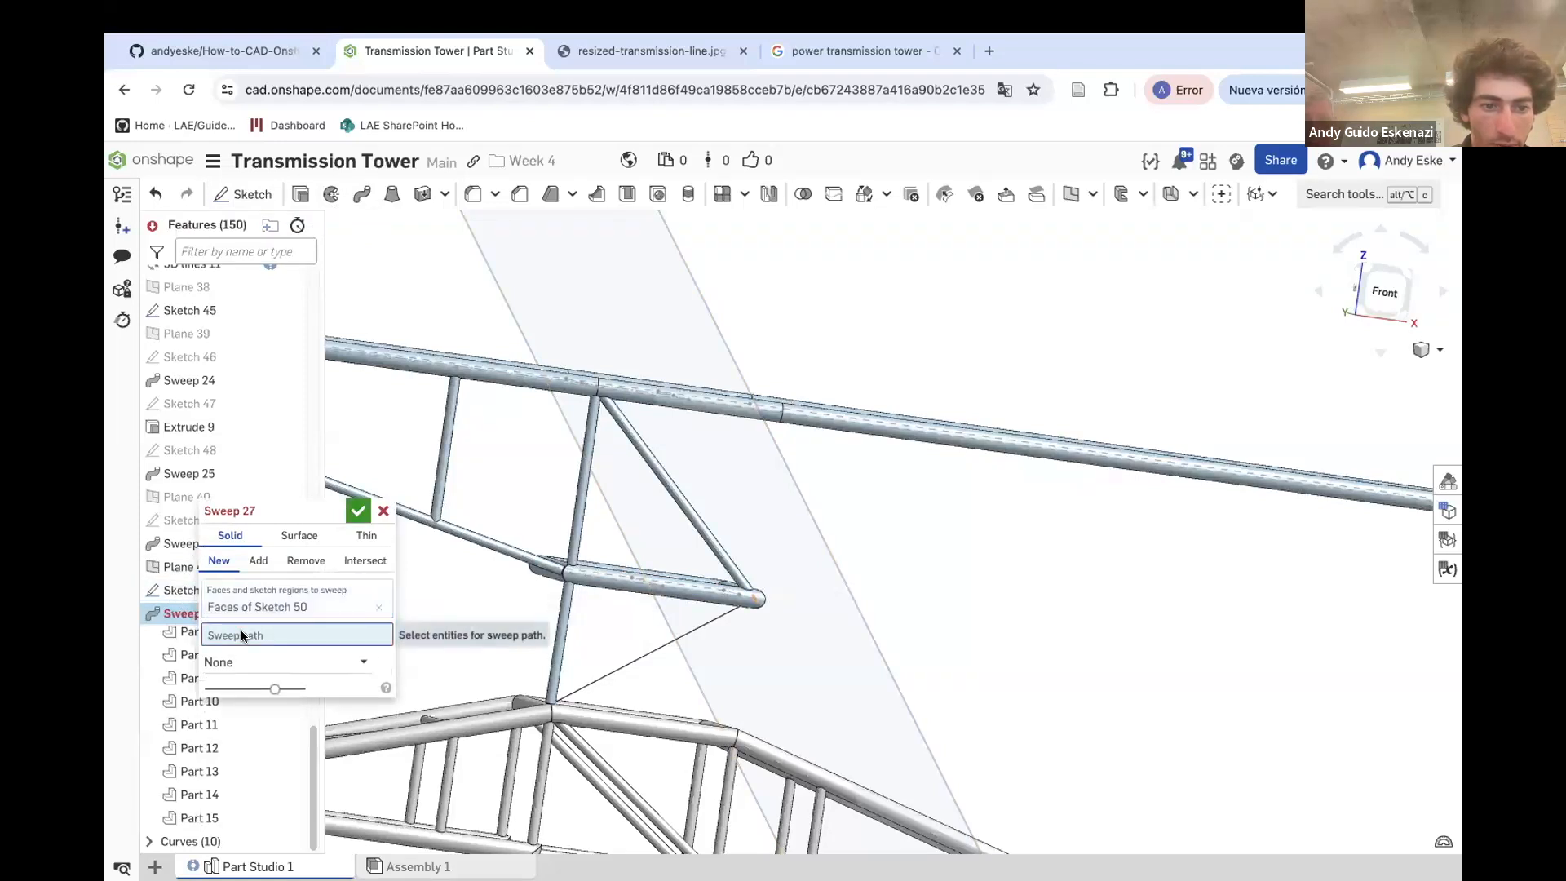
left_click(642, 653)
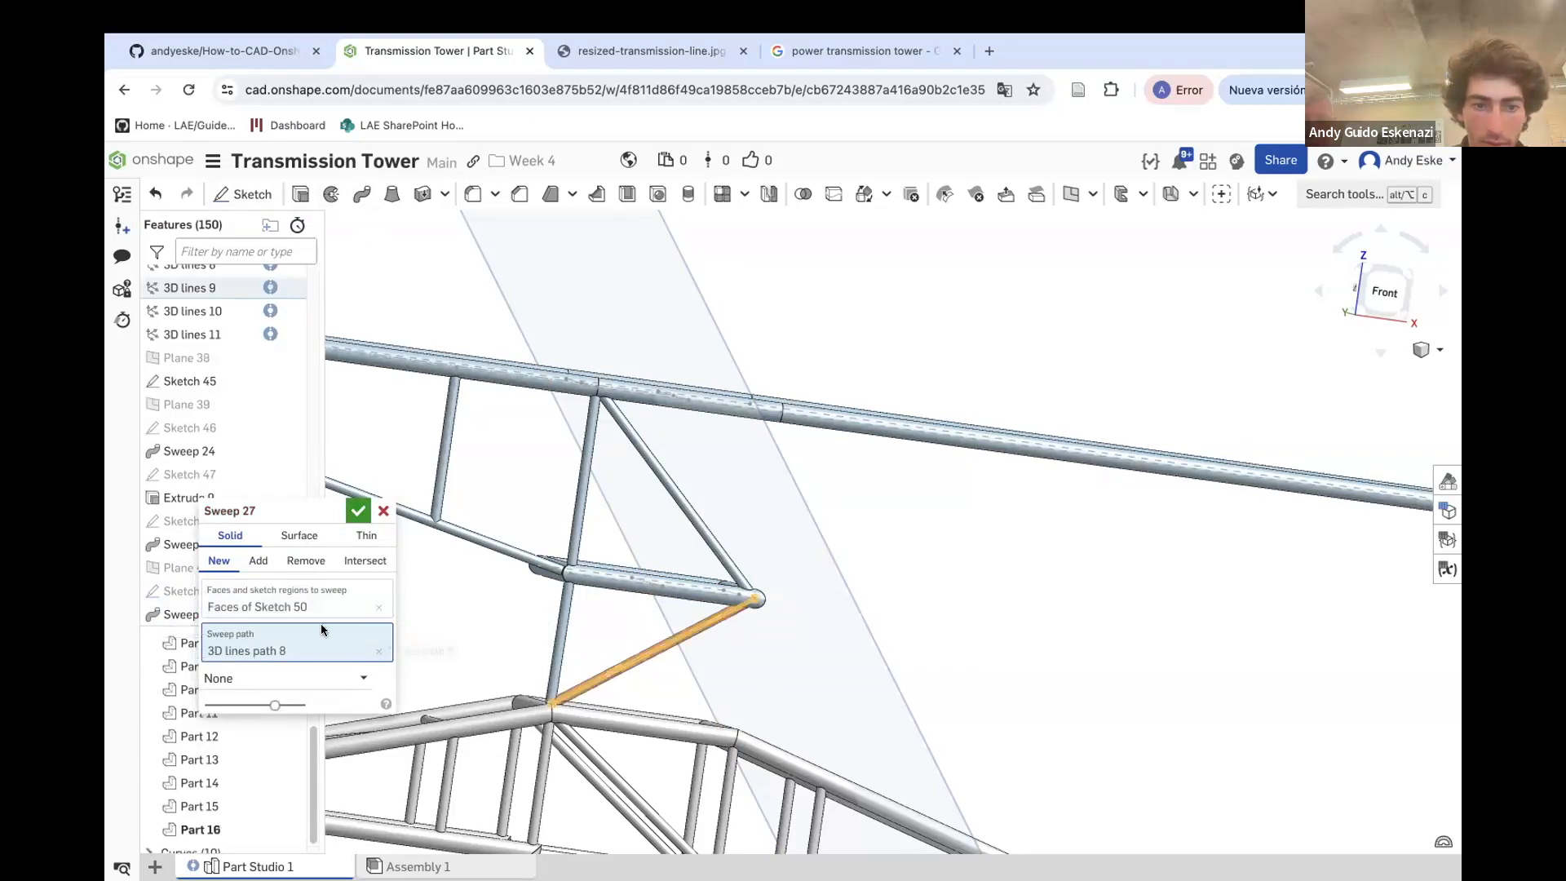
left_click(258, 561)
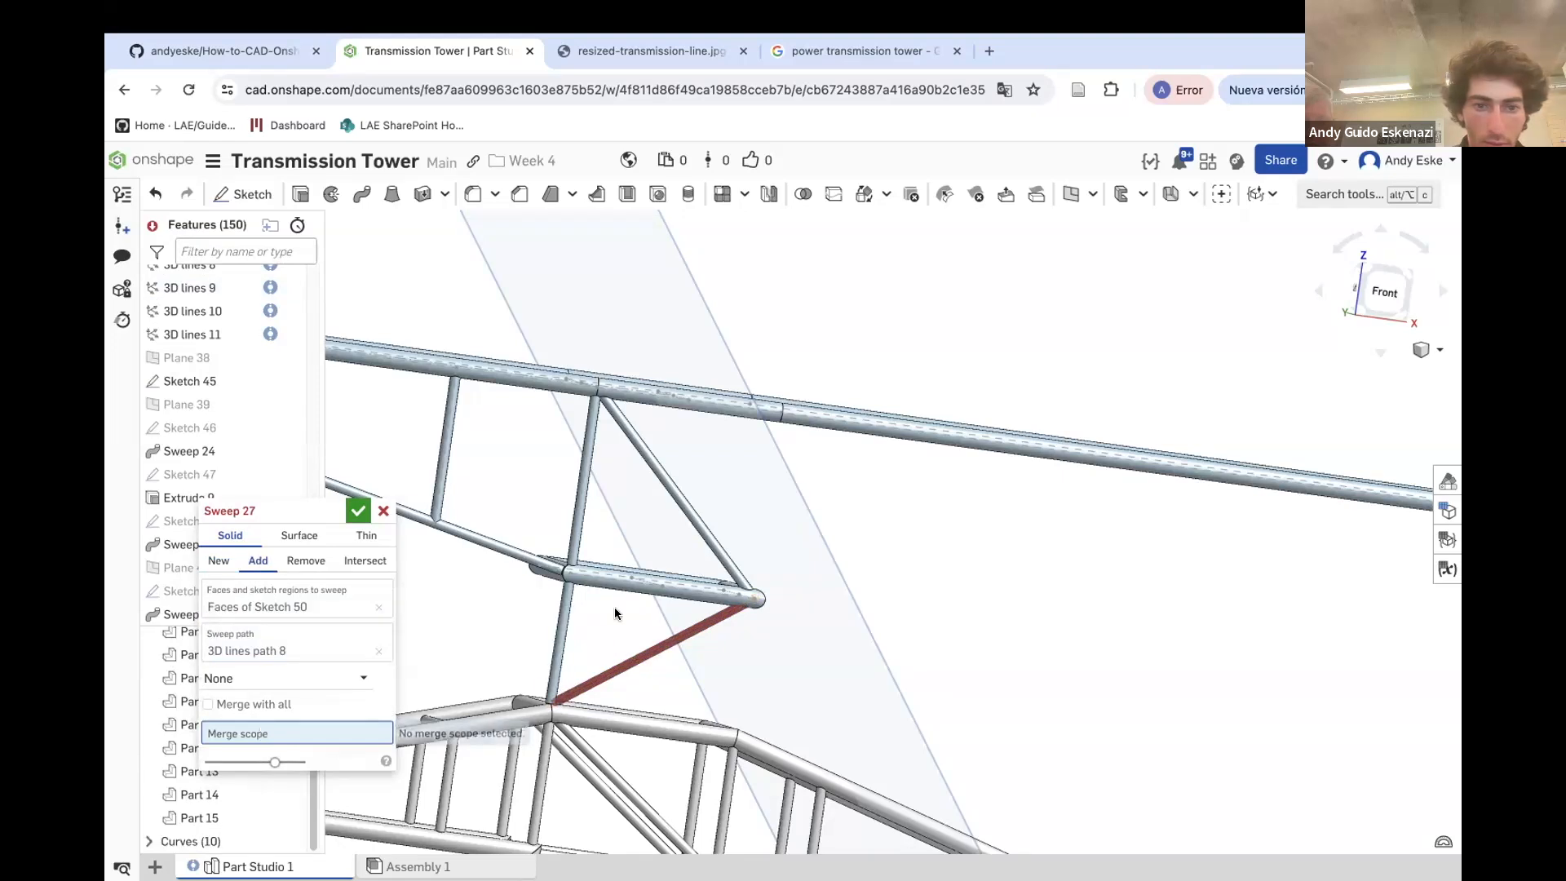
left_click(633, 586)
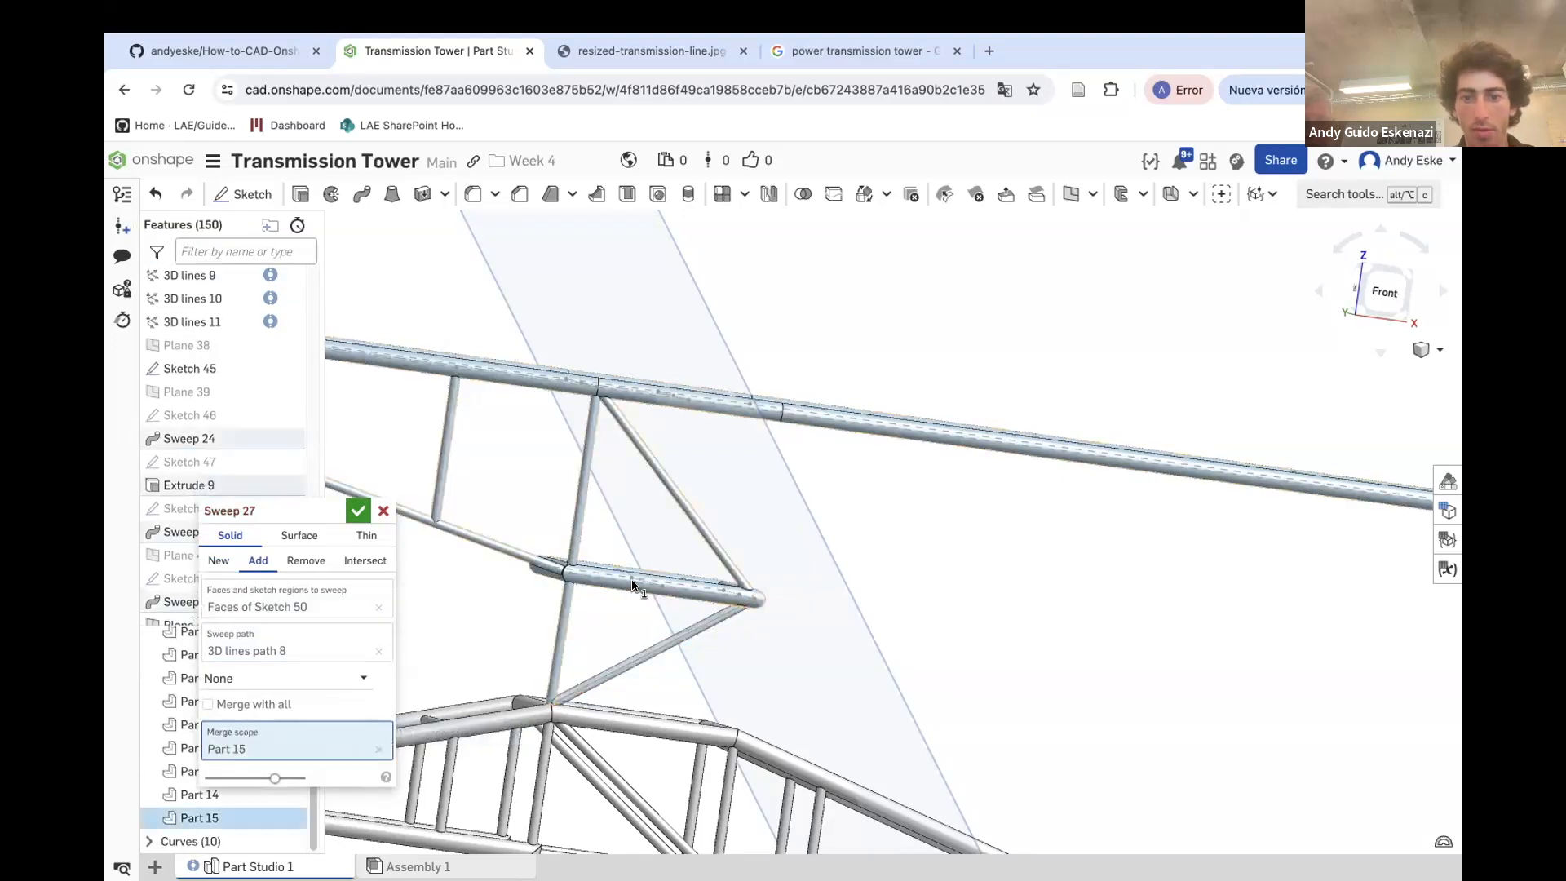
left_click(356, 511)
Hide Plane 41
right_click(814, 565)
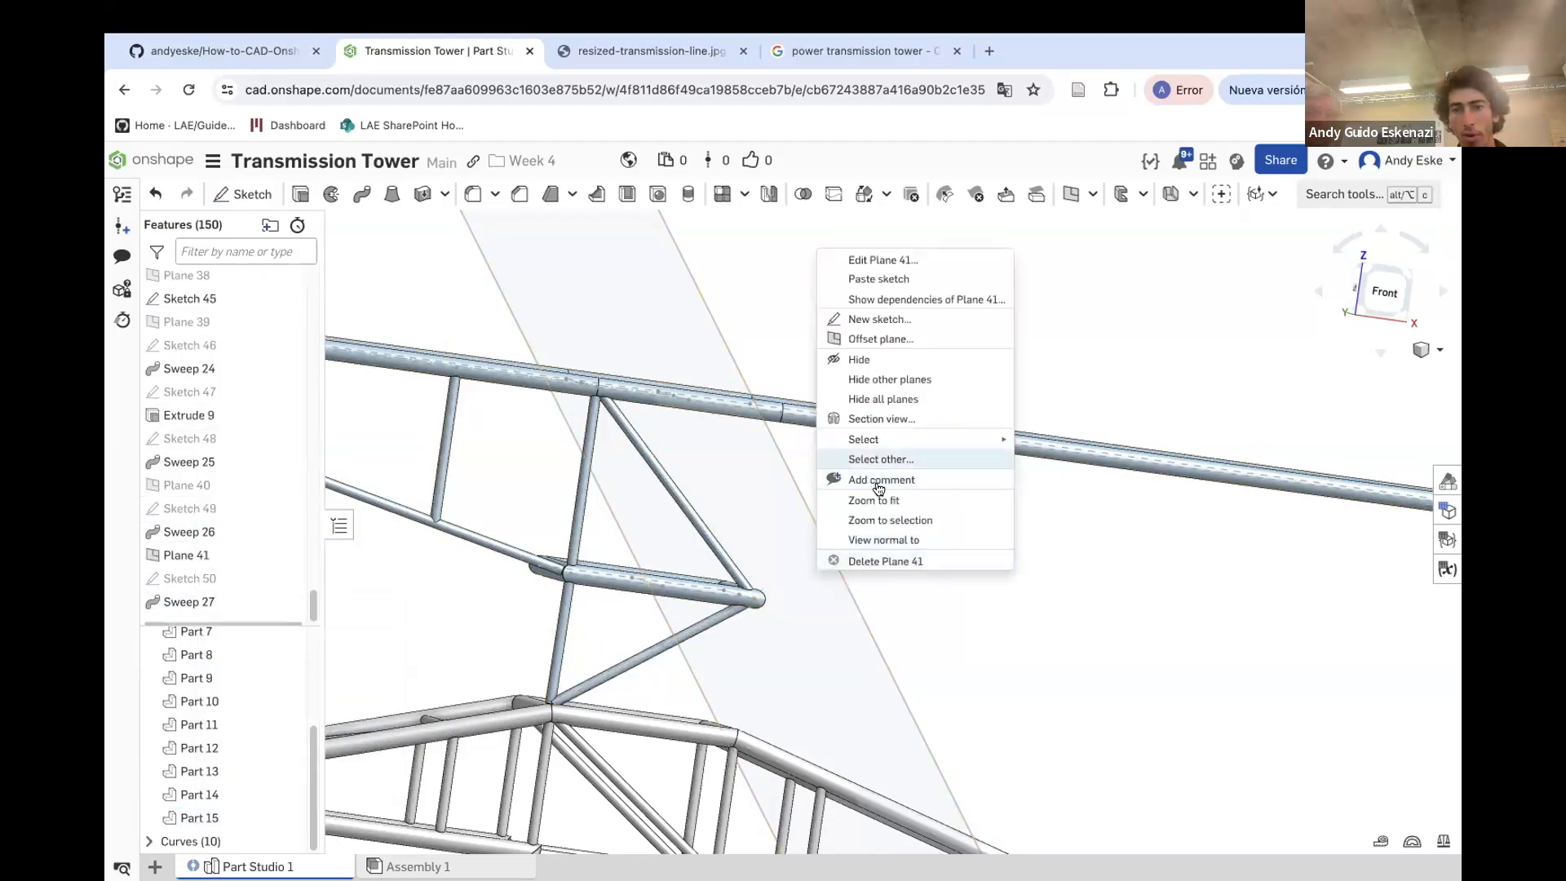
left_click(866, 360)
Circular-pattern Sweep 25, Sweep 26 and Sweep 27 in 4 instances over 360 deg about the tower's central Sketch 17 edge
scroll(669, 548, "down", 4)
right_click_drag(684, 549, 721, 574)
scroll(724, 563, "down", 4)
scroll(545, 564, "up", 4)
scroll(638, 558, "down", 2)
right_click_drag(639, 554, 638, 559)
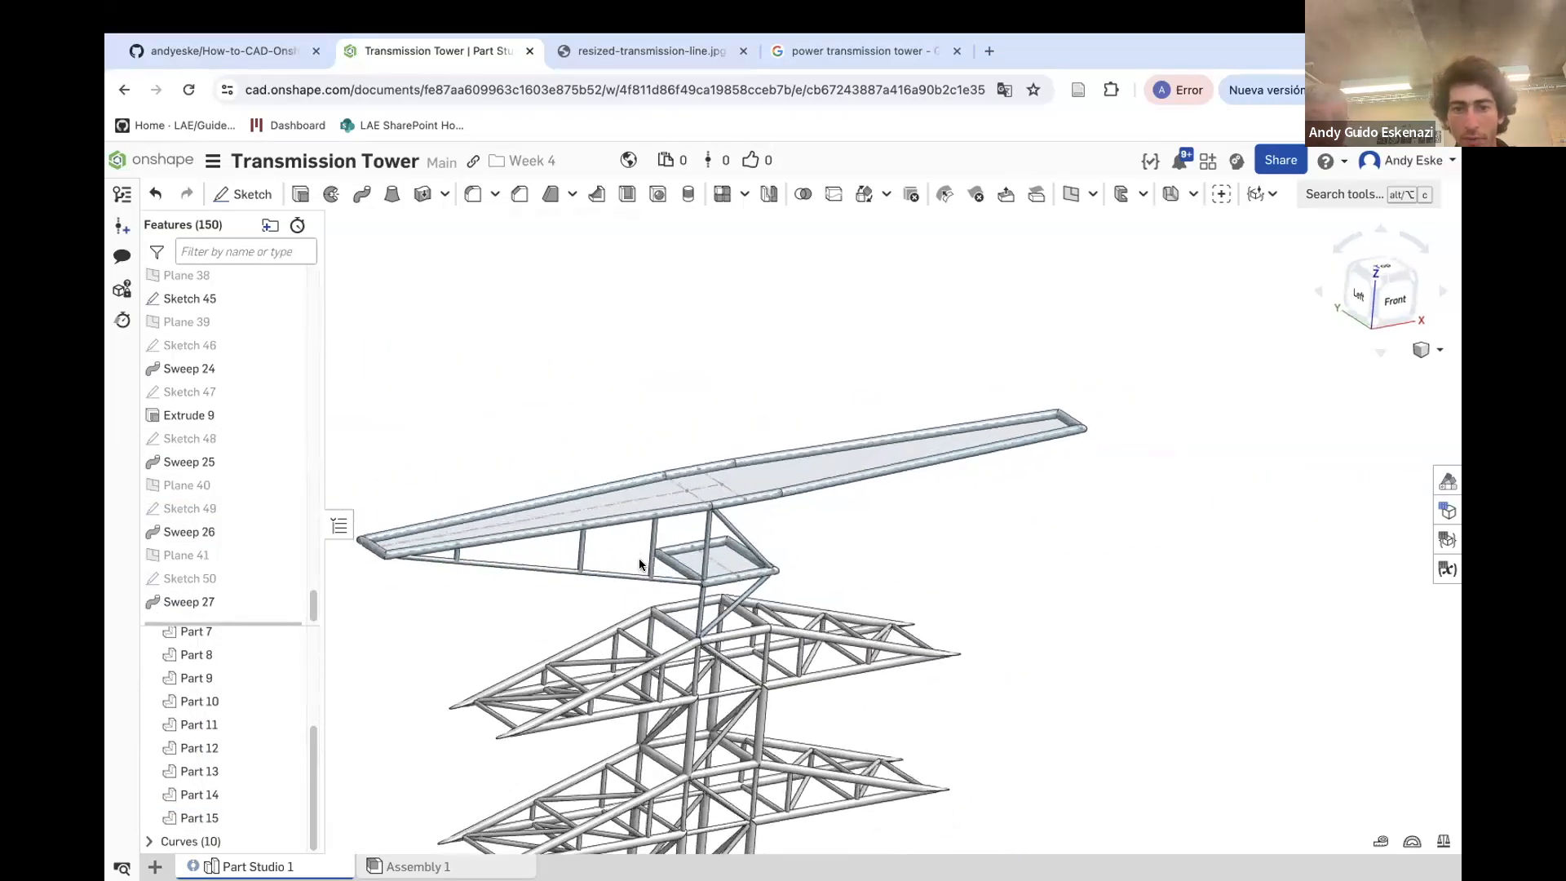
scroll(672, 621, "up", 3)
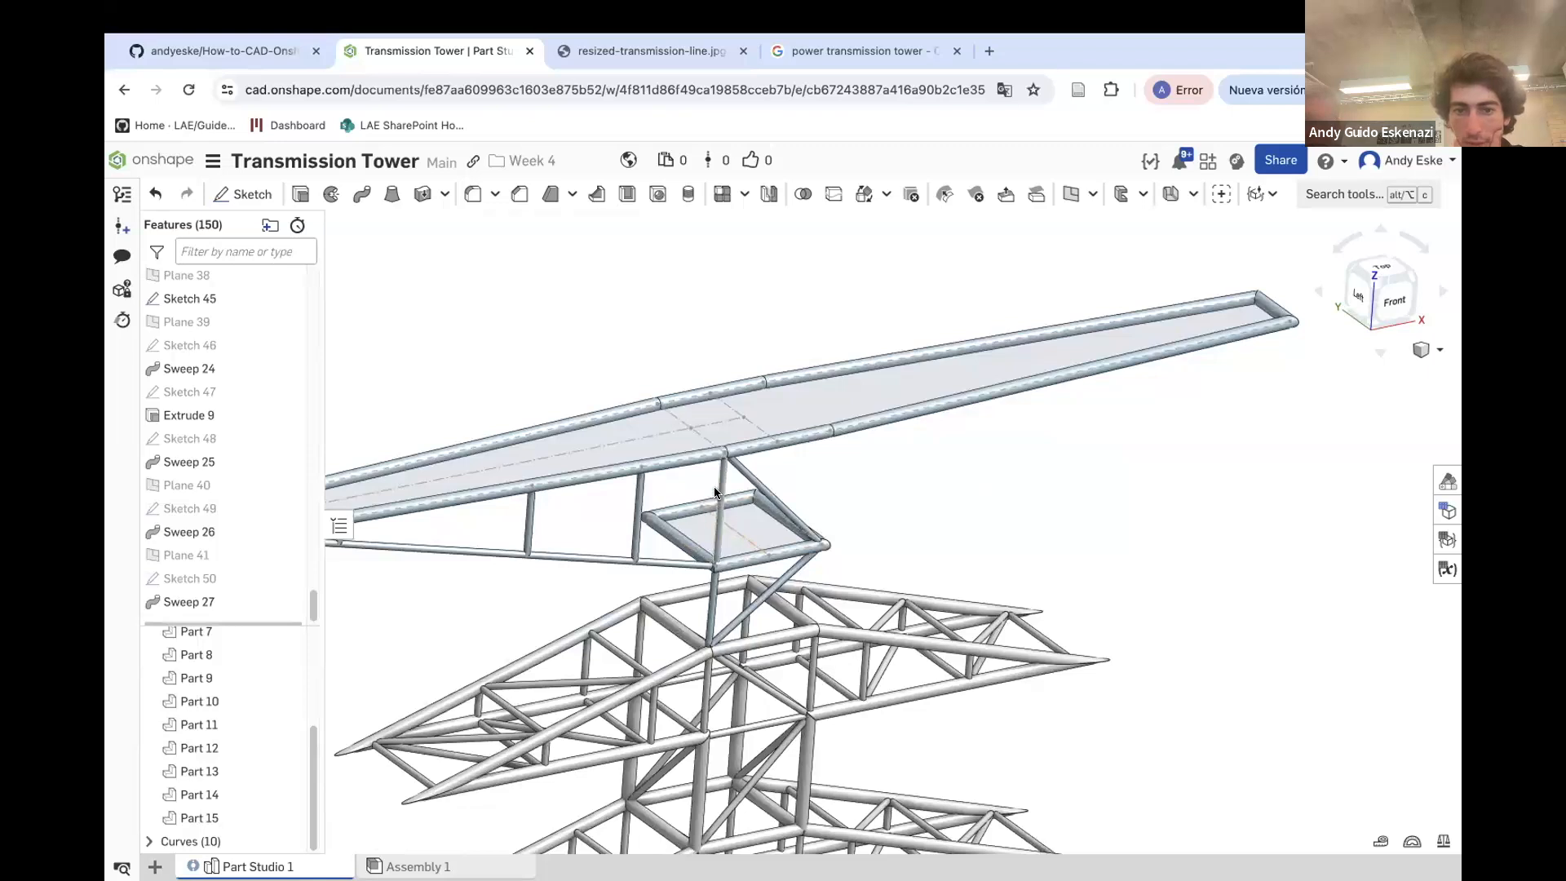
left_click(746, 192)
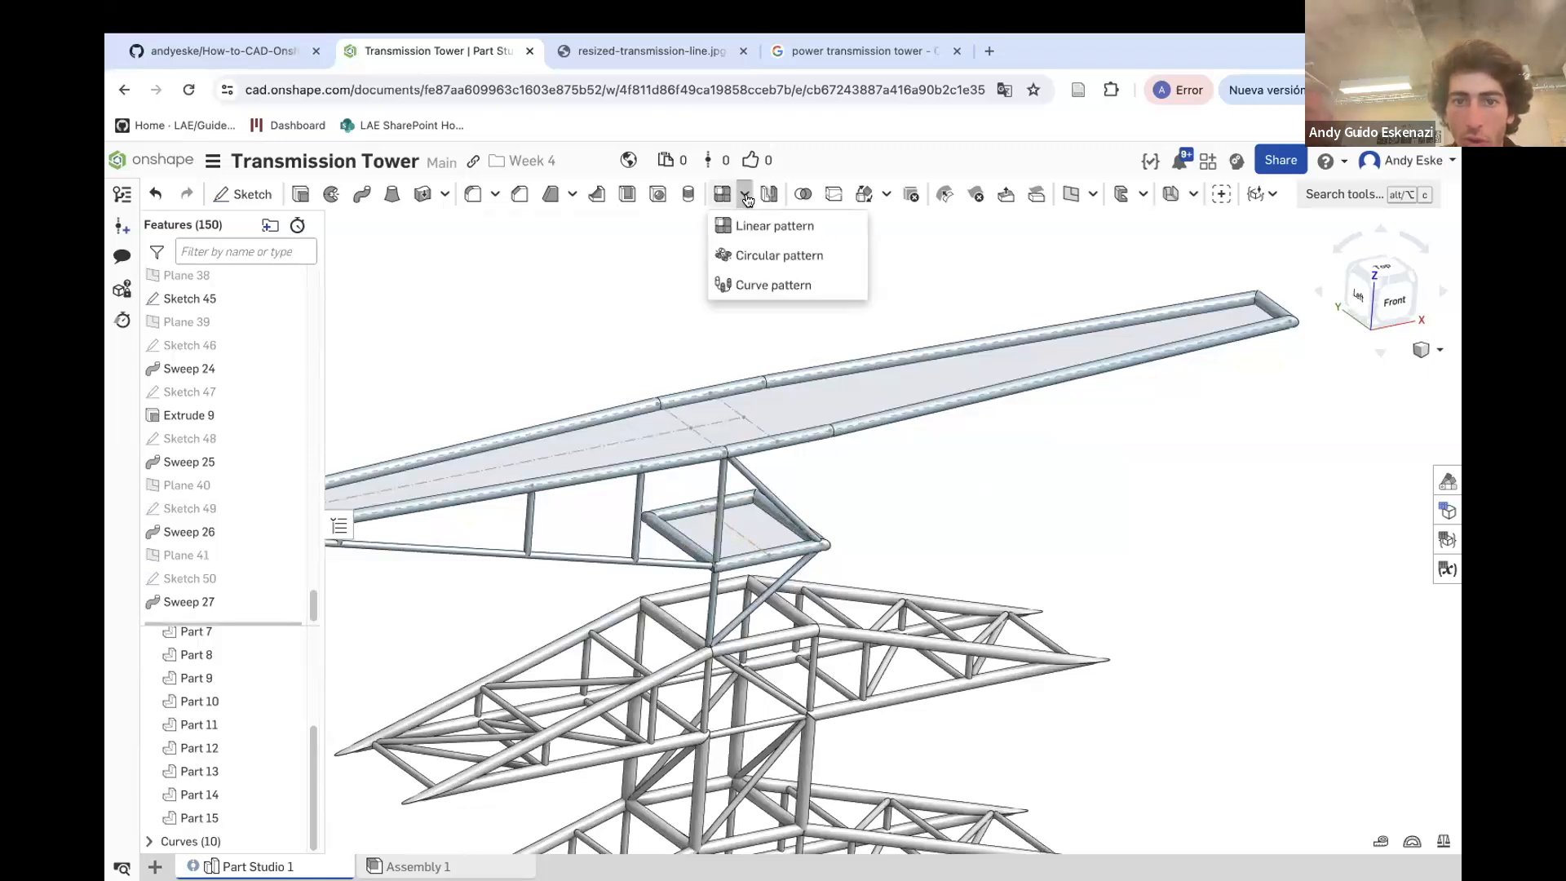
left_click(767, 256)
left_click(251, 535)
left_click(255, 591)
scroll(746, 535, "up", 5)
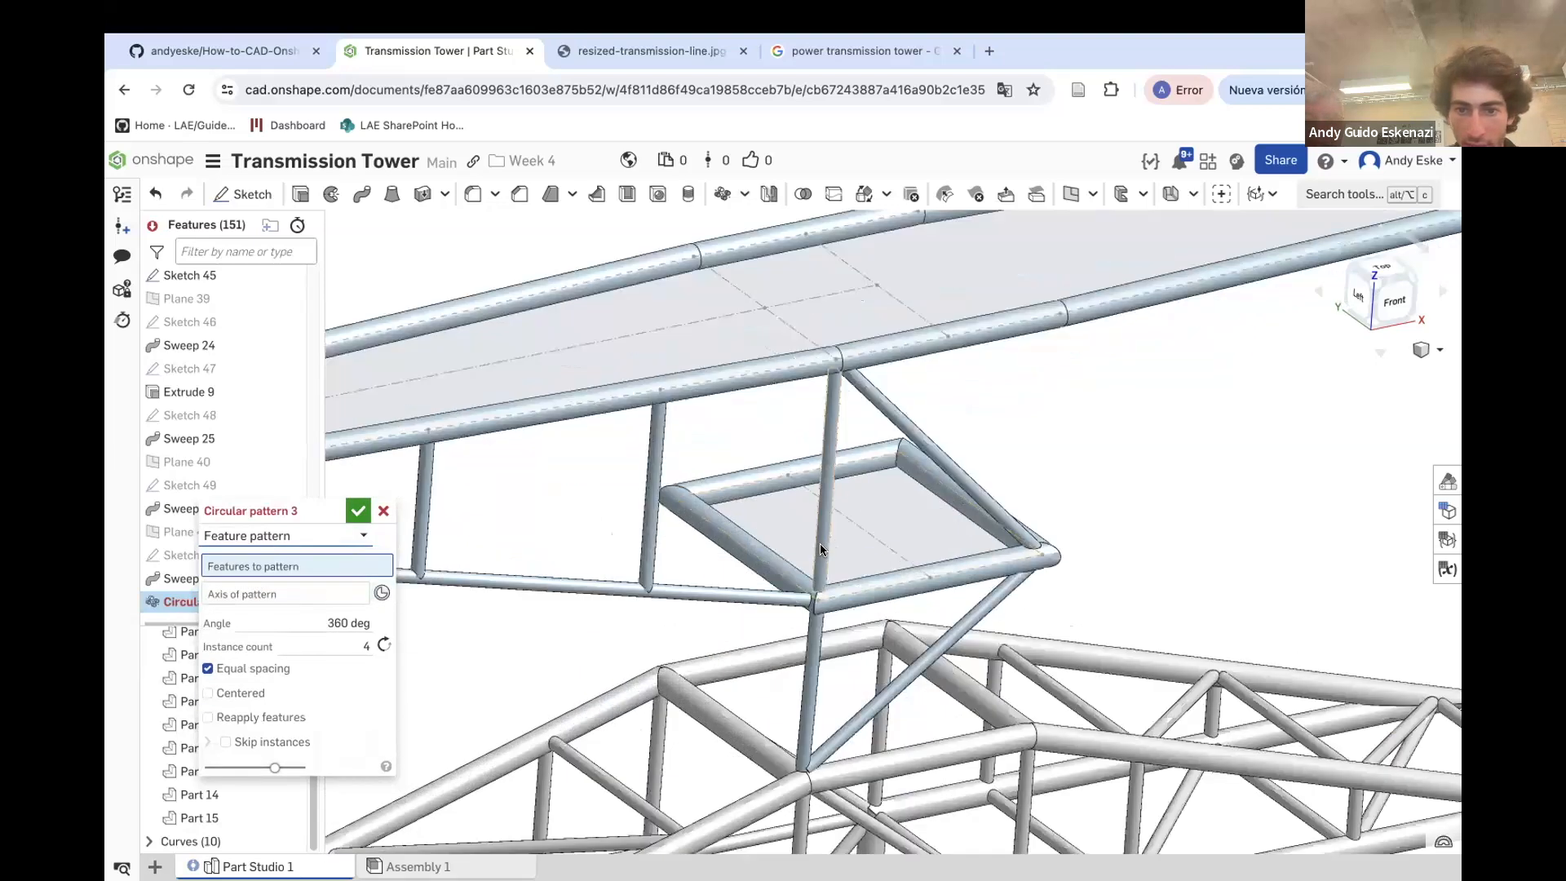
left_click(820, 544)
left_click(897, 675)
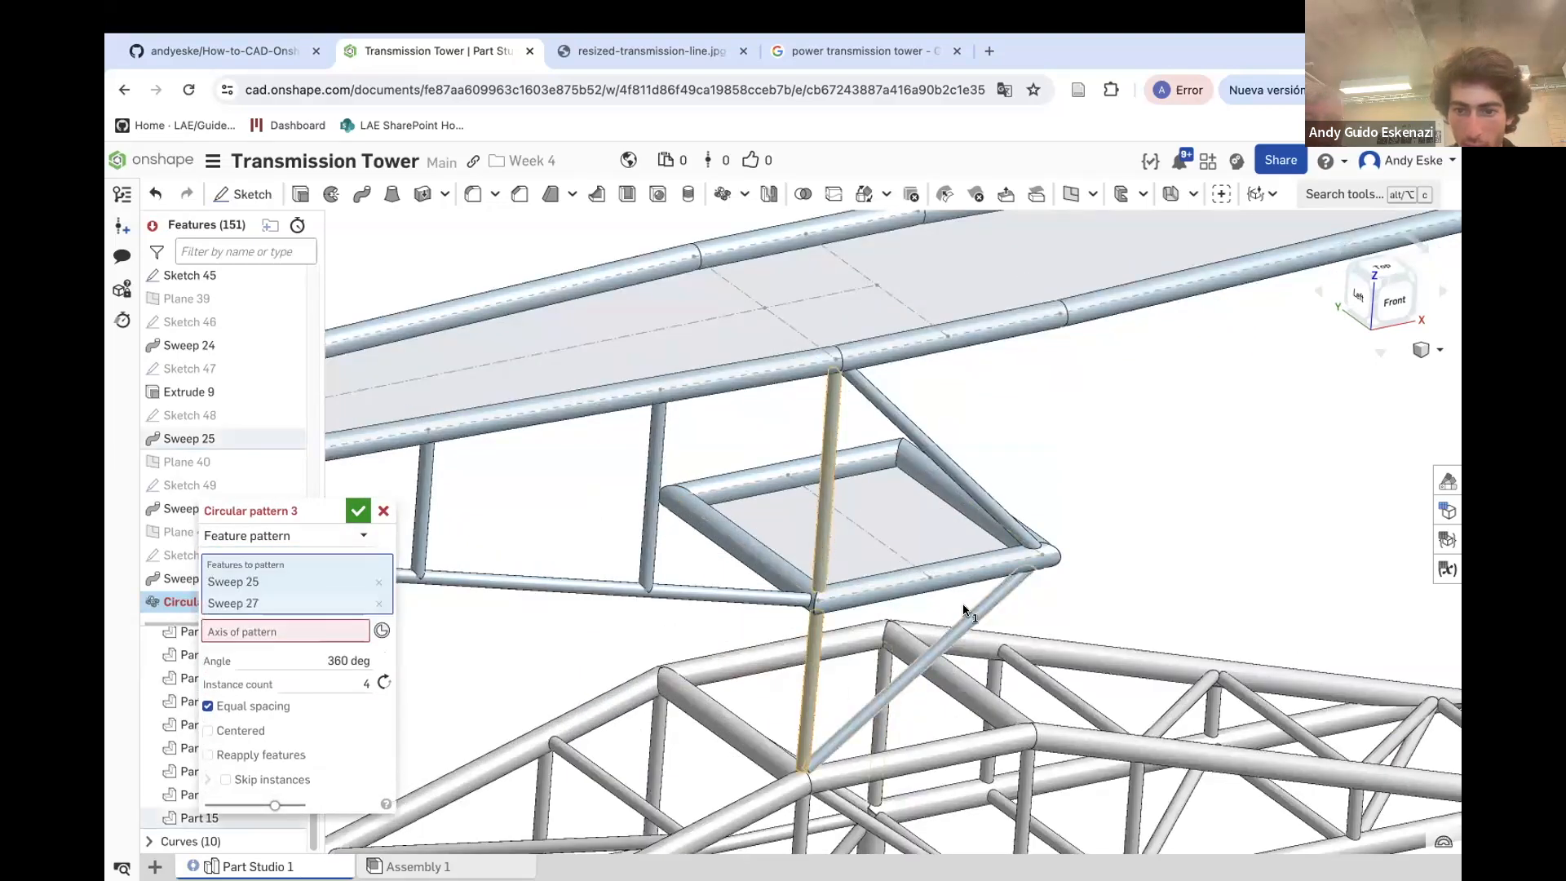
left_click(1005, 515)
scroll(1005, 515, "down", 5)
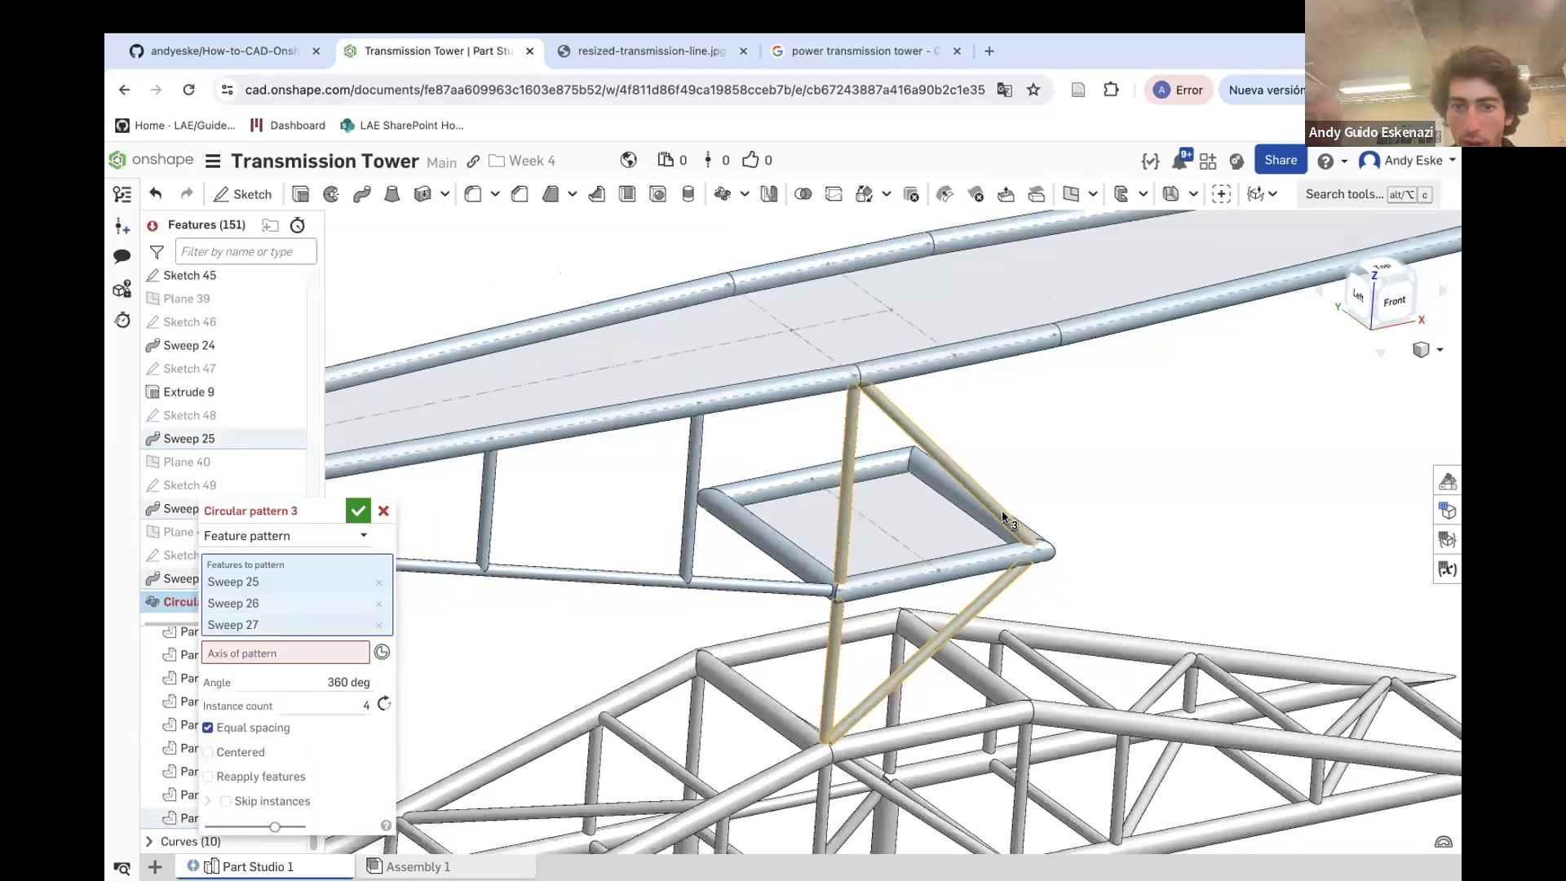
left_click_drag(279, 512, 442, 504)
left_click(404, 646)
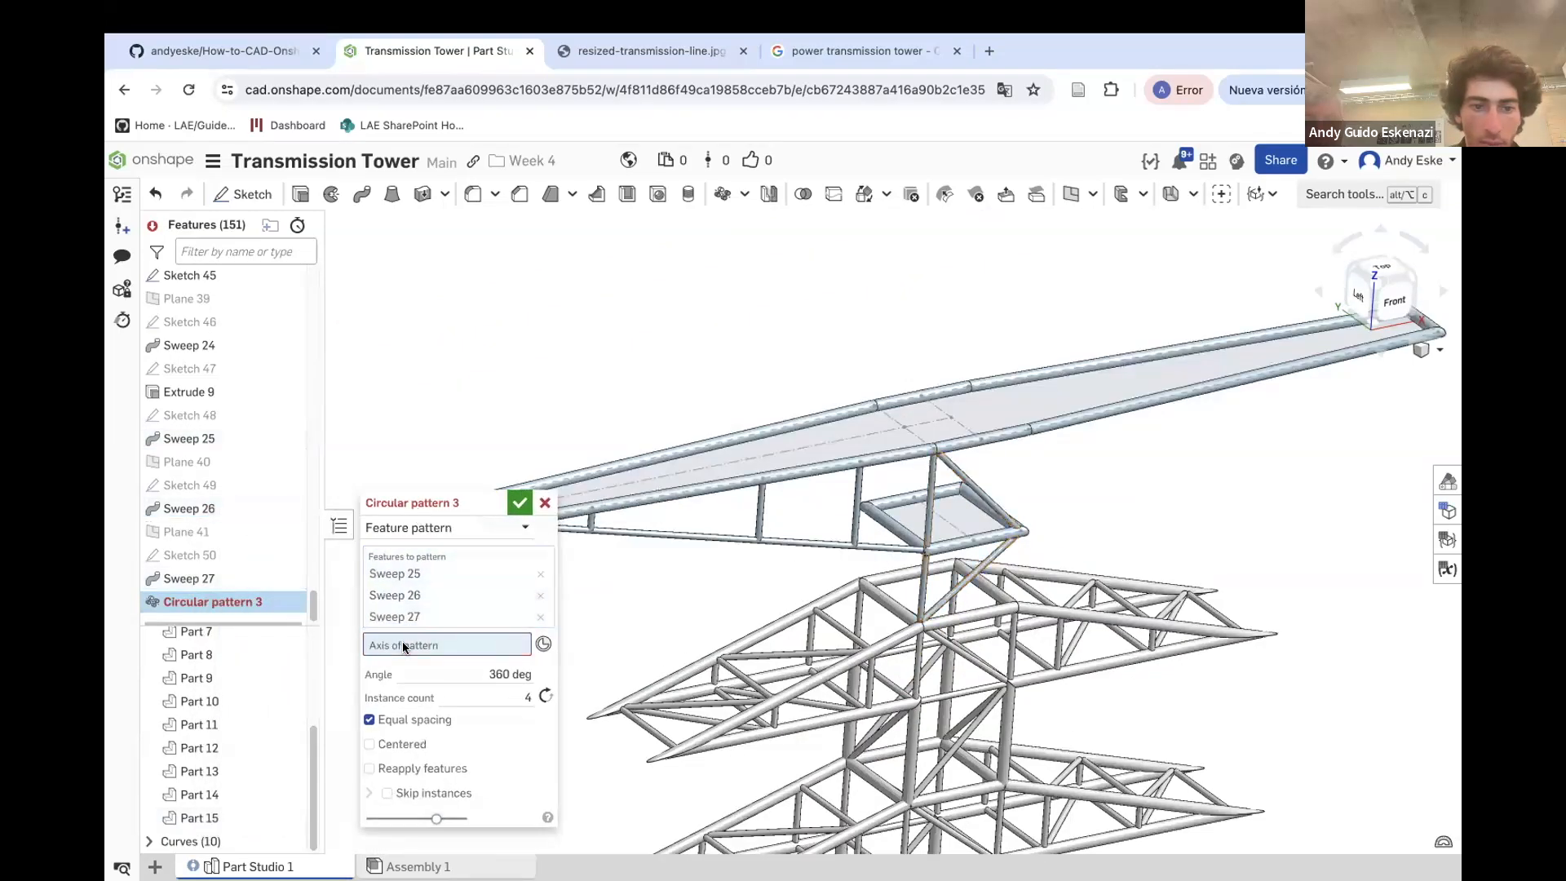
scroll(213, 457, "up", 15)
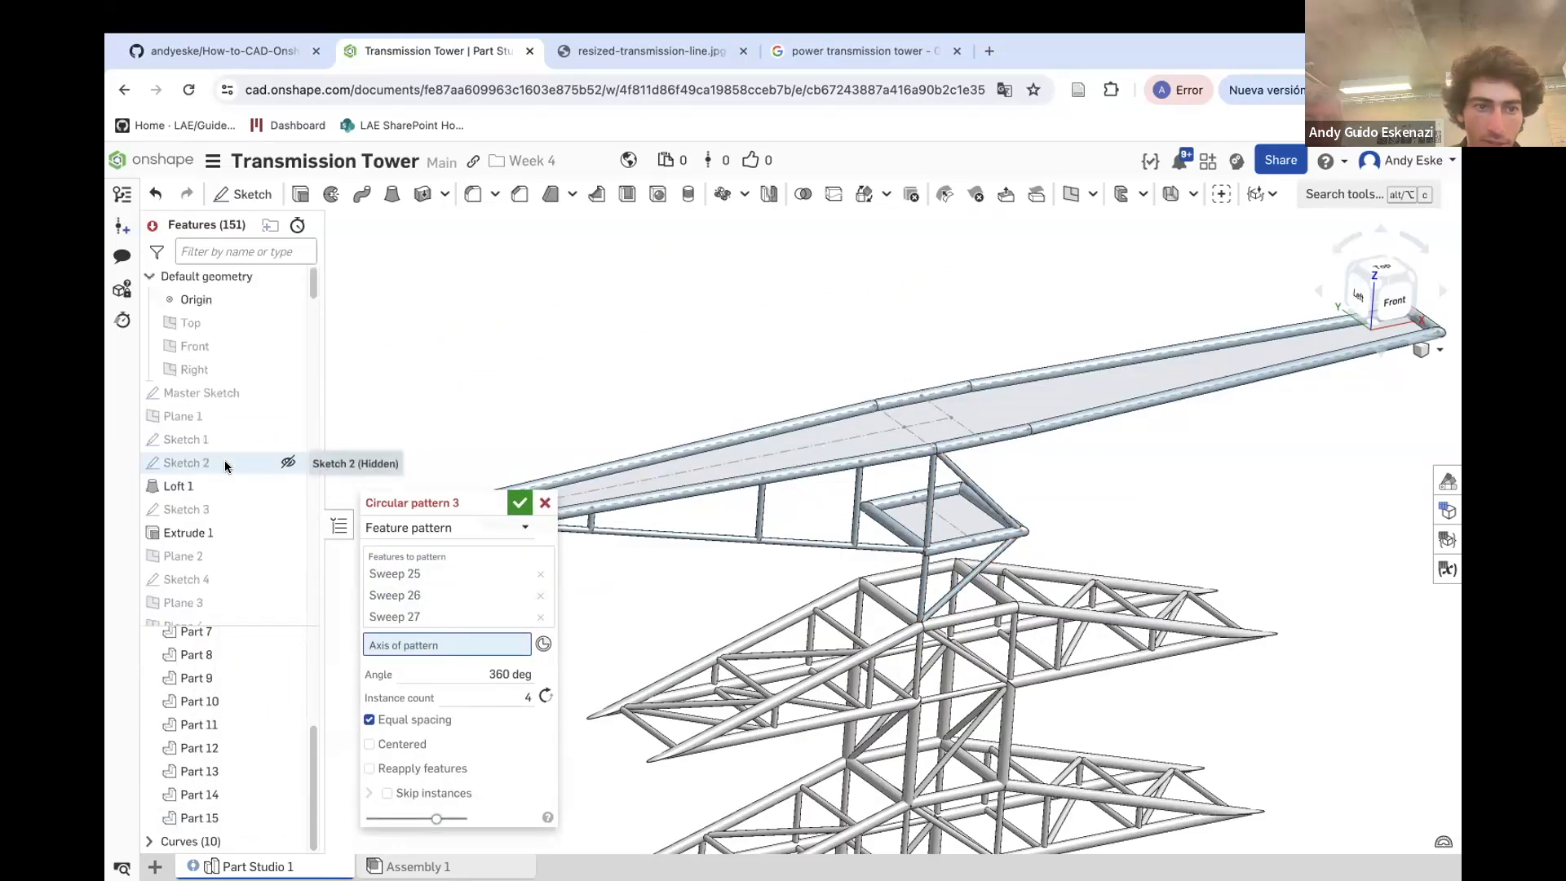
scroll(685, 424, "down", 5)
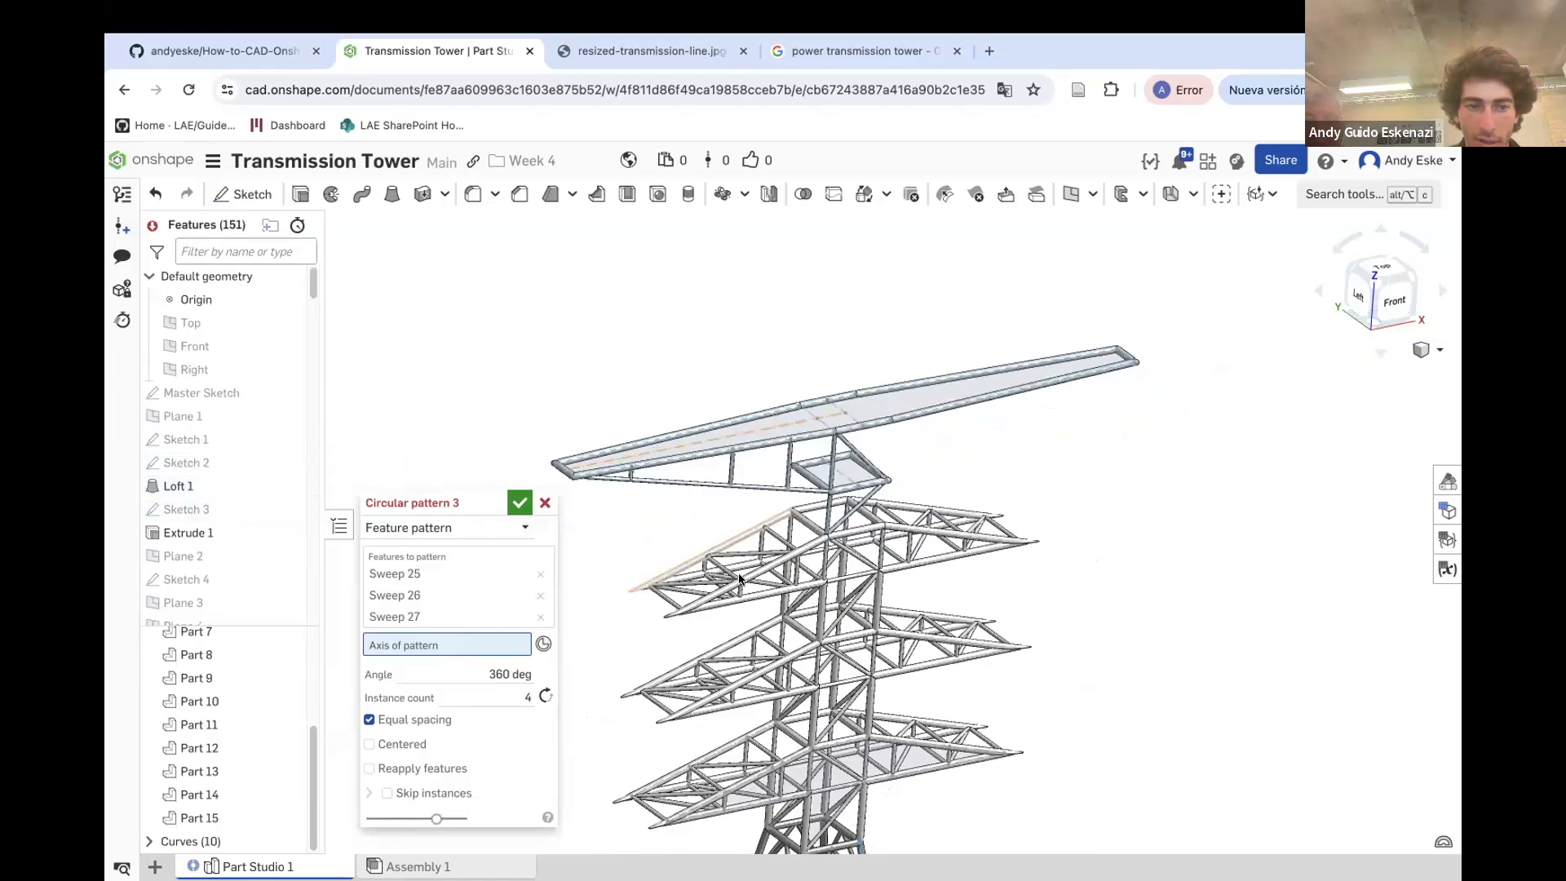
scroll(204, 531, "down", 5)
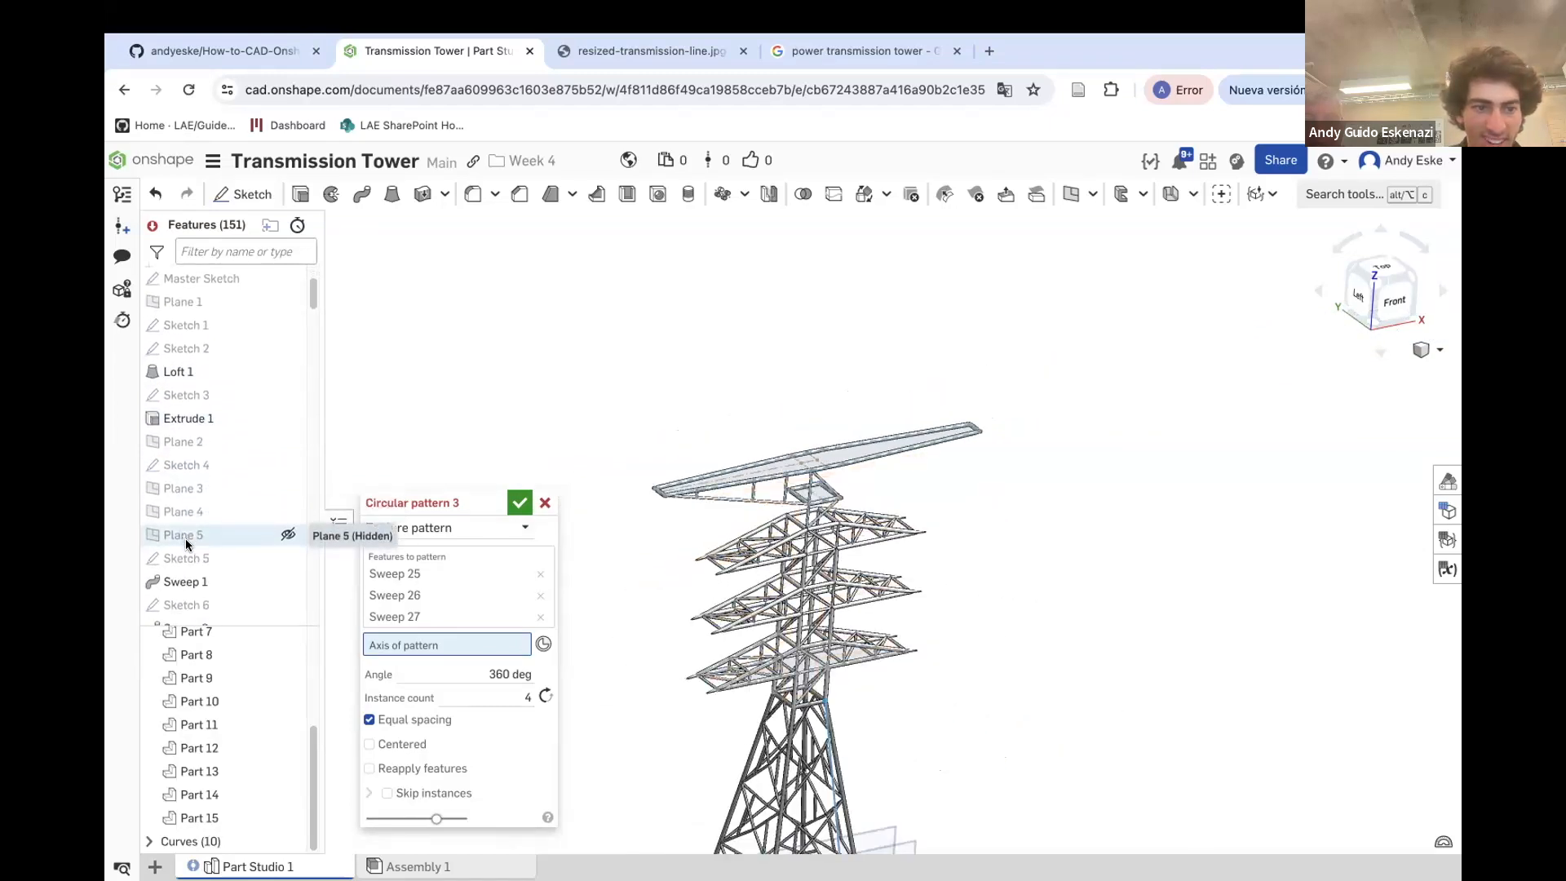
scroll(204, 542, "down", 7)
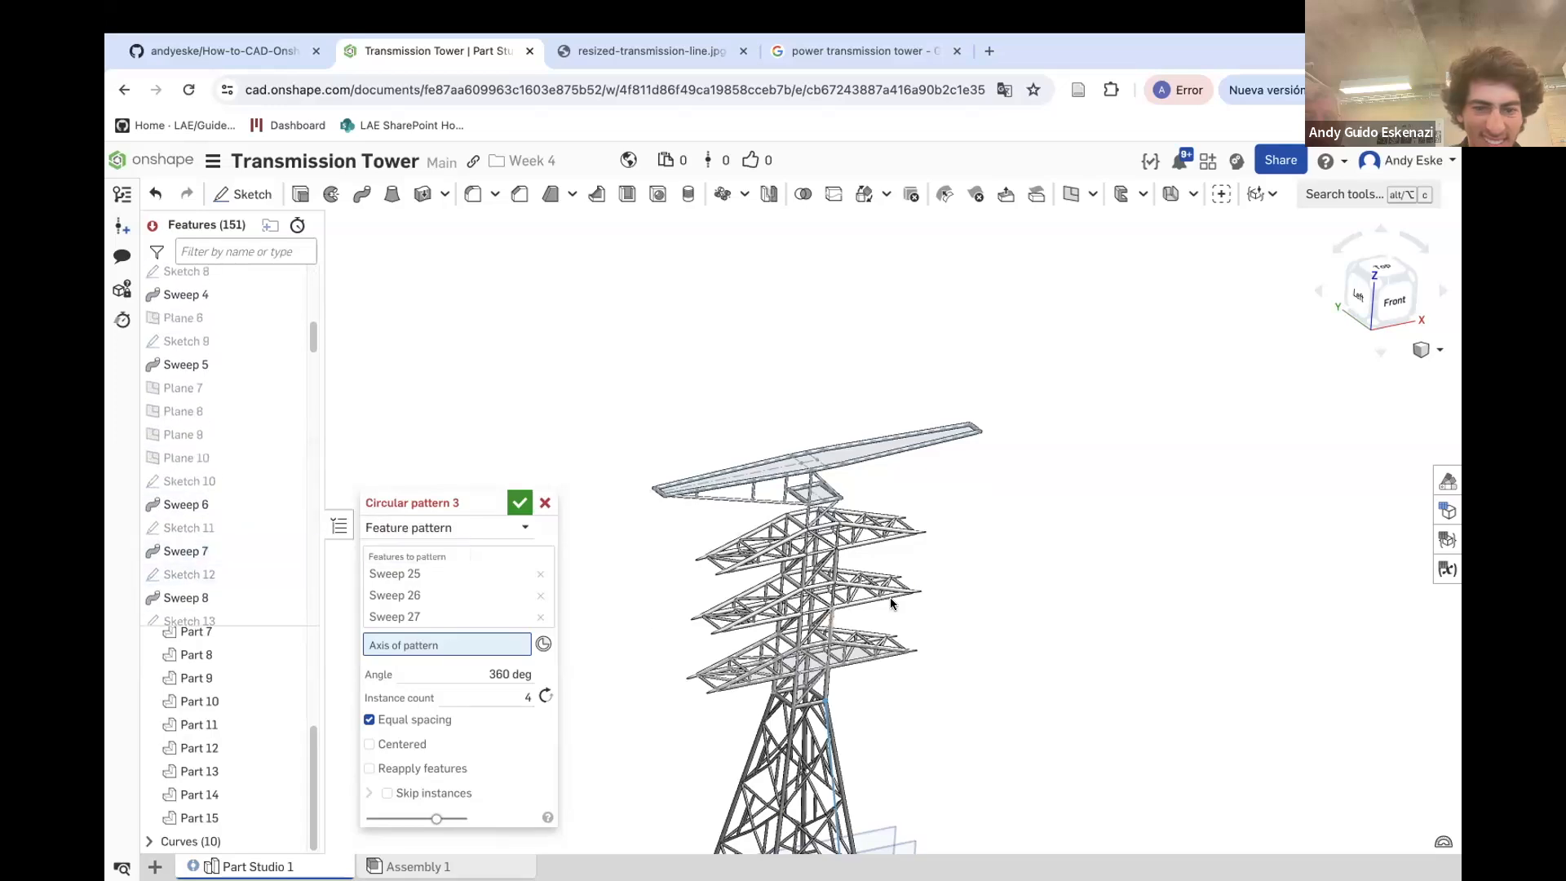
scroll(897, 699, "down", 3)
scroll(834, 748, "up", 5)
left_click(883, 764)
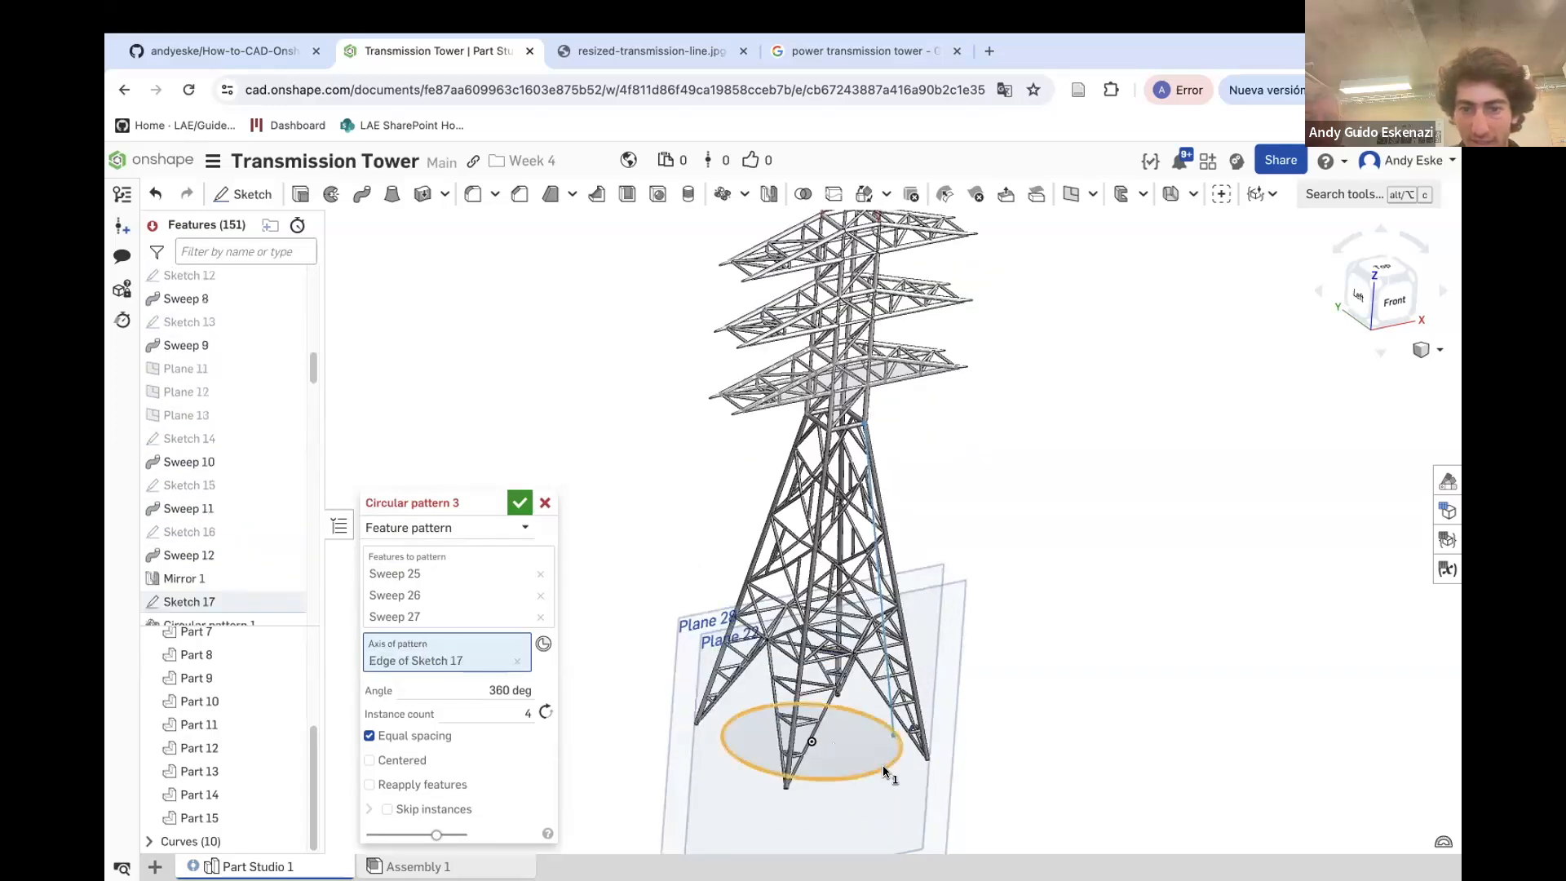
scroll(883, 763, "down", 5)
scroll(887, 589, "up", 8)
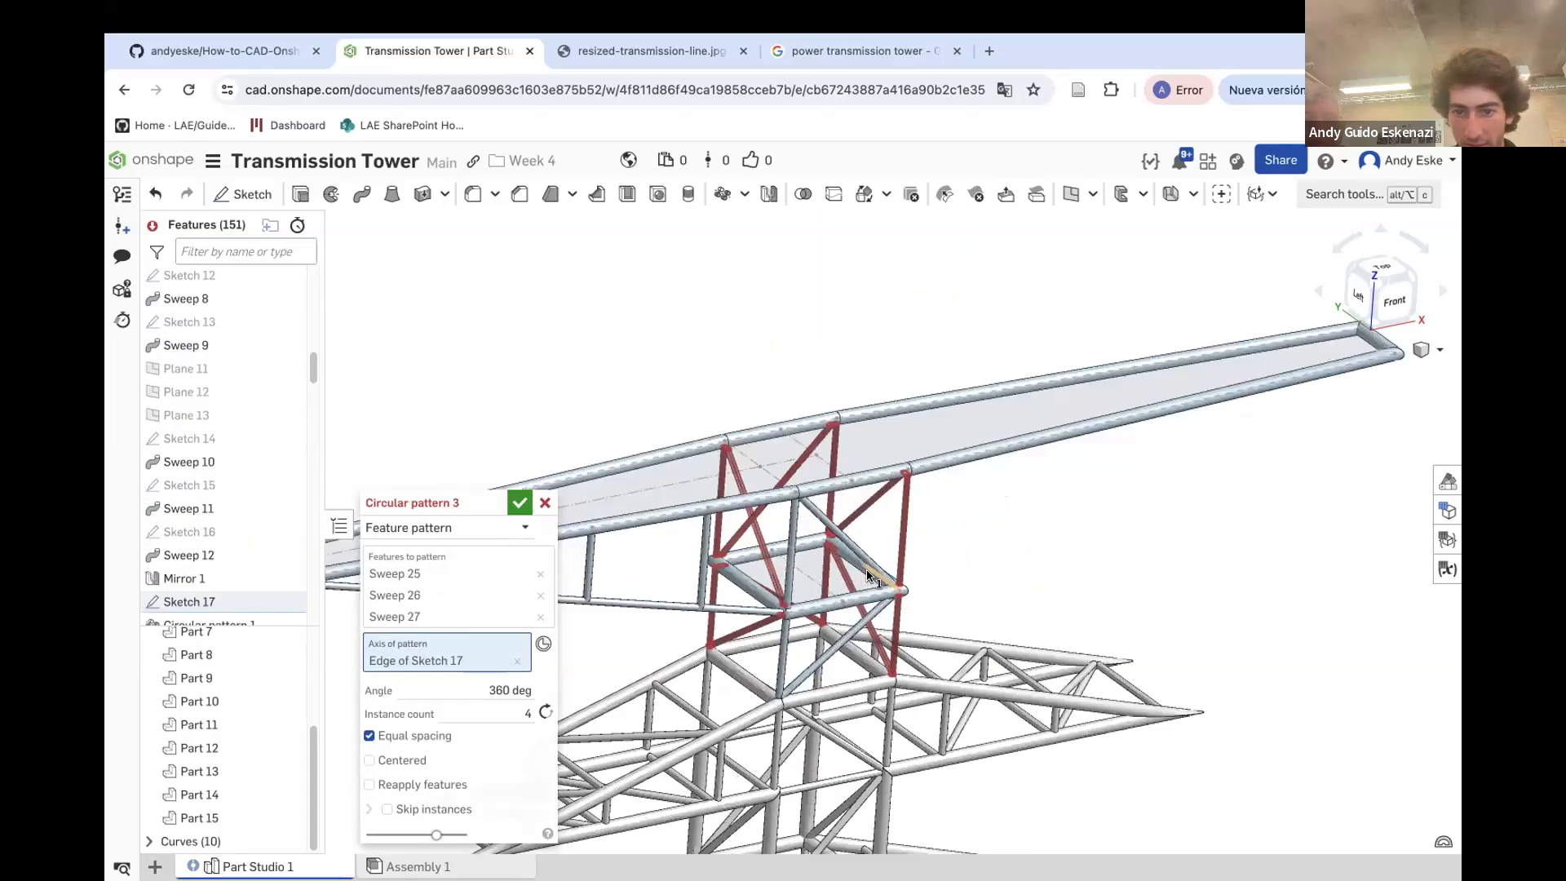
left_click_drag(438, 501, 399, 421)
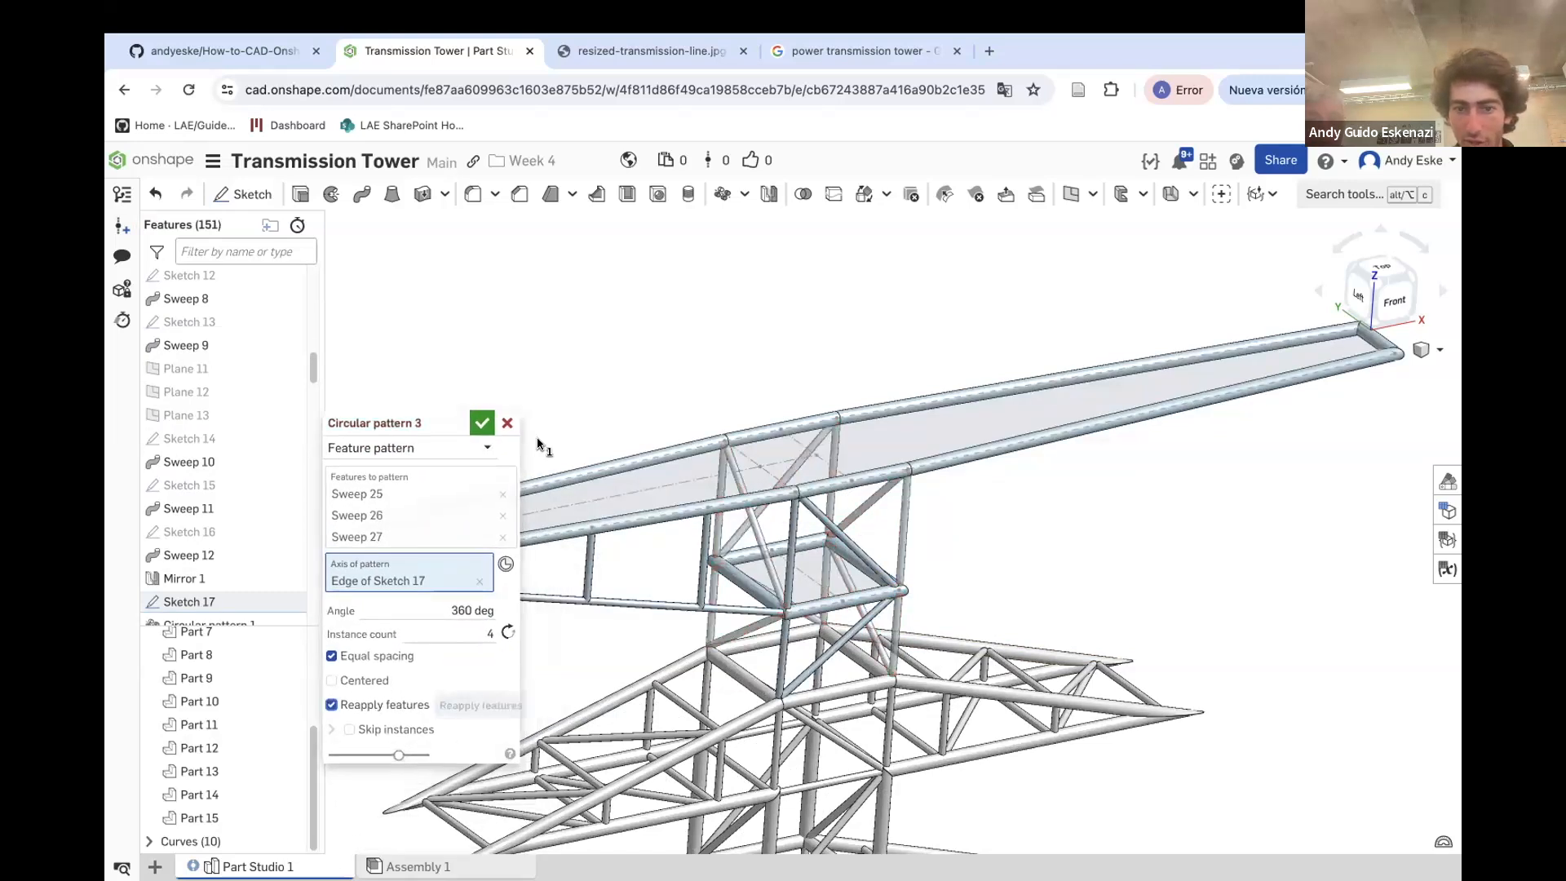
left_click(481, 424)
Feature-mirror Sweep 24 and Extrude 9 about the Front plane
right_click_drag(756, 538, 790, 542)
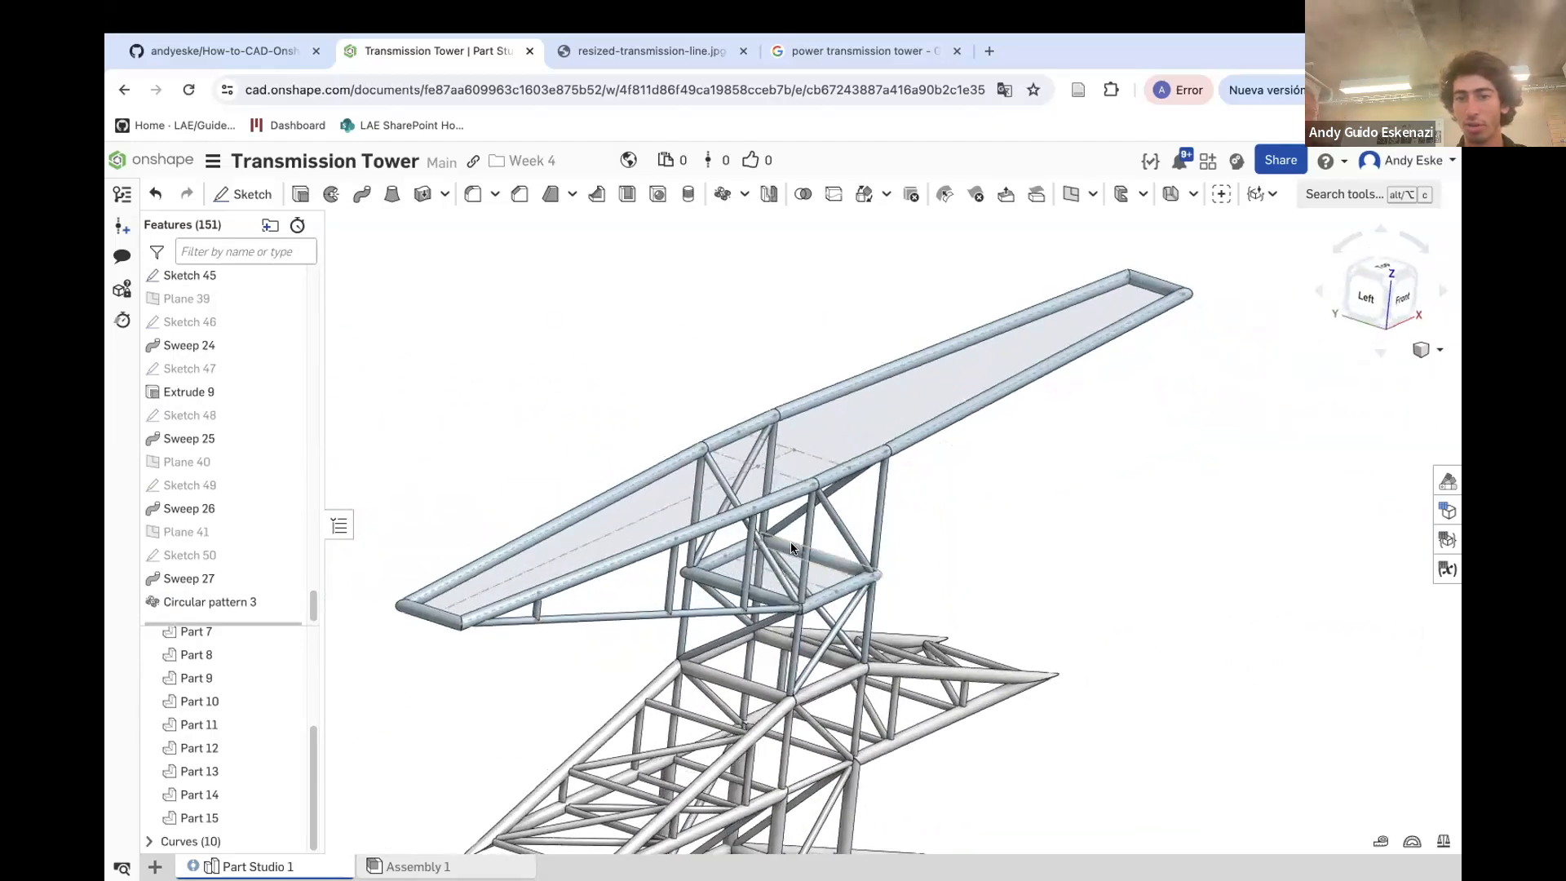
right_click_drag(751, 597, 717, 586)
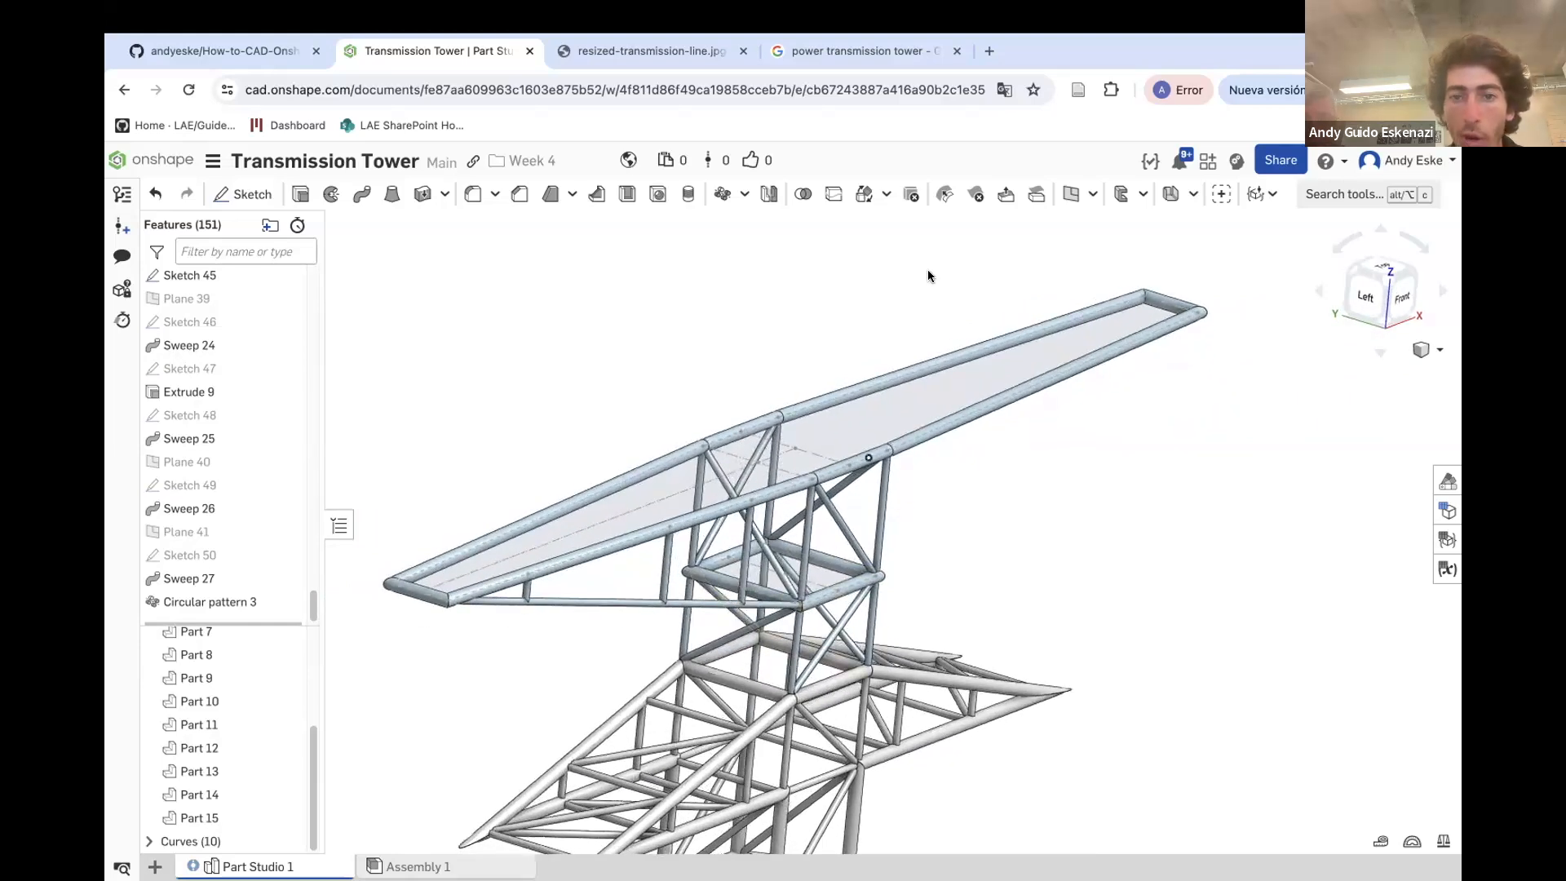
left_click(767, 195)
right_click_drag(751, 526, 652, 518)
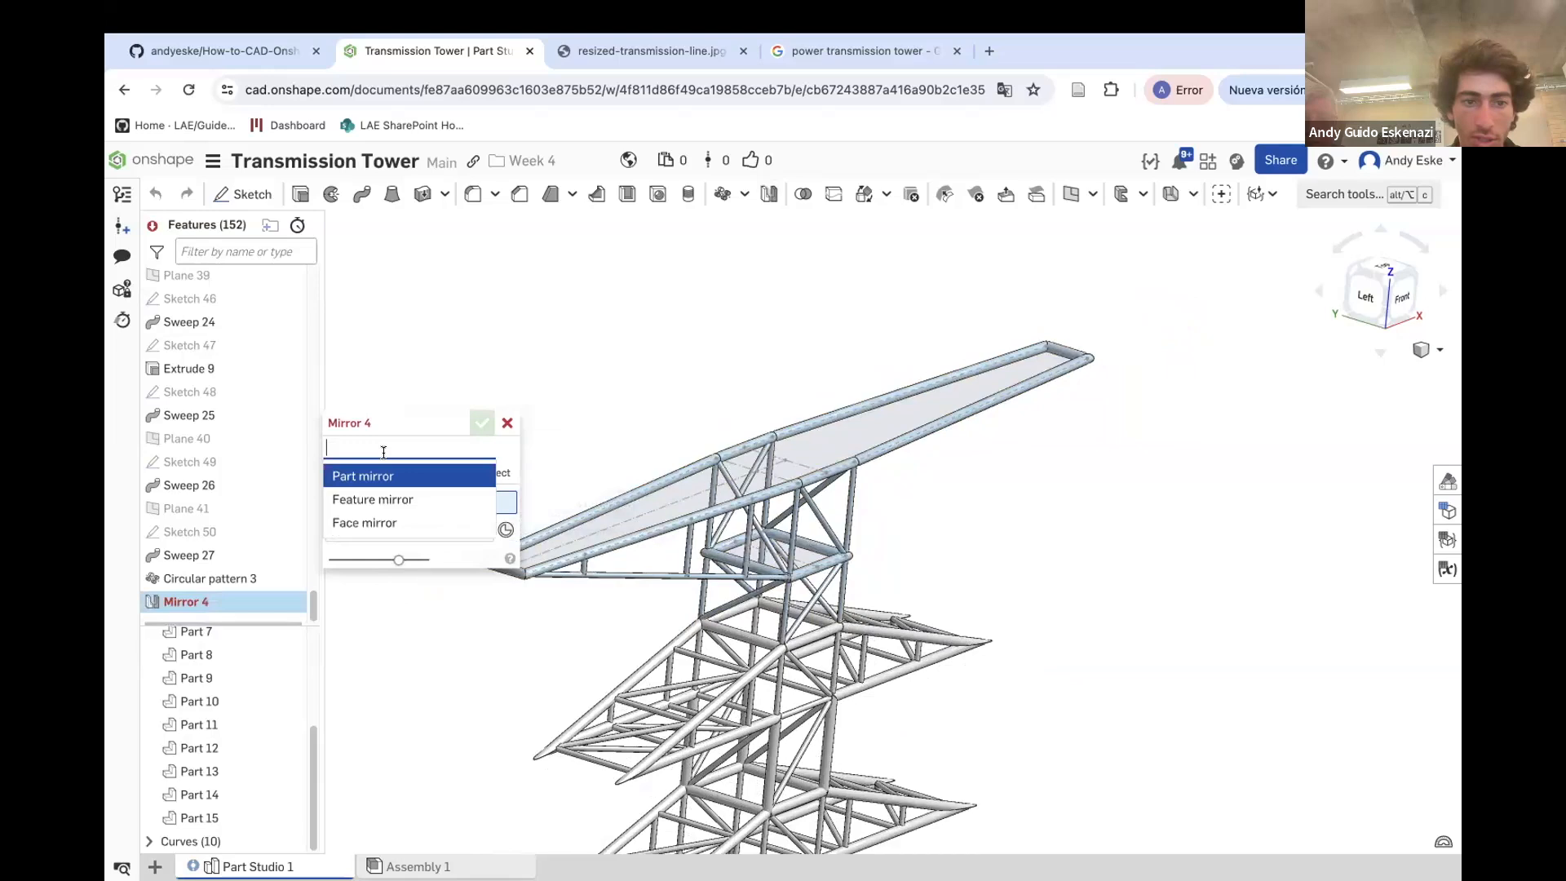
left_click(396, 501)
left_click(613, 576)
scroll(707, 584, "up", 3)
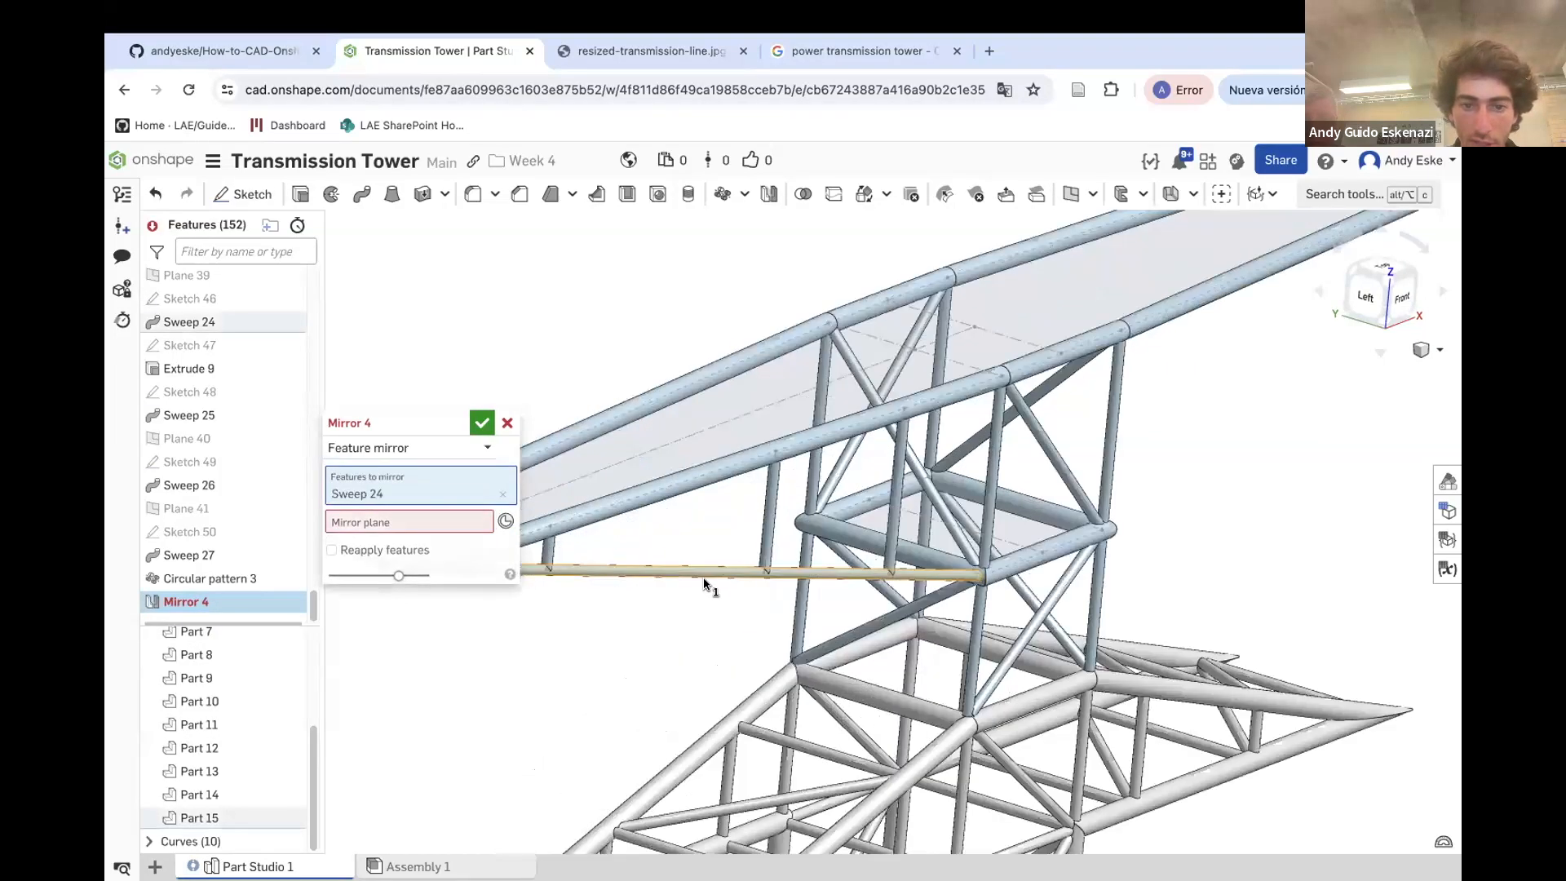
left_click(770, 542)
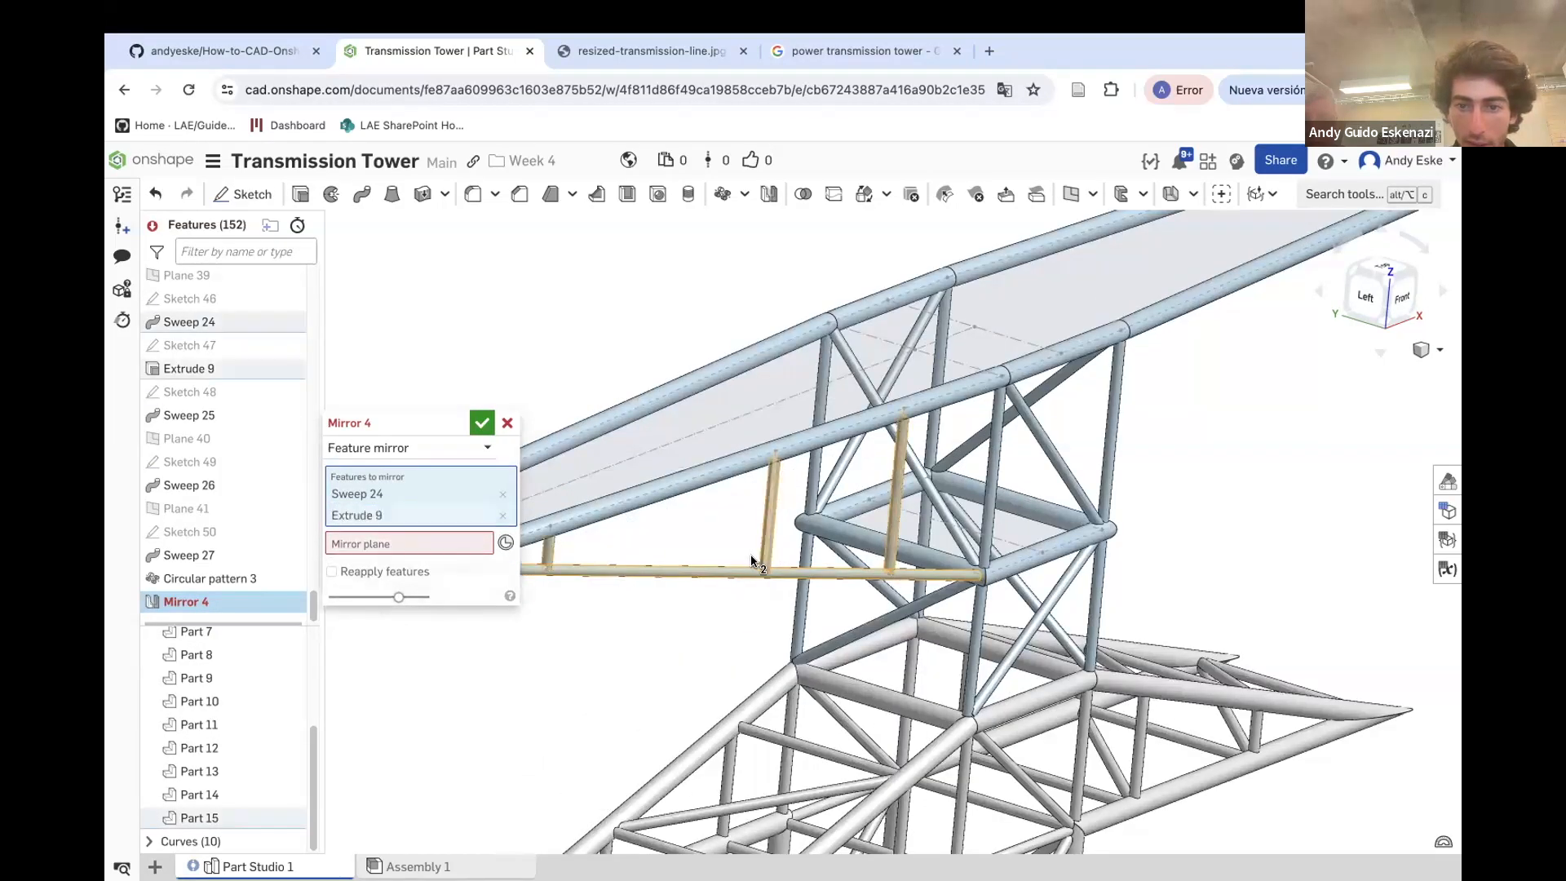
scroll(845, 571, "down", 2)
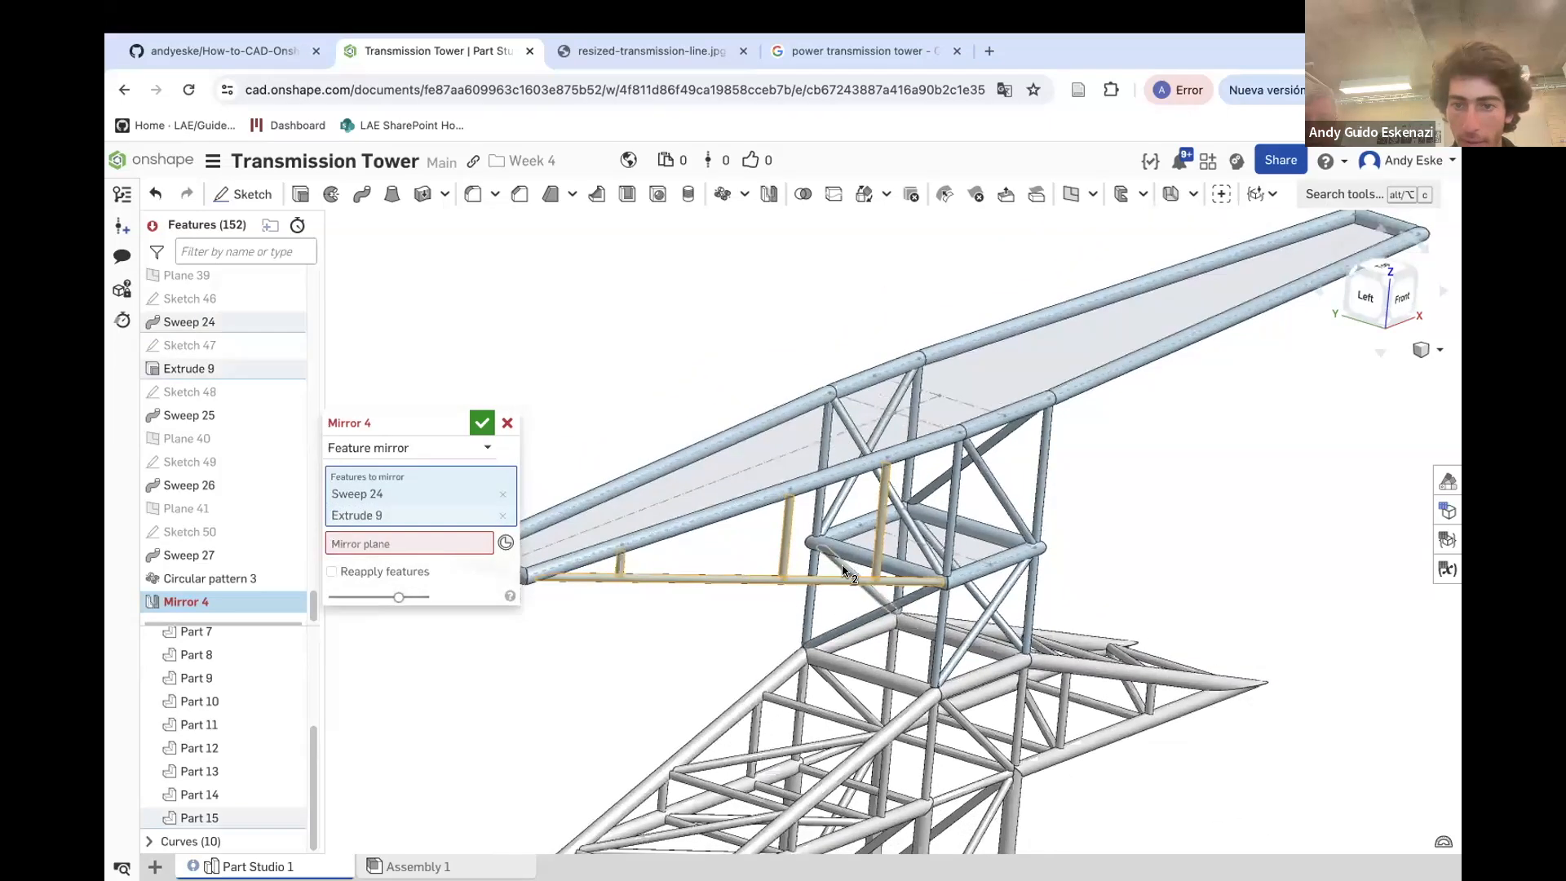
left_click(355, 544)
scroll(204, 473, "up", 5)
scroll(203, 473, "up", 10)
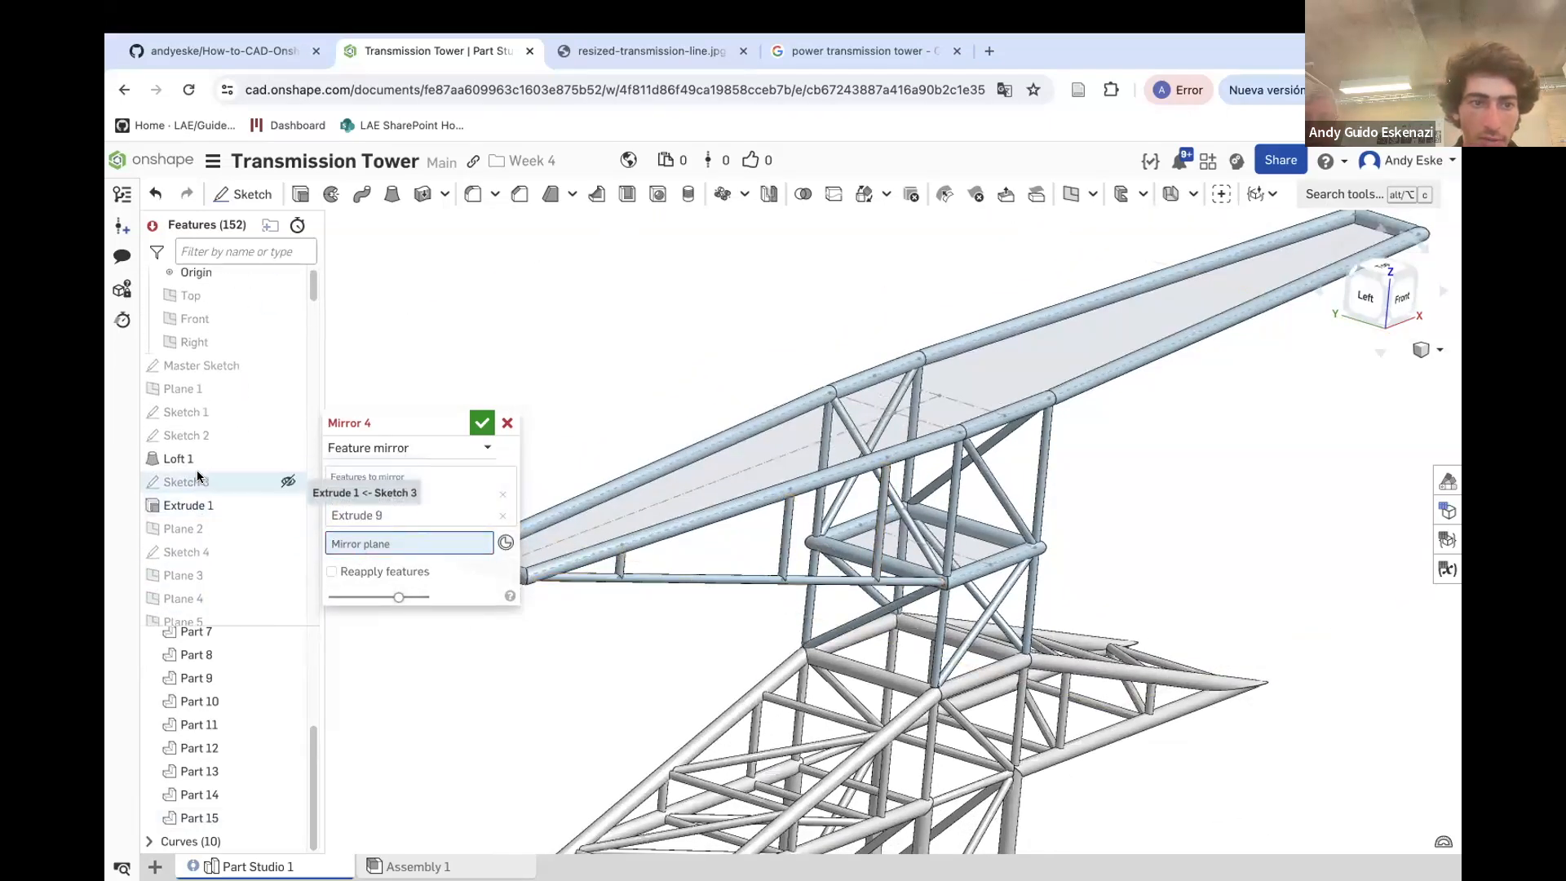
left_click(196, 346)
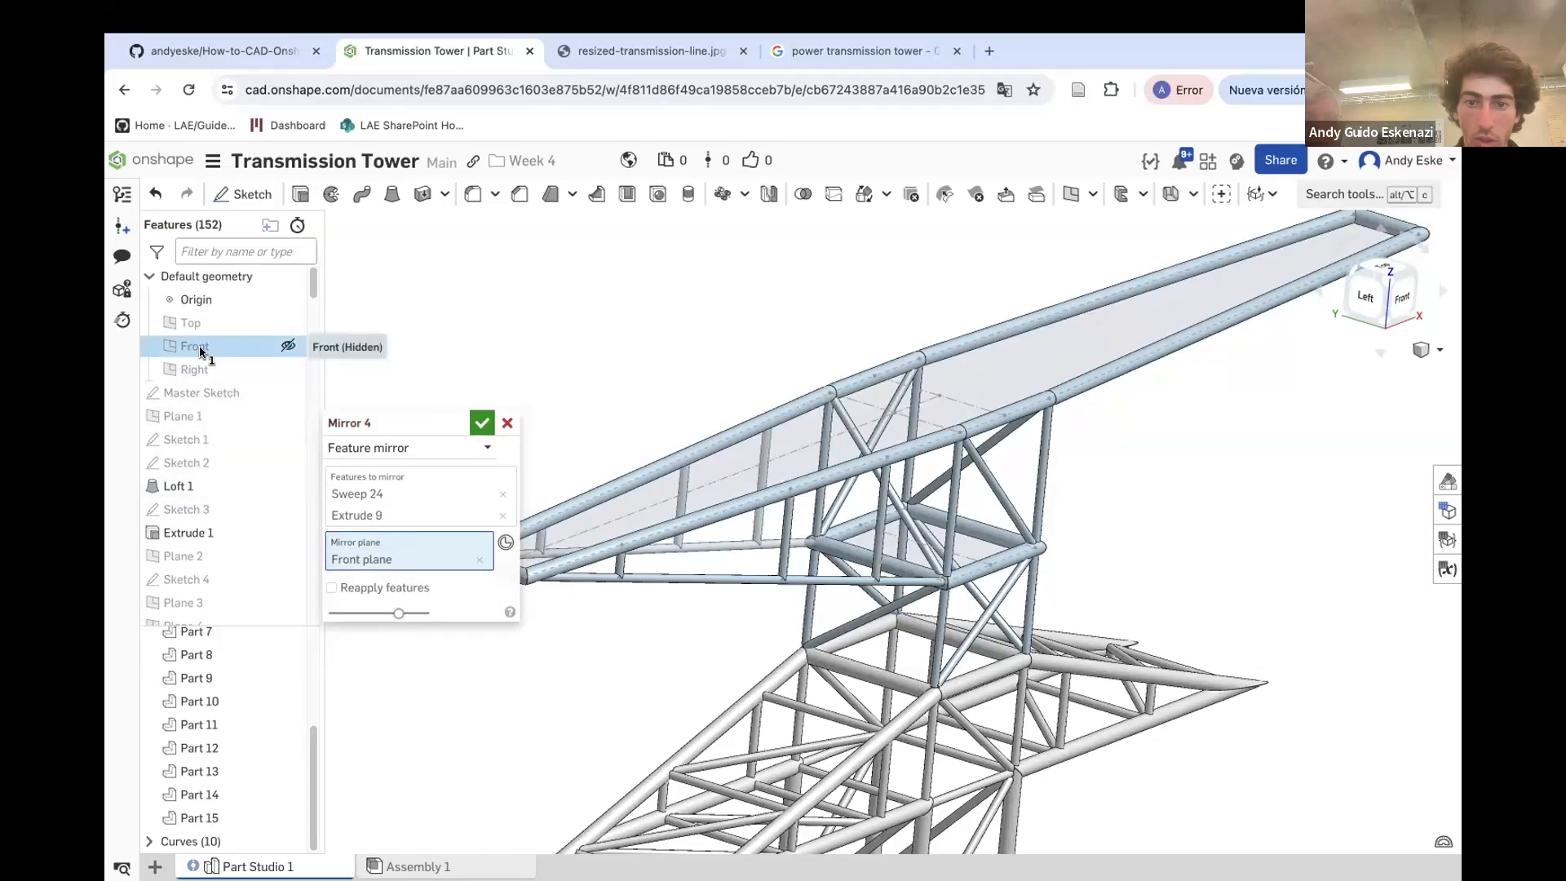
left_click(482, 423)
Feature-mirror Sweep 24, Extrude 9 and Mirror 4 about the Right plane
scroll(521, 486, "down", 3)
mouse_move(682, 491)
right_mouse_down()
mouse_move(698, 470)
mouse_move(637, 472)
mouse_move(633, 454)
mouse_move(663, 497)
right_mouse_up()
right_click_drag(819, 576, 751, 433)
scroll(724, 415, "down", 2)
scroll(815, 428, "up", 4)
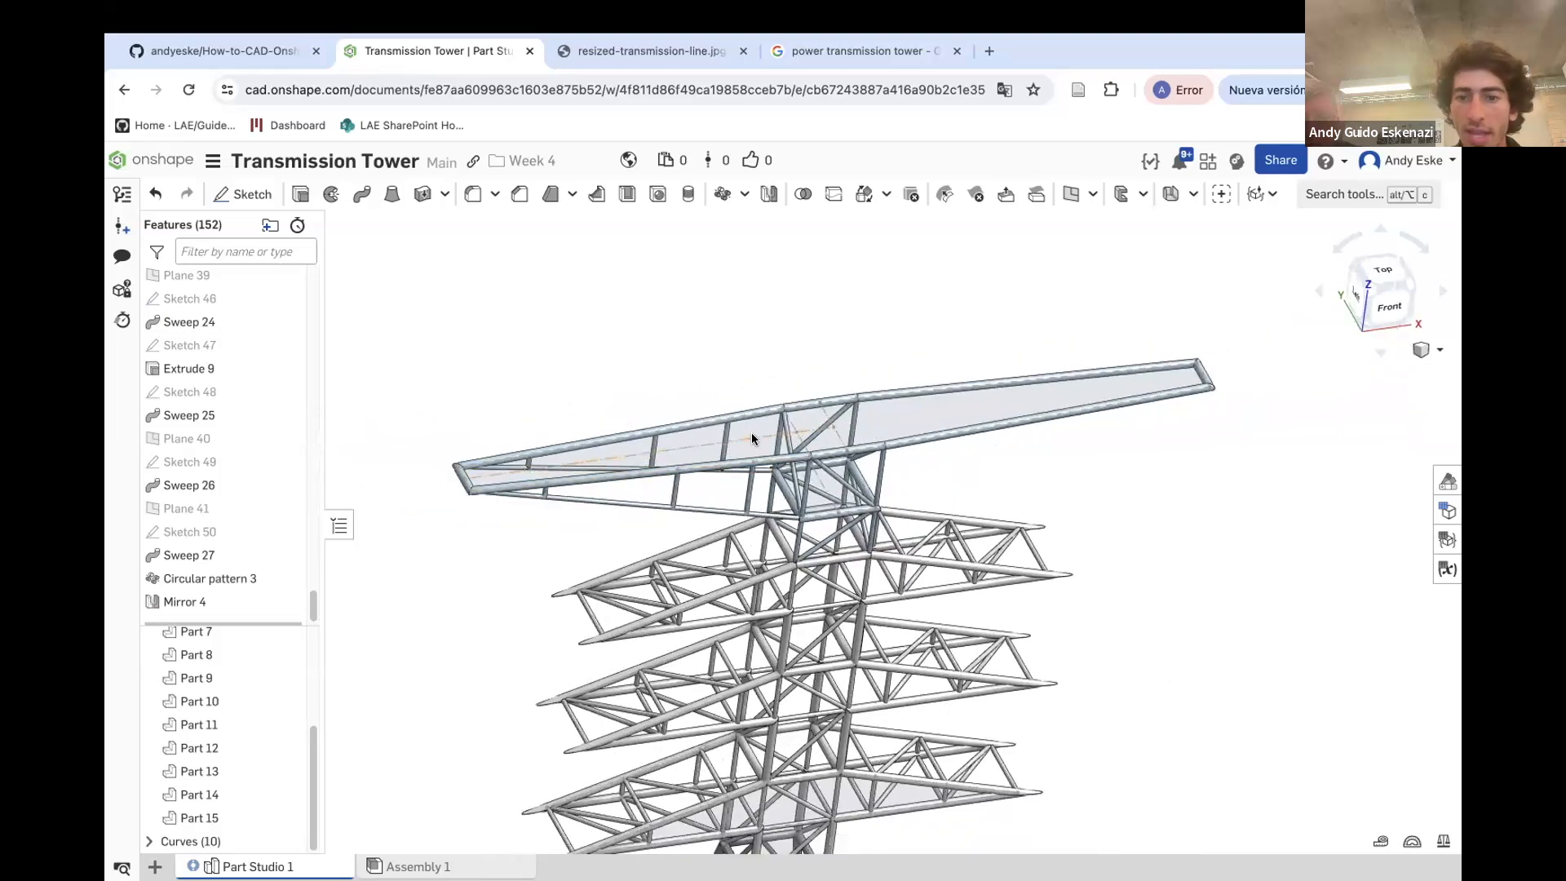
left_click(767, 200)
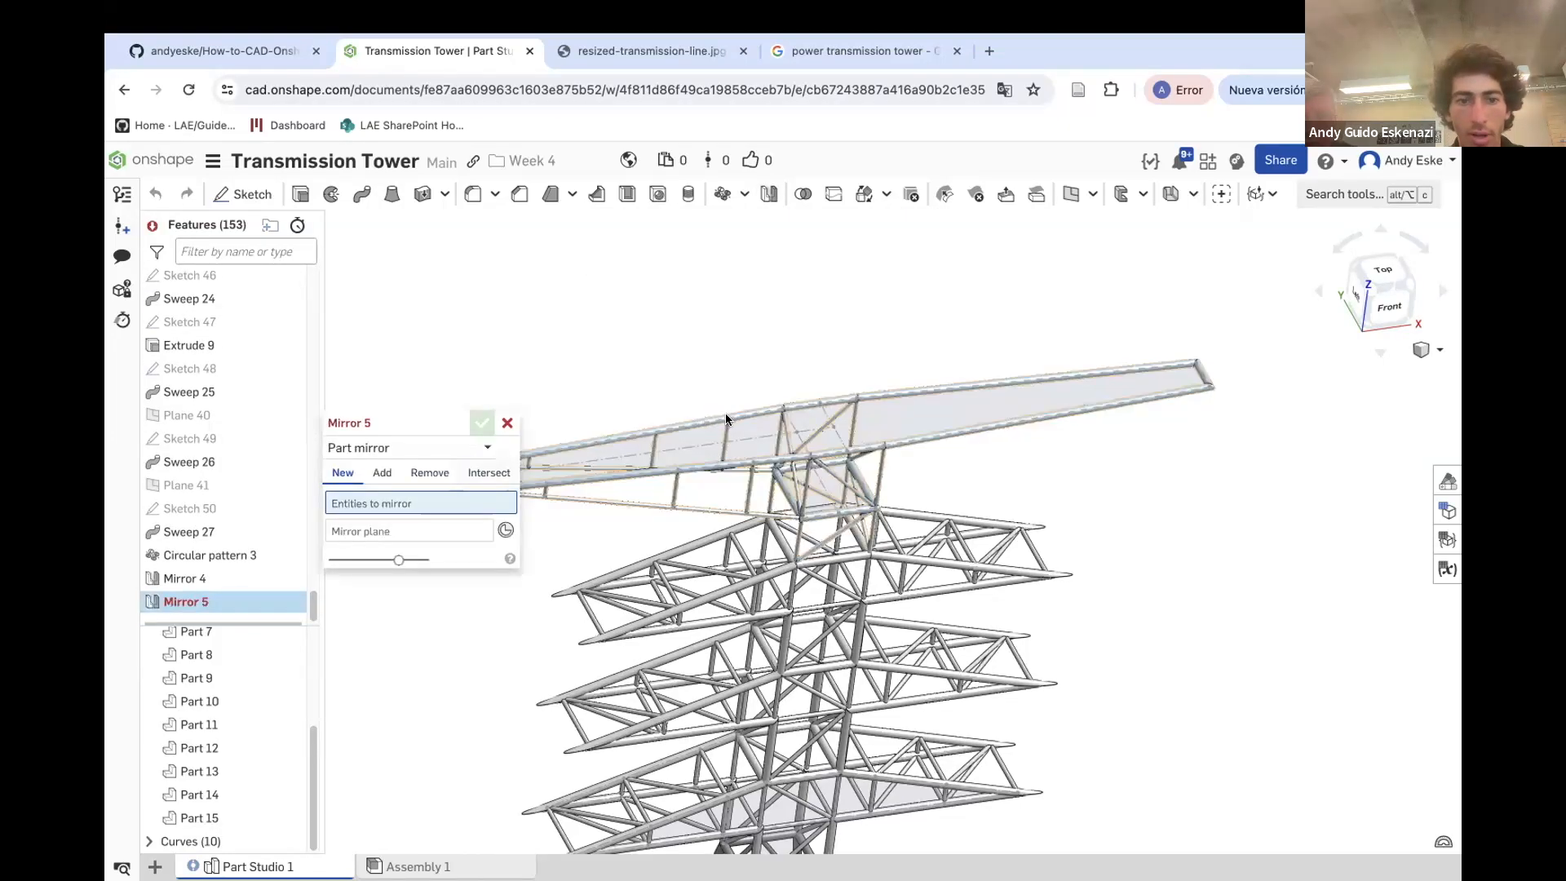
scroll(726, 414, "down", 5)
scroll(542, 445, "up", 7)
scroll(742, 493, "up", 5)
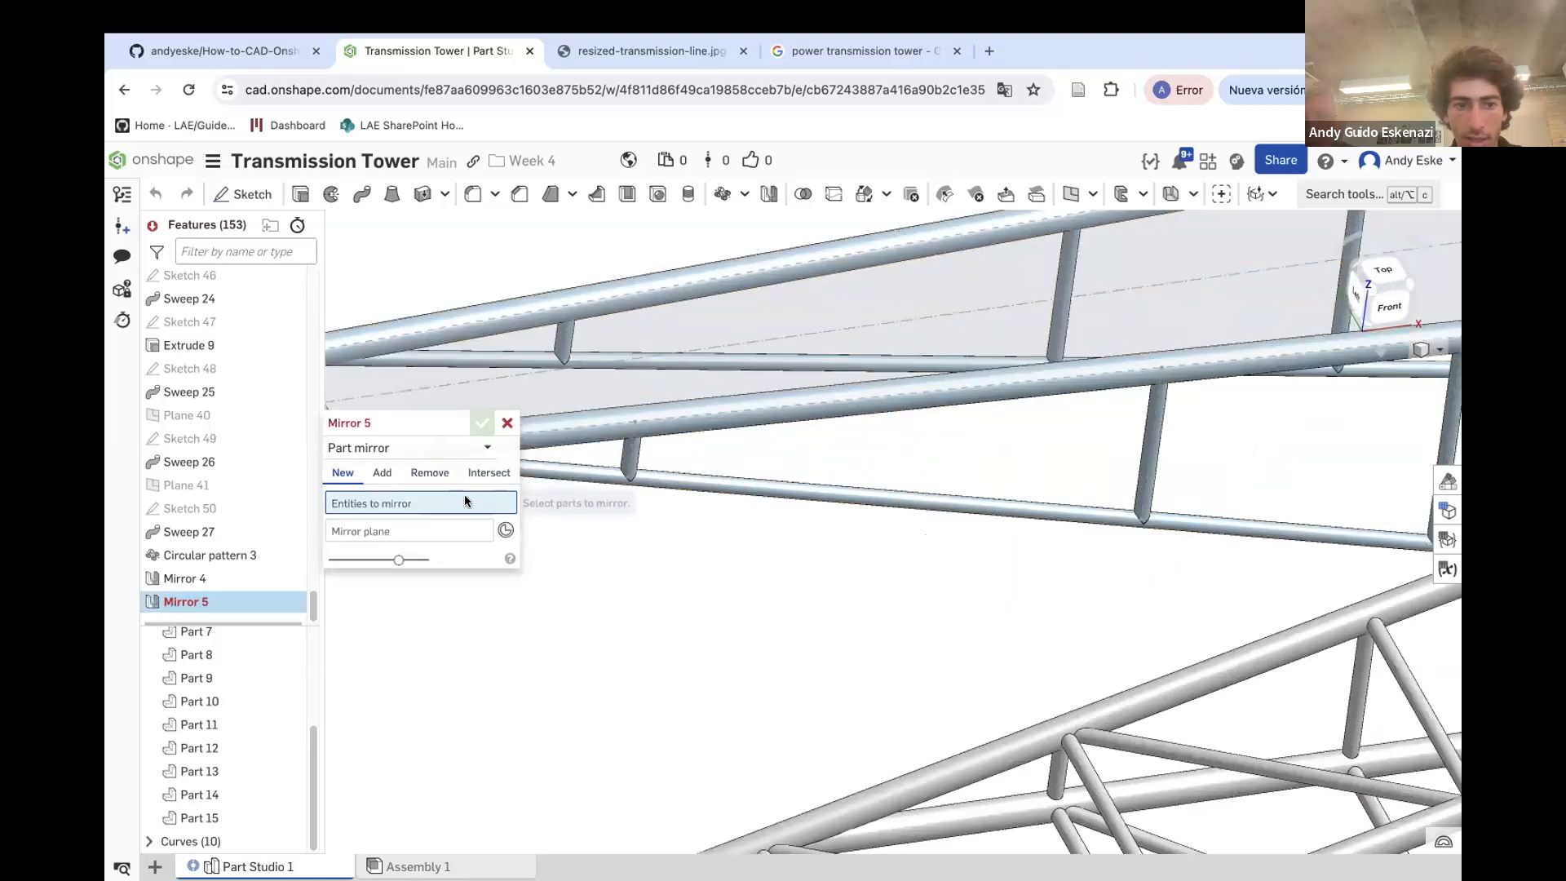
left_click(392, 448)
left_click(382, 500)
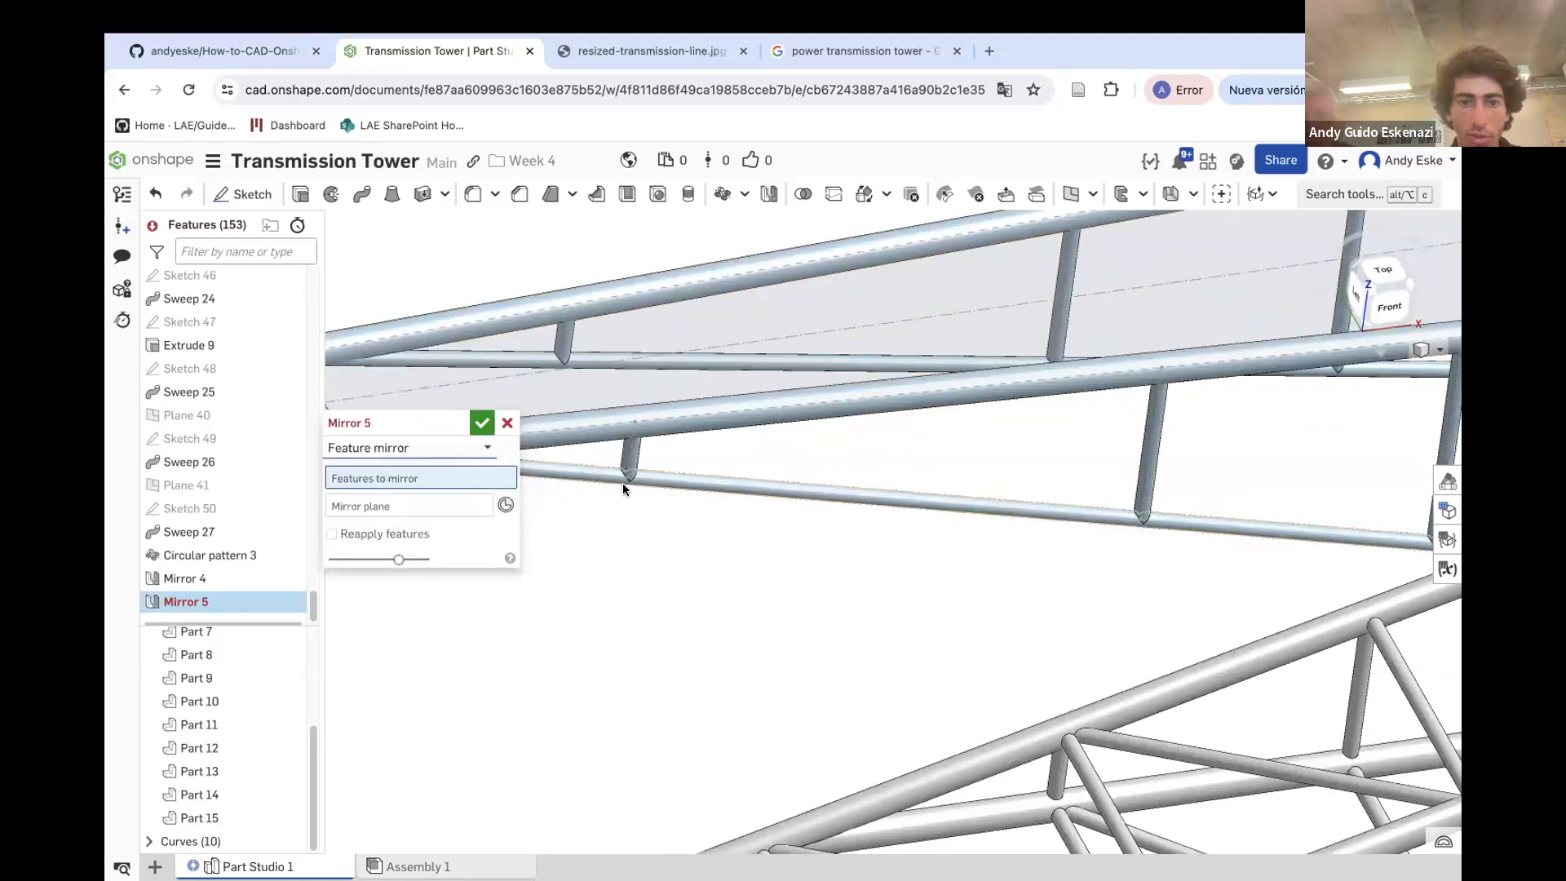
left_click(661, 485)
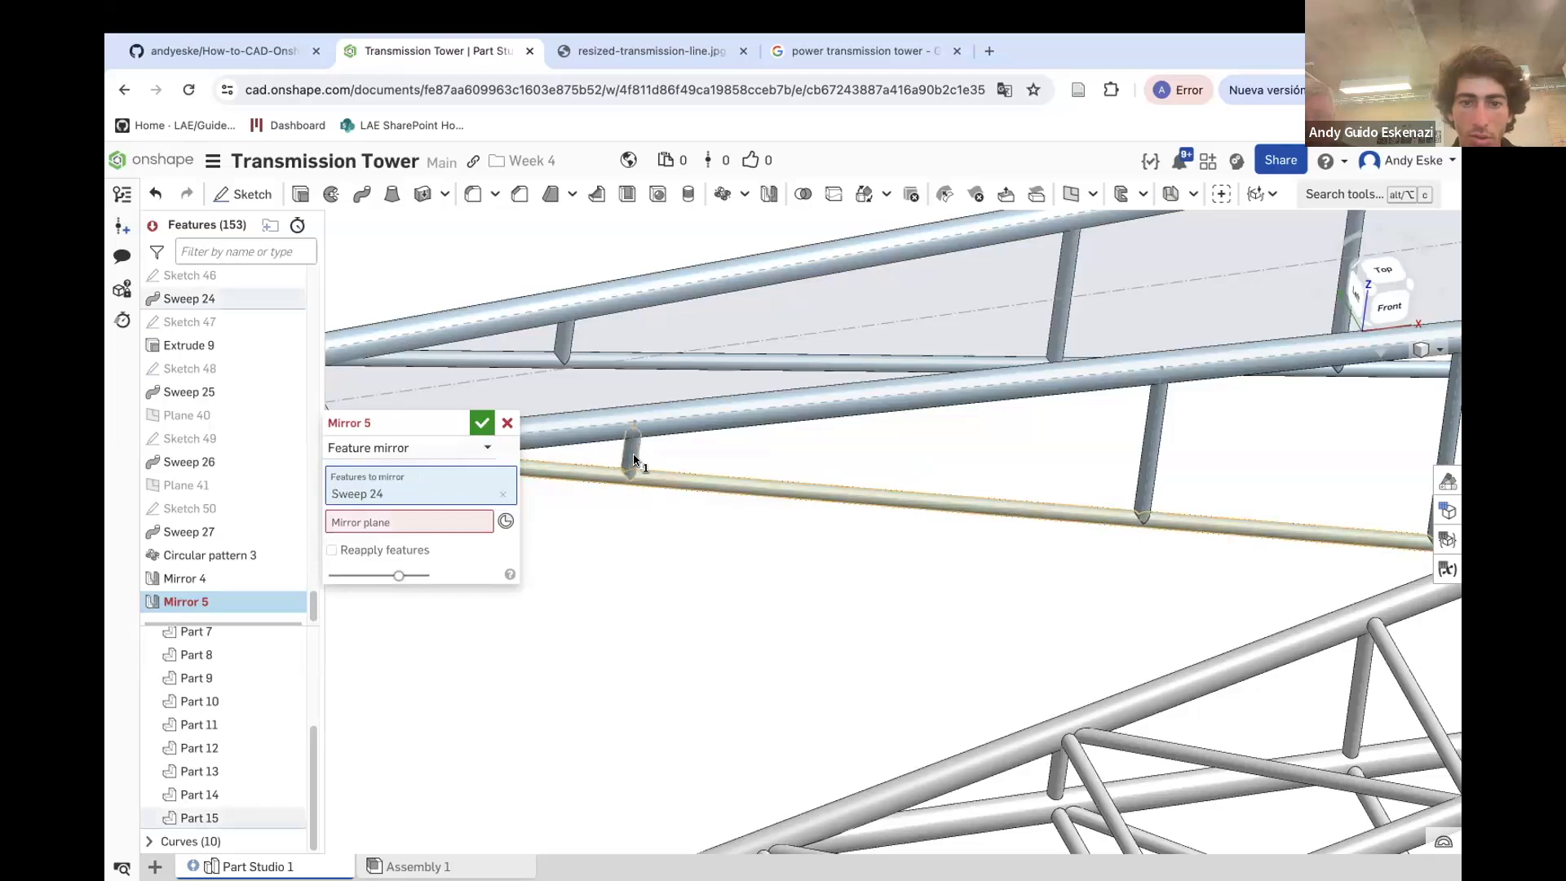
left_click(634, 459)
mouse_move(598, 360)
right_mouse_down()
mouse_move(685, 448)
mouse_move(674, 433)
mouse_move(592, 526)
mouse_move(791, 500)
mouse_move(807, 570)
mouse_move(754, 580)
mouse_move(841, 563)
right_mouse_up()
left_click(595, 527)
left_click(351, 565)
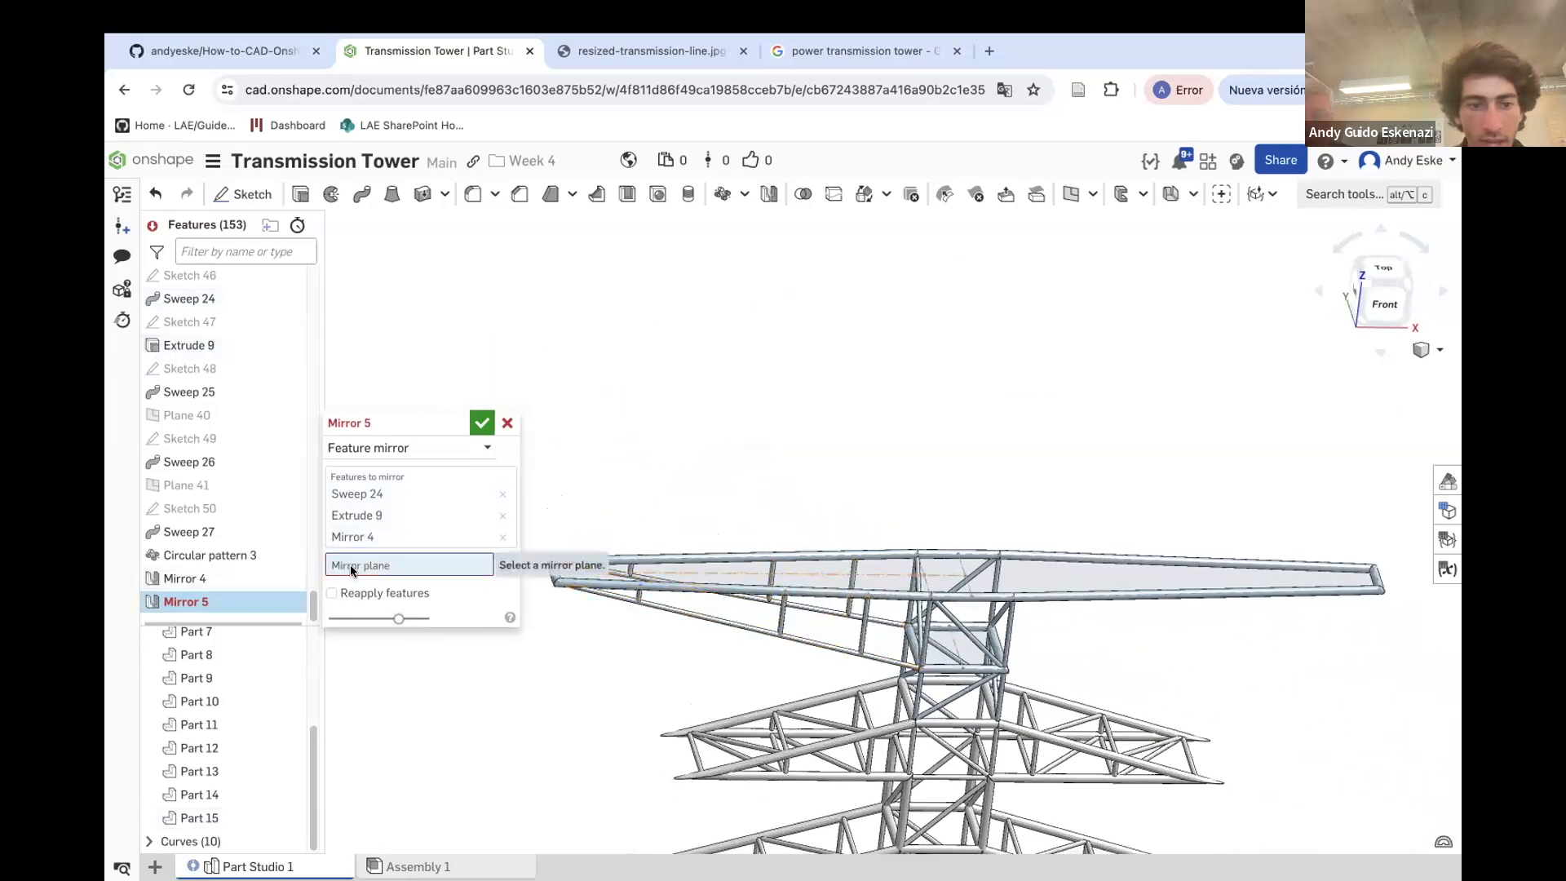
scroll(177, 456, "up", 20)
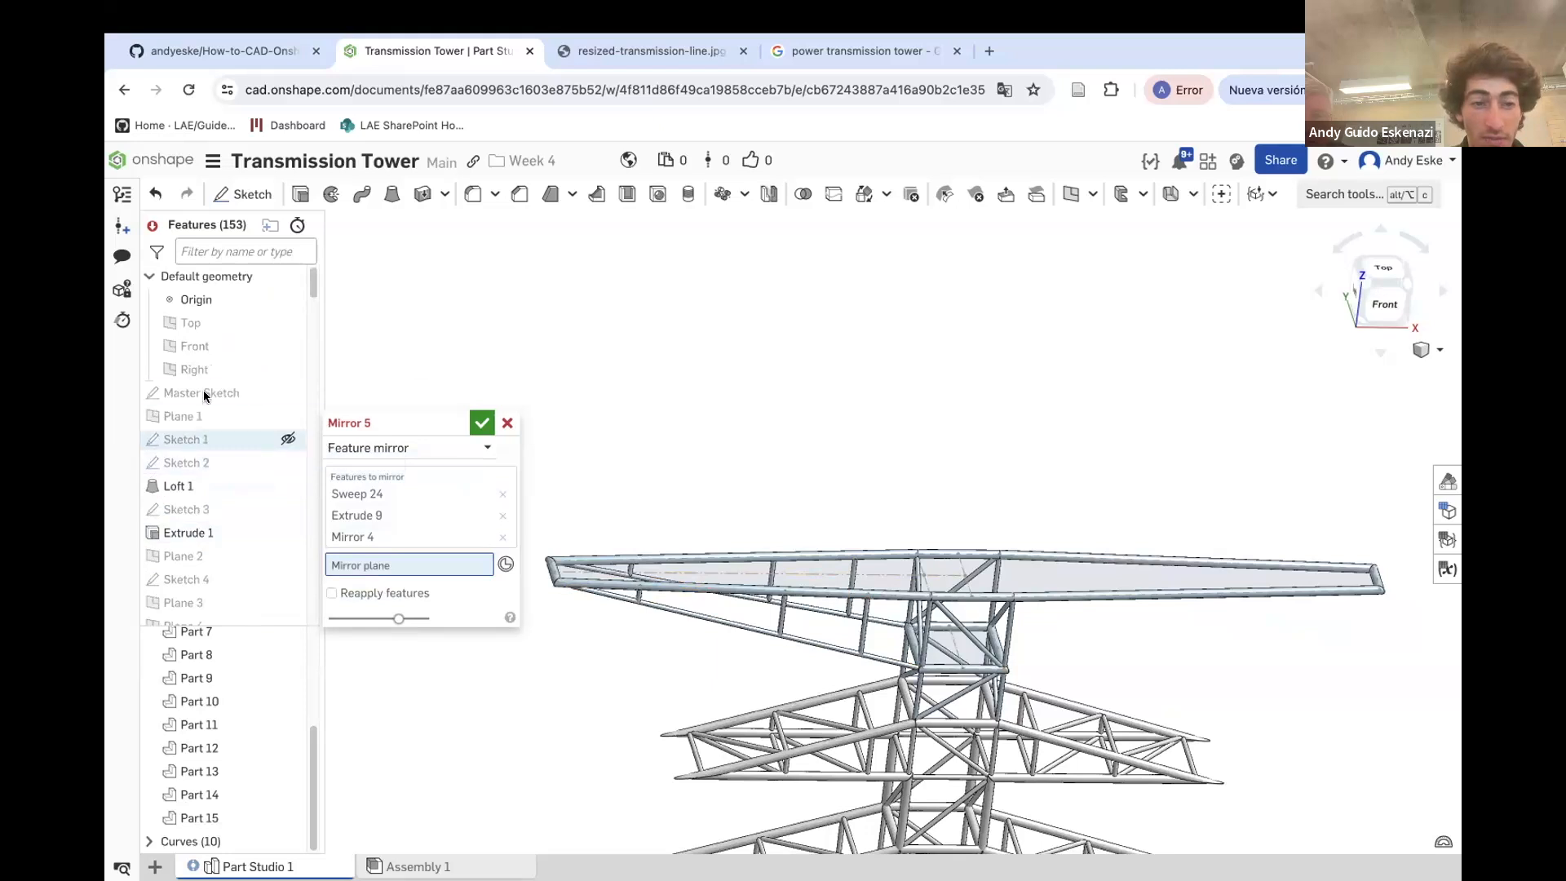
left_click(203, 371)
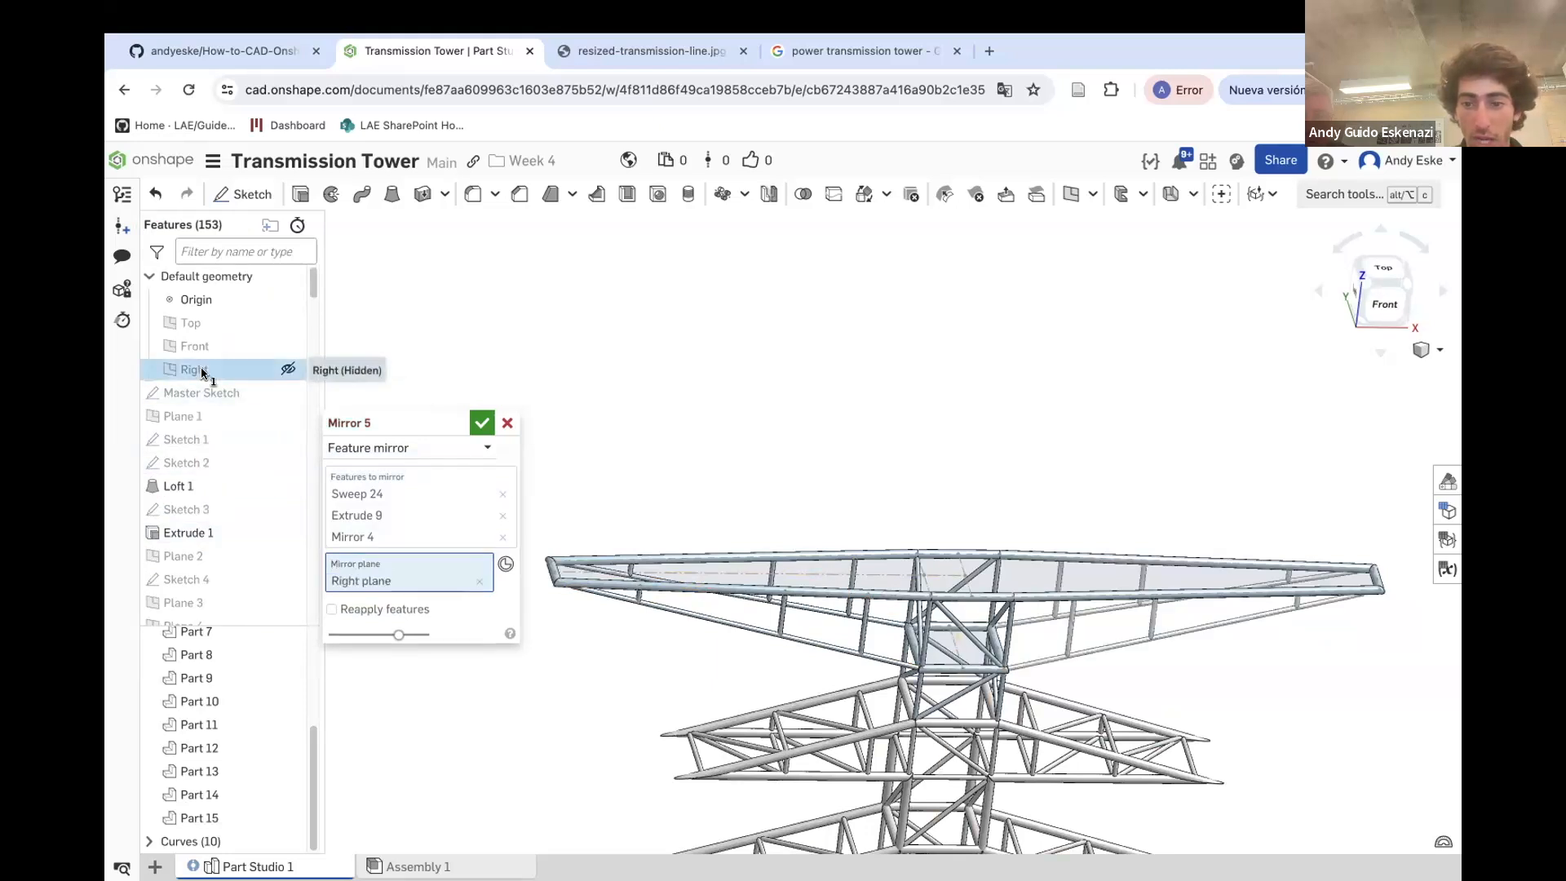
left_click(482, 425)
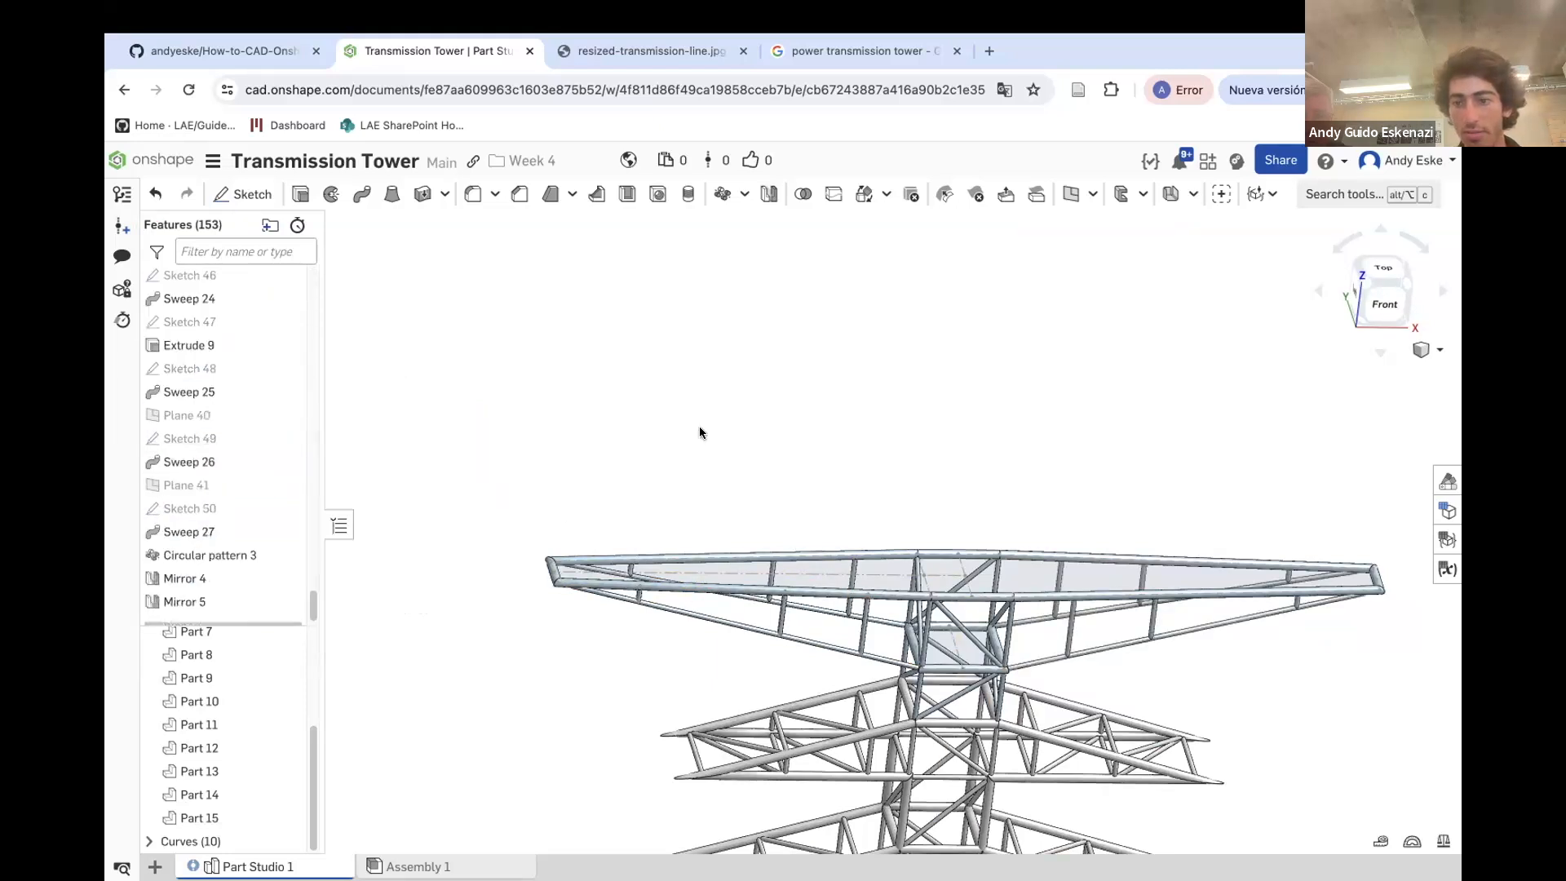
Hide Plane 22 and the other reference planes shown around the tower base
scroll(638, 499, "down", 3)
right_click_drag(638, 499, 691, 523)
scroll(744, 475, "down", 5)
scroll(773, 561, "up", 8)
scroll(744, 464, "down", 5)
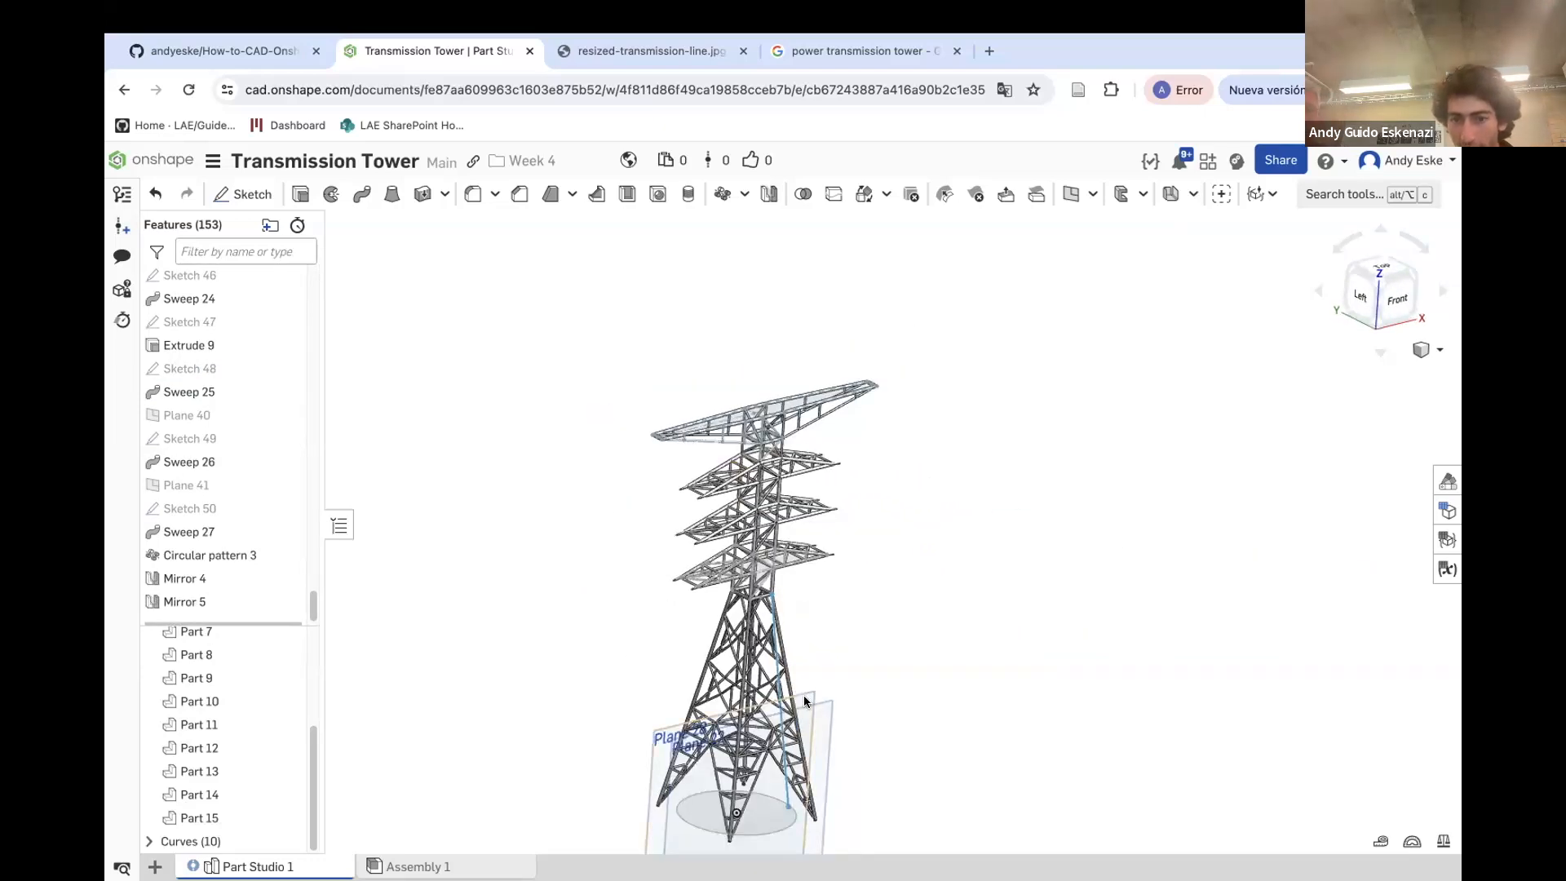
scroll(819, 695, "down", 1)
right_click(825, 698)
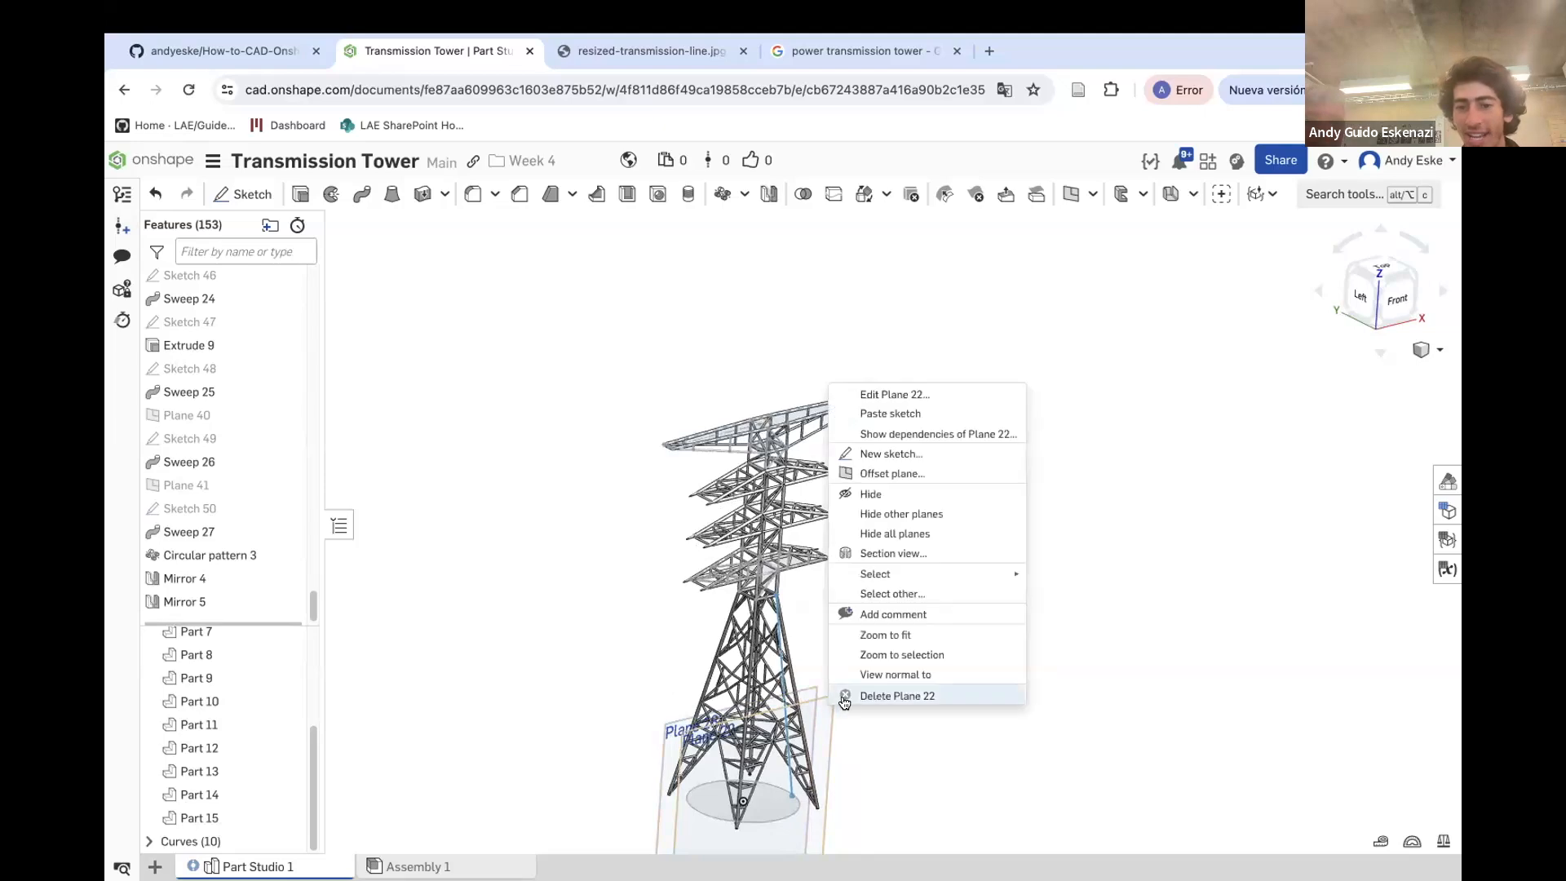
left_click(889, 513)
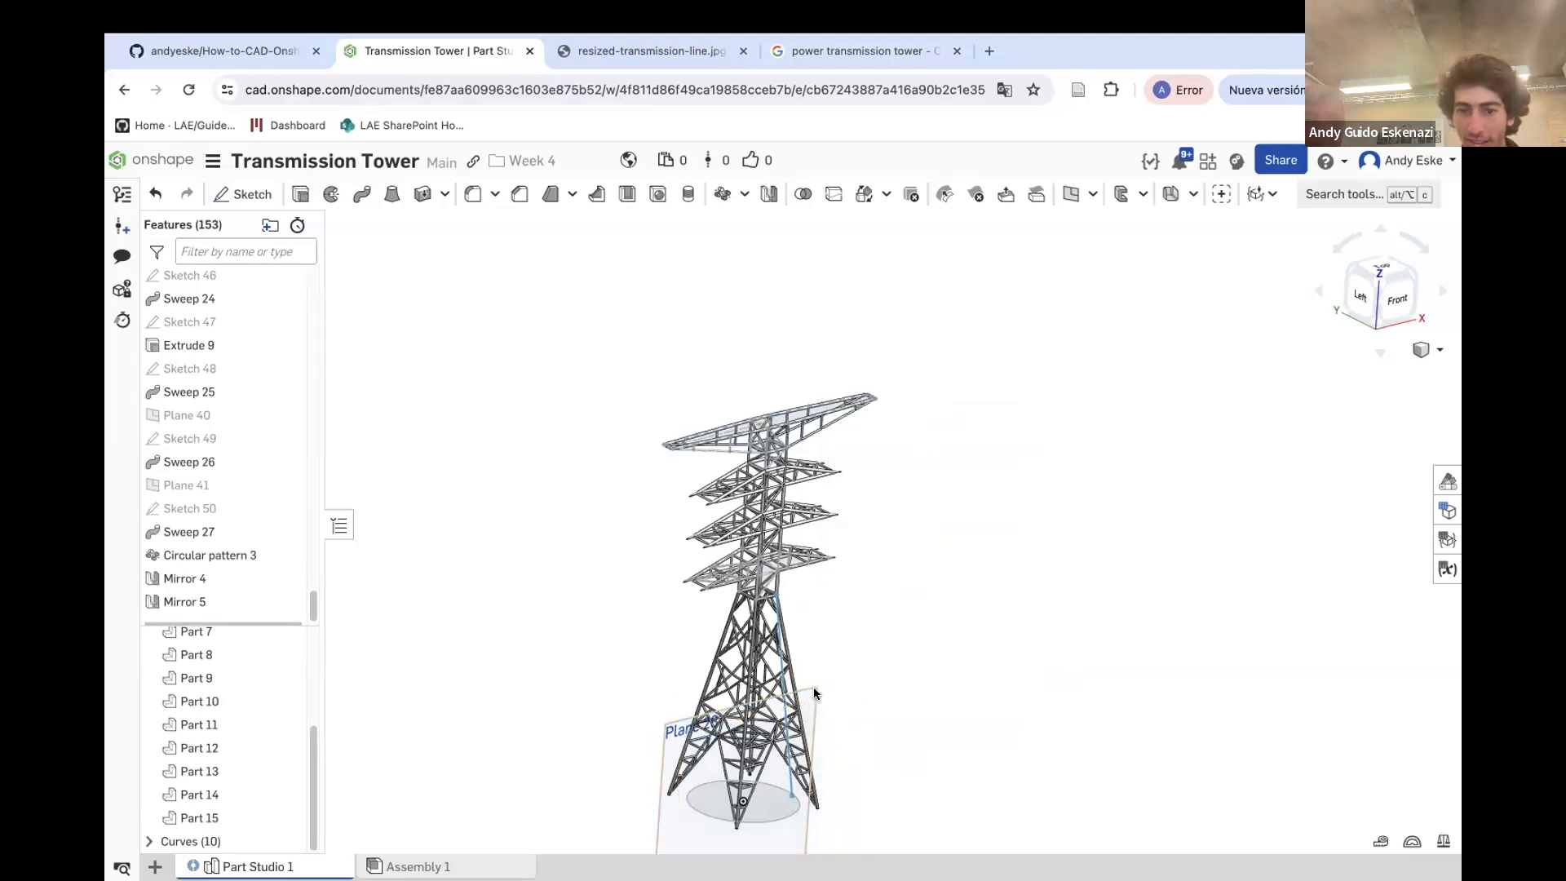
right_click(814, 692)
left_click(854, 493)
Examine the complete tower model as a whole
scroll(847, 595, "up", 1)
right_click_drag(847, 596, 836, 569)
scroll(836, 569, "down", 5)
right_click_drag(794, 653, 806, 674)
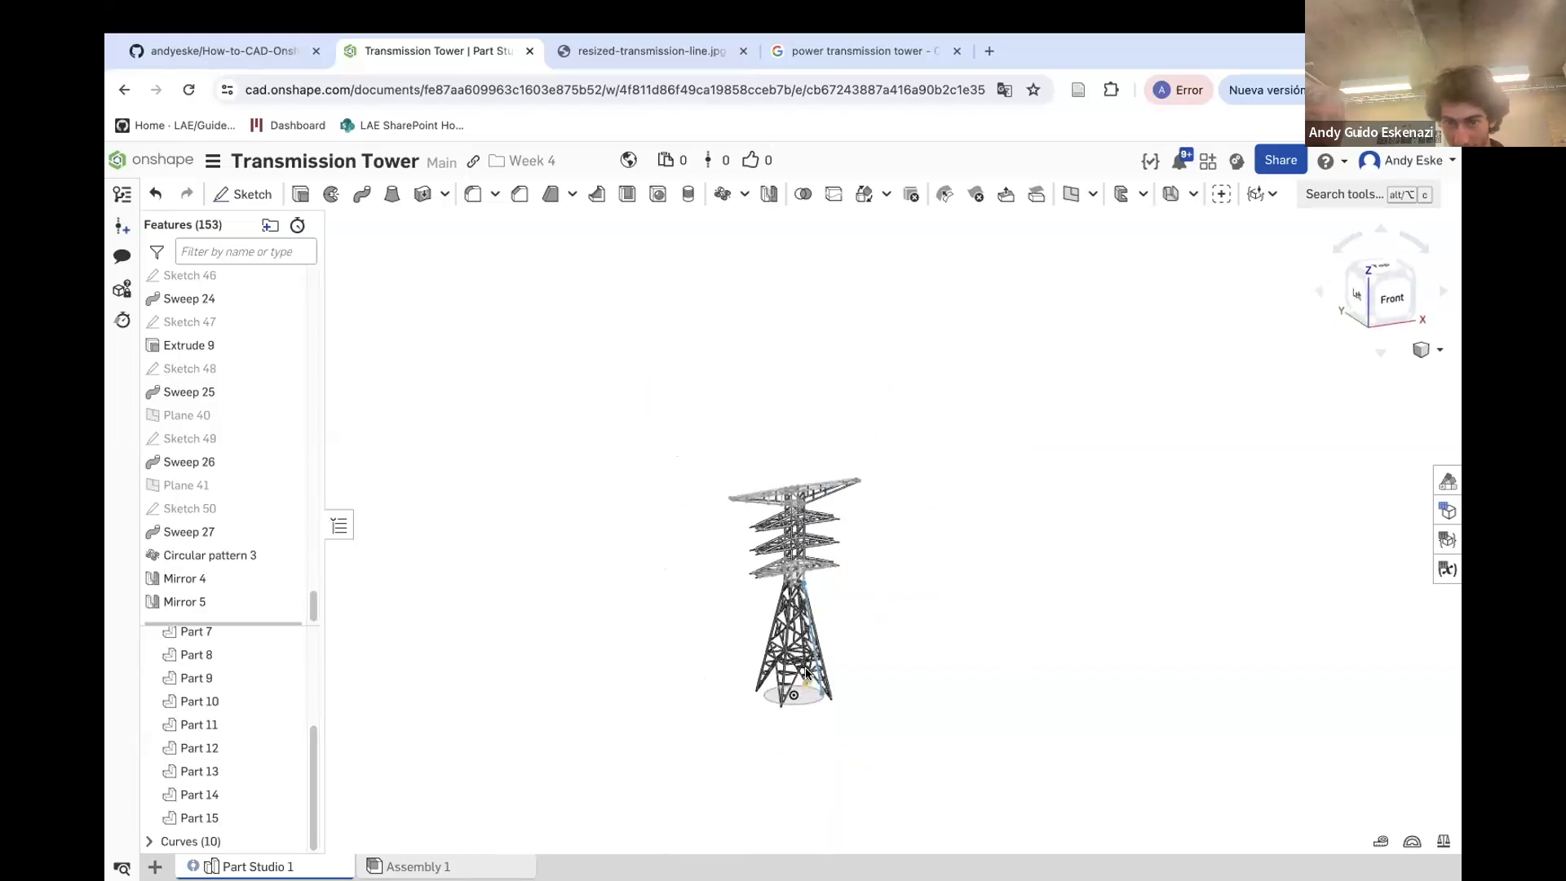
scroll(806, 674, "up", 5)
right_click_drag(843, 454, 849, 458)
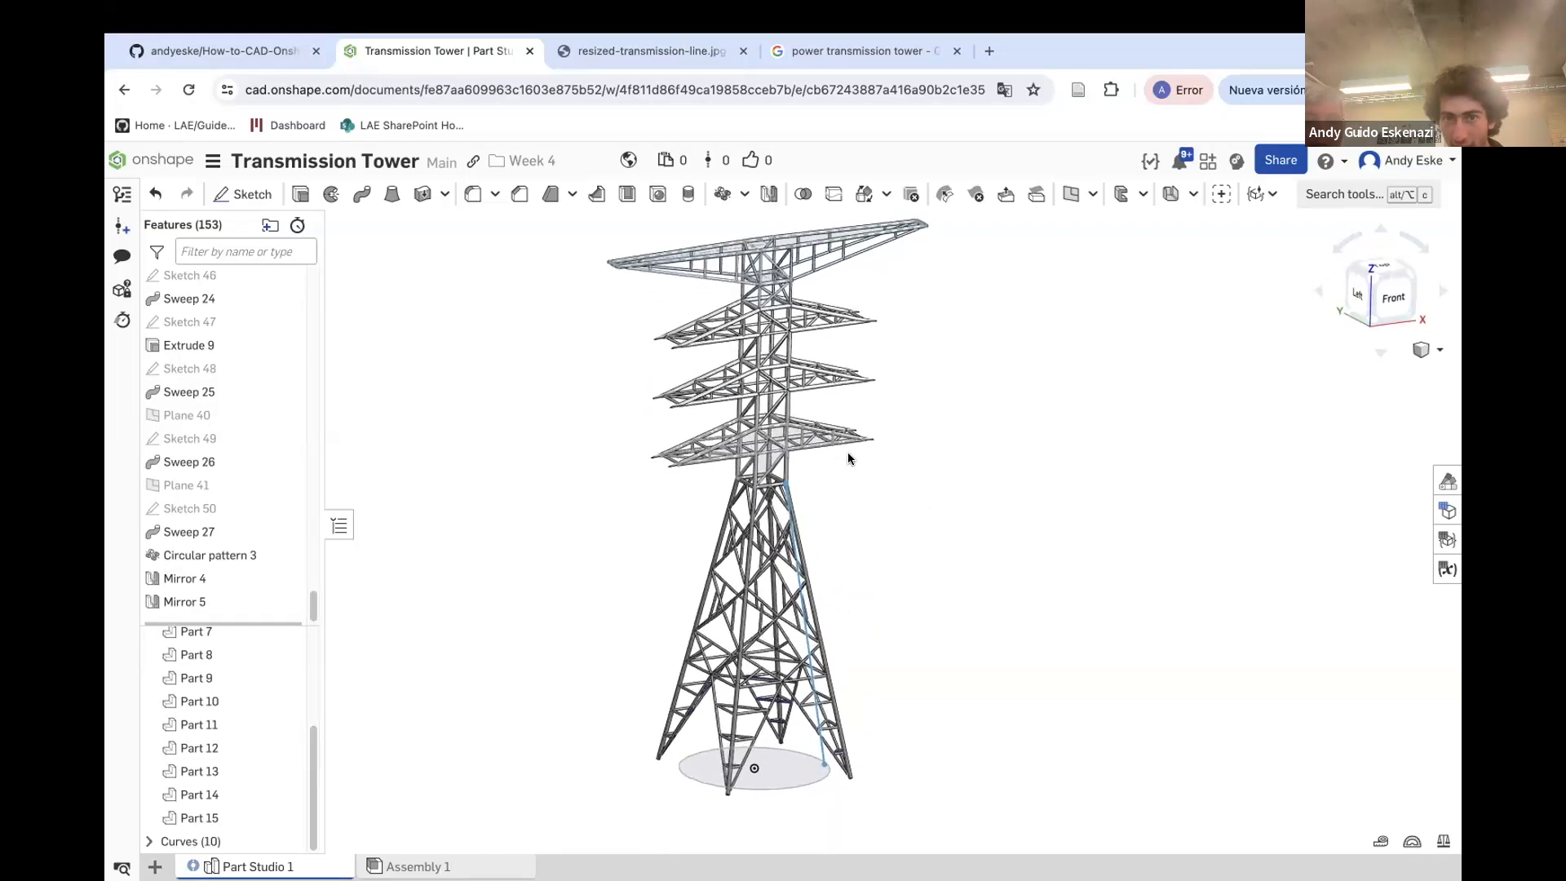
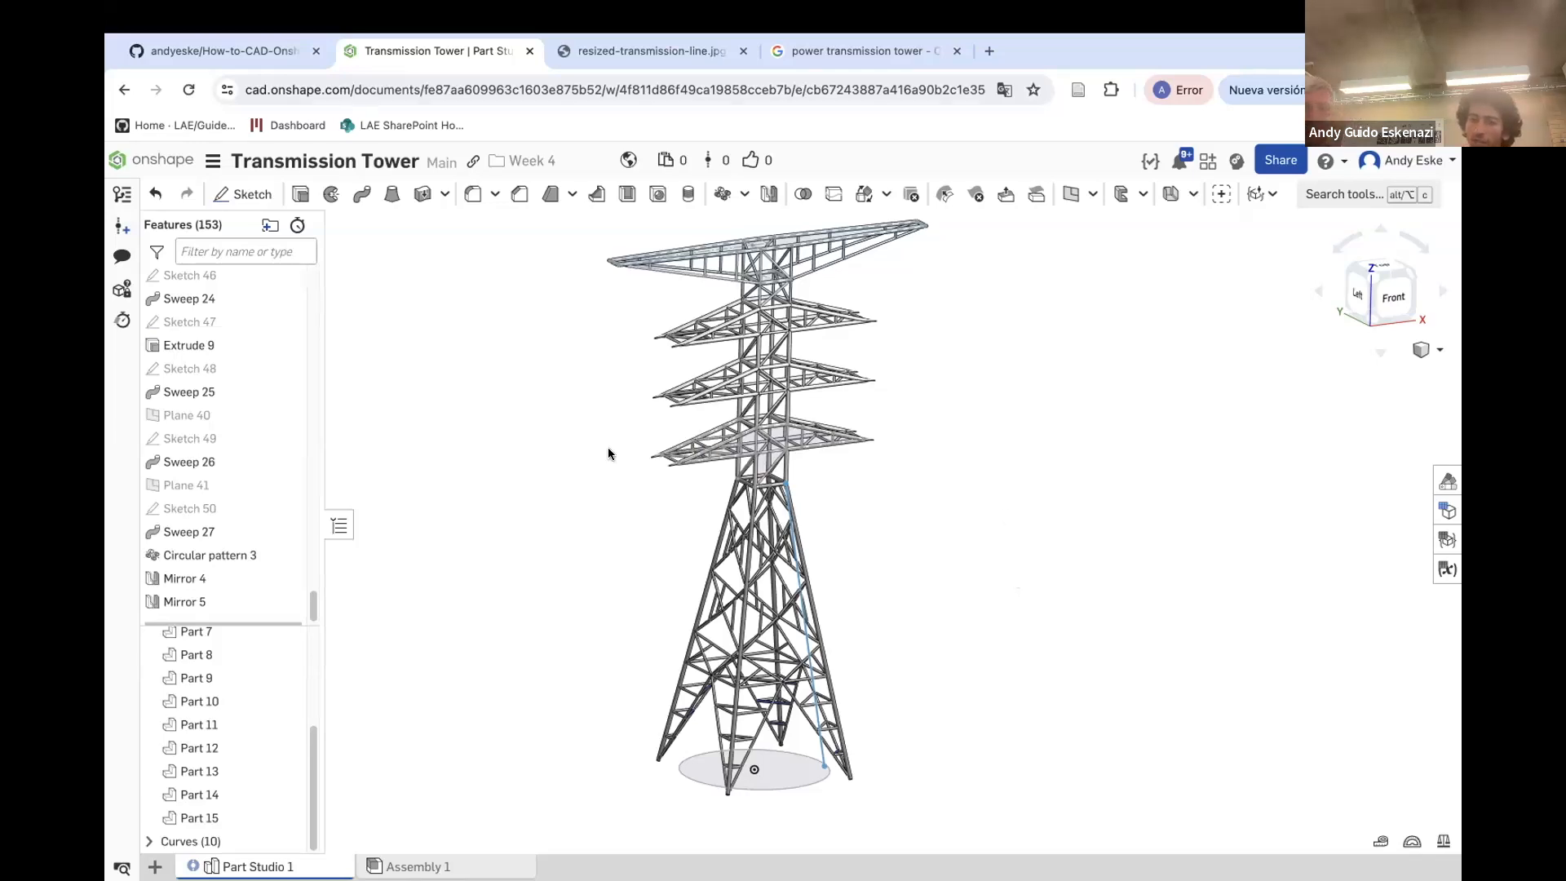
Compare the tower model's crossarms with the reference transmission tower photo in the other browser tabs
scroll(658, 462, "up", 10)
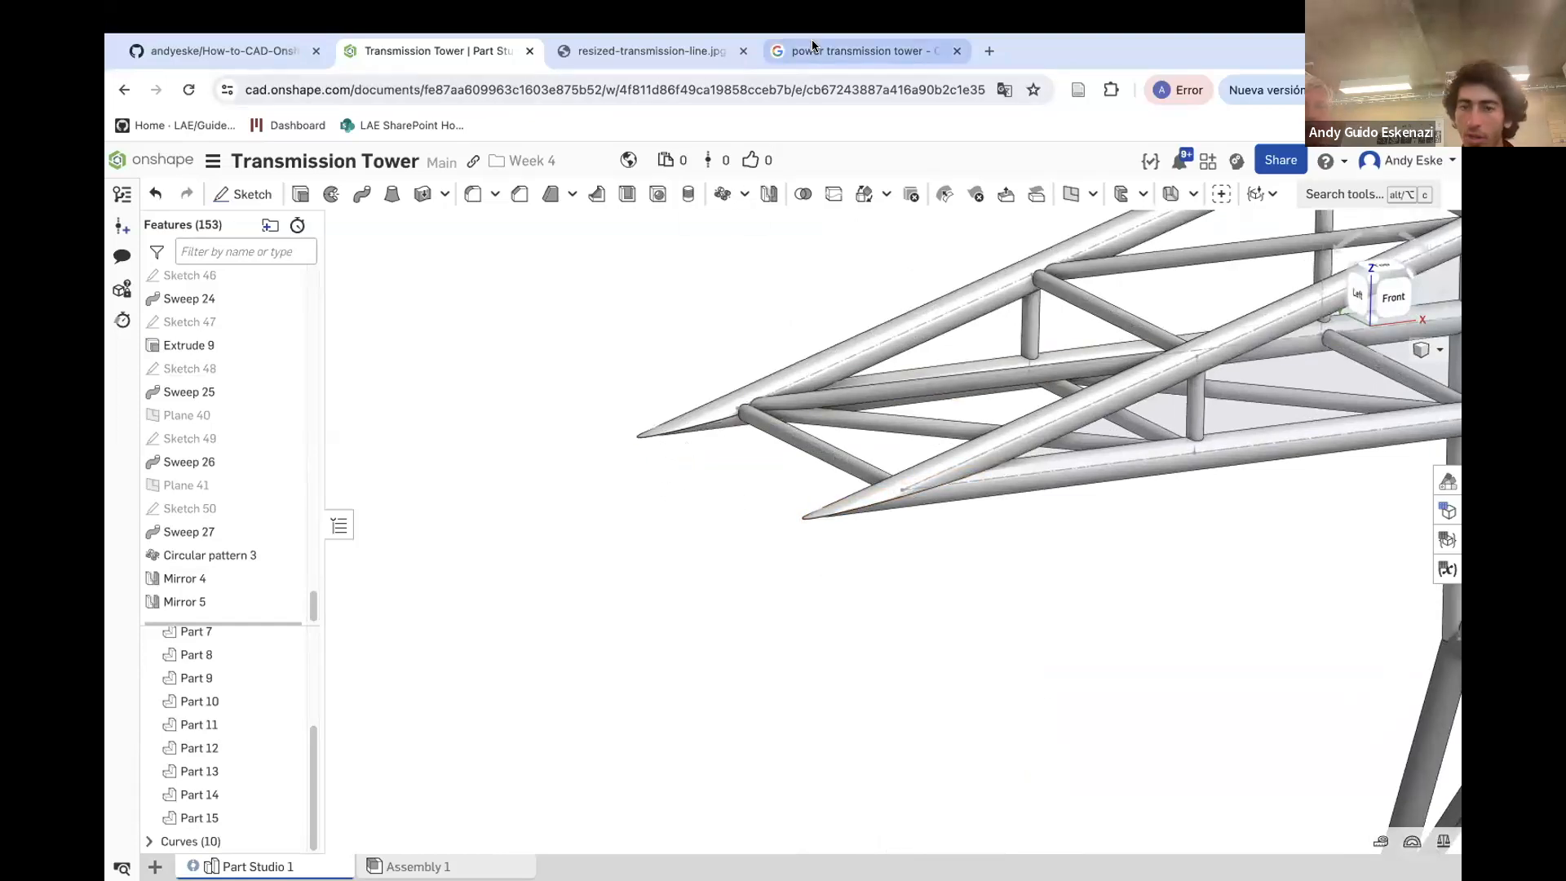
left_click(852, 51)
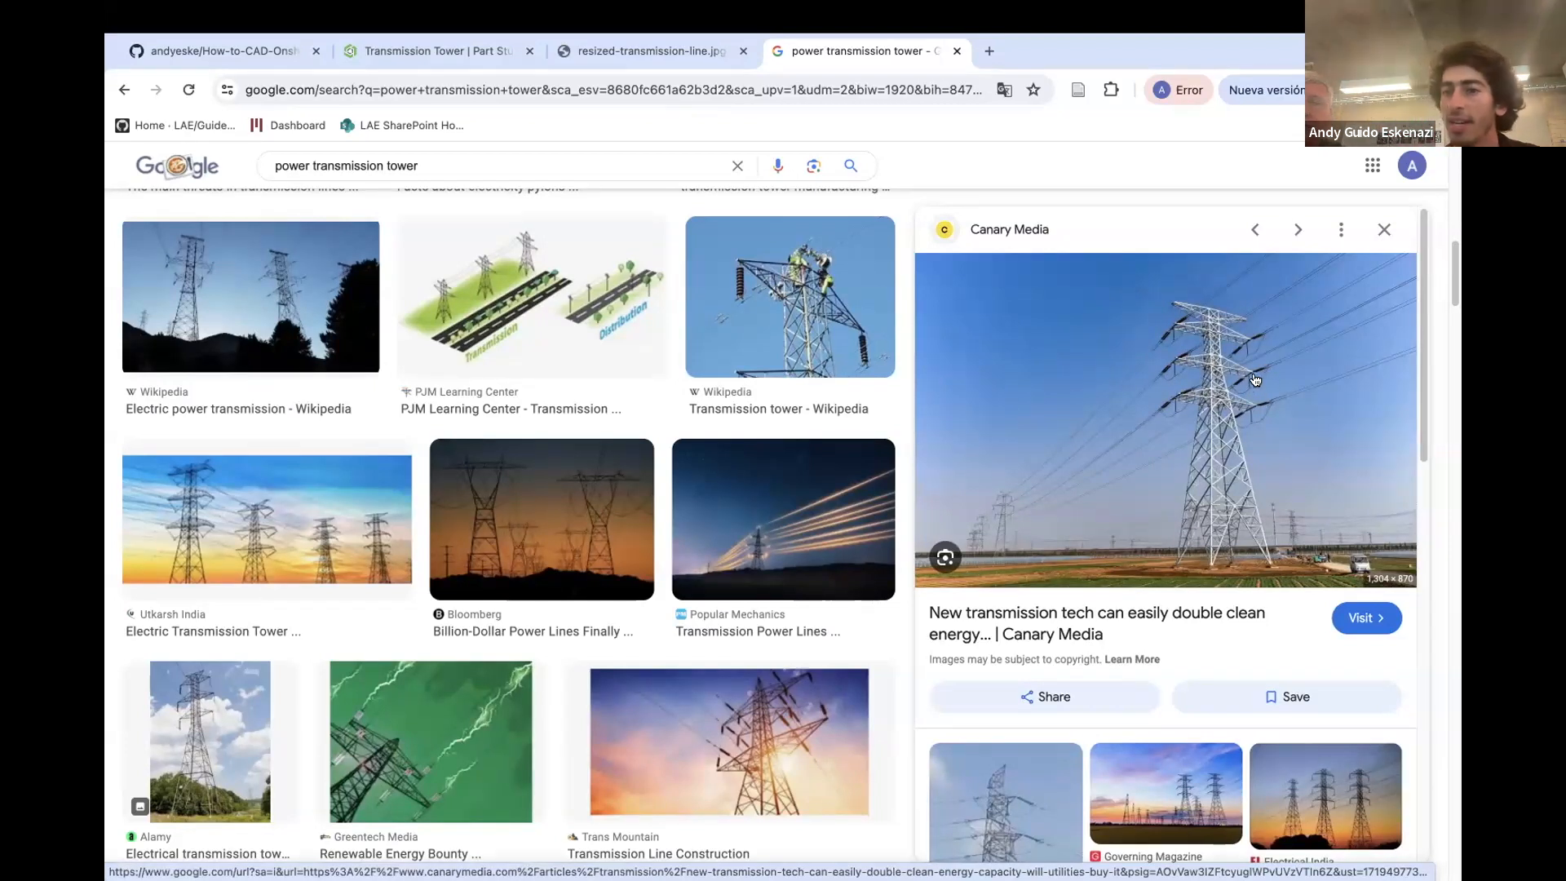
left_click(612, 51)
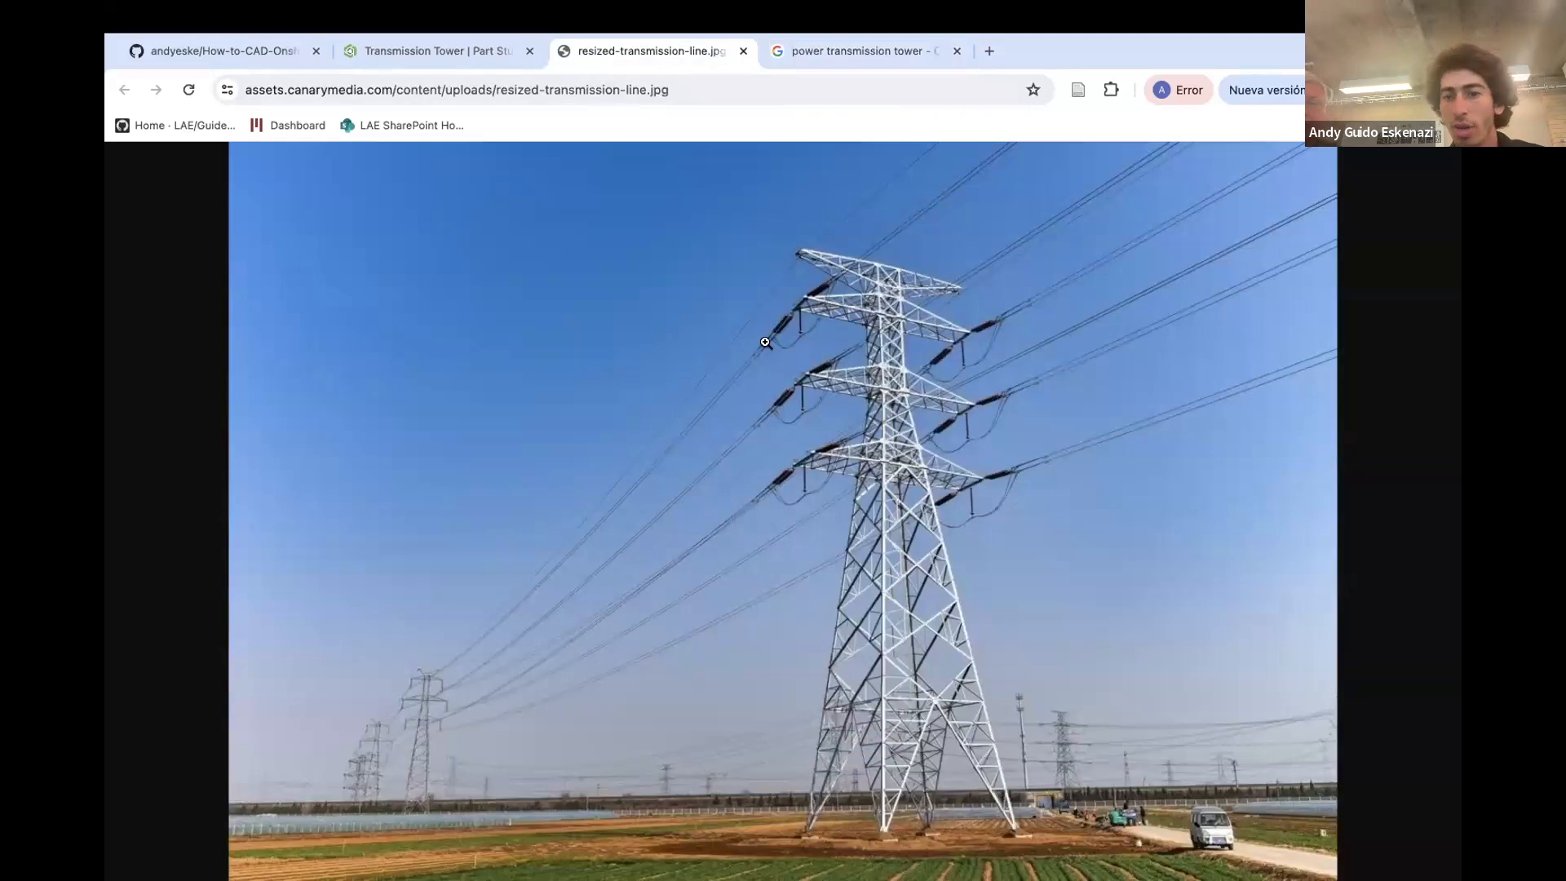
left_click(424, 50)
right_click_drag(667, 429, 692, 479)
scroll(685, 445, "down", 5)
scroll(684, 447, "down", 5)
scroll(692, 463, "down", 3)
scroll(707, 441, "up", 10)
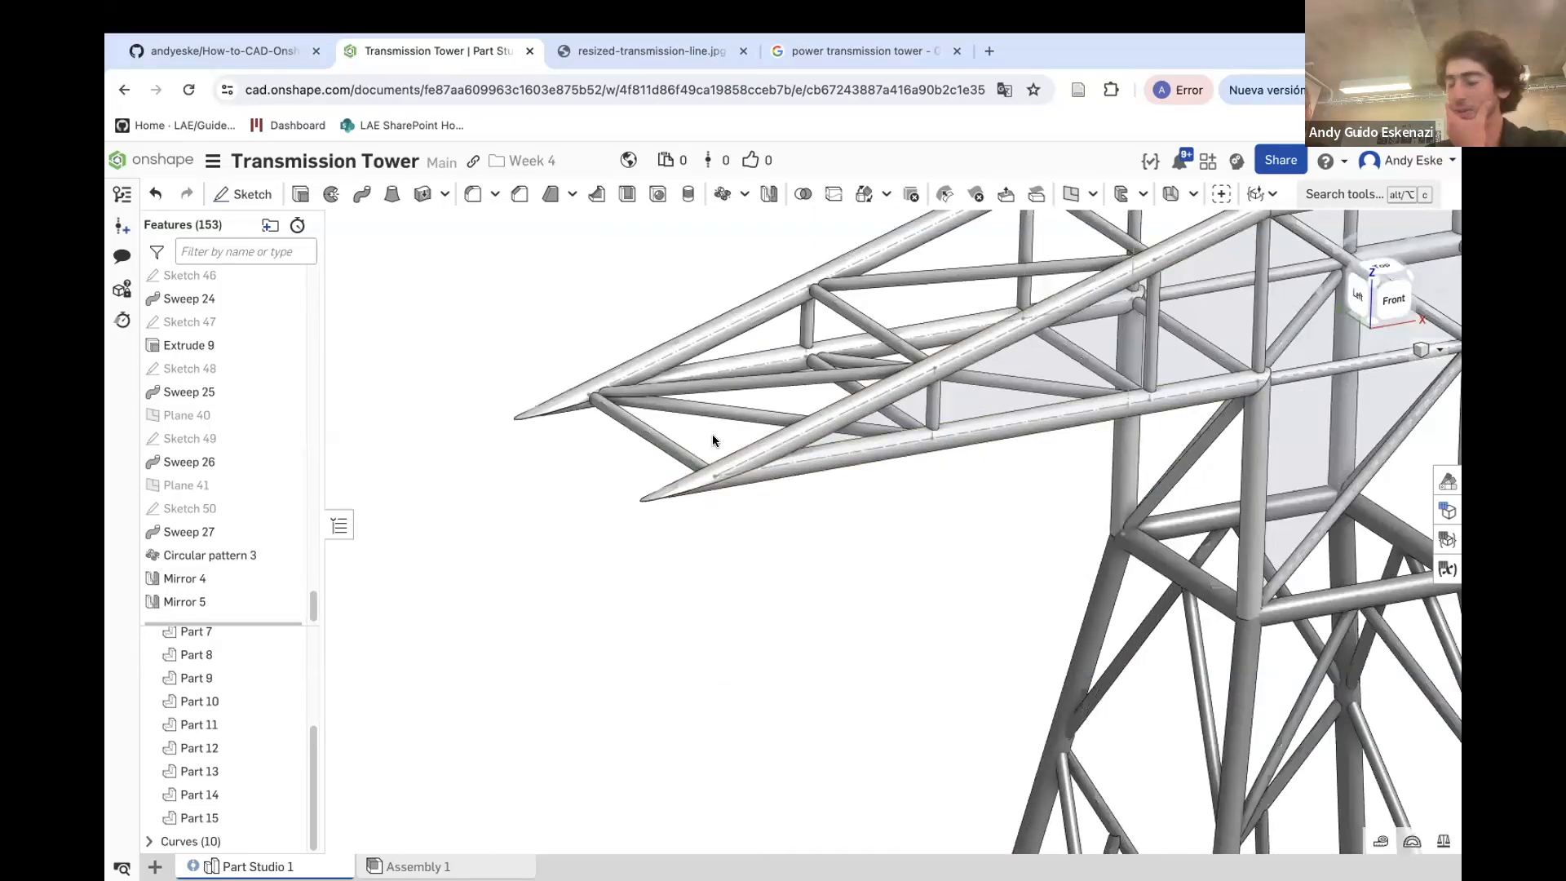
Create a point-normal plane at the tip vertex of the lowest crossarm's chord, normal to that chord edge
left_click(1071, 194)
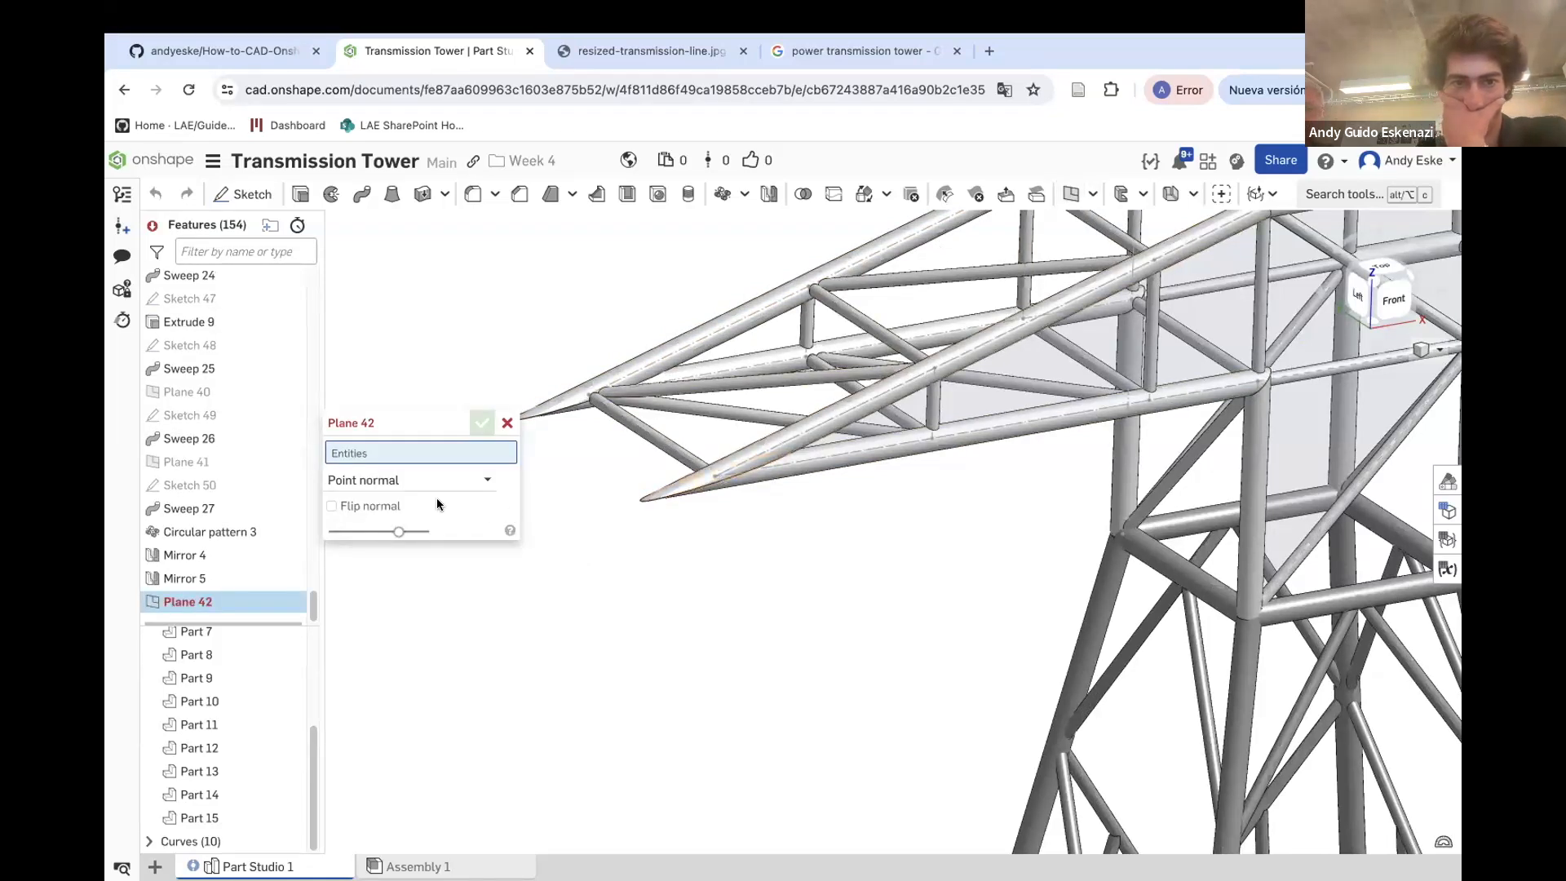
left_click(714, 478)
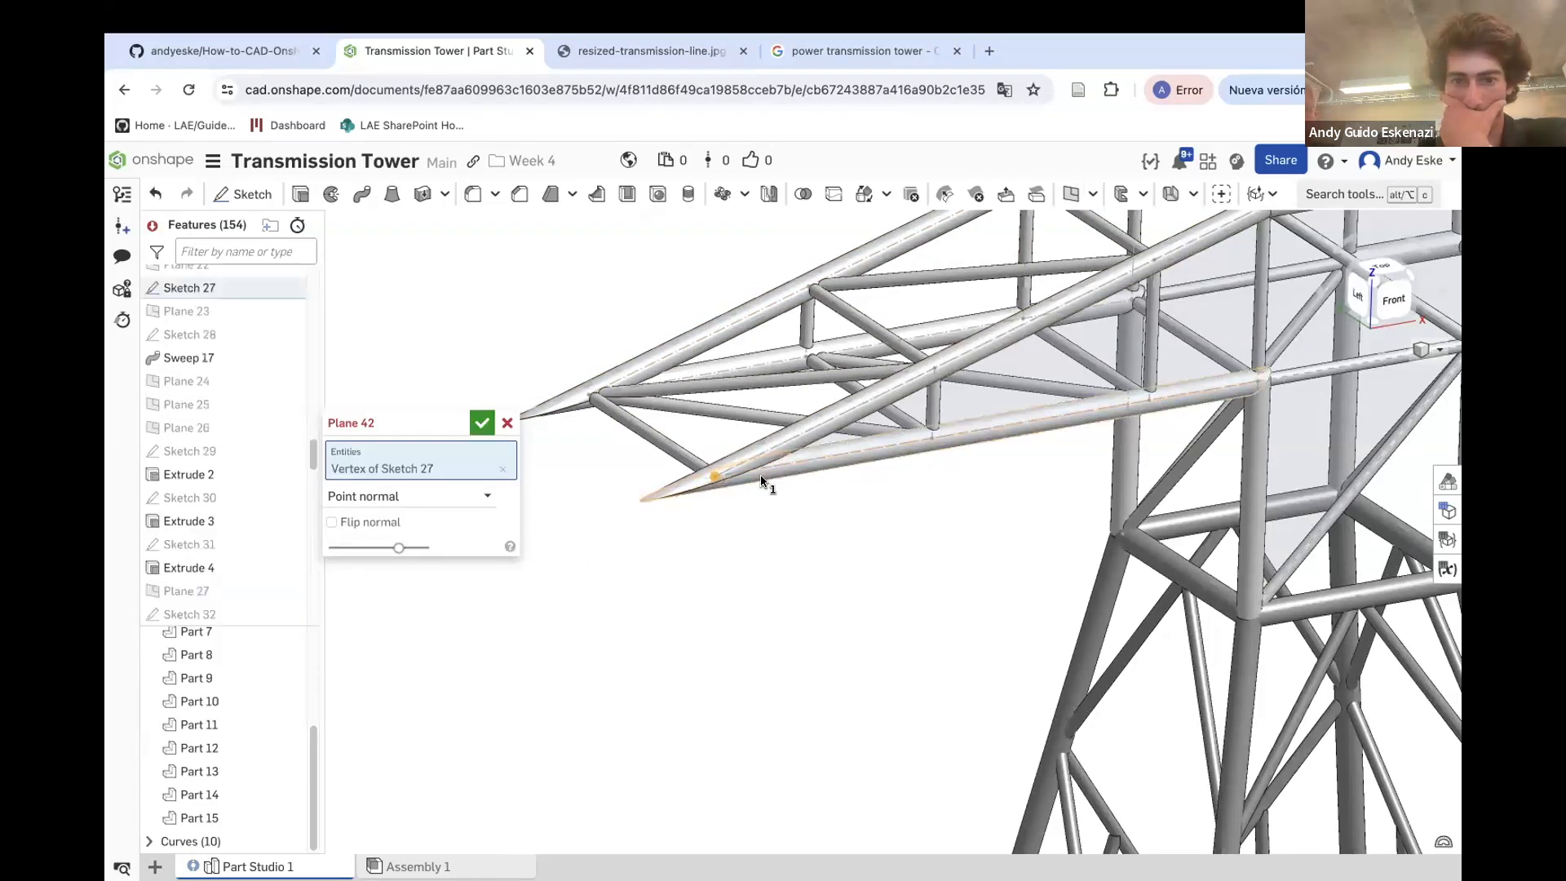
left_click(757, 475)
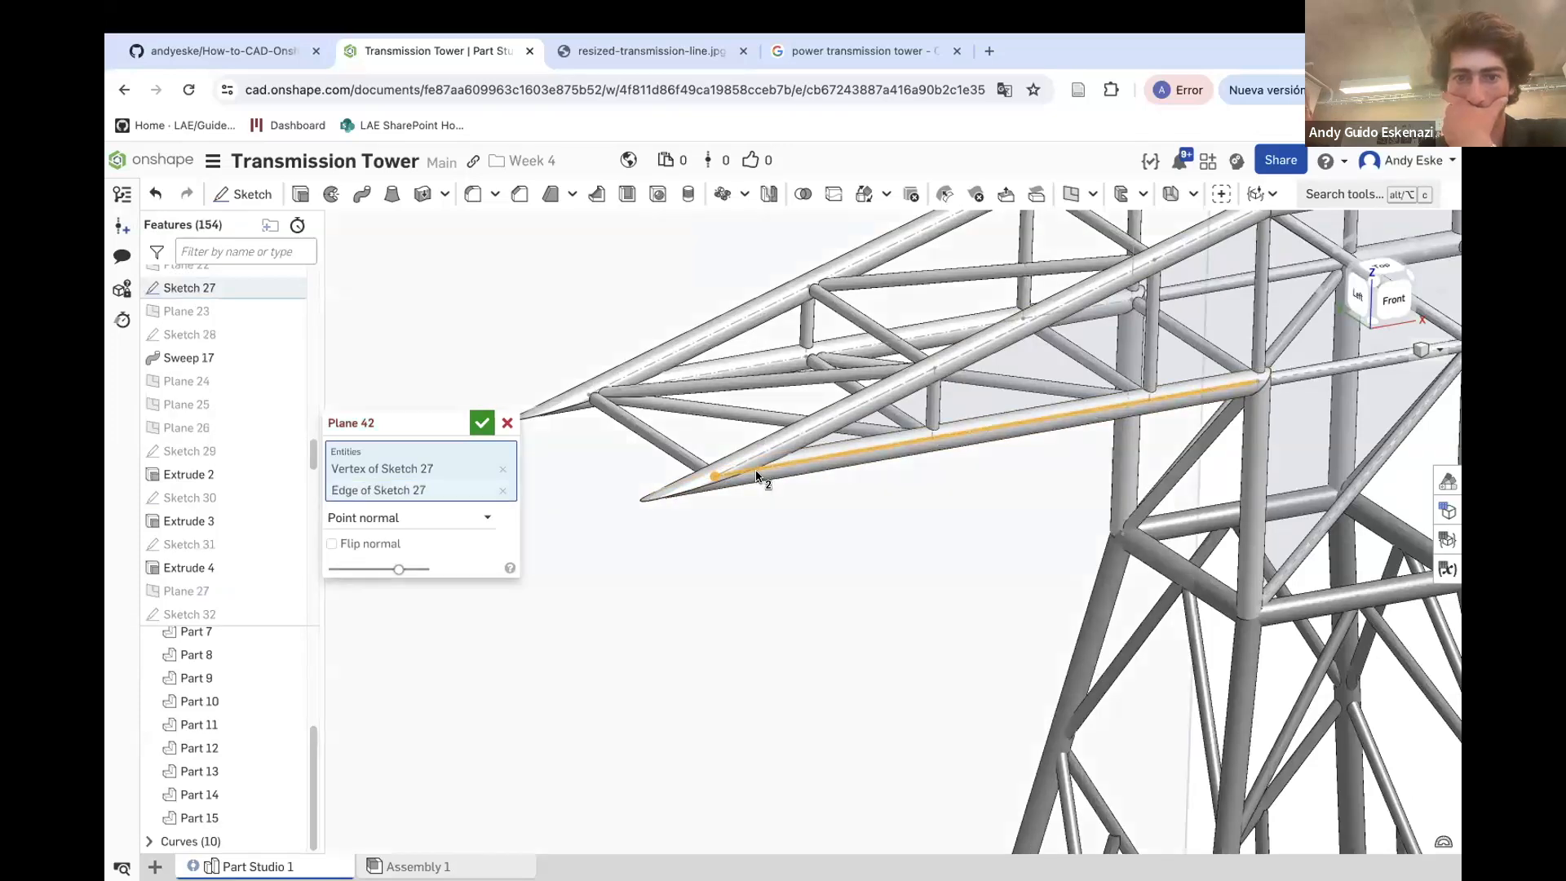
scroll(762, 471, "down", 6)
scroll(771, 468, "up", 5)
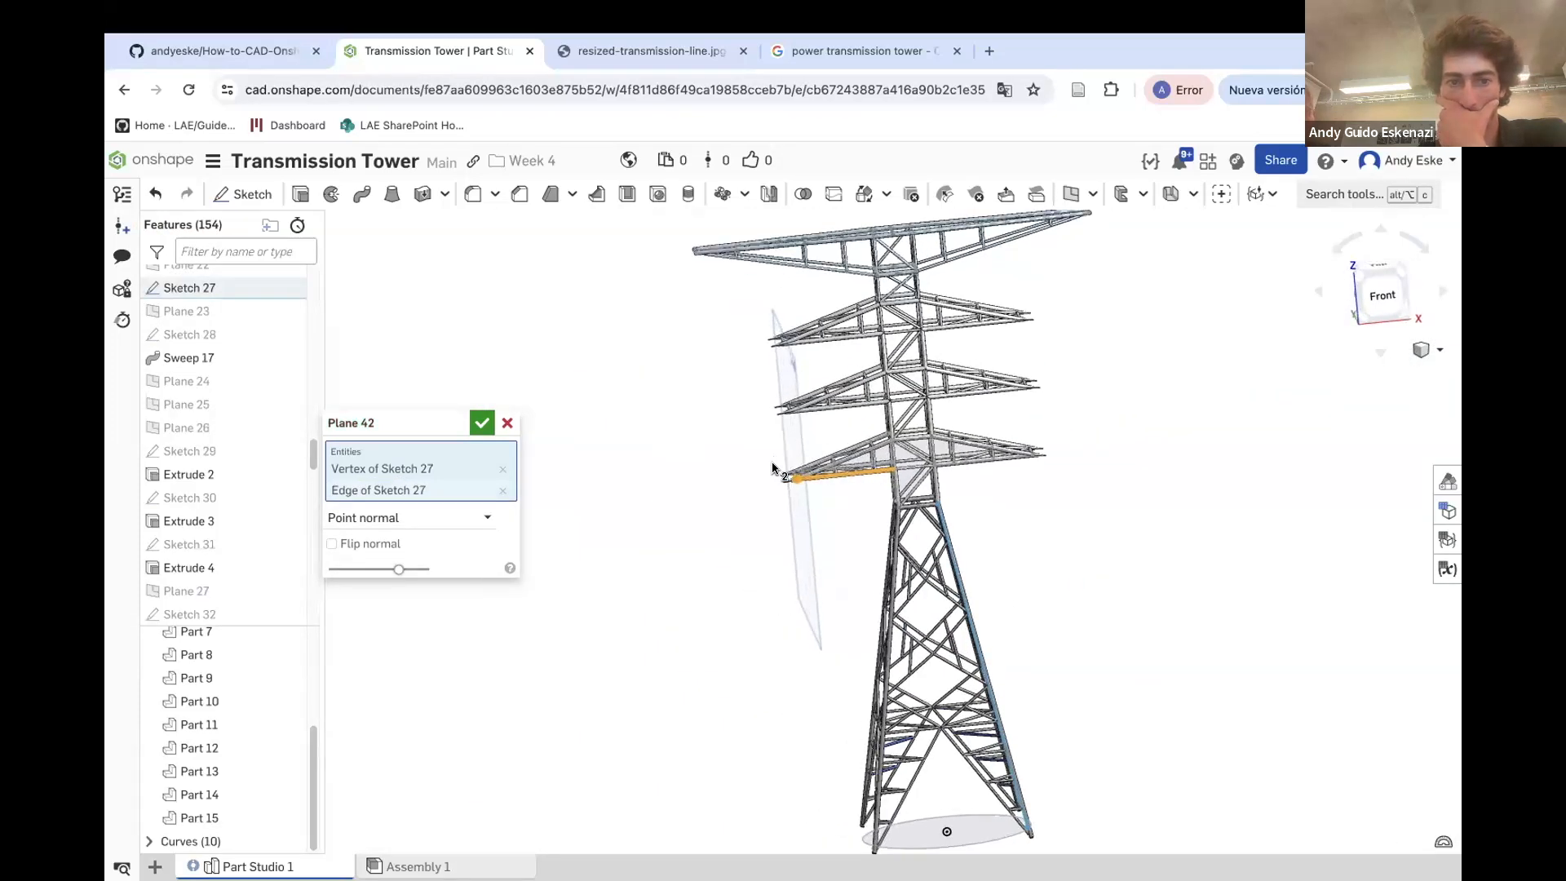
left_click(482, 423)
Create a second plane offset from the new tip plane
right_click_drag(814, 475, 830, 491)
scroll(820, 493, "up", 5)
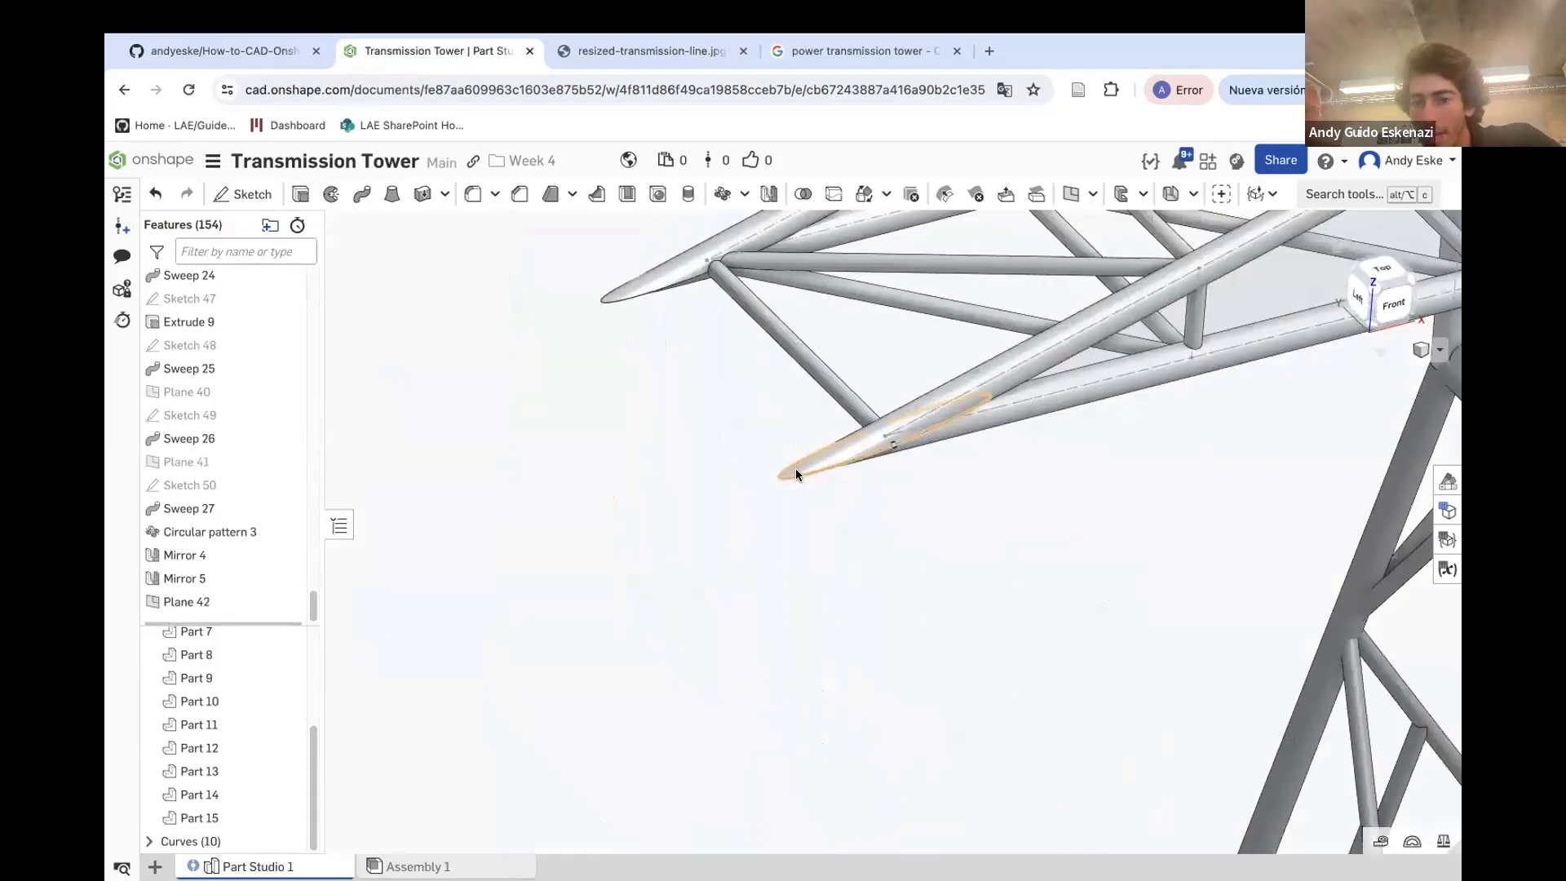
scroll(560, 511, "down", 10)
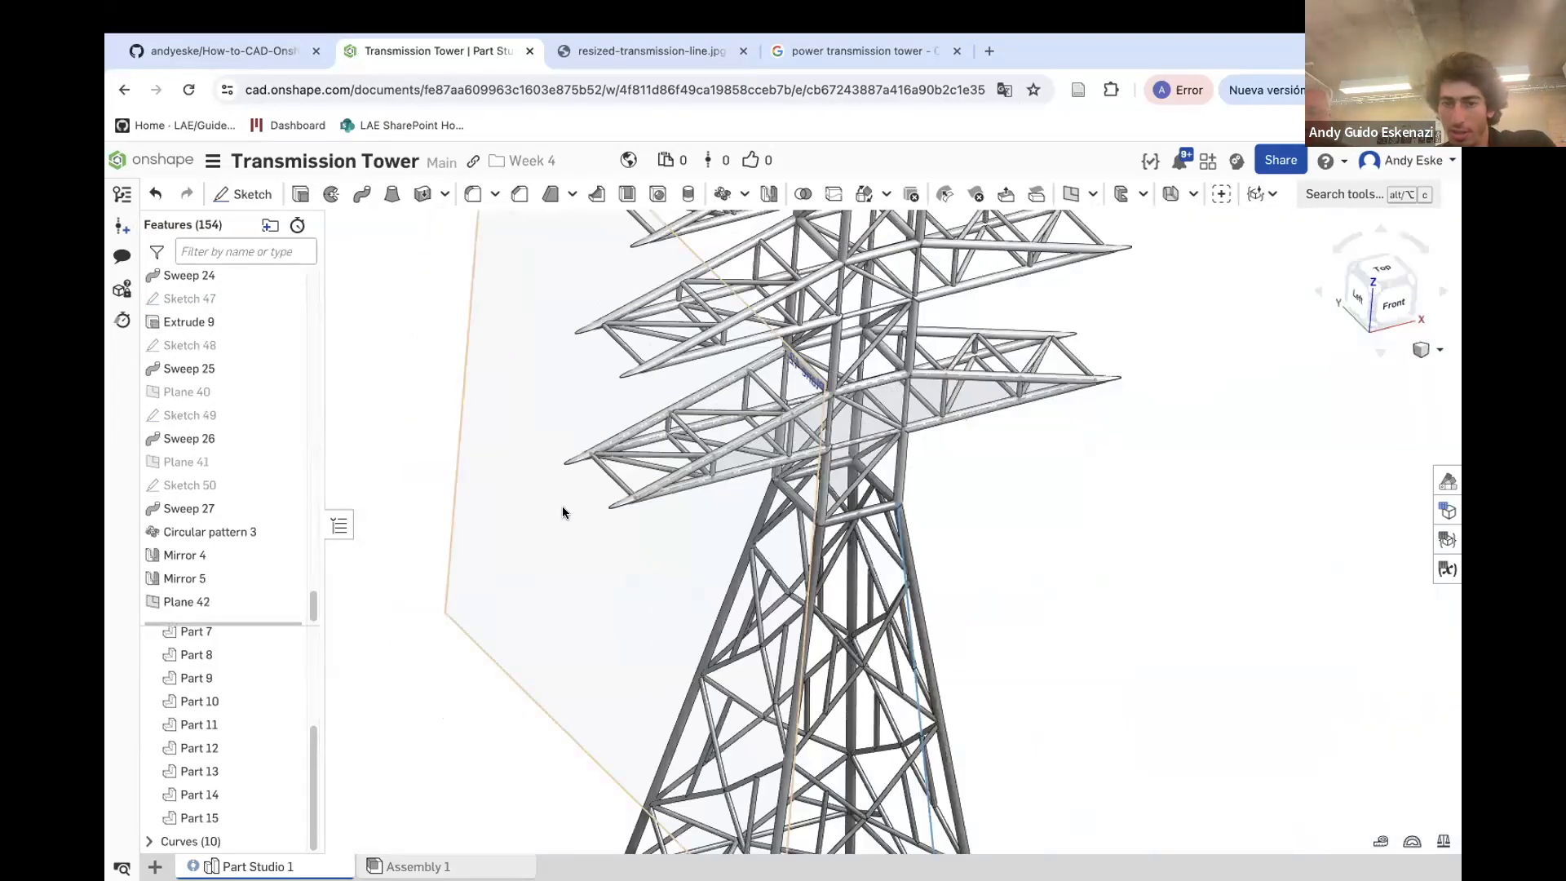
right_click_drag(617, 403, 619, 360)
scroll(619, 350, "up", 5)
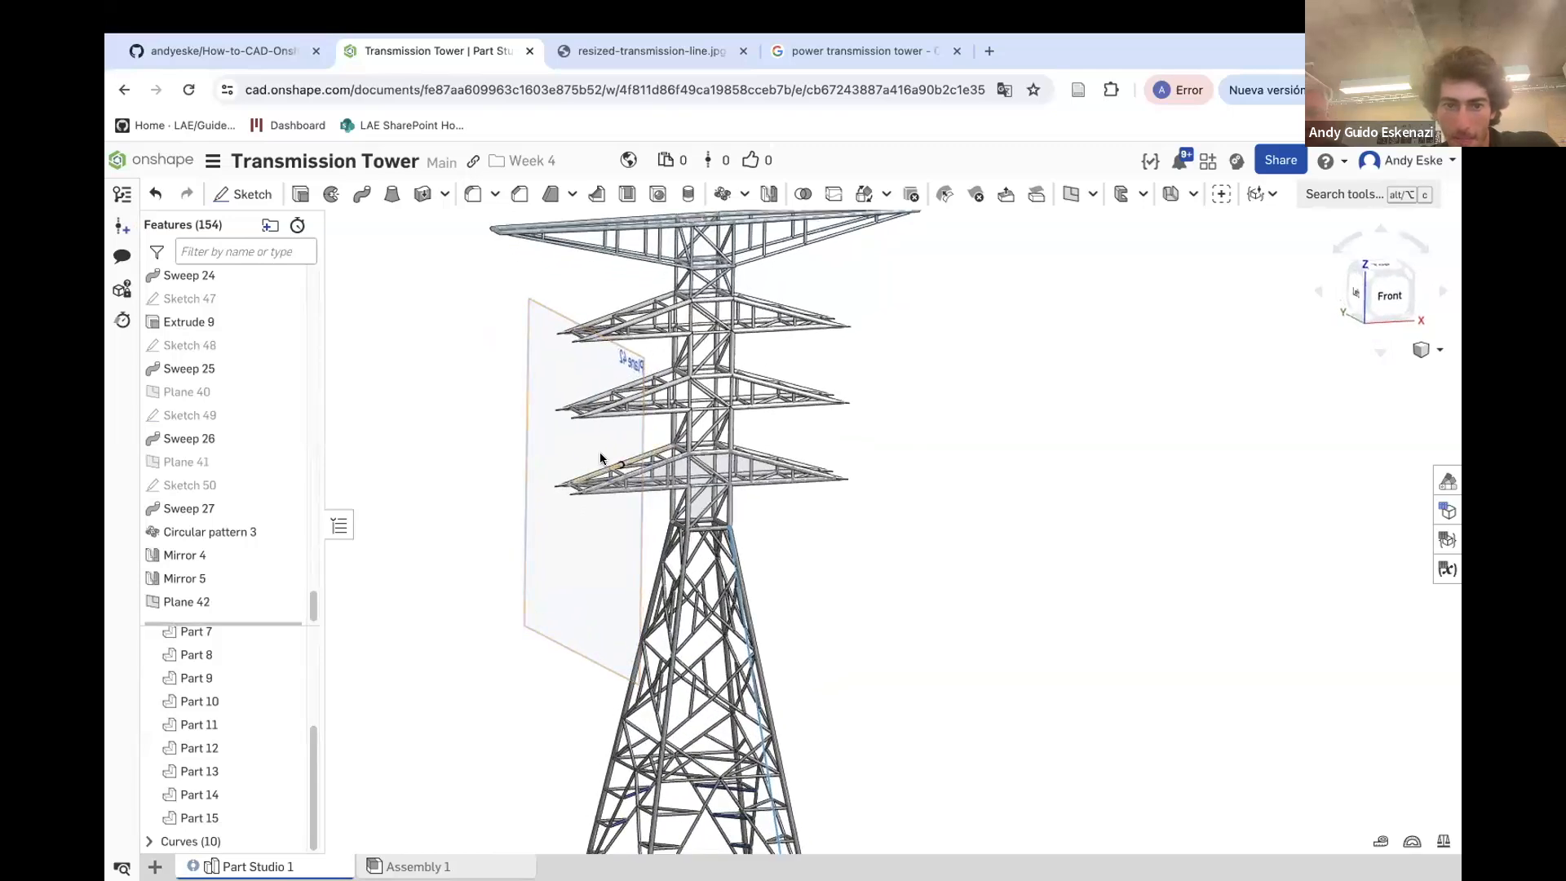
scroll(625, 347, "up", 1)
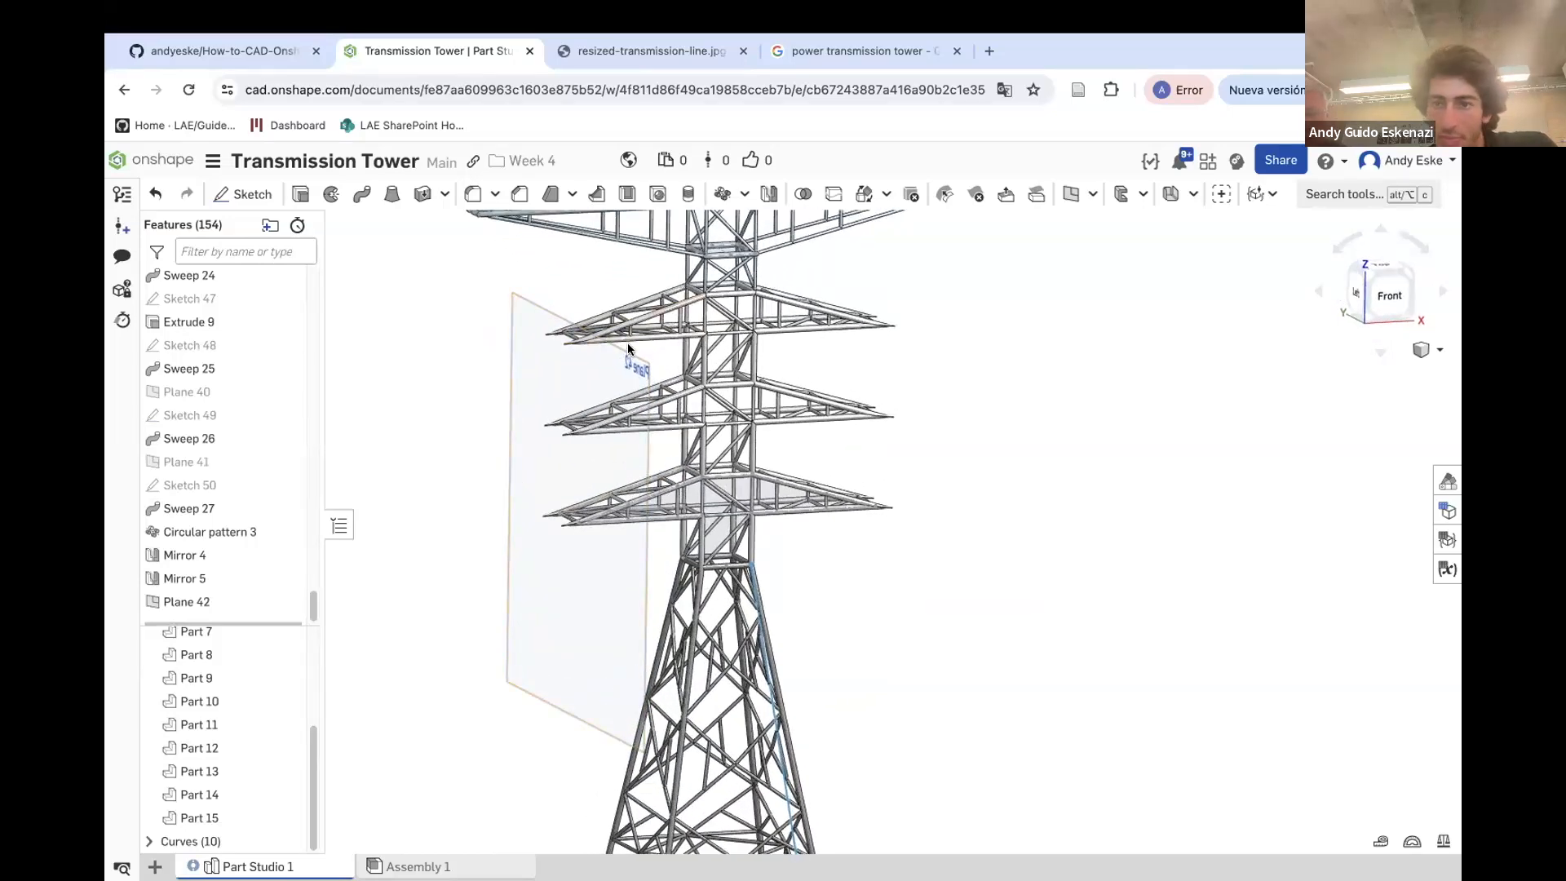
left_click(1071, 194)
left_click(527, 361)
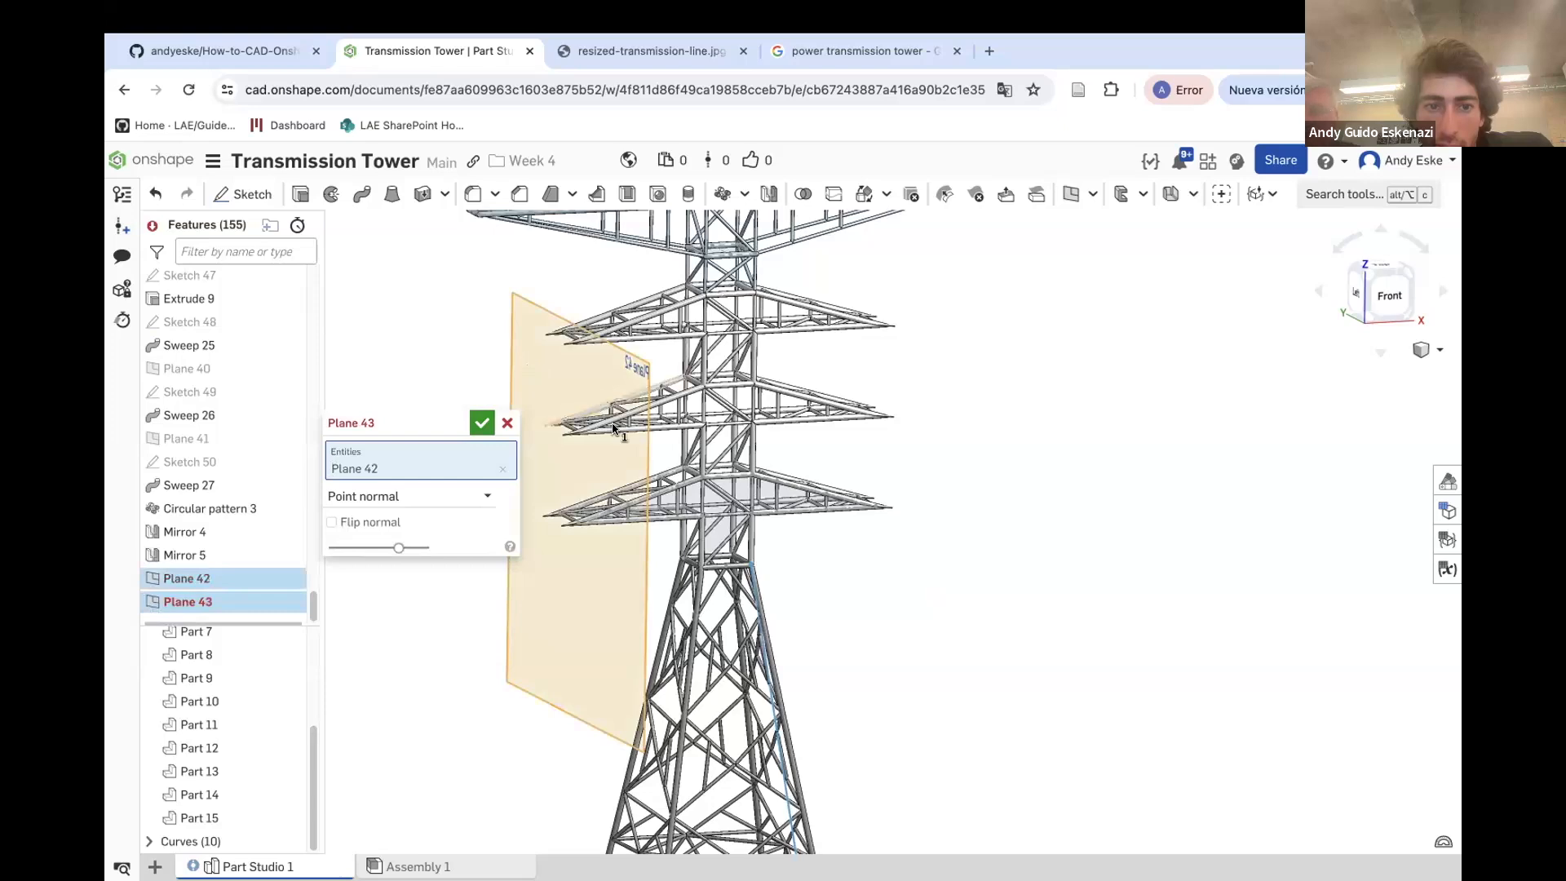
scroll(644, 426, "up", 3)
scroll(645, 429, "down", 3)
left_click(398, 496)
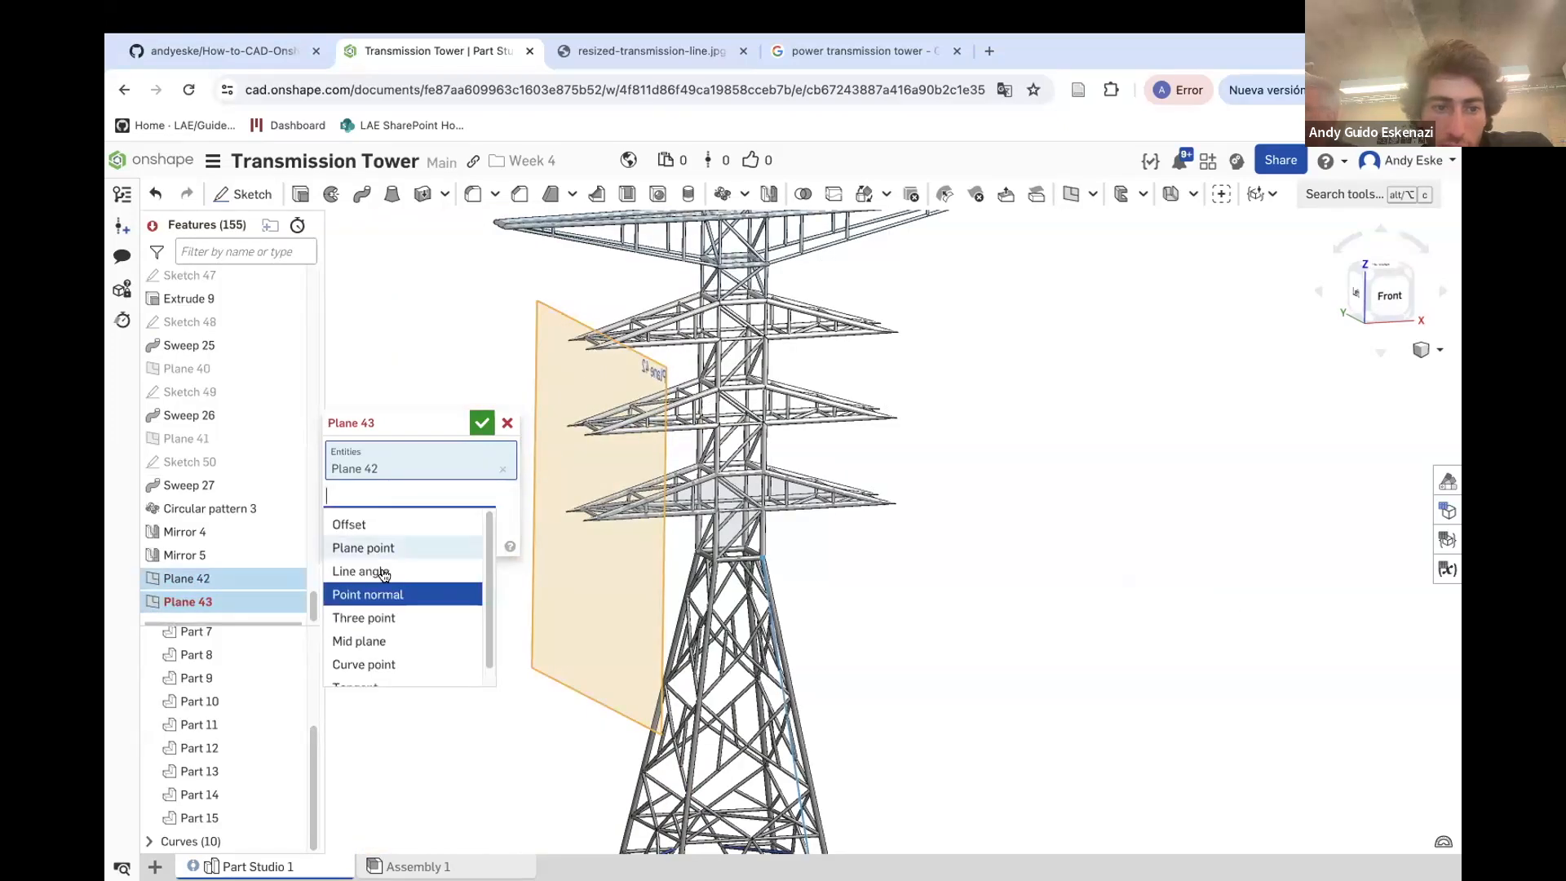
left_click(351, 519)
left_click(461, 522)
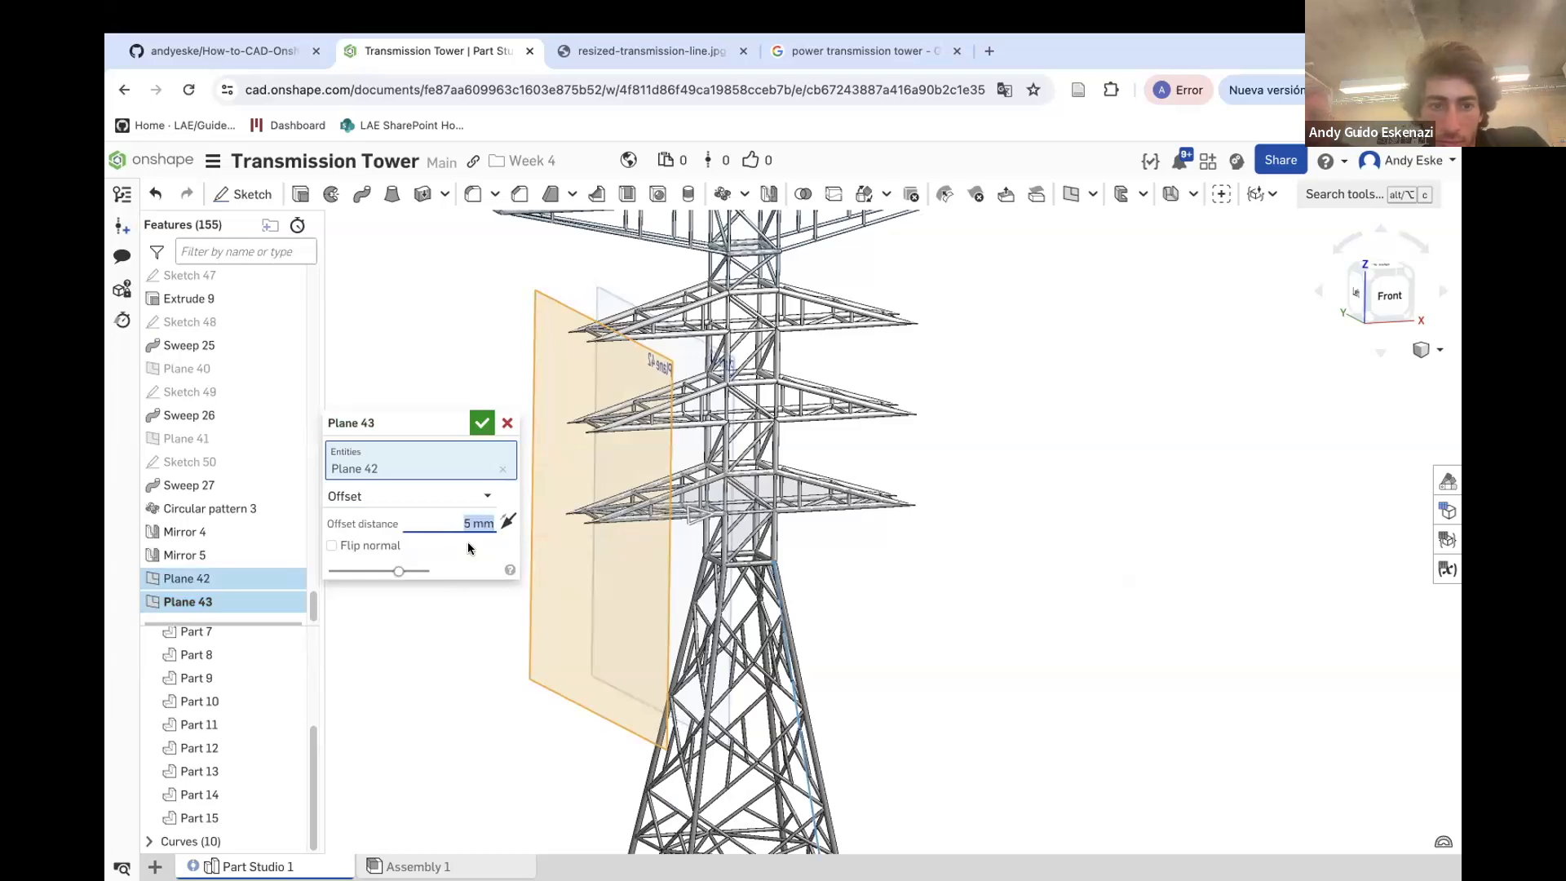
scroll(624, 540, "up", 5)
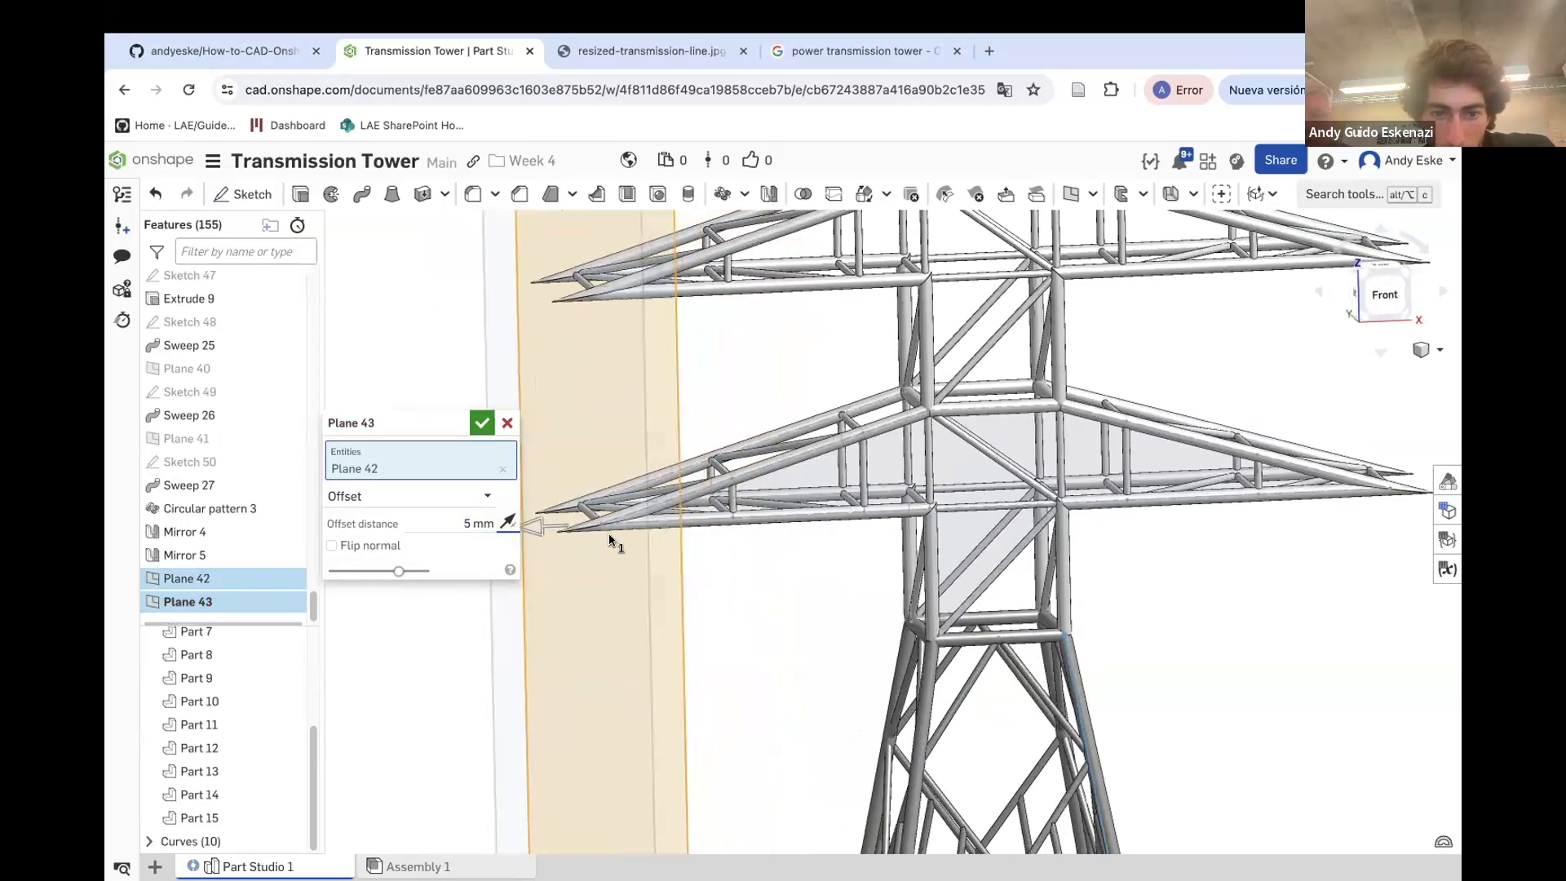
scroll(612, 540, "down", 4)
right_click_drag(586, 522, 641, 487)
left_click(485, 425)
Hide the tip plane
scroll(606, 479, "down", 6)
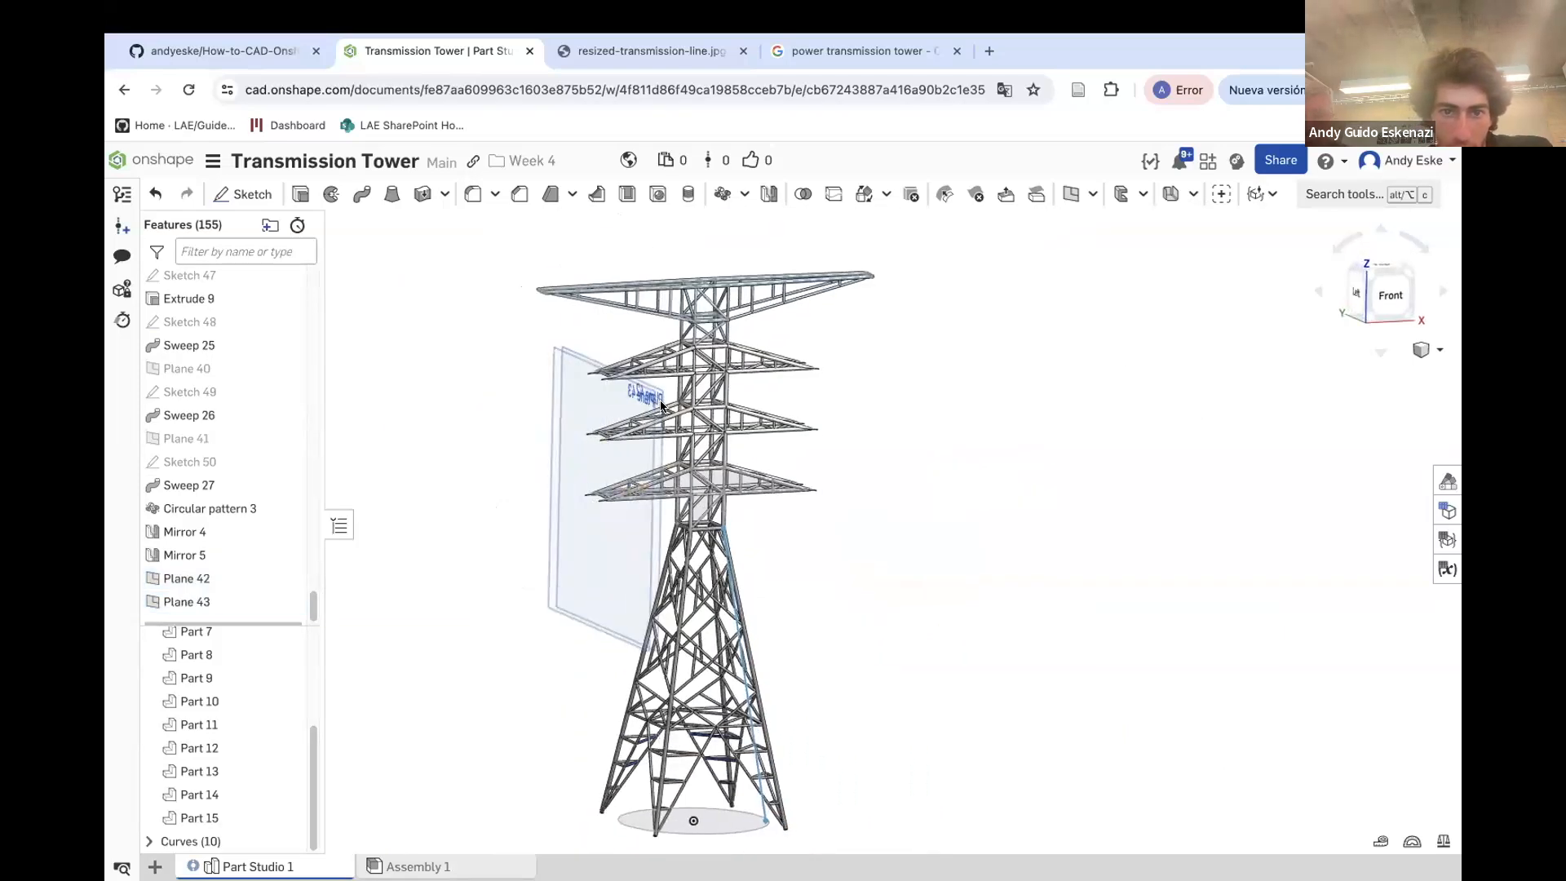
scroll(571, 350, "up", 3)
right_click(582, 356)
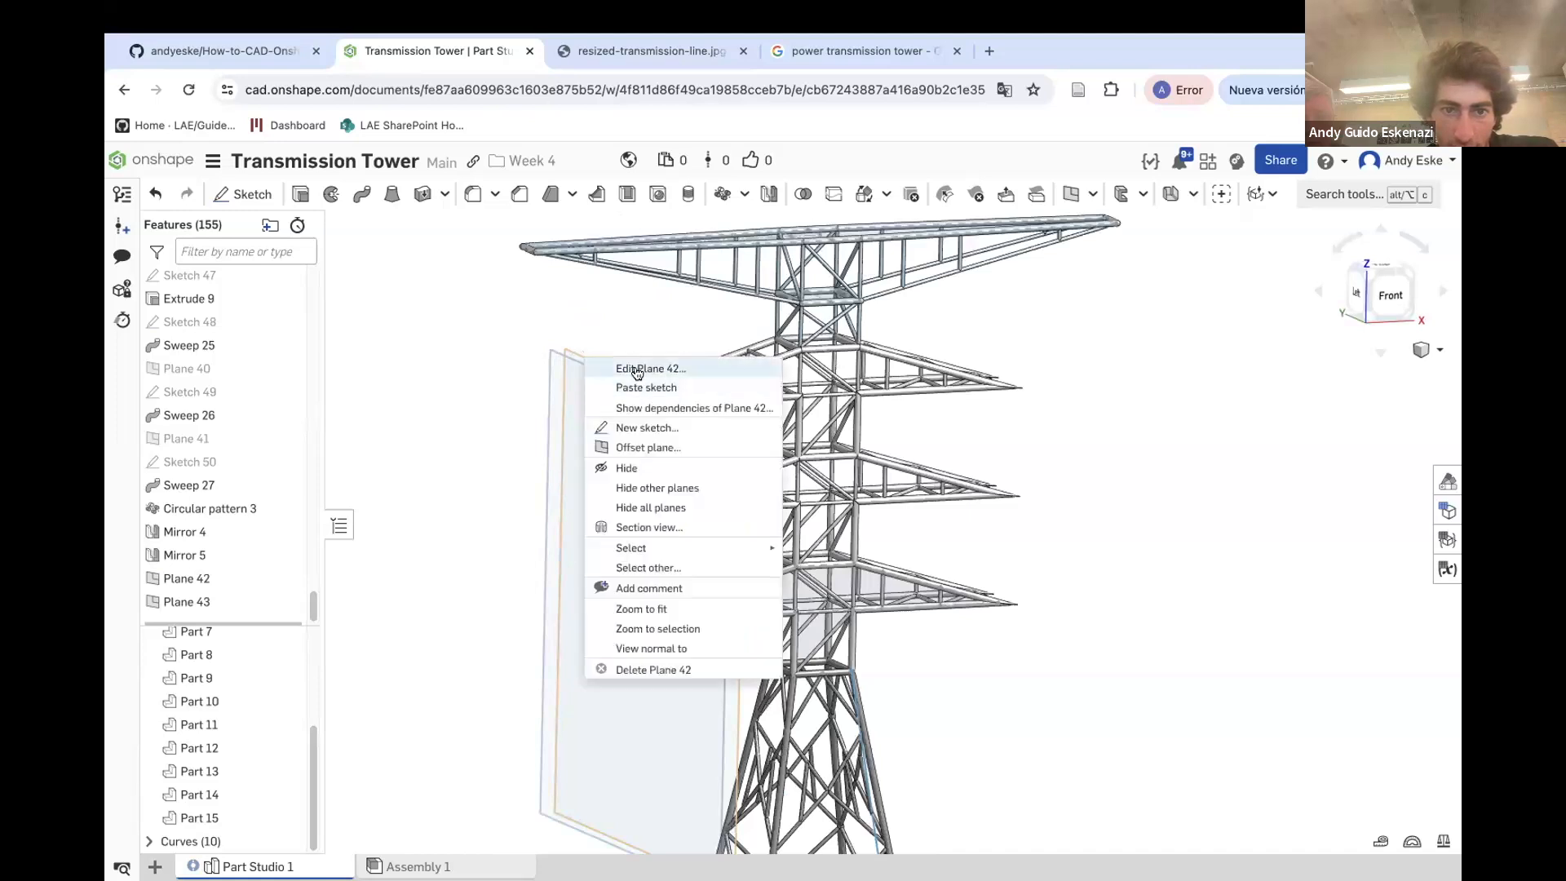
left_click(642, 468)
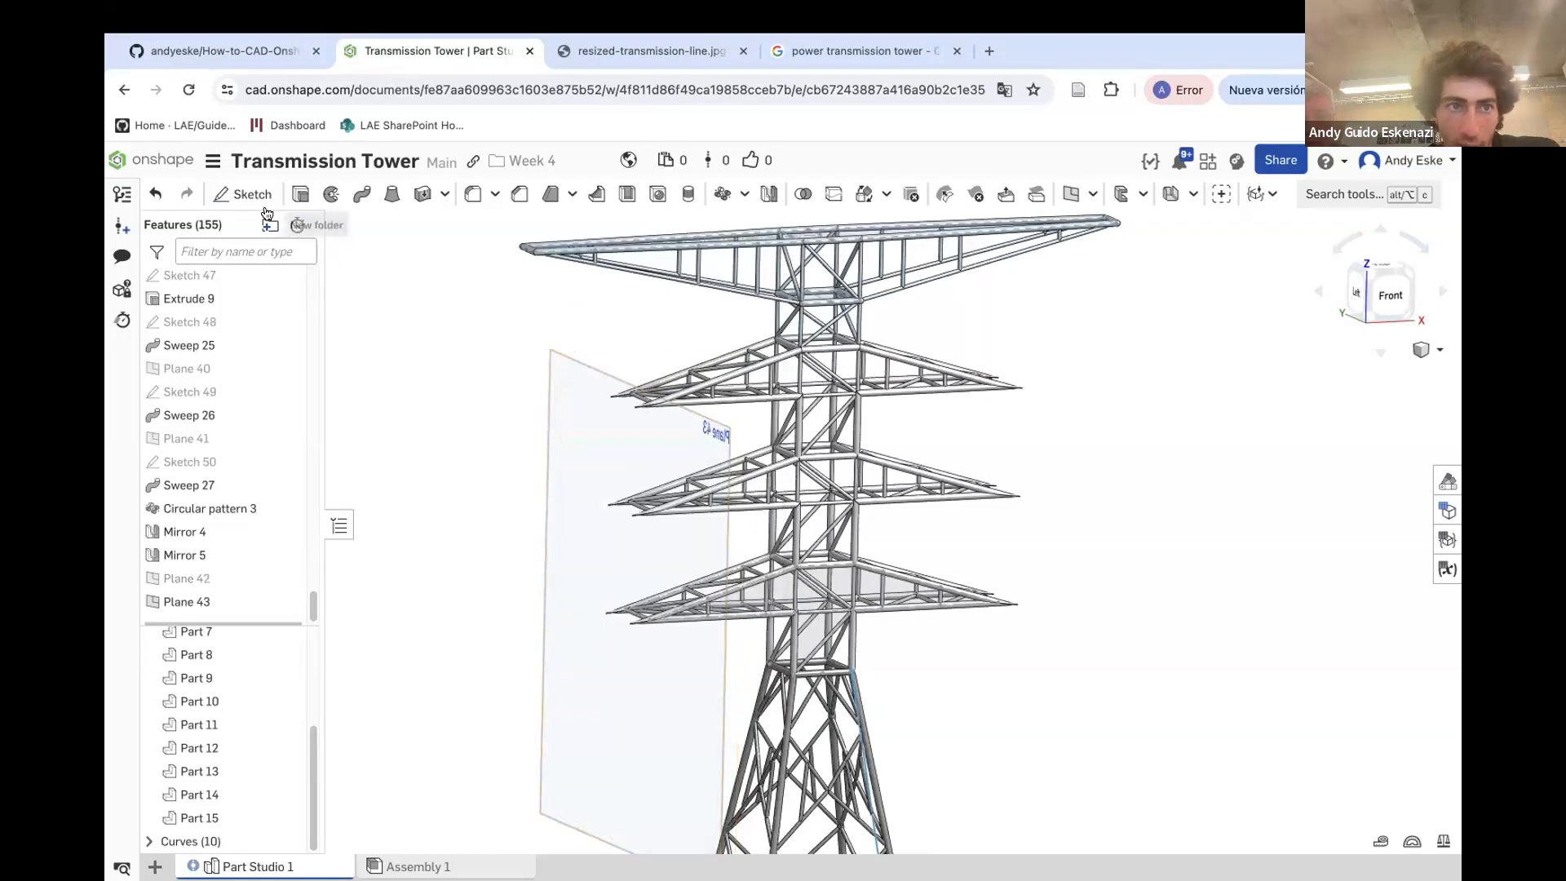
Start a sketch on the offset plane and project the chord edge between the two crossarm tips into it
left_click(242, 193)
left_click(561, 454)
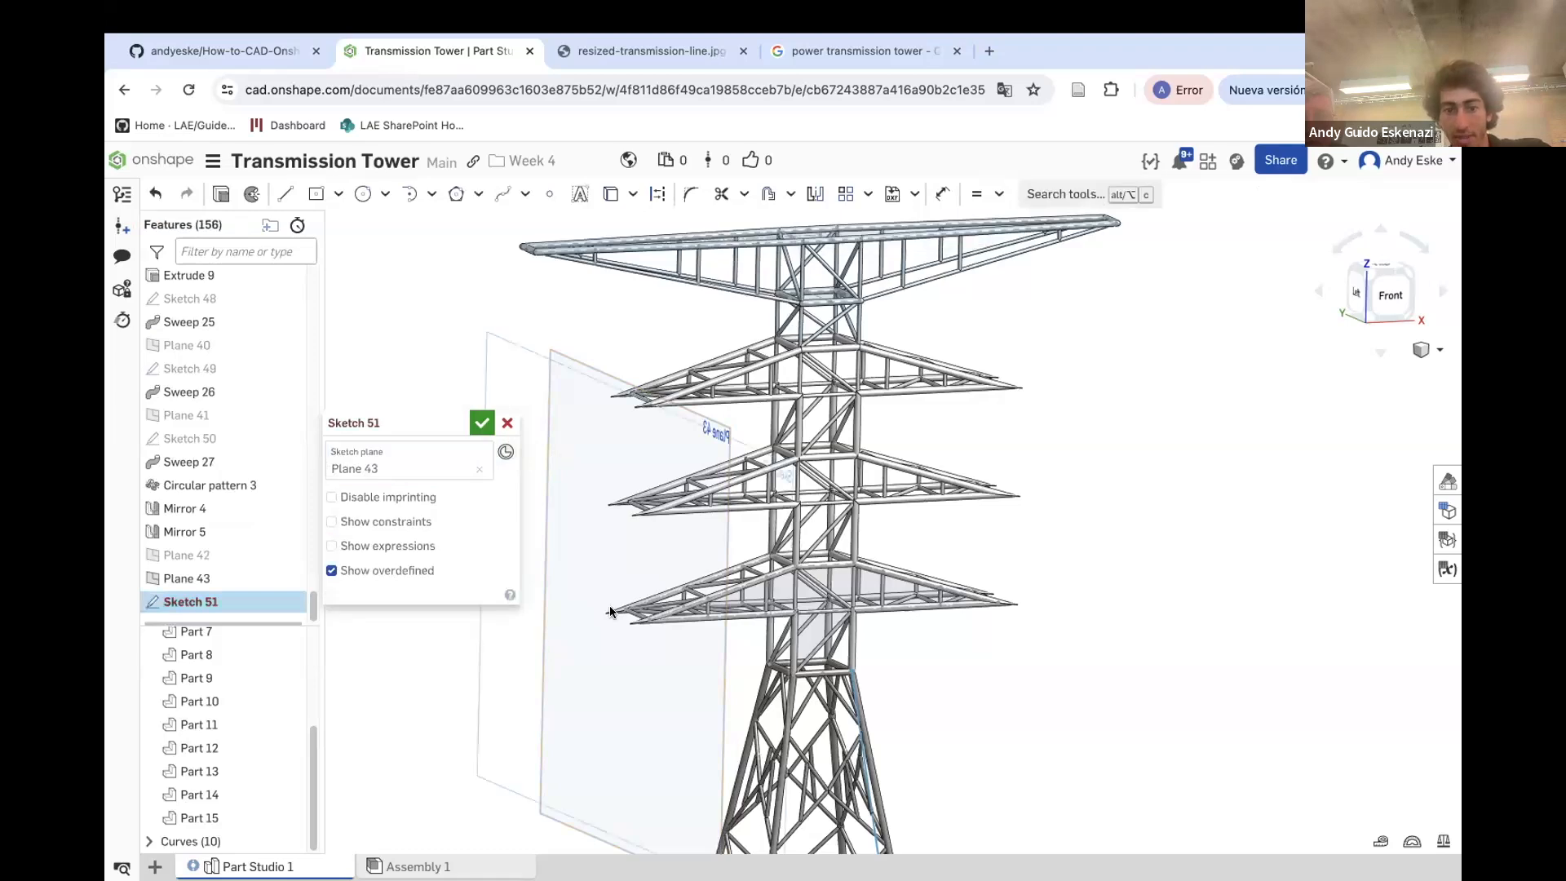
scroll(625, 640, "up", 5)
scroll(590, 563, "down", 5)
scroll(643, 558, "up", 4)
scroll(668, 555, "up", 3)
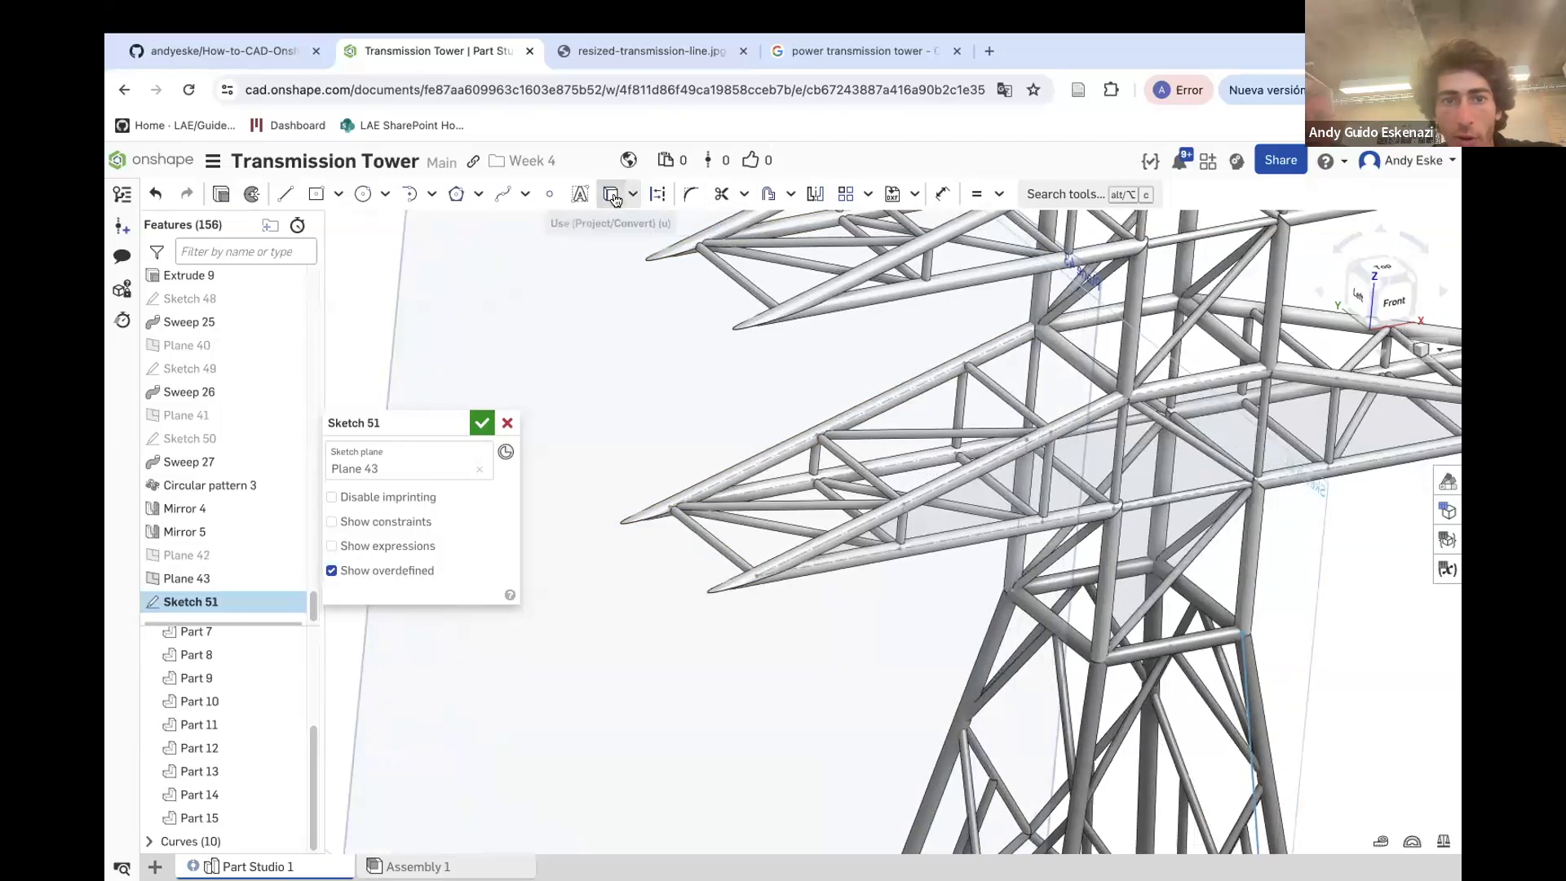
left_click(612, 196)
left_click(693, 528)
scroll(730, 567, "down", 3)
right_click_drag(734, 548, 780, 552)
scroll(950, 567, "up", 6)
scroll(951, 567, "down", 10)
mouse_move(826, 379)
right_mouse_down()
mouse_move(759, 391)
mouse_move(689, 445)
right_mouse_up()
scroll(680, 471, "up", 6)
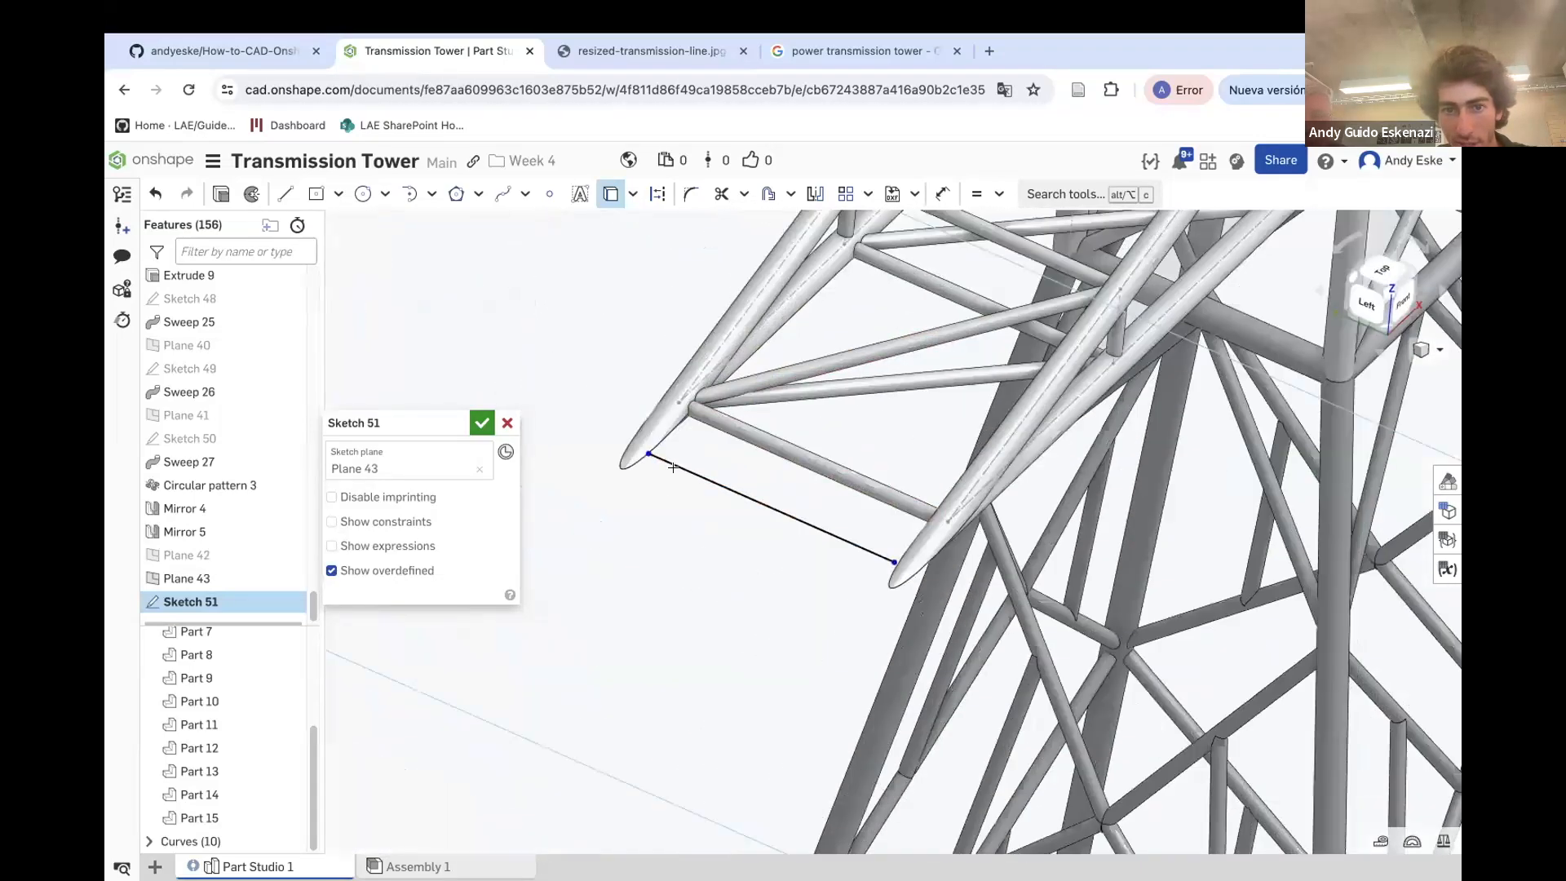
scroll(661, 481, "up", 3)
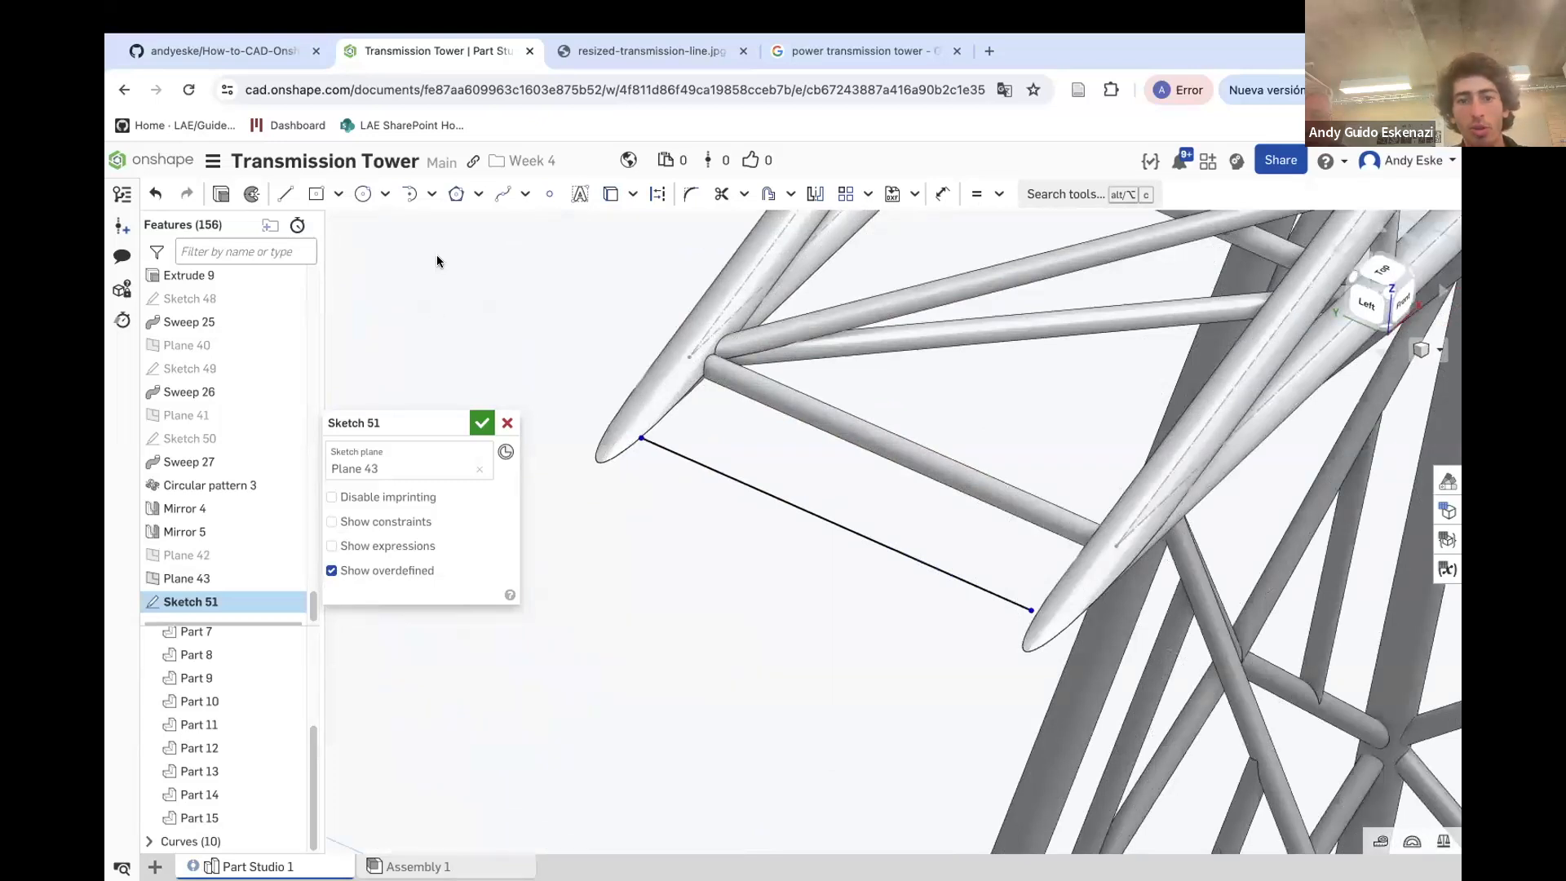
Draw a line extending outward from the left crossarm tip along the projected edge
left_click(285, 193)
scroll(631, 442, "up", 3)
left_click(647, 438)
key("Escape")
left_click(278, 197)
left_click(647, 438)
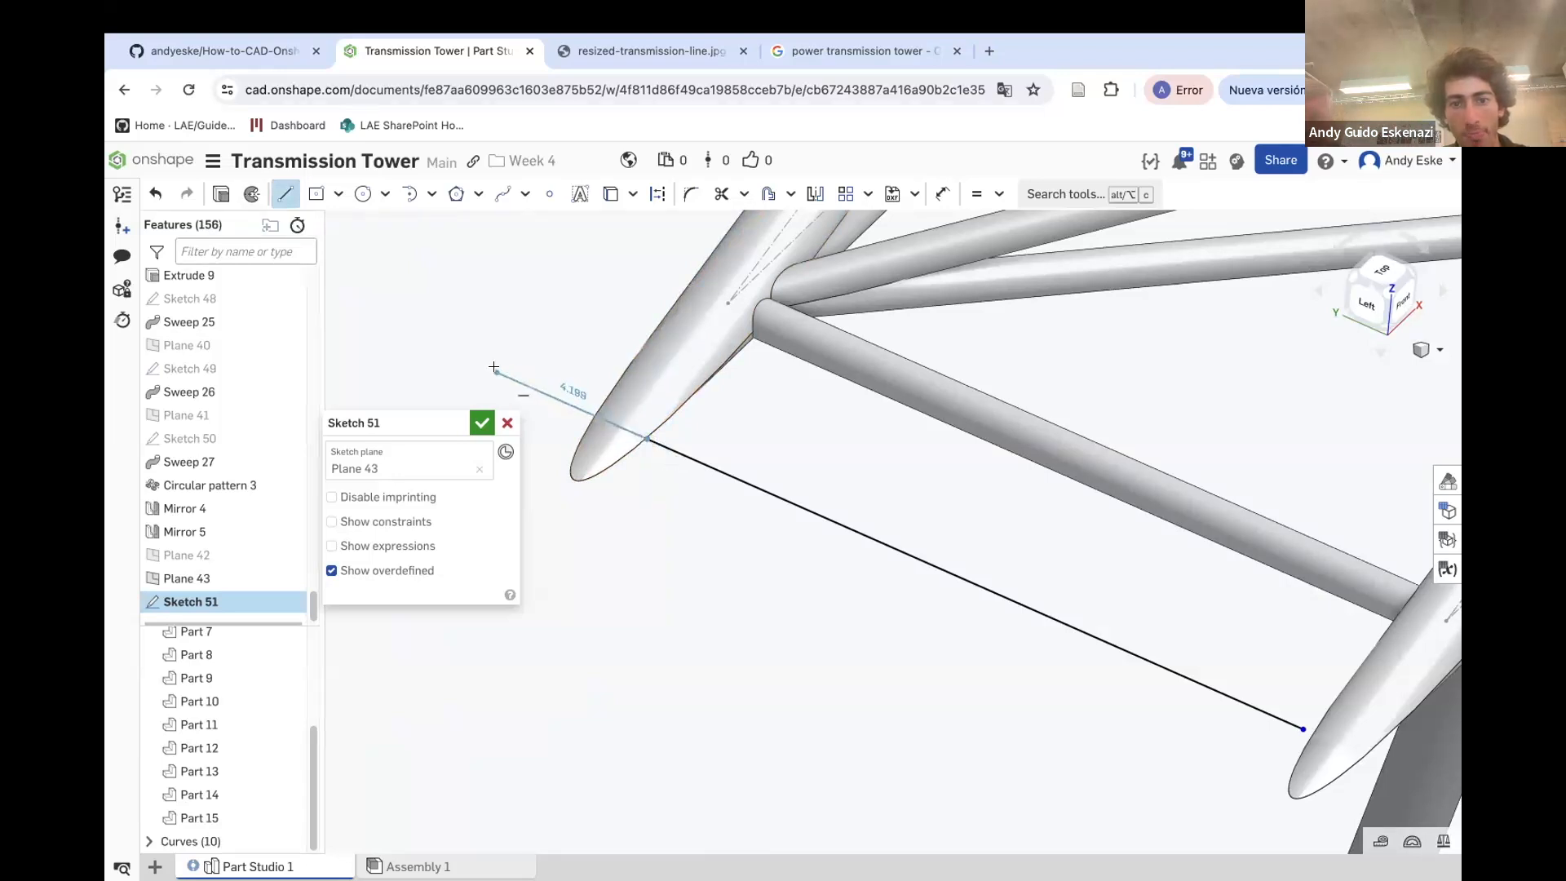
left_click(496, 372)
key("Escape")
Draw a matching line extending outward from the right crossarm tip
key("l")
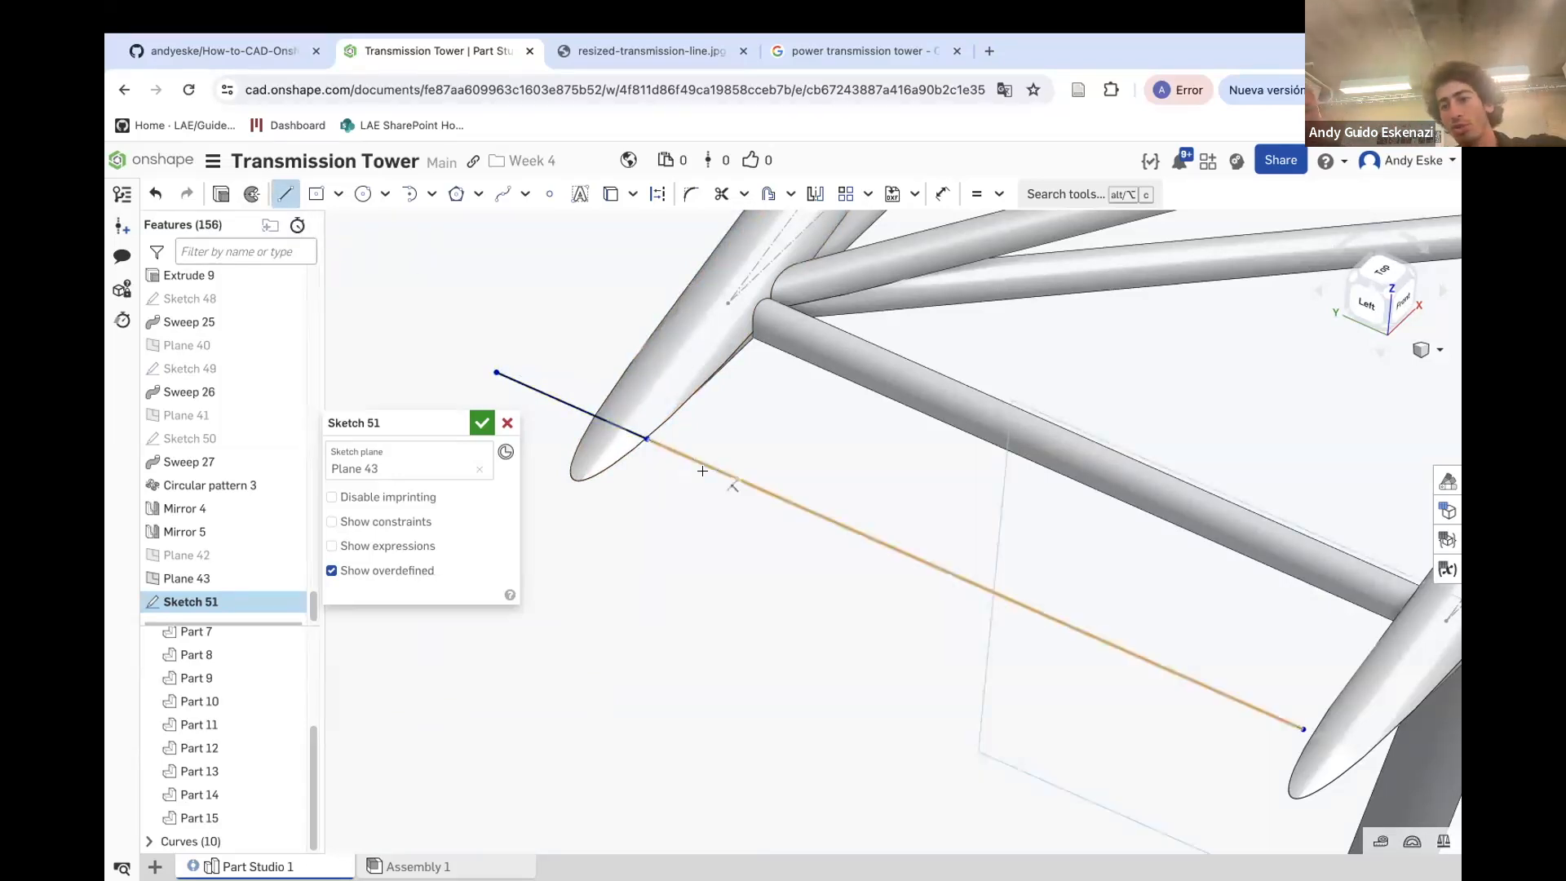
scroll(702, 471, "down", 4)
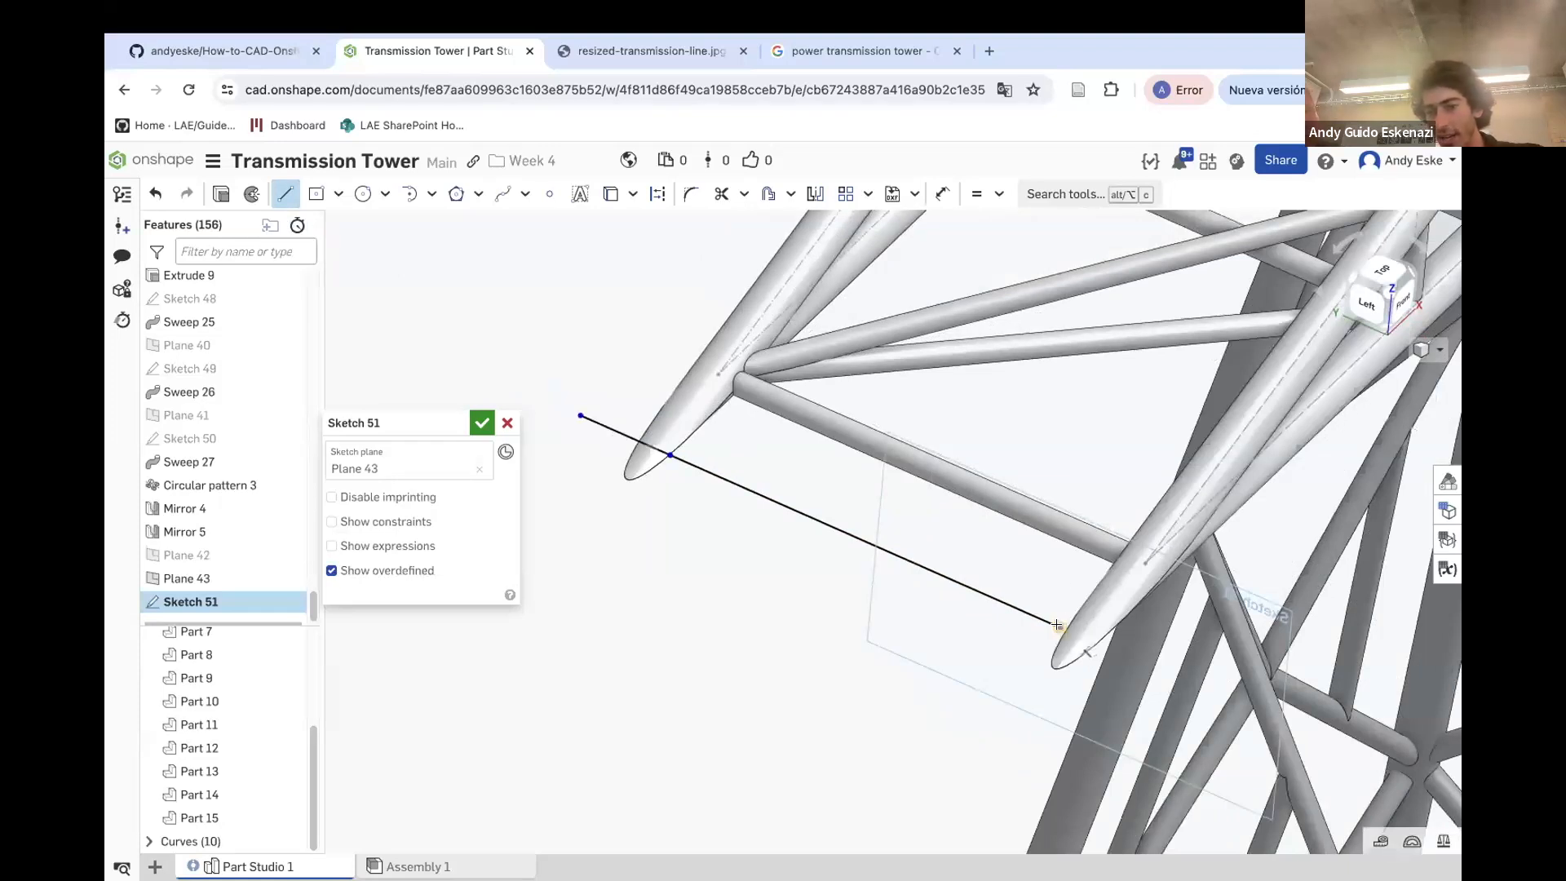
left_click(1140, 665)
key("Escape")
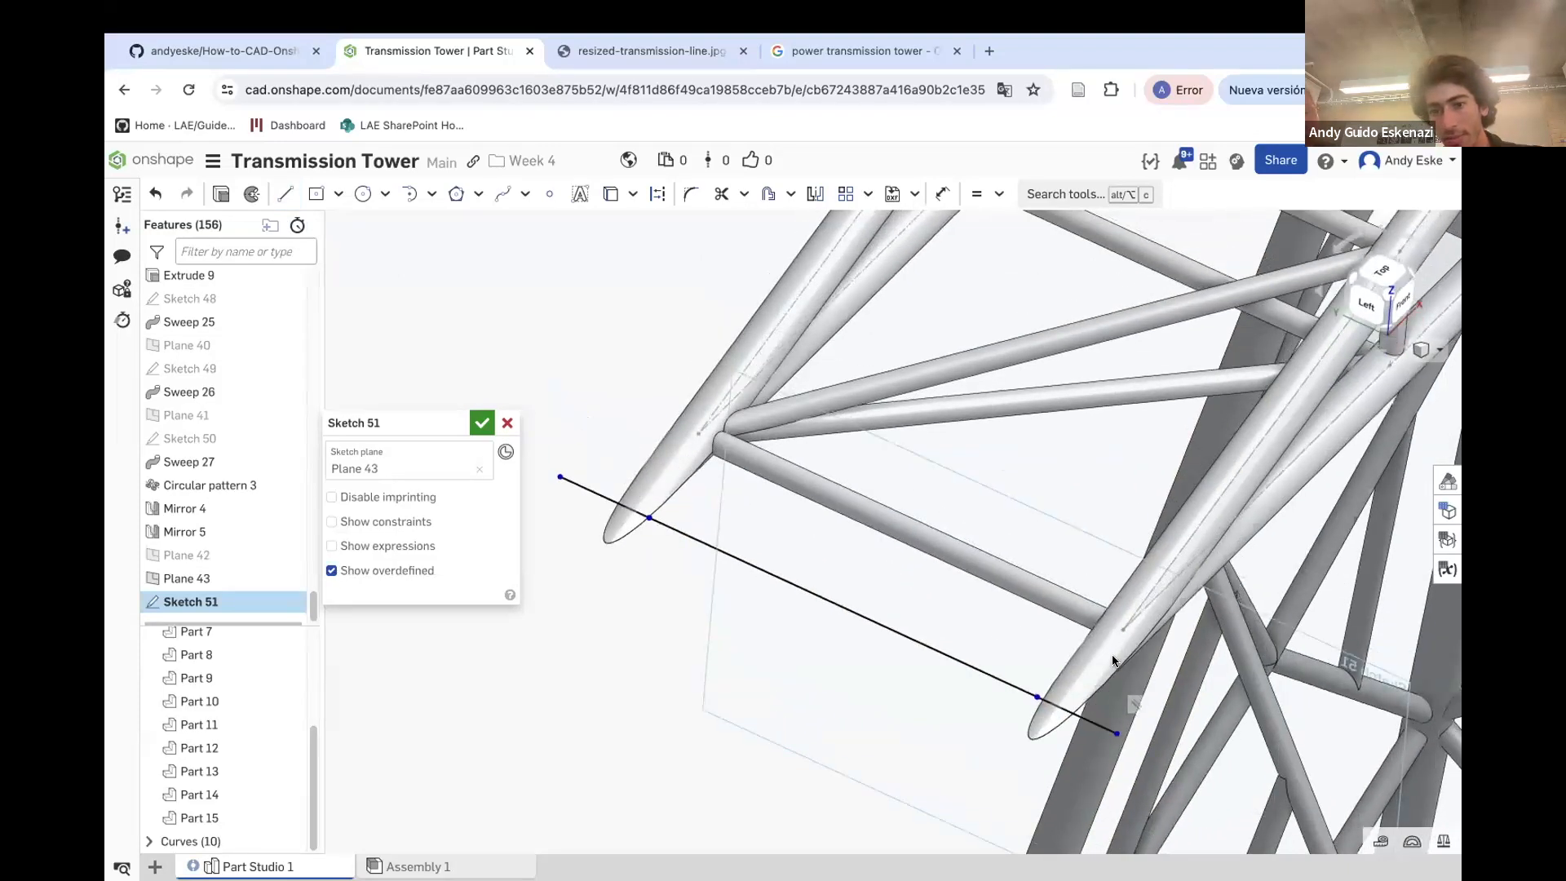
Set the left extension line's length to 4
key("u")
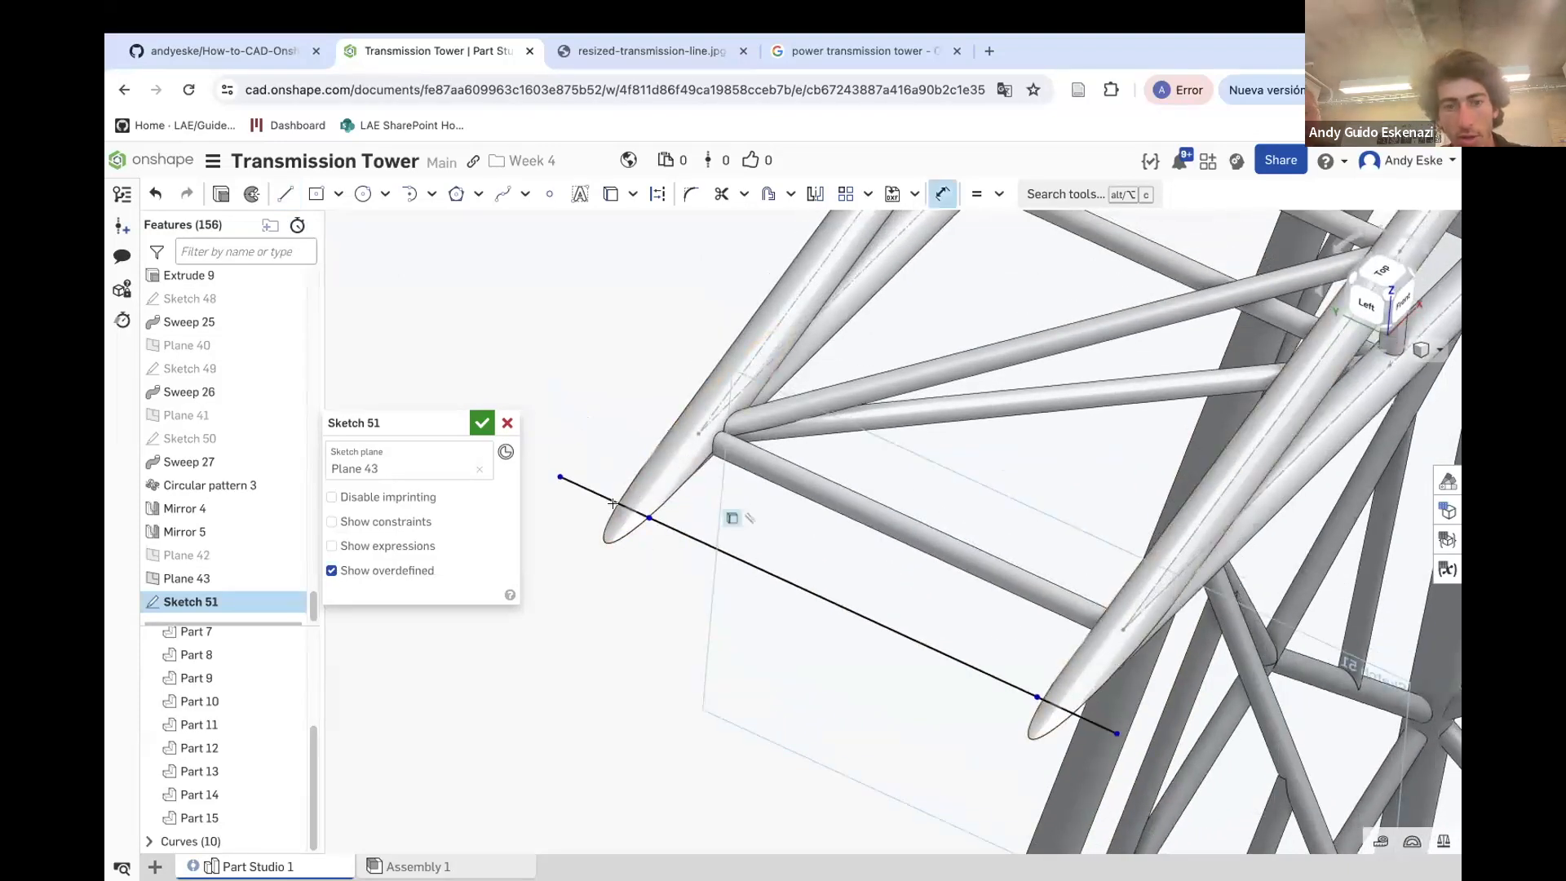
left_click(612, 451)
type("4")
key("Return")
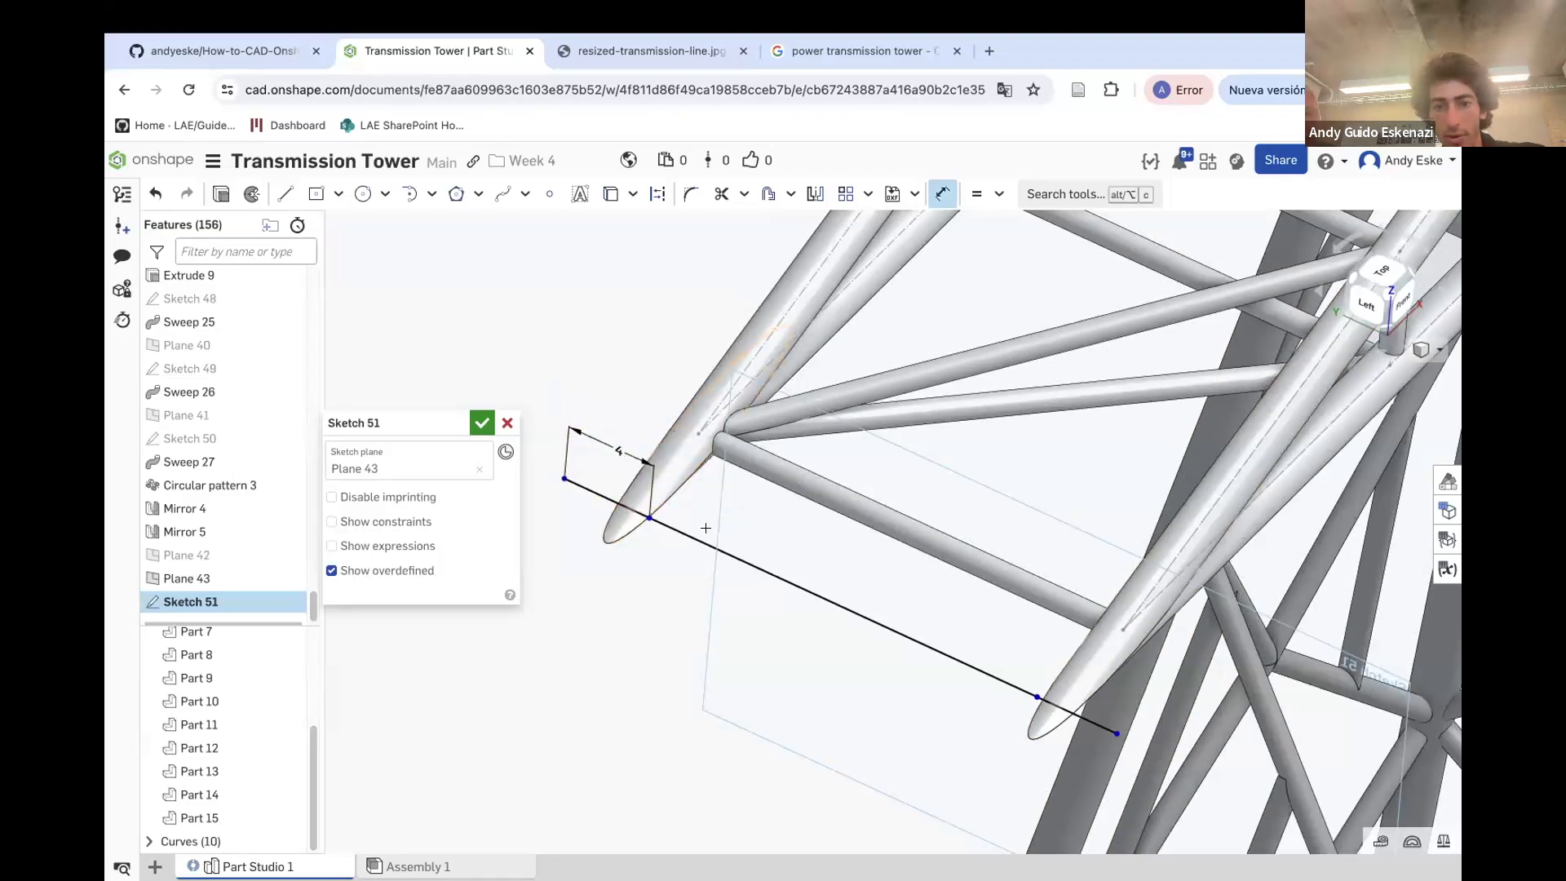
Dimension the projected chord line's length and add a dimension at the left crossarm tip
left_click(712, 546)
left_click(757, 519)
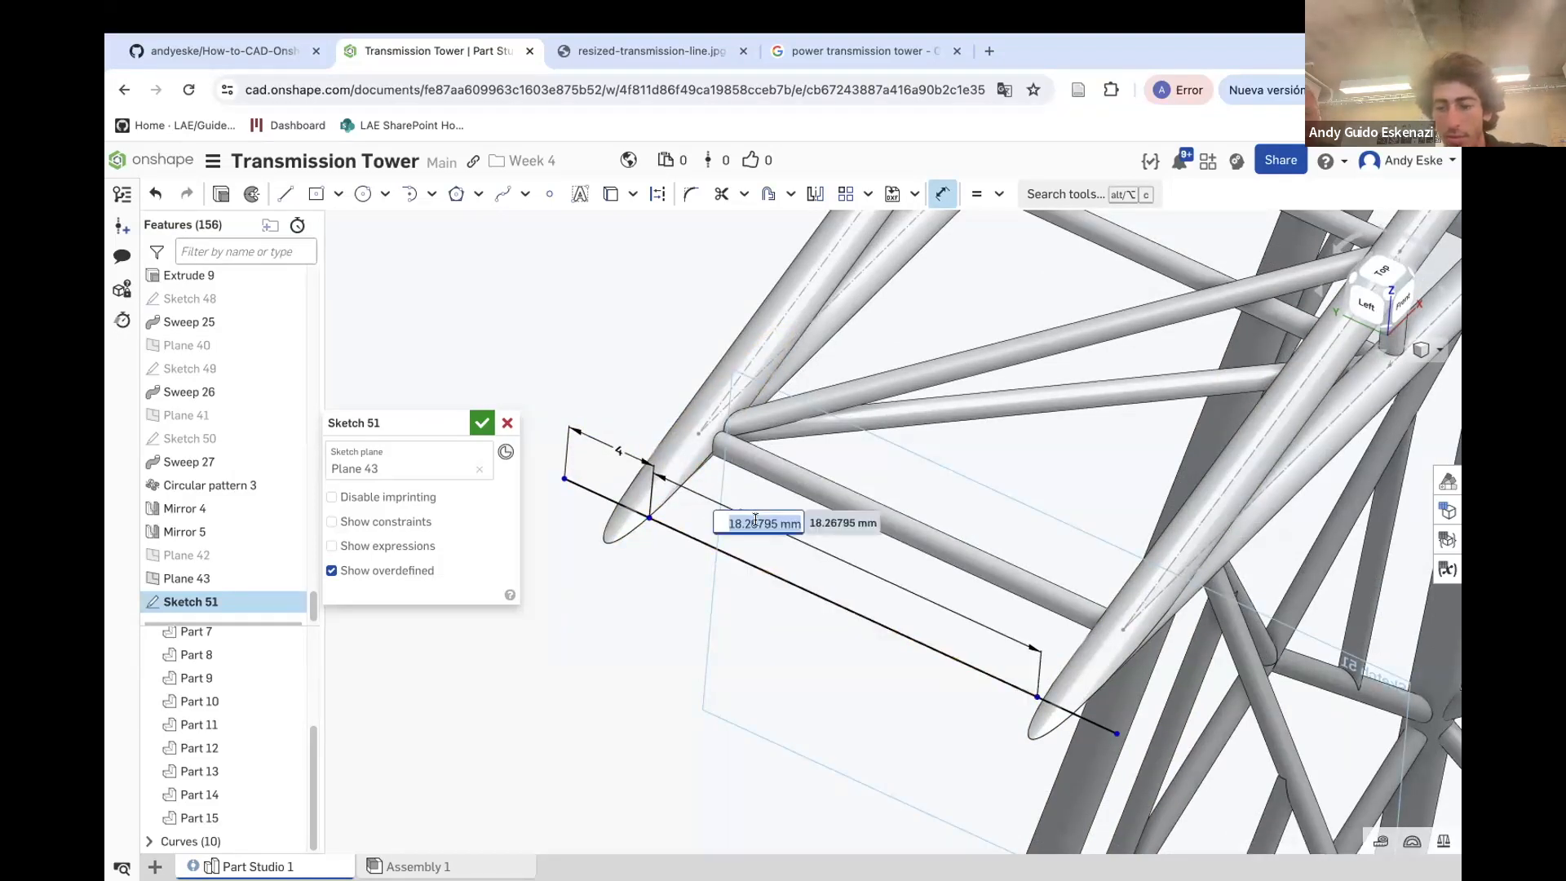
key("Return")
scroll(699, 438, "up", 1)
left_click(695, 430)
left_click(646, 521)
left_click(693, 429)
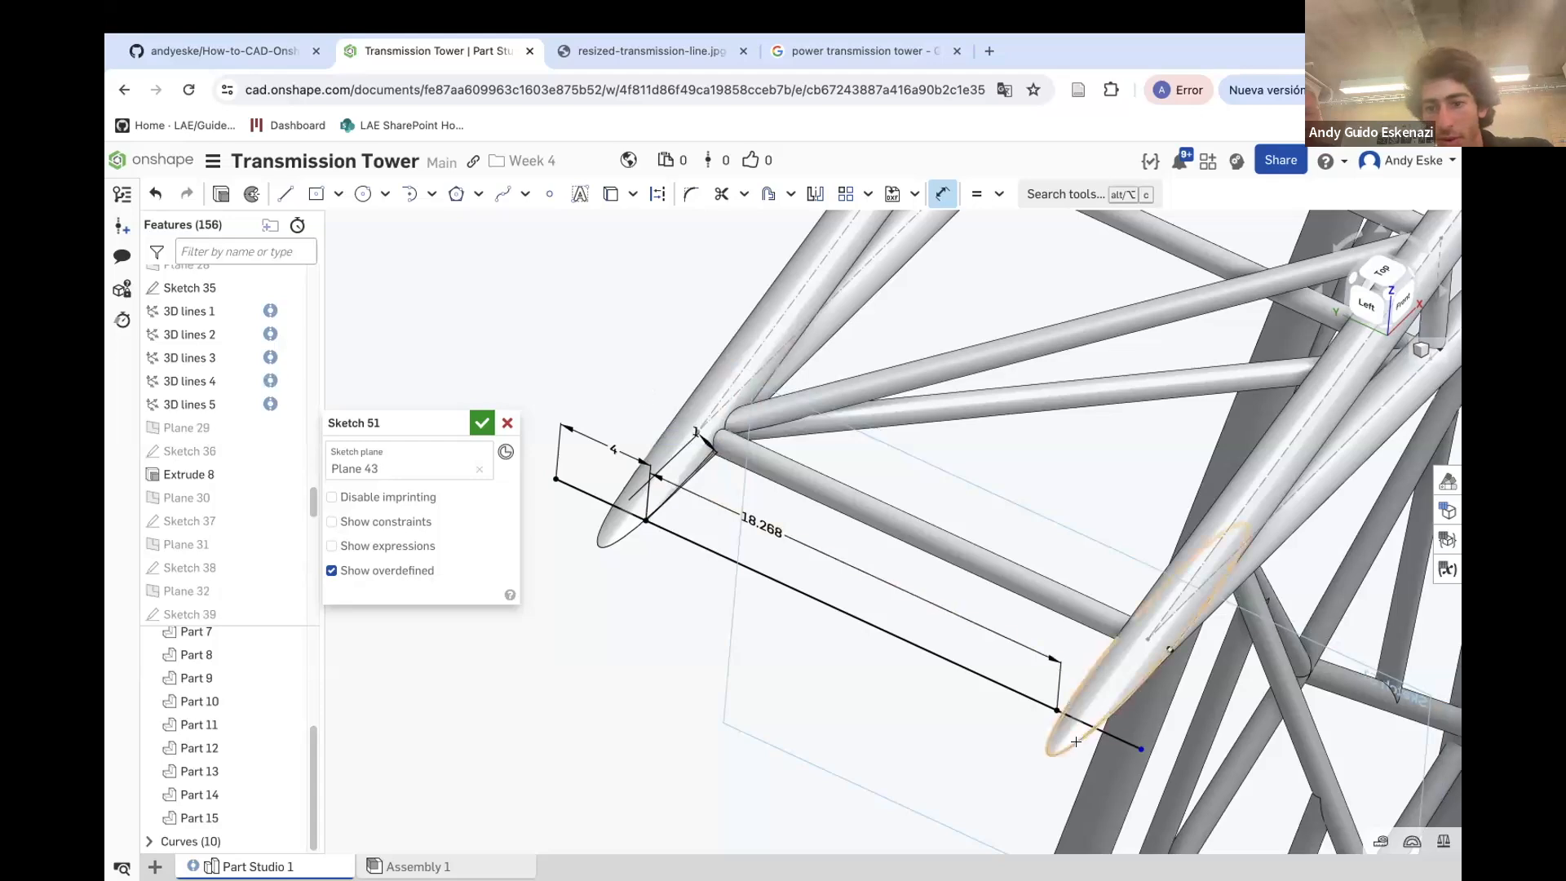
Set the right extension line's length to 4
left_click(1103, 732)
left_click(1101, 691)
type("4")
key("Return")
Draw a line closing the left end of the outline between the extension line and the chord line
scroll(1101, 695, "down", 5)
right_click_drag(944, 668, 901, 677)
scroll(790, 458, "up", 5)
right_click_drag(789, 459, 755, 522)
left_click(284, 193)
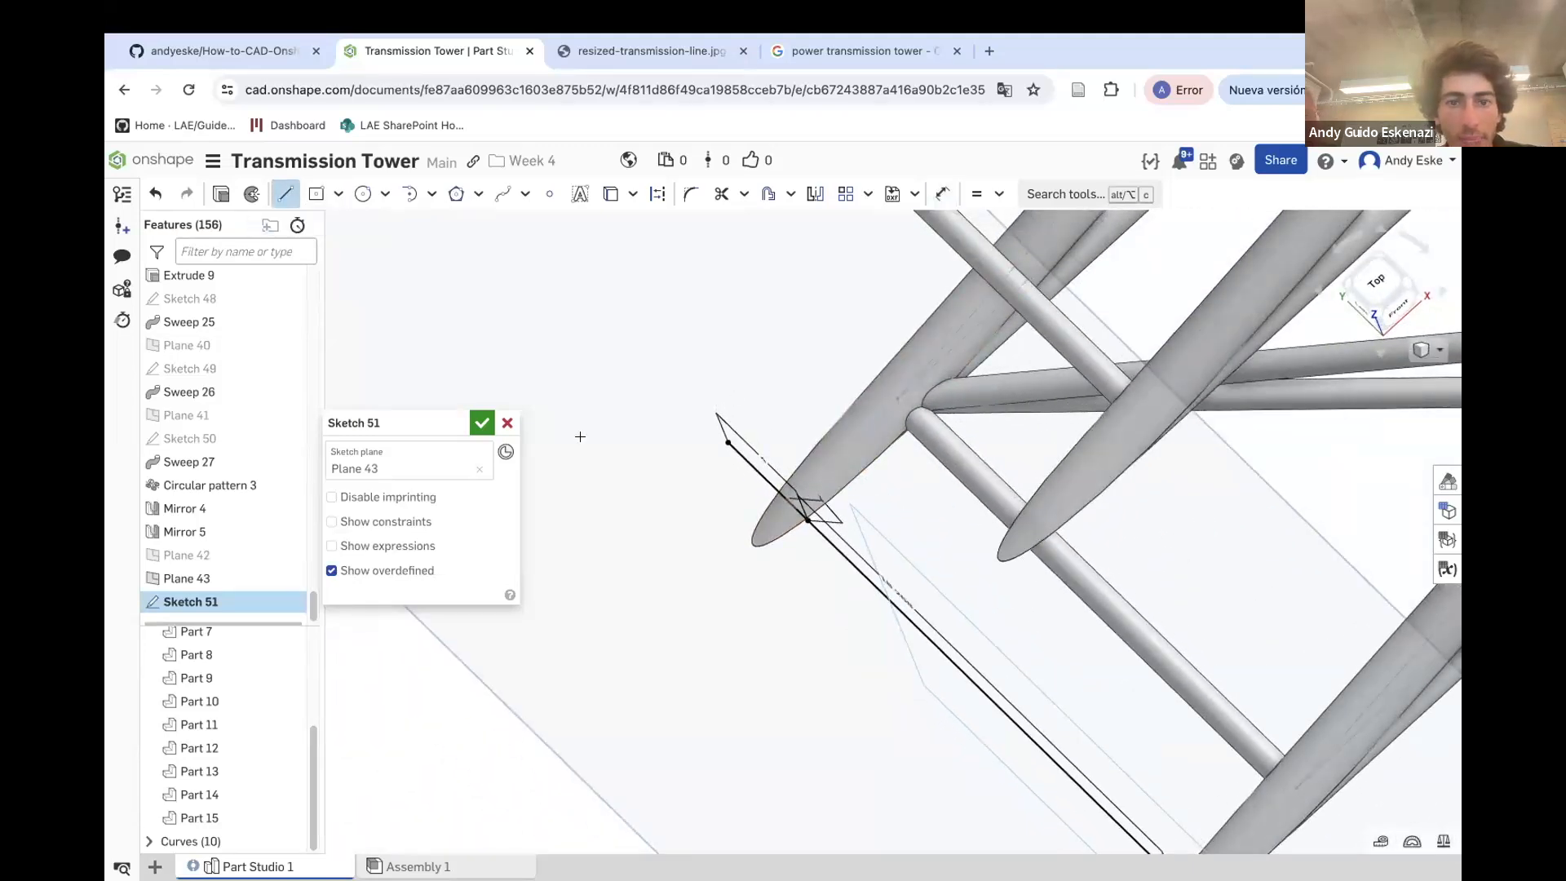
left_click(725, 442)
key("grave")
key("Escape")
left_click(285, 195)
right_click_drag(724, 438, 729, 641)
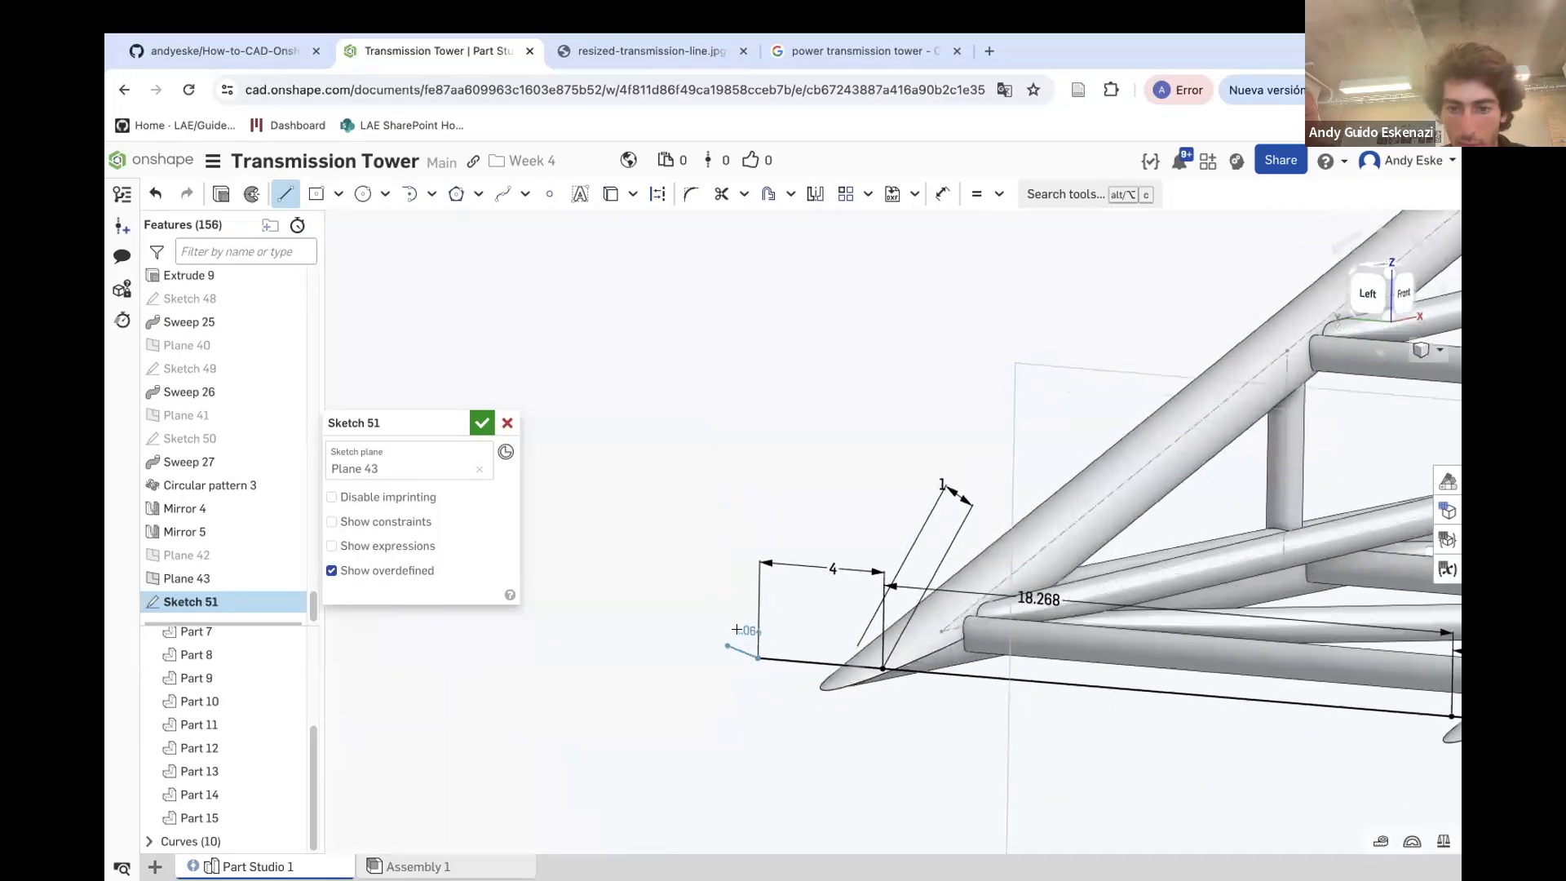
Draw a line closing the right end of the outline between the extension line and the chord line
scroll(757, 588, "down", 5)
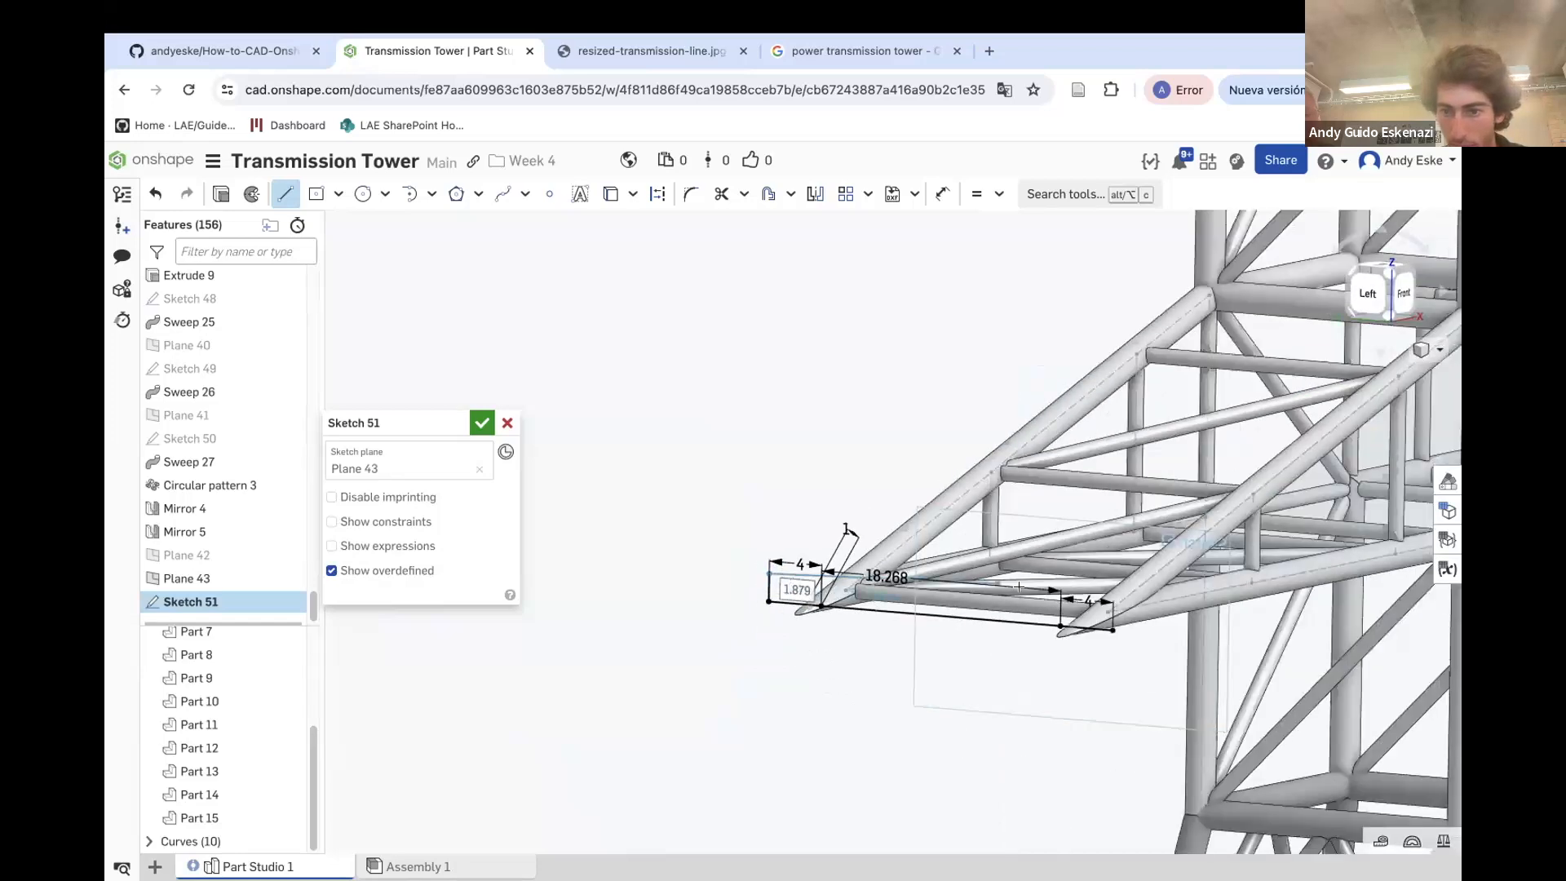
right_click_drag(1128, 598, 1098, 571)
left_click(1098, 571)
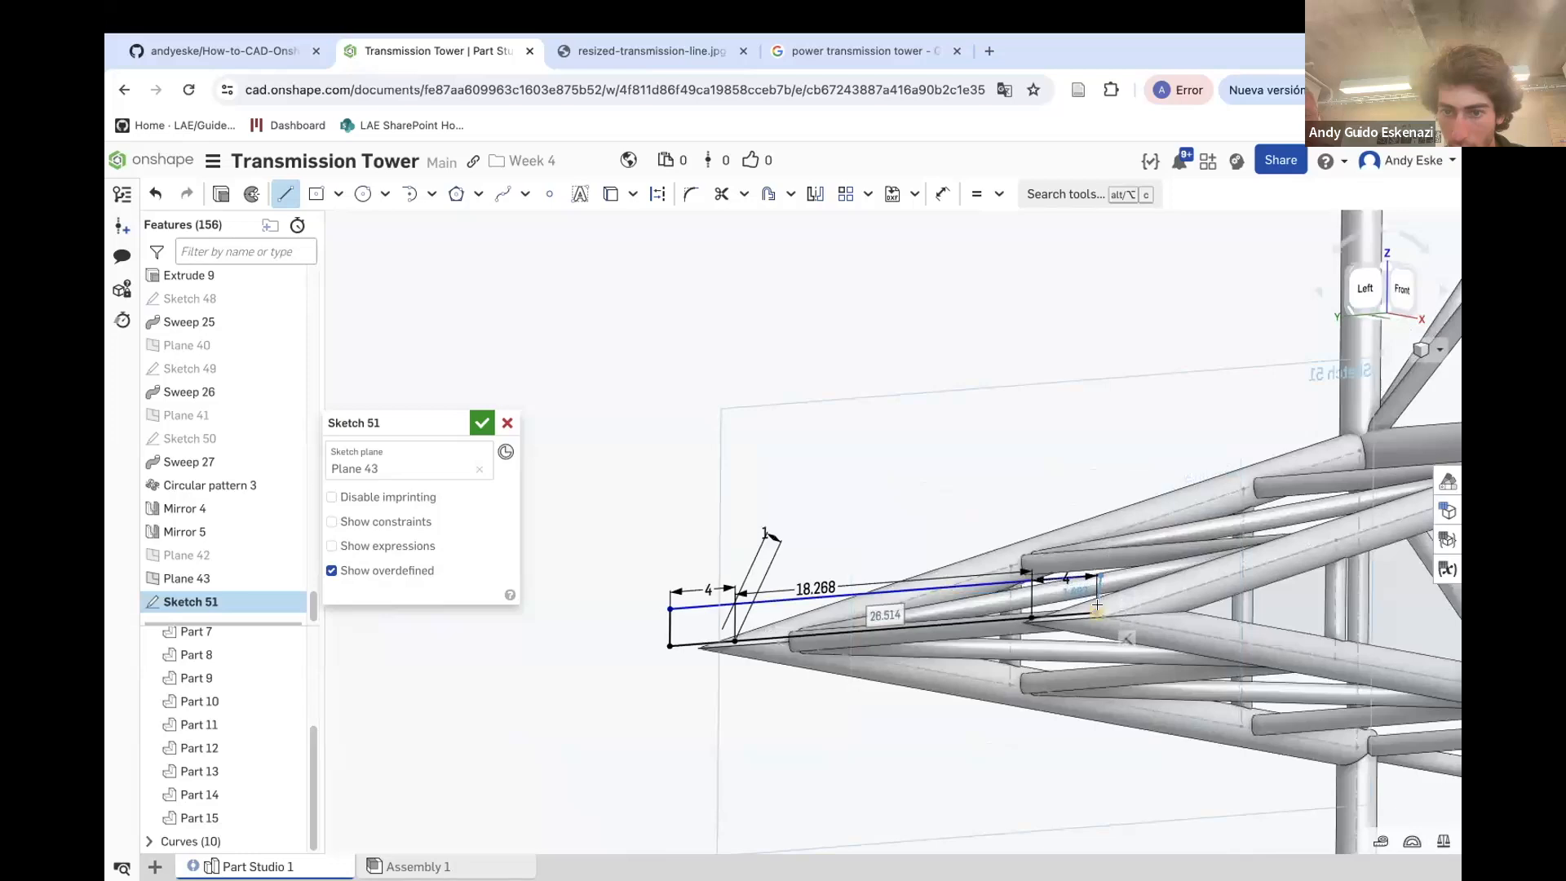
left_click(1098, 611)
key("Escape")
Constrain the right end line perpendicular to the chord line
scroll(1099, 644, "up", 8)
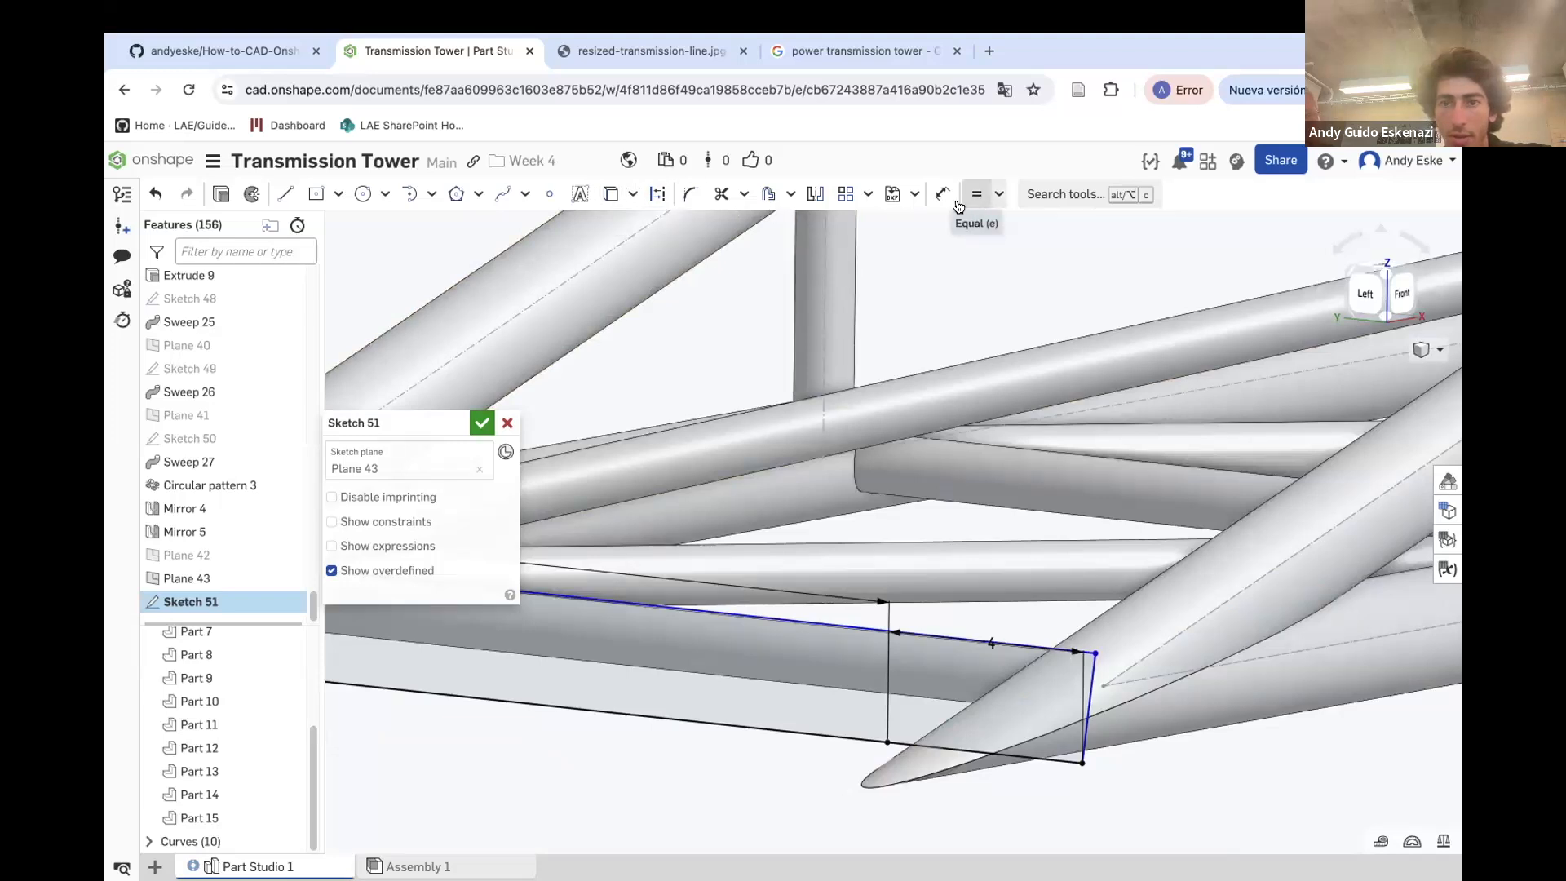
left_click(998, 195)
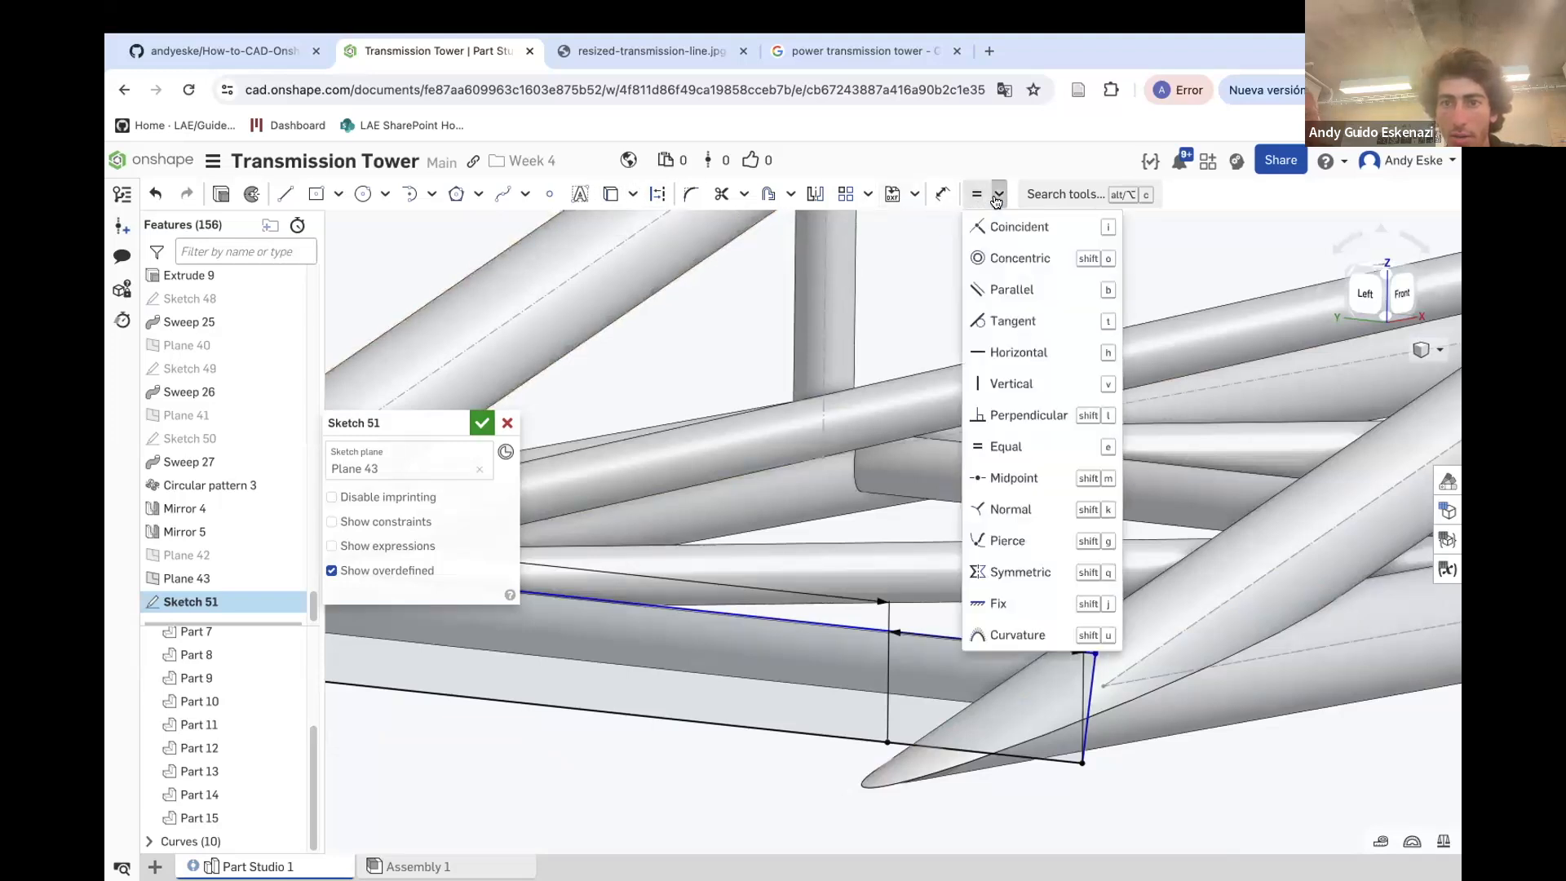
left_click(1024, 415)
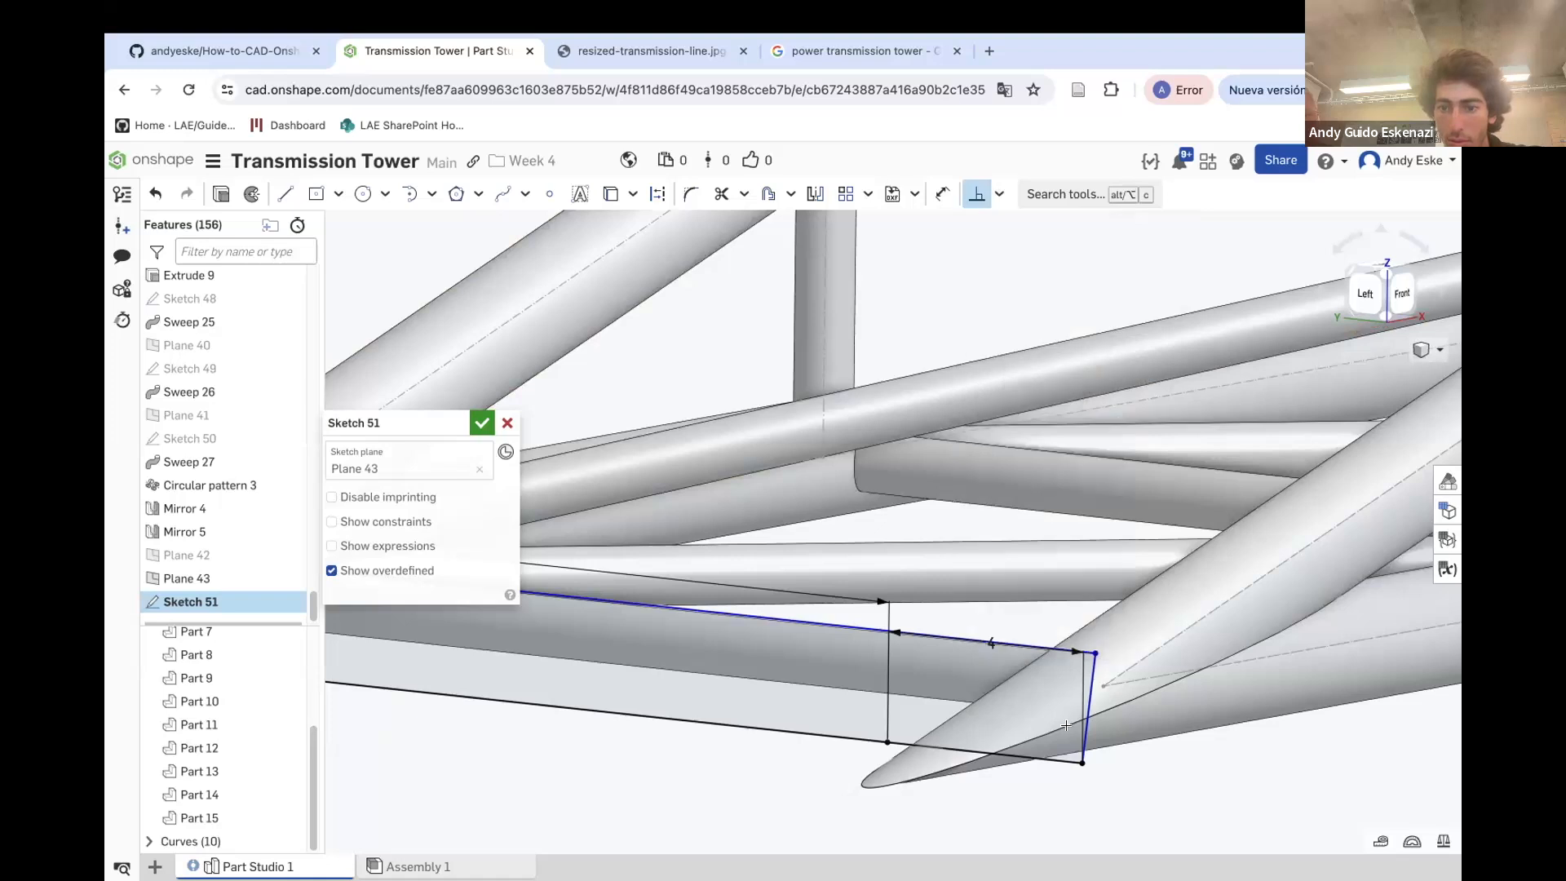
left_click(1047, 757)
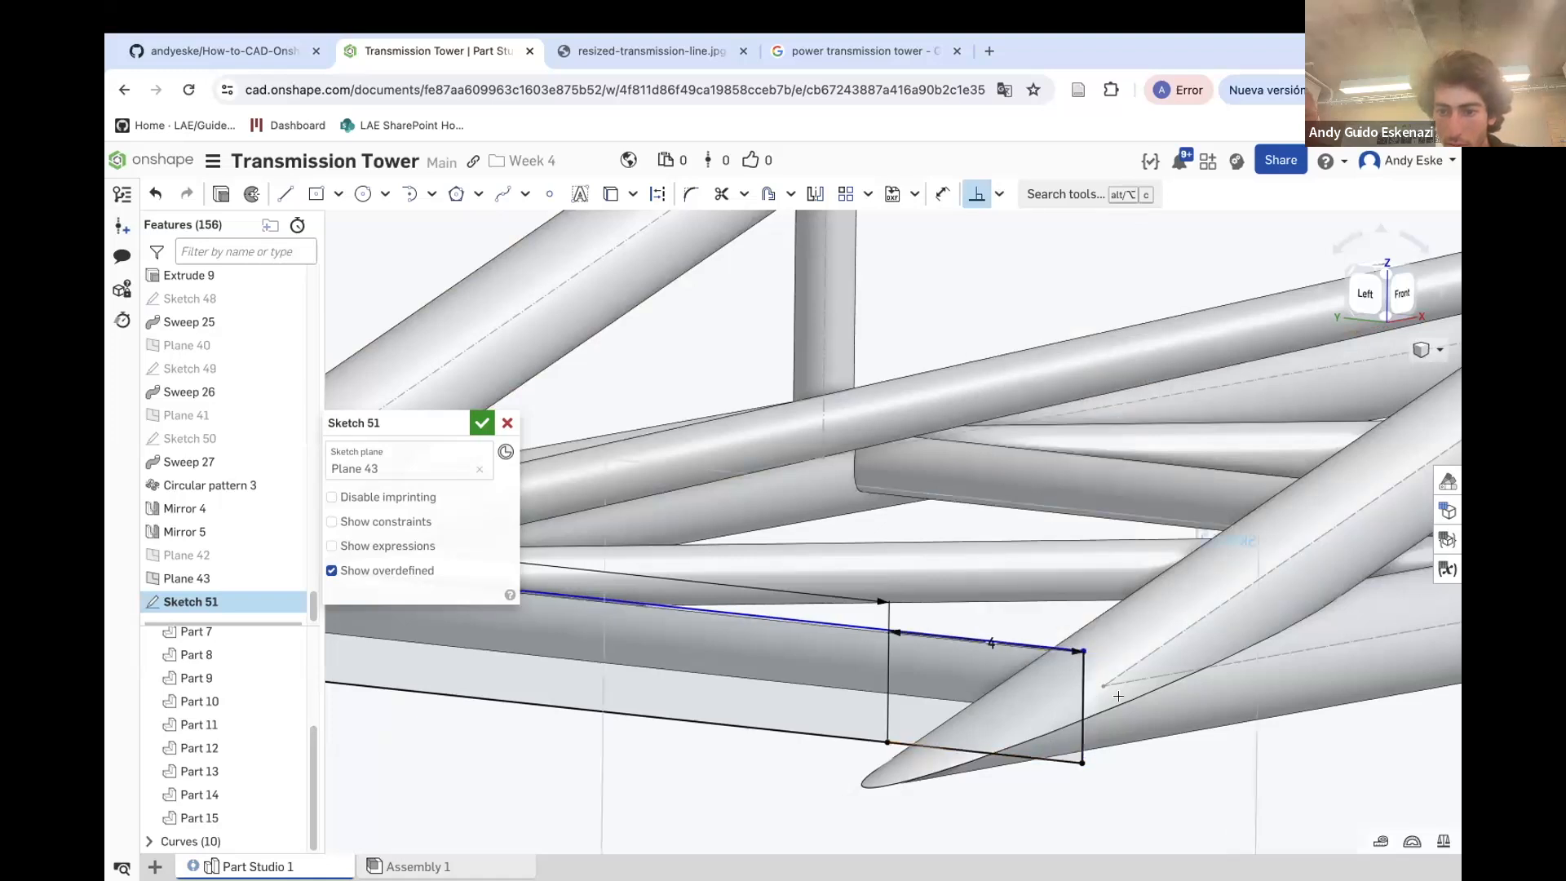
key("Escape")
Dimension the right end line's length as 2
key("d")
left_click(1083, 701)
left_click(1149, 718)
type("2")
key("Return")
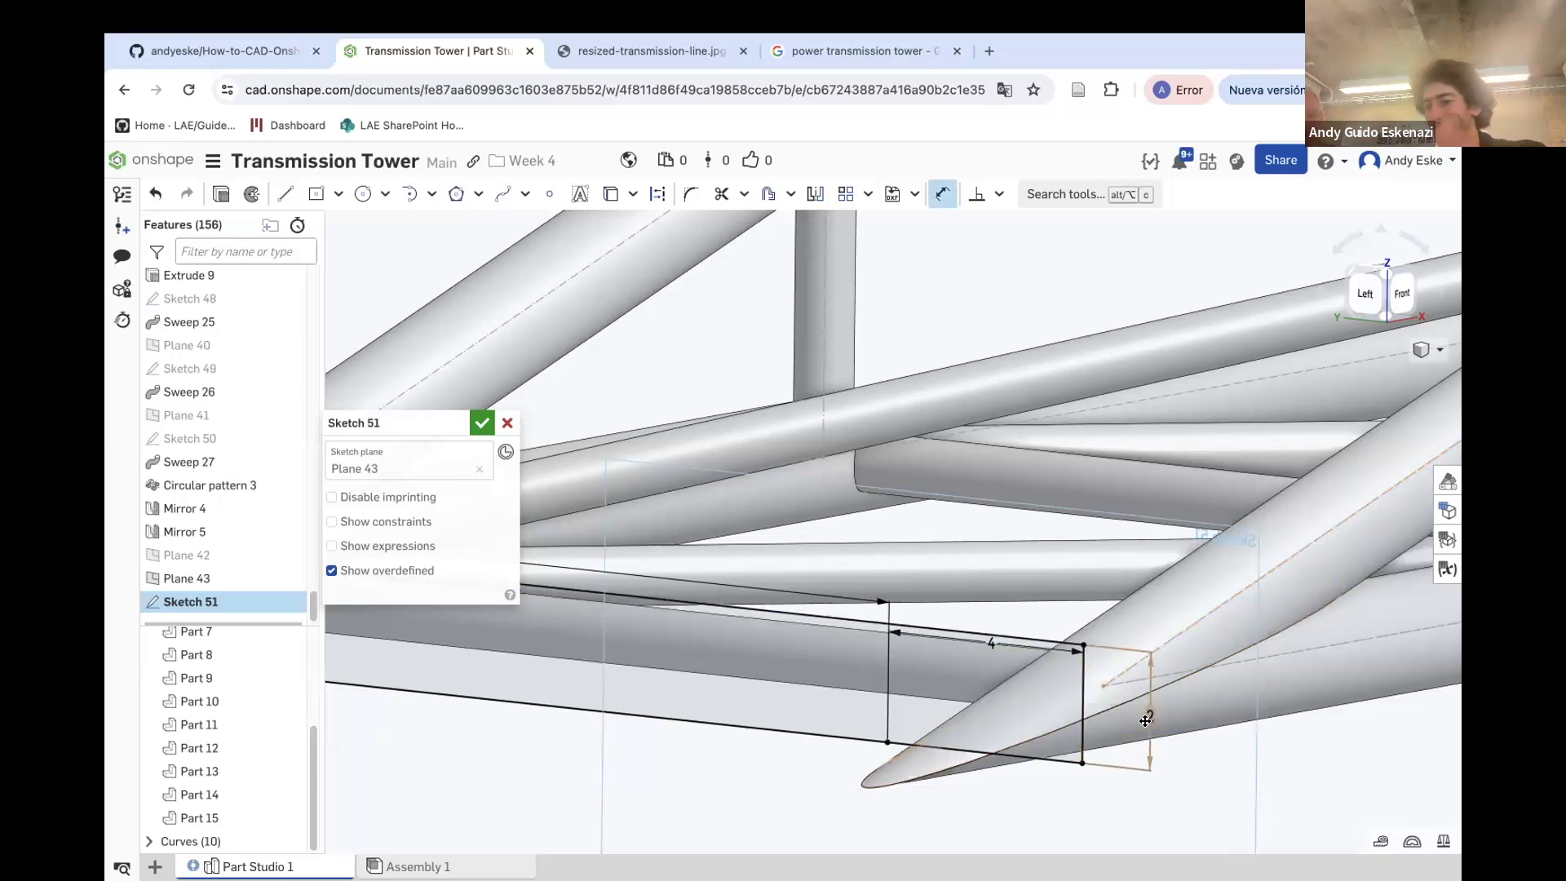
Revolve Sketch 51's region a full turn about its long chord edge, adding to Part 12
scroll(1146, 668, "down", 4)
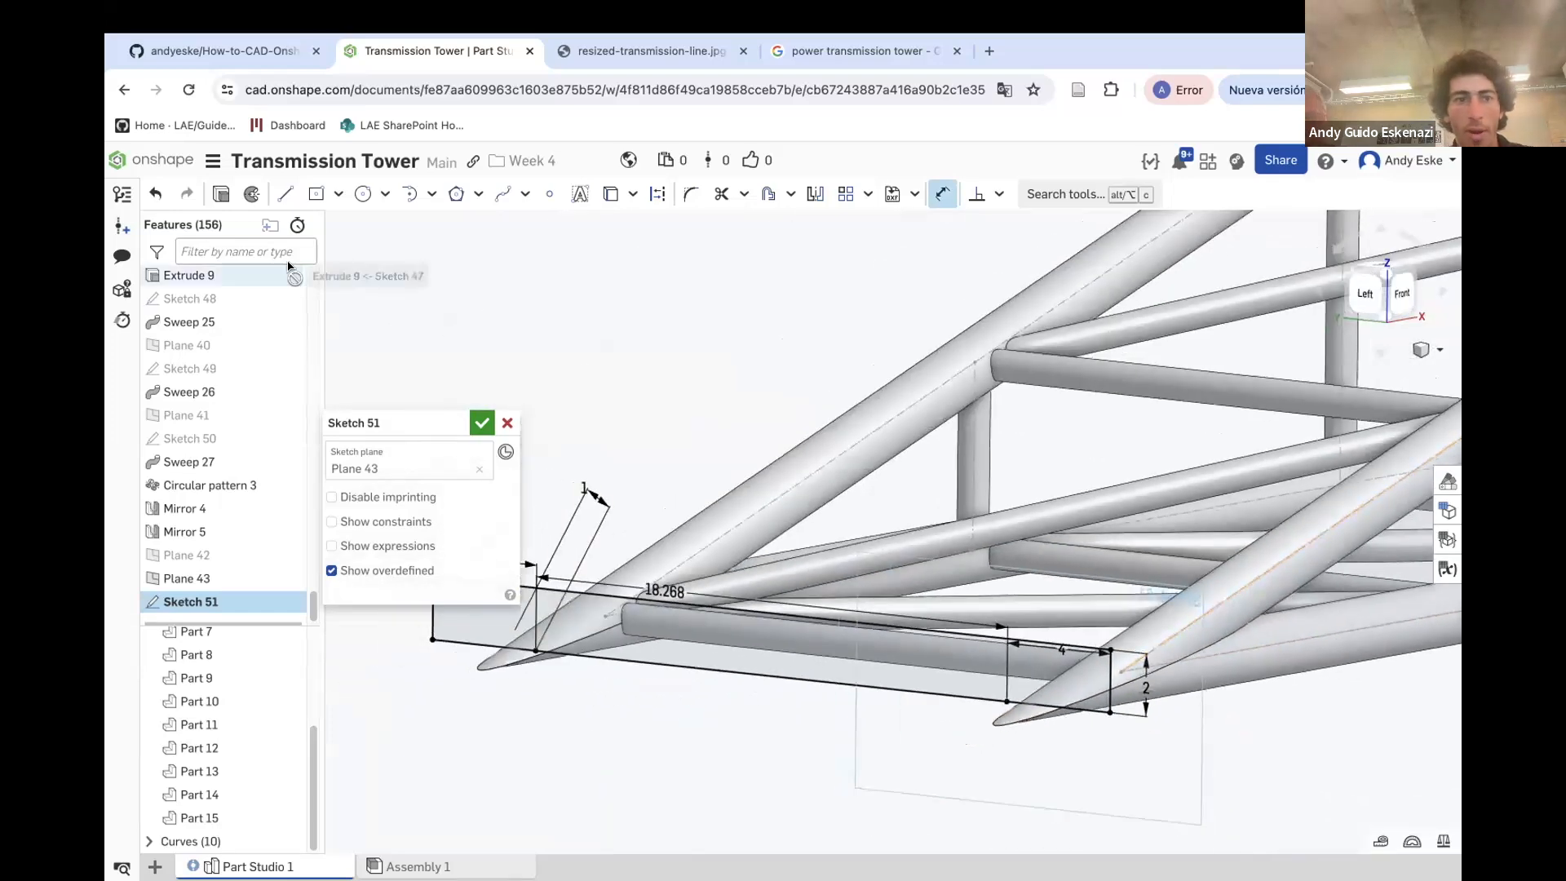
left_click(251, 195)
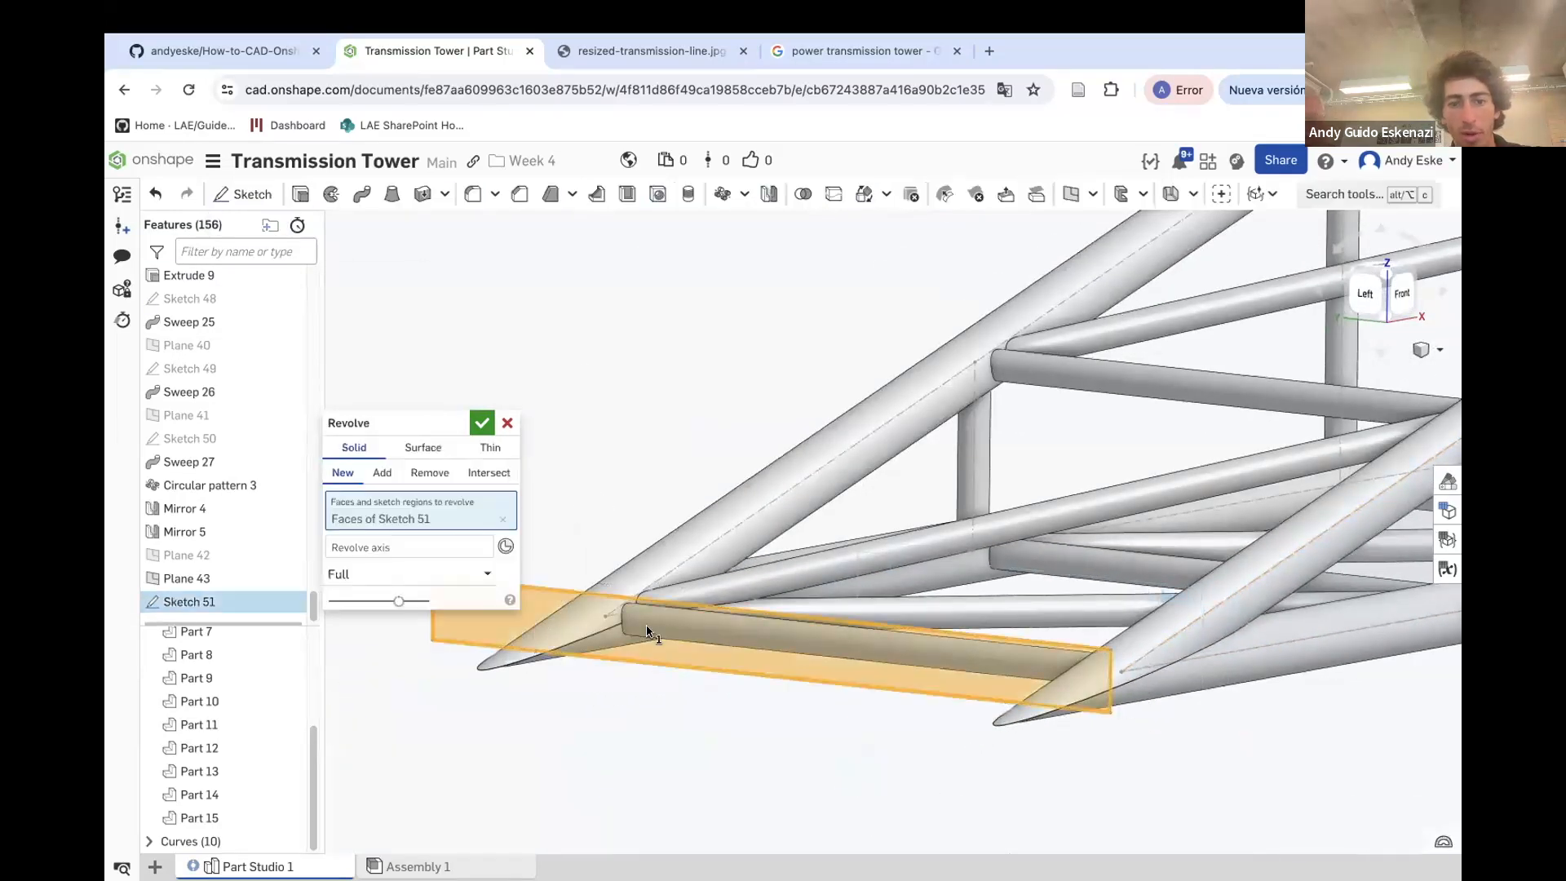
left_click(370, 547)
left_click(580, 655)
scroll(611, 656, "down", 4)
right_click_drag(744, 654, 804, 604)
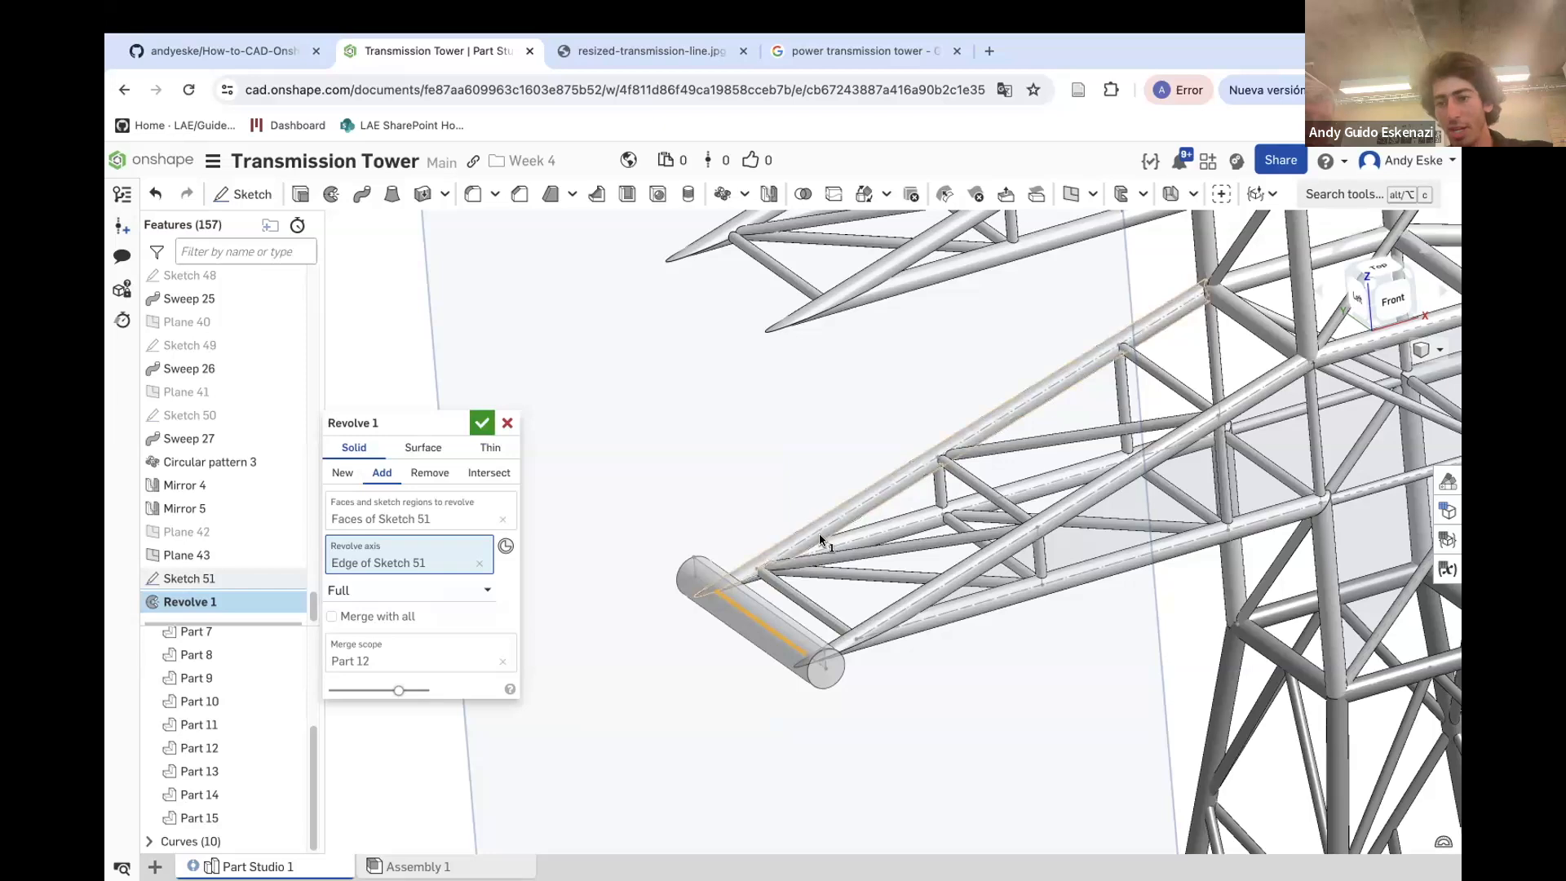
left_click(482, 422)
scroll(766, 442, "down", 5)
scroll(708, 492, "up", 5)
right_click_drag(727, 501, 743, 447)
left_click(251, 195)
scroll(829, 432, "down", 5)
right_click_drag(829, 432, 842, 425)
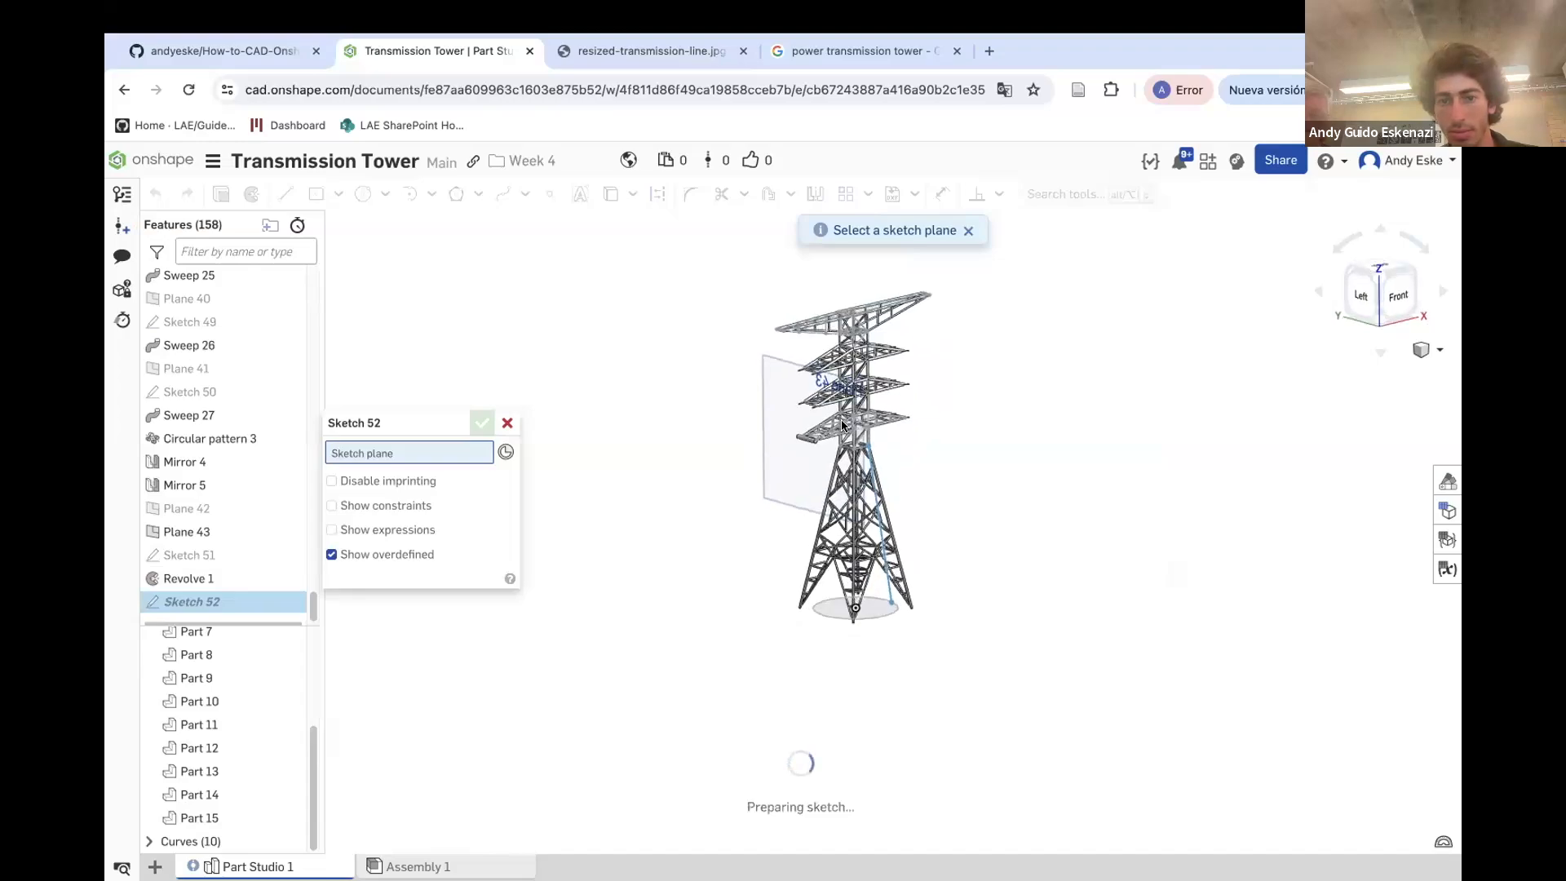
scroll(808, 405, "up", 10)
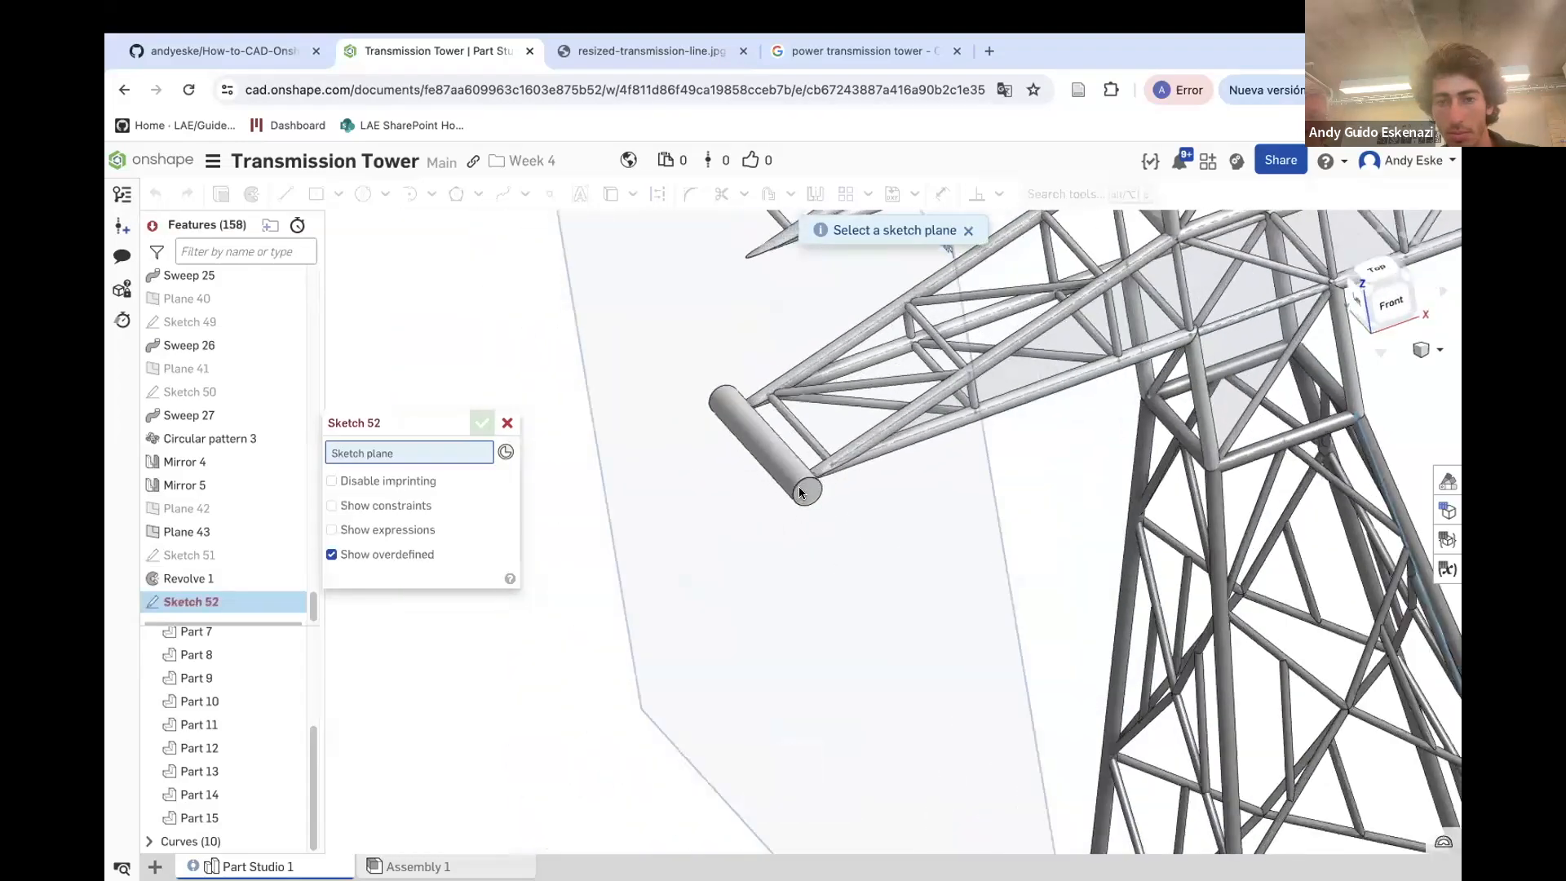
mouse_move(819, 508)
right_mouse_down()
mouse_move(801, 481)
mouse_move(771, 535)
mouse_move(786, 542)
right_mouse_up()
scroll(815, 504, "down", 4)
scroll(772, 535, "up", 4)
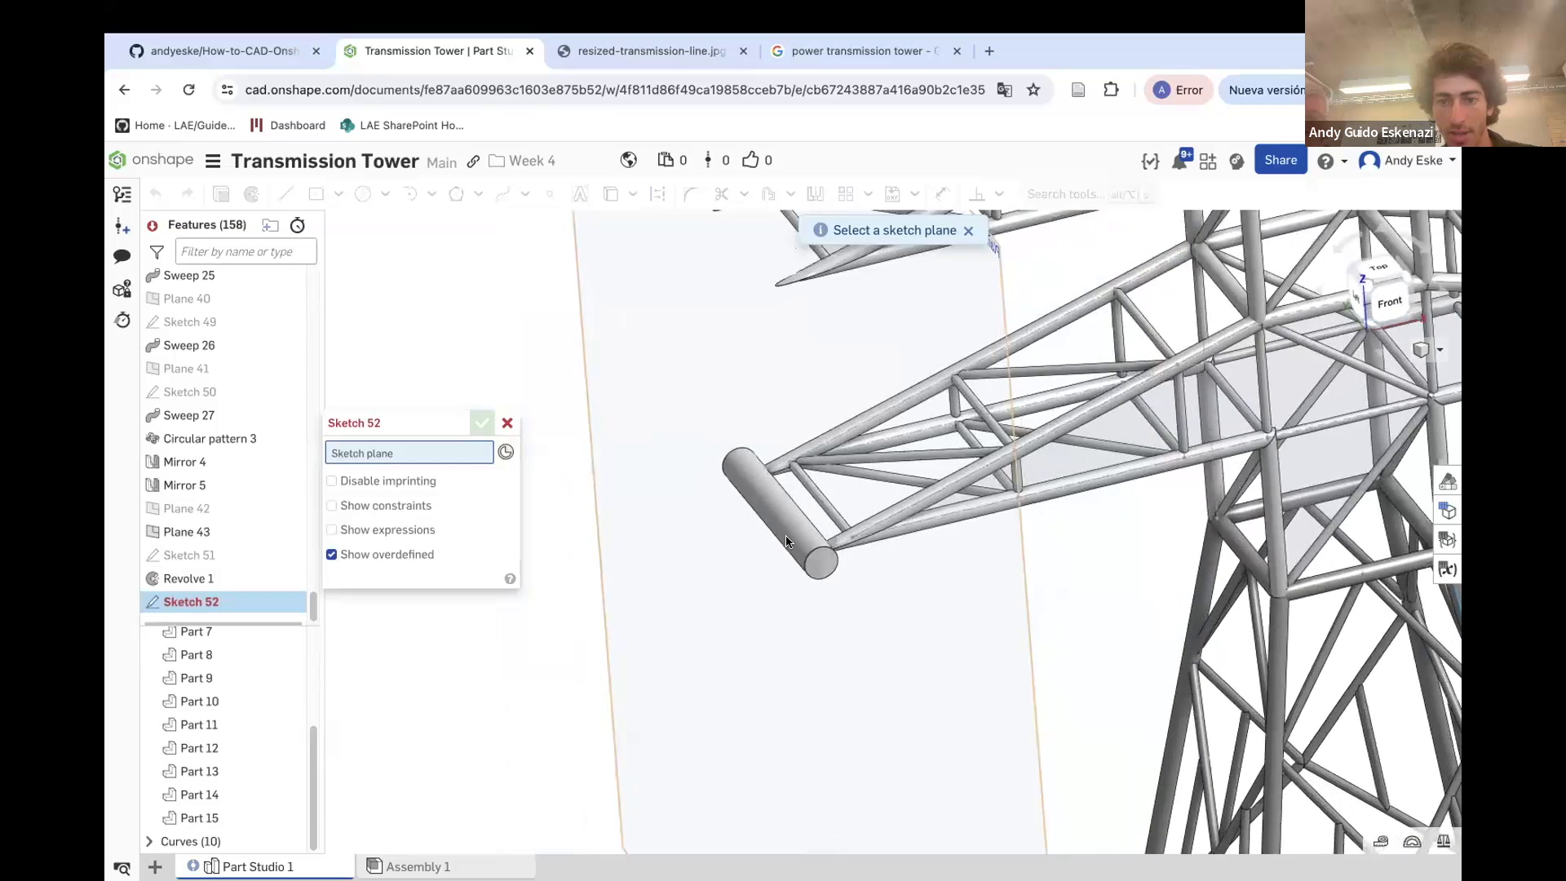
left_click(508, 423)
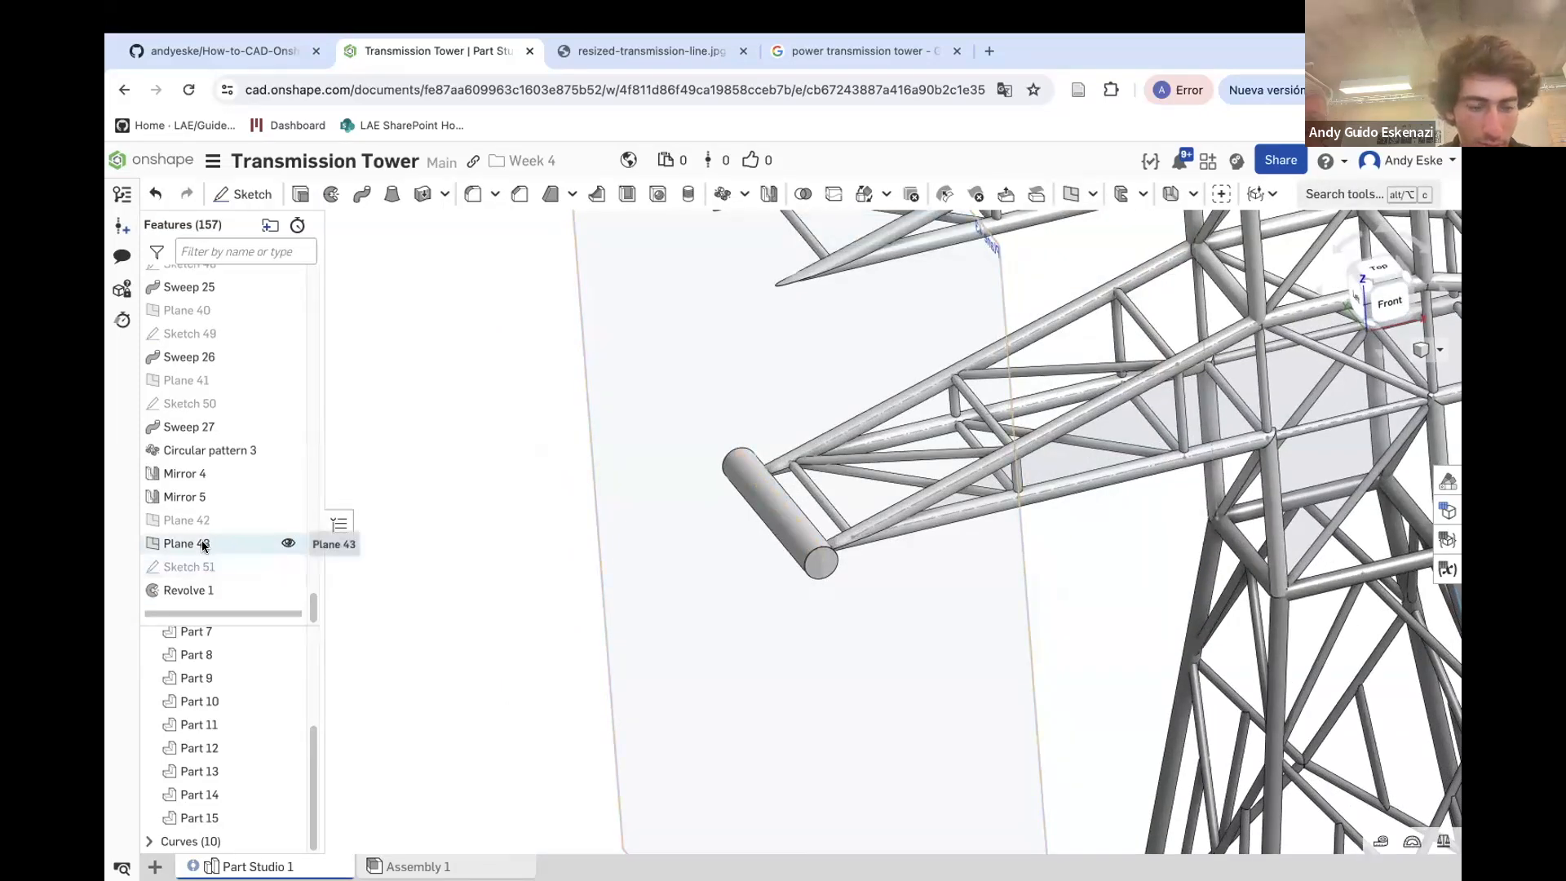
Review the definitions of Plane 43 and Revolve 1 without changing them
right_click(202, 545)
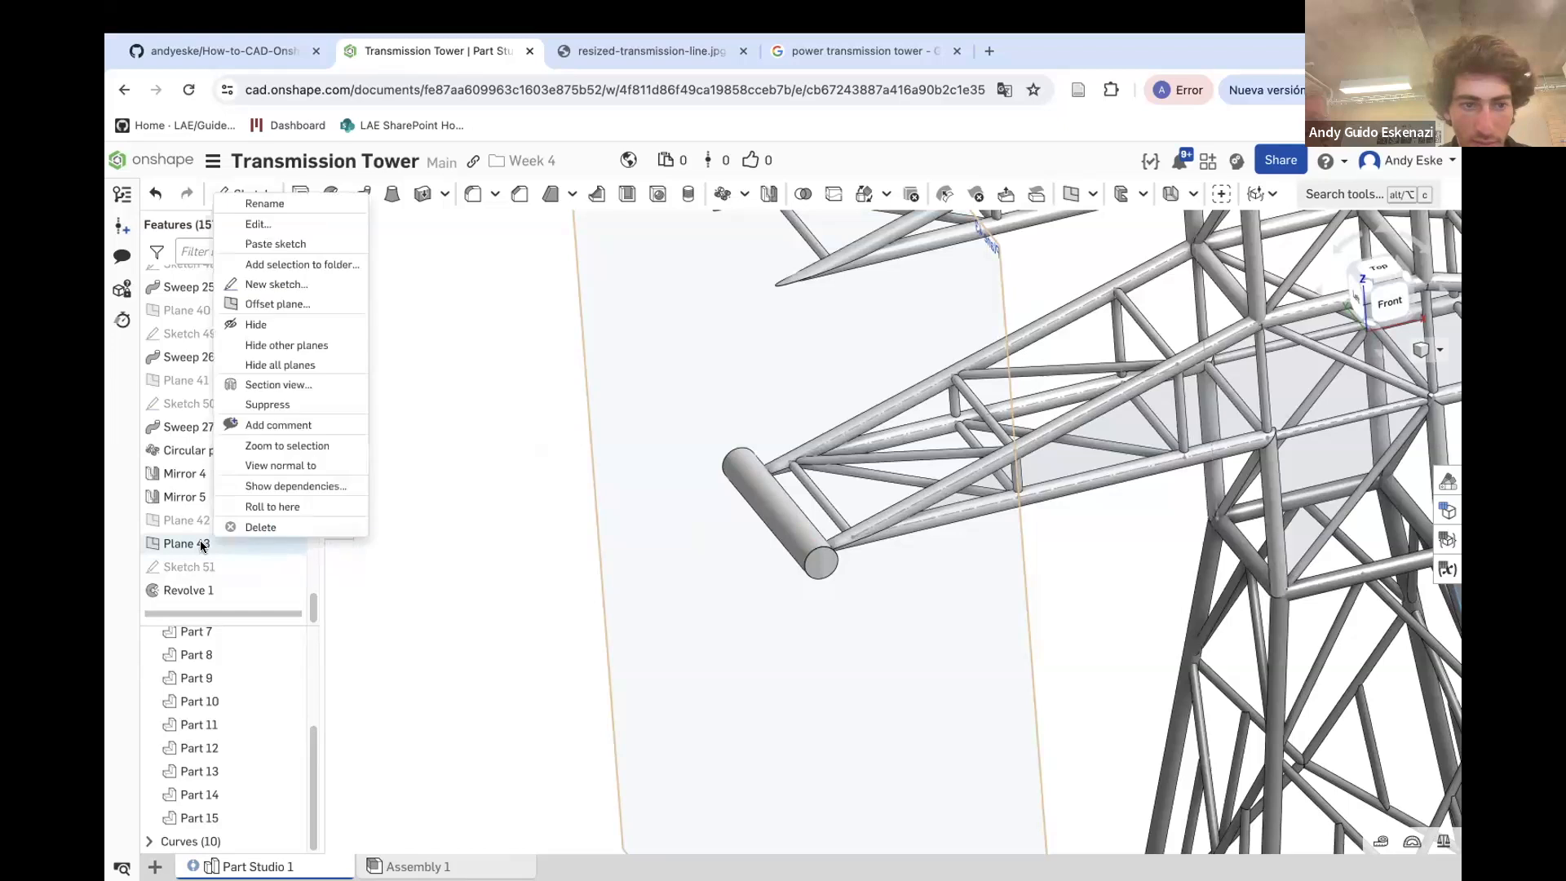
left_click(238, 226)
left_click(486, 519)
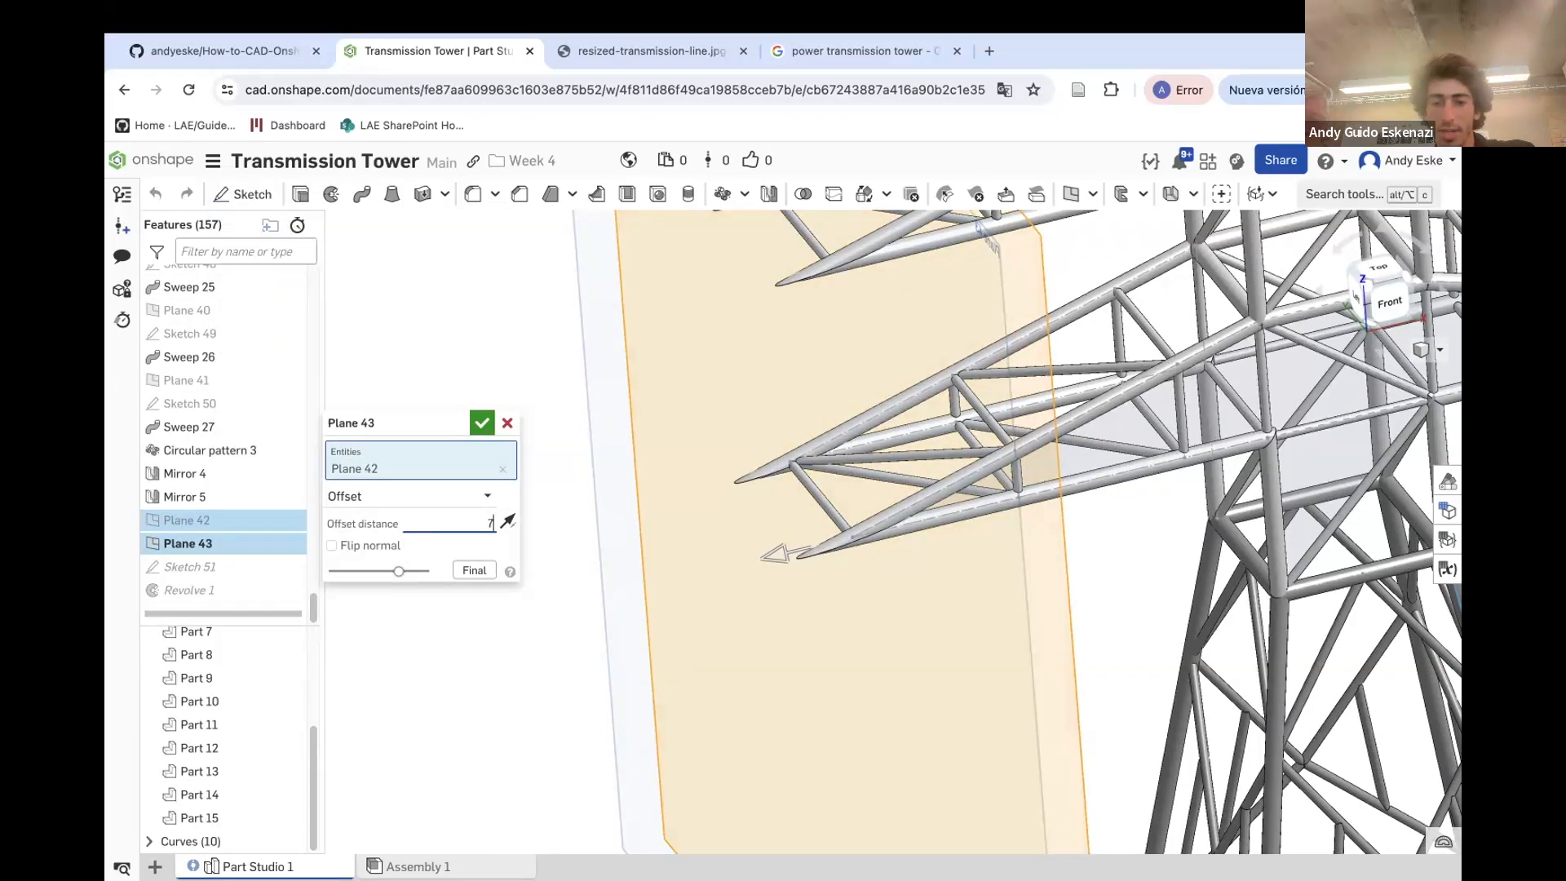
left_click(482, 422)
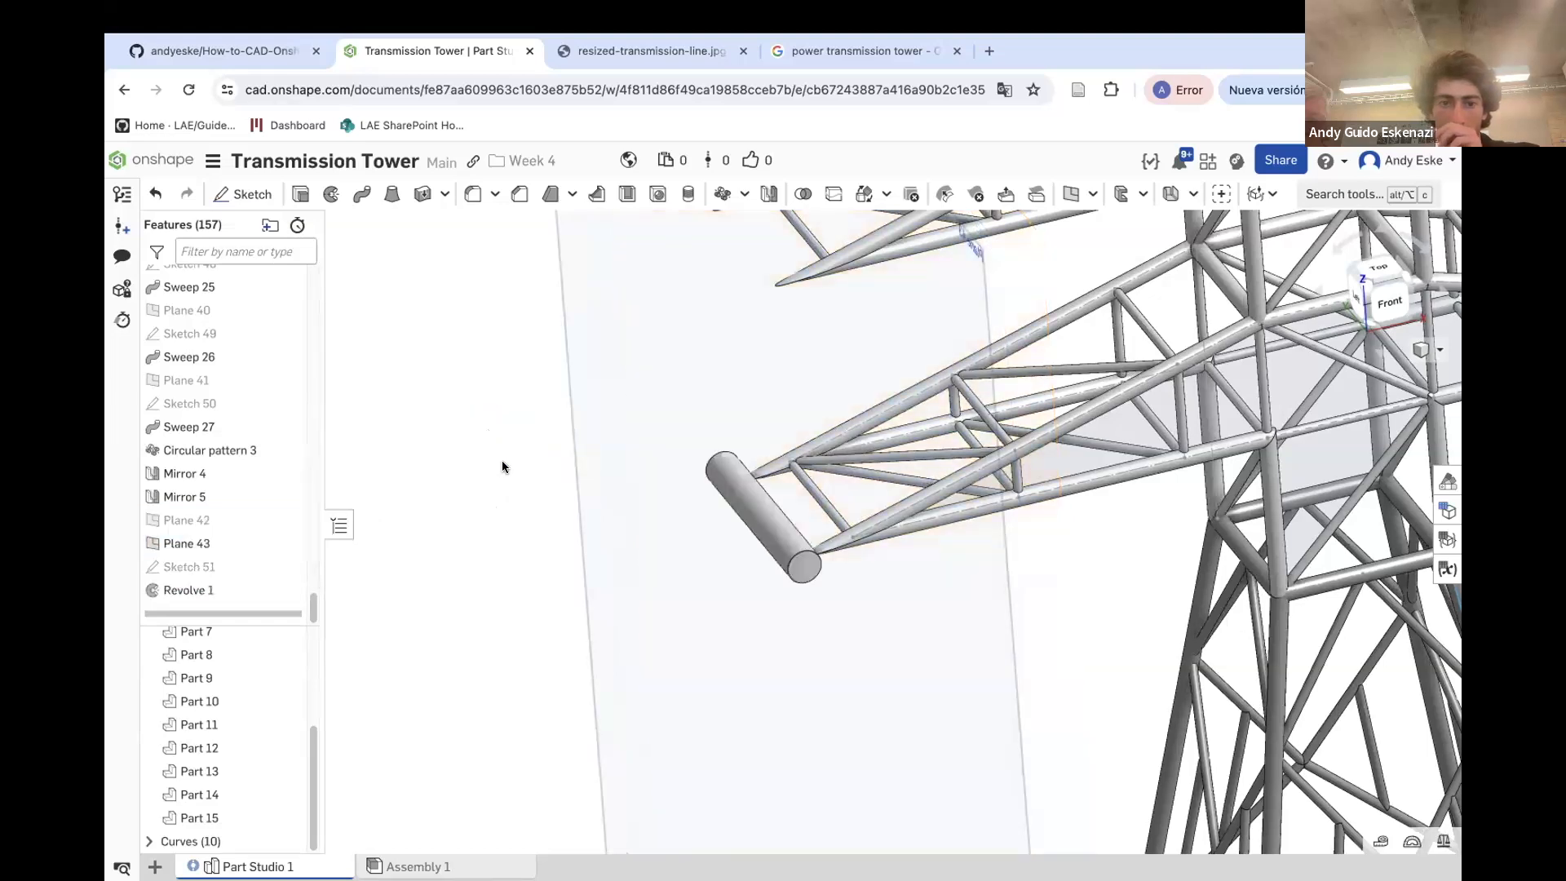
right_click(195, 594)
left_click(273, 636)
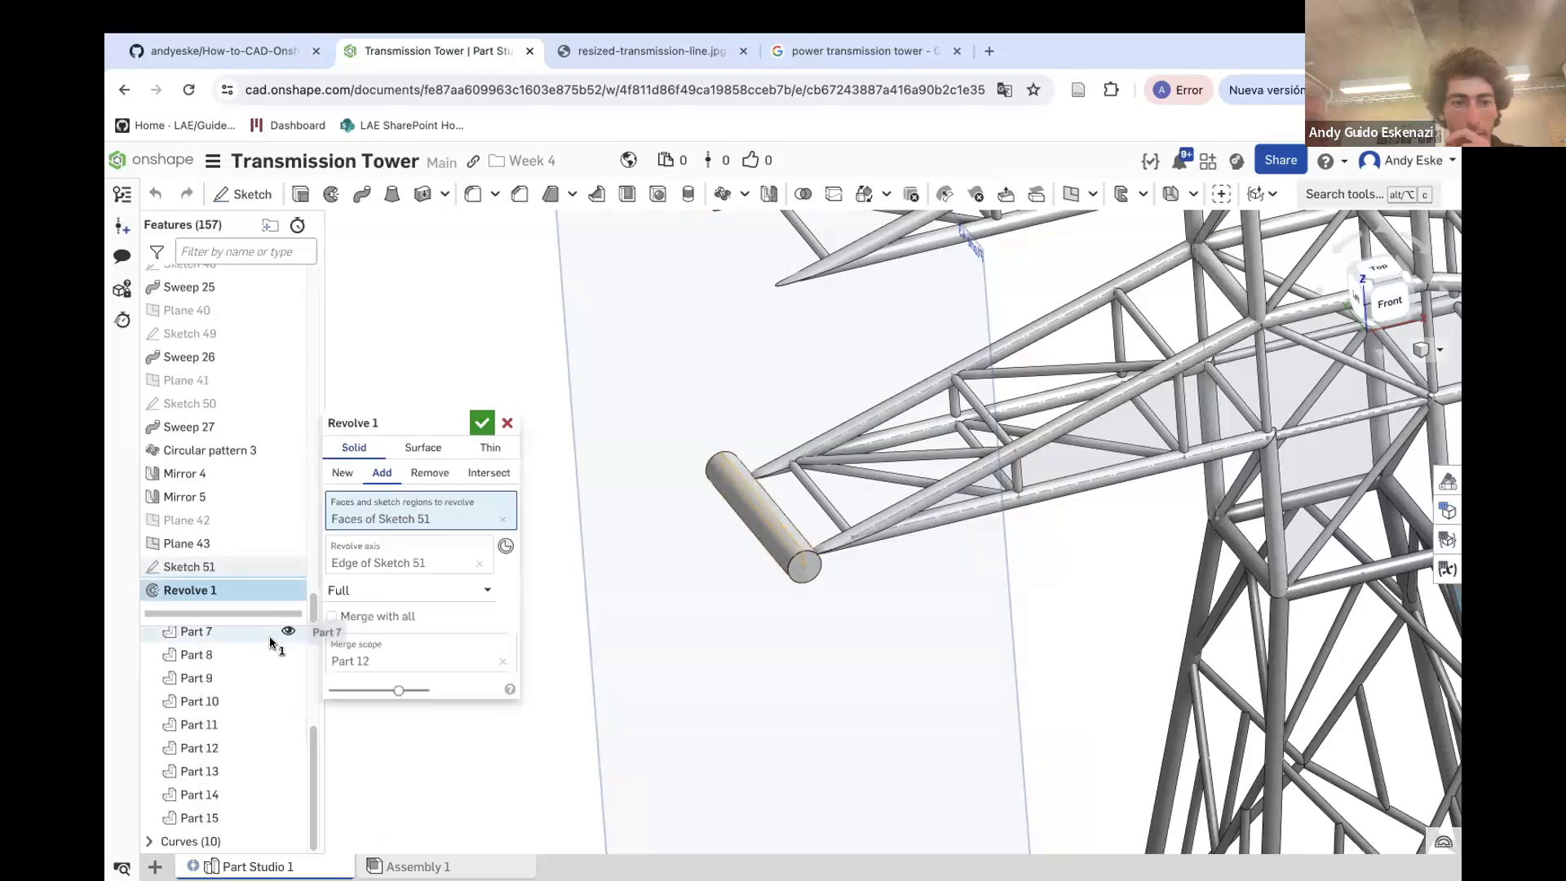
left_click(482, 423)
Edit Sketch 51 and set the right end line's dimension to 1
right_click(196, 568)
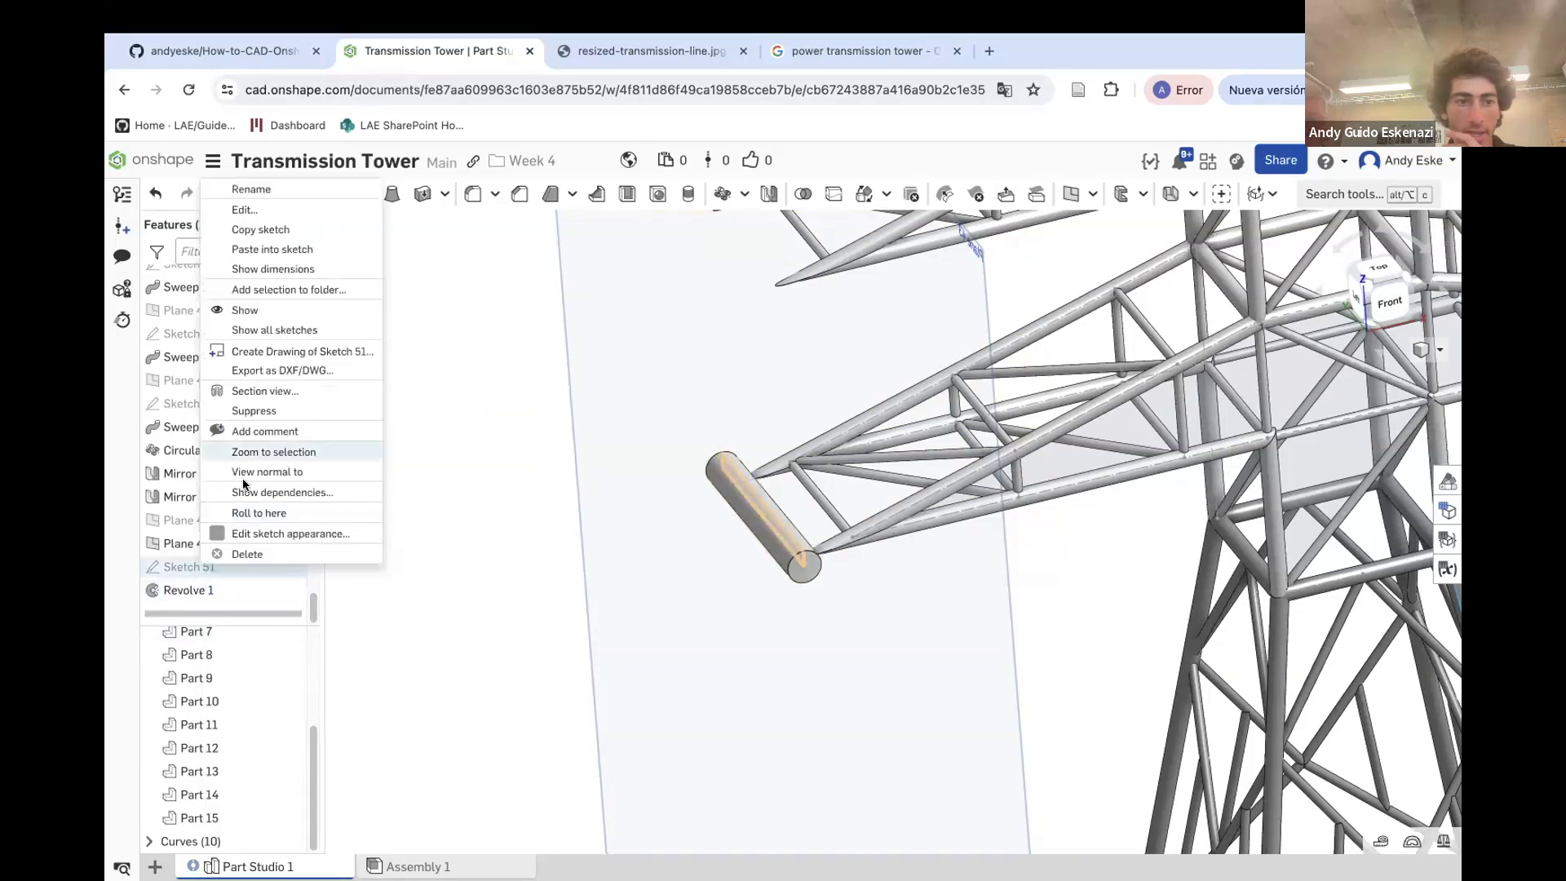
left_click(257, 211)
scroll(762, 535, "up", 5)
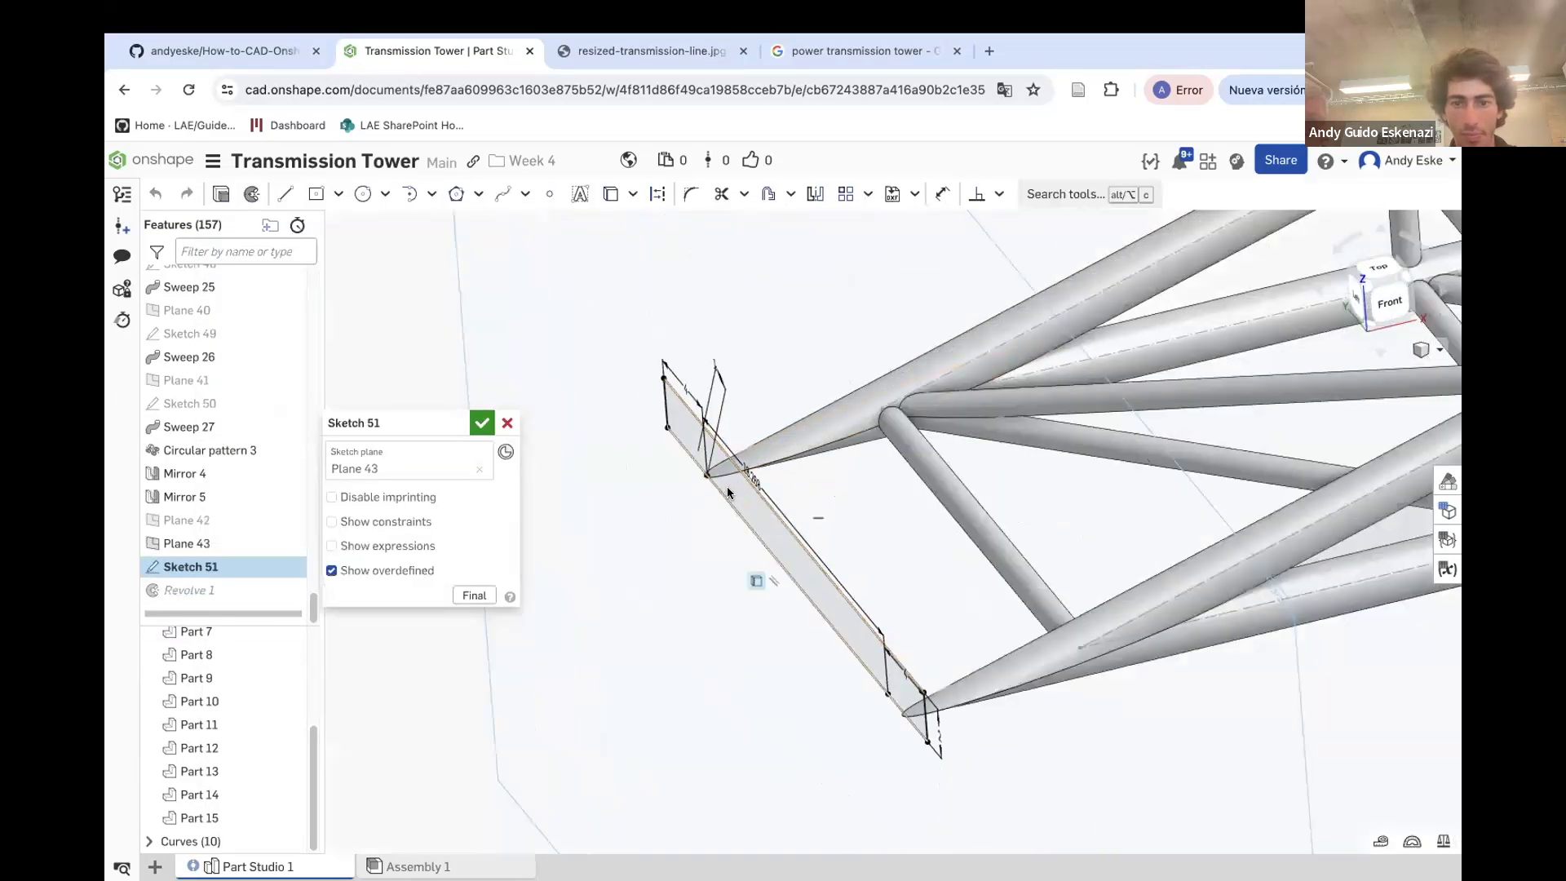
left_click(1087, 597)
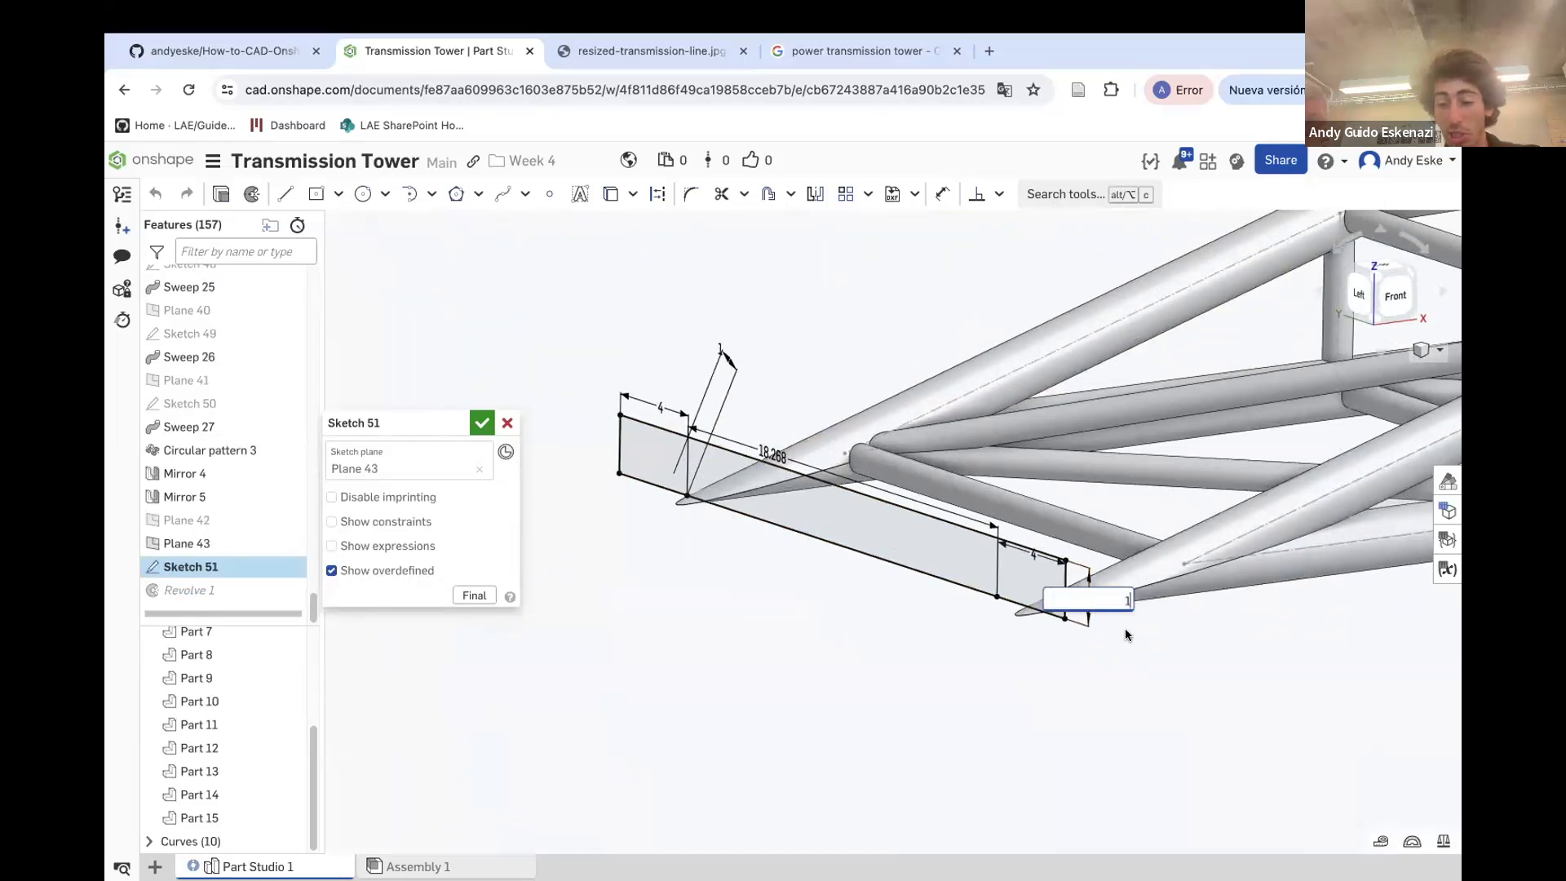
type("1")
key("Return")
left_click(481, 425)
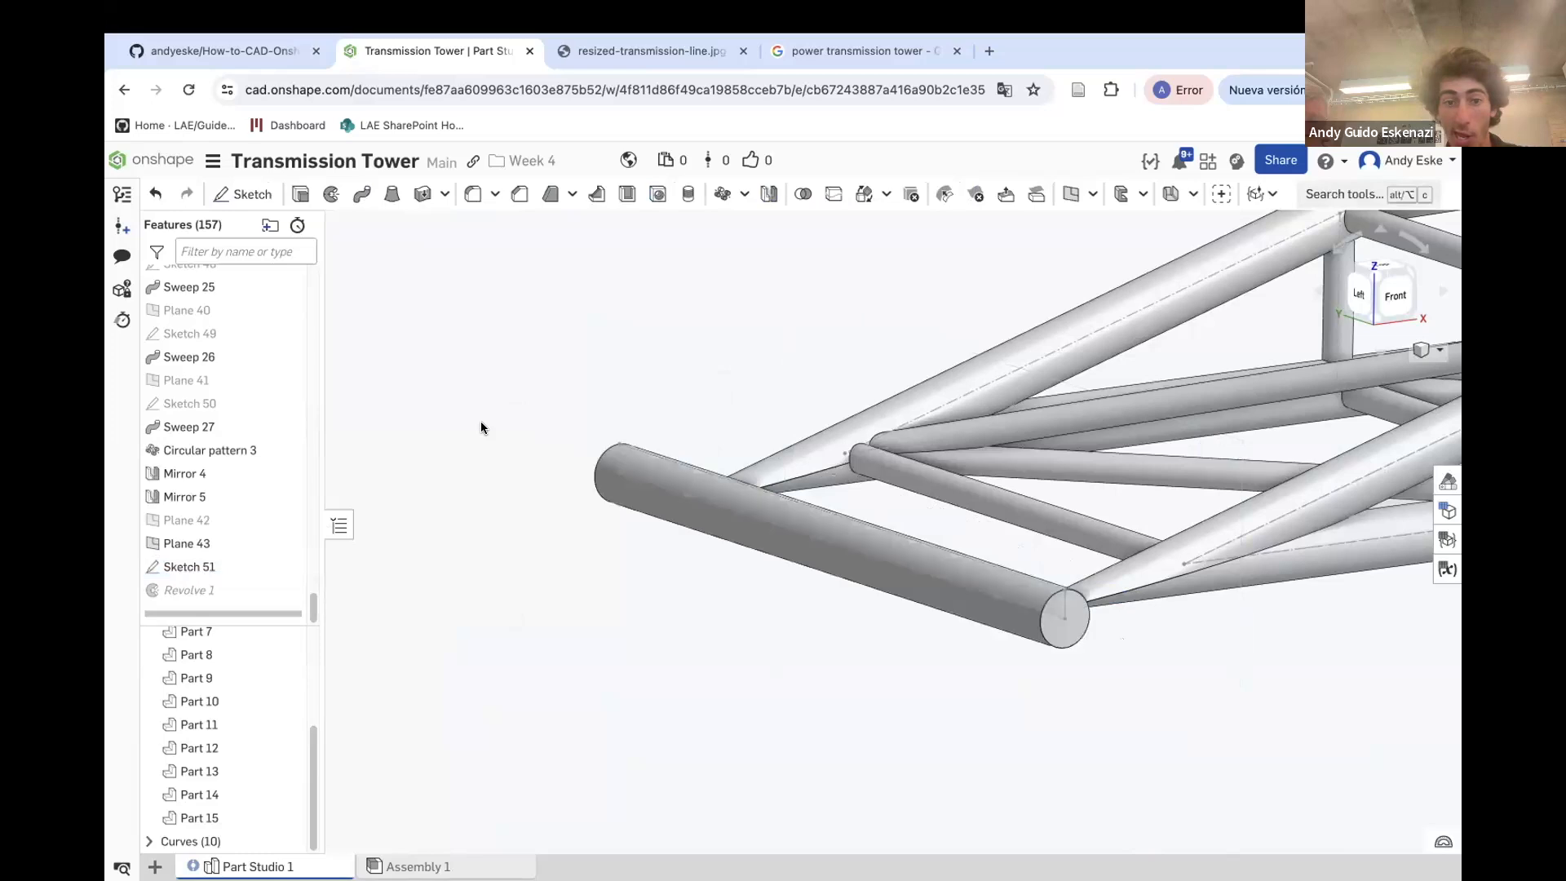
Start a new sketch on Plane 43 and unhide Sketch 51 for reference
mouse_move(836, 505)
right_mouse_down()
mouse_move(797, 490)
mouse_move(788, 508)
right_mouse_up()
scroll(788, 508, "down", 10)
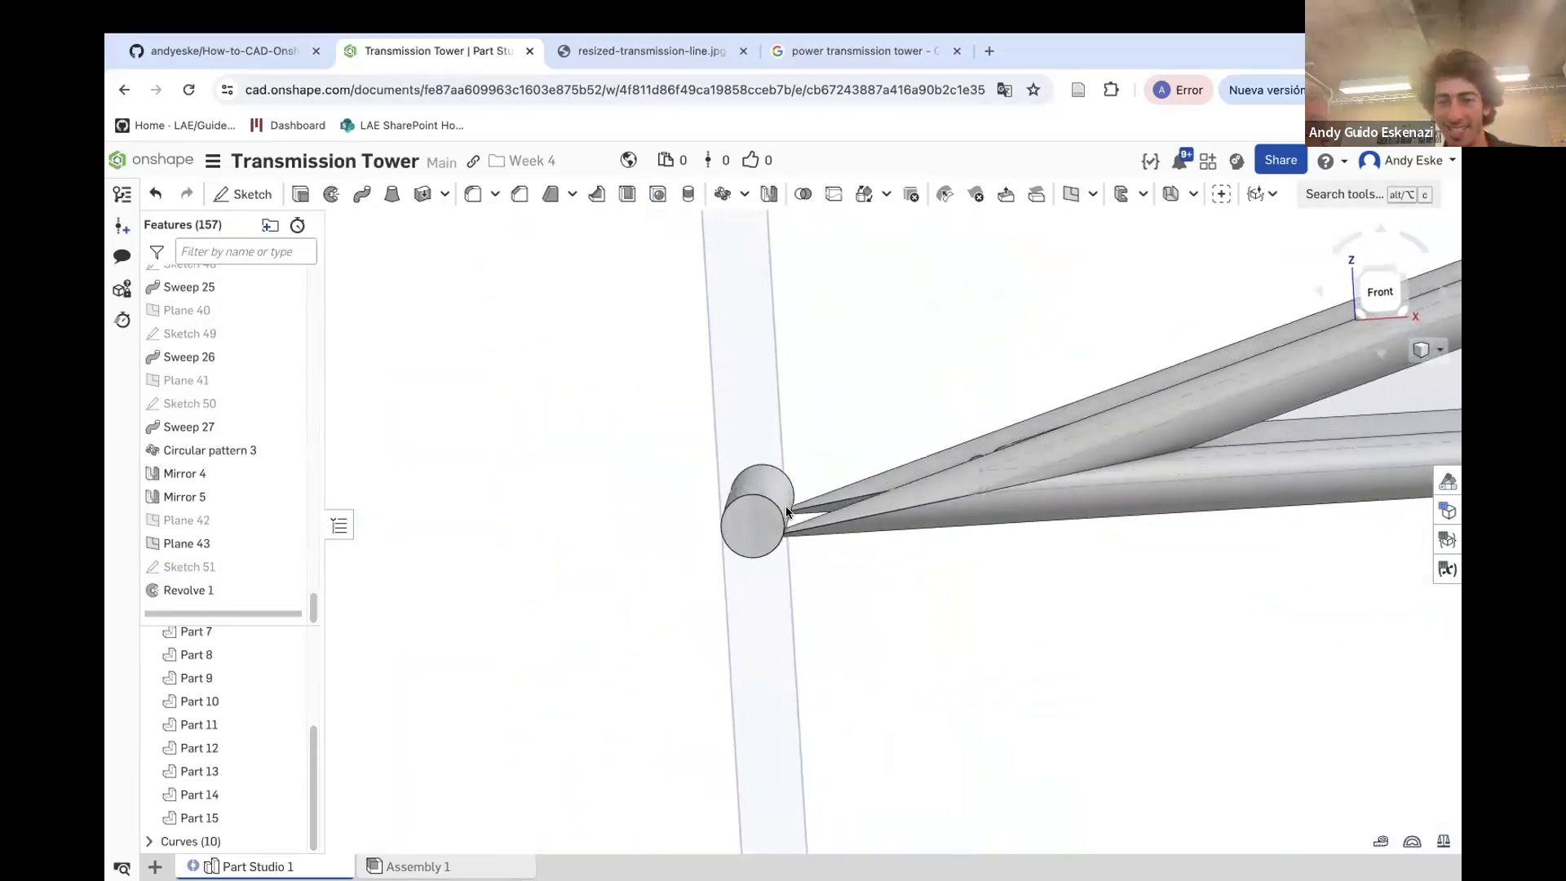
mouse_move(859, 540)
right_mouse_down()
mouse_move(1031, 560)
mouse_move(846, 530)
right_mouse_up()
scroll(595, 486, "down", 5)
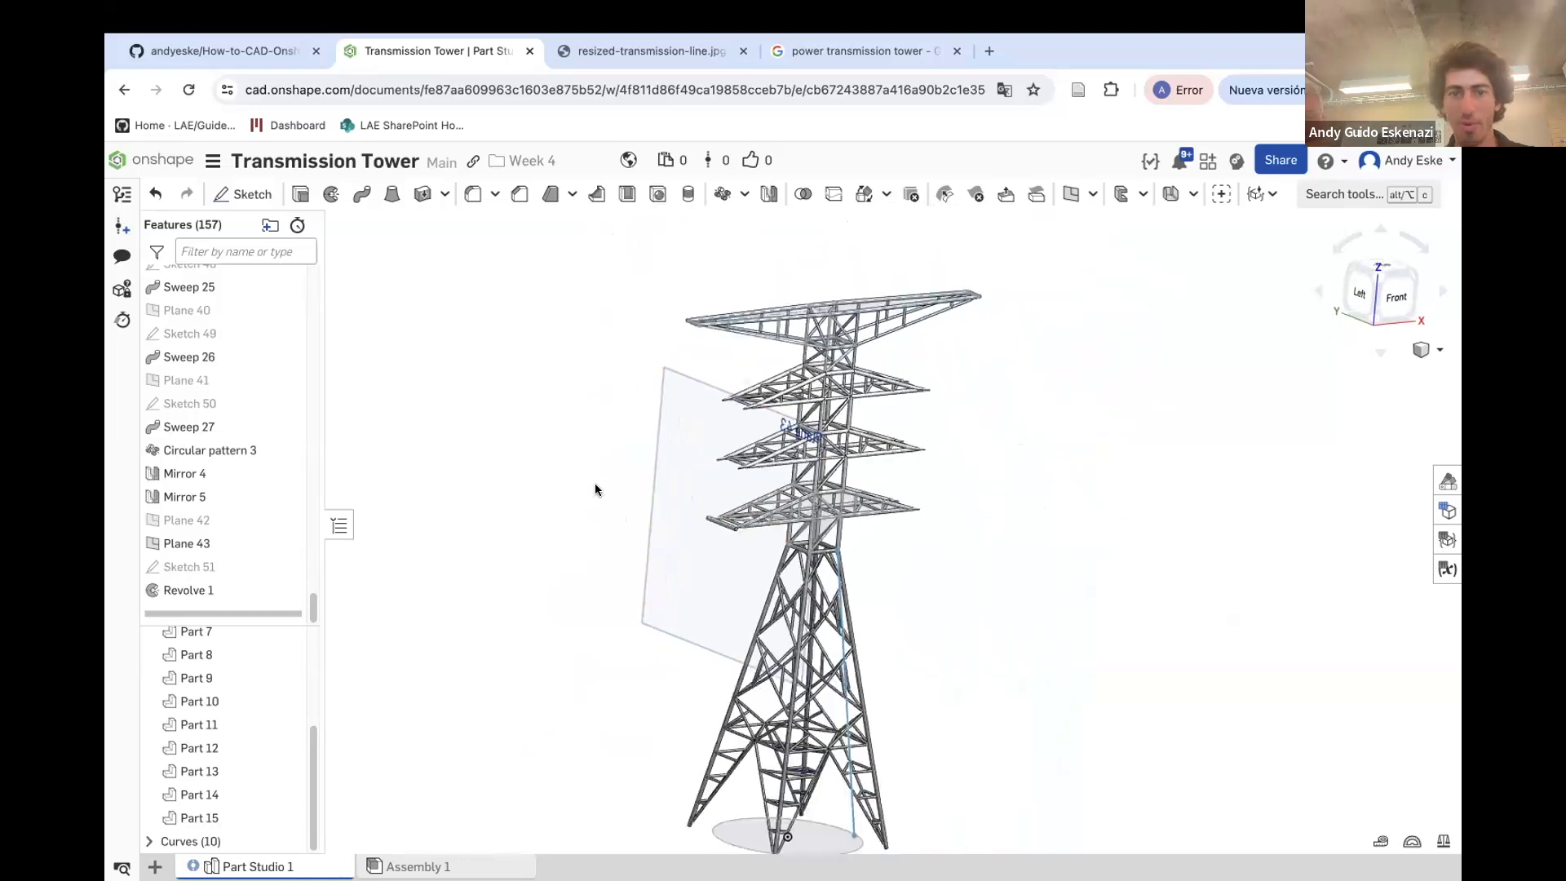
left_click(222, 194)
left_click(645, 420)
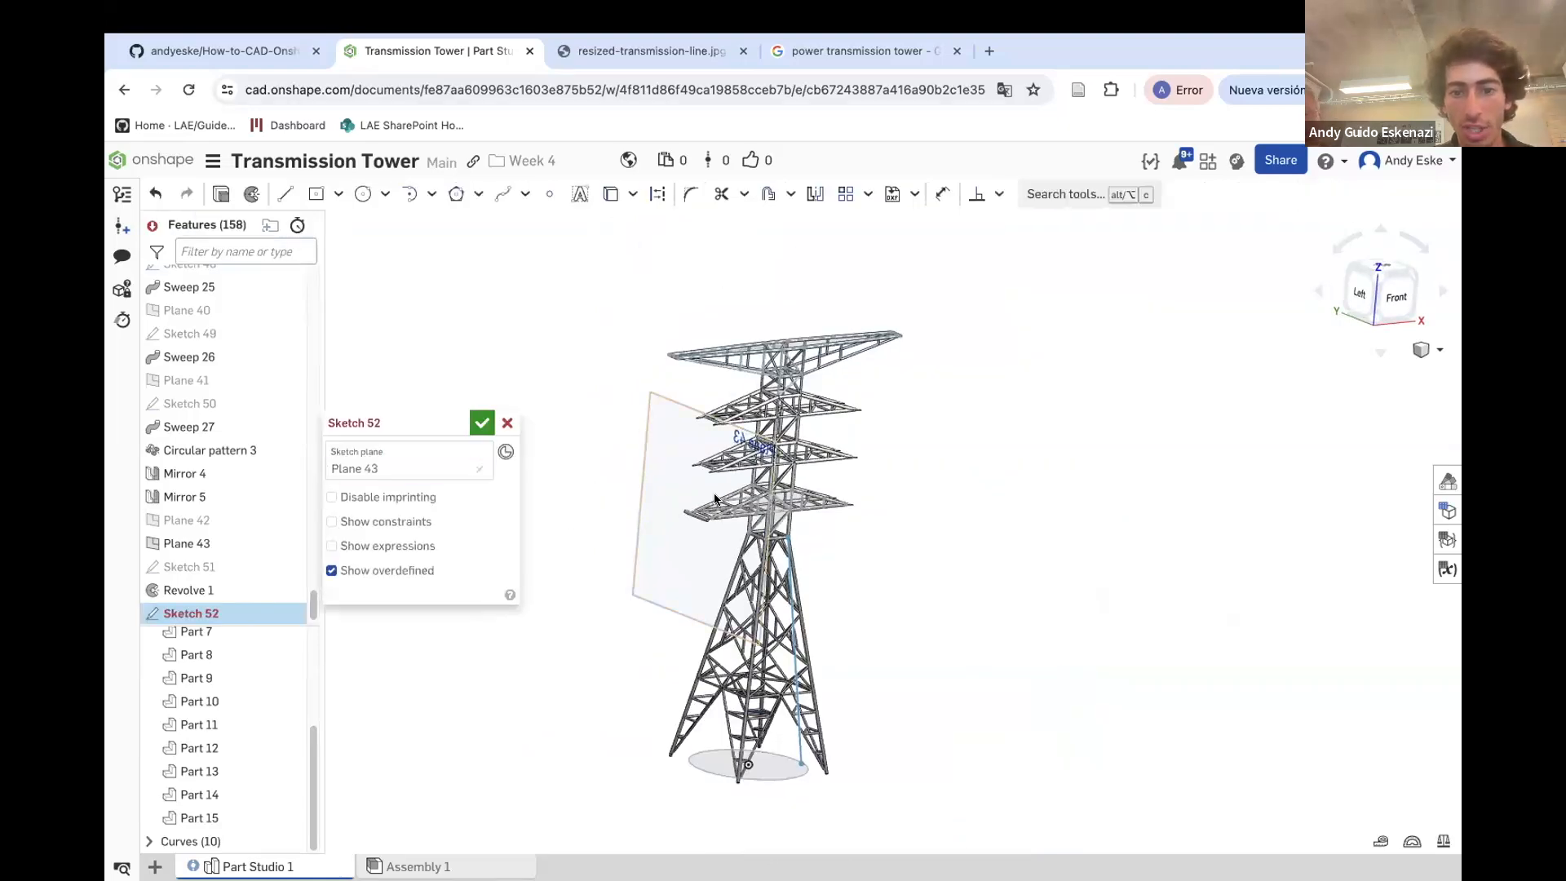
scroll(677, 526, "up", 10)
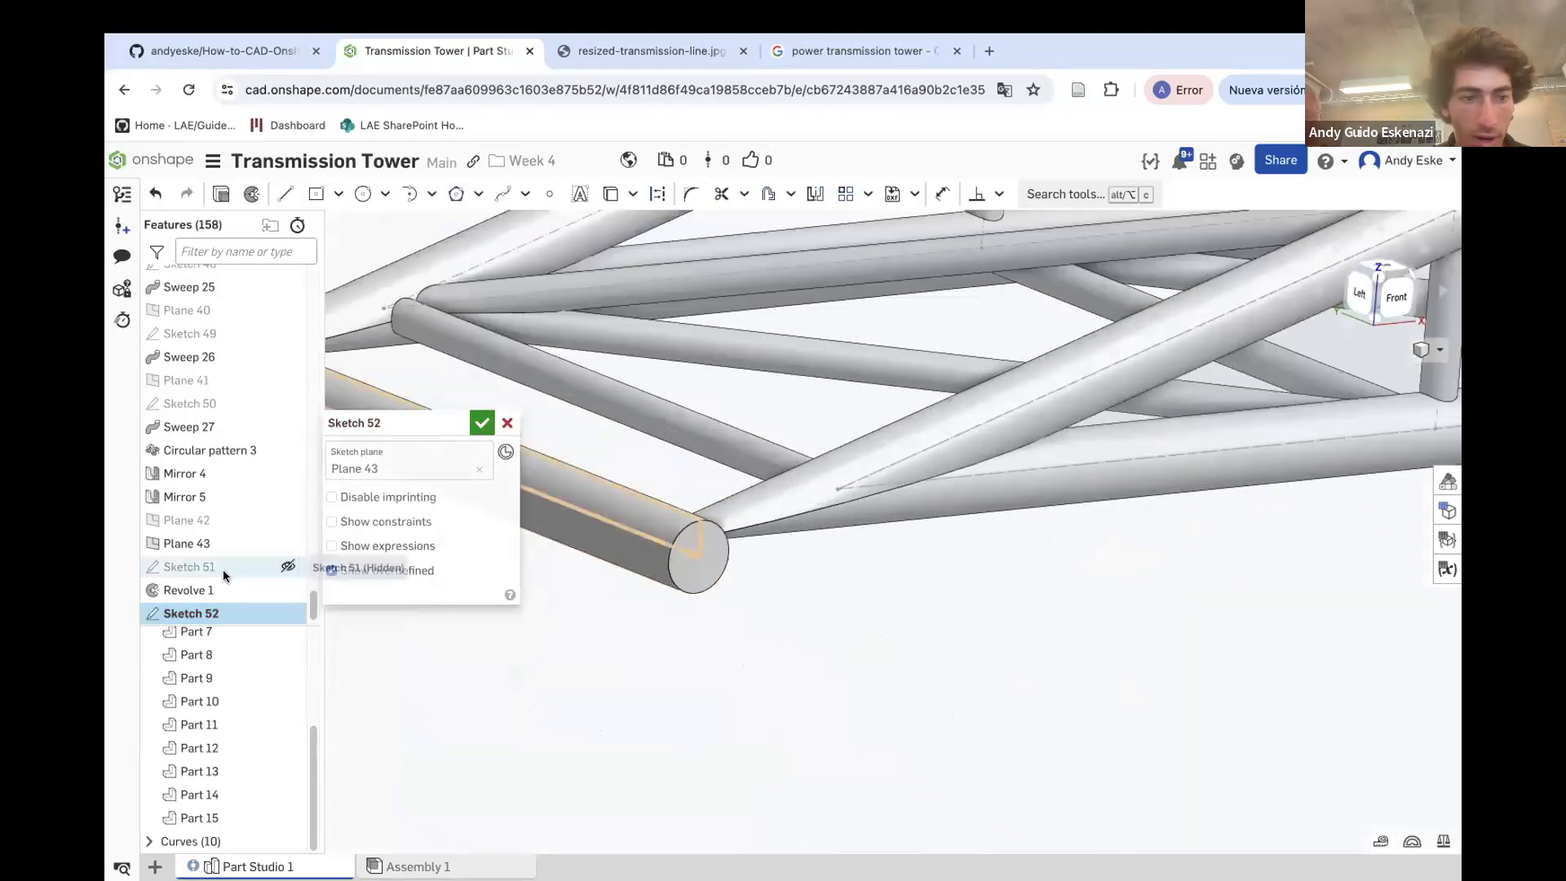
left_click(277, 563)
scroll(775, 586, "down", 5)
scroll(775, 586, "up", 2)
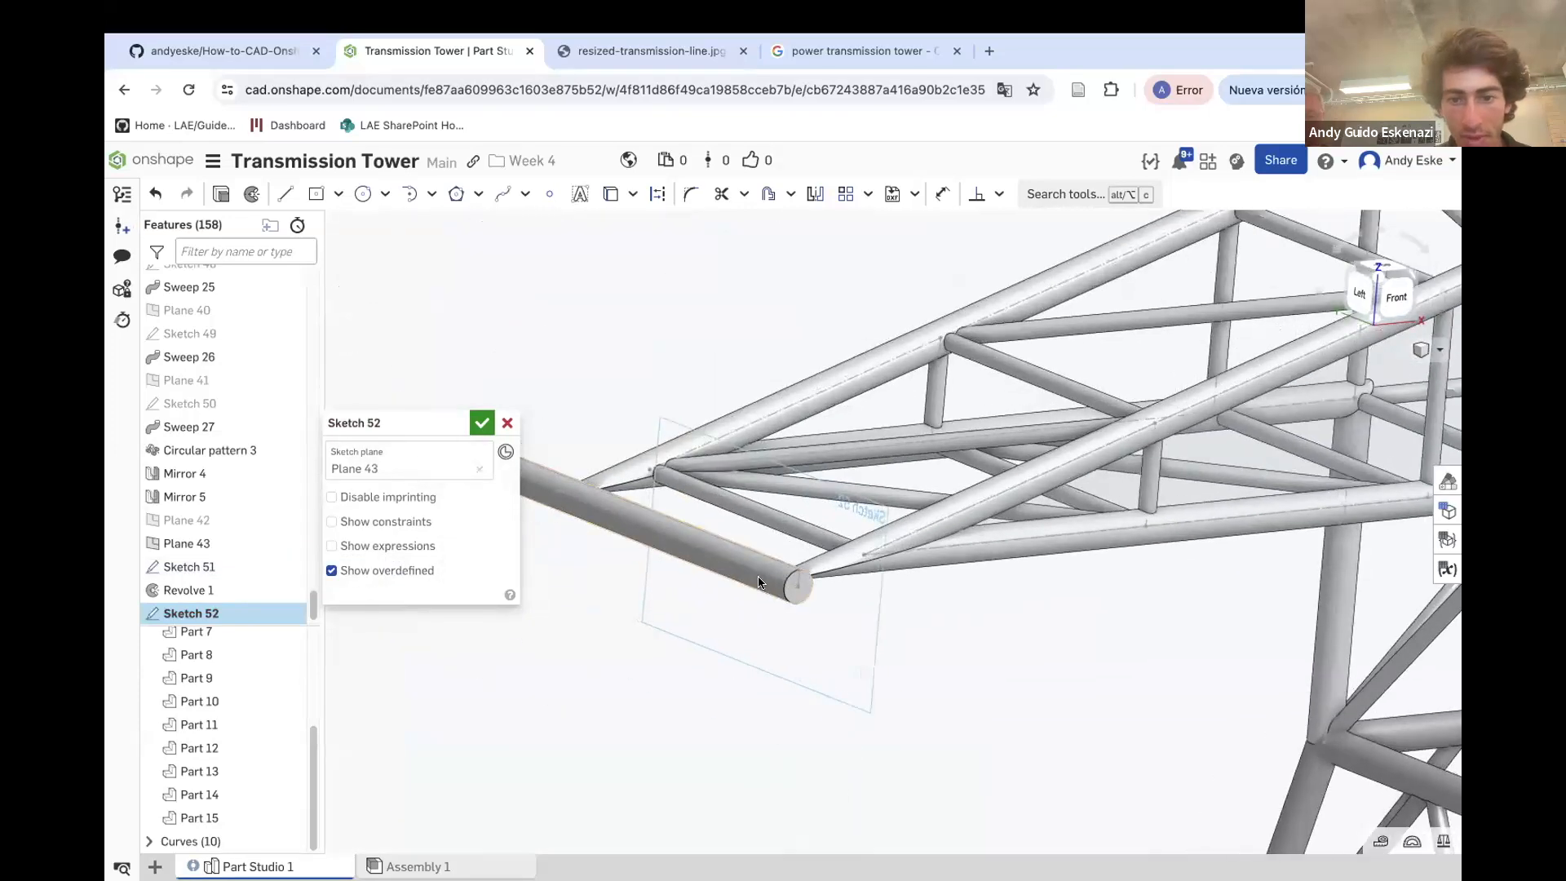
Draw a sagging spline from the revolved cylinder's end outward, away from the tower, as a hanging cable
left_click(499, 195)
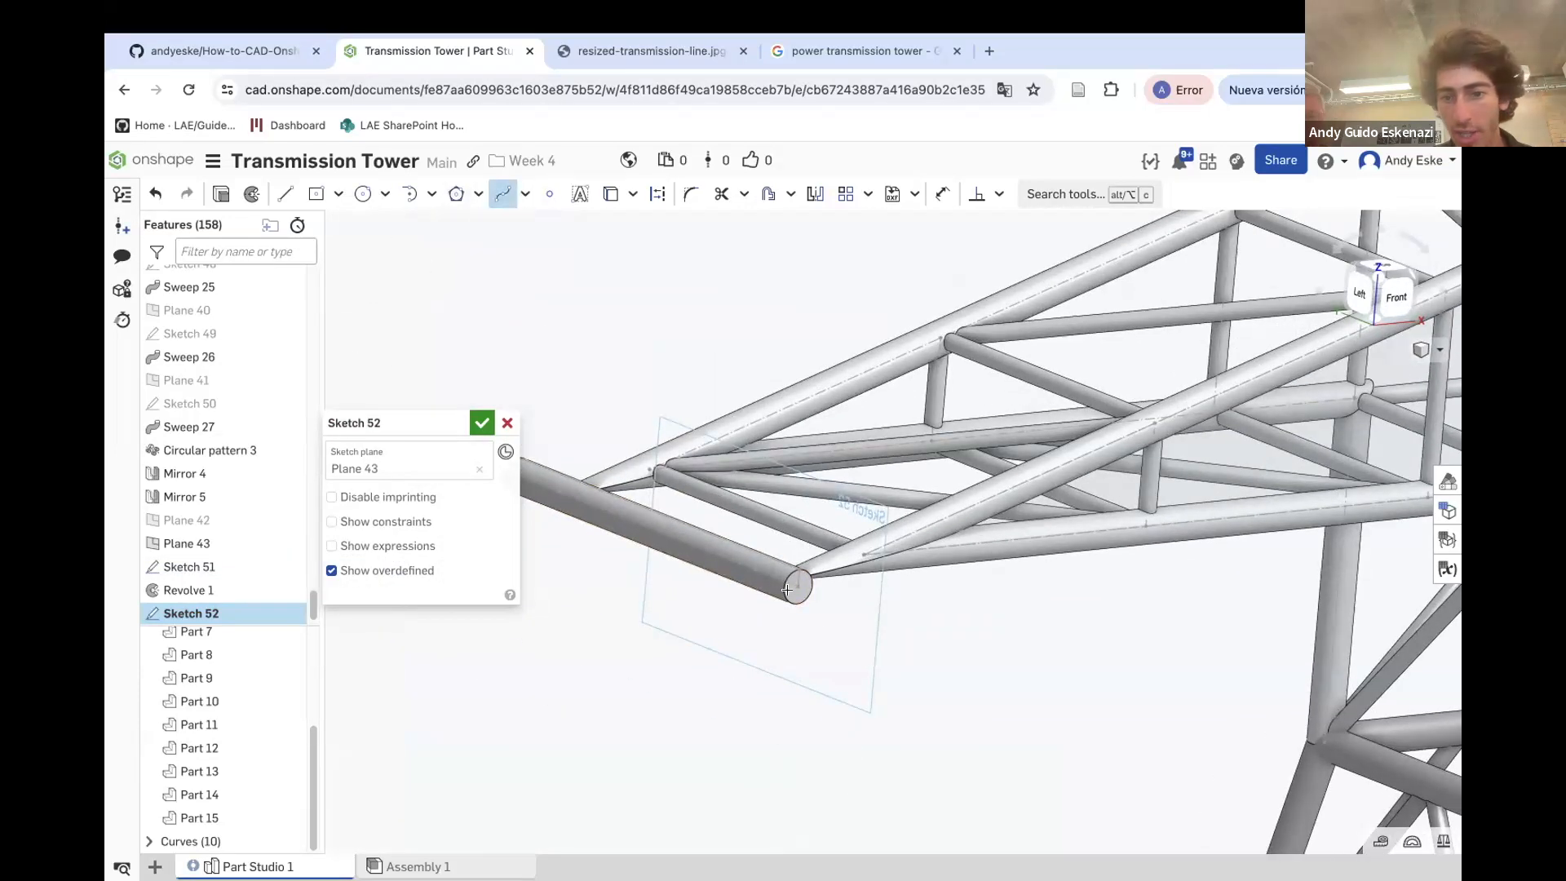
left_click(797, 586)
scroll(963, 550, "down", 10)
right_click_drag(962, 551, 1021, 561)
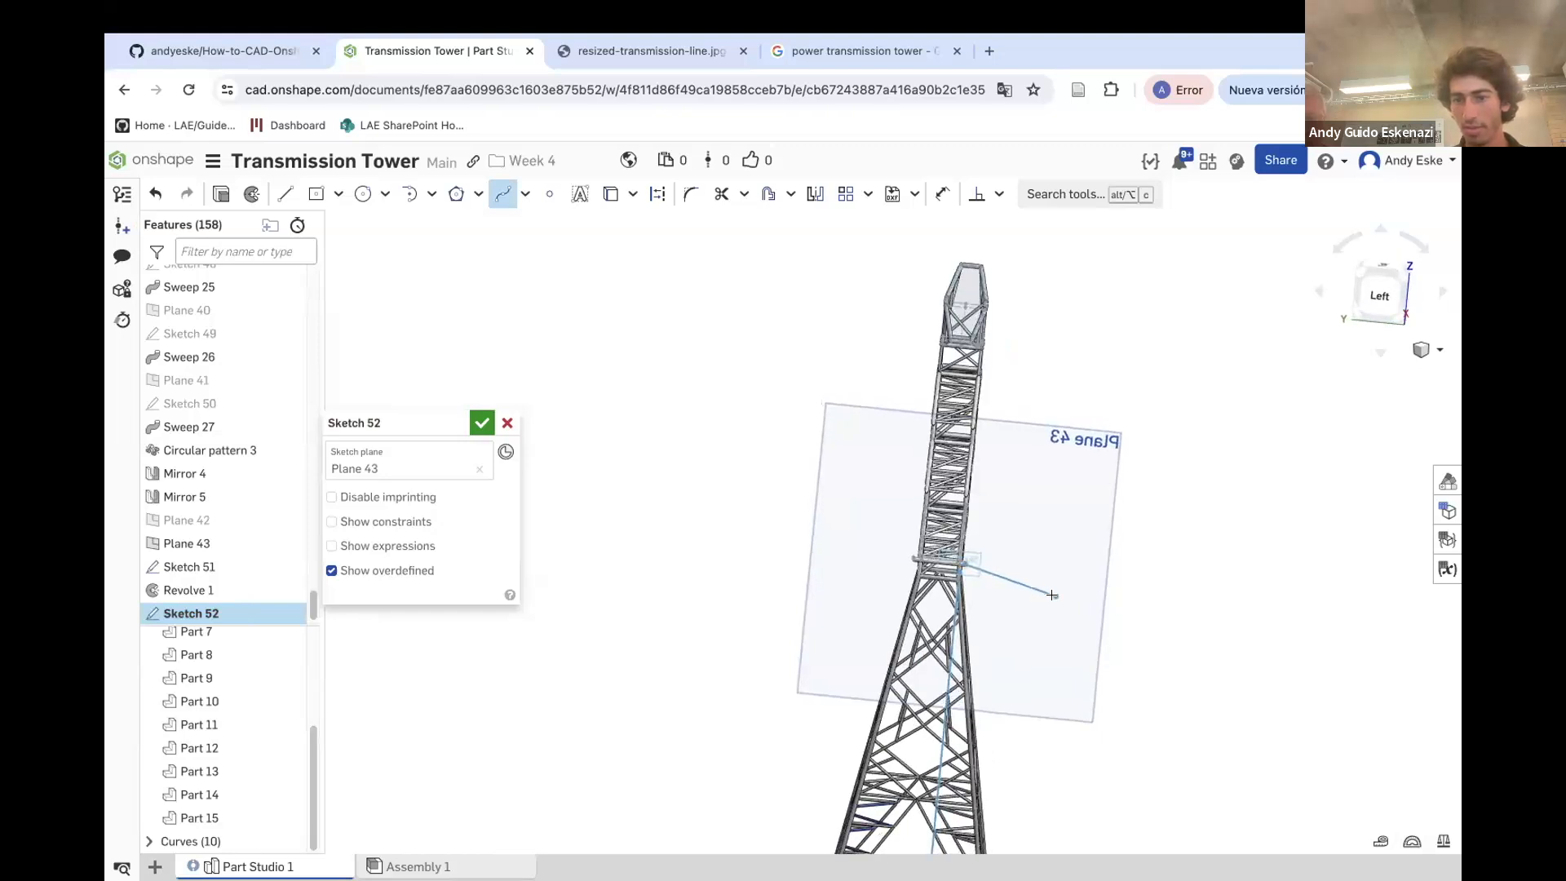
left_click(1244, 655)
scroll(1244, 655, "down", 6)
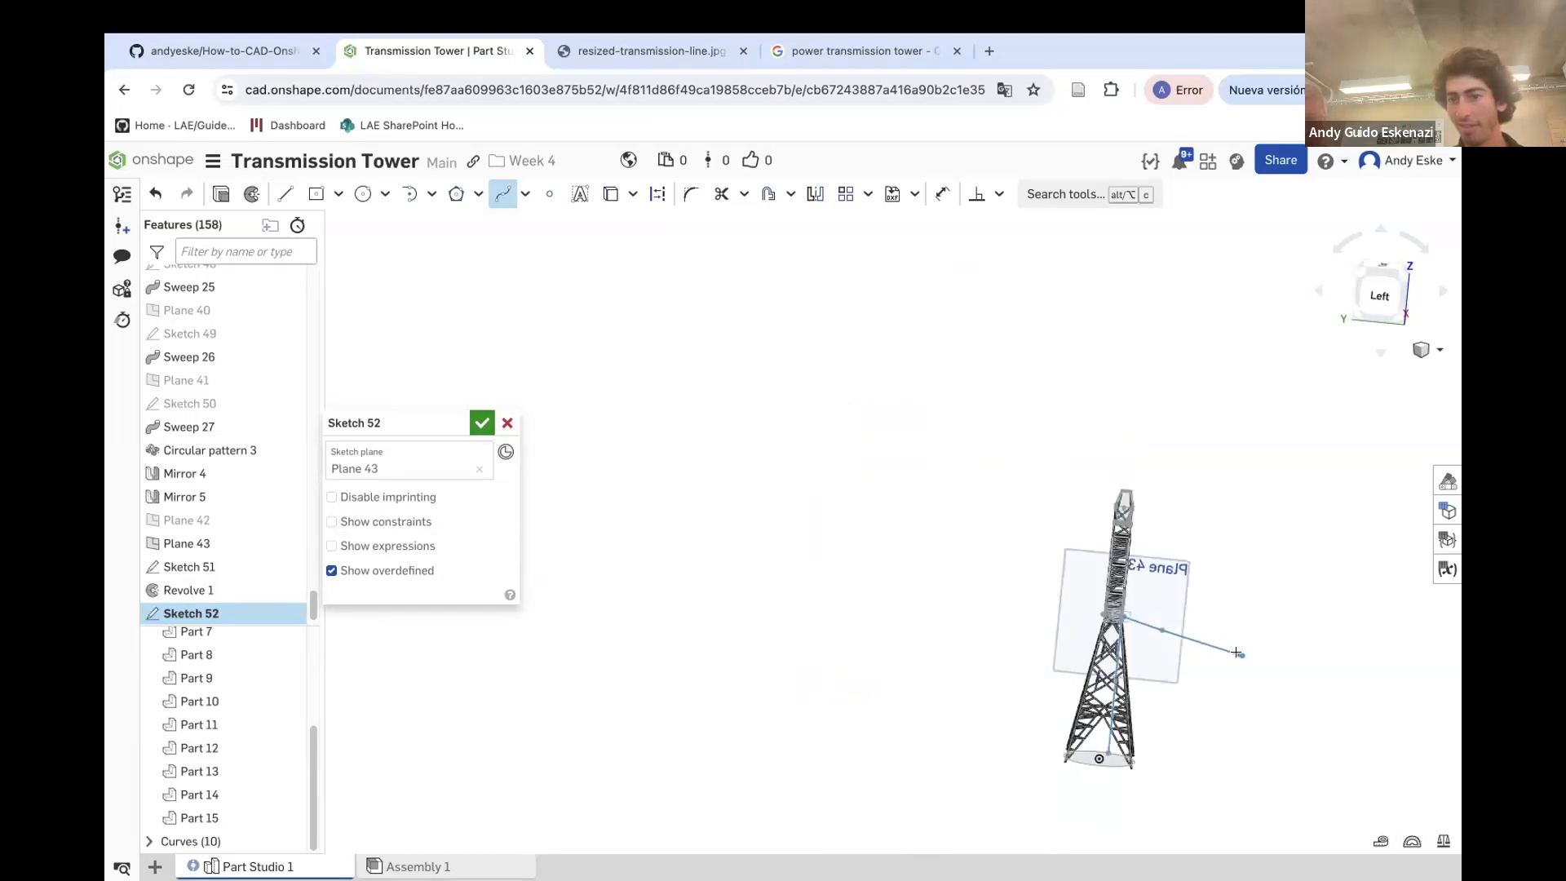
scroll(1295, 657, "up", 2)
scroll(1224, 574, "up", 3)
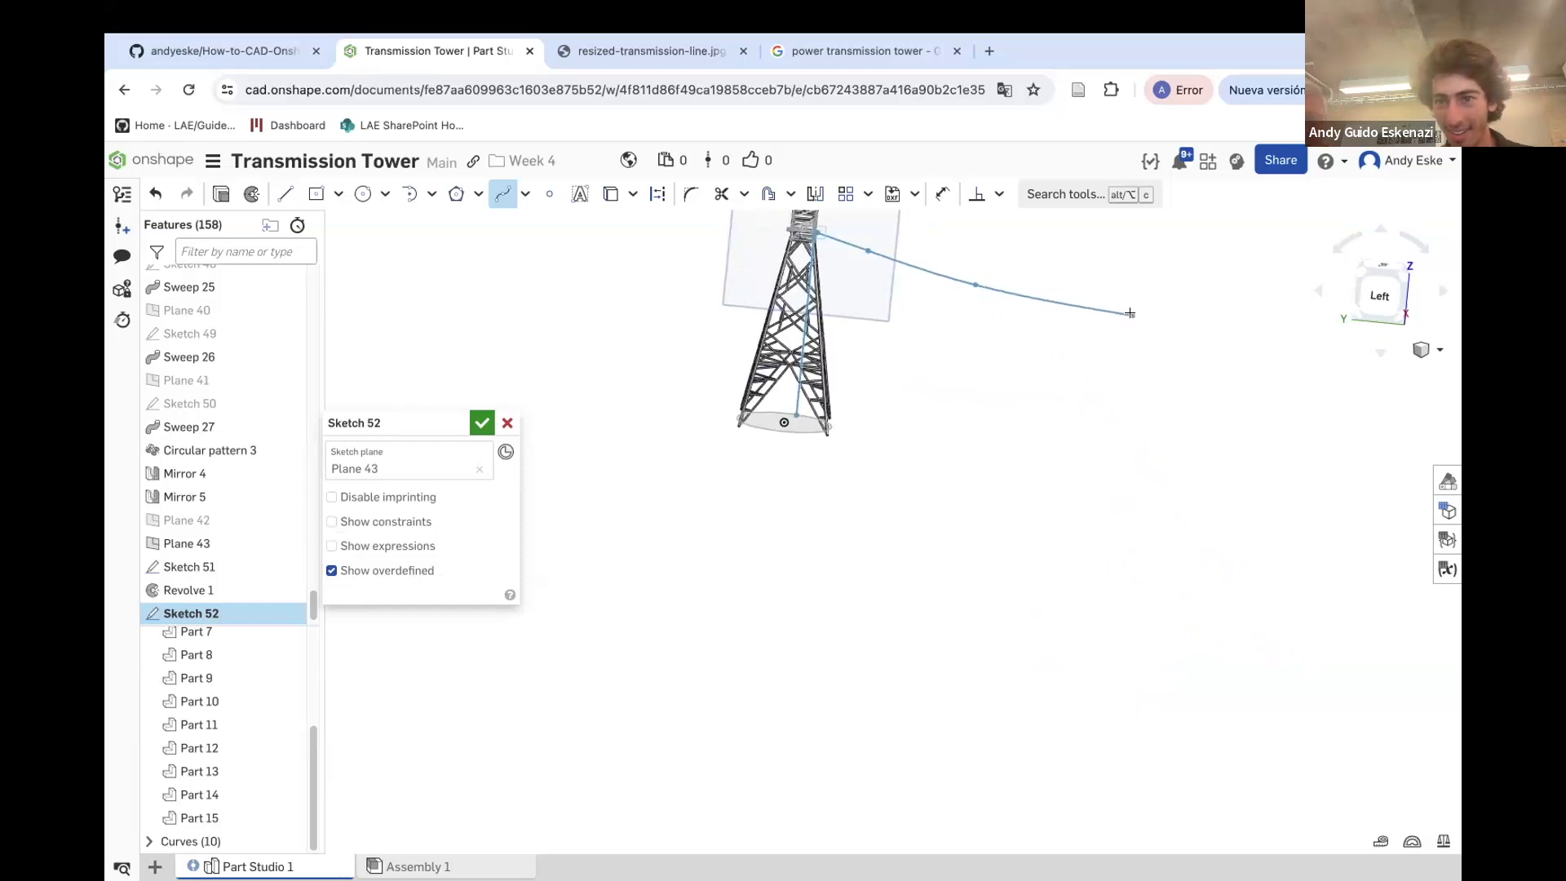
double_click(1288, 333)
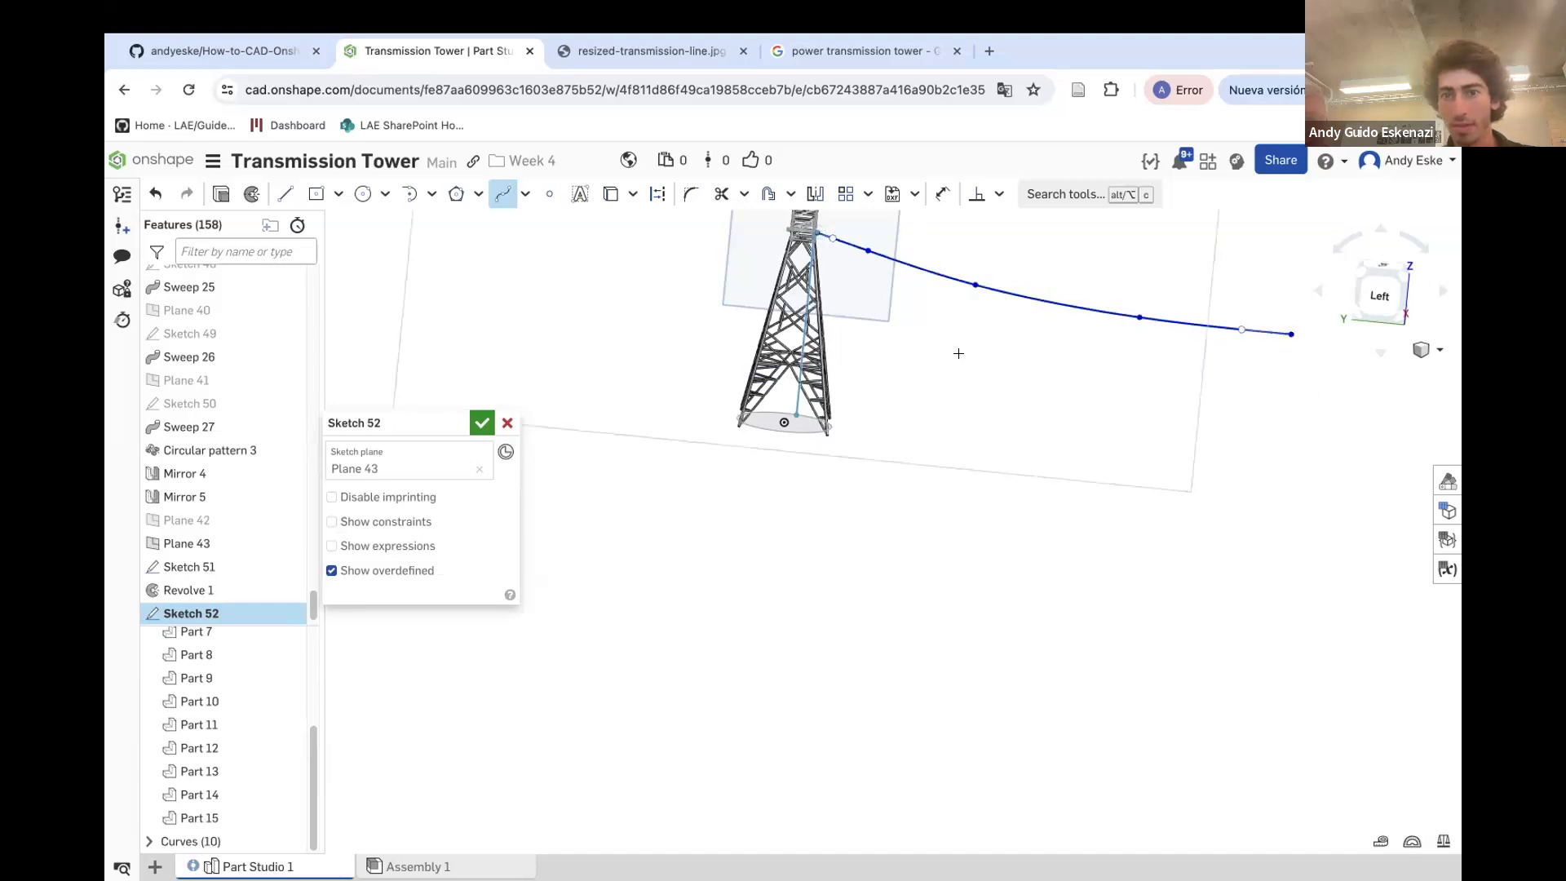
scroll(959, 353, "down", 5)
right_click_drag(1035, 286, 1073, 293)
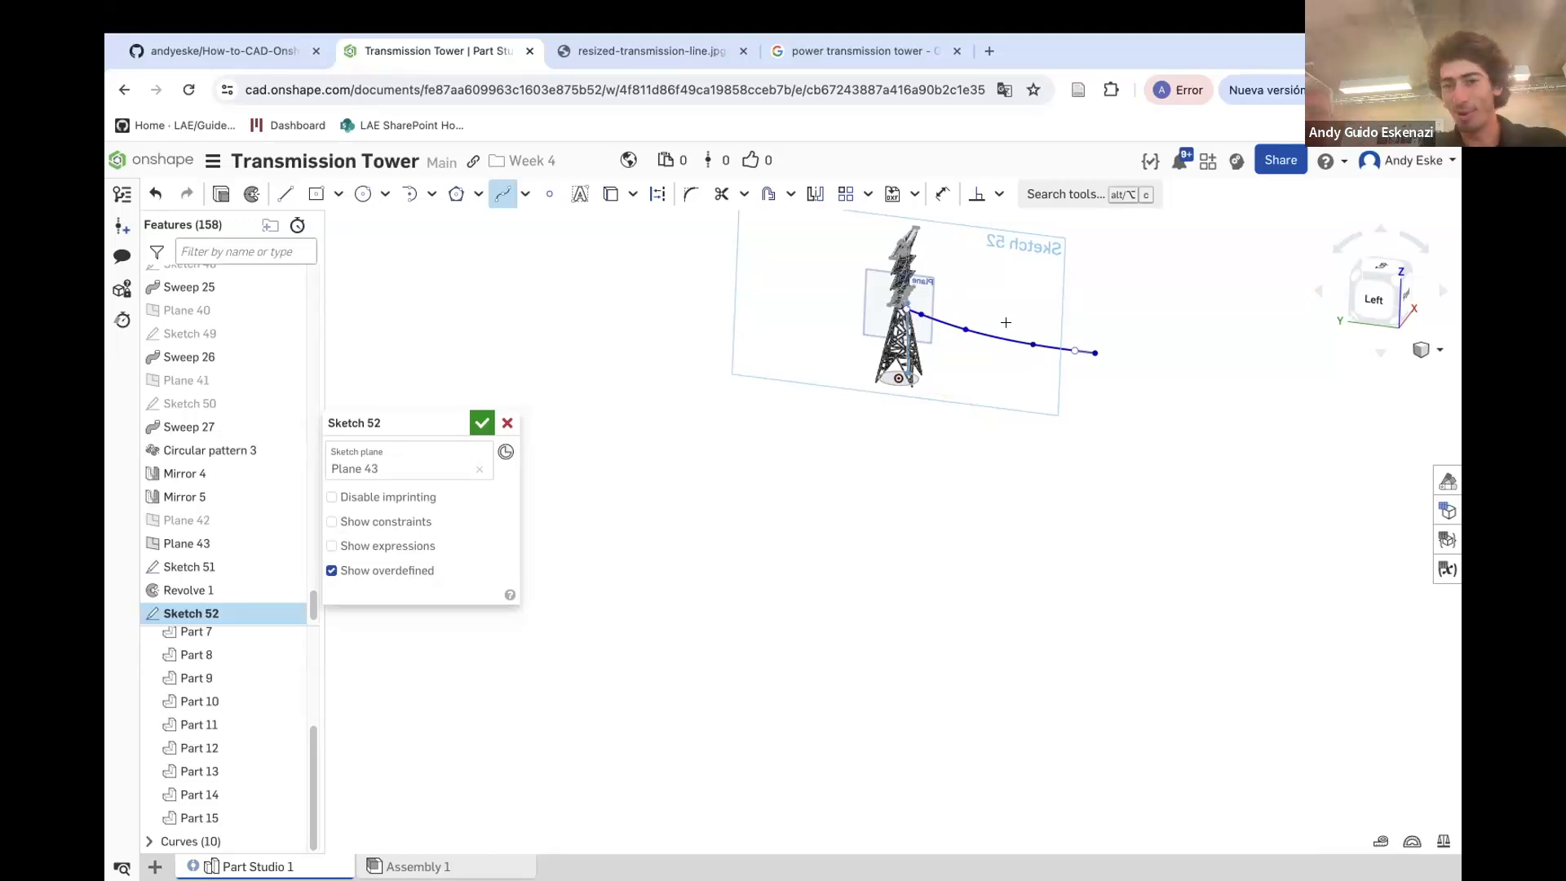
Draw a construction line from the cylinder end horizontally outward, then down to the cable's far end point
scroll(1006, 322, "up", 5)
key("Escape")
right_click_drag(1250, 411, 1270, 395)
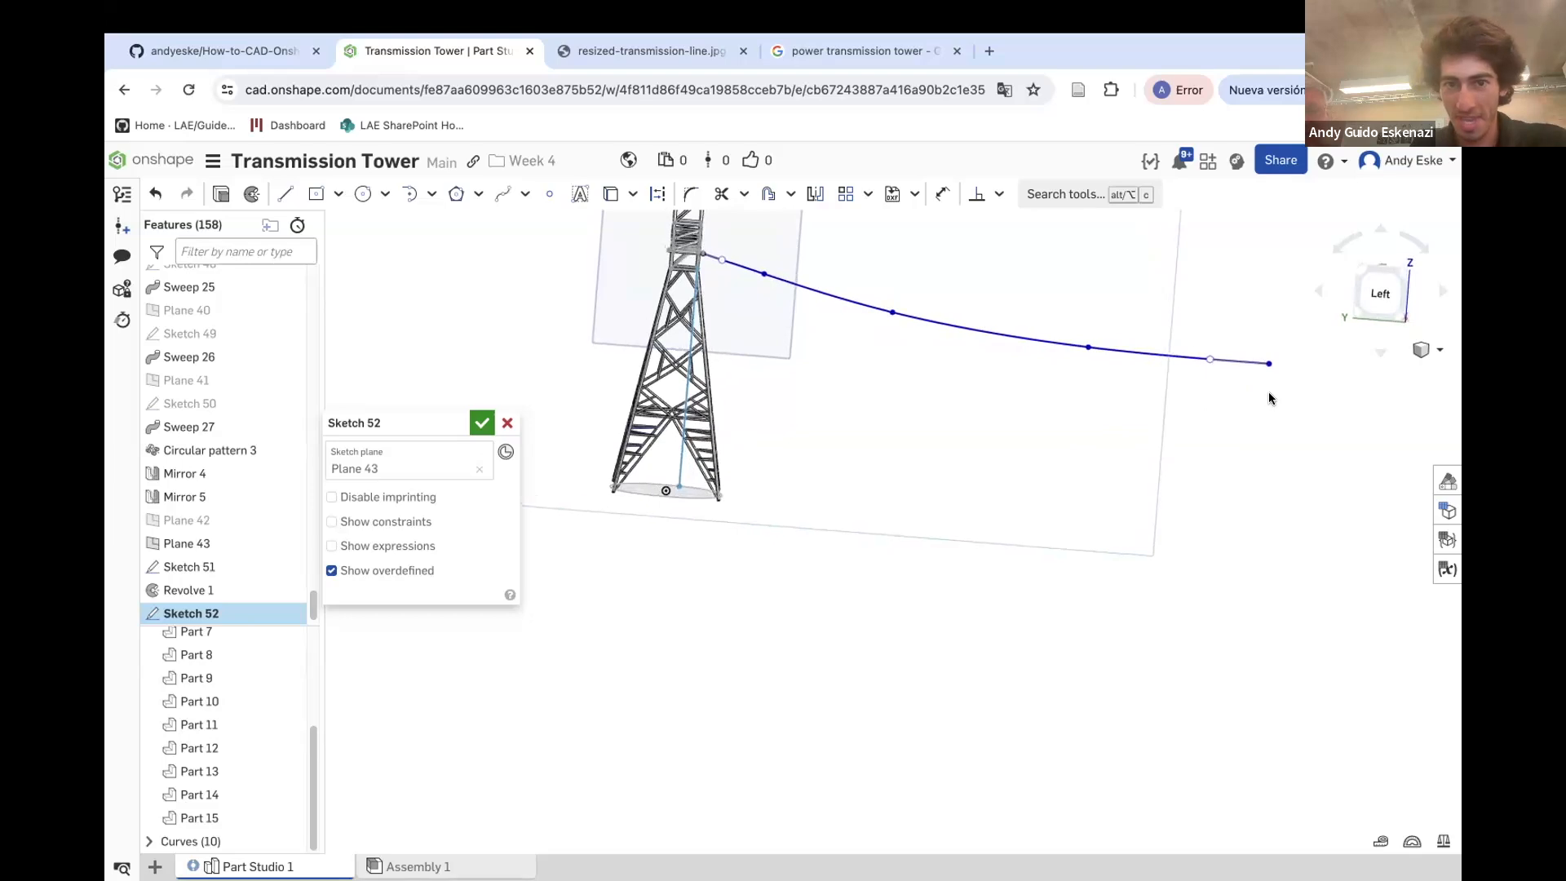
scroll(699, 337, "up", 5)
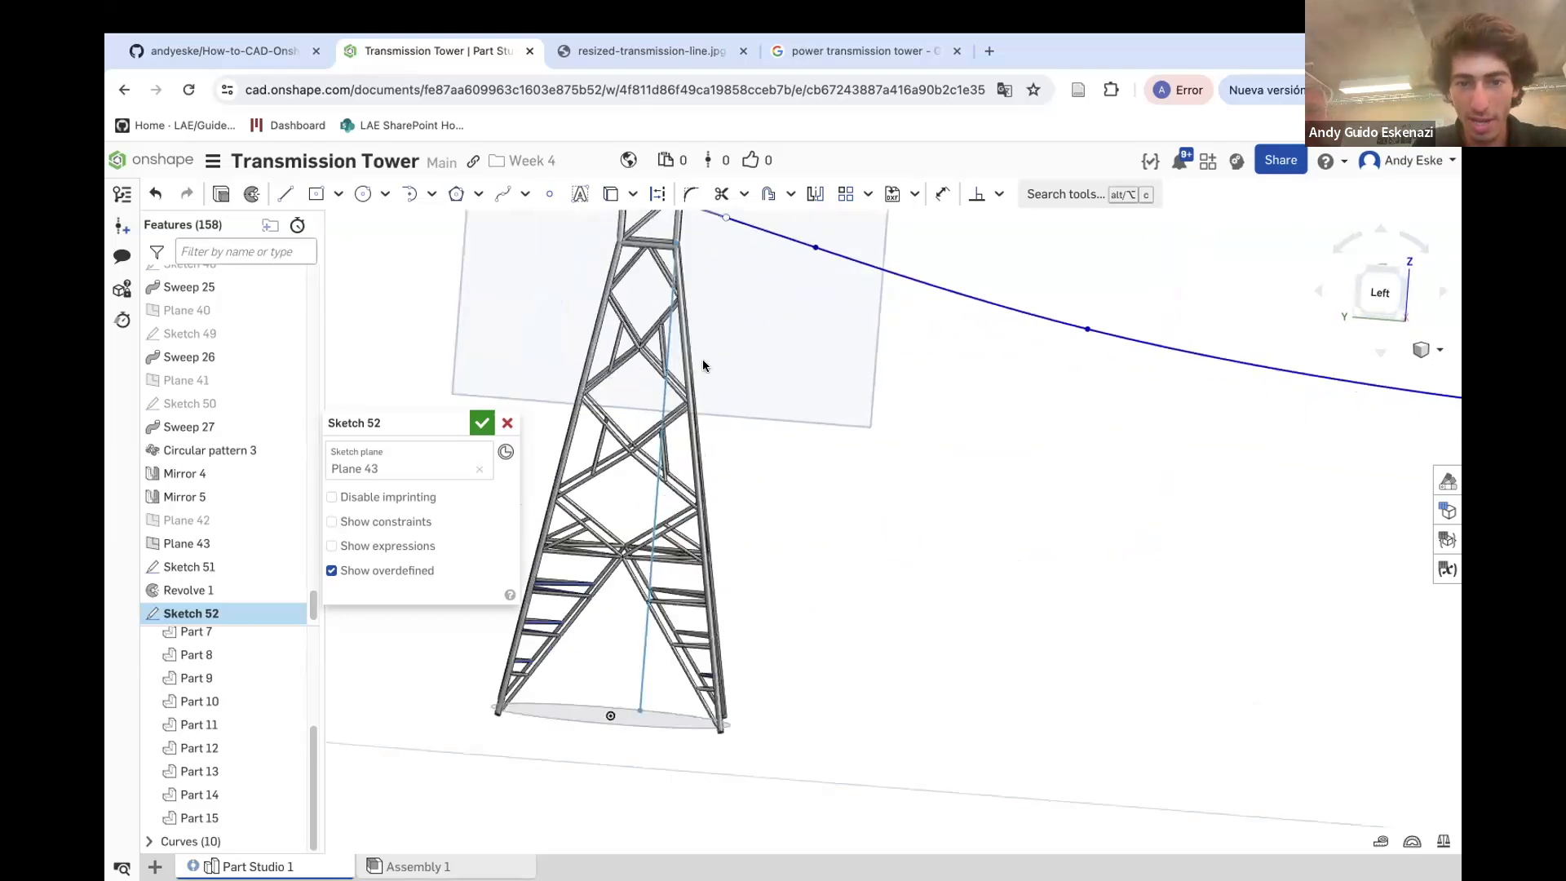
scroll(679, 279, "down", 4)
scroll(688, 225, "up", 10)
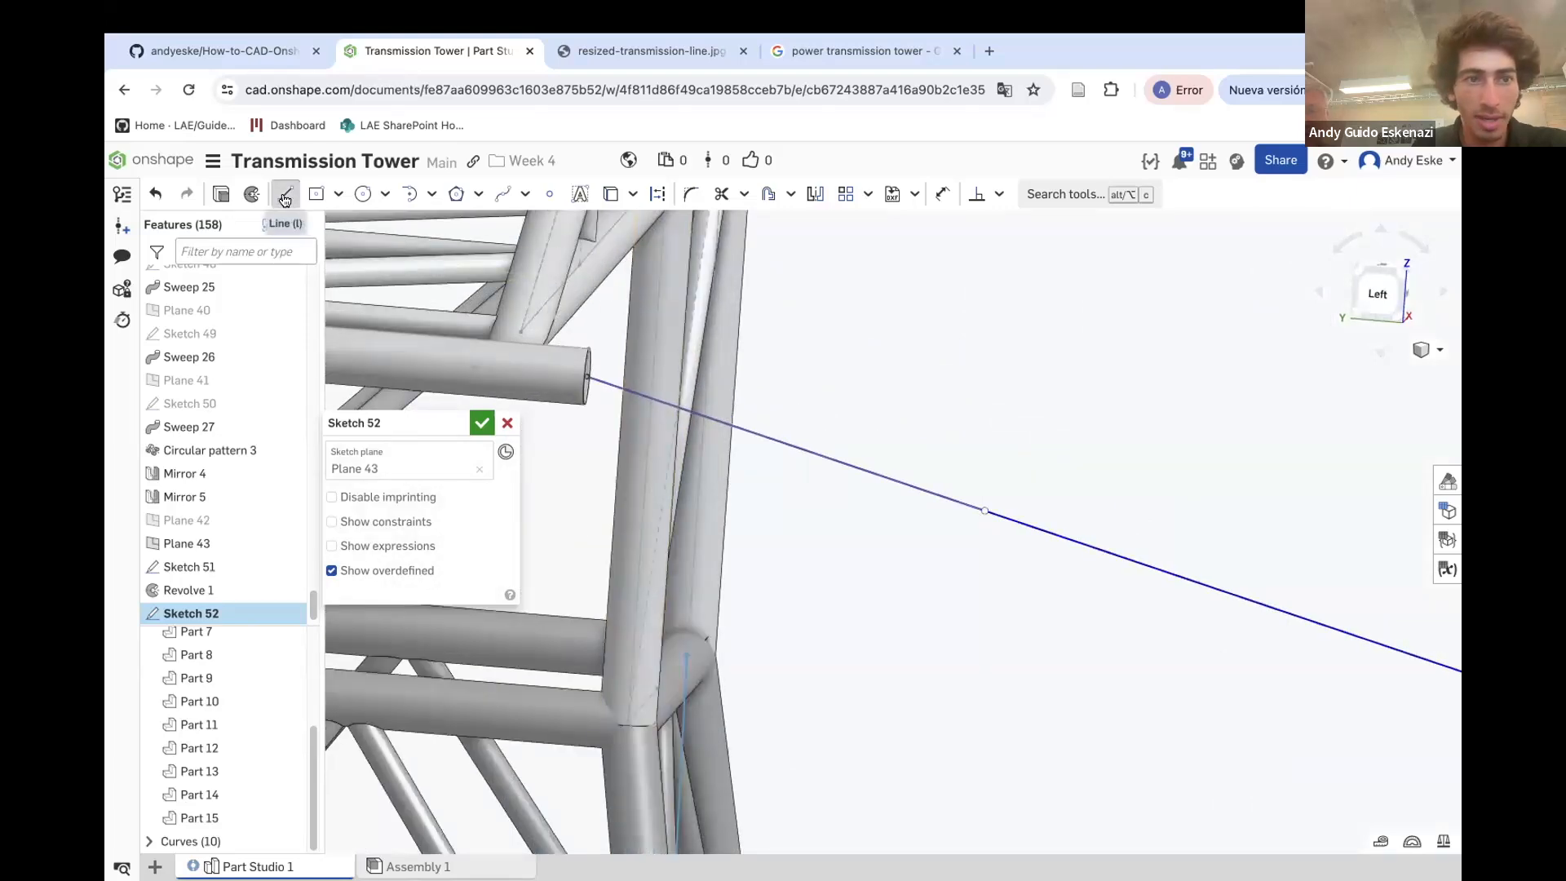
left_click(661, 194)
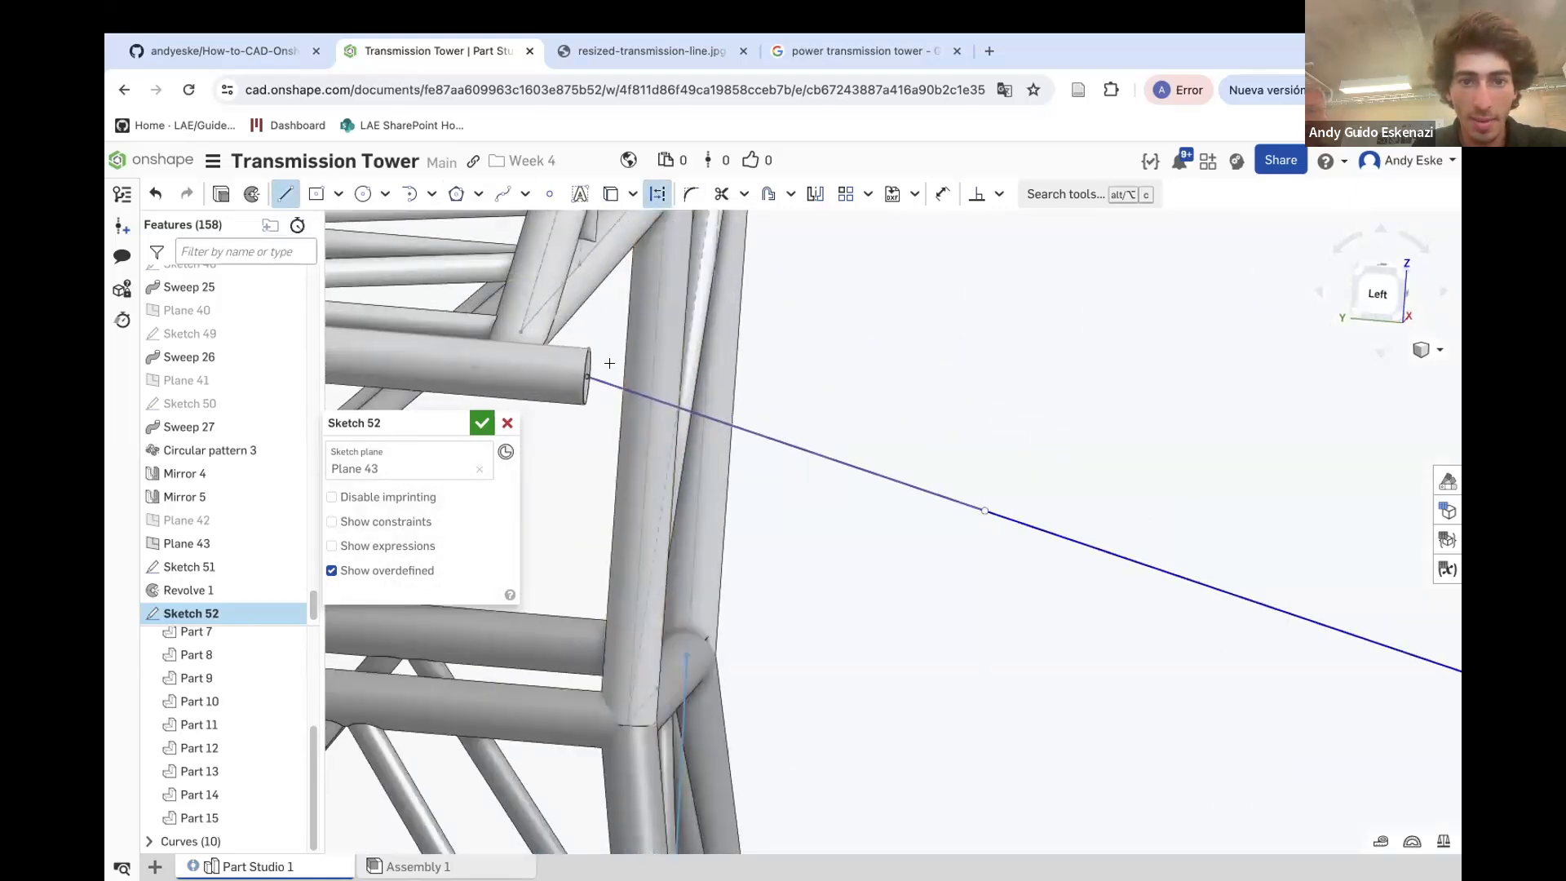
left_click(586, 378)
scroll(776, 349, "down", 10)
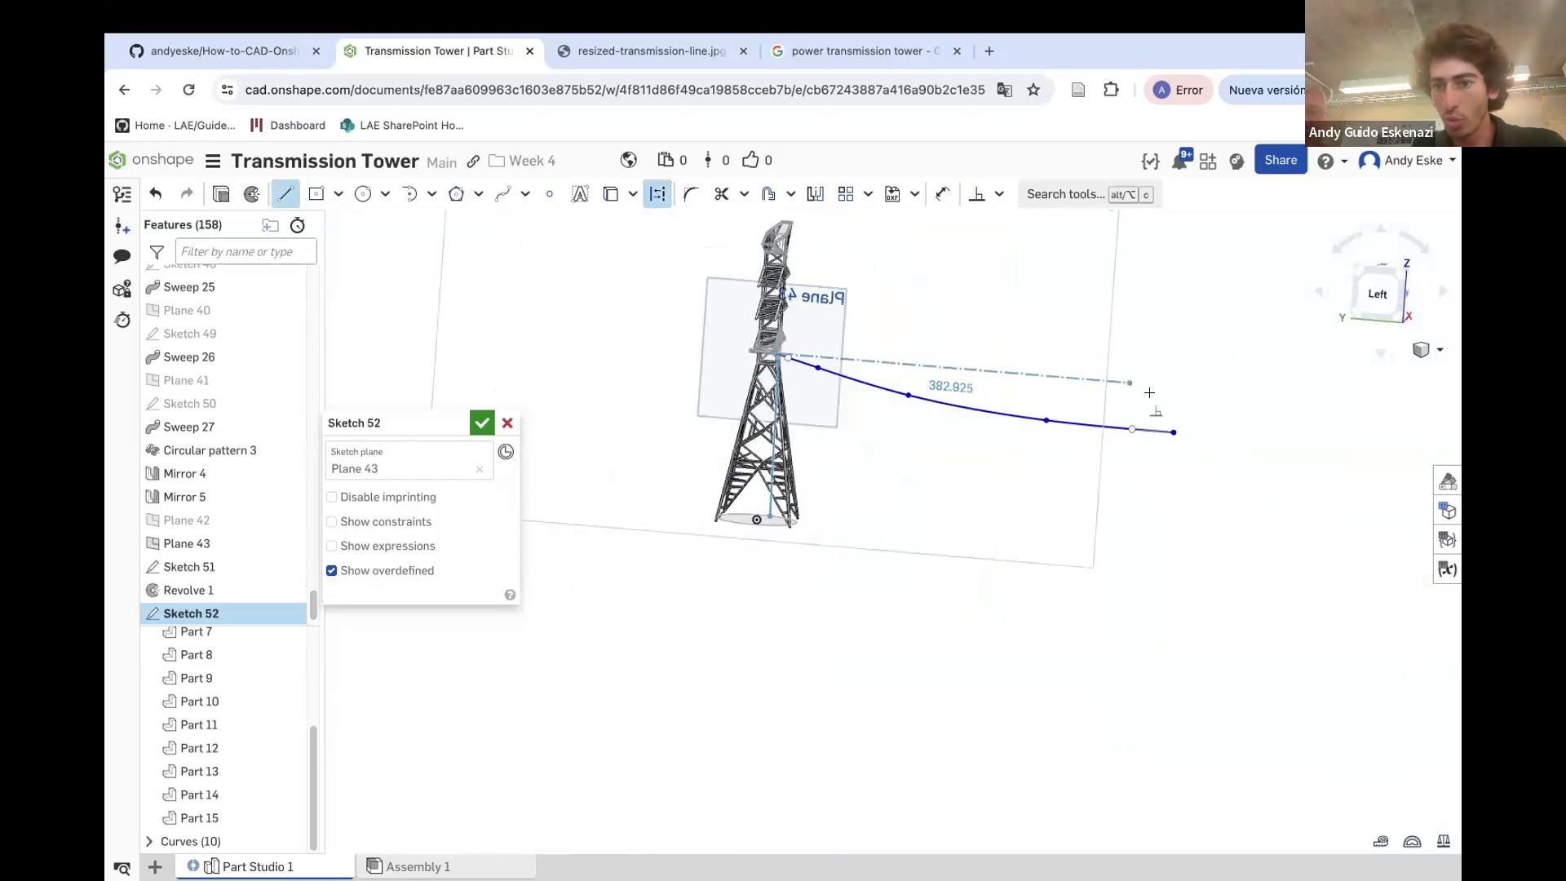
left_click(1178, 390)
left_click(1174, 432)
key("Escape")
scroll(1177, 389, "up", 4)
scroll(1177, 390, "up", 2)
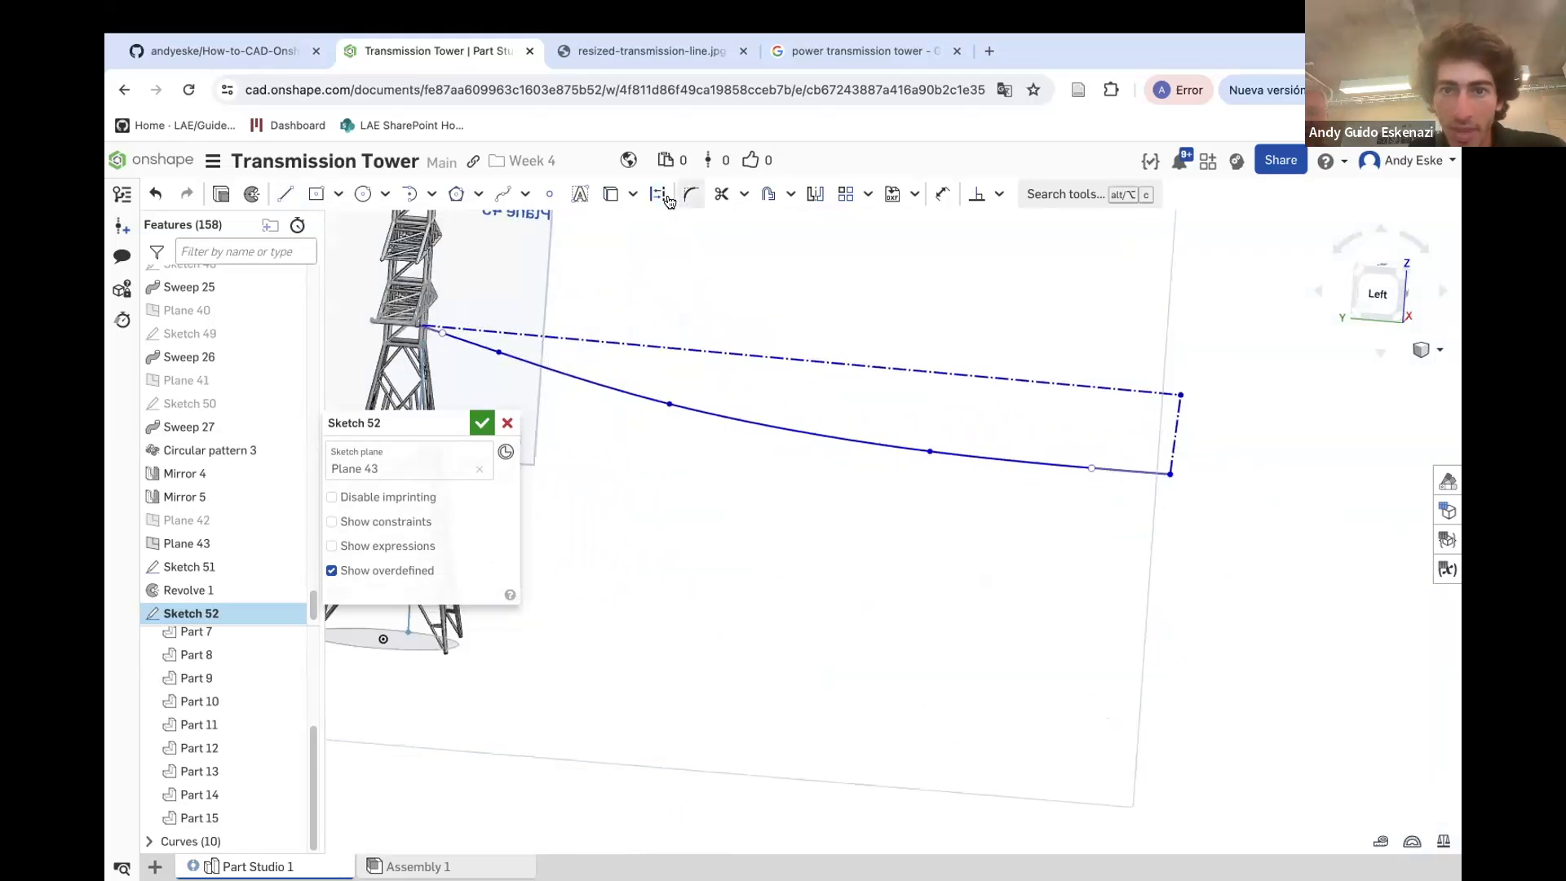
Dimension the horizontal construction line and set its length to 700 mm
left_click(977, 194)
left_click(1147, 384)
left_click(1172, 412)
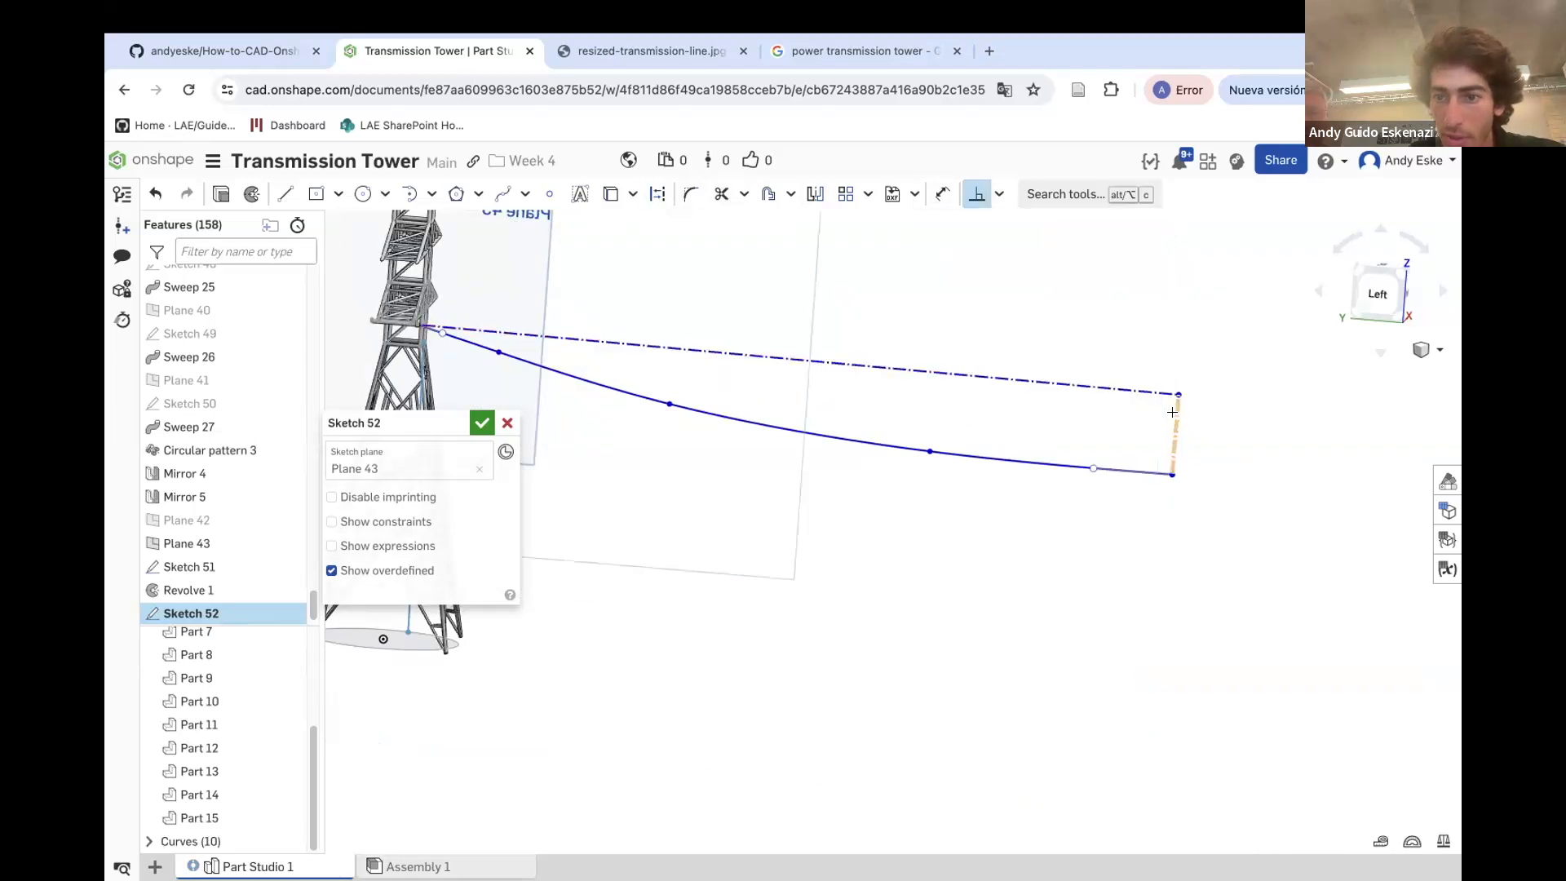
left_click(1018, 390)
left_click(1011, 344)
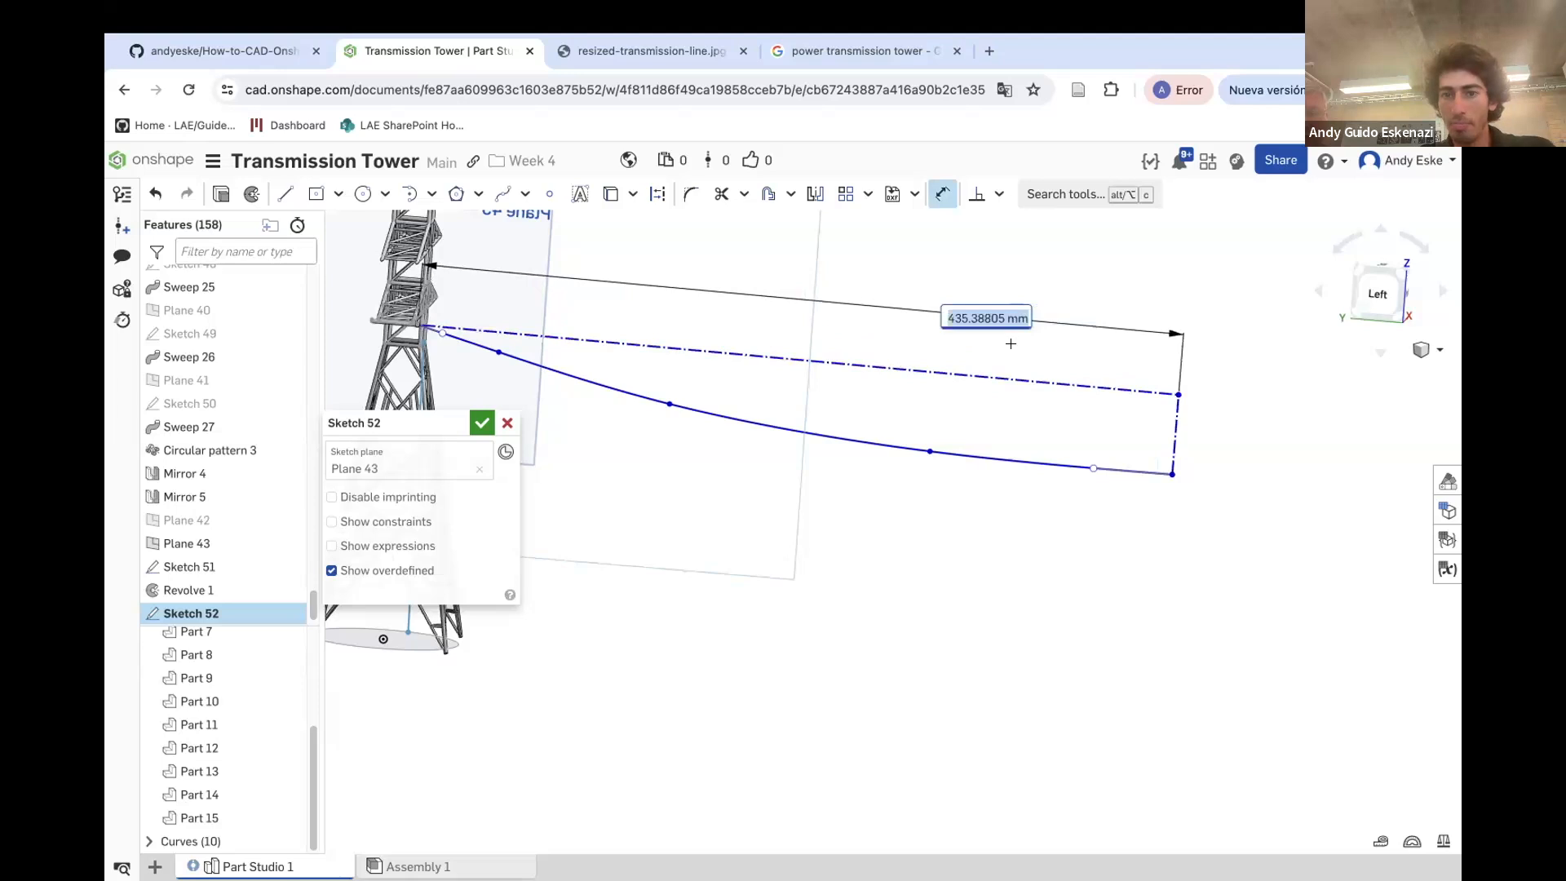
type("400")
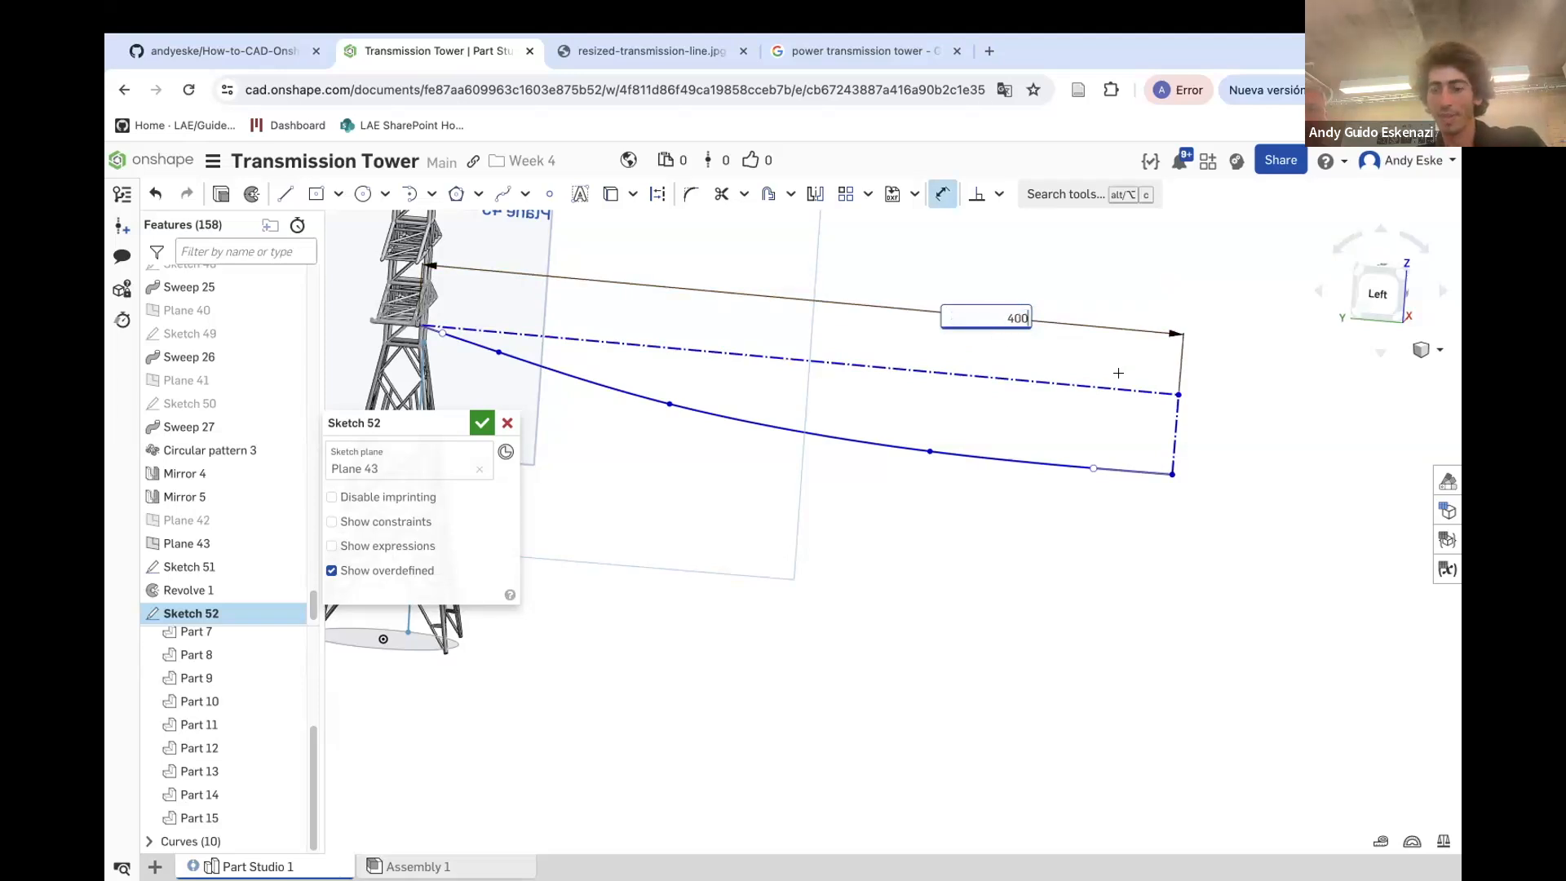
key("Return")
scroll(1129, 440, "down", 2)
mouse_move(1128, 440)
right_mouse_down()
mouse_move(1103, 432)
mouse_move(1133, 406)
mouse_move(1087, 413)
right_mouse_up()
key("Escape")
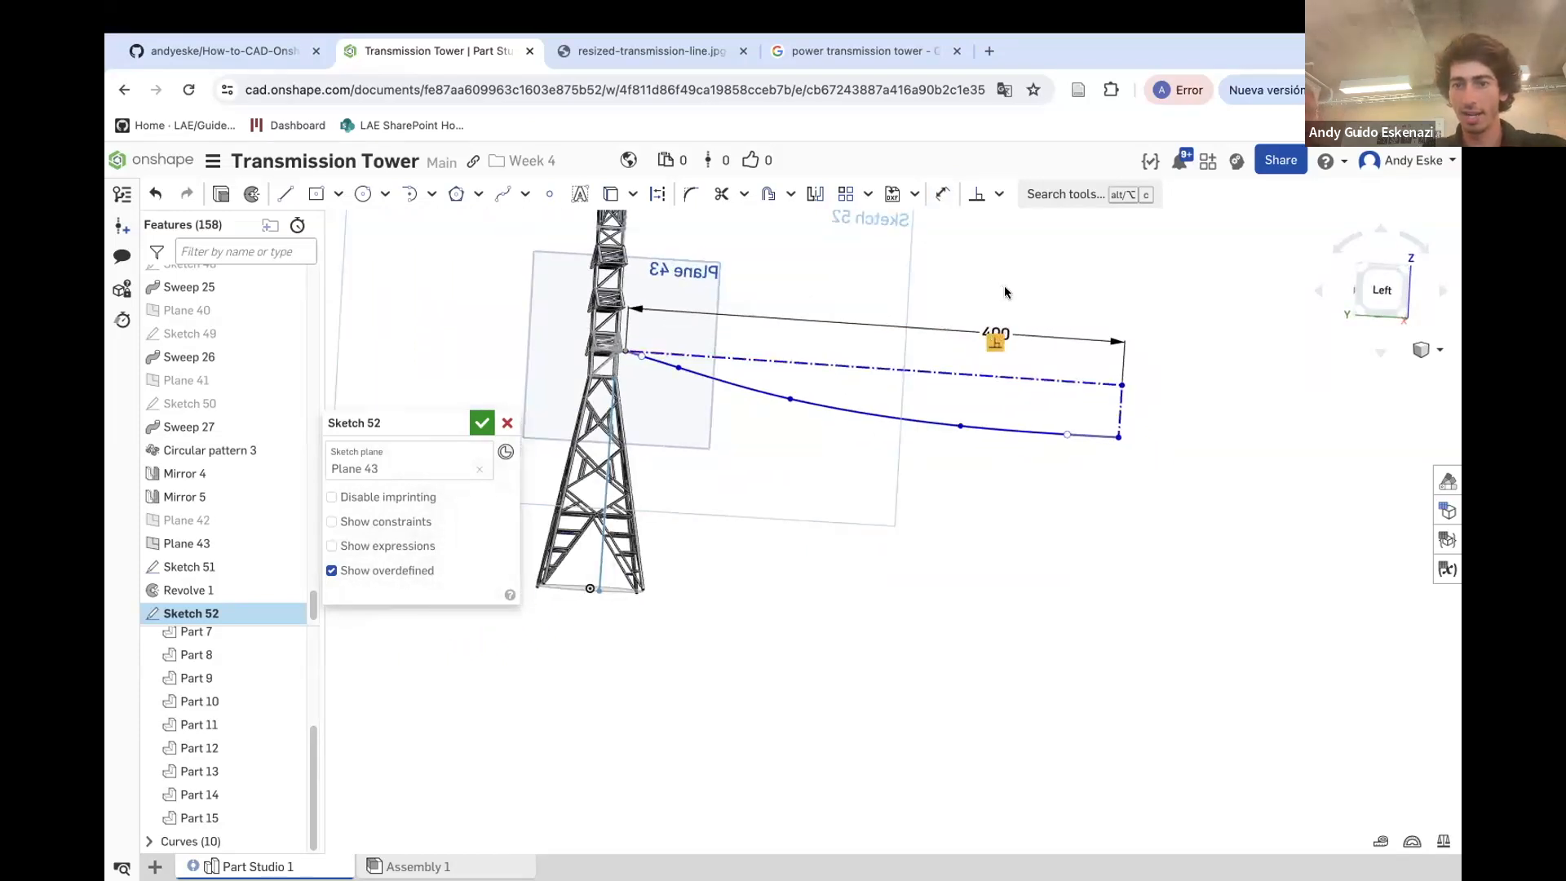
double_click(994, 328)
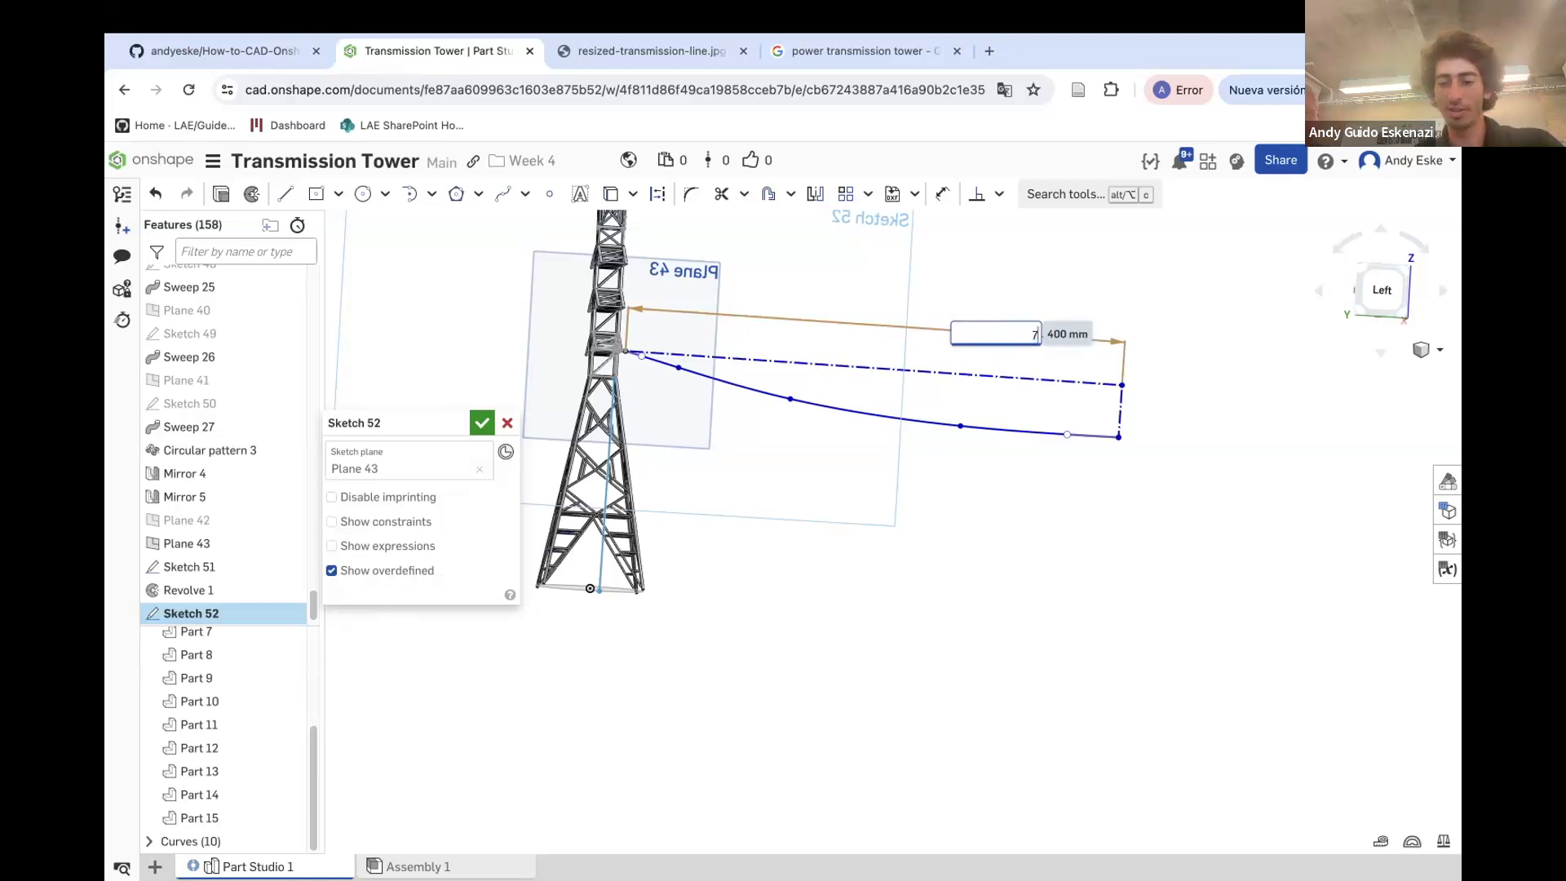
key("Return")
Dimension the vertical construction line at the cable's far end as 20 mm
scroll(1144, 399, "down", 5)
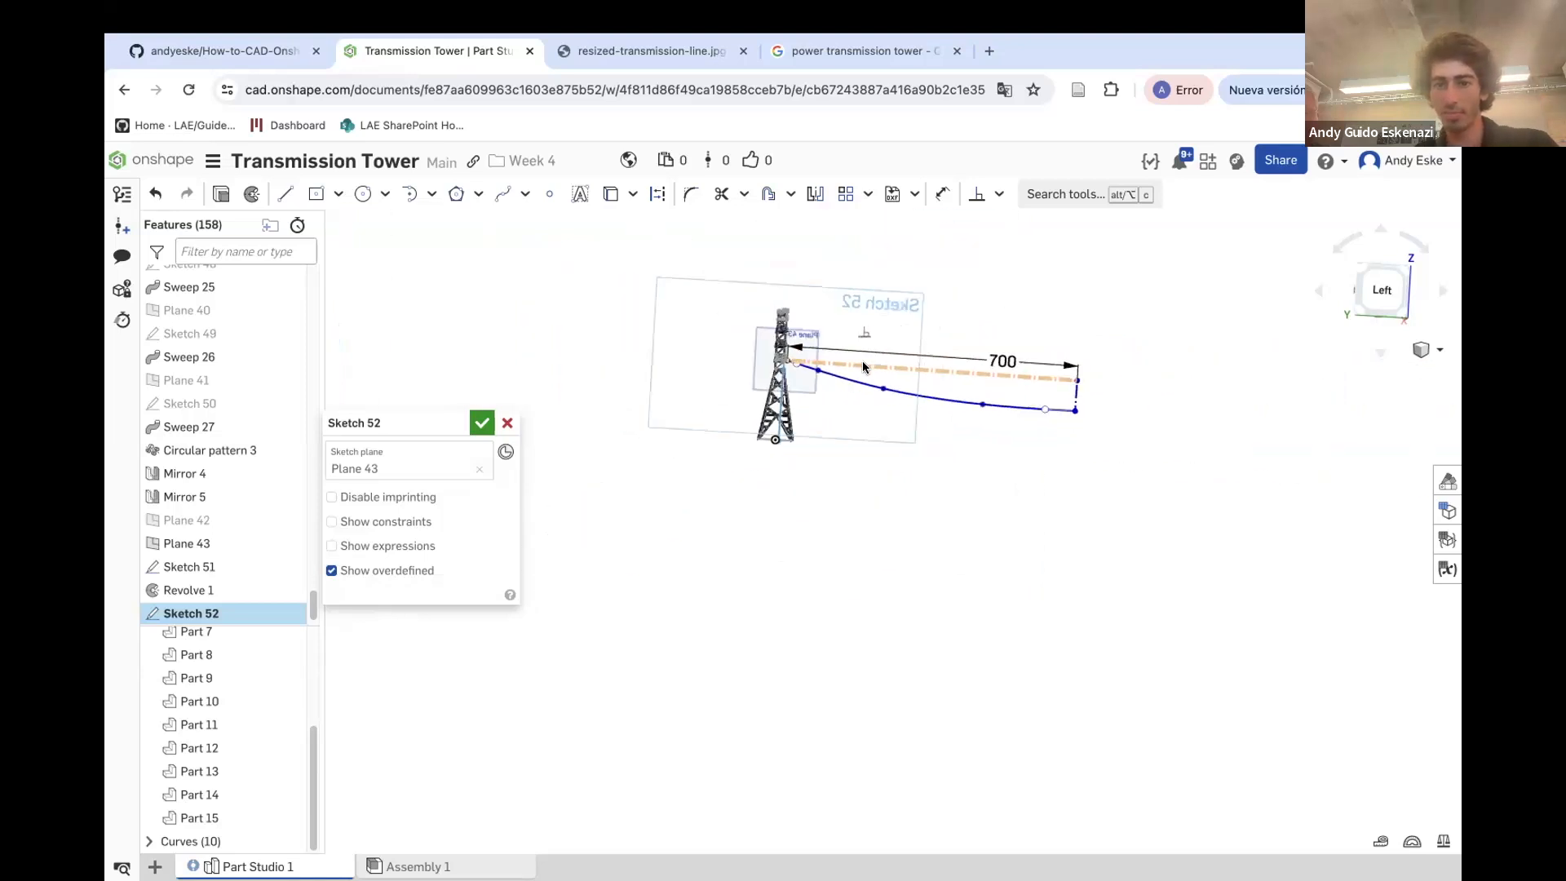
scroll(947, 375, "up", 2)
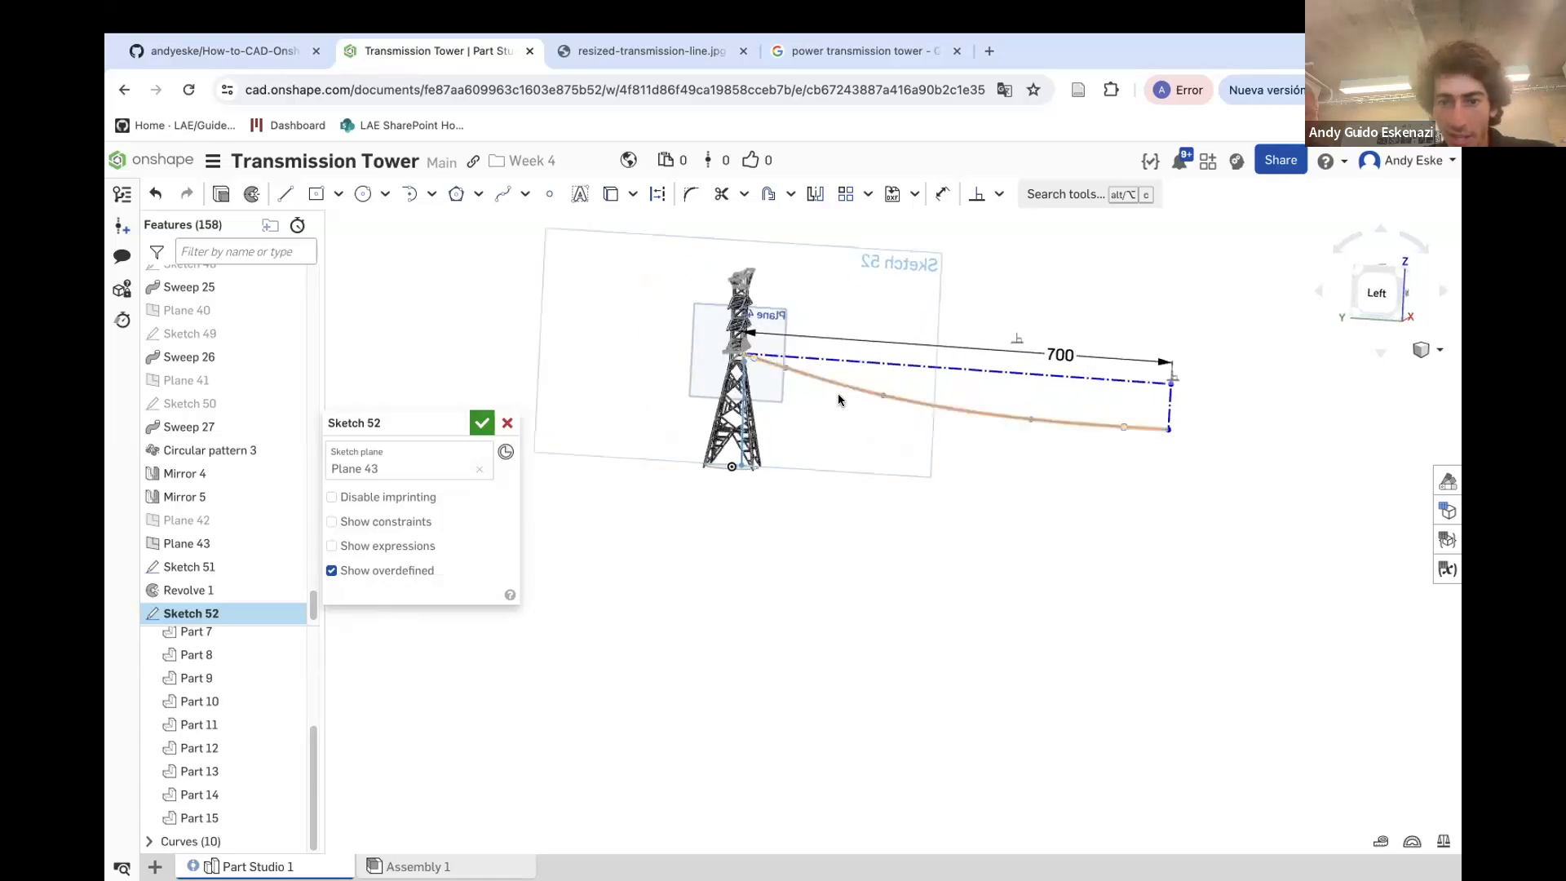
left_click(1192, 410)
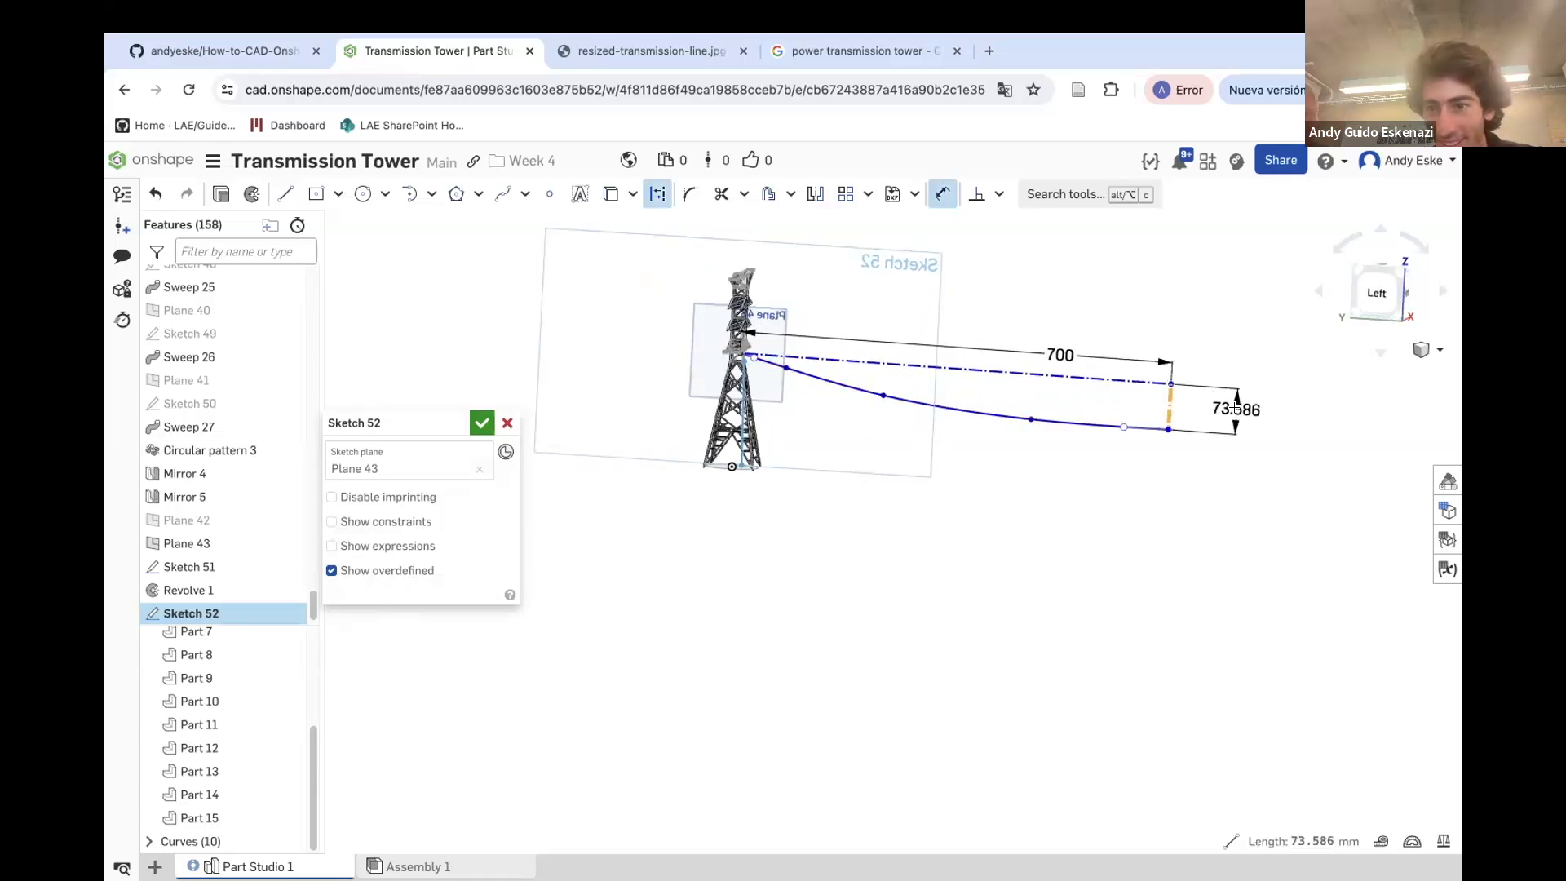
left_click(1259, 431)
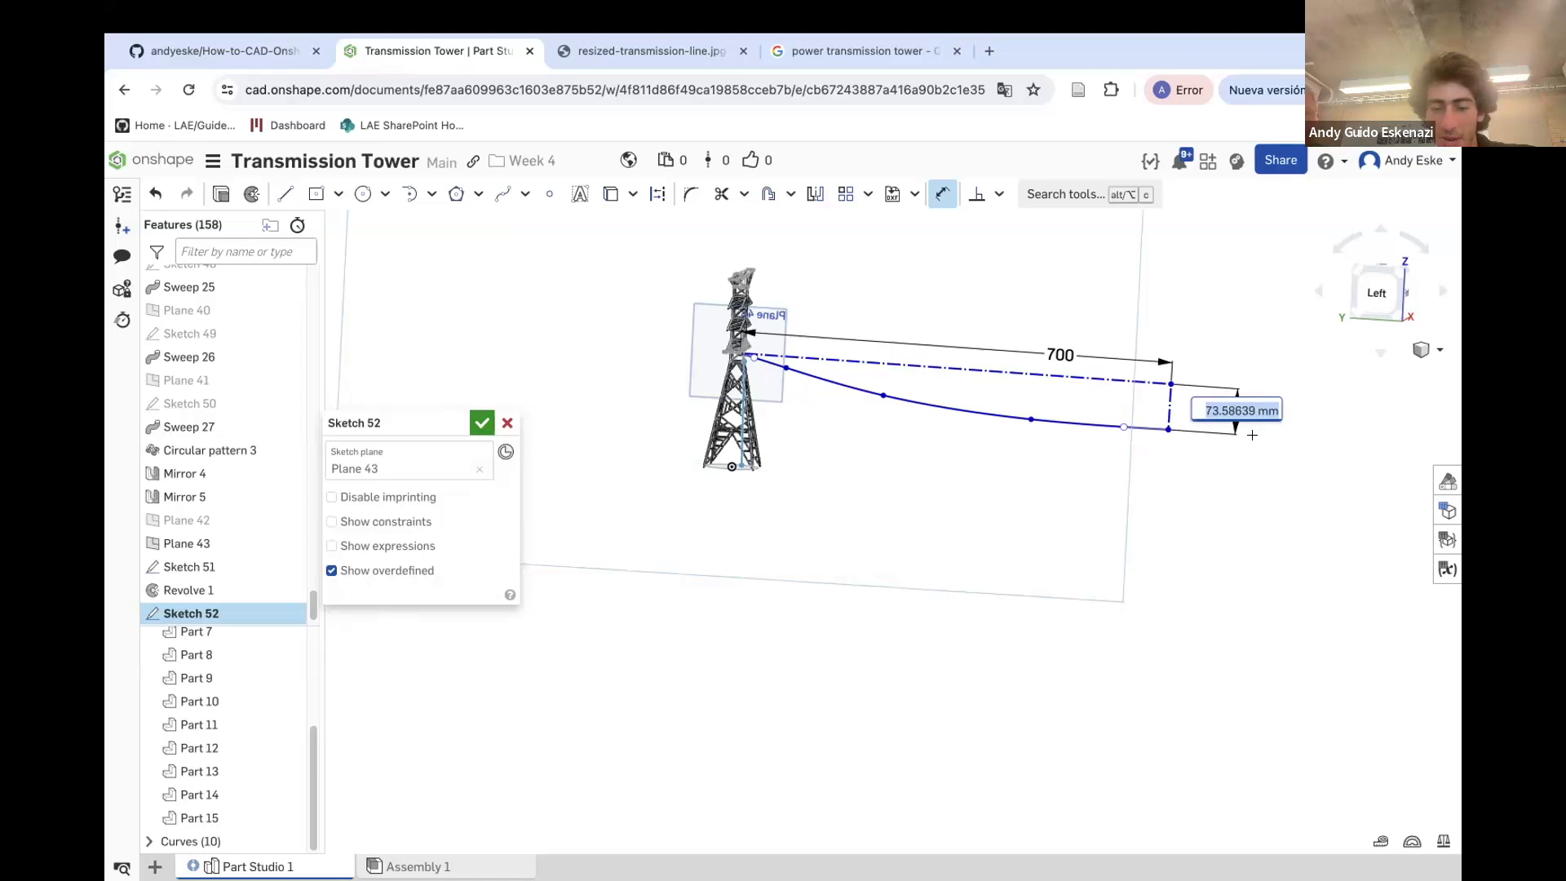
type("2")
key("Return")
Reshape the cable spline by dragging its interior points
scroll(791, 357, "up", 5)
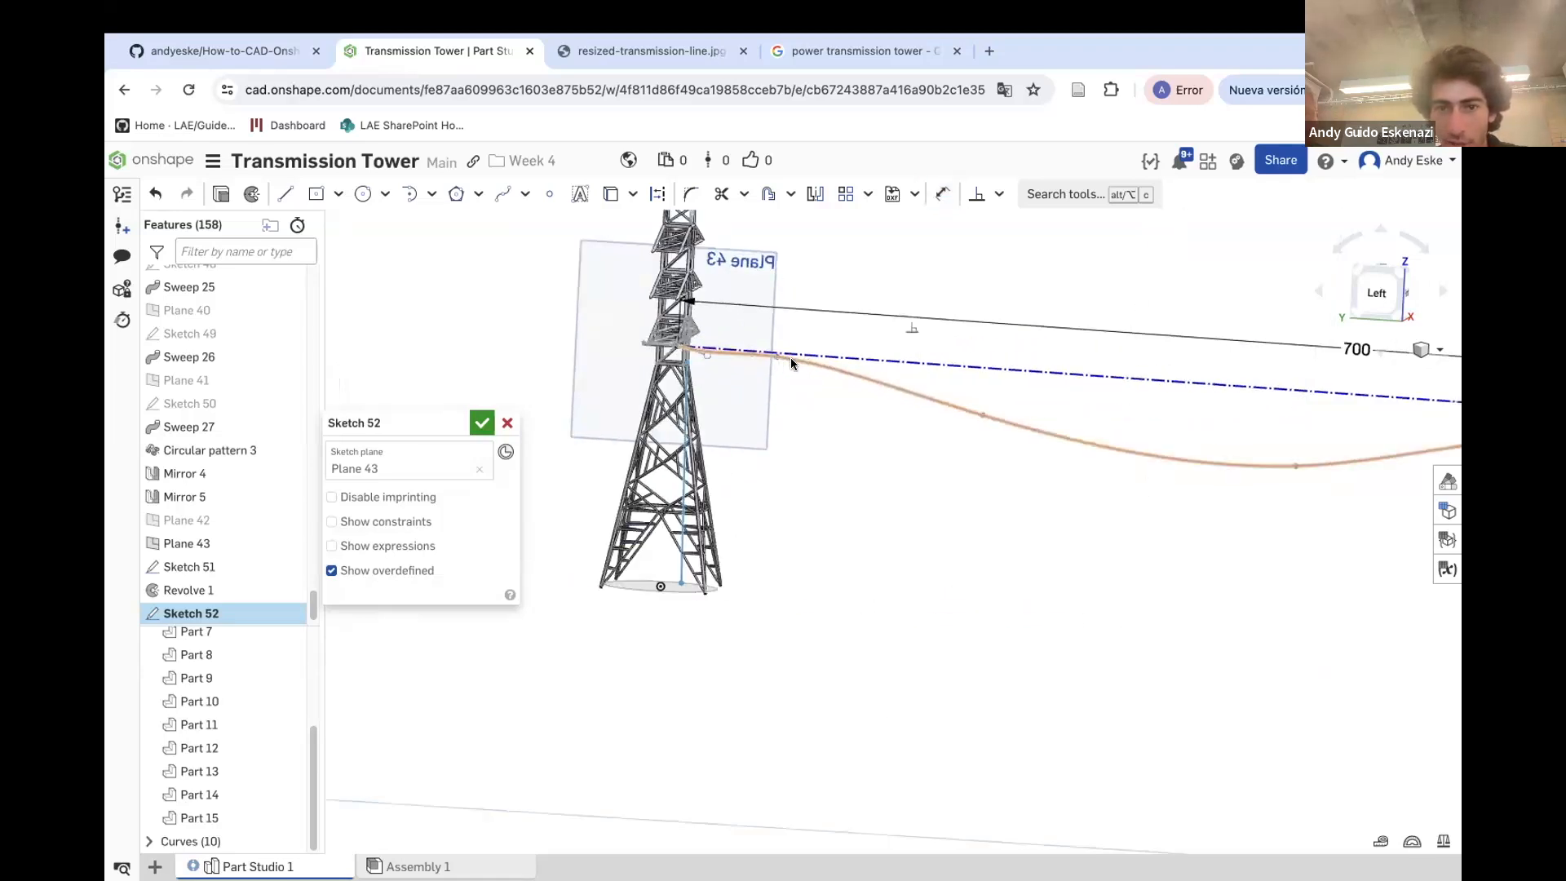
left_click_drag(1044, 433, 1032, 422)
left_click_drag(771, 356, 776, 378)
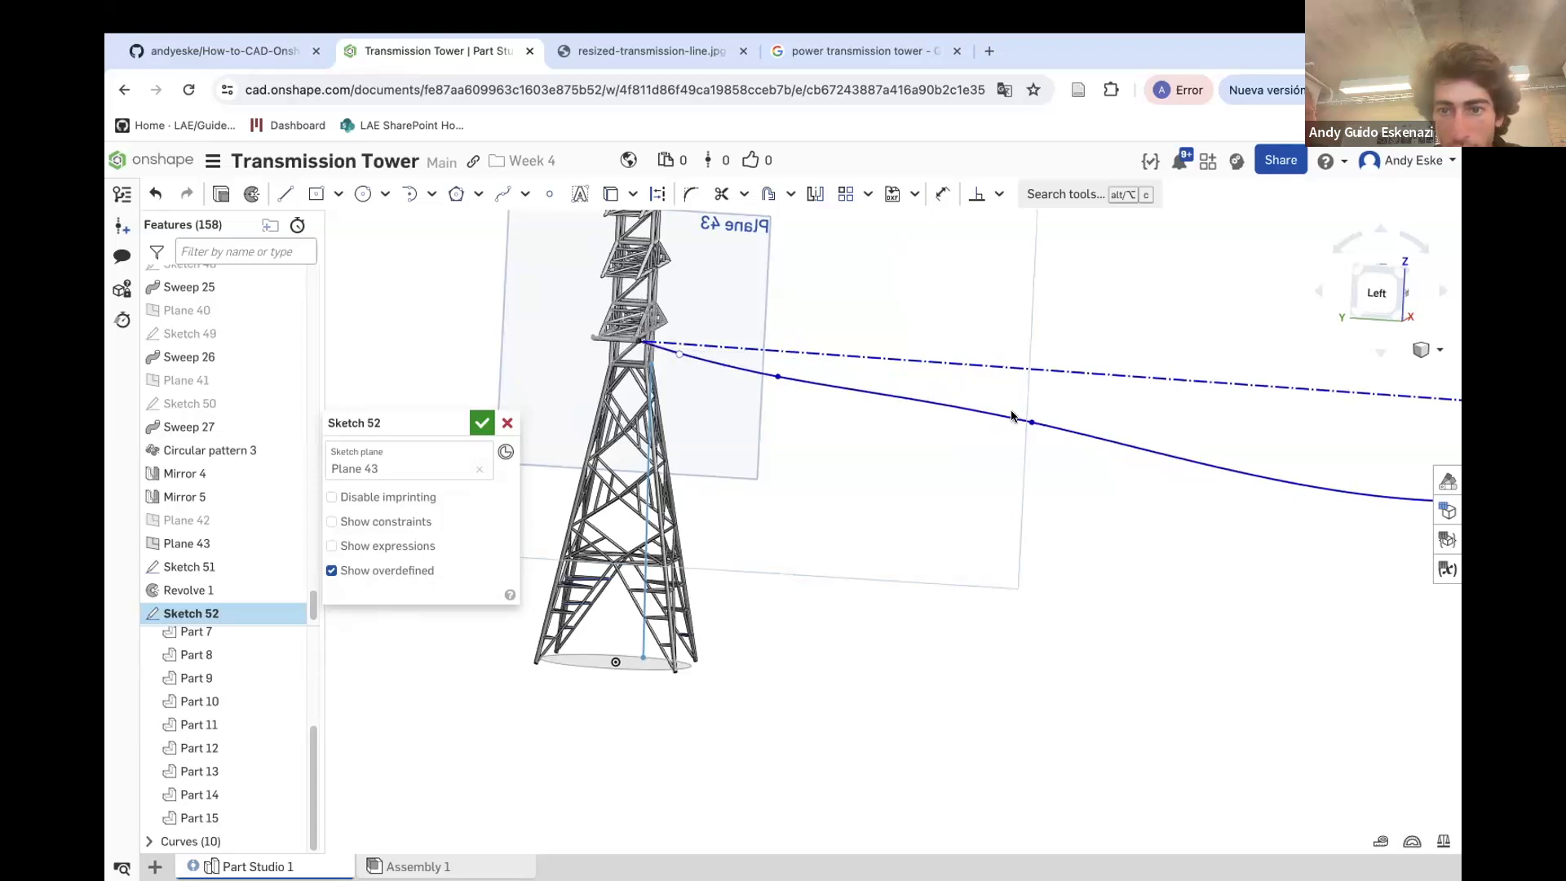
left_click_drag(1032, 421, 1039, 416)
scroll(840, 393, "down", 5)
left_click_drag(1177, 446, 1089, 409)
scroll(962, 431, "down", 2)
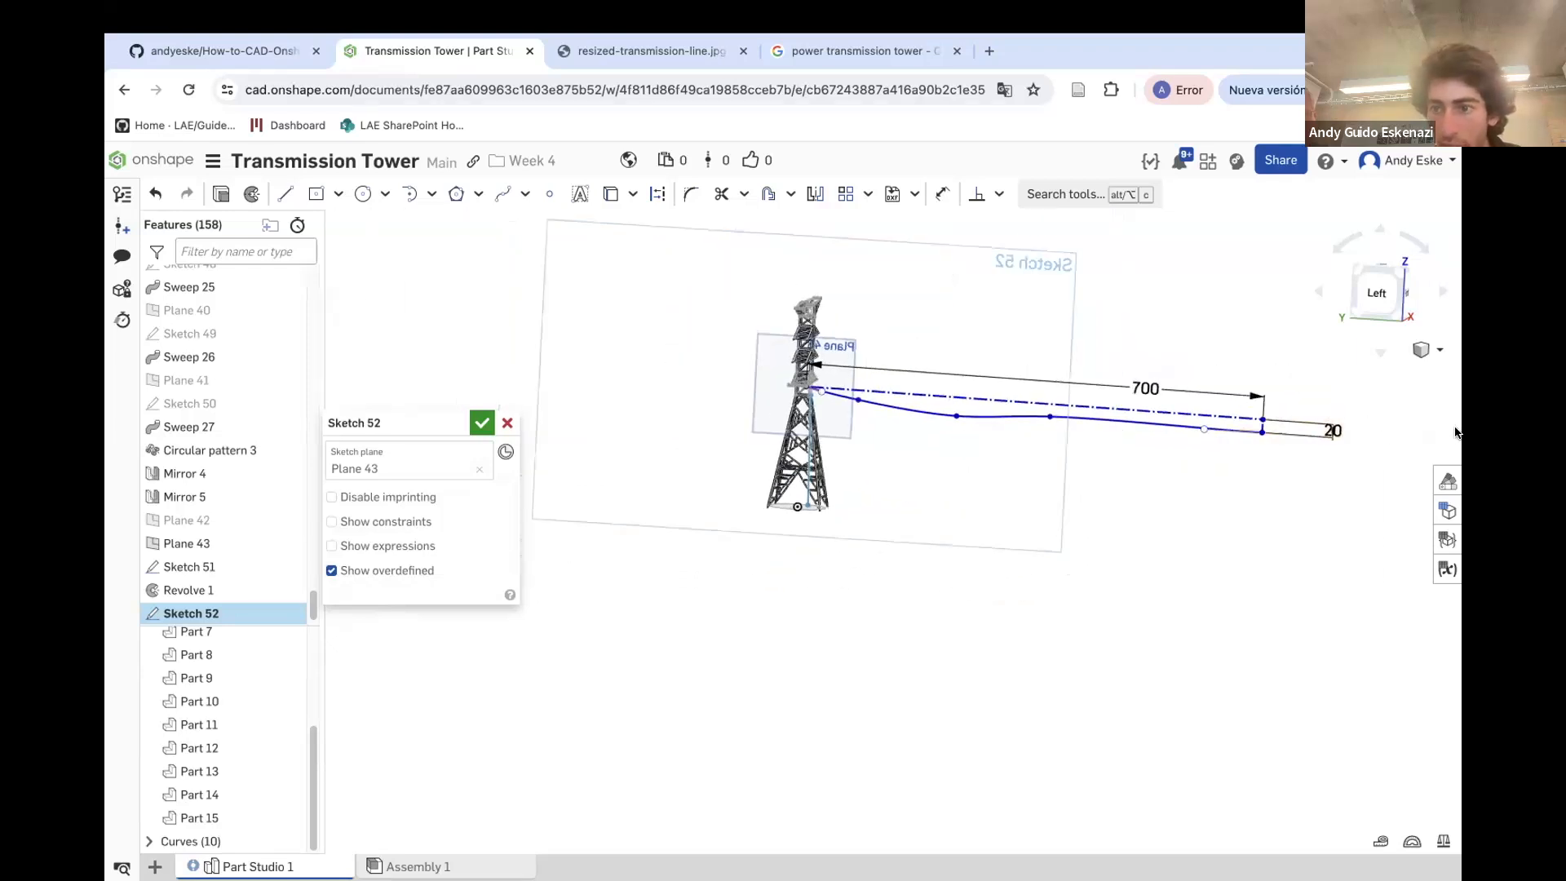
Set the vertical construction line's dimension to 50 mm
double_click(1336, 431)
type("50")
key("Return")
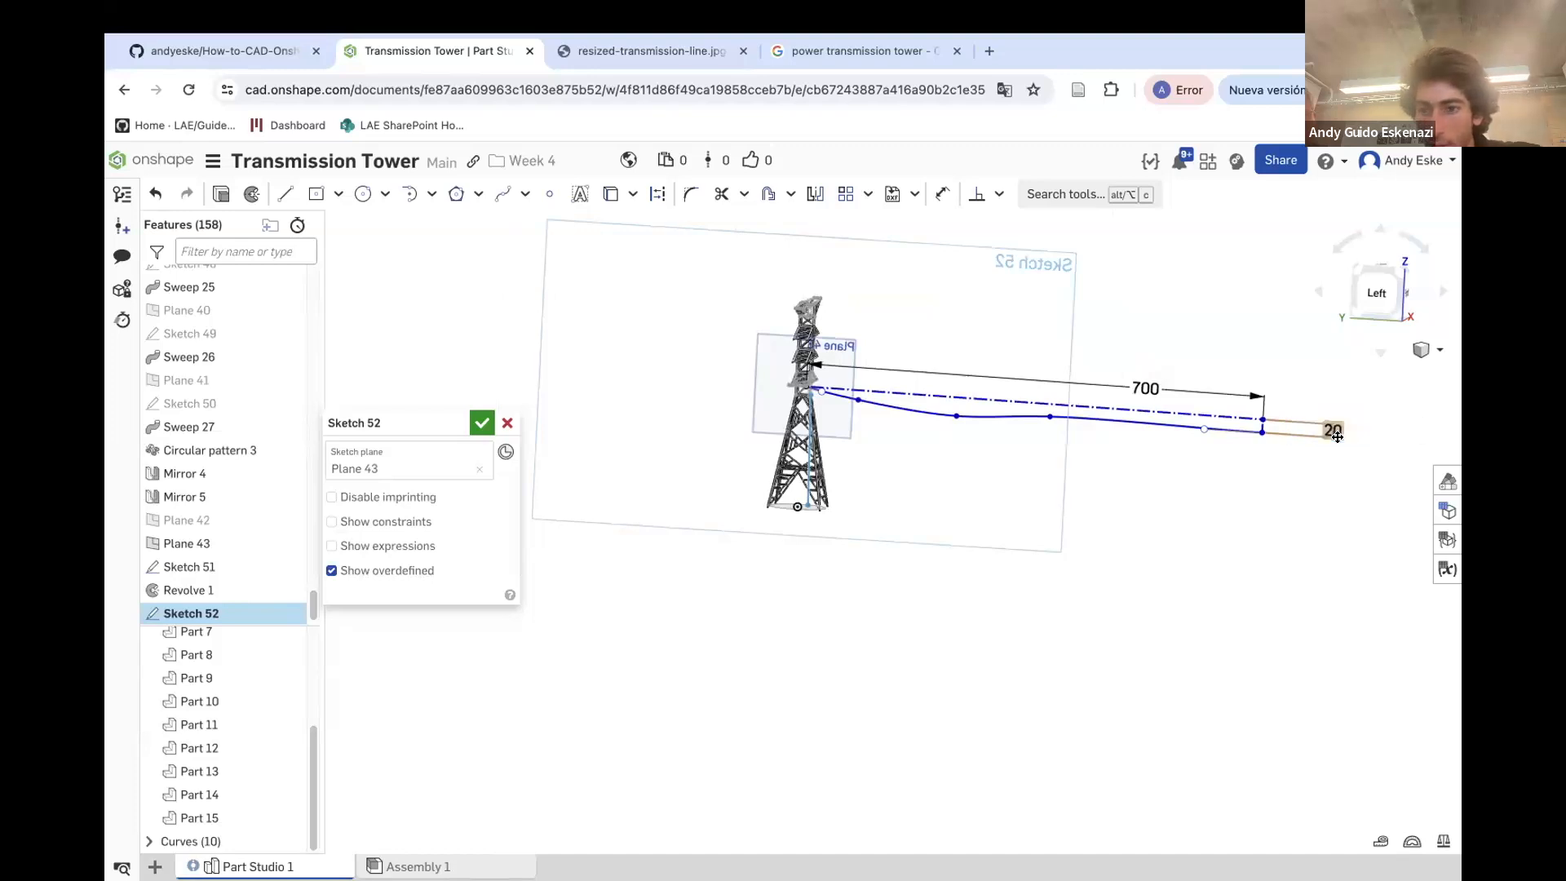
scroll(1183, 438, "up", 1)
left_click_drag(1023, 425, 1072, 440)
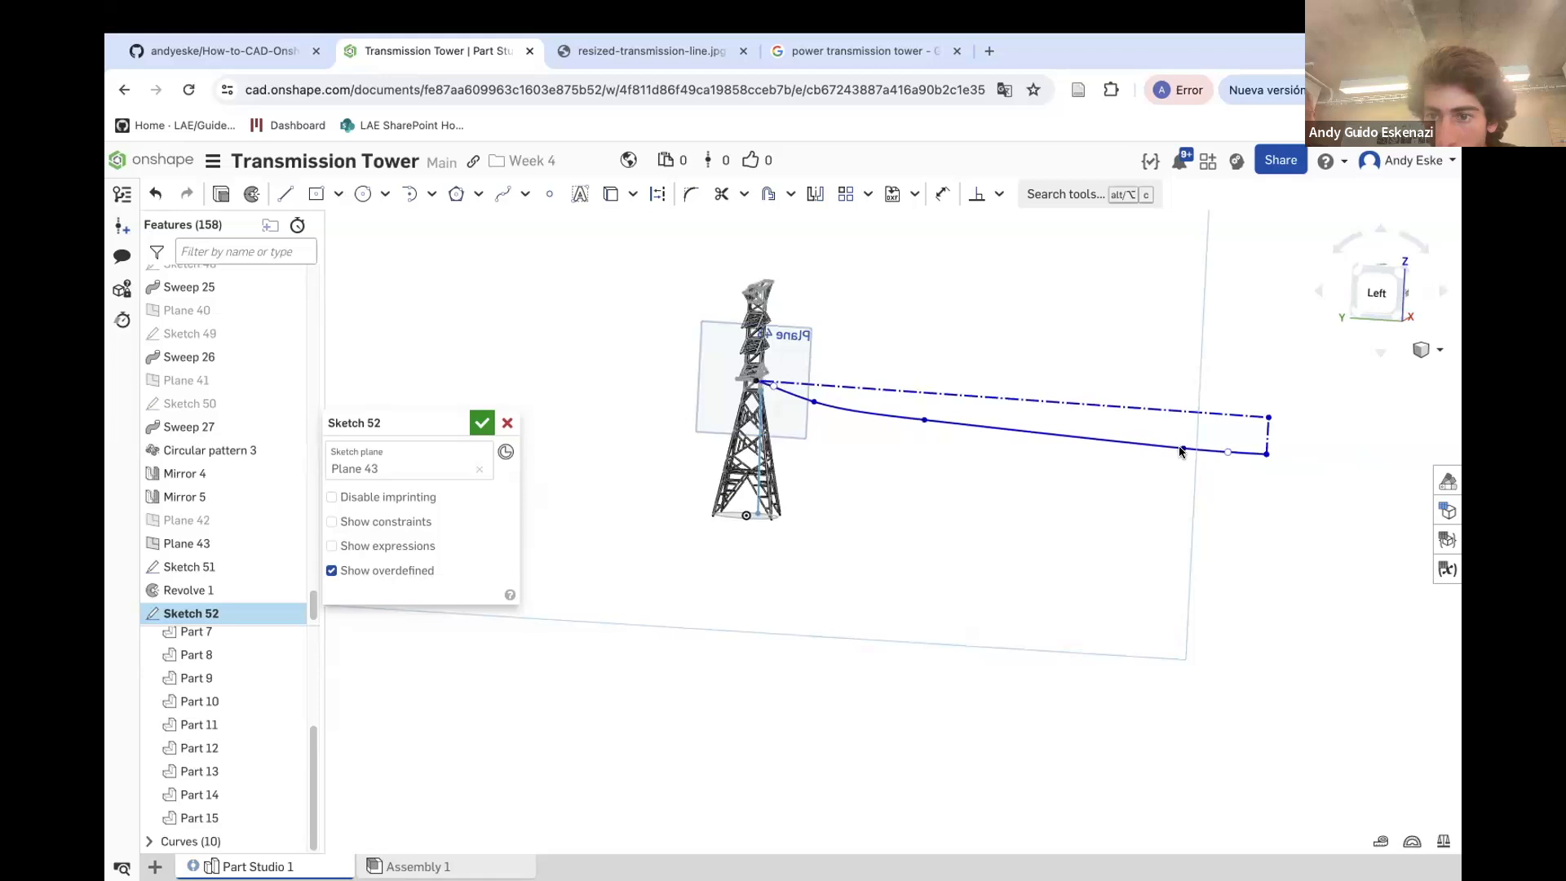
Draw a short construction line extending past the cable's far end and dimension its length
scroll(1180, 451, "up", 5)
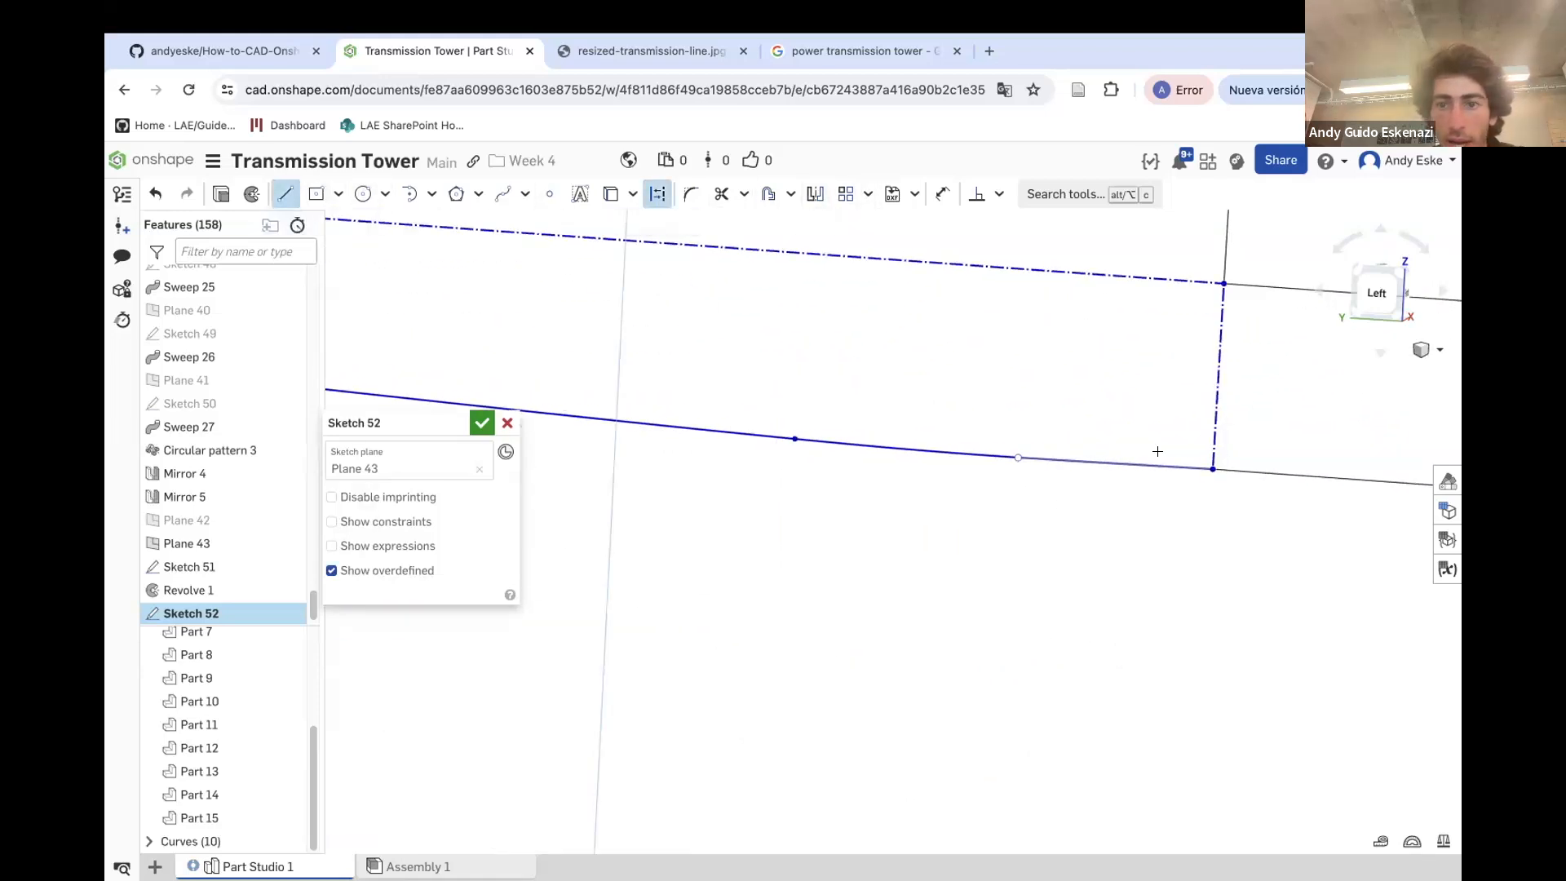
left_click(1310, 475)
key("Escape")
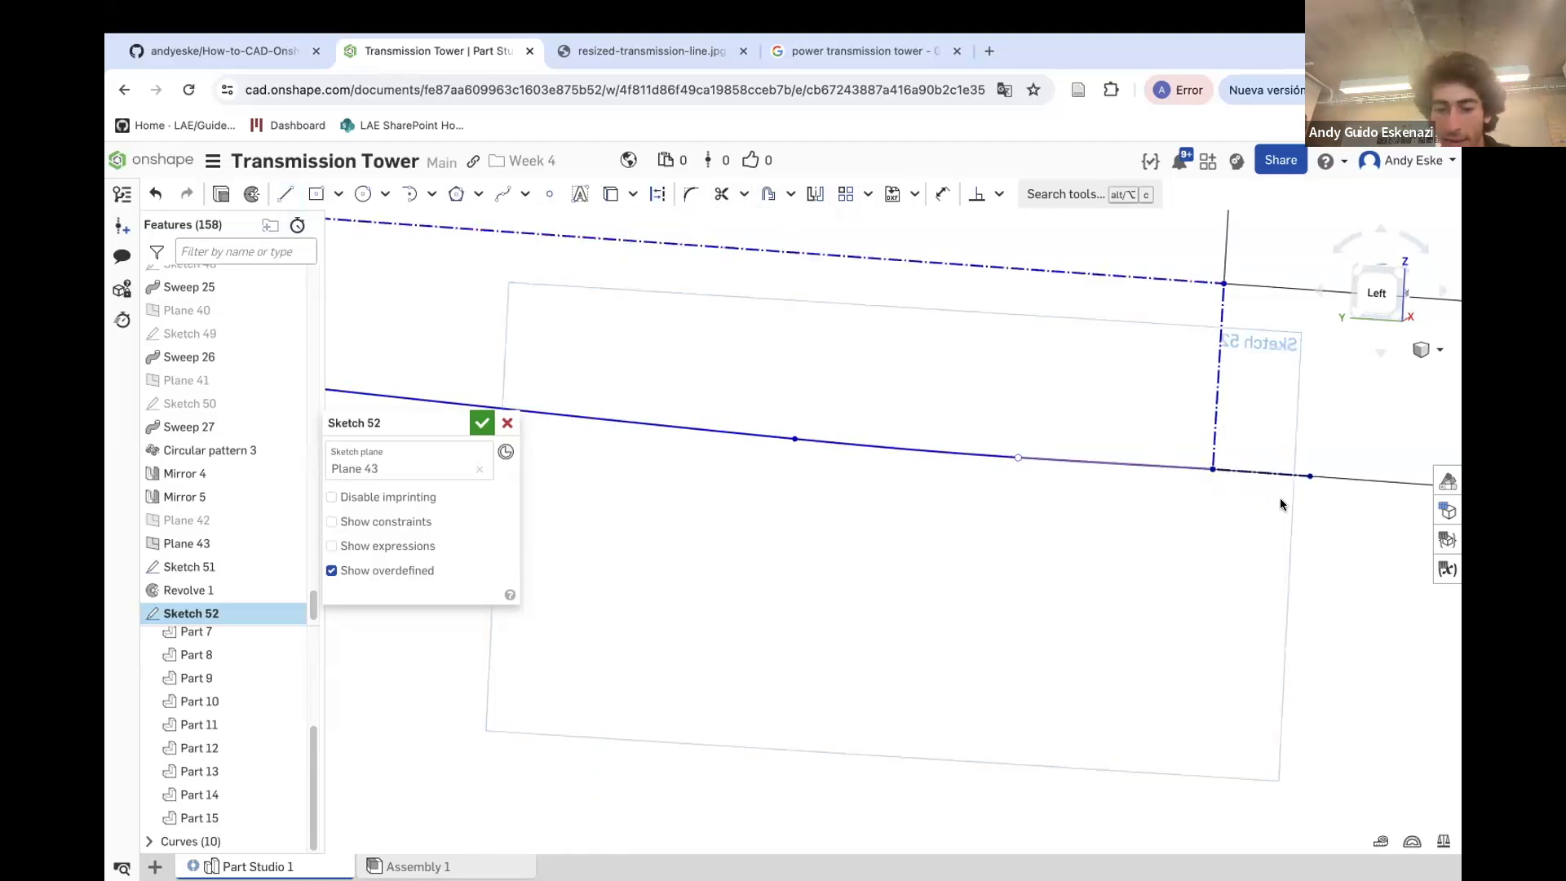
left_click(1269, 473)
left_click(1274, 517)
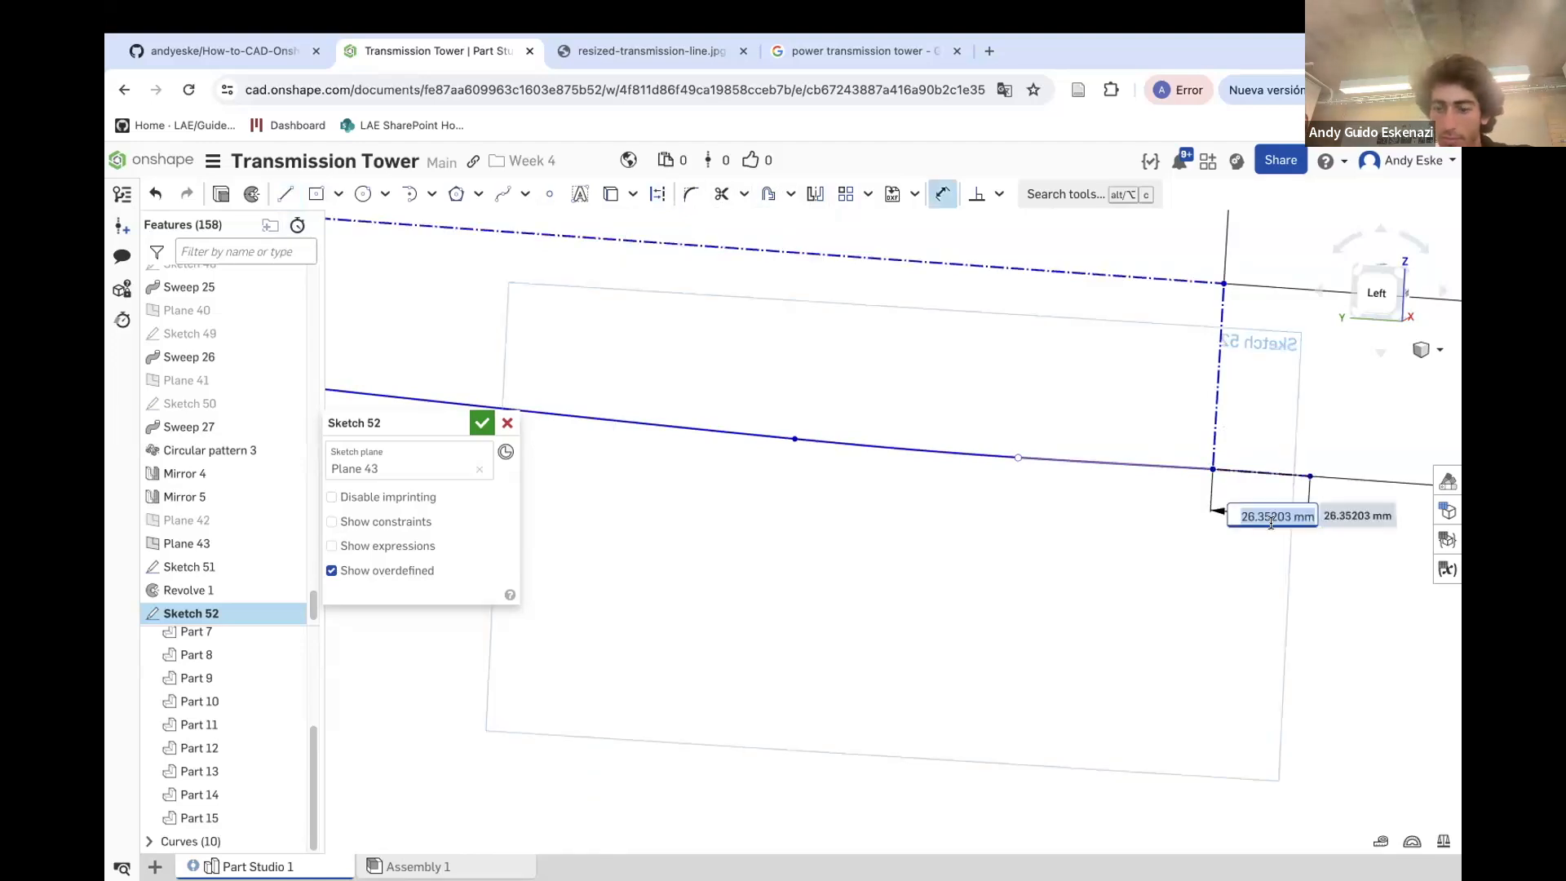
key("Return")
Try dragging the cable's far end geometry upward
scroll(1094, 599, "down", 10)
scroll(592, 488, "up", 8)
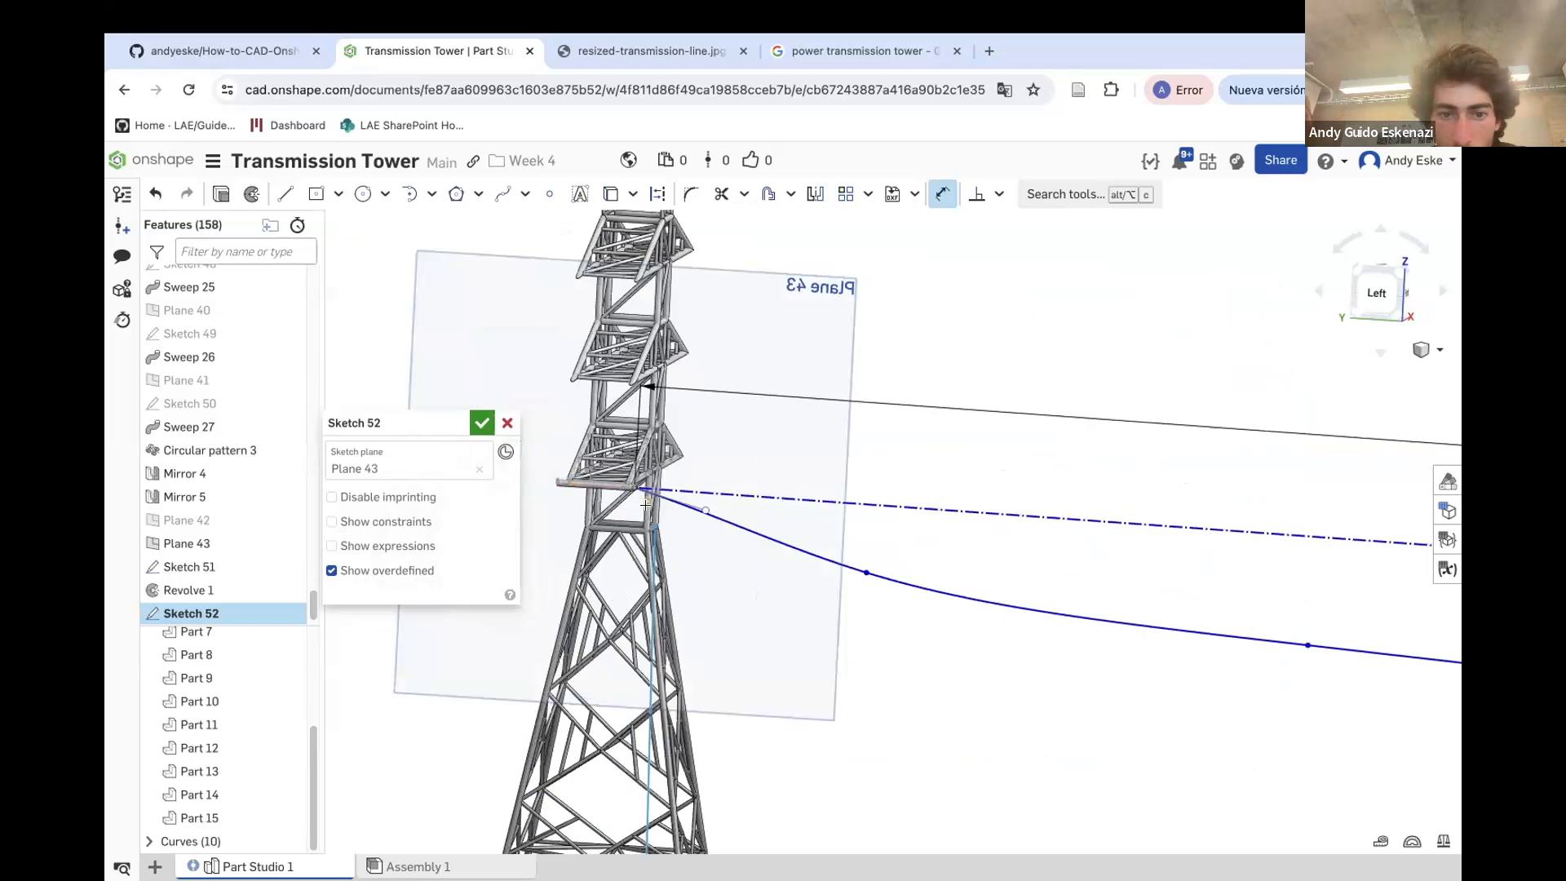
scroll(645, 505, "up", 6)
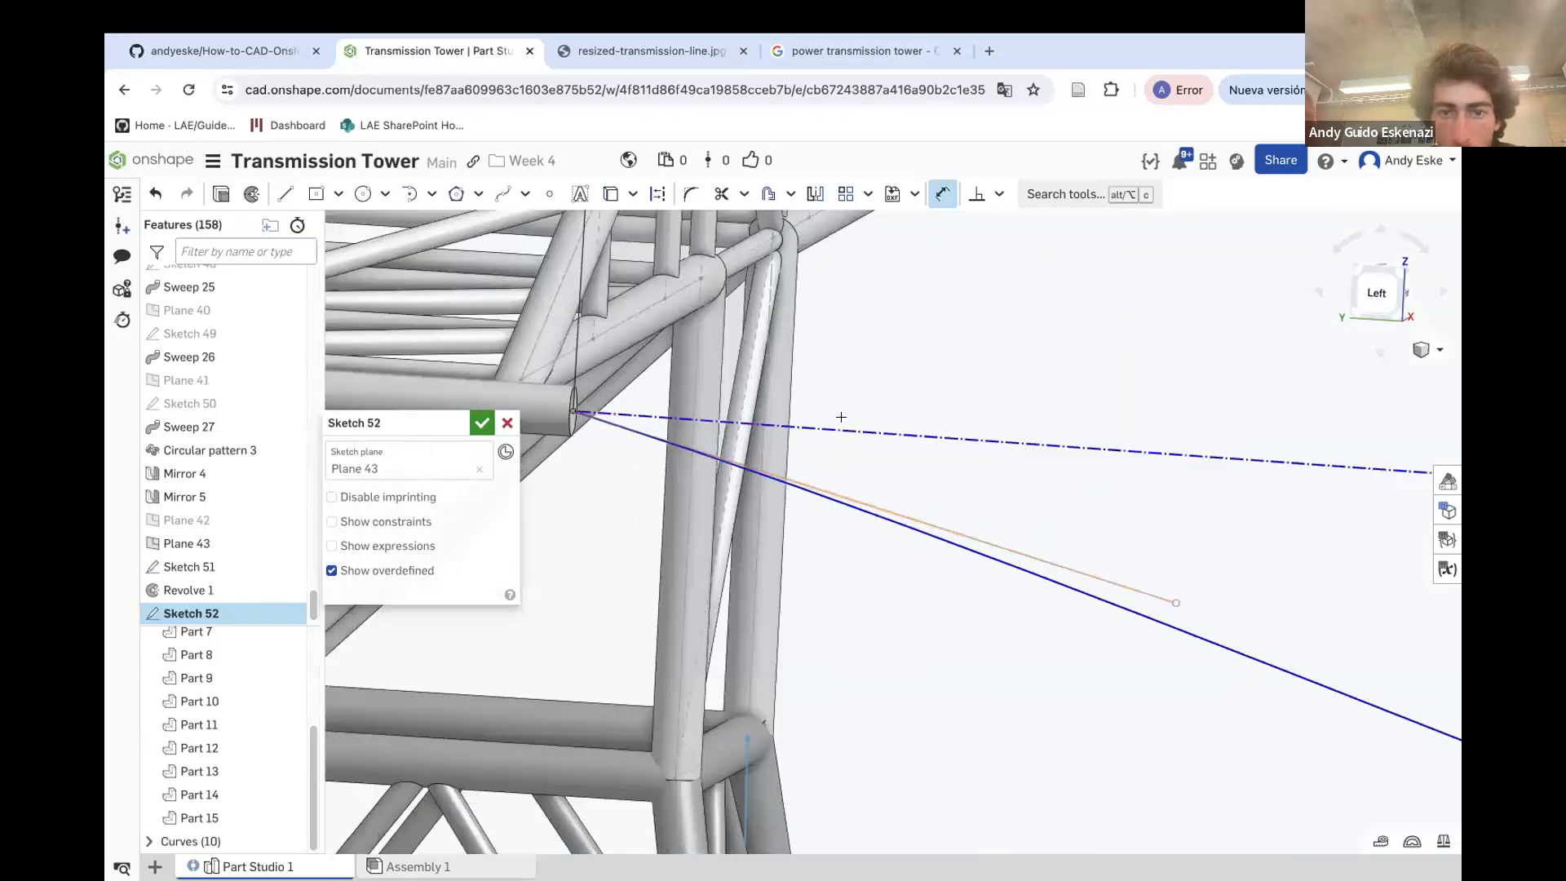
scroll(849, 411, "down", 10)
scroll(853, 406, "up", 10)
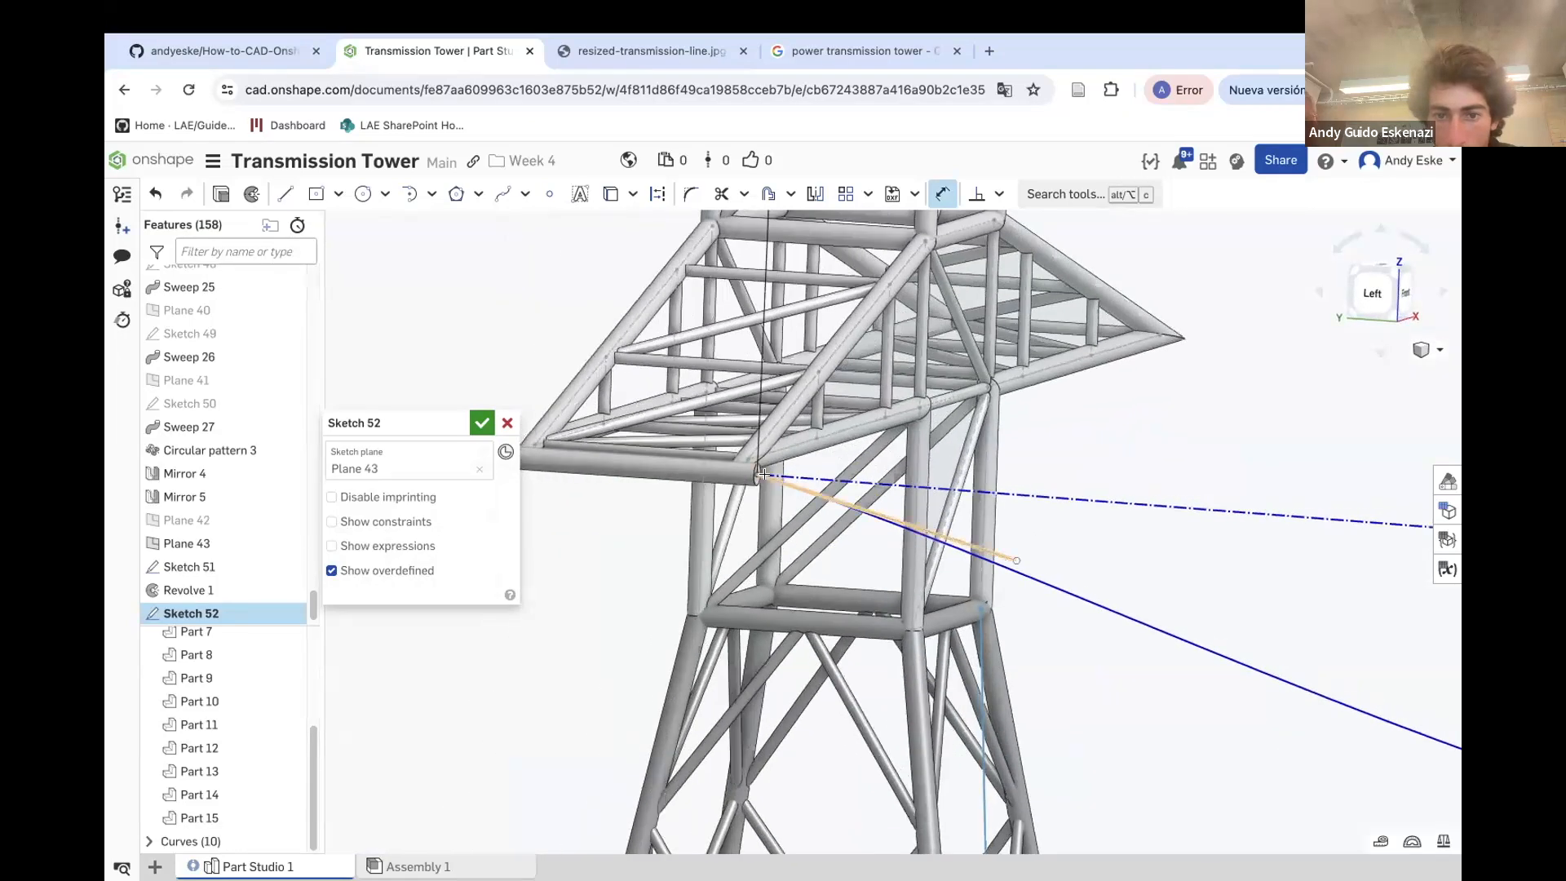
scroll(762, 474, "up", 5)
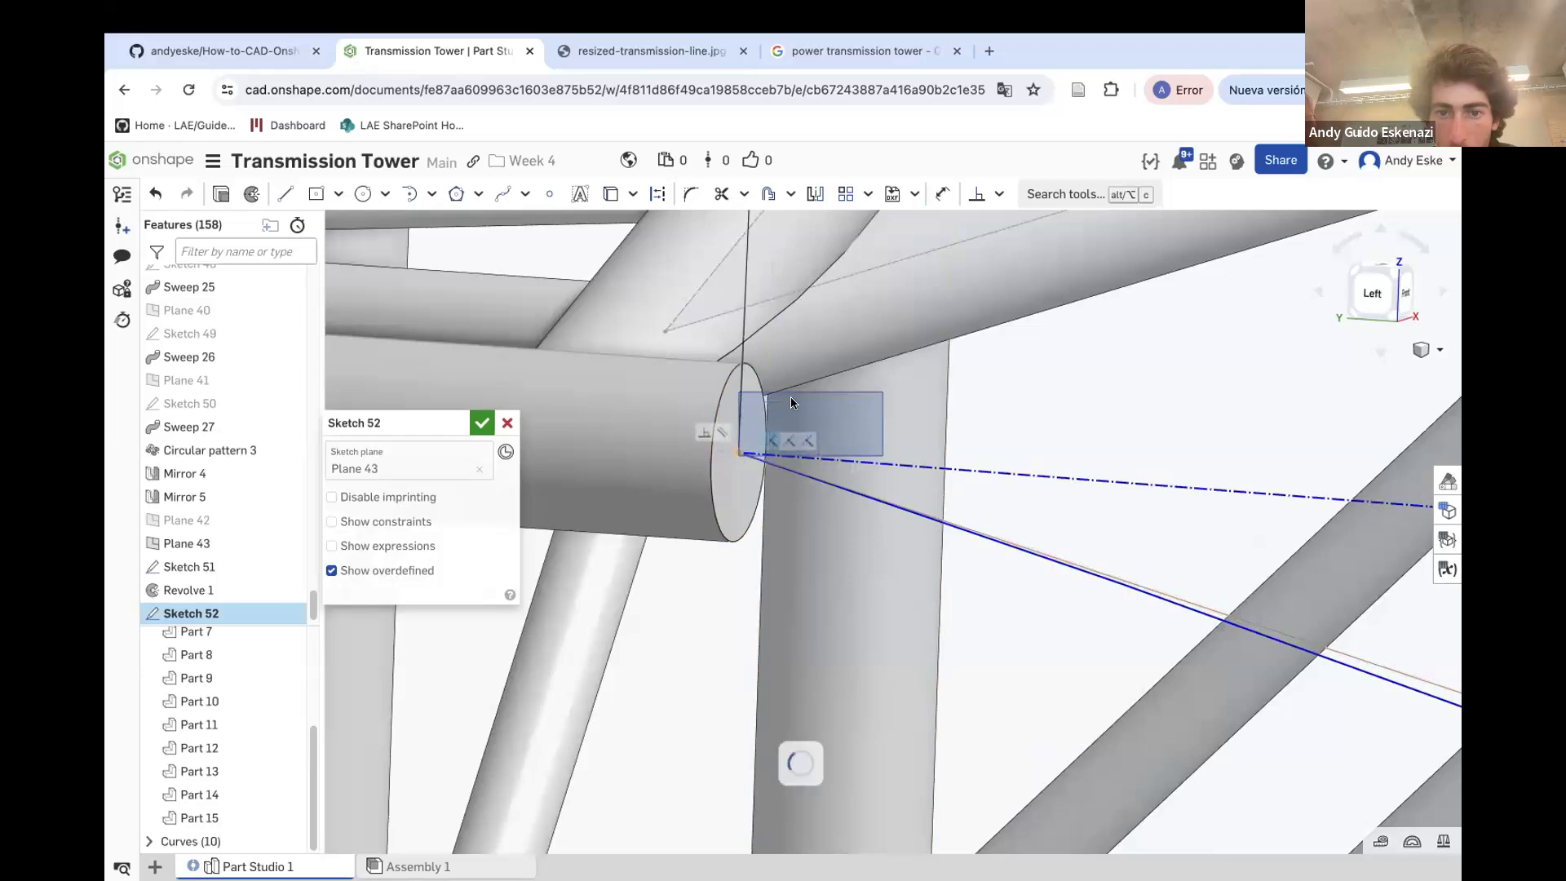
scroll(739, 440, "down", 15)
scroll(679, 441, "down", 5)
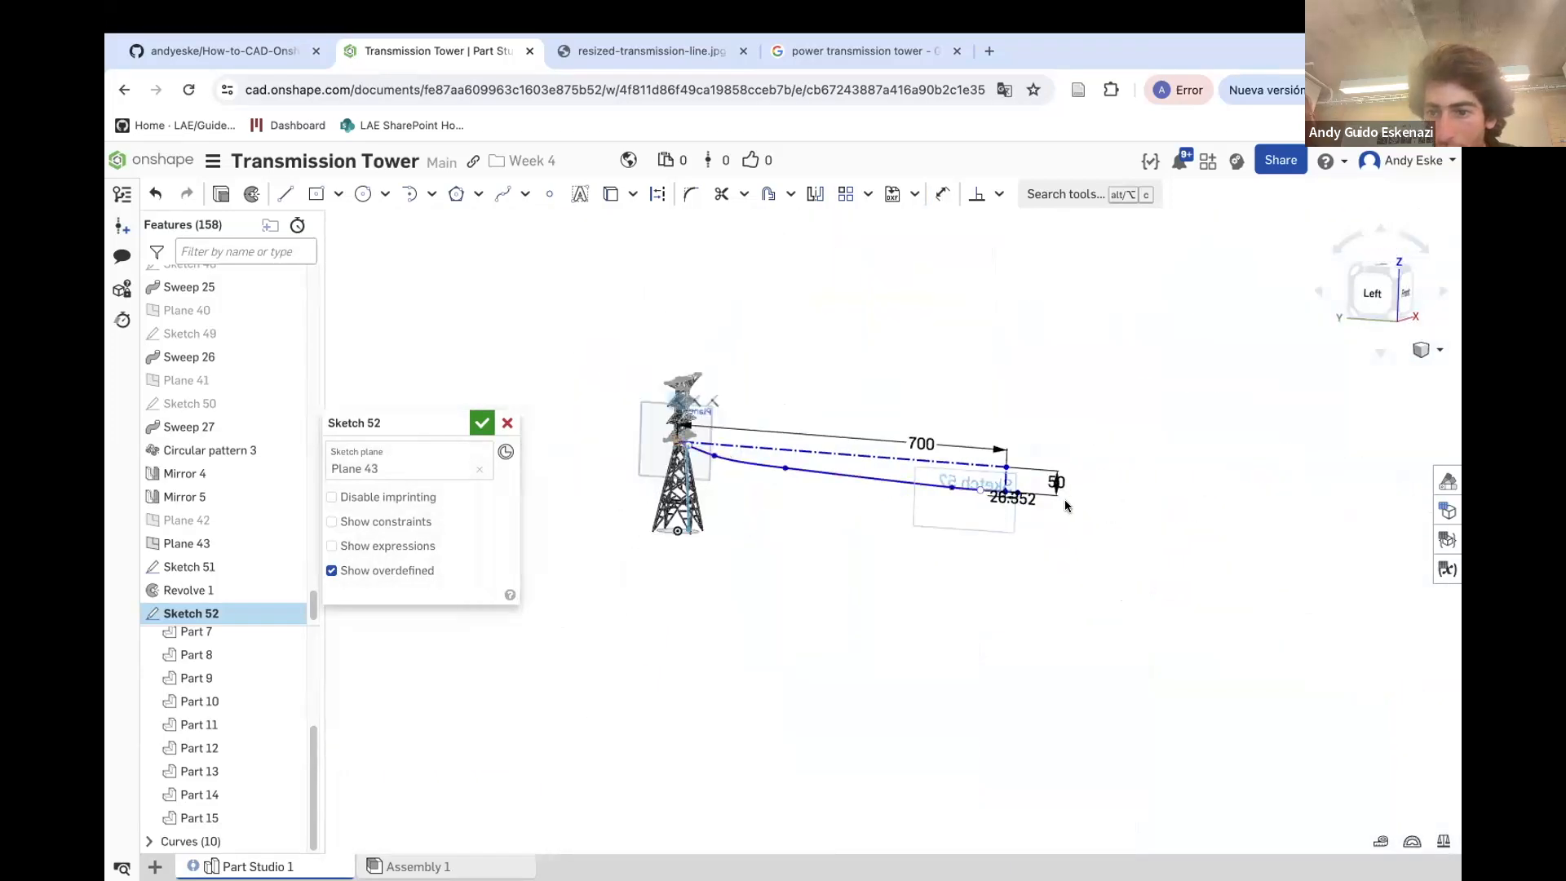
left_click_drag(1005, 467, 1054, 395)
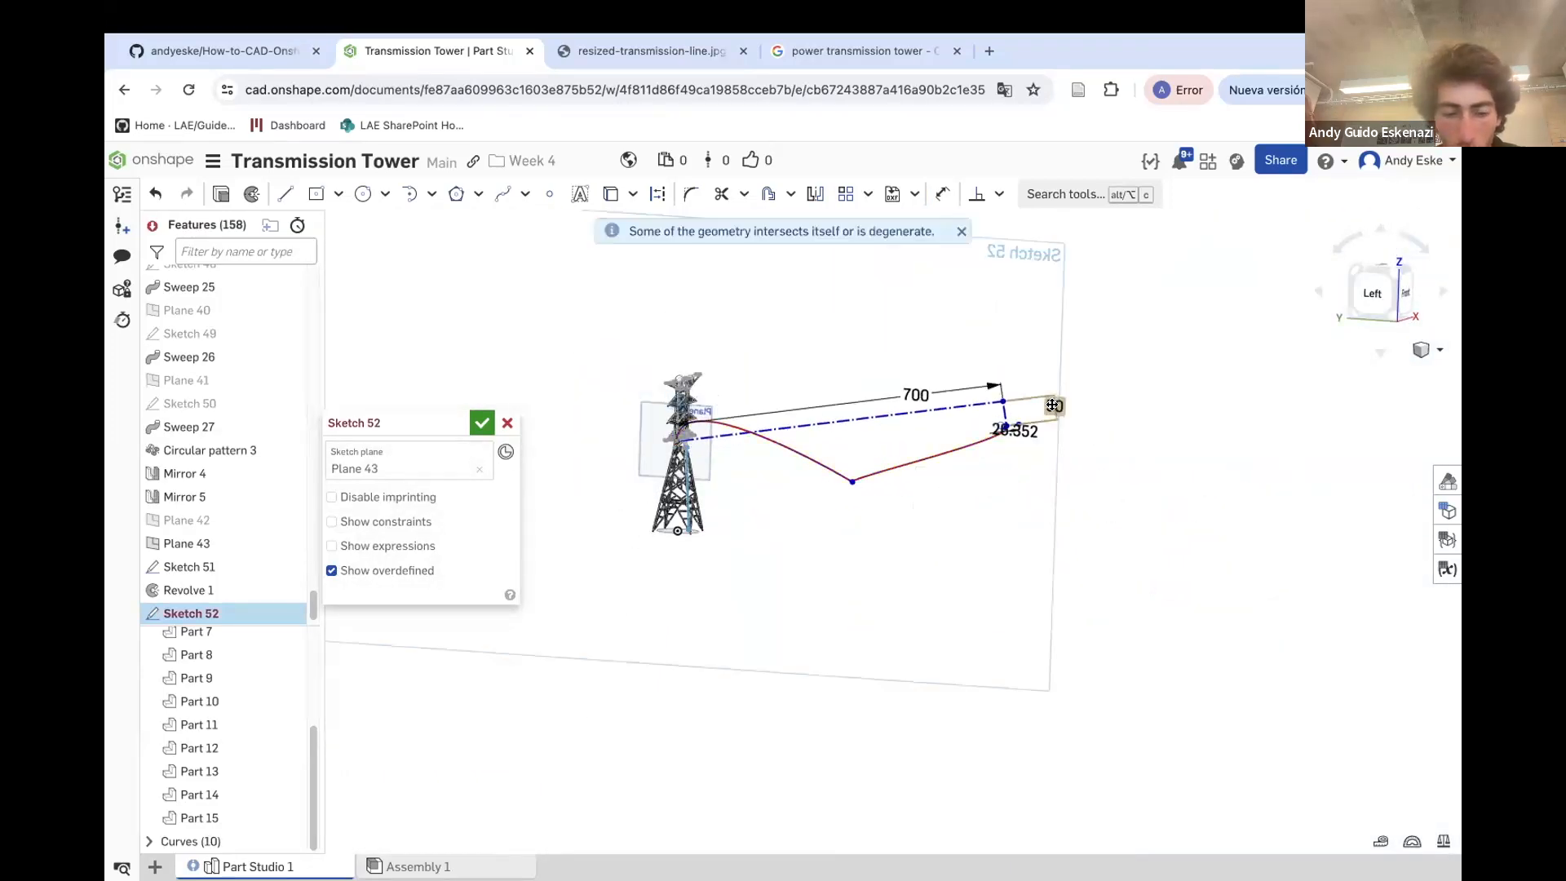
scroll(663, 436, "up", 20)
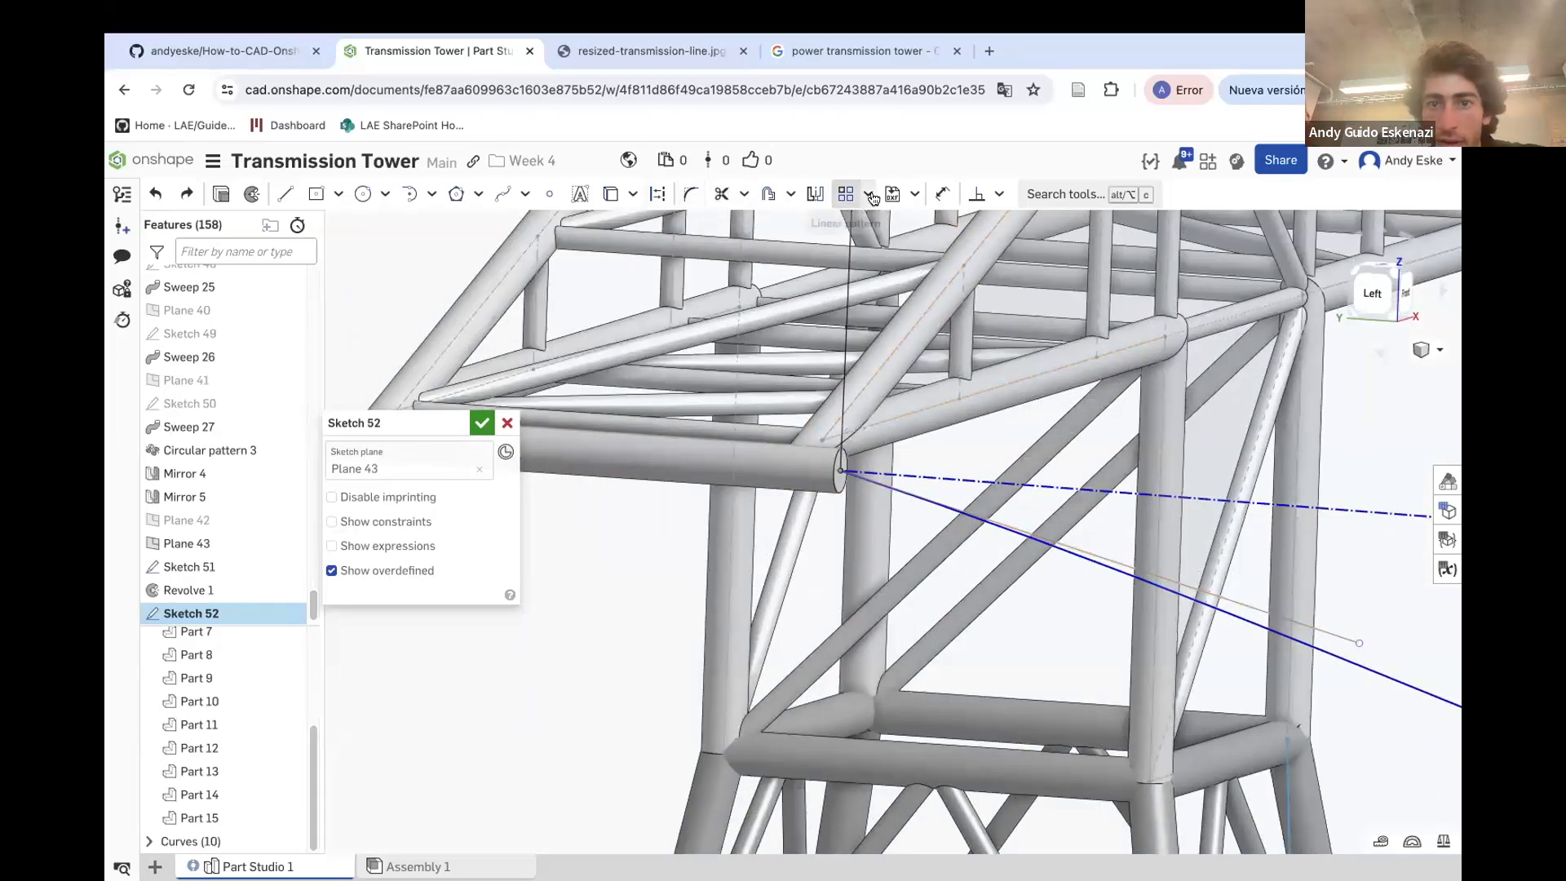
Add a sketch constraint between the cable's start point and the cylinder end
left_click(996, 199)
left_click(1011, 290)
left_click(846, 472)
left_click(815, 469)
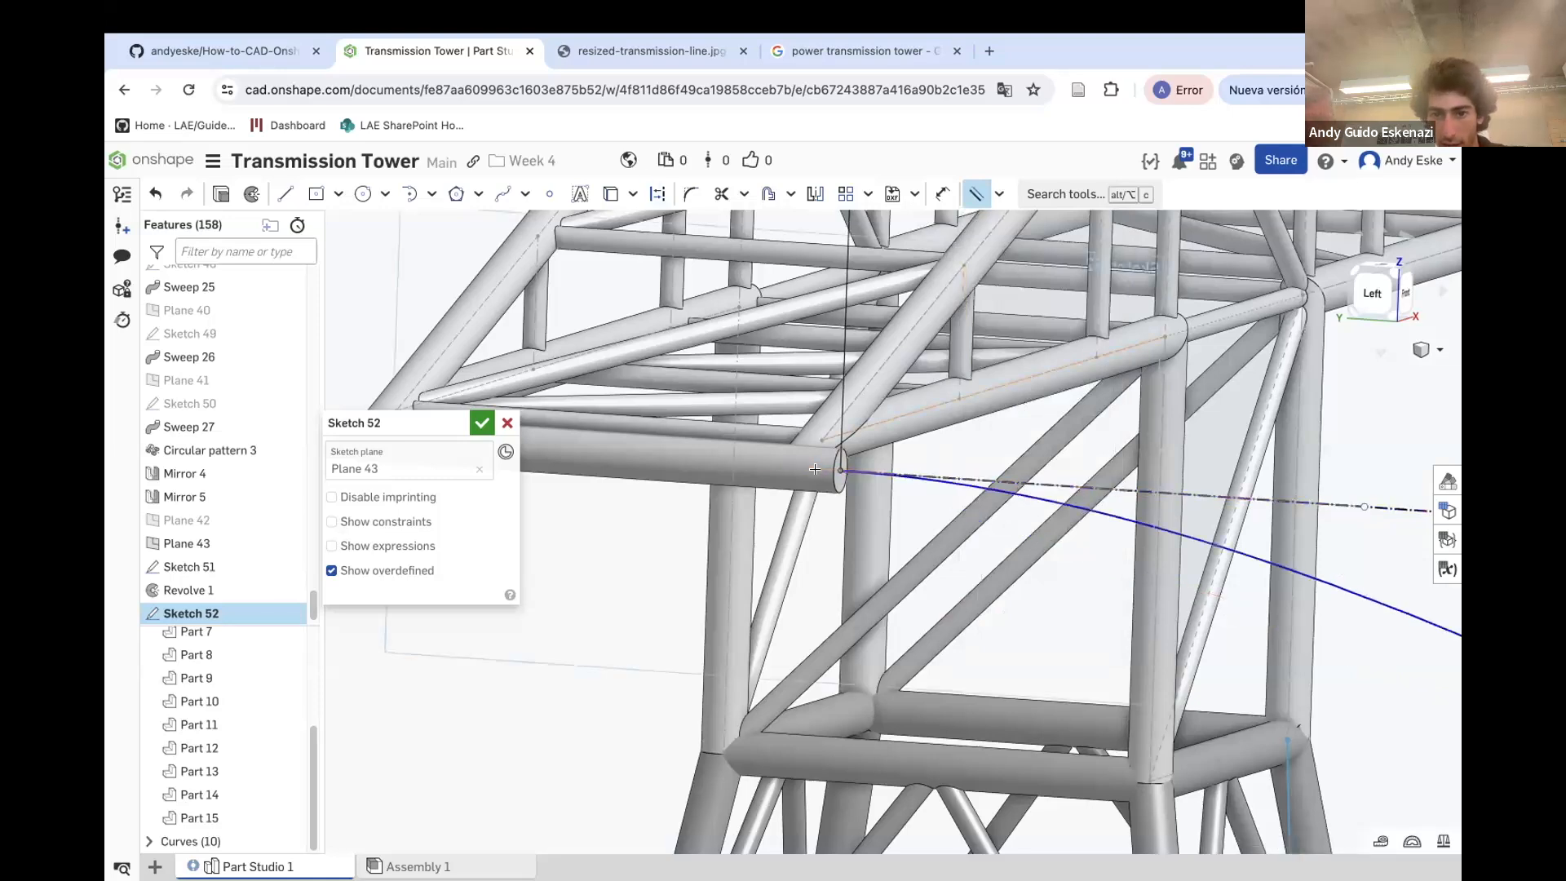
scroll(953, 464, "down", 5)
scroll(987, 490, "up", 2)
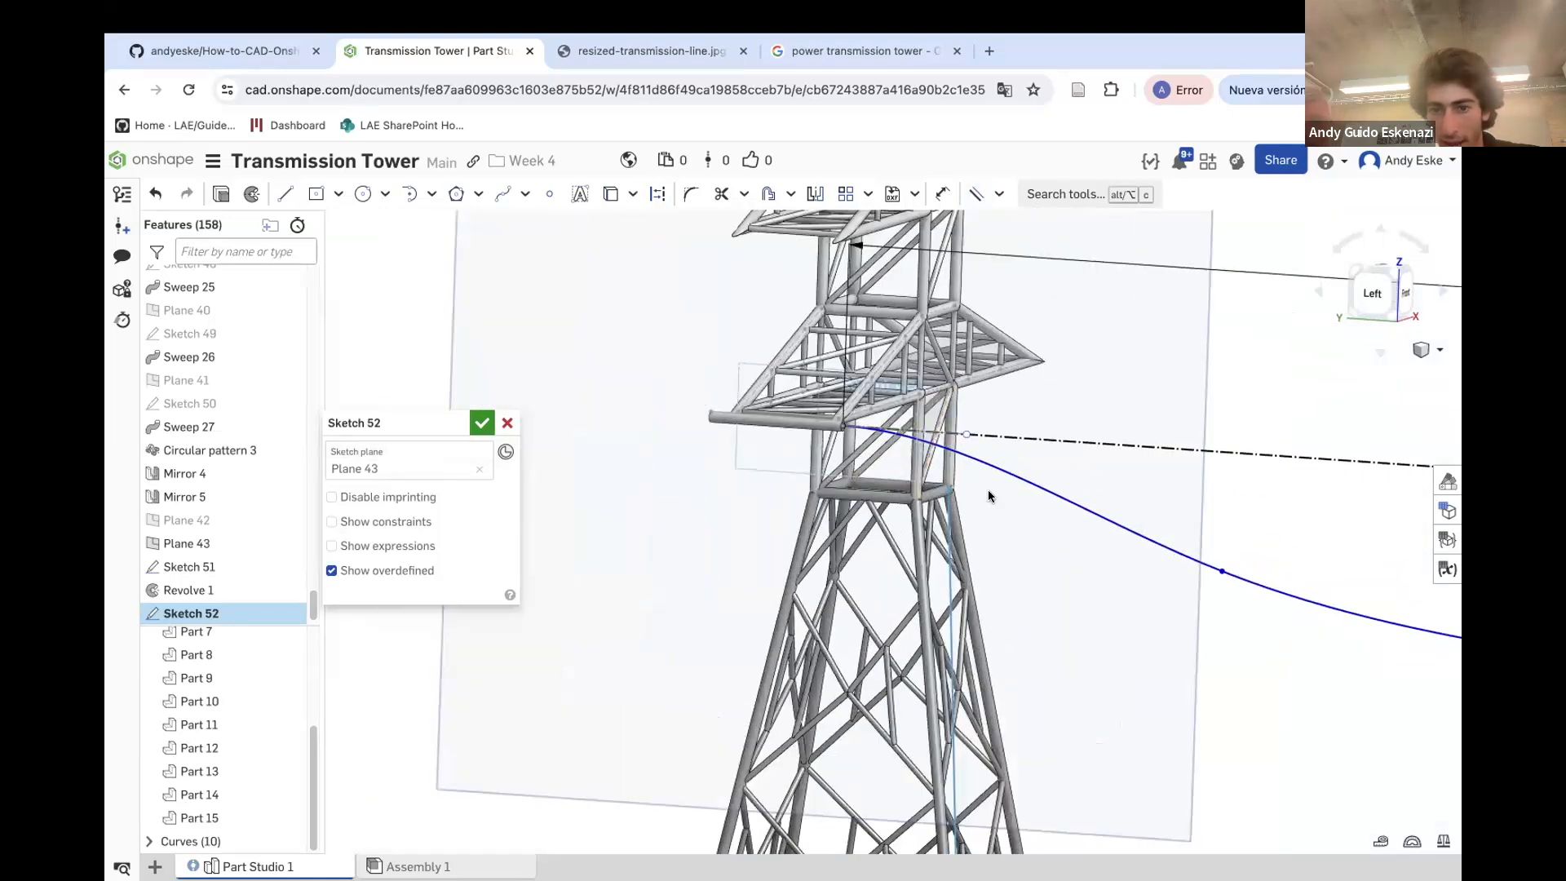
Adjust the cable spline's points near the tower to refine its sag
mouse_move(1216, 571)
left_mouse_down()
mouse_move(1100, 514)
mouse_move(991, 490)
mouse_move(1142, 516)
left_mouse_up()
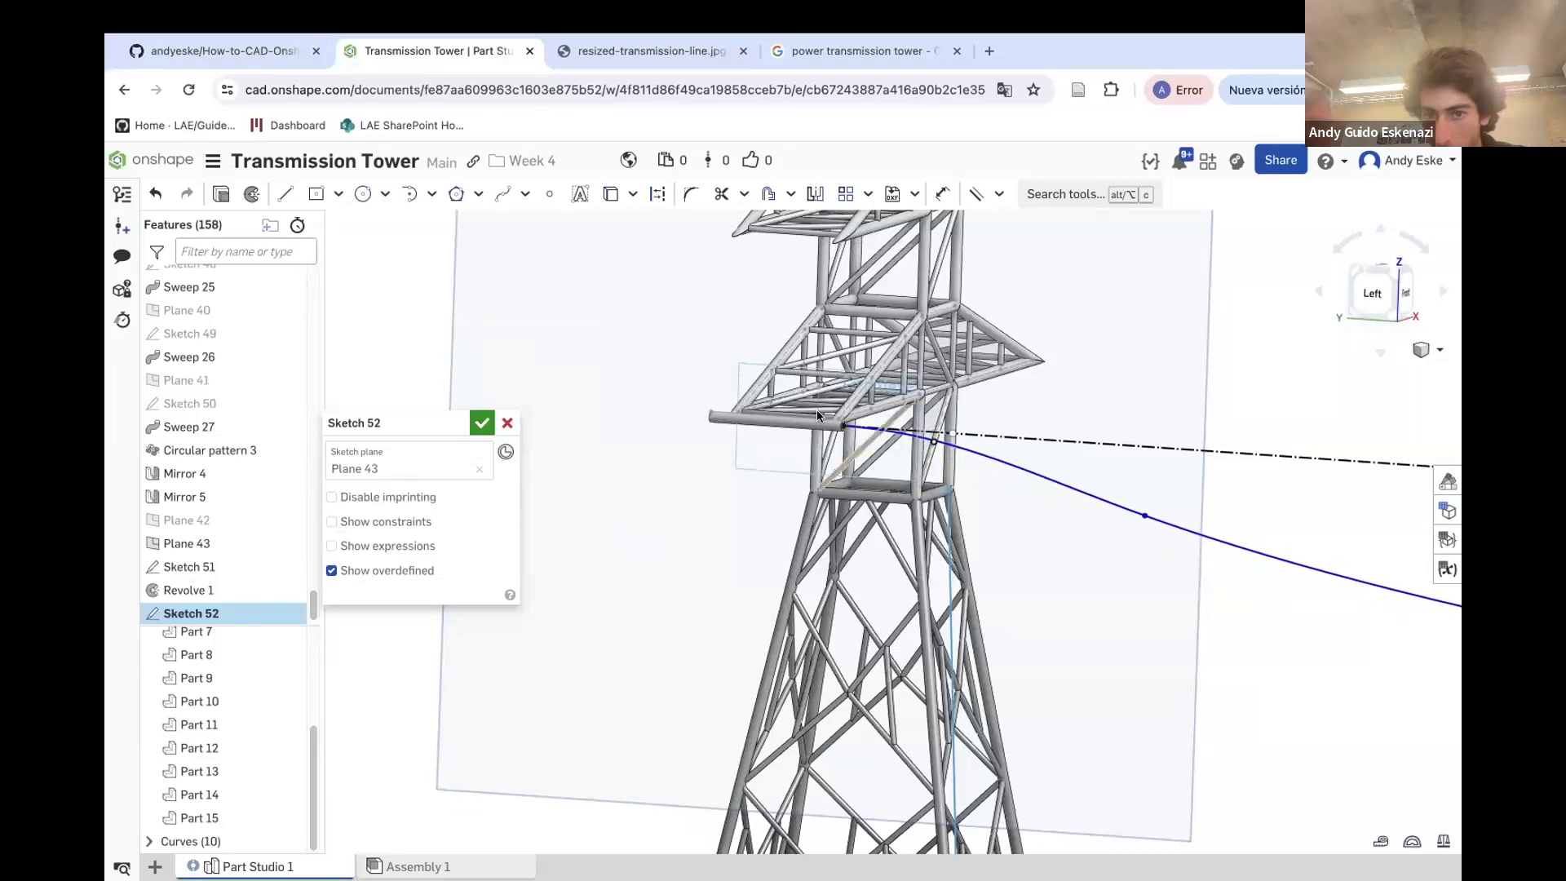
scroll(817, 416, "down", 5)
scroll(1283, 510, "up", 2)
left_click_drag(1236, 482, 1213, 471)
left_click_drag(833, 431, 813, 421)
mouse_move(635, 385)
left_mouse_down()
mouse_move(675, 396)
mouse_move(641, 382)
left_mouse_up()
scroll(595, 364, "up", 6)
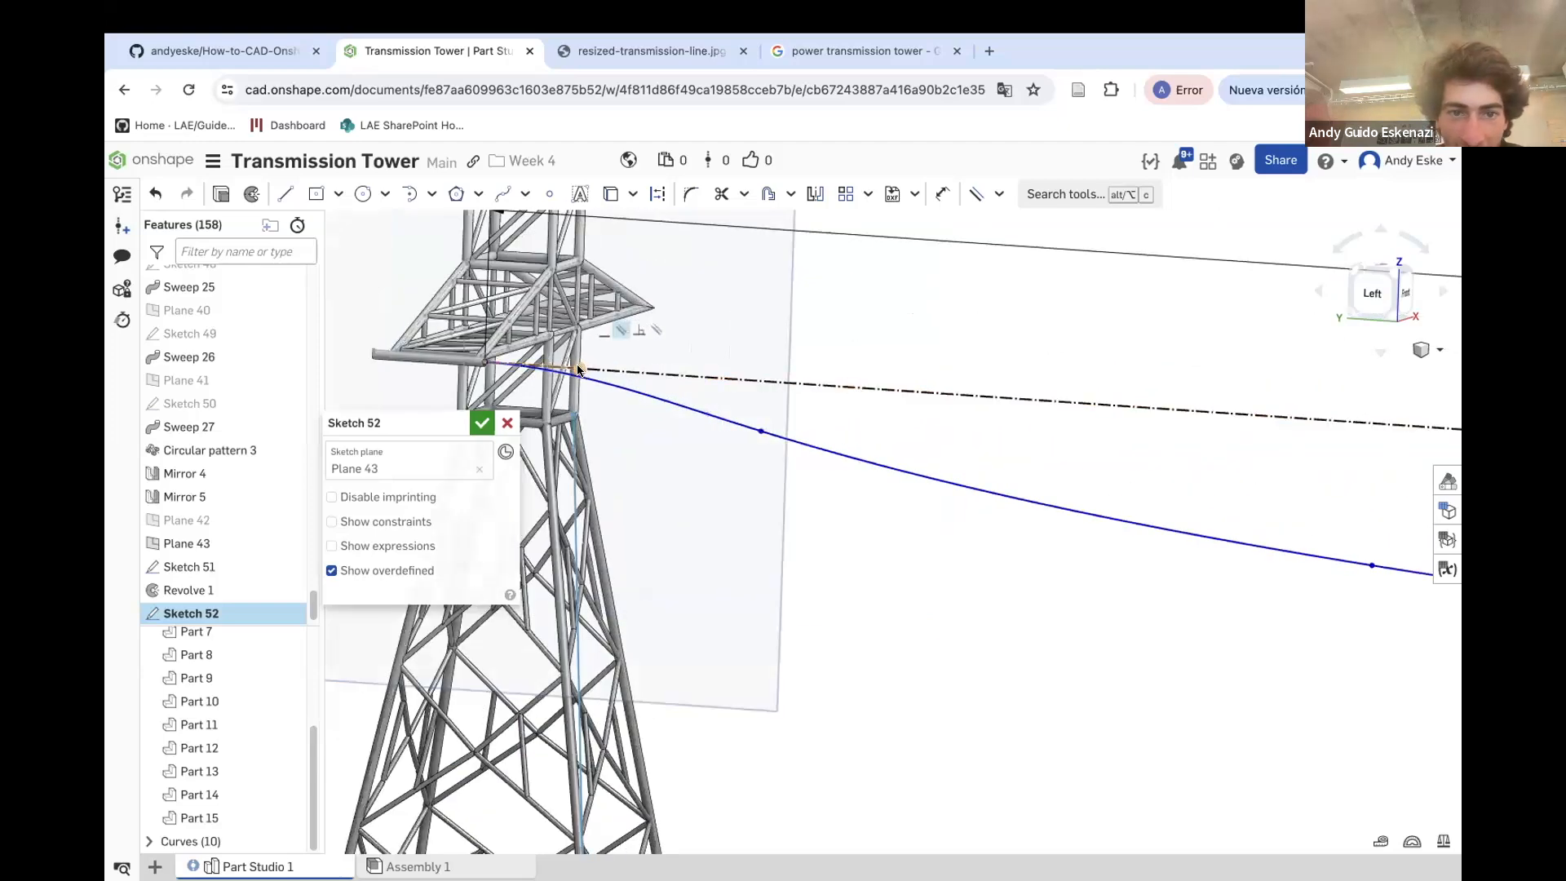
scroll(571, 362, "up", 5)
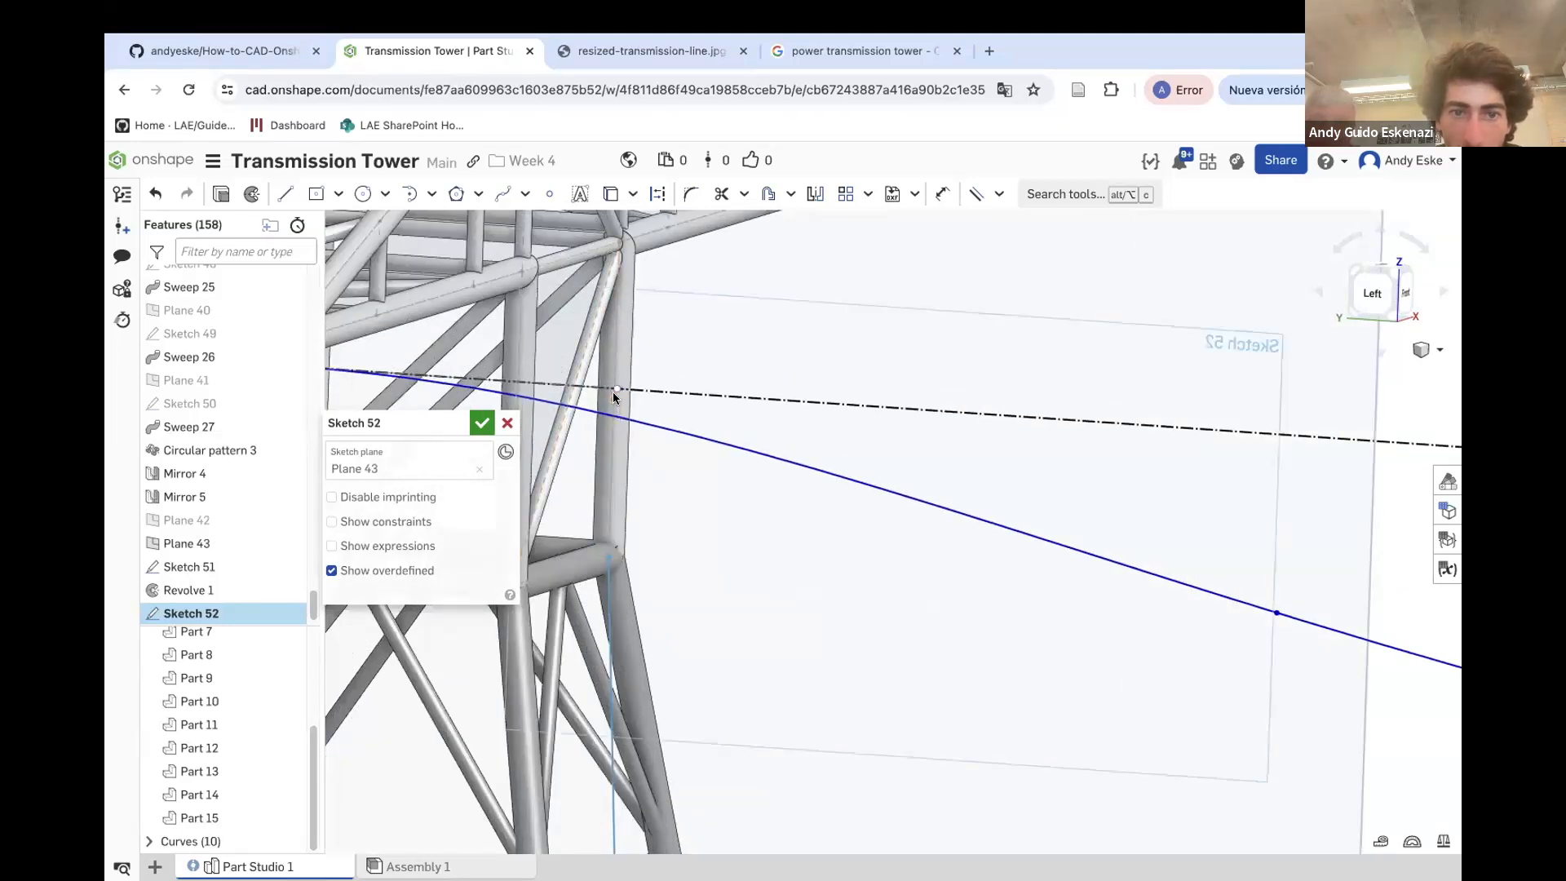
Reattach the cable spline's start point to the end of the crossarm cylinder with a coincident constraint
left_click_drag(618, 388, 695, 394)
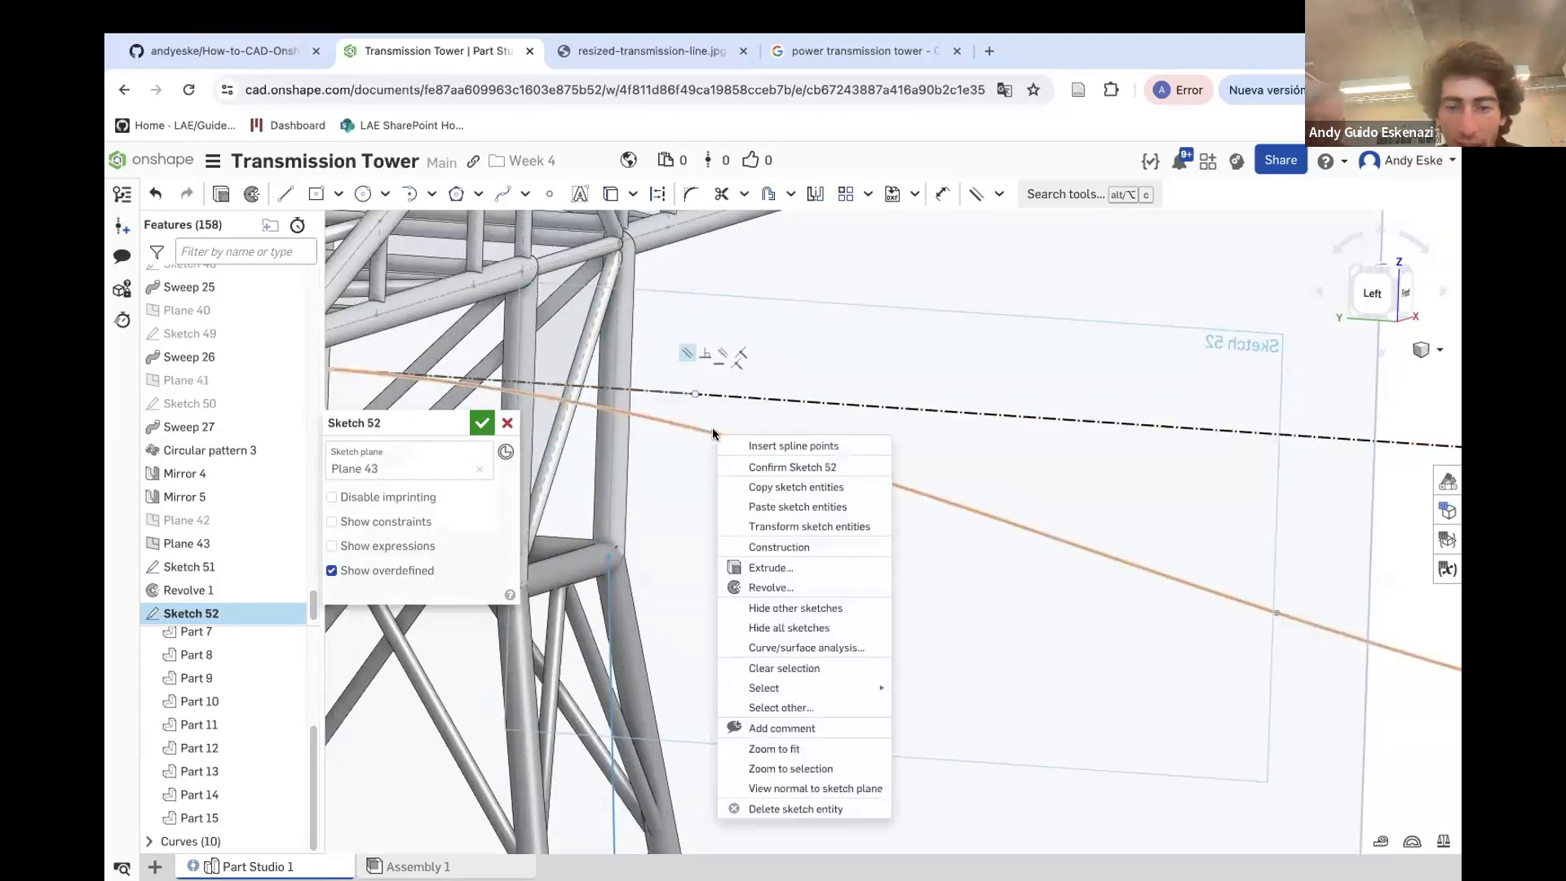
right_click(712, 427)
left_click(816, 787)
scroll(984, 602, "down", 5)
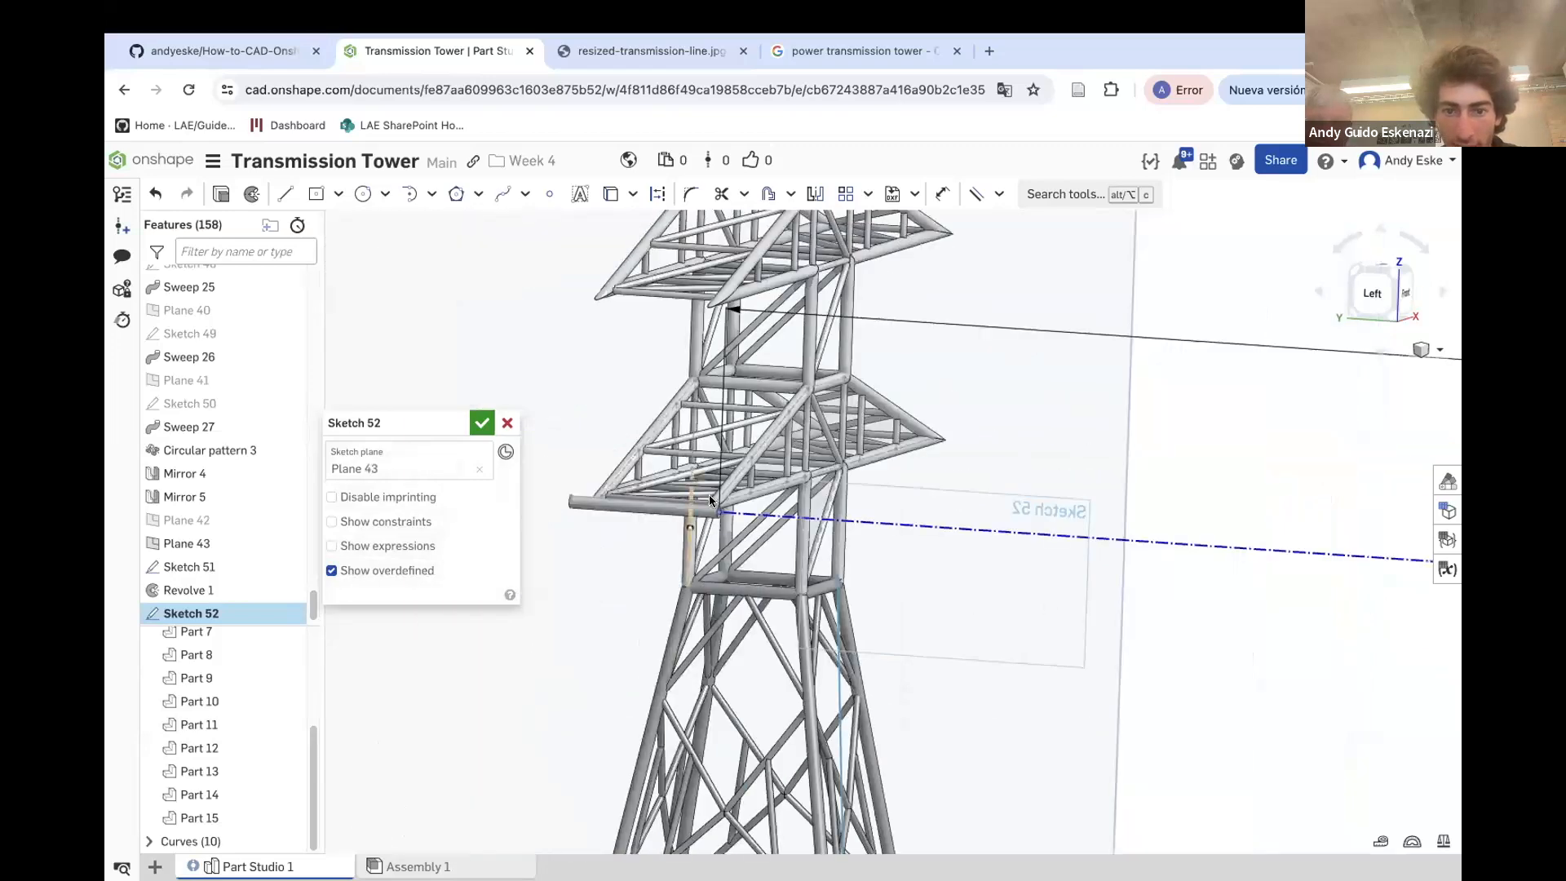
scroll(708, 496, "up", 4)
scroll(662, 504, "up", 3)
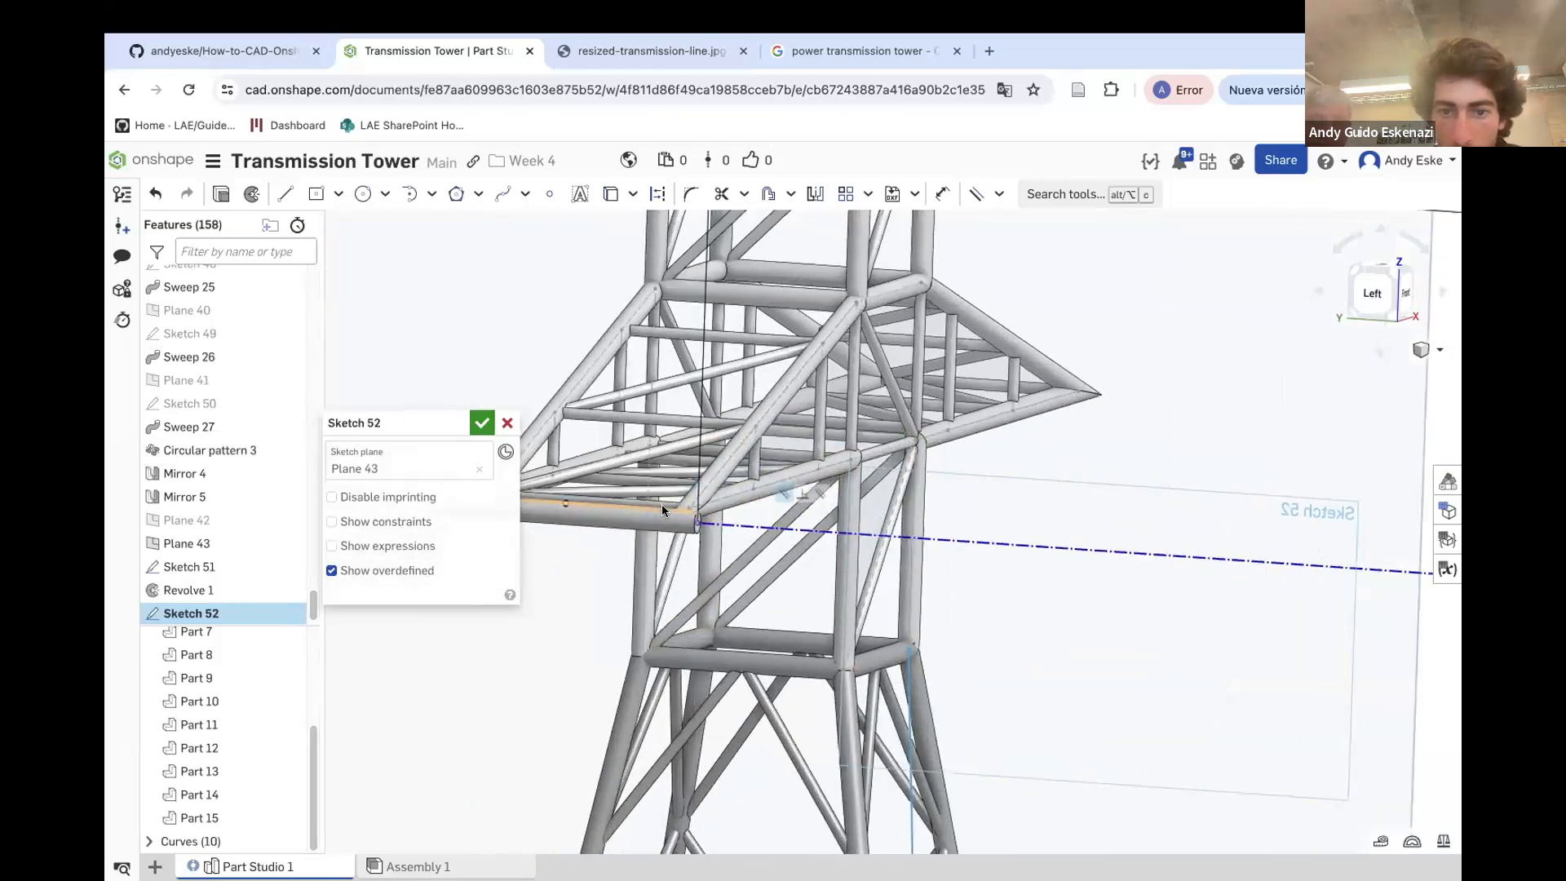
left_click(974, 196)
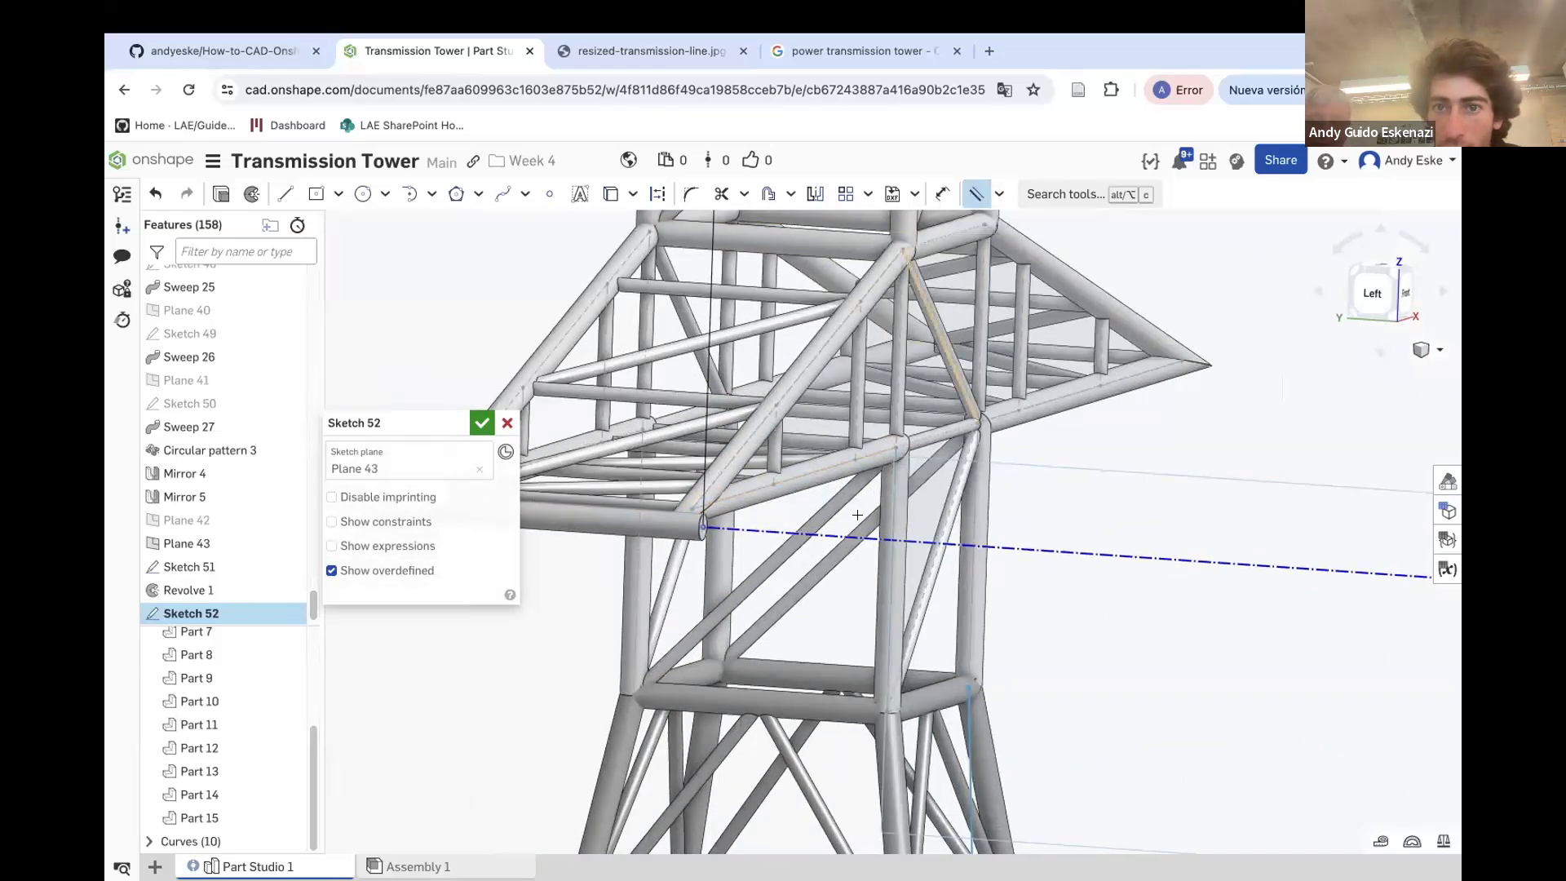
left_click(678, 527)
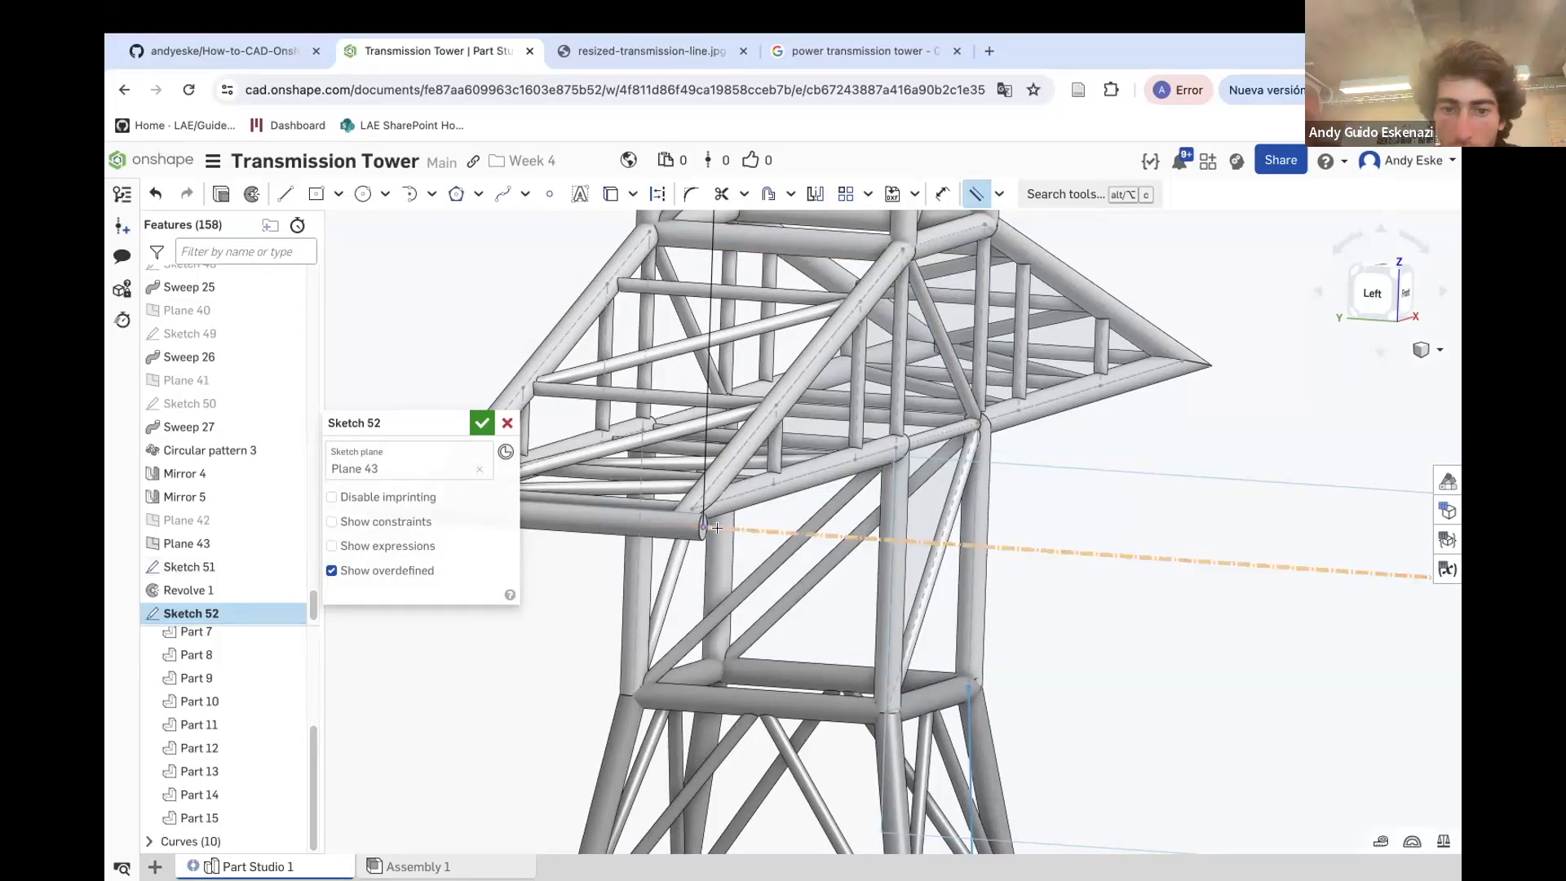
mouse_move(702, 526)
left_mouse_down()
mouse_move(845, 466)
mouse_move(892, 487)
left_mouse_up()
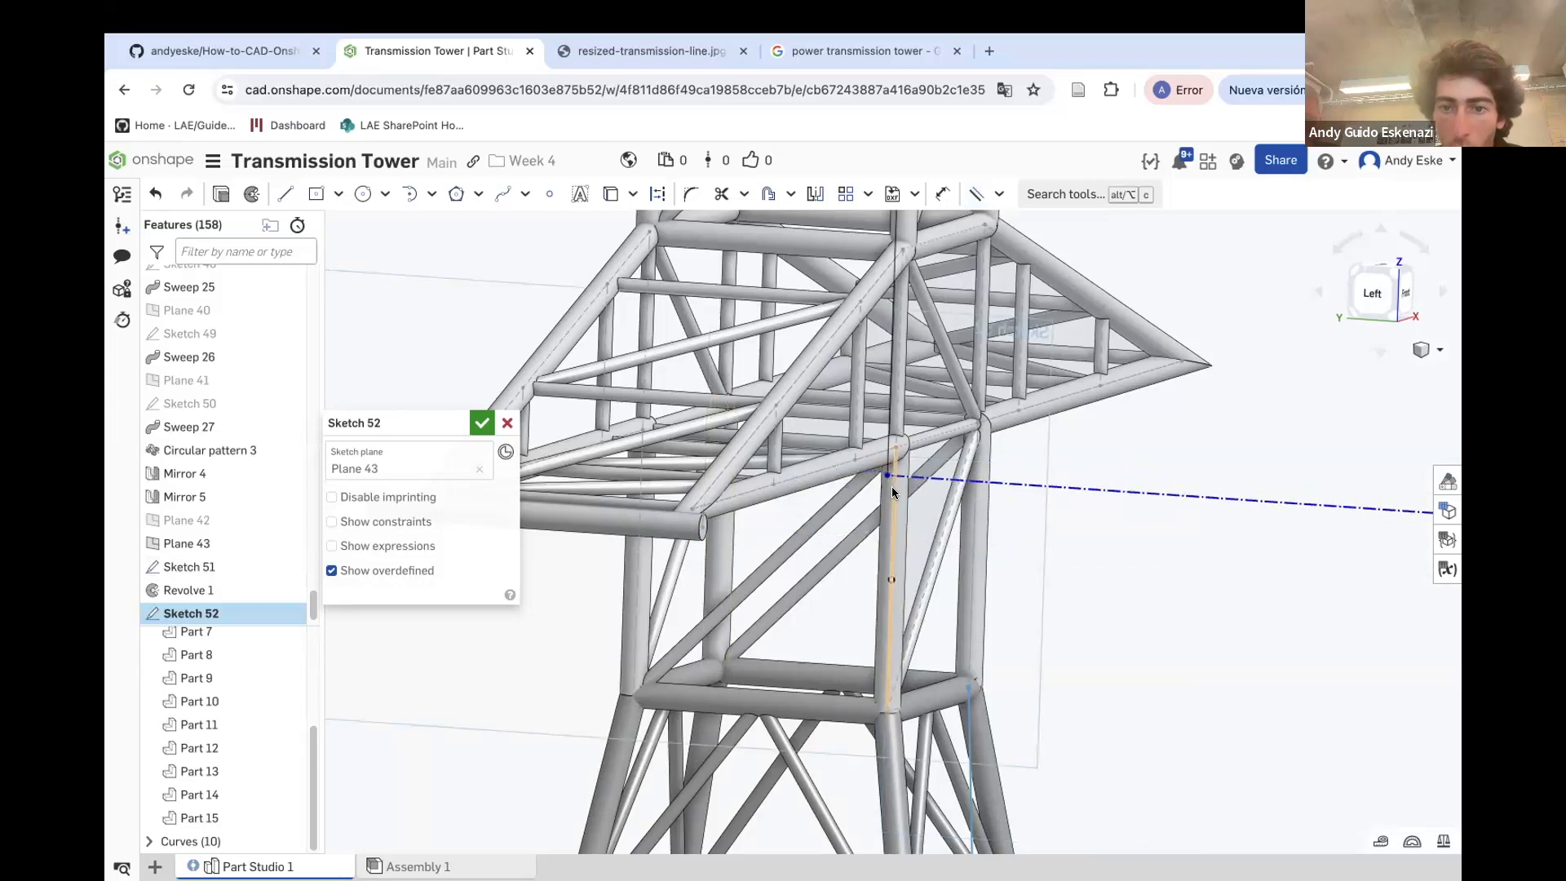
key("i")
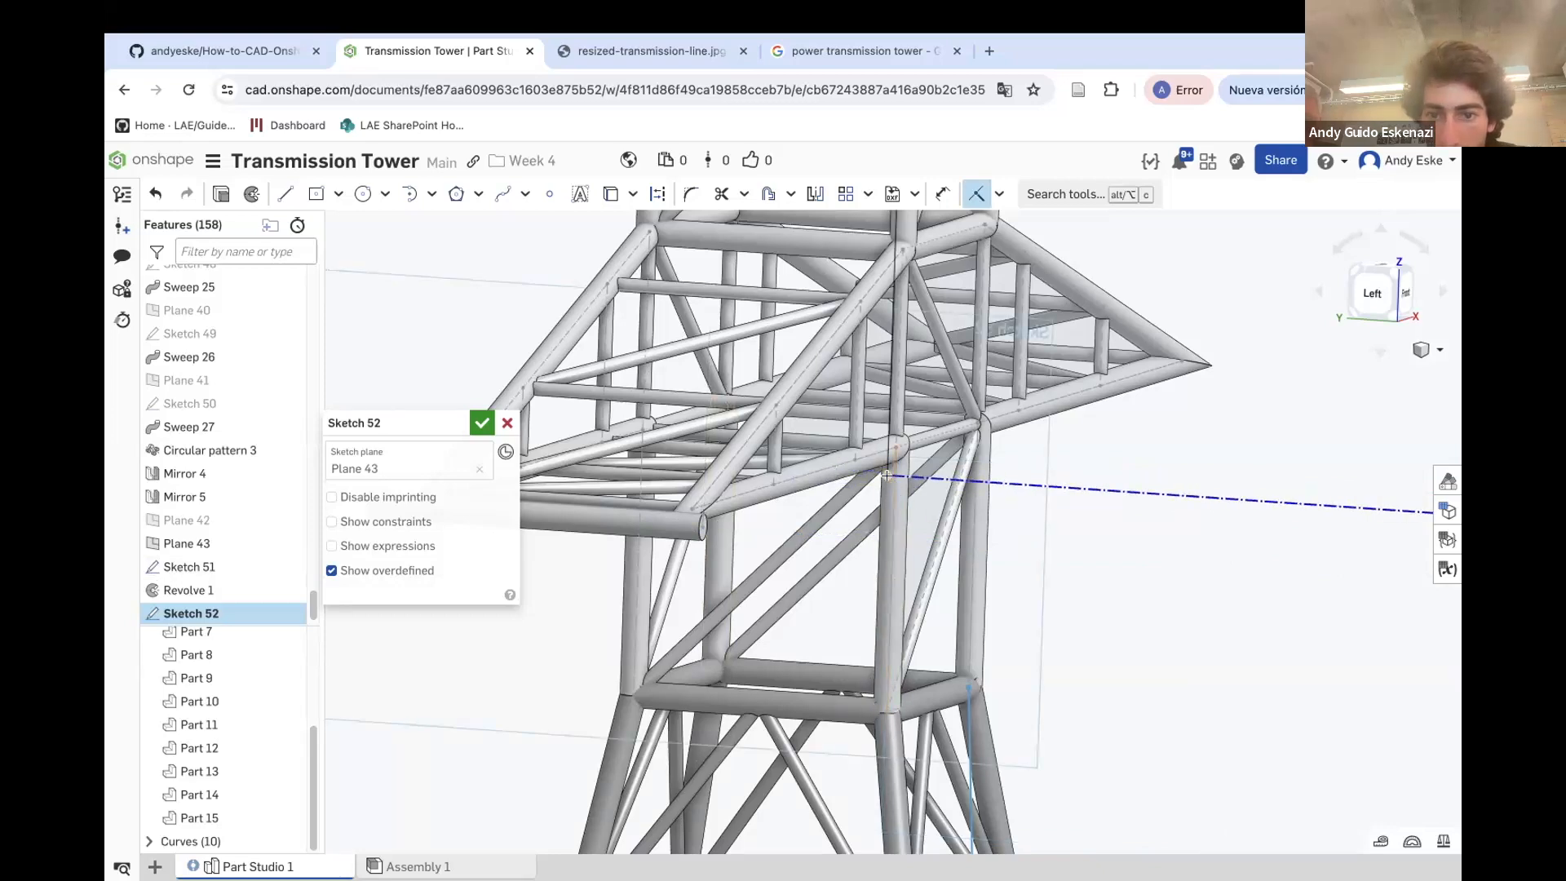
left_click(700, 526)
key("Escape")
Make the cable spline tangent to the construction line at its far end
scroll(652, 504, "up", 5)
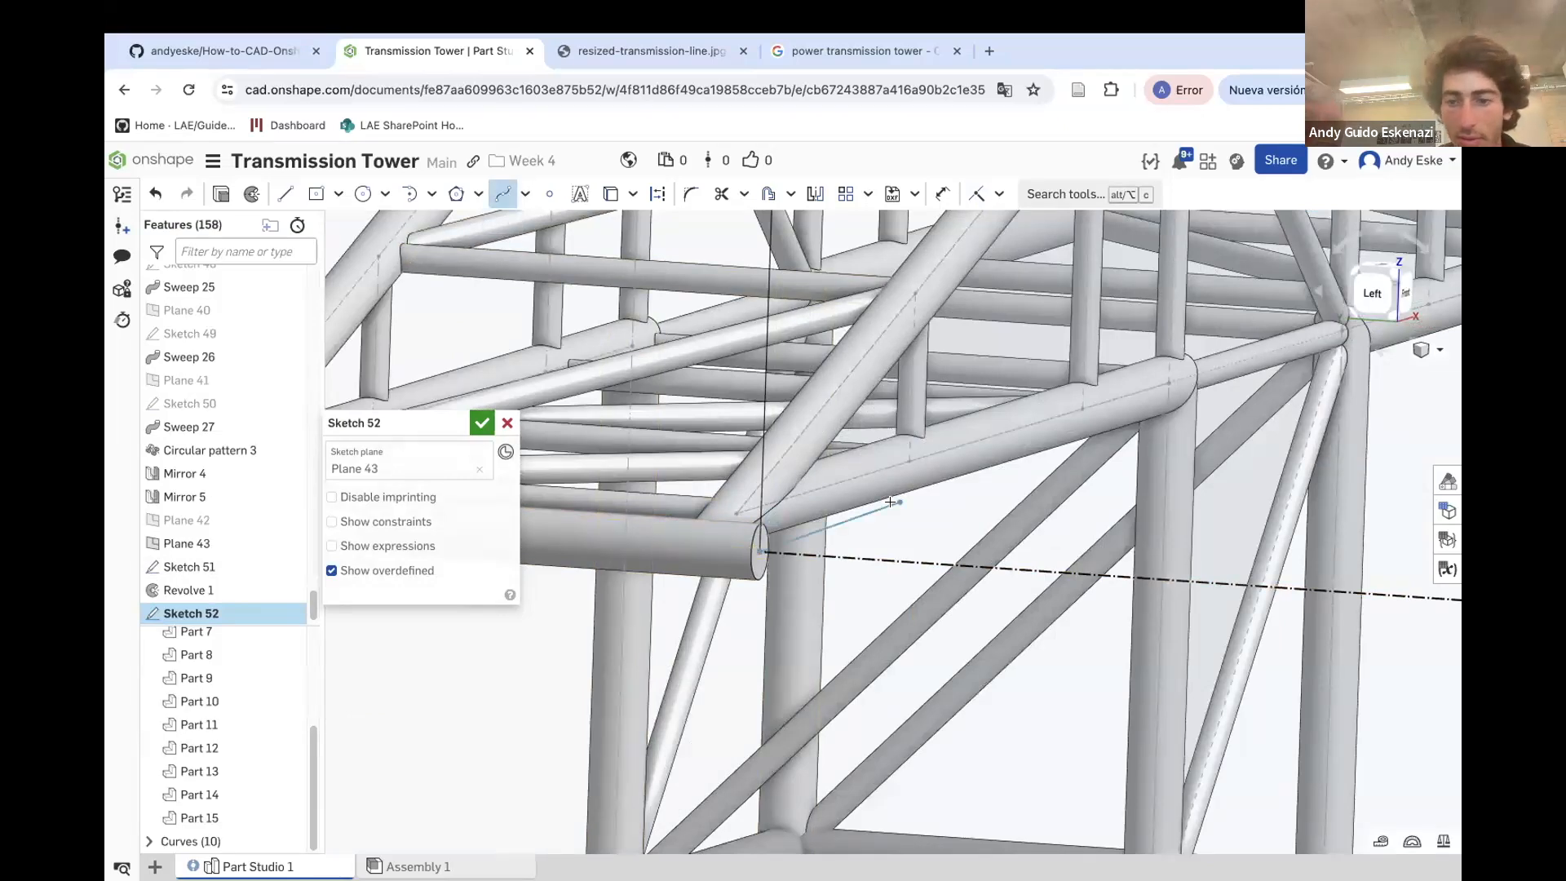
scroll(896, 500, "down", 10)
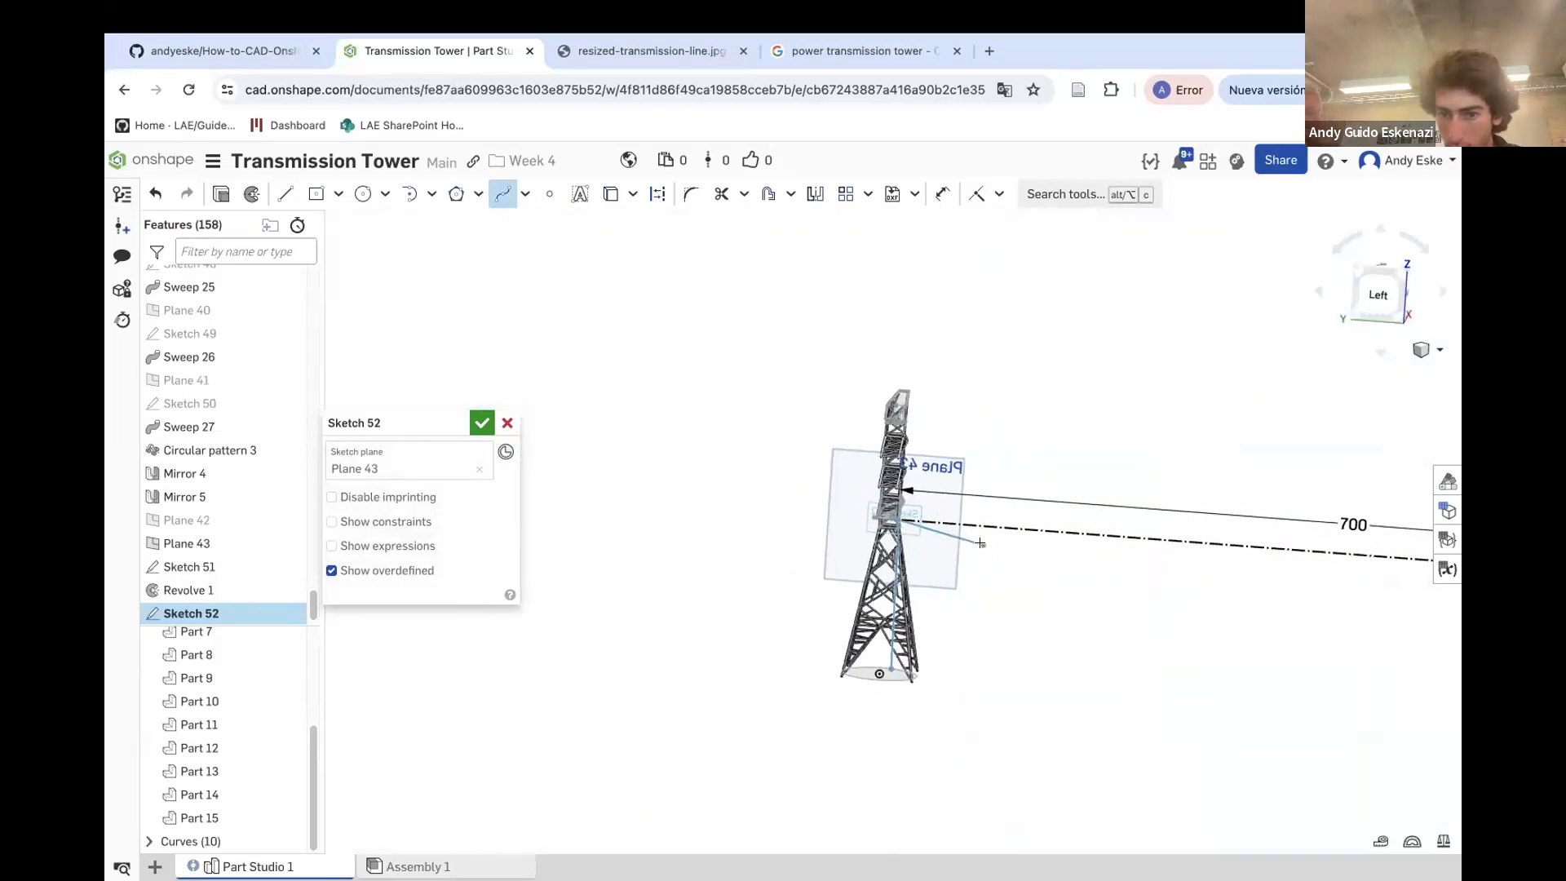
left_click(993, 544)
scroll(996, 545, "down", 2)
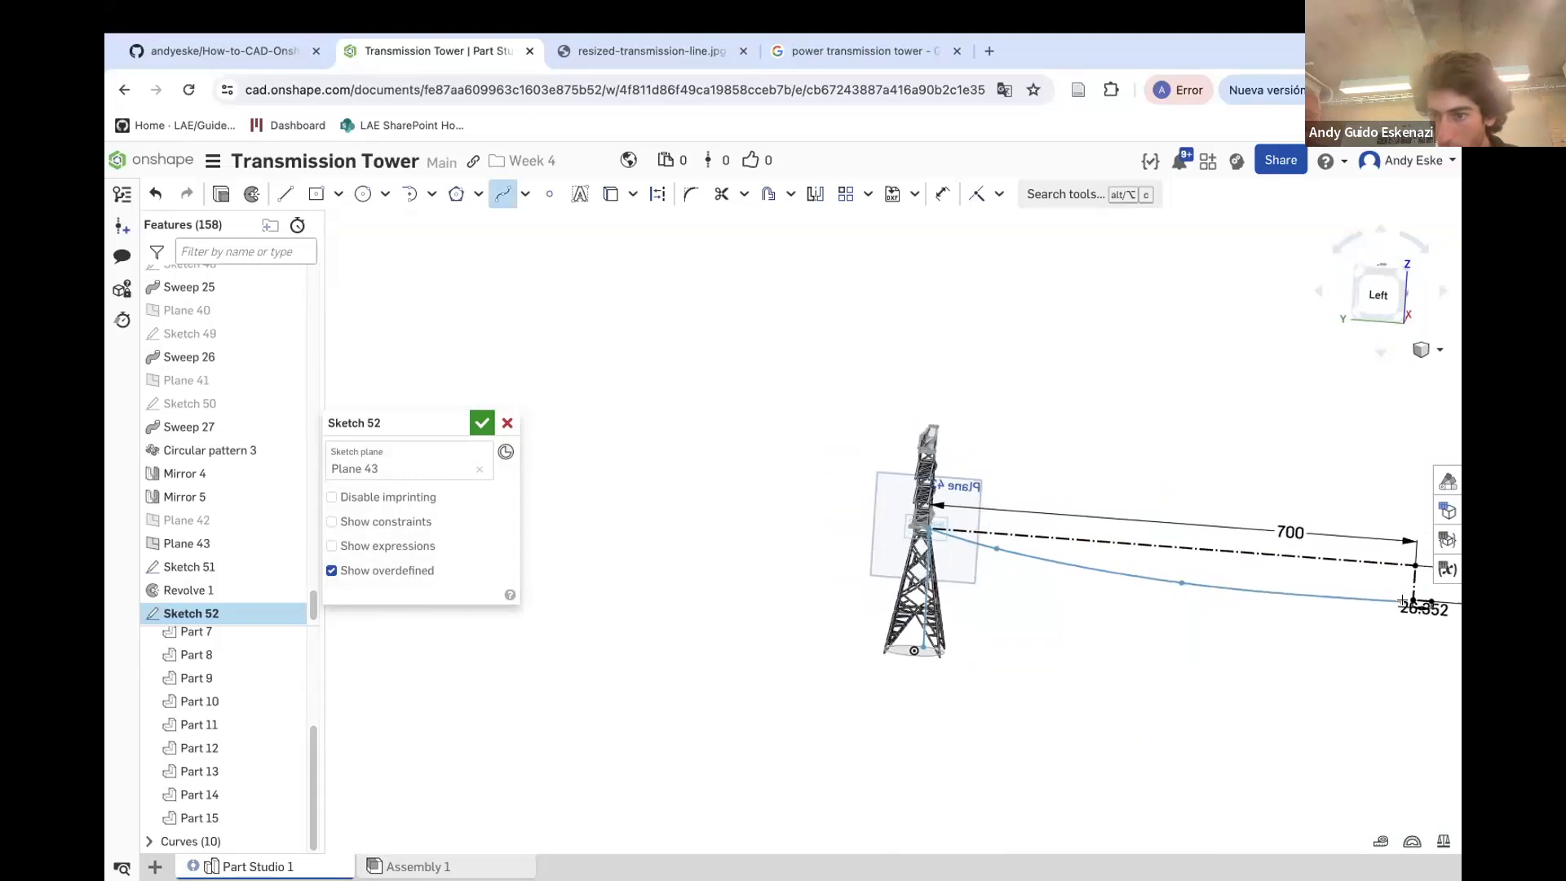
scroll(1081, 596, "down", 5)
left_click(1225, 598)
scroll(1284, 591, "up", 10)
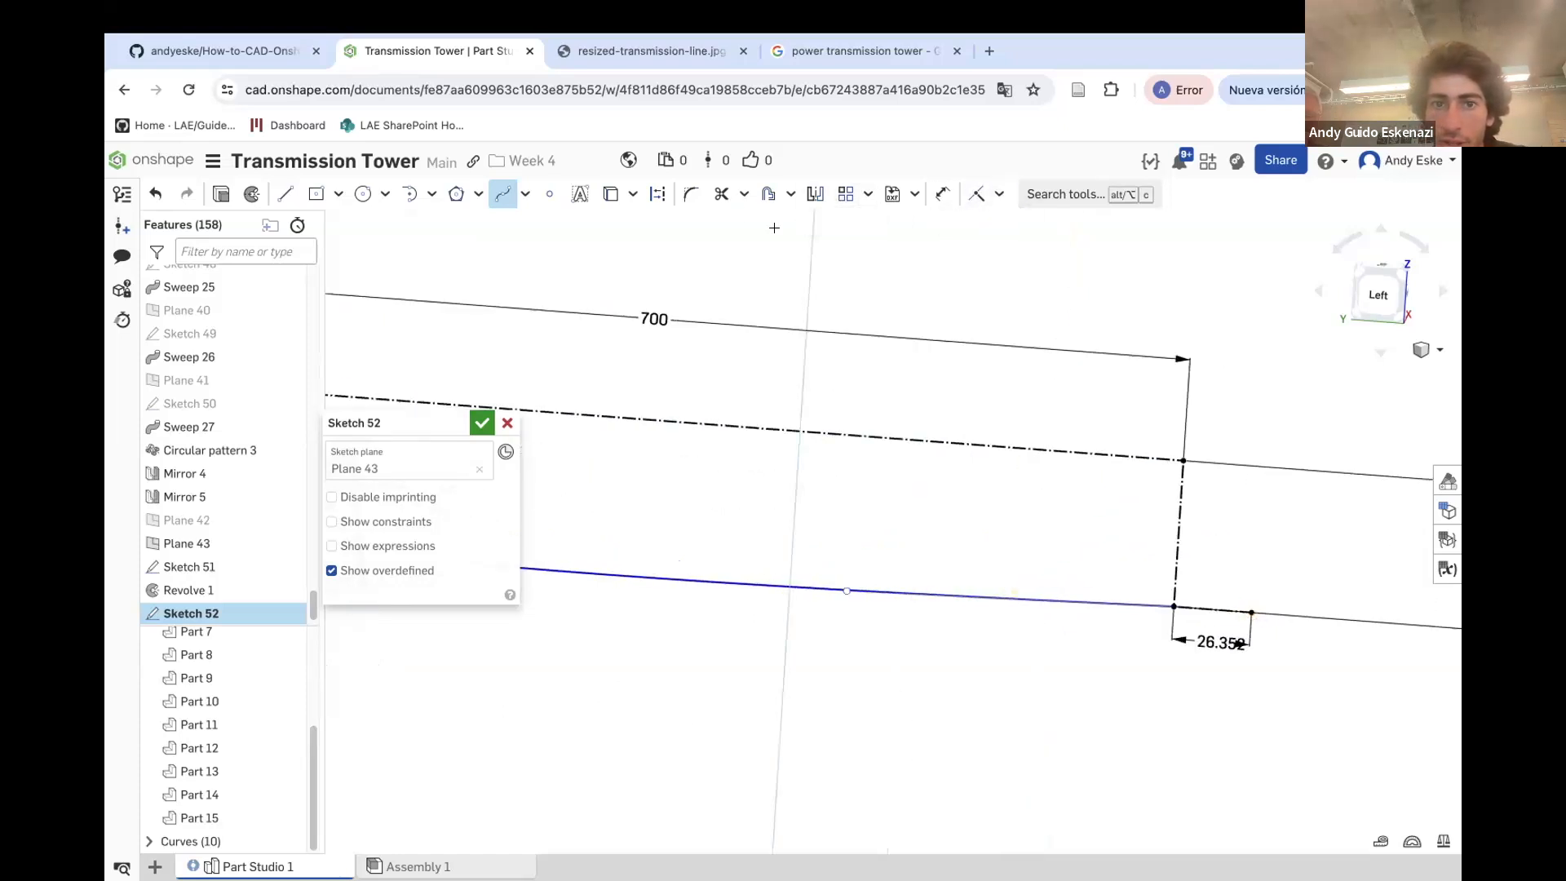
left_click(999, 194)
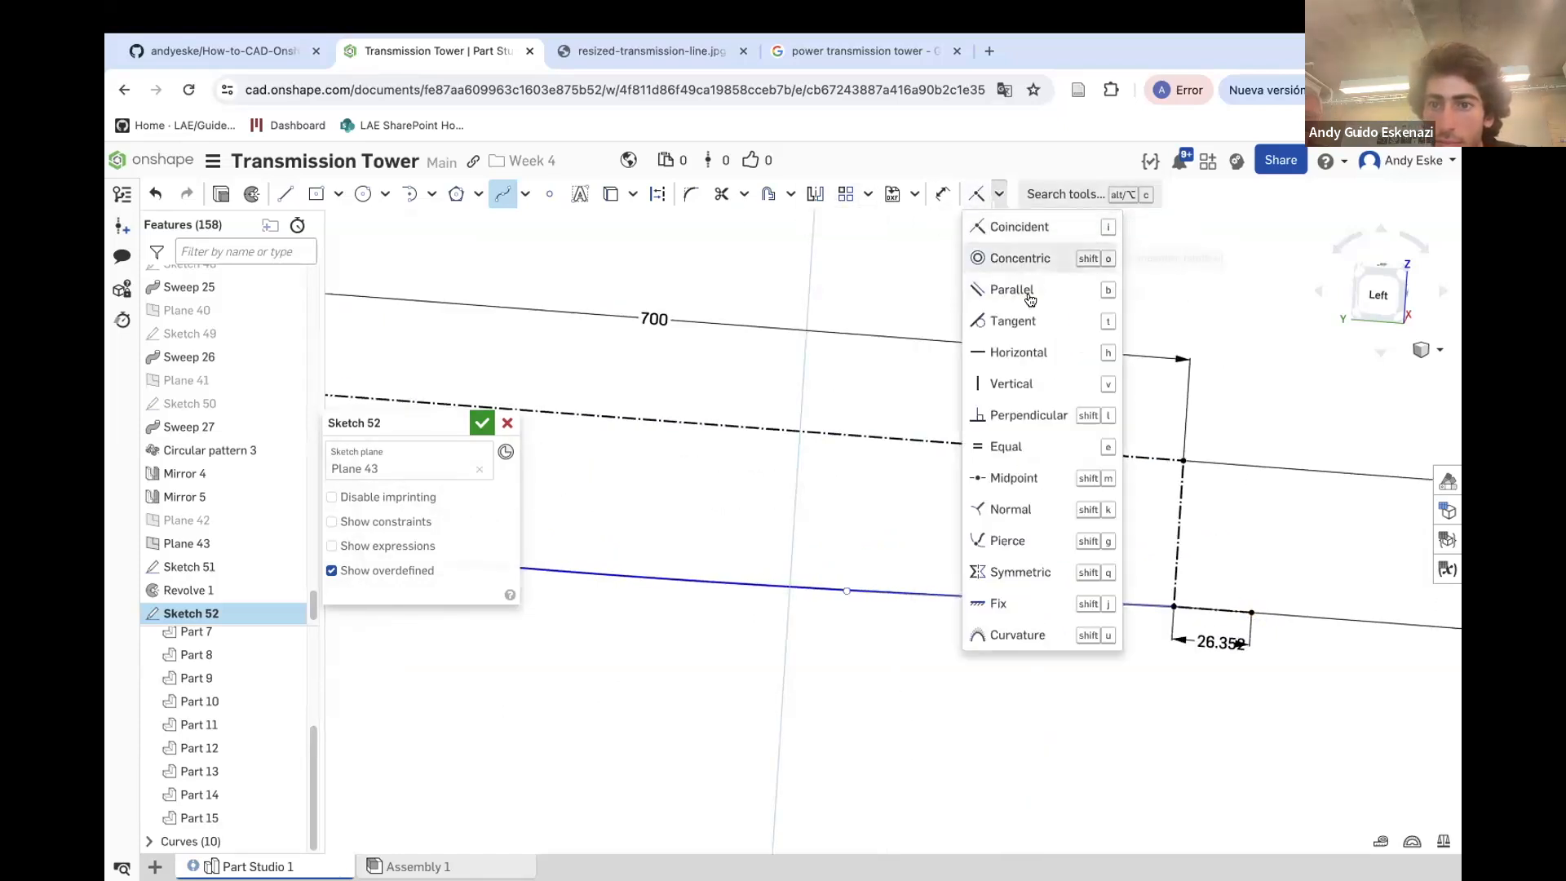
left_click(1012, 321)
left_click(1149, 603)
scroll(1197, 496, "down", 5)
key("Escape")
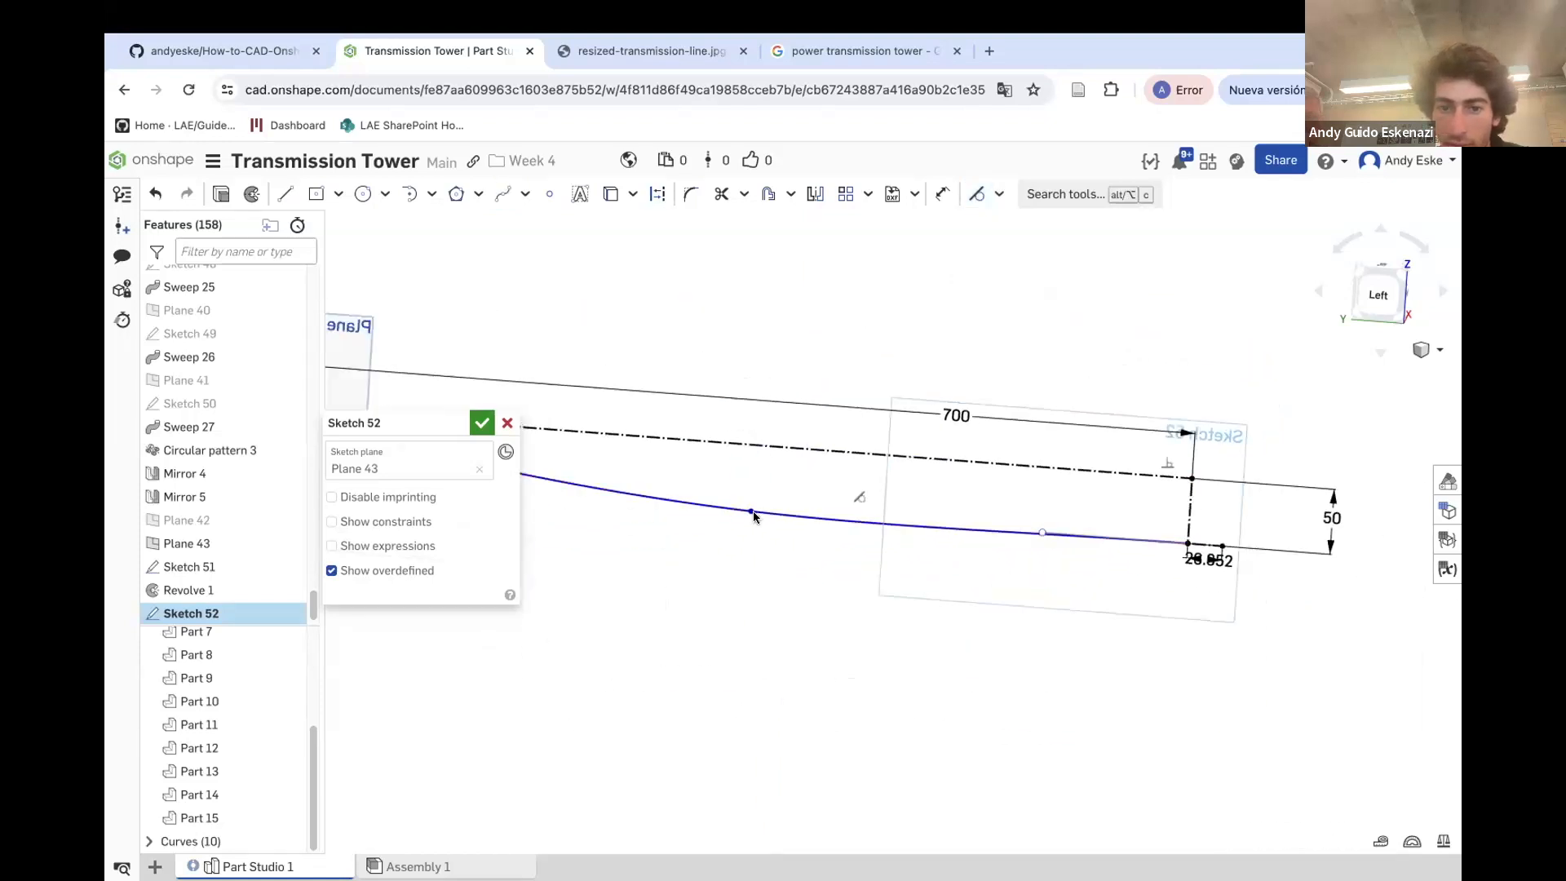
Reposition the cable spline's intermediate points along its length to smooth the sag, and confirm the sketch
left_click_drag(745, 513, 747, 500)
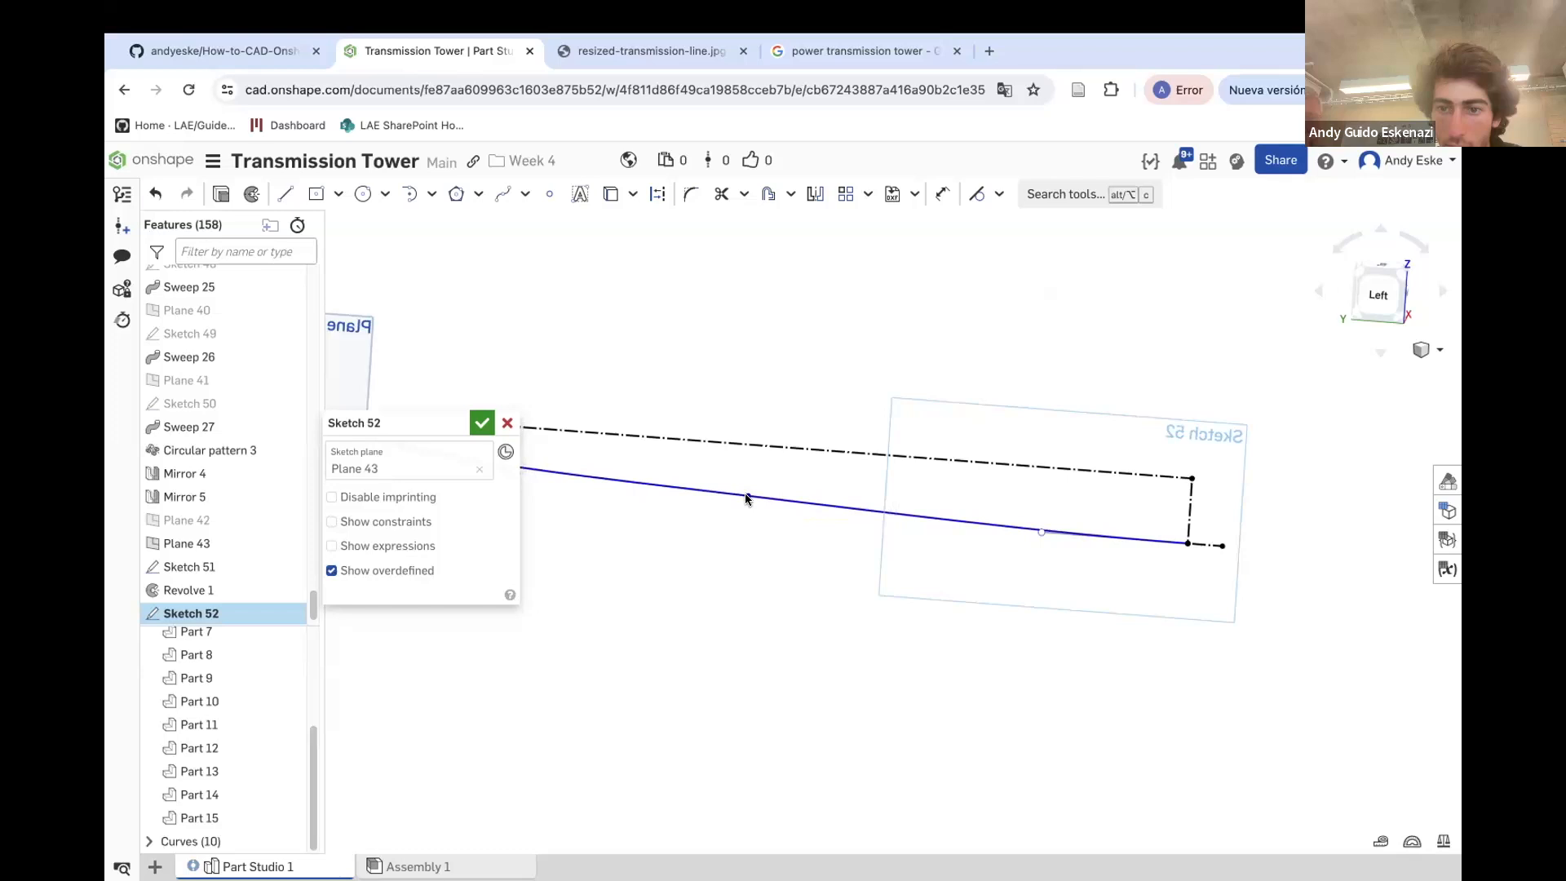
scroll(747, 500, "down", 5)
scroll(818, 468, "up", 6)
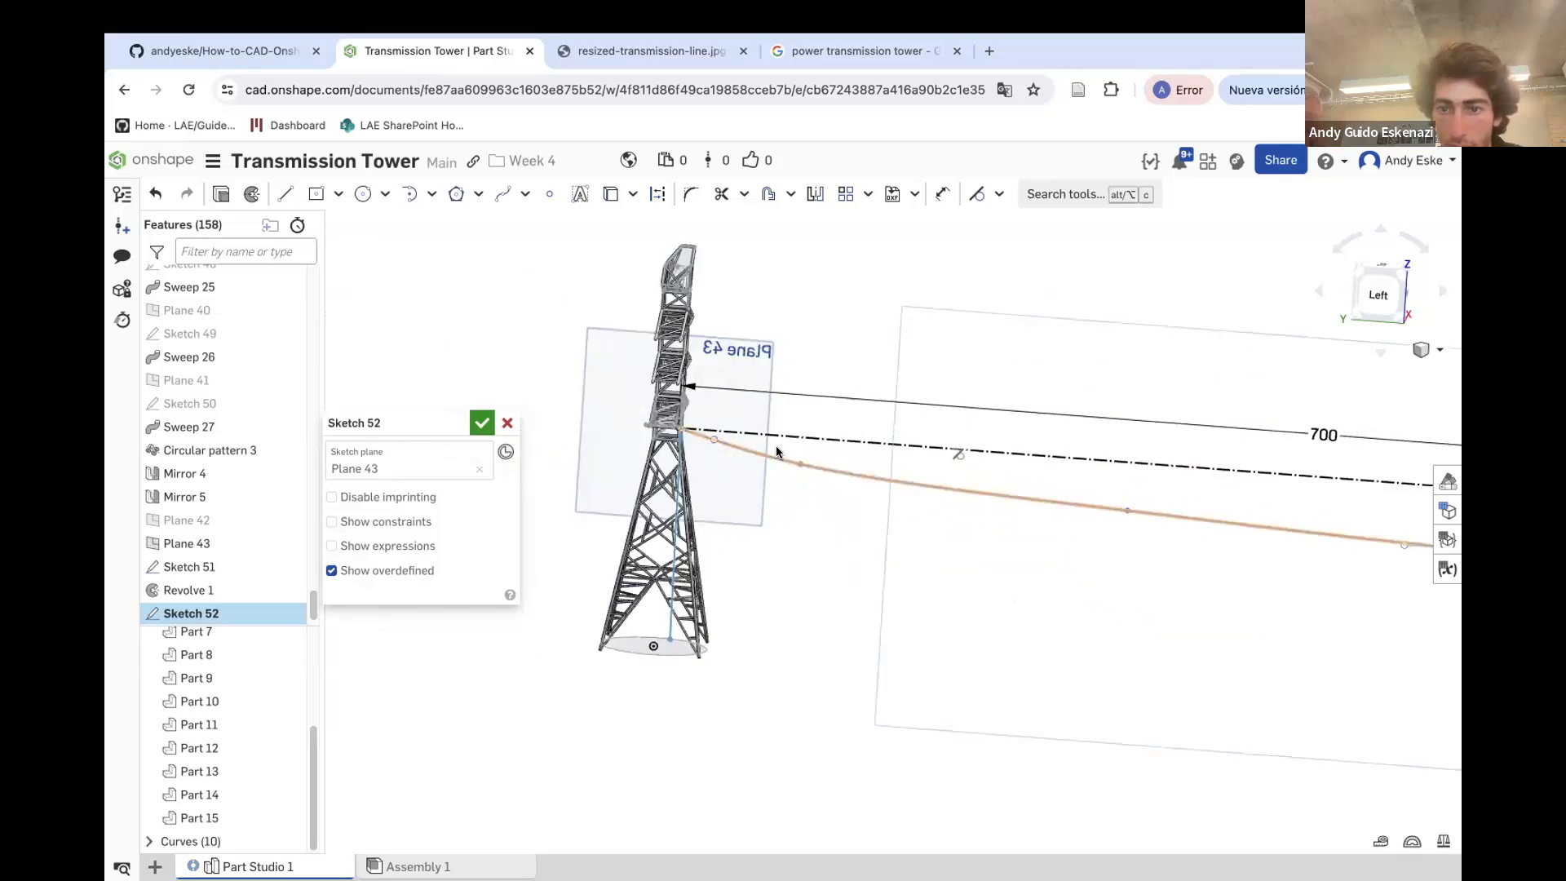
left_click_drag(793, 466, 980, 491)
left_click_drag(1128, 510, 1213, 525)
scroll(1028, 526, "down", 3)
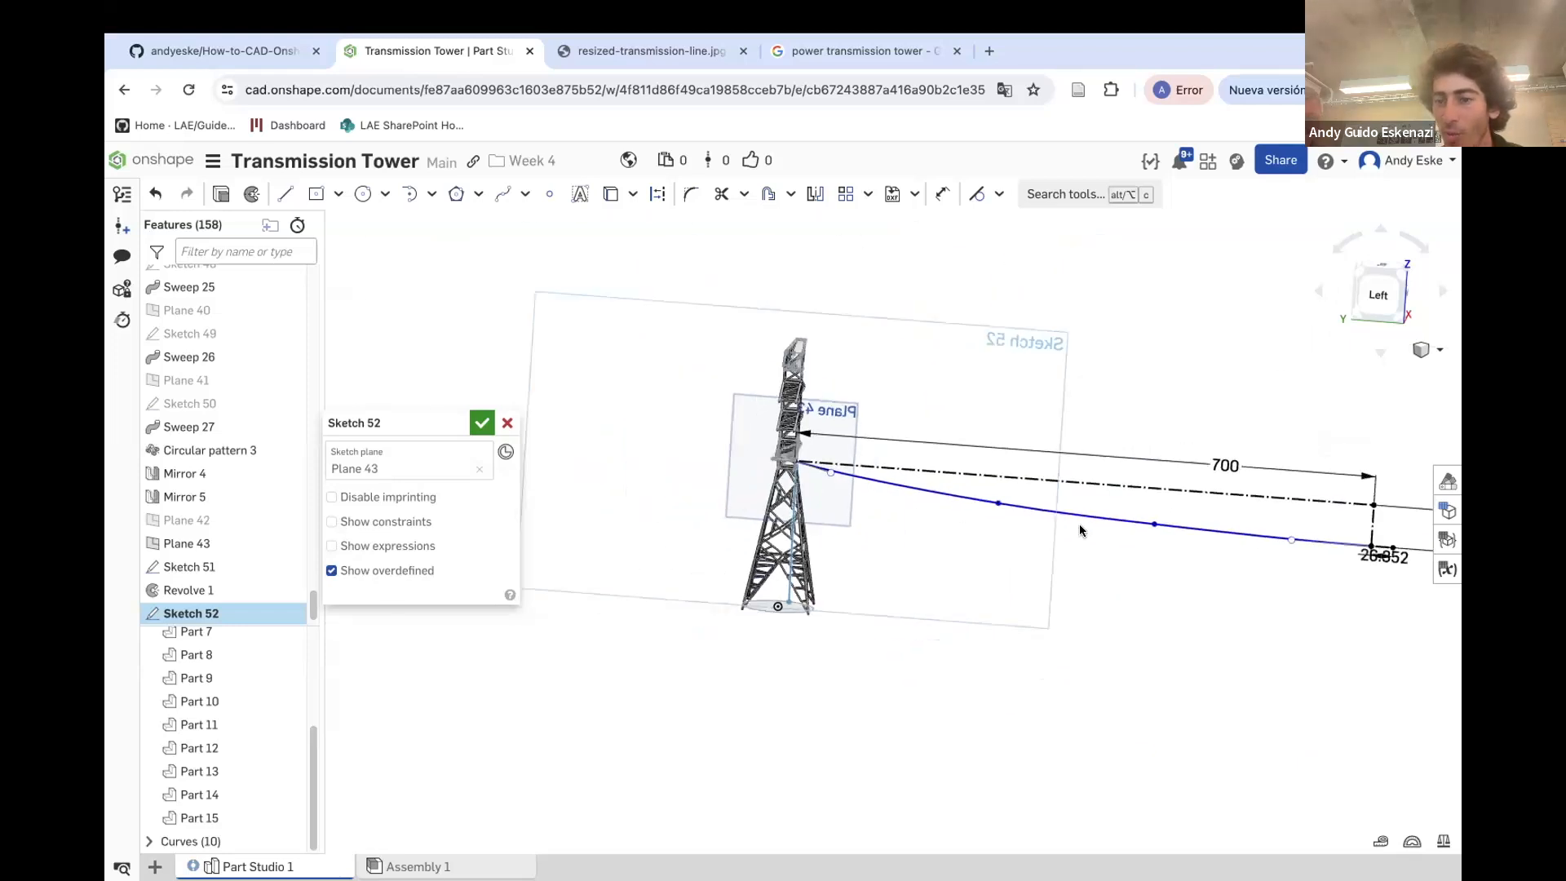
scroll(1079, 522, "down", 2)
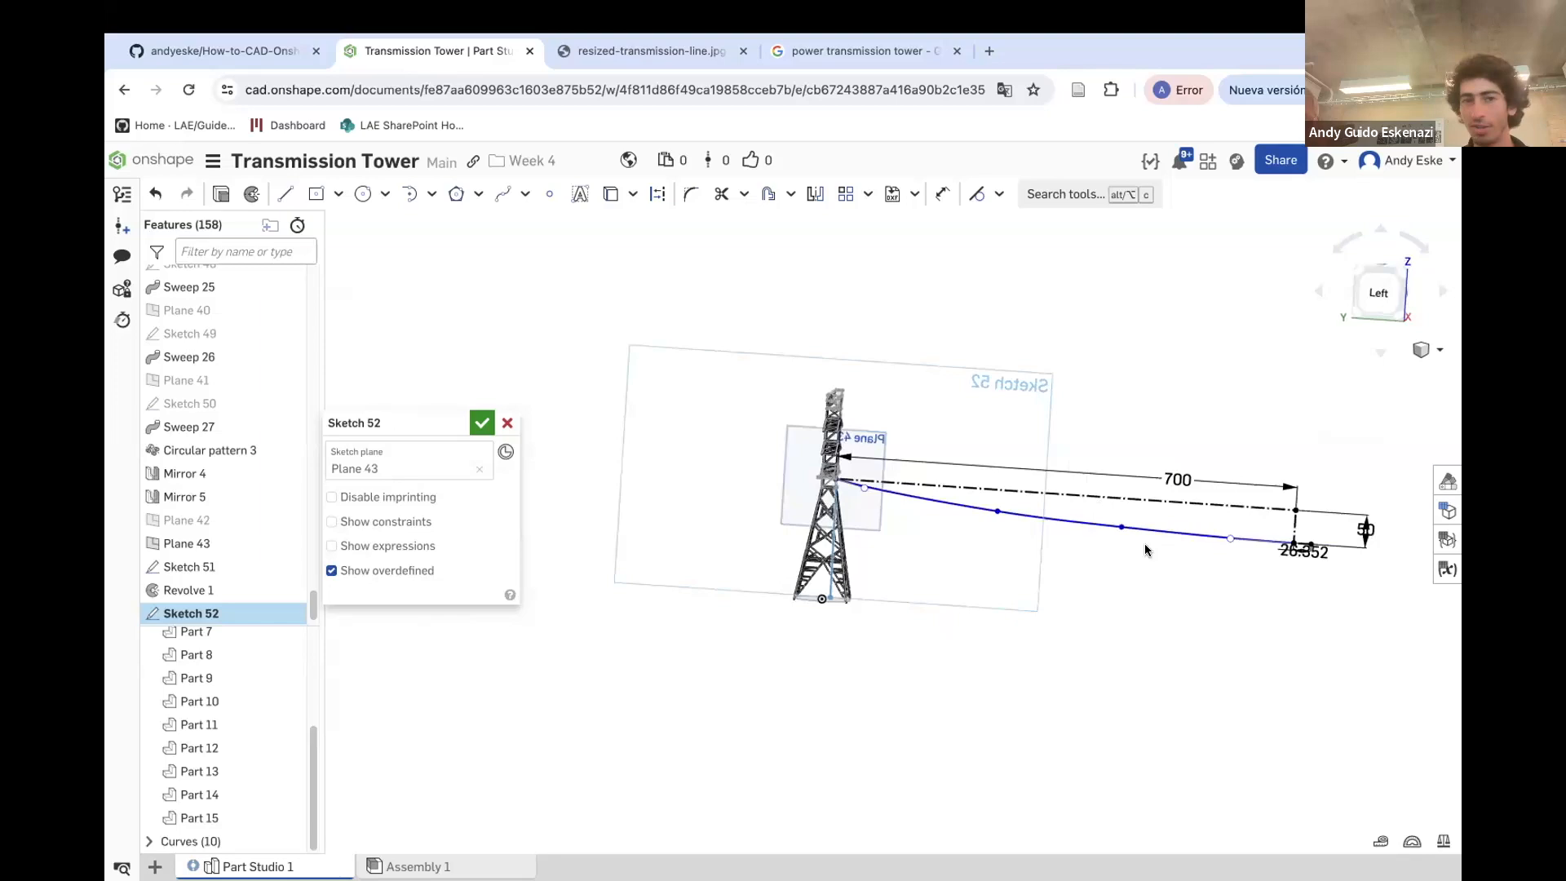
scroll(949, 515, "down", 3)
right_click_drag(1220, 566, 1150, 559)
scroll(1078, 515, "up", 4)
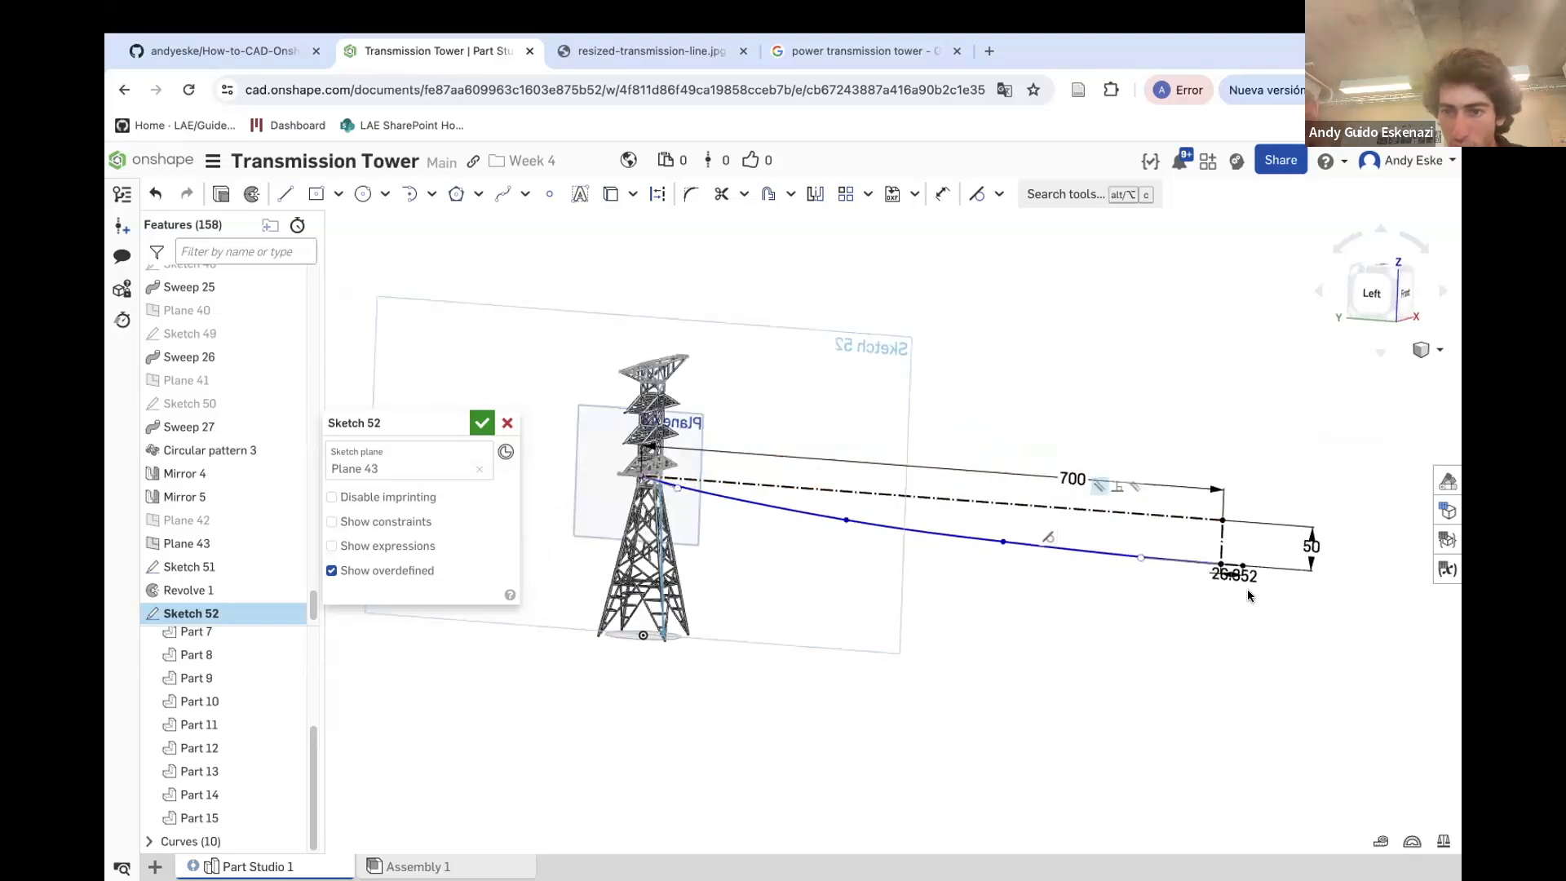
right_click_drag(1246, 596, 1229, 599)
scroll(609, 486, "up", 10)
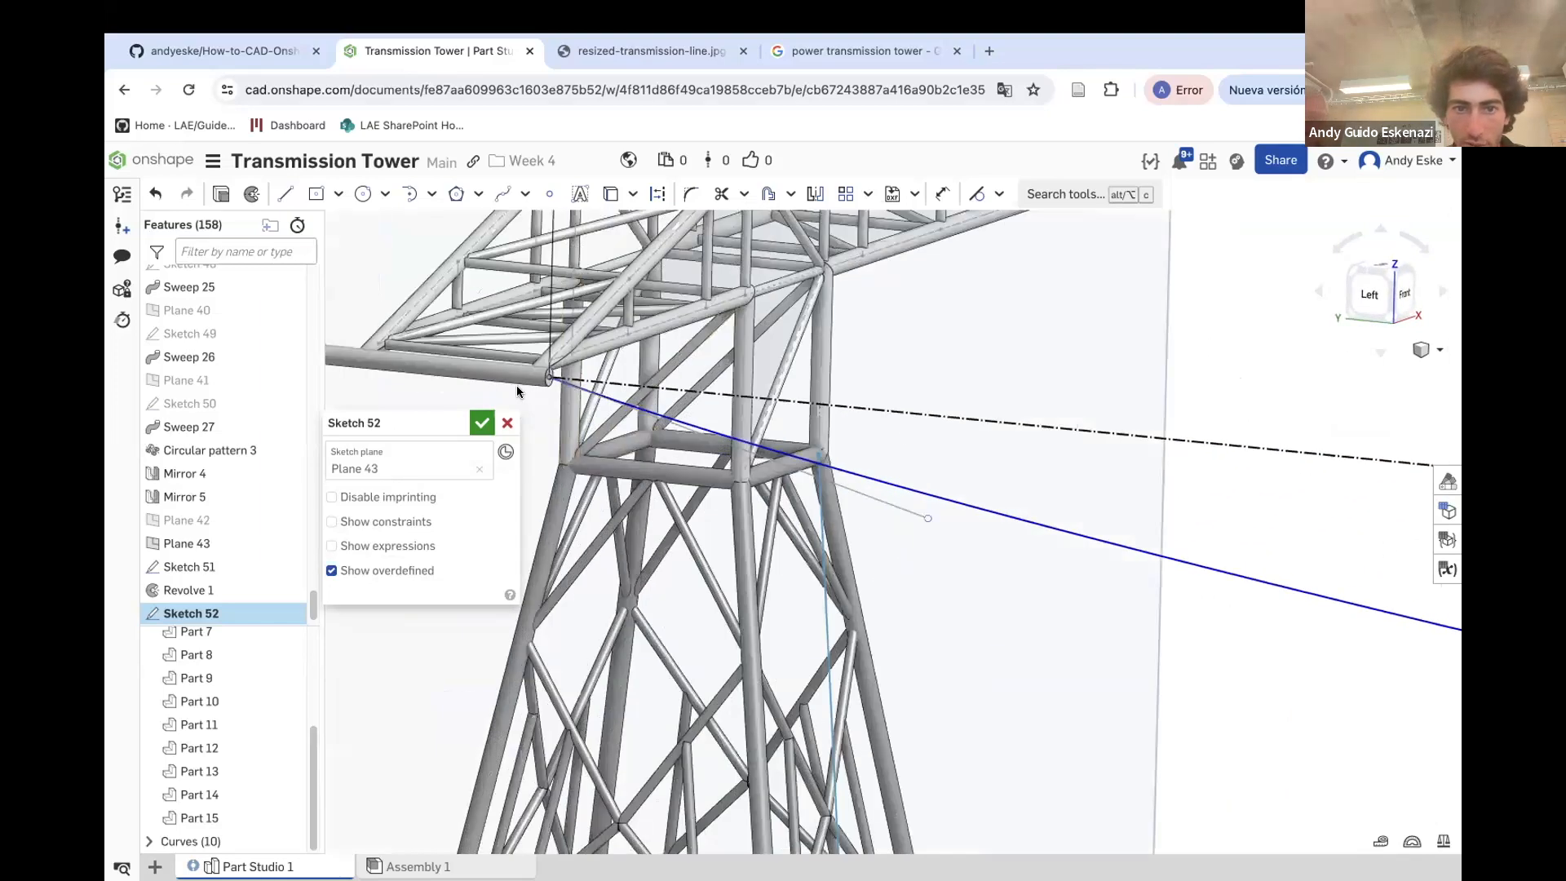
left_click(481, 423)
Hide Plane 43
scroll(483, 418, "down", 6)
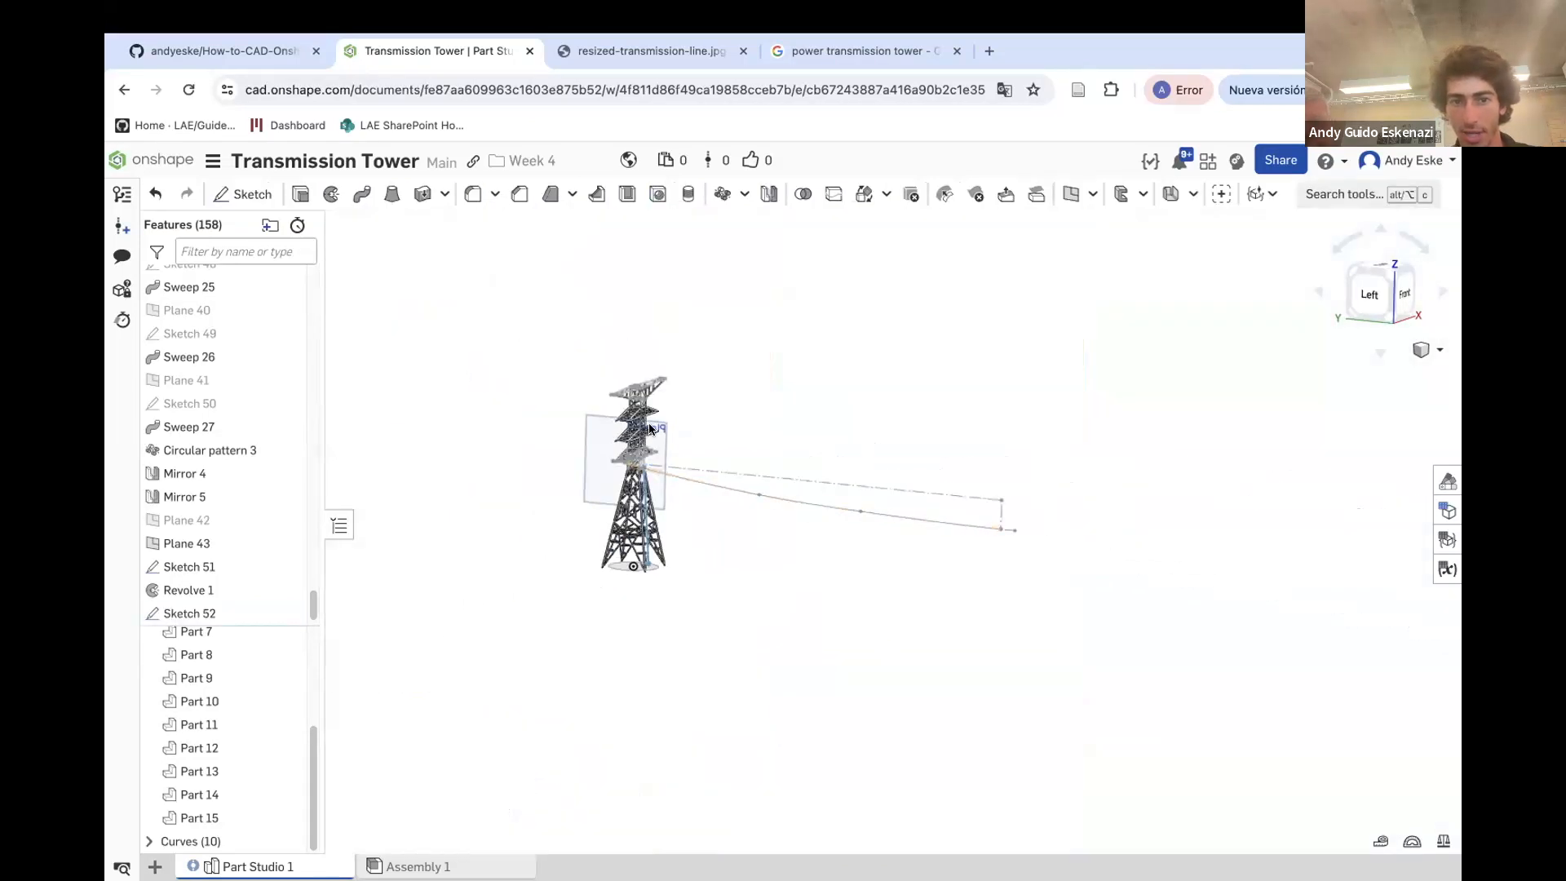
right_click(586, 430)
left_click(640, 538)
scroll(671, 483, "up", 5)
scroll(671, 483, "up", 10)
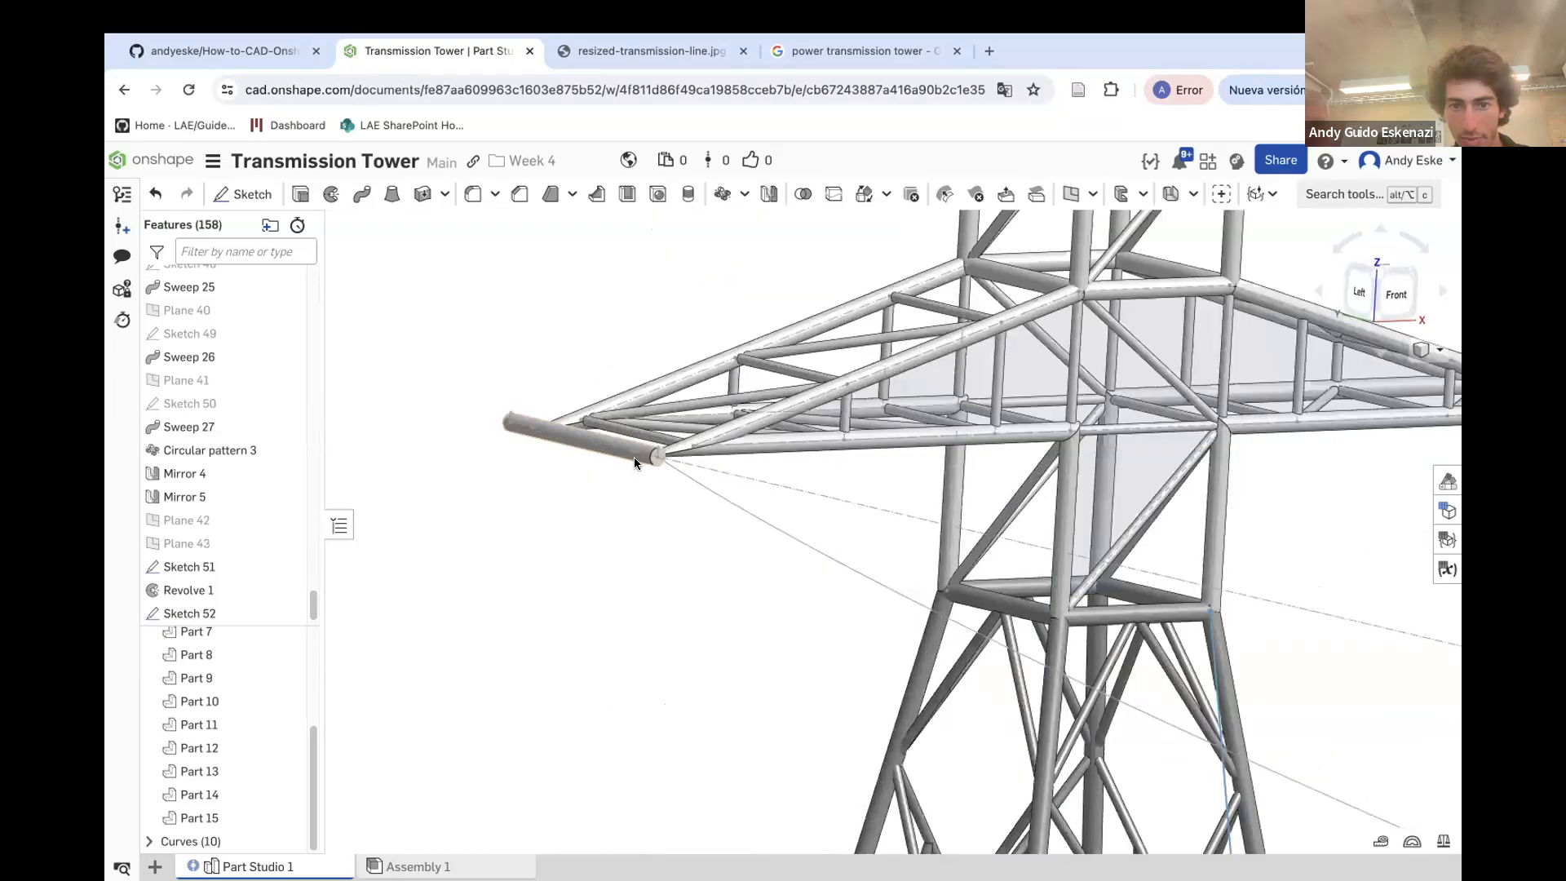
Sketch a circle of 0.5 mm diameter centred on the crossarm cylinder's end face
left_click(242, 194)
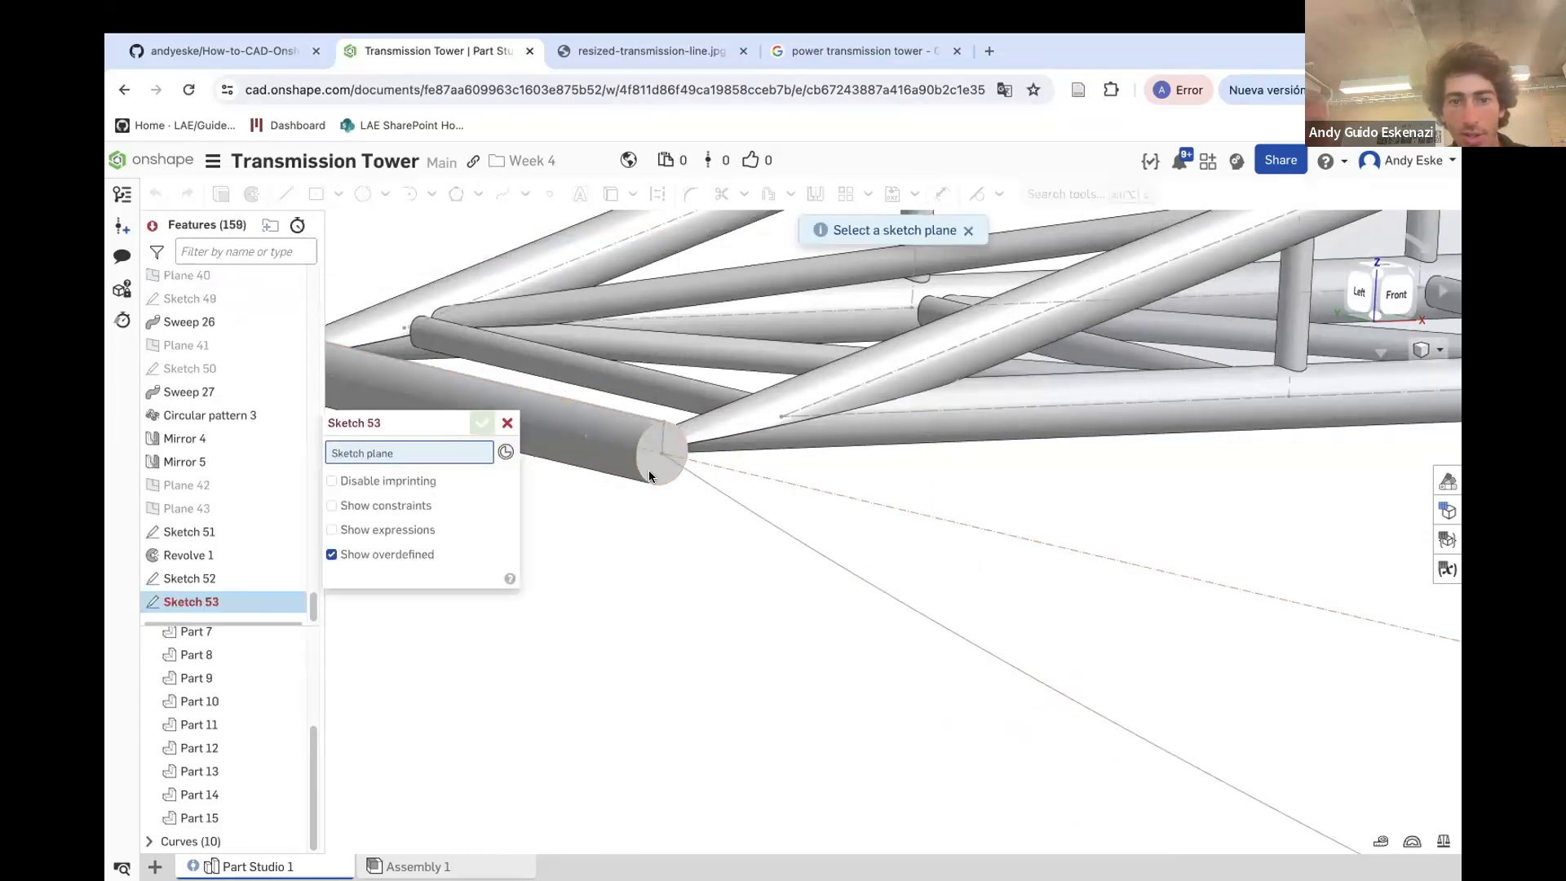
left_click(648, 469)
scroll(653, 457, "up", 3)
left_click(363, 194)
left_click(683, 502)
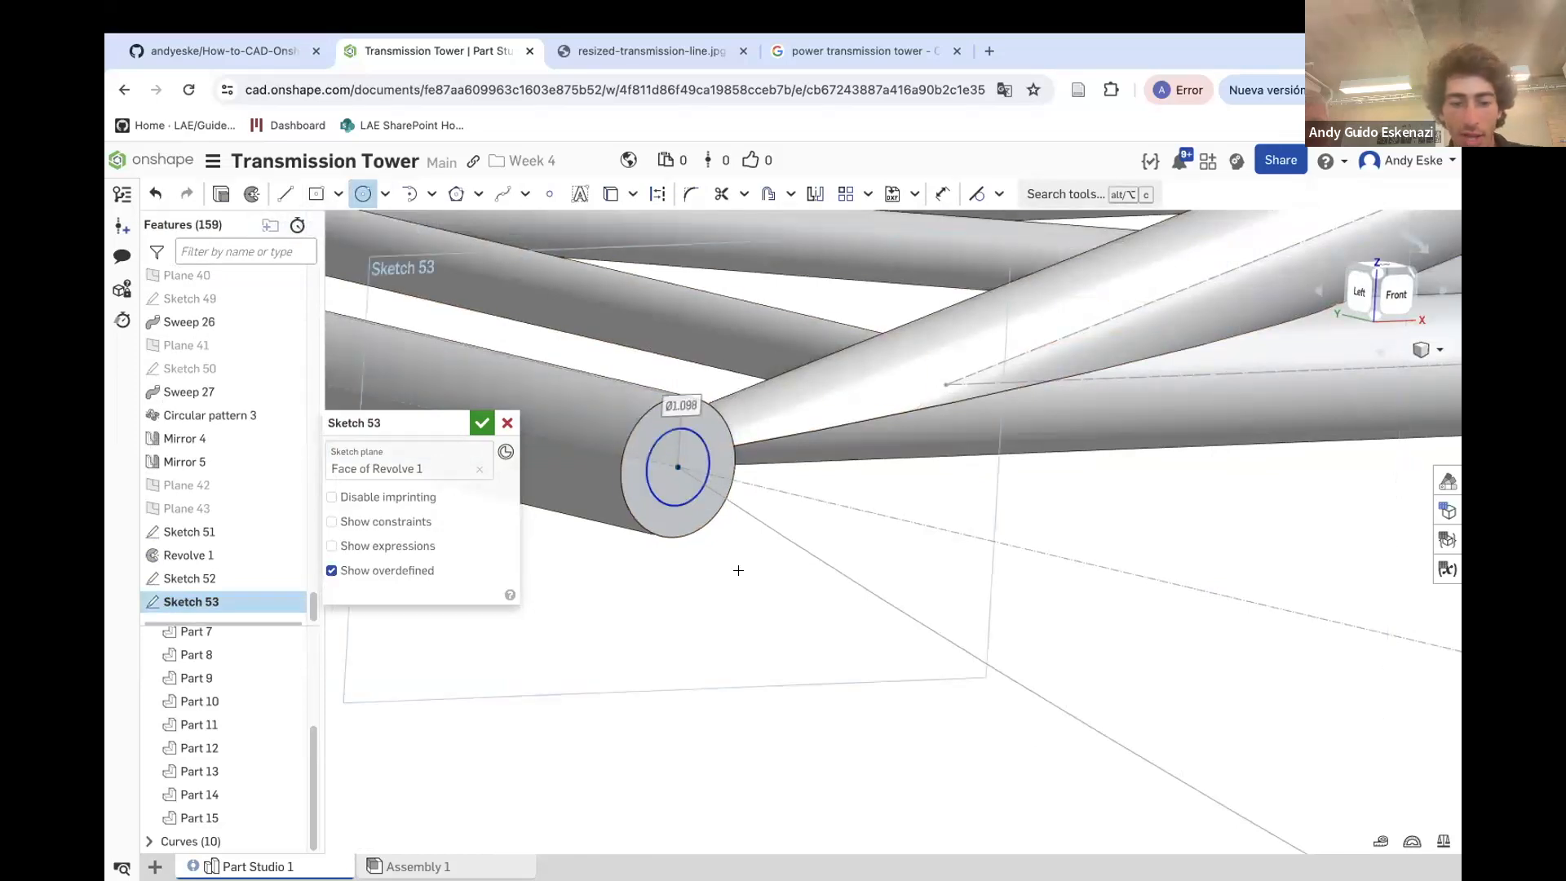
key("d")
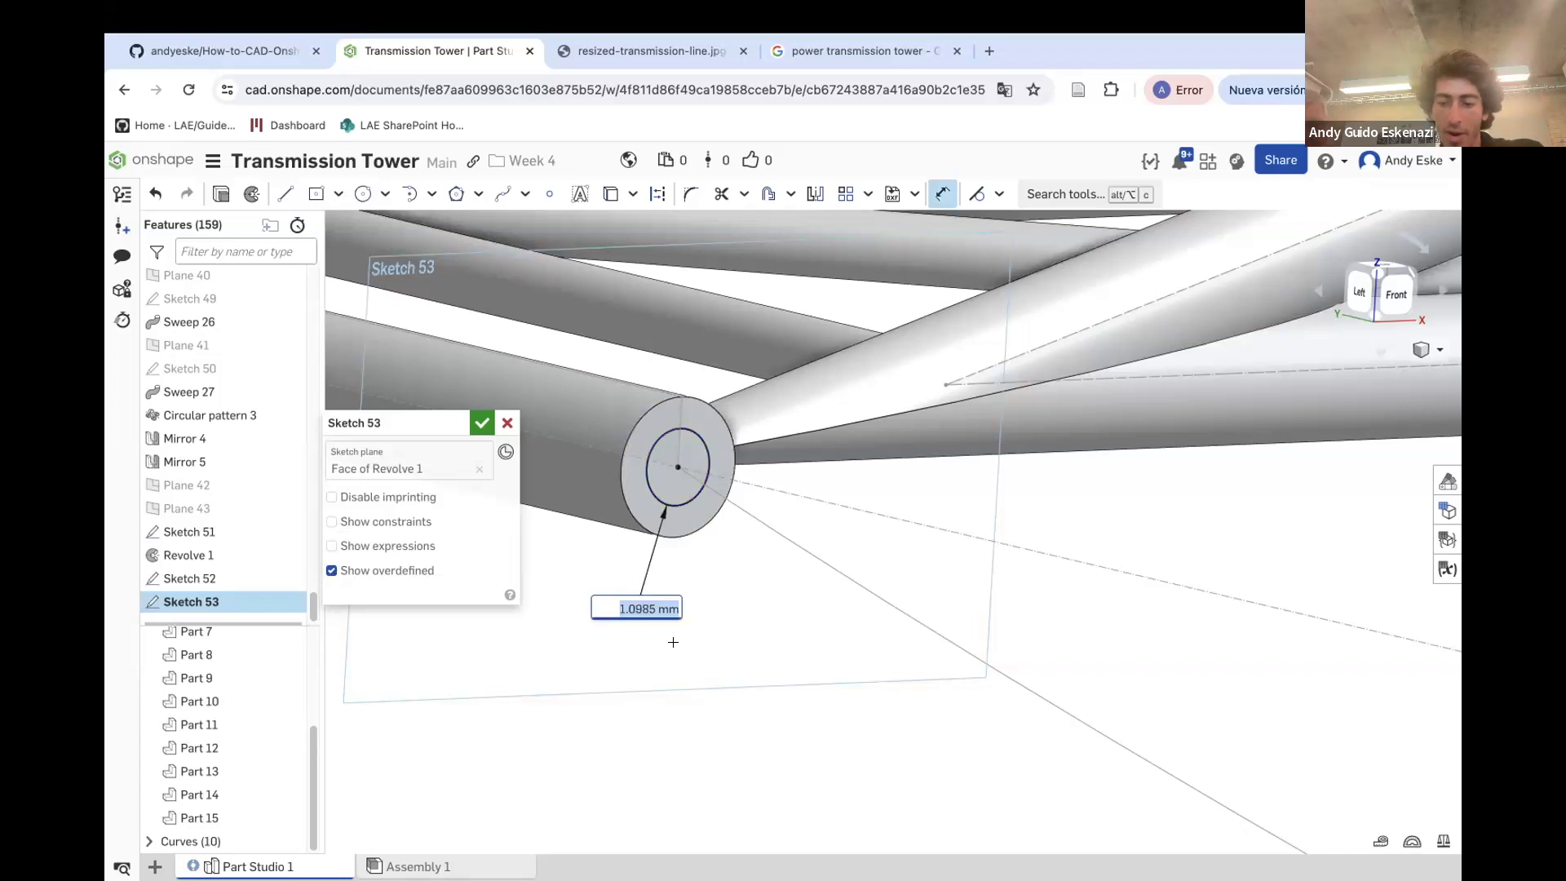
key("Return")
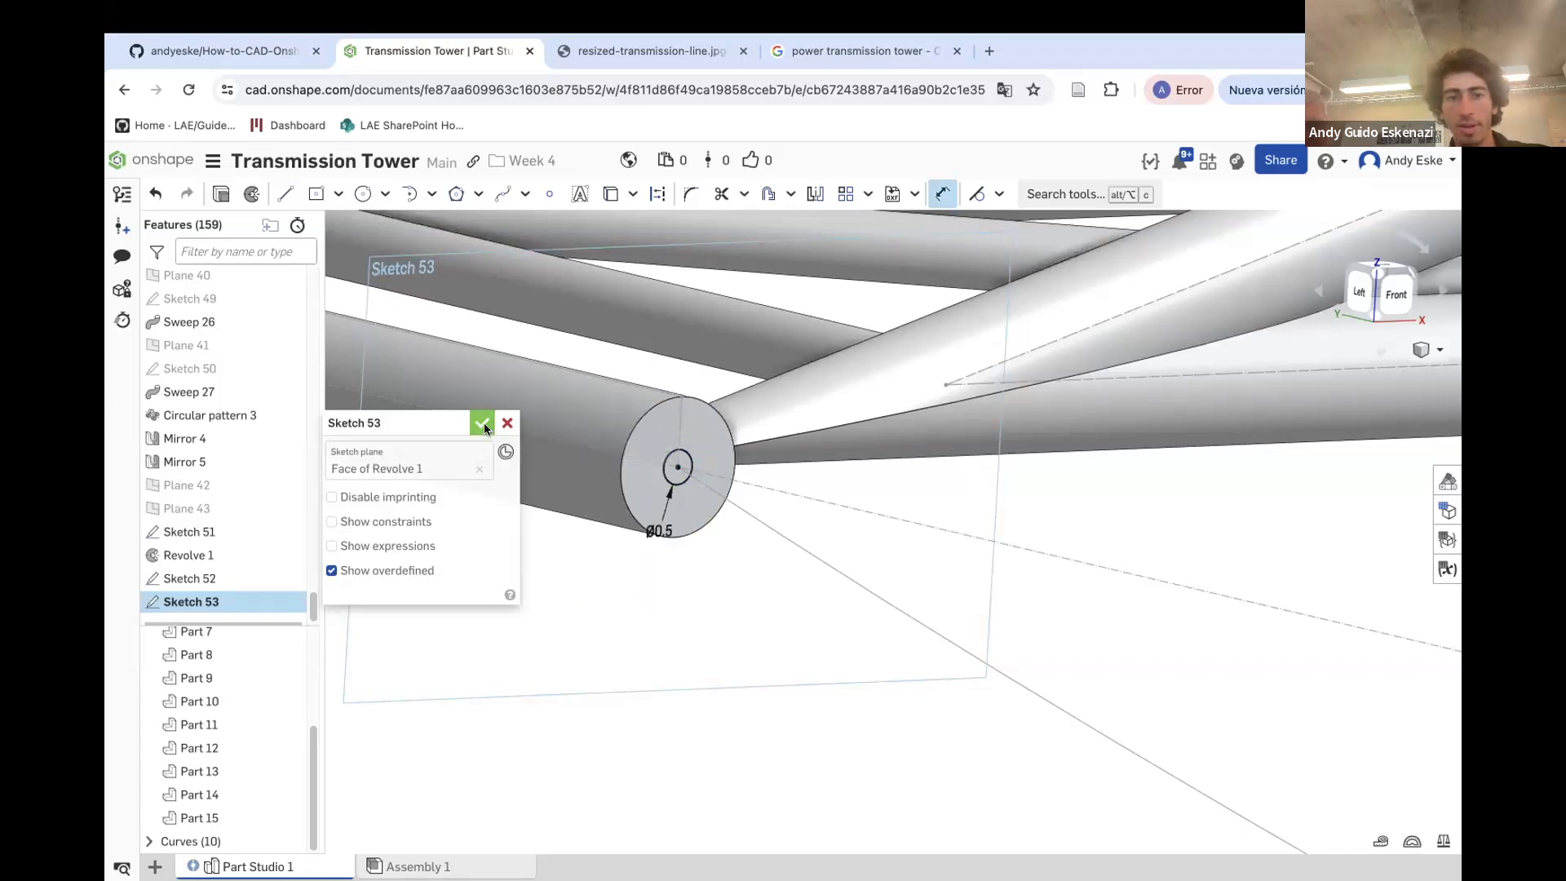
left_click(483, 423)
Sweep the circle along the cable spline to create the solid cable
left_click(361, 194)
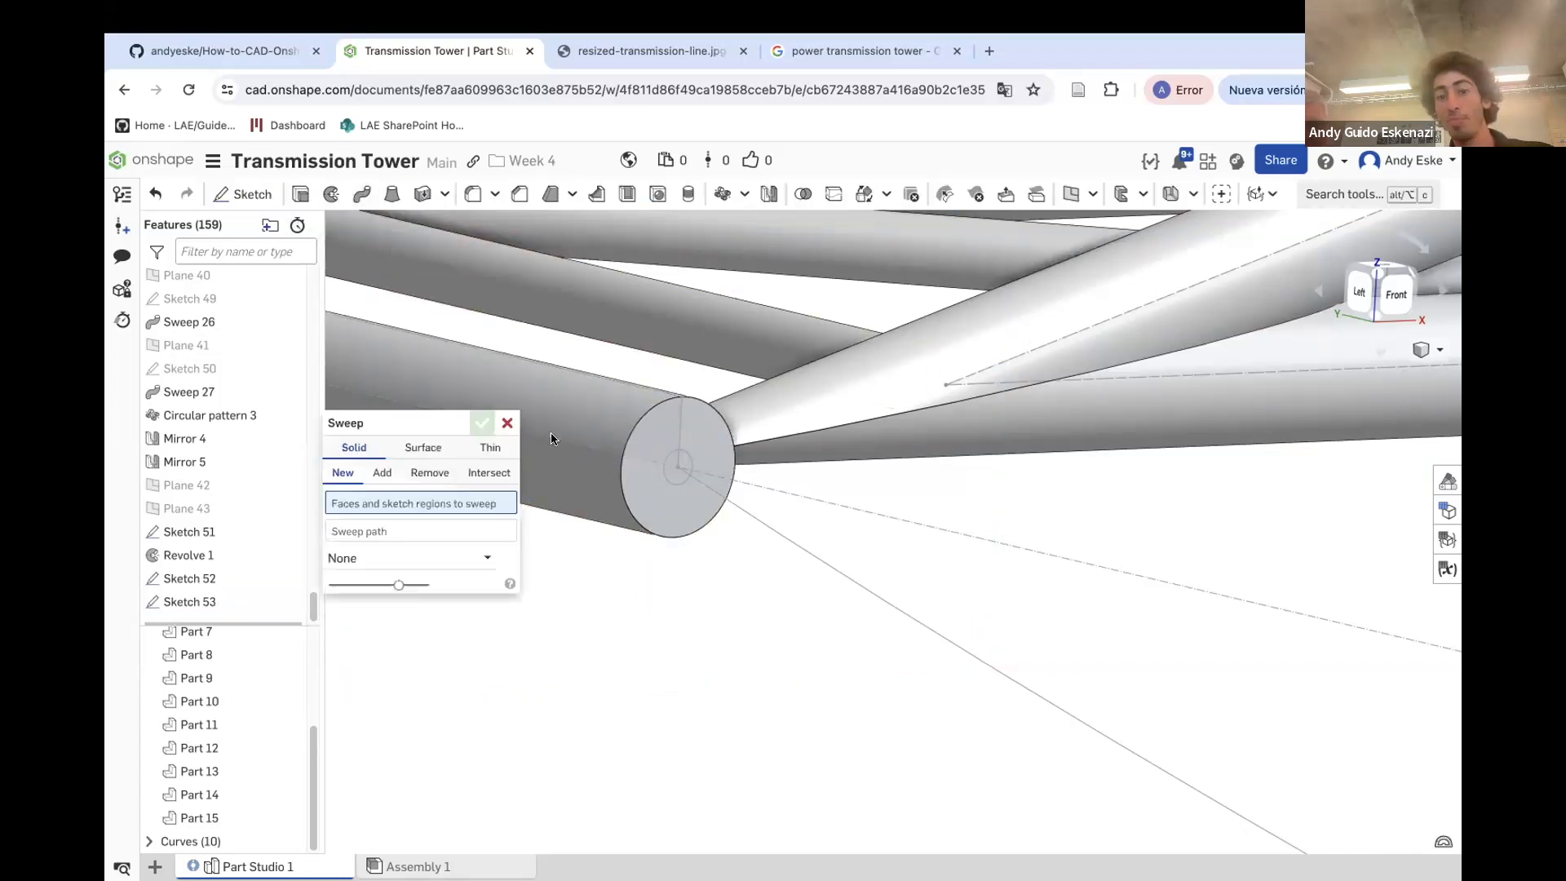
left_click(668, 481)
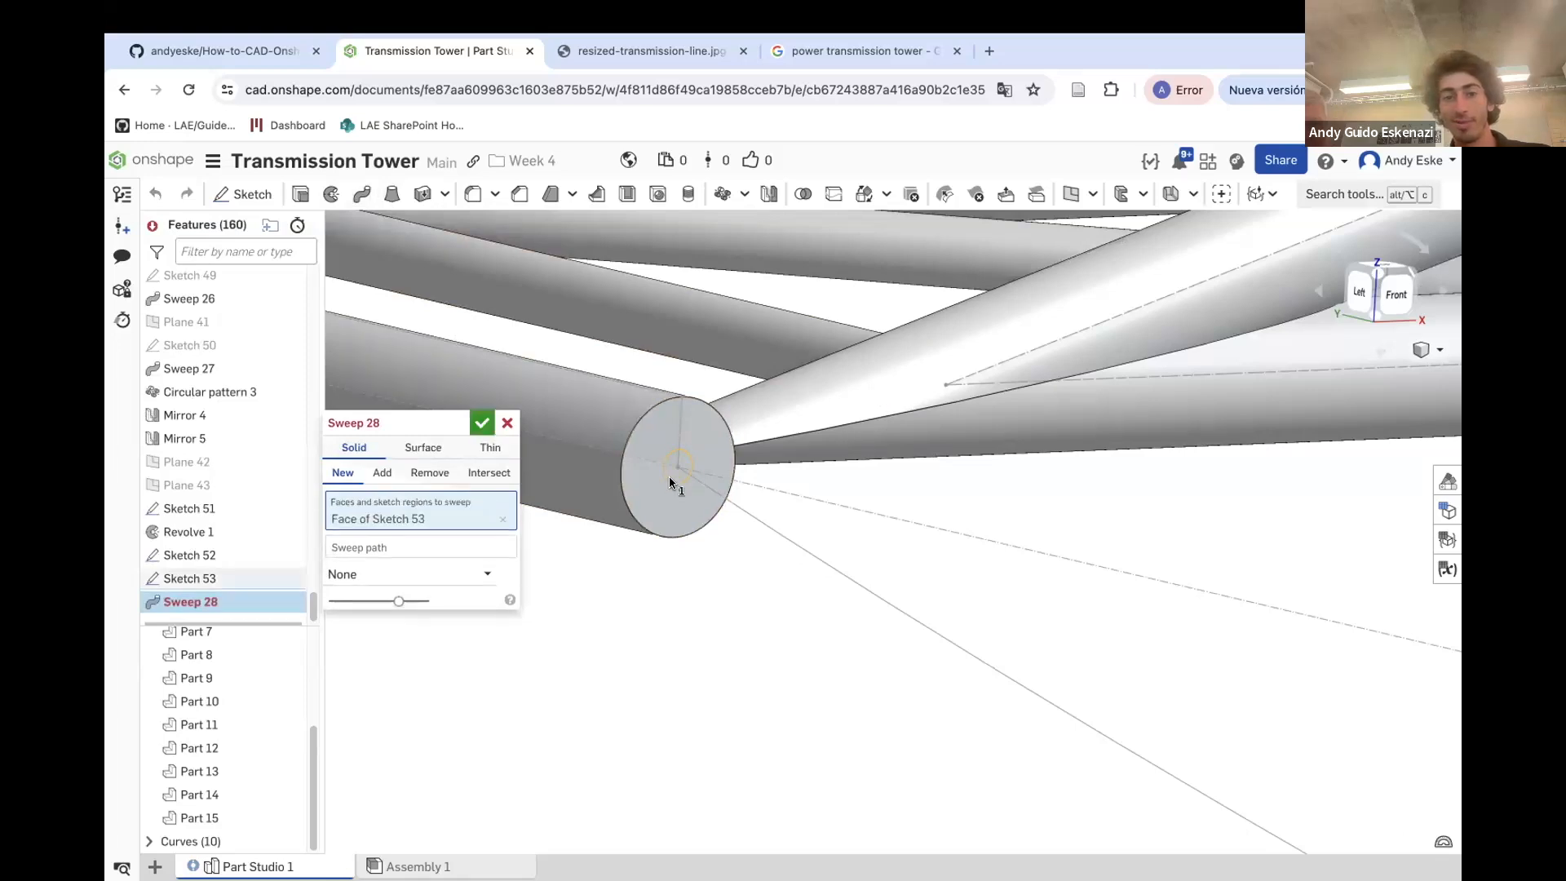
left_click(734, 508)
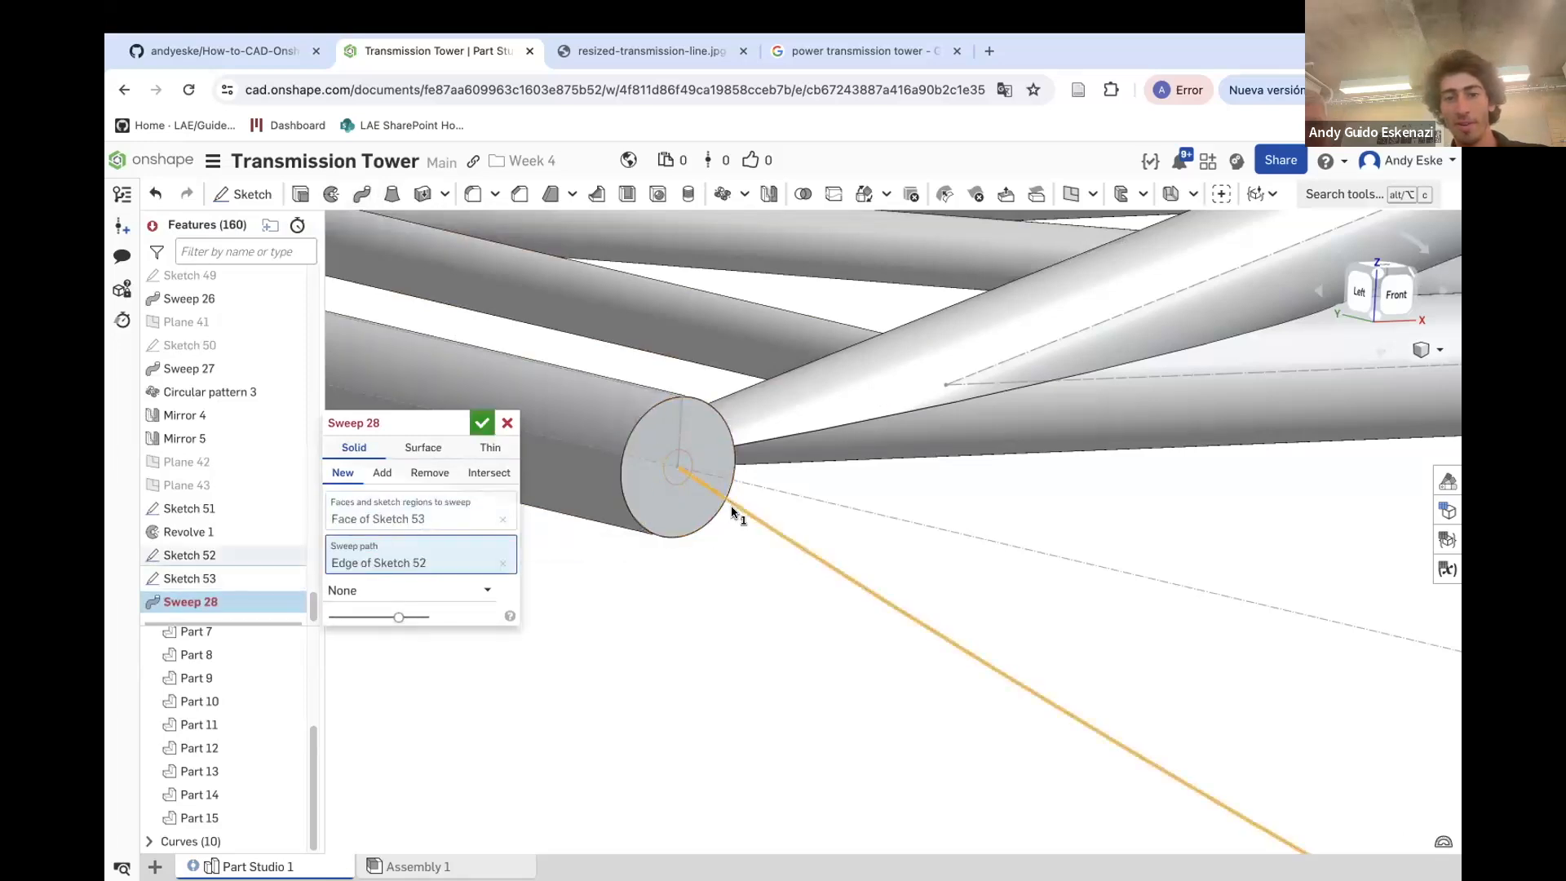
scroll(728, 473, "down", 5)
scroll(727, 473, "down", 10)
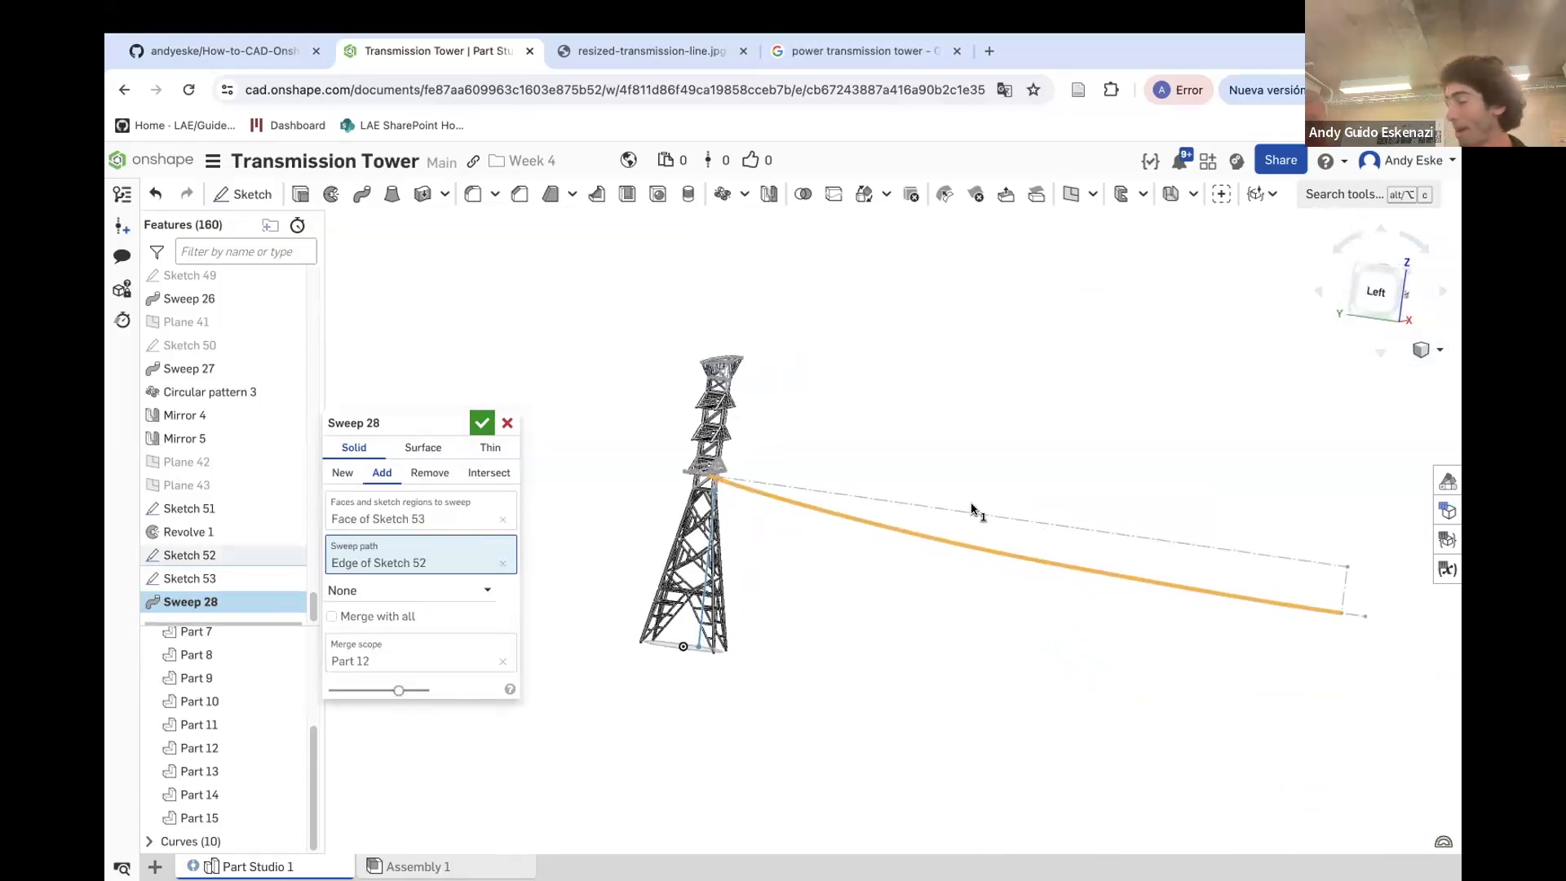
left_click(481, 422)
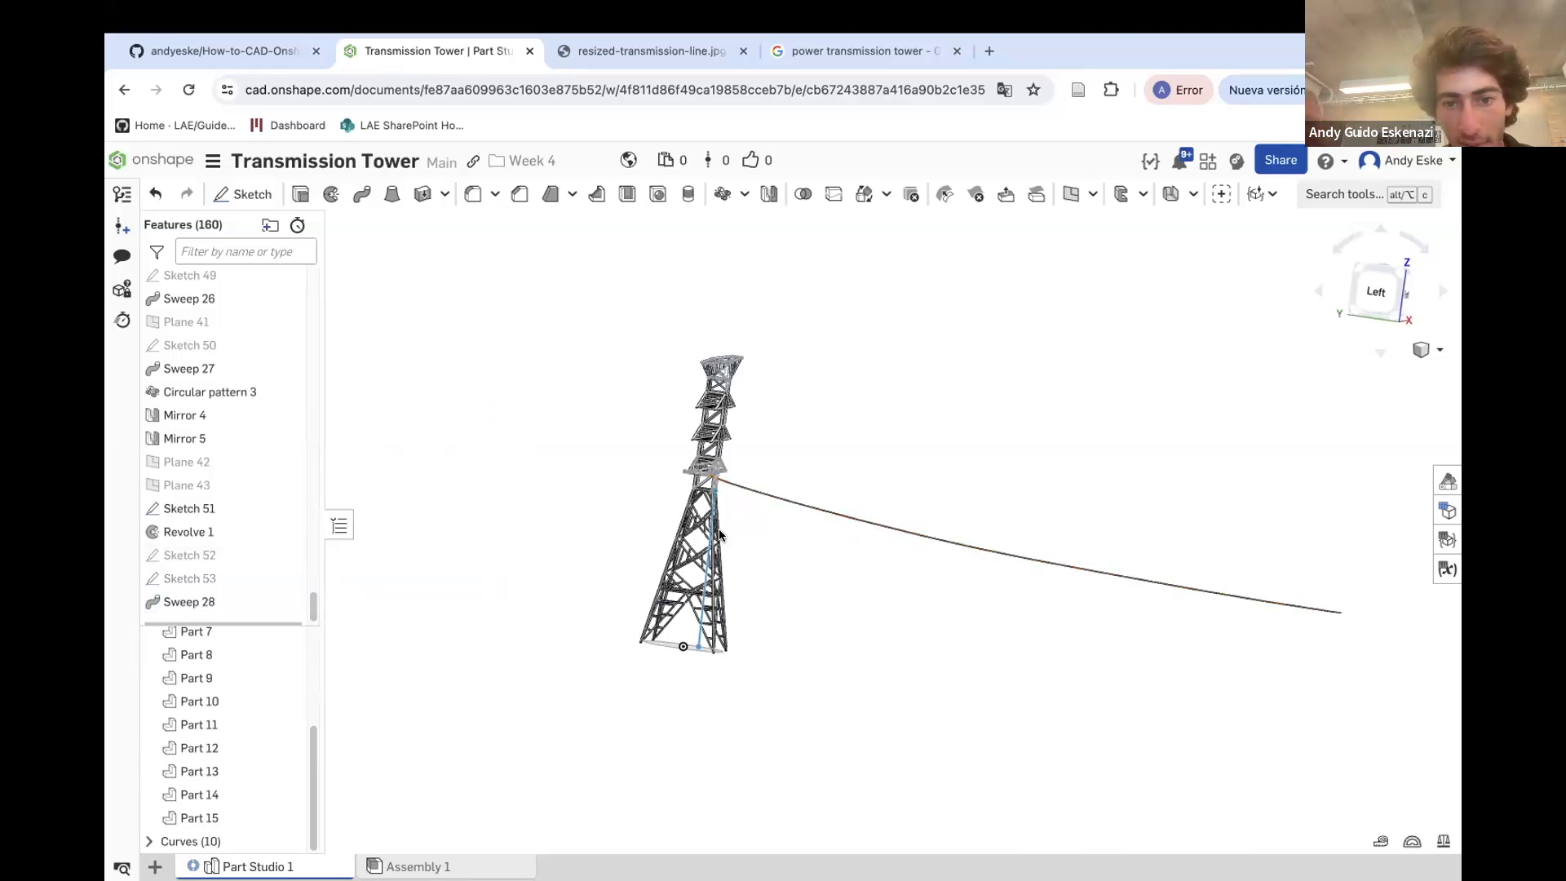
Hide the leftover sketch lines along the crossarm
scroll(740, 489, "up", 5)
right_click_drag(683, 390, 718, 394)
scroll(725, 398, "down", 5)
scroll(718, 393, "up", 10)
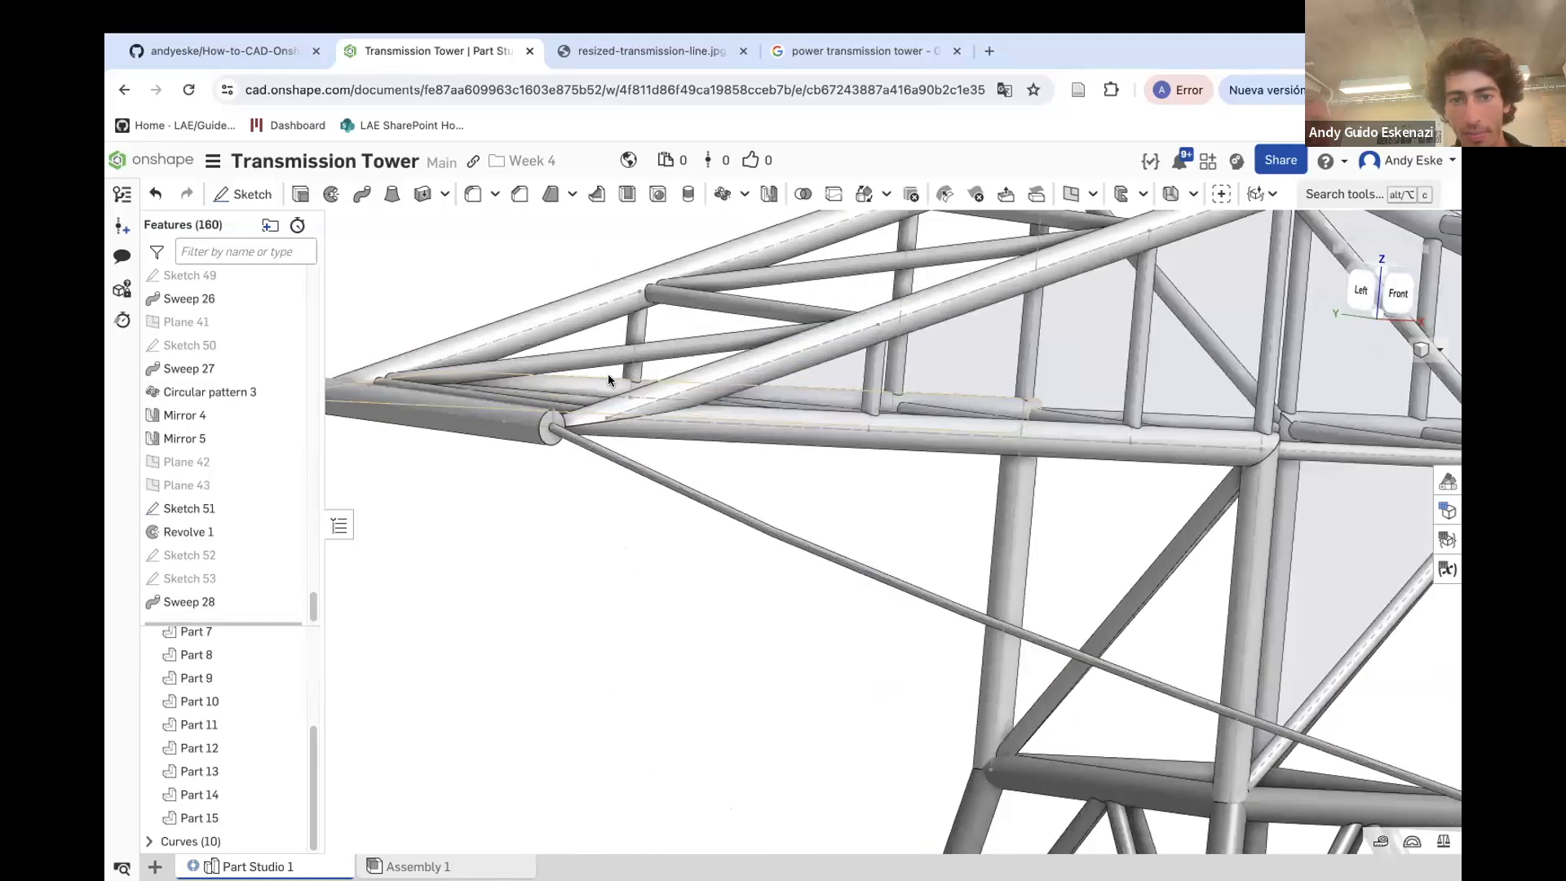
right_click(667, 423)
left_click(735, 514)
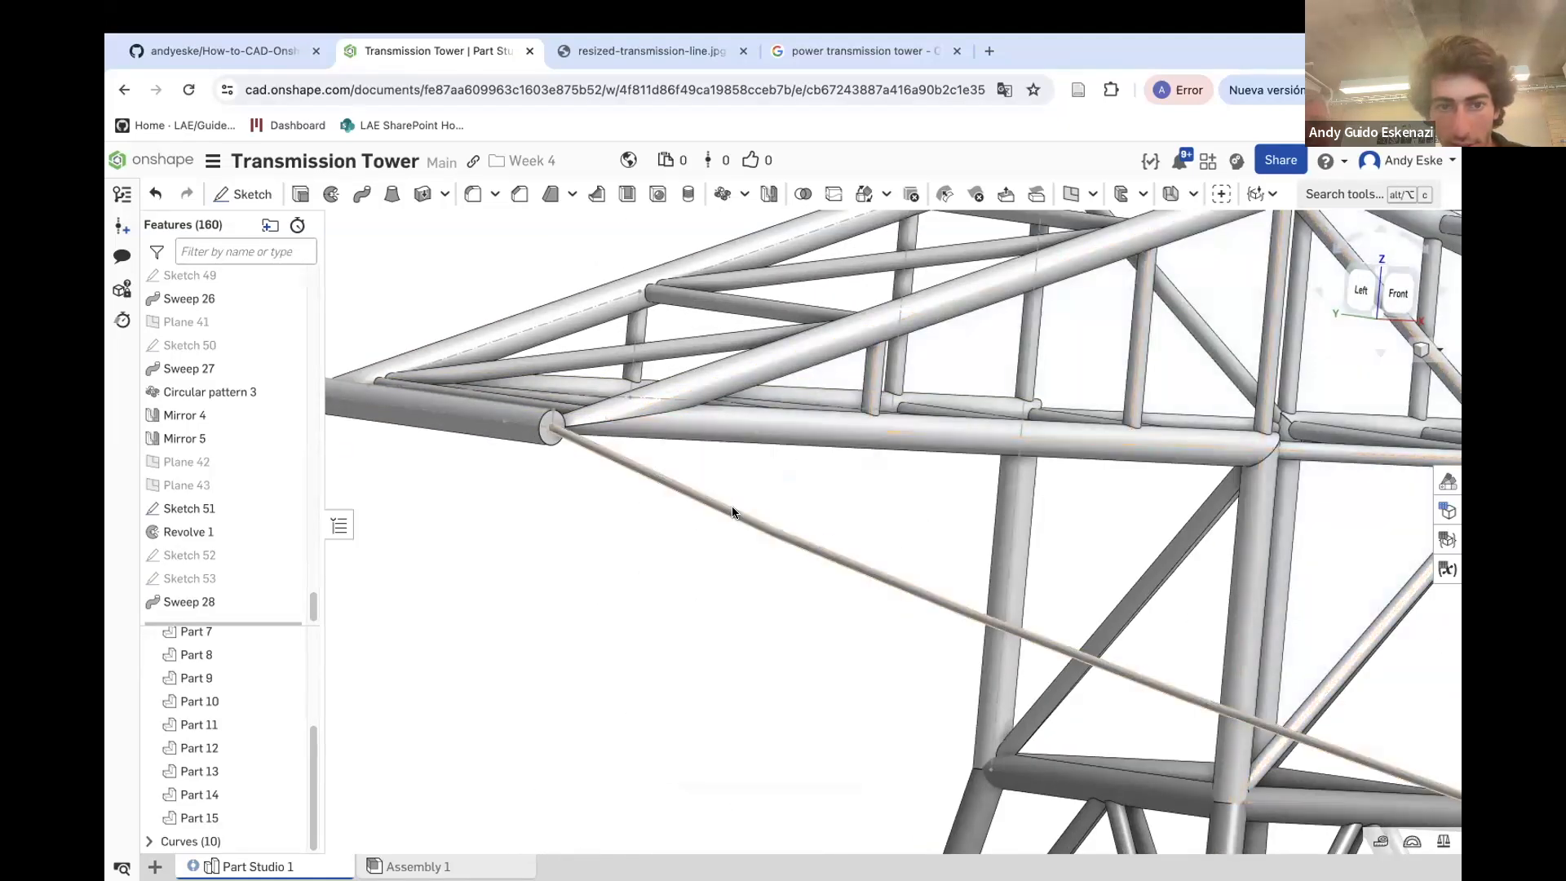
right_click(515, 427)
left_click(576, 518)
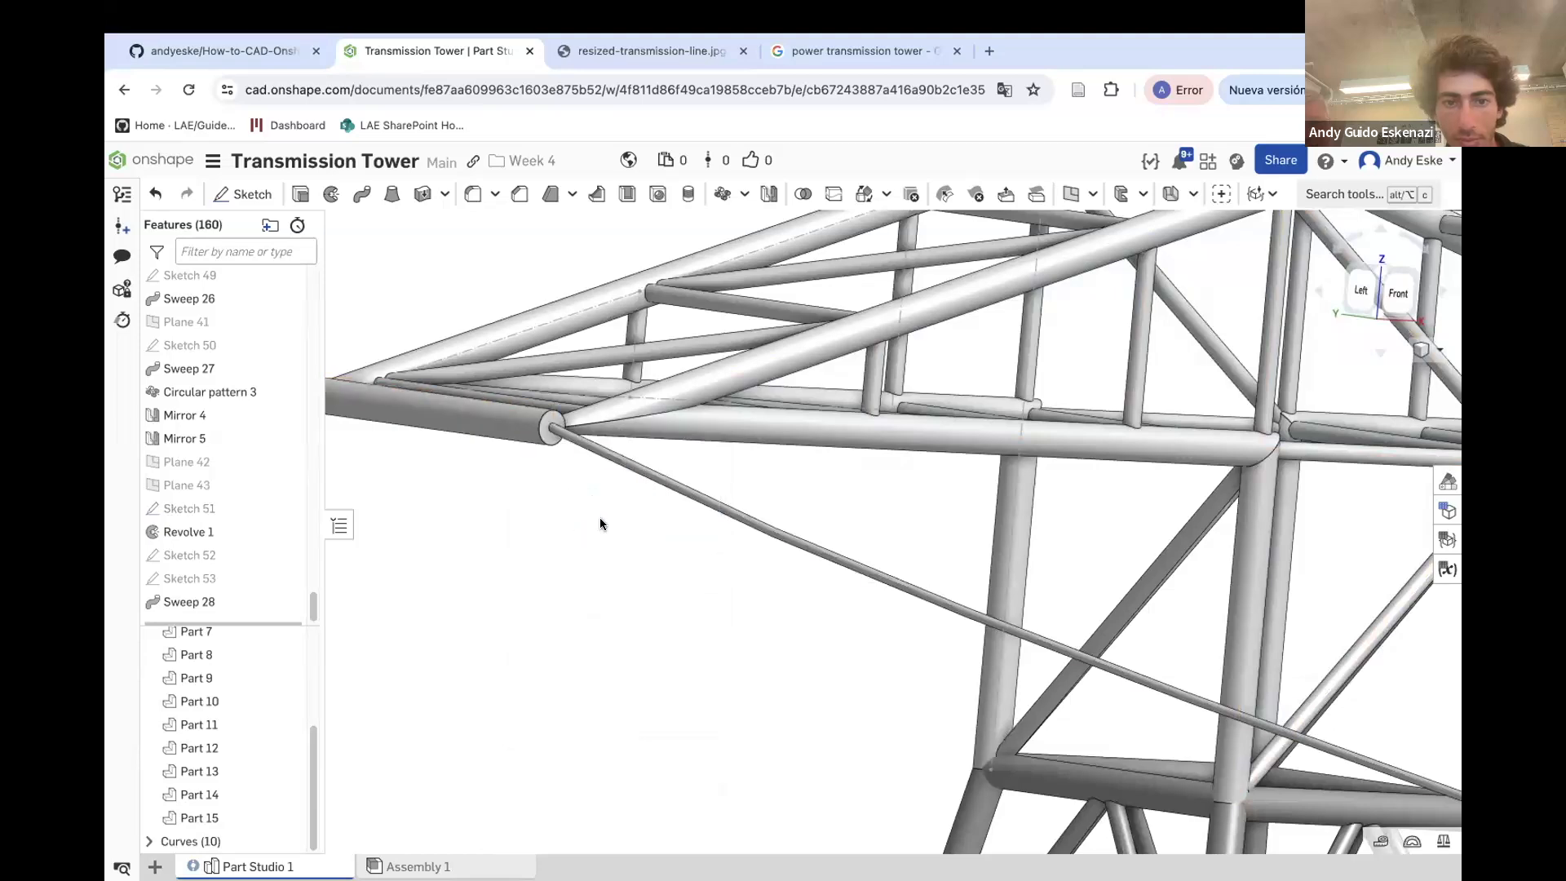
Chamfer the end edge of the crossarm extension cylinder by 0.5 mm
scroll(560, 421, "up", 10)
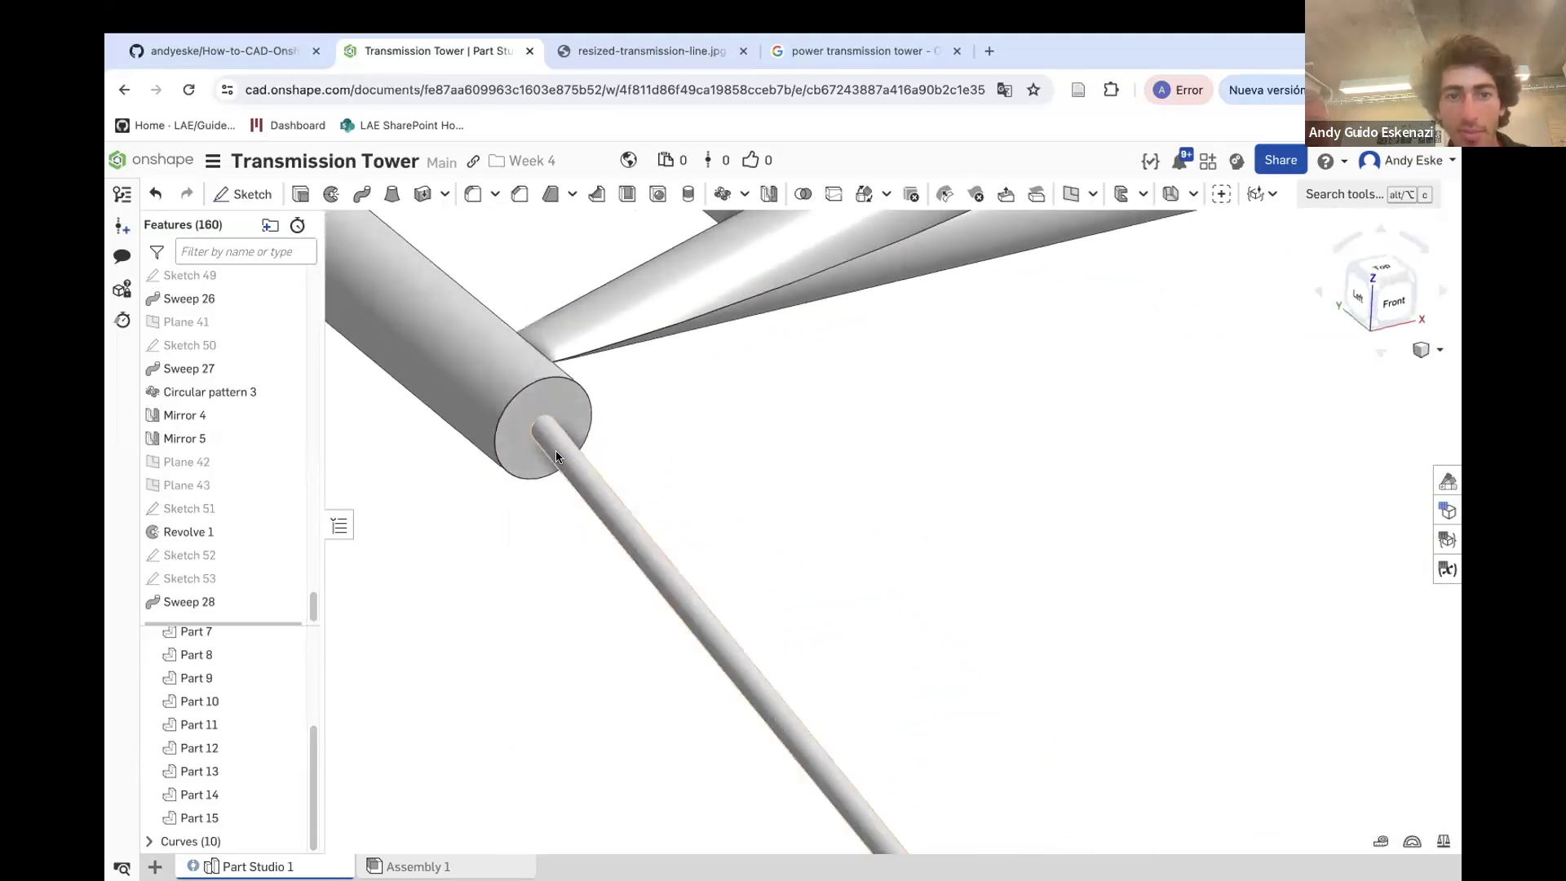
left_click(520, 194)
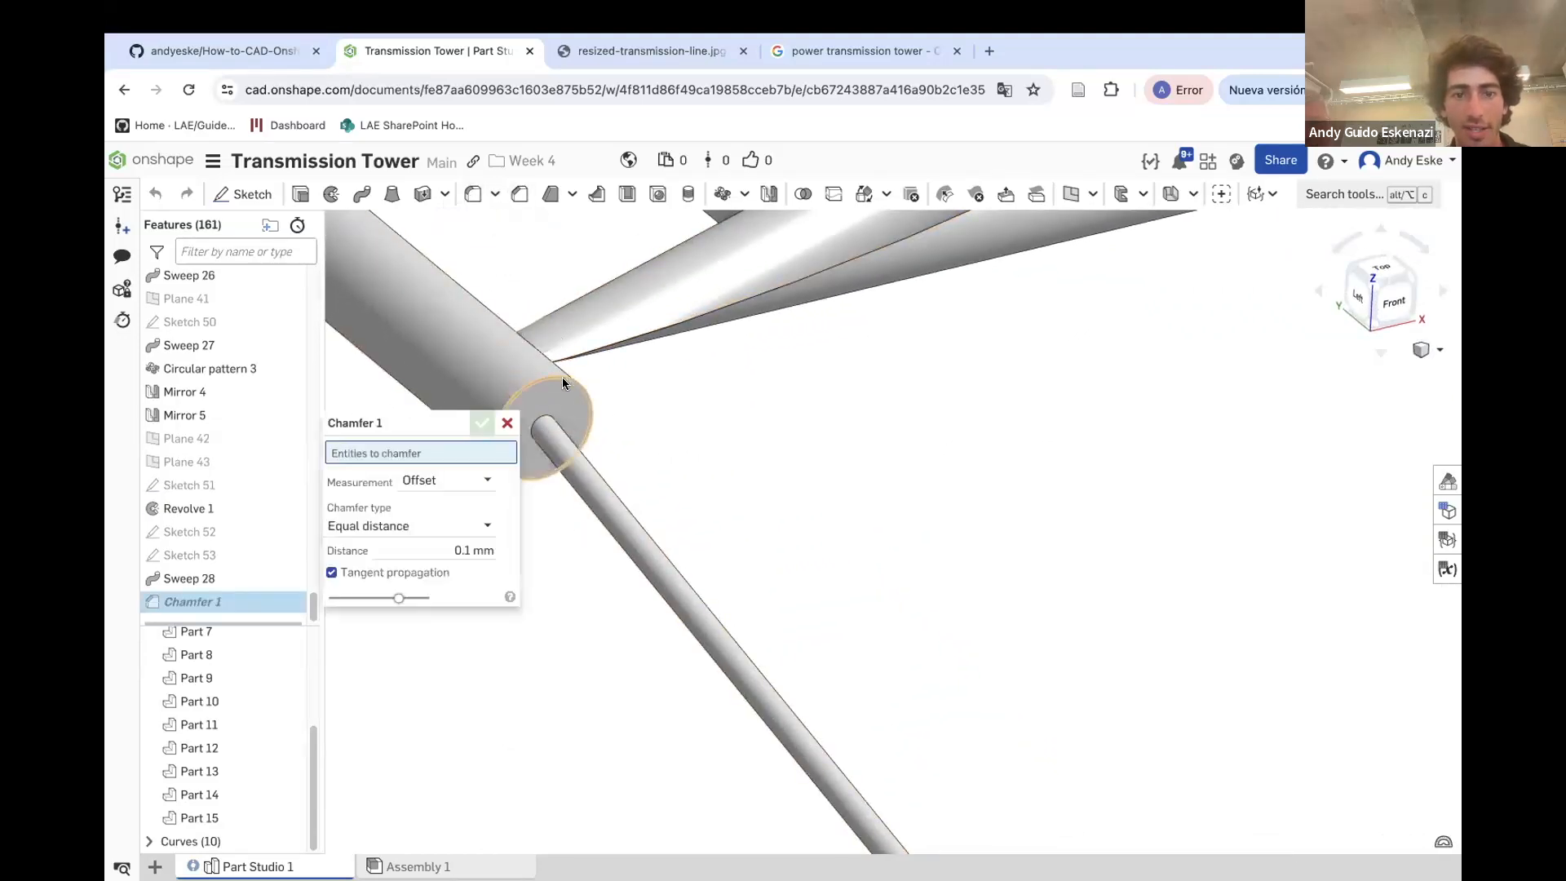
left_click(562, 382)
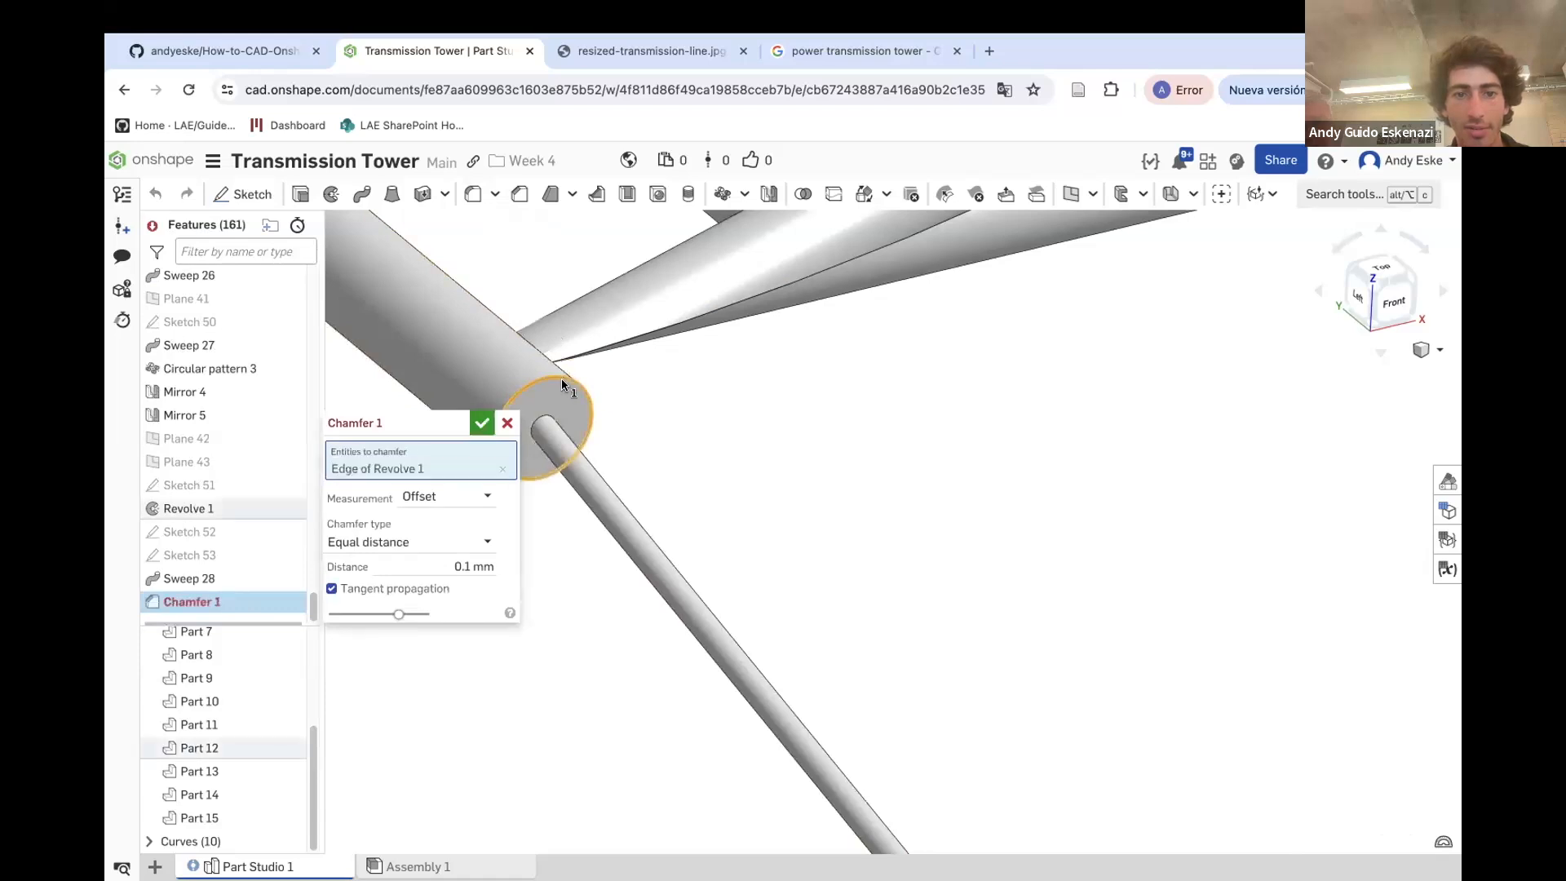
left_click(491, 565)
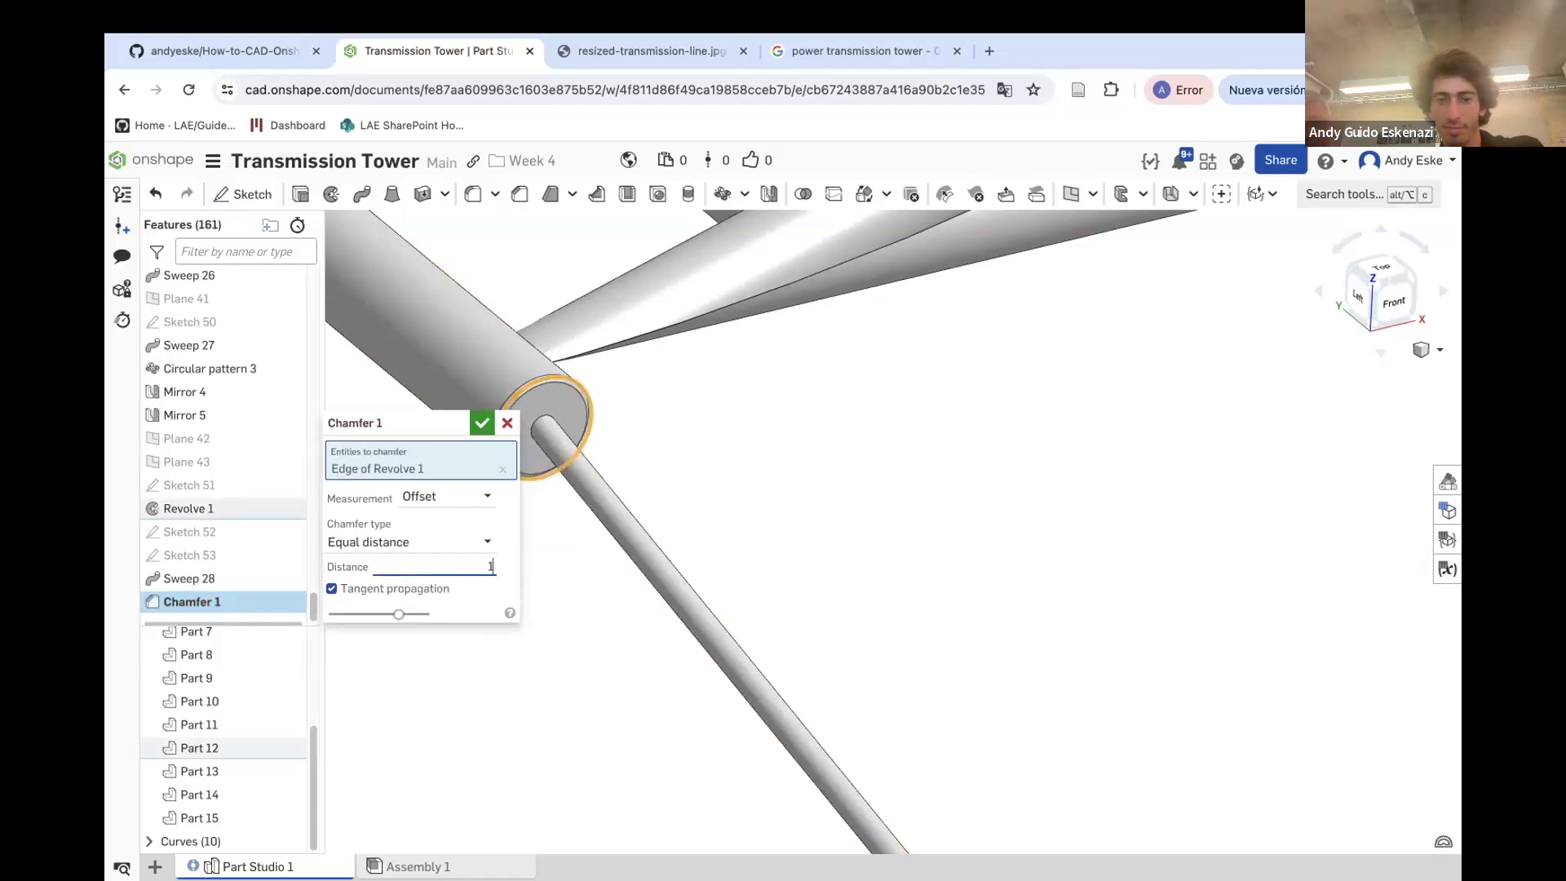
type("1")
key("Return")
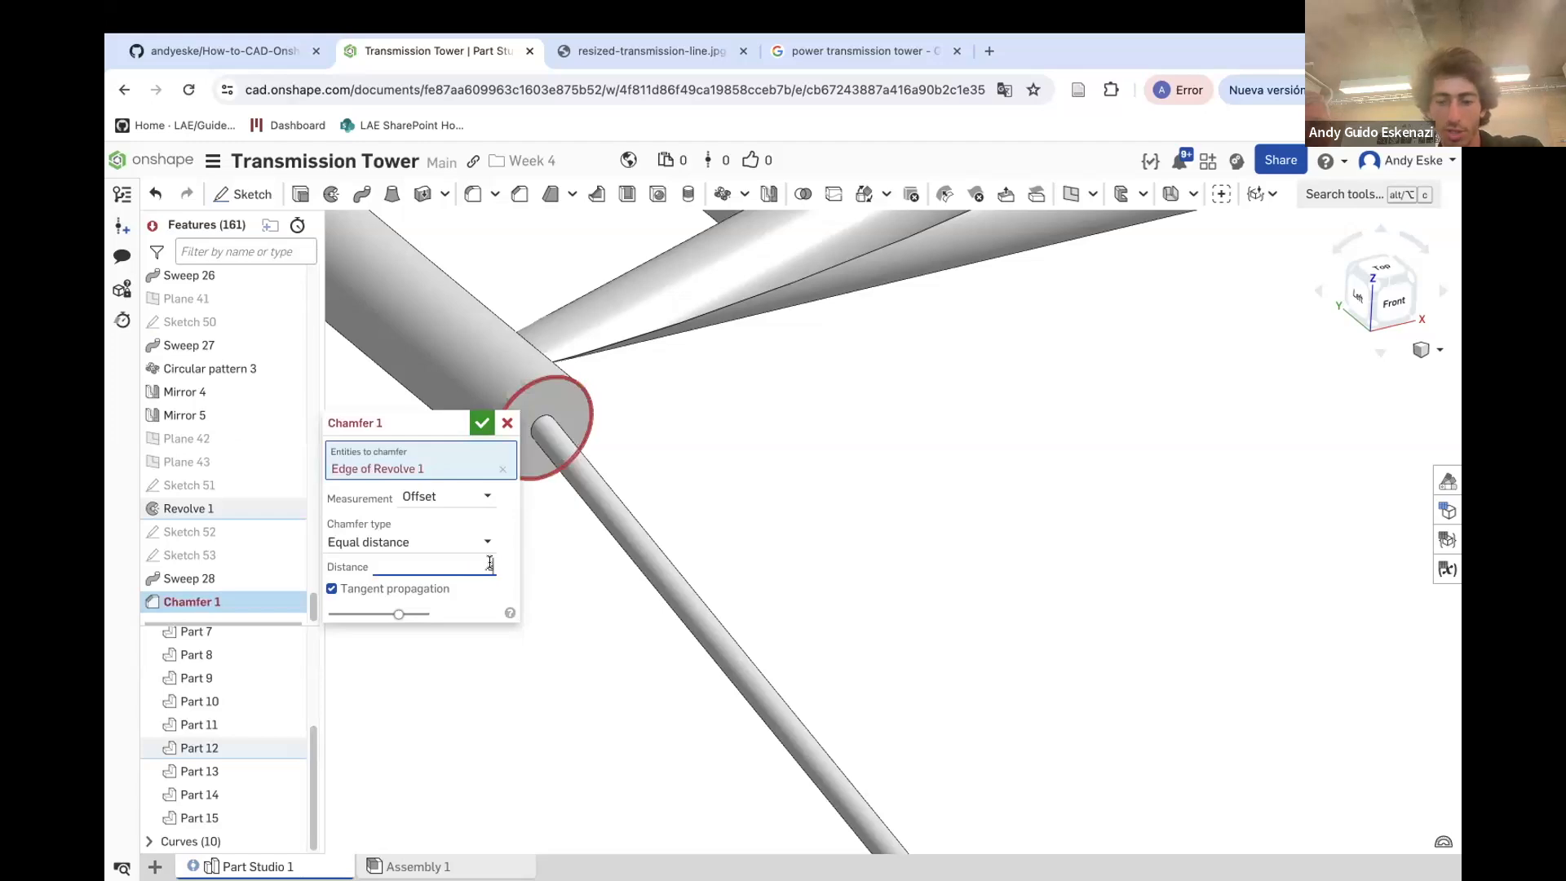
type("0.5")
key("Return")
left_click(487, 426)
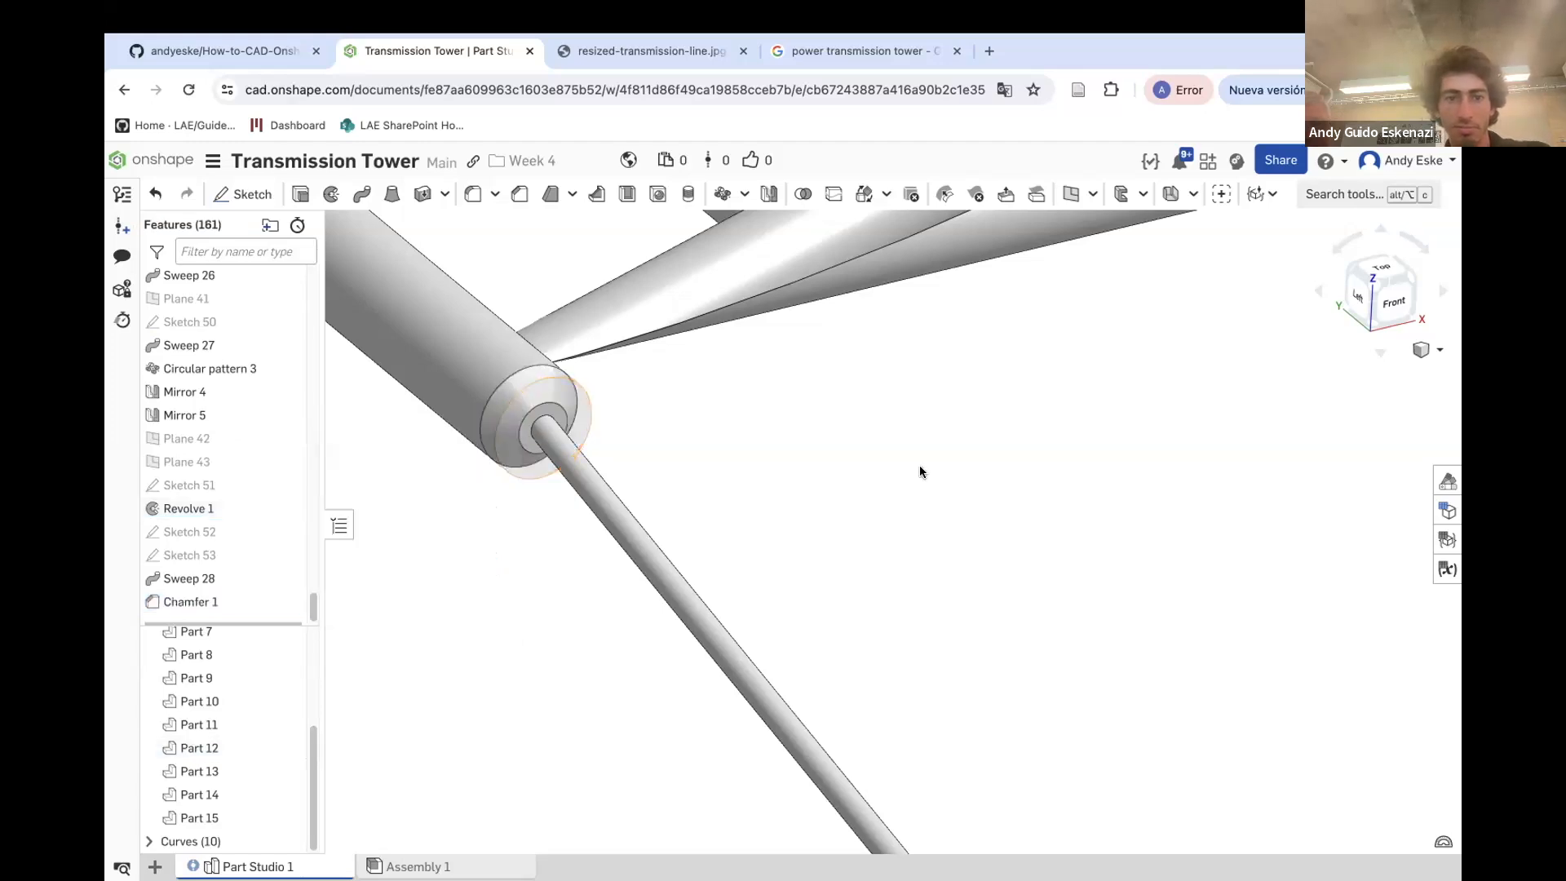
Edit the chamfer to also include the cylinder's opposite end edge
scroll(922, 469, "down", 8)
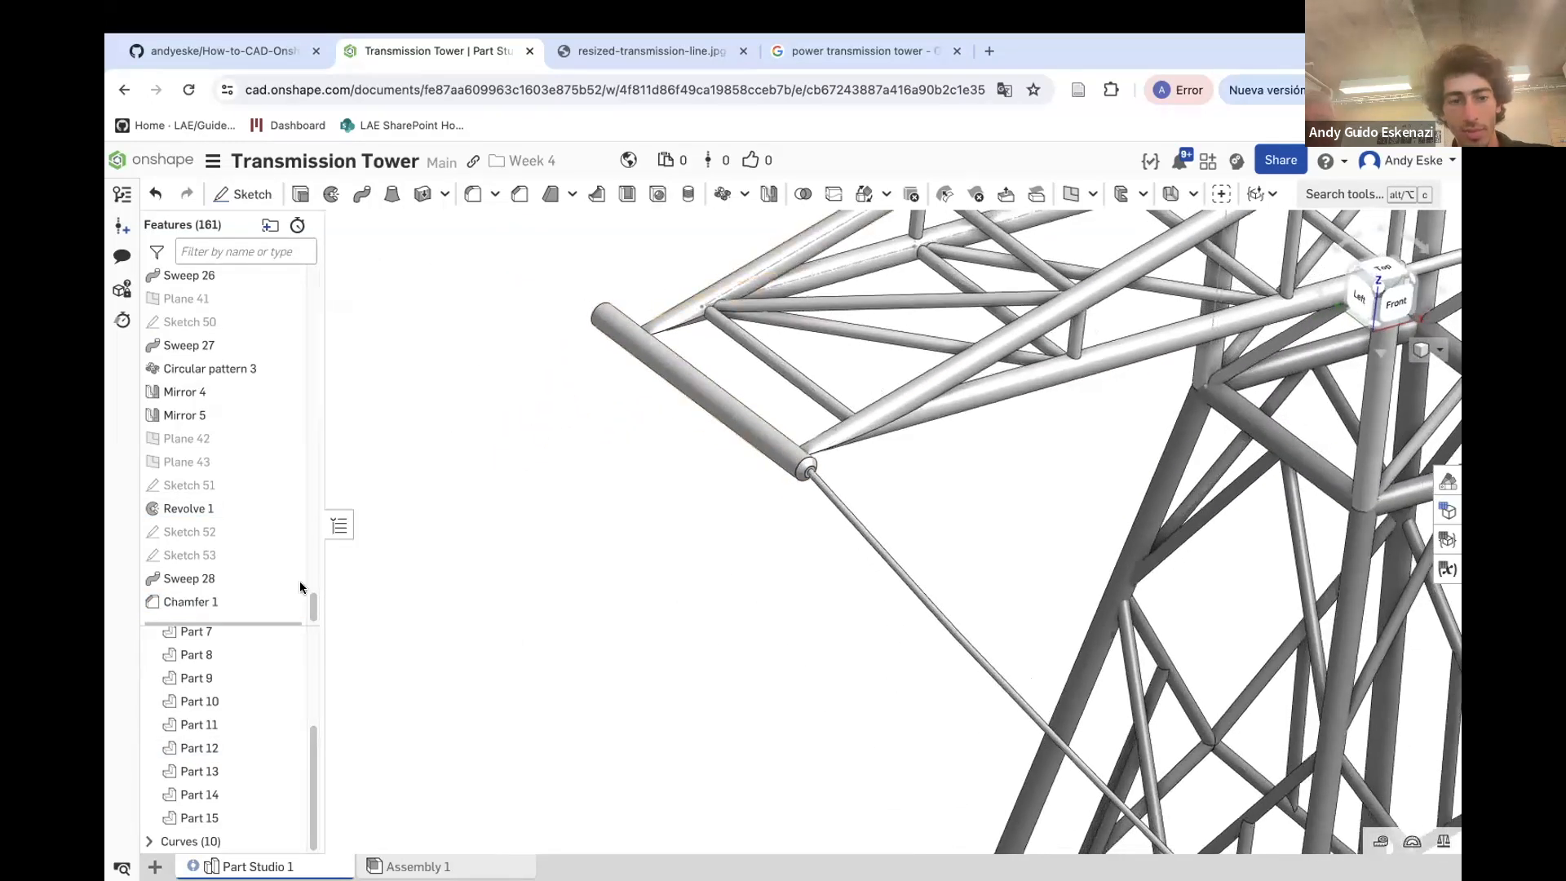
right_click(209, 600)
left_click(274, 646)
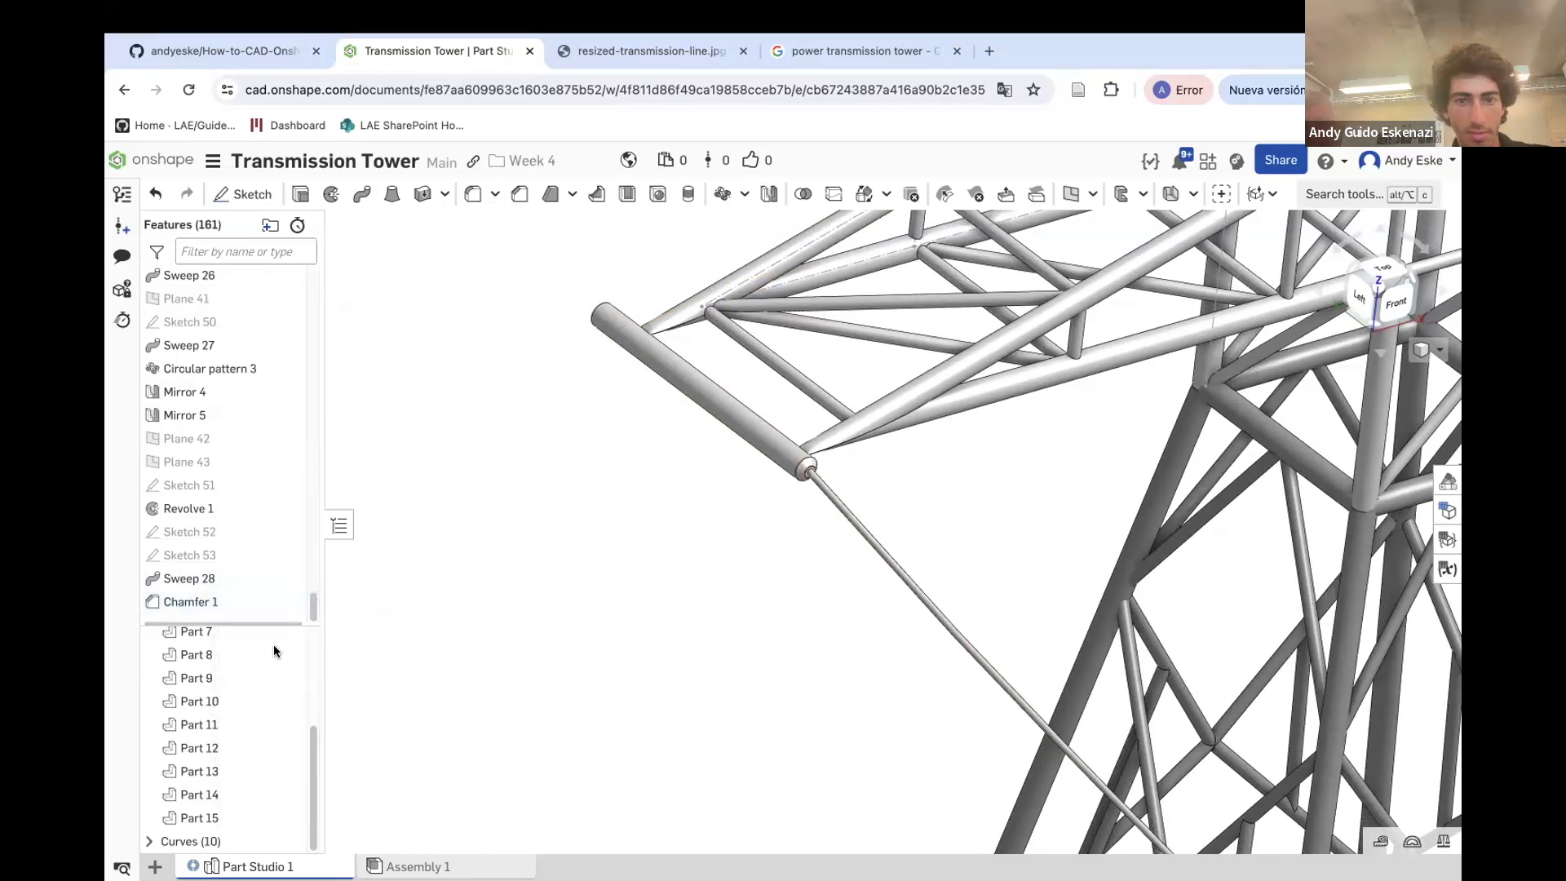
left_click(588, 317)
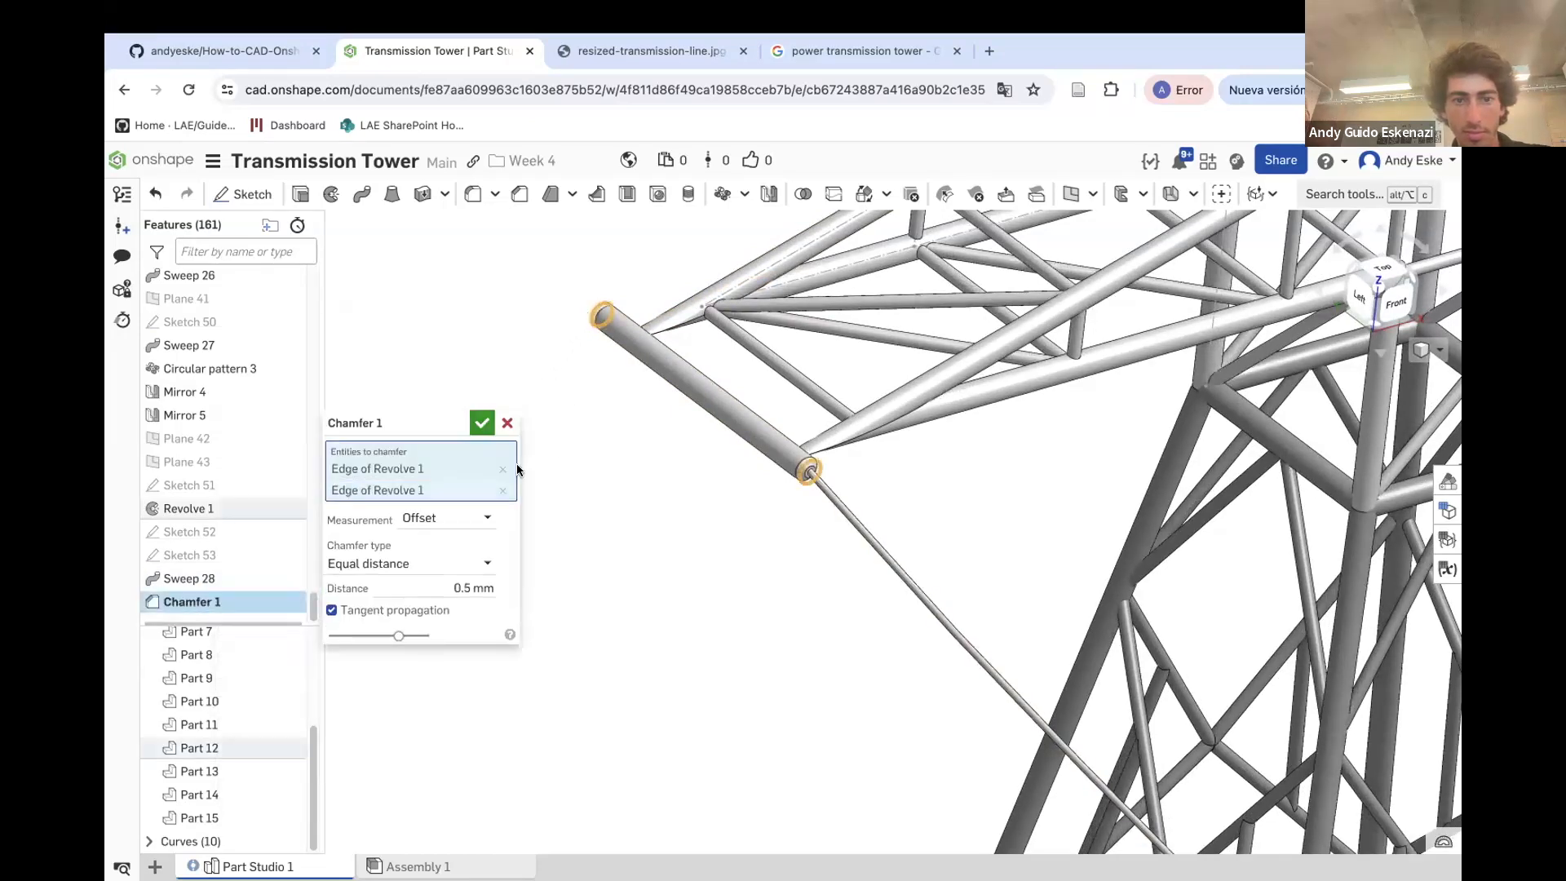
left_click(482, 422)
Mirror the cable sweep feature about the Front plane with a feature mirror
right_click_drag(693, 478, 1121, 410)
scroll(1002, 458, "down", 5)
scroll(1011, 481, "down", 3)
scroll(970, 408, "up", 5)
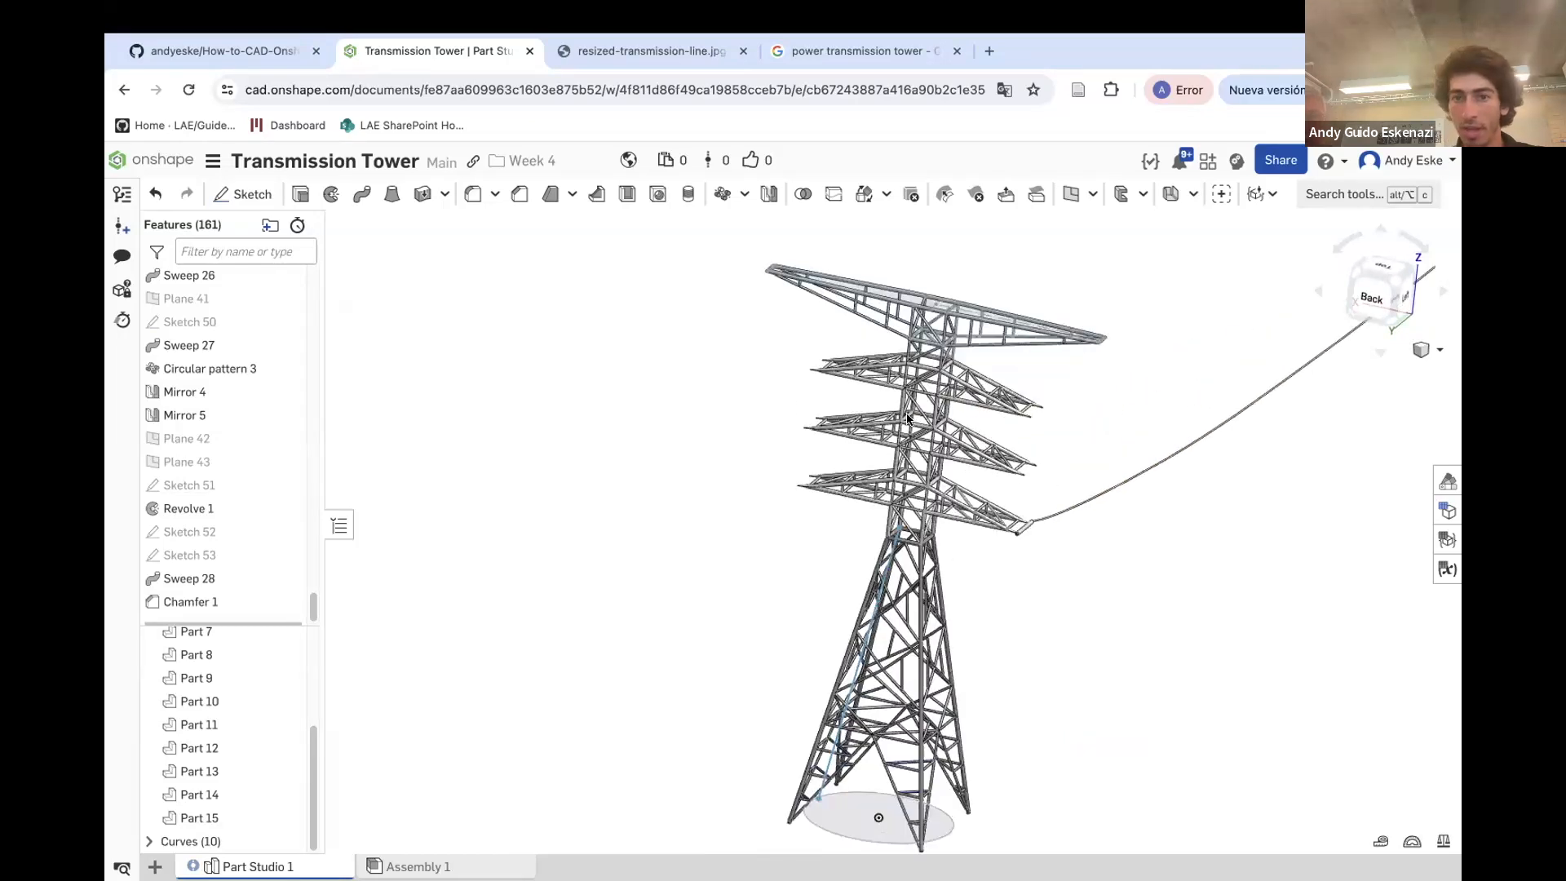
left_click(769, 194)
left_click(375, 448)
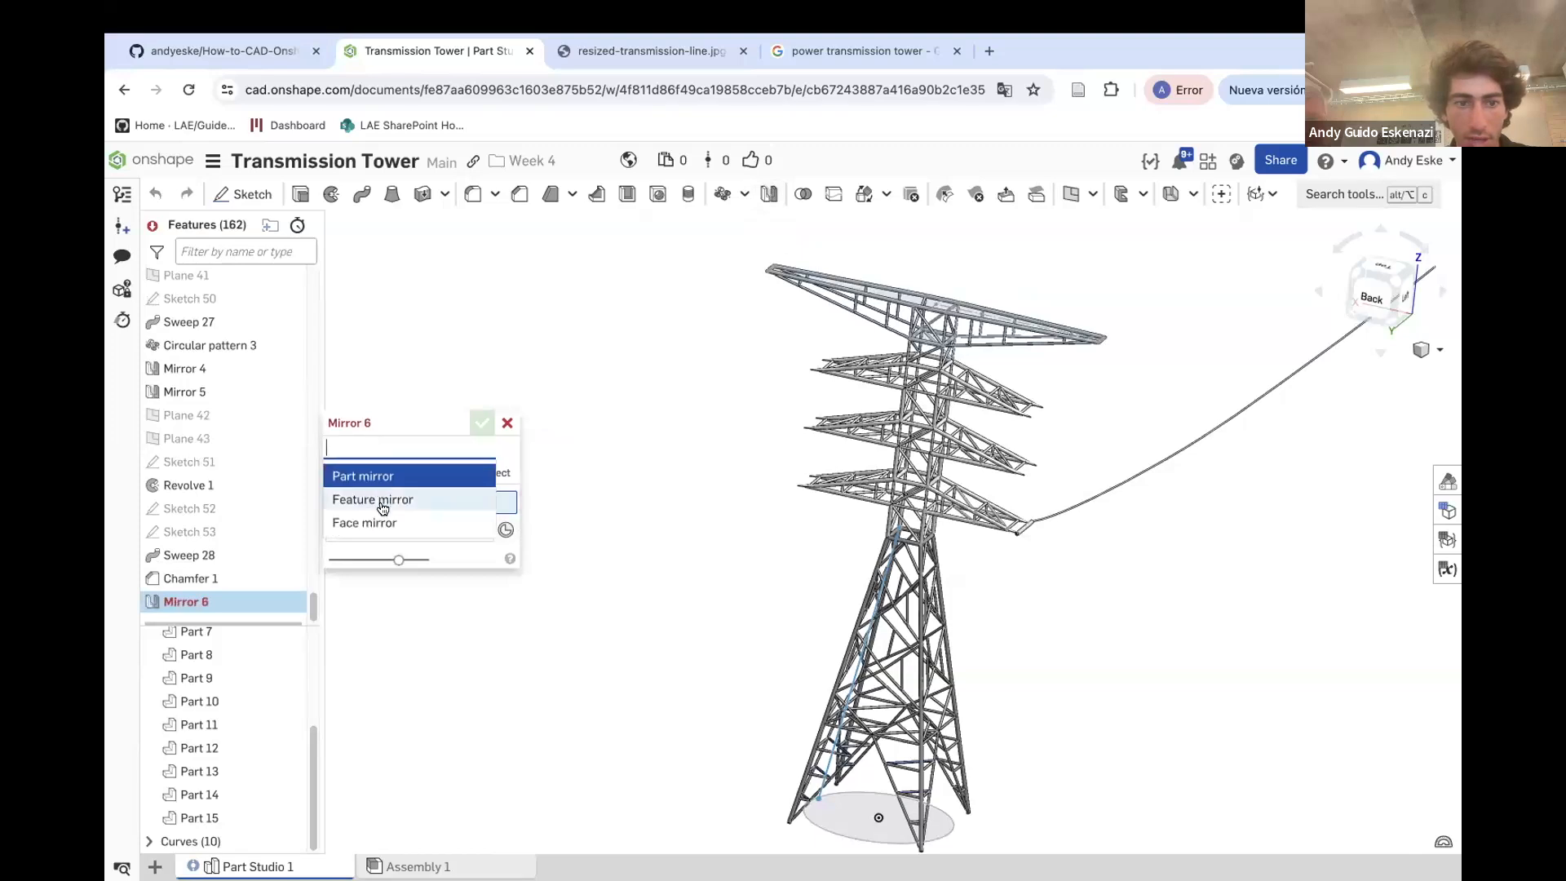
left_click(380, 498)
left_click(1061, 508)
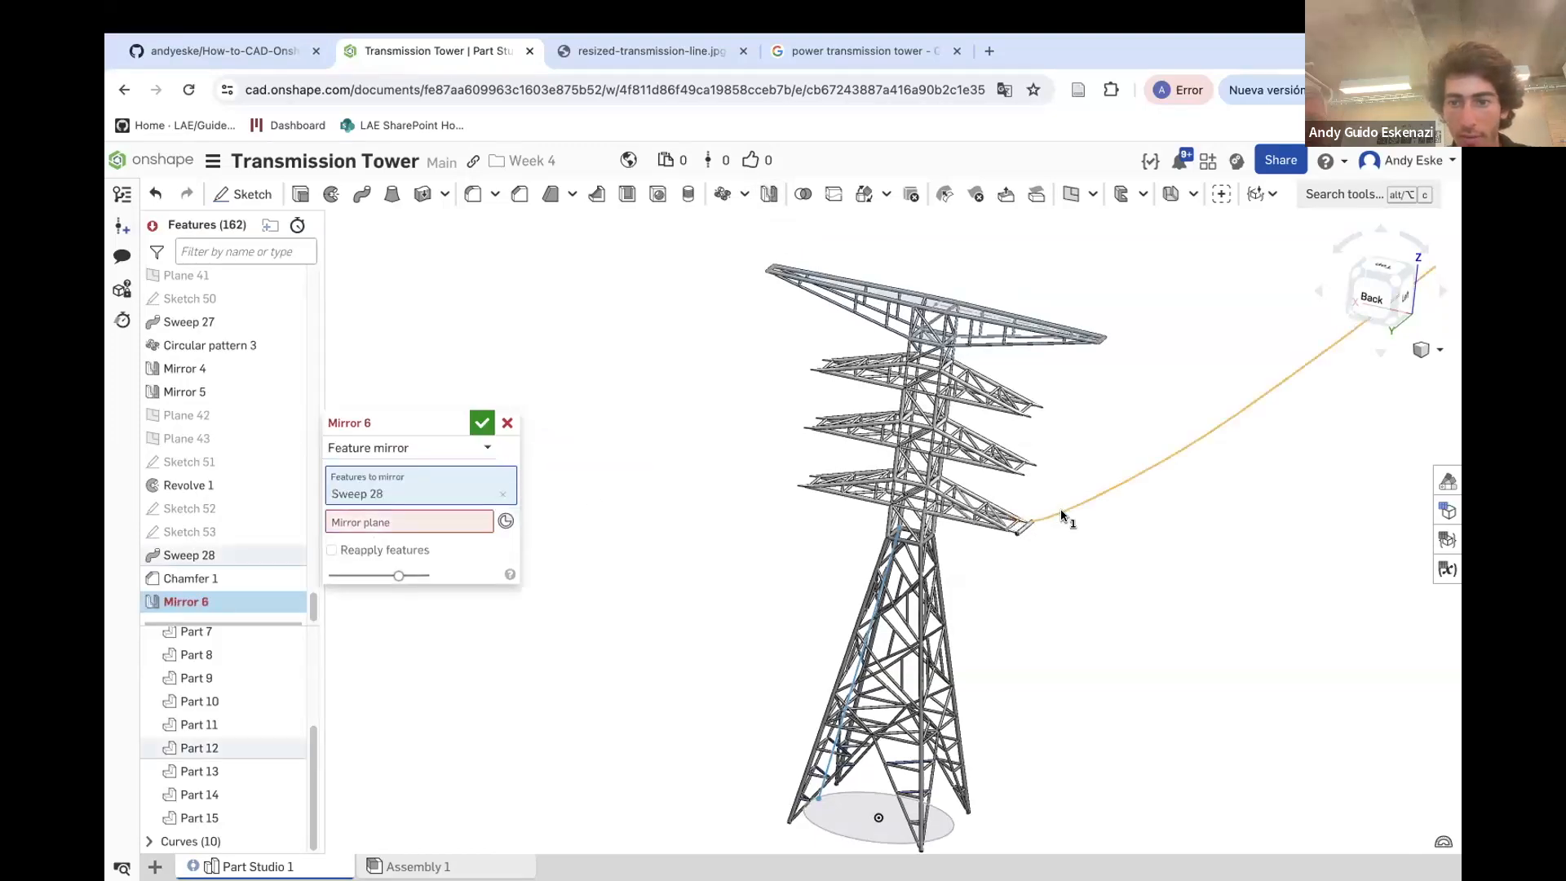
scroll(188, 449, "up", 15)
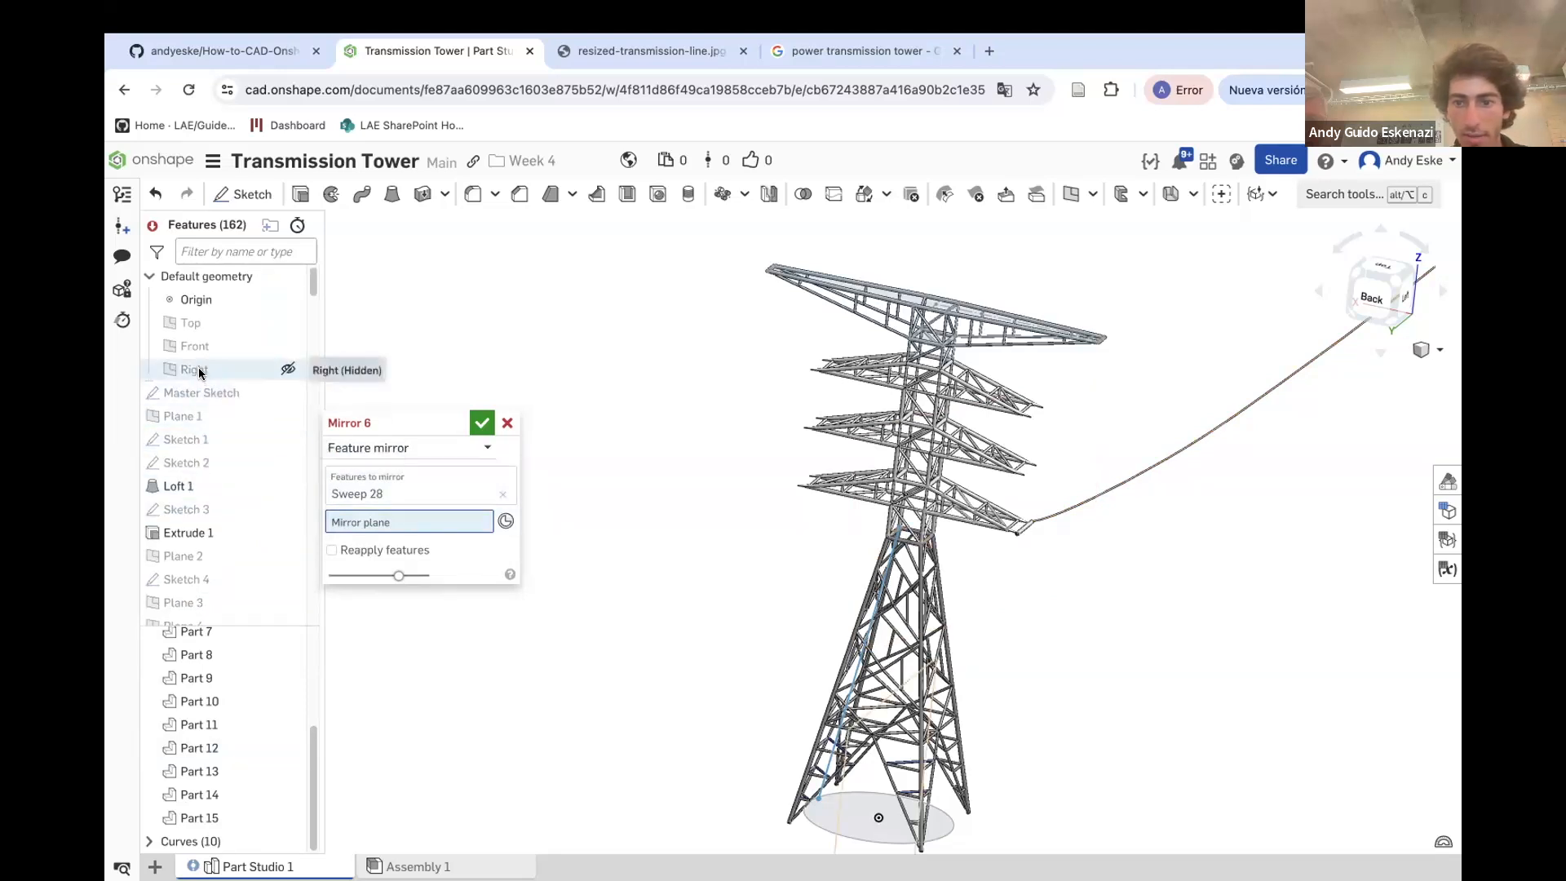
left_click(199, 372)
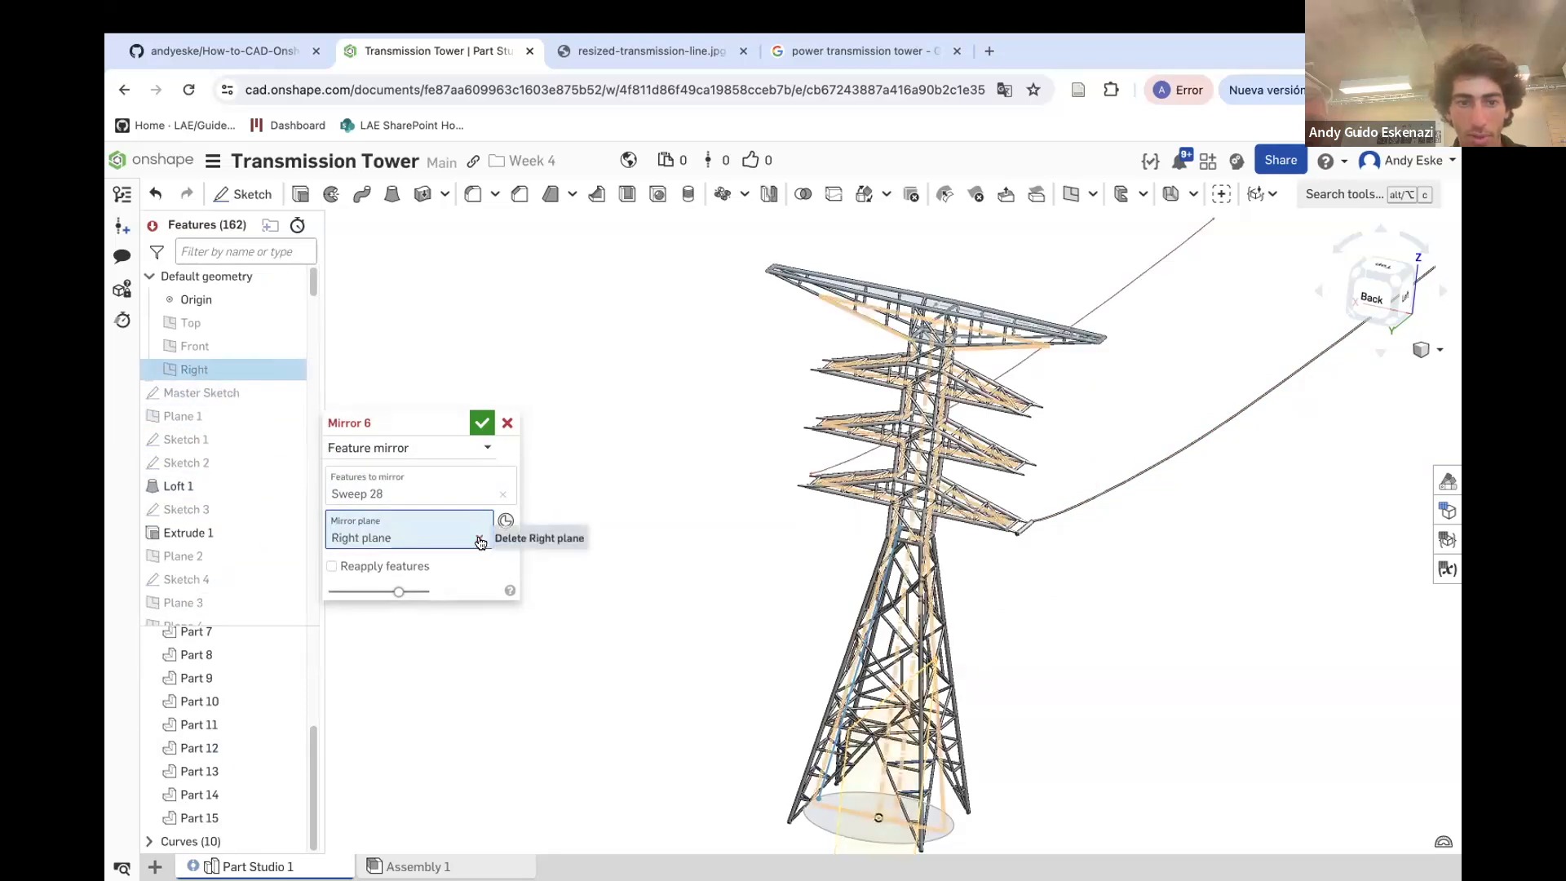
left_click(480, 538)
left_click(215, 346)
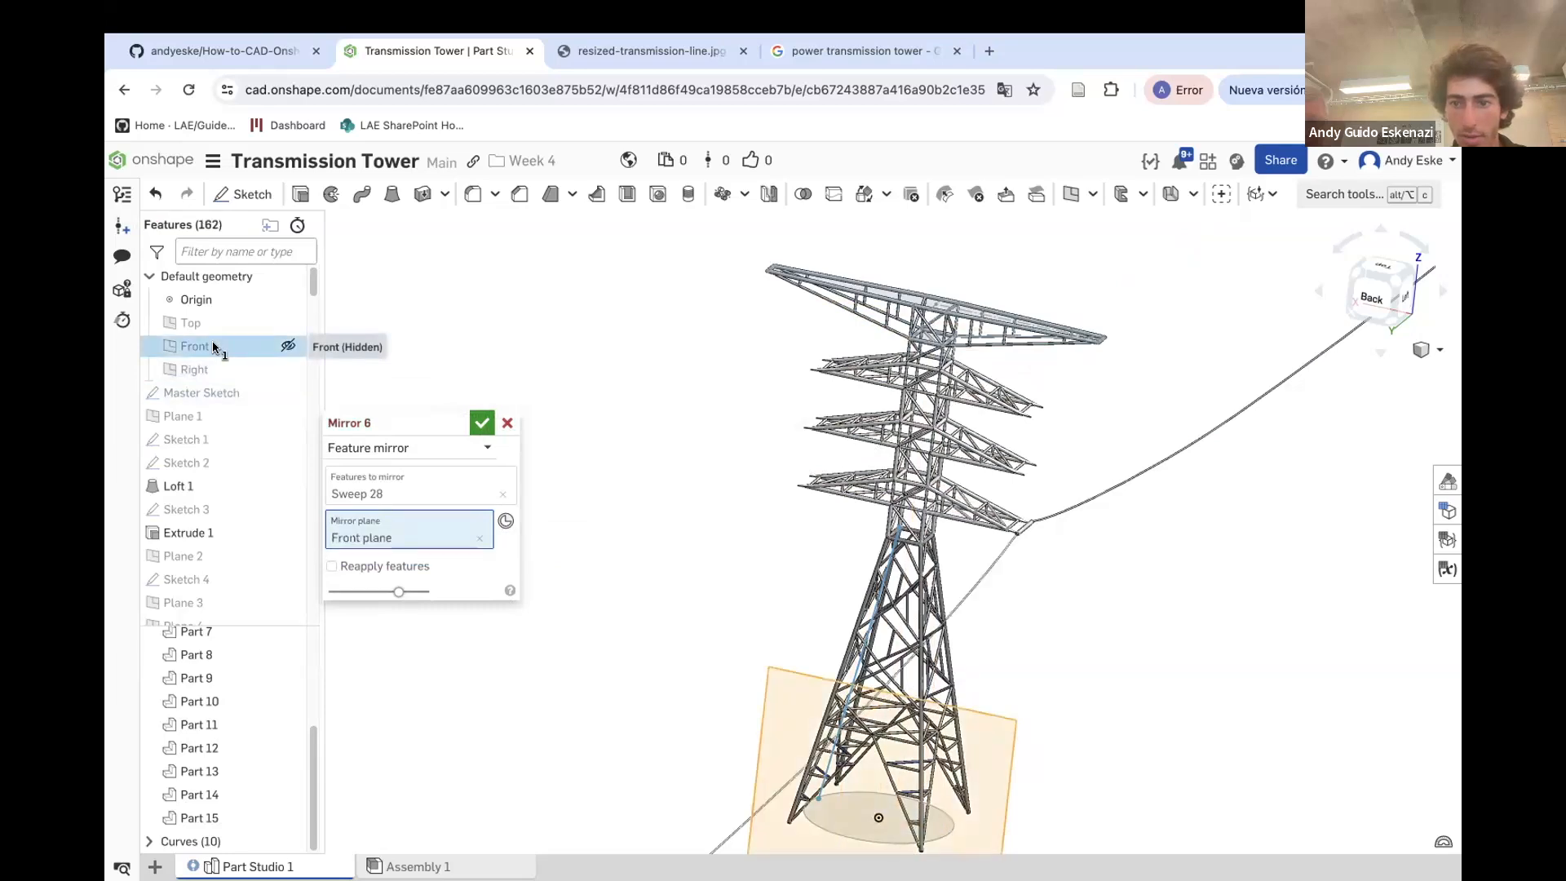
left_click(482, 424)
Start a feature linear pattern of the mirrored cable, extension cylinder revolve, chamfer and cable sweep
key("shift+3")
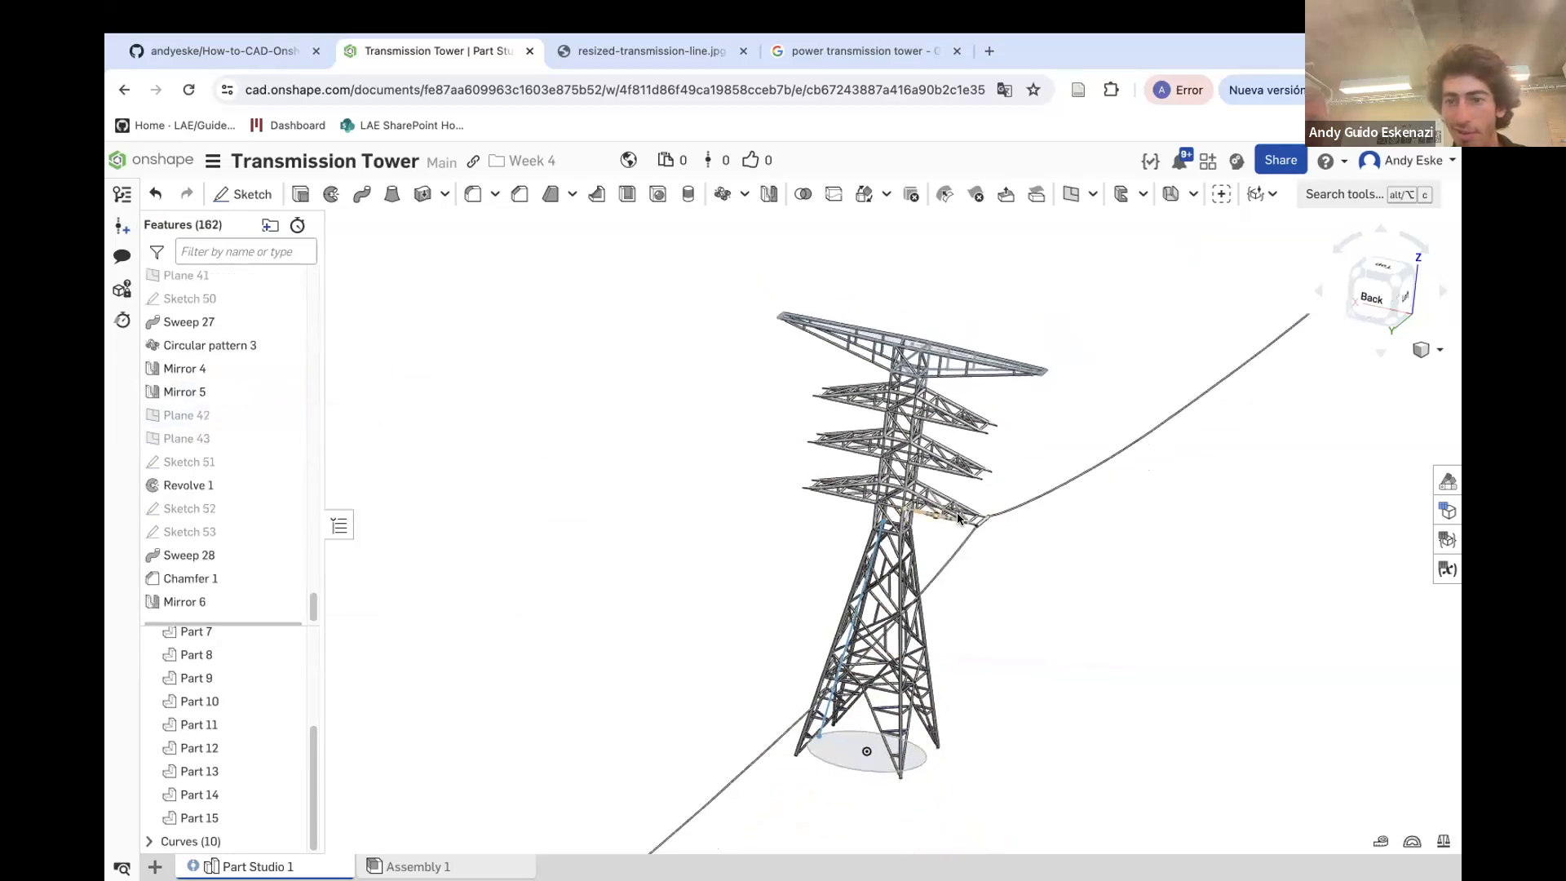
right_click_drag(889, 486, 818, 487)
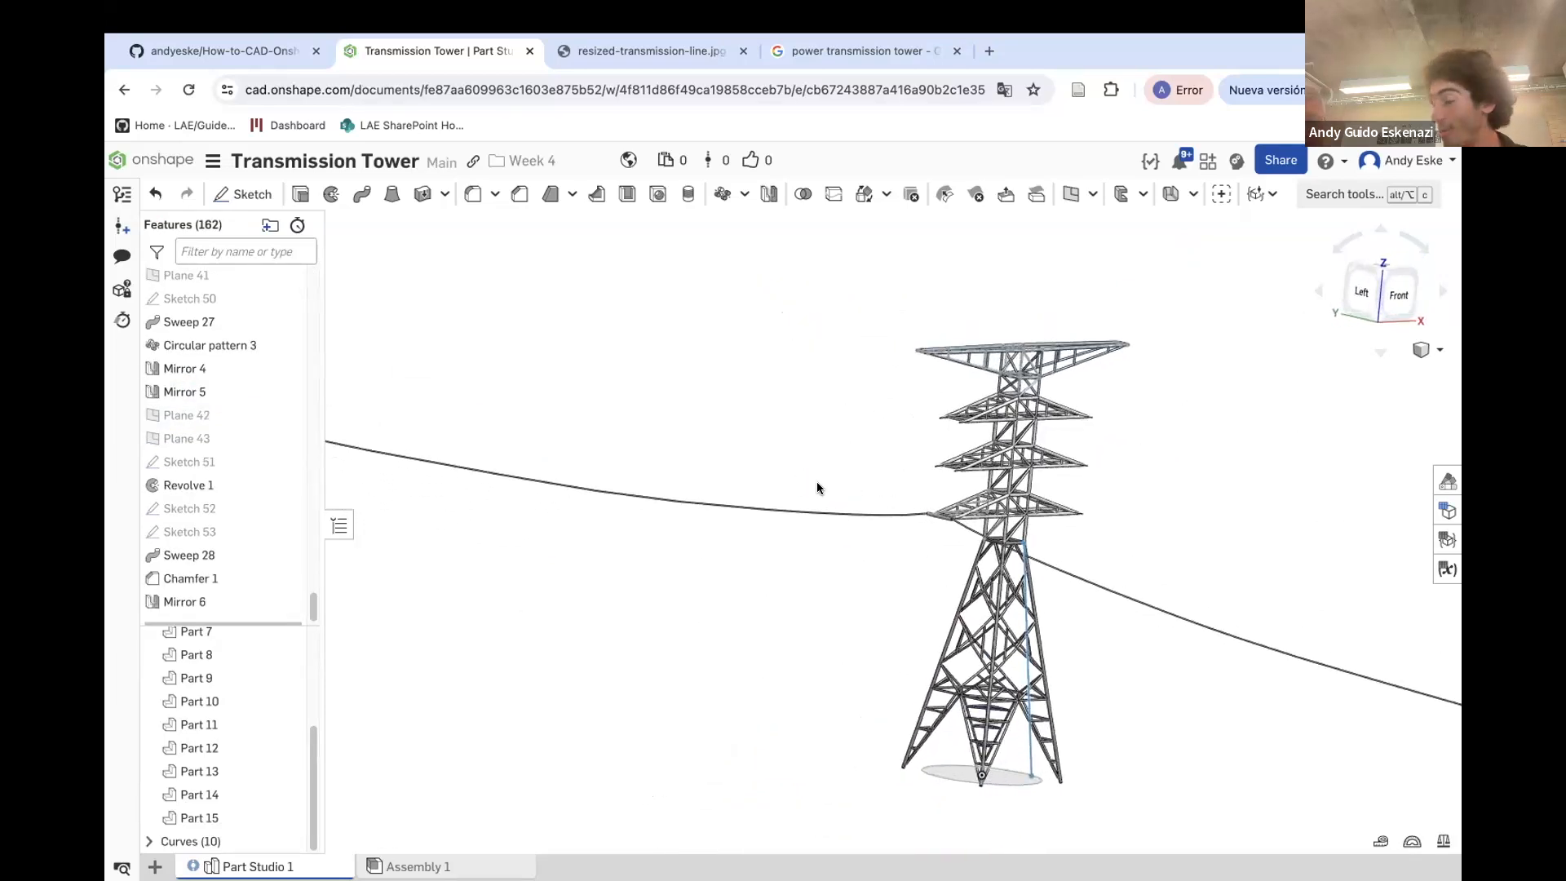
left_click(742, 193)
left_click(754, 225)
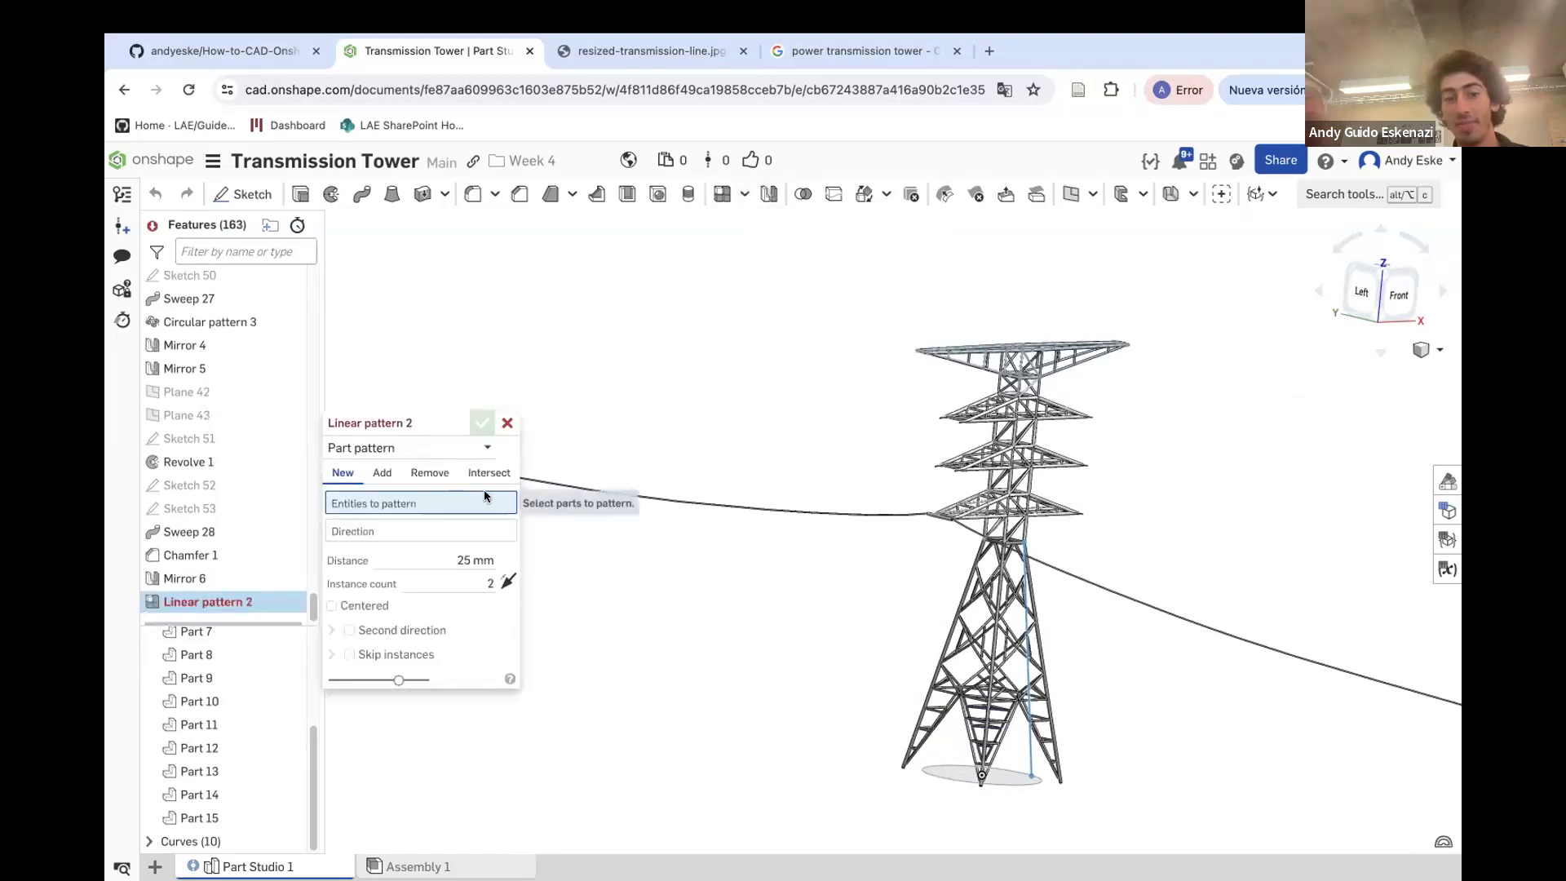
left_click(393, 448)
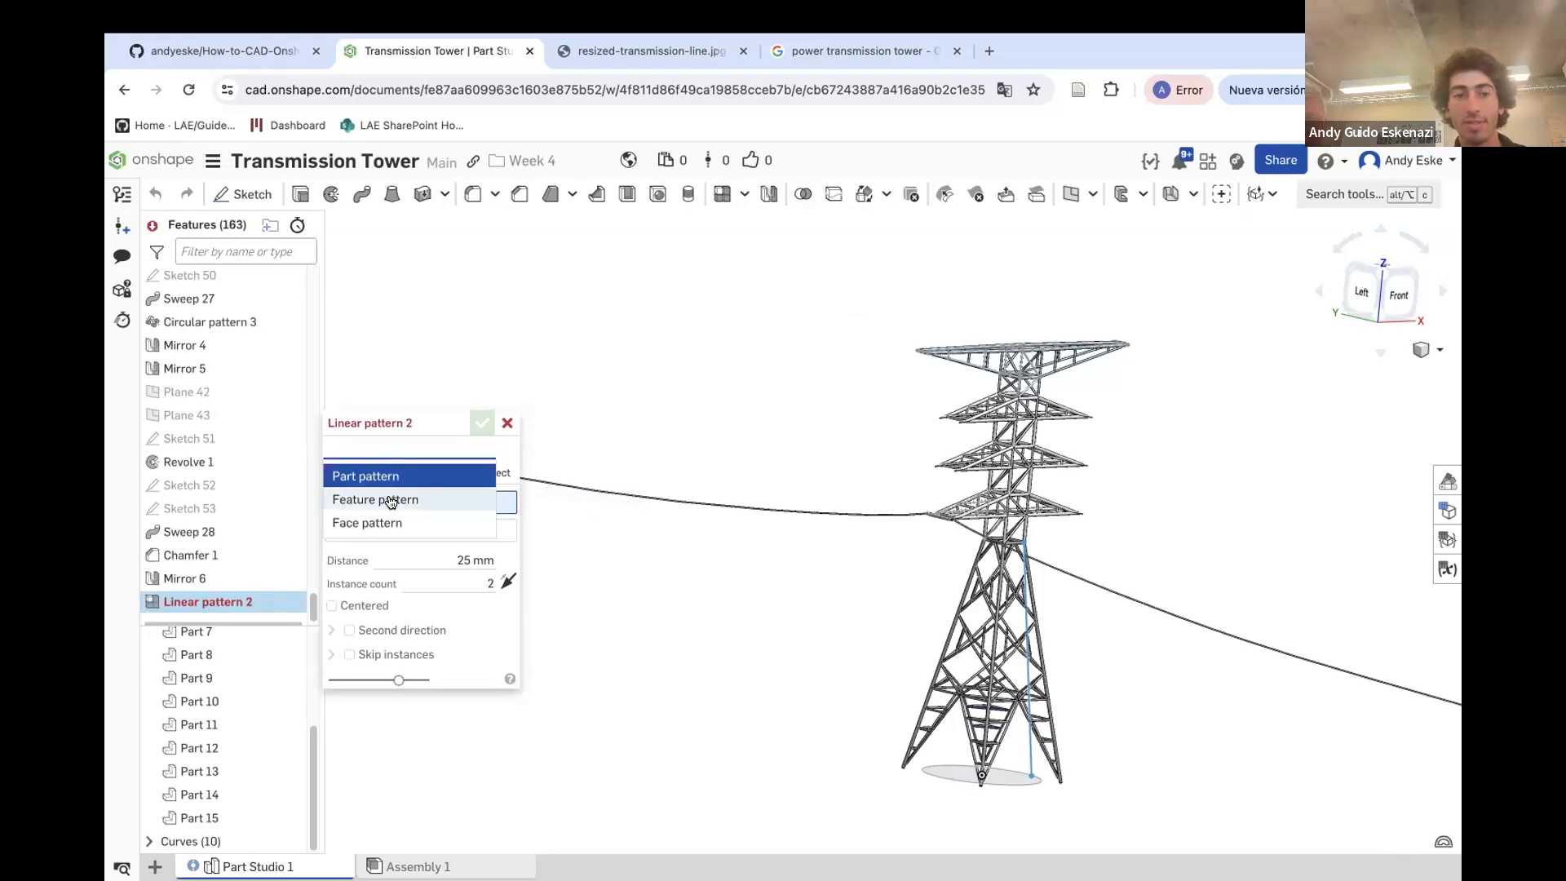
left_click(389, 497)
left_click(905, 515)
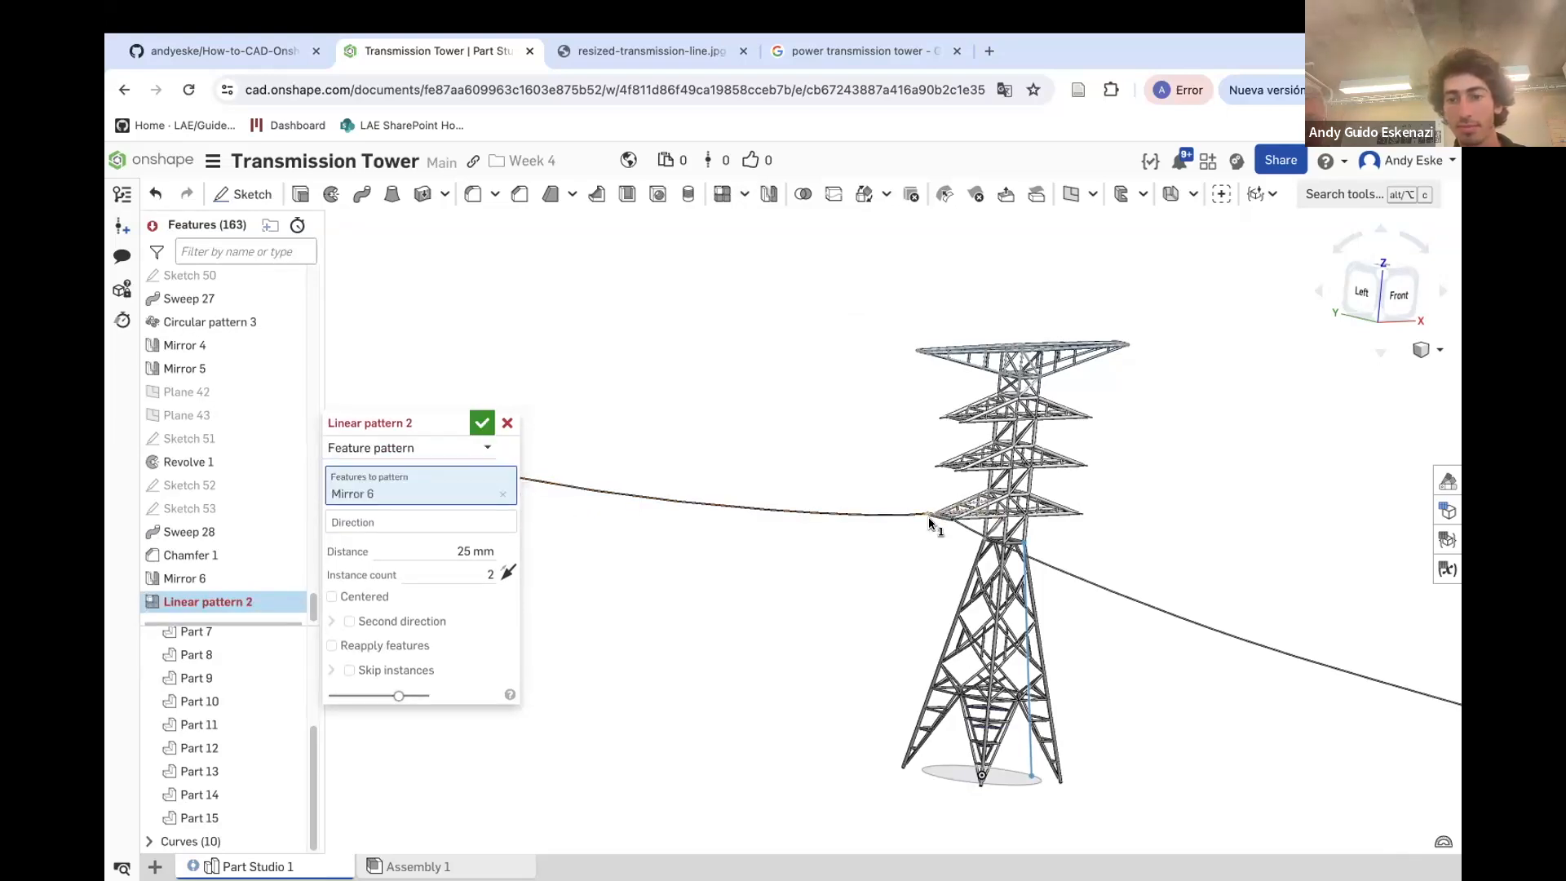
scroll(905, 514, "up", 10)
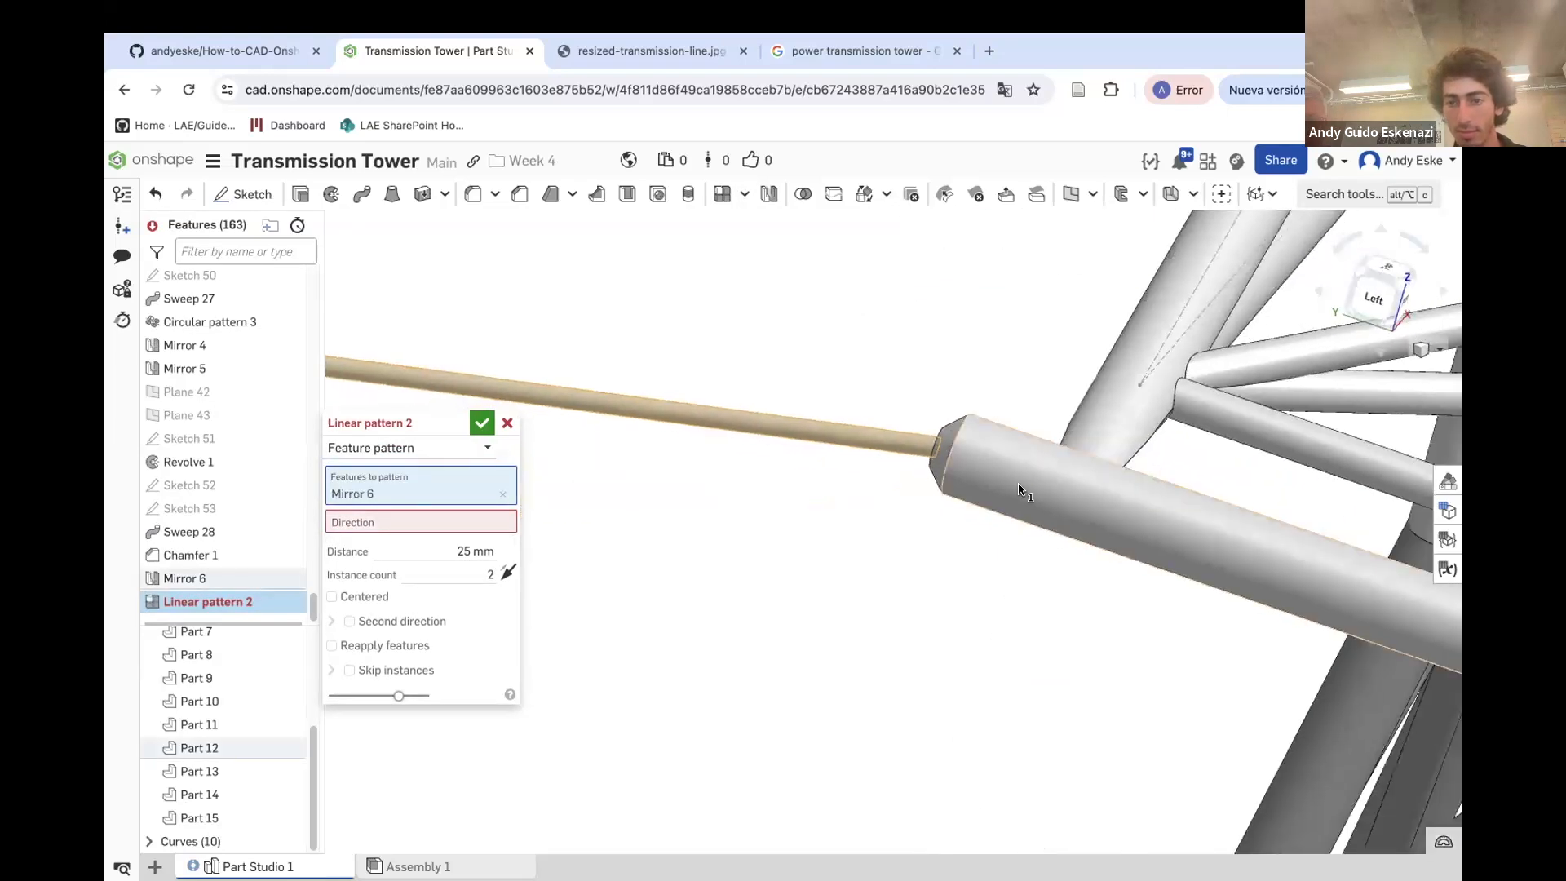
left_click(946, 457)
left_click(965, 467)
scroll(771, 446, "down", 8)
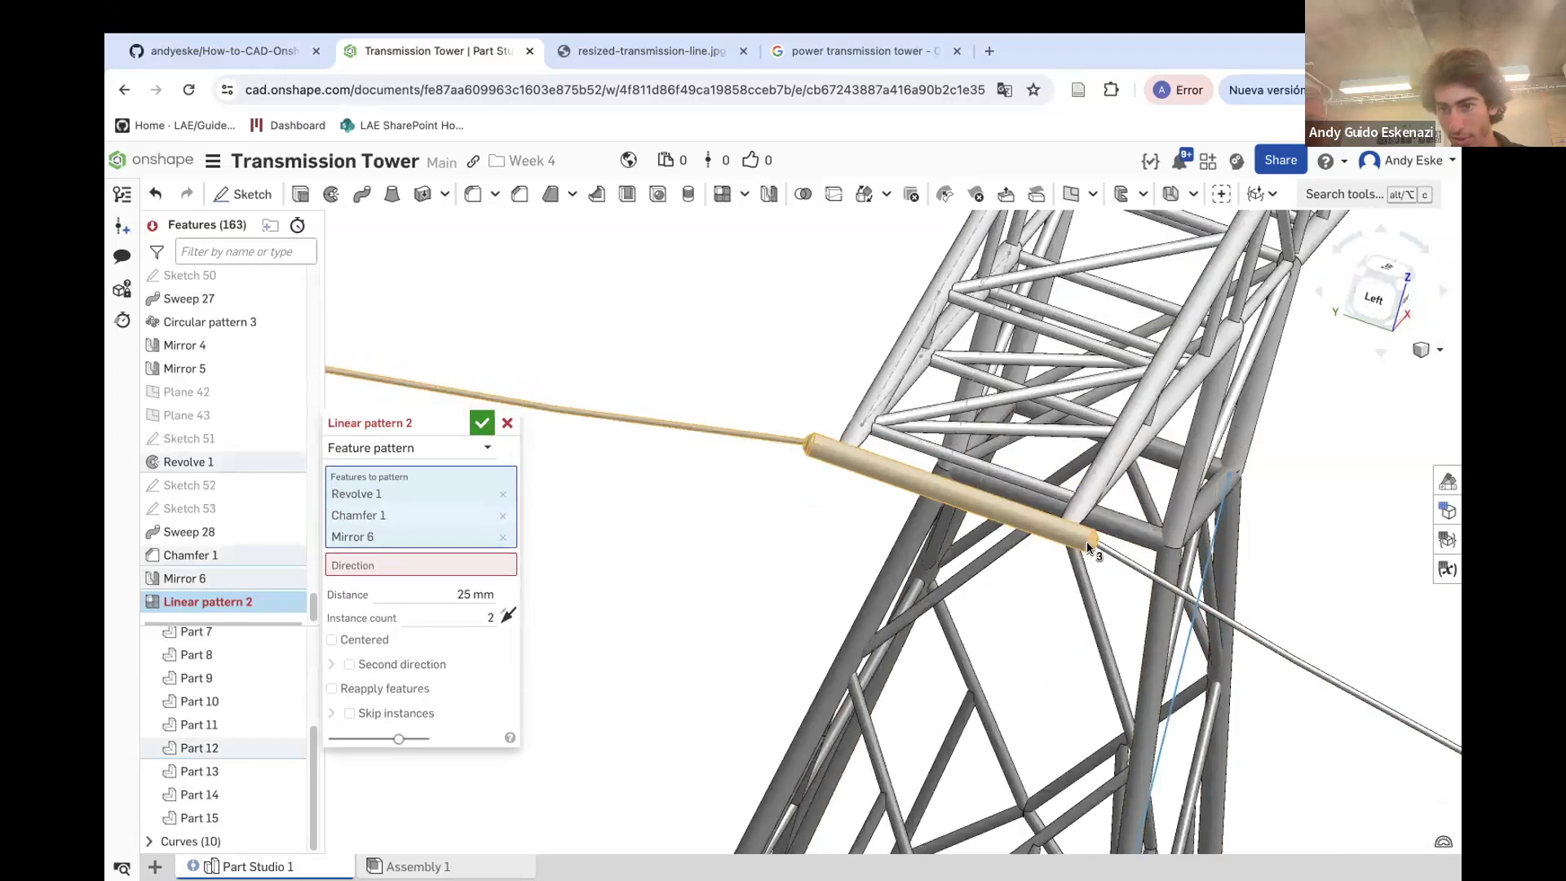
scroll(1069, 573, "up", 5)
left_click(1110, 571)
Set the pattern direction along a vertical tower sketch edge, with 35 mm spacing, 3 instances and Reapply features on
scroll(1129, 574, "down", 5)
scroll(1130, 575, "down", 5)
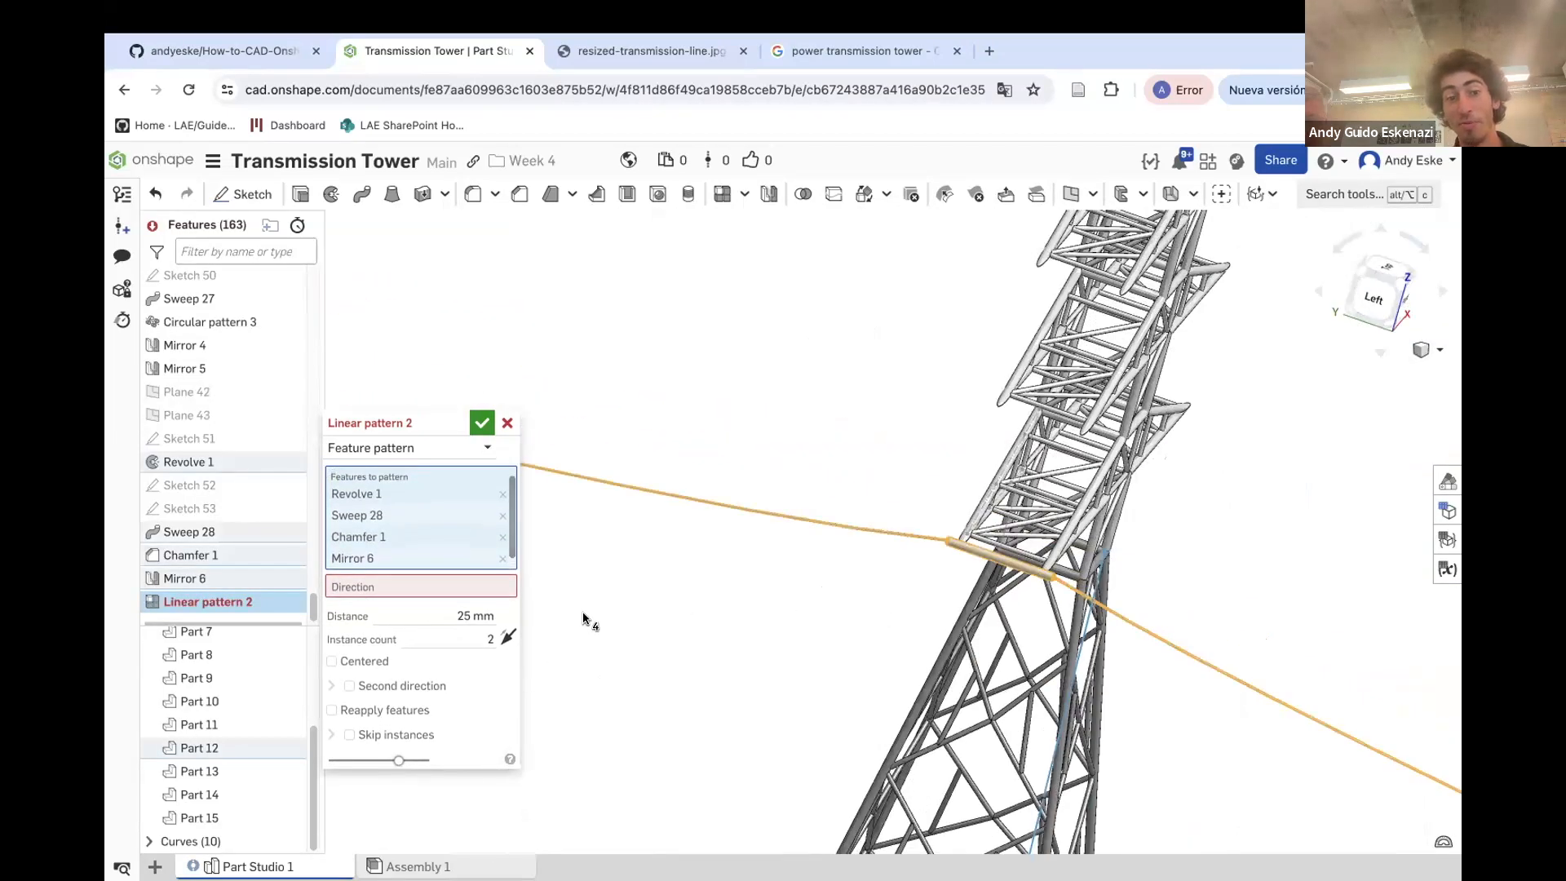
left_click(475, 593)
right_click_drag(1142, 542, 1077, 486)
scroll(1077, 486, "up", 5)
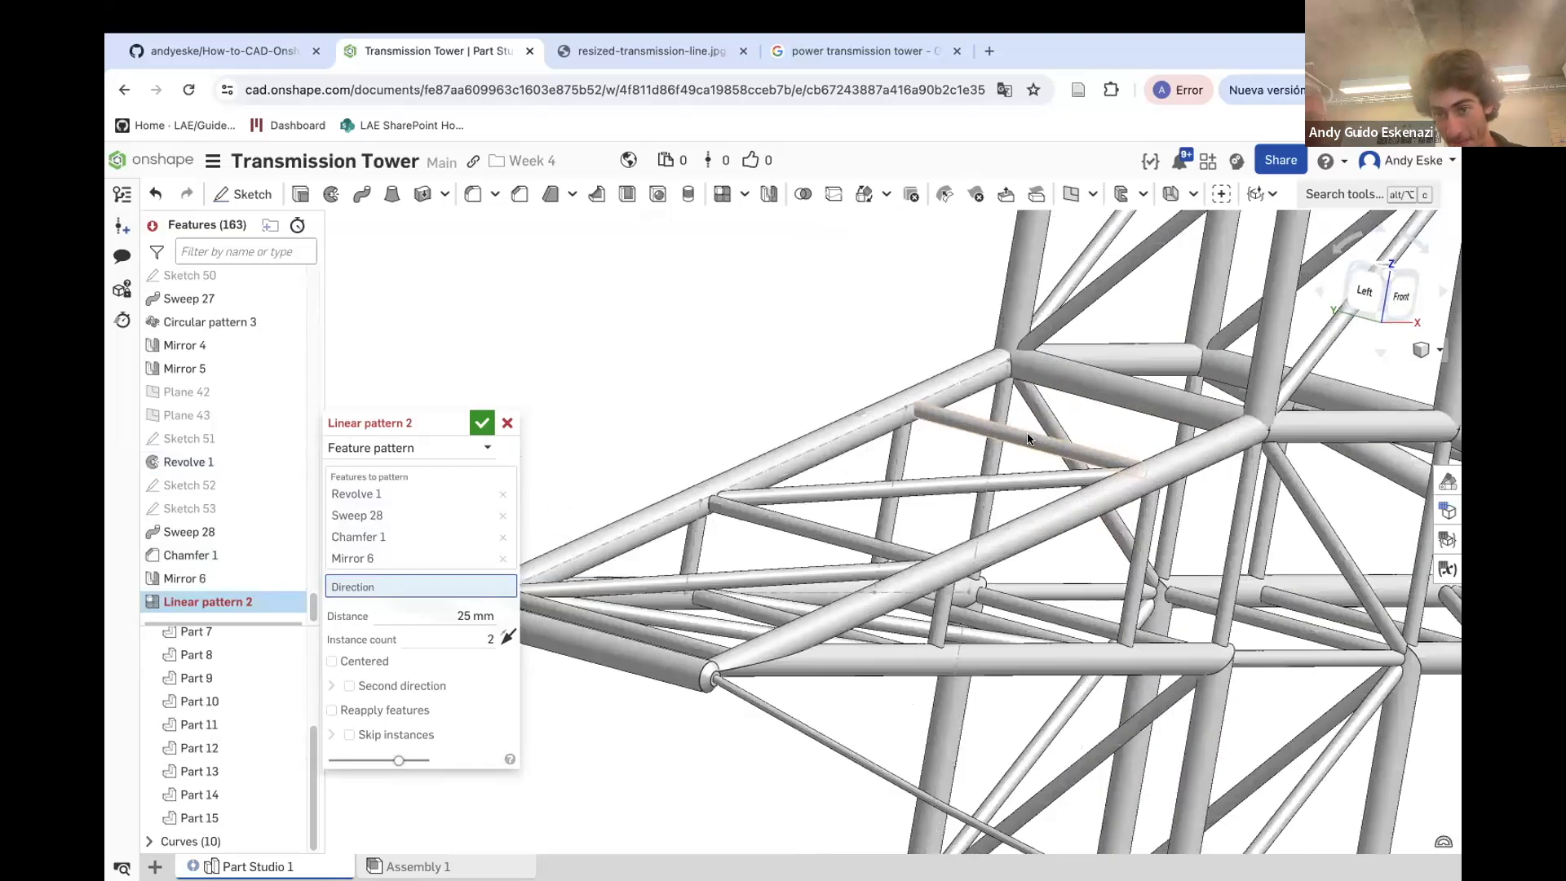
left_click(999, 407)
scroll(1019, 445, "down", 5)
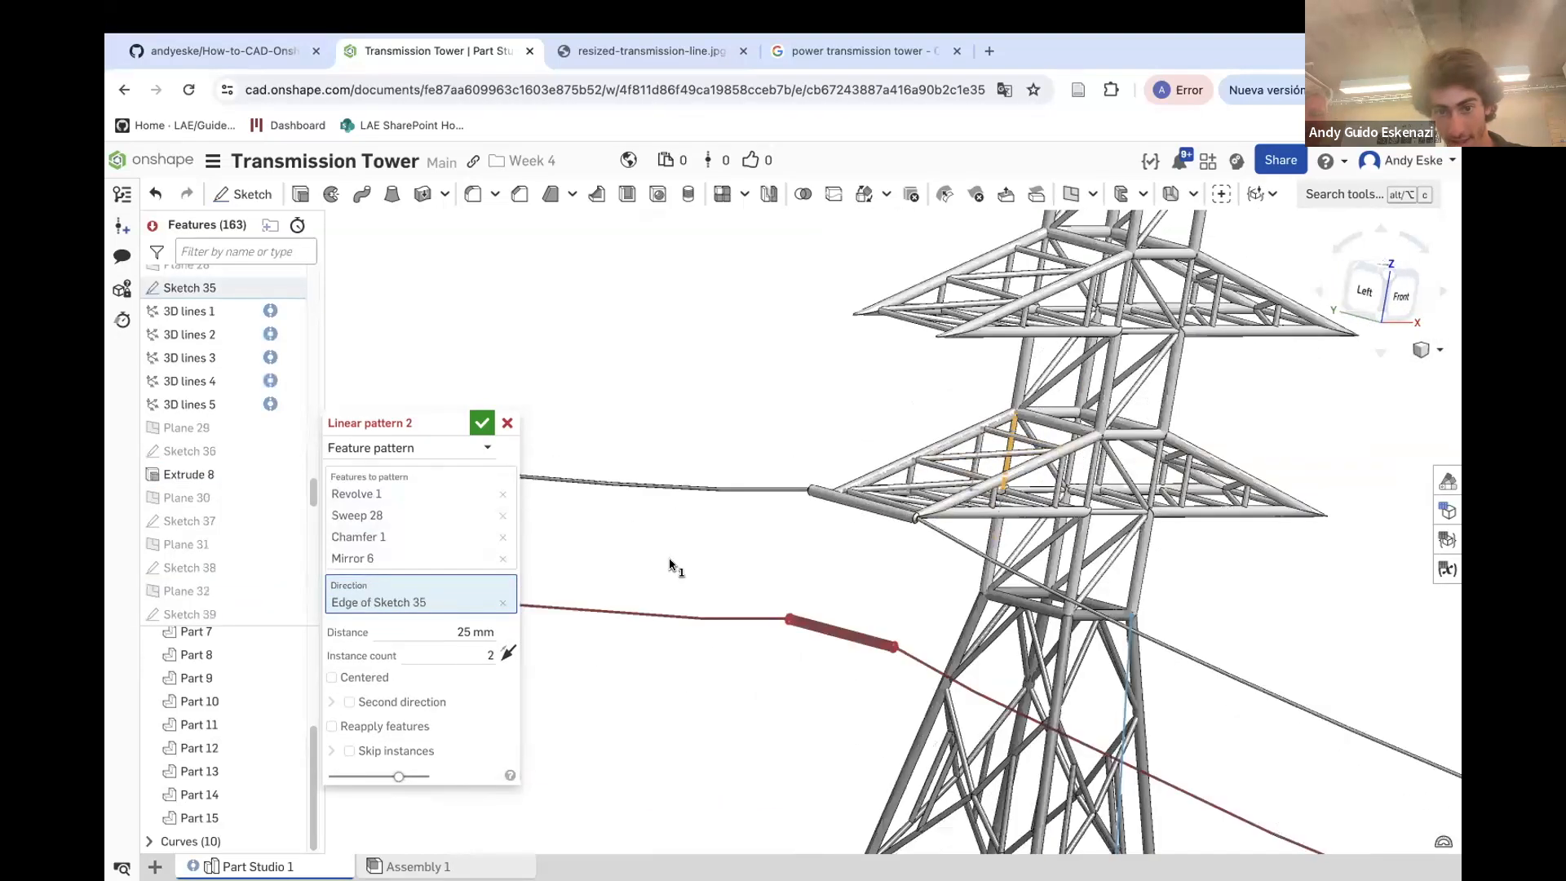
left_click(480, 633)
type("35")
left_click(488, 652)
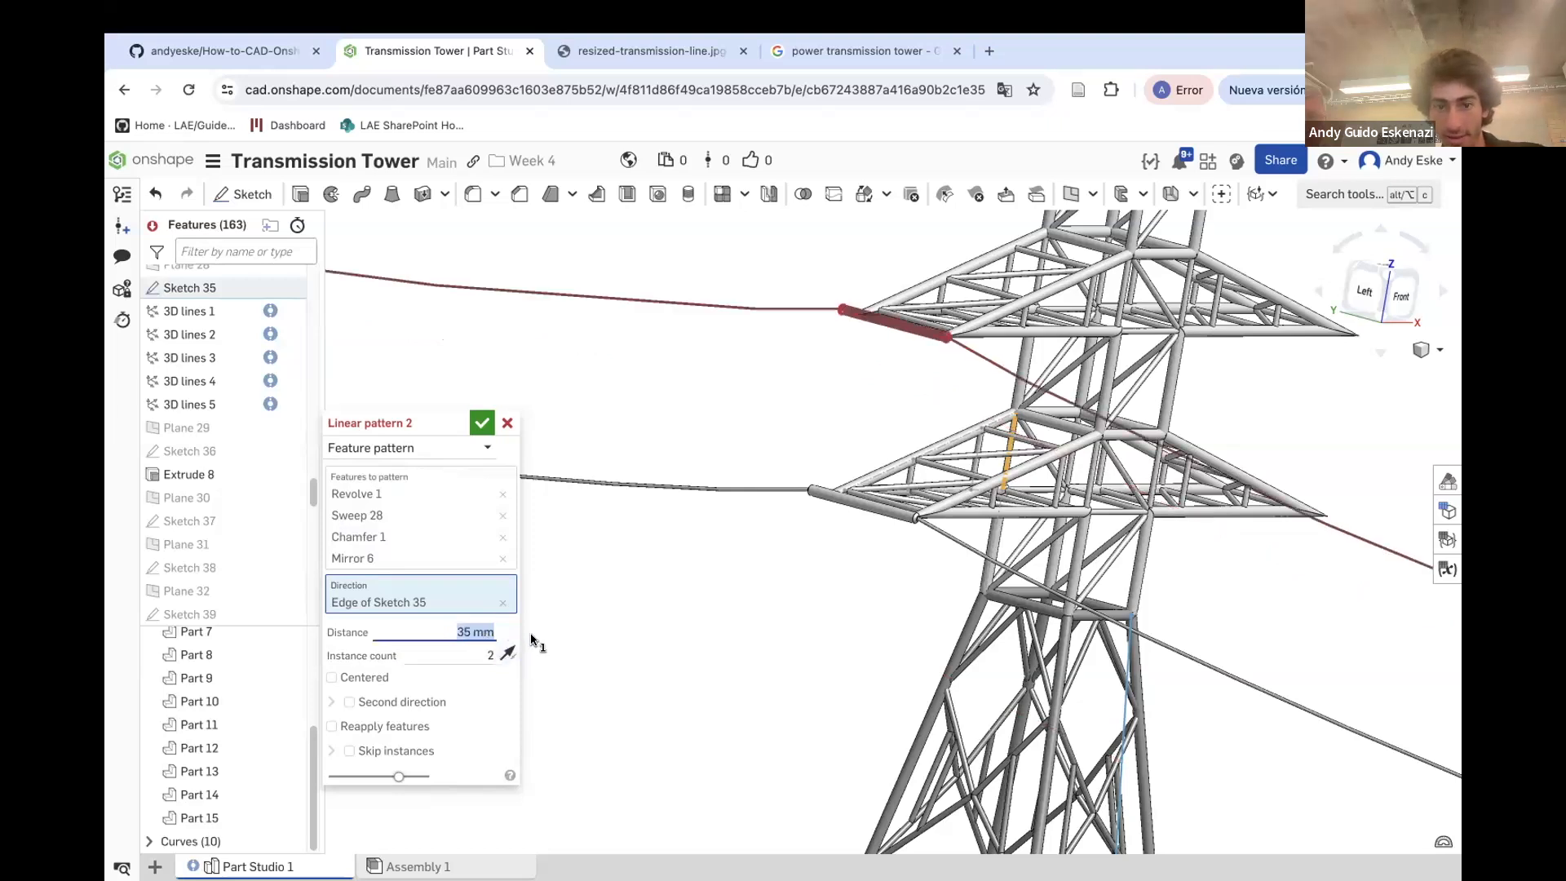
type("3")
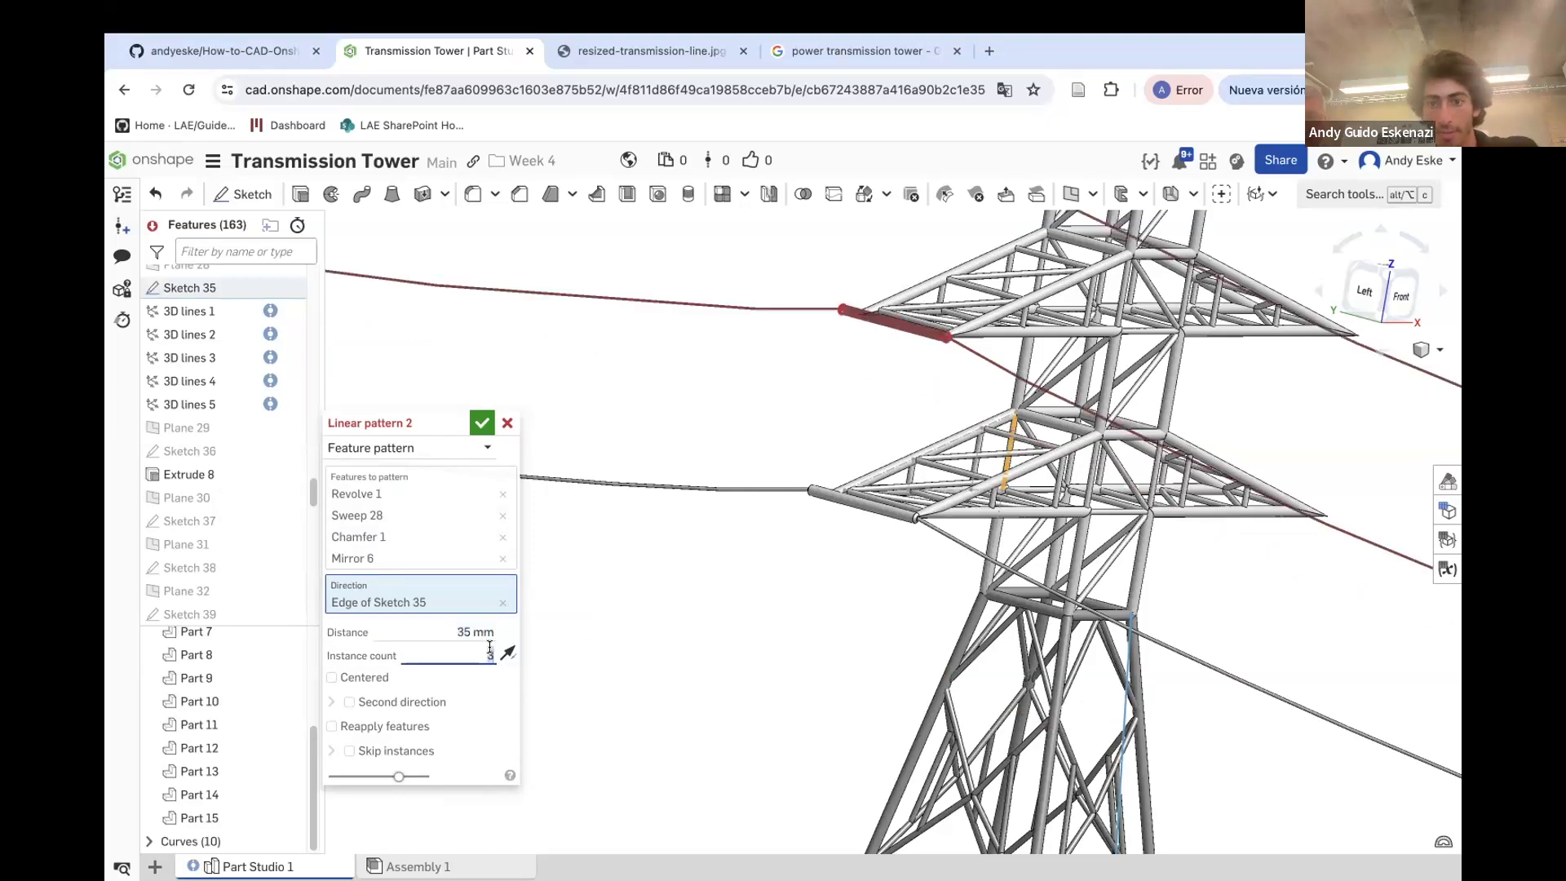
left_click(349, 727)
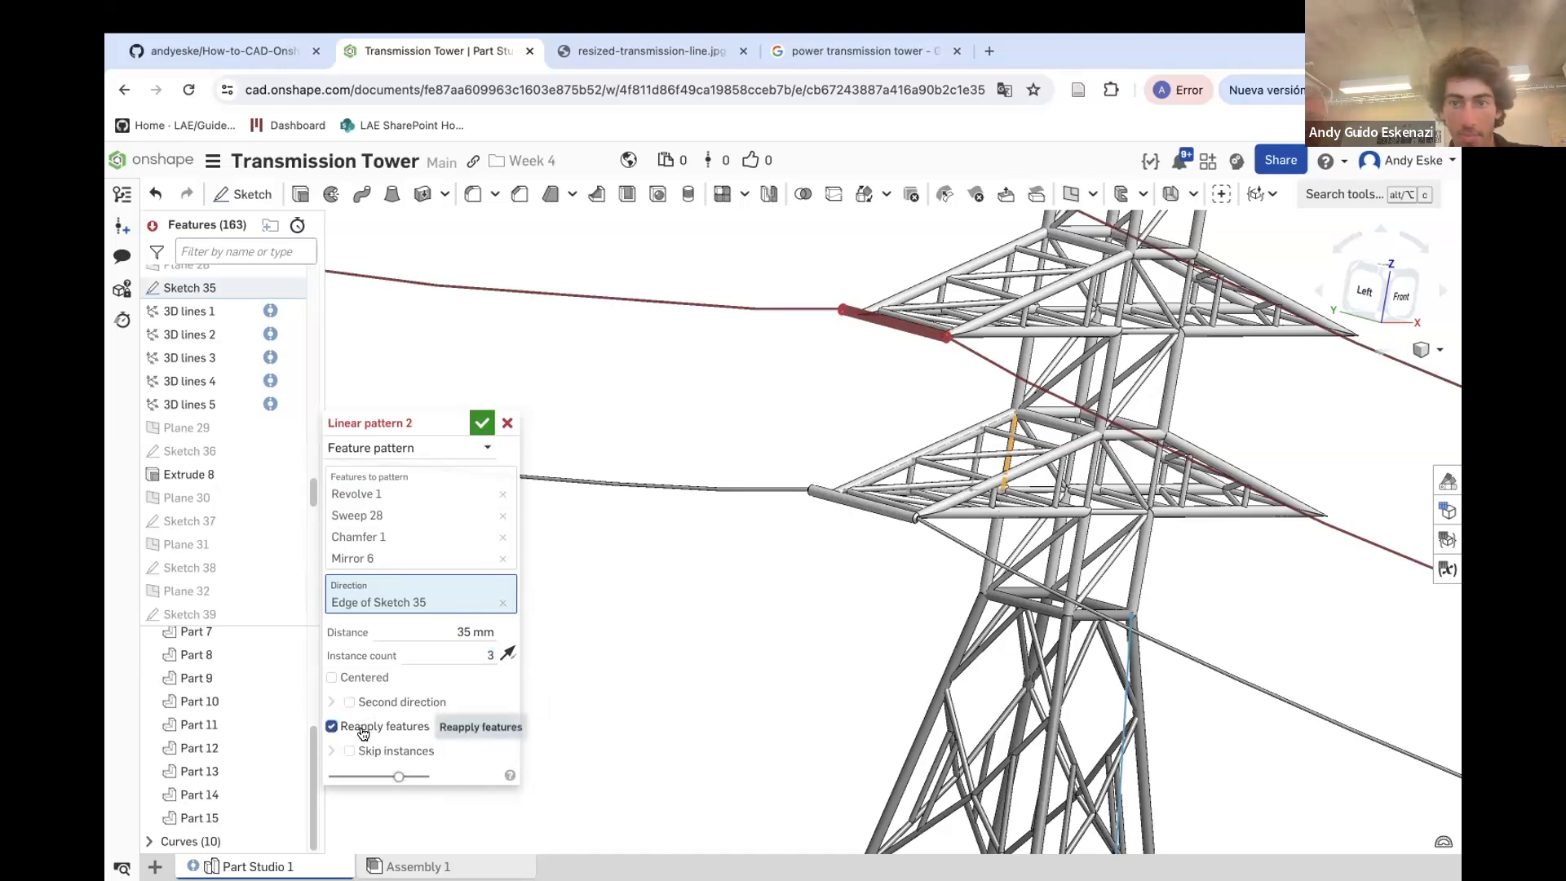
scroll(775, 559, "down", 5)
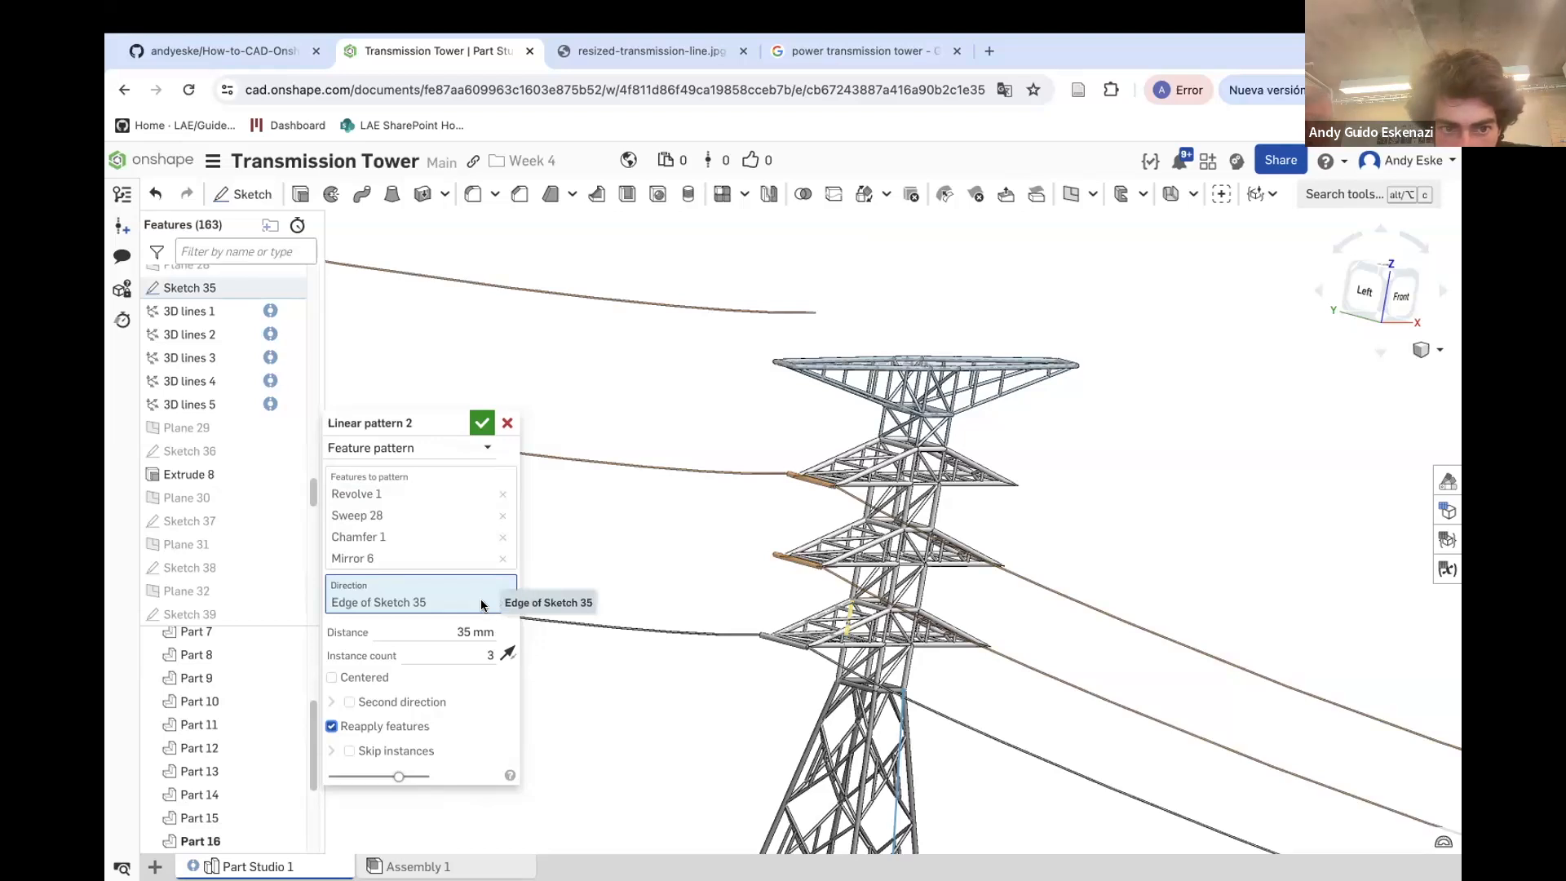
Remove the mirror and the cable sweep from the pattern's features and confirm the pattern
left_click(503, 558)
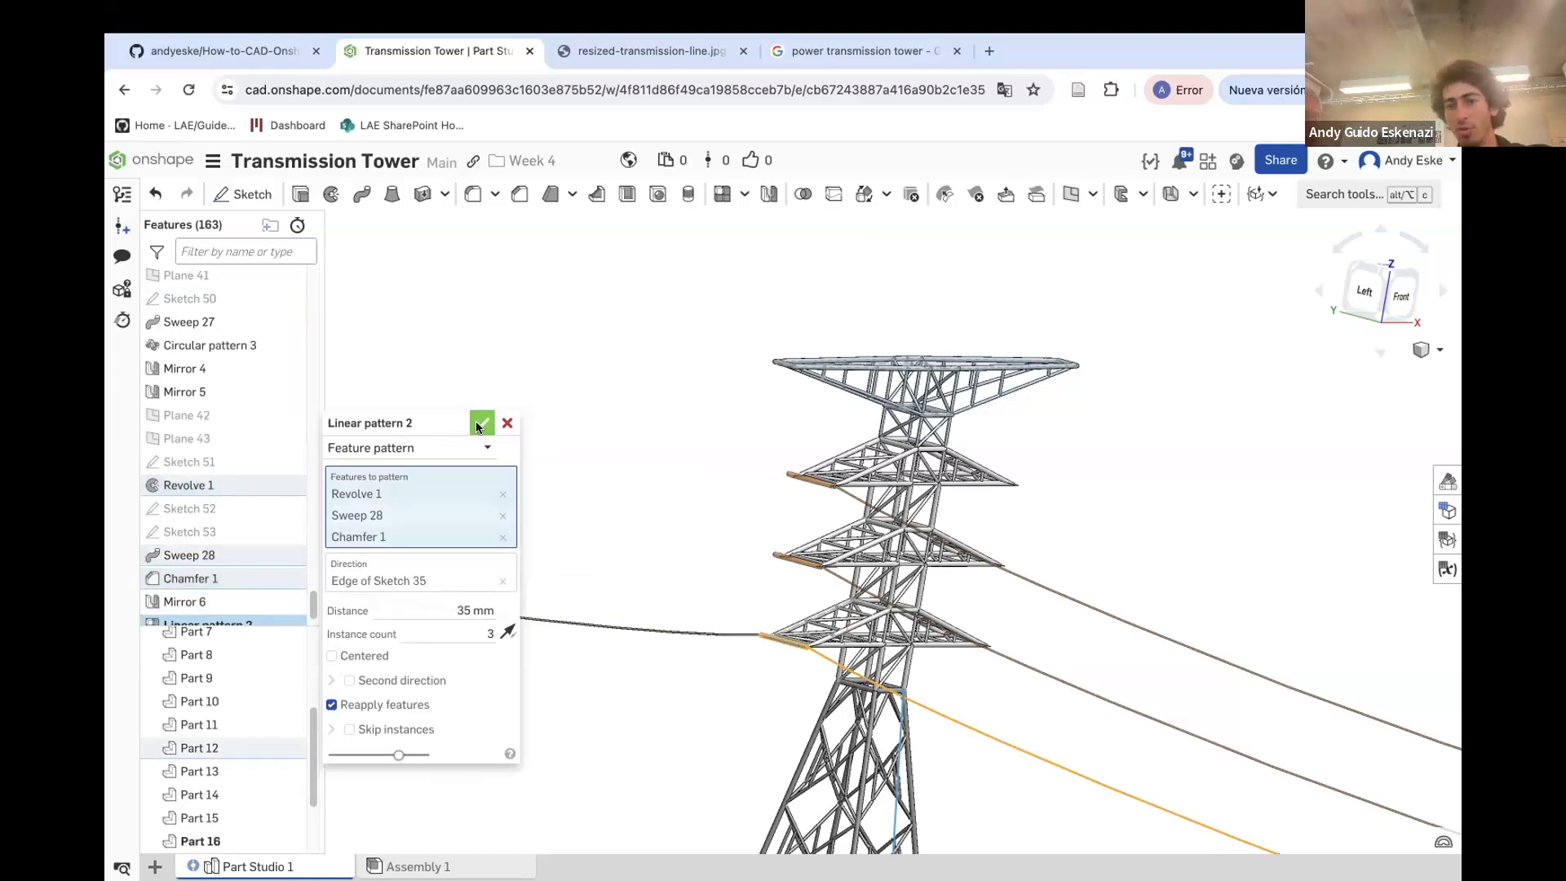
left_click(499, 516)
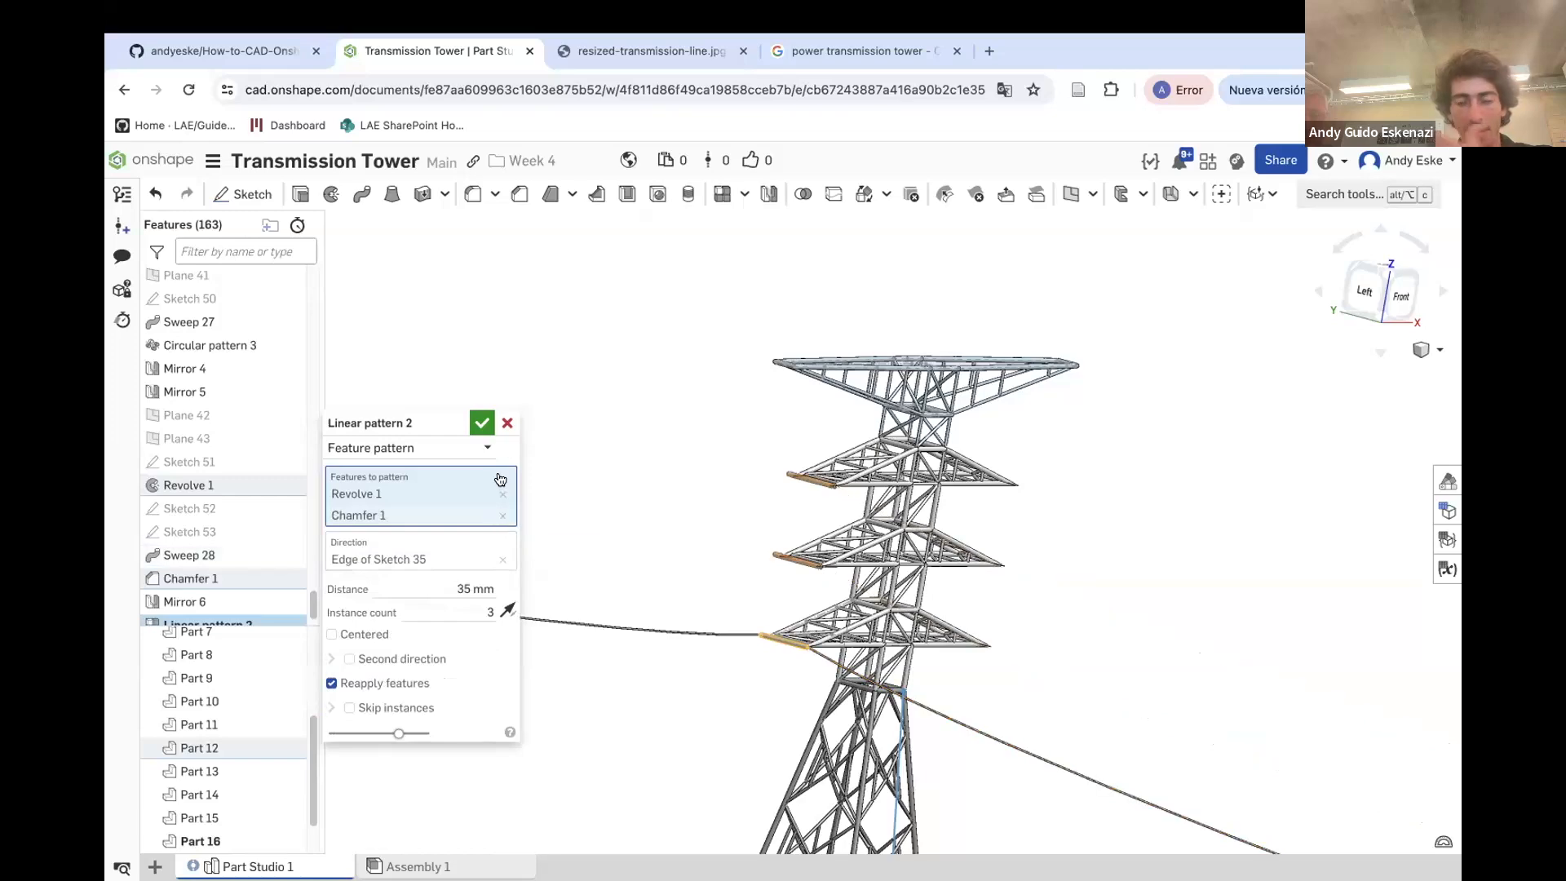
left_click(482, 424)
Inspect the linear pattern feature and the patterned extension cylinders across the tower levels
scroll(816, 494, "up", 10)
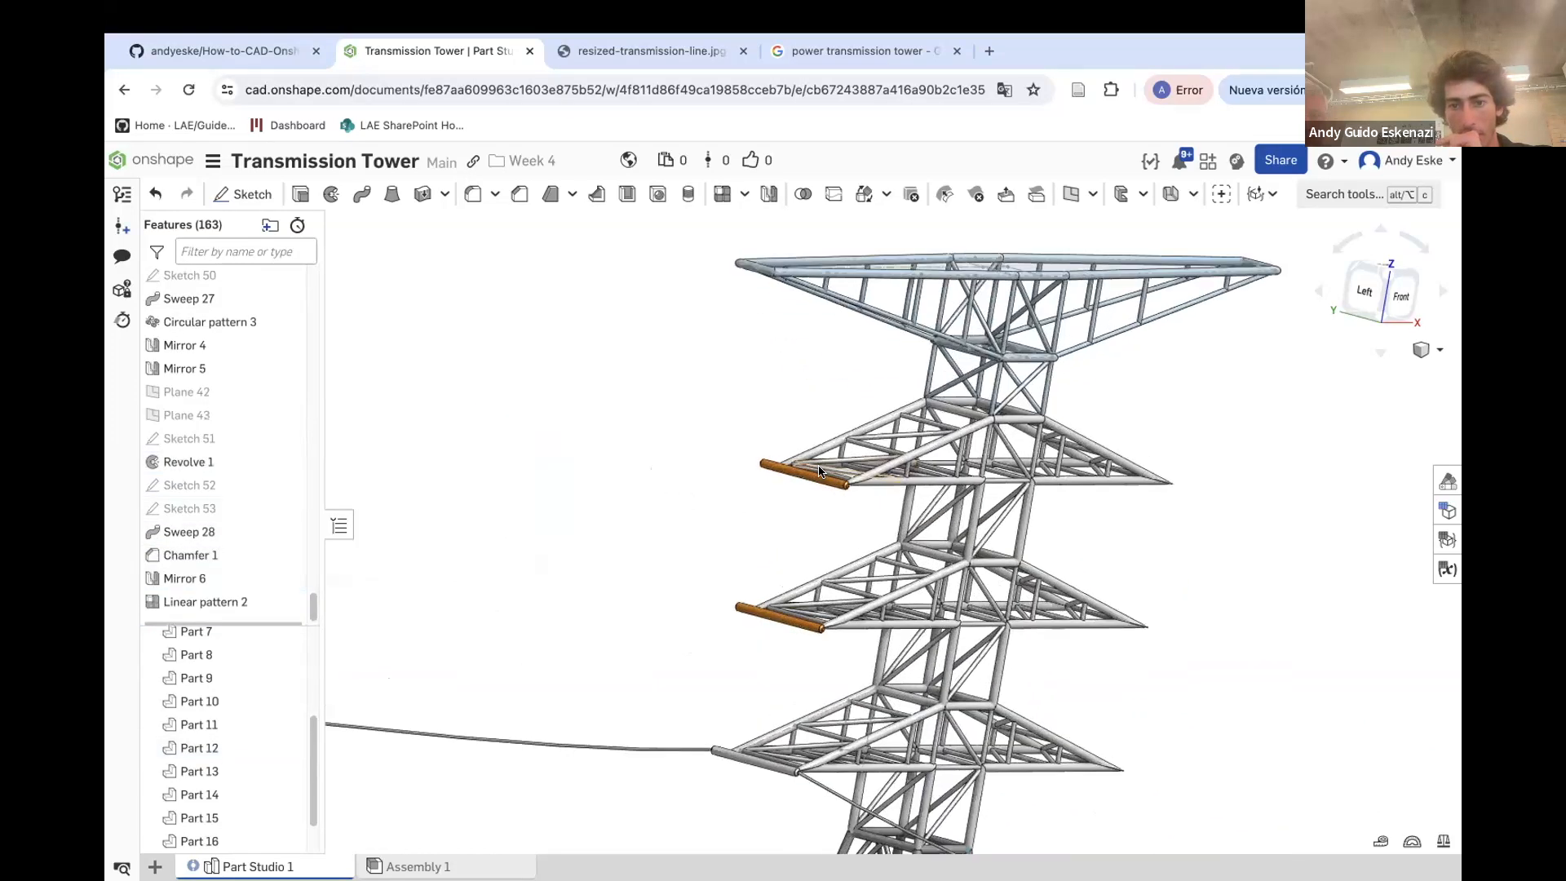
right_click_drag(810, 501, 718, 481)
scroll(849, 518, "up", 5)
mouse_move(877, 516)
right_mouse_down()
mouse_move(849, 499)
mouse_move(874, 518)
right_mouse_up()
scroll(256, 577, "up", 6)
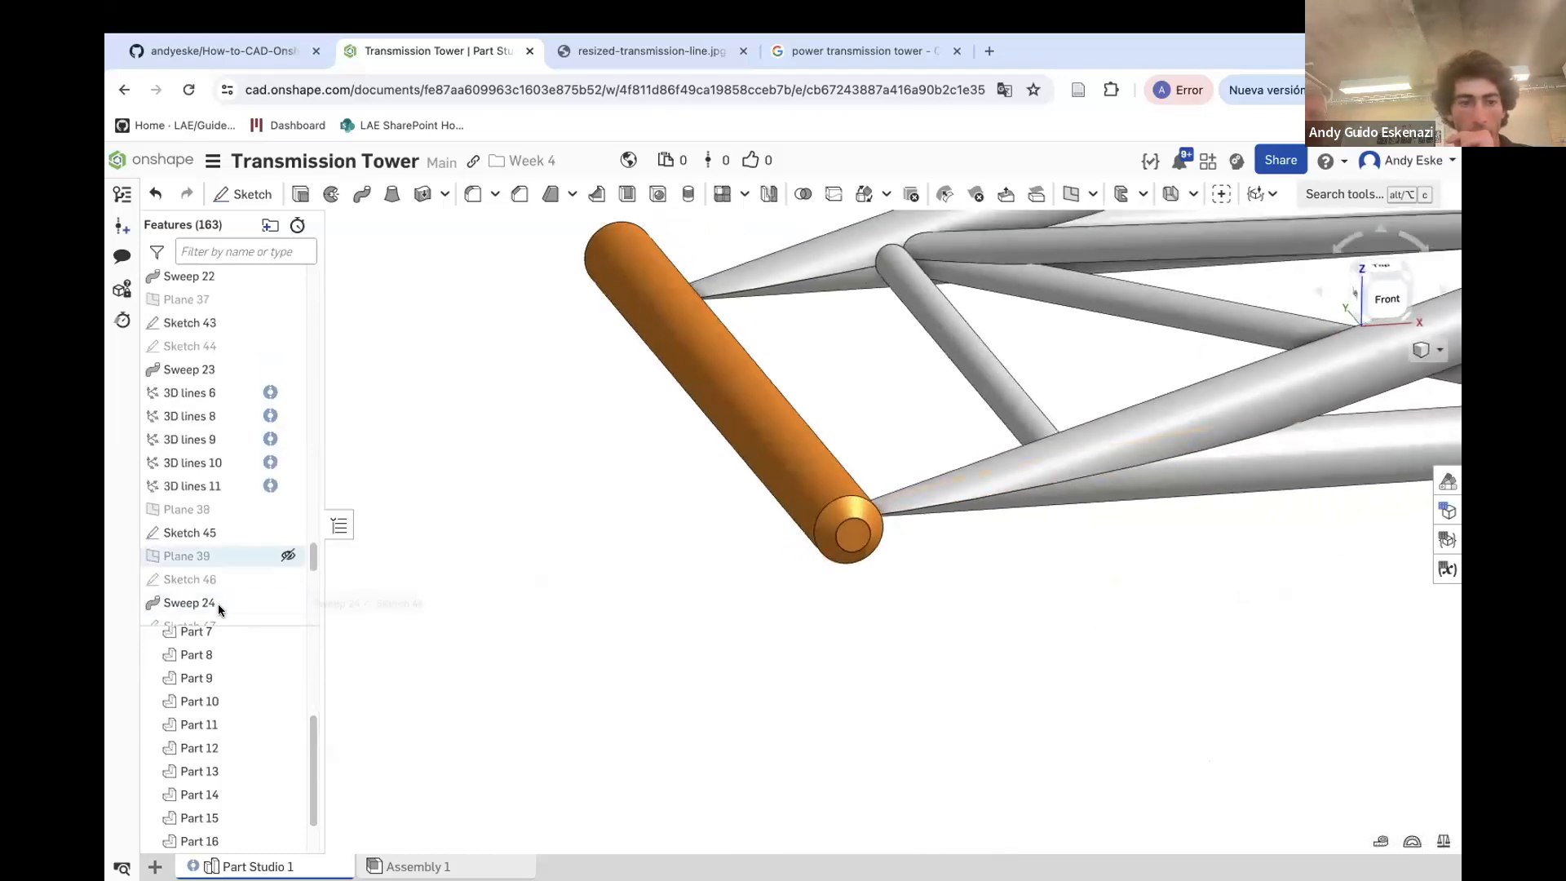
scroll(221, 580, "down", 6)
right_click(214, 580)
left_click(285, 623)
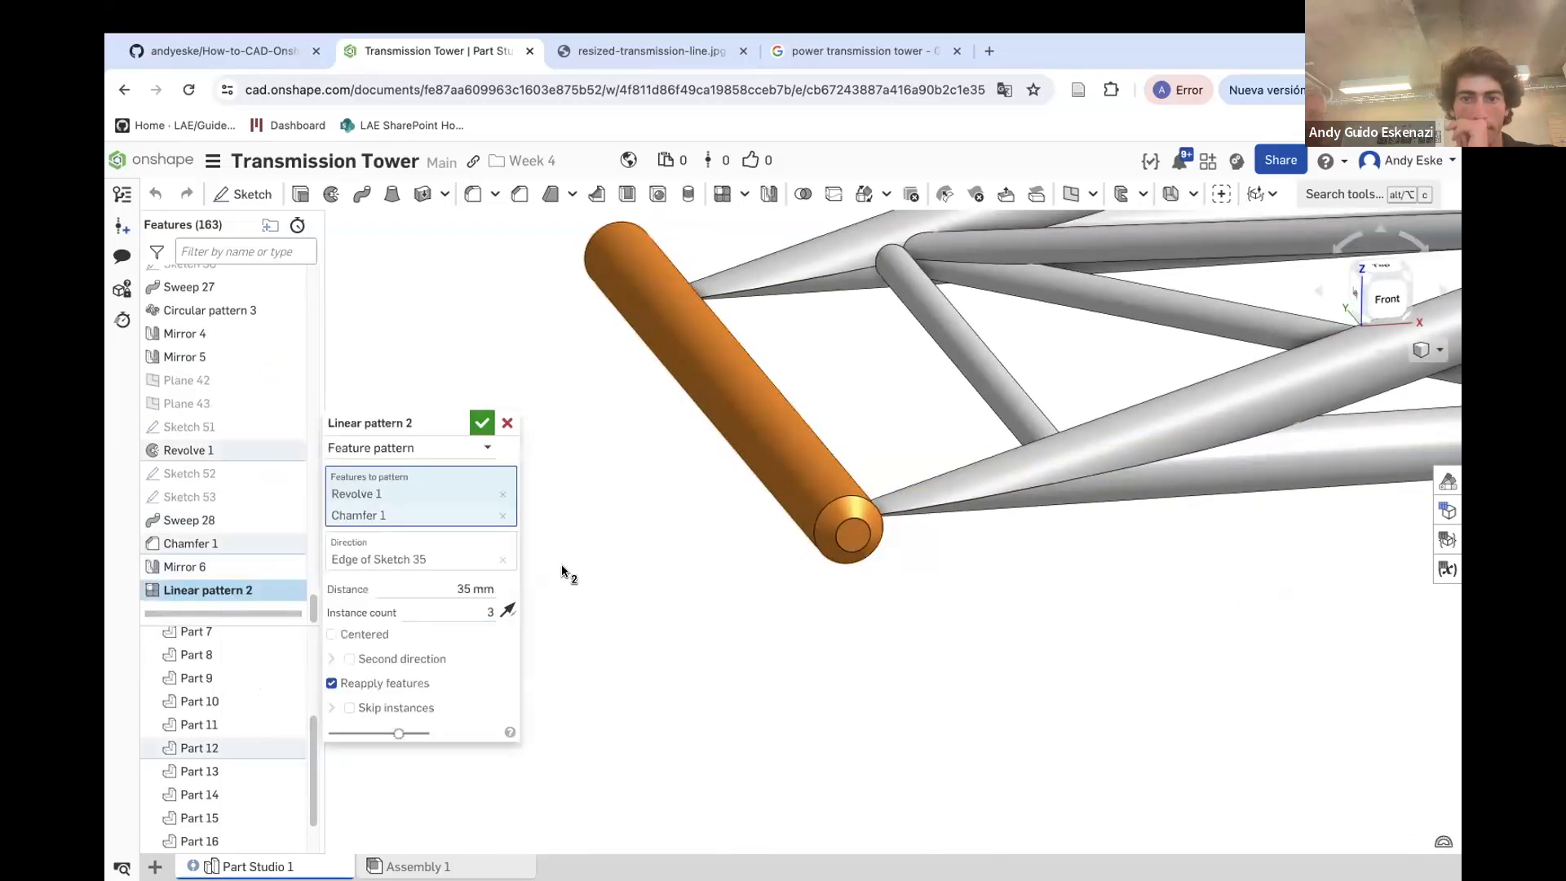
scroll(710, 488, "down", 3)
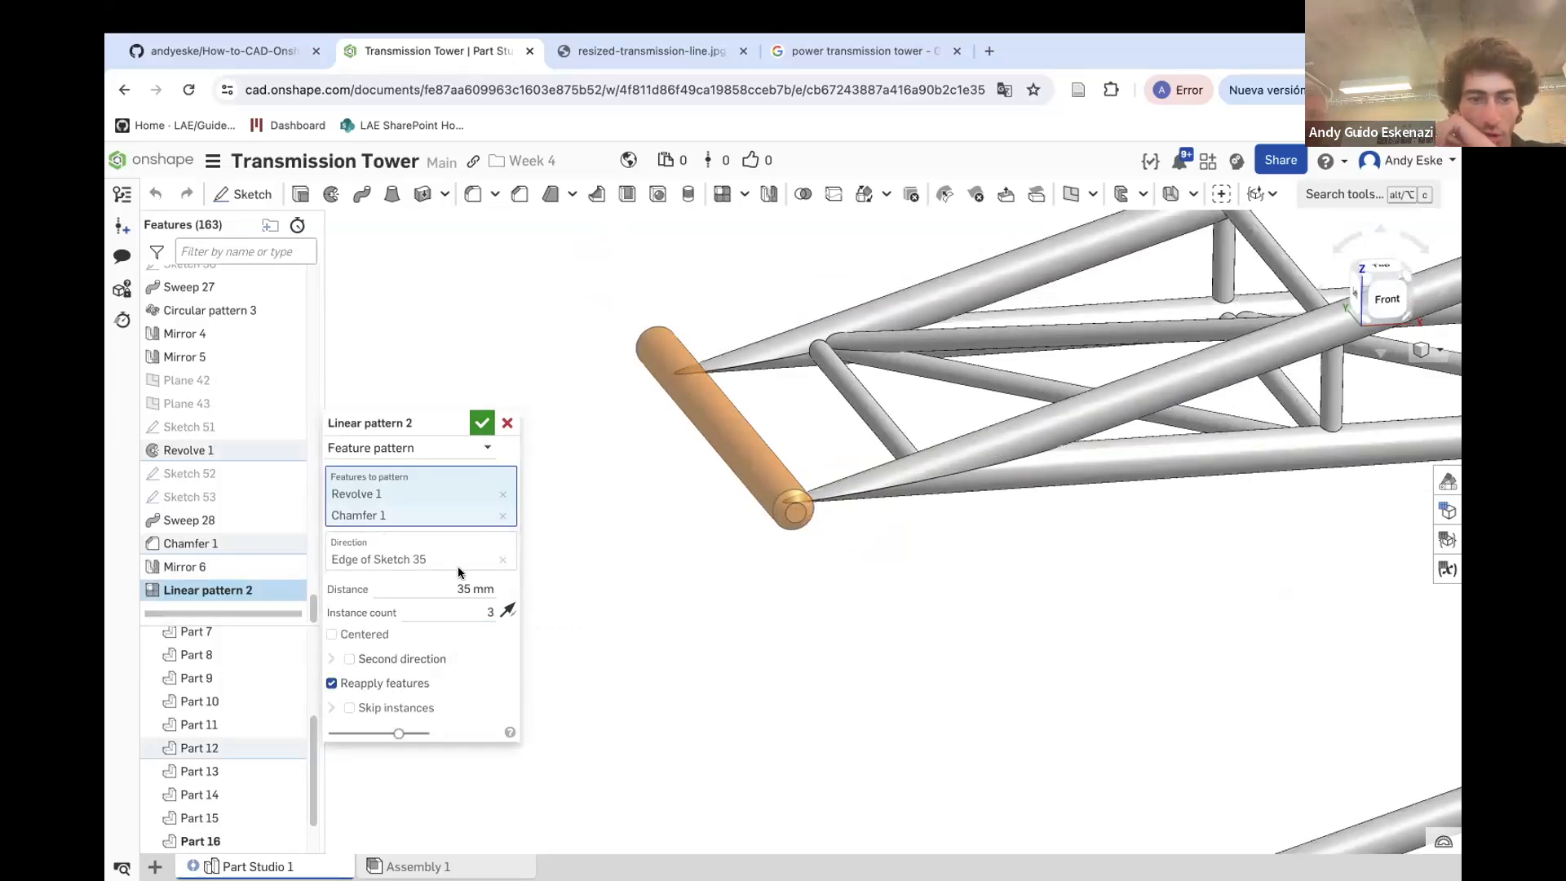
scroll(726, 575, "down", 10)
mouse_move(760, 649)
right_mouse_down()
mouse_move(783, 633)
mouse_move(746, 644)
right_mouse_up()
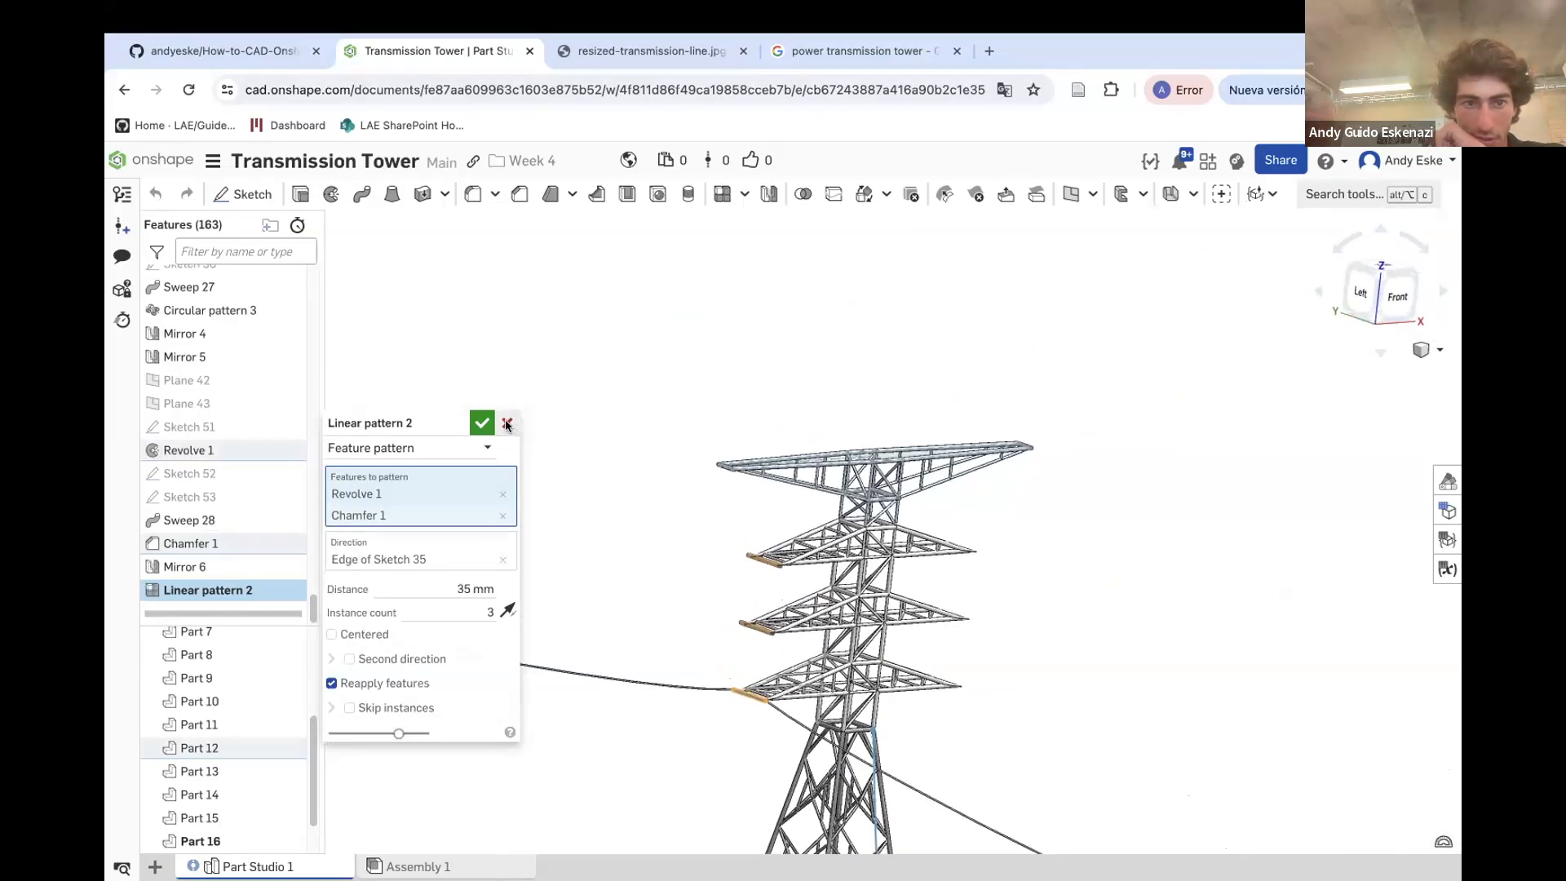
left_click(506, 423)
Edit the extension cylinder revolve so it creates a new solid body instead of adding
scroll(724, 689, "up", 3)
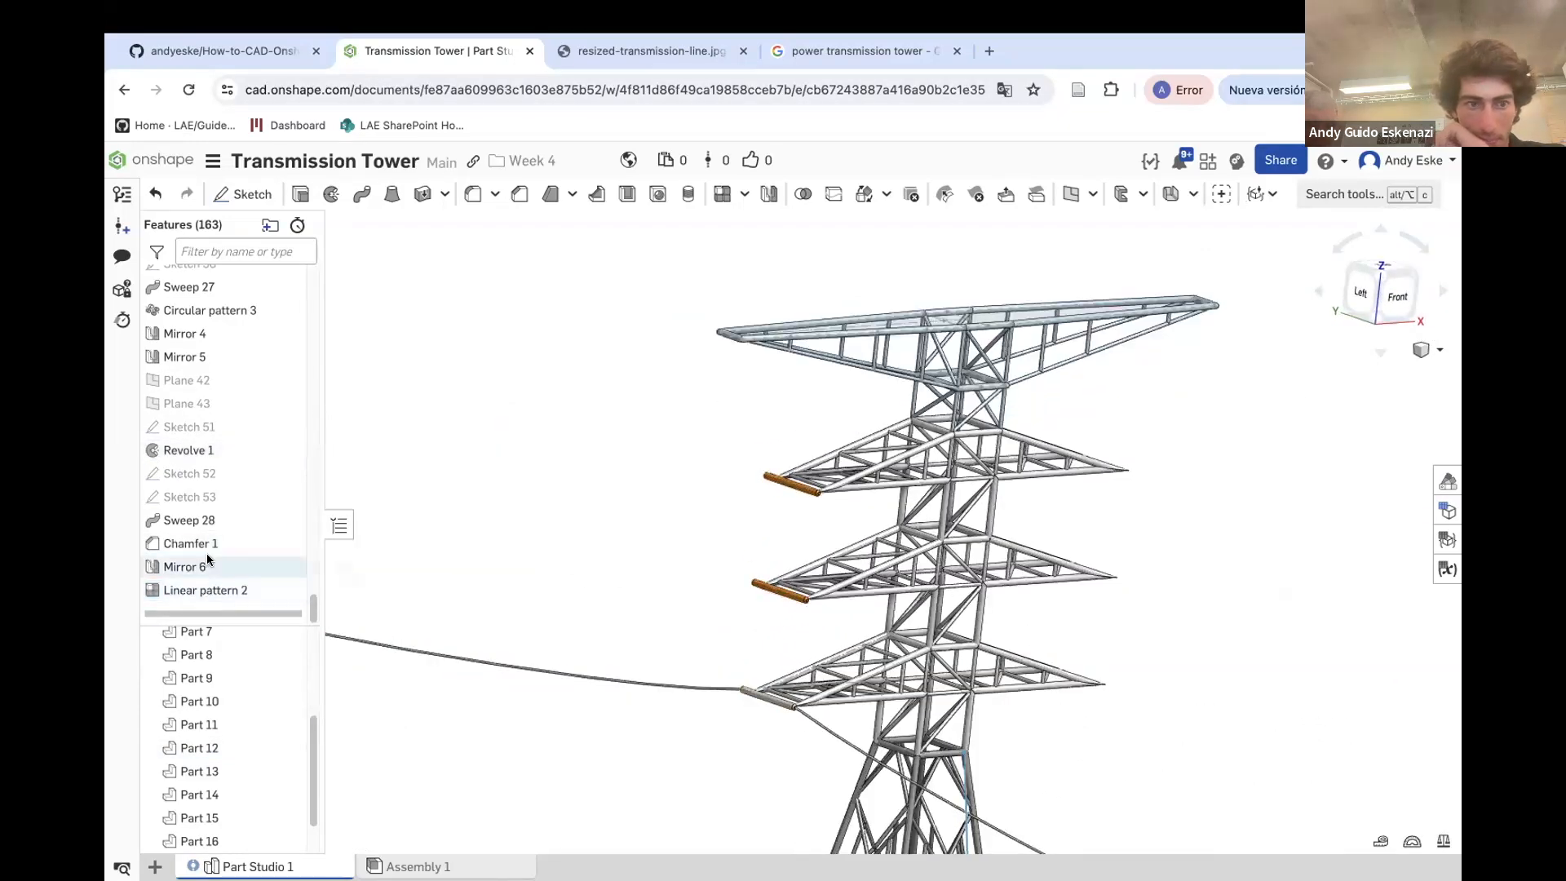
right_click(214, 454)
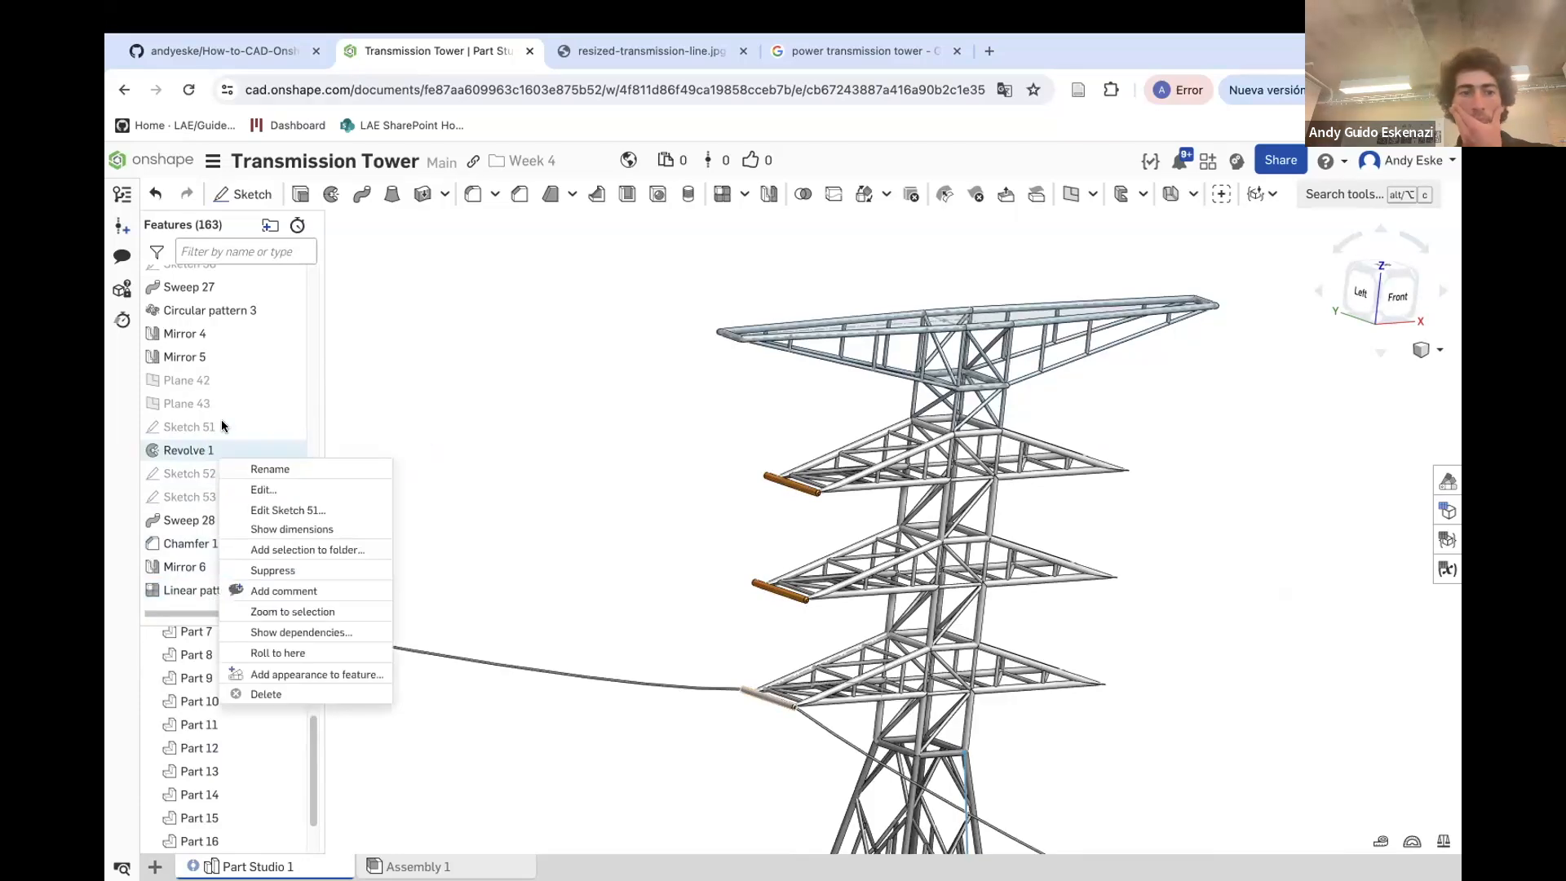
left_click(276, 491)
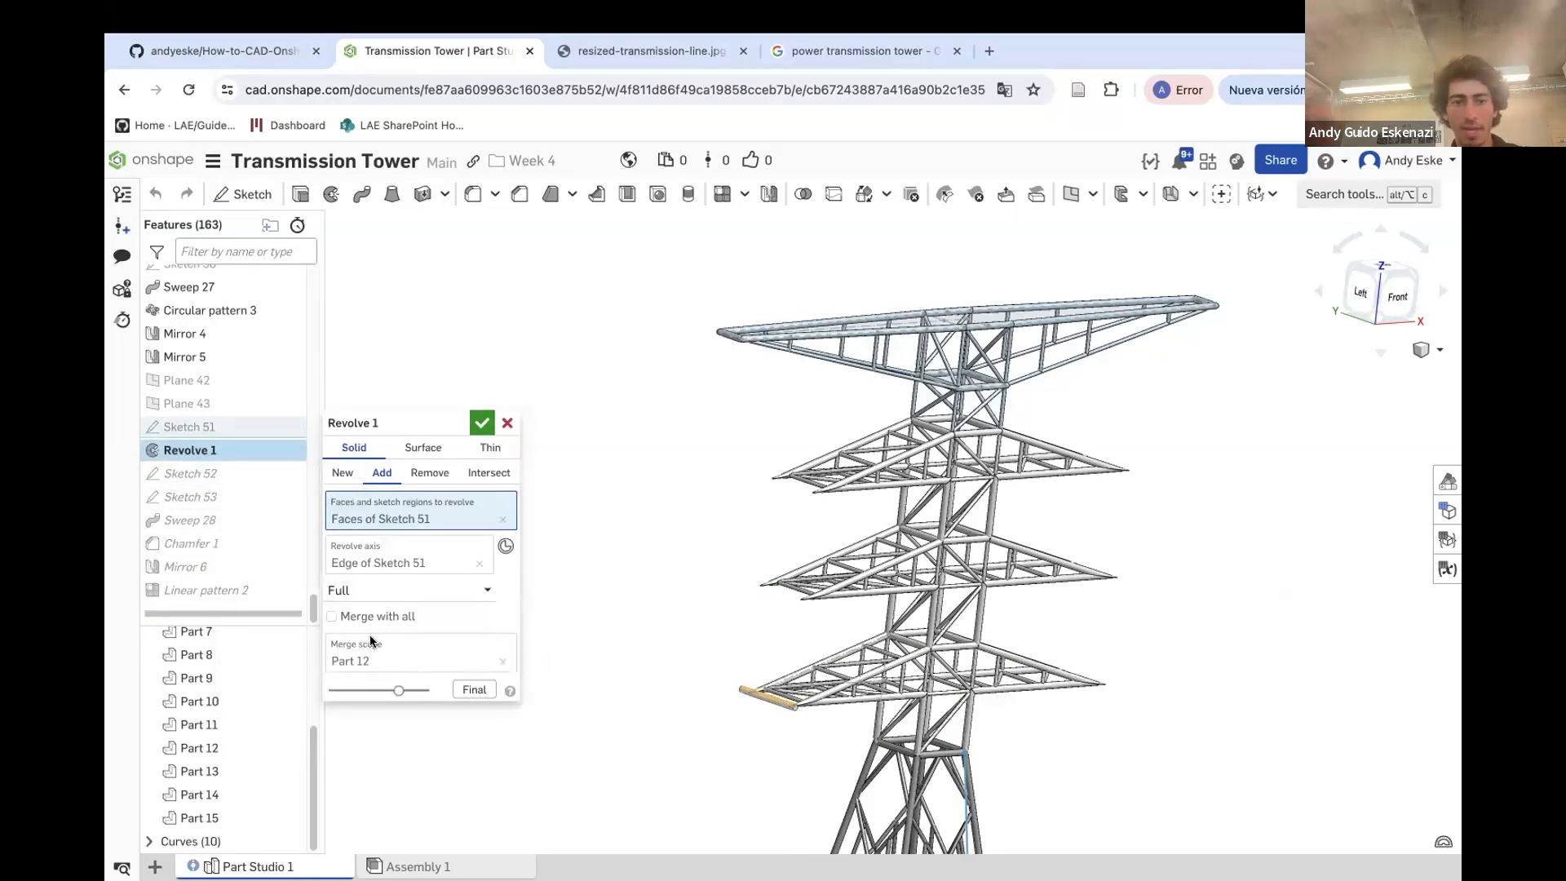
left_click(343, 473)
scroll(801, 694, "up", 5)
scroll(801, 694, "up", 5)
left_click(482, 422)
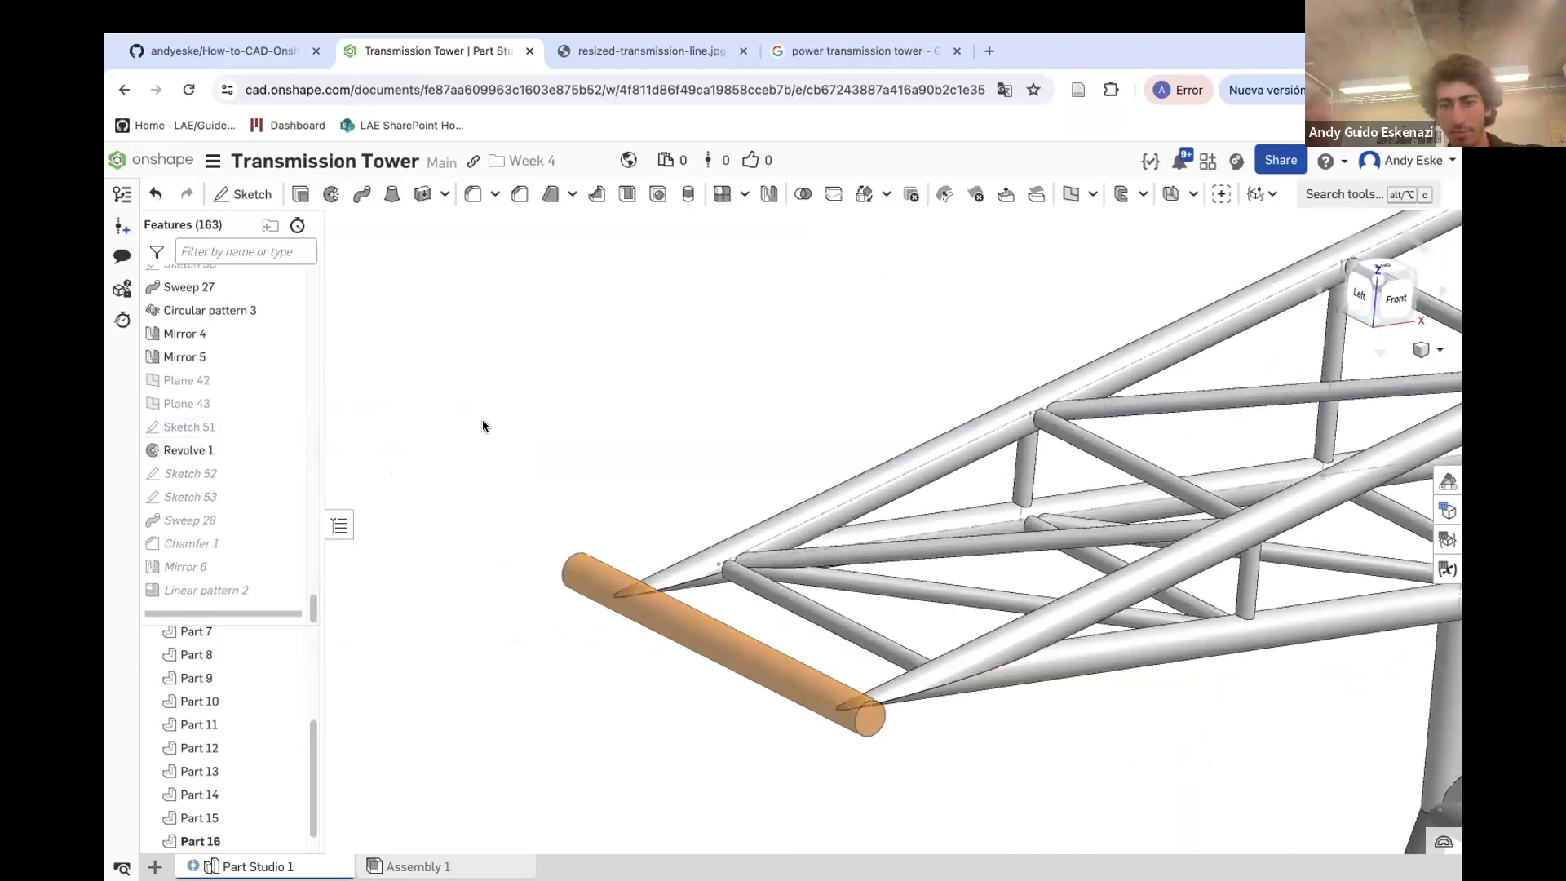
Try converting the linear pattern into a part pattern of the cable part
scroll(710, 595, "down", 10)
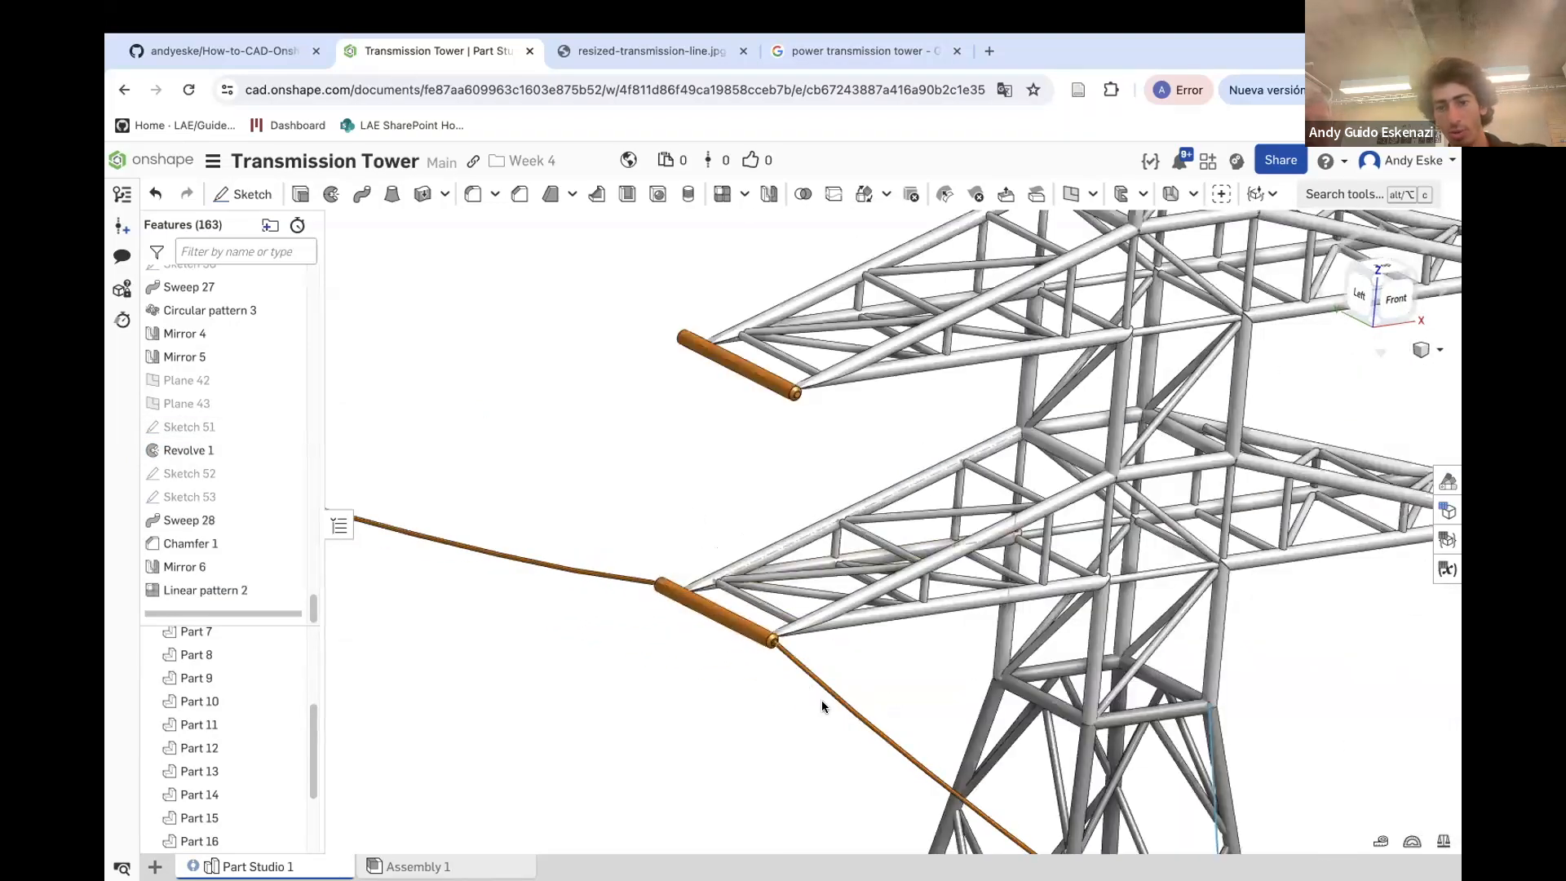
scroll(774, 487, "down", 5)
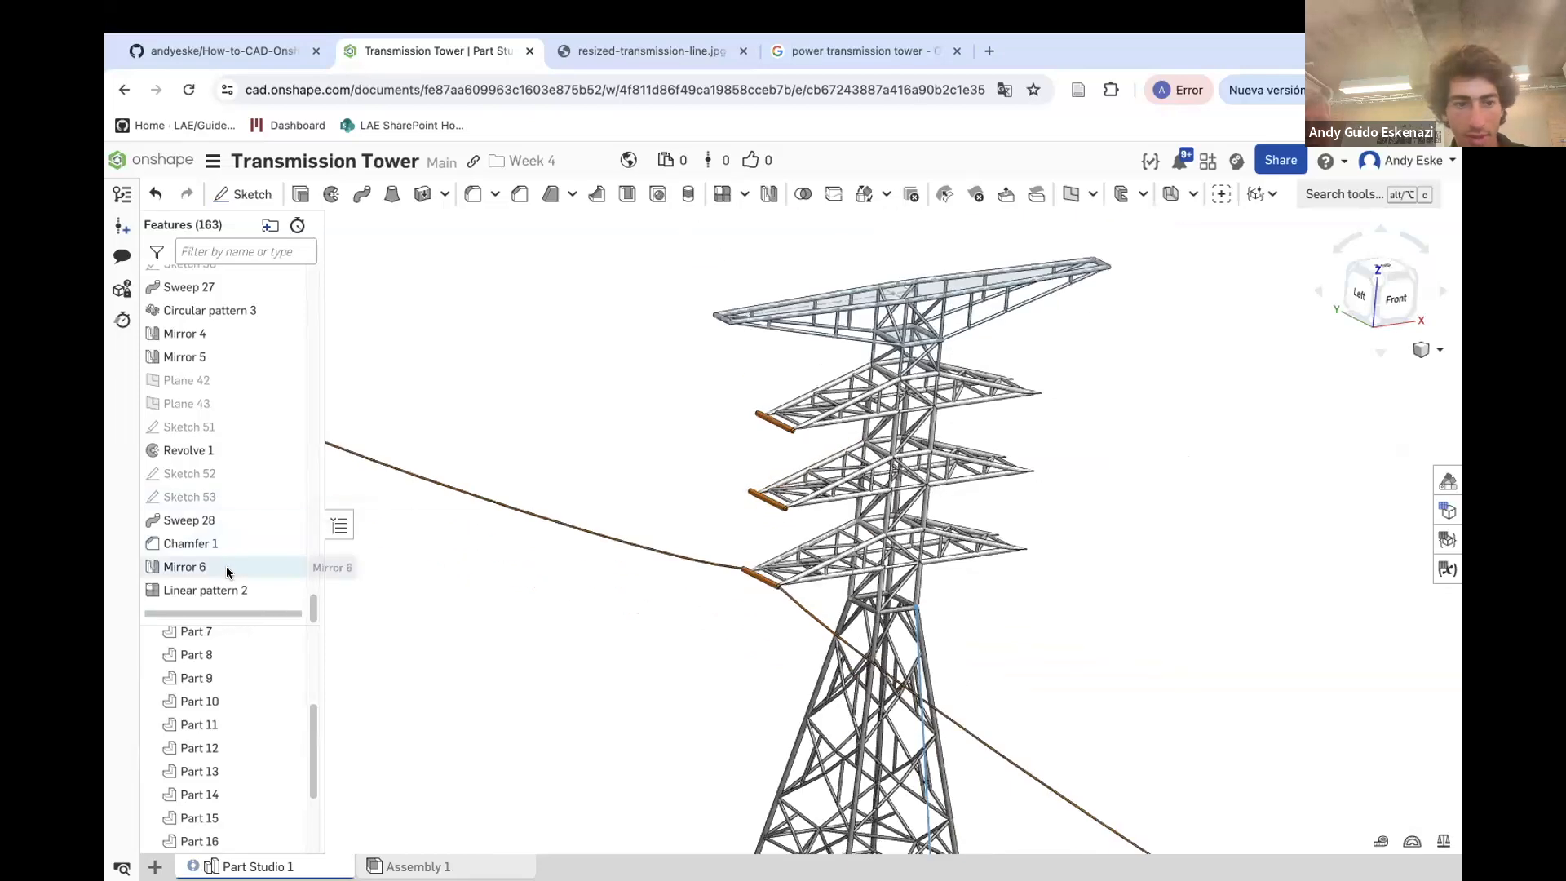
right_click(235, 594)
left_click(289, 635)
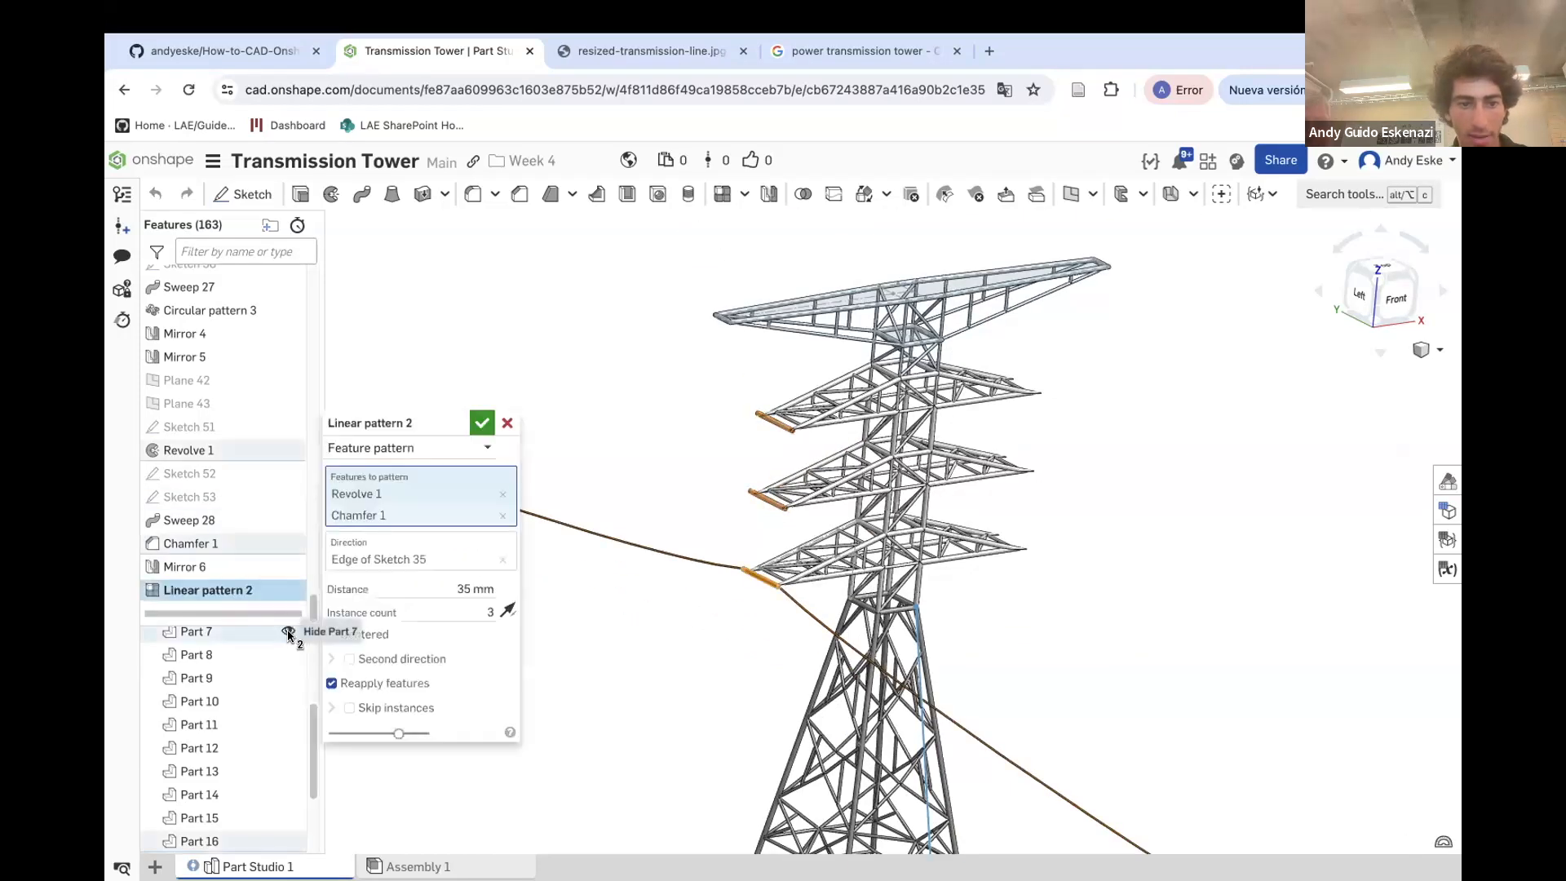
left_click(391, 453)
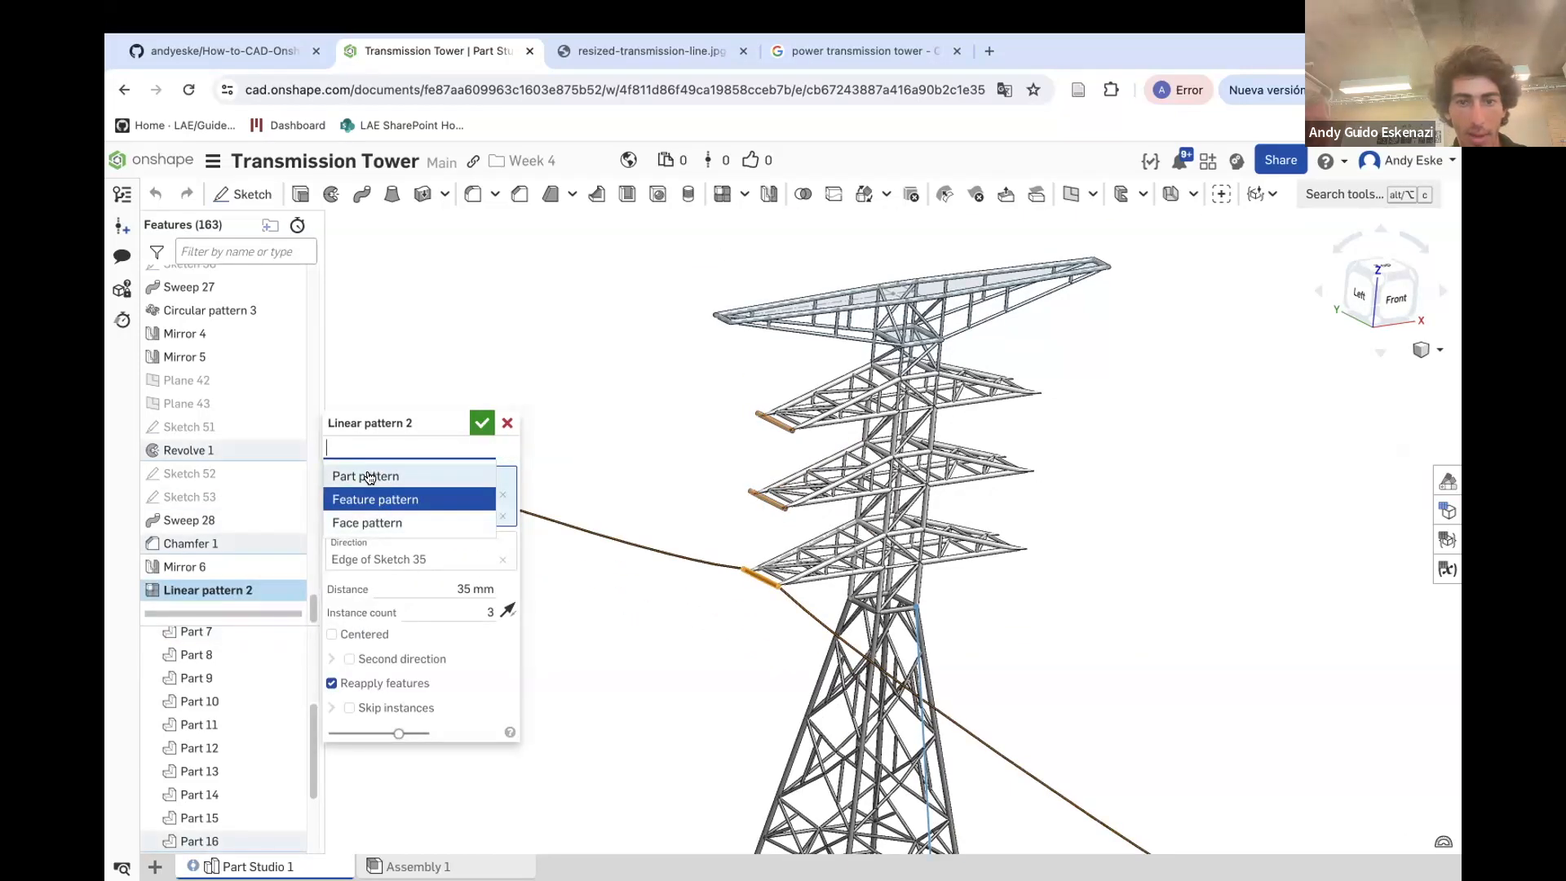
left_click(367, 476)
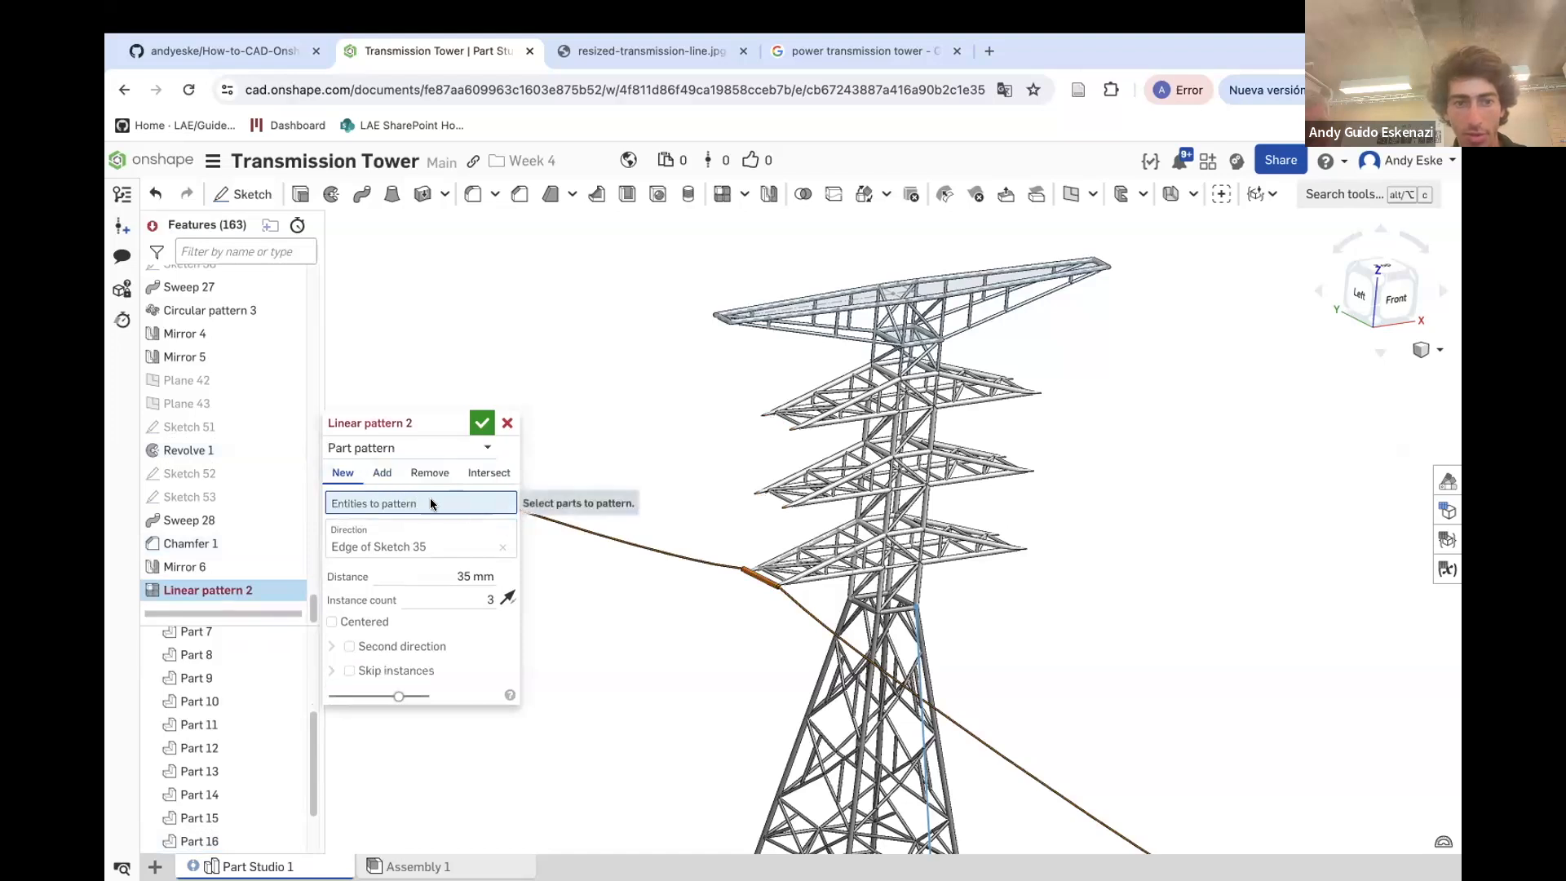
left_click(682, 561)
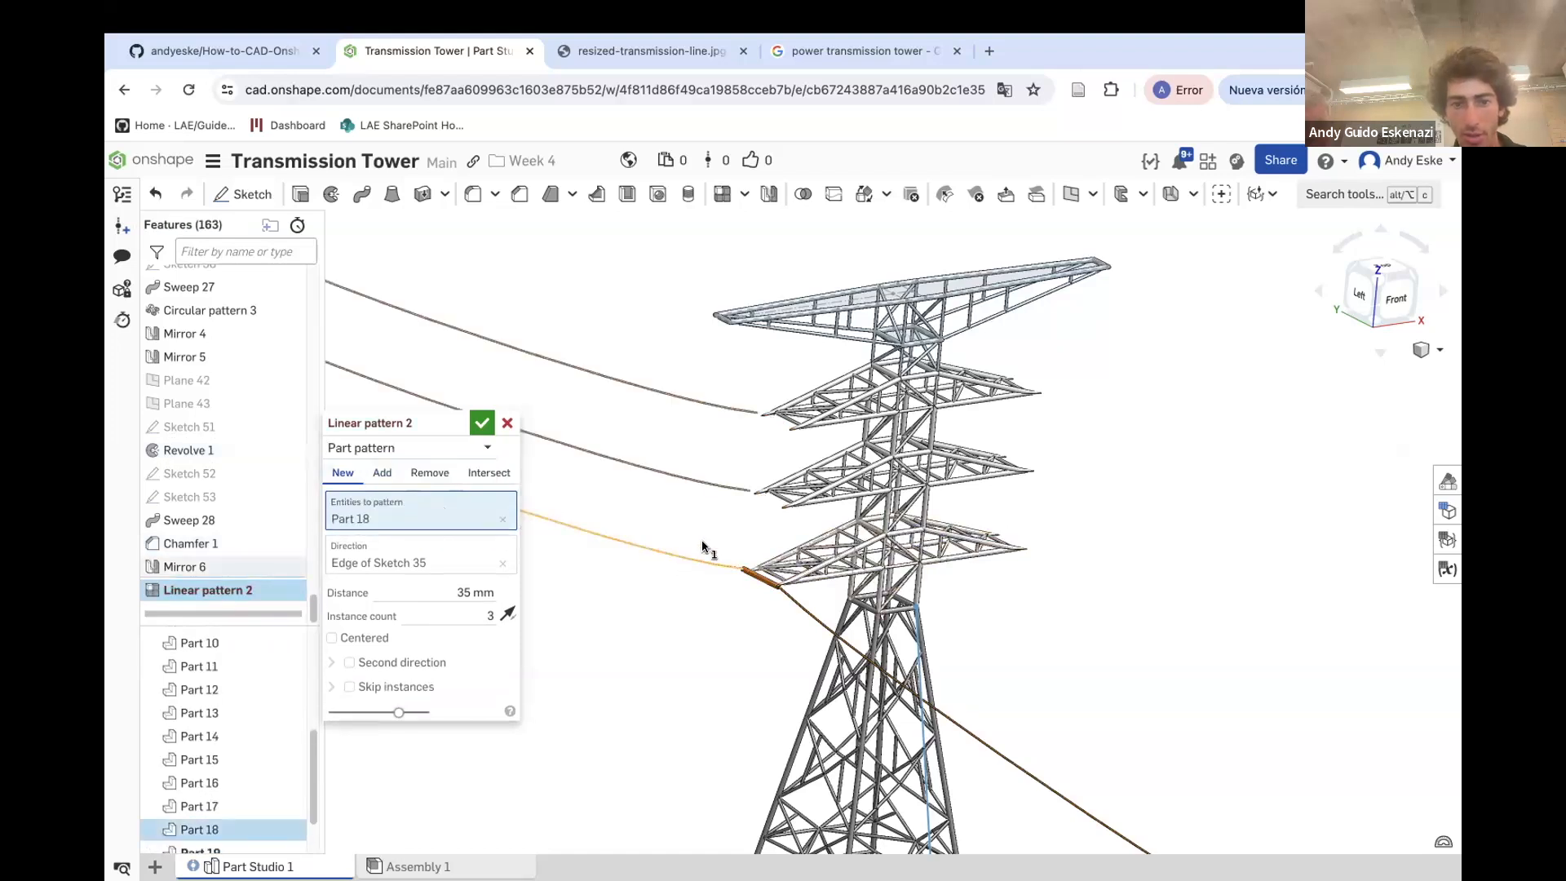
left_click(482, 423)
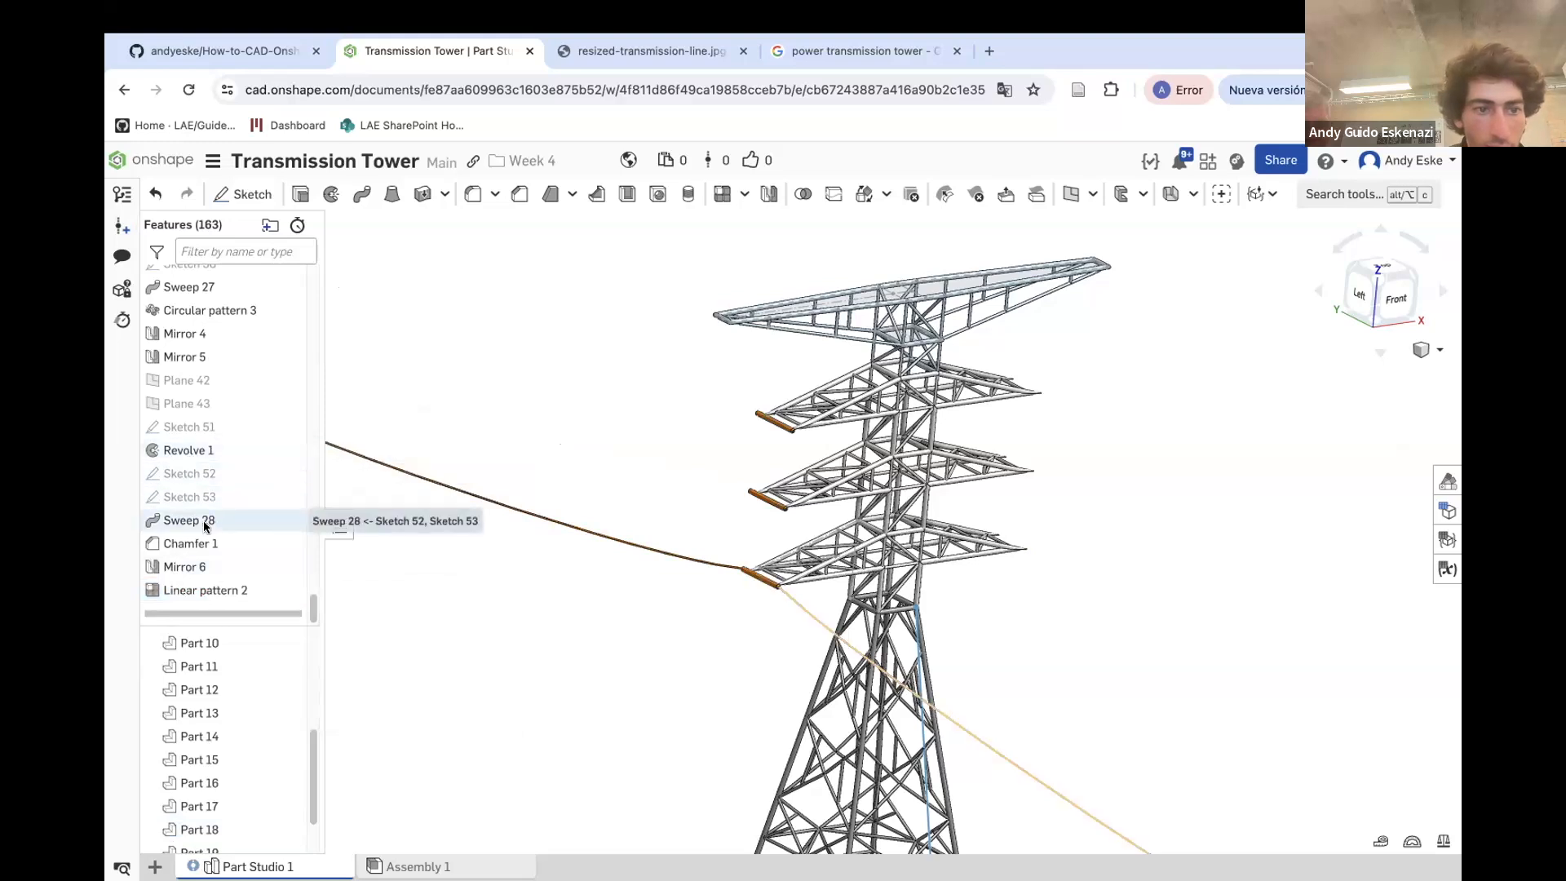
Edit the cable sweep to add material, with the extension cylinder part as its merge scope
right_click(210, 520)
left_click(248, 564)
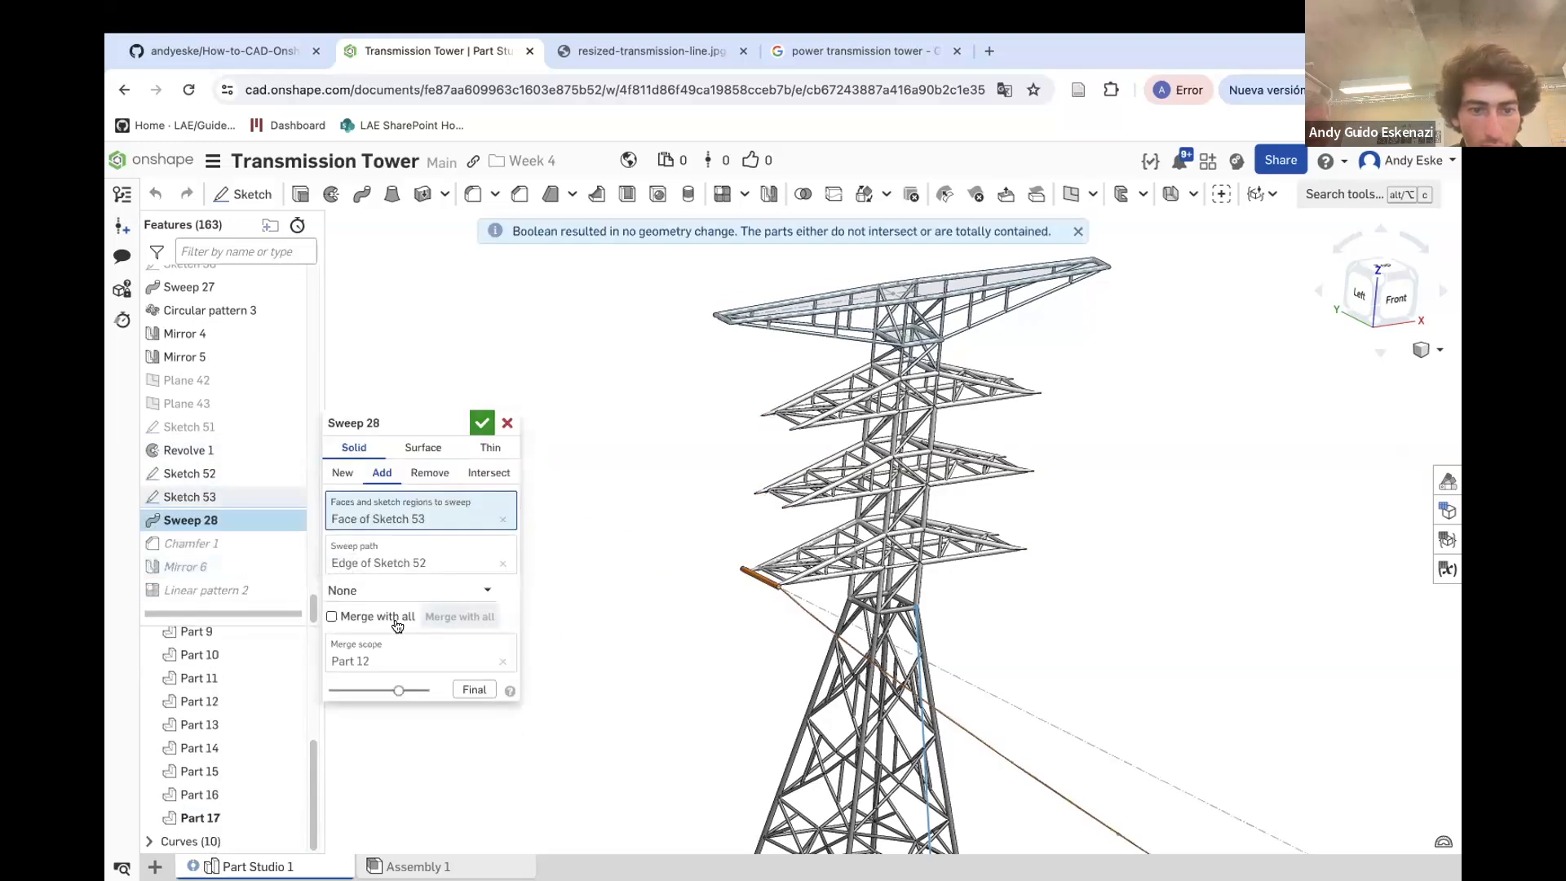
left_click(342, 472)
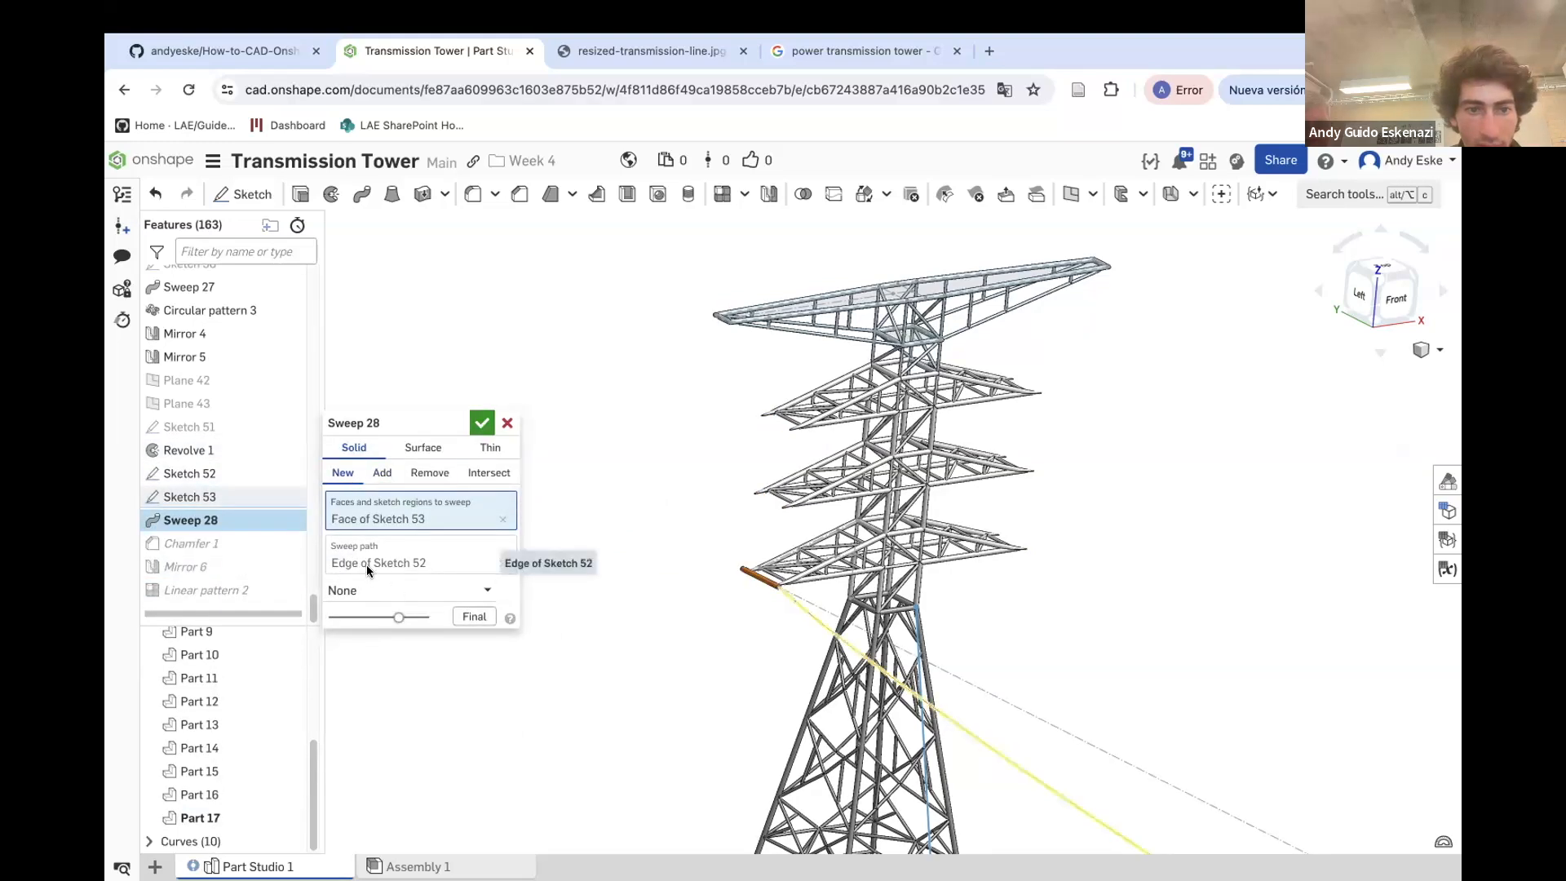
left_click(381, 472)
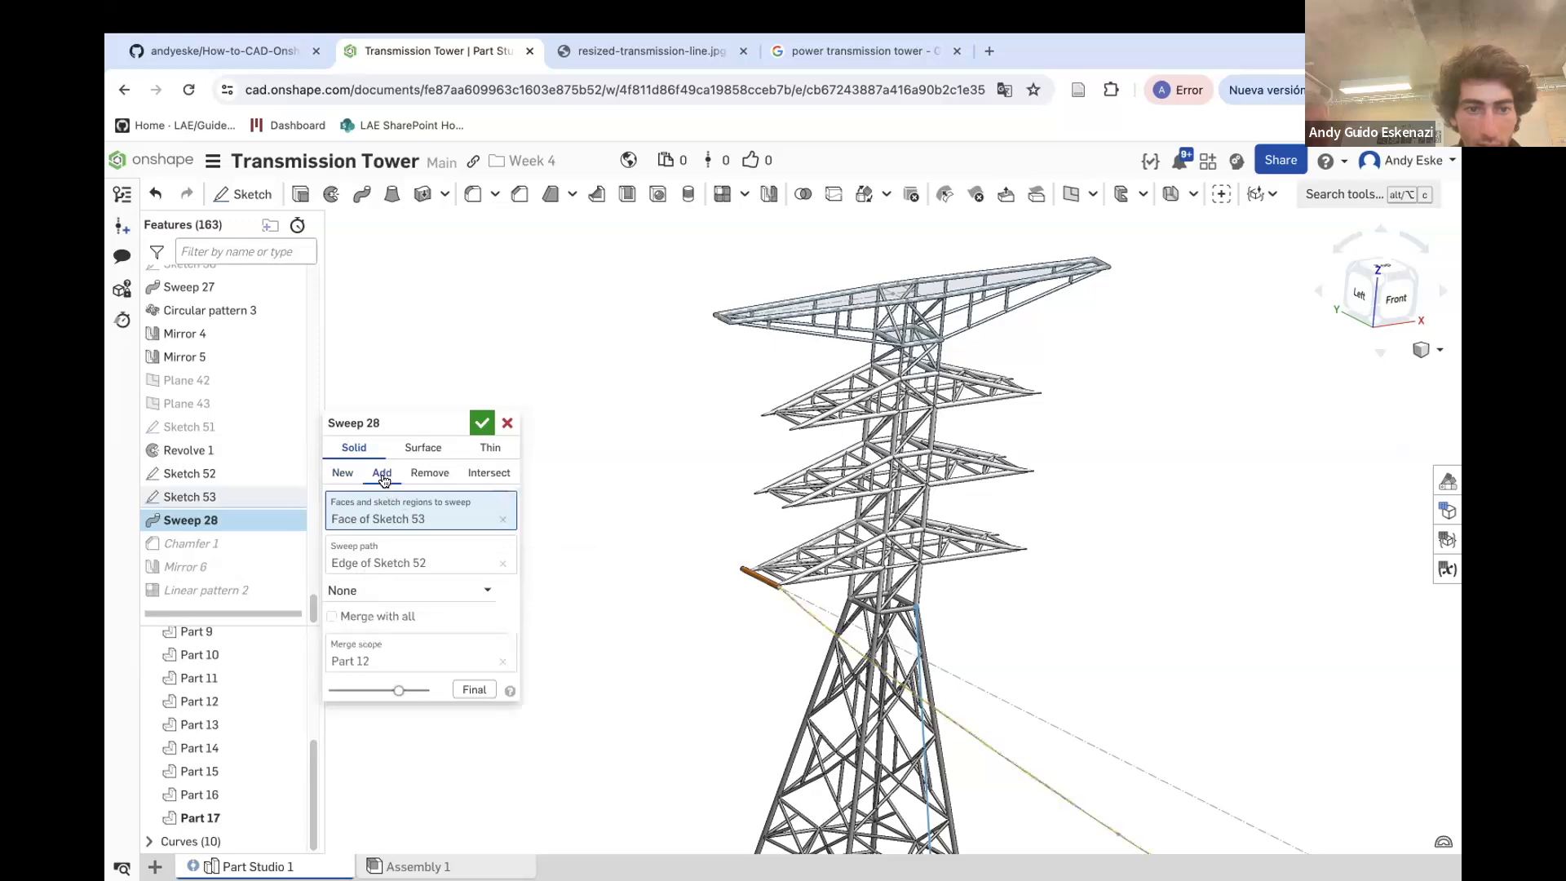
left_click(503, 661)
scroll(767, 530, "up", 5)
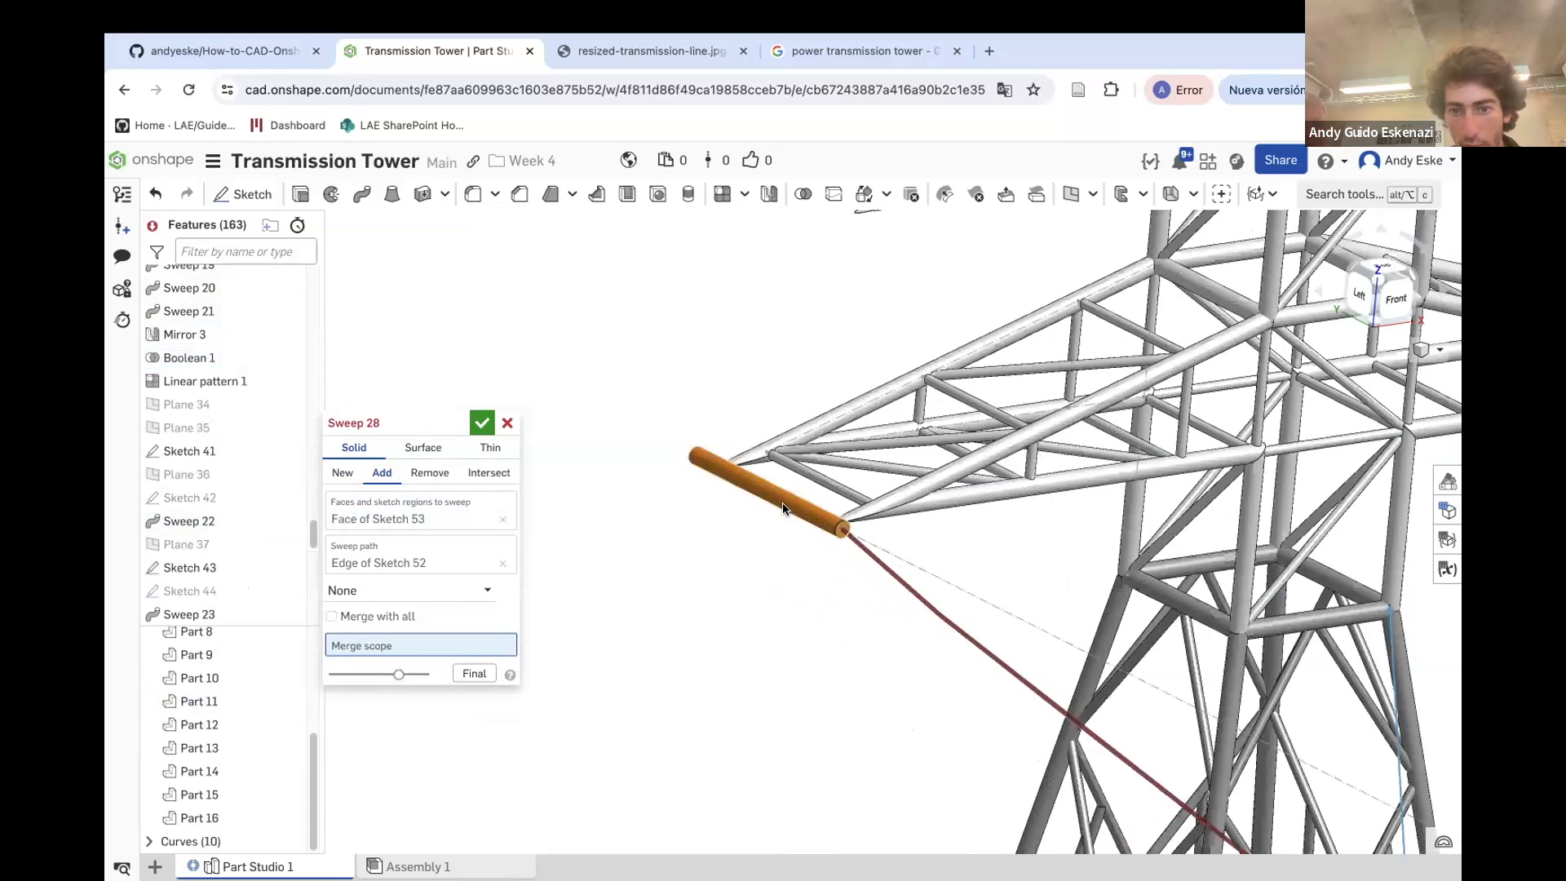
left_click(783, 509)
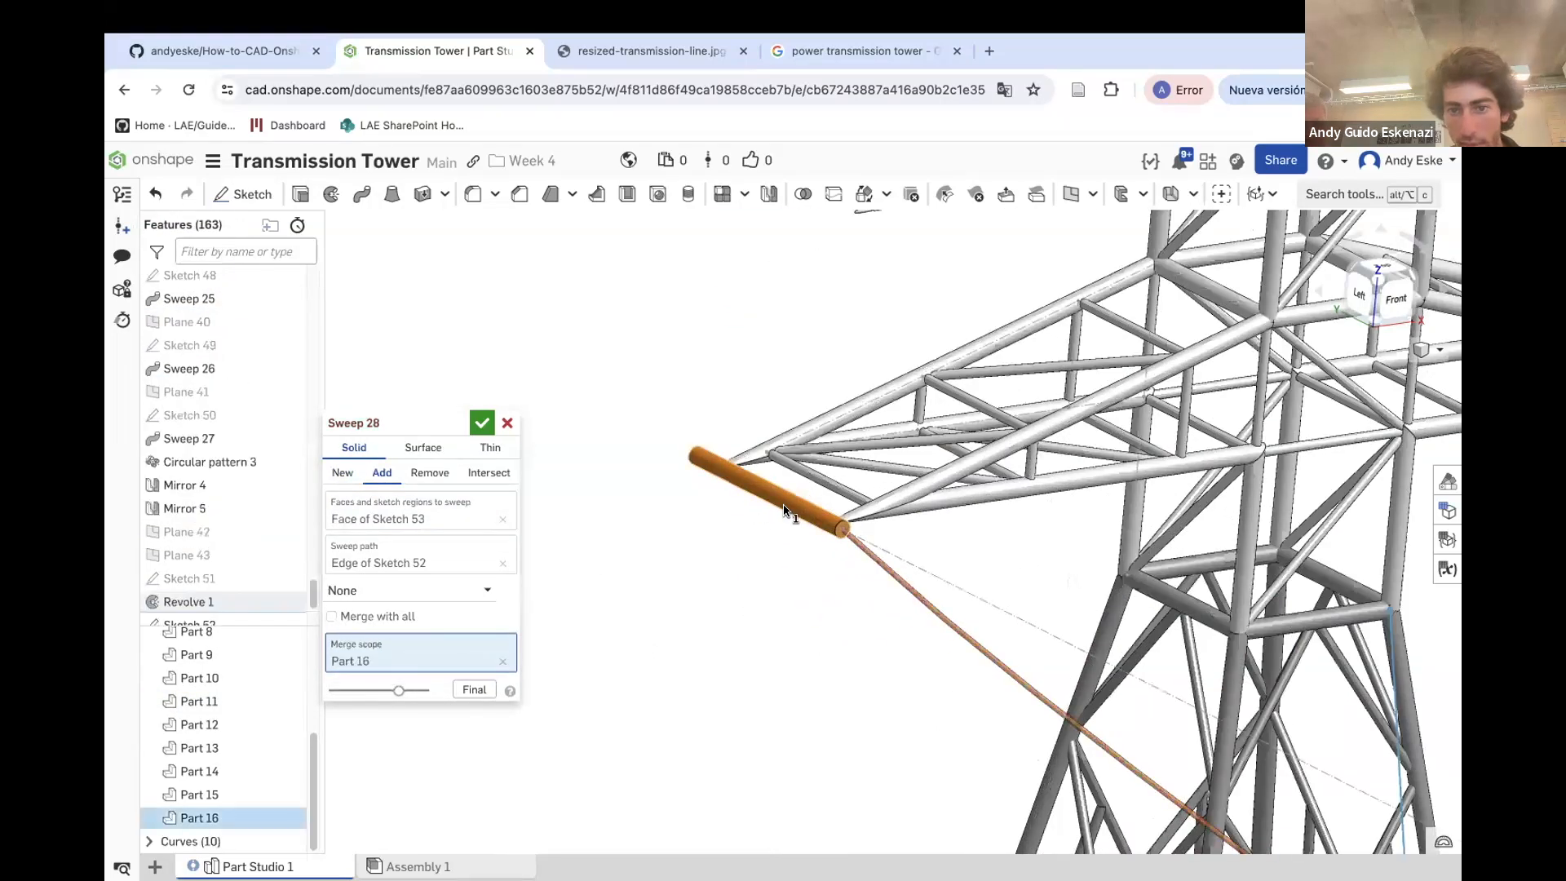
left_click(482, 423)
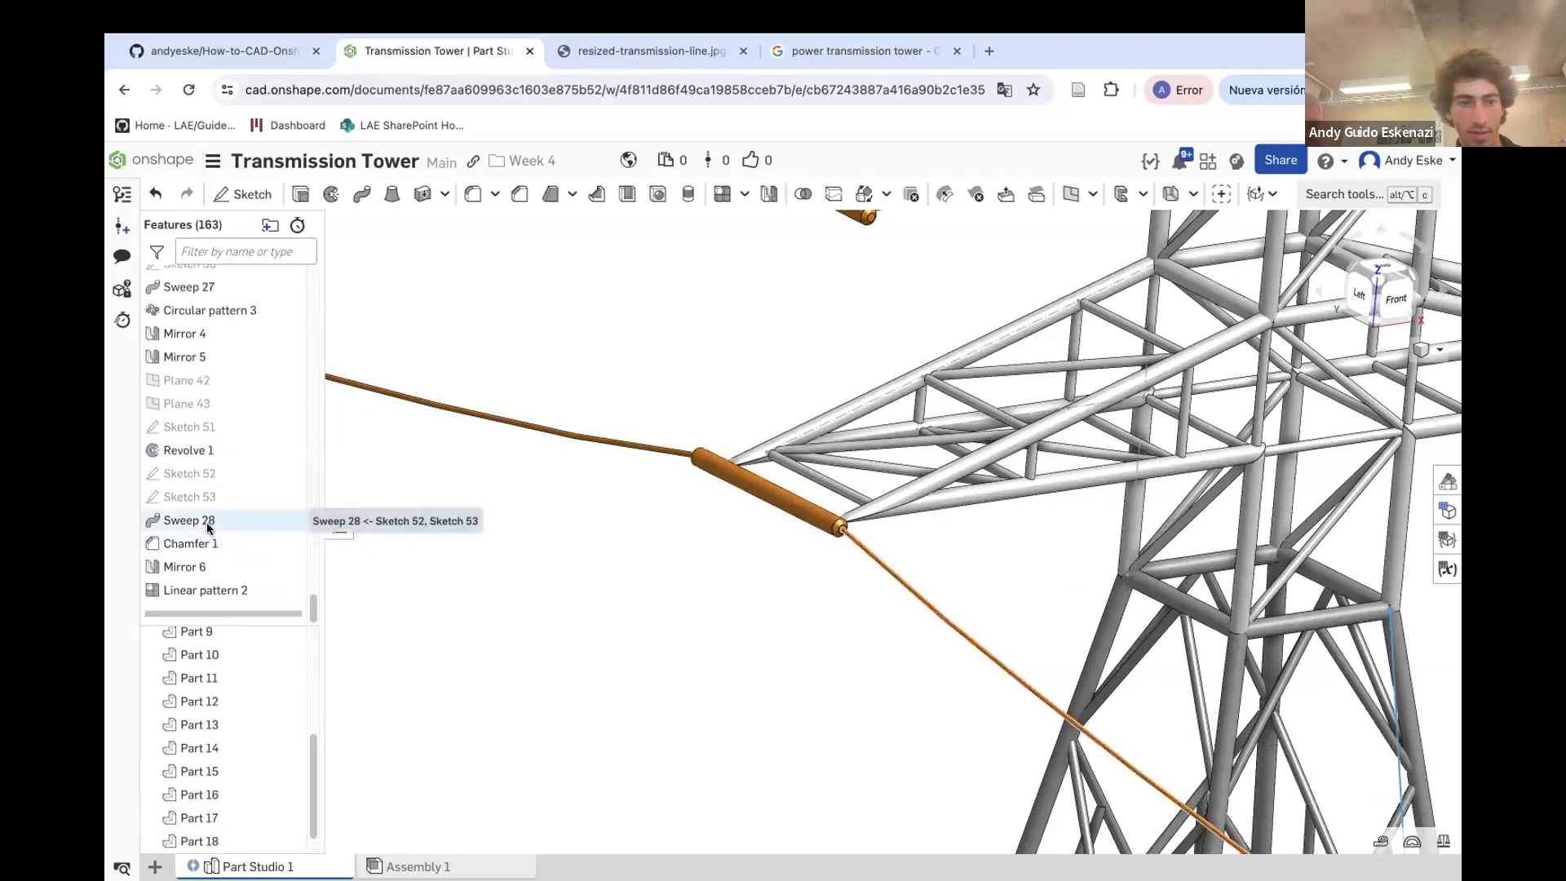
Review the chamfer and the cable mirror features, reconfirming the mirror
right_click(209, 542)
left_click(219, 581)
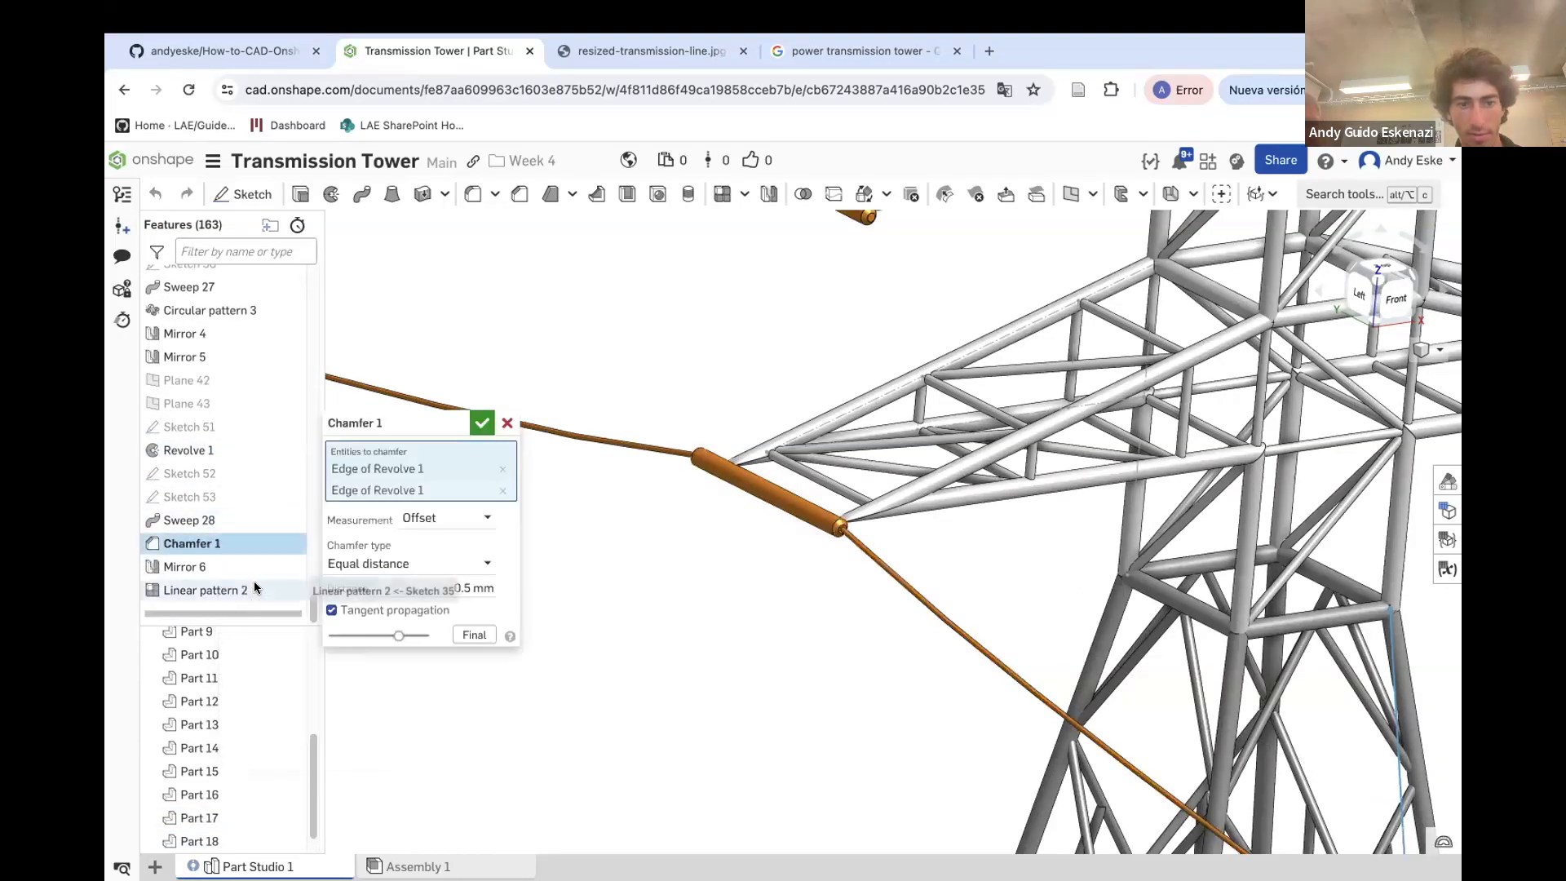
left_click(508, 422)
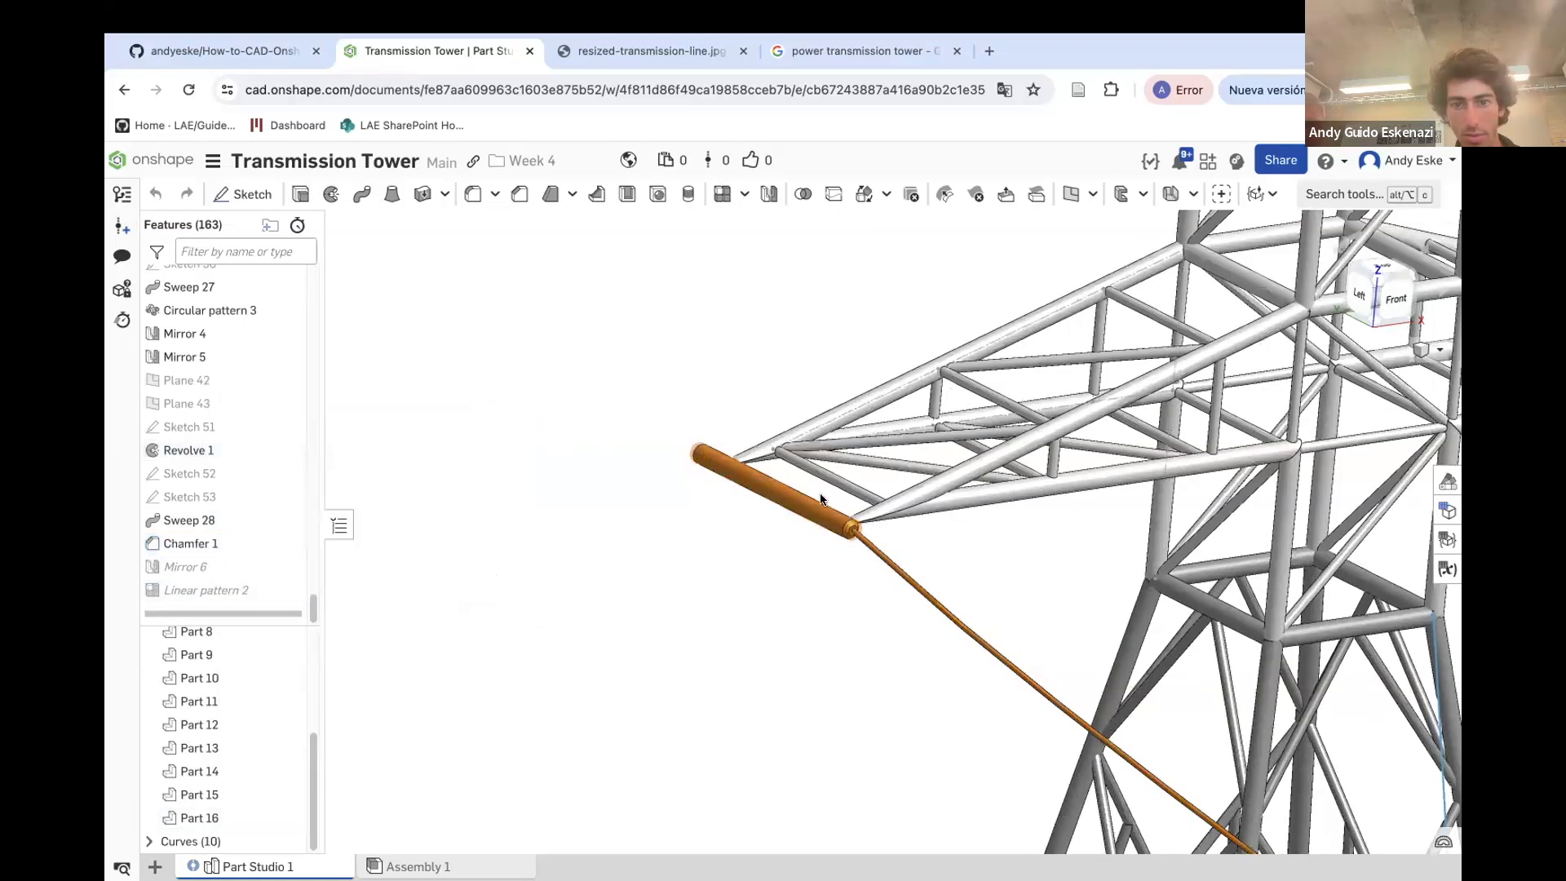
scroll(840, 506, "up", 4)
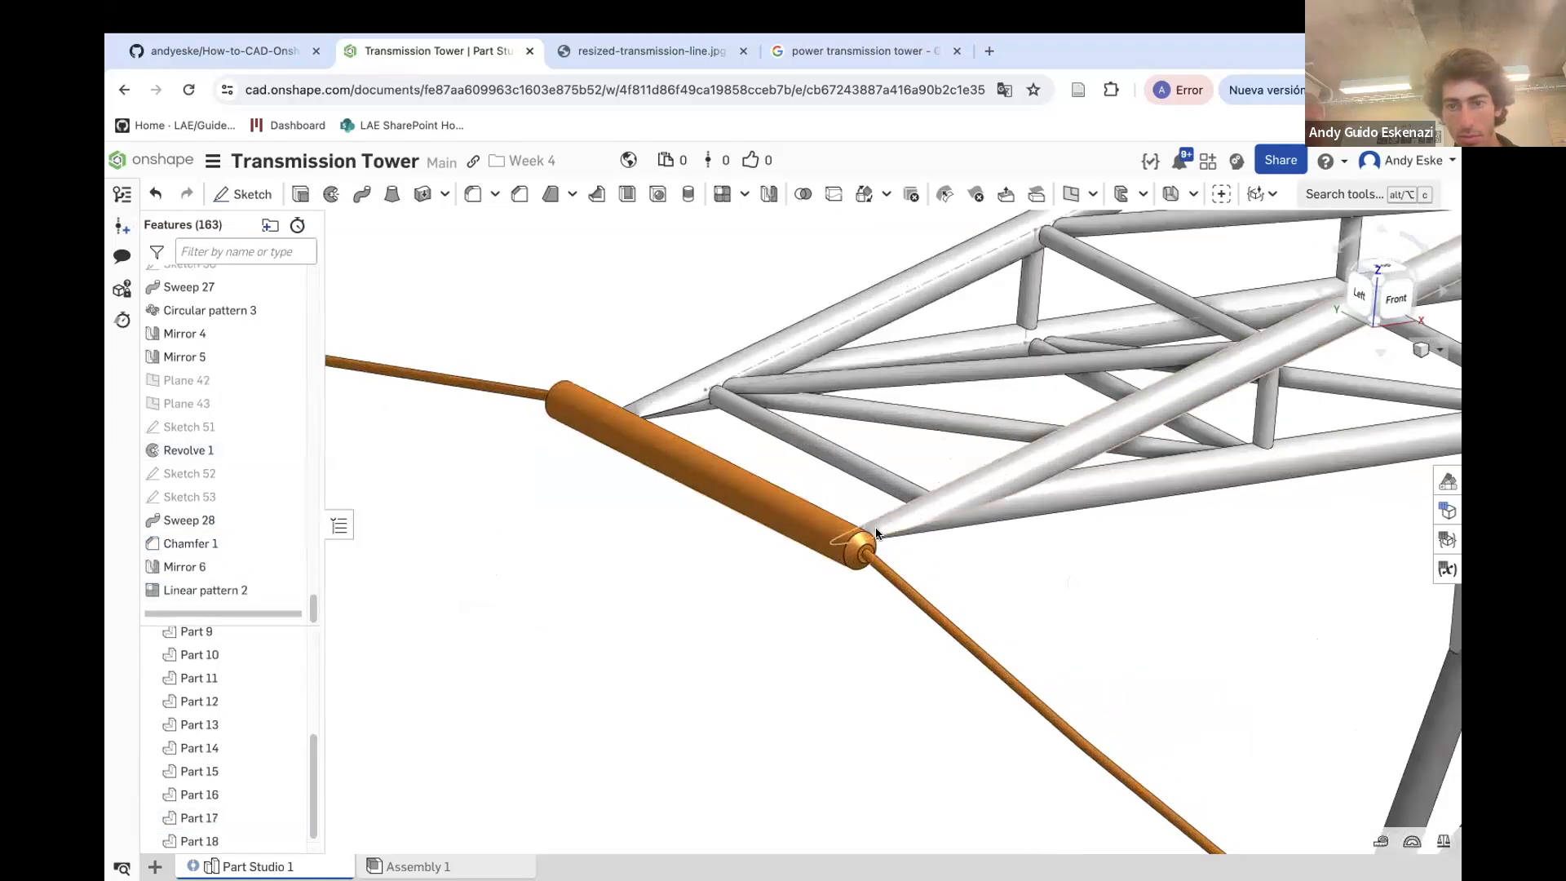
right_click(203, 566)
left_click(222, 606)
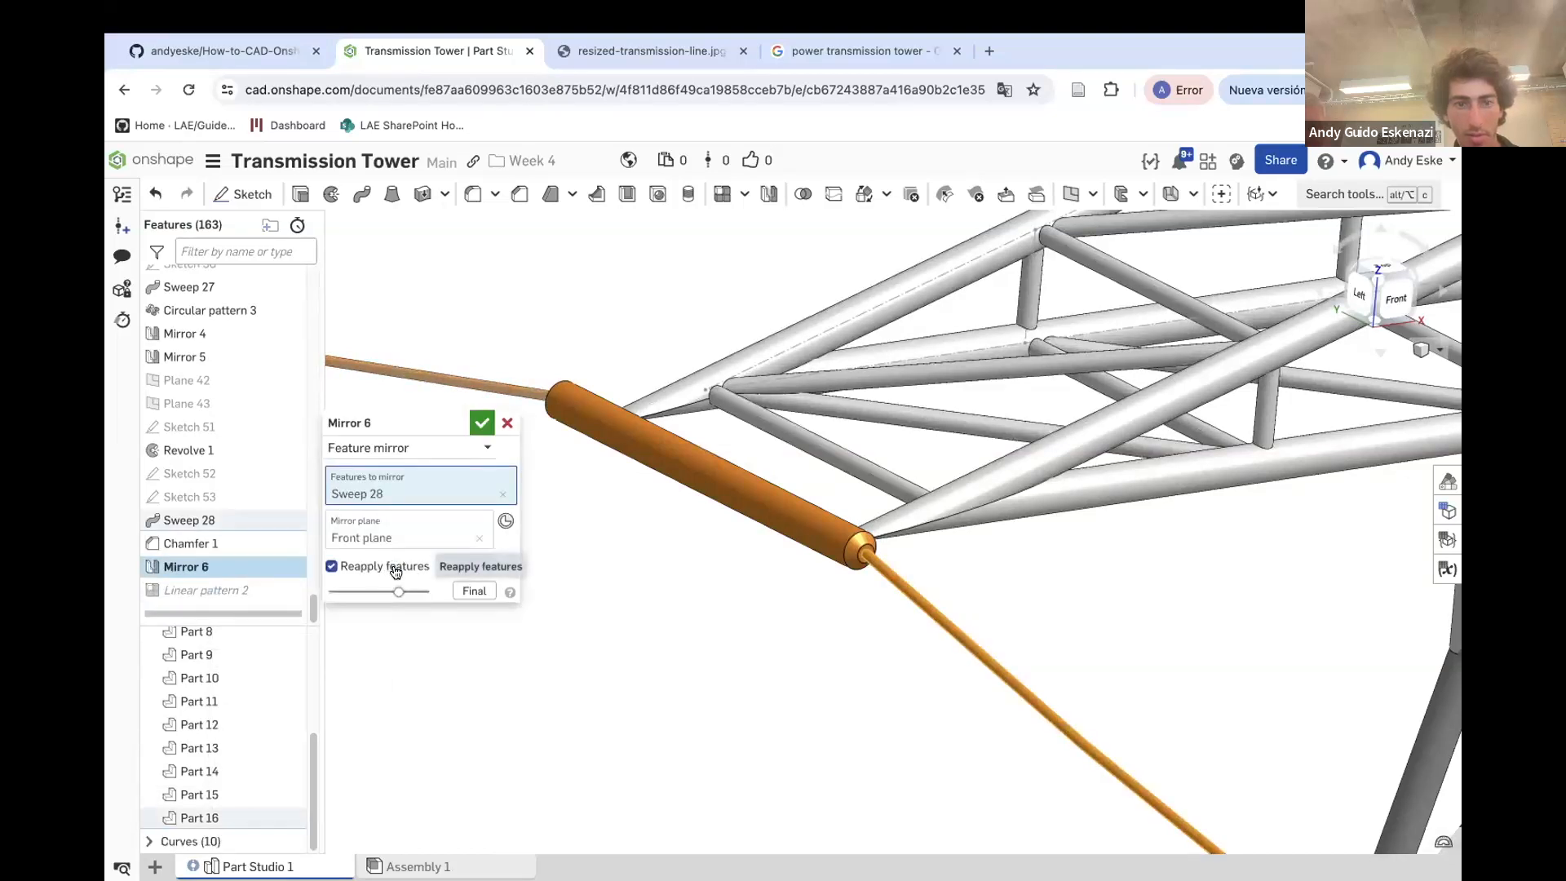
left_click(481, 423)
Switch the linear pattern to a part pattern of the merged extension cylinder and cable part
right_click(209, 588)
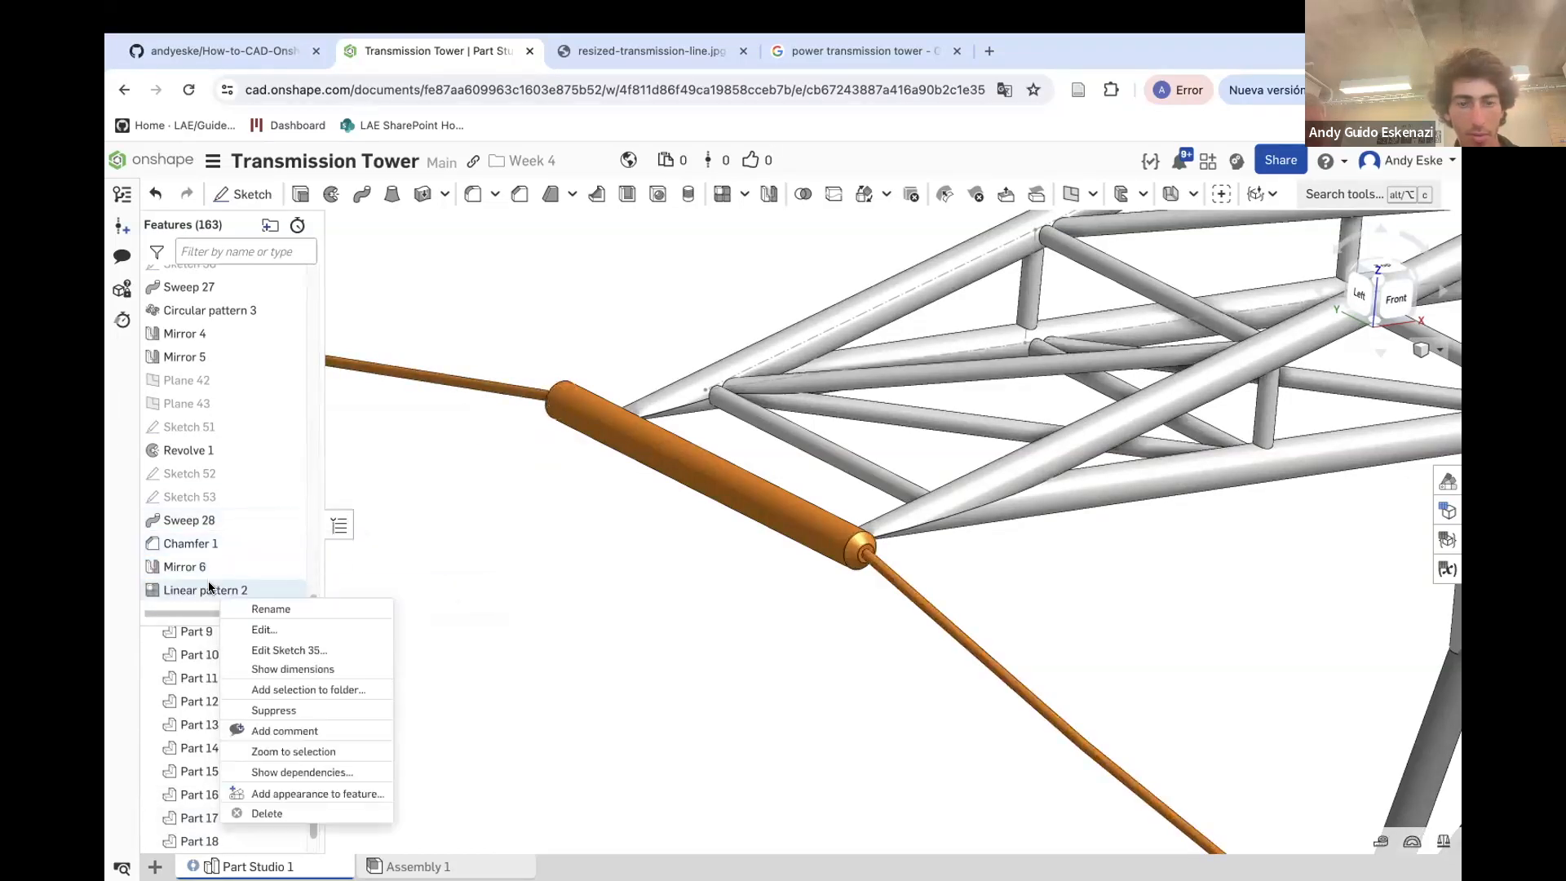
left_click(263, 629)
scroll(688, 639, "down", 5)
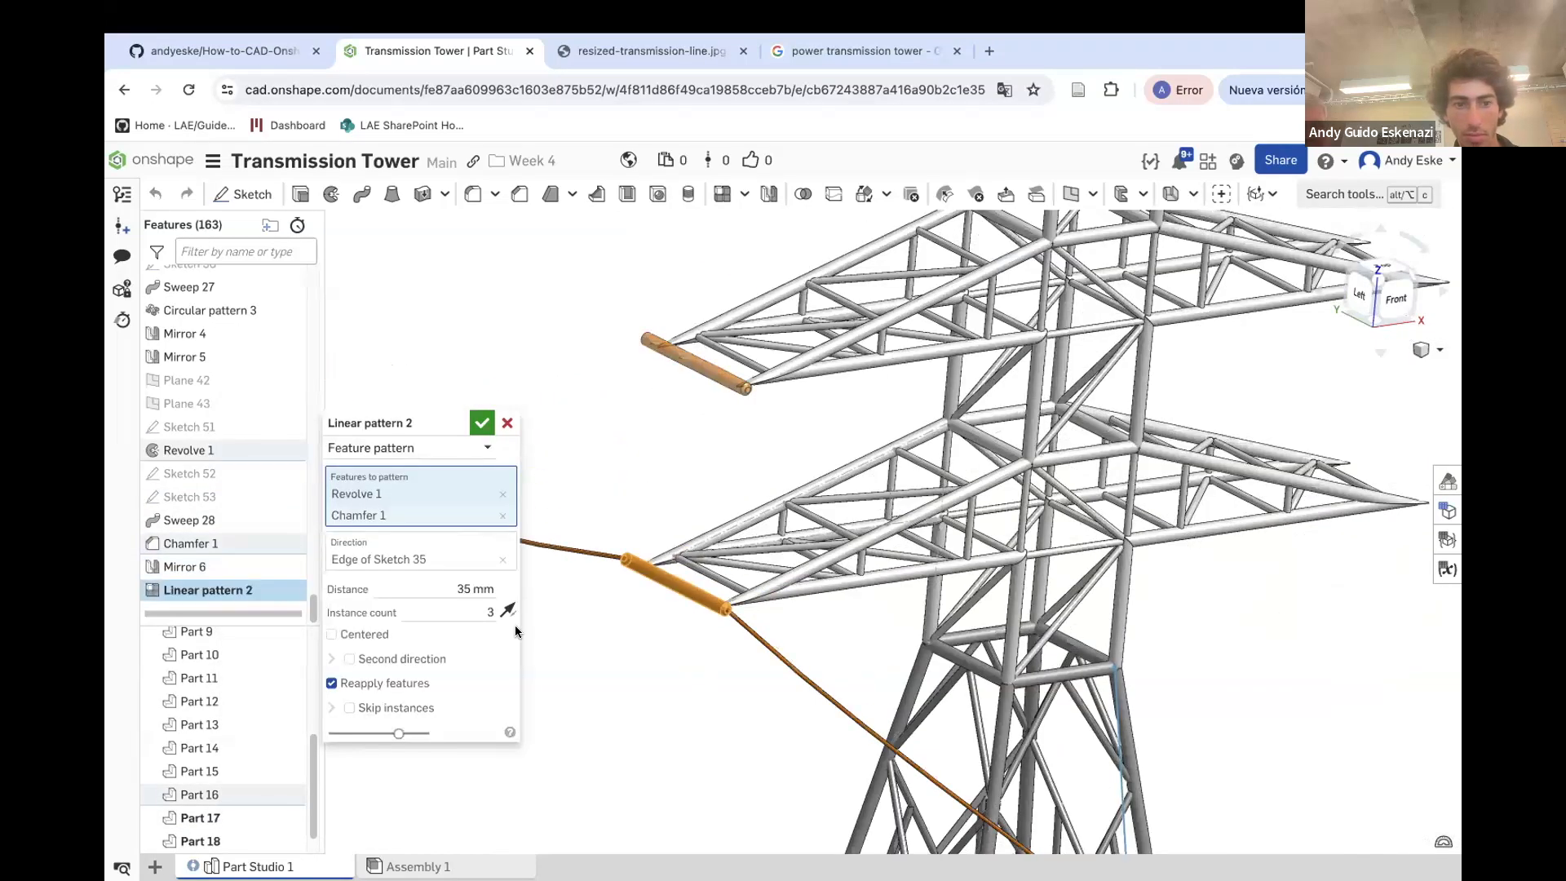
left_click(396, 449)
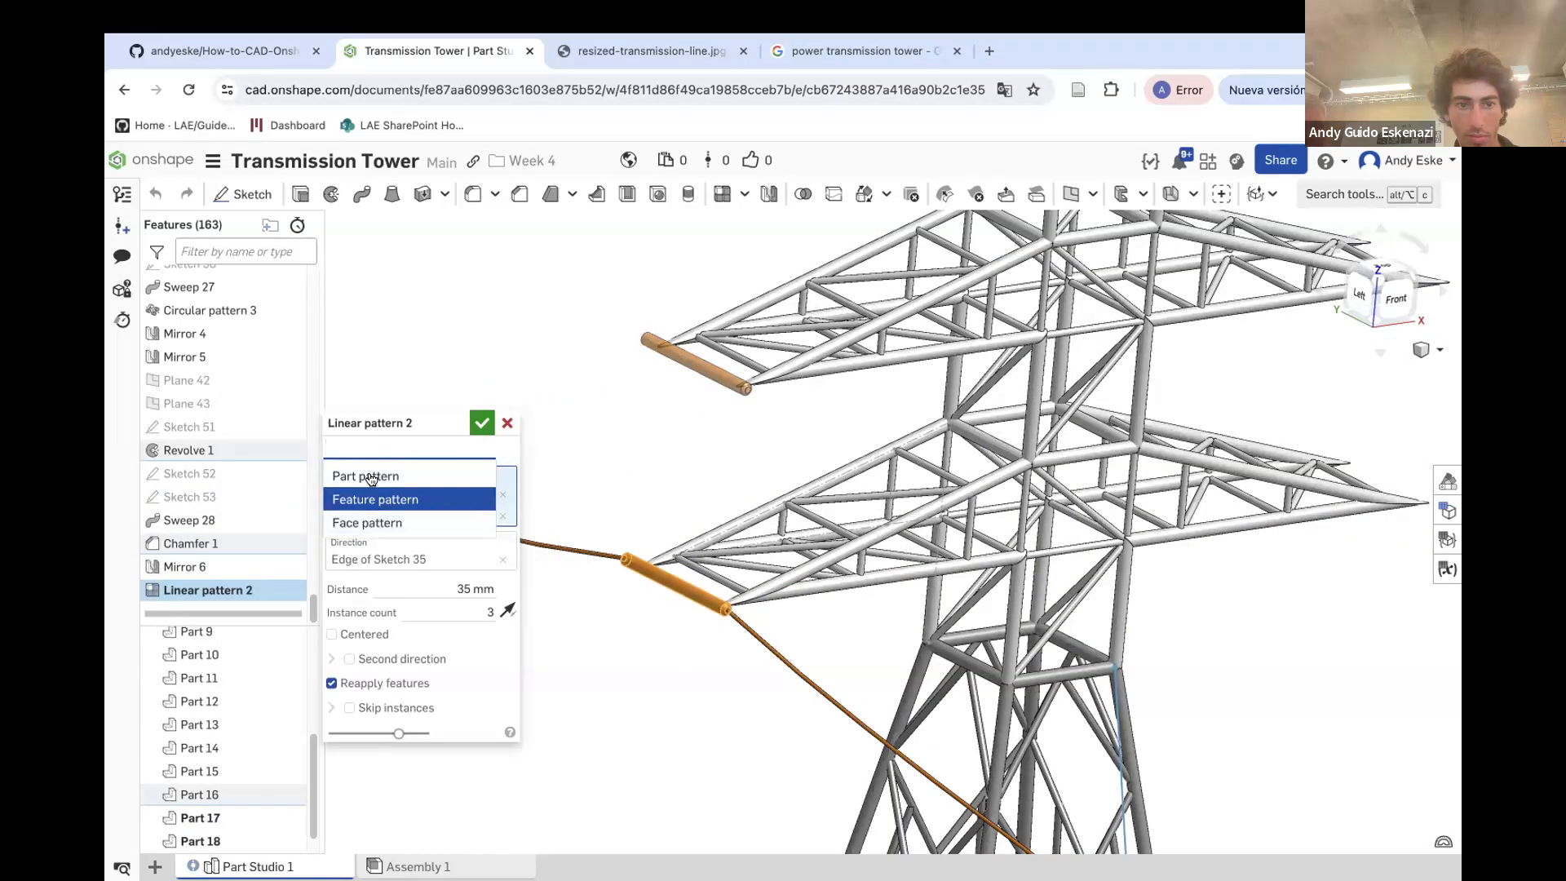
left_click(377, 477)
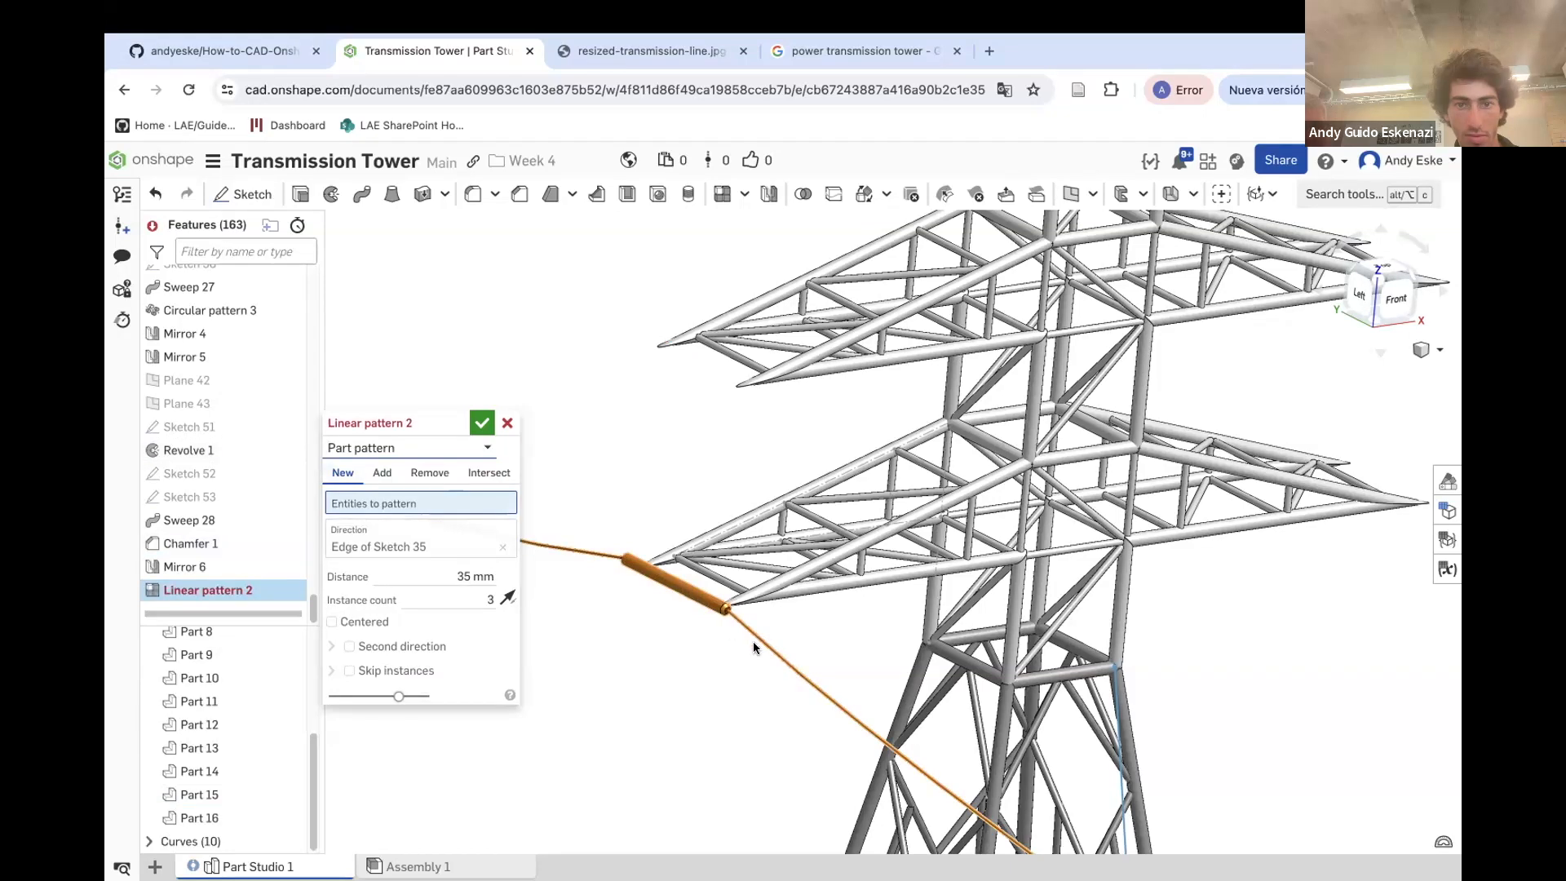
left_click(658, 579)
scroll(690, 567, "down", 3)
right_click_drag(748, 445, 749, 412)
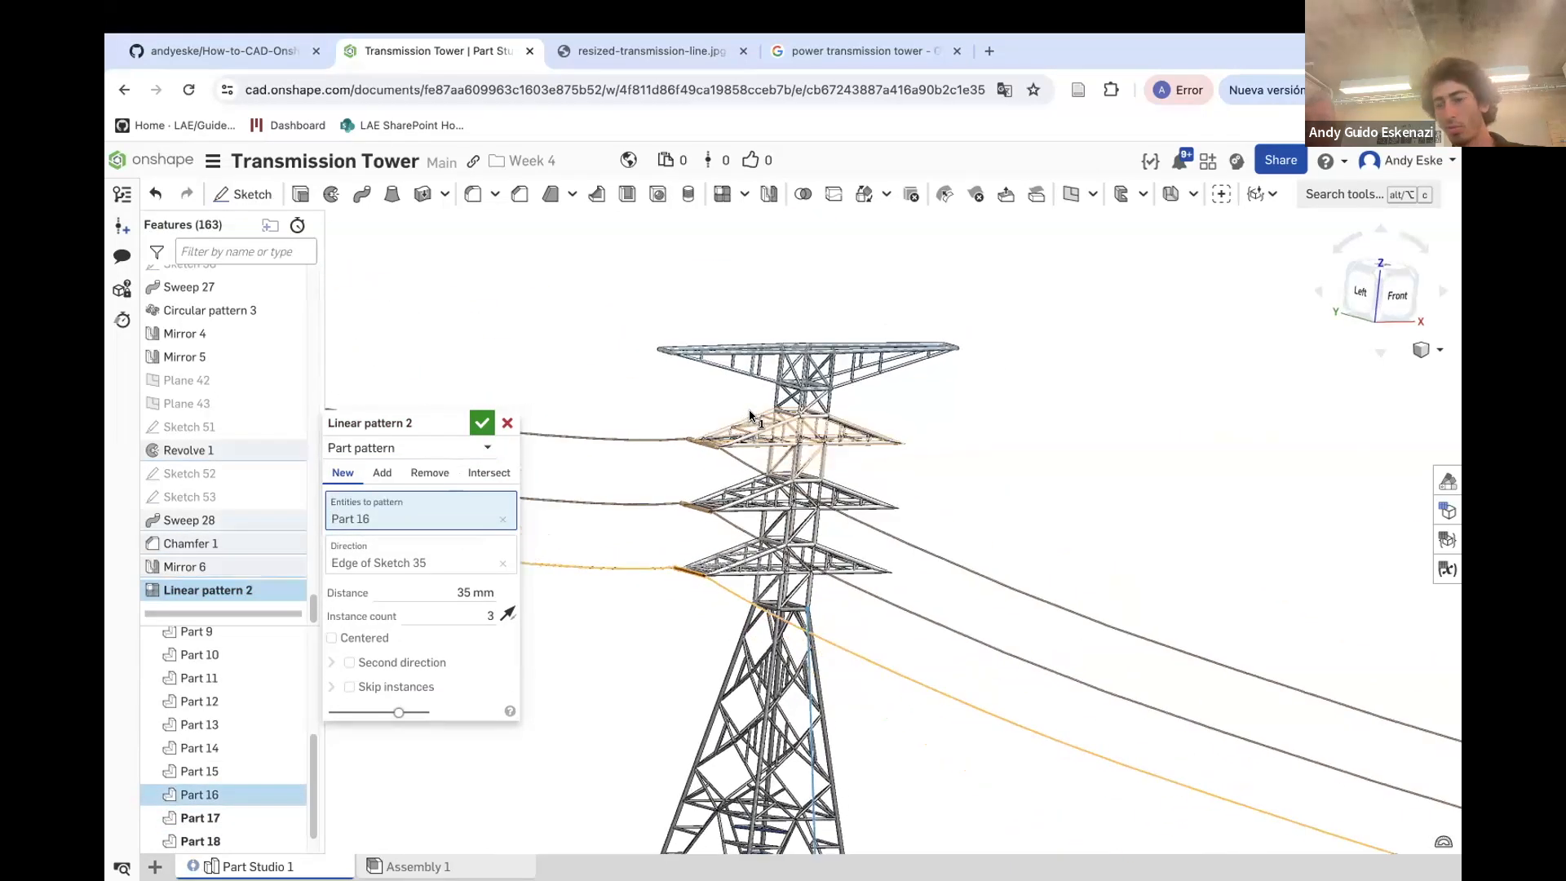
left_click(480, 424)
Mirror the three extension-cylinder-and-cable parts (Part 16, Part 17, Part 18) about the Right plane
scroll(610, 369, "down", 4)
right_click_drag(657, 398, 660, 443)
scroll(657, 398, "up", 5)
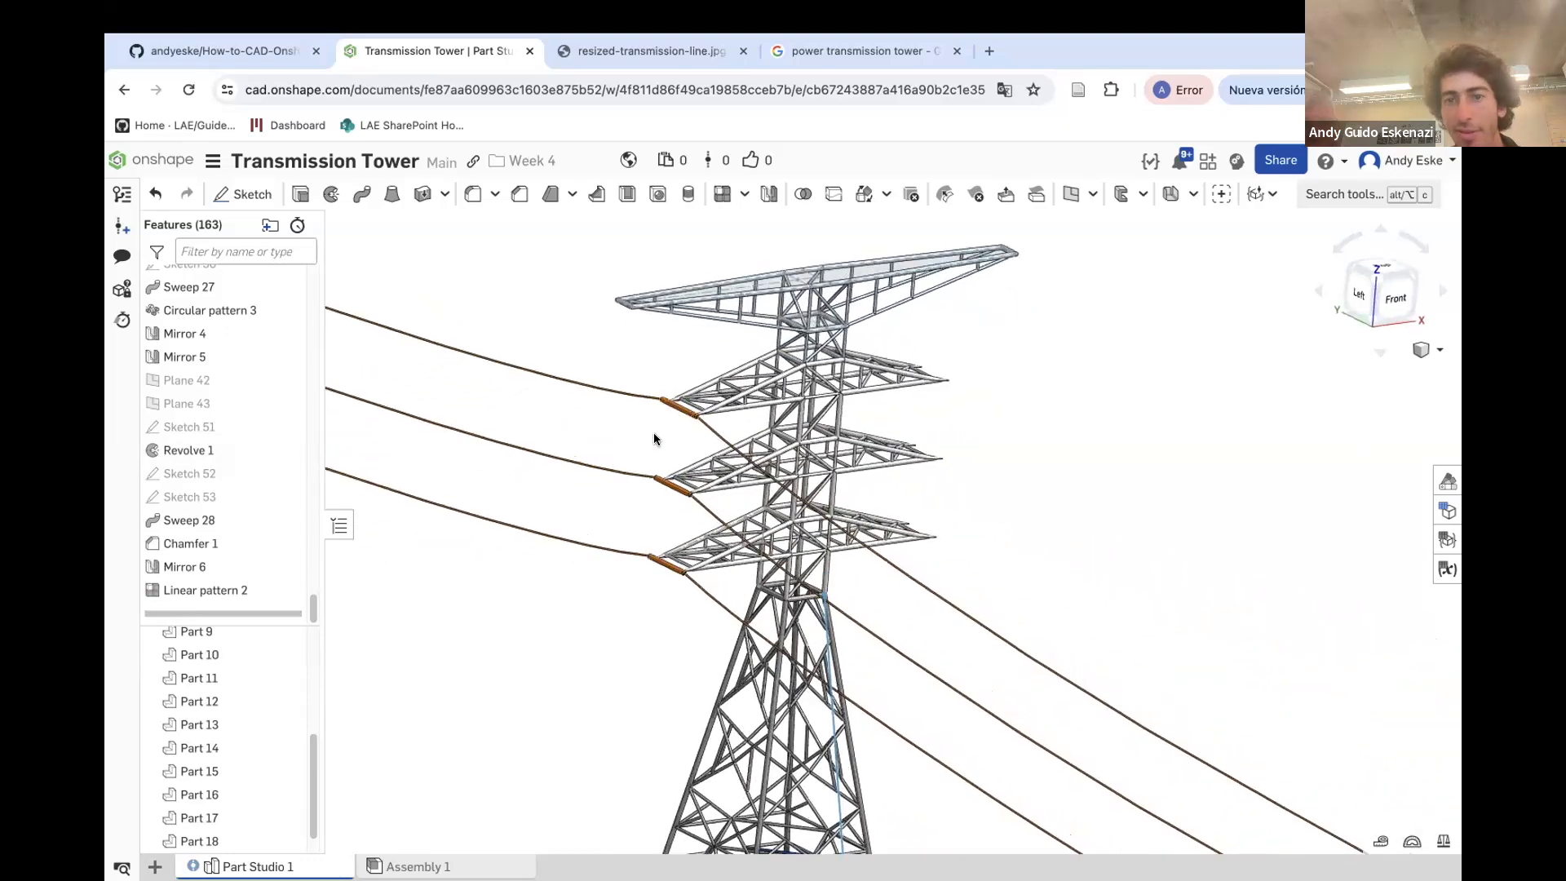
left_click(767, 194)
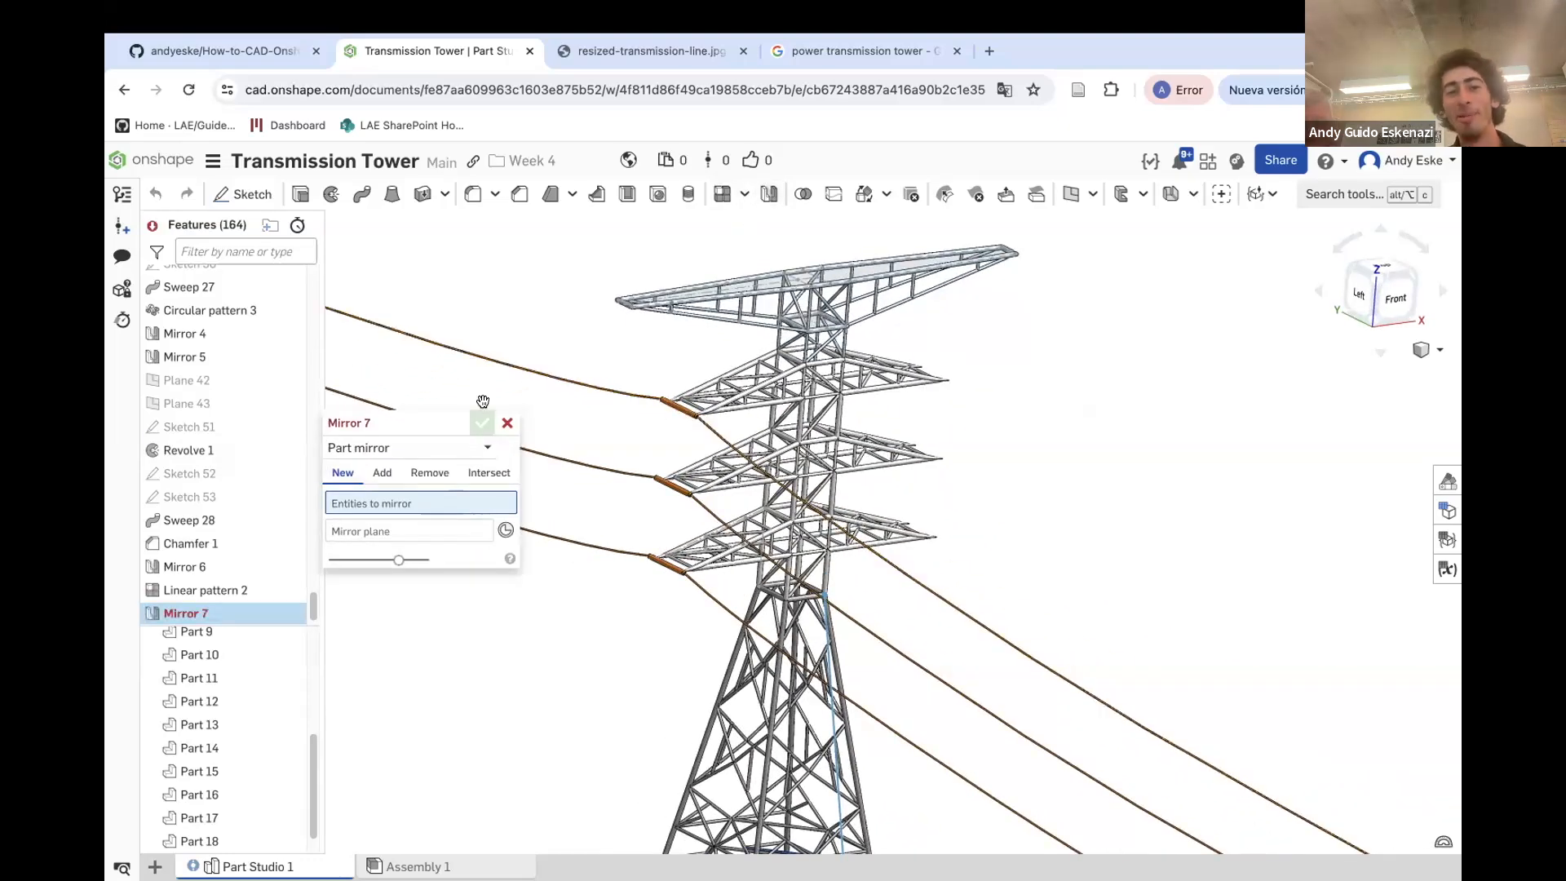
left_click(590, 380)
left_click(663, 485)
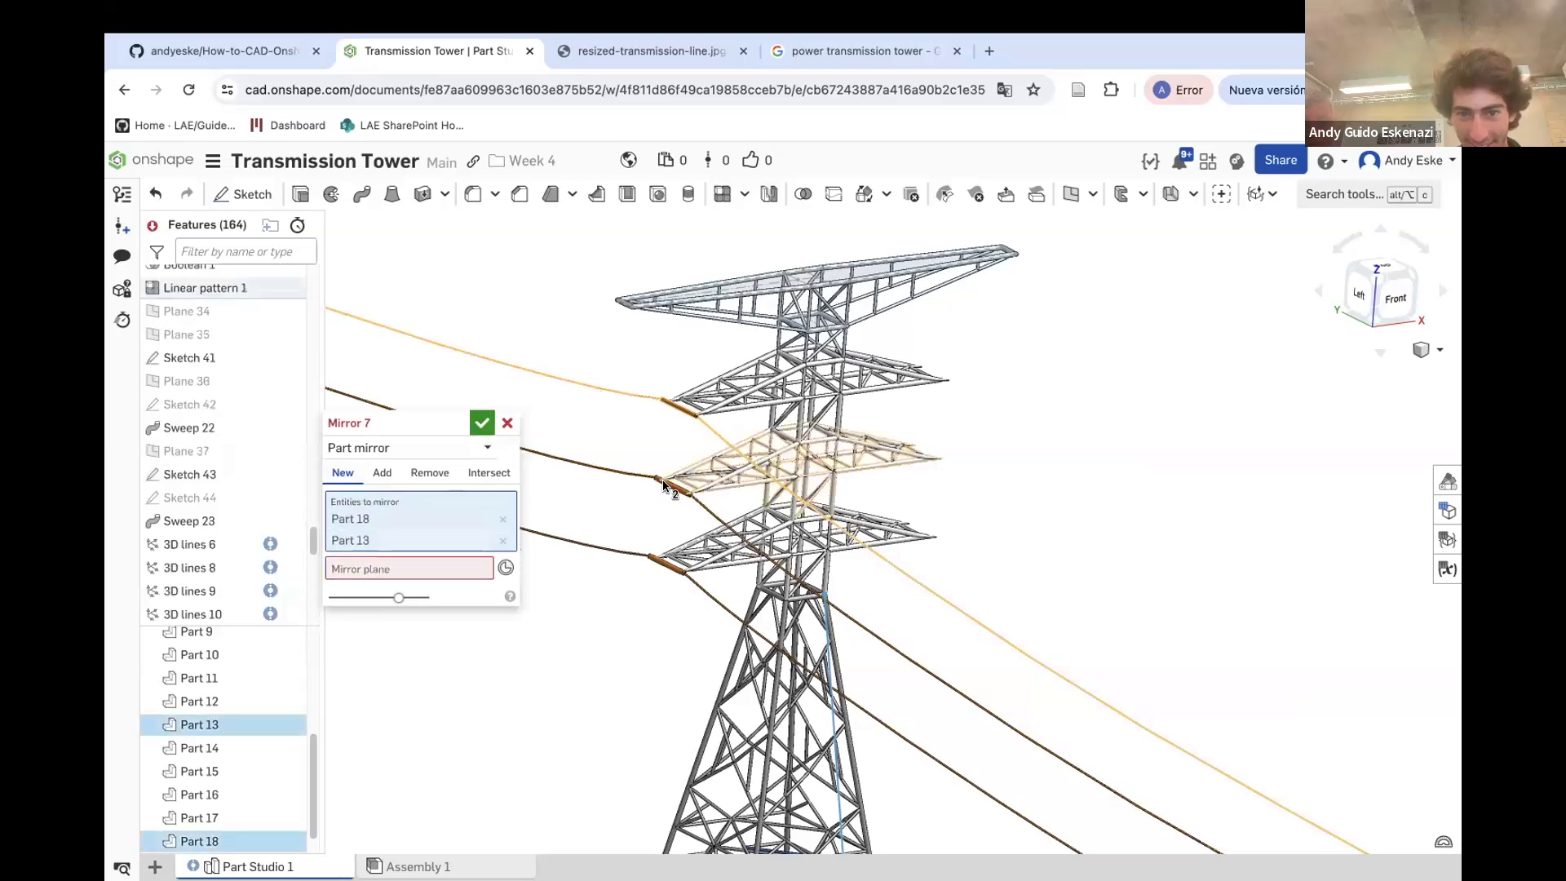
left_click(502, 541)
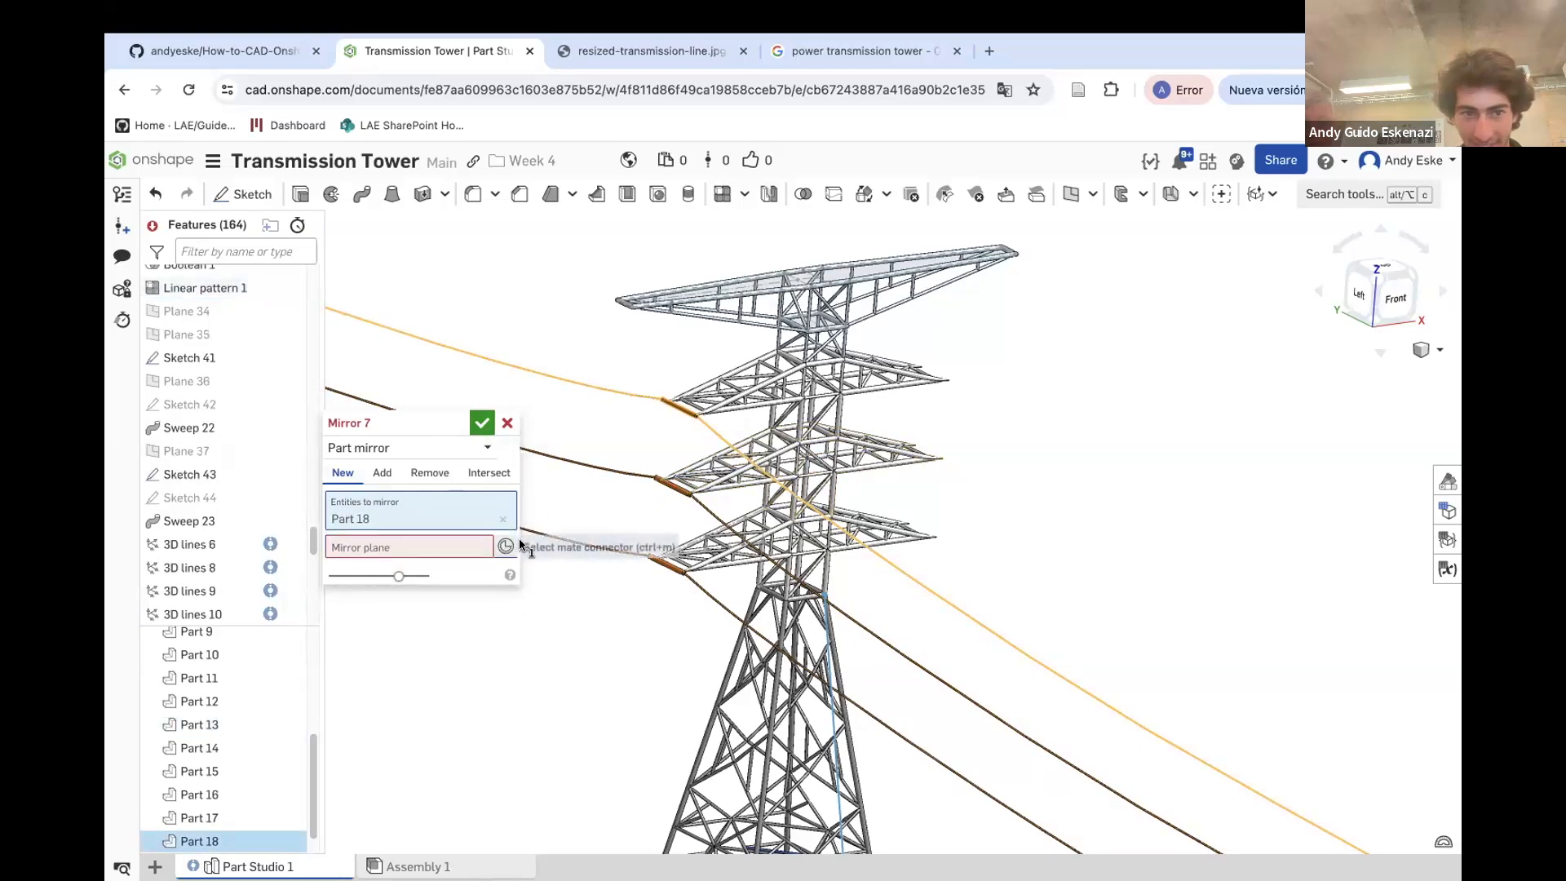
scroll(693, 489, "up", 5)
left_click(699, 484)
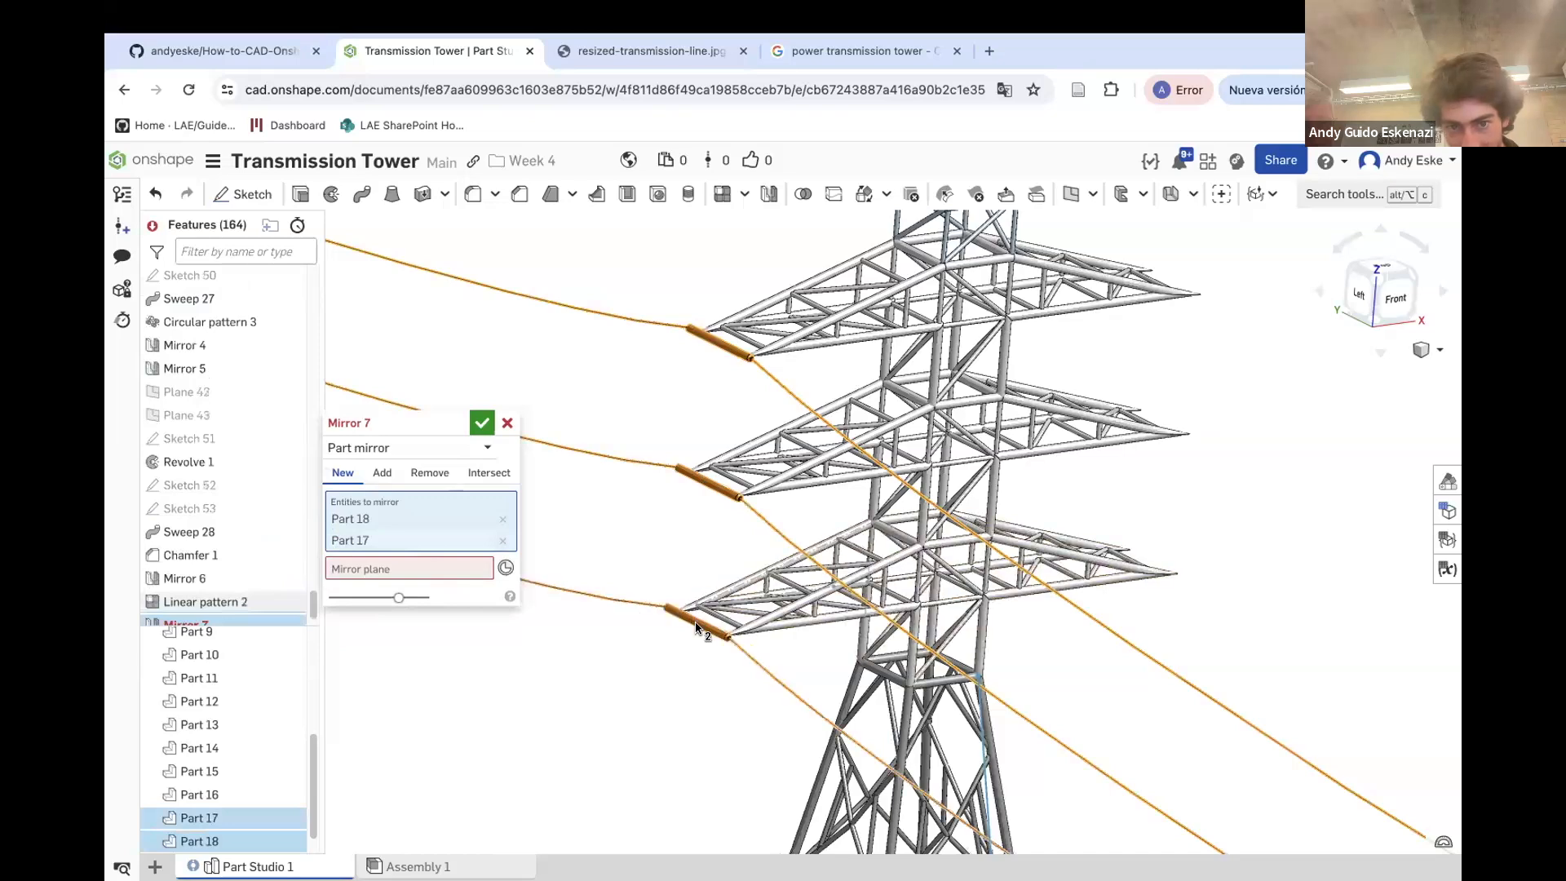
left_click(696, 626)
left_click(418, 589)
scroll(252, 411, "up", 20)
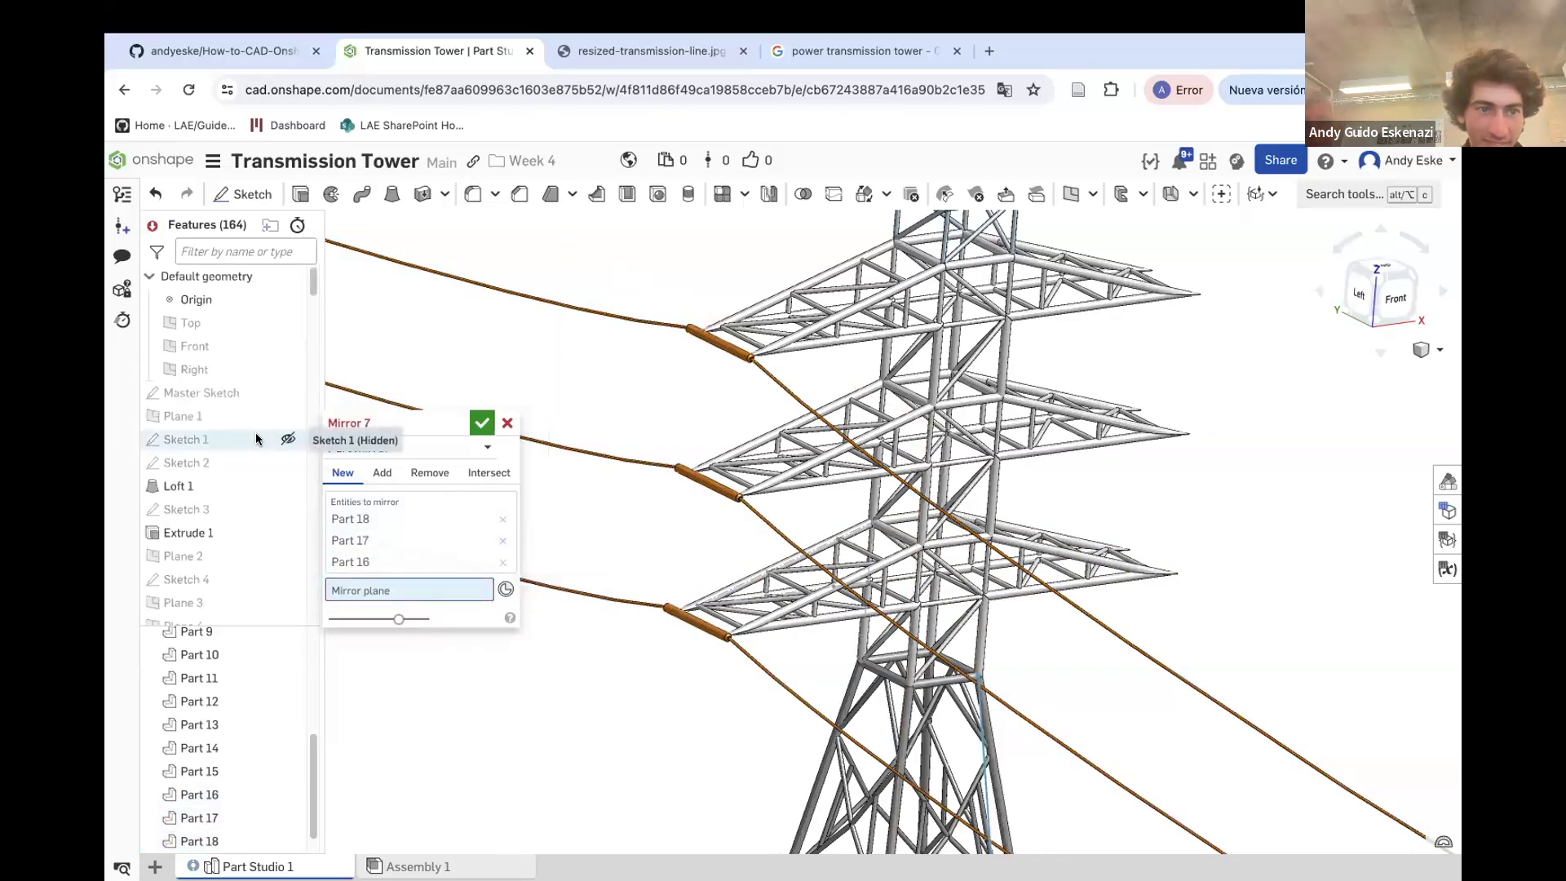
left_click(214, 372)
scroll(693, 427, "down", 5)
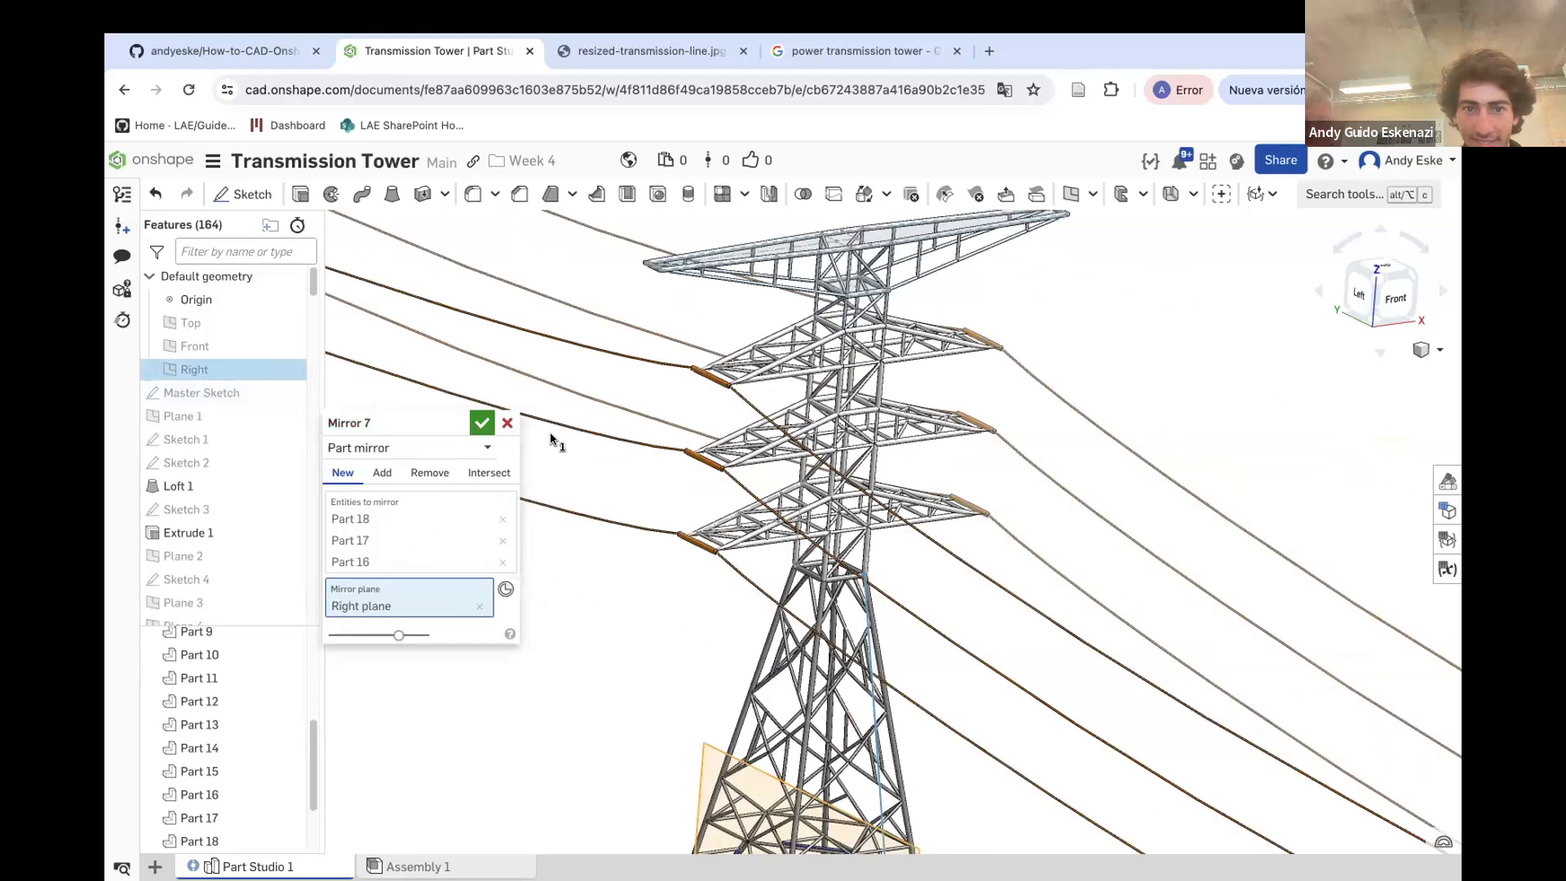
left_click(482, 422)
Inspect the mirrored cables and insulators on both sides of the tower from several angles
scroll(474, 424, "down", 5)
right_click_drag(824, 489, 567, 518)
scroll(568, 517, "up", 4)
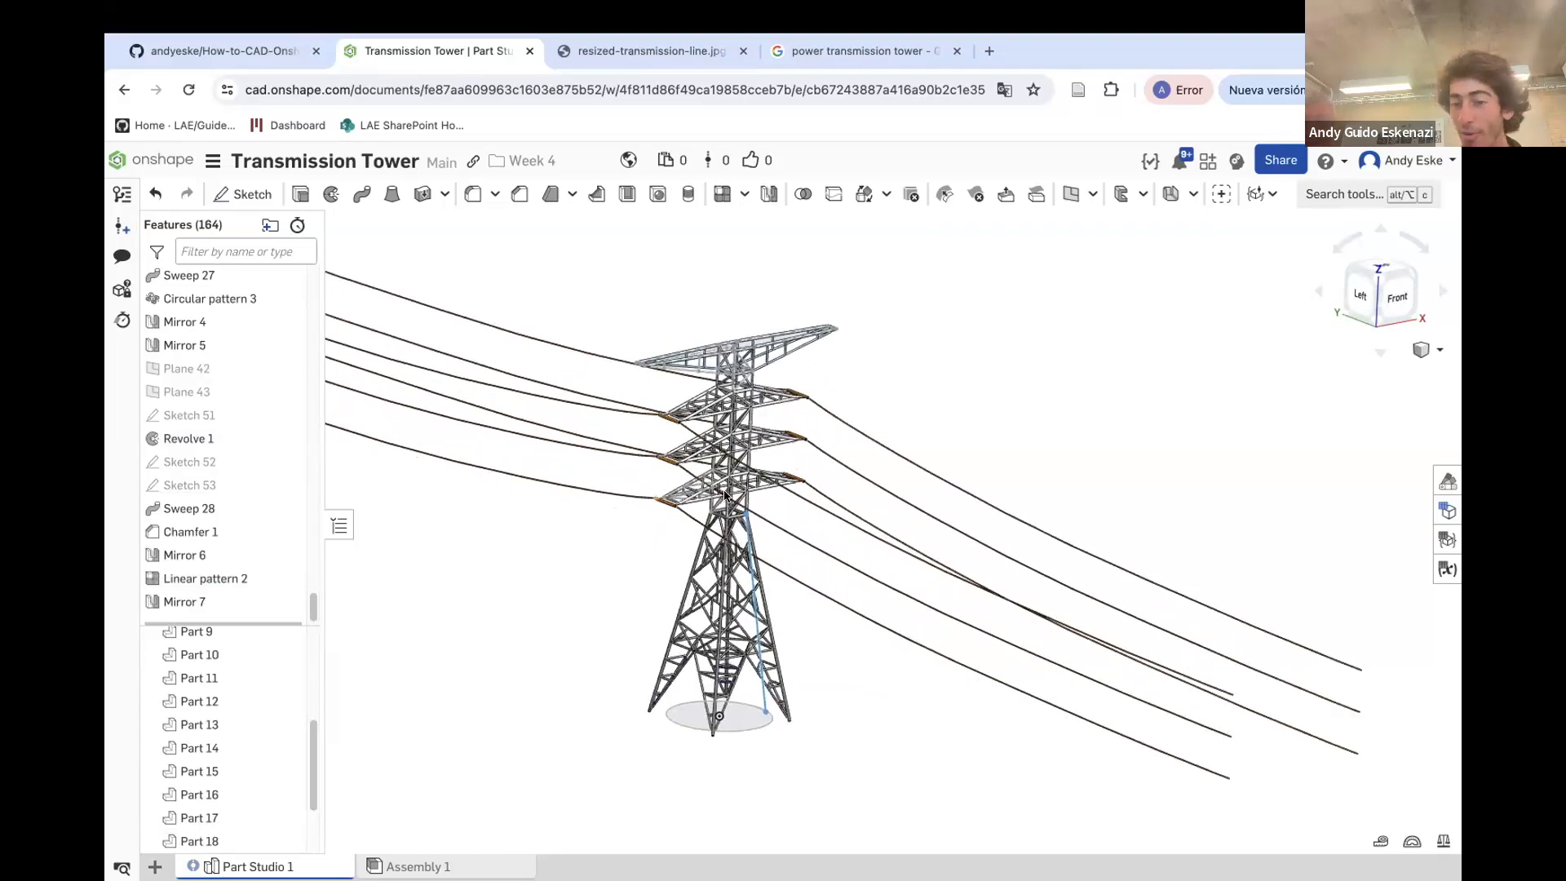
scroll(738, 487, "down", 4)
scroll(598, 499, "up", 2)
scroll(599, 499, "up", 1)
scroll(598, 499, "down", 5)
scroll(467, 483, "up", 4)
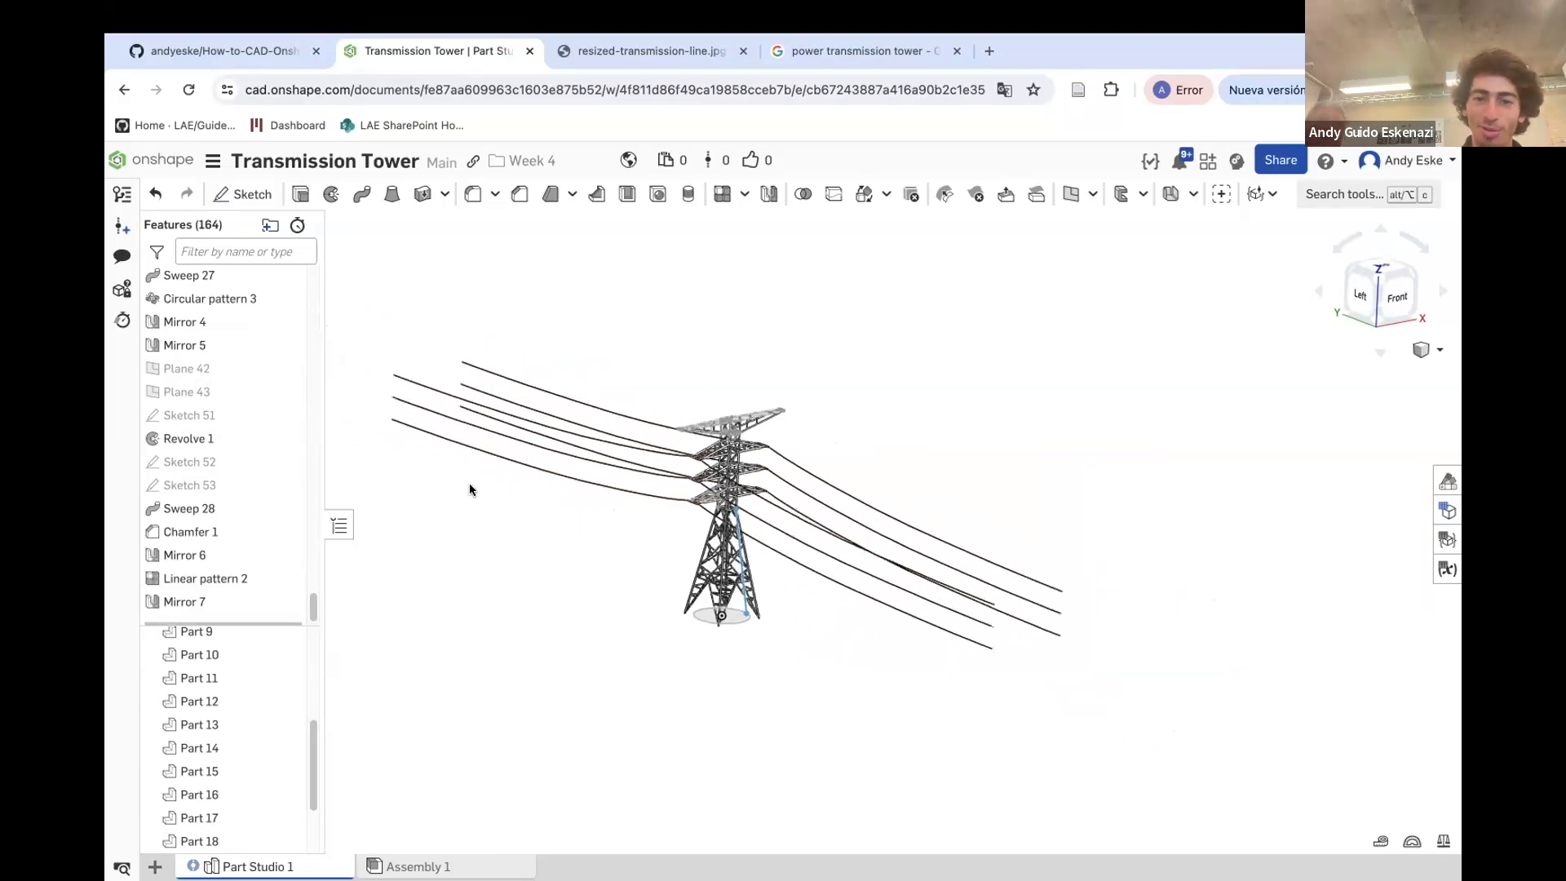
scroll(725, 612, "up", 1)
right_click_drag(727, 589, 728, 585)
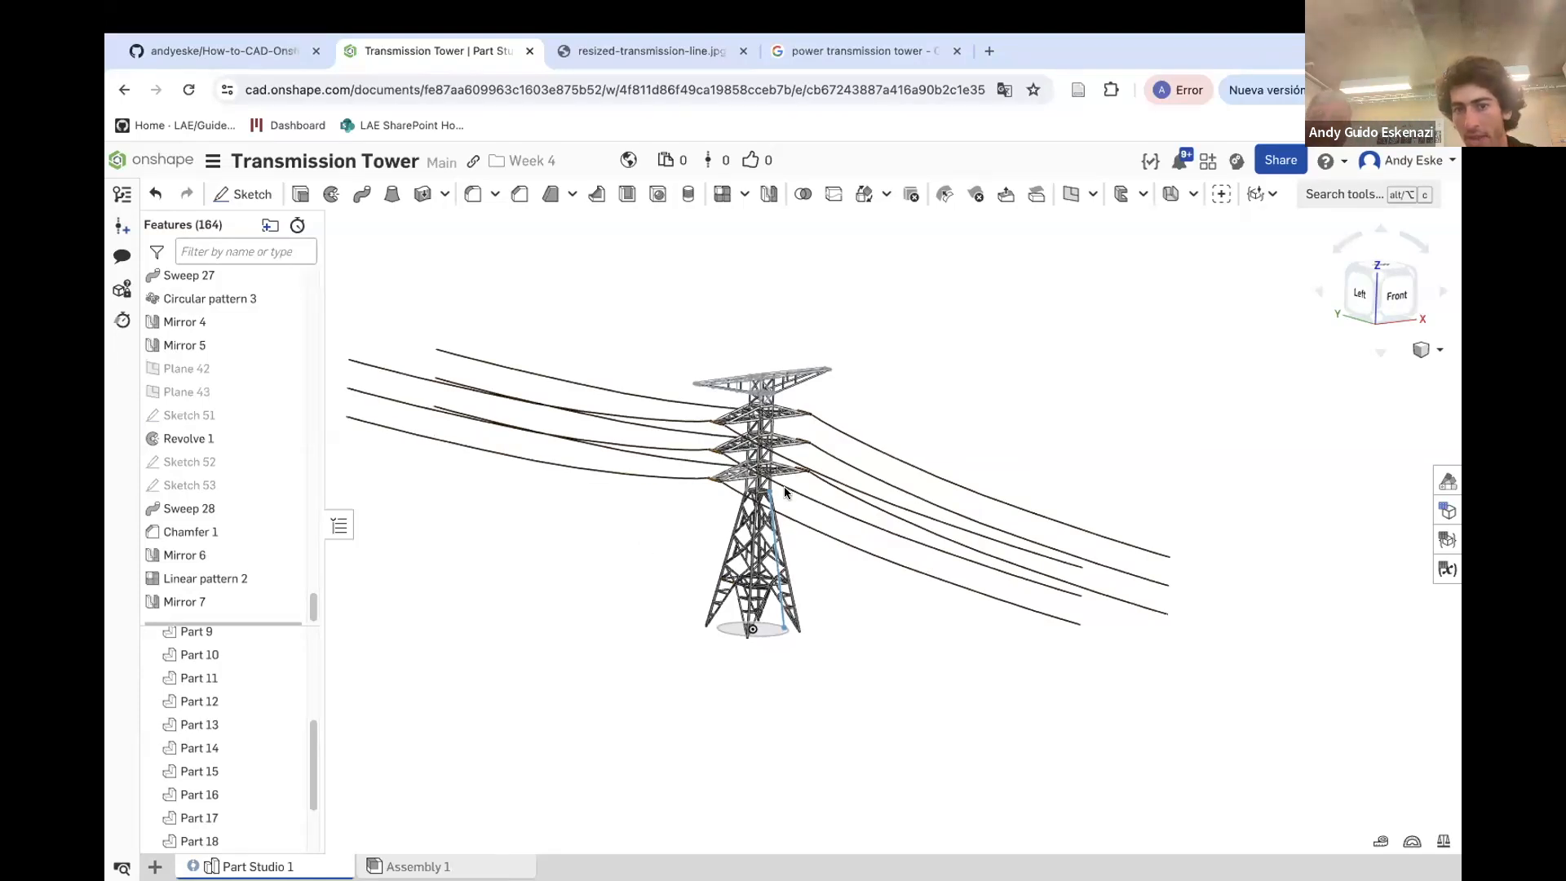
scroll(726, 442, "up", 10)
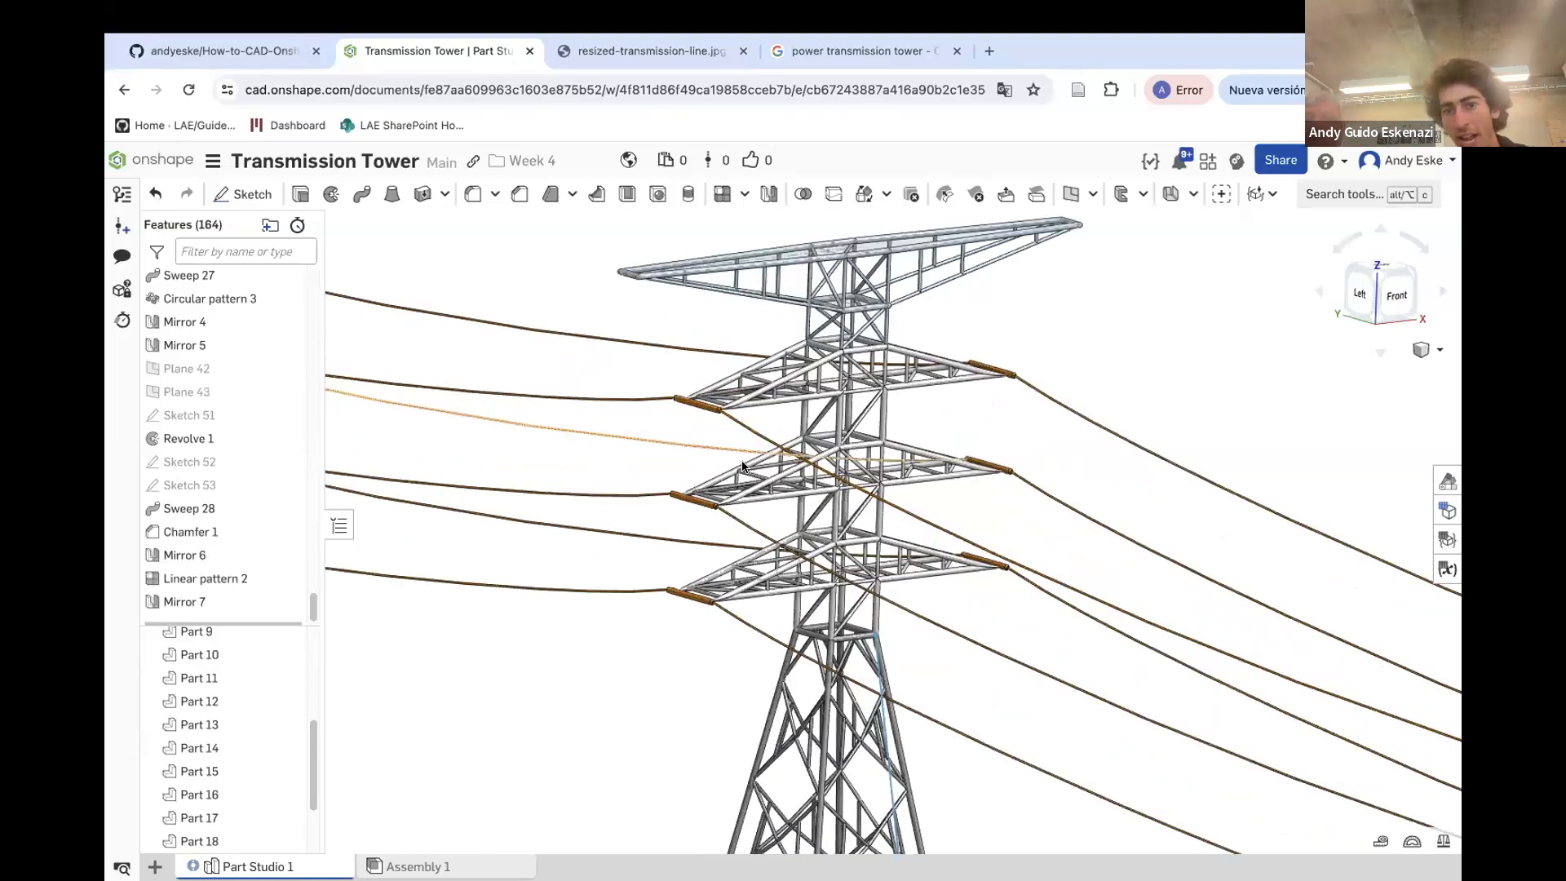
scroll(721, 533, "down", 5)
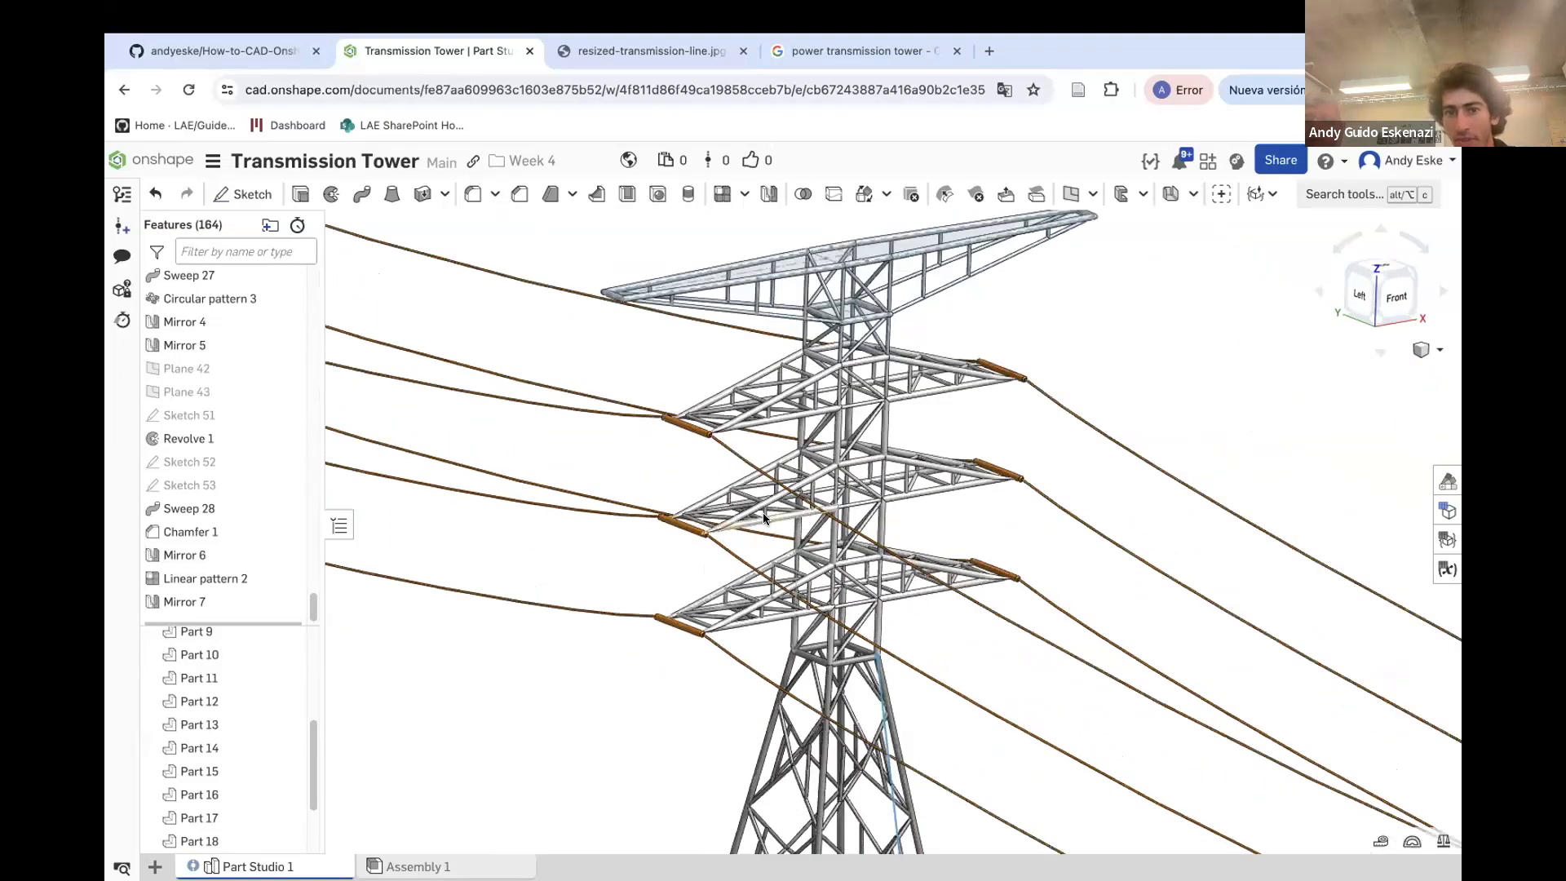
scroll(760, 294, "up", 5)
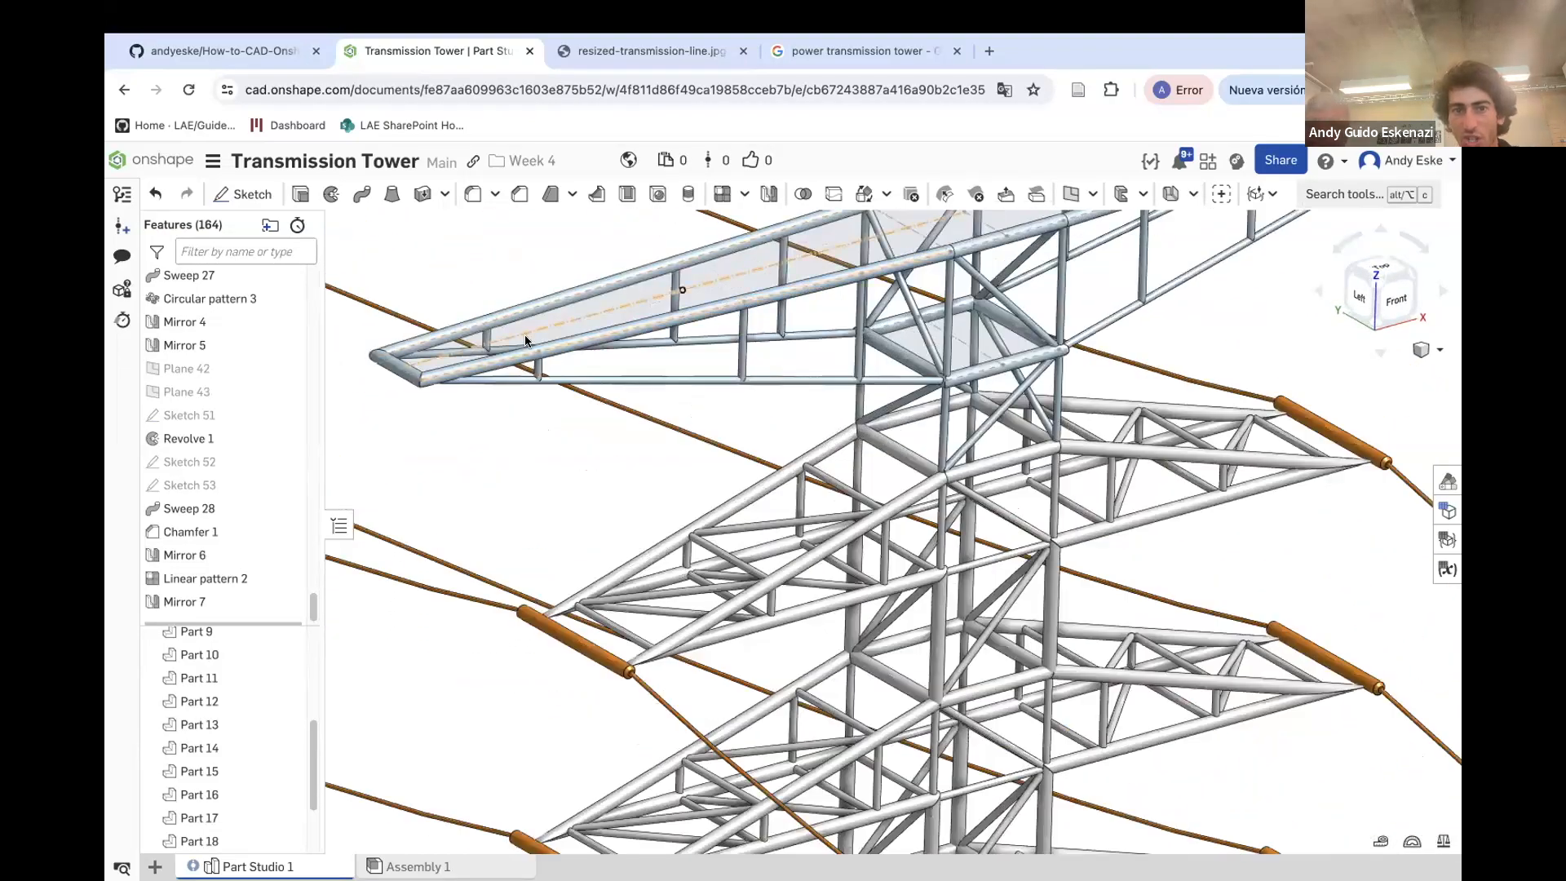
scroll(824, 364, "down", 3)
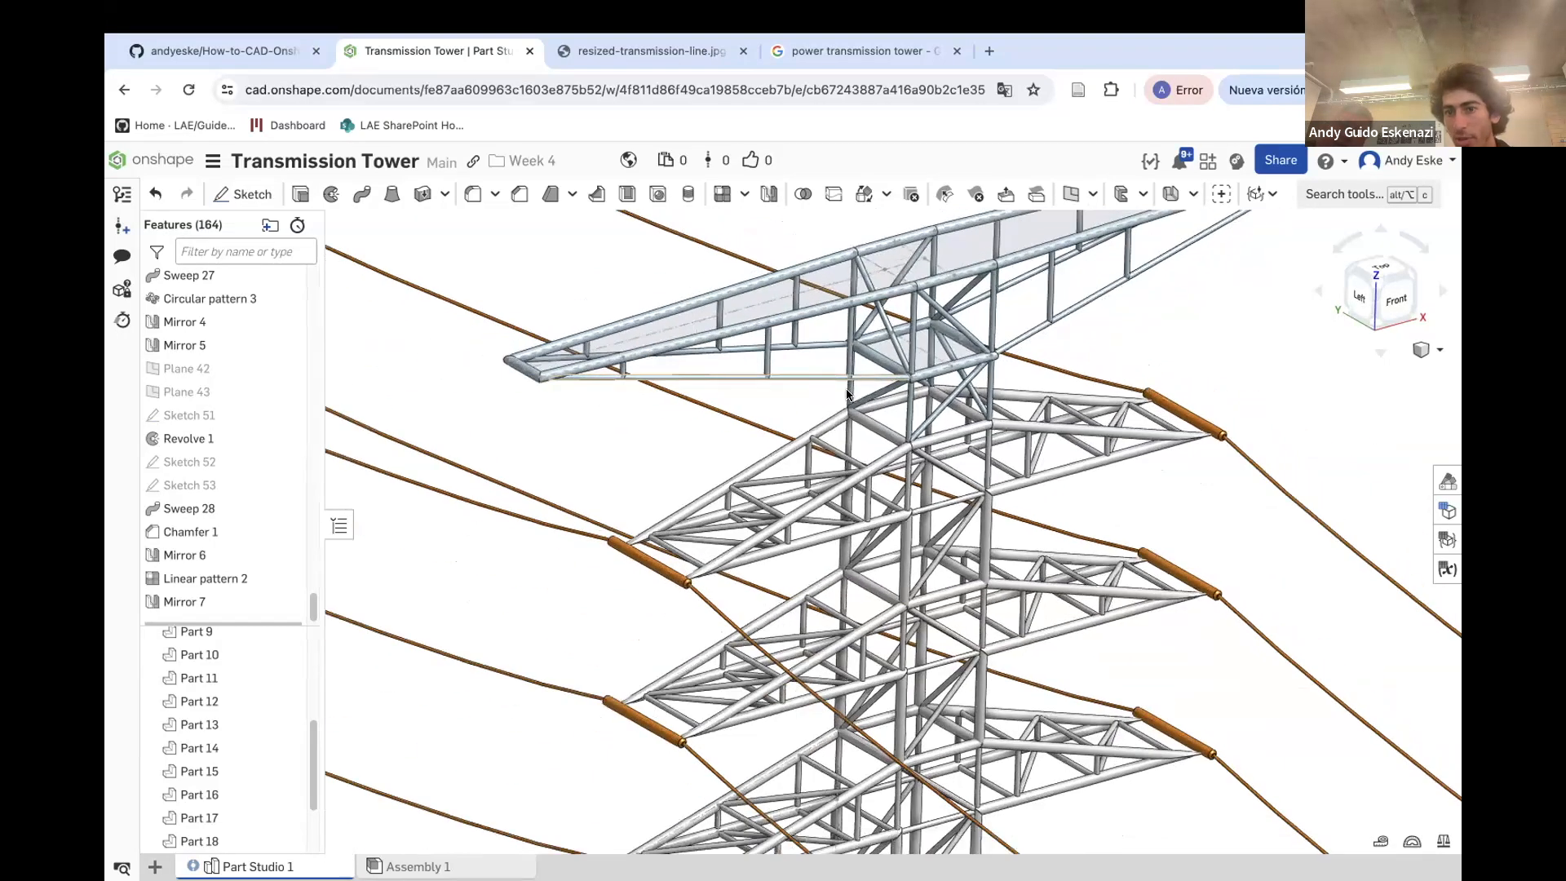
scroll(896, 433, "down", 4)
right_click_drag(893, 437, 726, 470)
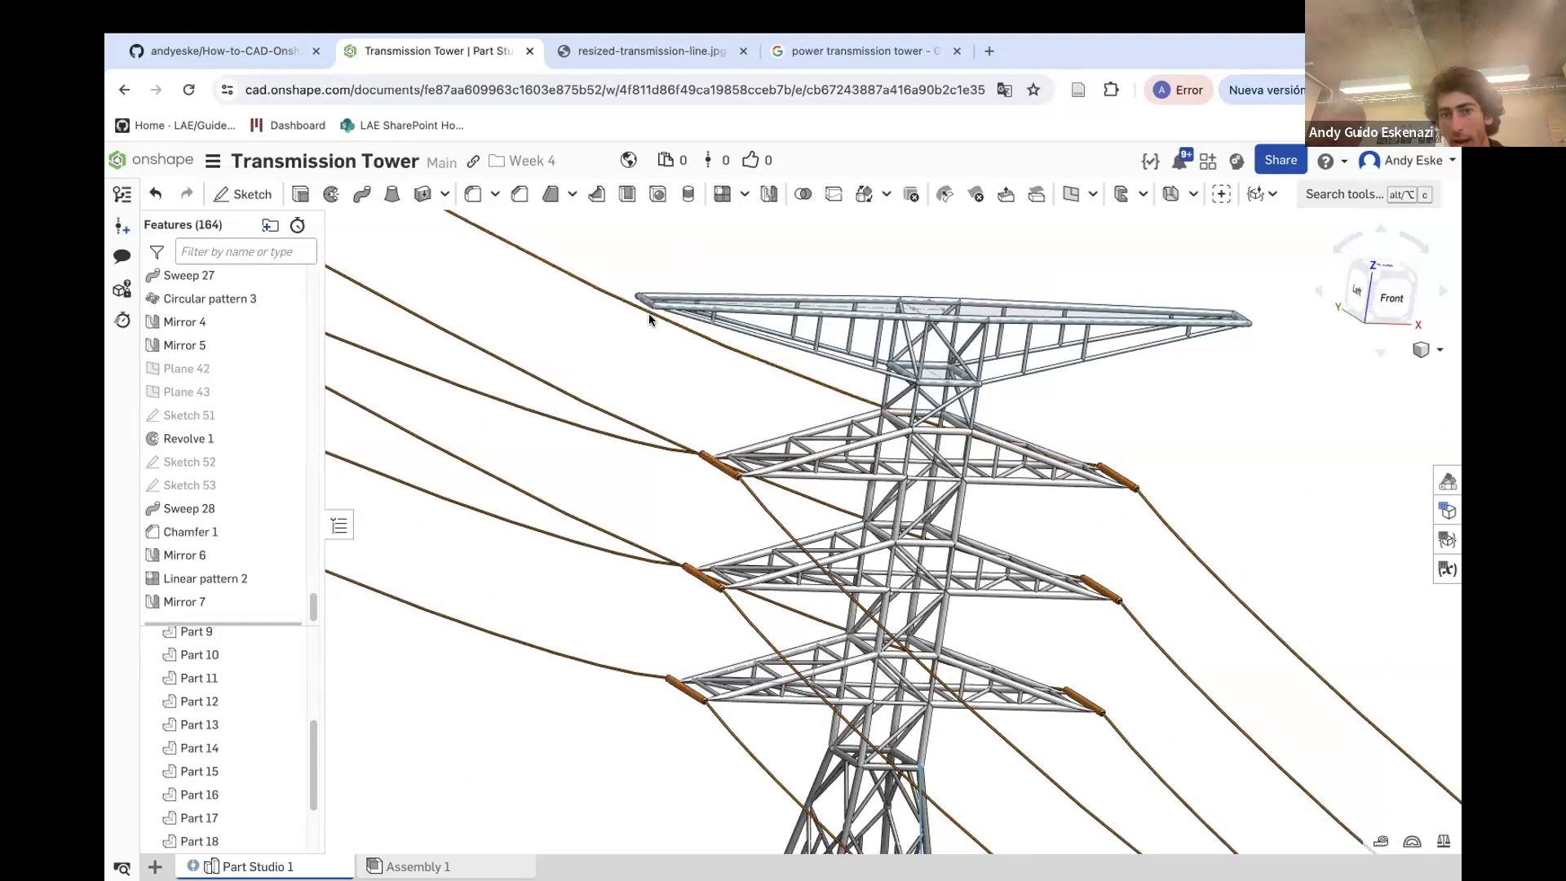
right_click_drag(645, 300, 815, 301)
Compare the tower model with the reference transmission-line photo in the other browser tab, examining the crossarm cables
left_click(639, 52)
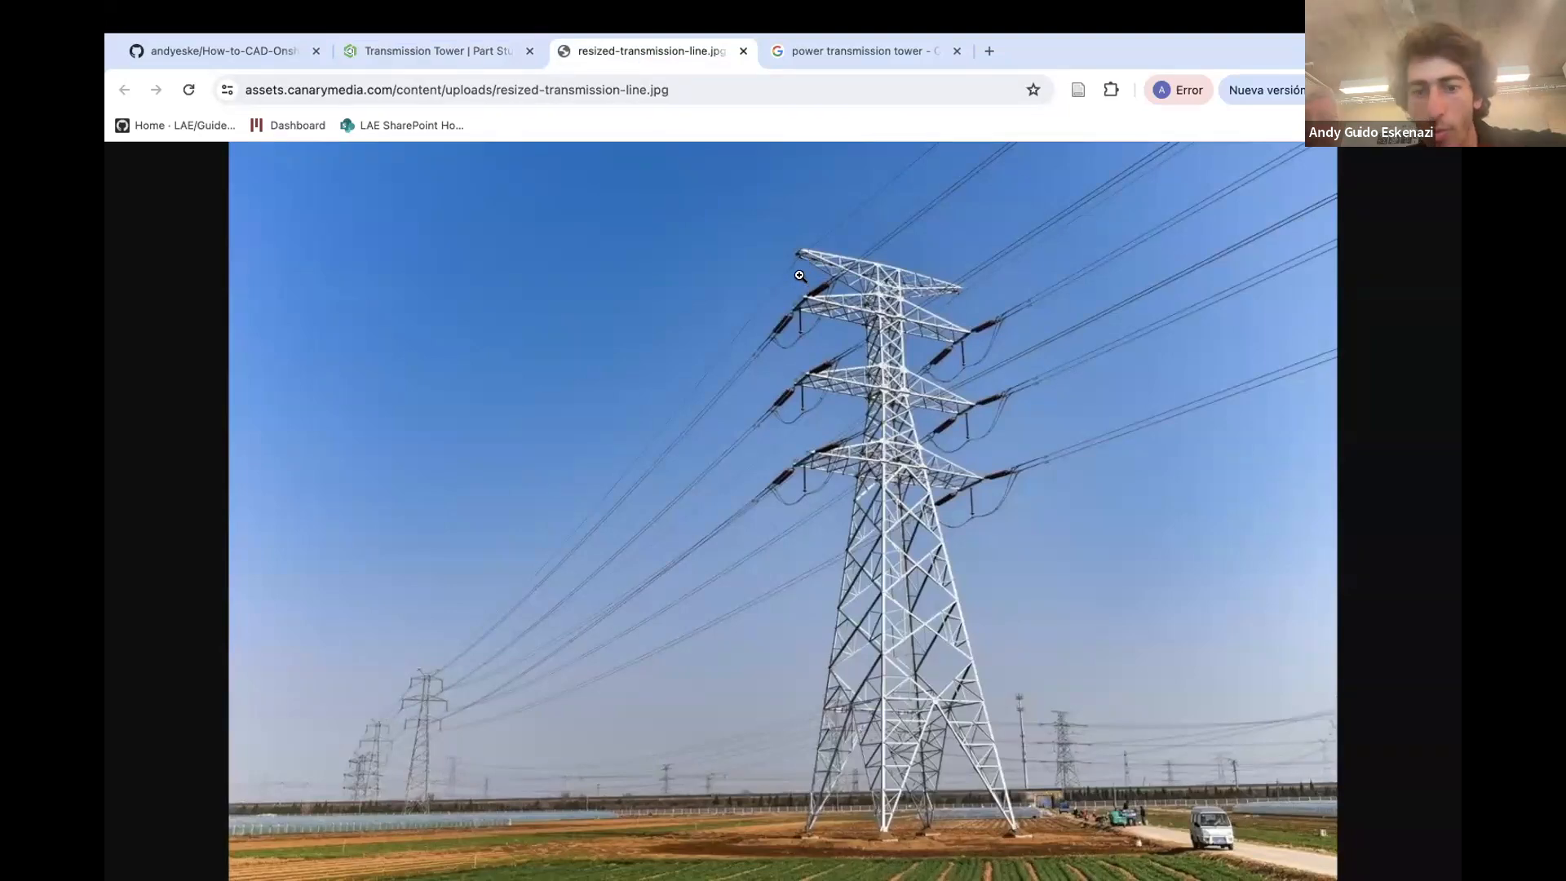
left_click(447, 54)
scroll(709, 644, "up", 10)
scroll(692, 657, "up", 2)
scroll(699, 686, "down", 10)
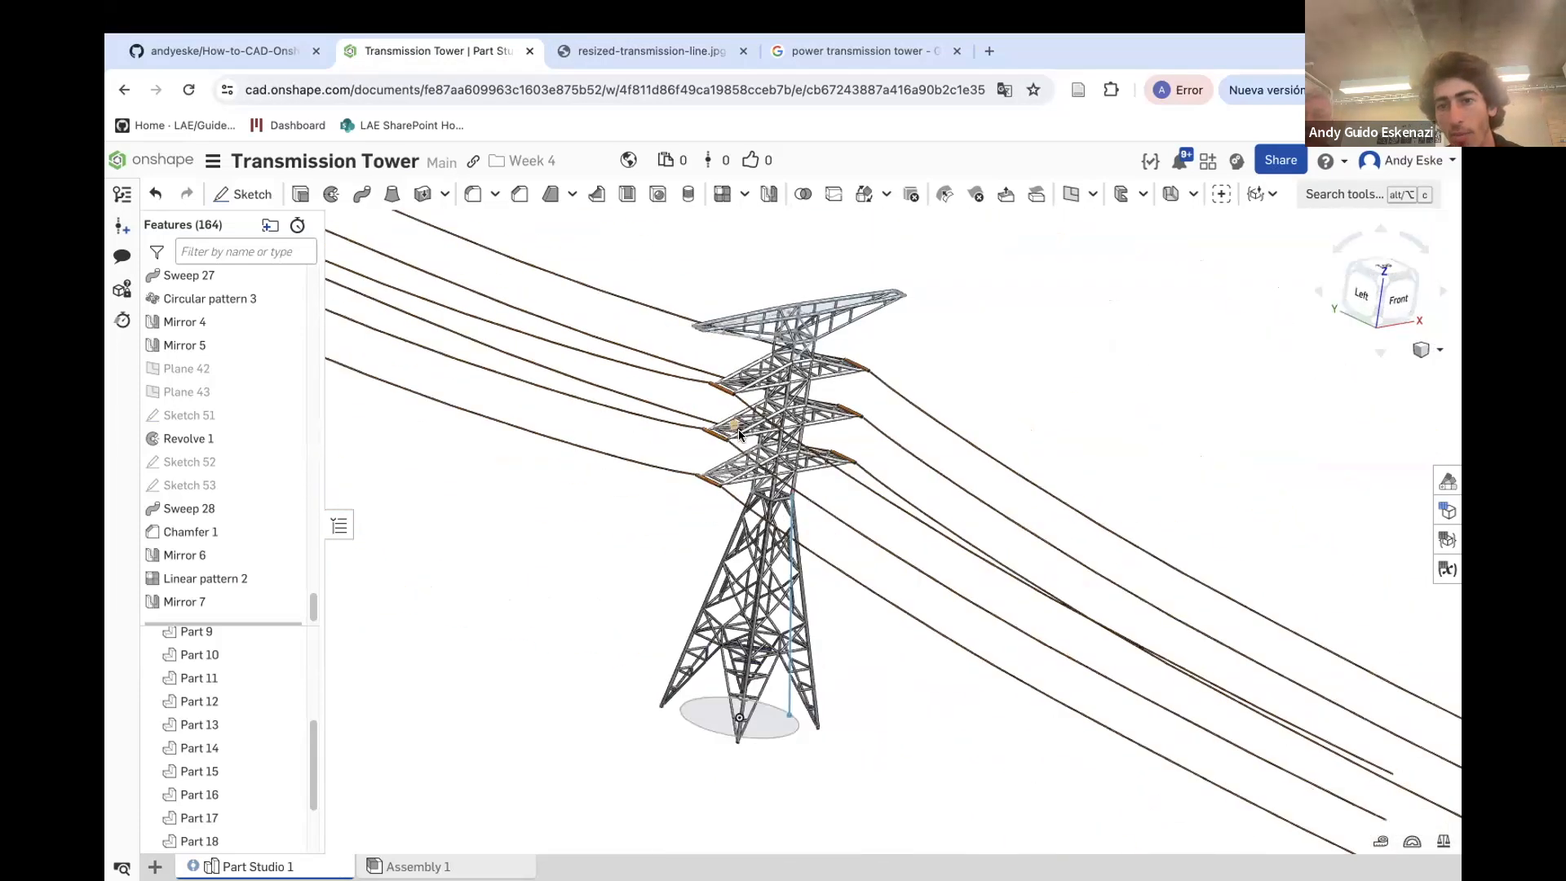
scroll(692, 299, "up", 4)
scroll(718, 440, "down", 8)
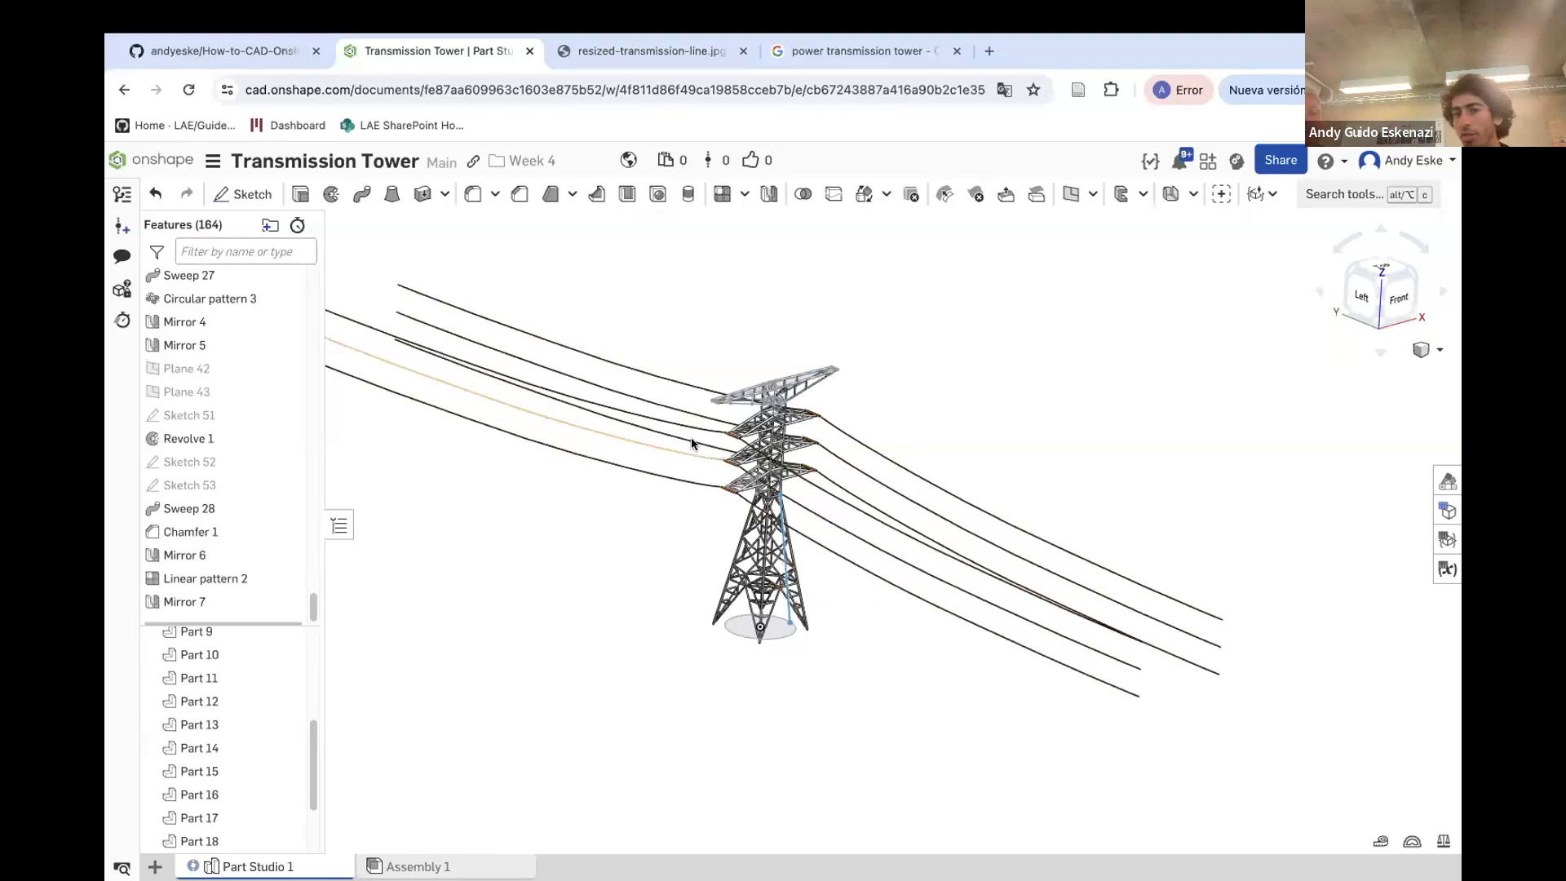
scroll(713, 421, "down", 3)
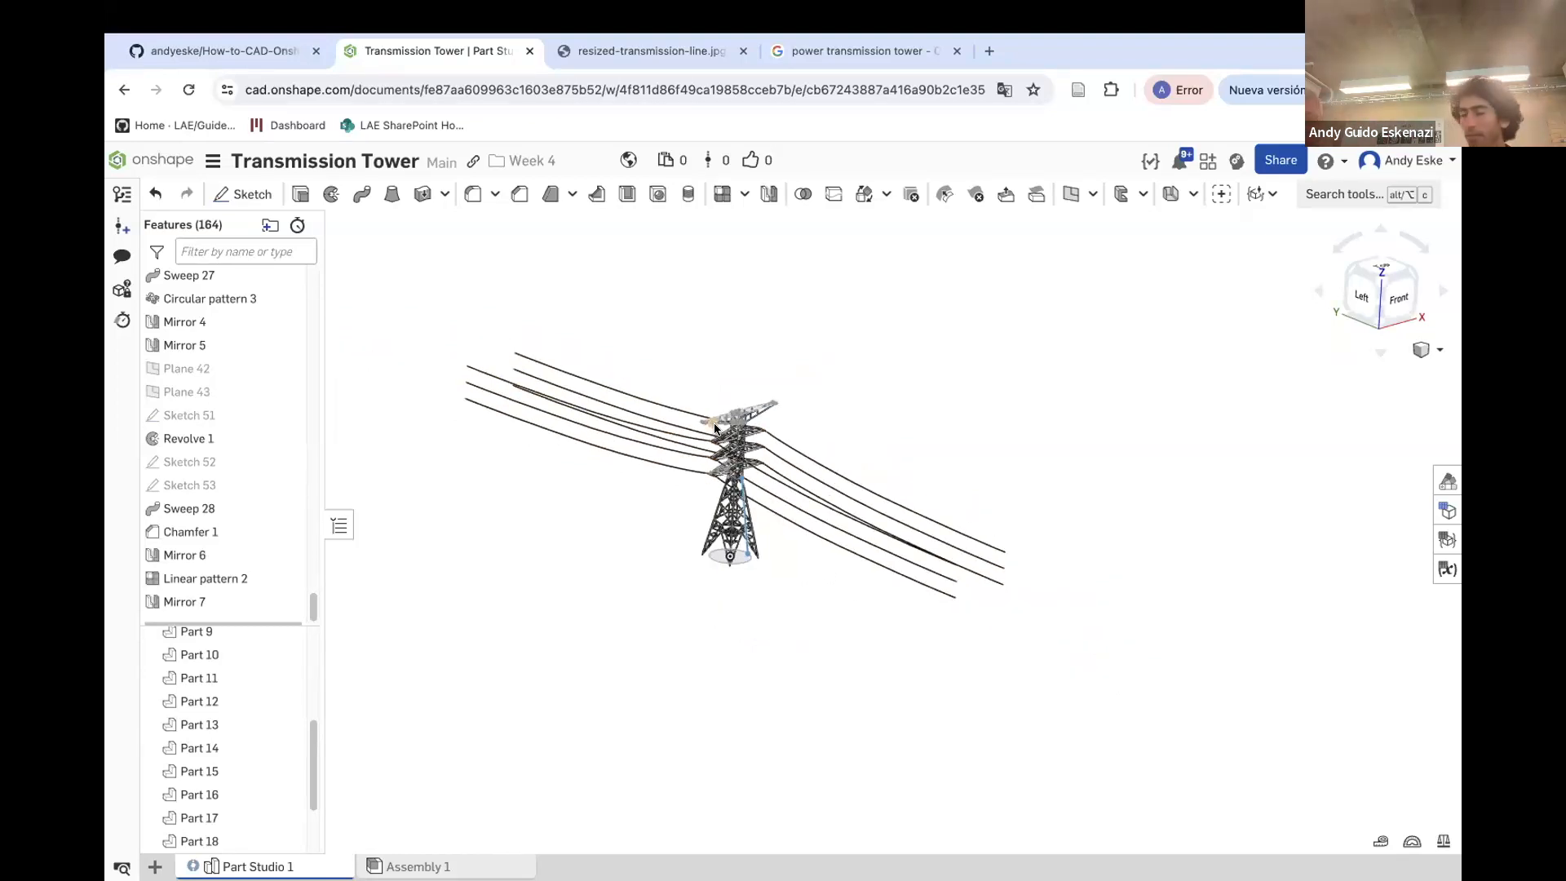
right_click_drag(715, 426, 791, 499)
scroll(524, 459, "up", 3)
scroll(791, 499, "up", 3)
scroll(889, 599, "up", 1)
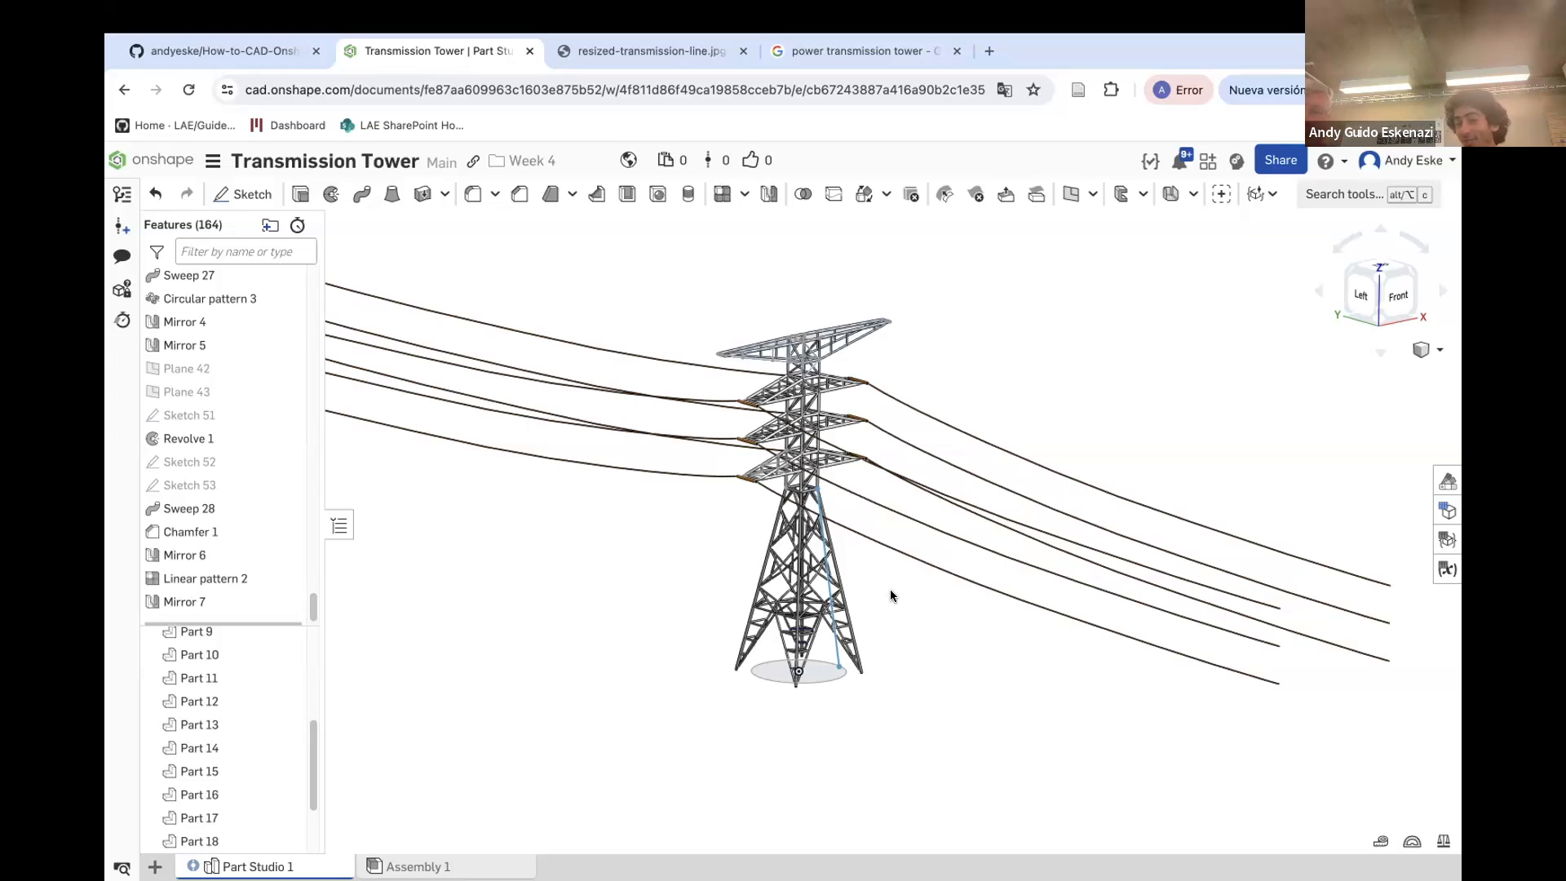
scroll(818, 381, "up", 5)
scroll(1019, 356, "down", 3)
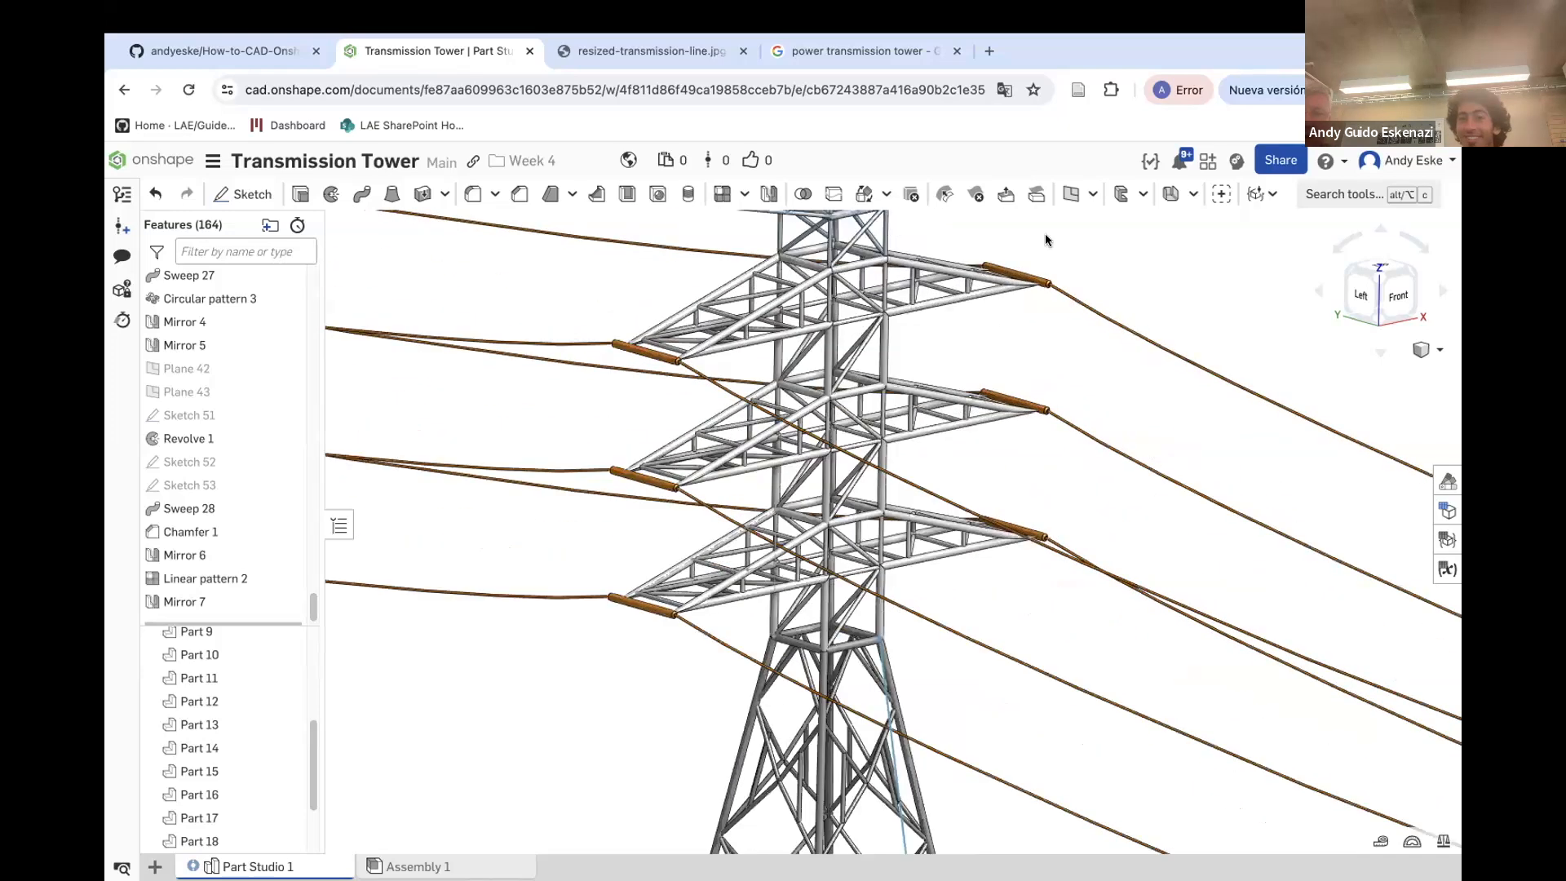
left_click(690, 50)
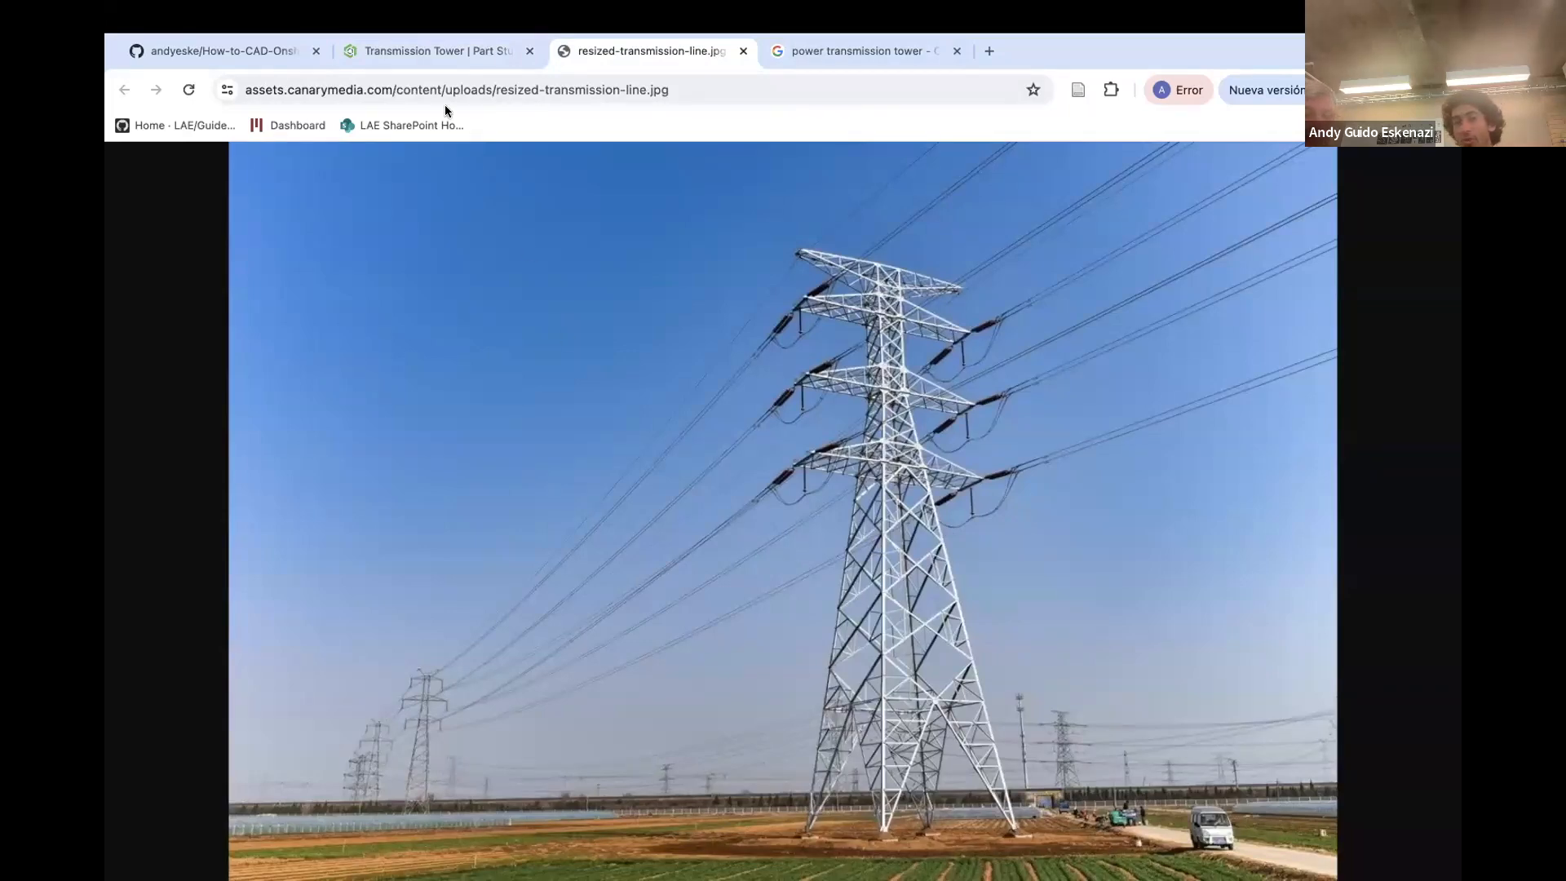
left_click(424, 51)
scroll(834, 501, "down", 5)
mouse_move(895, 671)
right_mouse_down()
mouse_move(908, 567)
mouse_move(907, 657)
right_mouse_up()
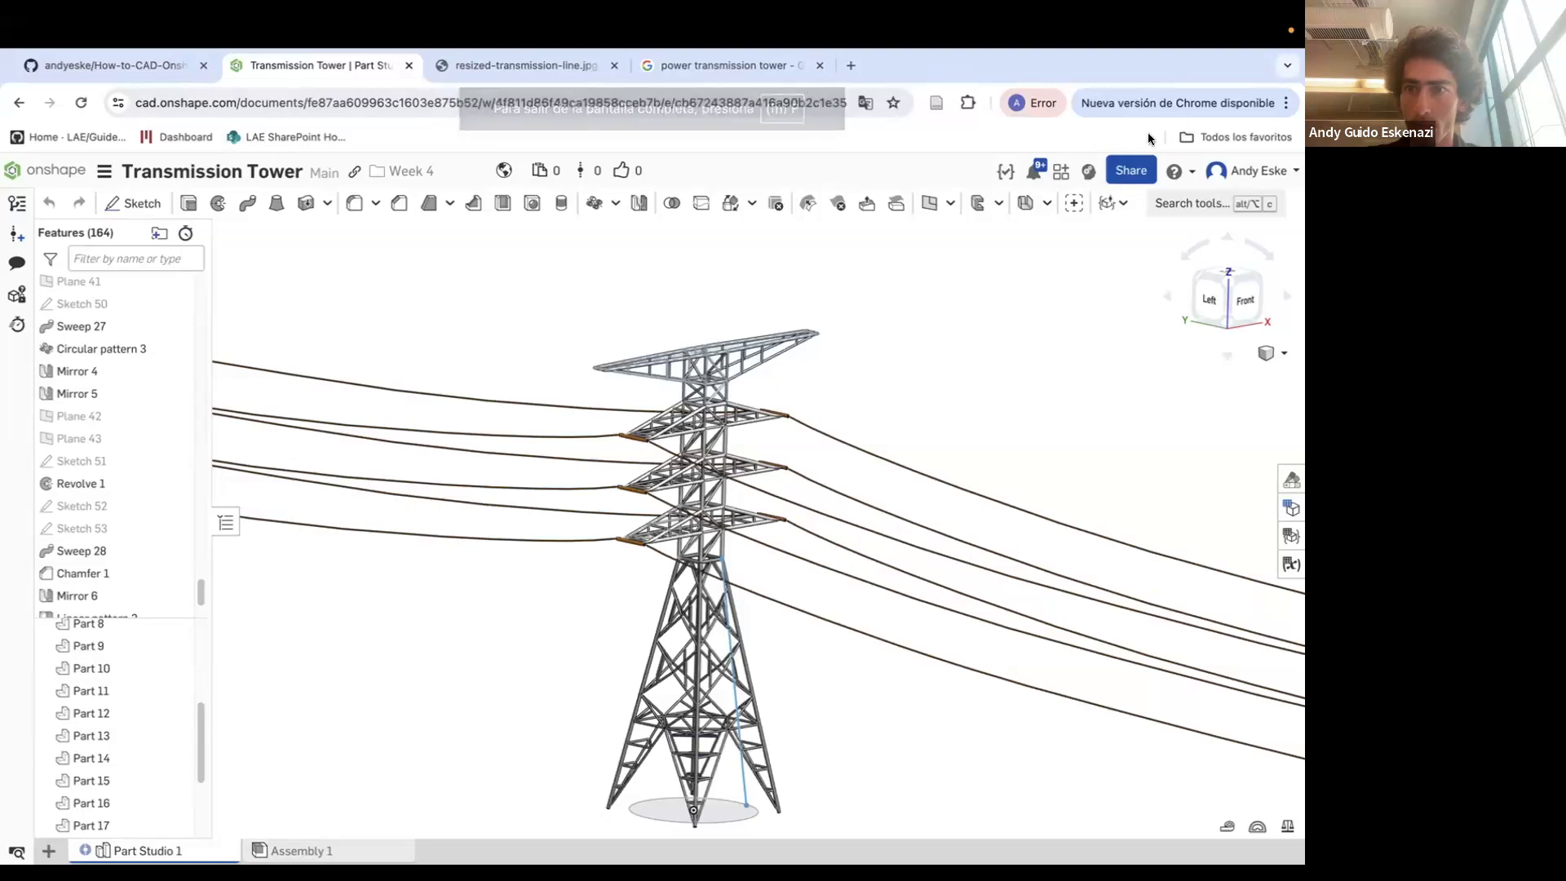
scroll(653, 530, "up", 5)
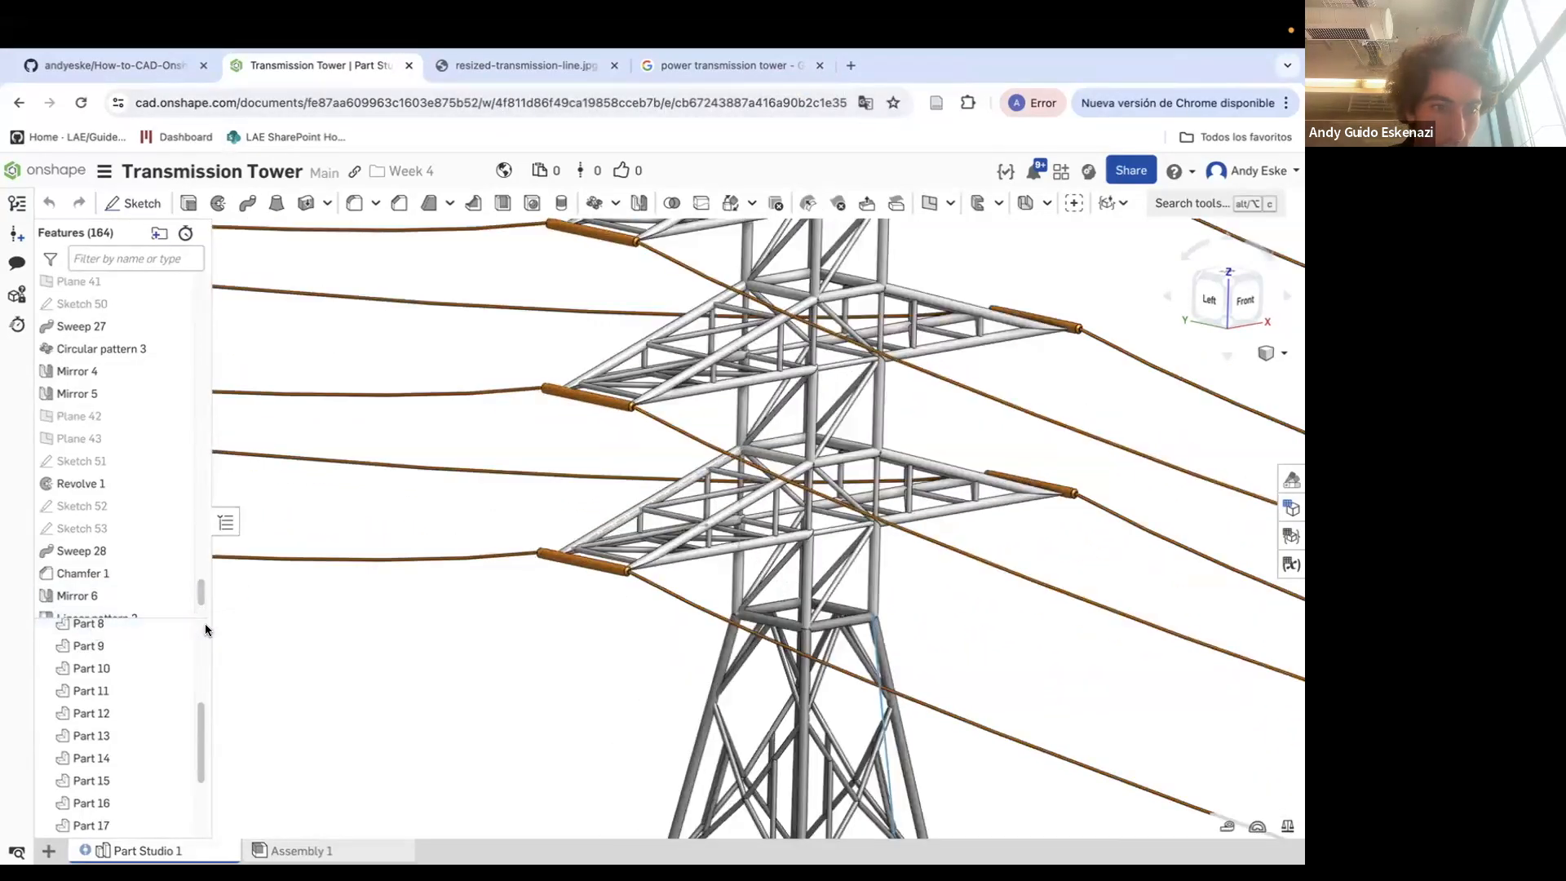
left_click_drag(173, 618, 139, 744)
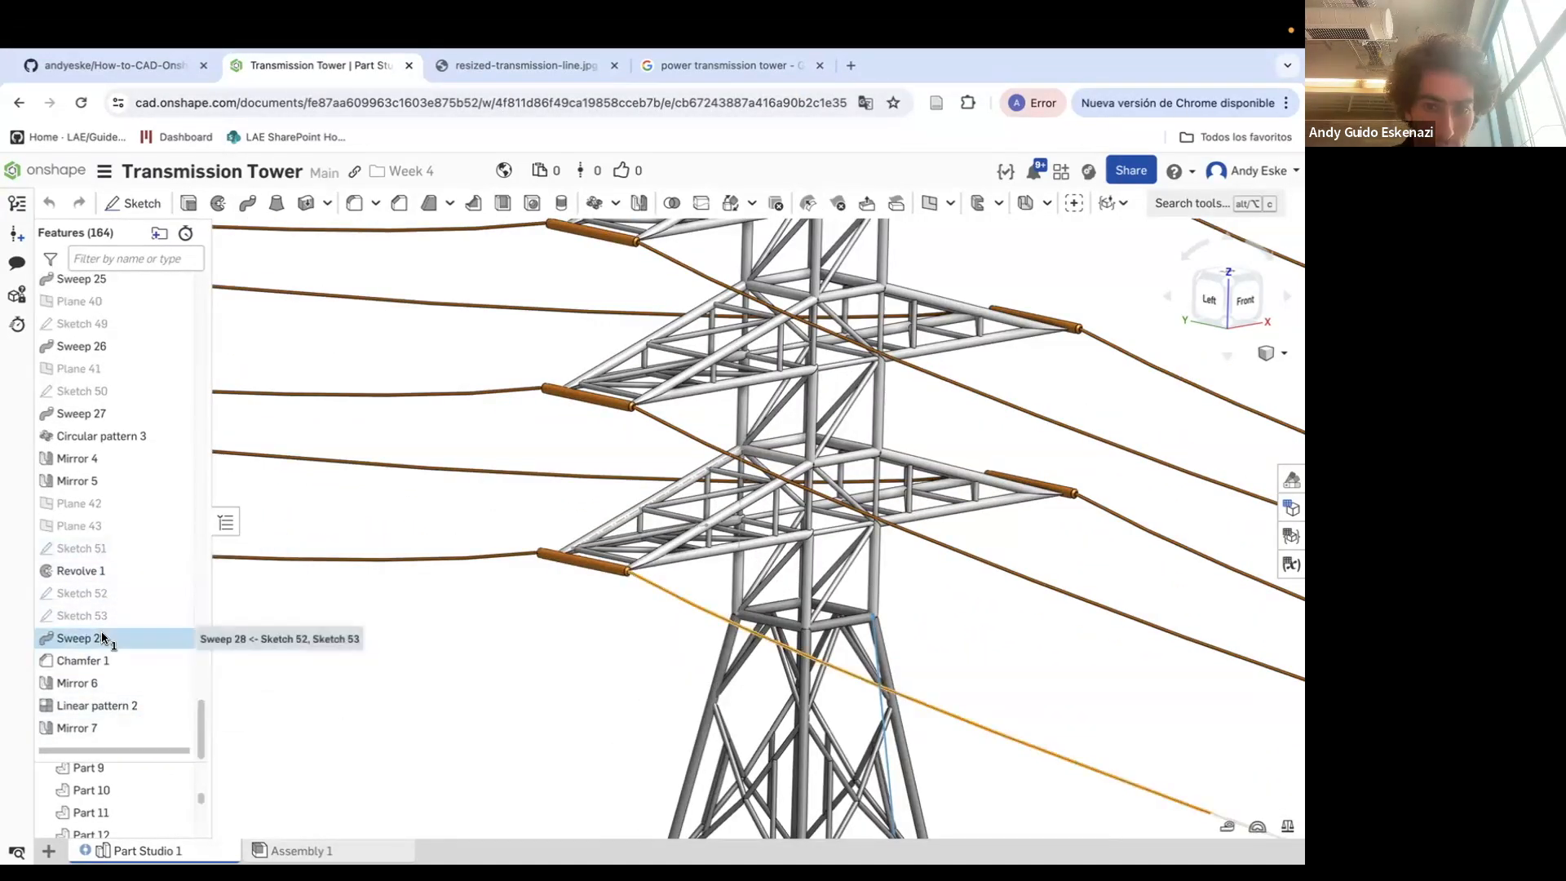
Edit Sketch 53 and draw a construction line through the circle's centre across the cylinder's end face
right_click(81, 615)
left_click(151, 279)
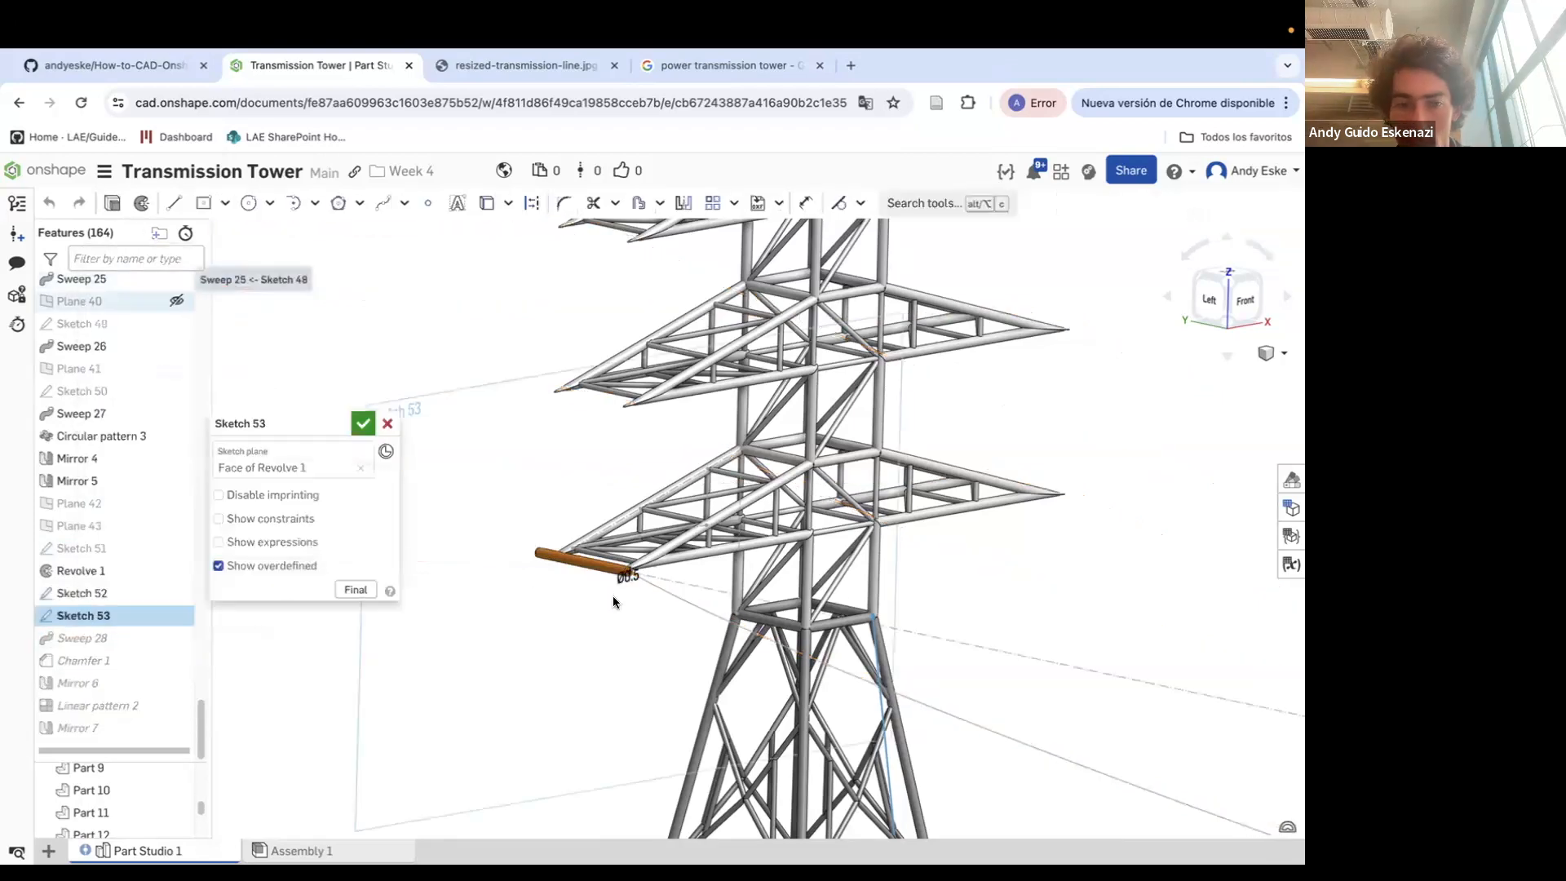
scroll(609, 594, "up", 10)
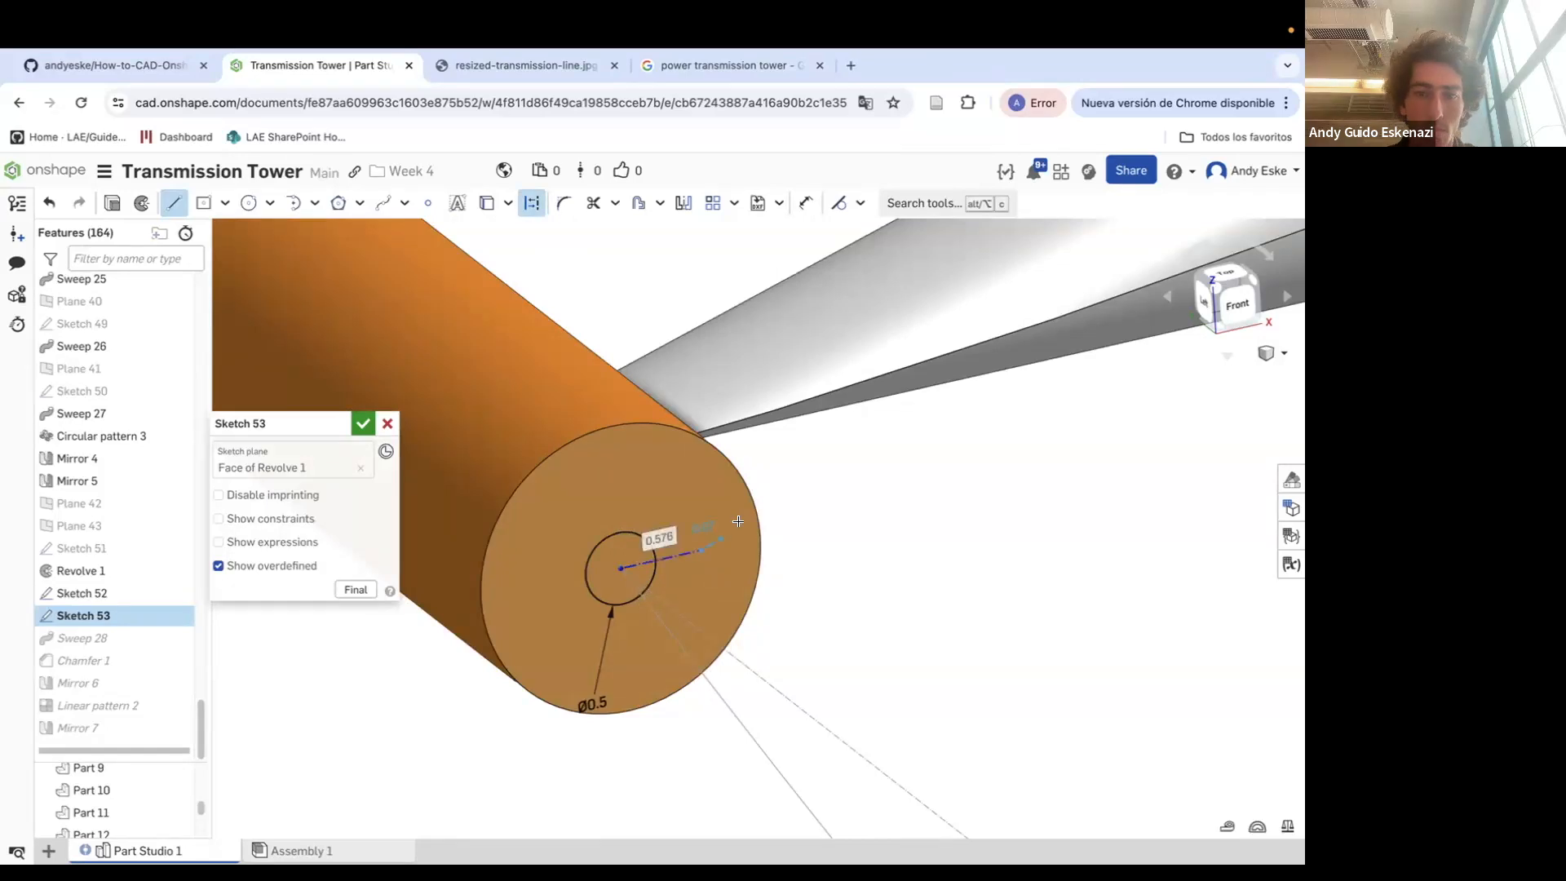
key("Escape")
key("Escape")
left_click(174, 203)
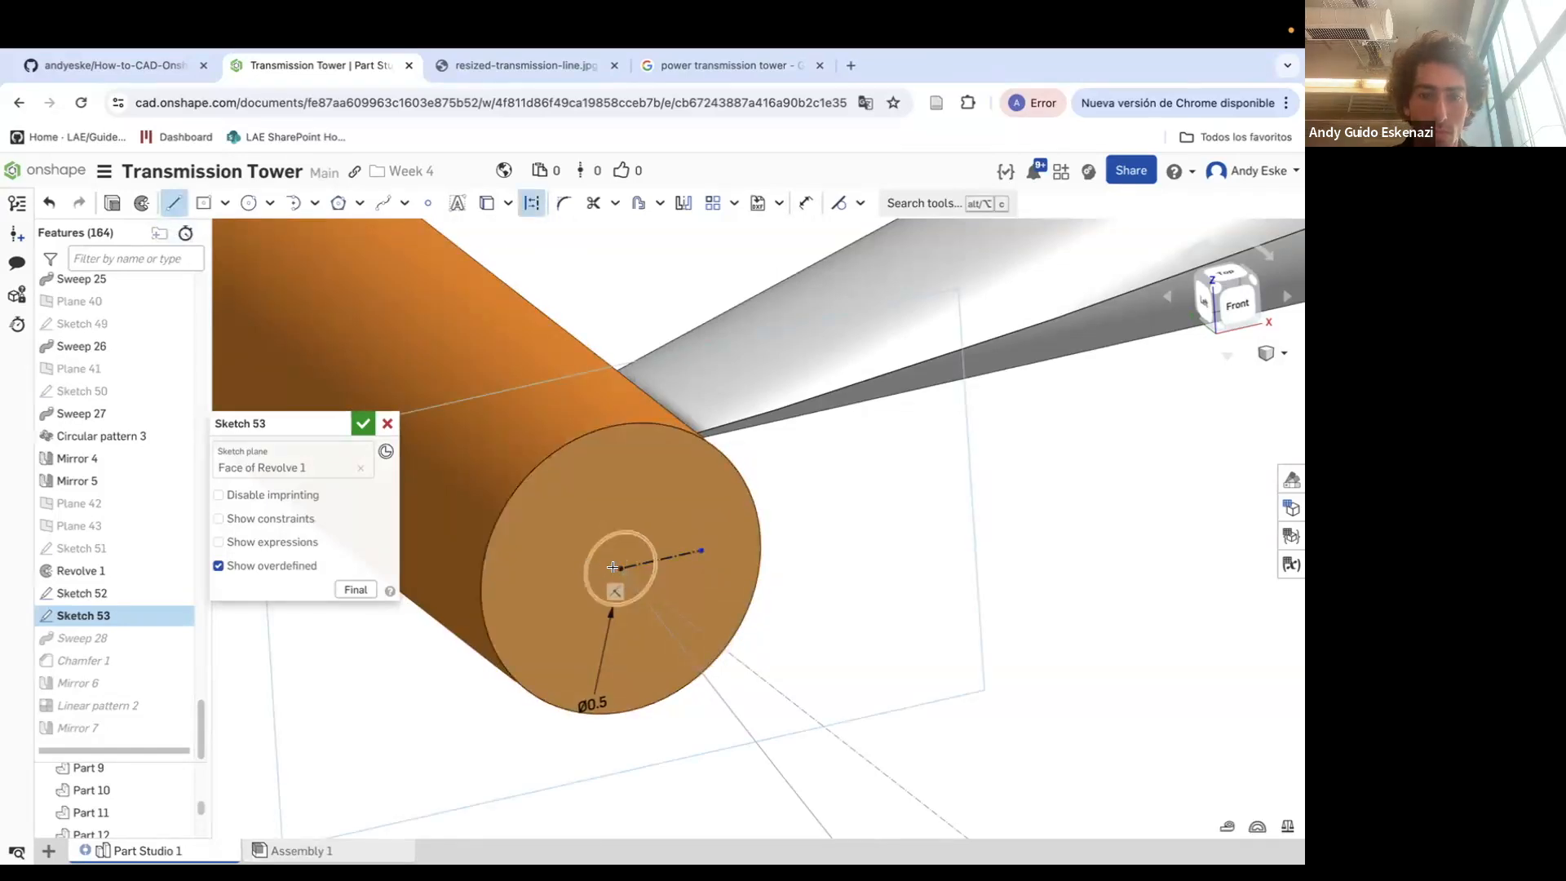
left_click(551, 580)
key("Escape")
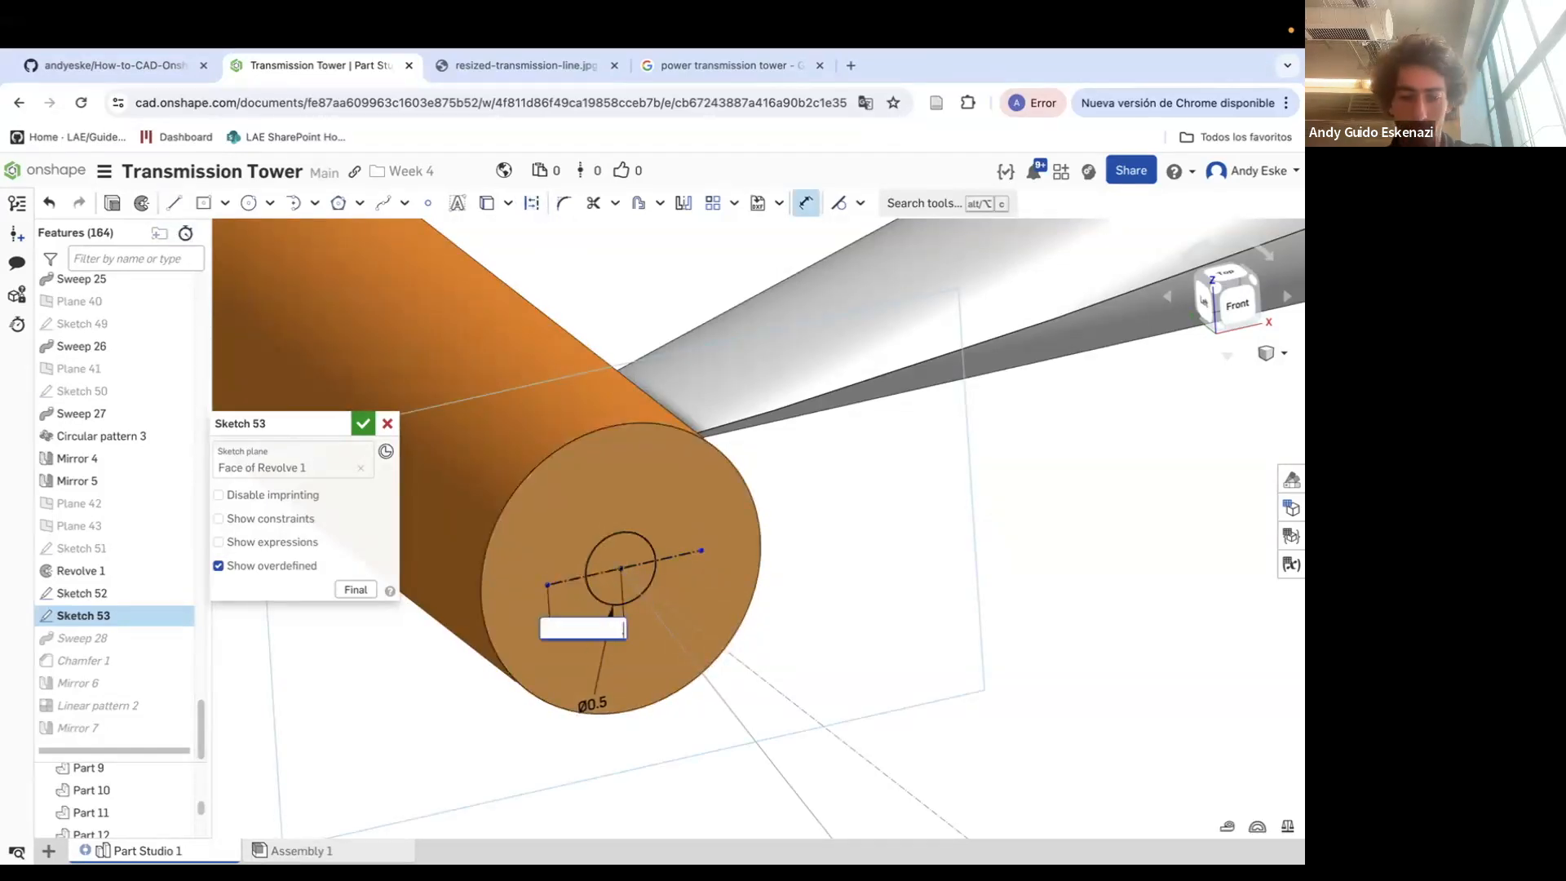
Dimension the length of the new construction line
key("d")
left_click(678, 554)
left_click(682, 589)
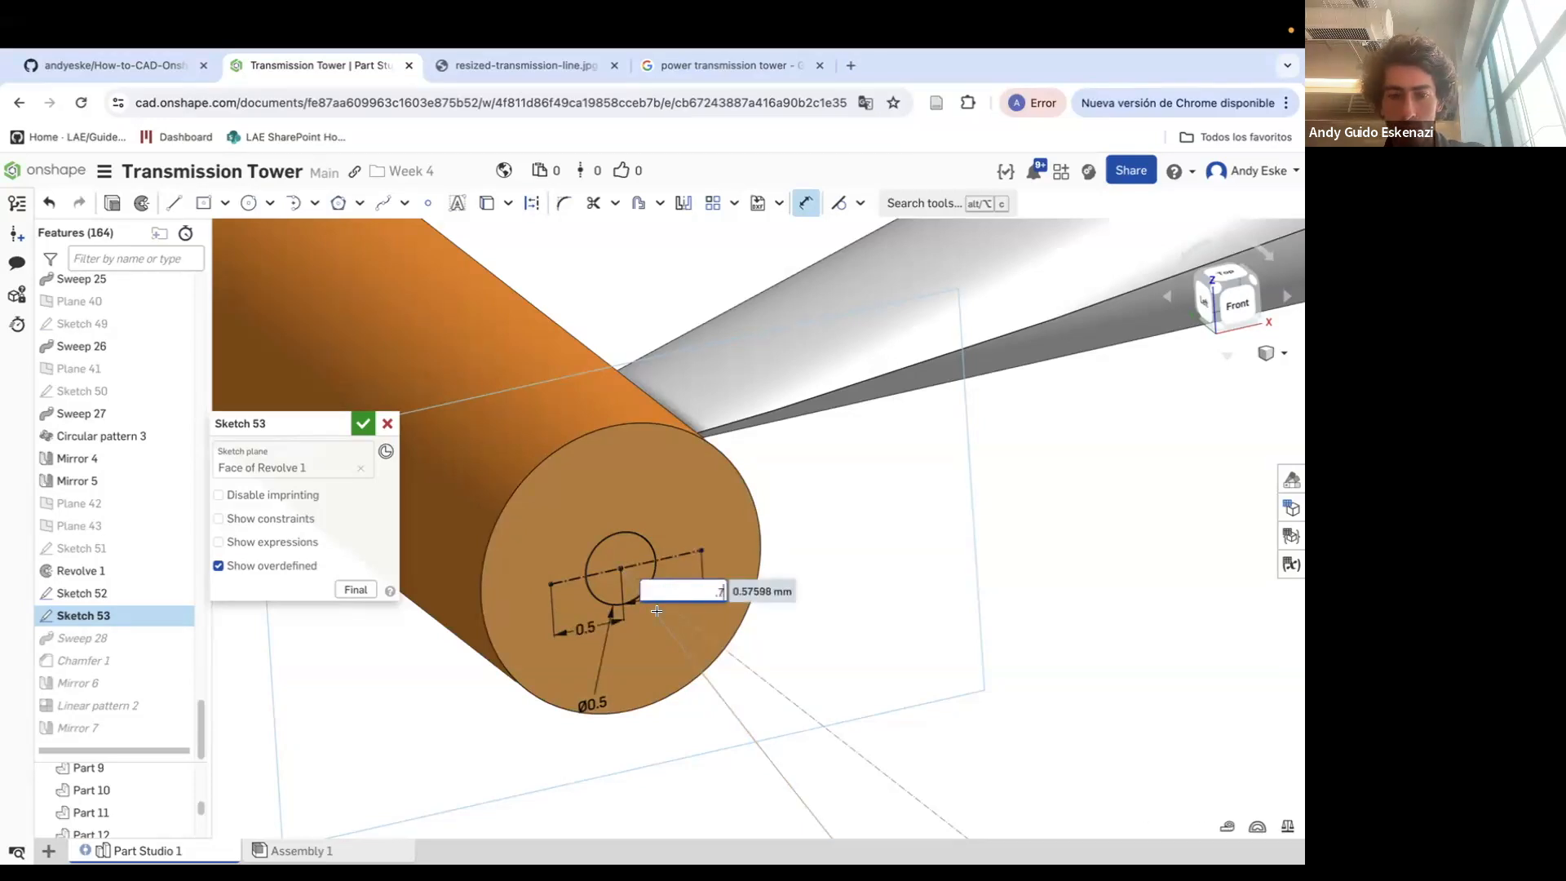
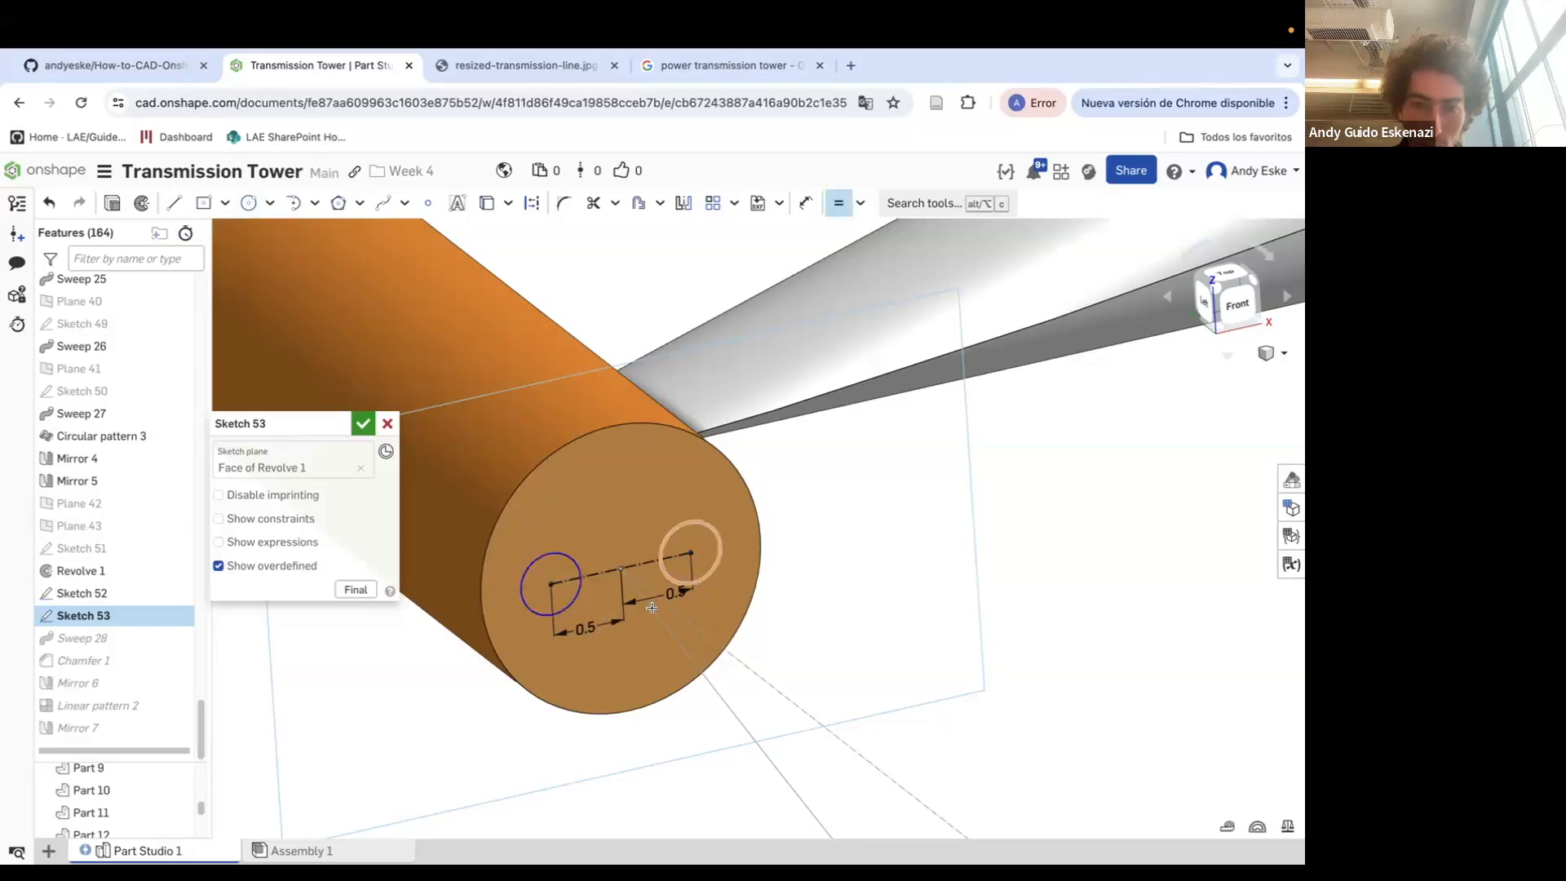
Set the circle diameter to 0.5 and the centre-line segment to 0.4, then accept Sketch 53
type("0.5")
key("Return")
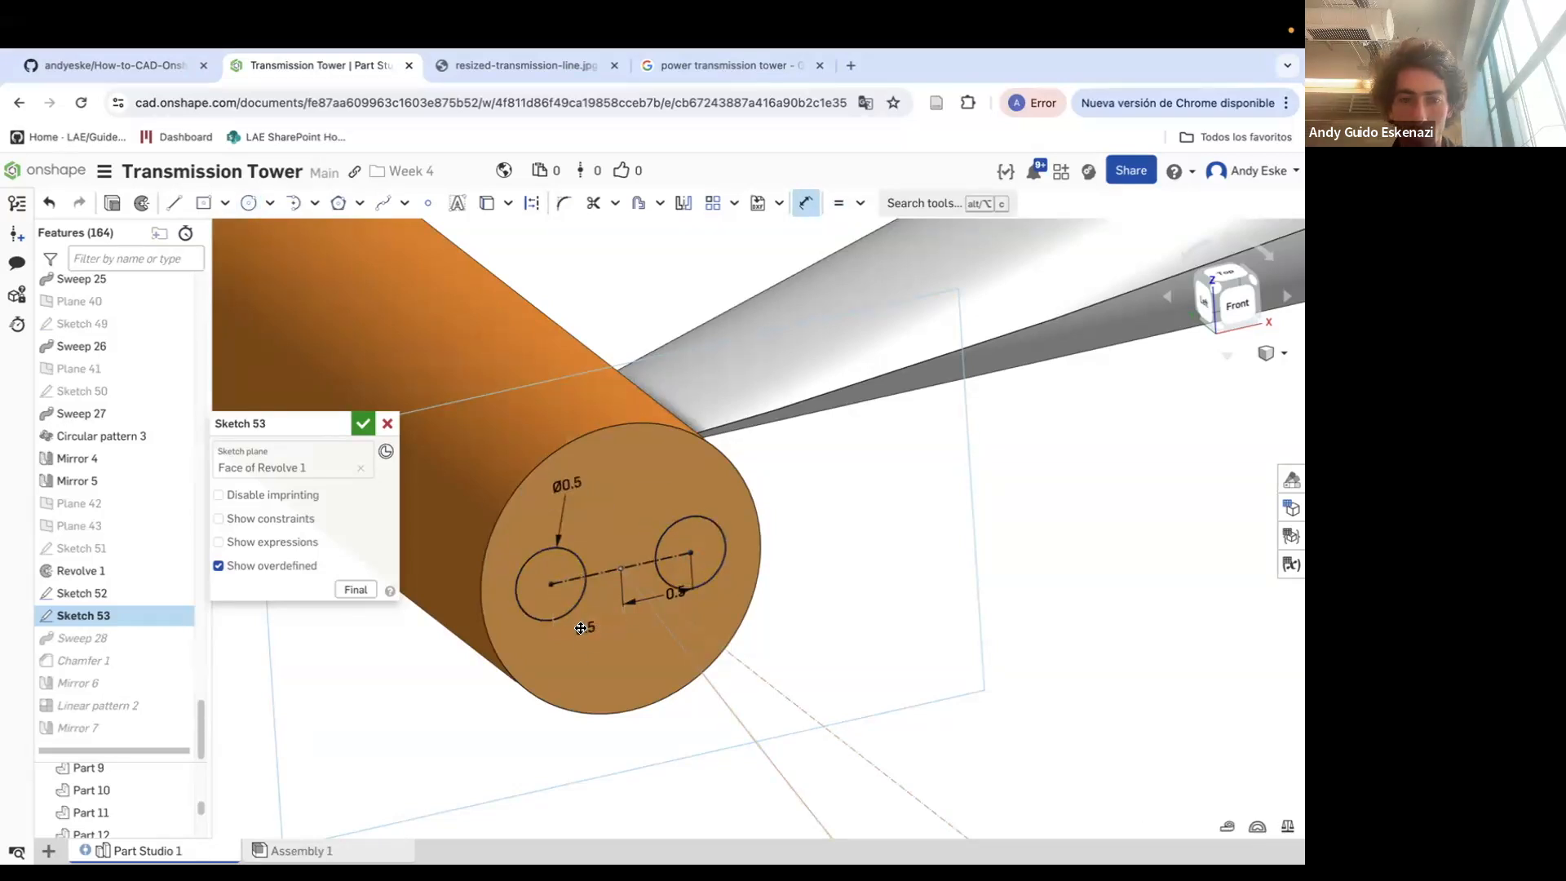
left_click(600, 637)
type(".4")
key("Return")
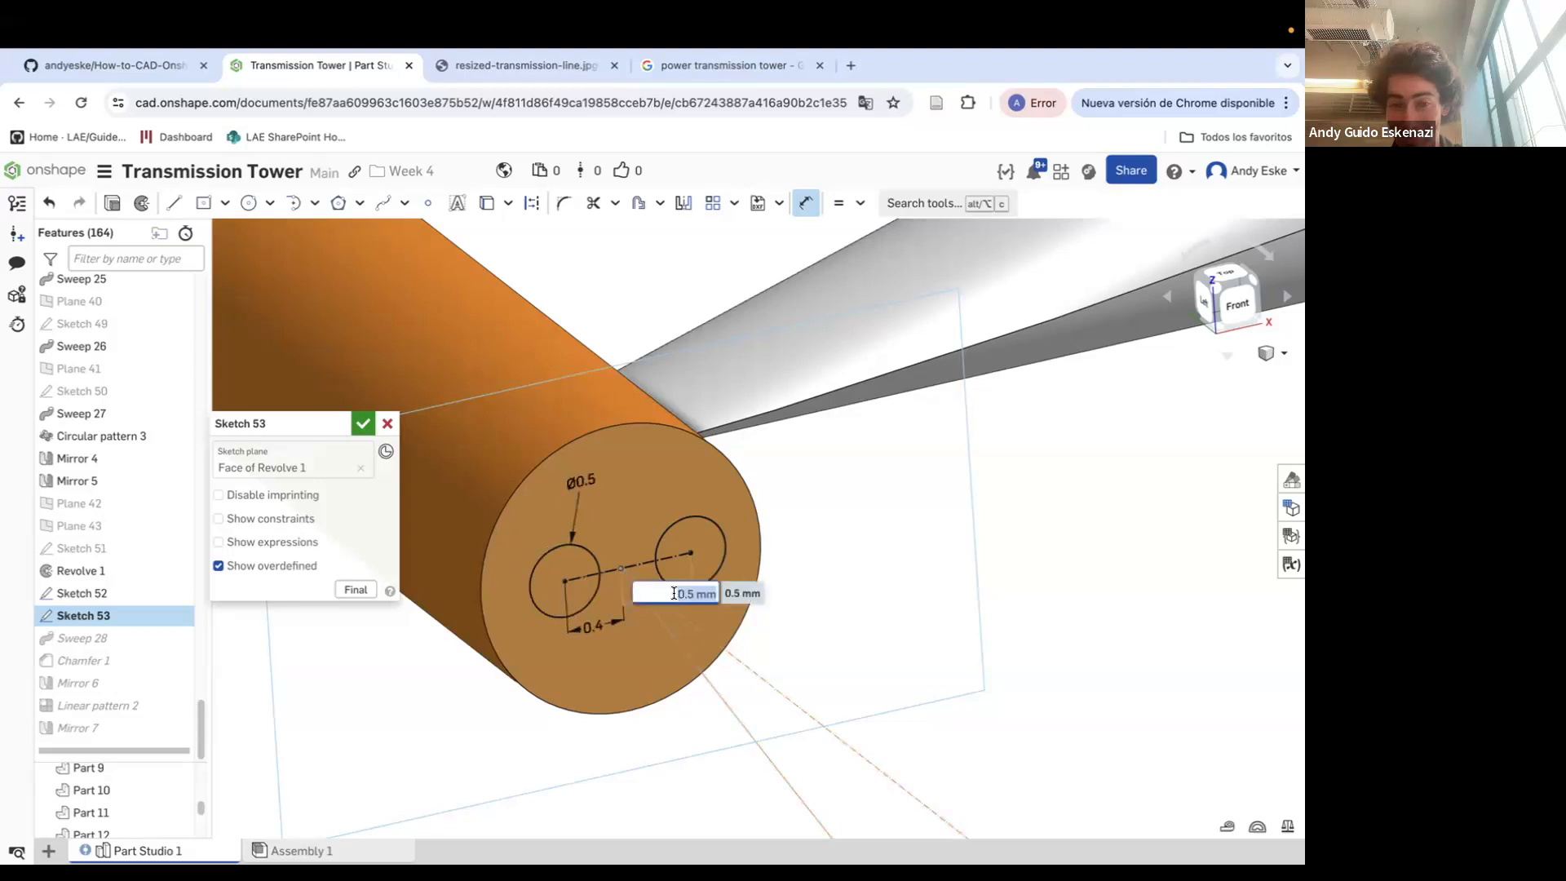
left_click(362, 424)
Edit Sweep 28 so it sweeps the two circles of Sketch 53 along its existing path
right_click(119, 640)
left_click(173, 679)
left_click(383, 515)
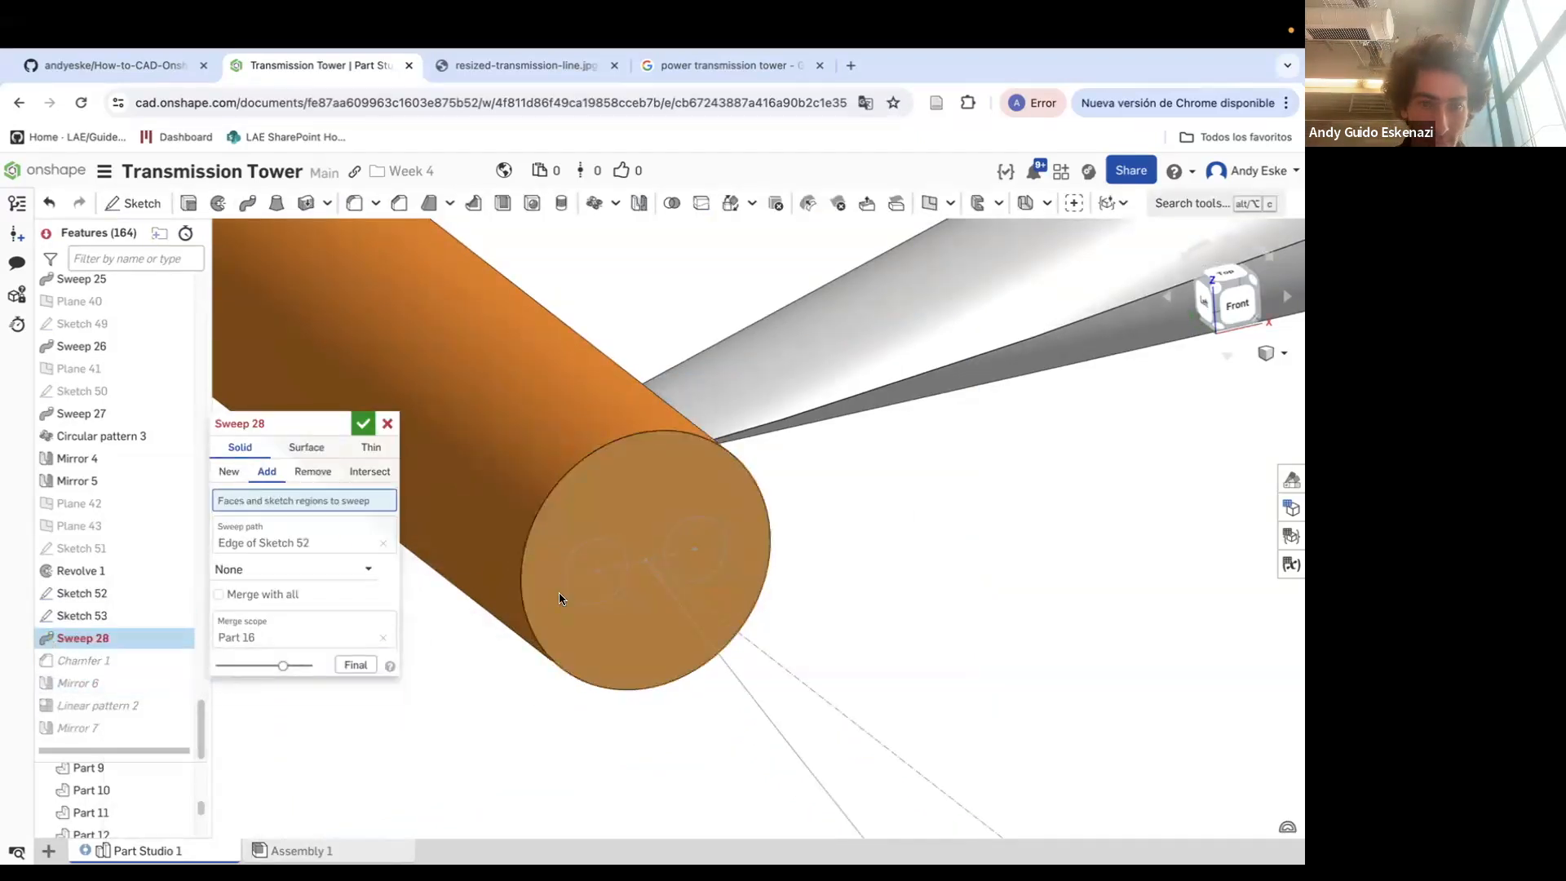
left_click(95, 612)
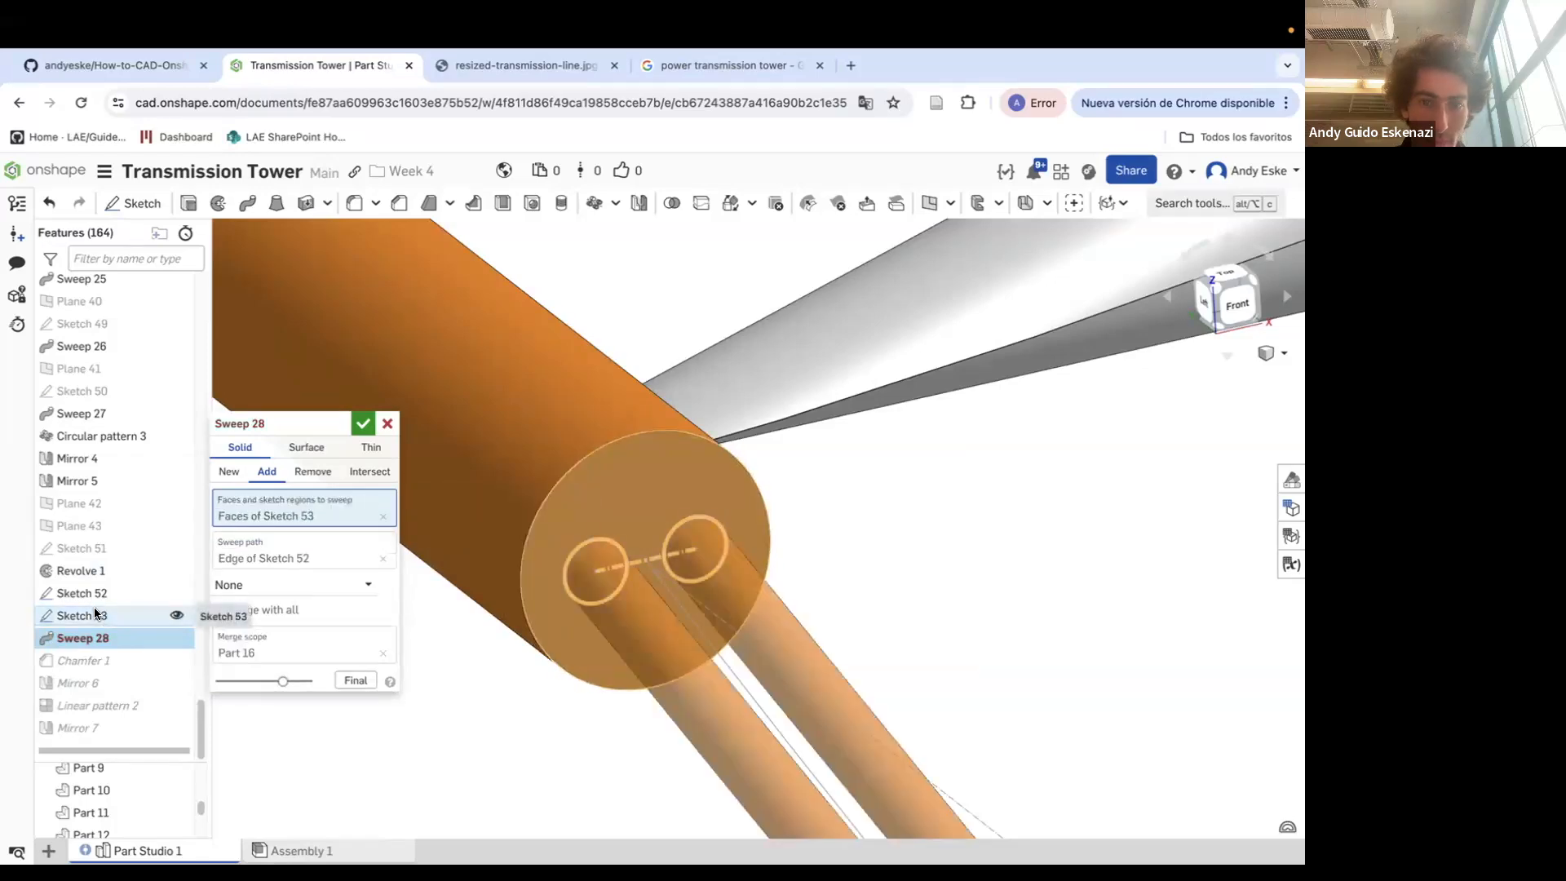
left_click(363, 424)
Inspect the new twin cables leaving the cylinder end from several angles
scroll(595, 518, "down", 10)
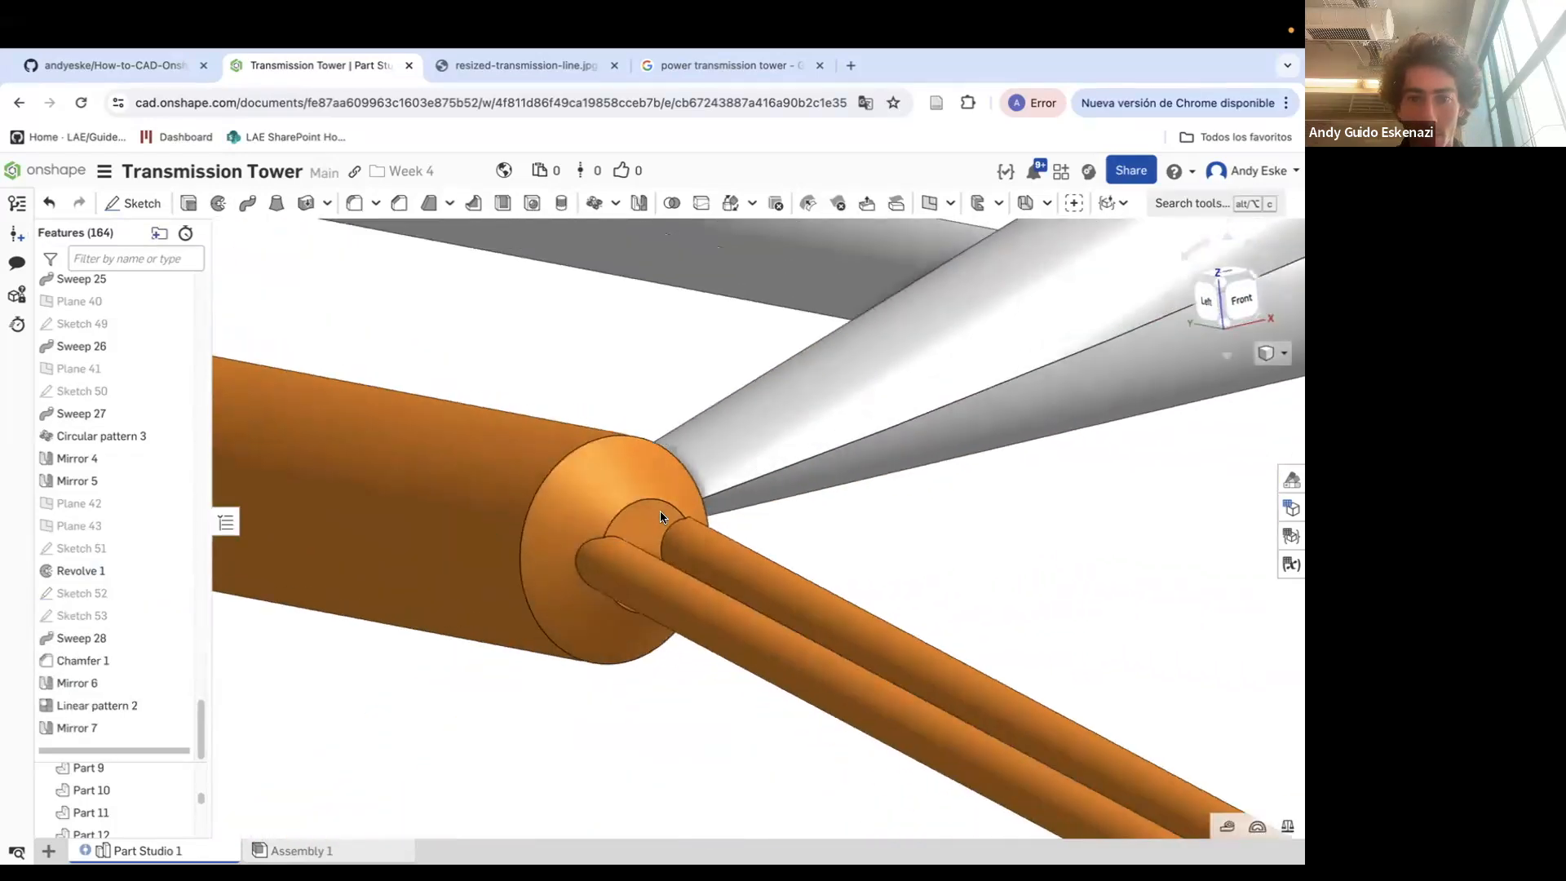
scroll(667, 530, "down", 10)
mouse_move(599, 526)
right_mouse_down()
mouse_move(526, 565)
mouse_move(583, 485)
mouse_move(576, 565)
mouse_move(653, 457)
mouse_move(674, 470)
mouse_move(654, 552)
right_mouse_up()
scroll(526, 564, "down", 5)
scroll(674, 411, "up", 10)
scroll(674, 424, "down", 6)
scroll(674, 470, "down", 8)
scroll(482, 419, "up", 10)
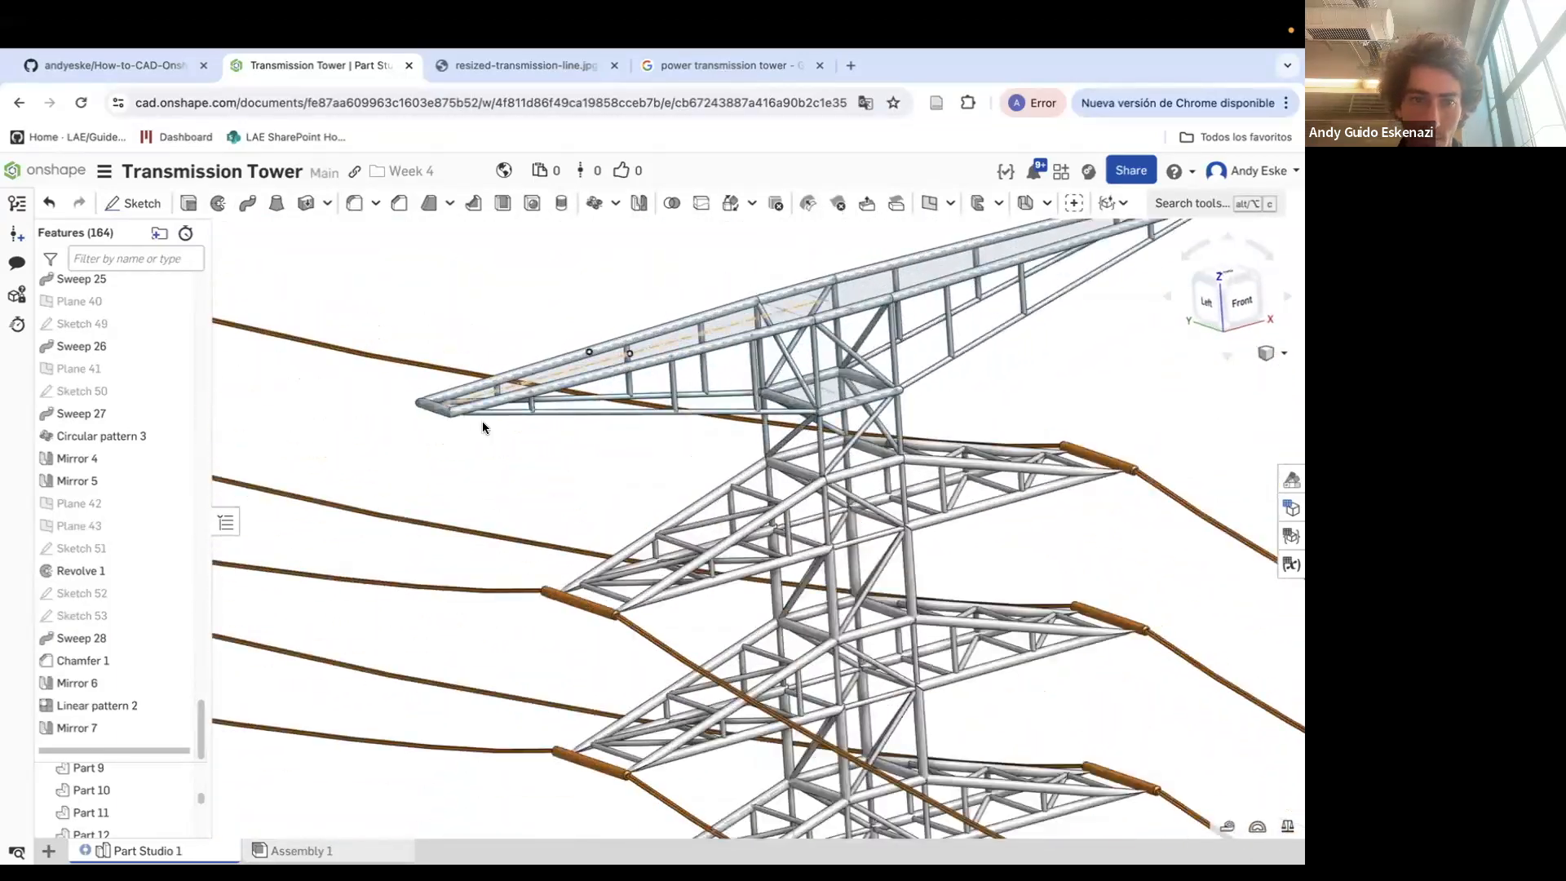
Examine the top crossarm of the tower from several angles
right_click_drag(481, 419, 511, 493)
right_click_drag(481, 439, 550, 439)
scroll(503, 517, "up", 10)
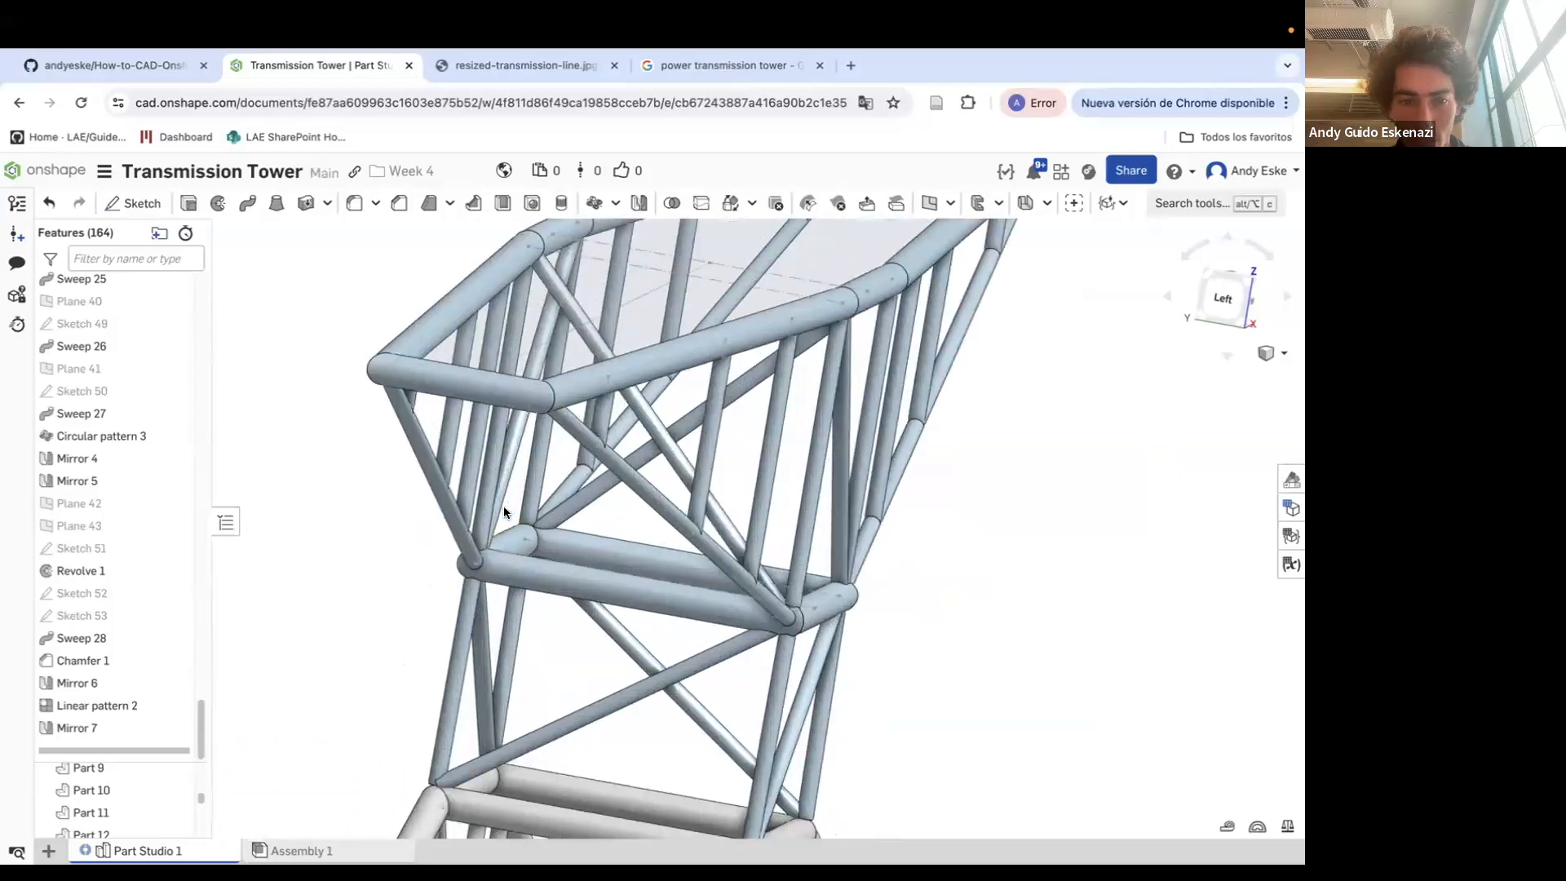
scroll(542, 509, "down", 10)
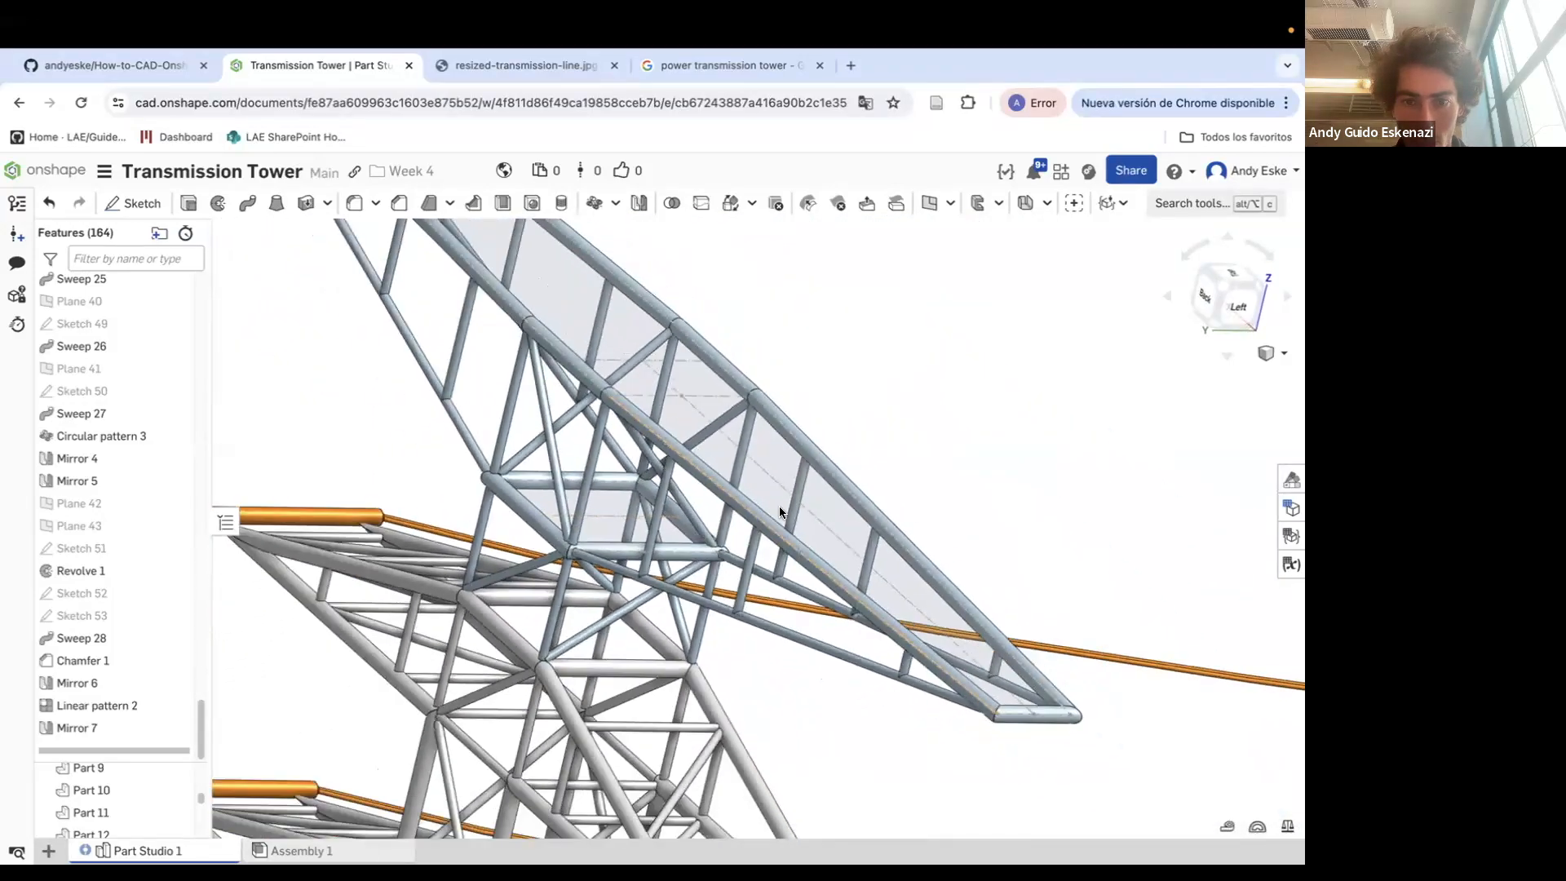
right_click_drag(747, 483, 805, 466)
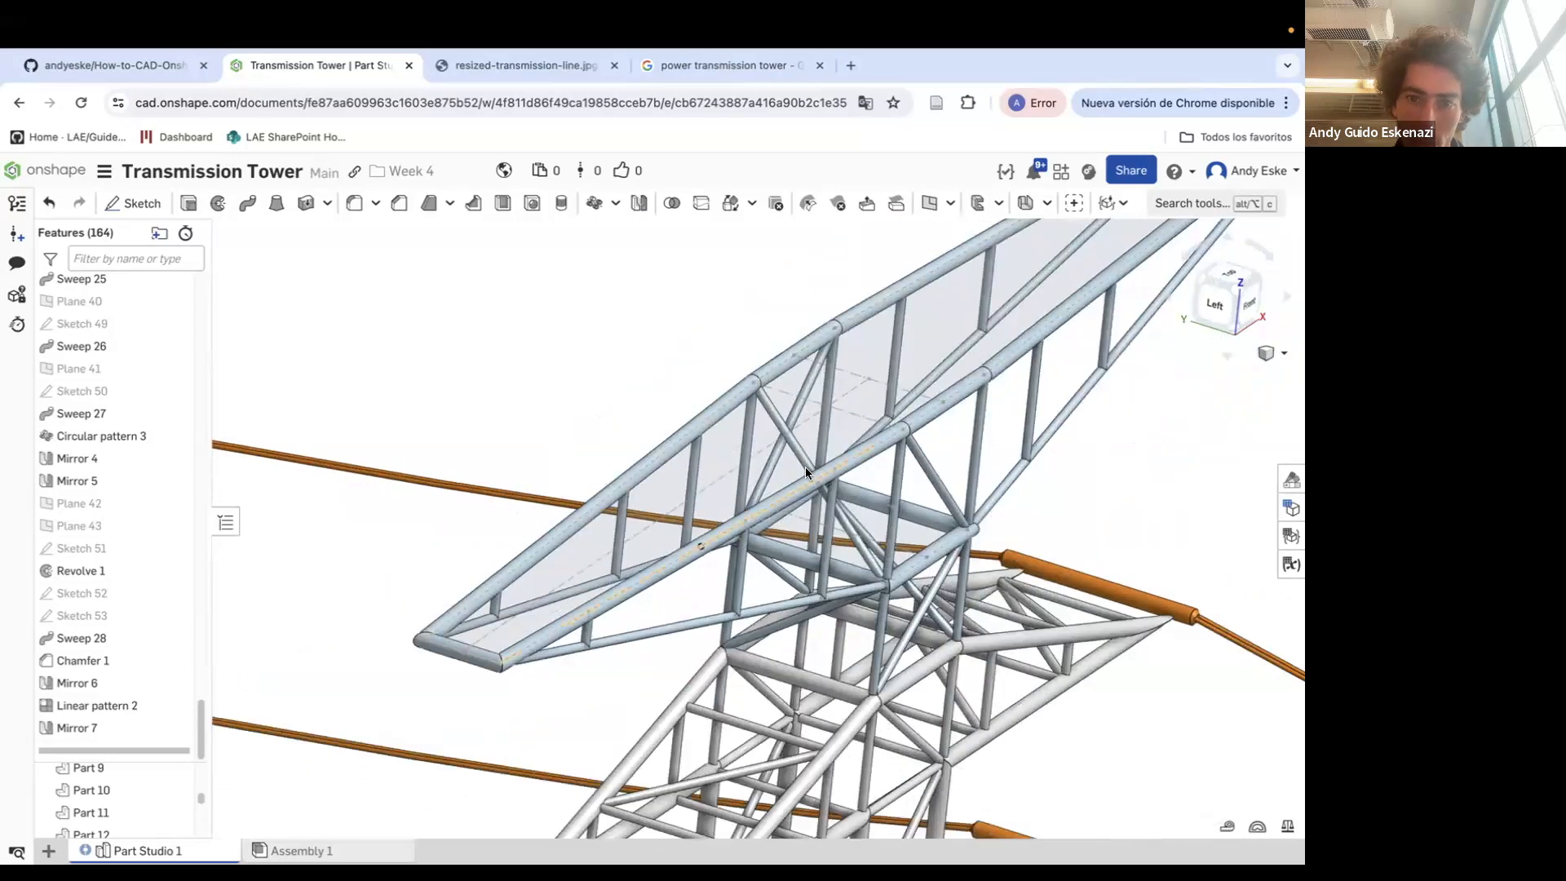
right_click_drag(863, 416, 776, 493)
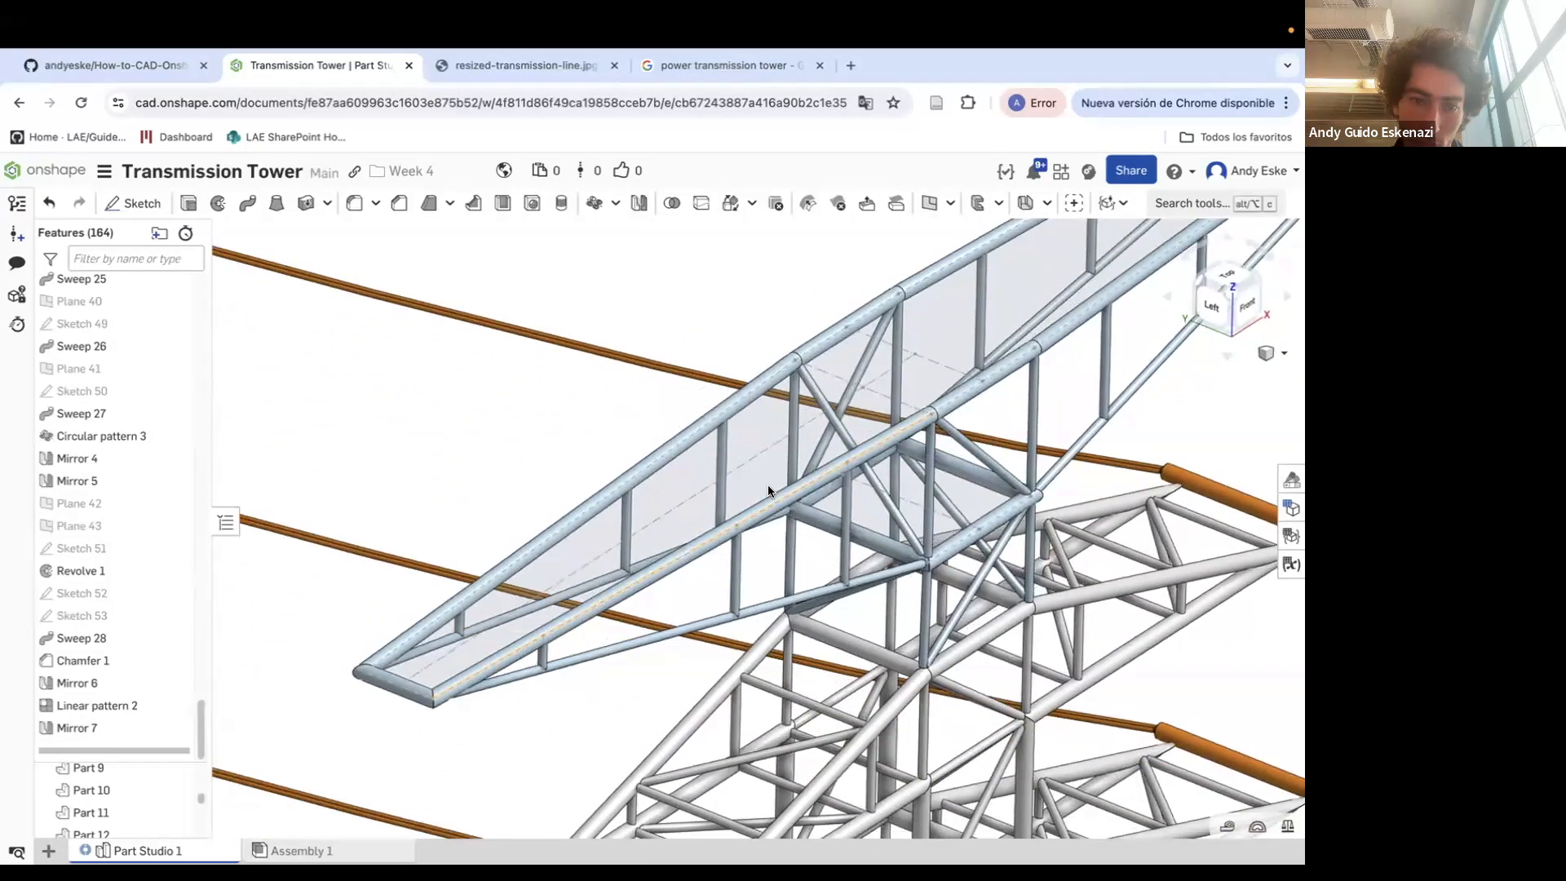
scroll(713, 448, "down", 3)
right_click_drag(793, 507, 829, 521)
scroll(828, 521, "down", 5)
scroll(101, 460, "up", 3)
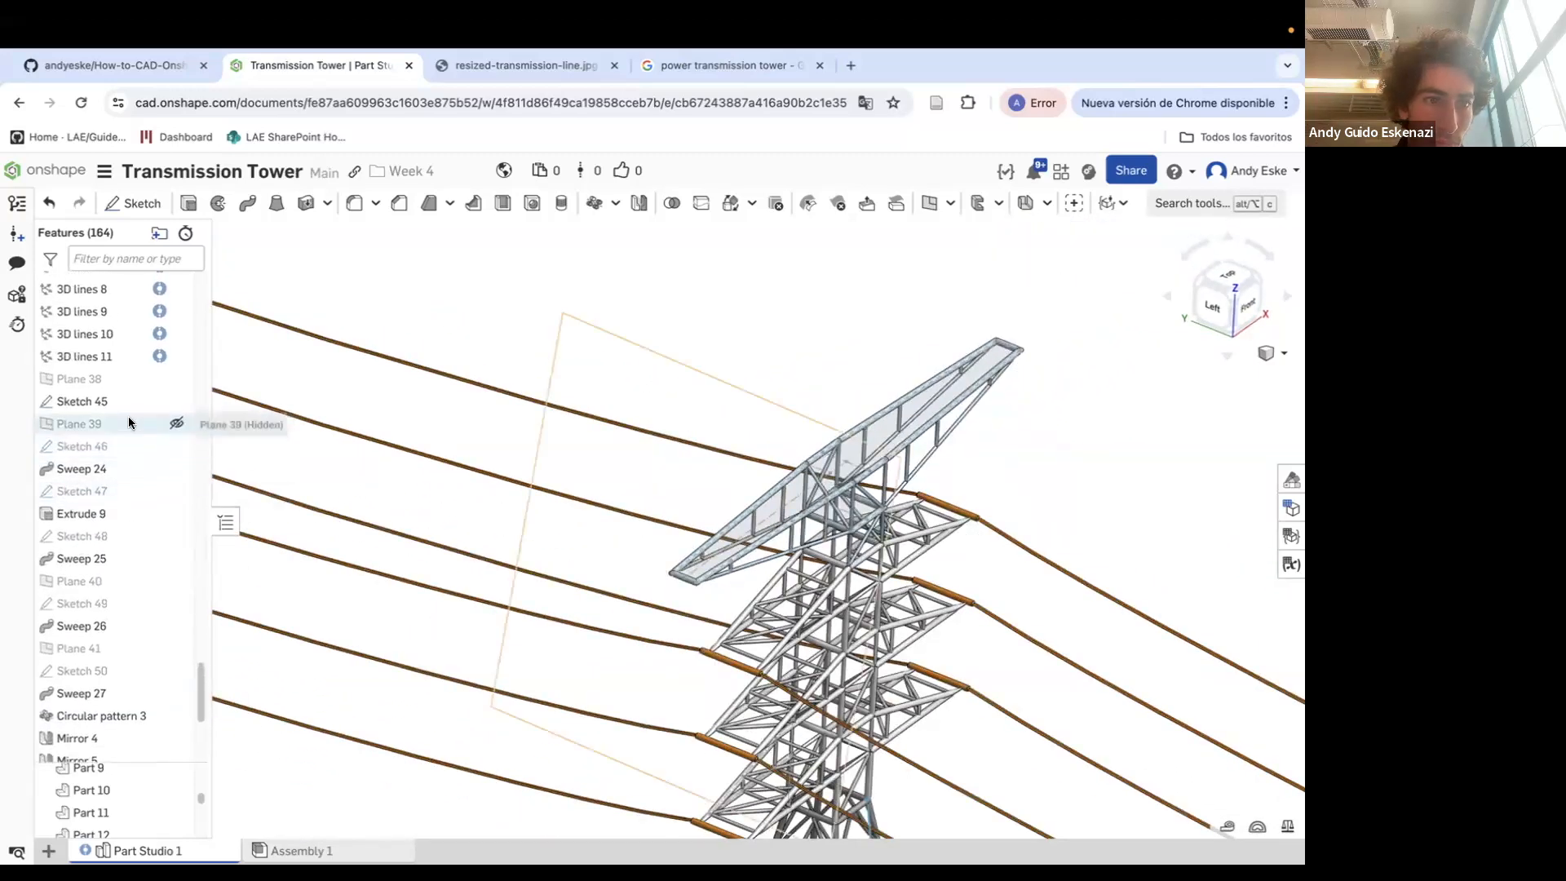
Start a new sketch on Plane 35 across the top crossarm
scroll(130, 415, "up", 3)
left_click(115, 325)
mouse_move(681, 530)
right_mouse_down()
mouse_move(708, 450)
mouse_move(685, 524)
right_mouse_up()
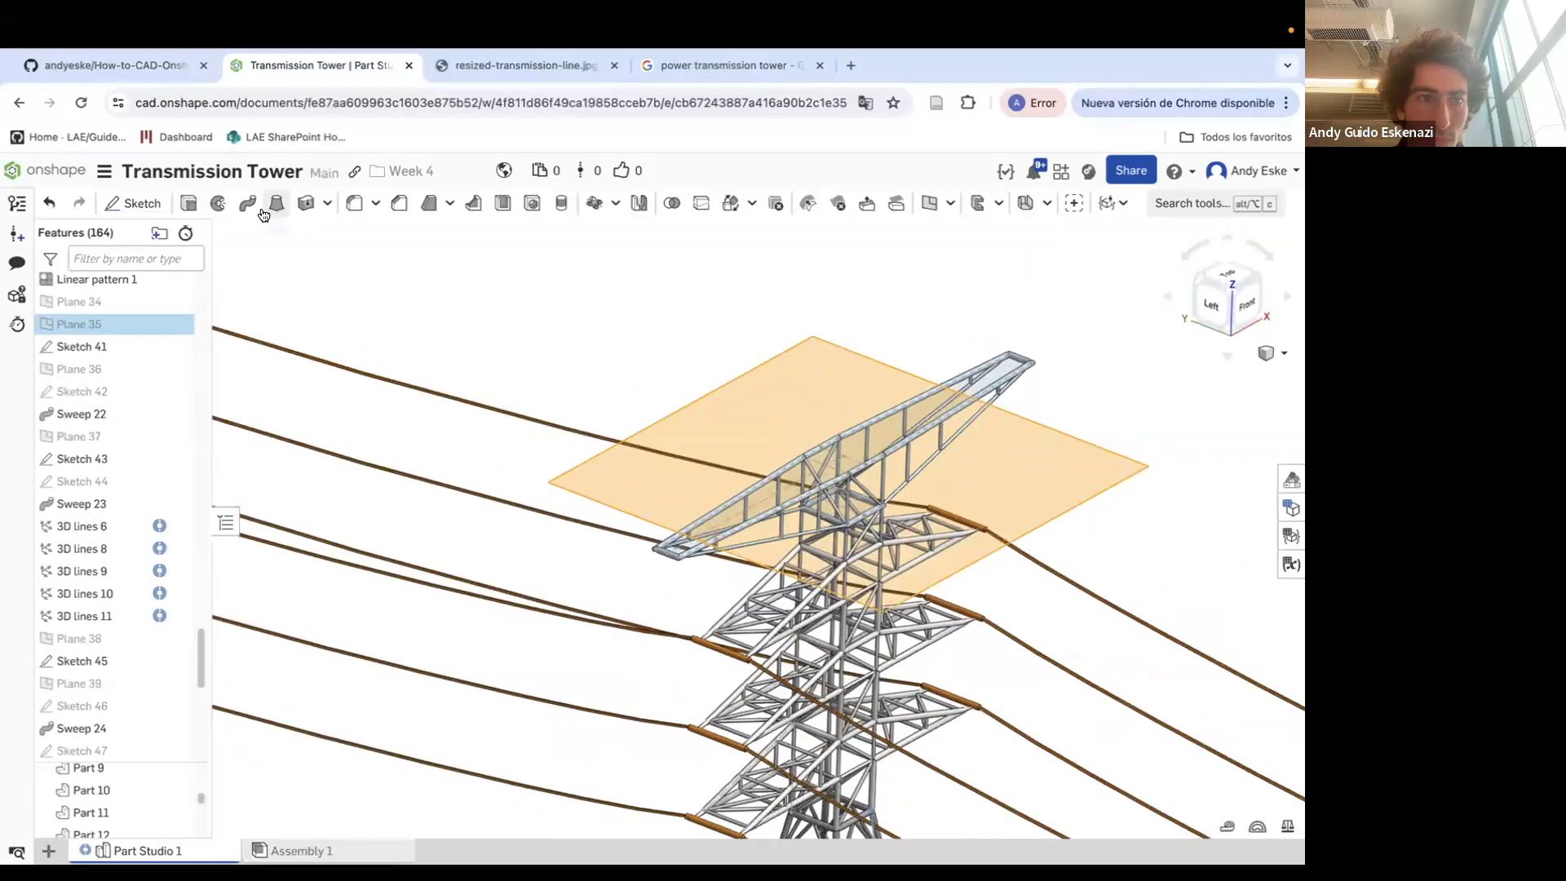
left_click(135, 203)
scroll(736, 523, "up", 5)
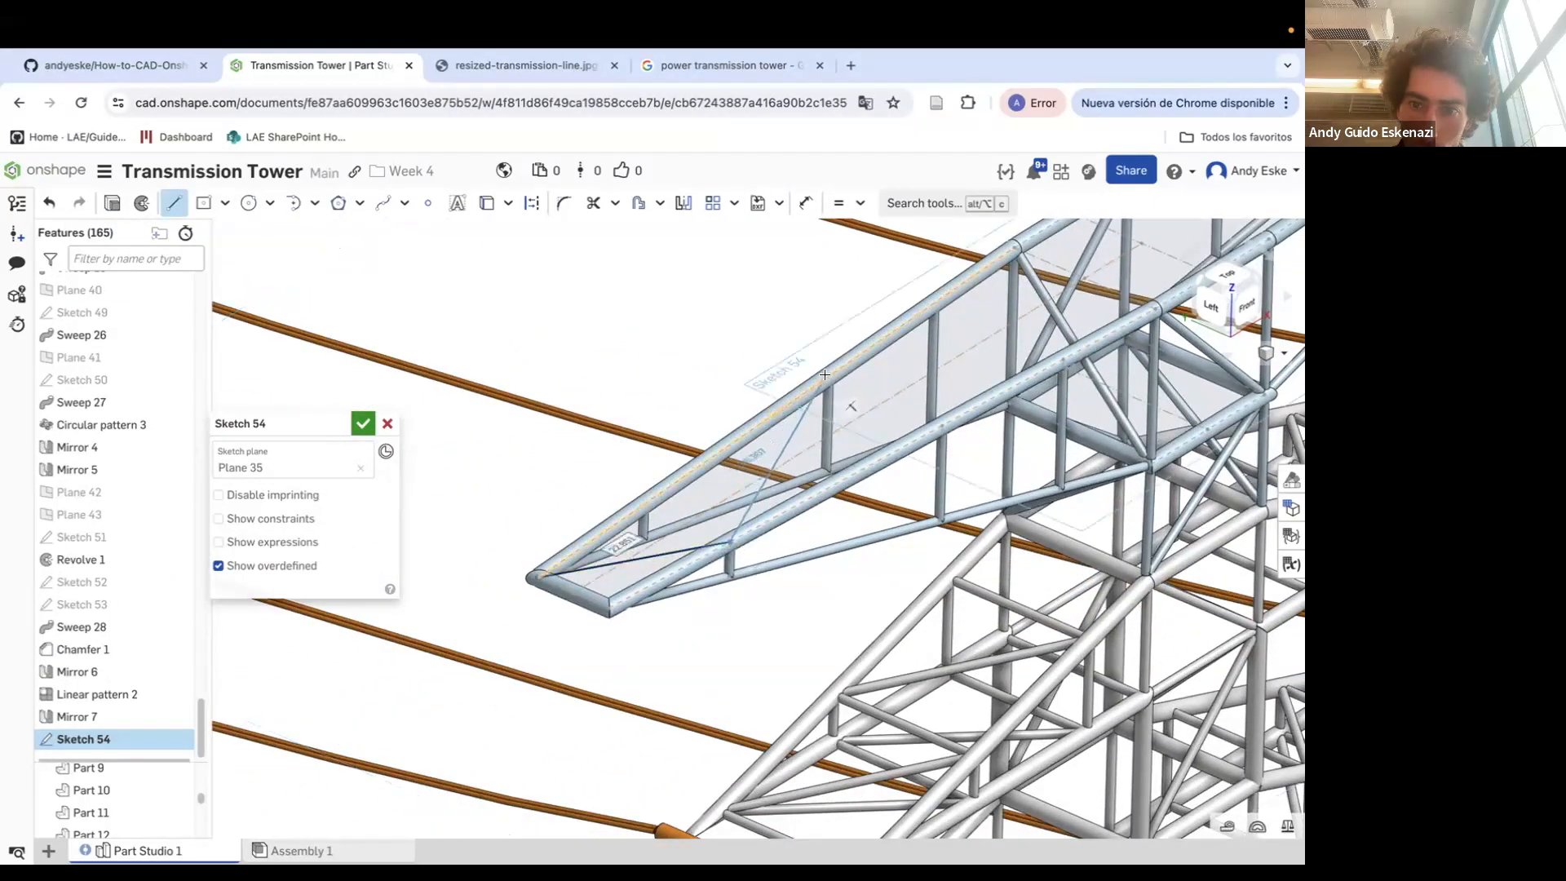
left_click(1157, 311)
key("Escape")
mouse_move(1146, 316)
right_mouse_down()
mouse_move(1101, 339)
mouse_move(986, 336)
mouse_move(971, 364)
mouse_move(884, 394)
mouse_move(863, 356)
right_mouse_up()
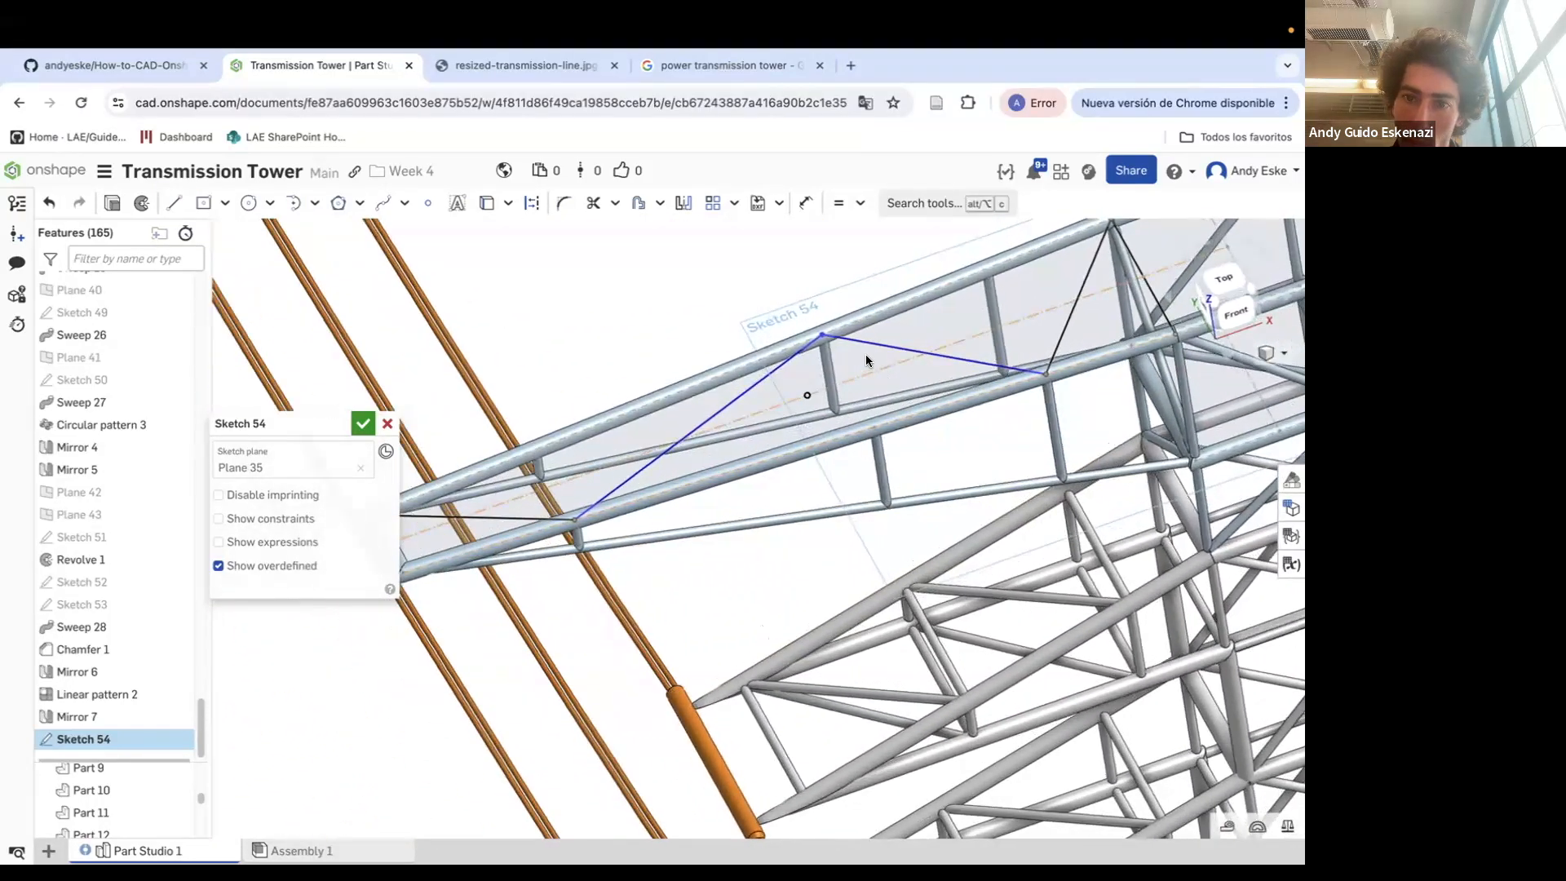
Try to make a sketch vertex coincident with the crossarm edge, then undo it
key("i")
left_click(822, 336)
left_click(876, 430)
key("Escape")
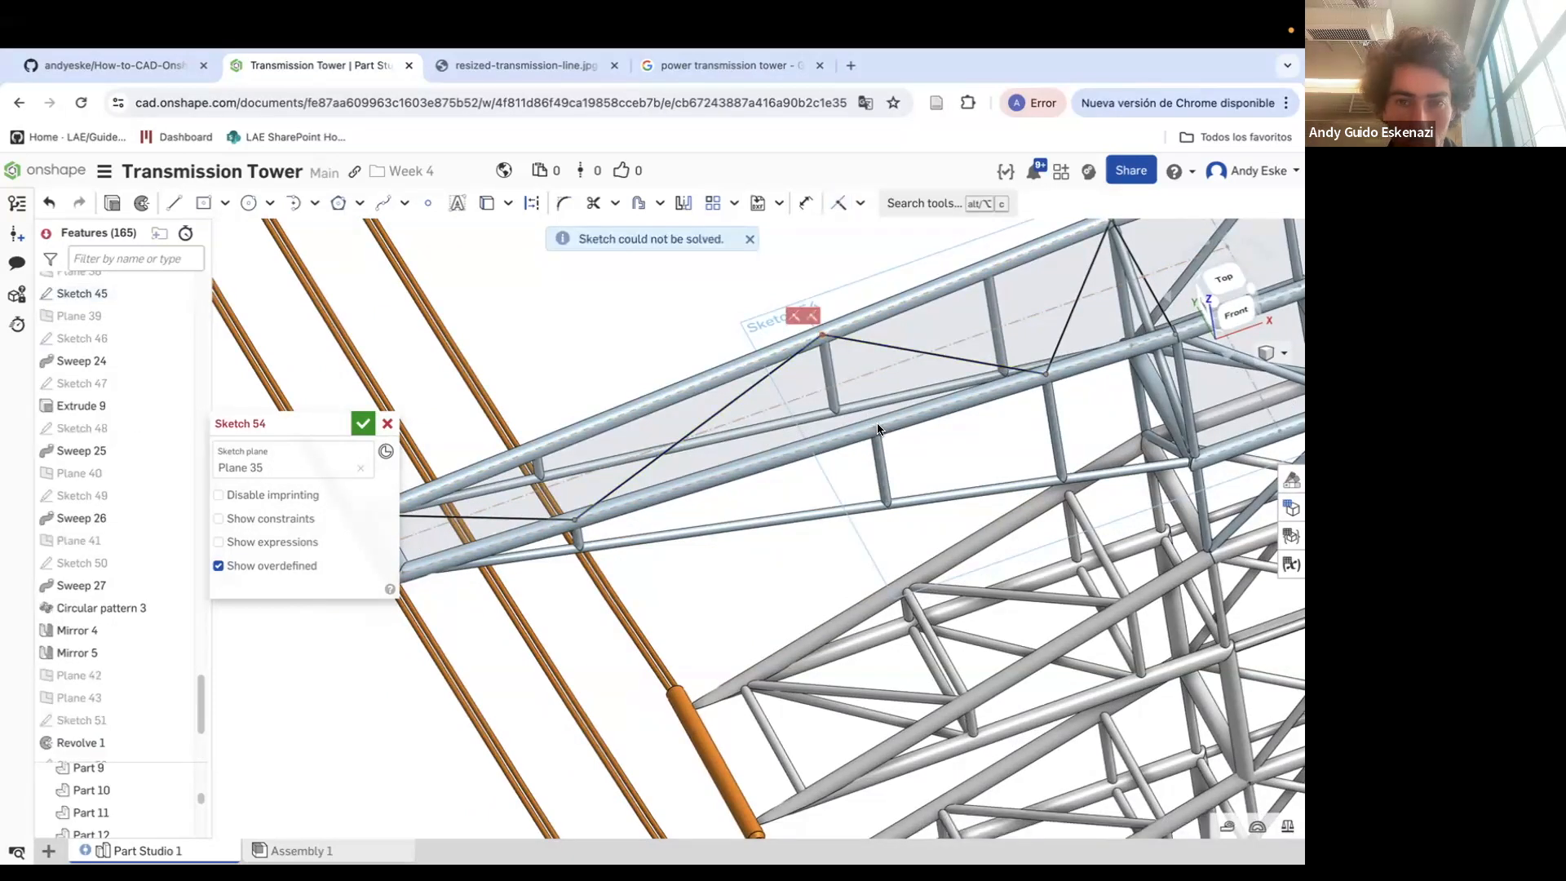
key("super+z")
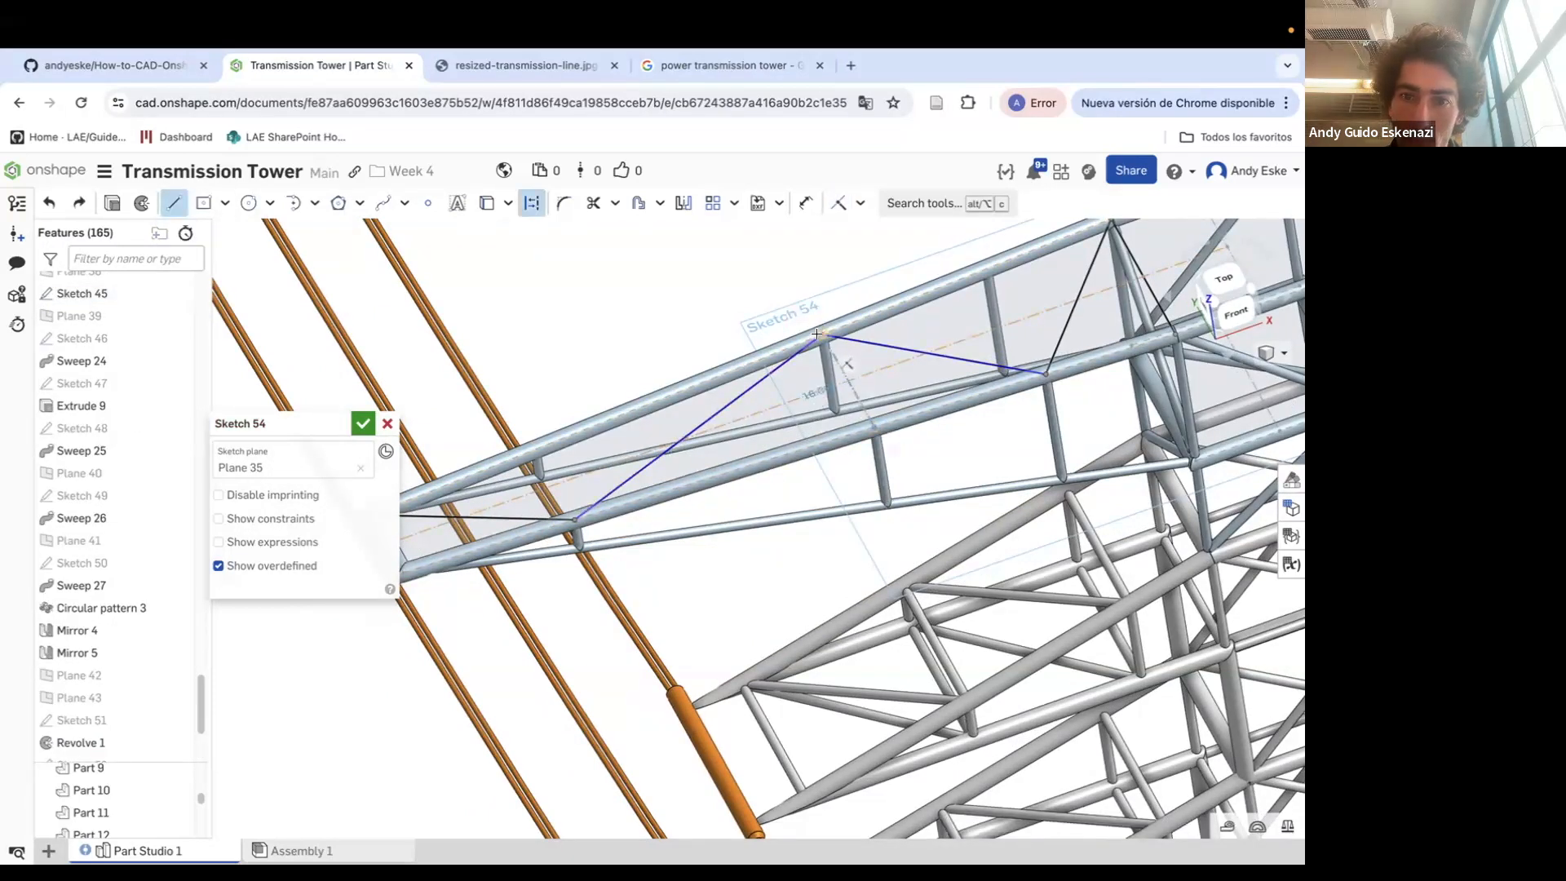
Move the sketch vertex onto the crossarm member, constrain it there, and accept Sketch 54
left_click_drag(817, 333, 875, 425)
left_click(859, 203)
left_click(859, 411)
left_click(863, 408)
left_click(889, 424)
key("Escape")
scroll(834, 361, "down", 5)
mouse_move(759, 404)
right_mouse_down()
mouse_move(795, 367)
mouse_move(710, 391)
mouse_move(712, 422)
mouse_move(877, 357)
mouse_move(858, 383)
right_mouse_up()
scroll(780, 383, "up", 5)
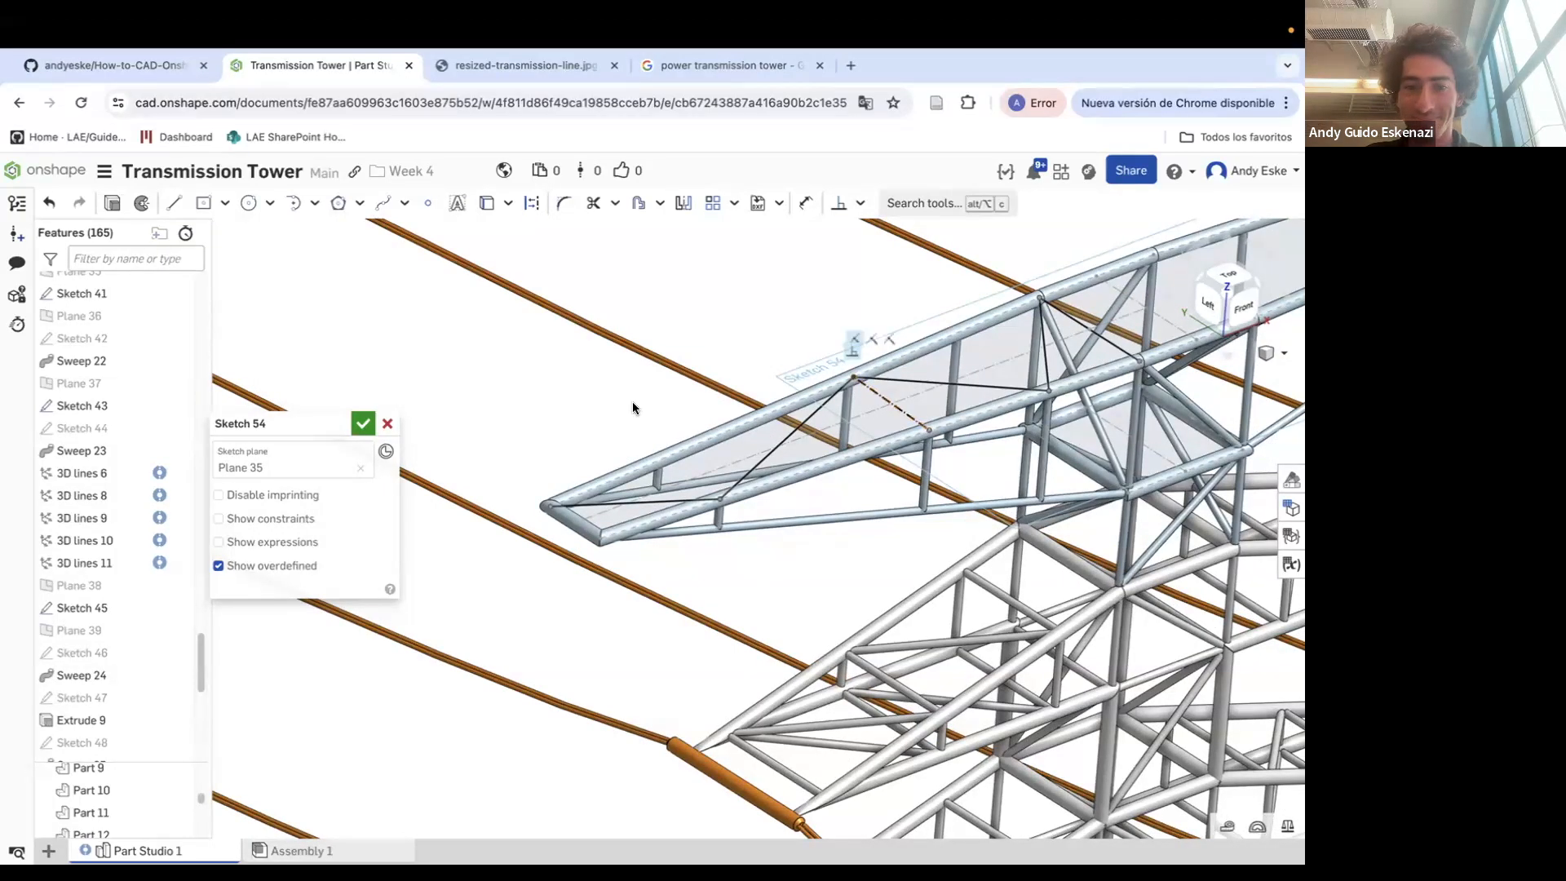
left_click(361, 422)
Create a Point normal plane at the crossarm tip vertex, normal to the Sketch 54 edge
scroll(536, 502, "up", 5)
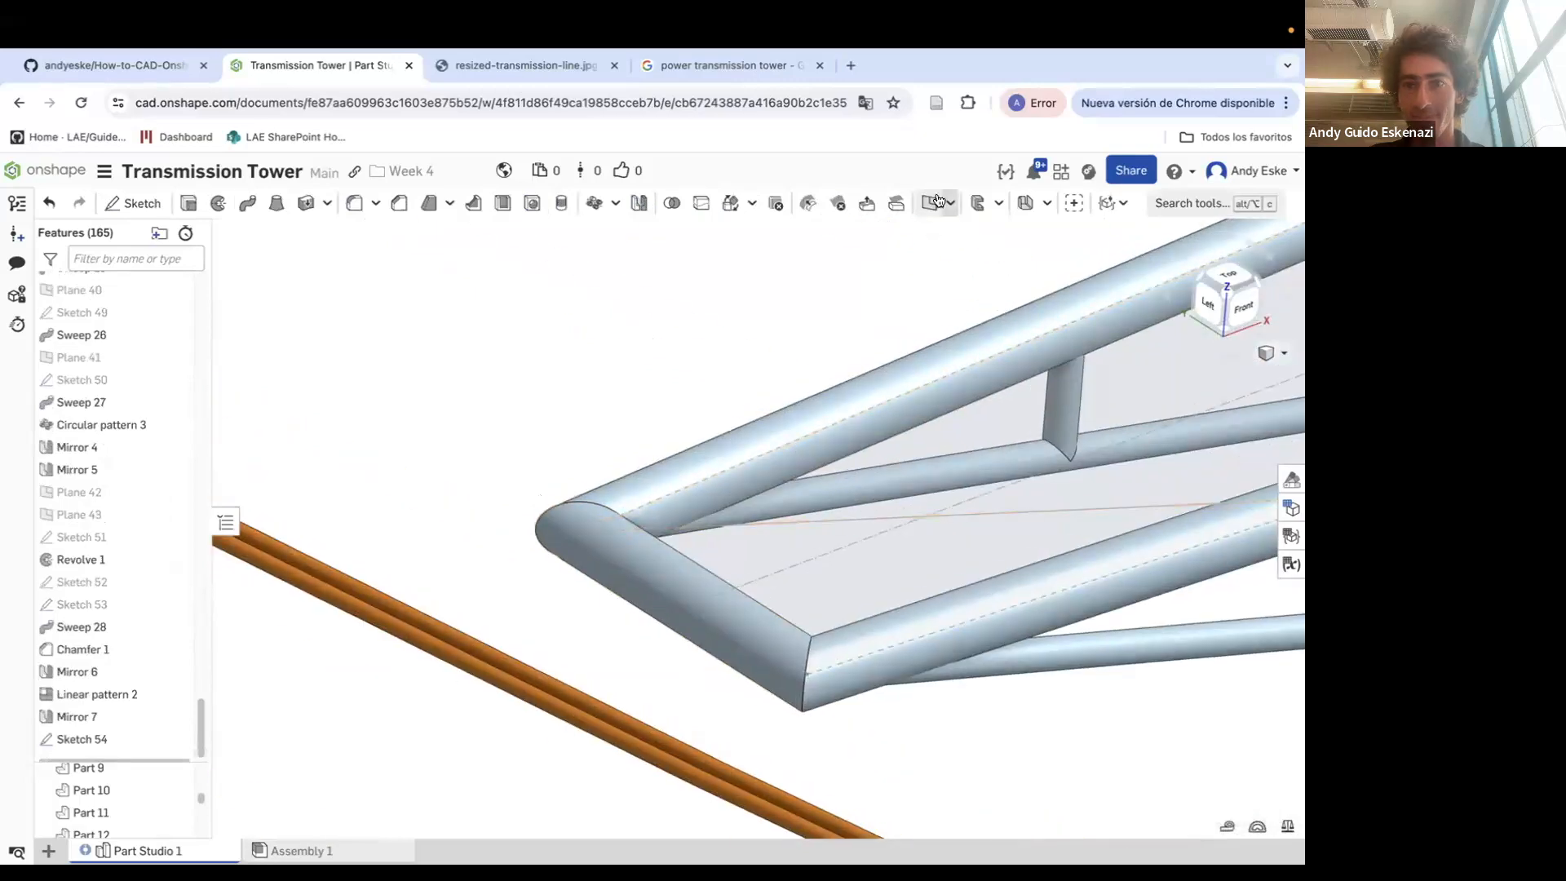
left_click(930, 203)
left_click(273, 479)
left_click(274, 573)
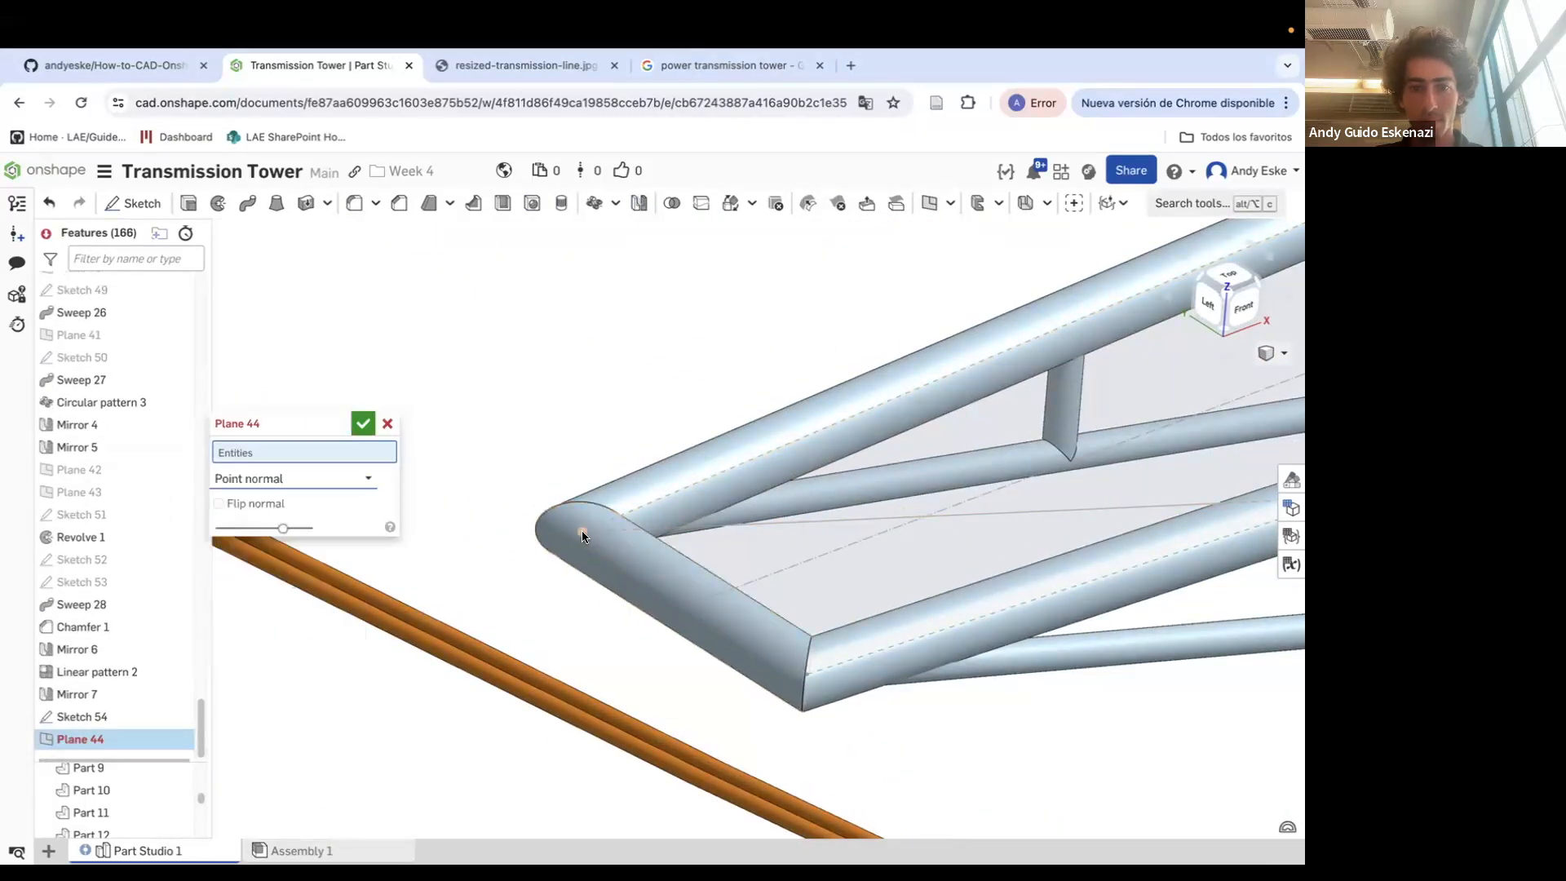
left_click(581, 535)
left_click(655, 527)
scroll(650, 524, "down", 3)
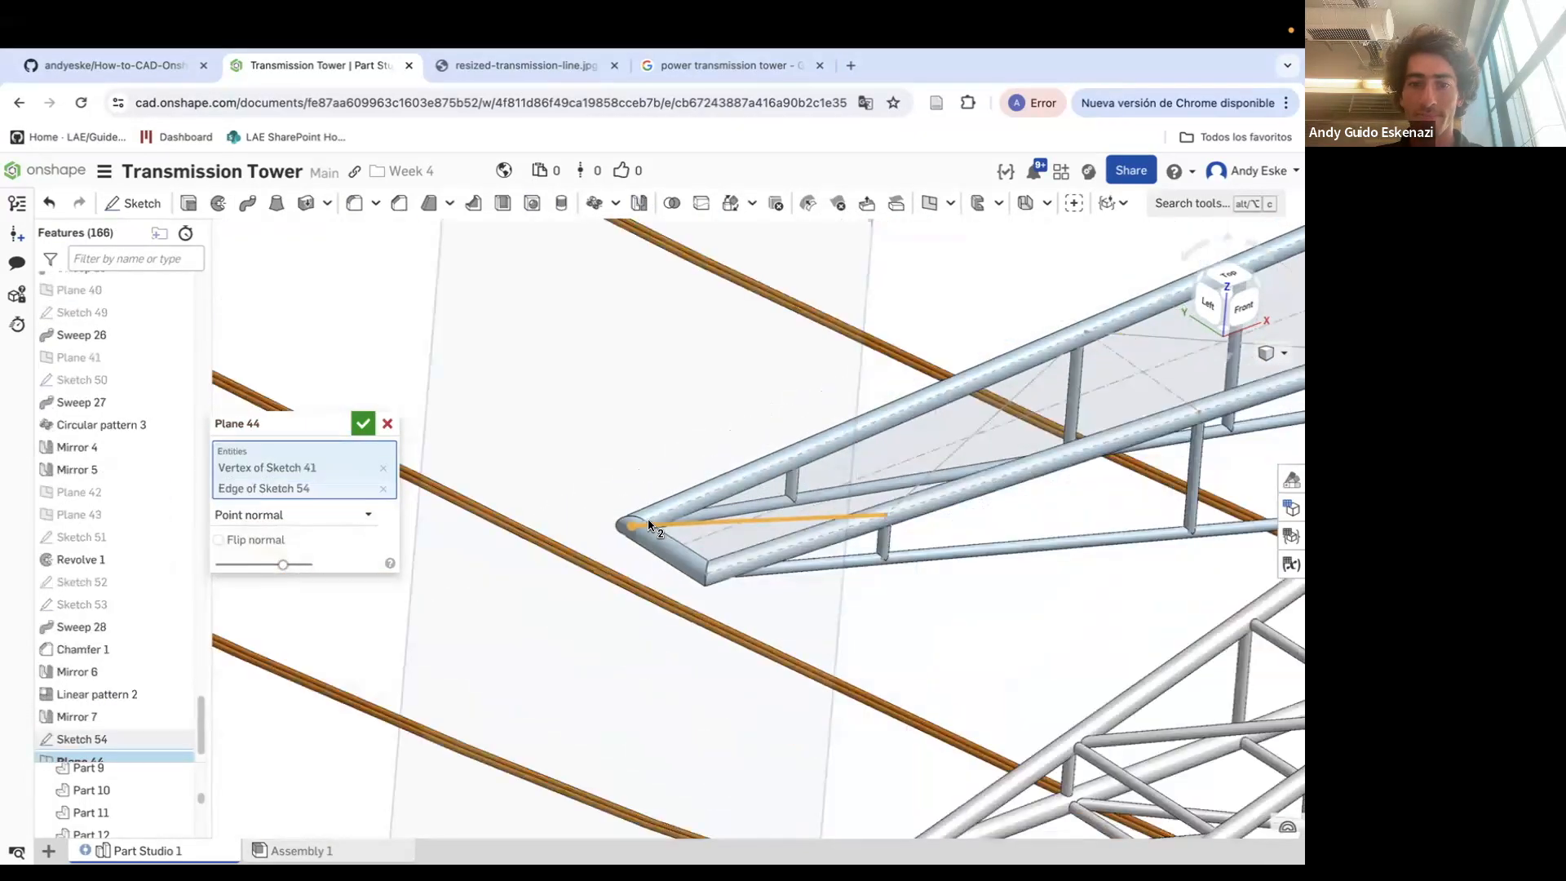
left_click(363, 423)
Sketch a small circle on Plane 44 at the crossarm tip and accept the sketch
scroll(780, 407, "down", 10)
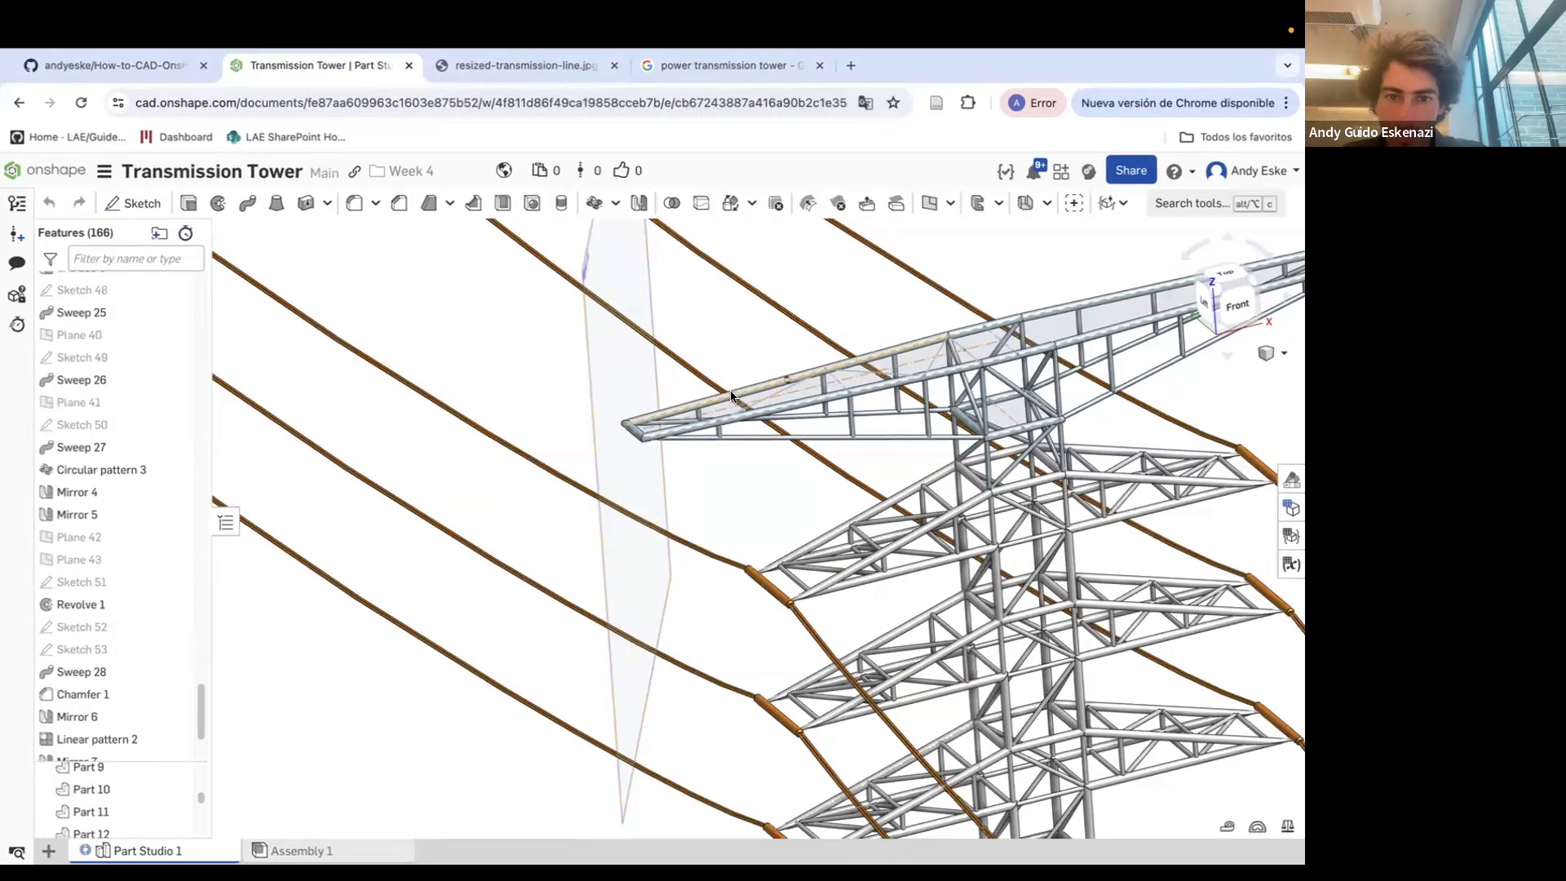
scroll(599, 448, "up", 10)
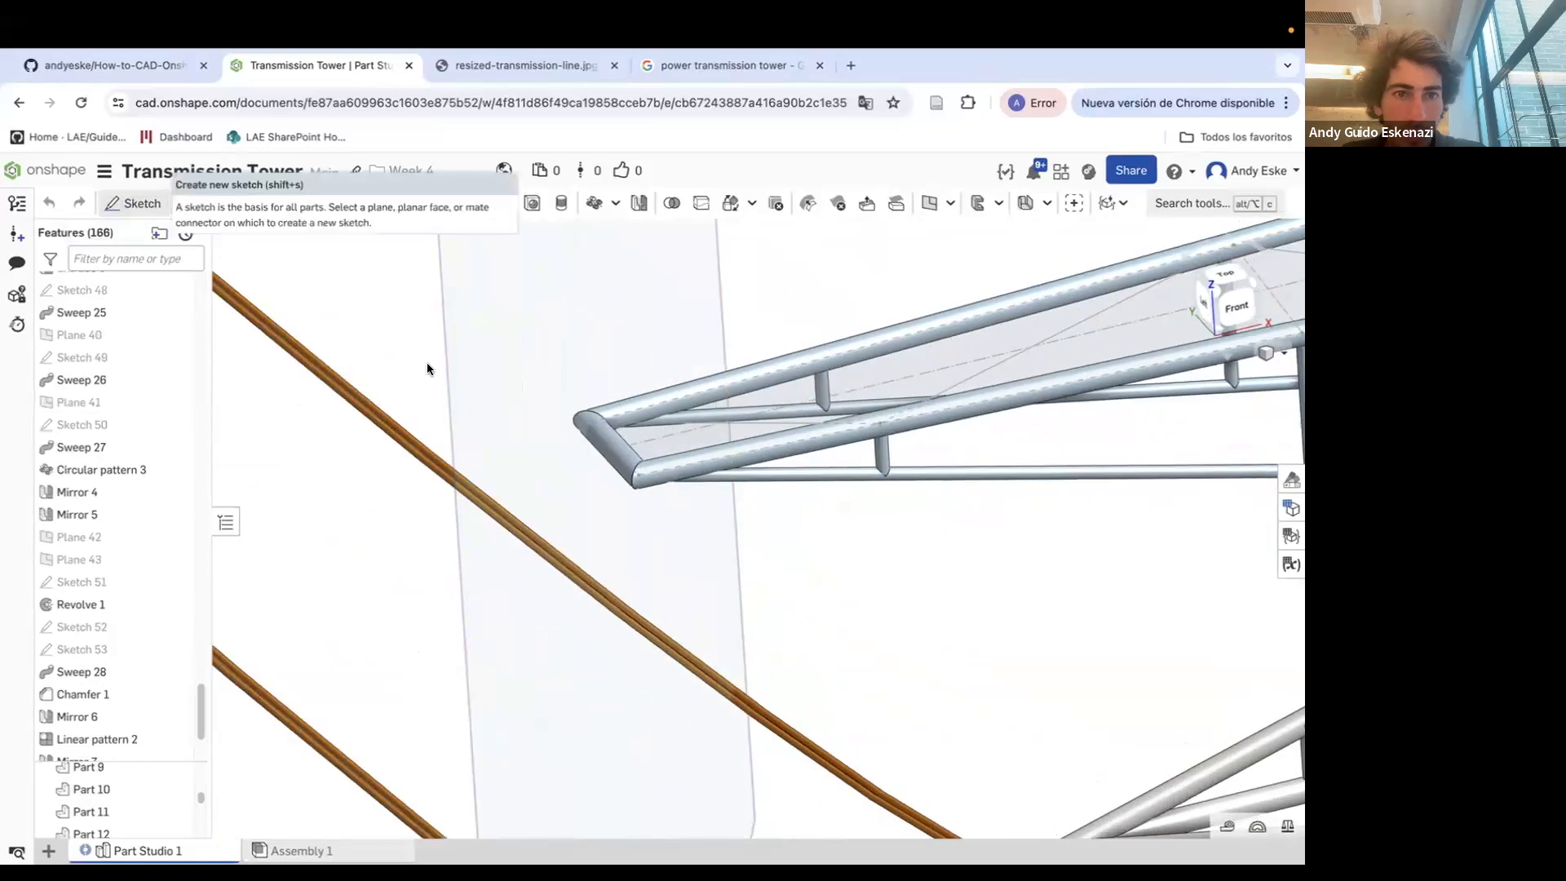
key("shift+s")
scroll(623, 444, "up", 5)
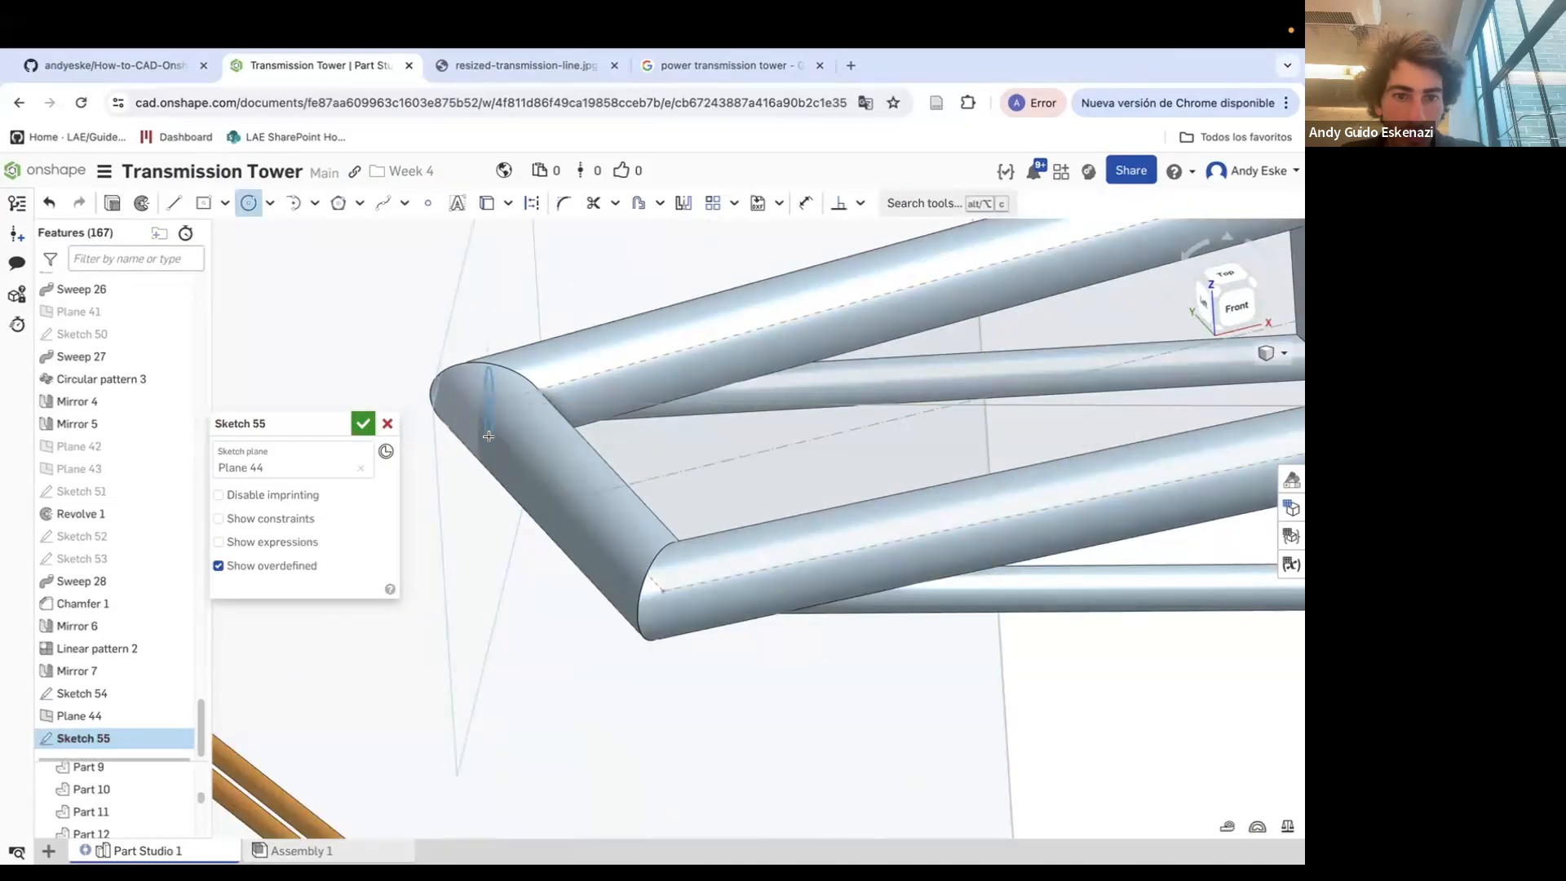
scroll(489, 432, "up", 3)
left_click(374, 297)
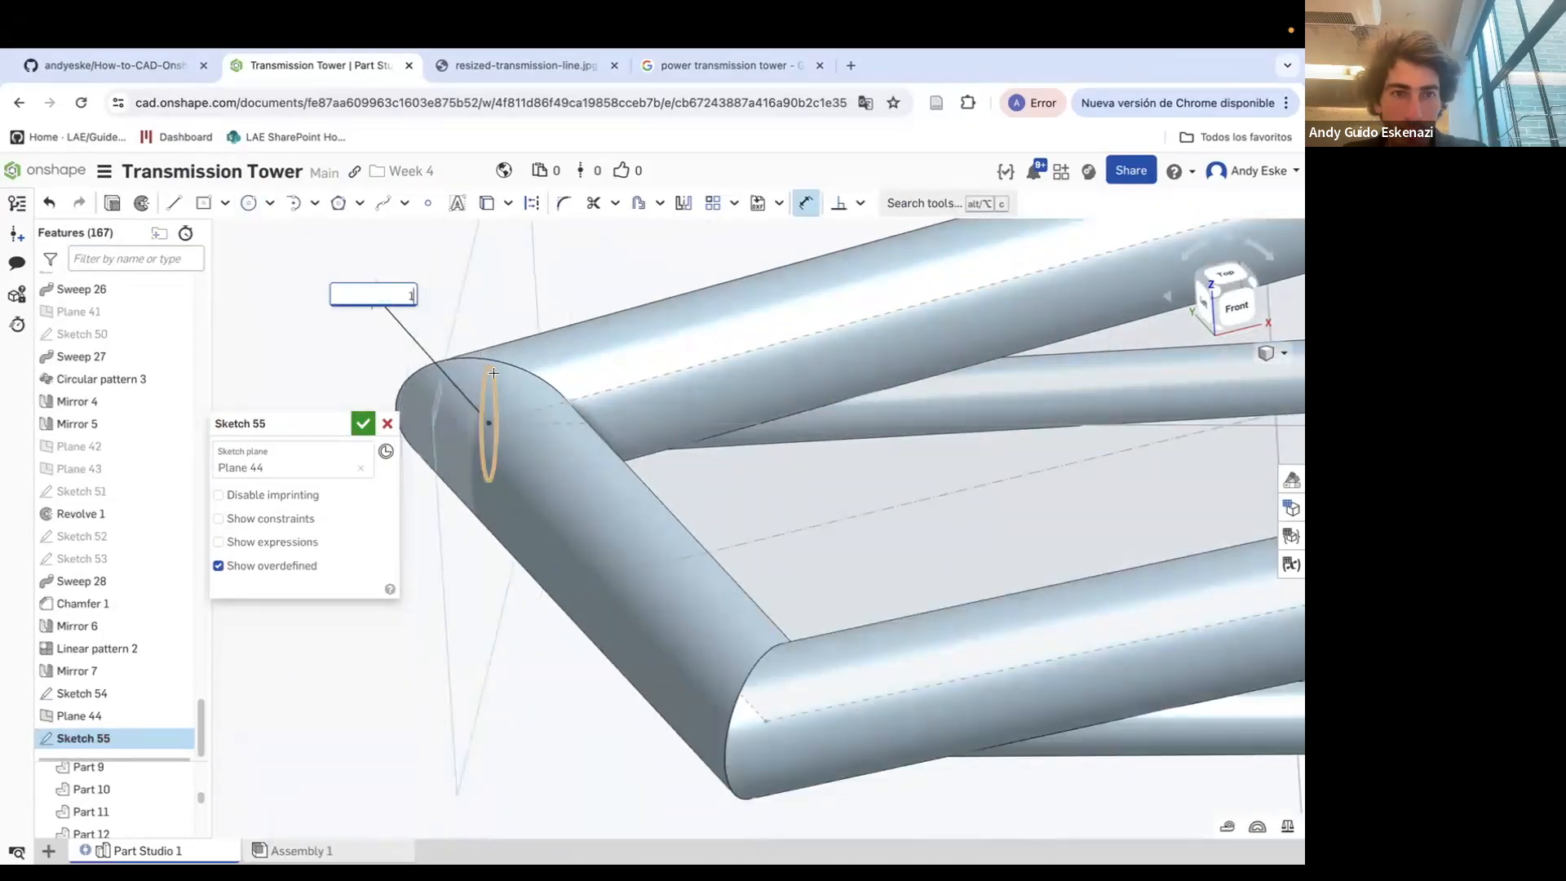
left_click(362, 423)
Sweep the Sketch 55 circle along the zigzag edges of Sketch 54, adding it to the crossarm part
left_click(247, 210)
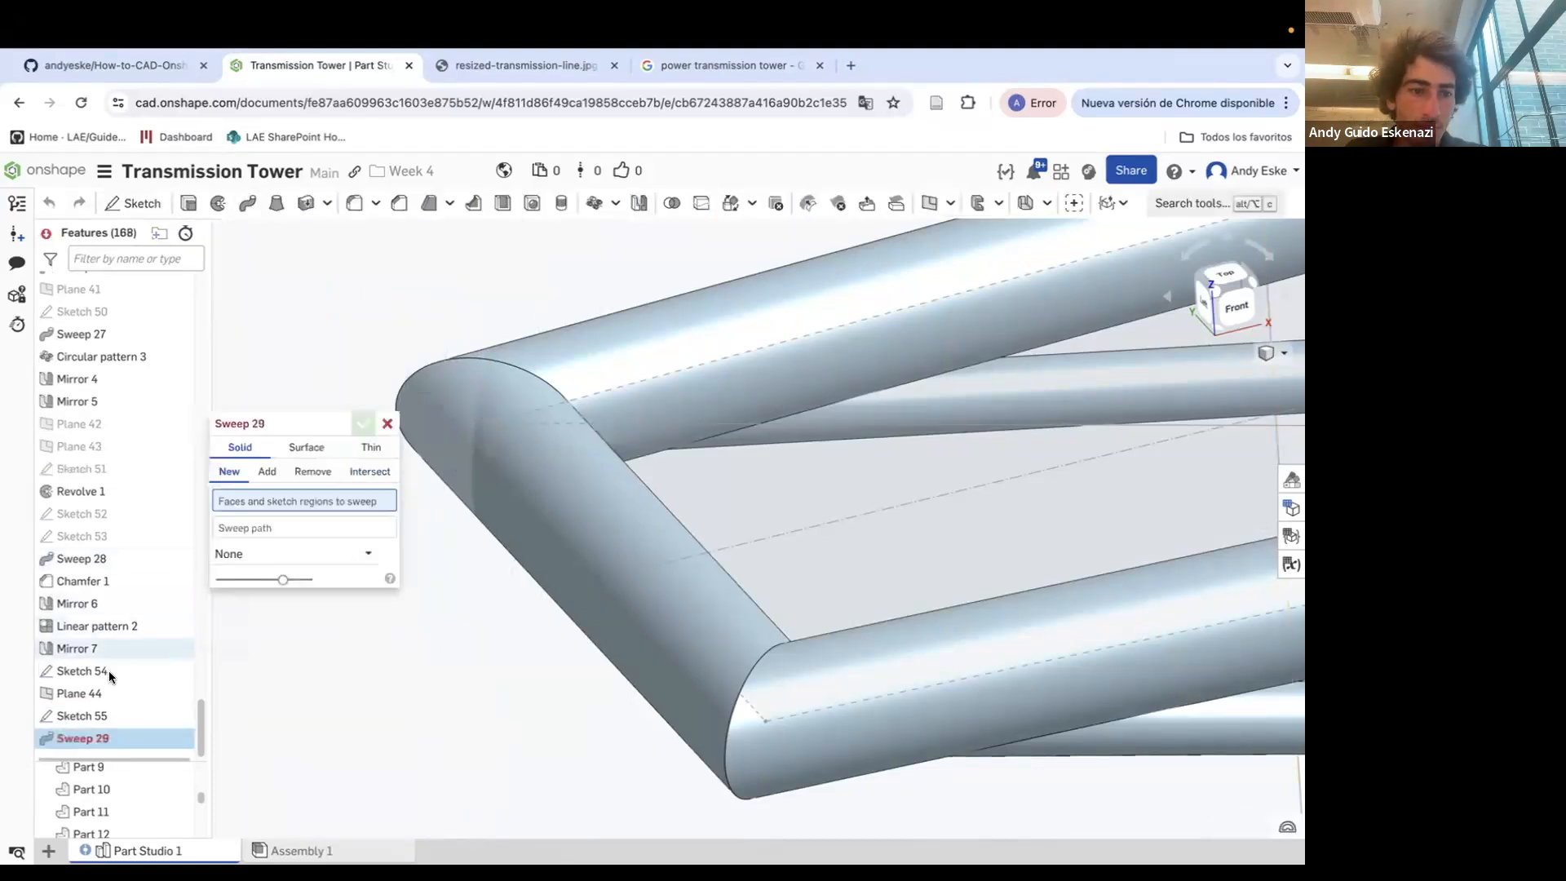
left_click(111, 717)
left_click(297, 543)
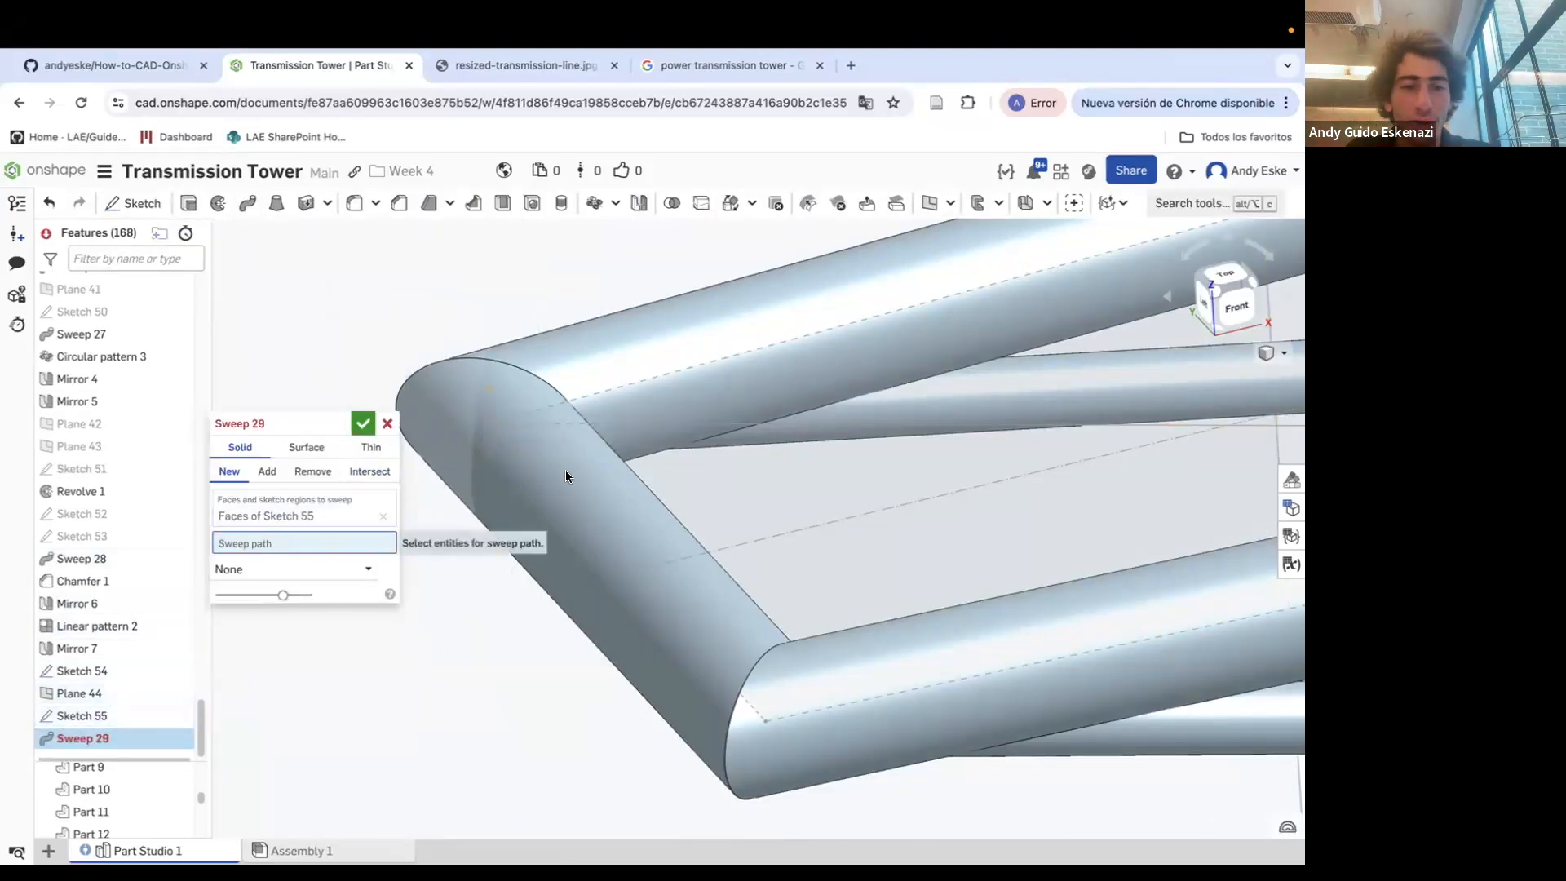
left_click(628, 424)
scroll(628, 424, "down", 8)
left_click(991, 379)
scroll(797, 375, "down", 8)
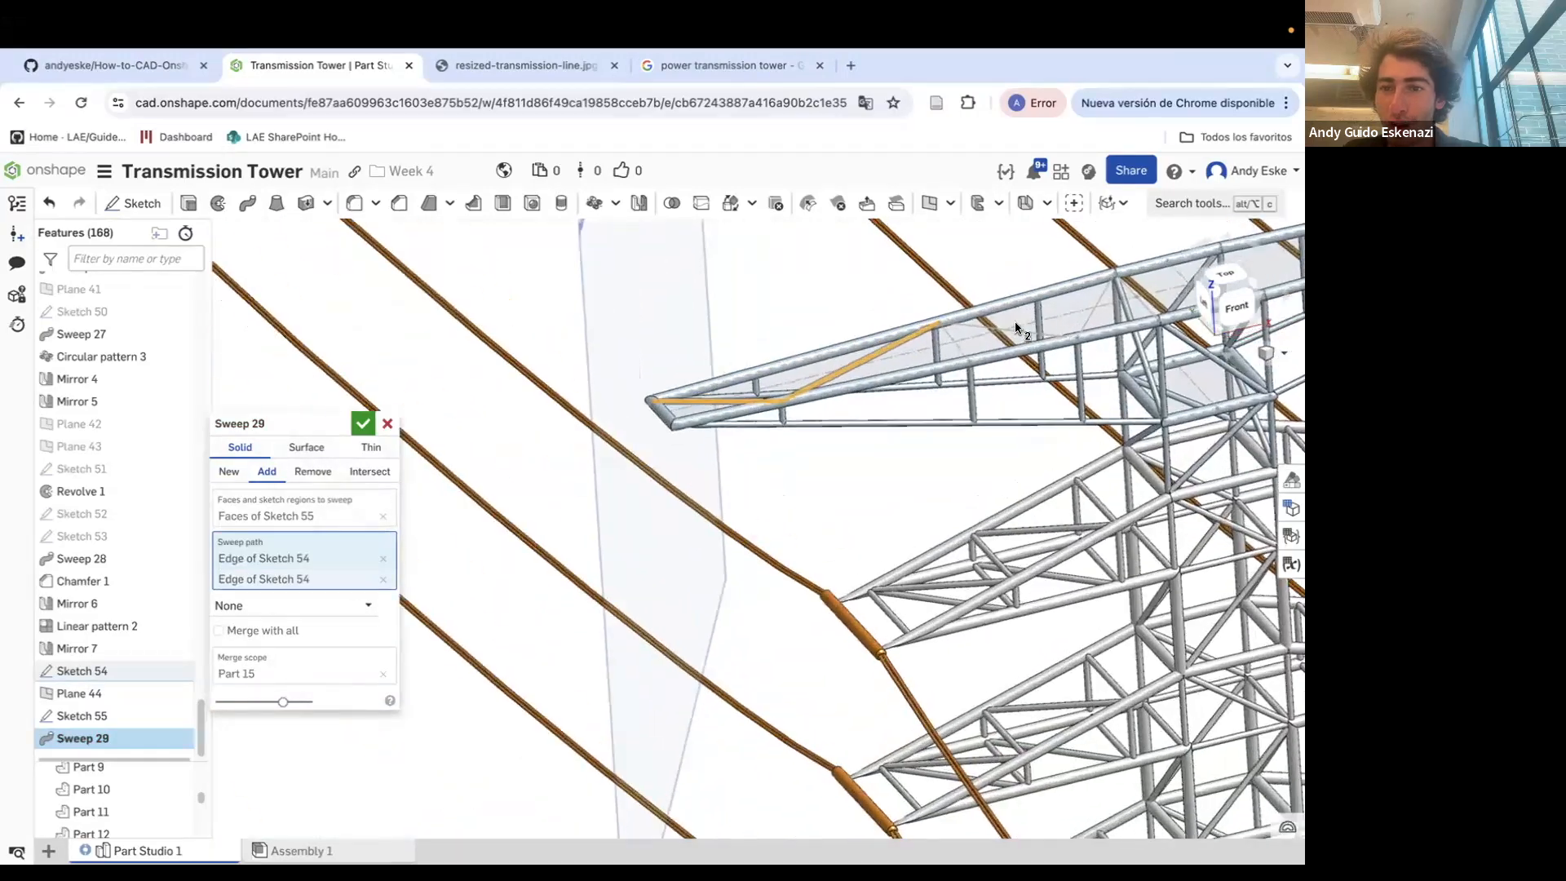
scroll(1031, 323, "up", 3)
left_click(1029, 328)
scroll(741, 329, "down", 4)
scroll(1031, 309, "up", 2)
left_click(1031, 307)
left_click(1071, 308)
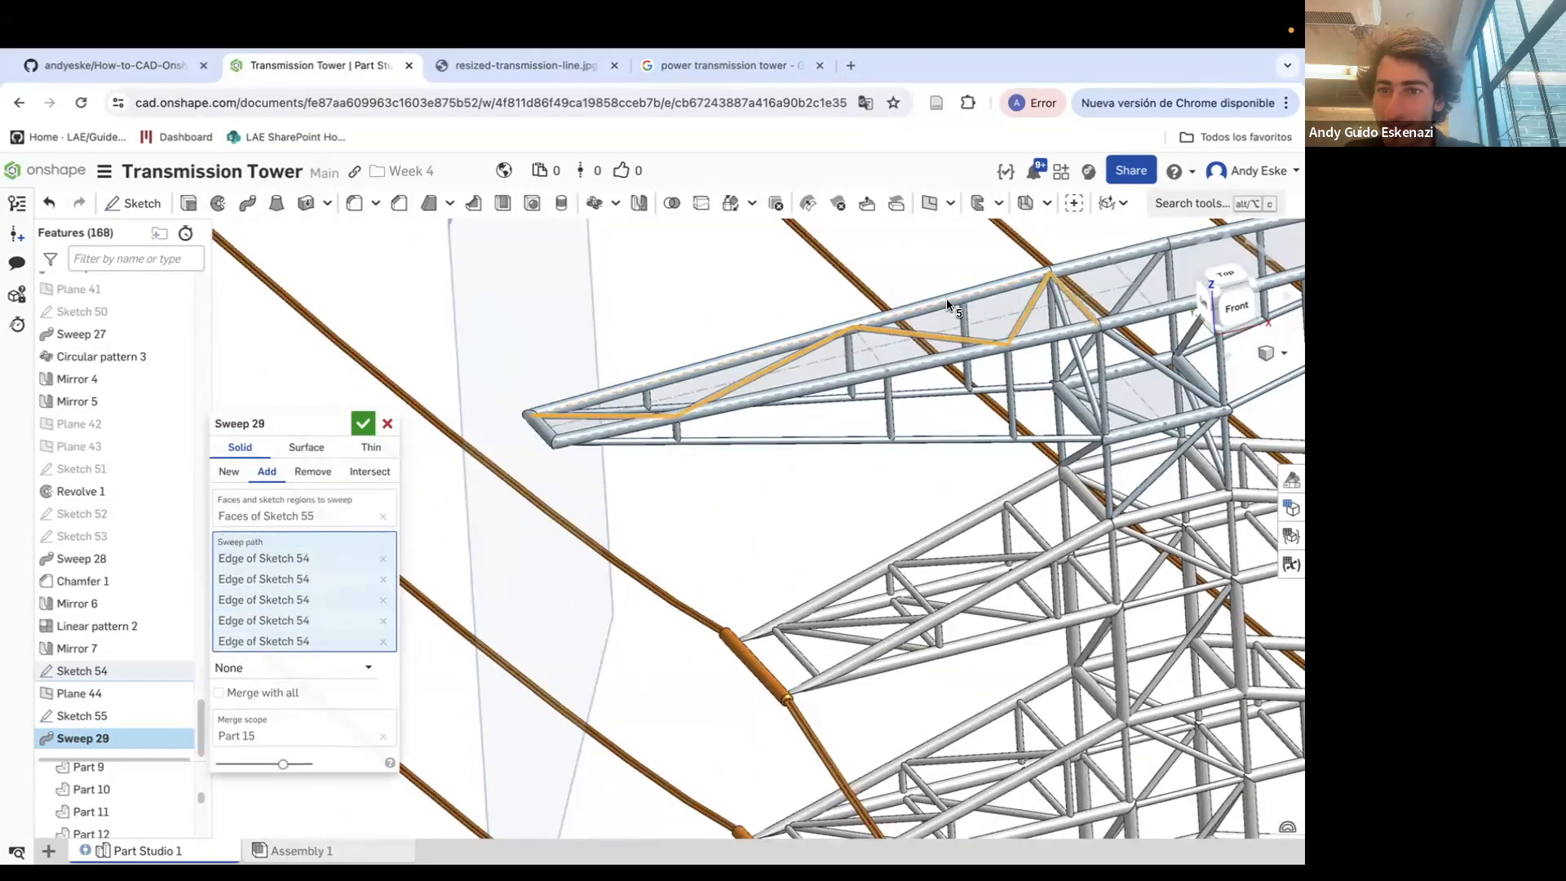
scroll(1071, 308, "up", 5)
scroll(953, 442, "down", 5)
right_click_drag(856, 478, 848, 441)
left_click(363, 423)
Open Sketch 41 on the crossarm for editing and close it again
scroll(610, 537, "up", 5)
mouse_move(609, 537)
right_mouse_down()
mouse_move(616, 450)
mouse_move(644, 532)
mouse_move(620, 544)
mouse_move(684, 493)
mouse_move(668, 504)
mouse_move(731, 506)
mouse_move(653, 509)
mouse_move(644, 566)
mouse_move(595, 561)
mouse_move(593, 529)
right_mouse_up()
scroll(654, 516, "down", 5)
right_click(569, 461)
left_click(645, 571)
scroll(669, 510, "up", 5)
scroll(715, 501, "down", 6)
scroll(731, 505, "up", 5)
right_click(591, 461)
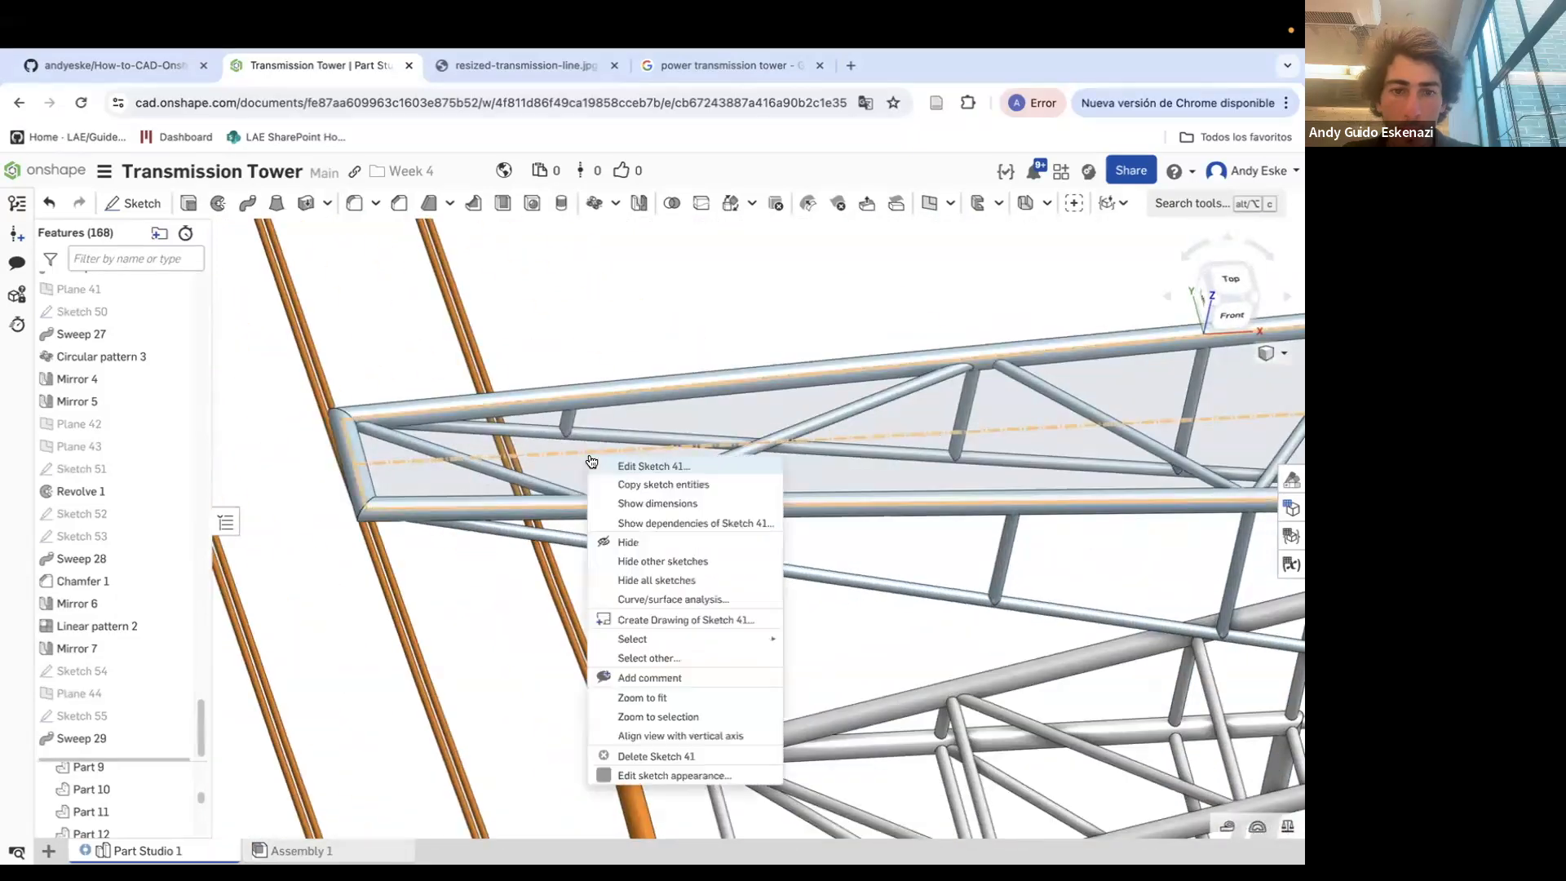
left_click(648, 466)
left_click(362, 423)
scroll(624, 488, "down", 5)
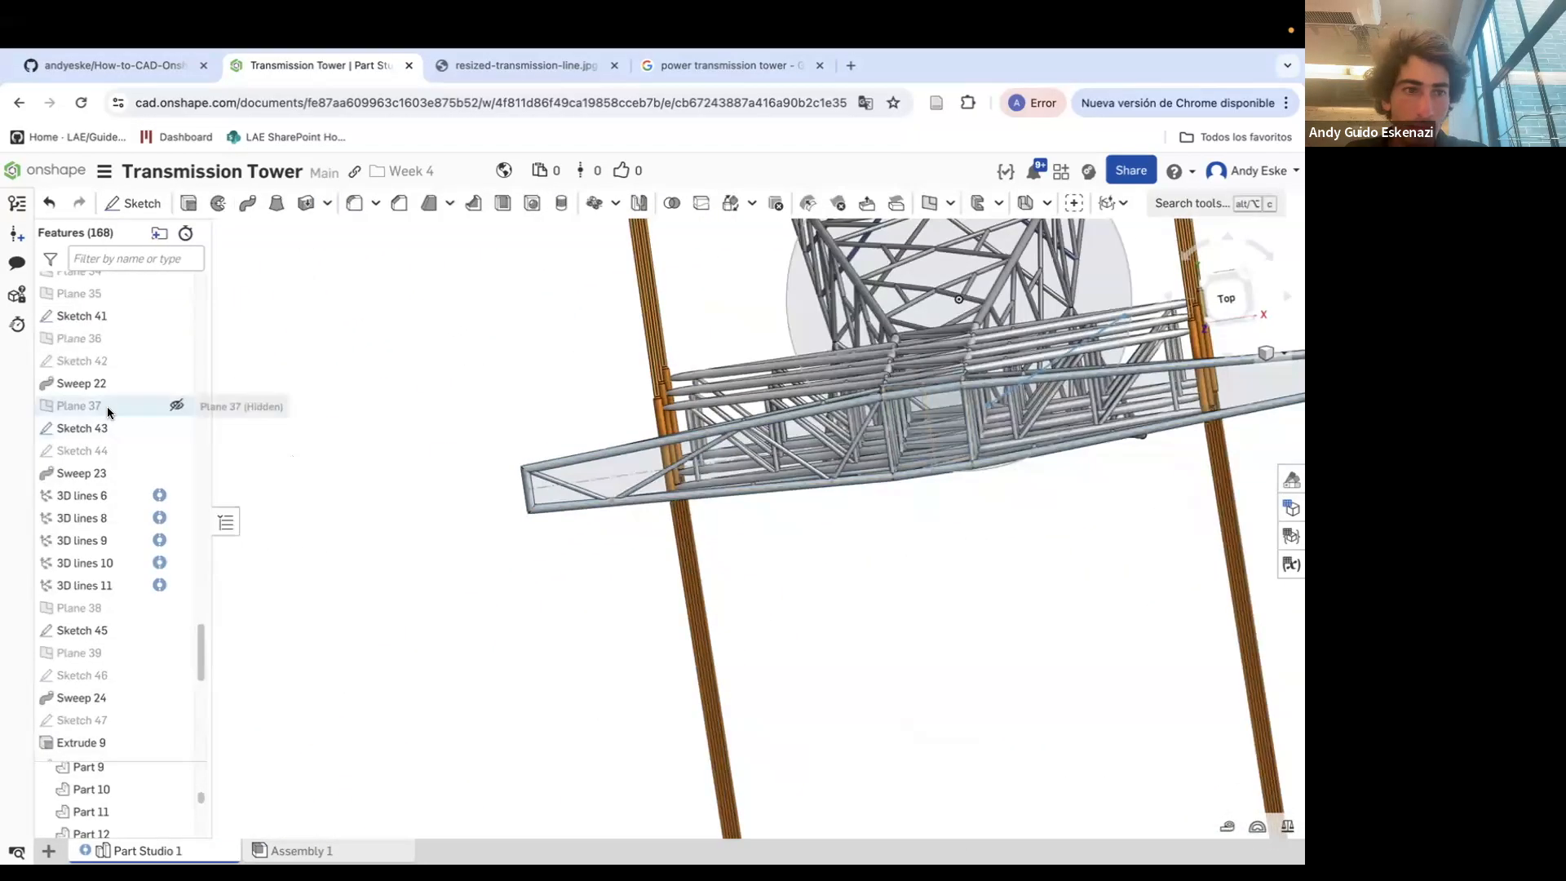
Start a sketch on Plane 35 and draw a vertical construction line at the crossarm
left_click(130, 203)
scroll(104, 322, "up", 5)
scroll(114, 337, "up", 5)
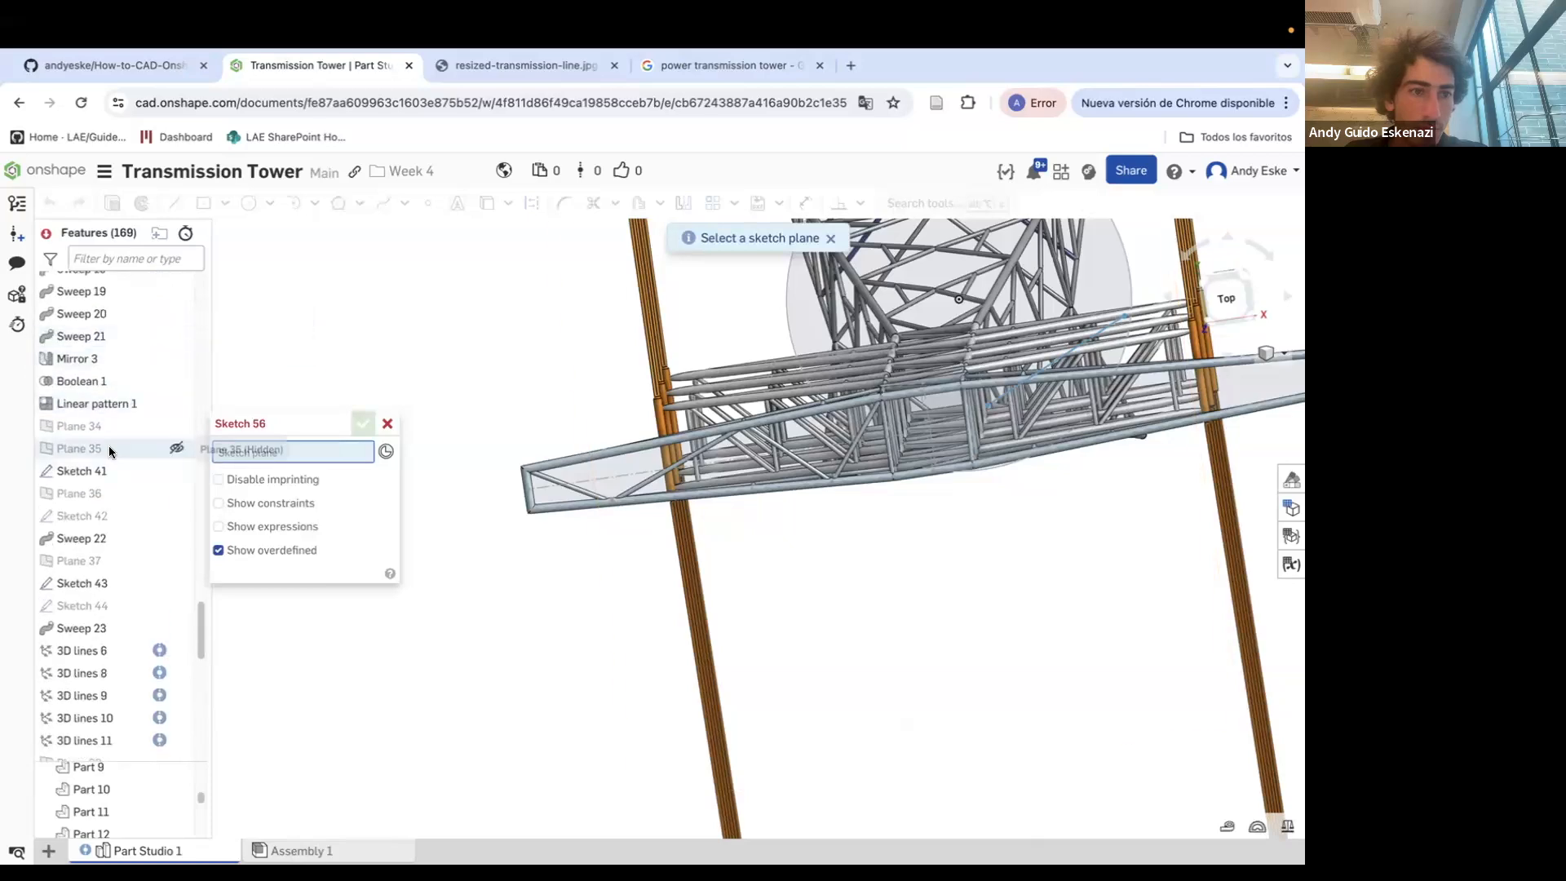
left_click(78, 448)
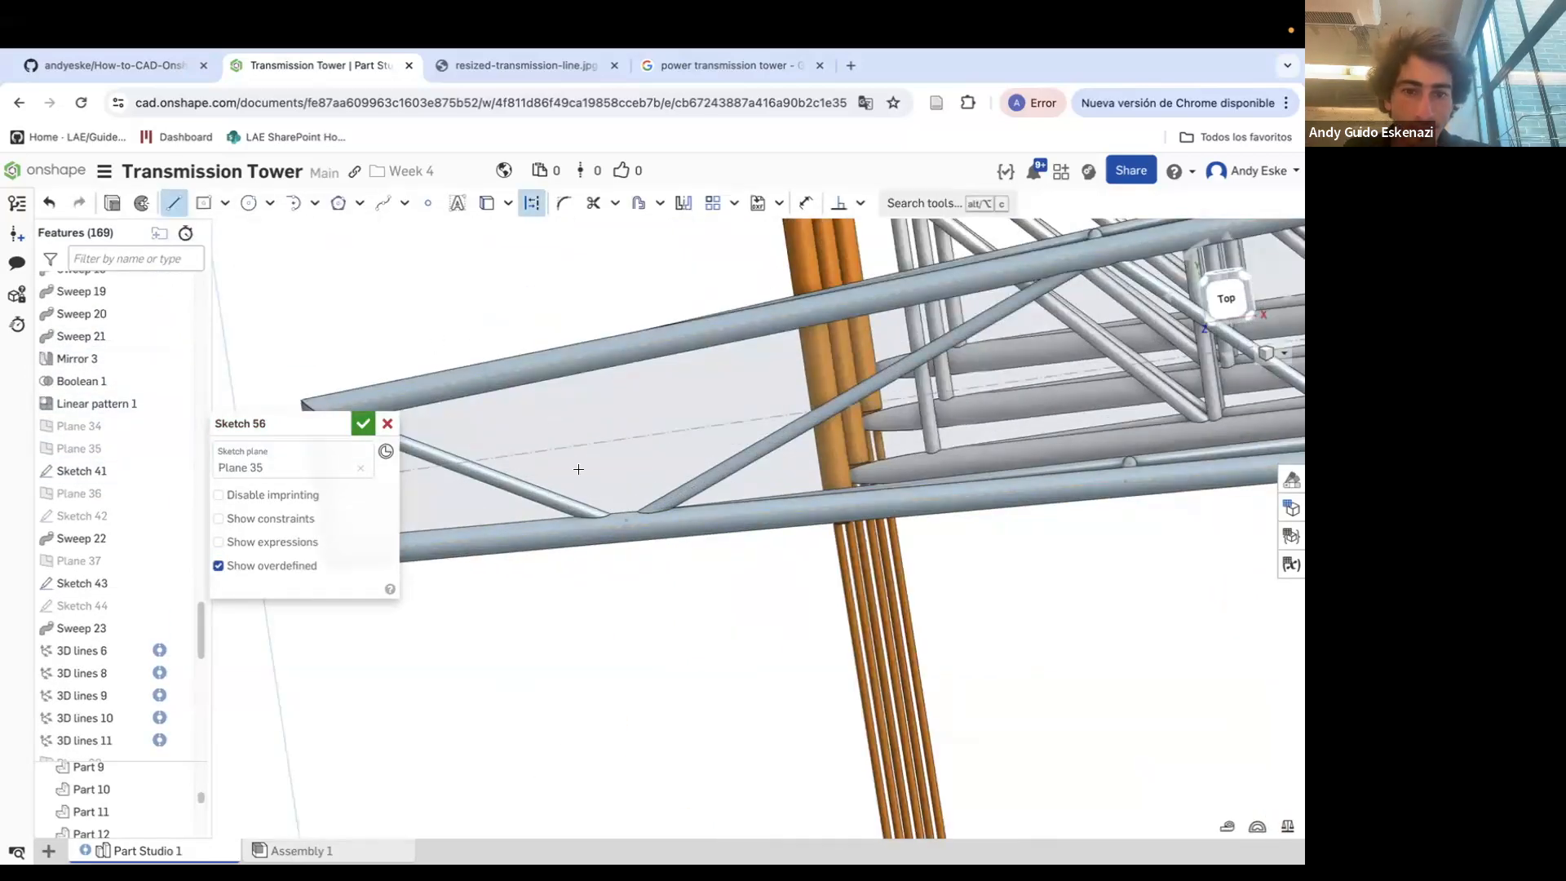
left_click(624, 524)
right_click_drag(624, 524, 627, 493)
left_click(624, 362)
key("Escape")
right_click(627, 410)
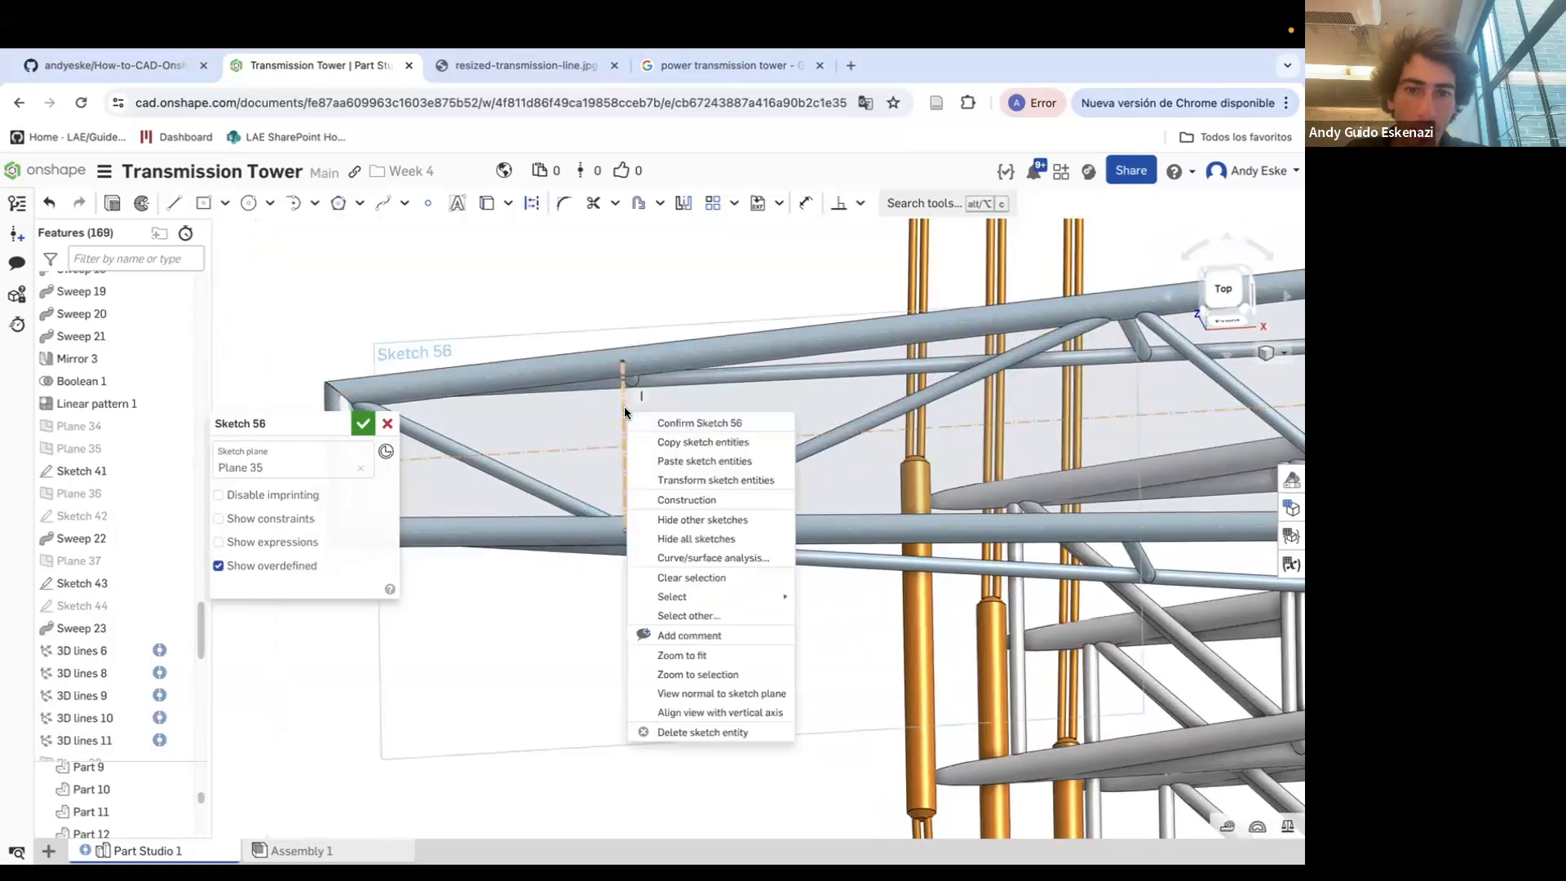
left_click(687, 501)
Draw additional lines in Sketch 56 along the crossarm and accept the sketch
key("l")
scroll(612, 499, "down", 4)
left_click(948, 373)
key("Escape")
scroll(718, 392, "down", 1)
key("l")
scroll(522, 404, "down", 5)
scroll(971, 457, "up", 3)
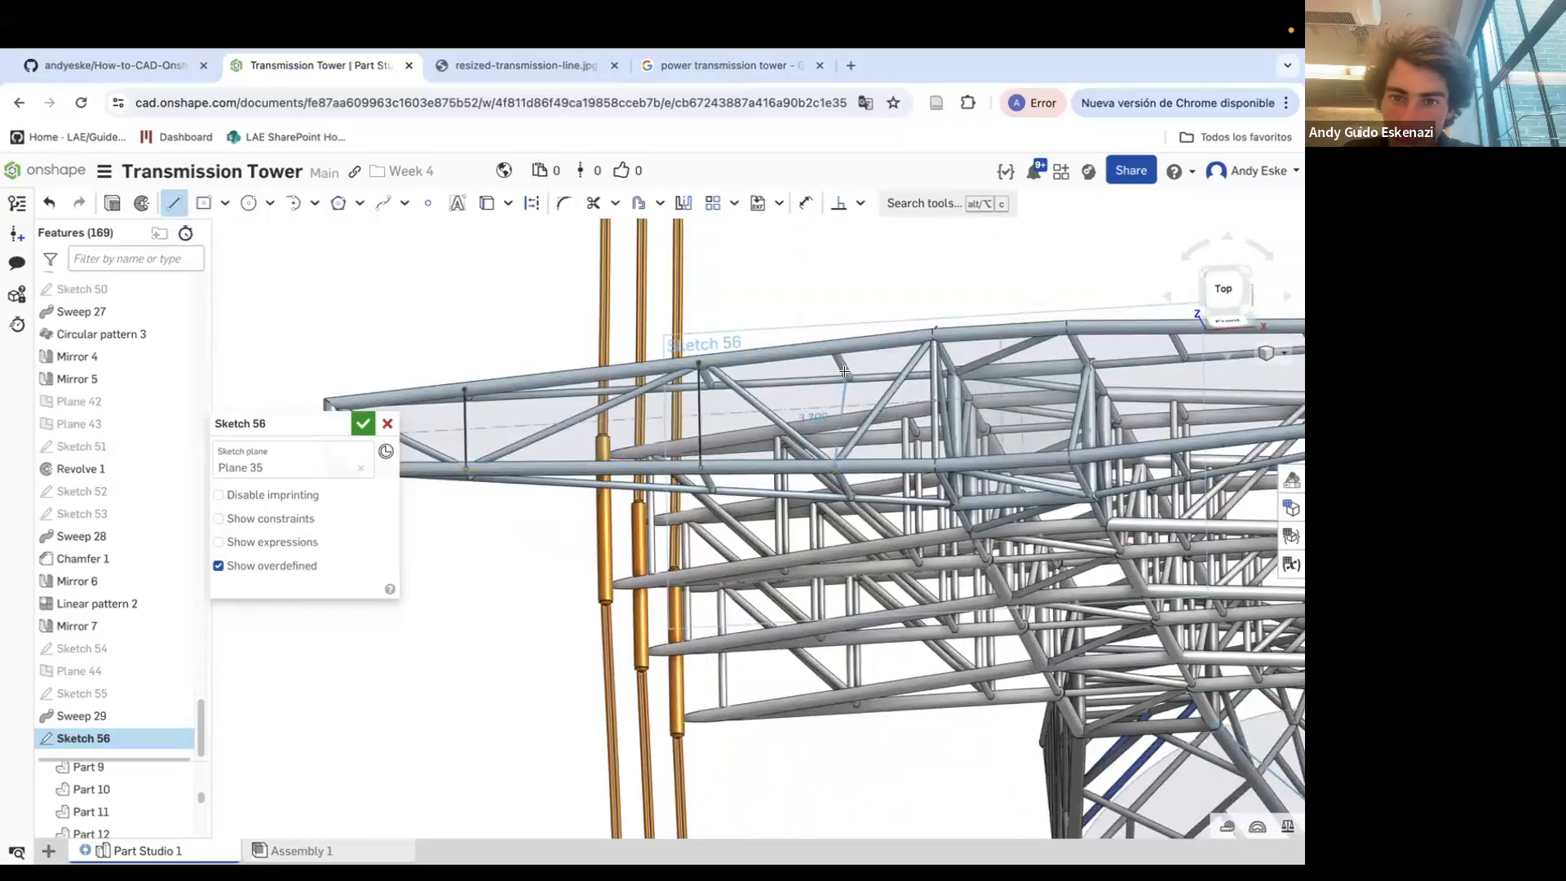
left_click(831, 347)
left_click(363, 424)
right_click_drag(439, 433, 492, 434)
scroll(493, 434, "up", 5)
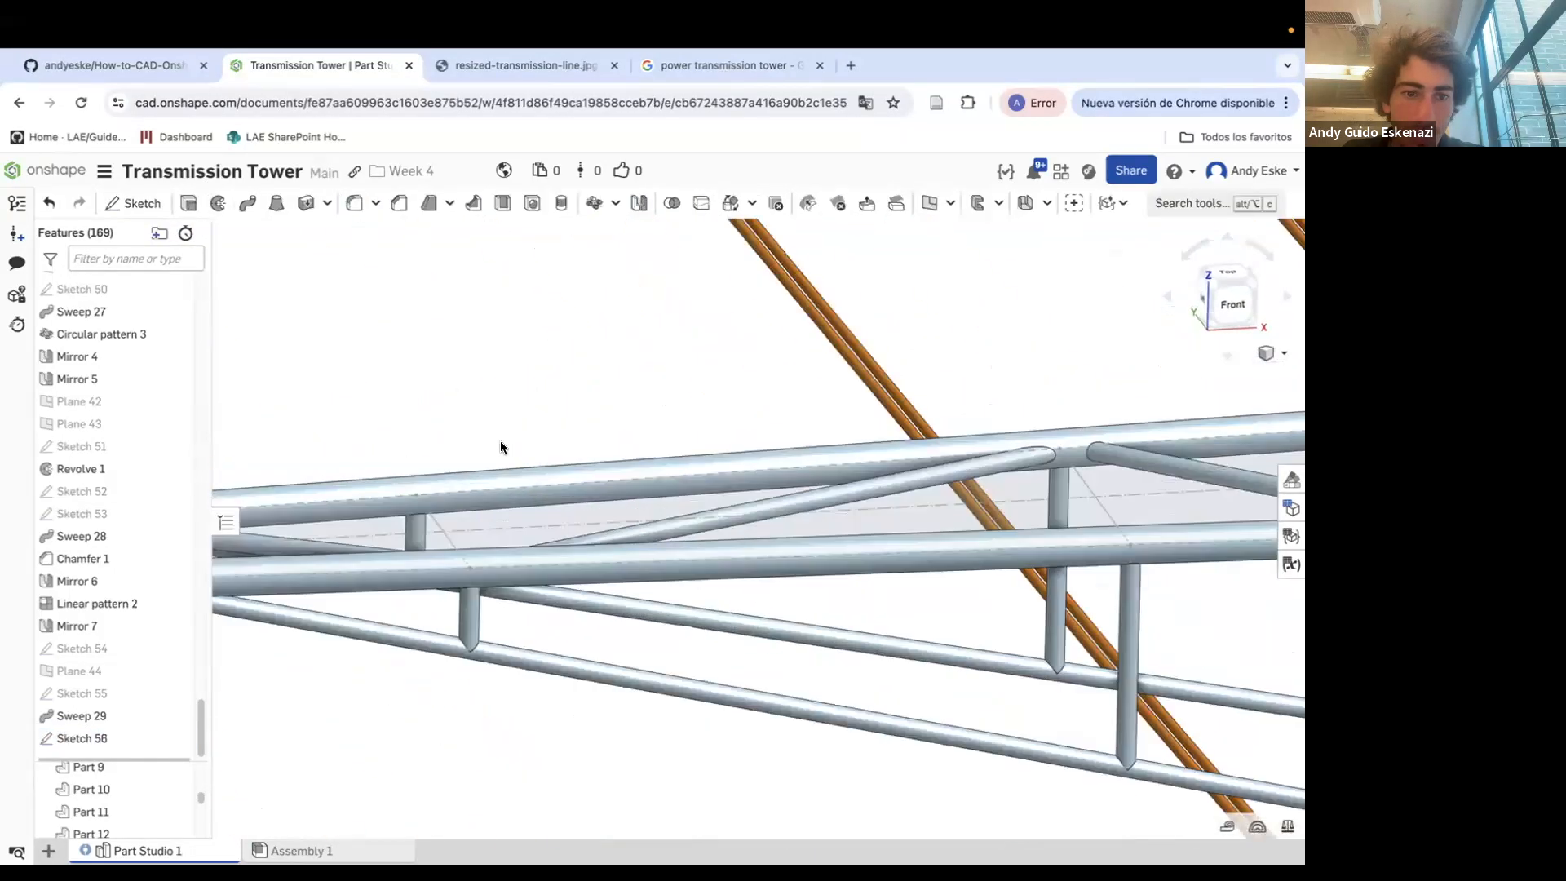
Create a plane through points at the first zigzag bracing joint of the crossarm
left_click(930, 204)
left_click(470, 567)
left_click(449, 541)
left_click(363, 424)
Create two more planes at the next bracing joints along the crossarm
left_click(1131, 545)
left_click(1114, 527)
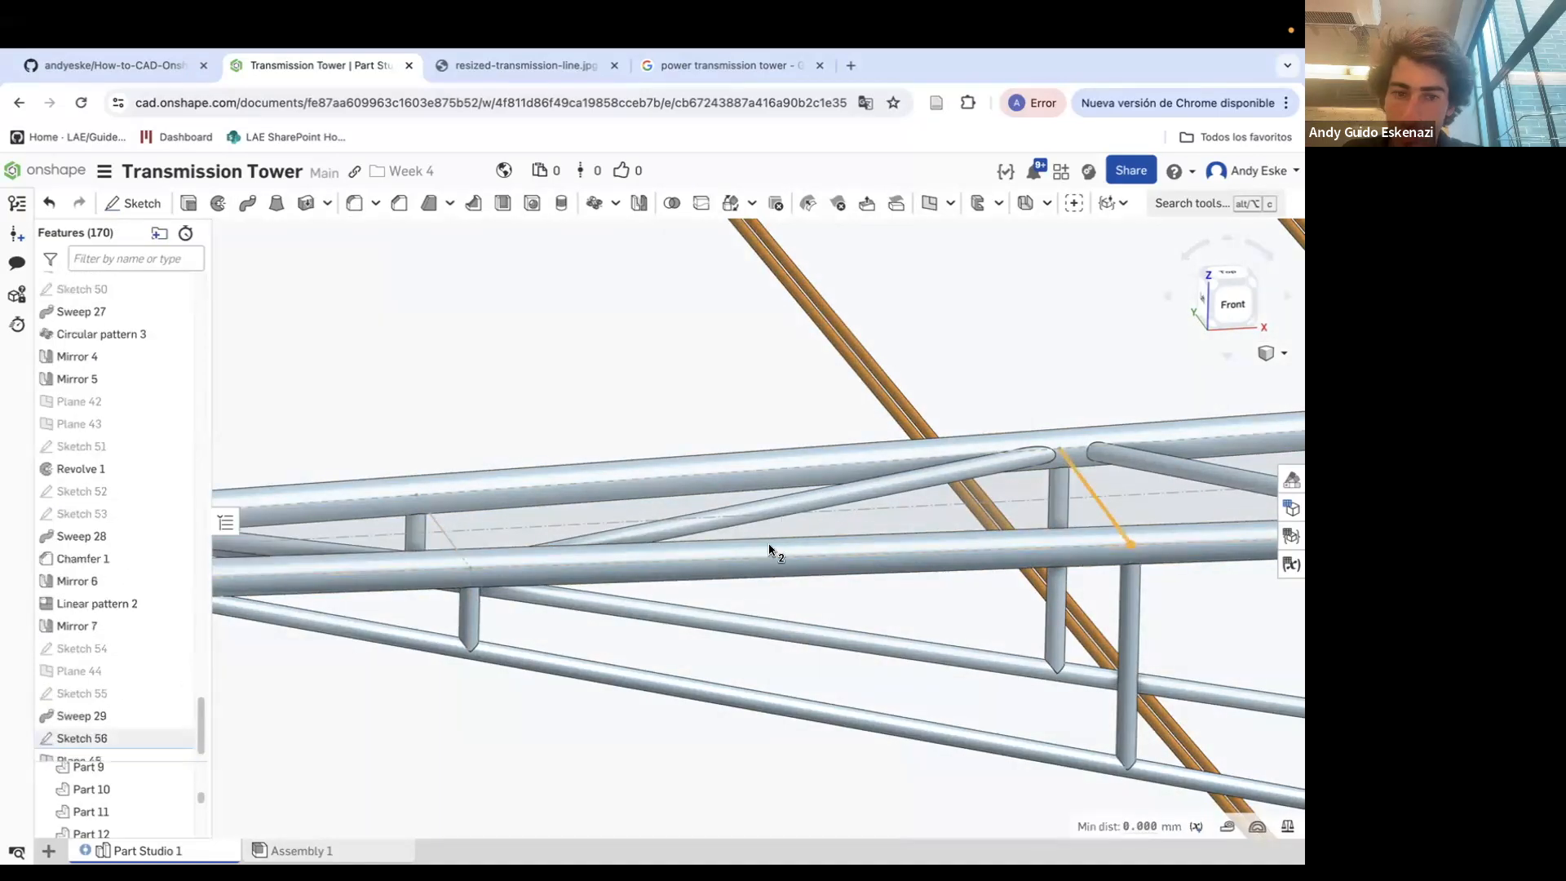
scroll(776, 539, "down", 3)
left_click(931, 204)
left_click(363, 423)
left_click(930, 203)
left_click(1116, 539)
left_click(1099, 513)
left_click(363, 423)
scroll(559, 402, "down", 3)
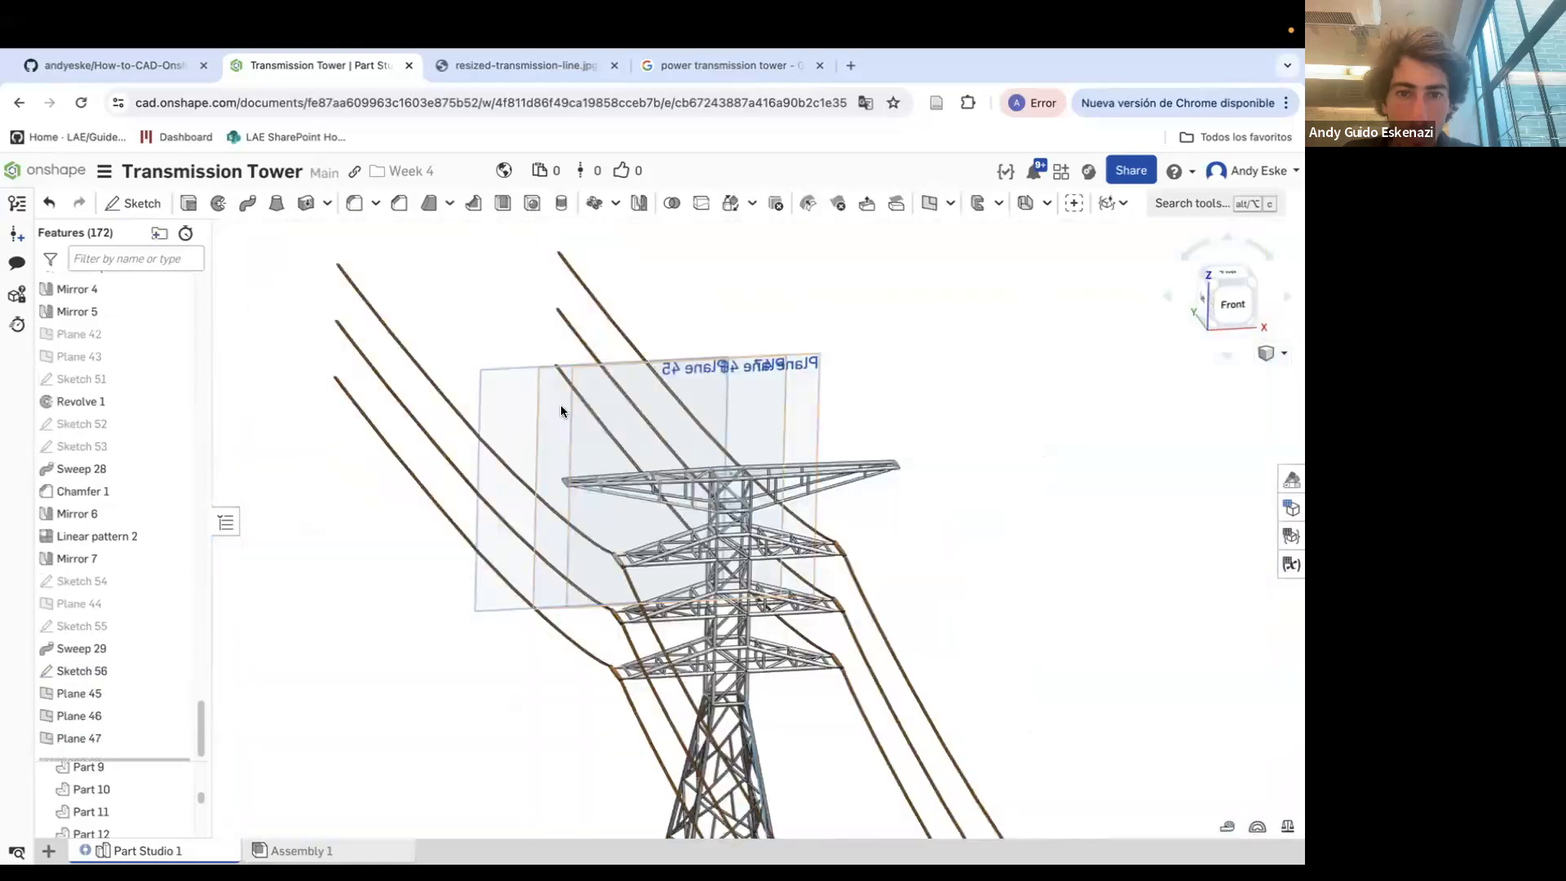
Sketch a small circle on Plane 45 where the bracing meets the crossarm tube
right_click_drag(545, 491, 517, 688)
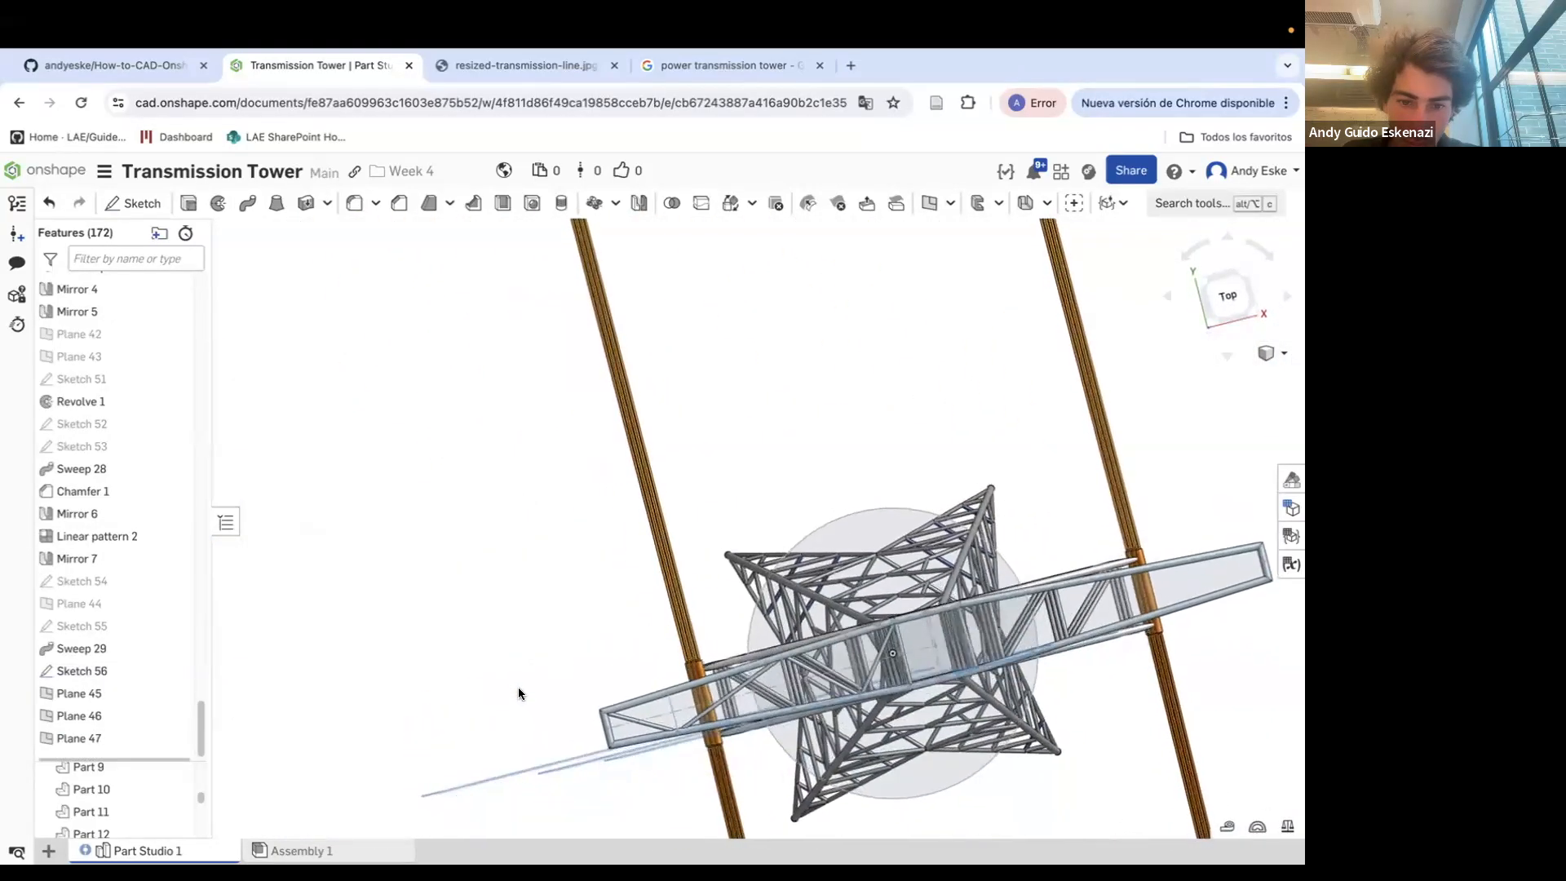
scroll(516, 689, "up", 3)
key("shift+s")
scroll(628, 760, "up", 5)
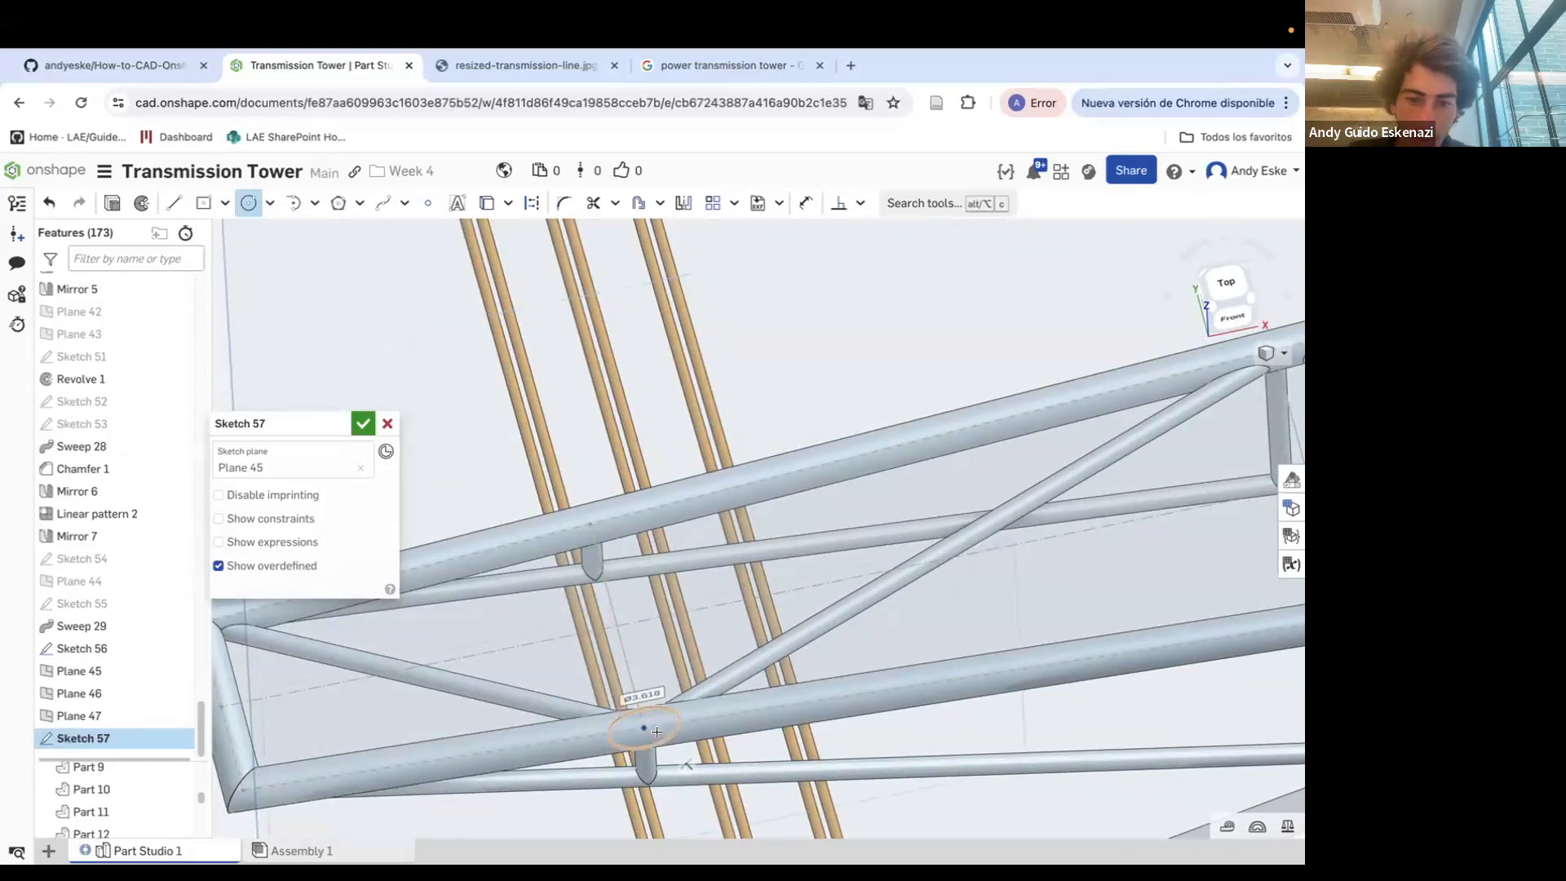
double_click(695, 664)
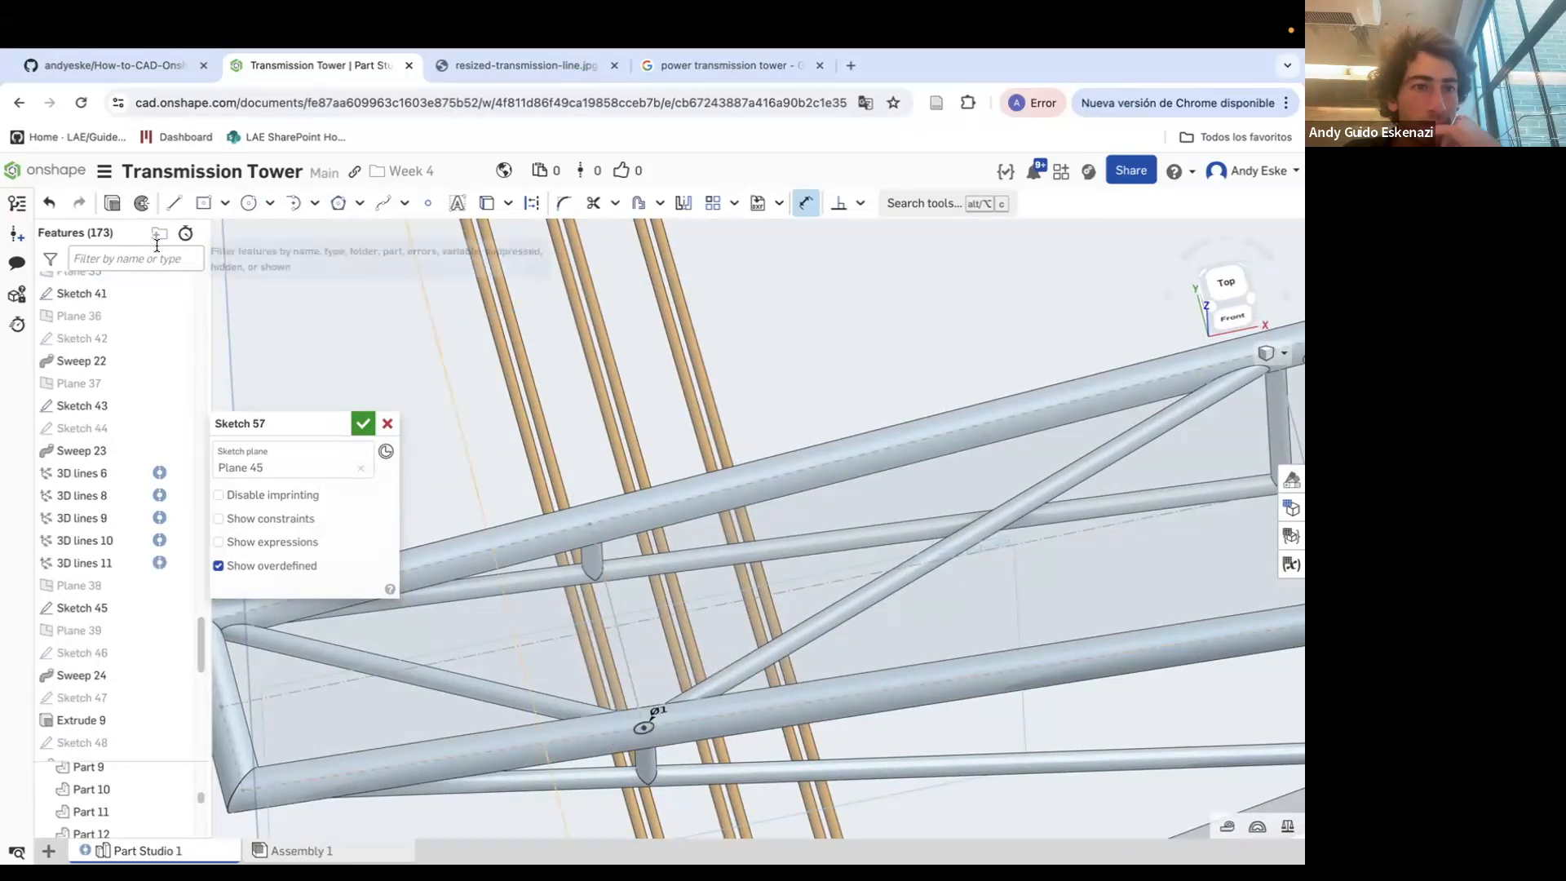
Extrude the Plane 45 circle up to a vertex on the crossarm
key("shift+e")
left_click(244, 542)
left_click(261, 661)
left_click(590, 523)
key("Return")
Hide Plane 45
scroll(547, 475, "down", 5)
right_click(304, 367)
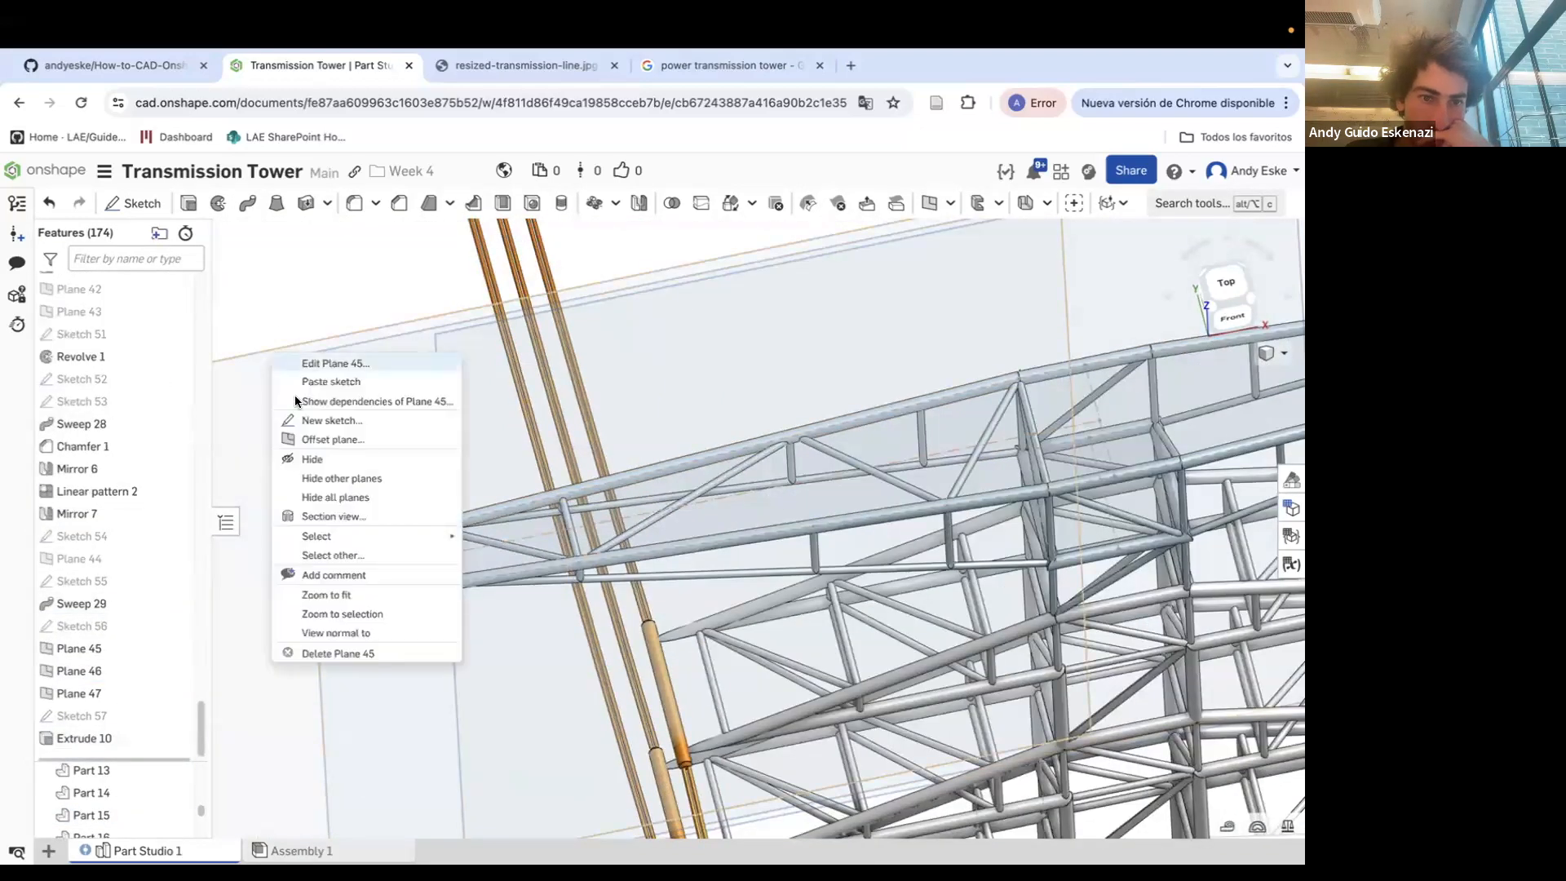
left_click(326, 460)
Sketch a small circle on Plane 46 at the next bracing joint of the crossarm
left_click(249, 203)
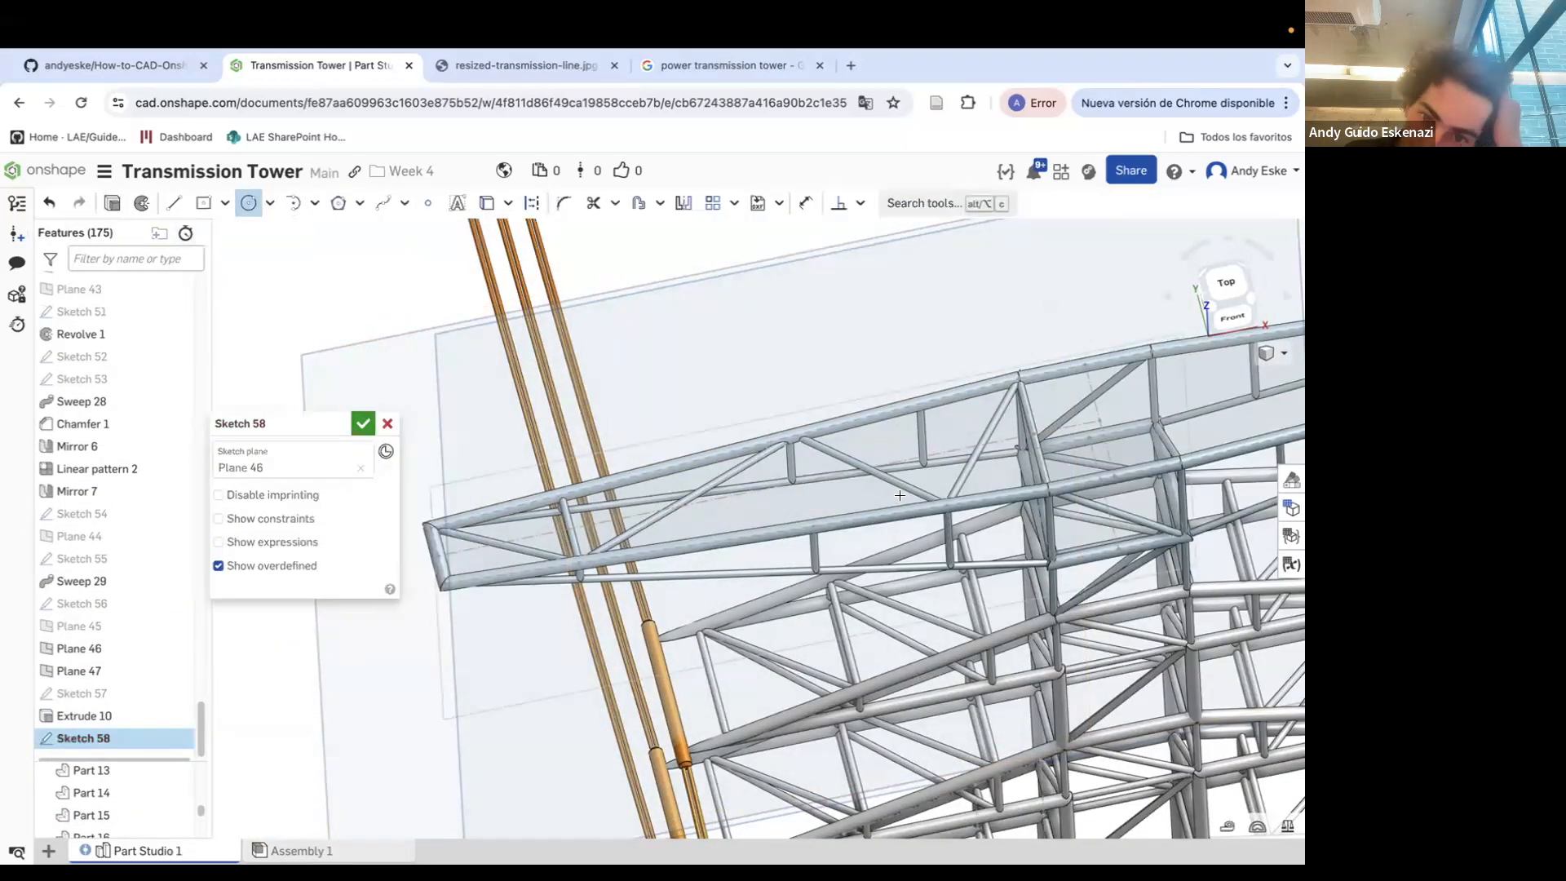
scroll(775, 505, "down", 5)
scroll(776, 505, "up", 8)
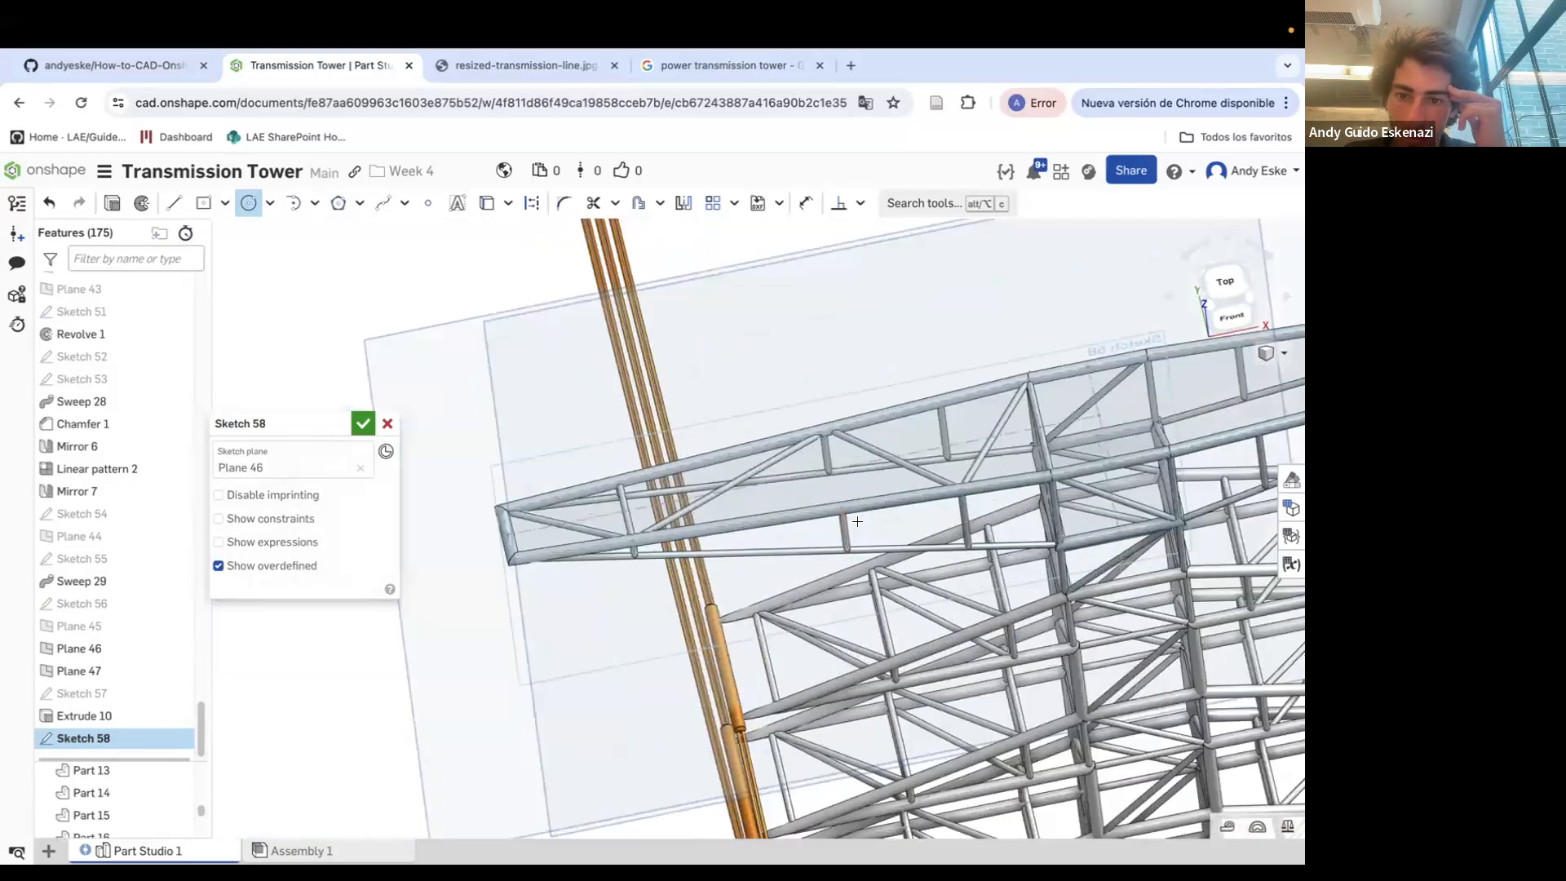
right_click_drag(841, 510, 815, 483)
scroll(828, 490, "down", 3)
scroll(828, 492, "up", 5)
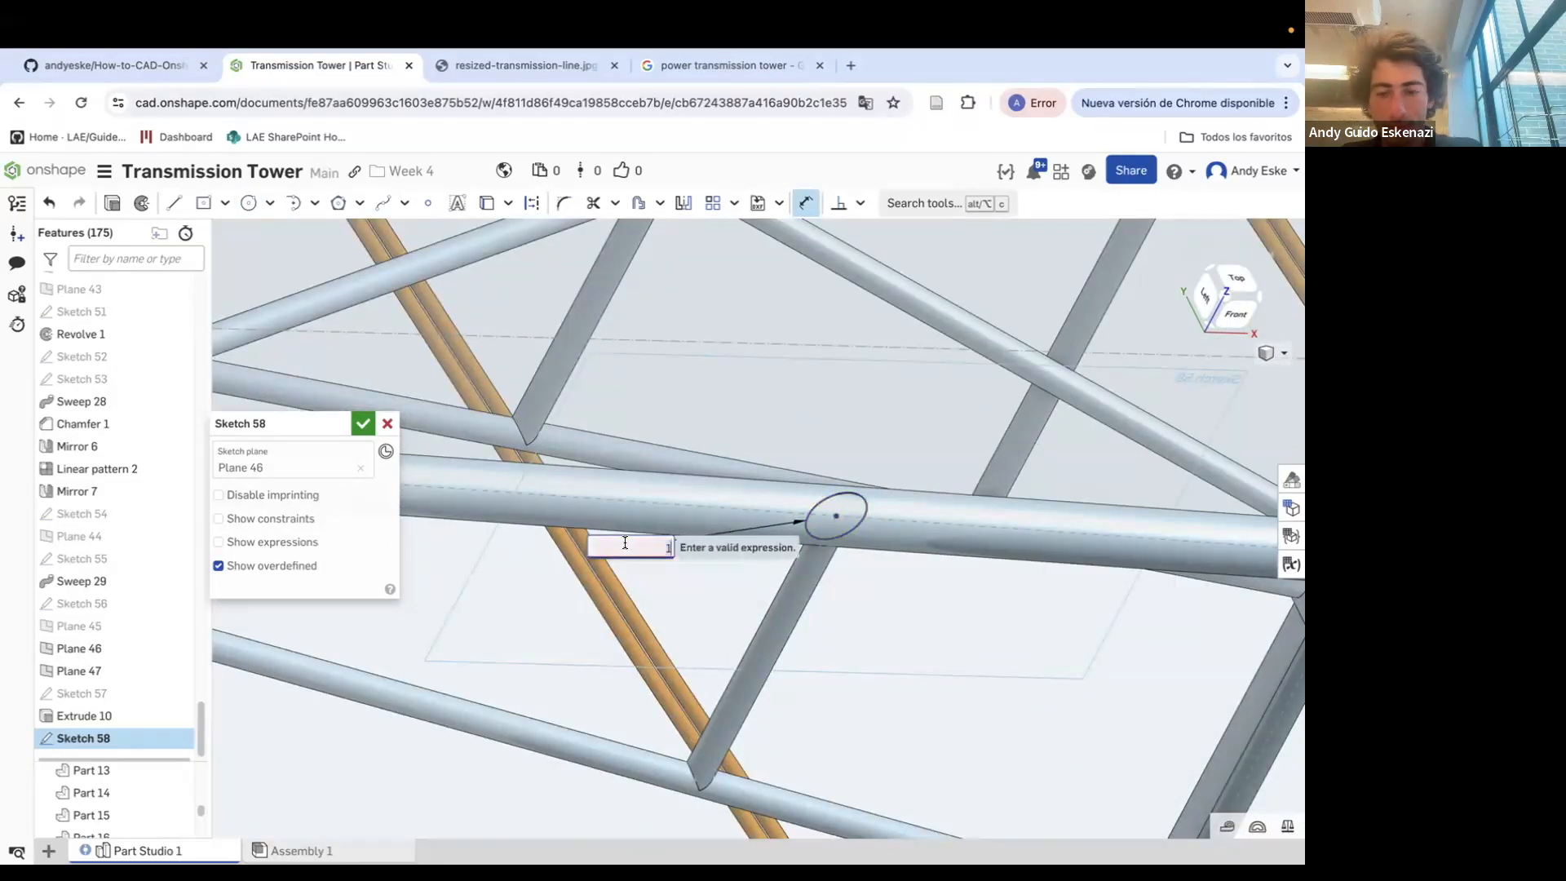
left_click(112, 203)
scroll(830, 534, "down", 3)
mouse_move(830, 535)
right_mouse_down()
mouse_move(784, 446)
mouse_move(792, 363)
mouse_move(711, 375)
right_mouse_up()
scroll(721, 396, "down", 4)
right_click_drag(780, 419, 762, 402)
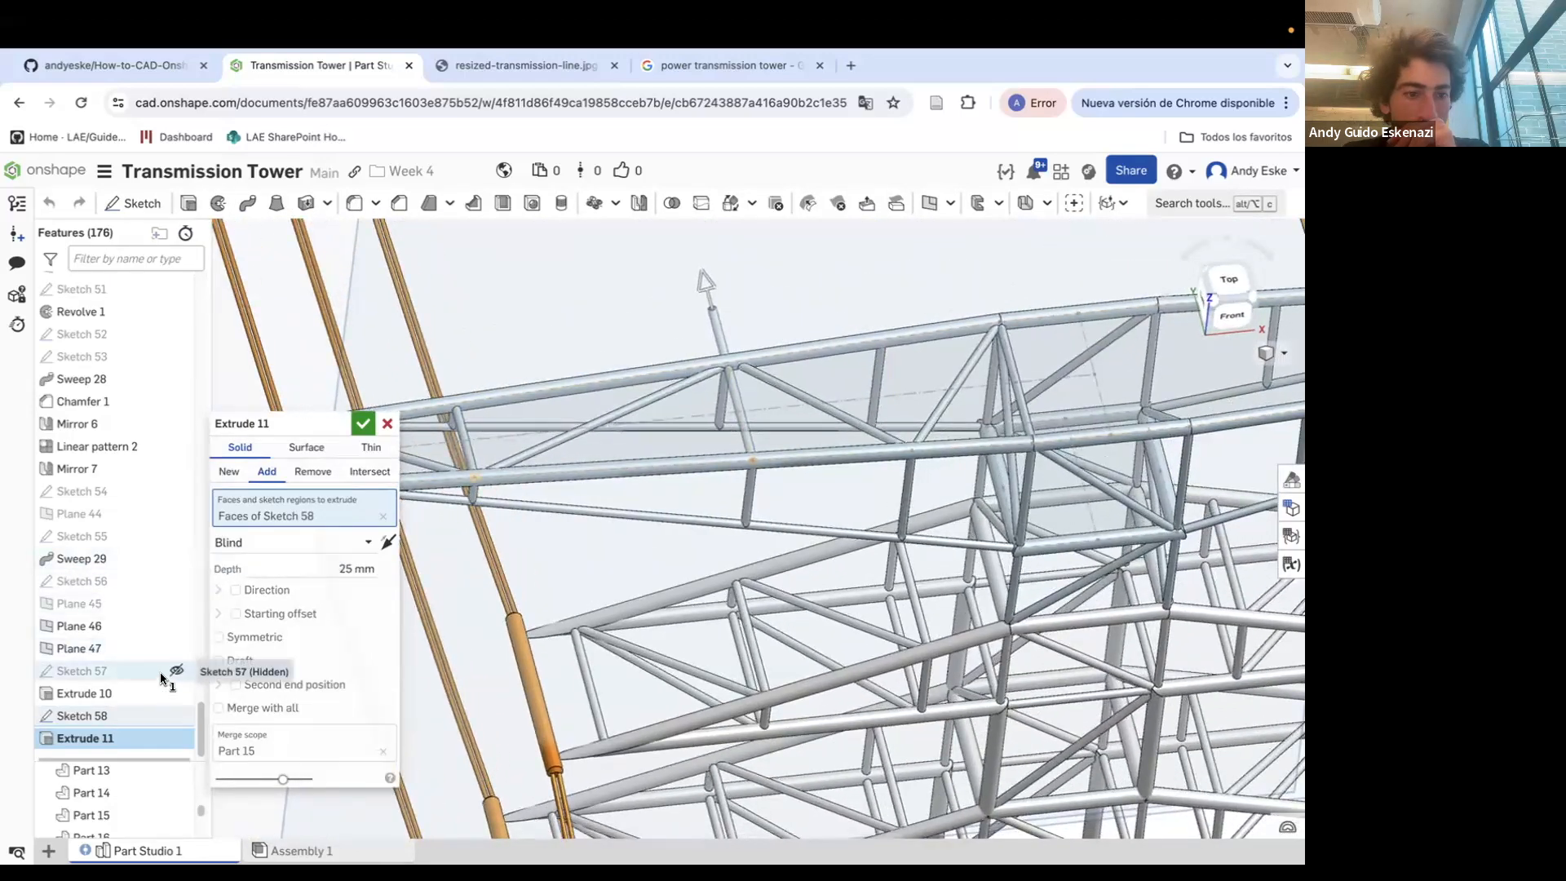
scroll(175, 671, "down", 1)
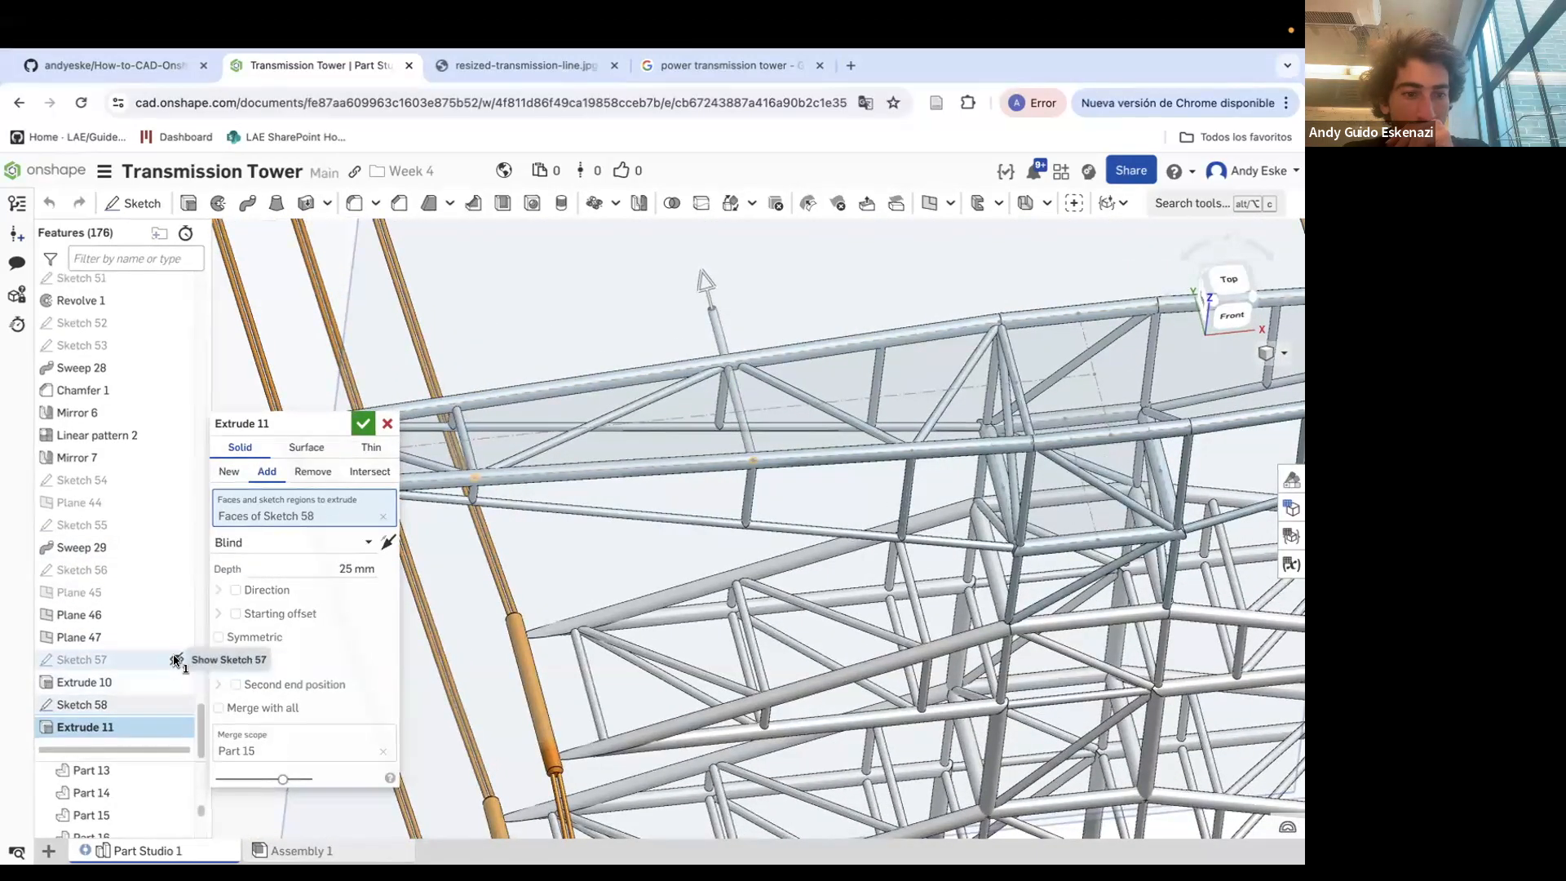
scroll(693, 386, "up", 3)
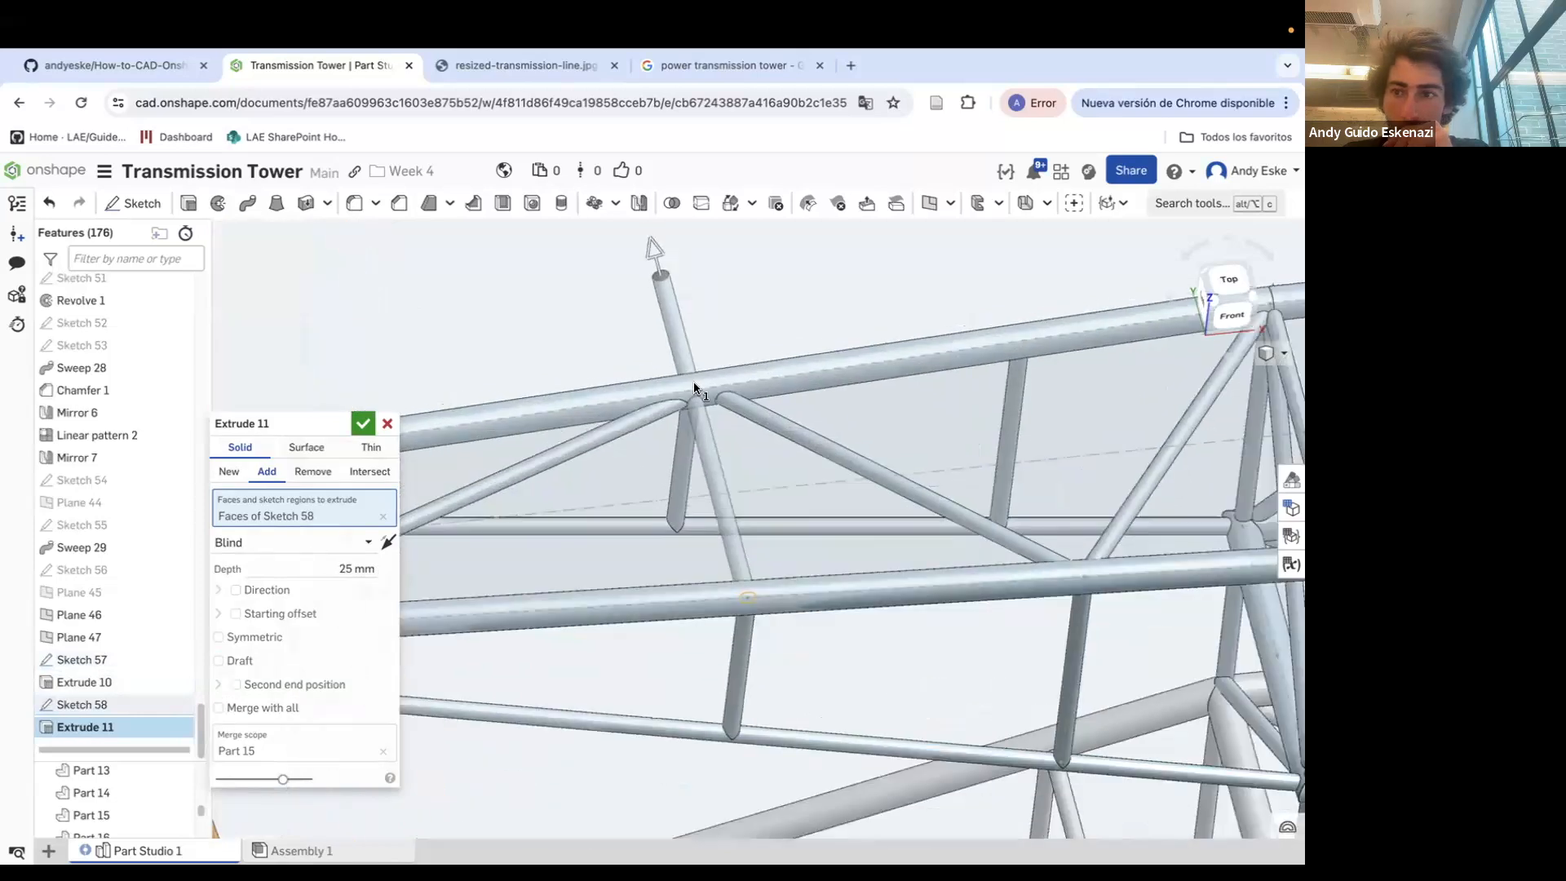
left_click(300, 549)
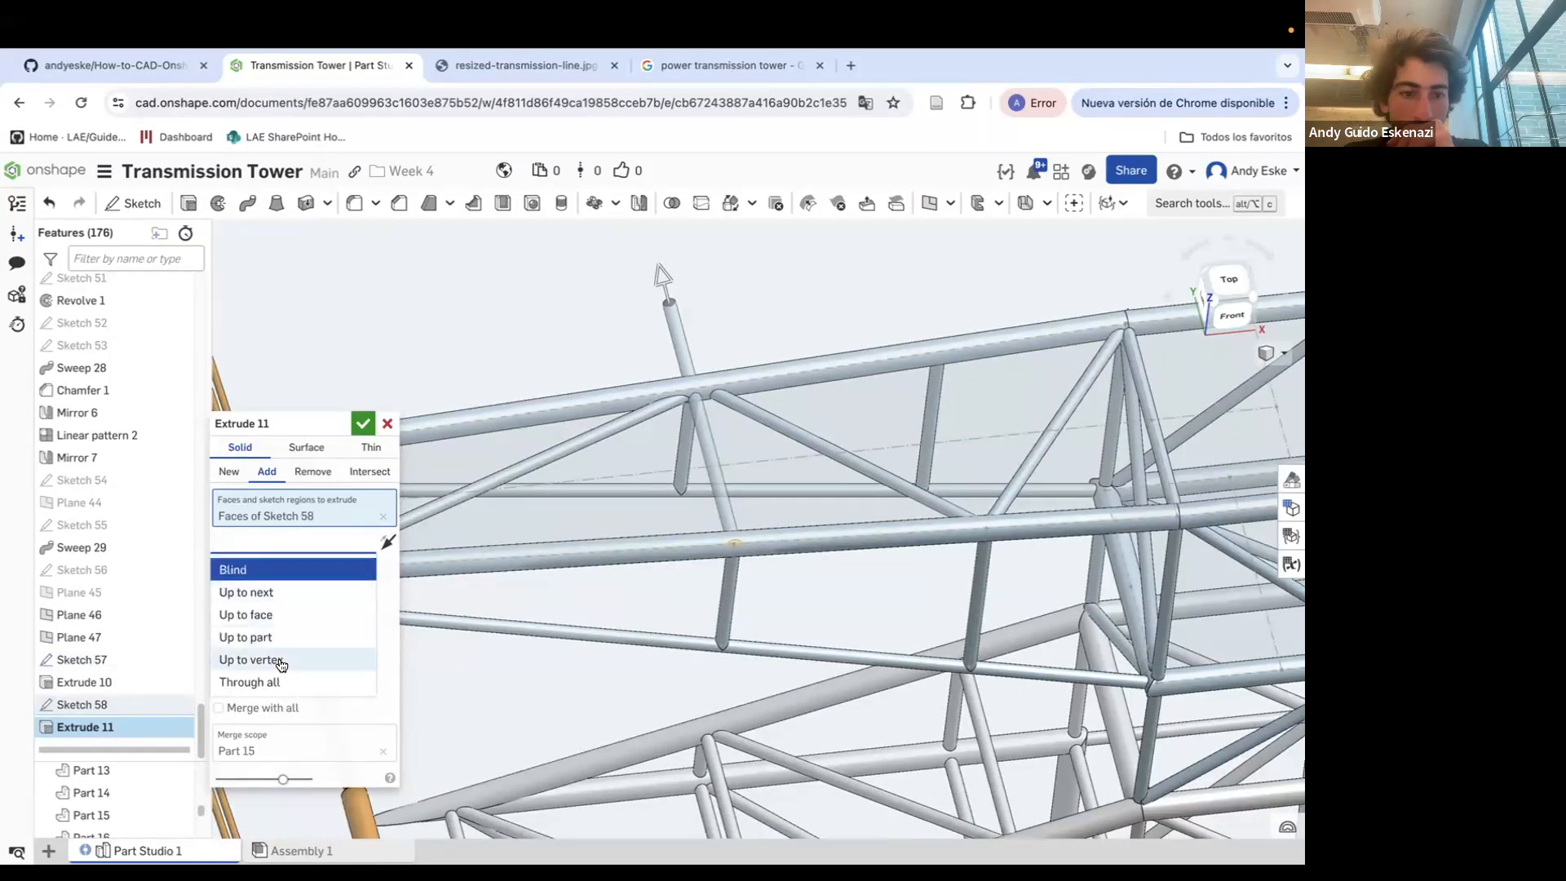
left_click(280, 658)
left_click(387, 423)
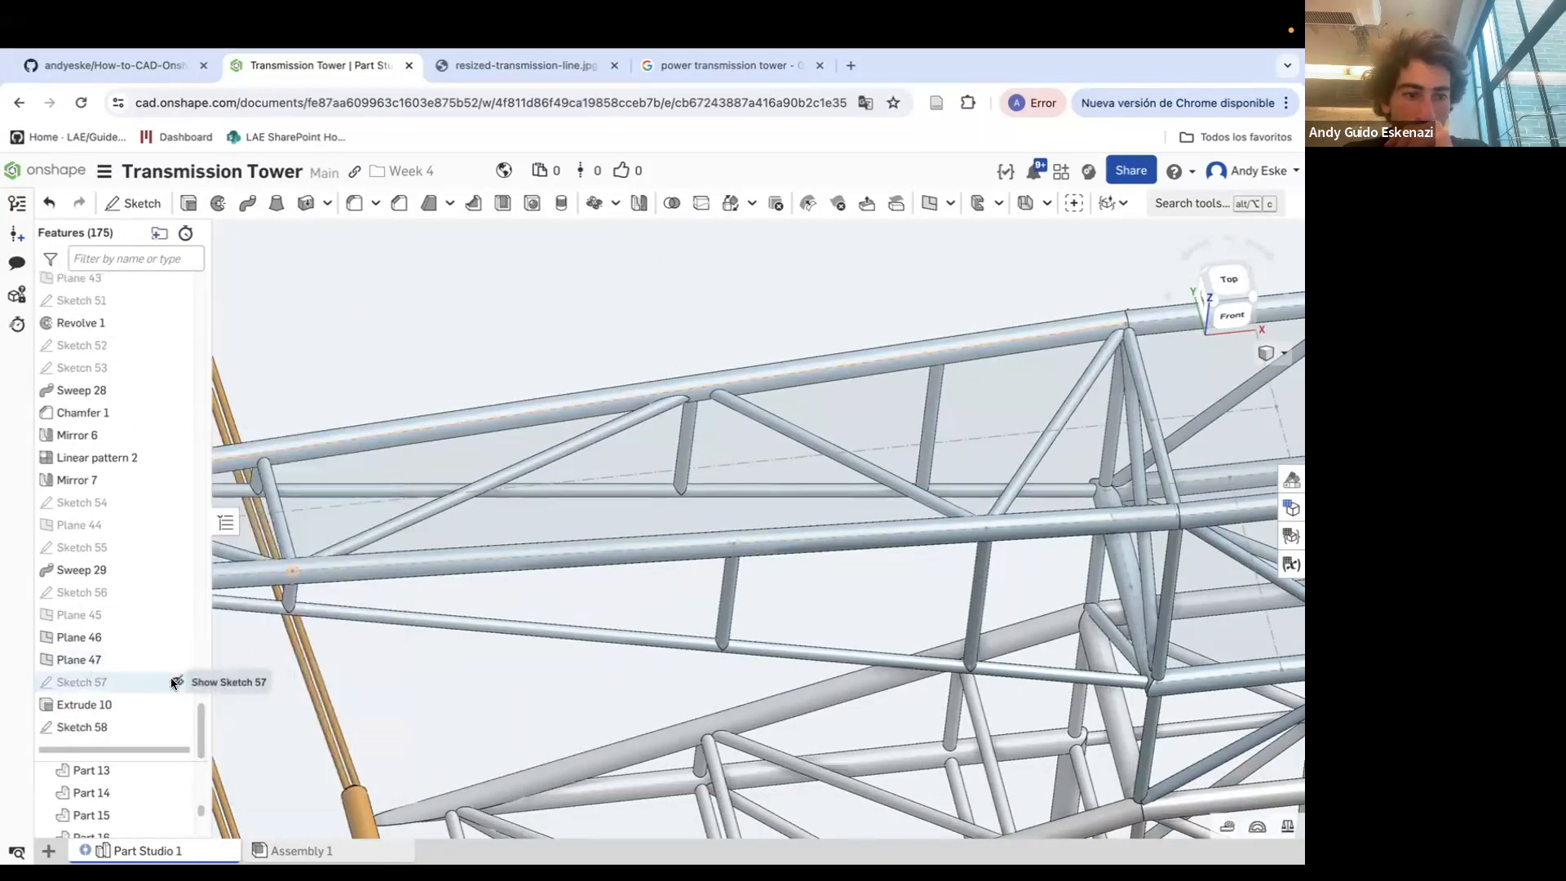
Show Sketch 56 and extrude the Sketch 58 circle up to a vertex of Sketch 56
left_click(178, 592)
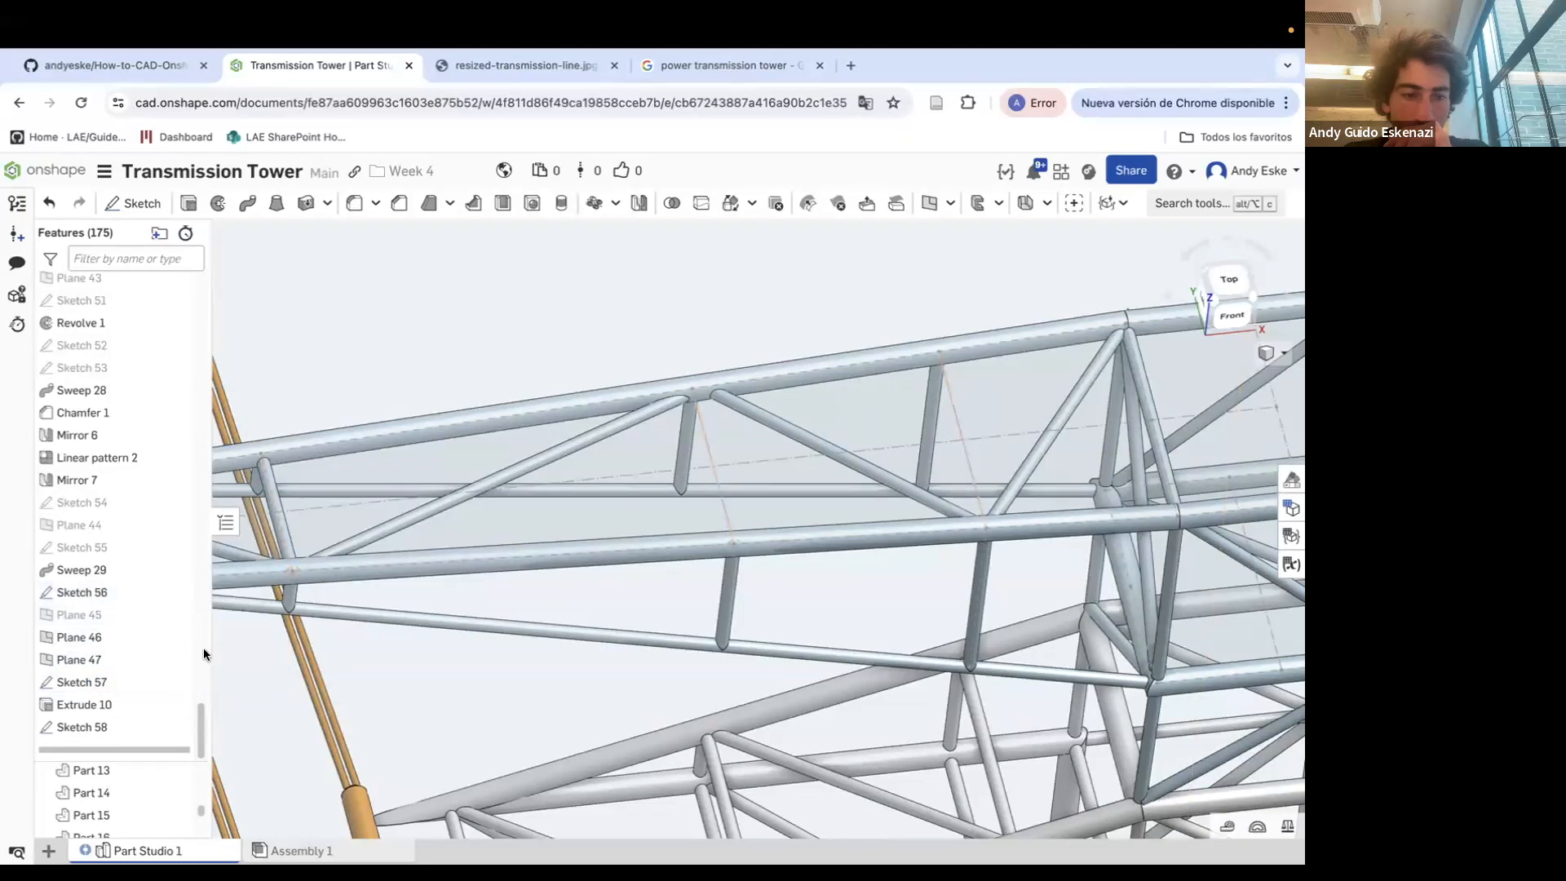
left_click(177, 682)
right_click(145, 726)
left_click(196, 384)
left_click(123, 205)
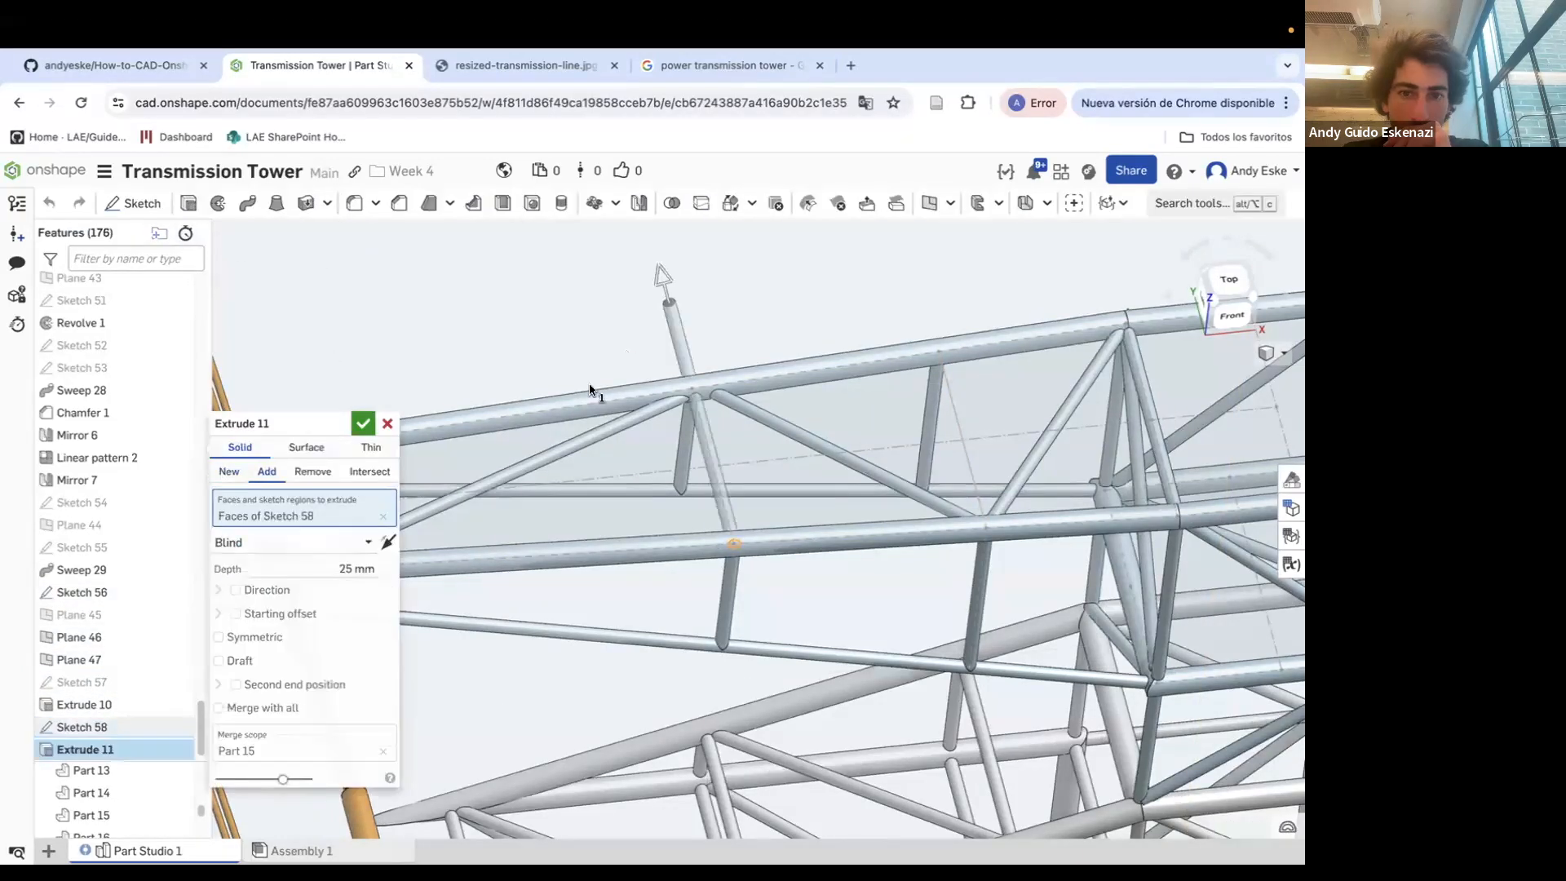
left_click(302, 544)
left_click(279, 654)
left_click(692, 390)
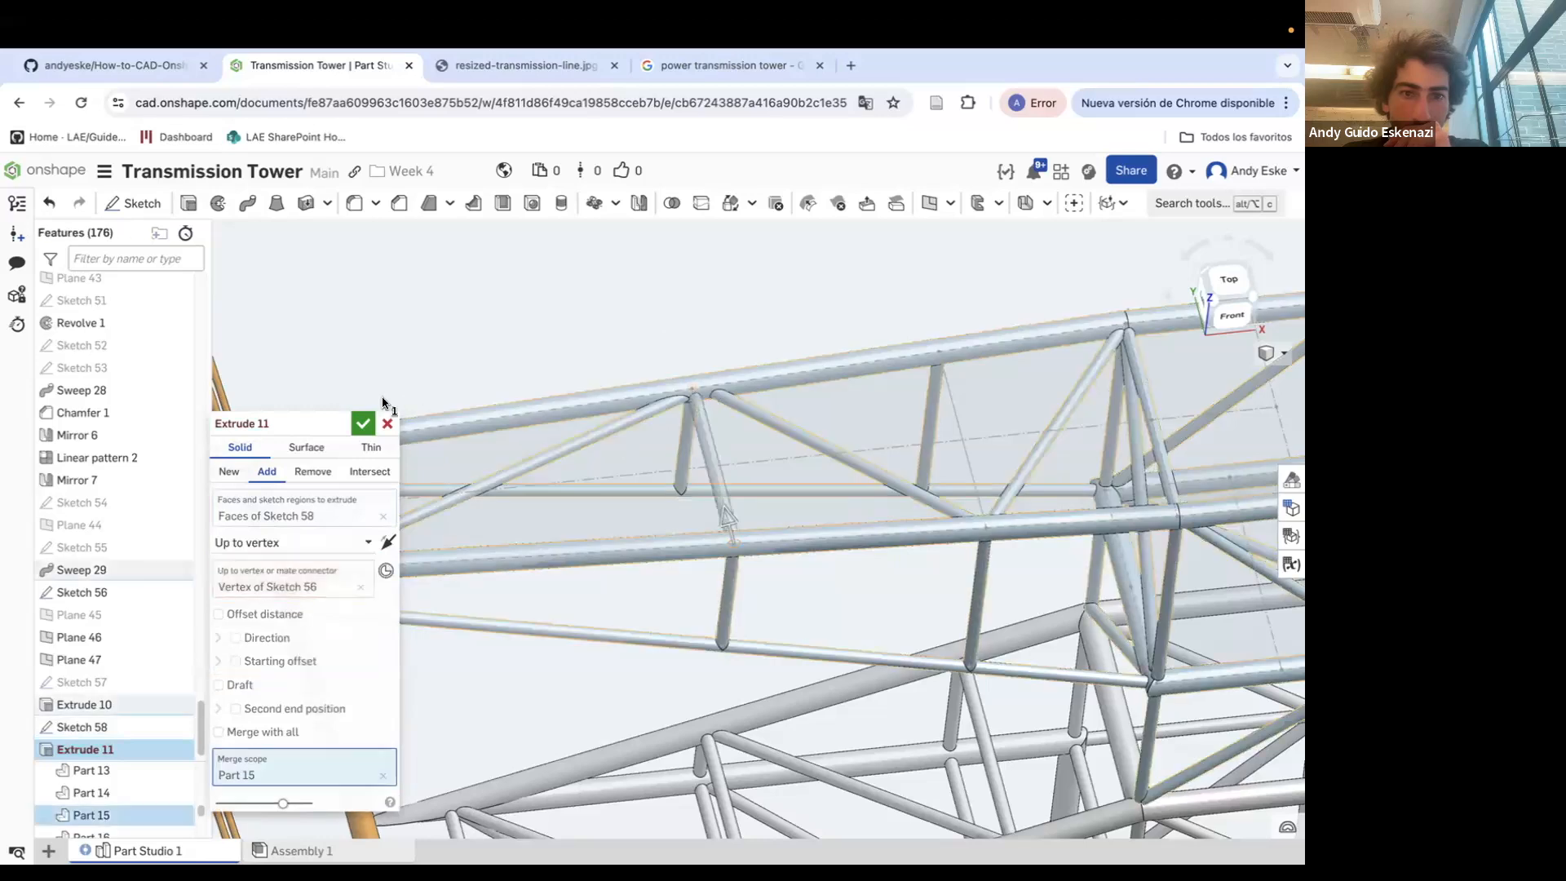
left_click(363, 423)
Sketch a small circle on Plane 47 at the next bracing joint of the crossarm
scroll(640, 301, "down", 5)
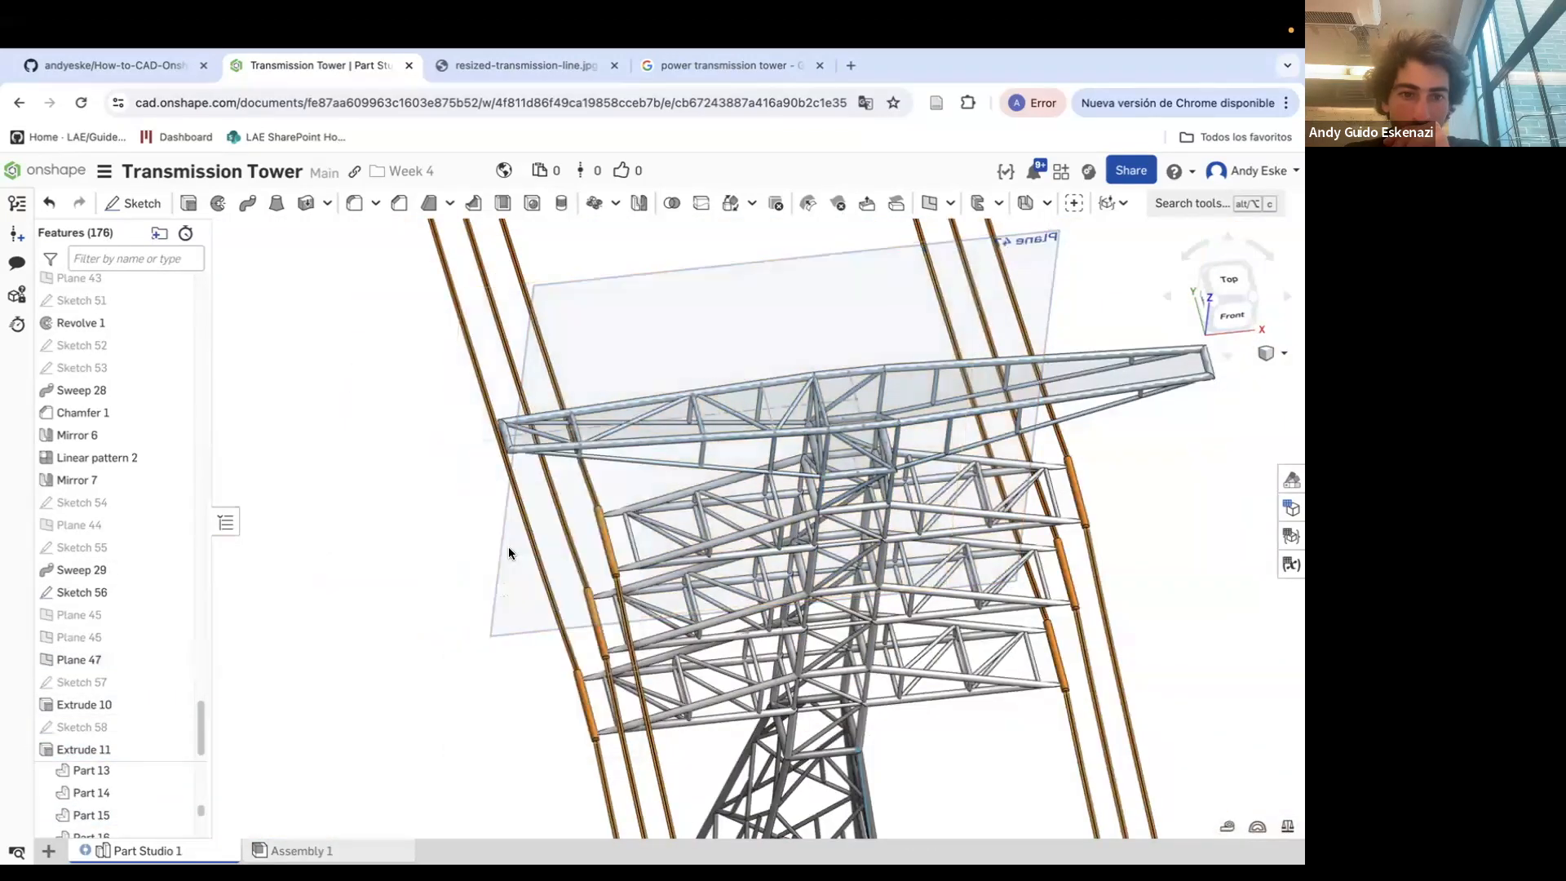
left_click(167, 208)
scroll(371, 296, "up", 5)
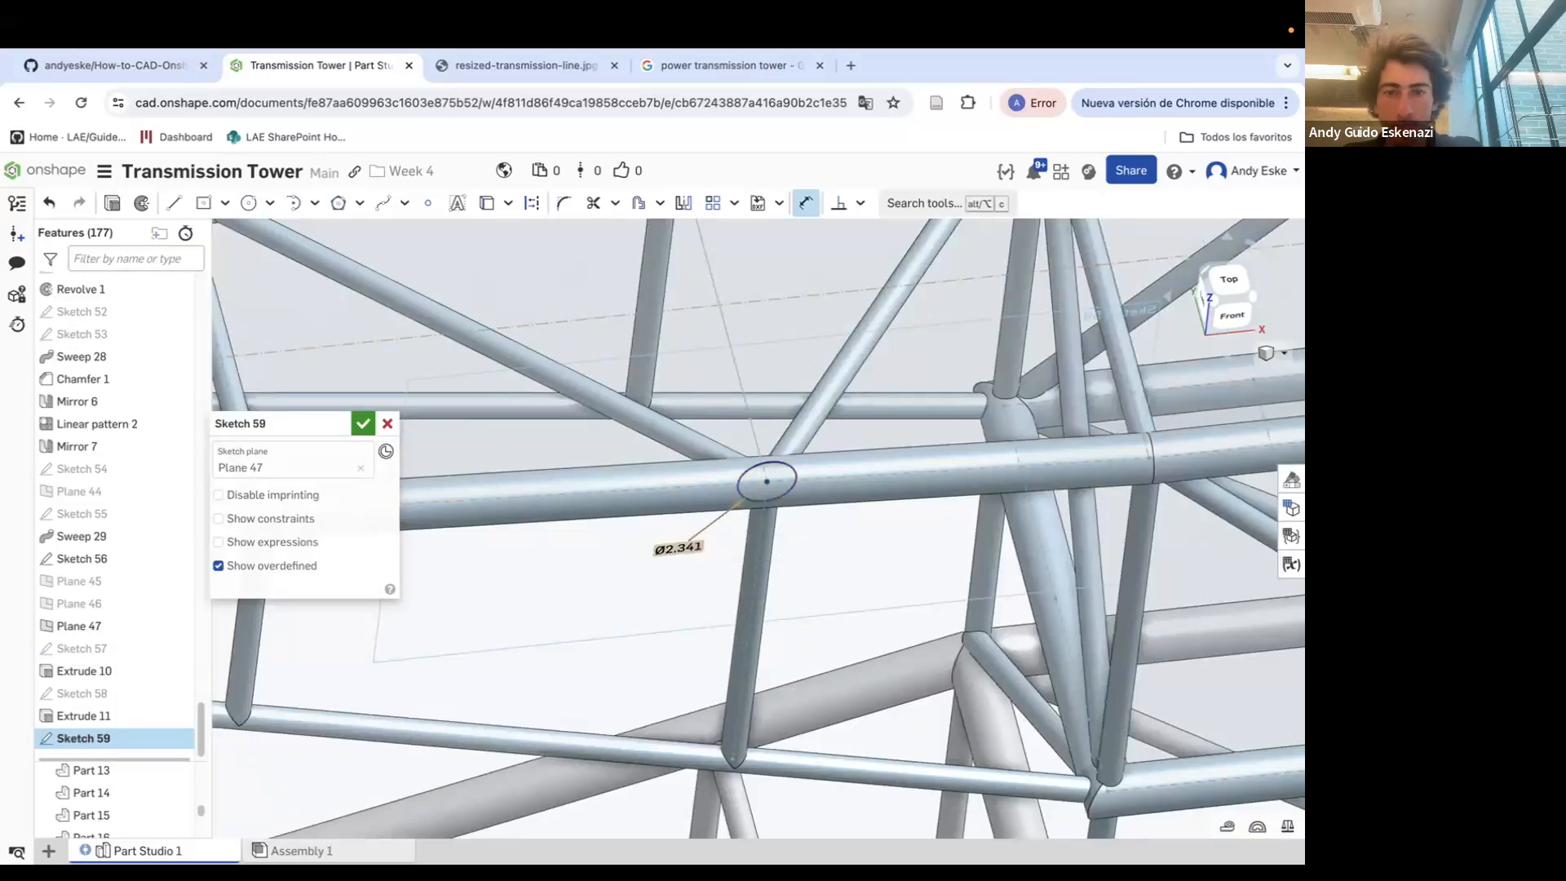
Extrude the Sketch 59 circle up to a vertex on the crossarm
left_click(112, 203)
scroll(729, 557, "down", 5)
scroll(704, 457, "up", 4)
left_click(273, 545)
left_click(262, 654)
left_click(684, 452)
left_click(363, 423)
scroll(640, 385, "down", 5)
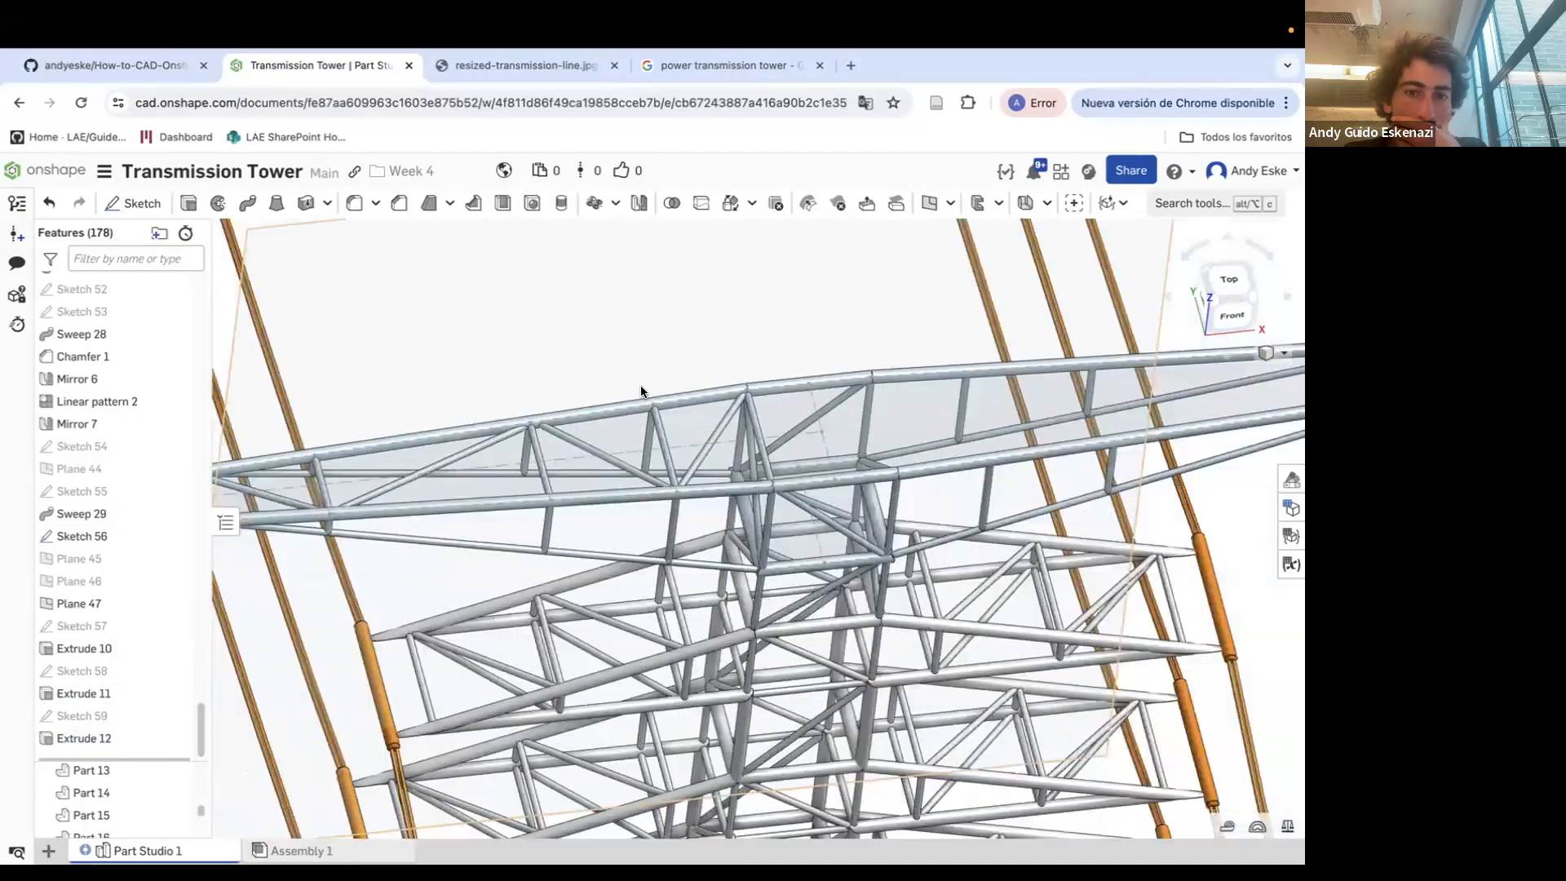
Hide Plane 47
scroll(639, 385, "down", 5)
right_click(508, 318)
left_click(553, 431)
right_click_drag(641, 385, 718, 331)
scroll(602, 473, "up", 5)
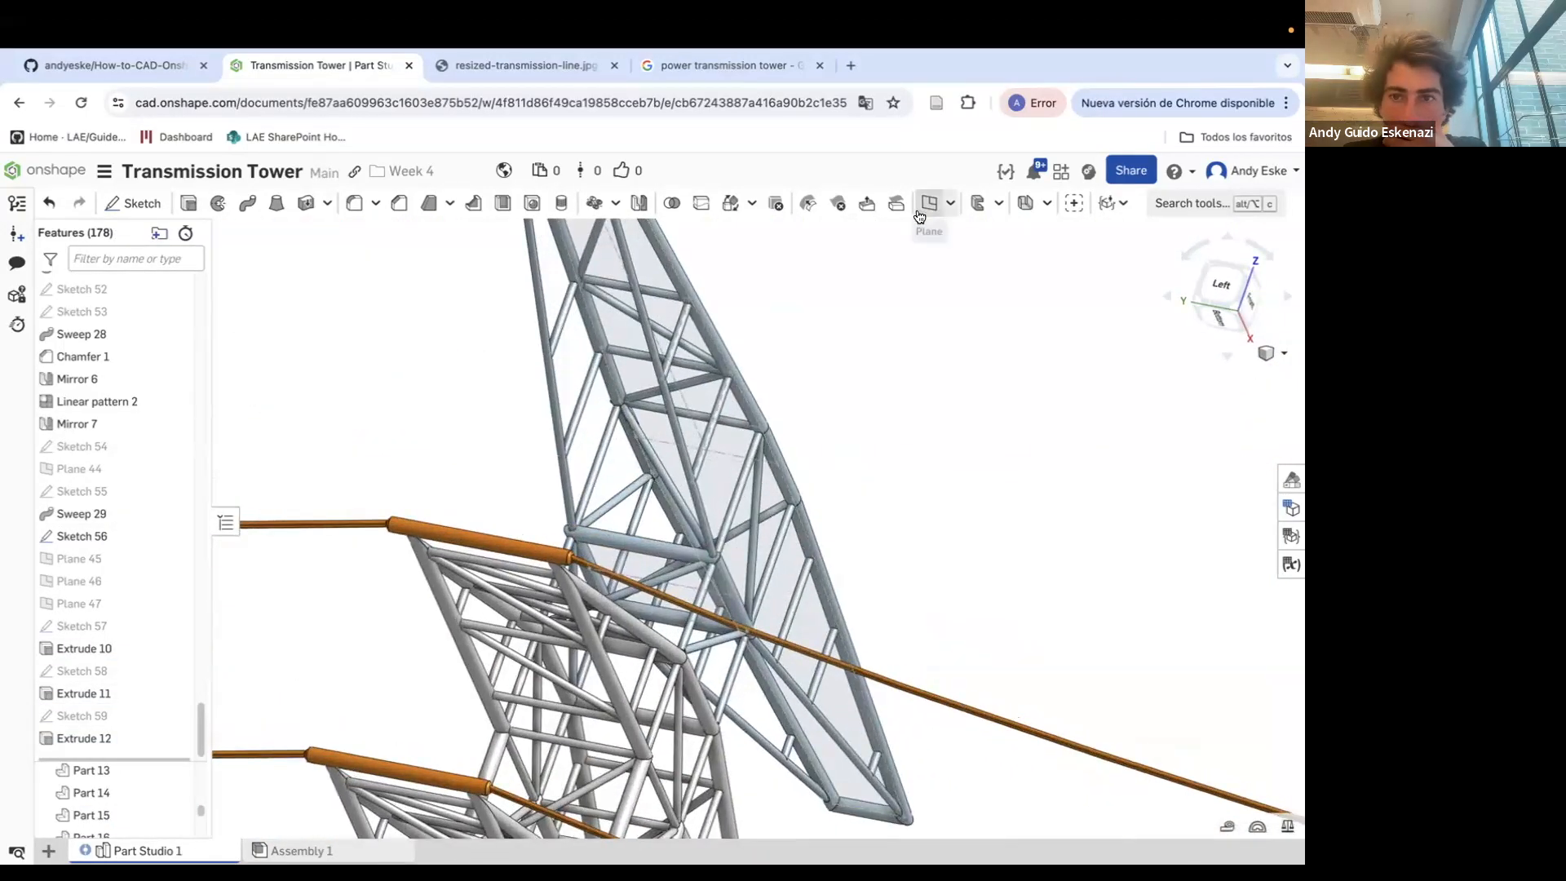
Create a three-point plane through two vertices of Sketch 43 and one vertex of Sketch 41 on the upper crossarm
left_click(931, 204)
left_click(256, 479)
left_click(256, 595)
left_click(573, 532)
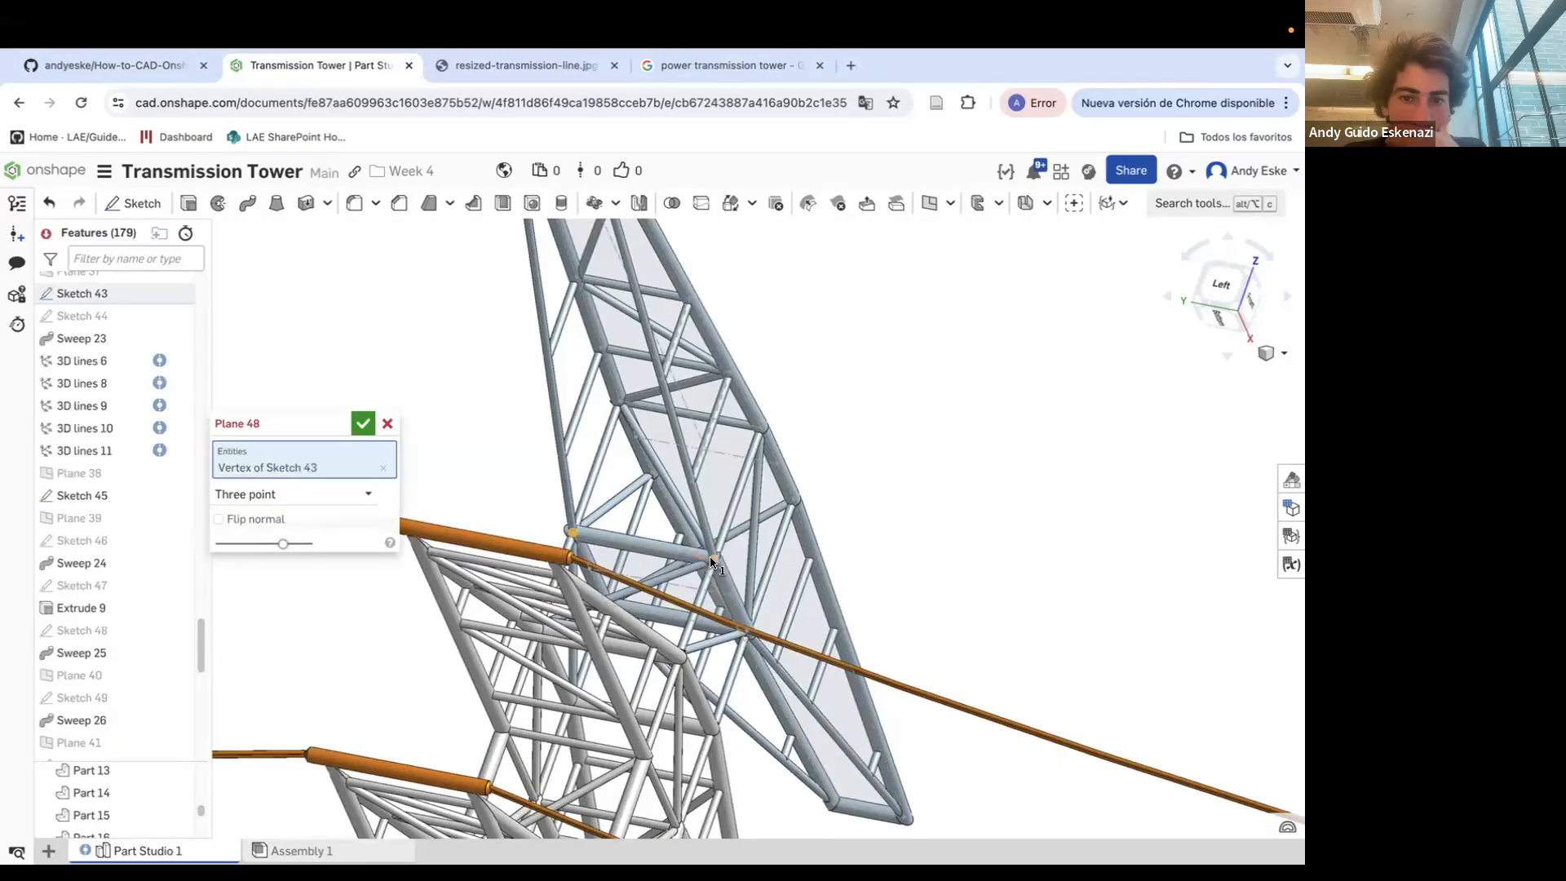
left_click(710, 561)
scroll(709, 561, "down", 5)
scroll(602, 270, "up", 5)
left_click(601, 257)
scroll(601, 257, "down", 5)
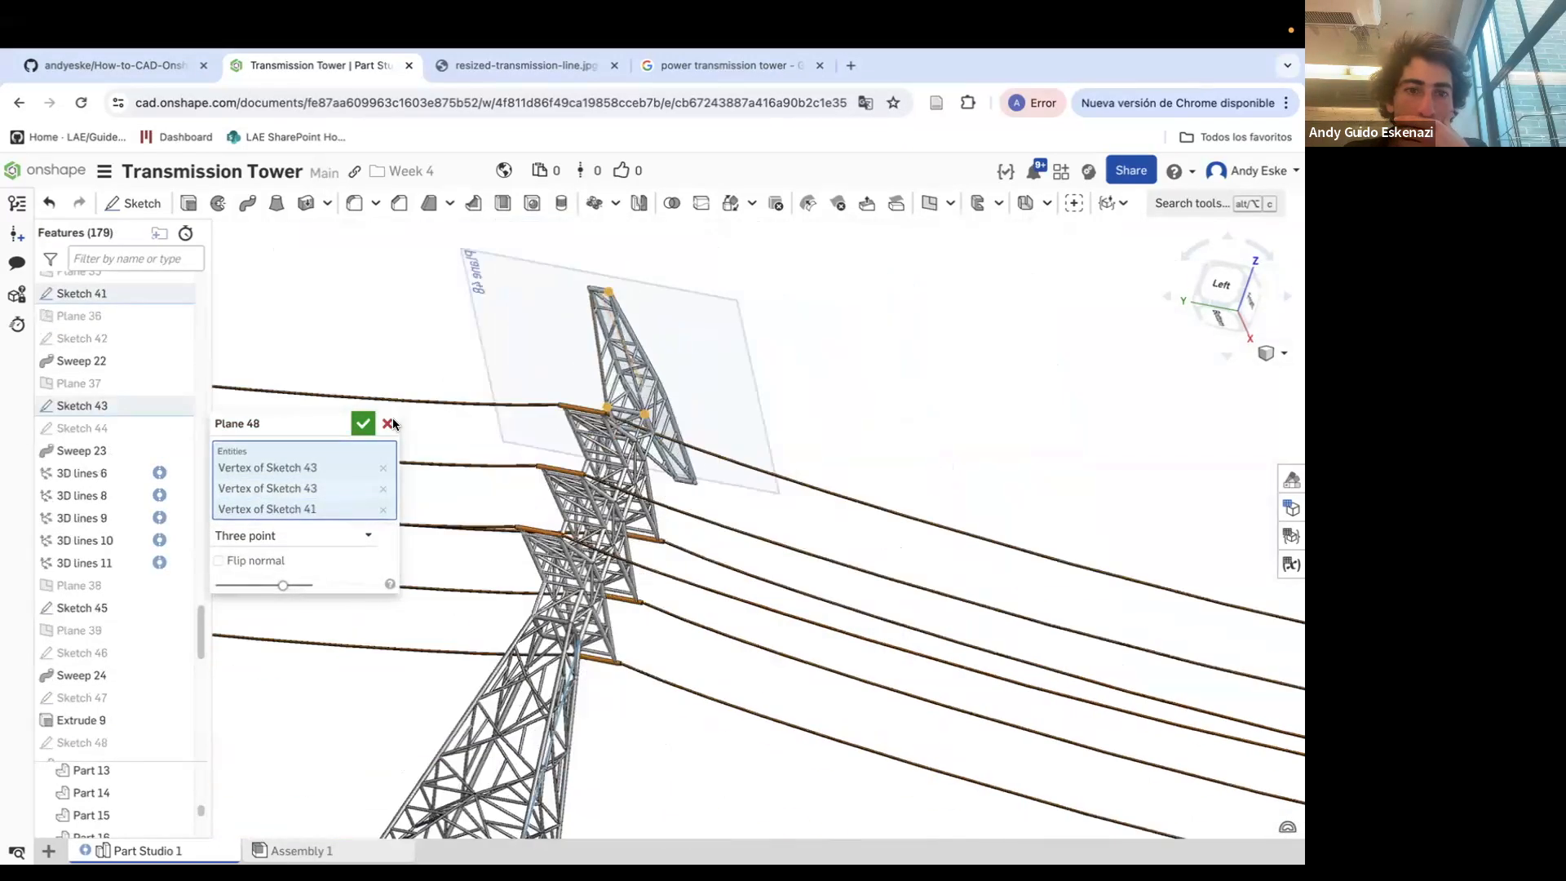
left_click(362, 424)
Start a new sketch on Plane 48
scroll(620, 295, "up", 10)
mouse_move(617, 291)
right_mouse_down()
mouse_move(628, 300)
mouse_move(611, 288)
right_mouse_up()
scroll(611, 289, "up", 5)
left_click(134, 204)
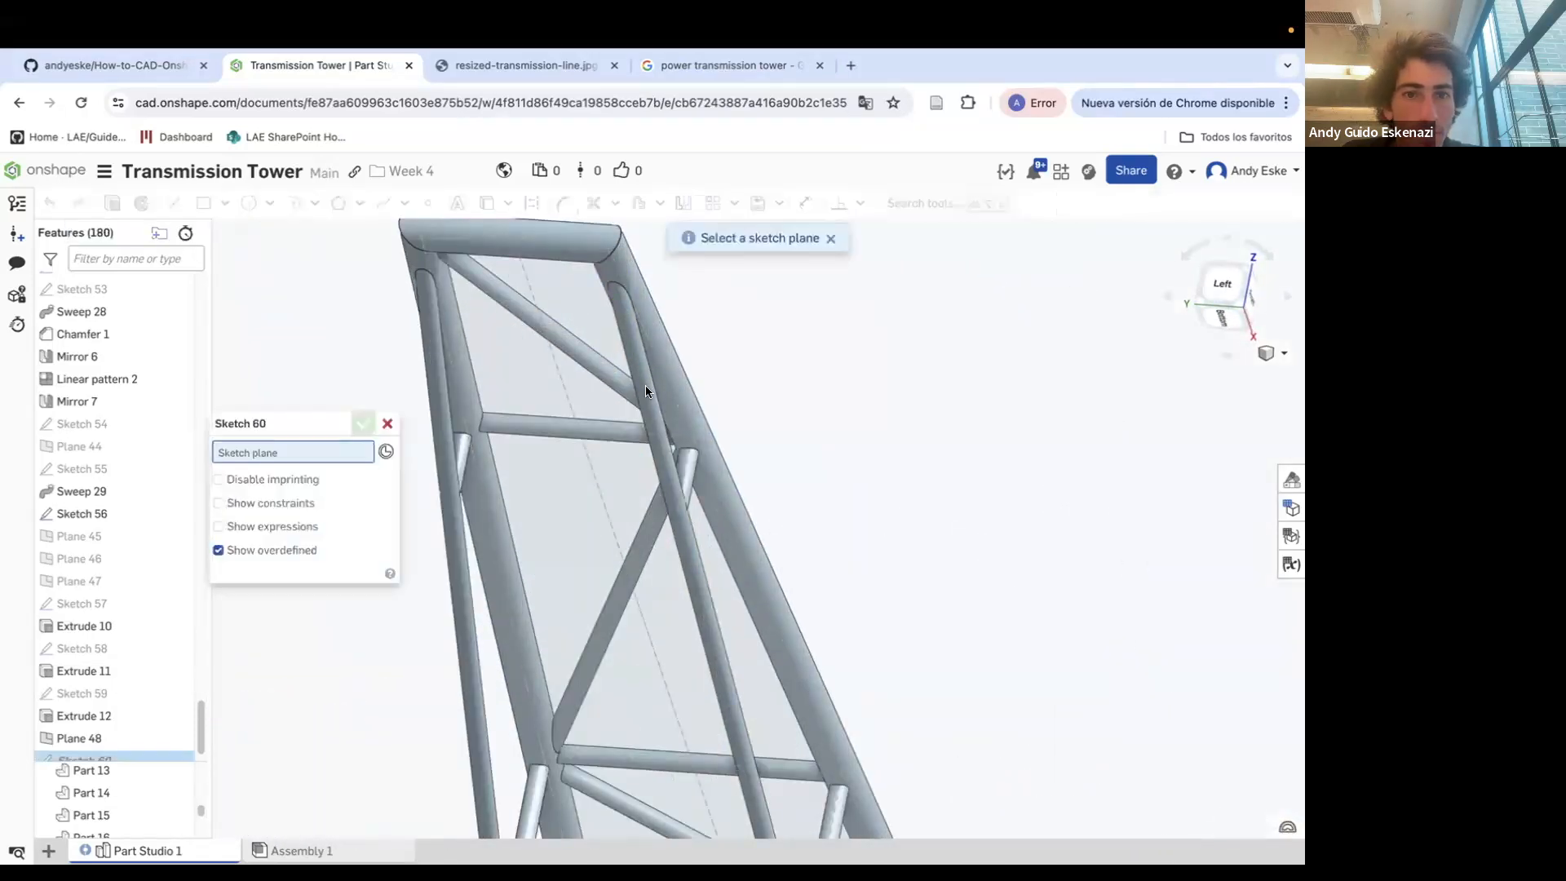
scroll(644, 386, "down", 10)
left_click(396, 335)
left_click(173, 204)
scroll(618, 368, "up", 8)
mouse_move(602, 456)
right_mouse_down()
mouse_move(694, 477)
mouse_move(816, 457)
mouse_move(803, 499)
right_mouse_up()
key("Escape")
key("Escape")
scroll(804, 504, "down", 5)
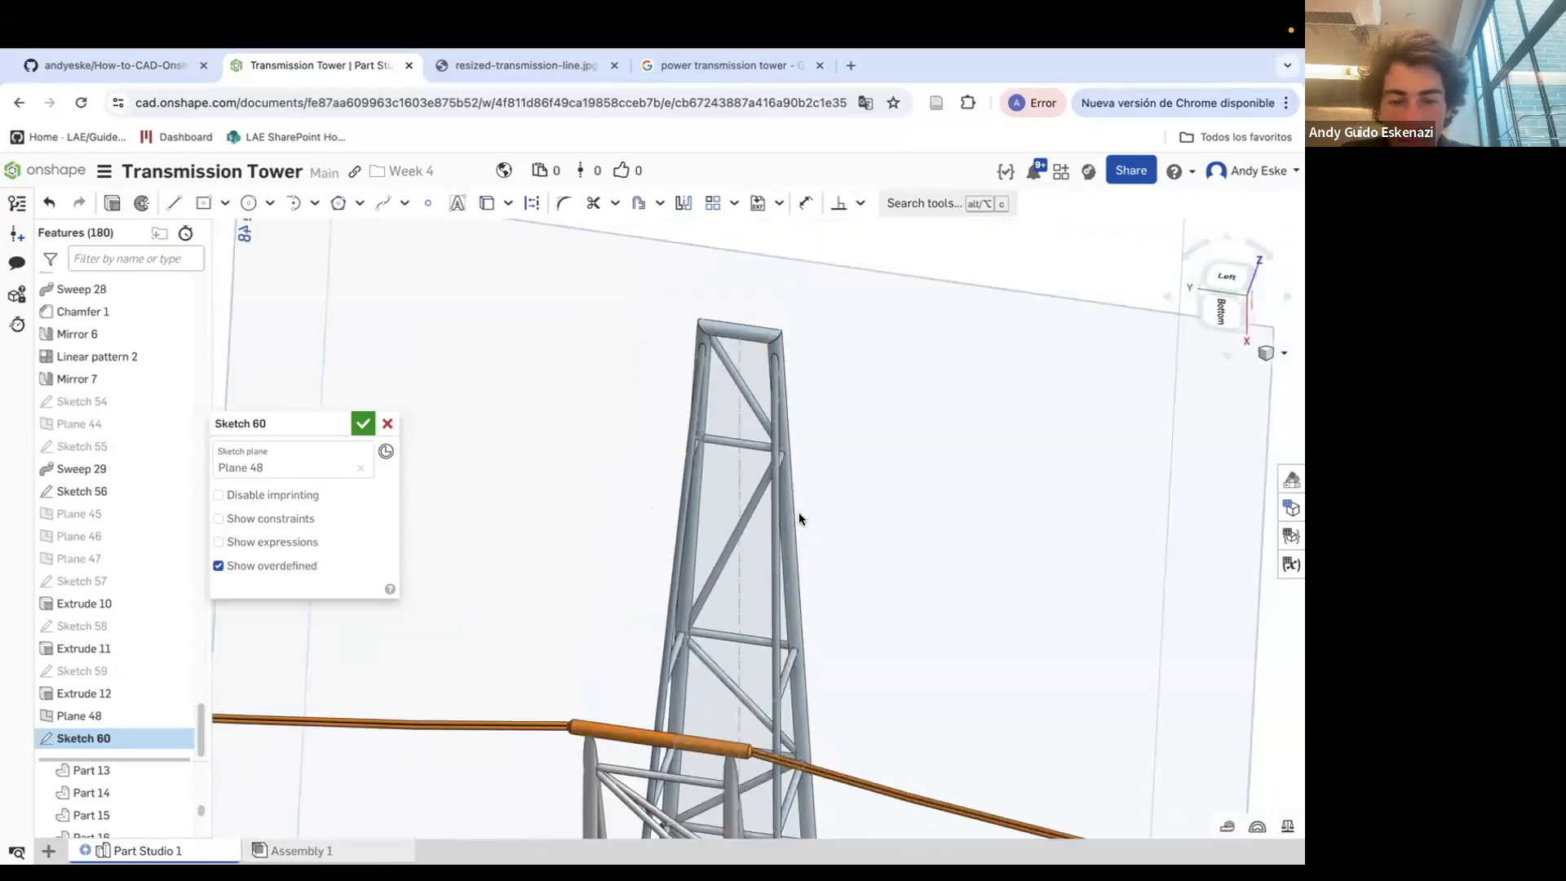
Project the crossarm's end edges into the Plane 48 sketch with Use
left_click(485, 204)
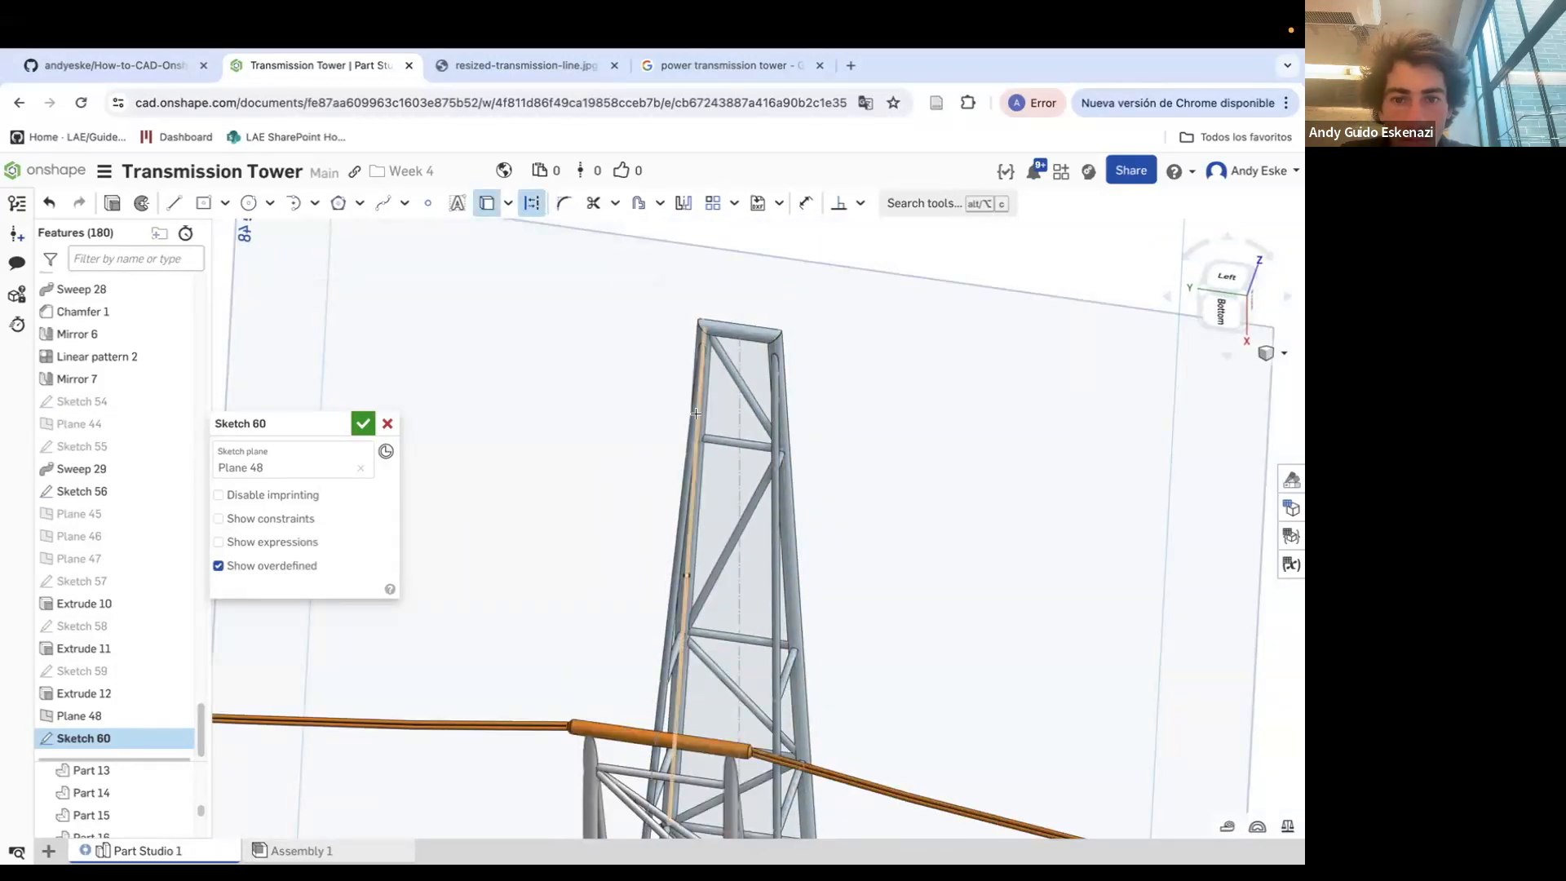
left_click(692, 399)
left_click(786, 414)
scroll(810, 419, "down", 2)
right_click_drag(810, 418, 722, 429)
scroll(644, 383, "up", 5)
key("Escape")
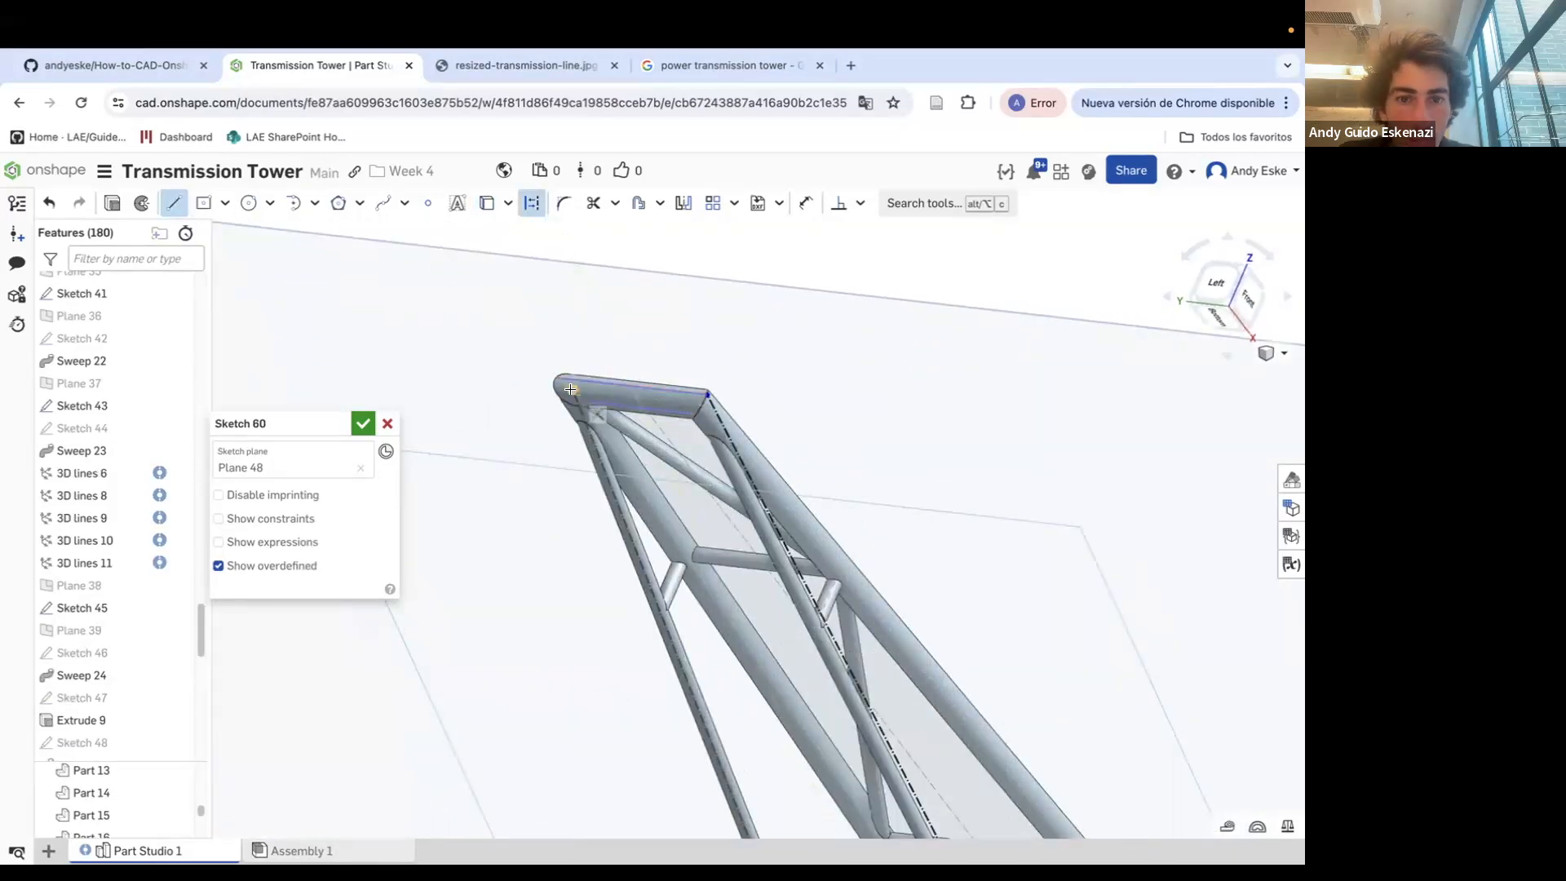
right_click_drag(706, 397, 743, 332)
right_click_drag(700, 386, 719, 432)
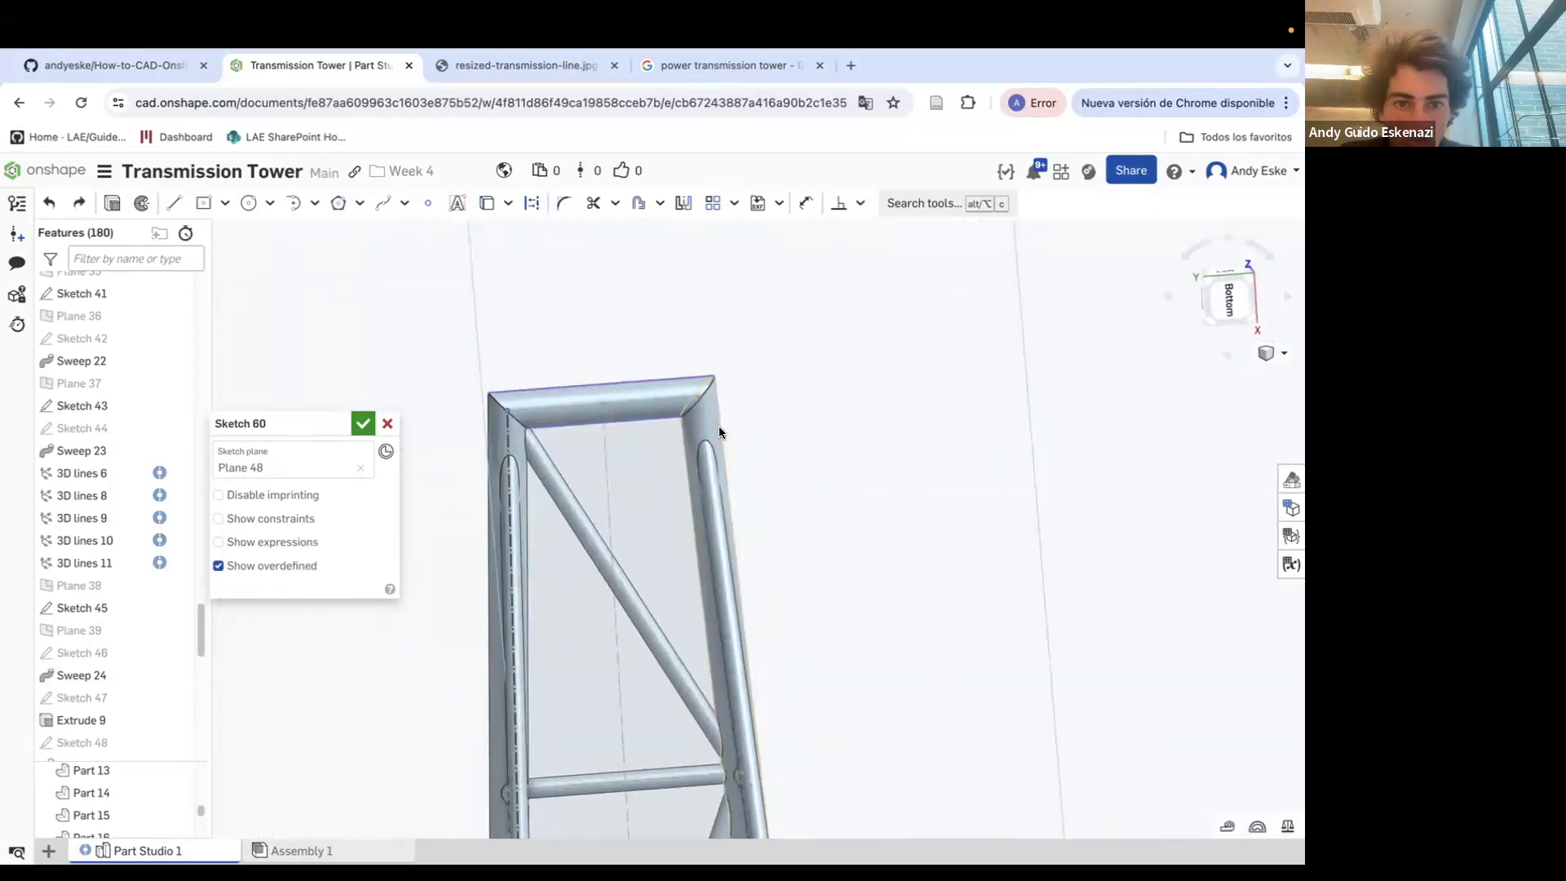
mouse_move(808, 449)
right_mouse_down()
mouse_move(678, 414)
mouse_move(673, 479)
right_mouse_up()
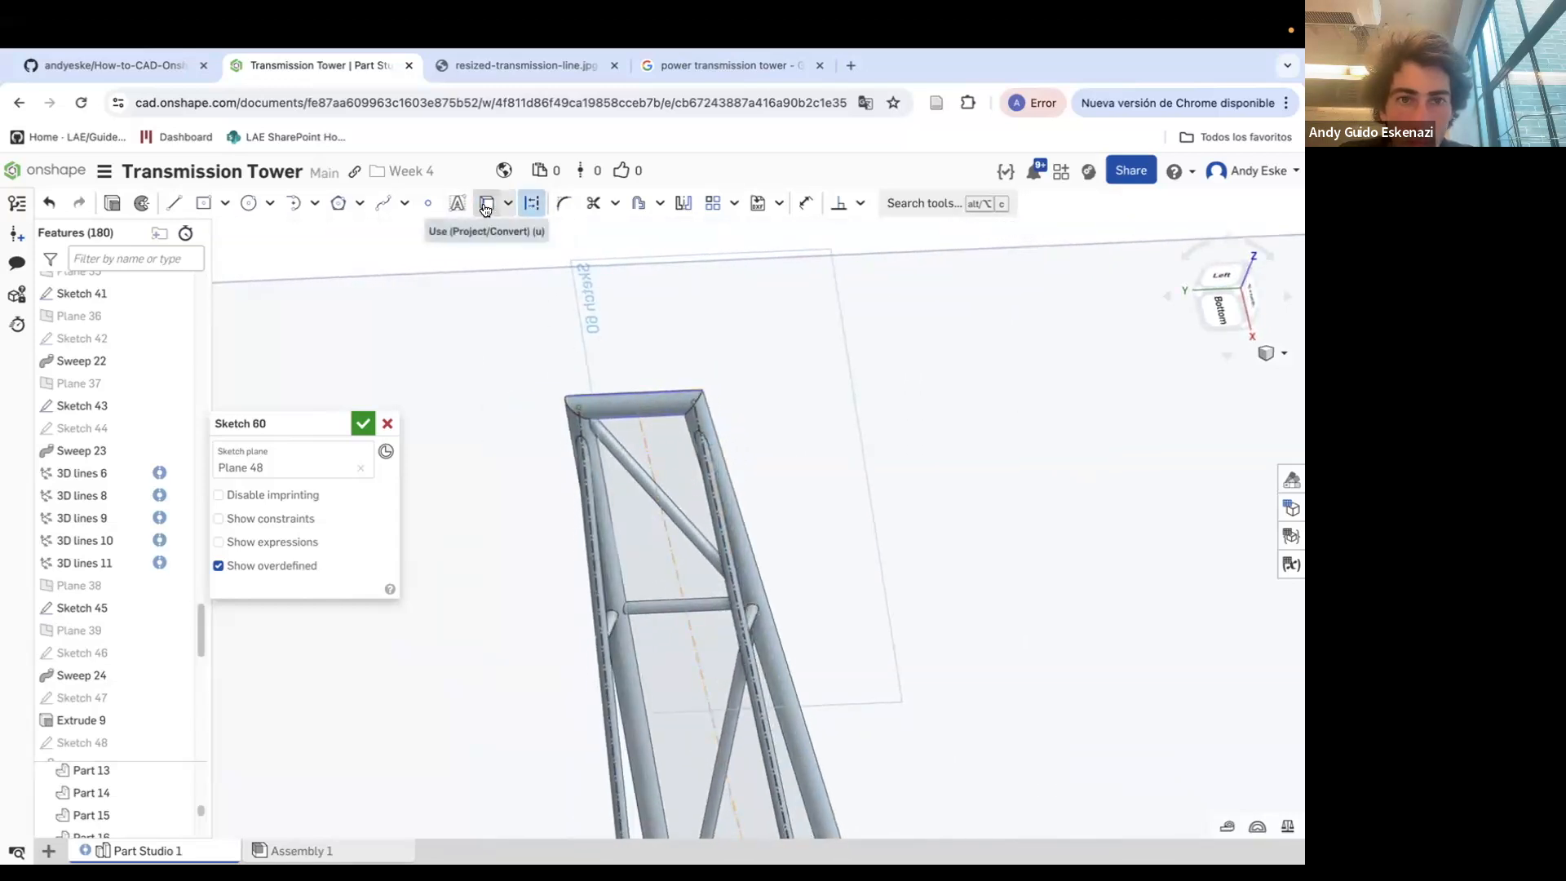
Draw diagonal bracing lines down the crossarm frame in the Plane 48 sketch and accept it
scroll(650, 604, "down", 5)
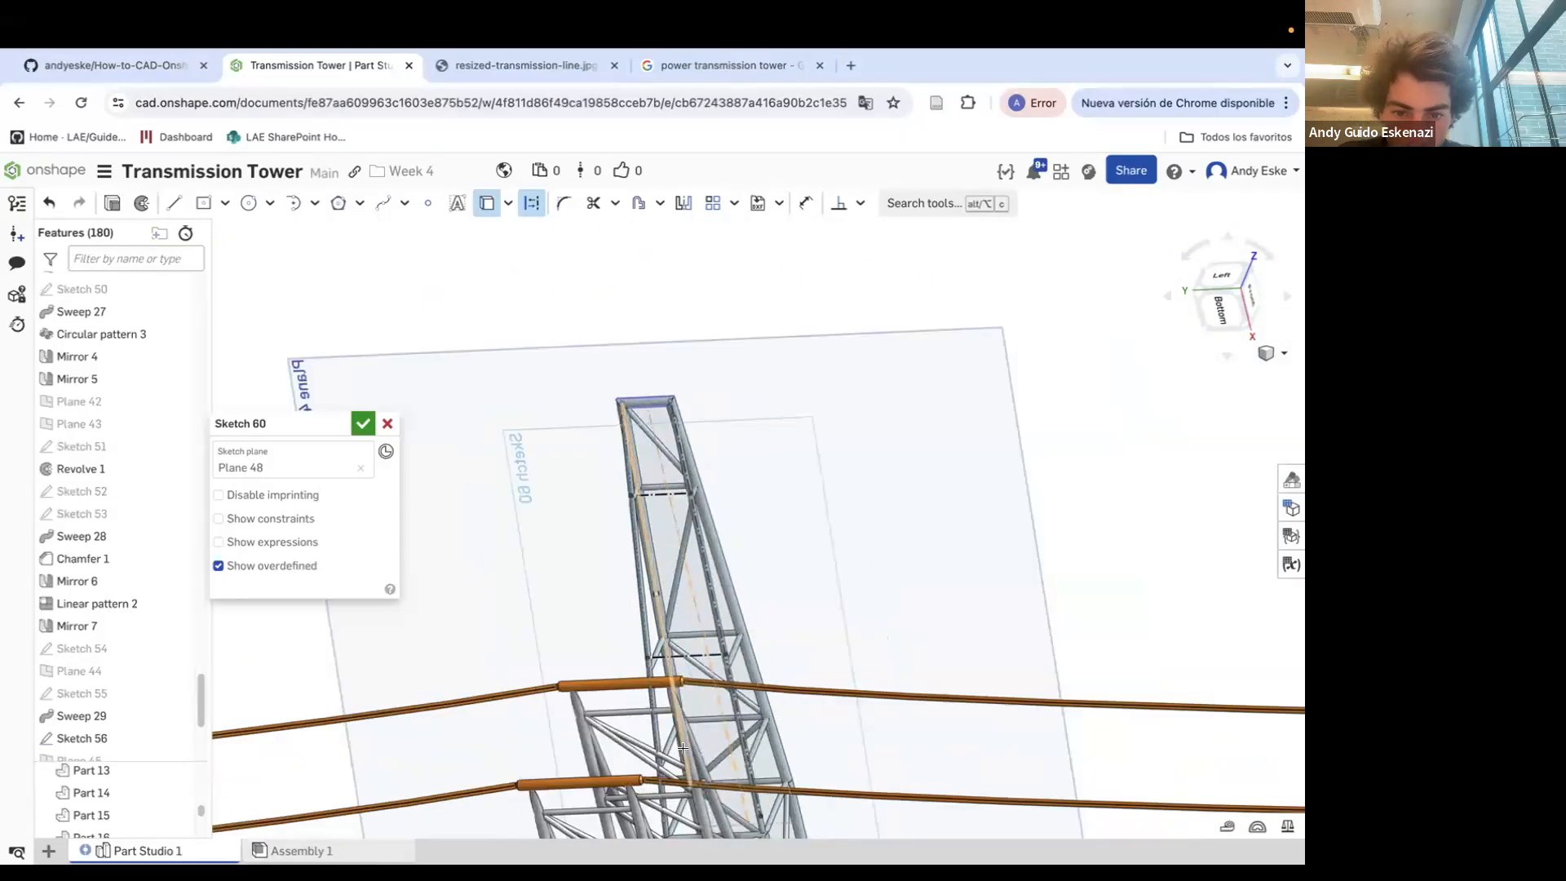
scroll(670, 602, "down", 1)
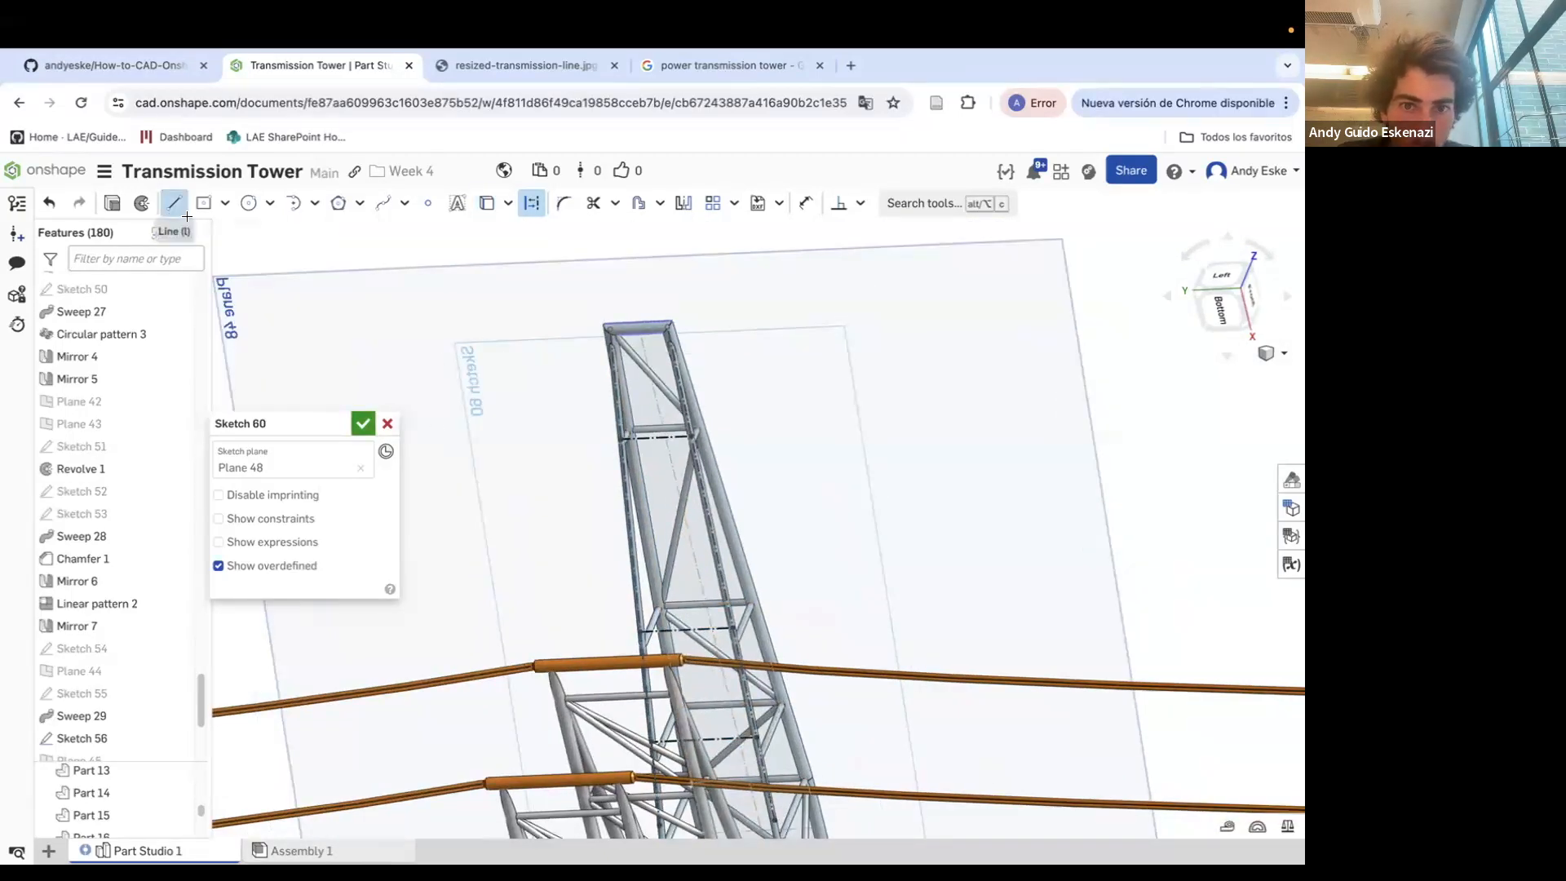
scroll(599, 322, "up", 3)
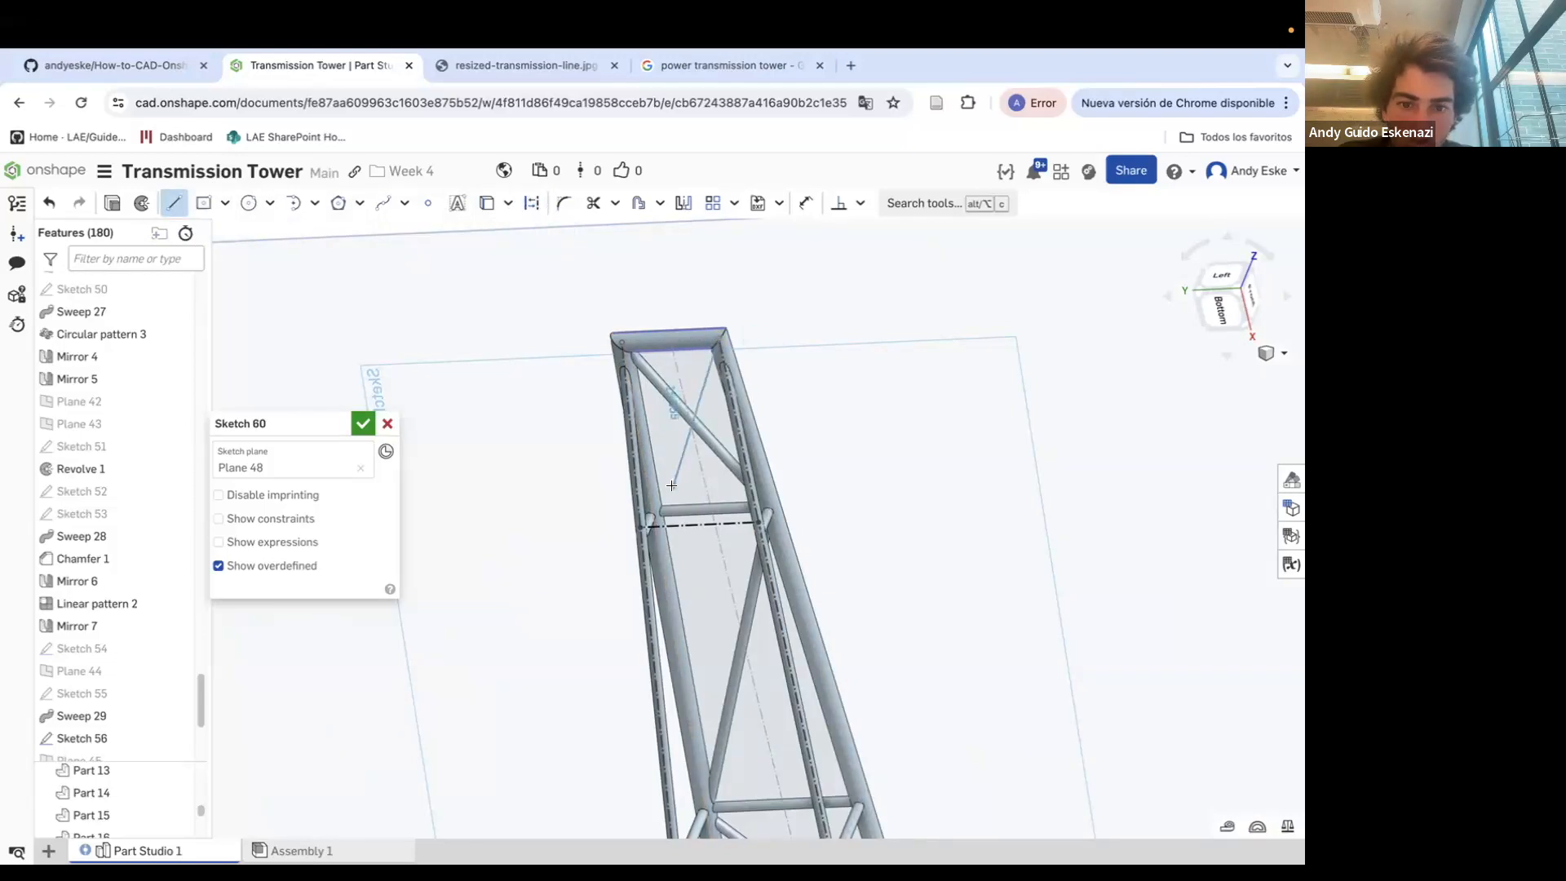
scroll(642, 523, "down", 2)
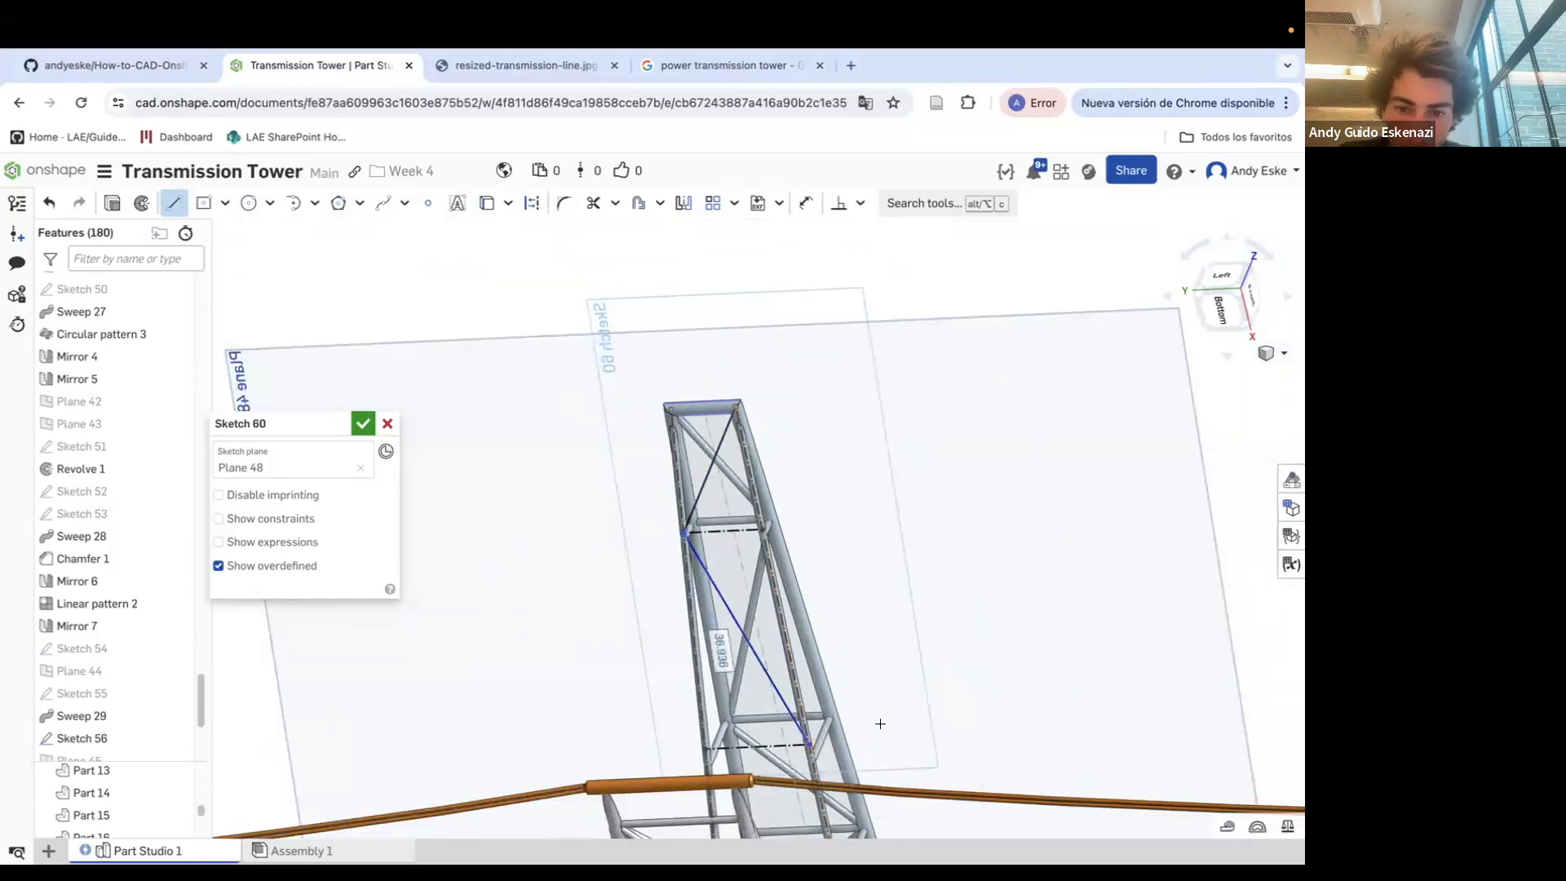
scroll(771, 732, "up", 3)
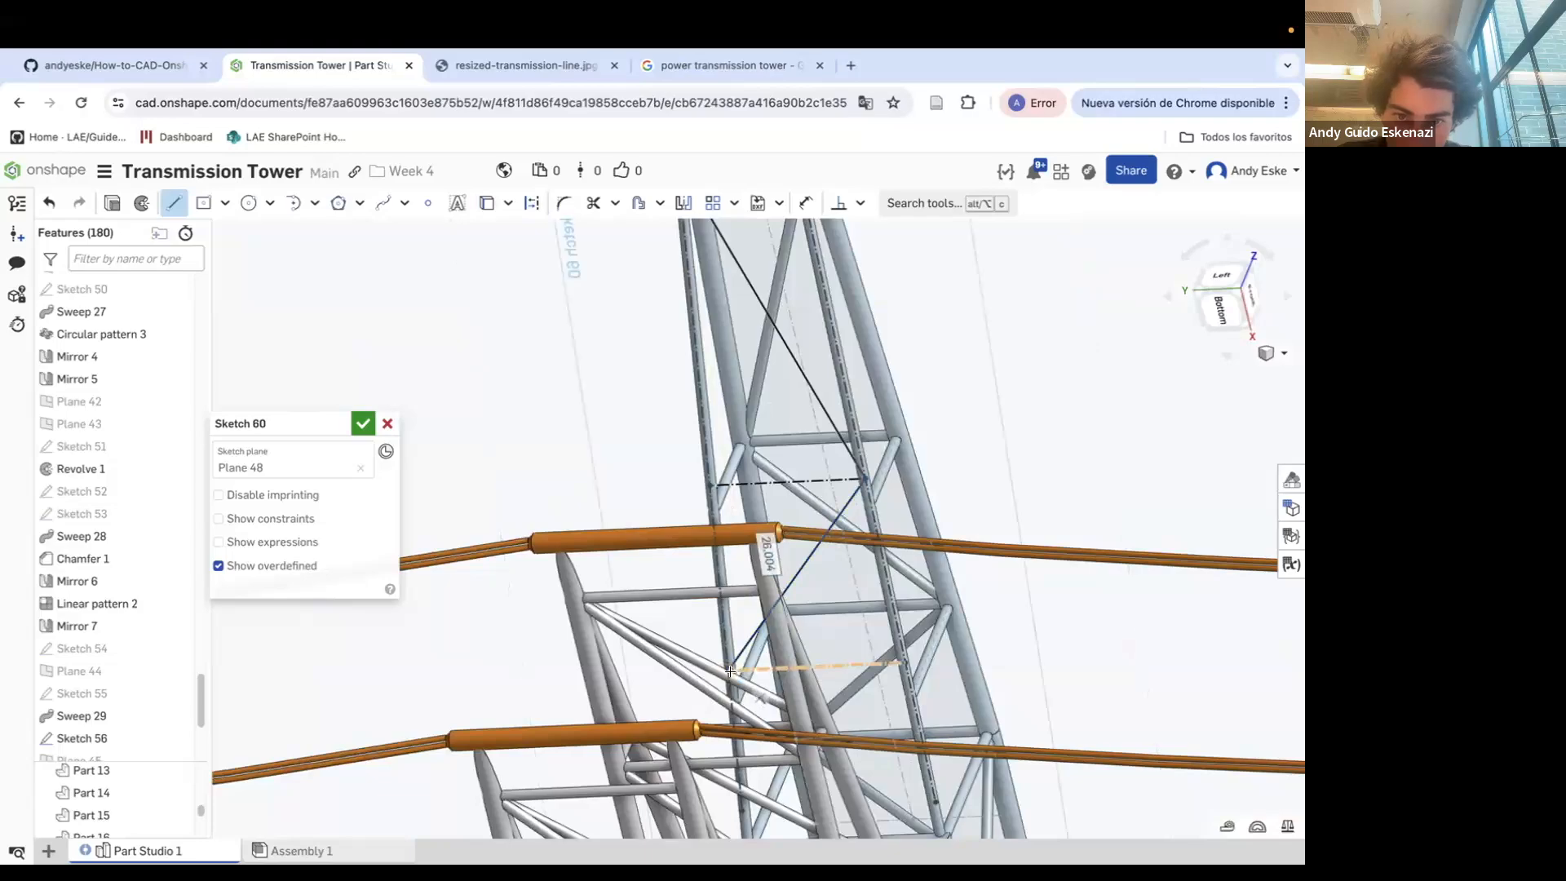
scroll(733, 671, "down", 5)
right_click_drag(734, 671, 718, 717)
scroll(844, 776, "up", 5)
mouse_move(845, 776)
right_mouse_down()
mouse_move(908, 774)
mouse_move(854, 625)
mouse_move(819, 655)
mouse_move(695, 561)
mouse_move(835, 659)
mouse_move(921, 661)
right_mouse_up()
left_click(910, 776)
key("Escape")
scroll(808, 652, "down", 3)
scroll(703, 561, "up", 3)
scroll(922, 657, "down", 3)
scroll(452, 545, "up", 3)
left_click(363, 424)
Hide Plane 48
right_click(436, 508)
left_click(506, 616)
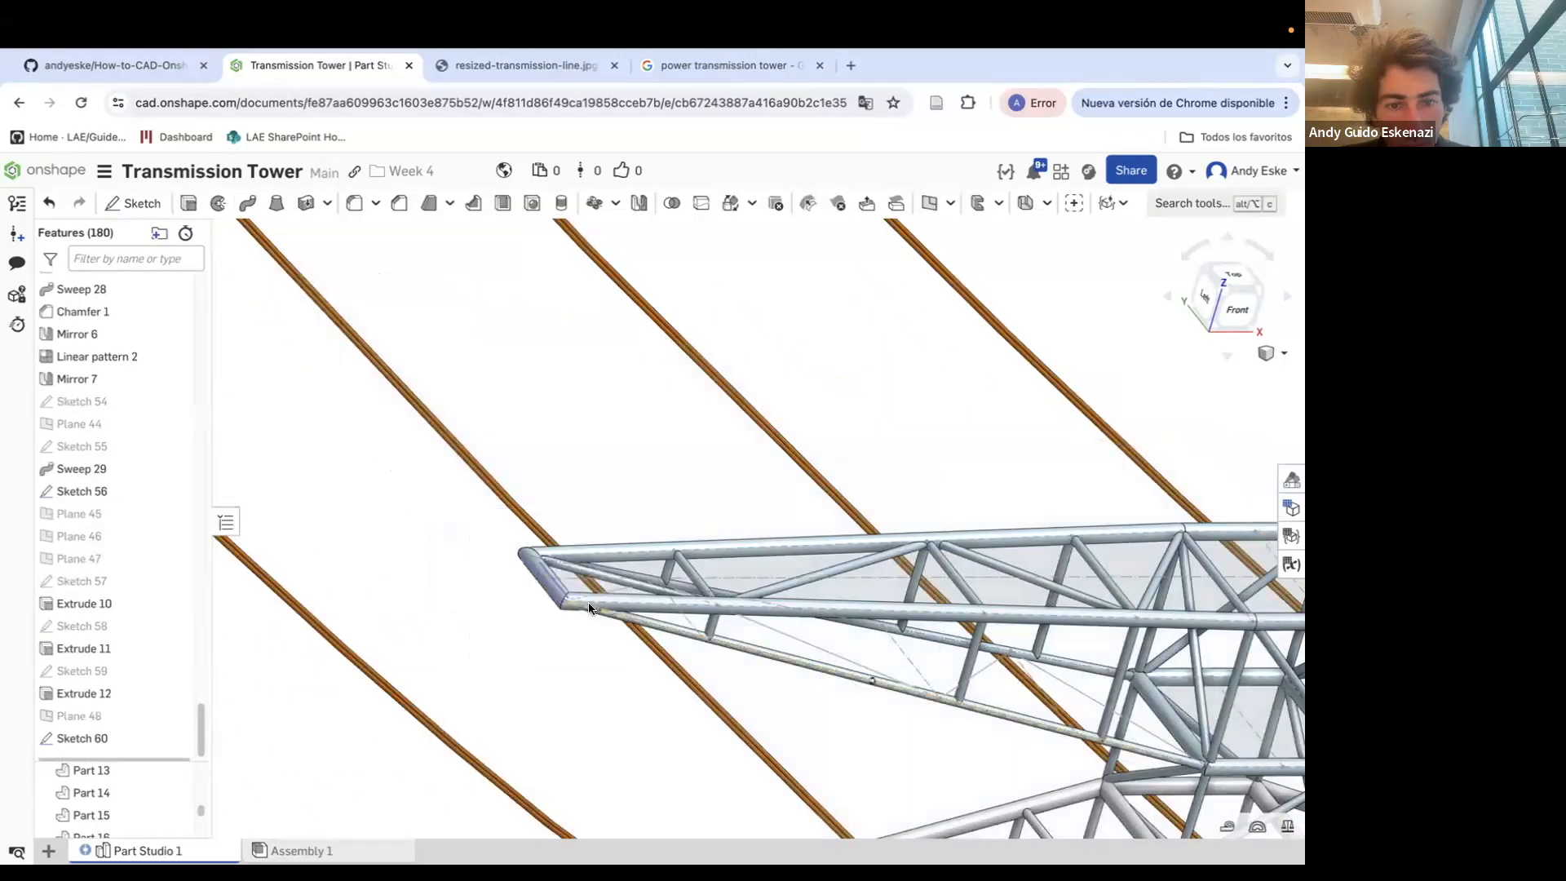
Create a point-normal plane at the end vertex of a crossarm bracing line, normal to that line
scroll(618, 617, "up", 5)
left_click(938, 211)
left_click(253, 476)
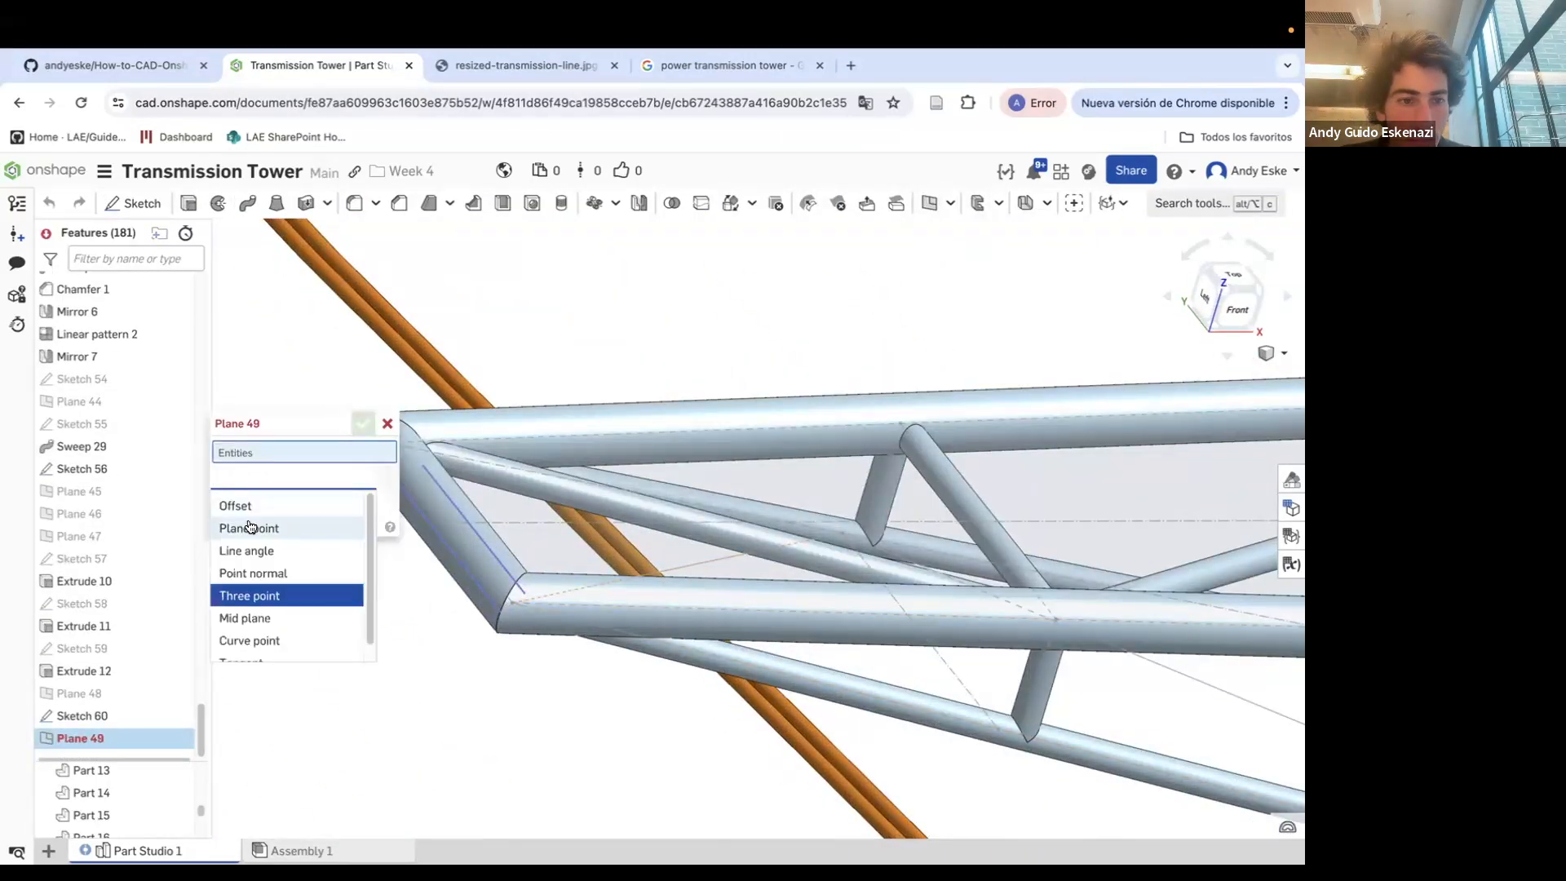
left_click(270, 580)
left_click(511, 602)
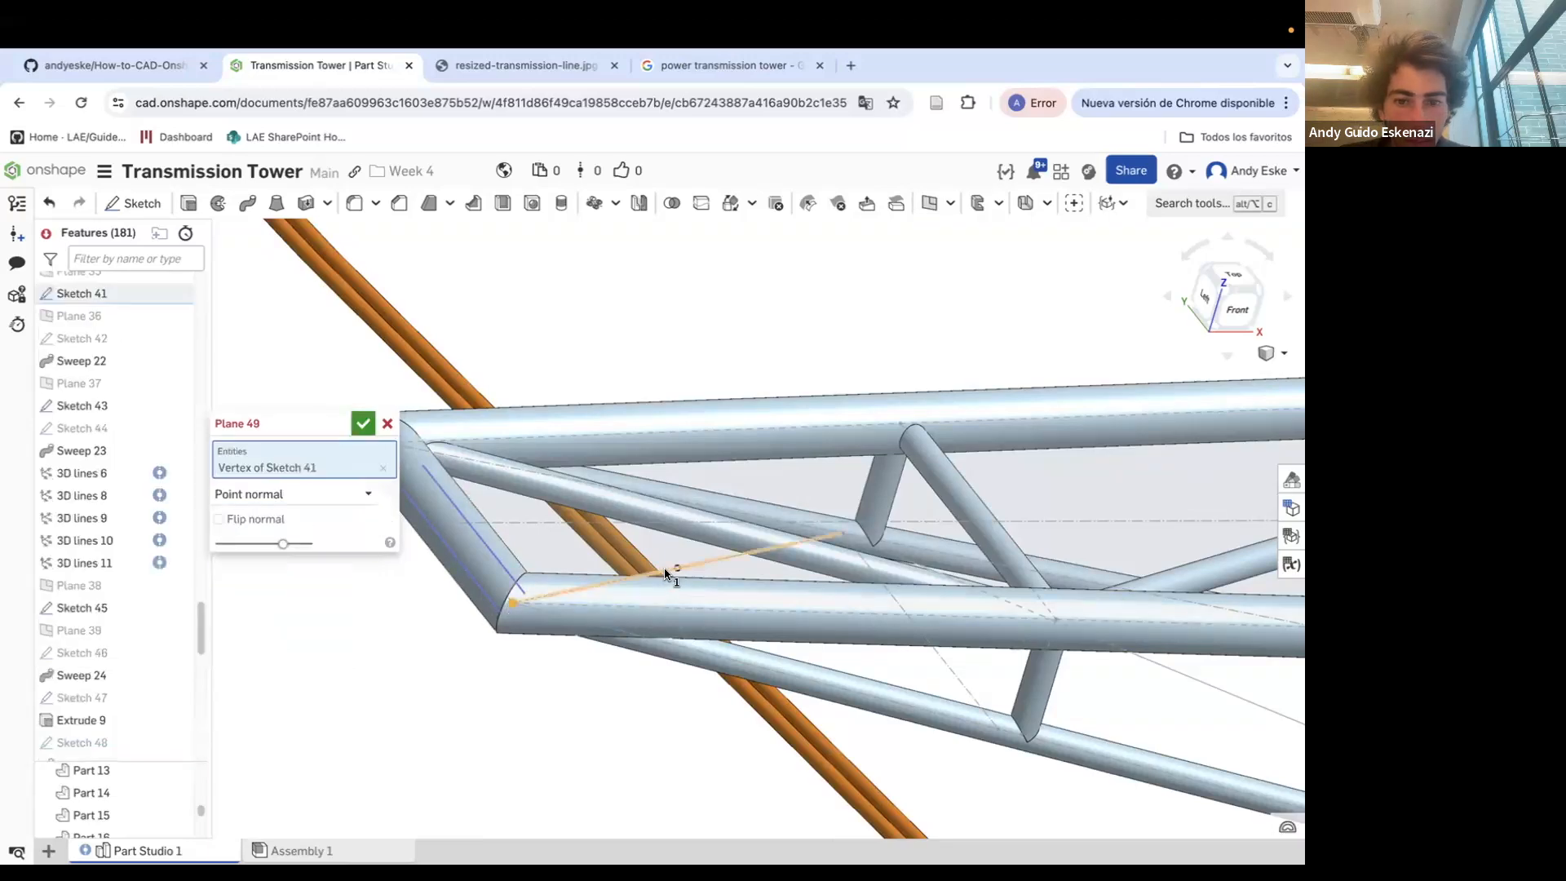
left_click(669, 572)
scroll(646, 564, "down", 10)
left_click(364, 424)
Sketch a 1 mm diameter circle on the new plane at the bracing line's end and accept it
left_click(133, 203)
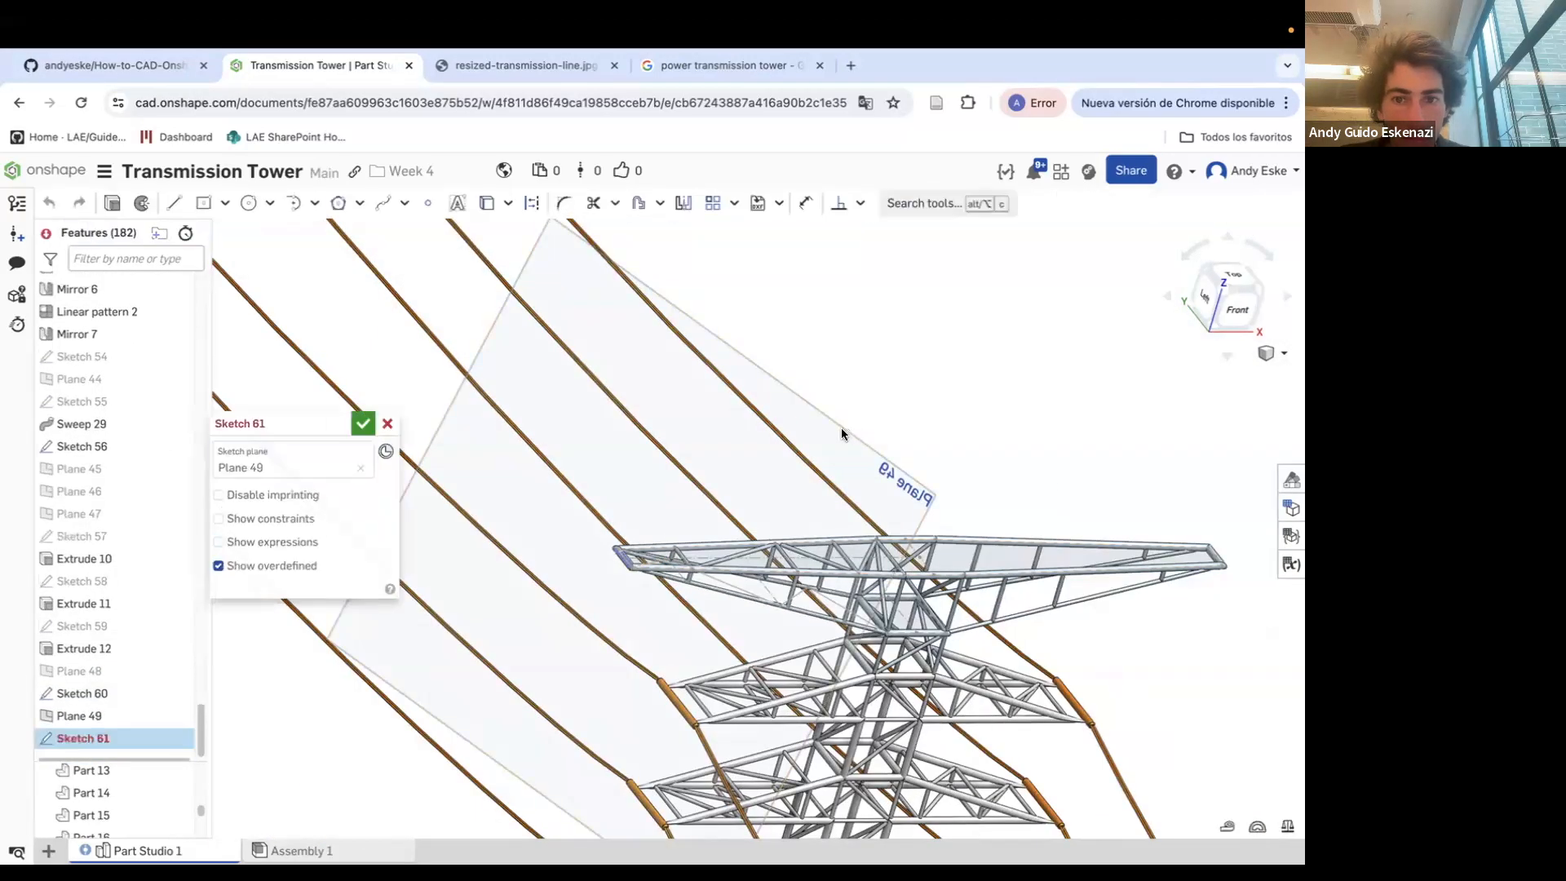
scroll(567, 562, "up", 5)
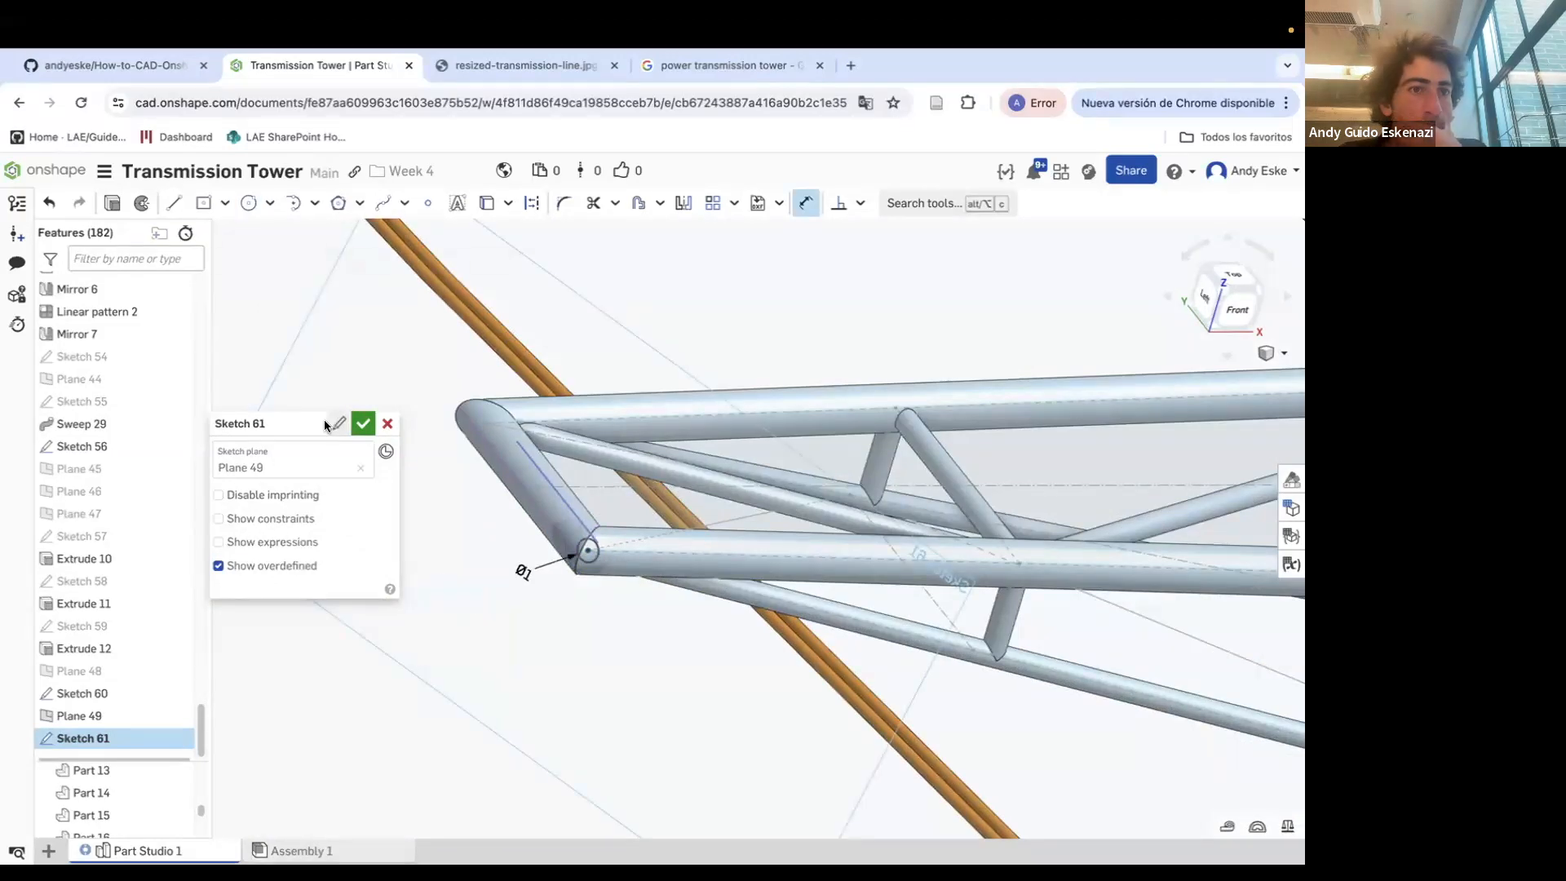
left_click(362, 423)
Sweep the Sketch 61 circle along the four diagonal bracing edges of Sketch 60, adding to Part 15
left_click(247, 204)
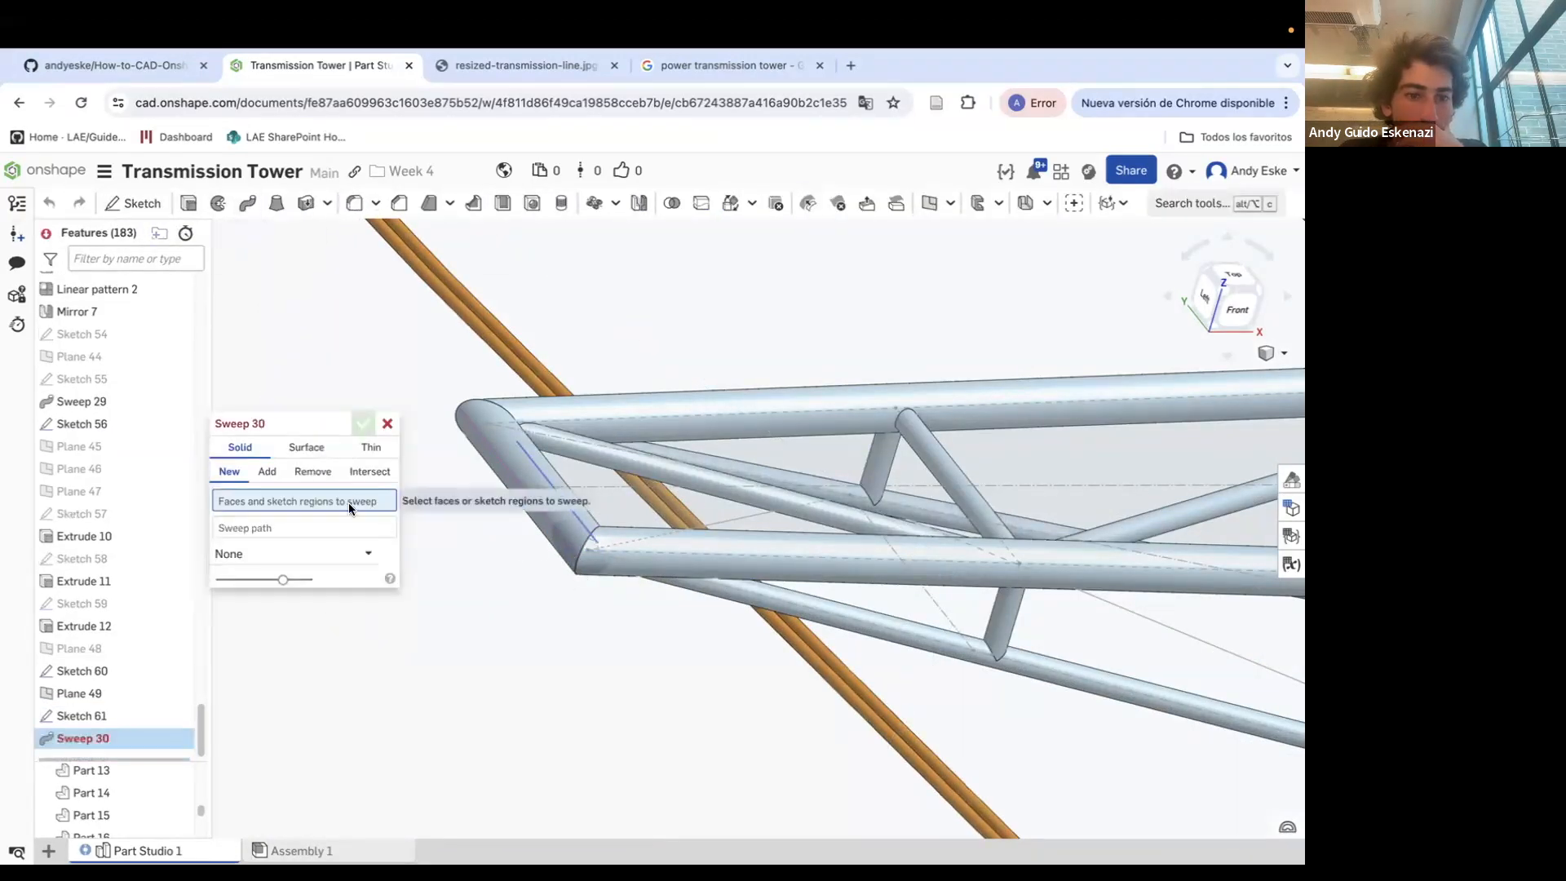
left_click(105, 715)
left_click(262, 539)
left_click(752, 514)
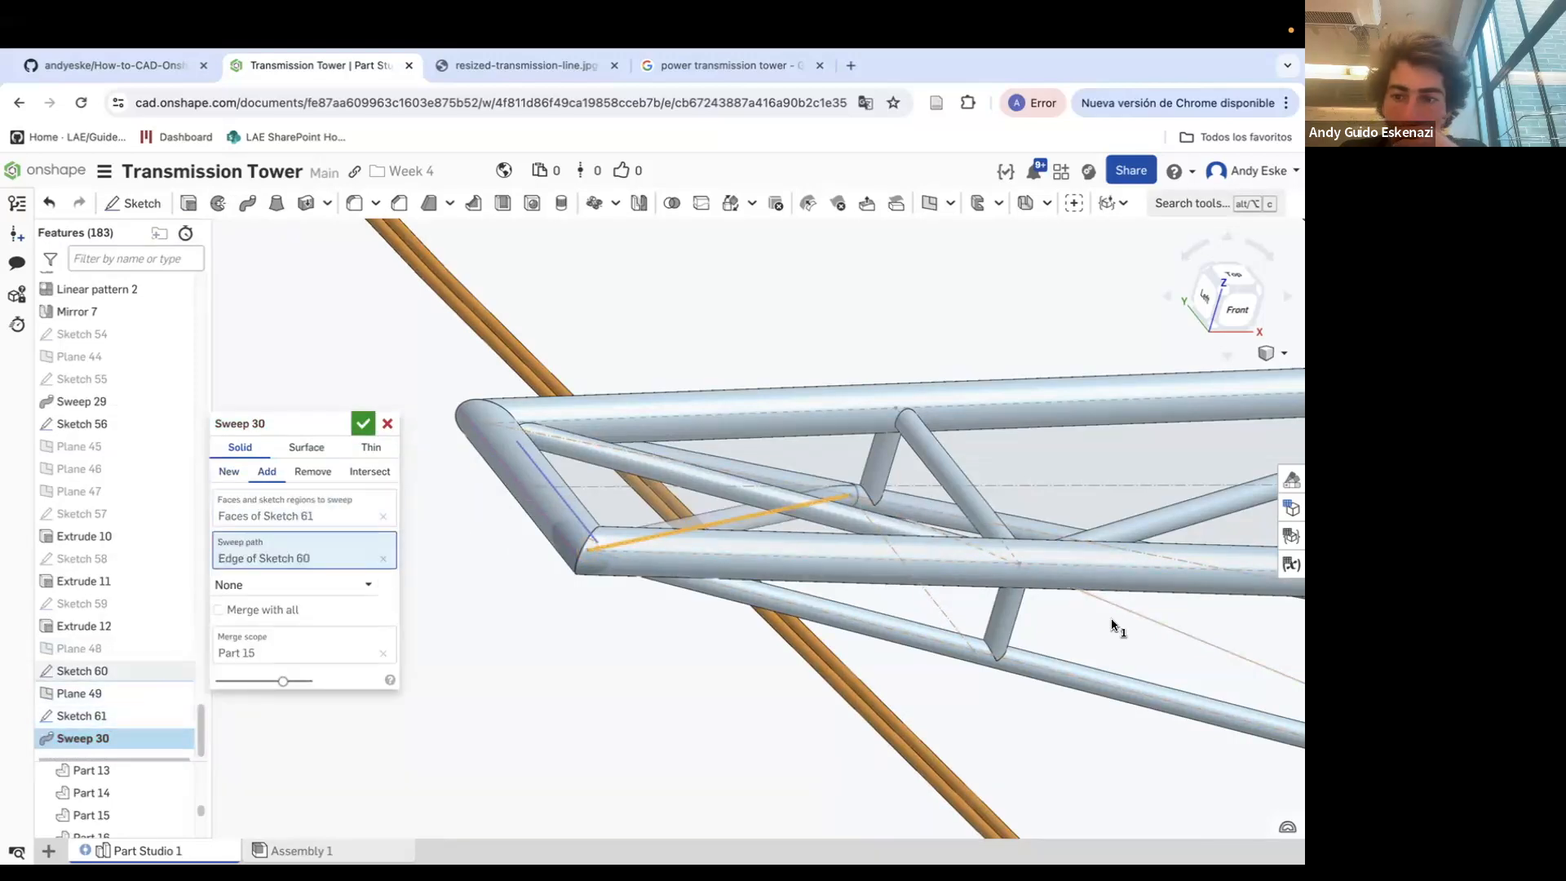
left_click(1124, 609)
scroll(1113, 622, "down", 5)
left_click(1112, 622)
left_click(1196, 625)
scroll(1182, 626, "down", 3)
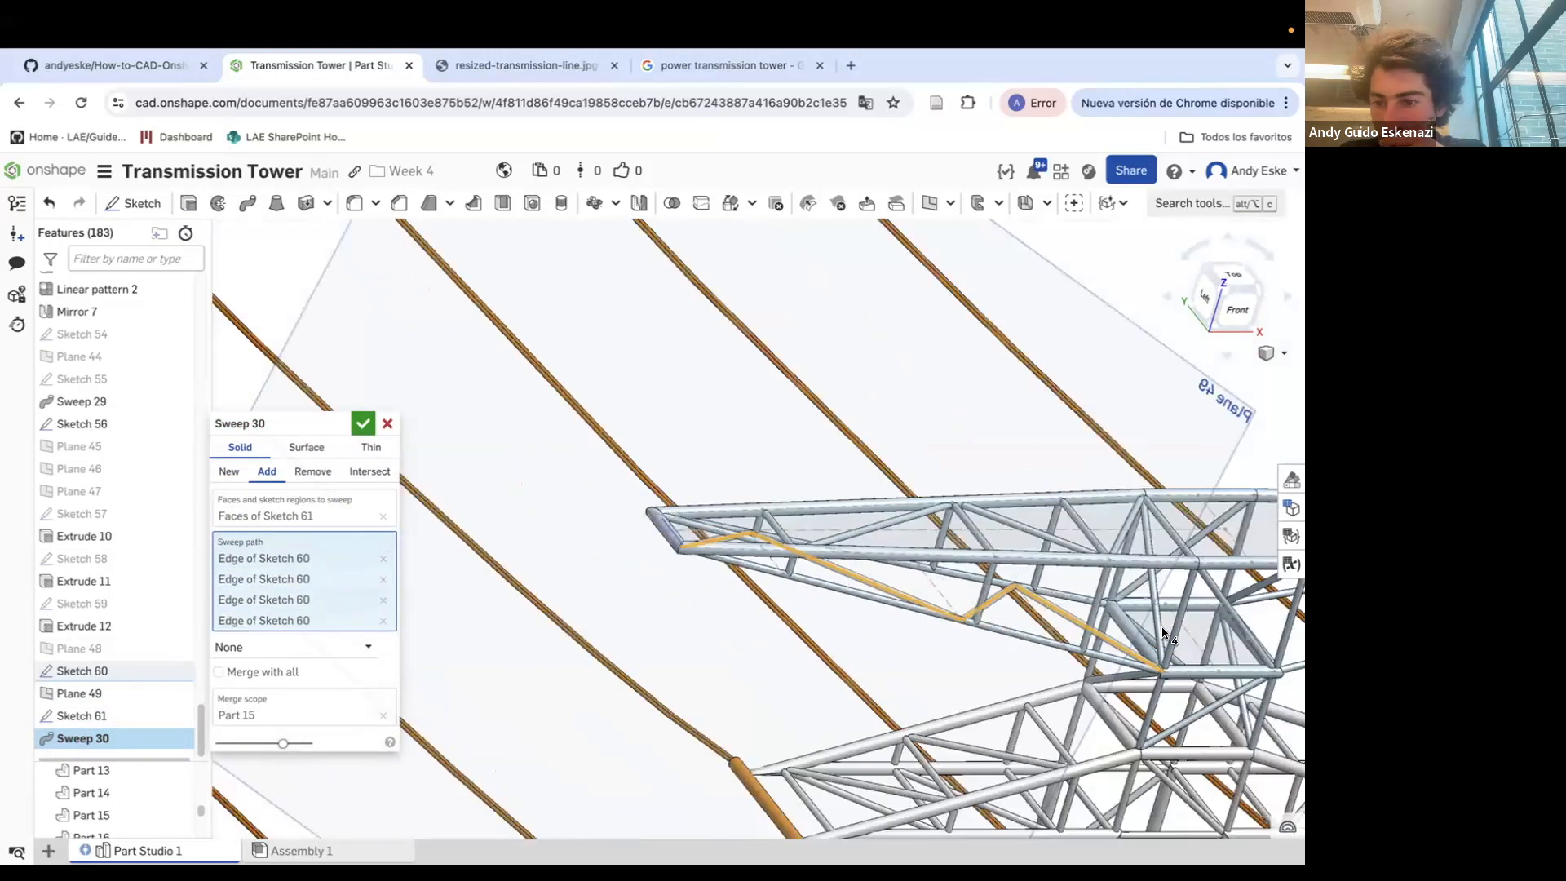
scroll(1166, 644, "up", 5)
left_click(363, 423)
Hide Plane 49
scroll(942, 596, "down", 8)
right_click_drag(934, 593, 724, 527)
scroll(817, 549, "up", 10)
scroll(750, 516, "down", 10)
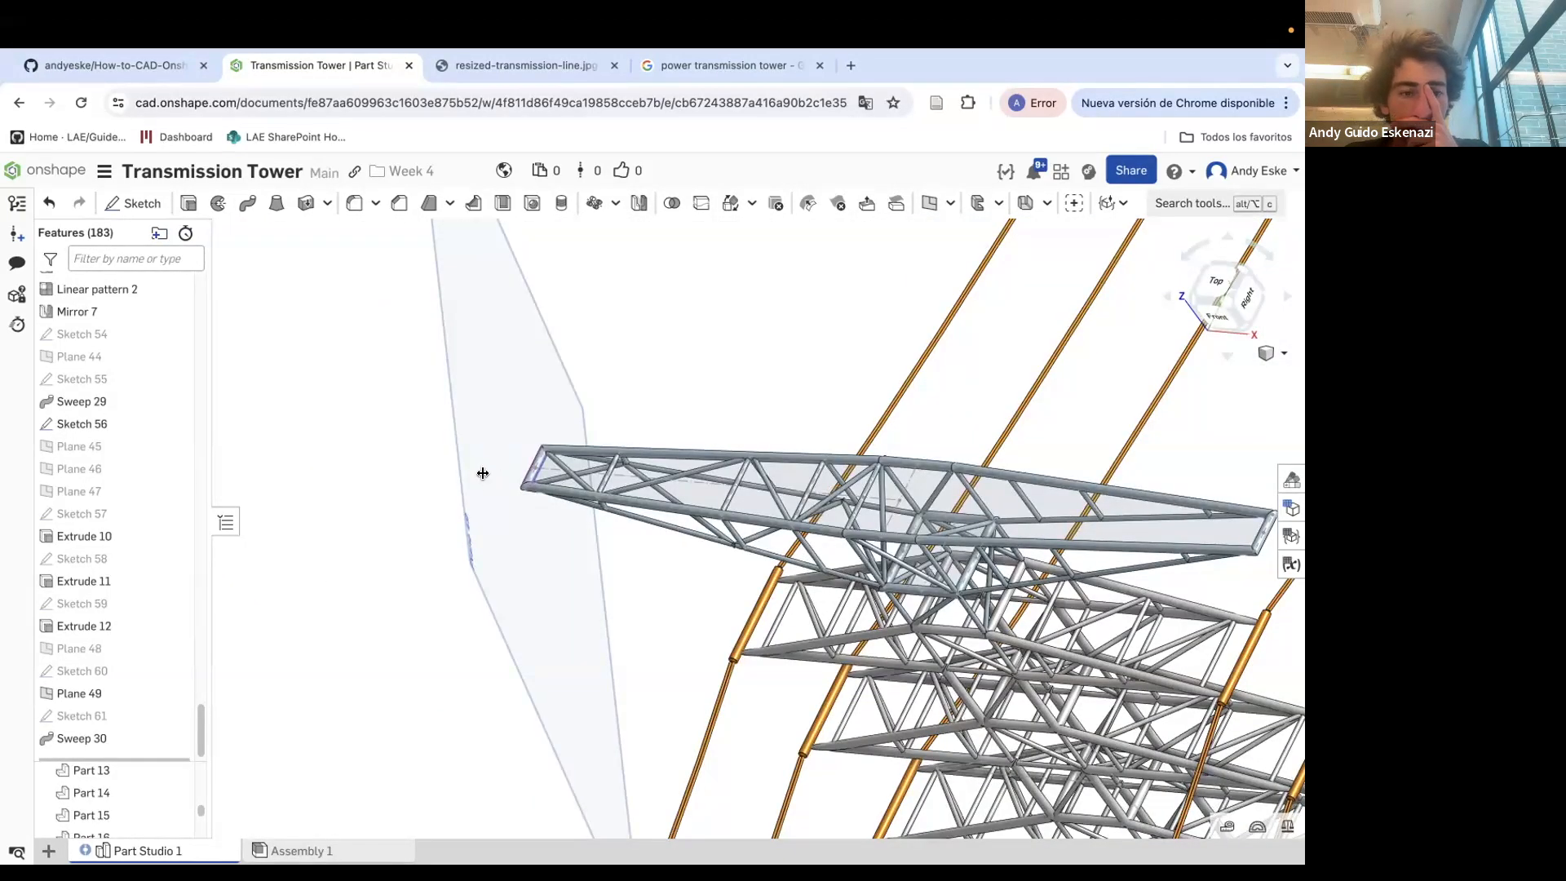
scroll(101, 732, "down", 1)
right_click(89, 682)
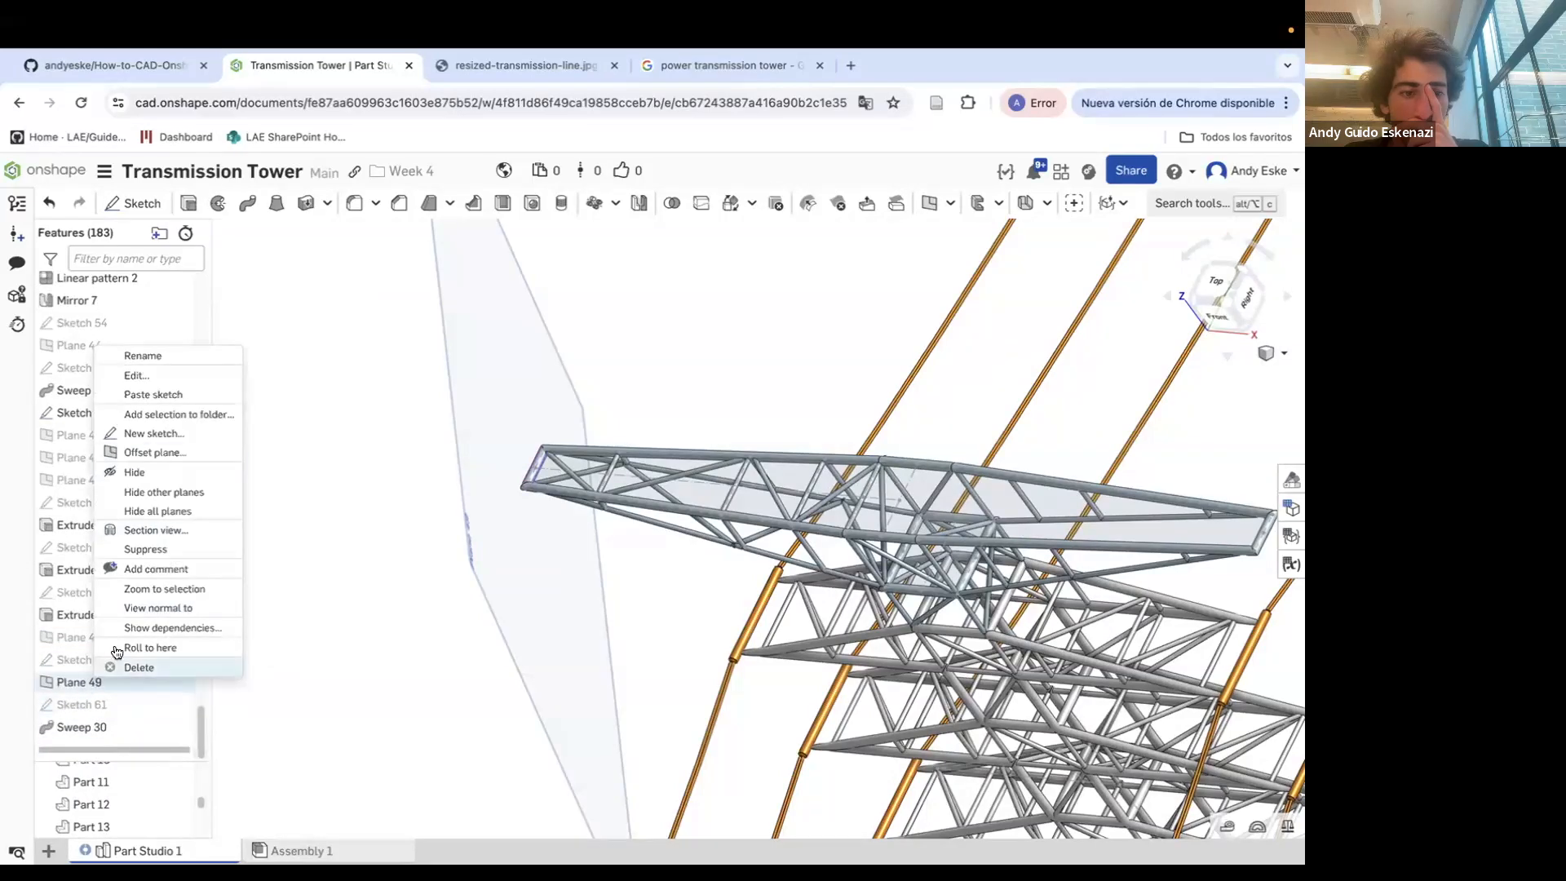
left_click(149, 471)
Reload the document page in the browser to refresh the Part Studio
scroll(628, 595, "down", 5)
right_click_drag(628, 603, 646, 579)
left_click(269, 106)
key("Return")
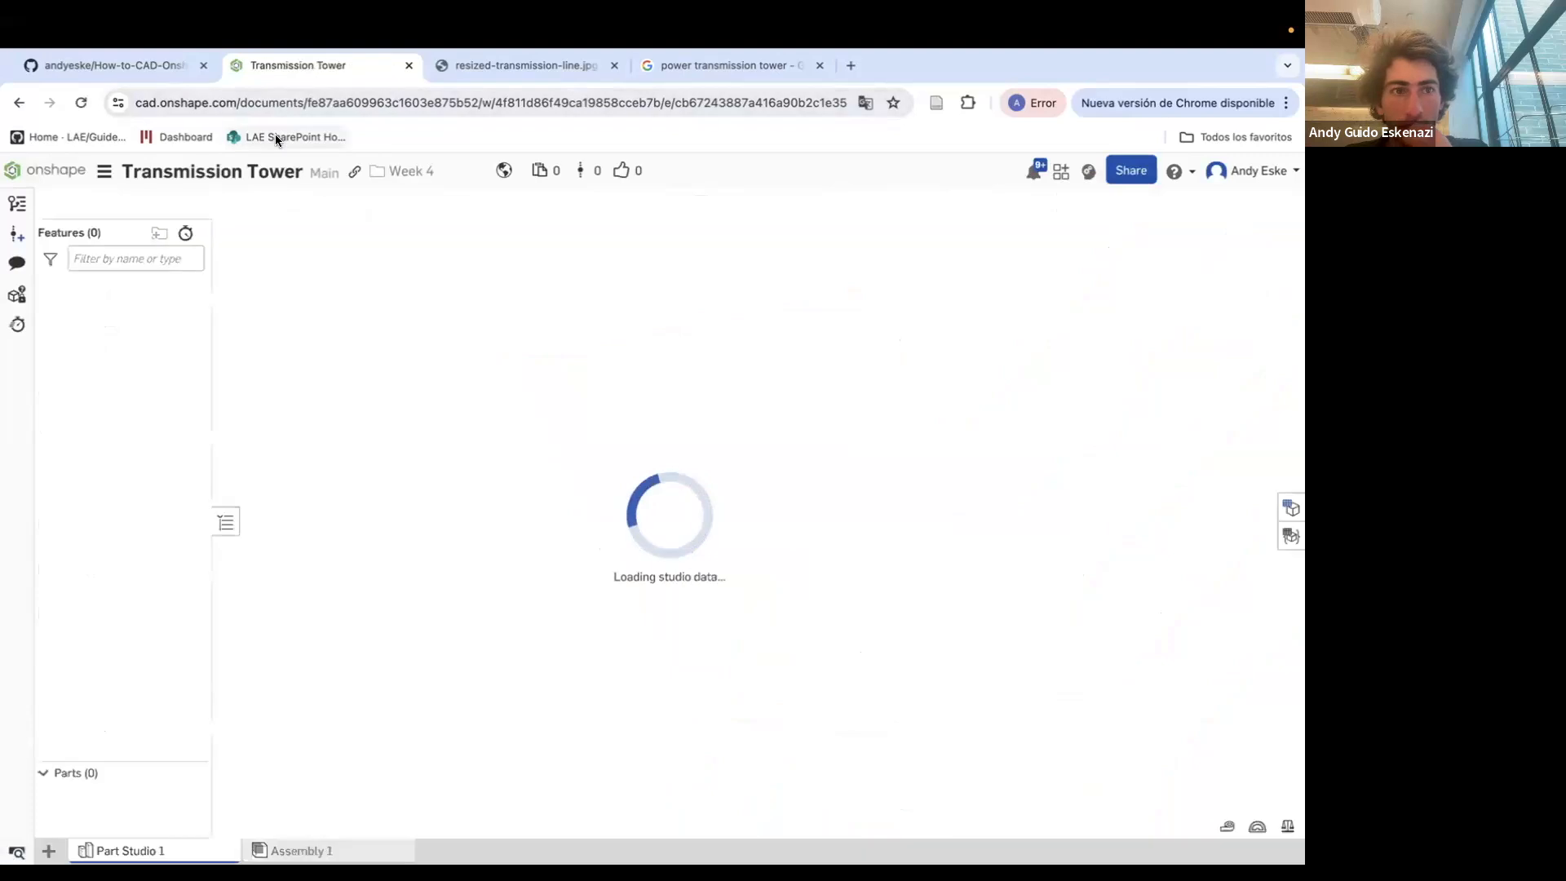
right_click_drag(734, 364, 741, 444)
scroll(743, 446, "up", 10)
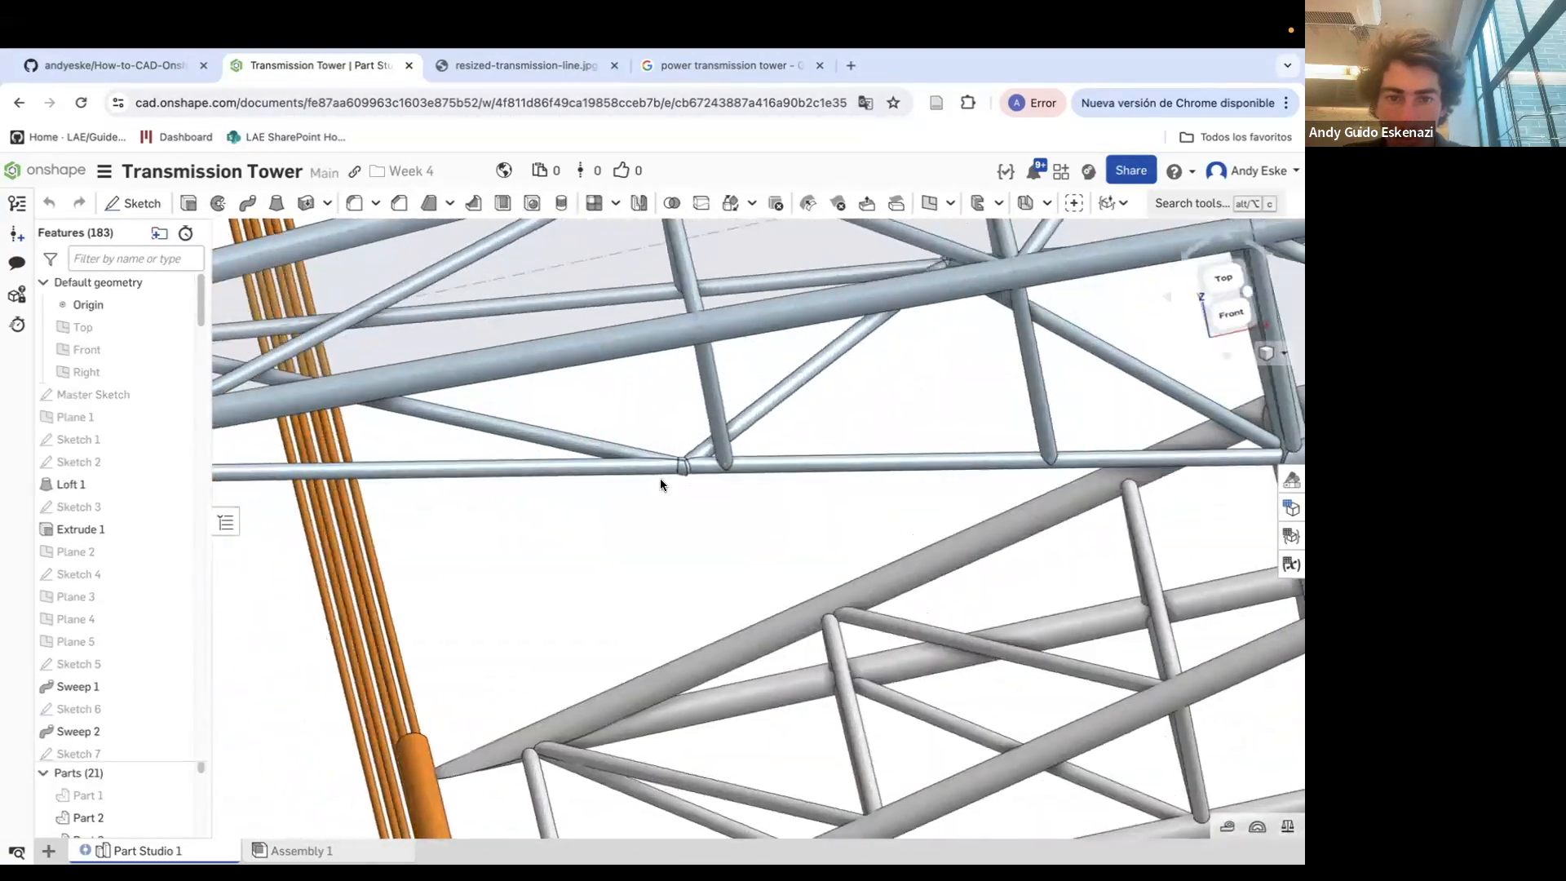
scroll(682, 505, "up", 3)
scroll(590, 500, "down", 6)
Open Sketch 46 for editing to examine it, then close it without changes
left_click(497, 468)
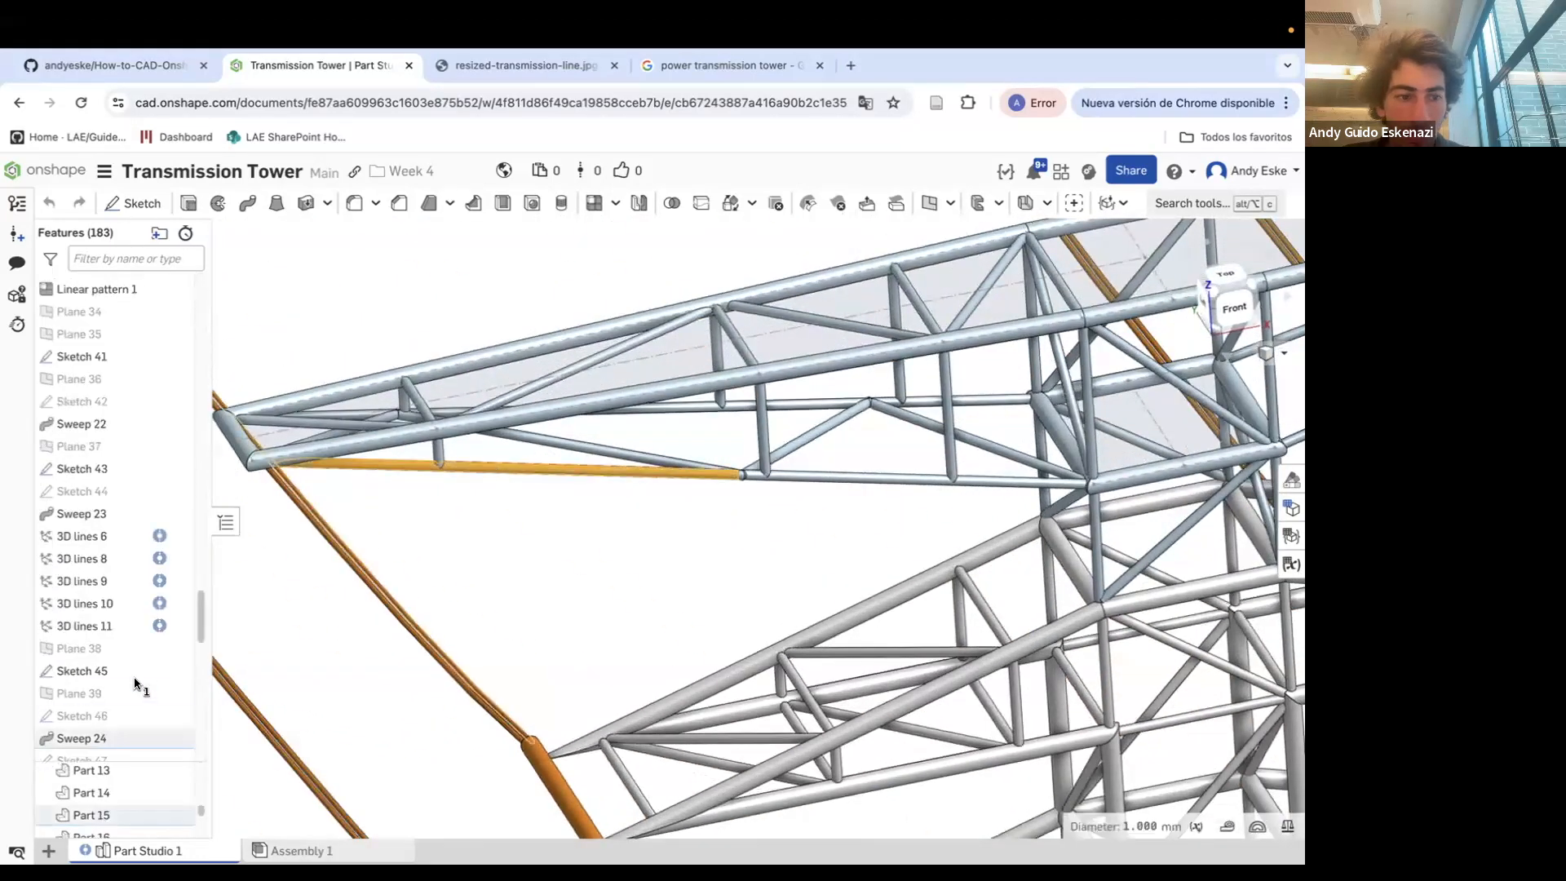
right_click(92, 608)
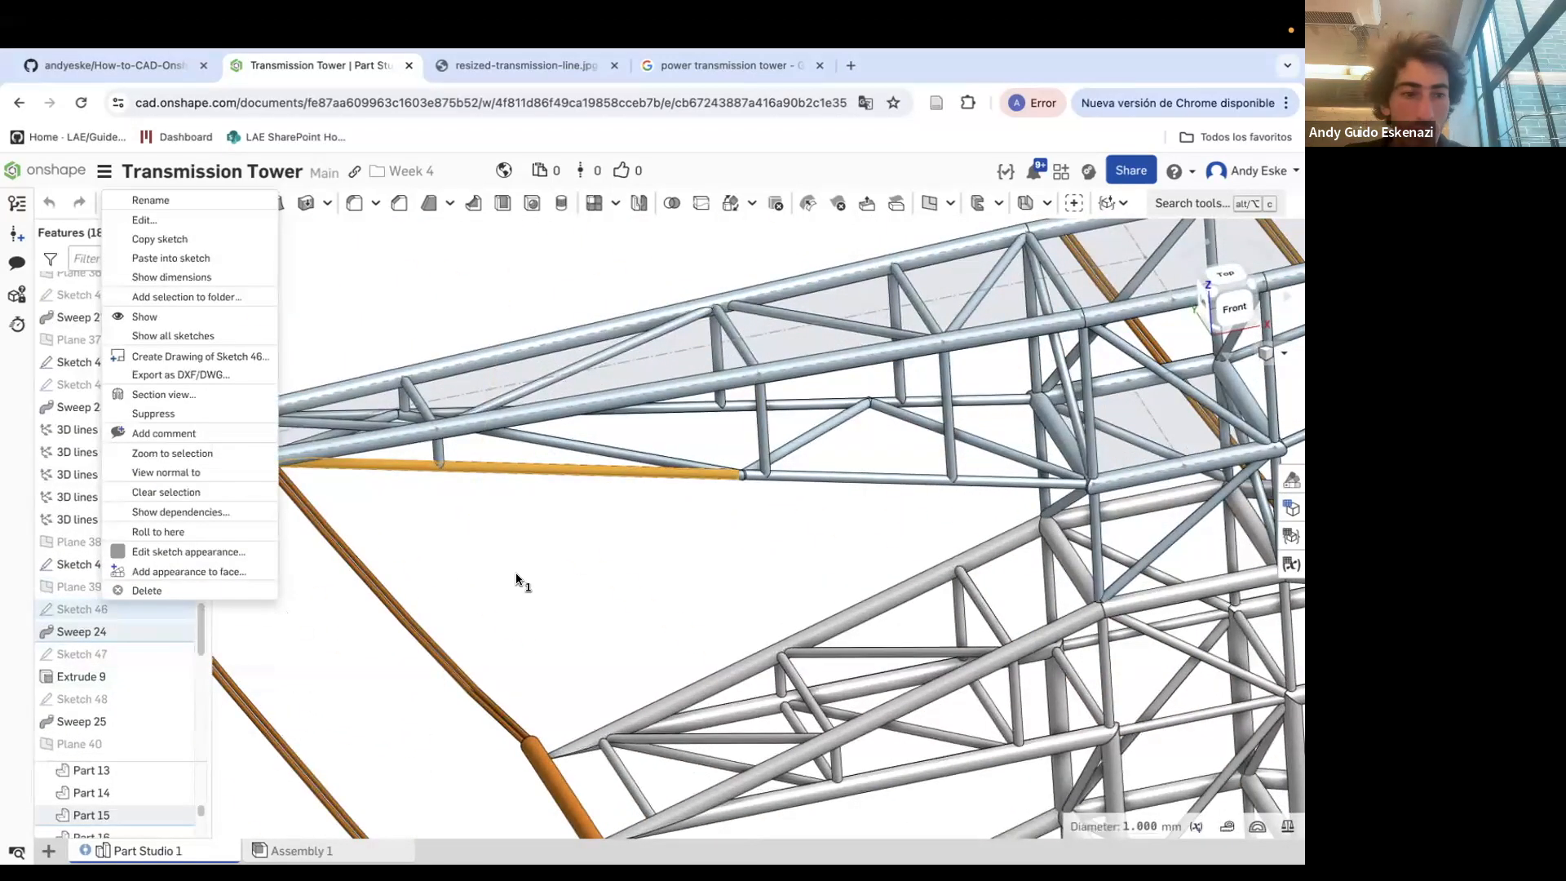
left_click(144, 220)
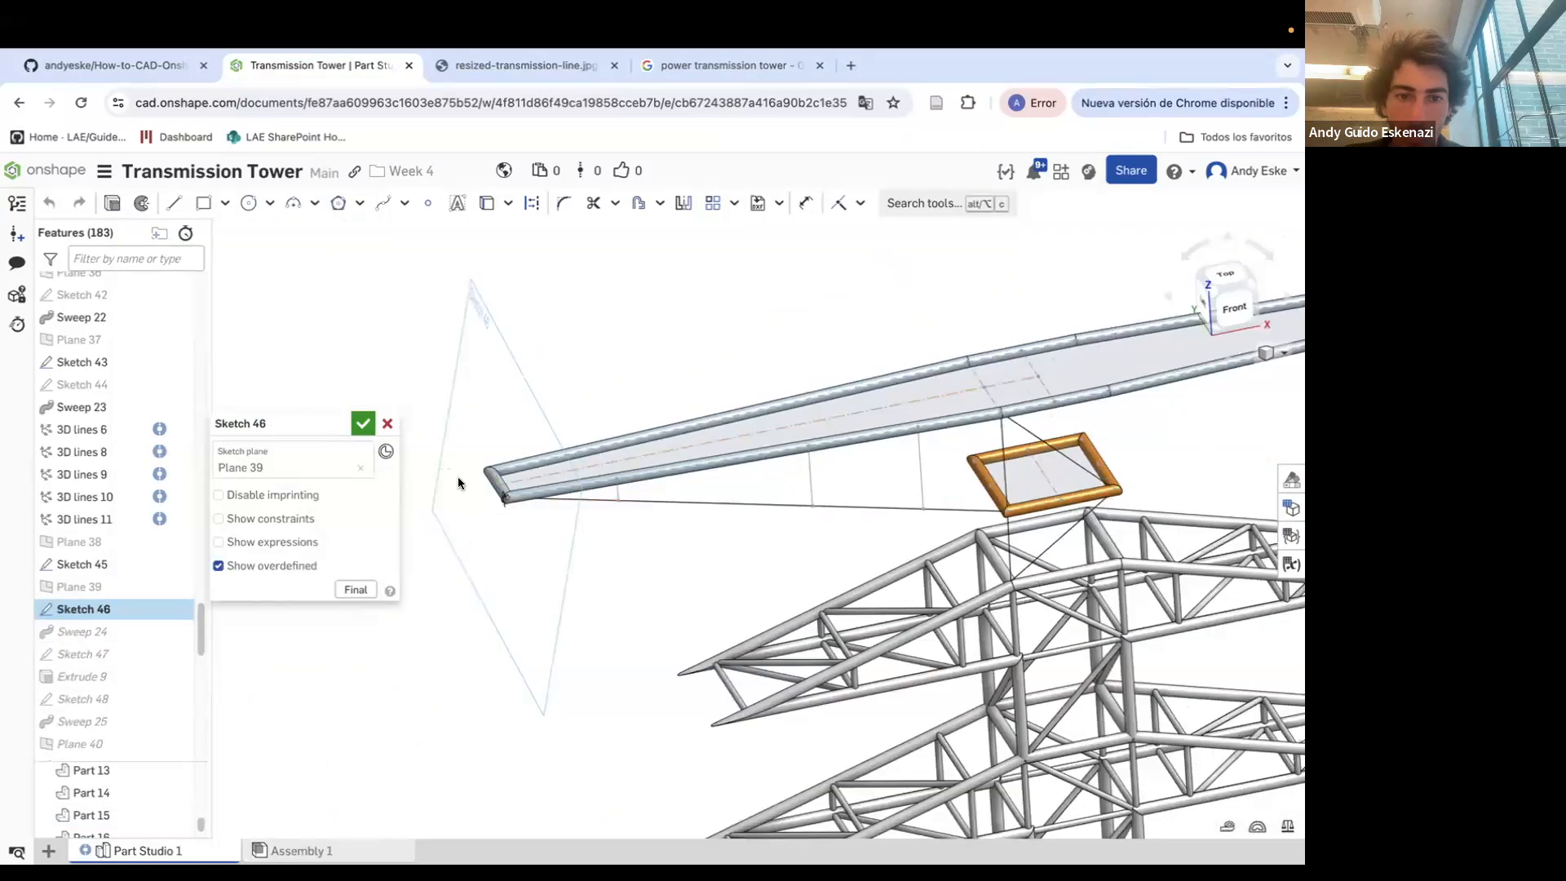
scroll(457, 481, "up", 5)
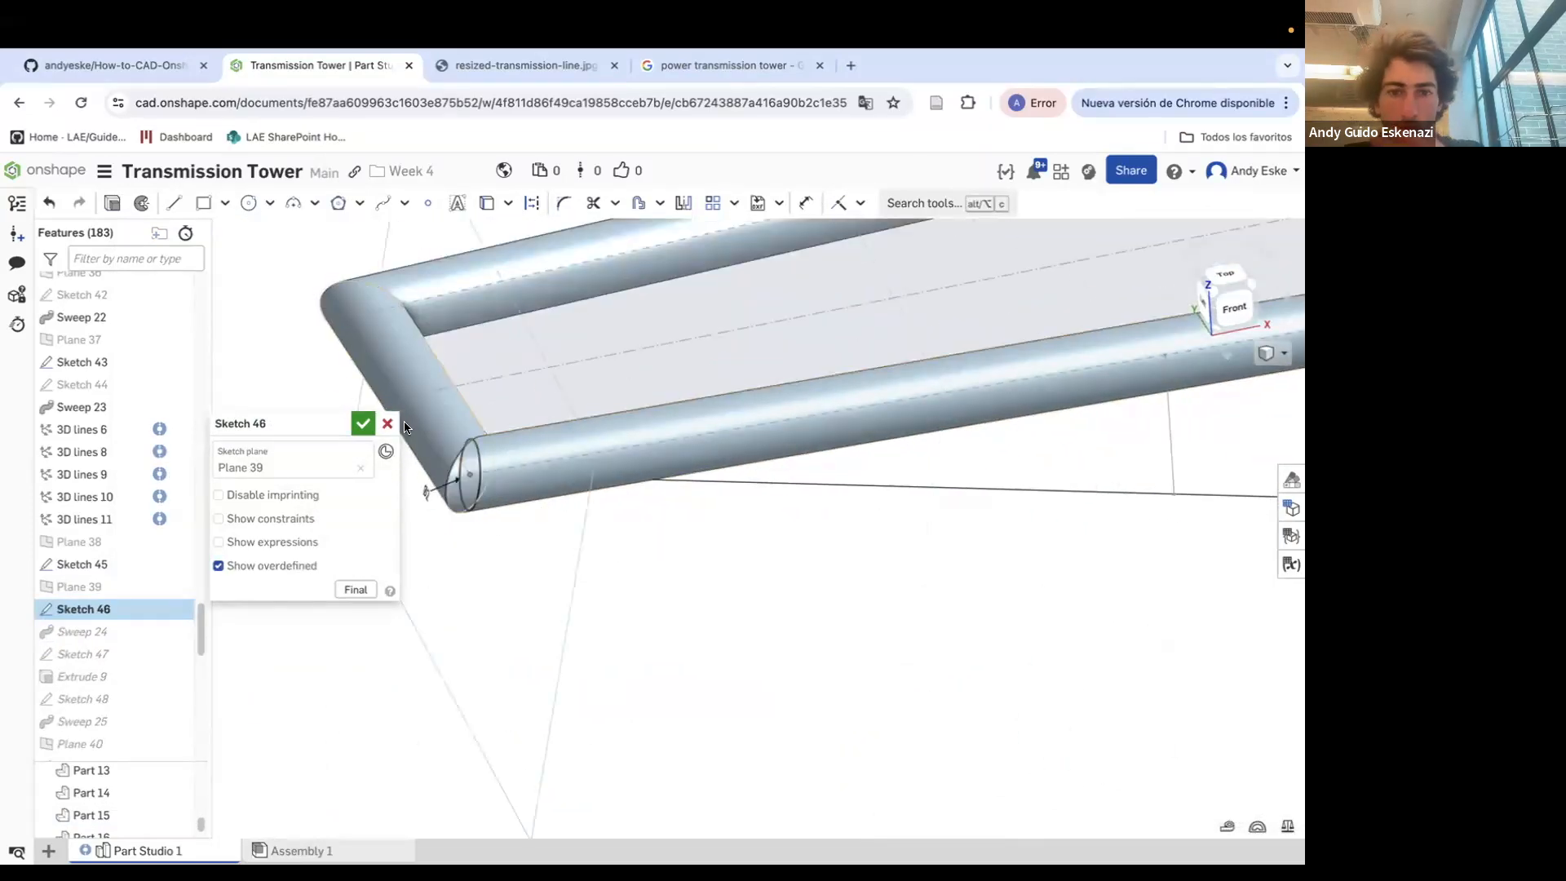
left_click(388, 423)
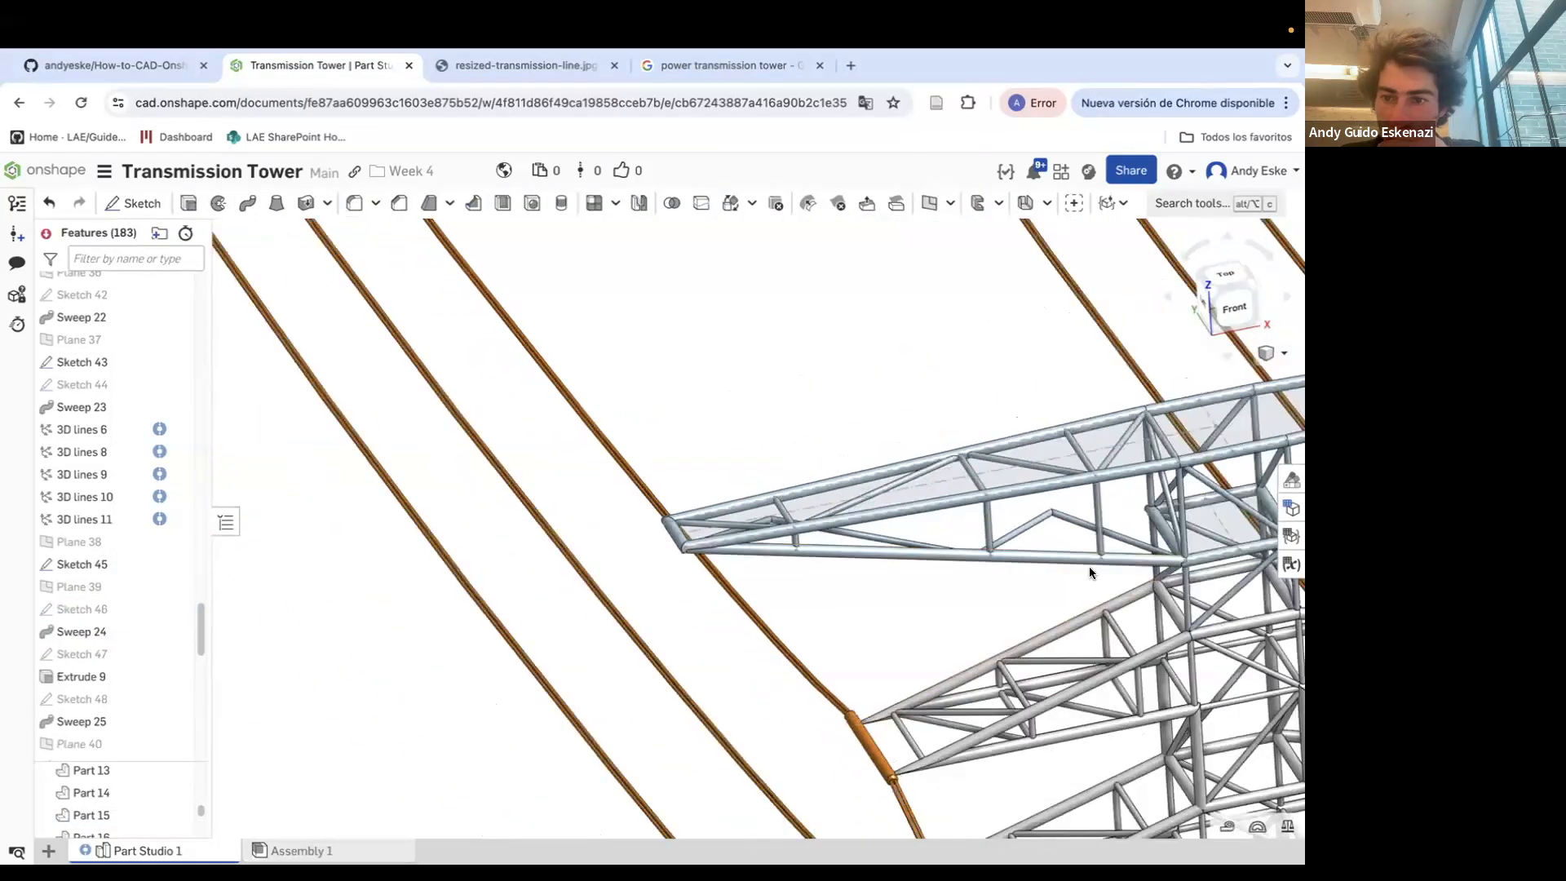
Re-open Sketch 44 and Mirror 5 for editing and accept each again to regenerate them
scroll(112, 608, "down", 8)
right_click(71, 385)
left_click(118, 424)
left_click(268, 584)
left_click(363, 424)
right_click(104, 538)
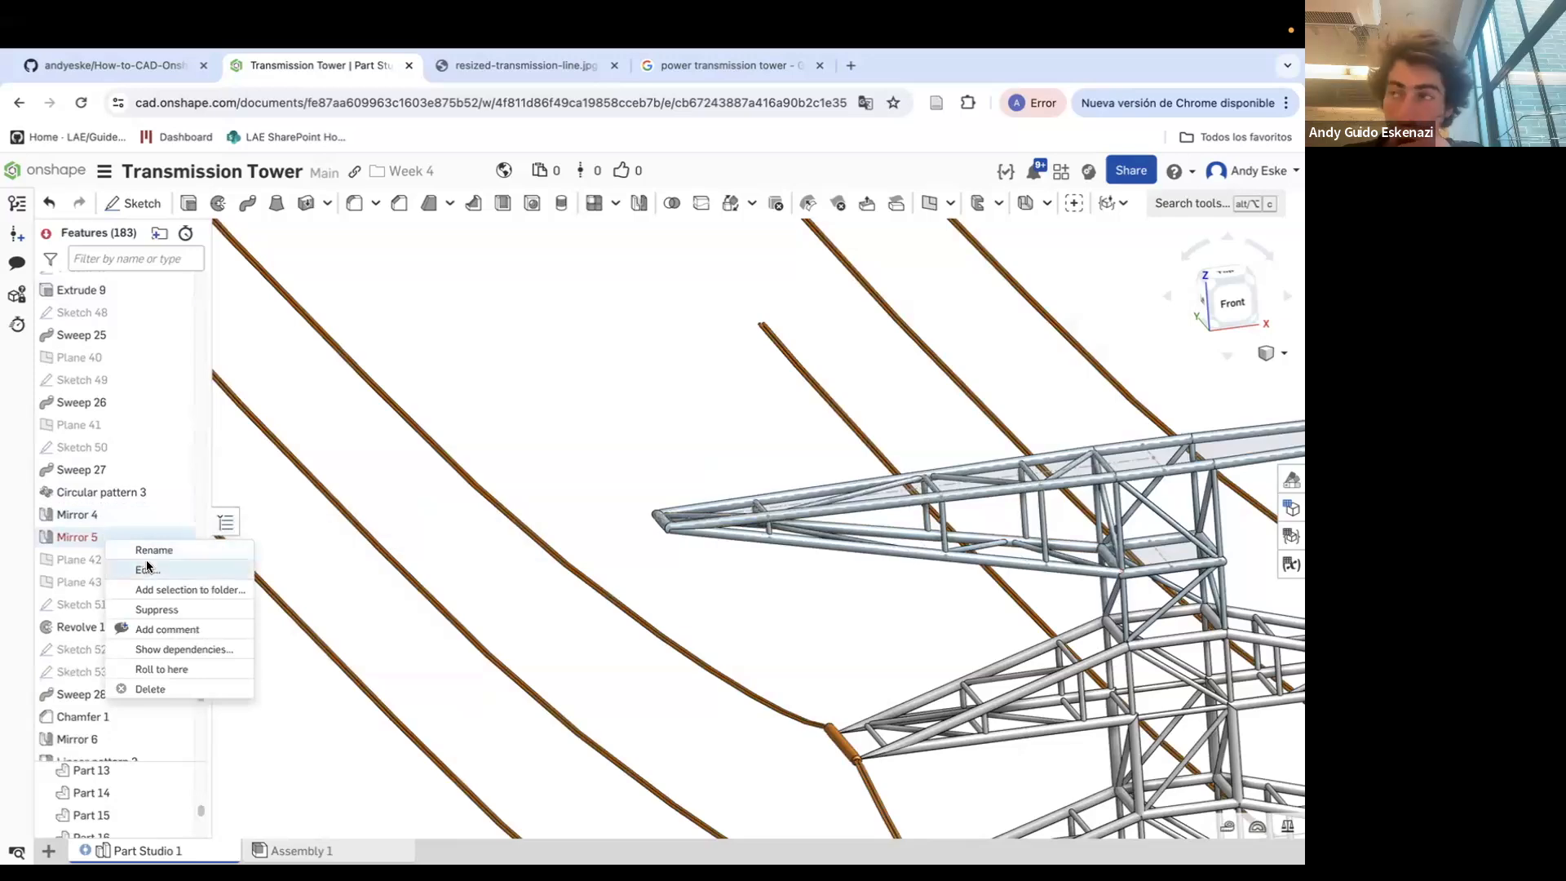
left_click(147, 569)
left_click(363, 424)
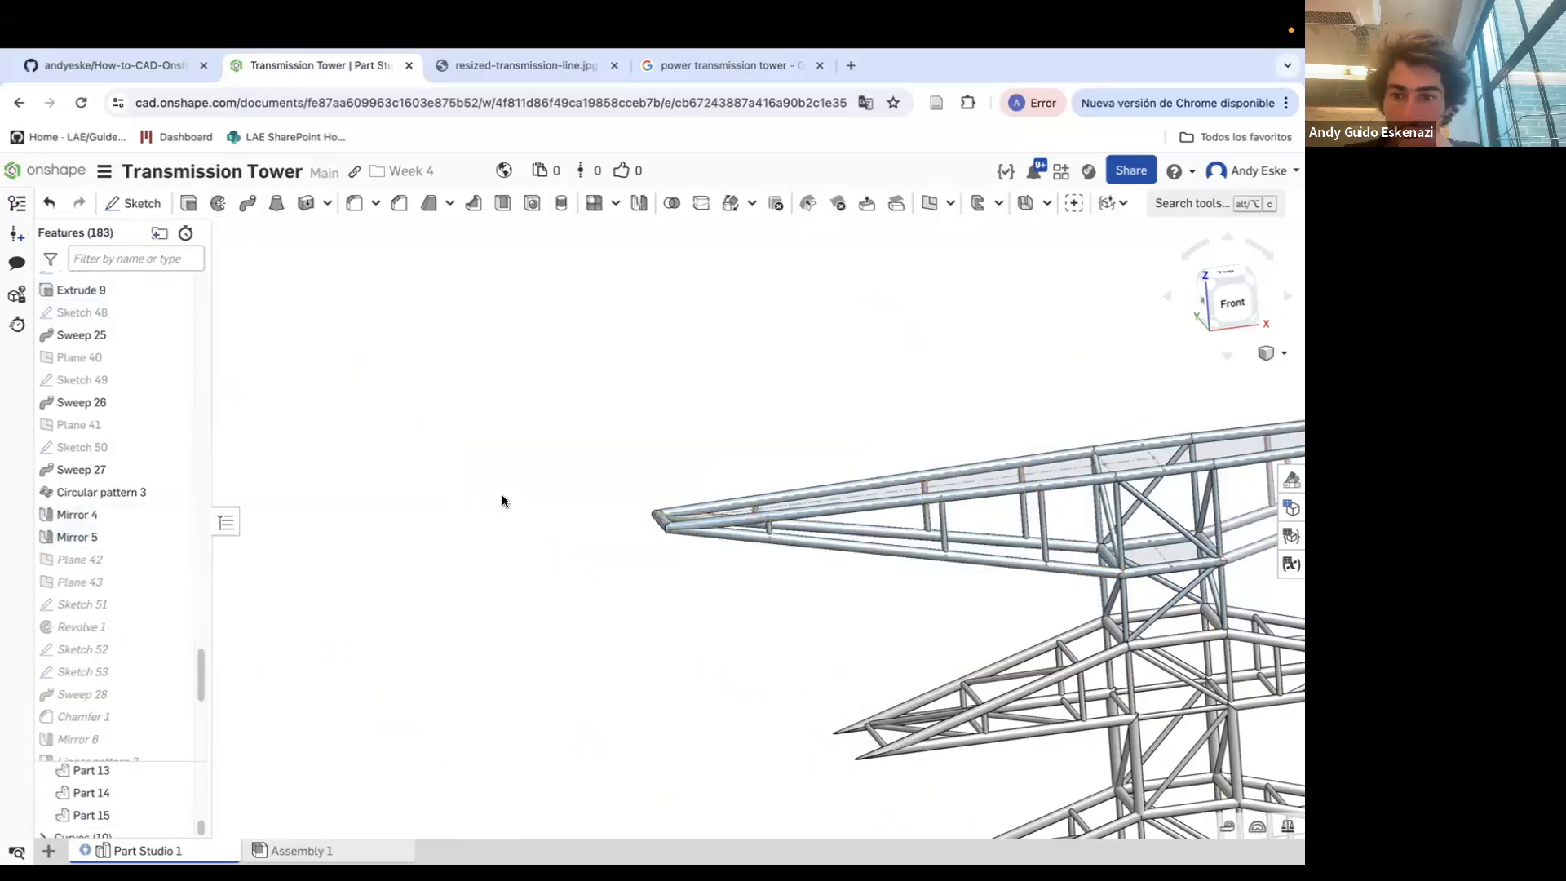
Show Sketch 60 on the crossarm
right_click_drag(500, 500, 522, 539)
scroll(877, 564, "up", 5)
scroll(114, 694, "down", 6)
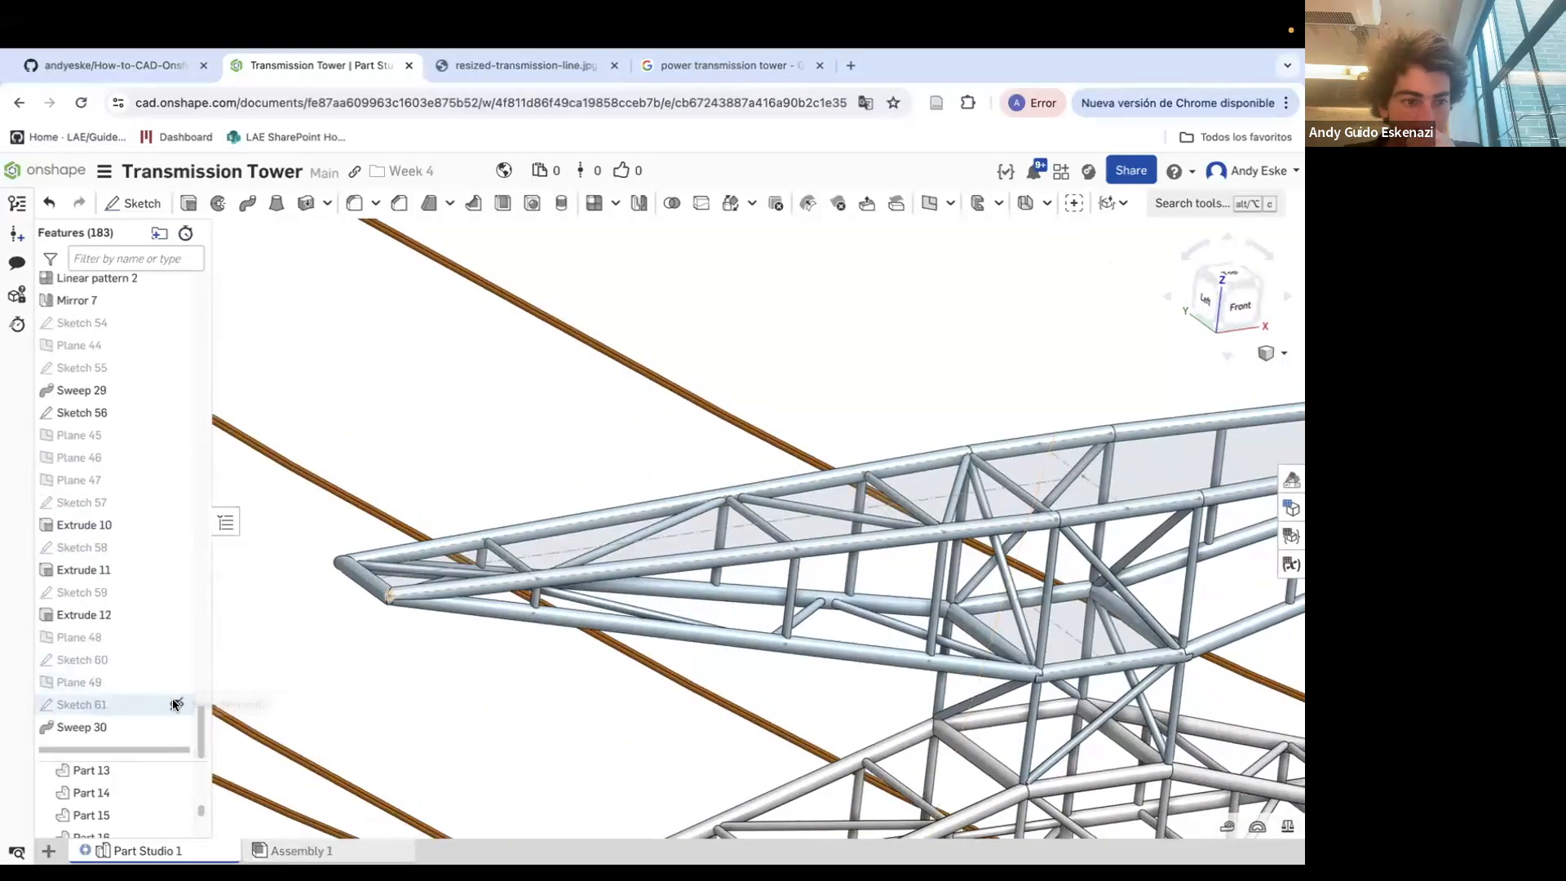
mouse_move(864, 562)
right_mouse_down()
mouse_move(775, 624)
mouse_move(808, 615)
right_mouse_up()
left_click(177, 705)
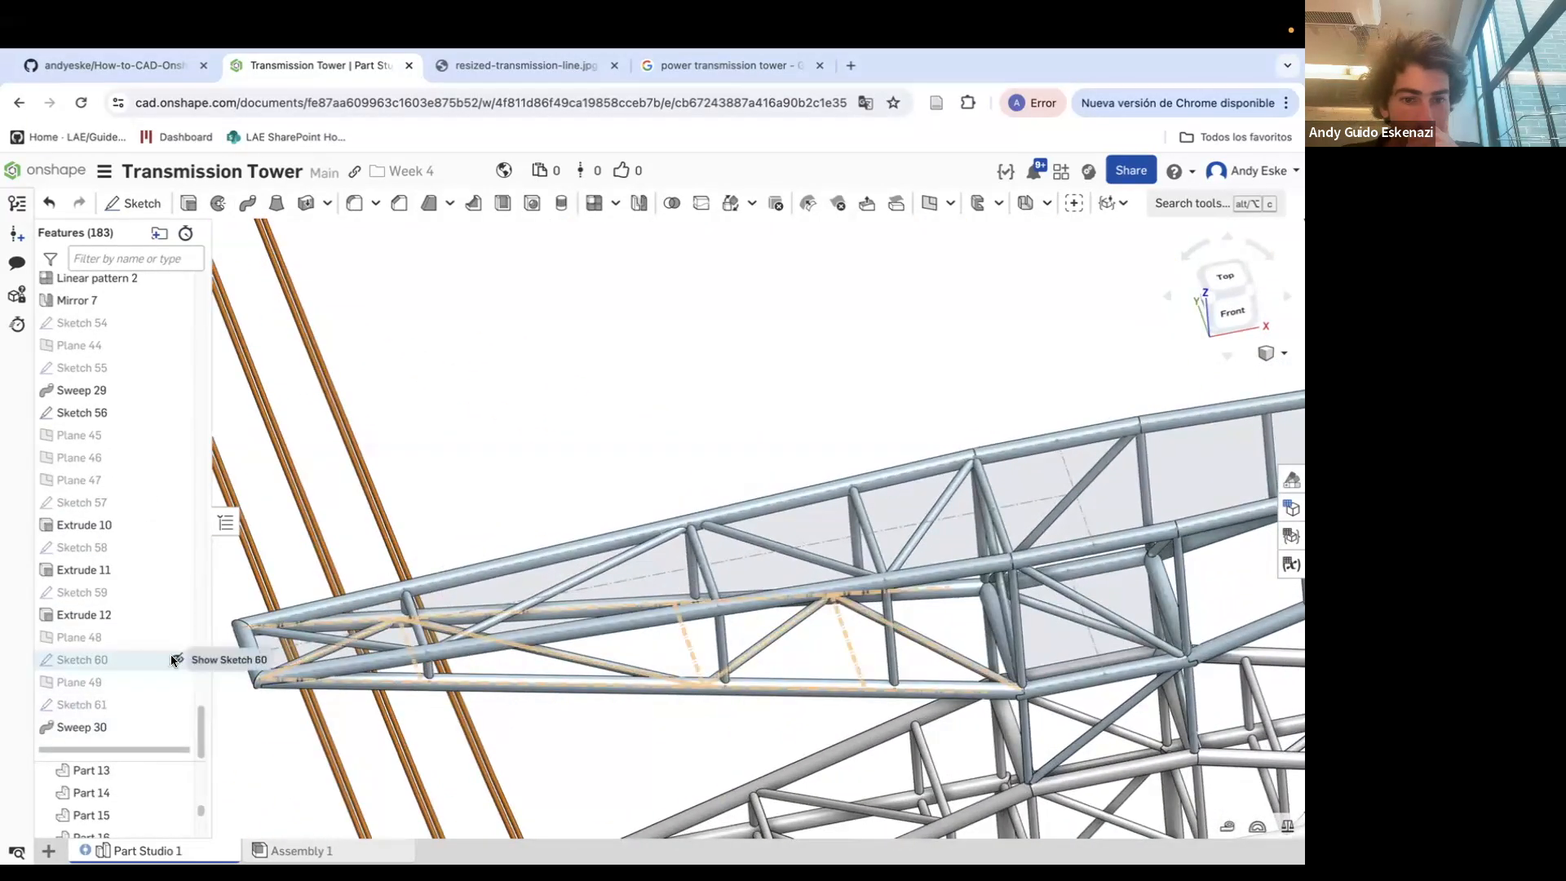
left_click(177, 660)
Create a point-normal plane at the lower end of a vertical bracing line of Sketch 60
scroll(355, 683, "up", 4)
left_click(928, 204)
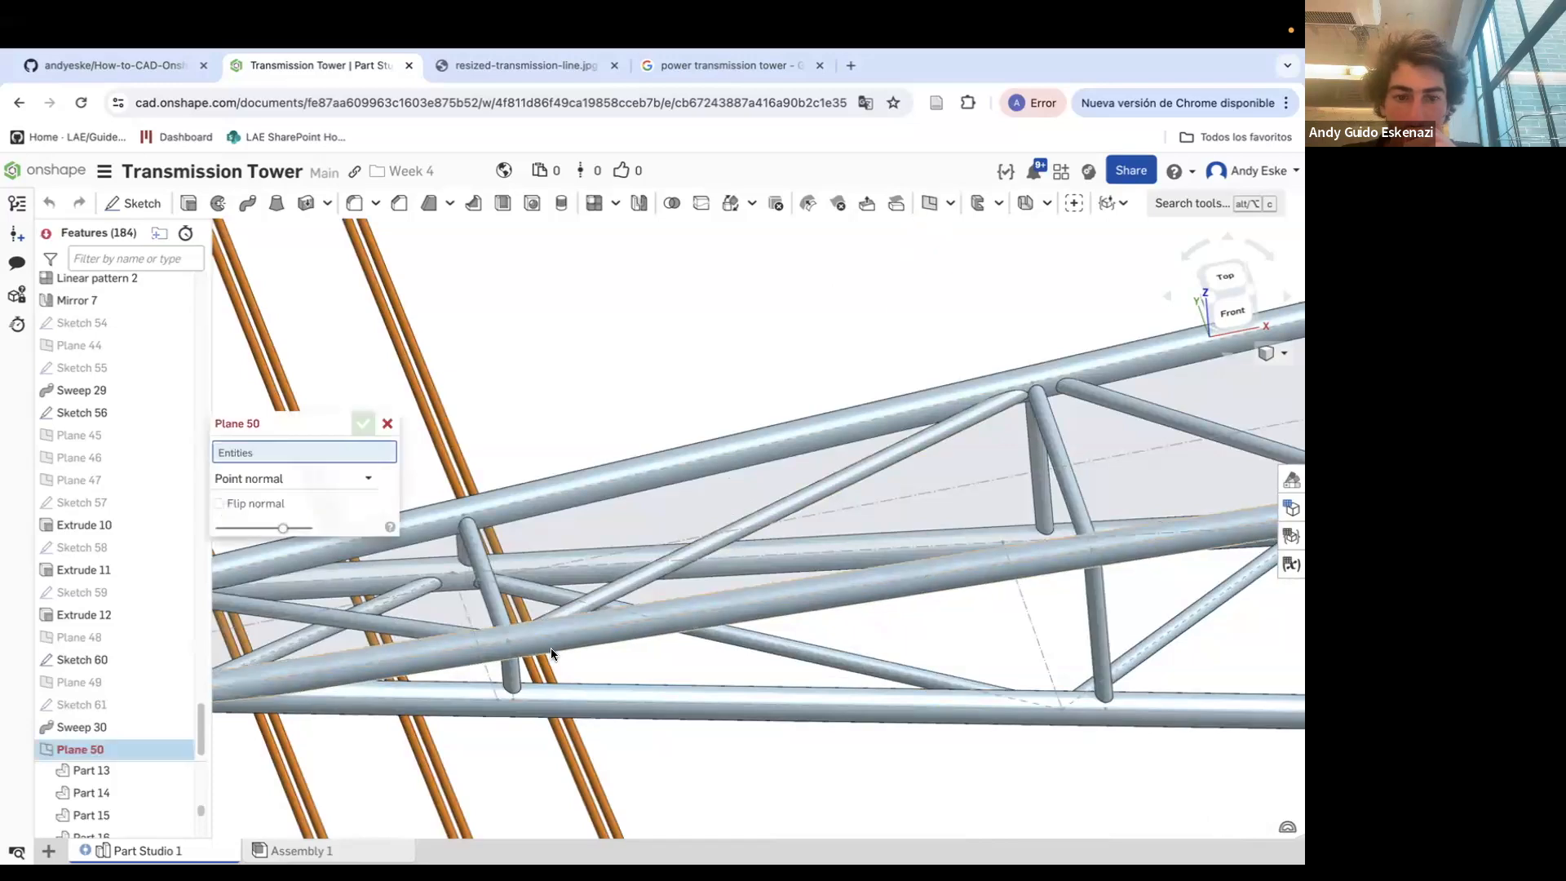
left_click(497, 699)
left_click(476, 634)
left_click(362, 424)
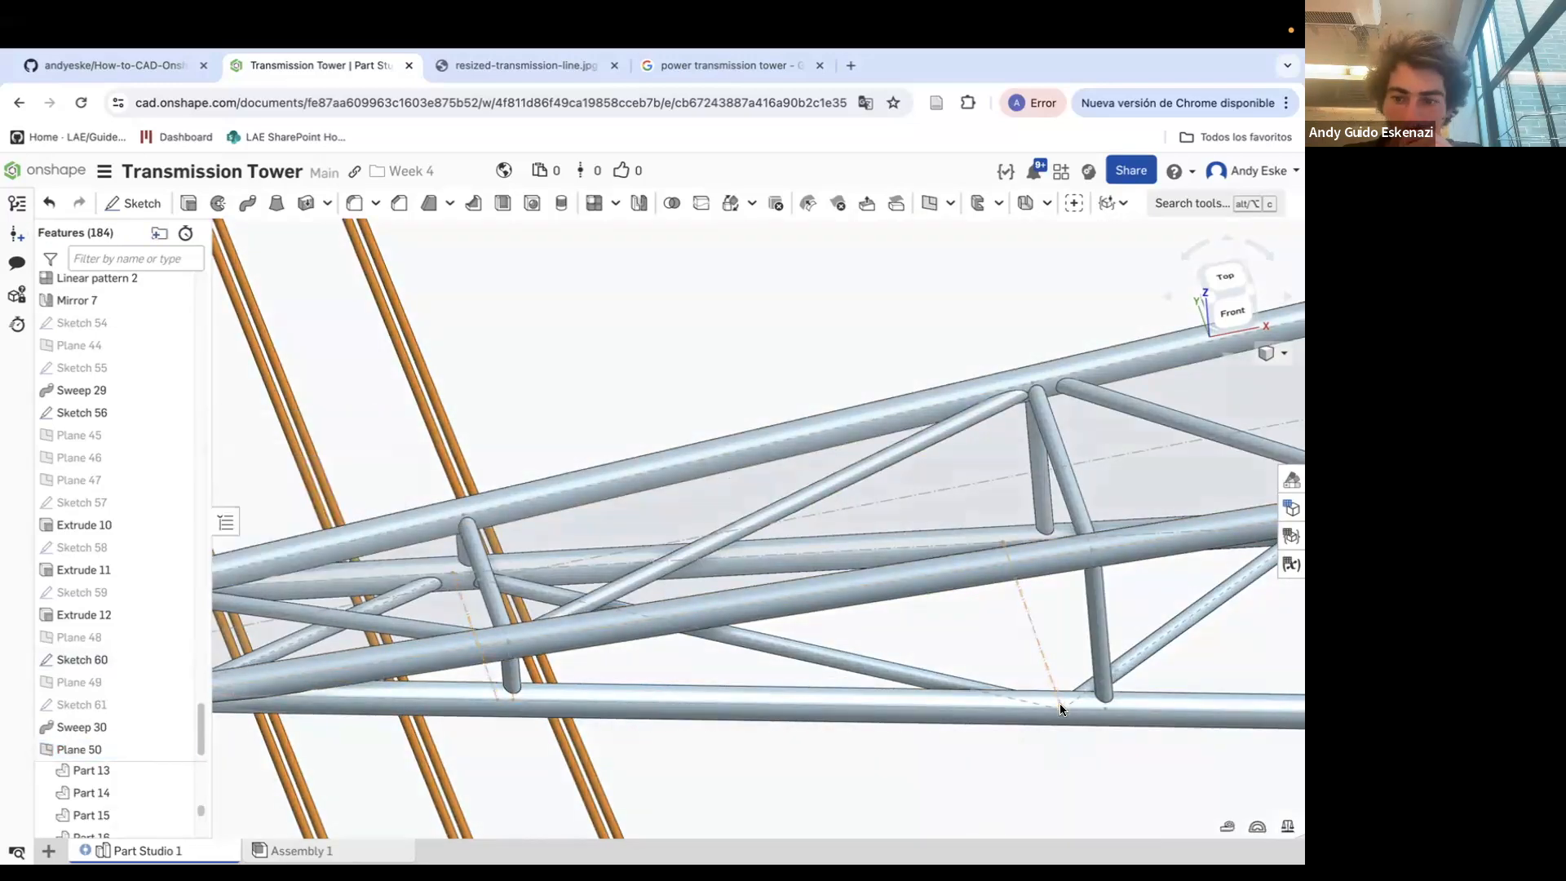
Create two more point-normal planes at the lower ends of the other vertical bracing lines
left_click(929, 209)
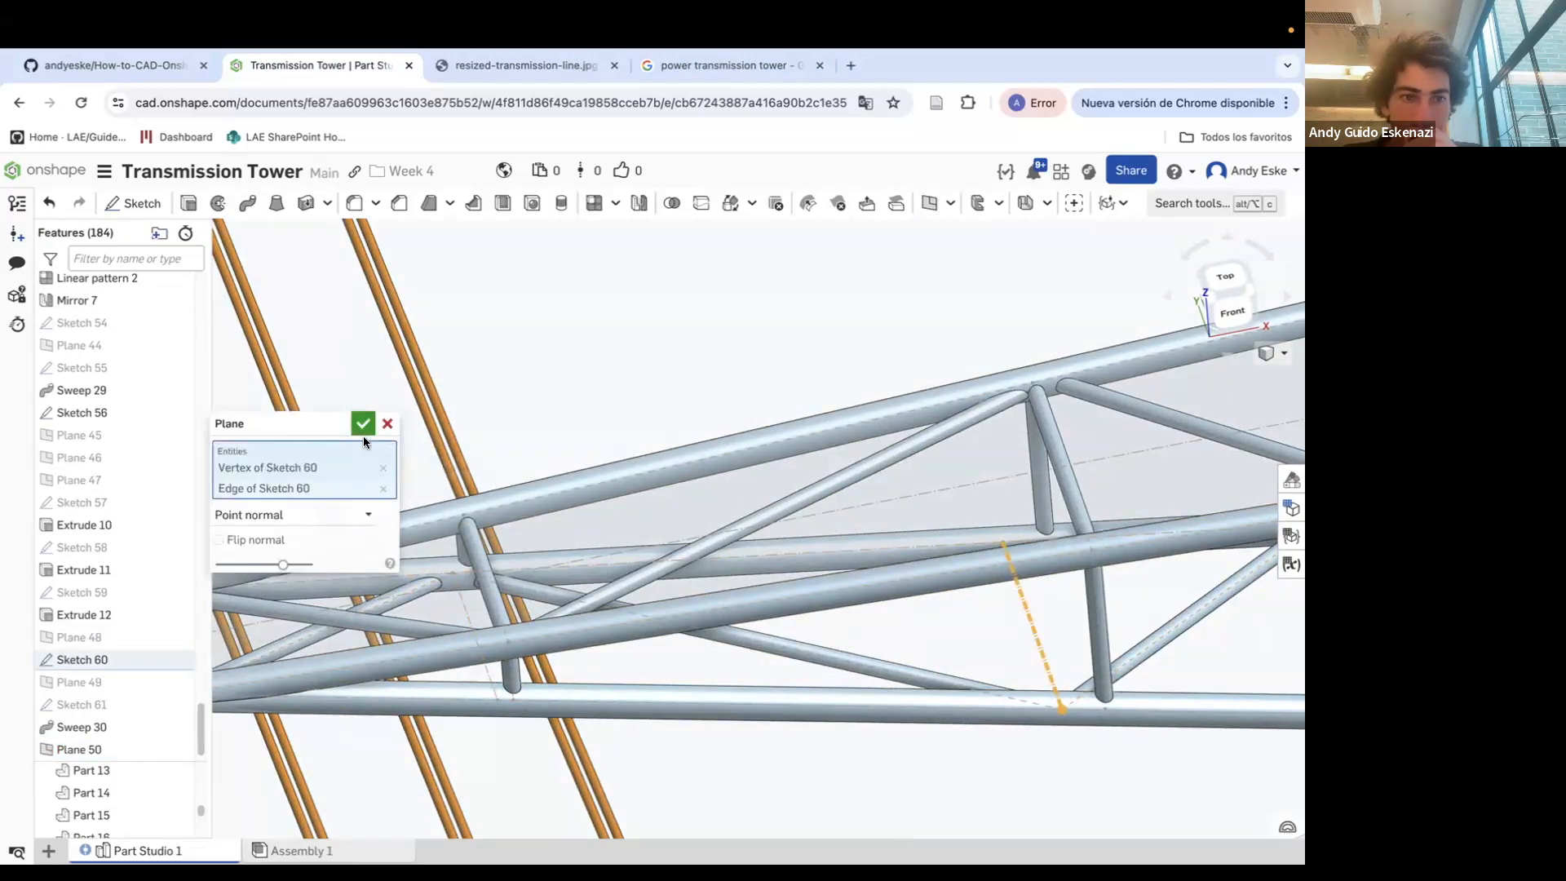
left_click(363, 426)
scroll(657, 542, "down", 5)
left_click(930, 208)
scroll(995, 612, "up", 5)
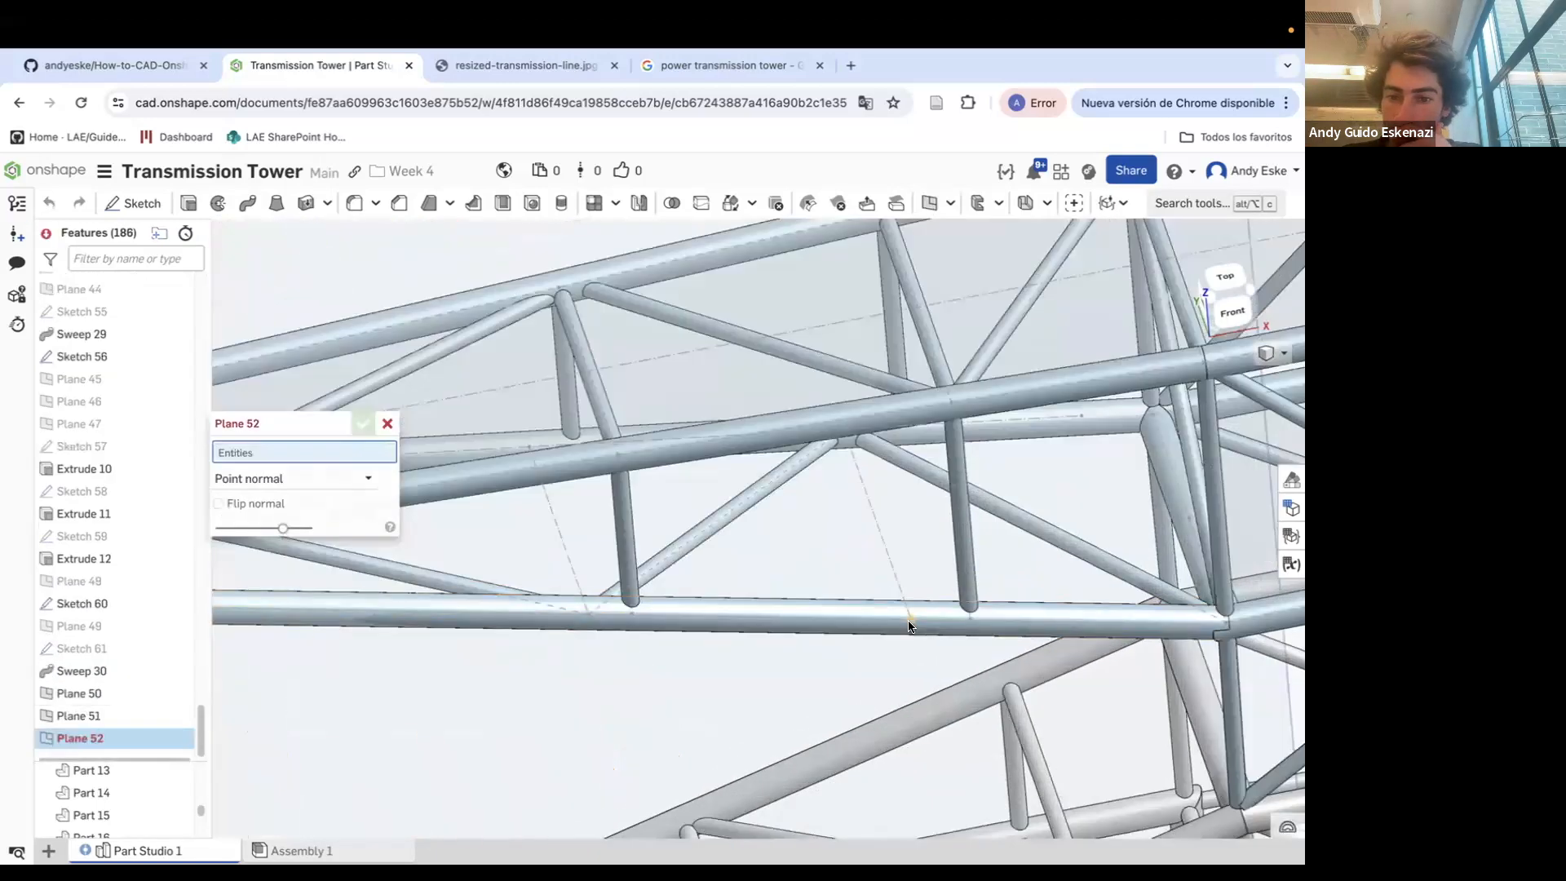
left_click(907, 607)
left_click(877, 530)
left_click(361, 424)
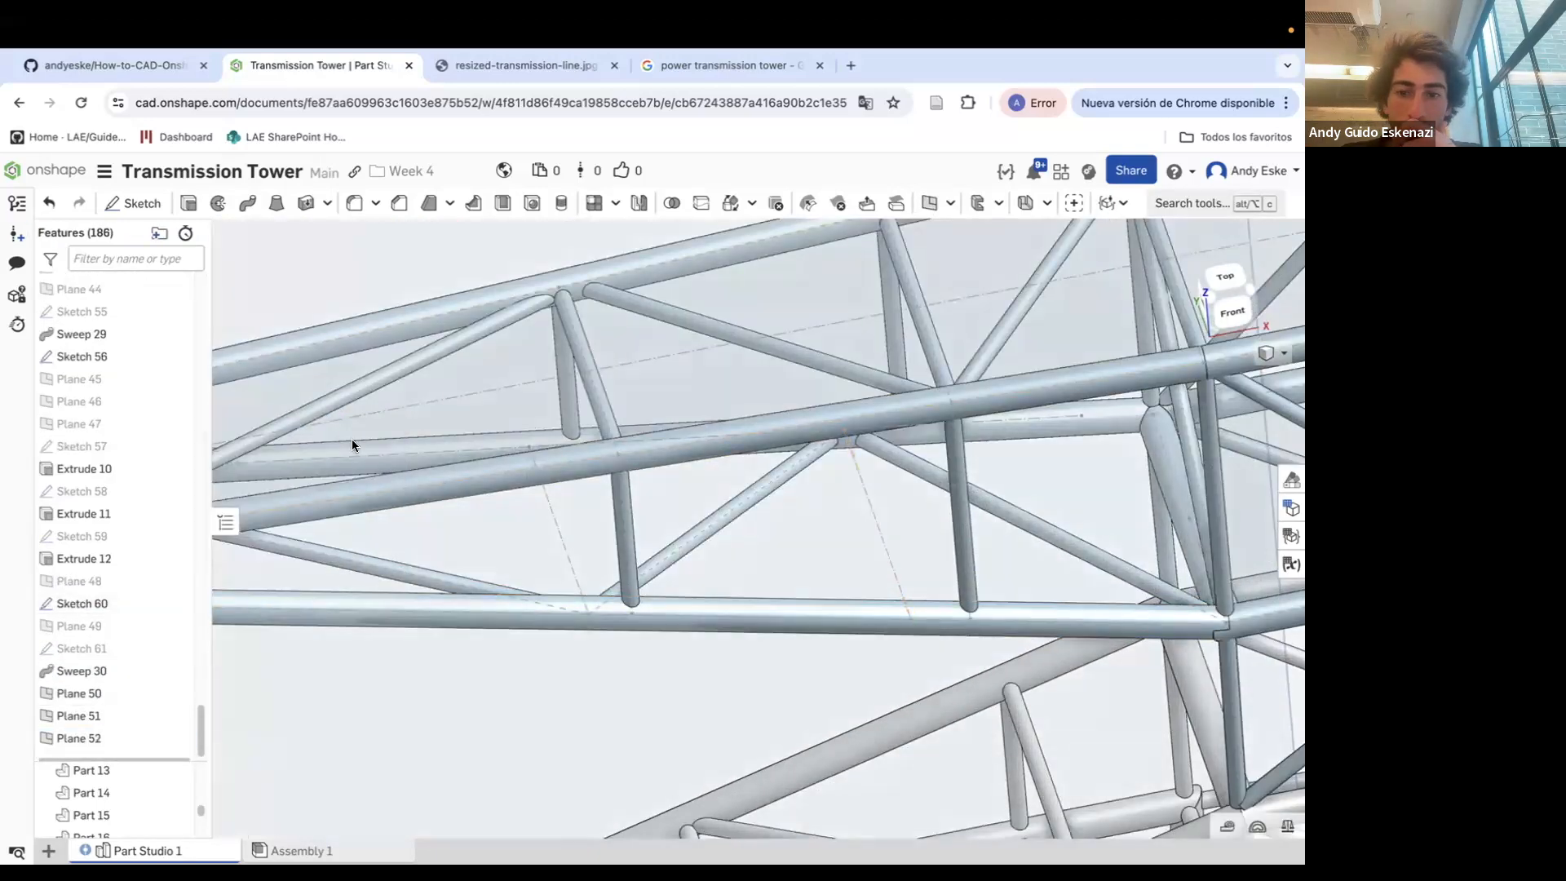
Sketch a 1 mm diameter circle on Plane 50 at the lower end of its bracing line
left_click(133, 203)
scroll(726, 482, "down", 10)
left_click(454, 400)
left_click(248, 203)
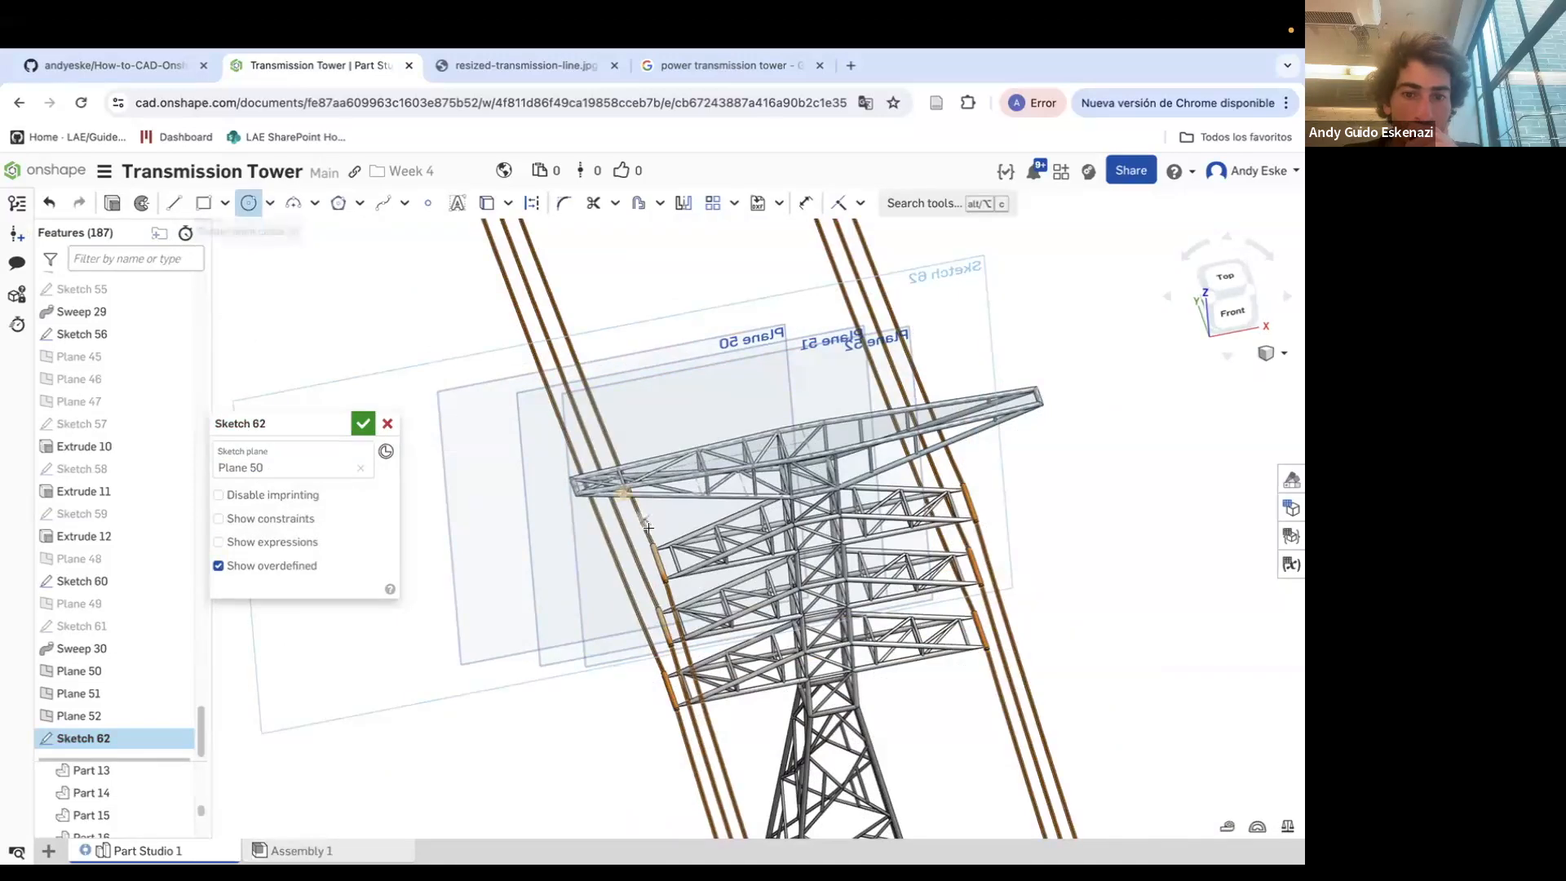
scroll(648, 527, "up", 10)
left_click(604, 517)
type("1")
Extrude the circle up to the top vertex of its bracing line, adding to Part 15
key("shift+e")
left_click(294, 542)
left_click(269, 657)
left_click(550, 333)
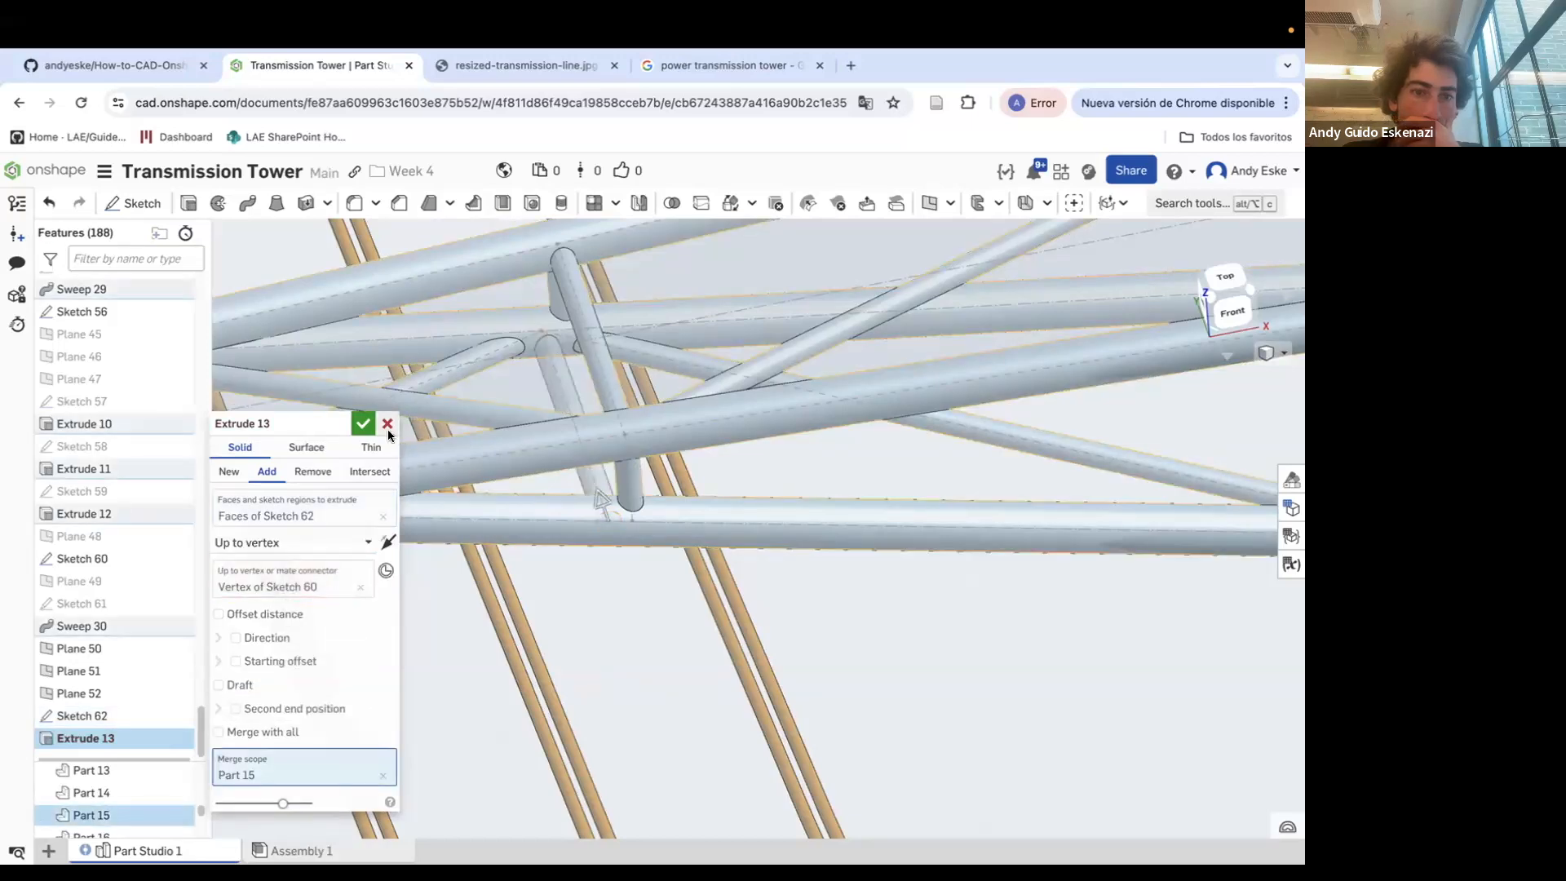
left_click(363, 423)
Hide Plane 50
scroll(345, 437, "down", 10)
right_click(345, 437)
left_click(351, 367)
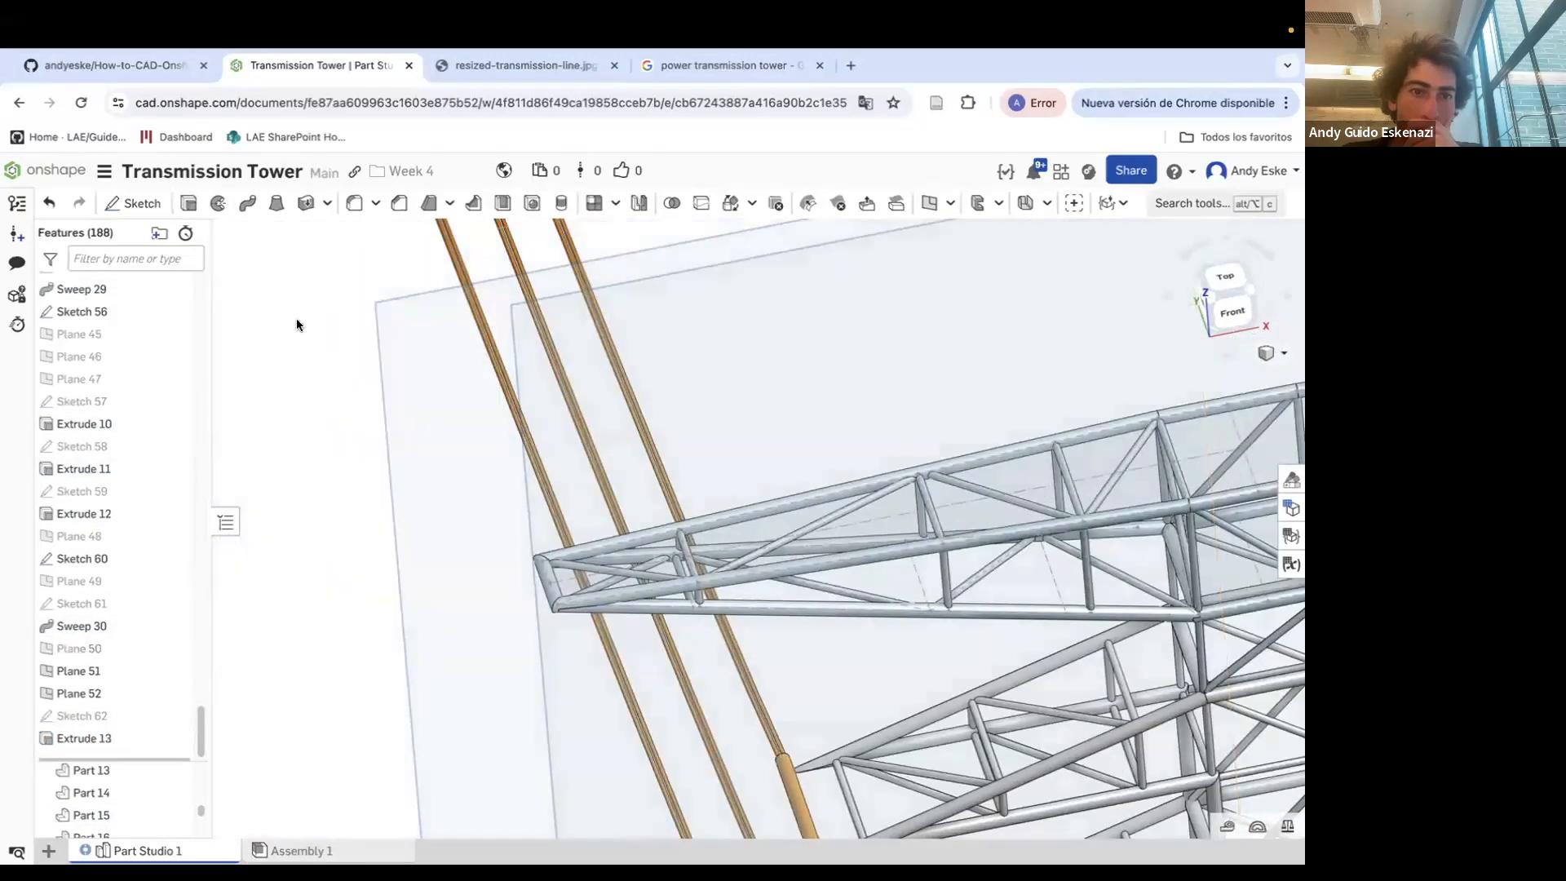
Extrude the 1 mm circle sketched on Plane 51 up to the top vertex of its bracing line
scroll(1044, 652, "up", 3)
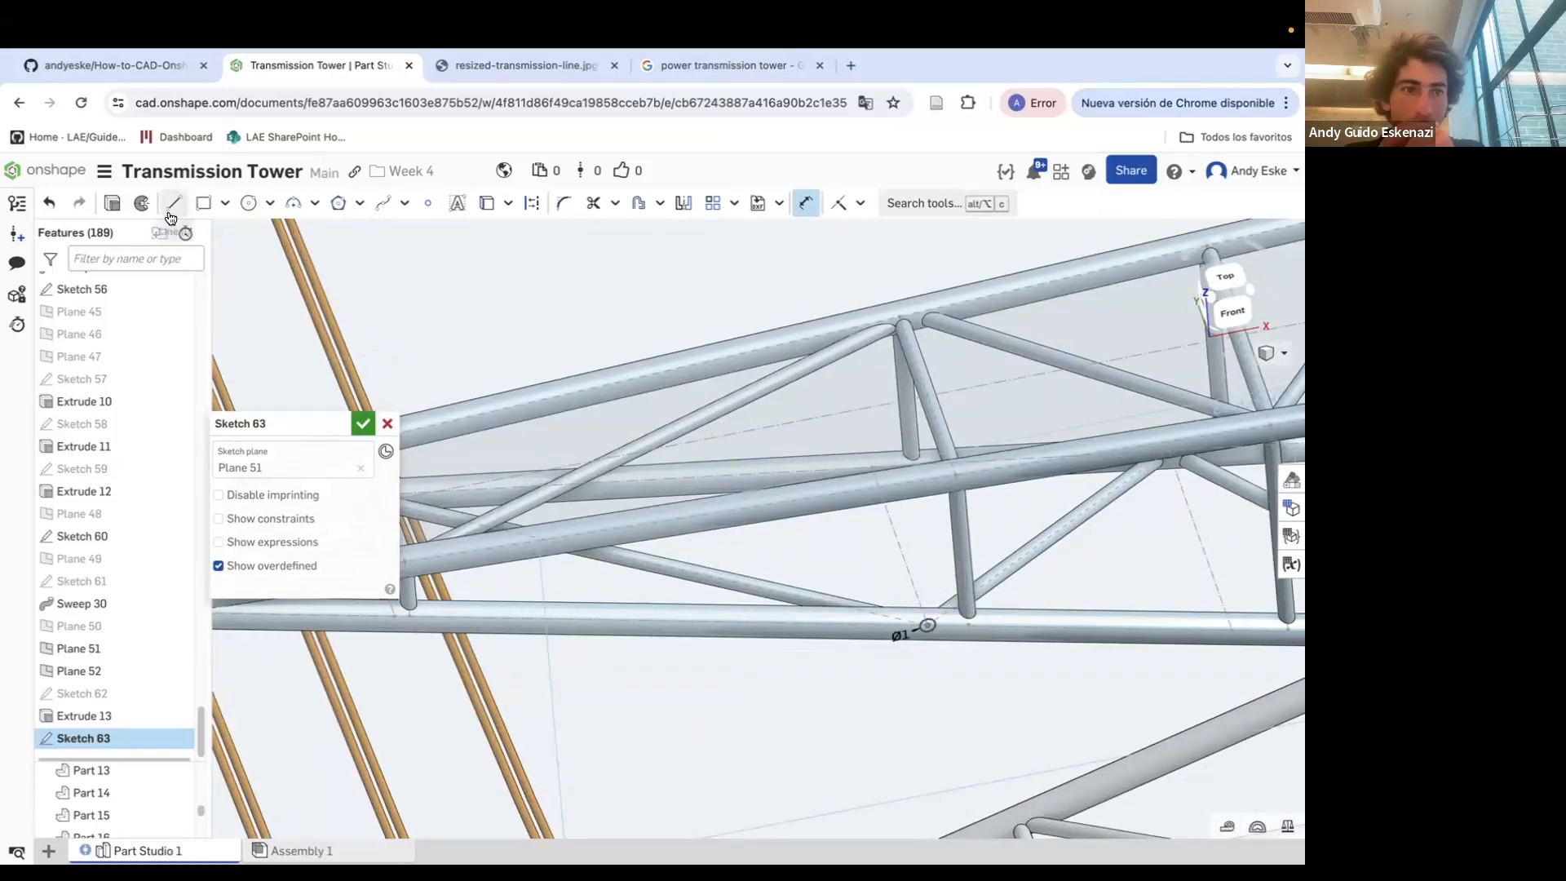
key("shift+e")
left_click(269, 543)
left_click(259, 652)
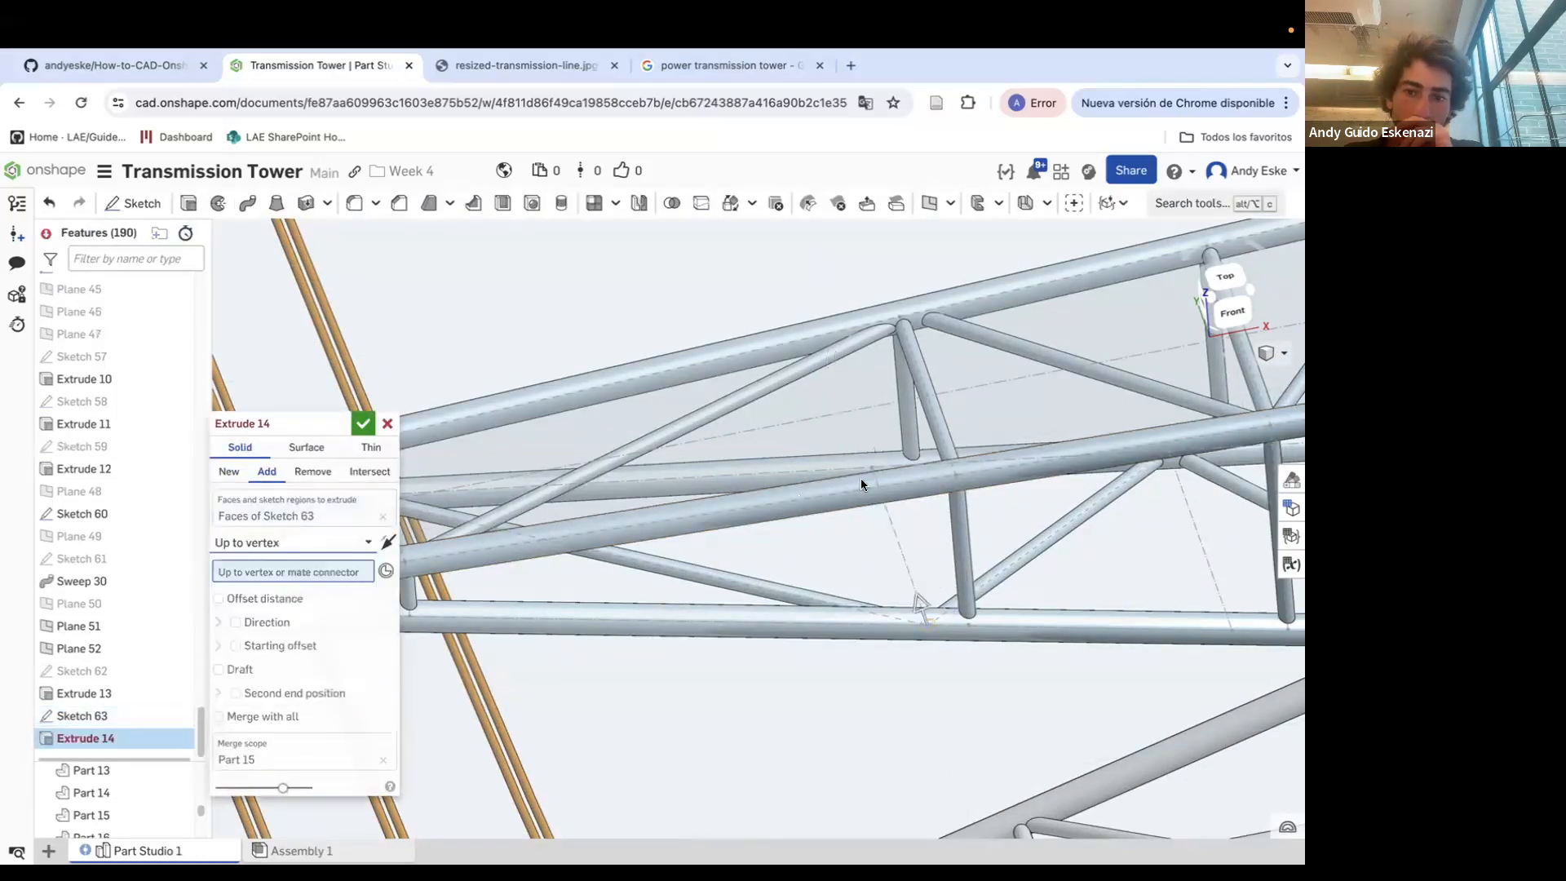
left_click(868, 467)
left_click(363, 424)
Start a sketch on Plane 52 and draw a circle at the lower end of the third bracing line
scroll(619, 479, "down", 5)
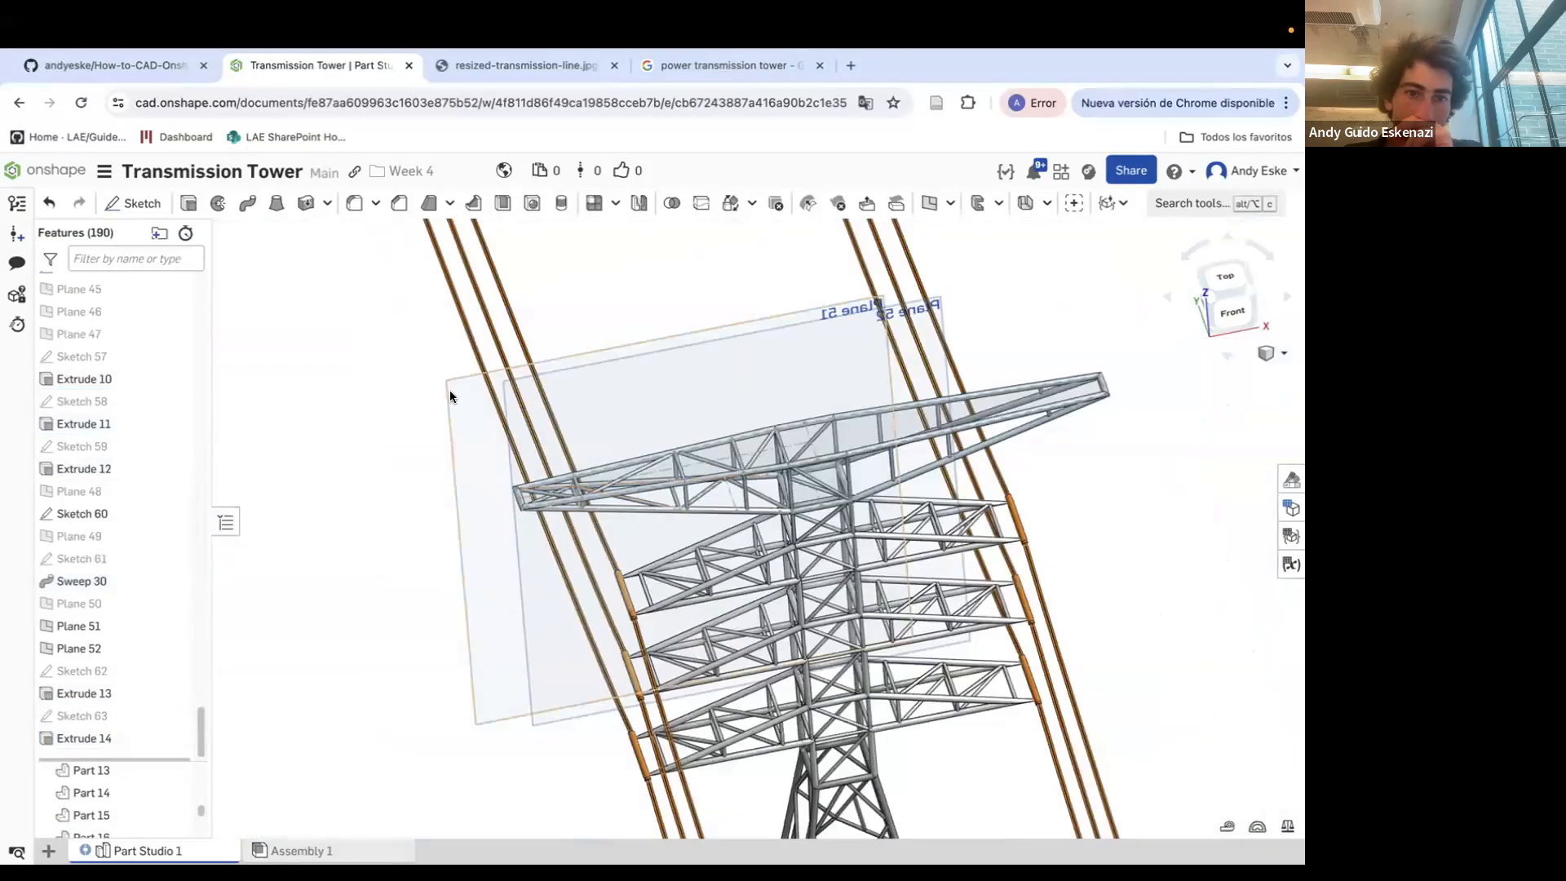
right_click(450, 397)
left_click(489, 500)
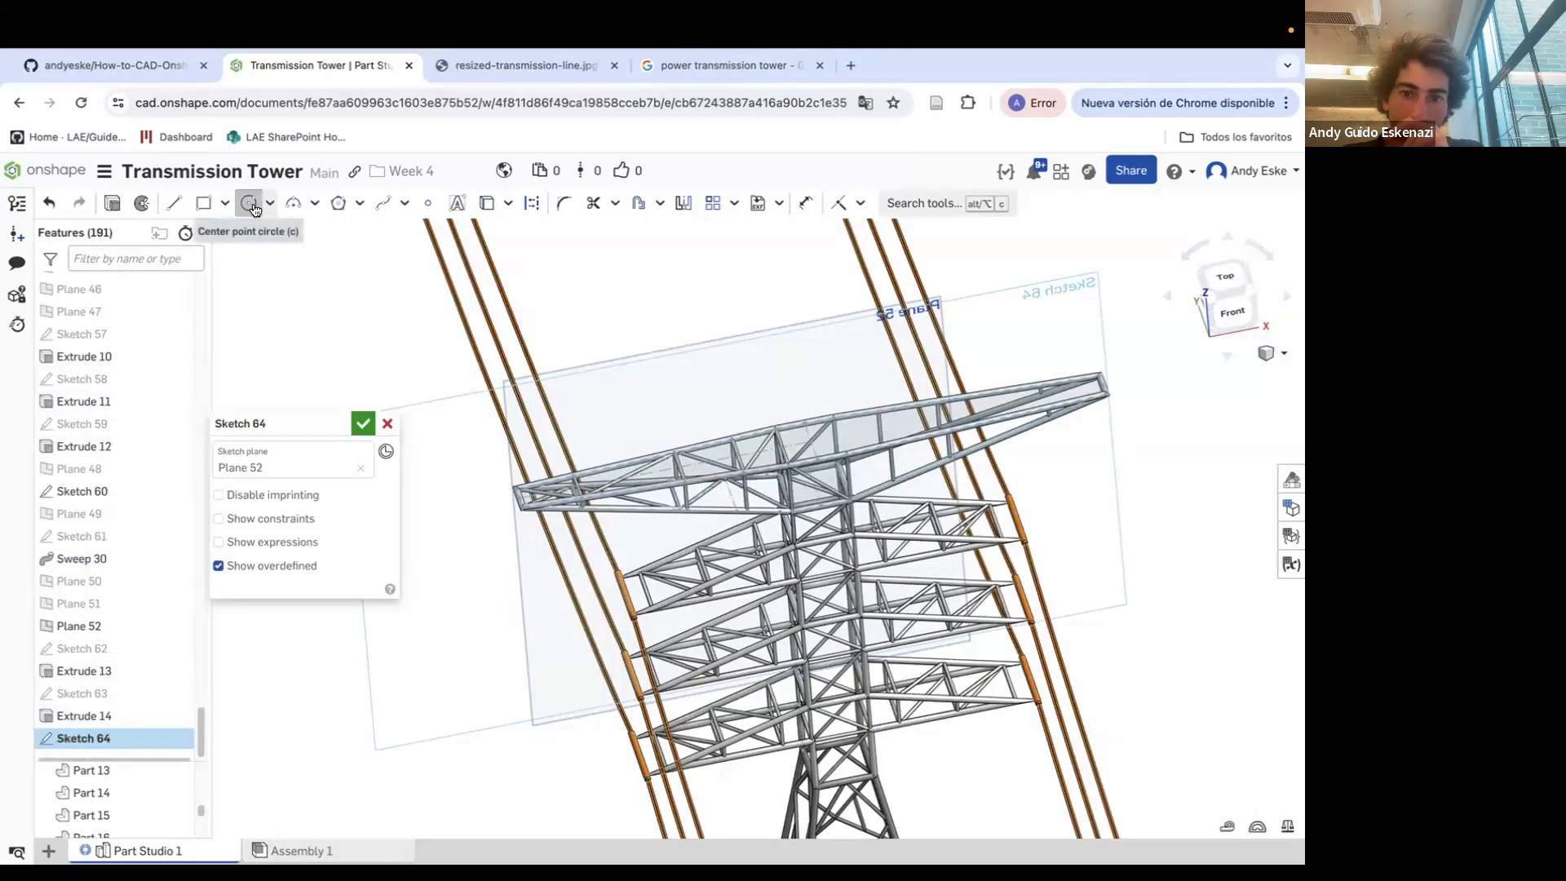
left_click(248, 204)
scroll(692, 508, "up", 8)
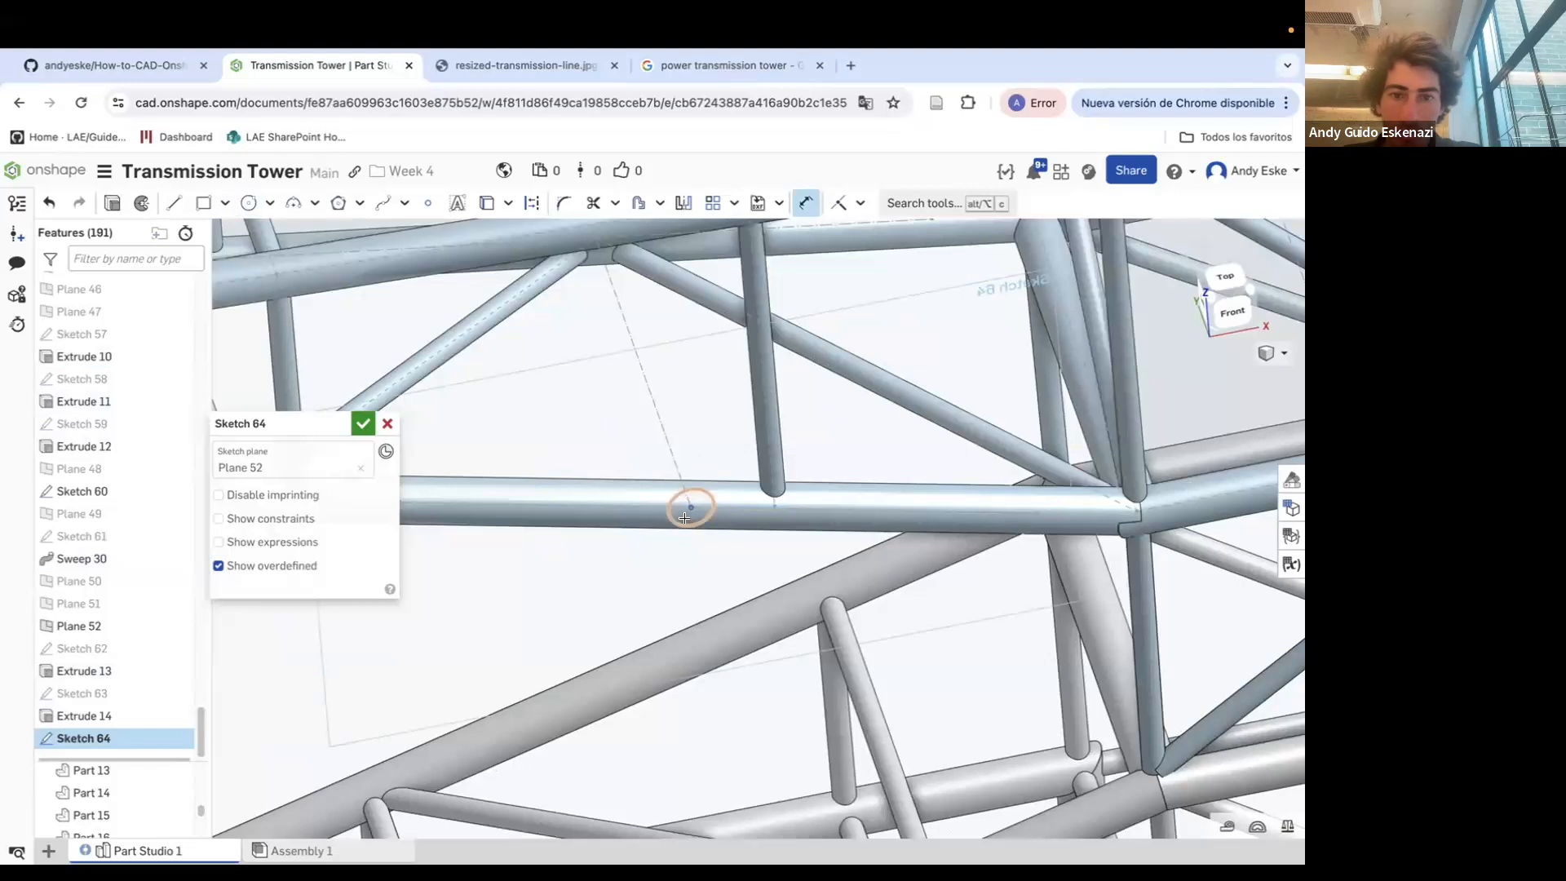
left_click(601, 571)
Extrude the circle on Plane 52 up to the top vertex of its bracing line, adding to Part 15
left_click(113, 204)
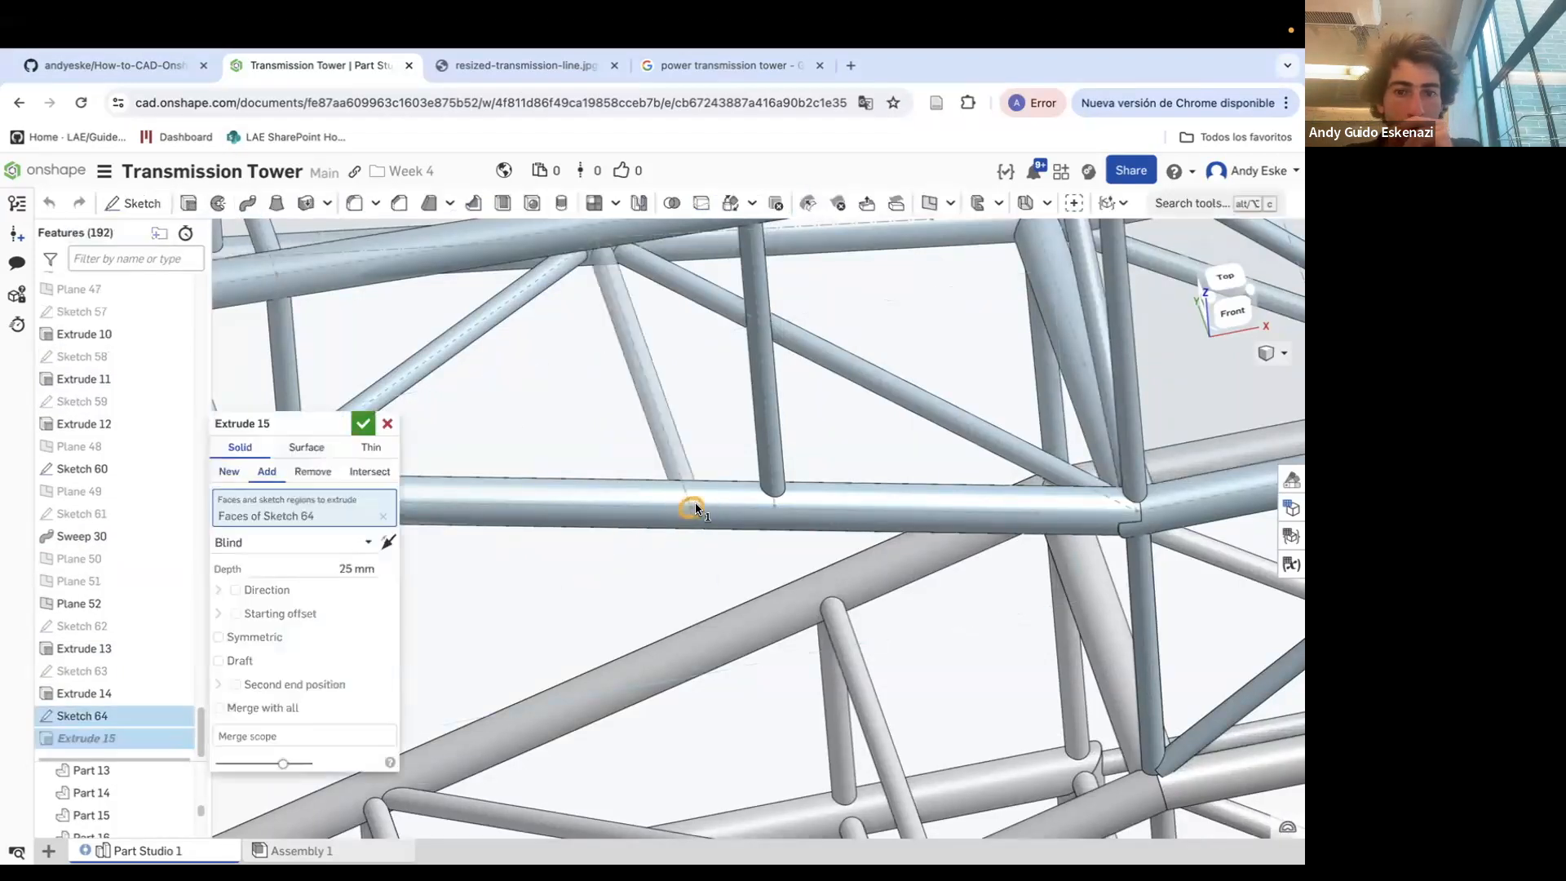
left_click(293, 543)
left_click(275, 659)
left_click(581, 297)
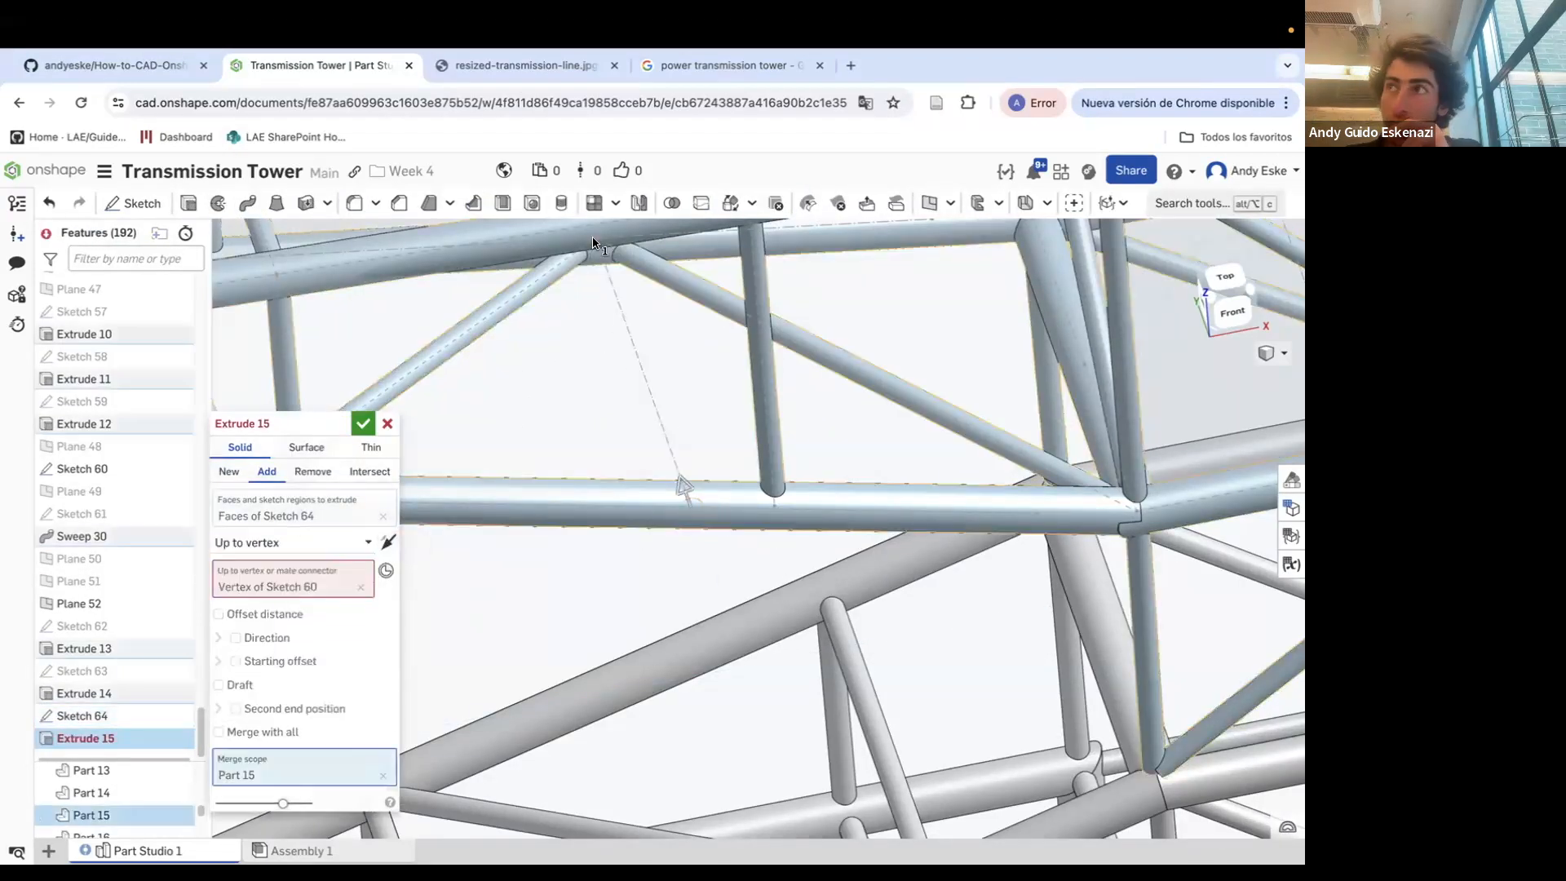
left_click(361, 425)
Hide Plane 52 and the other reference geometry shown around the top crossarm
scroll(658, 491, "down", 10)
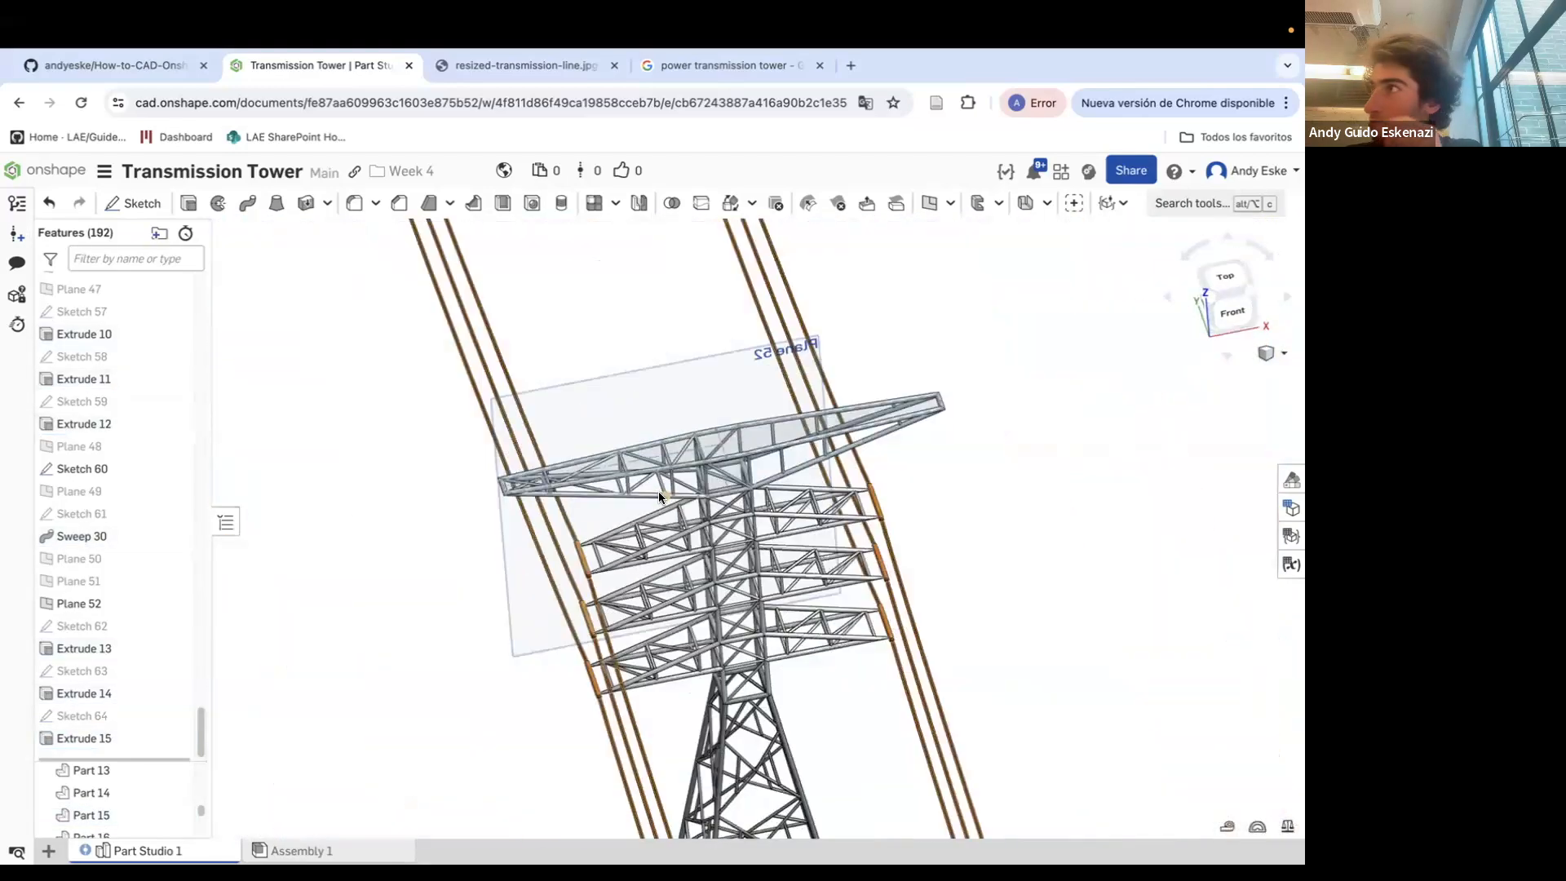
right_click(609, 442)
left_click(645, 506)
right_click_drag(669, 474, 673, 454)
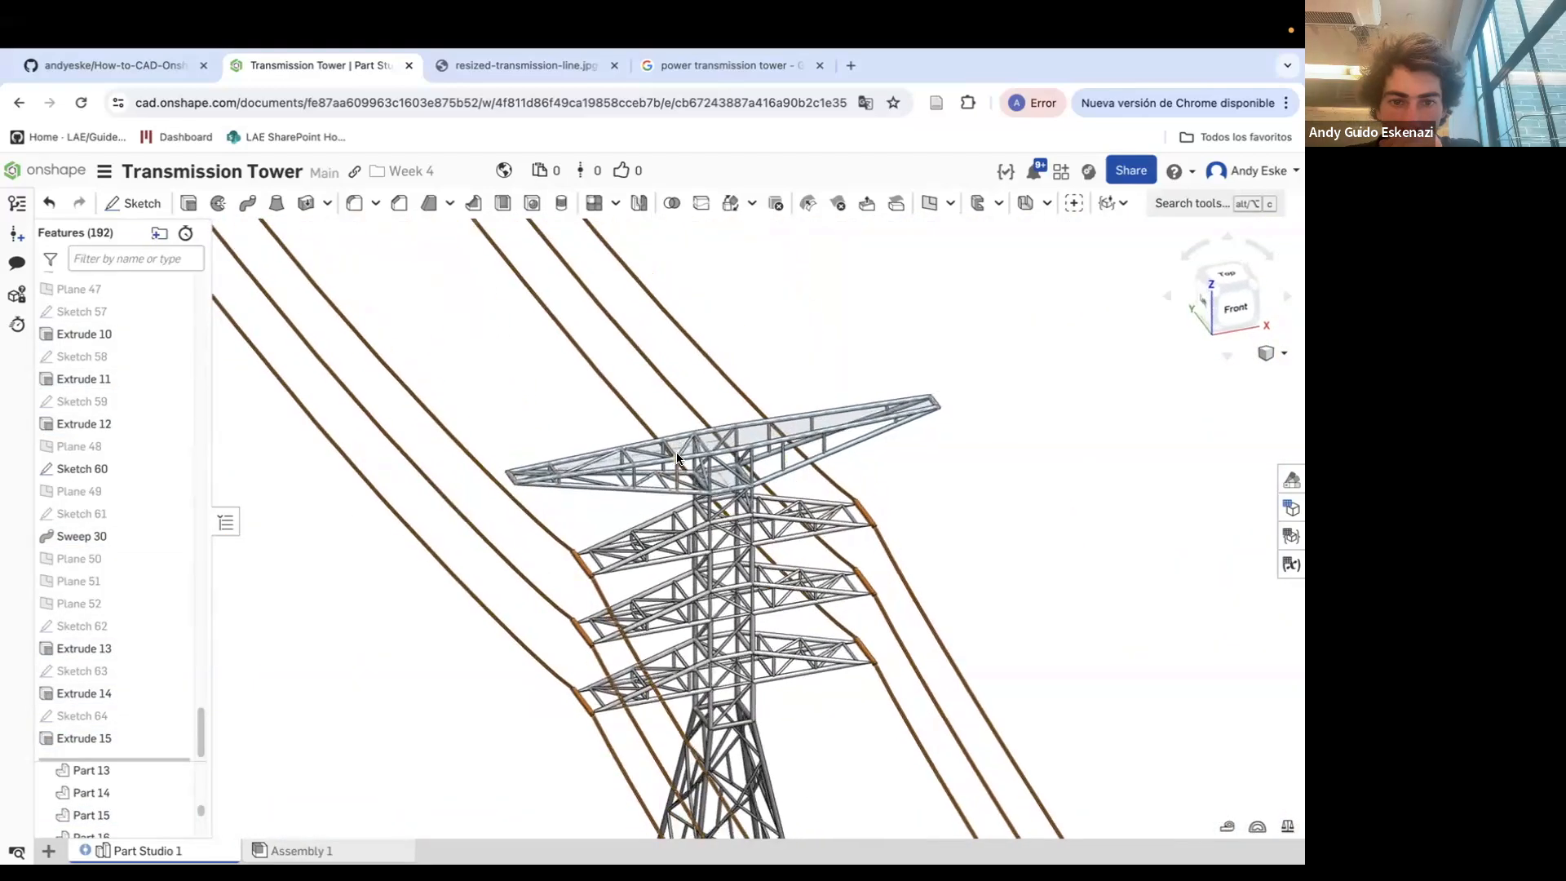
scroll(690, 461, "up", 5)
right_click(703, 433)
left_click(745, 518)
scroll(668, 504, "down", 3)
right_click_drag(677, 504, 679, 495)
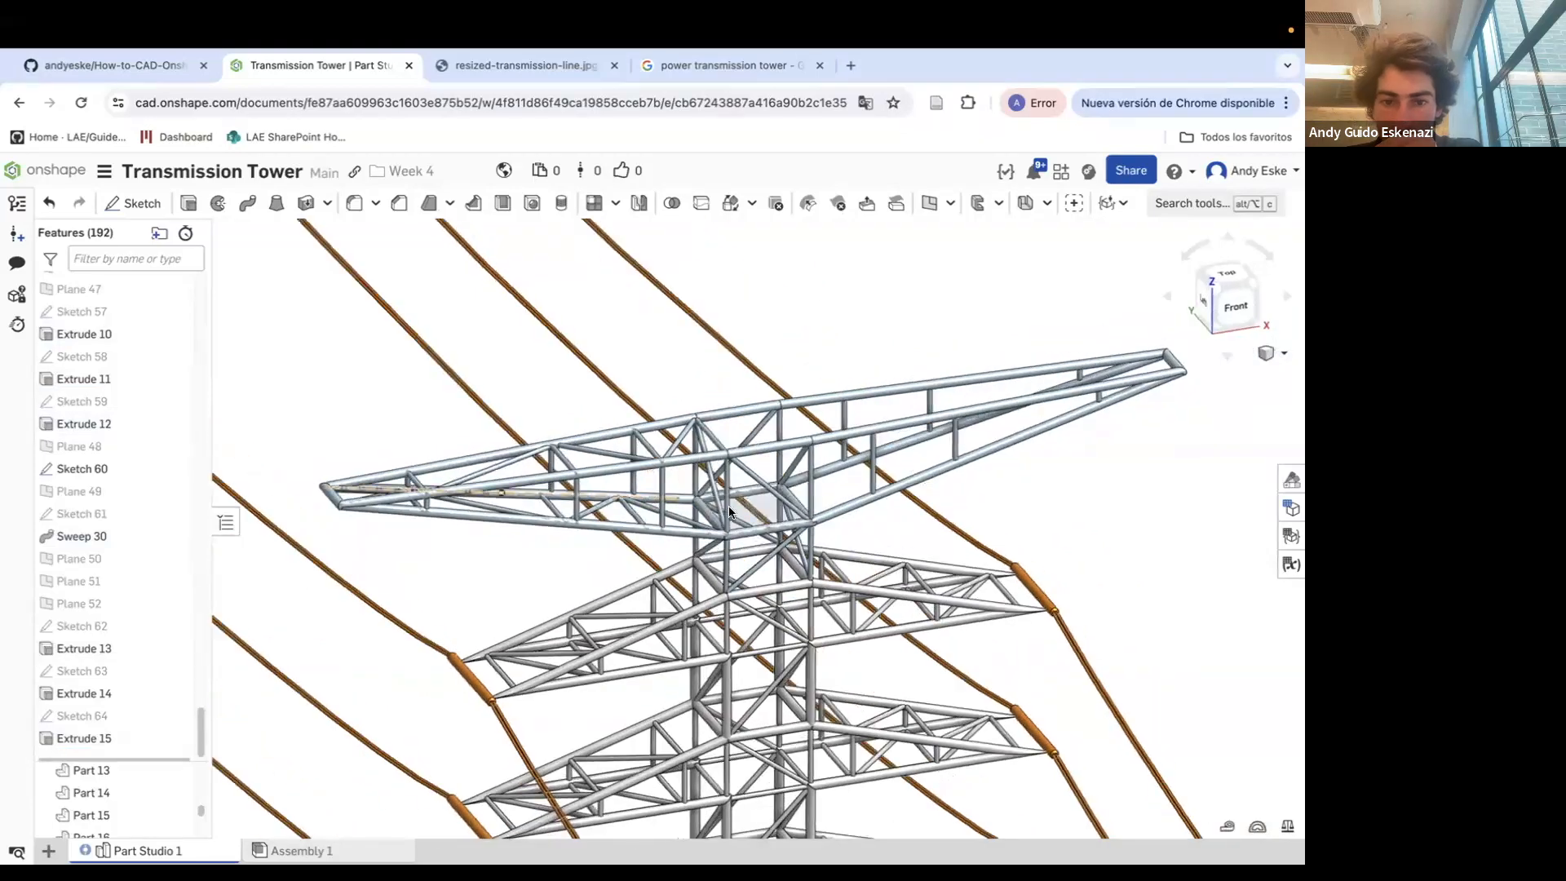
right_click(763, 518)
left_click(805, 608)
scroll(695, 514, "up", 4)
right_click(688, 534)
left_click(723, 623)
scroll(689, 530, "down", 4)
Start a sketch on Plane 35 and project the crossarm's outer end edge as a construction line
mouse_move(687, 527)
right_mouse_down()
mouse_move(687, 488)
mouse_move(809, 479)
mouse_move(719, 454)
mouse_move(594, 492)
mouse_move(598, 467)
mouse_move(643, 498)
mouse_move(641, 517)
right_mouse_up()
scroll(803, 494, "up", 4)
scroll(764, 506, "down", 4)
scroll(723, 471, "up", 5)
scroll(722, 473, "up", 4)
scroll(595, 493, "down", 8)
scroll(311, 461, "up", 5)
right_click_drag(426, 467, 448, 501)
scroll(602, 437, "up", 1)
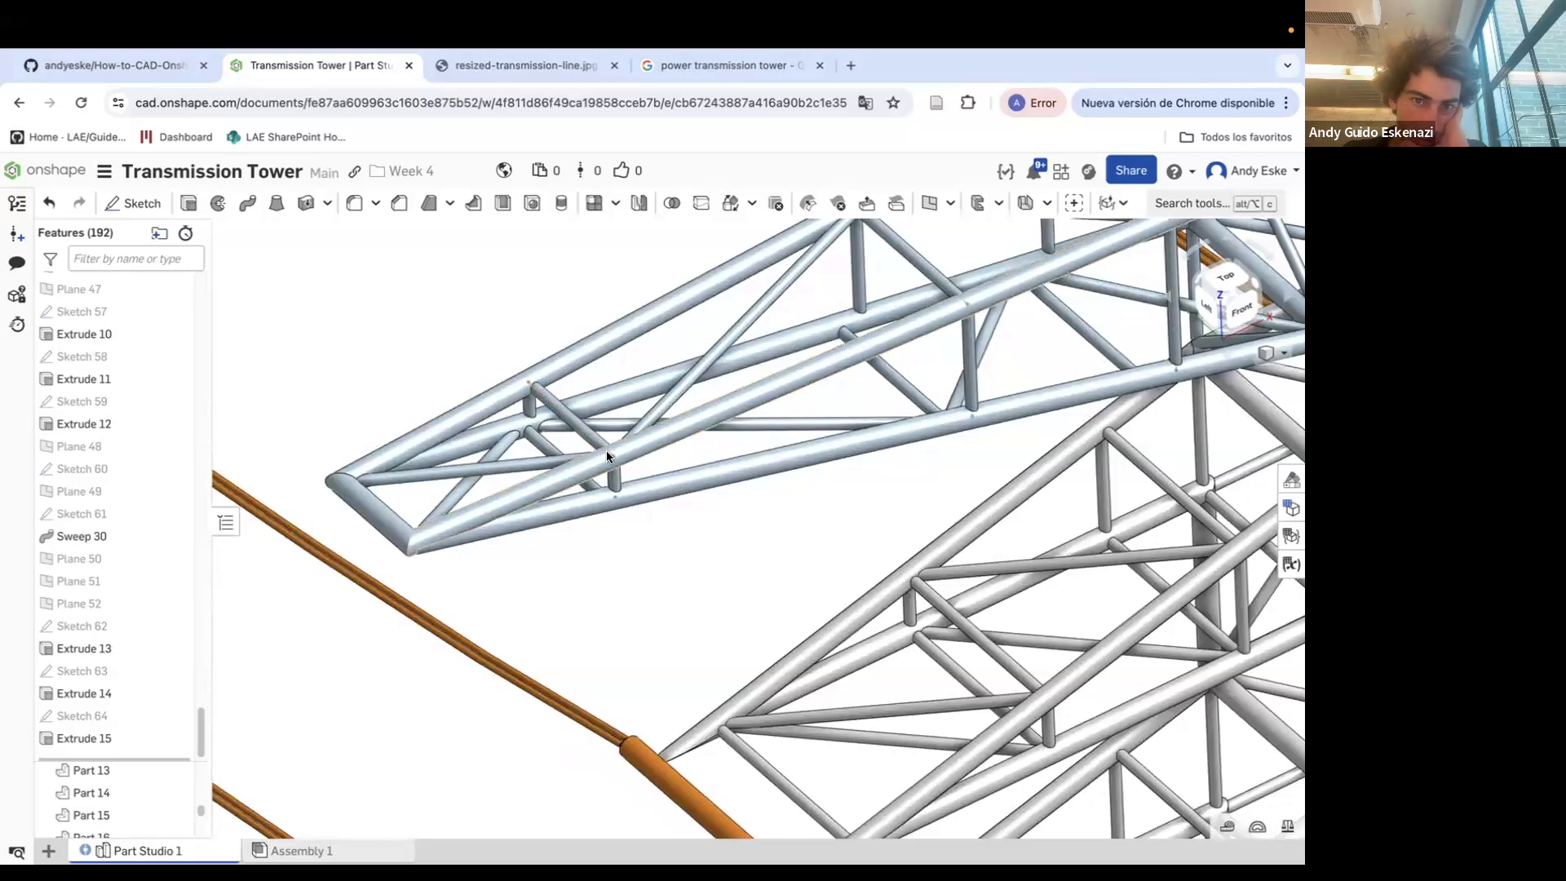
scroll(130, 598, "down", 1)
scroll(510, 529, "down", 3)
scroll(511, 535, "down", 5)
scroll(69, 465, "up", 8)
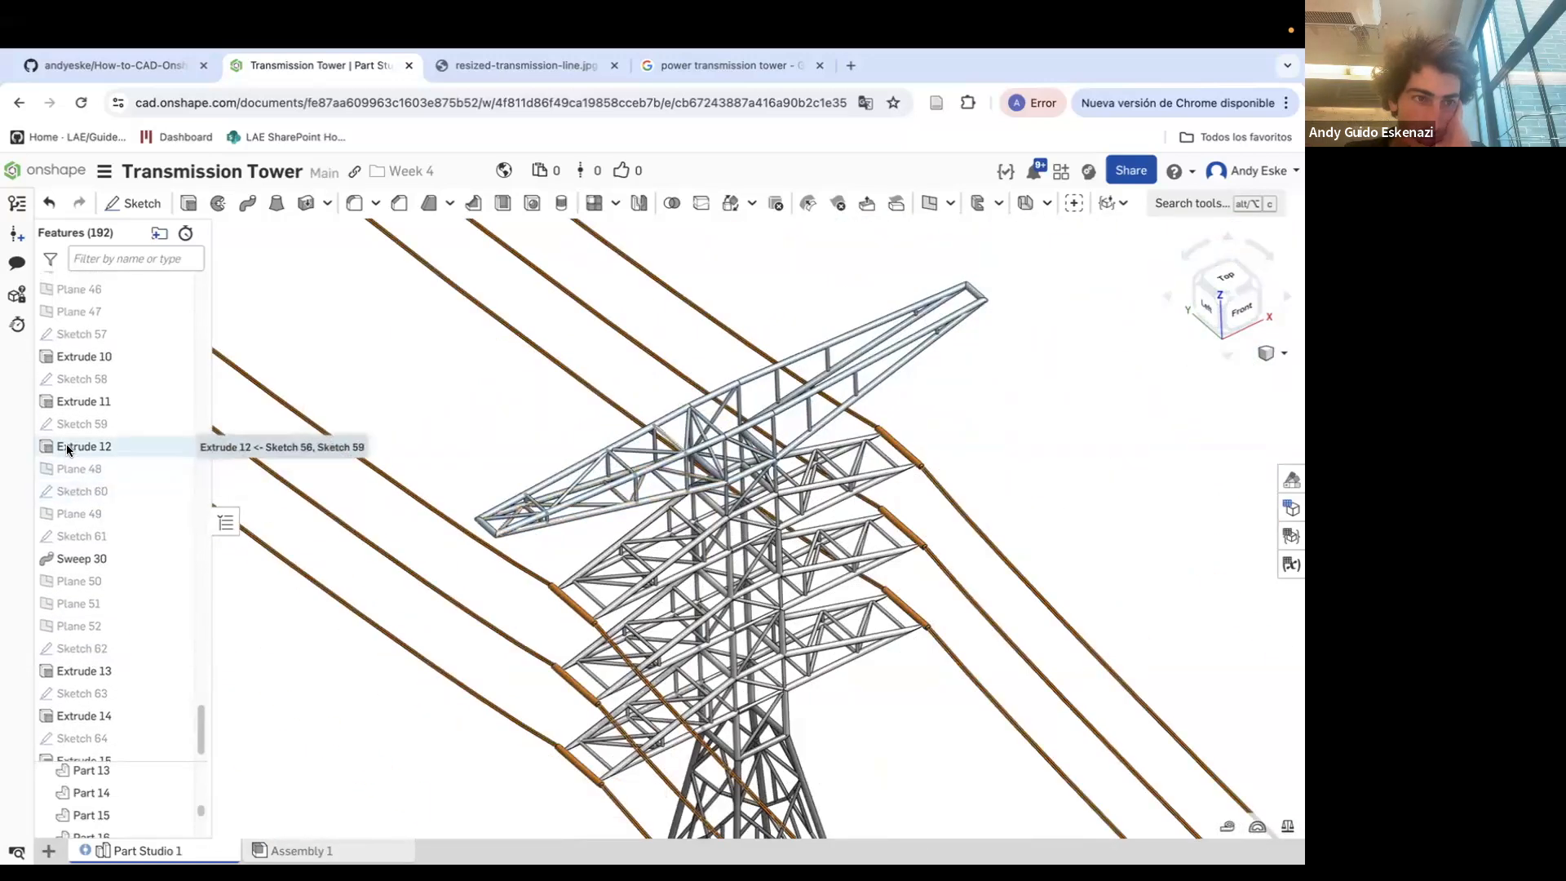
scroll(106, 438, "up", 5)
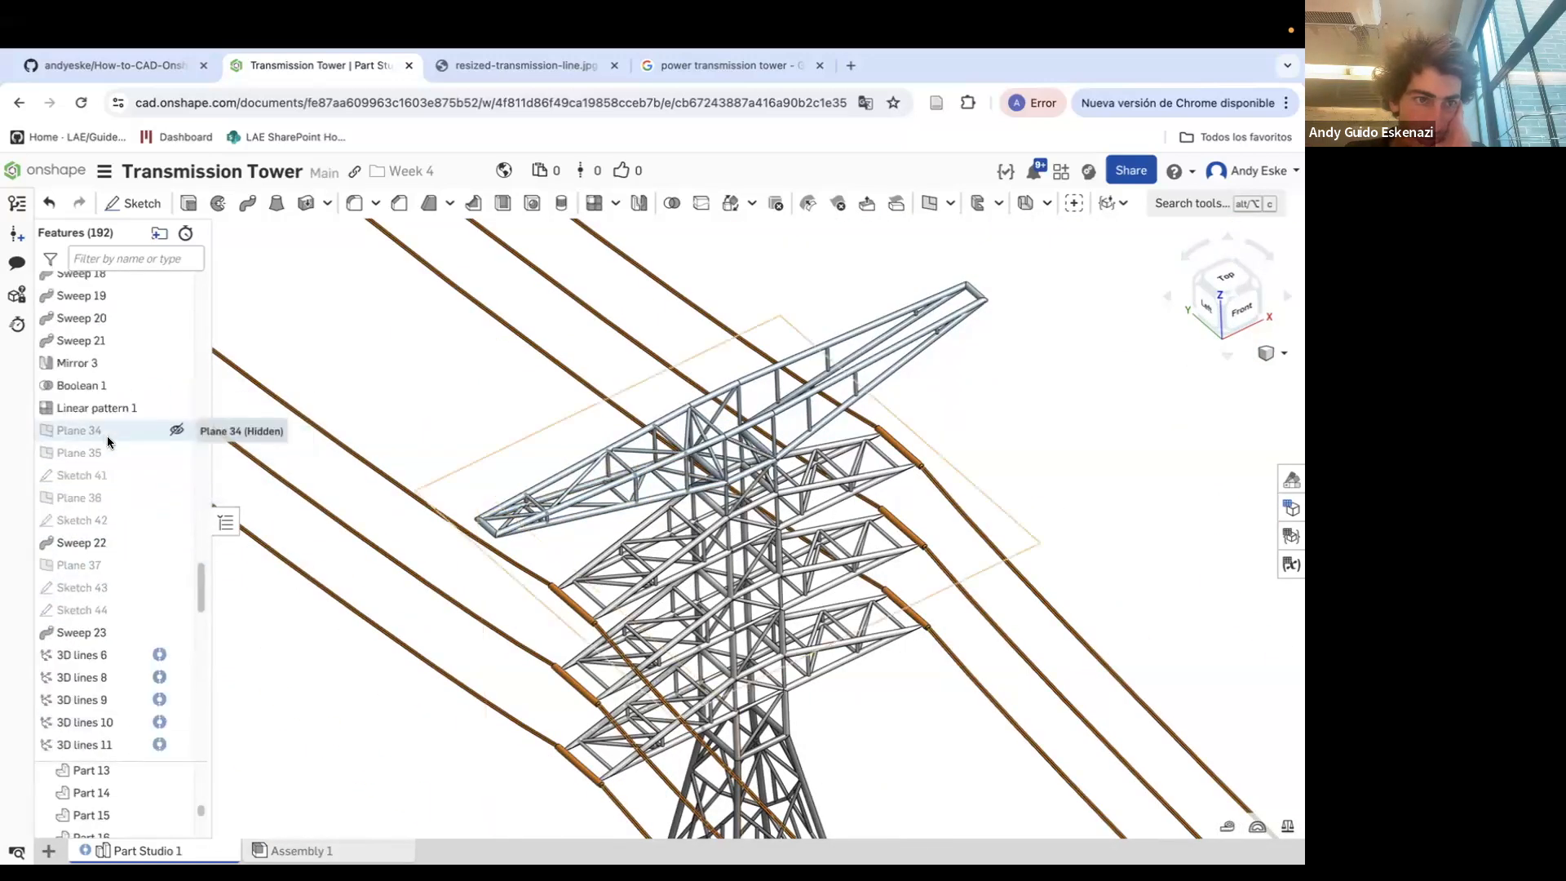
left_click(109, 453)
scroll(558, 478, "up", 5)
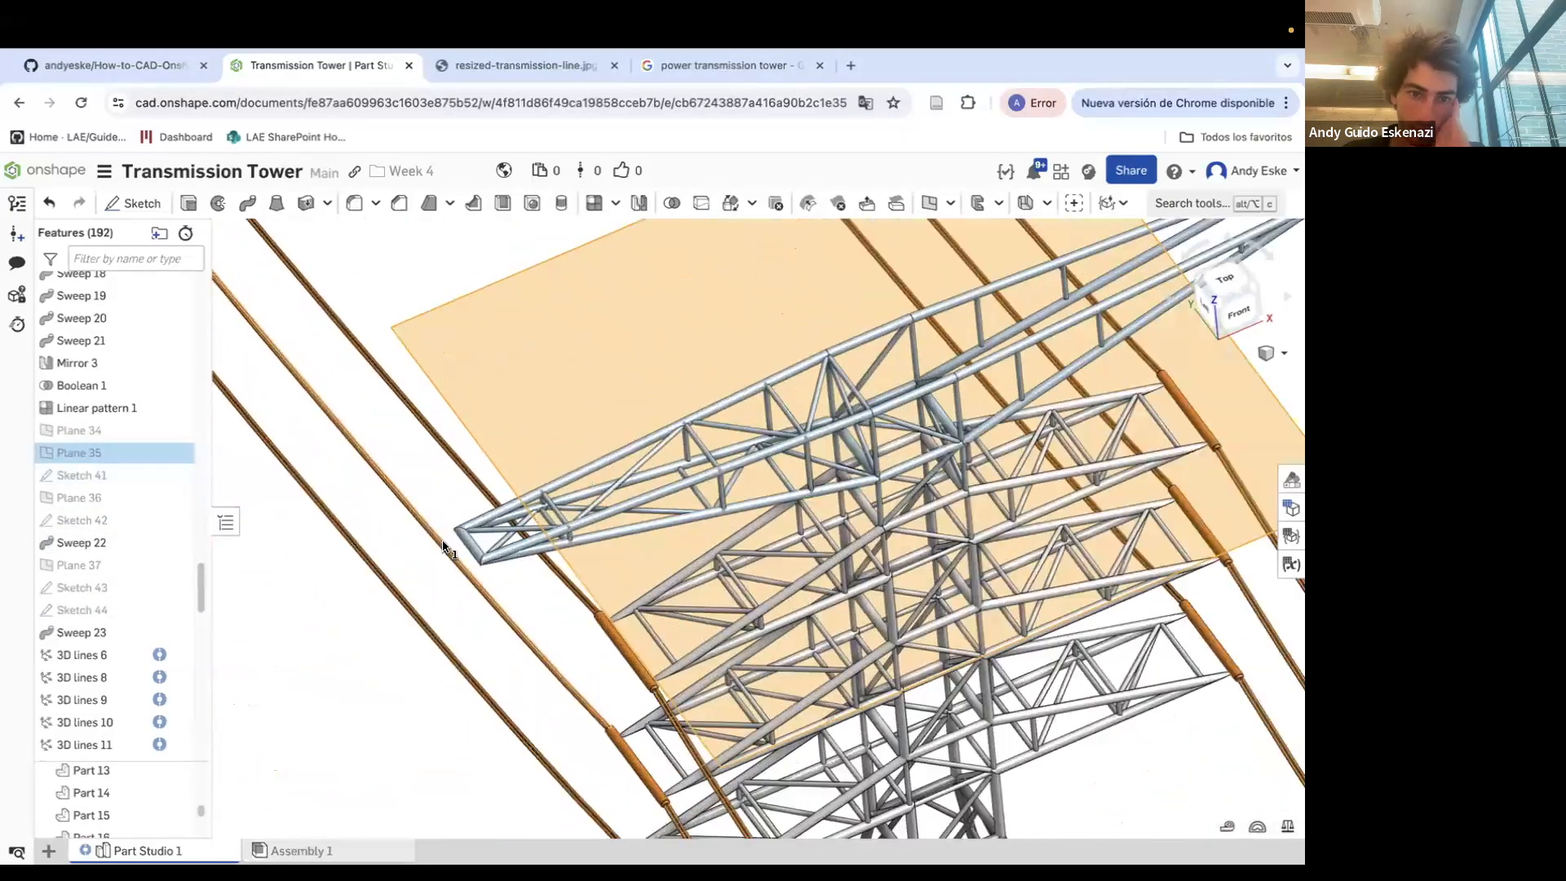
left_click(133, 203)
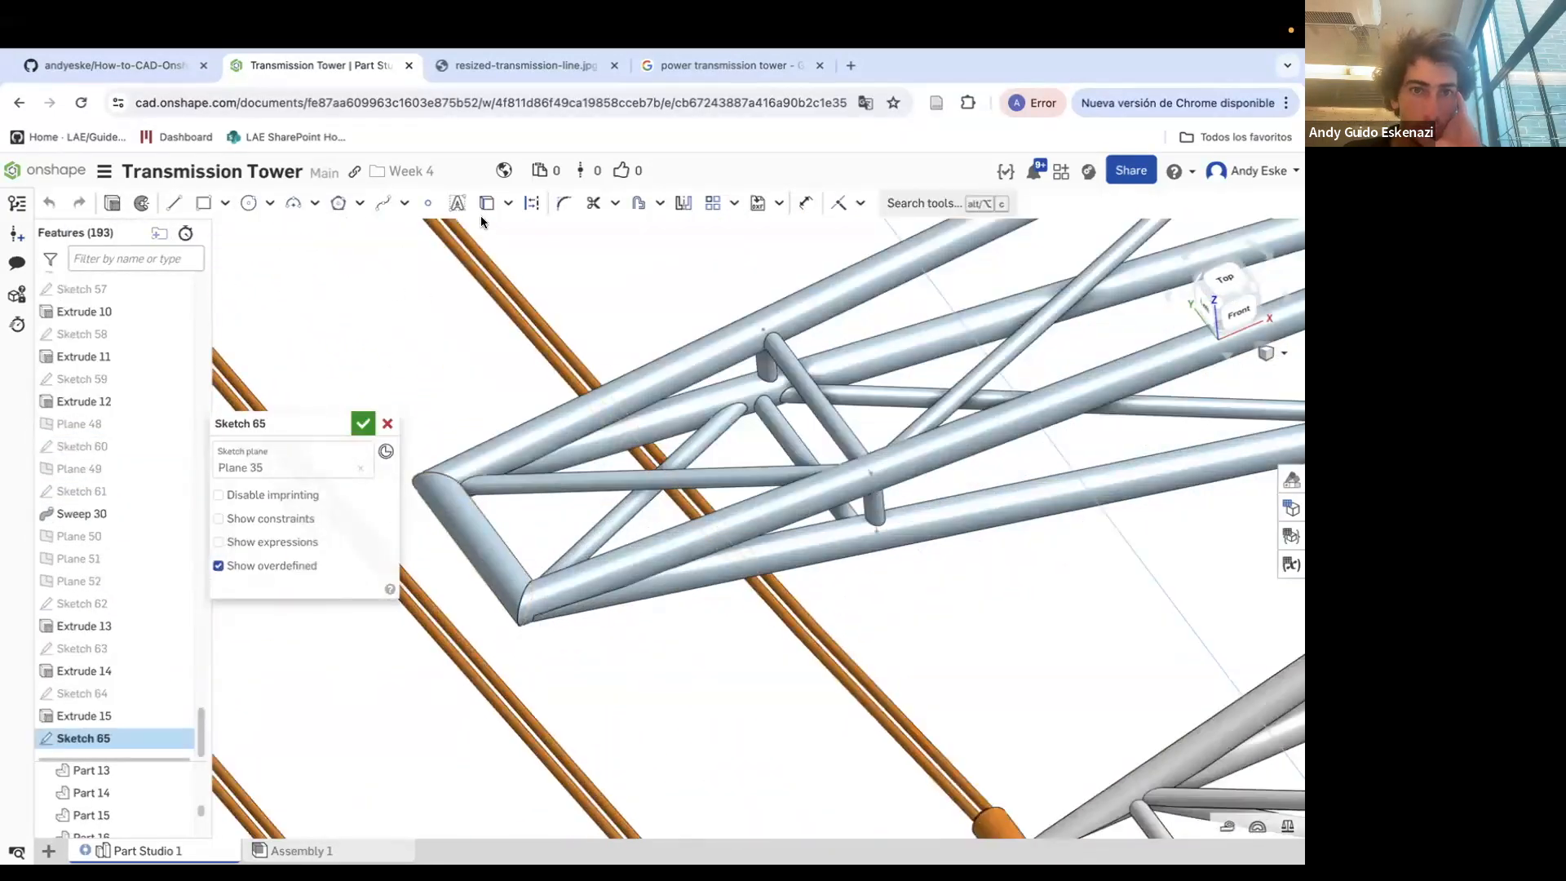
left_click(484, 209)
left_click(481, 554)
scroll(539, 604, "down", 3)
scroll(506, 538, "up", 6)
key("Escape")
right_click(519, 537)
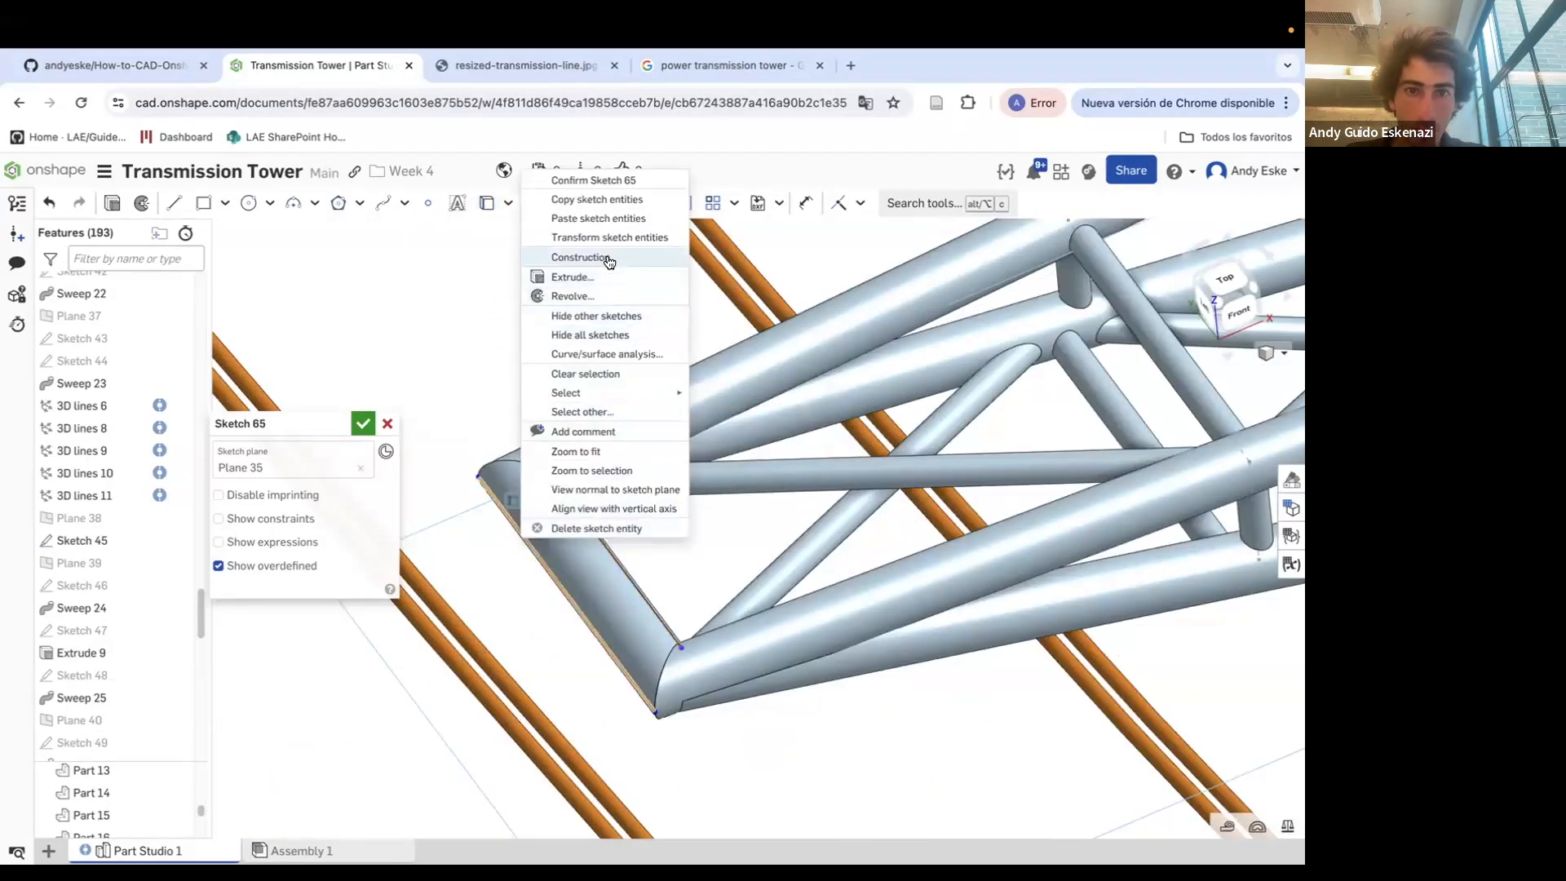
left_click(571, 255)
right_click(579, 512)
left_click(643, 605)
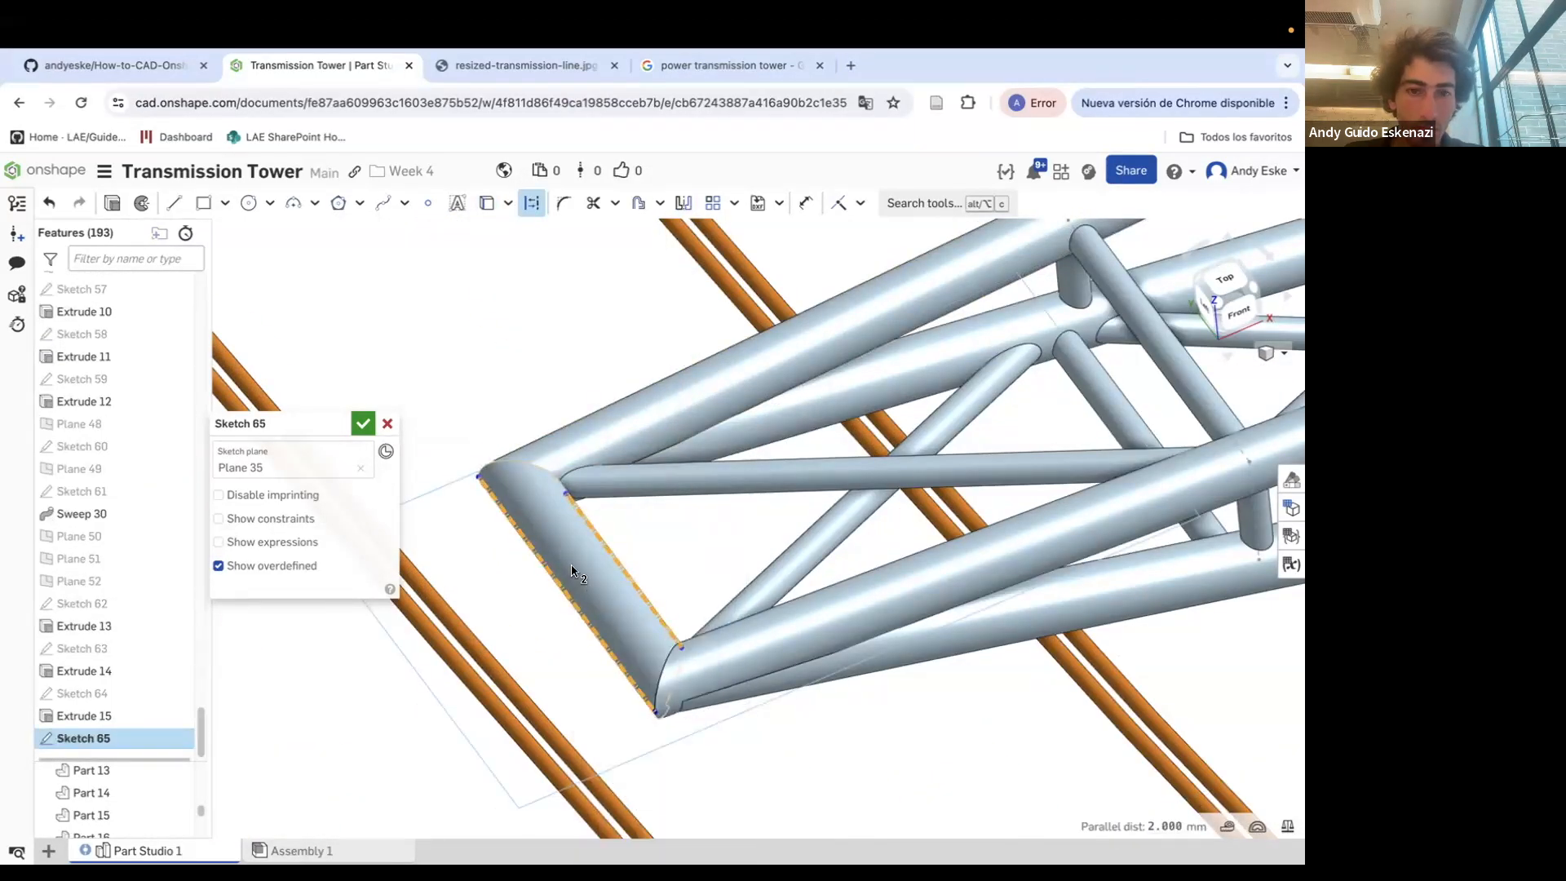
key("u")
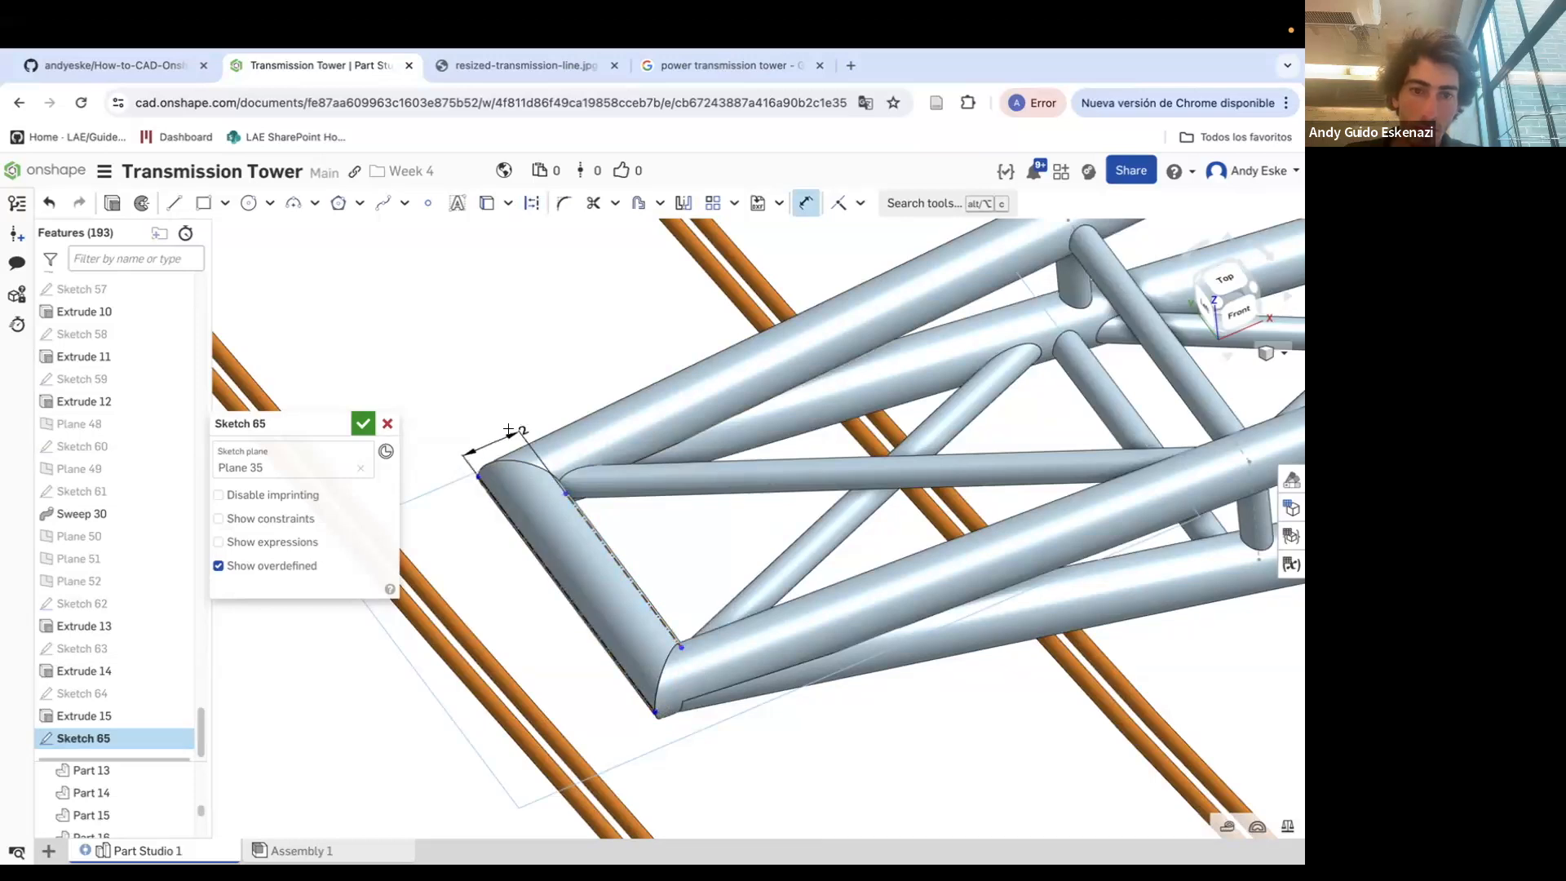
scroll(631, 414, "up", 1)
key("Escape")
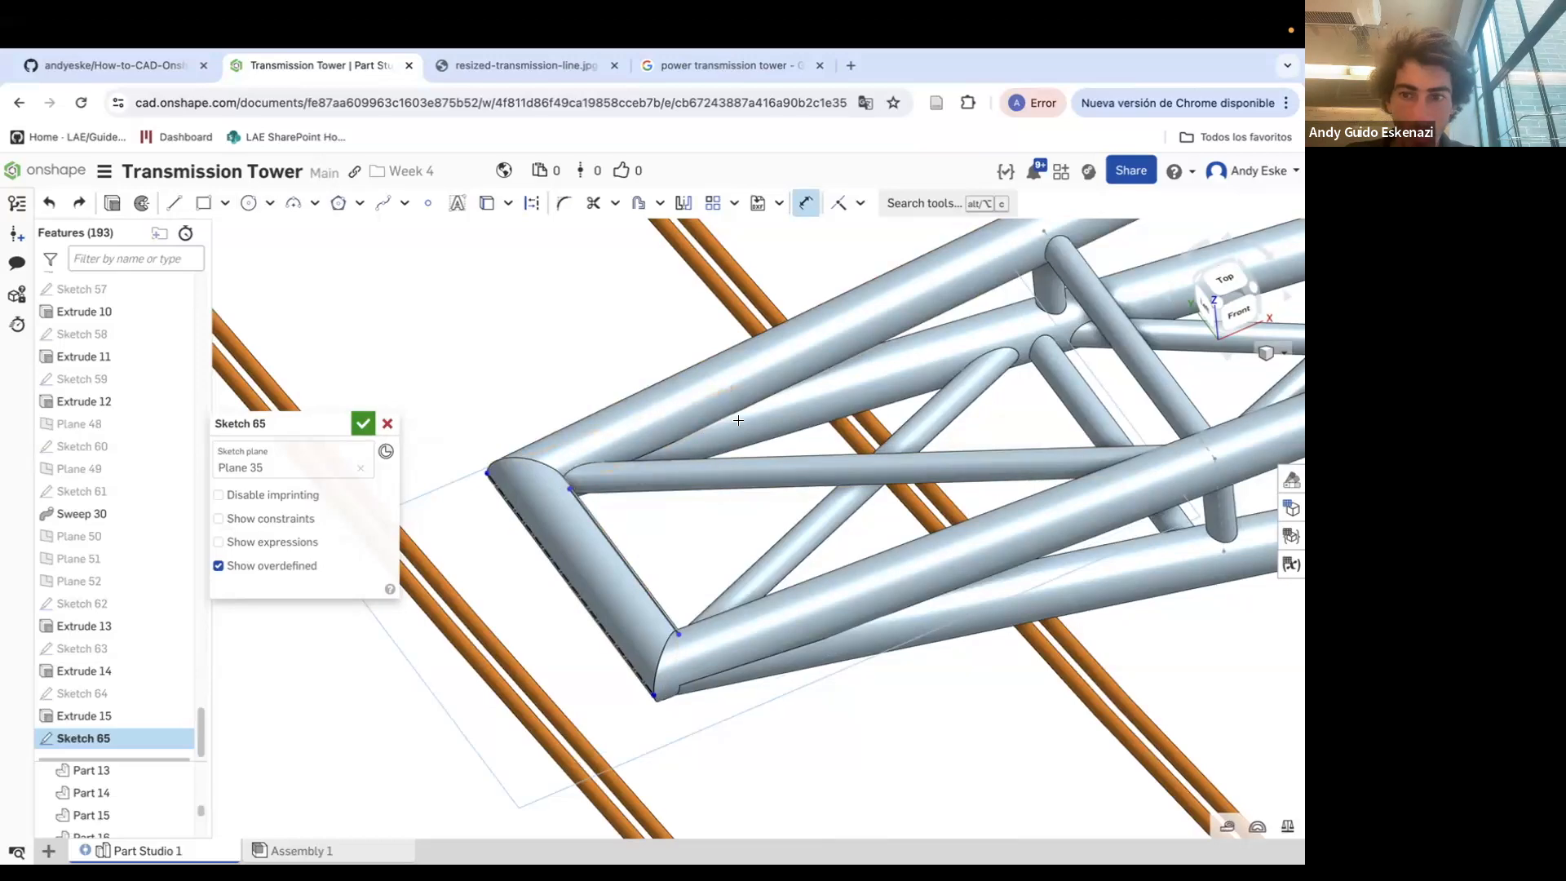
Try to dimension the distance from the crossarm end to a nearby bracing line, then undo it
scroll(775, 421, "up", 10)
left_click(1117, 686)
left_click(938, 352)
scroll(985, 364, "down", 4)
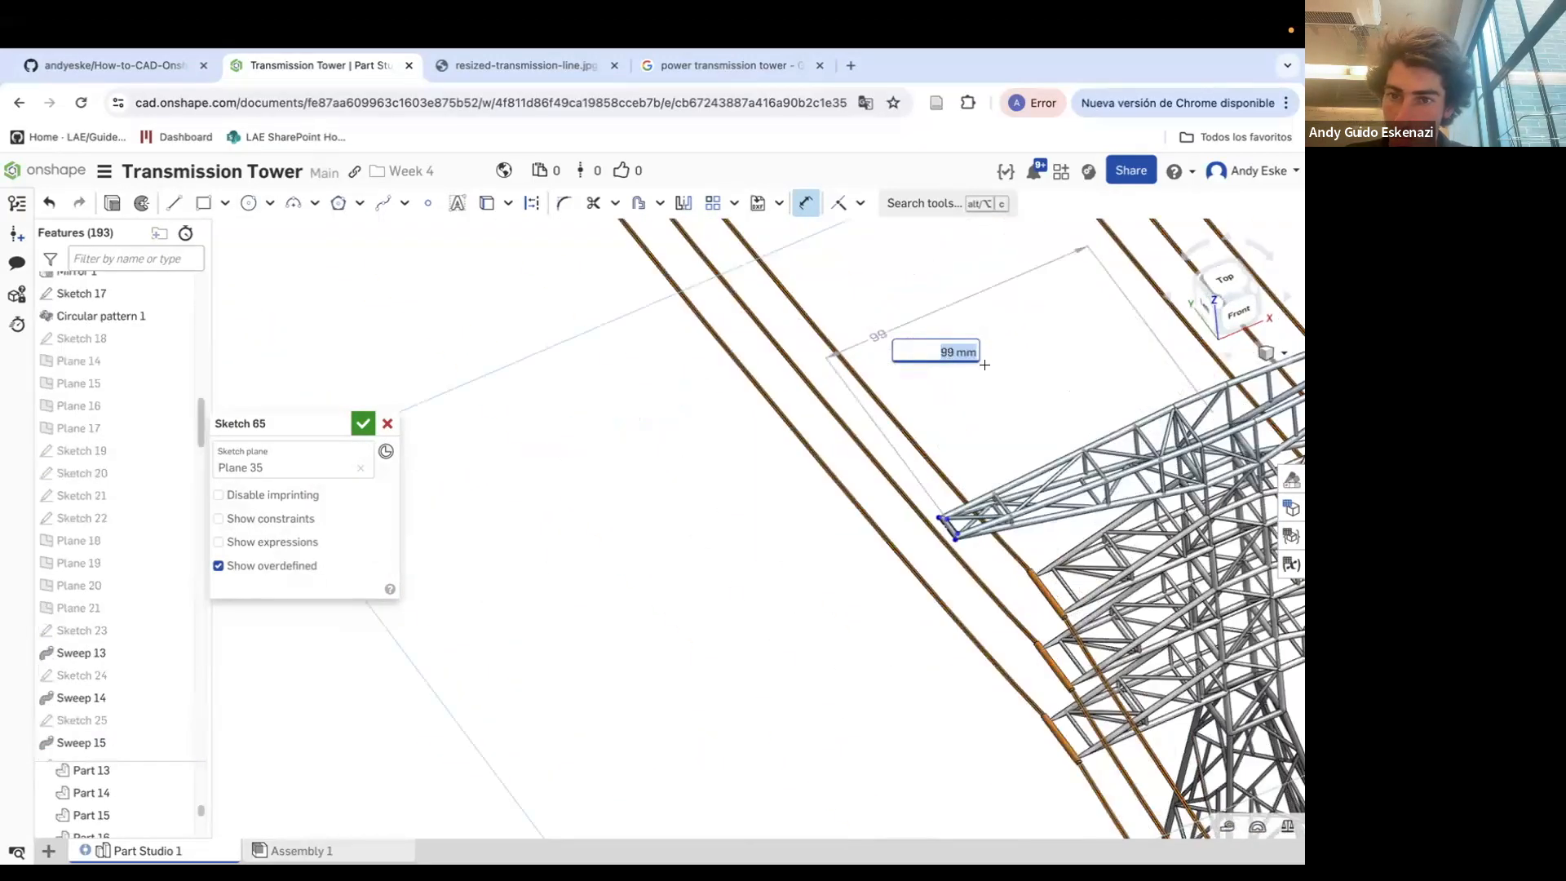
key("Return")
scroll(974, 494, "down", 6)
key("Return")
scroll(928, 585, "down", 3)
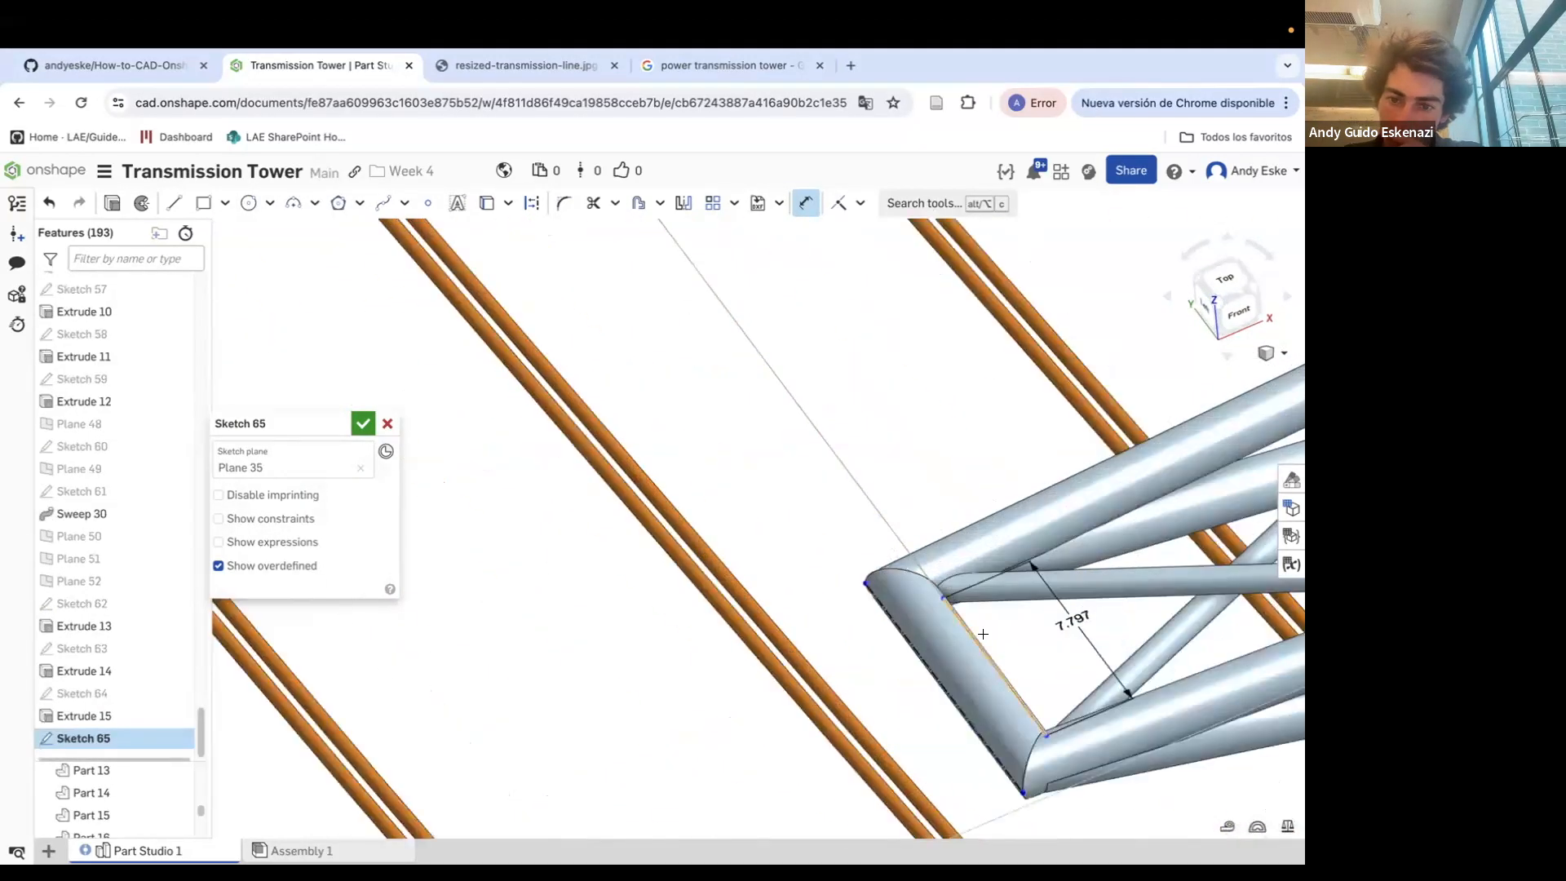
key("ctrl+z")
Sketch a thin rectangular profile along the crossarm's end construction line
key("l")
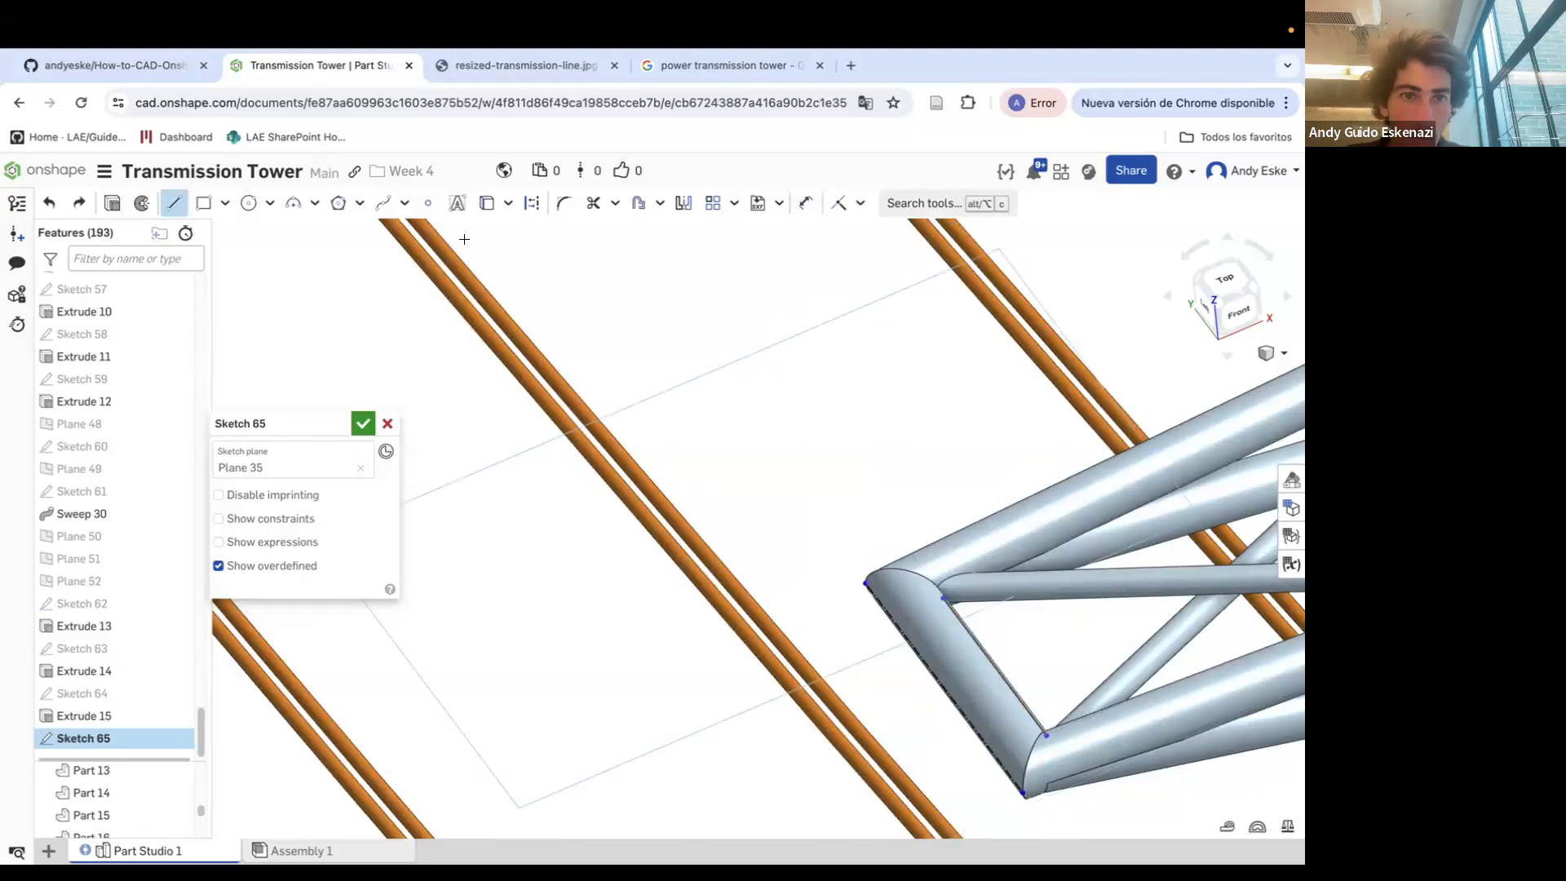
left_click(991, 668)
key("Escape")
right_click(1004, 680)
left_click(1062, 406)
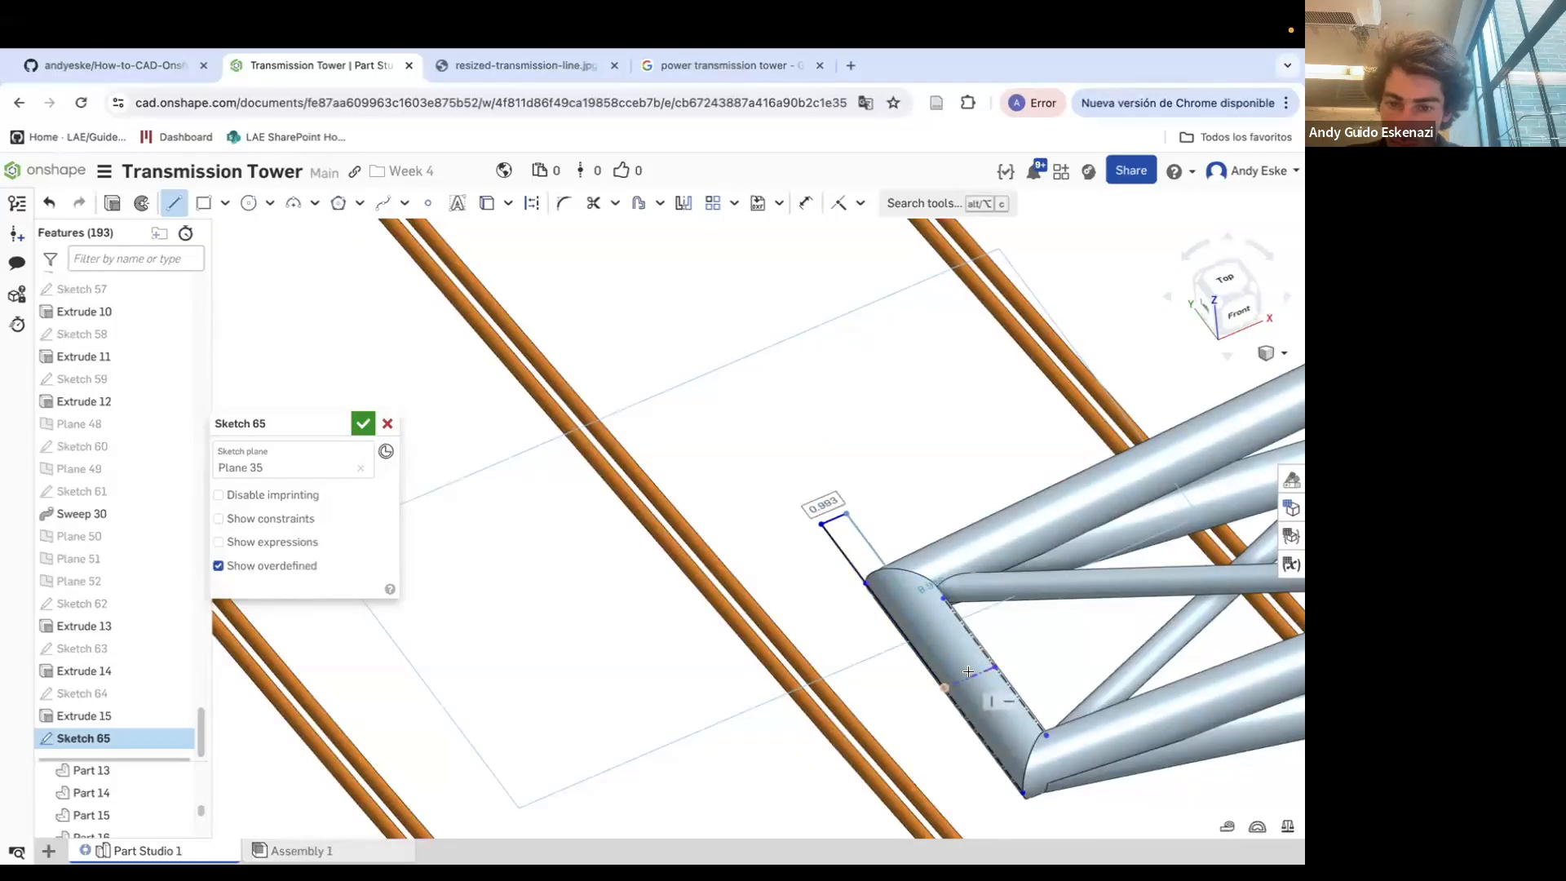
scroll(968, 671, "up", 5)
scroll(963, 687, "down", 8)
key("Escape")
Dimension the rectangle's long side to 10 mm
left_click(862, 211)
left_click(865, 416)
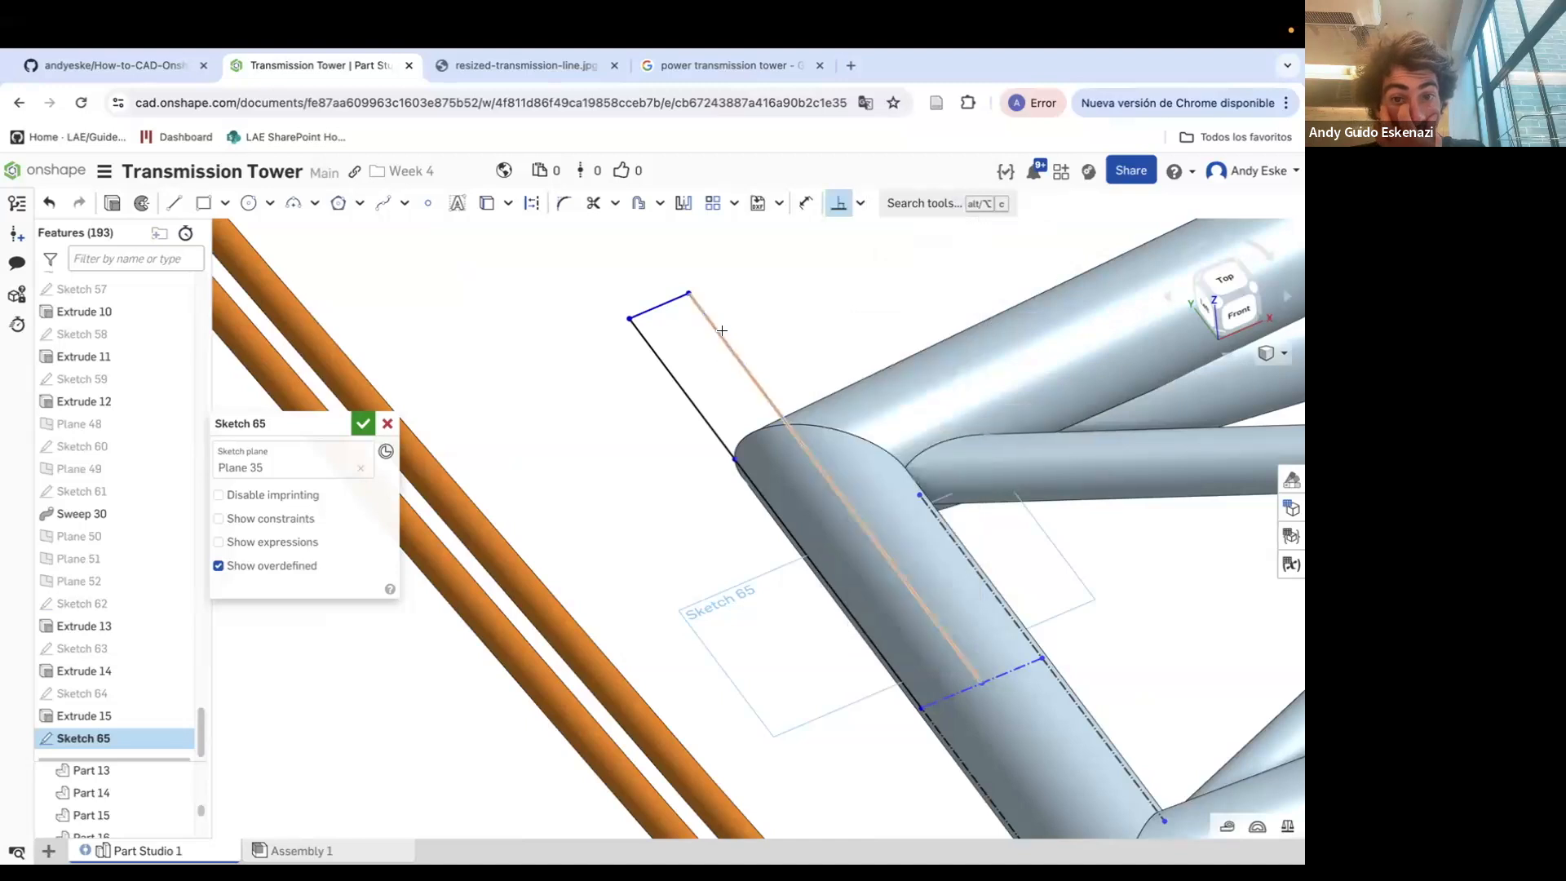
left_click(663, 302)
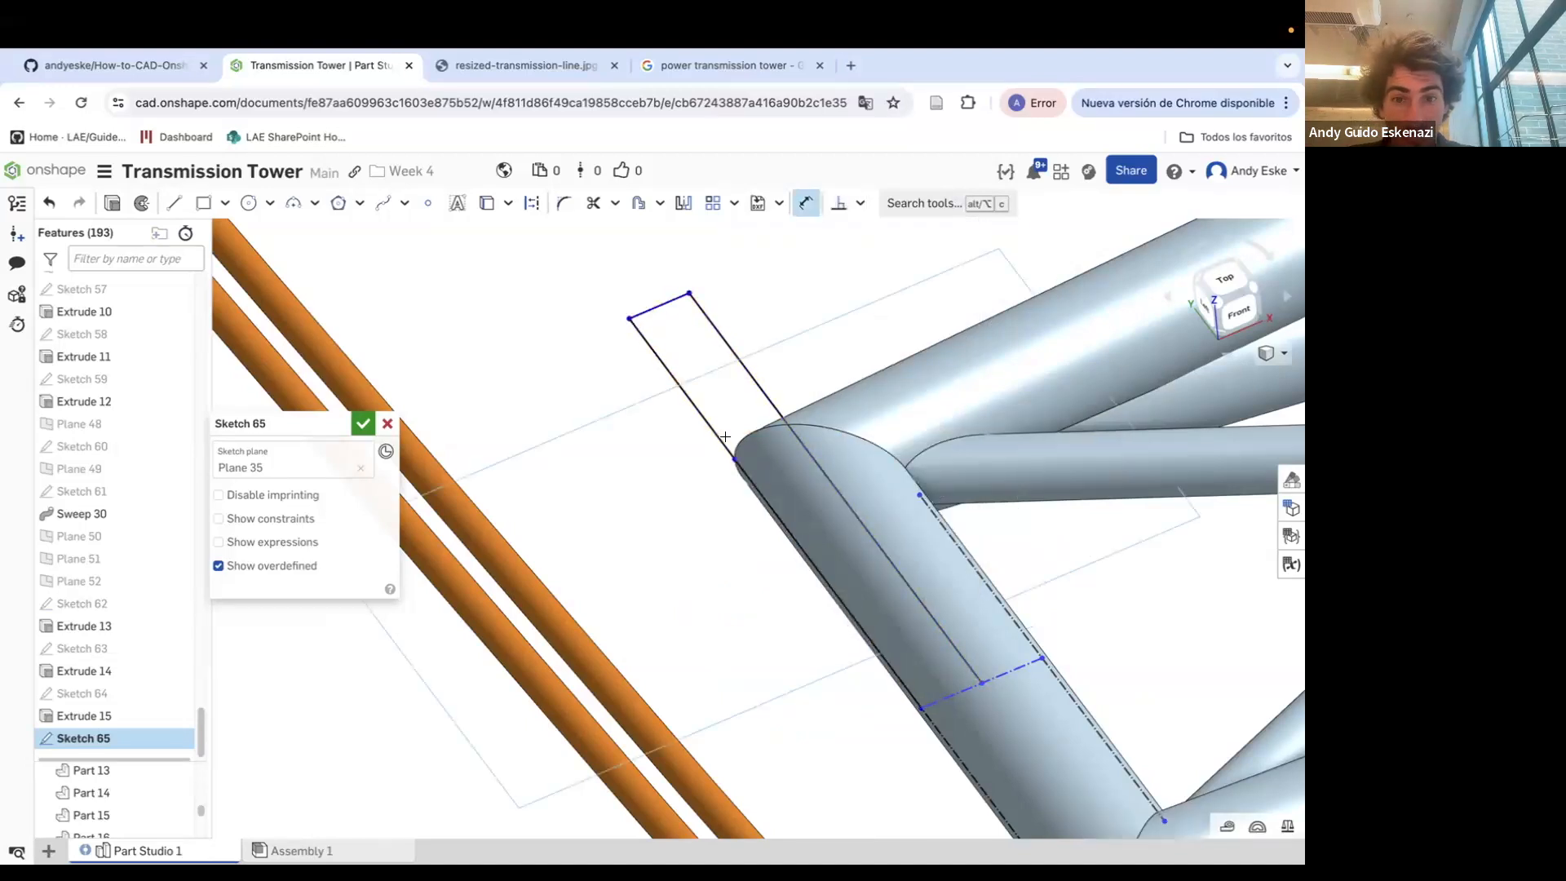
left_click(702, 414)
left_click(639, 491)
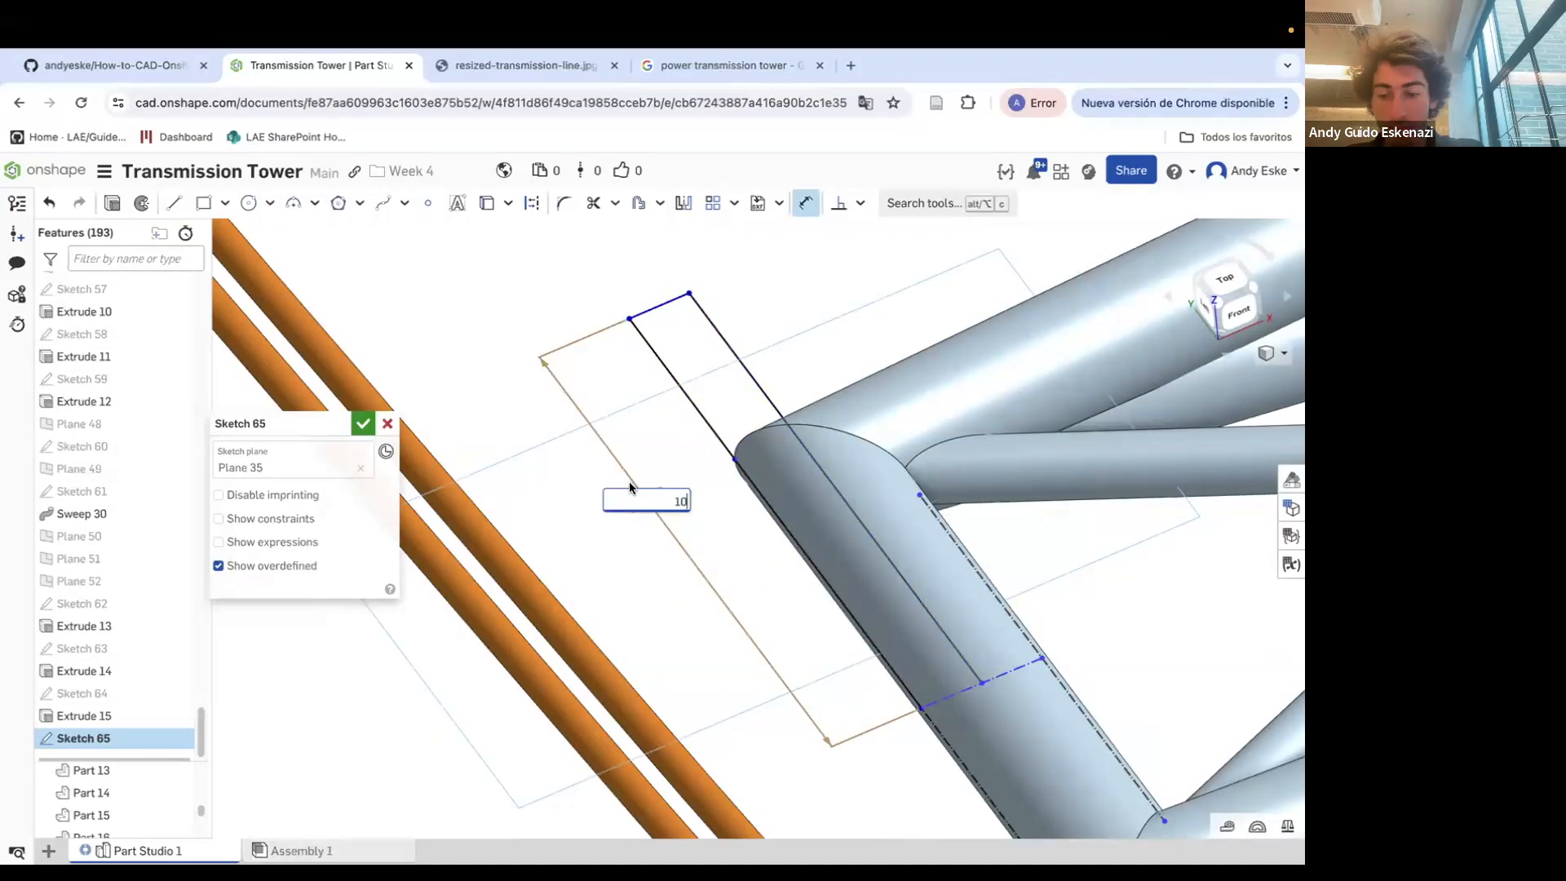
type("10")
key("Return")
scroll(627, 374, "down", 2)
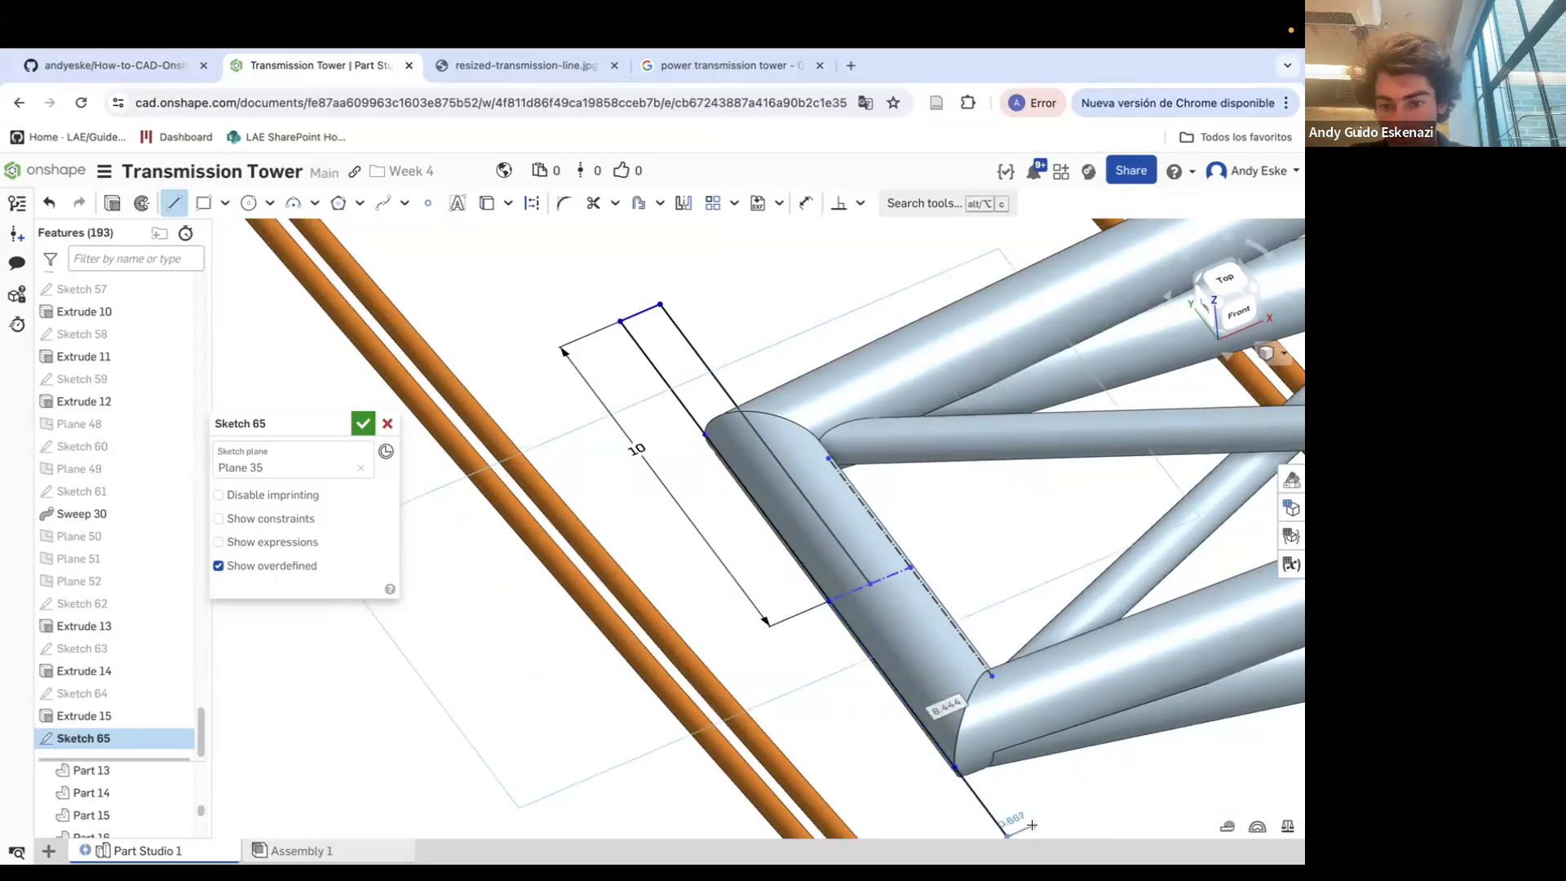
Center the rectangle on the crossarm end edge with a symmetric constraint
left_click(868, 583)
key("Escape")
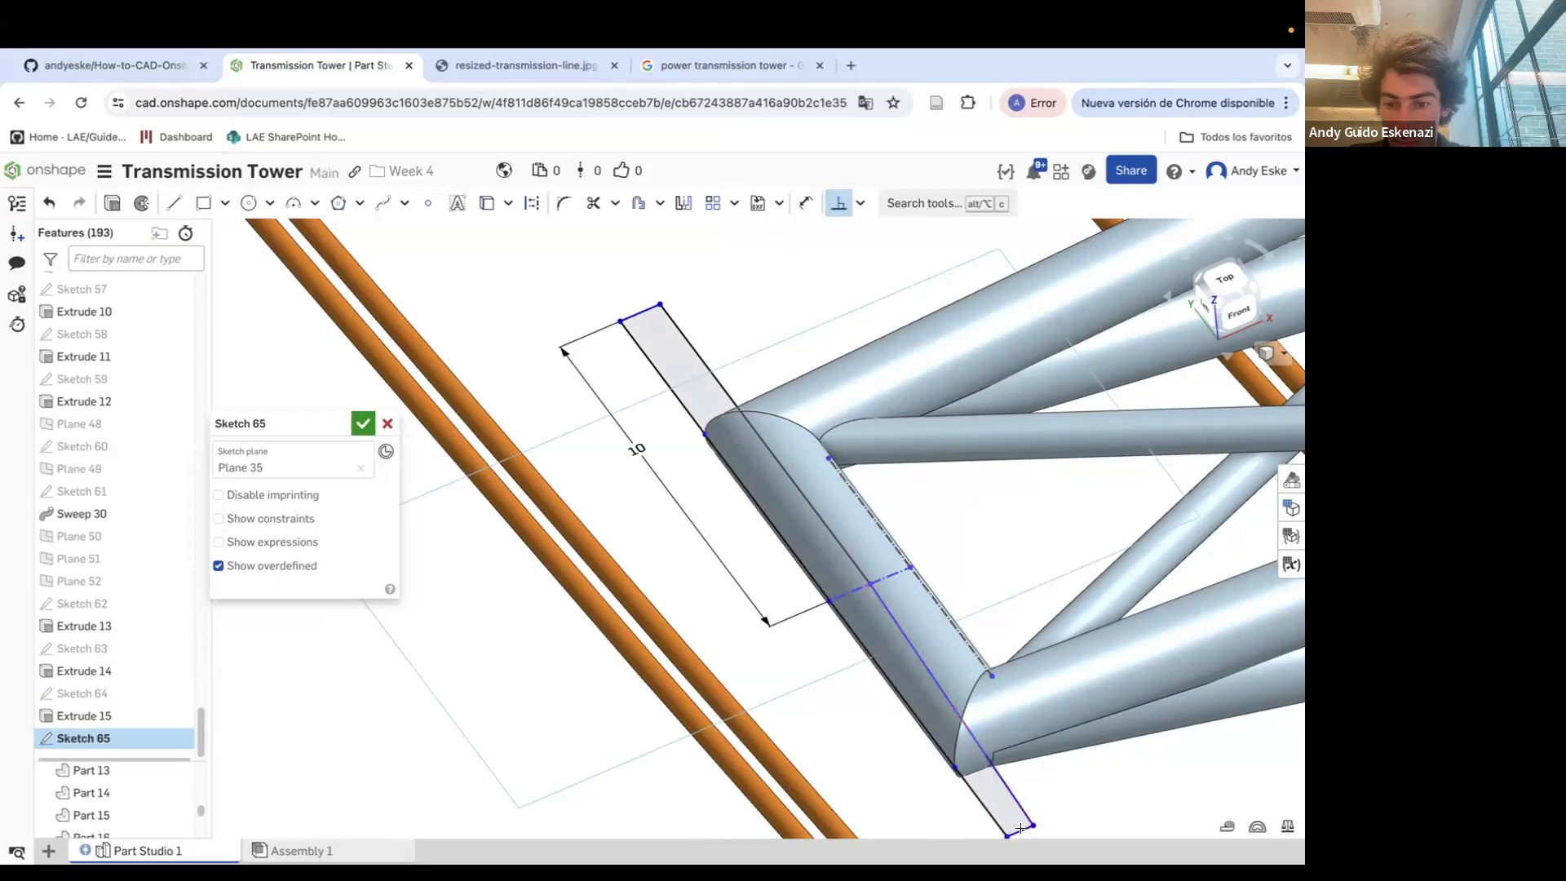
key("Escape")
scroll(989, 623, "down", 2)
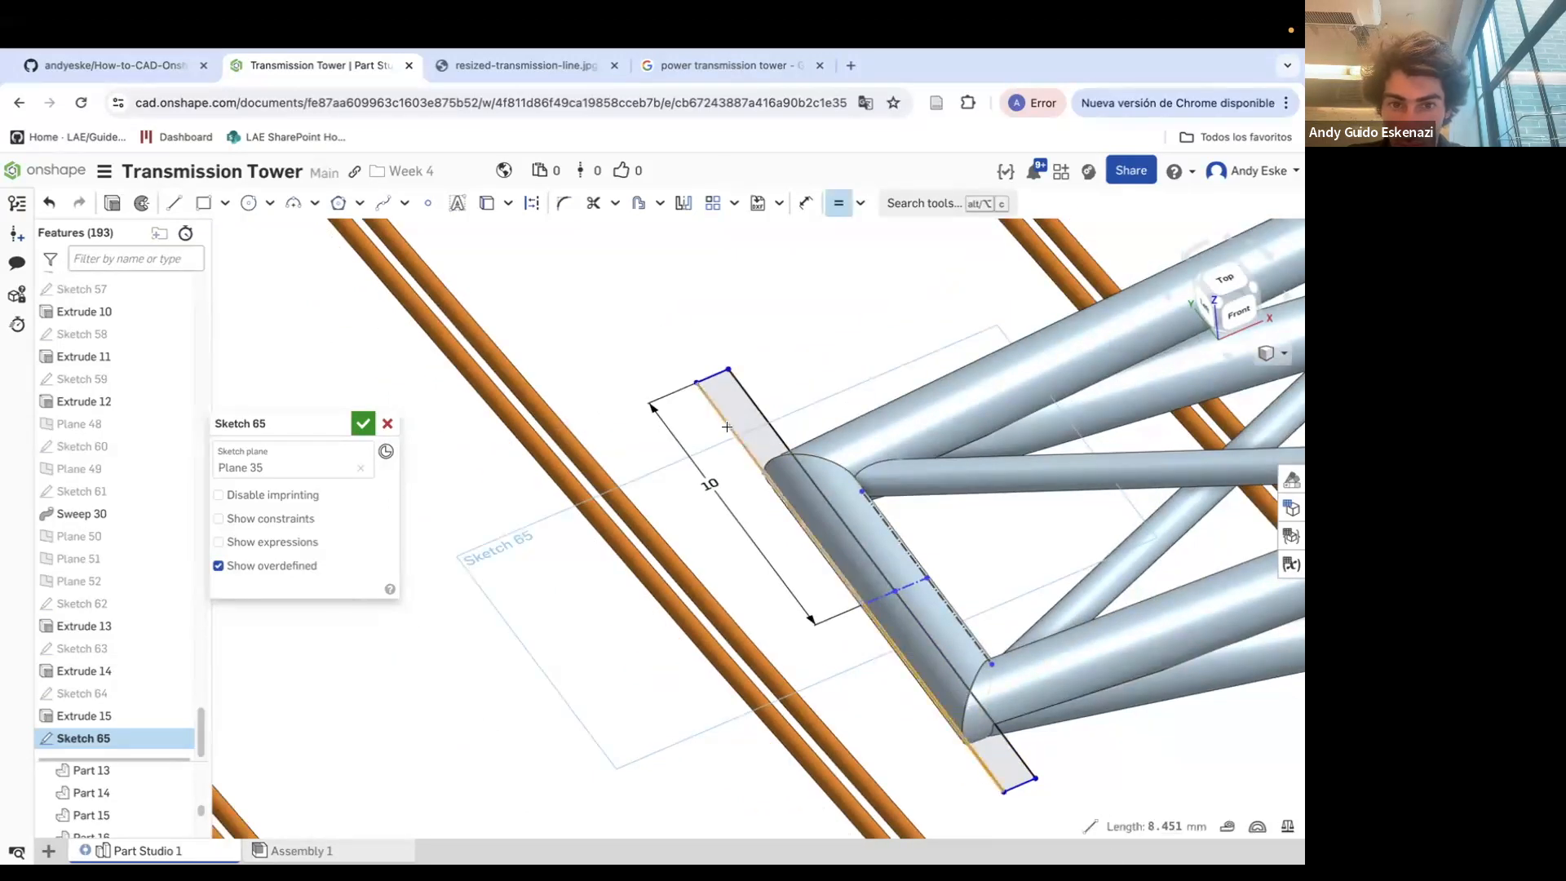
Revolve the rectangle a full turn about its long edge to form a cylinder at the crossarm end
left_click(142, 203)
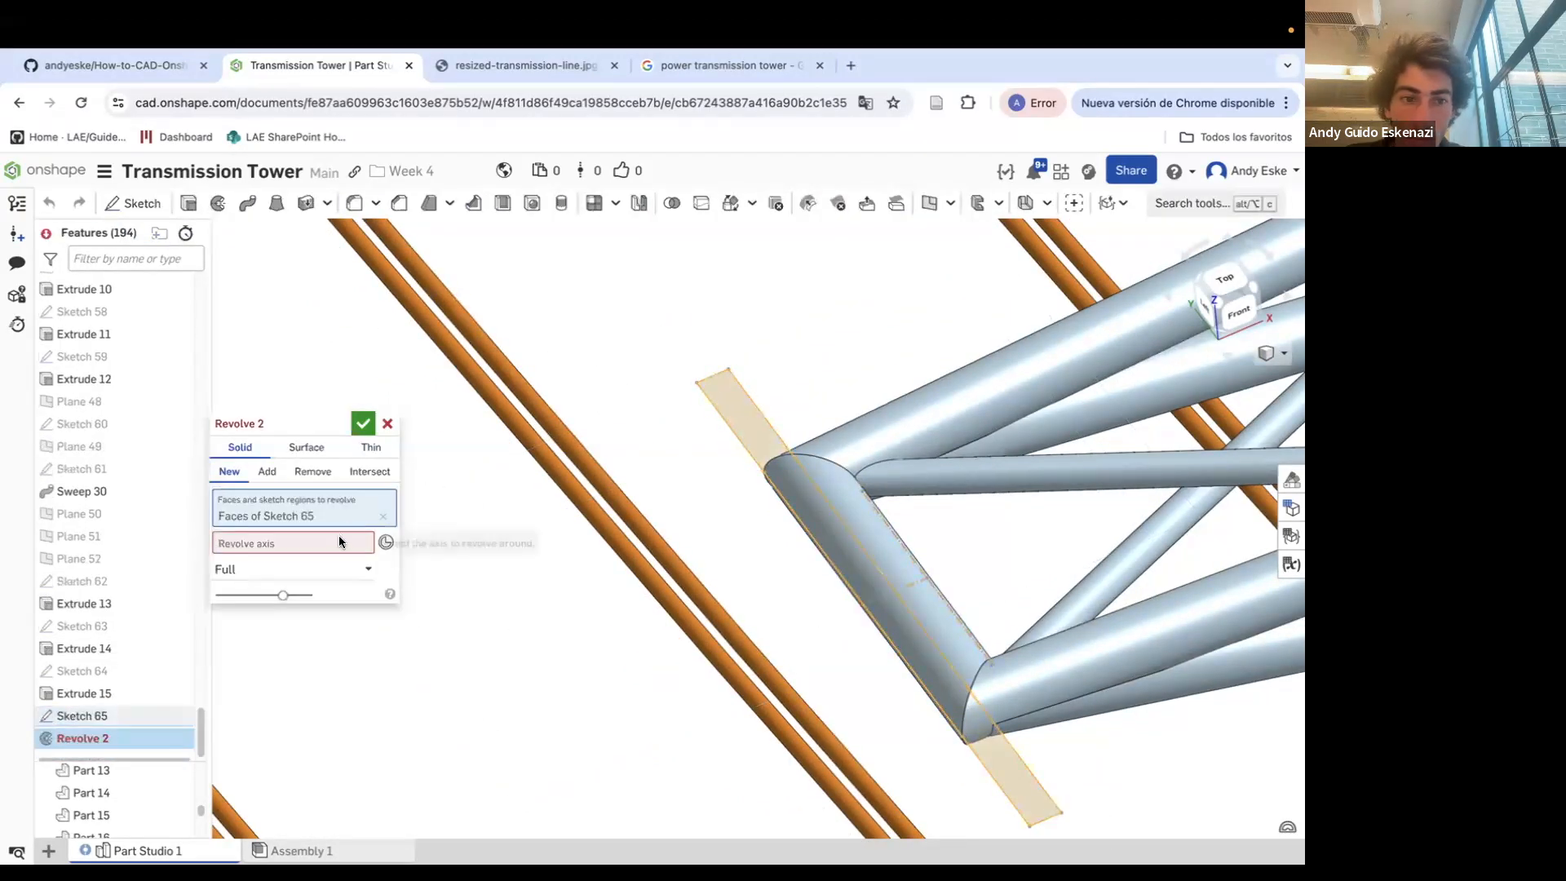
left_click(767, 421)
left_click(362, 423)
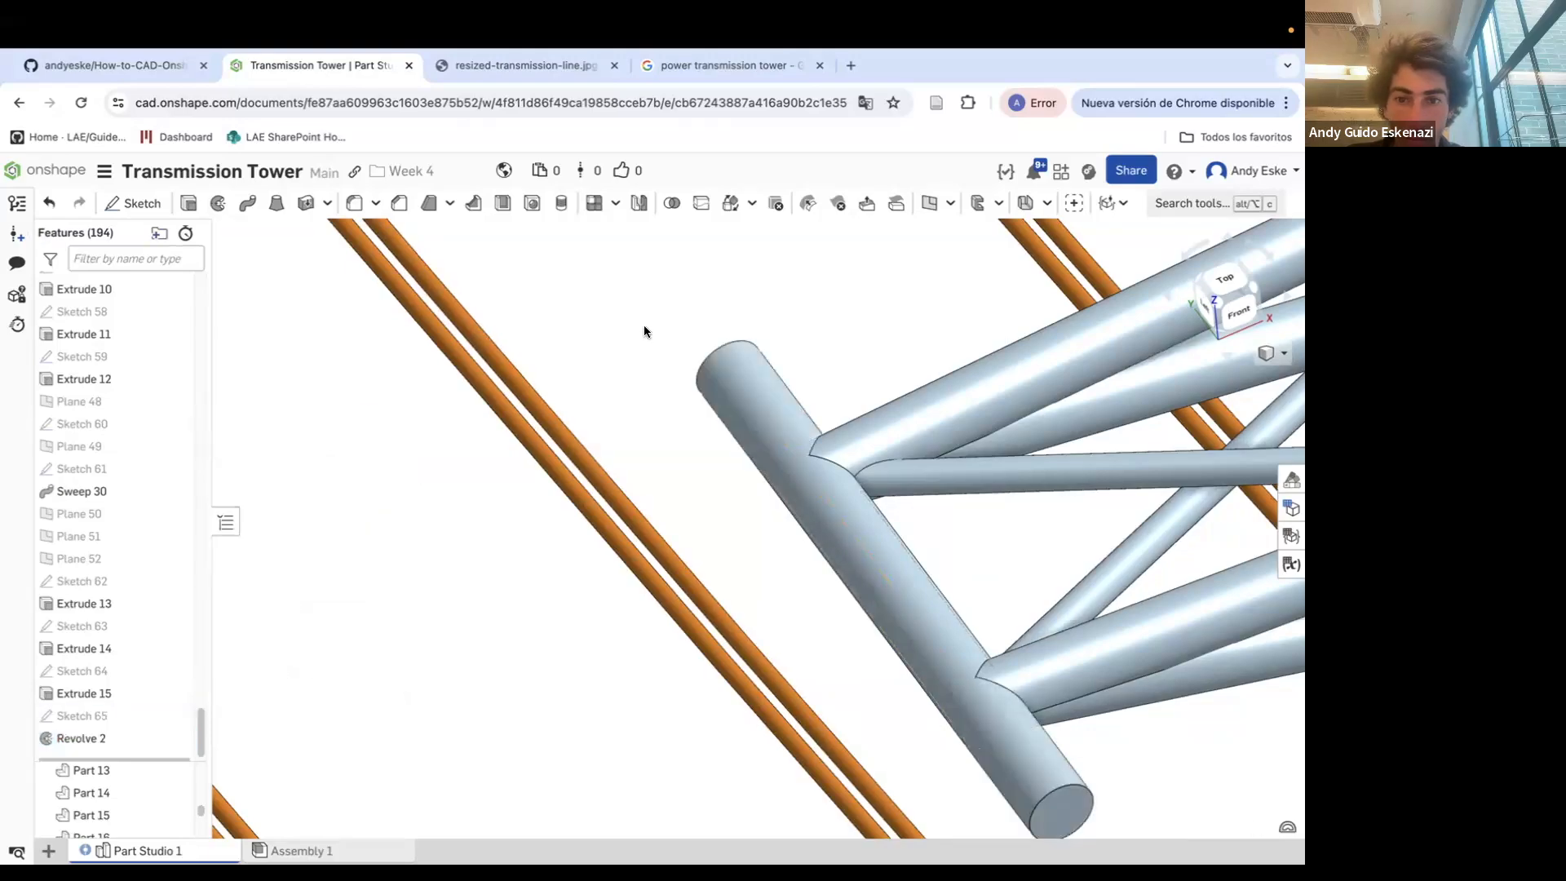
Start a feature Mirror and pick Sweep 30, Extrude 14 and Extrude 15 as features to mirror
scroll(628, 342, "down", 6)
scroll(785, 362, "down", 5)
right_click_drag(785, 362, 786, 405)
scroll(832, 318, "up", 5)
scroll(767, 351, "down", 3)
scroll(717, 393, "up", 8)
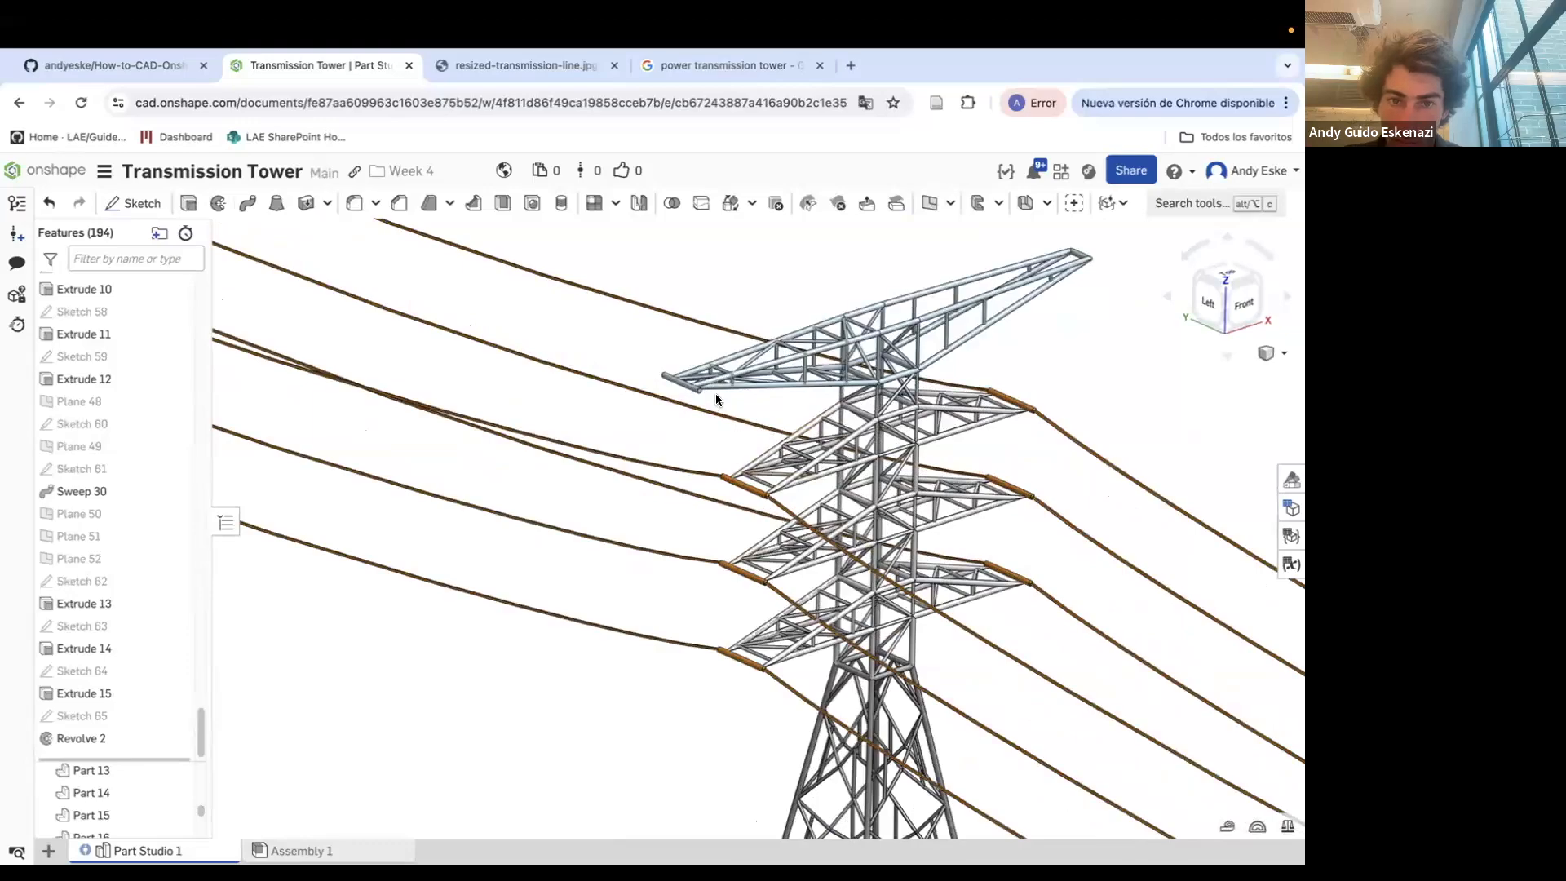
scroll(648, 373, "down", 3)
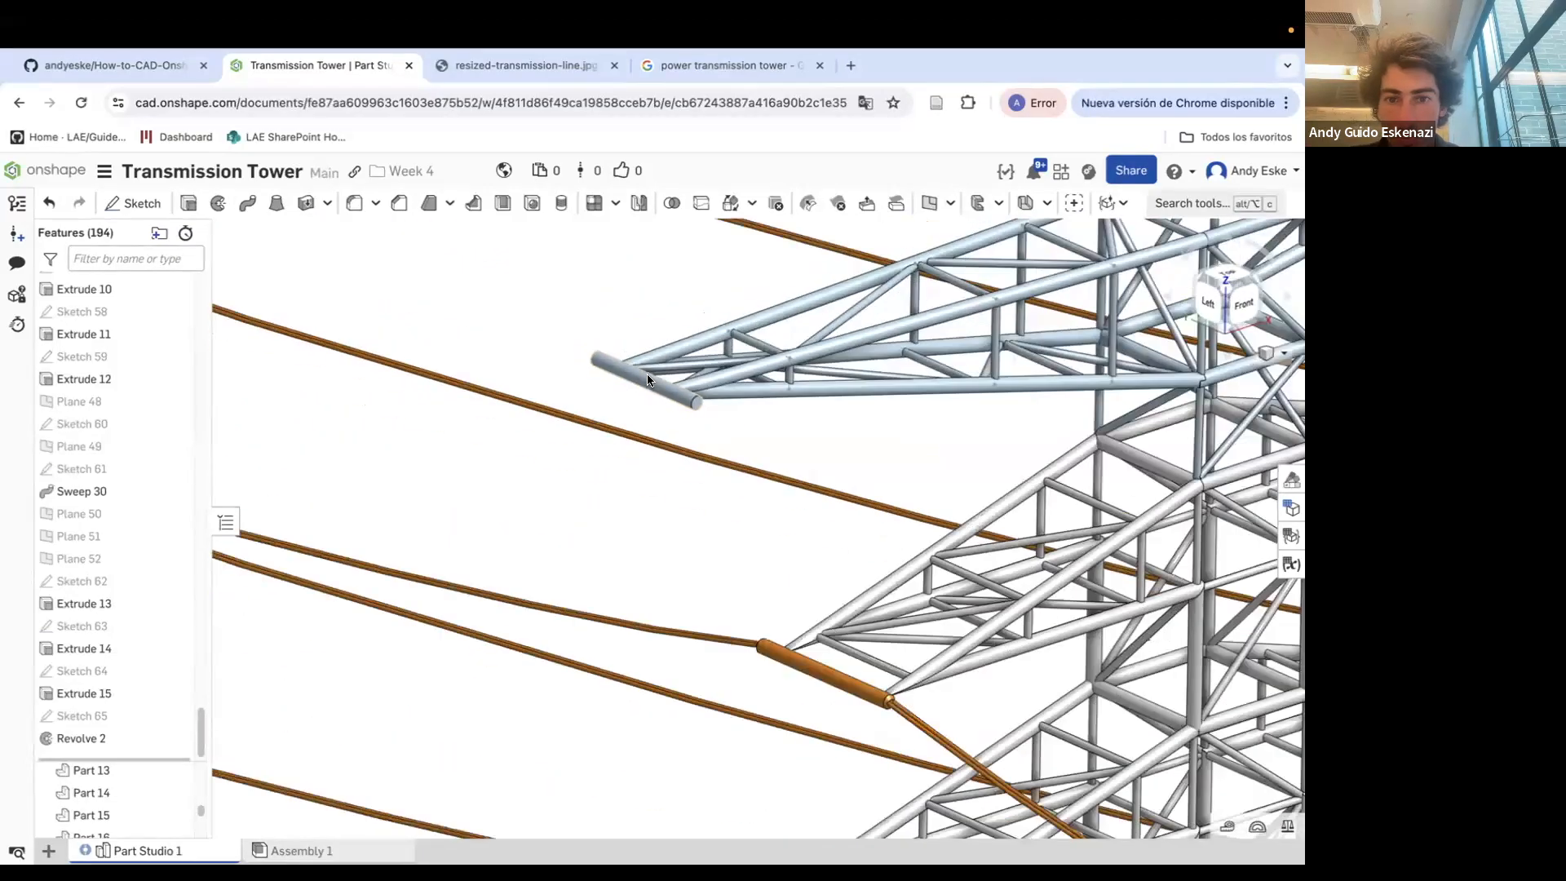
scroll(550, 386, "up", 4)
scroll(551, 386, "down", 5)
scroll(718, 382, "down", 6)
right_click_drag(718, 382, 542, 363)
scroll(720, 368, "up", 8)
left_click(639, 203)
scroll(576, 393, "down", 5)
scroll(542, 465, "up", 4)
left_click(234, 448)
left_click(254, 497)
scroll(614, 502, "up", 5)
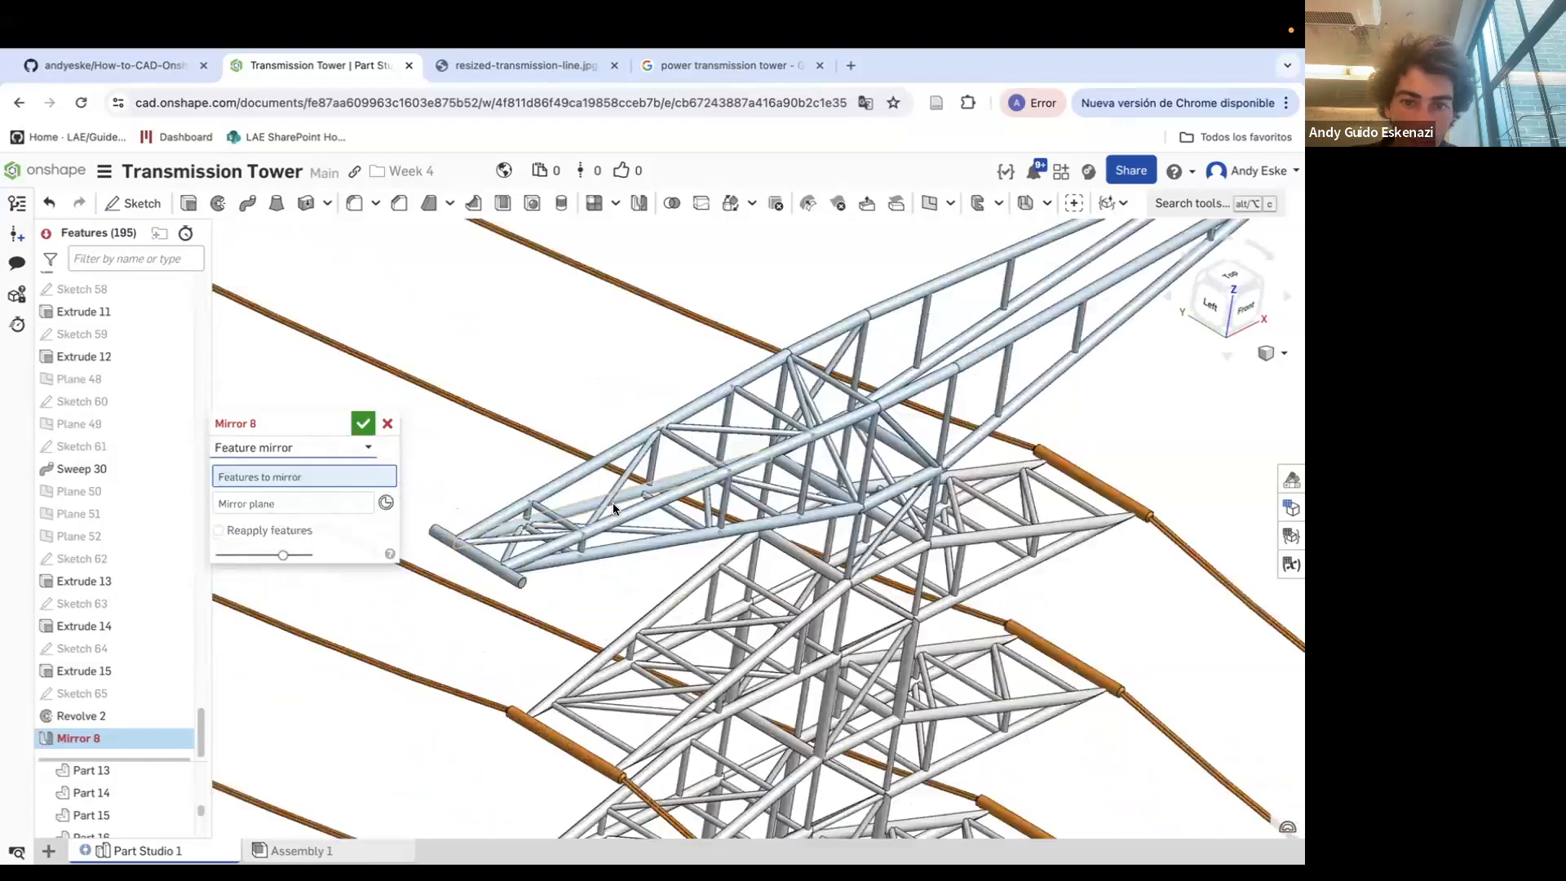
left_click(649, 541)
left_click(715, 536)
left_click(506, 548)
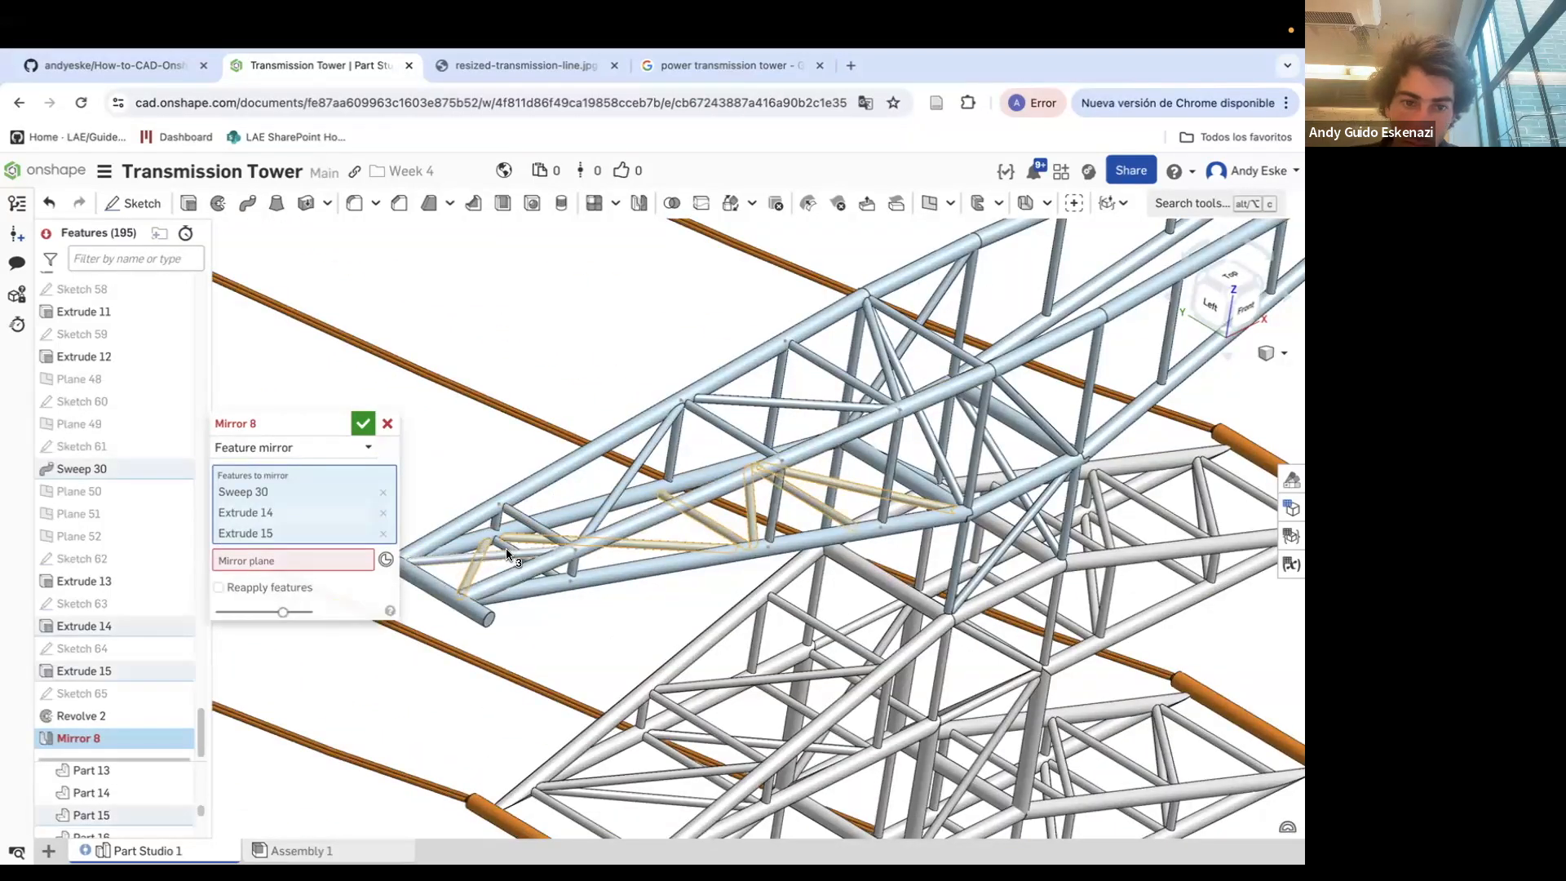
scroll(504, 549, "up", 4)
left_click(501, 549)
left_click(517, 552)
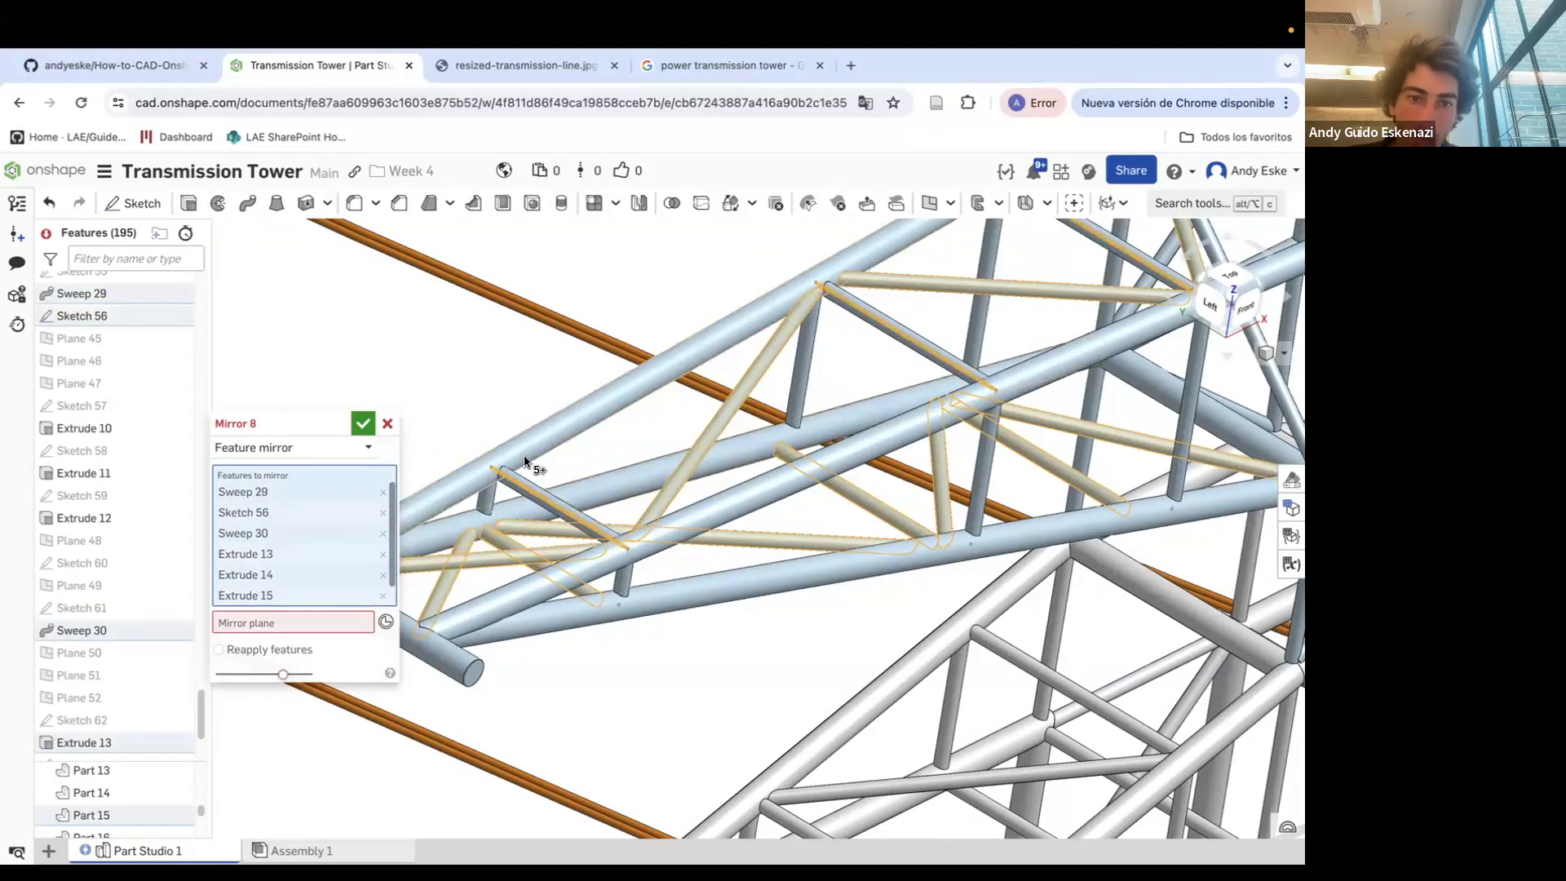
Add Extrude 10, Extrude 11 and Extrude 12 to the features to mirror
scroll(531, 465, "up", 5)
left_click(493, 531)
scroll(832, 388, "down", 5)
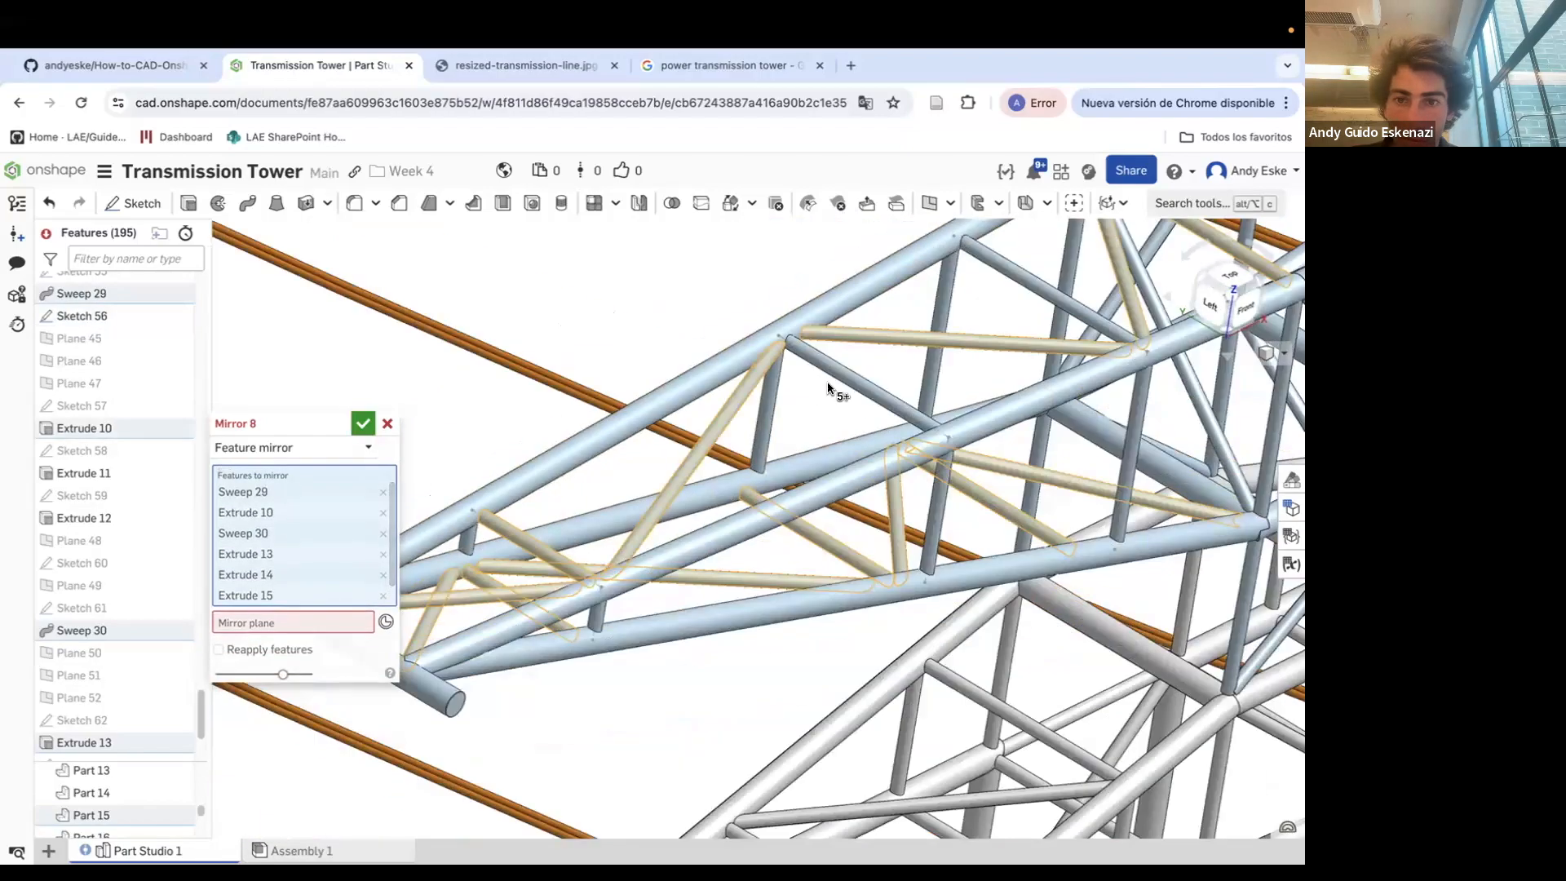
left_click(831, 385)
scroll(832, 388, "down", 3)
right_click_drag(957, 312, 914, 352)
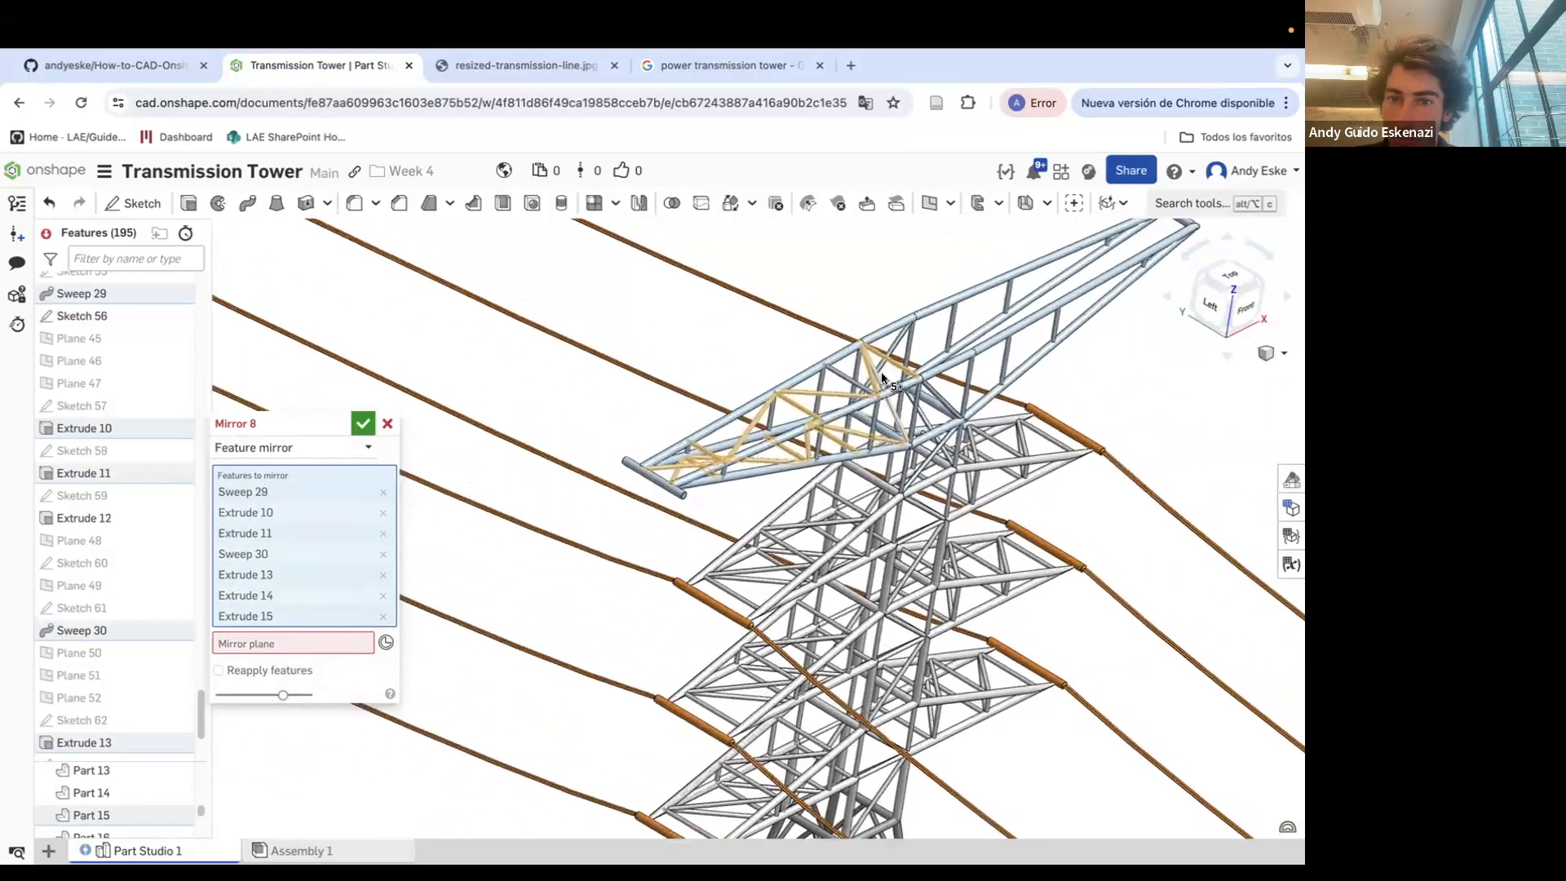
scroll(804, 415, "up", 5)
left_click(804, 376)
right_click_drag(806, 378, 840, 425)
scroll(838, 423, "down", 5)
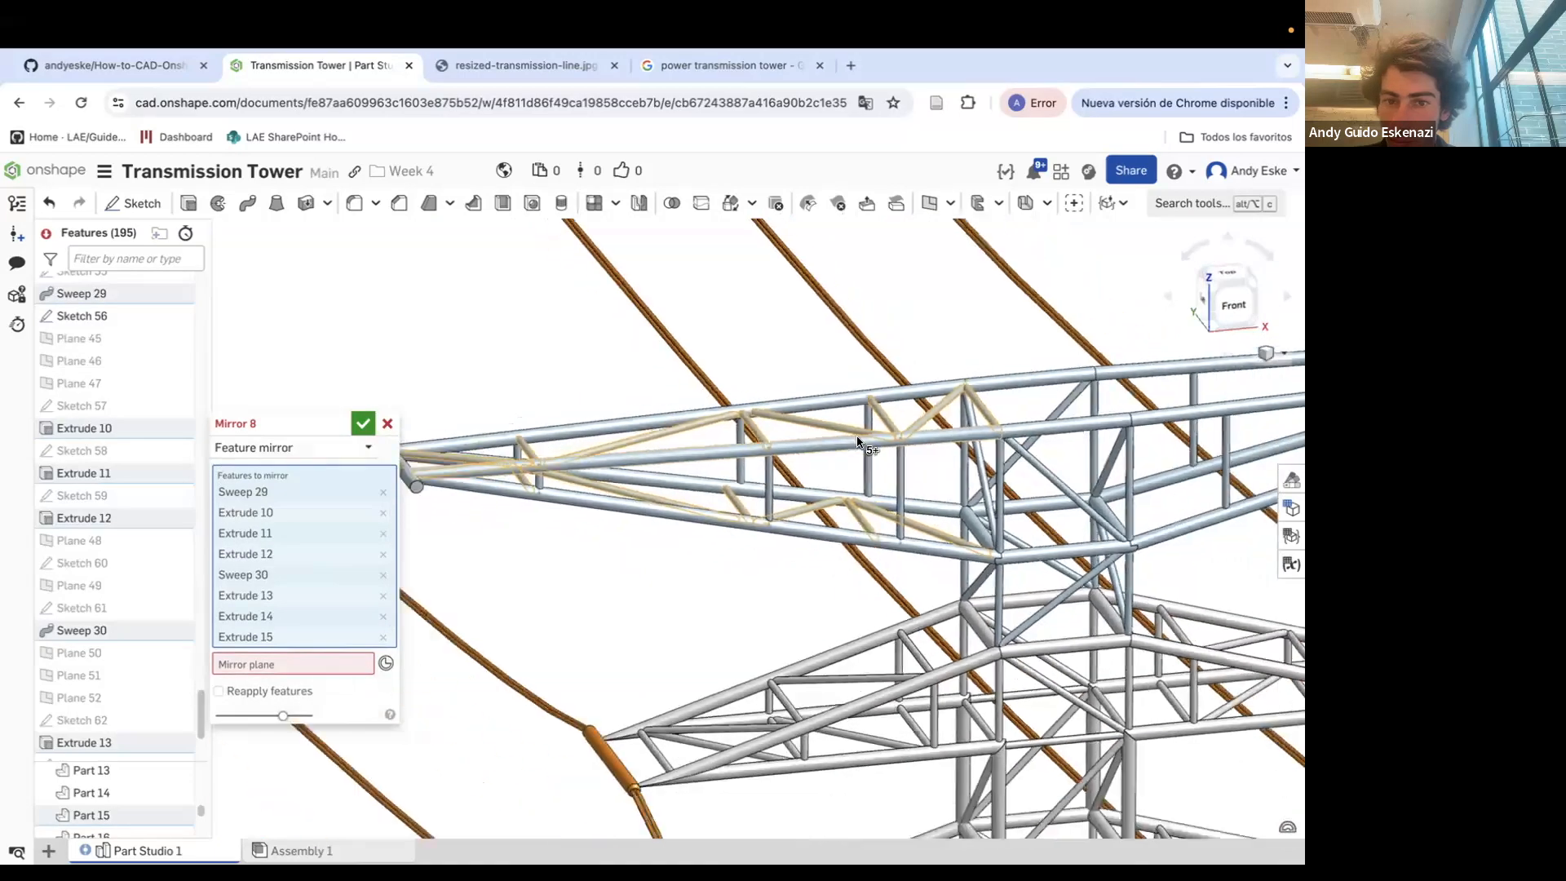
scroll(573, 436, "up", 5)
left_click(470, 520)
left_click(471, 519)
scroll(479, 500, "down", 6)
scroll(735, 474, "down", 5)
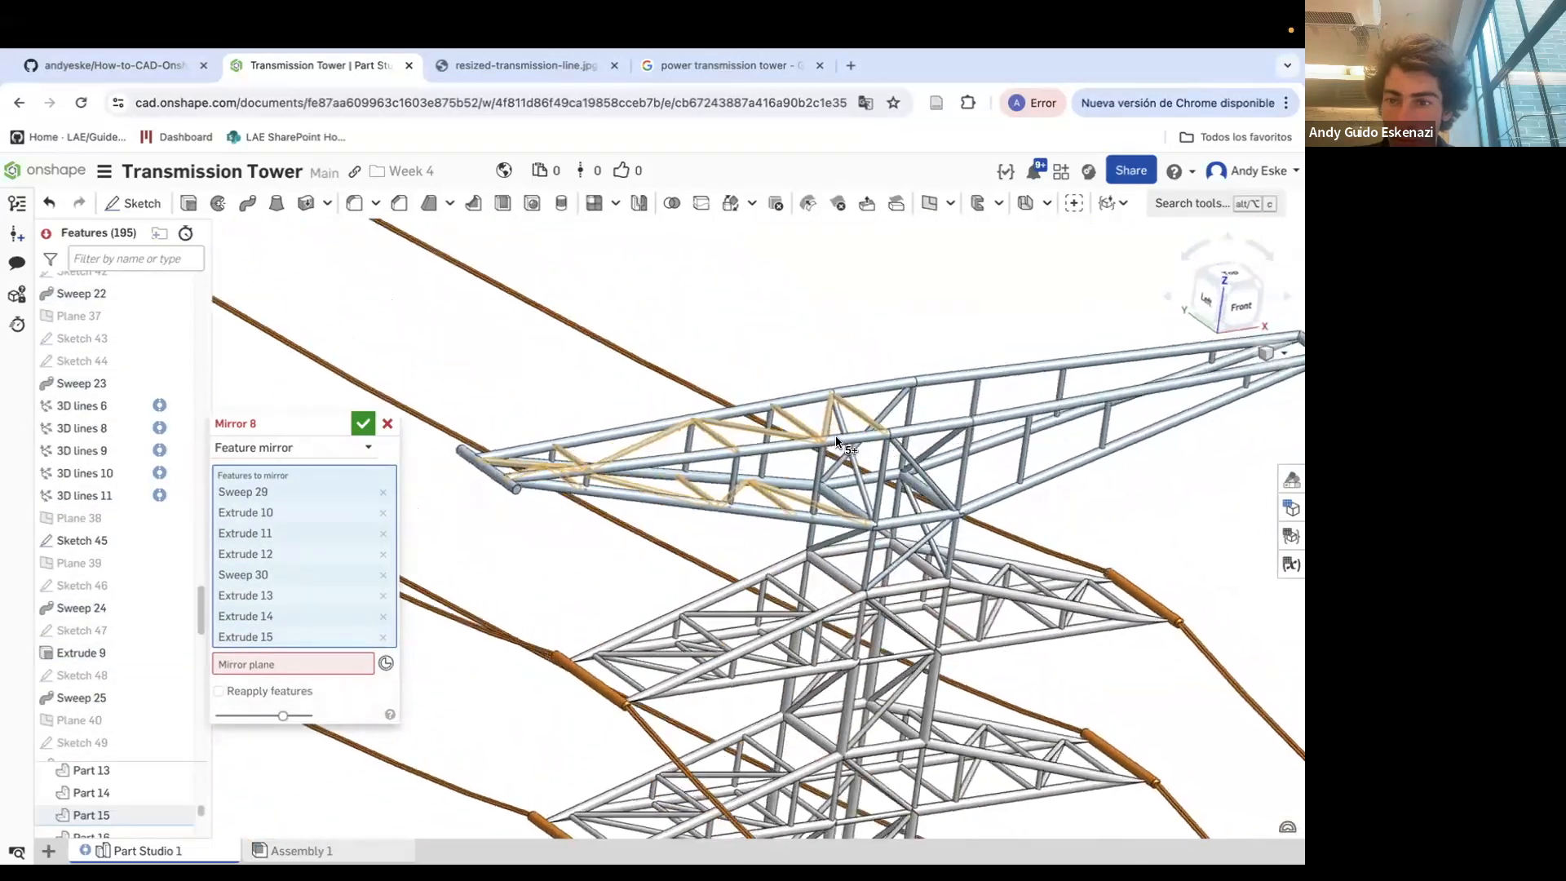
Set the mirror plane to the Right plane and confirm the feature mirror
left_click(263, 664)
scroll(99, 427, "up", 15)
scroll(100, 428, "up", 2)
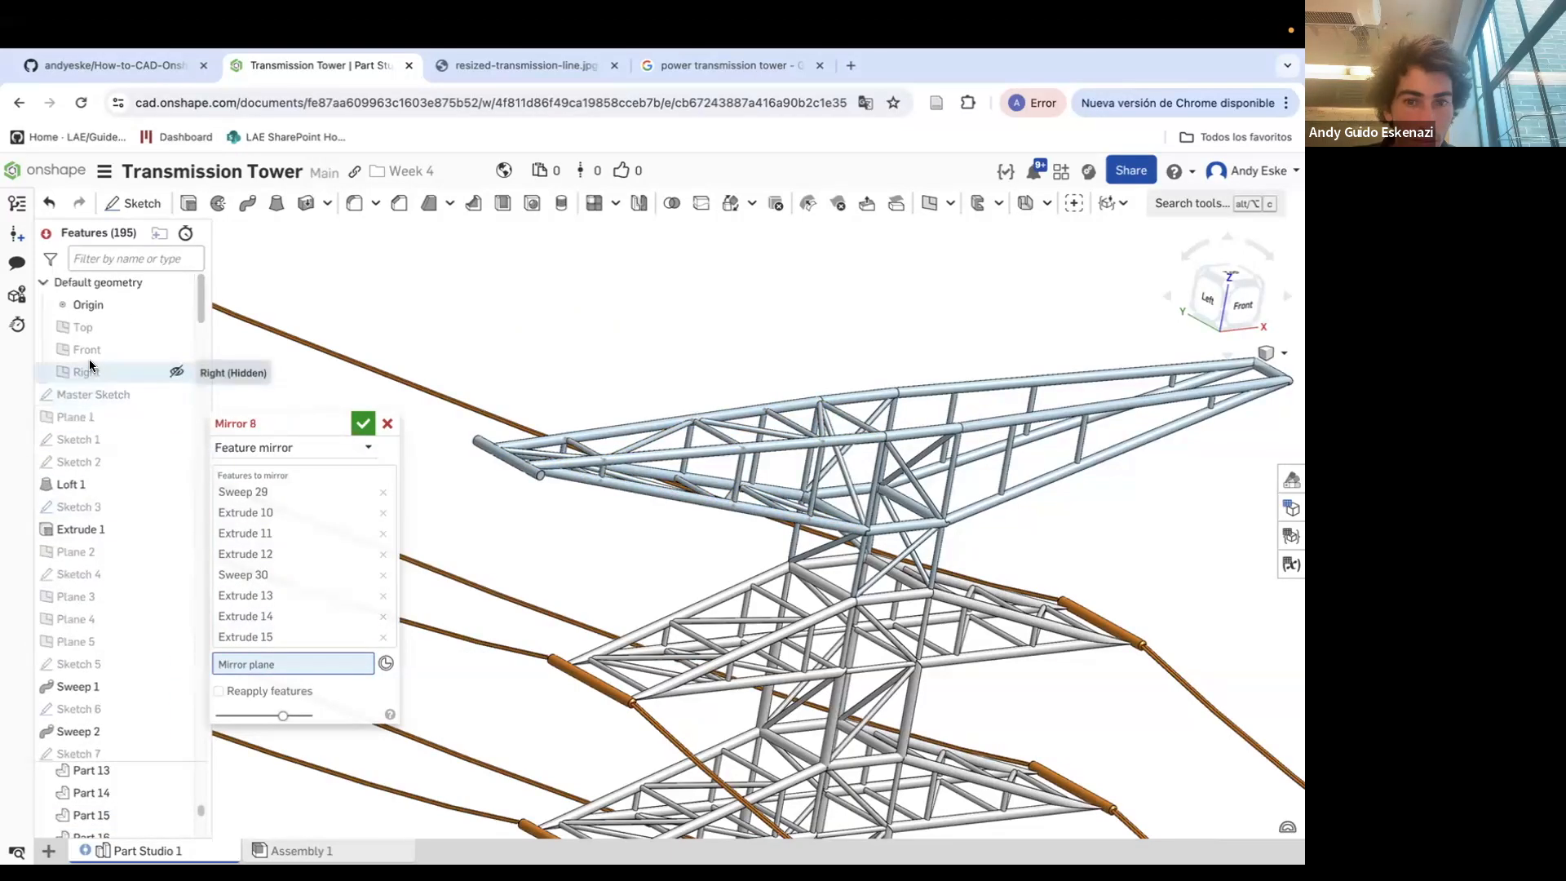
scroll(632, 384, "down", 8)
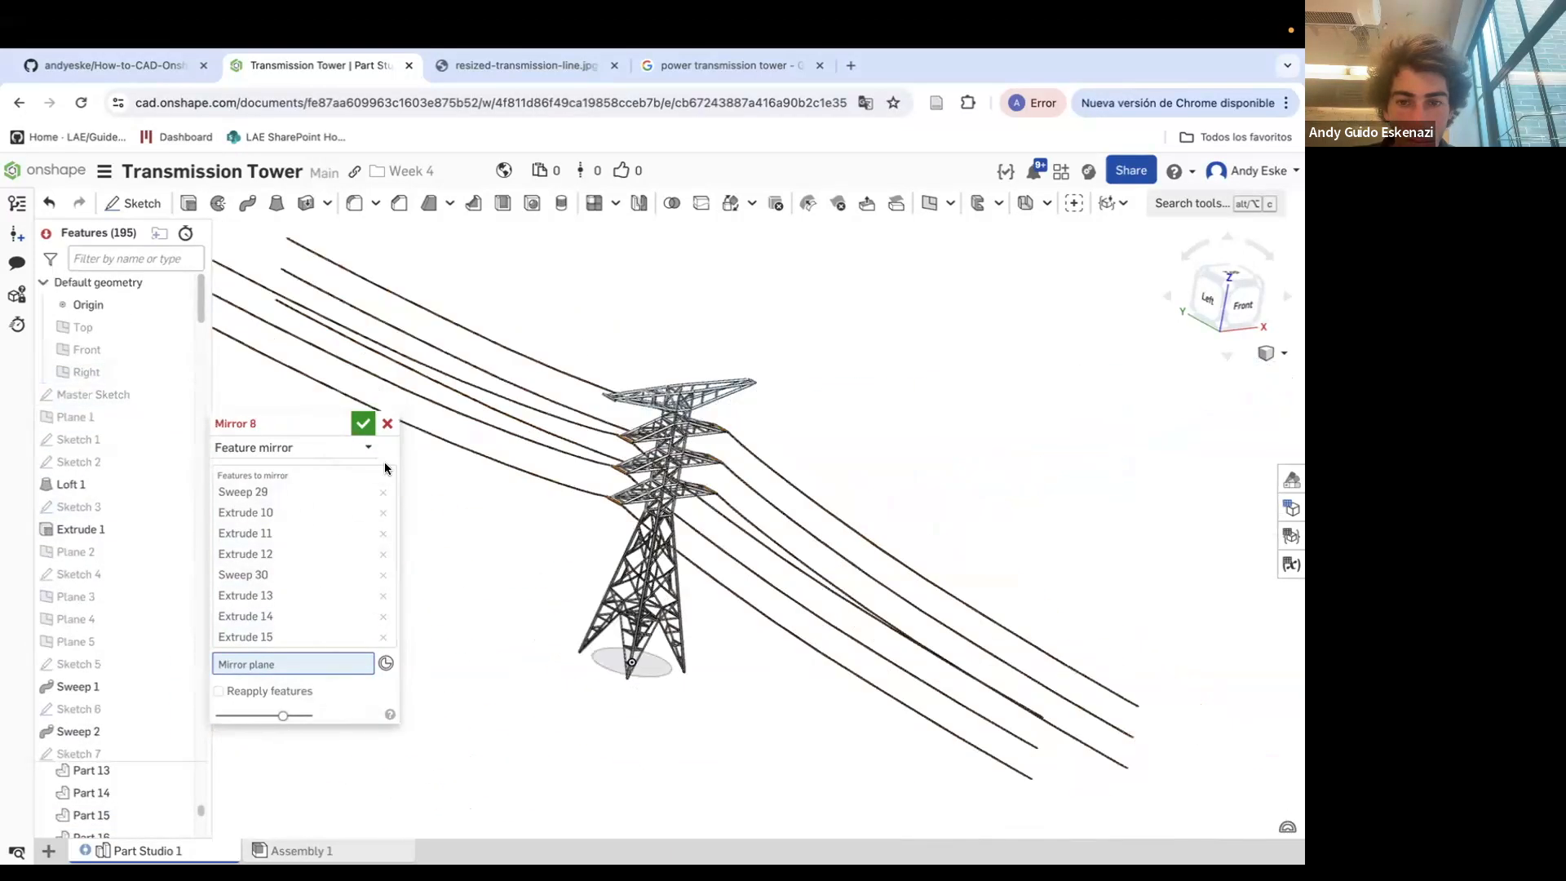
left_click(86, 372)
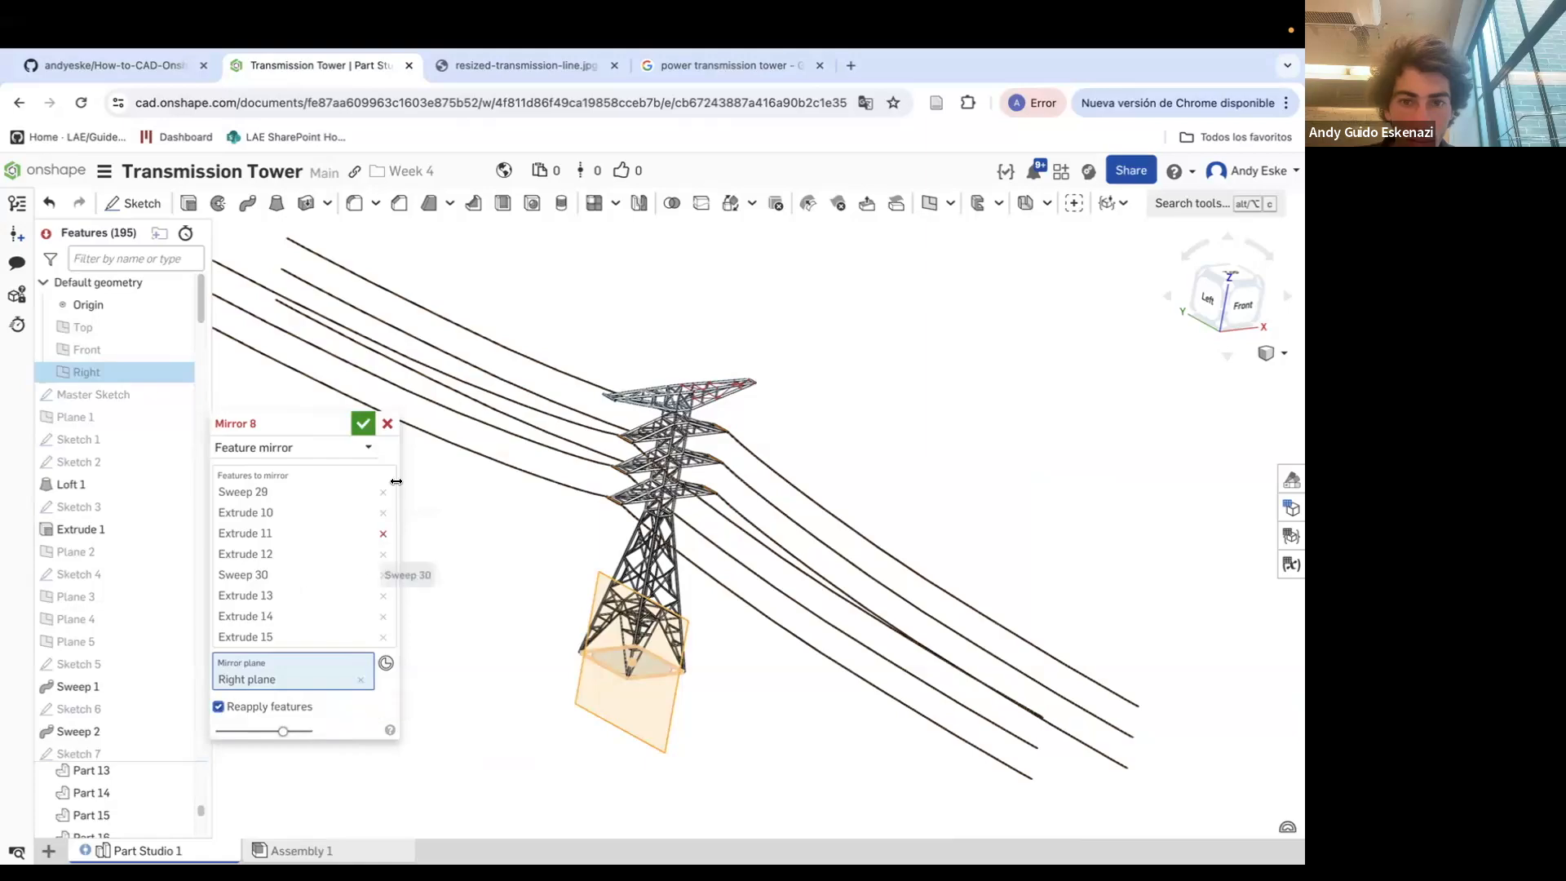
left_click(364, 425)
Hide Sketch 45 so its lines no longer clutter the crossarm
scroll(703, 367, "up", 8)
right_click_drag(702, 354, 825, 314)
scroll(827, 335, "up", 5)
scroll(644, 441, "down", 5)
mouse_move(608, 457)
right_mouse_down()
mouse_move(628, 445)
mouse_move(589, 467)
right_mouse_up()
scroll(457, 534, "up", 8)
right_click(560, 493)
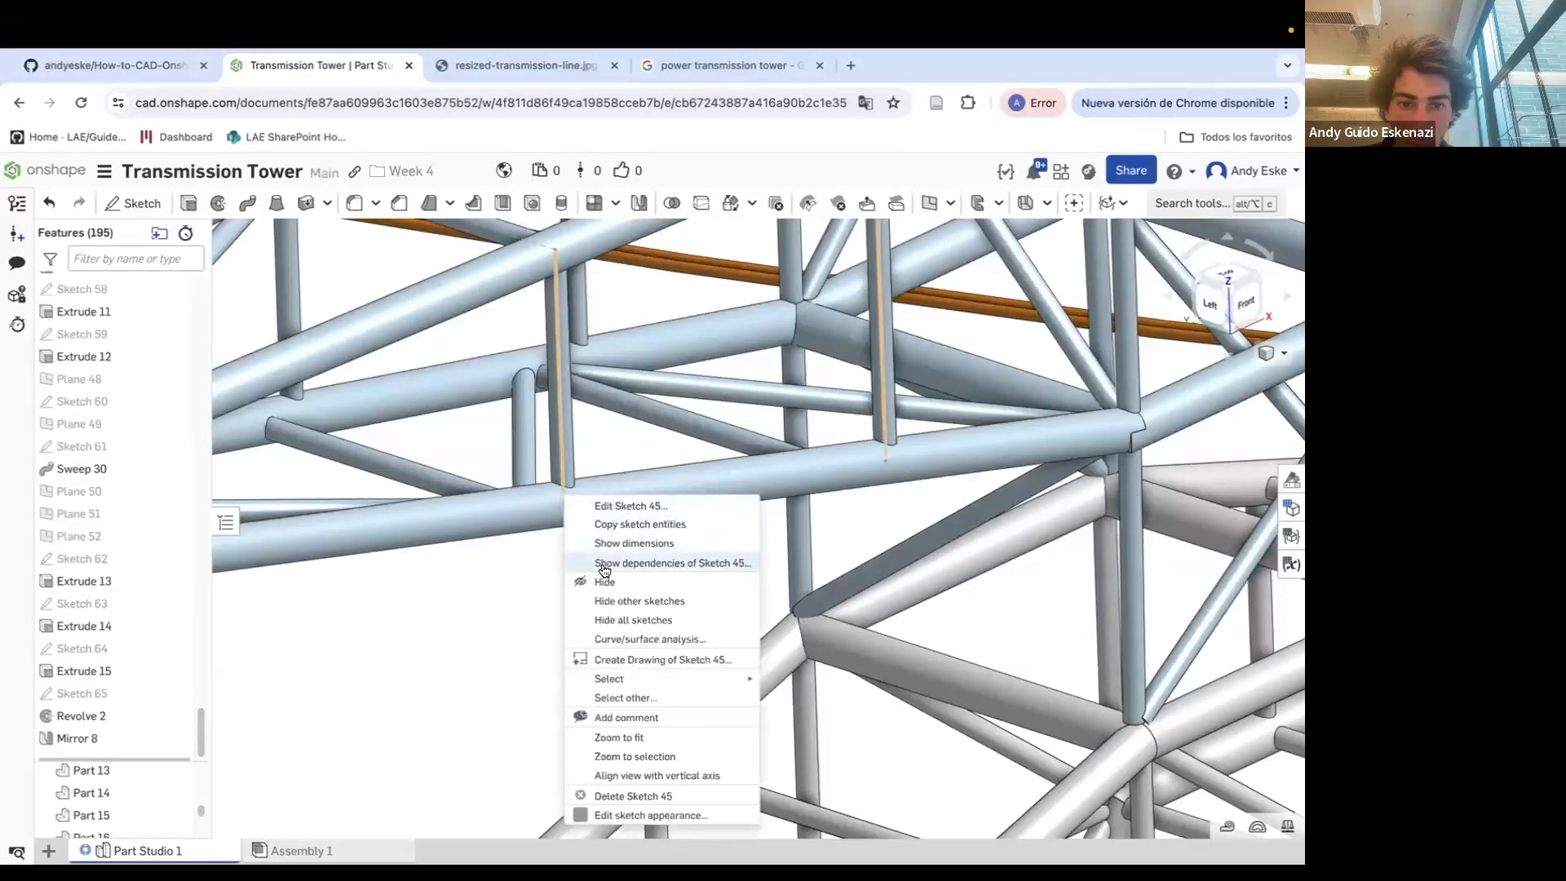
left_click(600, 577)
Reopen the Revolve 2 feature for editing and accept it
scroll(599, 577, "down", 2)
scroll(600, 577, "down", 5)
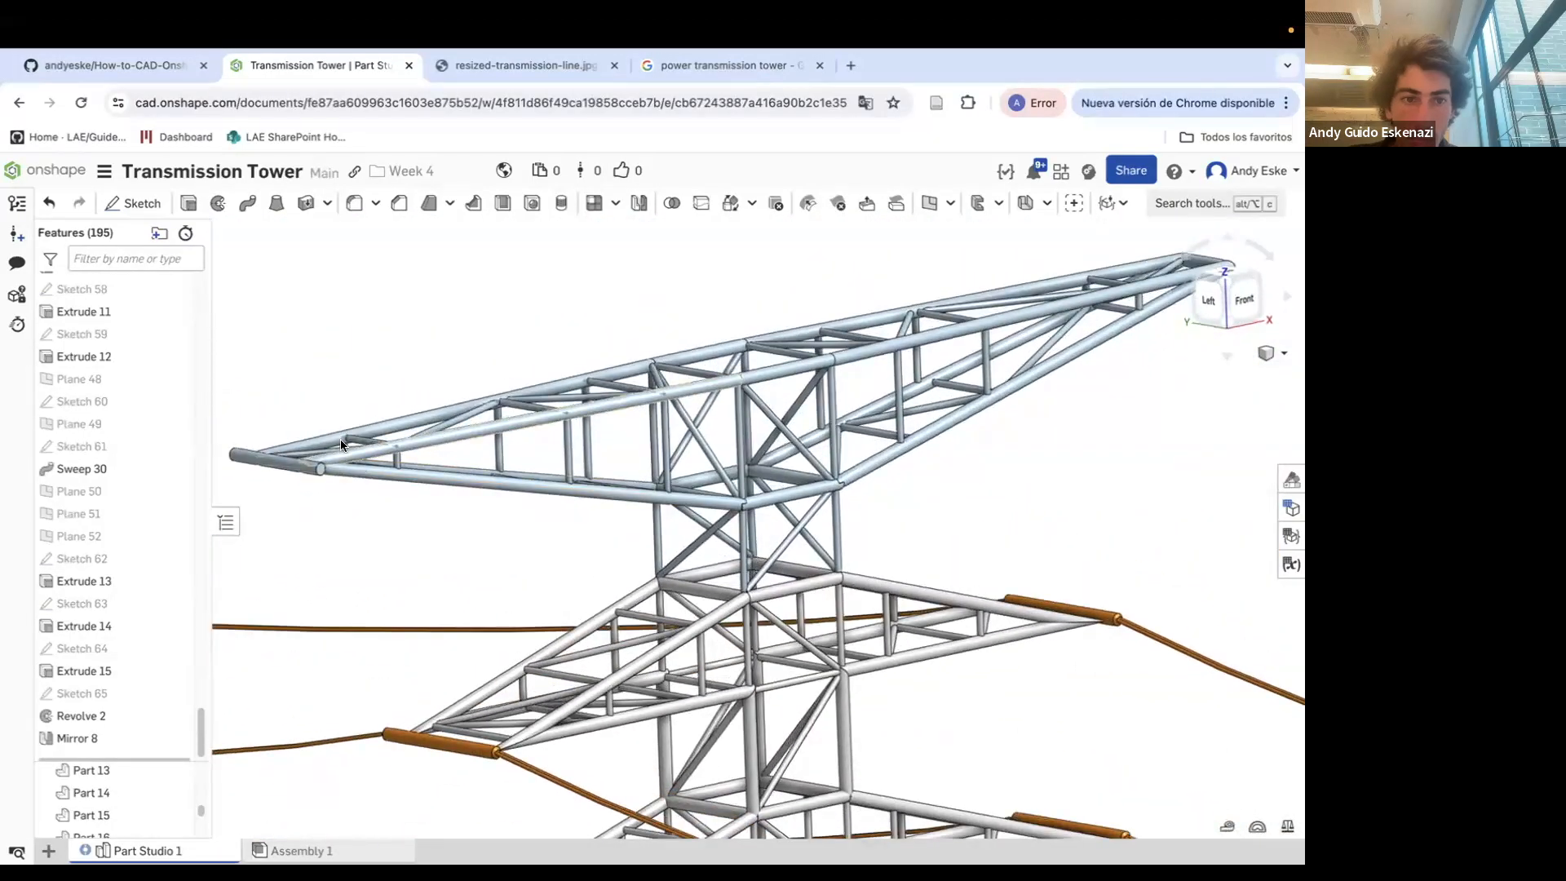
scroll(351, 441, "up", 6)
scroll(526, 536, "down", 6)
mouse_move(526, 537)
right_mouse_down()
mouse_move(518, 490)
mouse_move(501, 519)
right_mouse_up()
right_click(501, 519)
mouse_move(545, 184)
left_click(408, 506)
right_click(95, 714)
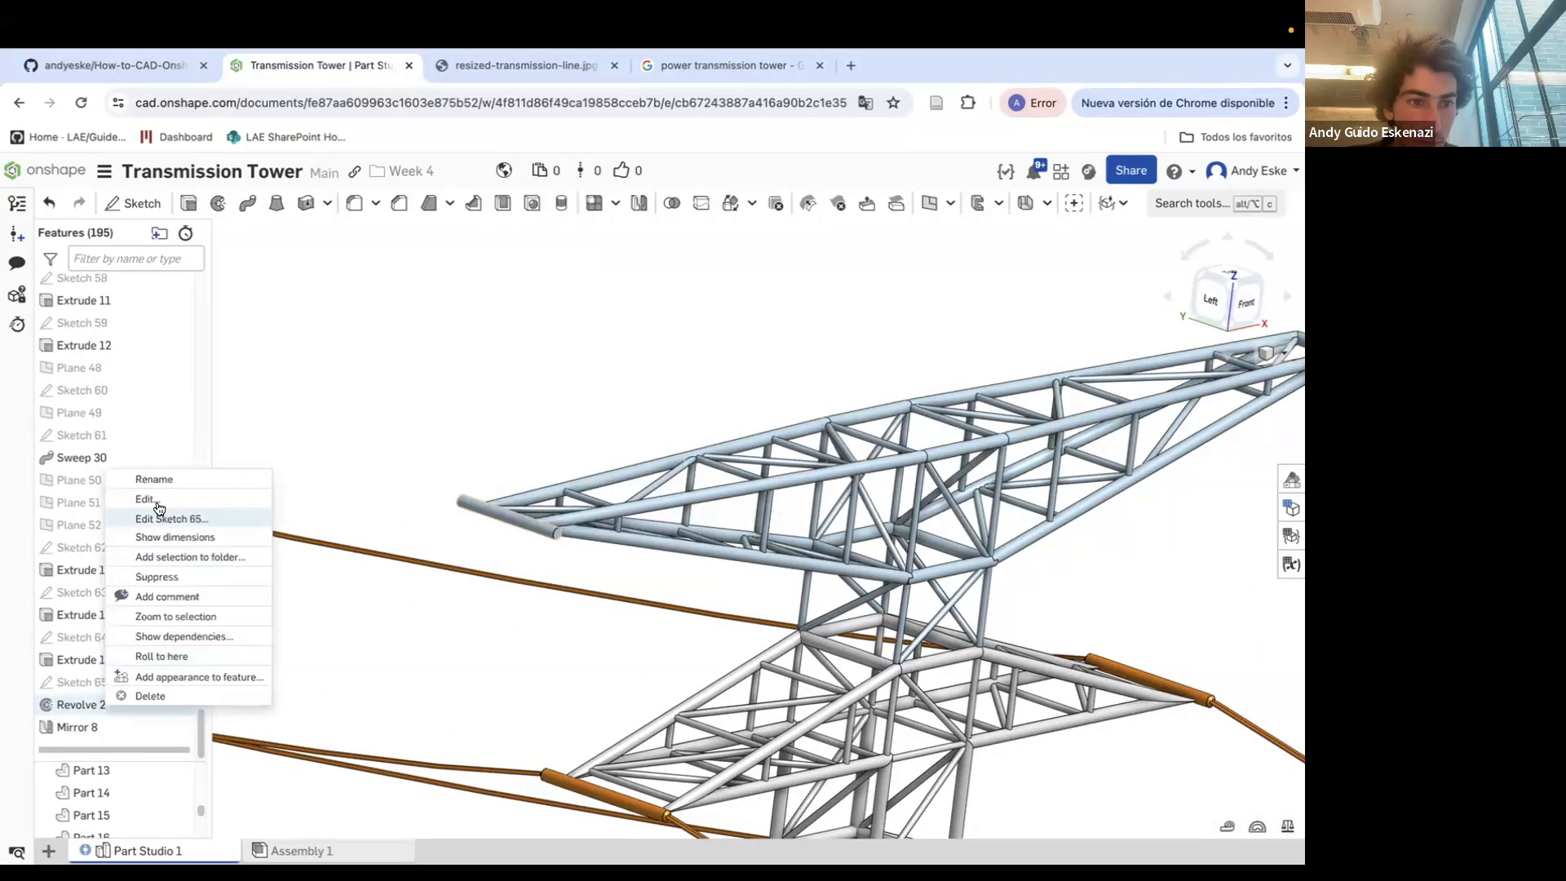
left_click(163, 514)
left_click(226, 472)
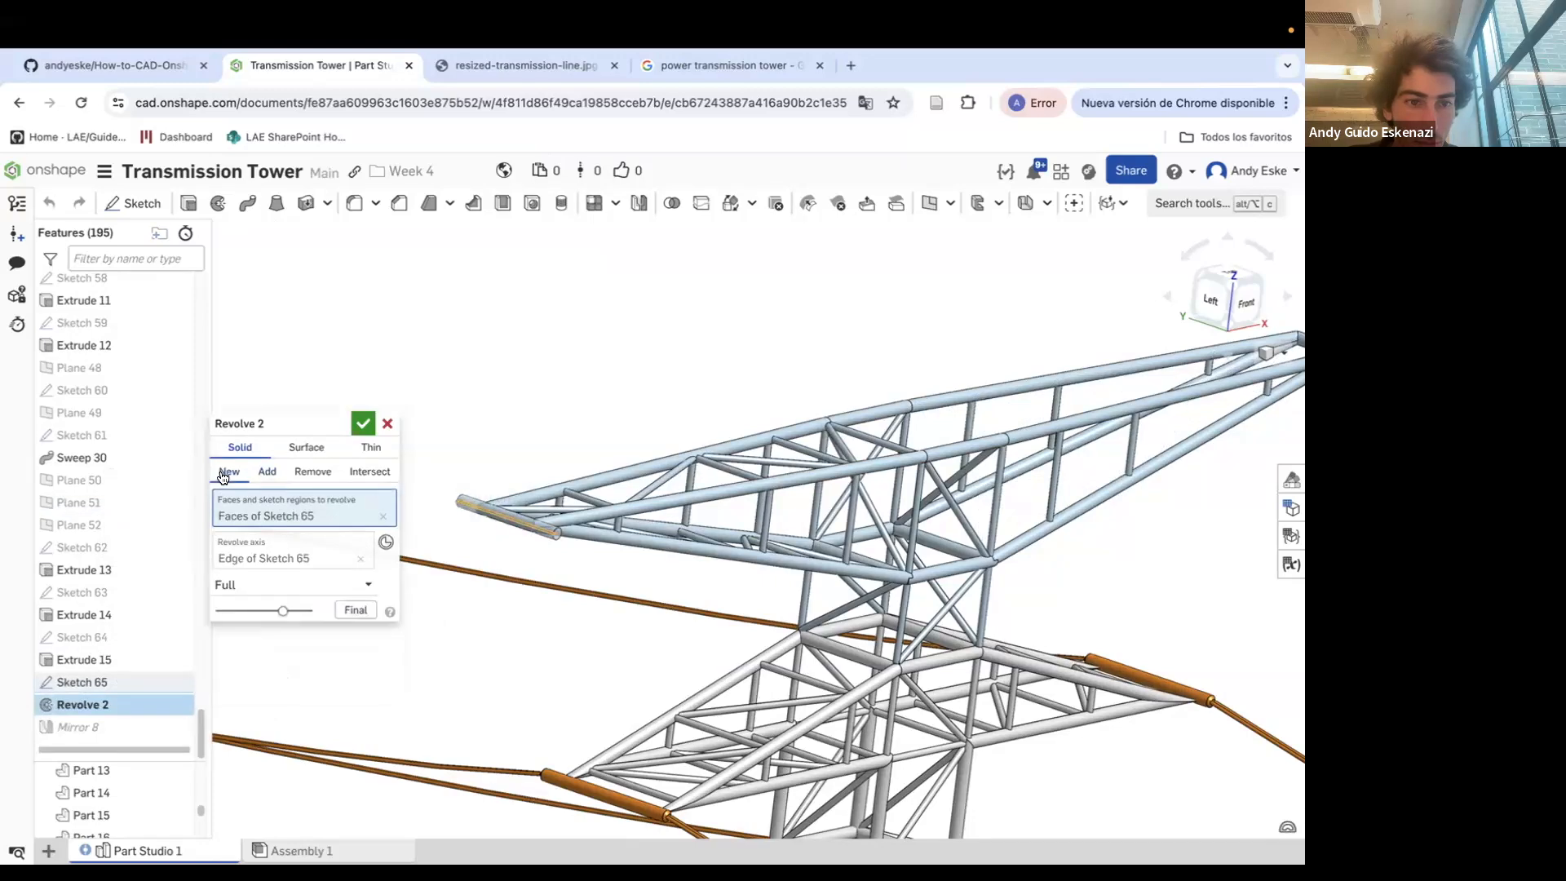
left_click(361, 423)
scroll(560, 546, "up", 5)
left_click(398, 203)
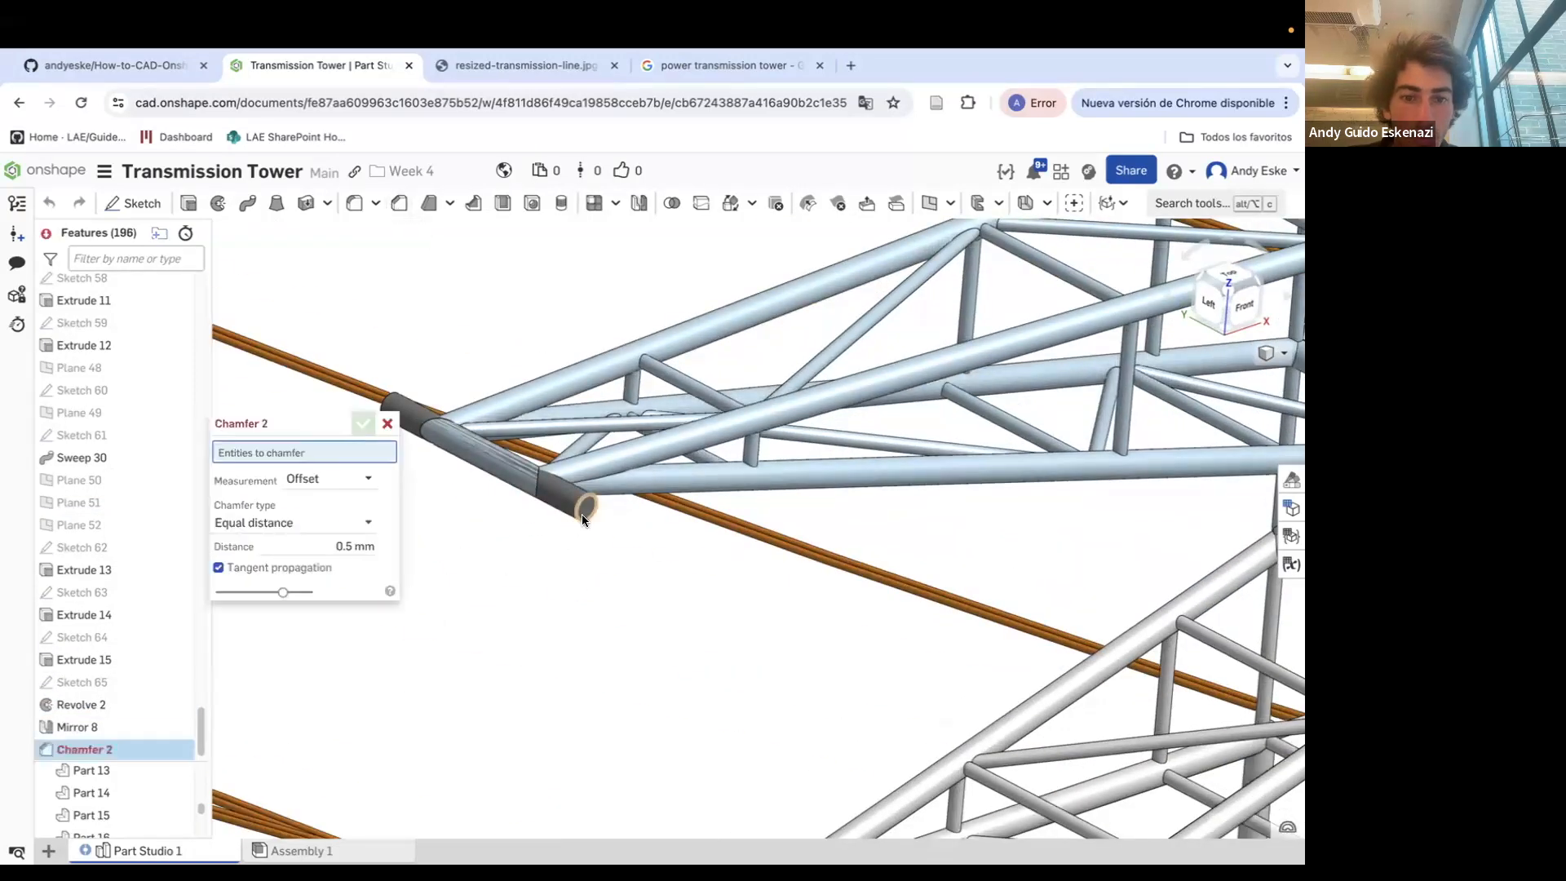
left_click(577, 512)
left_click(389, 423)
scroll(621, 572, "down", 3)
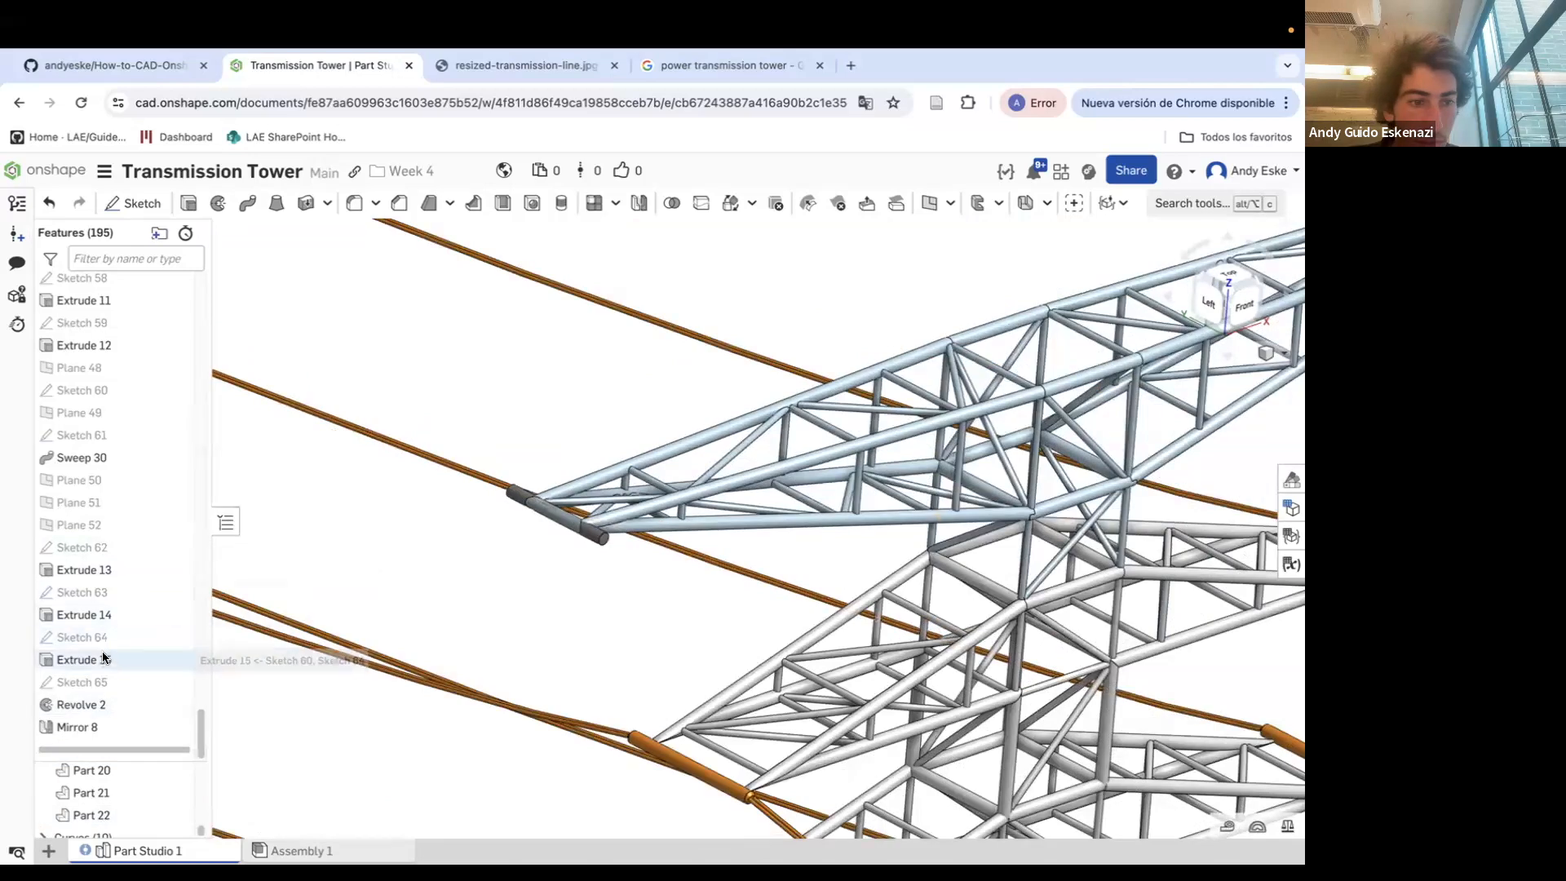
Create Plane 53 as a point-normal plane on the cylinder at the crossarm end
right_click(106, 683)
left_click(142, 434)
scroll(595, 526, "up", 5)
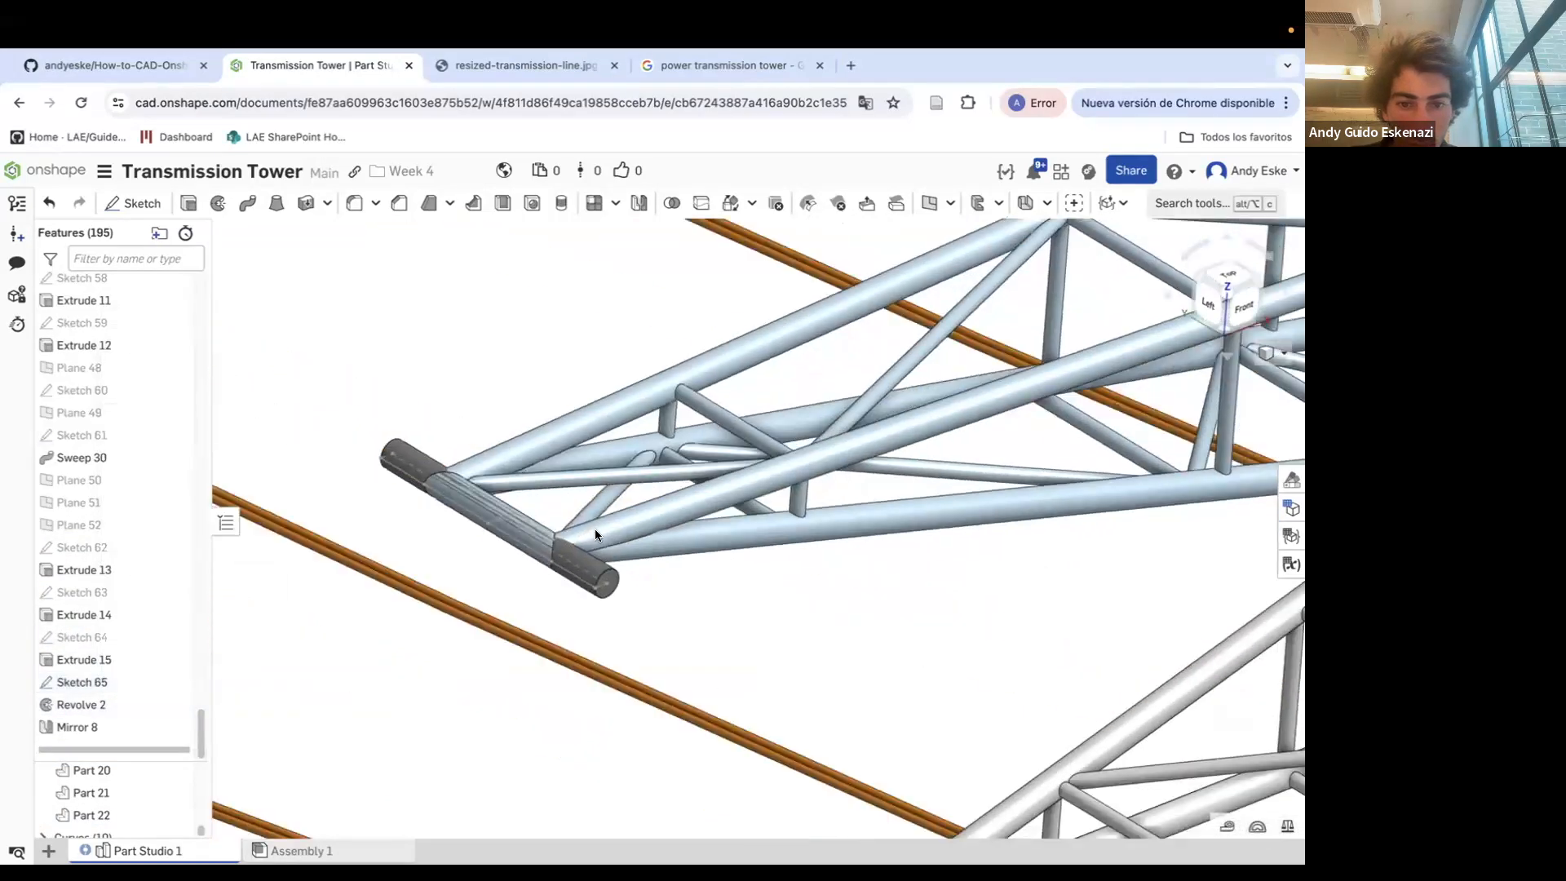
scroll(530, 527, "up", 5)
right_click_drag(483, 534, 485, 565)
left_click(929, 203)
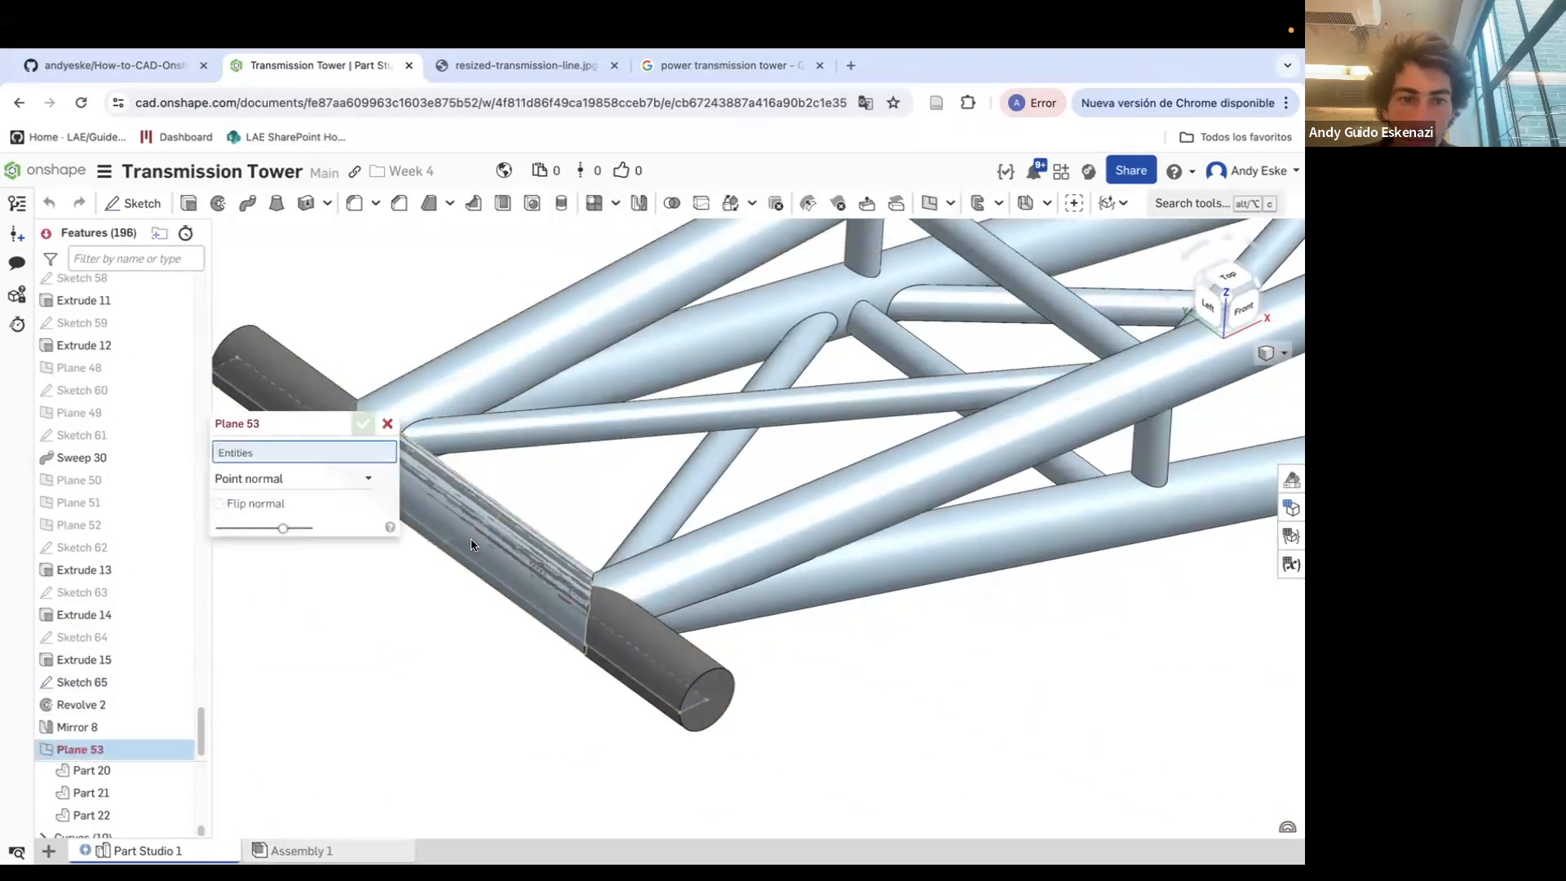
left_click(473, 531)
left_click(459, 535)
key("Return")
Examine the cables and tower from a distance and zoom to fit the whole model
scroll(736, 551, "down", 6)
right_click_drag(719, 532, 871, 617)
scroll(783, 526, "down", 5)
scroll(870, 617, "up", 4)
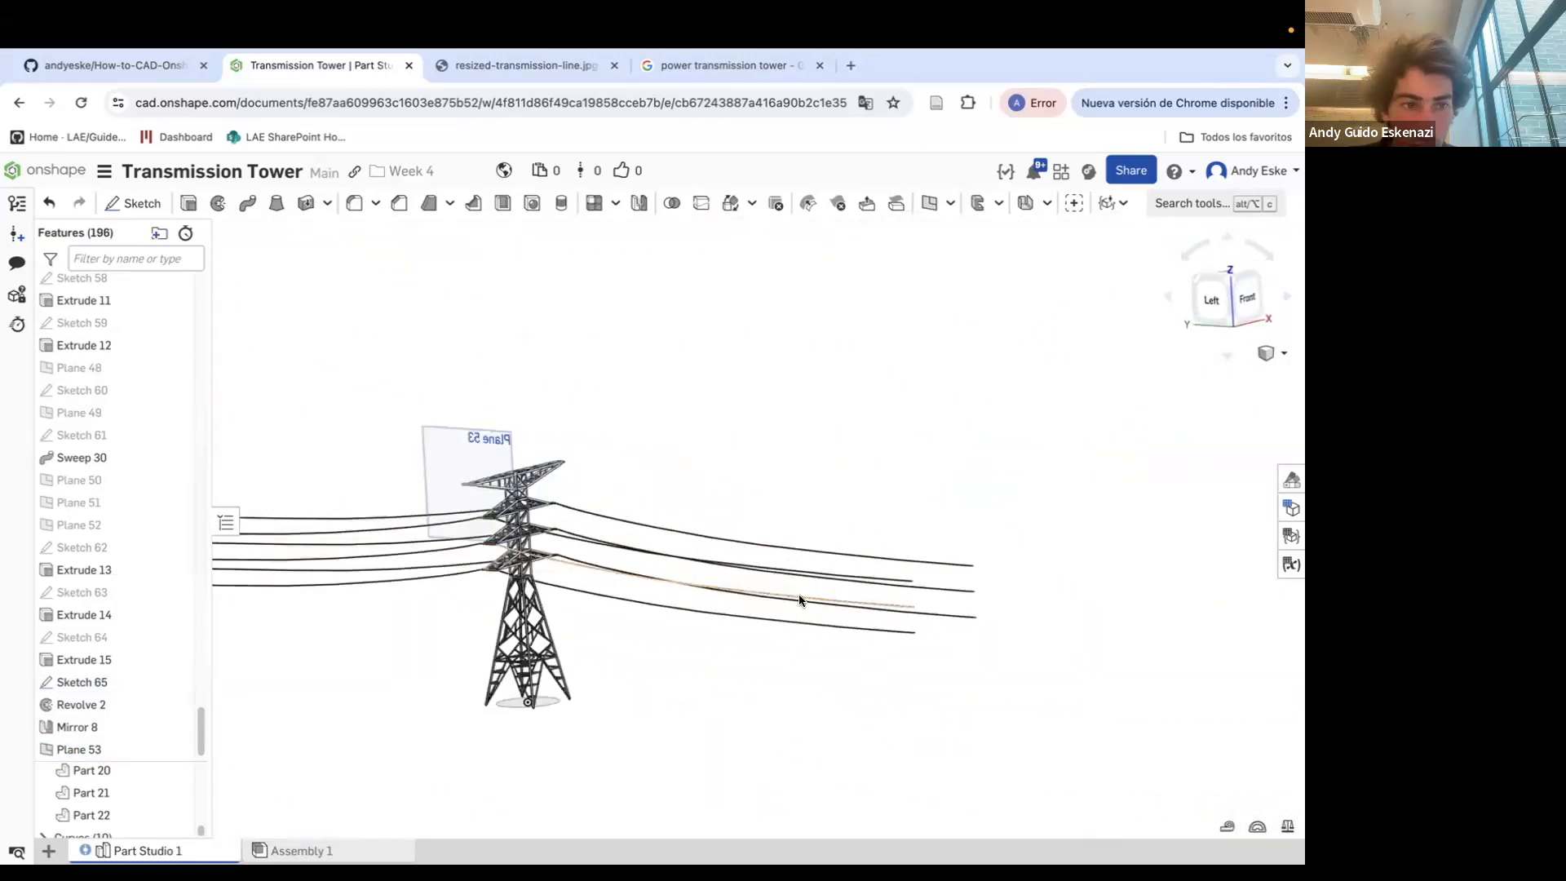
left_click(718, 563)
left_click(812, 567)
scroll(507, 520, "up", 10)
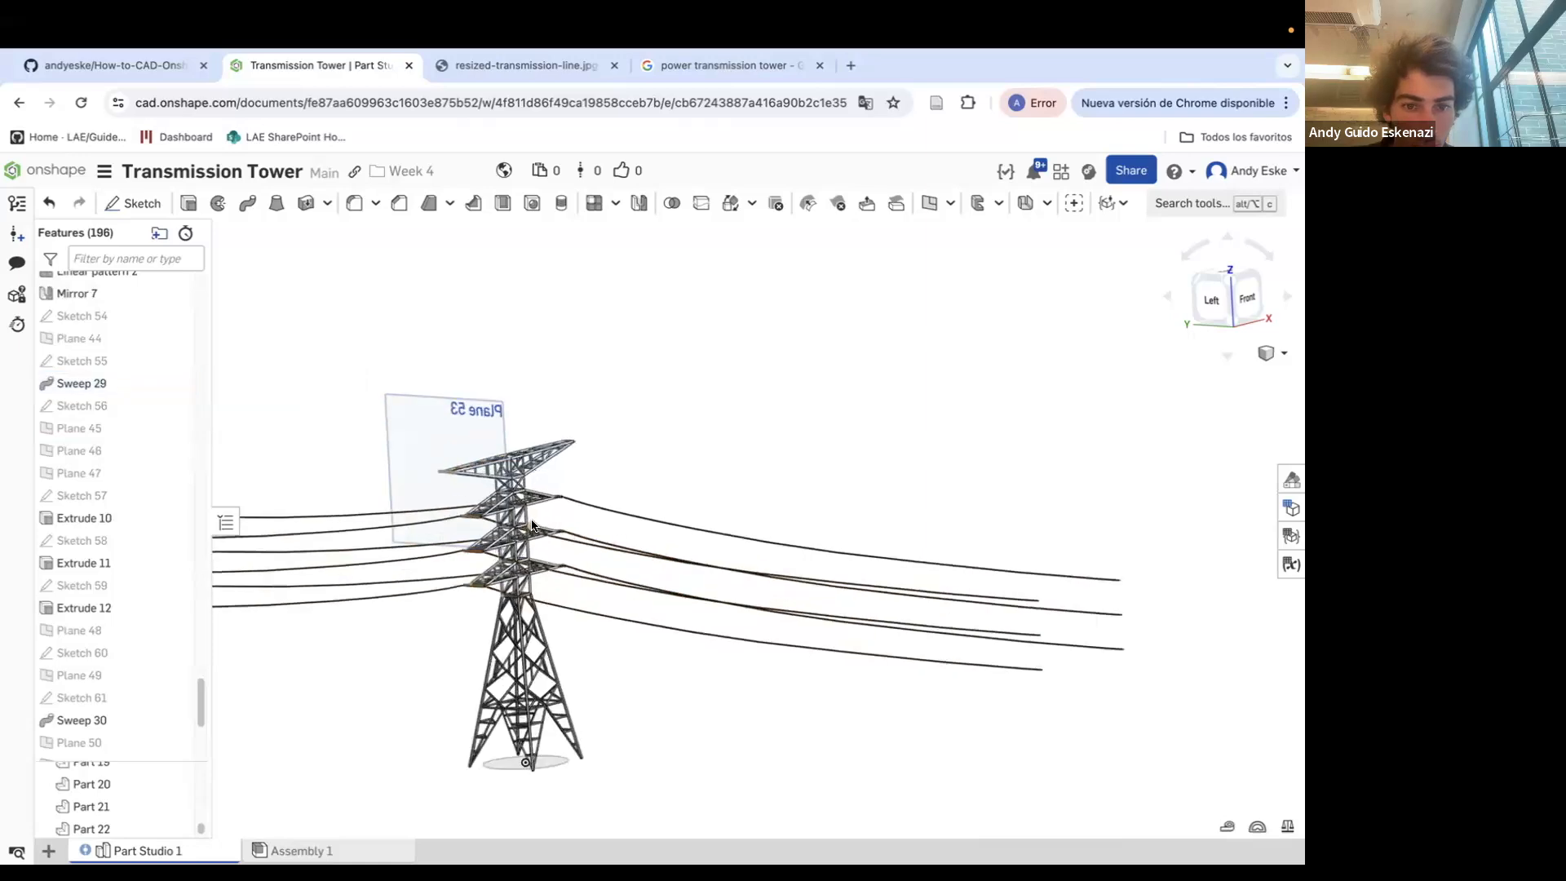
scroll(418, 540, "down", 5)
scroll(420, 793, "up", 10)
scroll(417, 796, "down", 10)
scroll(404, 730, "up", 12)
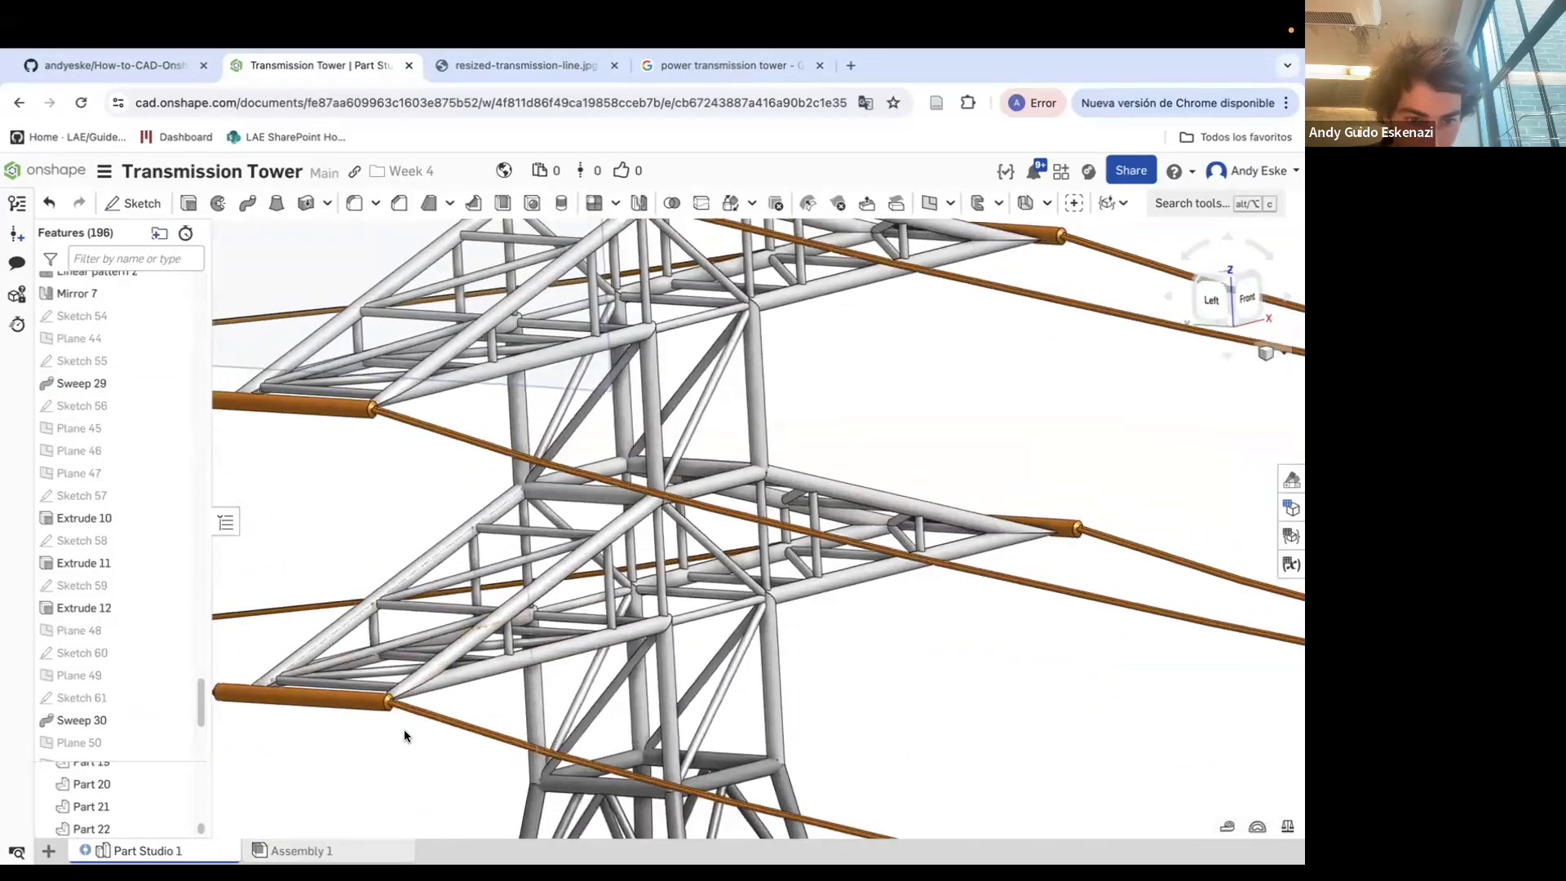
scroll(122, 489, "up", 4)
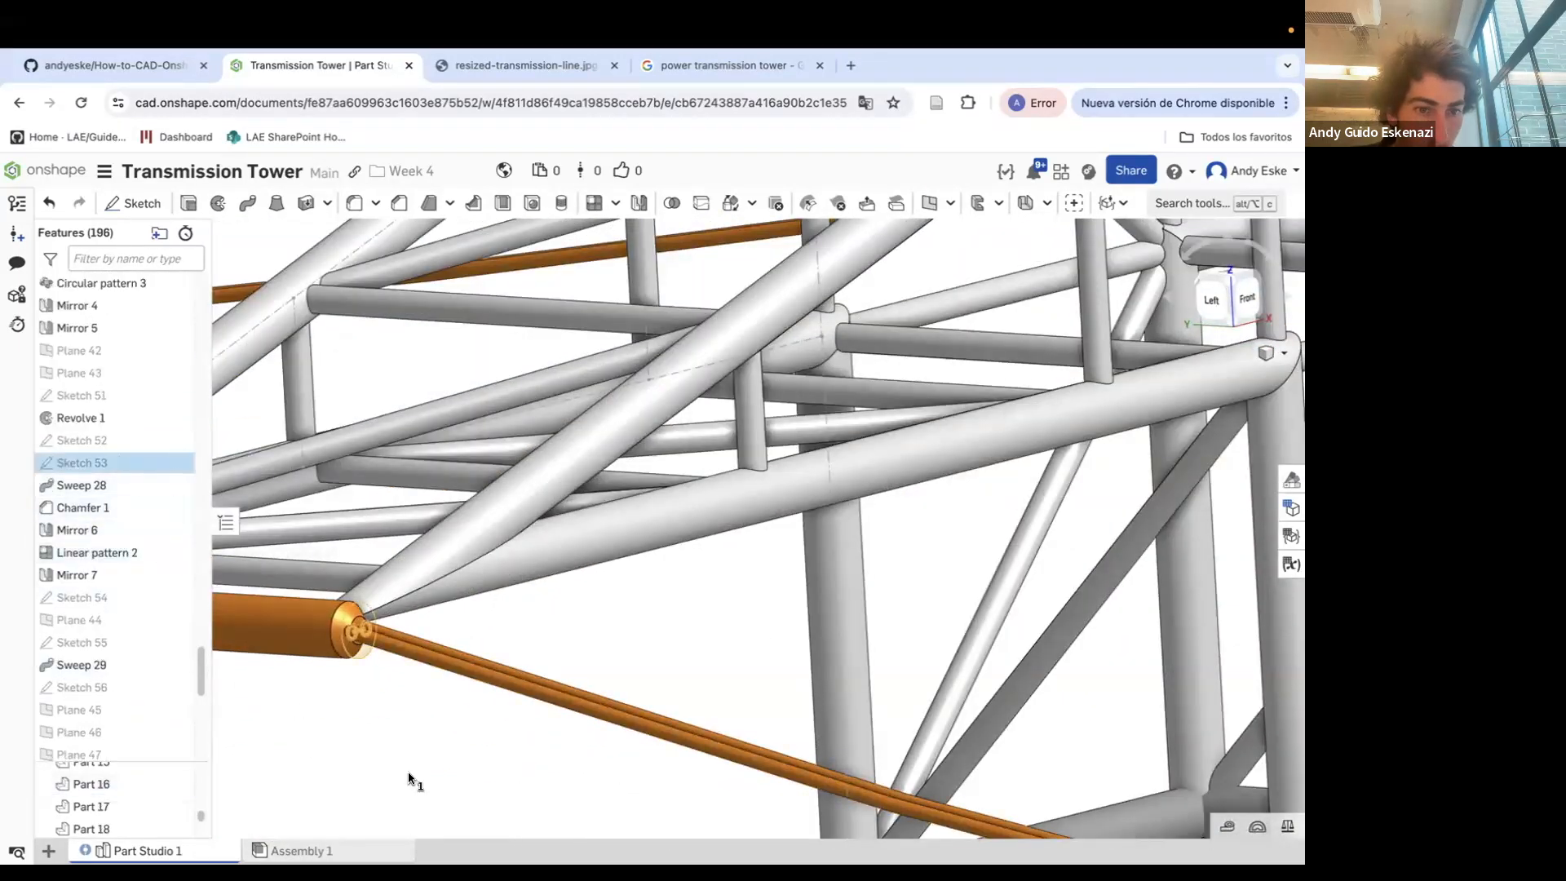
left_click(177, 440)
key("f")
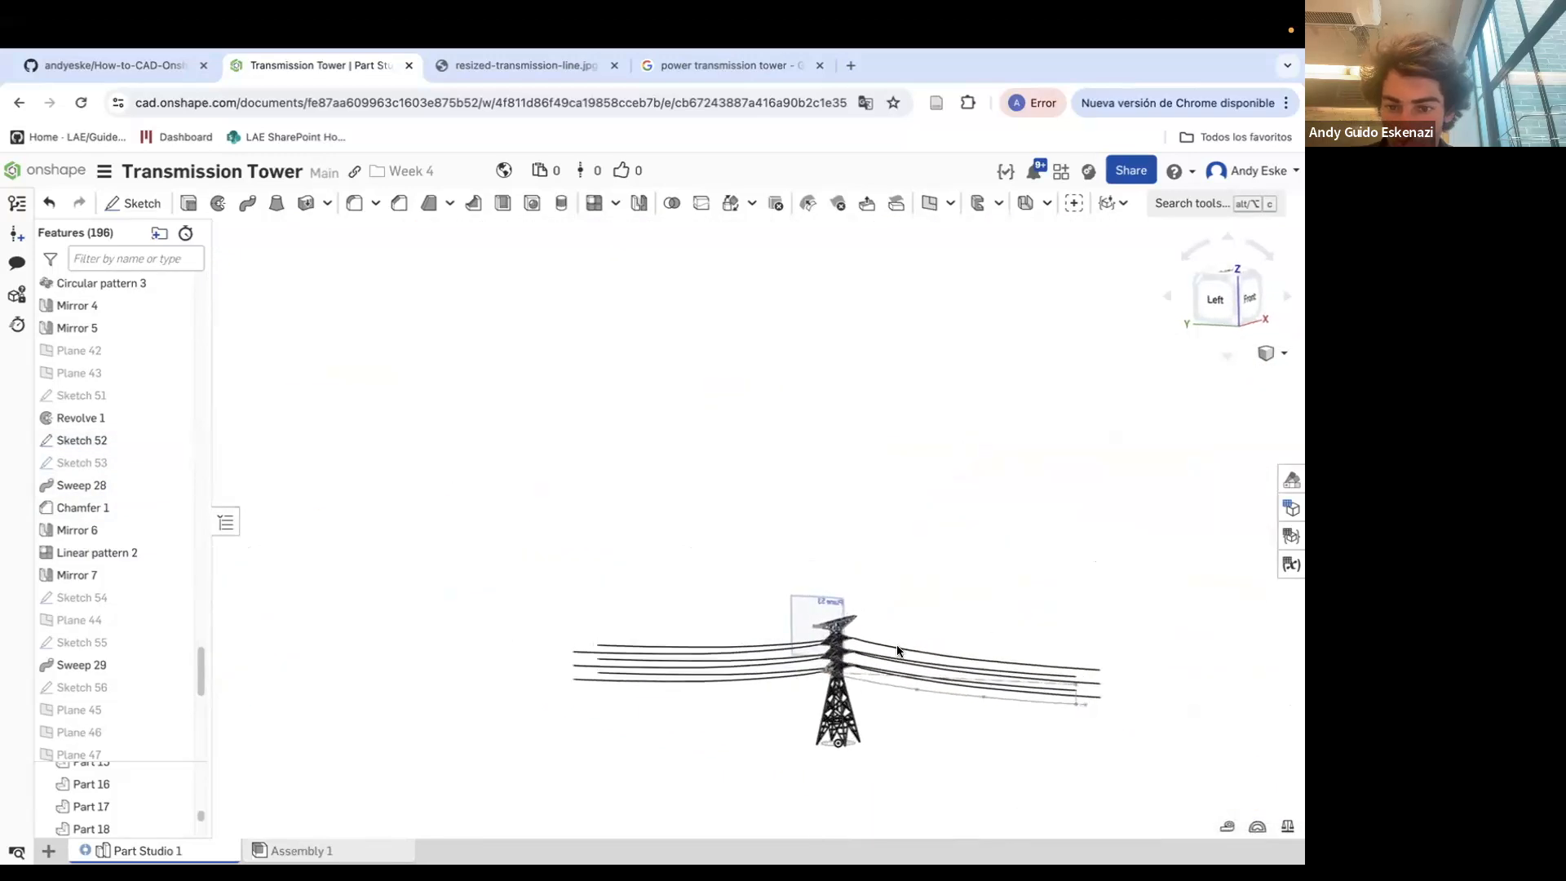
Start a sketch on Plane 53 and add a construction line along the crossarm-end cylinder
left_click(133, 203)
left_click(820, 608)
scroll(982, 645, "up", 5)
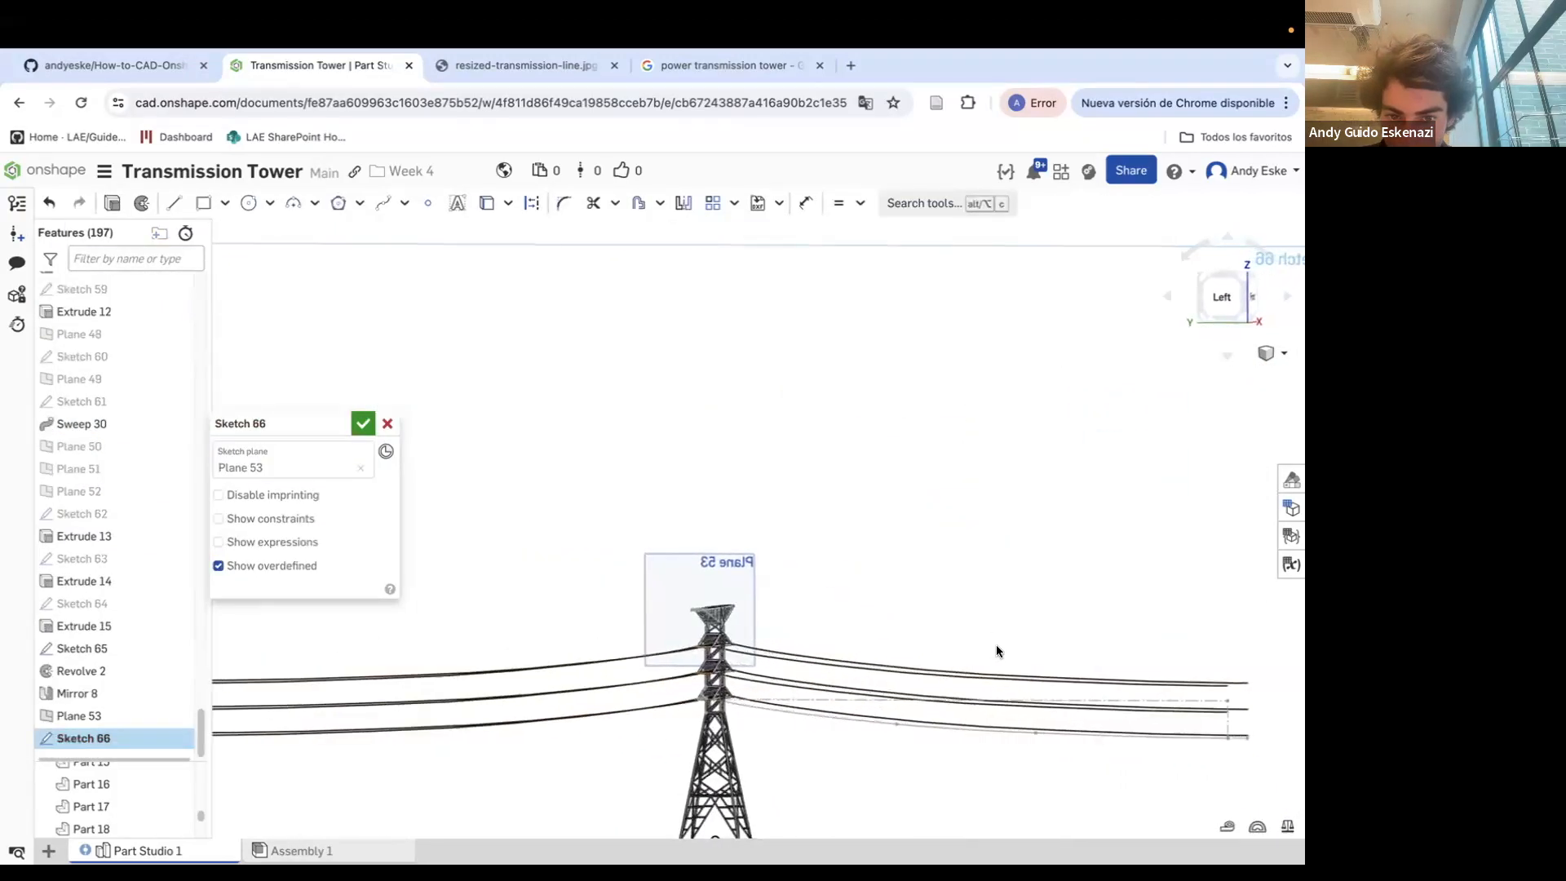
left_click(533, 203)
scroll(675, 511, "up", 10)
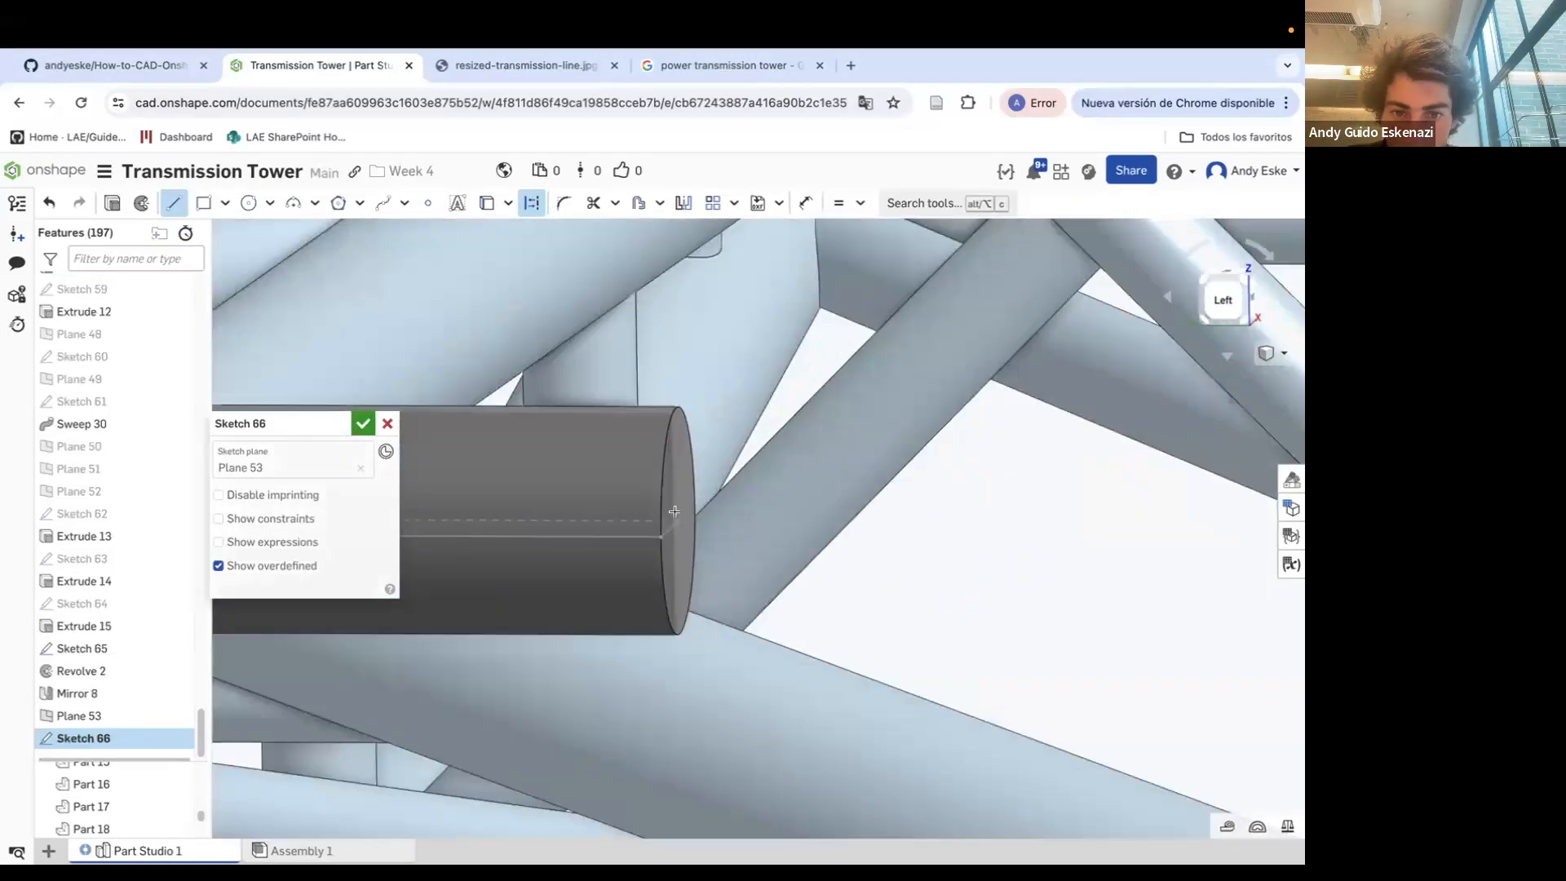
right_click_drag(674, 512, 699, 633)
scroll(699, 635, "down", 10)
scroll(663, 600, "up", 10)
scroll(797, 682, "up", 5)
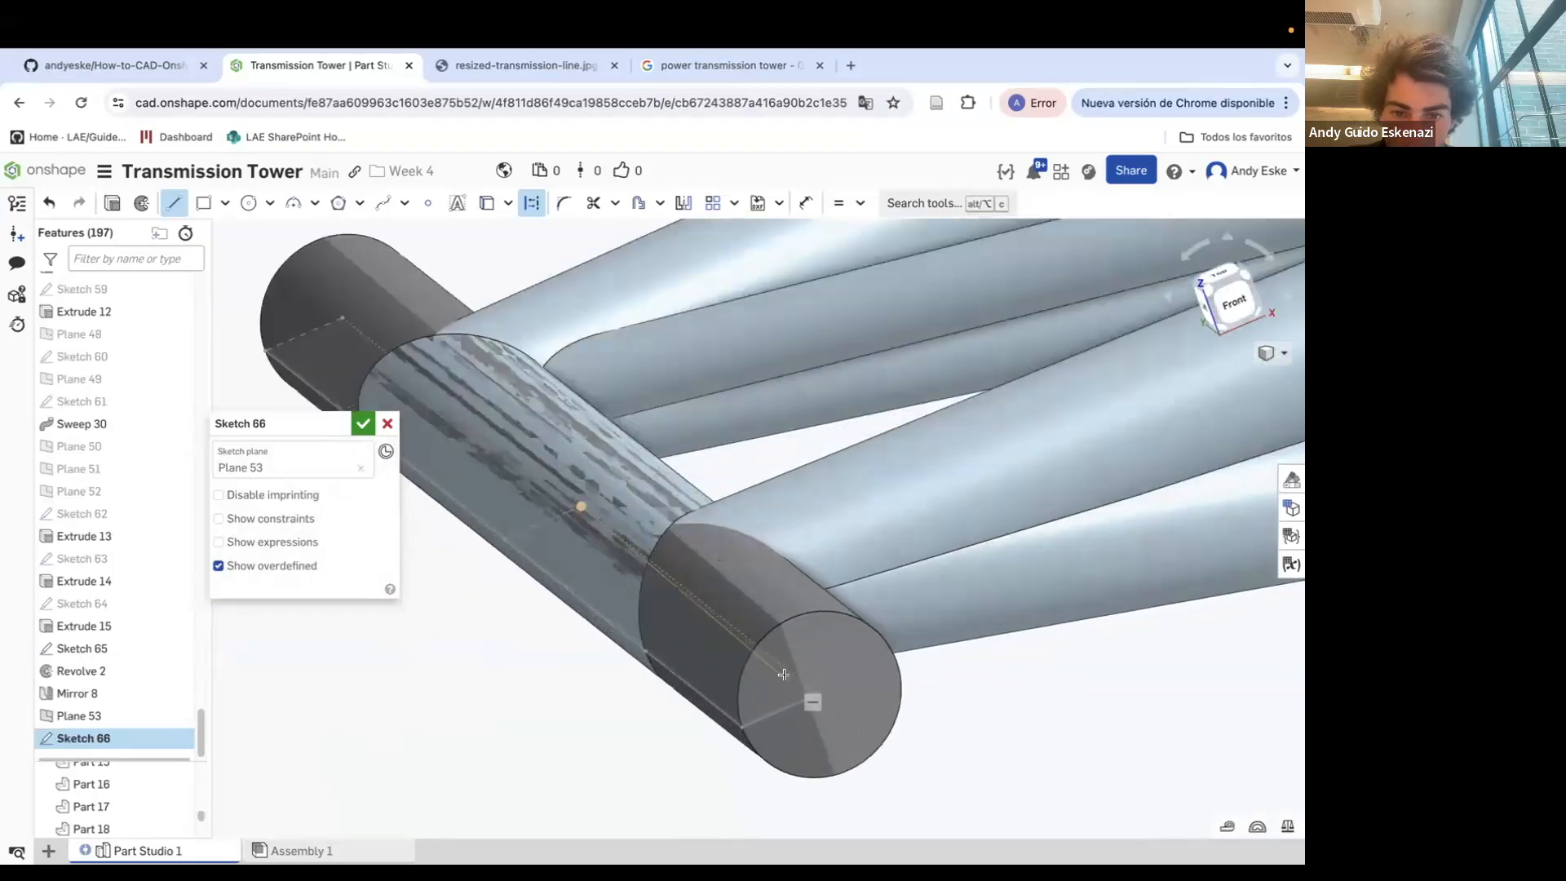
mouse_move(757, 658)
right_mouse_down()
mouse_move(803, 687)
mouse_move(804, 717)
mouse_move(850, 720)
right_mouse_up()
key("u")
left_click(797, 697)
scroll(811, 700, "up", 4)
key("Escape")
left_click(881, 701)
left_click(851, 724)
key("i")
key("d")
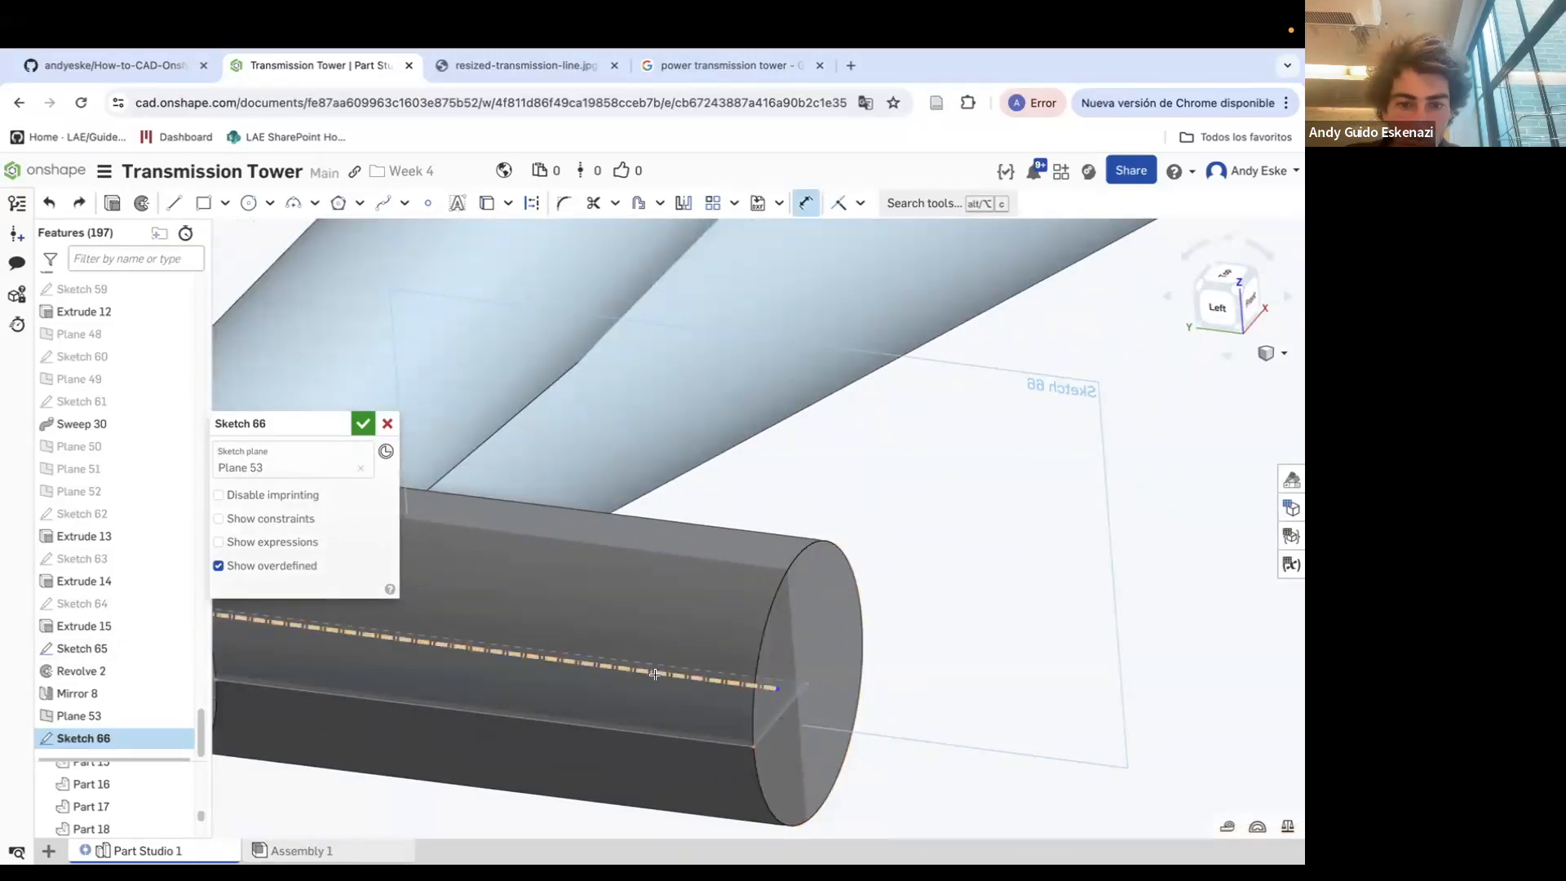
key("Return")
Draw construction lines about 675 mm out along the cable span and down to the far cable end
right_click_drag(735, 695, 796, 628)
scroll(695, 699, "down", 5)
left_click(792, 714)
scroll(893, 645, "down", 10)
right_click_drag(895, 652, 1078, 641)
scroll(1061, 649, "up", 5)
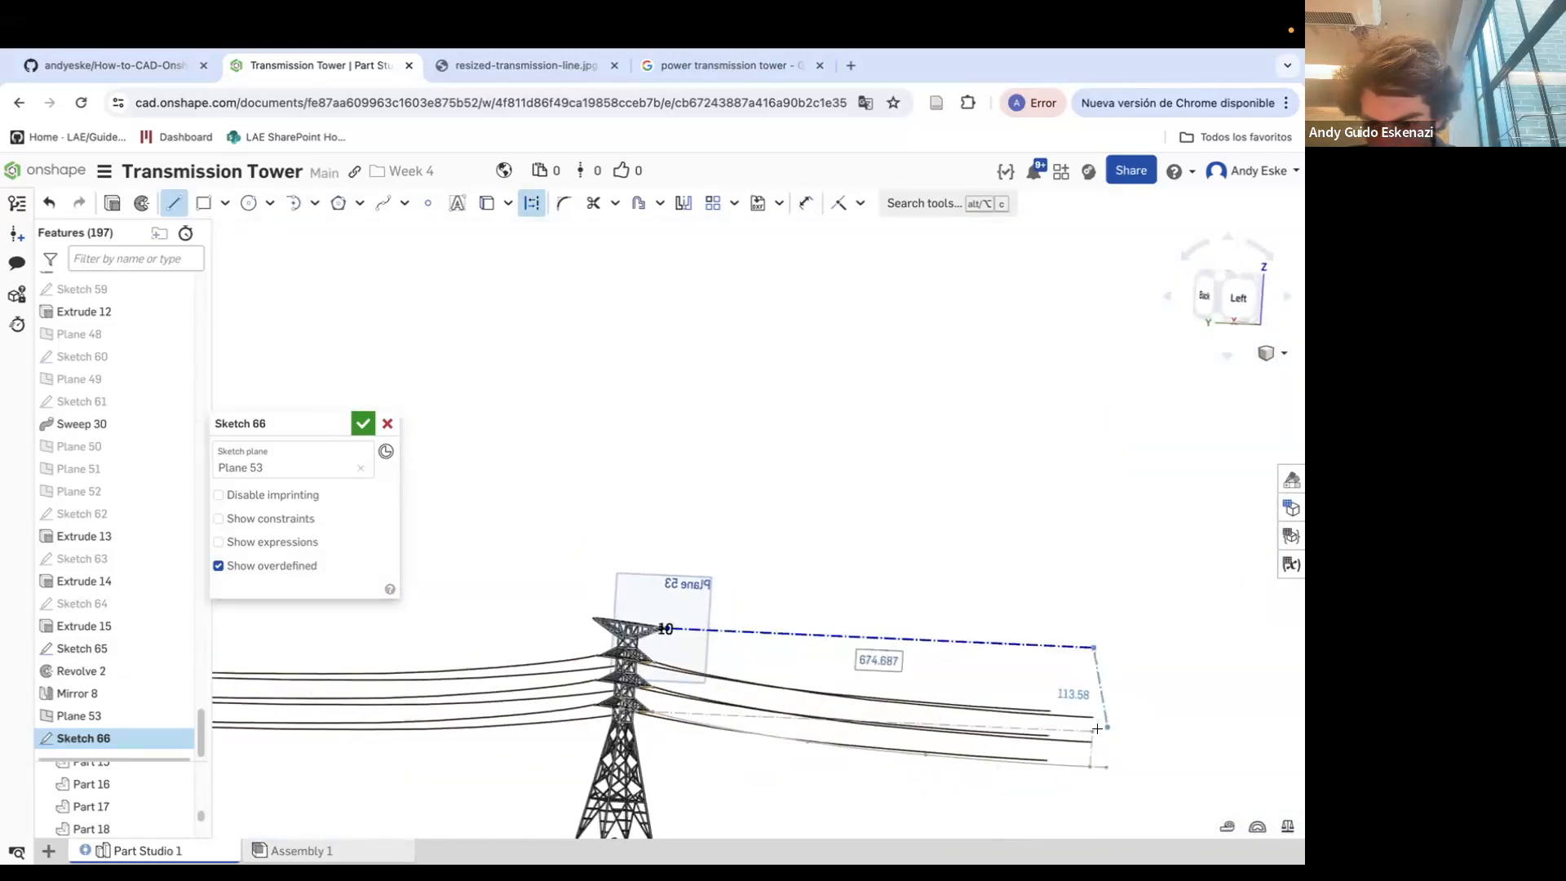
scroll(1101, 721, "up", 5)
left_click(1114, 702)
key("Escape")
Apply a sketch constraint to the vertical construction line at the far cable end
scroll(1094, 710, "down", 8)
right_click_drag(1097, 711, 899, 717)
scroll(886, 712, "up", 3)
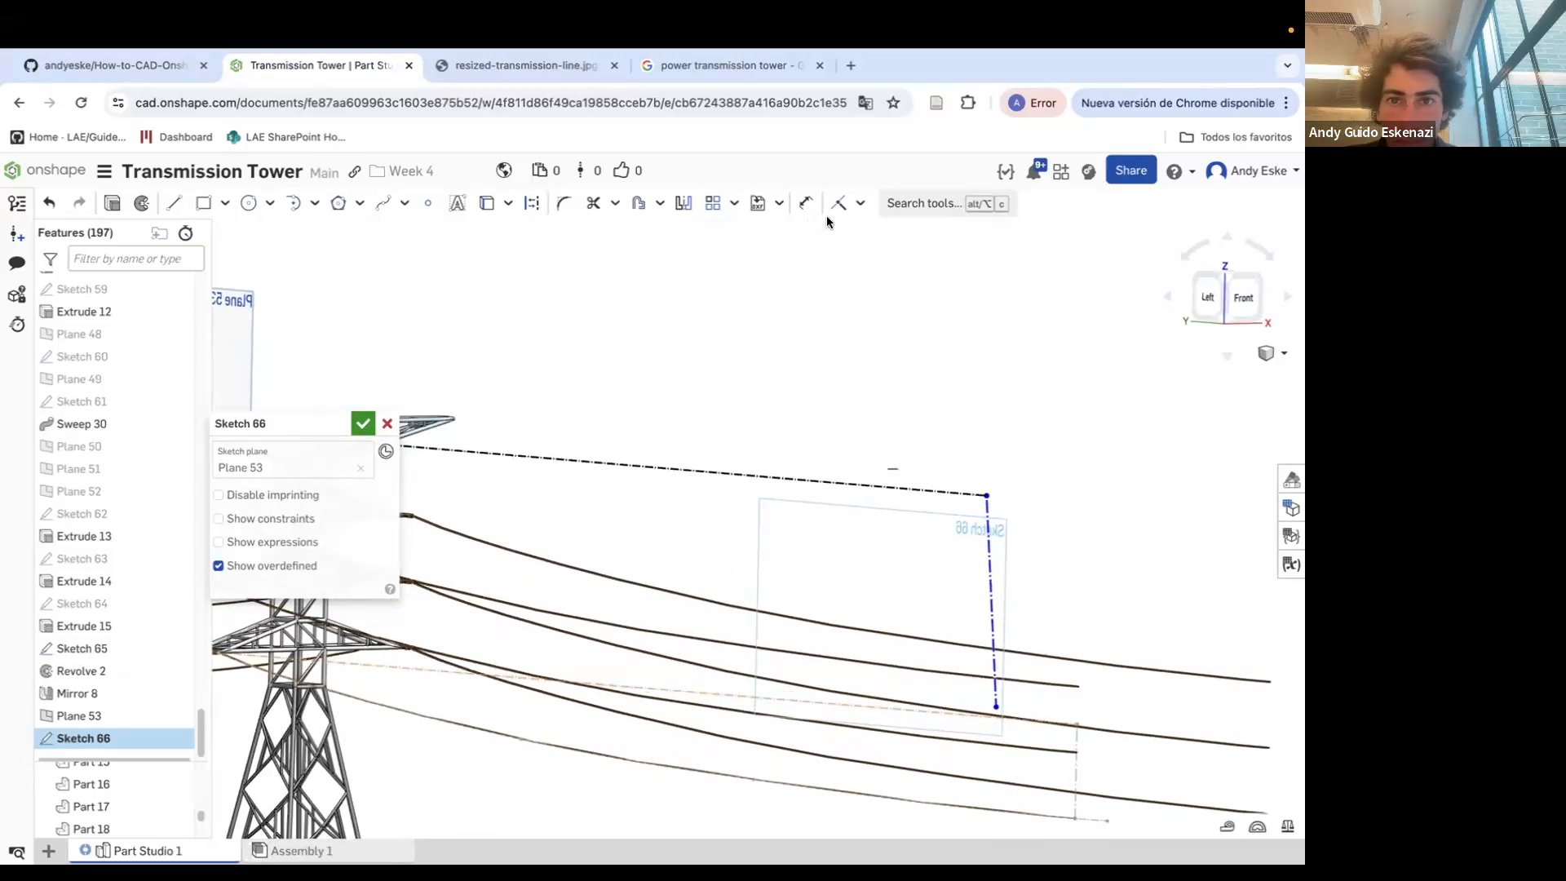
left_click(1076, 735)
key("Escape")
scroll(995, 731, "up", 4)
left_click(1026, 723)
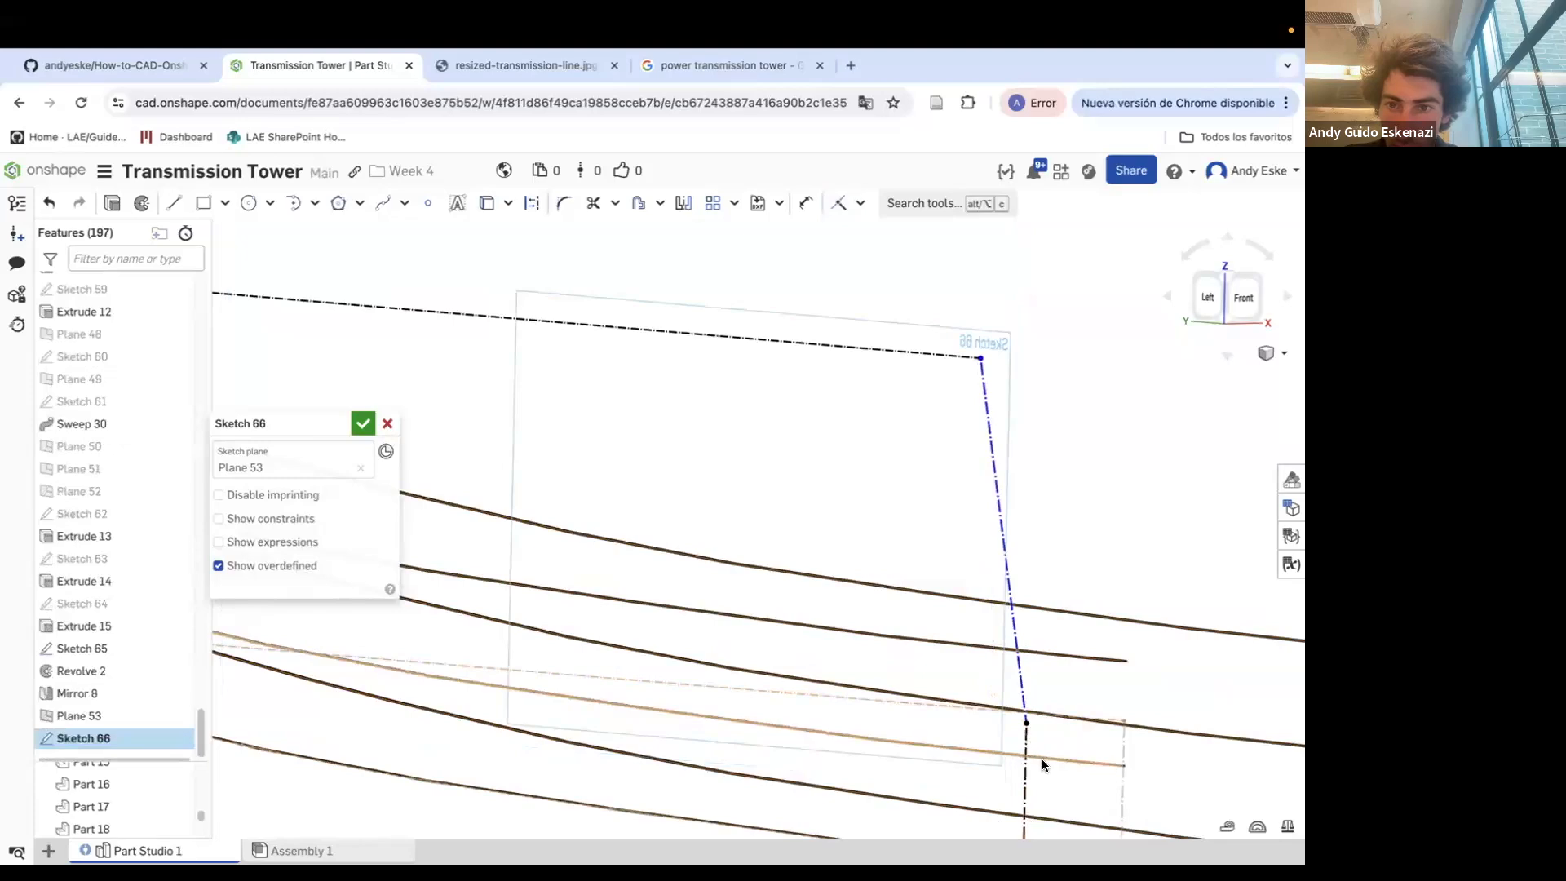
left_click(857, 208)
left_click(888, 353)
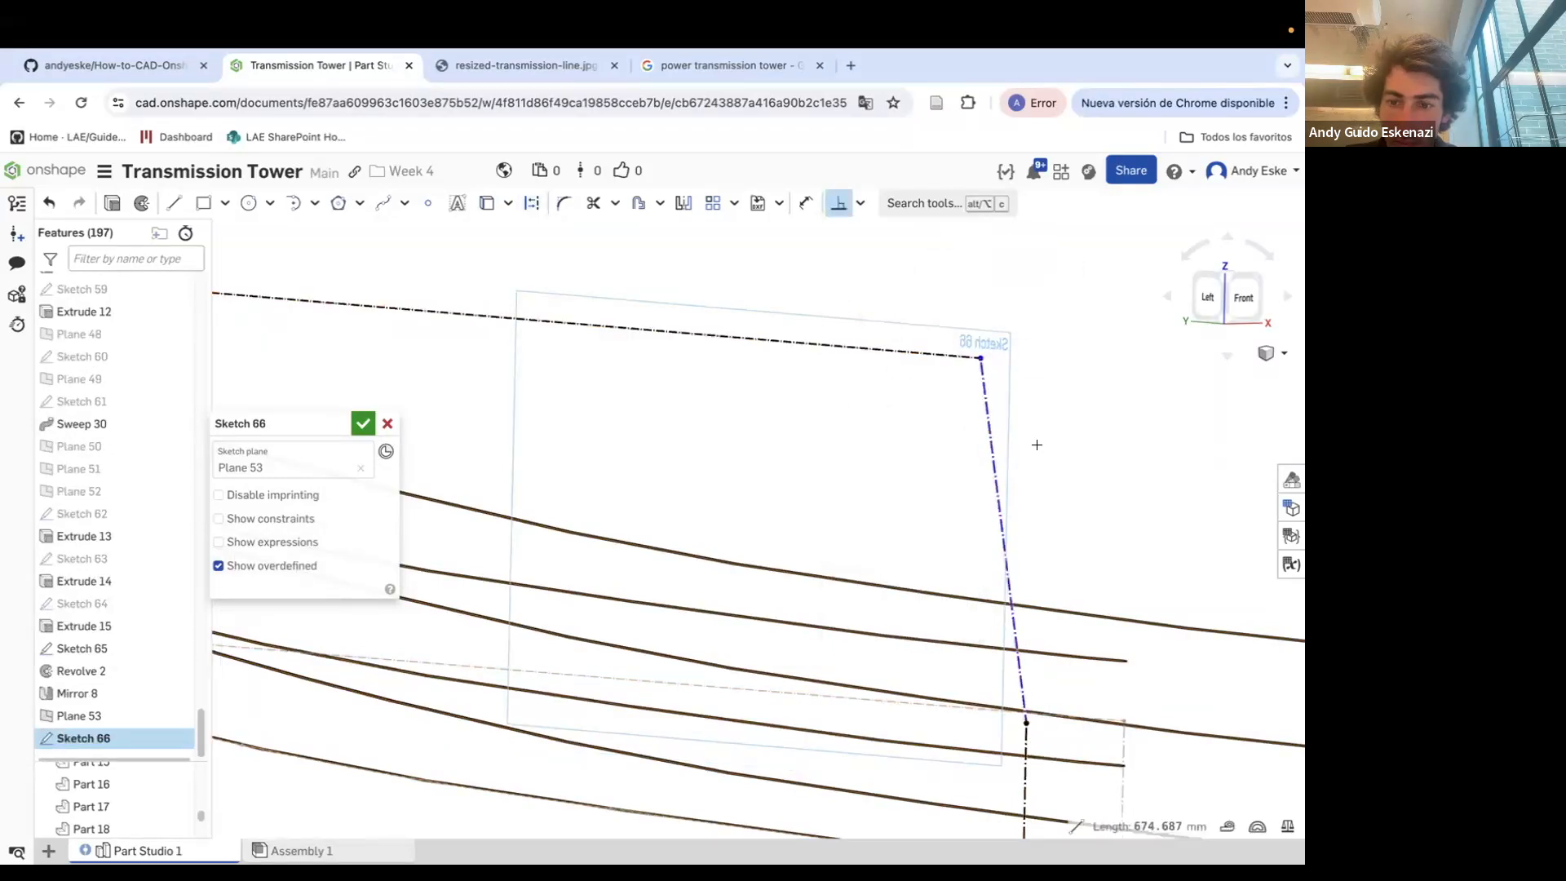
key("Escape")
Draw a spline cable from the crossarm end to the vertical construction line at the far end
scroll(1044, 457, "down", 5)
right_click_drag(711, 414, 746, 416)
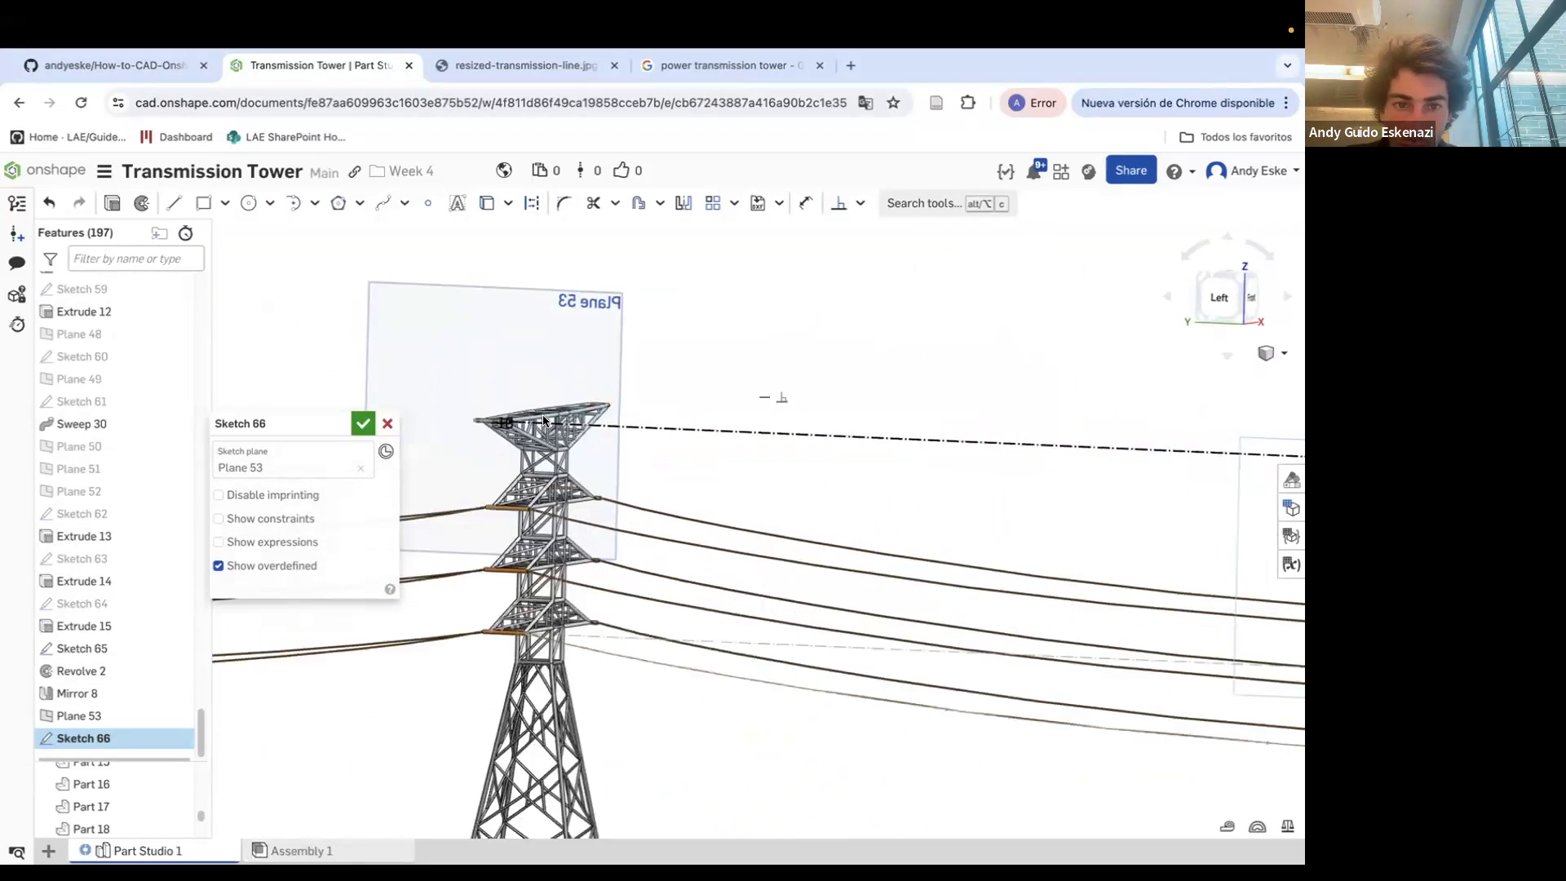
scroll(649, 455, "up", 10)
left_click(562, 398)
scroll(571, 408, "down", 10)
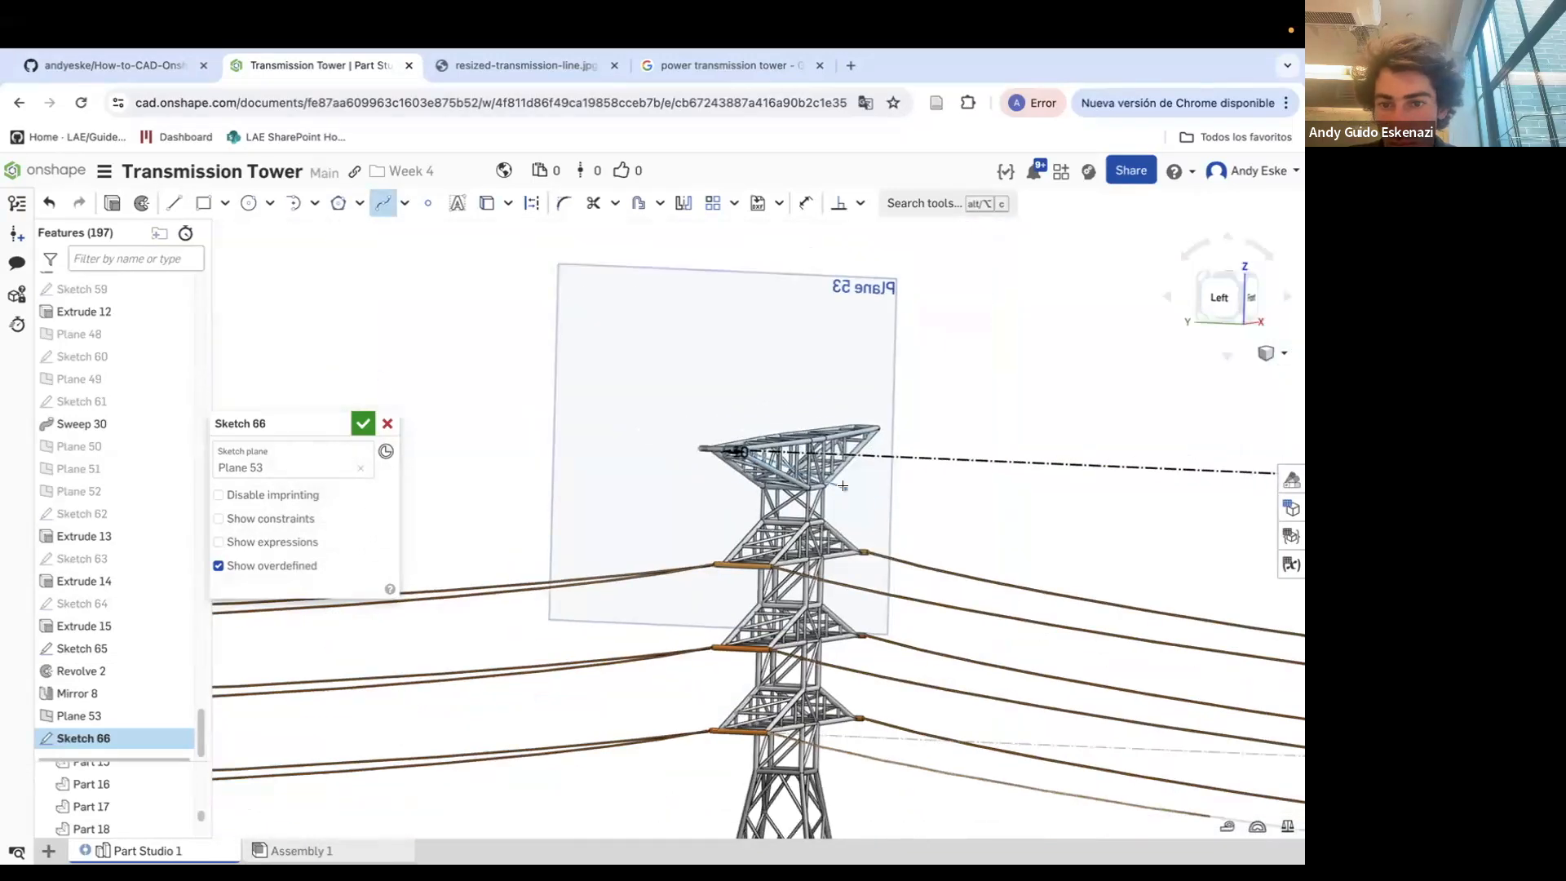
scroll(1064, 484, "down", 5)
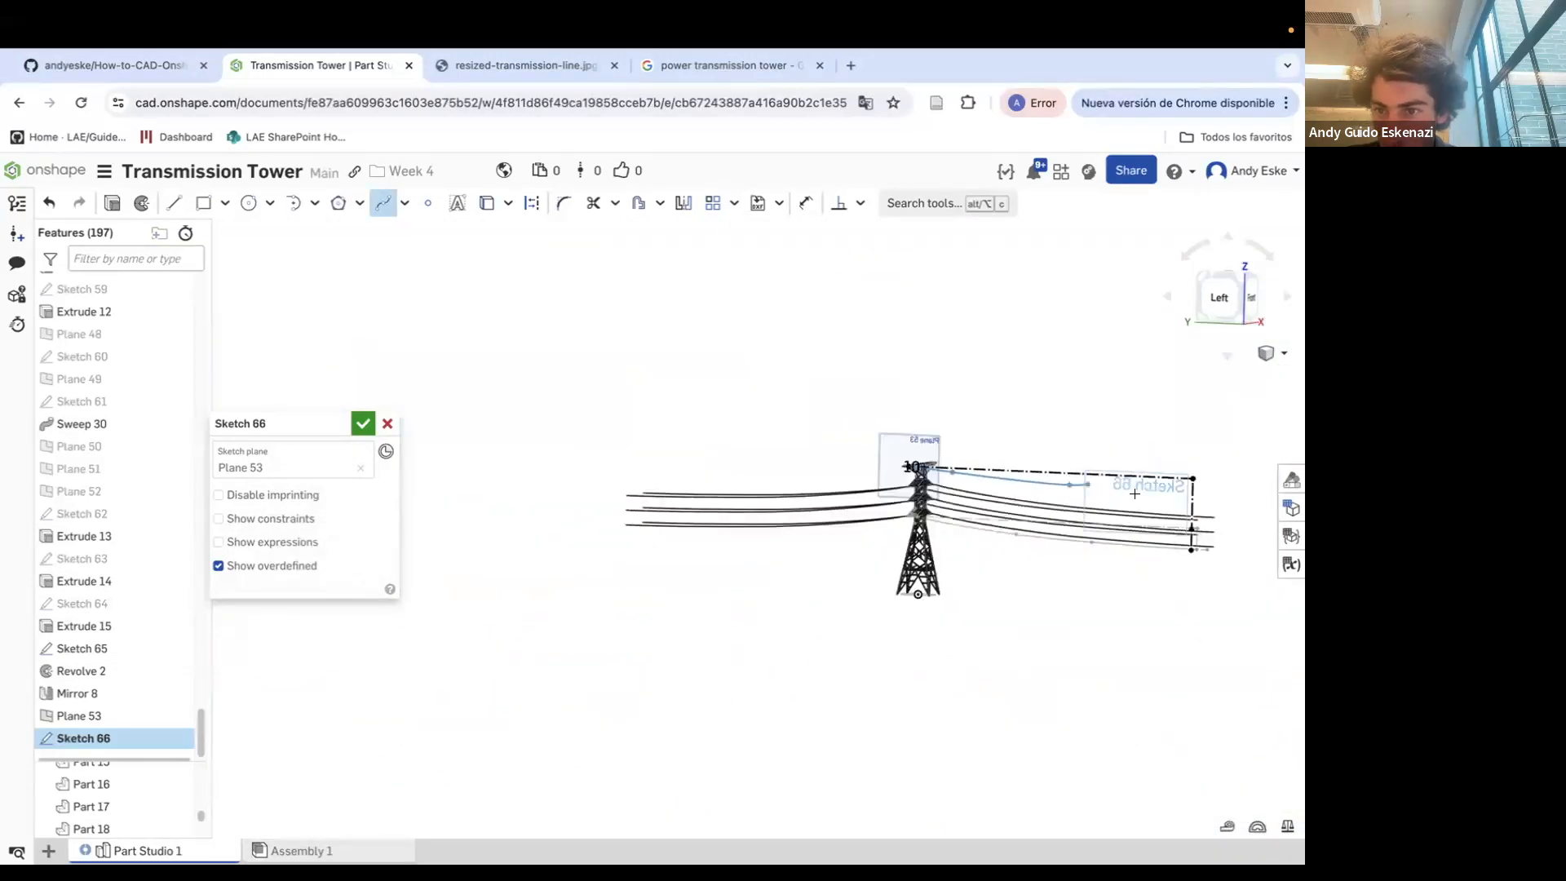
scroll(1240, 482, "up", 5)
left_click(1251, 475)
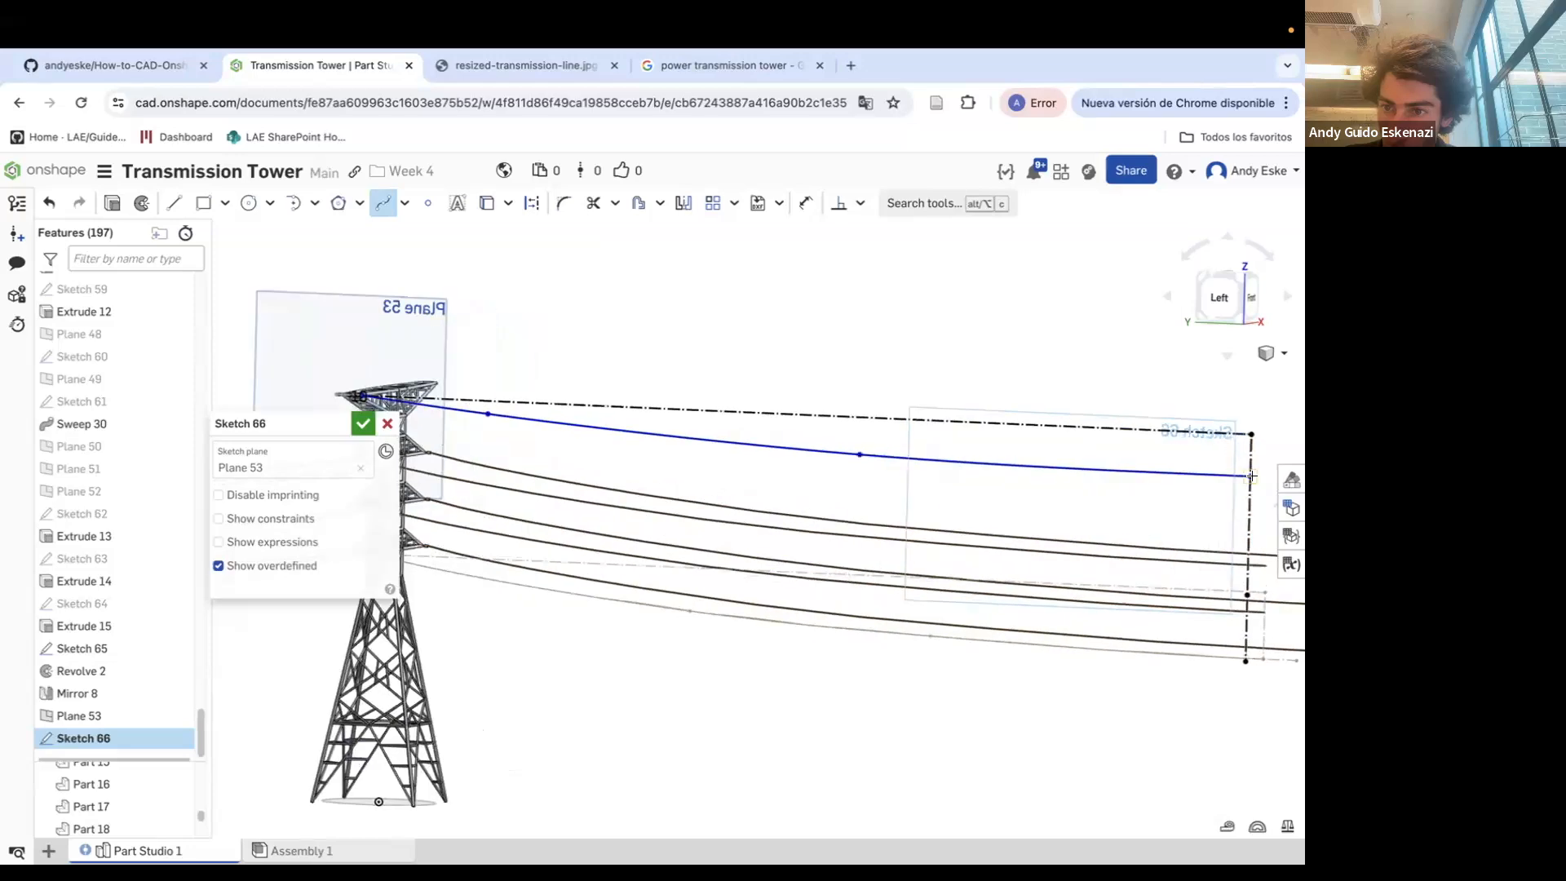
Extend a short horizontal construction line from the spline's far end
scroll(1247, 475, "up", 5)
left_click(530, 205)
scroll(470, 303, "down", 5)
scroll(872, 396, "up", 5)
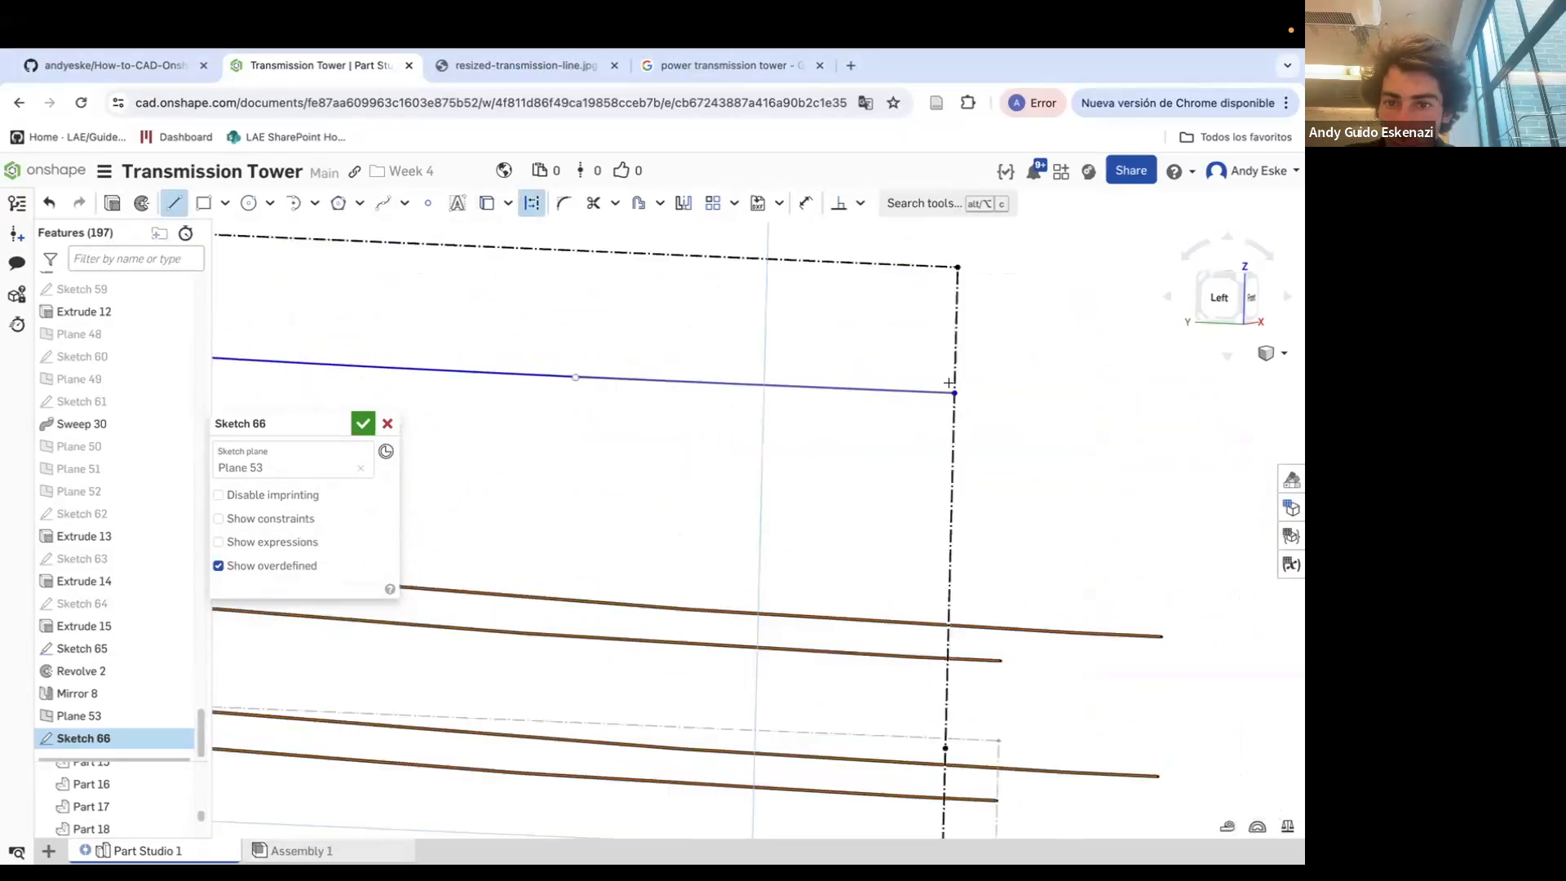
left_click(1050, 390)
key("Escape")
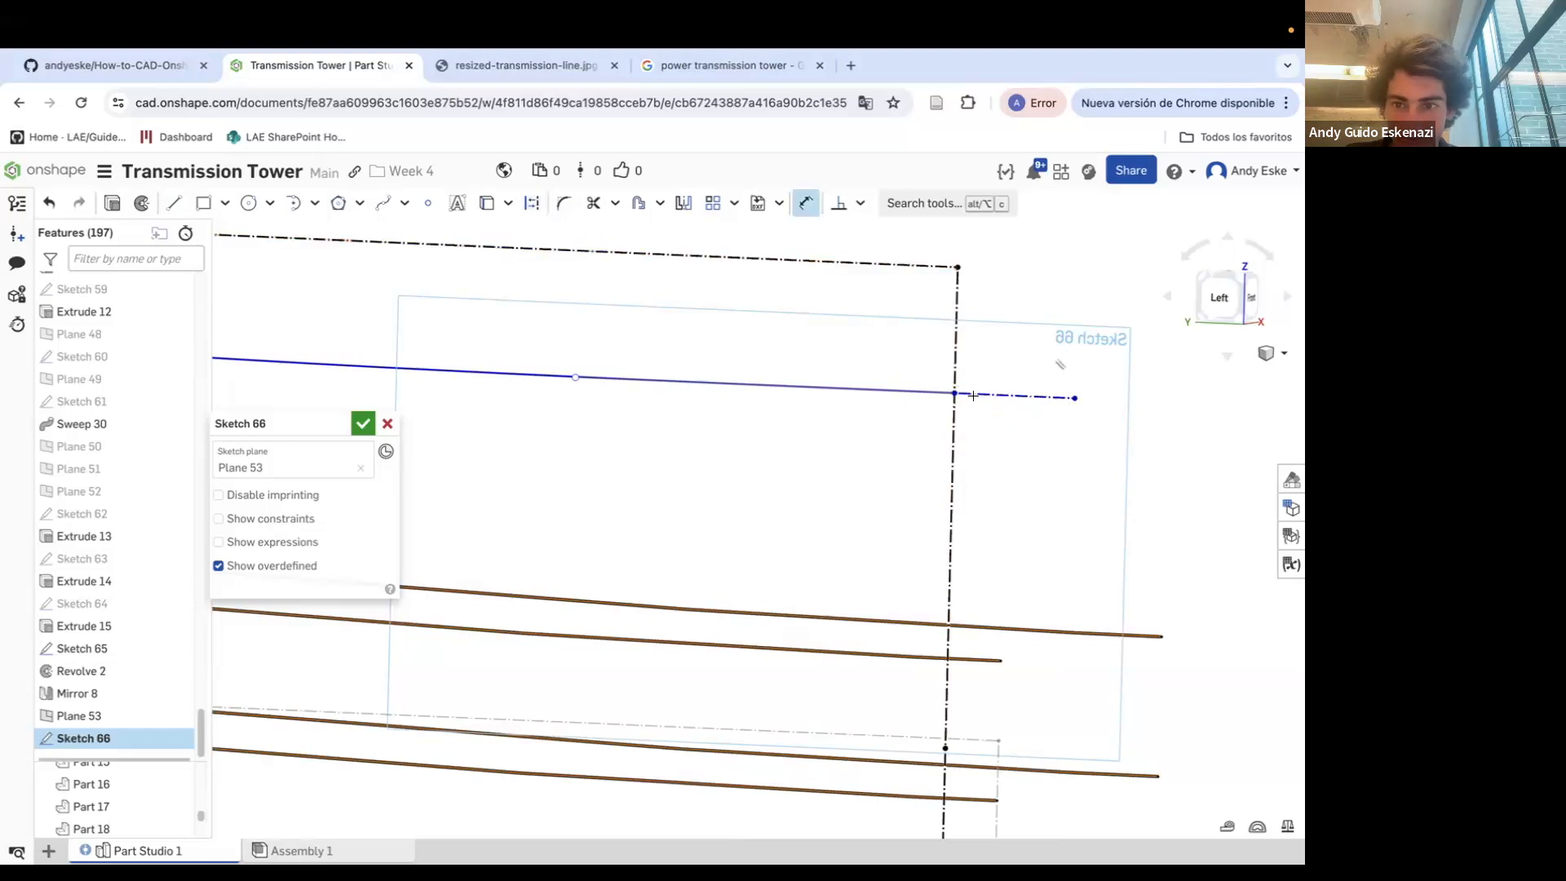
Dimension the vertical drop from the upper construction line to the spline's far end
left_click(946, 267)
left_click(934, 342)
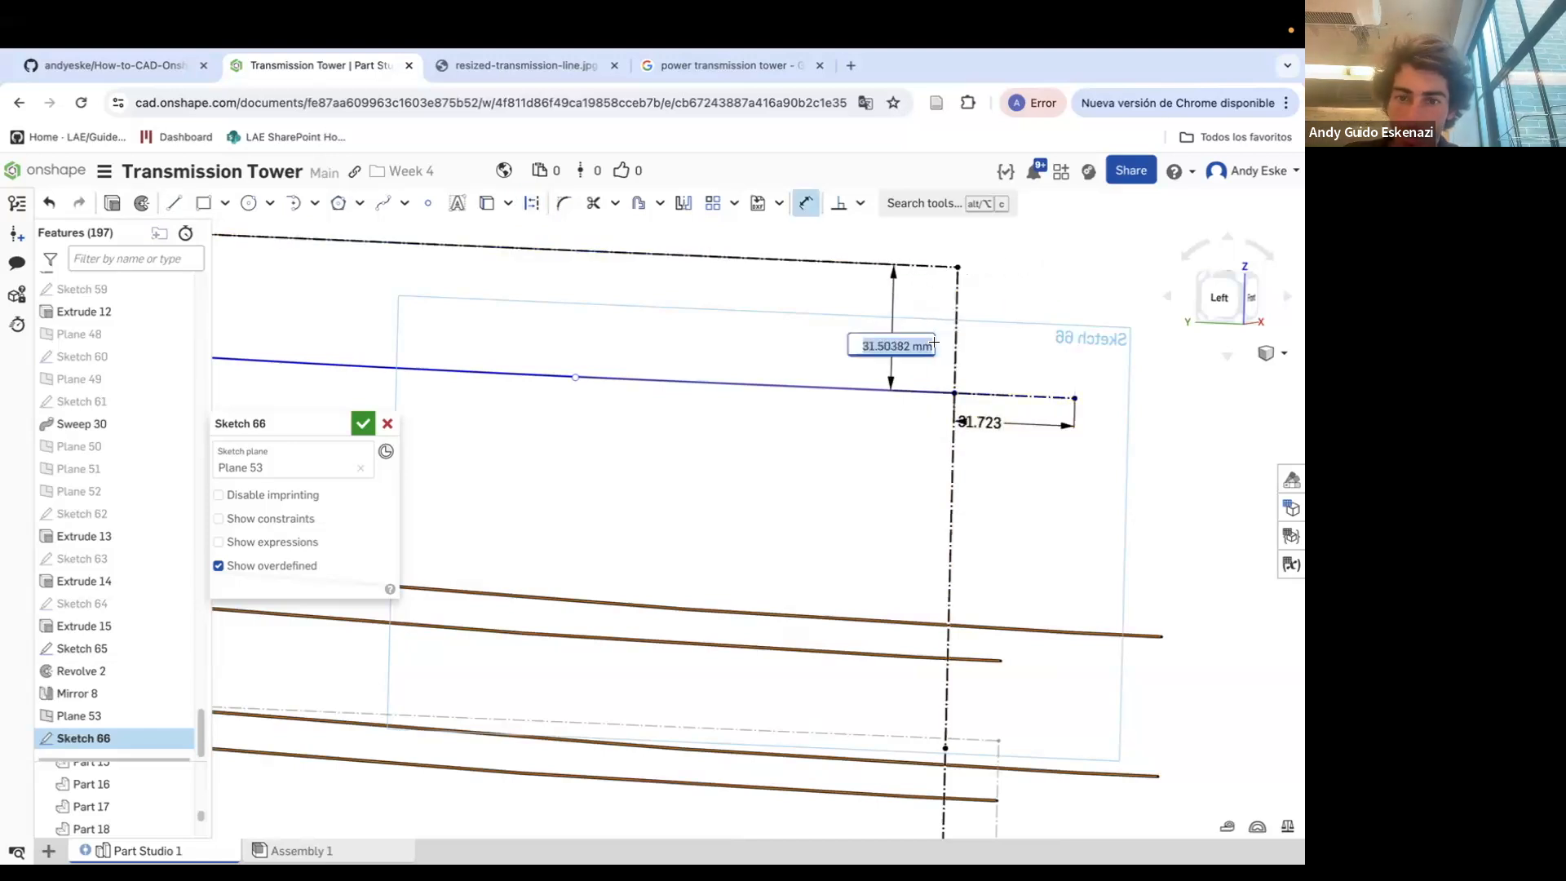
key("Return")
key("Escape")
scroll(956, 412, "up", 2)
left_click(865, 214)
left_click(885, 326)
key("Escape")
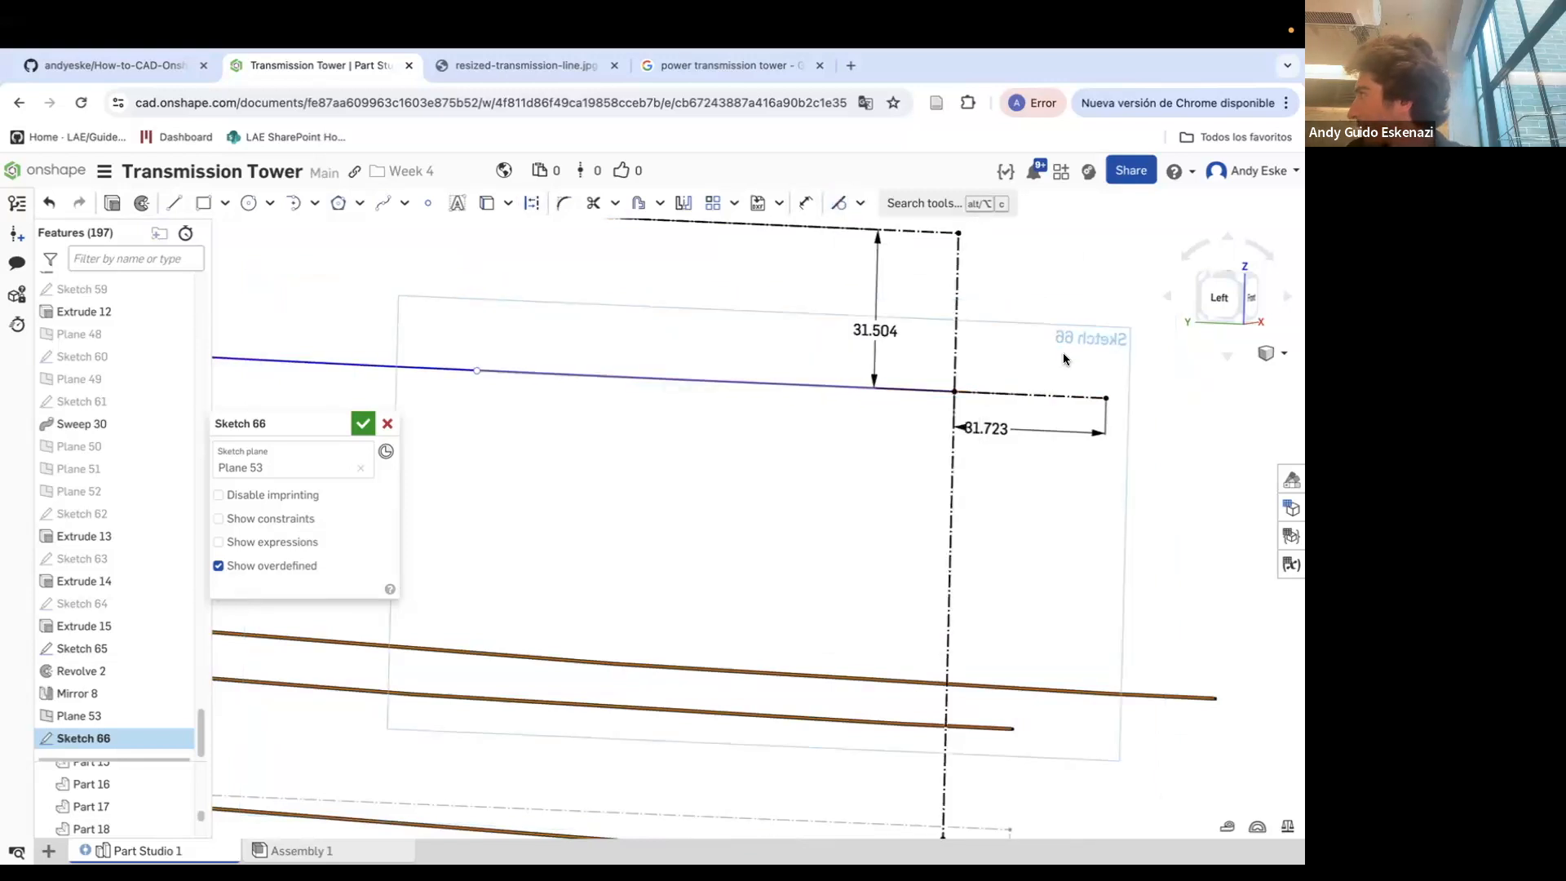
Close the cable sketch and sketch a Ø0.5 circle centred on the end face of the crossarm-tip insulator
mouse_move(780, 24)
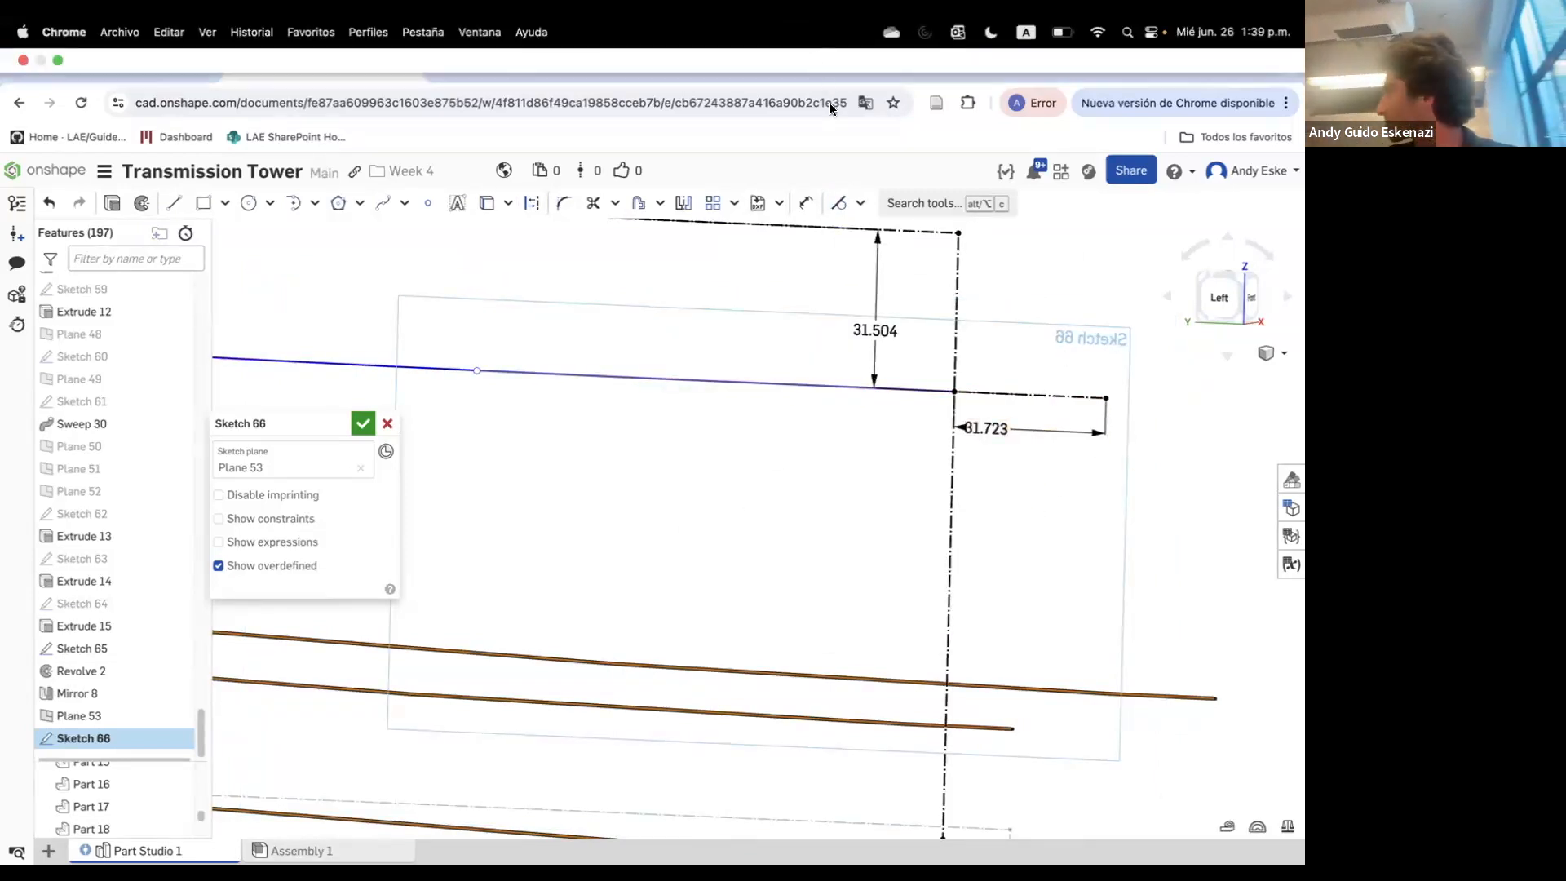
key("Return")
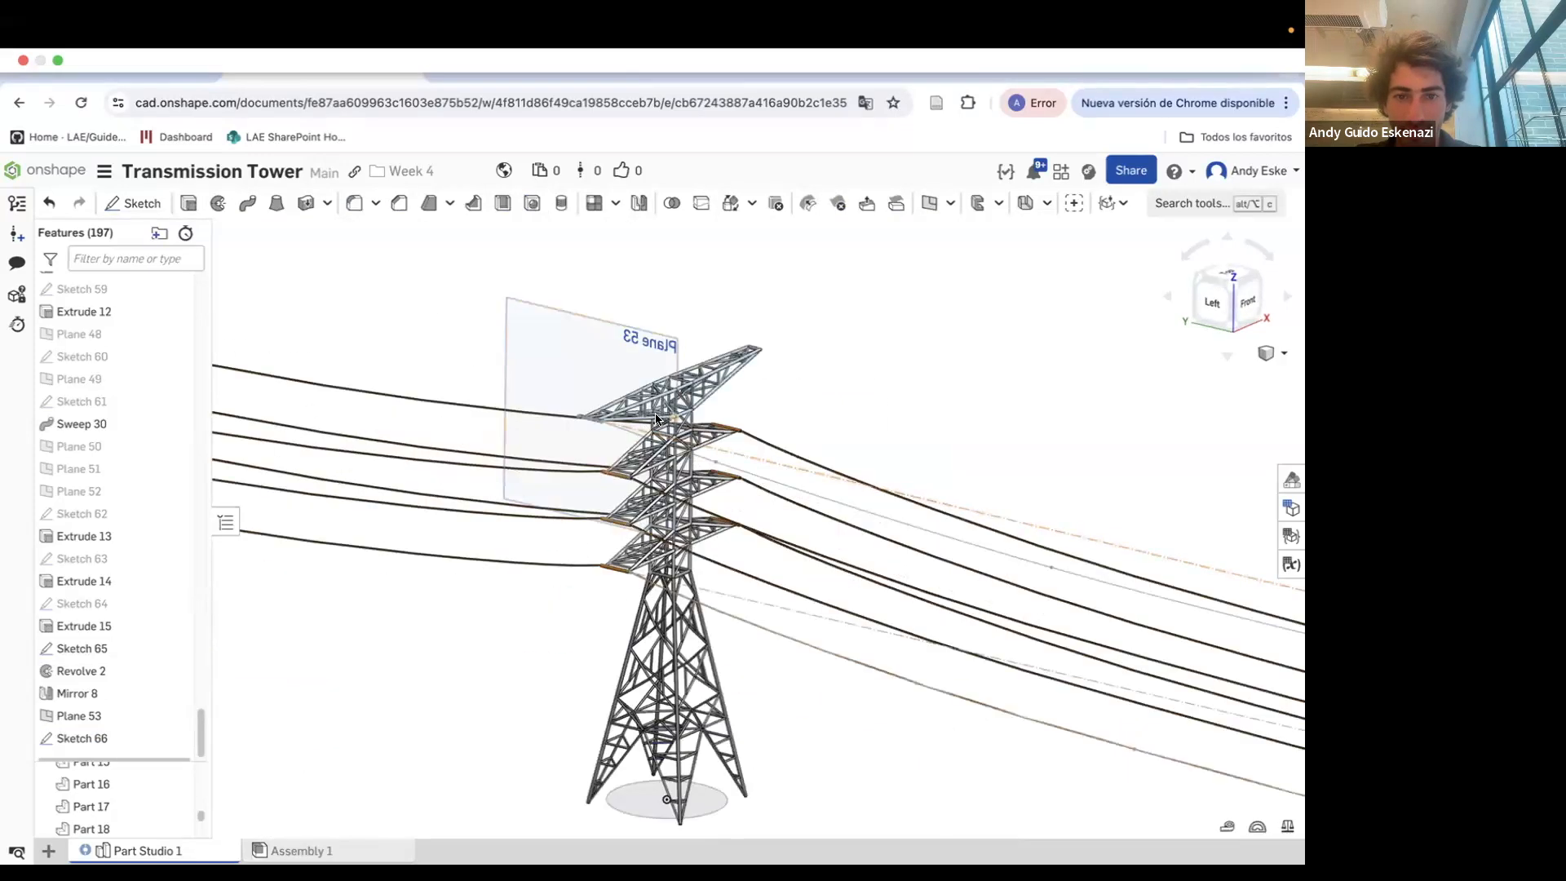
scroll(669, 420, "up", 10)
key("shift+s")
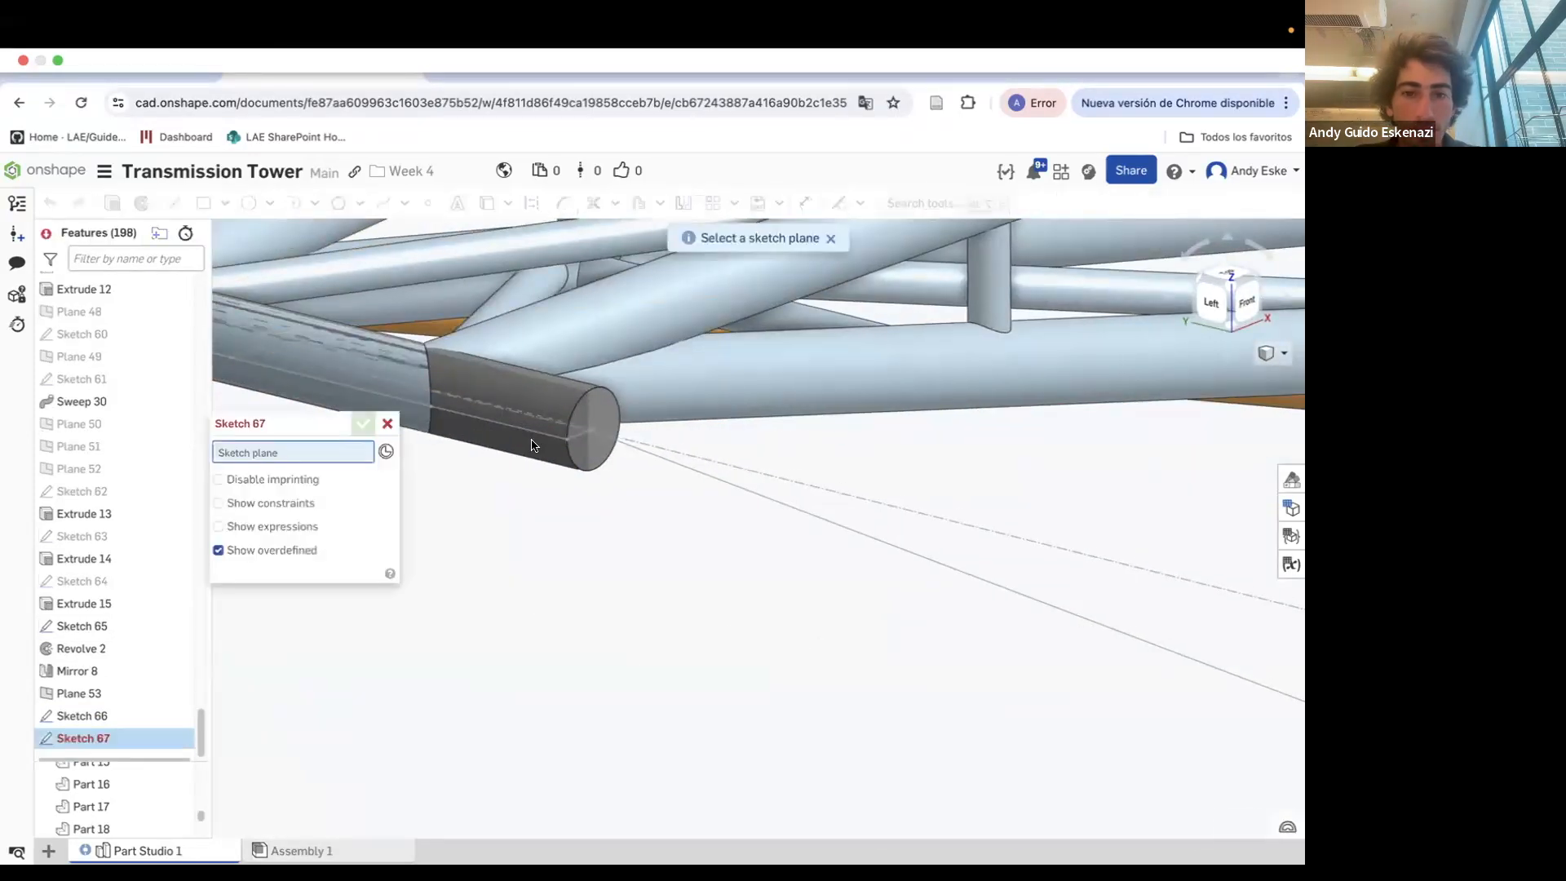
left_click(581, 434)
scroll(584, 428, "up", 10)
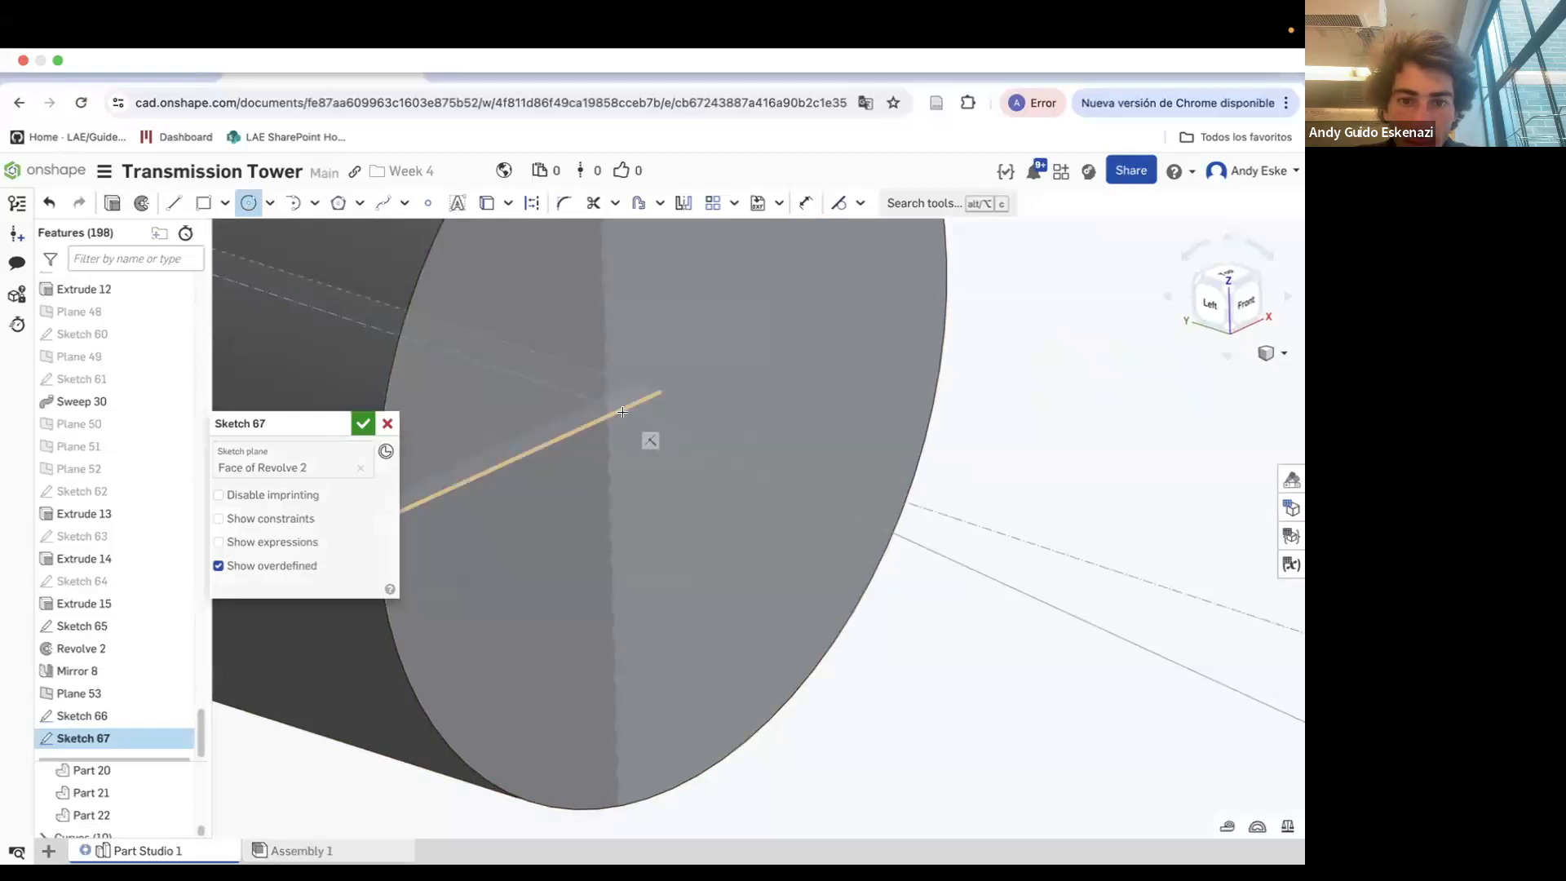
scroll(628, 420, "up", 5)
scroll(710, 489, "down", 5)
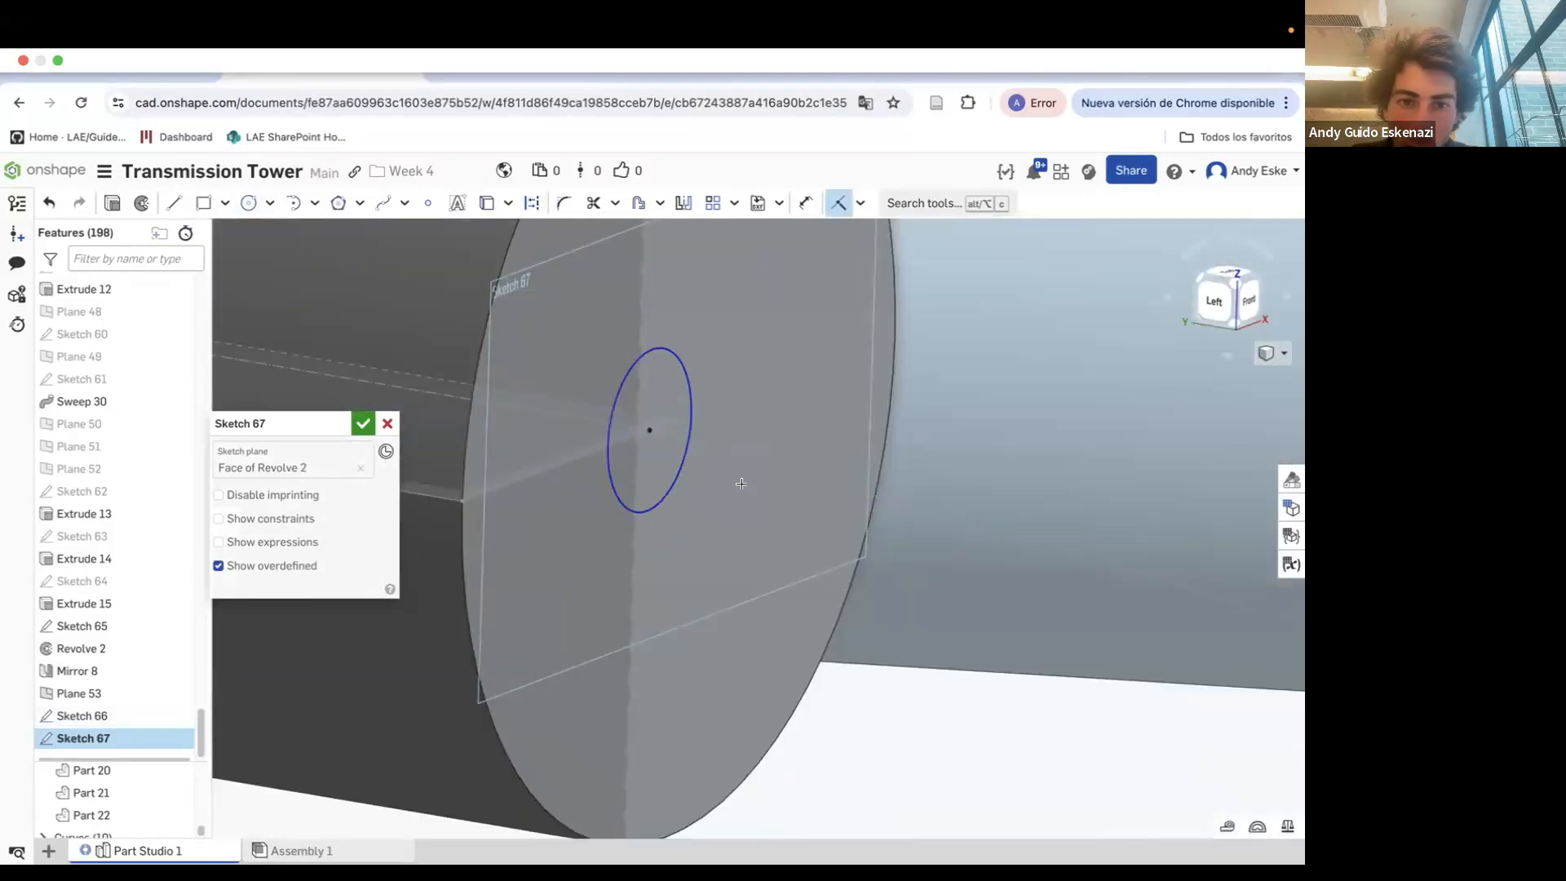
key("u")
scroll(708, 637, "down", 5)
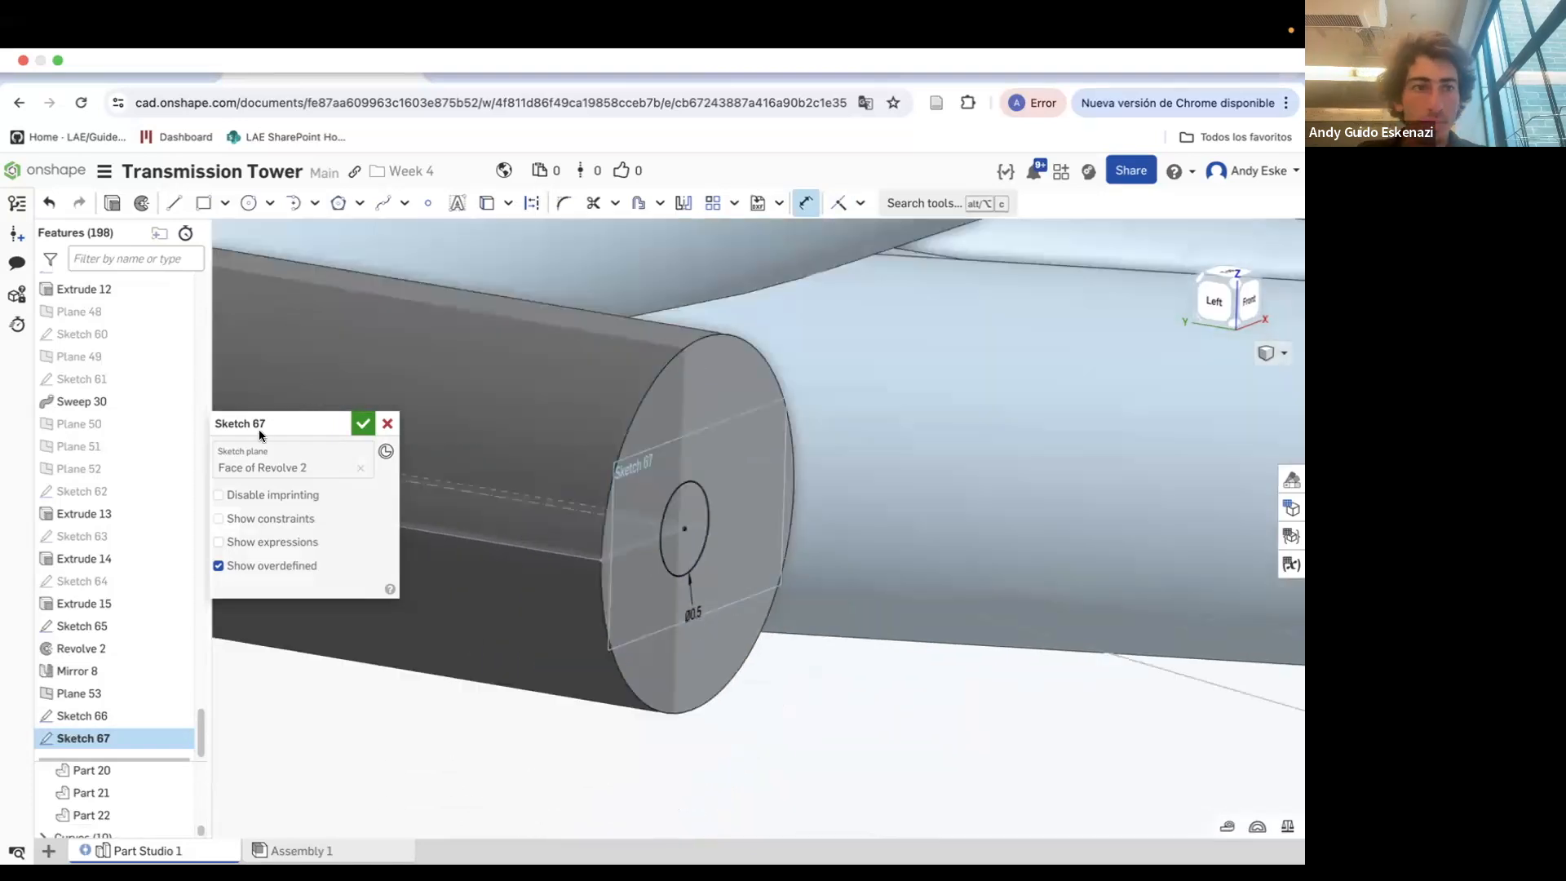
left_click(363, 423)
Sweep the circle along the spline cable path, adding the result to the insulator part
left_click(246, 203)
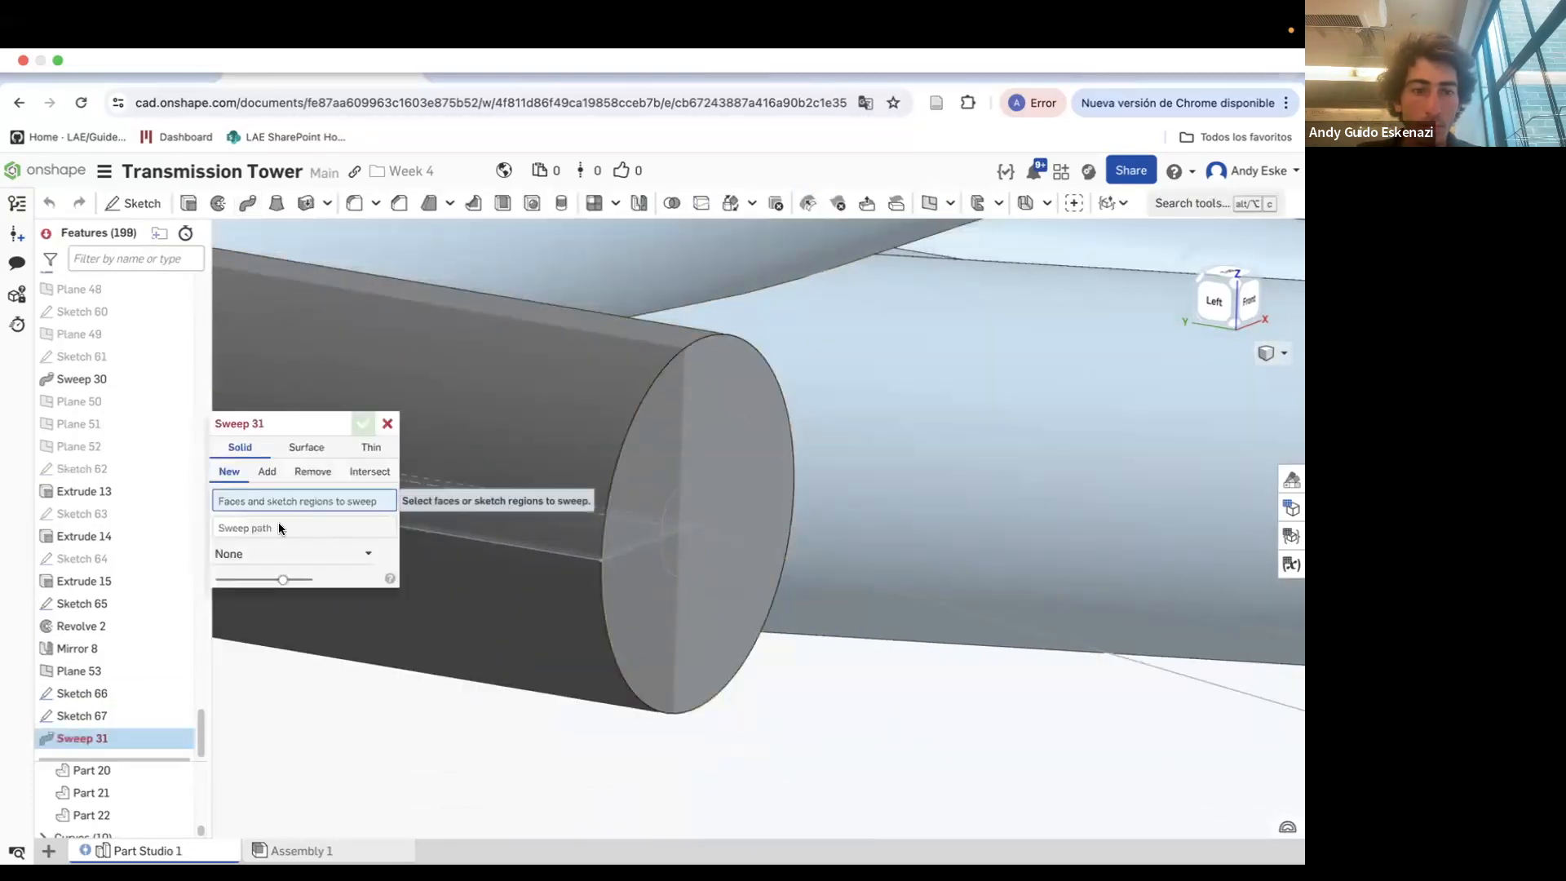
left_click(121, 713)
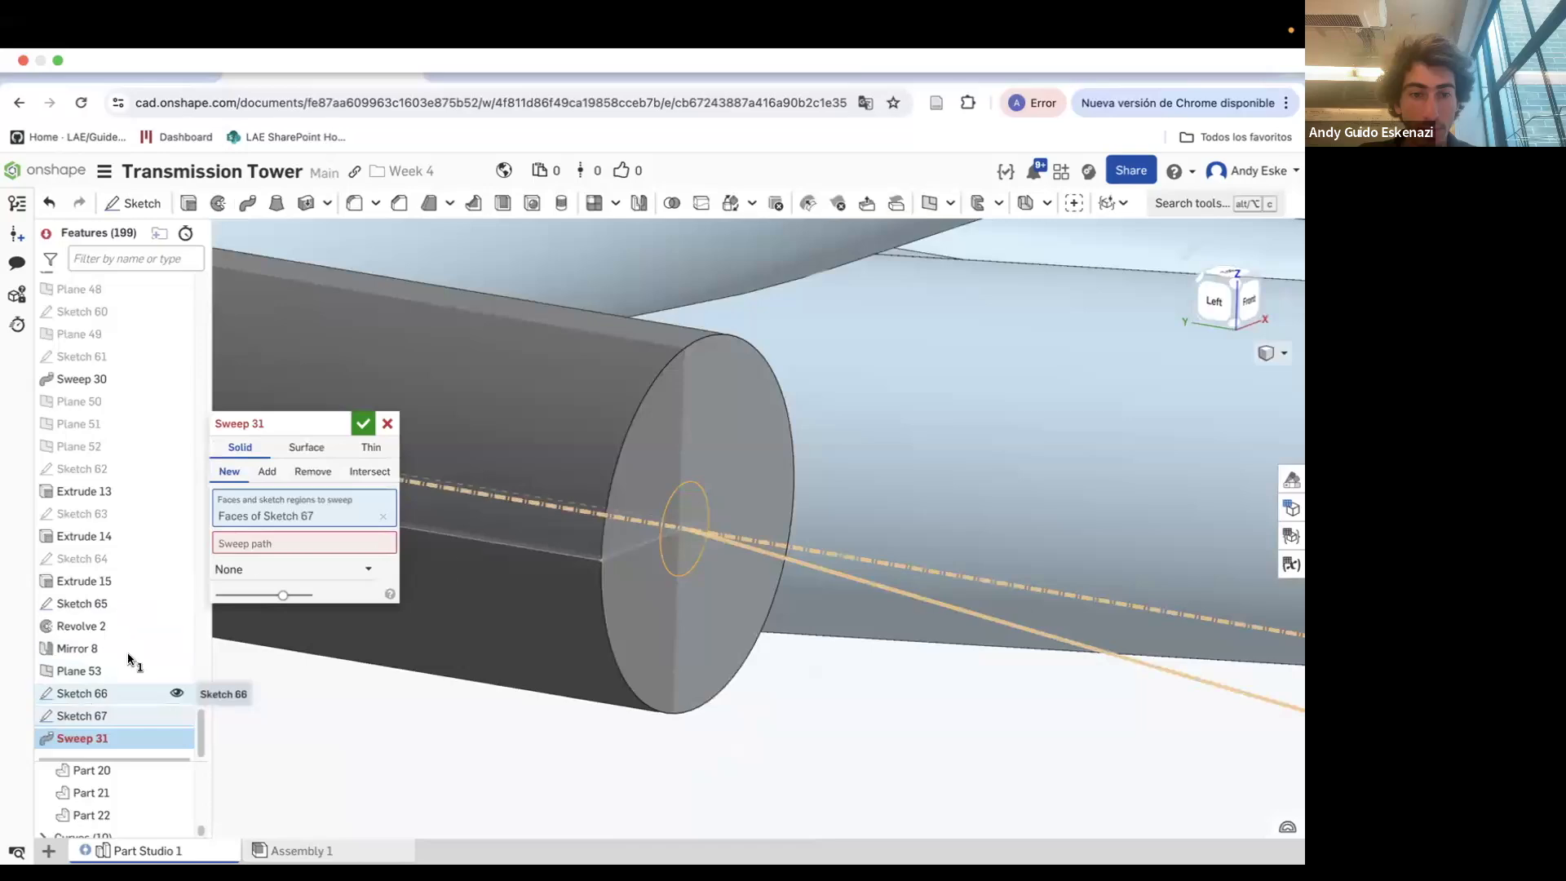
left_click(810, 571)
scroll(618, 548, "down", 12)
right_click_drag(651, 633, 655, 602)
scroll(655, 602, "up", 4)
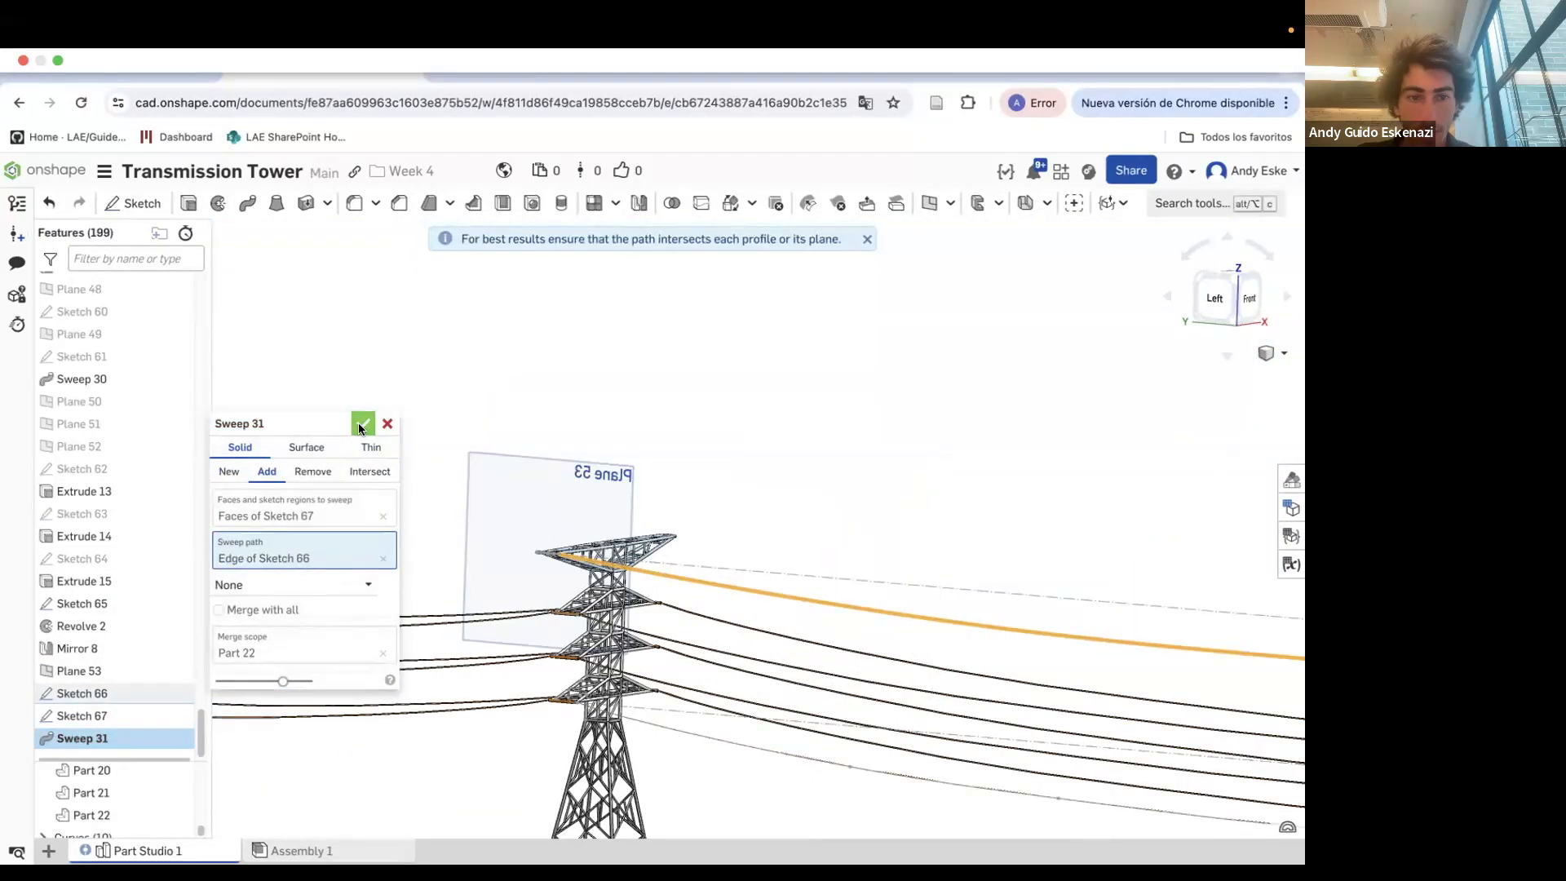
left_click(363, 424)
Chamfer both end edges of the insulator by 0.5 mm with equal distance
scroll(466, 509, "up", 10)
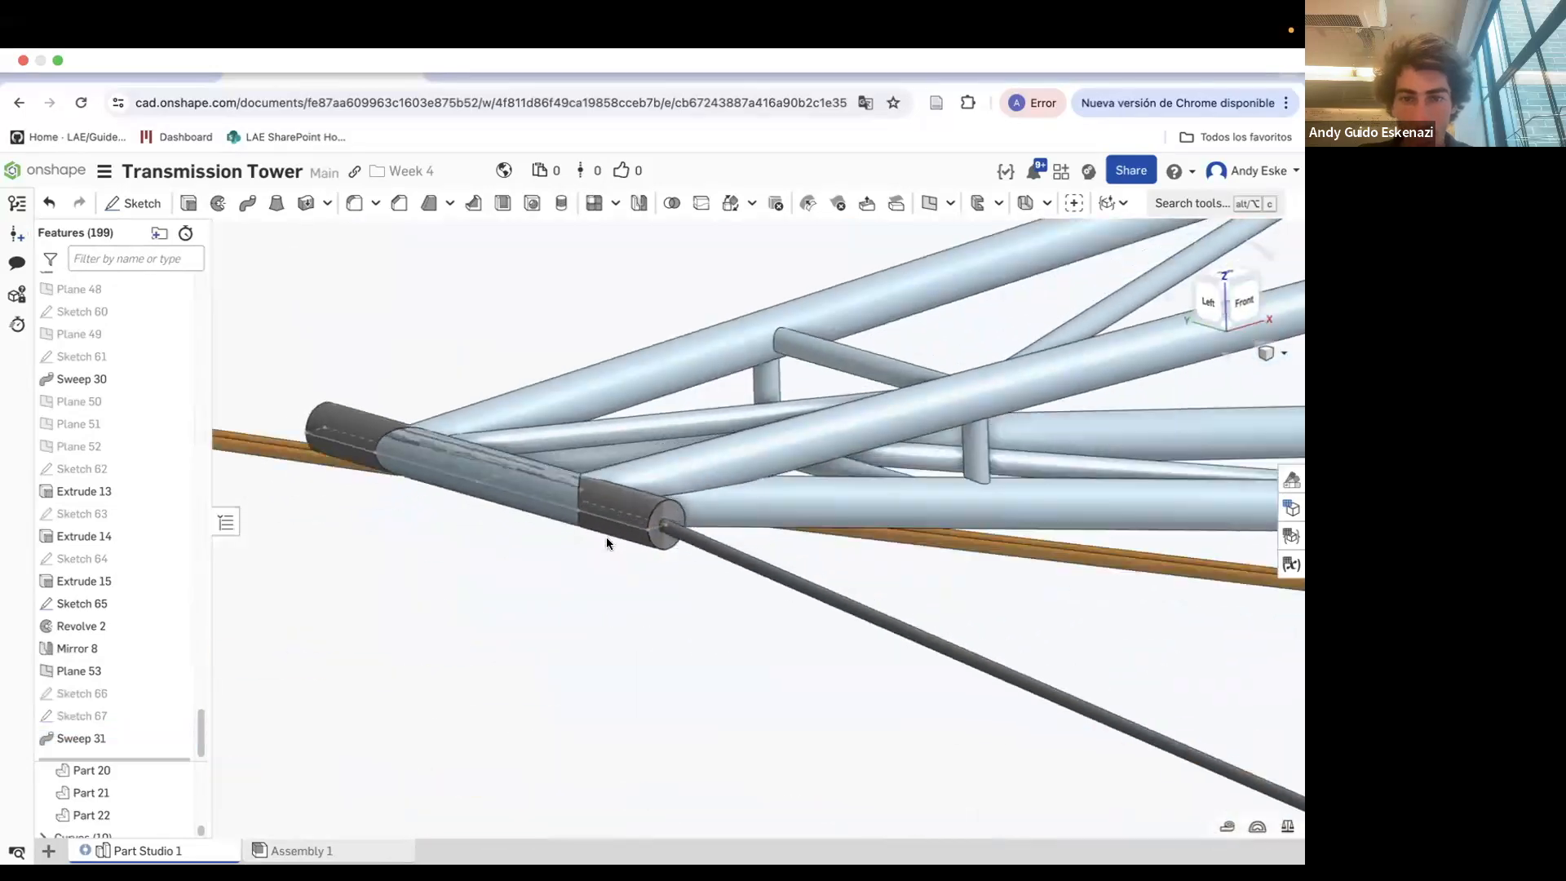
left_click(400, 207)
left_click(703, 517)
scroll(802, 613, "down", 5)
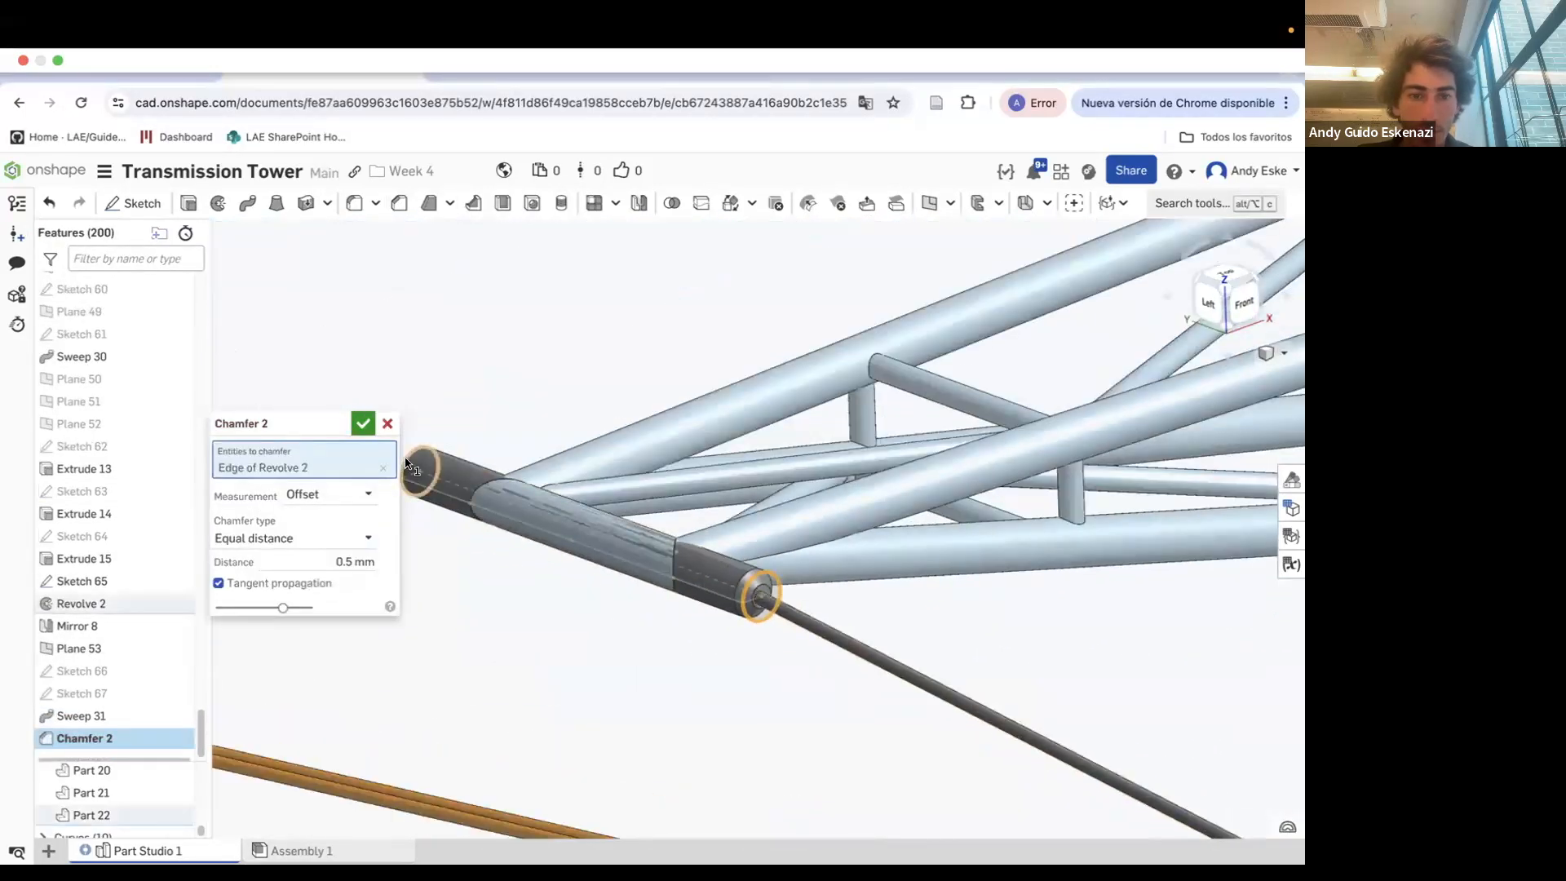
left_click(410, 473)
left_click(362, 424)
Hide the cable sketches and Plane 53 and switch to the front view of the tower
scroll(673, 607, "down", 4)
scroll(672, 607, "down", 2)
right_click(668, 470)
left_click(727, 563)
scroll(705, 558, "down", 6)
right_click(717, 445)
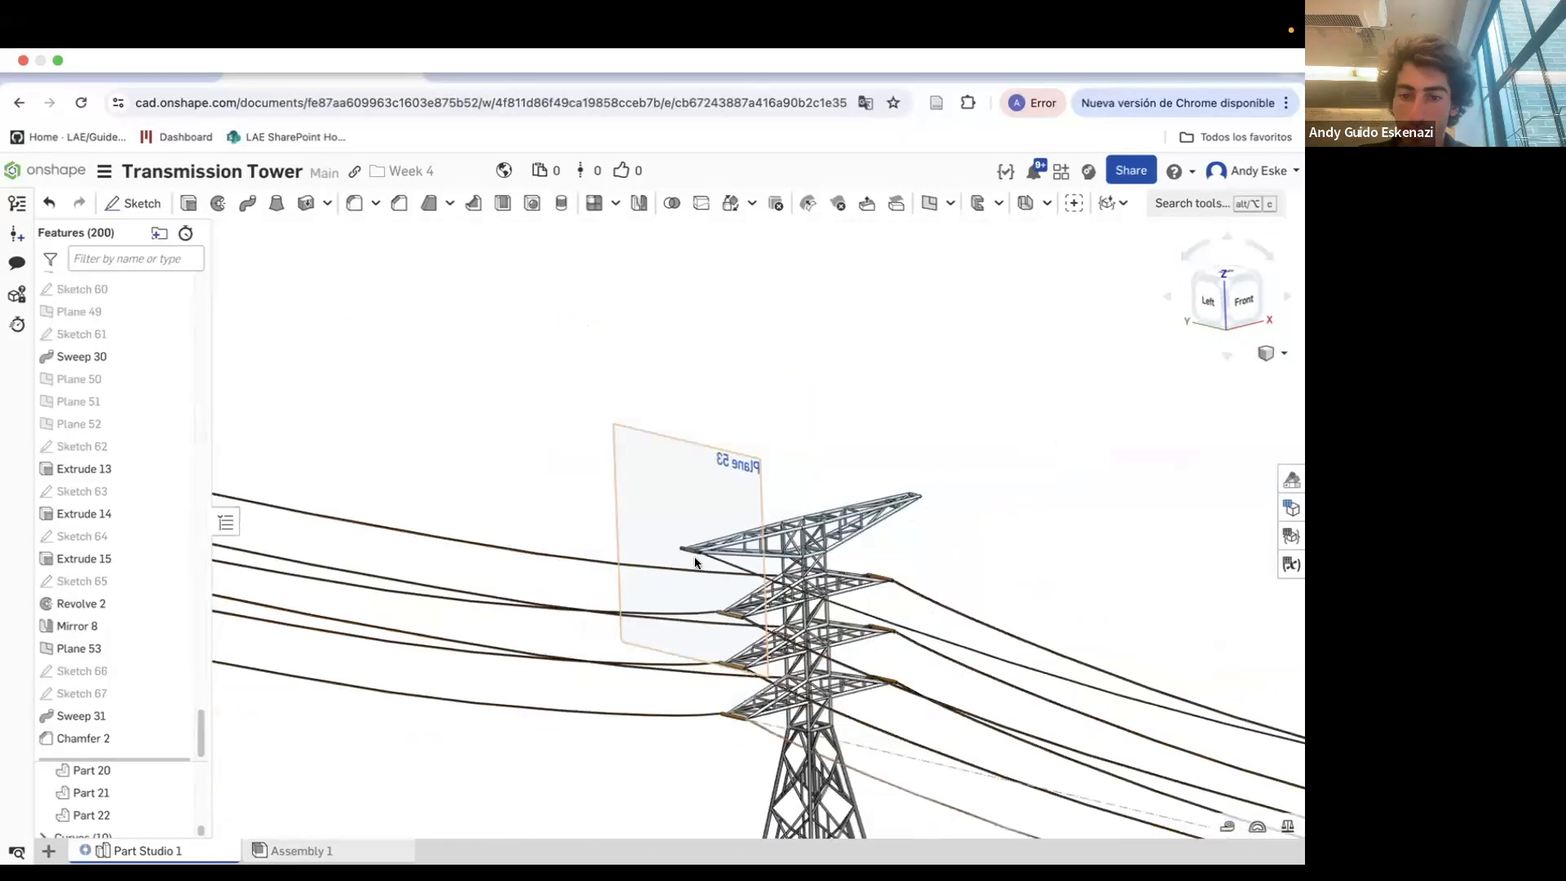
left_click(733, 548)
key("shift+1")
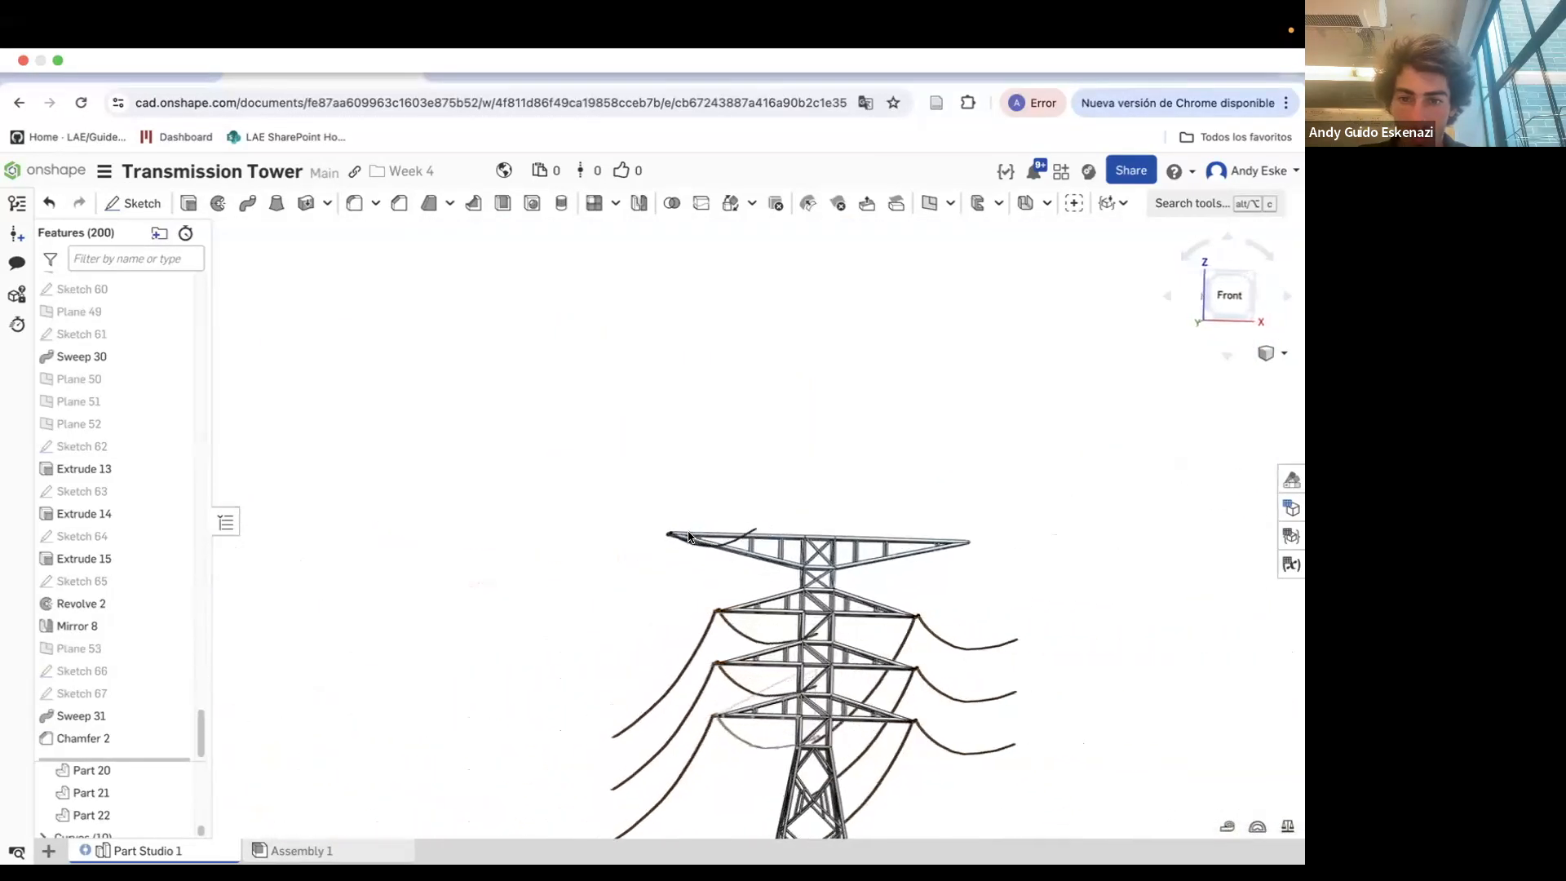
right_click(787, 659)
left_click(823, 432)
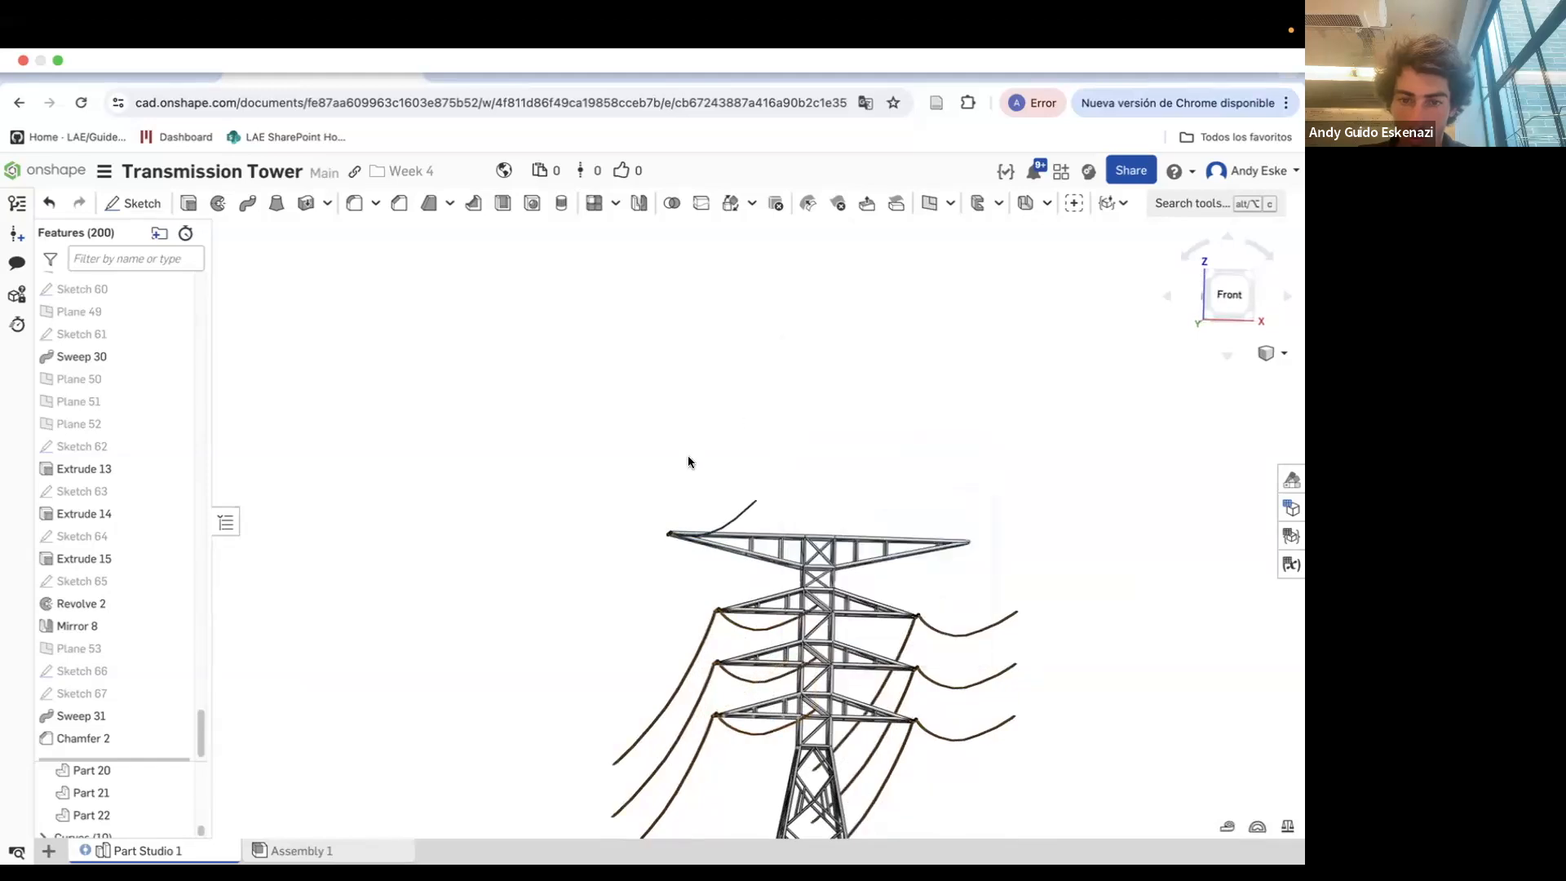
Mirror the Sweep 31 cable feature about the Front plane
scroll(693, 490, "up", 6)
scroll(657, 539, "up", 3)
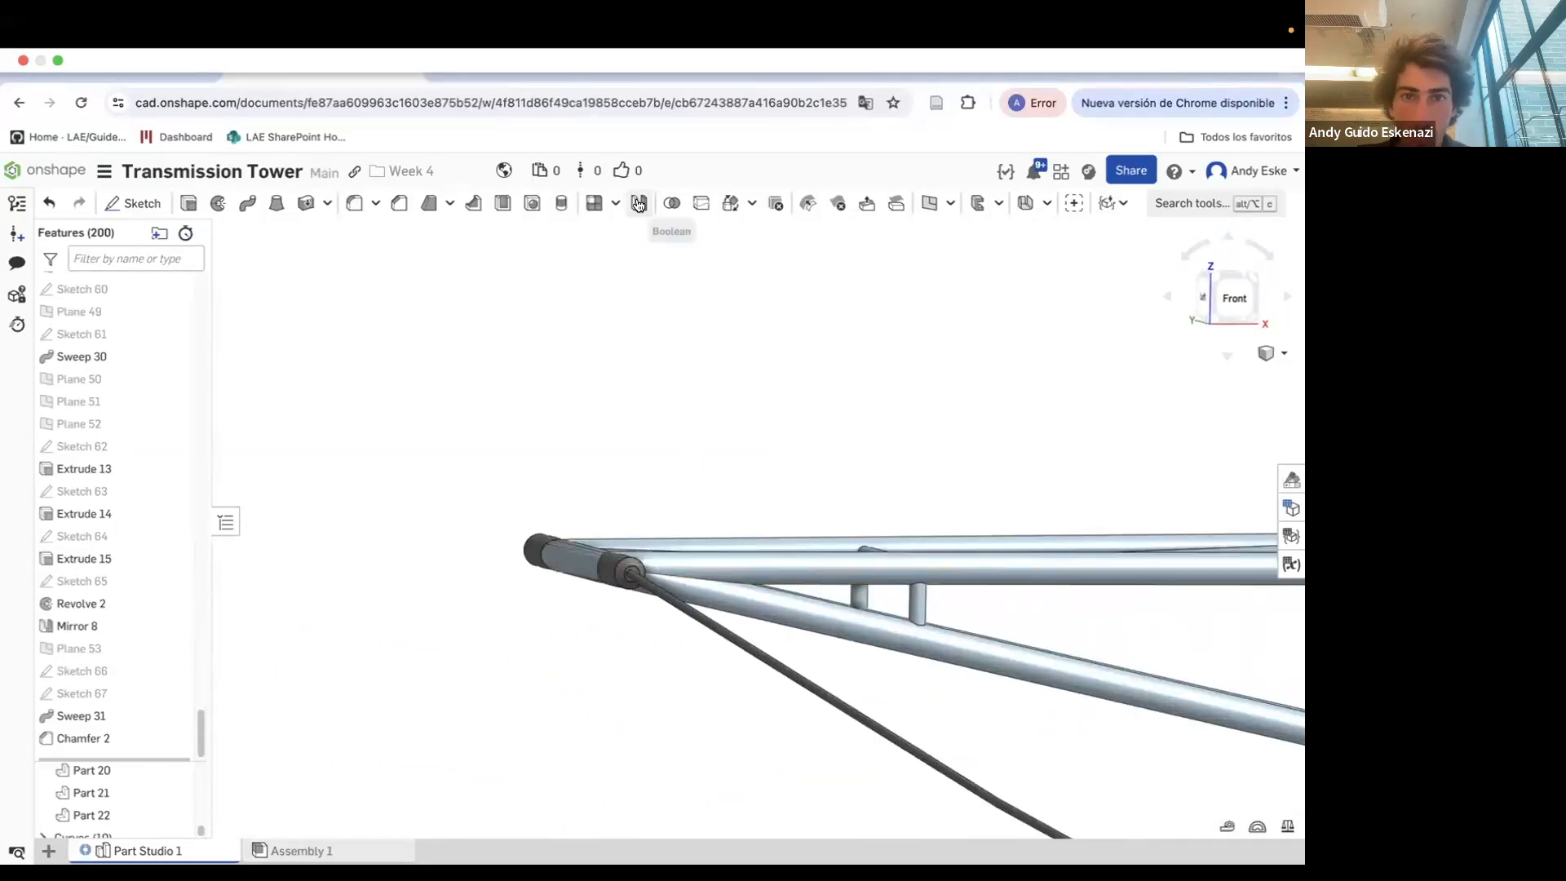
left_click(640, 203)
left_click(265, 446)
left_click(263, 497)
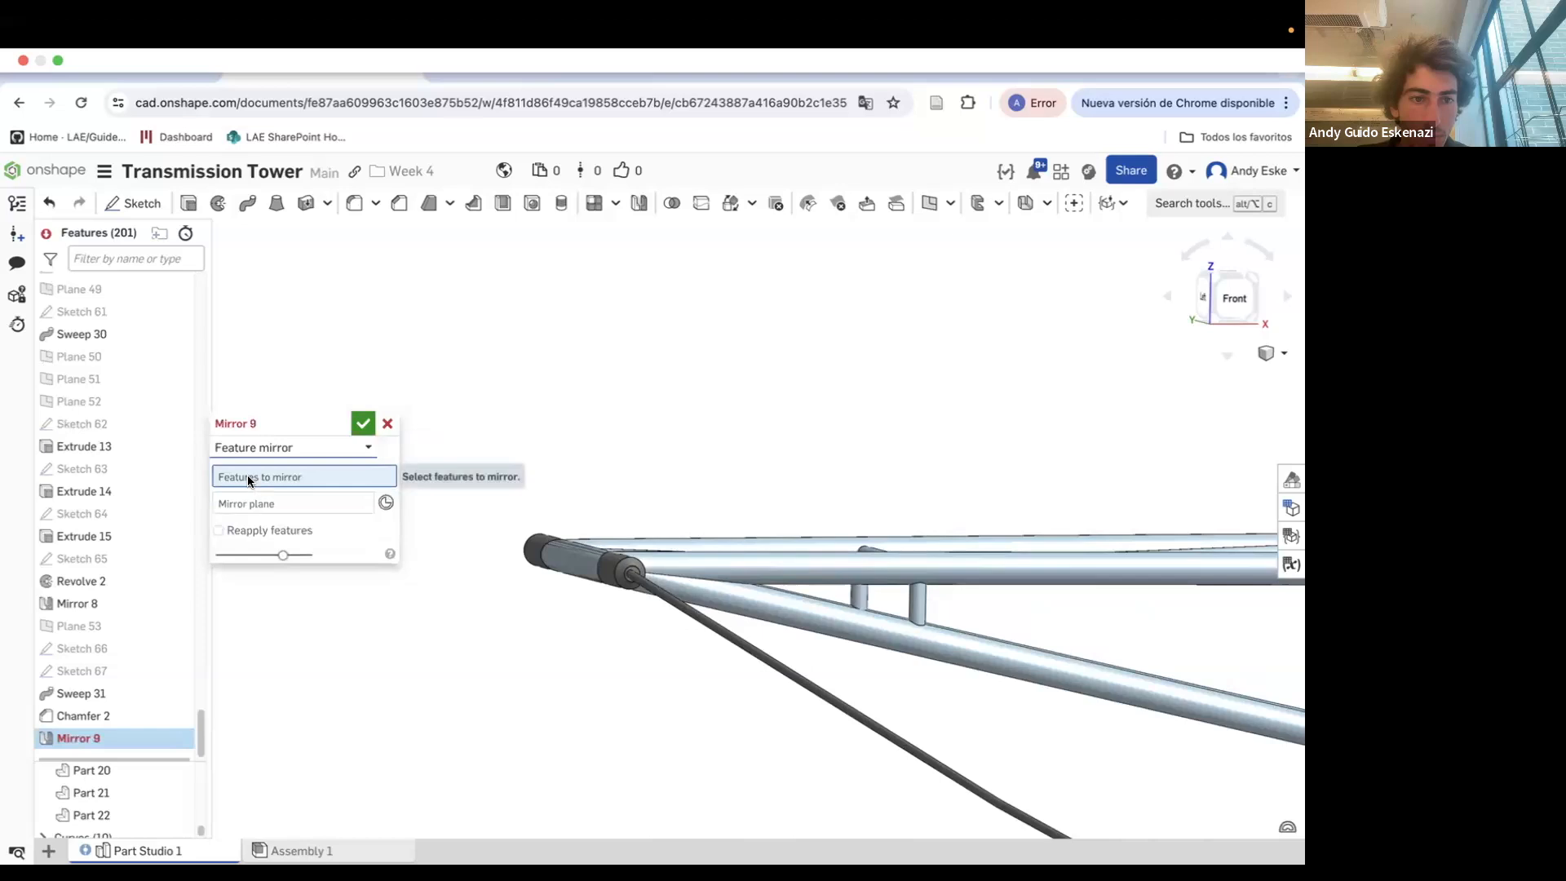
left_click(85, 693)
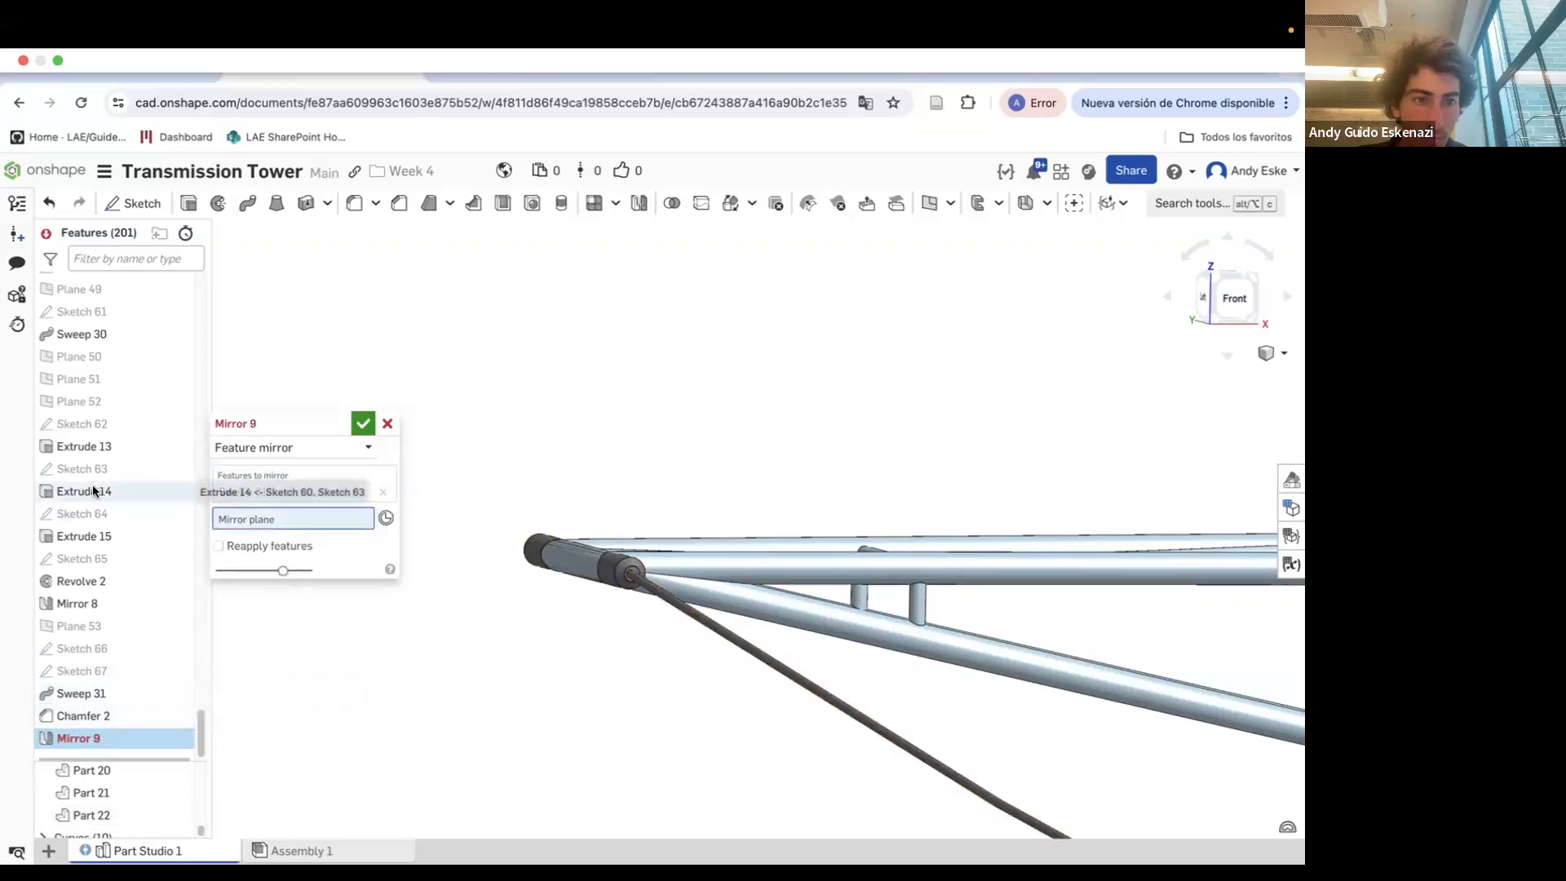
scroll(106, 498, "up", 15)
scroll(564, 599, "down", 10)
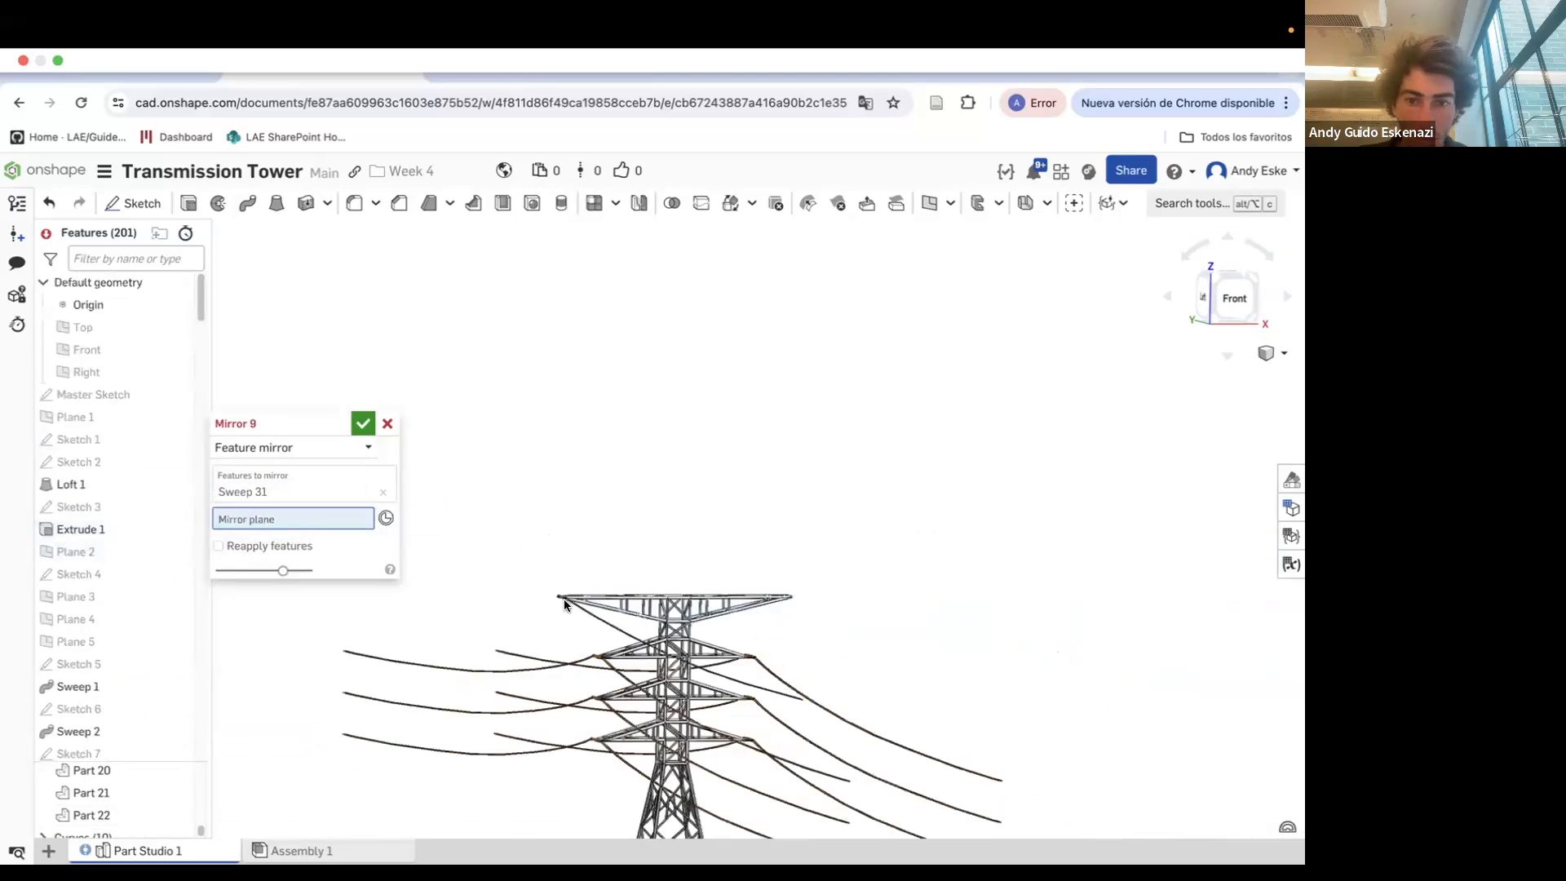
left_click(85, 355)
left_click(363, 423)
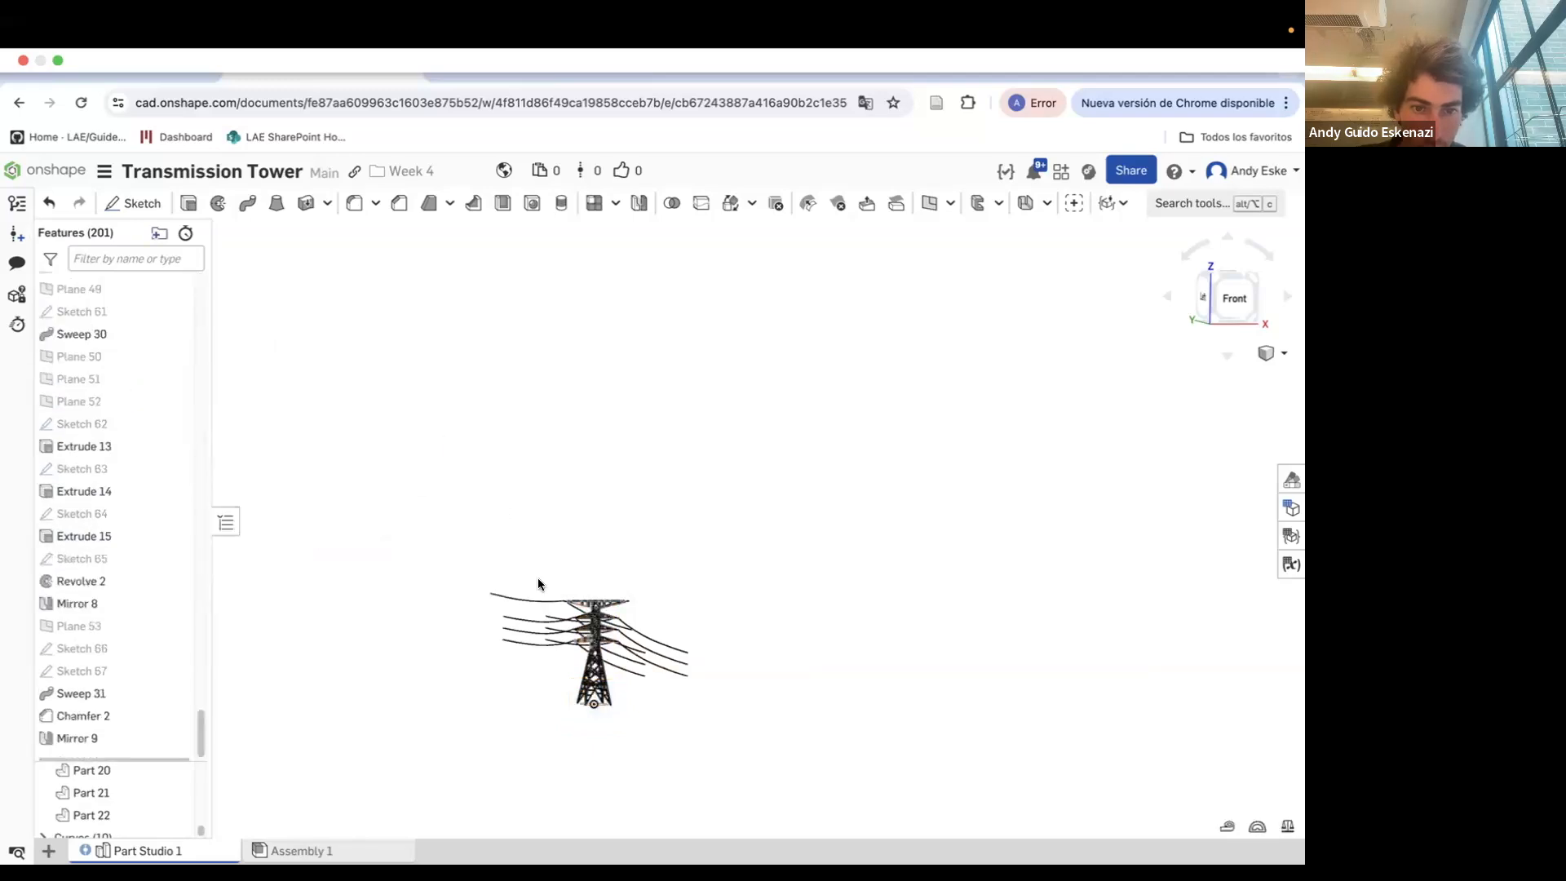
Mirror the crossarm-tip insulator part about the Right plane
scroll(587, 604, "up", 15)
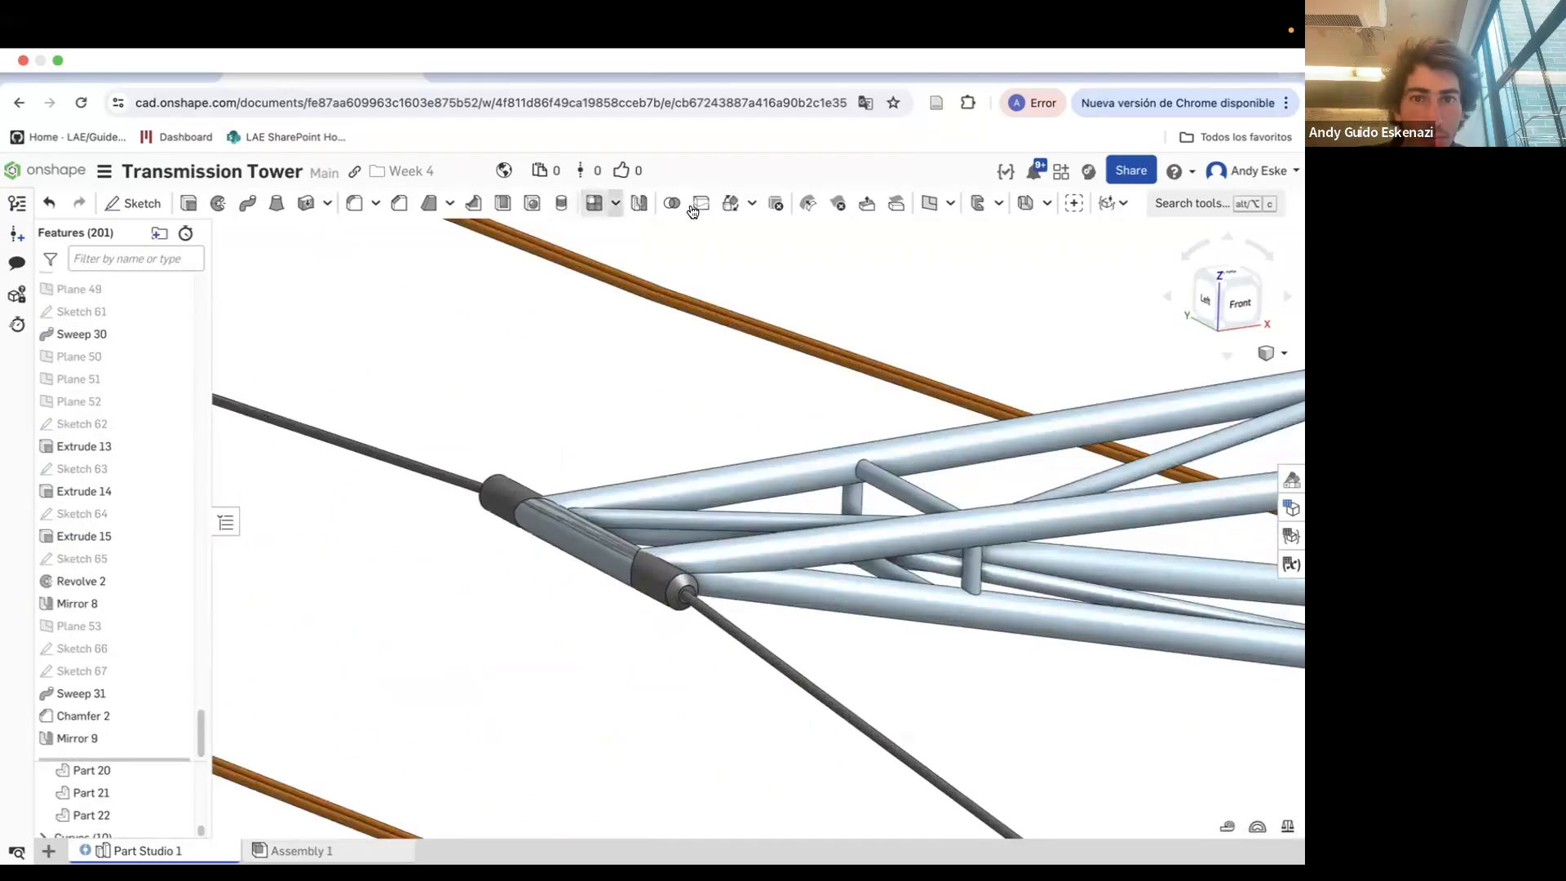
left_click(639, 204)
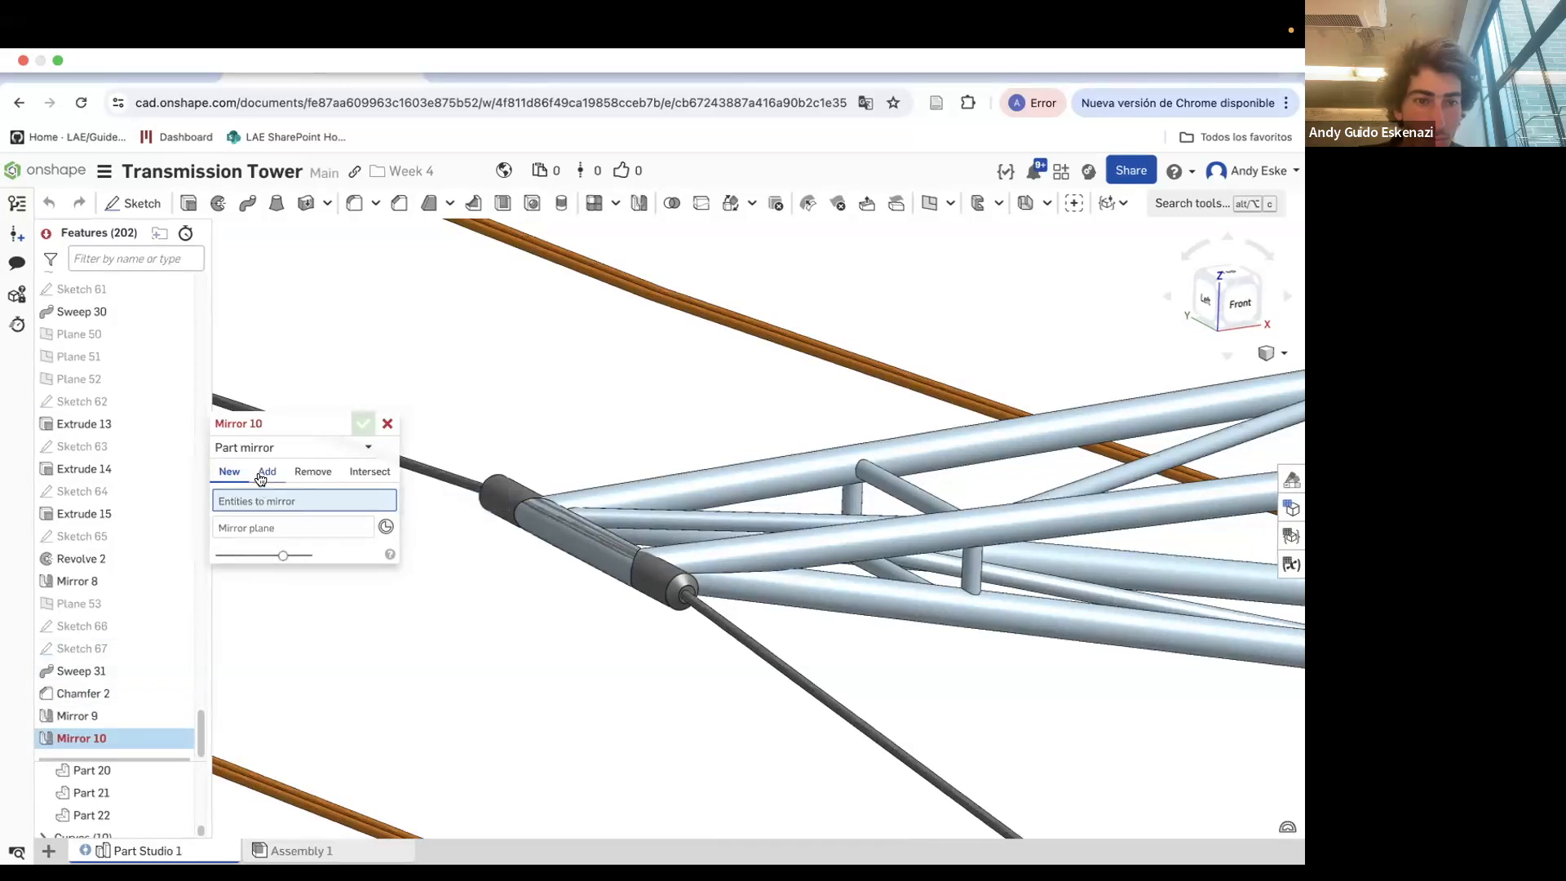
left_click(669, 594)
left_click(311, 545)
scroll(150, 551, "up", 20)
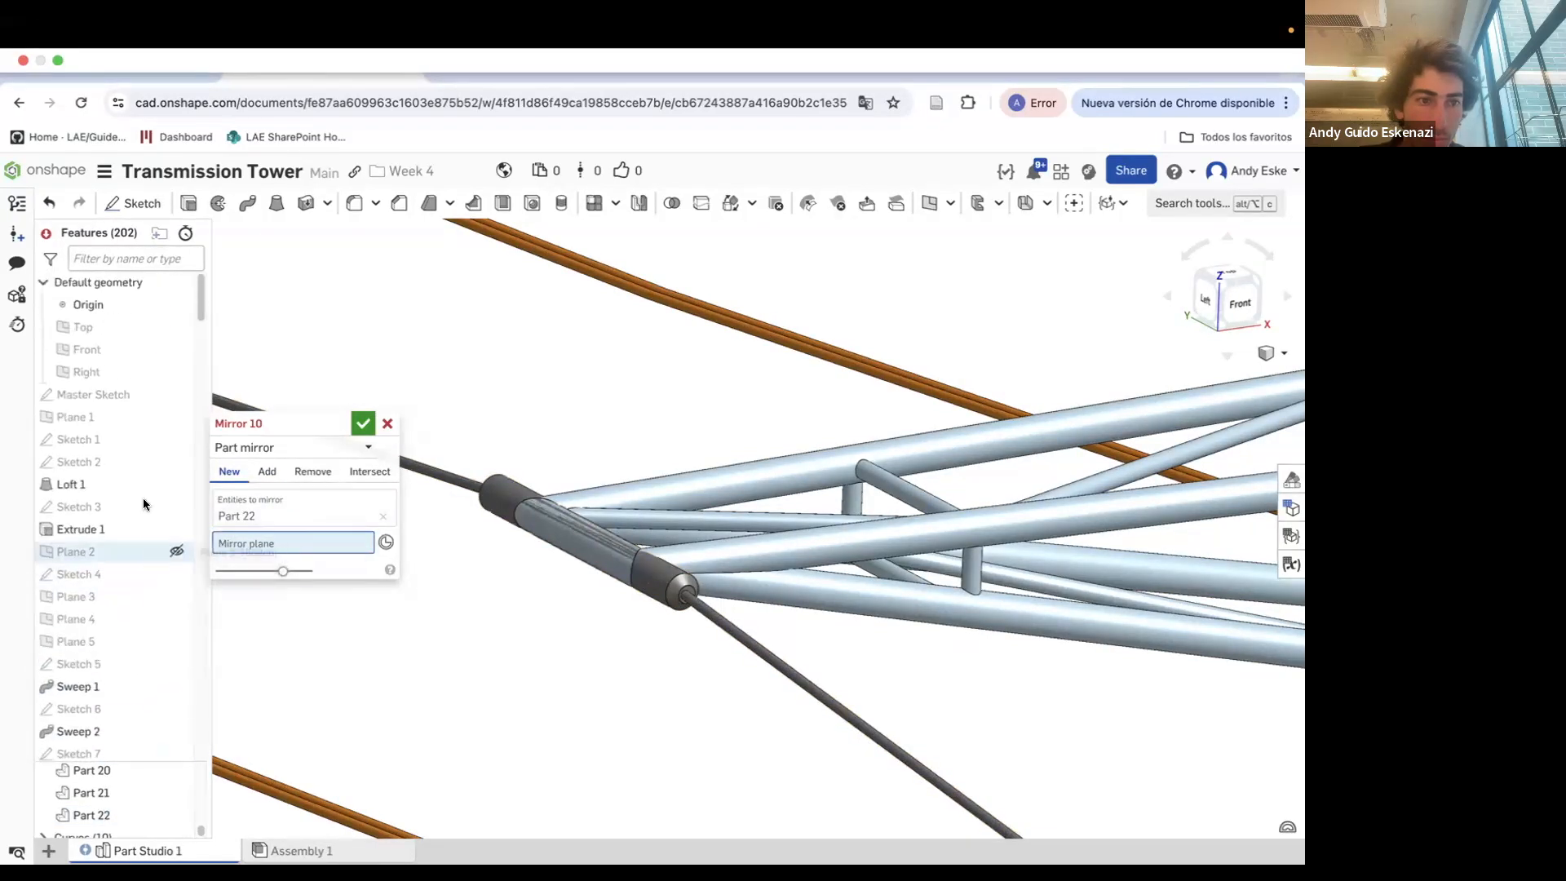
left_click(90, 377)
scroll(615, 657, "down", 10)
left_click(363, 423)
Hide Sketch 17 at the base of the tower
right_click_drag(801, 701, 818, 671)
scroll(807, 631, "down", 10)
scroll(818, 671, "up", 6)
scroll(771, 640, "up", 6)
scroll(767, 635, "up", 5)
right_click(739, 538)
left_click(767, 299)
scroll(683, 449, "down", 10)
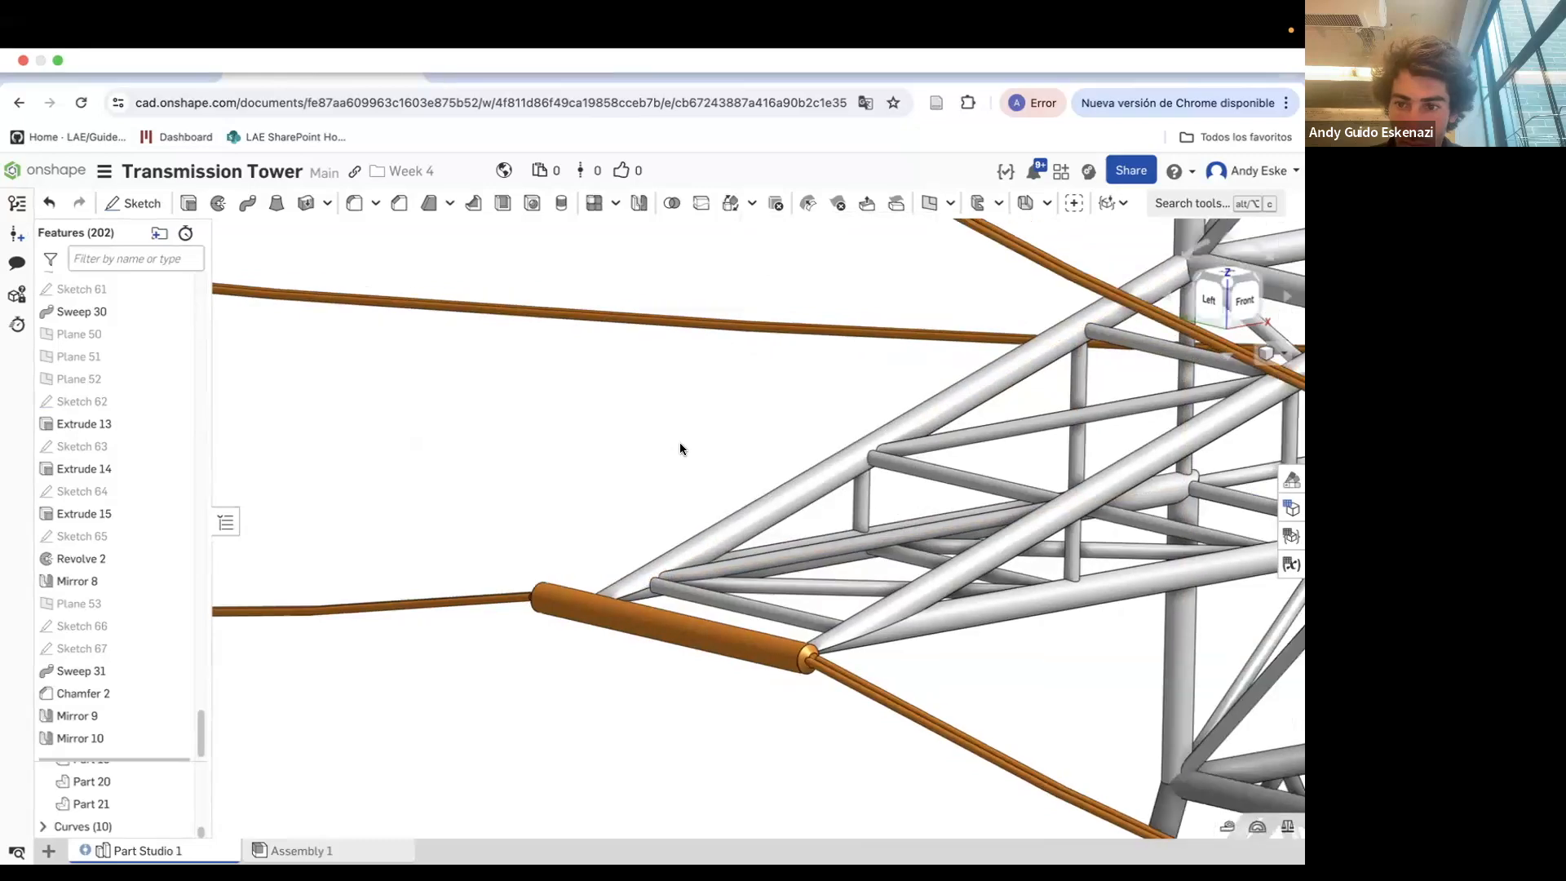
right_click_drag(719, 507, 775, 652)
right_click(787, 681)
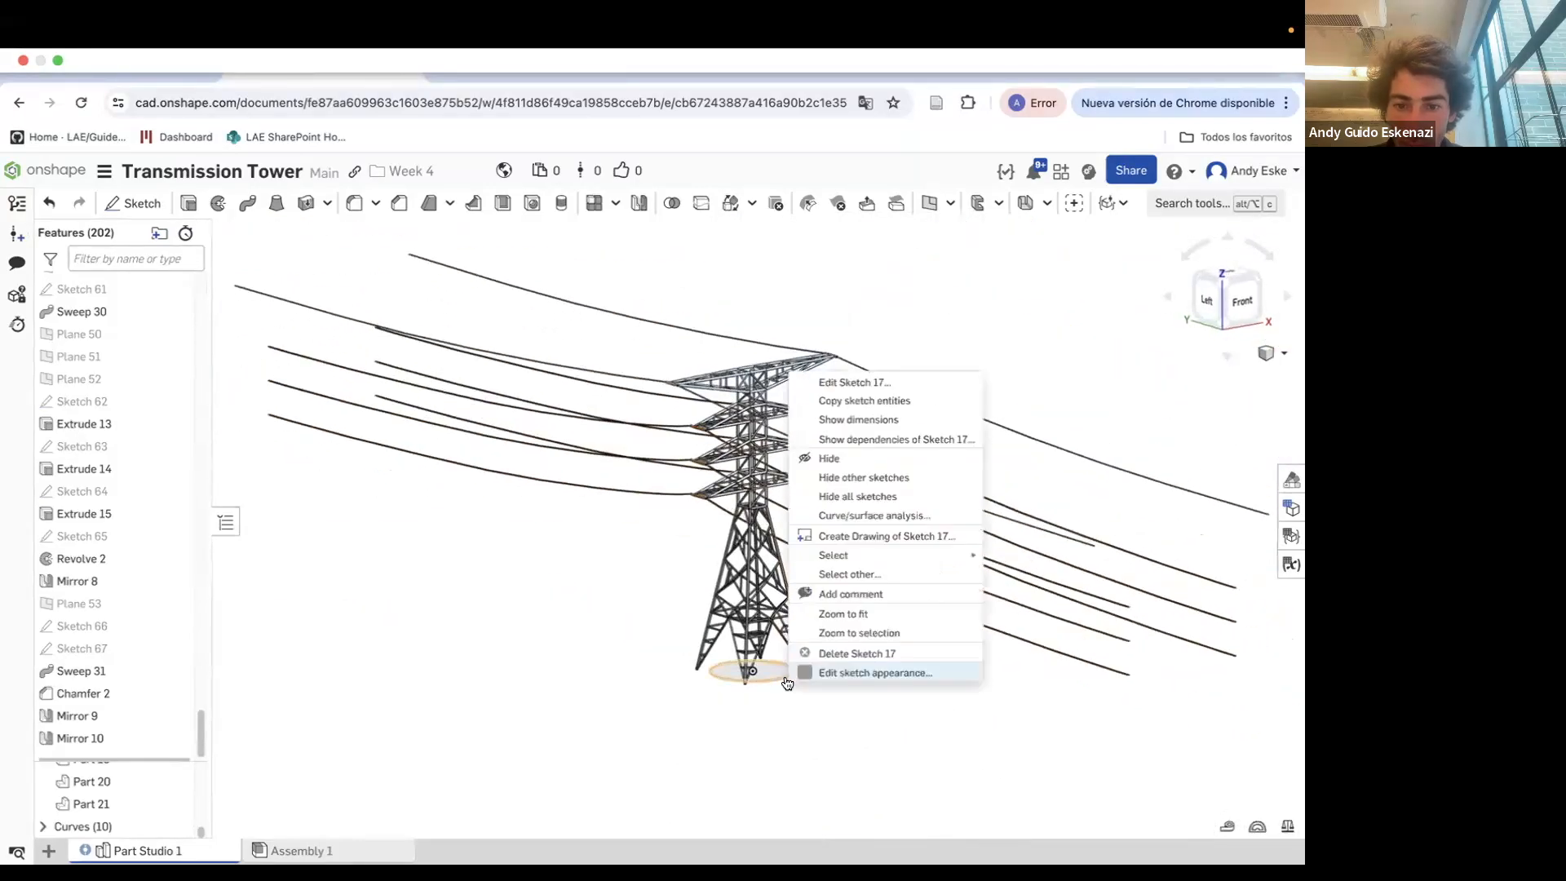
left_click(828, 460)
right_click_drag(838, 489, 856, 491)
Open the Circular pattern 2 feature to review its settings and cancel it
scroll(736, 563, "up", 5)
scroll(735, 563, "down", 5)
scroll(615, 547, "up", 10)
scroll(163, 690, "up", 5)
scroll(163, 690, "up", 10)
scroll(158, 620, "down", 5)
scroll(127, 612, "down", 1)
scroll(426, 554, "down", 5)
scroll(101, 647, "down", 3)
scroll(150, 633, "down", 5)
right_click(129, 664)
left_click(188, 442)
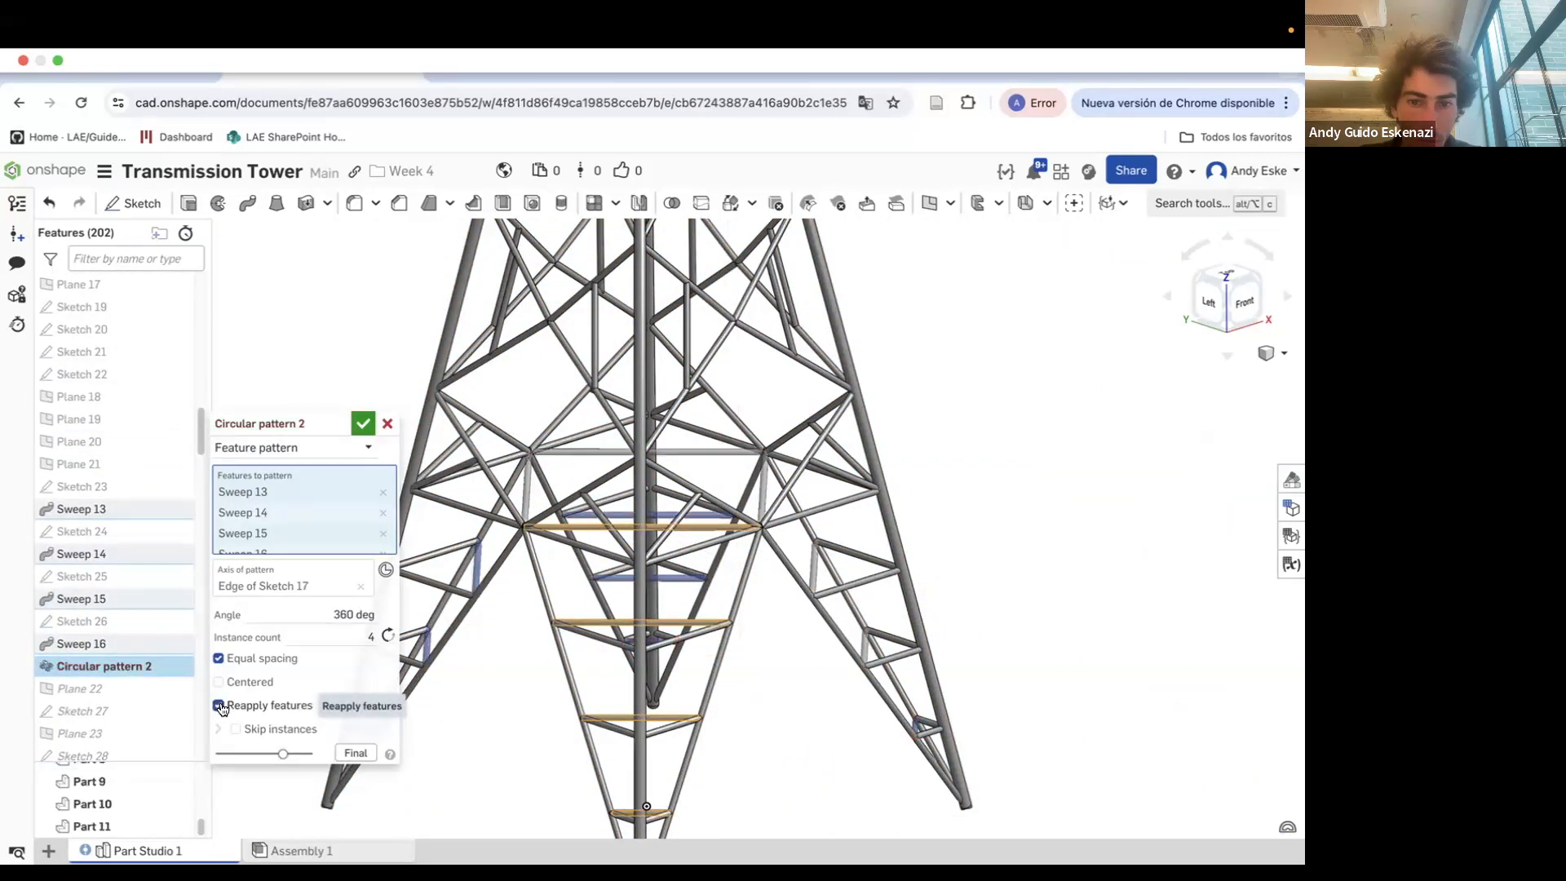
left_click(388, 424)
Edit Mirror 10 so the mirrored insulator is added to Part 15 as its merge scope
scroll(115, 778, "down", 4)
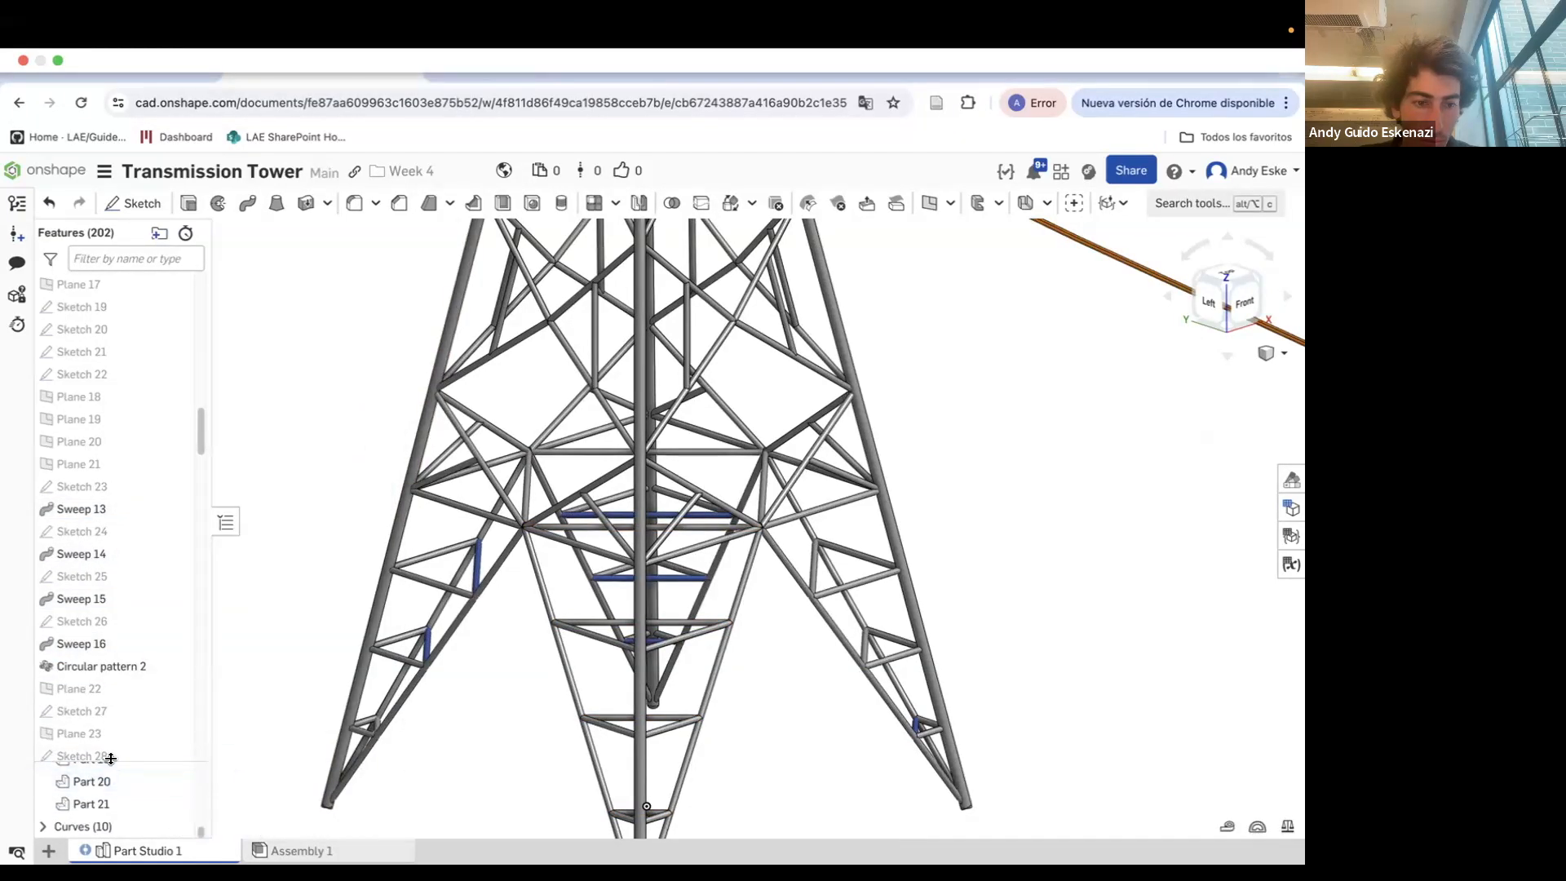
left_click_drag(109, 487, 110, 433)
scroll(452, 736, "down", 8)
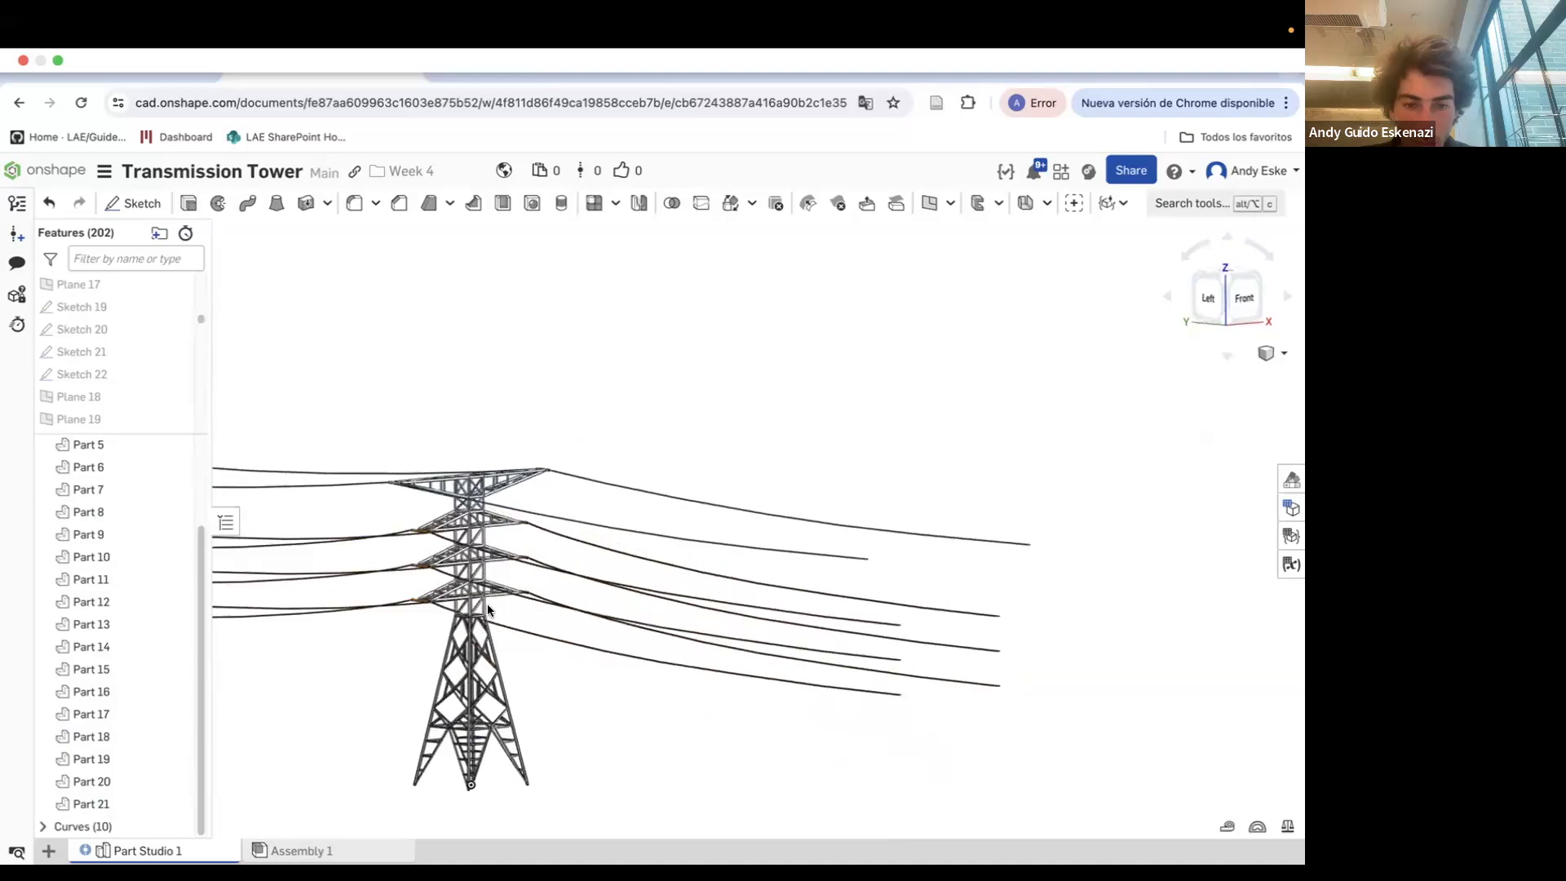
right_click_drag(483, 612, 464, 599)
scroll(441, 581, "up", 10)
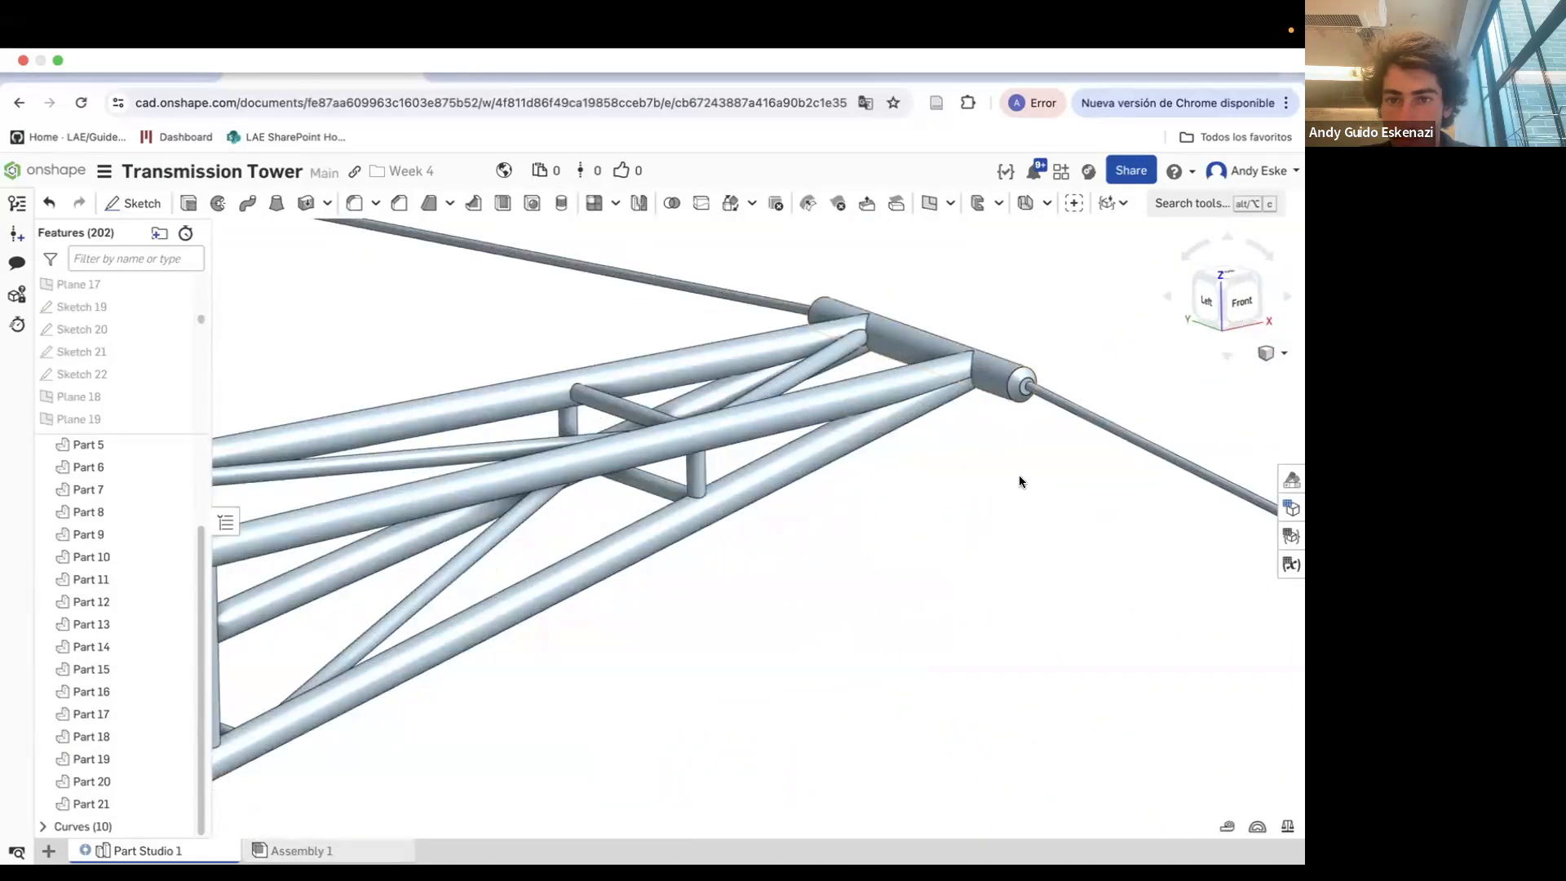
scroll(1020, 476, "down", 10)
left_click_drag(137, 433, 140, 623)
left_click_drag(201, 377, 193, 599)
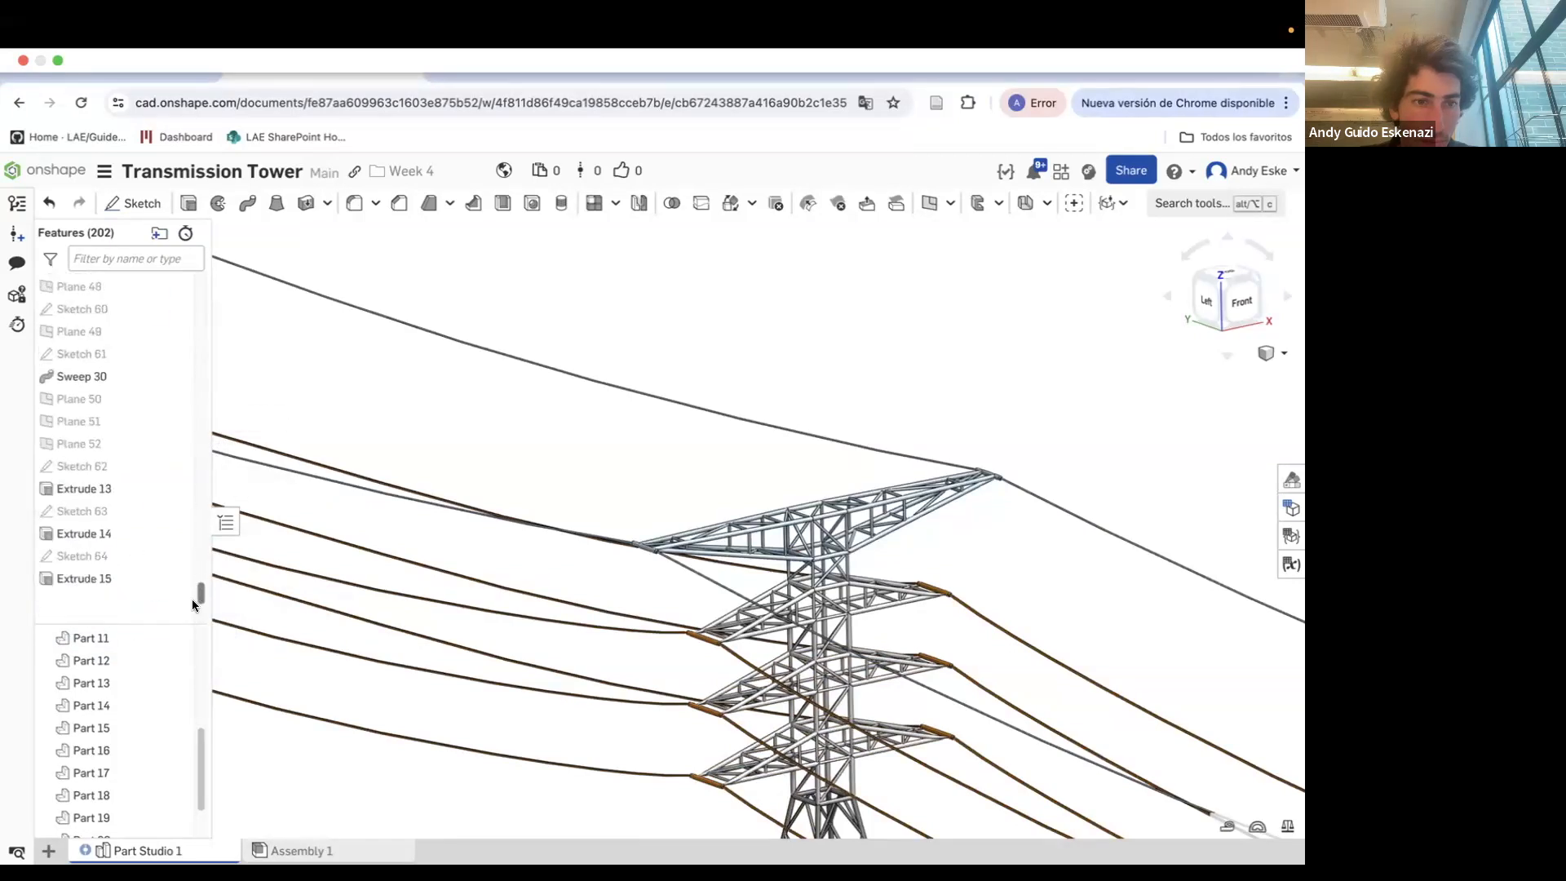
scroll(101, 584, "down", 3)
right_click(101, 586)
left_click(155, 629)
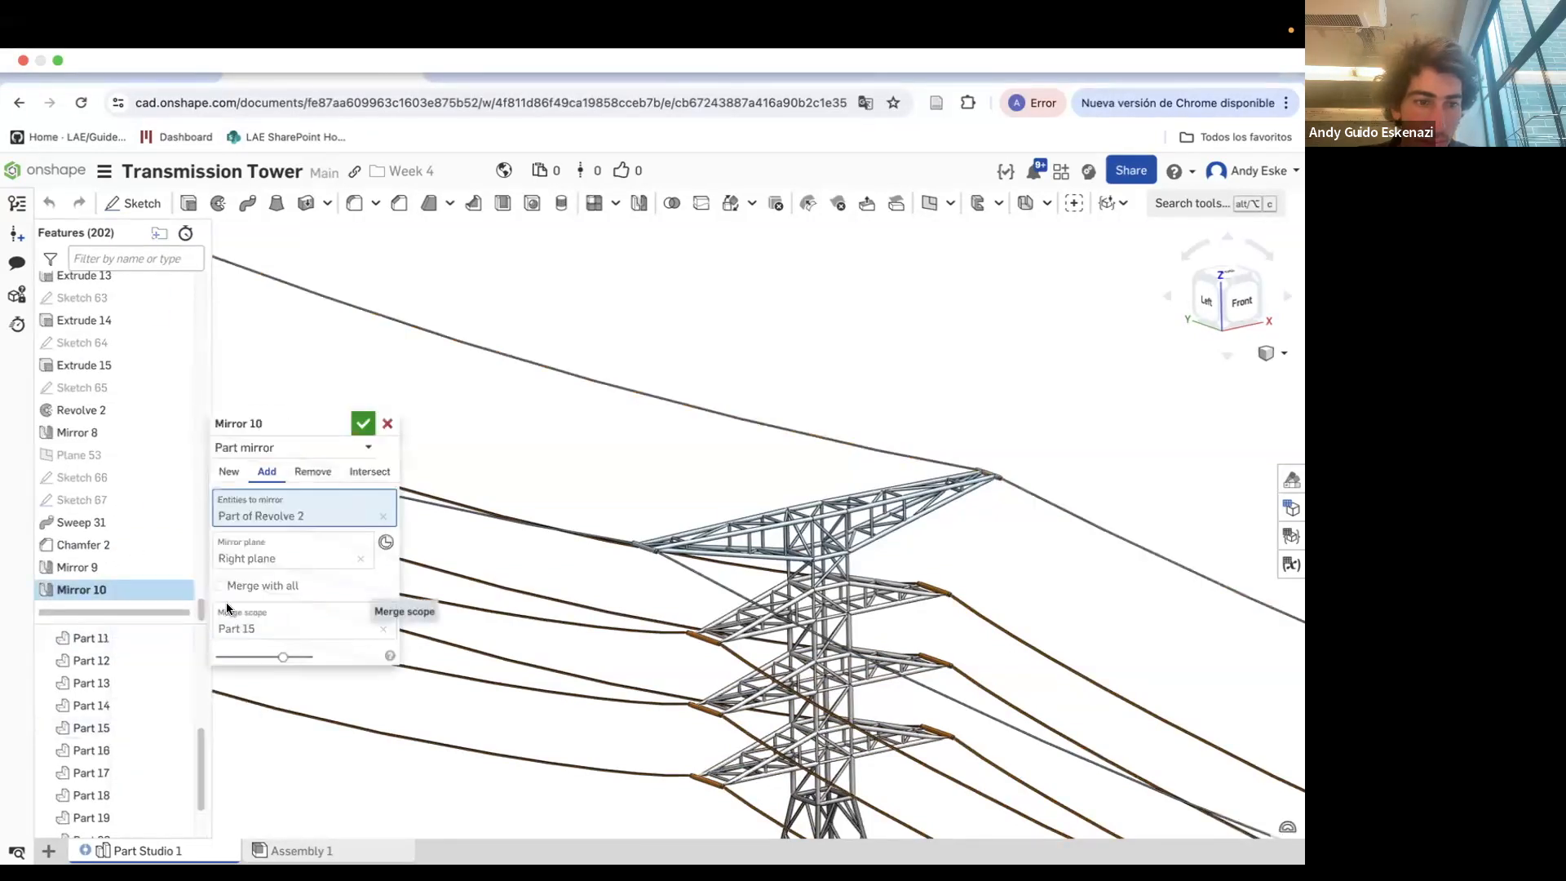
left_click(362, 424)
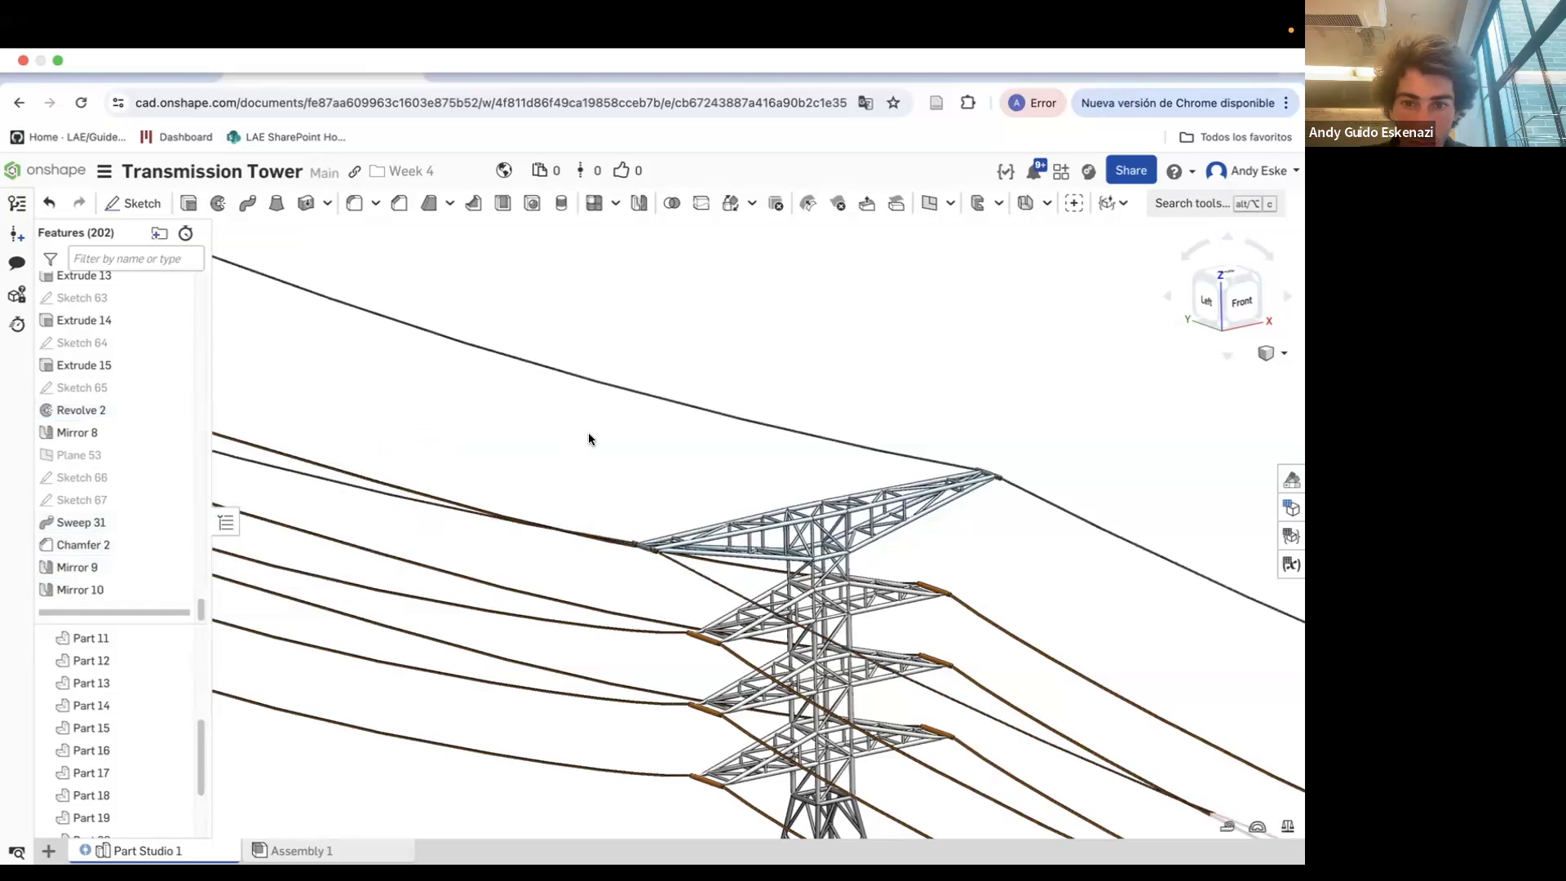
Union Parts 15, 14, 13 and 12 into one body with a Boolean
scroll(636, 563, "up", 10)
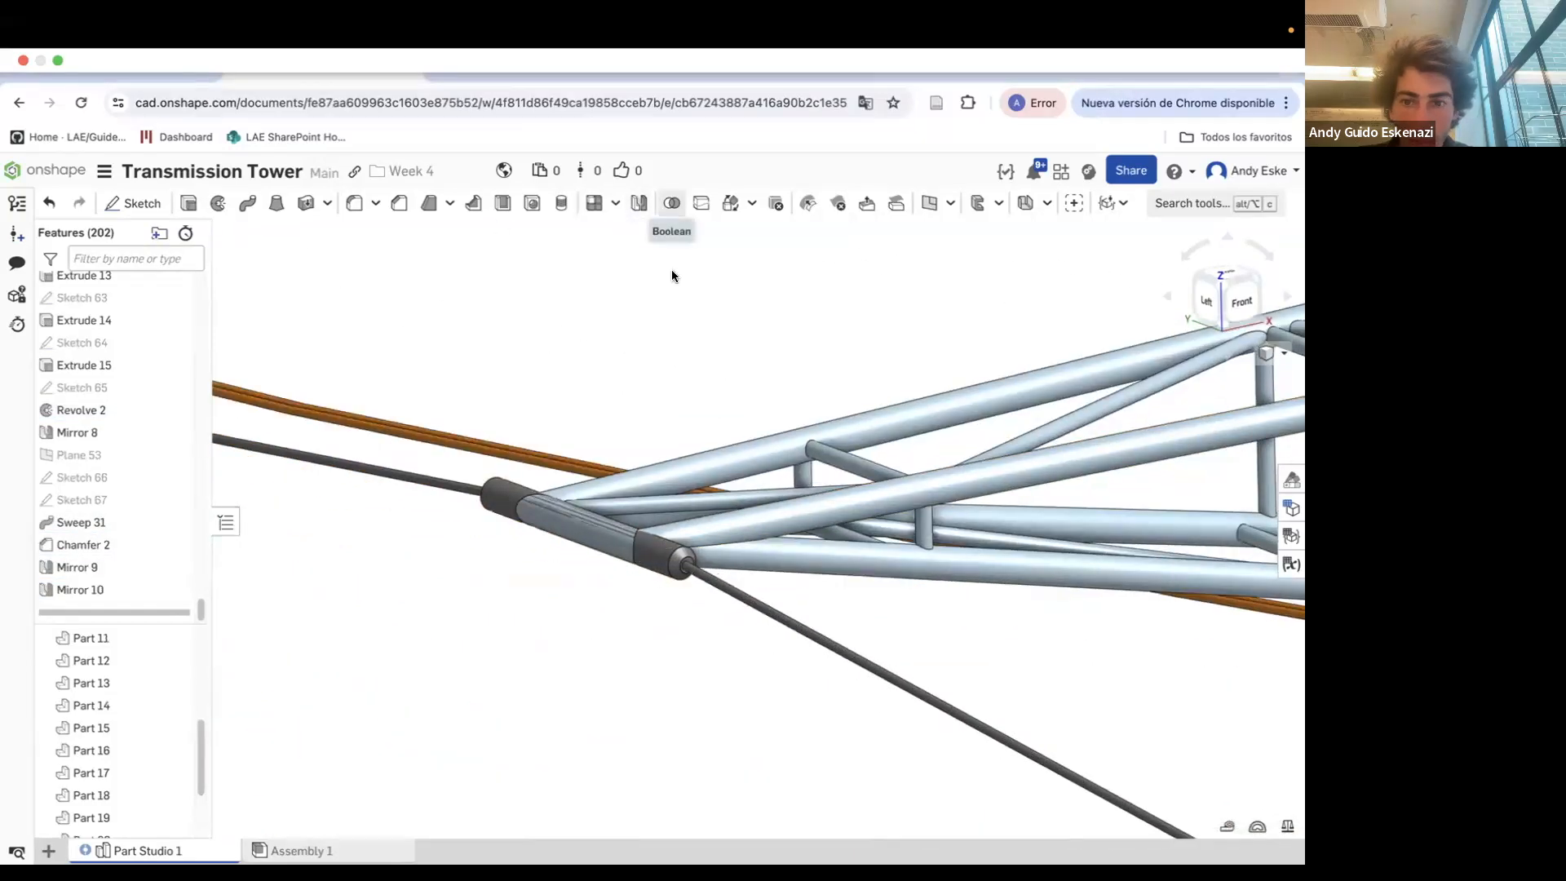
left_click(671, 203)
left_click(91, 728)
scroll(1132, 634, "down", 5)
left_click(1112, 634)
scroll(991, 560, "down", 5)
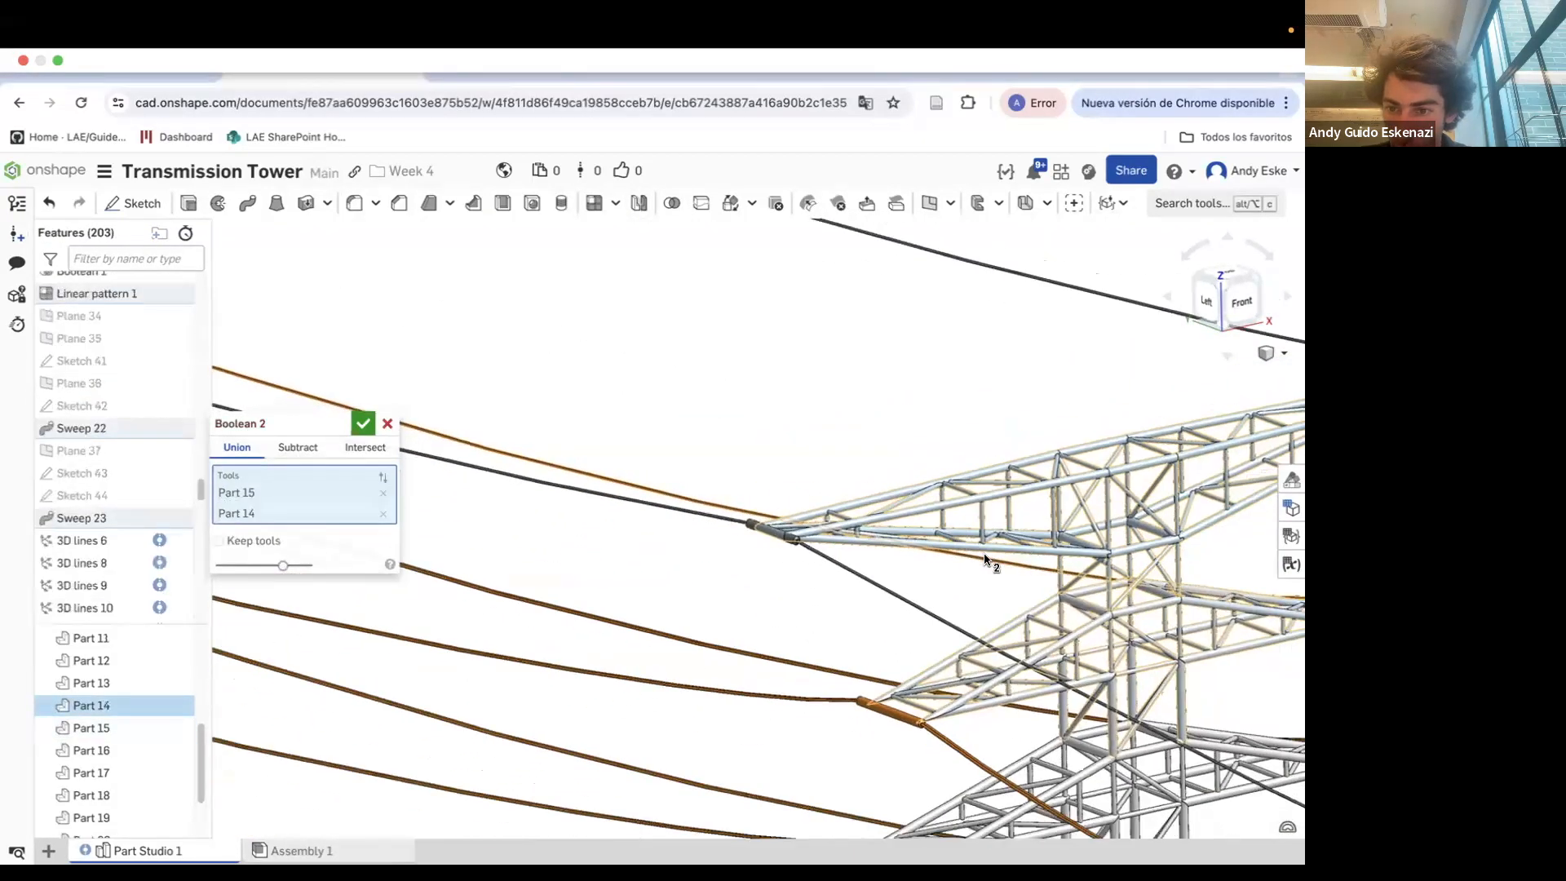
scroll(1020, 626, "up", 5)
left_click(1018, 628)
left_click(1053, 754)
scroll(973, 729, "down", 3)
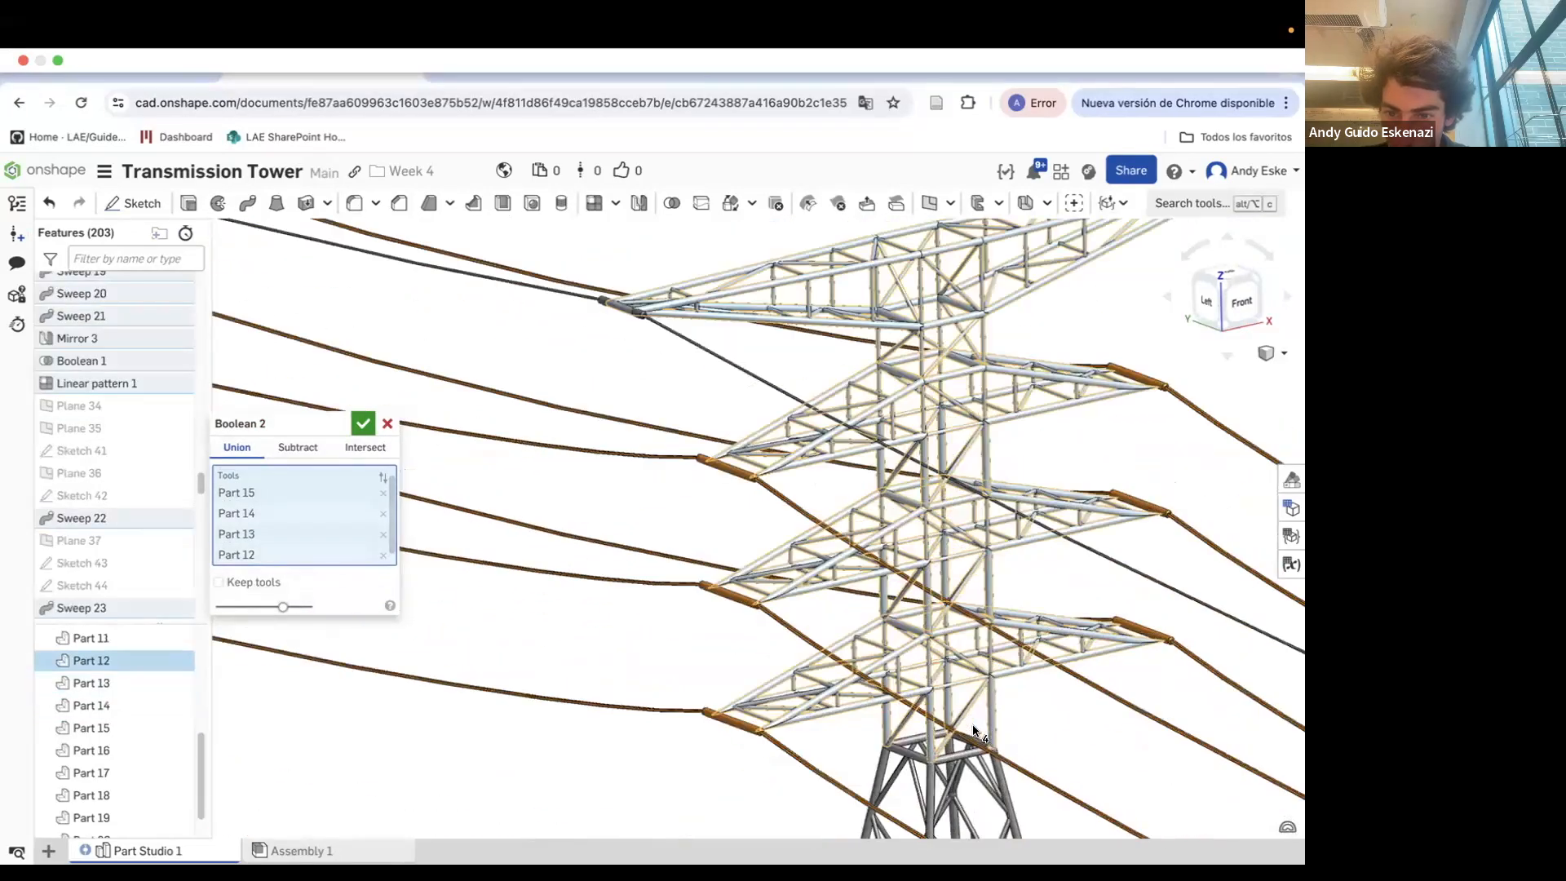
left_click(363, 423)
scroll(953, 767, "down", 3)
scroll(119, 712, "up", 3)
scroll(119, 726, "down", 3)
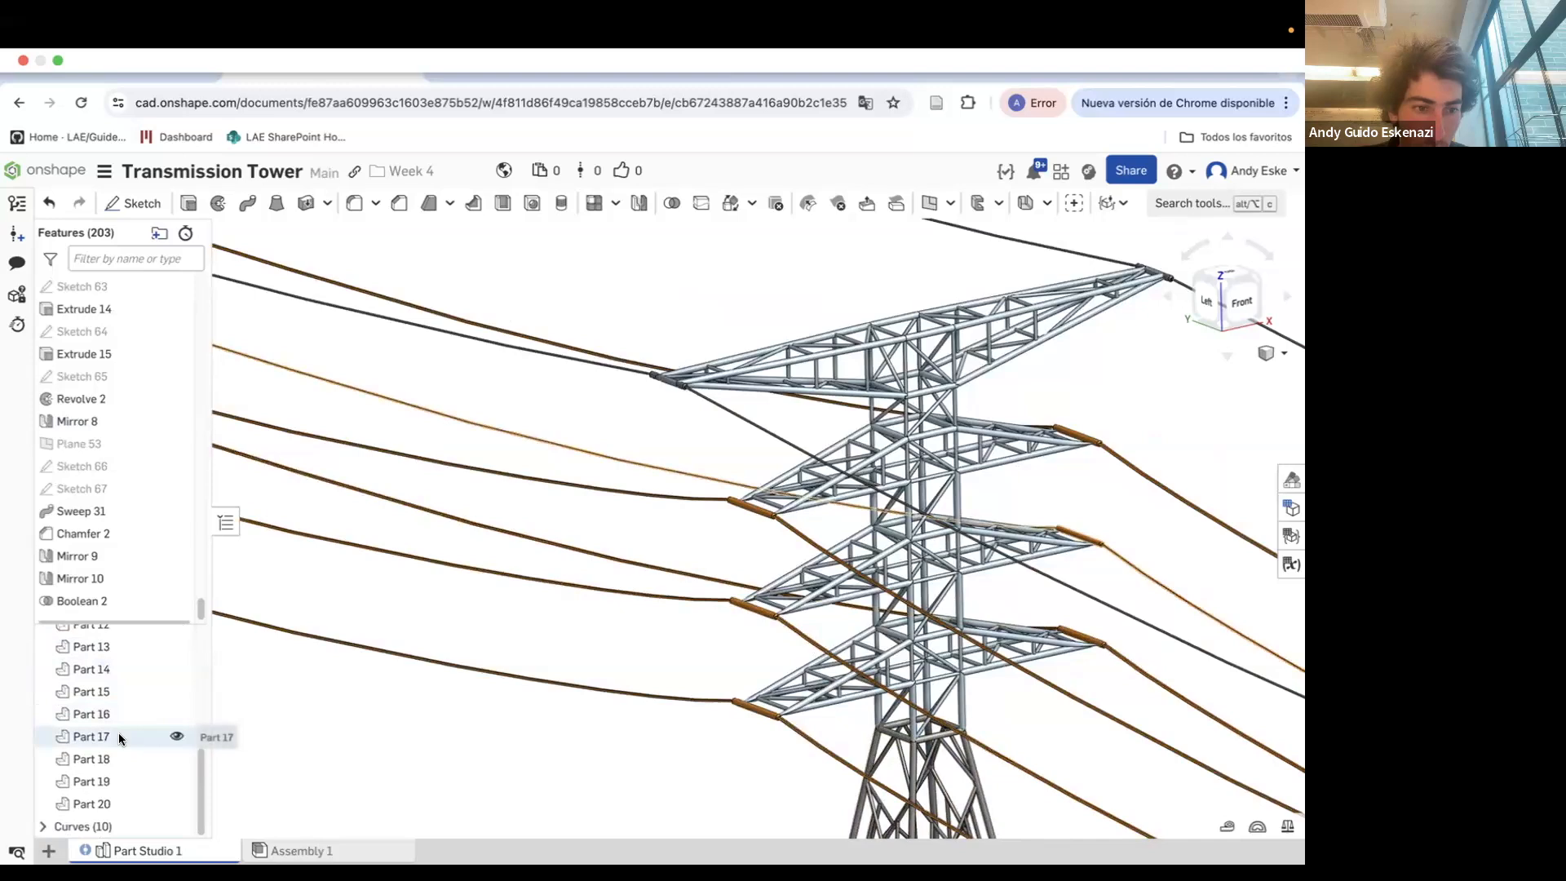
Try to union the tower's bracing parts, including Parts 11, 5, 9, 8, 7, 4, 2, 3, 6, 10, 12 and 13, with a Boolean
scroll(115, 678, "up", 5)
scroll(638, 837, "down", 3)
scroll(619, 731, "up", 3)
scroll(820, 648, "up", 5)
right_click_drag(761, 558, 838, 552)
left_click(671, 203)
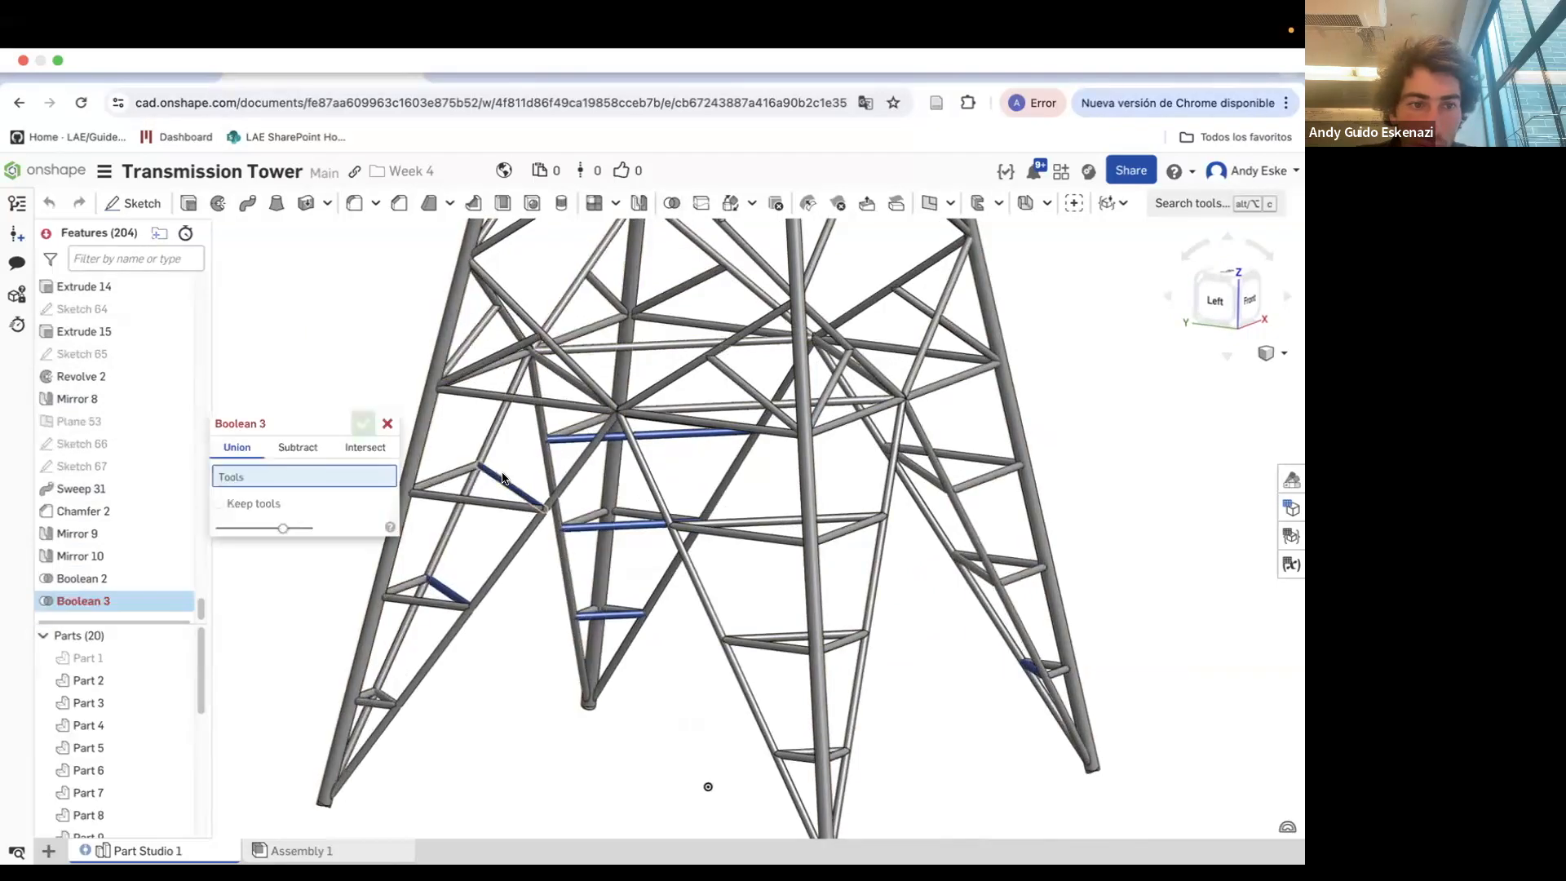
left_click(514, 497)
left_click(495, 575)
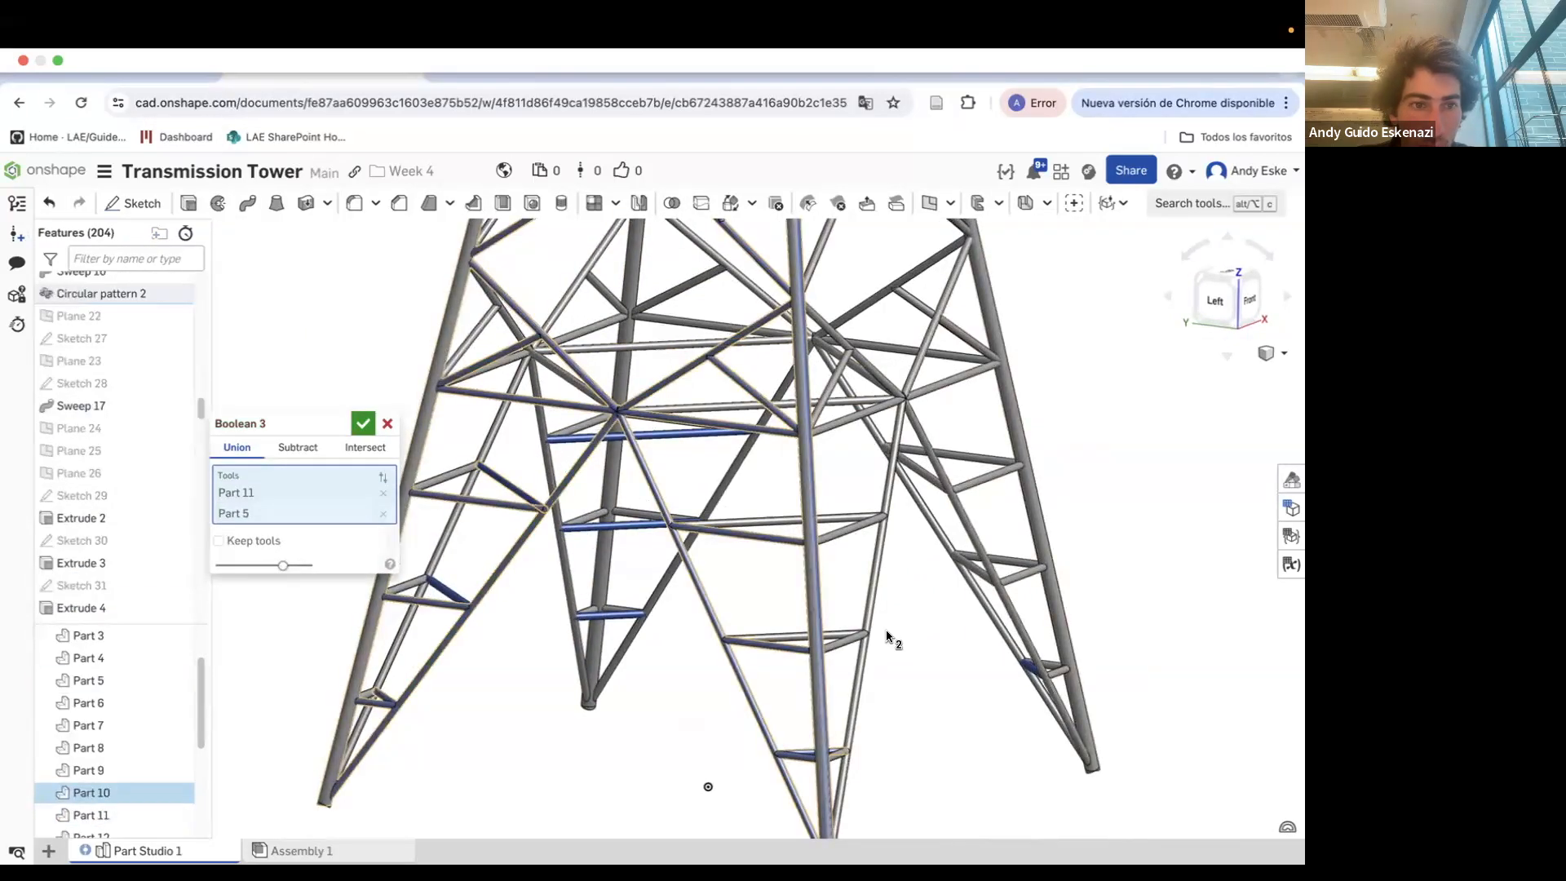
scroll(567, 482, "down", 2)
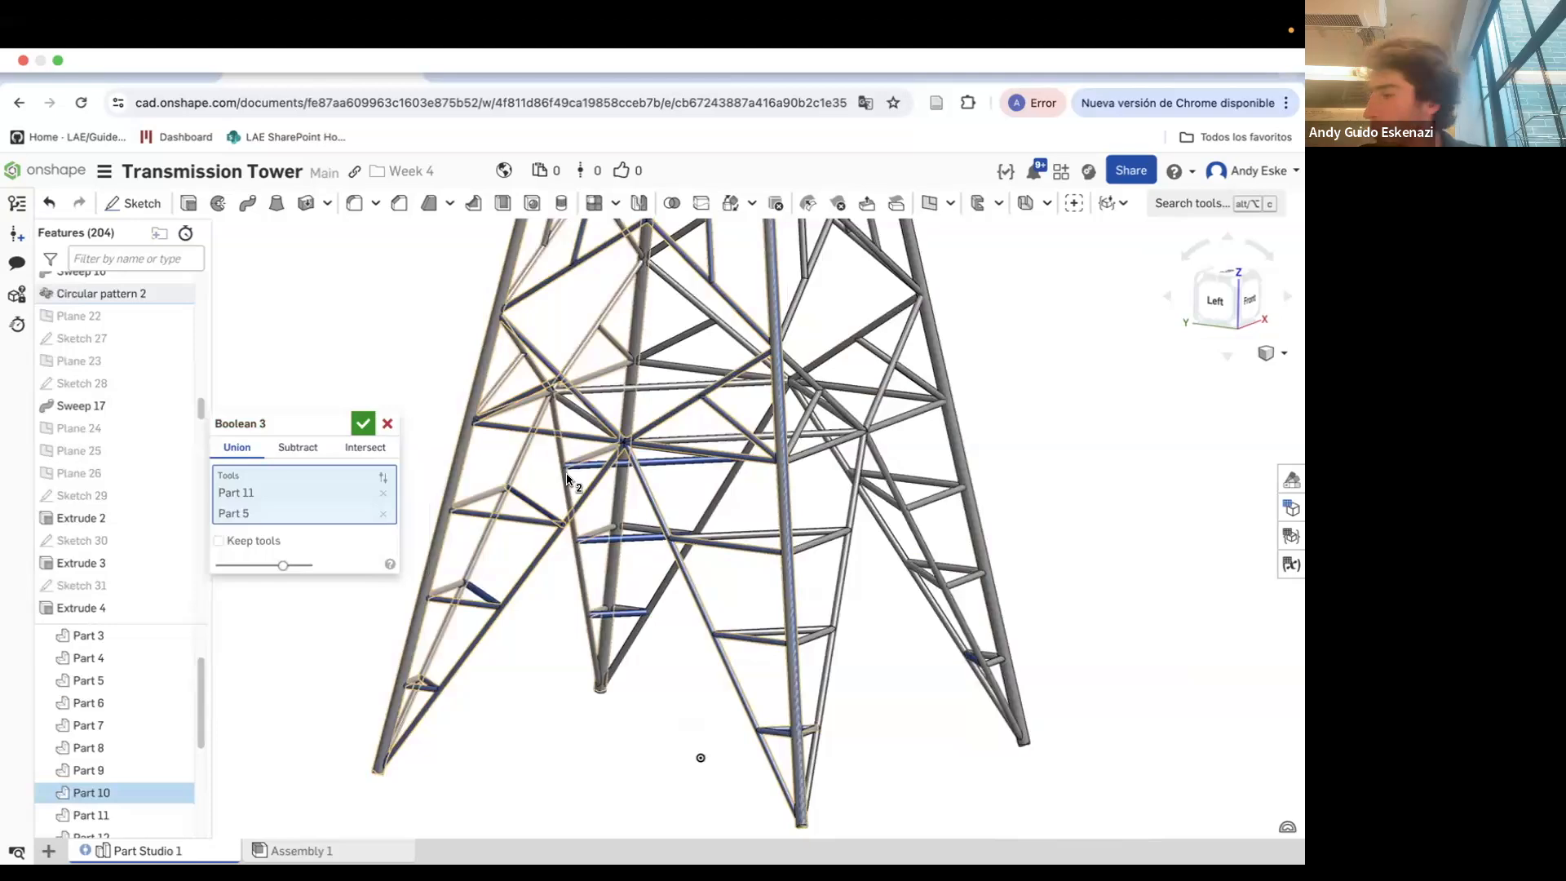
left_click(621, 464)
left_click(613, 538)
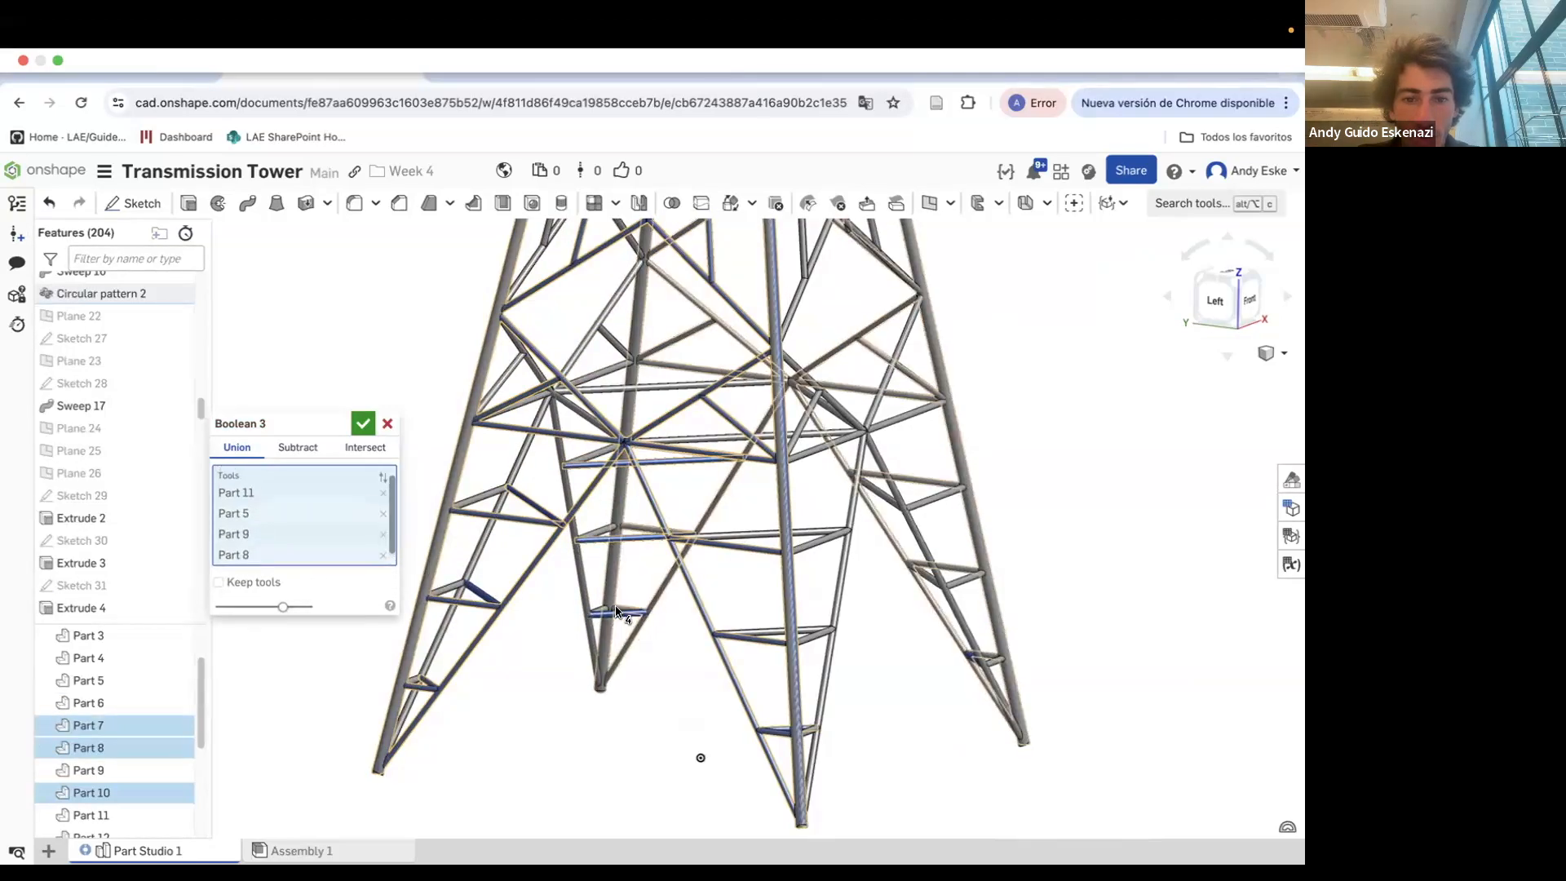
left_click(617, 612)
scroll(607, 571, "up", 5)
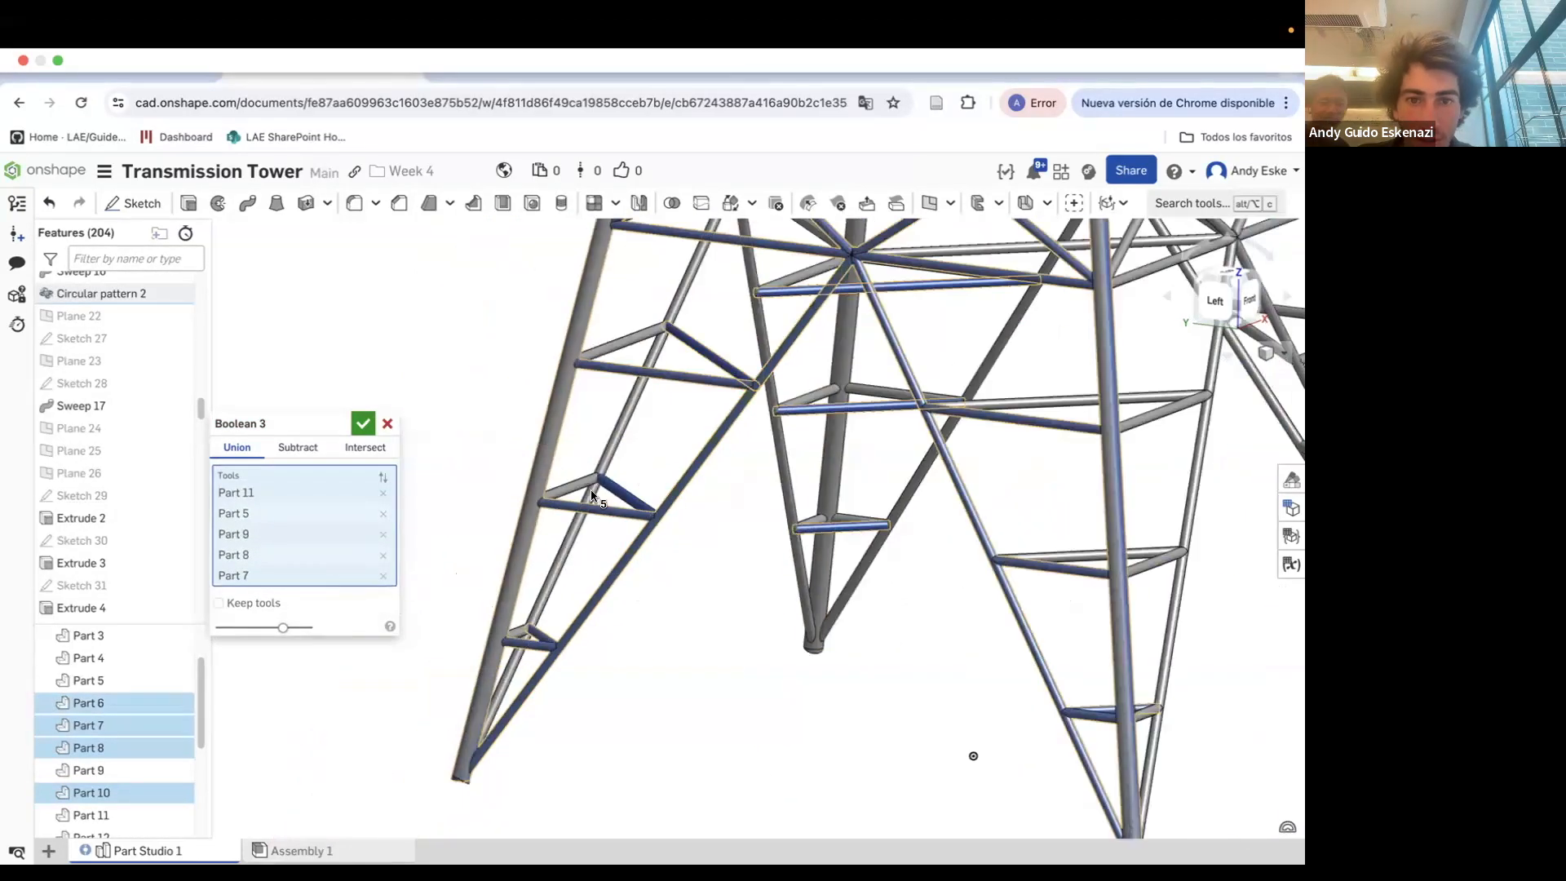
left_click(588, 490)
left_click(1192, 523)
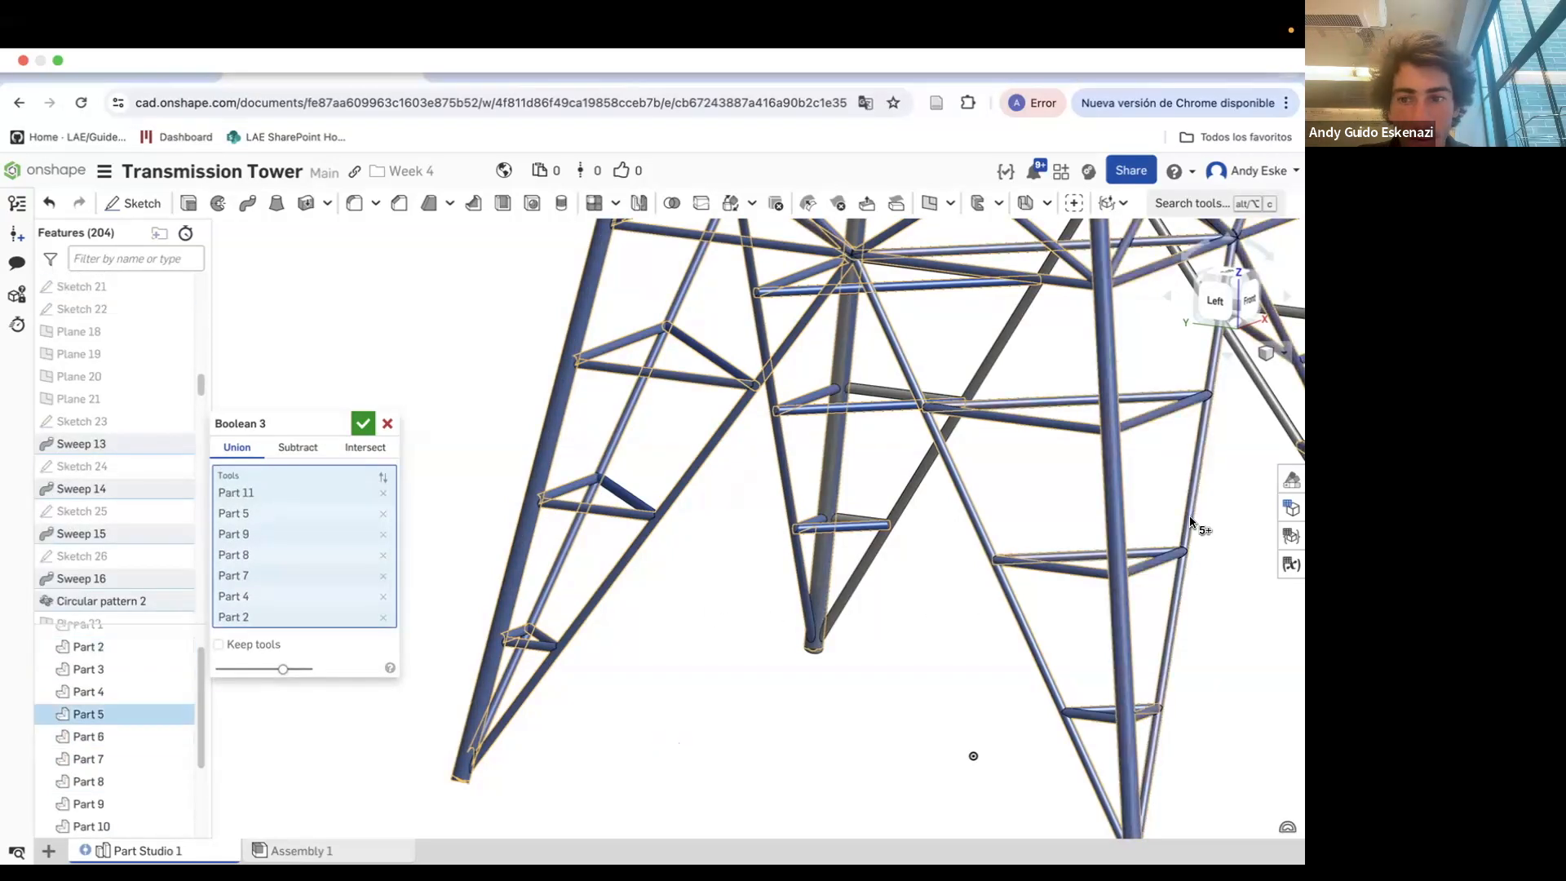
scroll(678, 633, "down", 5)
scroll(1049, 493, "up", 5)
left_click(1093, 423)
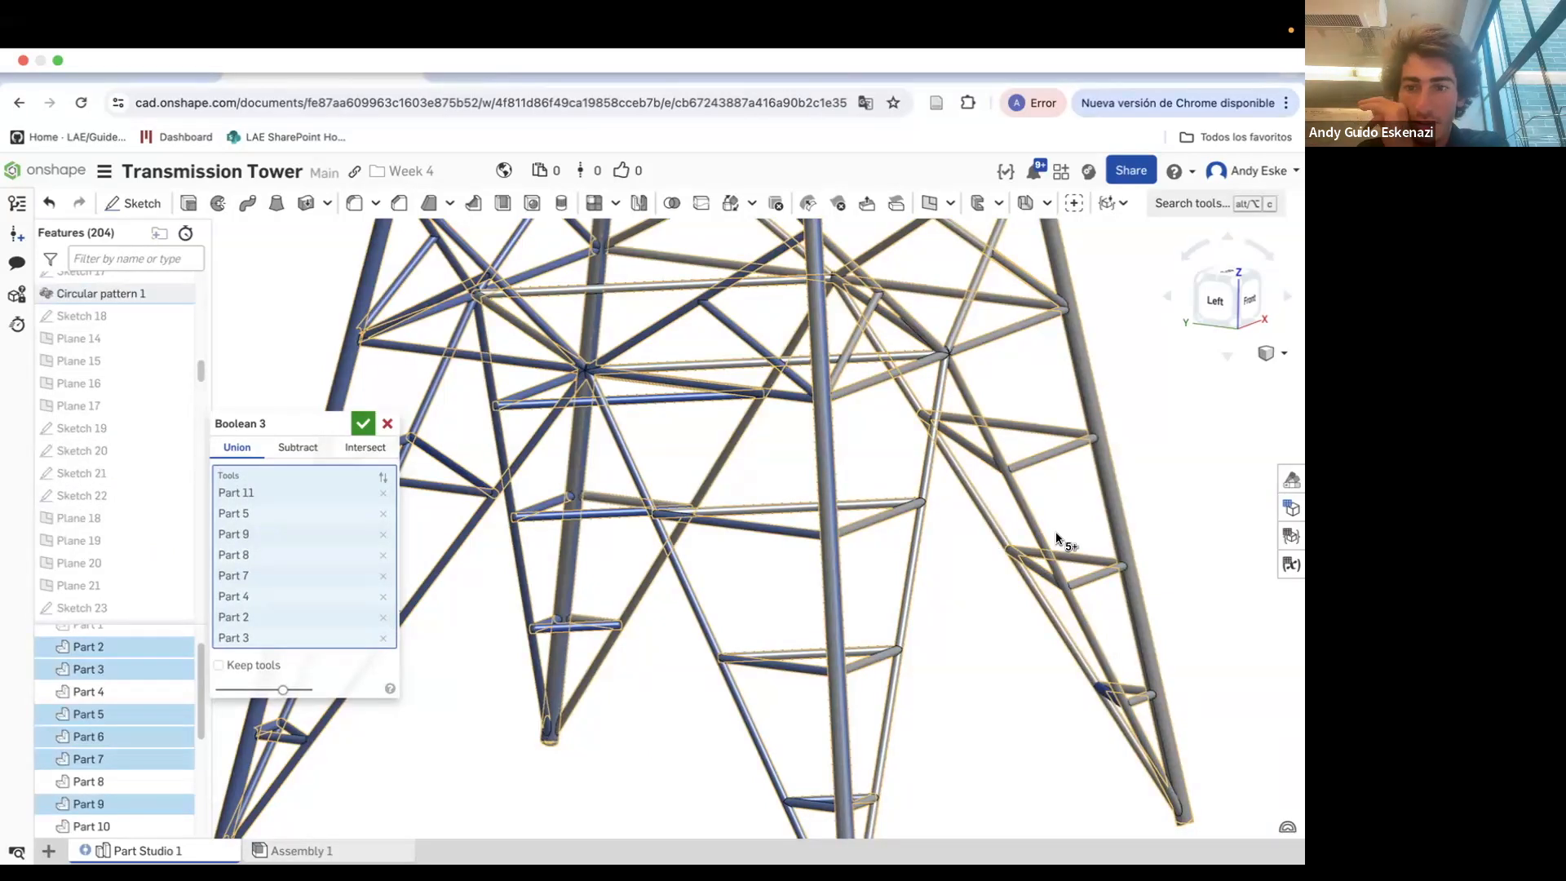
scroll(90, 671, "down", 3)
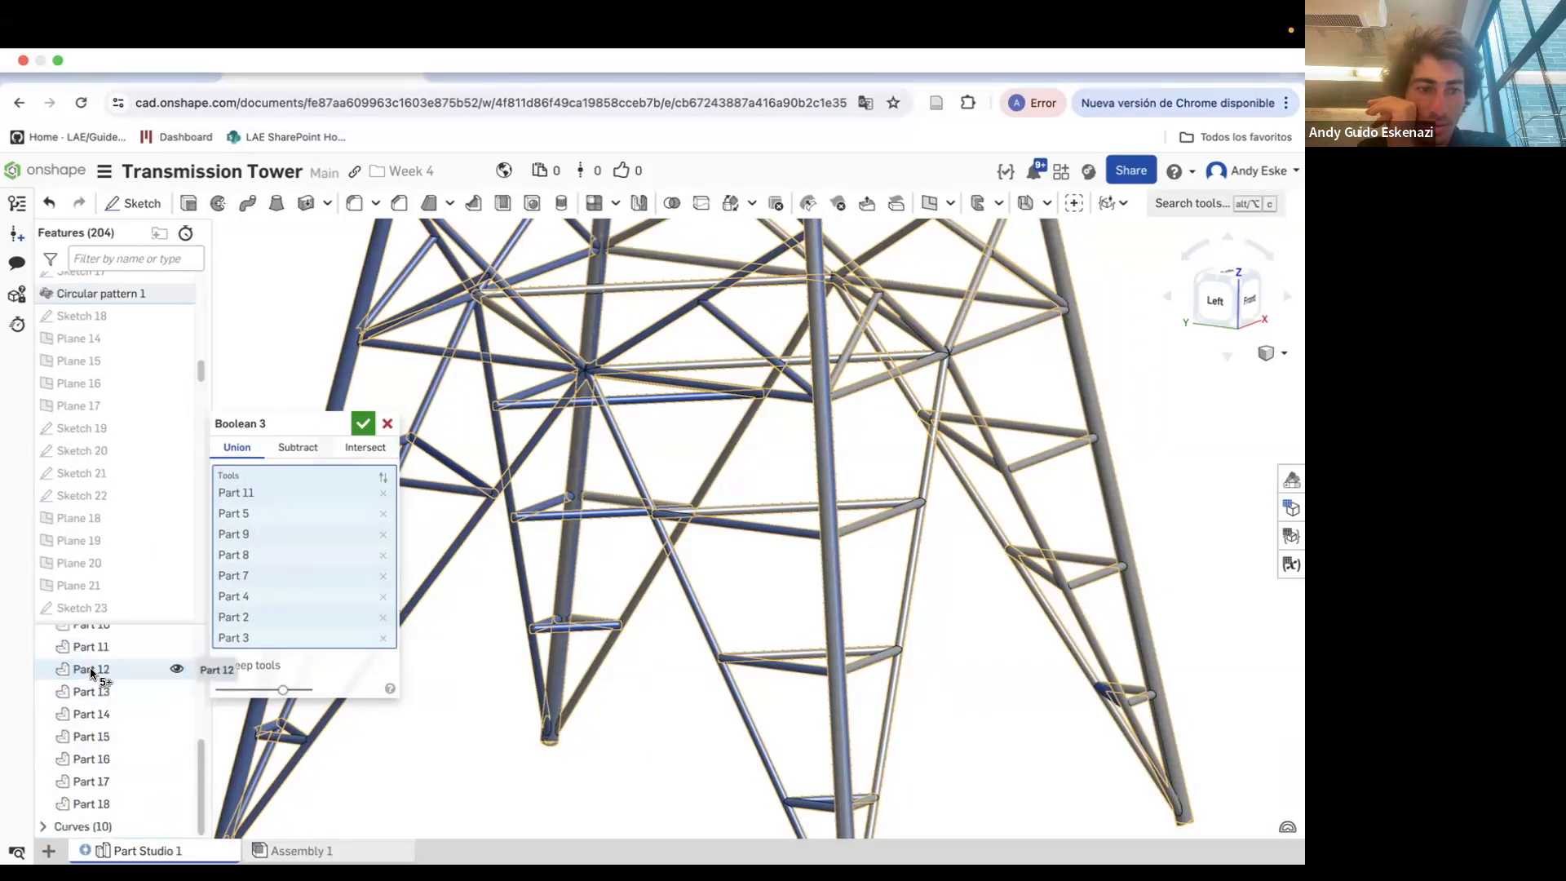
left_click(364, 424)
scroll(609, 667, "down", 5)
scroll(122, 710, "down", 3)
right_click(123, 601)
left_click(147, 640)
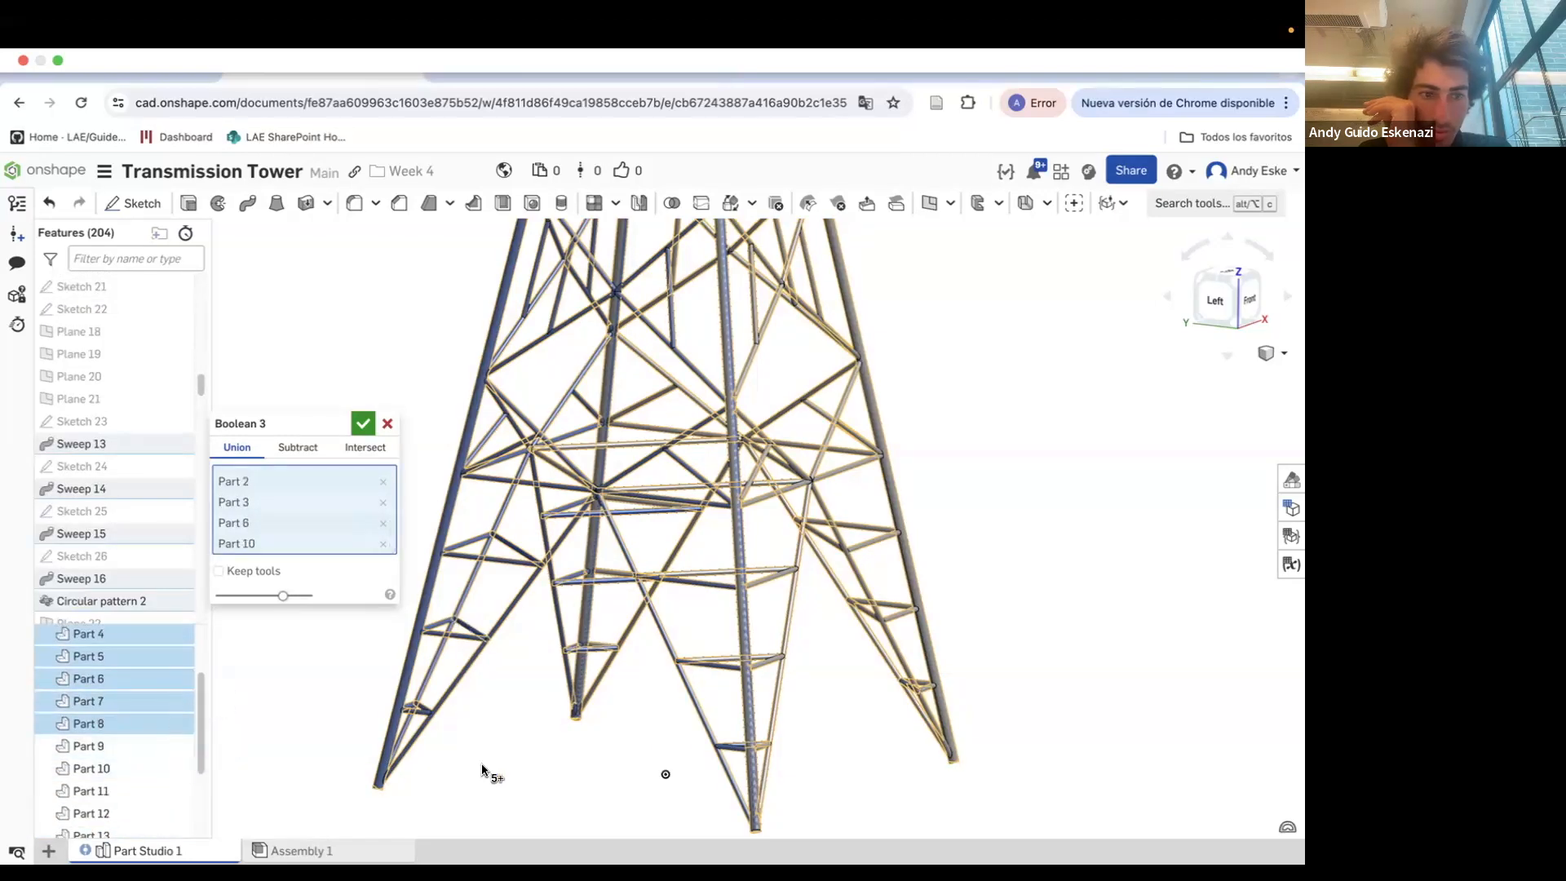
scroll(832, 704, "down", 5)
scroll(822, 697, "up", 7)
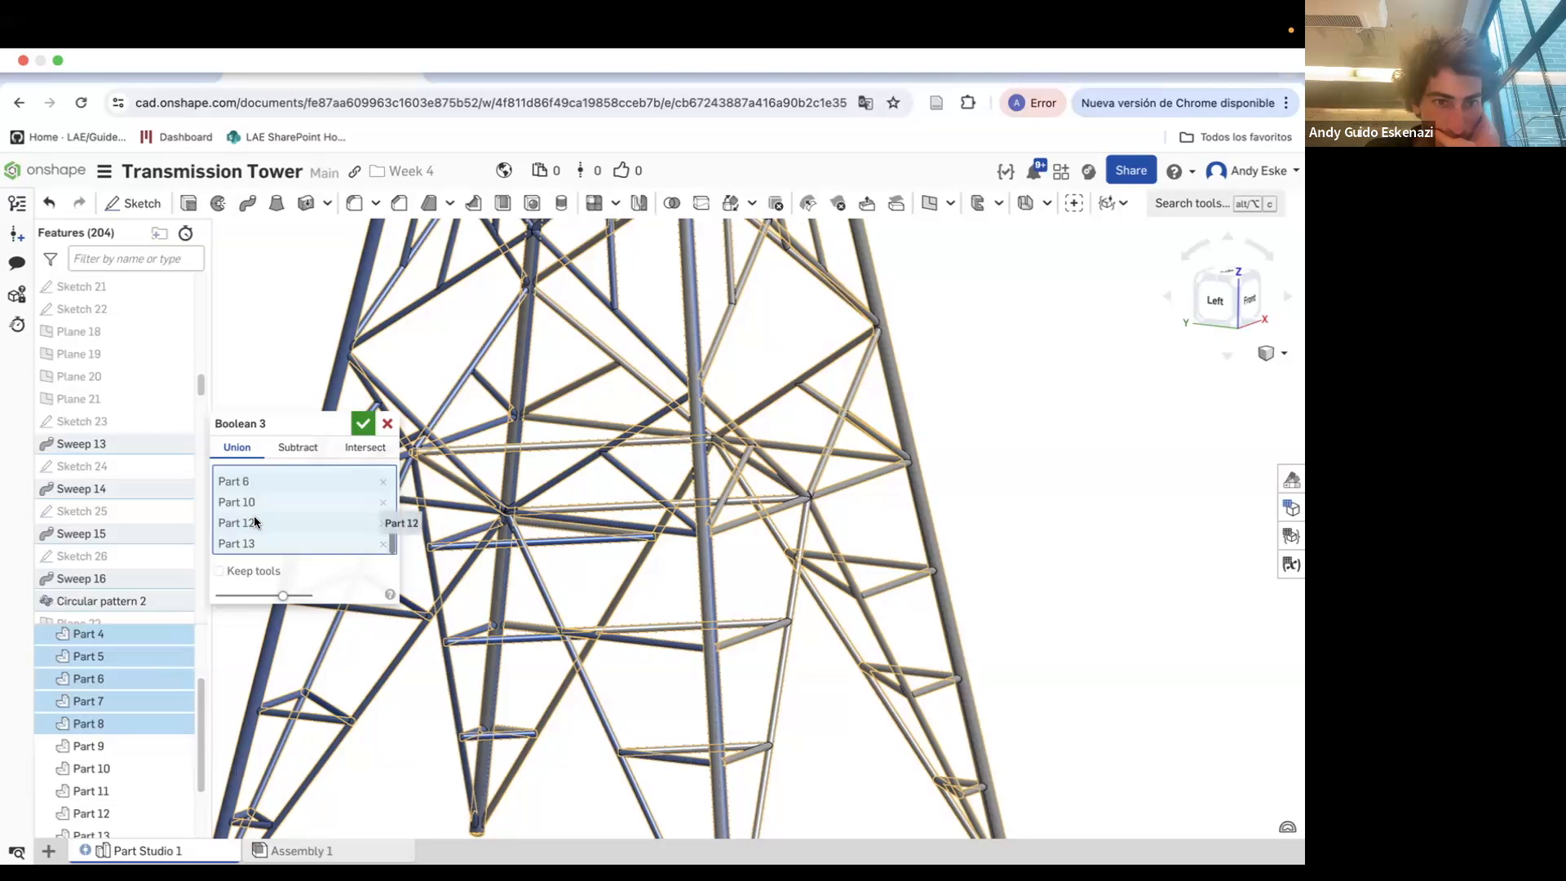
scroll(262, 526, "down", 3)
right_click_drag(740, 613, 767, 656)
scroll(159, 724, "up", 2)
scroll(147, 718, "down", 3)
left_click(363, 423)
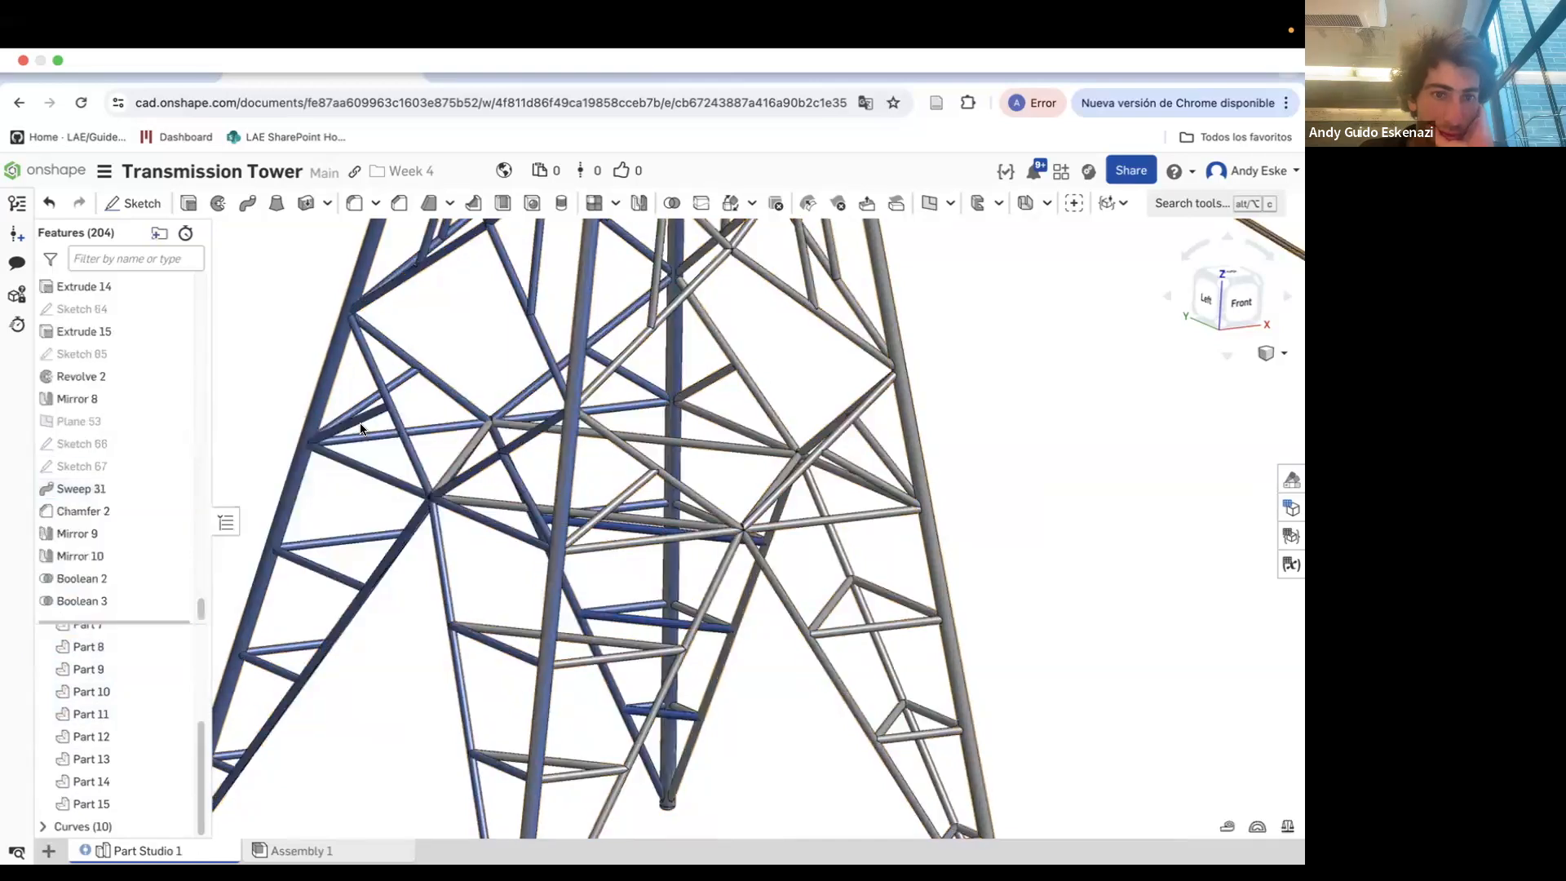
Reopen the Boolean 3 feature, cancel it, and delete Boolean 3 from the feature list
scroll(133, 689, "up", 3)
left_click(177, 646)
right_click(95, 650)
left_click(169, 521)
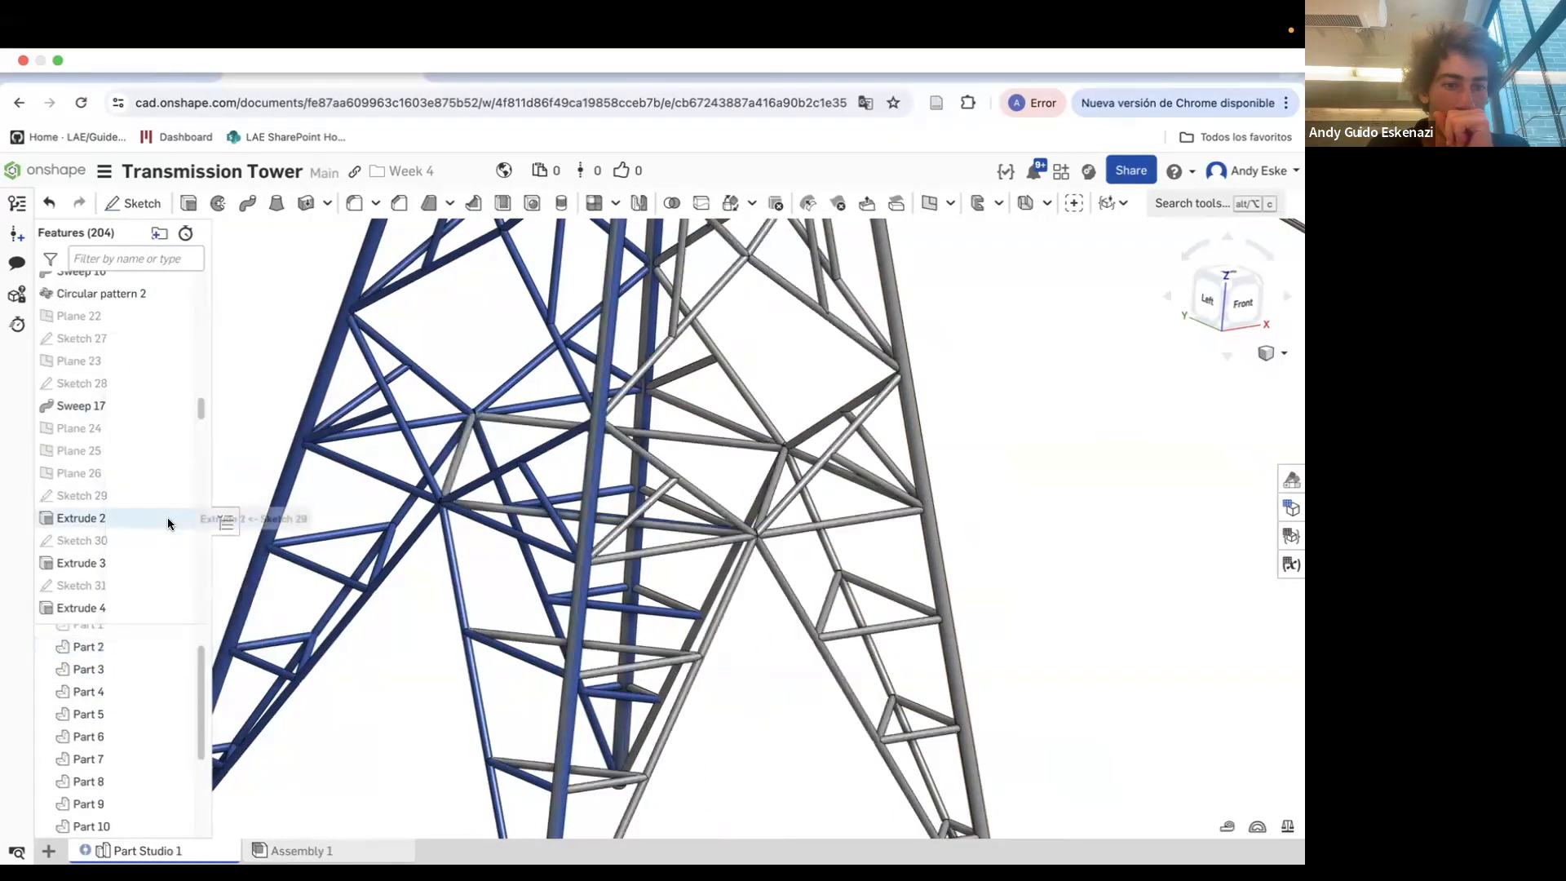
scroll(110, 571, "down", 15)
right_click(109, 600)
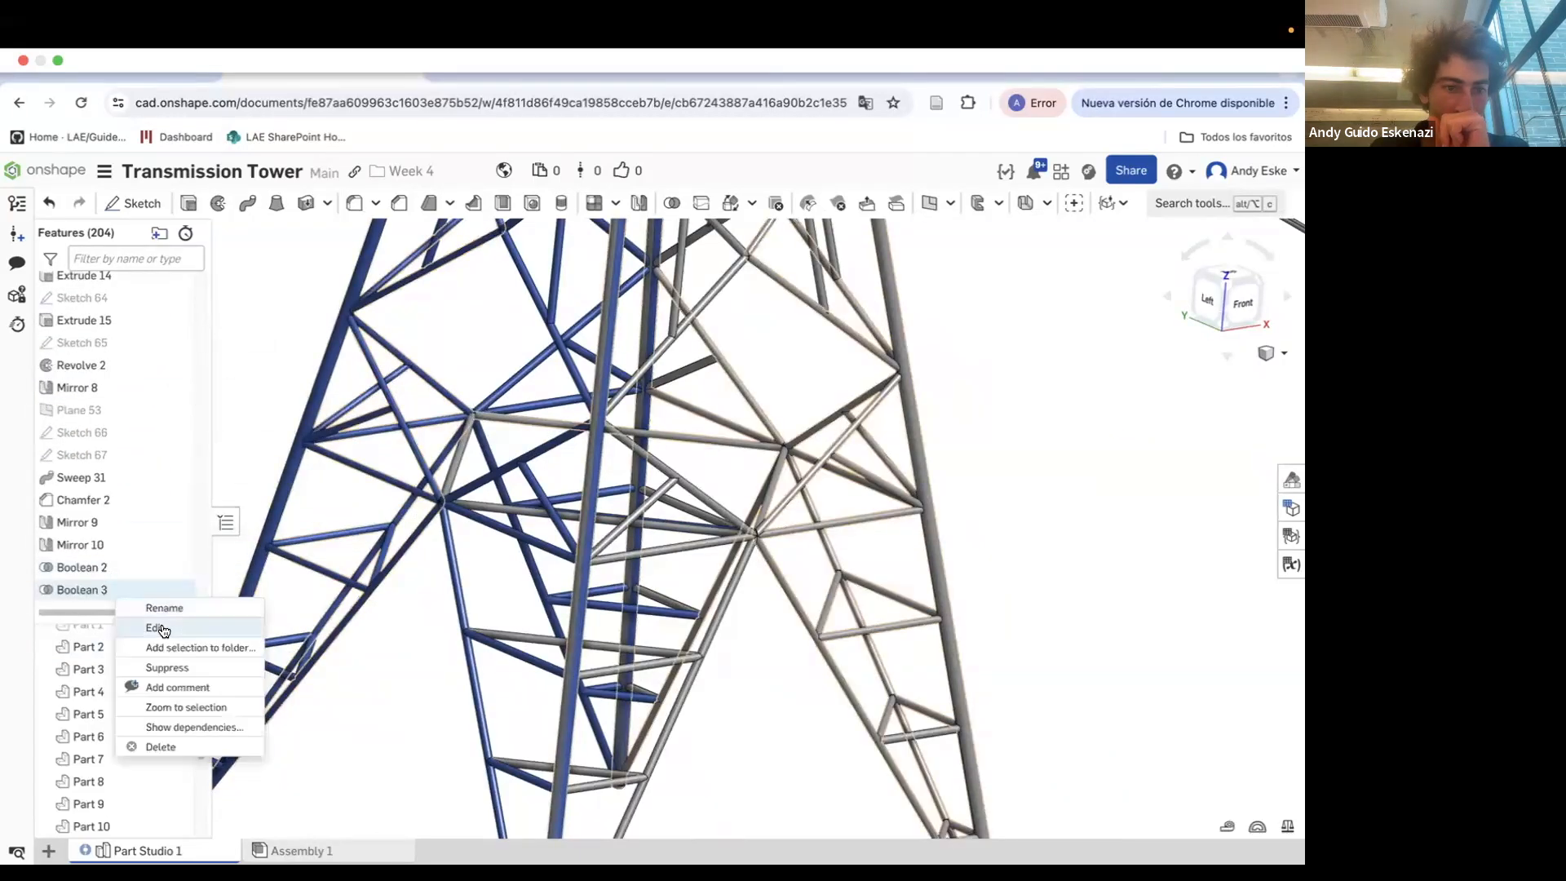
left_click(159, 632)
scroll(356, 534, "down", 5)
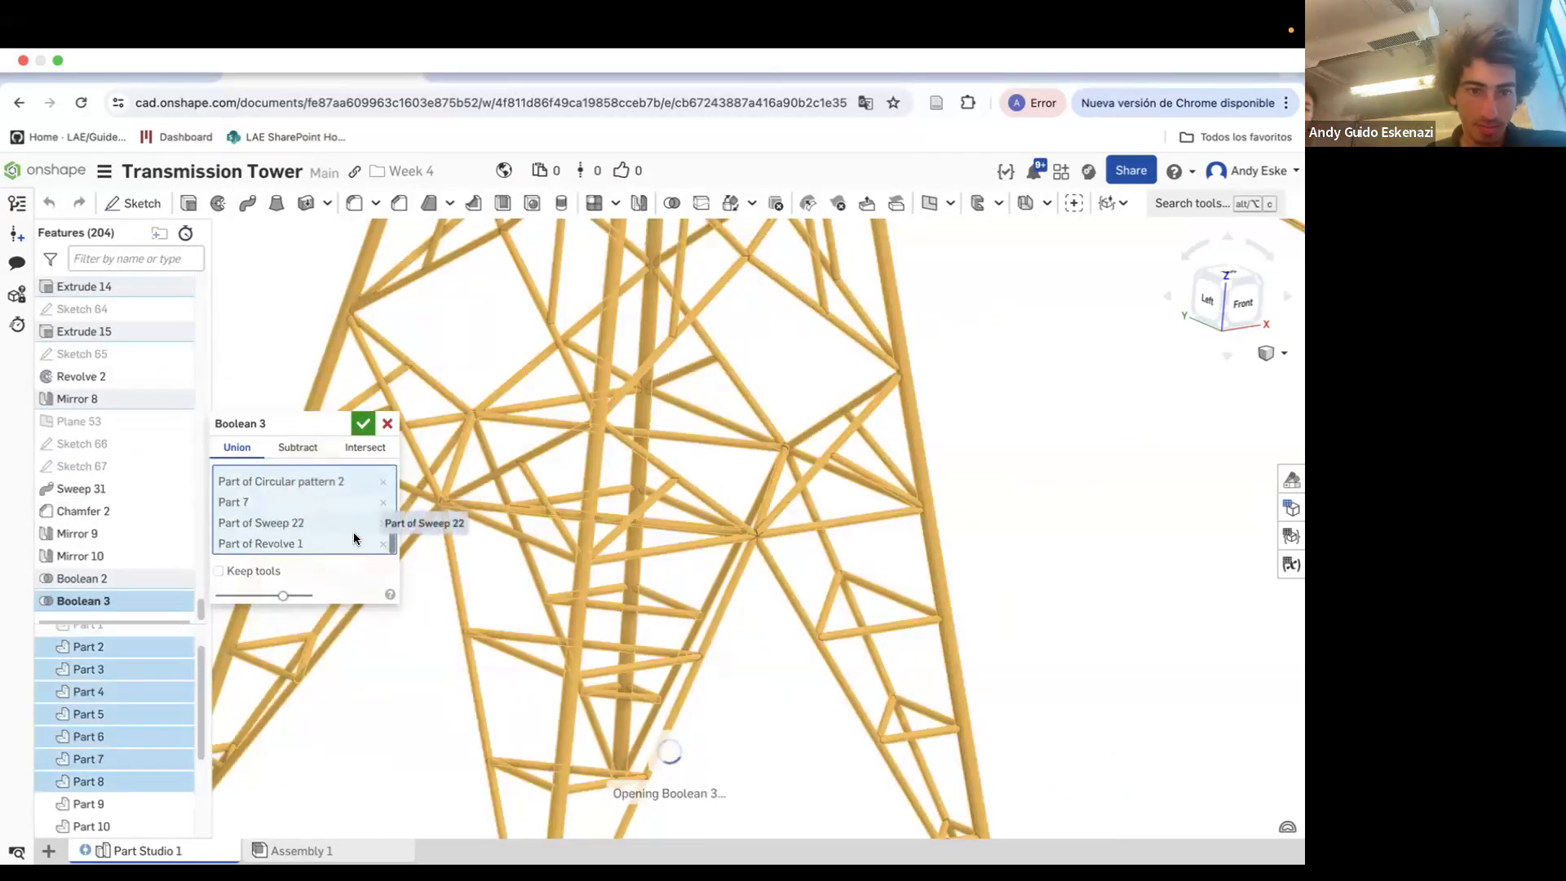
left_click(388, 422)
right_click(83, 601)
left_click(147, 764)
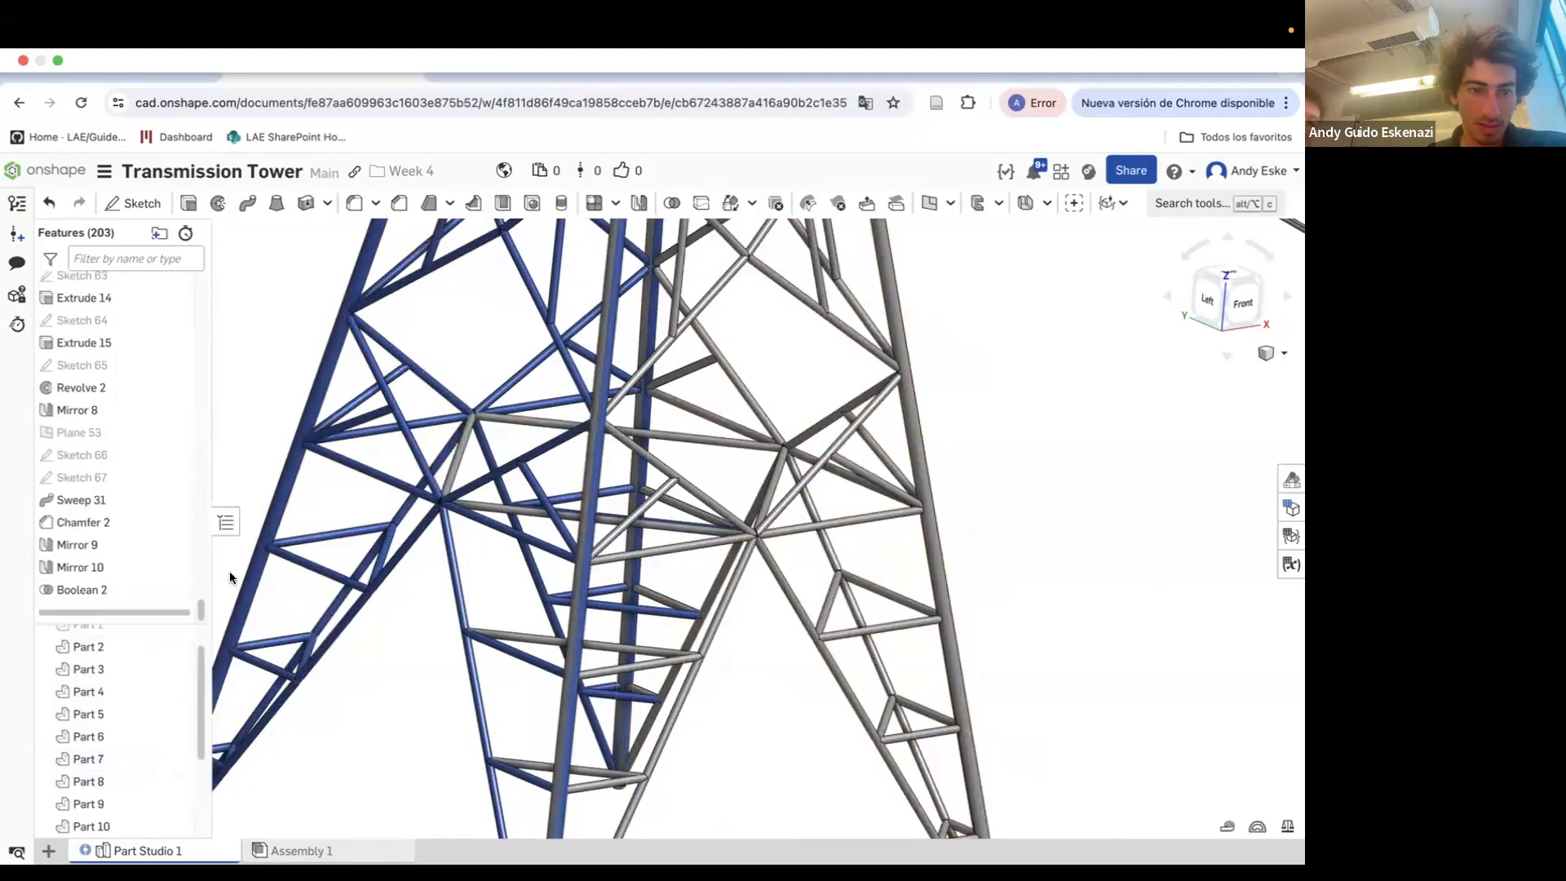
left_click(672, 204)
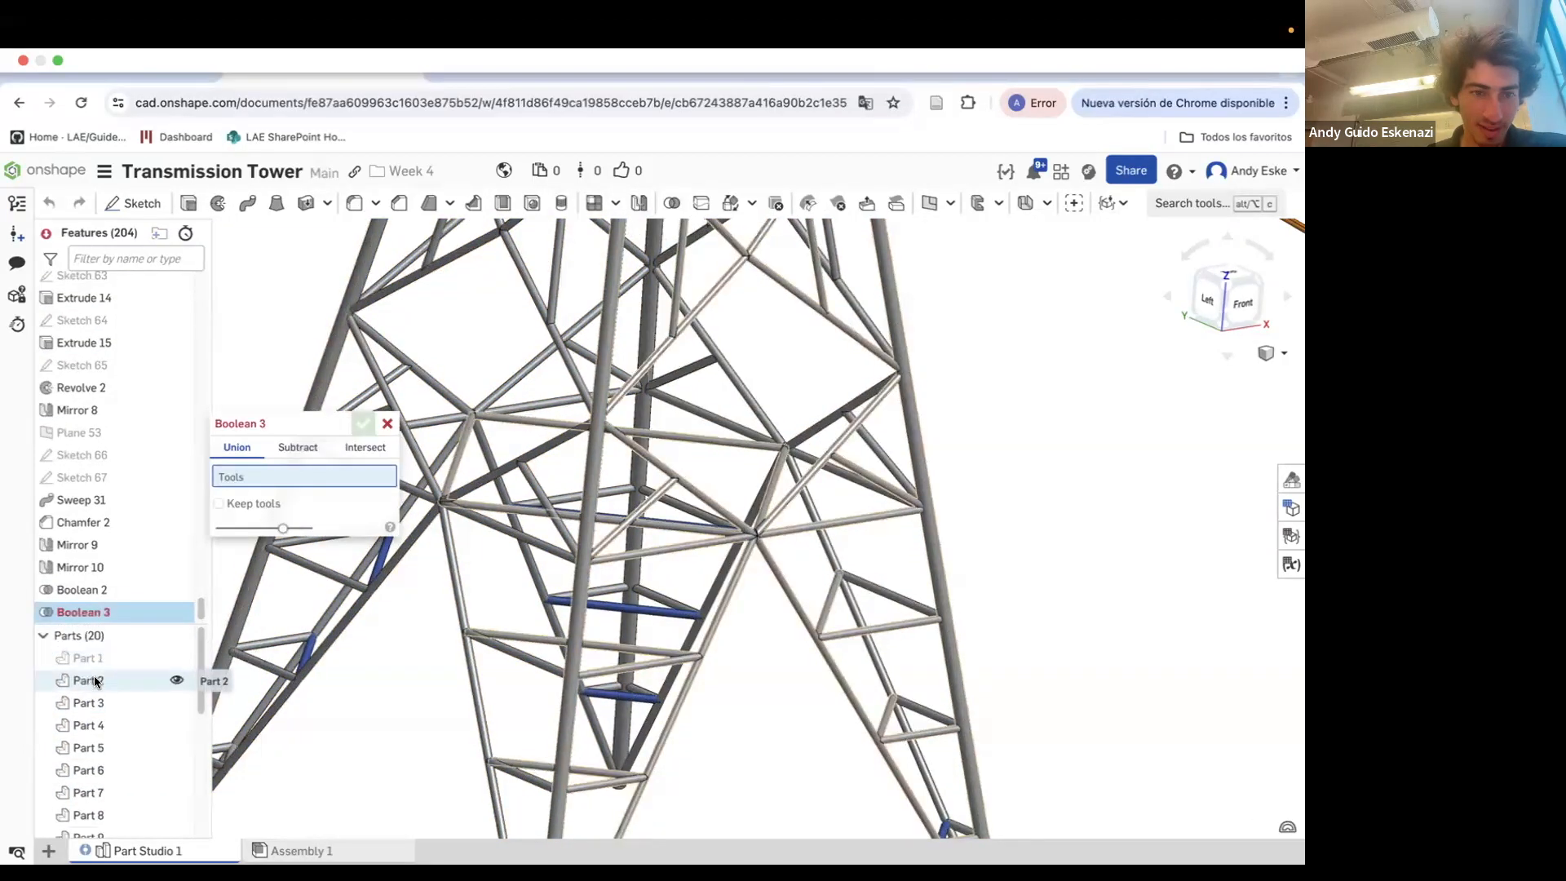
left_click(92, 680)
left_click(91, 703)
left_click(105, 723)
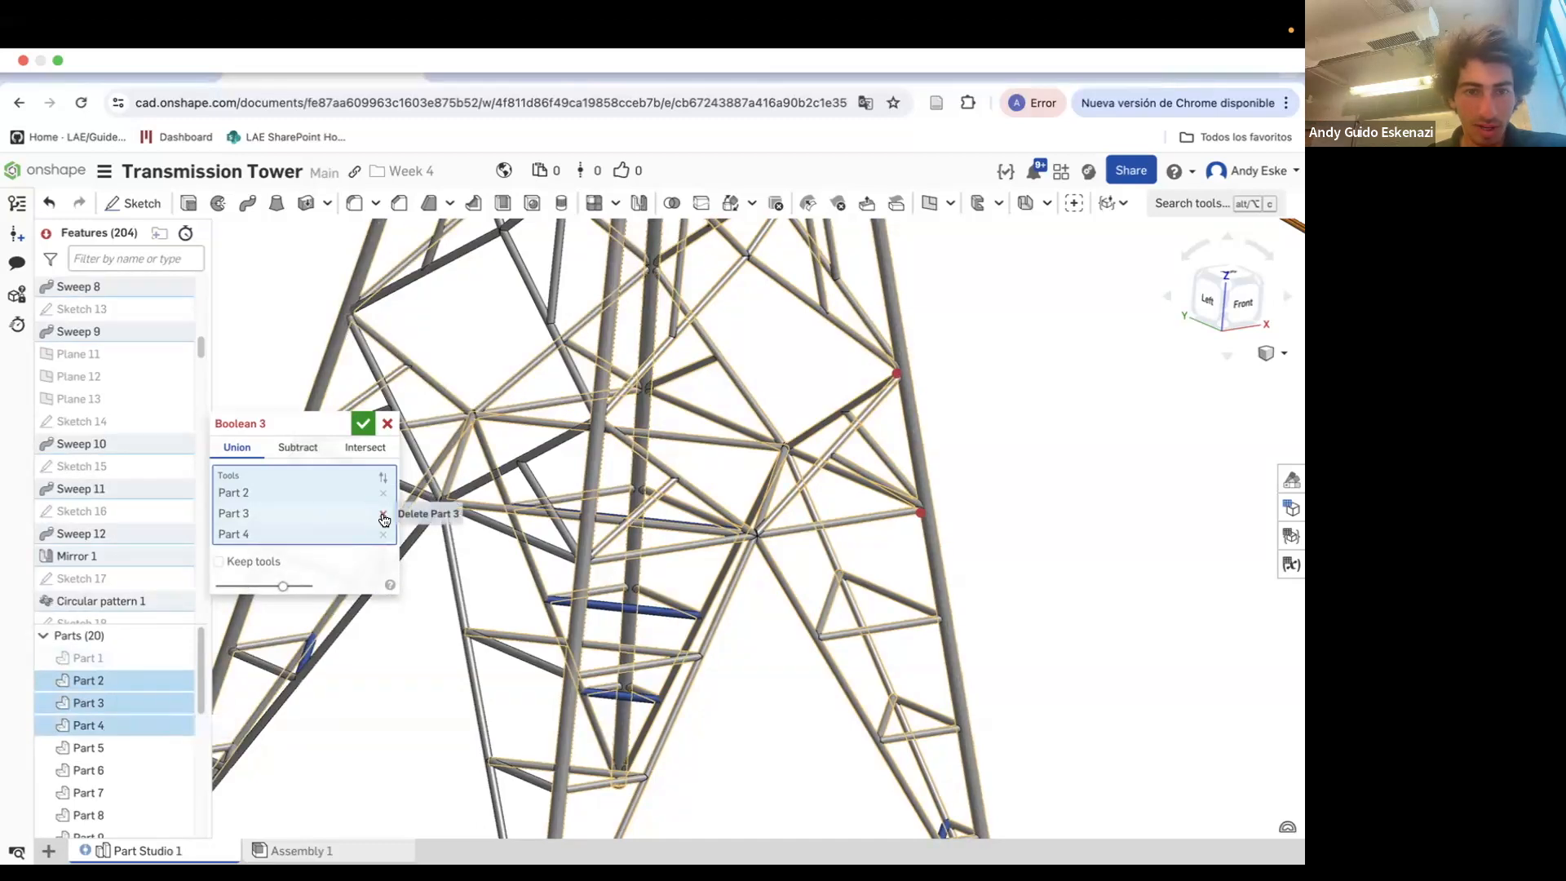
left_click(384, 520)
left_click(388, 423)
right_click(111, 700)
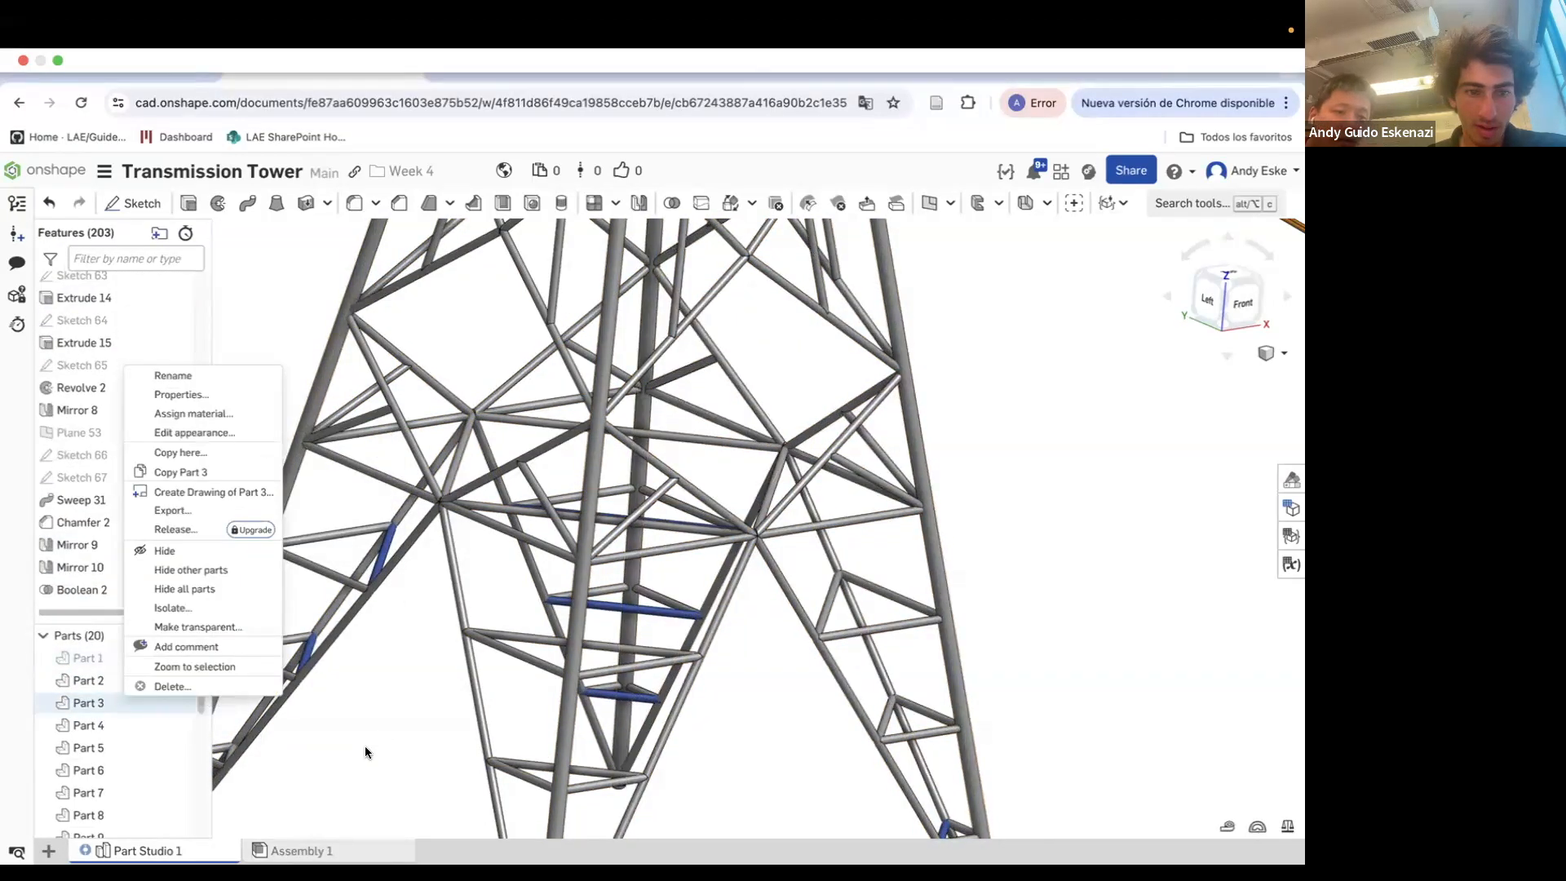
left_click(167, 703)
left_click(173, 703)
left_click(175, 704)
left_click(175, 704)
left_click(176, 726)
left_click(176, 726)
Open Circular pattern 1 to review its part pattern settings and accept it
scroll(193, 359, "up", 10)
scroll(123, 513, "down", 8)
scroll(108, 539, "down", 10)
right_click(110, 554)
left_click(155, 591)
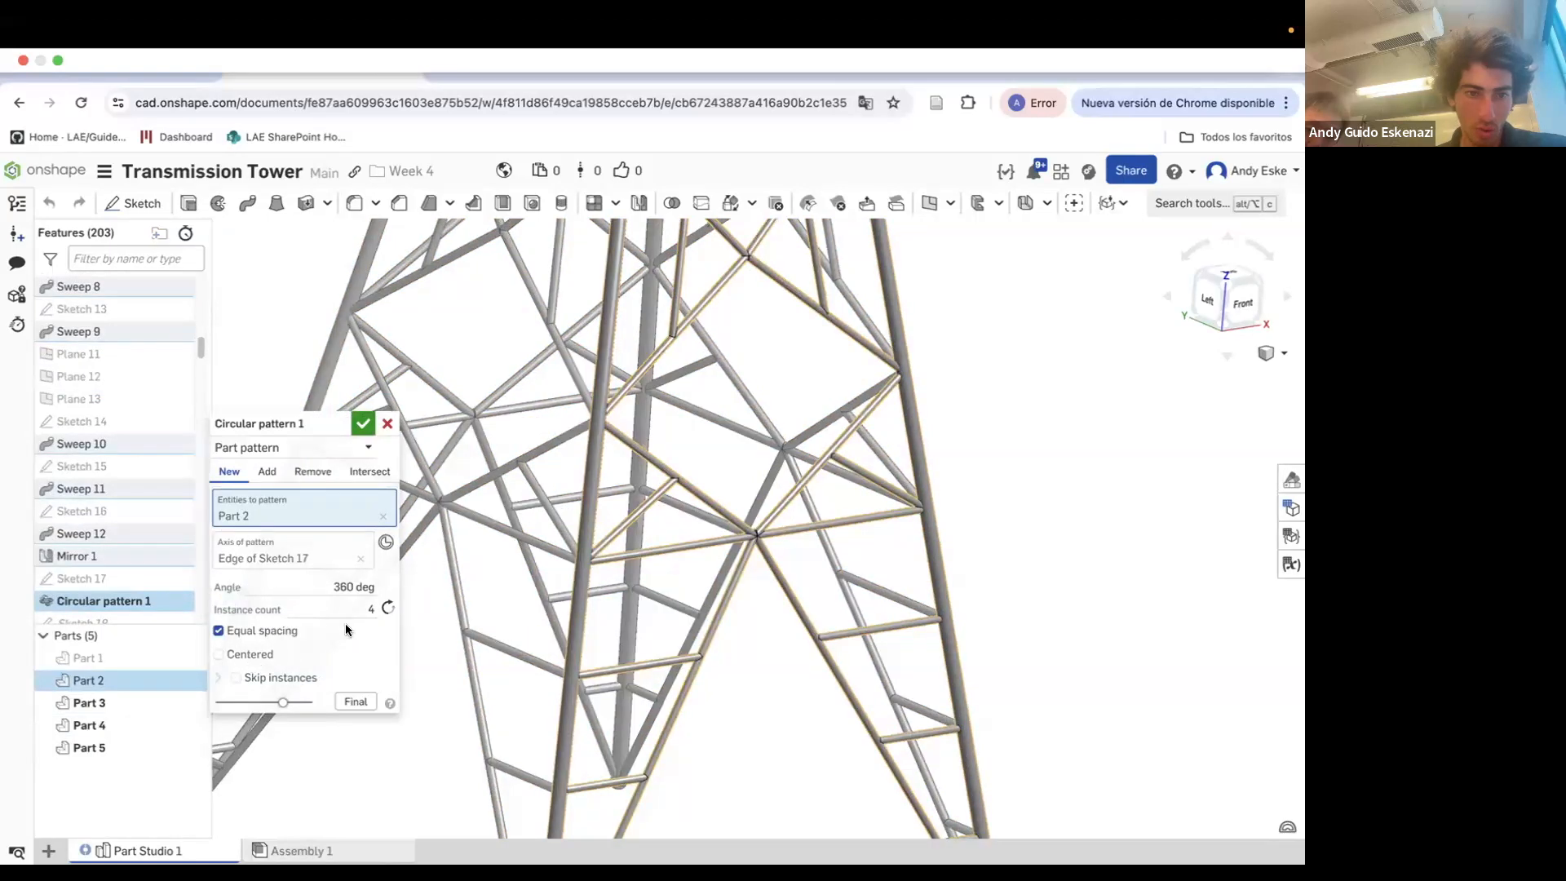
scroll(770, 540, "down", 10)
scroll(952, 424, "up", 4)
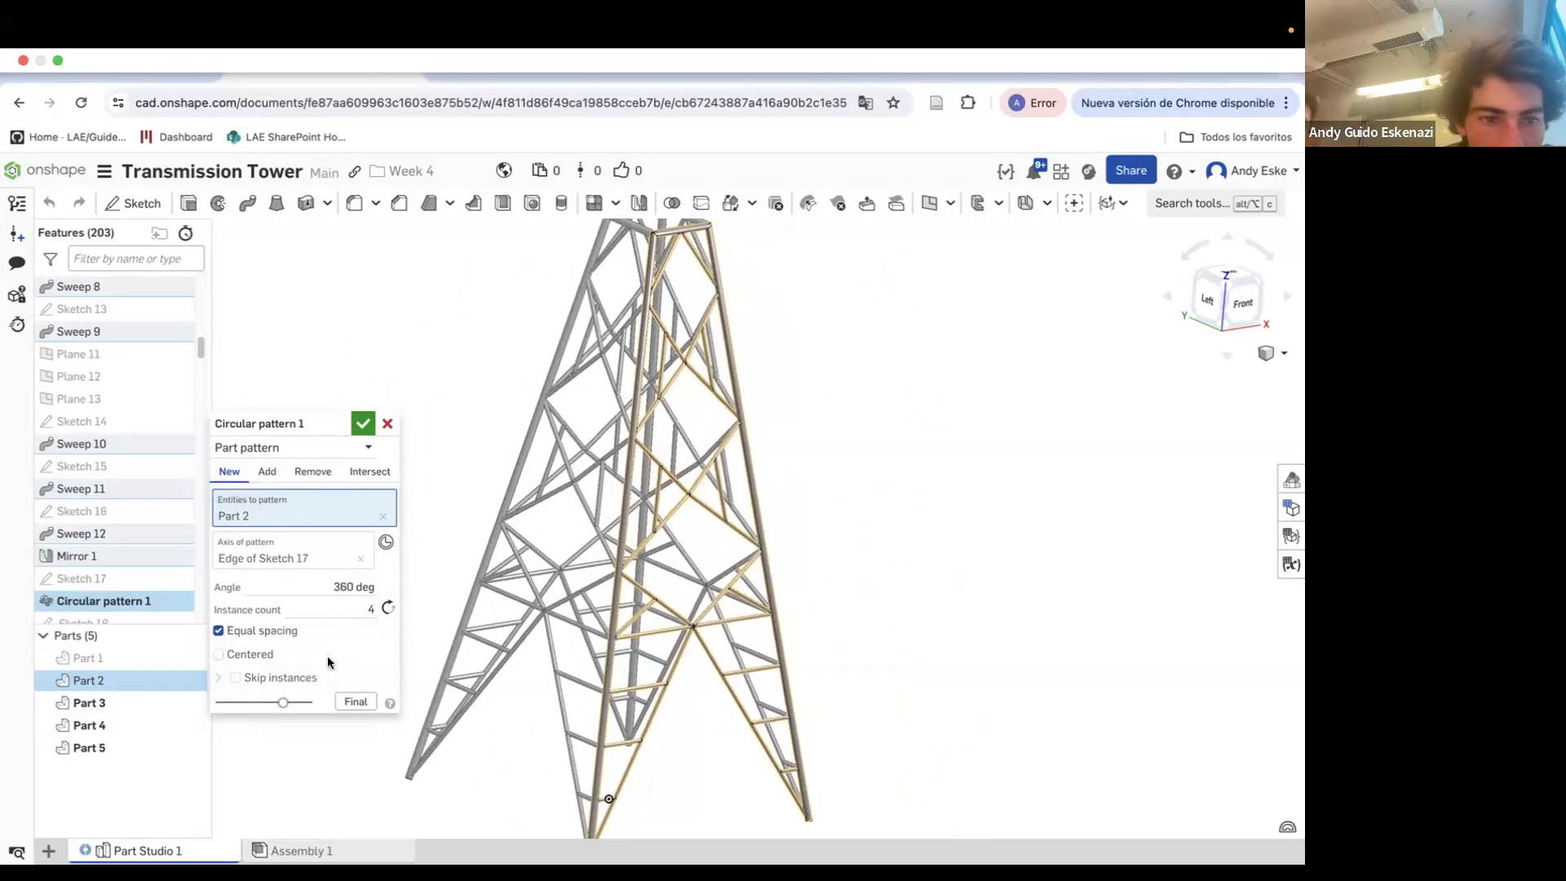
left_click(356, 424)
Try to union Parts 2, 3 and 4 with a Boolean, then delete the resulting Boolean feature
scroll(127, 563, "down", 3)
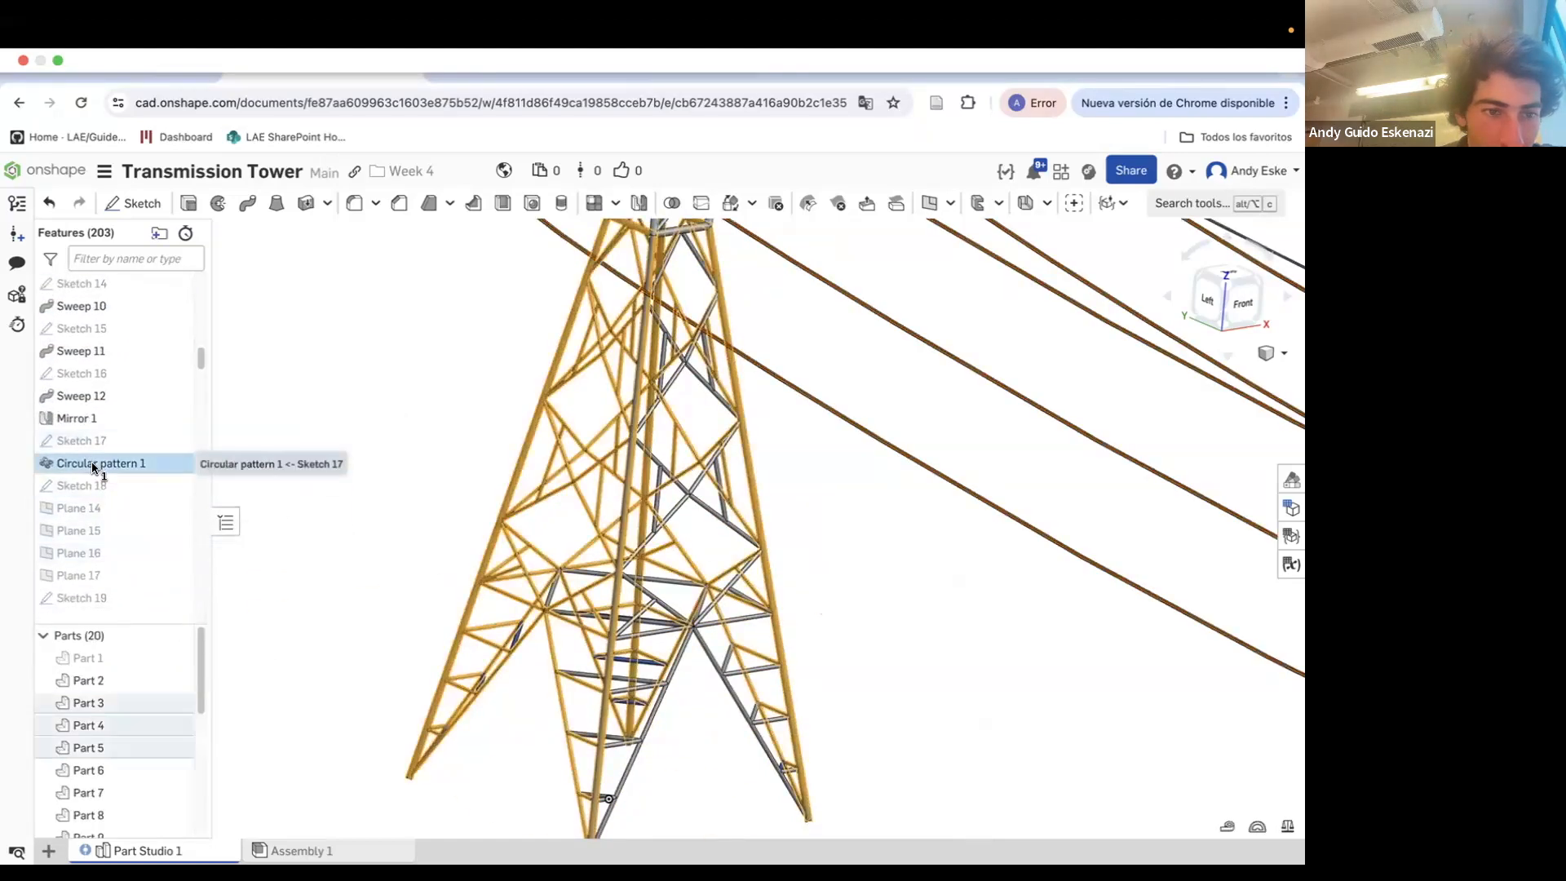
left_click(313, 595)
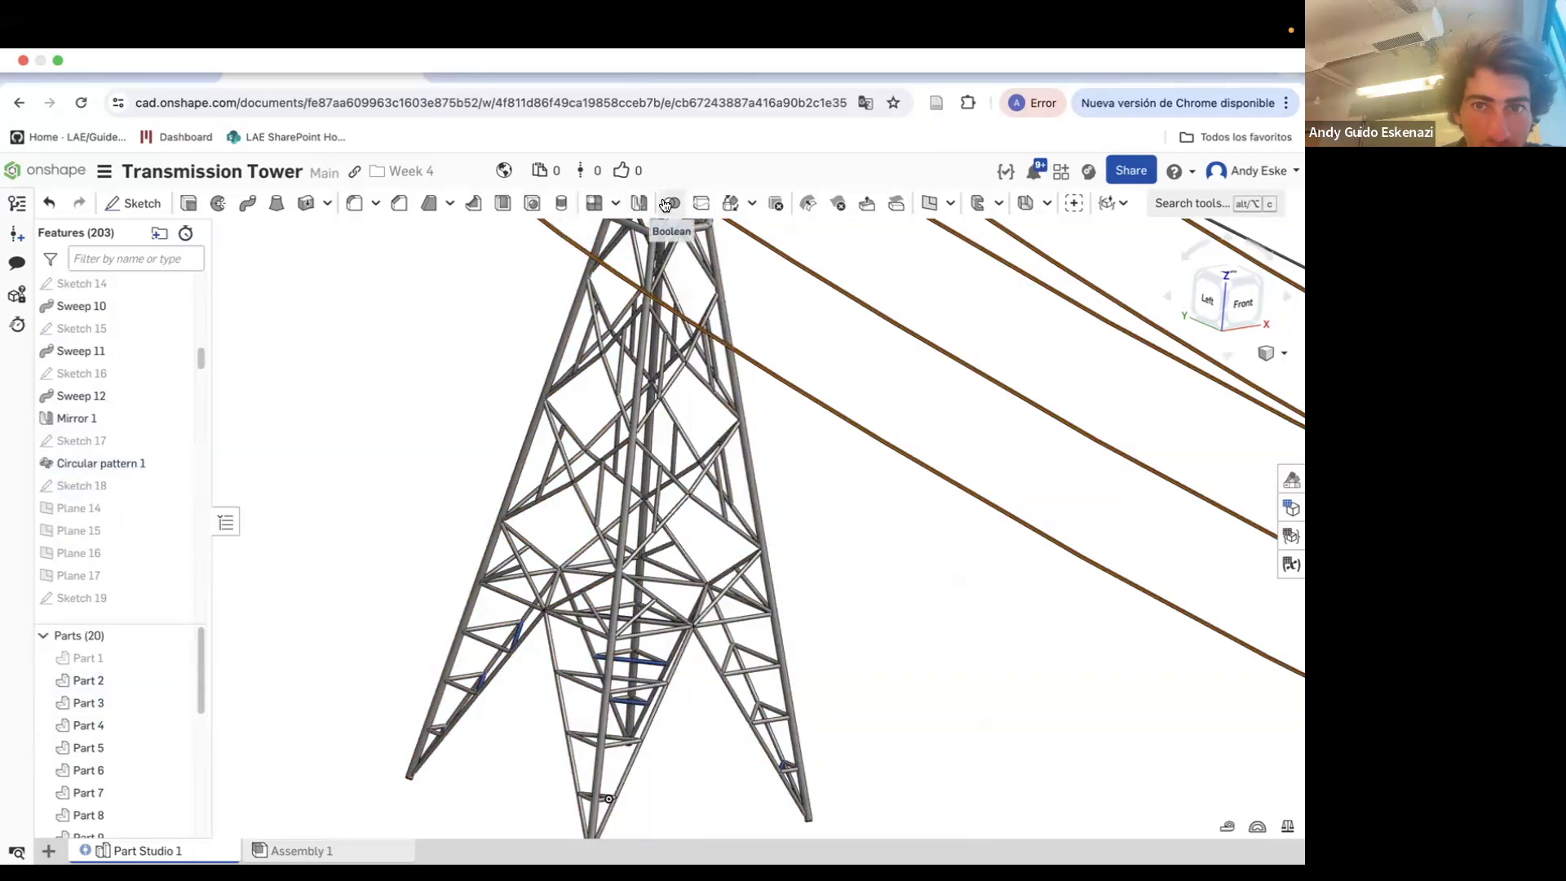
left_click(666, 205)
left_click(88, 680)
left_click(88, 702)
left_click(89, 725)
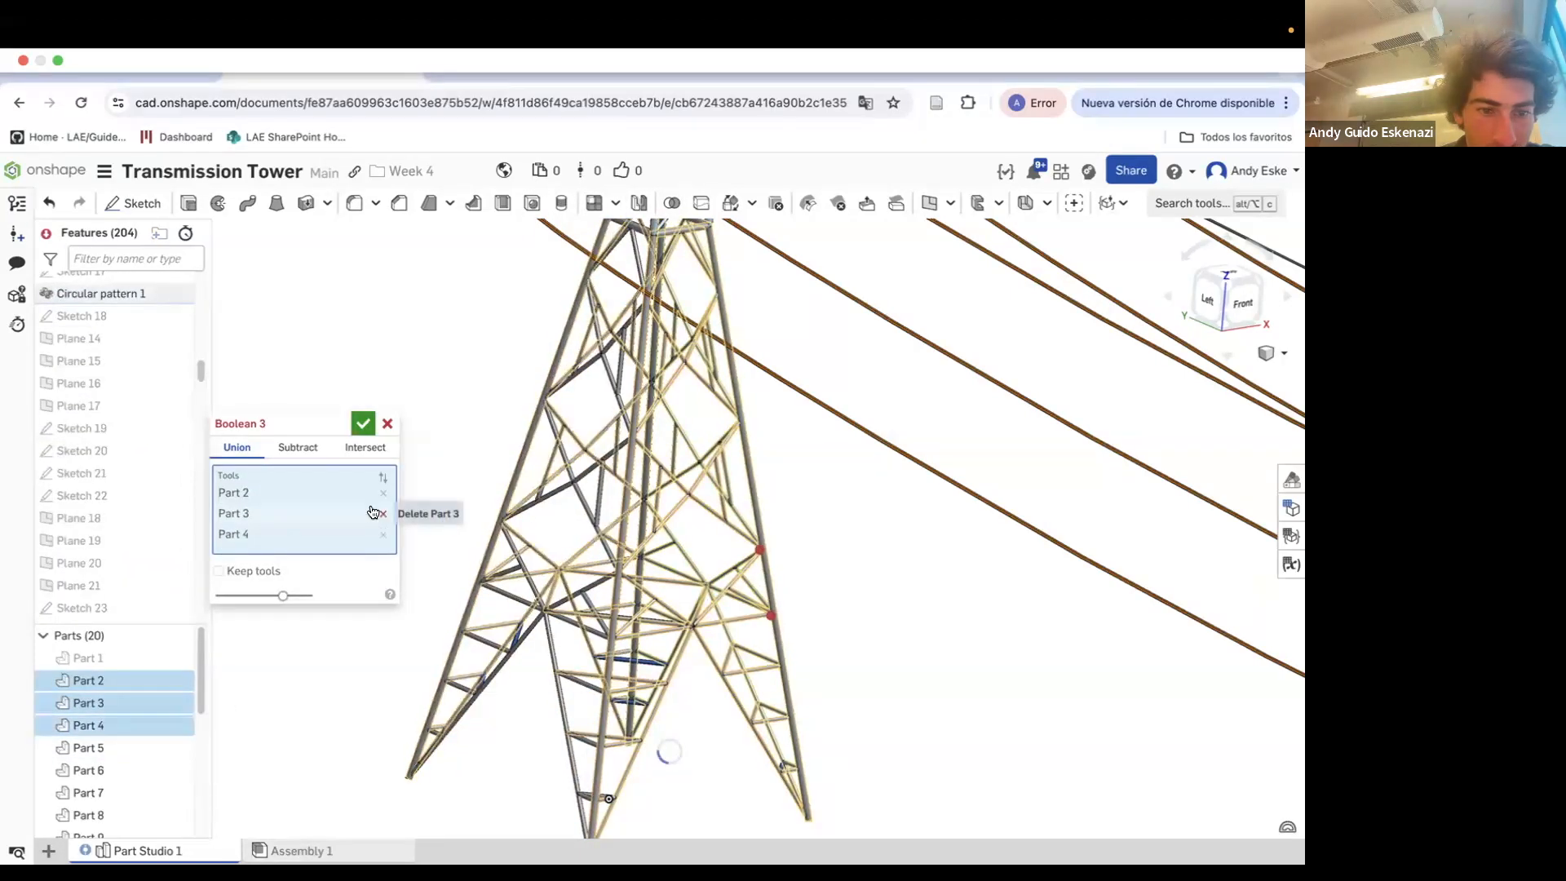
left_click(362, 424)
right_click(100, 601)
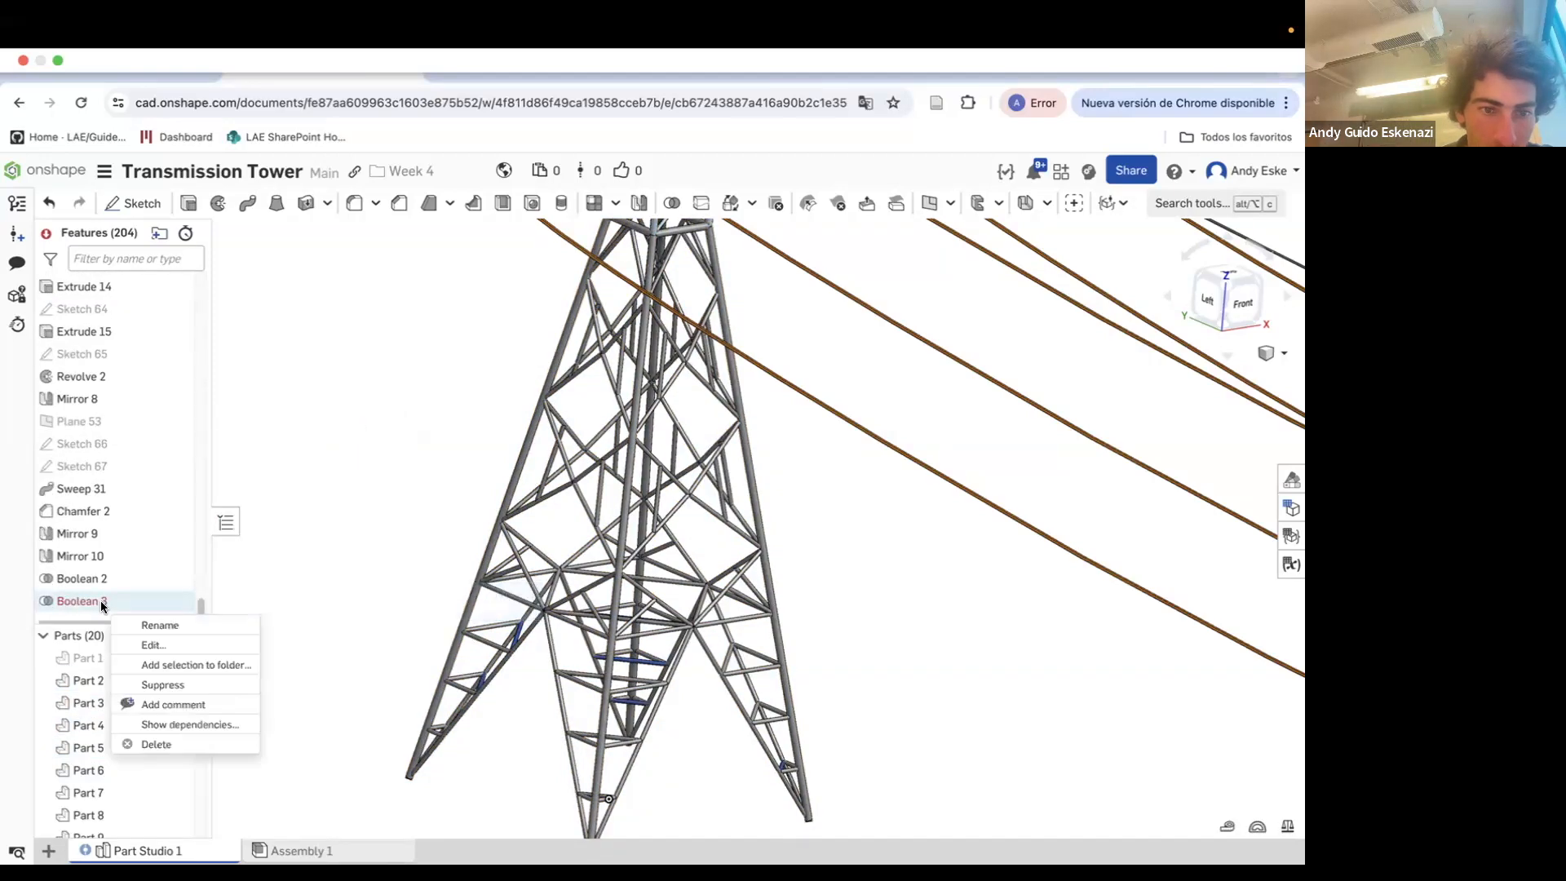
left_click(156, 744)
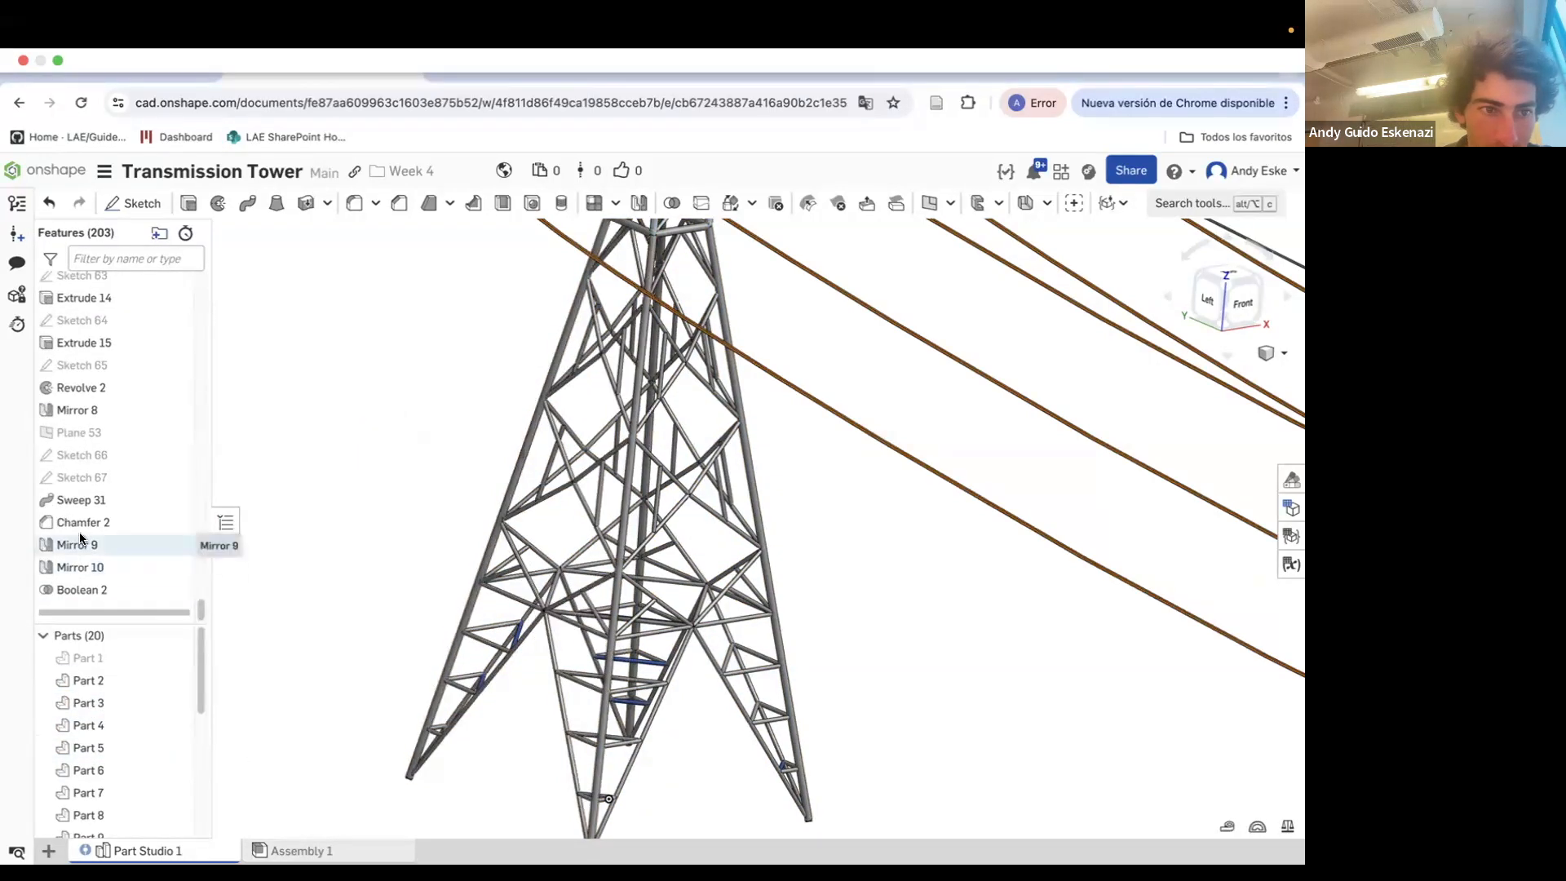
Inspect the insulators and cables on the tower crossarms up close
scroll(490, 286, "down", 10)
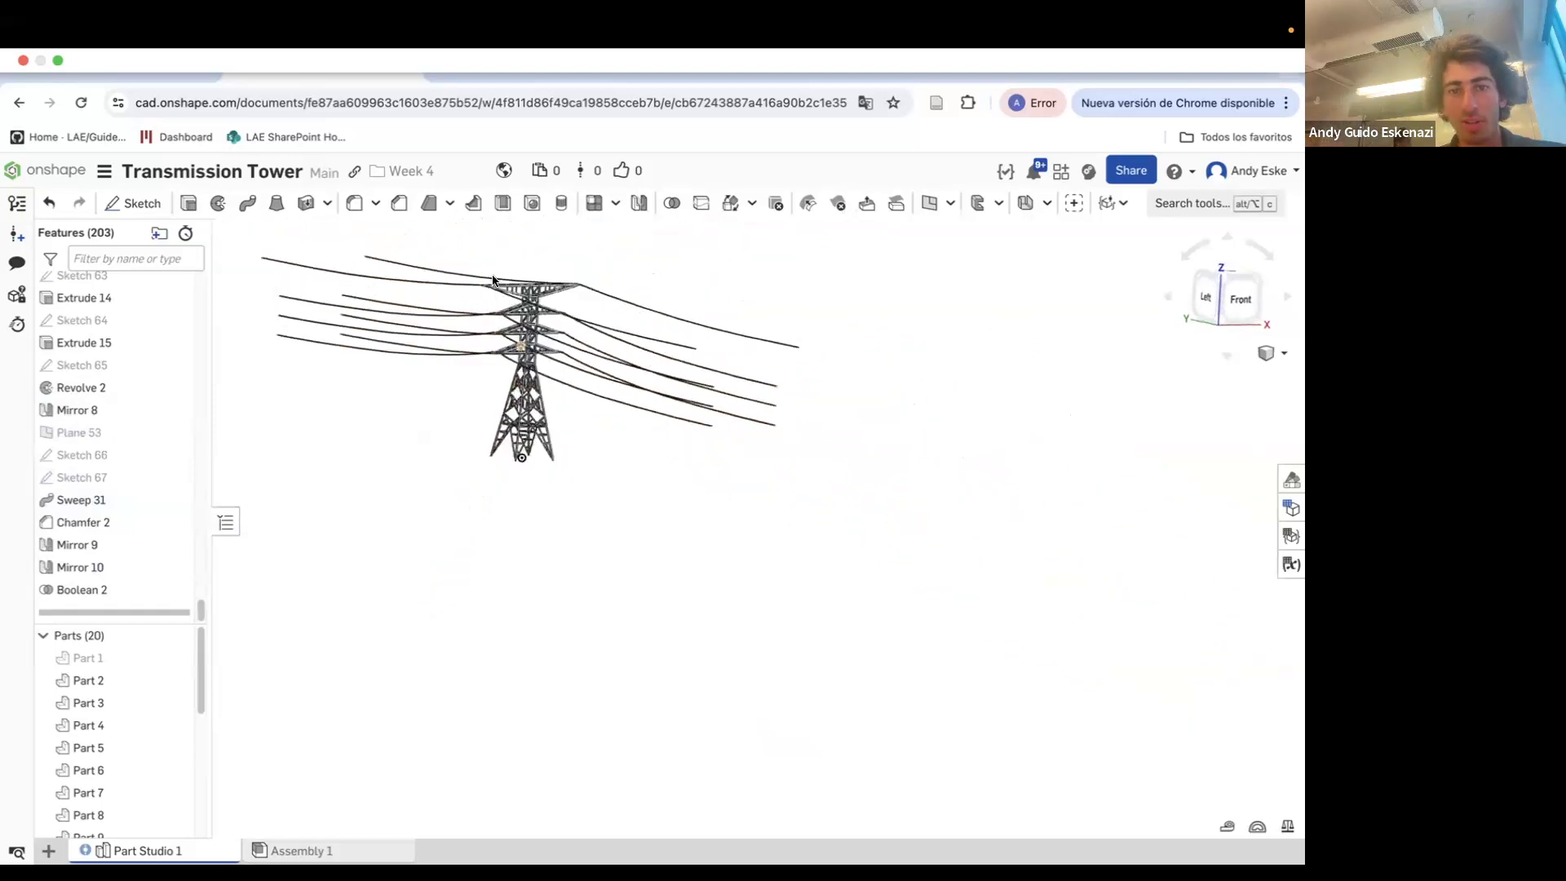
scroll(490, 281, "up", 5)
scroll(106, 693, "down", 2)
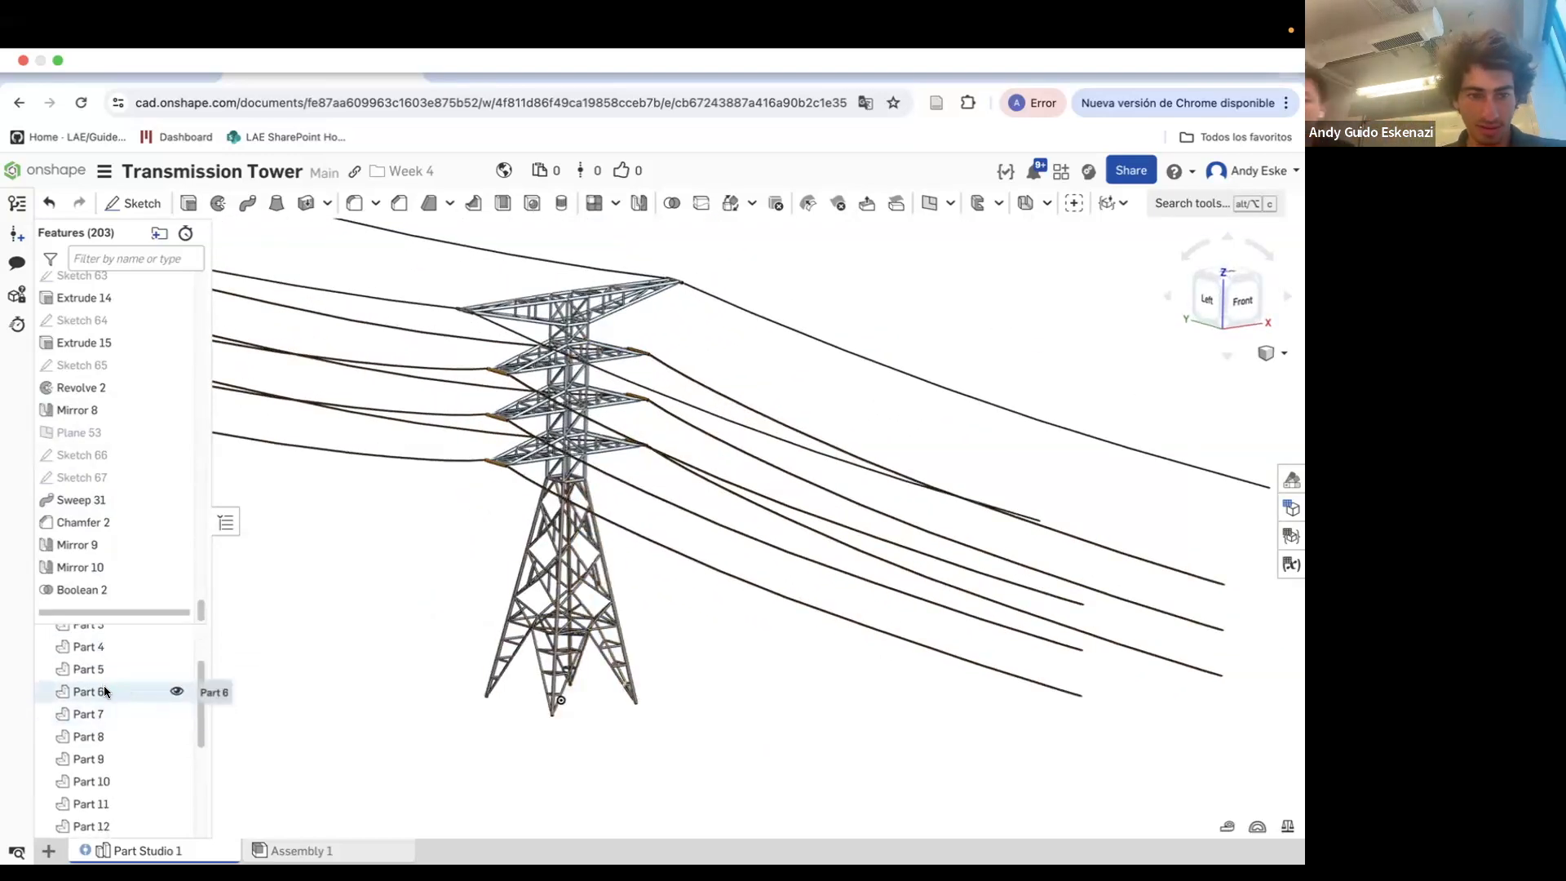
left_click(104, 693)
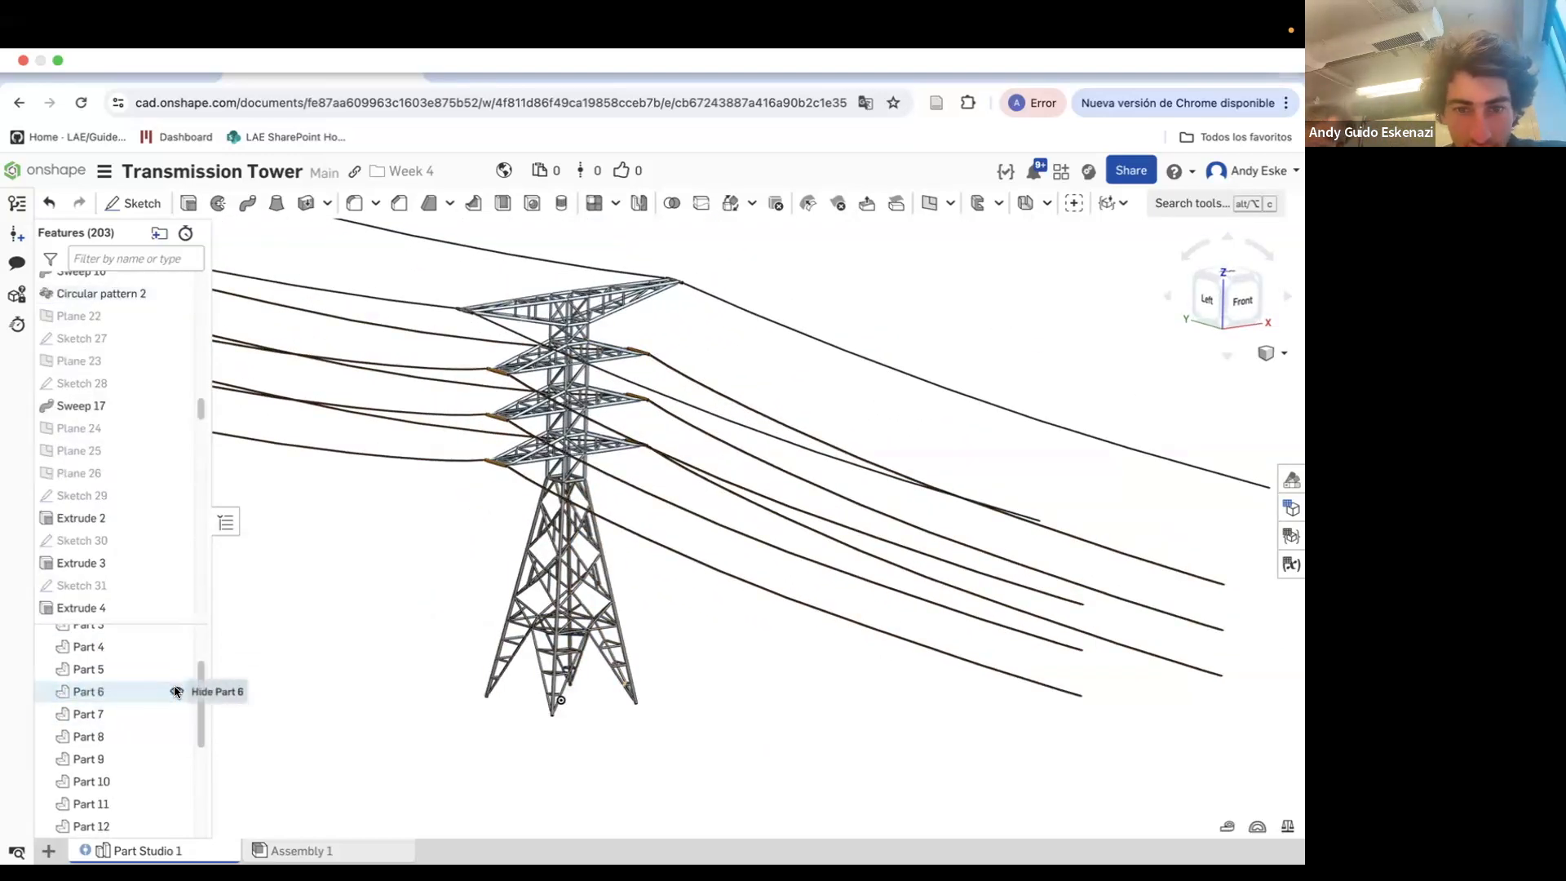
left_click(92, 801)
scroll(324, 682, "down", 3)
scroll(604, 570, "up", 5)
right_click_drag(767, 732, 868, 631)
scroll(653, 674, "up", 5)
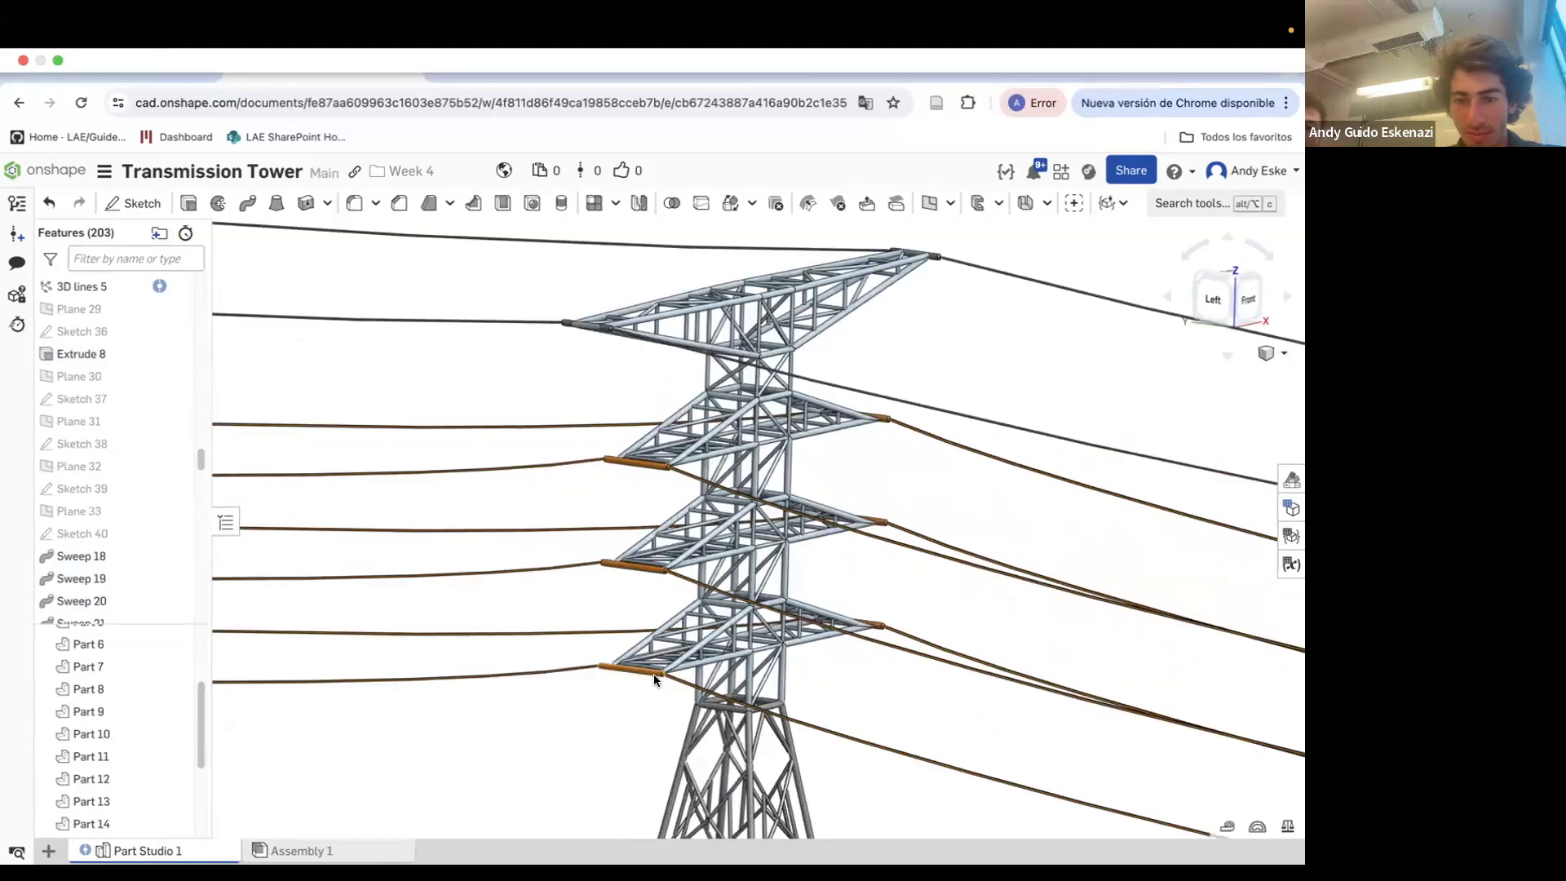
scroll(653, 674, "up", 5)
right_click(718, 654)
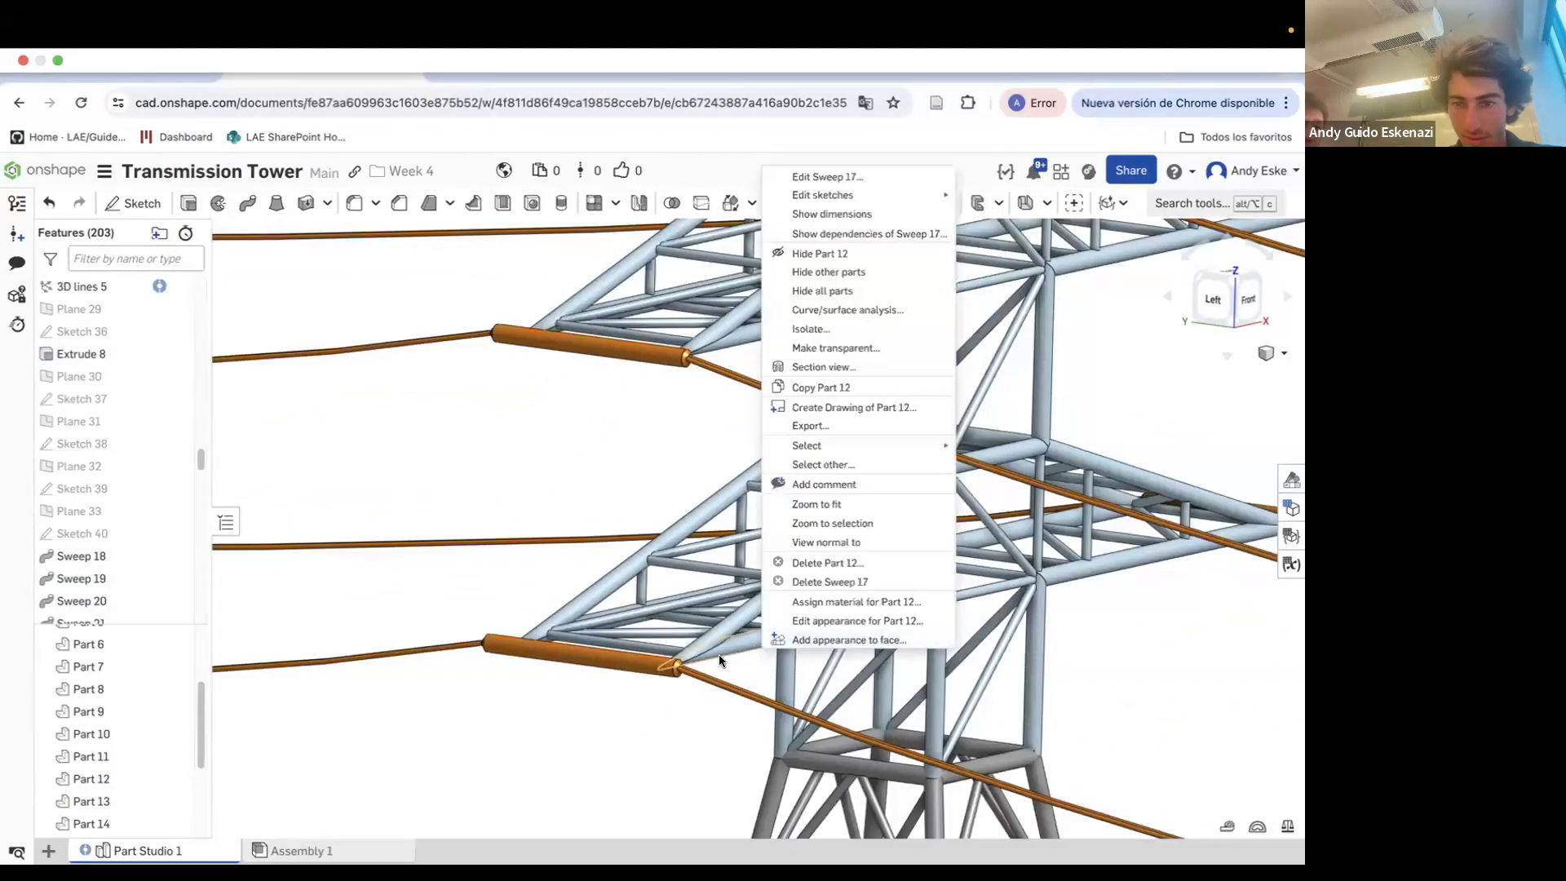
left_click(490, 744)
scroll(101, 702, "up", 3)
Apply the grey appearance 879199 to the tower lattice parts, Parts 2 through 12
right_click(101, 679)
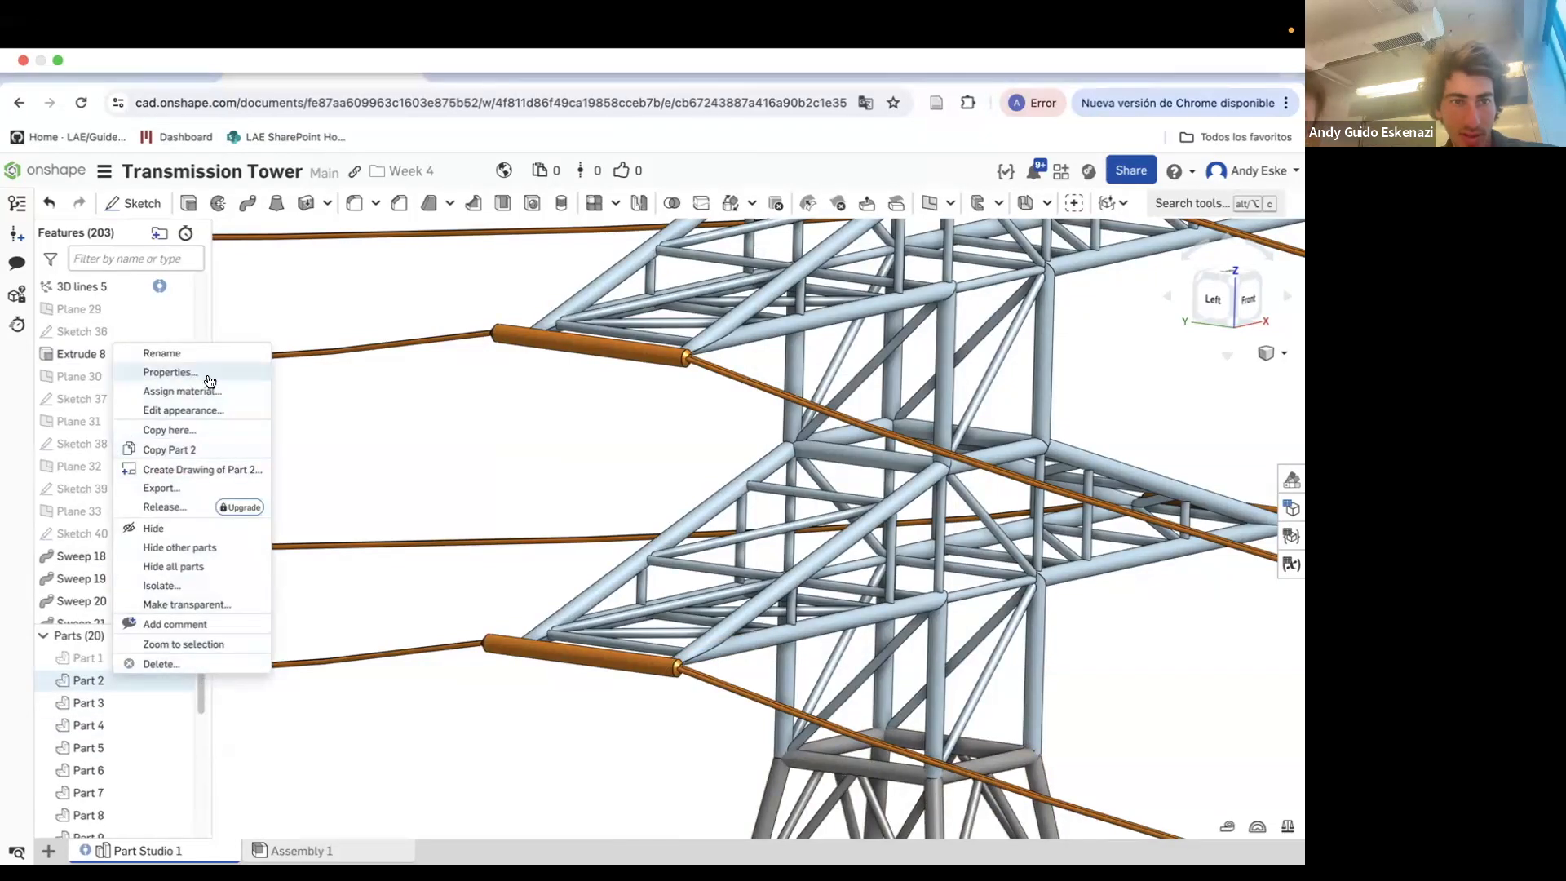
left_click(203, 409)
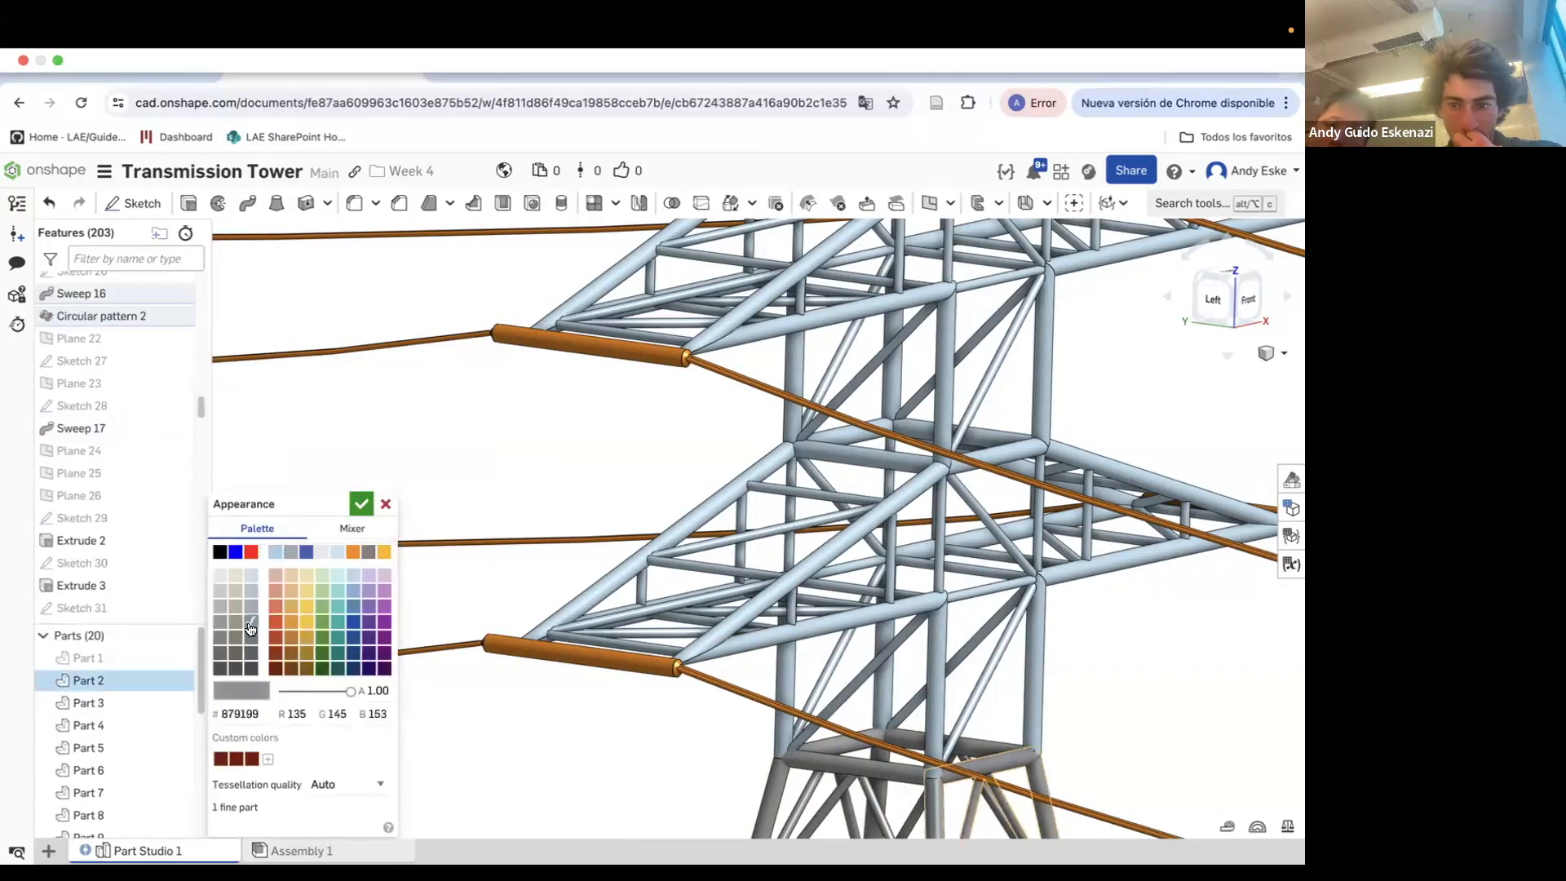
left_click(123, 704)
left_click(112, 729)
left_click(110, 750)
left_click(109, 772)
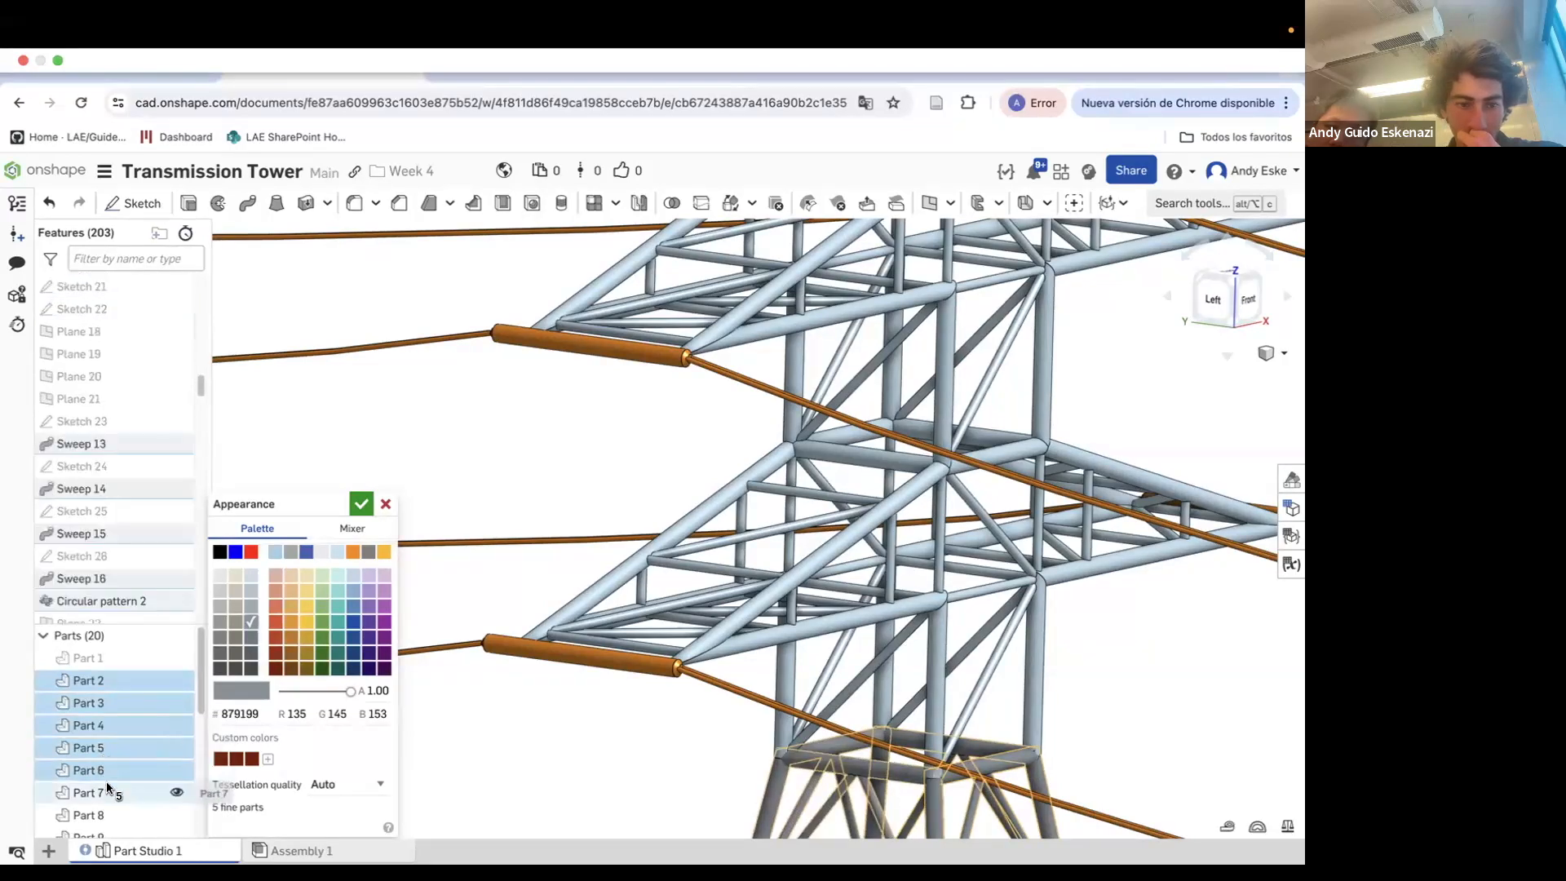
left_click(109, 792)
scroll(106, 721, "down", 3)
scroll(106, 669, "up", 2)
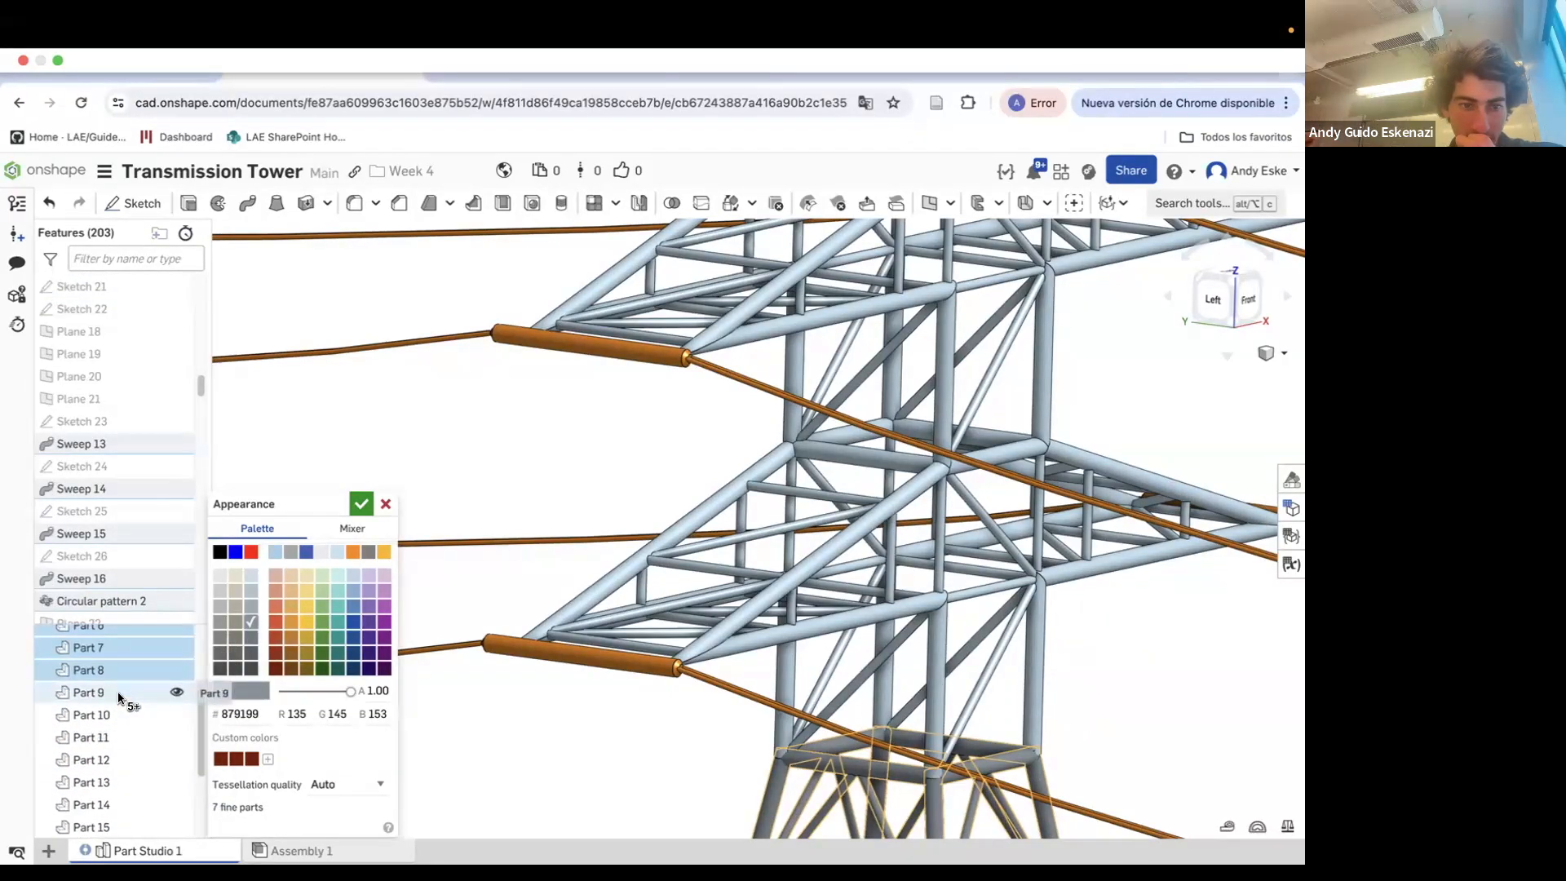
left_click(119, 736)
left_click(115, 758)
scroll(620, 612, "down", 5)
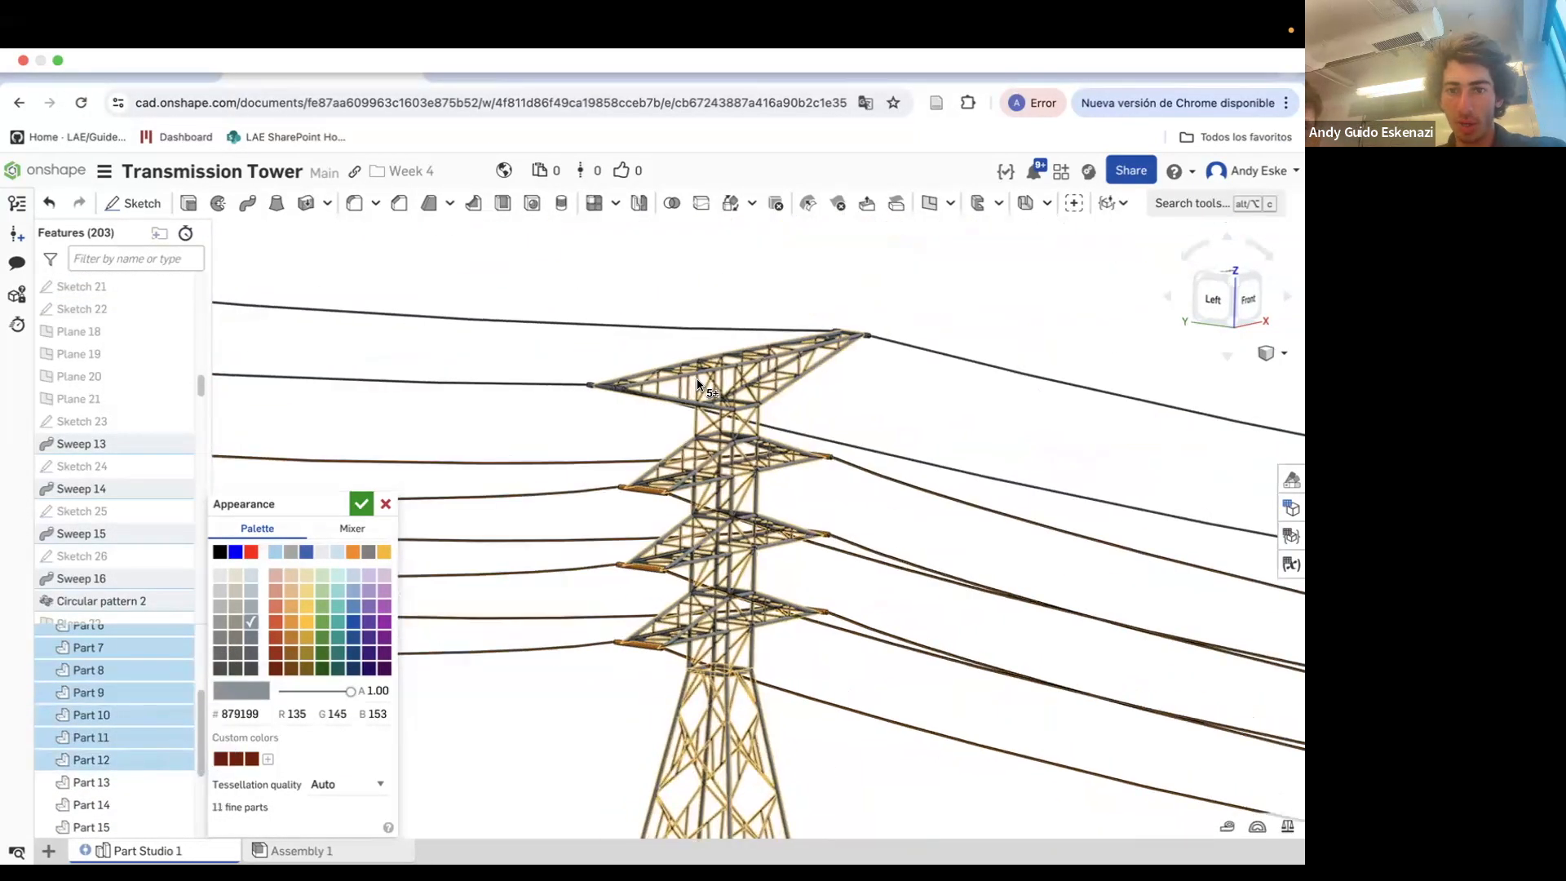
scroll(700, 408, "up", 2)
scroll(109, 752, "down", 2)
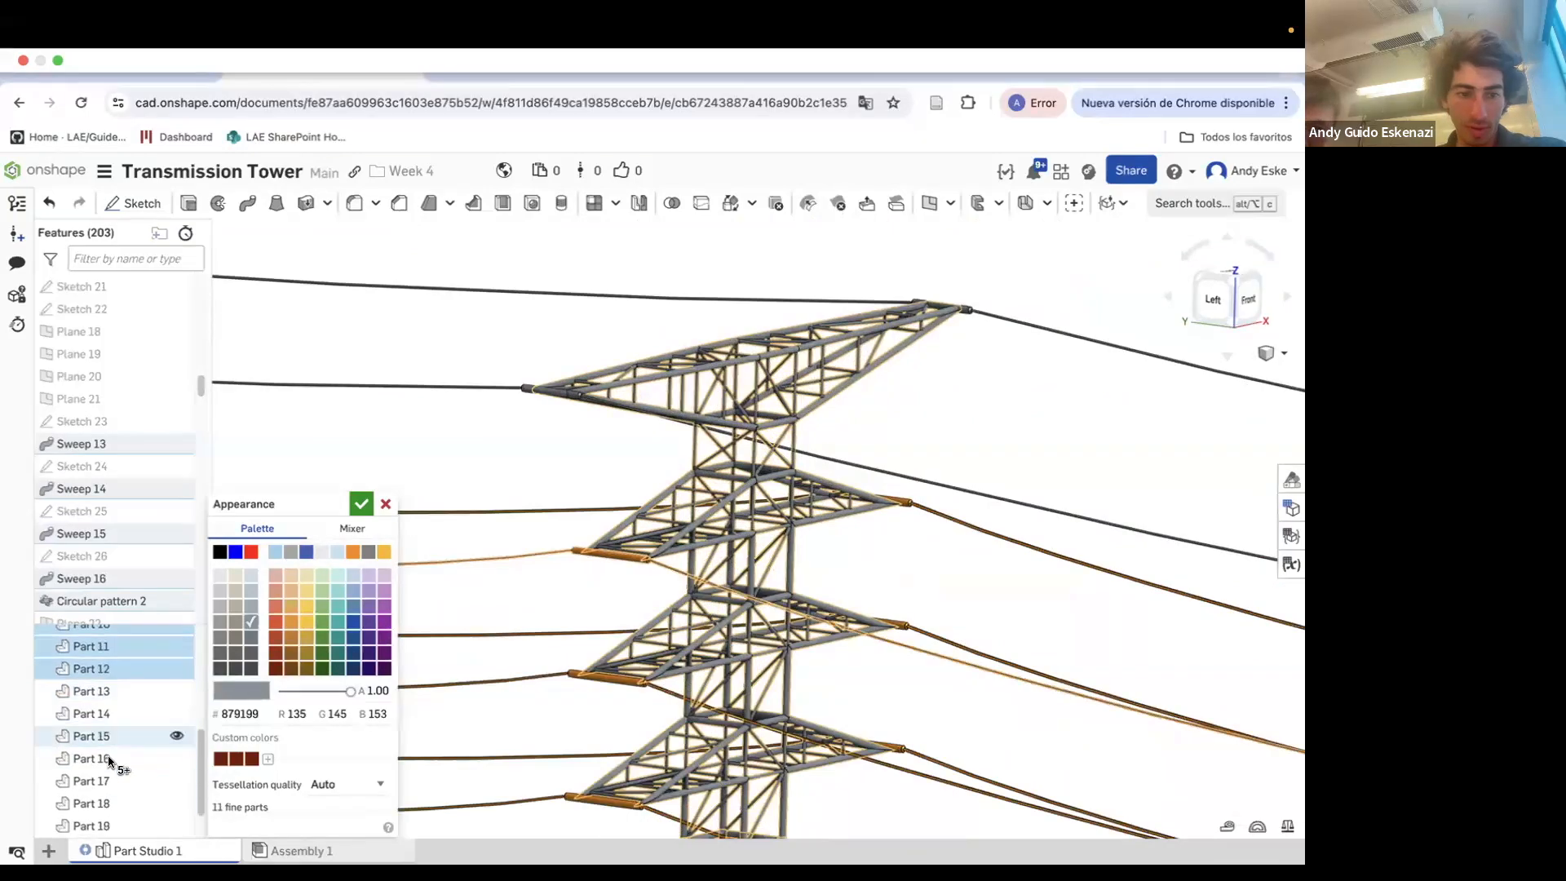
left_click(361, 504)
Open the appearance editor for the Part 19 cable and pick the orange colour F88701
scroll(538, 591, "up", 2)
scroll(612, 619, "down", 10)
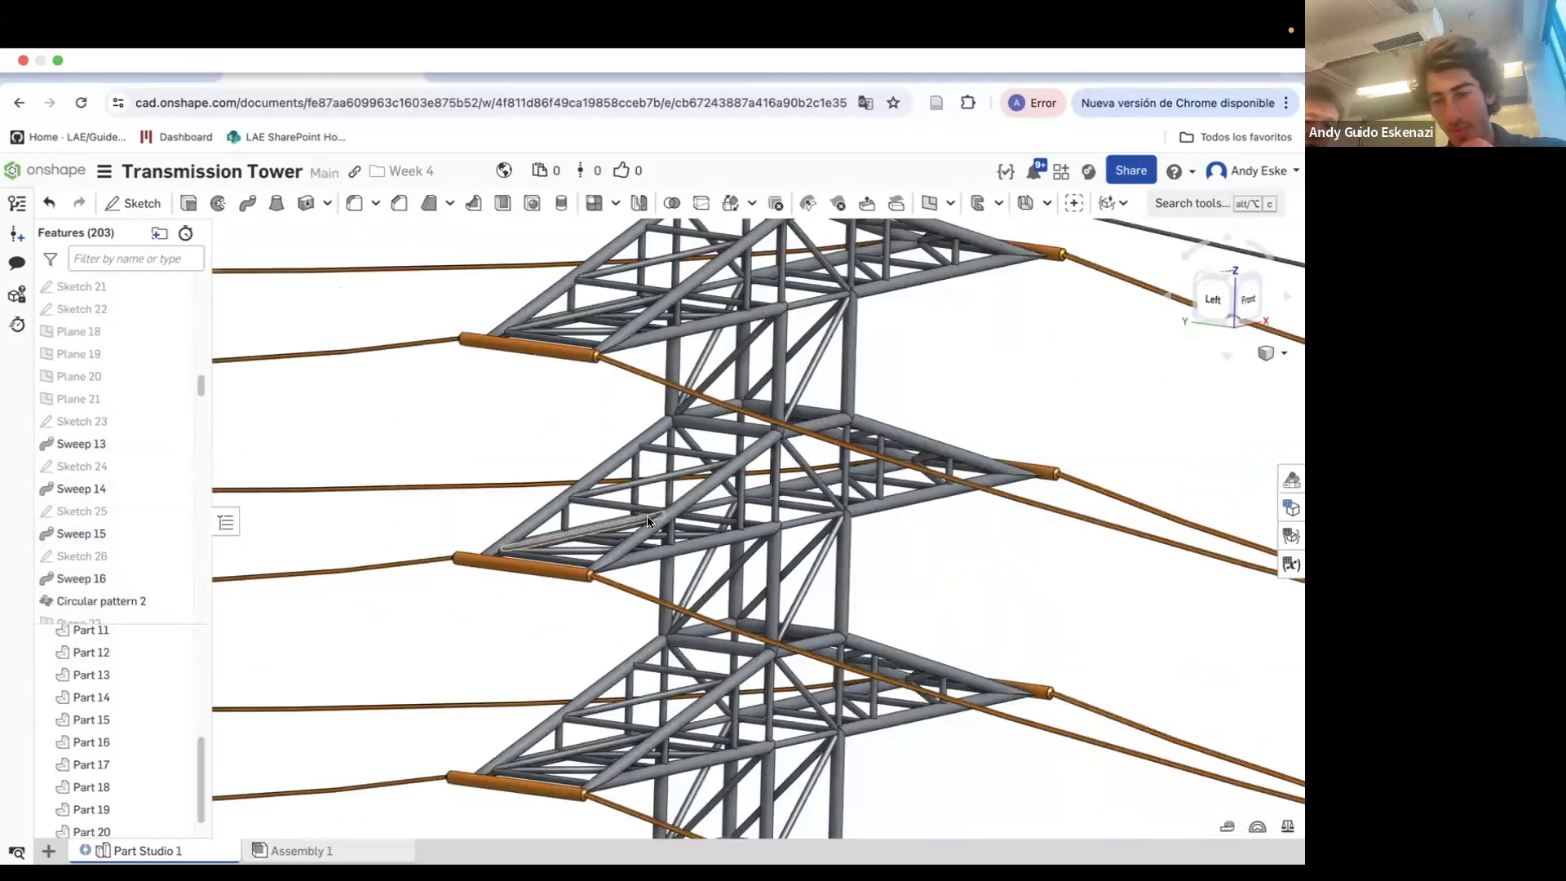
scroll(690, 711, "up", 5)
right_click_drag(690, 711, 637, 623)
scroll(516, 328, "up", 10)
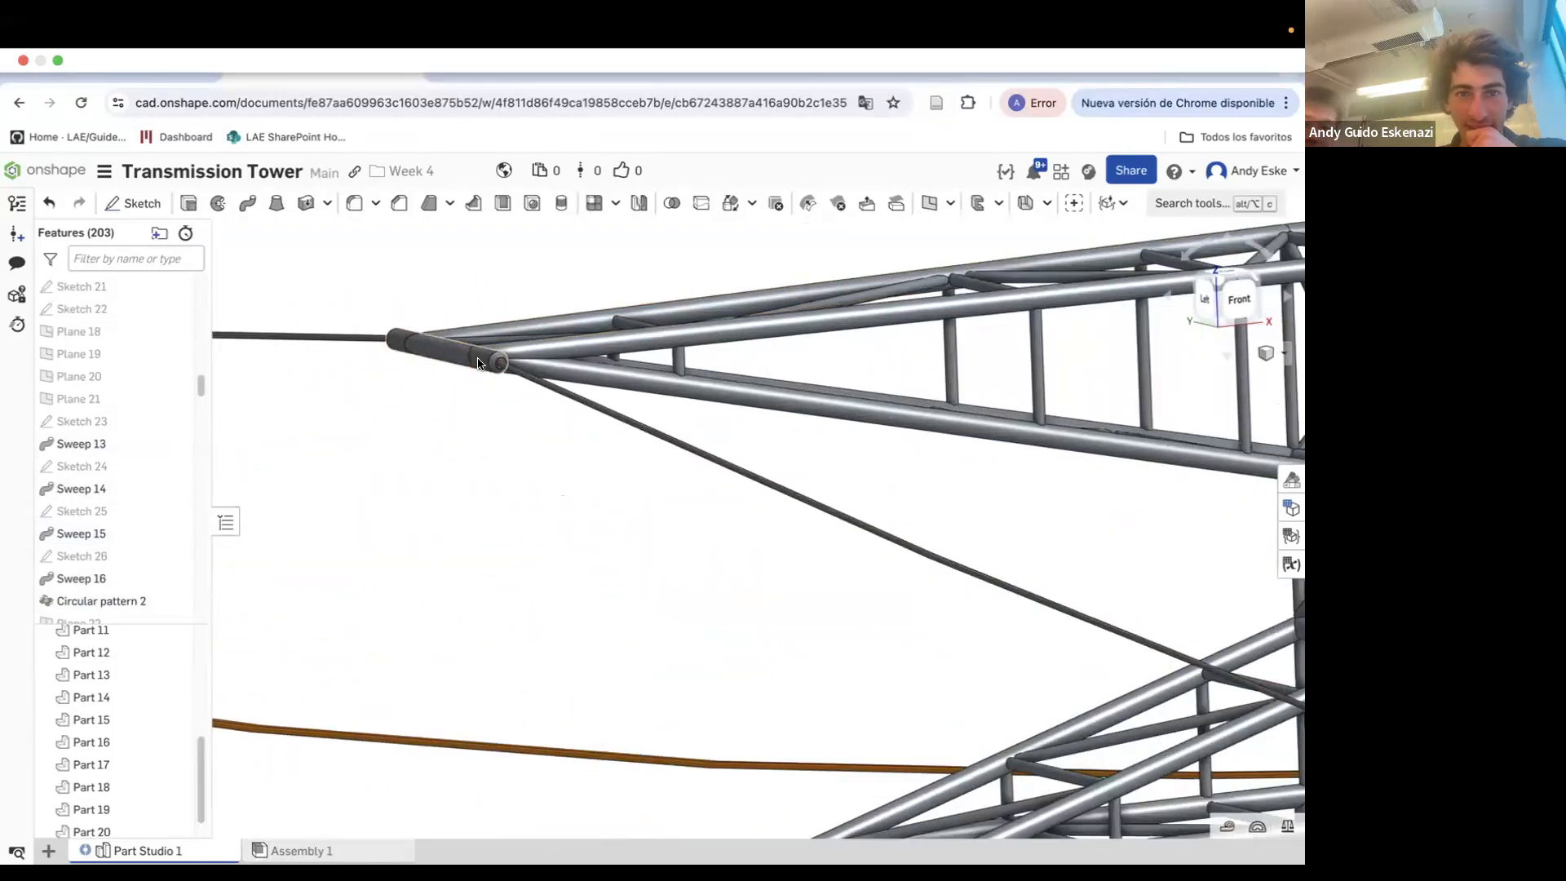
left_click(457, 351)
right_click(108, 791)
left_click(204, 523)
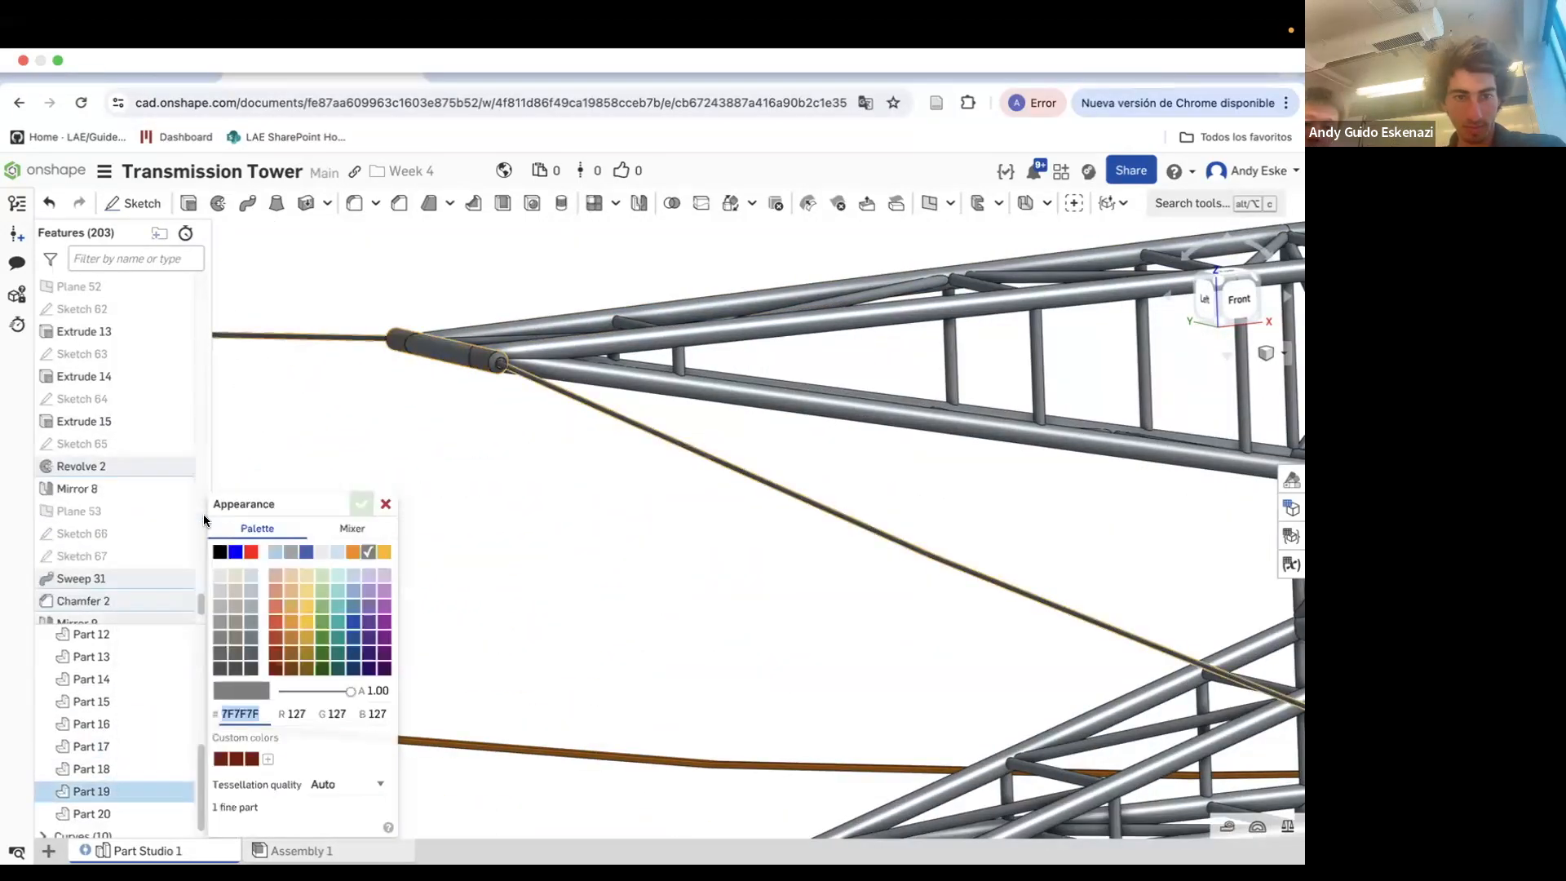
left_click(352, 554)
Add the remaining cable and insulator parts to the orange appearance and apply it
scroll(689, 542, "down", 4)
scroll(752, 723, "up", 8)
left_click(721, 695)
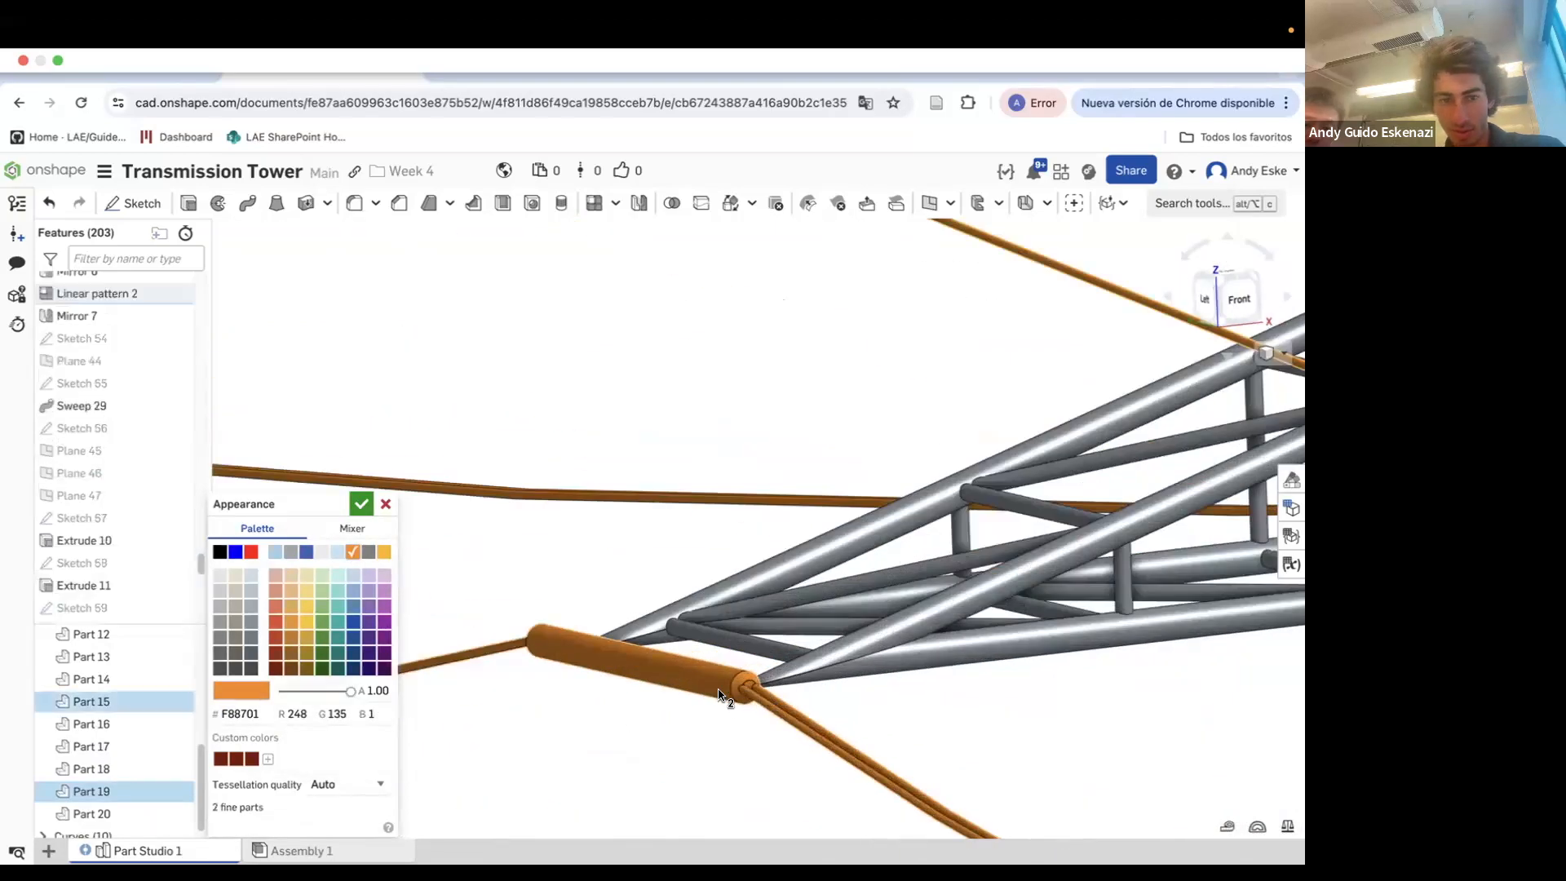
scroll(571, 563, "down", 8)
left_click(598, 725)
scroll(599, 604, "down", 3)
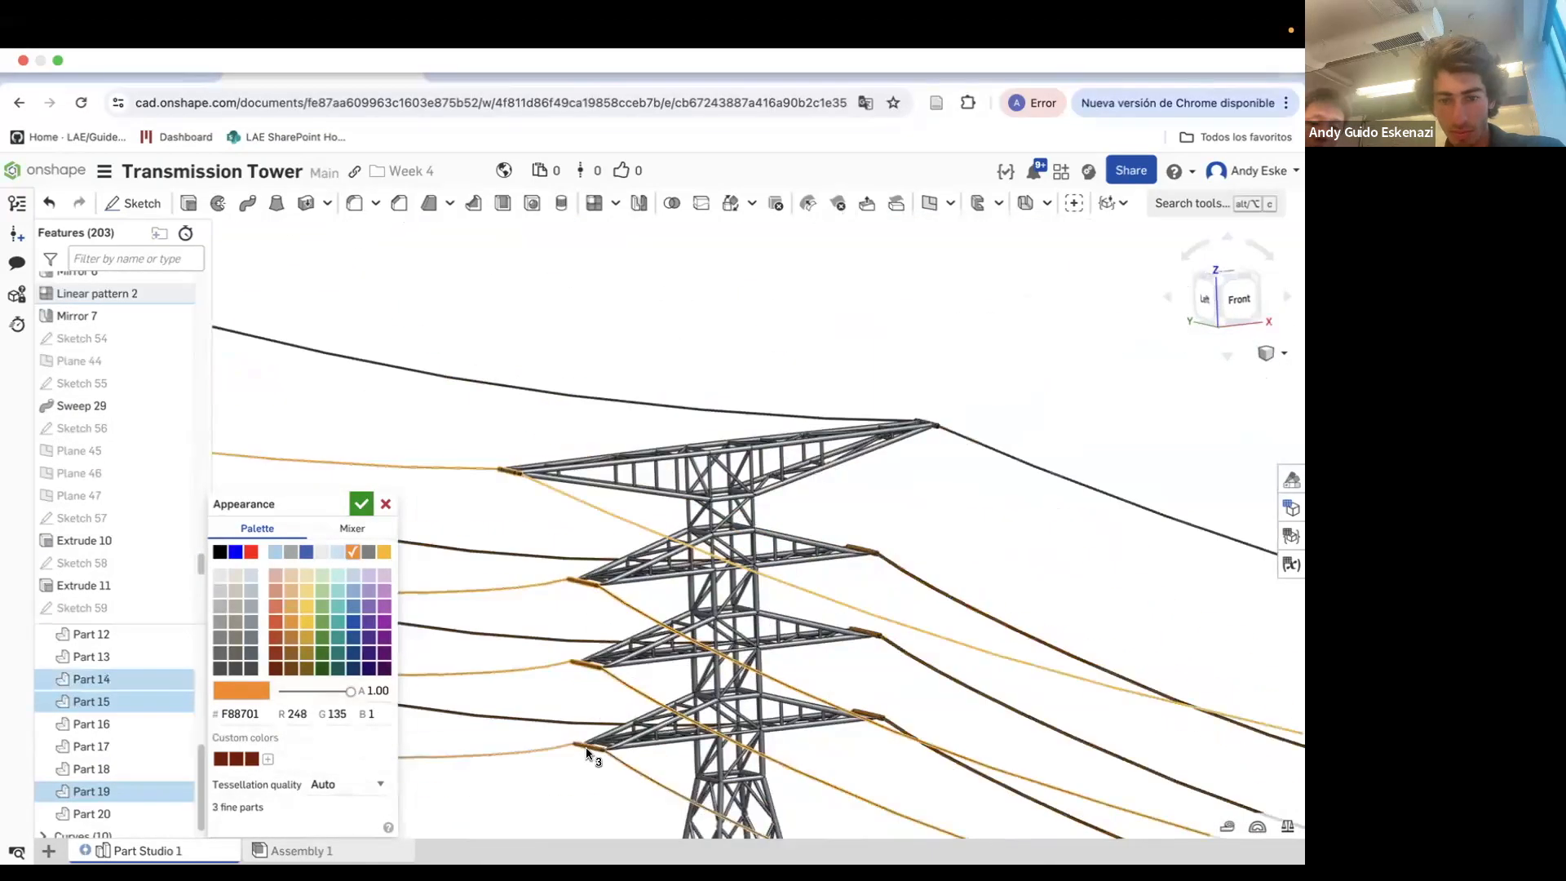
scroll(588, 748, "up", 6)
left_click(583, 739)
scroll(522, 708, "down", 6)
scroll(673, 717, "up", 8)
left_click(645, 753)
left_click(636, 347)
scroll(640, 351, "down", 8)
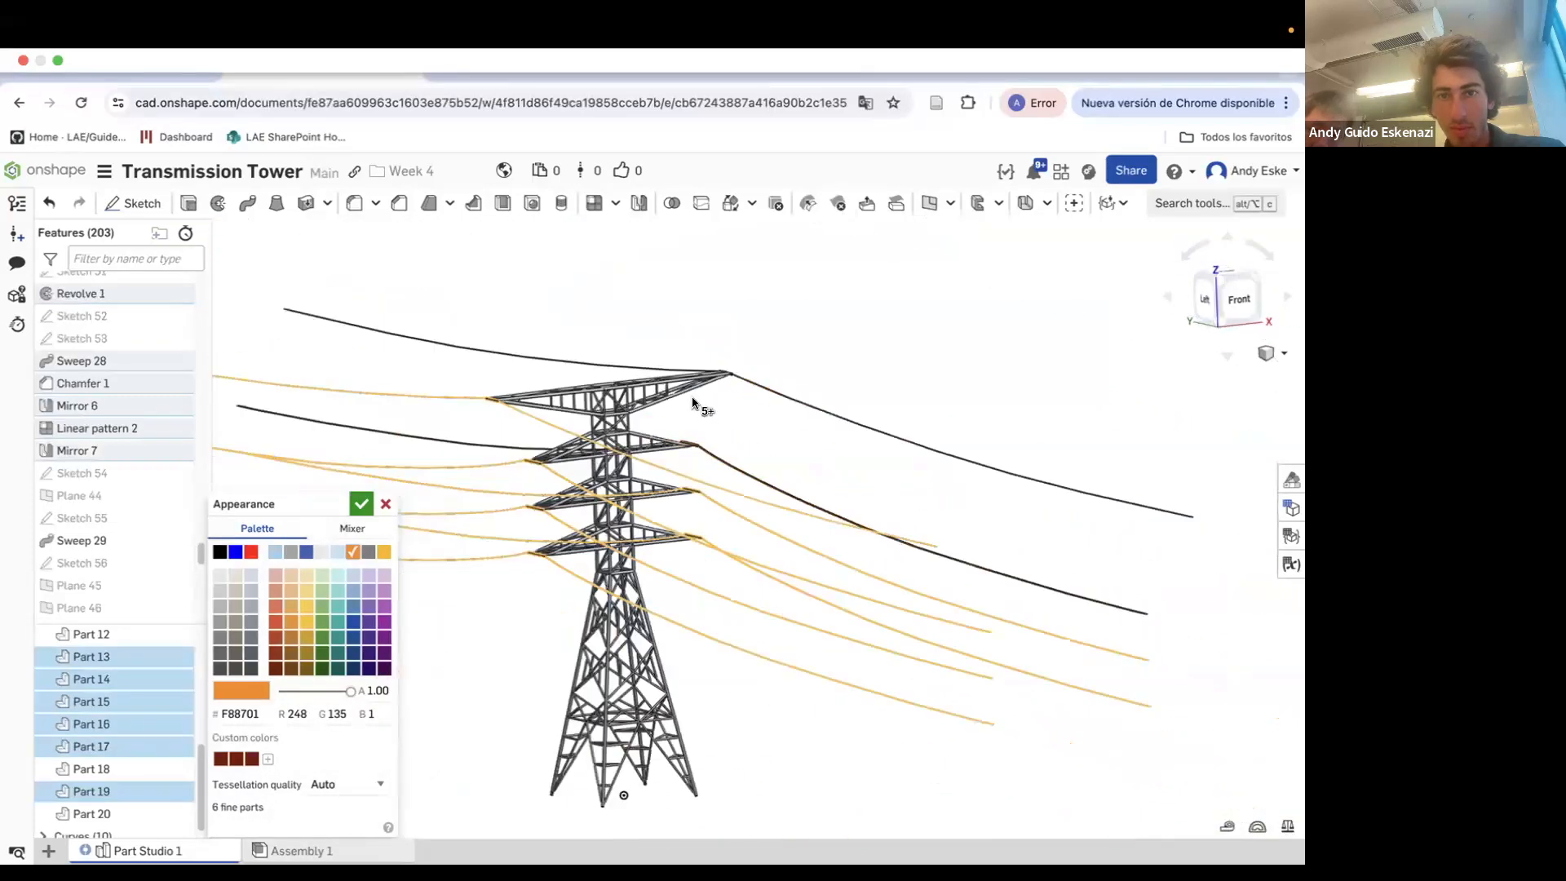
scroll(703, 485, "up", 8)
left_click(879, 445)
scroll(883, 406, "down", 8)
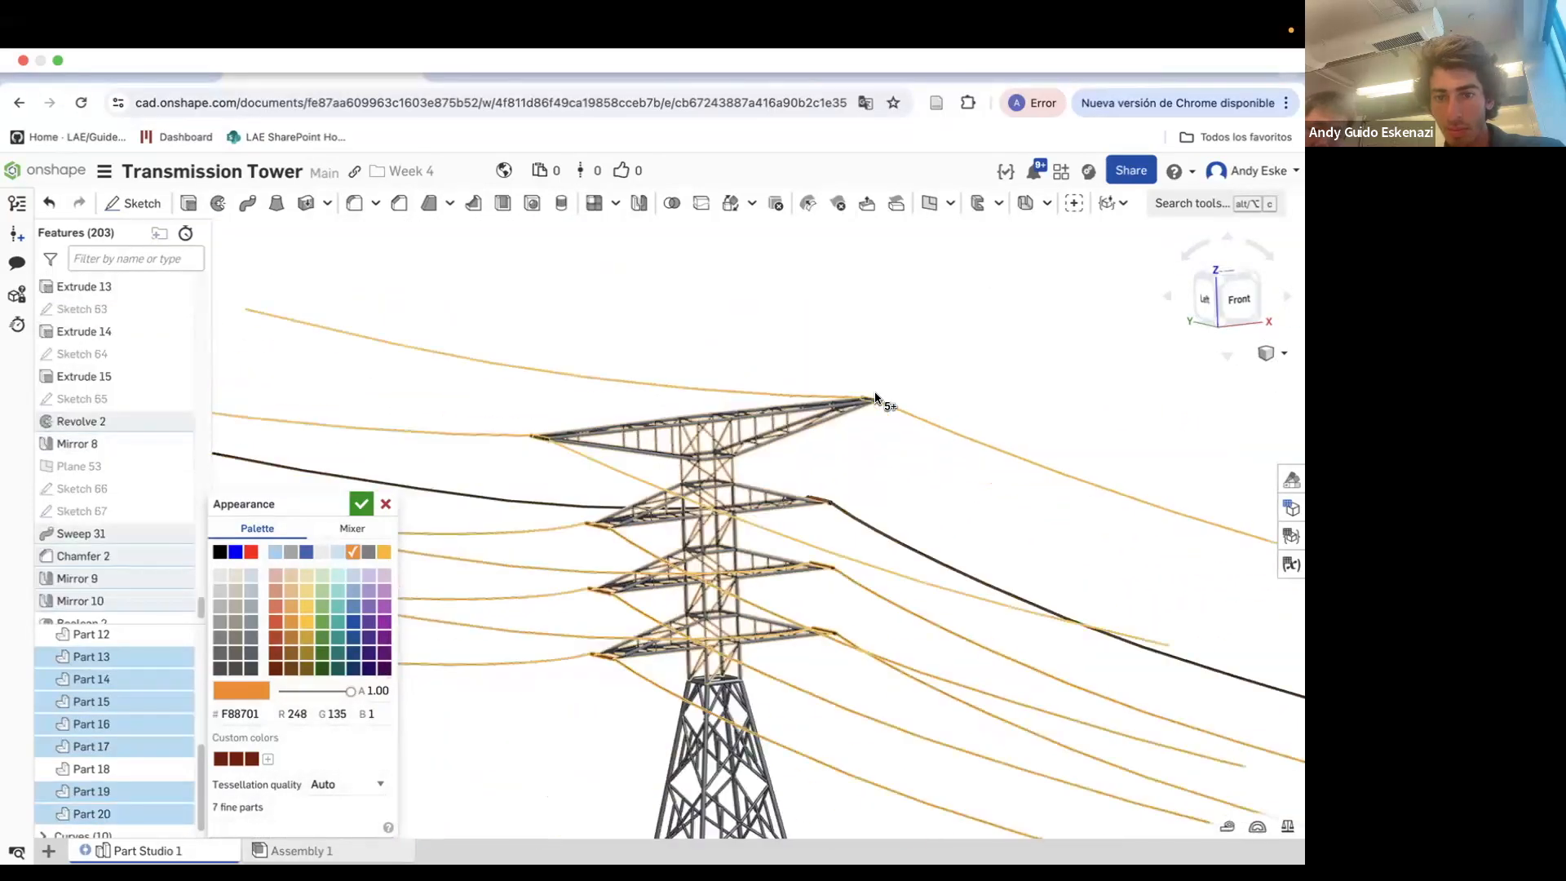
left_click(362, 505)
Measure the distance between the end faces of two cables at the crossarm tip
scroll(529, 496, "down", 2)
scroll(529, 494, "down", 5)
right_click_drag(529, 494, 634, 629)
scroll(657, 641, "up", 4)
scroll(638, 639, "down", 4)
scroll(191, 718, "up", 5)
scroll(125, 522, "up", 20)
scroll(531, 606, "up", 3)
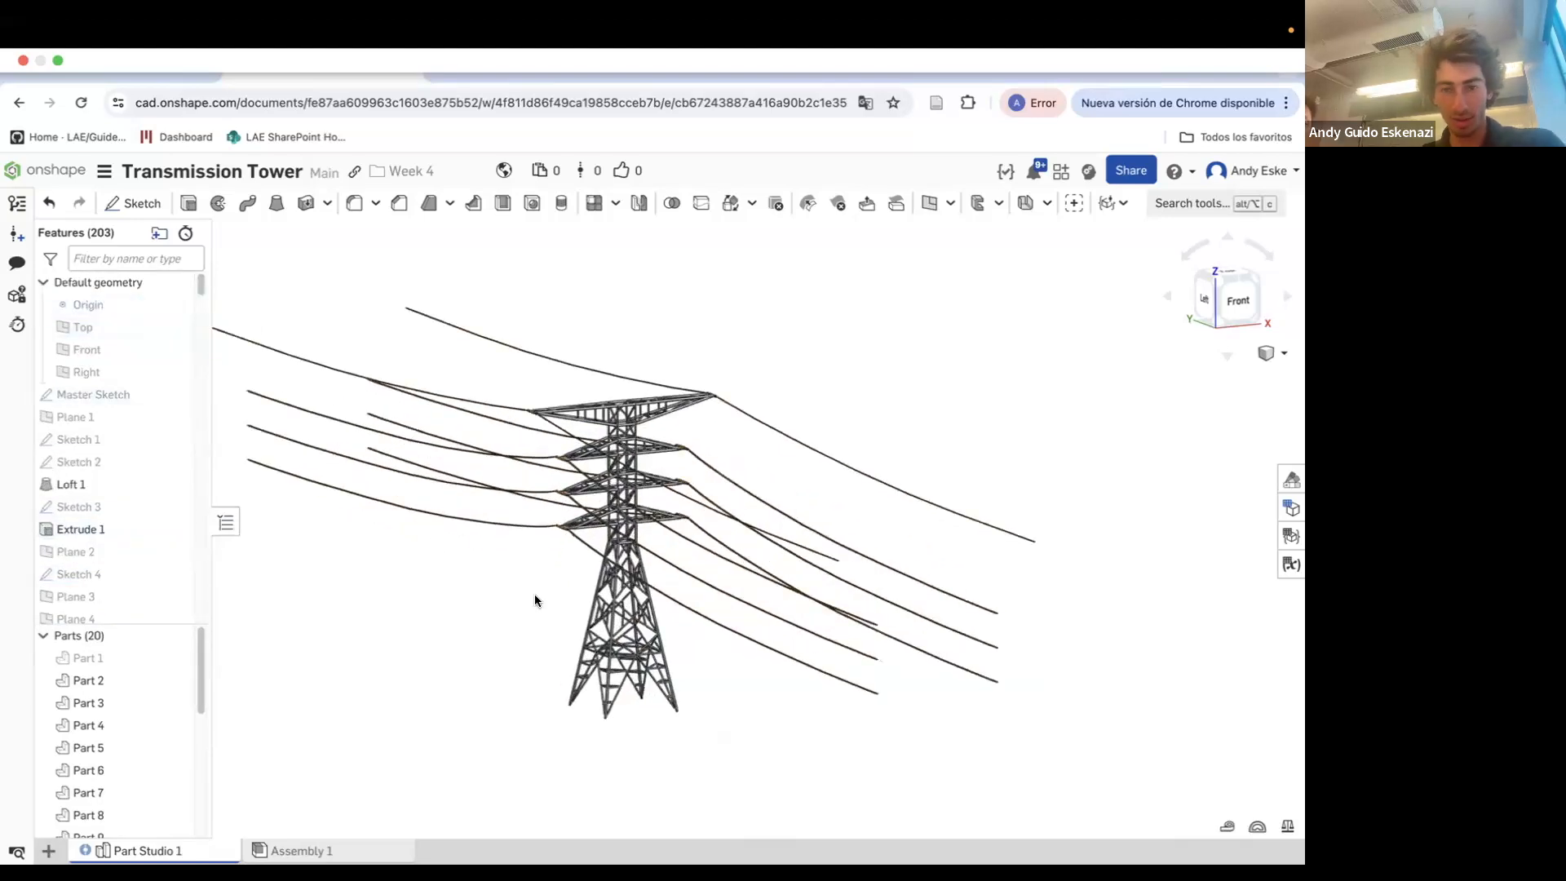
scroll(541, 501, "up", 2)
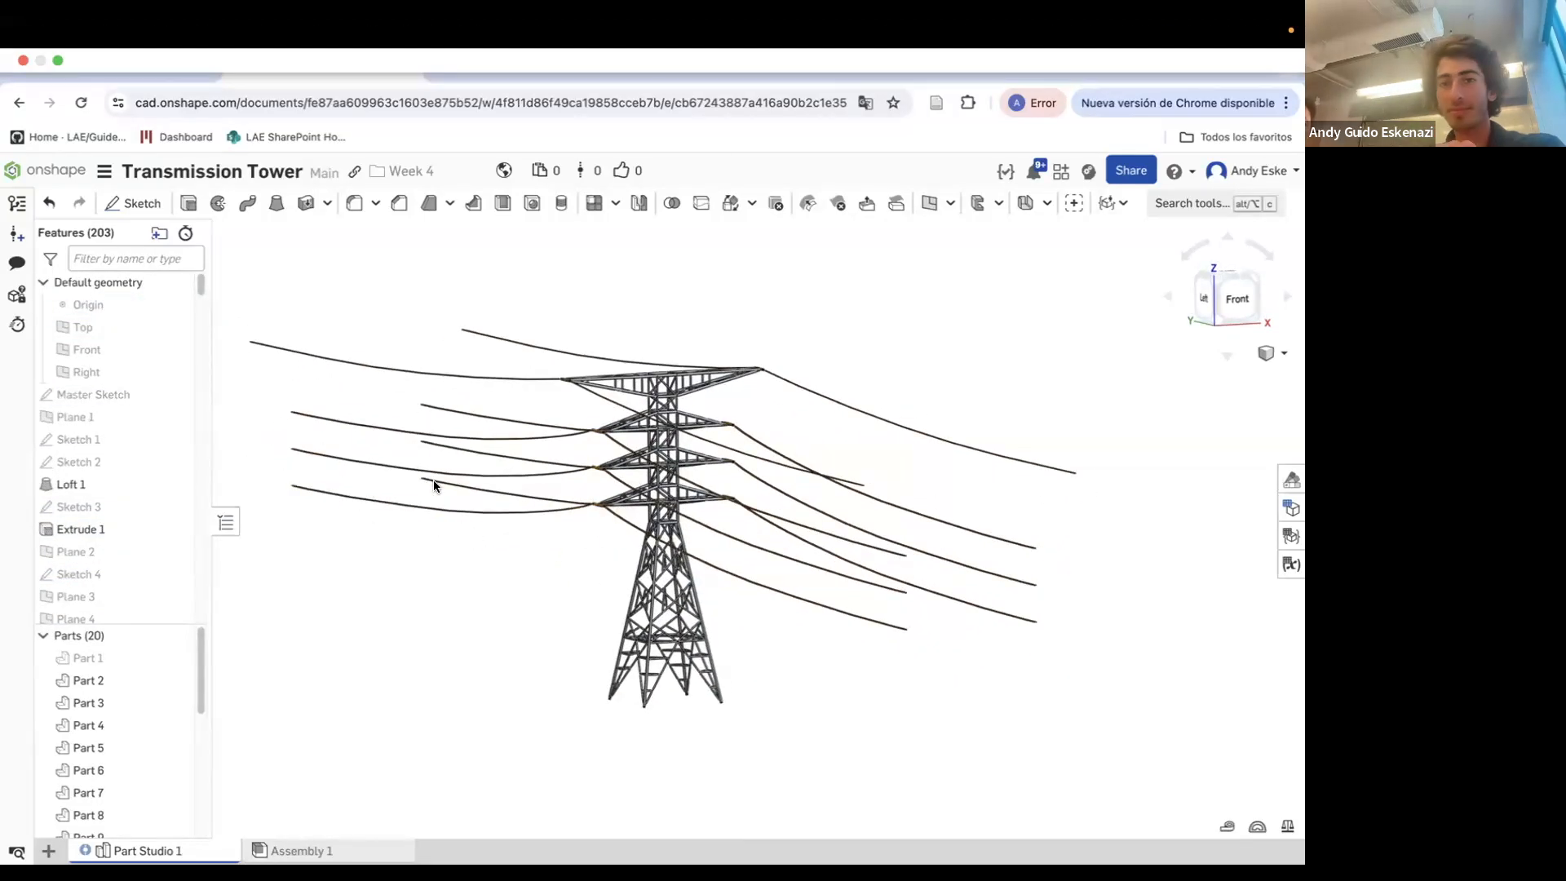
left_click(1228, 829)
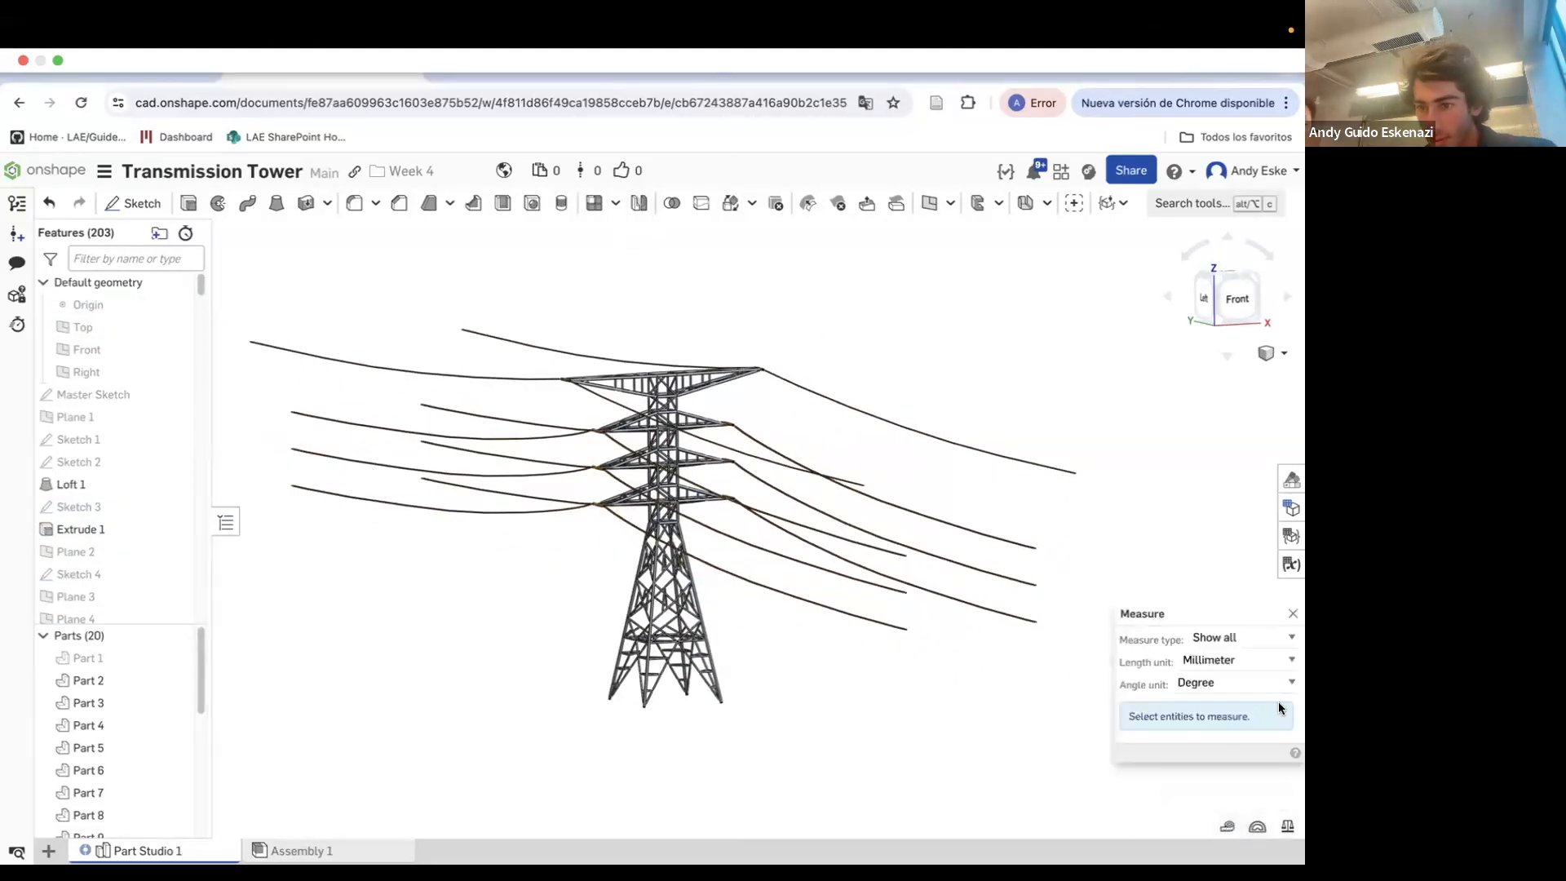
scroll(1034, 548, "up", 10)
left_click(685, 376)
scroll(965, 517, "down", 10)
right_click_drag(498, 437, 715, 440)
scroll(493, 476, "up", 10)
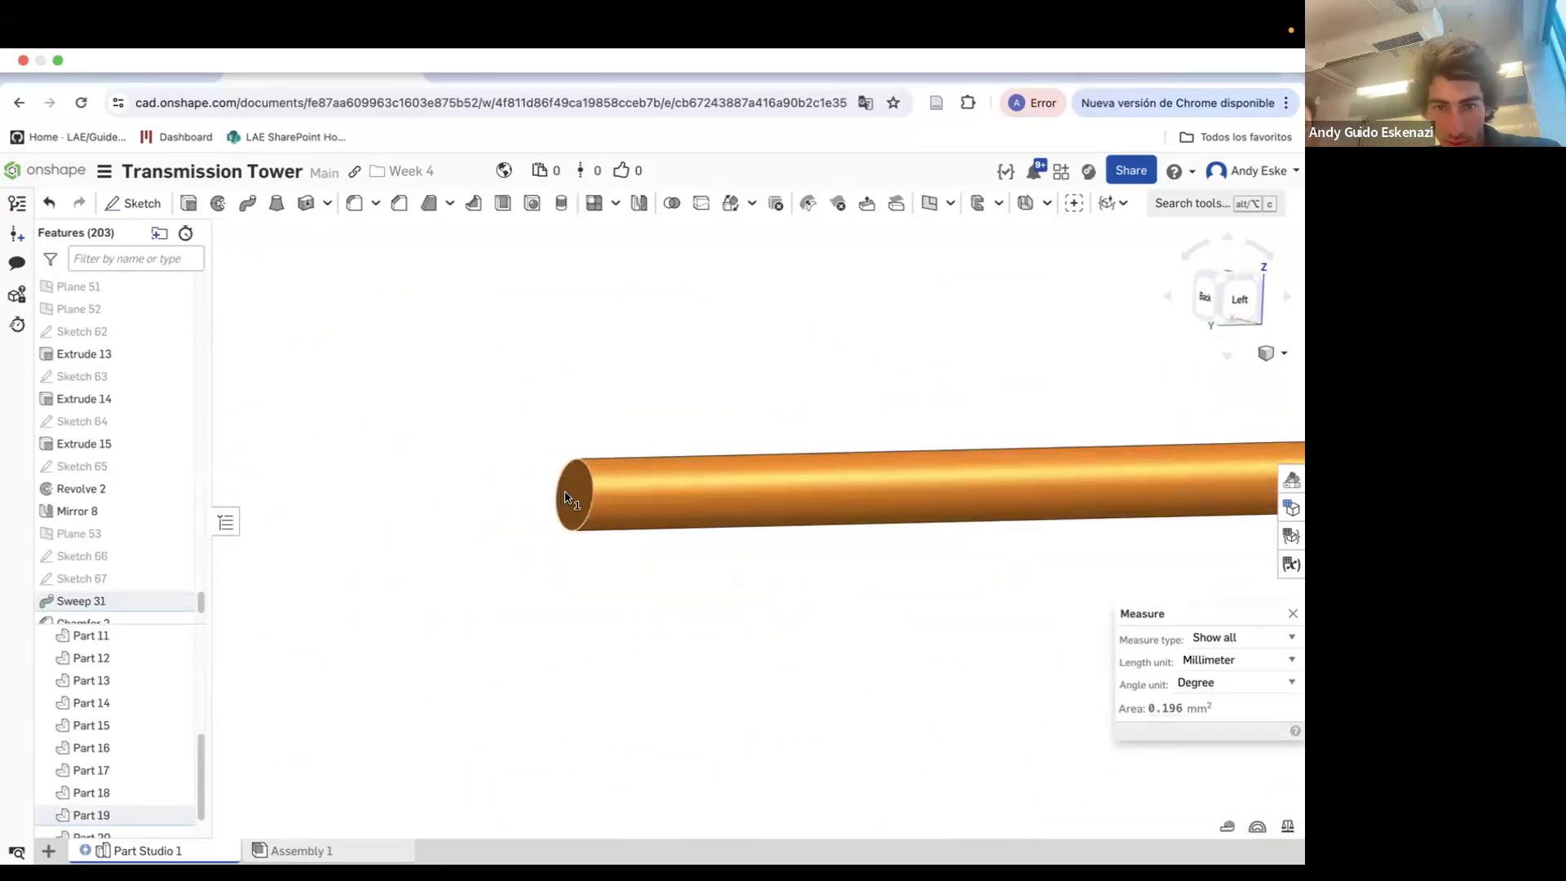
left_click(566, 498)
scroll(714, 650, "down", 3)
scroll(714, 650, "down", 5)
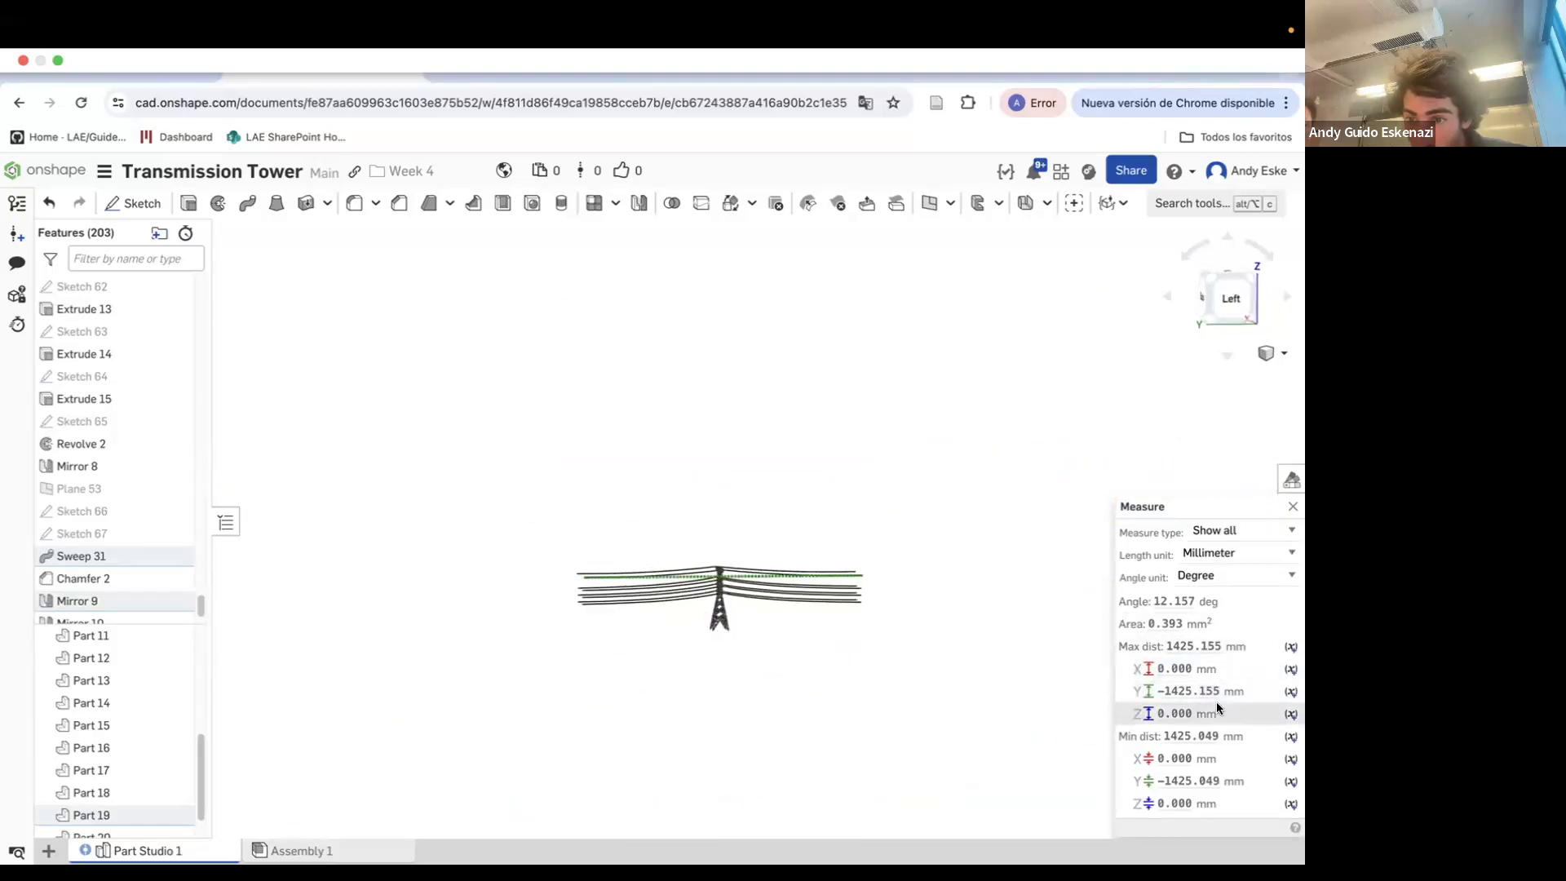
left_click(1295, 514)
right_click_drag(849, 629, 740, 679)
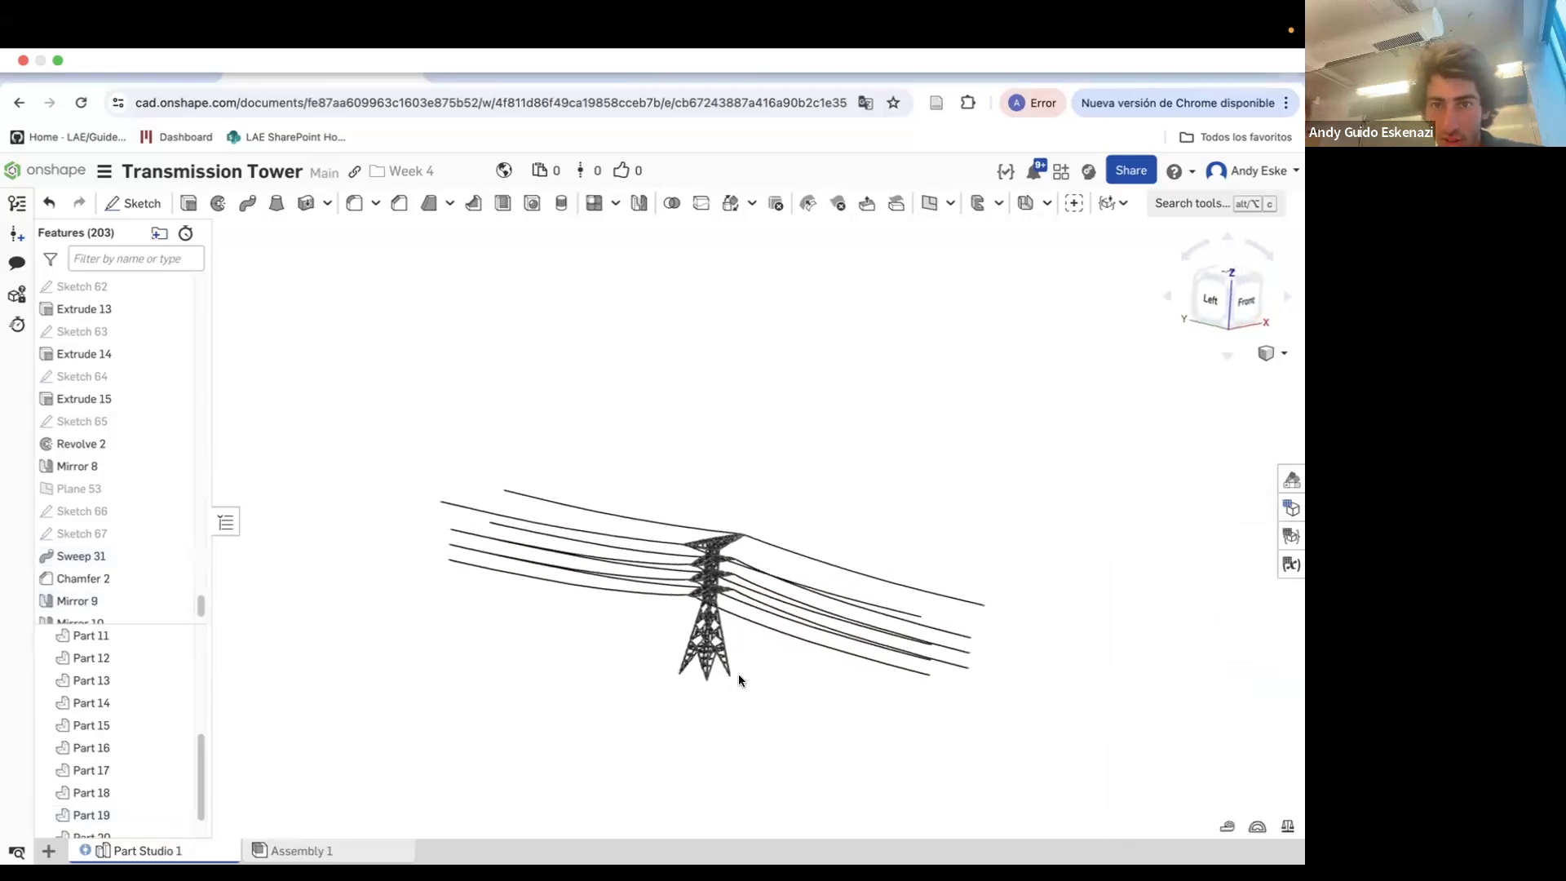
left_click(639, 205)
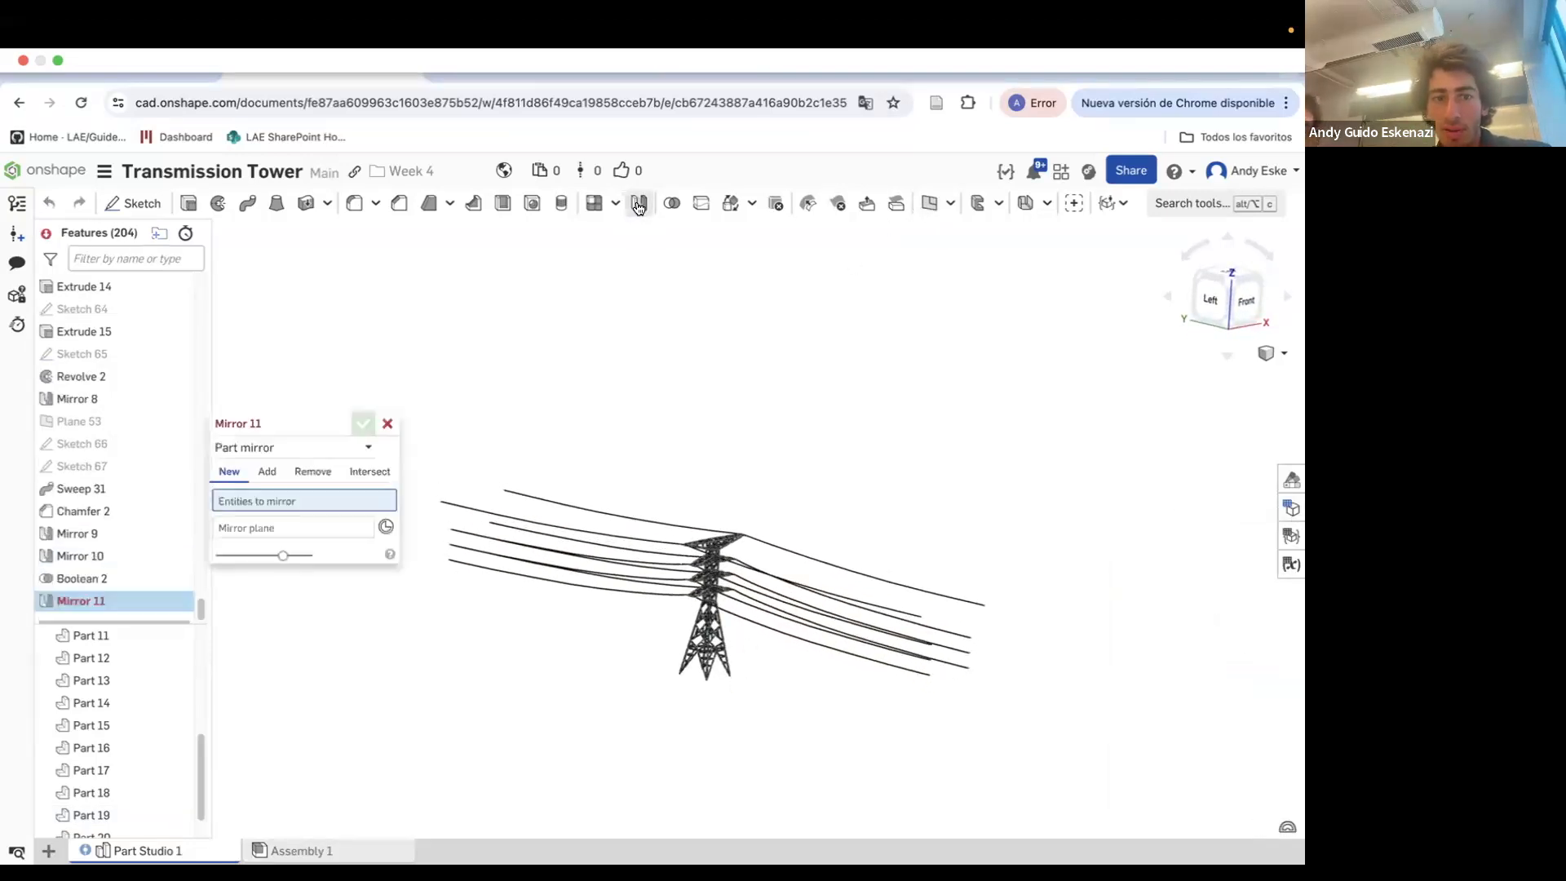
left_click_drag(245, 424, 104, 363)
left_click_drag(334, 352, 1053, 780)
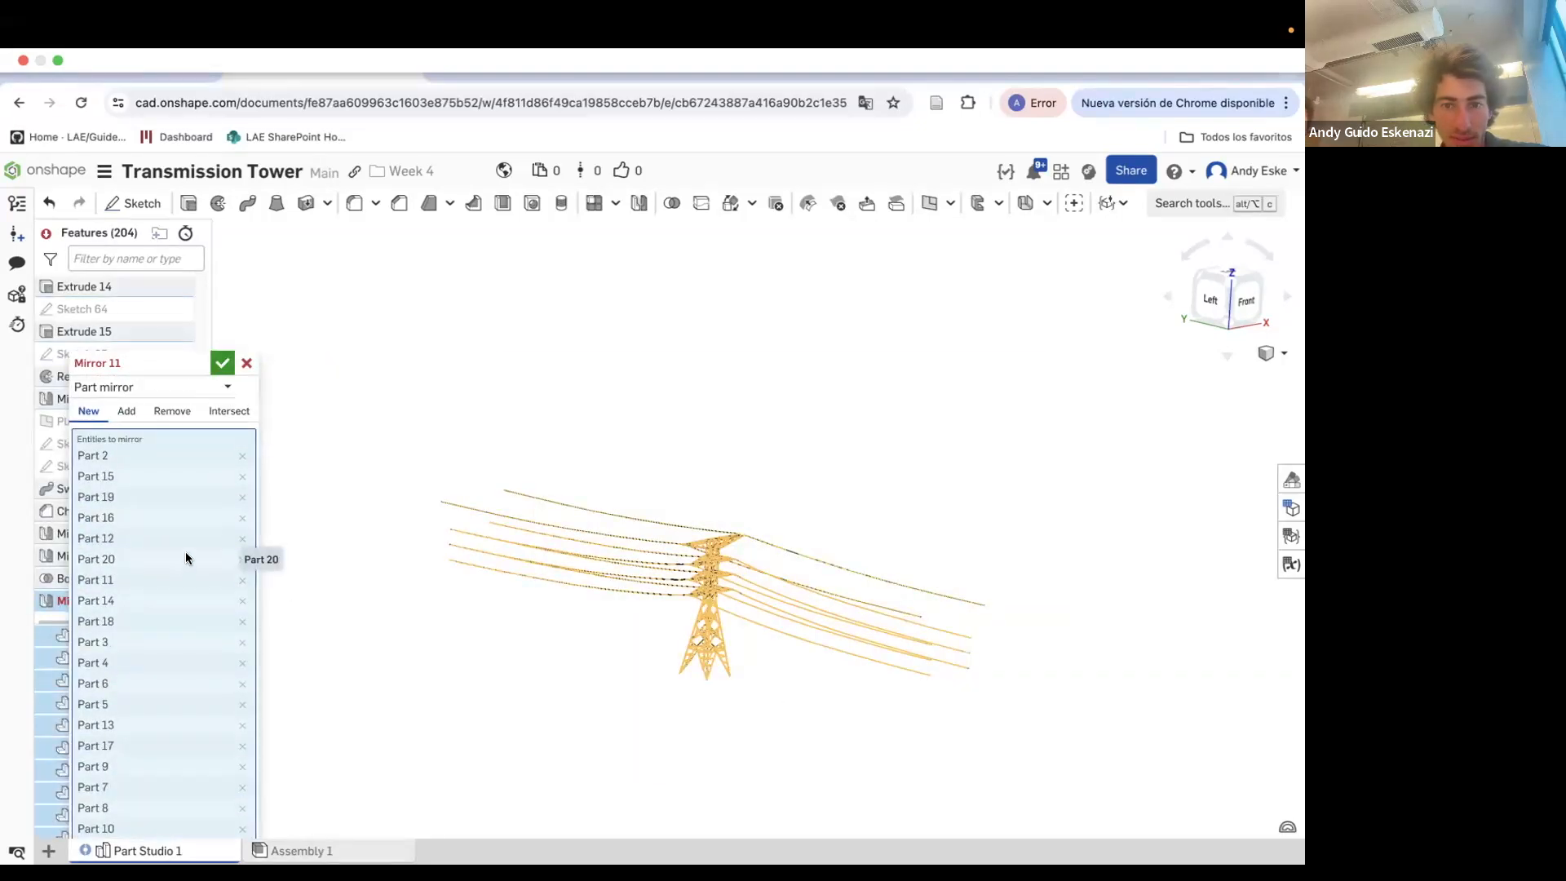
left_click(246, 363)
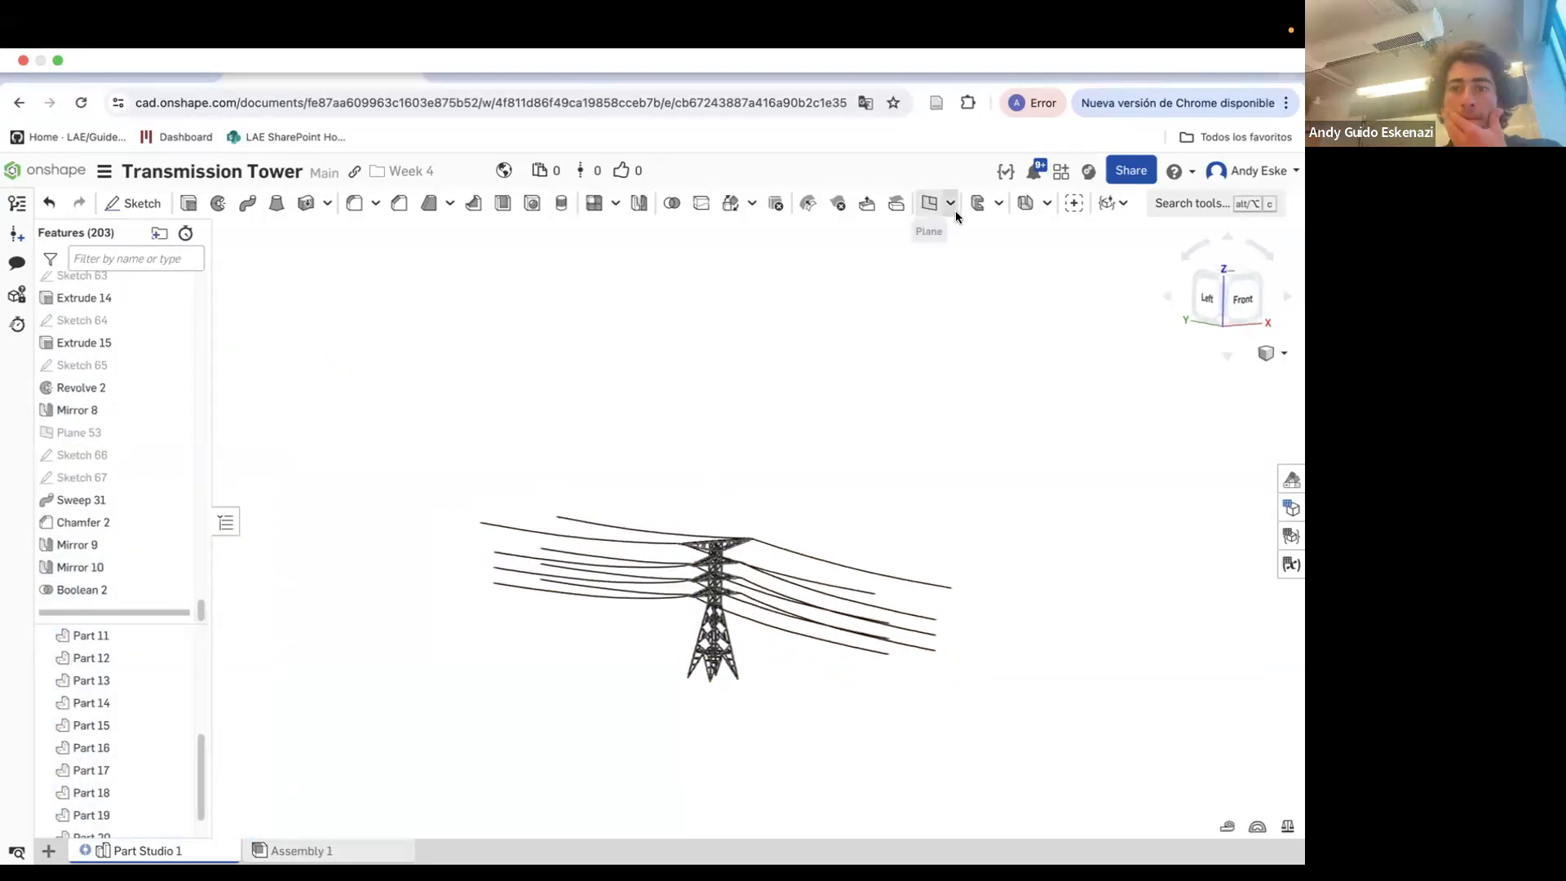
Measure the spacing between the cut ends of two neighbouring cables
left_click(1226, 829)
scroll(811, 526, "up", 10)
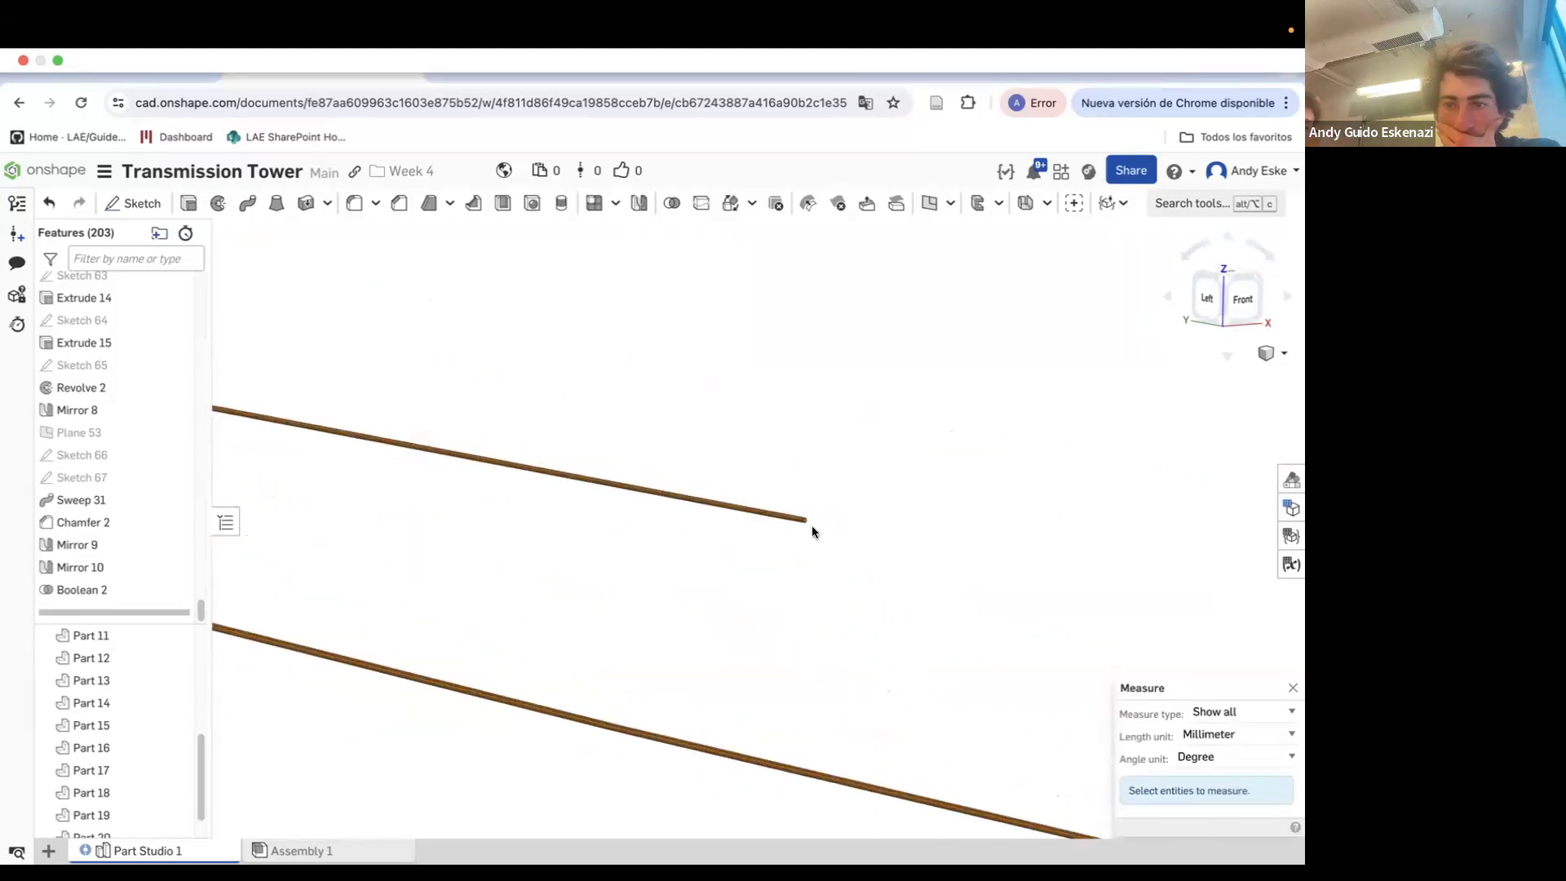
left_click(848, 514)
scroll(897, 571, "down", 5)
scroll(1046, 686, "up", 8)
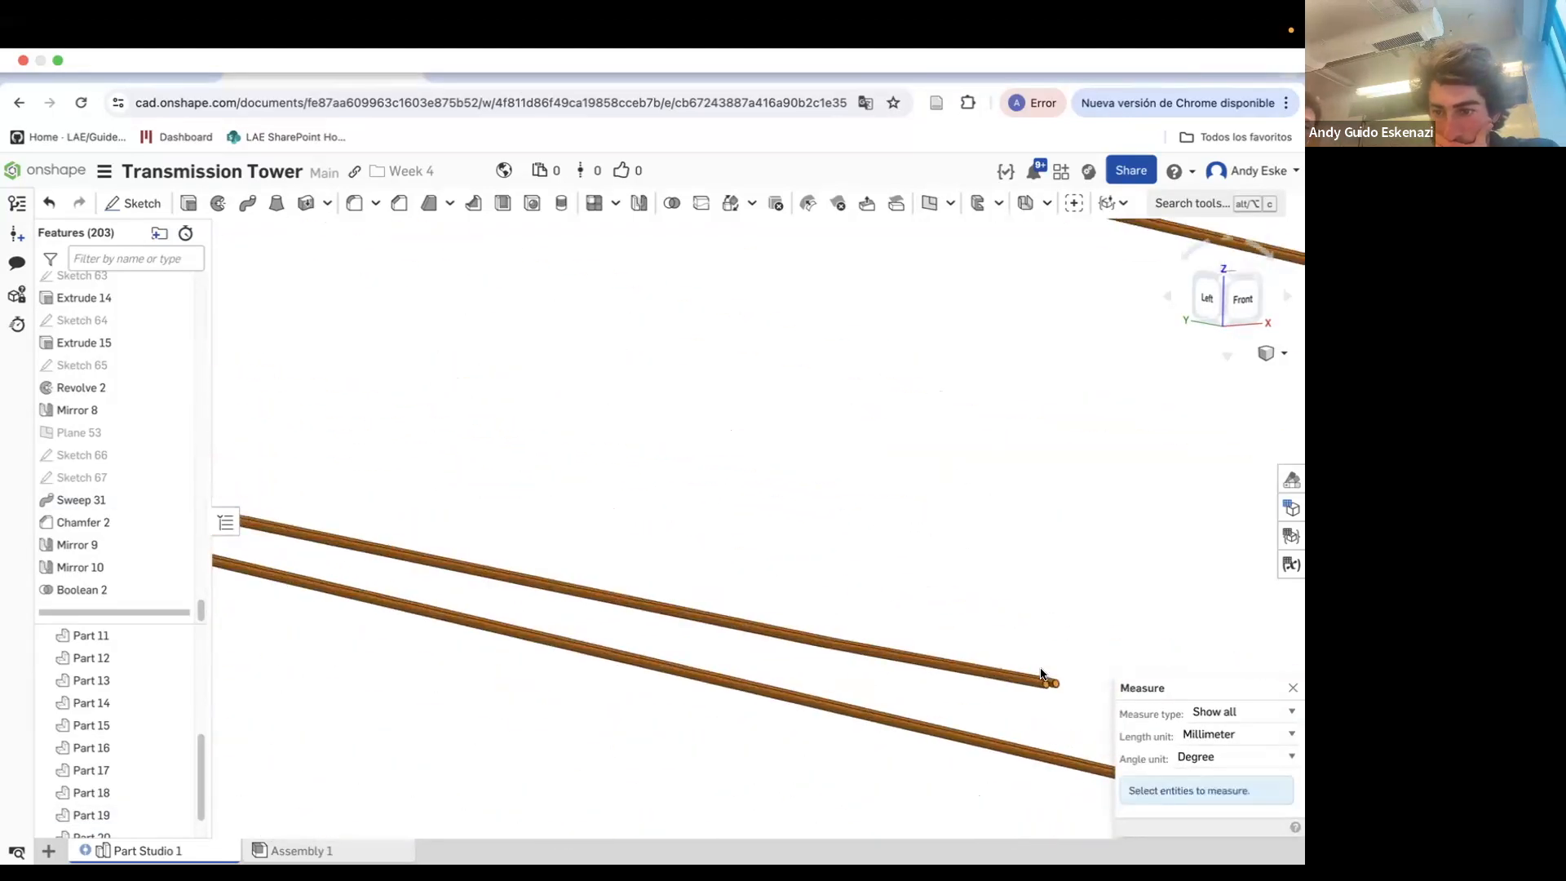
scroll(1036, 602, "down", 10)
right_click_drag(1035, 604, 1042, 575)
scroll(579, 547, "up", 12)
right_click_drag(579, 546, 571, 520)
left_click(573, 520)
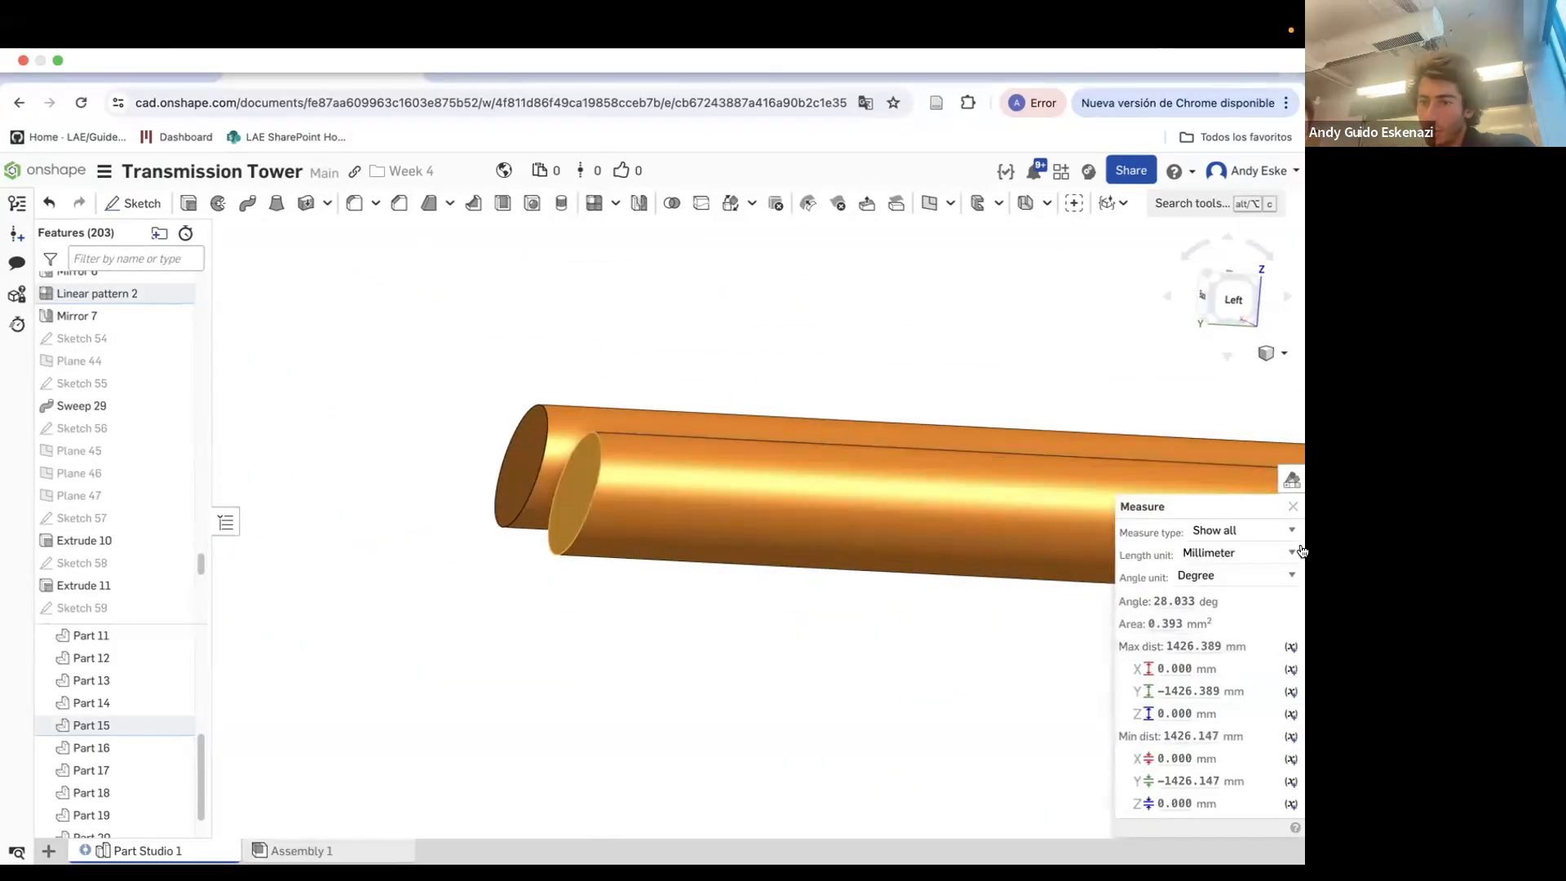
left_click(1294, 507)
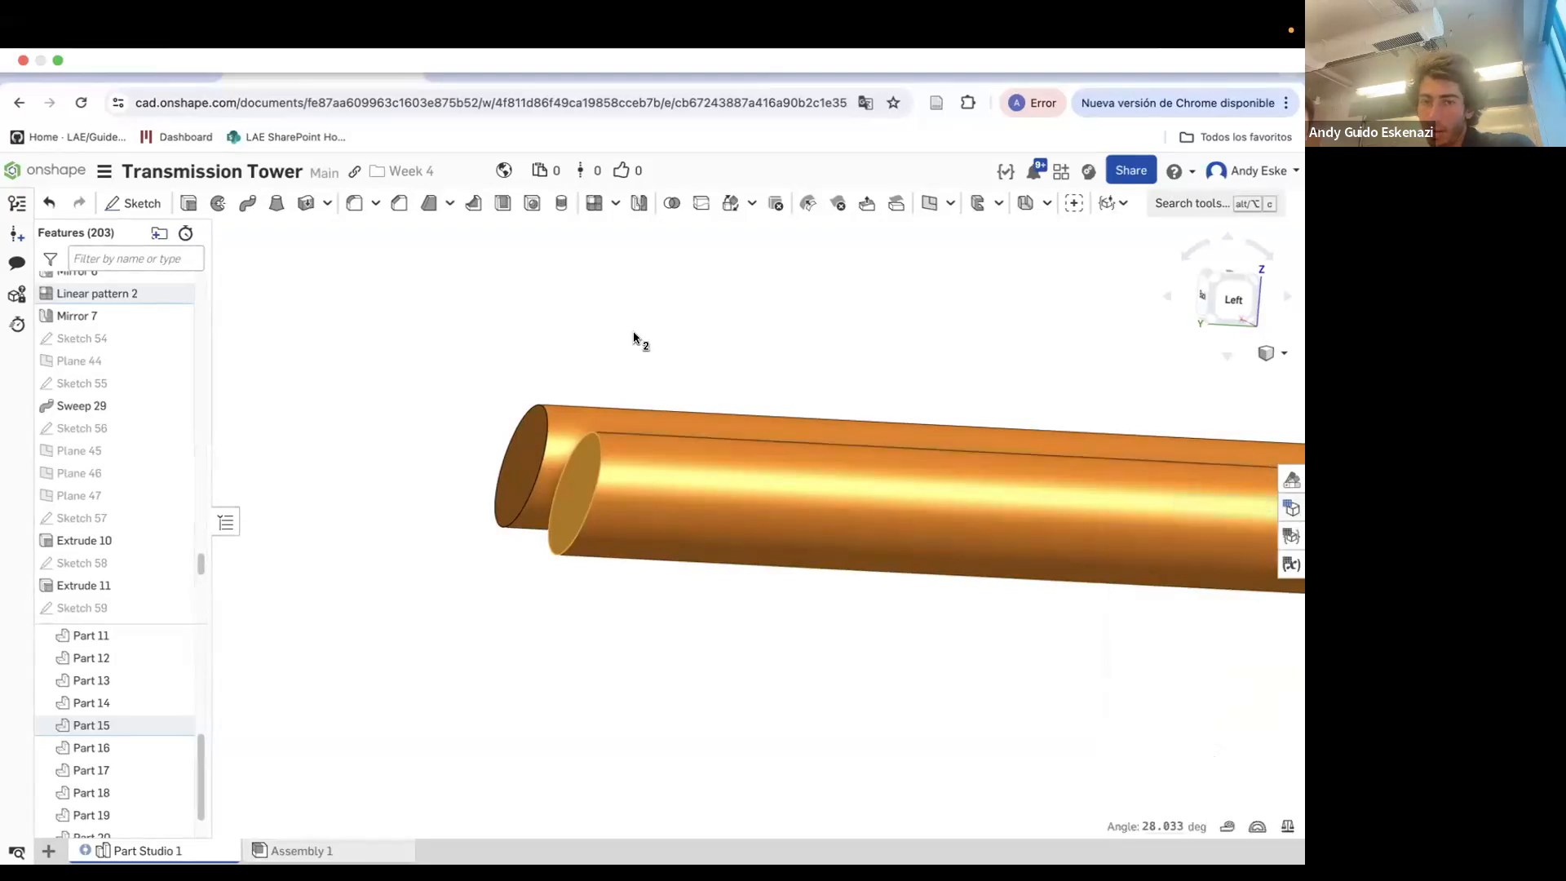
Start a linear part pattern and select all the tower and cable parts as entities to pattern
scroll(633, 340, "down", 10)
right_click_drag(595, 384, 597, 222)
left_click(595, 206)
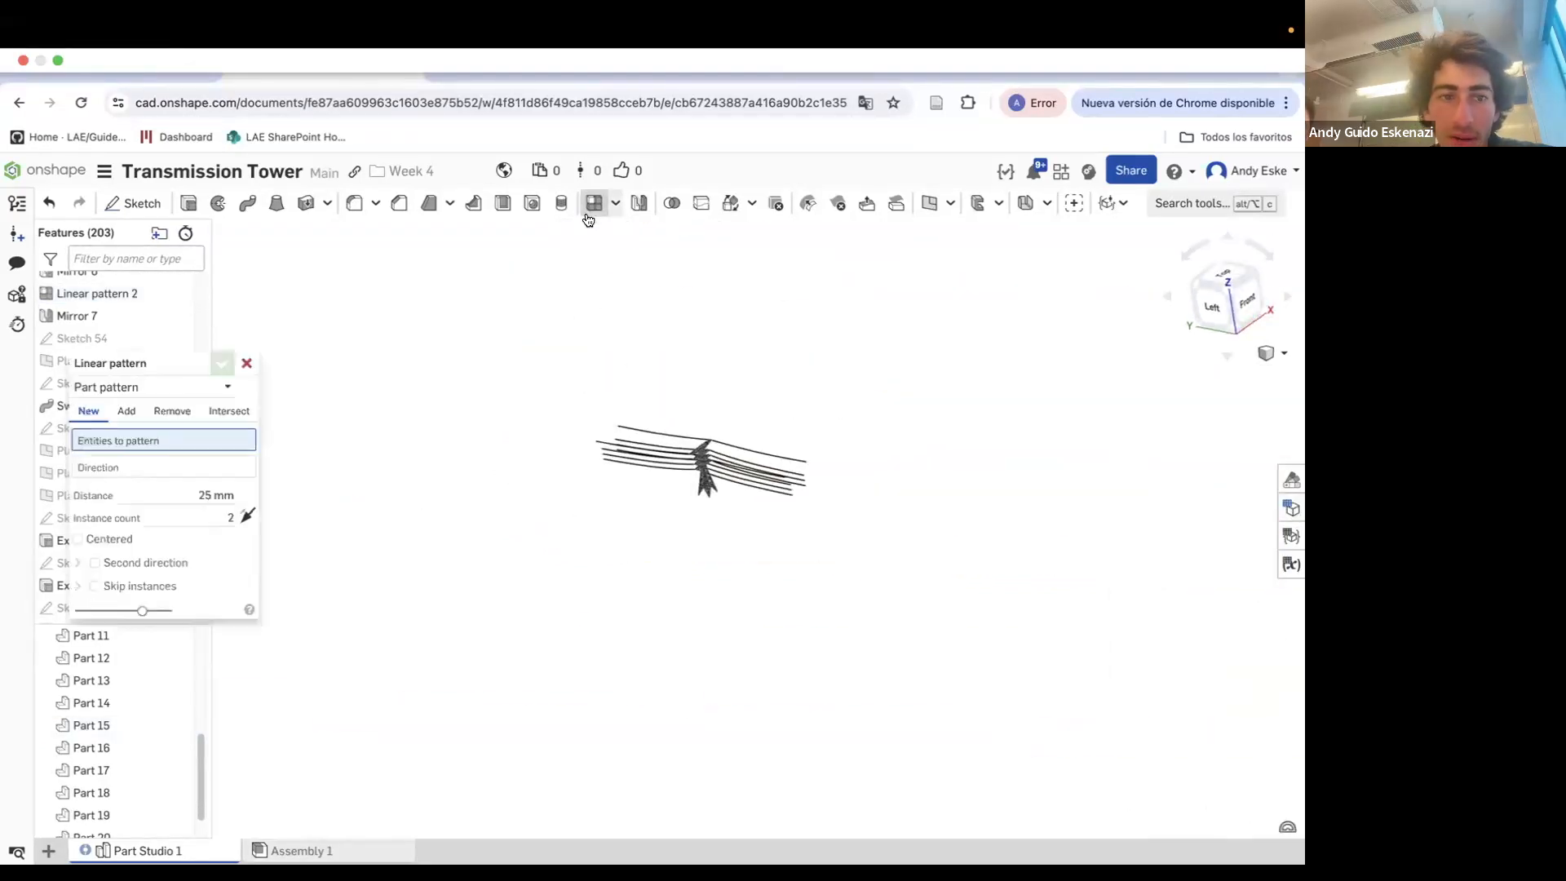
left_click_drag(479, 329, 901, 618)
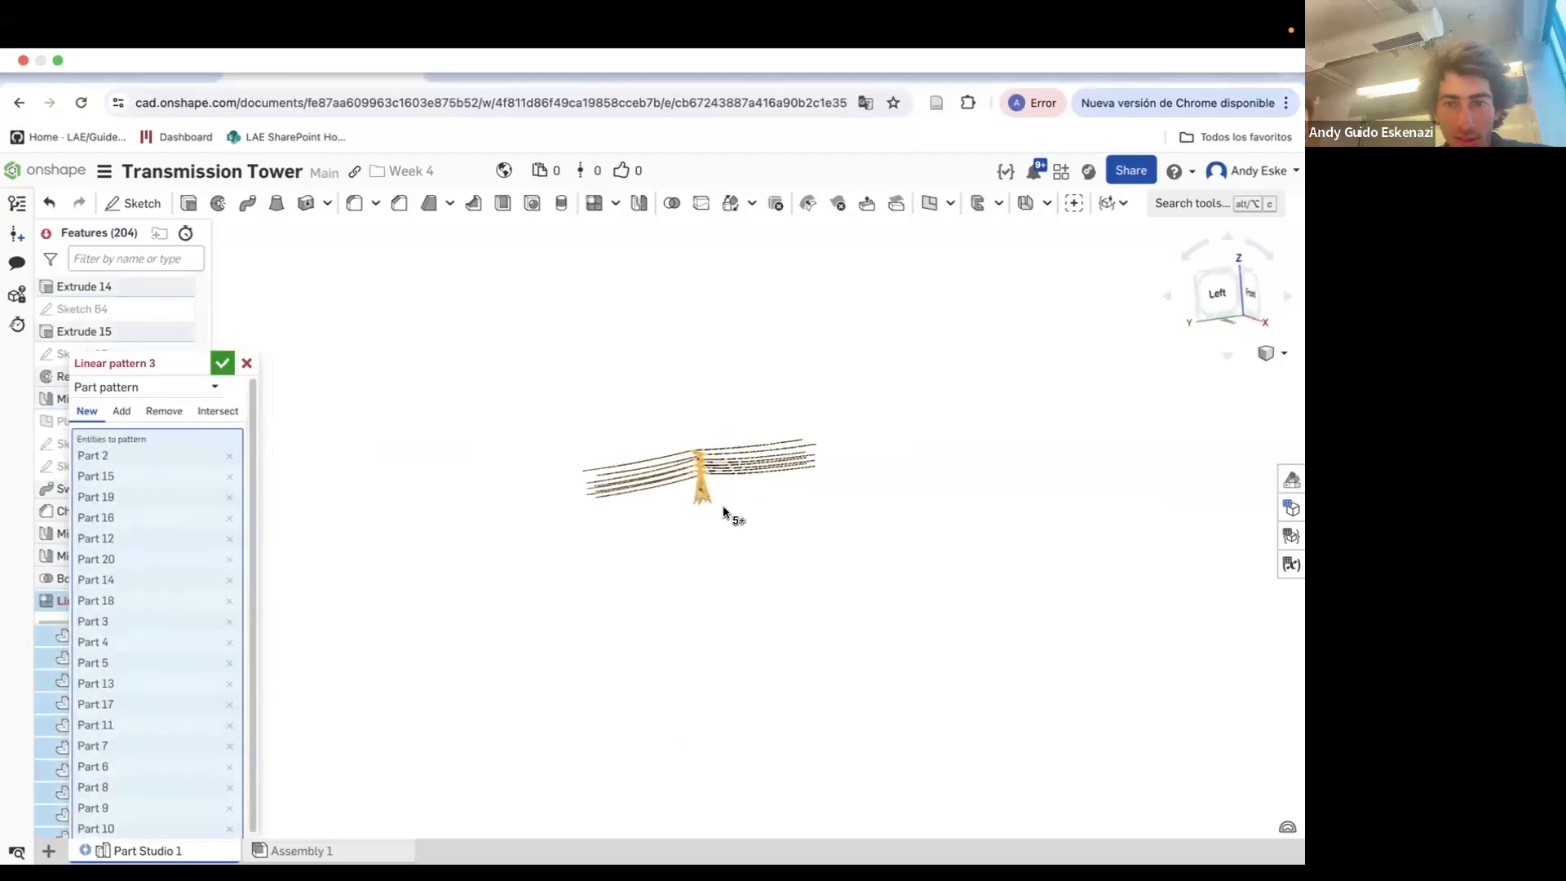
left_click(123, 773)
scroll(692, 450, "up", 10)
right_click_drag(692, 450, 713, 433)
scroll(713, 433, "up", 8)
left_click_drag(111, 363, 288, 356)
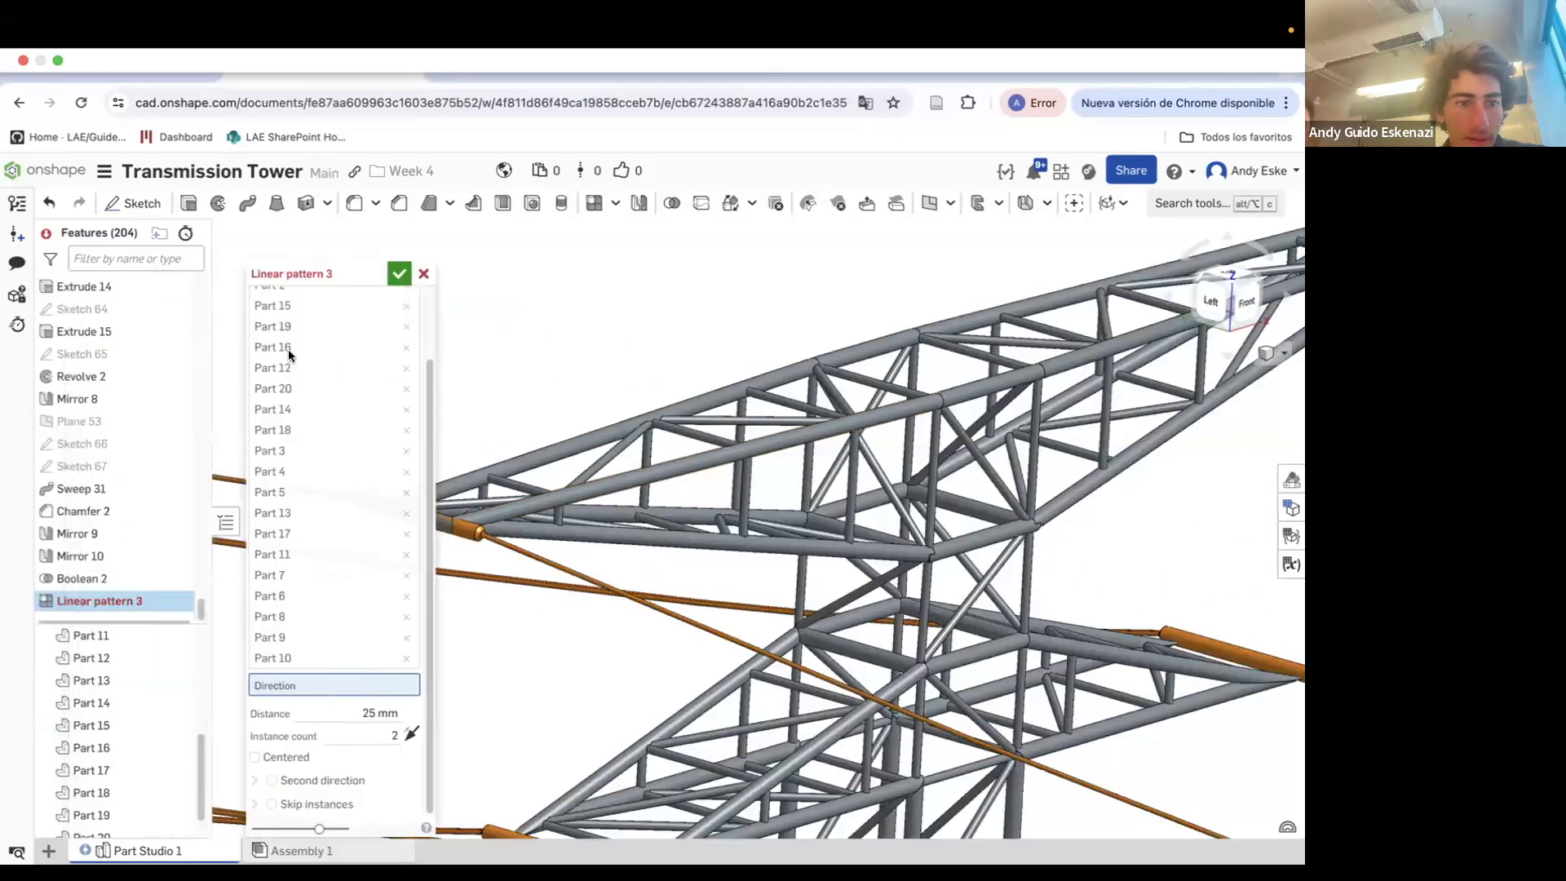
Show Sketch 66, use its edge as the pattern direction, and set the distance to 1426.389 mm
left_click(176, 442)
left_click(560, 560)
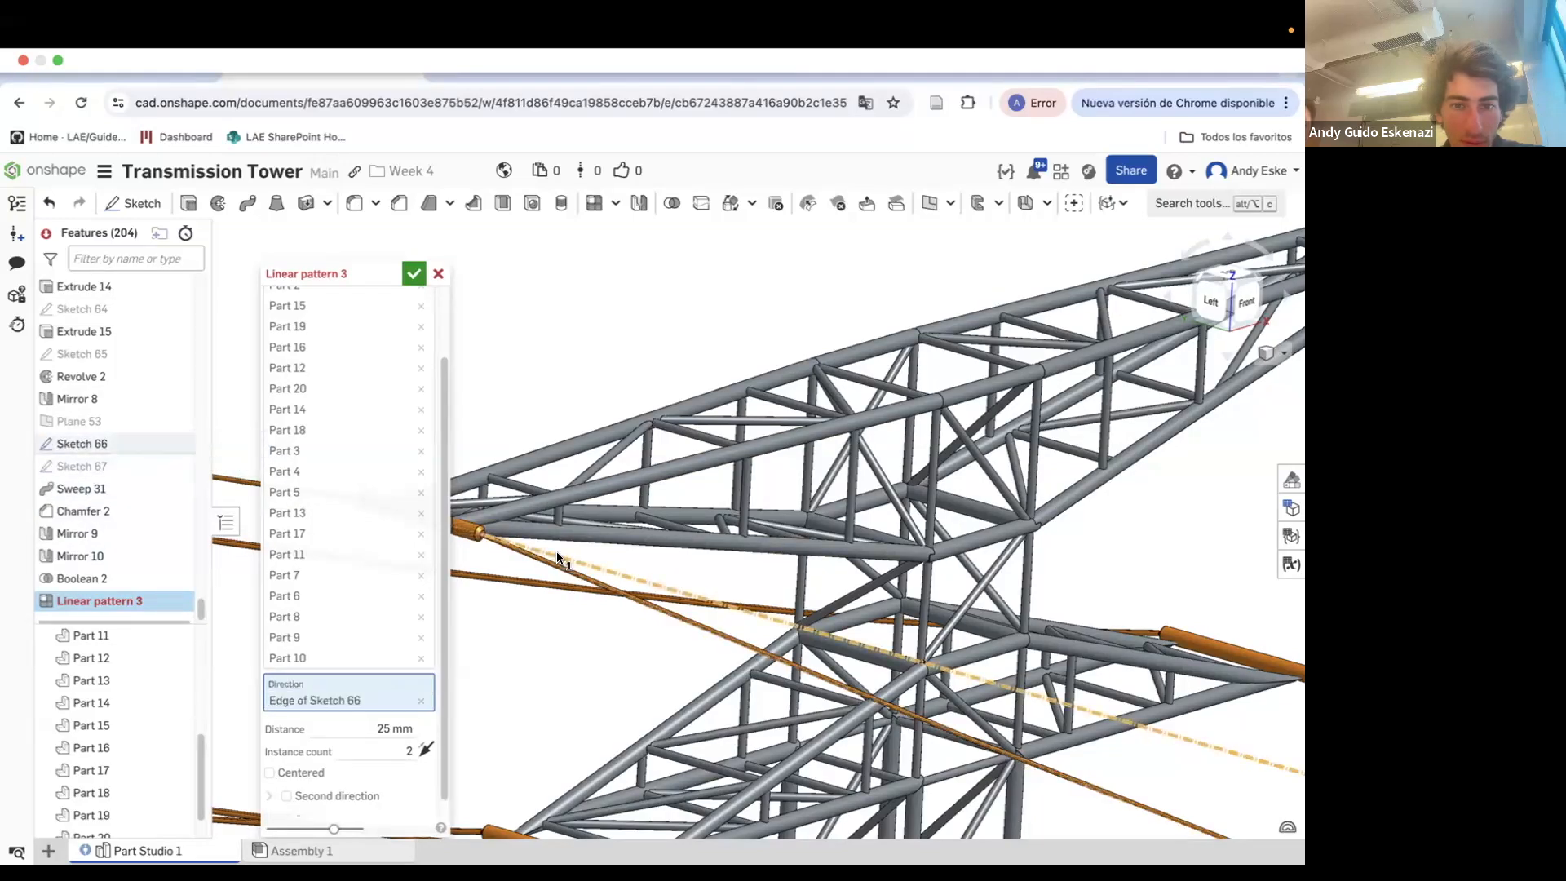
scroll(824, 516, "down", 5)
scroll(824, 516, "down", 8)
left_click(406, 741)
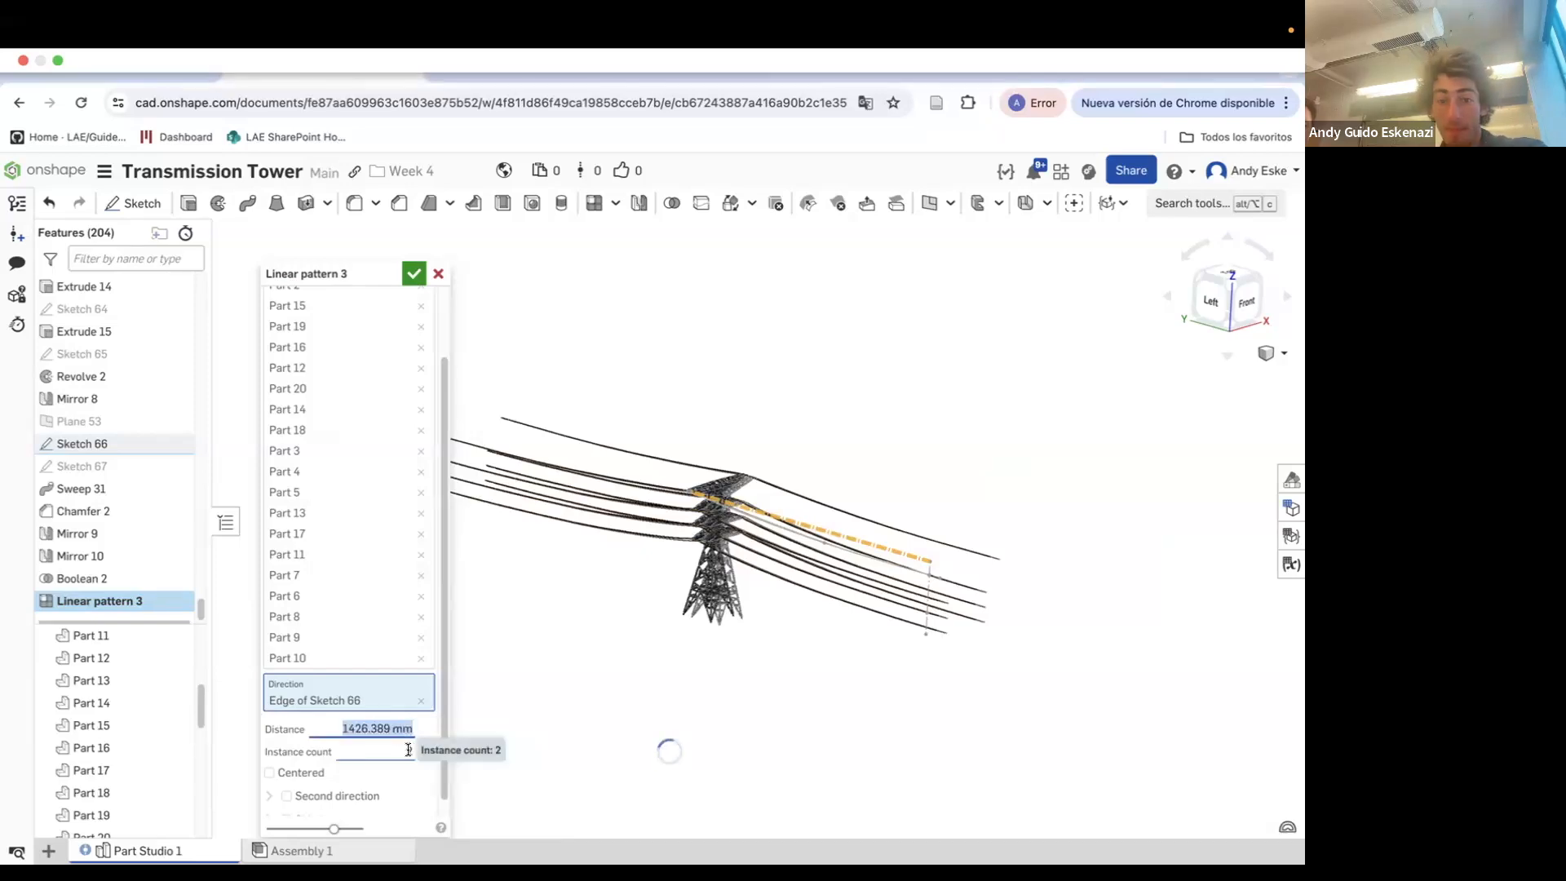
Replace the pattern direction with an edge of Sketch 1 at the tower's base
scroll(904, 624, "up", 10)
right_click_drag(944, 512, 1077, 561)
scroll(1014, 454, "down", 5)
right_click_drag(1014, 455, 1000, 536)
scroll(908, 434, "down", 5)
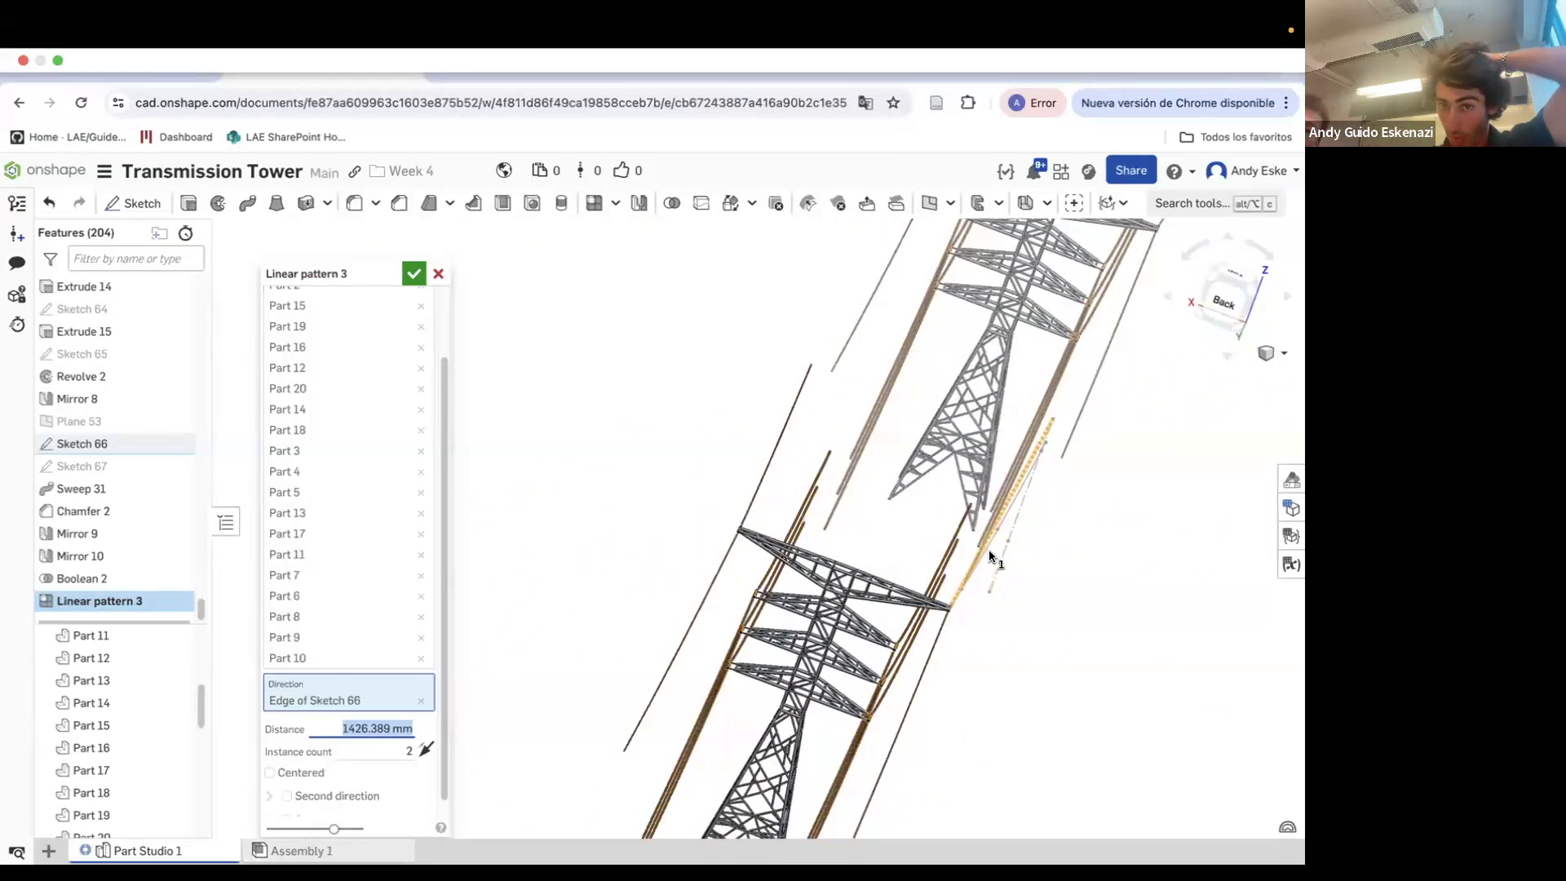
left_click(421, 701)
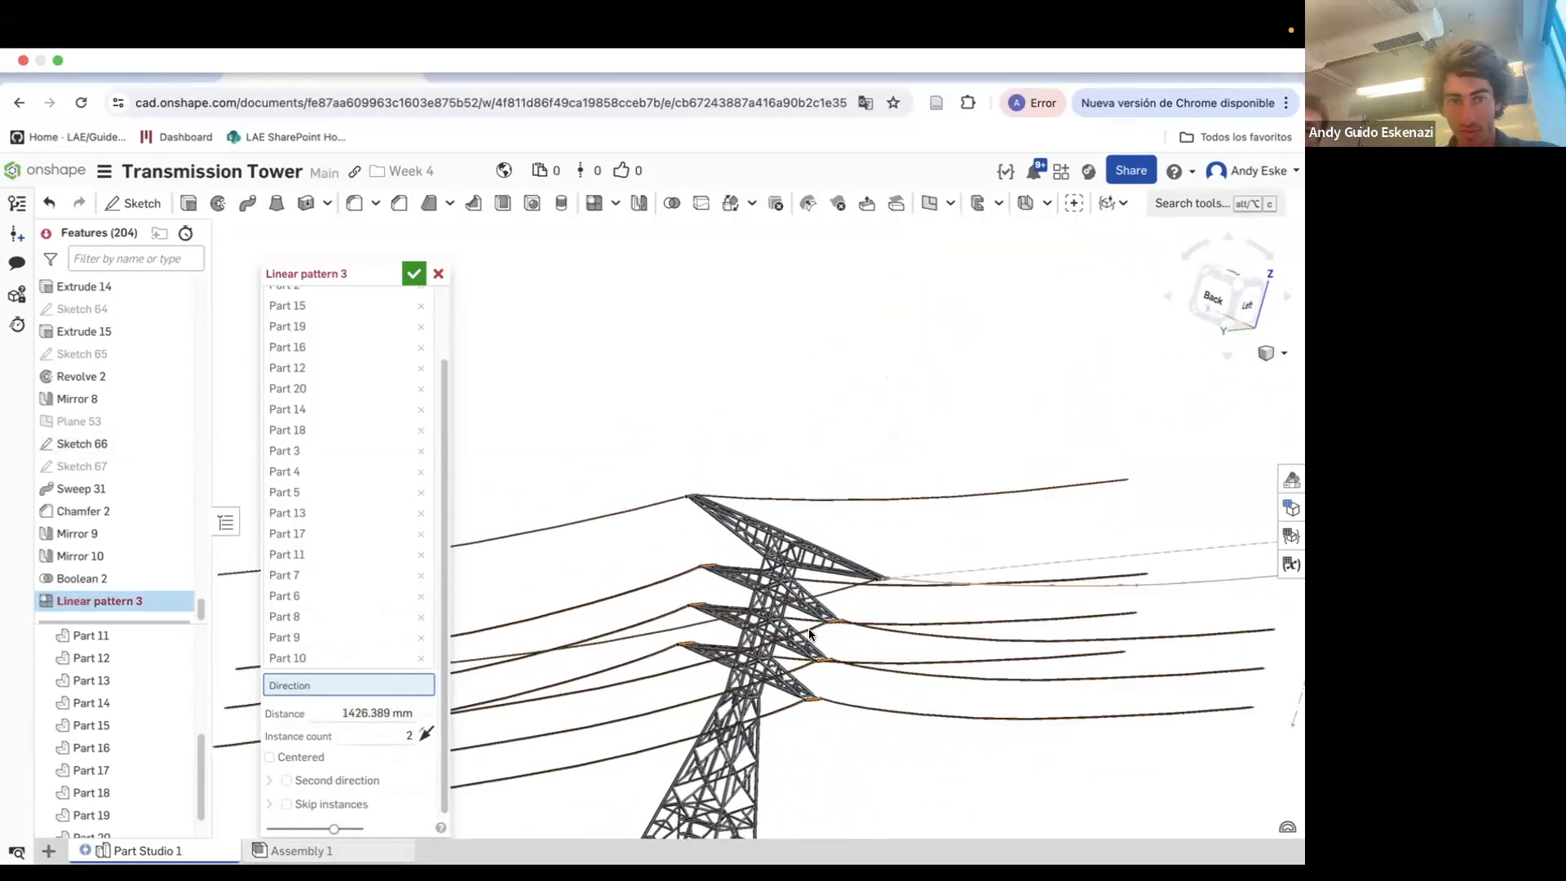
scroll(175, 438, "up", 10)
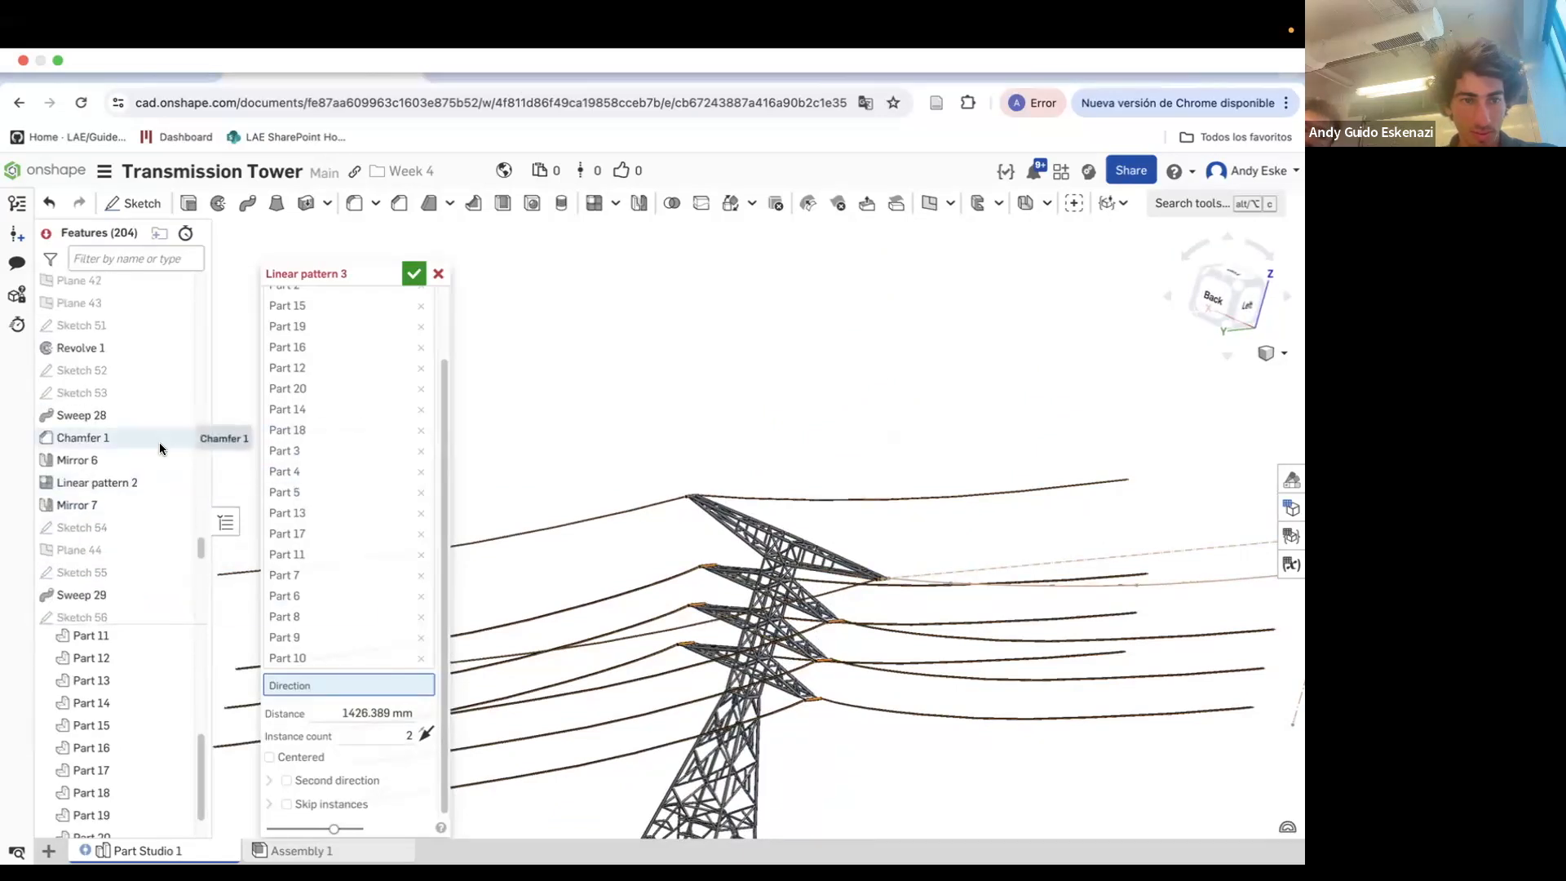
scroll(139, 360, "up", 3)
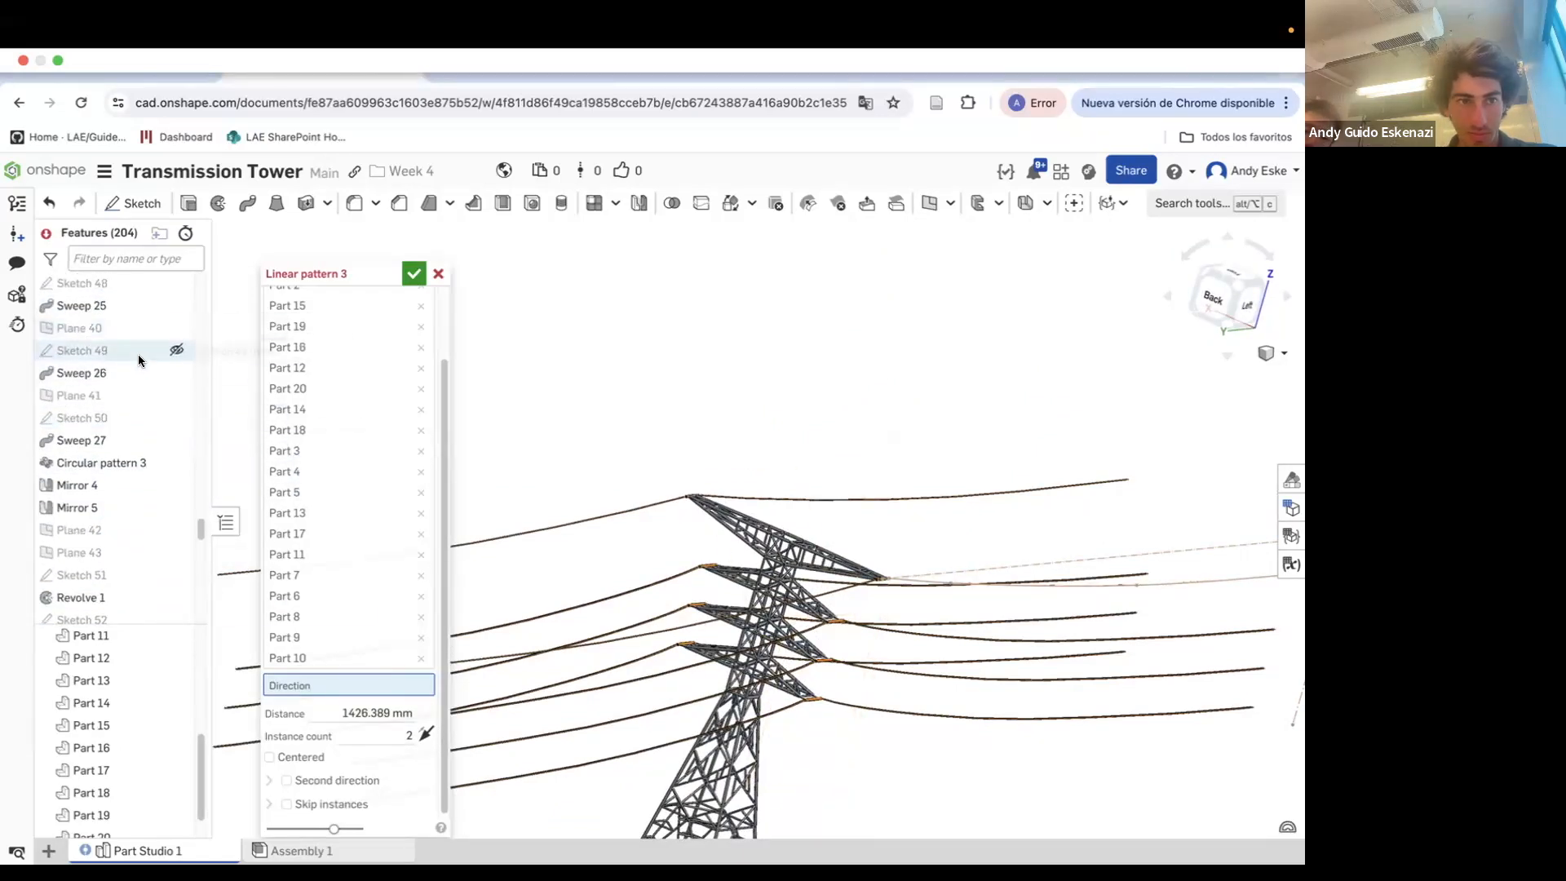
scroll(172, 392, "up", 20)
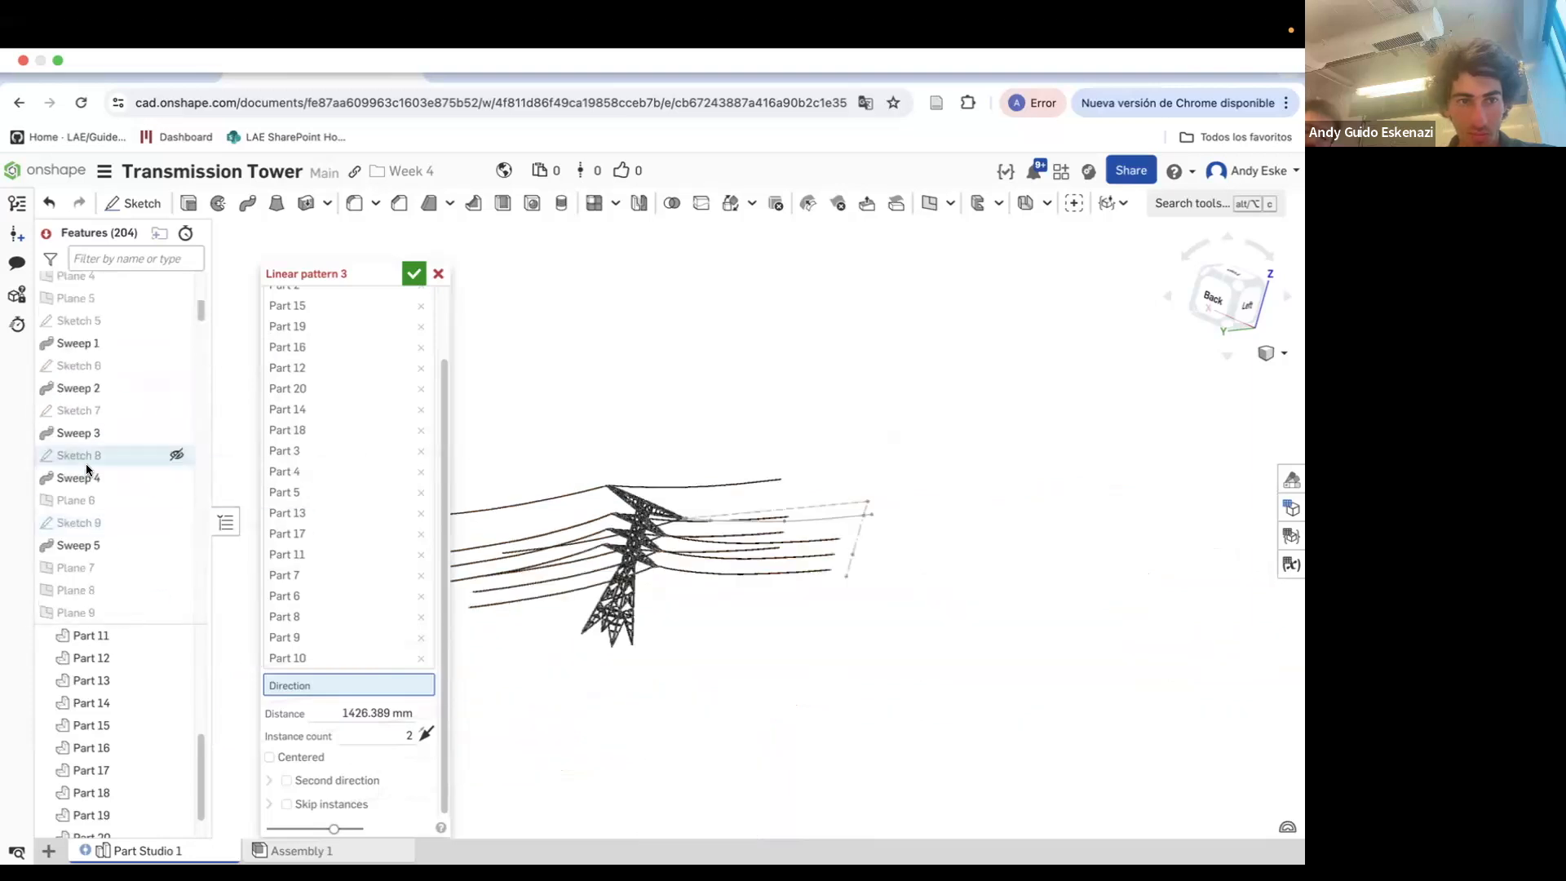
scroll(636, 628, "up", 4)
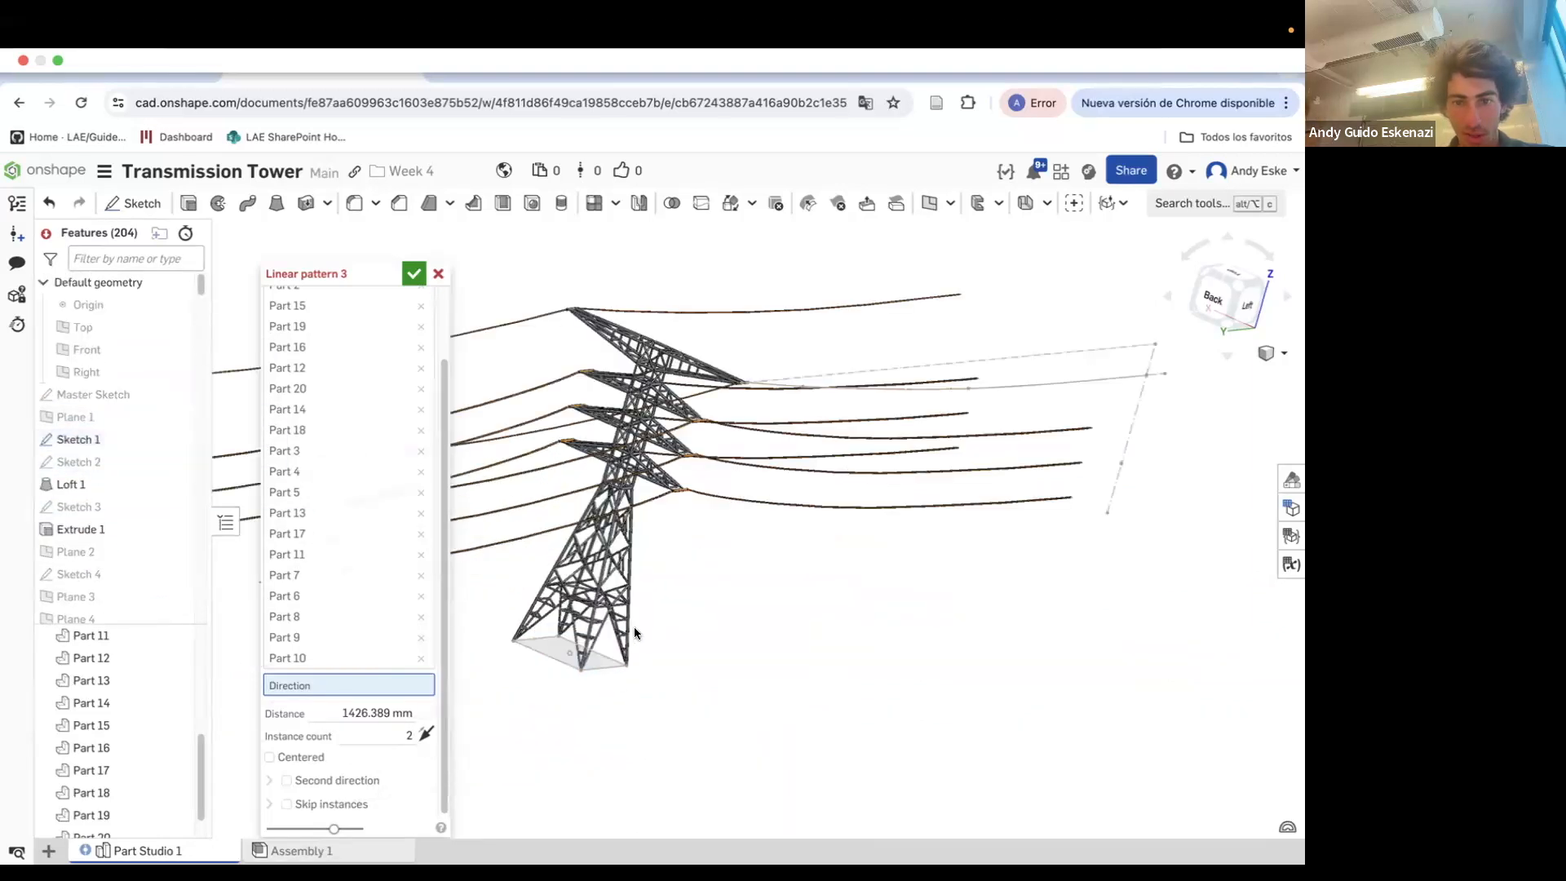
left_click(611, 671)
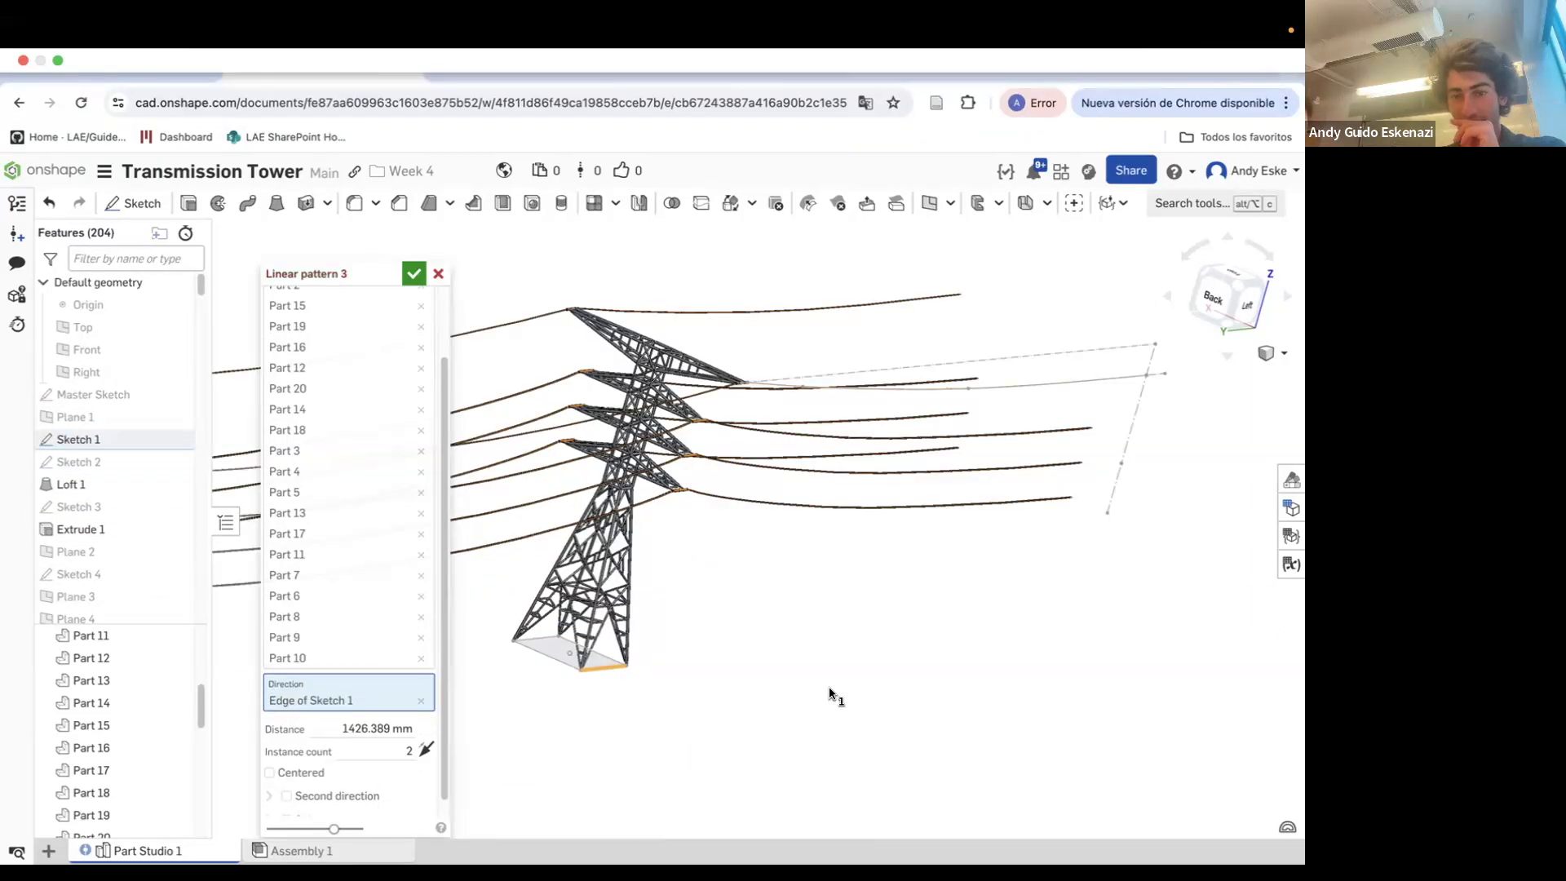
Set the linear pattern distance to 1425 mm
scroll(805, 659, "down", 10)
right_click_drag(804, 659, 803, 640)
scroll(803, 641, "down", 5)
scroll(687, 603, "up", 8)
right_click_drag(687, 603, 751, 482)
scroll(764, 459, "up", 15)
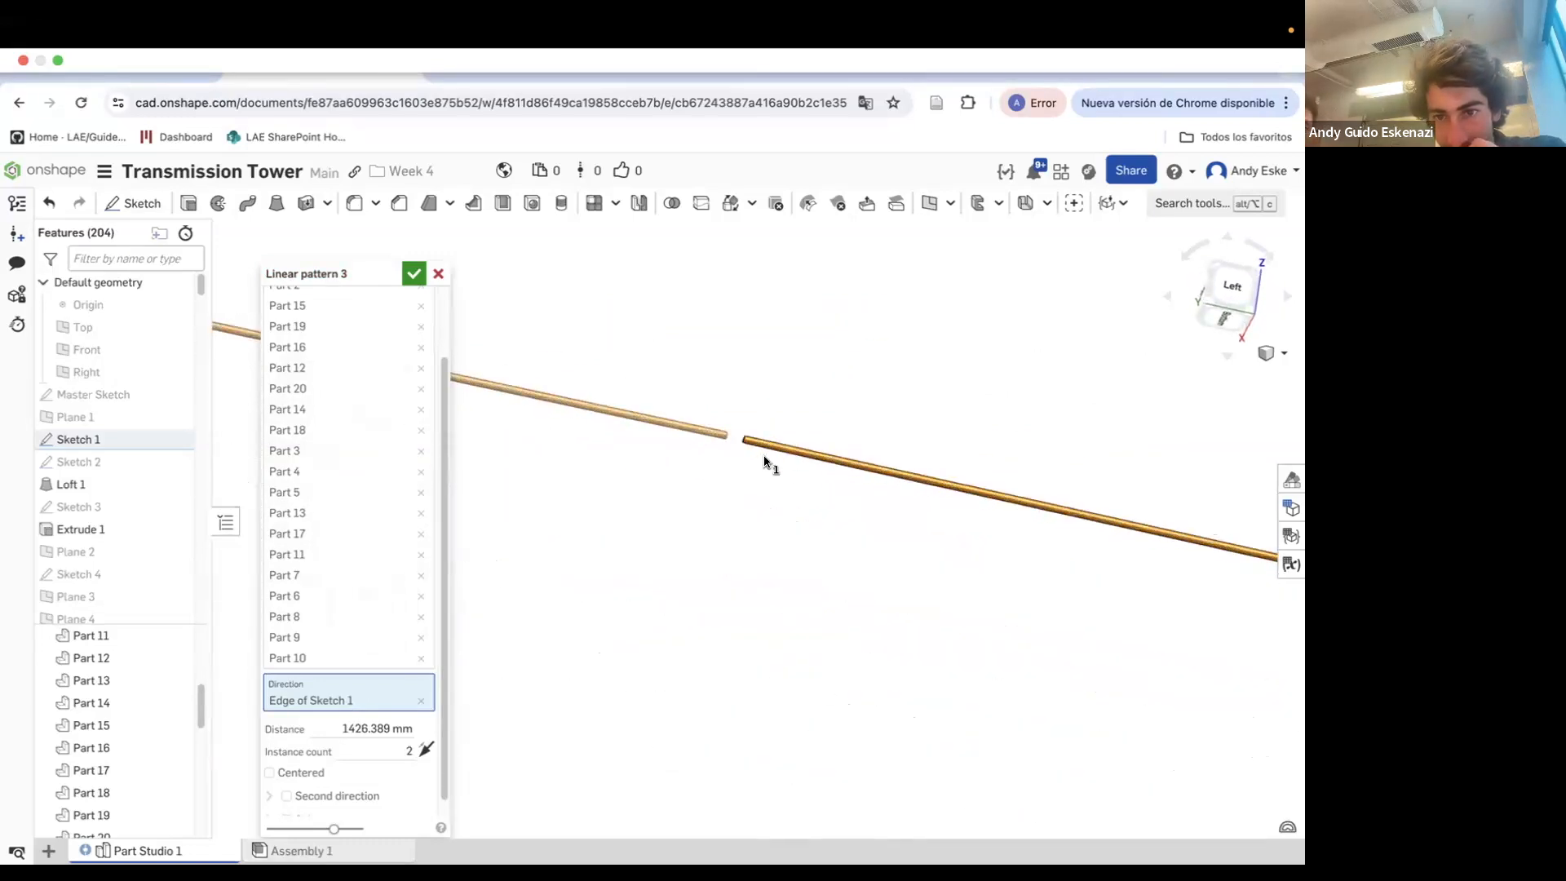
left_click(371, 730)
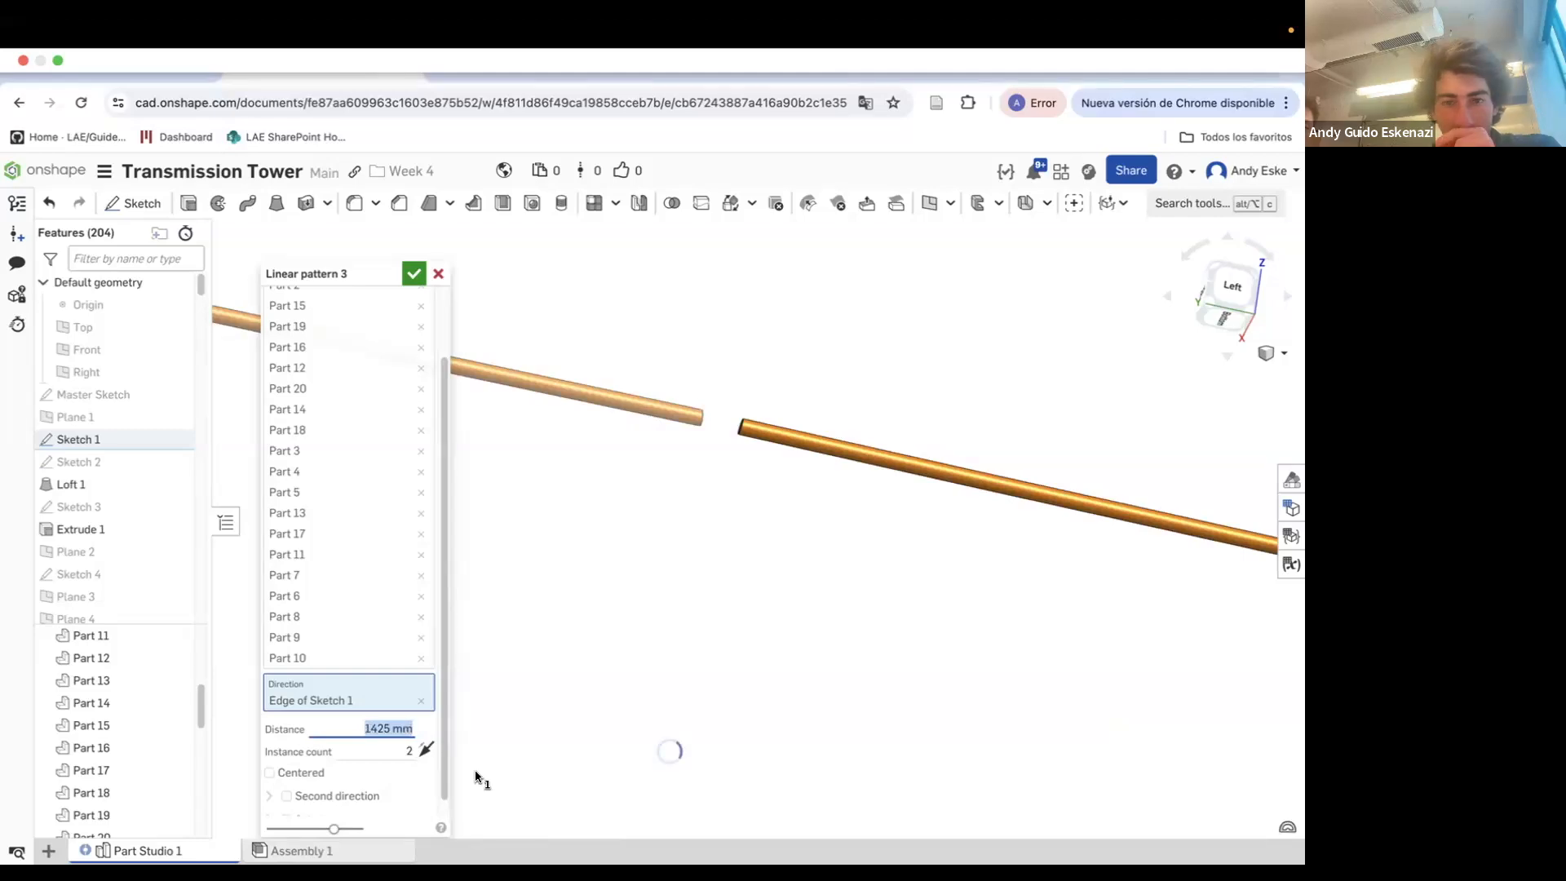
Set the instance count to 4 and confirm the linear pattern
scroll(727, 472, "up", 5)
scroll(759, 489, "down", 15)
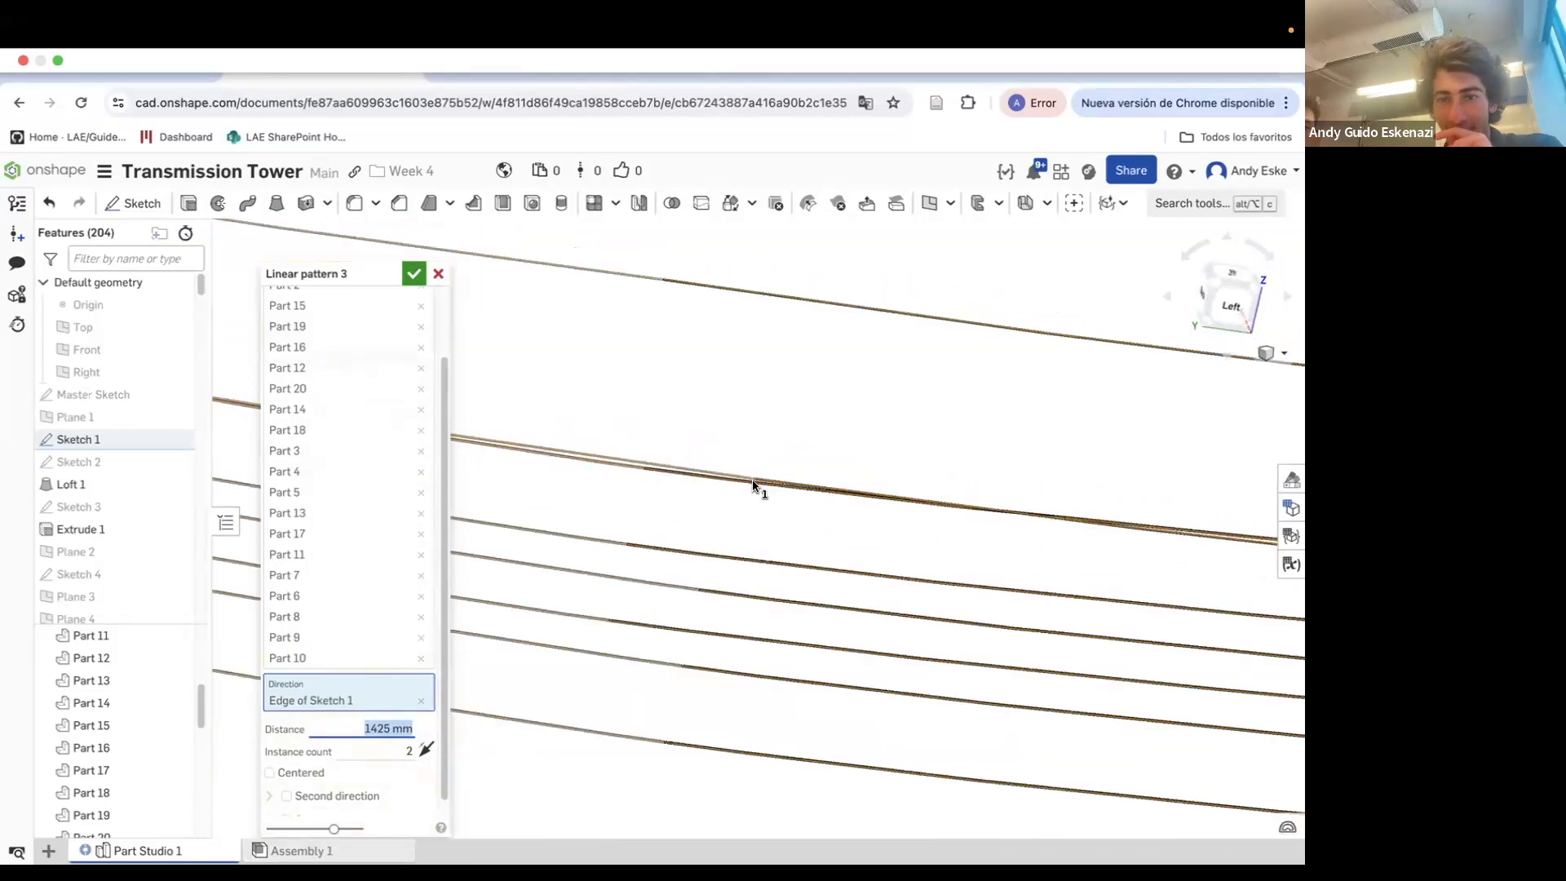
right_click_drag(711, 490, 965, 571)
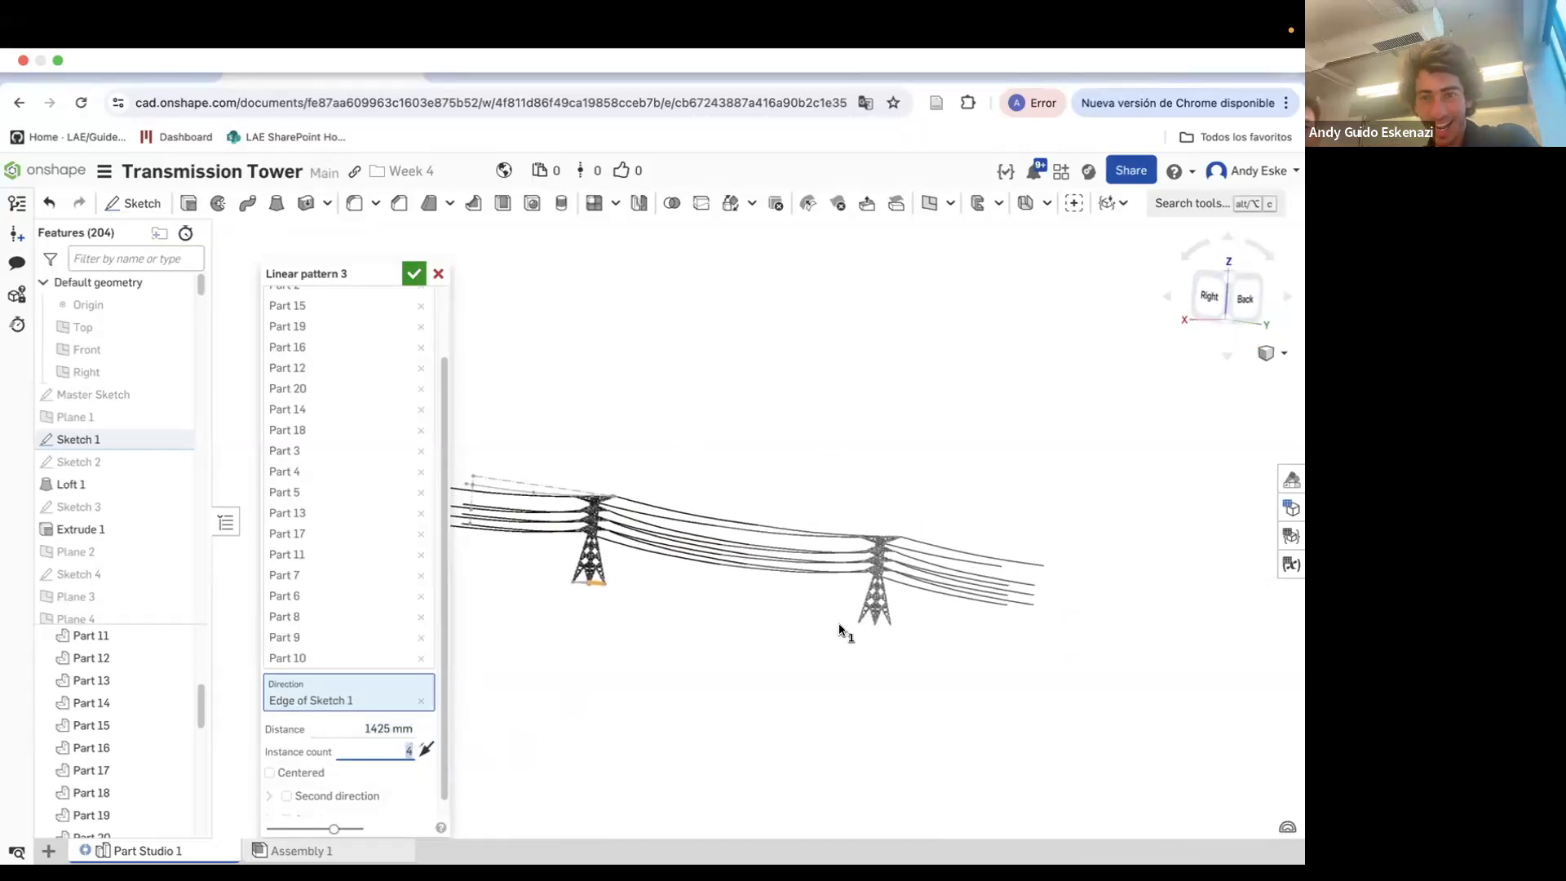
scroll(832, 601, "down", 3)
scroll(840, 589, "down", 2)
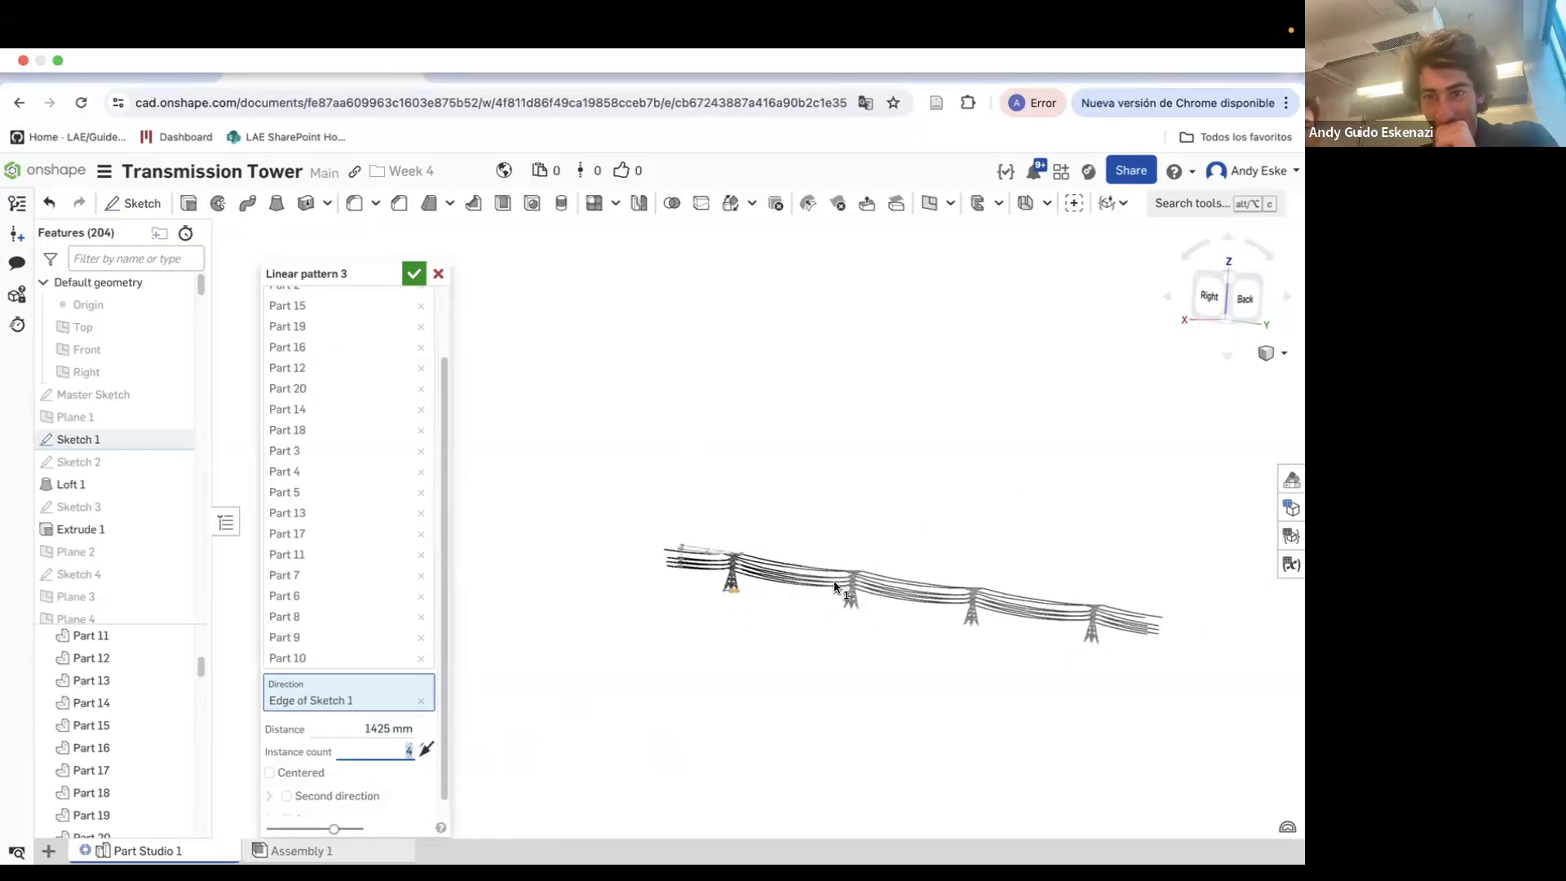
right_click_drag(840, 589, 929, 651)
scroll(929, 650, "up", 2)
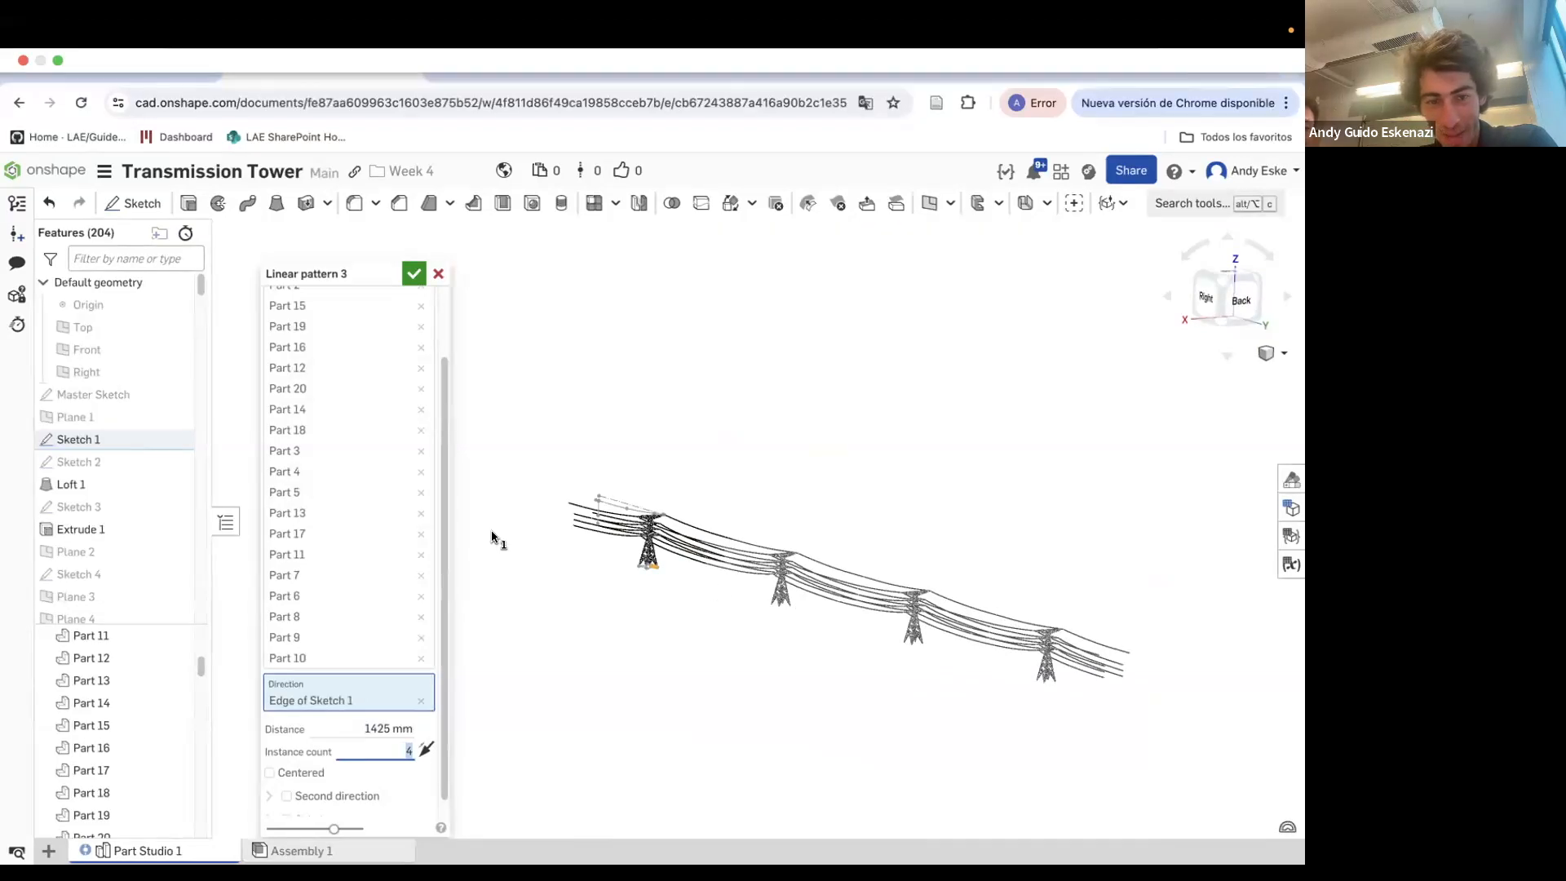
left_click(413, 274)
Hide Sketch 66 and then hide all sketches, fitting the patterned towers in view
scroll(1048, 679, "up", 5)
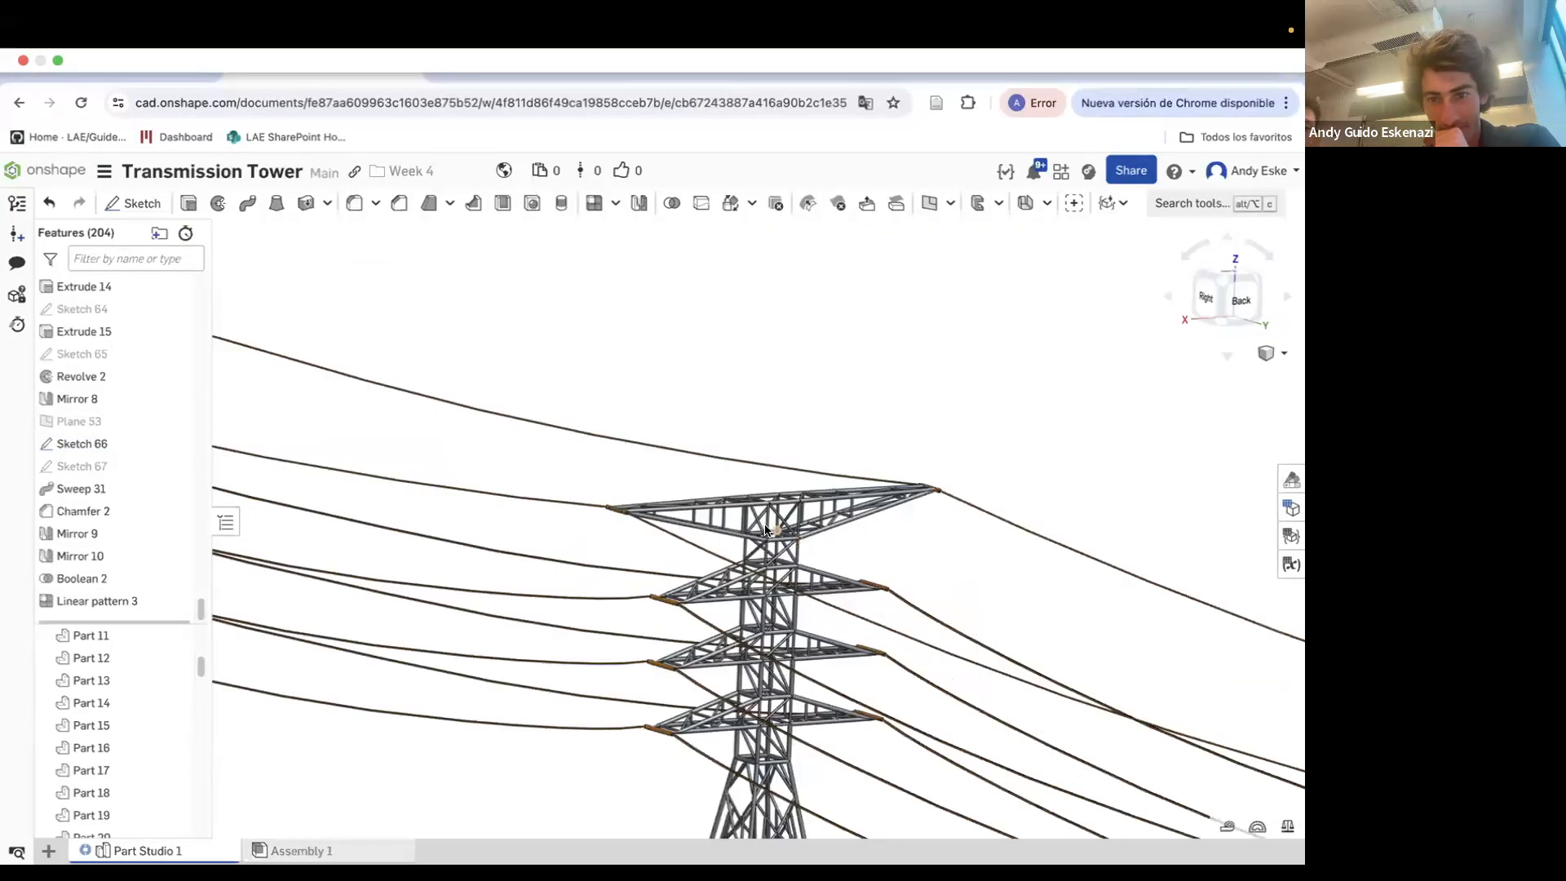
scroll(1053, 694, "down", 5)
right_click_drag(1061, 717, 1019, 716)
scroll(851, 579, "down", 2)
mouse_move(851, 579)
right_mouse_down()
mouse_move(962, 632)
mouse_move(981, 604)
mouse_move(904, 565)
mouse_move(1077, 502)
right_mouse_up()
right_click(479, 402)
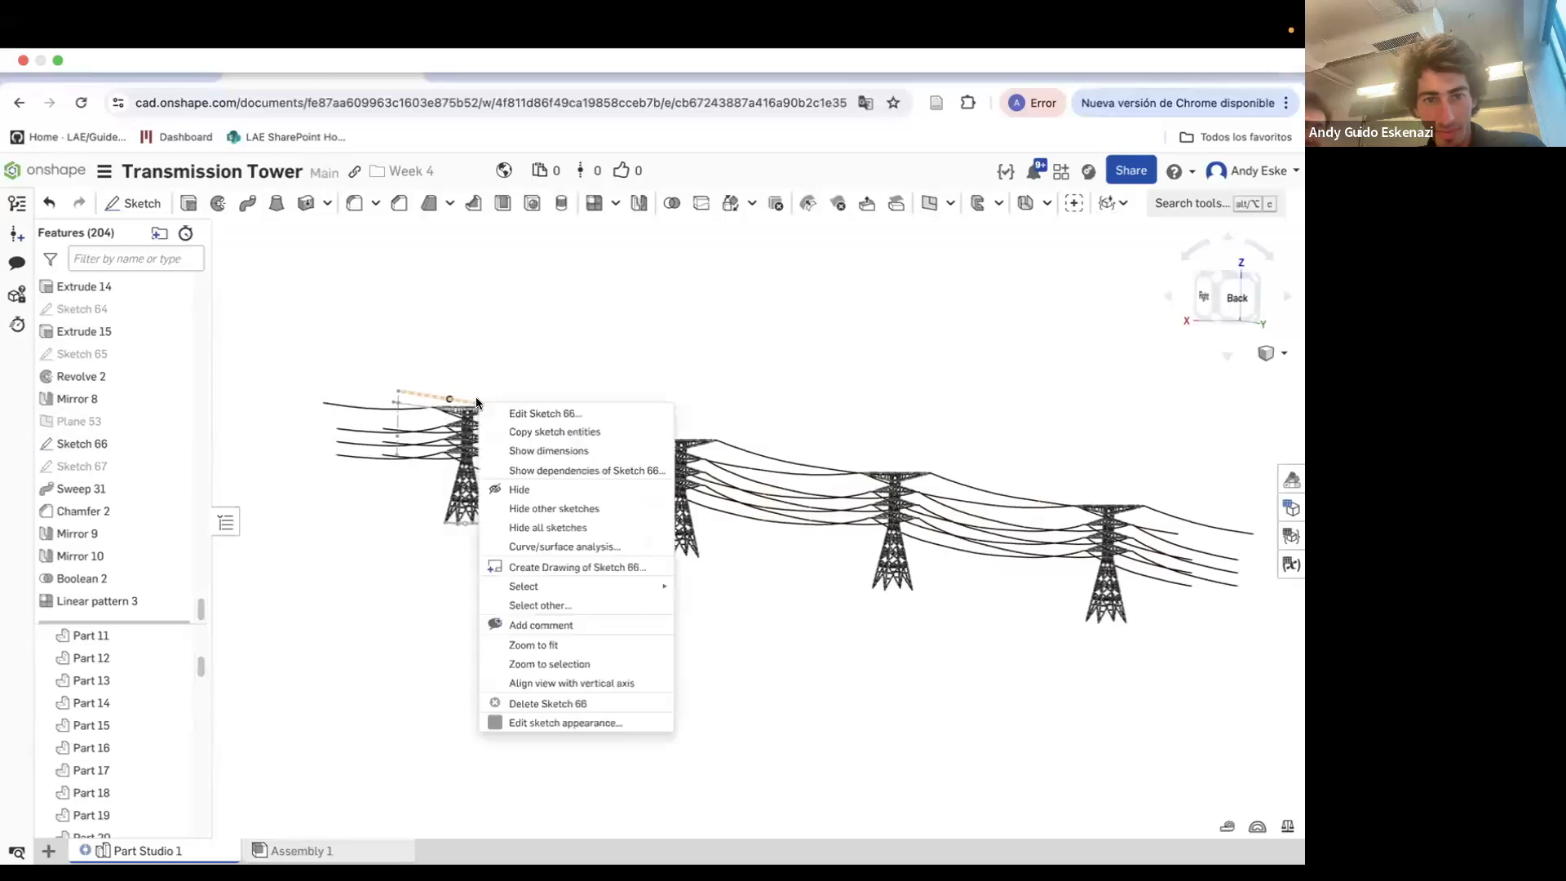
left_click(525, 488)
right_click(564, 454)
left_click(608, 534)
key("f")
right_click_drag(432, 540, 829, 548)
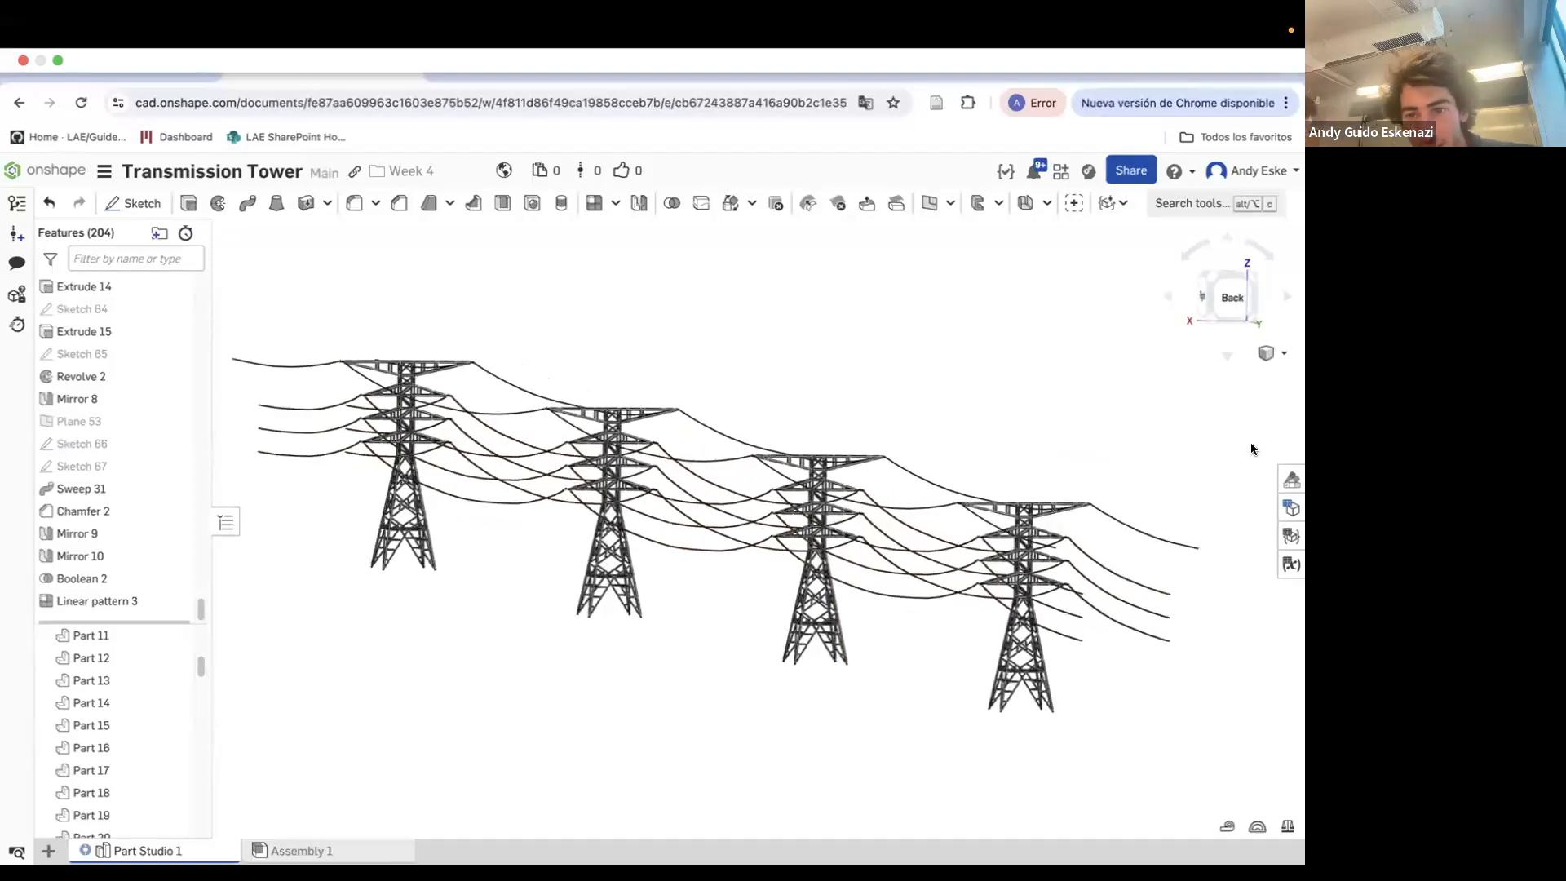
Compare the patterned towers with the reference transmission line photo in the other tab
scroll(829, 346, "up", 1)
scroll(829, 346, "down", 1)
scroll(356, 391, "up", 1)
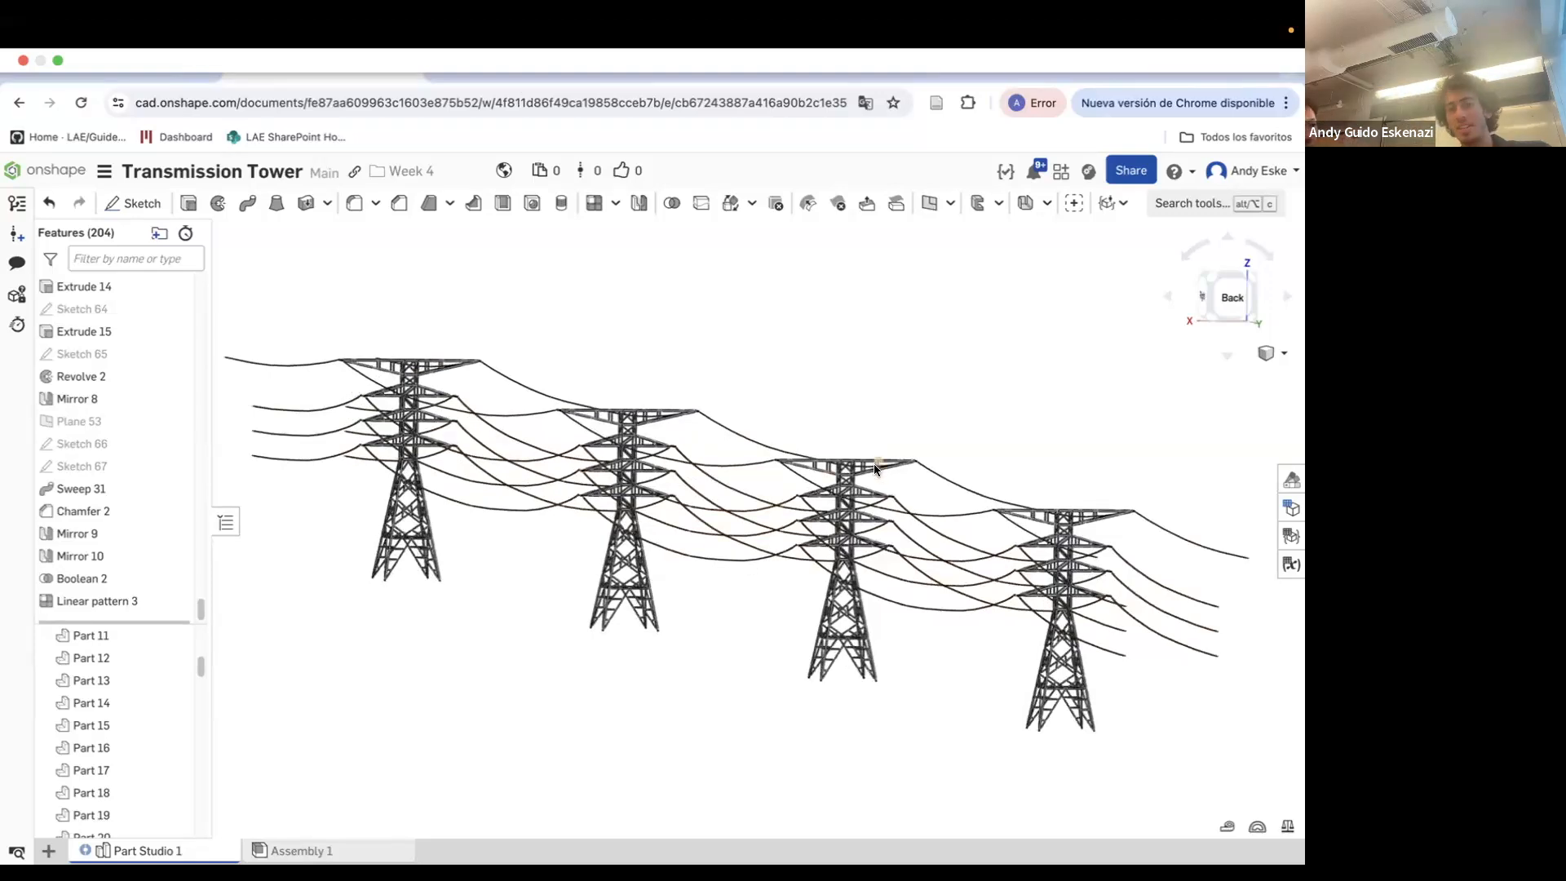
left_click(522, 65)
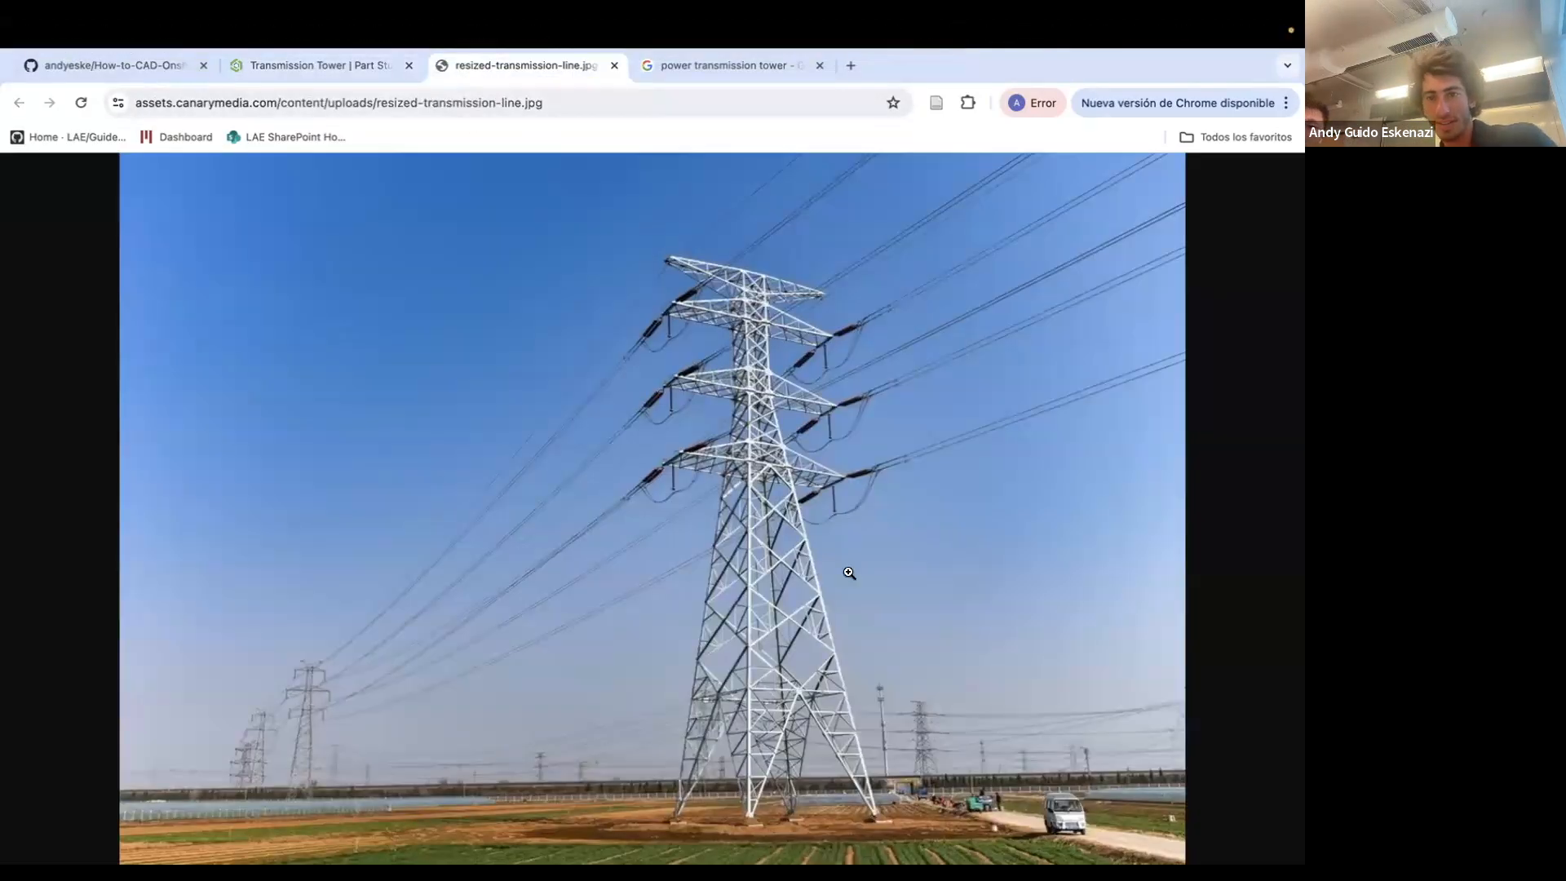
Create a new public document named Banana in the Week 4 folder
left_click(280, 68)
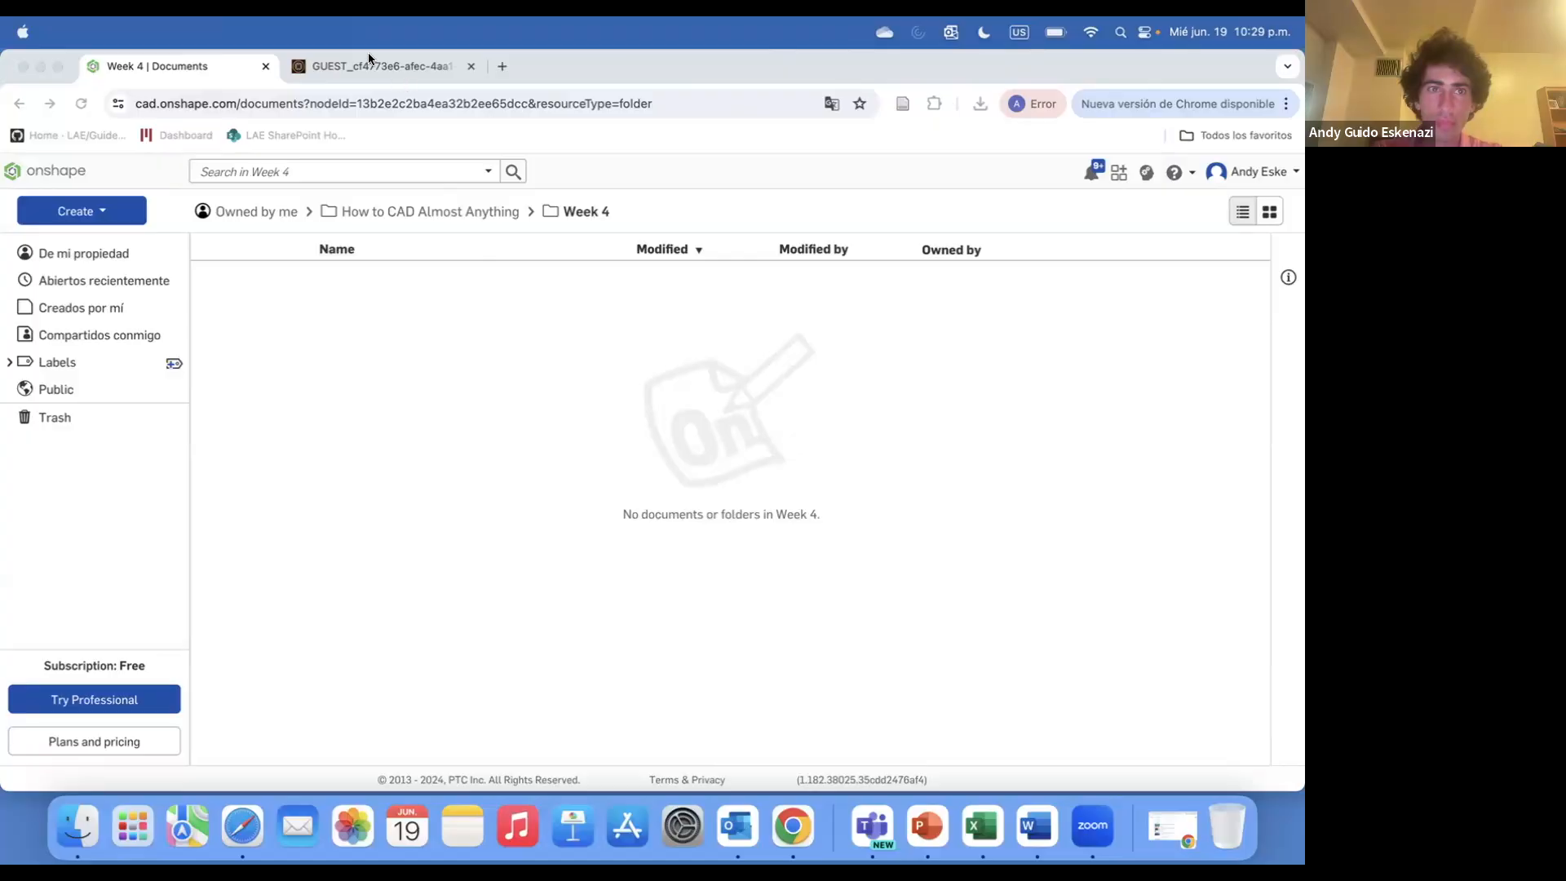
left_click(456, 71)
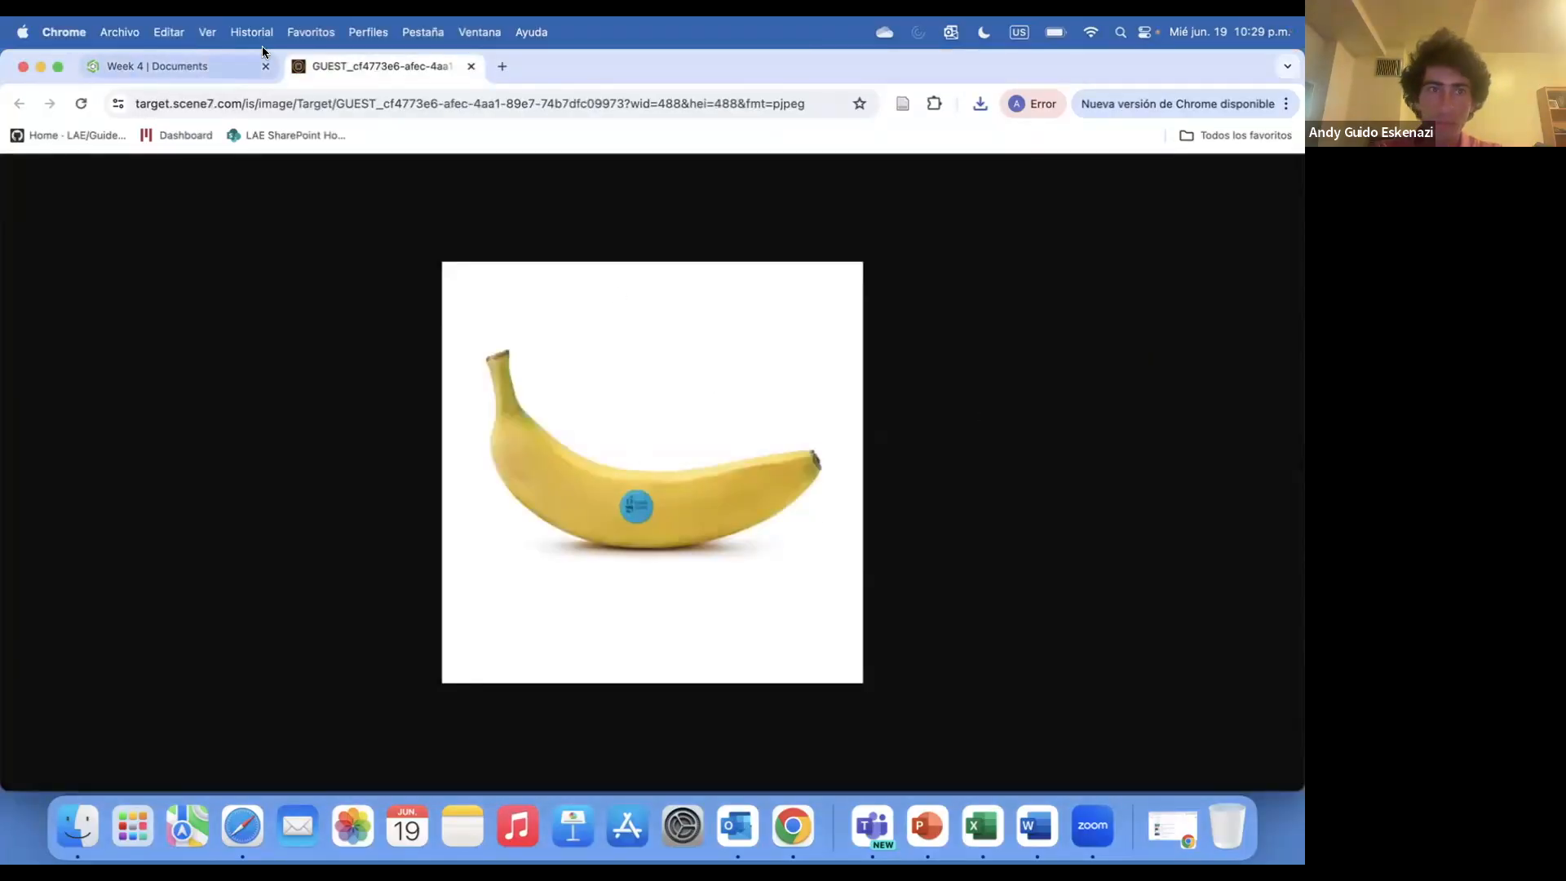
left_click(245, 65)
left_click(81, 210)
left_click(75, 241)
type("Banana")
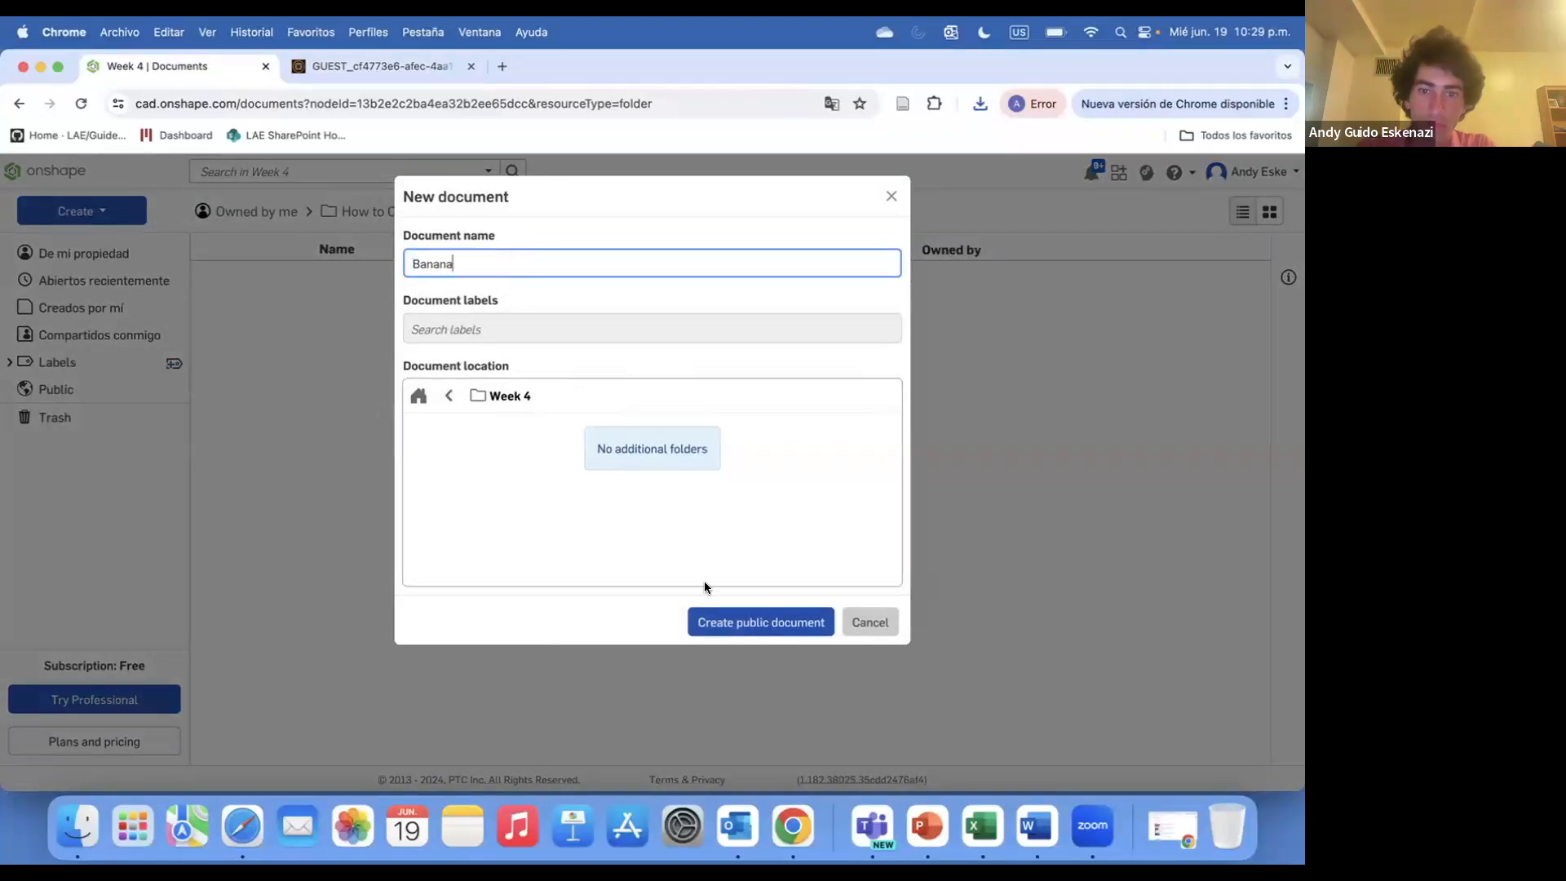
left_click(710, 622)
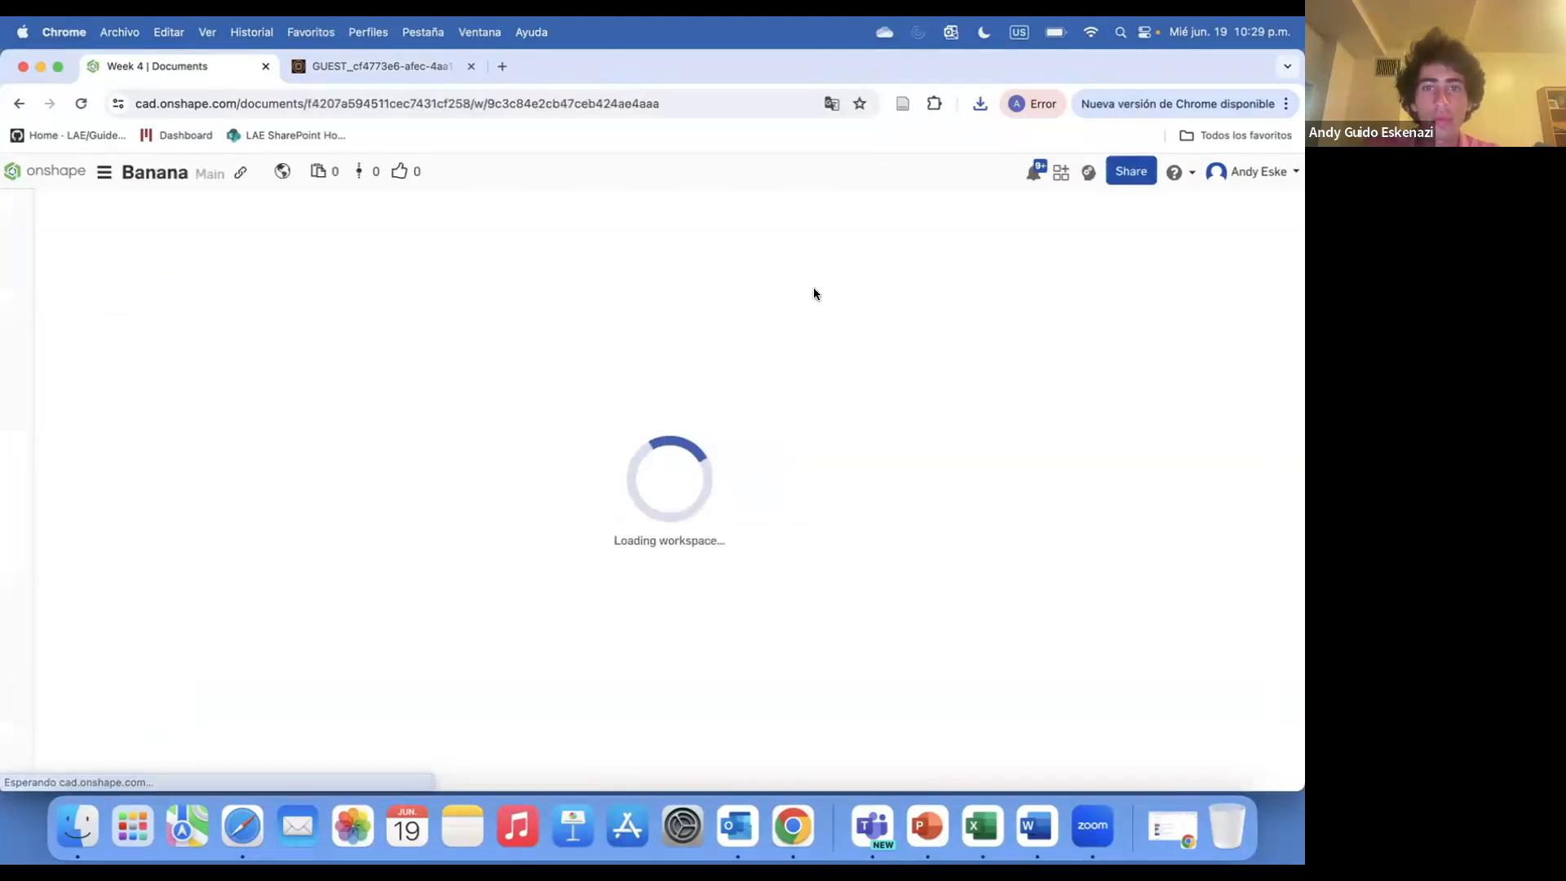
Start a sketch on the Front plane and insert the Banana.jpeg image as a rectangle
left_click(133, 204)
left_click(632, 359)
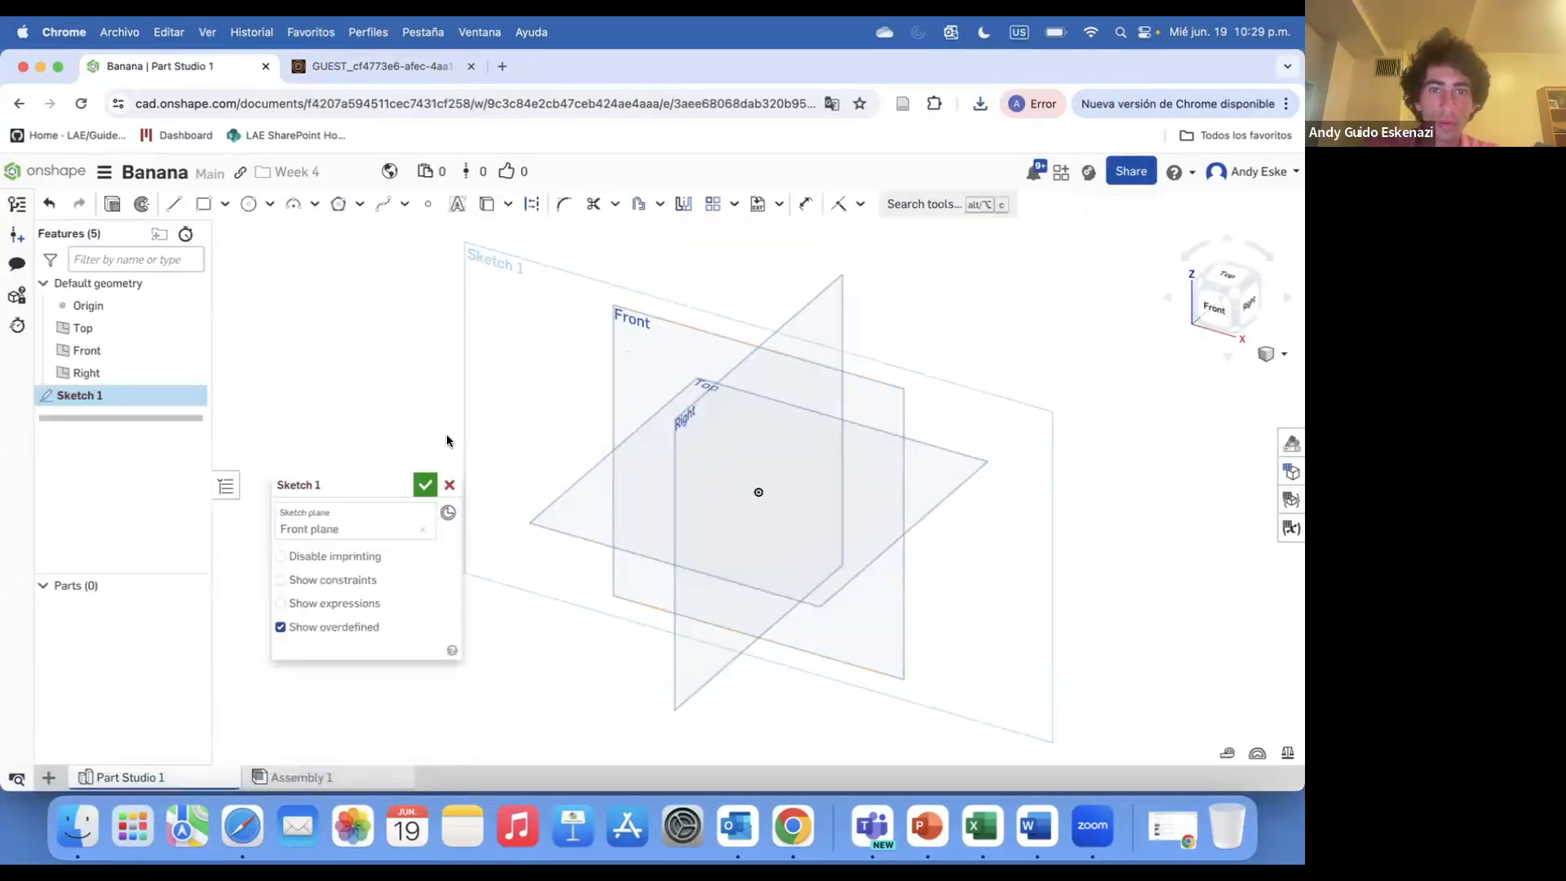
left_click(779, 204)
left_click(804, 261)
left_click(254, 695)
left_click(979, 376)
left_click(222, 315)
left_click(352, 318)
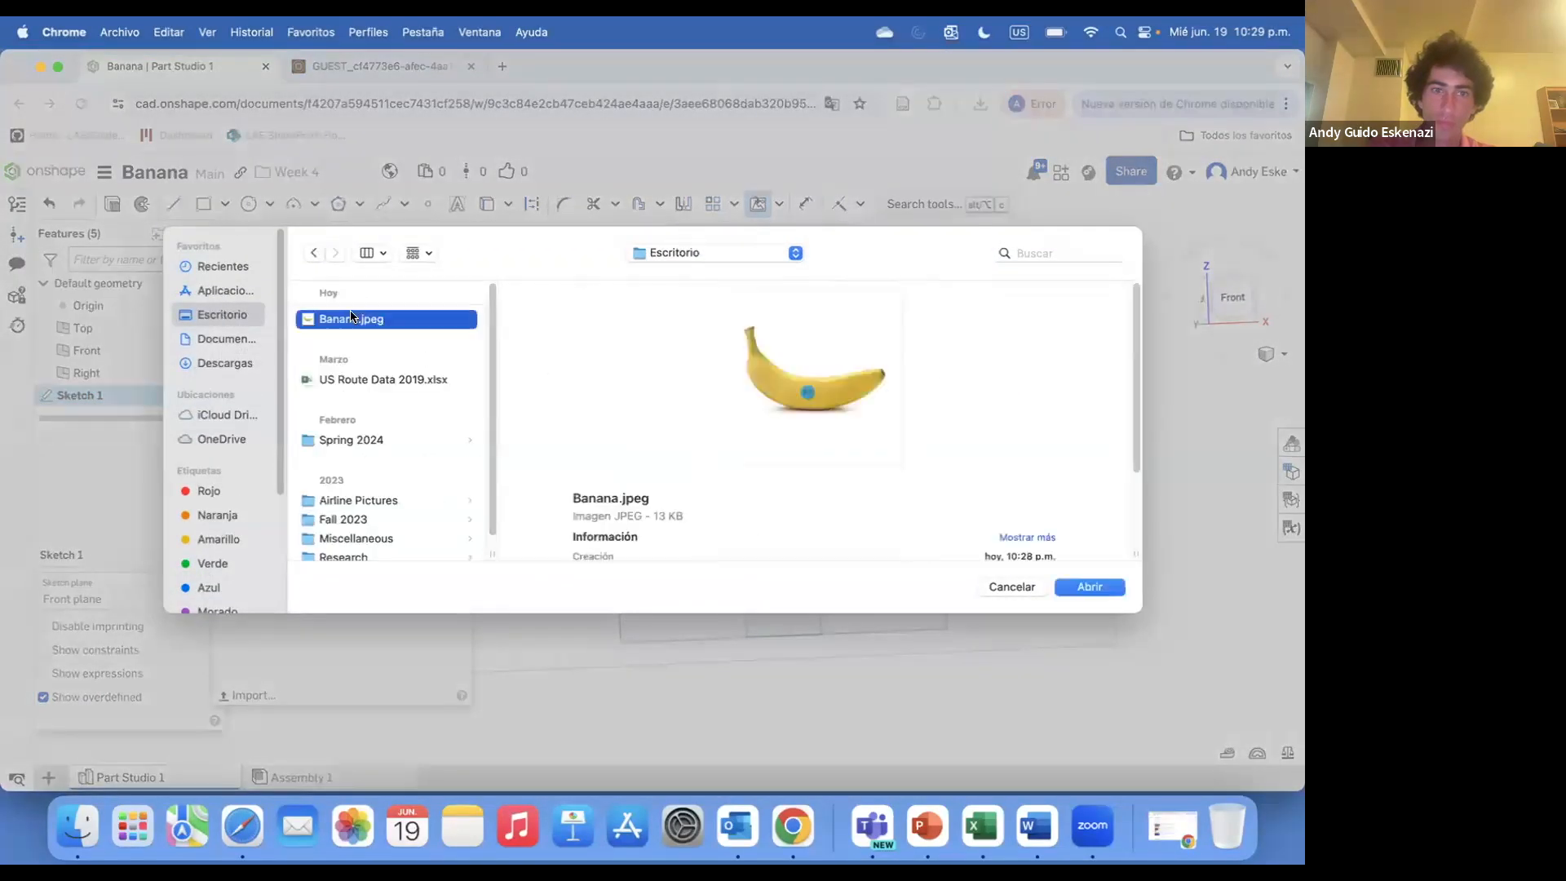
left_click(1089, 587)
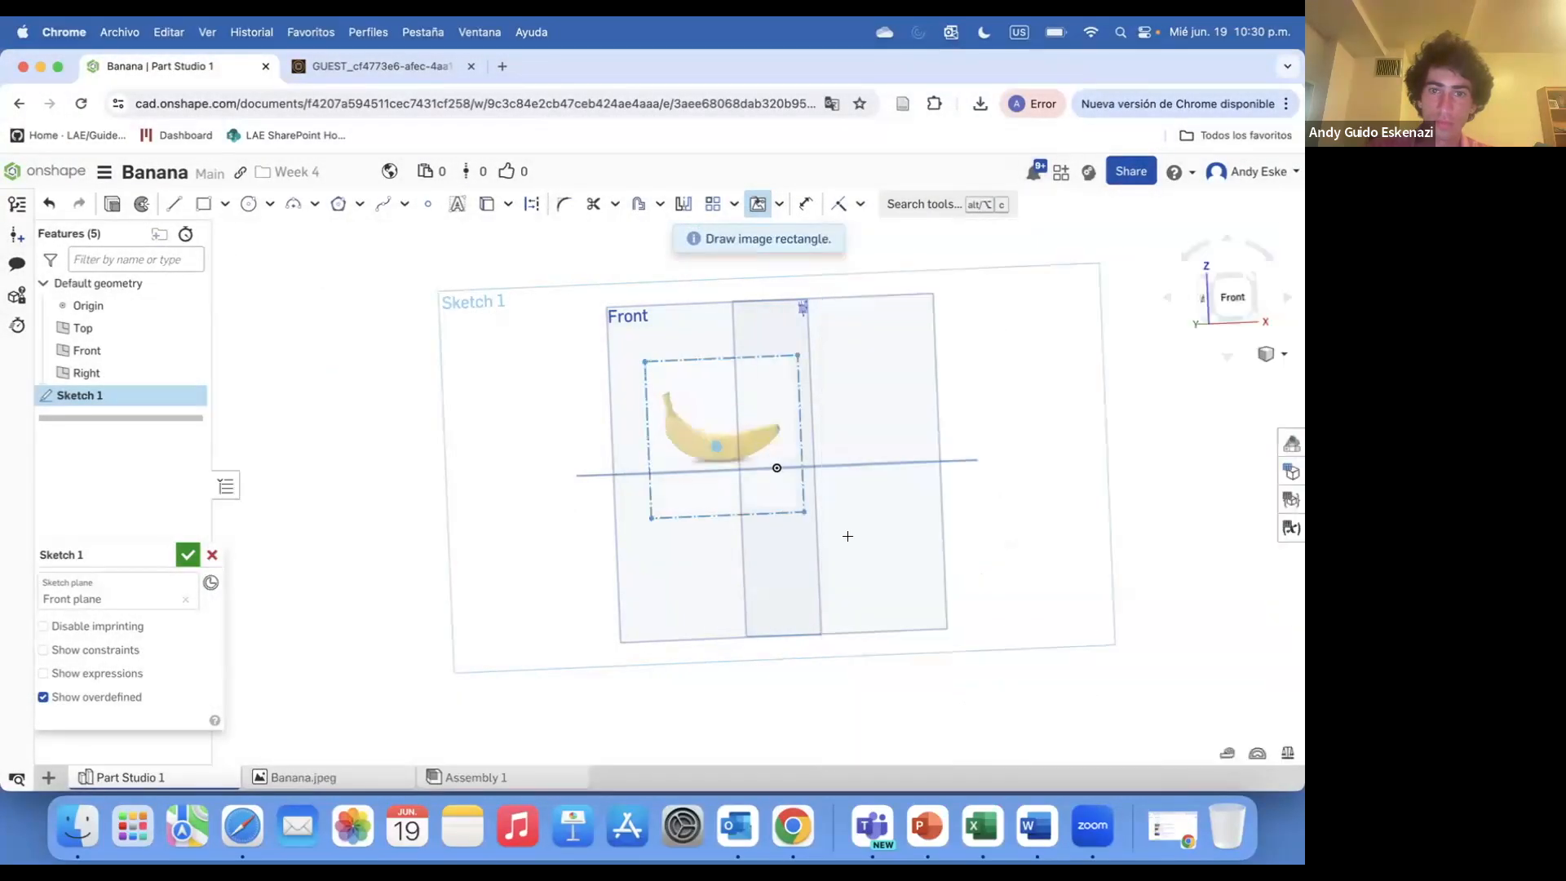
left_click(915, 621)
Dimension the image rectangle's width to 150 mm
right_click_drag(884, 545, 775, 543)
key("d")
left_click(785, 625)
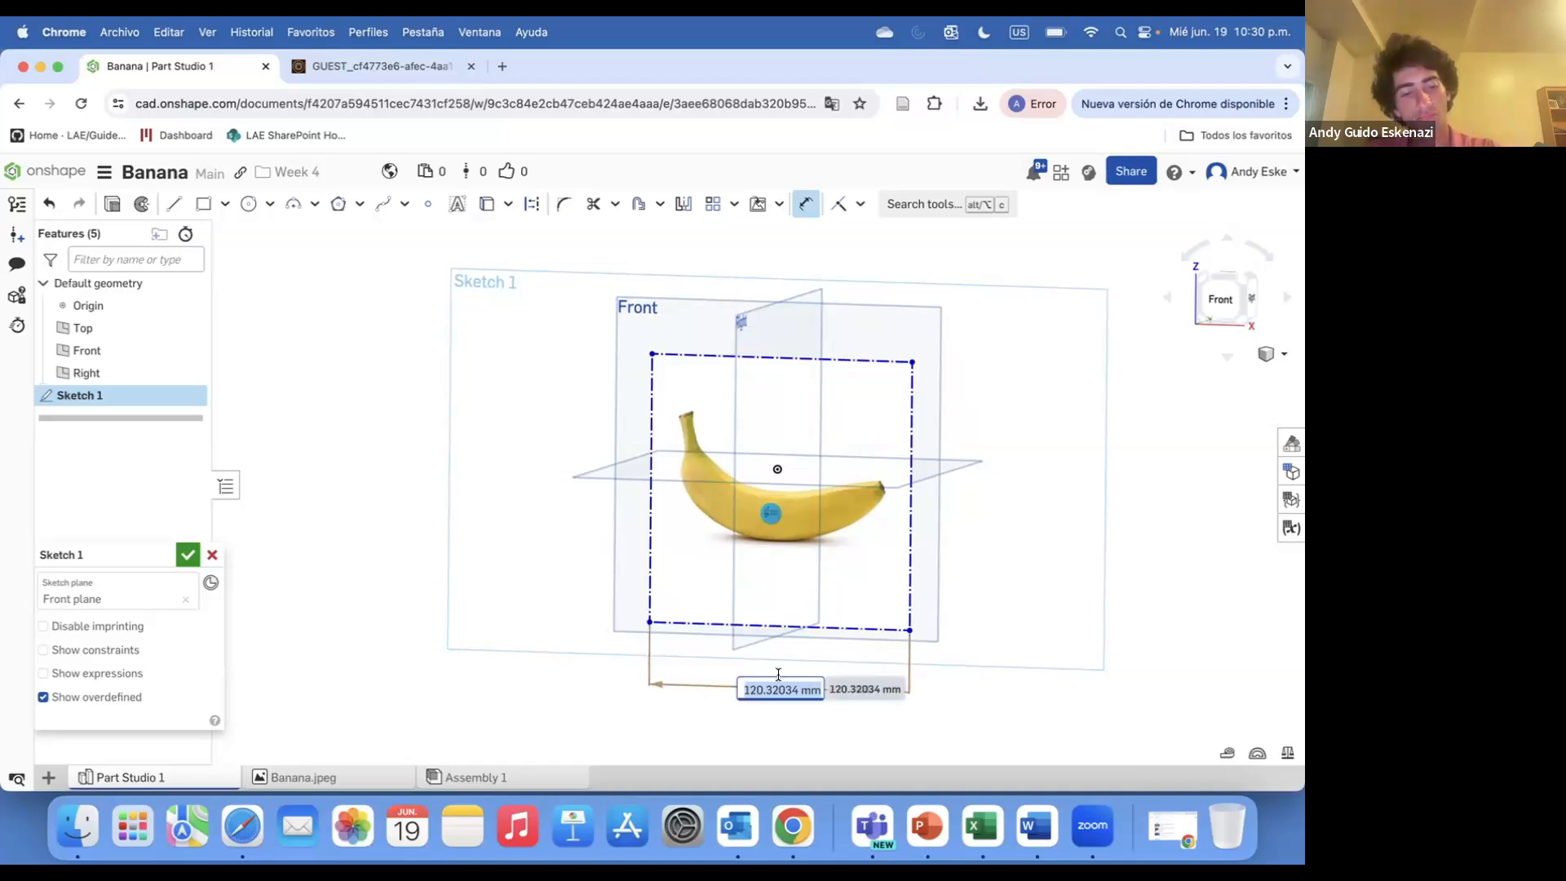
key("Return")
left_click(805, 517)
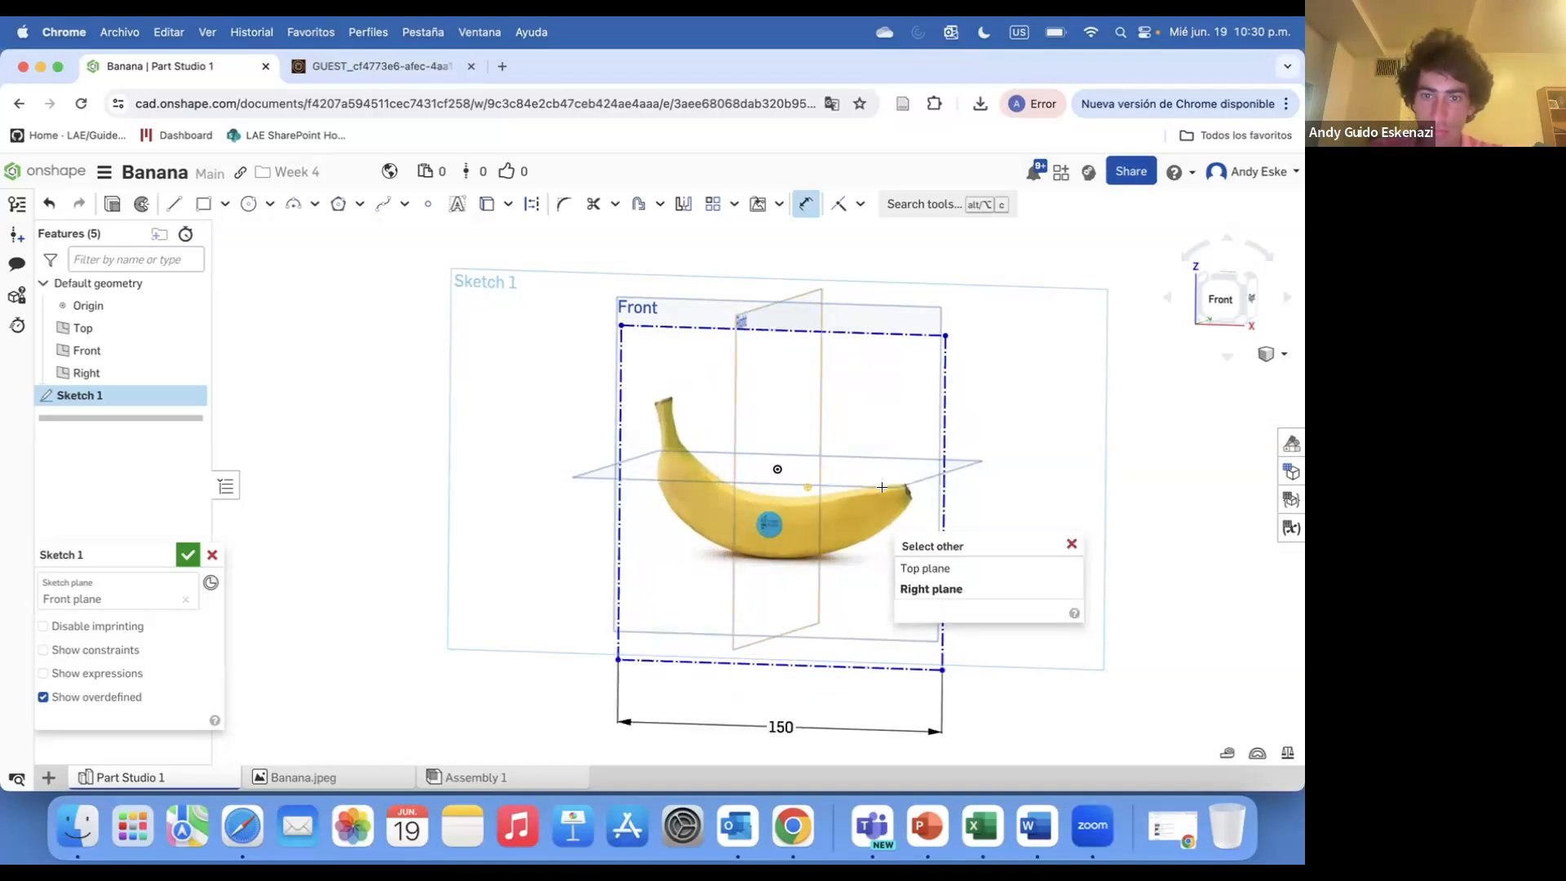
left_click(1071, 544)
Move the banana image so its sticker sits at the sketch origin
left_click_drag(867, 508, 872, 457)
scroll(742, 462, "up", 3)
right_click_drag(742, 461, 791, 453)
scroll(791, 453, "up", 3)
scroll(790, 454, "up", 1)
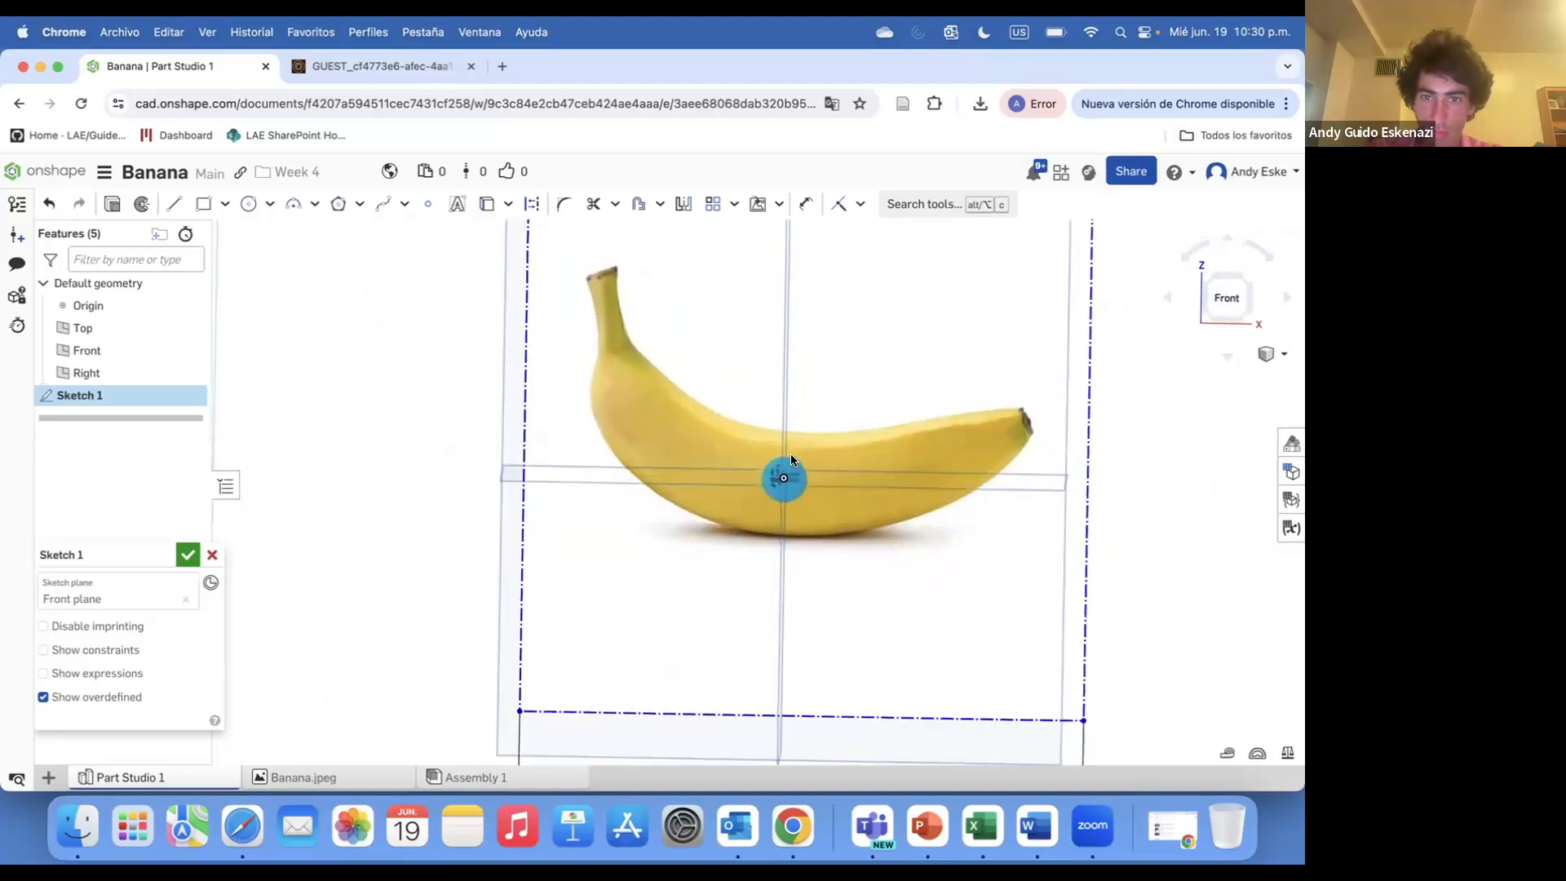
scroll(848, 454, "up", 3)
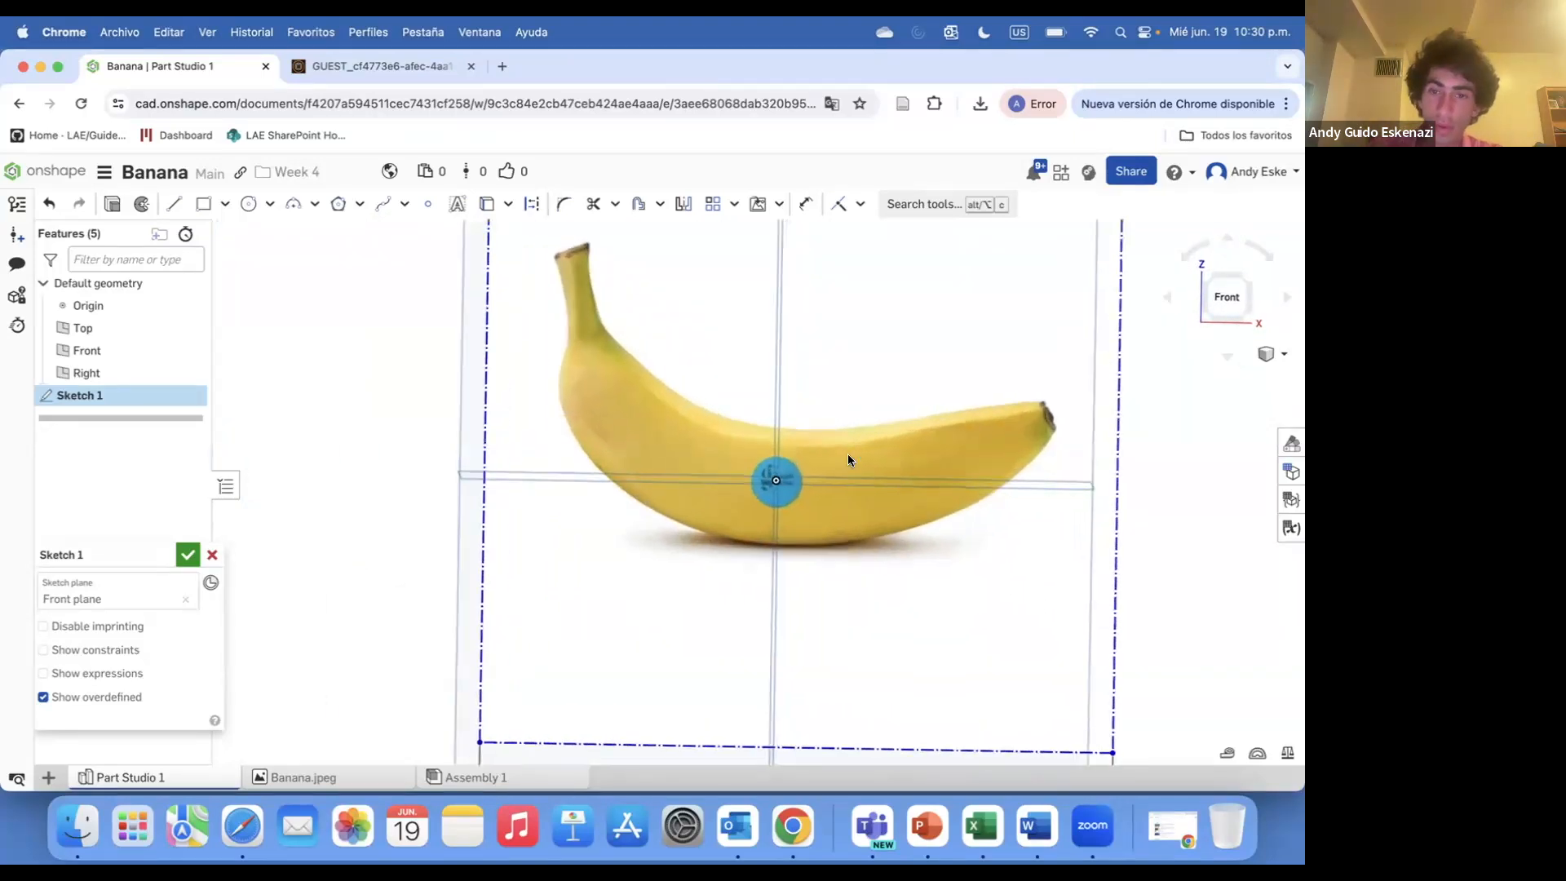
right_click_drag(848, 454, 776, 426)
scroll(879, 425, "up", 1)
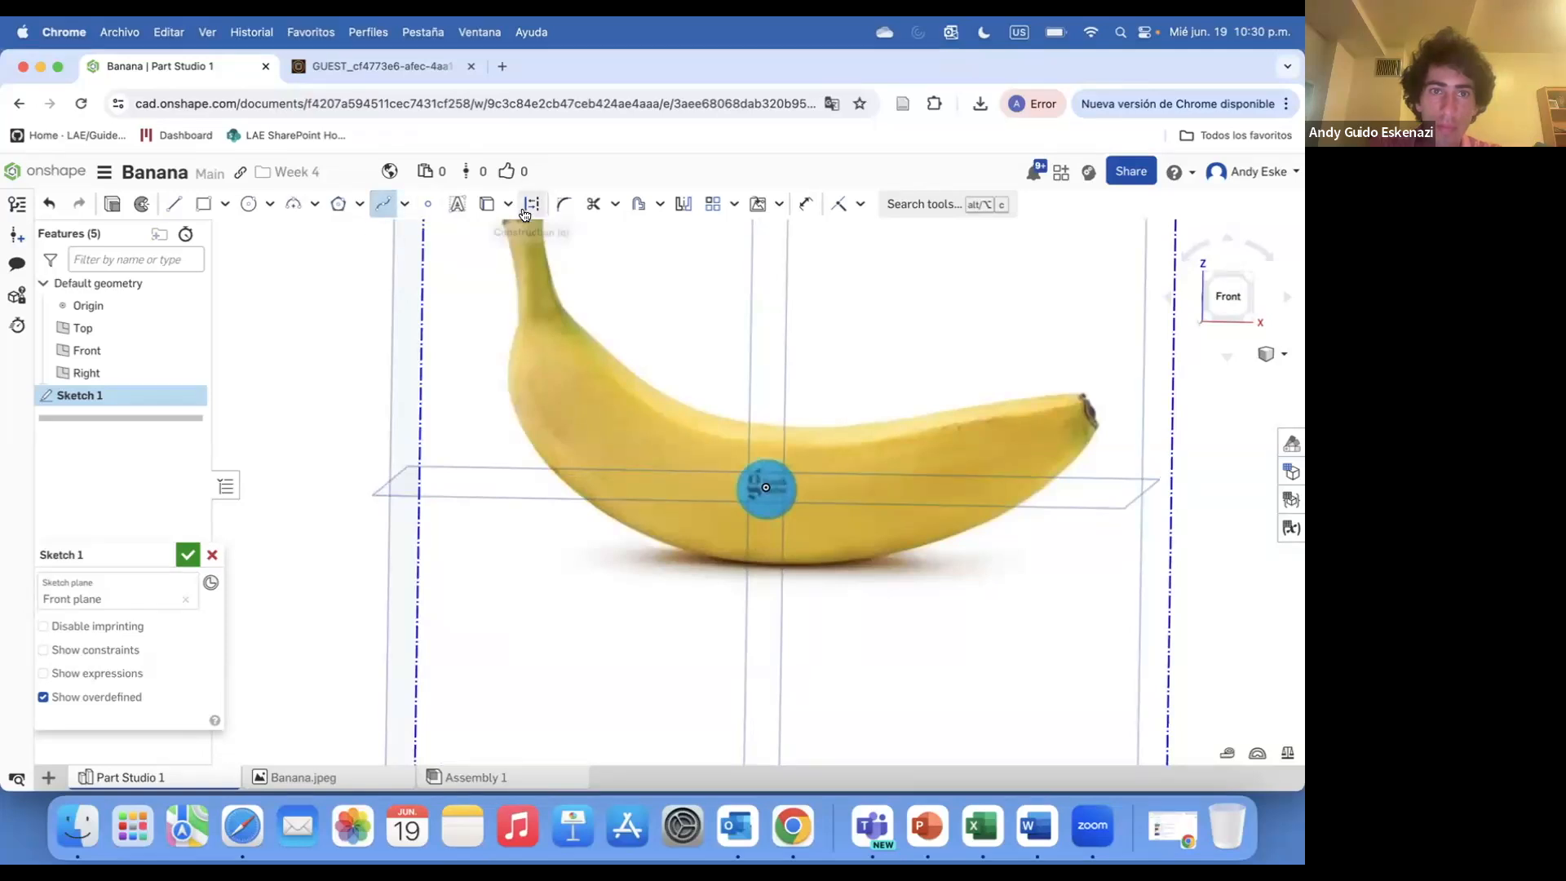
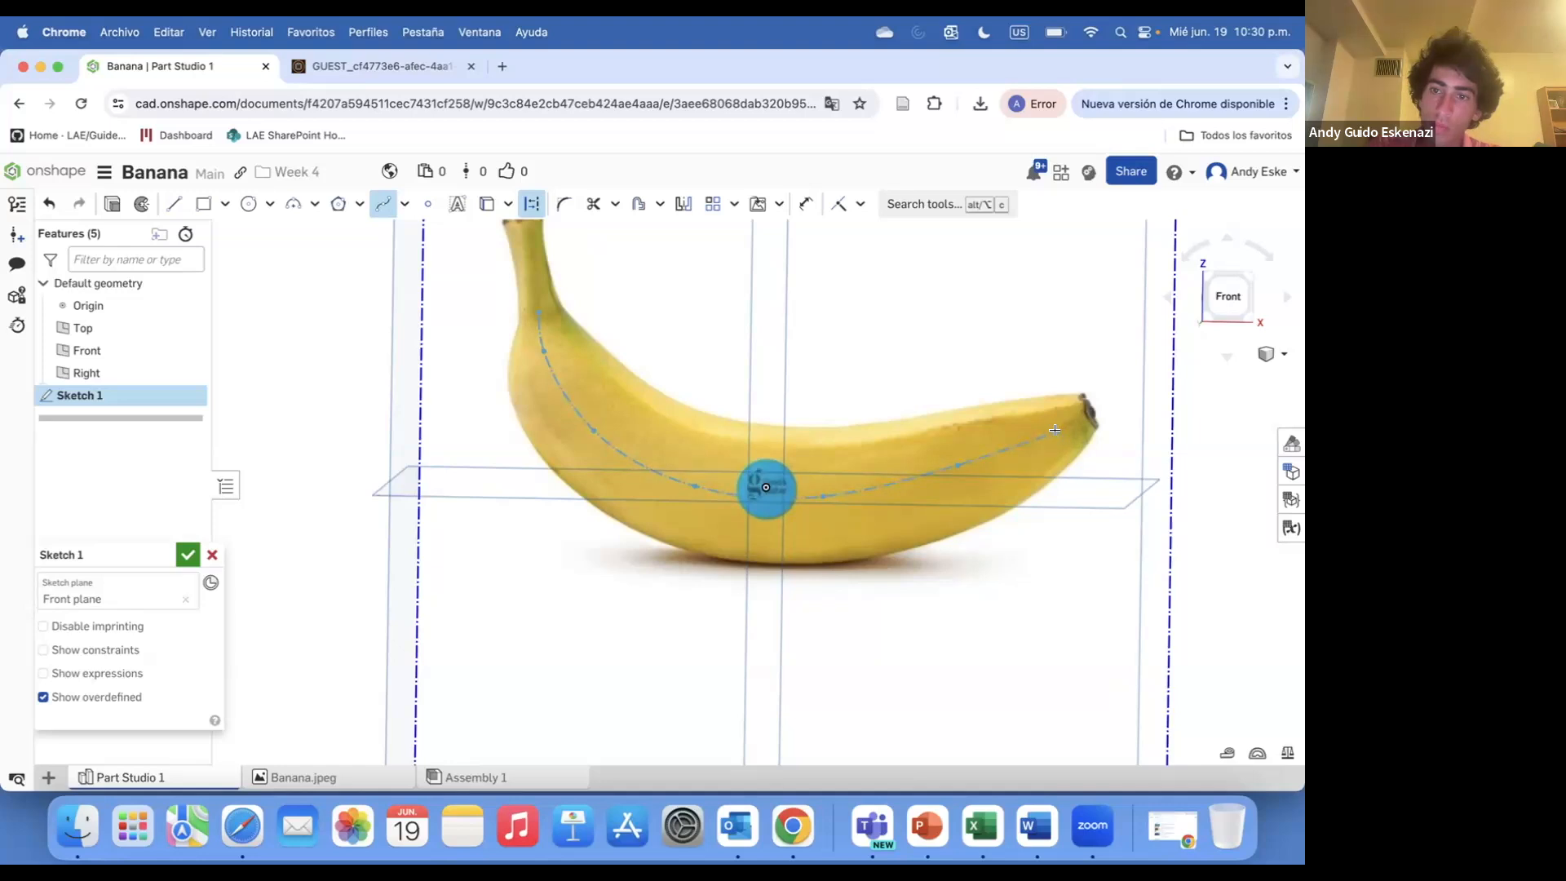
Trace the banana's upper and lower outlines with splines running from the stem to the tip
scroll(1089, 416, "up", 5)
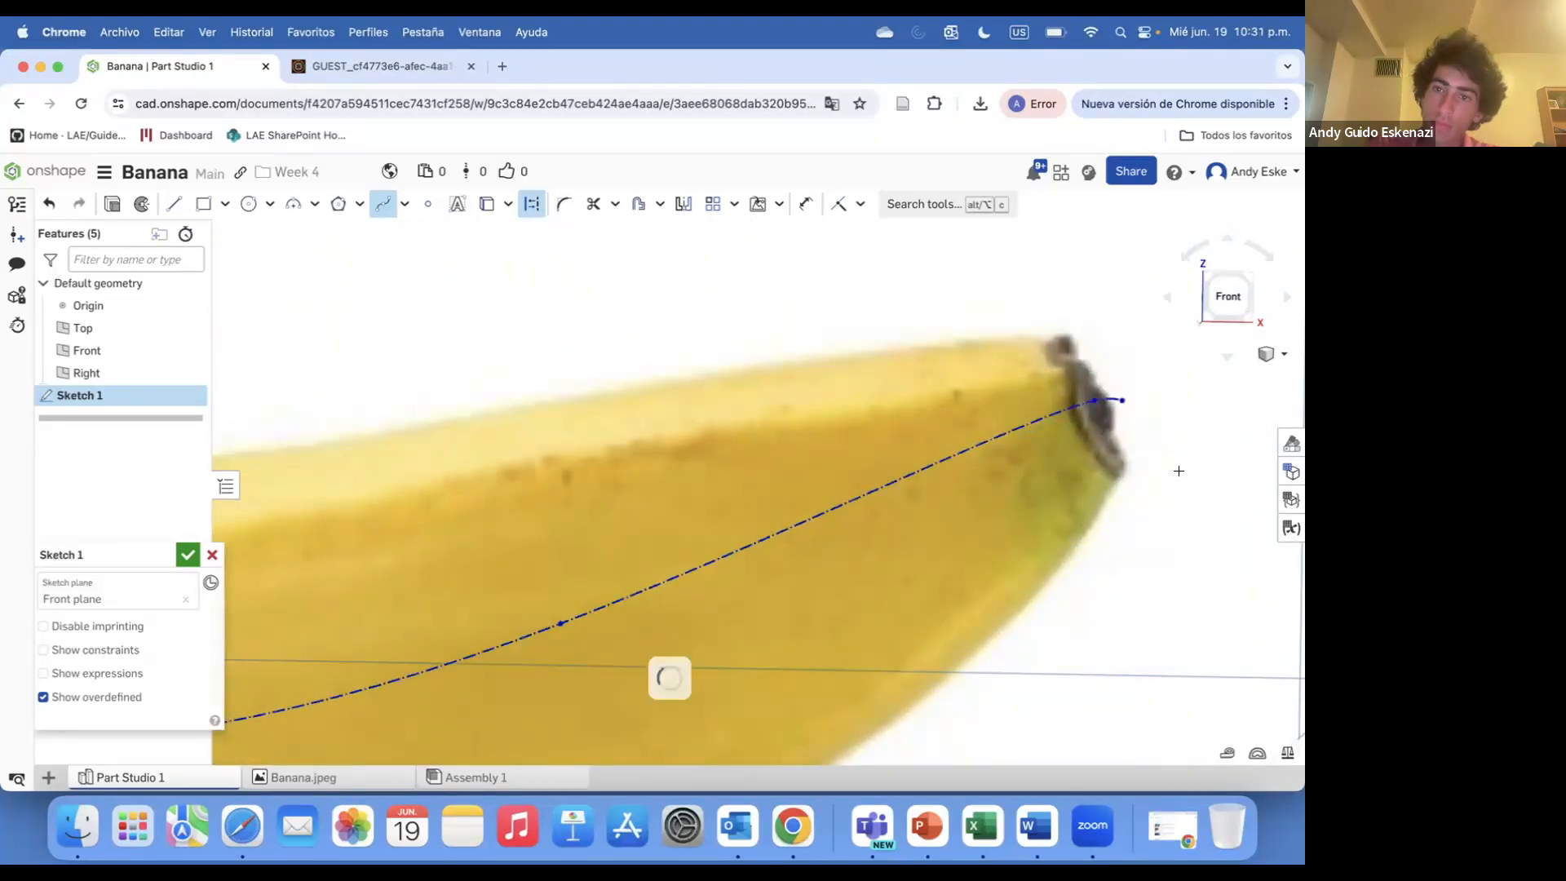
key("Escape")
scroll(1133, 473, "down", 5)
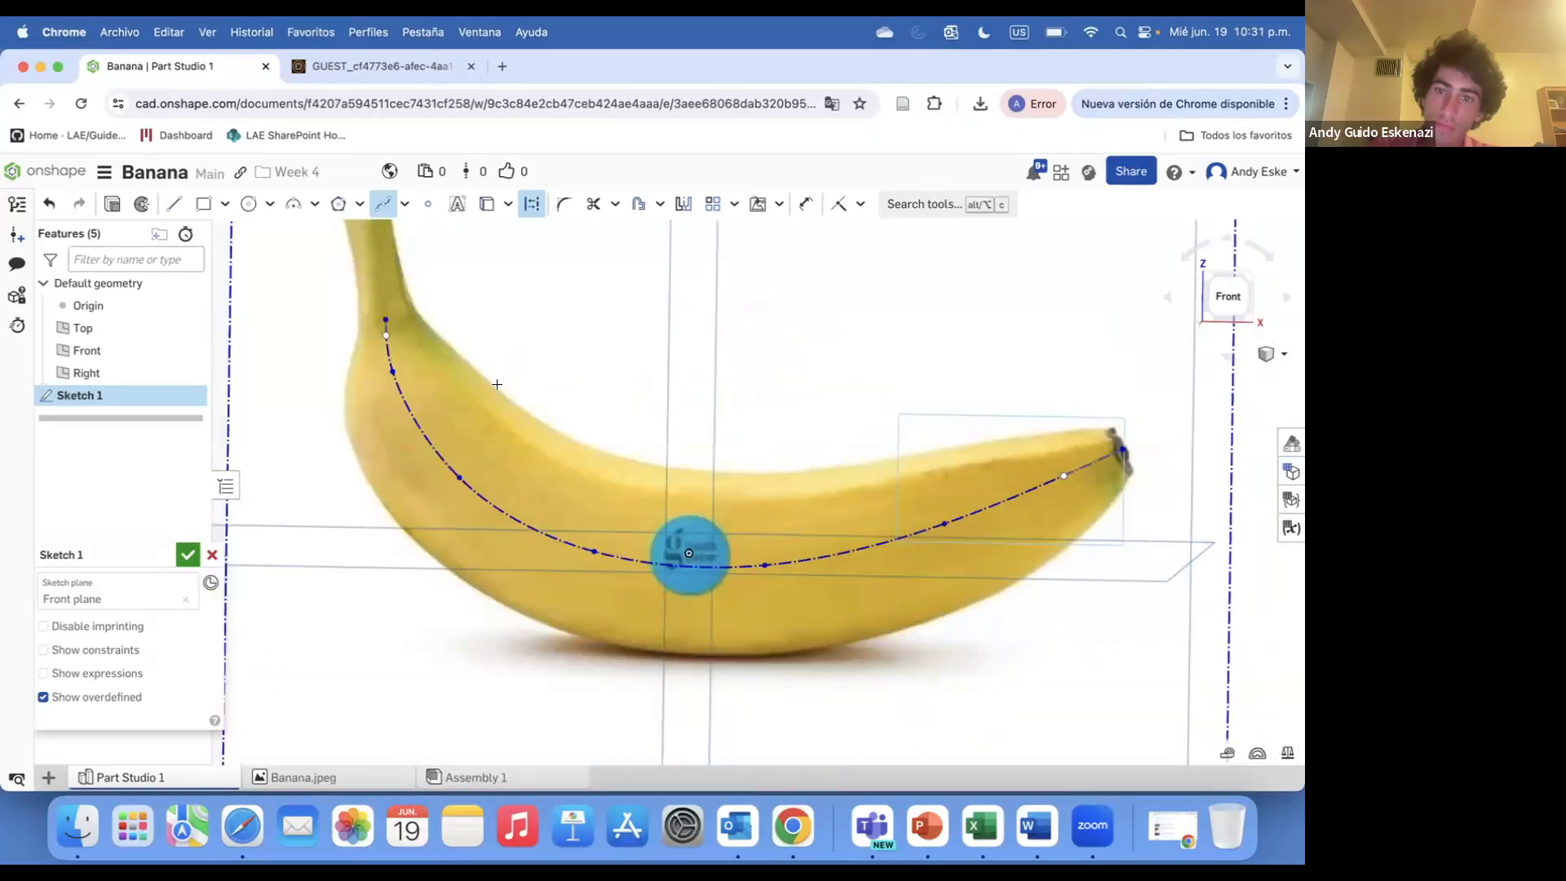
scroll(415, 309, "up", 4)
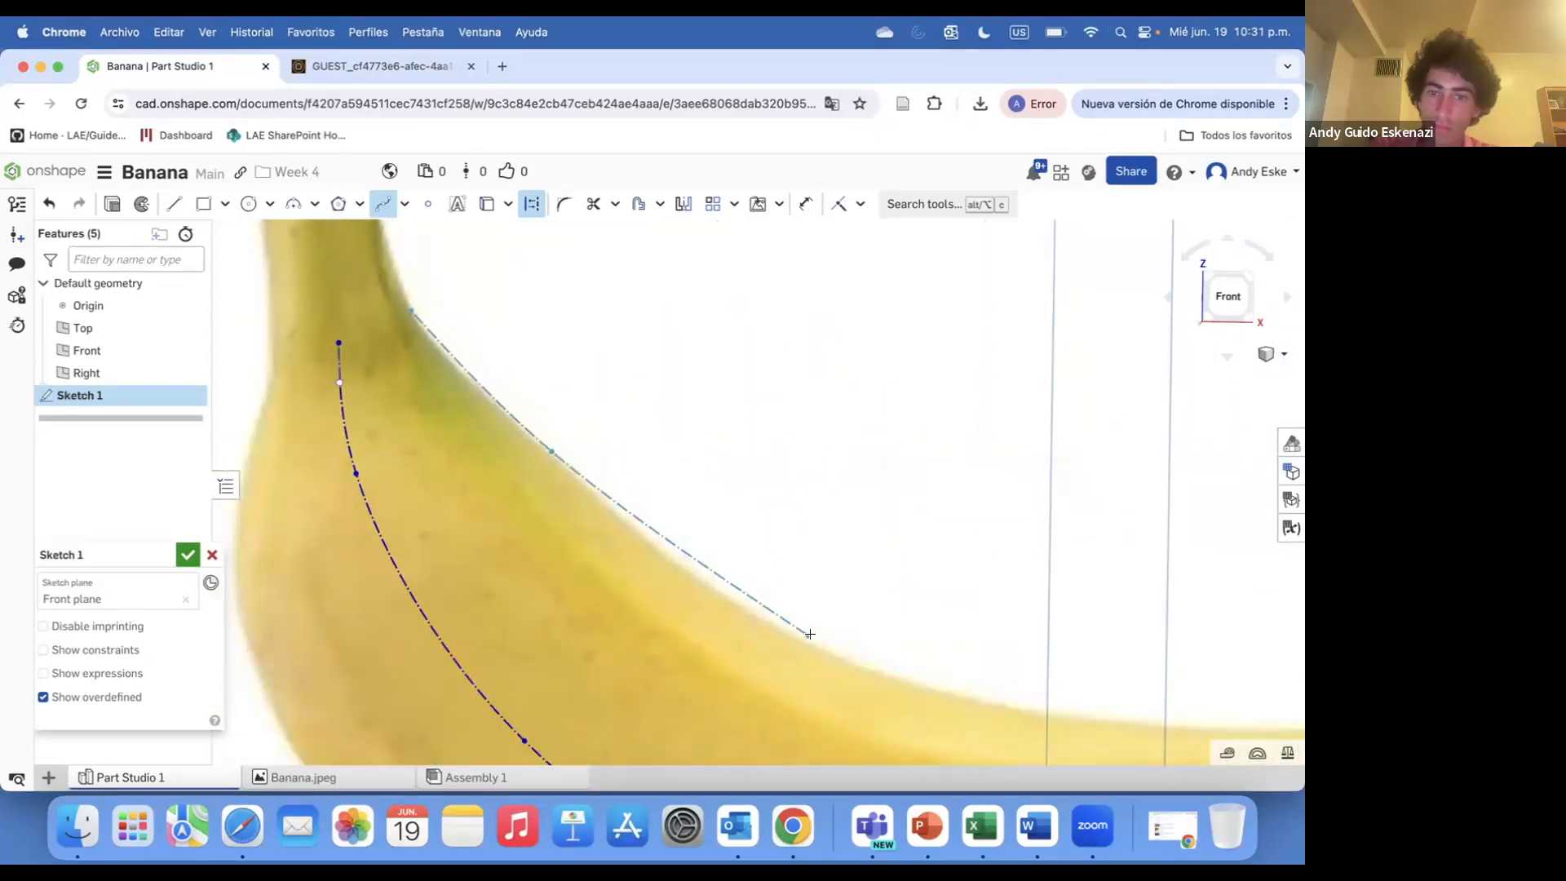
scroll(819, 651, "down", 4)
scroll(859, 587, "up", 3)
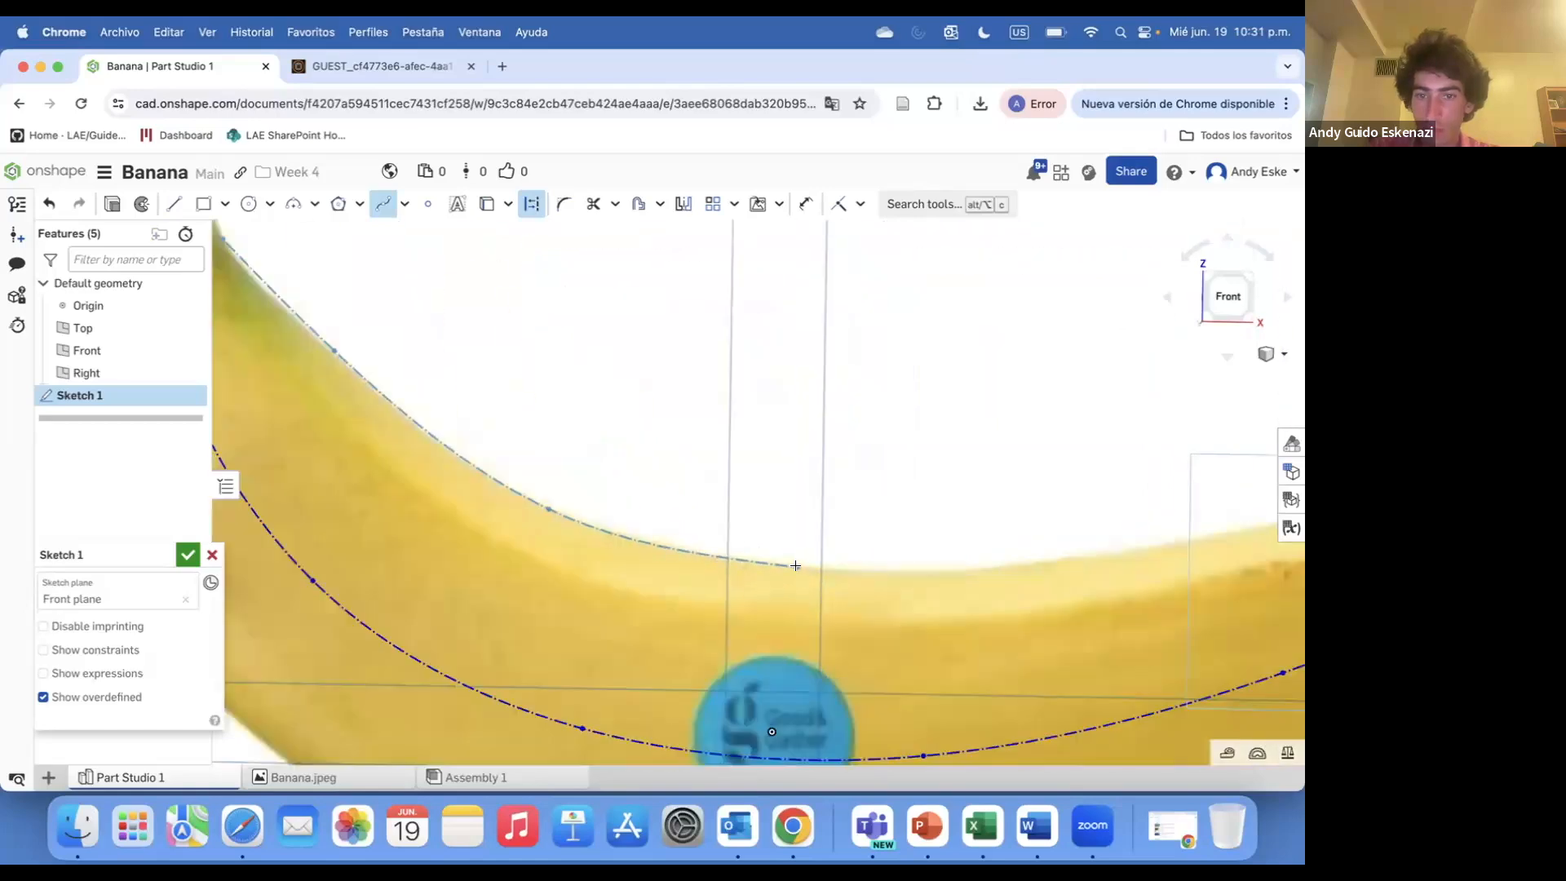
scroll(1037, 563, "down", 4)
scroll(1012, 547, "up", 3)
scroll(1085, 554, "down", 5)
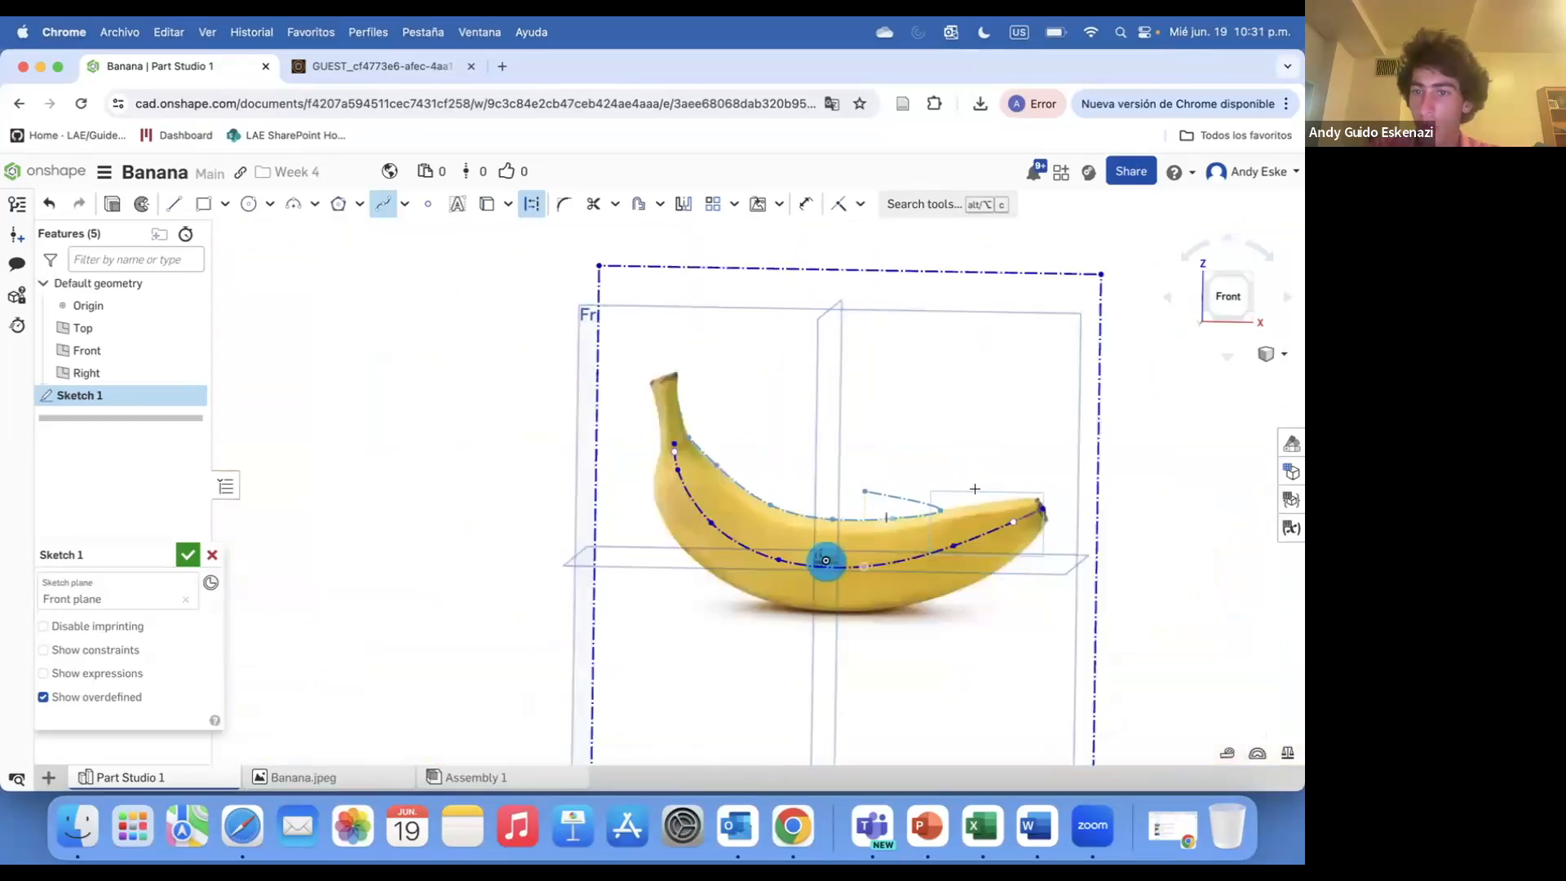
scroll(1052, 526, "up", 5)
scroll(1143, 526, "down", 5)
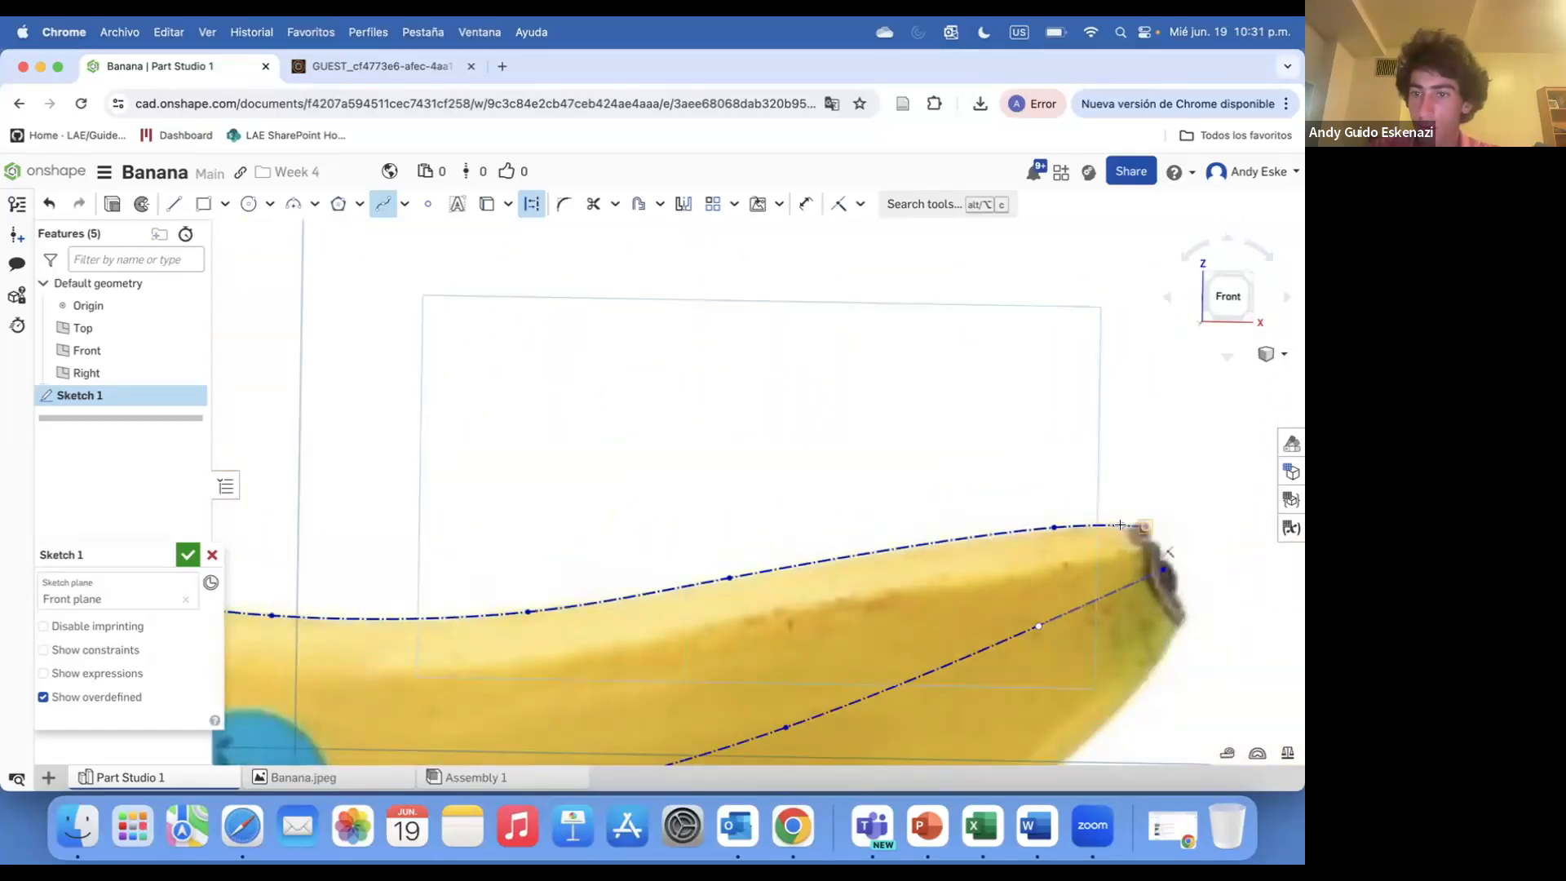
scroll(620, 432, "up", 6)
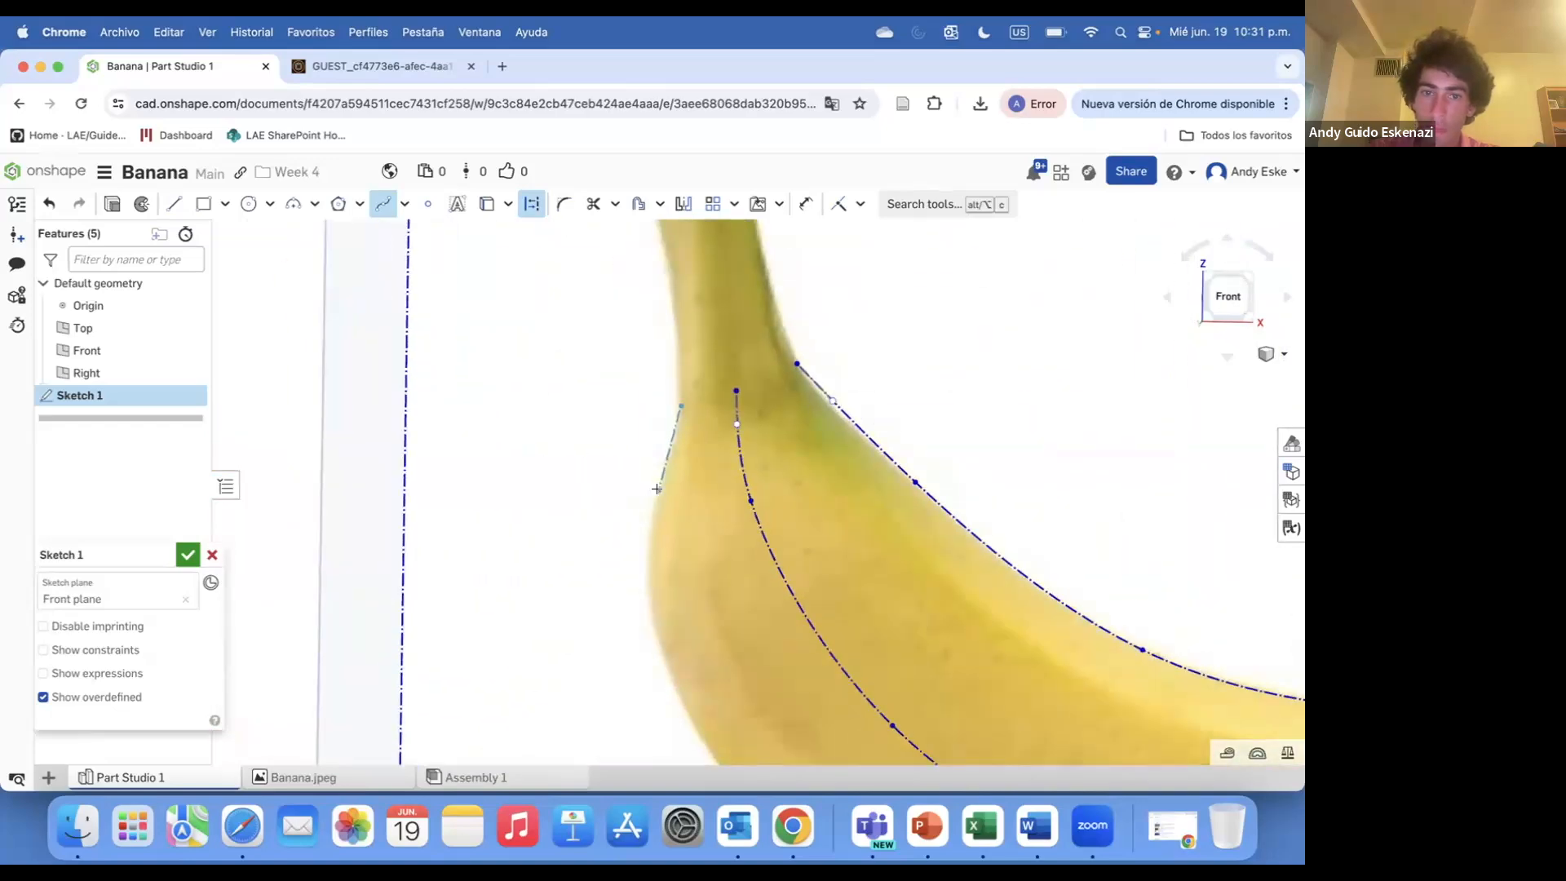
scroll(676, 690, "down", 5)
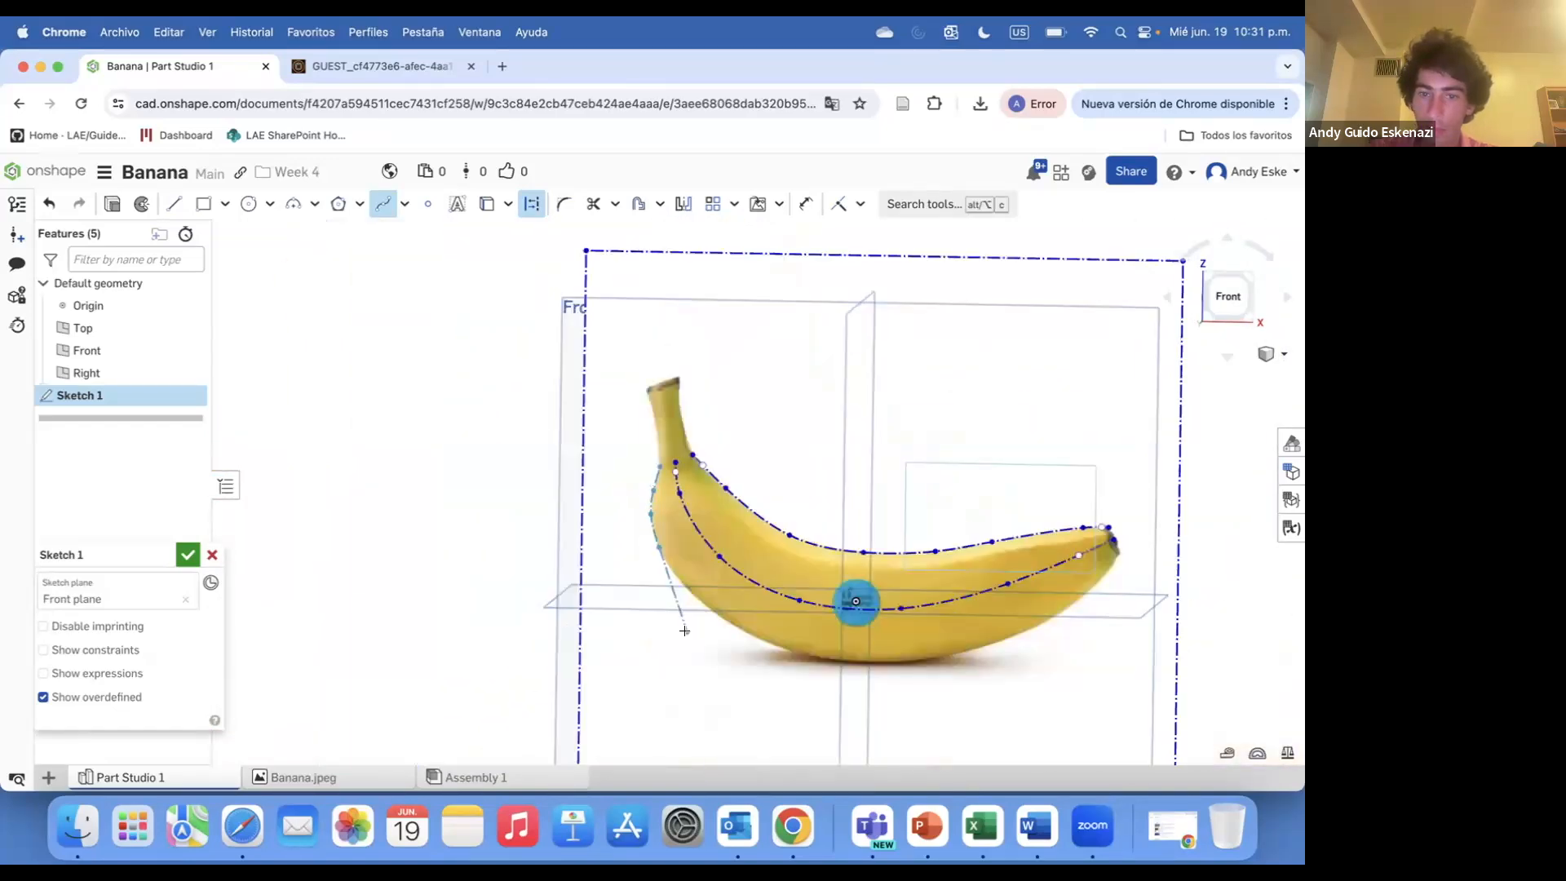
scroll(714, 522, "up", 5)
scroll(709, 540, "down", 5)
scroll(717, 535, "up", 5)
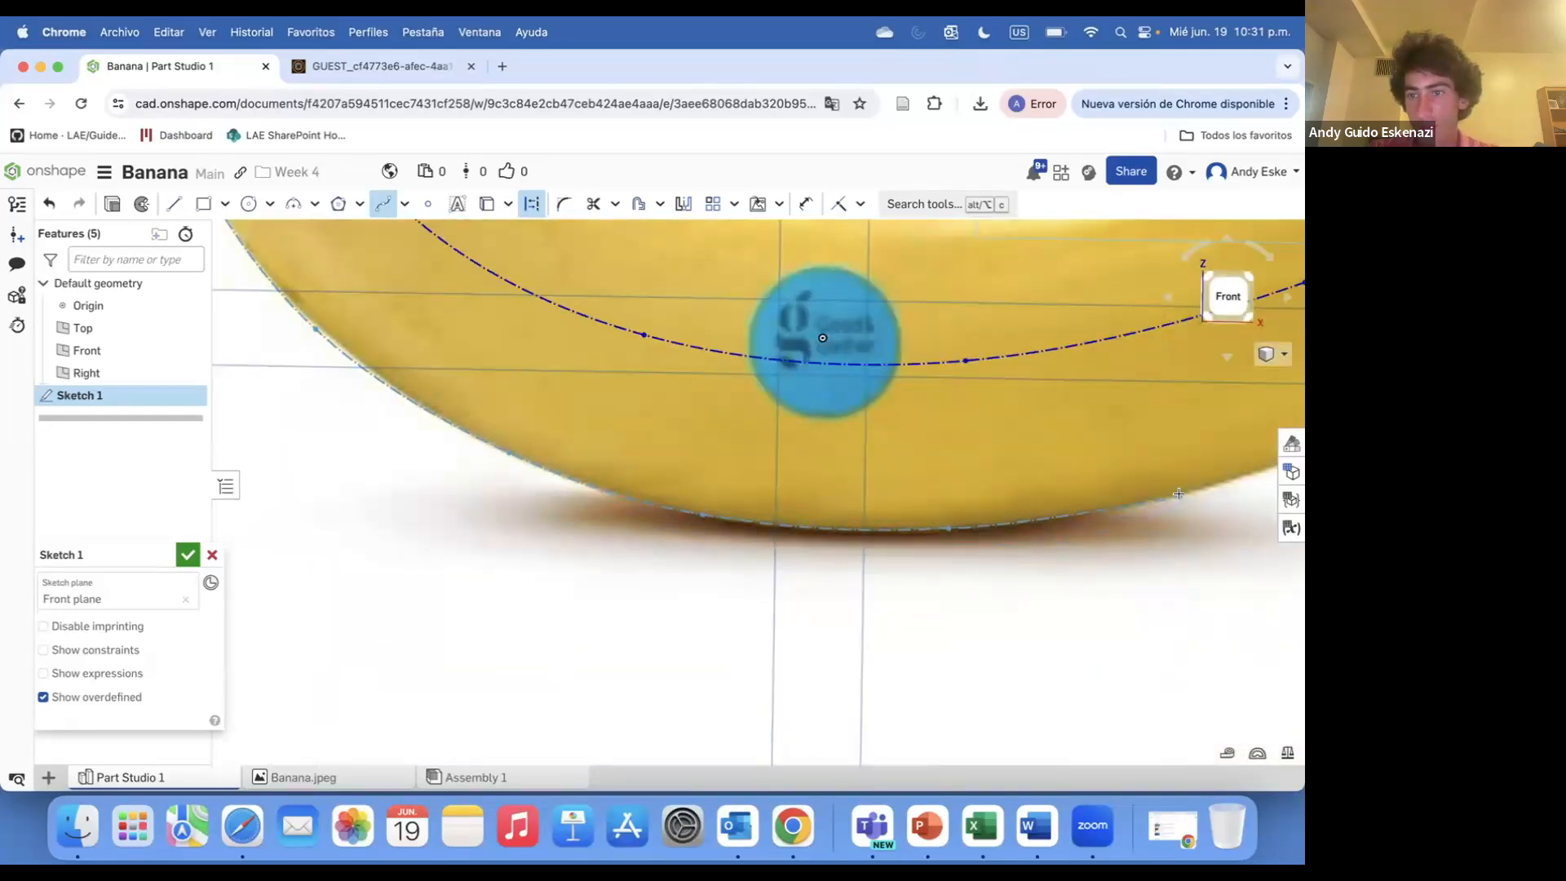
scroll(1178, 493, "down", 5)
scroll(1030, 477, "up", 5)
scroll(1167, 399, "down", 5)
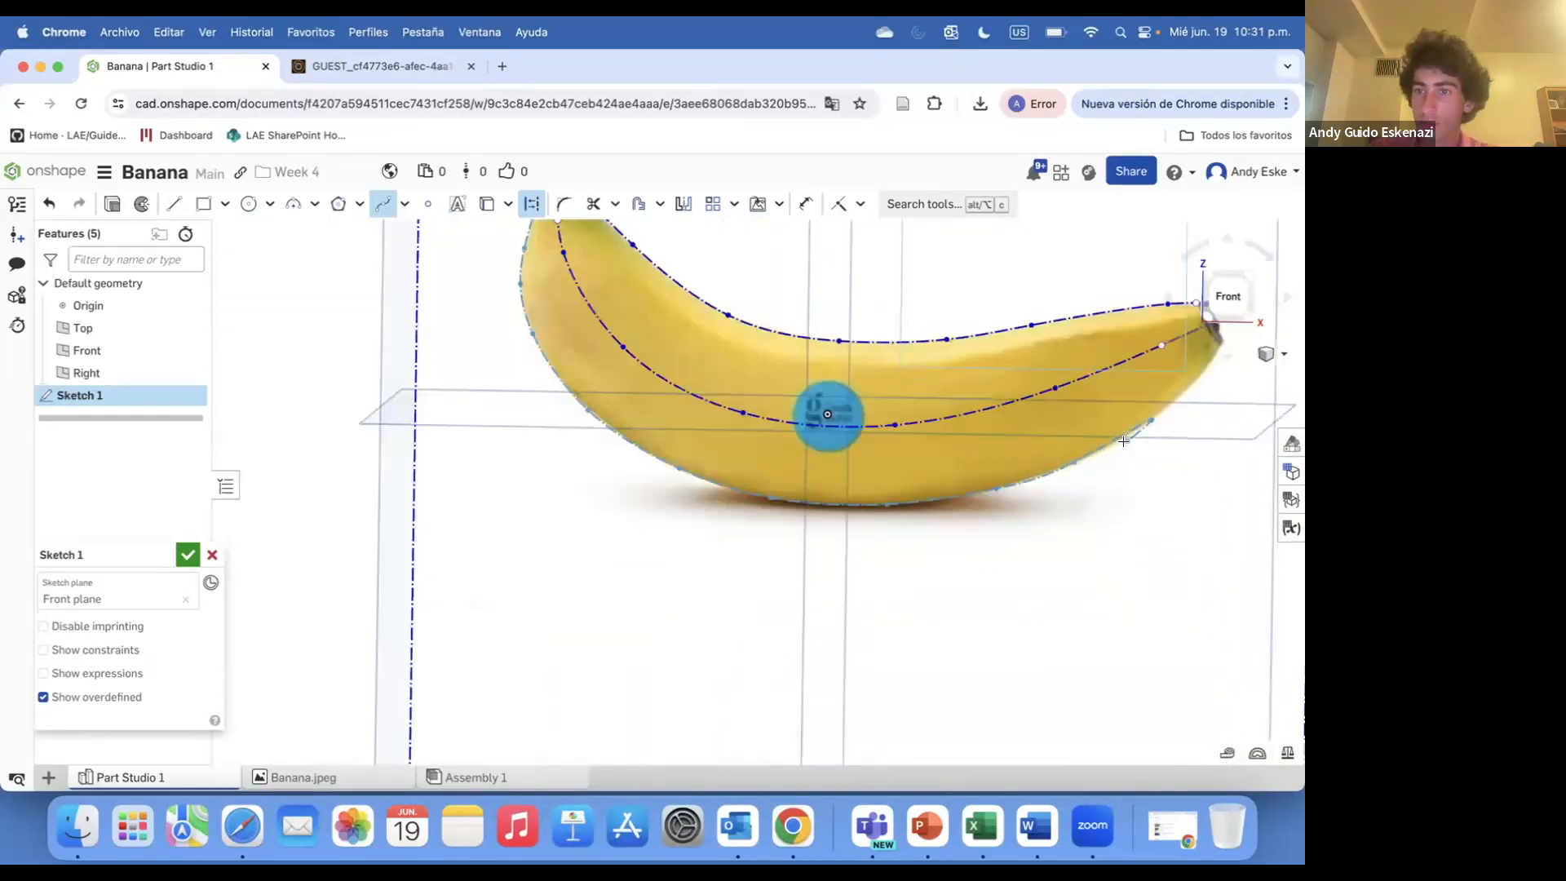
scroll(1151, 371, "up", 5)
left_click(1147, 346)
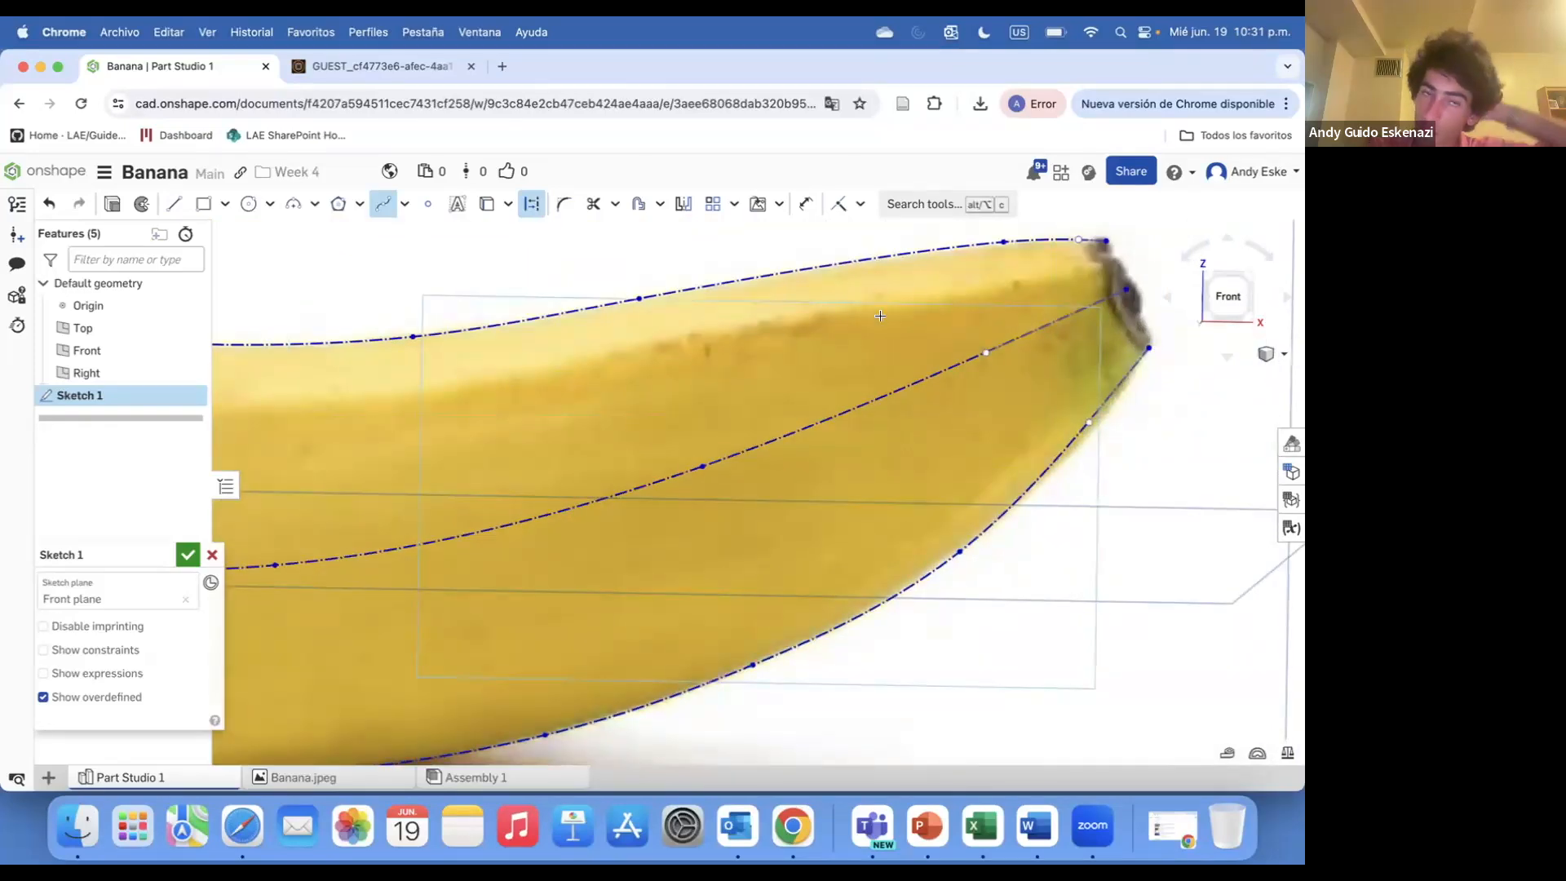
Close the banana's stem and tip ends with short straight lines between the outline splines
scroll(685, 469, "down", 5)
scroll(456, 408, "up", 2)
scroll(555, 449, "down", 2)
scroll(457, 408, "up", 5)
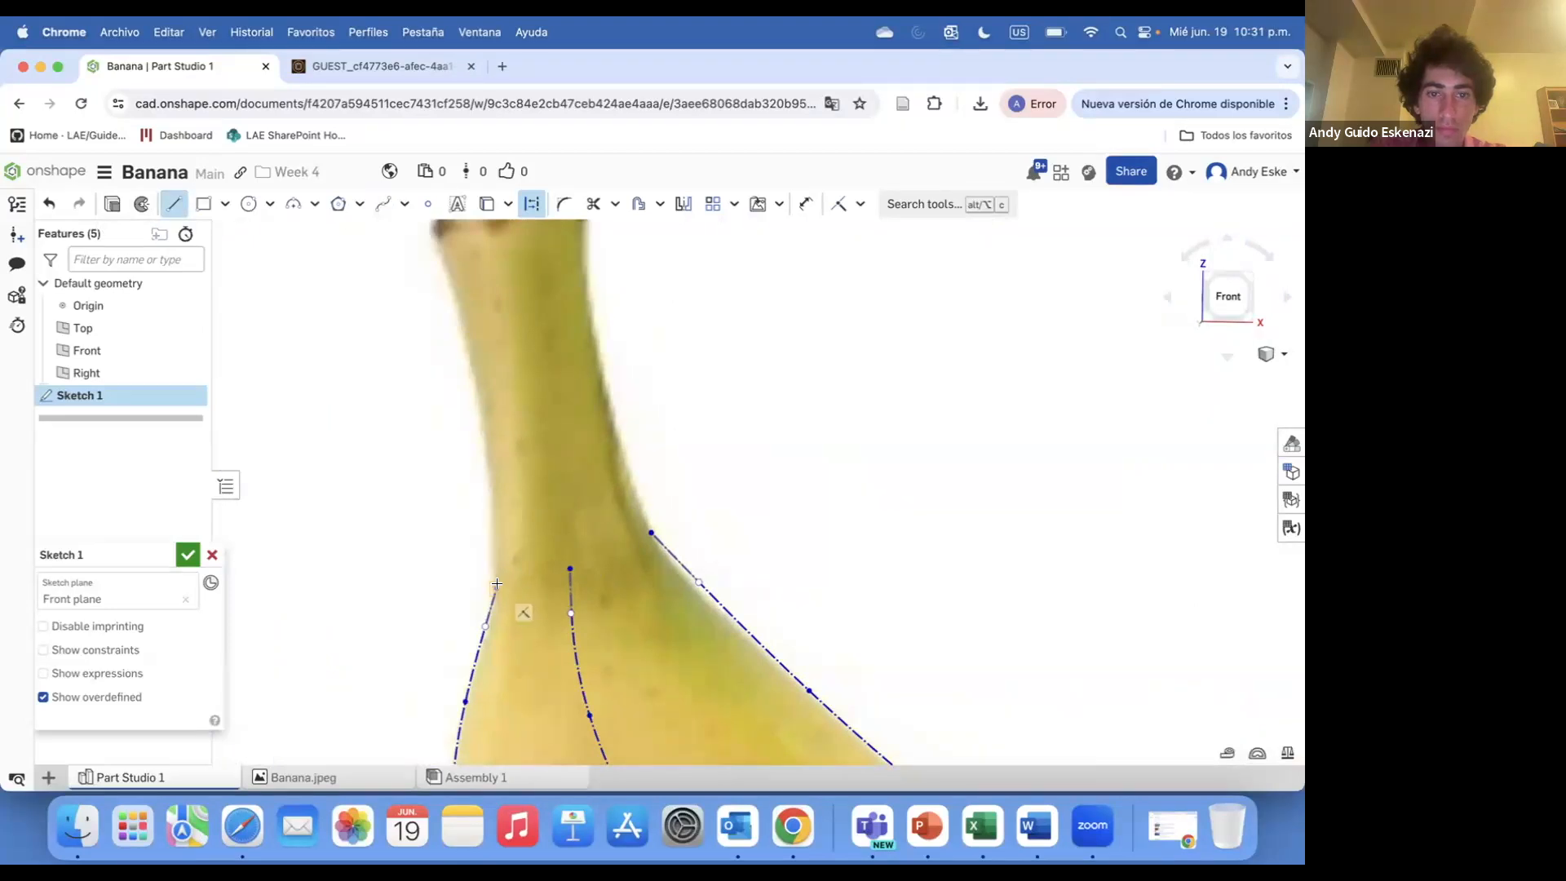
scroll(624, 541, "down", 6)
scroll(793, 443, "up", 6)
left_click(795, 443)
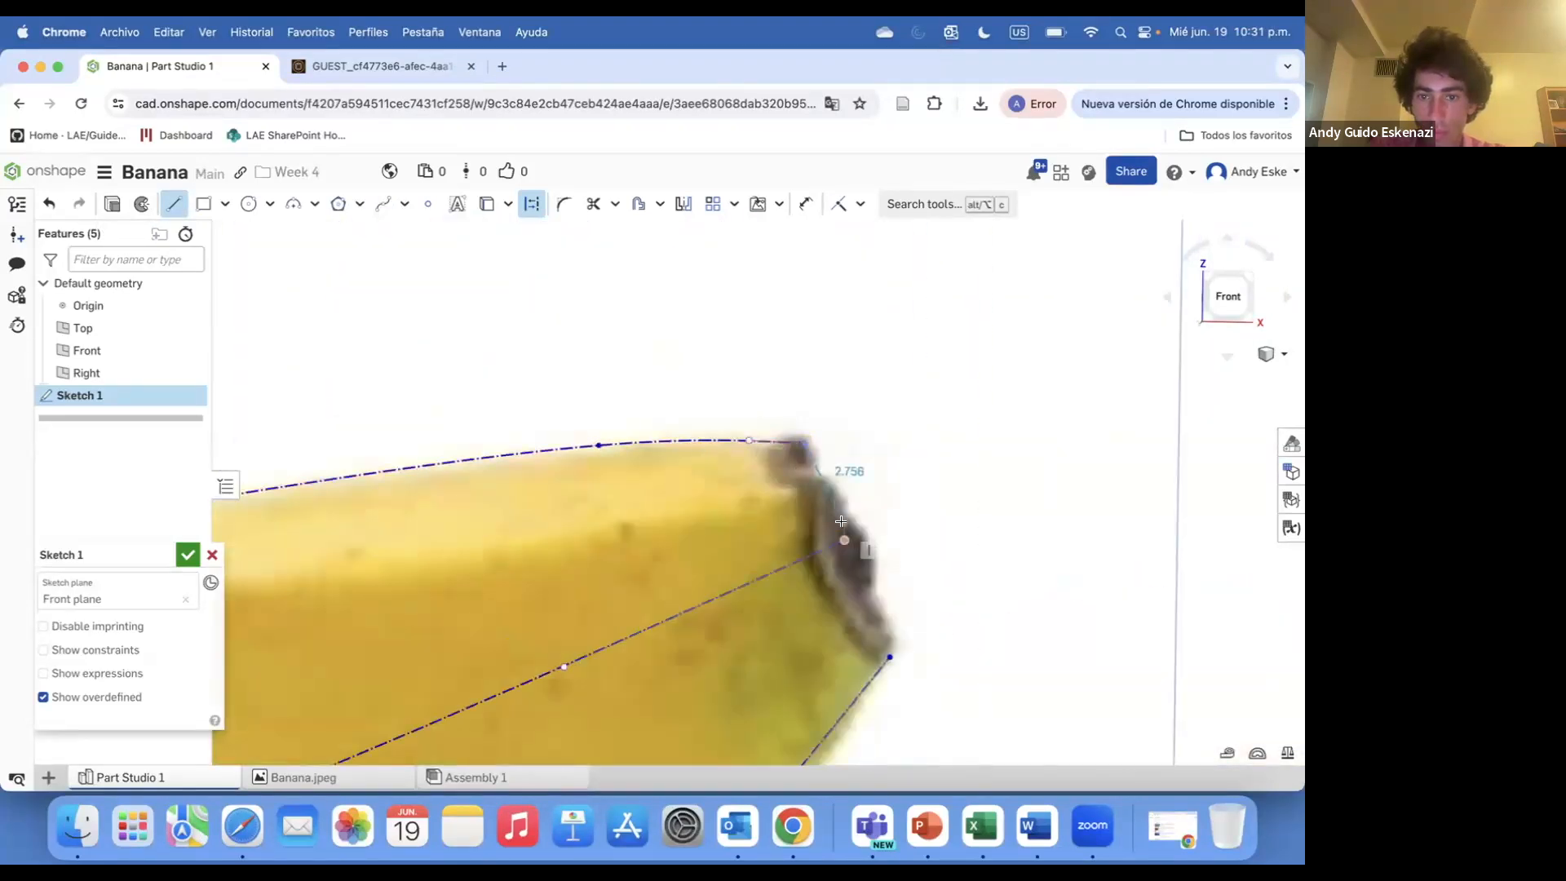
left_click(887, 655)
key("Escape")
Finish and close Sketch 1
scroll(731, 408, "down", 8)
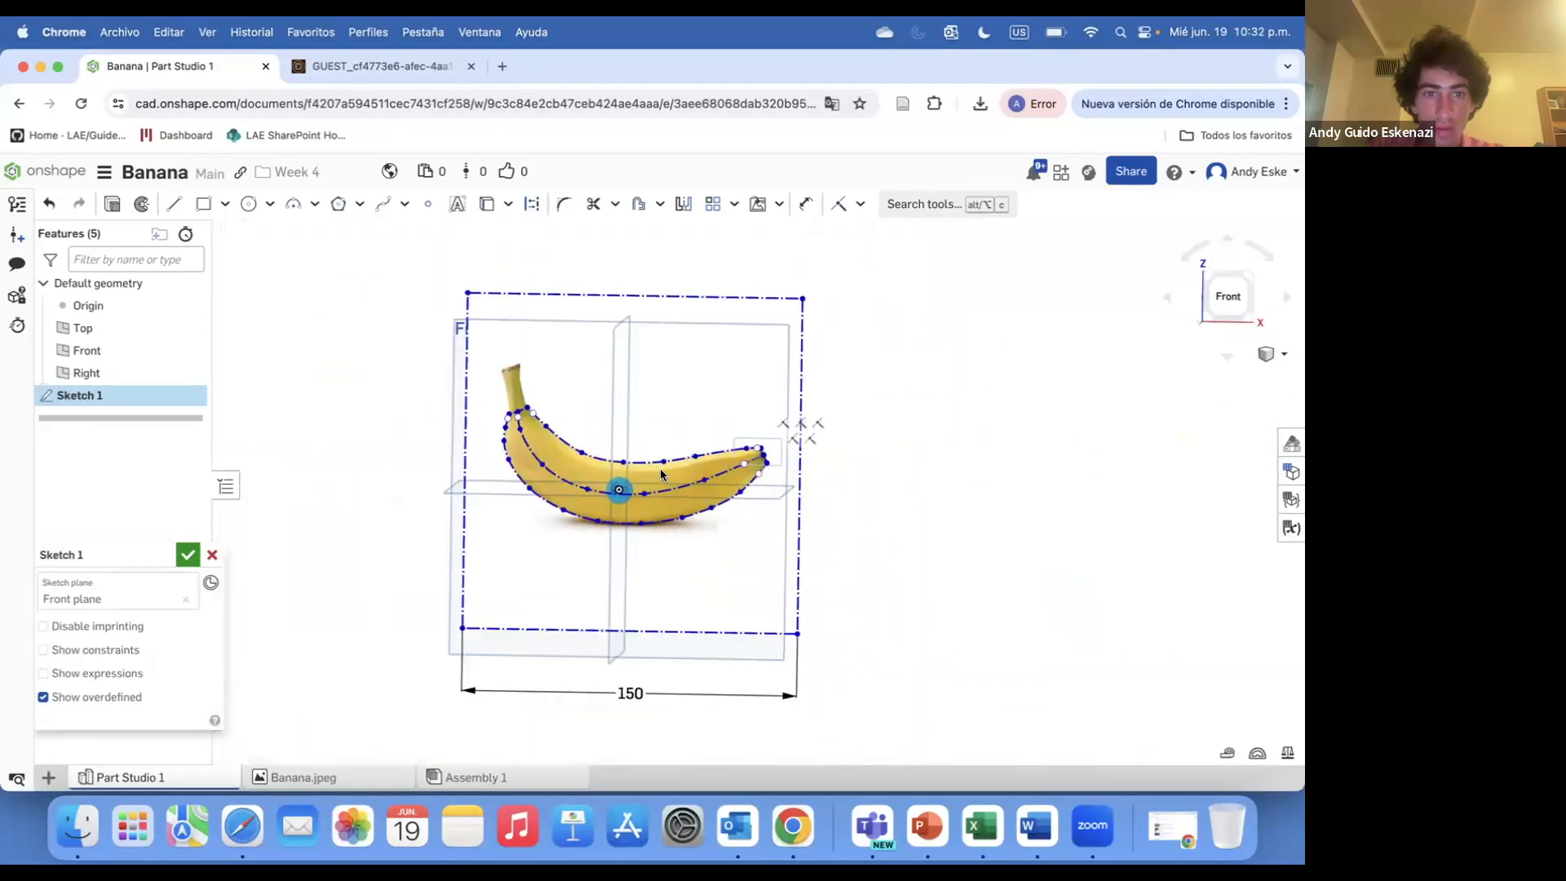
scroll(778, 546, "up", 4)
mouse_move(663, 487)
right_mouse_down()
mouse_move(722, 468)
mouse_move(637, 483)
mouse_move(668, 492)
right_mouse_up()
scroll(668, 492, "up", 2)
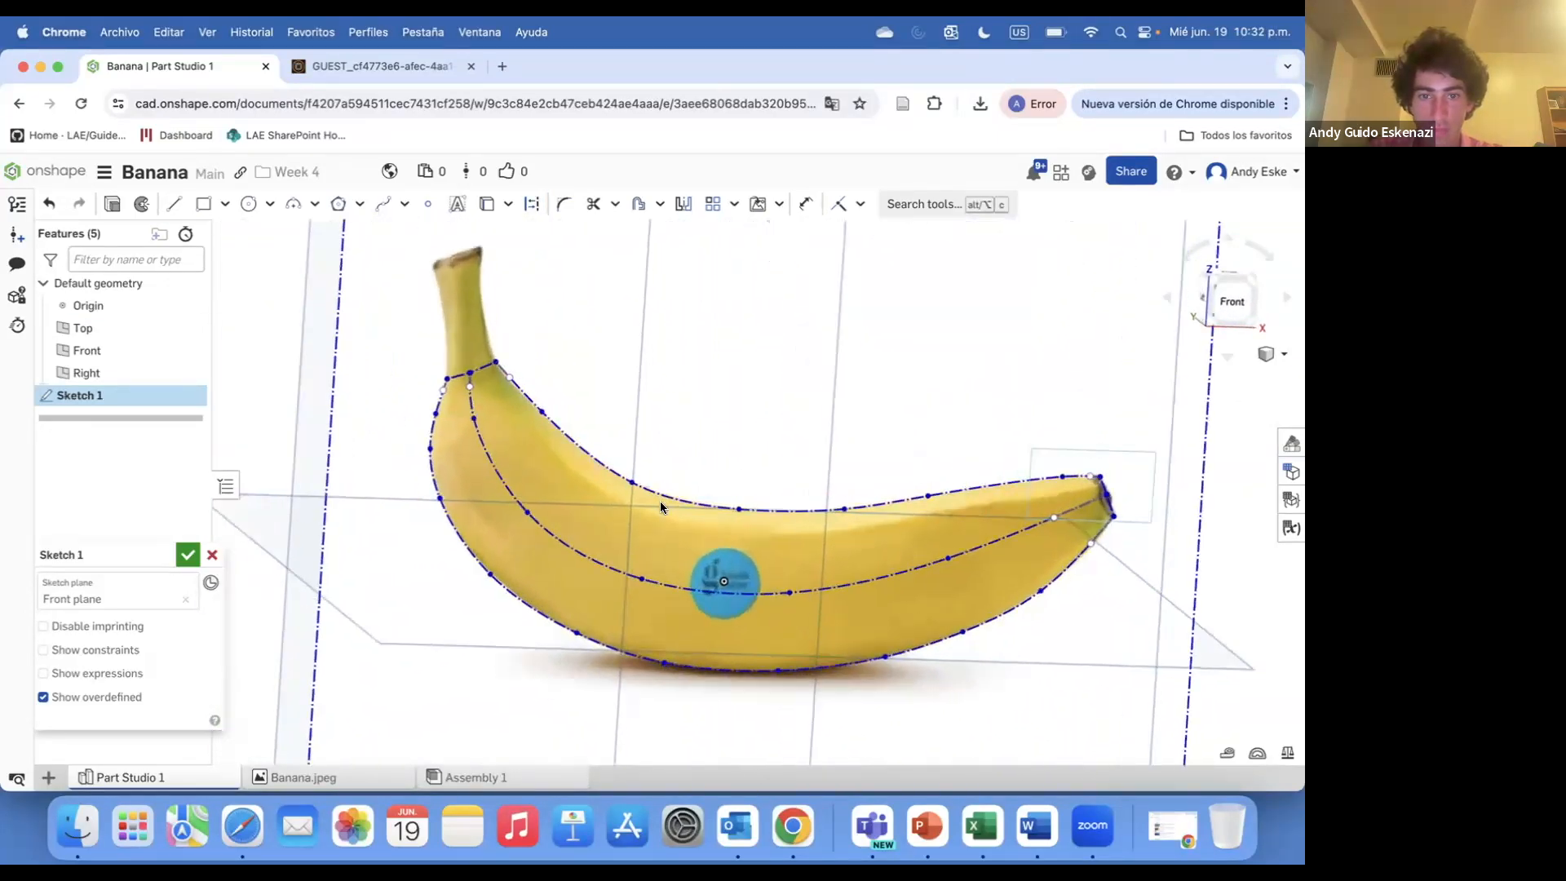
left_click(186, 558)
left_click(476, 349)
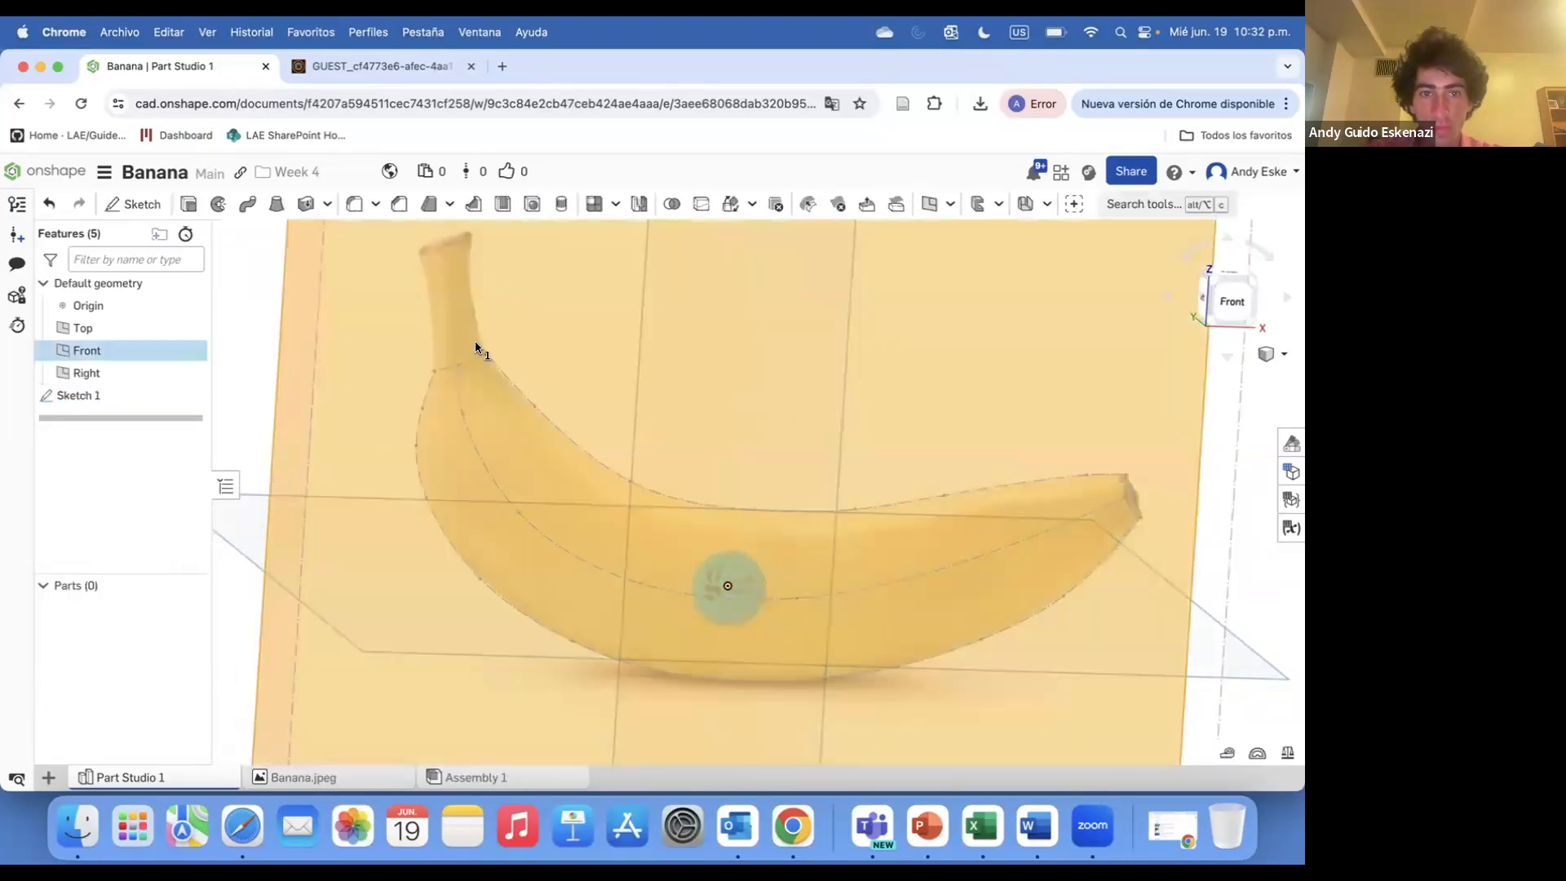
scroll(476, 350, "down", 5)
left_click(191, 329)
left_click(191, 351)
left_click(191, 373)
left_click(191, 328)
left_click(190, 306)
scroll(554, 383, "up", 8)
right_click_drag(568, 382, 600, 386)
left_click(927, 206)
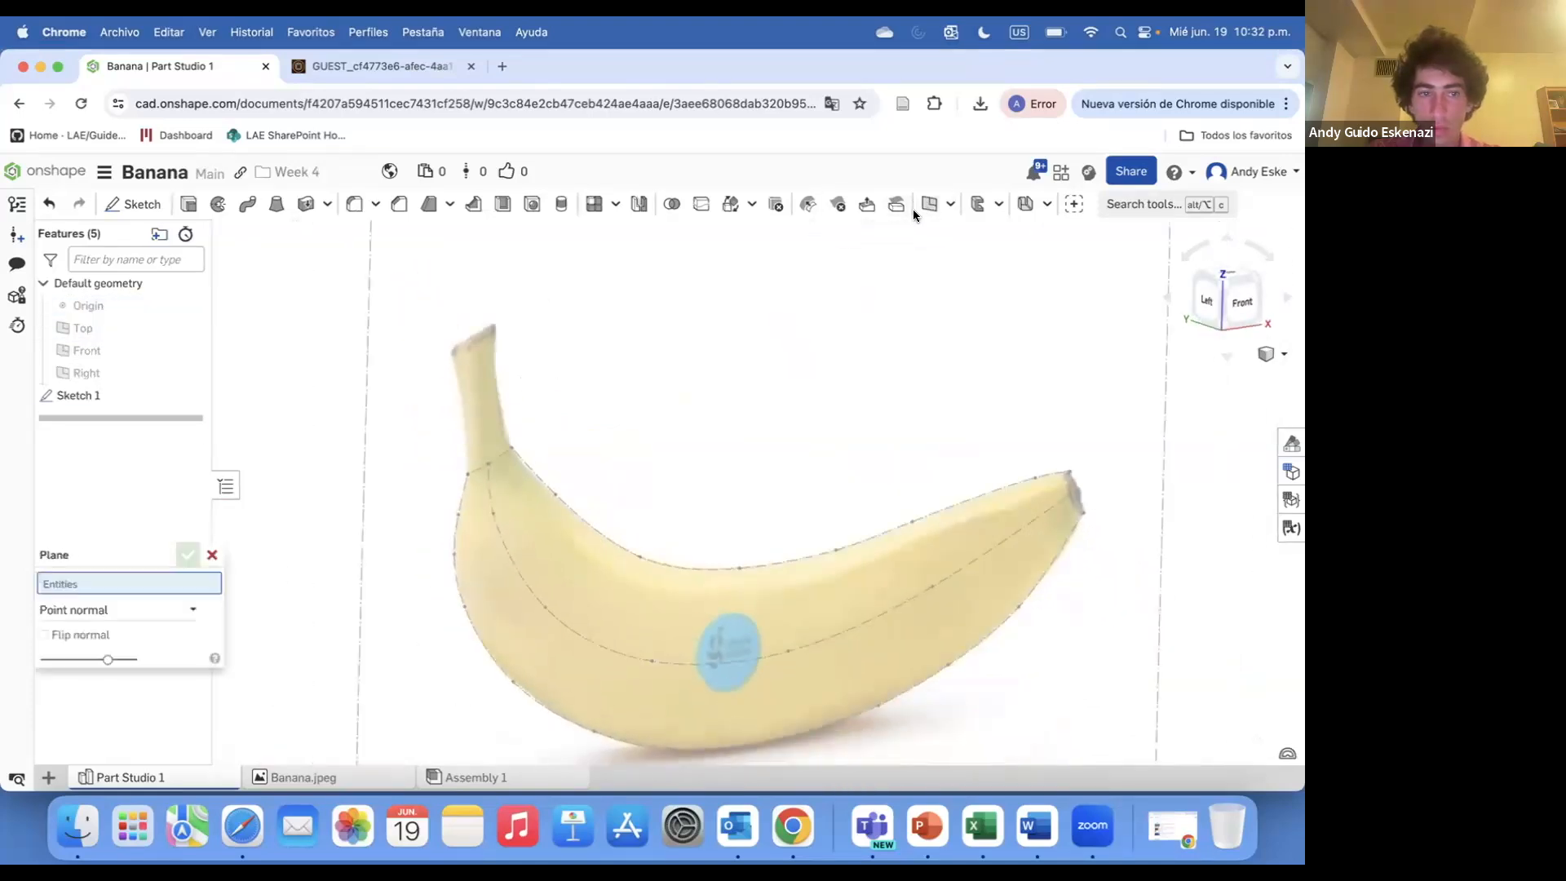
left_click(487, 466)
left_click(492, 482)
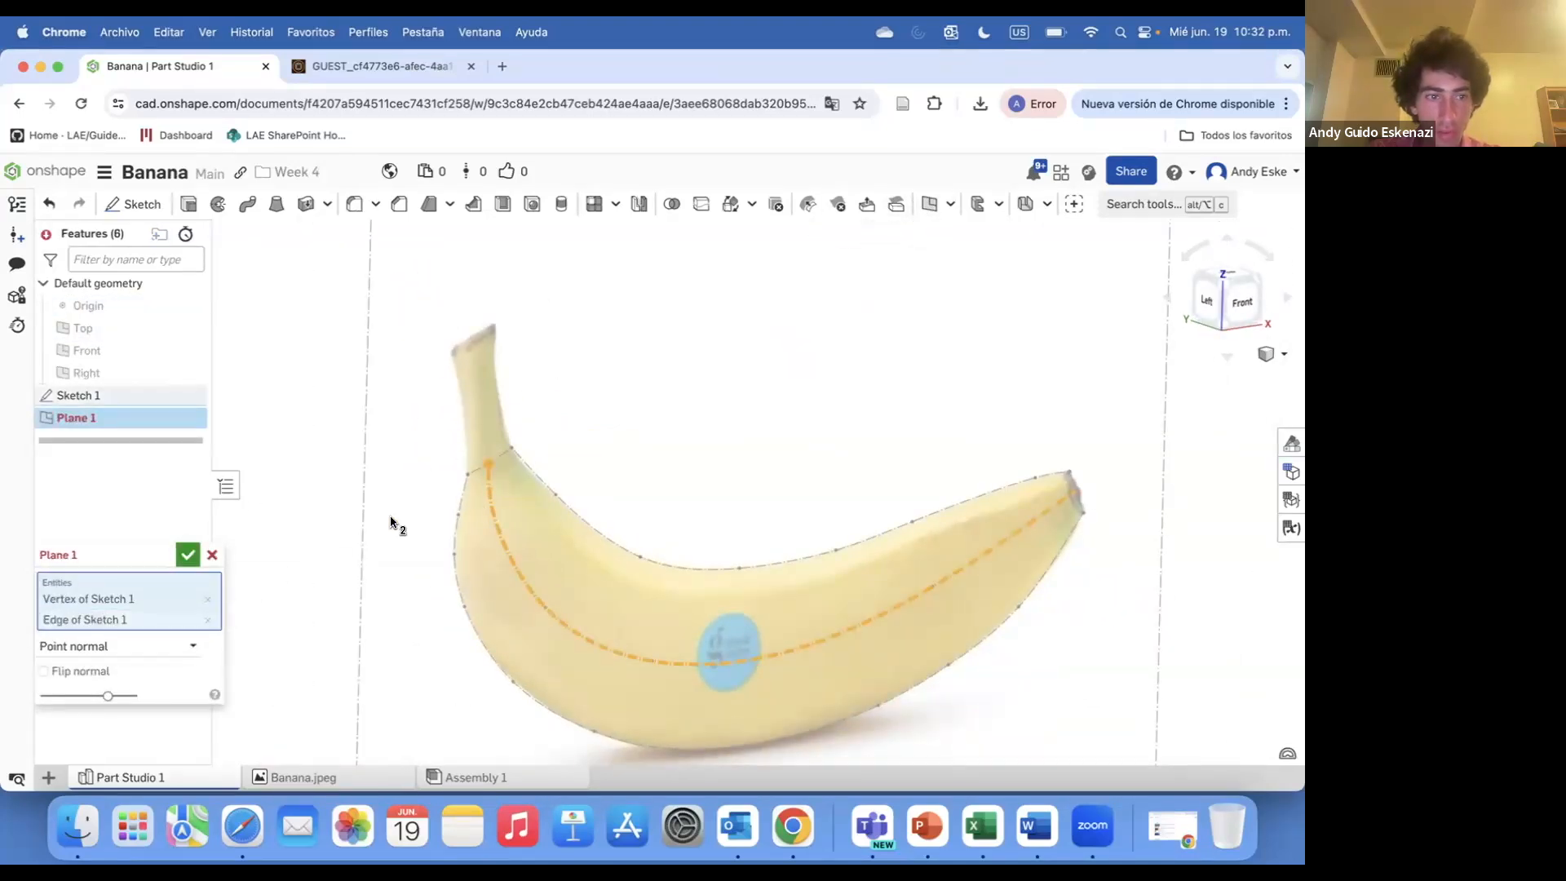
scroll(506, 469, "up", 10)
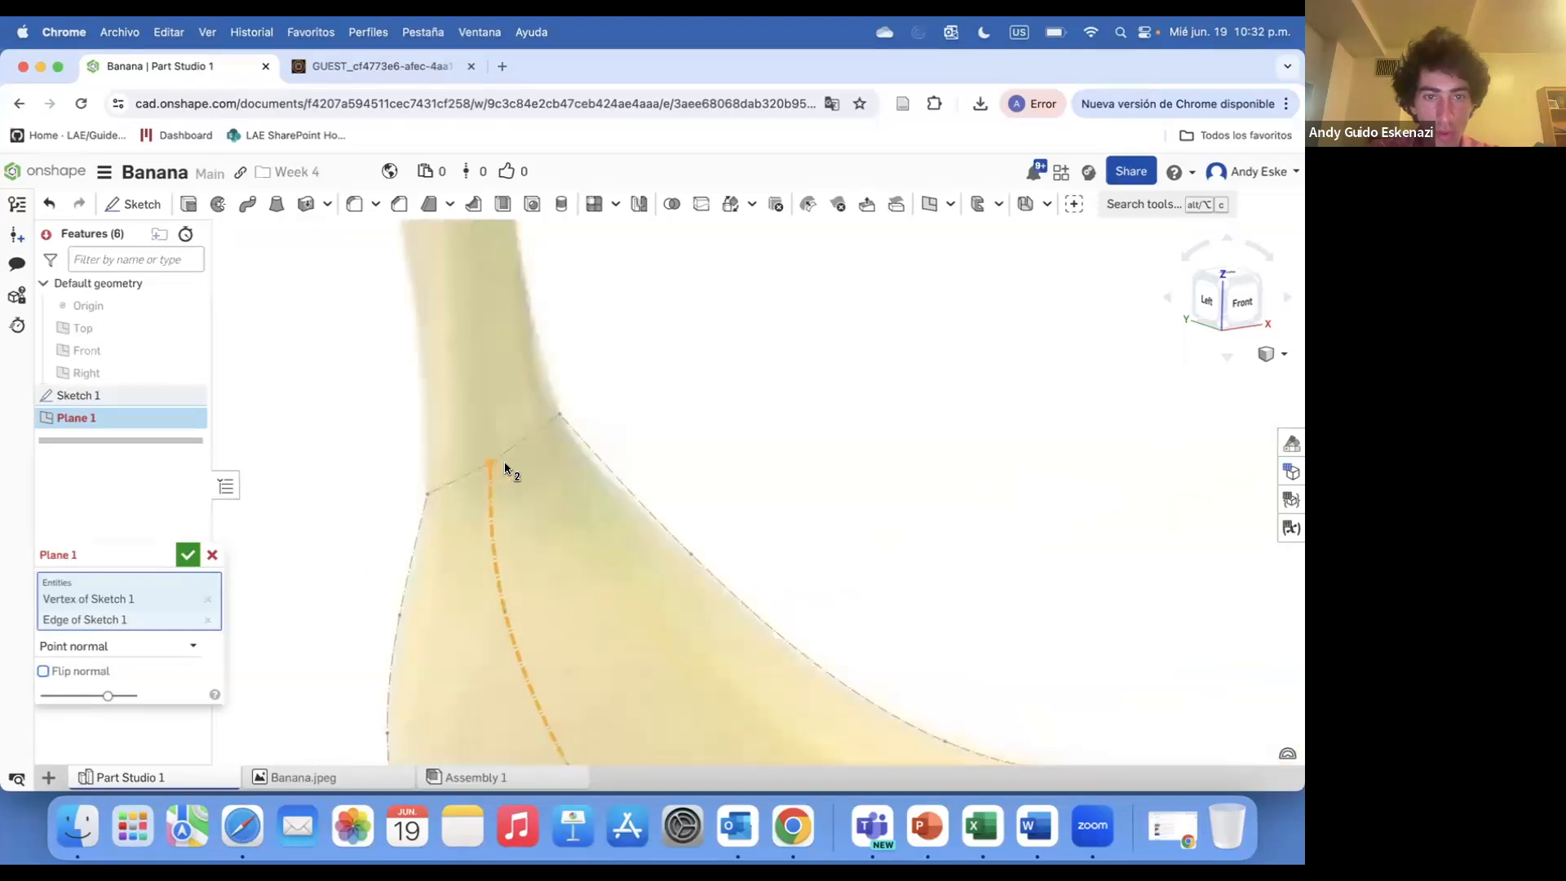
key("Escape")
Reopen Sketch 1 for editing
right_click(81, 397)
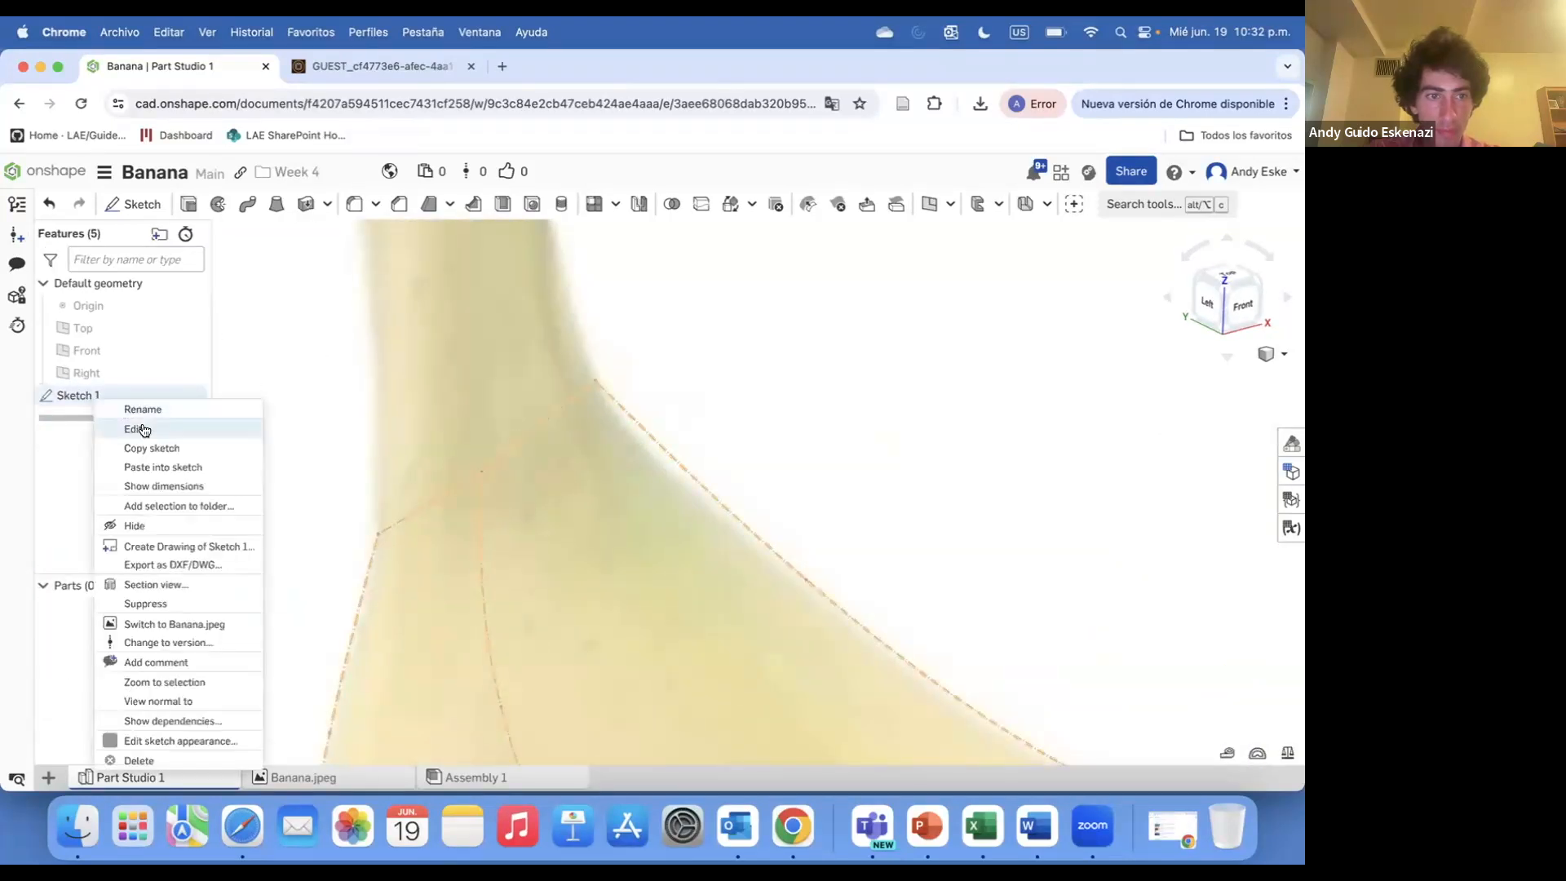
left_click(189, 424)
left_click(174, 204)
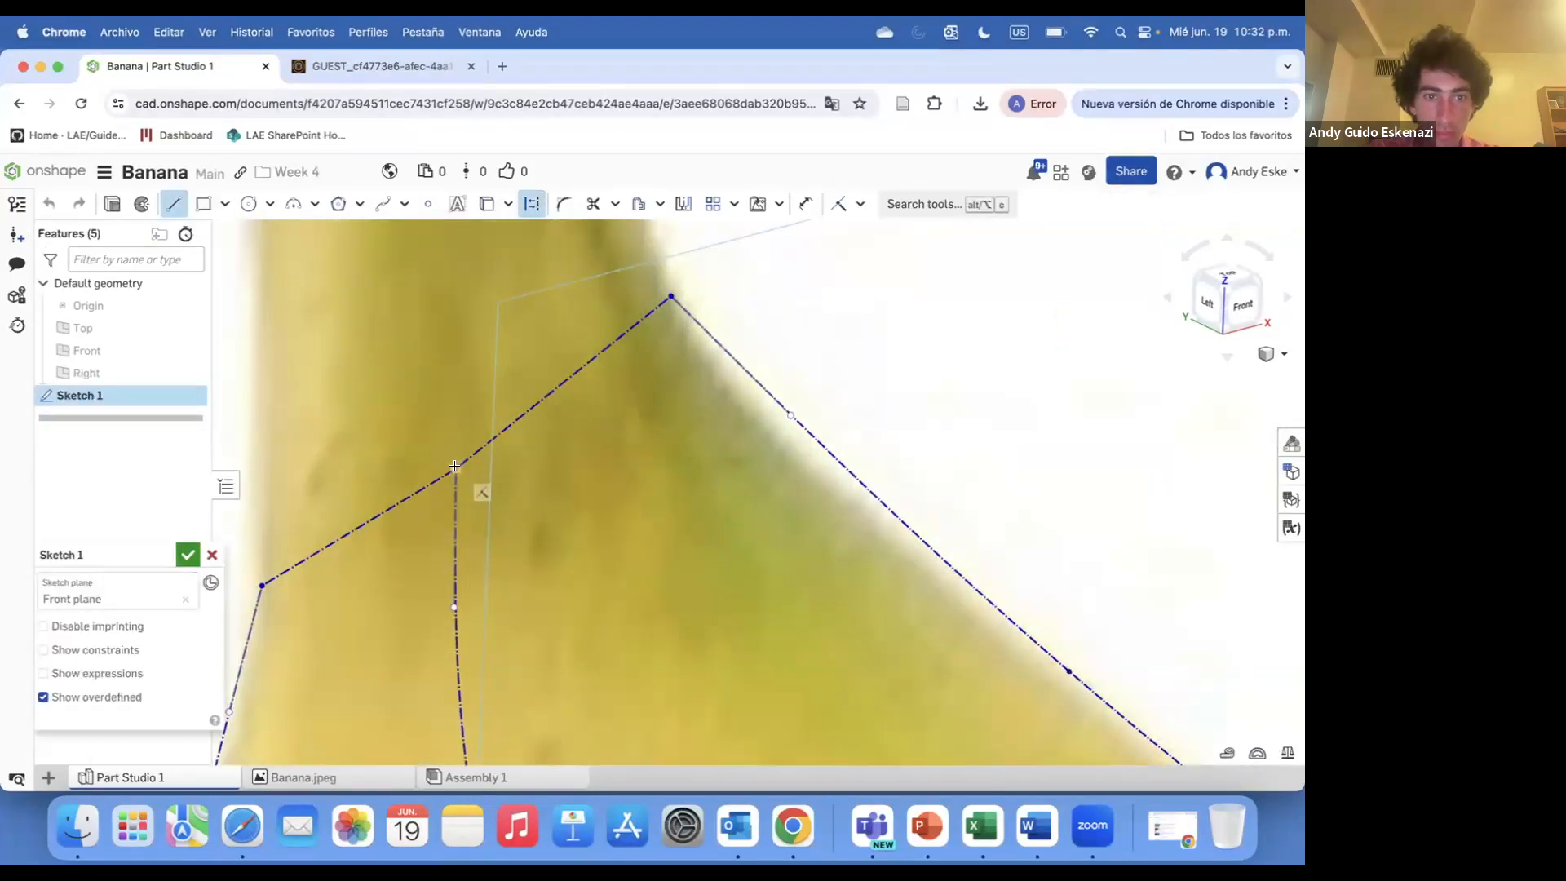
scroll(521, 605, "down", 5)
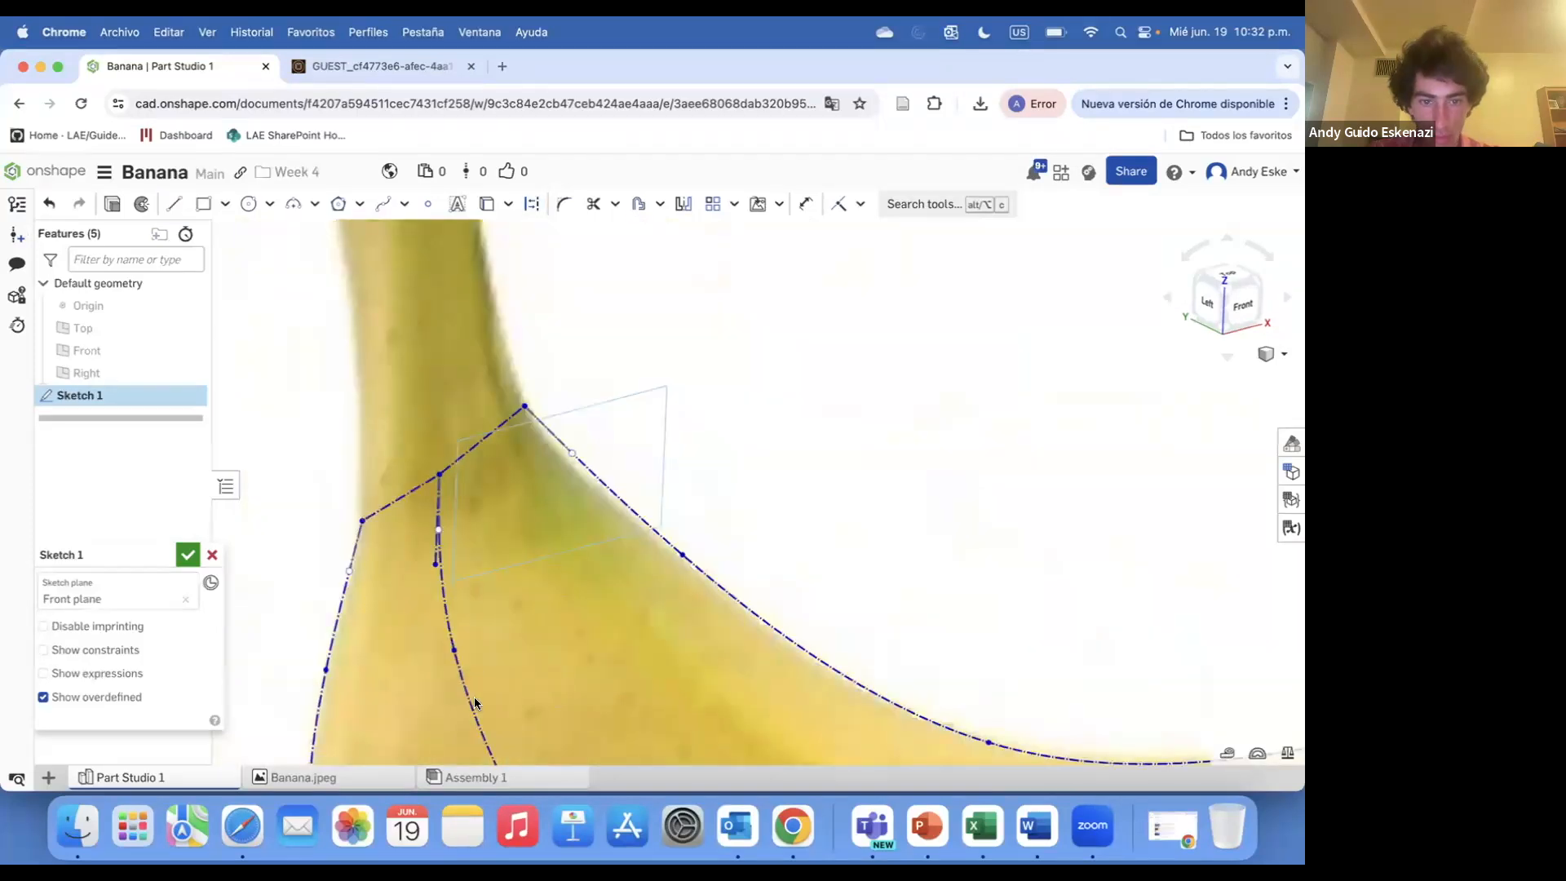
scroll(473, 696, "up", 10)
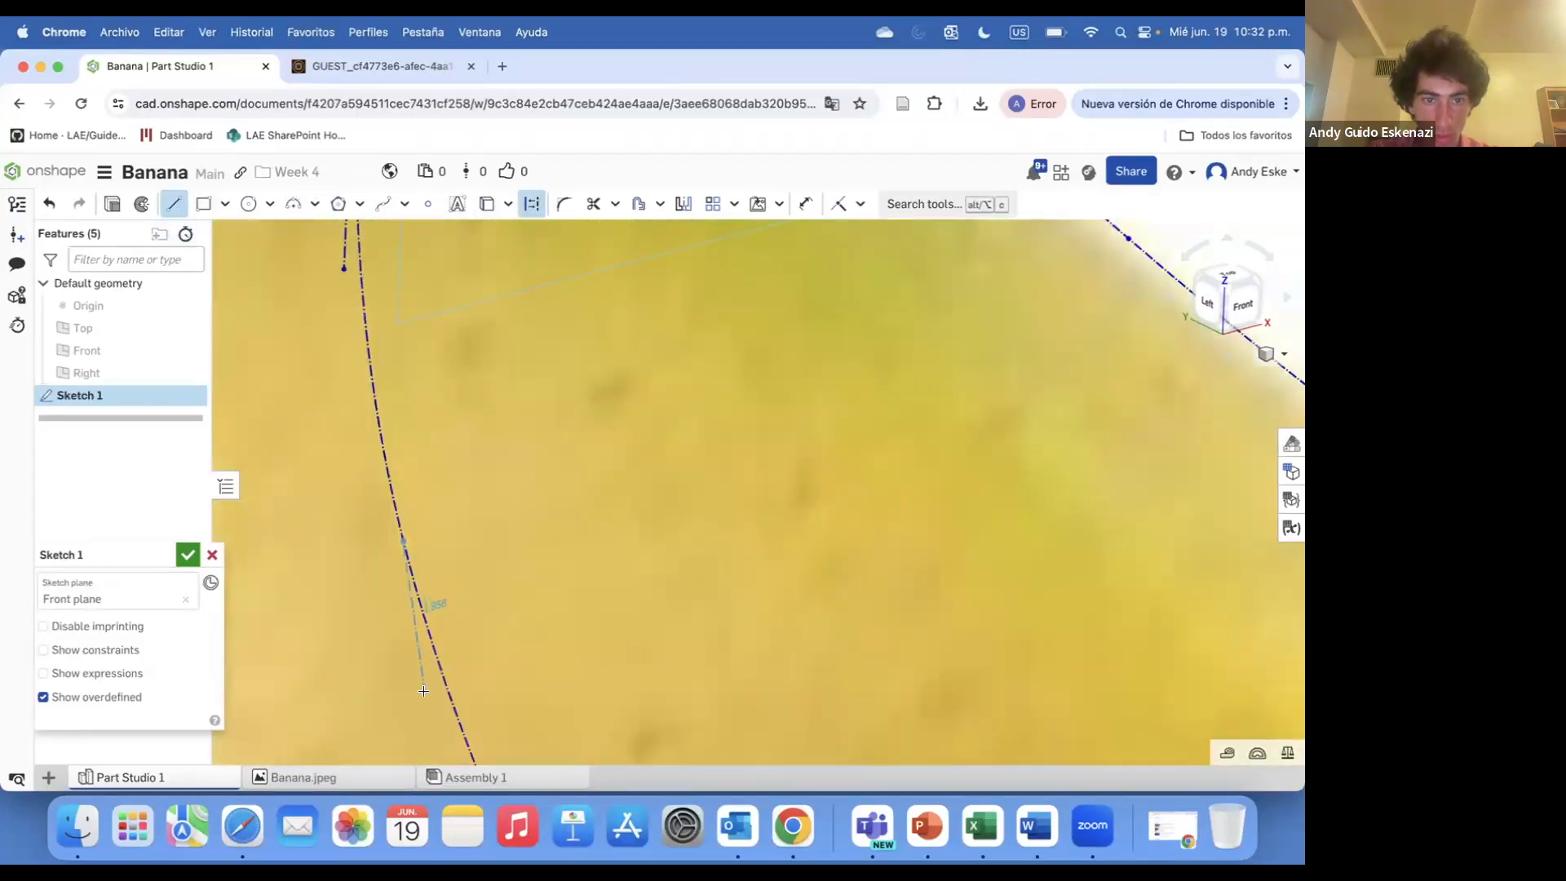
scroll(458, 726, "up", 4)
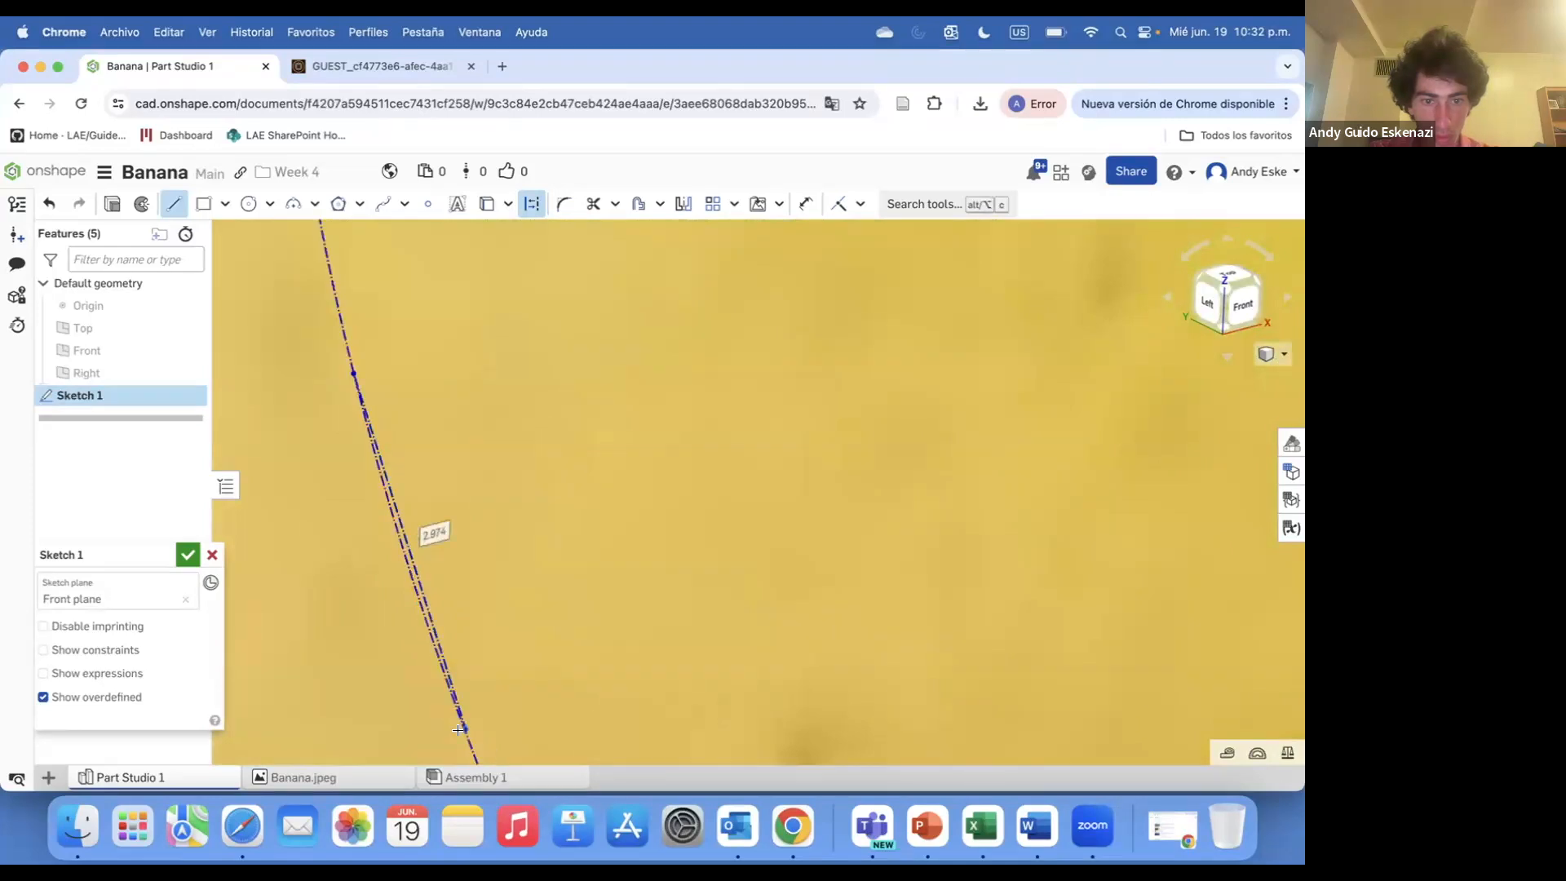
left_click(459, 730)
key("Escape")
scroll(355, 572, "down", 5)
scroll(346, 406, "up", 2)
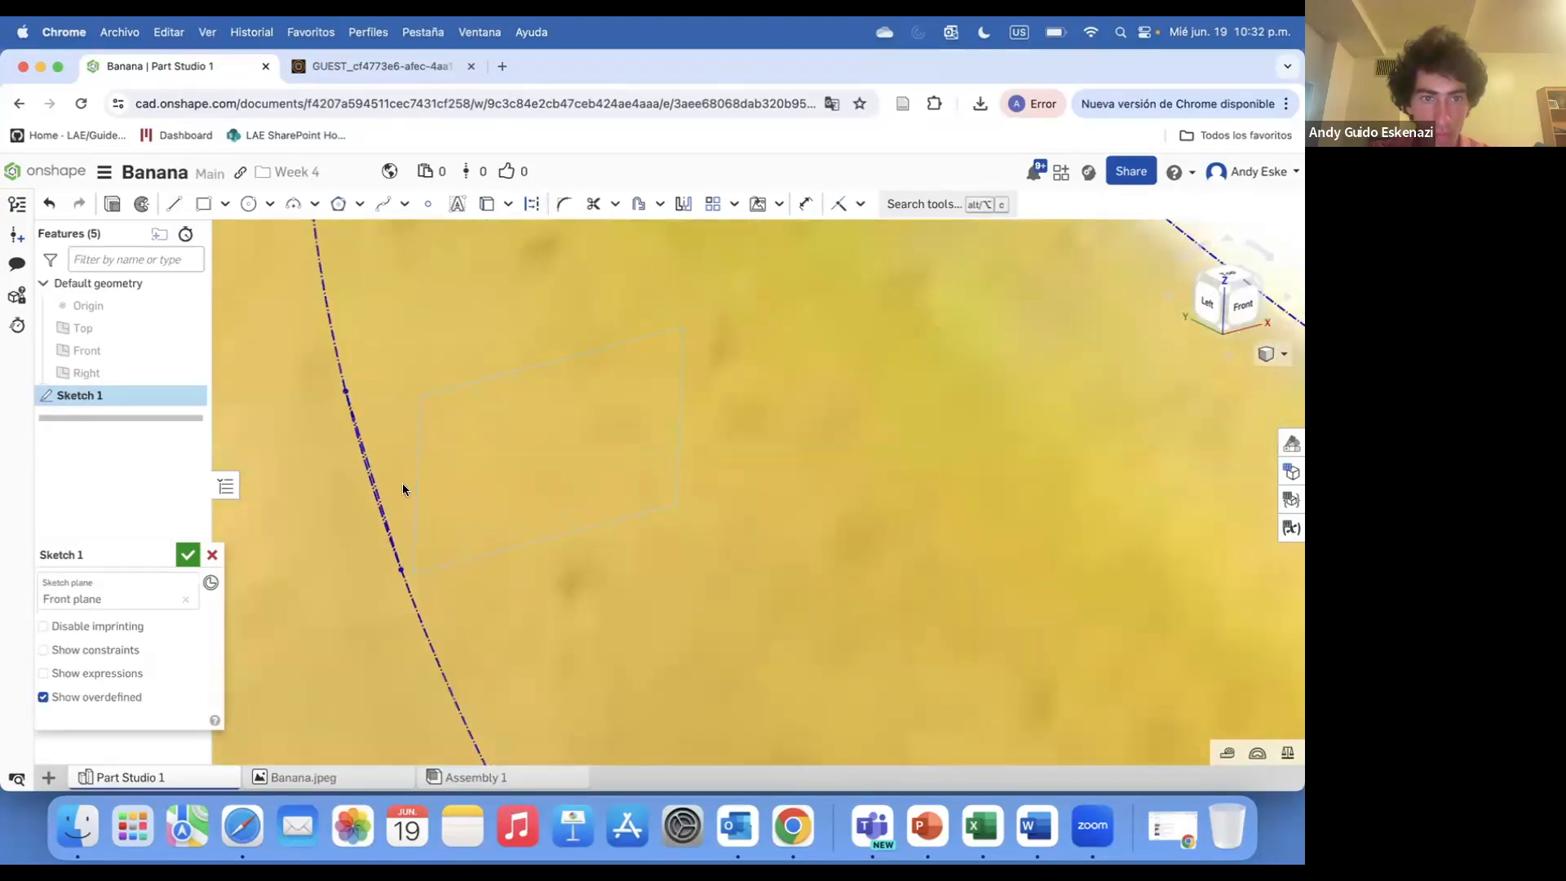
key("super+z")
Measure the length of the short segment along the stem's left edge
scroll(350, 409, "up", 5)
left_click(174, 206)
left_click(532, 204)
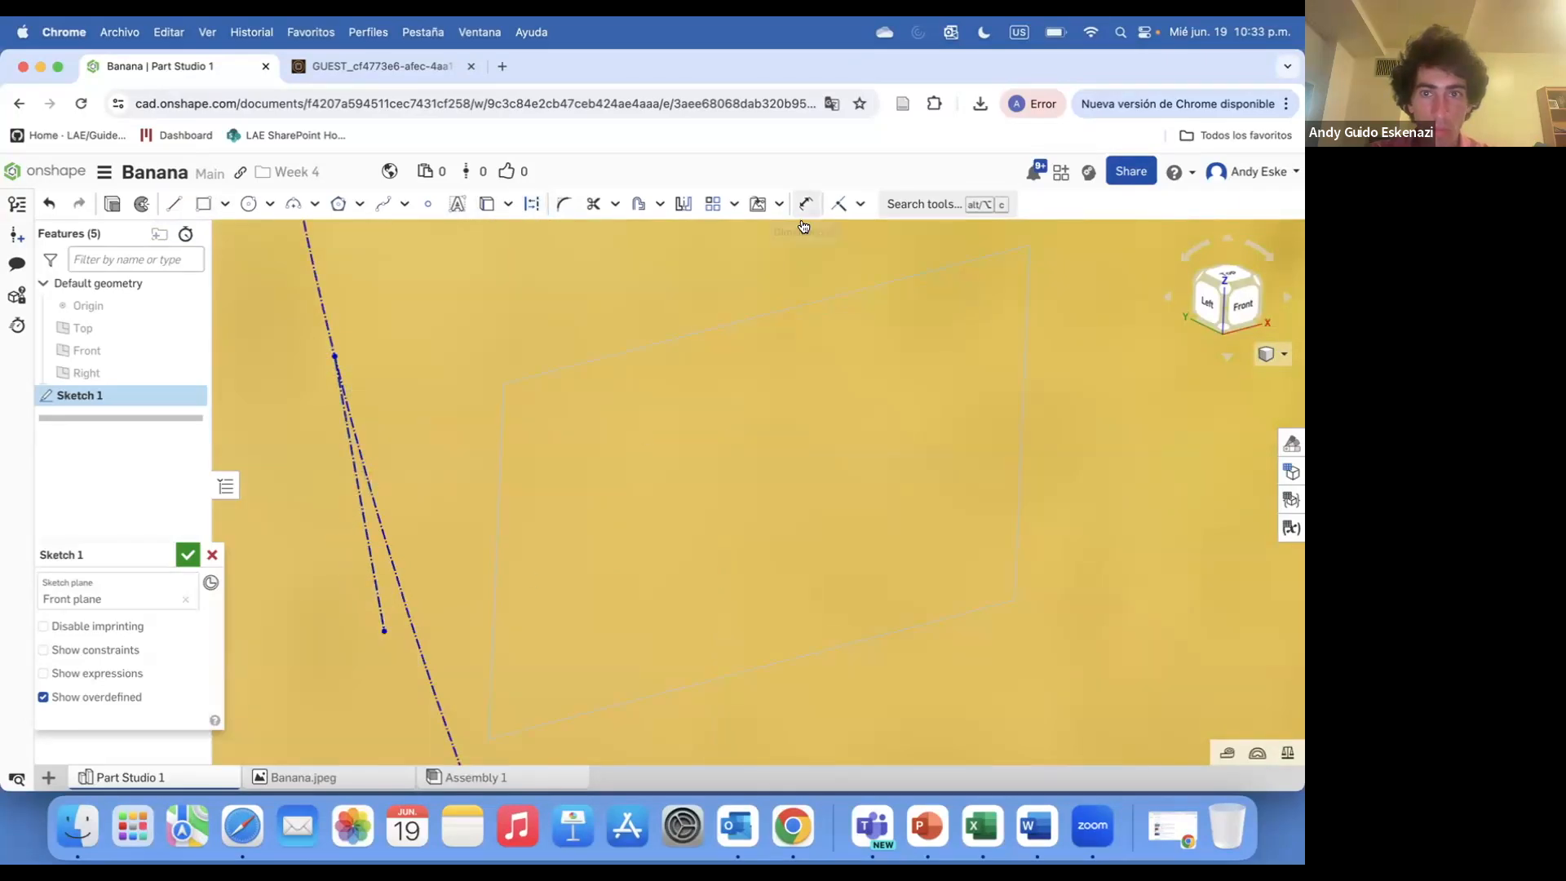
left_click(859, 204)
left_click(867, 295)
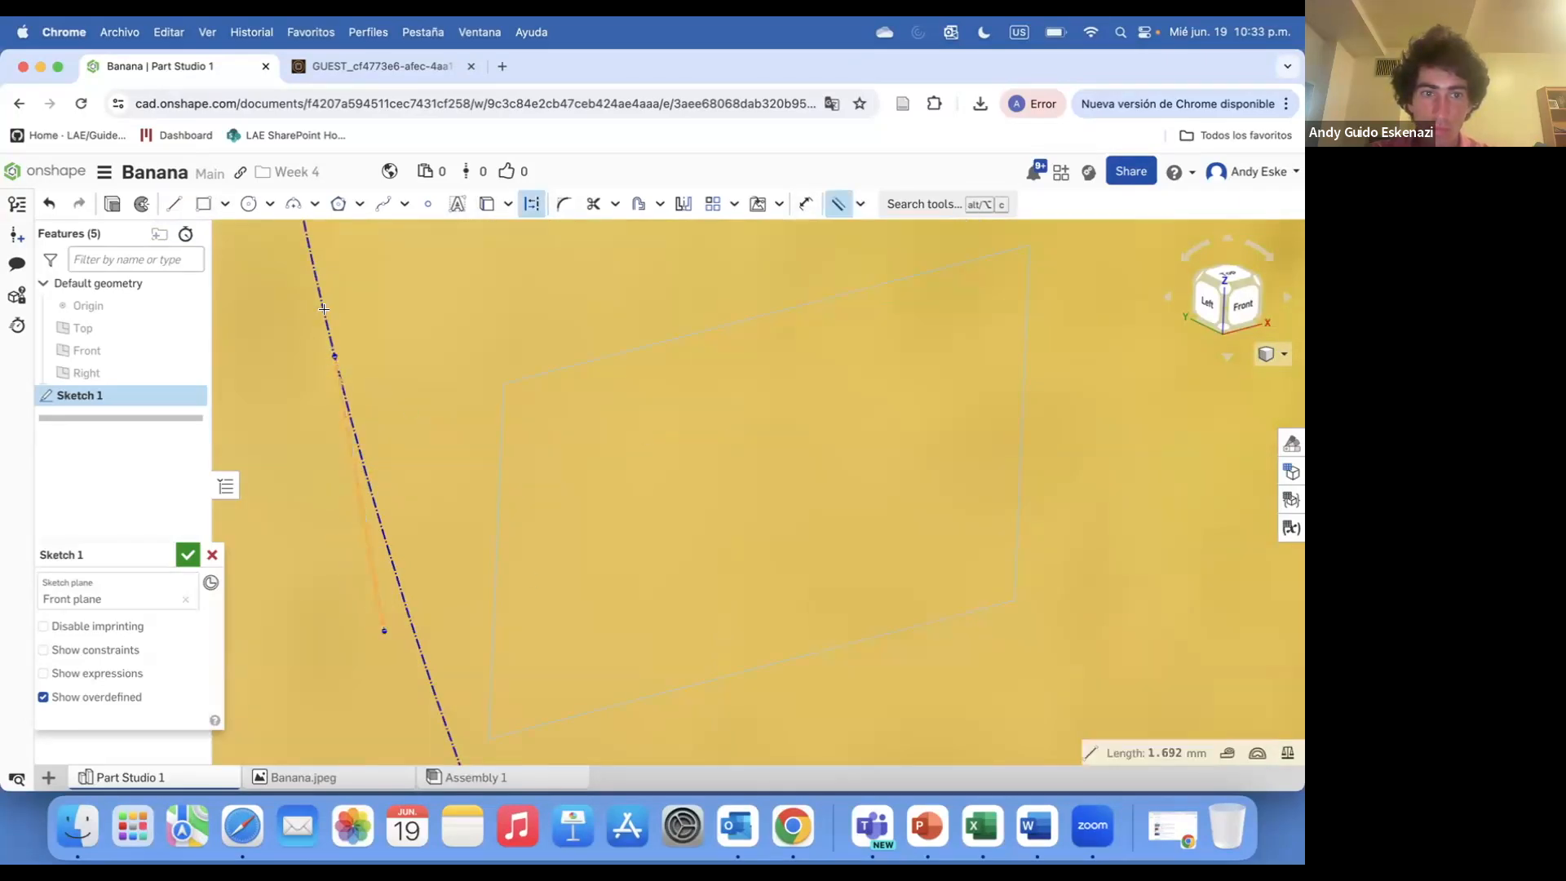
key("d")
scroll(406, 571, "down", 5)
scroll(416, 587, "up", 4)
key("Escape")
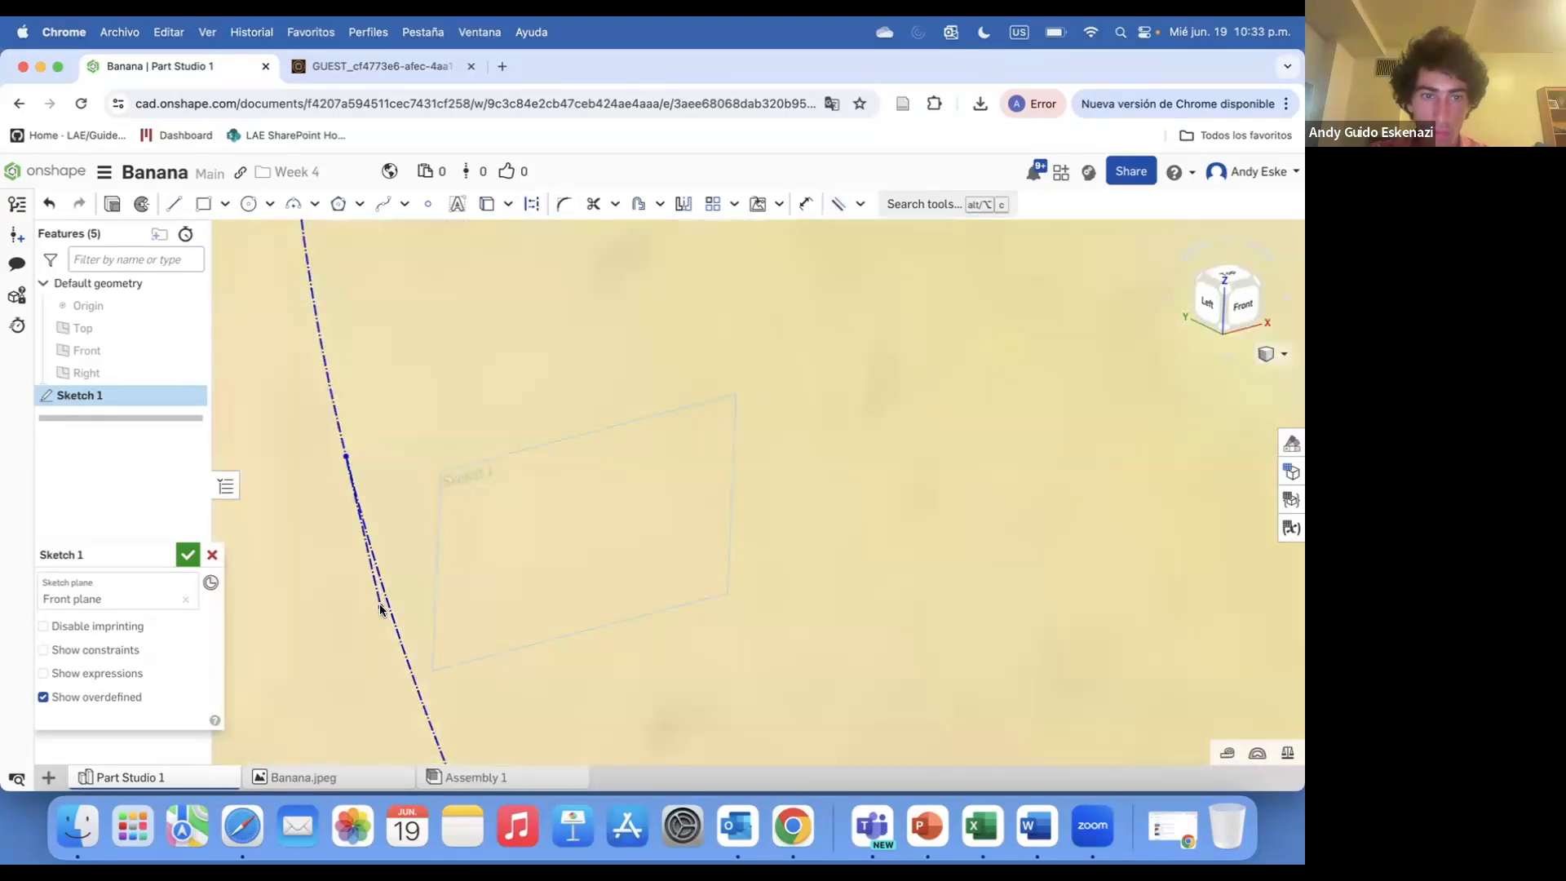
scroll(381, 611, "down", 5)
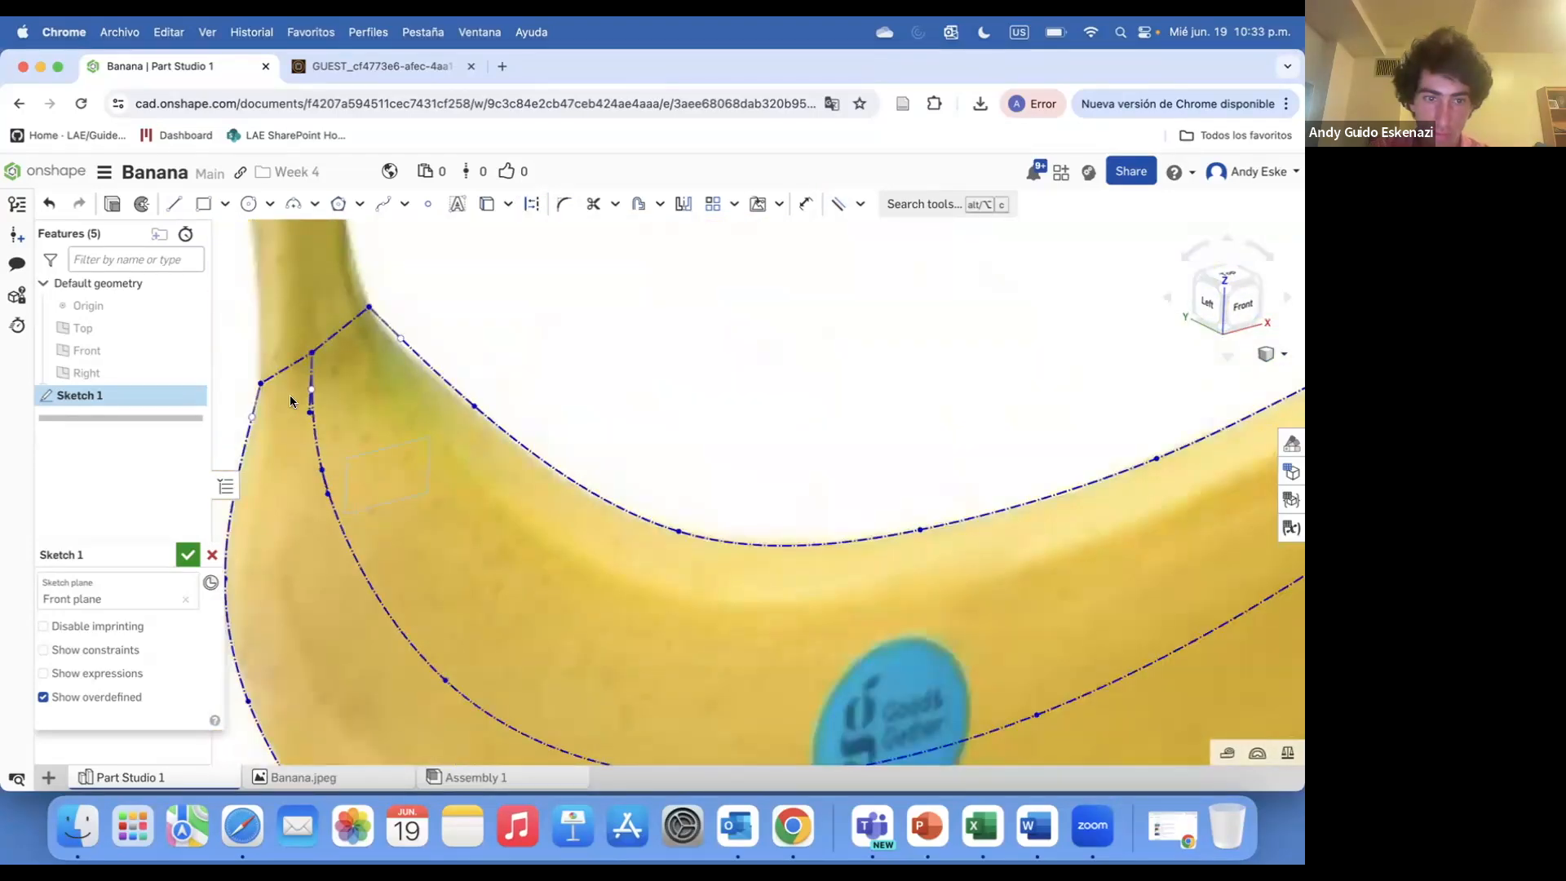
scroll(422, 651, "up", 5)
key("l")
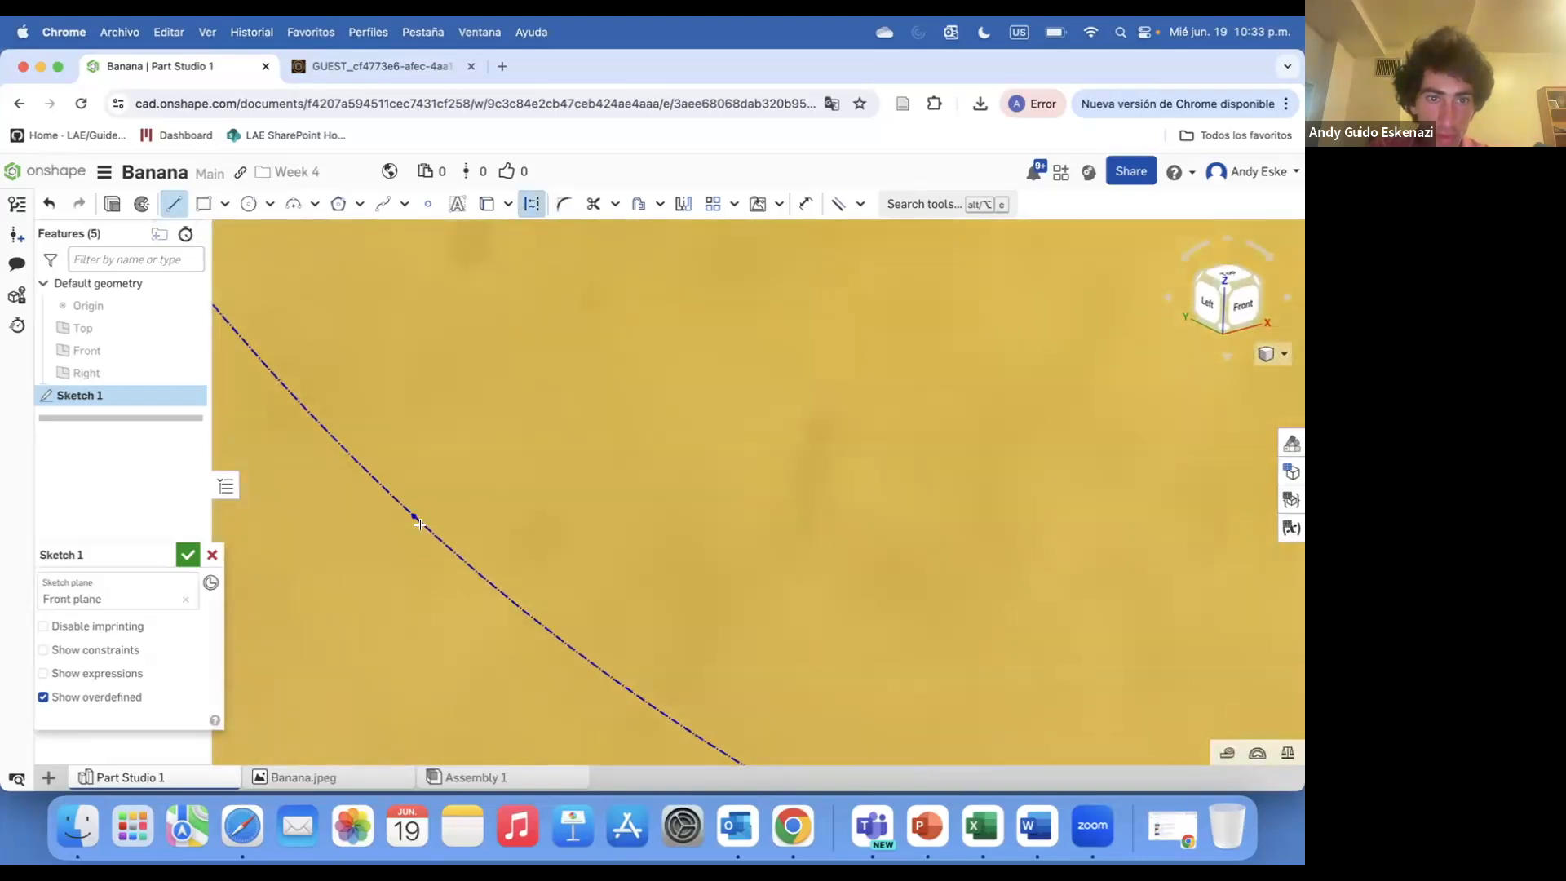
scroll(415, 517, "up", 5)
left_click(352, 490)
key("Escape")
left_click_drag(353, 490, 437, 589)
key("super+z")
key("super+z")
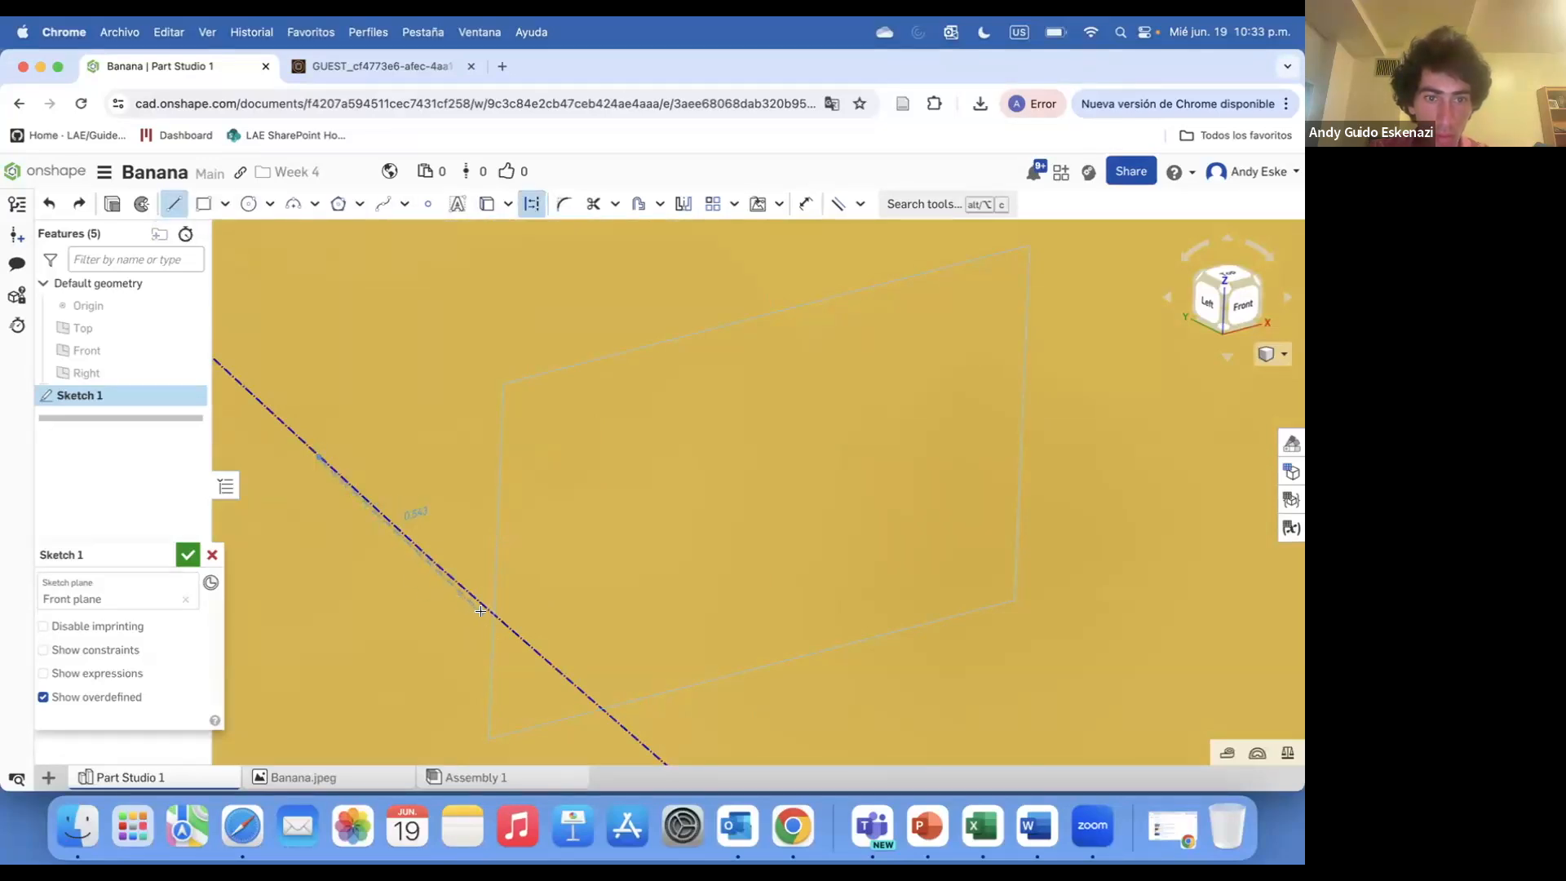
key("Escape")
scroll(338, 571, "up", 10)
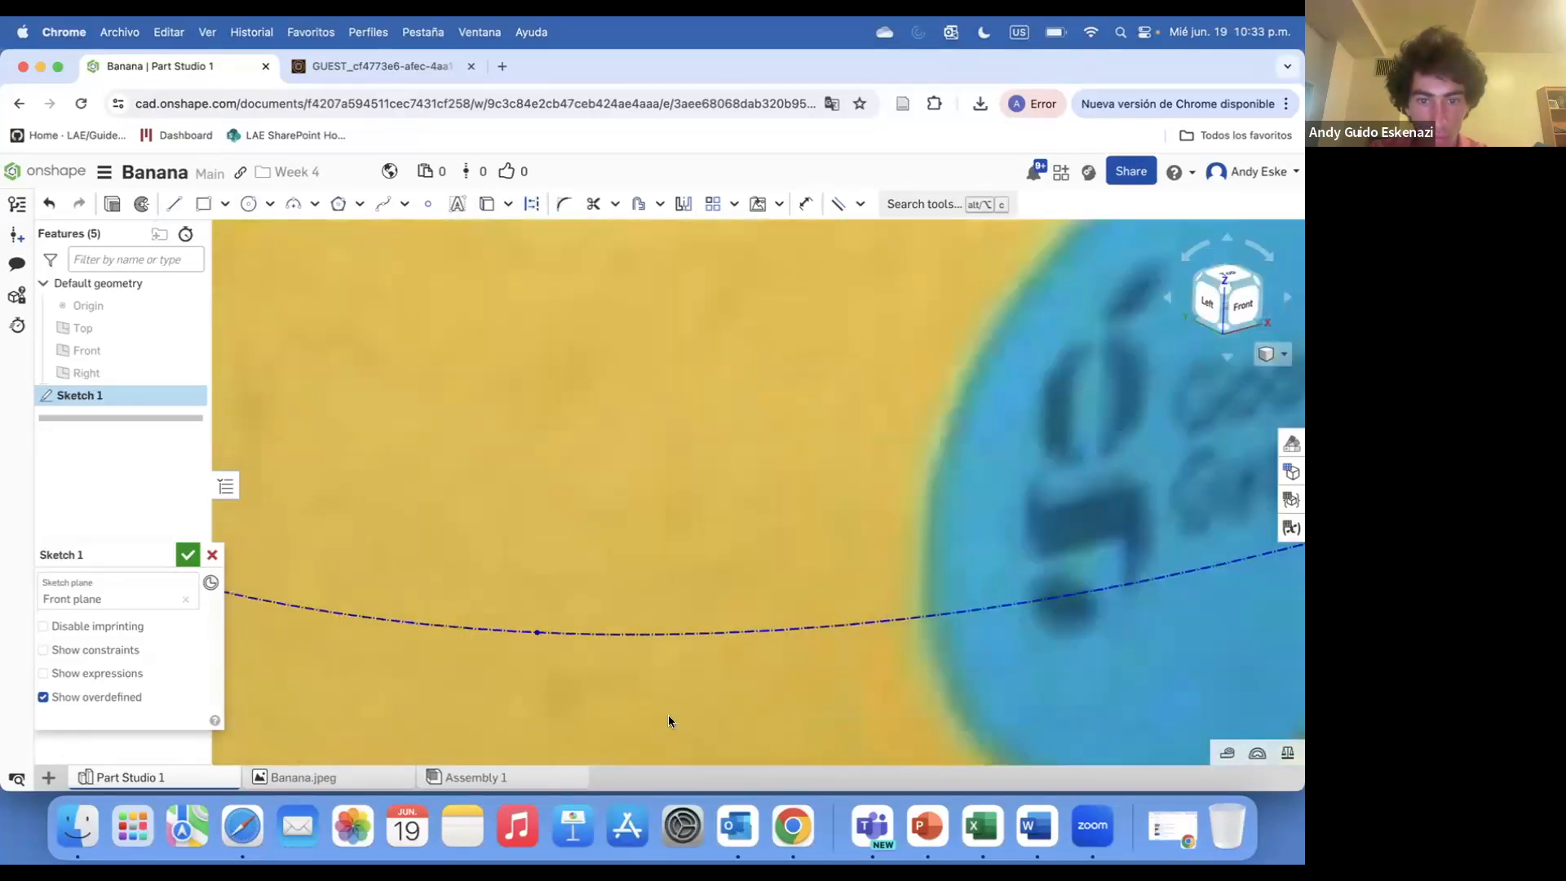
left_click(173, 204)
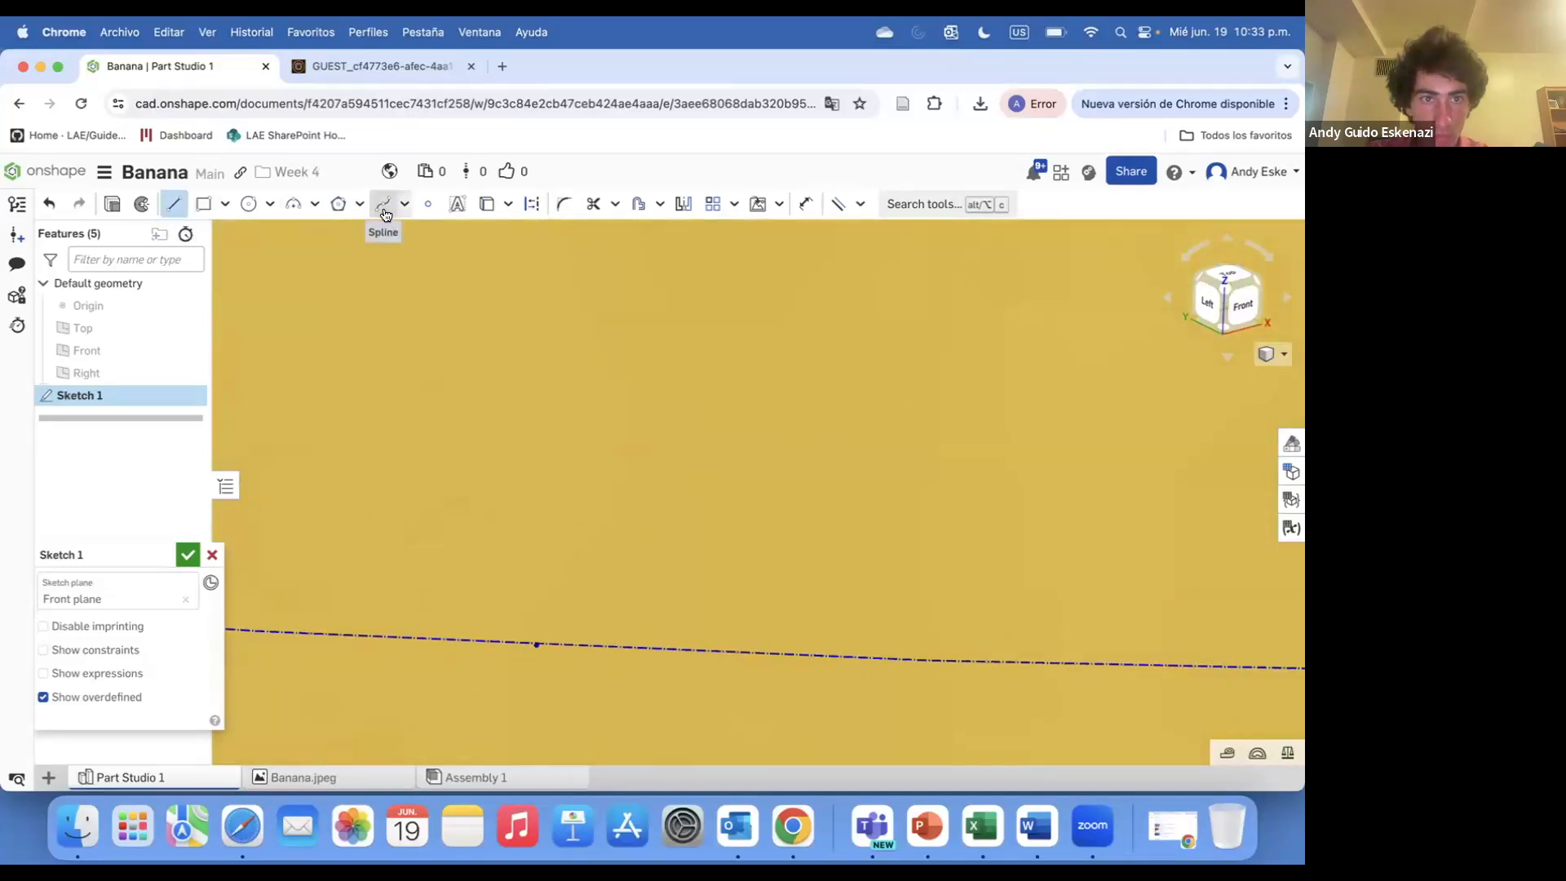
left_click(173, 206)
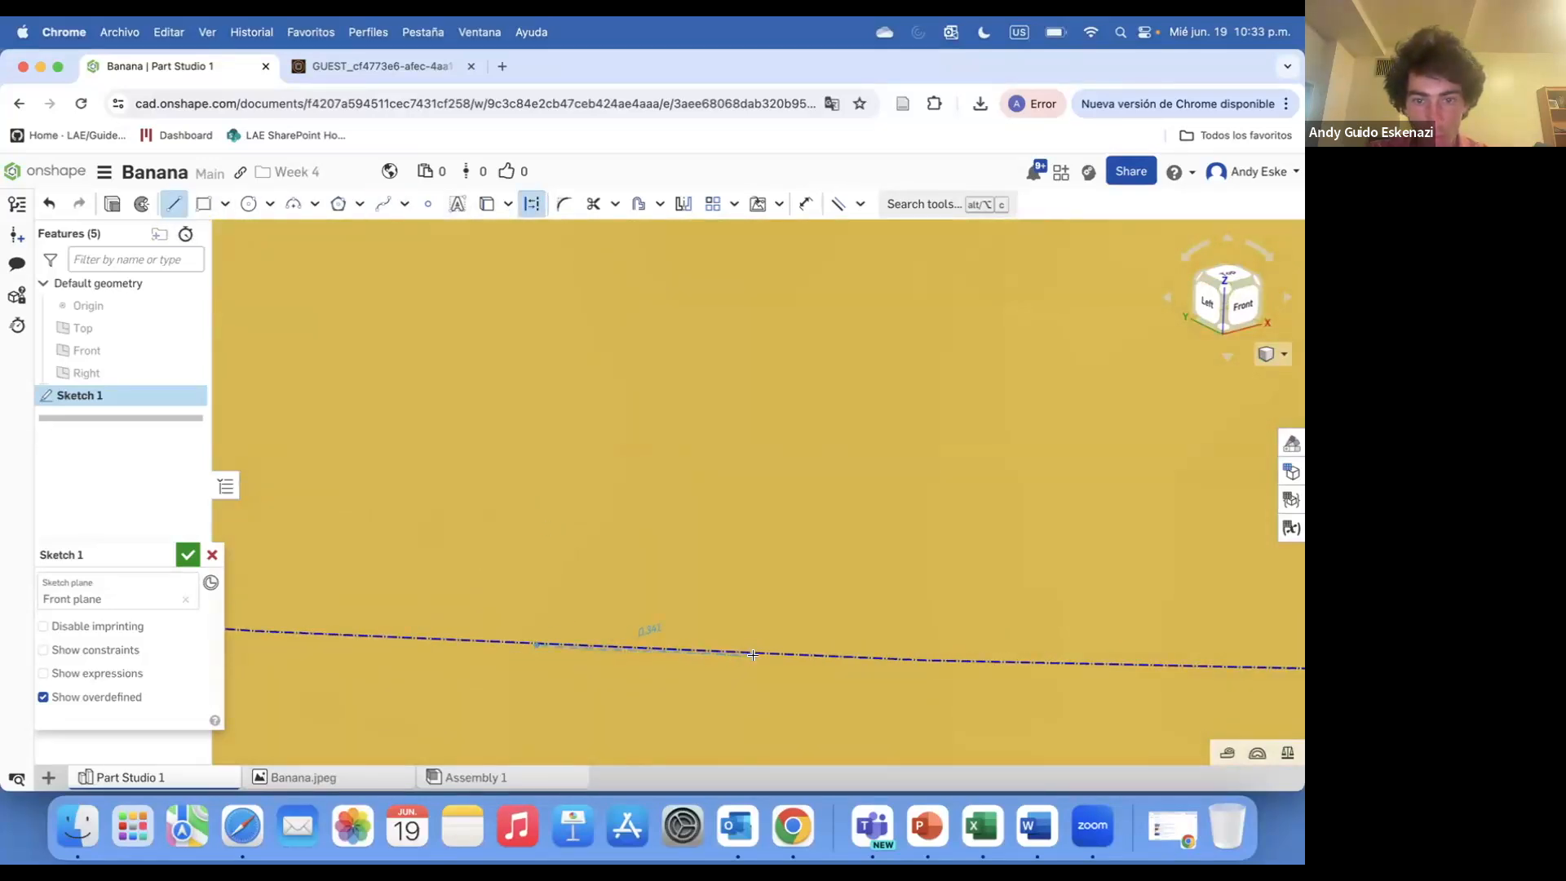
key("Escape")
scroll(366, 558, "down", 6)
scroll(806, 564, "up", 3)
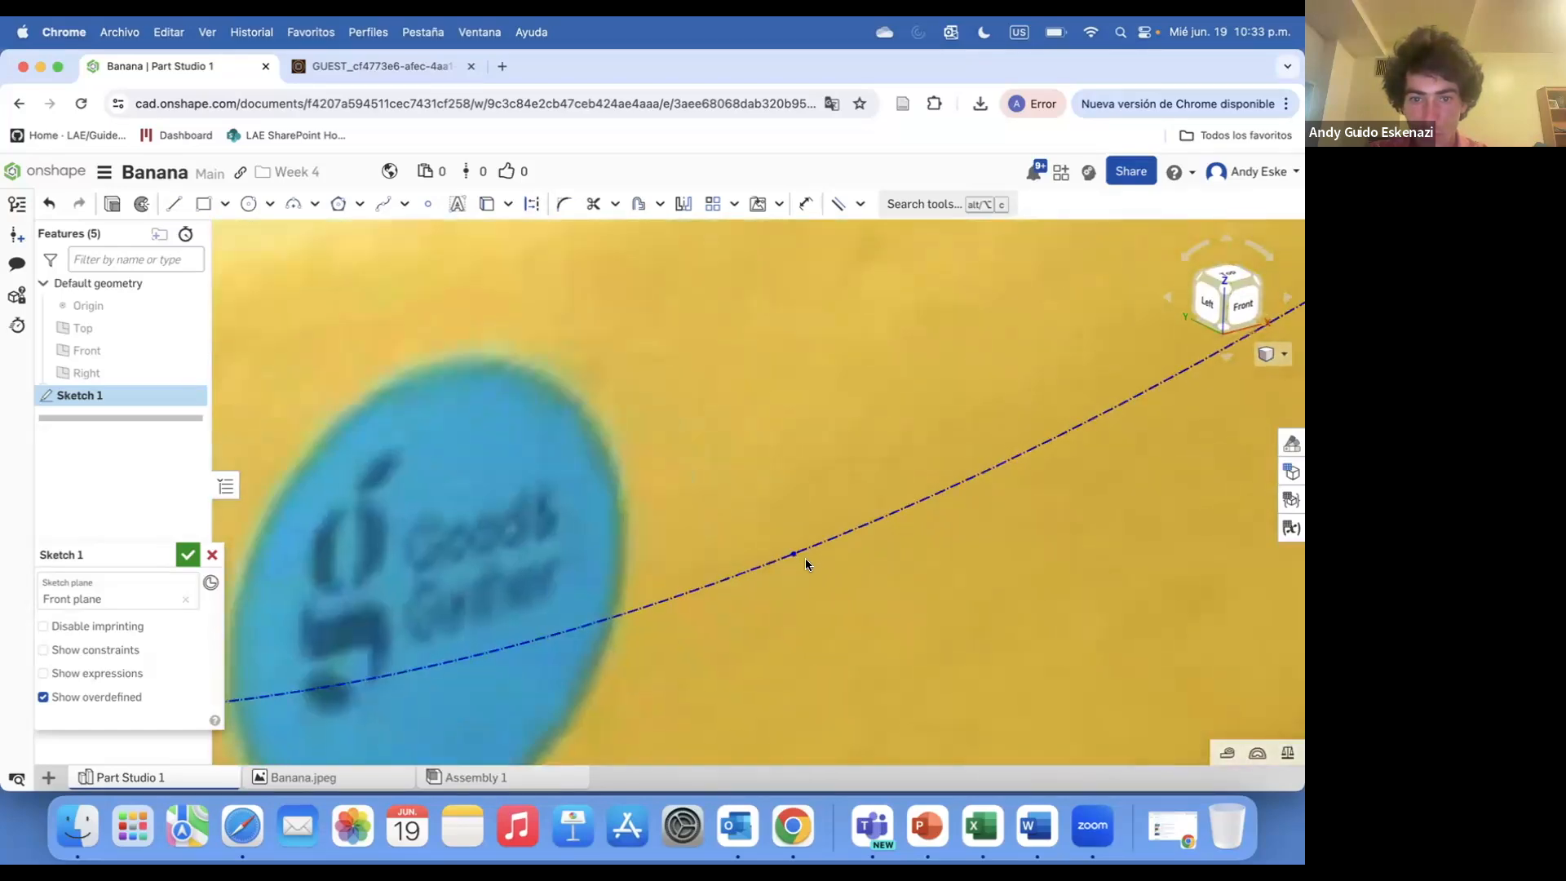
Draw a short construction line along the banana's centre curve and finish Sketch 1
scroll(806, 564, "up", 3)
left_click(175, 204)
left_click(532, 206)
left_click(776, 550)
scroll(848, 550, "up", 5)
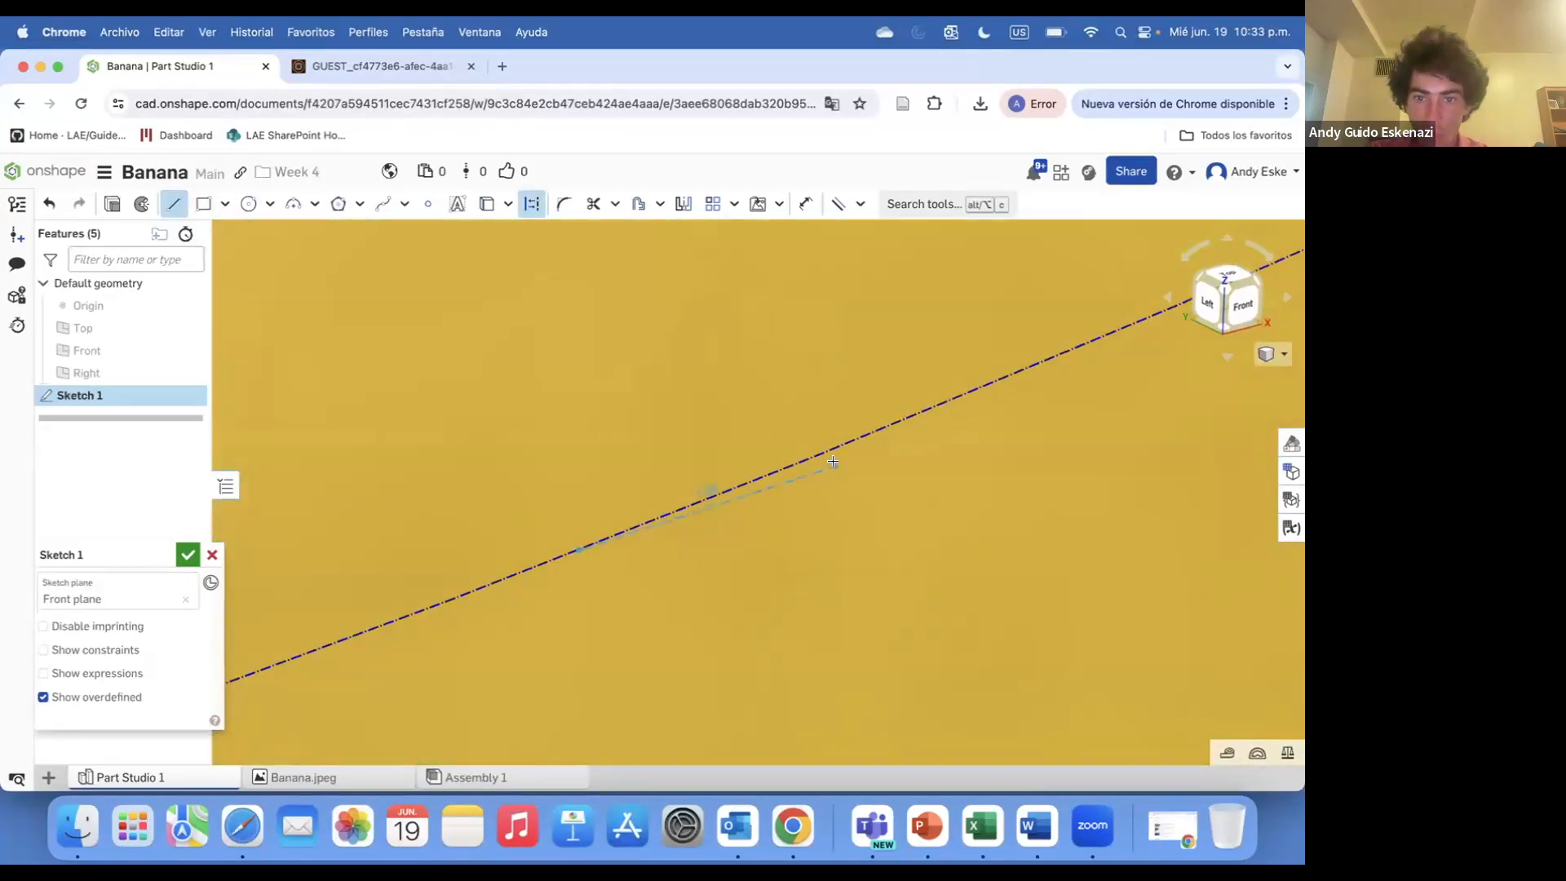
key("Escape")
scroll(782, 525, "down", 8)
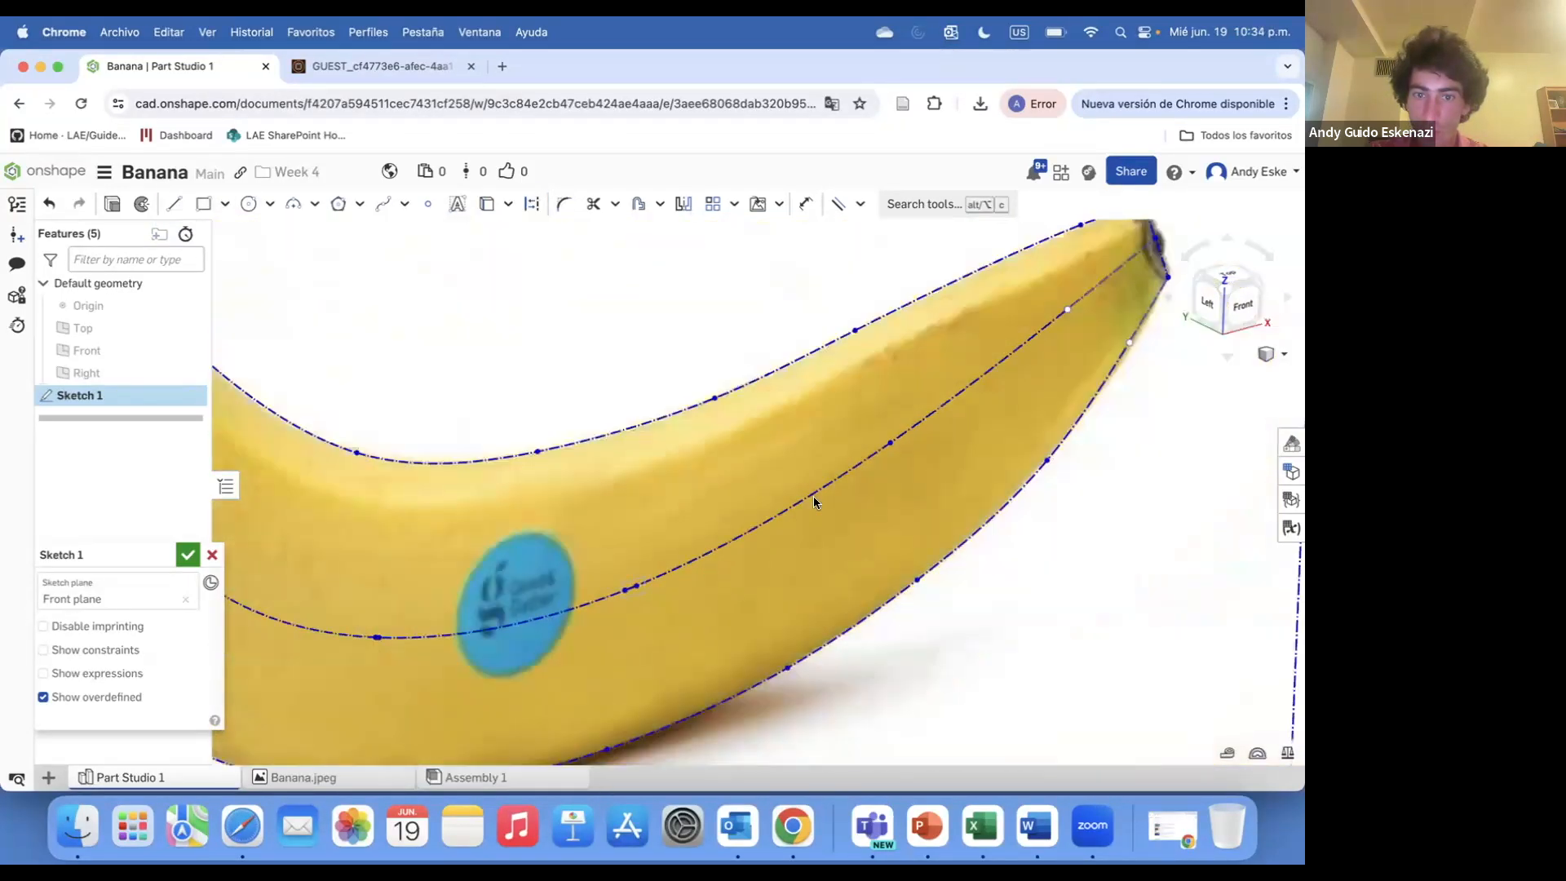
scroll(721, 265, "down", 5)
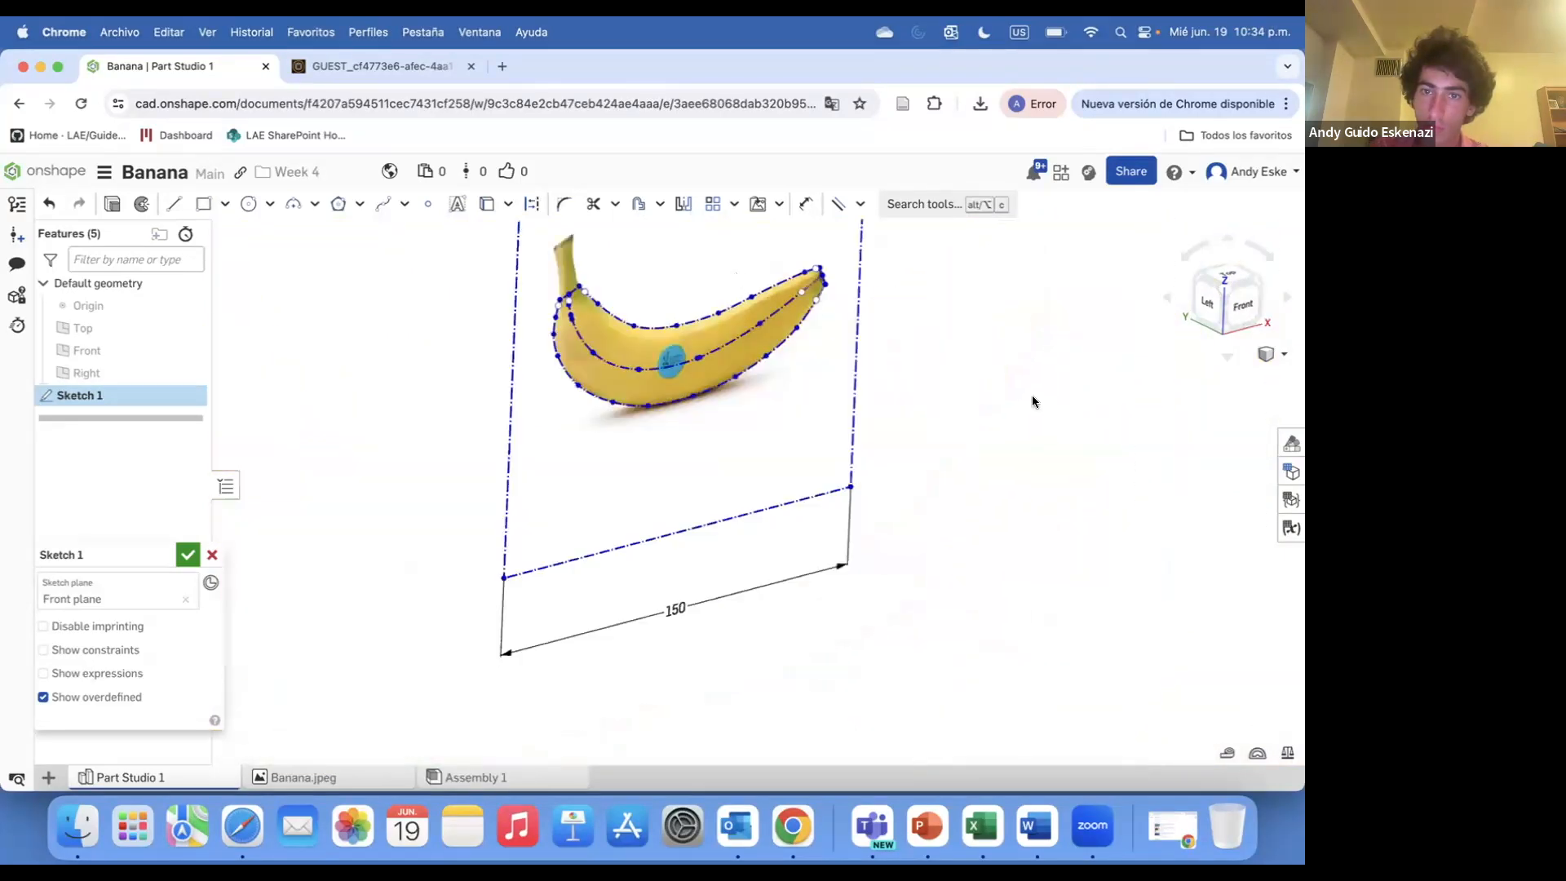
scroll(751, 310, "up", 10)
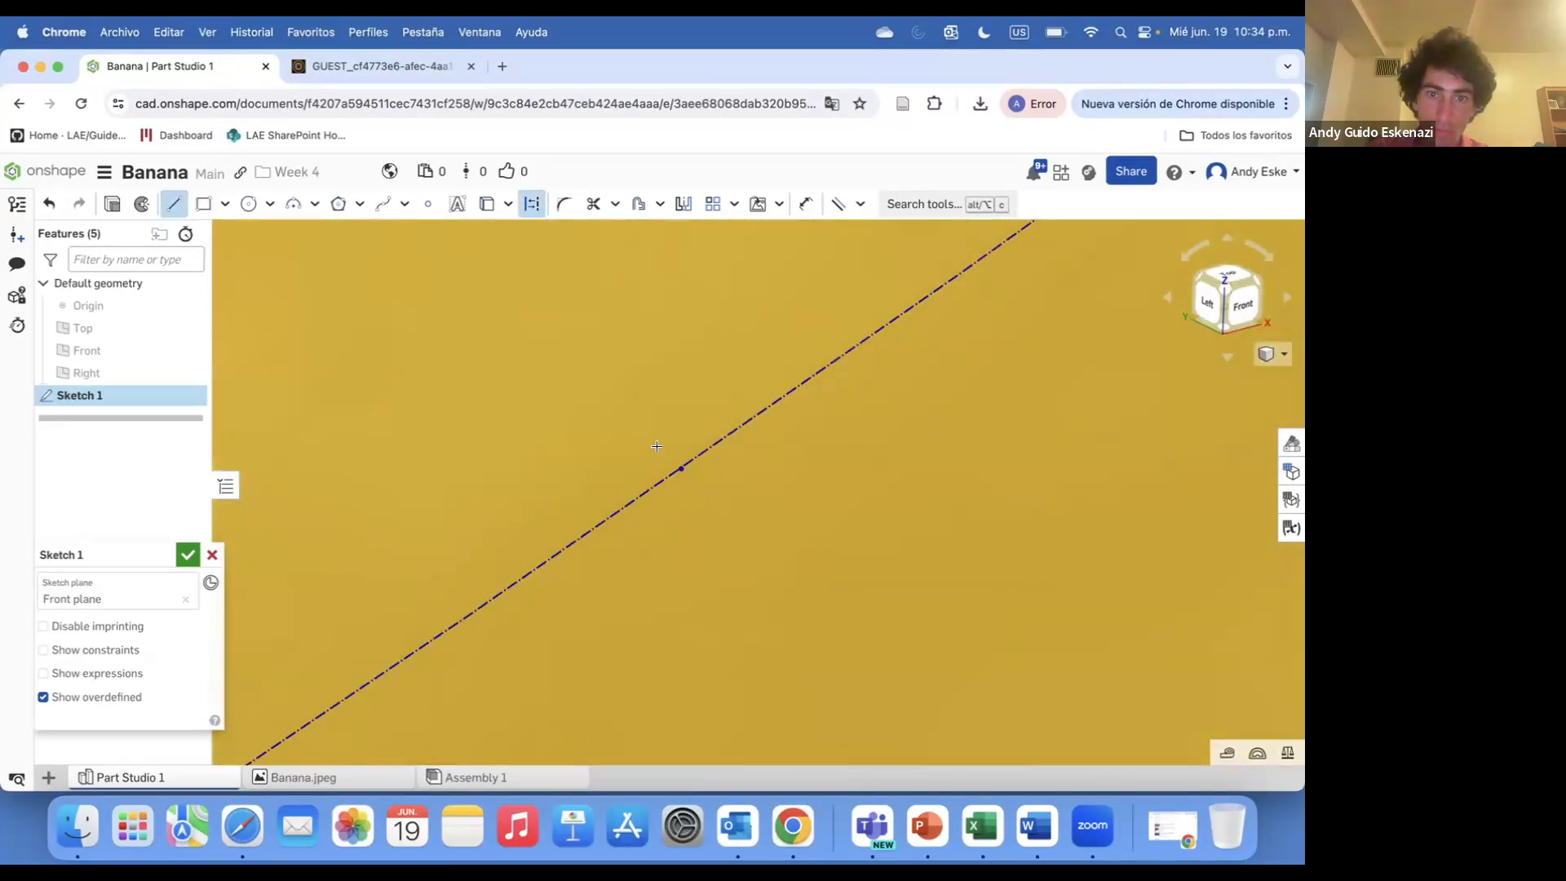
scroll(708, 441, "up", 5)
left_click(782, 433)
key("Escape")
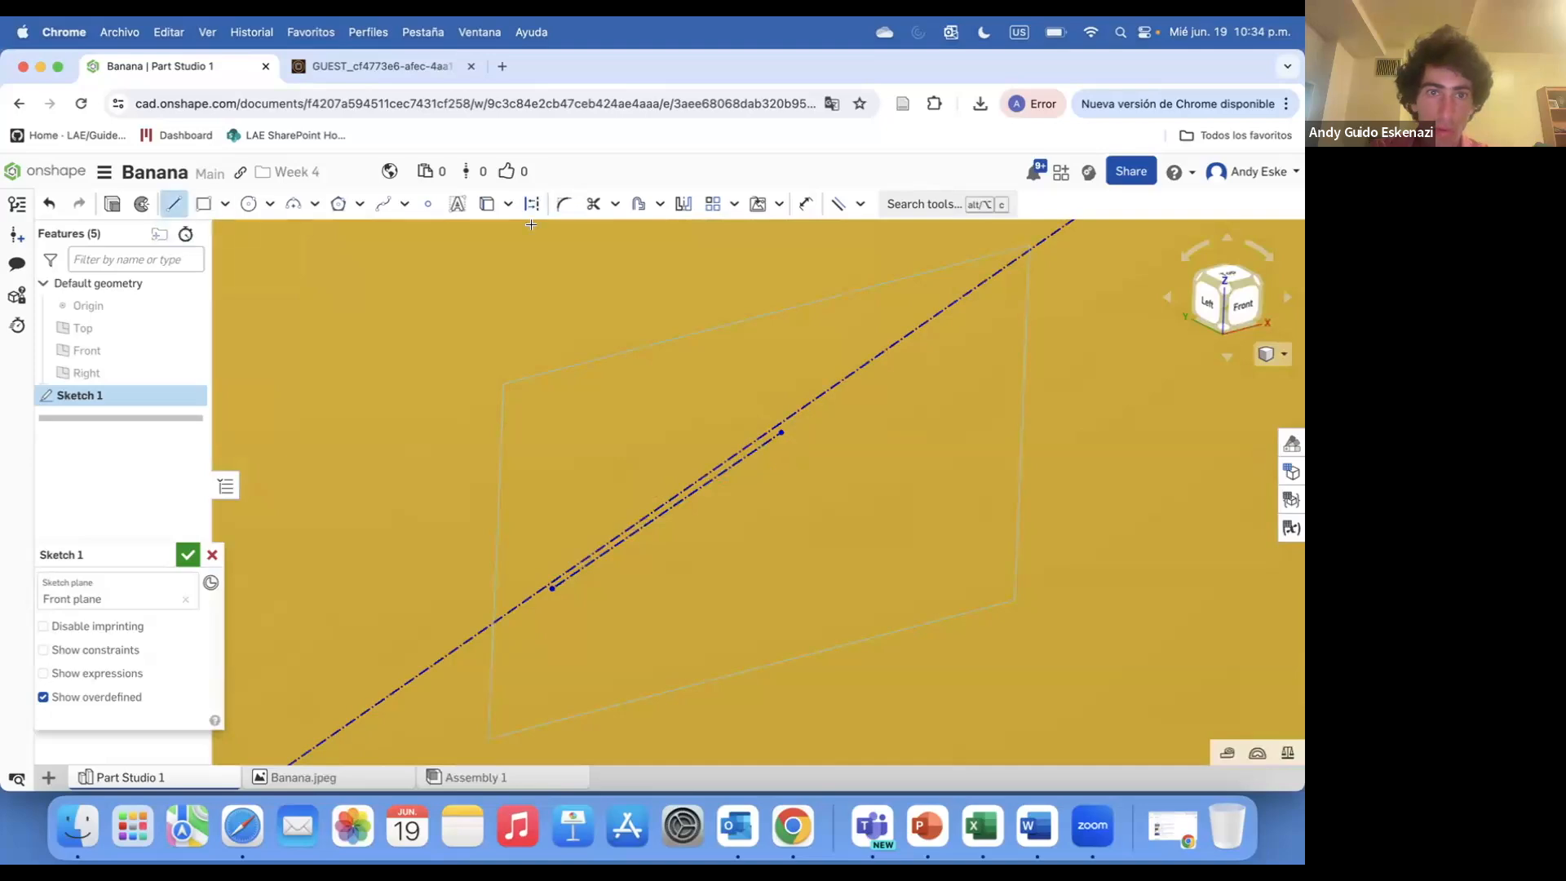
left_click(531, 205)
scroll(665, 530, "down", 10)
scroll(983, 406, "up", 8)
scroll(980, 412, "down", 8)
scroll(943, 349, "up", 10)
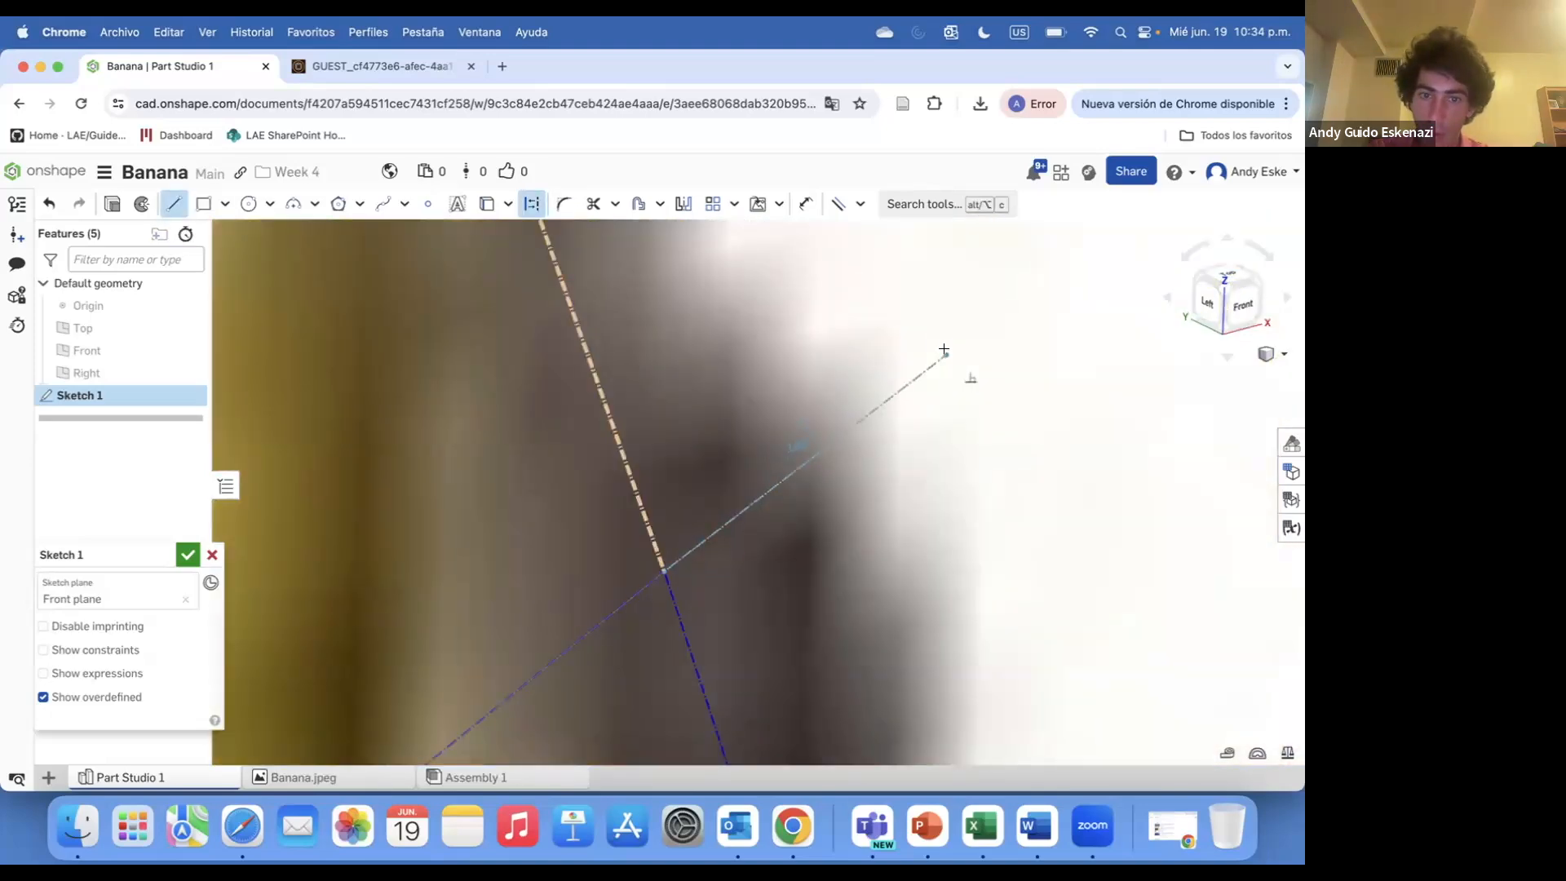
scroll(944, 354, "down", 8)
left_click(188, 554)
Create a Point normal plane from a Sketch 1 edge and vertex near the banana's tip
scroll(914, 502, "down", 5)
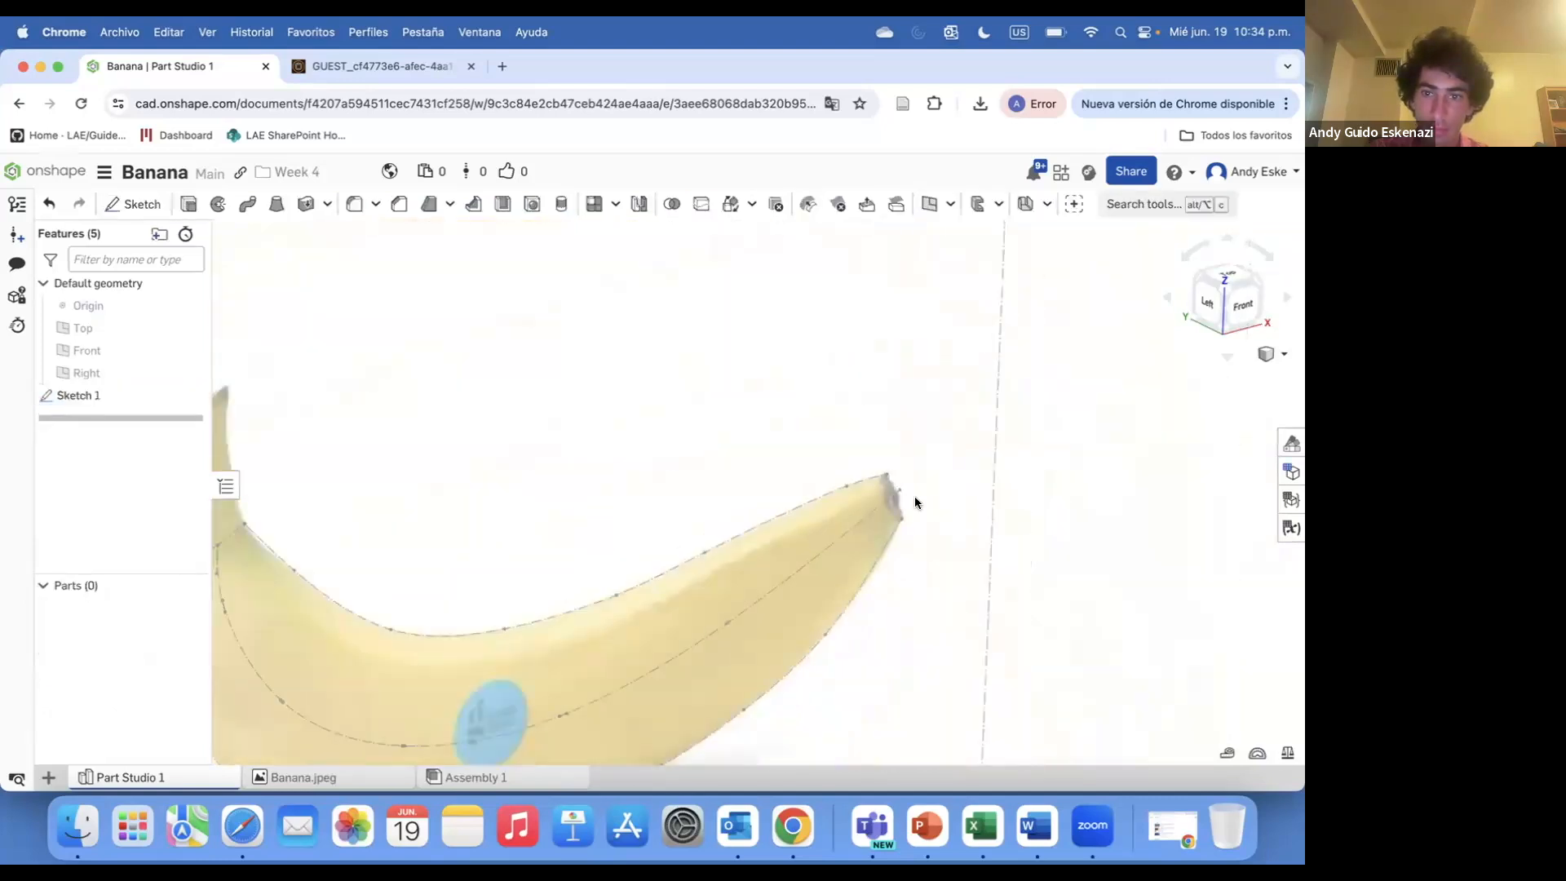
scroll(912, 499, "up", 5)
left_click(926, 204)
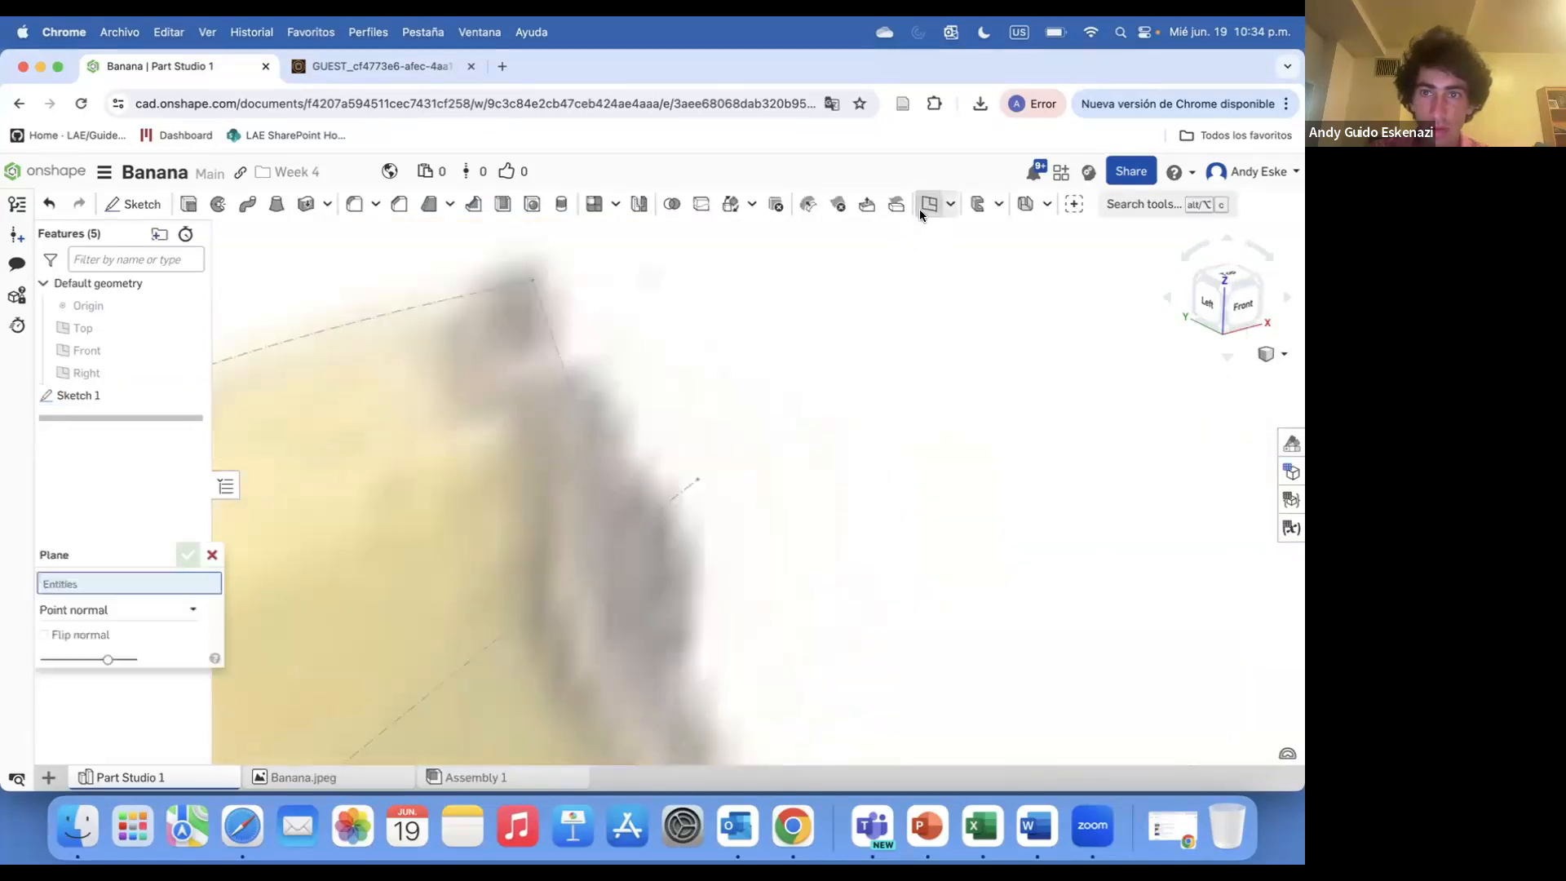
left_click(661, 505)
left_click(660, 508)
left_click(208, 598)
left_click(208, 598)
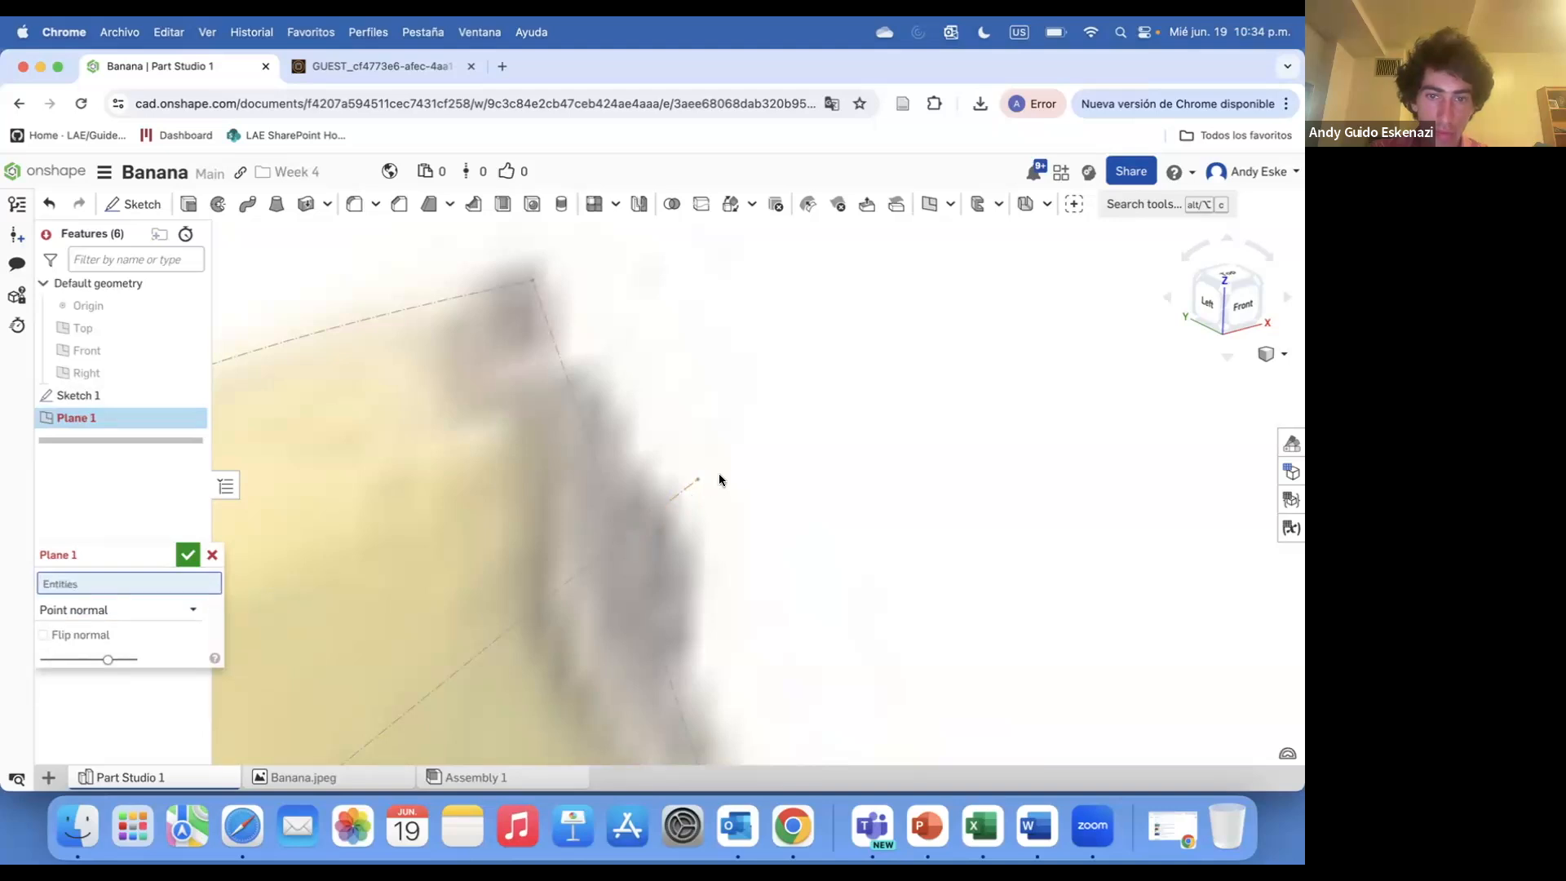
left_click(633, 549)
left_click(626, 542)
scroll(626, 541, "down", 8)
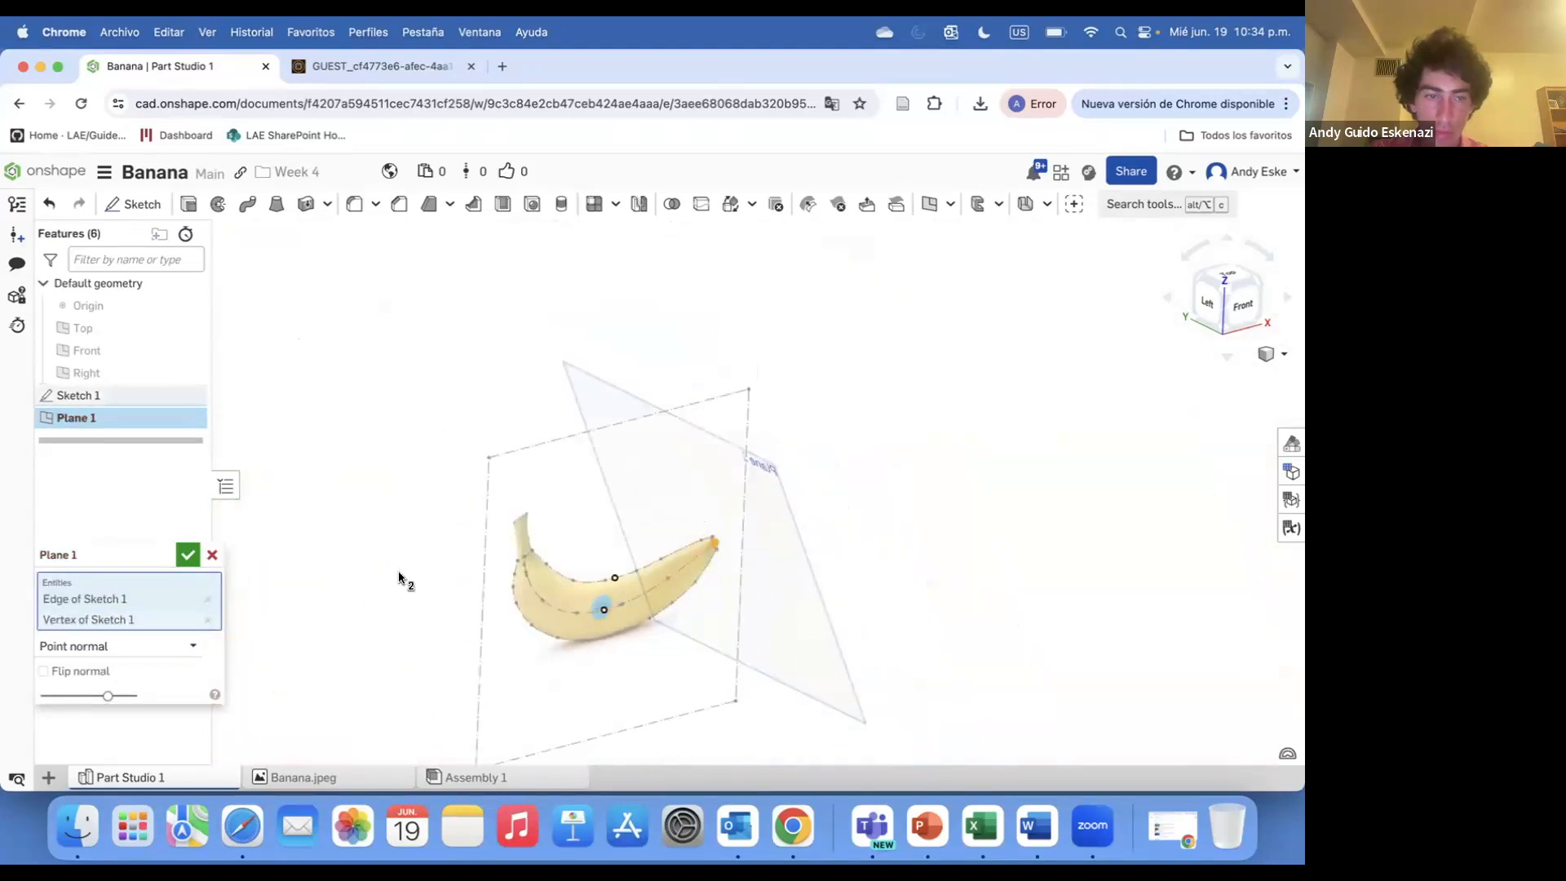
left_click(179, 561)
Create a second Point normal plane from a Sketch 1 edge and vertex a little further along the banana
scroll(743, 584, "up", 5)
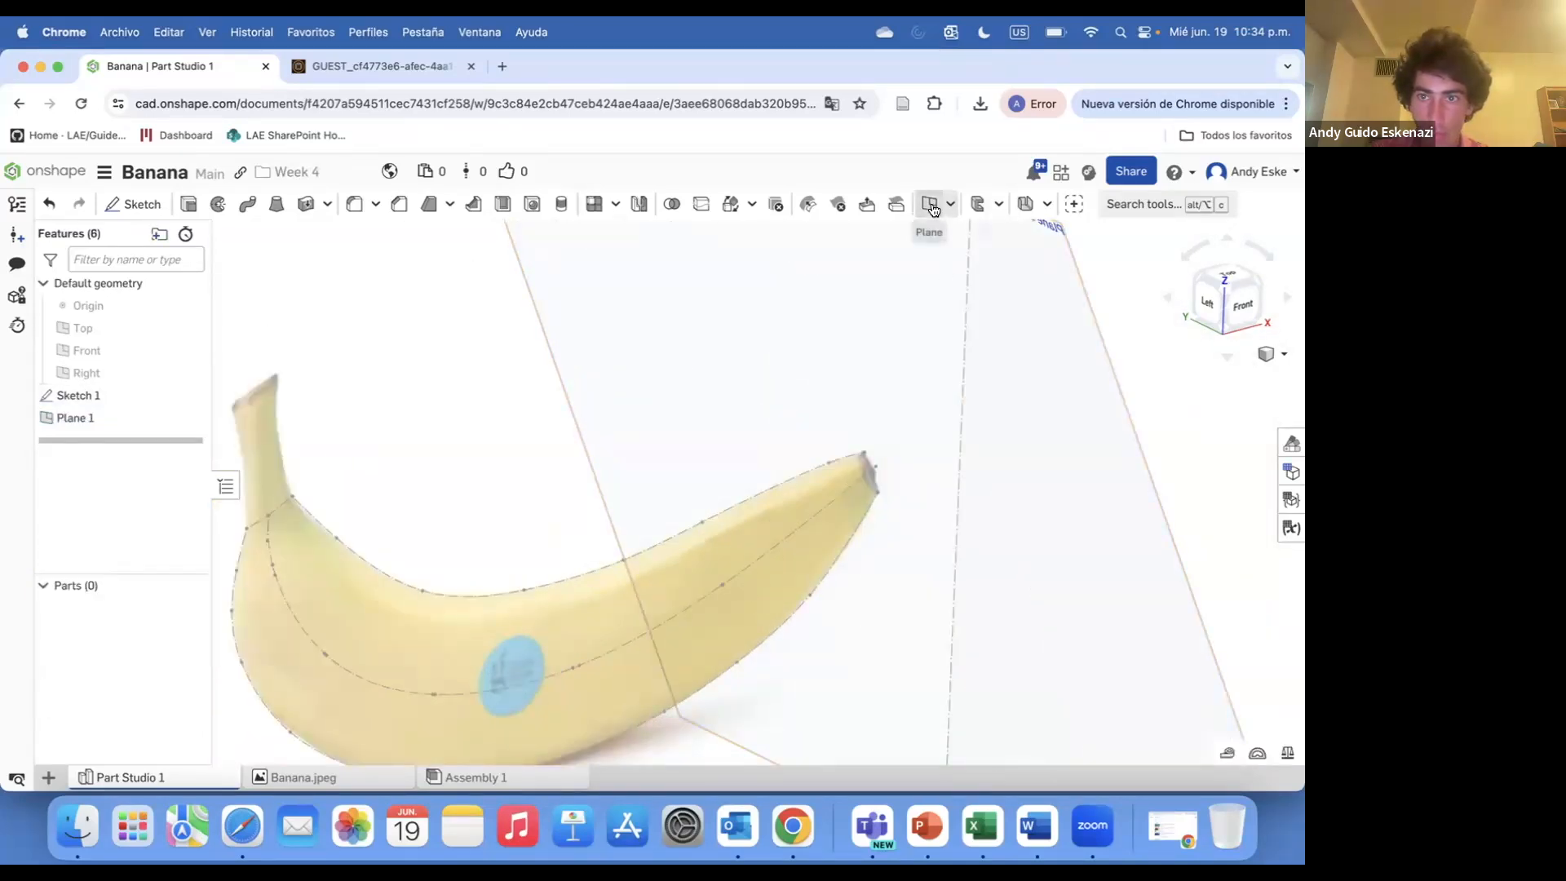
left_click(928, 204)
scroll(629, 559, "up", 5)
left_click(695, 539)
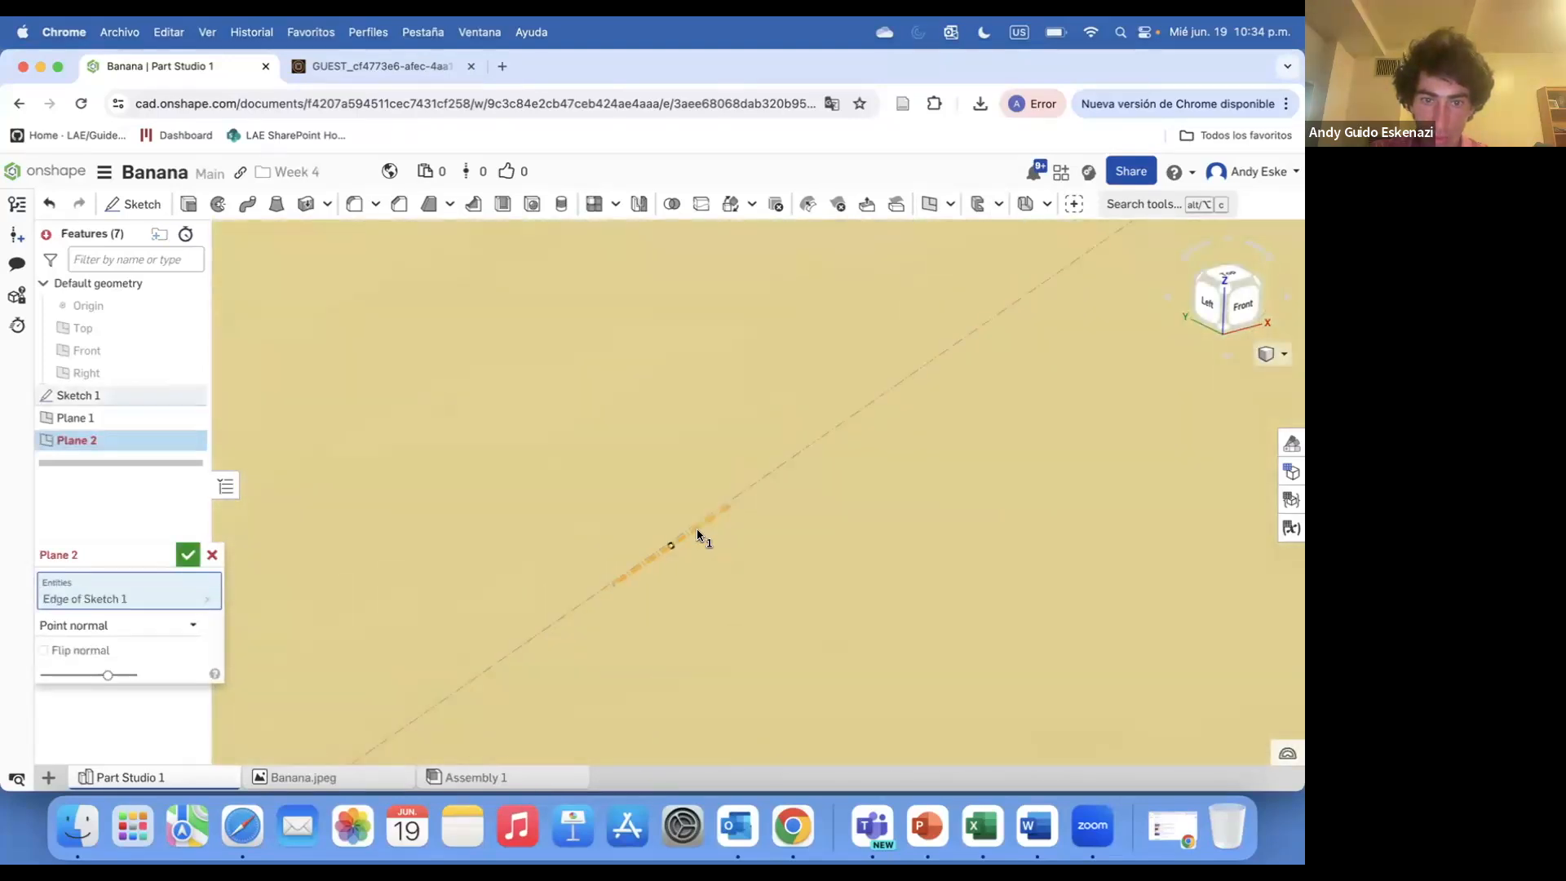
left_click(620, 586)
scroll(620, 586, "down", 8)
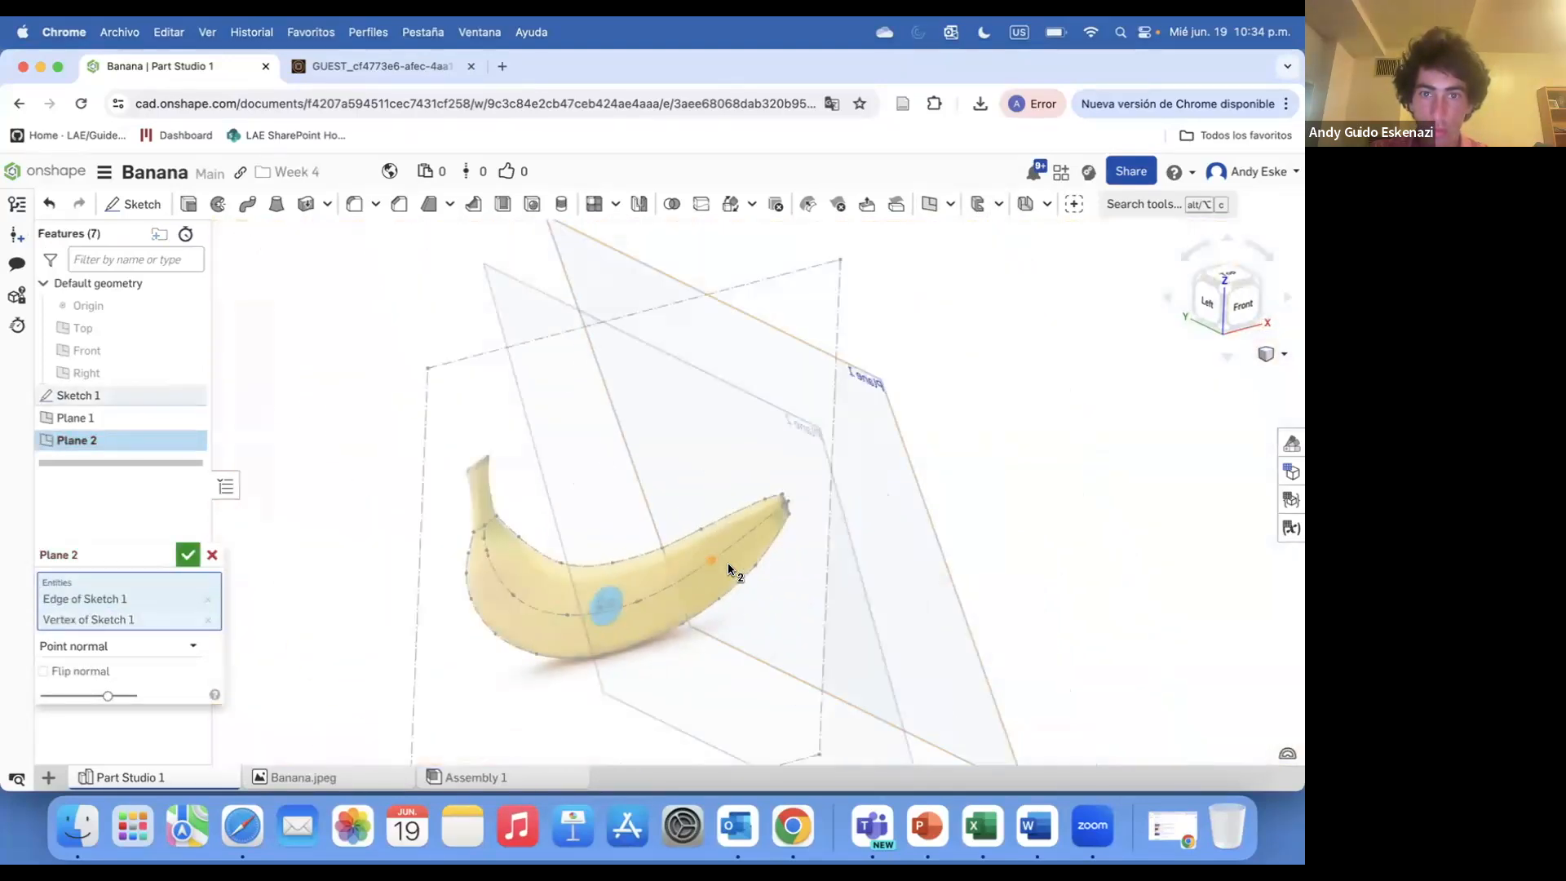
left_click(188, 555)
Create a third Point normal plane from a Sketch 1 edge and vertex toward the banana's middle
scroll(643, 584, "up", 8)
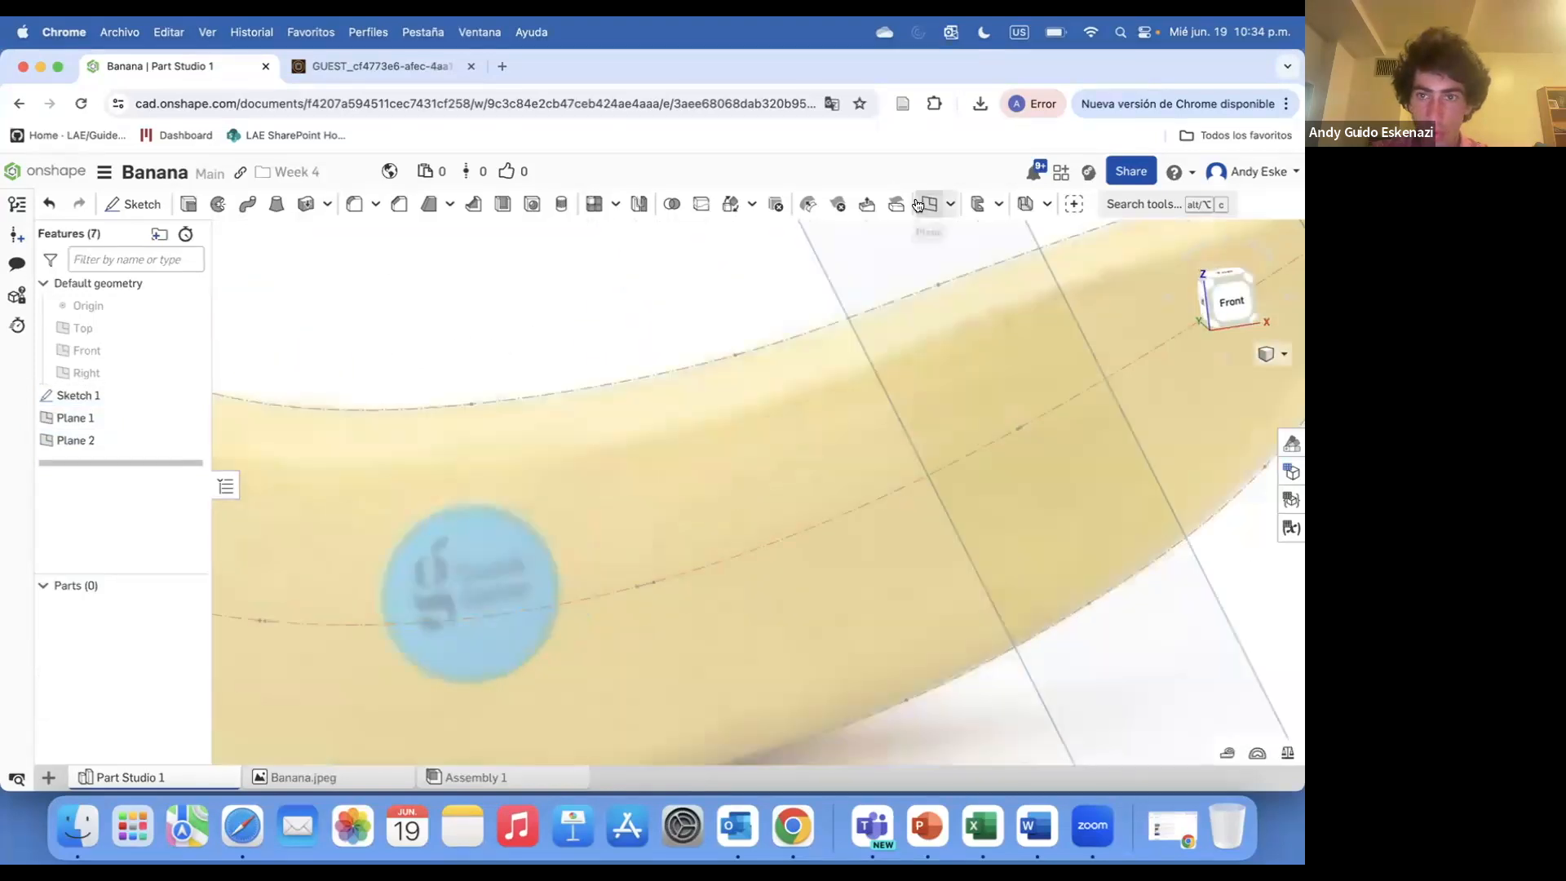
left_click(422, 566)
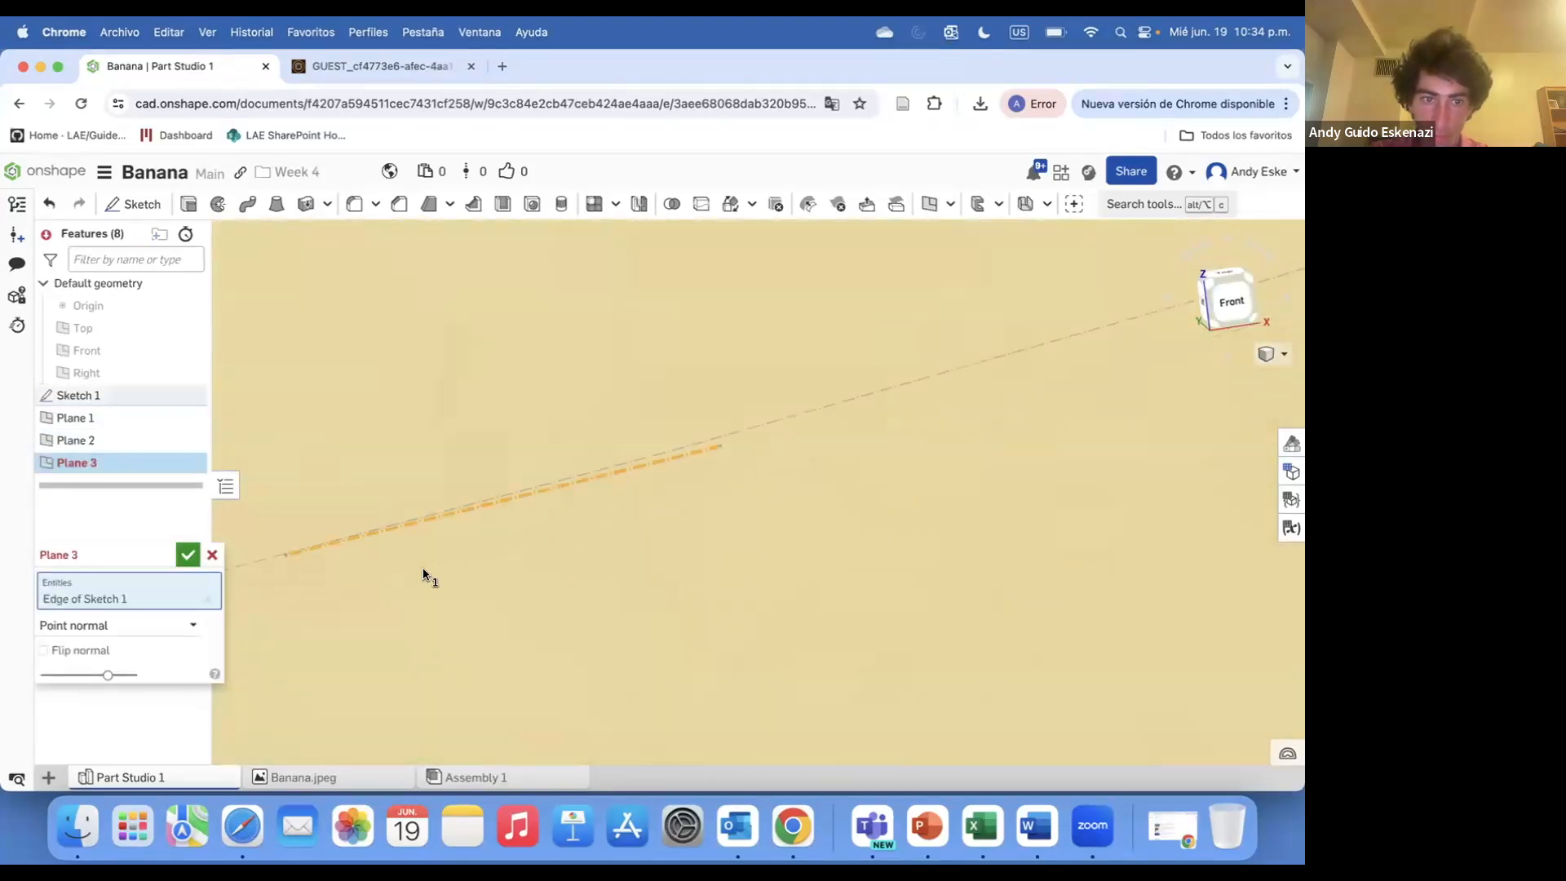
left_click(275, 561)
key("Return")
scroll(571, 518, "down", 8)
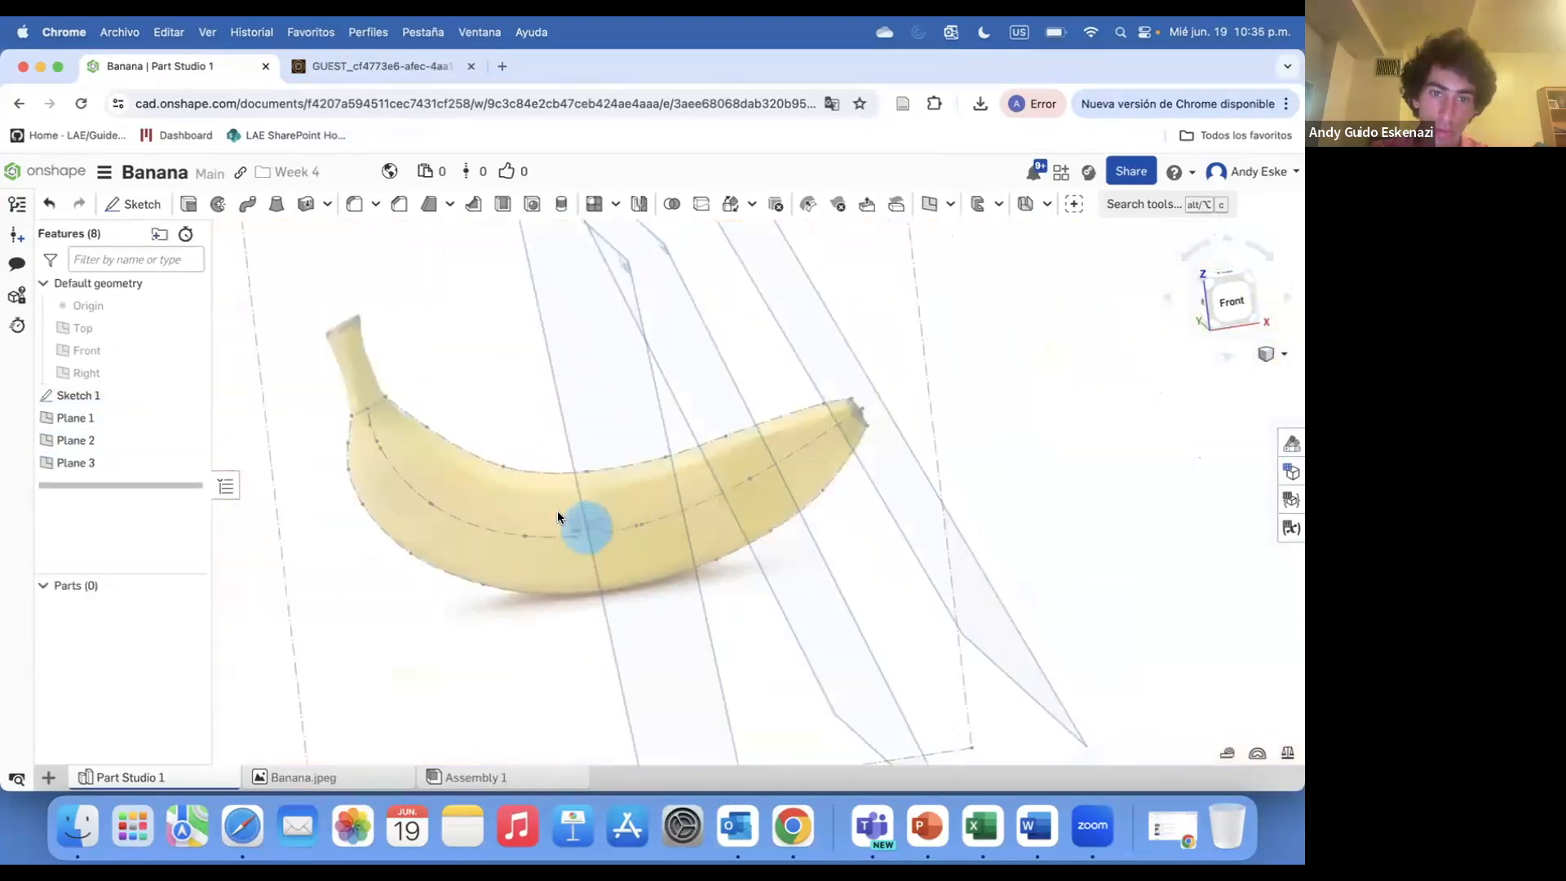
Create a fourth Point normal plane from a vertex and edge of Sketch 1 across the banana's middle
left_click(930, 204)
scroll(564, 511, "up", 10)
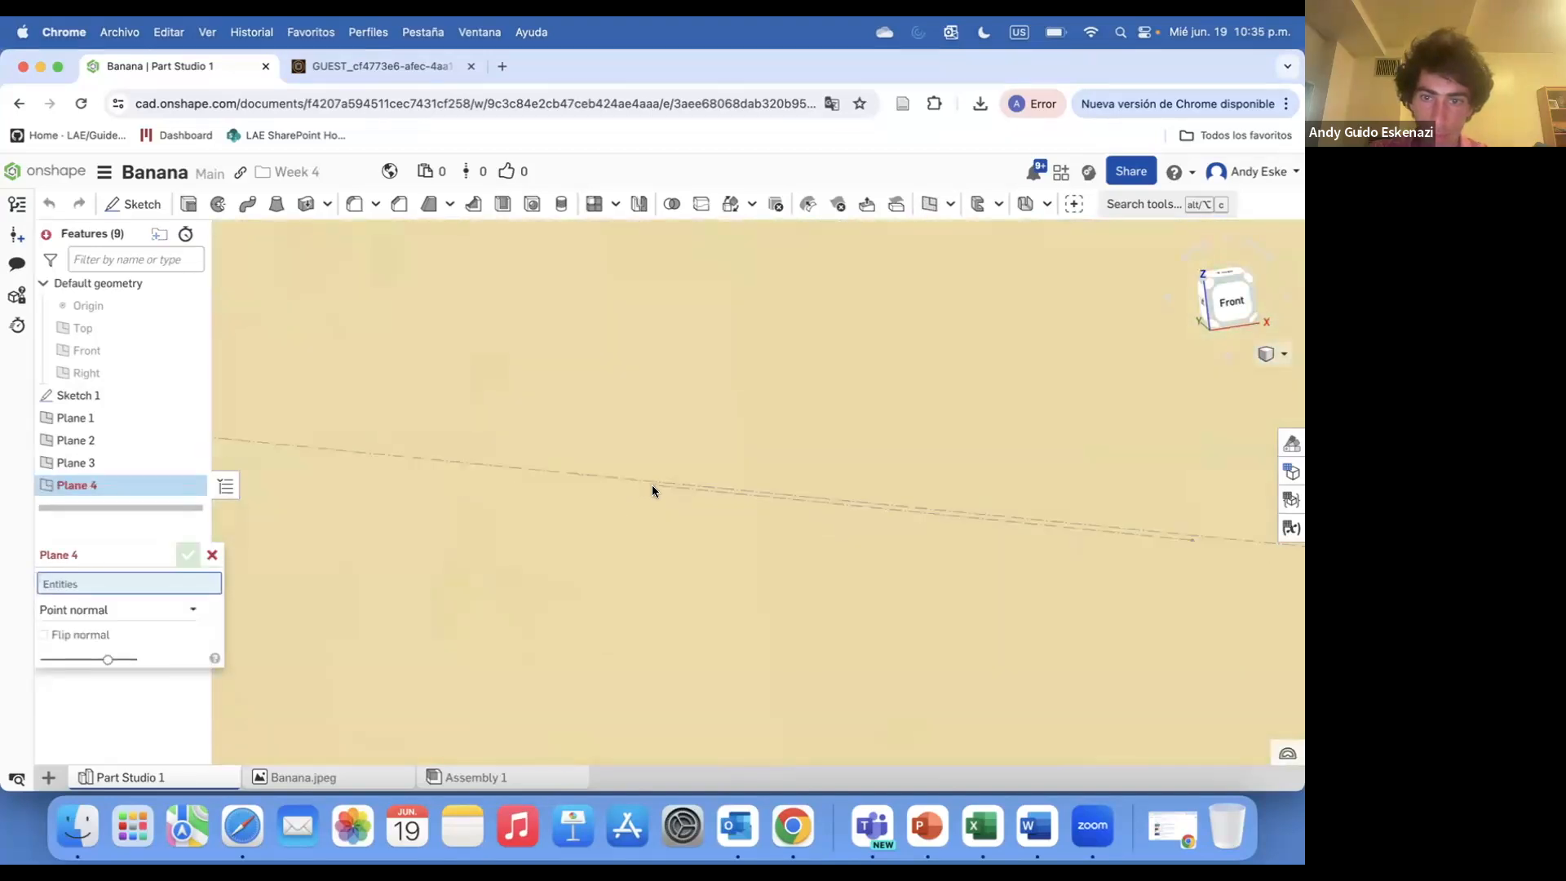
scroll(649, 485, "up", 3)
left_click(656, 479)
left_click(740, 488)
scroll(524, 582, "down", 6)
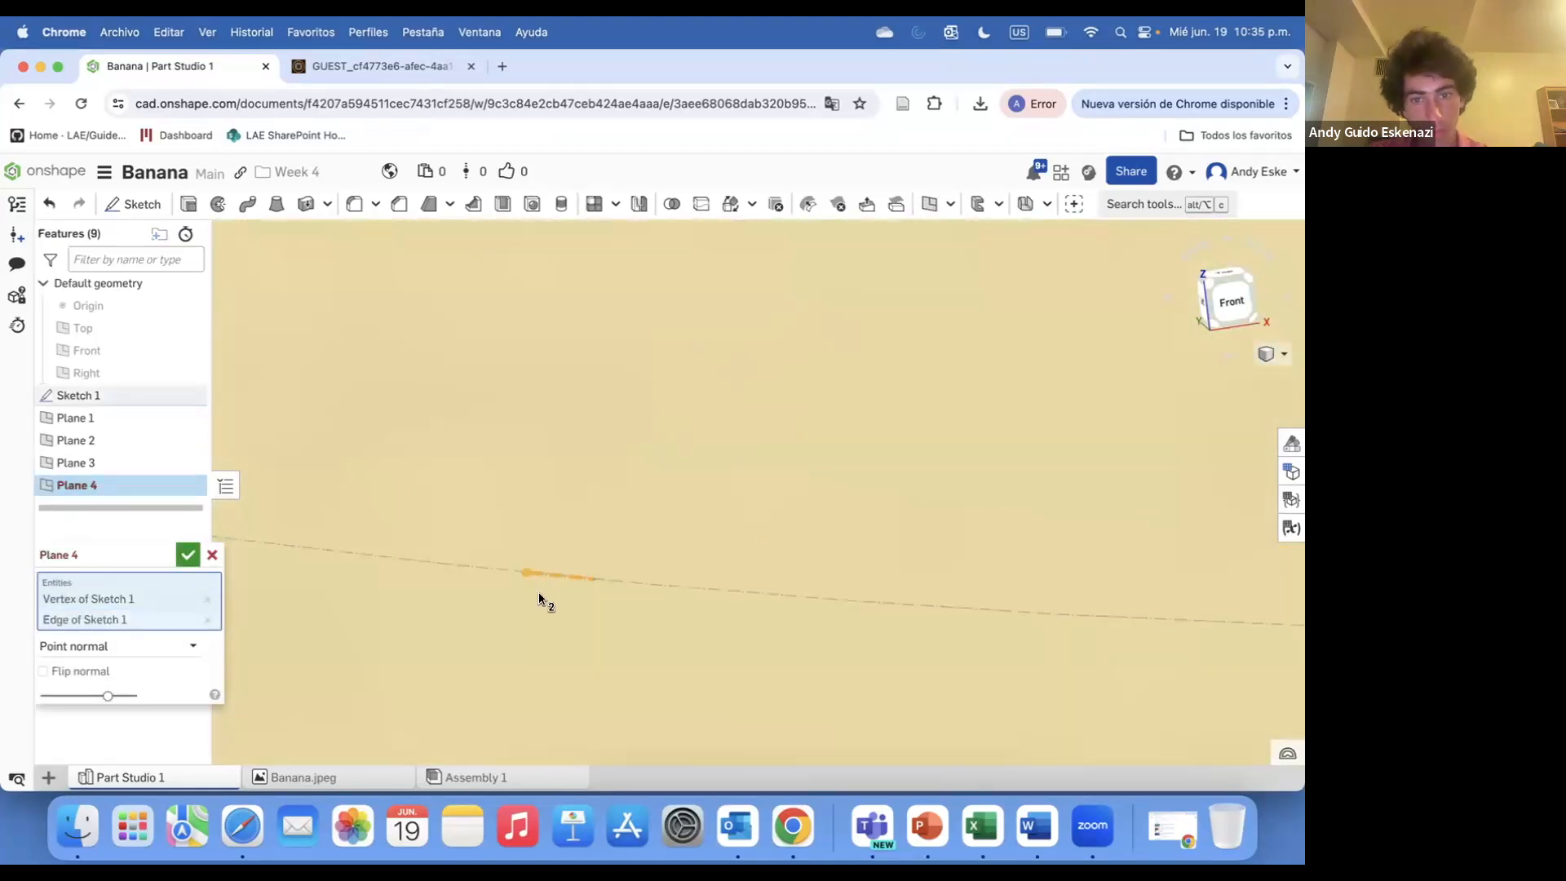
left_click(188, 555)
Create a fifth Point normal plane from a Sketch 1 edge and vertex toward the stem side
scroll(540, 588, "down", 8)
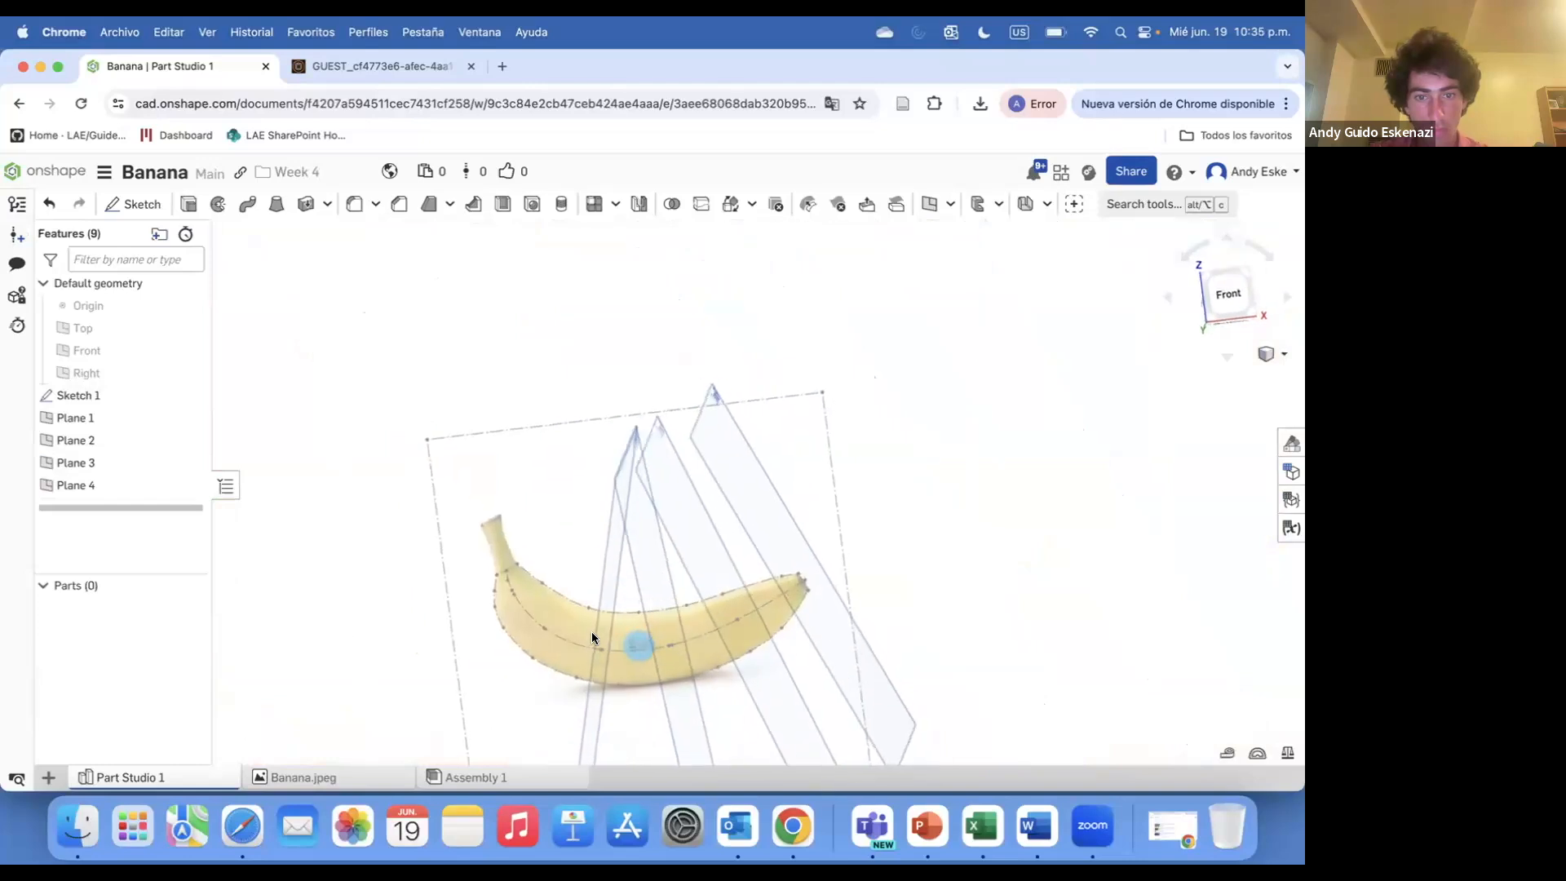
scroll(591, 633, "up", 10)
scroll(476, 585, "up", 8)
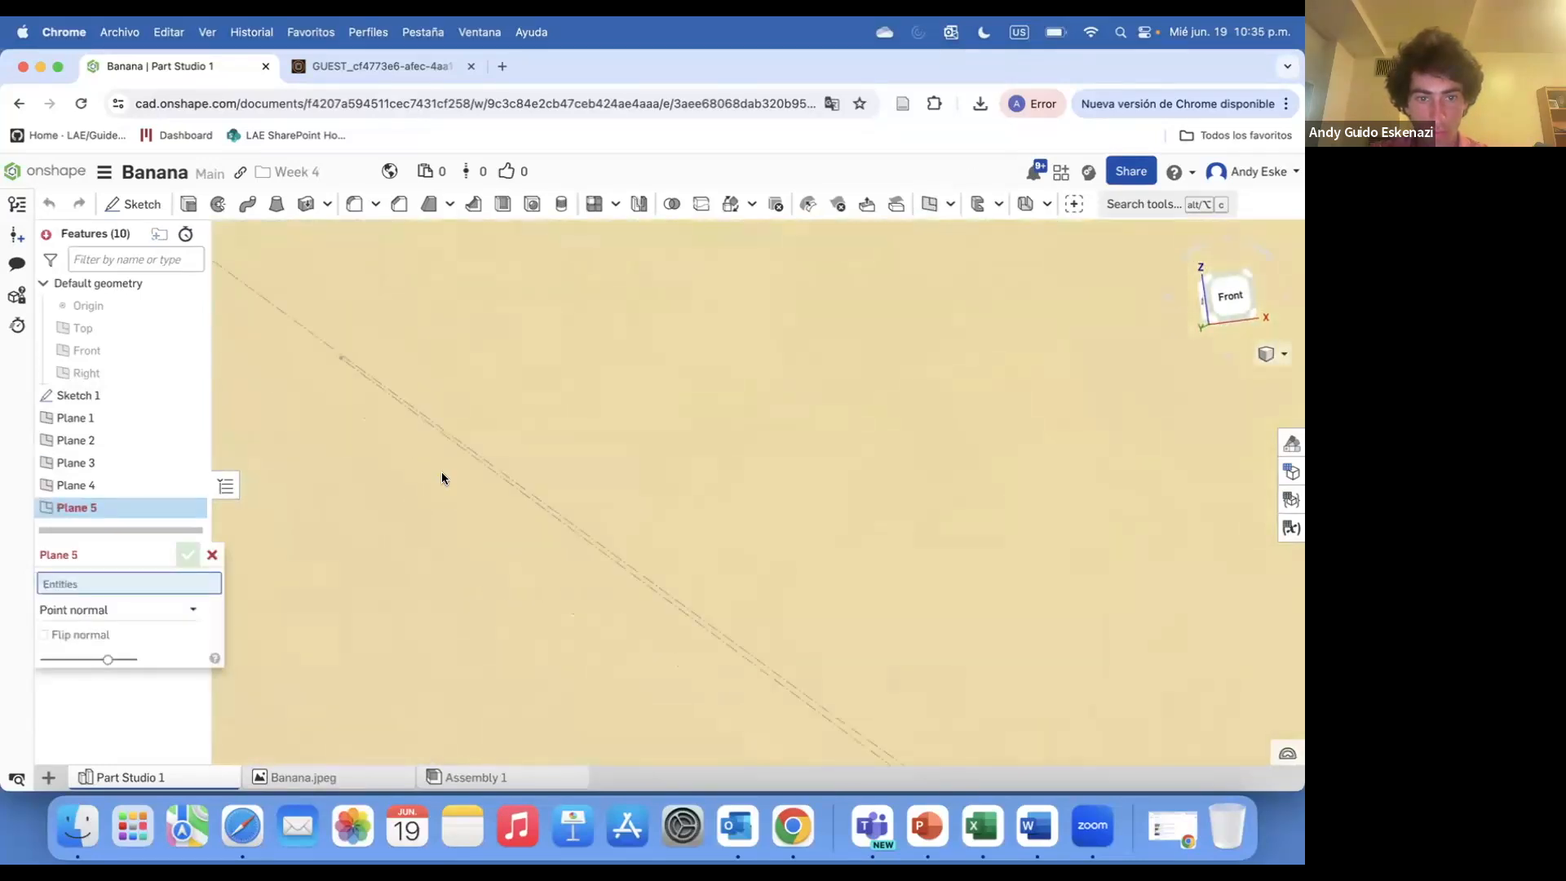
left_click(336, 356)
left_click(455, 446)
left_click(187, 555)
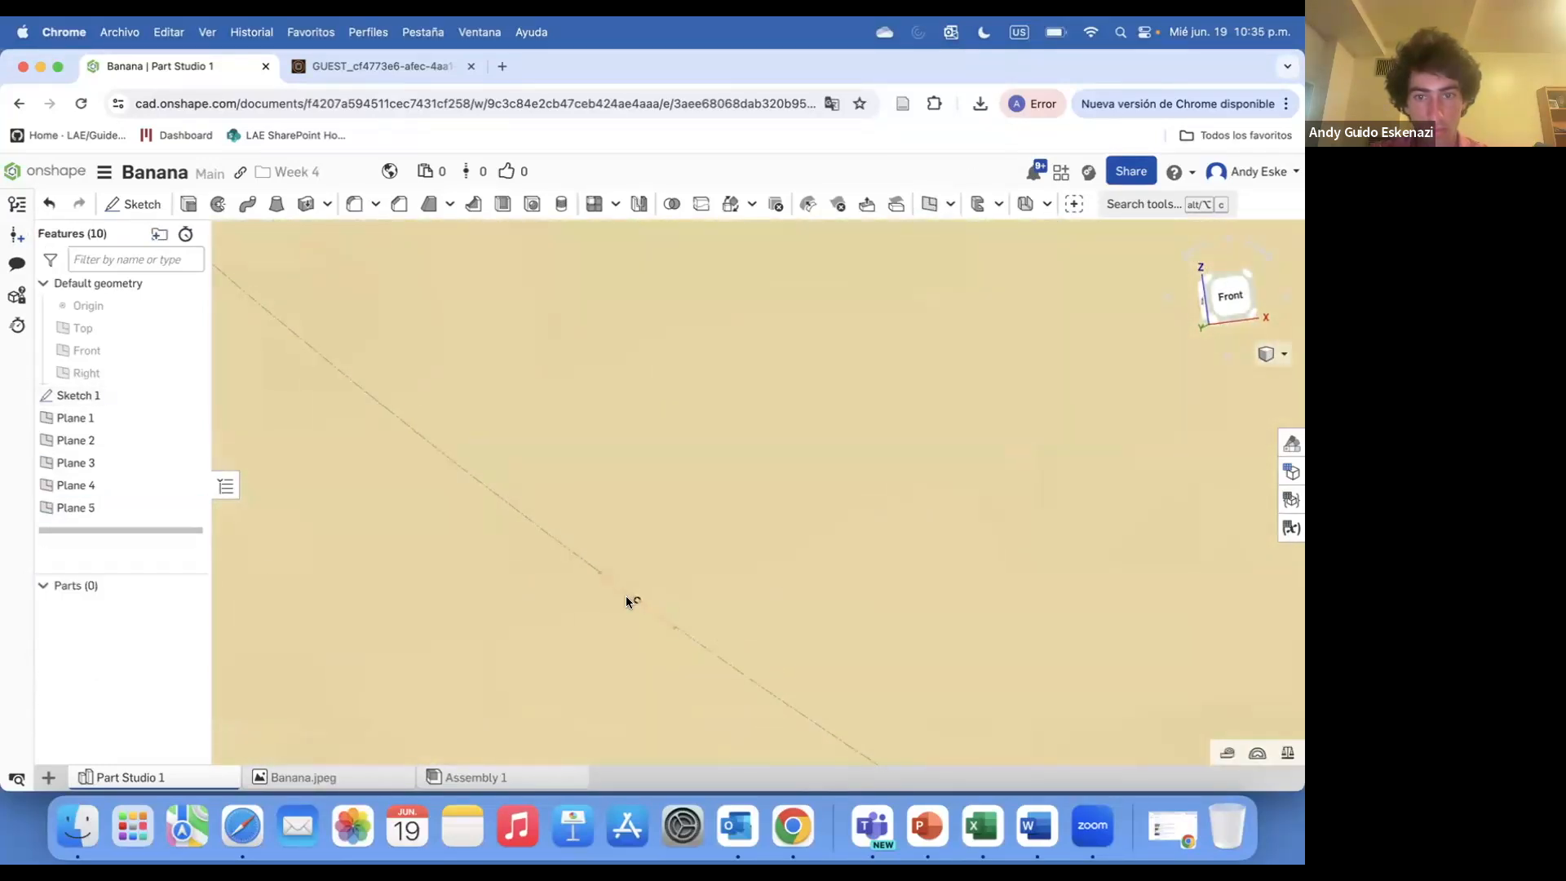
Create a sixth Point normal plane from a Sketch 1 edge and vertex near the stem bend
scroll(653, 580, "down", 10)
scroll(633, 536, "up", 6)
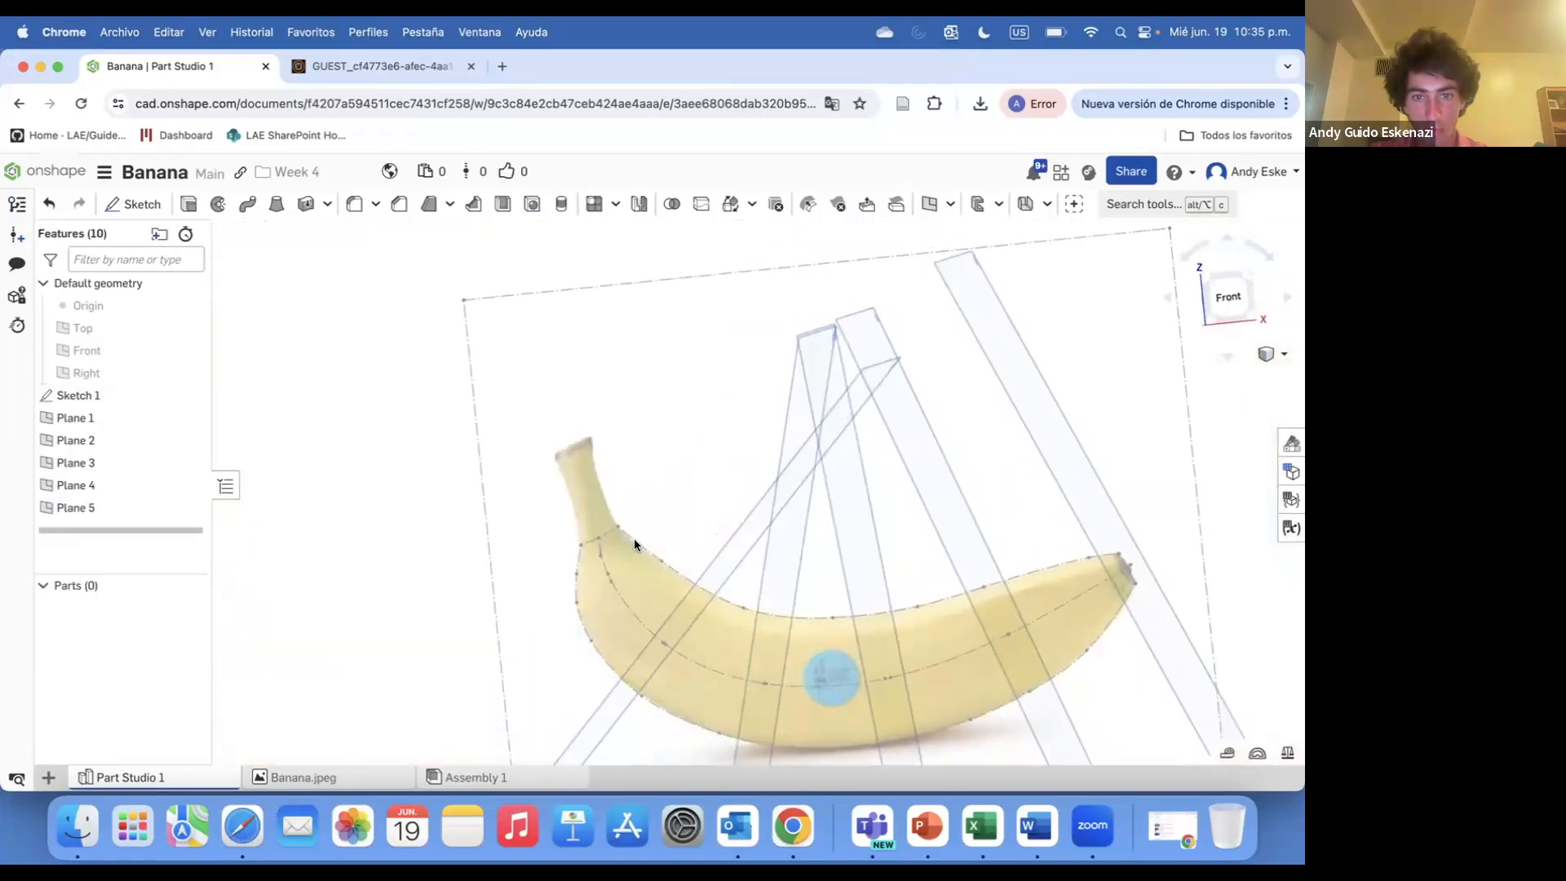
scroll(602, 592, "up", 5)
left_click(931, 206)
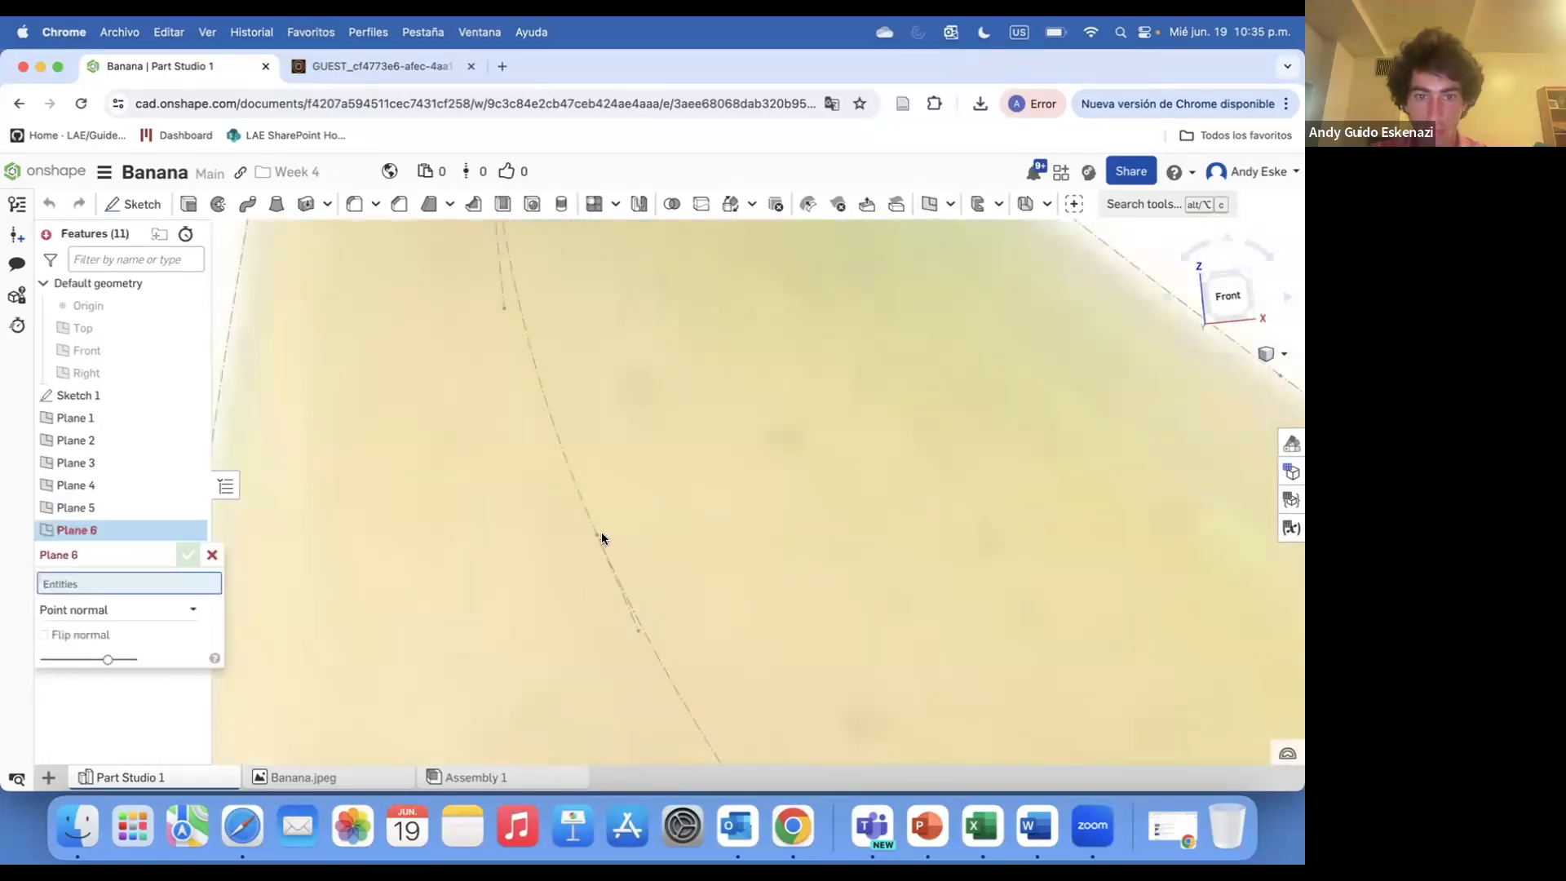
left_click(598, 535)
left_click(663, 680)
scroll(663, 680, "down", 10)
left_click(190, 552)
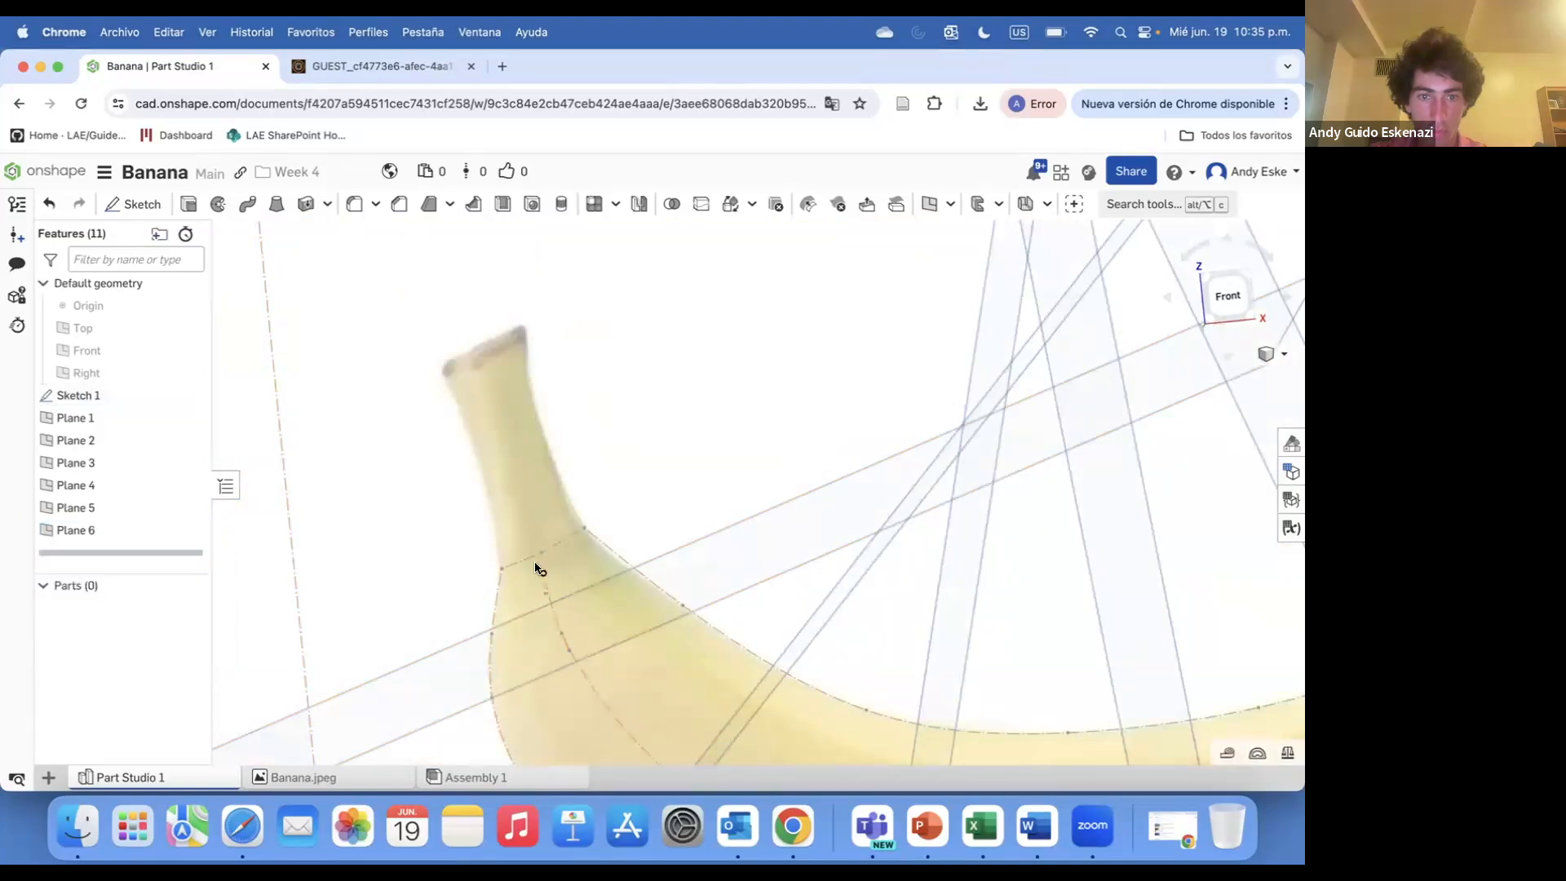
Create a seventh Point normal plane from a Sketch 1 edge and vertex at the base of the stem
scroll(537, 576, "up", 5)
left_click(931, 205)
left_click(545, 658)
left_click(538, 580)
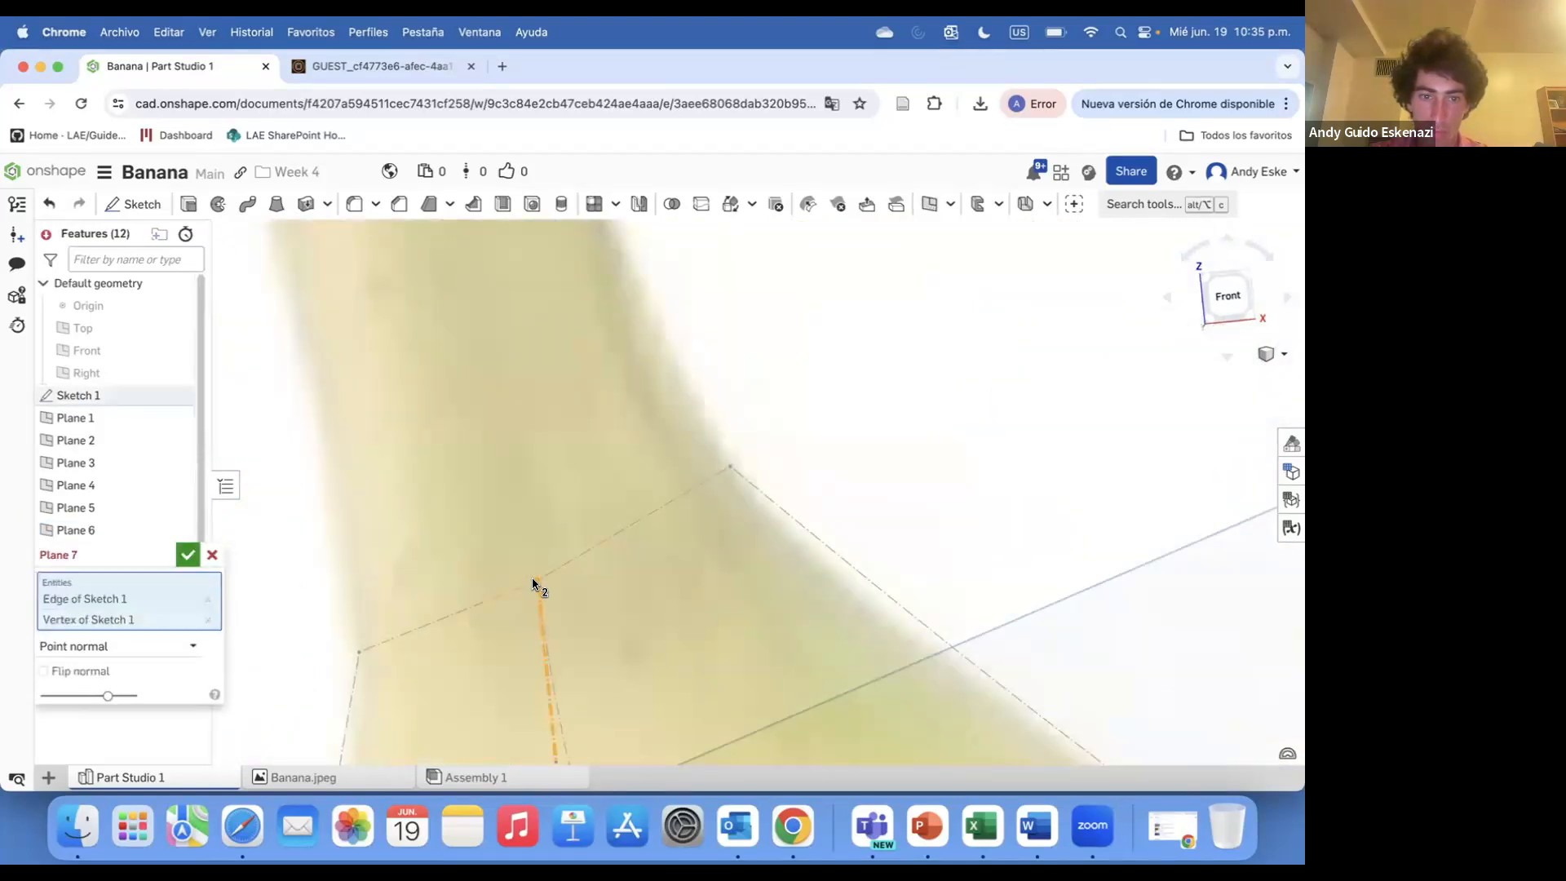
scroll(438, 566, "down", 5)
left_click(188, 555)
Hide all seven new planes
left_click(177, 440)
left_click(177, 418)
left_click(177, 462)
left_click(177, 486)
left_click(177, 508)
left_click(177, 530)
left_click(176, 552)
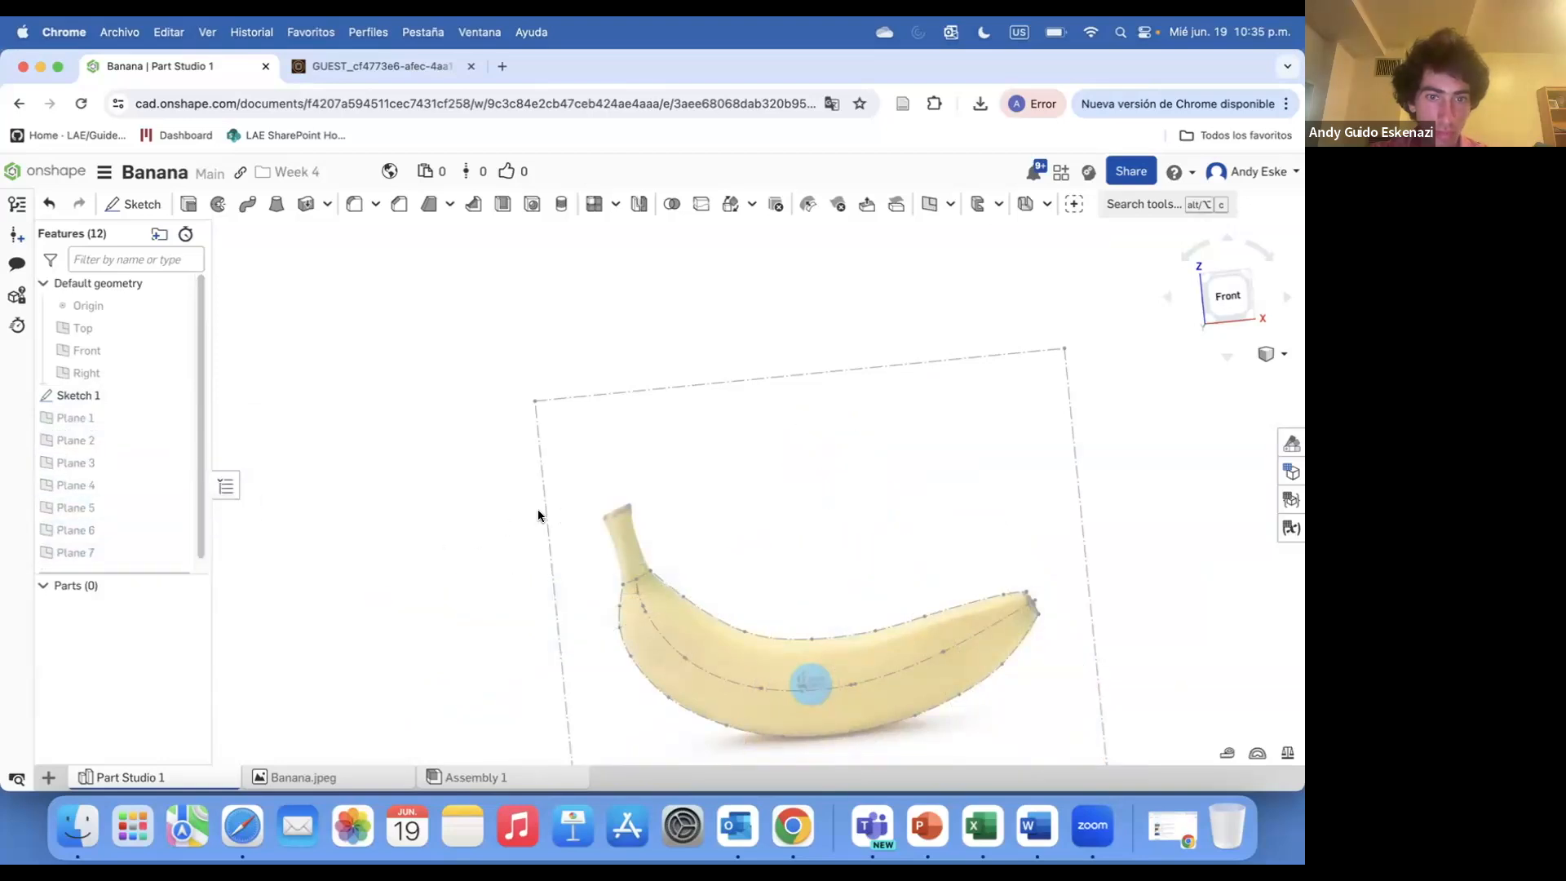
Start a new sketch on Plane 7
scroll(522, 514, "down", 5)
scroll(492, 511, "up", 15)
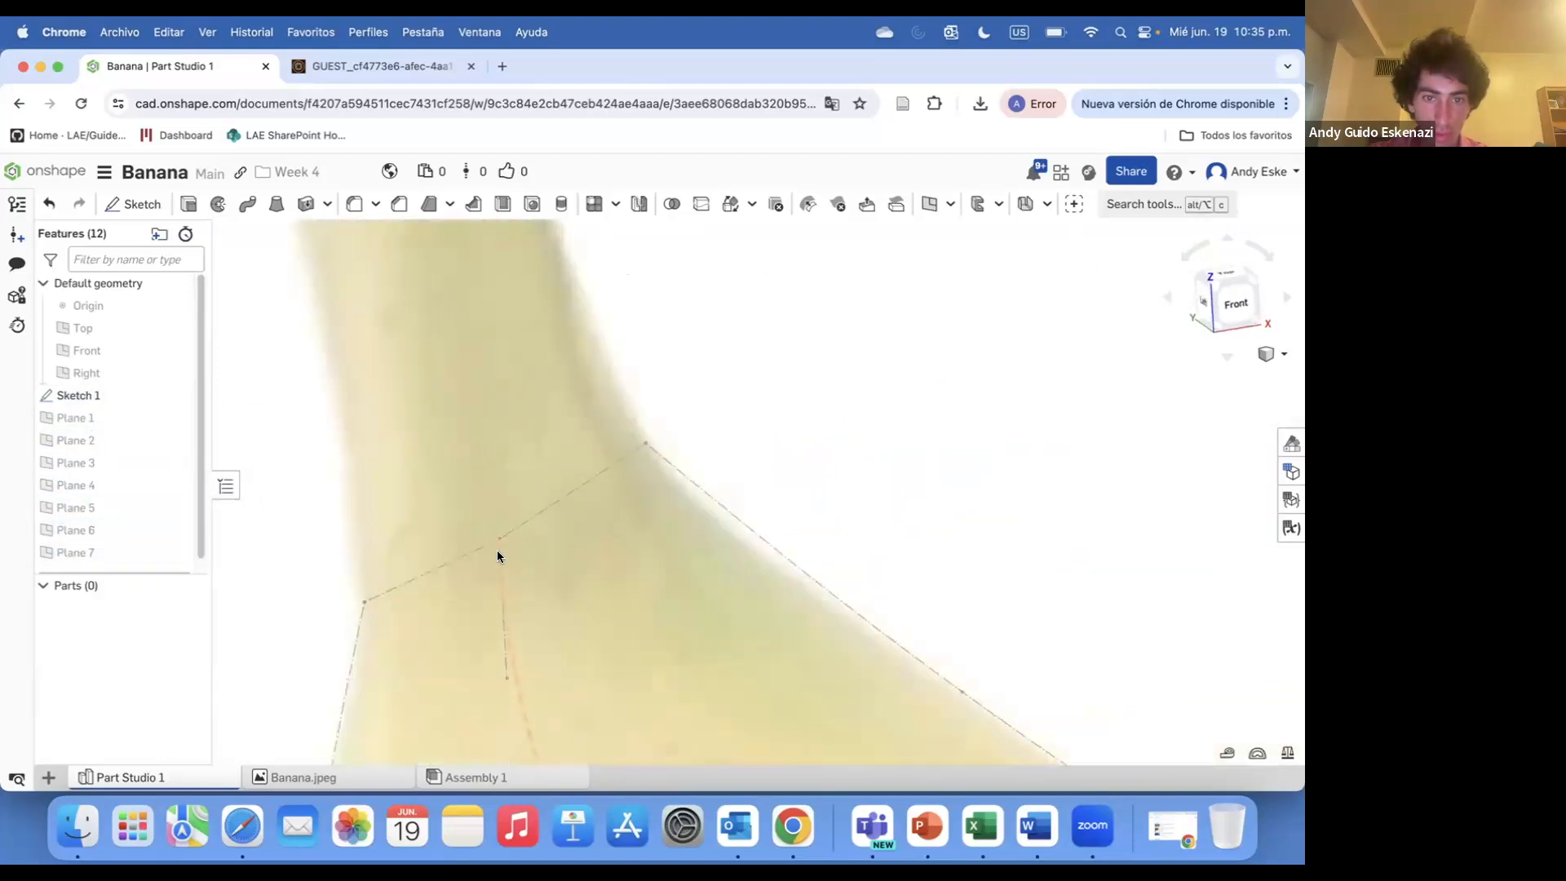
left_click(135, 204)
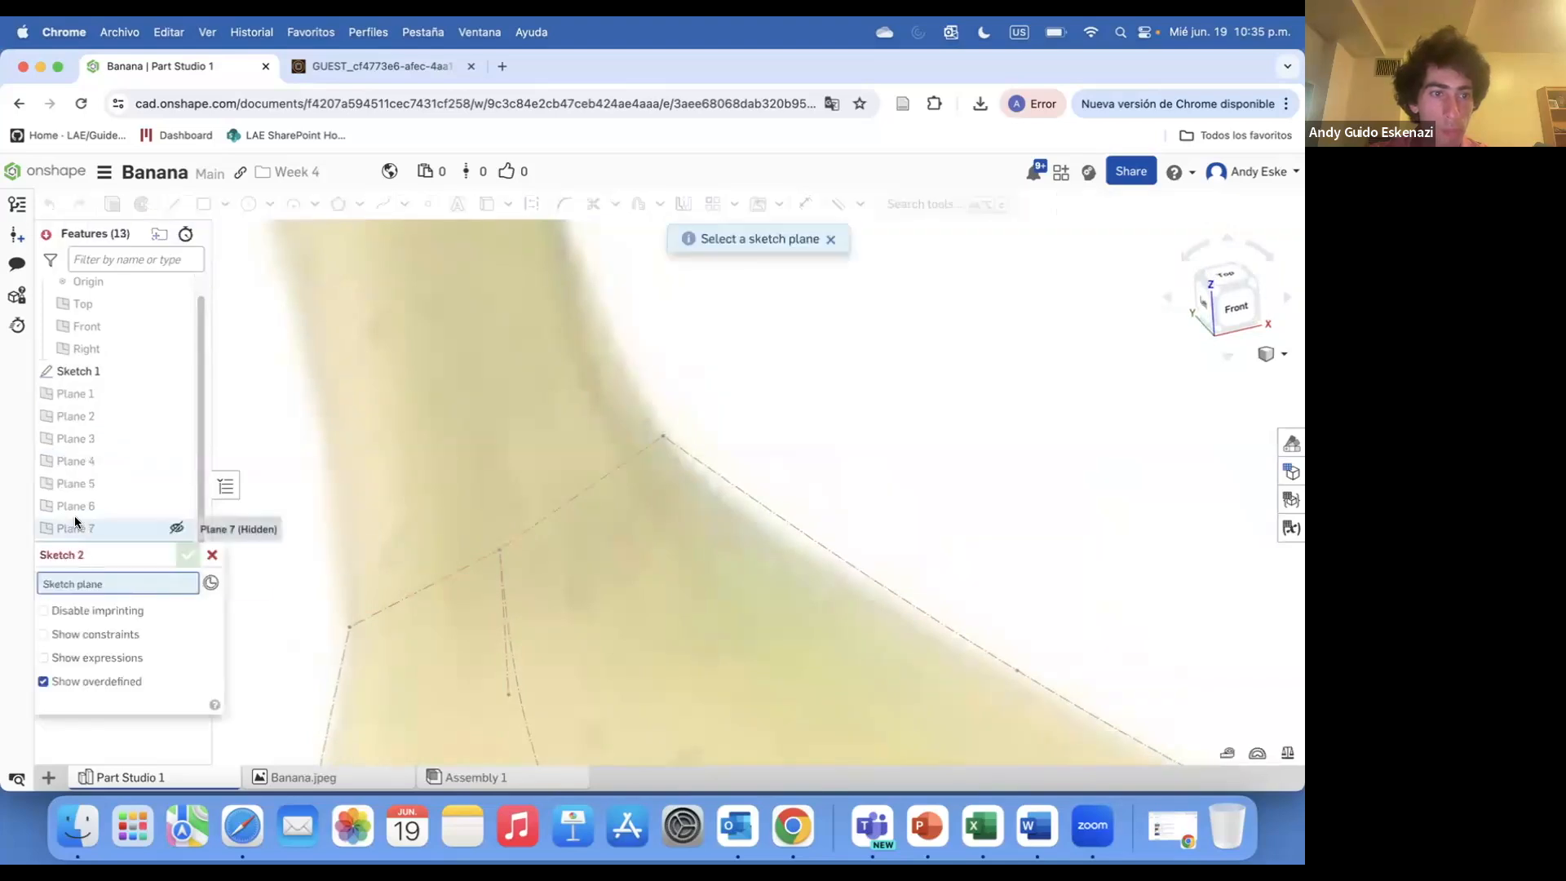
left_click(76, 520)
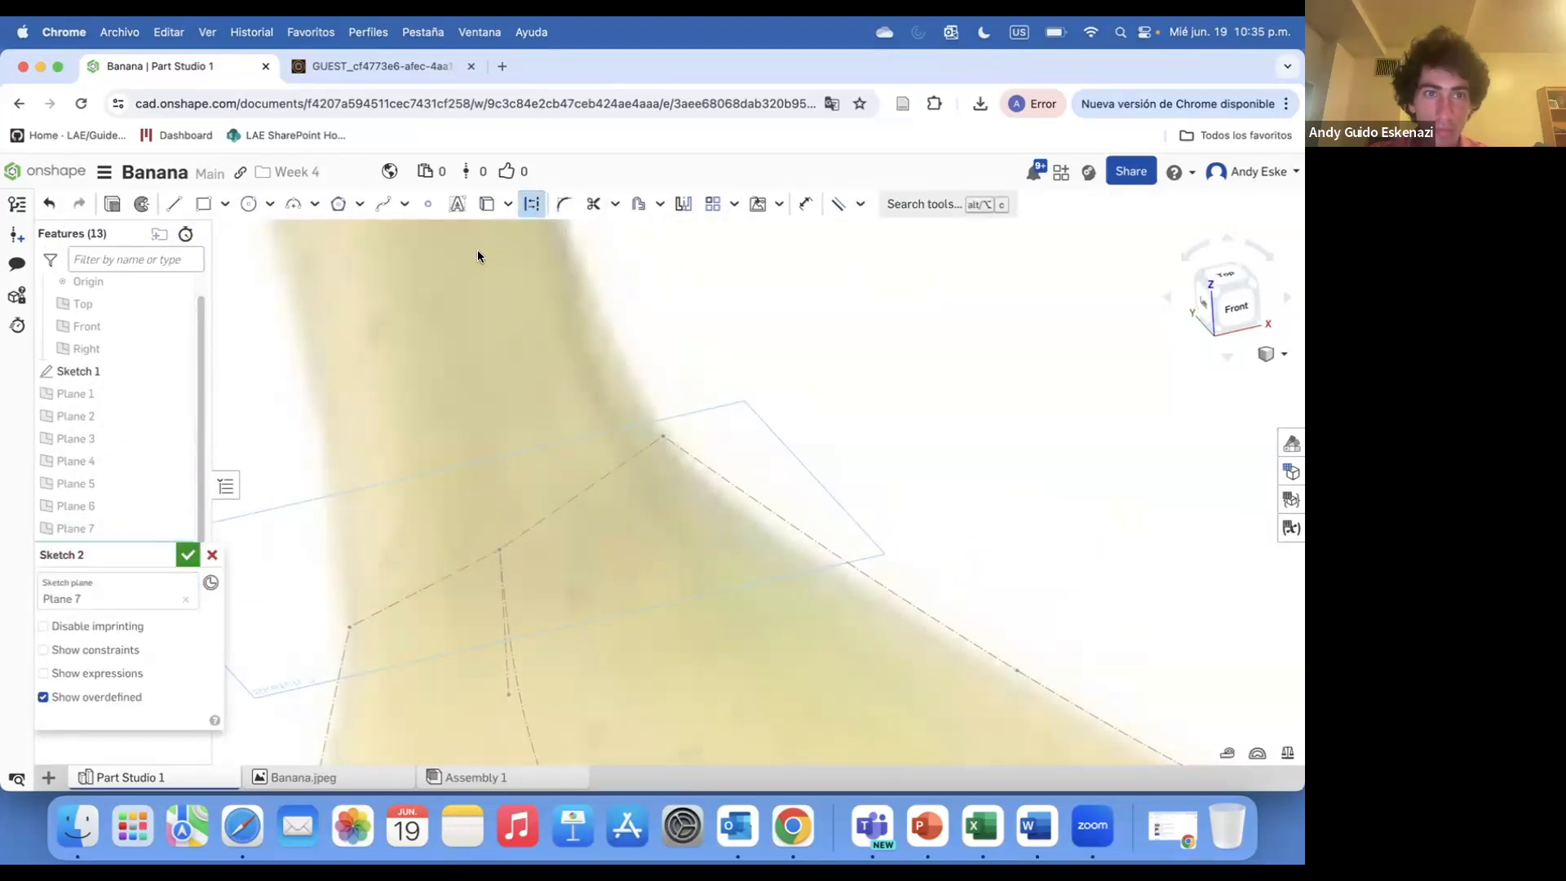
Draw a polygon centred on the stem's centre curve and set its number of sides to 5
left_click(339, 204)
left_click(500, 549)
left_click(640, 471)
scroll(643, 466, "down", 3)
left_click(645, 468)
key("Escape")
right_click_drag(629, 512, 660, 523)
scroll(661, 524, "down", 2)
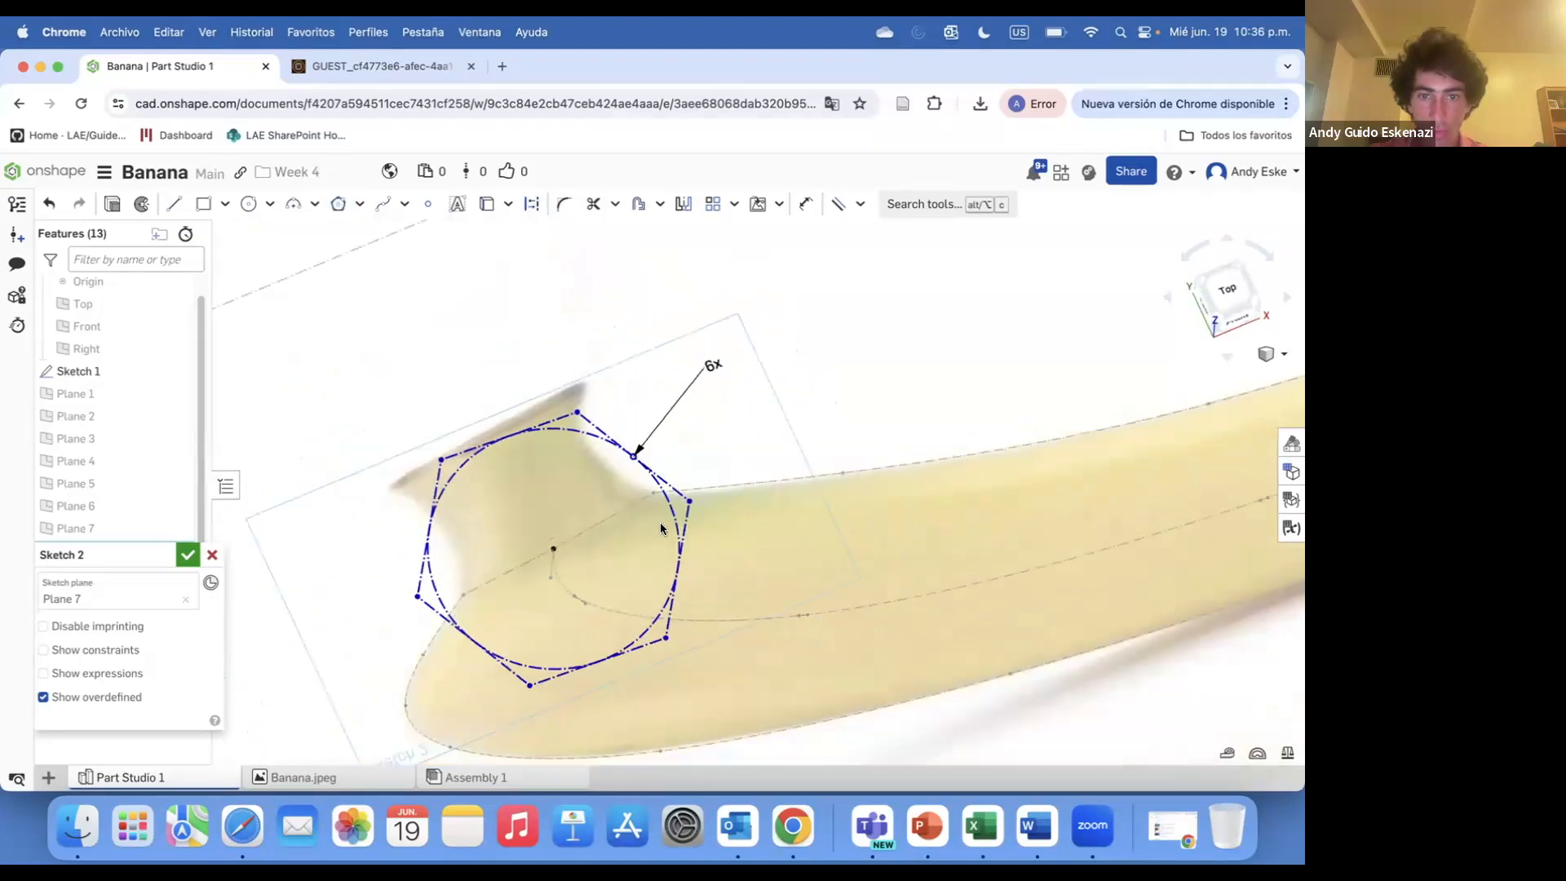
double_click(706, 350)
type("5")
key("Return")
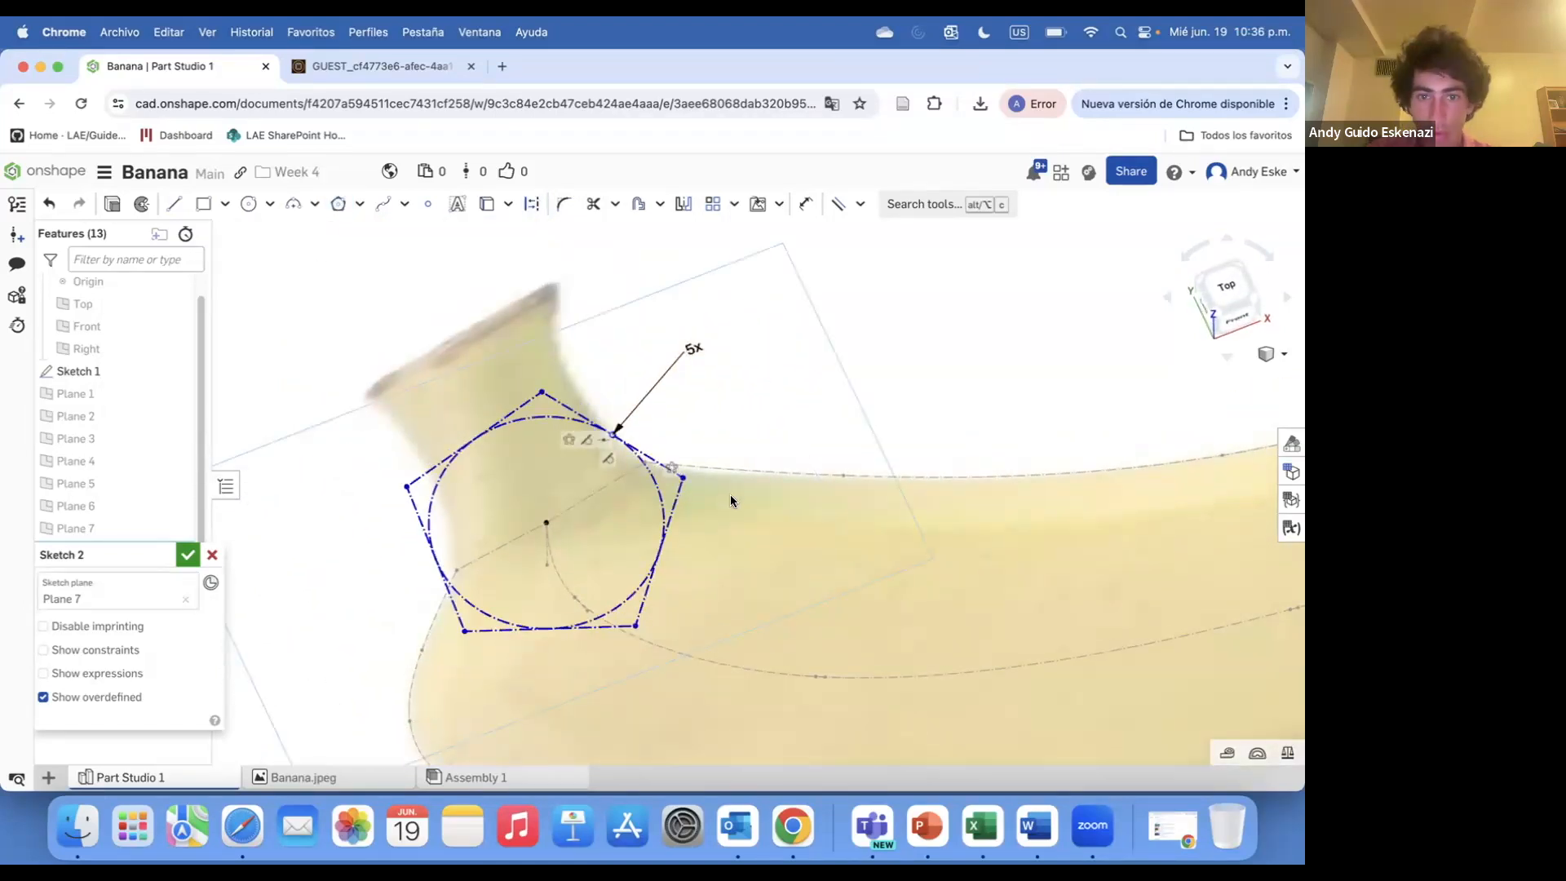
Try to drag a pentagon corner onto the banana outline and undo the move
left_click(838, 204)
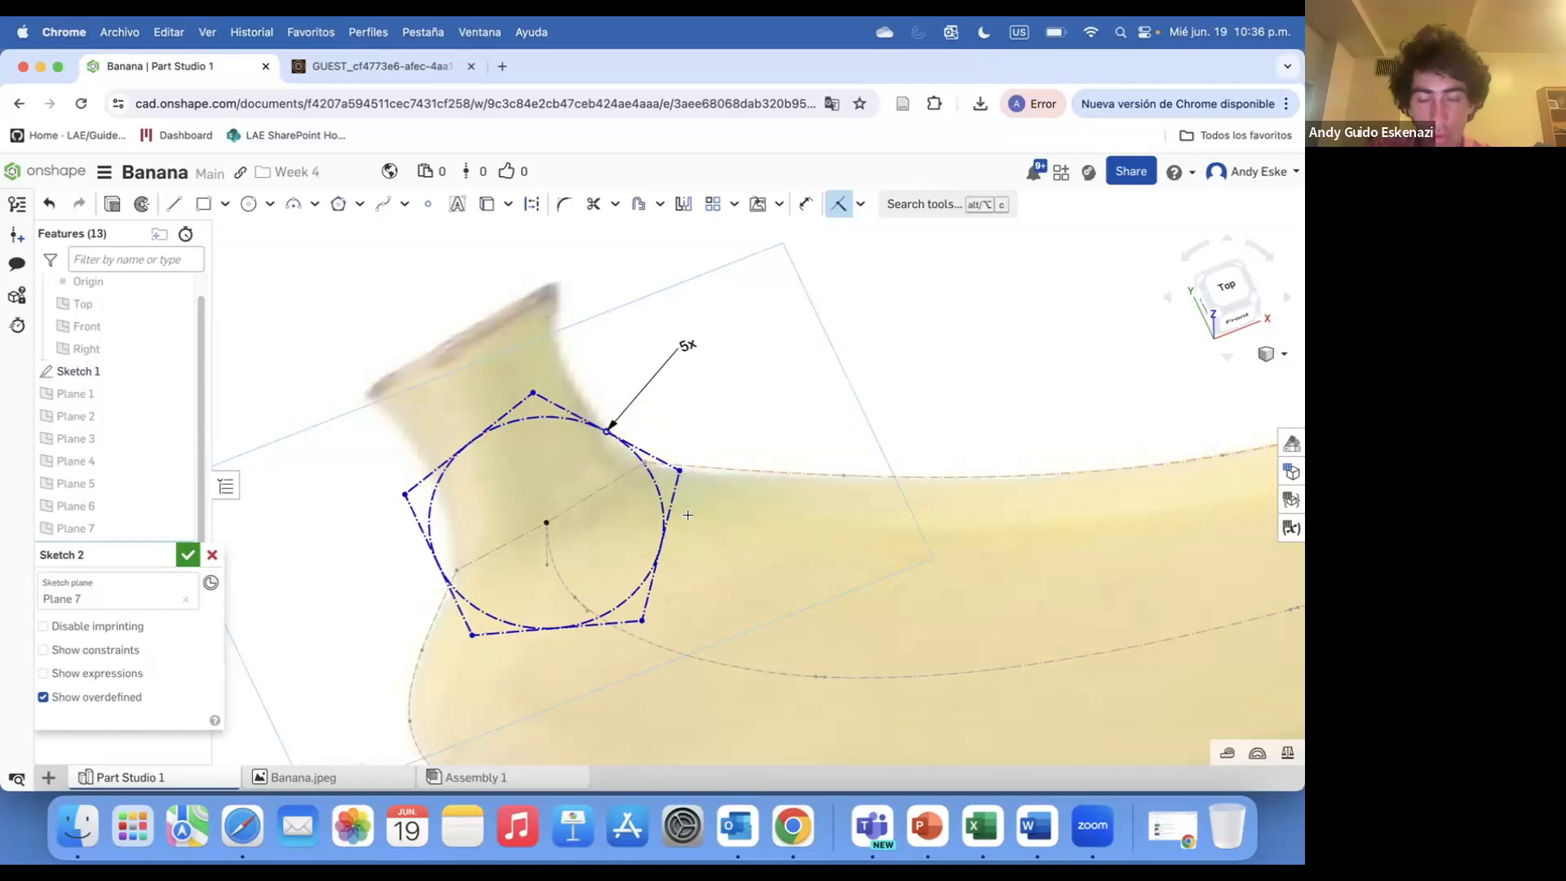
right_click_drag(689, 515, 682, 500)
key("Escape")
mouse_move(628, 634)
right_mouse_down()
mouse_move(737, 594)
mouse_move(587, 609)
mouse_move(594, 511)
mouse_move(710, 379)
mouse_move(727, 449)
mouse_move(666, 529)
right_mouse_up()
key("super+z")
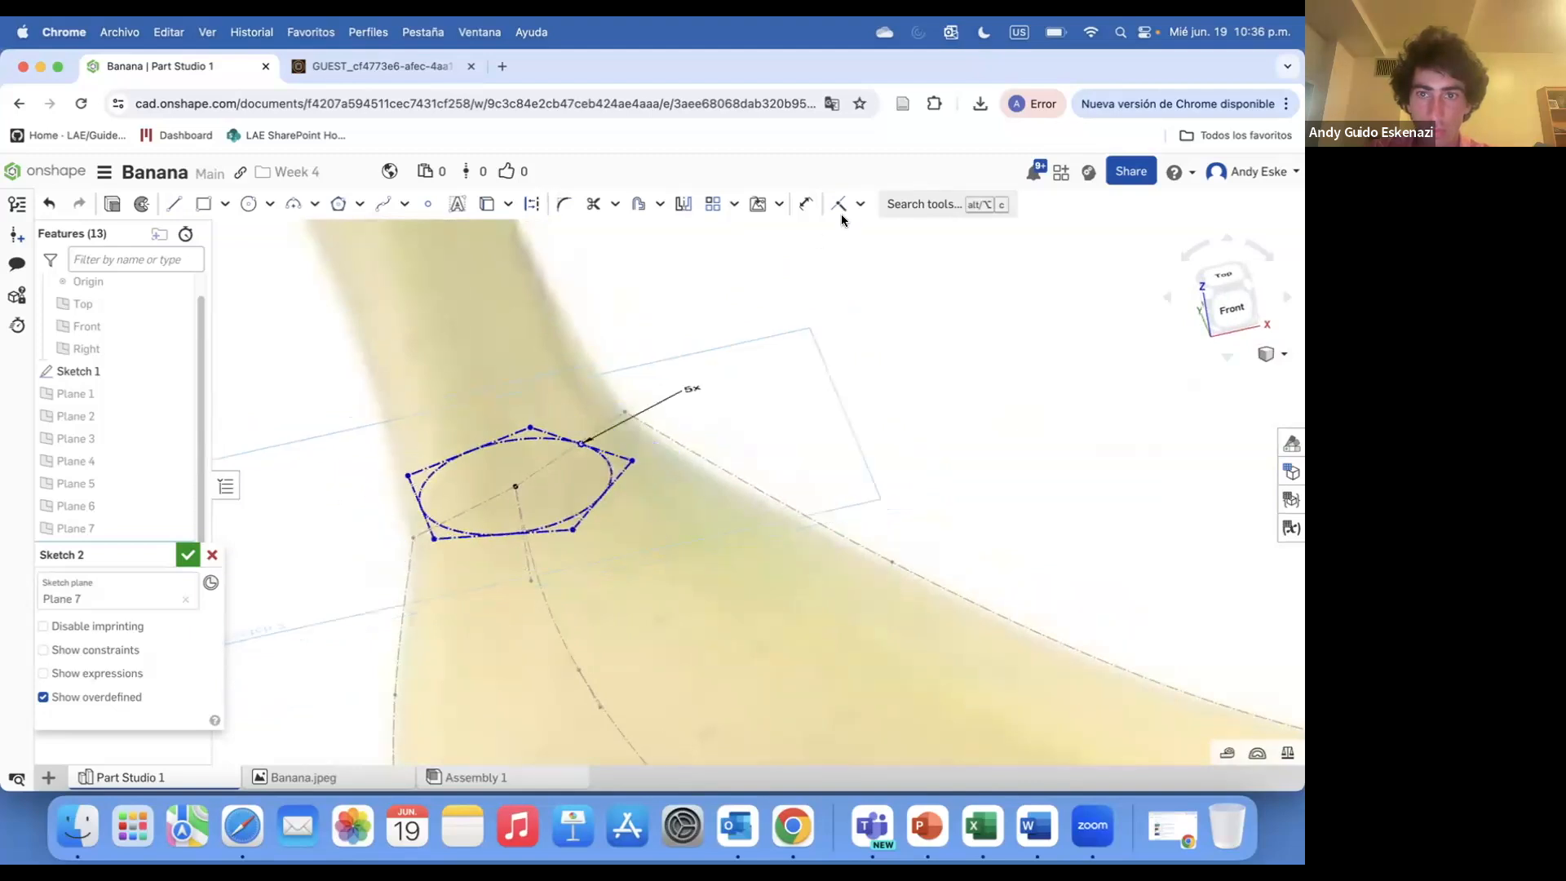
Start a Tangent constraint and pick a corner of the pentagon
left_click(861, 204)
left_click(871, 319)
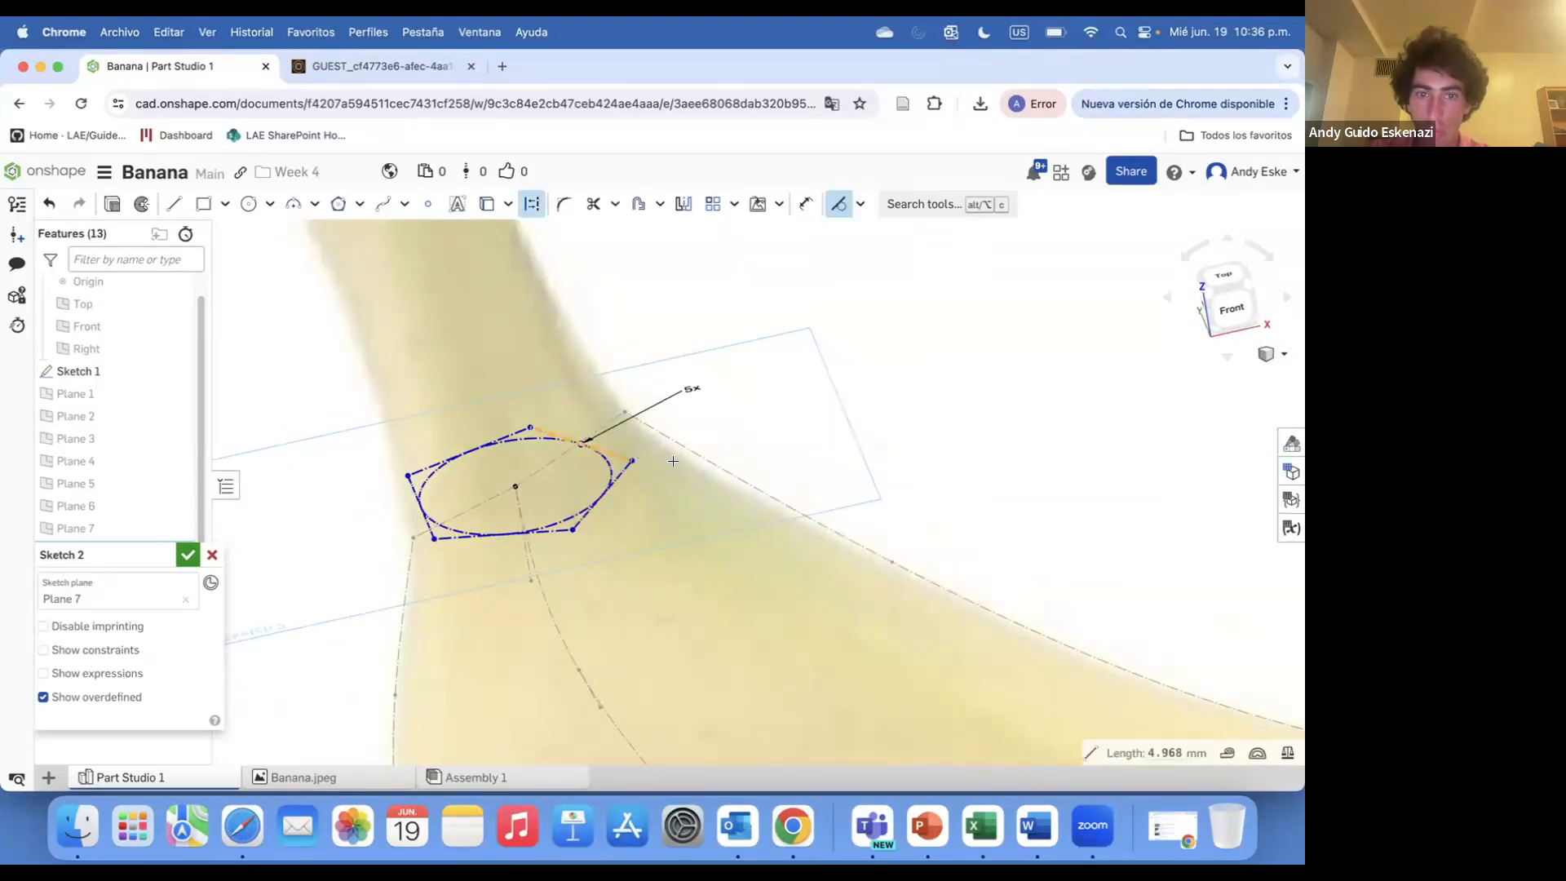
scroll(633, 460, "up", 3)
left_click(633, 460)
Try to apply a Normal constraint between a pentagon corner and the banana outline
left_click(859, 205)
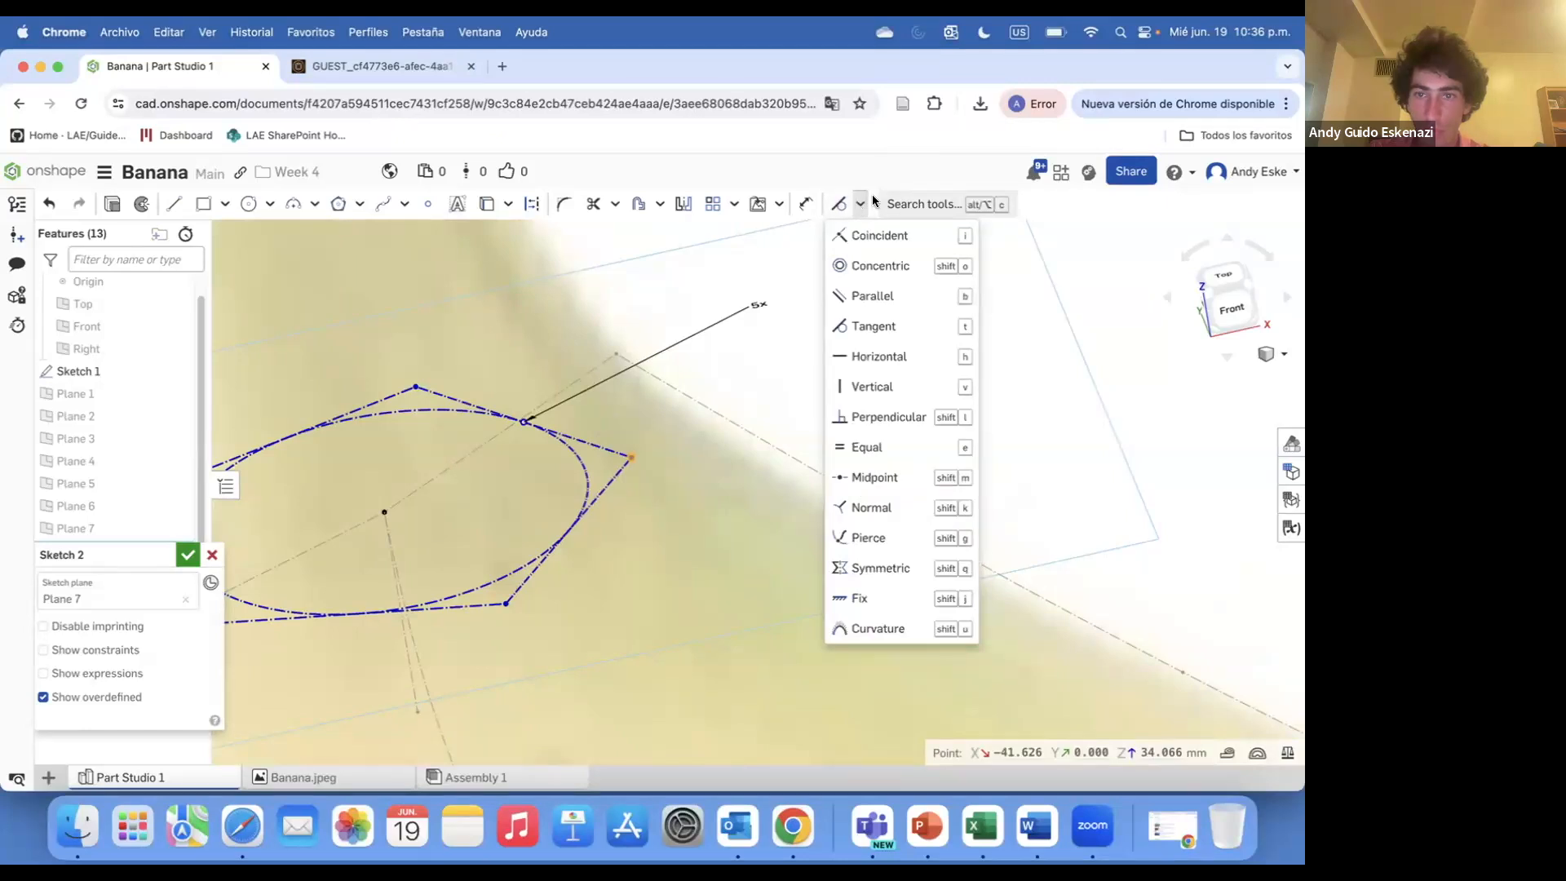
left_click(871, 508)
left_click(629, 459)
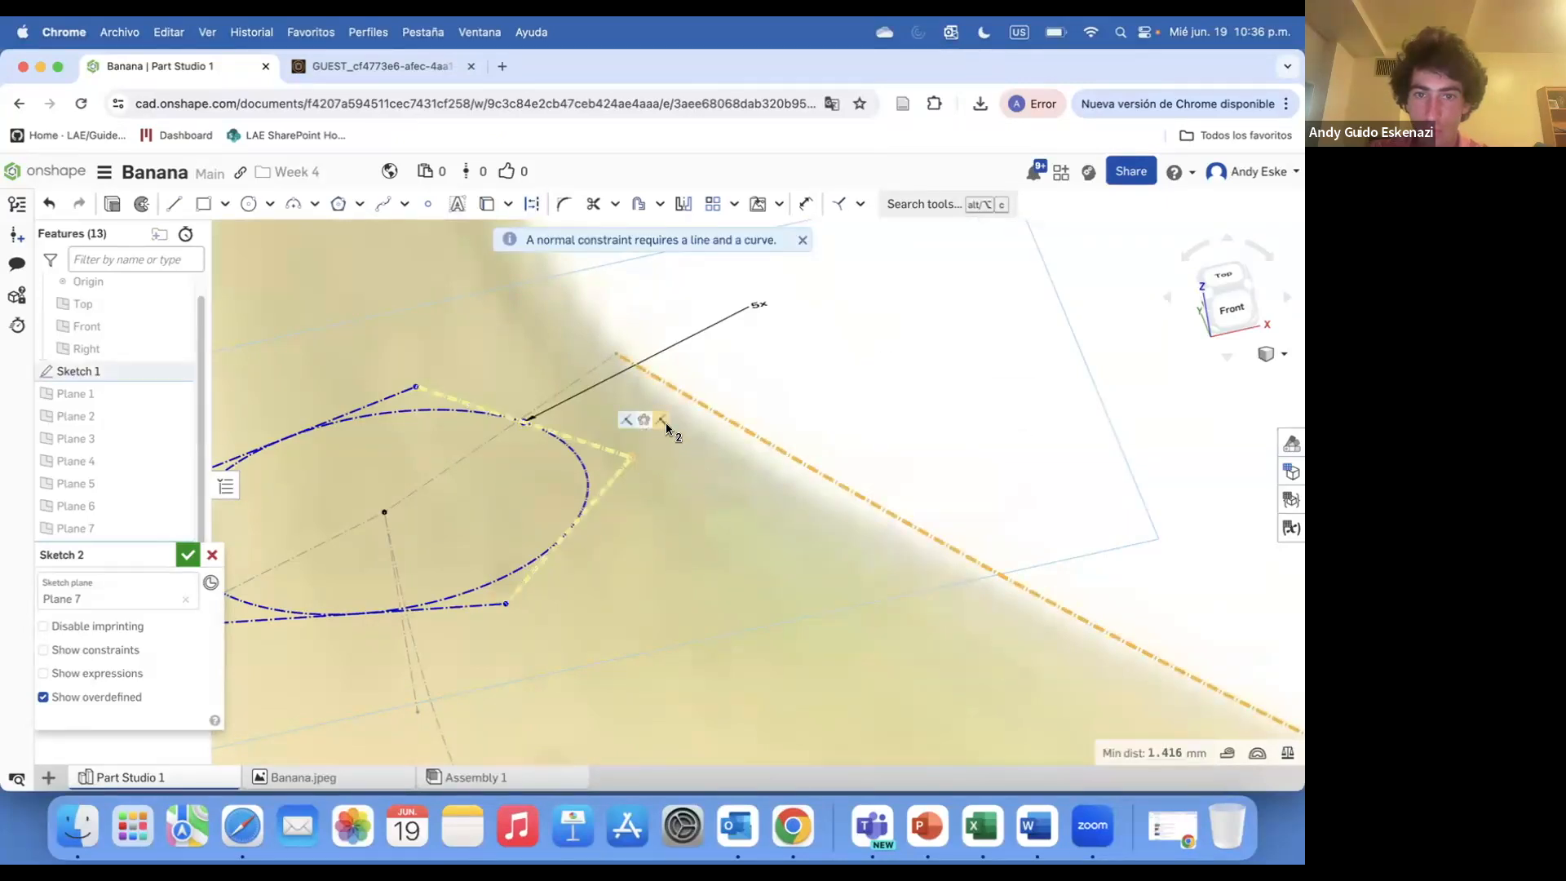
mouse_move(828, 370)
right_mouse_down()
mouse_move(815, 392)
mouse_move(745, 395)
mouse_move(732, 425)
right_mouse_up()
left_click_drag(732, 421, 791, 408)
scroll(791, 408, "down", 5)
mouse_move(795, 488)
right_mouse_down()
mouse_move(819, 497)
mouse_move(807, 489)
right_mouse_up()
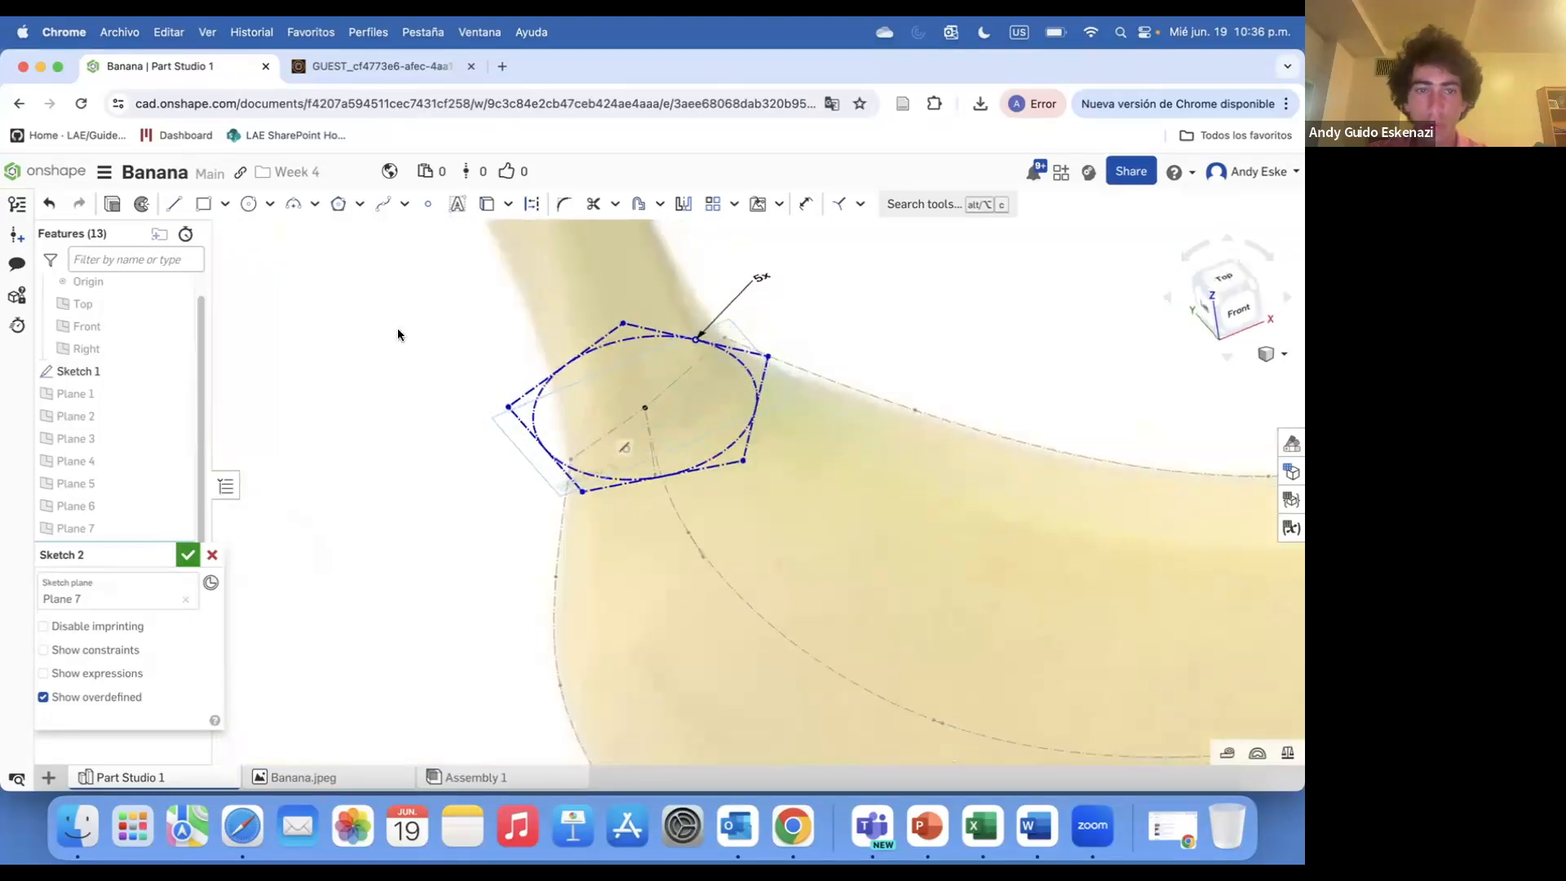
Round the pentagon with three-point arcs across its edges and accept Sketch 2
left_click(300, 211)
left_click(623, 323)
scroll(744, 293, "down", 5)
scroll(741, 289, "up", 8)
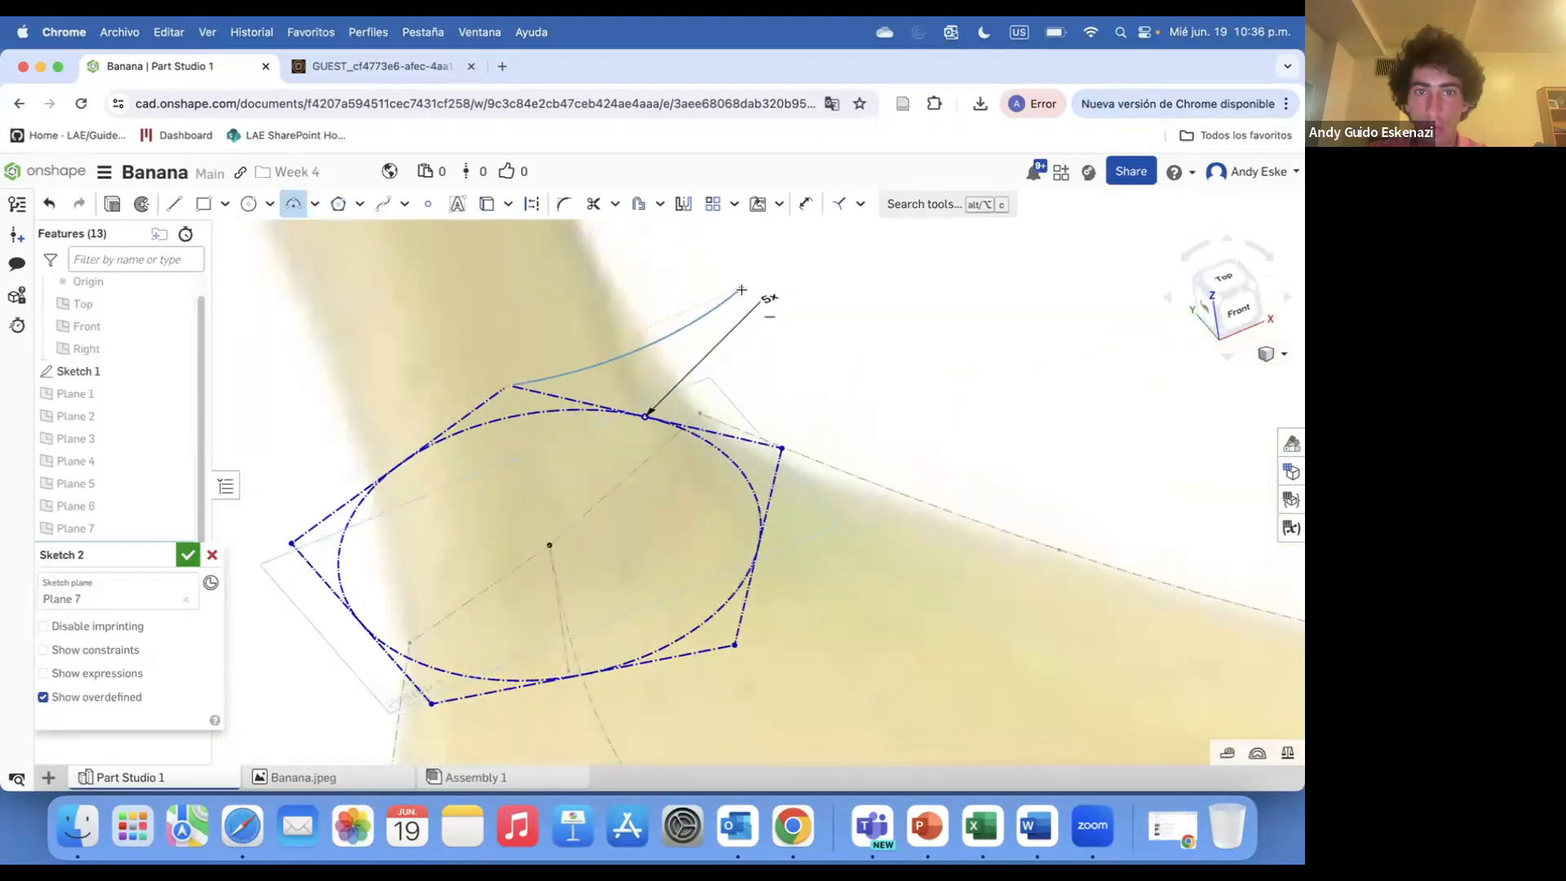
left_click(699, 404)
left_click(507, 384)
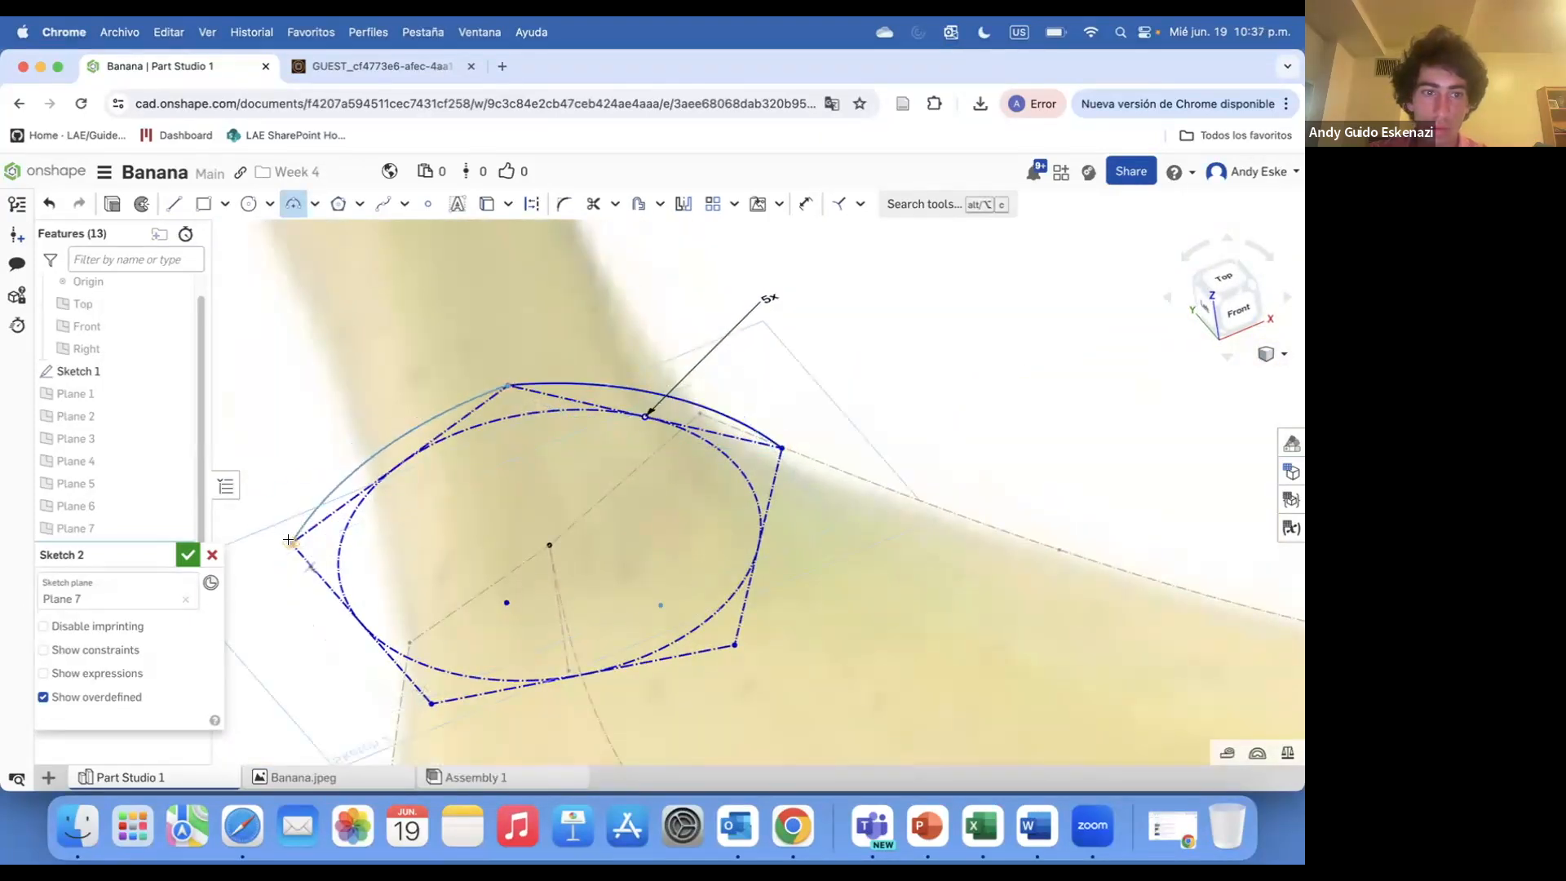
left_click(318, 496)
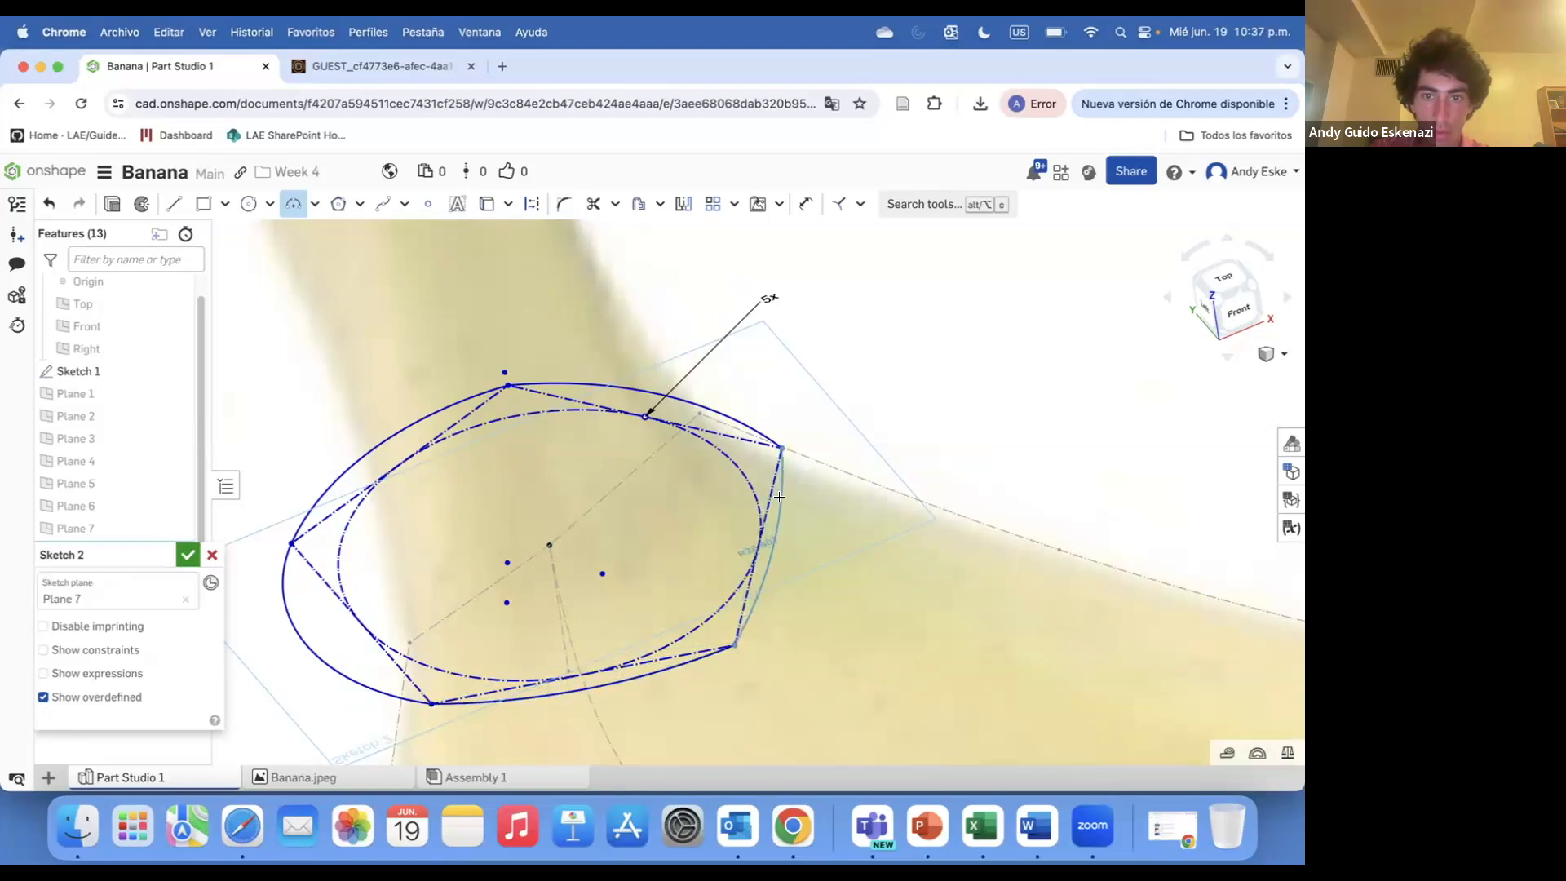
left_click(804, 501)
scroll(796, 392, "down", 10)
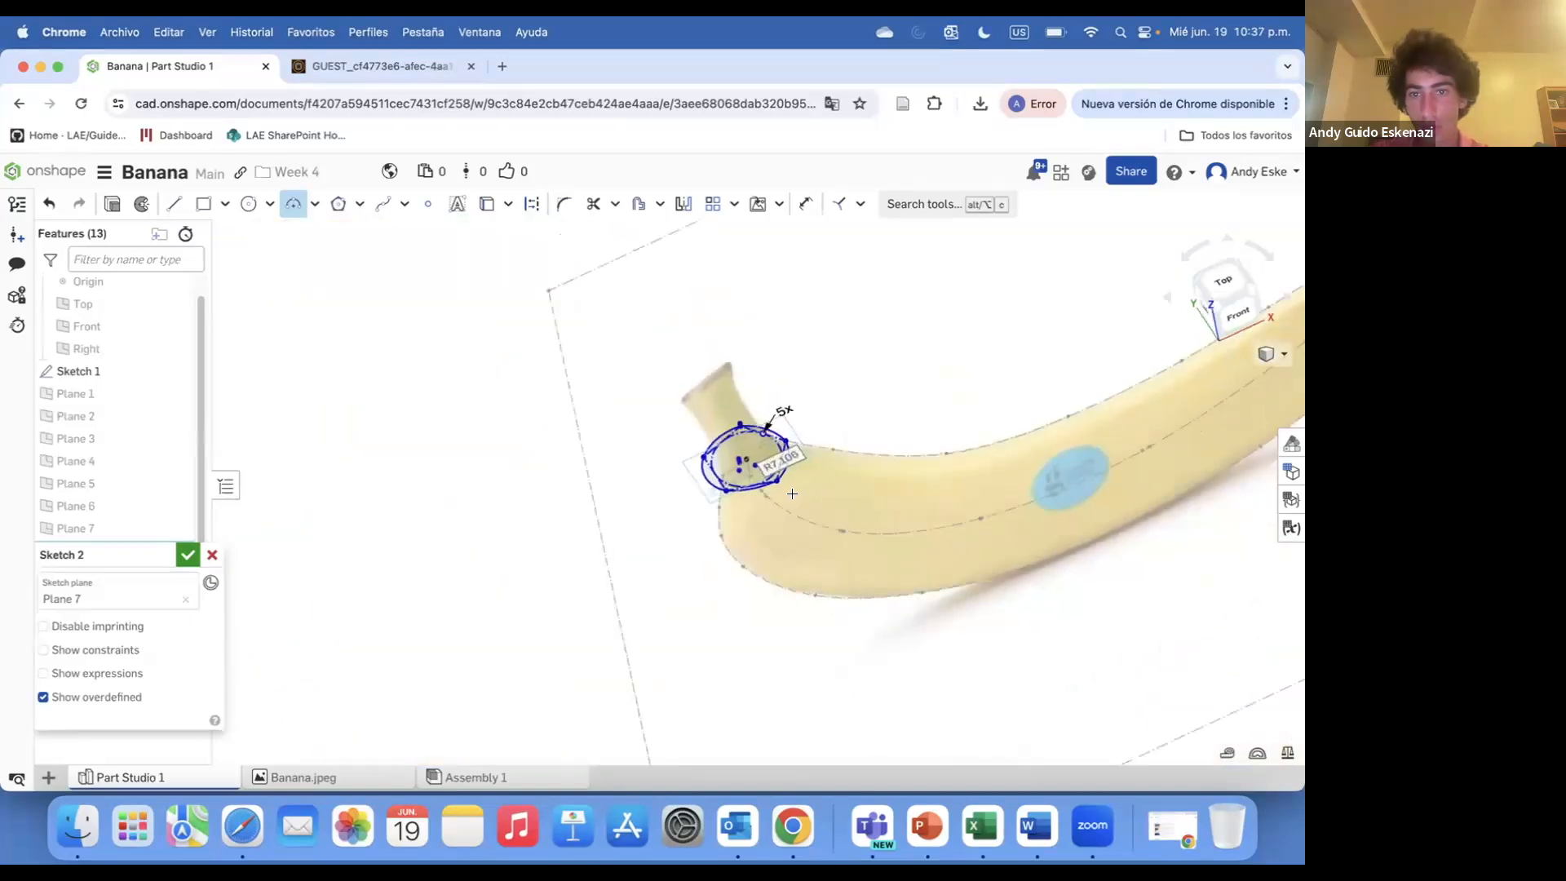
left_click(186, 556)
Start a new sketch on Plane 6
left_click(148, 210)
left_click(89, 487)
scroll(225, 496, "up", 3)
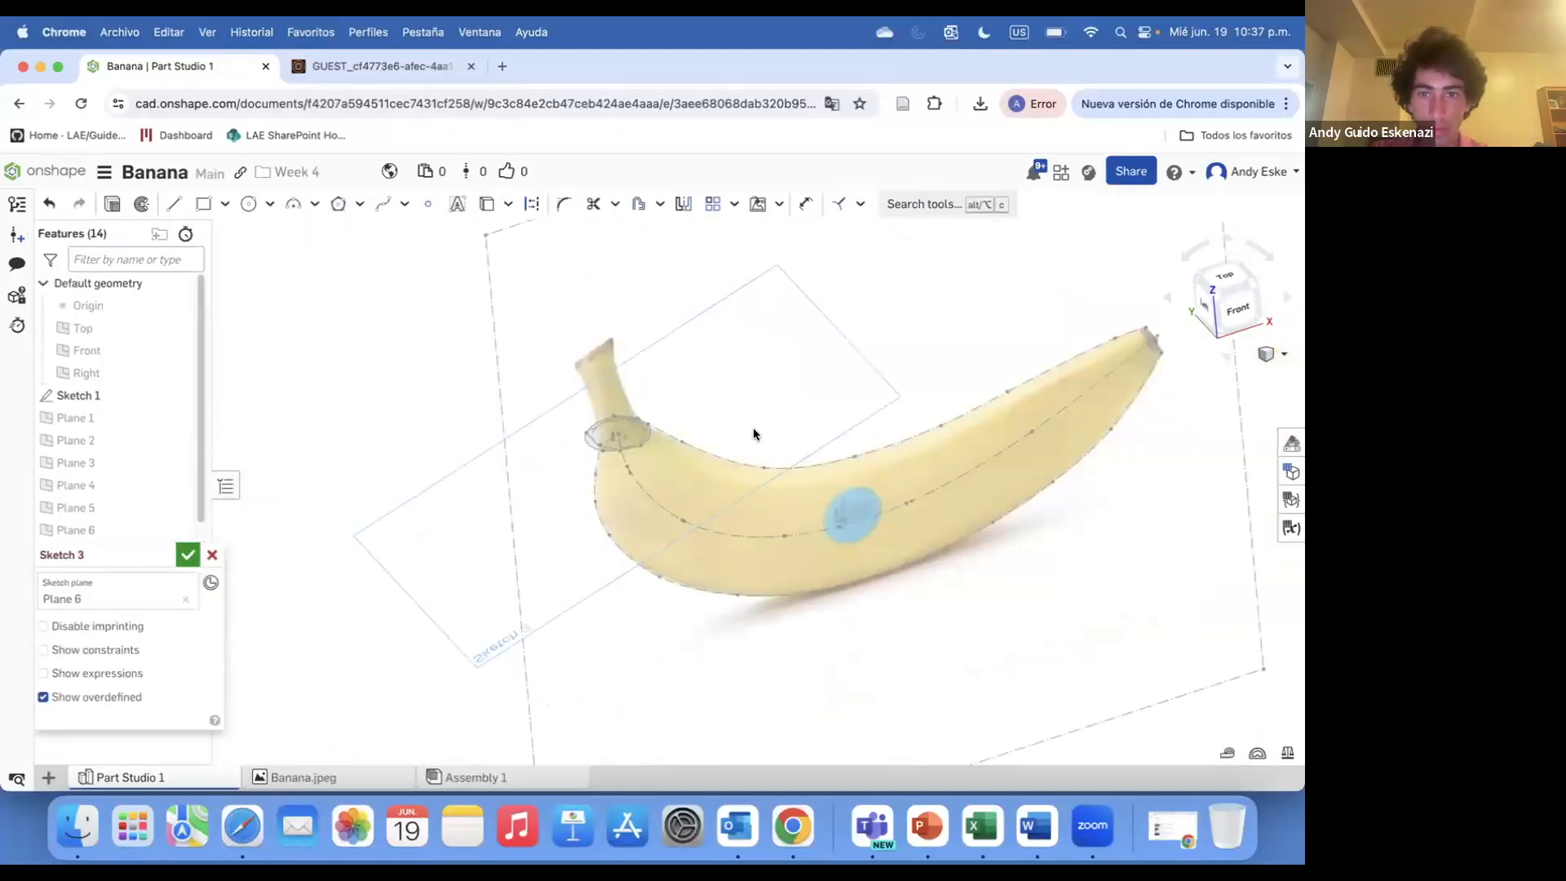
scroll(754, 435, "up", 5)
Draw a polygon centred on the banana's centre curve and set its number of sides to 5
left_click(338, 204)
mouse_move(636, 538)
right_mouse_down()
mouse_move(642, 409)
mouse_move(640, 538)
right_mouse_up()
left_click(639, 438)
left_click(676, 436)
left_click(717, 469)
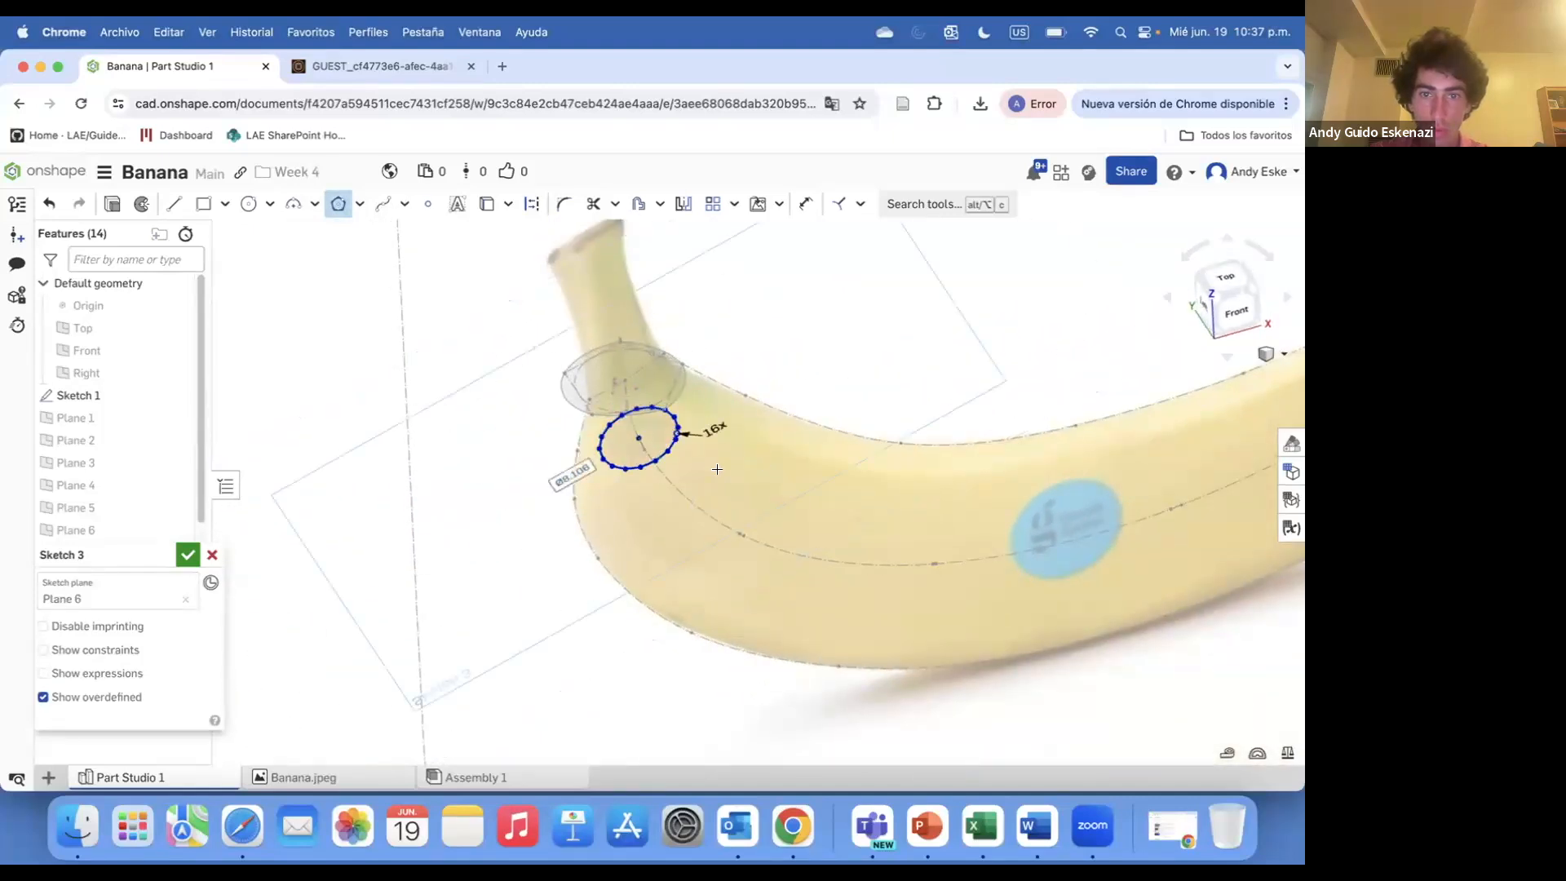
double_click(712, 427)
type("5")
key("Return")
Drag the pentagon's corners to enlarge it out to the banana's outline
scroll(696, 384, "up", 5)
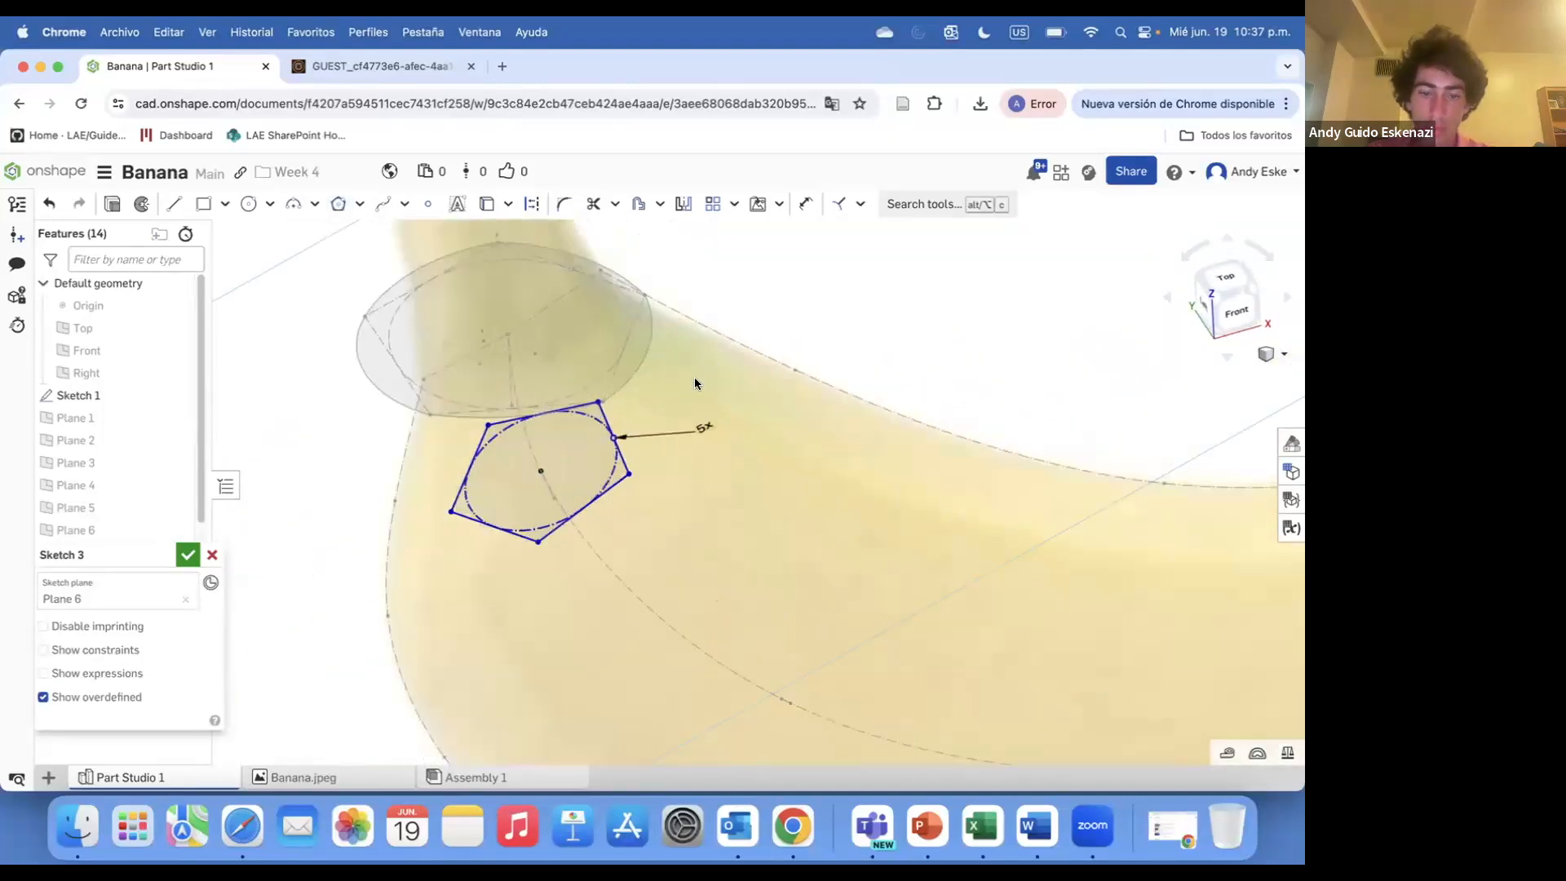
left_click_drag(596, 398, 756, 355)
mouse_move(756, 356)
right_mouse_down()
mouse_move(710, 427)
mouse_move(689, 378)
mouse_move(768, 499)
right_mouse_up()
left_click(717, 345)
left_click(574, 267)
left_click(352, 438)
left_click(483, 626)
left_click(667, 571)
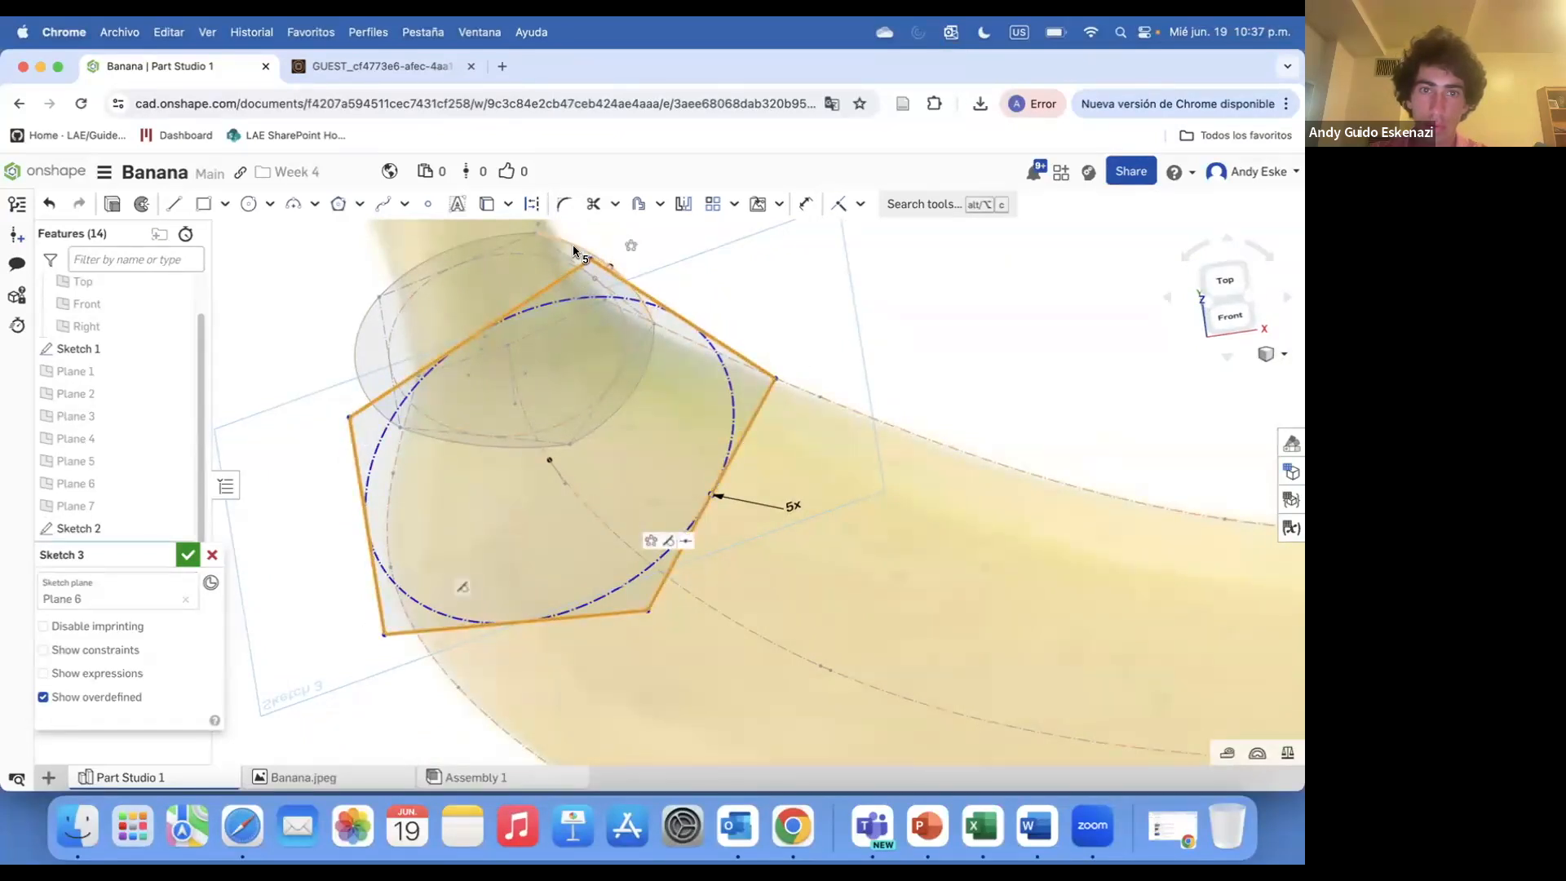
left_click(532, 205)
left_click(283, 320)
Trace three-point arcs over the pentagon's edges and accept Sketch 3
left_click(293, 203)
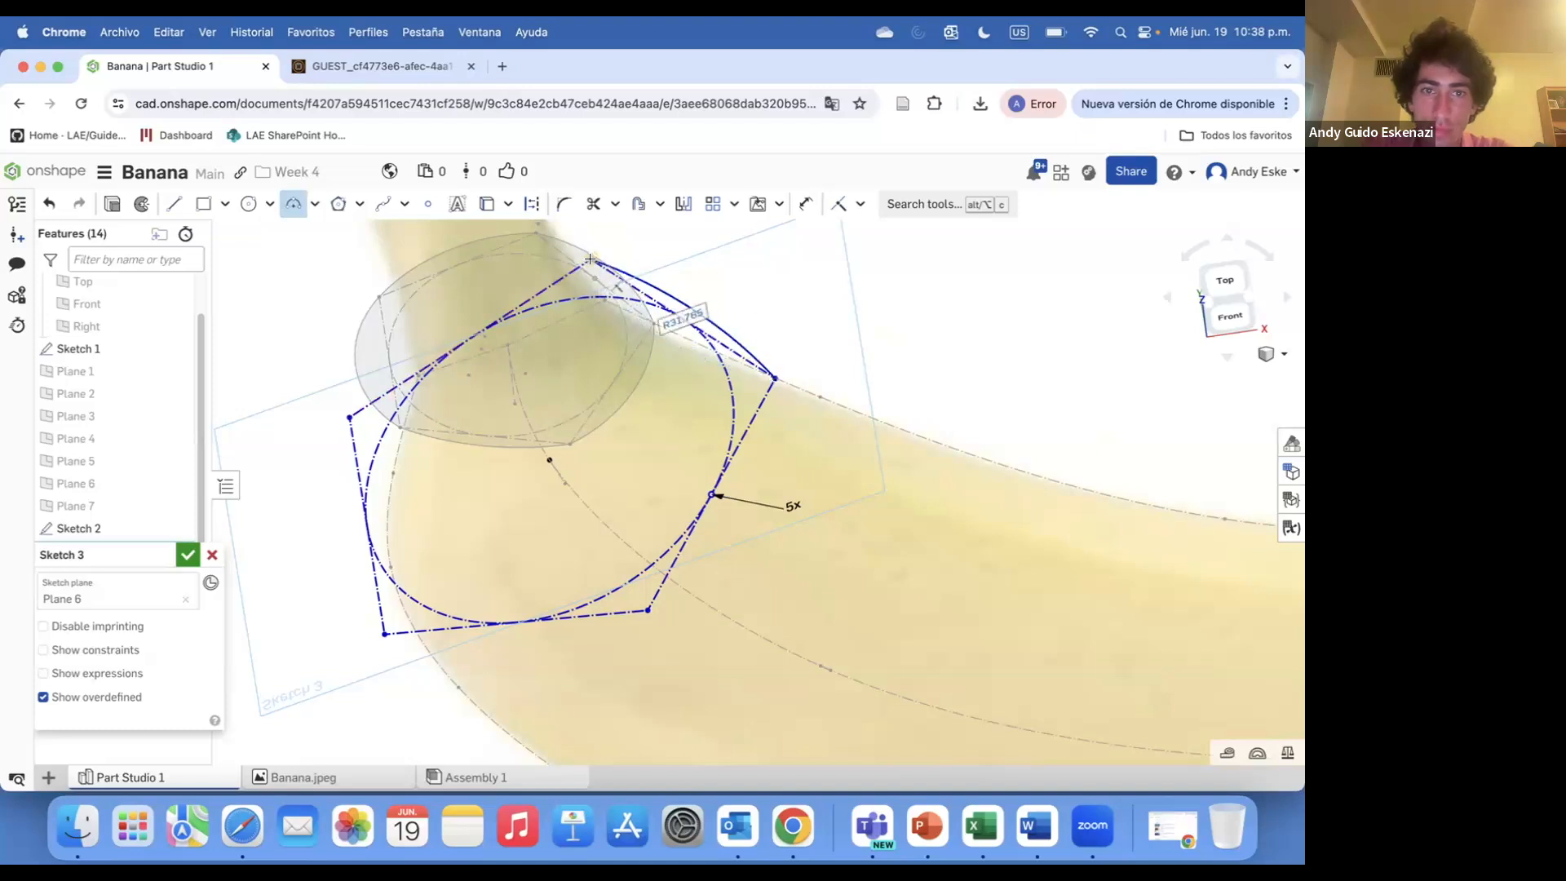
left_click(346, 417)
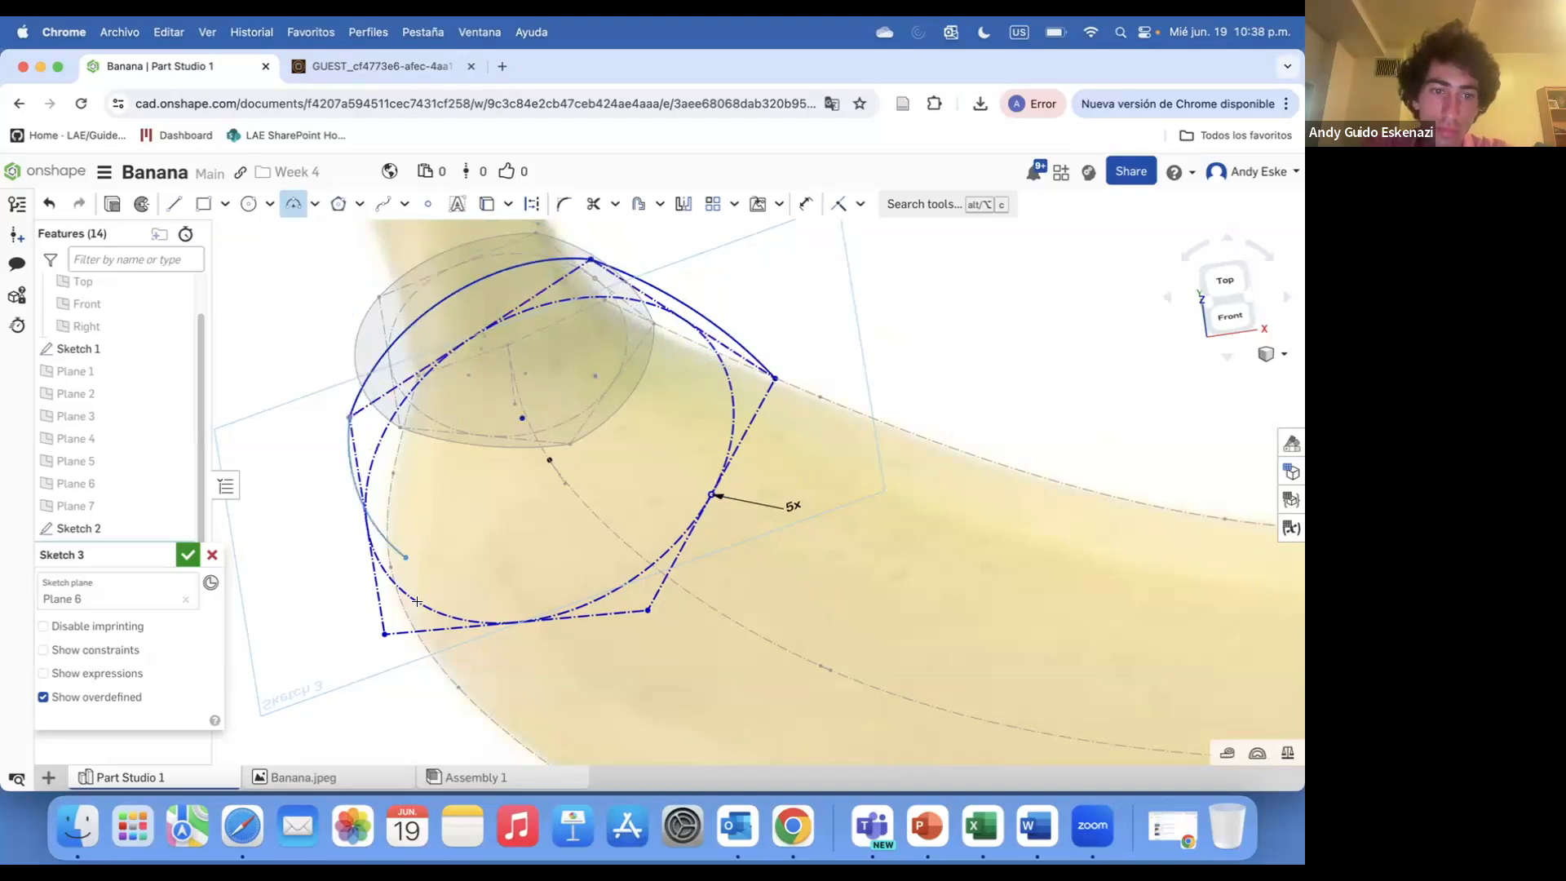
left_click(643, 609)
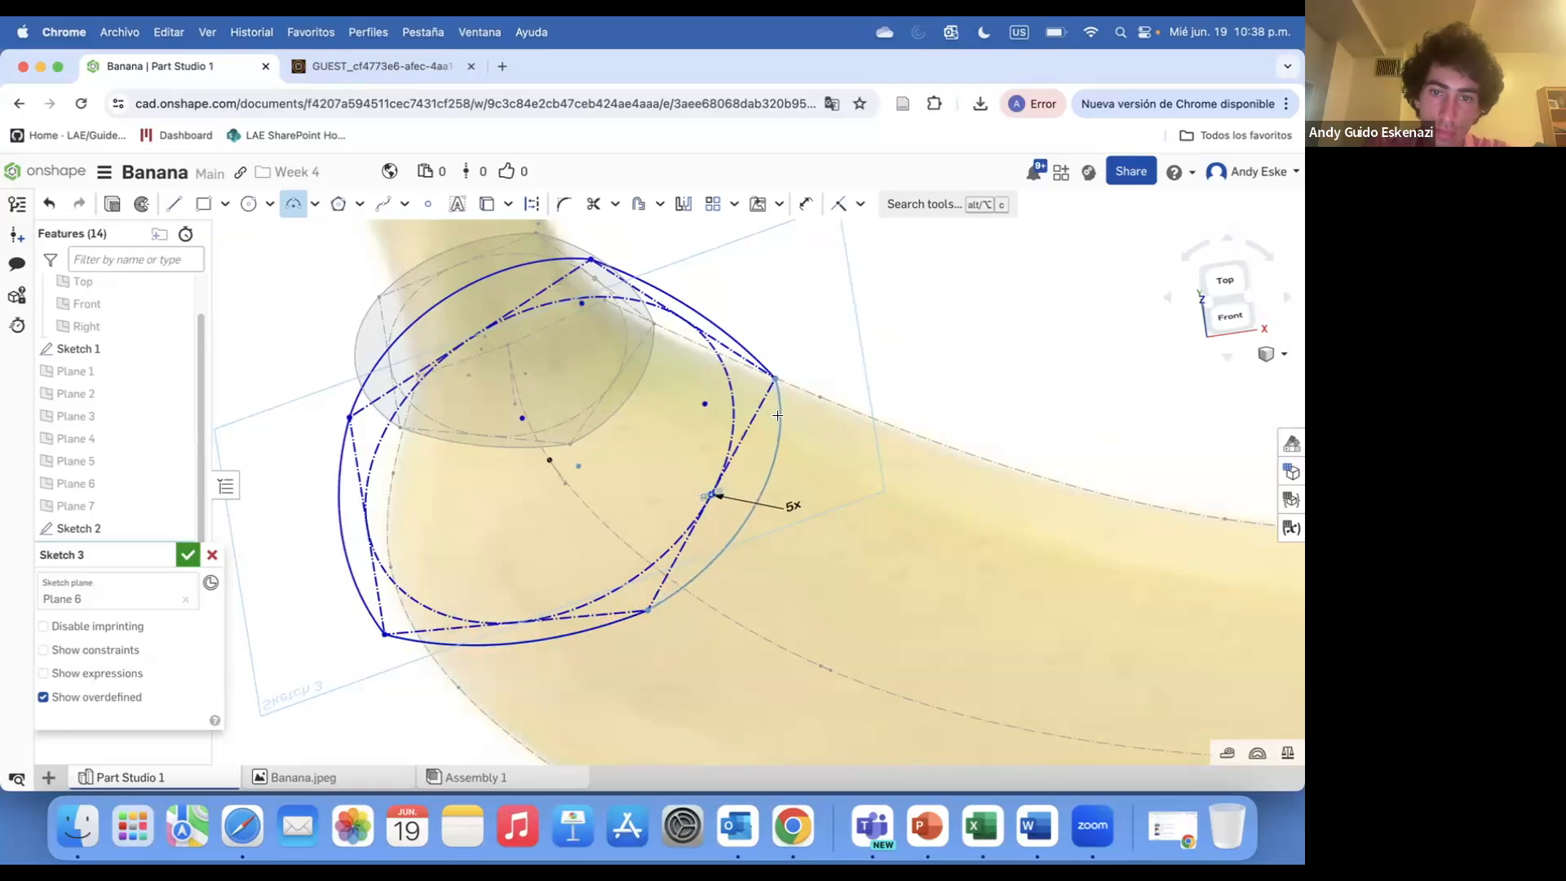
key("n")
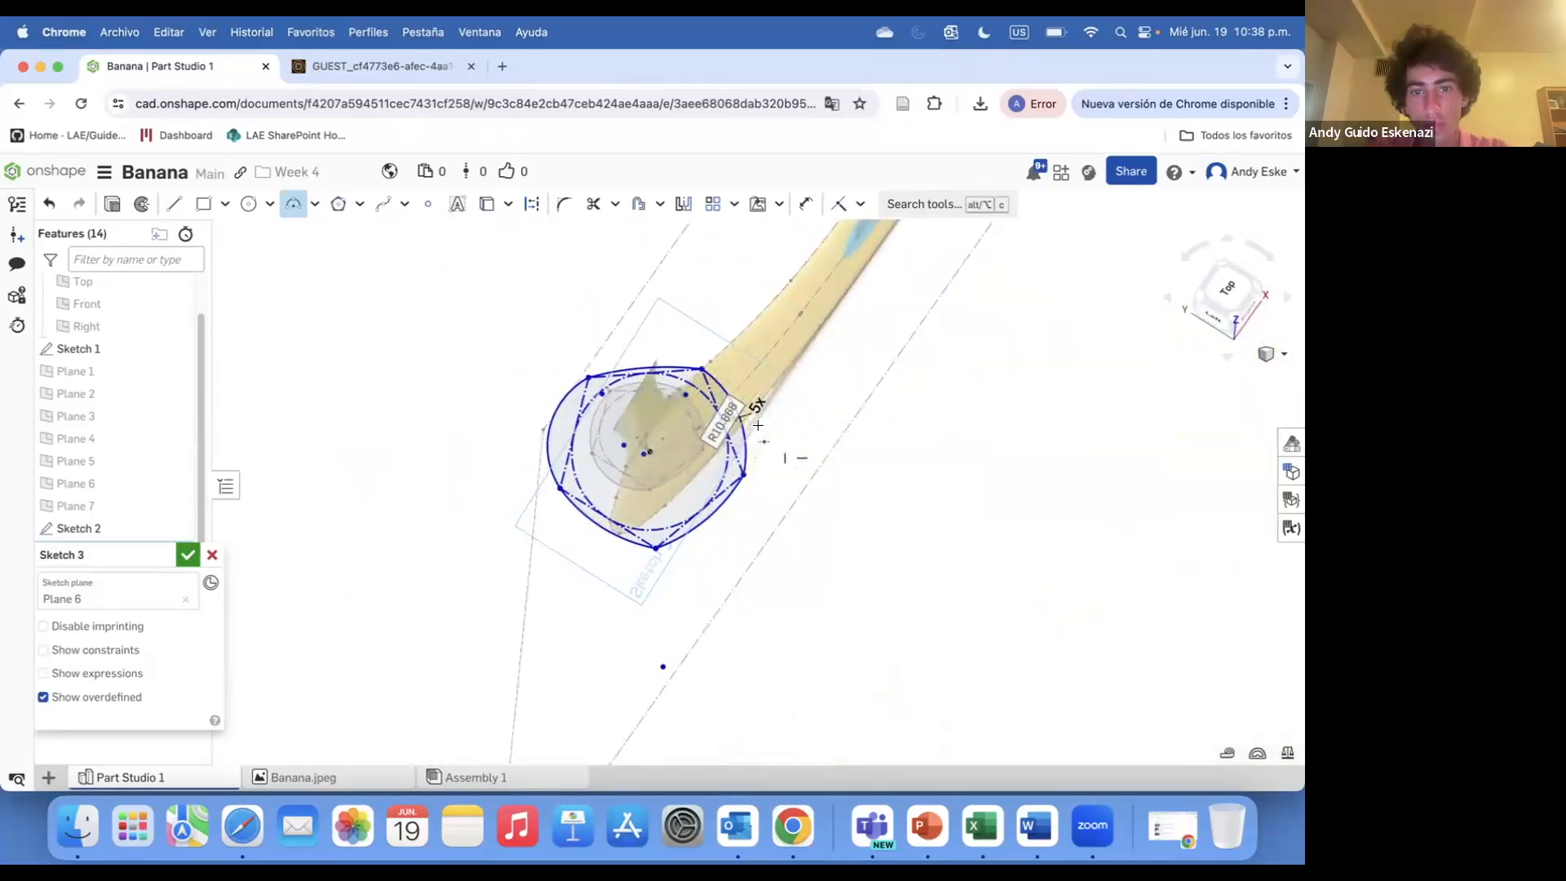
scroll(557, 396, "up", 5)
key("Escape")
left_click_drag(563, 417, 575, 421)
left_click_drag(912, 408, 896, 413)
scroll(733, 429, "down", 5)
mouse_move(732, 429)
right_mouse_down()
mouse_move(746, 441)
mouse_move(531, 486)
right_mouse_up()
scroll(530, 481, "up", 4)
scroll(408, 465, "down", 4)
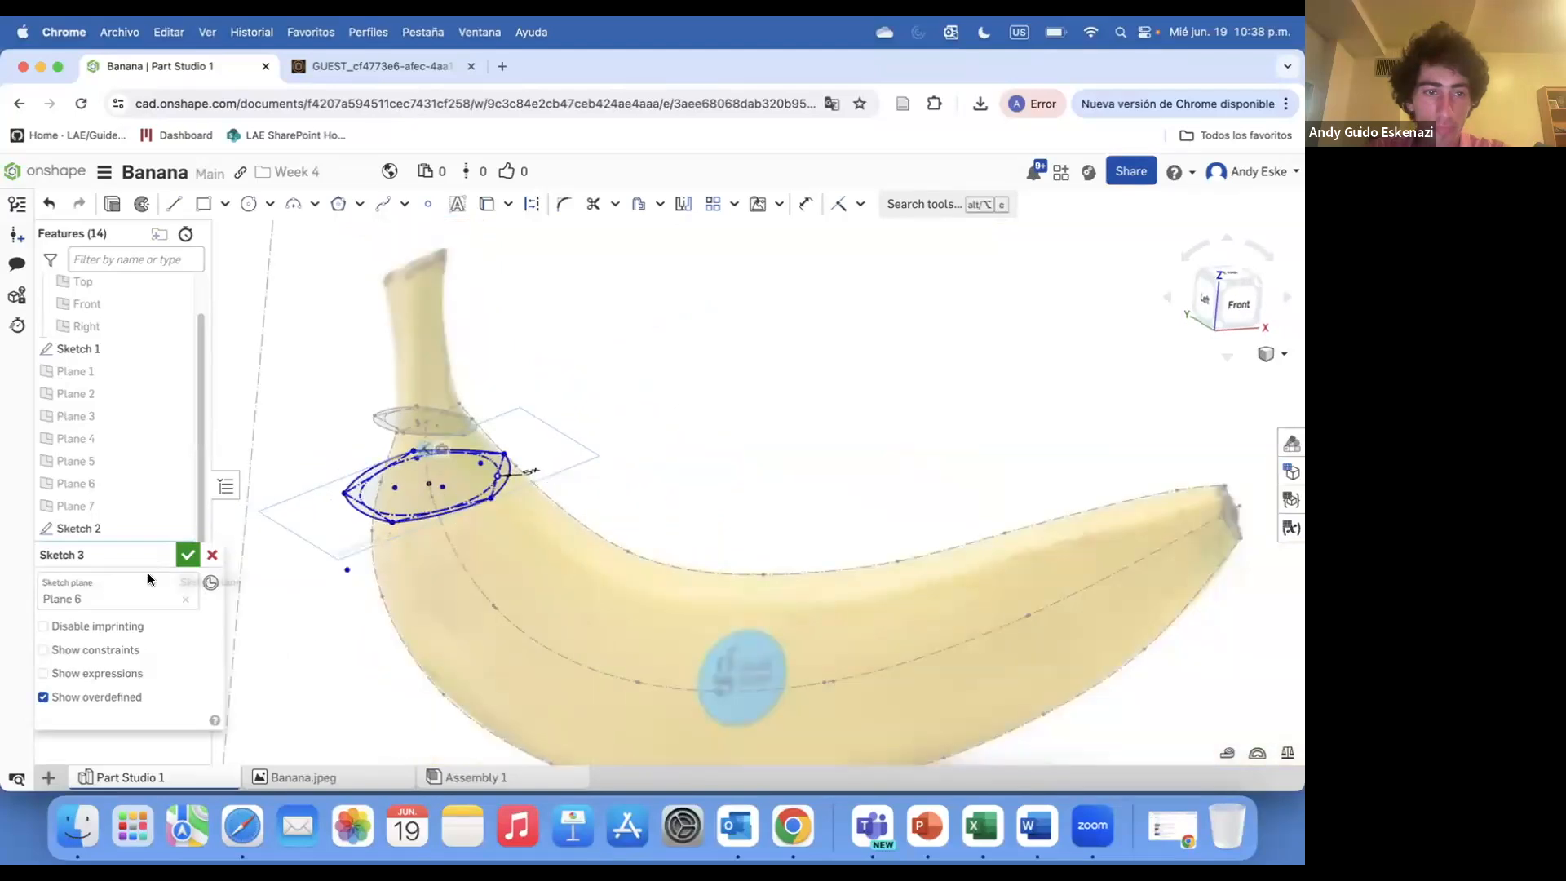
left_click(191, 555)
Start a new sketch on Plane 5
left_click(149, 203)
left_click(90, 438)
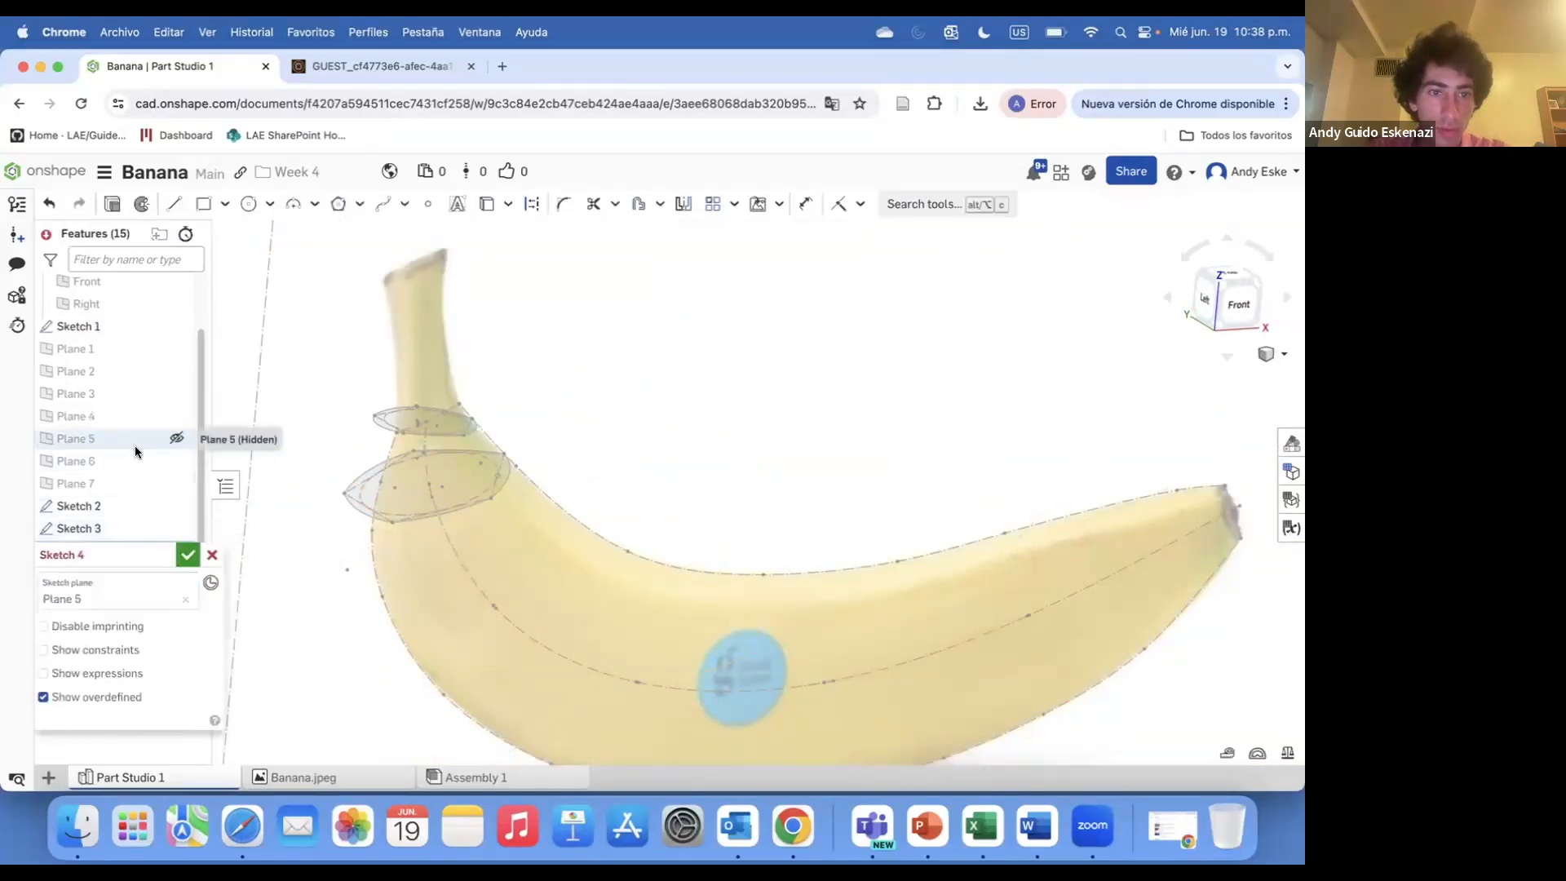
scroll(367, 490, "down", 5)
right_click_drag(491, 520, 476, 512)
scroll(473, 513, "up", 5)
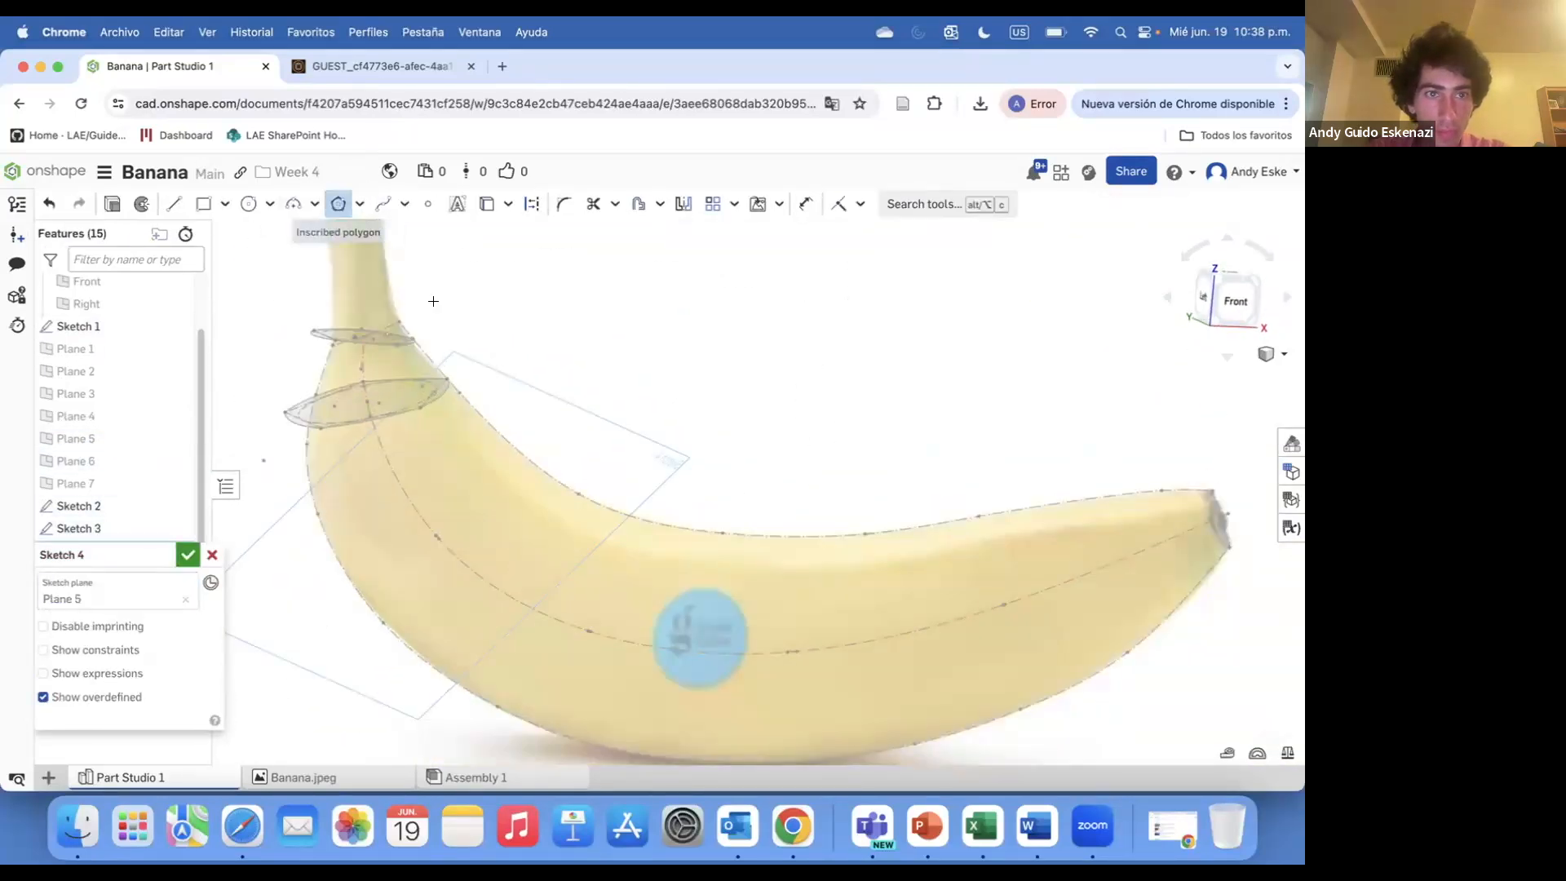
Draw a 5-sided polygon centred on the banana's centre curve
key("d")
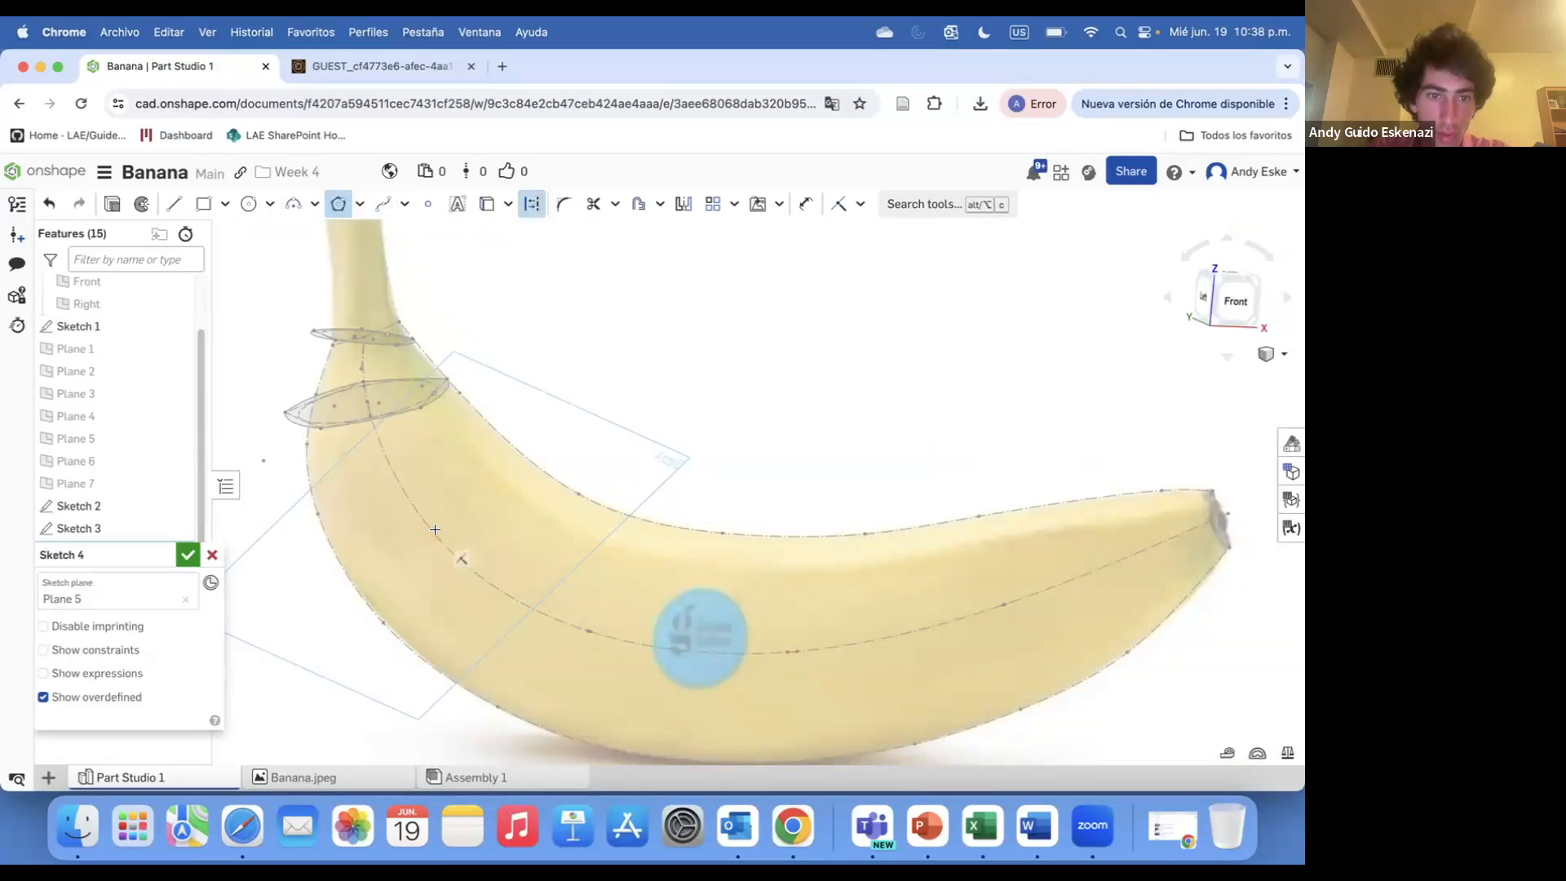
key("Escape")
left_click_drag(480, 487, 501, 458)
right_click_drag(443, 505, 551, 431)
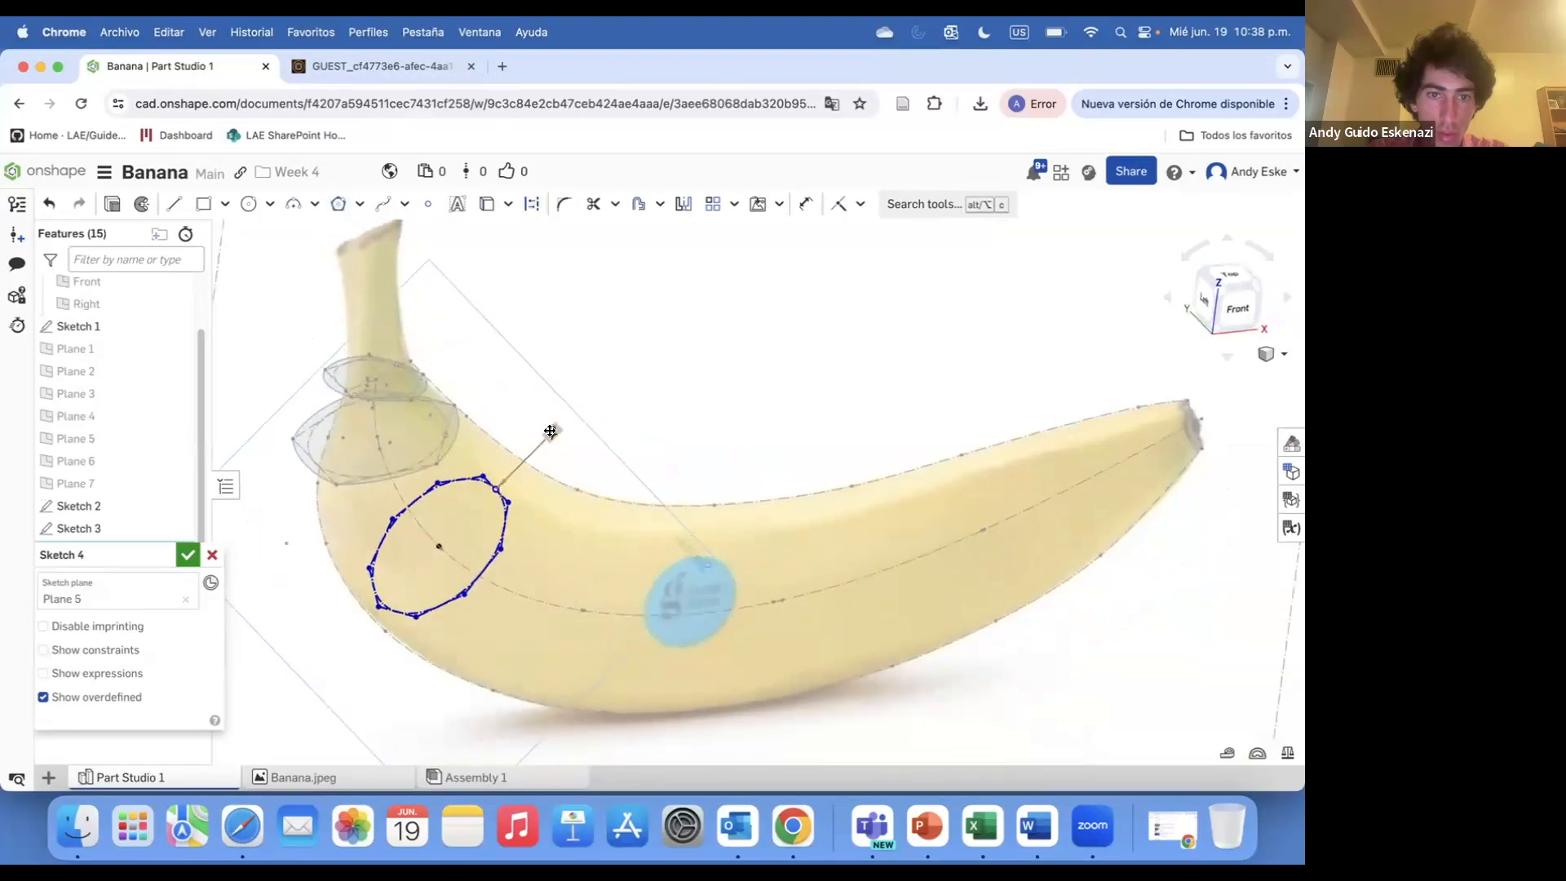
key("Return")
left_click(463, 474)
left_click(492, 440)
mouse_move(492, 441)
right_mouse_down()
mouse_move(530, 479)
mouse_move(466, 474)
mouse_move(535, 514)
mouse_move(513, 529)
mouse_move(483, 508)
right_mouse_up()
key("u")
right_click(482, 505)
key("Escape")
key("Escape")
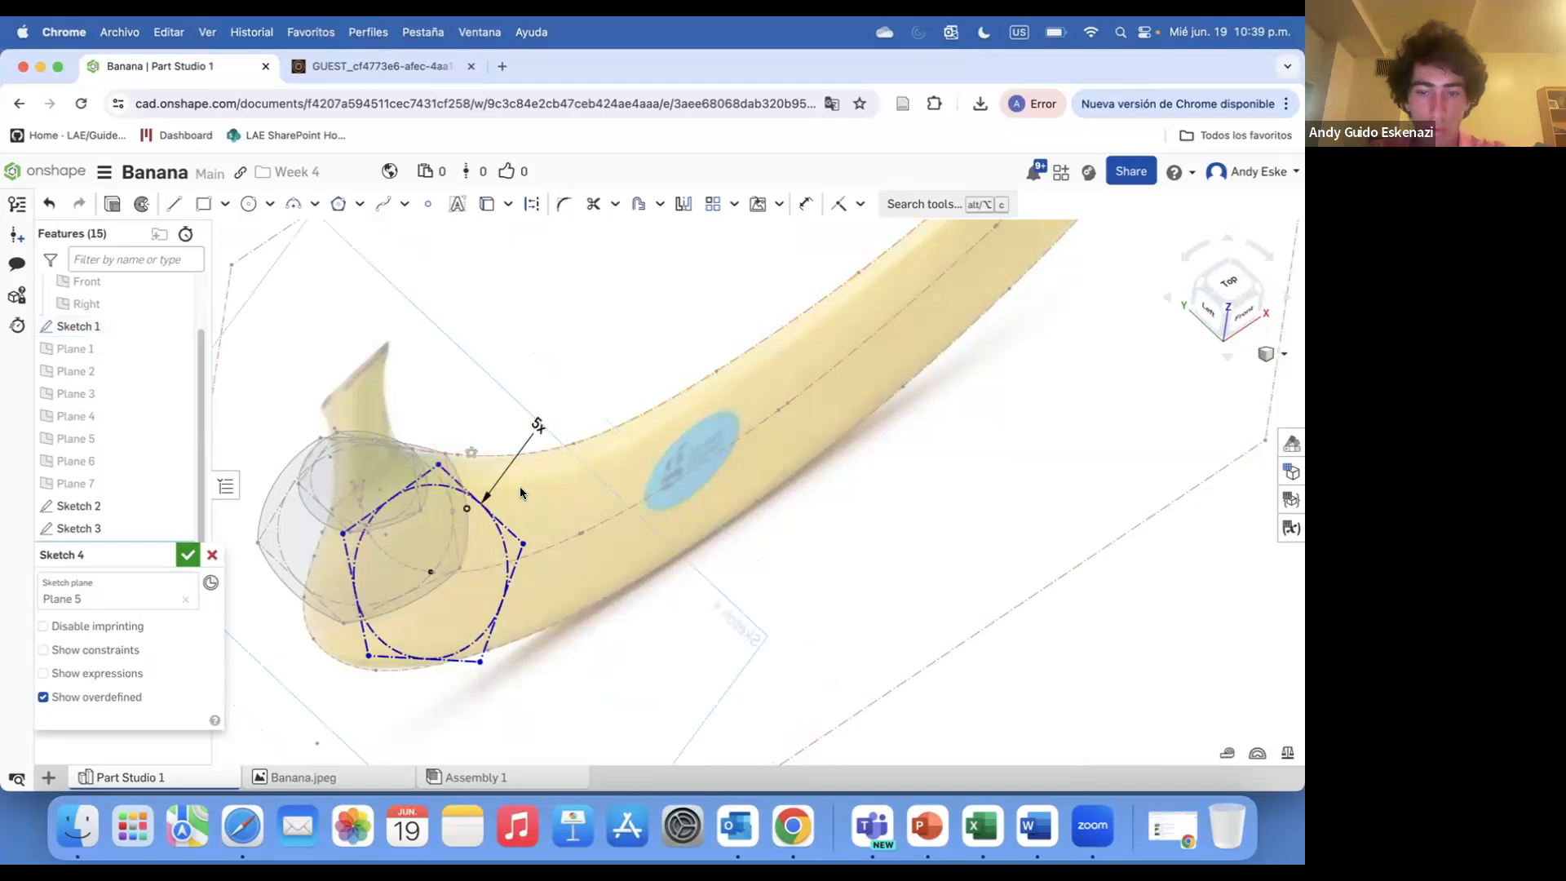
Constrain a pentagon corner to the banana outline
right_click_drag(541, 491, 460, 470)
left_click(469, 451)
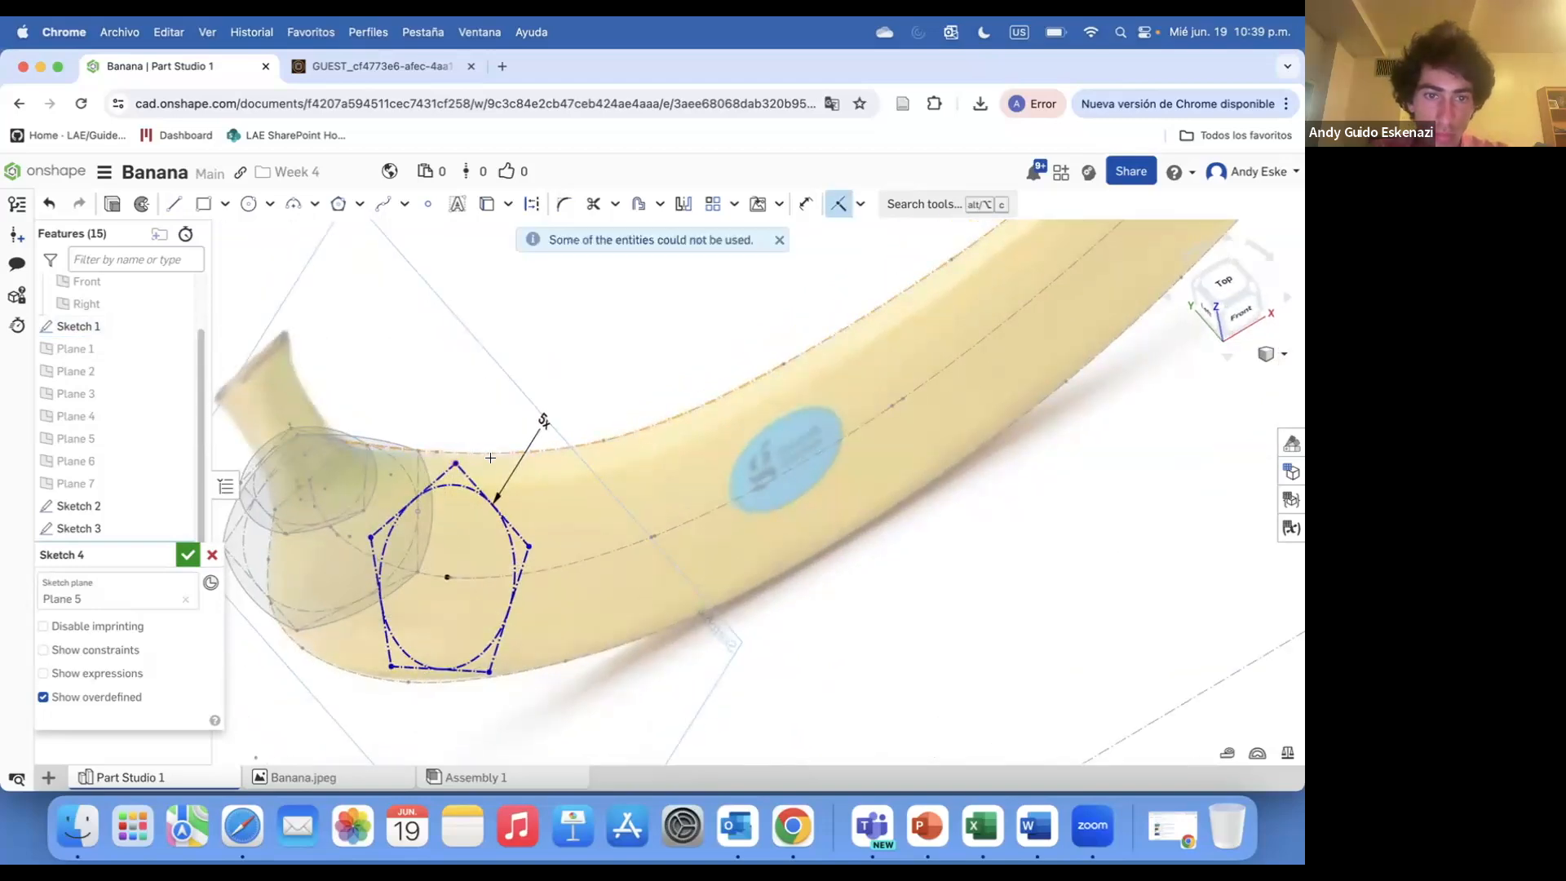
left_click_drag(455, 469, 514, 479)
right_click_drag(514, 479, 387, 434)
scroll(520, 441, "up", 5)
left_click(492, 503)
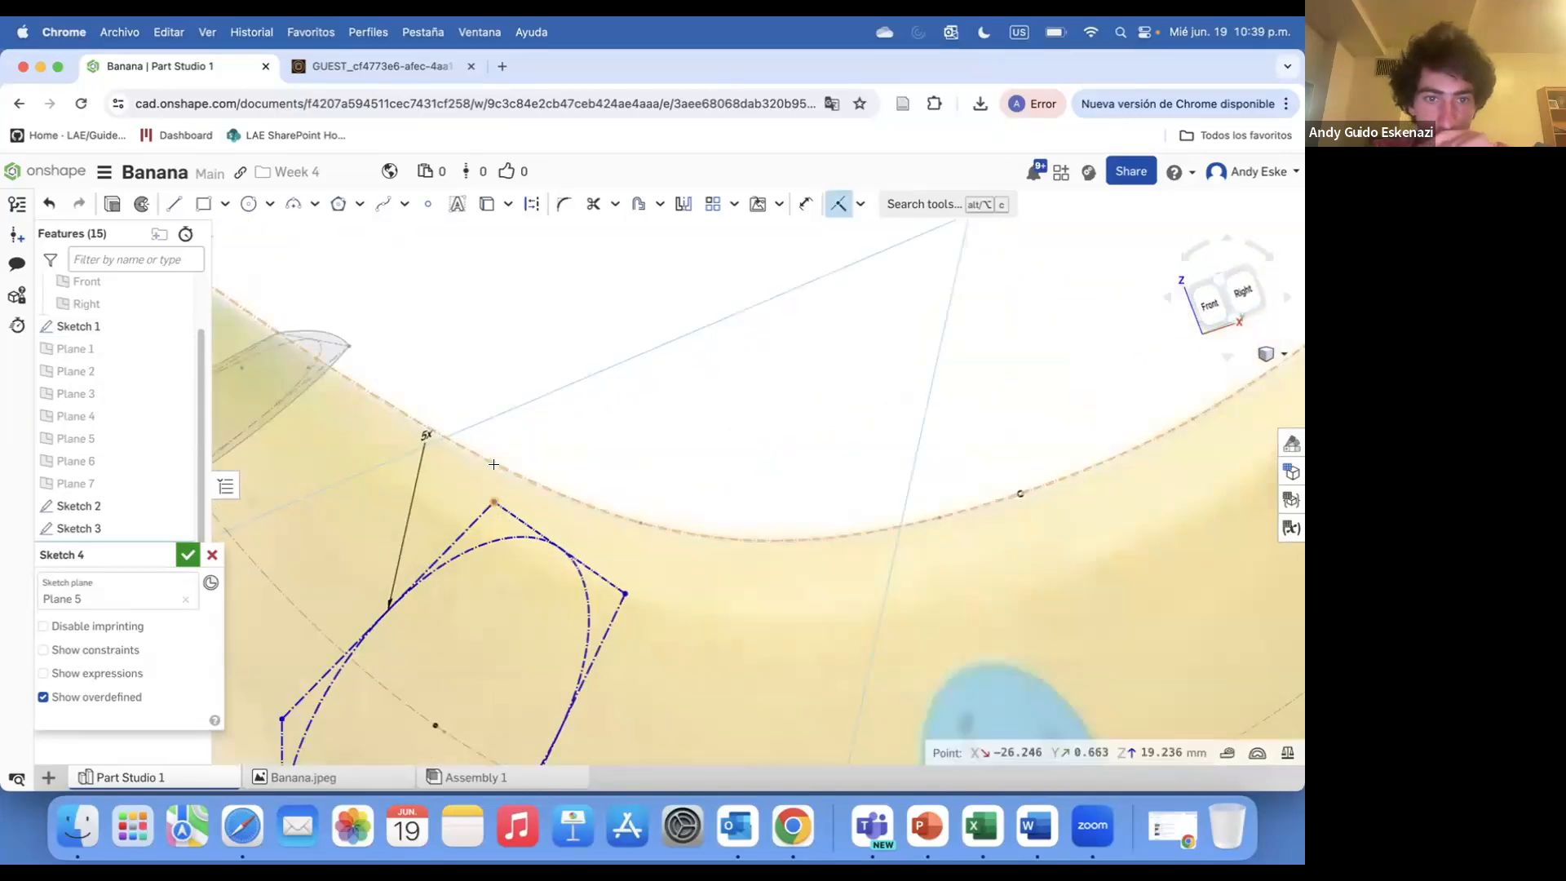
left_click(505, 469)
left_click(778, 243)
Drag the pentagon's corners to enlarge it to the banana's width
scroll(531, 516, "down", 5)
right_click_drag(531, 515, 499, 489)
mouse_move(483, 699)
right_mouse_down()
mouse_move(441, 587)
mouse_move(477, 499)
mouse_move(489, 487)
mouse_move(530, 510)
mouse_move(545, 473)
mouse_move(463, 509)
mouse_move(461, 582)
mouse_move(649, 428)
mouse_move(630, 391)
right_mouse_up()
scroll(477, 502, "up", 5)
left_click_drag(540, 378, 536, 367)
scroll(510, 361, "down", 10)
right_click_drag(603, 363, 521, 386)
scroll(530, 387, "up", 7)
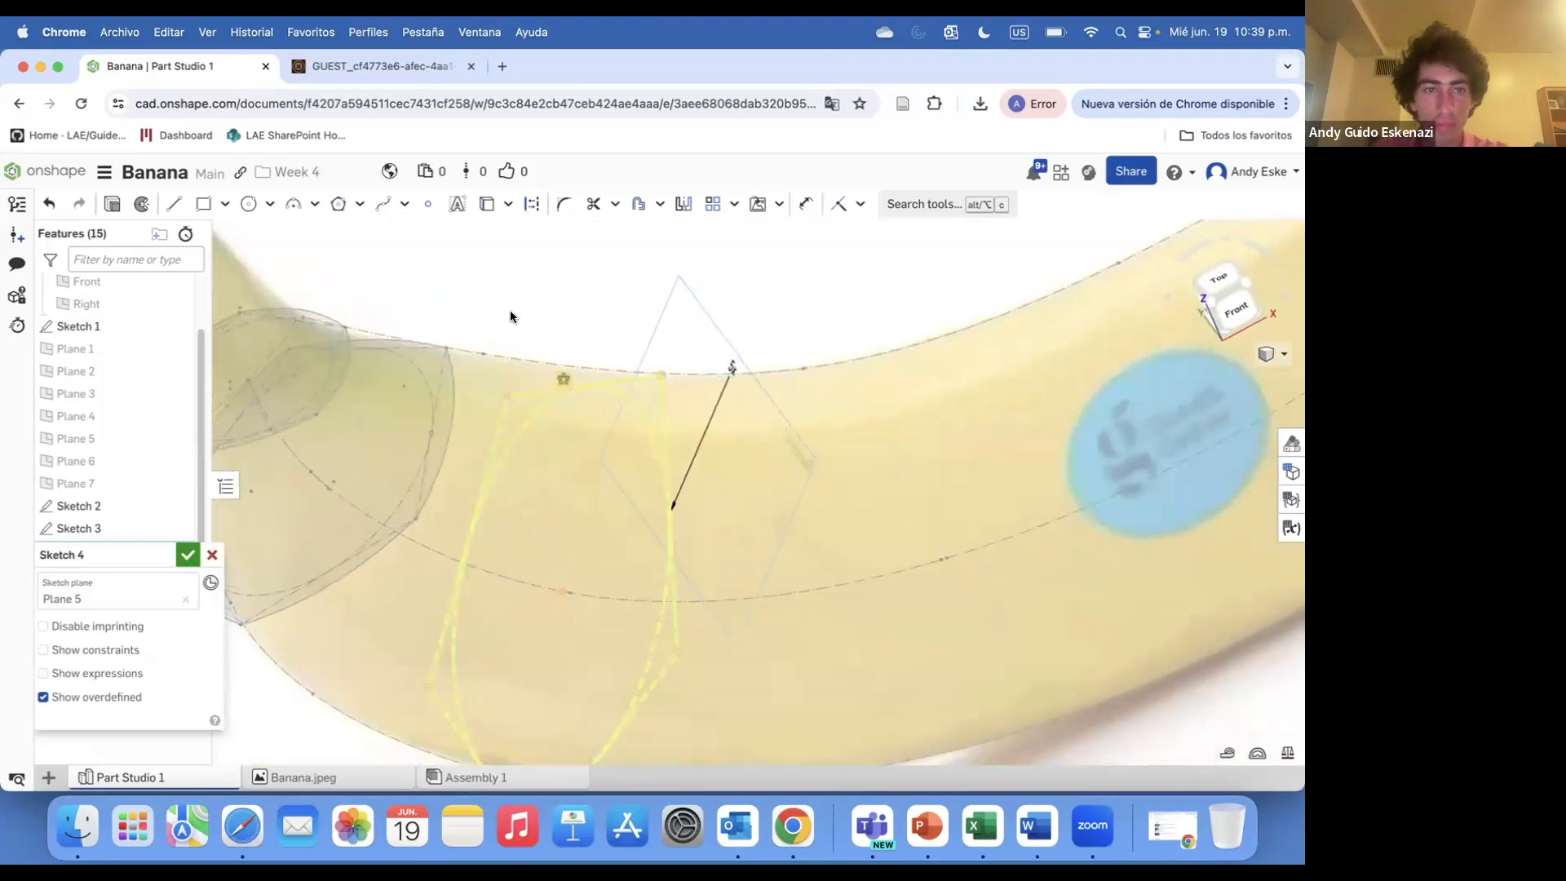
Trace three-point arcs over the pentagon's edges and accept Sketch 4
left_click(296, 204)
left_click(508, 397)
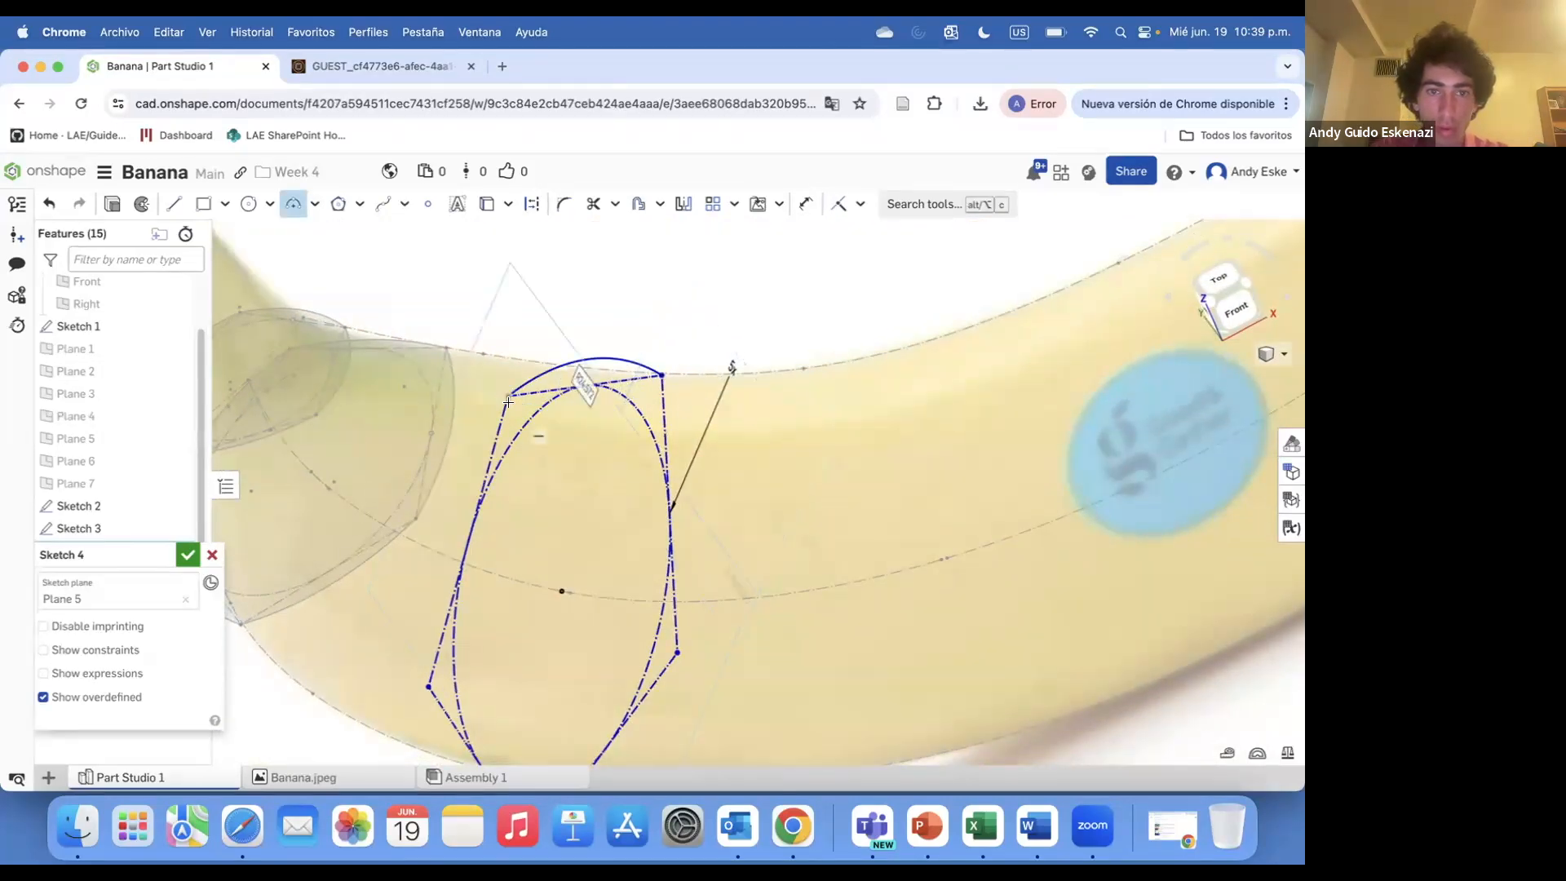
left_click(428, 650)
scroll(429, 648, "down", 10)
right_click_drag(428, 644, 435, 507)
scroll(435, 507, "up", 6)
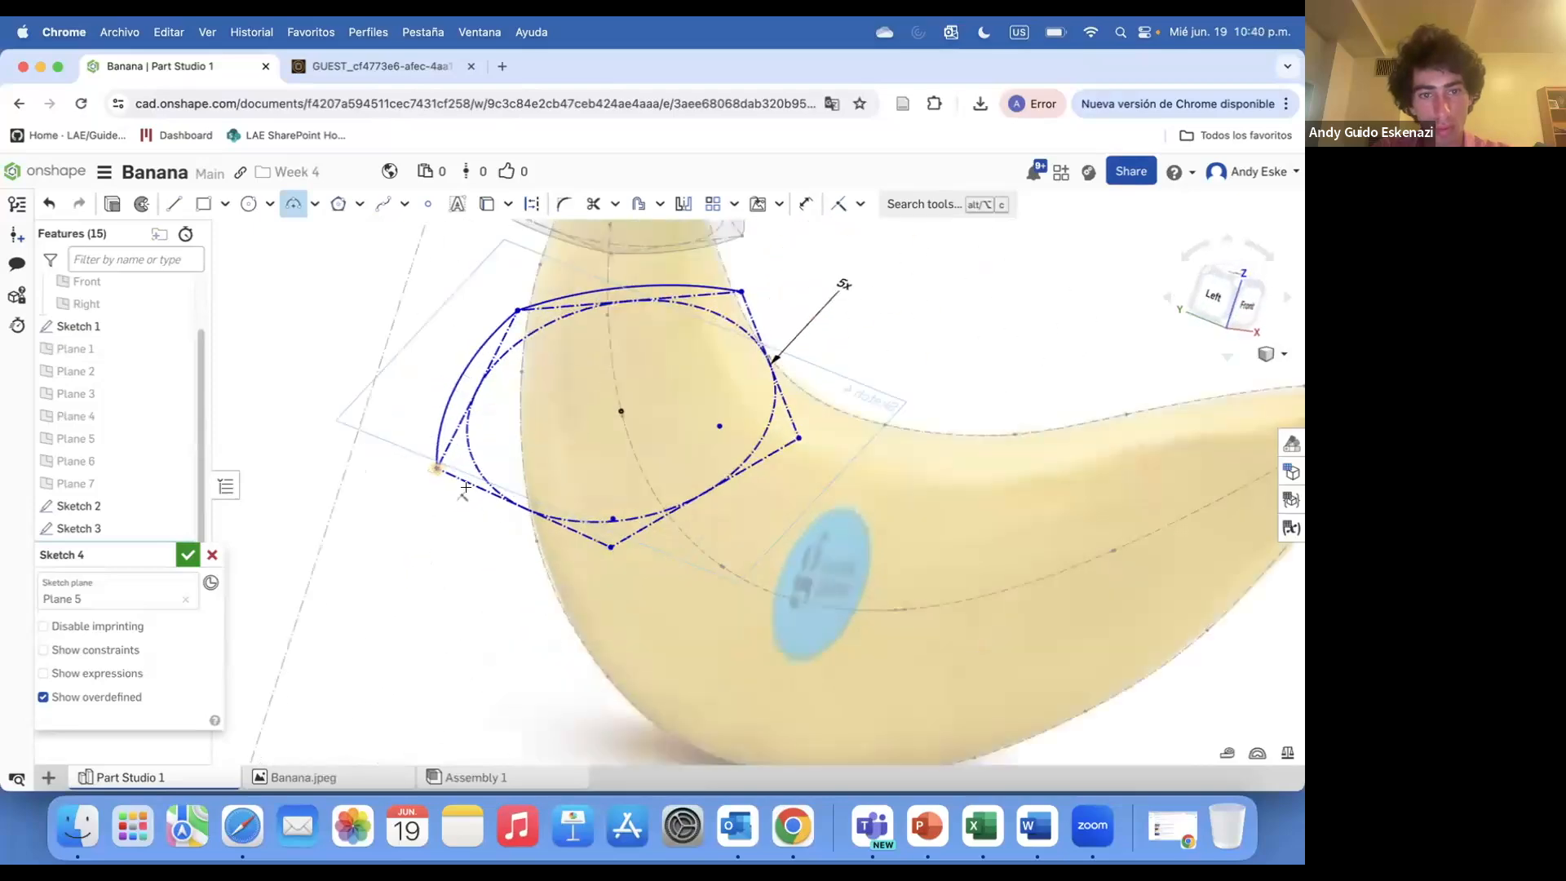
left_click(611, 546)
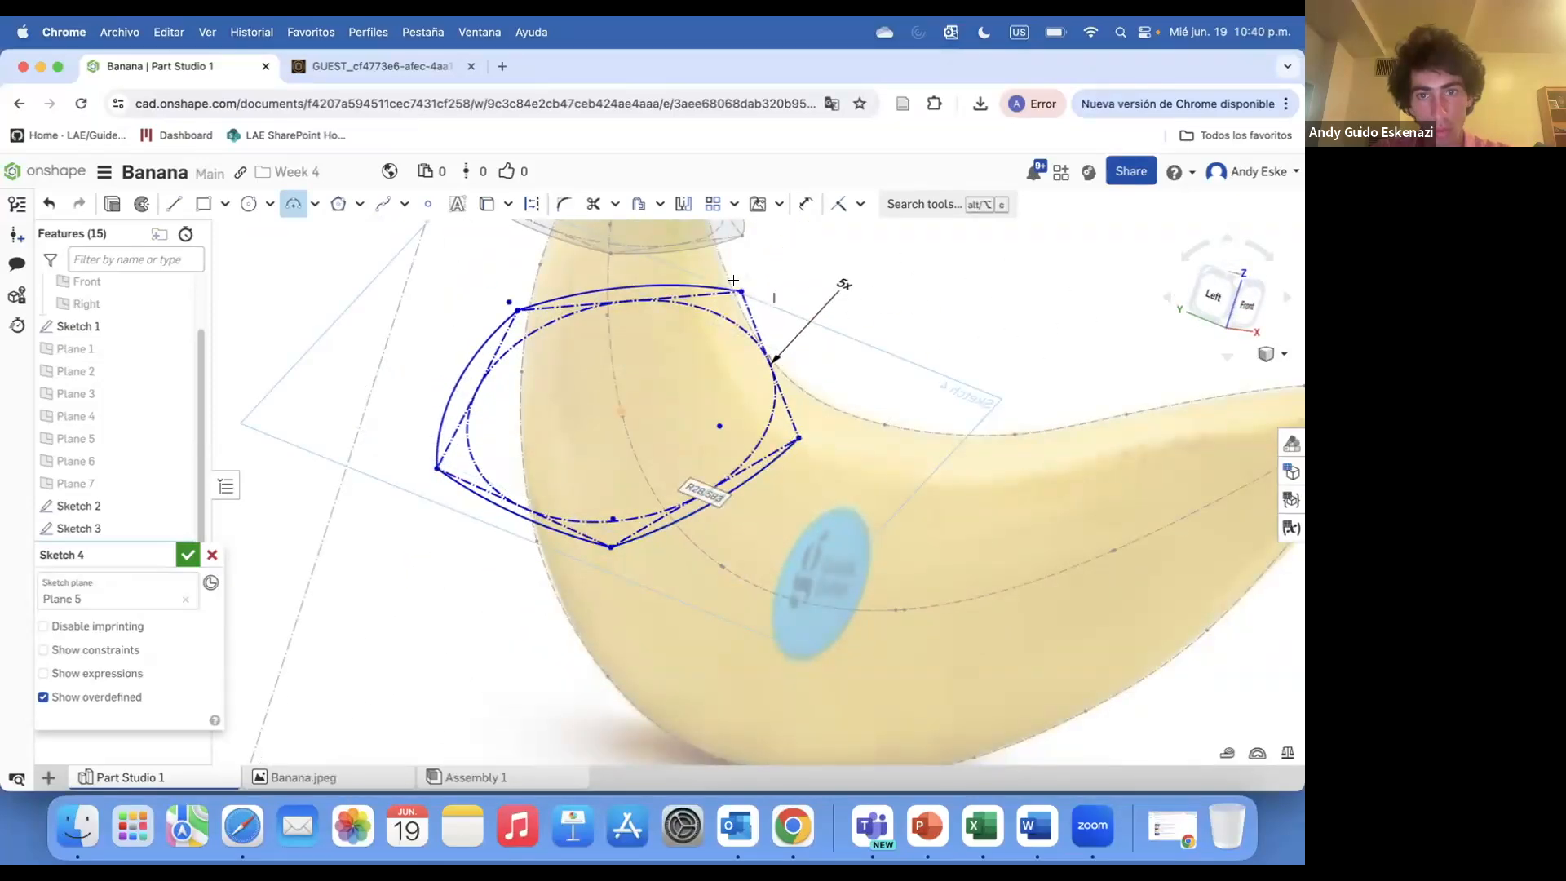
left_click(797, 414)
scroll(797, 414, "down", 8)
mouse_move(797, 414)
right_mouse_down()
mouse_move(759, 506)
mouse_move(653, 490)
mouse_move(742, 522)
mouse_move(763, 505)
right_mouse_up()
left_click(187, 555)
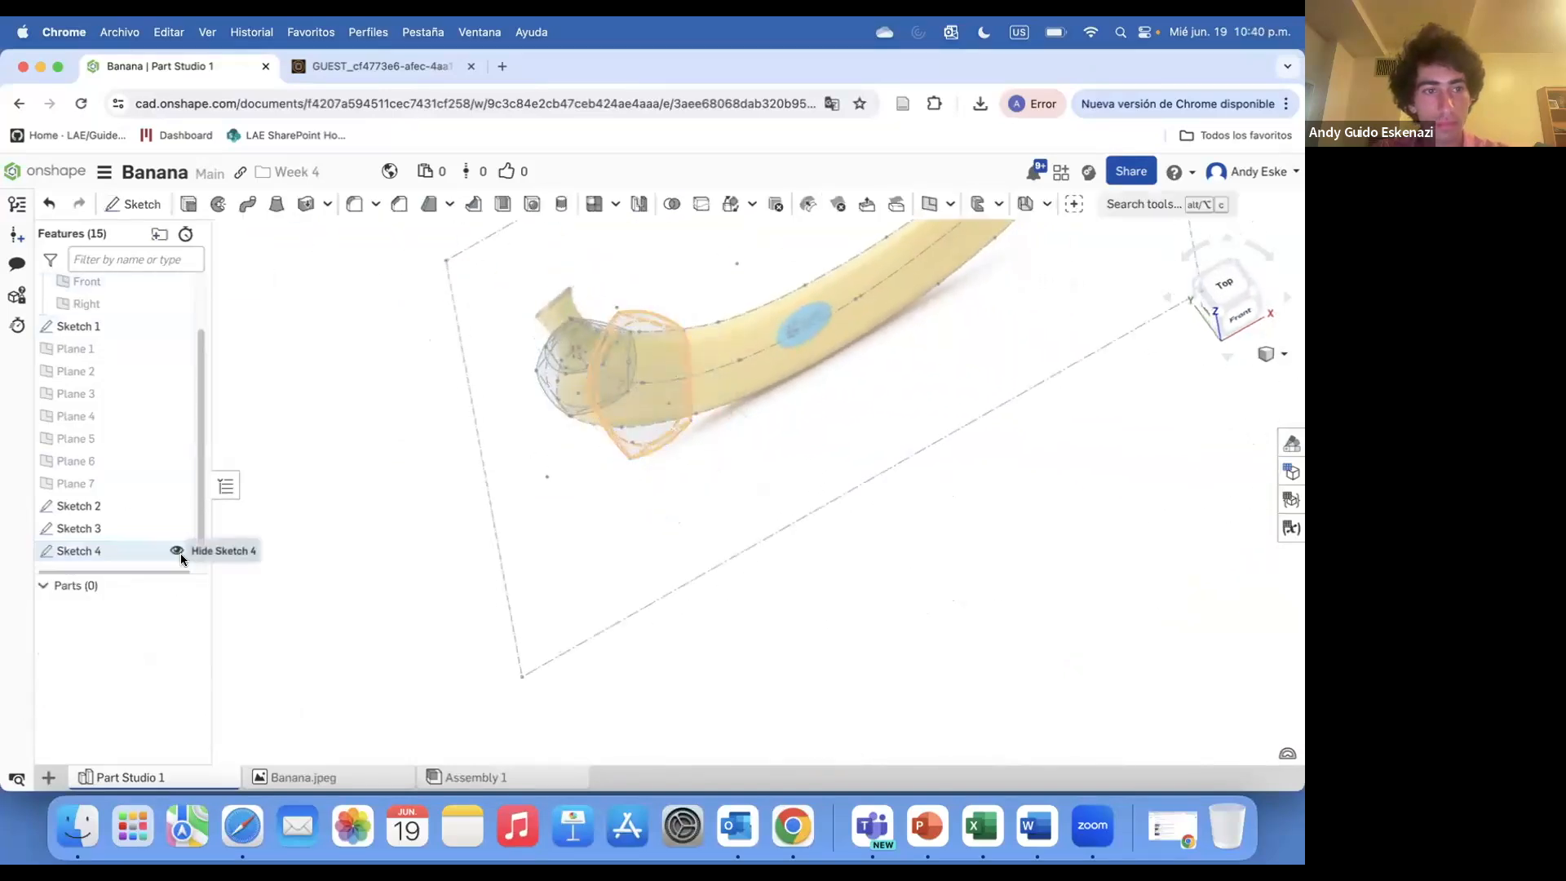
Start a new sketch on Plane 4
left_click(133, 203)
left_click(90, 394)
scroll(371, 398, "down", 5)
scroll(371, 398, "up", 4)
right_click_drag(408, 460, 457, 396)
scroll(458, 396, "up", 5)
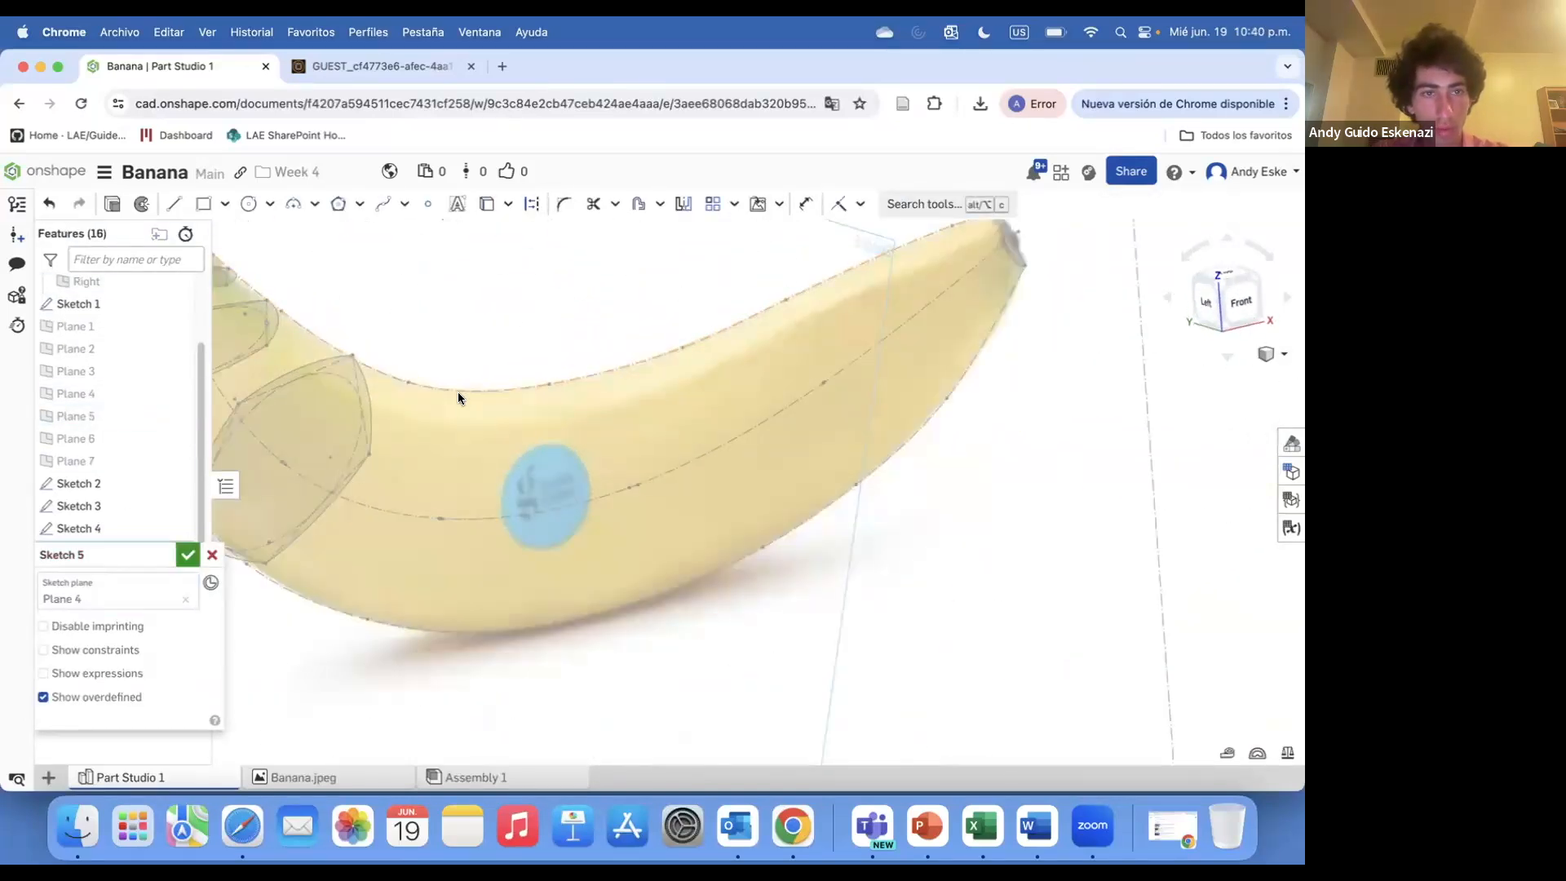
Draw a polygon with 5 sides centred on the banana's centre curve
left_click(340, 205)
key("q")
left_click(443, 431)
left_click(445, 341)
key("Escape")
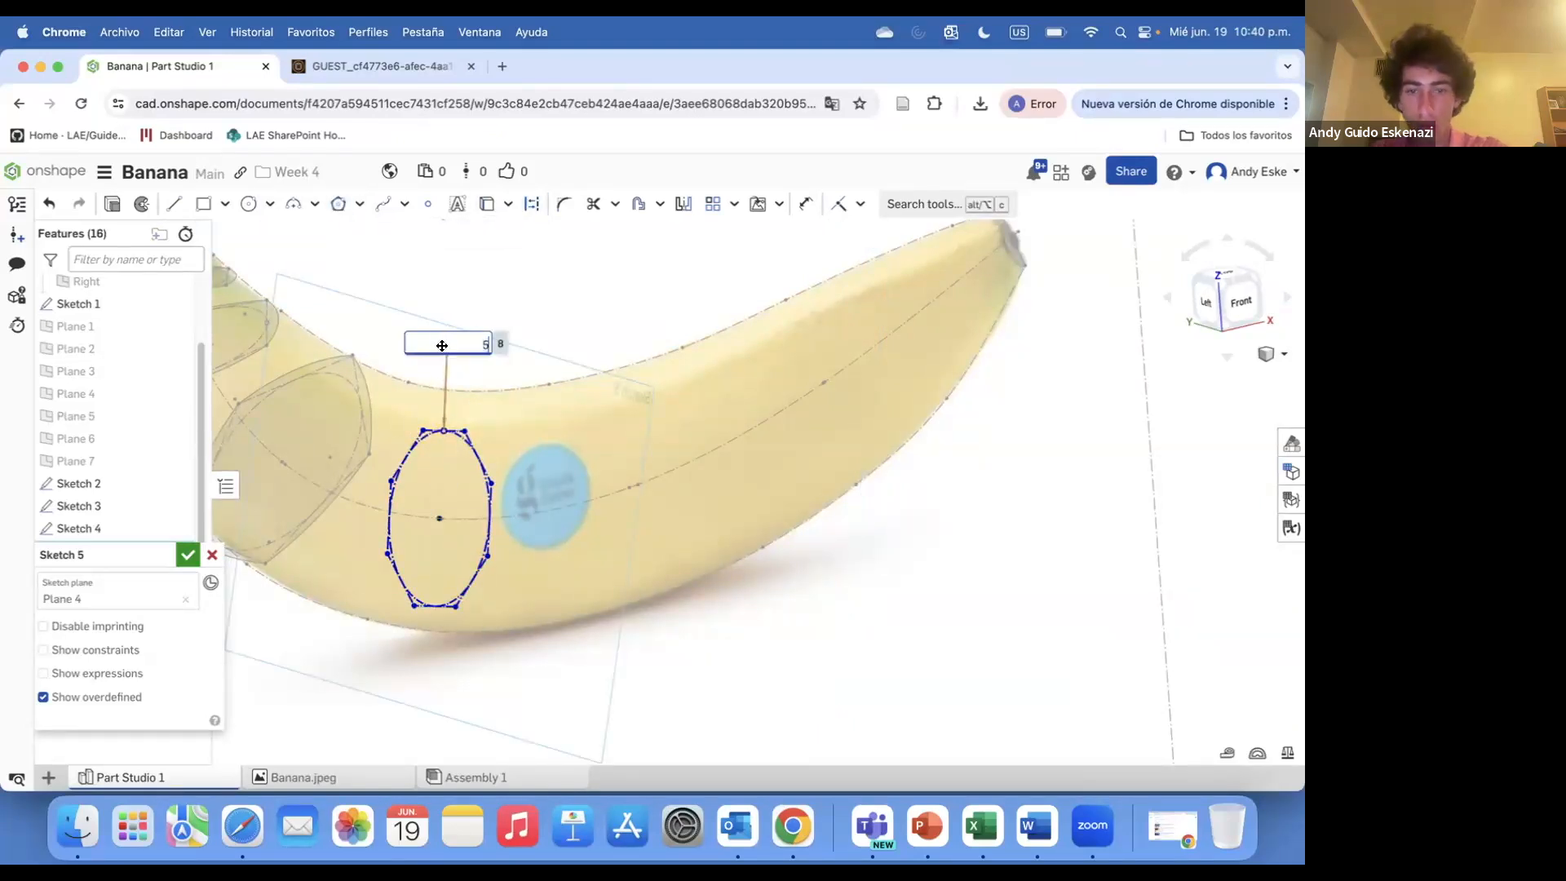
key("Return")
scroll(433, 407, "up", 4)
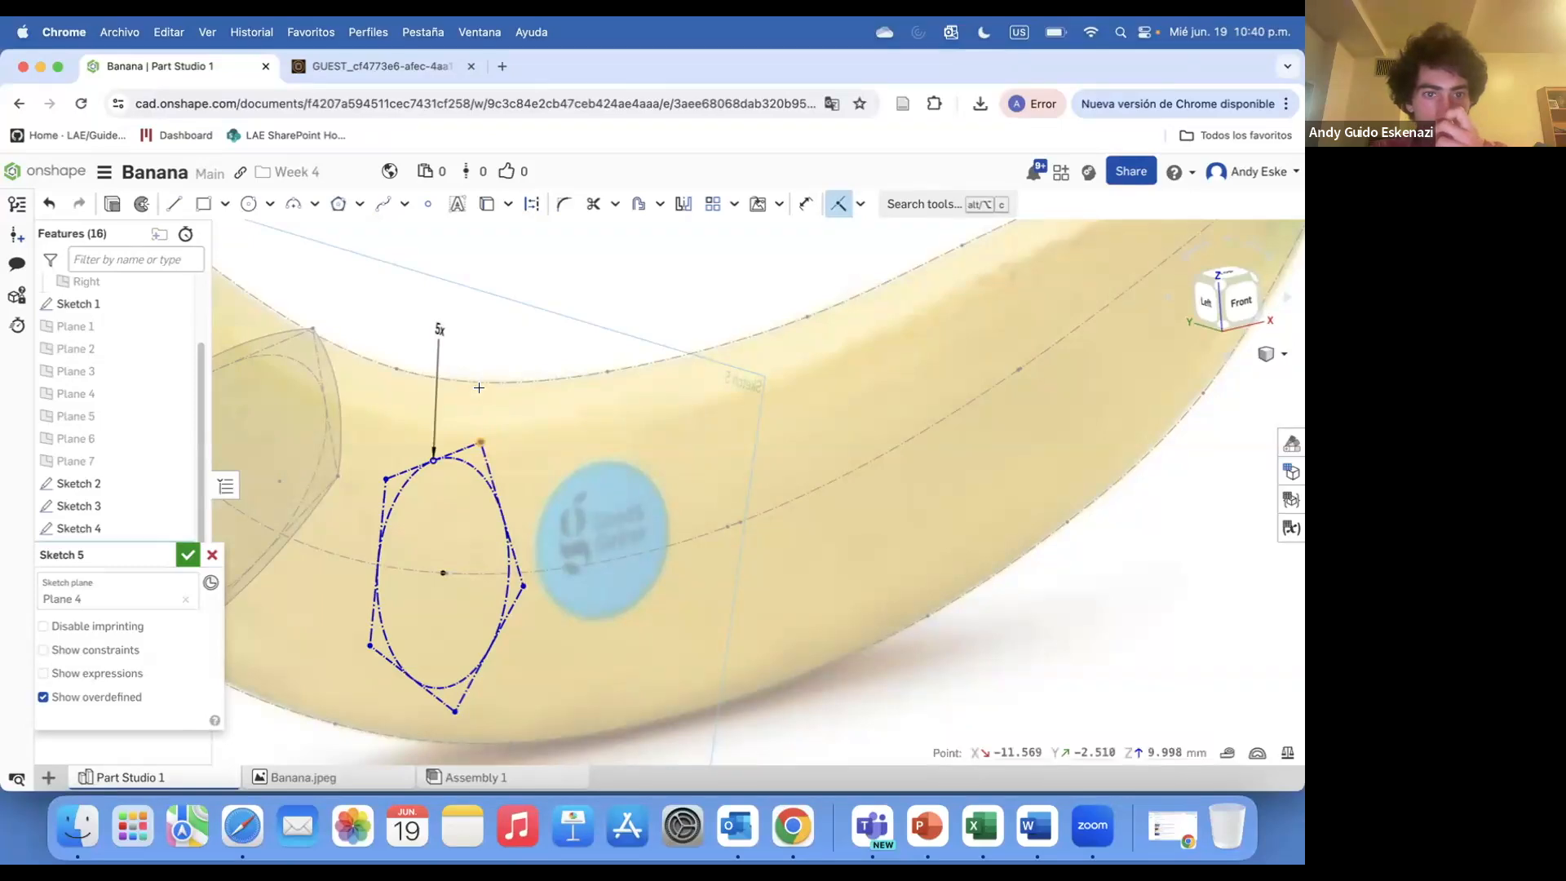
Drag a pentagon corner out to the banana outline to enlarge the pentagon
left_click(478, 384)
right_click_drag(482, 397, 540, 399)
key("Escape")
left_click_drag(477, 443, 456, 396)
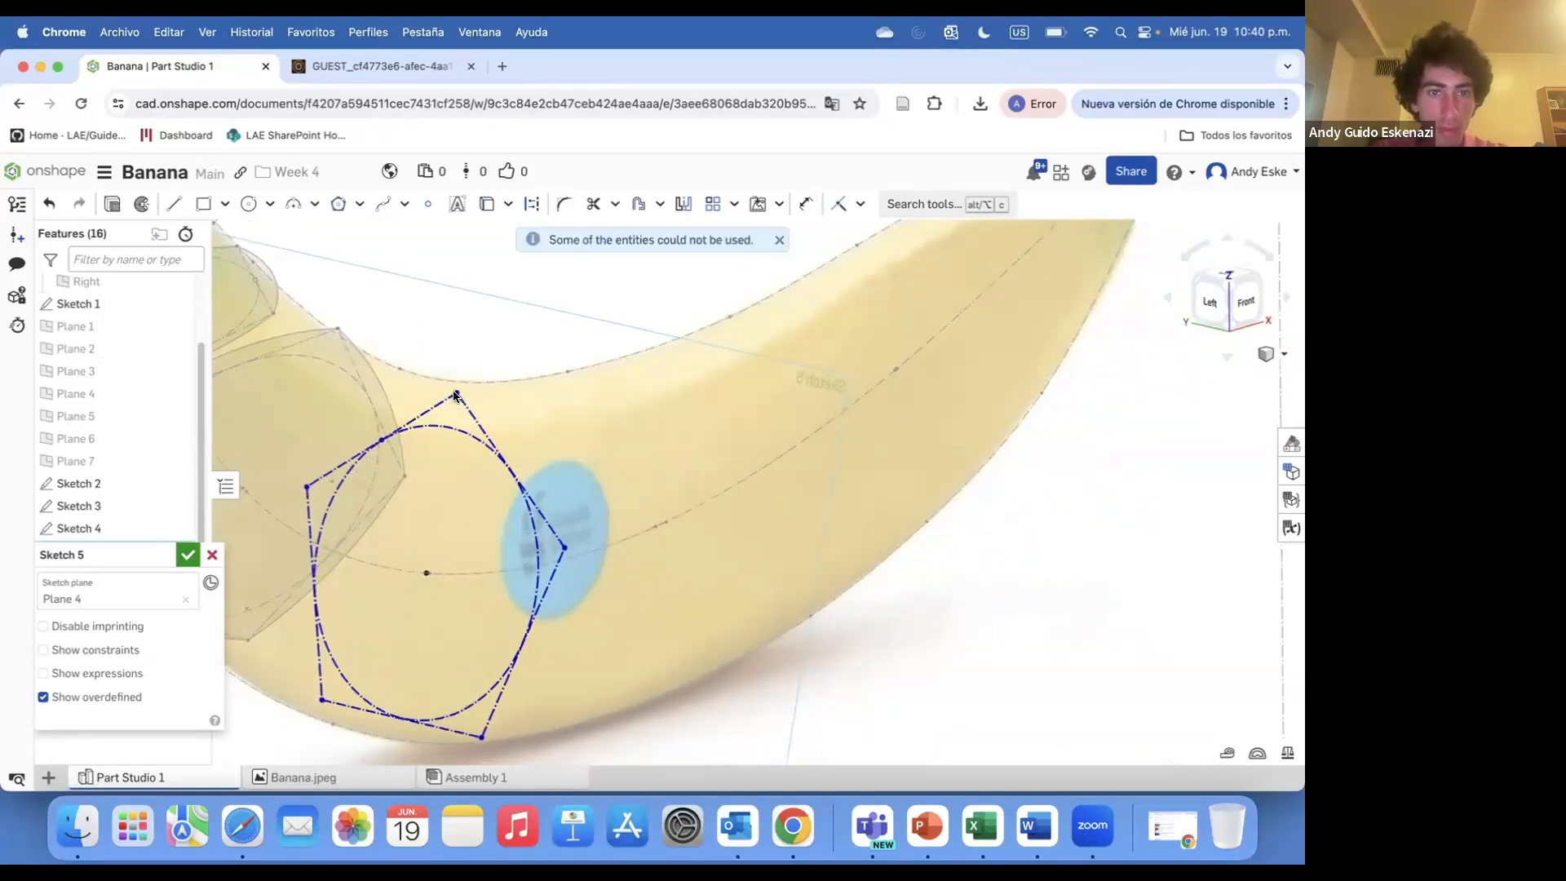
mouse_move(455, 395)
right_mouse_down()
mouse_move(501, 385)
mouse_move(497, 406)
mouse_move(399, 428)
mouse_move(395, 416)
mouse_move(416, 449)
right_mouse_up()
Trace three-point arcs along the pentagon's edges on Plane 4 and accept Sketch 5
key("a")
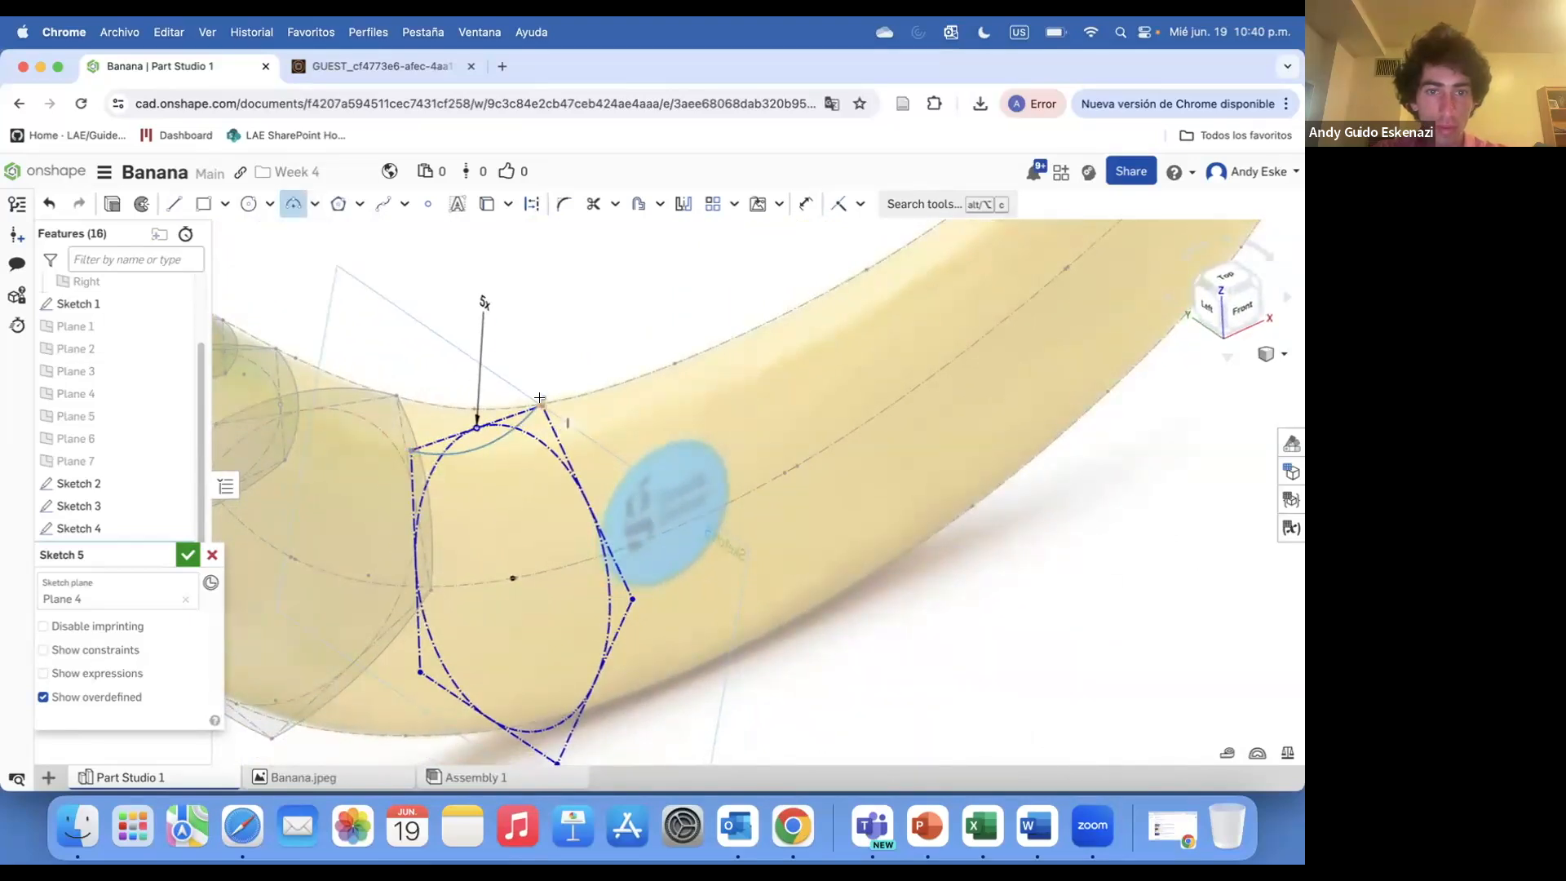
left_click(539, 404)
key("Escape")
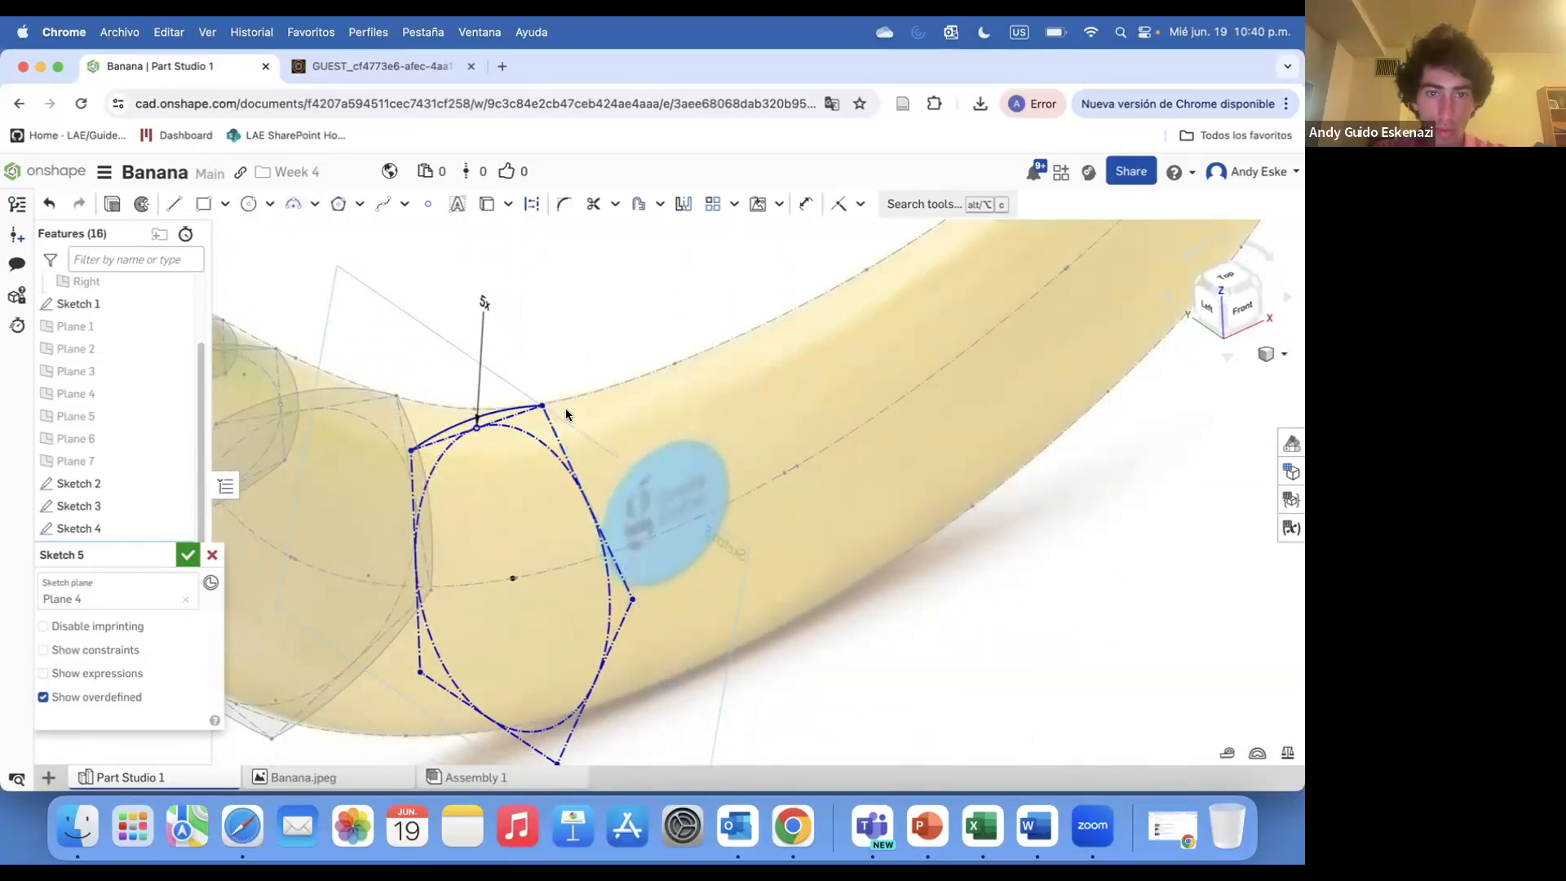
left_click(294, 204)
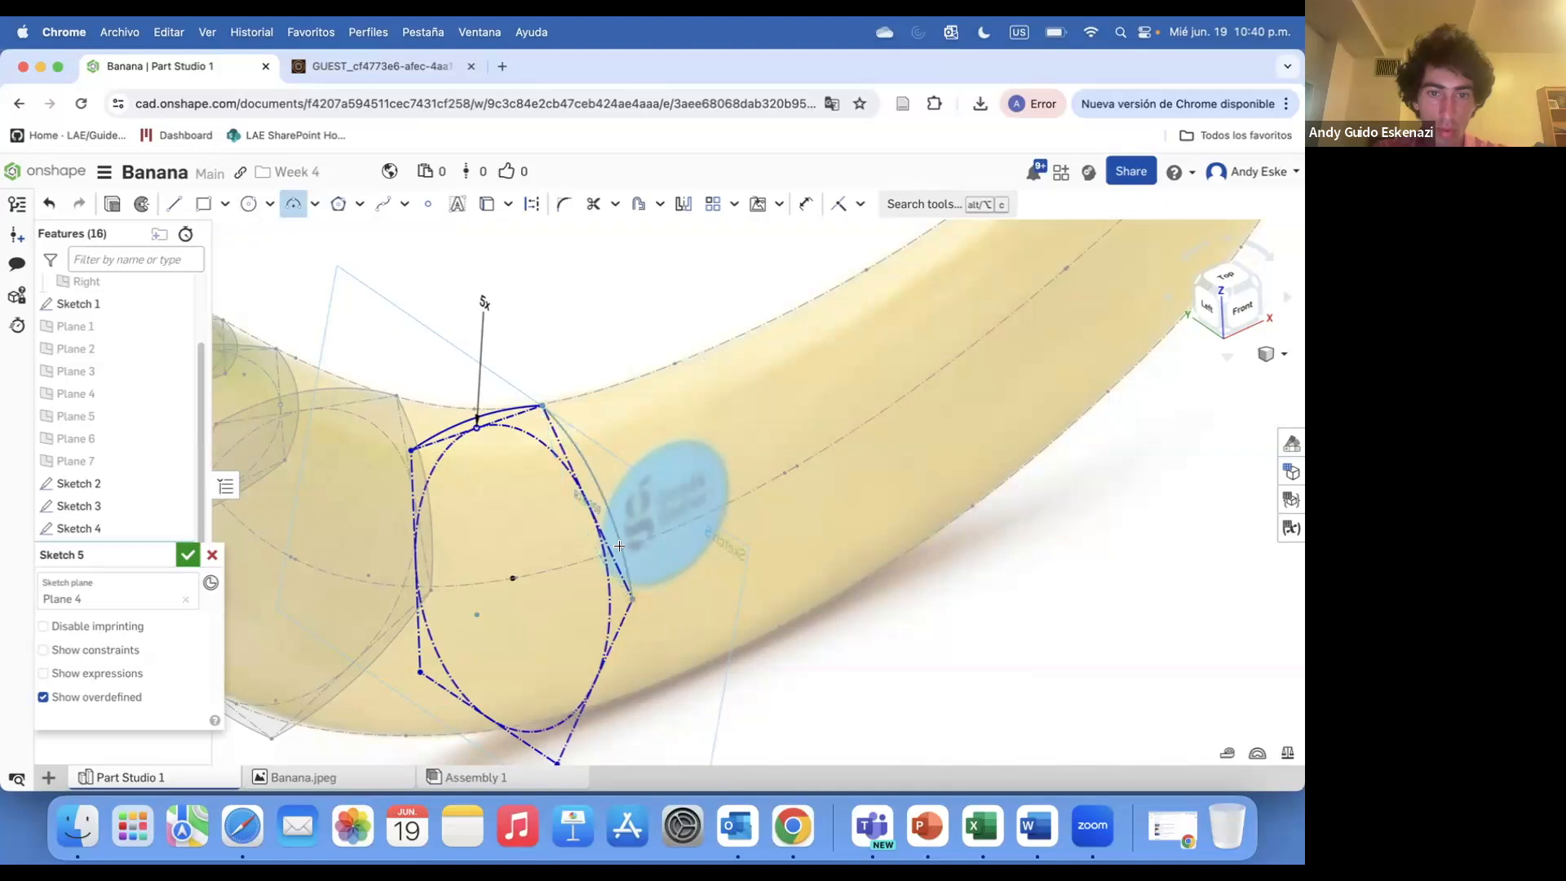
scroll(562, 539, "down", 5)
scroll(565, 629, "up", 7)
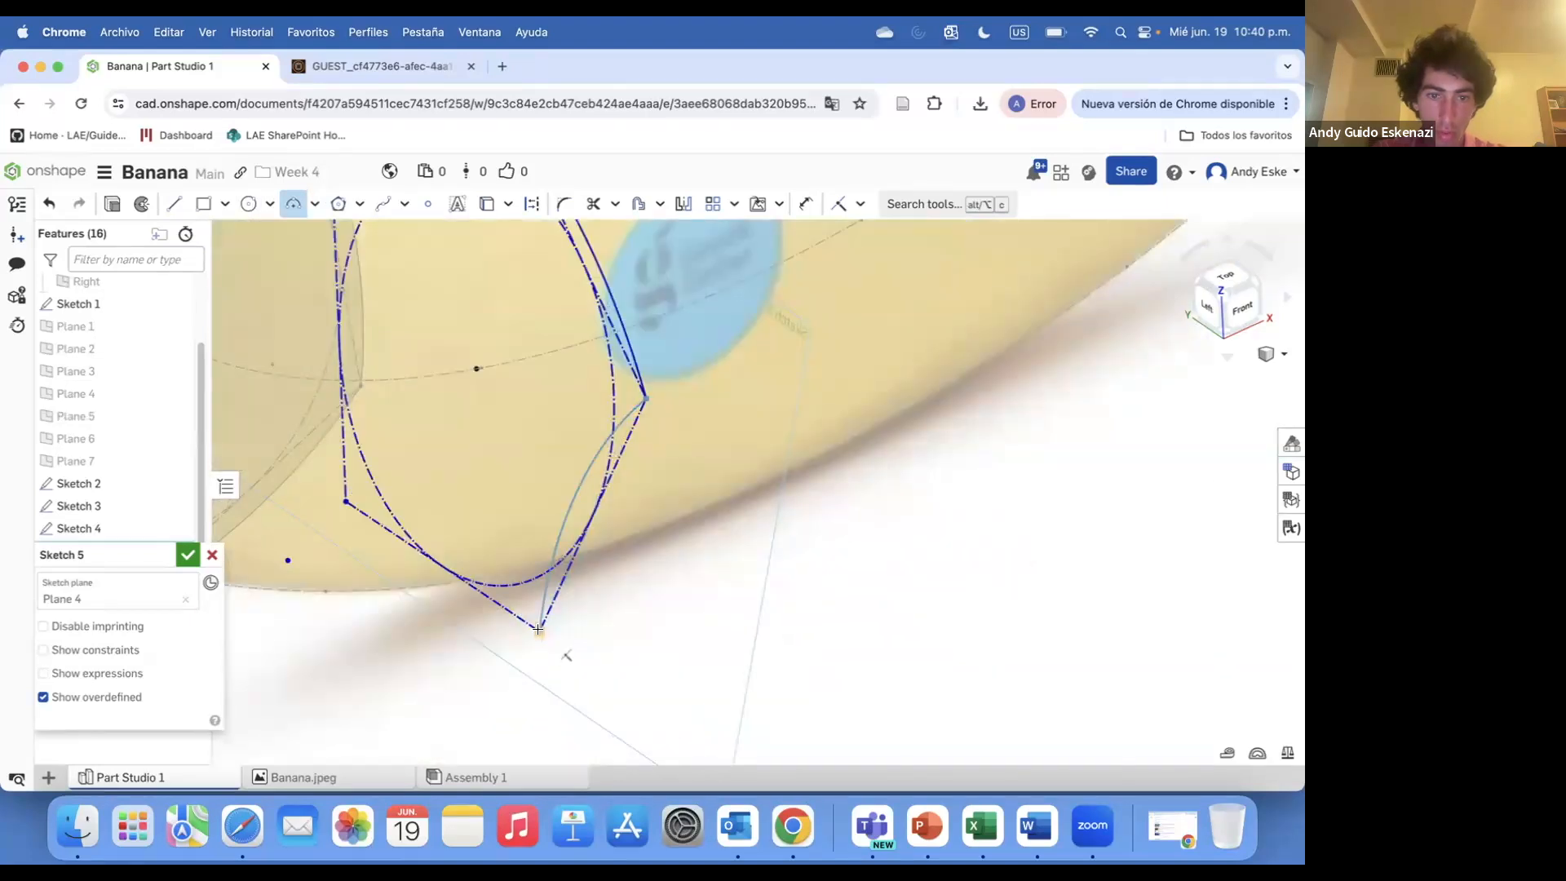
left_click(551, 609)
left_click(293, 203)
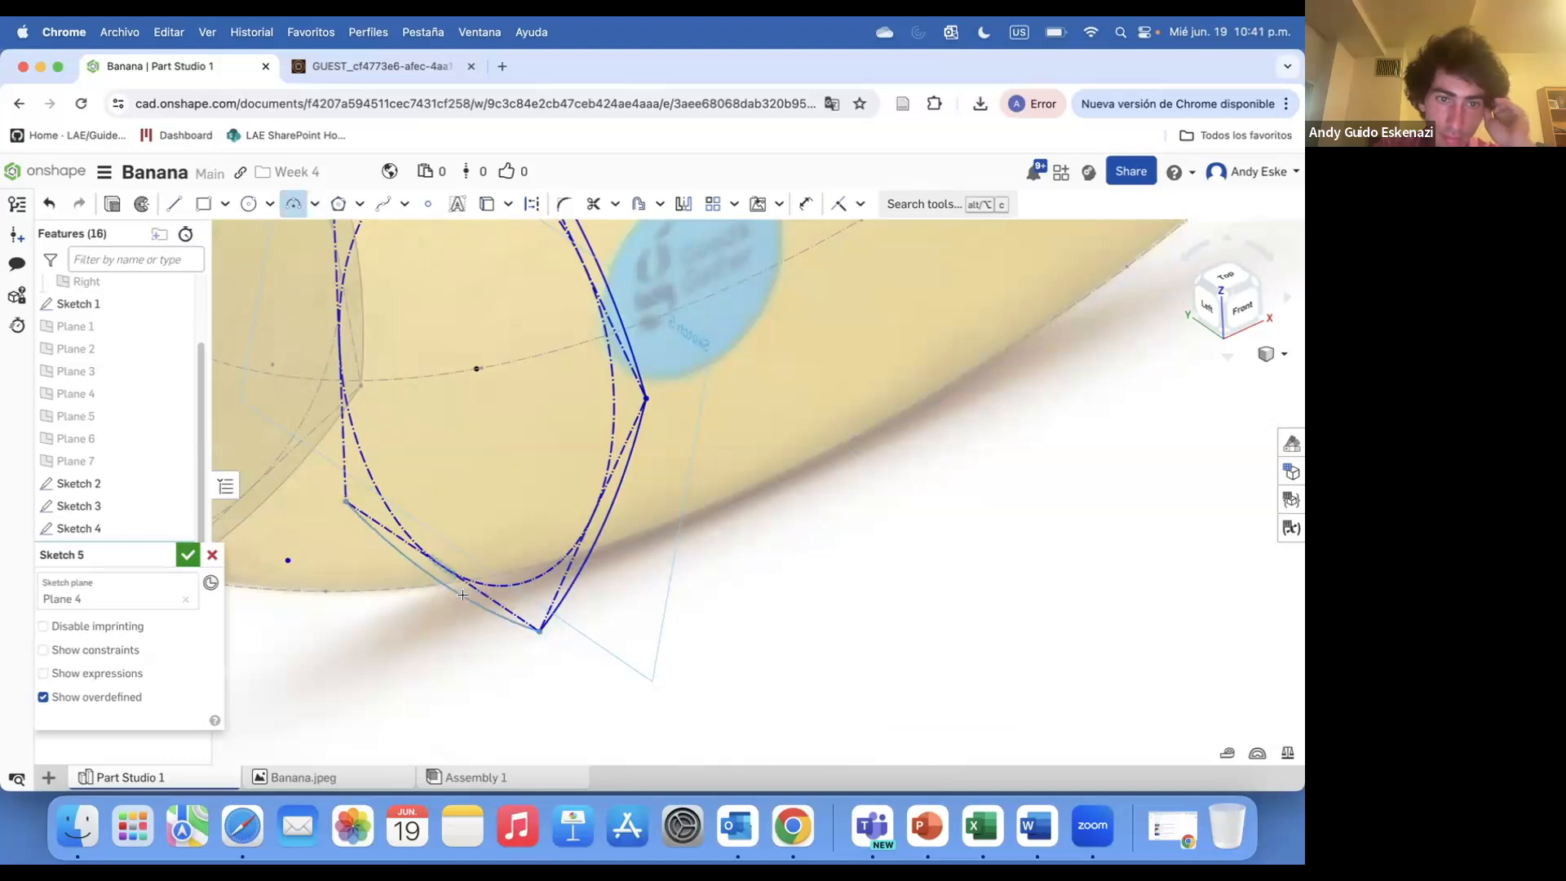
scroll(367, 526, "down", 3)
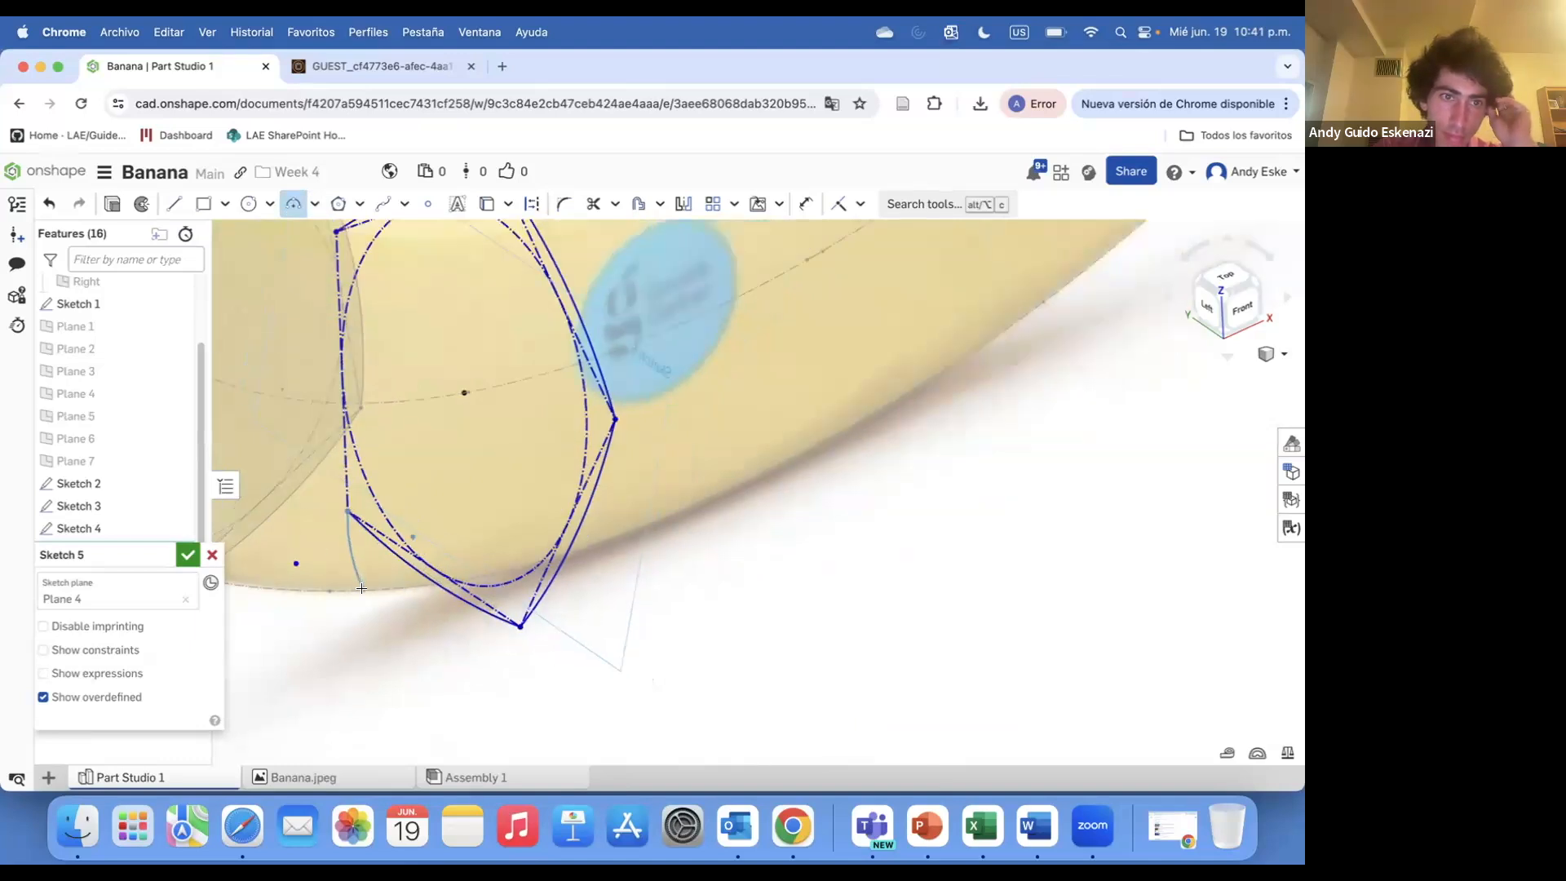
left_click(329, 311)
scroll(324, 457, "down", 4)
left_click(187, 555)
Start a new sketch on Plane 3
scroll(453, 529, "down", 8)
mouse_move(453, 529)
right_mouse_down()
mouse_move(342, 475)
mouse_move(339, 510)
mouse_move(335, 465)
mouse_move(477, 528)
mouse_move(513, 577)
mouse_move(456, 515)
mouse_move(538, 538)
right_mouse_up()
scroll(538, 538, "up", 1)
scroll(699, 717, "down", 5)
scroll(612, 663, "up", 6)
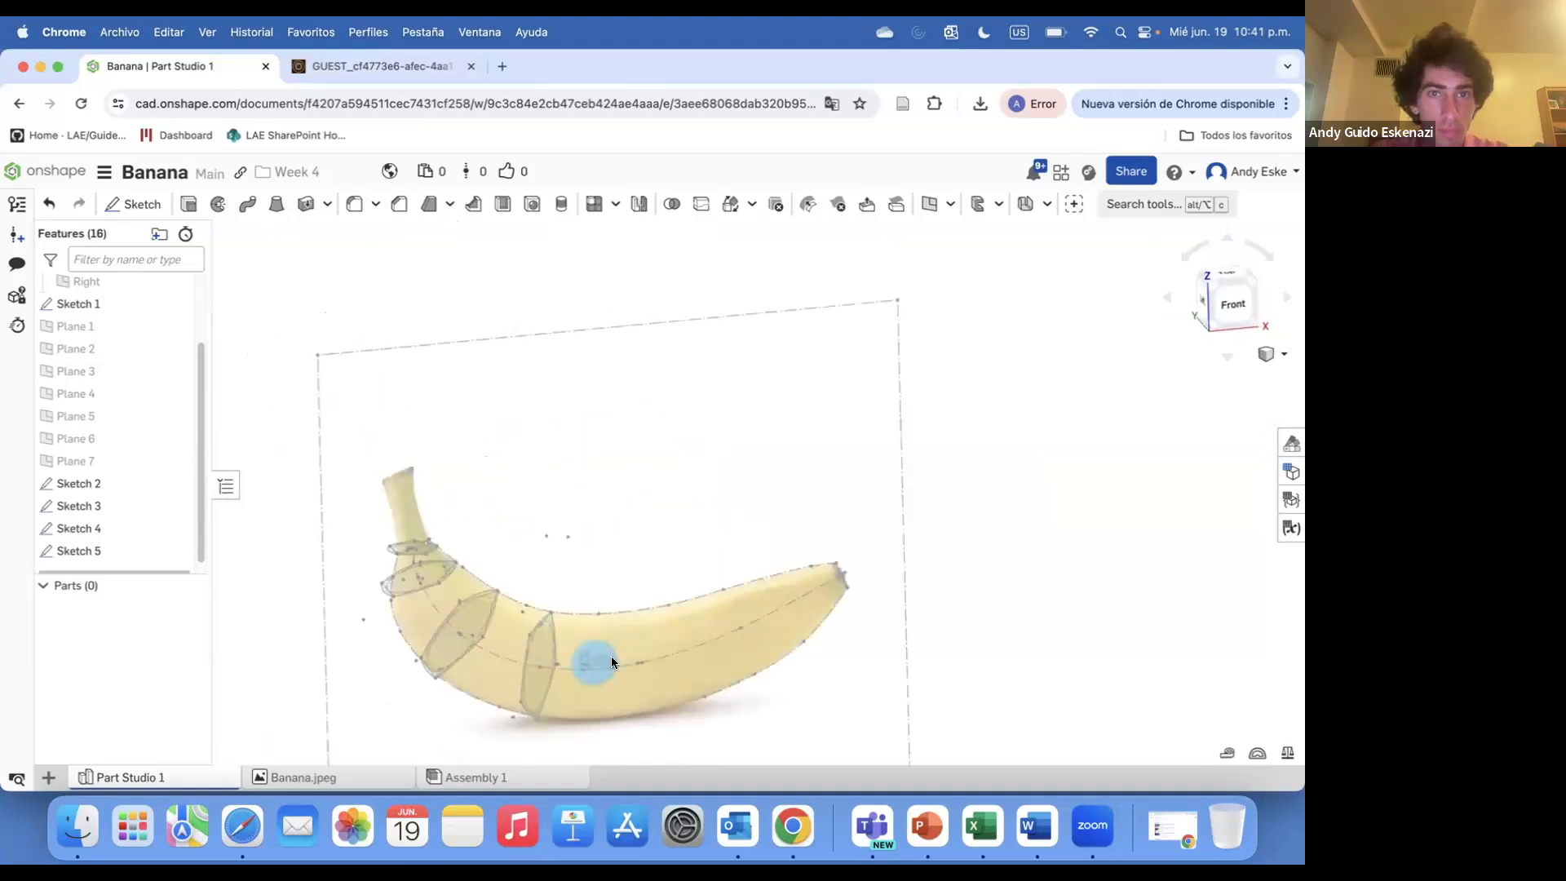
scroll(612, 662, "down", 5)
scroll(575, 682, "up", 6)
key("shift+s")
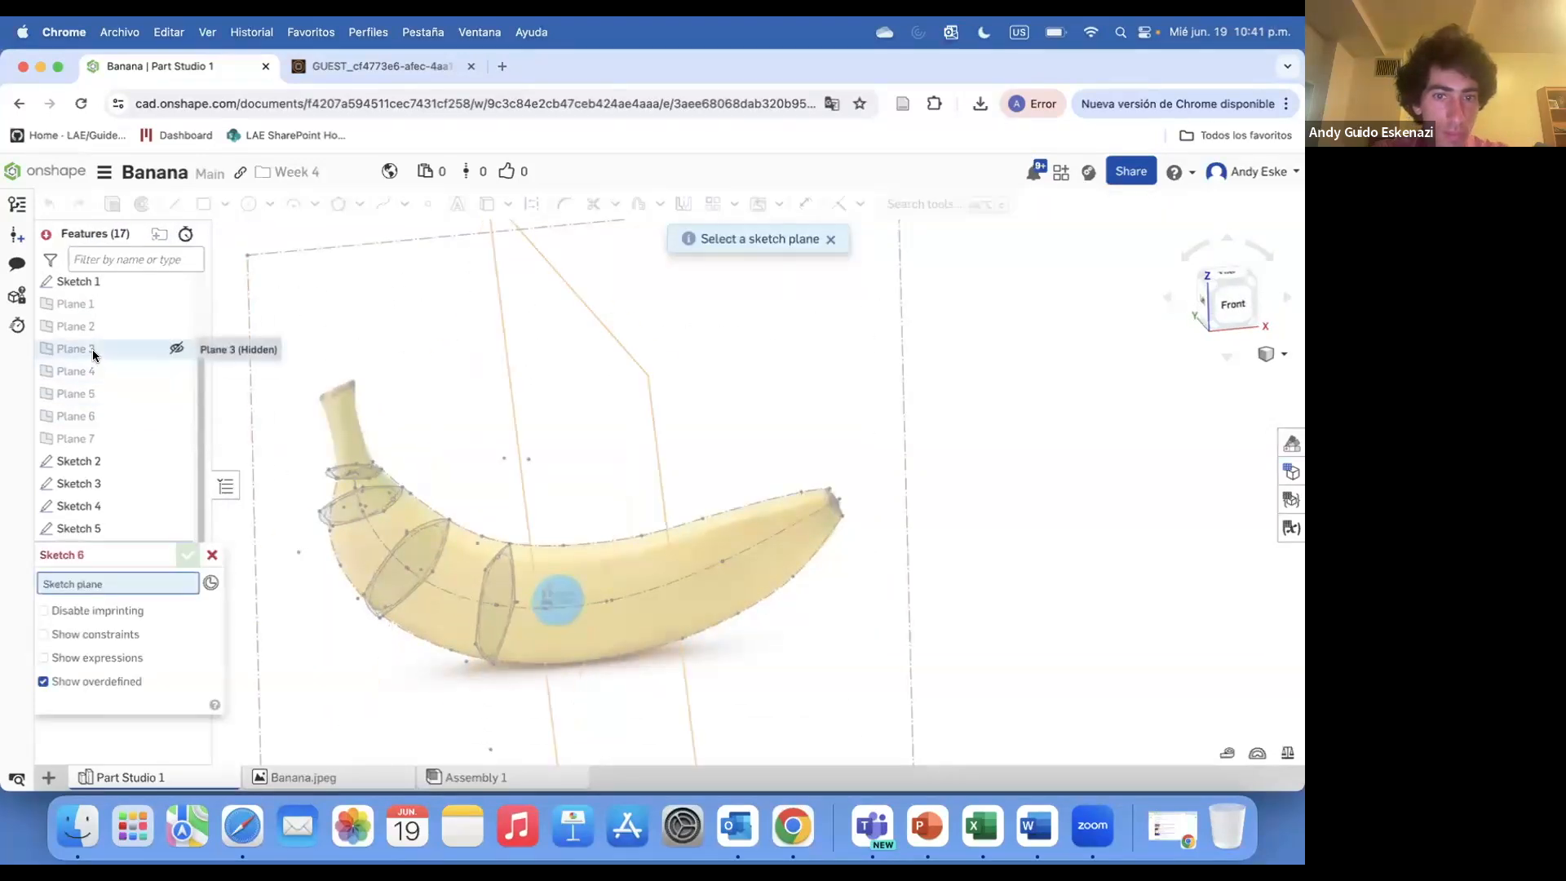
left_click(90, 349)
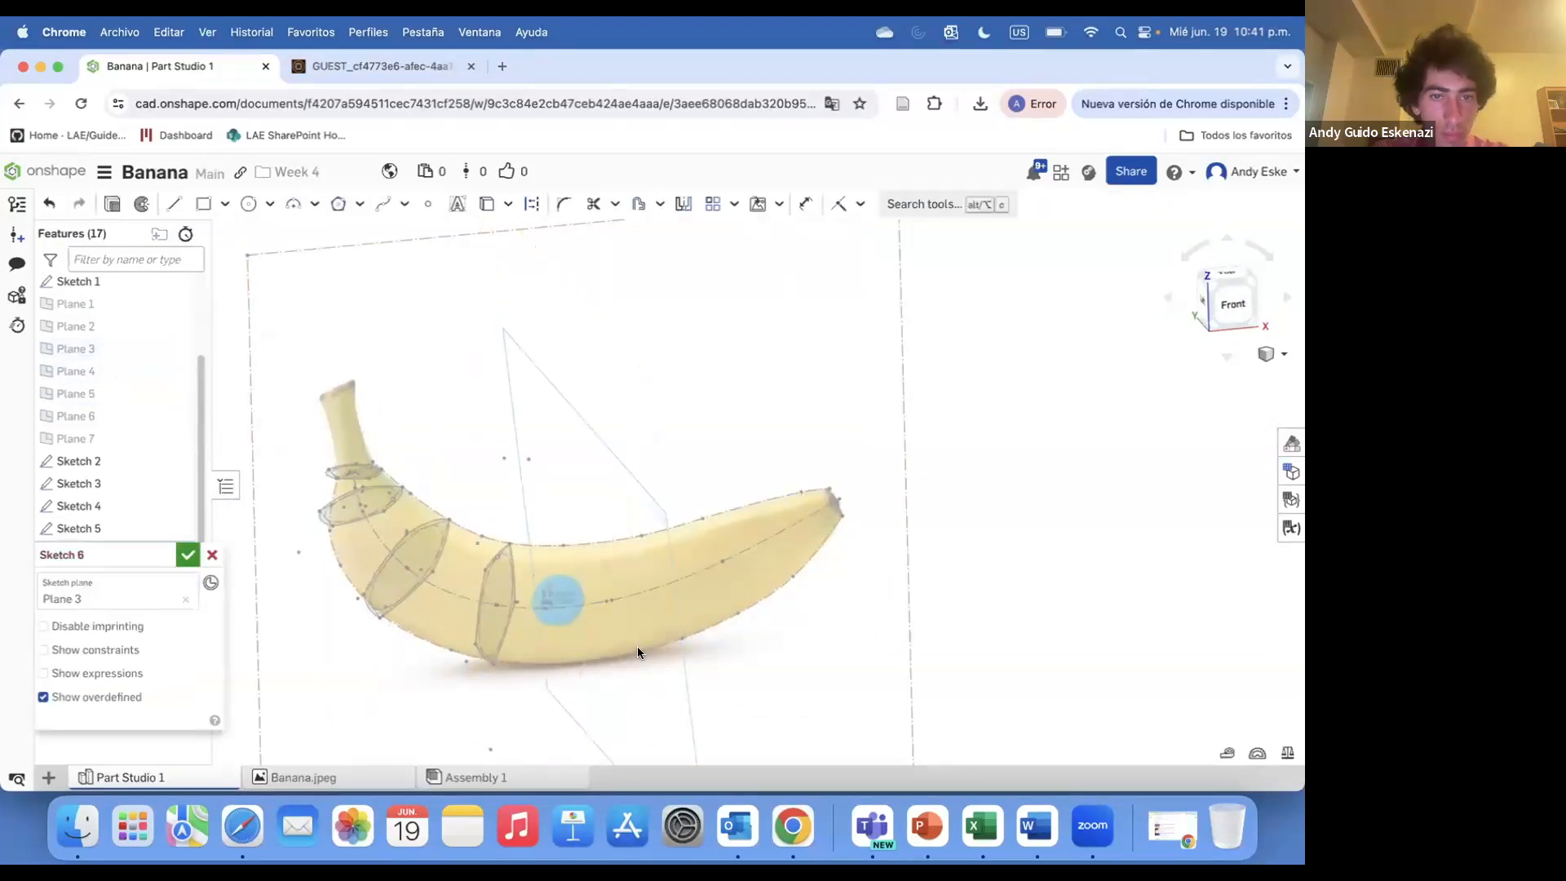
Draw a five-sided polygon centred on the banana's centre curve at Plane 3
left_click(609, 564)
right_click_drag(609, 564, 638, 559)
key("Escape")
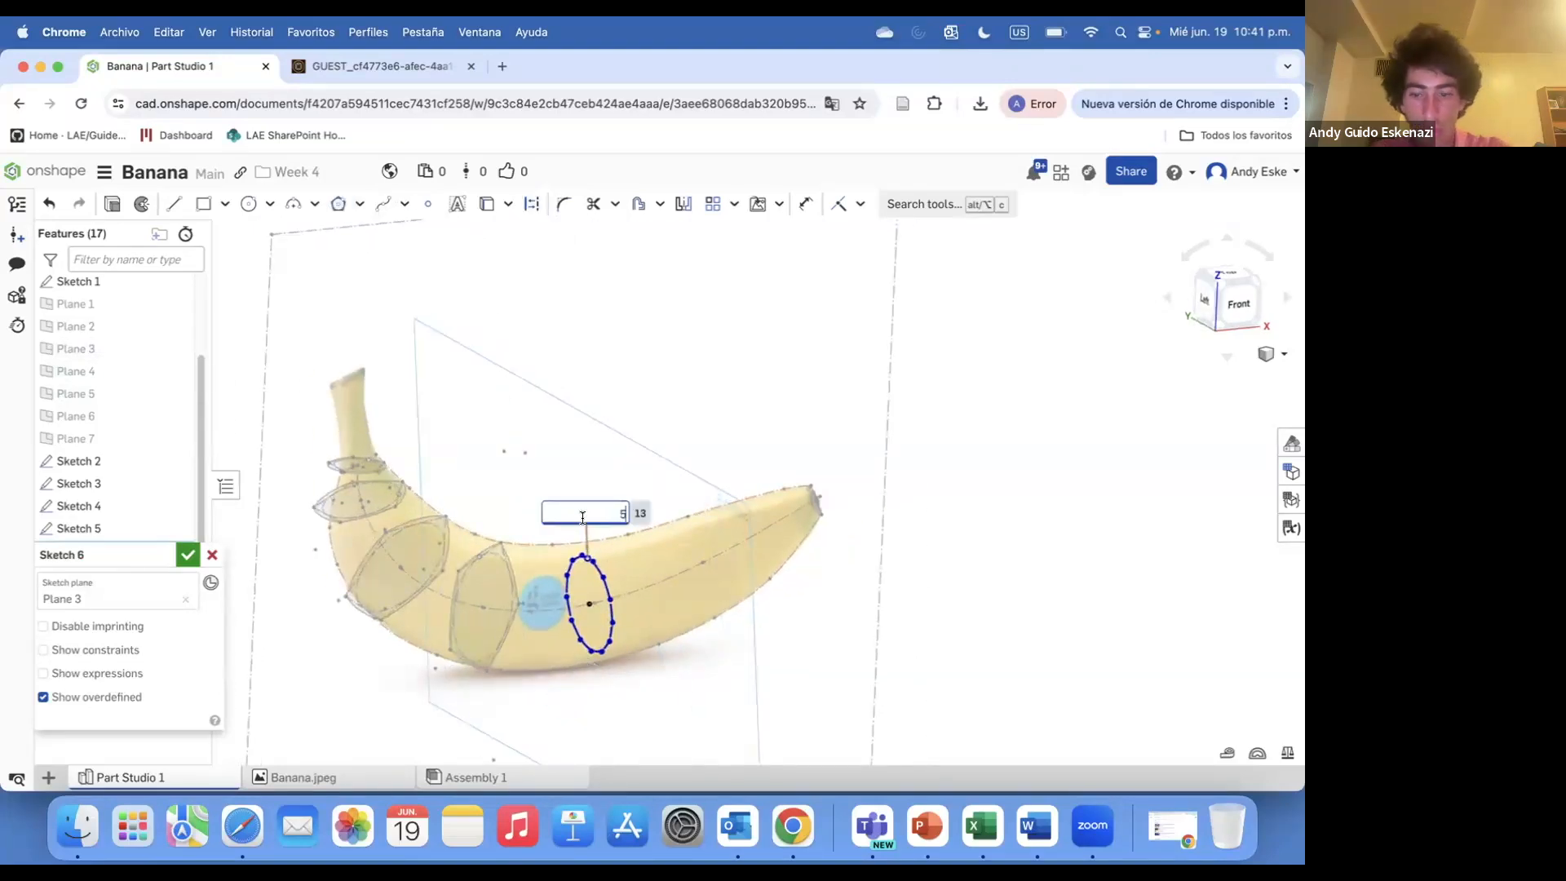
key("Return")
Drag a pentagon corner out to the banana outline to enlarge the pentagon
scroll(580, 538, "up", 5)
mouse_move(532, 563)
left_mouse_down()
mouse_move(615, 538)
mouse_move(595, 629)
mouse_move(569, 522)
left_mouse_up()
right_click(573, 635)
right_click_drag(570, 522, 613, 486)
scroll(504, 539, "up", 6)
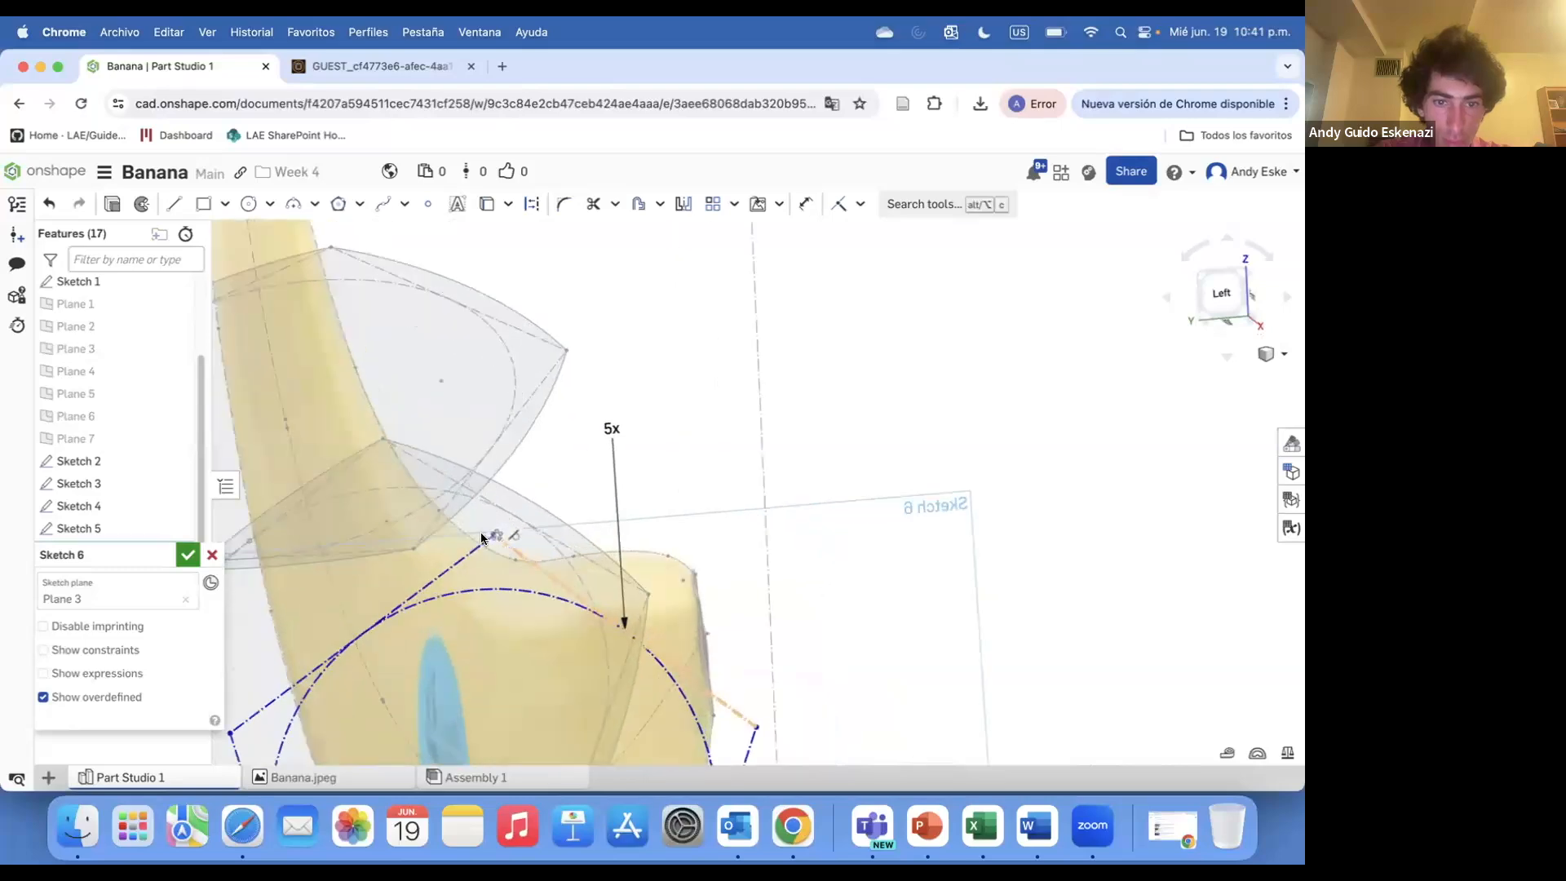
mouse_move(505, 535)
right_mouse_down()
mouse_move(586, 526)
mouse_move(571, 547)
right_mouse_up()
scroll(522, 532, "down", 8)
scroll(570, 547, "up", 7)
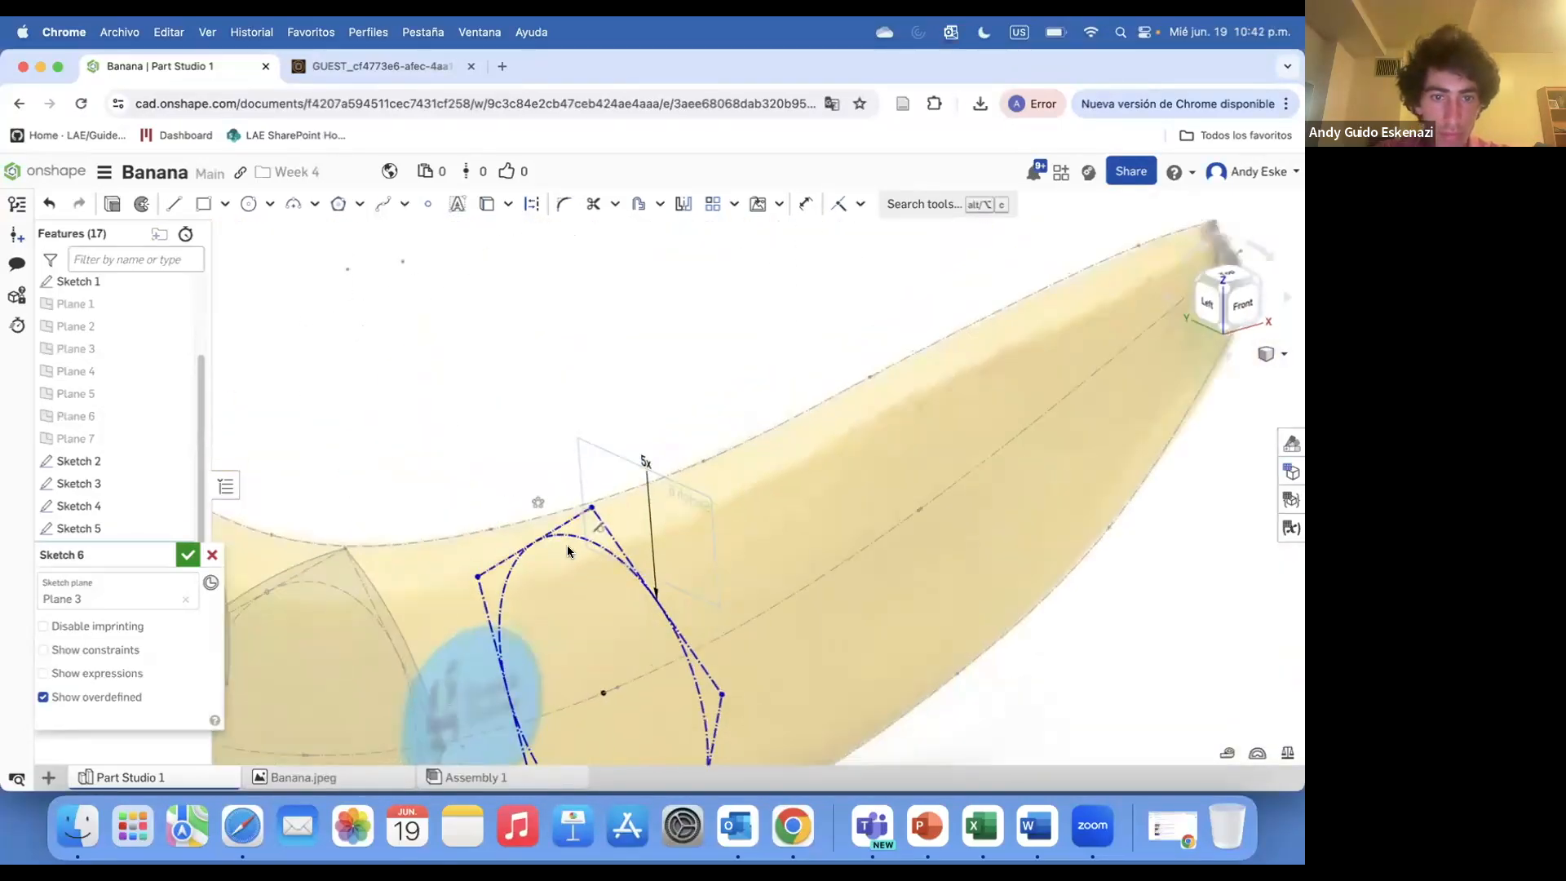
Trace three-point arcs over the pentagon's edges and accept Sketch 6
left_click(588, 508)
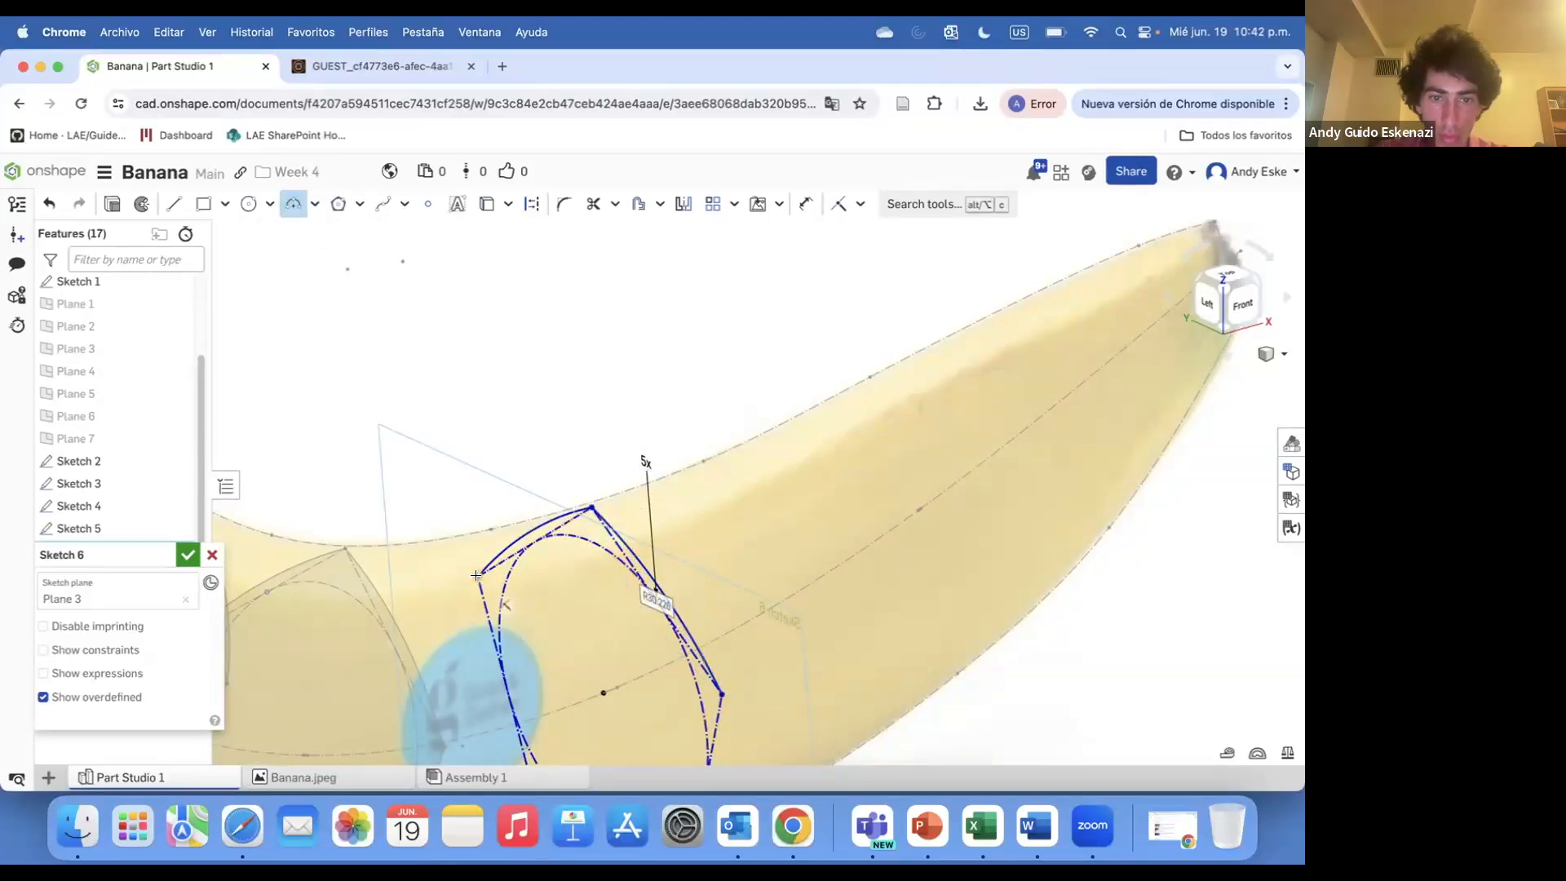
scroll(489, 530, "down", 3)
left_click(493, 616)
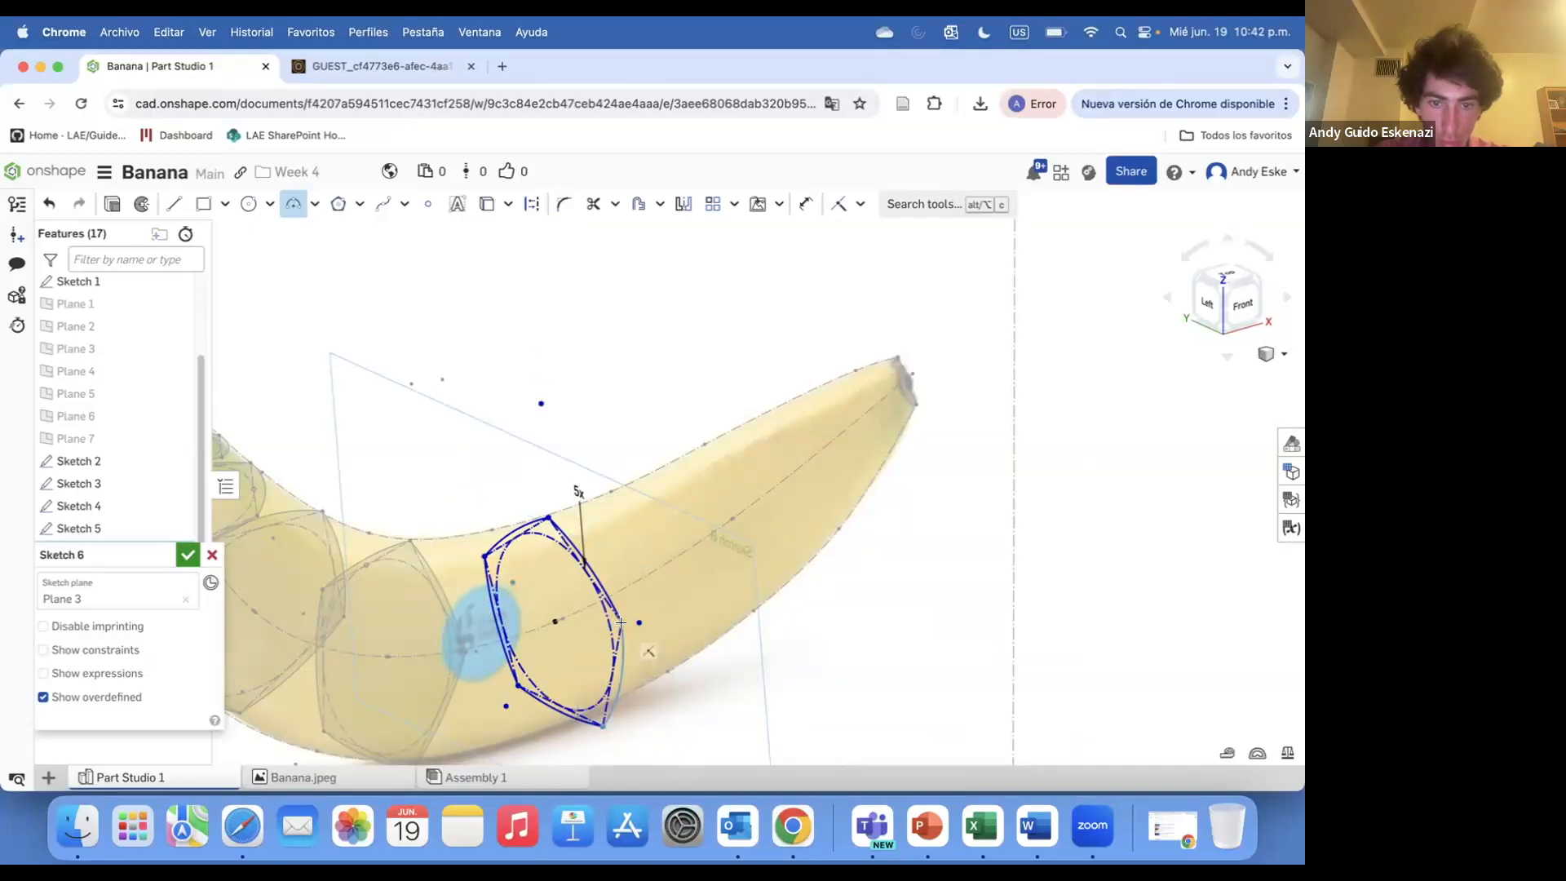
left_click(619, 655)
key("Escape")
left_click(189, 555)
Start a new sketch on Plane 2
scroll(727, 576, "down", 6)
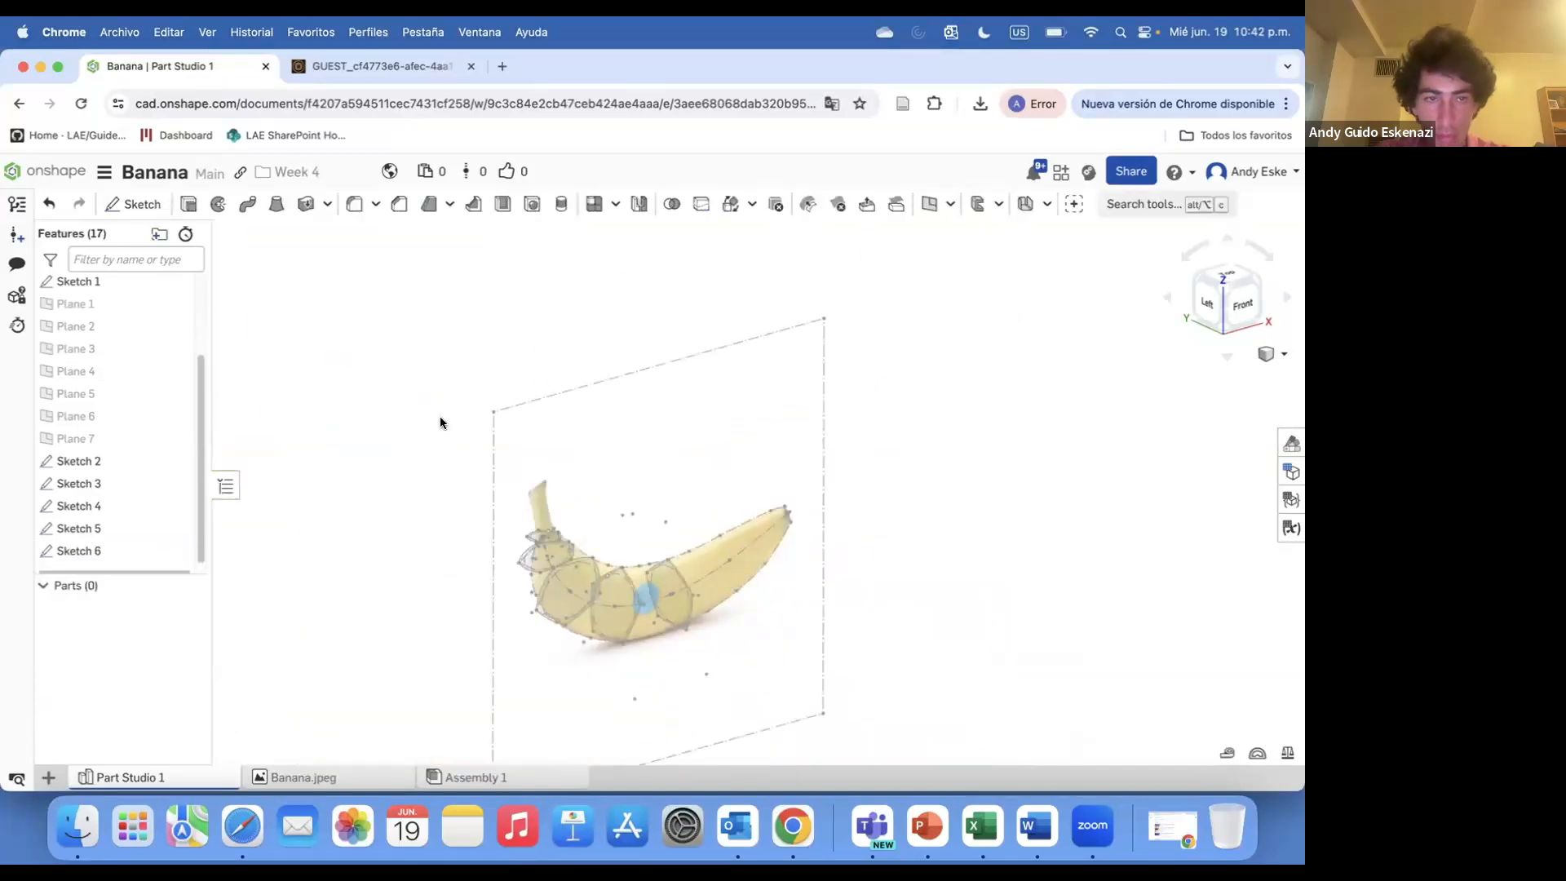
left_click(149, 204)
left_click(99, 303)
scroll(535, 459, "up", 3)
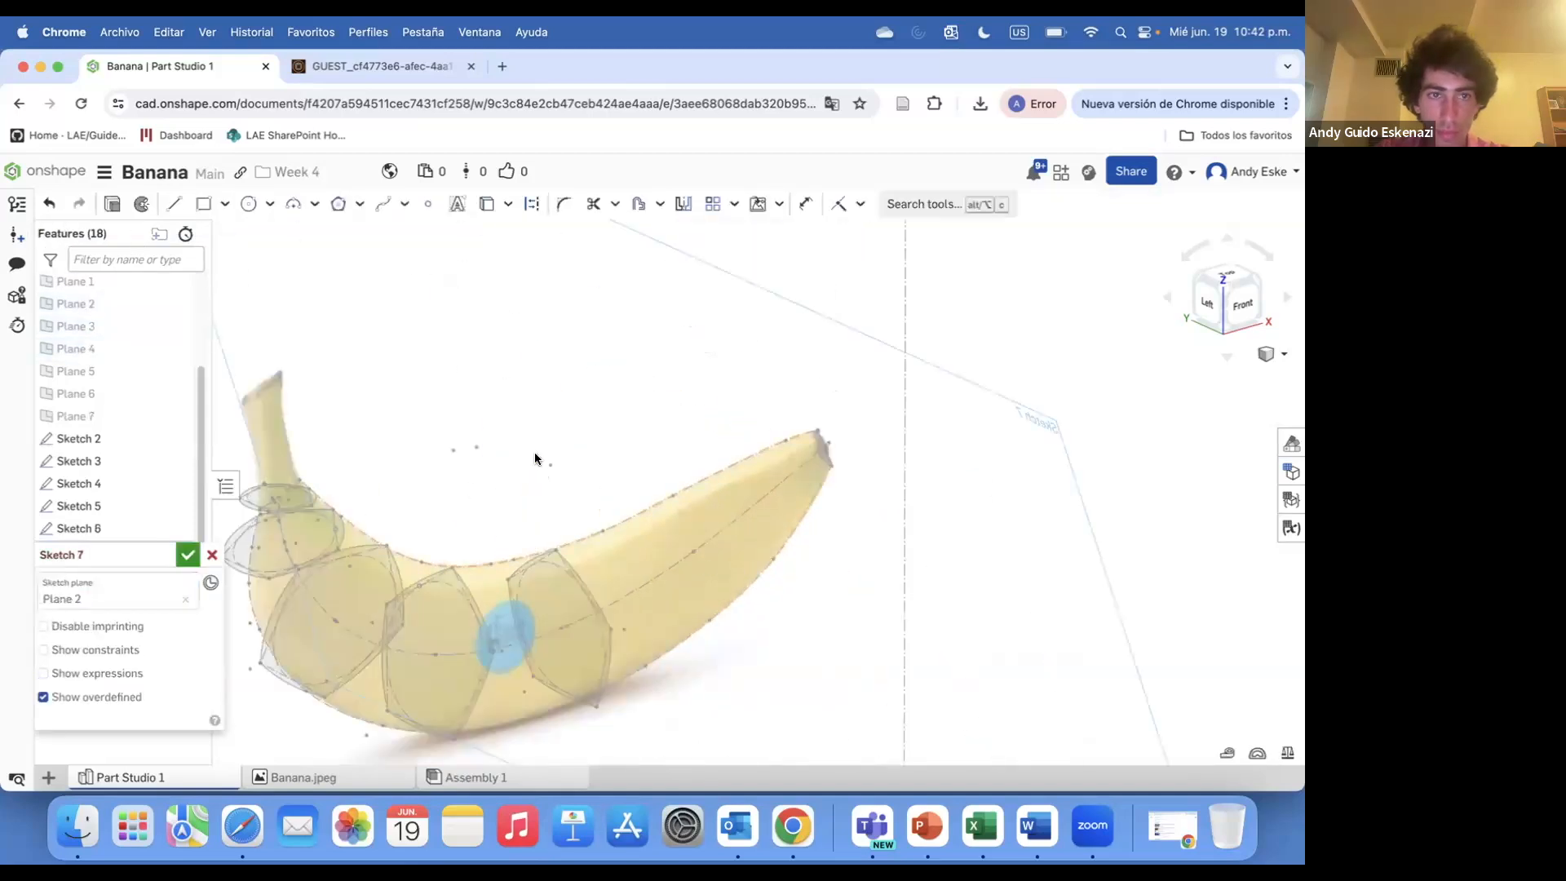
Draw a pentagon centred on the centre curve at Plane 2 and drag a corner out to the banana outline
left_click(532, 204)
scroll(675, 511, "up", 5)
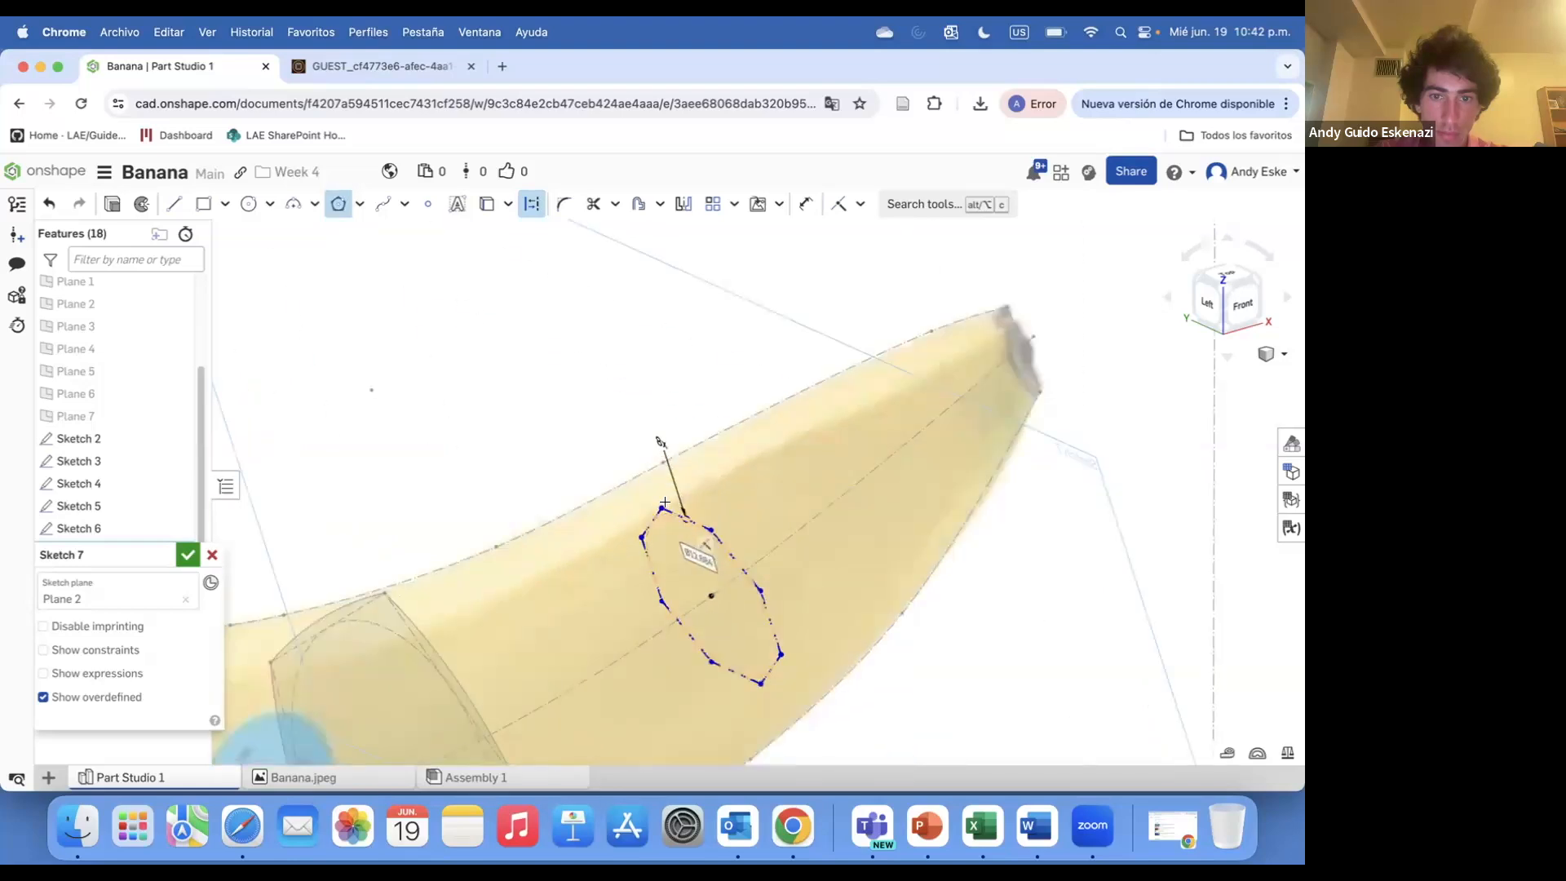
right_click_drag(663, 448, 694, 483)
left_click_drag(647, 595, 635, 502)
right_click(644, 600)
left_click(595, 598)
right_click_drag(636, 503, 675, 510)
scroll(320, 569, "up", 8)
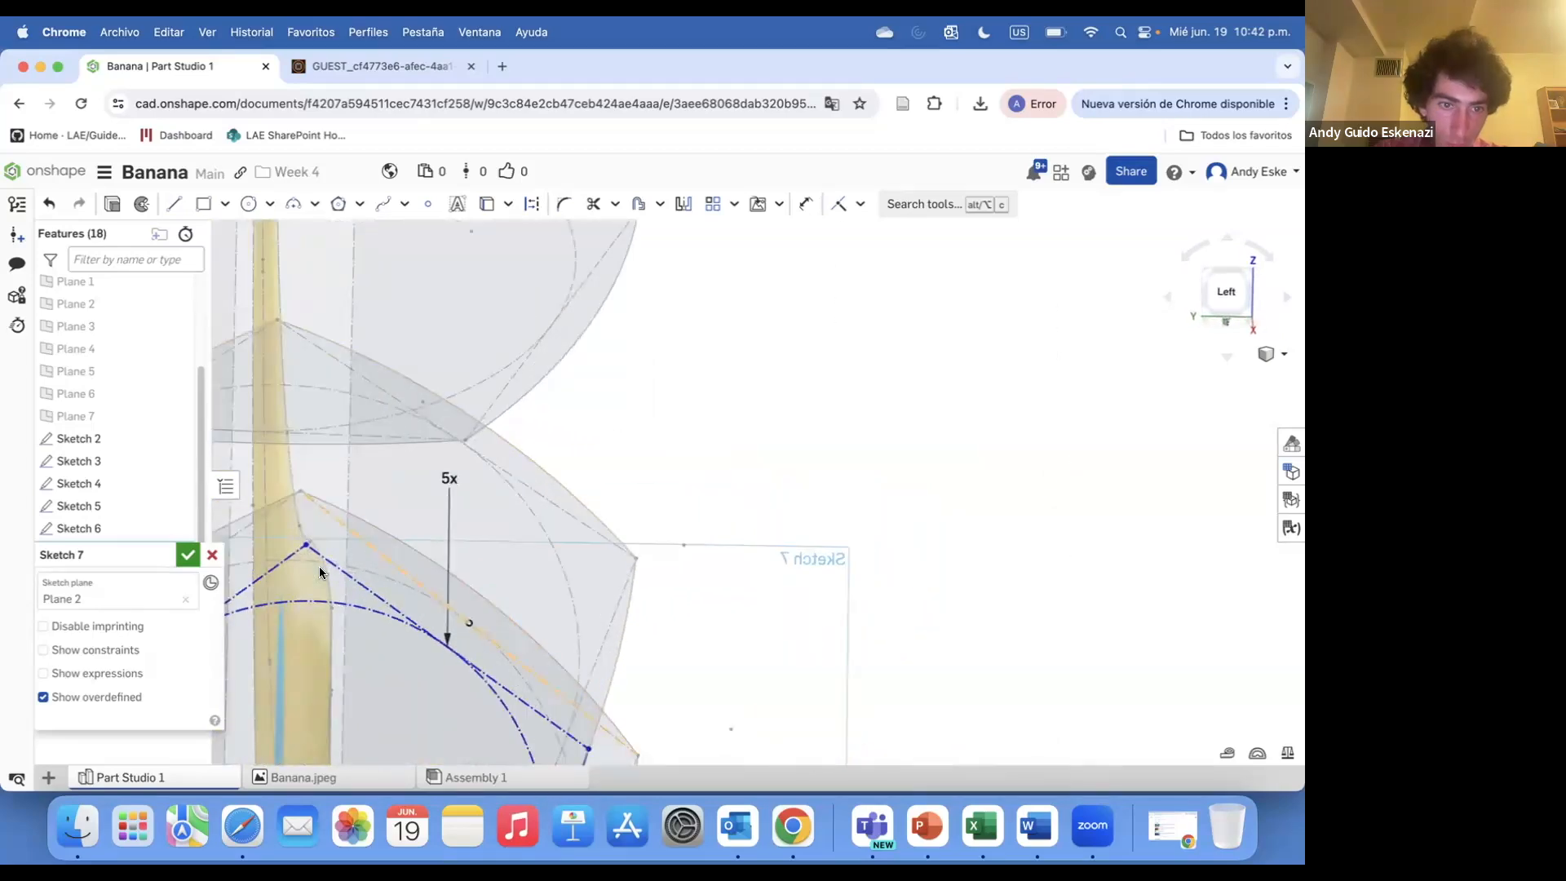
scroll(325, 579, "down", 10)
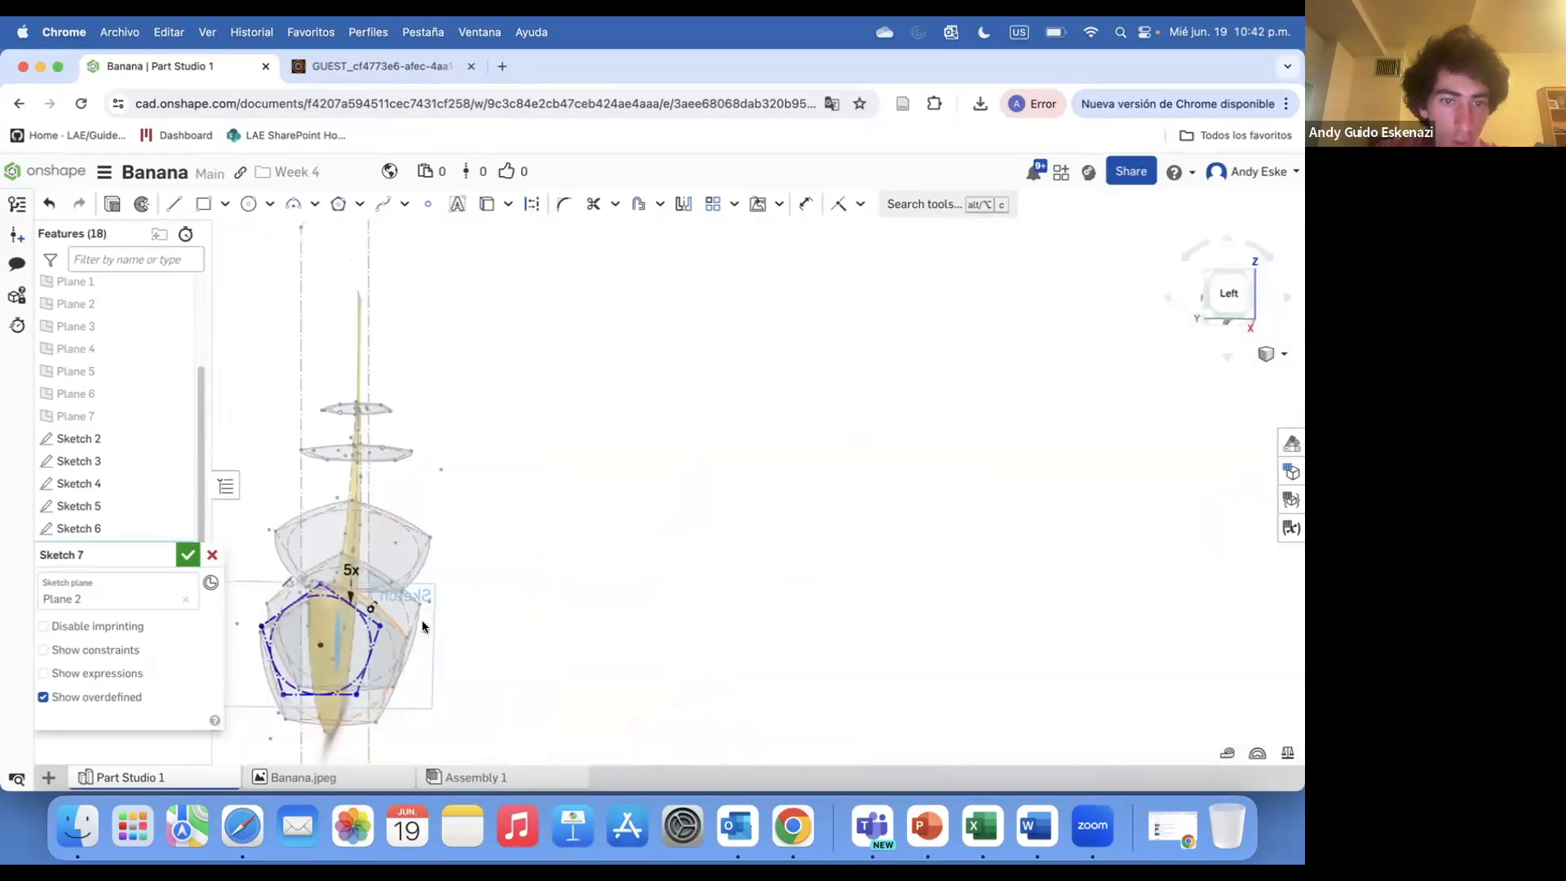
mouse_move(423, 622)
right_mouse_down()
mouse_move(354, 661)
mouse_move(429, 632)
right_mouse_up()
scroll(354, 661, "down", 5)
scroll(430, 636, "up", 5)
scroll(482, 701, "down", 4)
scroll(482, 700, "up", 7)
right_click_drag(482, 701, 518, 615)
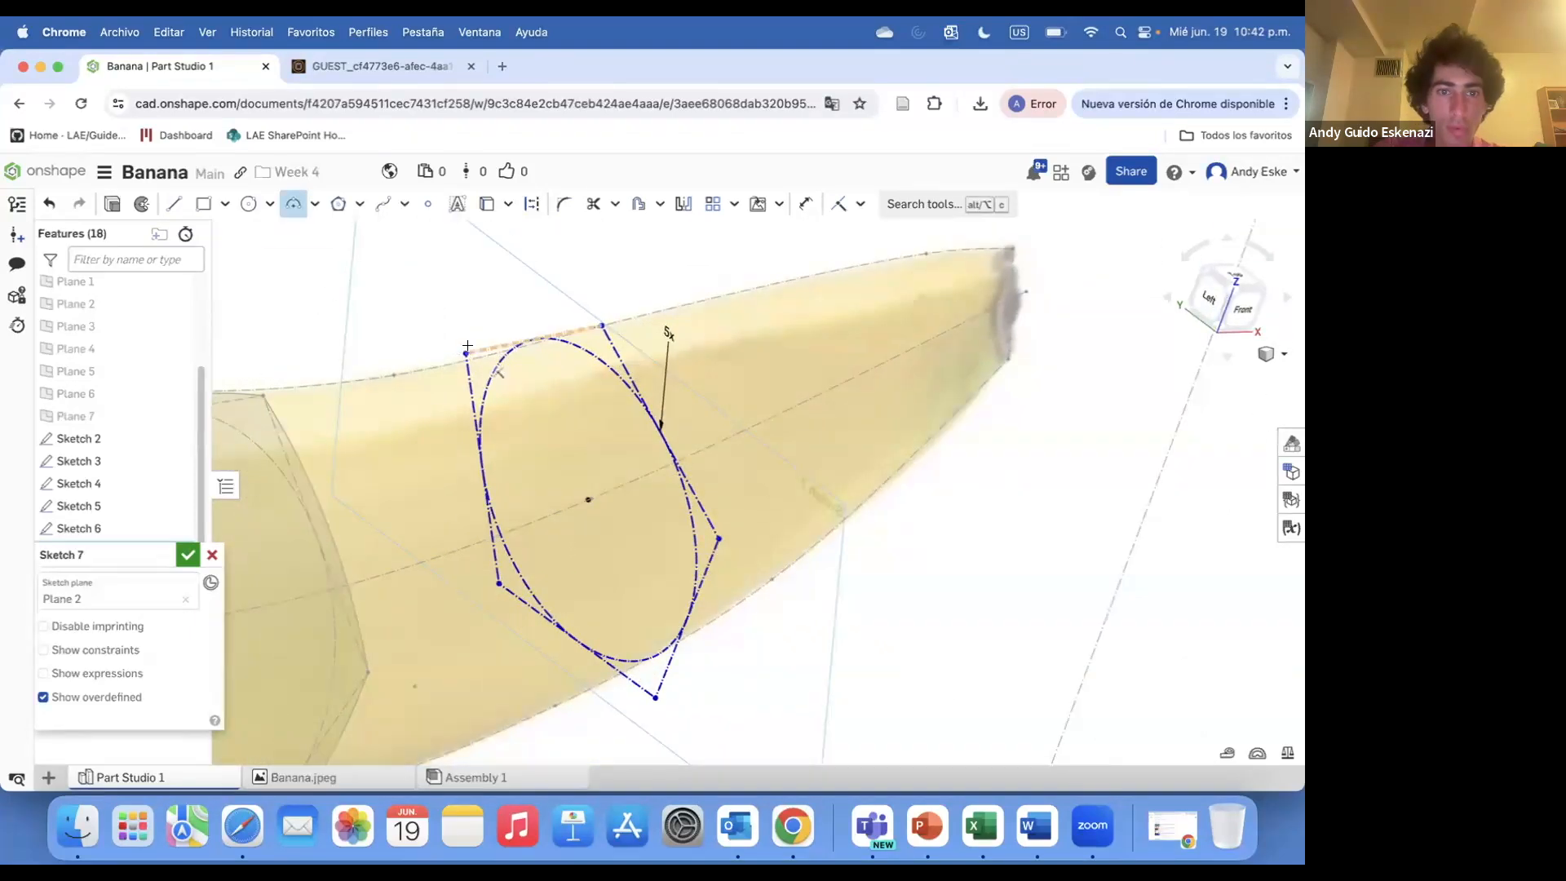
Trace three-point arcs over the pentagon's edges and accept Sketch 7
left_click(546, 336)
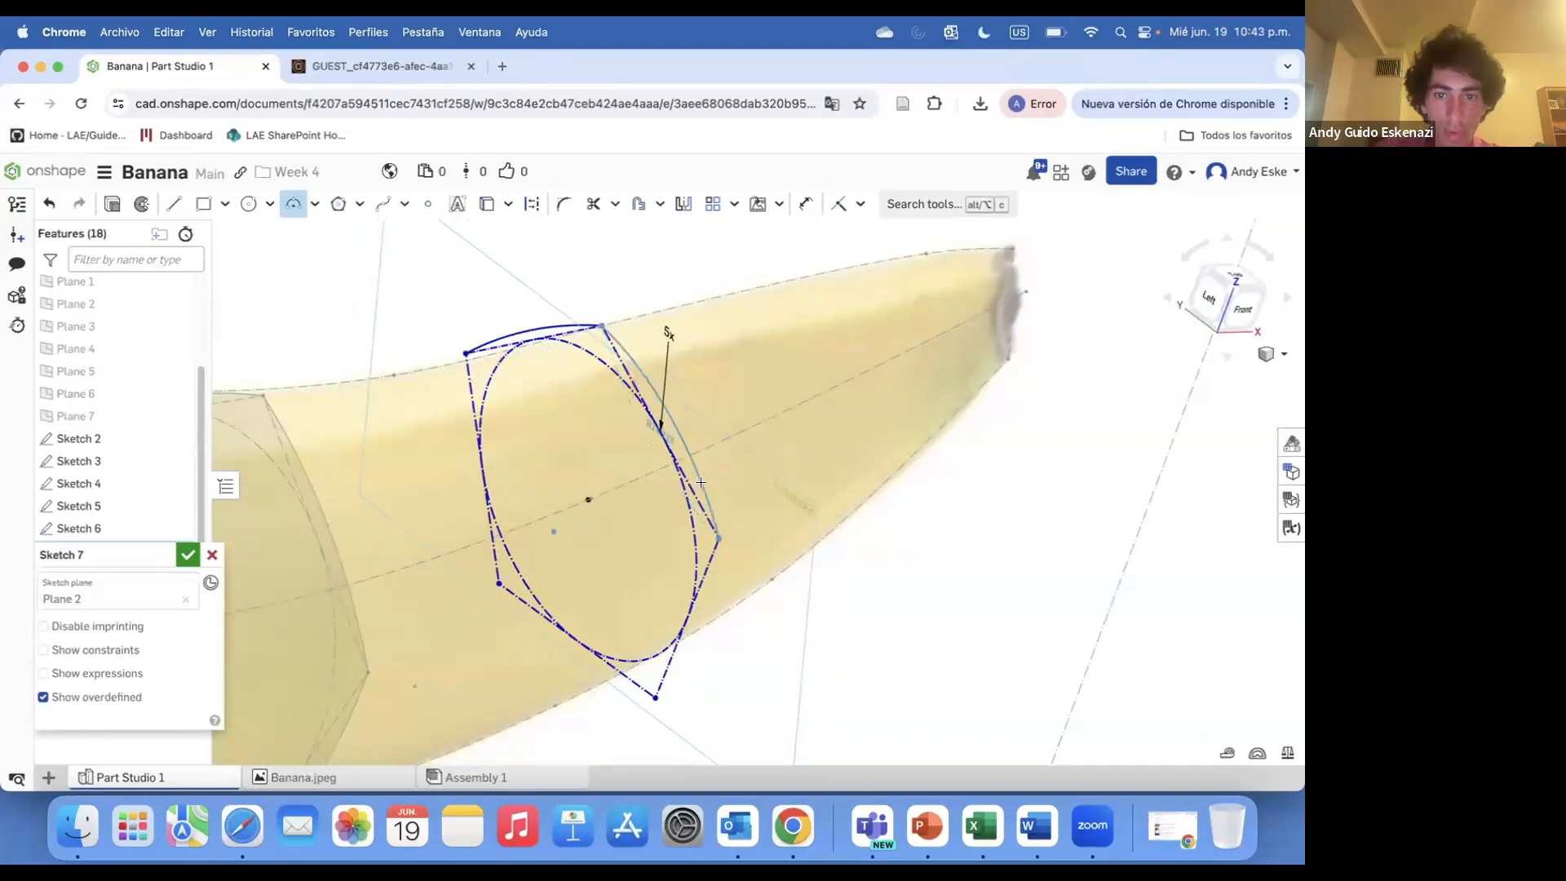
left_click(496, 578)
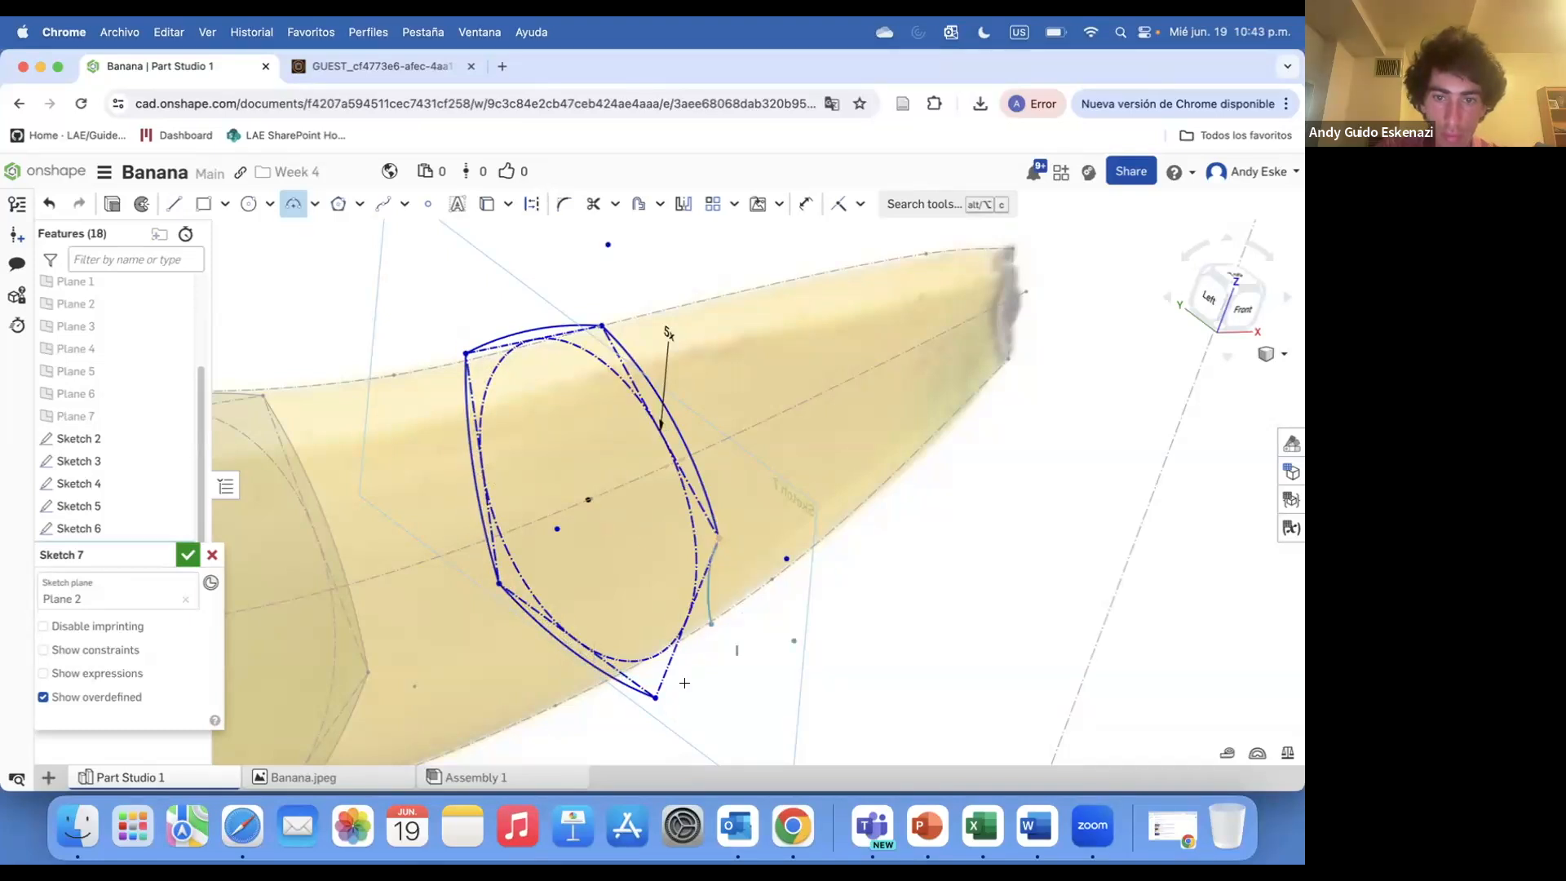
scroll(483, 623, "down", 5)
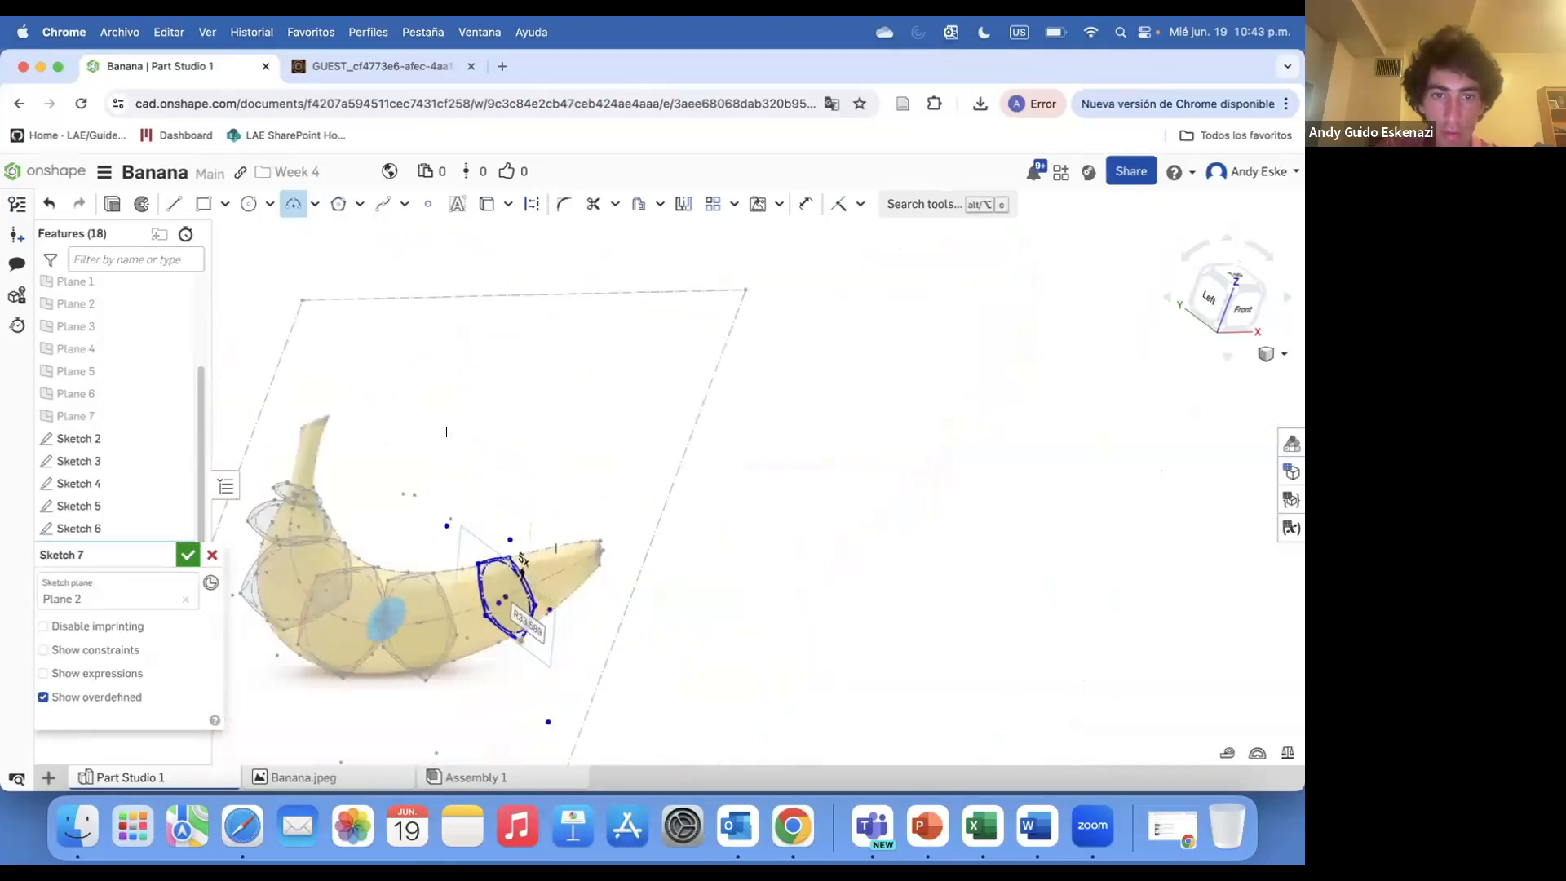
left_click(187, 558)
Start a new sketch on Plane 1 near the banana's tip
key("shift+s")
scroll(95, 306, "up", 3)
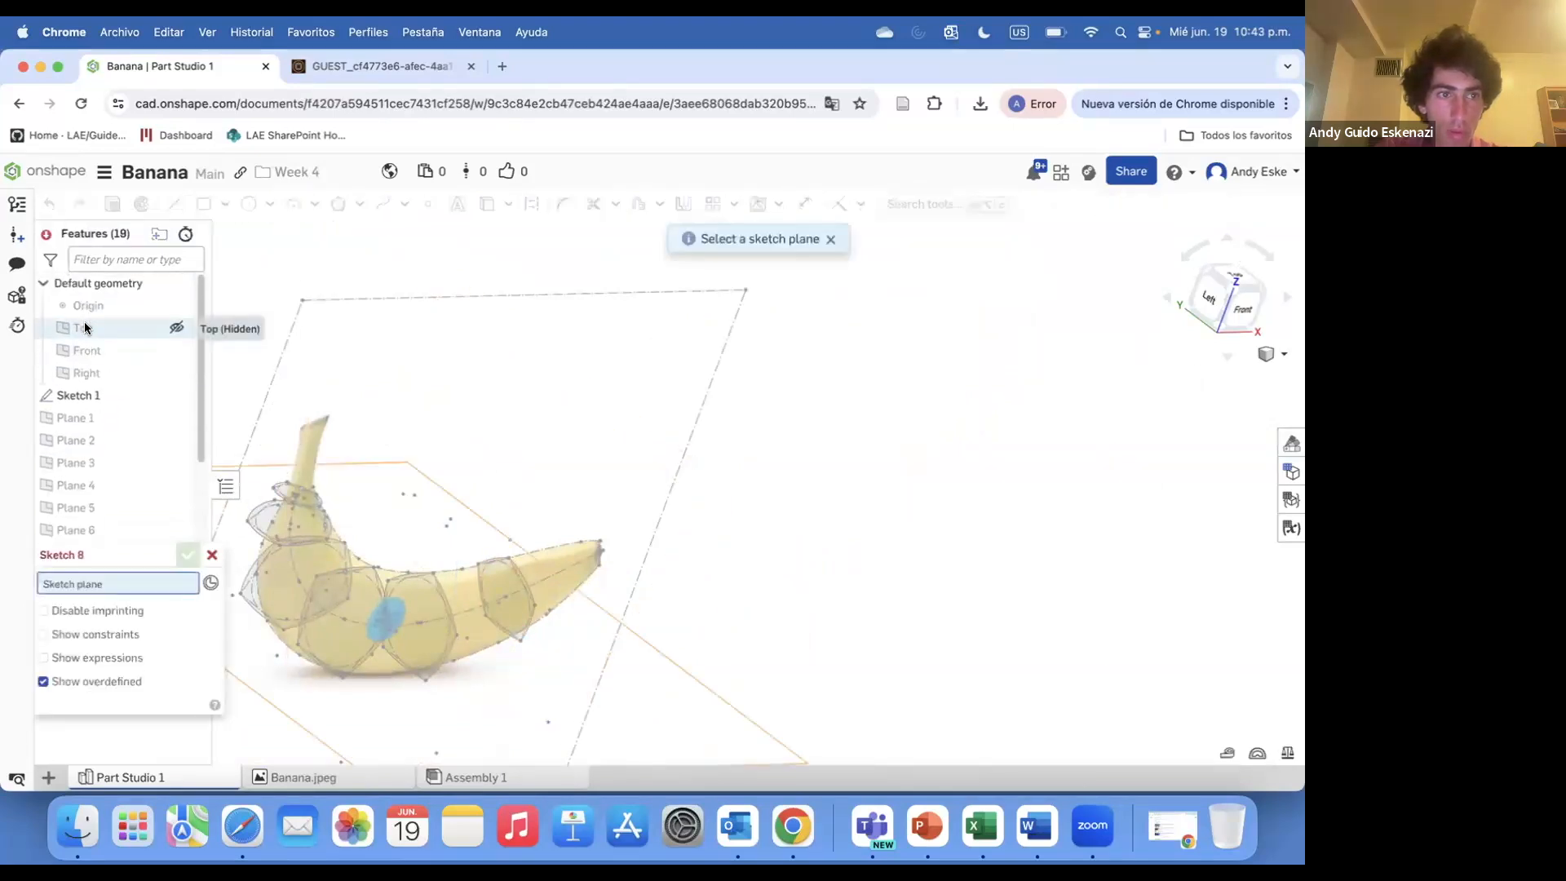
left_click(94, 420)
scroll(623, 598, "up", 10)
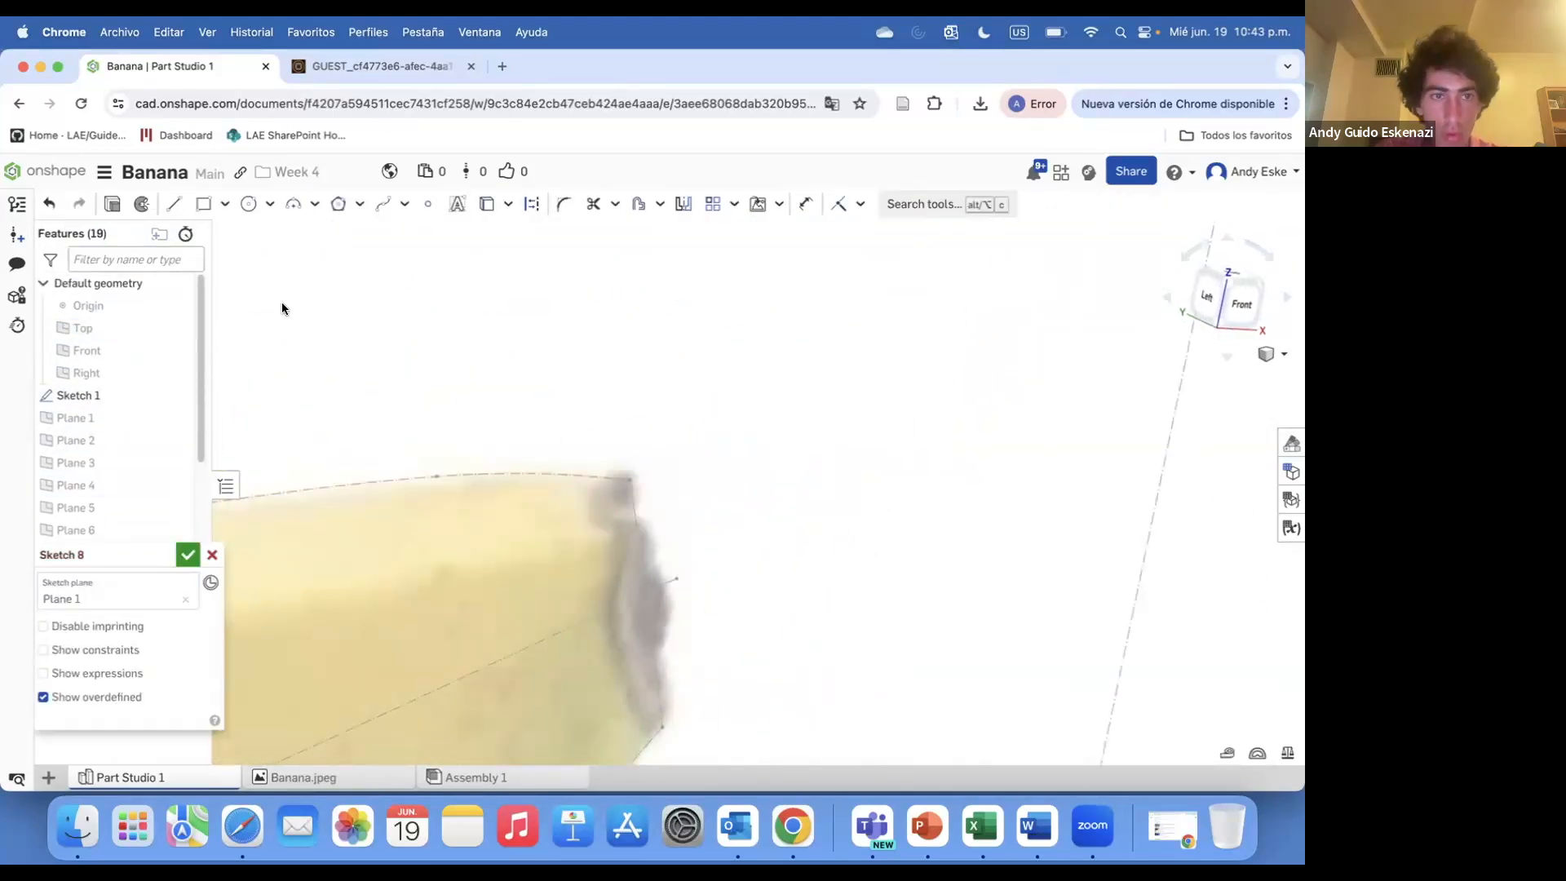
left_click(338, 204)
left_click(646, 593)
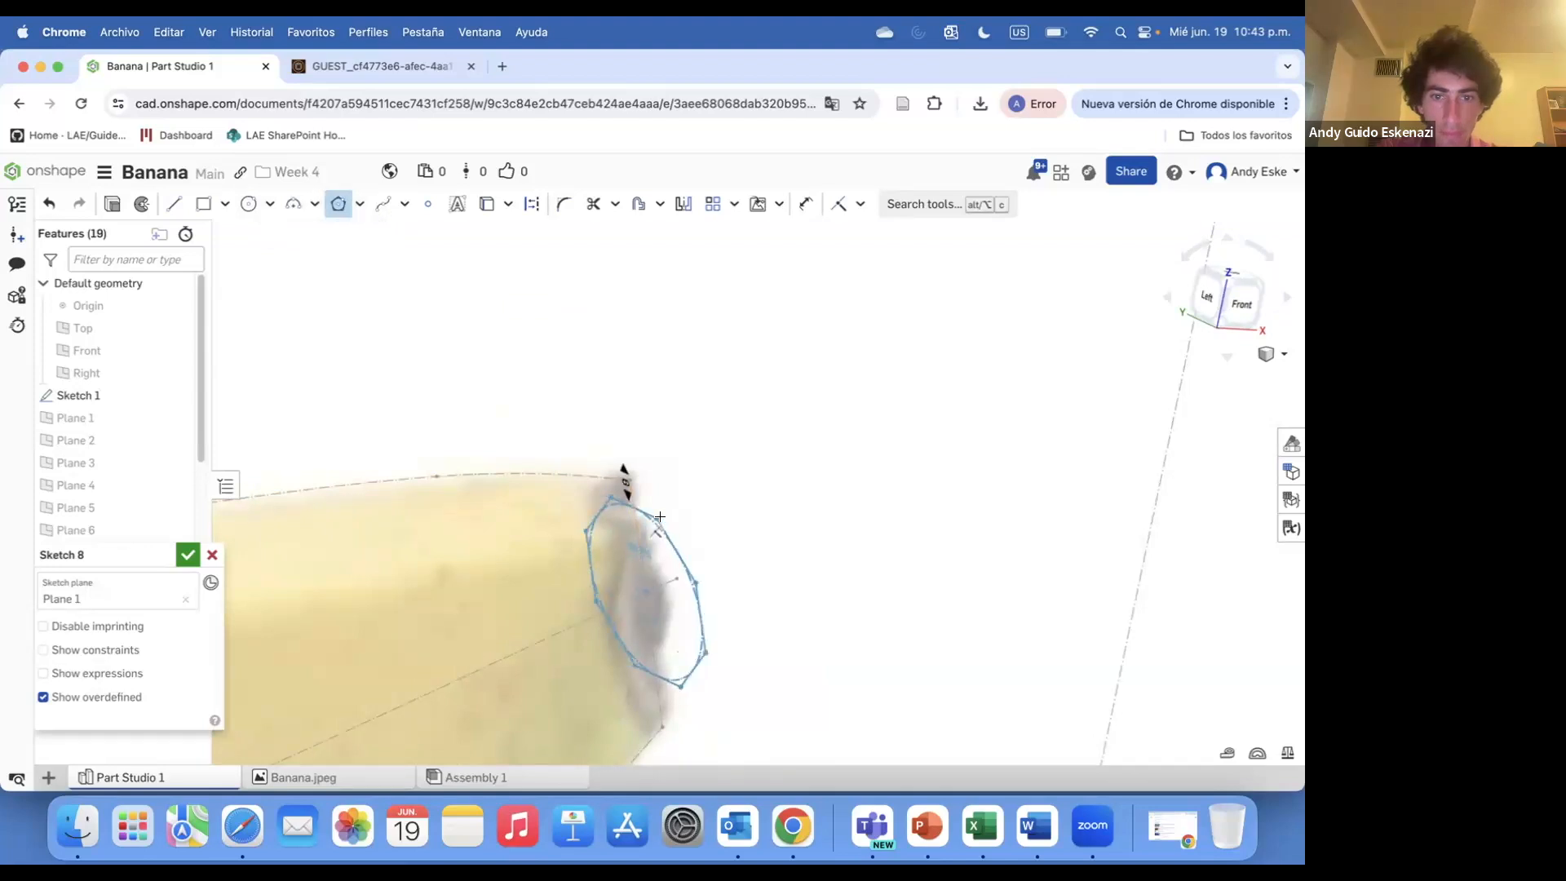
left_click(660, 516)
key("Escape")
key("super+z")
Draw a five-sided polygon centred on the banana's centre curve at Plane 1
left_click(339, 205)
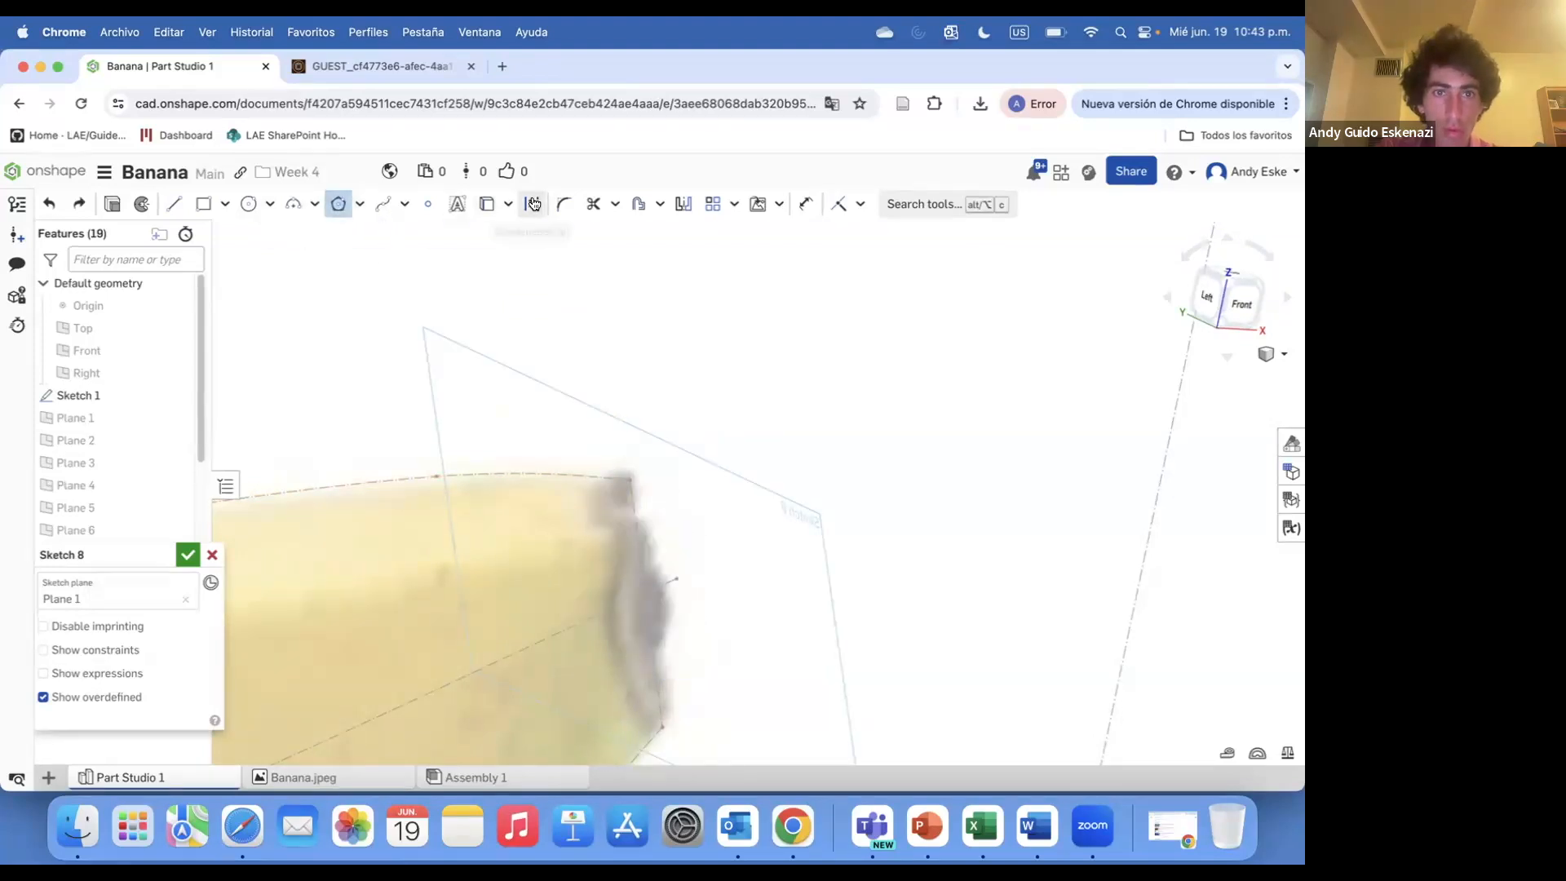
left_click(648, 593)
left_click(642, 494)
key("Escape")
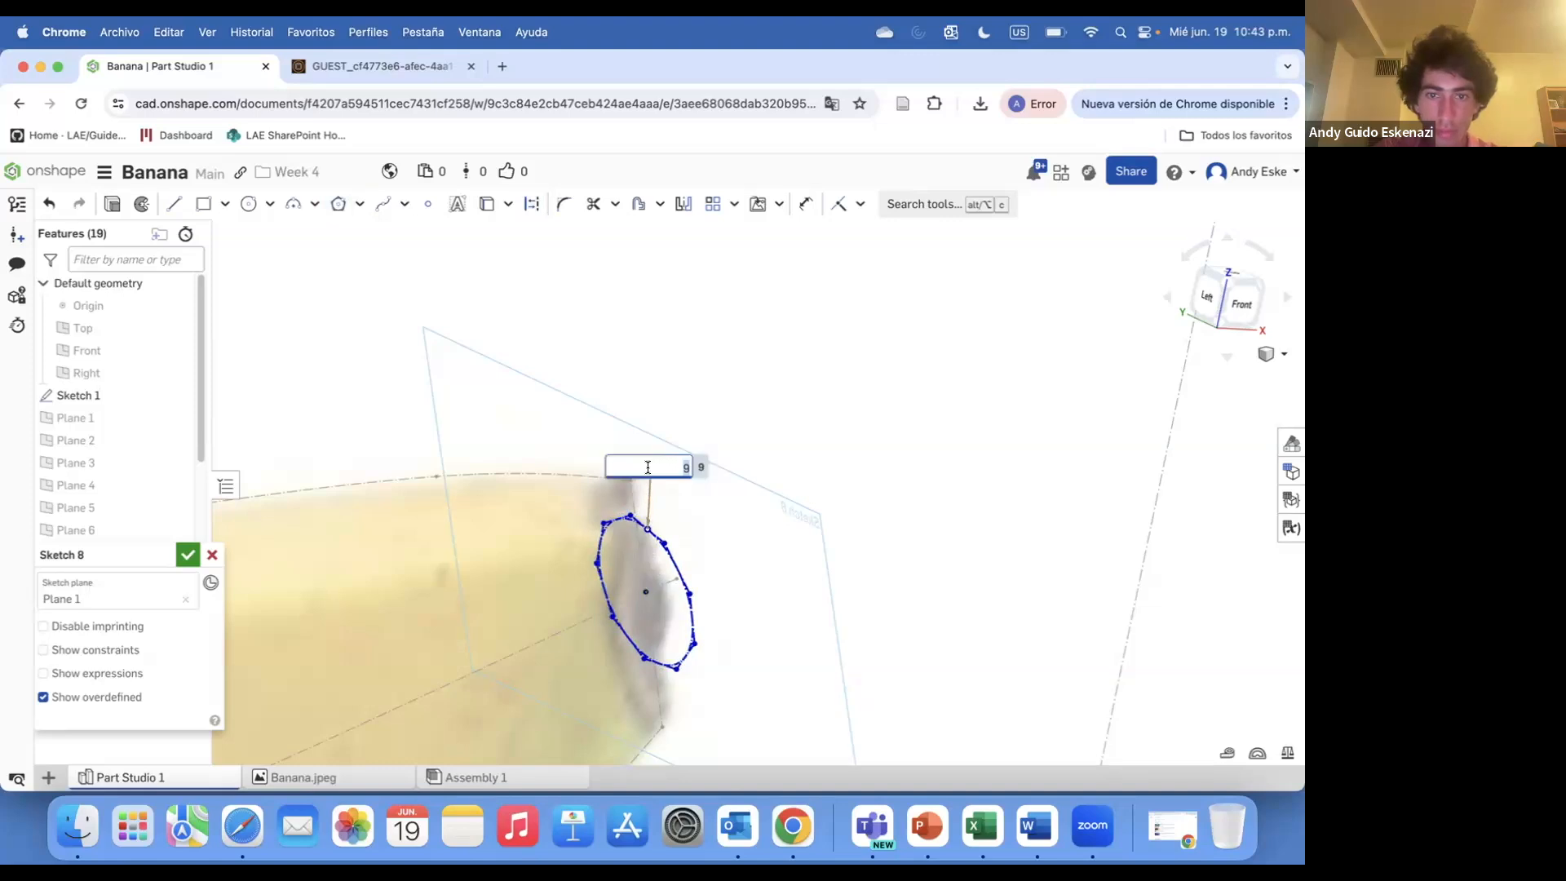
Drag a corner of the Plane 1 pentagon out to the banana outline to enlarge it
scroll(647, 529, "up", 3)
right_click(635, 533)
left_click(705, 781)
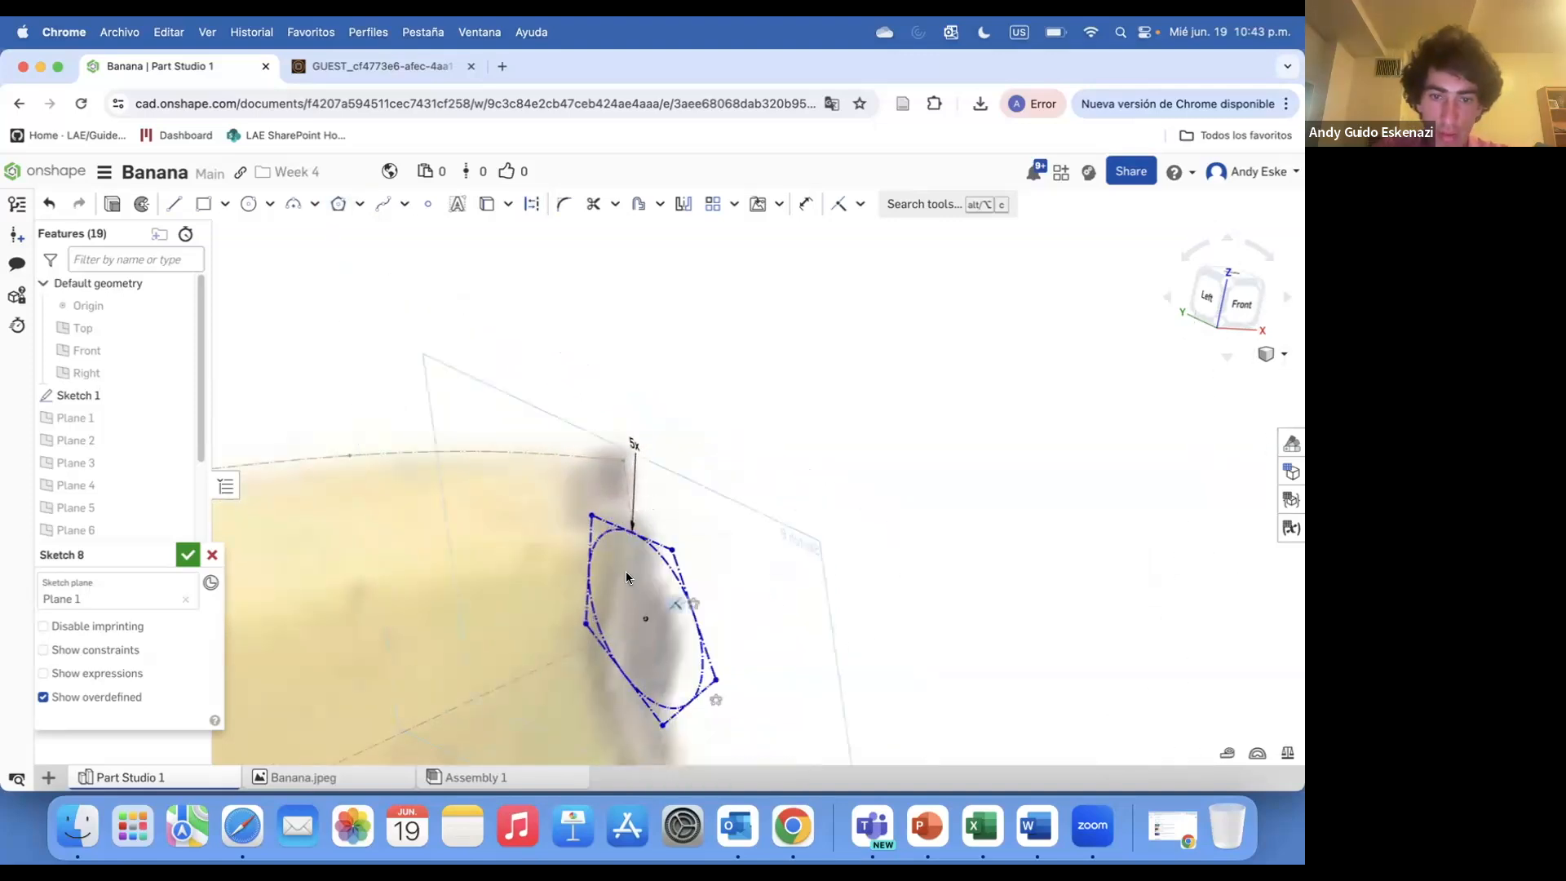
left_click_drag(590, 515, 624, 460)
right_click_drag(581, 512, 595, 511)
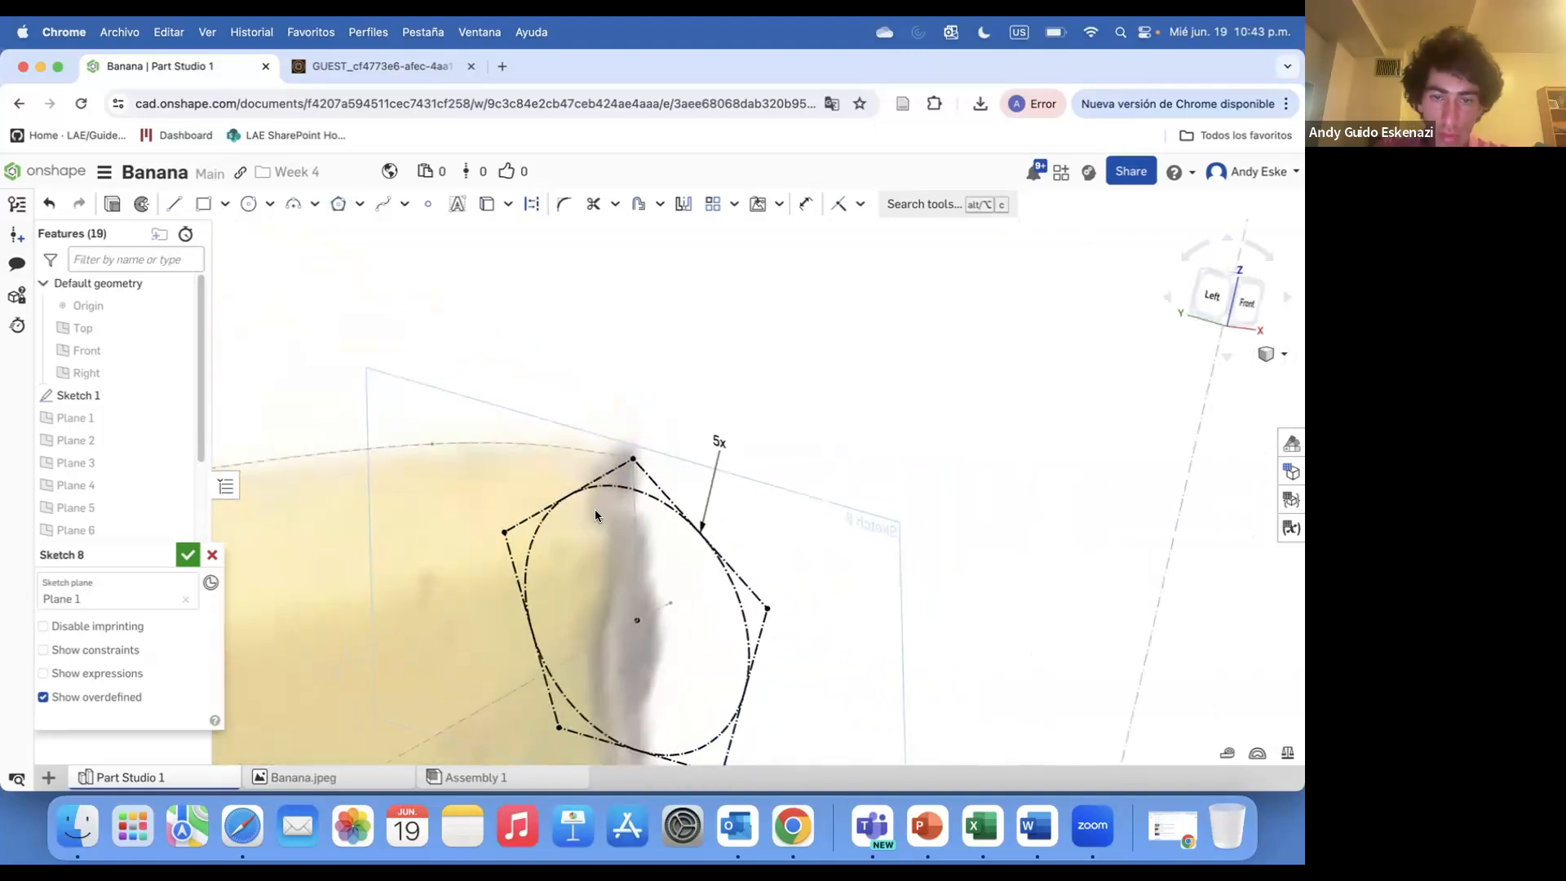
scroll(558, 456, "down", 4)
scroll(558, 460, "up", 1)
Trace three-point arcs over the Plane 1 pentagon's edges and accept Sketch 8
left_click(293, 203)
scroll(539, 437, "up", 4)
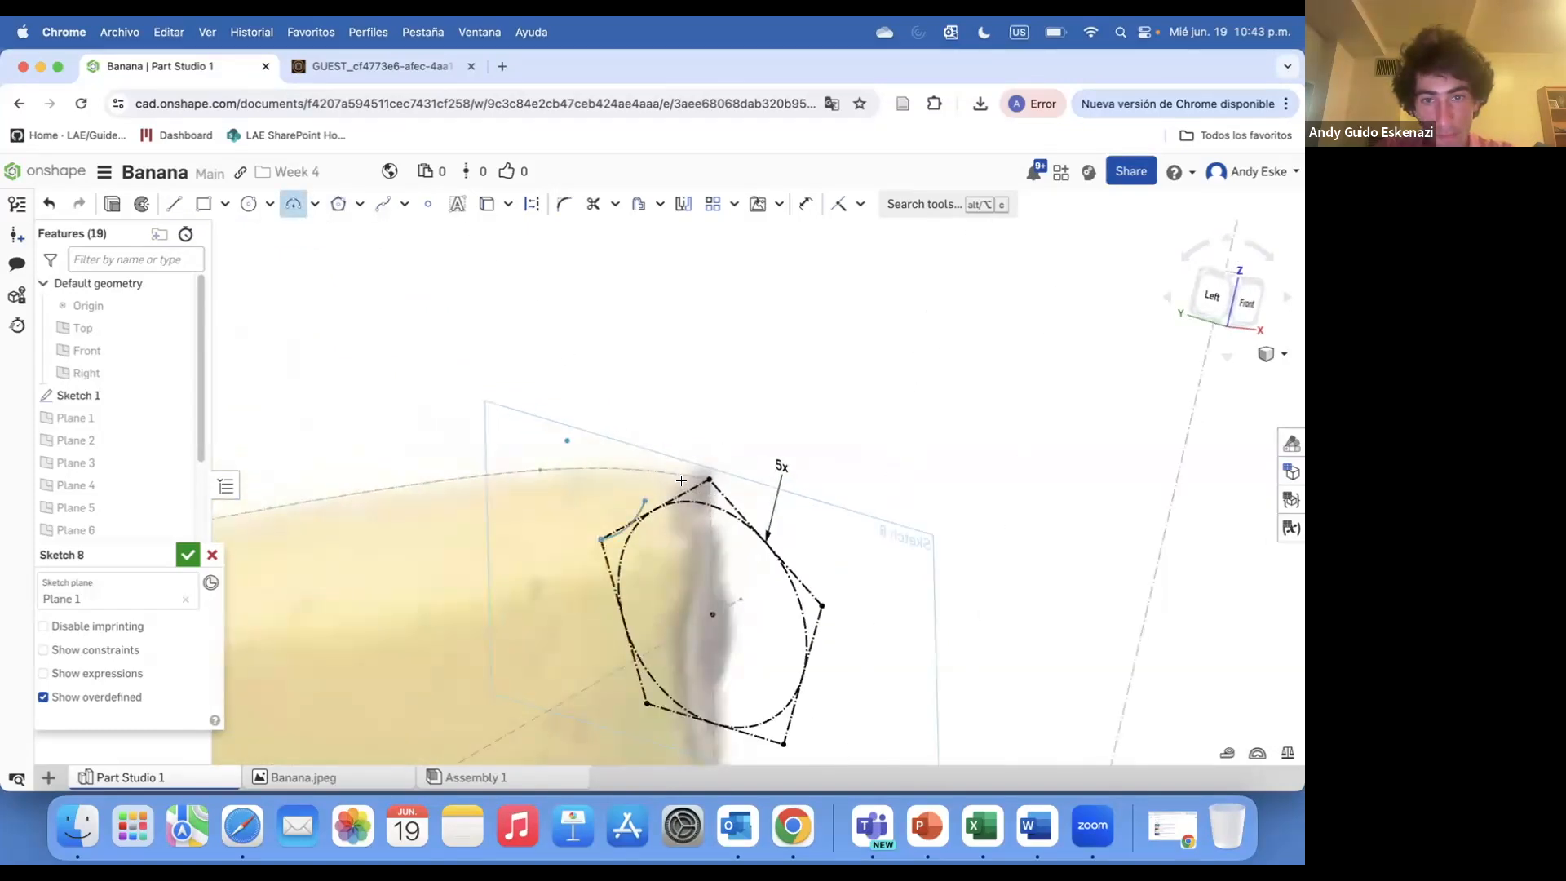
left_click(710, 478)
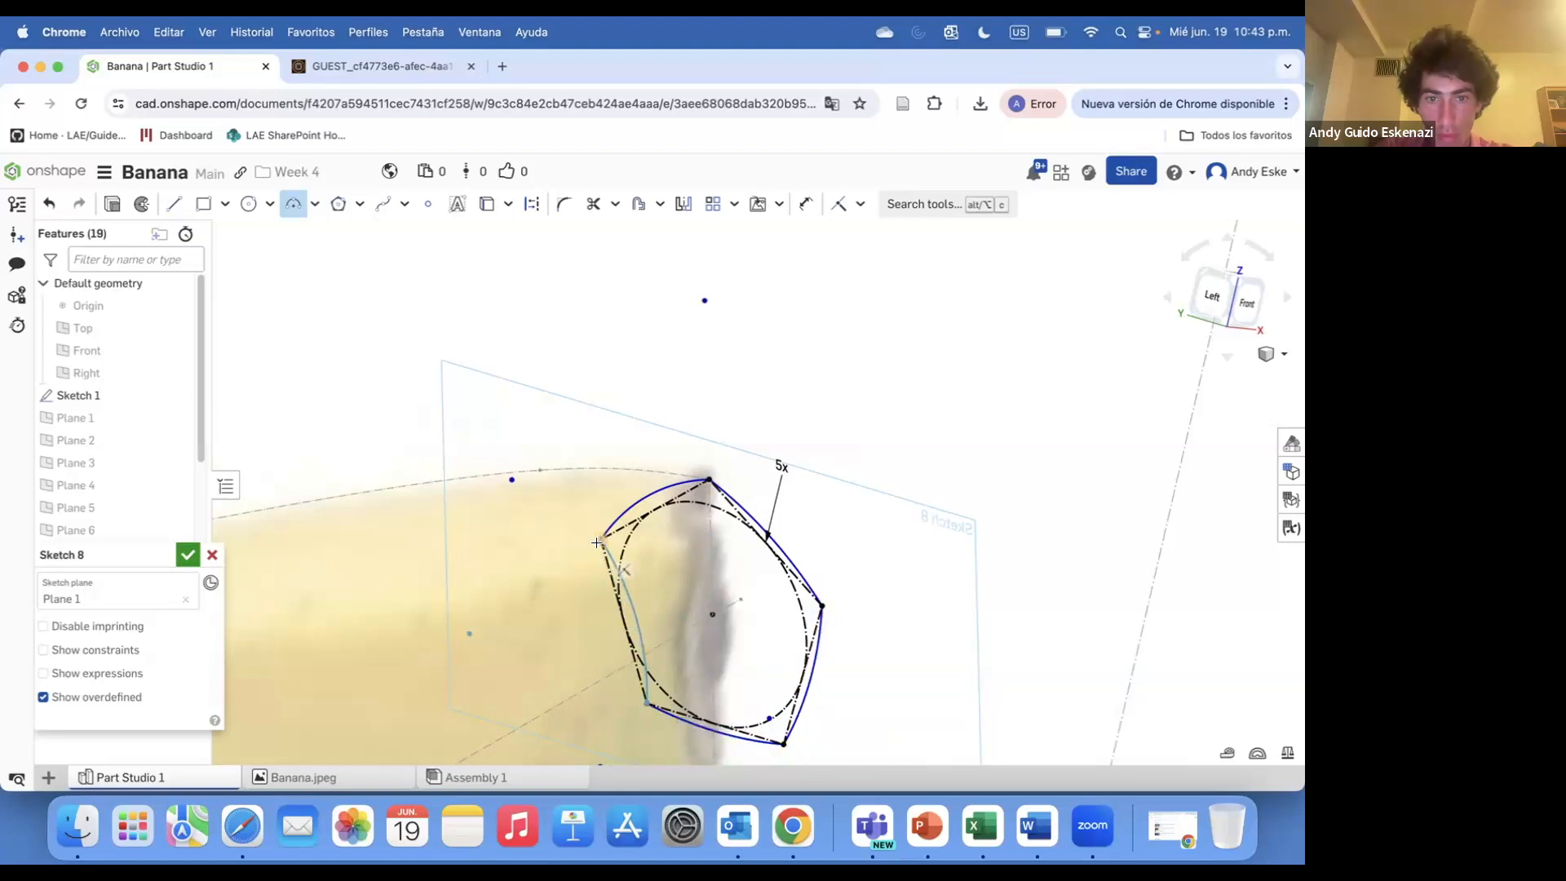
scroll(601, 576, "down", 5)
left_click(186, 555)
Hide Sketch 1 so only the cross-section sketches remain visible
mouse_move(468, 552)
right_mouse_down()
mouse_move(394, 589)
mouse_move(342, 563)
right_mouse_up()
scroll(119, 475, "up", 5)
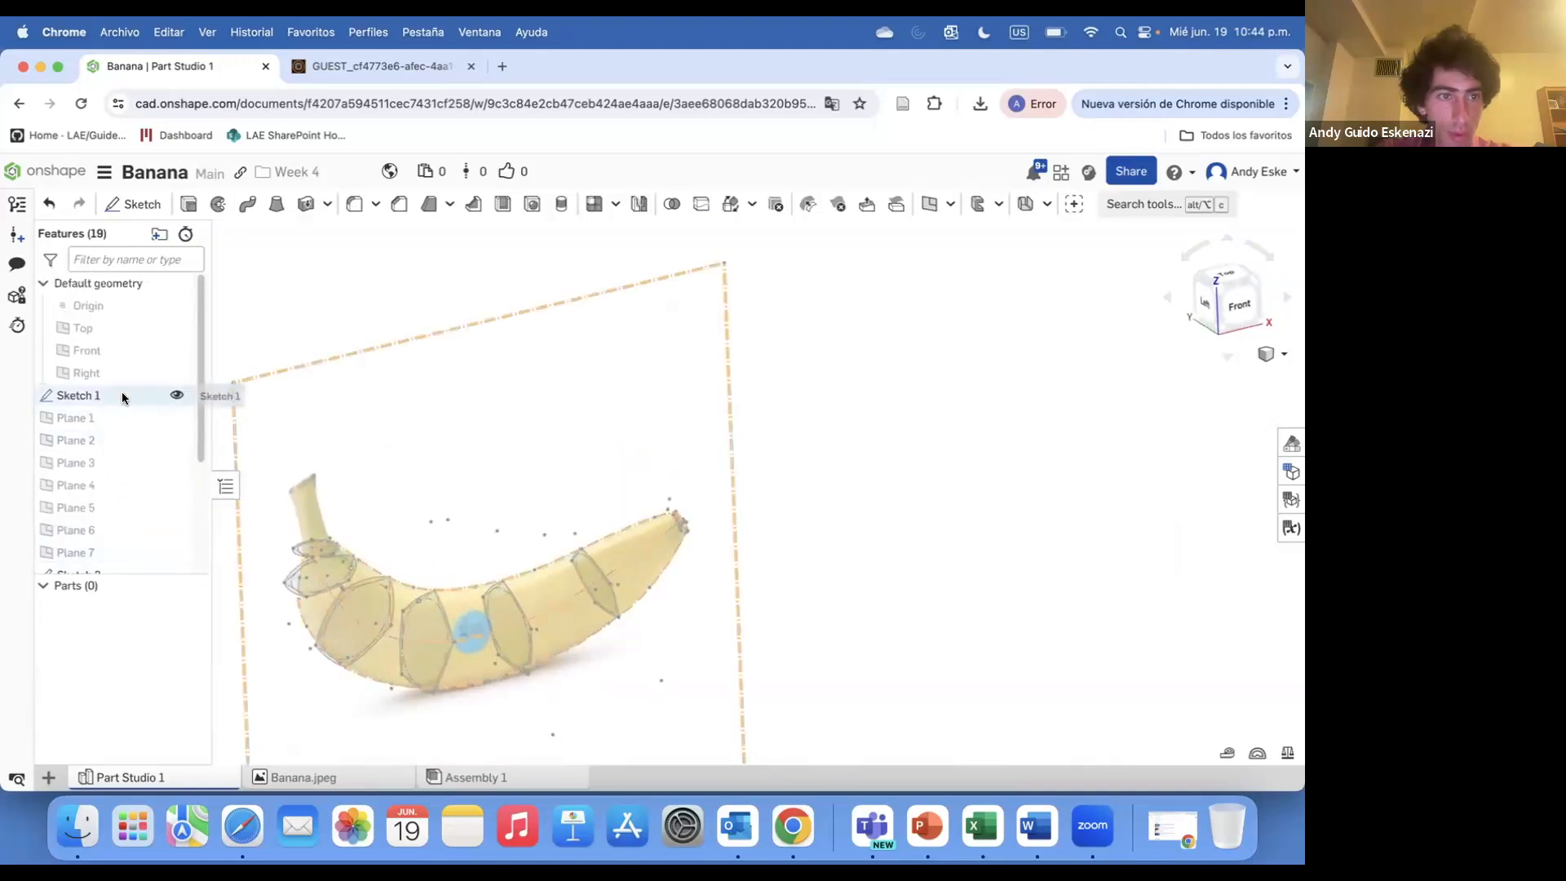
left_click(177, 395)
scroll(359, 496, "down", 4)
right_click_drag(359, 496, 370, 524)
scroll(380, 543, "up", 6)
Create a 3D fit spline through one vertex on each cross-section, from Sketch 2 to Sketch 8
left_click(1142, 204)
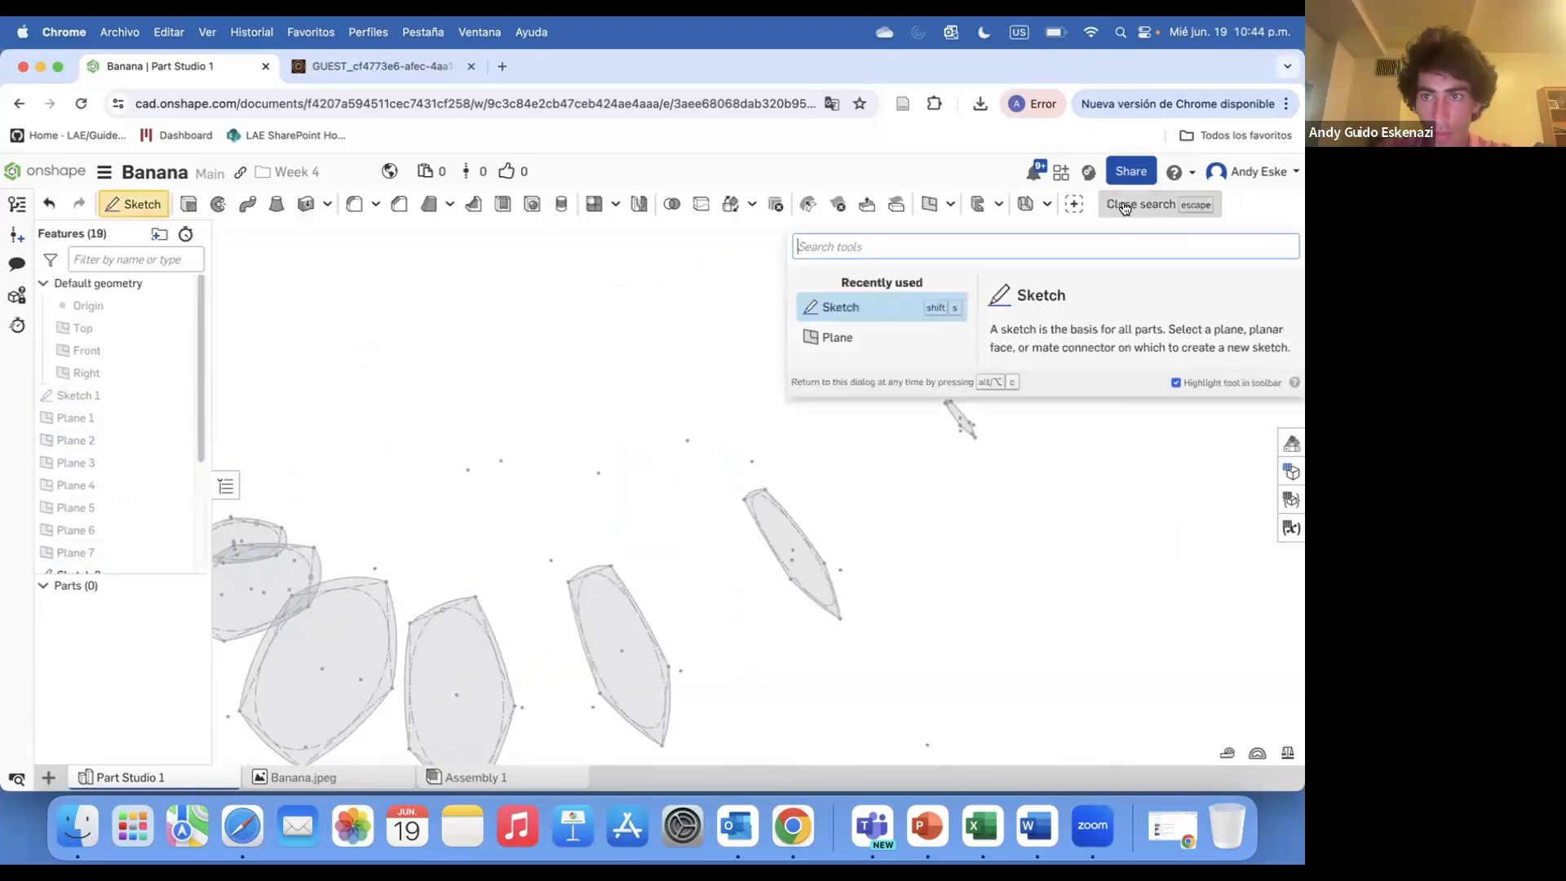
type("3d")
left_click(864, 326)
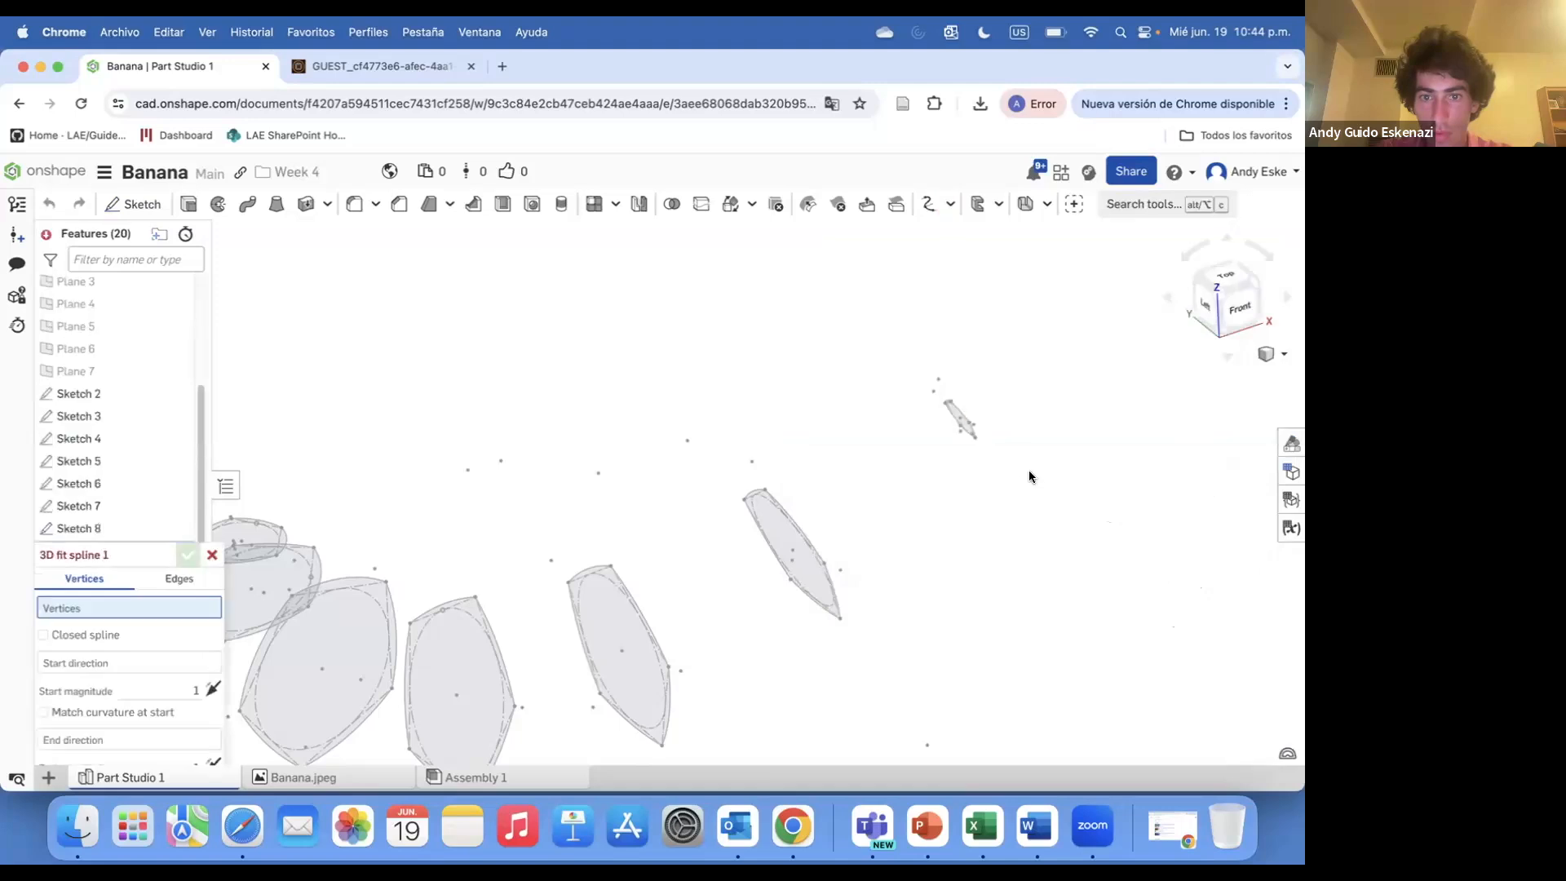
scroll(598, 519, "up", 3)
left_click(575, 498)
left_click(633, 533)
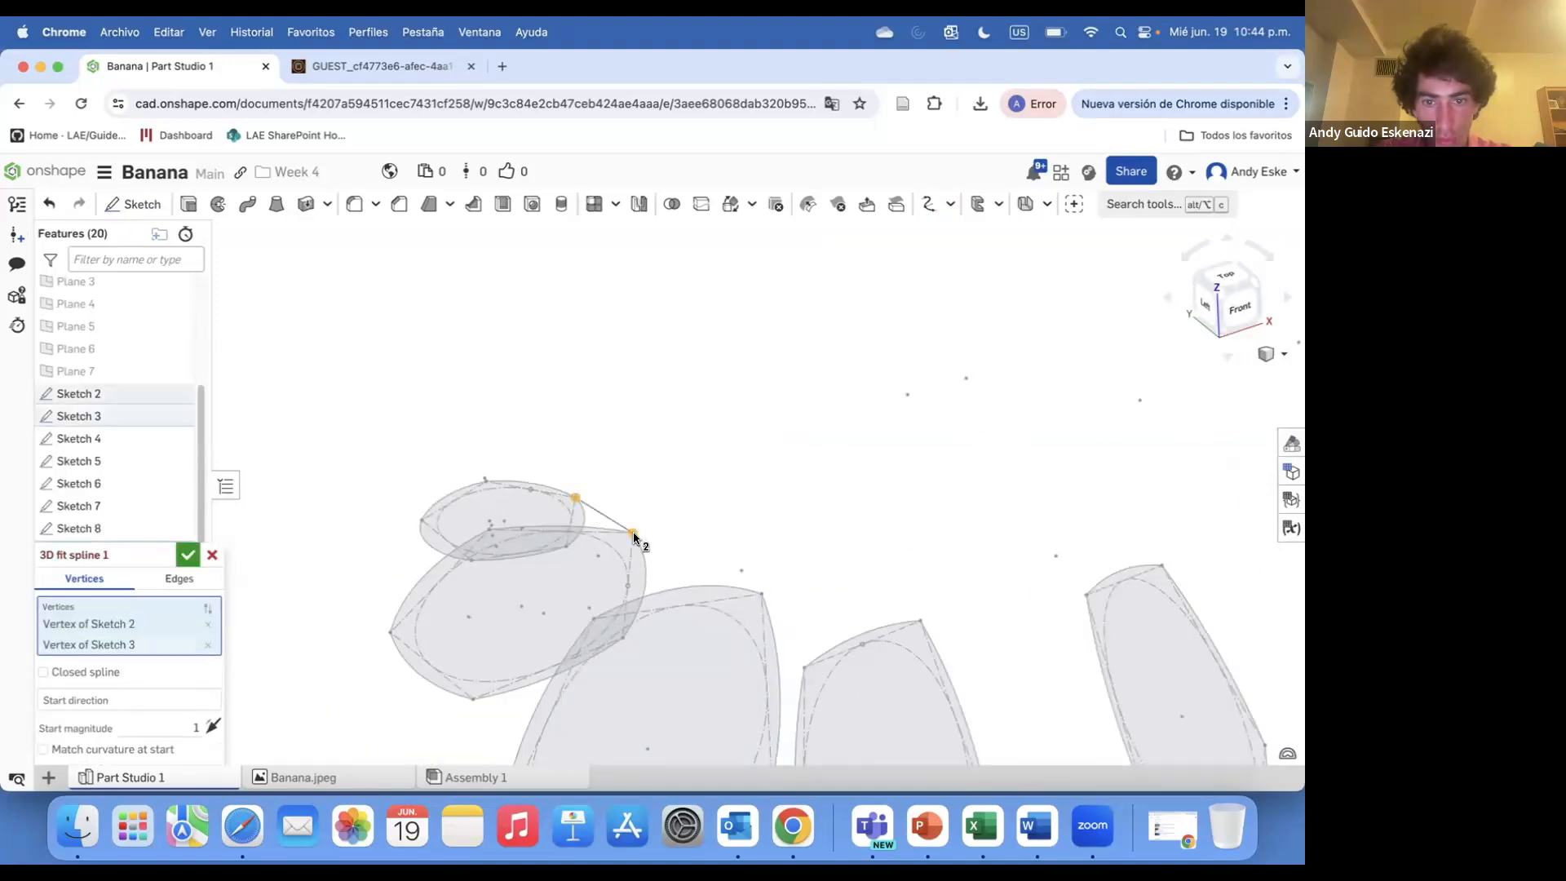
left_click(761, 595)
left_click(920, 622)
left_click(1163, 567)
scroll(868, 534, "down", 3)
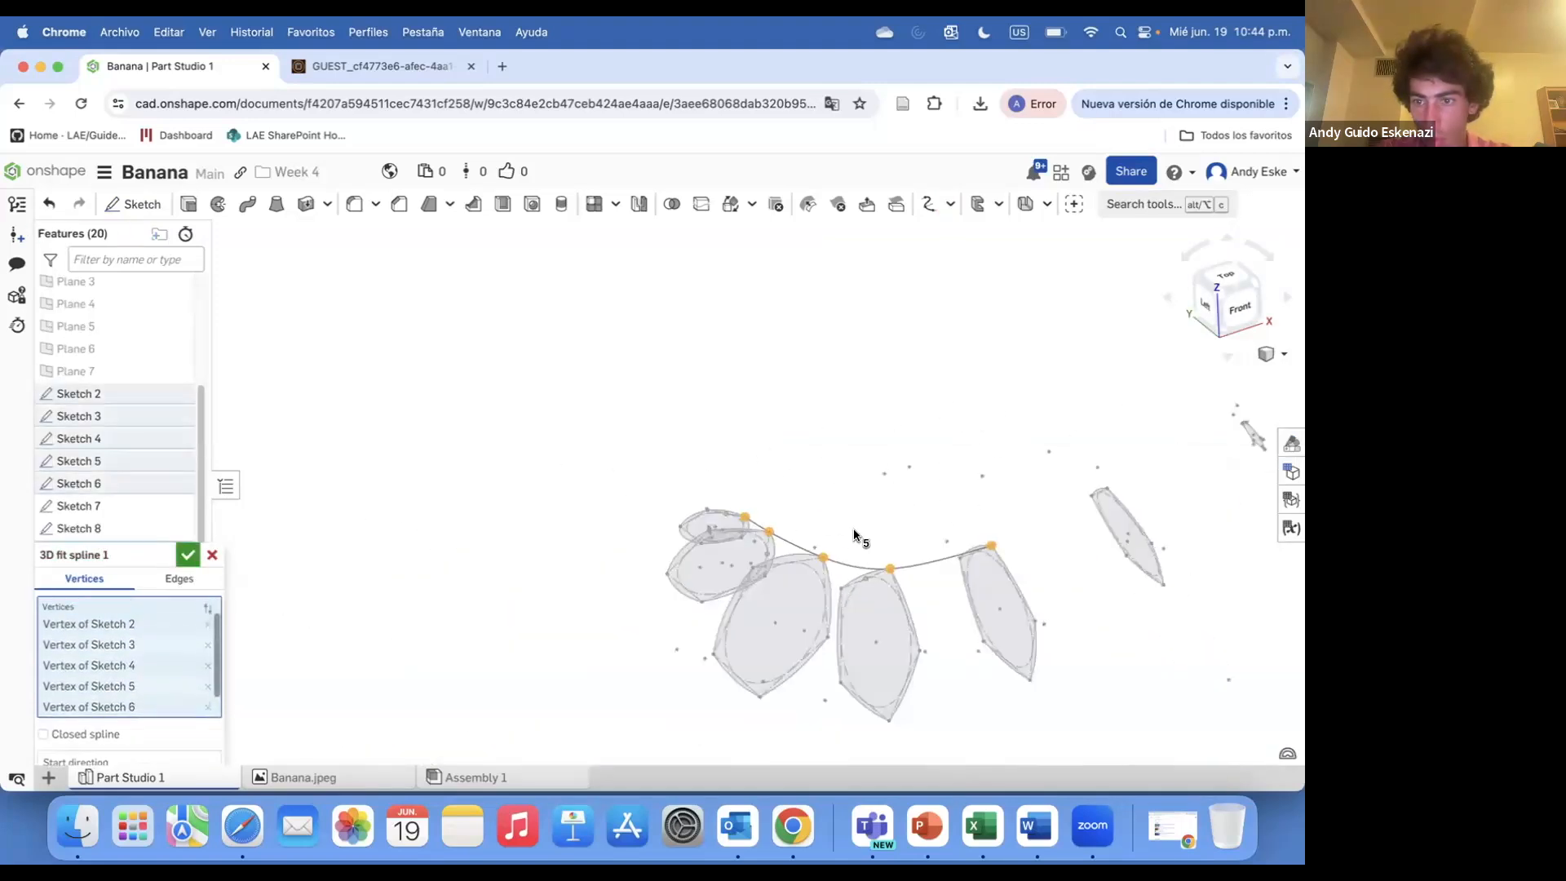
left_click(1105, 489)
scroll(946, 480, "down", 3)
scroll(1088, 457, "up", 8)
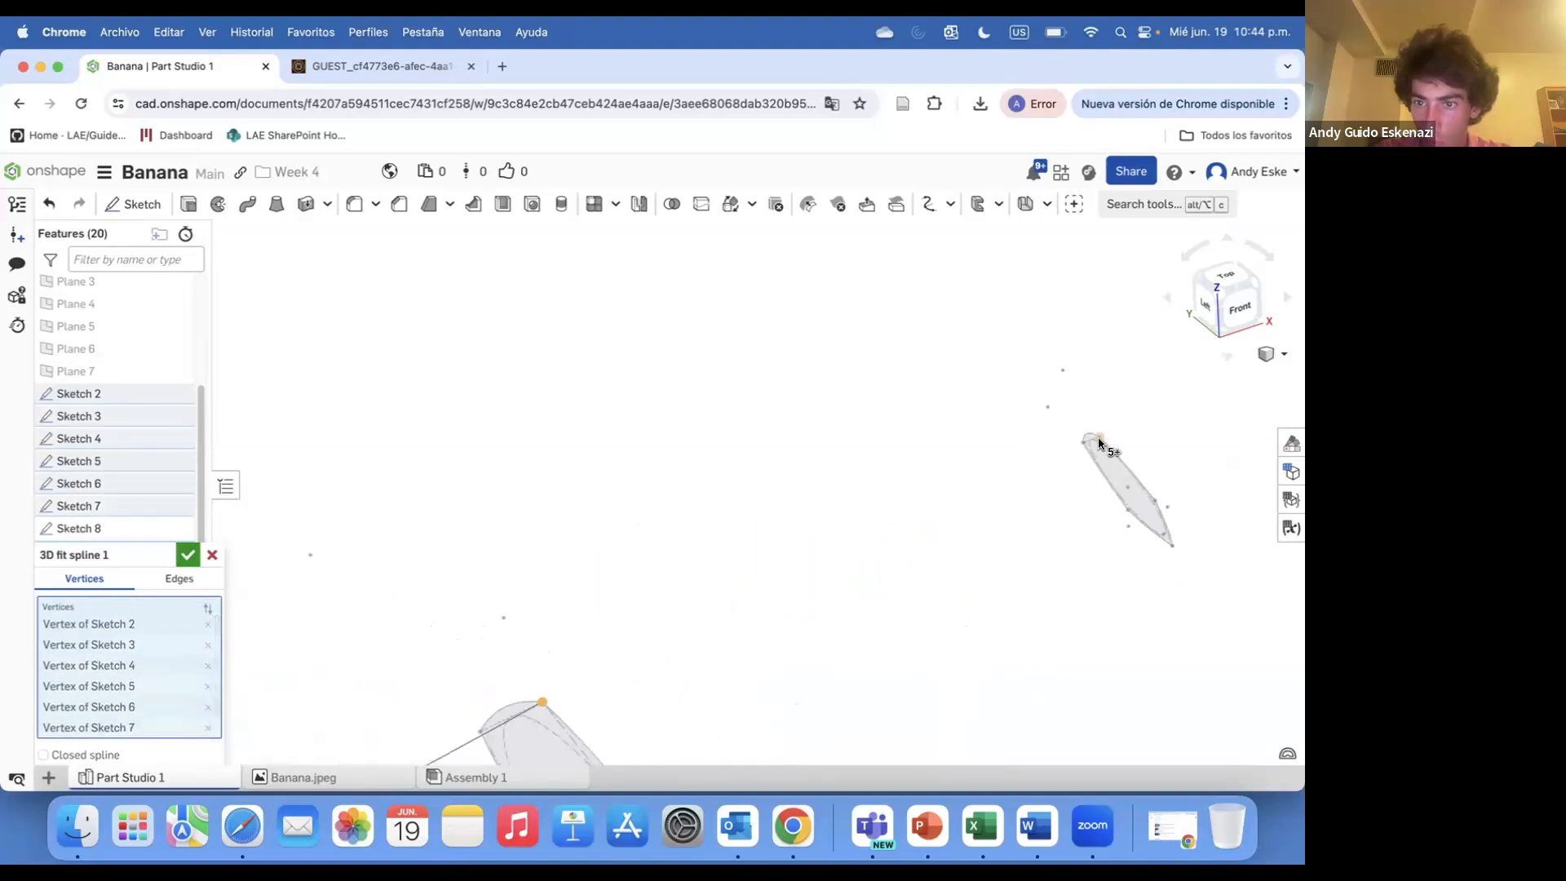
left_click(1100, 441)
scroll(1004, 552, "down", 7)
scroll(913, 612, "down", 3)
right_click_drag(912, 611, 944, 599)
scroll(944, 600, "up", 6)
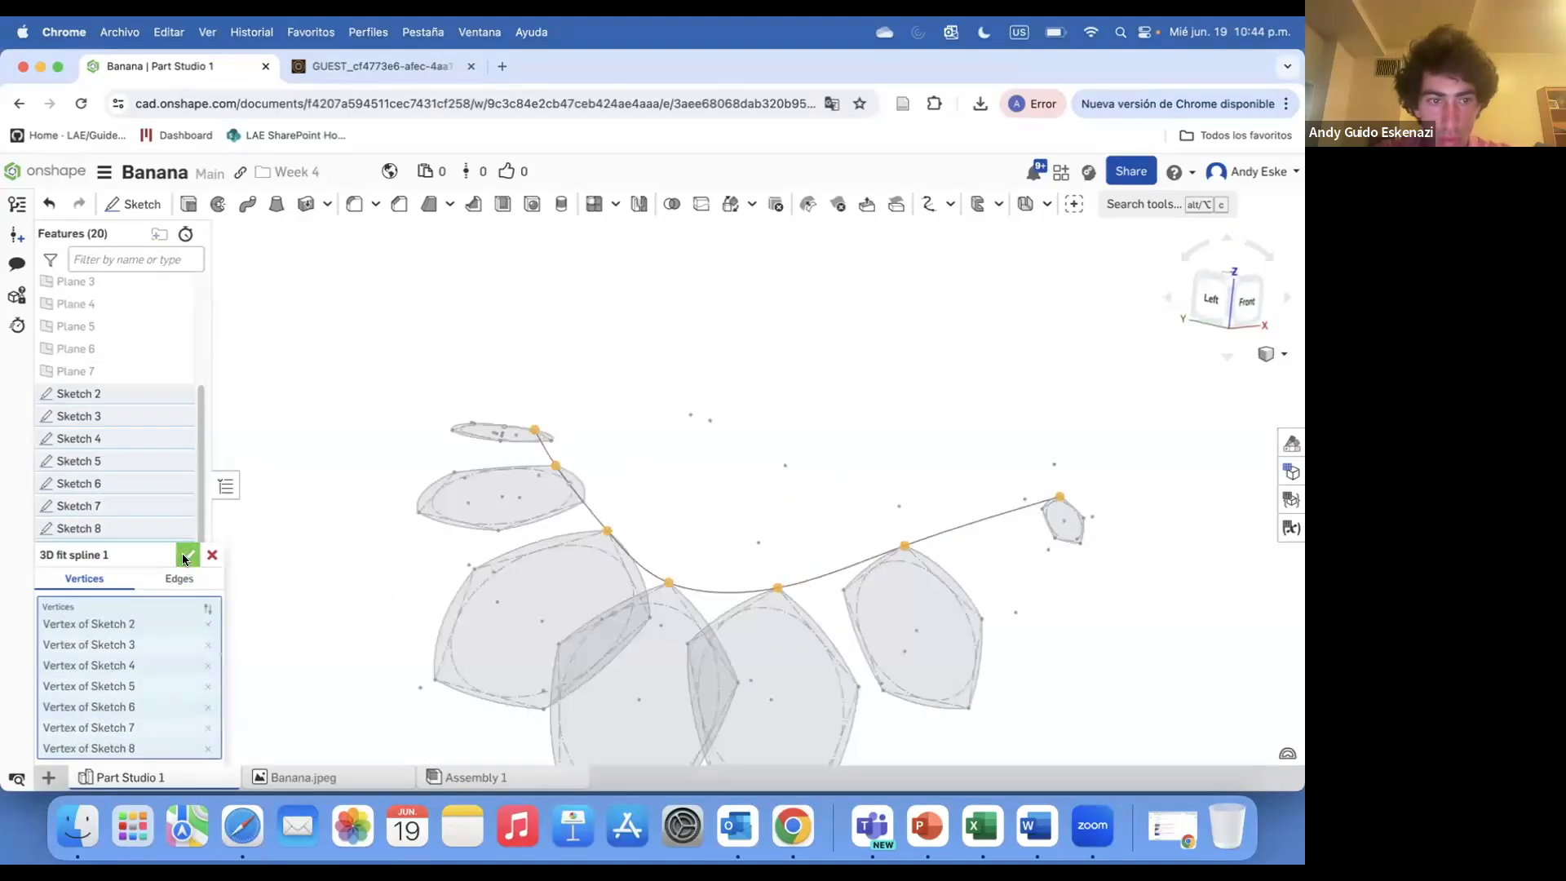
left_click(186, 556)
Show Sketches 2 through 8 so every cross-section is visible
left_click(177, 393)
left_click(177, 416)
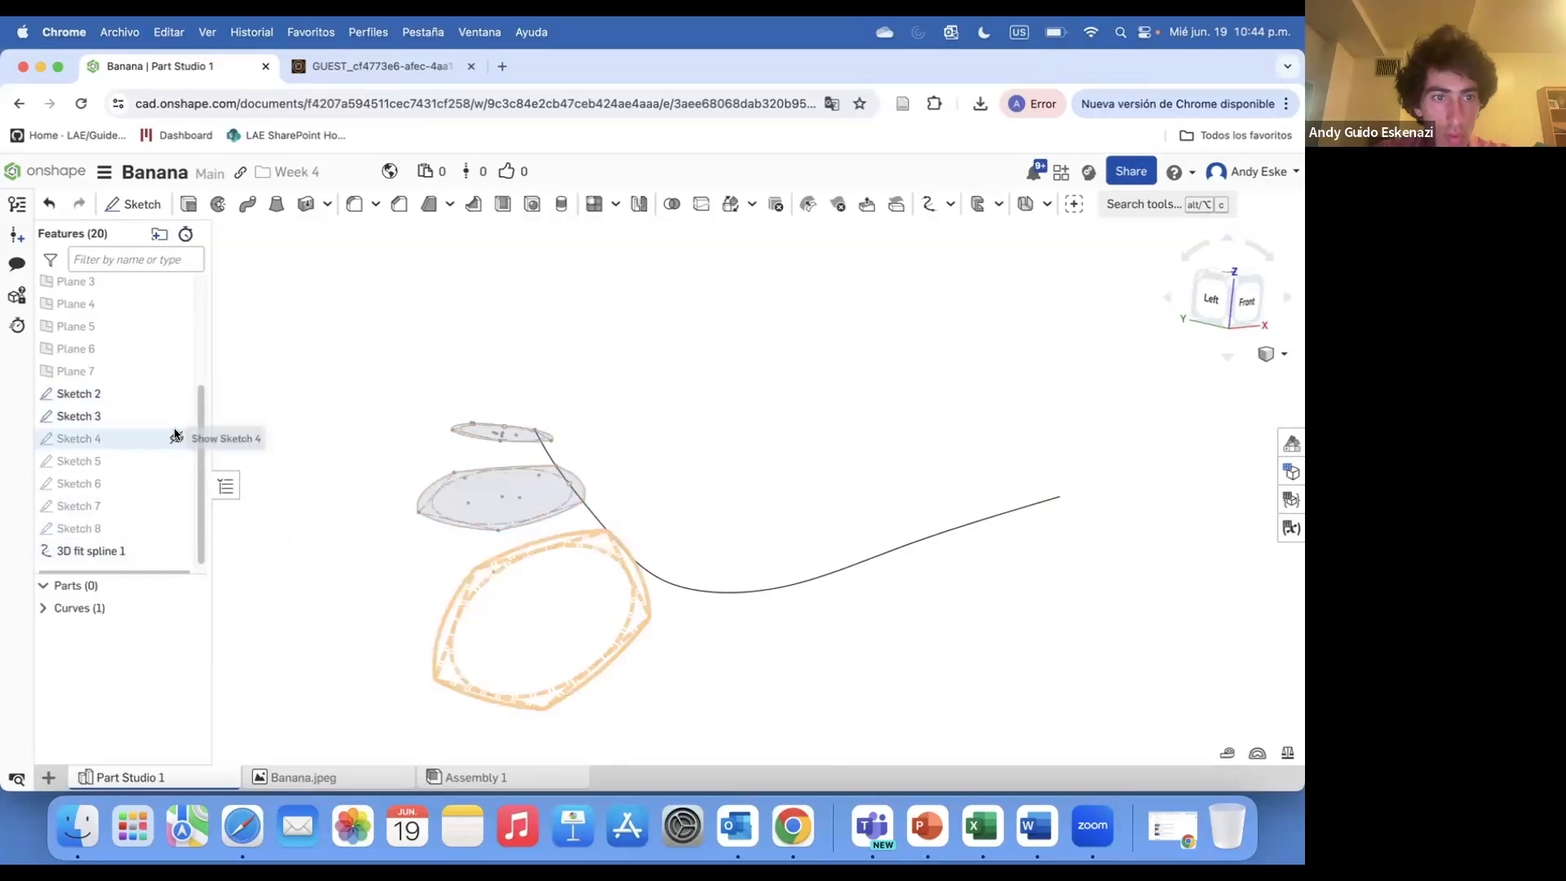
left_click(177, 438)
left_click(177, 461)
left_click(177, 482)
left_click(177, 506)
left_click(177, 528)
Create a second 3D fit spline through another vertex on each cross-section from Sketch 2 to Sketch 8
left_click(1142, 204)
left_click(878, 307)
right_click_drag(682, 460, 675, 479)
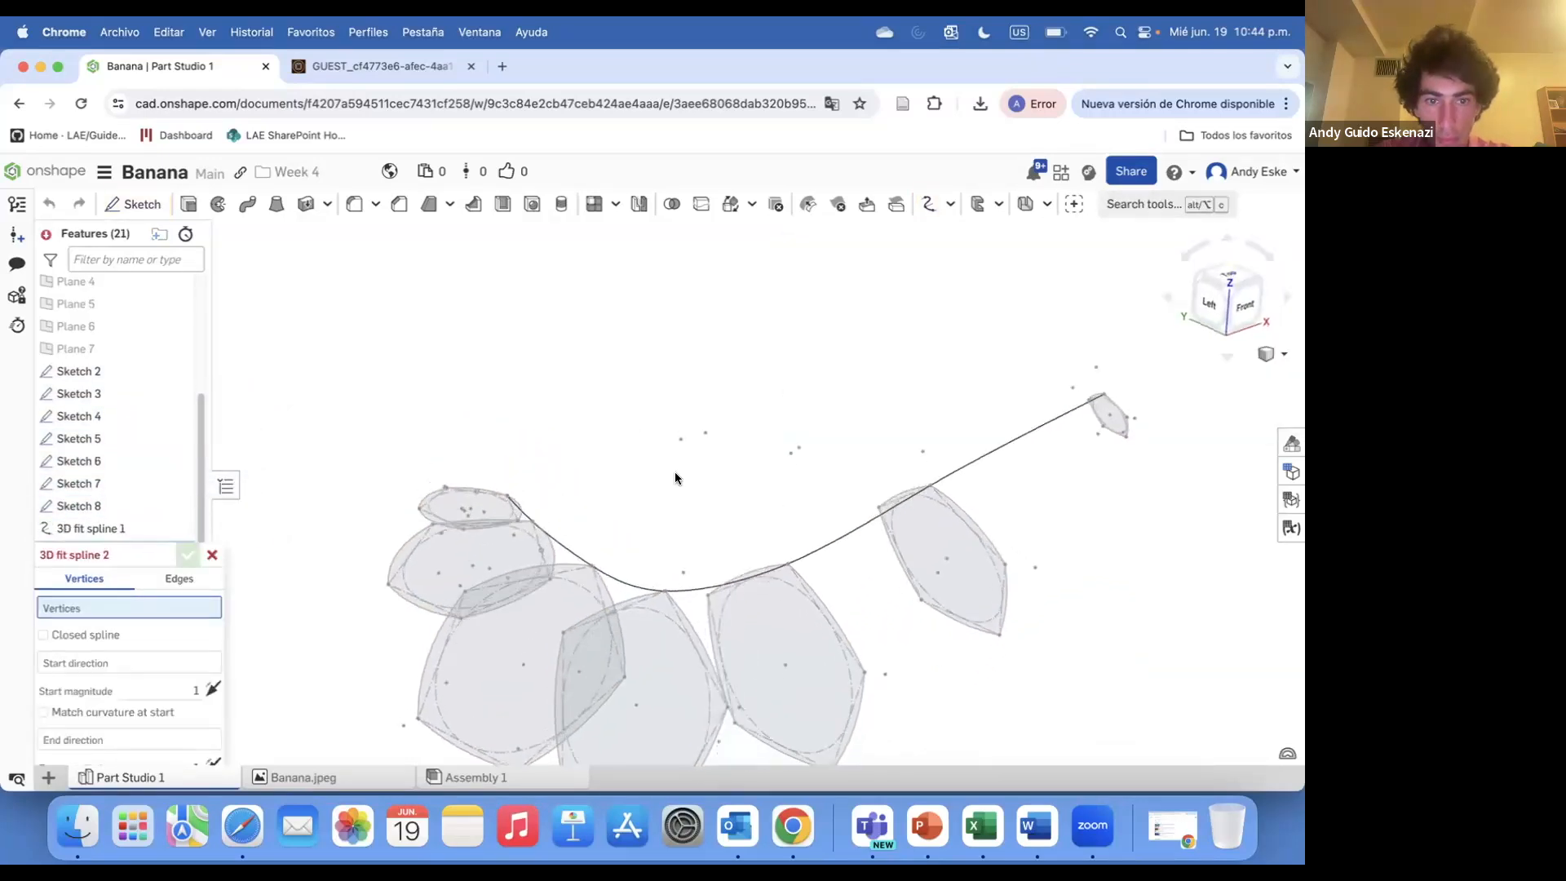
left_click(516, 519)
left_click(550, 579)
left_click(624, 676)
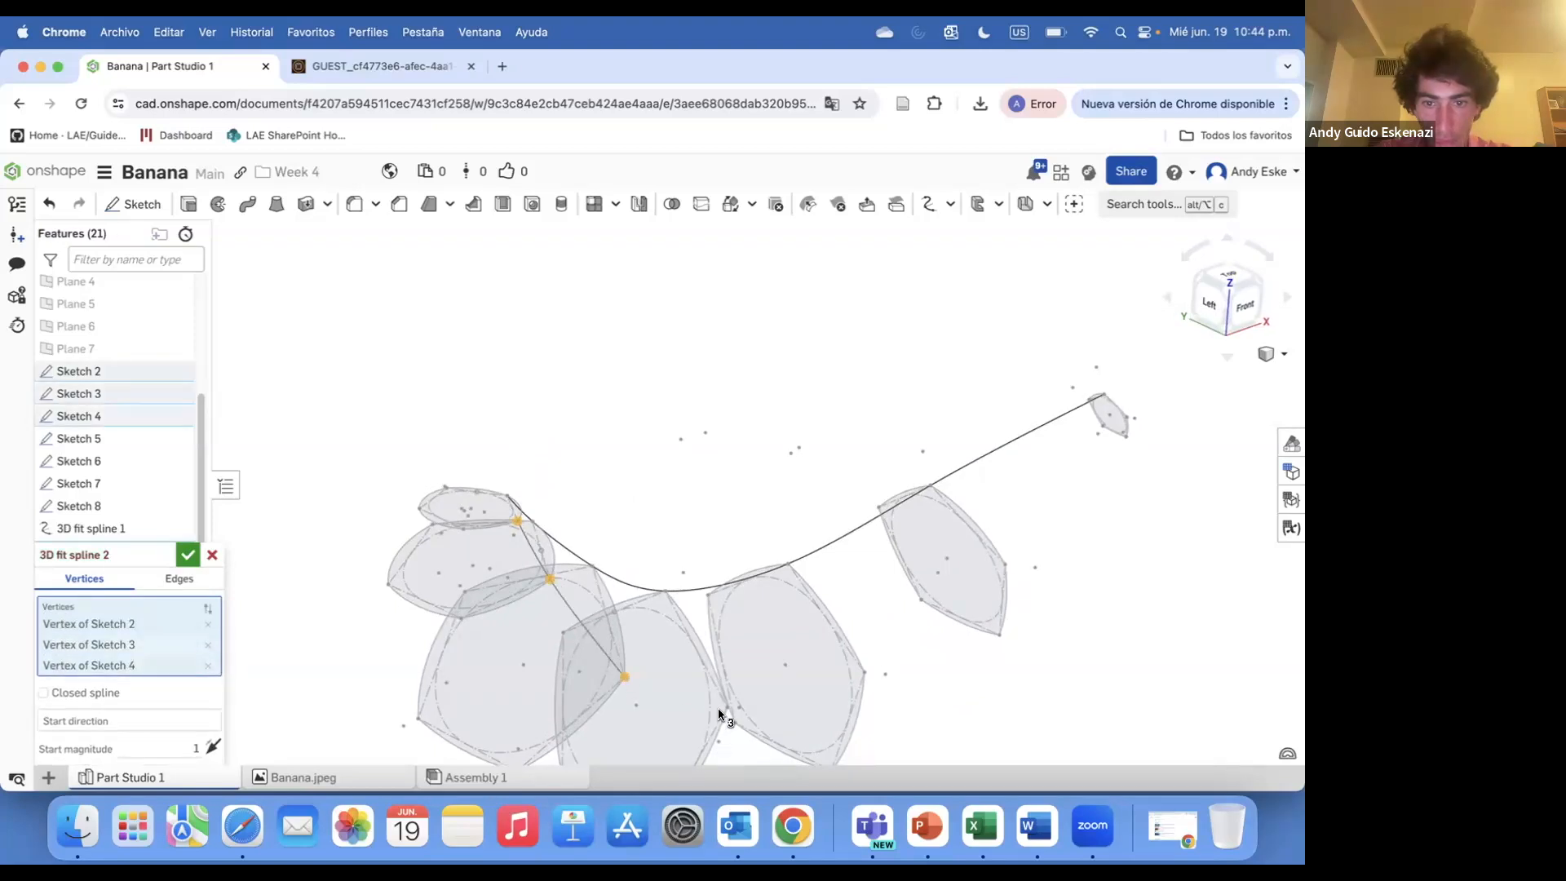
left_click(728, 707)
left_click(864, 673)
left_click(1130, 421)
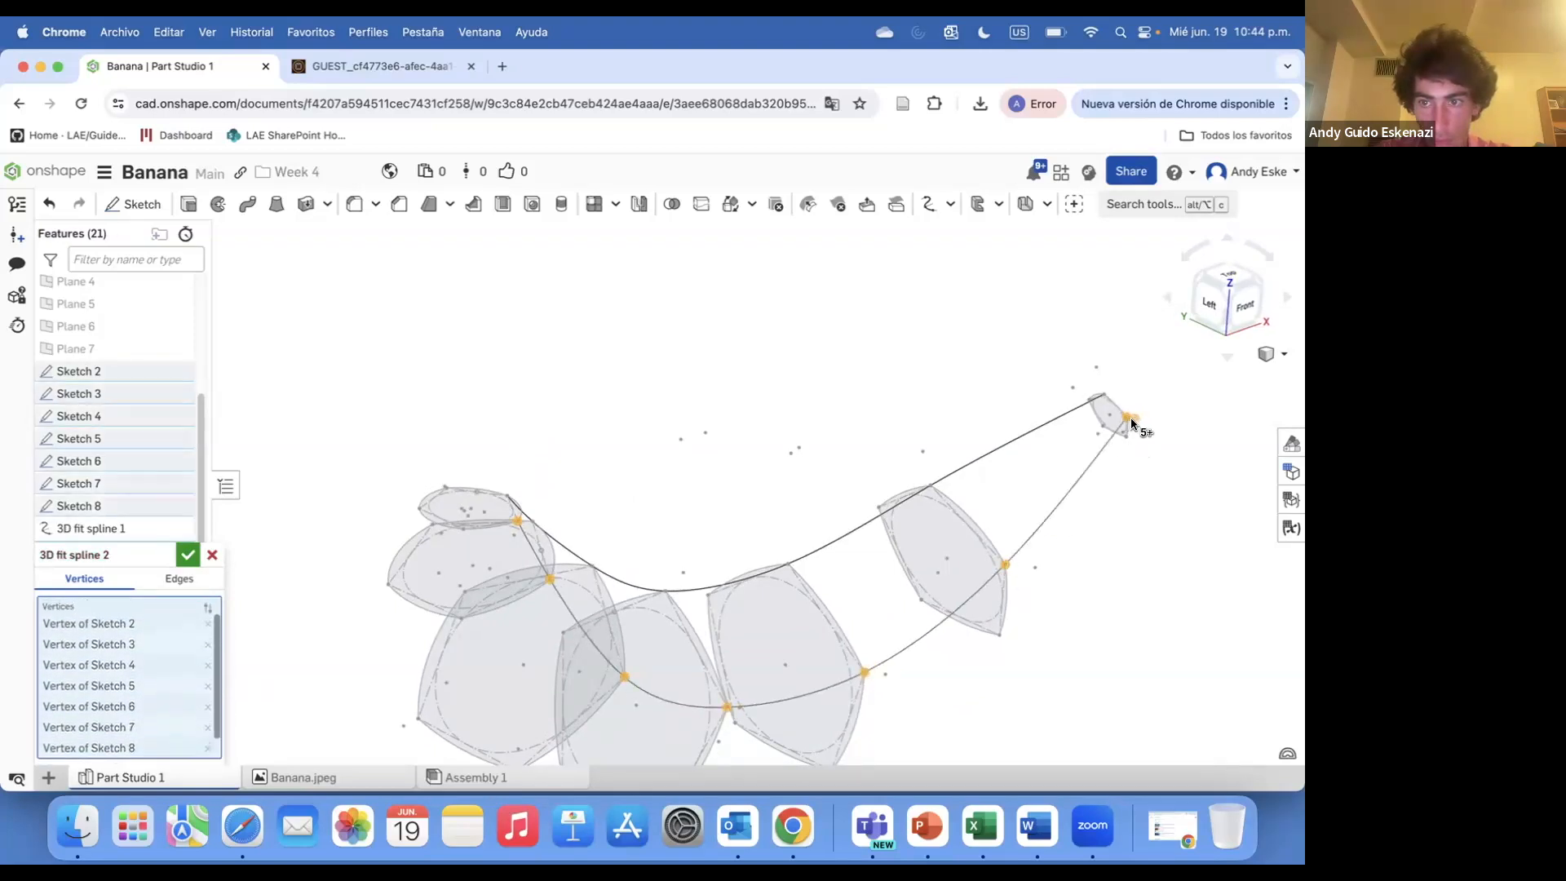
mouse_move(683, 460)
right_mouse_down()
mouse_move(727, 458)
mouse_move(702, 461)
right_mouse_up()
left_click(188, 555)
Create a third 3D fit spline along the lower corners of the cross-sections from Sketch 2 to Sketch 8
left_click(1163, 208)
left_click(819, 309)
left_click(508, 461)
left_click(501, 553)
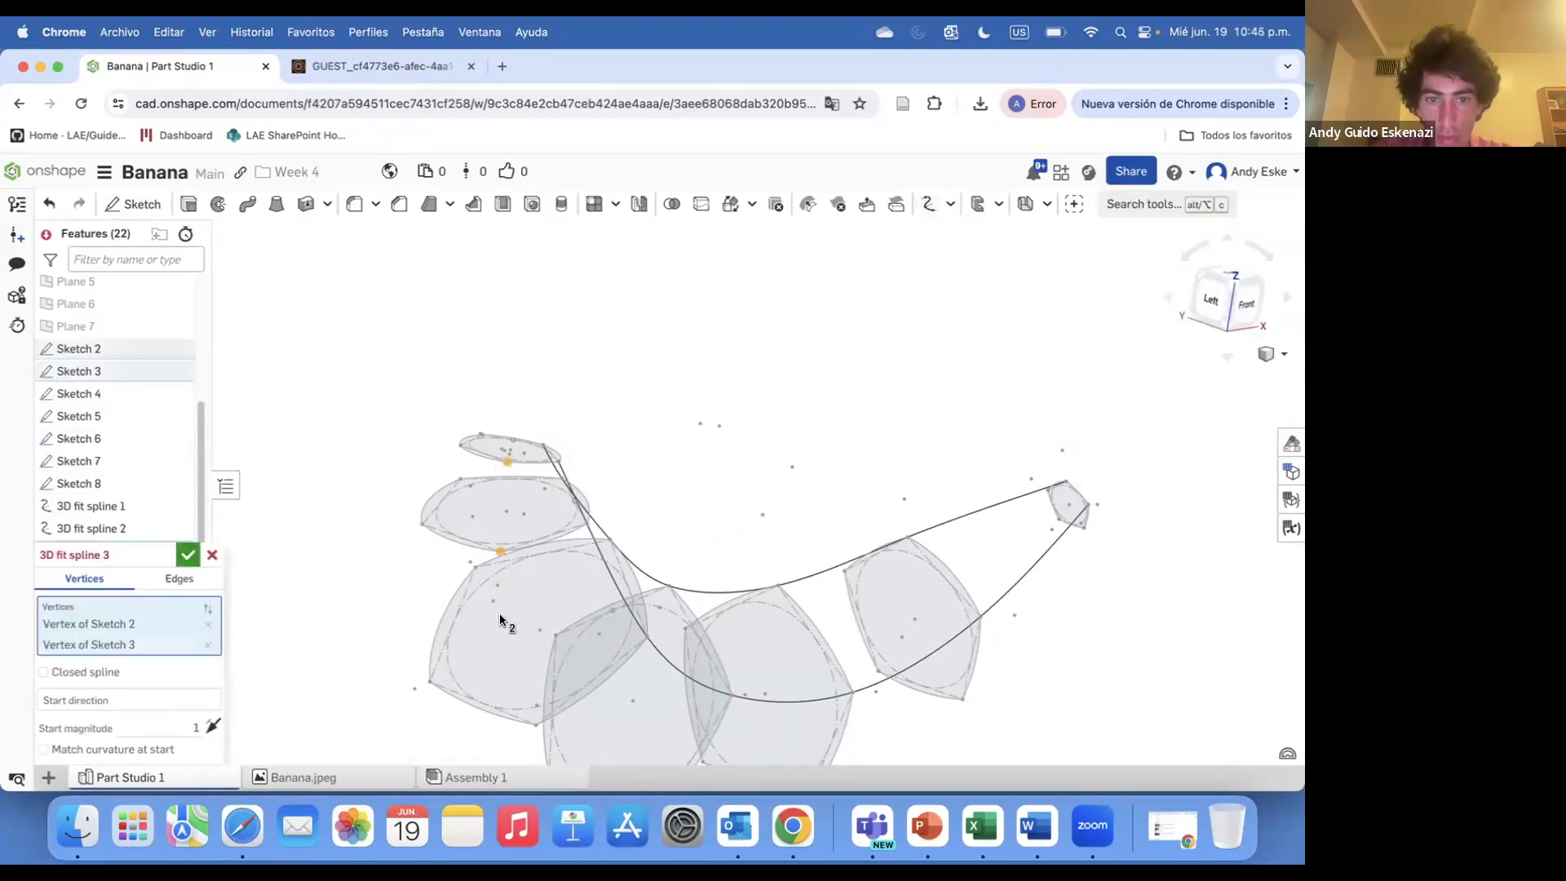
left_click(536, 721)
scroll(535, 721, "down", 2)
left_click(626, 751)
left_click(736, 743)
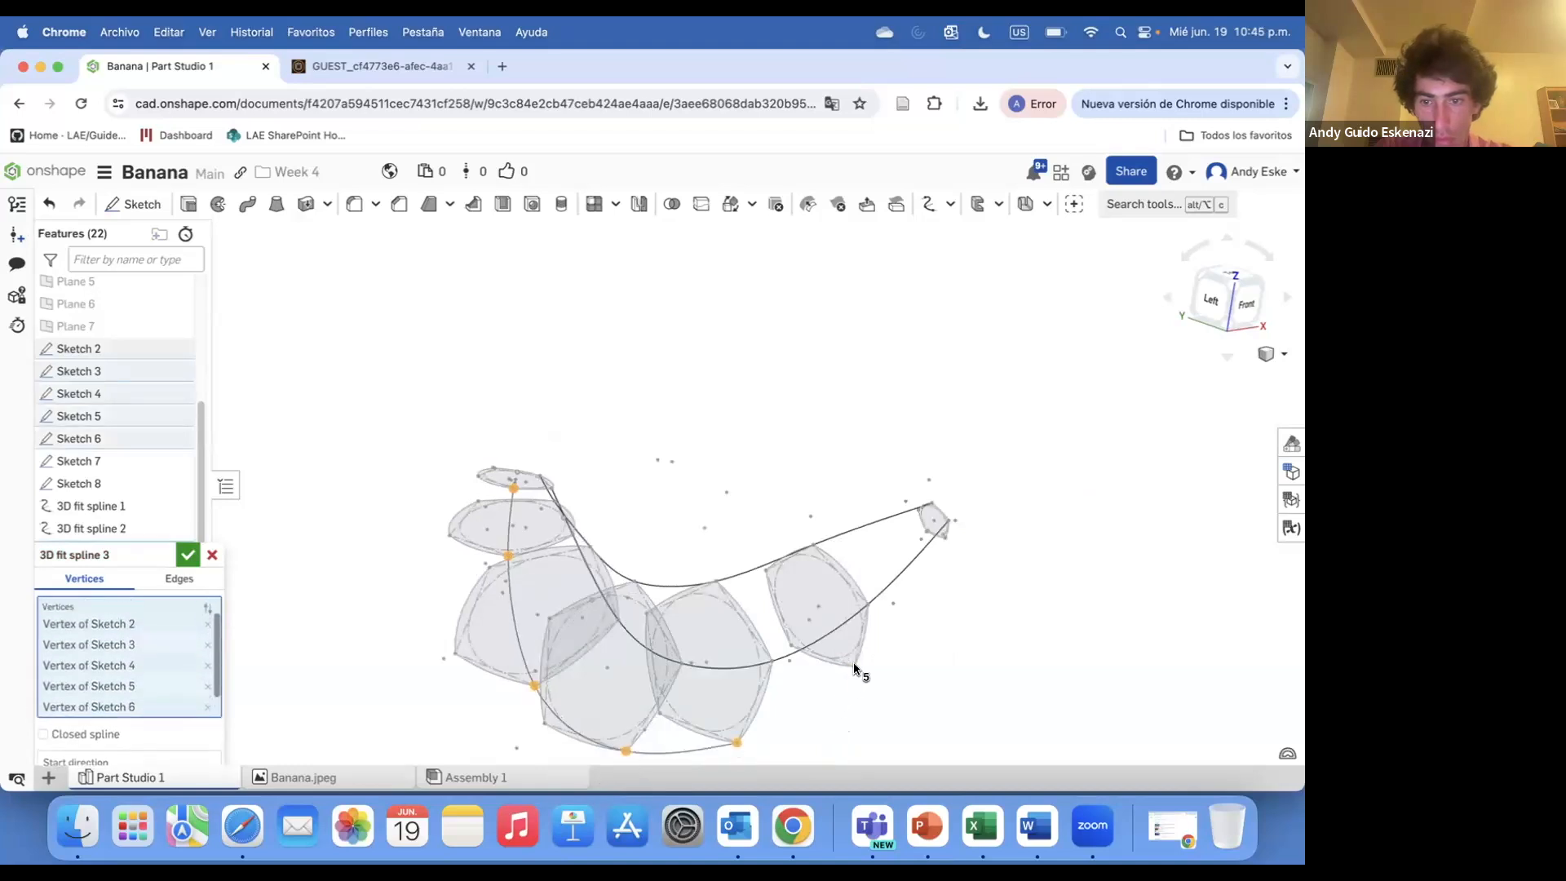
left_click(854, 667)
left_click(945, 538)
left_click(187, 554)
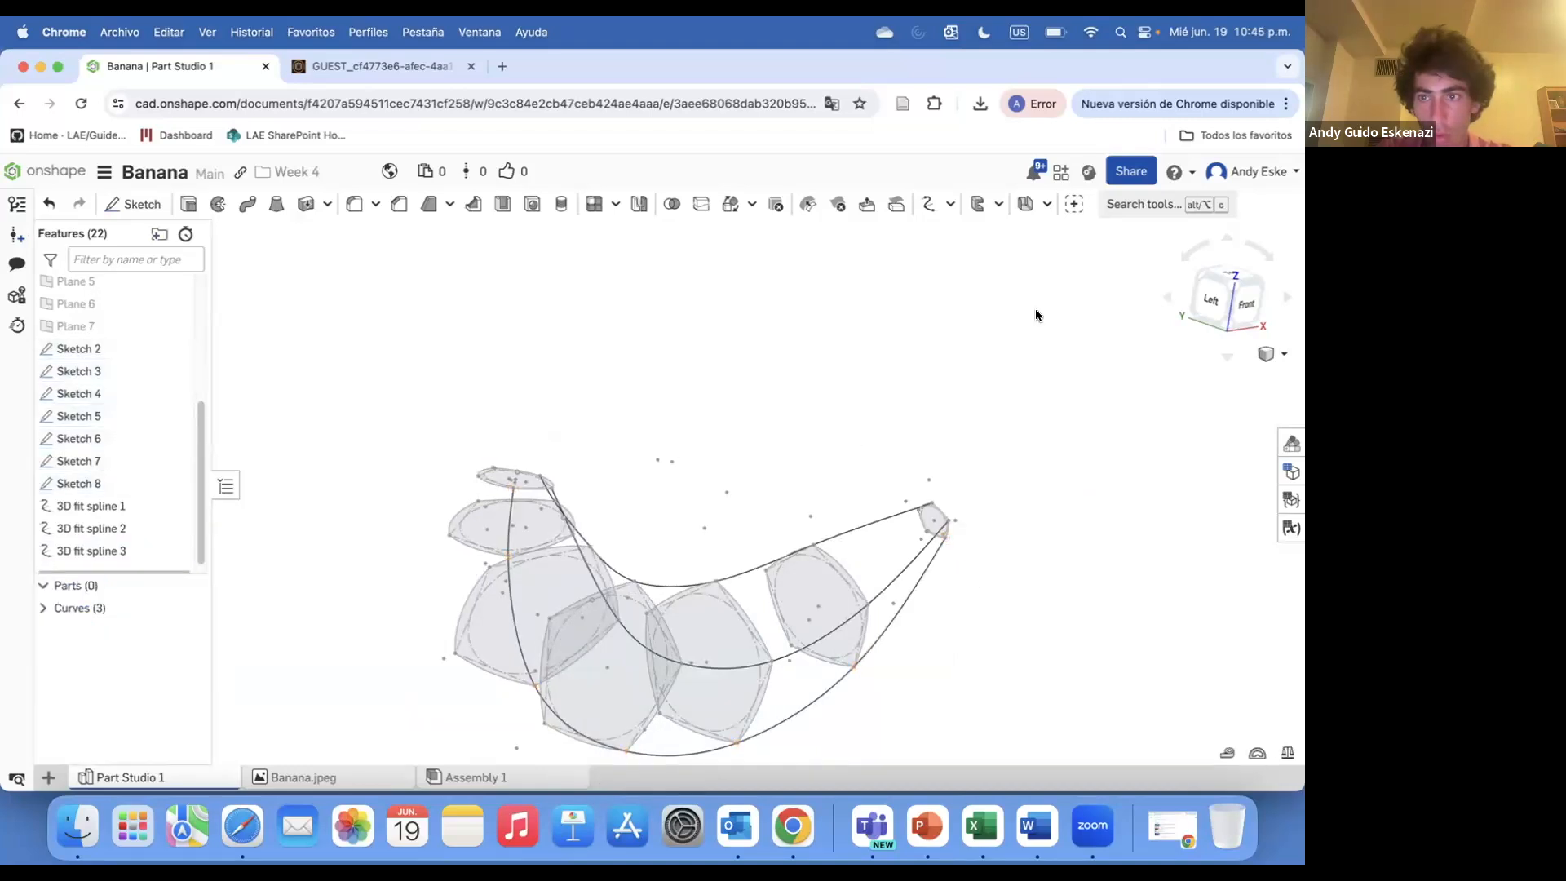
Create a fourth 3D fit spline along the outer corners of the cross-sections from Sketch 2 to Sketch 8
left_click(1157, 205)
left_click(884, 307)
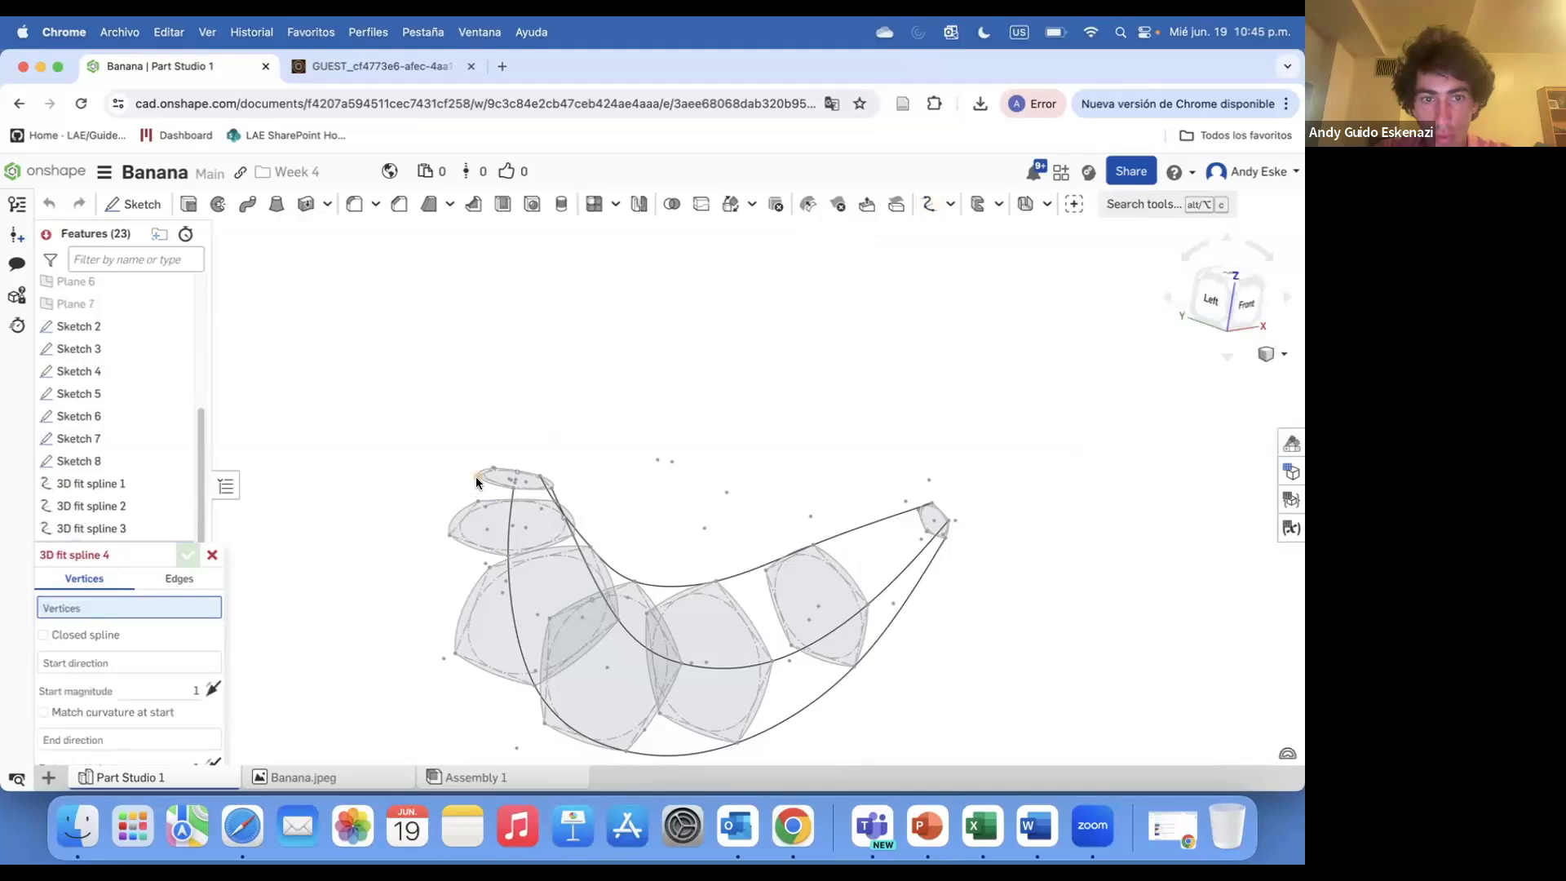
left_click(478, 476)
left_click(449, 535)
left_click(455, 653)
left_click(544, 722)
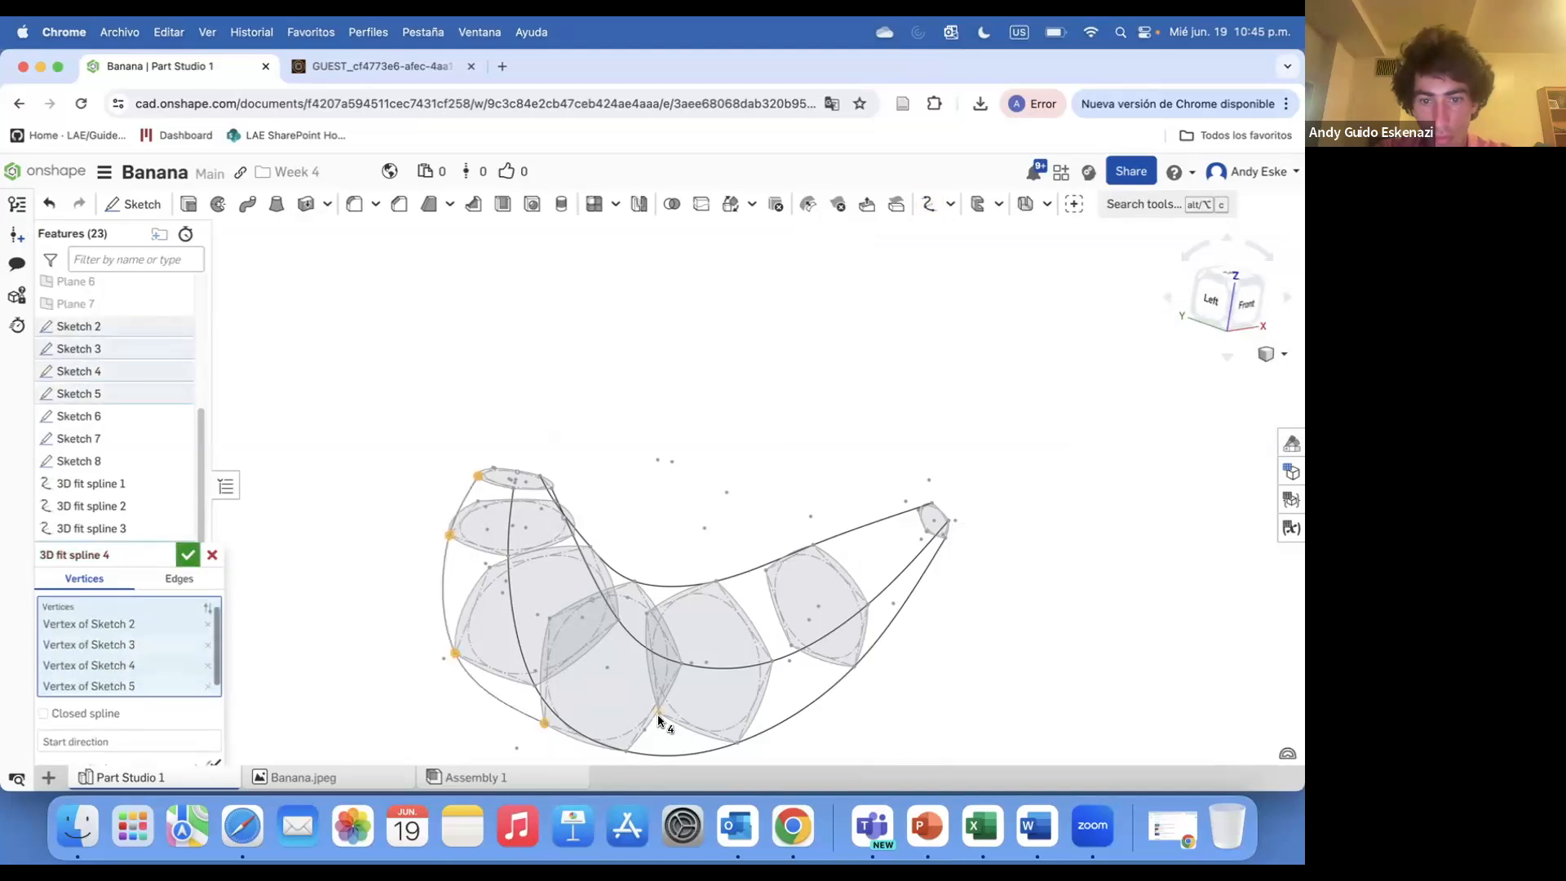
left_click(659, 714)
left_click(791, 644)
left_click(927, 531)
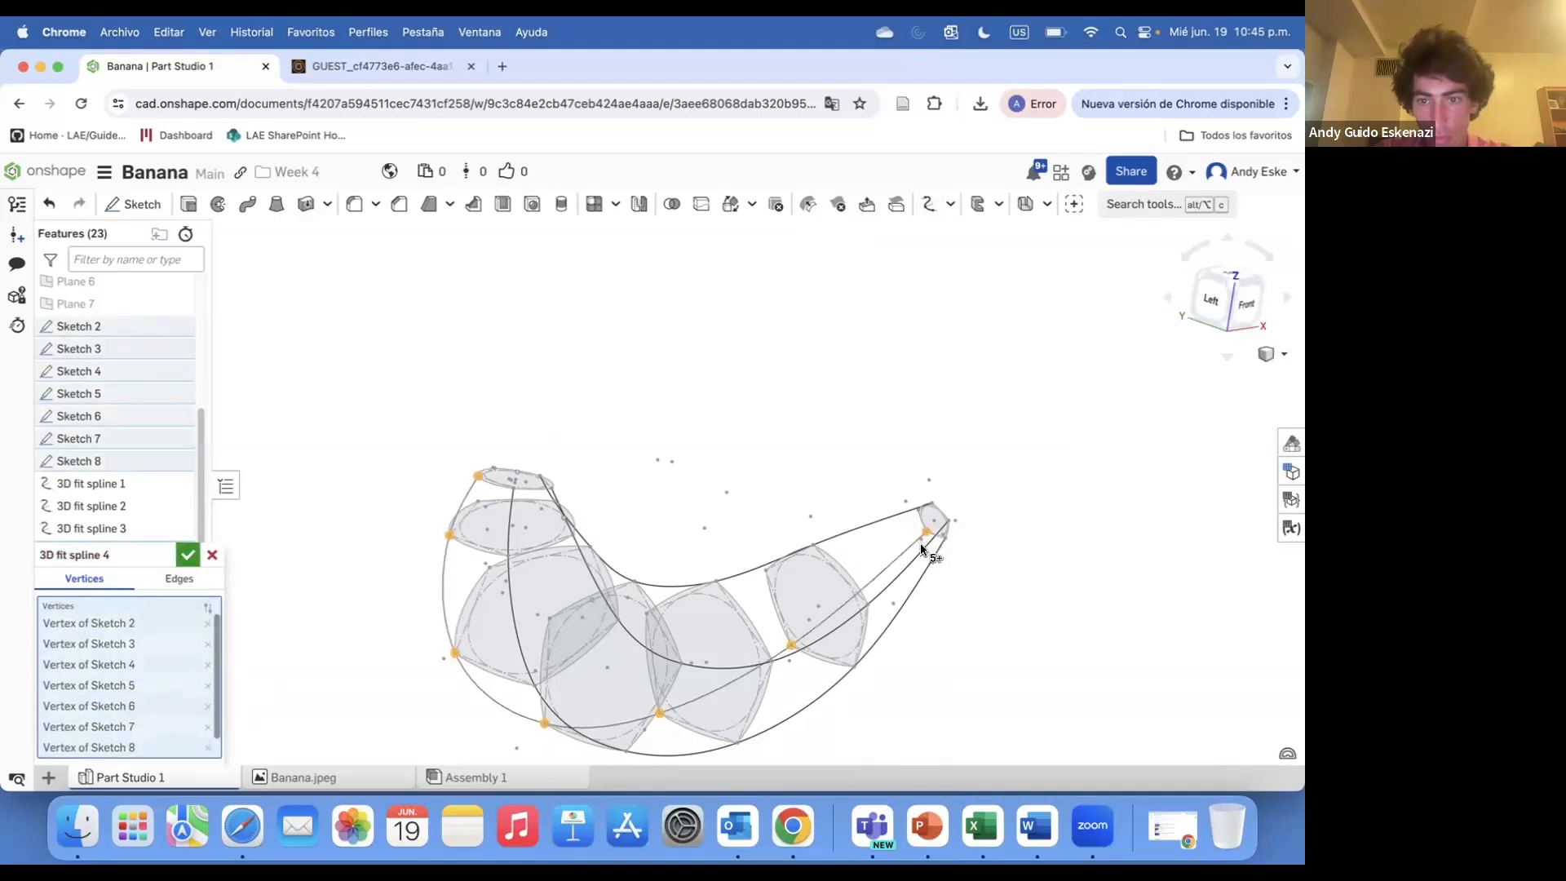
left_click(188, 555)
Create a fifth 3D fit spline through the remaining corner of each cross-section from Sketch 2 to Sketch 8
right_click_drag(701, 474, 615, 485)
left_click(1164, 205)
left_click(853, 305)
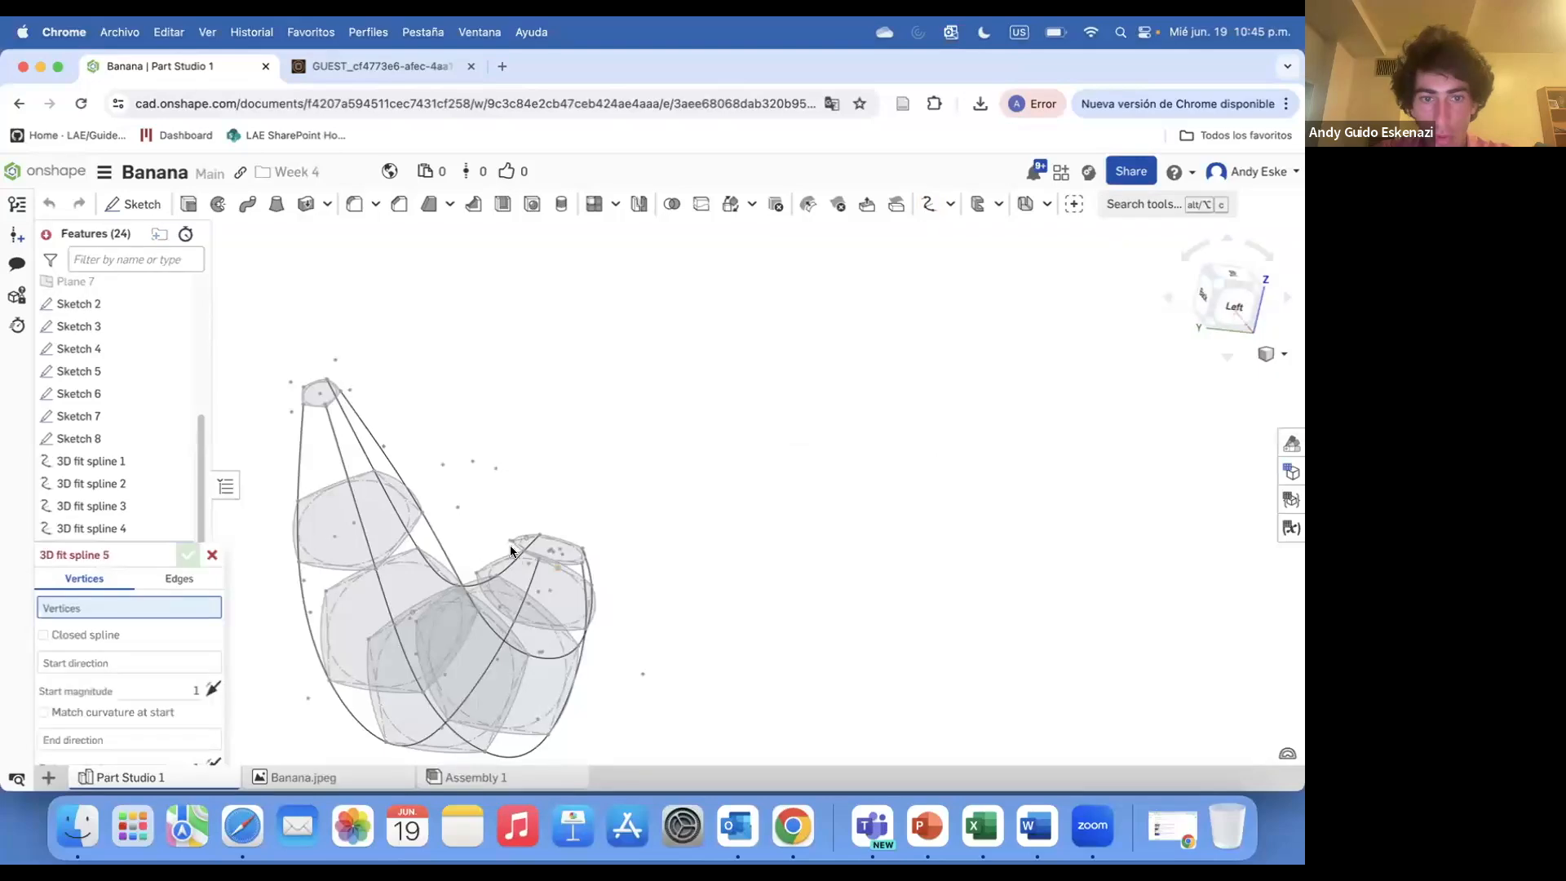
scroll(514, 545, "up", 10)
left_click(492, 501)
scroll(494, 538, "down", 7)
left_click(512, 518)
scroll(518, 522, "down", 1)
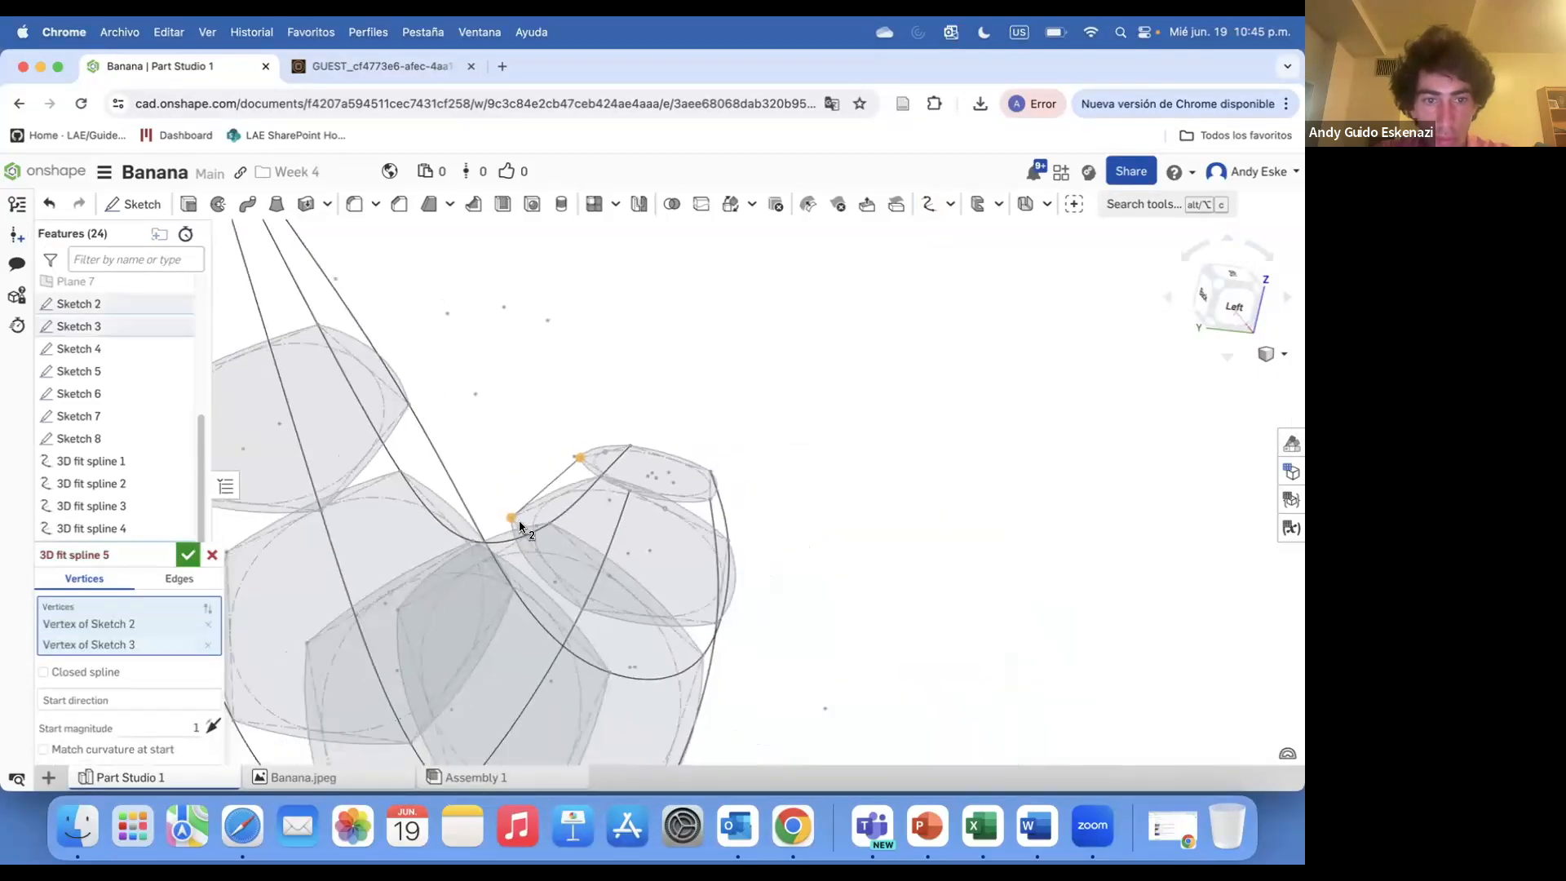
scroll(520, 526, "down", 2)
left_click(424, 604)
left_click(350, 629)
left_click(285, 553)
scroll(278, 490, "down", 3)
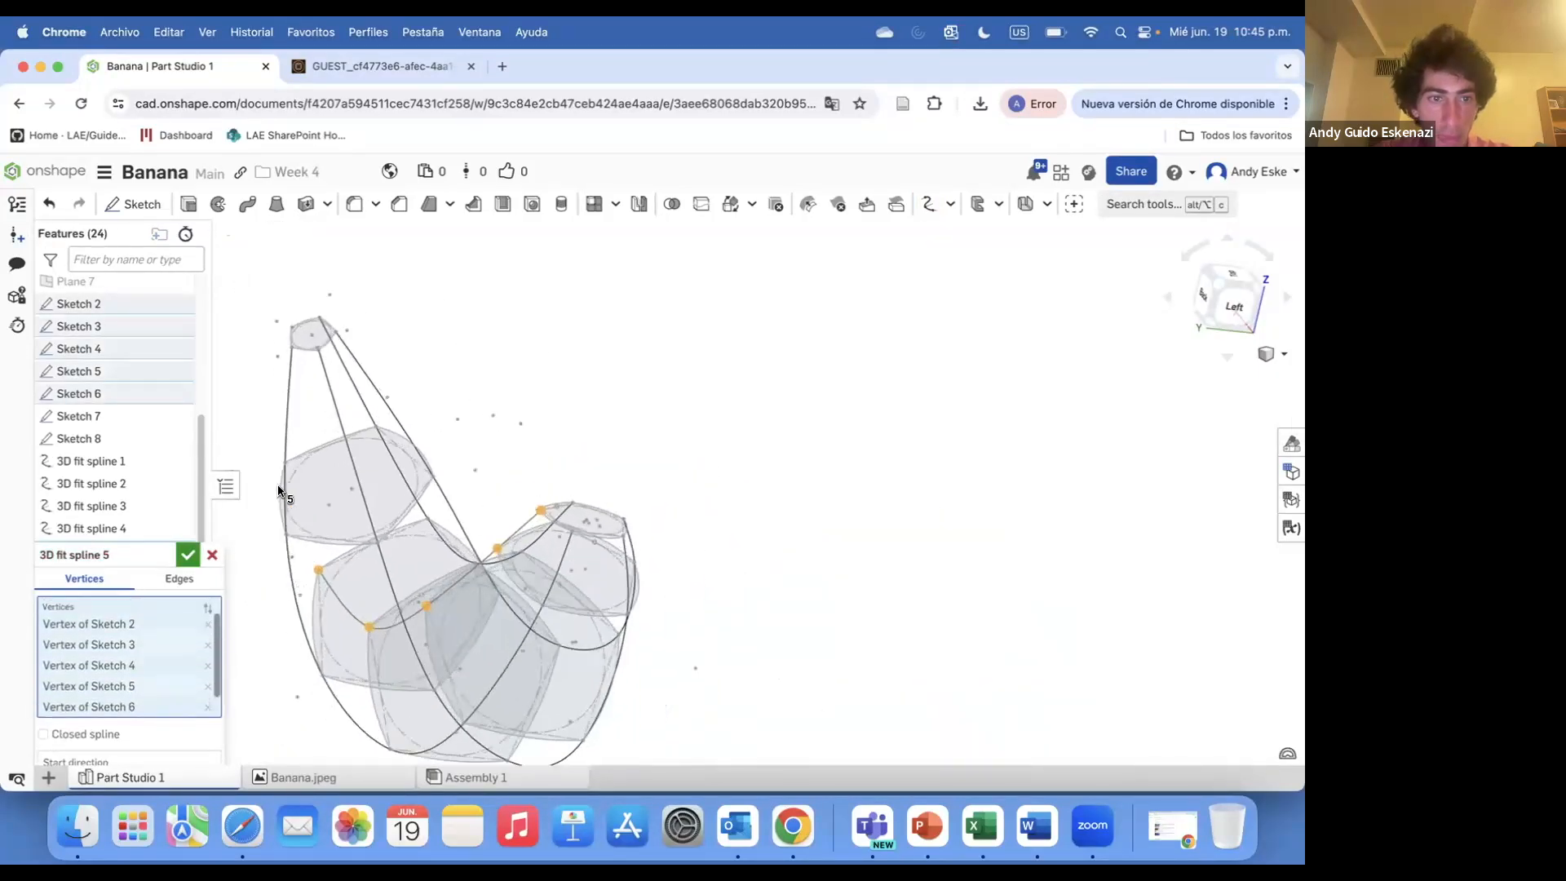
scroll(278, 490, "up", 5)
right_click_drag(359, 503, 367, 489)
left_click(404, 553)
left_click(301, 414)
left_click(188, 554)
Inspect the five fit splines around the cross-sections from several angles
scroll(571, 465, "down", 10)
mouse_move(638, 473)
right_mouse_down()
mouse_move(416, 479)
mouse_move(521, 430)
mouse_move(500, 455)
right_mouse_up()
scroll(604, 528, "up", 5)
scroll(644, 548, "down", 4)
right_click_drag(643, 548, 325, 702)
scroll(555, 574, "up", 8)
scroll(556, 576, "down", 2)
scroll(340, 701, "up", 3)
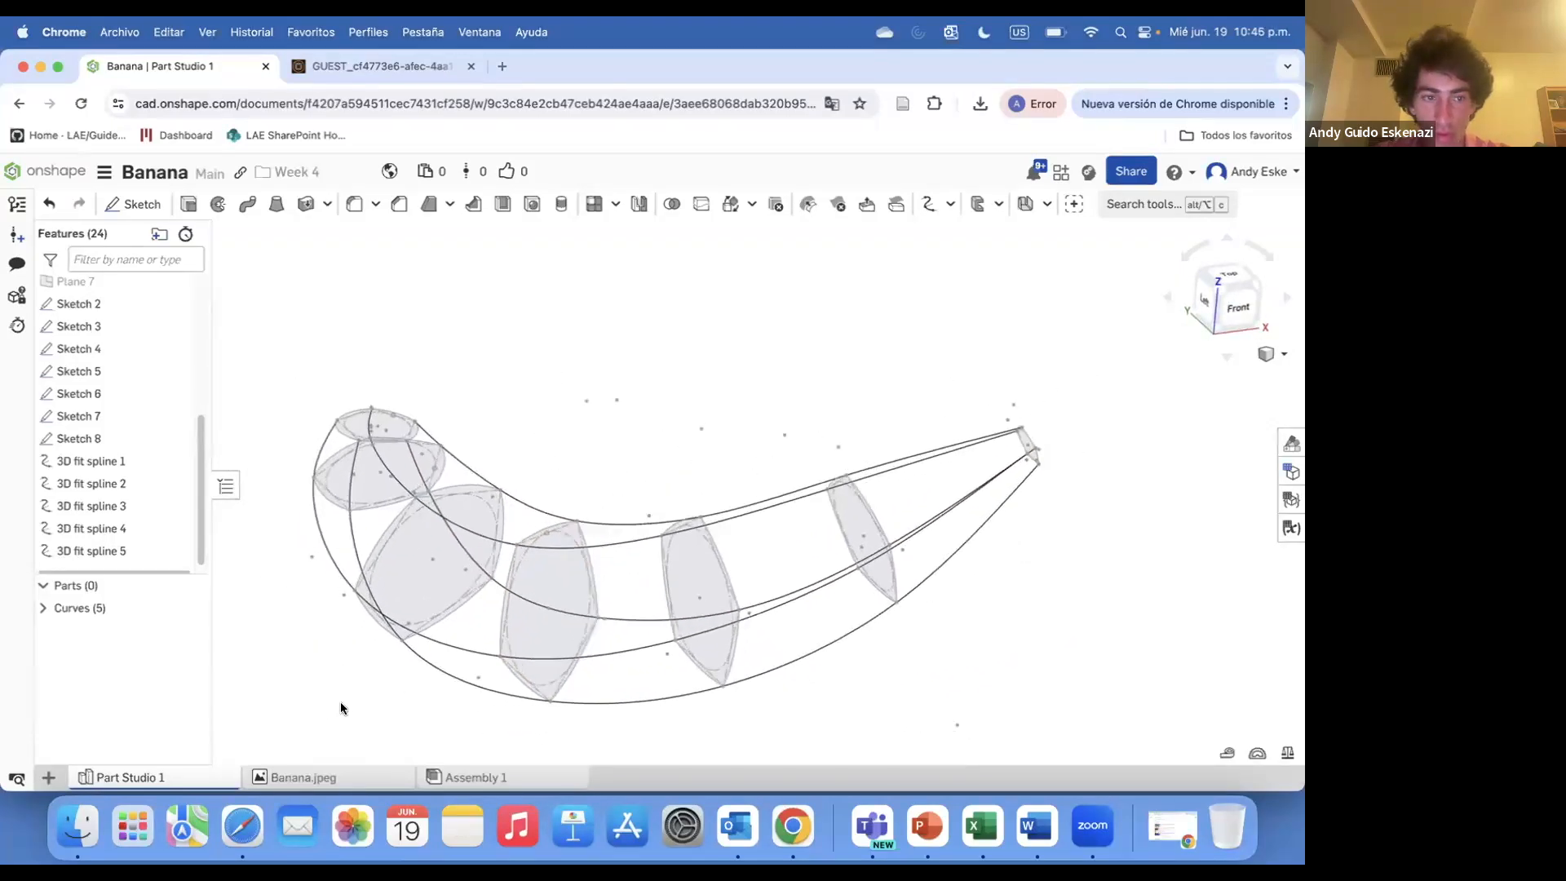
scroll(268, 525, "up", 1)
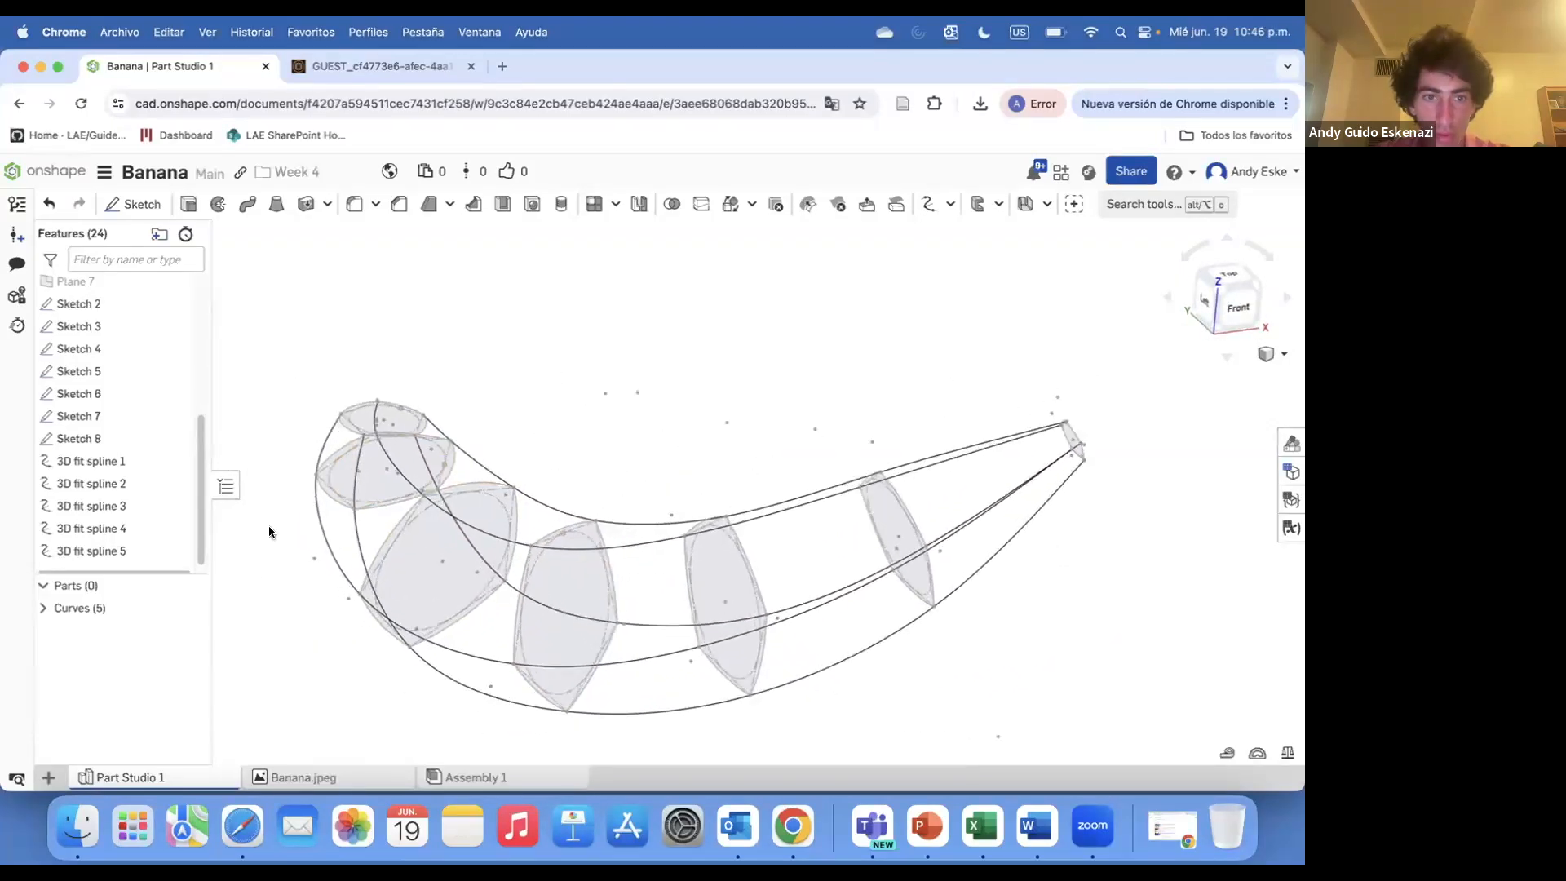
Loft the cross-section faces of Sketch 2 through Sketch 8 into a solid banana body
left_click(278, 206)
left_click(409, 432)
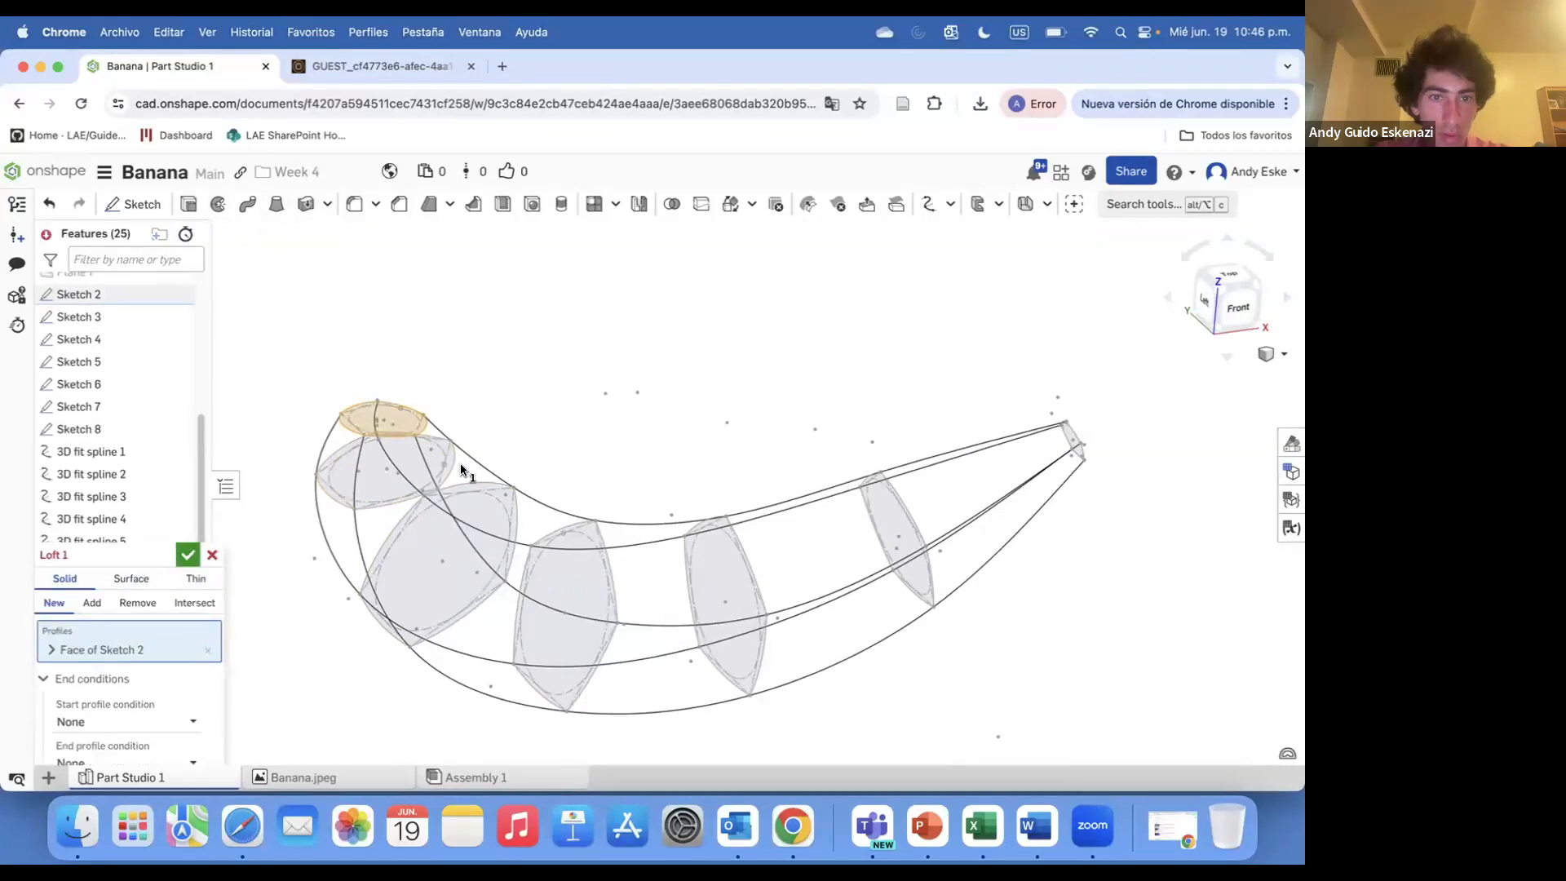
left_click(447, 463)
left_click(515, 512)
left_click(601, 555)
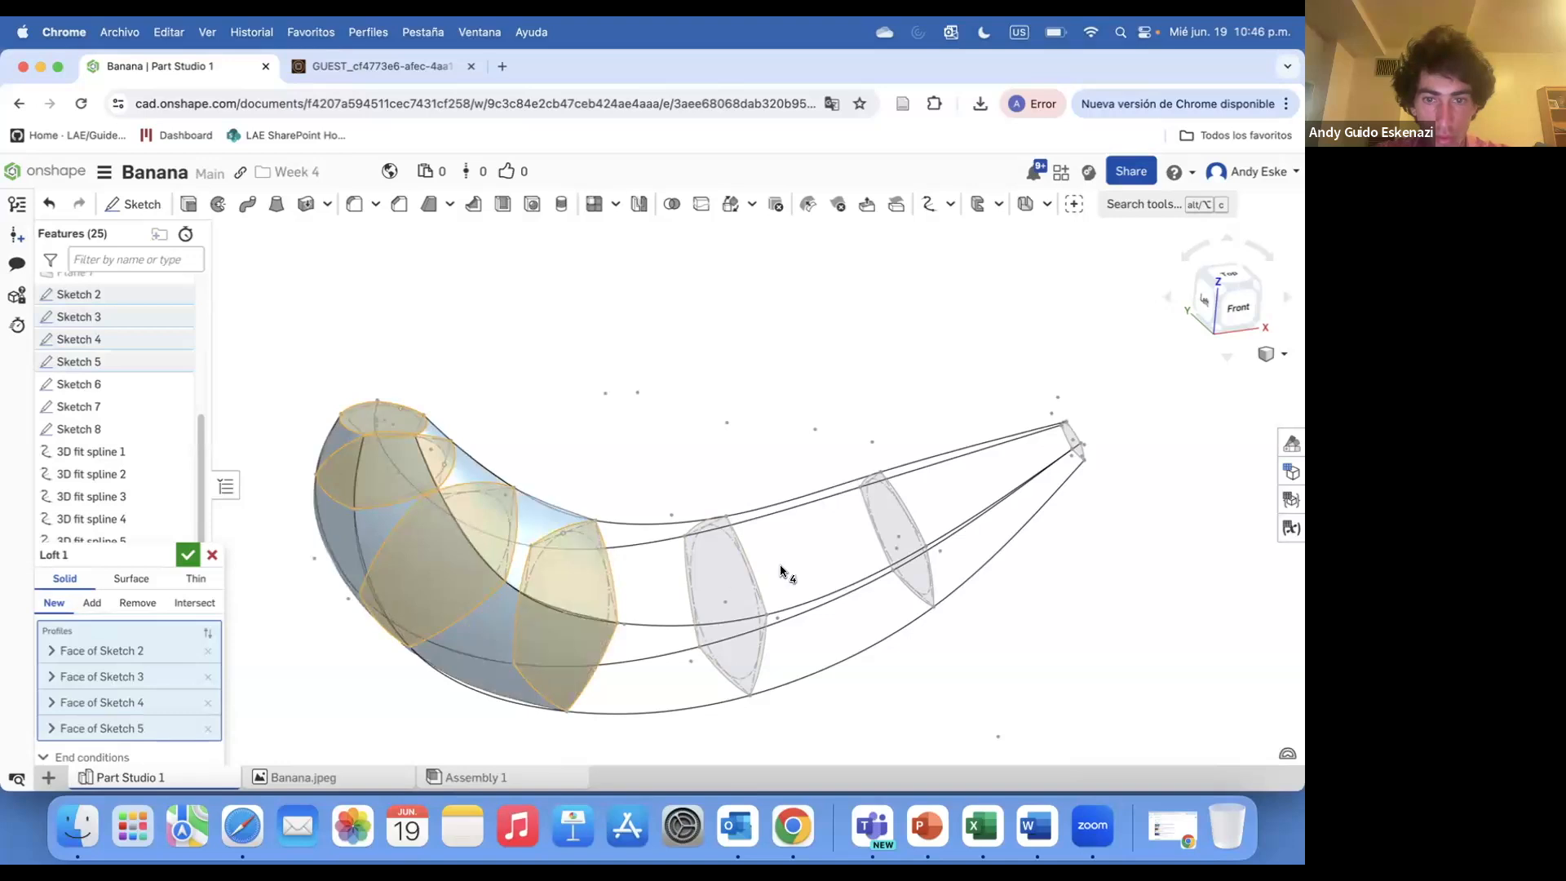
left_click(741, 555)
left_click(1072, 442)
mouse_move(718, 563)
right_mouse_down()
mouse_move(763, 543)
mouse_move(781, 562)
mouse_move(665, 570)
right_mouse_up()
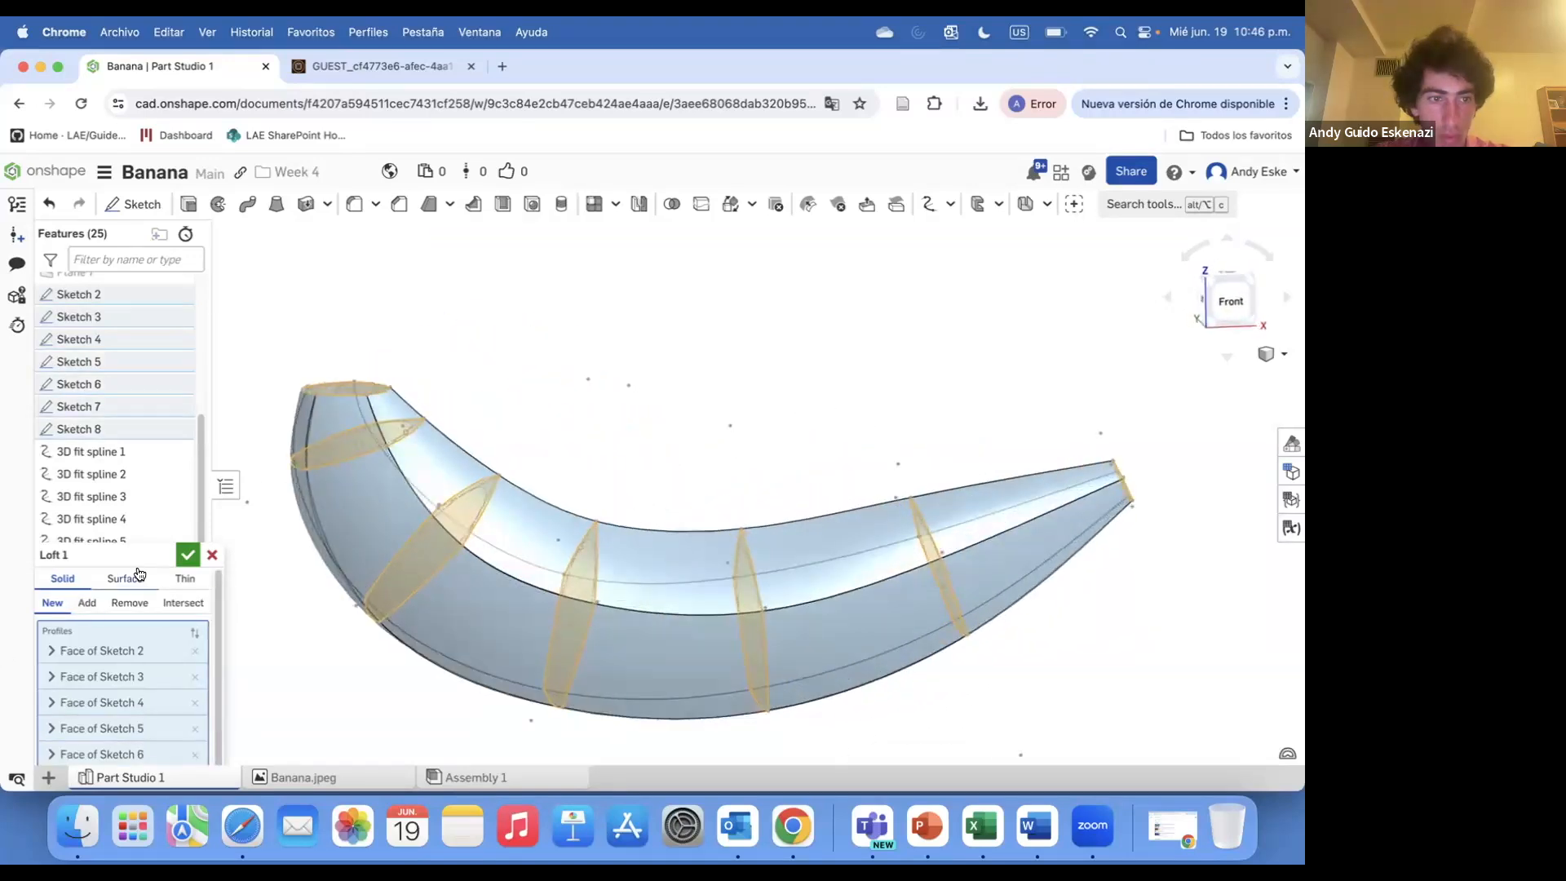
mouse_move(147, 571)
left_click(102, 662)
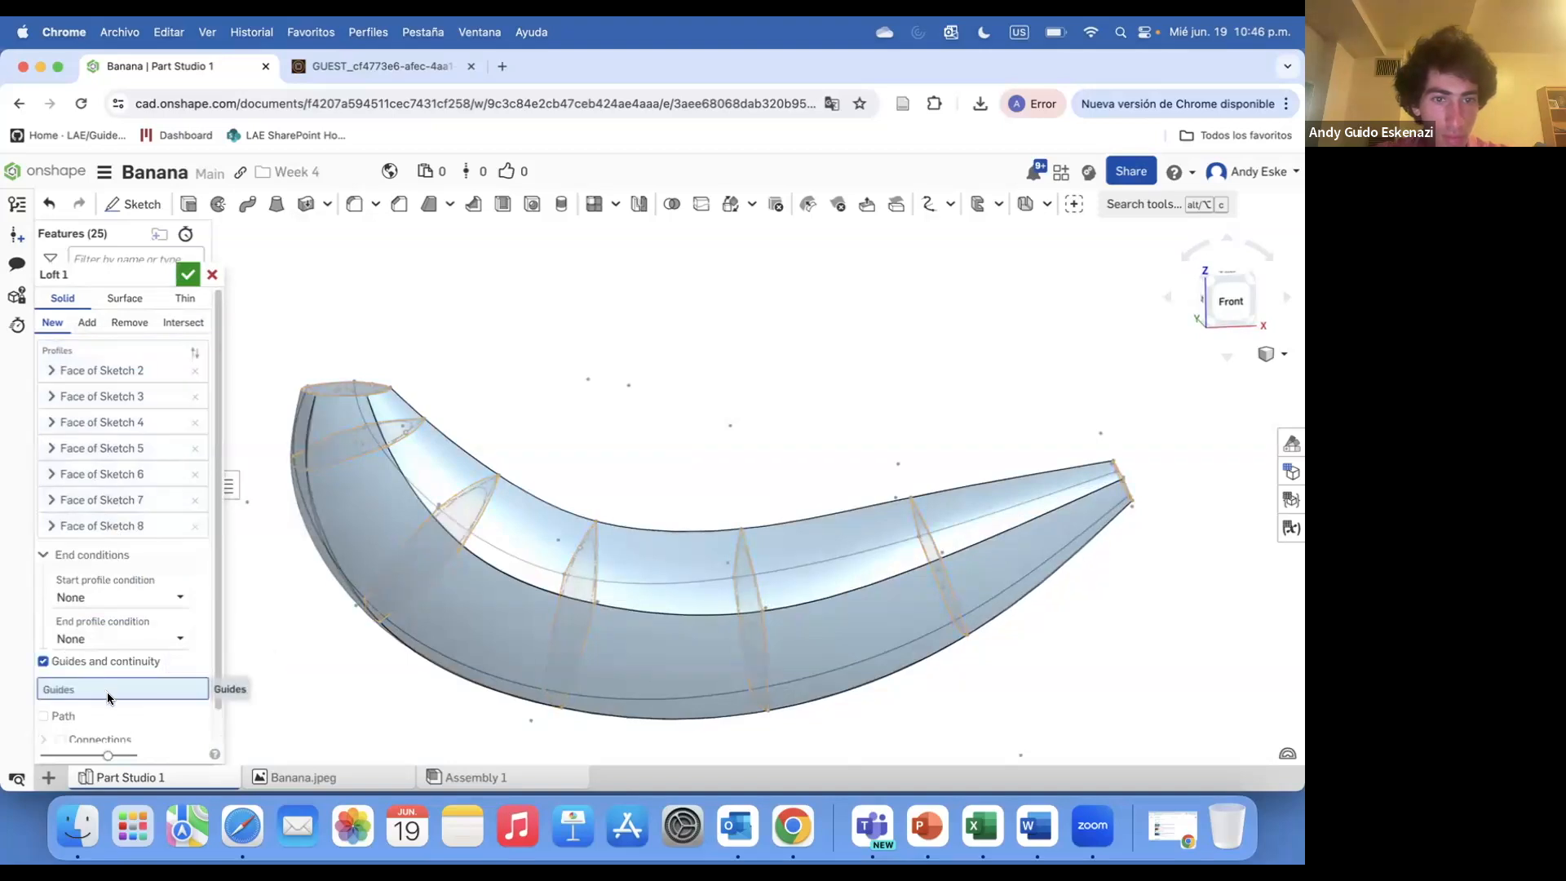
left_click(228, 486)
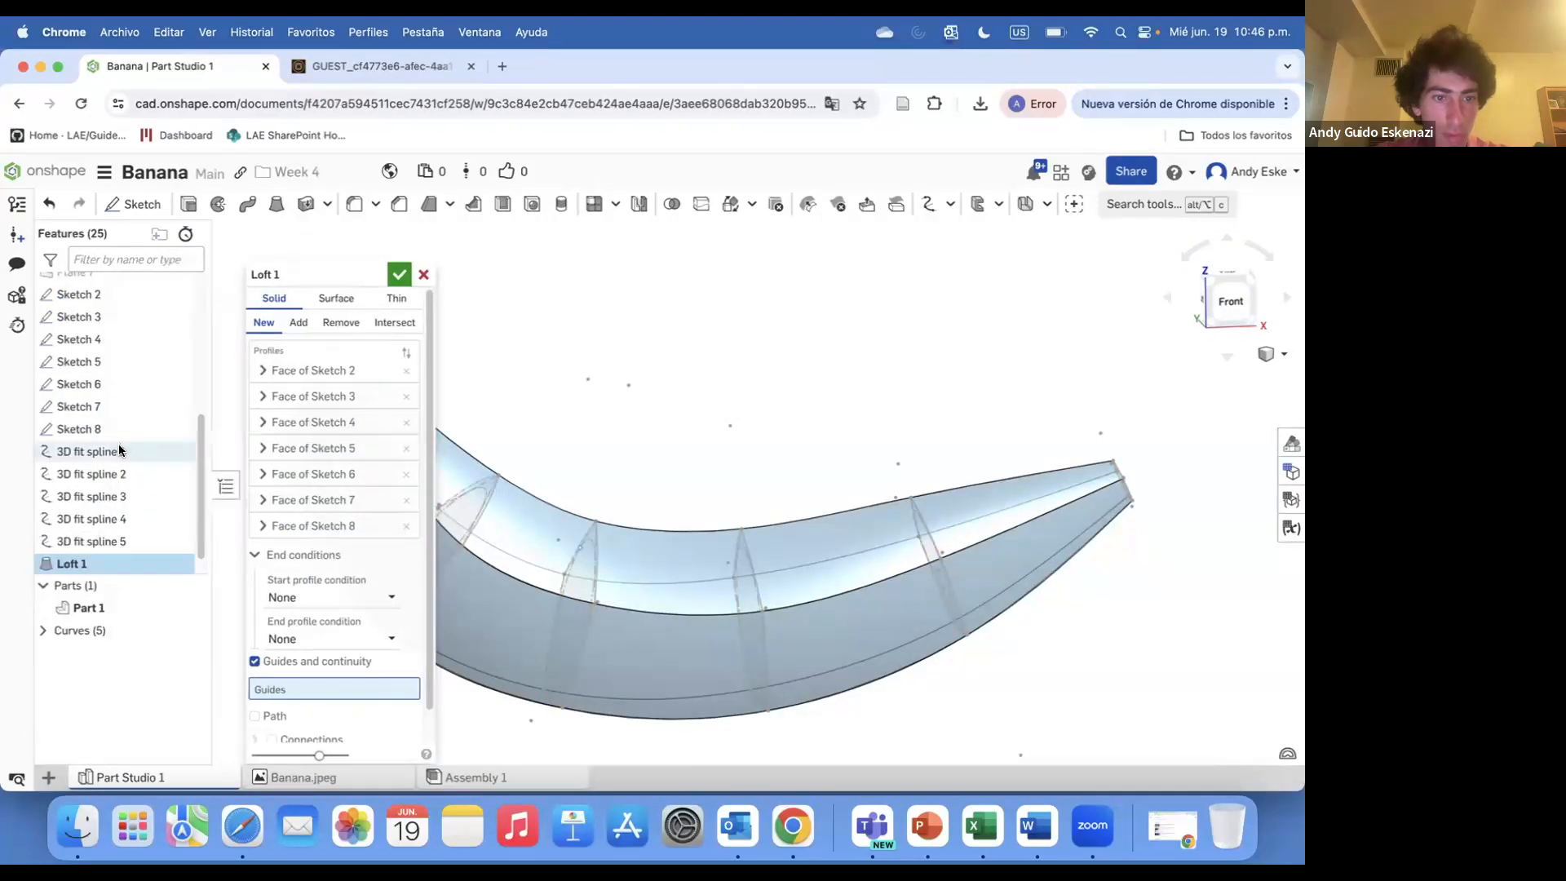
double_click(82, 451)
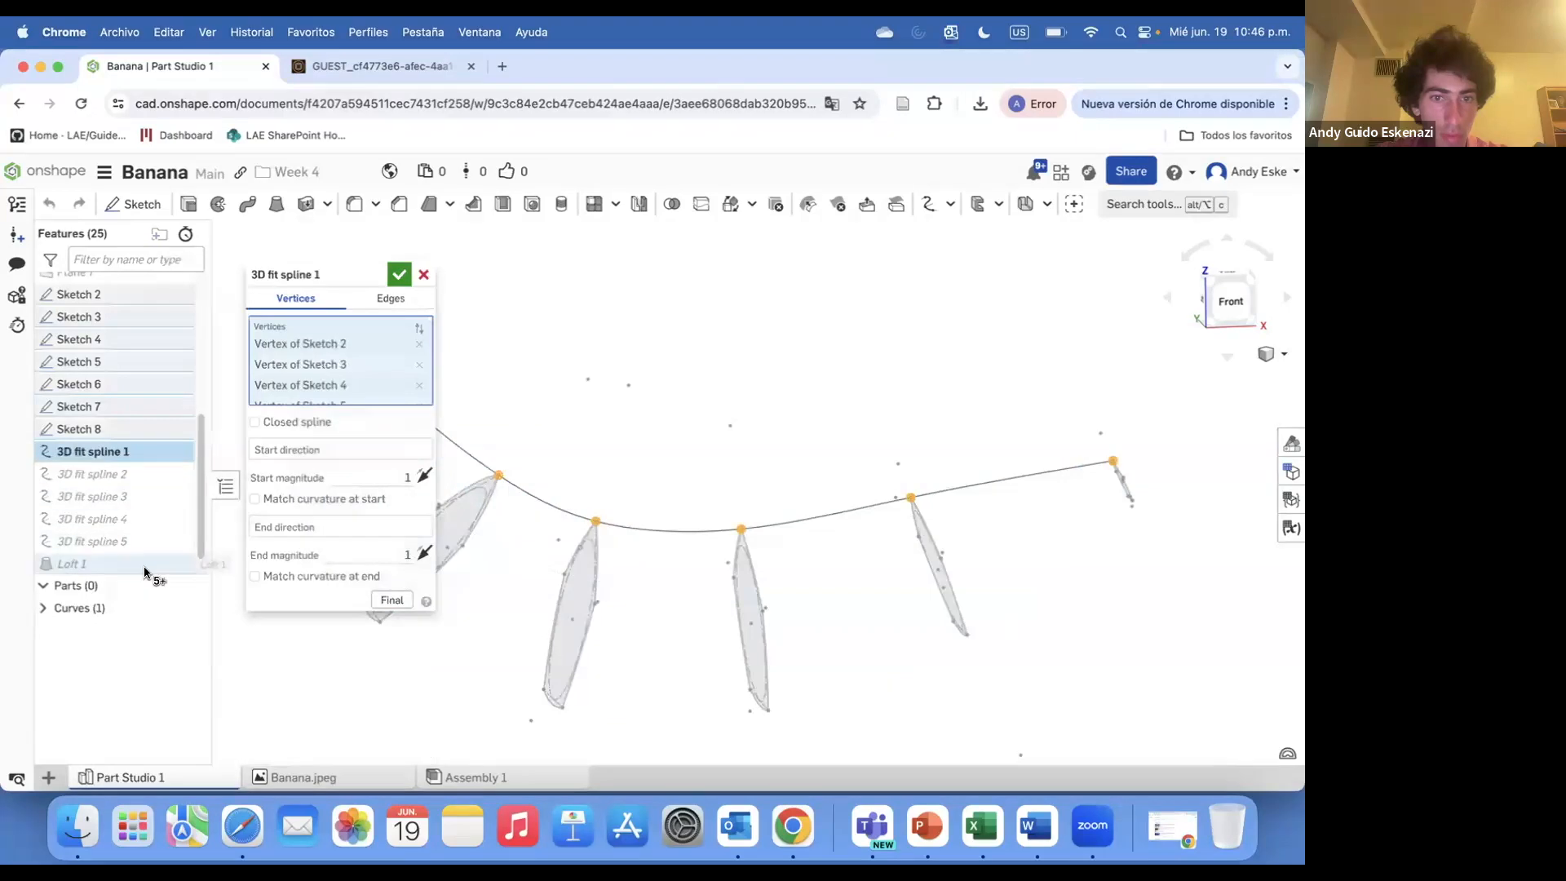
left_click(255, 423)
left_click(421, 275)
Inspect the lofted banana and highlight the first 3D fit spline
right_click_drag(326, 402, 335, 578)
scroll(326, 410, "up", 5)
scroll(336, 579, "down", 5)
left_click(99, 453)
scroll(602, 522, "up", 5)
right_click_drag(602, 522, 646, 533)
scroll(646, 533, "down", 5)
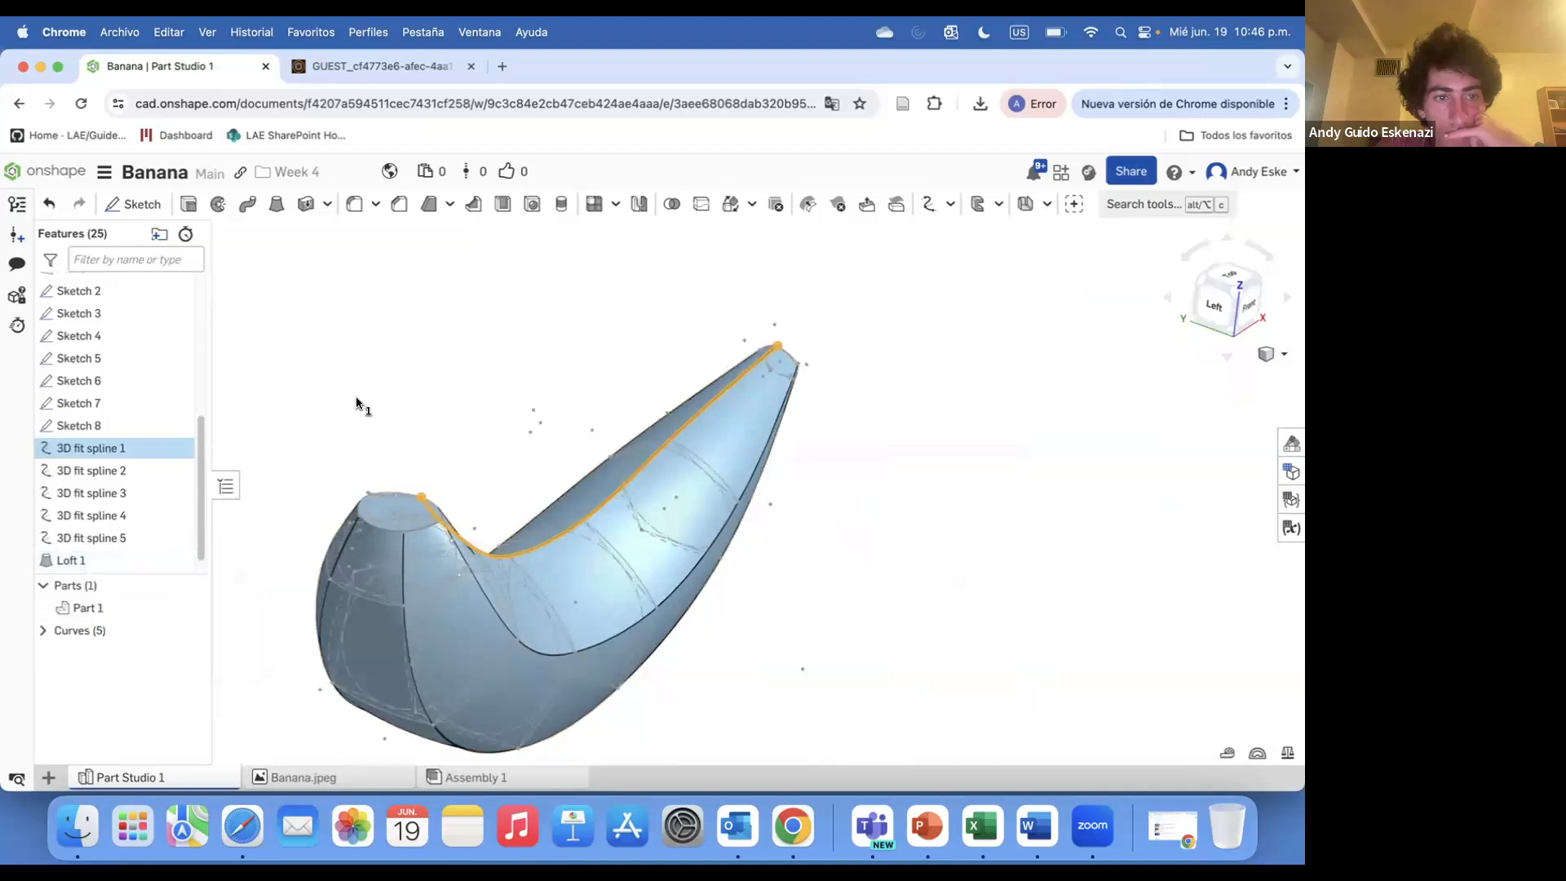
Edit Loft 1 to enable Path and select the five spline curves as the path
right_click(92, 555)
left_click(304, 613)
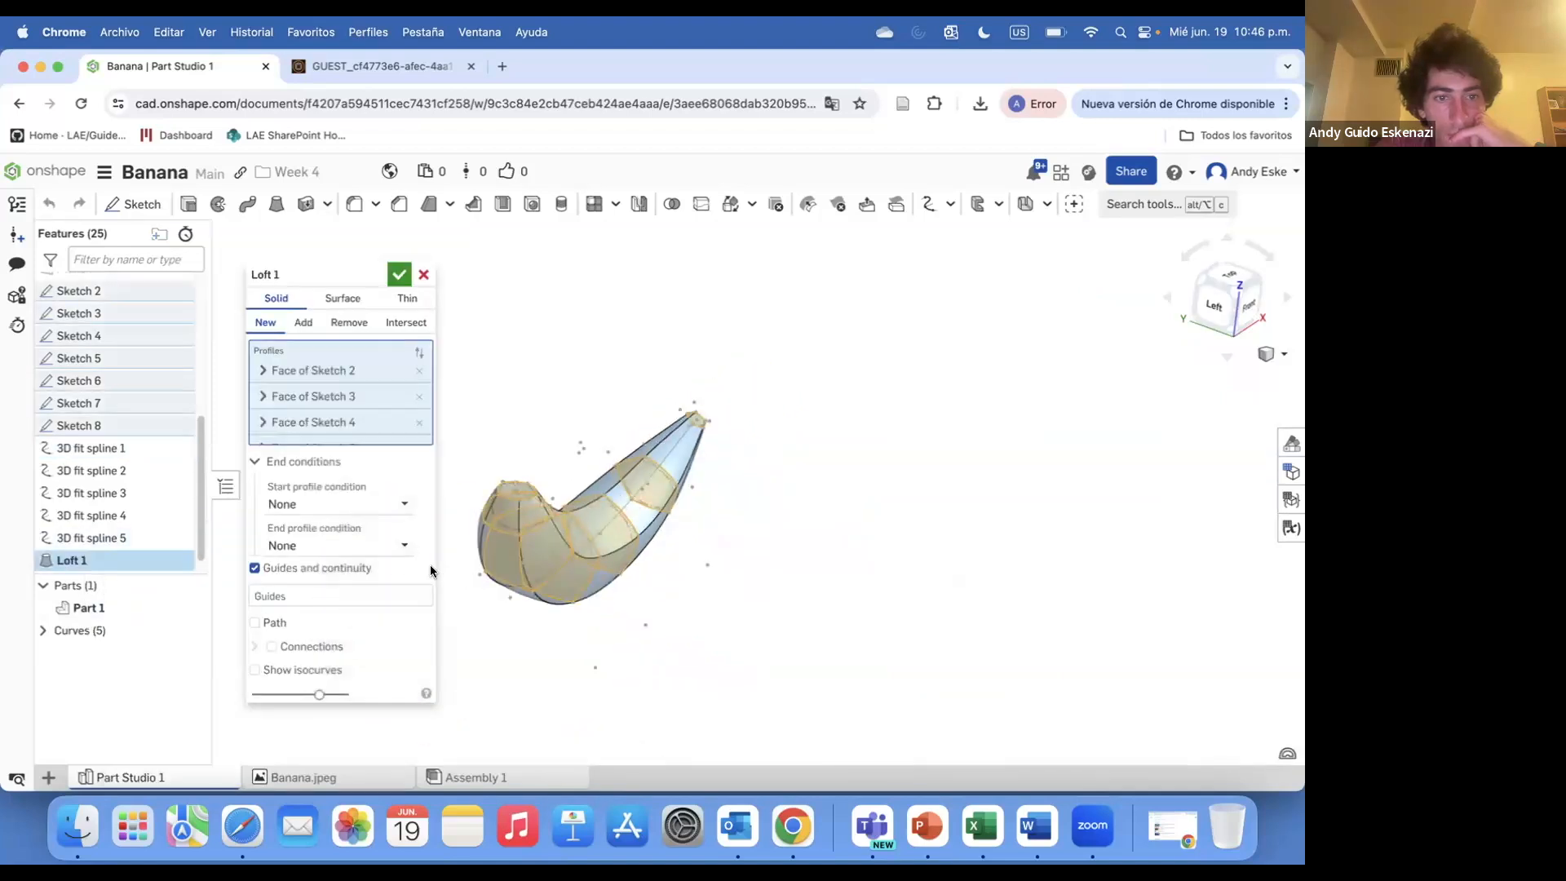
left_click(254, 624)
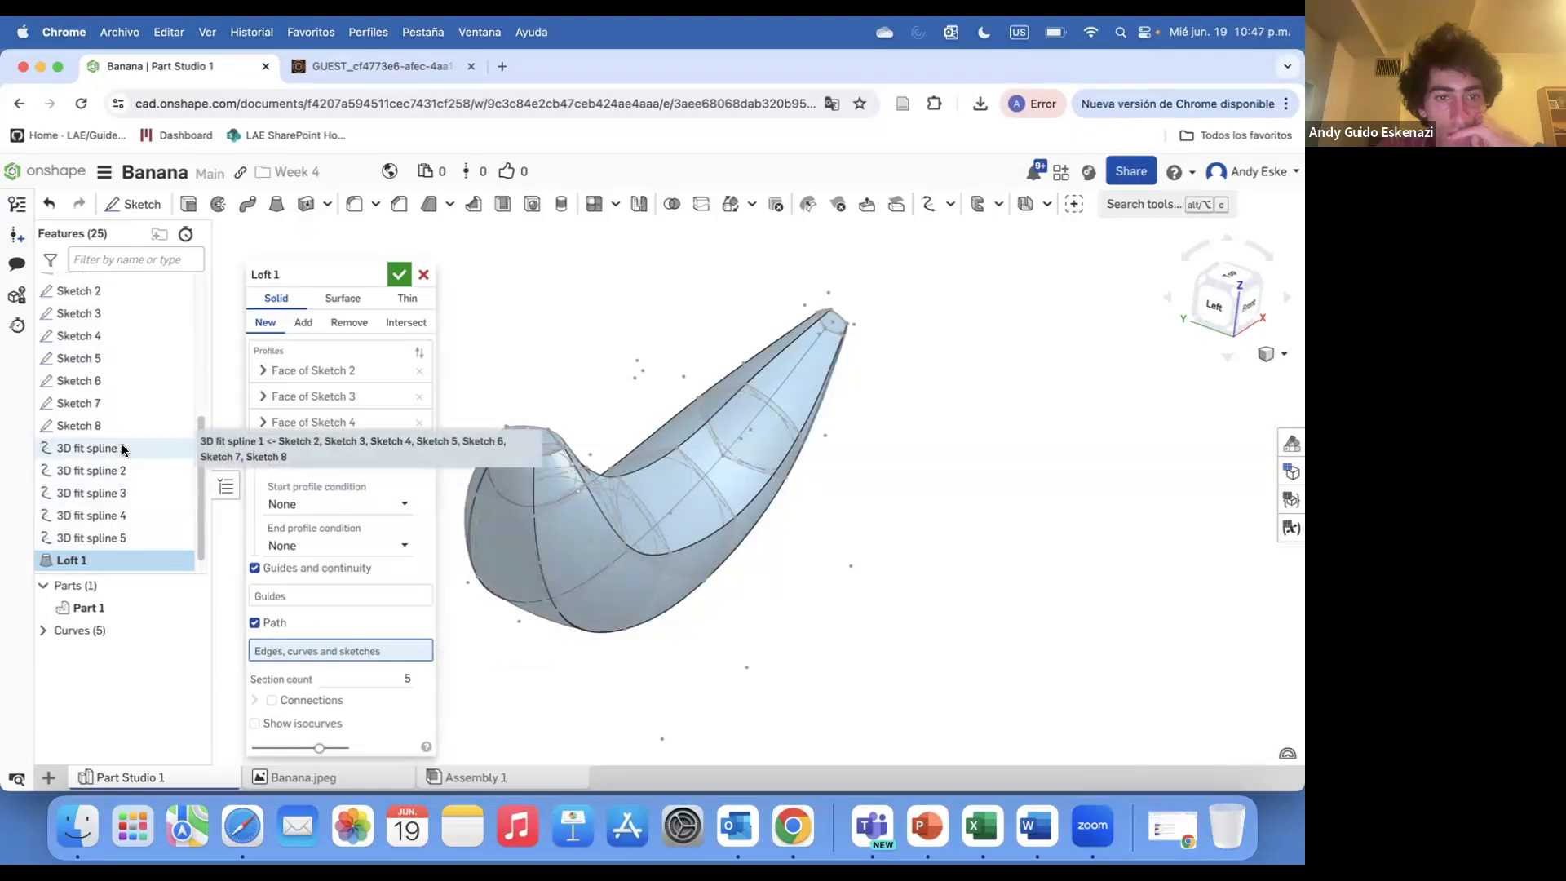
left_click(593, 510)
right_click_drag(566, 576, 534, 516)
left_click(531, 517)
left_click(476, 526)
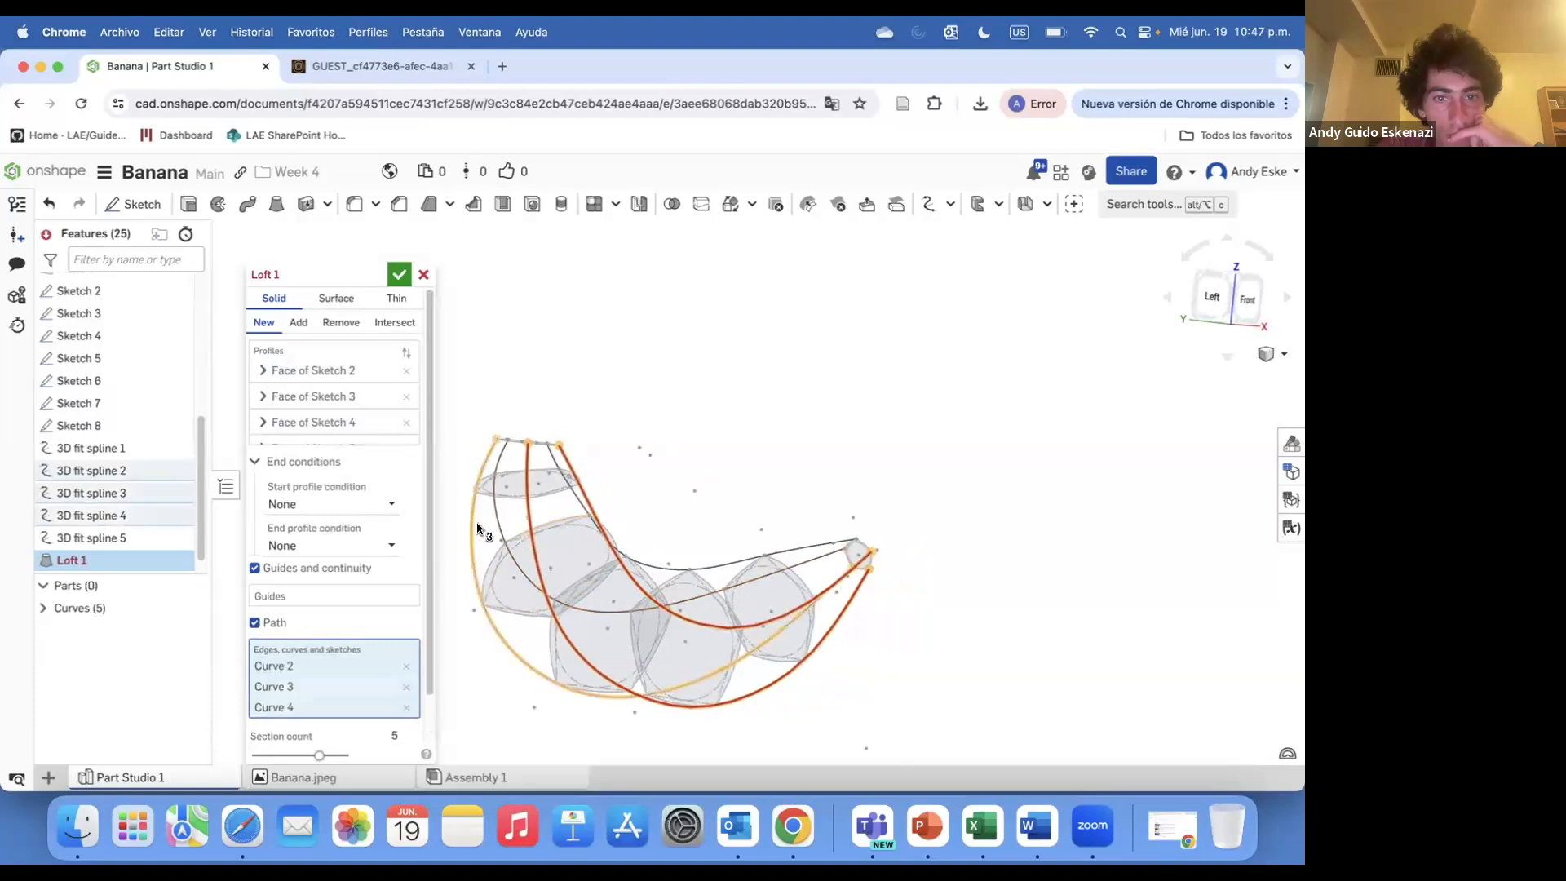
left_click(477, 528)
left_click(571, 499)
mouse_move(571, 500)
right_mouse_down()
mouse_move(559, 531)
mouse_move(560, 511)
right_mouse_up()
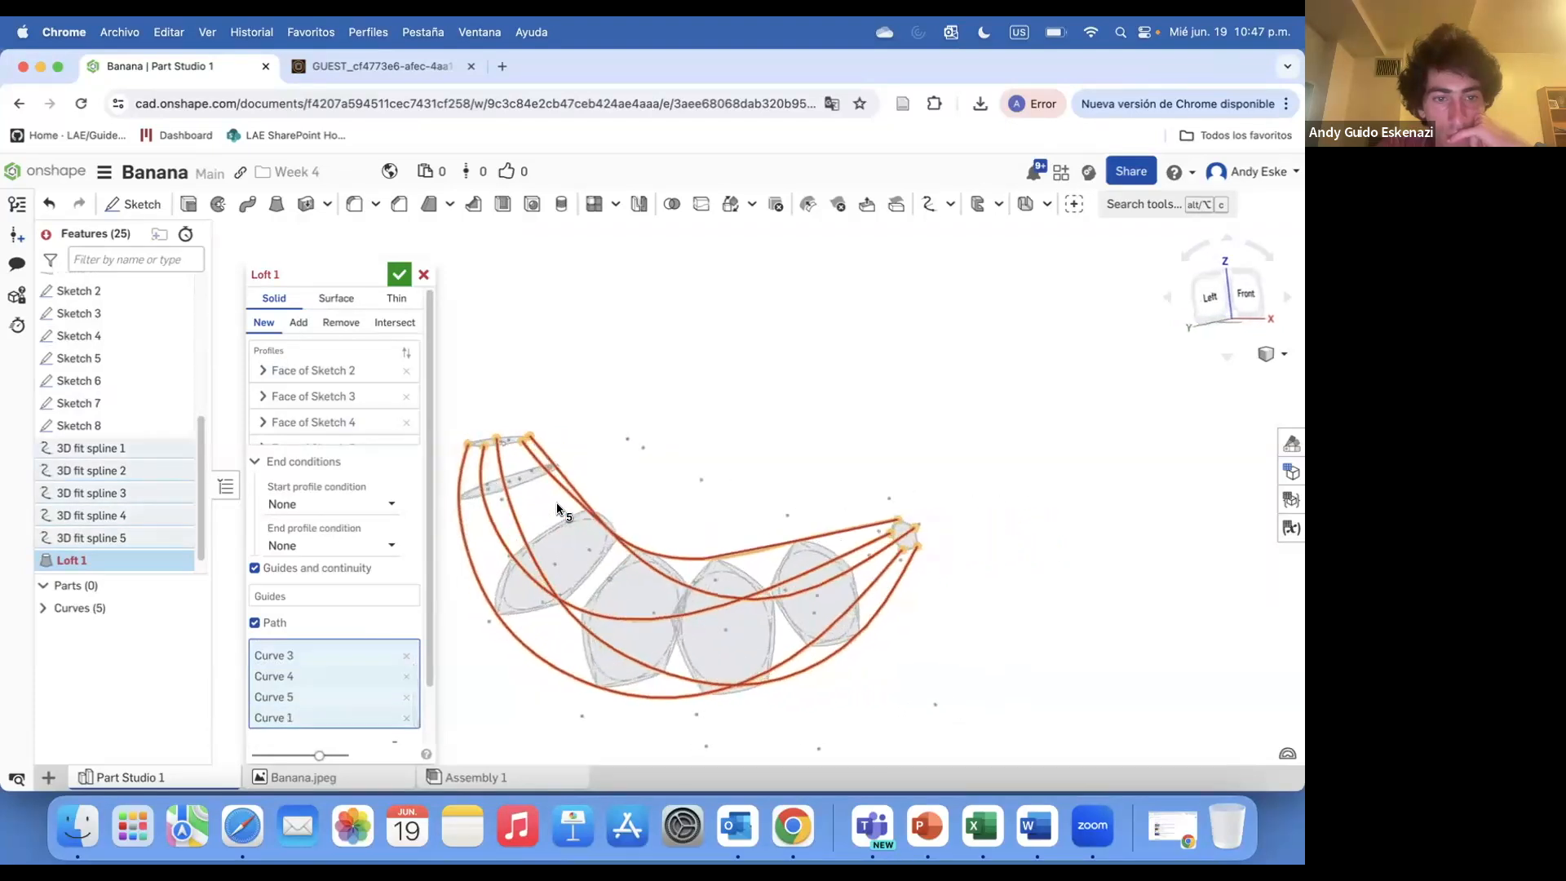
In the Loft 1 dialog, turn off Path and enable Guides and continuity instead
scroll(335, 619, "down", 2)
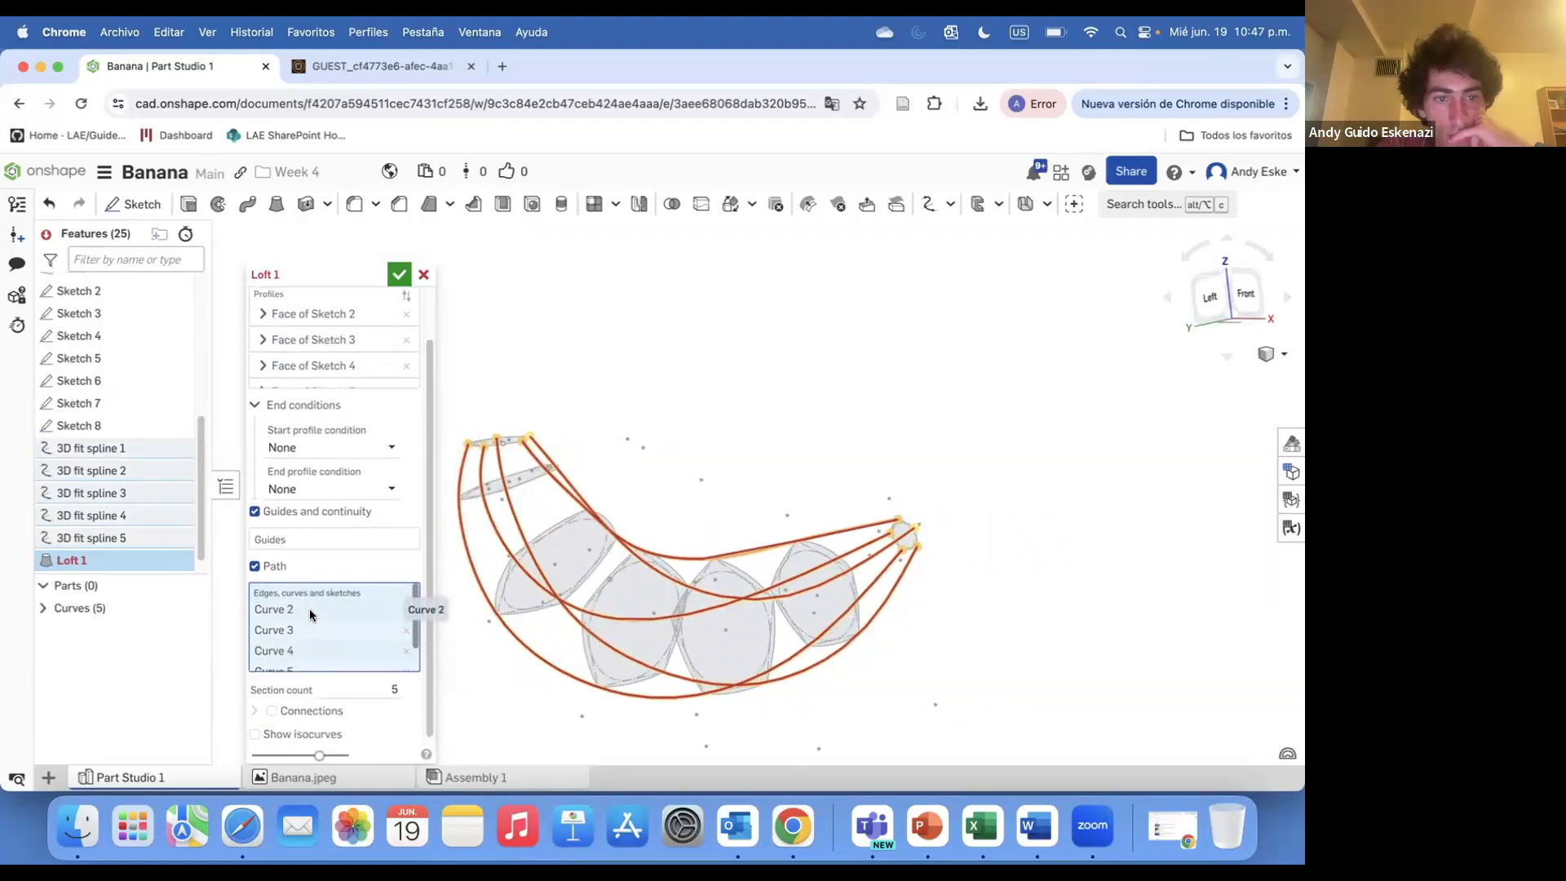
scroll(281, 461, "up", 1)
left_click(264, 539)
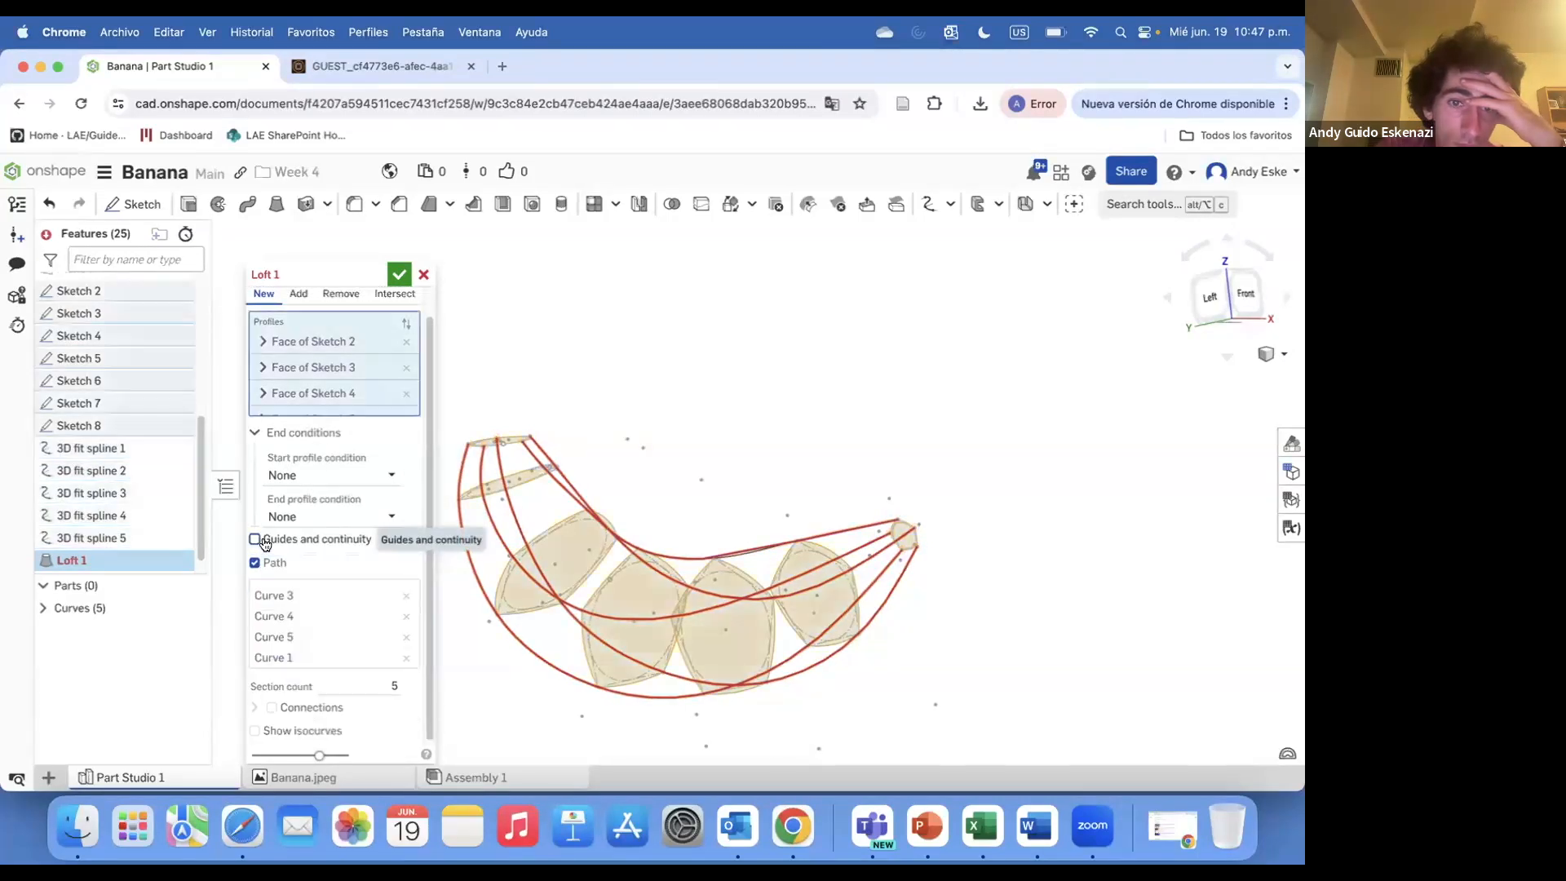
double_click(254, 539)
left_click(255, 540)
left_click(254, 539)
left_click(255, 539)
left_click(265, 542)
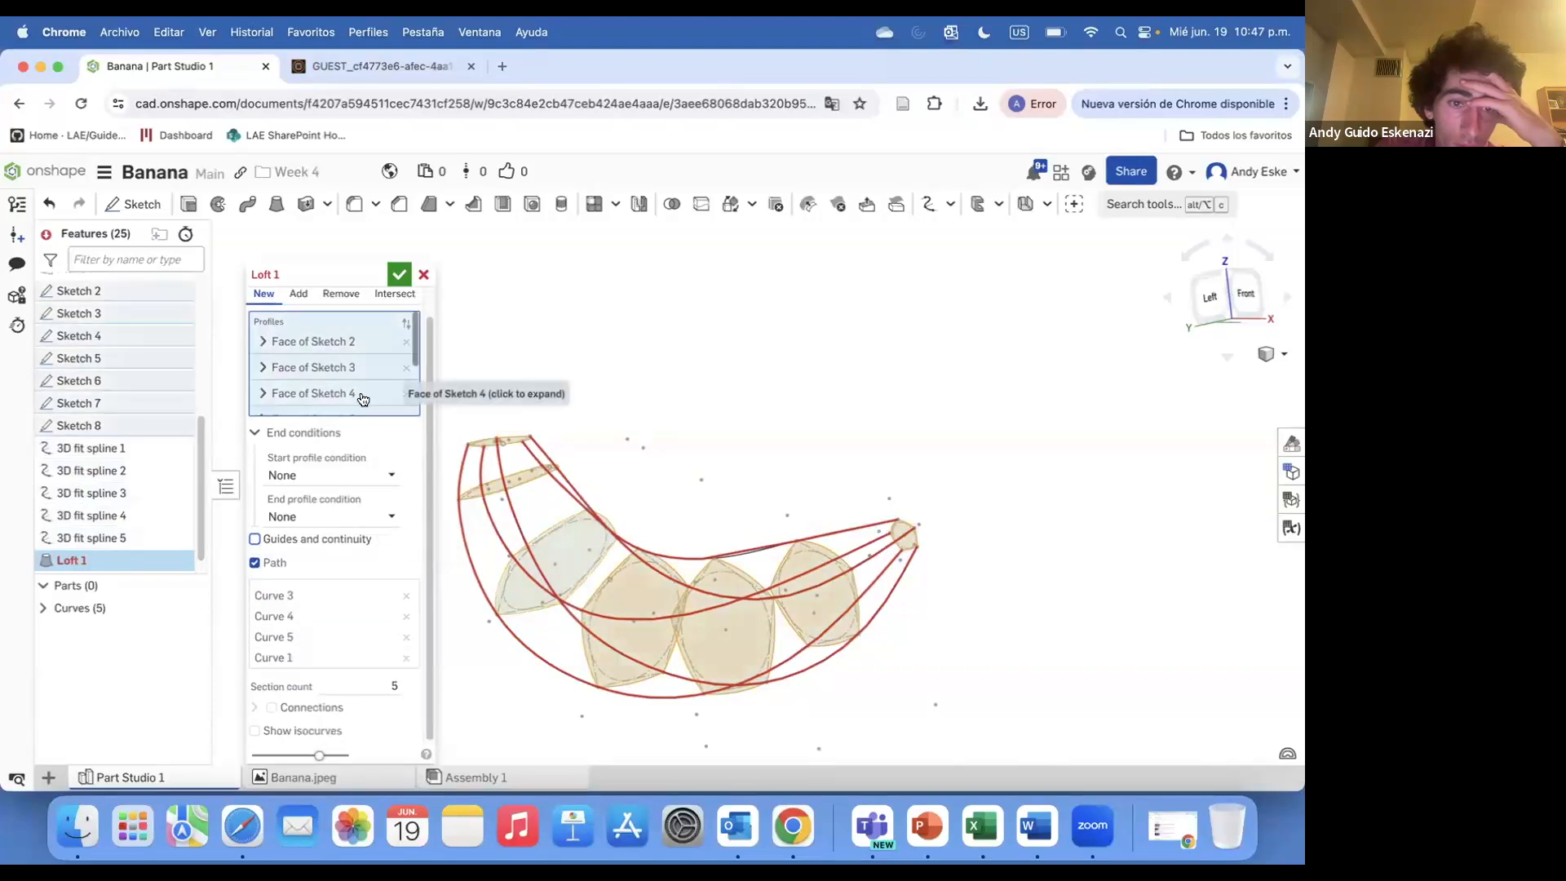
left_click(288, 545)
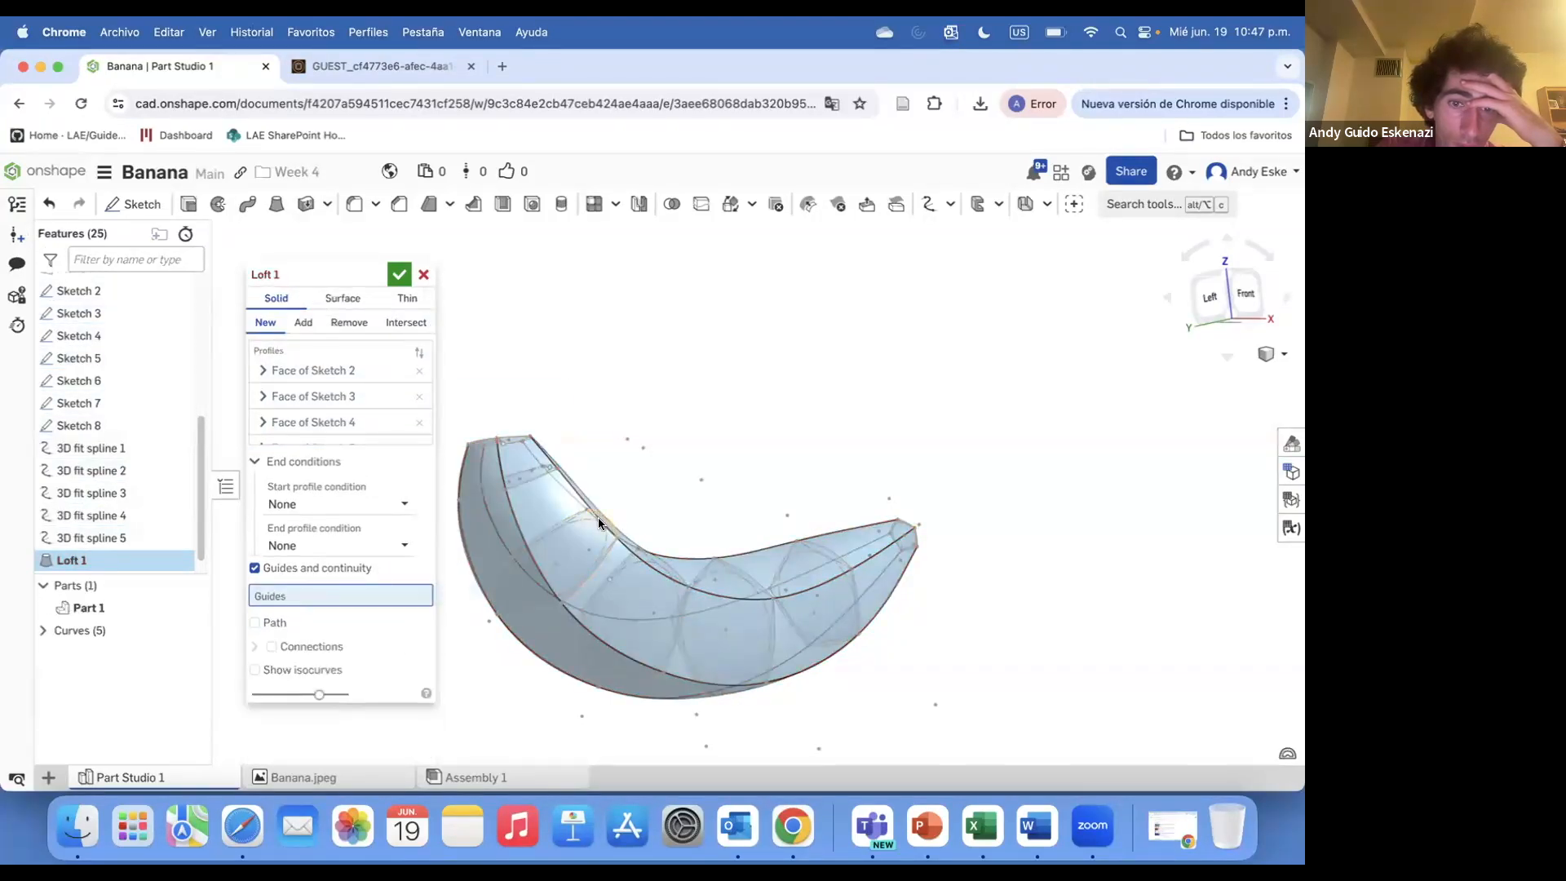
Select the five spline curves as loft guides and confirm Loft 1
left_click(595, 521)
left_click(522, 534)
left_click(489, 514)
scroll(634, 568, "down", 4)
right_click_drag(490, 517, 792, 664)
left_click(547, 549)
scroll(522, 561, "up", 5)
left_click(582, 573)
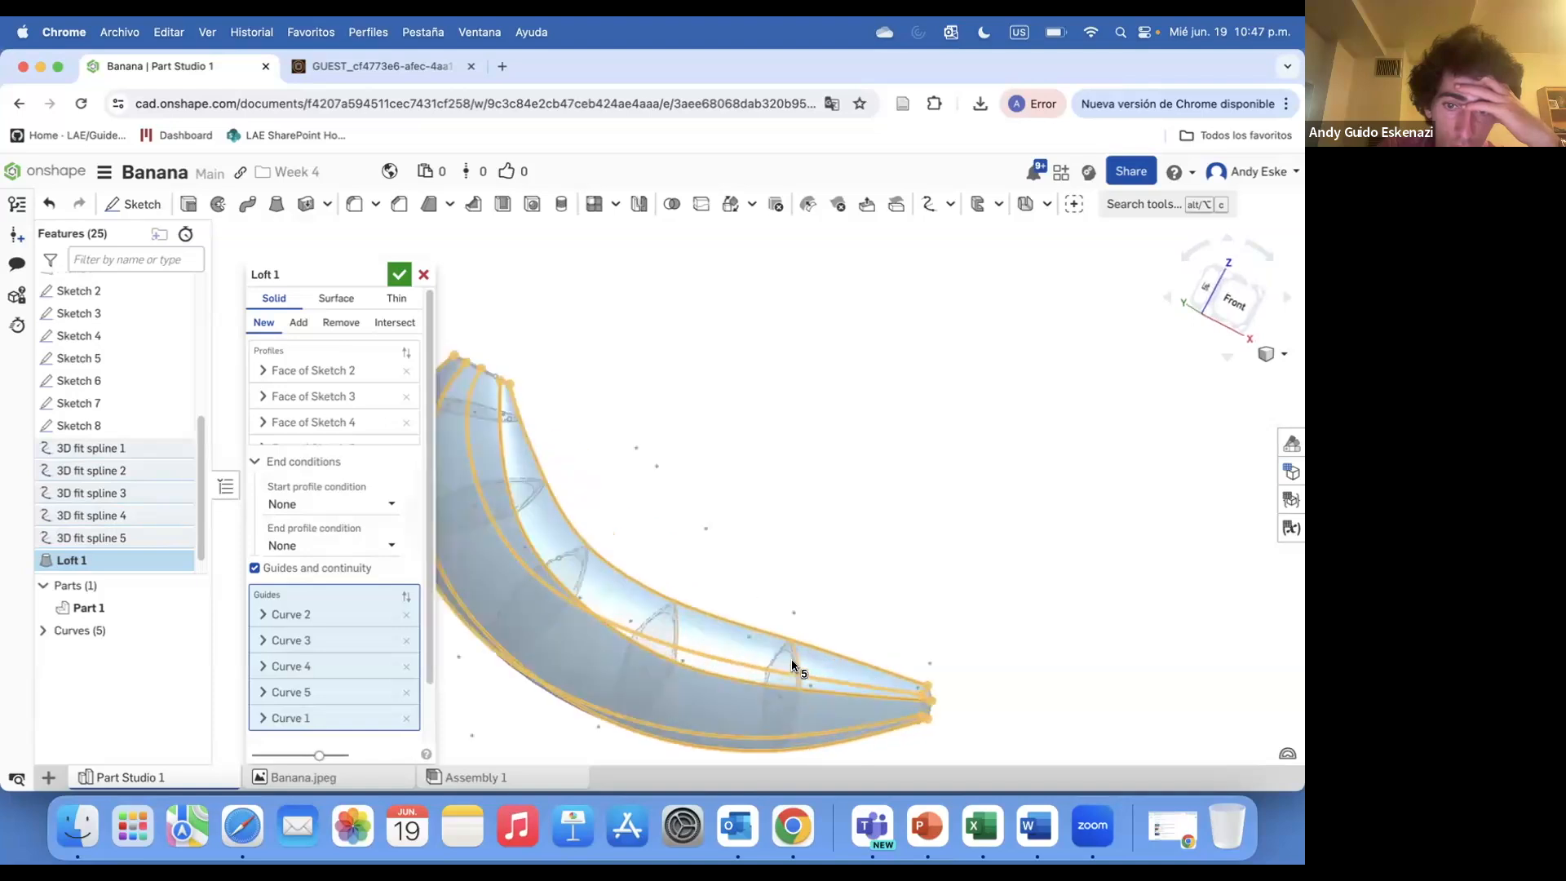
left_click(399, 274)
Hide Sketch 2 through Sketch 8 in the feature list
scroll(462, 530, "up", 5)
mouse_move(496, 383)
right_mouse_down()
mouse_move(560, 413)
mouse_move(507, 439)
right_mouse_up()
scroll(508, 439, "down", 5)
scroll(115, 445, "up", 2)
left_click(176, 390)
left_click(175, 412)
left_click(176, 435)
left_click(175, 457)
left_click(175, 479)
left_click(175, 502)
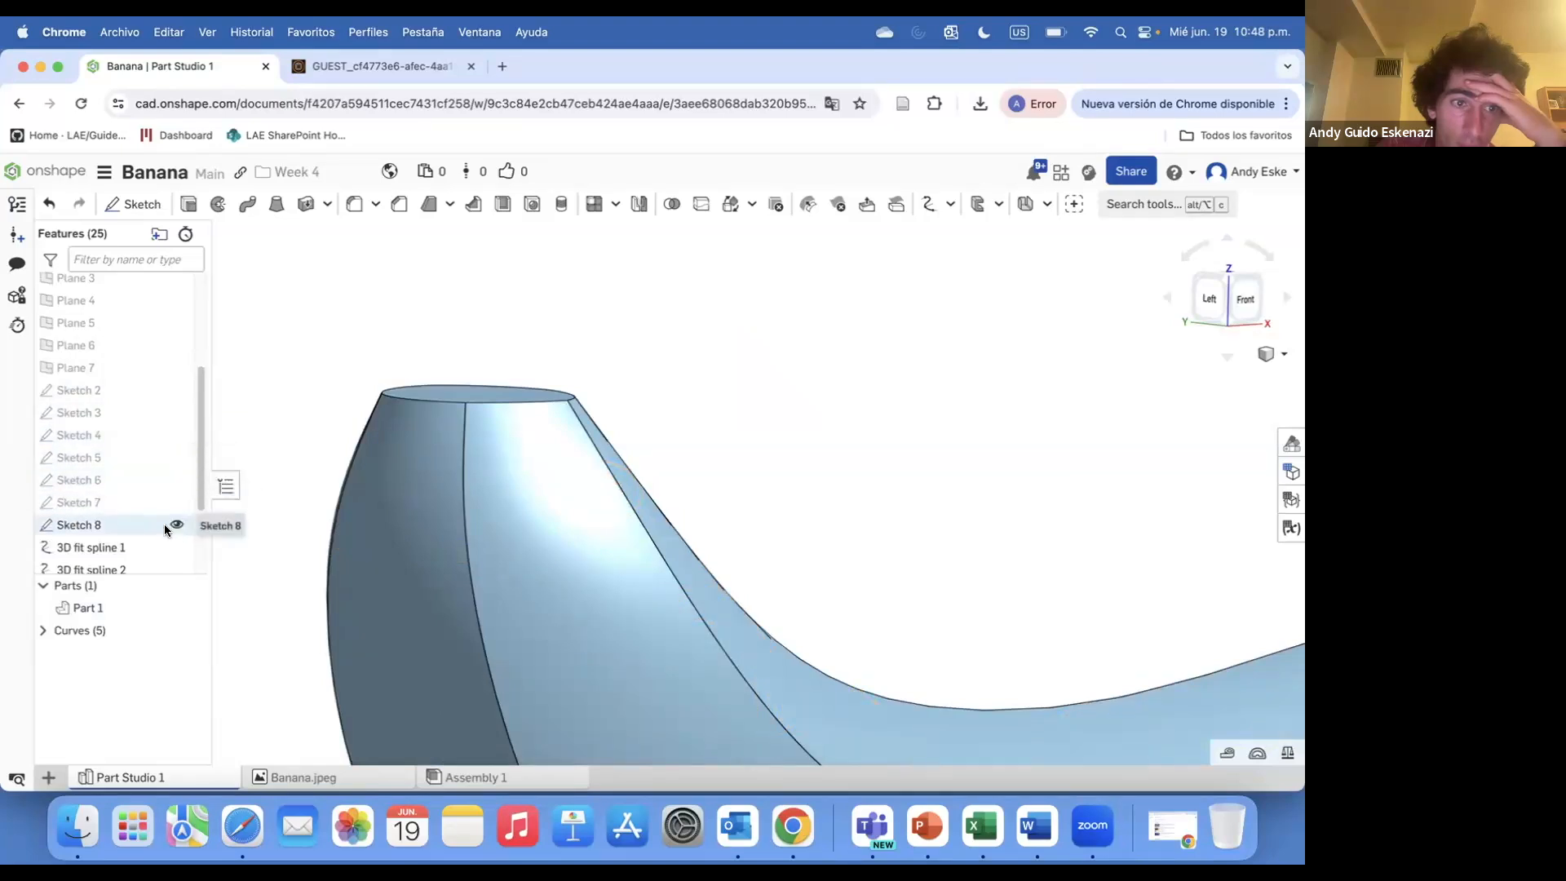
scroll(295, 412, "down", 5)
scroll(186, 497, "down", 2)
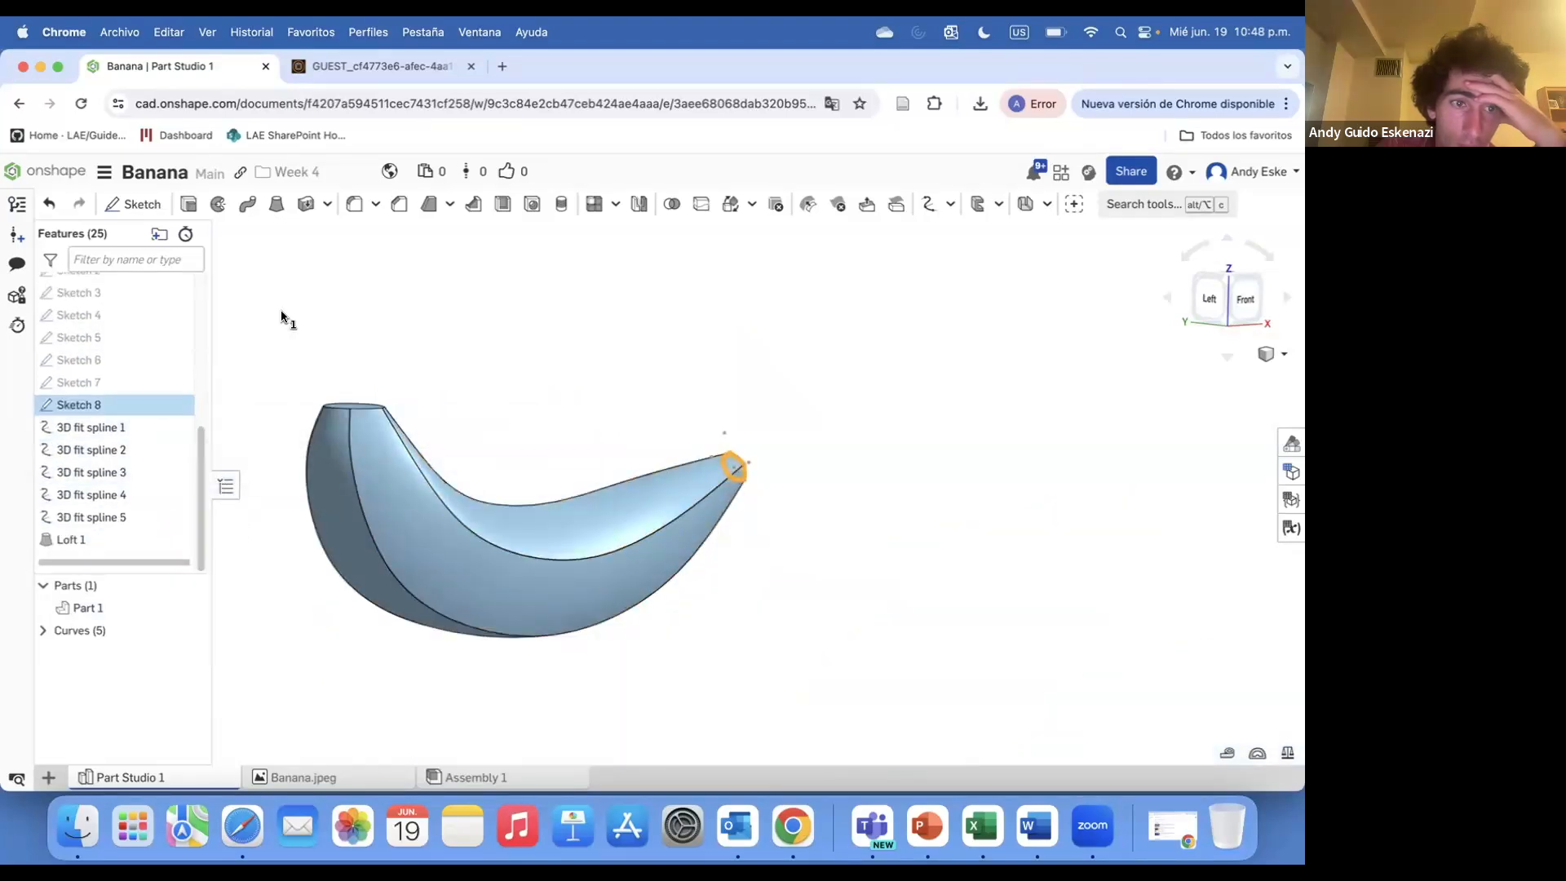
left_click(281, 310)
right_click_drag(517, 473, 424, 440)
left_click(175, 405)
scroll(174, 408, "up", 3)
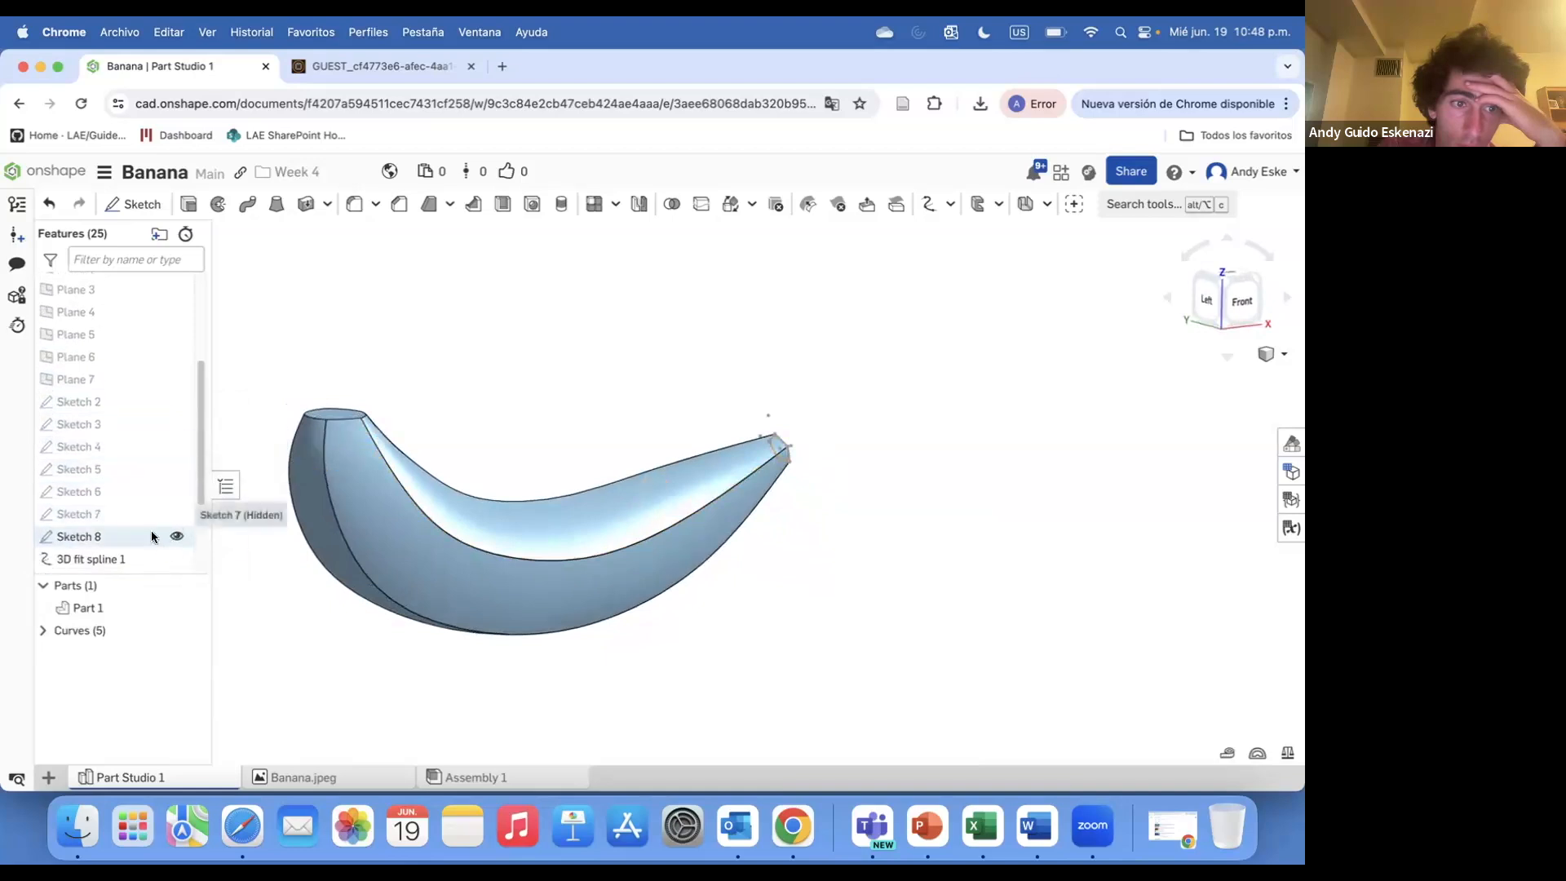
Start a new sketch on the flat end face of the lofted banana
right_click_drag(540, 439, 585, 482)
right_click_drag(488, 526, 584, 571)
scroll(793, 462, "up", 8)
right_click_drag(789, 453, 693, 506)
left_click(133, 205)
left_click(819, 432)
scroll(893, 594, "down", 4)
scroll(880, 532, "up", 6)
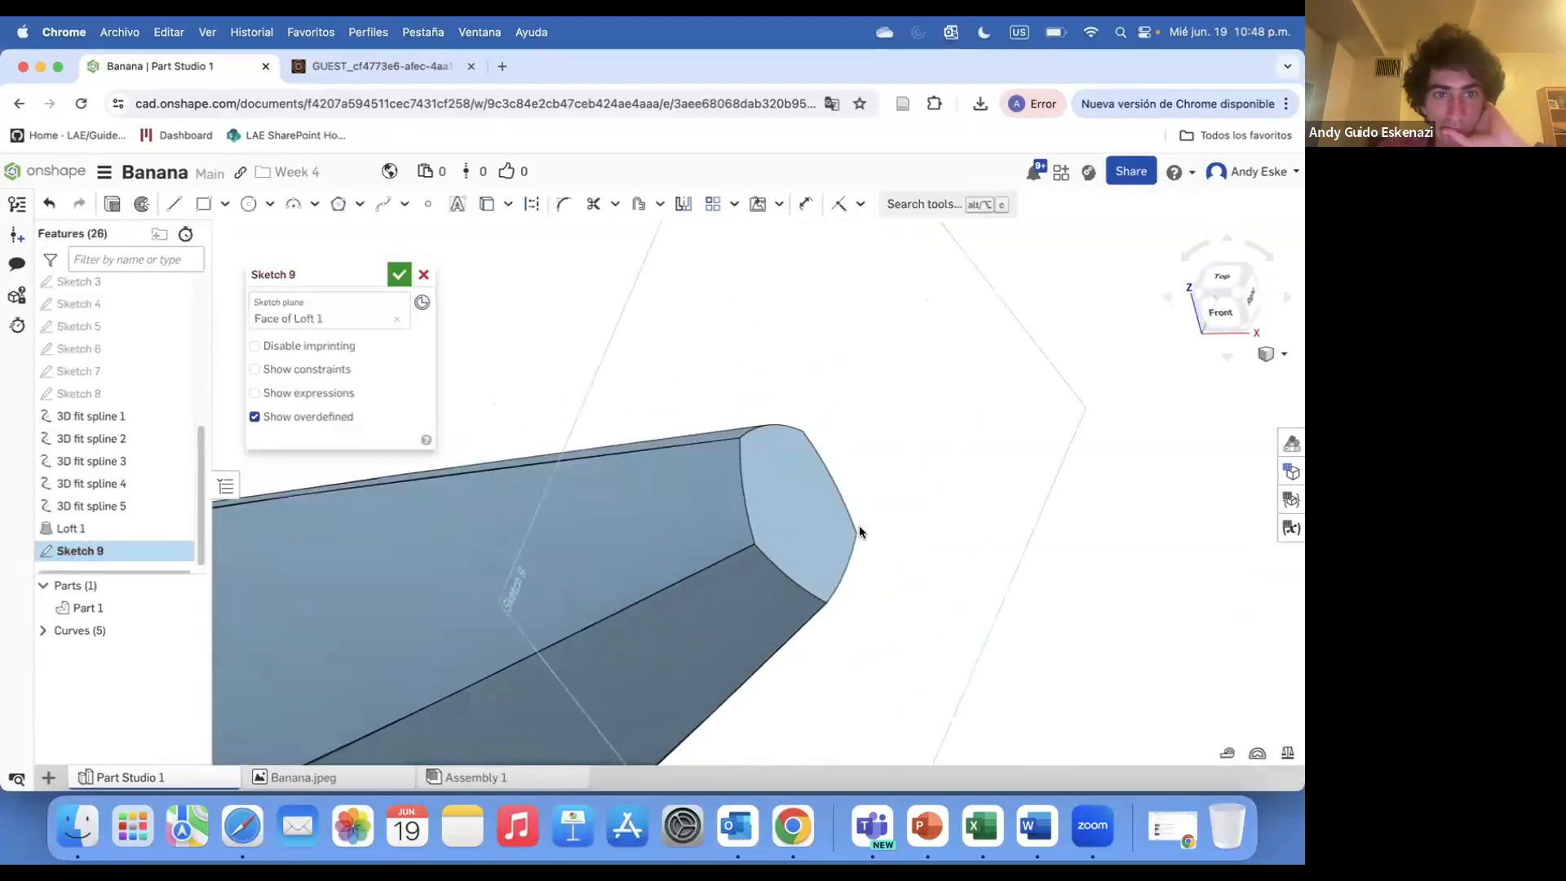
Extrude the faces of Sketch 9 by 0.5 mm, adding to the part
left_click(486, 207)
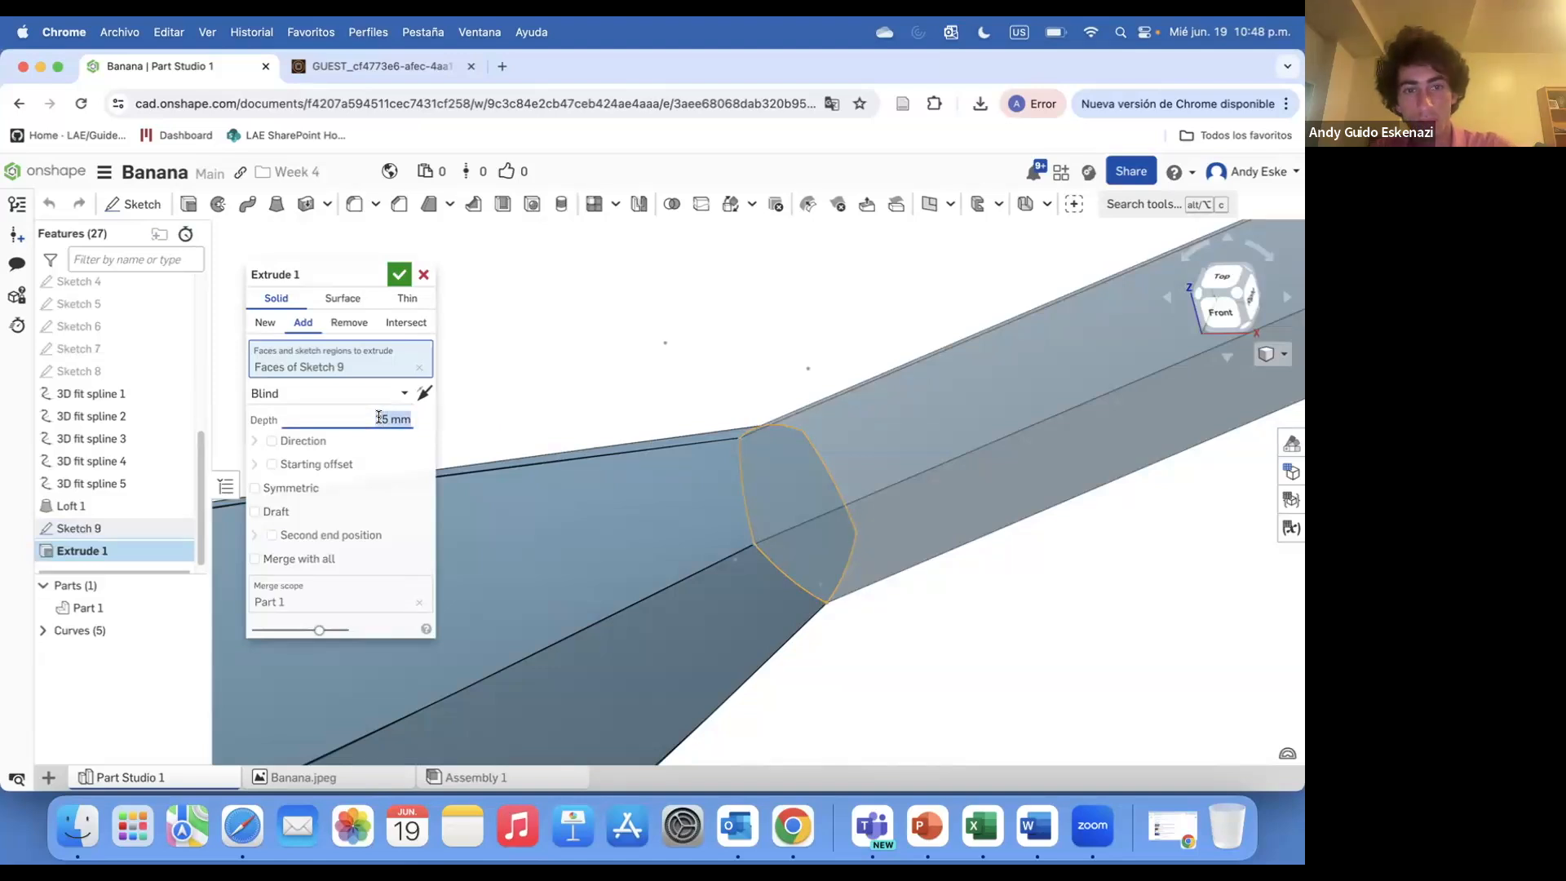
type("1")
key("Return")
key("Return")
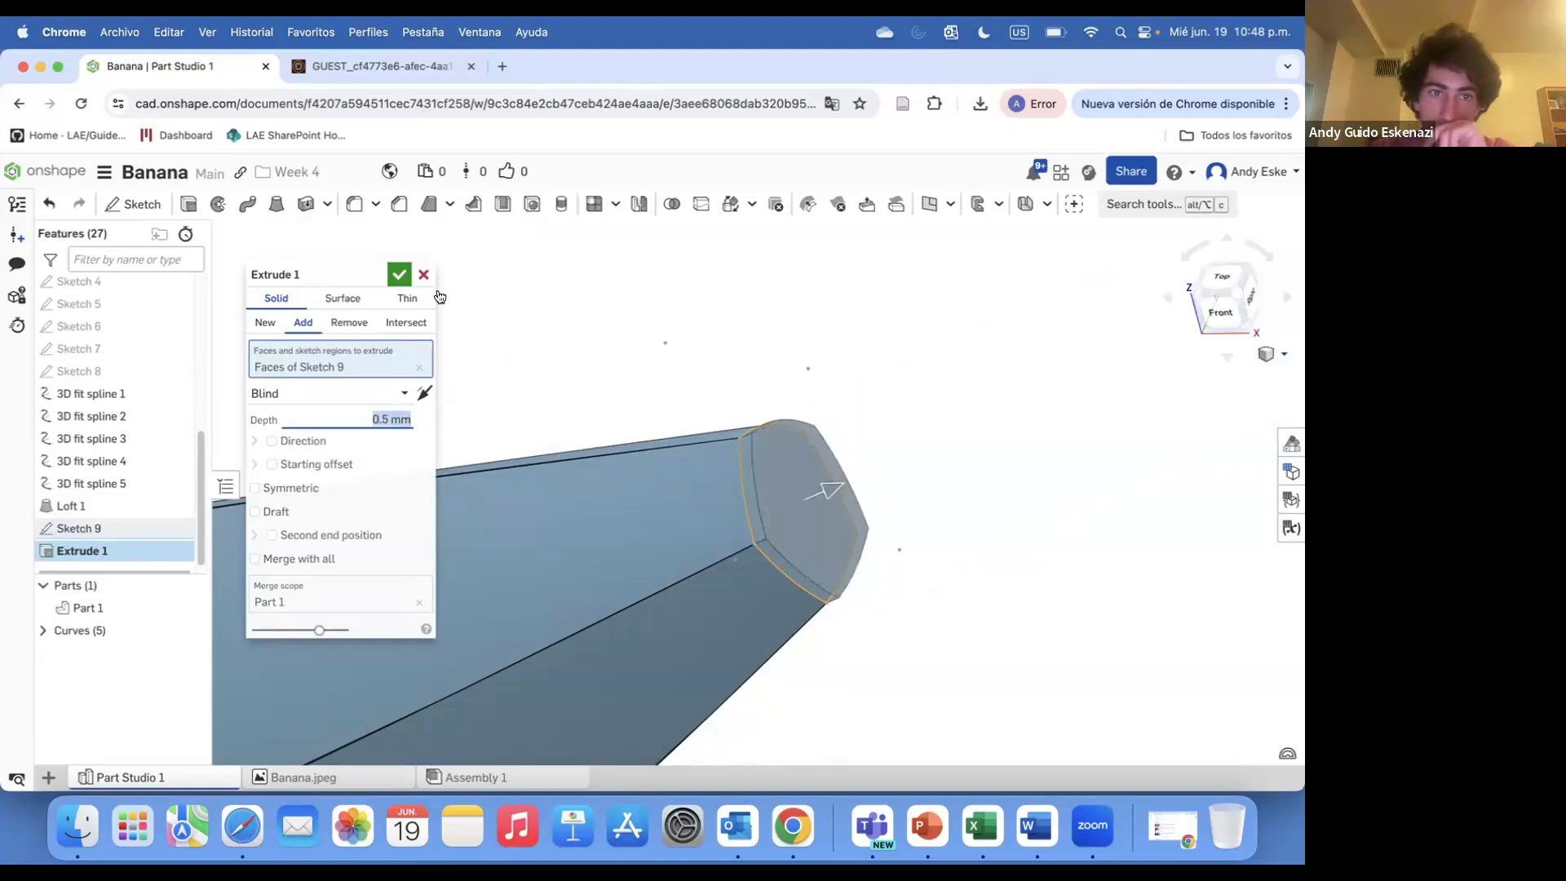
left_click(399, 275)
Show Sketch 1 with the banana reference image
scroll(713, 399, "down", 10)
right_click_drag(712, 468, 764, 371)
scroll(435, 382, "up", 6)
scroll(139, 447, "up", 10)
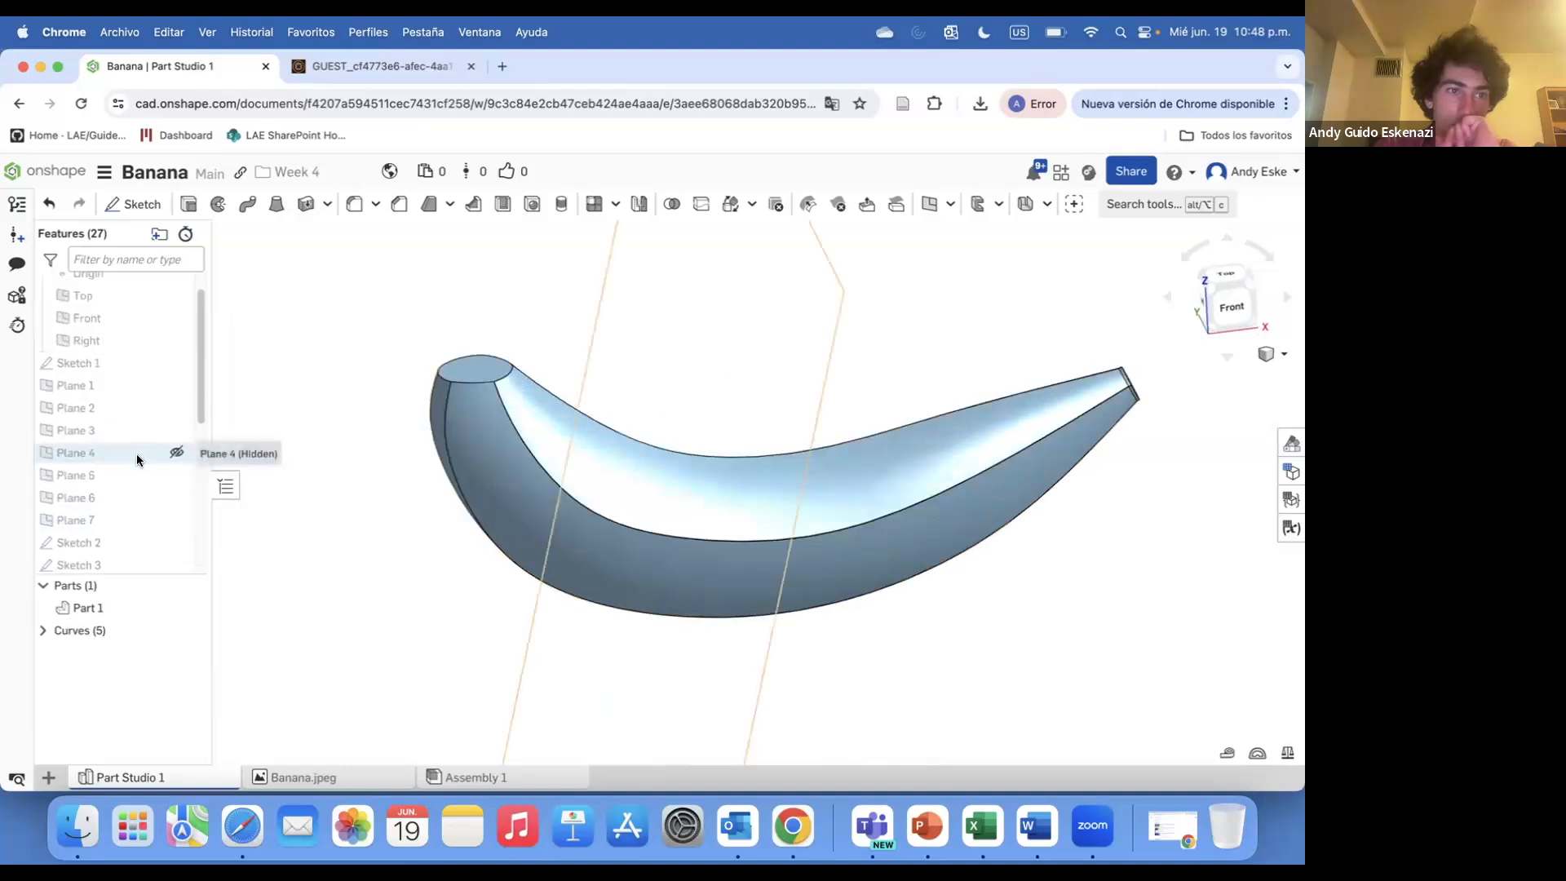
left_click(172, 362)
scroll(471, 440, "down", 6)
Start a new sketch on the Front plane
scroll(471, 410, "up", 8)
mouse_move(472, 437)
right_mouse_down()
mouse_move(456, 415)
mouse_move(481, 474)
right_mouse_up()
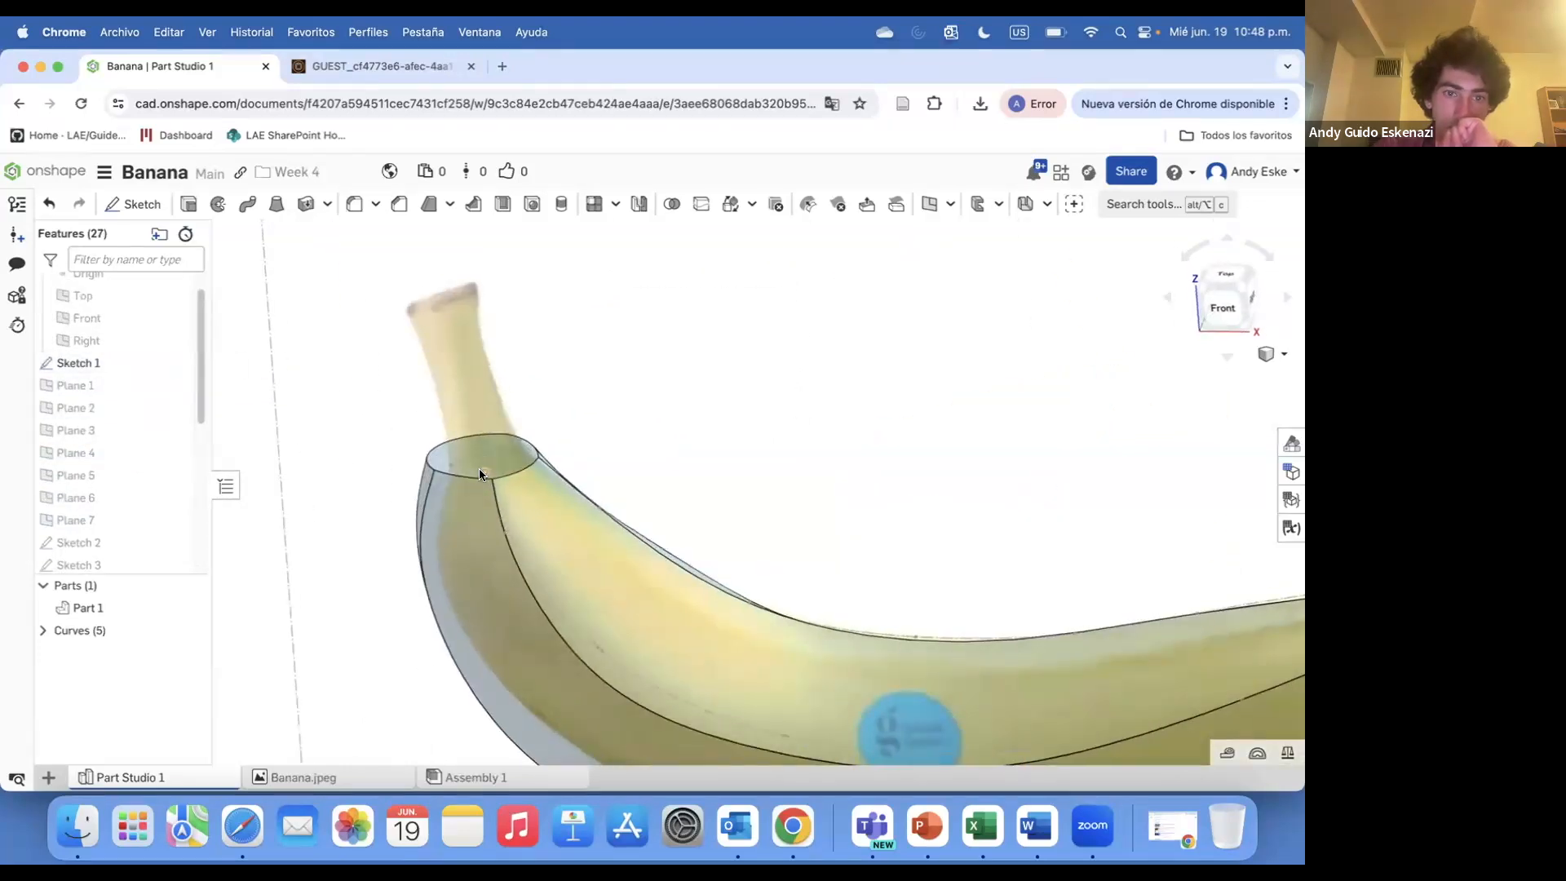
scroll(545, 444, "up", 3)
right_click(542, 457)
scroll(599, 487, "down", 2)
left_click(132, 204)
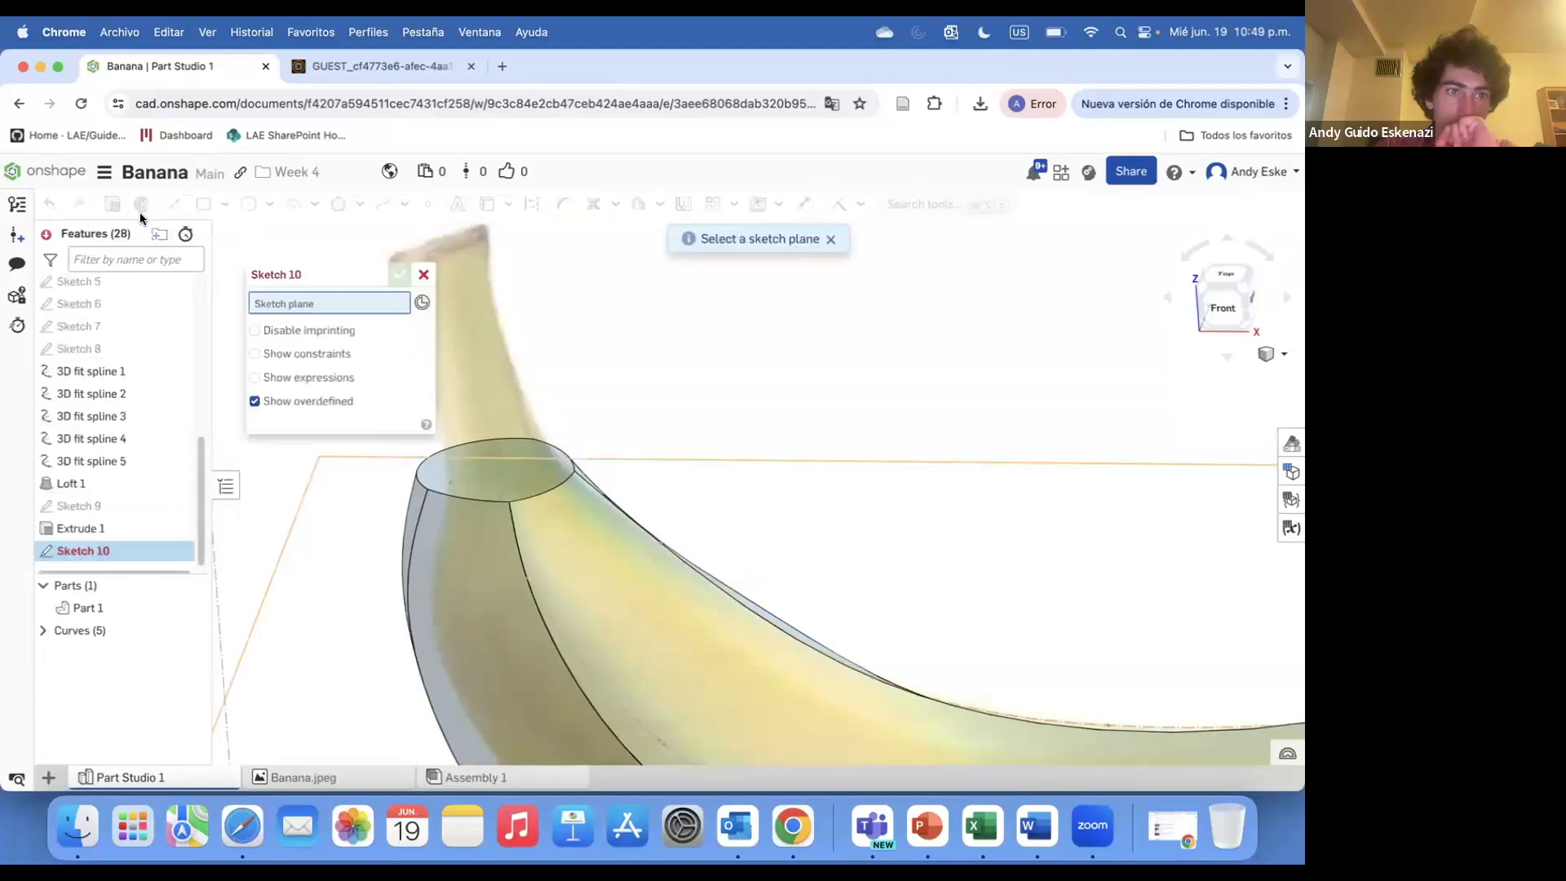
scroll(463, 514, "down", 5)
Draw a construction line across the banana's rounded end face where the stem begins
scroll(81, 310, "up", 5)
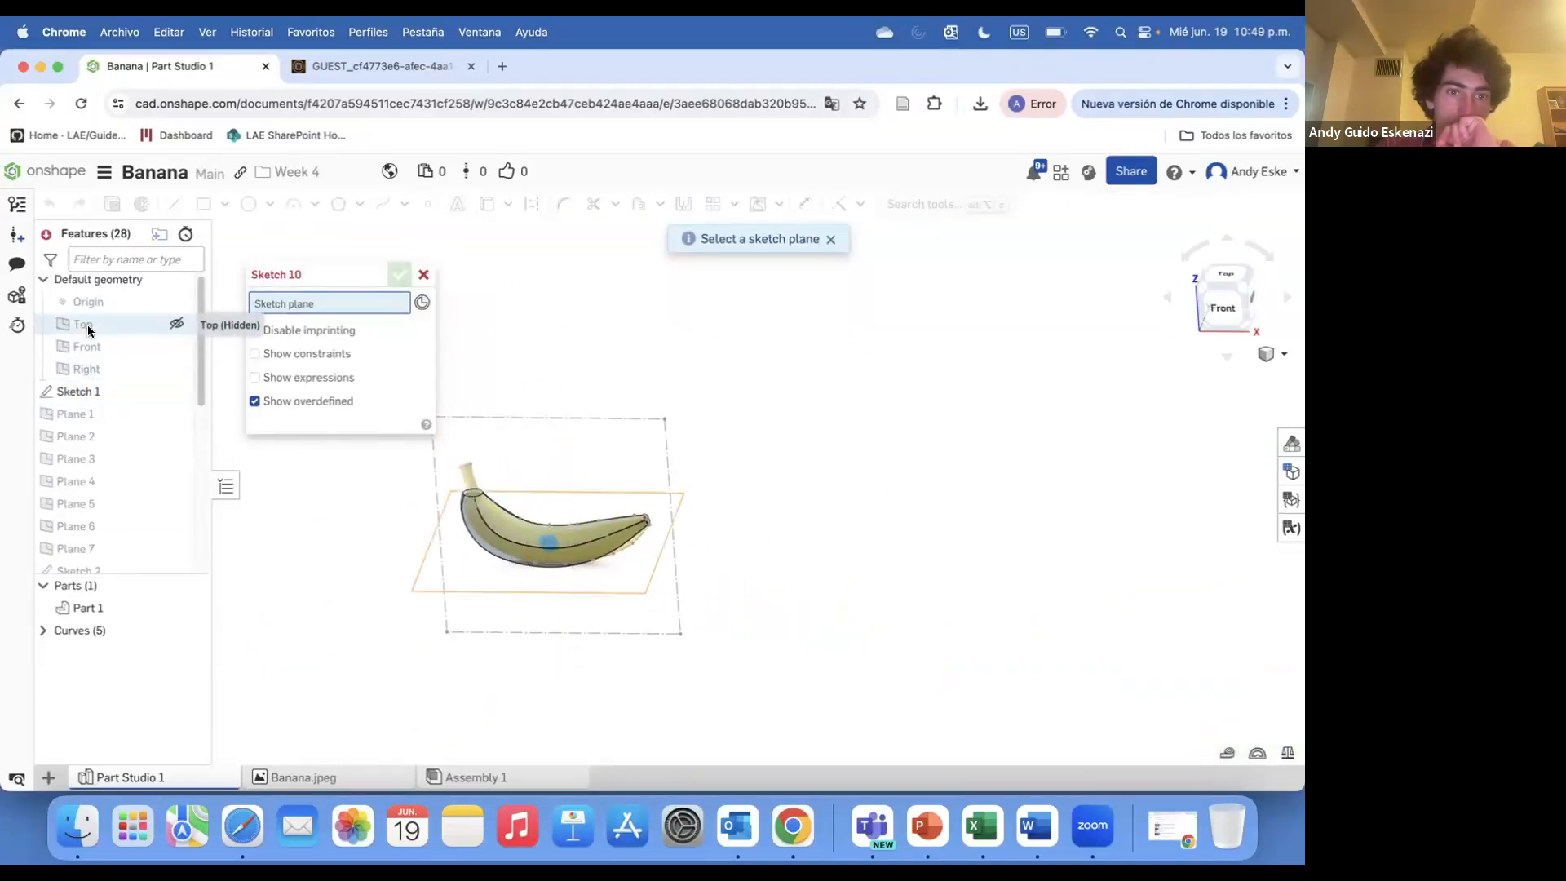
left_click(90, 346)
scroll(575, 505, "up", 3)
scroll(576, 512, "up", 5)
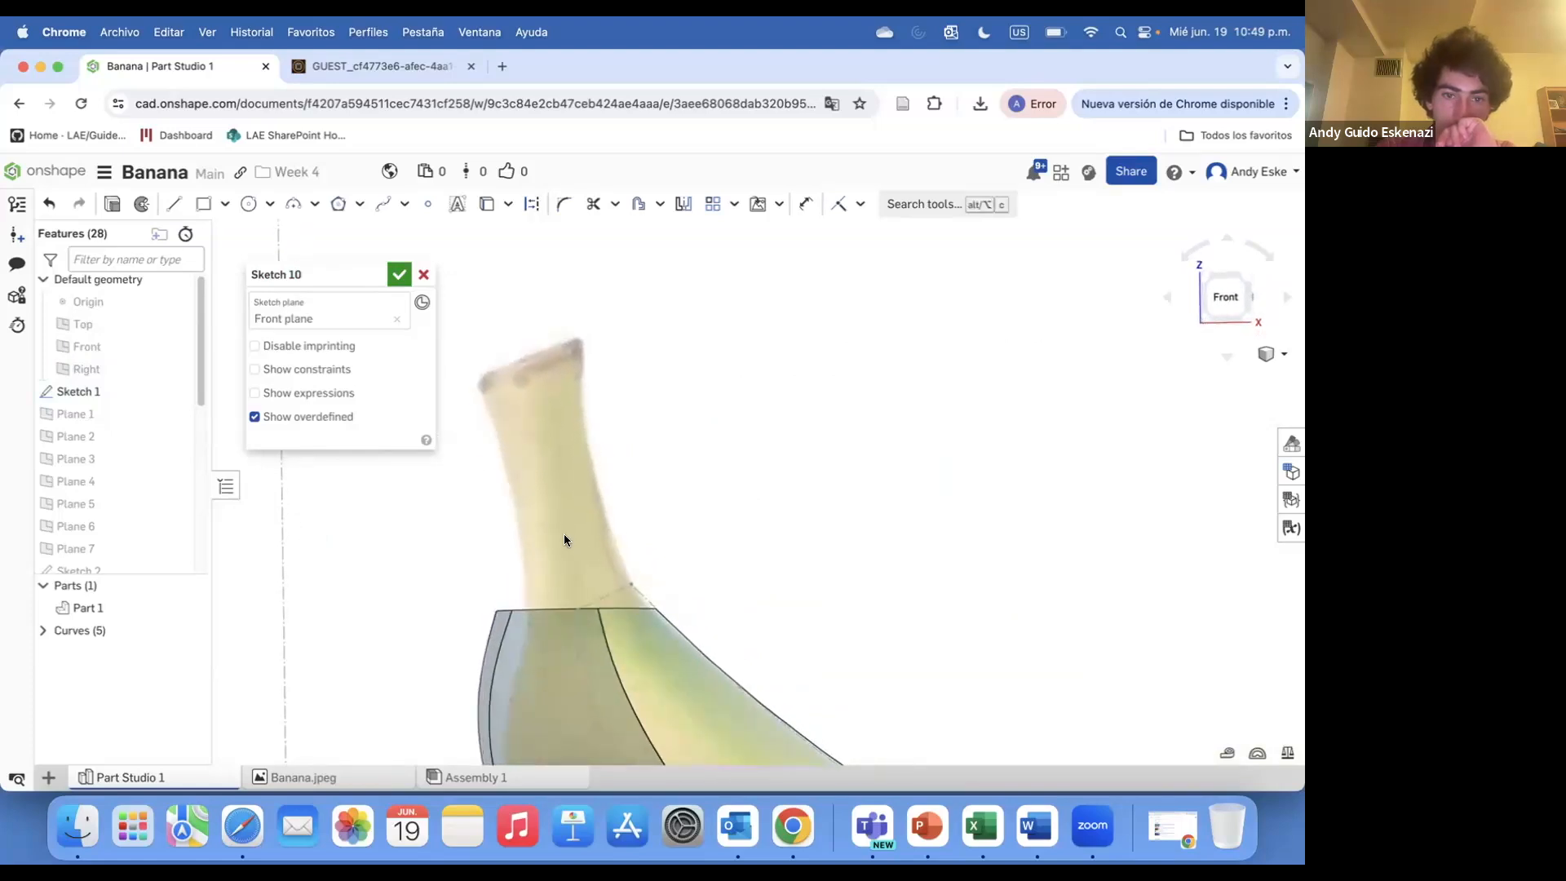
left_click(507, 610)
left_click(632, 608)
right_click_drag(539, 548, 532, 601)
Sketch splines along both sides of the stem following the reference image
scroll(533, 601, "up", 3)
key("Escape")
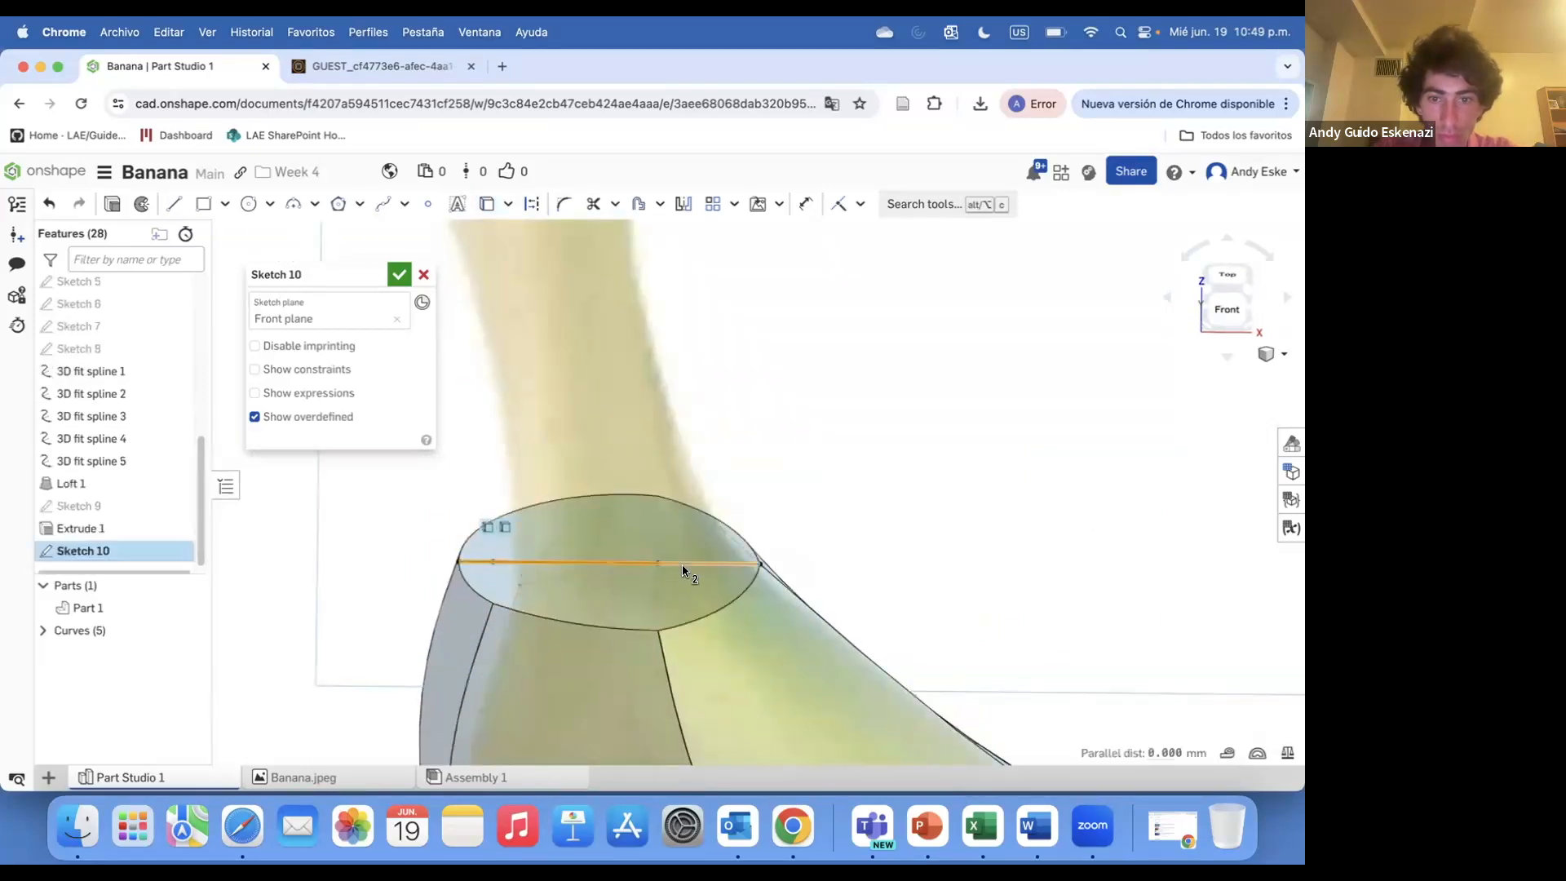
left_click(535, 213)
scroll(789, 586, "down", 5)
right_click_drag(789, 586, 770, 520)
scroll(770, 522, "up", 5)
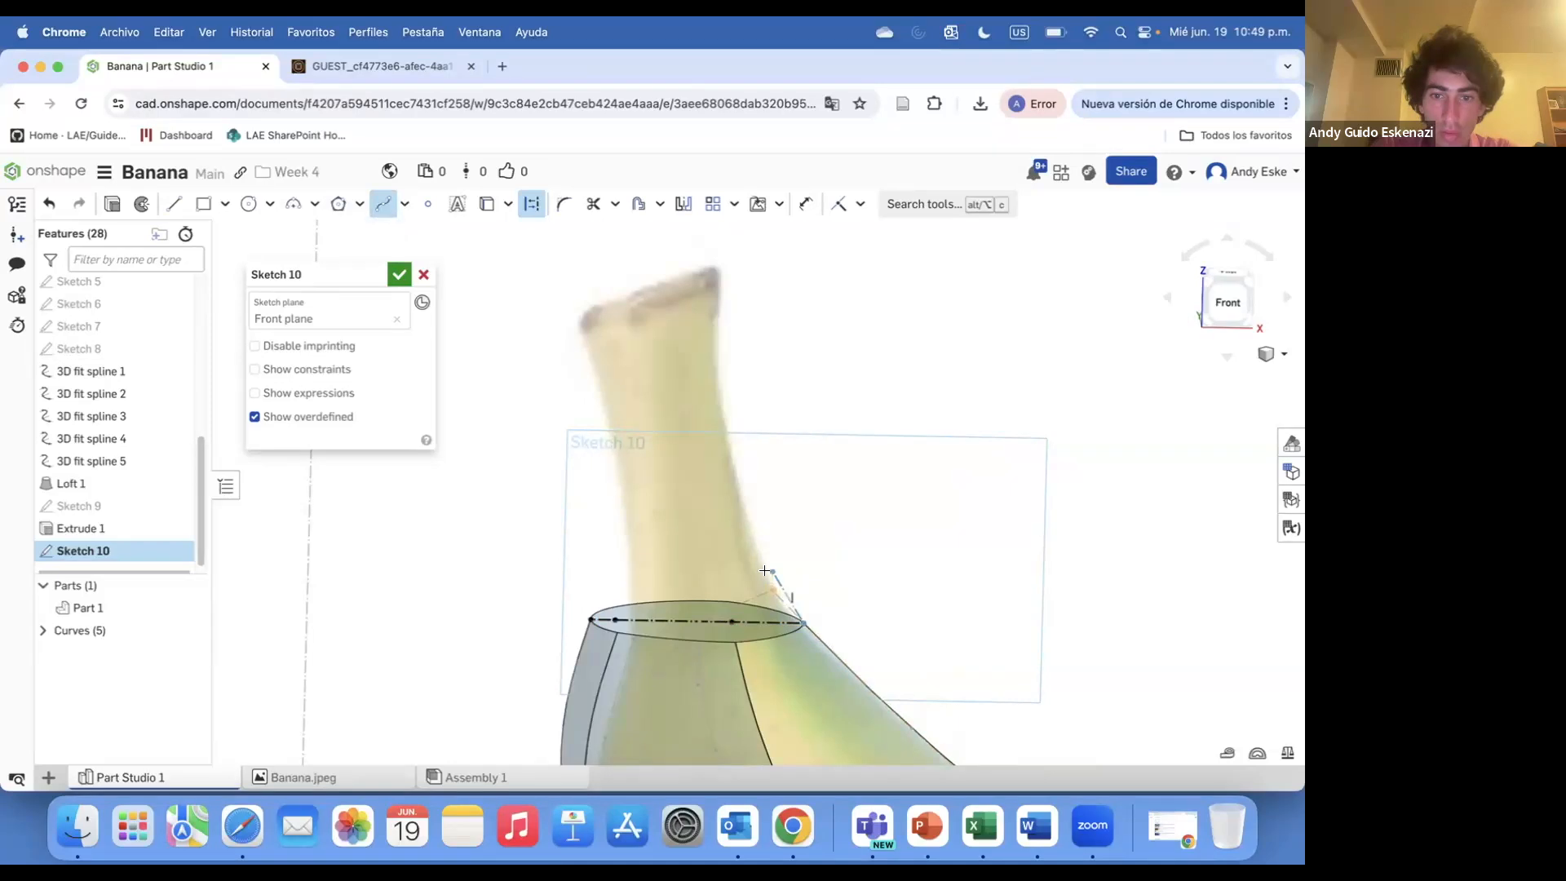
scroll(767, 573, "up", 3)
scroll(708, 412, "down", 4)
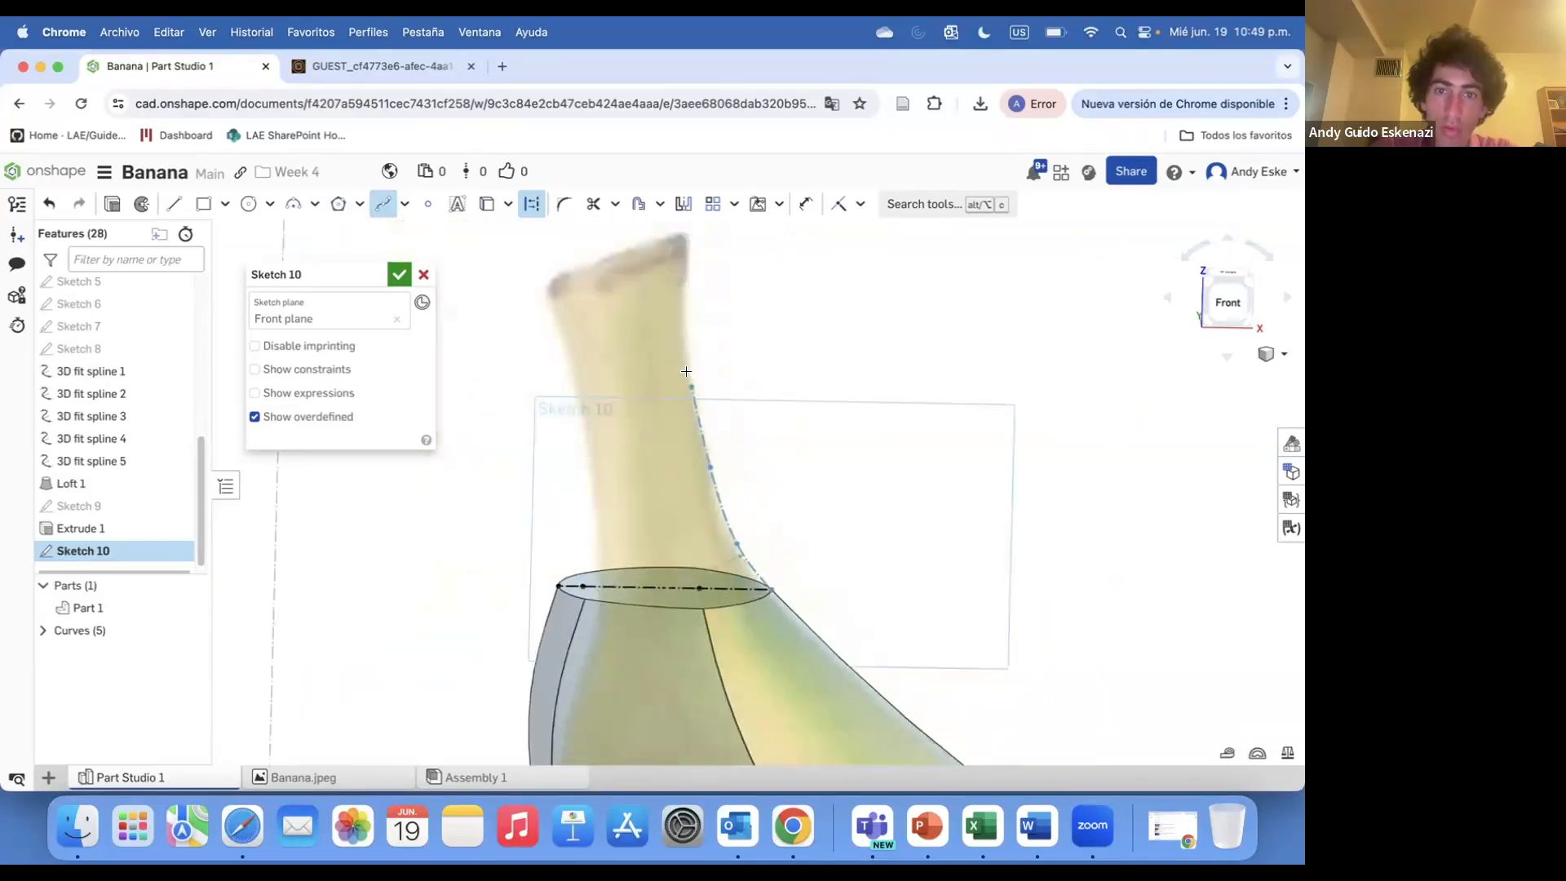
double_click(686, 235)
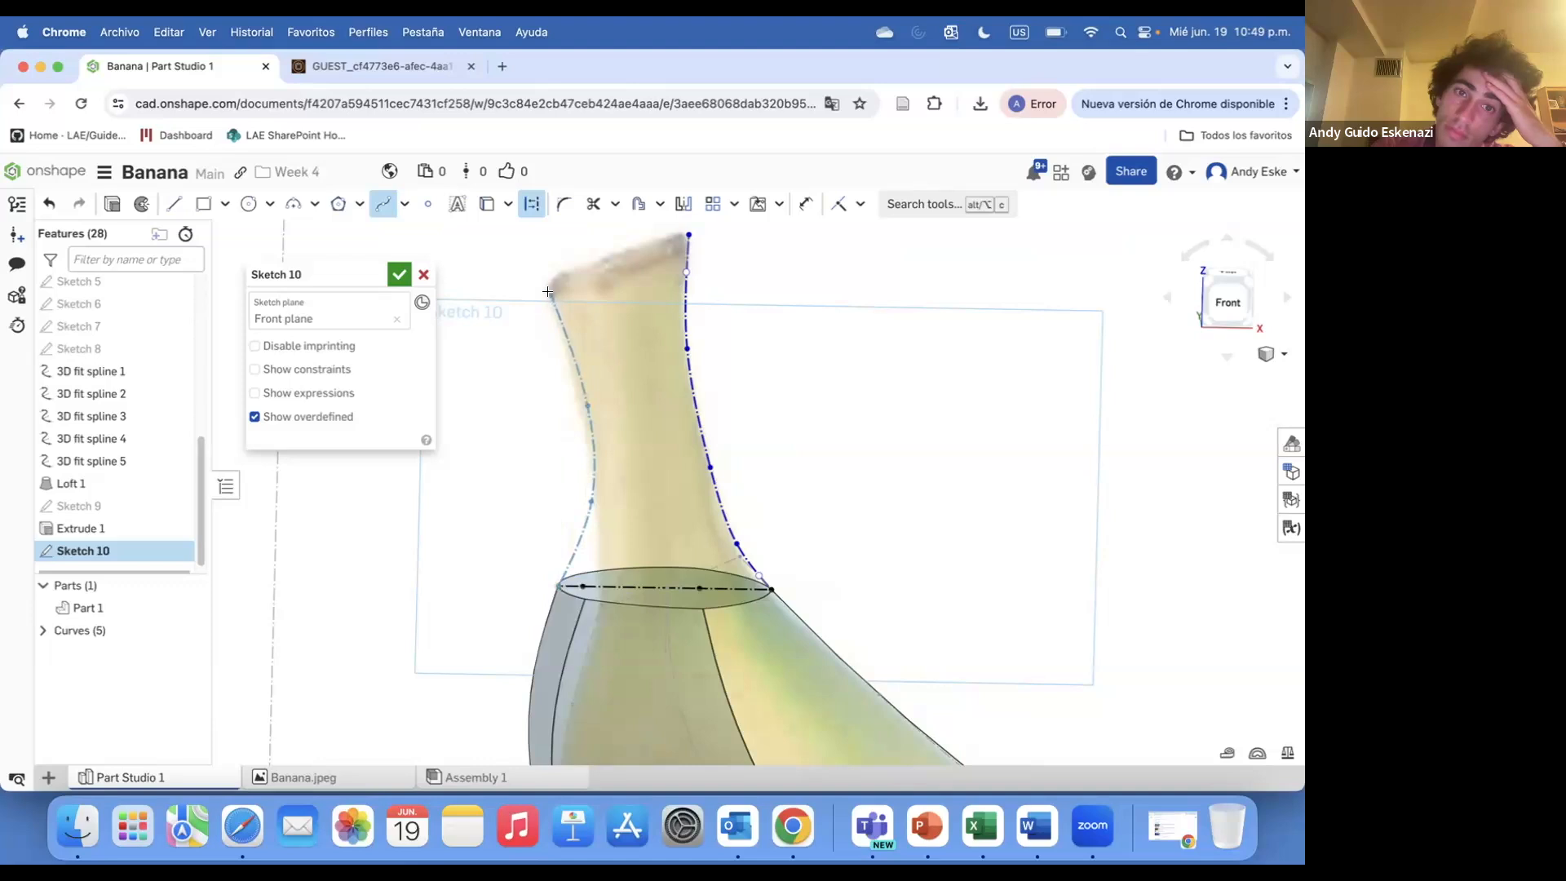
scroll(568, 351, "down", 3)
scroll(579, 260, "up", 3)
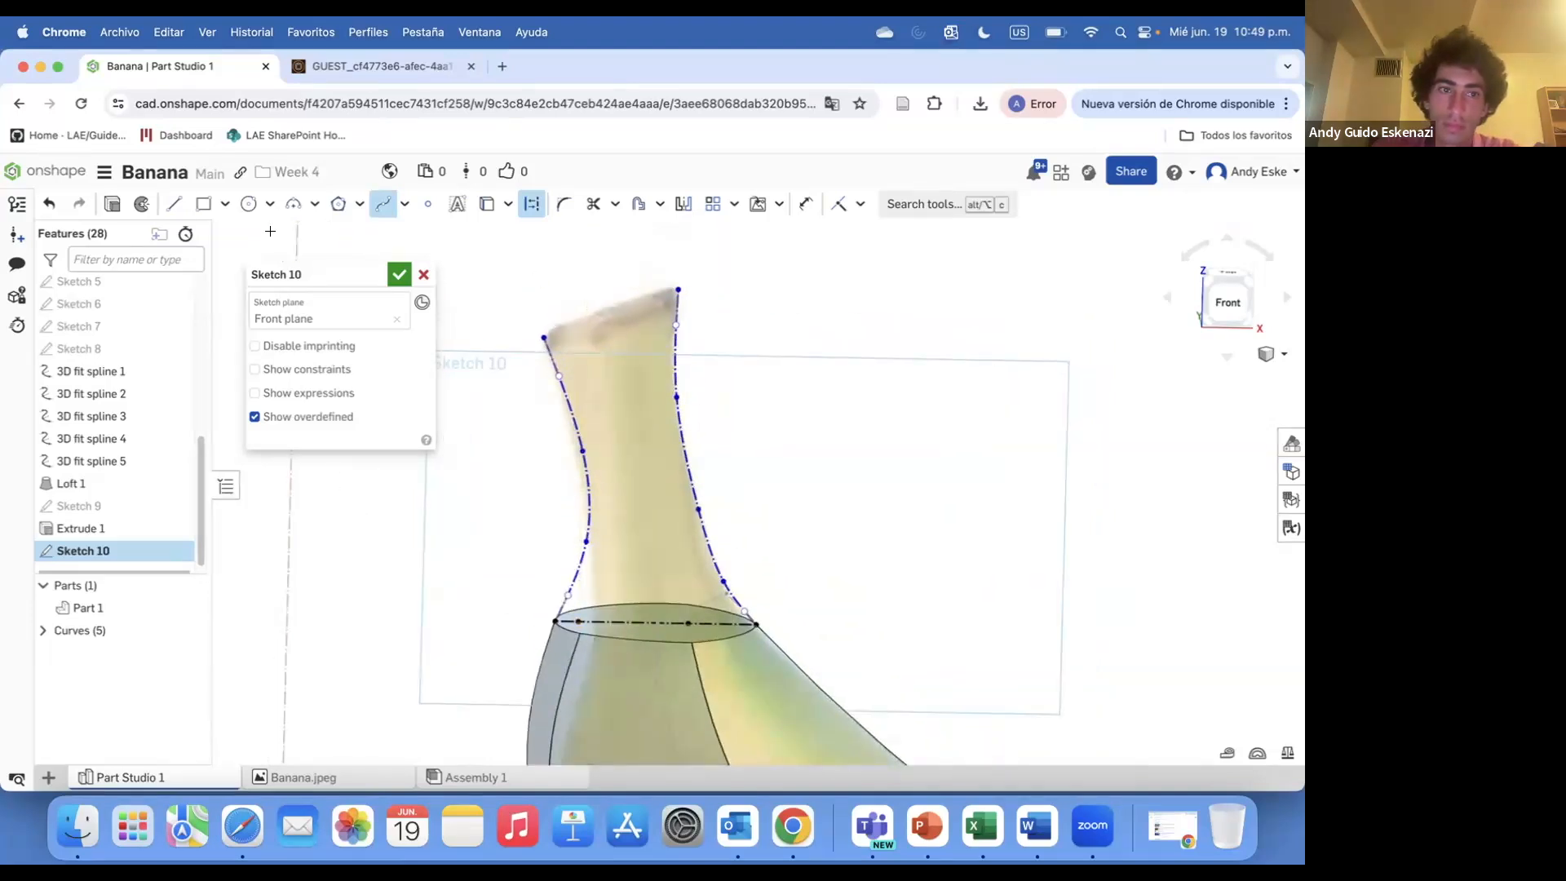
left_click(679, 285)
key("Escape")
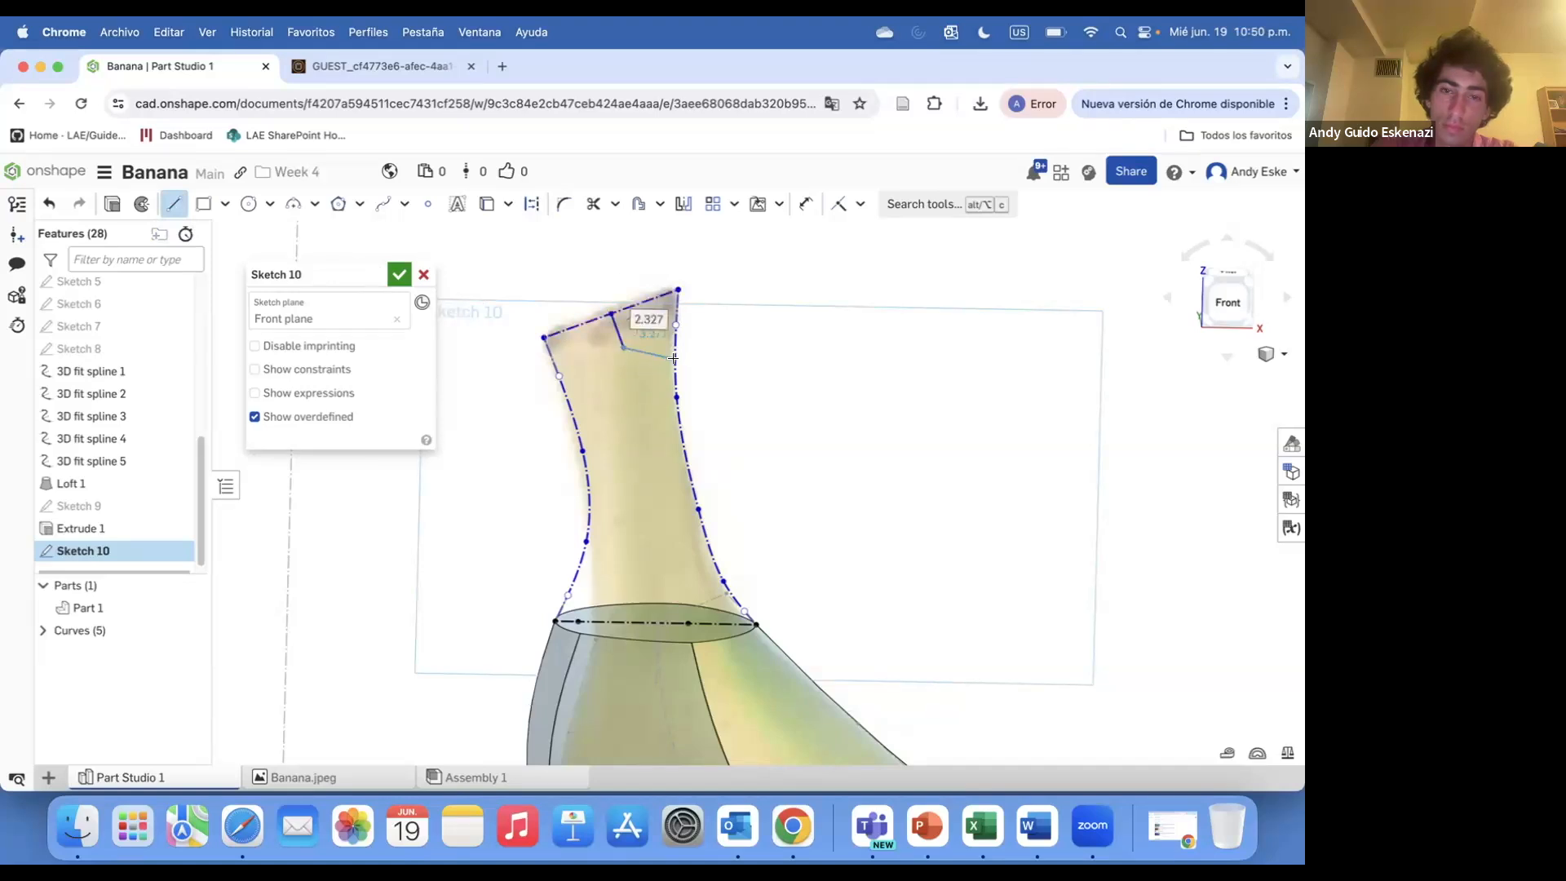
Close the stem's tip with a line about 2.3 mm long and finish Sketch 10
scroll(614, 330, "down", 5)
mouse_move(643, 447)
right_mouse_down()
mouse_move(696, 453)
mouse_move(659, 463)
mouse_move(604, 394)
mouse_move(629, 473)
mouse_move(623, 433)
right_mouse_up()
scroll(649, 449, "up", 7)
scroll(602, 391, "down", 5)
left_click(397, 274)
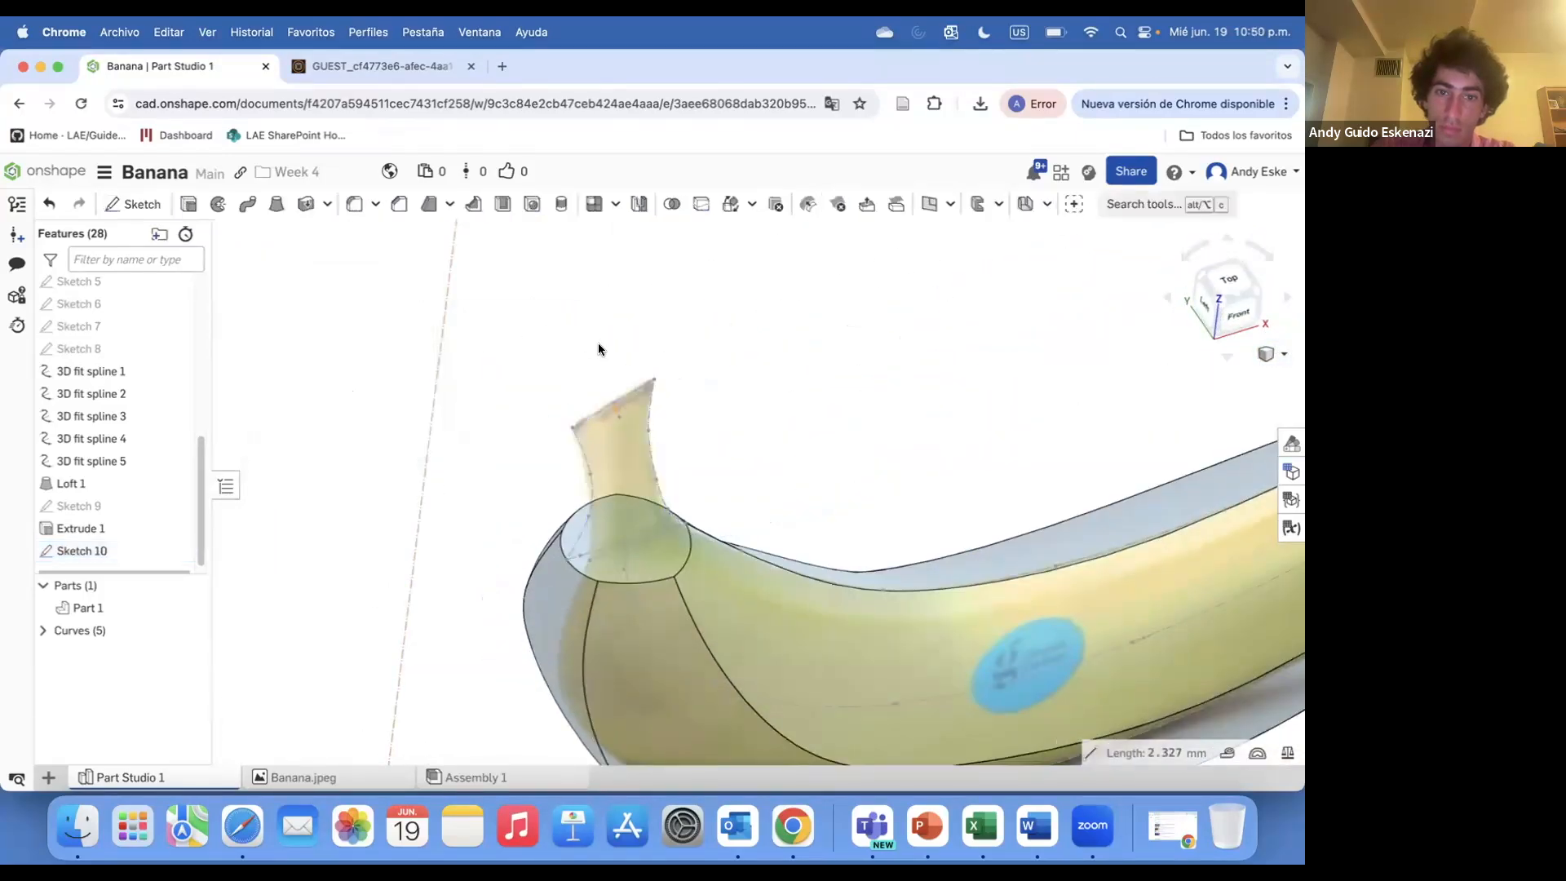
Create a Point normal plane from the stem tip's edge and vertex
scroll(599, 343, "up", 3)
scroll(155, 393, "up", 10)
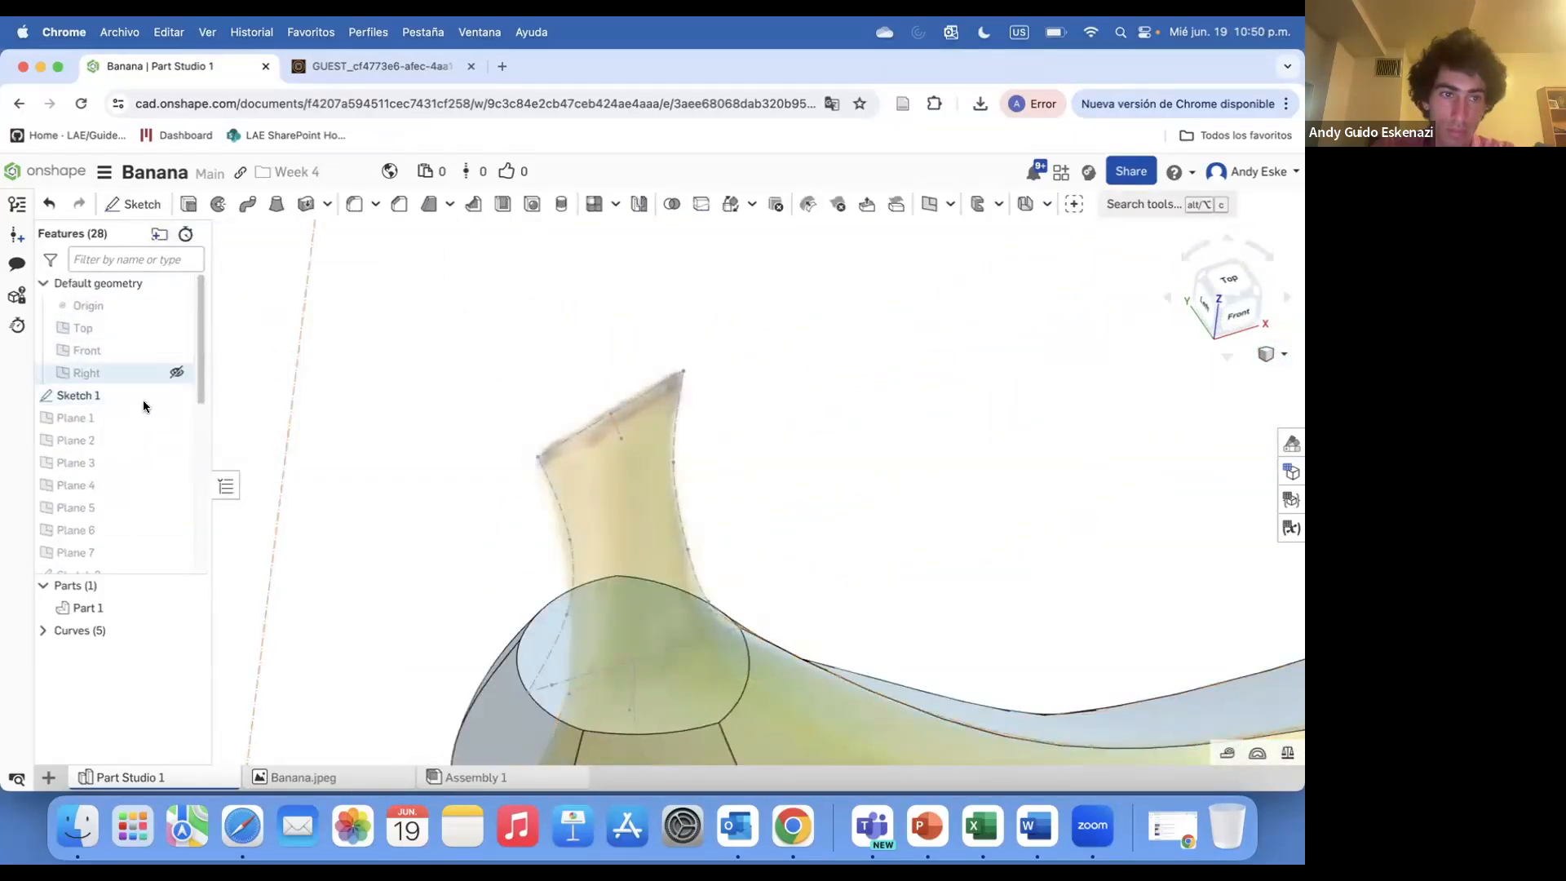
left_click(930, 204)
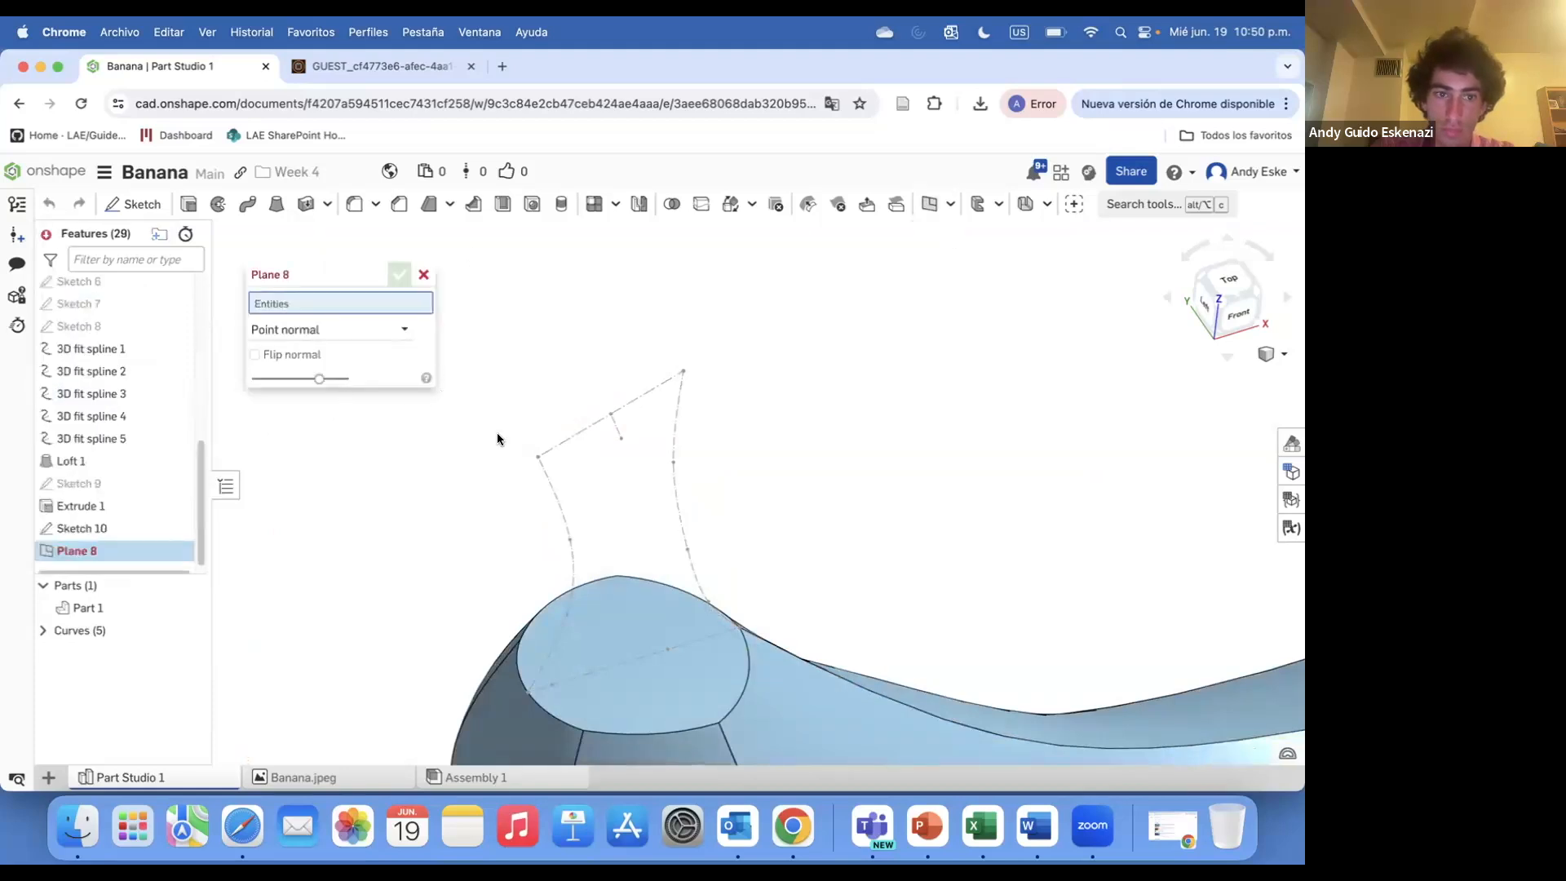
scroll(614, 420, "up", 3)
left_click(601, 398)
left_click(596, 392)
scroll(599, 393, "down", 6)
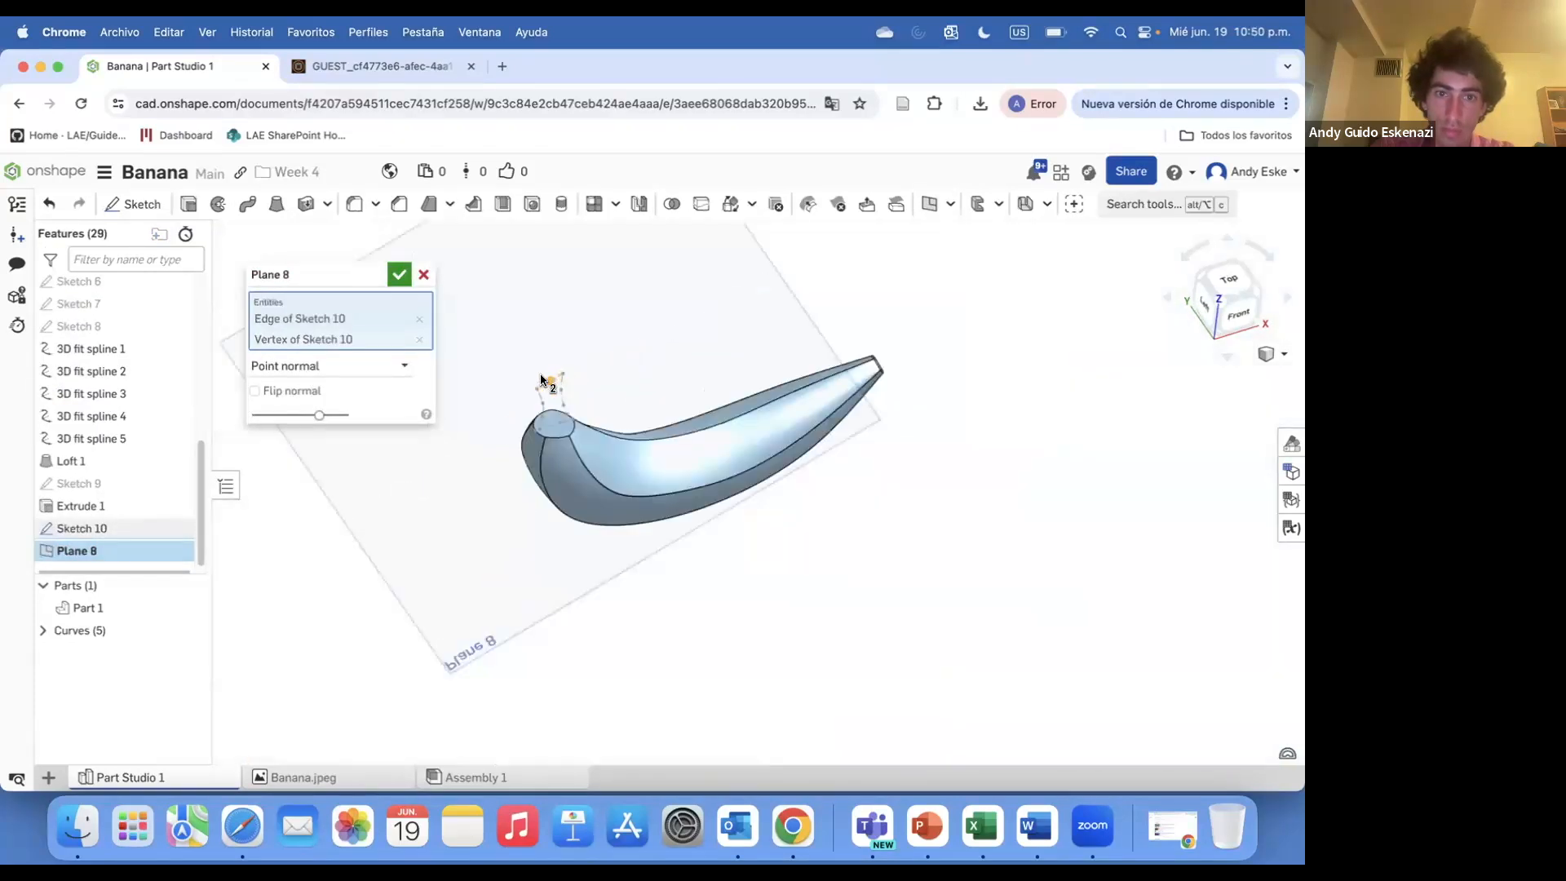
left_click(399, 278)
Start a sketch on Plane 8 and draw a pentagon at the stem tip
left_click(133, 204)
scroll(556, 369, "up", 5)
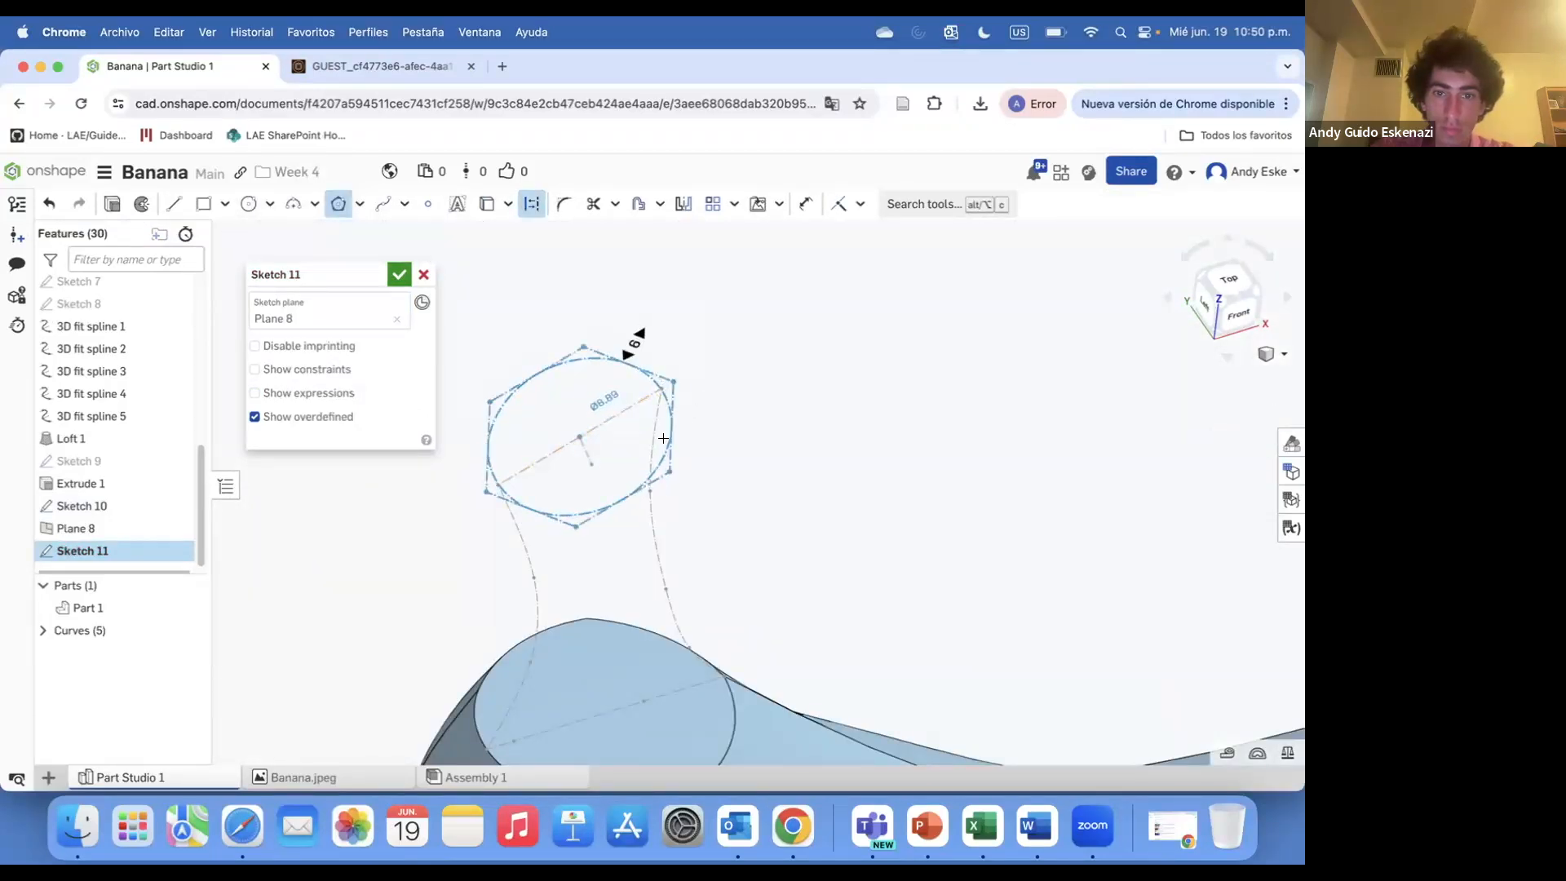
left_click(684, 387)
scroll(682, 390, "up", 2)
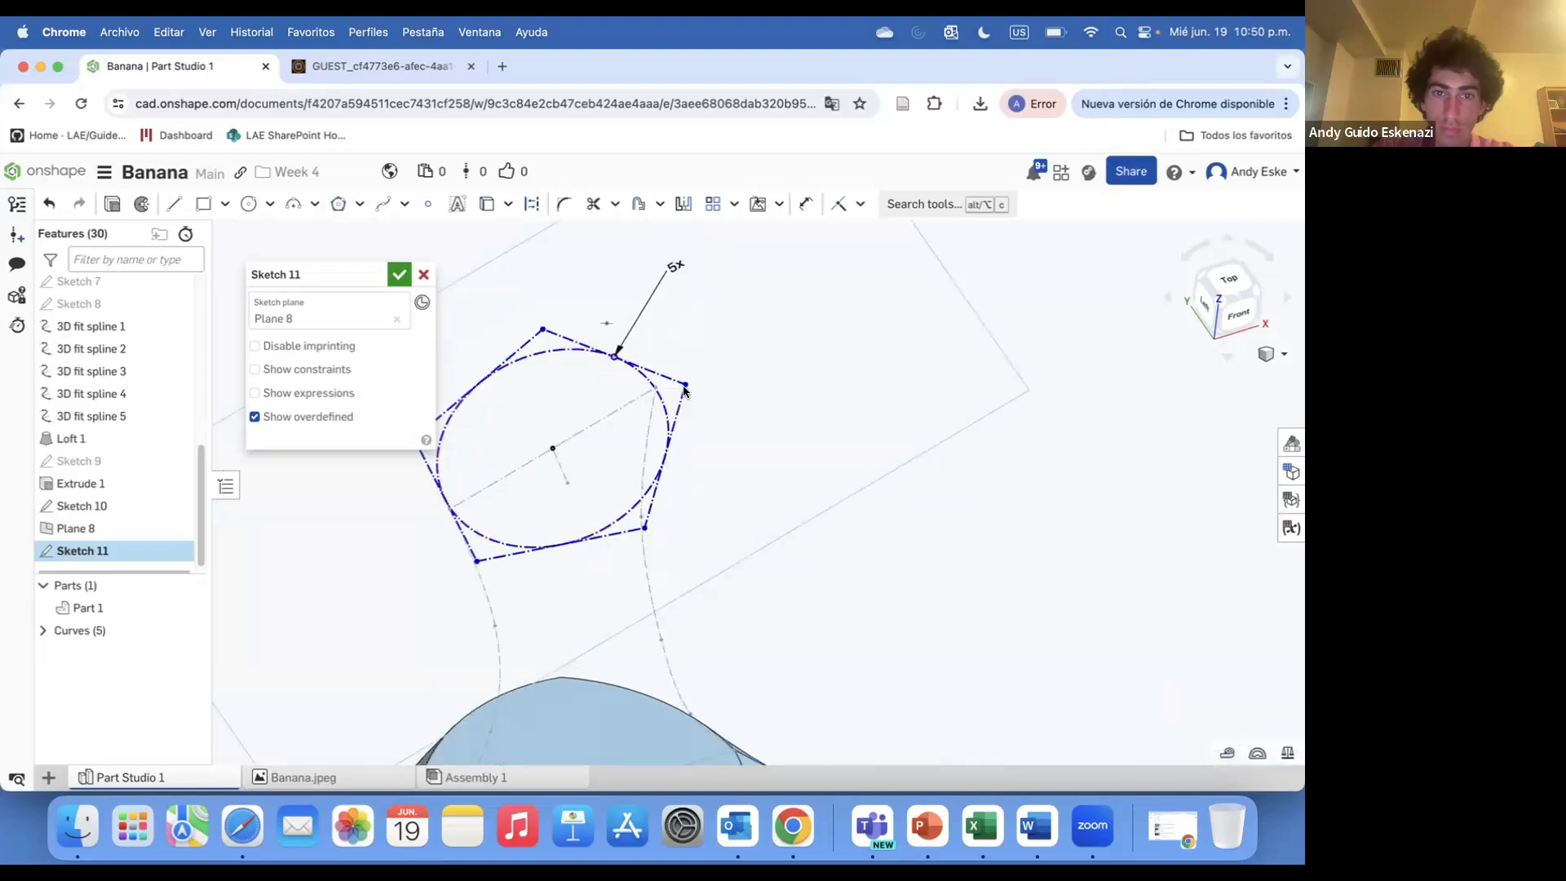
key("i")
left_click(655, 387)
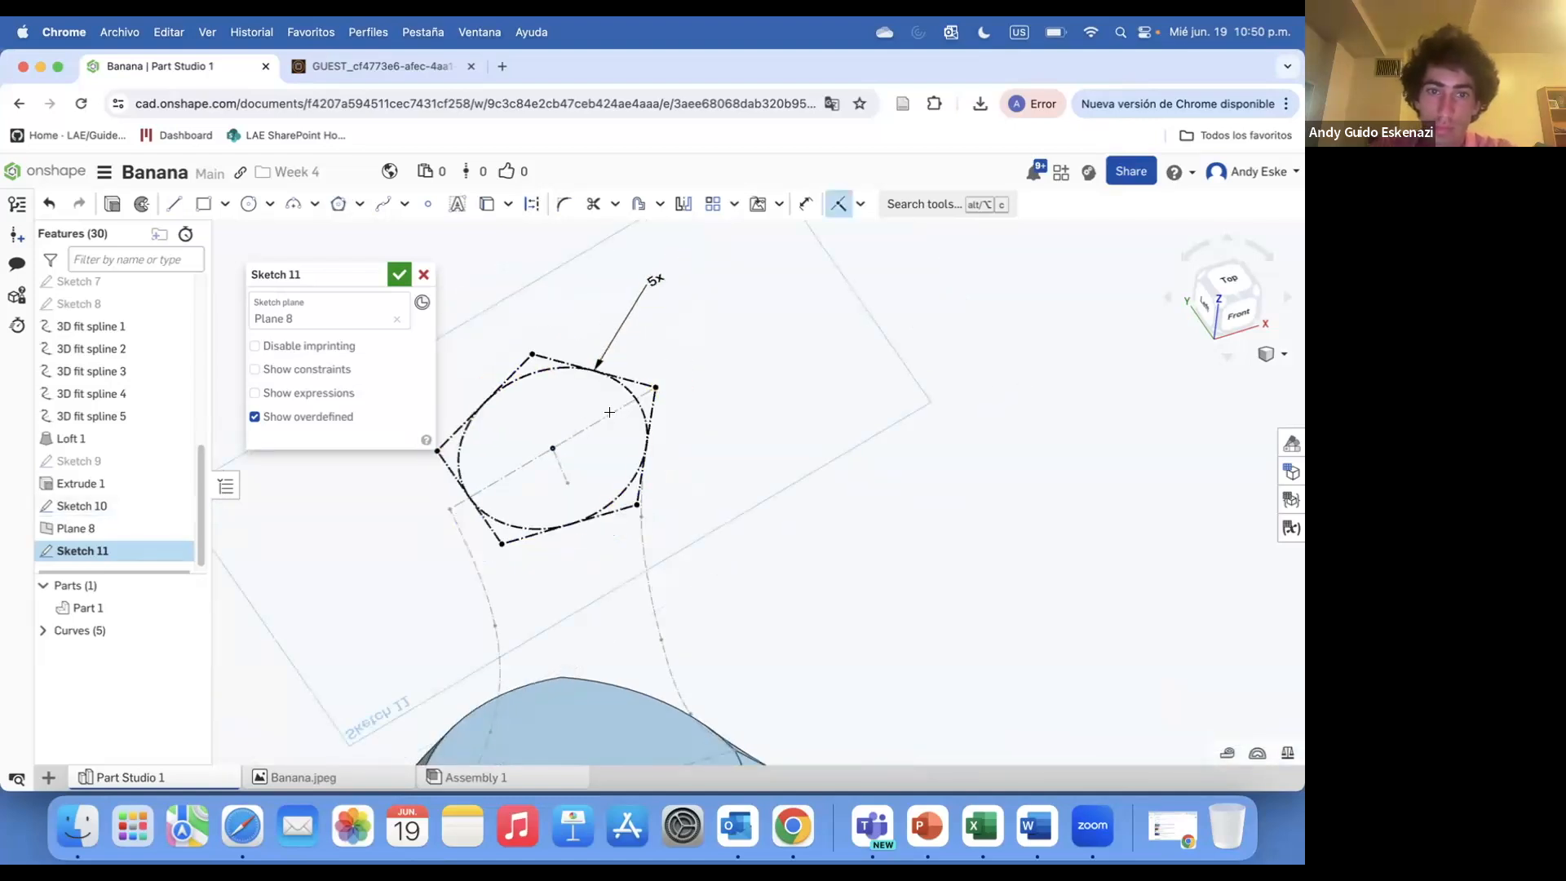
Draw three-point arcs over the pentagon's edges to form a rounded cross-section and finish Sketch 11
left_click(290, 211)
left_click(532, 354)
scroll(597, 354, "up", 2)
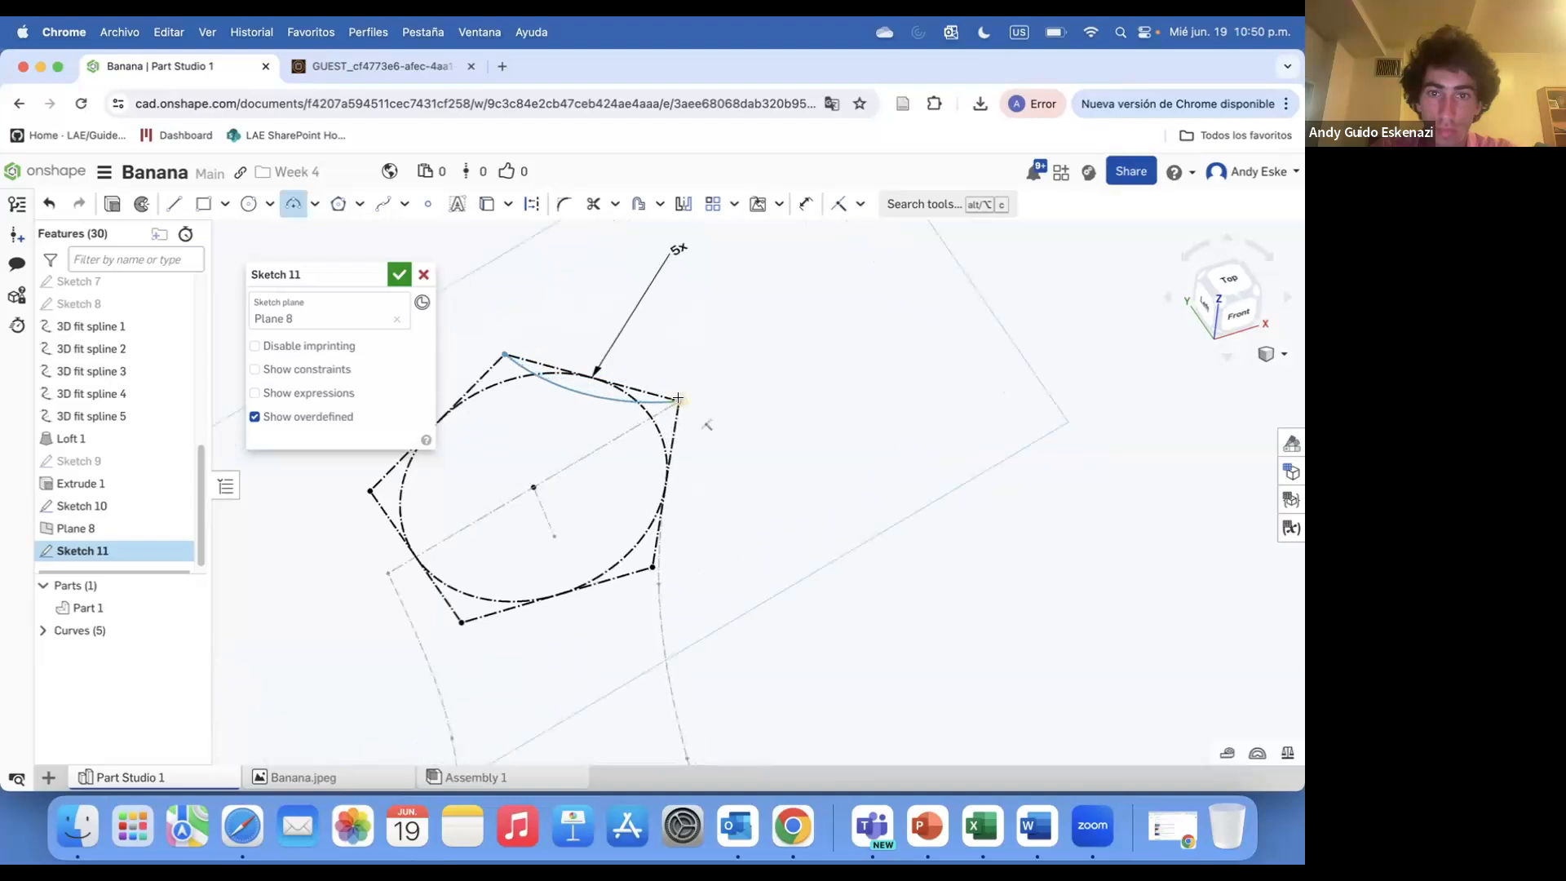
left_click(613, 369)
scroll(503, 429, "down", 2)
left_click(523, 452)
scroll(562, 534, "up", 3)
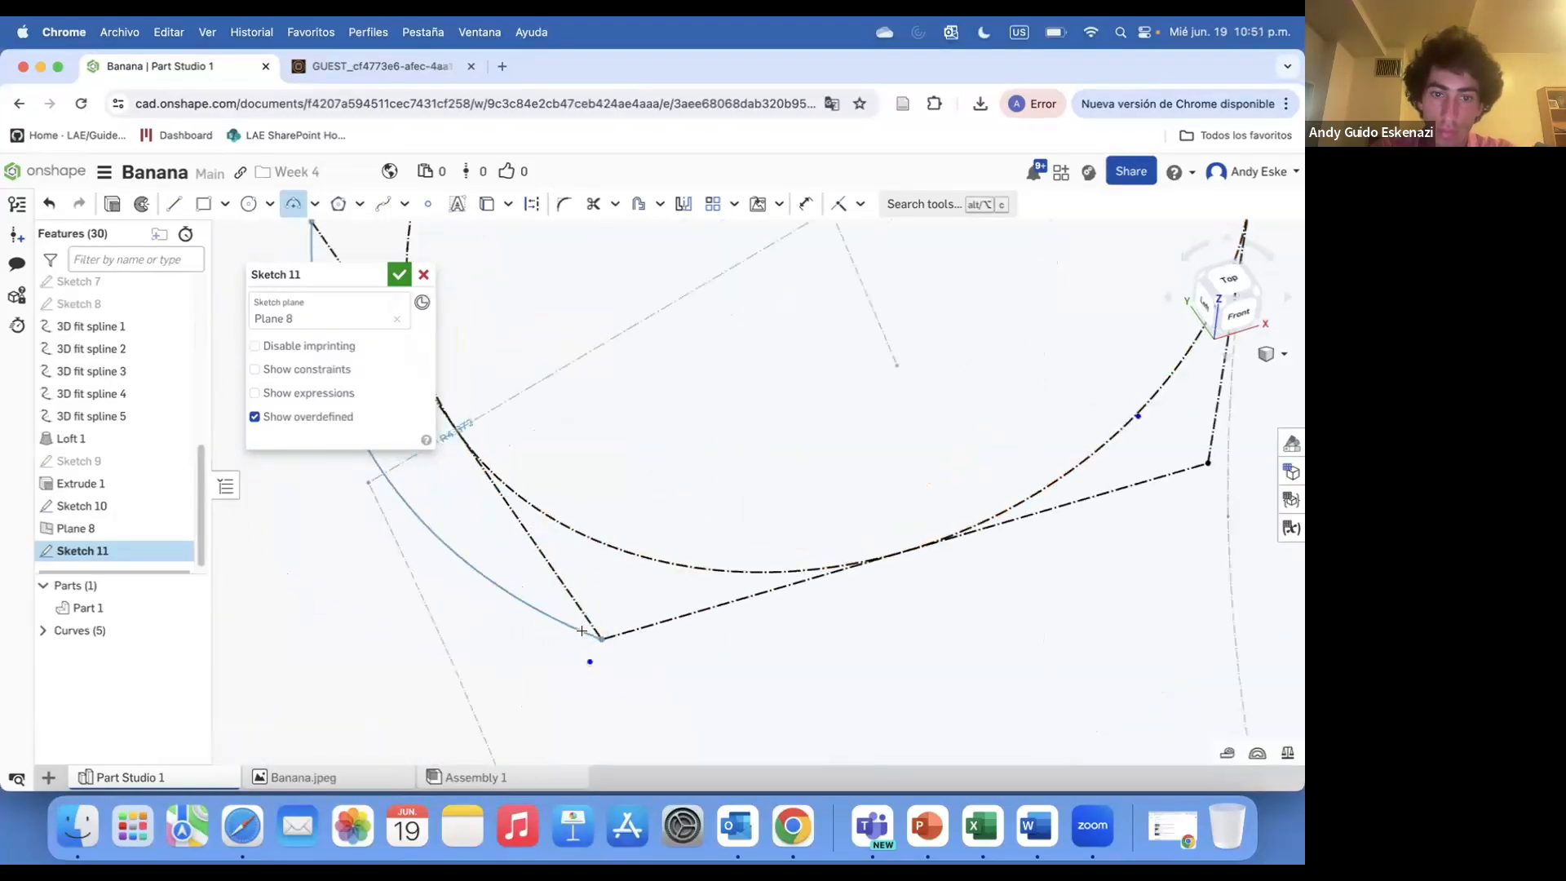
scroll(817, 548, "down", 3)
left_click(973, 516)
scroll(1001, 382, "down", 5)
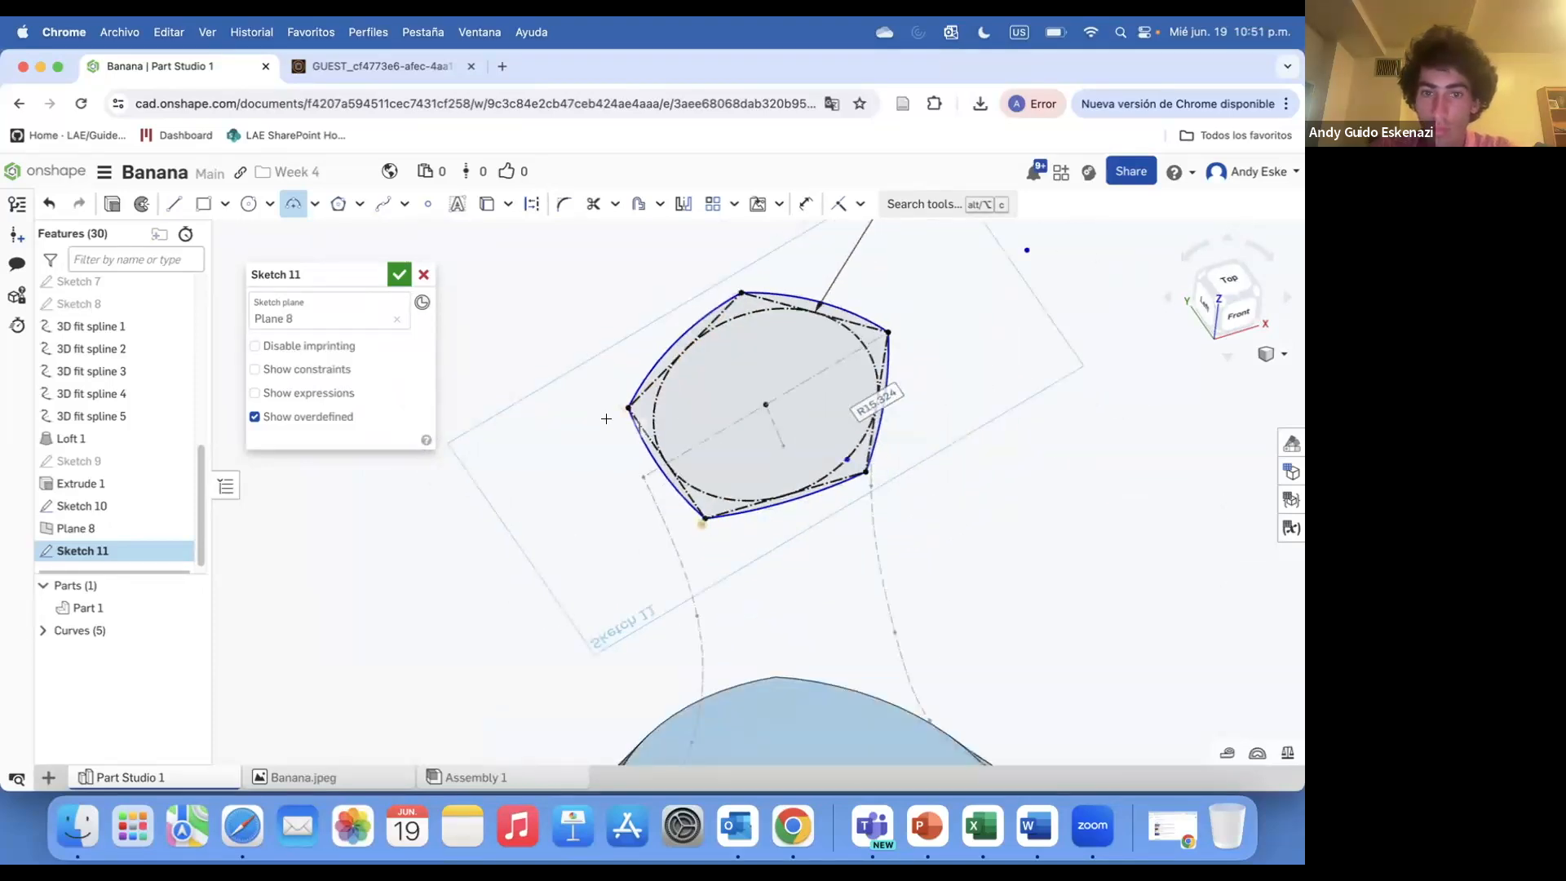
right_click_drag(652, 496, 682, 333)
scroll(682, 333, "up", 3)
key("u")
key("Escape")
scroll(712, 388, "down", 3)
right_click_drag(712, 388, 671, 384)
scroll(617, 370, "down", 3)
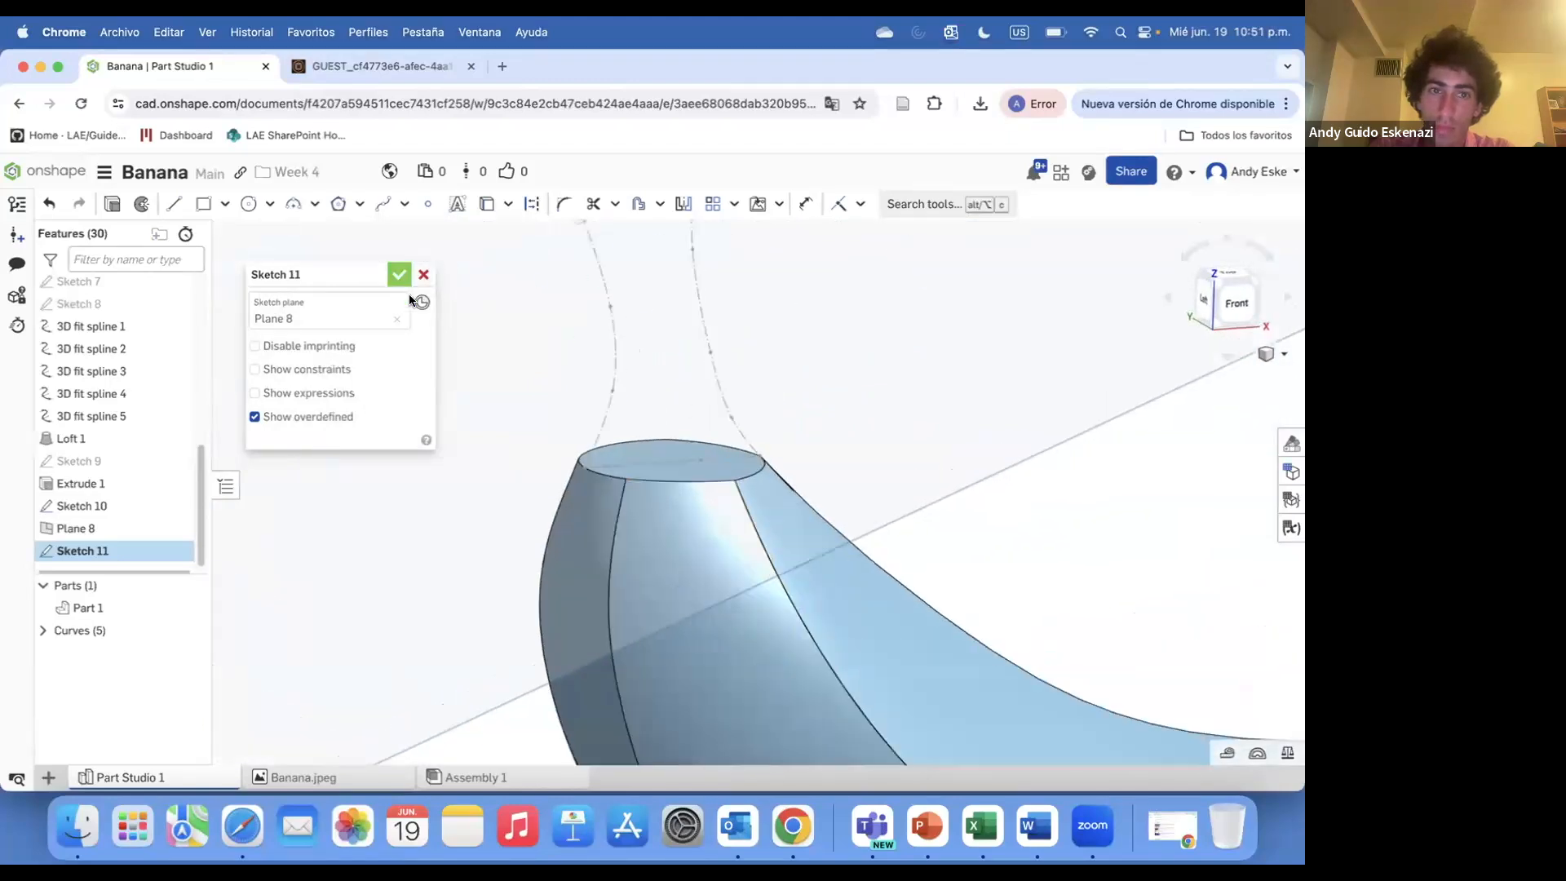
left_click(399, 275)
Hide Plane 8
right_click(699, 496)
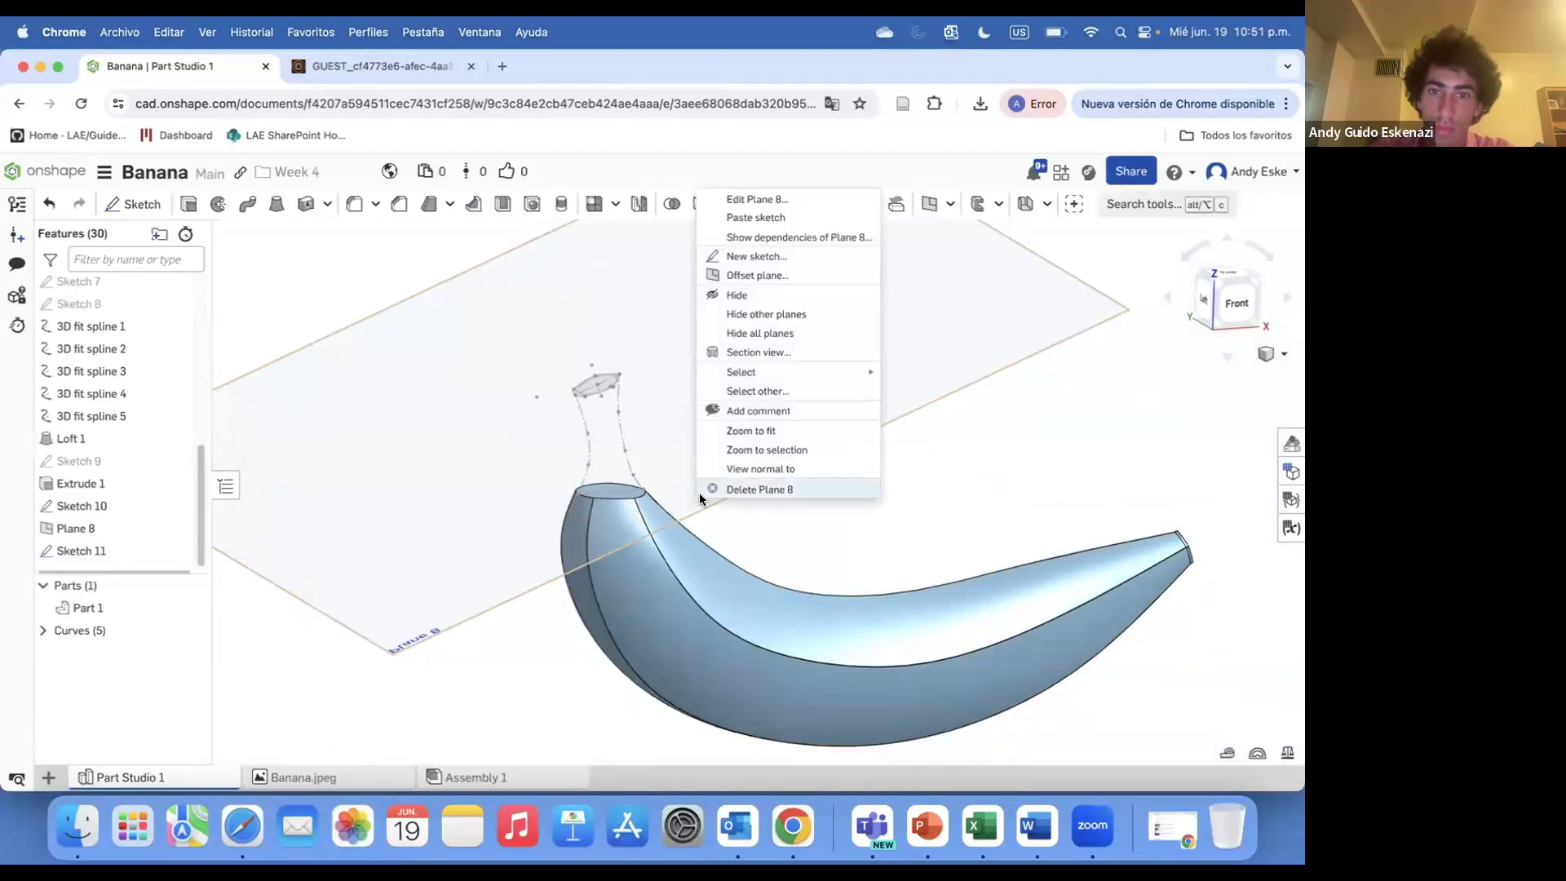
left_click(750, 292)
scroll(555, 348, "up", 5)
scroll(101, 315, "up", 10)
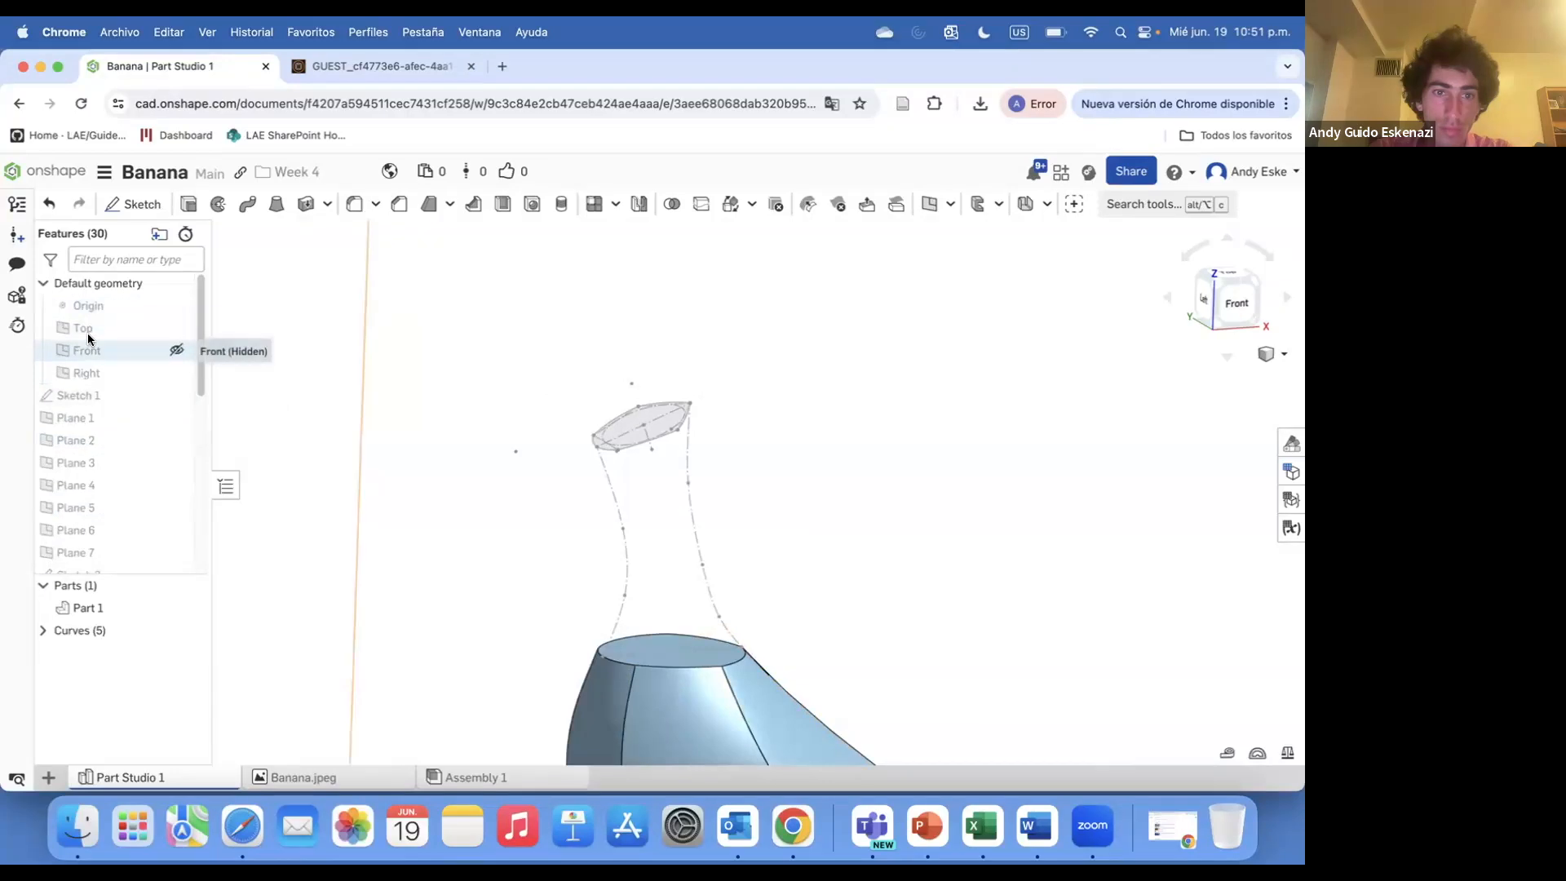
Start a new sketch on the Front plane and finish Sketch 12
left_click(88, 345)
scroll(367, 367, "down", 5)
left_click(152, 208)
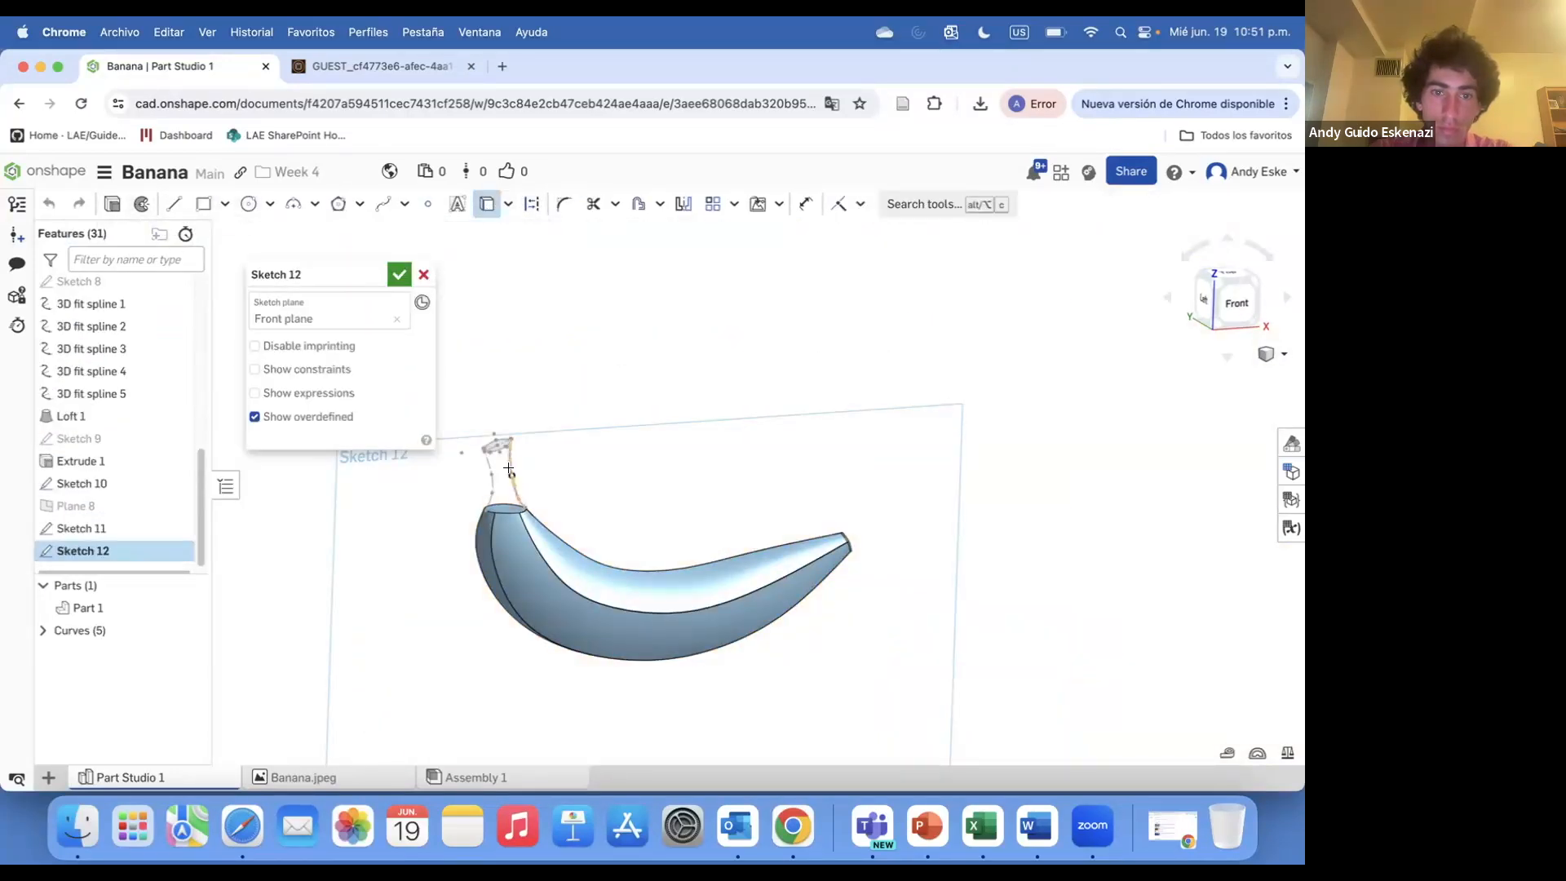
left_click(399, 276)
scroll(90, 371, "up", 5)
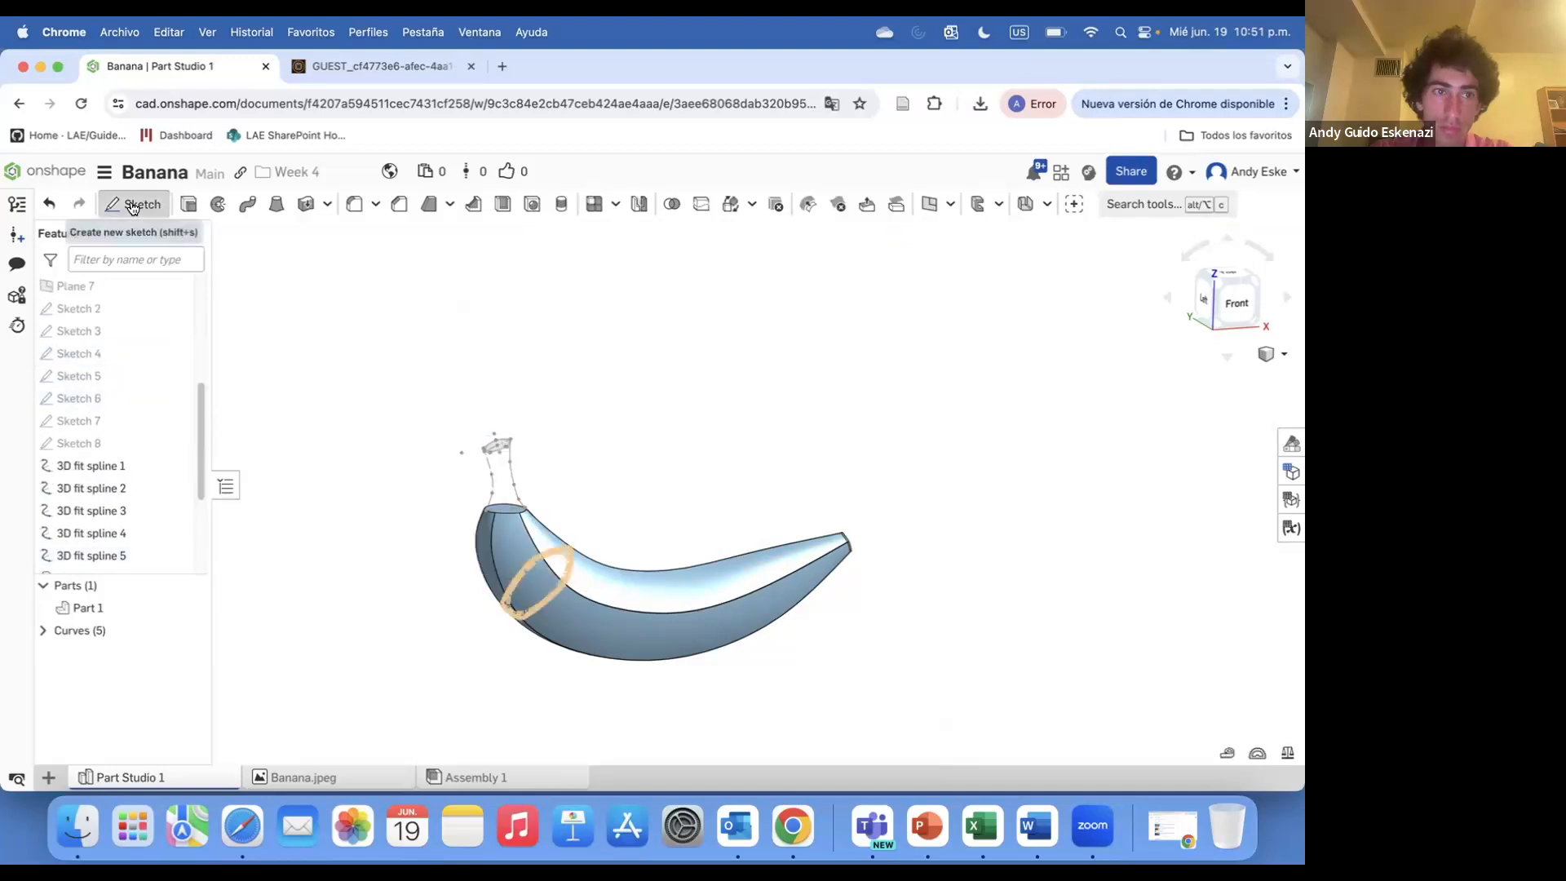
Start another sketch on the Front plane and finish Sketch 13
left_click(134, 204)
scroll(106, 326, "up", 3)
left_click(88, 351)
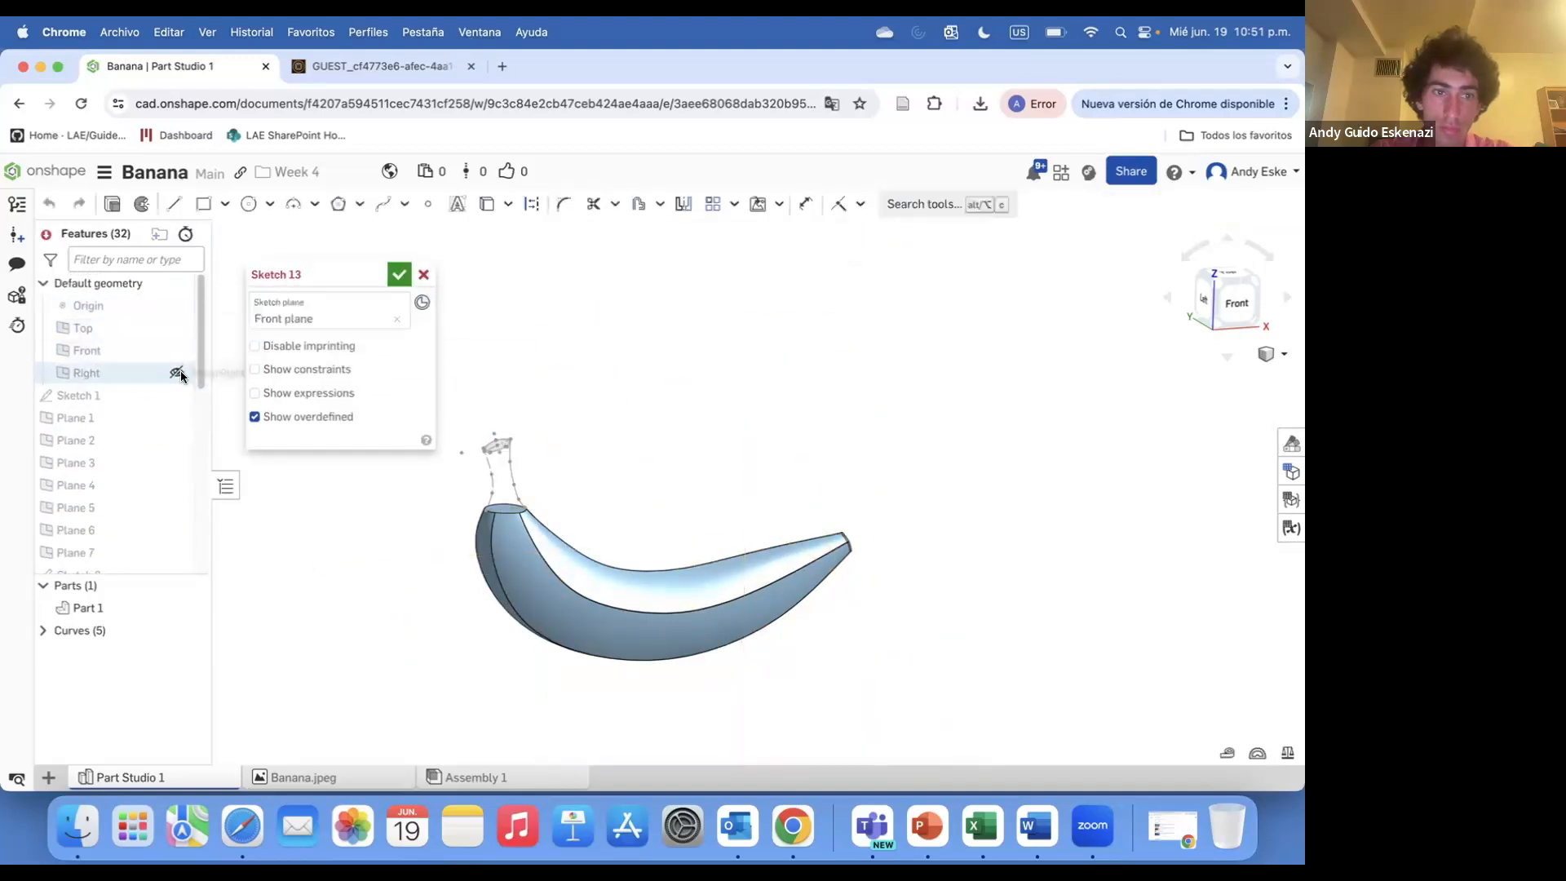
scroll(490, 440, "up", 5)
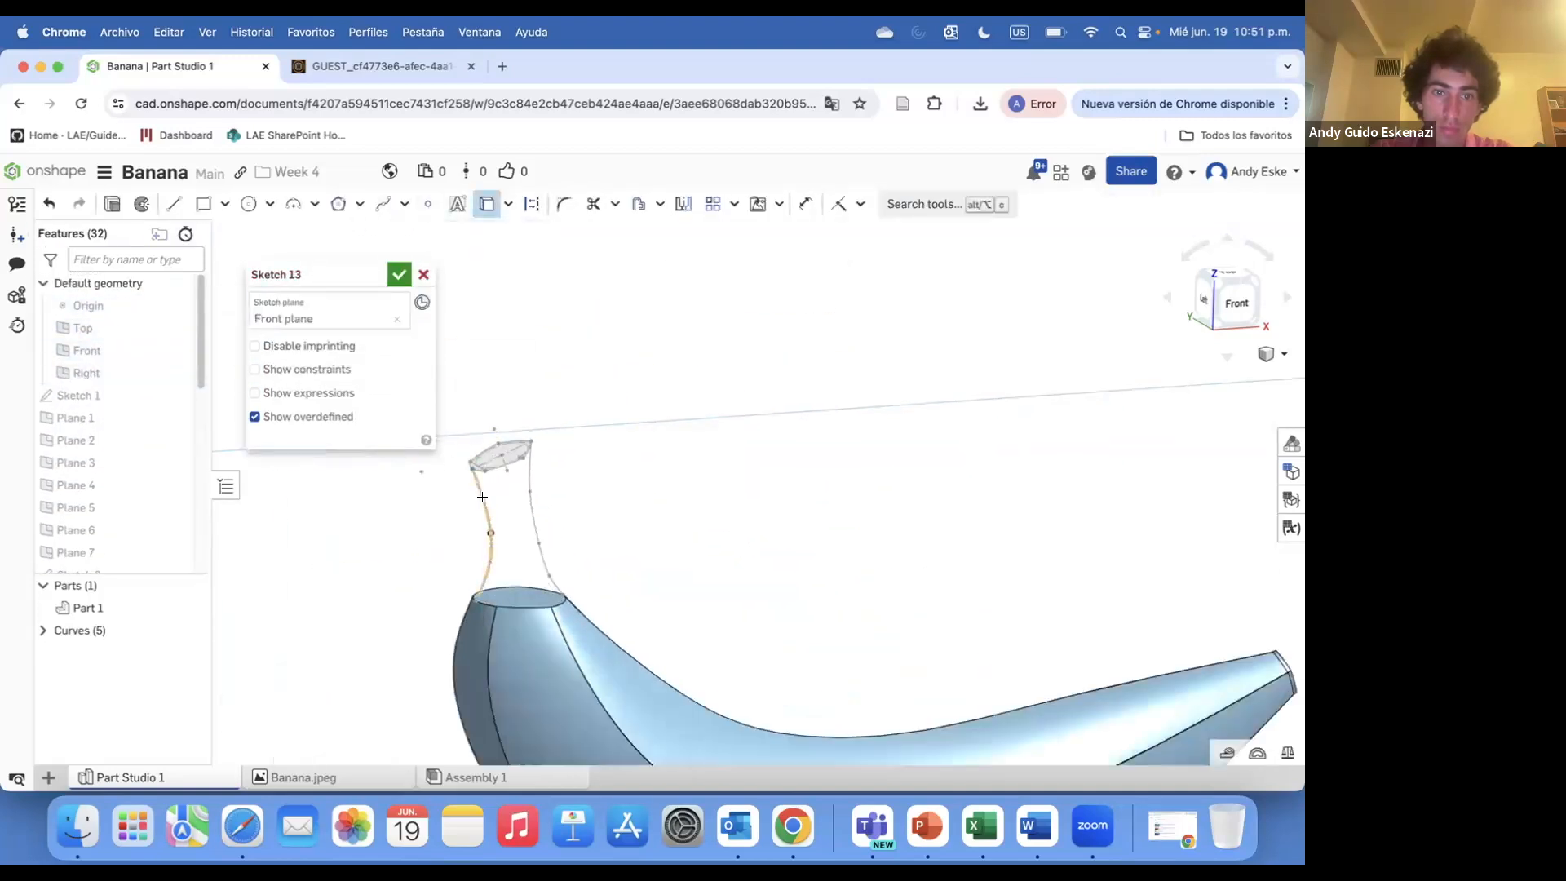
left_click(399, 274)
scroll(522, 612, "up", 5)
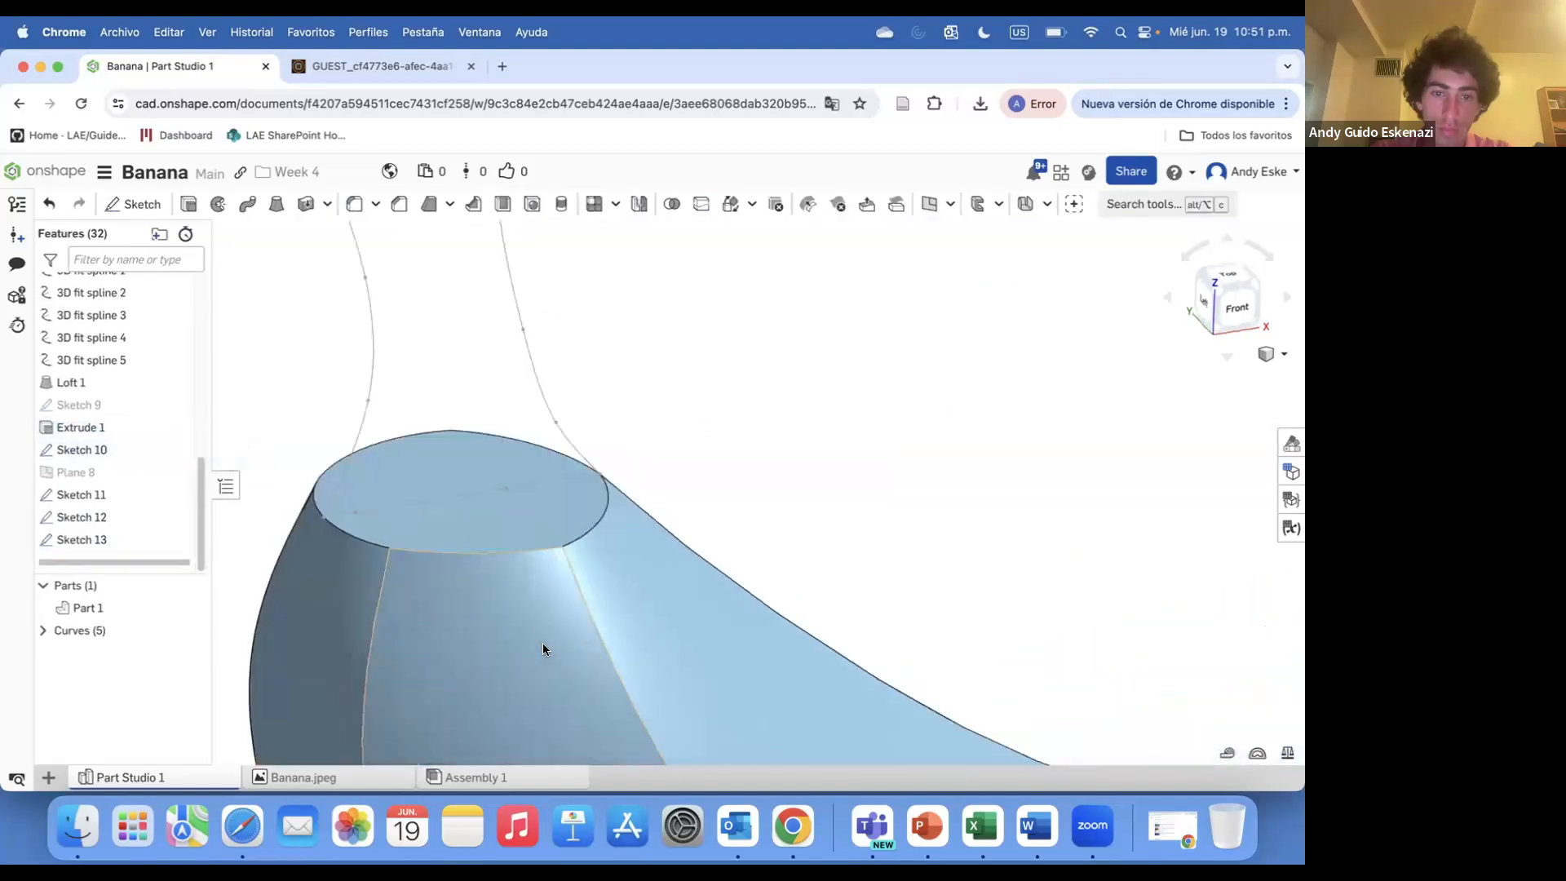
Start a Loft, adding the stem-tip face of Sketch 11 and the top face of Loft 1 as profiles
left_click(275, 208)
scroll(475, 477, "down", 5)
scroll(460, 365, "up", 3)
left_click(498, 379)
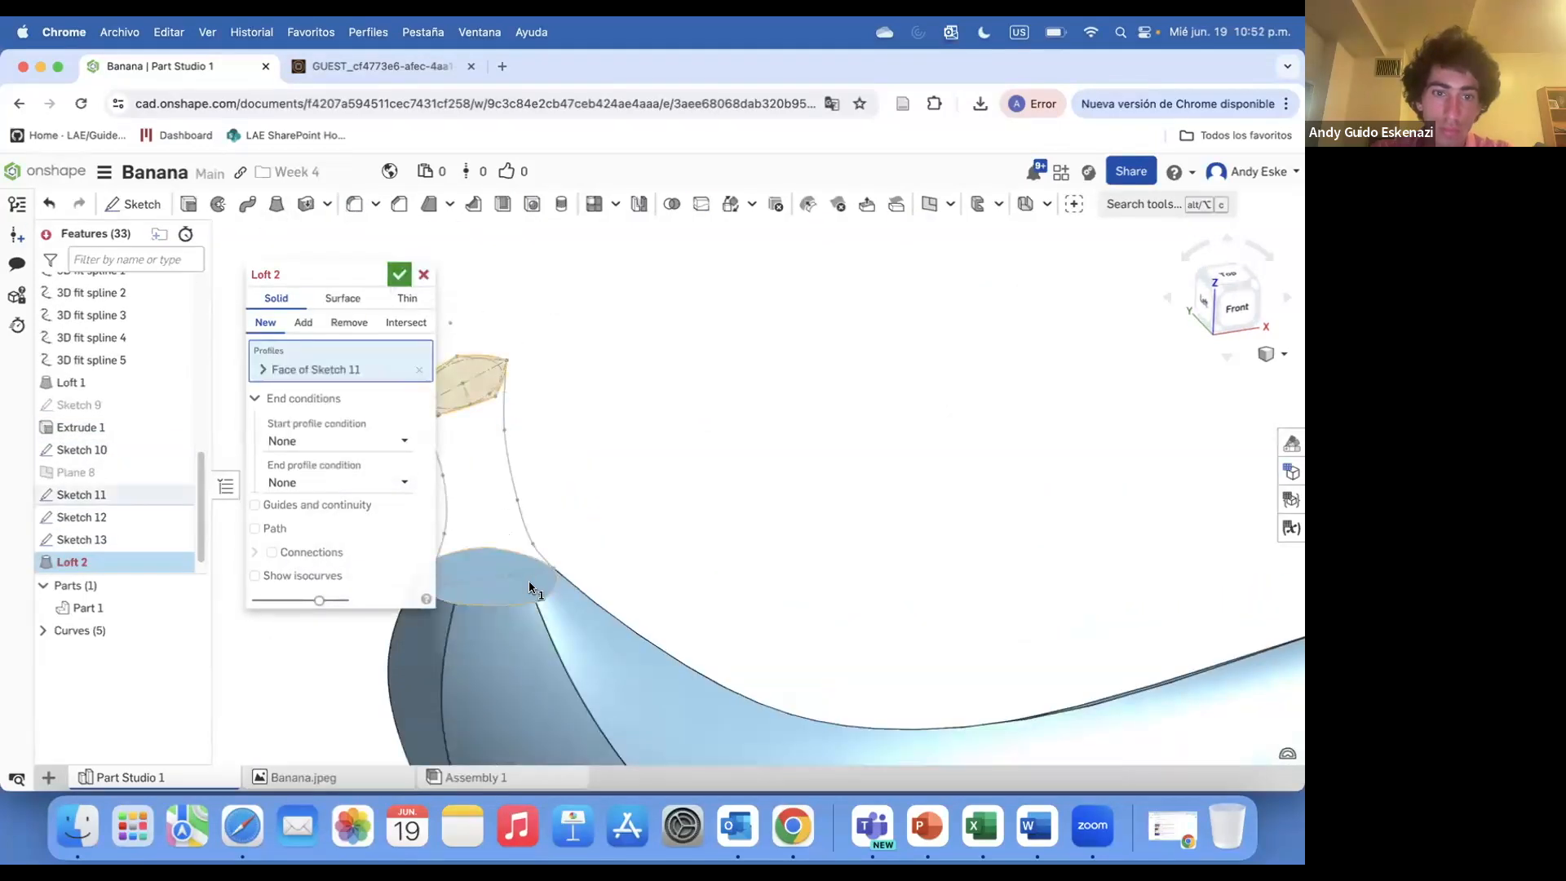
left_click(529, 588)
scroll(629, 541, "down", 3)
scroll(563, 538, "up", 4)
right_click_drag(595, 577, 561, 574)
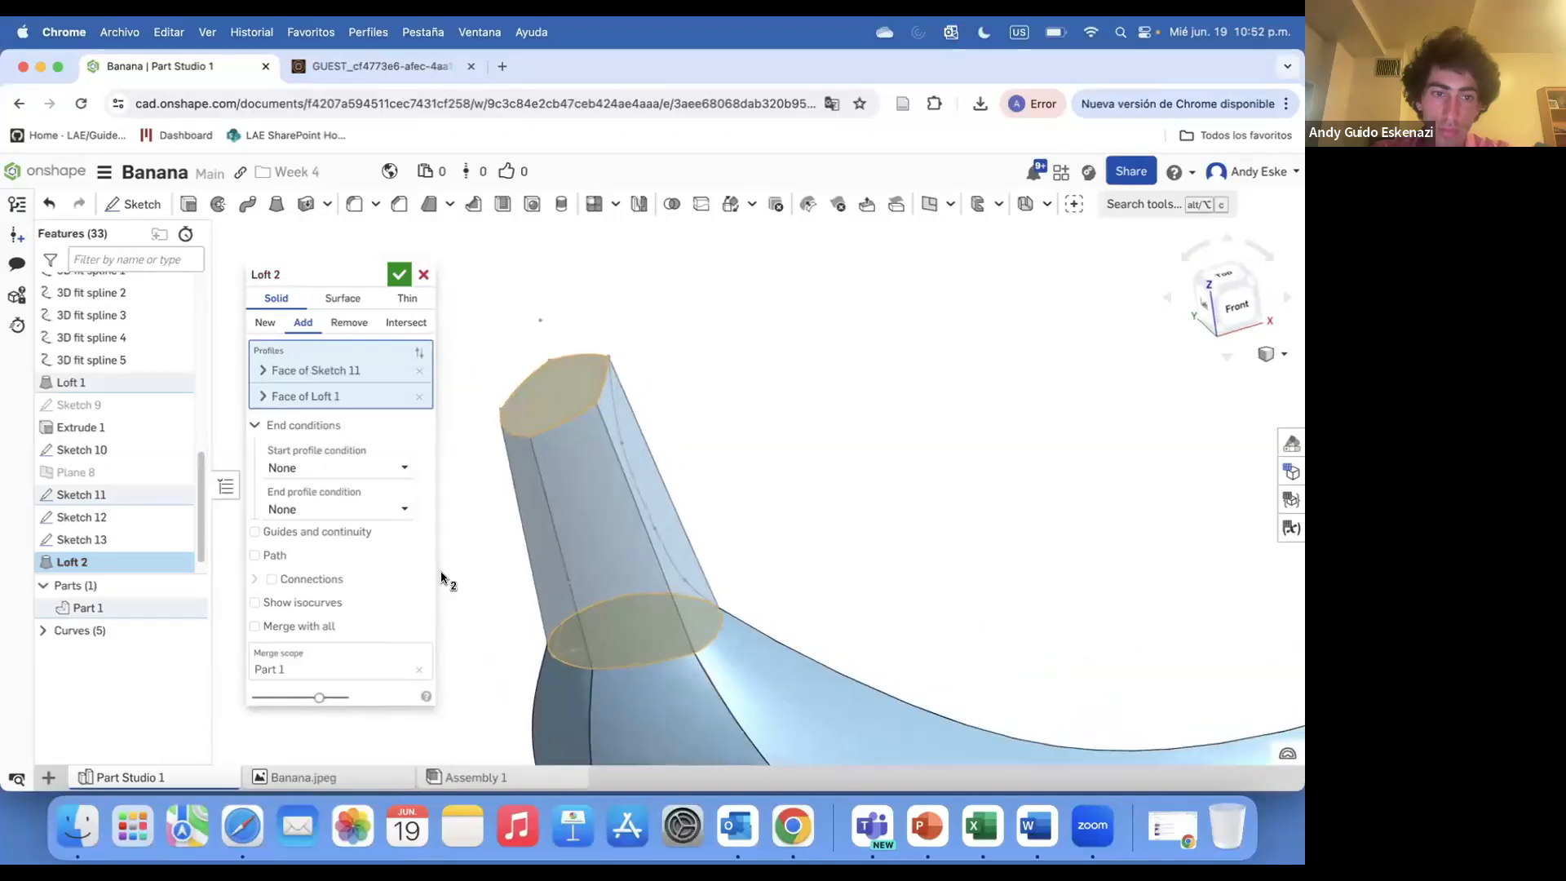
Enable the loft path with the edges of Sketch 12 and Sketch 13, and turn on Merge with all
left_click(264, 559)
left_click(629, 473)
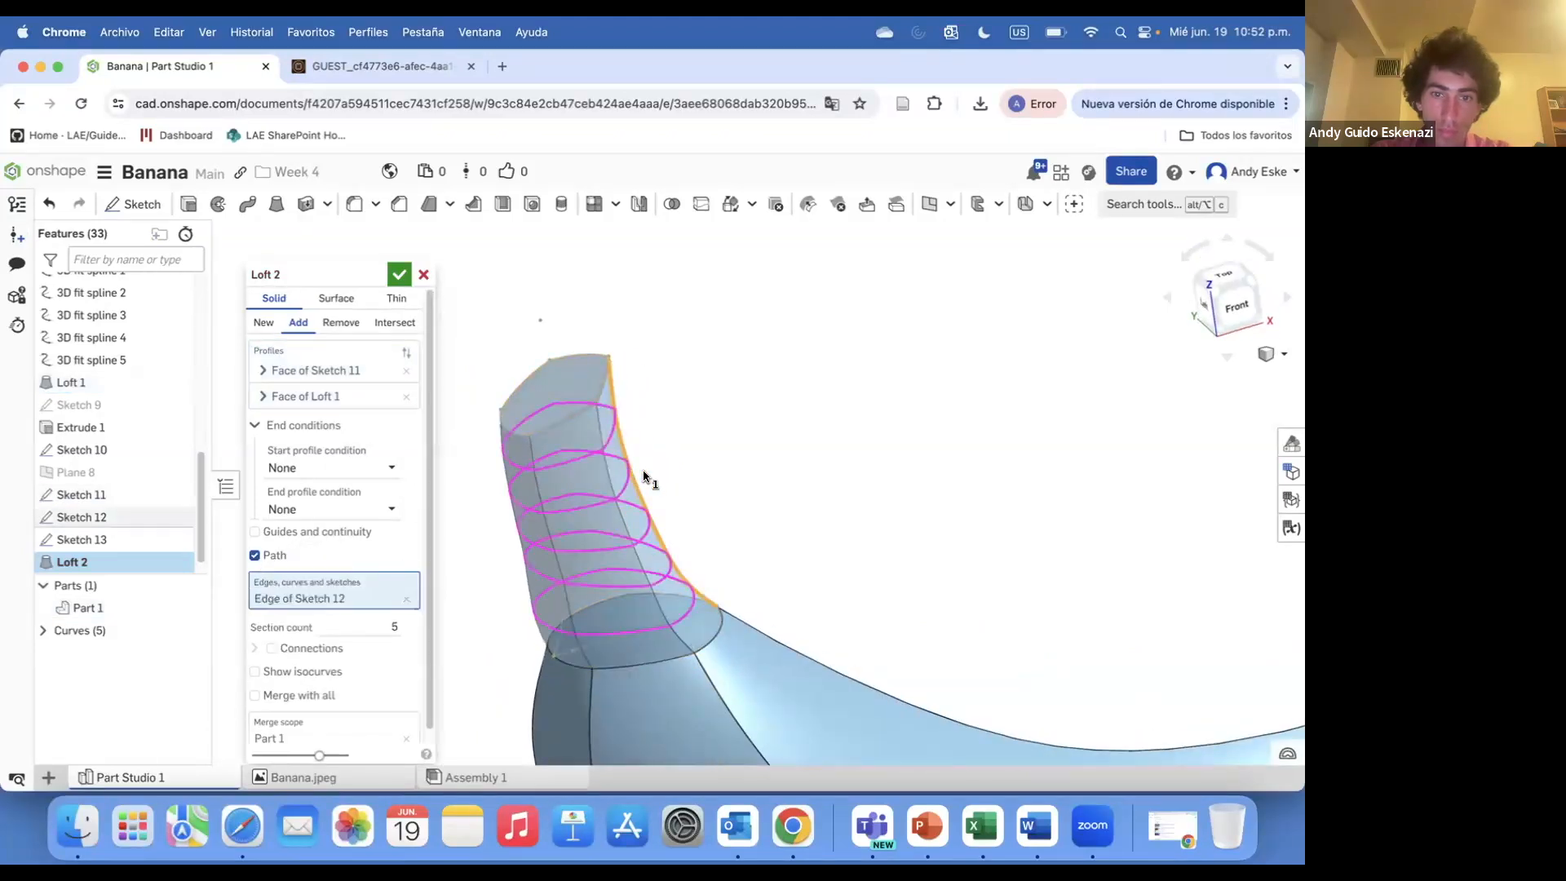
left_click(557, 580)
right_click_drag(640, 622, 601, 584)
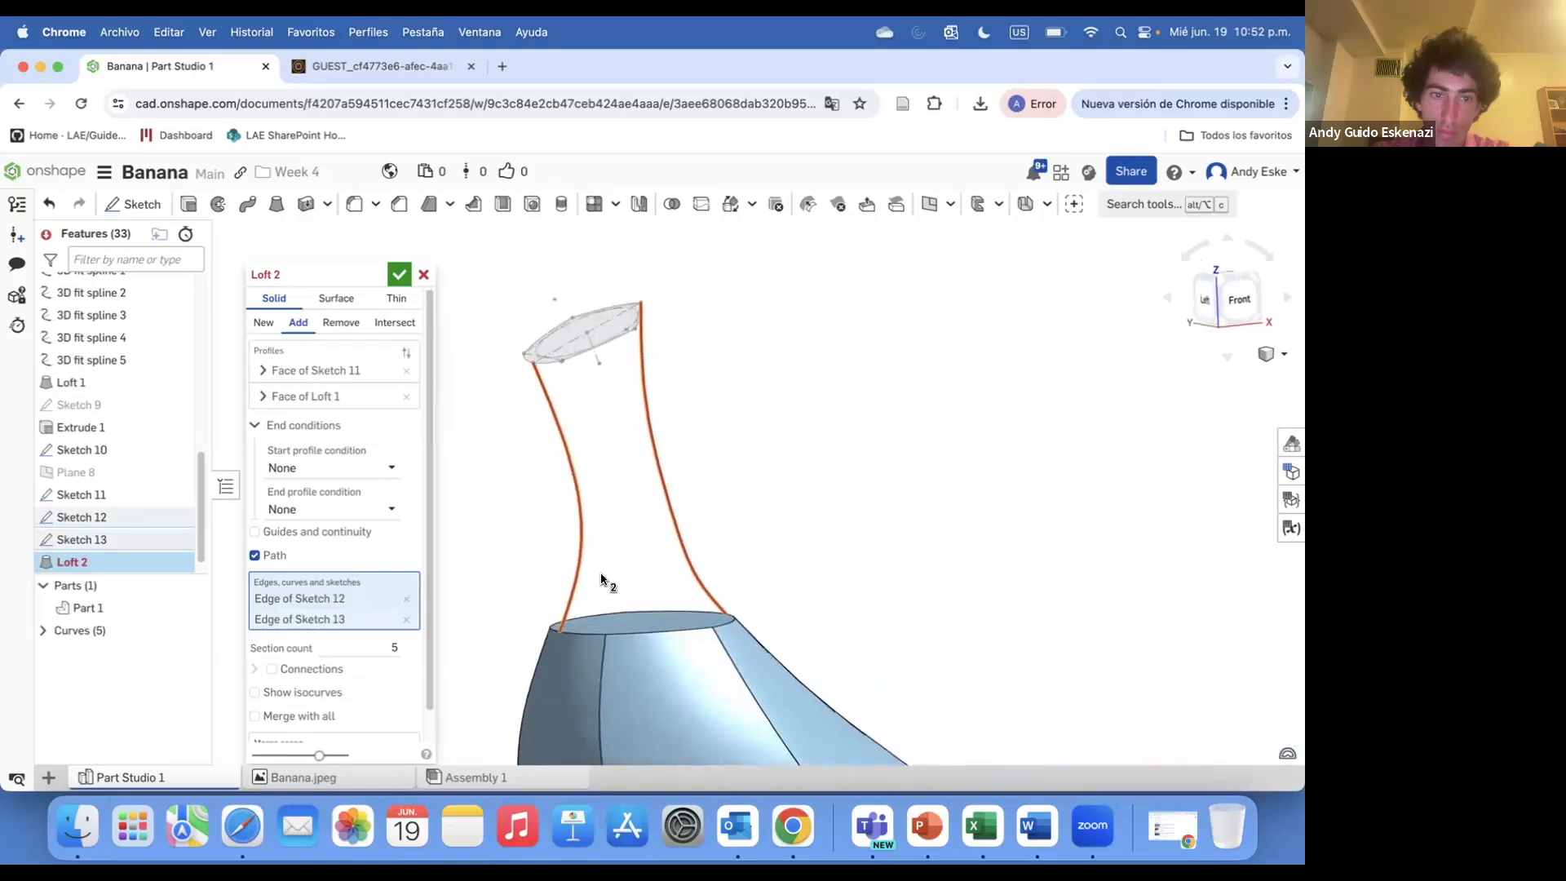
left_click(255, 716)
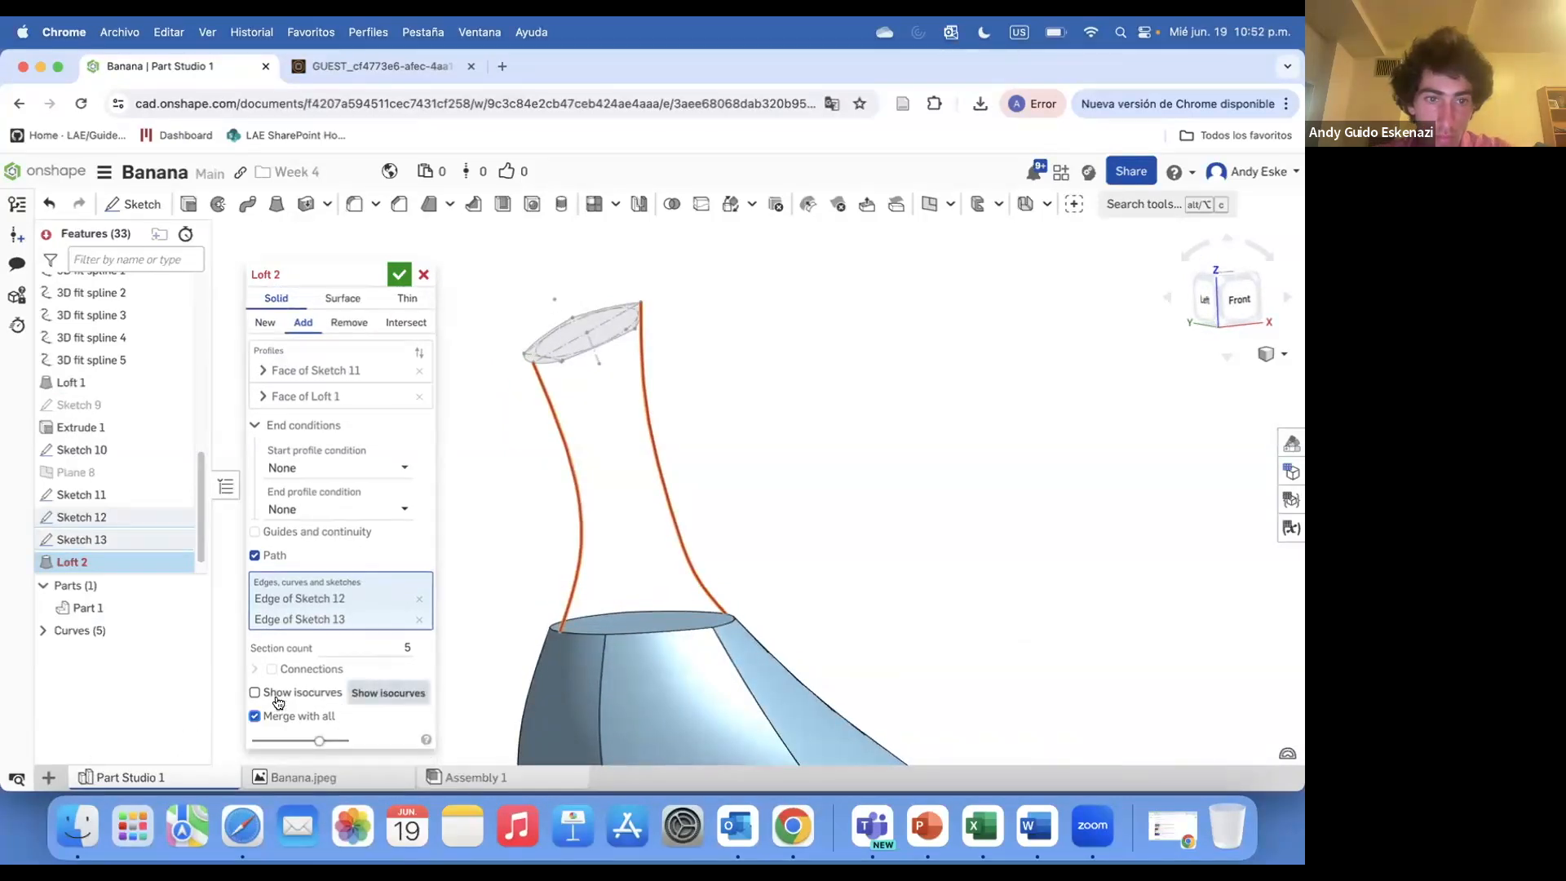
Try using the Sketch 12 and Sketch 13 edges as loft guides instead of a path
left_click(255, 532)
left_click(672, 528)
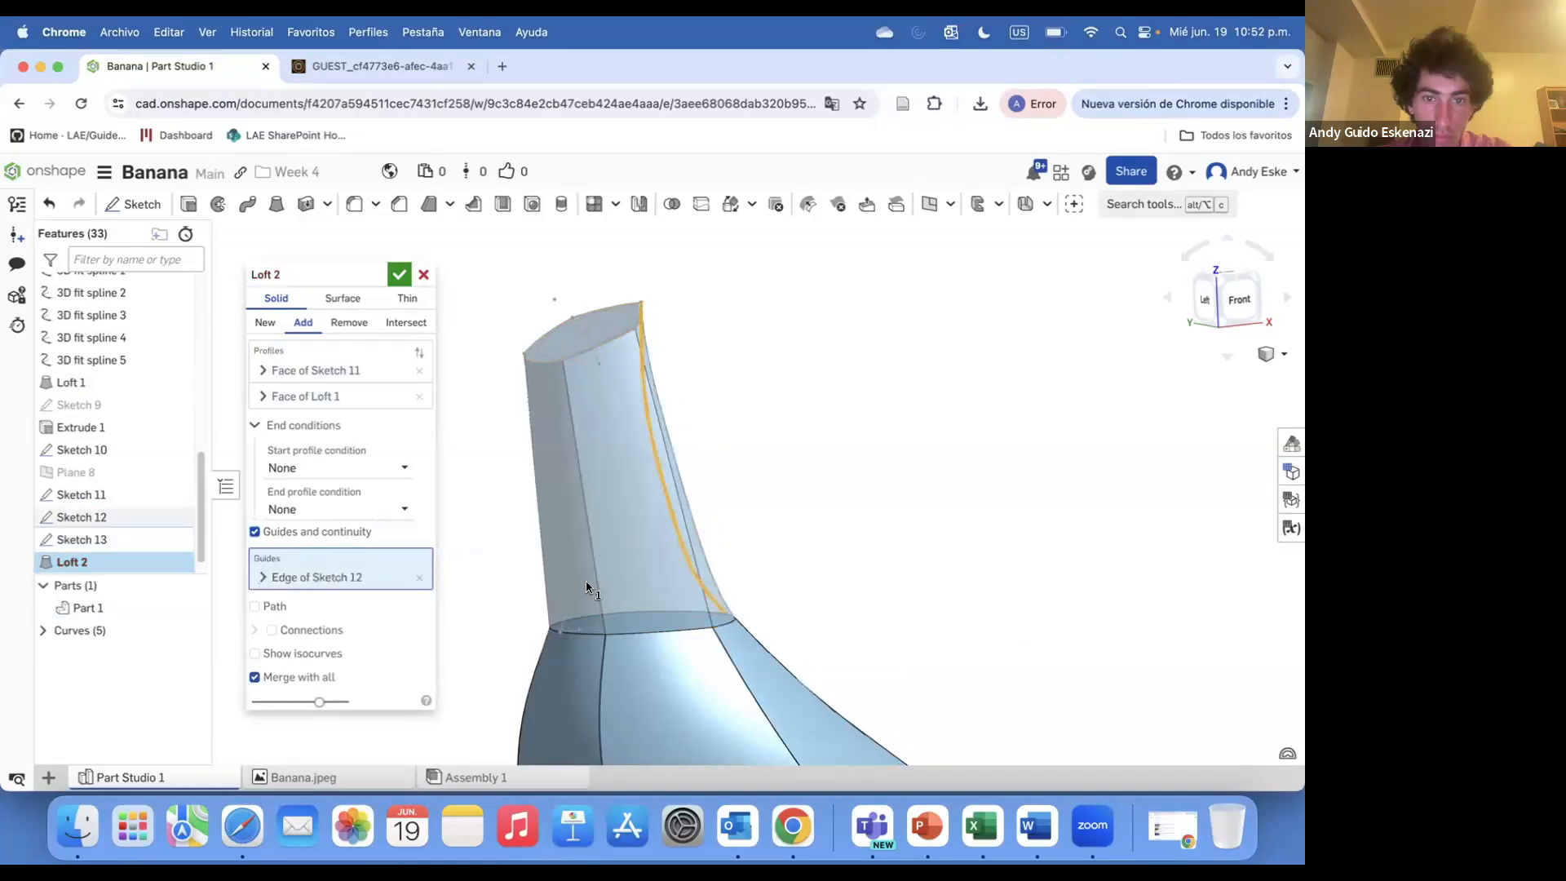
left_click(573, 584)
mouse_move(574, 584)
right_mouse_down()
mouse_move(536, 498)
mouse_move(595, 546)
mouse_move(622, 517)
mouse_move(713, 588)
mouse_move(685, 620)
mouse_move(675, 552)
mouse_move(576, 445)
mouse_move(619, 444)
mouse_move(620, 469)
mouse_move(531, 392)
mouse_move(709, 458)
mouse_move(463, 318)
mouse_move(639, 497)
mouse_move(717, 514)
mouse_move(751, 448)
mouse_move(707, 498)
mouse_move(577, 511)
right_mouse_up()
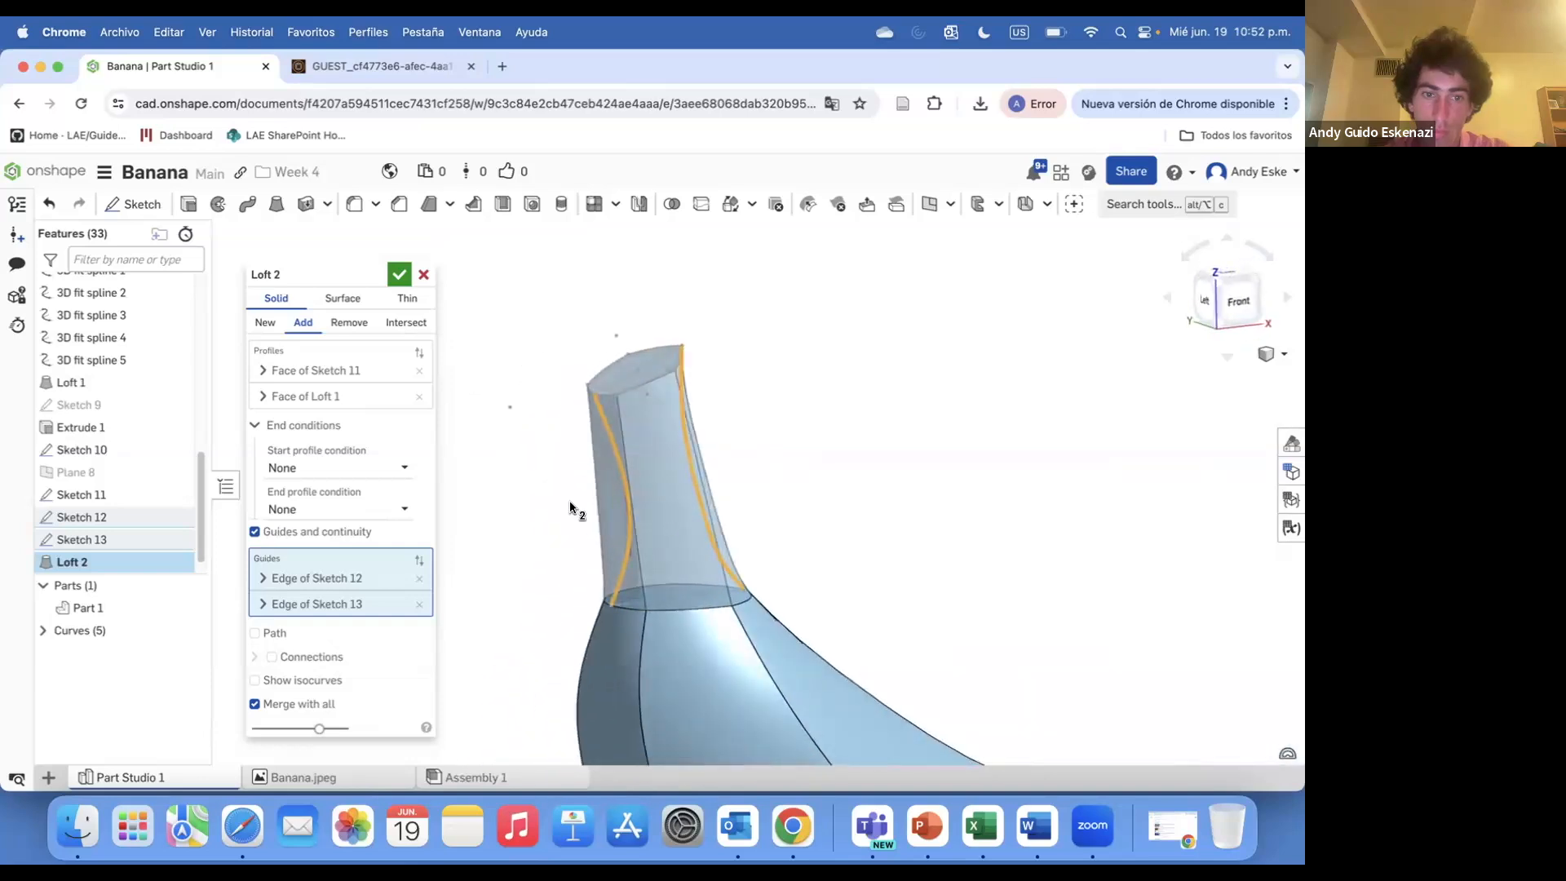
Clear the guides, re-enable the path, and keep only the Sketch 12 edge in it
left_click(419, 580)
left_click(418, 579)
left_click(252, 587)
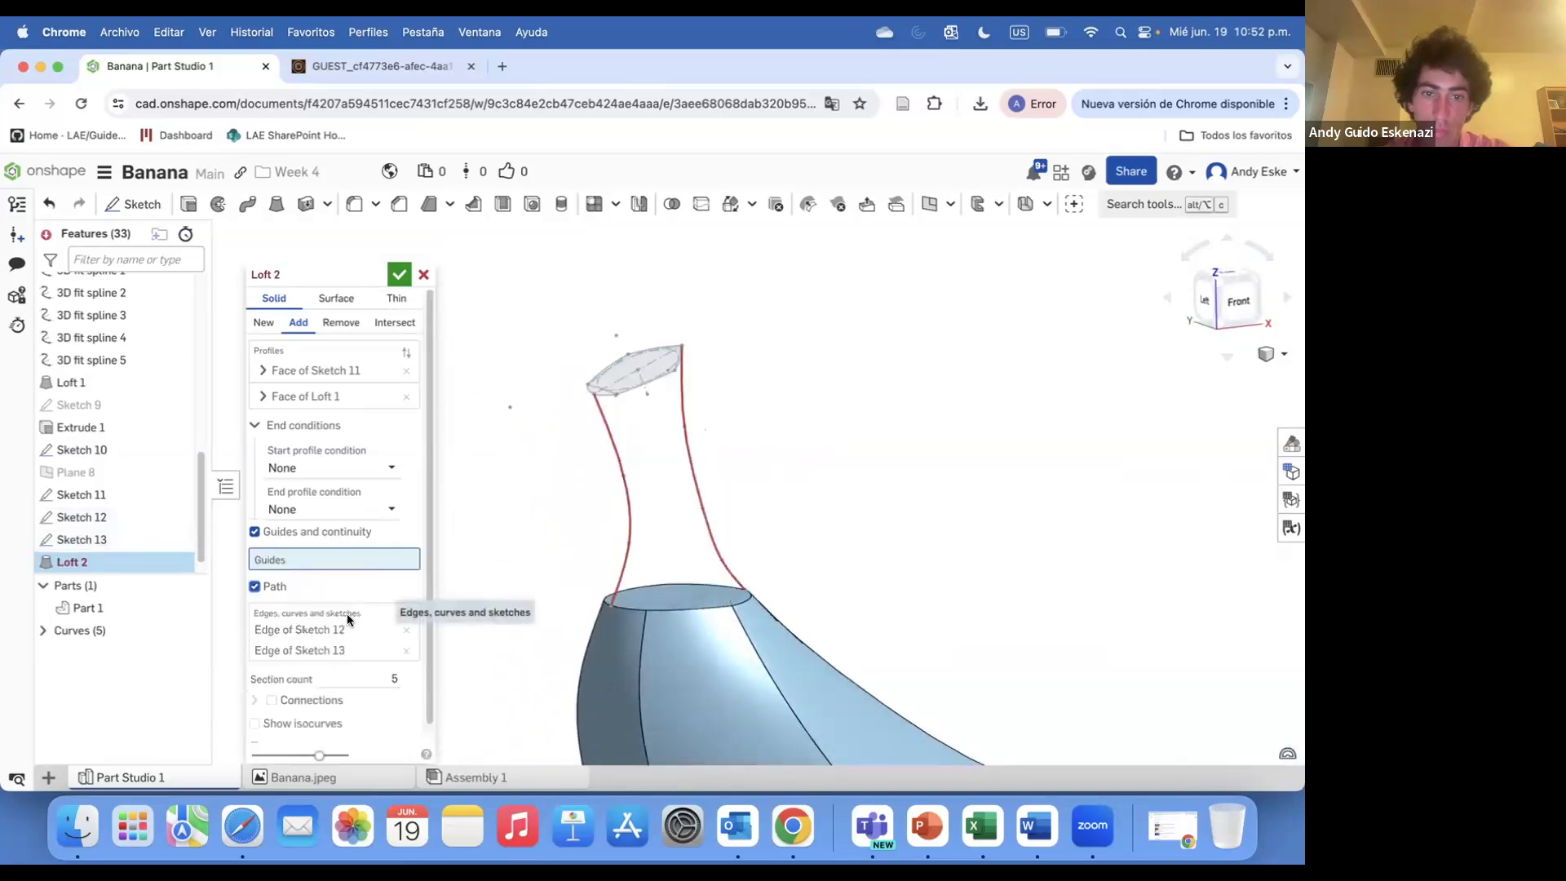
left_click(418, 650)
Add the Sketch 13 edge as a loft guide
mouse_move(710, 510)
right_mouse_down()
mouse_move(542, 491)
mouse_move(629, 489)
mouse_move(603, 522)
mouse_move(947, 545)
mouse_move(715, 490)
mouse_move(677, 496)
right_mouse_up()
left_click(315, 555)
left_click(649, 522)
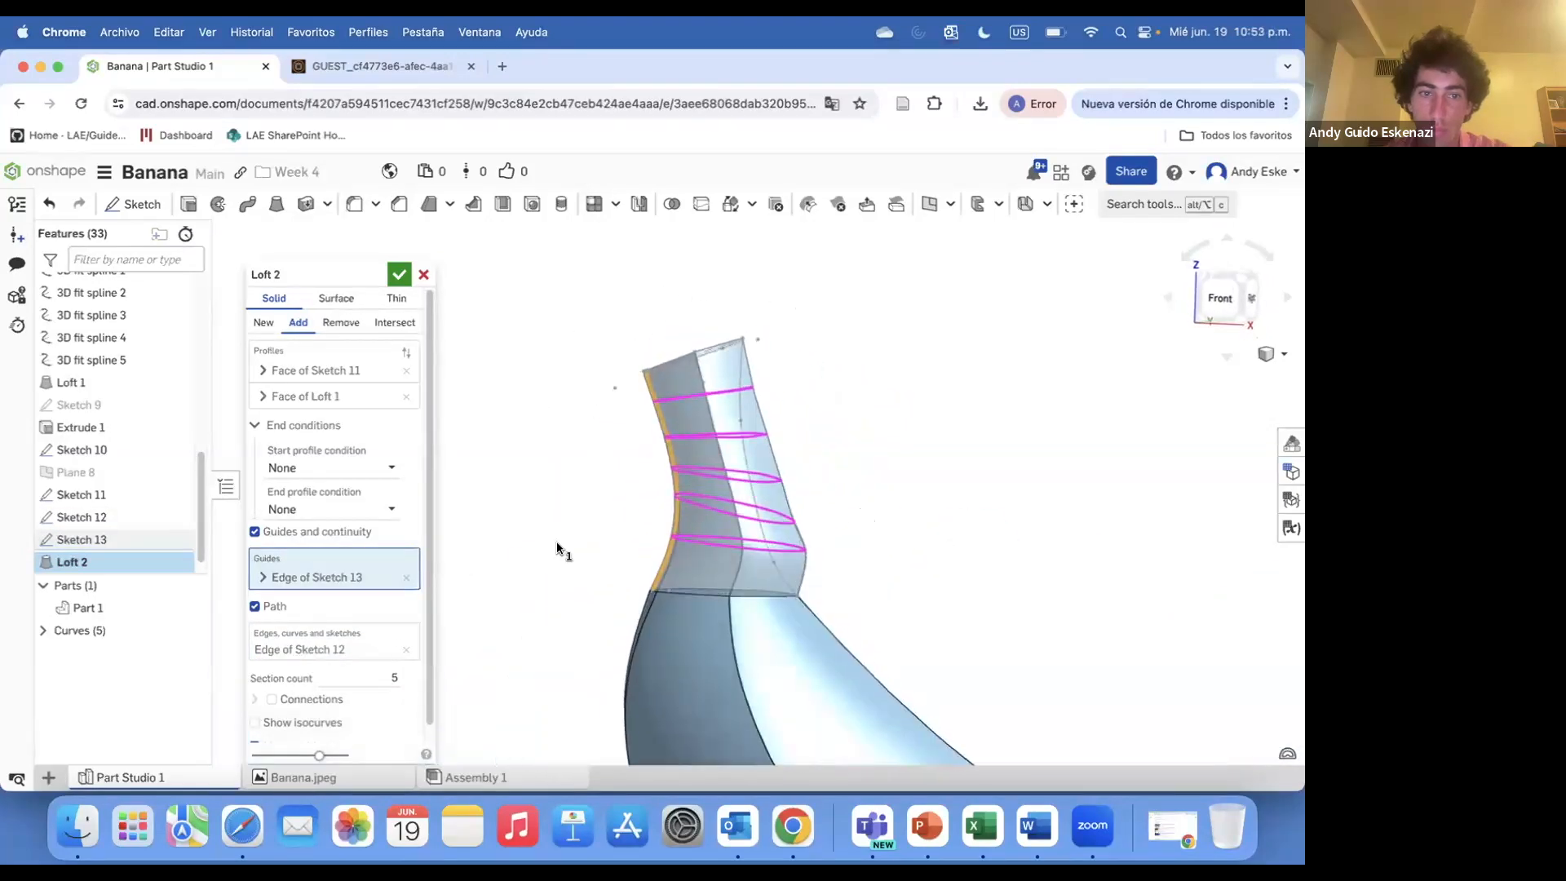
Move the Sketch 12 edge from the path to the guides and confirm Loft 2
left_click(405, 650)
left_click(763, 542)
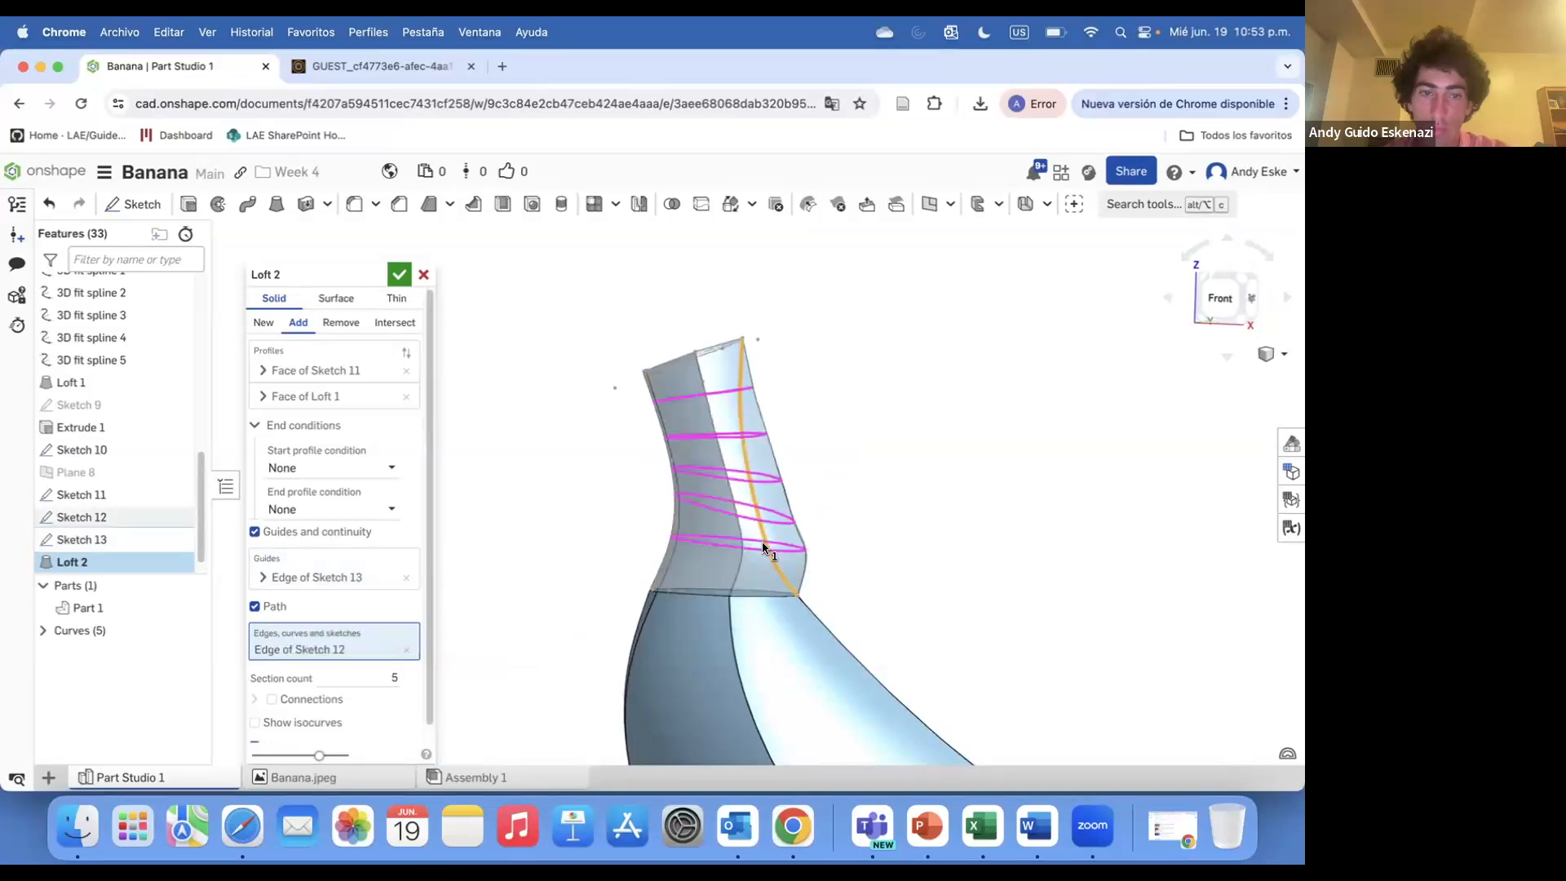
left_click(406, 650)
left_click(743, 483)
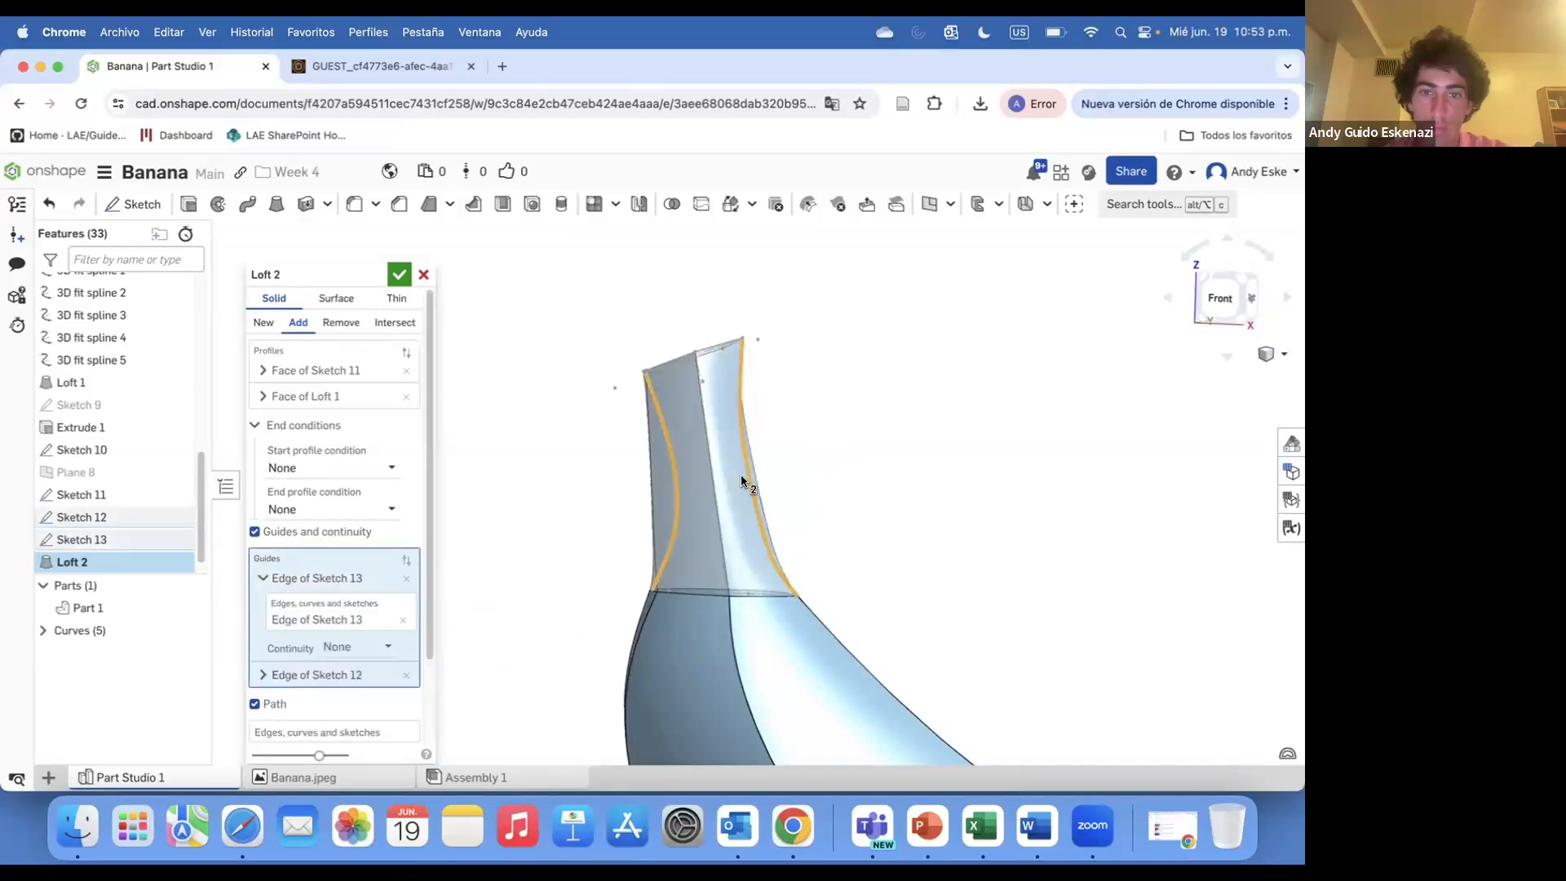
left_click(399, 274)
right_click_drag(665, 455, 465, 460)
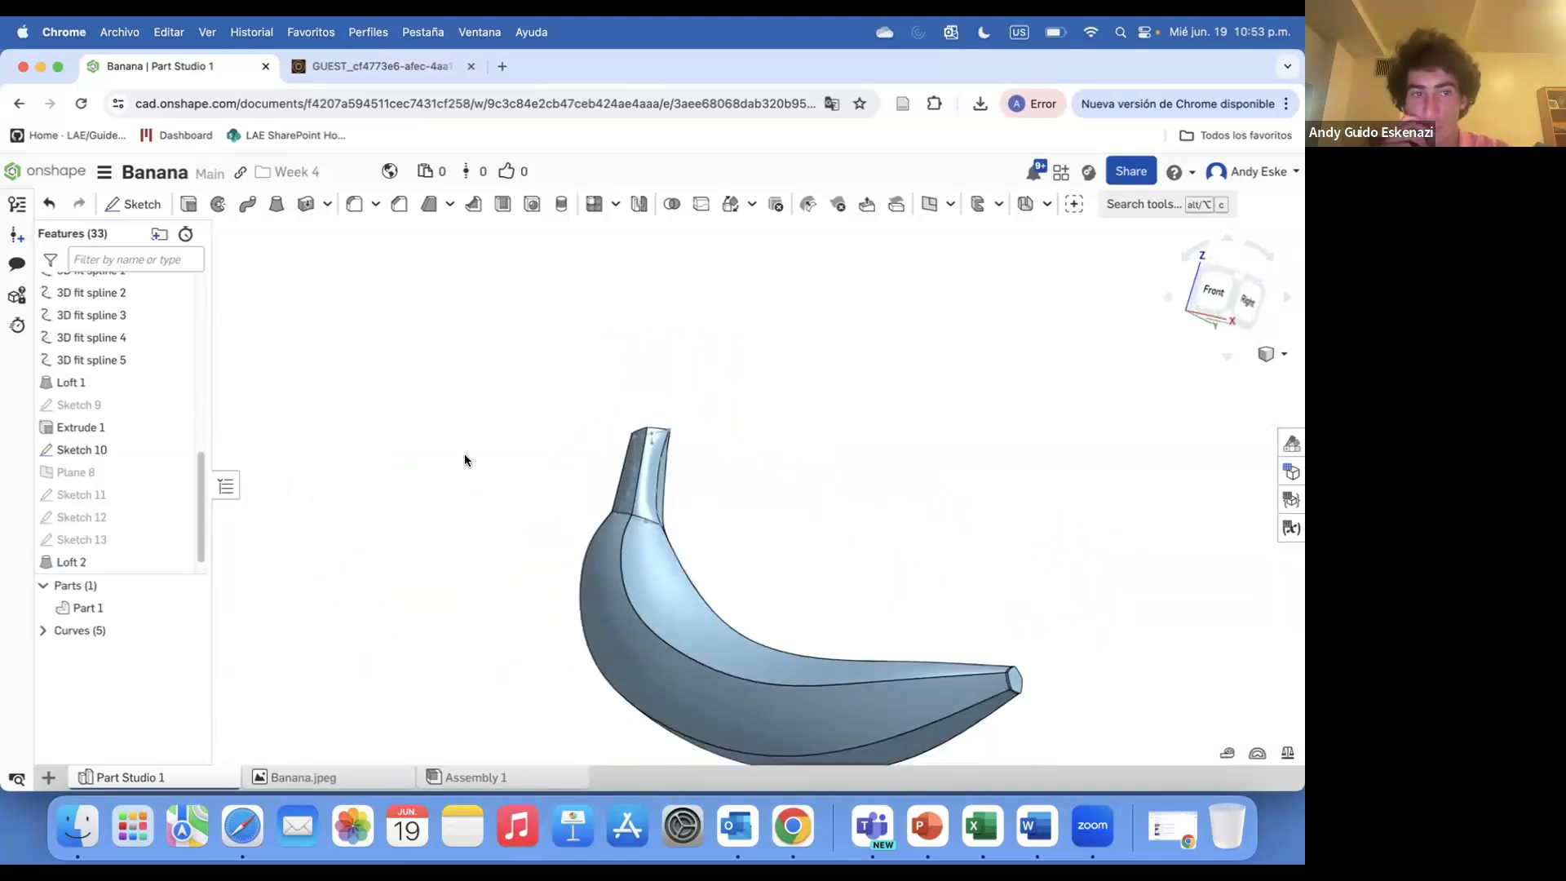
Check the banana reference photo in the other browser tab
left_click(398, 70)
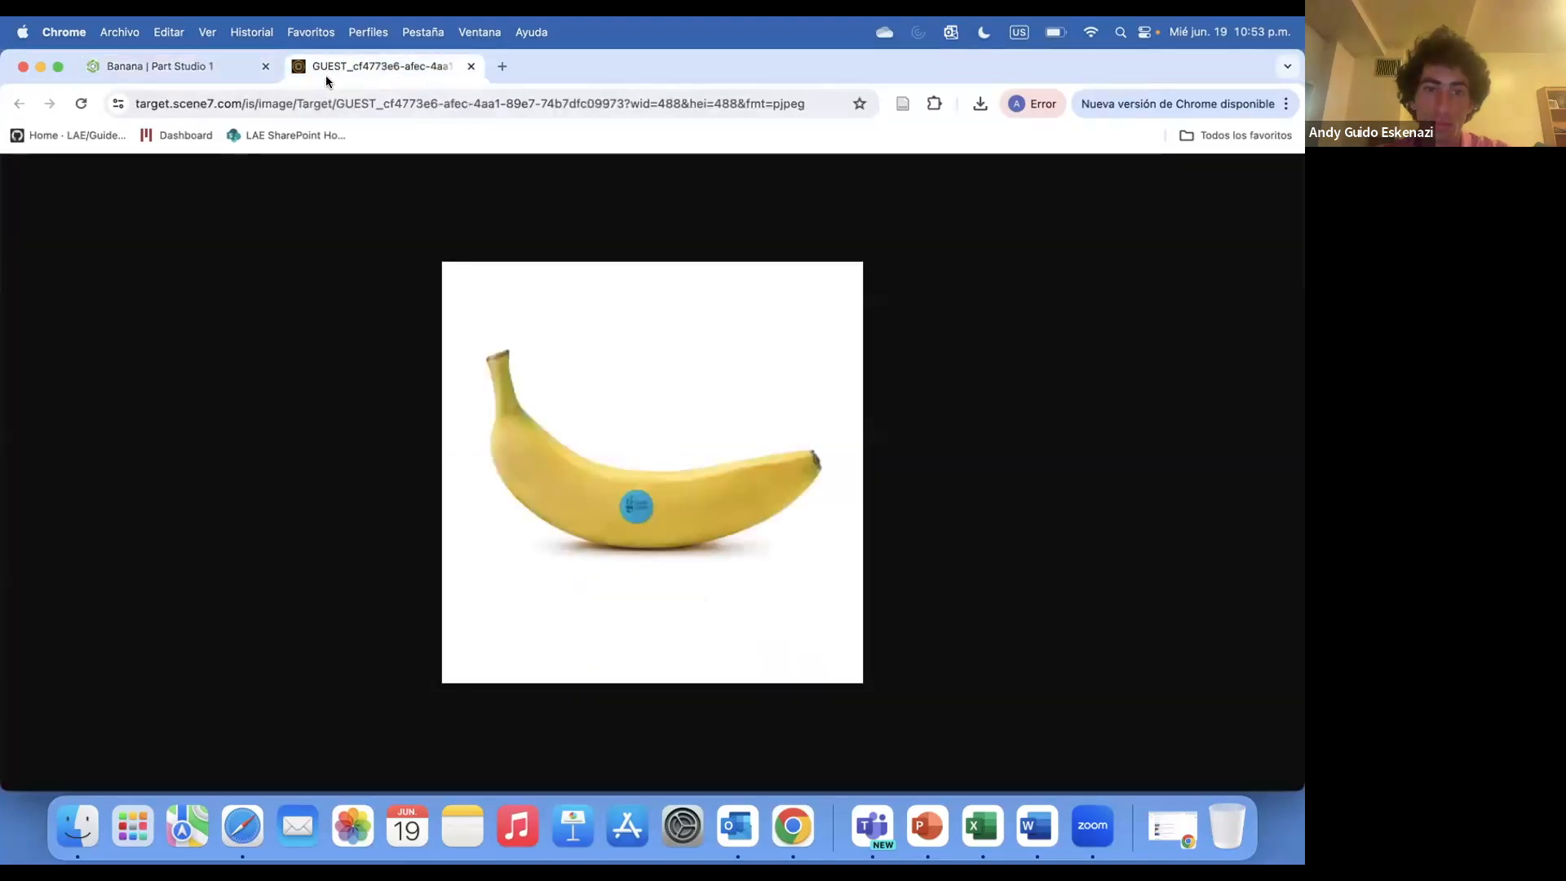
left_click(169, 69)
scroll(643, 477, "up", 4)
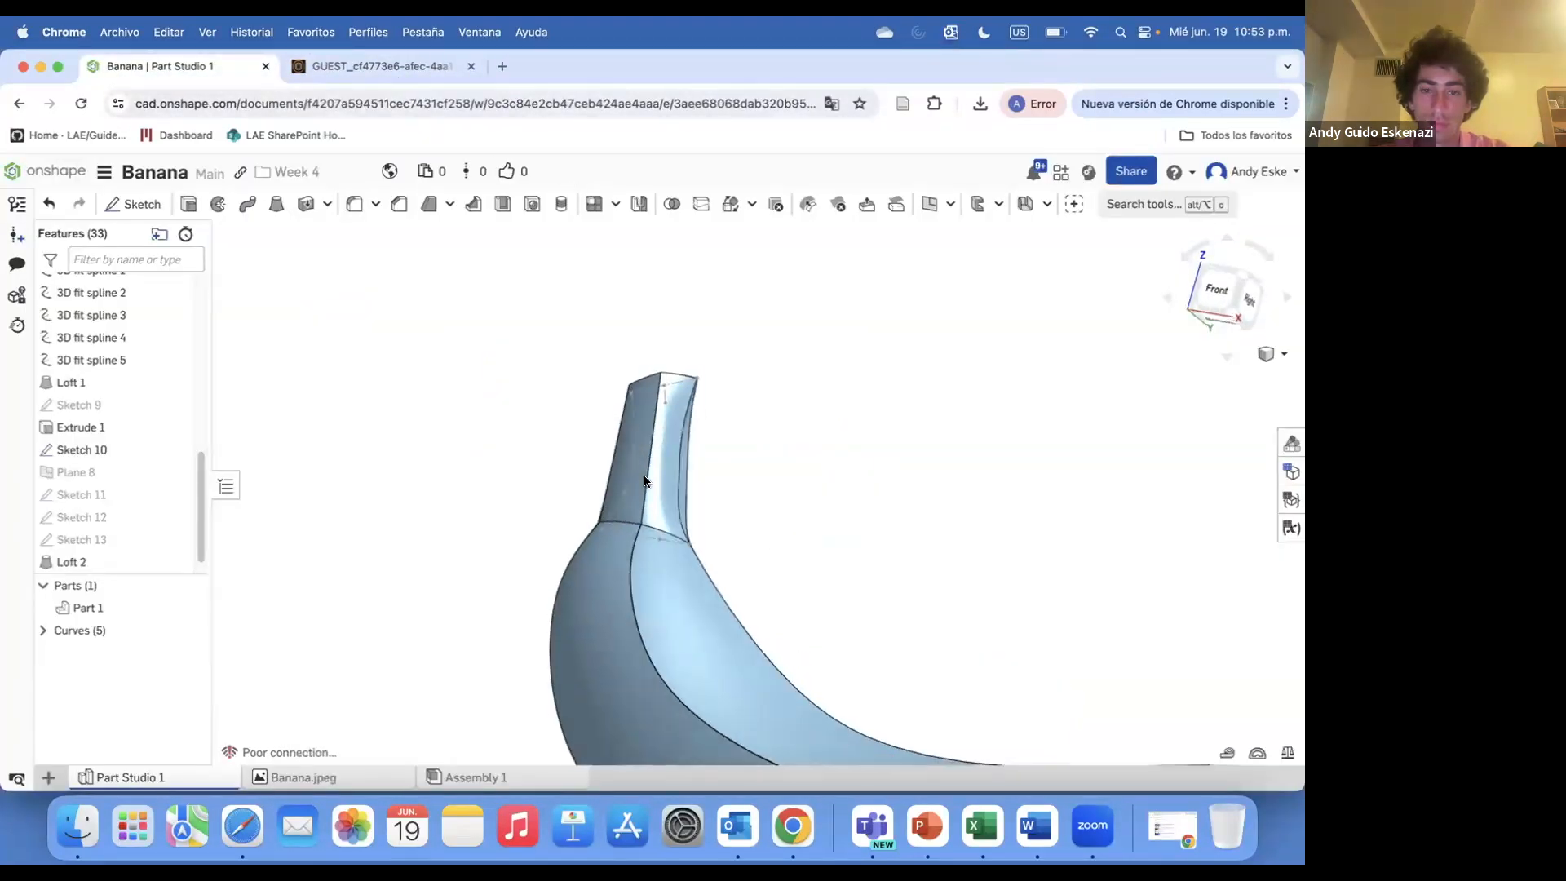
Edit Loft 2 and remove both guide edges
right_click_drag(644, 474, 618, 476)
scroll(617, 473, "up", 5)
right_click(85, 567)
left_click(124, 603)
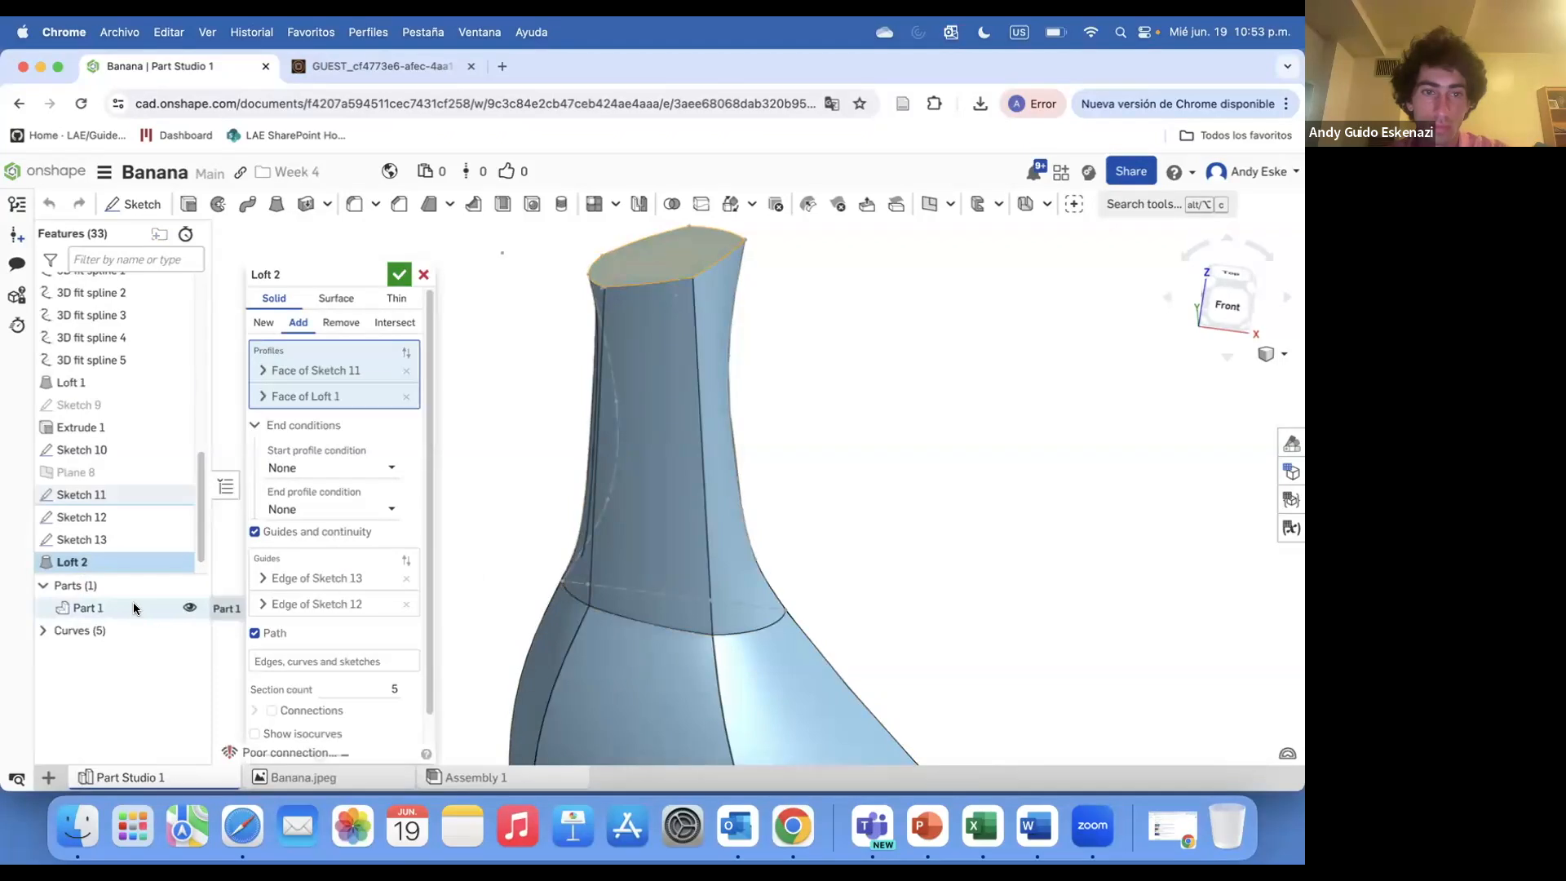
right_click_drag(655, 482, 622, 446)
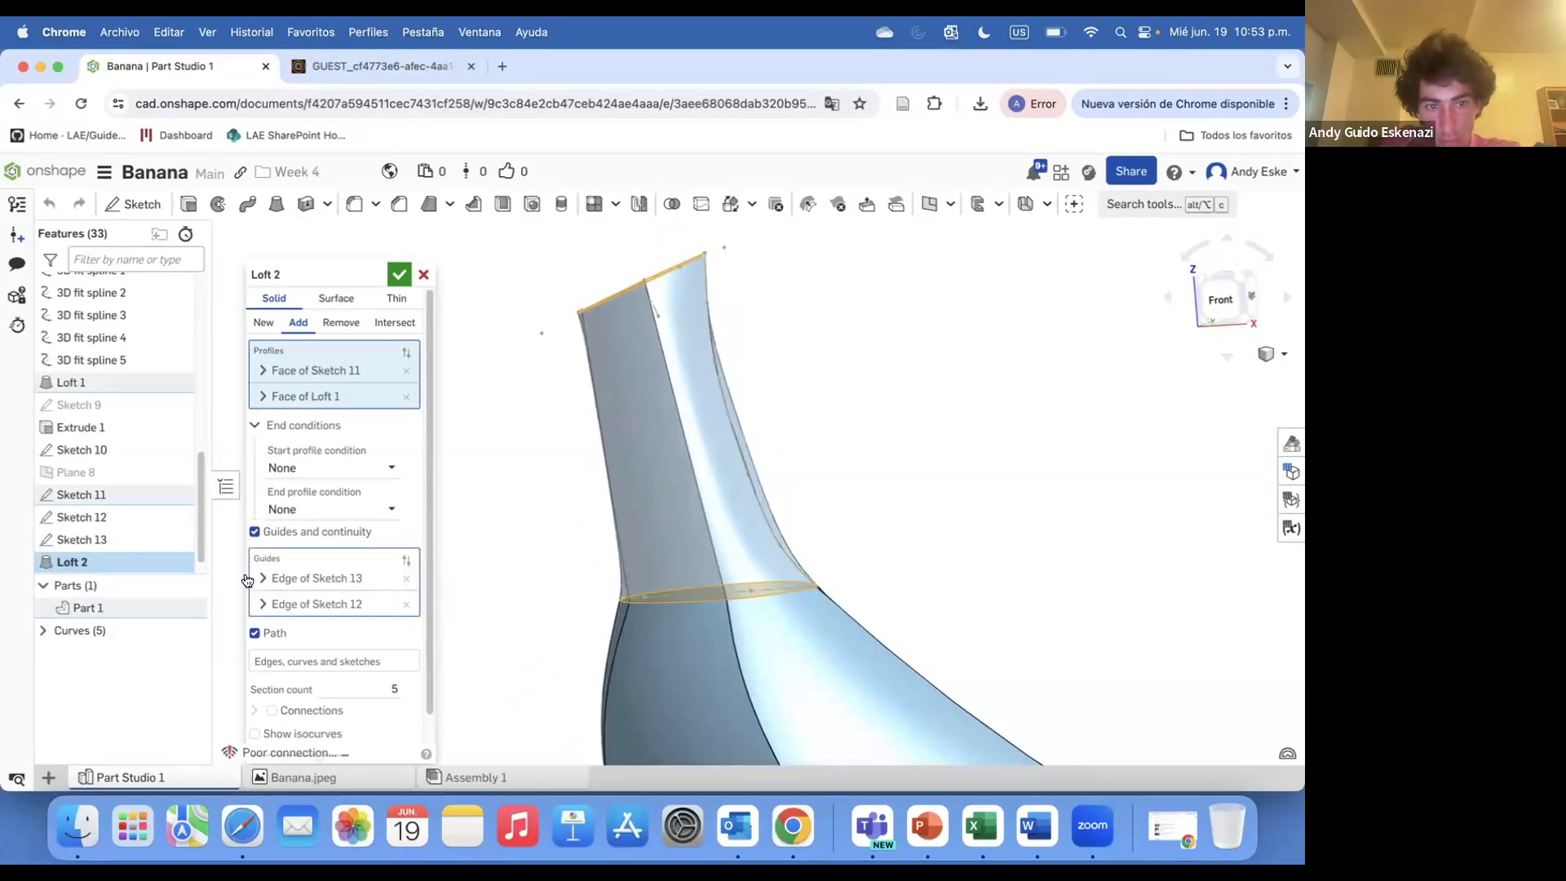
left_click(393, 577)
left_click(393, 578)
left_click(406, 604)
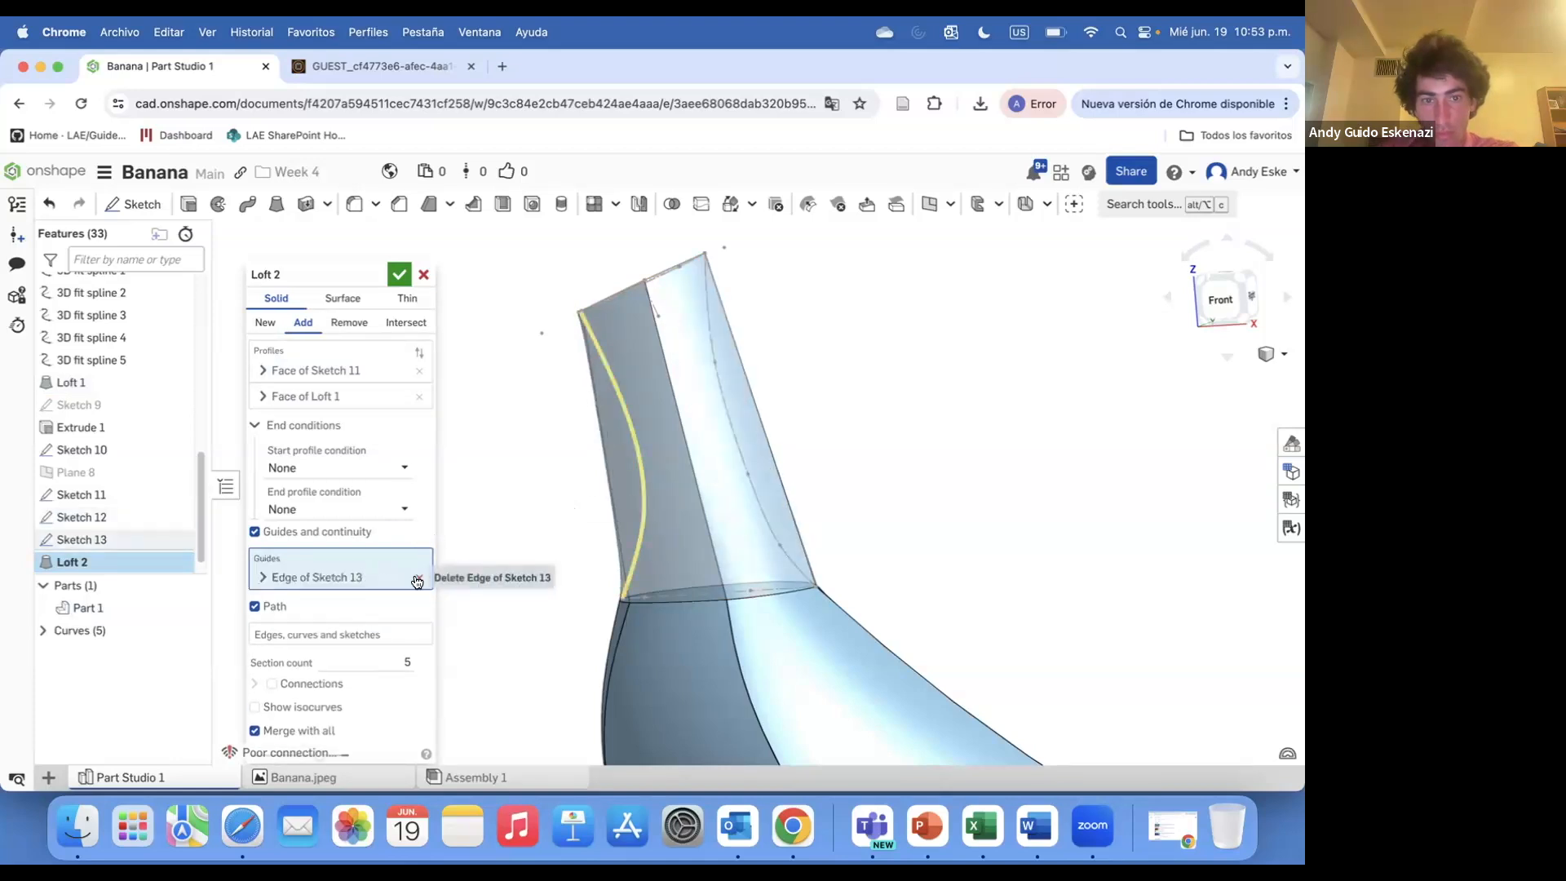
left_click(416, 579)
Set the Sketch 13 edge as the loft path and confirm Loft 2
left_click(412, 616)
left_click(631, 556)
right_click_drag(564, 544, 761, 601)
left_click(733, 511)
right_click_drag(733, 511, 571, 667)
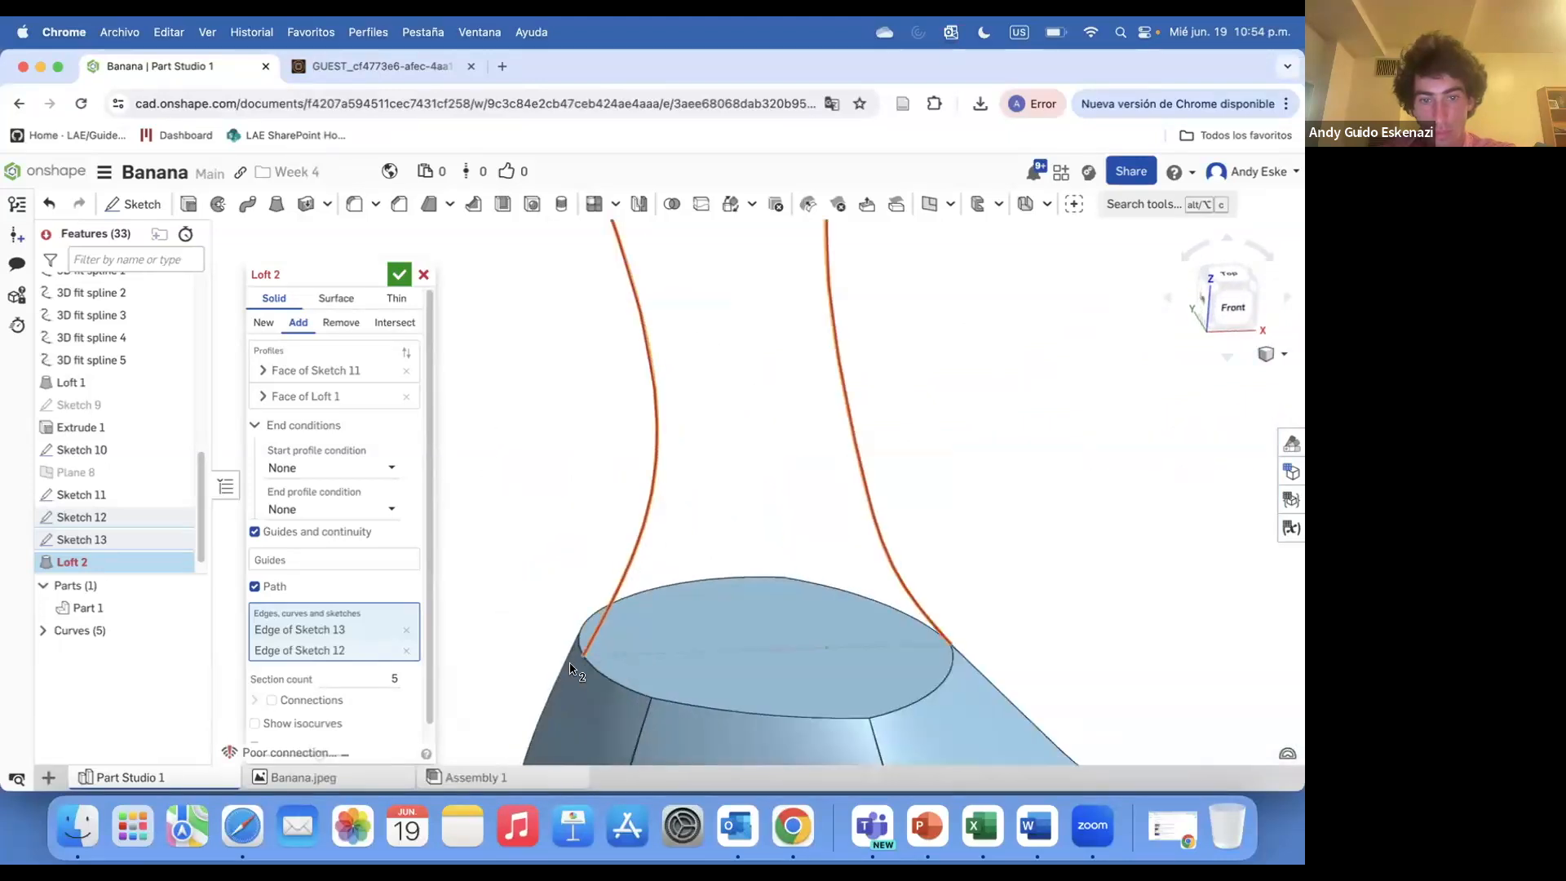
left_click(406, 651)
left_click(399, 274)
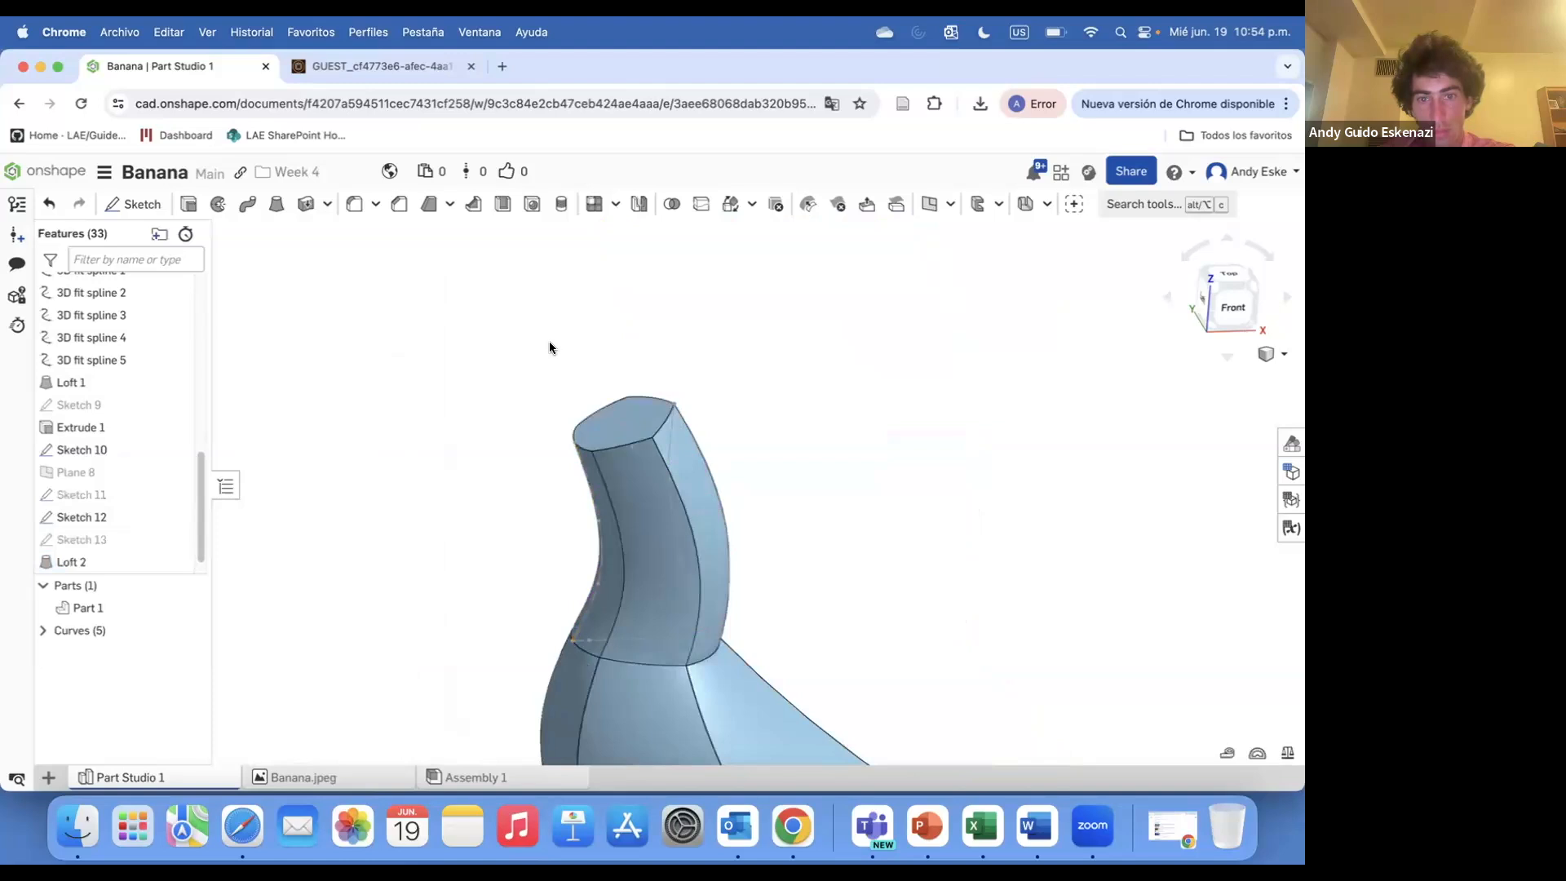
Reopen Loft 2 and try a Match curvature start condition with the Loft 1 face as adjacent face
right_click_drag(585, 511, 551, 585)
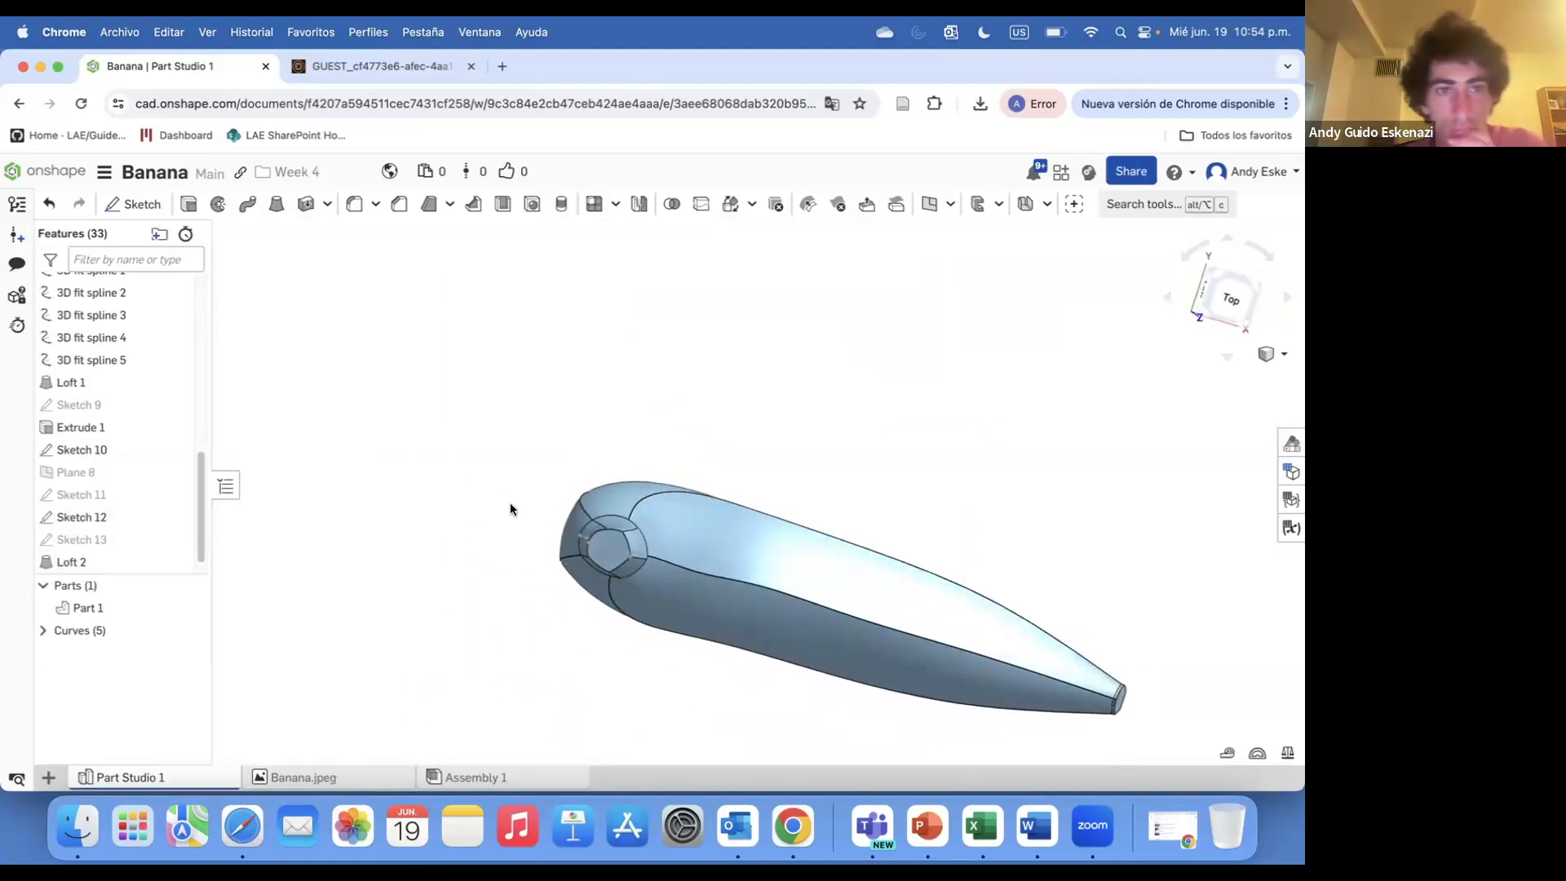
right_click_drag(516, 483, 619, 468)
scroll(82, 563, "down", 1)
right_click(71, 543)
left_click(111, 584)
left_click(255, 532)
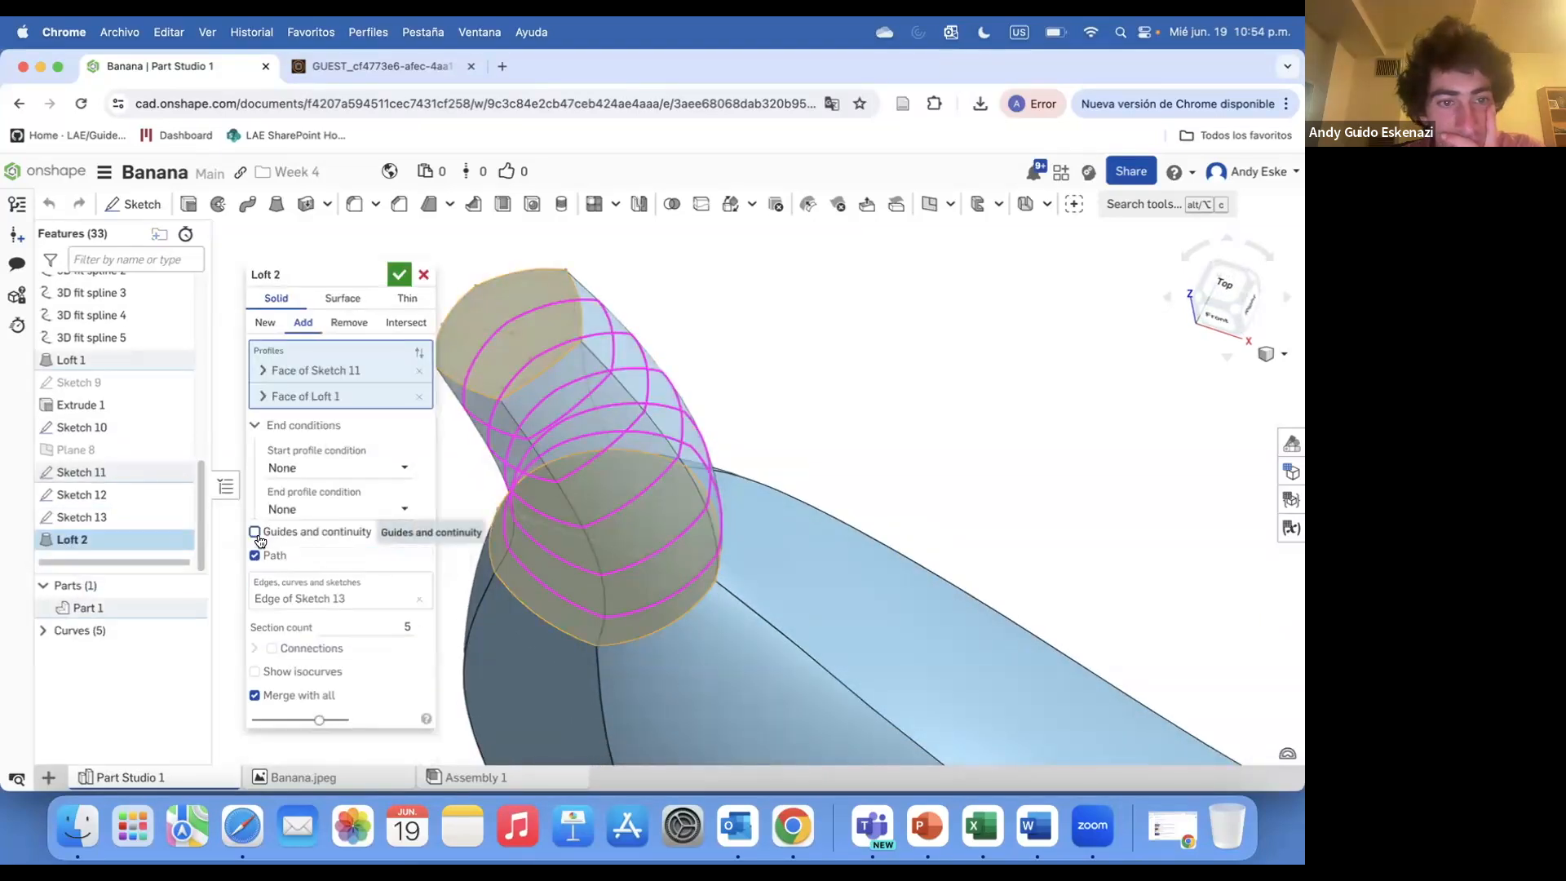
left_click(256, 533)
left_click(311, 461)
left_click(314, 513)
left_click(309, 468)
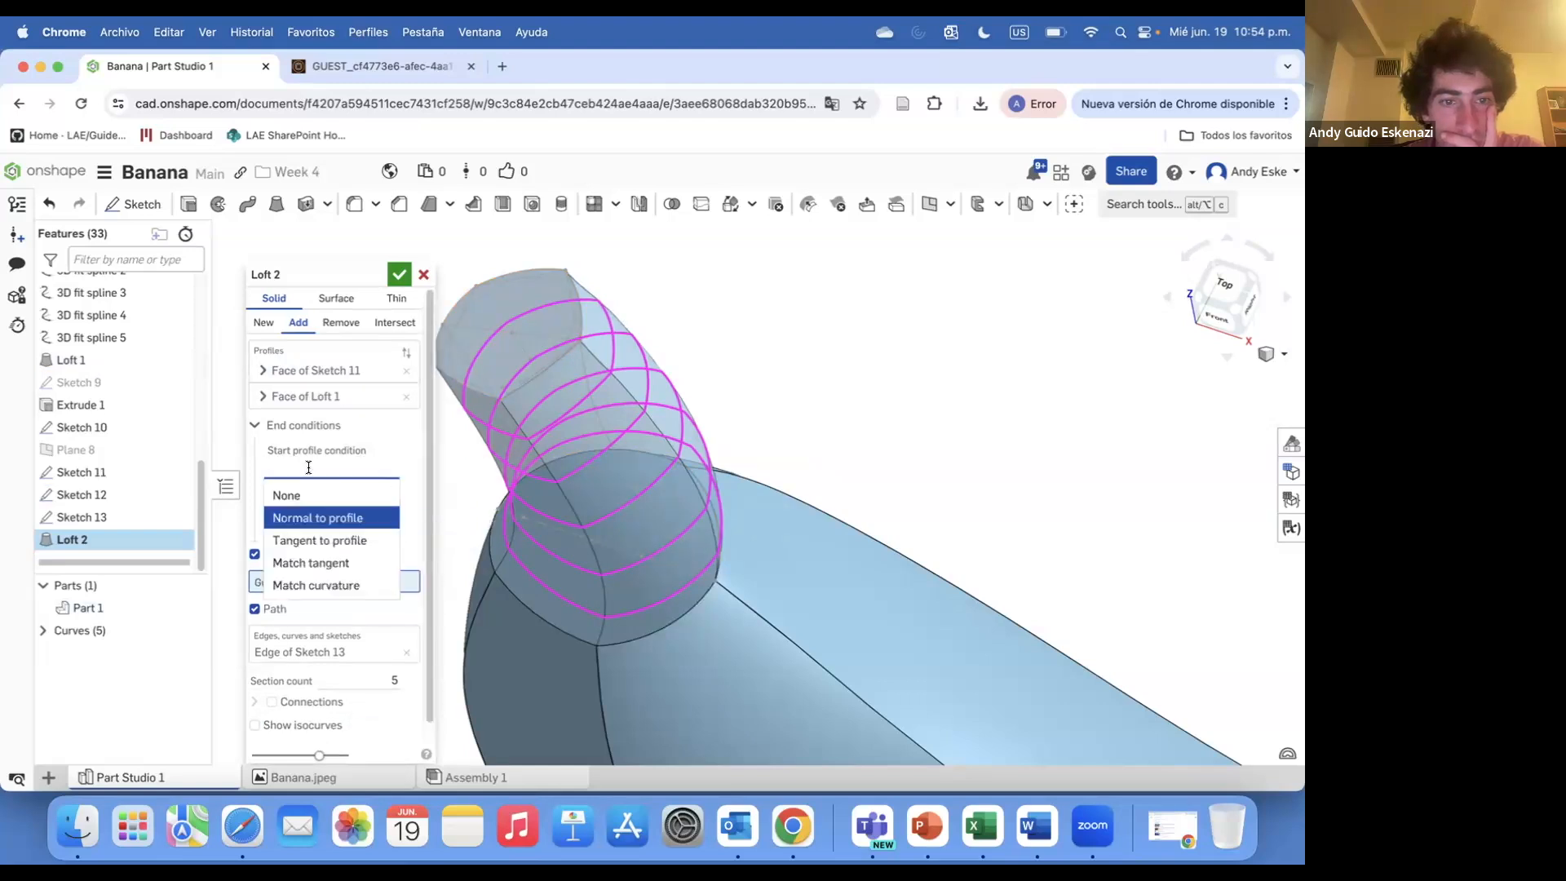
left_click(298, 584)
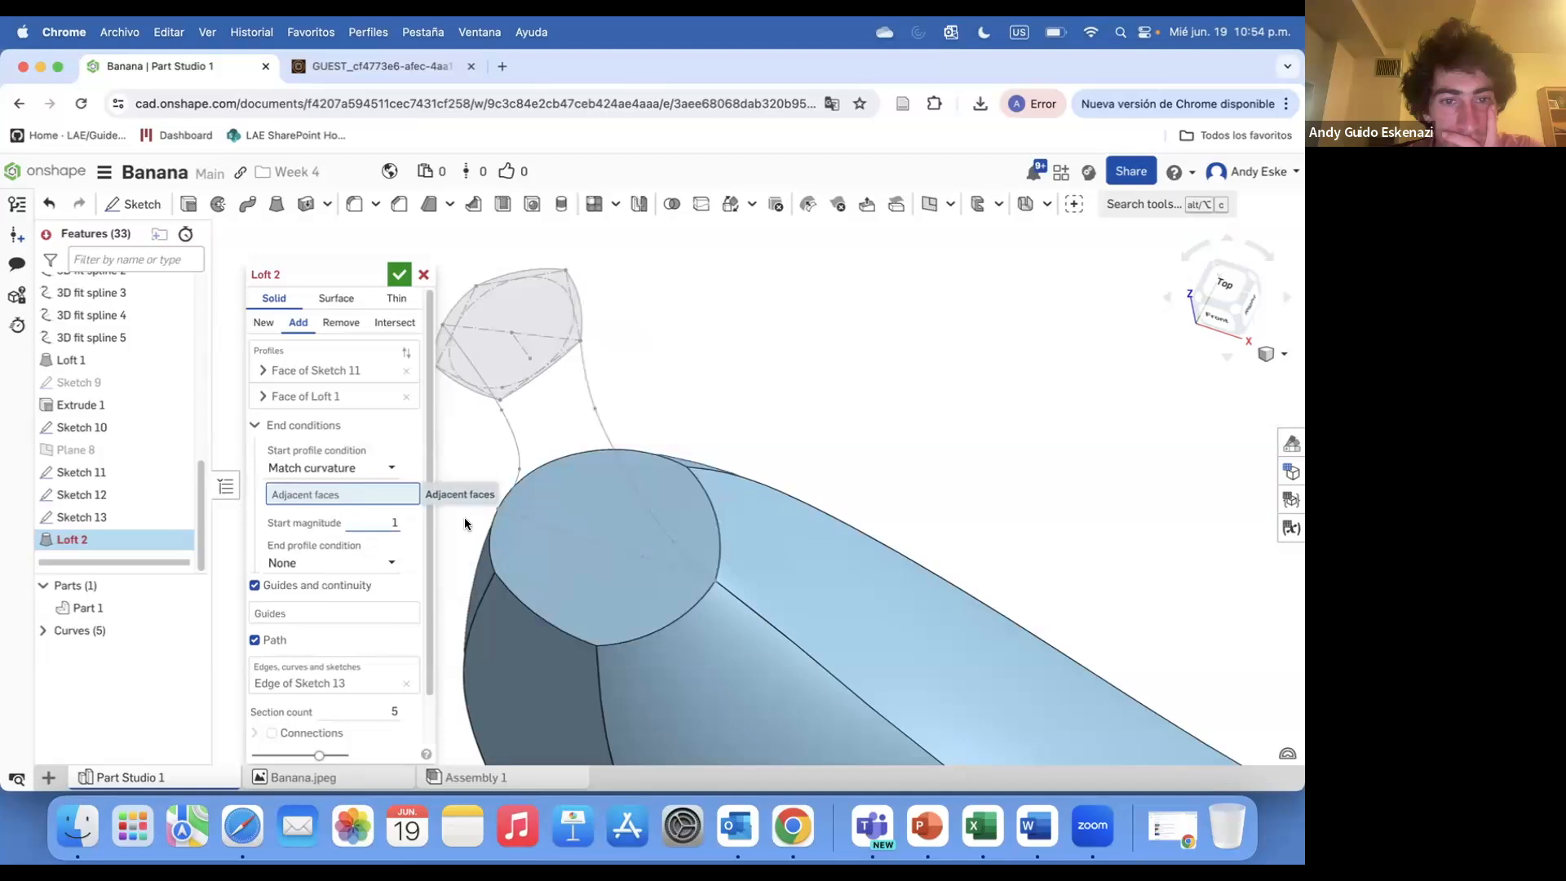
left_click(542, 547)
key("shift+1")
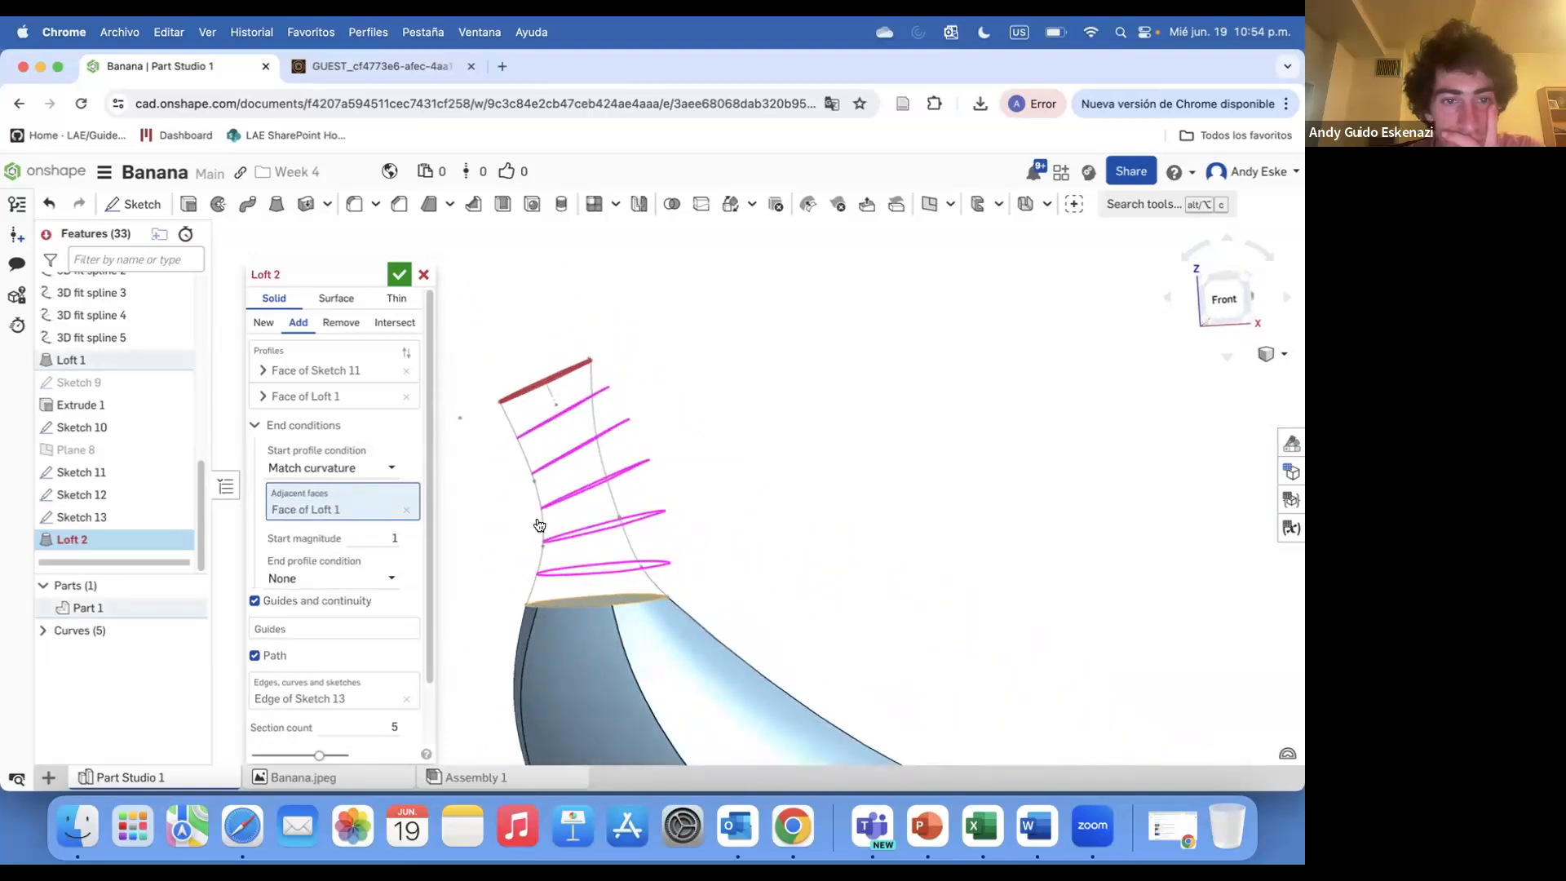
Reset the start condition to None, add the Sketch 12 edge to the loft path, and confirm
left_click(320, 466)
left_click(321, 489)
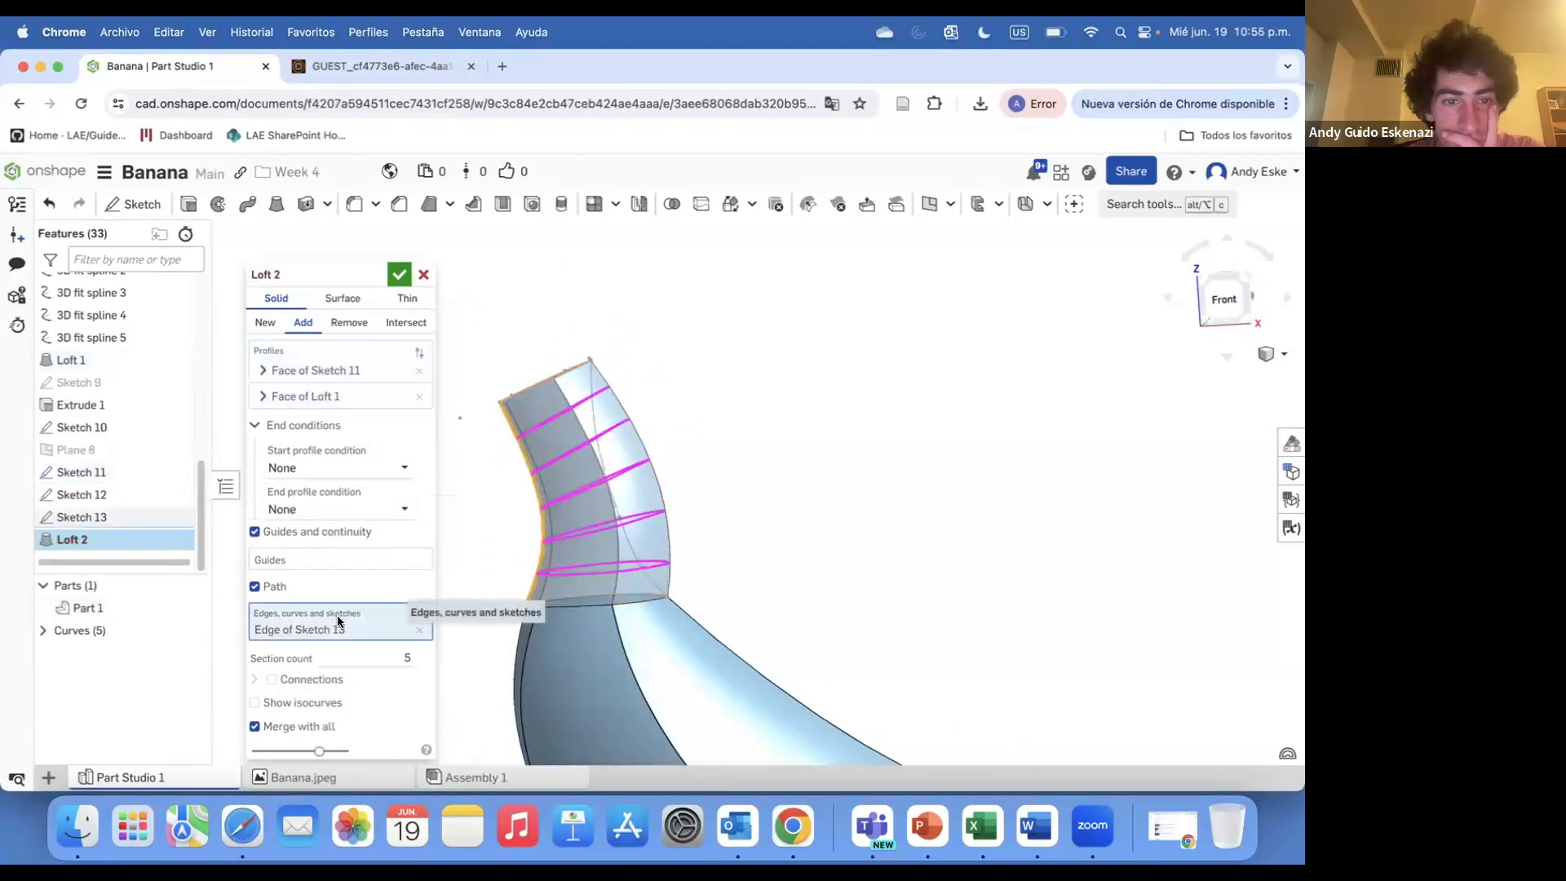
left_click(629, 546)
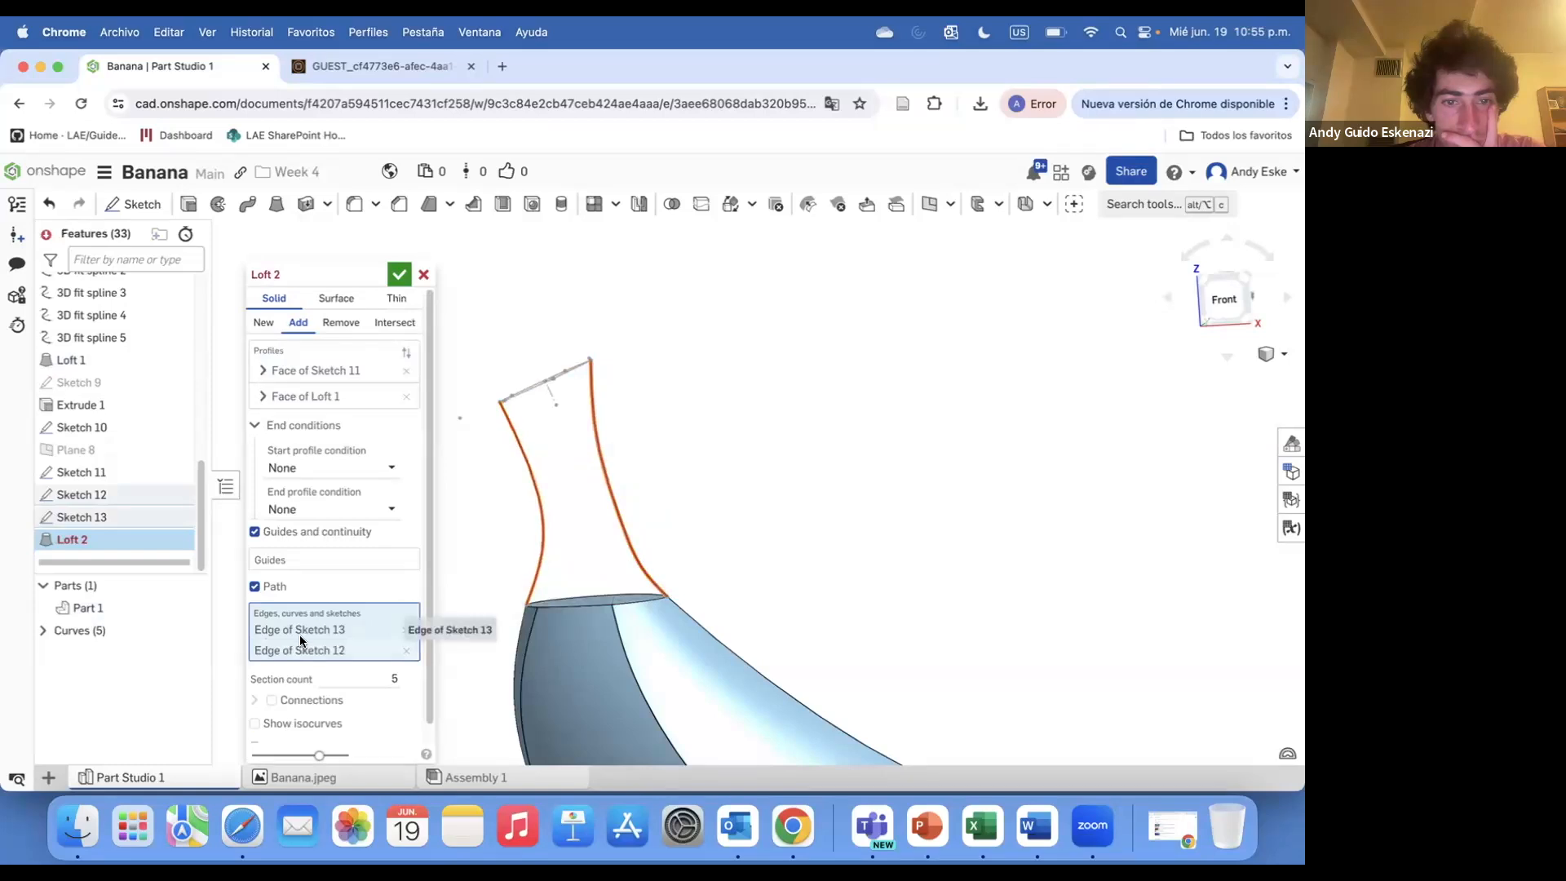
left_click(395, 279)
Reopen Loft 2 and remove the Sketch 12 edge from the loft path
mouse_move(82, 543)
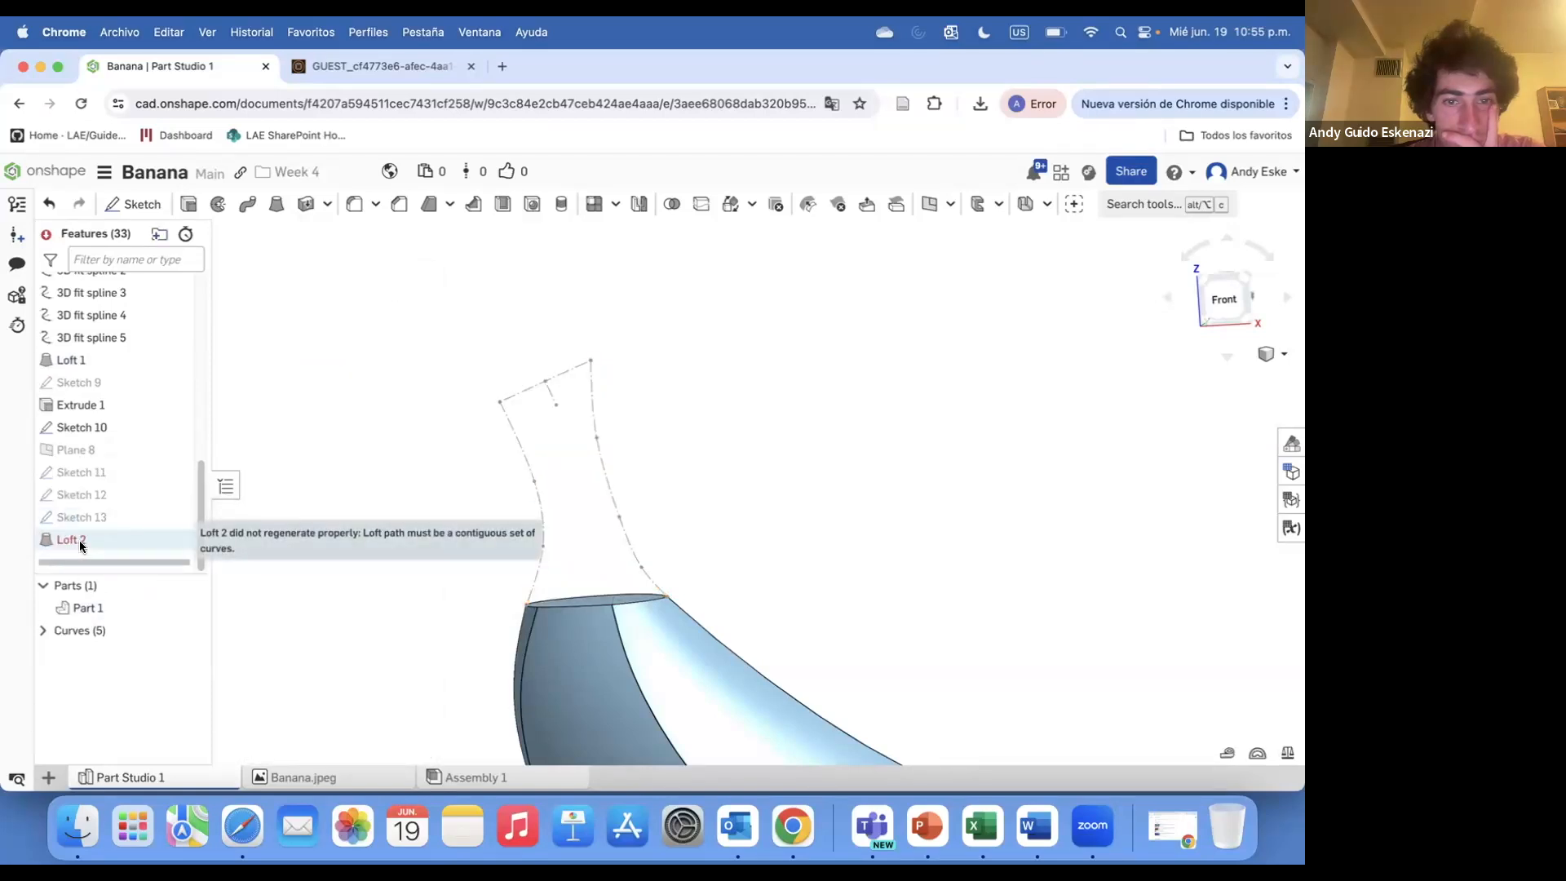
right_click(82, 543)
left_click(121, 582)
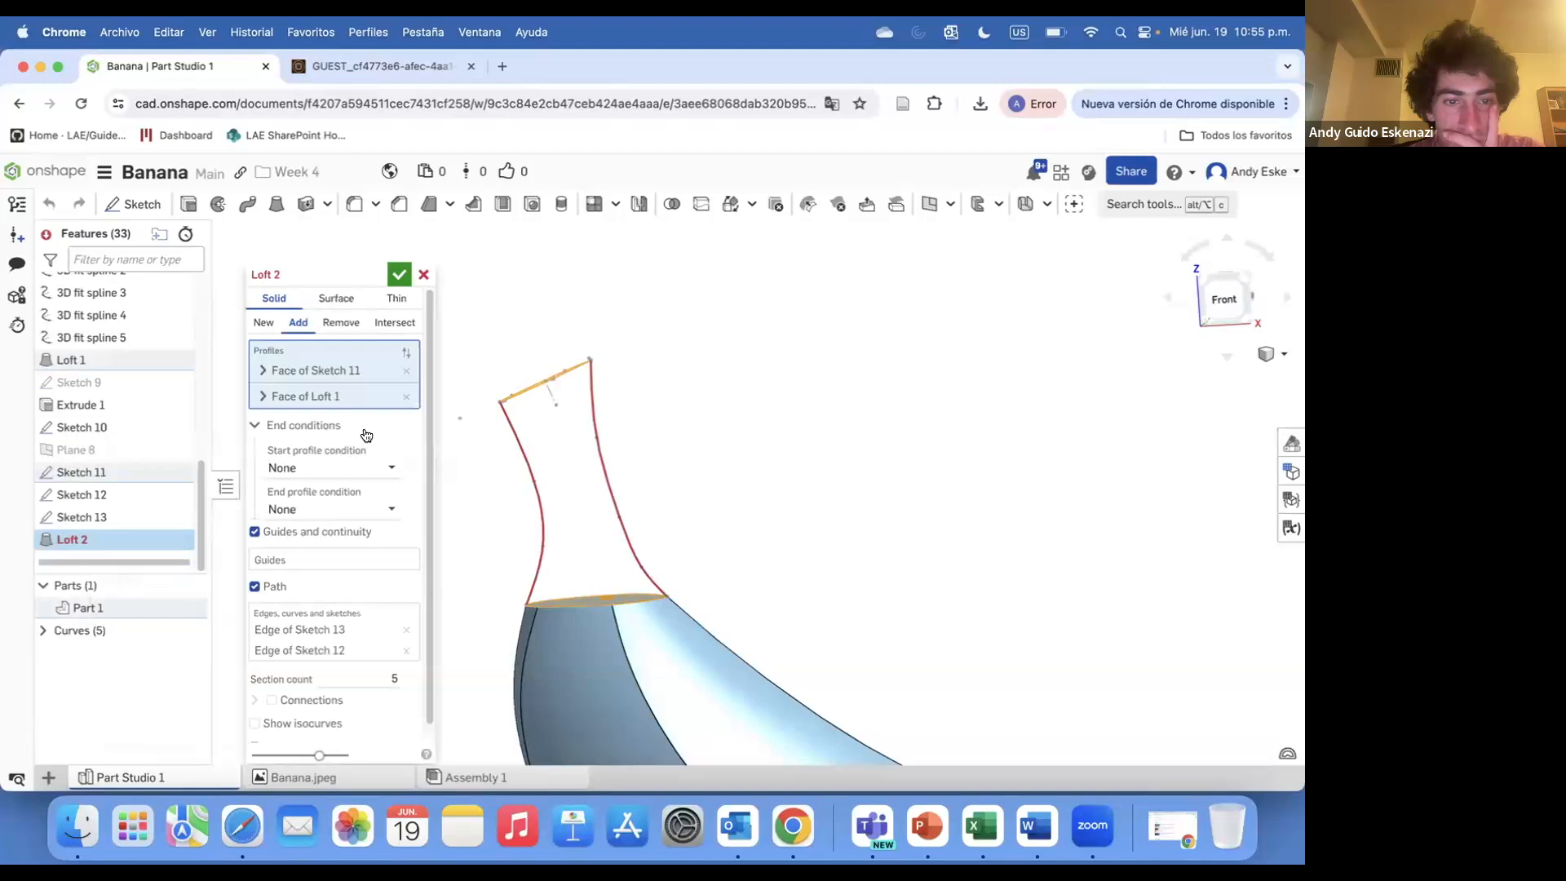
scroll(363, 421, "down", 1)
left_click(407, 634)
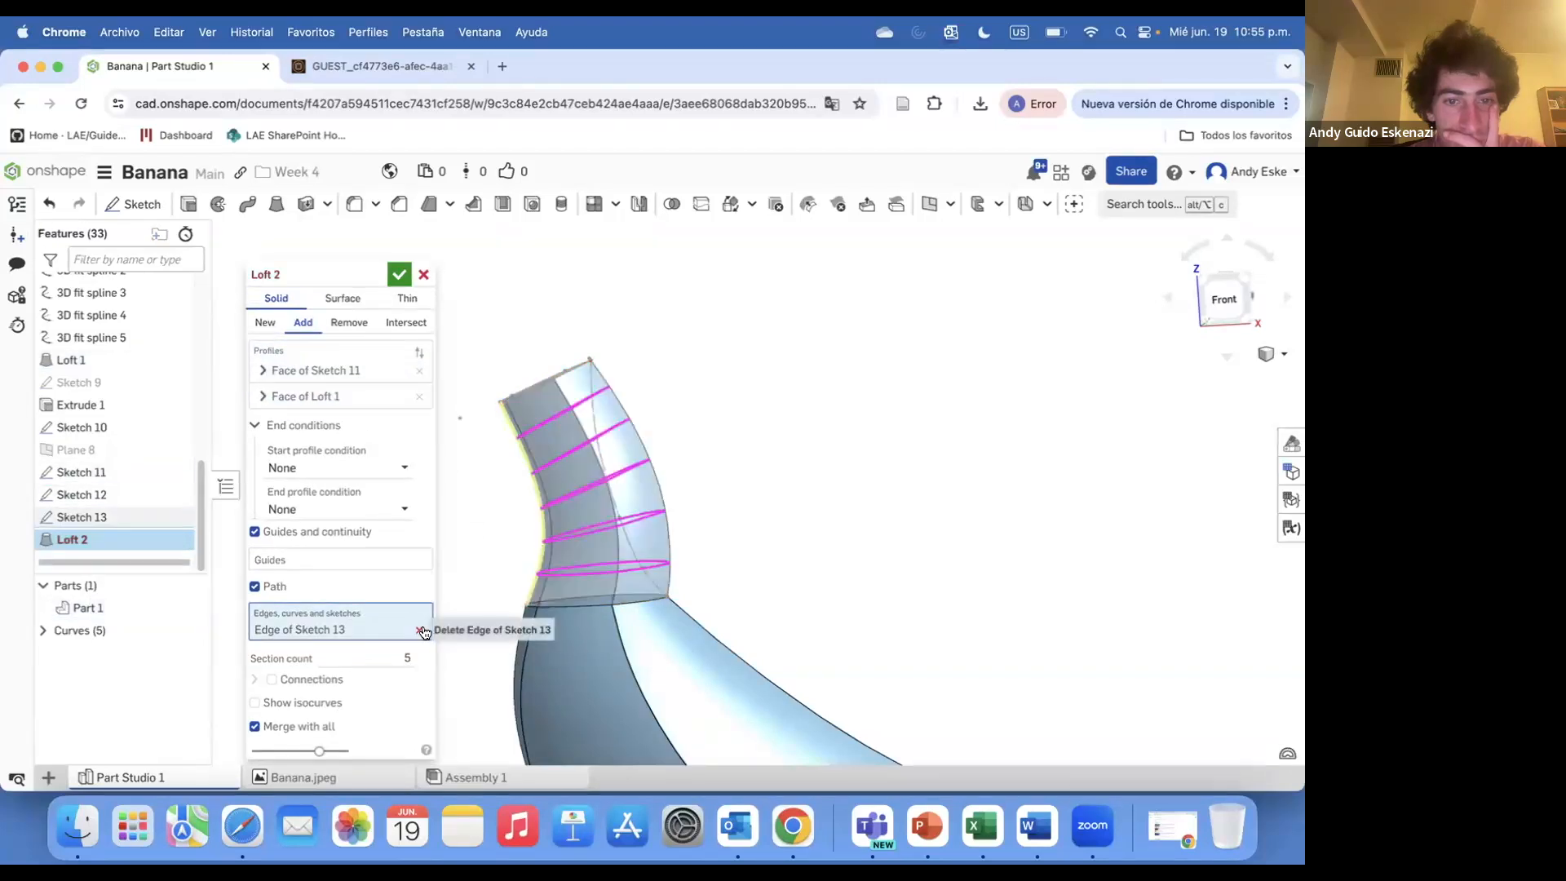
right_click_drag(551, 412, 705, 622)
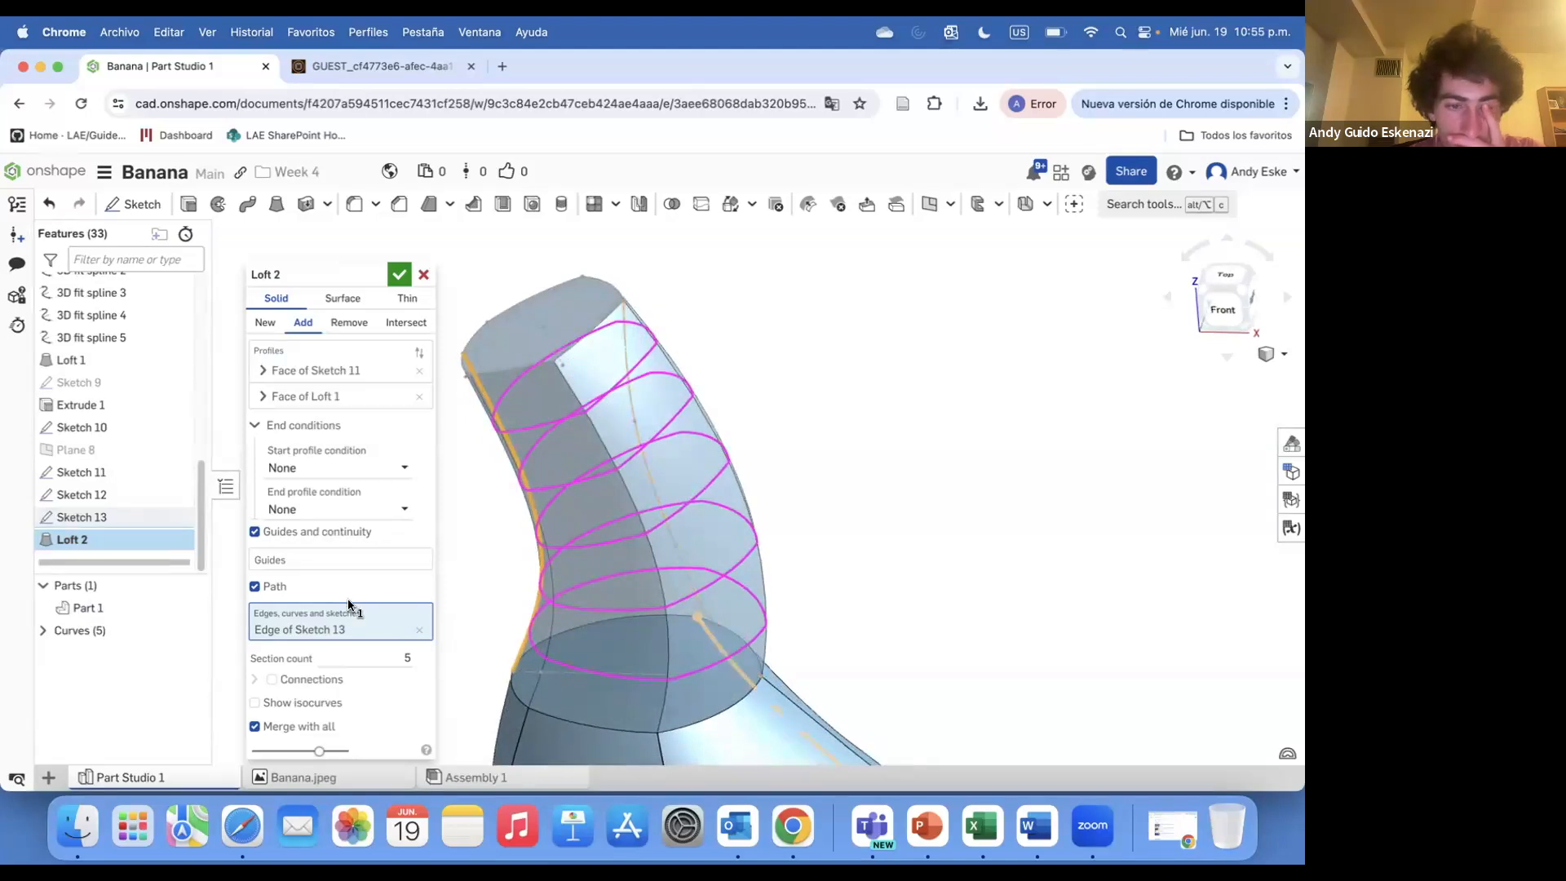
Try matching connections between two edges of the loft, then turn Connections off again
left_click(272, 680)
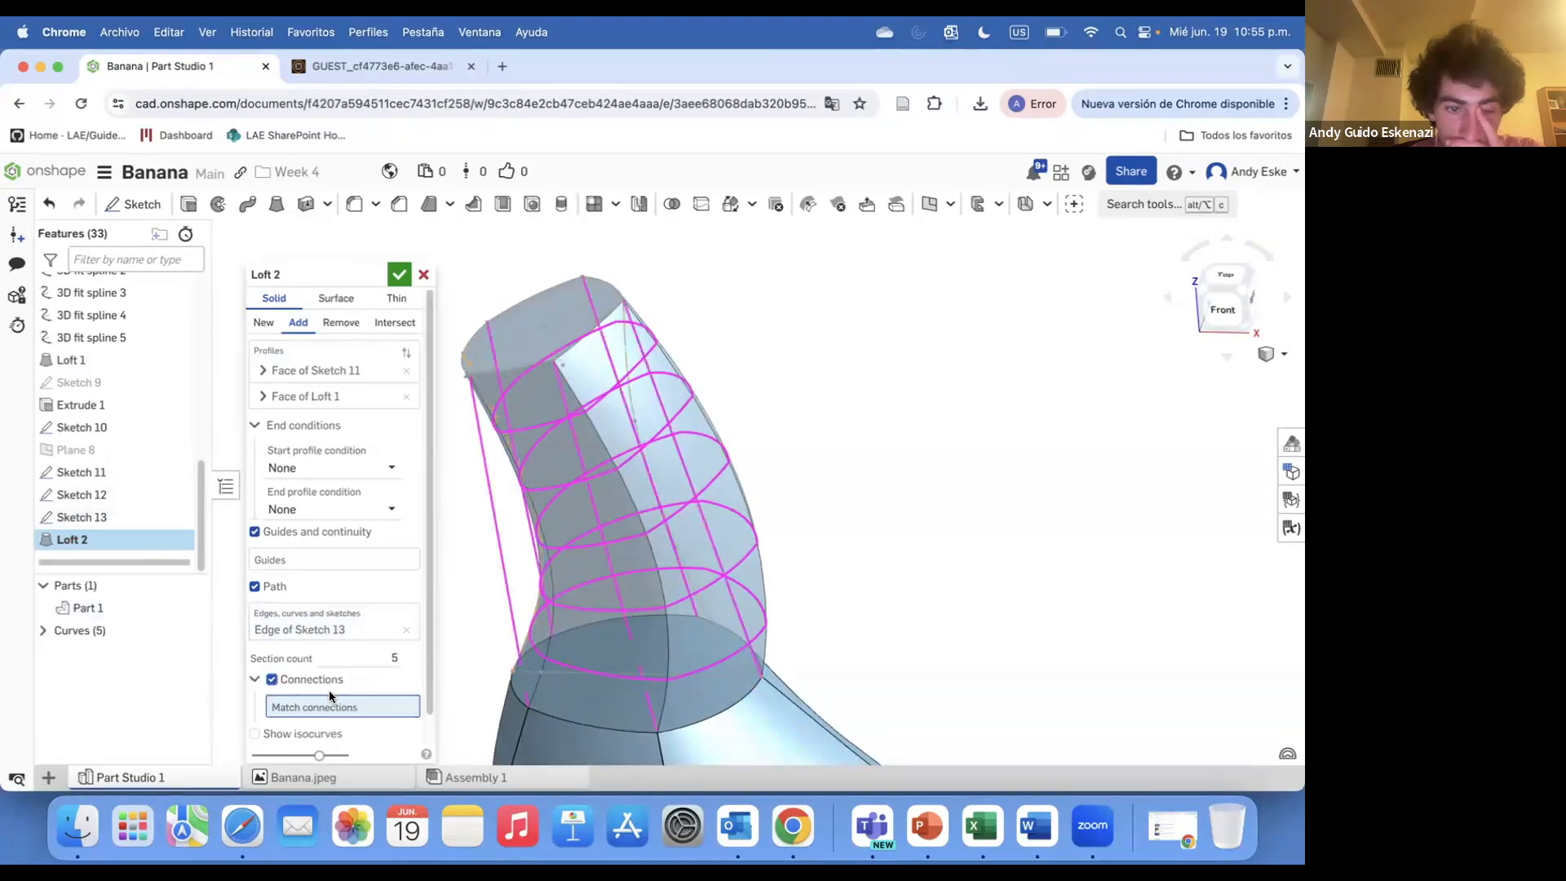
left_click(706, 608)
left_click(535, 554)
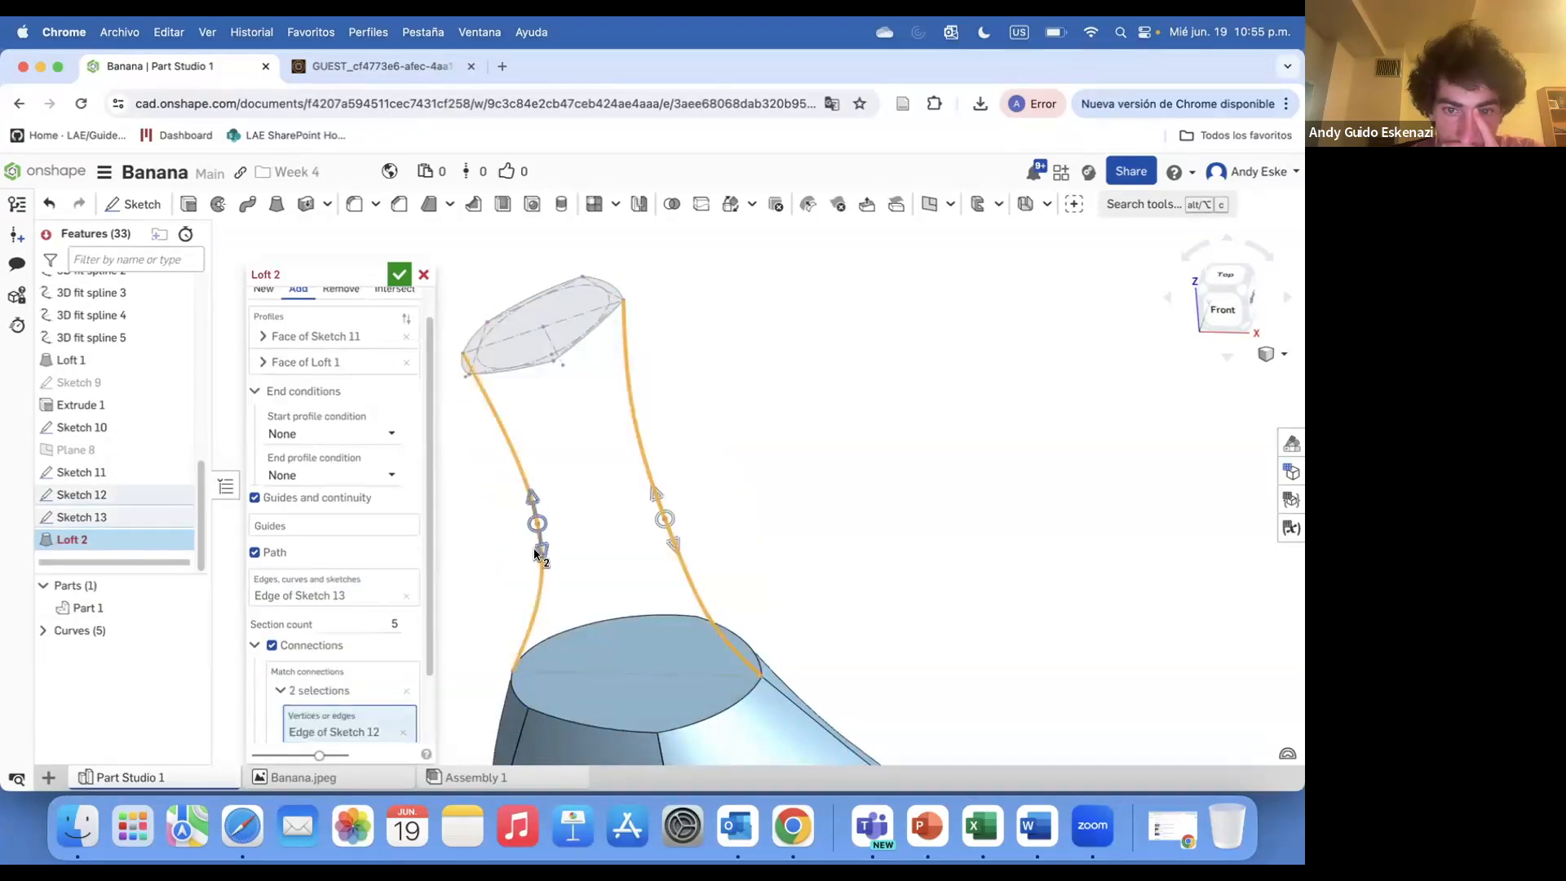
scroll(282, 691, "down", 2)
left_click(271, 566)
left_click(280, 708)
left_click(279, 711)
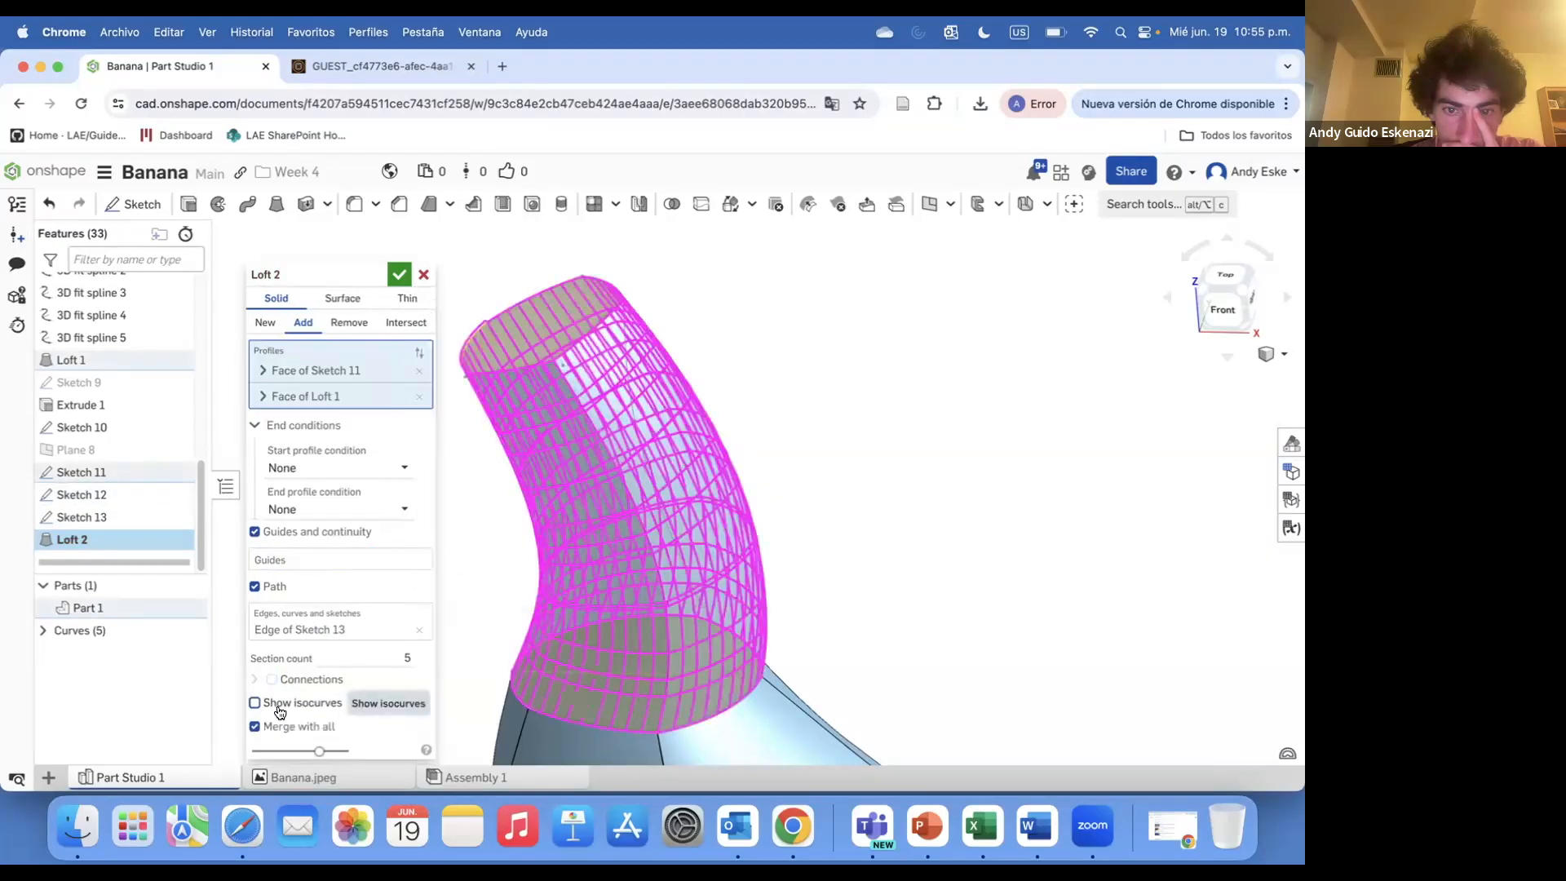
Replace the loft path with the Sketch 12 edge and confirm Loft 2
left_click(419, 630)
left_click(723, 596)
mouse_move(619, 594)
right_mouse_down()
mouse_move(480, 558)
mouse_move(524, 569)
mouse_move(512, 590)
mouse_move(526, 602)
right_mouse_up()
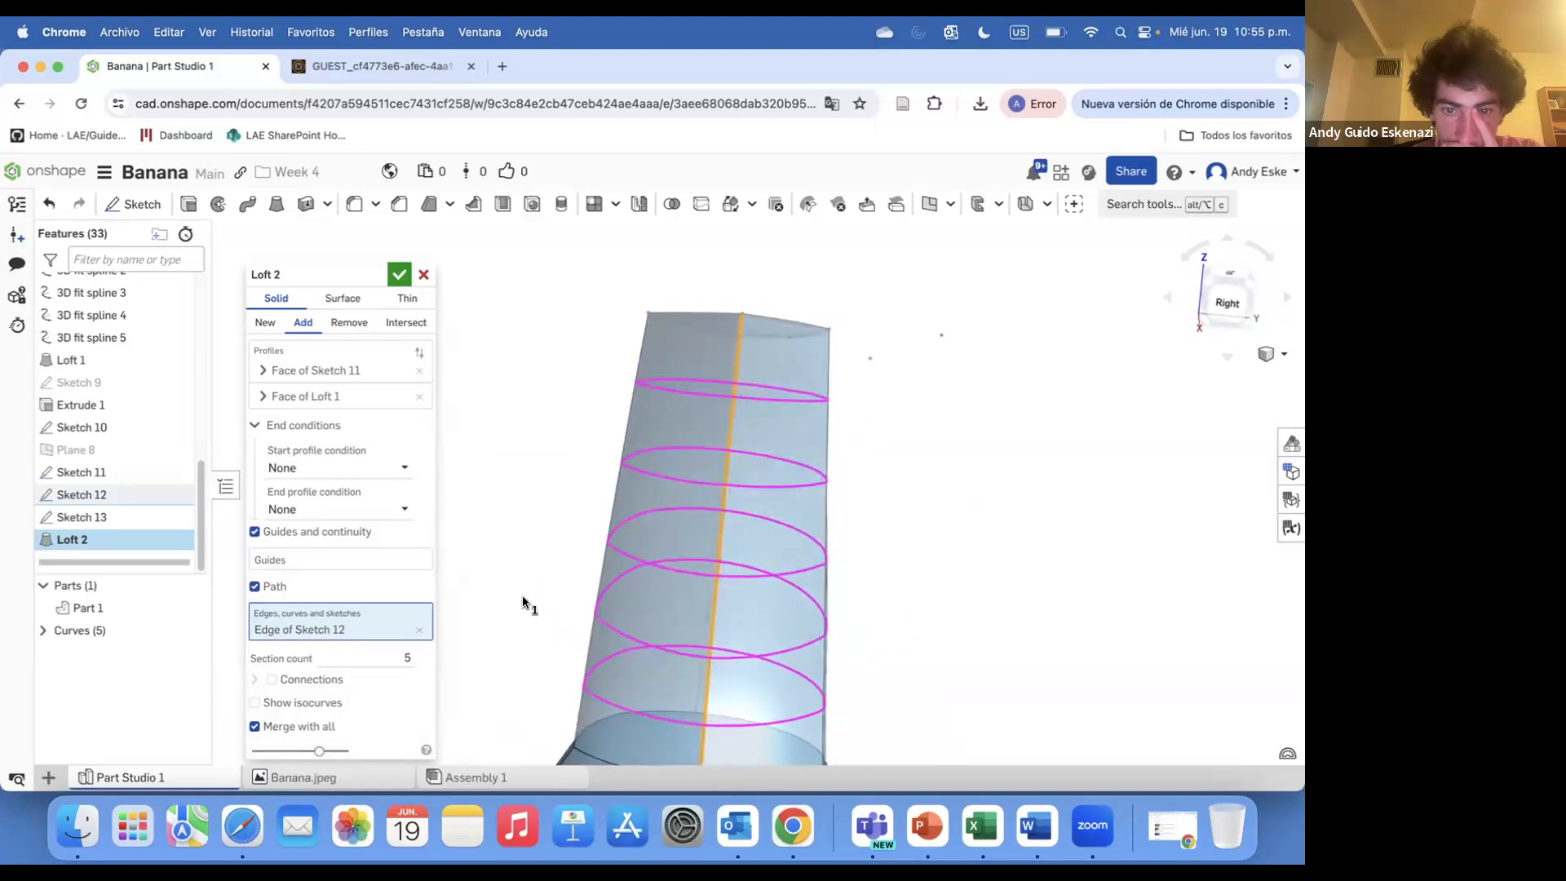
scroll(526, 602, "down", 5)
scroll(708, 463, "down", 5)
scroll(708, 463, "down", 2)
mouse_move(681, 488)
right_mouse_down()
mouse_move(707, 478)
mouse_move(708, 493)
right_mouse_up()
scroll(672, 407, "up", 5)
right_click_drag(672, 406, 719, 407)
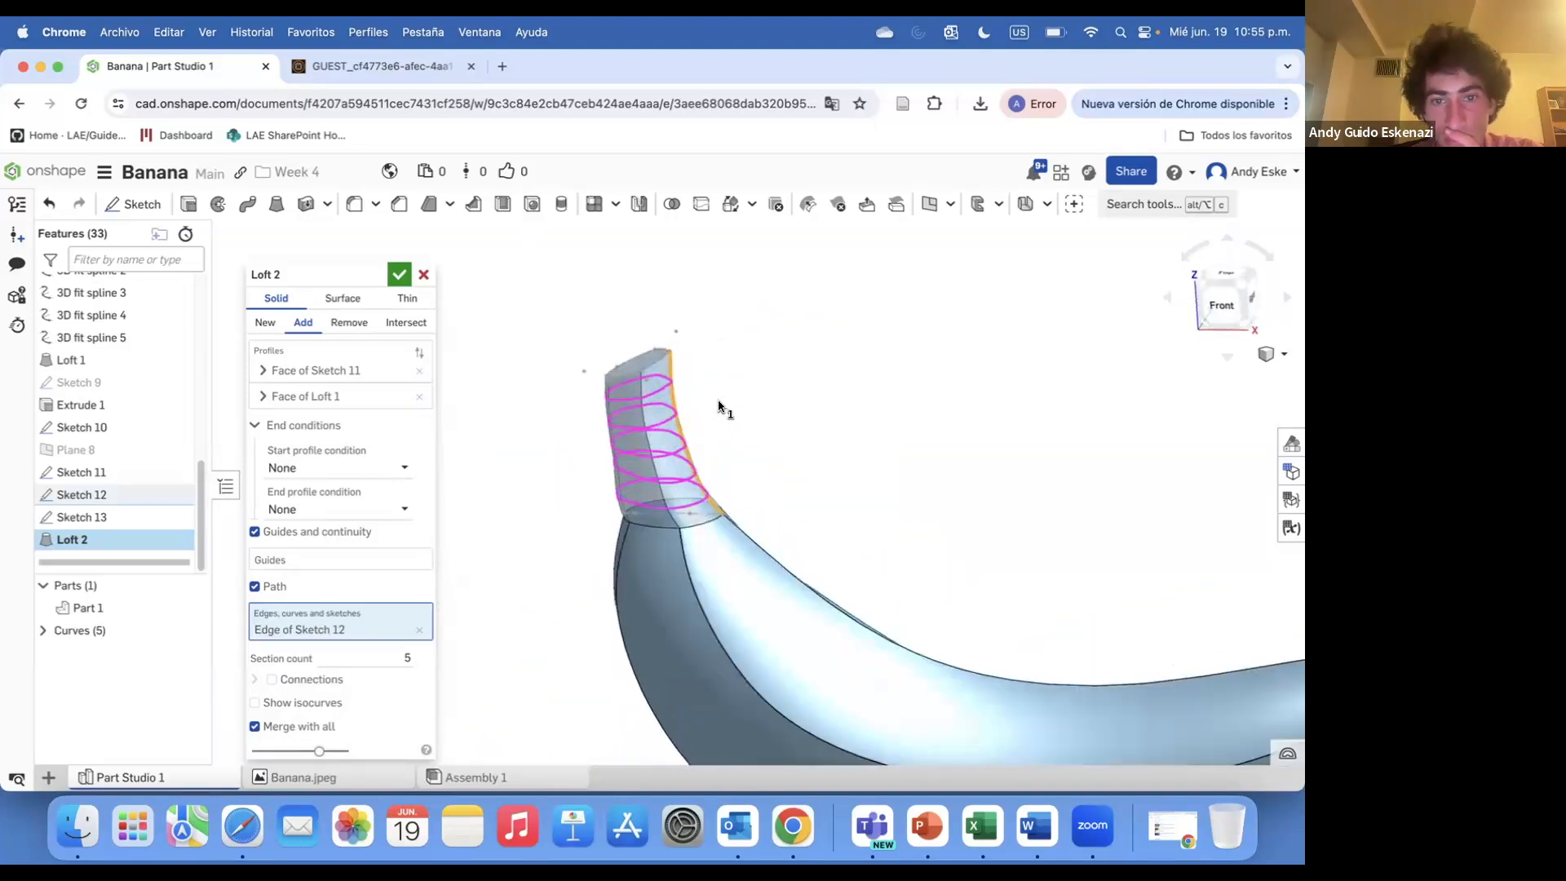
left_click(635, 466)
left_click(400, 275)
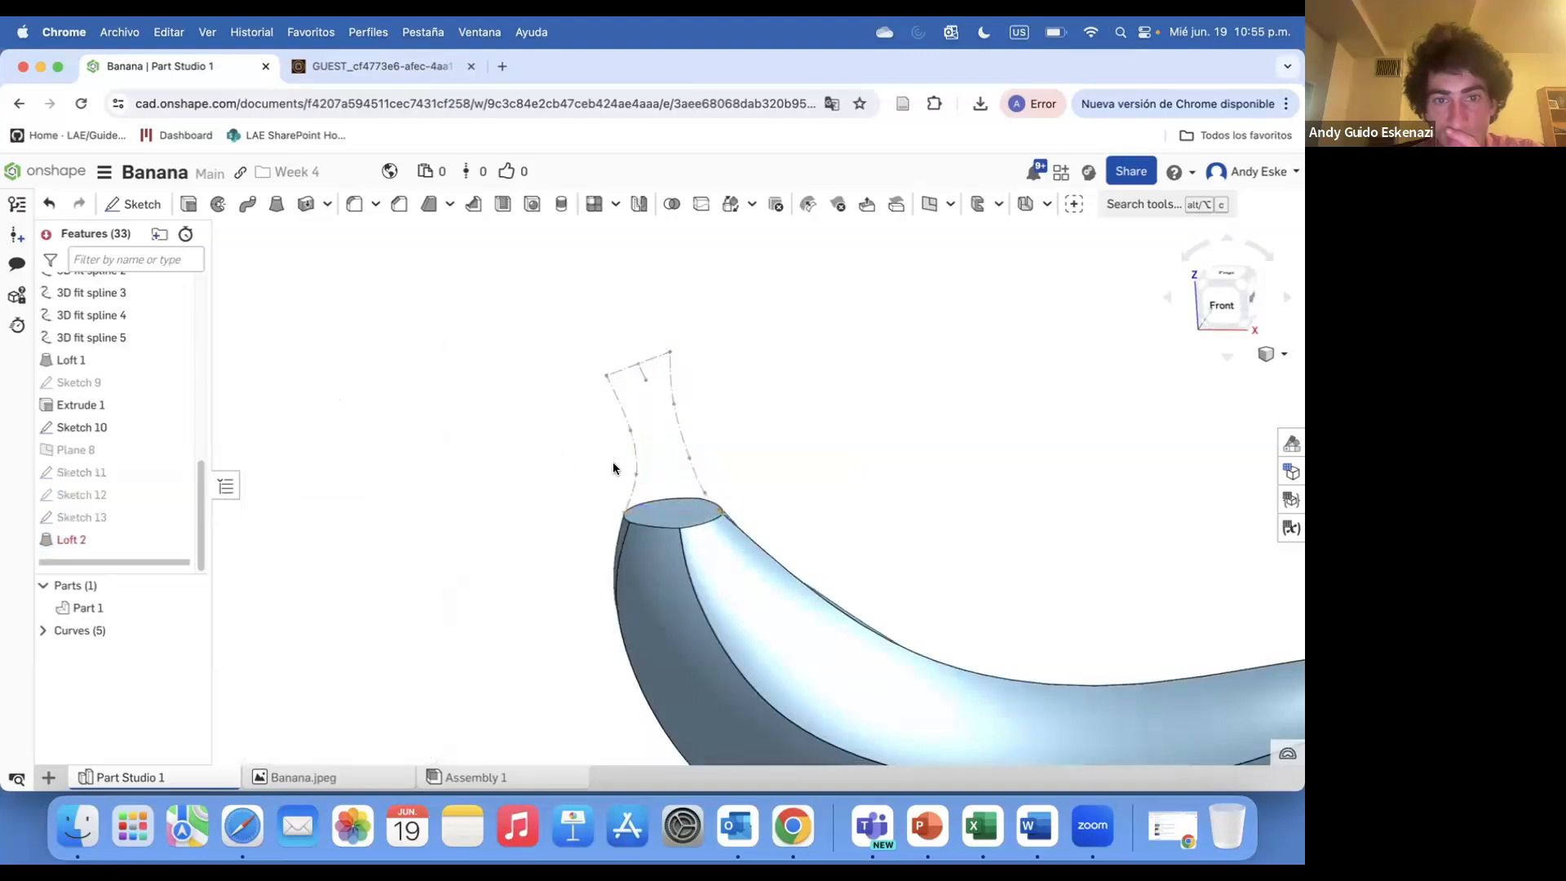
Edit Sketch 10 and reshape the left spline near its top and bottom ends
left_click(103, 499)
left_click(104, 514)
right_click(105, 514)
left_click(437, 487)
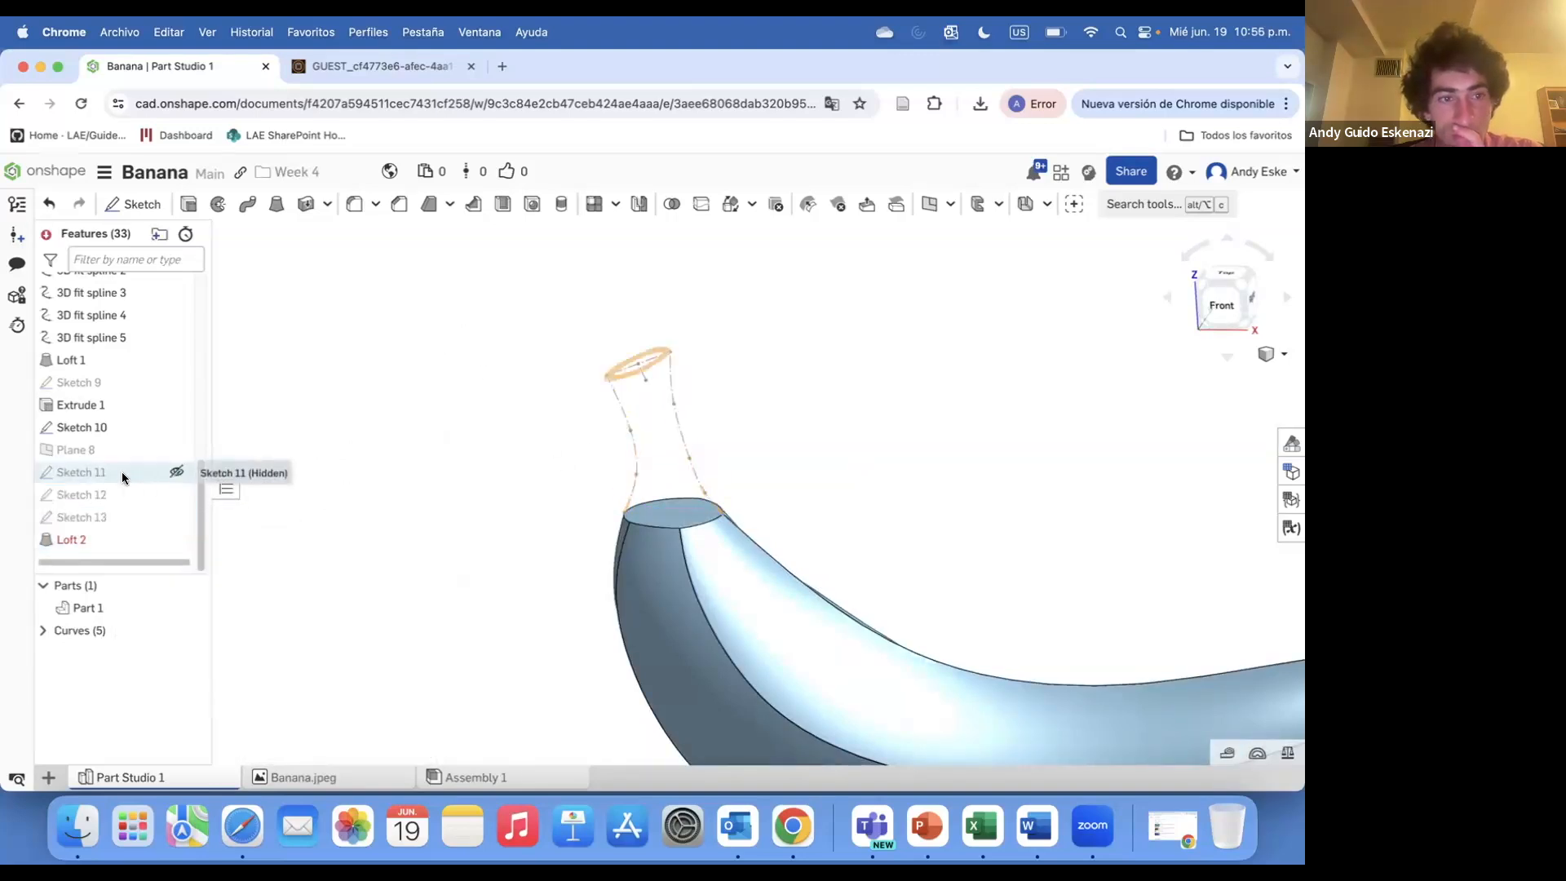
right_click(90, 426)
left_click(142, 174)
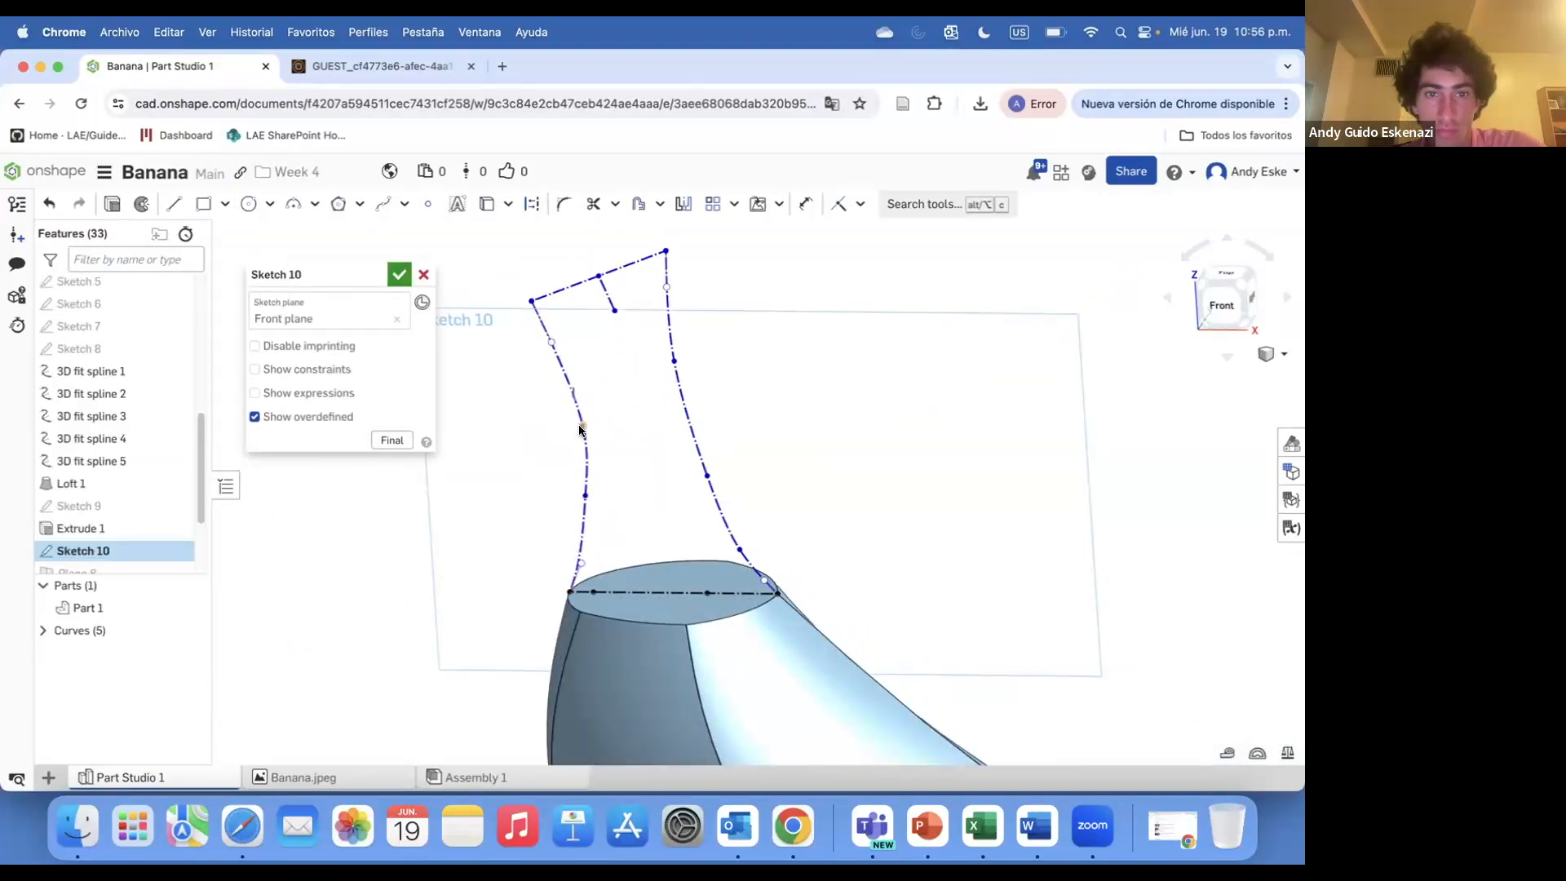
scroll(544, 331, "up", 5)
right_click_drag(540, 335, 558, 338)
mouse_move(558, 339)
left_mouse_down()
mouse_move(520, 351)
mouse_move(590, 345)
left_mouse_up()
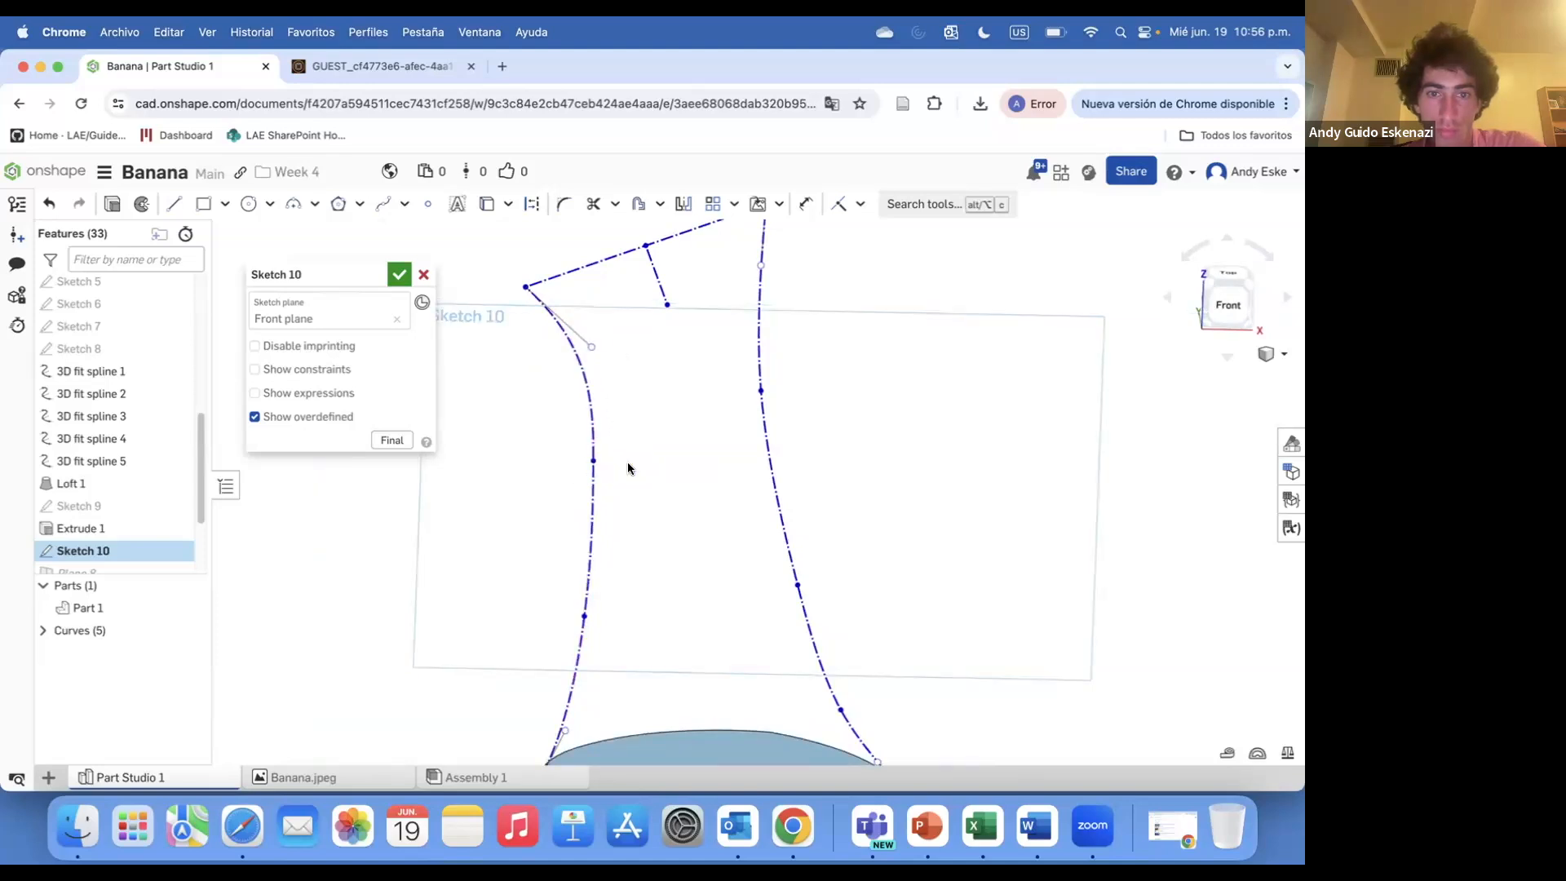
left_click_drag(564, 731, 586, 728)
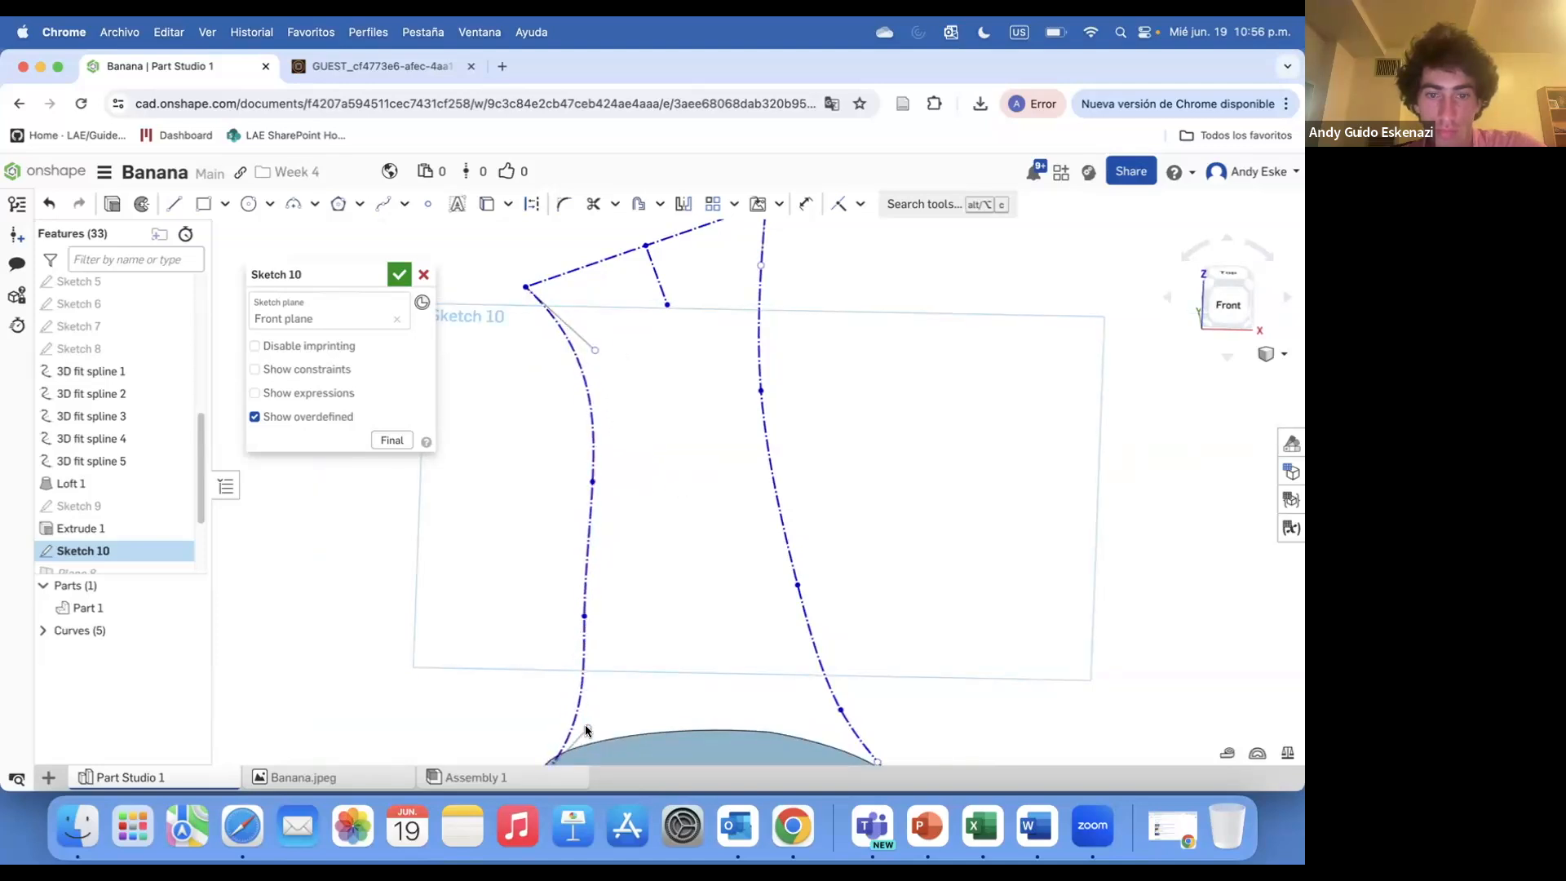
scroll(567, 726, "down", 5)
left_click(399, 274)
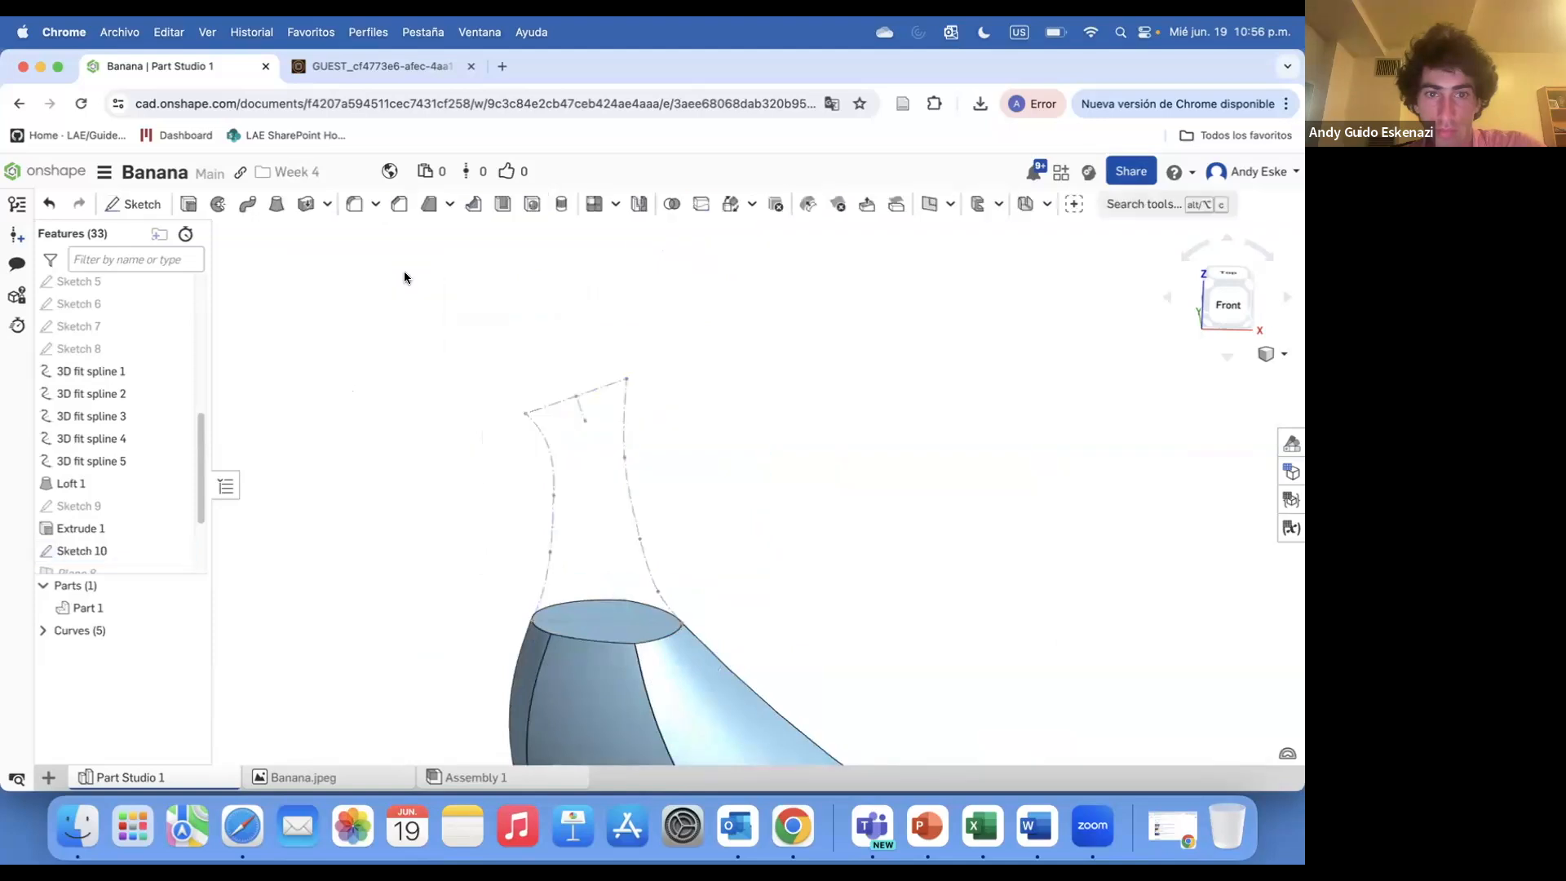
Open Loft 2 to review its profiles and paths, then close it
scroll(124, 544, "down", 3)
right_click(135, 537)
left_click(193, 579)
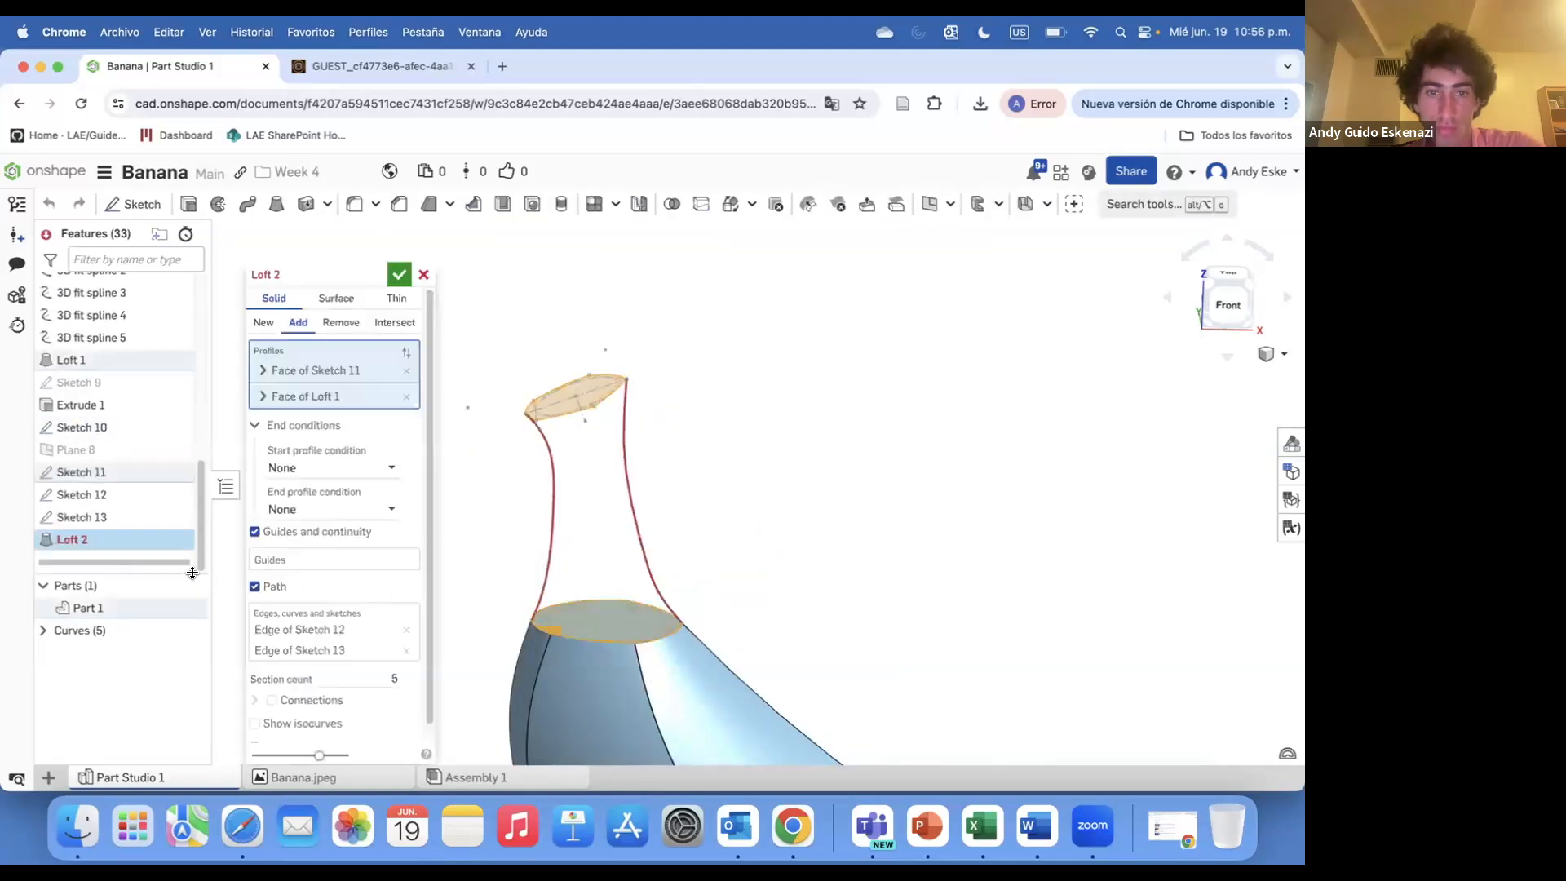
scroll(593, 522, "down", 3)
right_click_drag(560, 569, 626, 574)
scroll(633, 612, "up", 5)
key("Escape")
Delete Loft 2 and Sketch 13 from the feature list
right_click(98, 540)
left_click(139, 713)
mouse_move(680, 392)
right_mouse_down()
mouse_move(675, 534)
mouse_move(584, 411)
mouse_move(595, 437)
mouse_move(600, 351)
right_mouse_up()
right_click(96, 519)
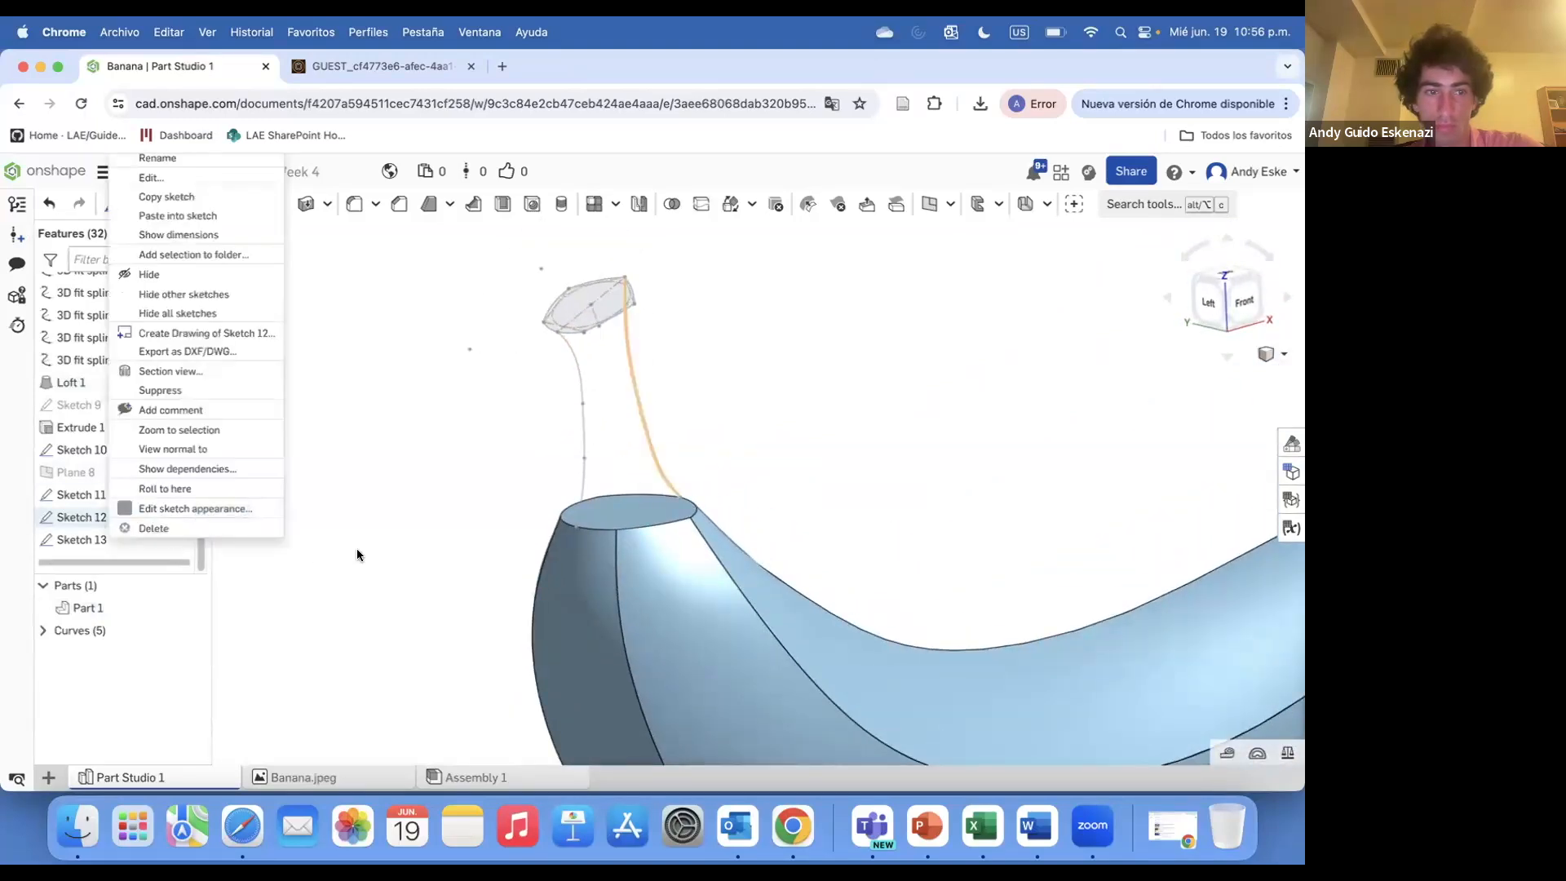
right_click(104, 540)
left_click(180, 526)
scroll(576, 483, "down", 4)
right_click_drag(576, 483, 533, 488)
scroll(529, 439, "up", 5)
scroll(95, 349, "up", 5)
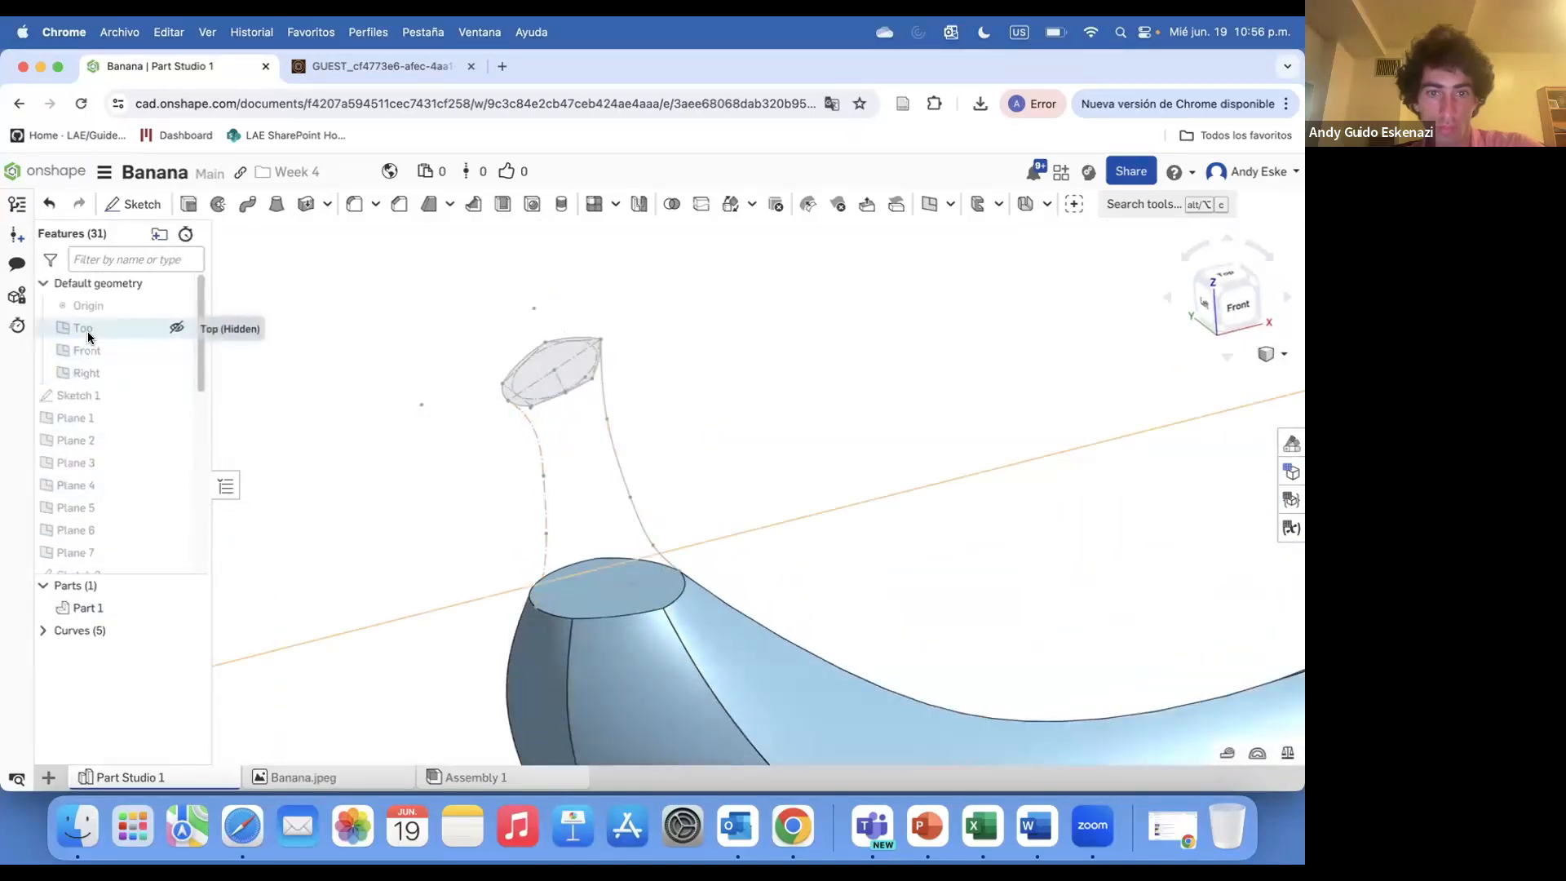
Start a sketch on the Front plane and draw a line across the stem between the two side splines
left_click(88, 350)
scroll(363, 468, "down", 5)
left_click(133, 204)
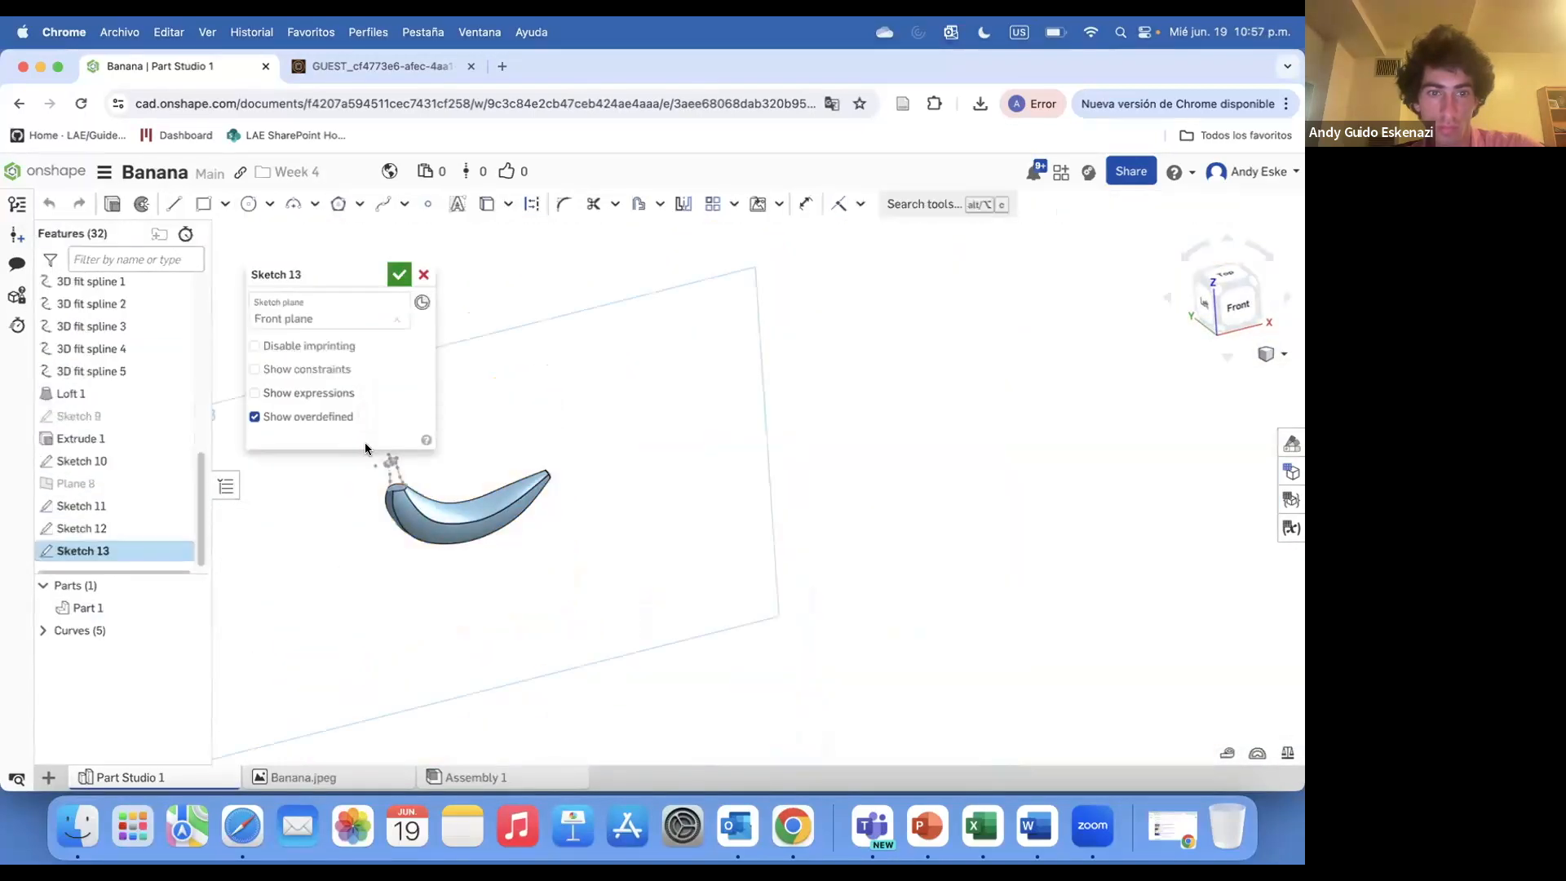
scroll(397, 483, "up", 5)
scroll(530, 586, "down", 4)
scroll(492, 557, "up", 4)
scroll(491, 557, "up", 5)
right_click_drag(491, 556, 432, 495)
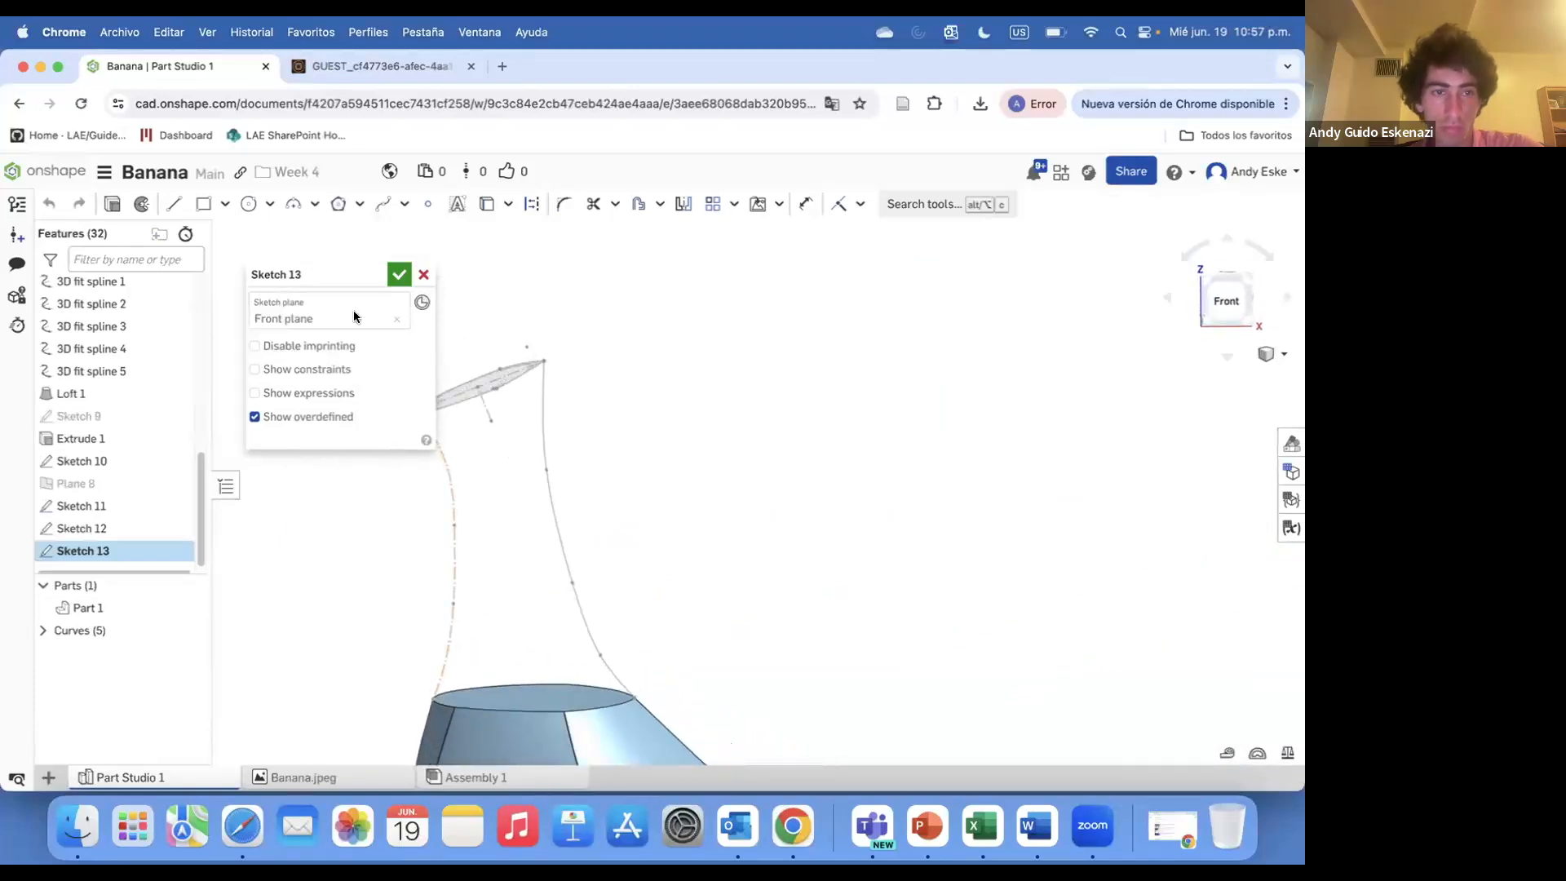
left_click(569, 583)
left_click(167, 204)
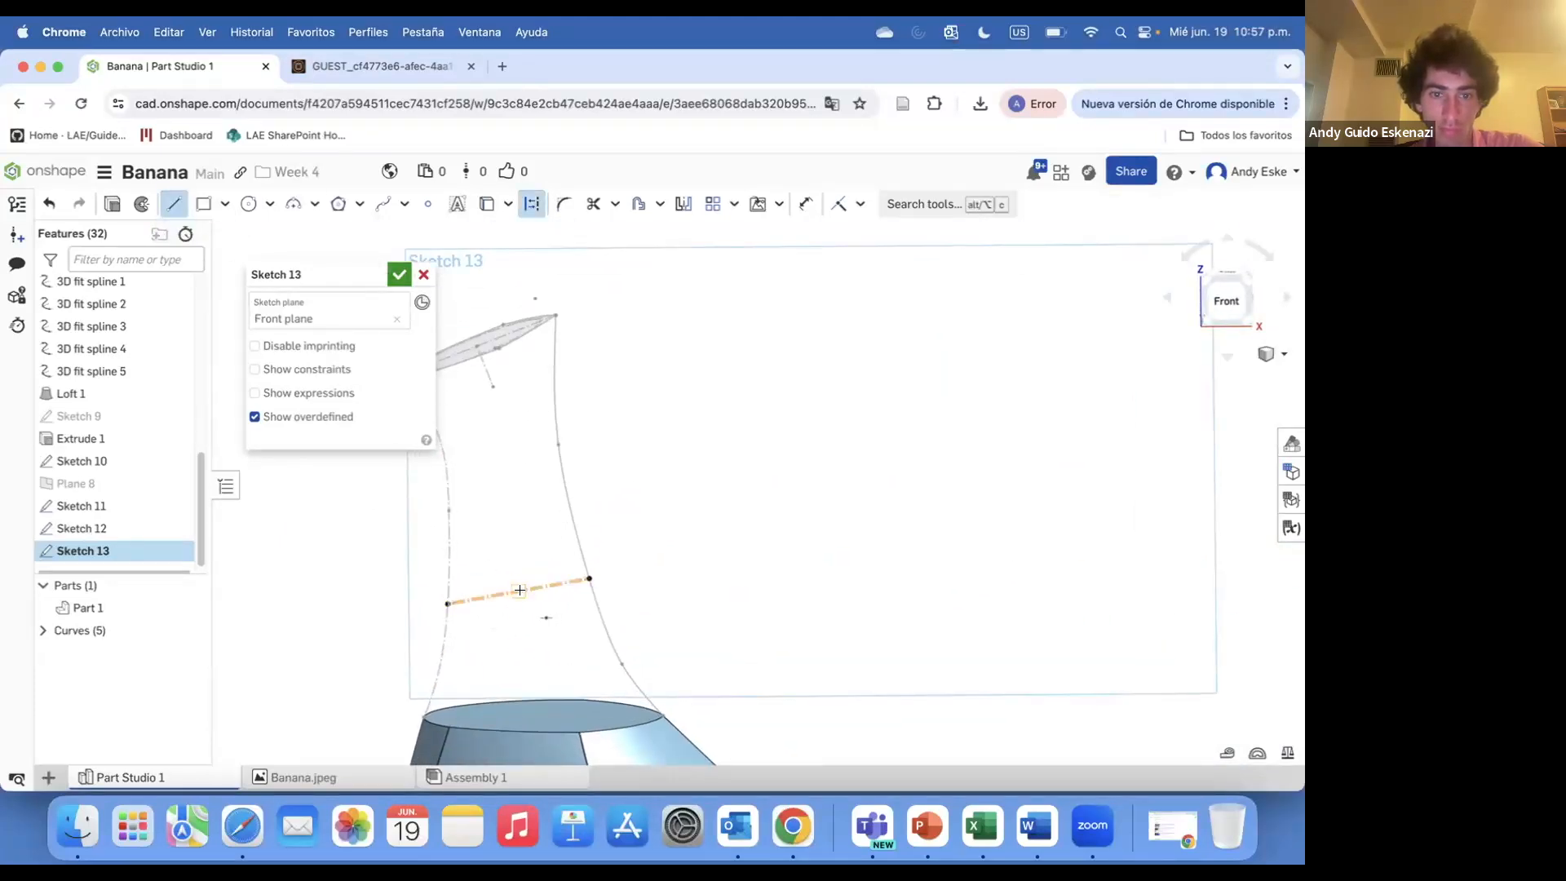
left_click(399, 274)
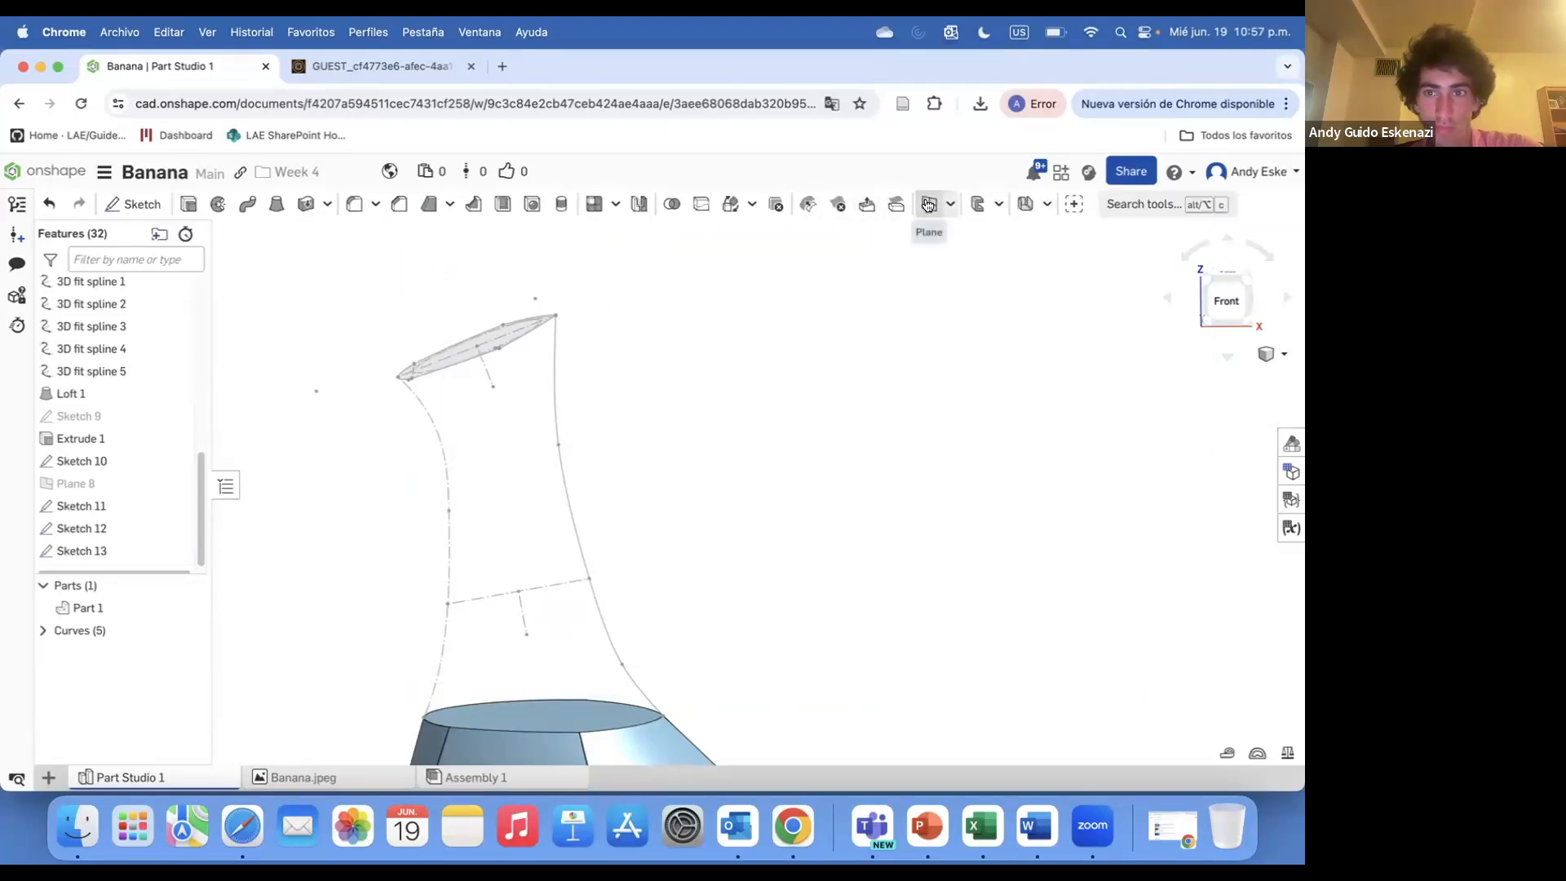
Create a new plane from the sketched line and its endpoint
left_click(929, 204)
left_click(519, 592)
left_click(523, 614)
left_click(399, 275)
scroll(564, 489, "down", 5)
right_click_drag(564, 491, 591, 575)
scroll(590, 576, "up", 4)
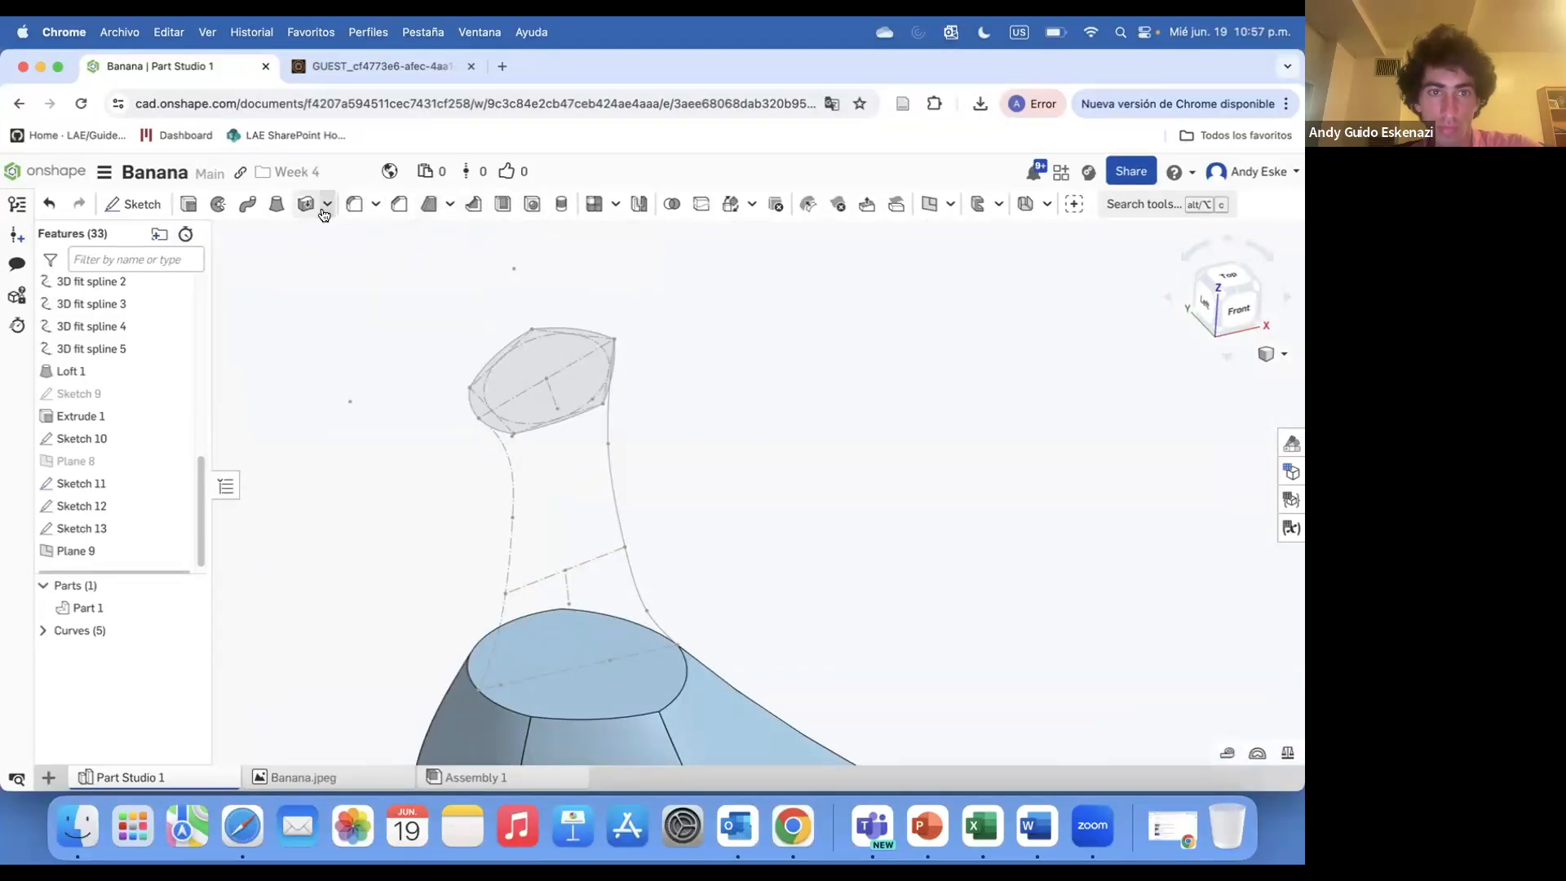
Start a sketch on Plane 9 and draw a pentagon cross-section around the stem
left_click(143, 204)
scroll(865, 507, "down", 6)
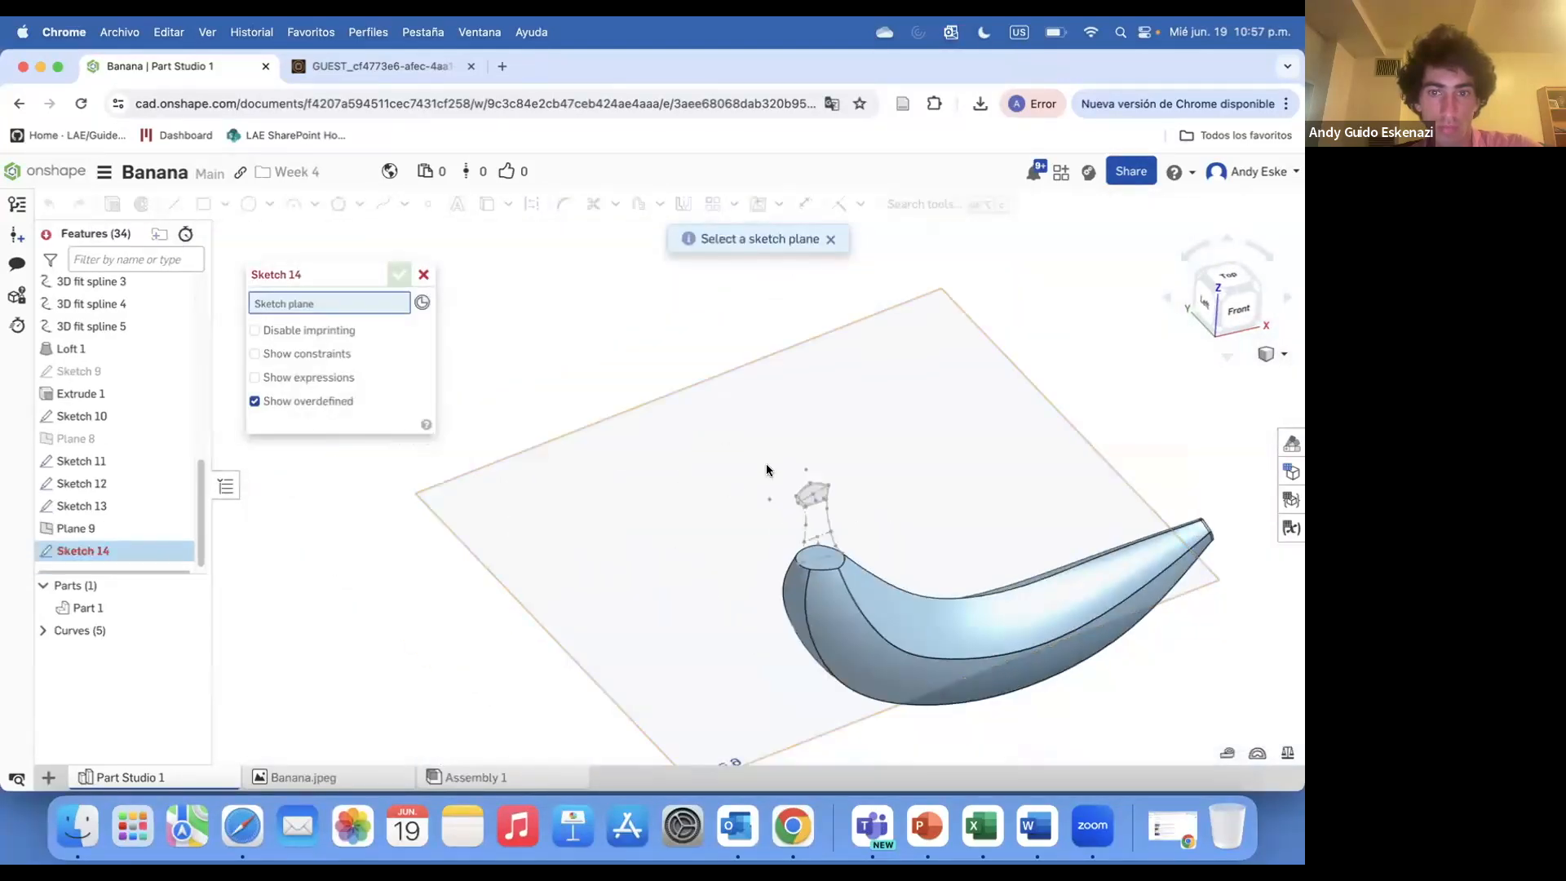
left_click(842, 487)
scroll(872, 522, "up", 3)
scroll(681, 469, "down", 3)
scroll(702, 493, "up", 5)
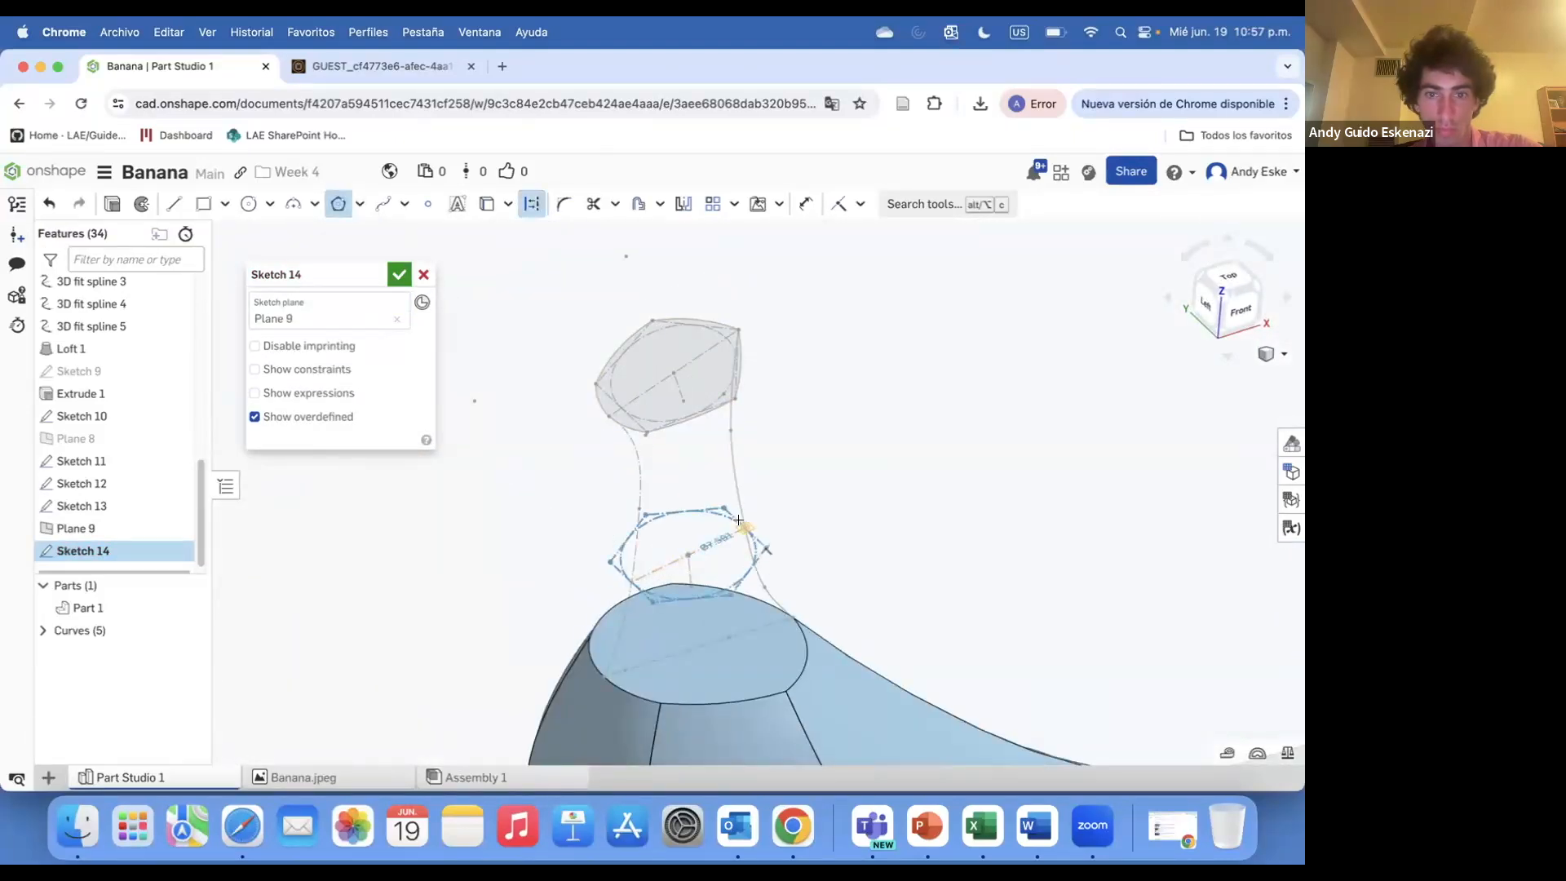
scroll(728, 532, "up", 1)
scroll(744, 535, "up", 3)
right_click(717, 527)
left_click(772, 772)
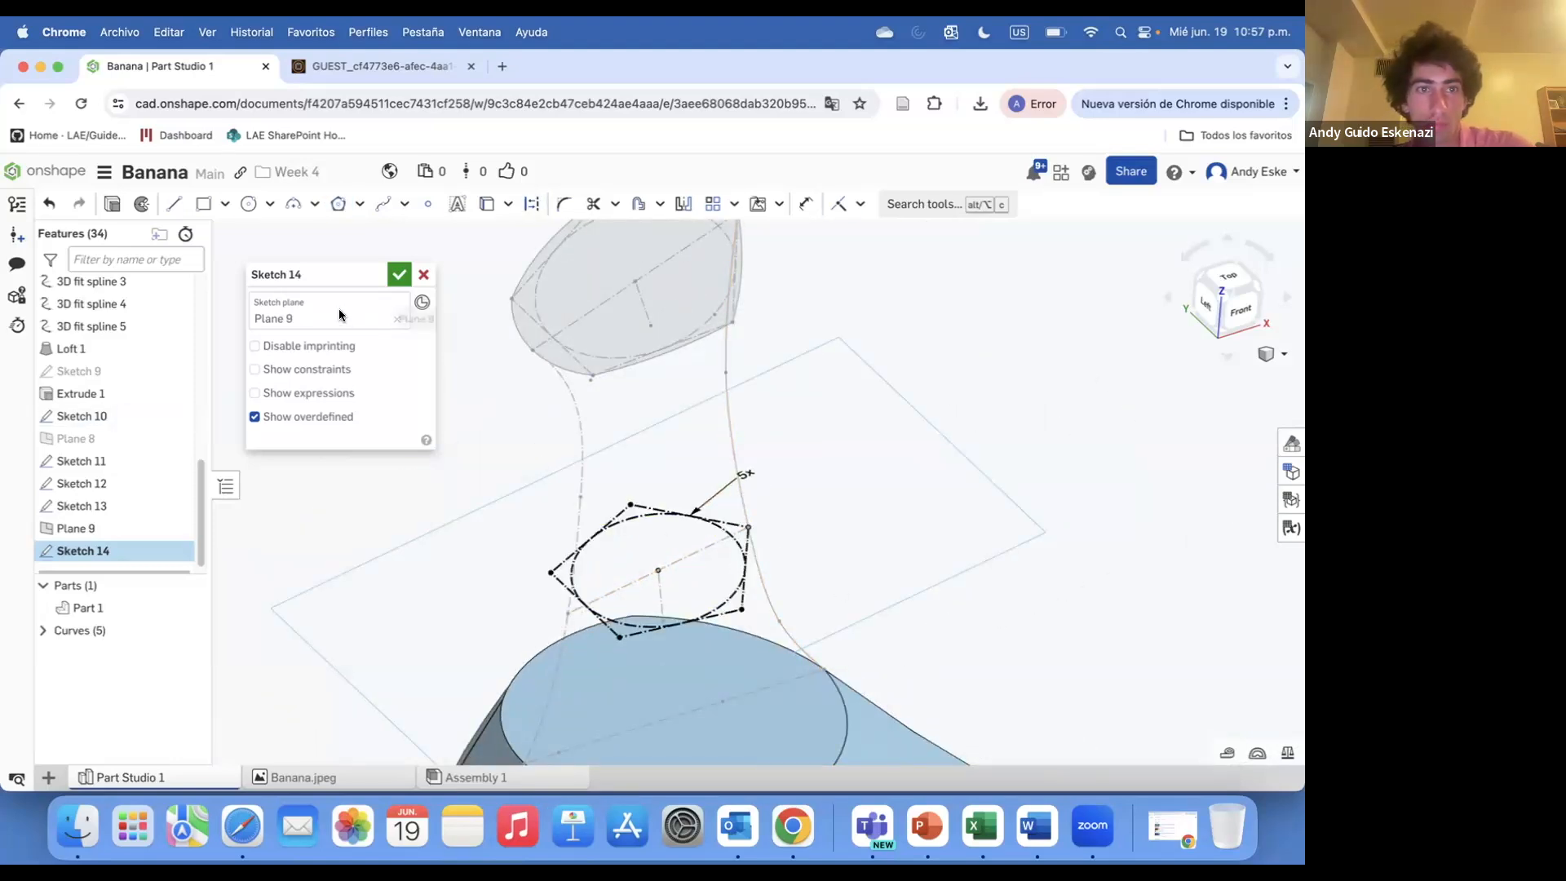
Draw an arc over one side of the pentagon to round the cross-section
left_click(292, 204)
scroll(694, 530, "up", 3)
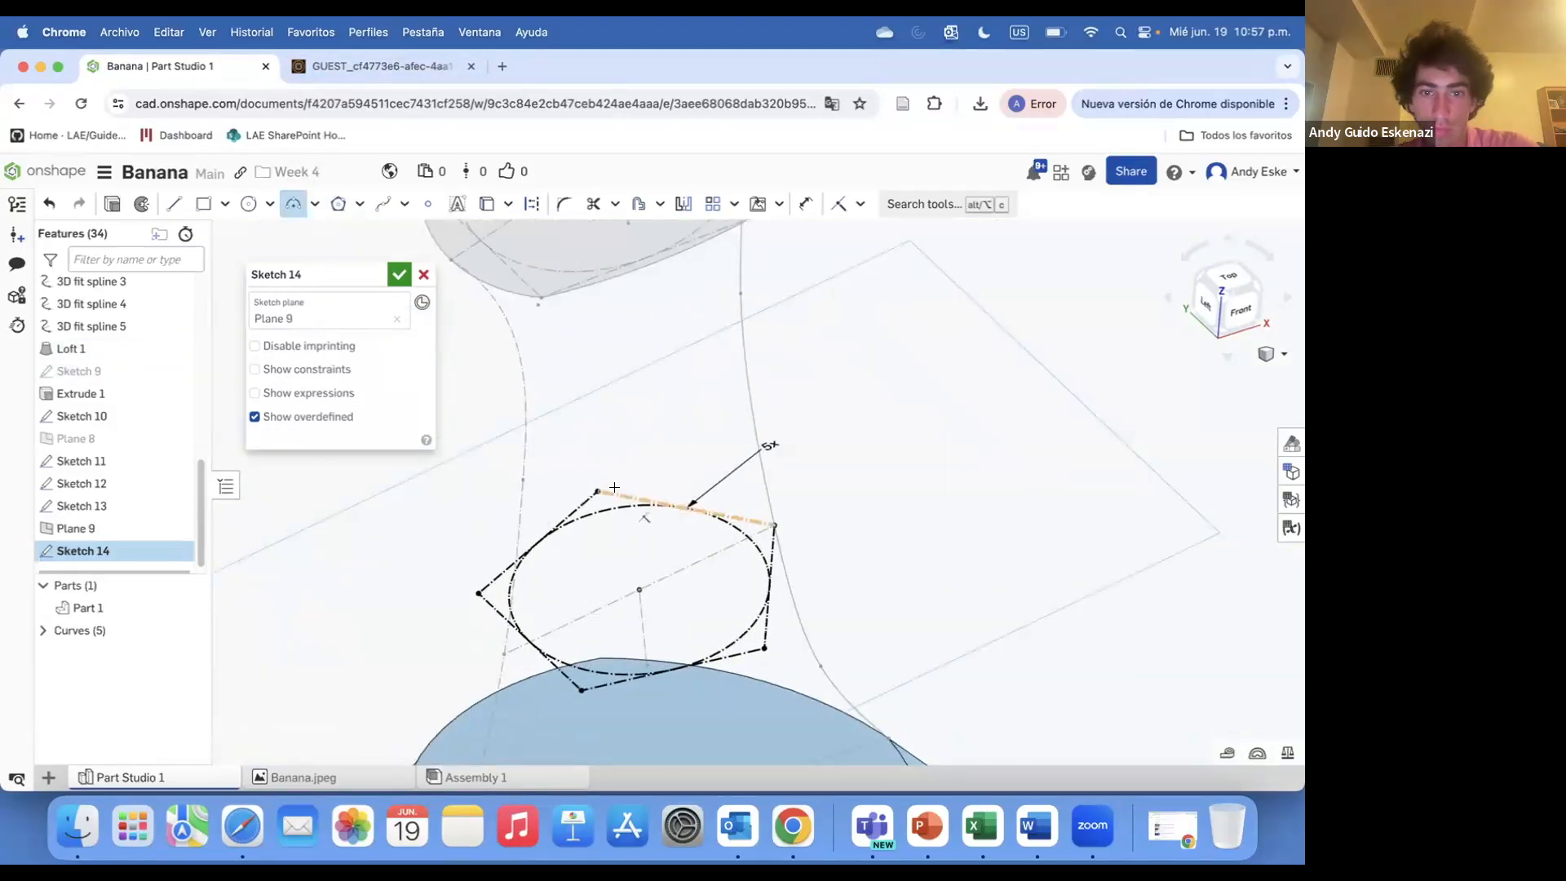
left_click(770, 628)
scroll(771, 596, "down", 5)
scroll(726, 563, "up", 3)
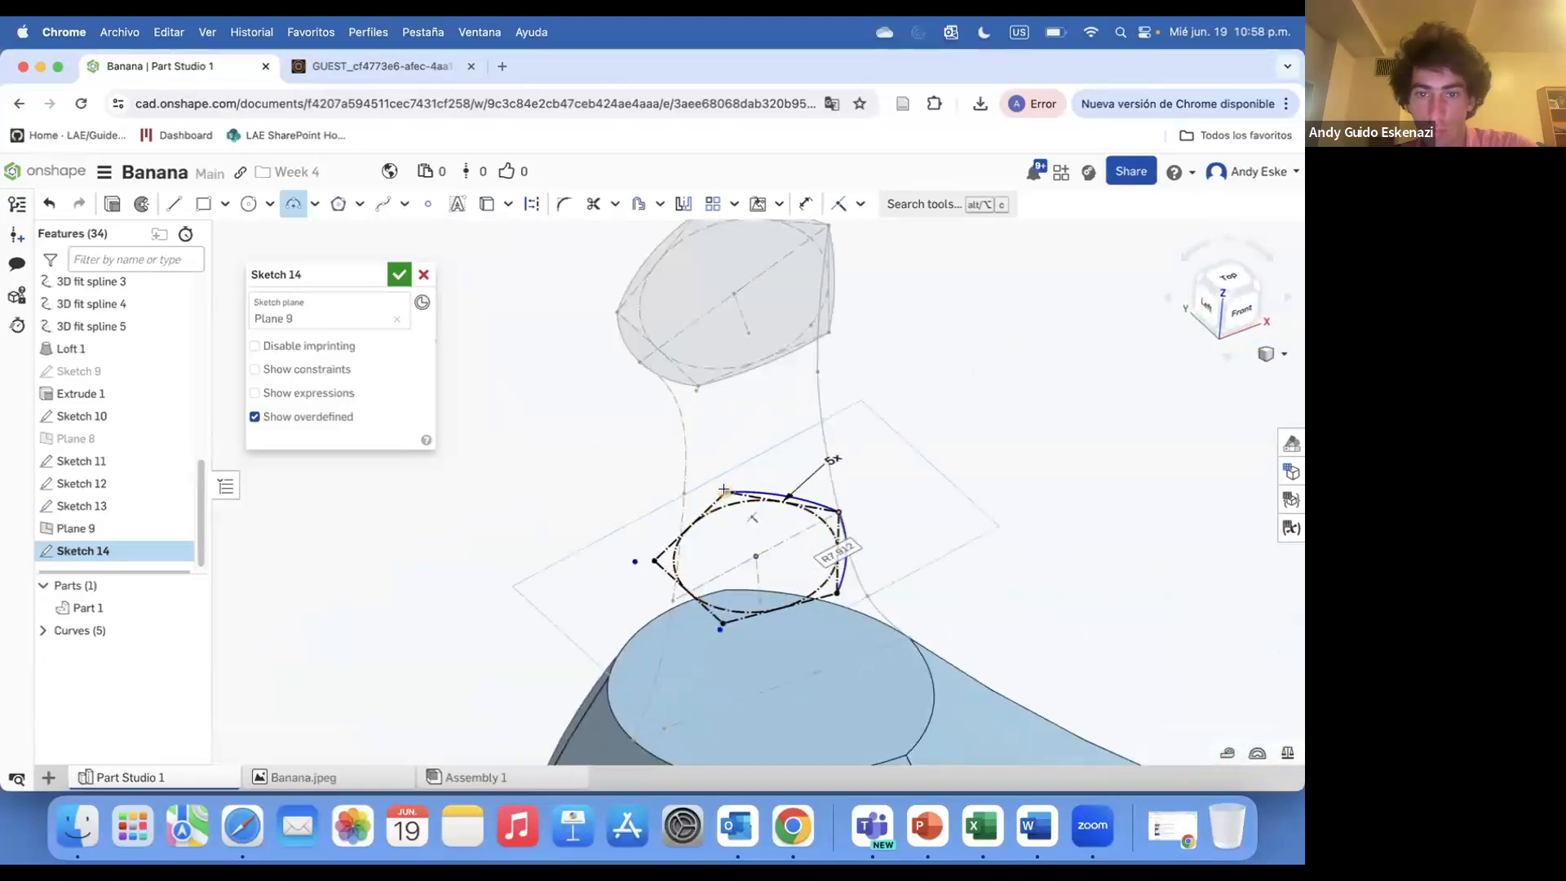
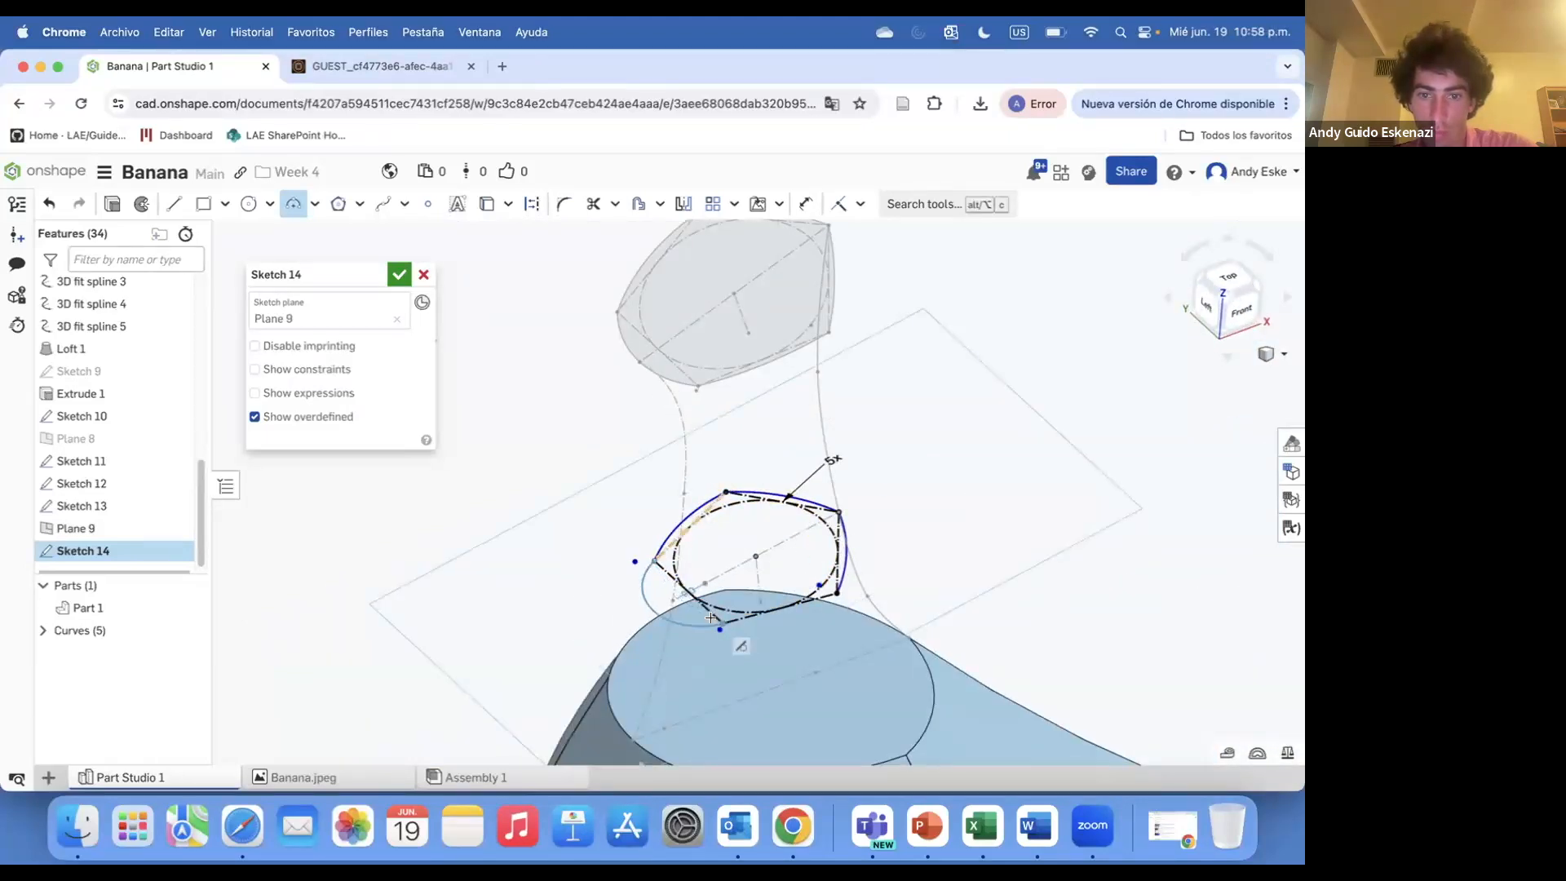
Finish the rounded stem cross-section and accept Sketch 14
left_click(787, 613)
left_click(399, 276)
scroll(643, 470, "down", 5)
right_click_drag(654, 473, 667, 519)
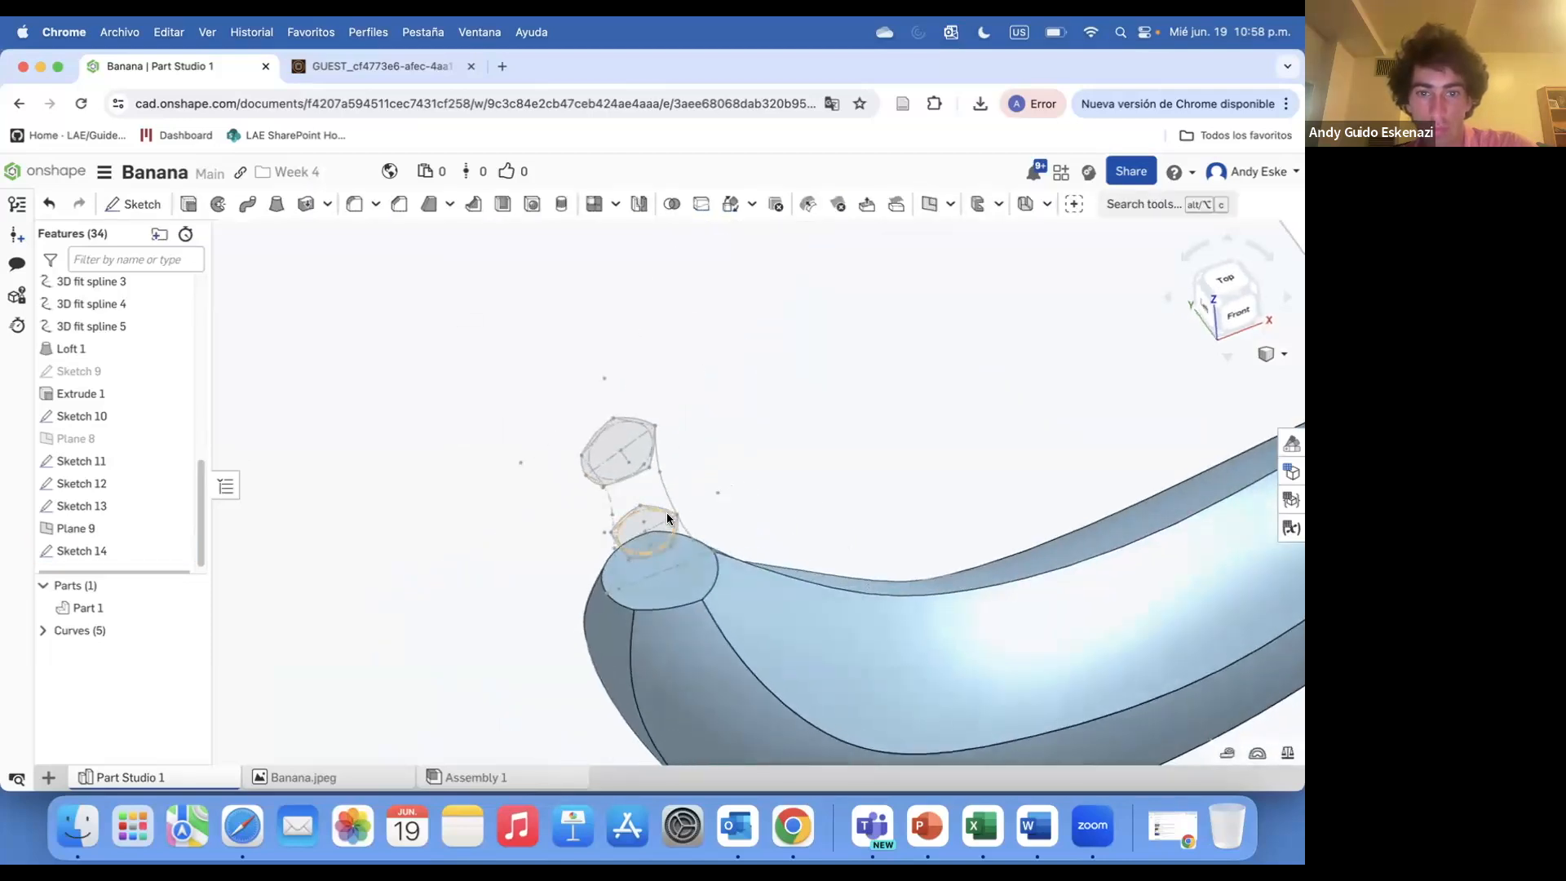
Create a 3D fit spline through vertices of Sketch 11, Sketch 14 and the banana's top edge
left_click(1142, 204)
left_click(840, 426)
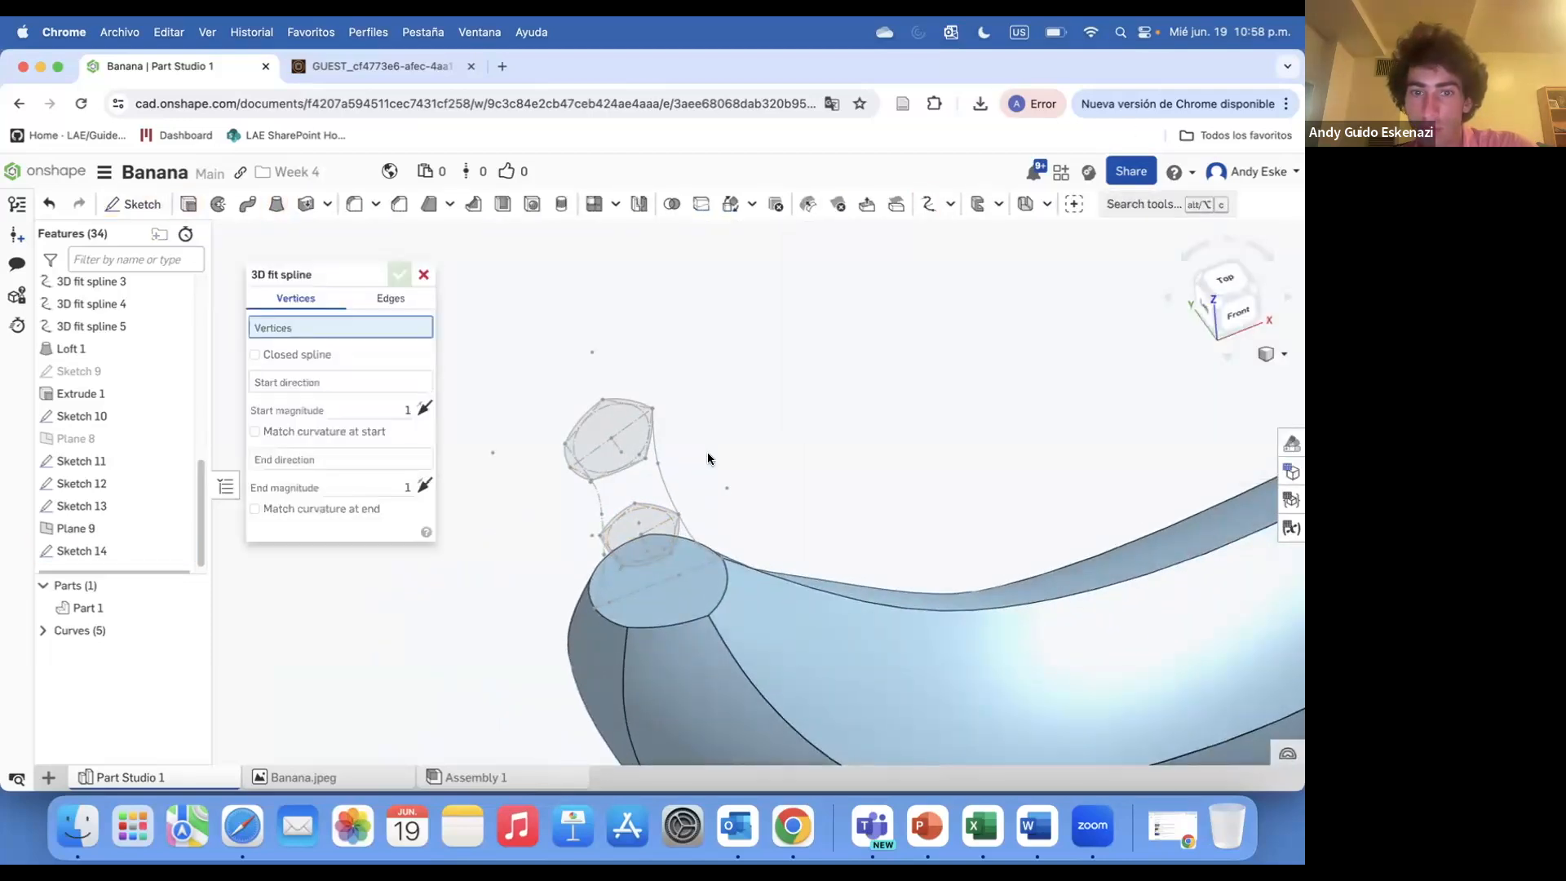
left_click(646, 458)
left_click(670, 552)
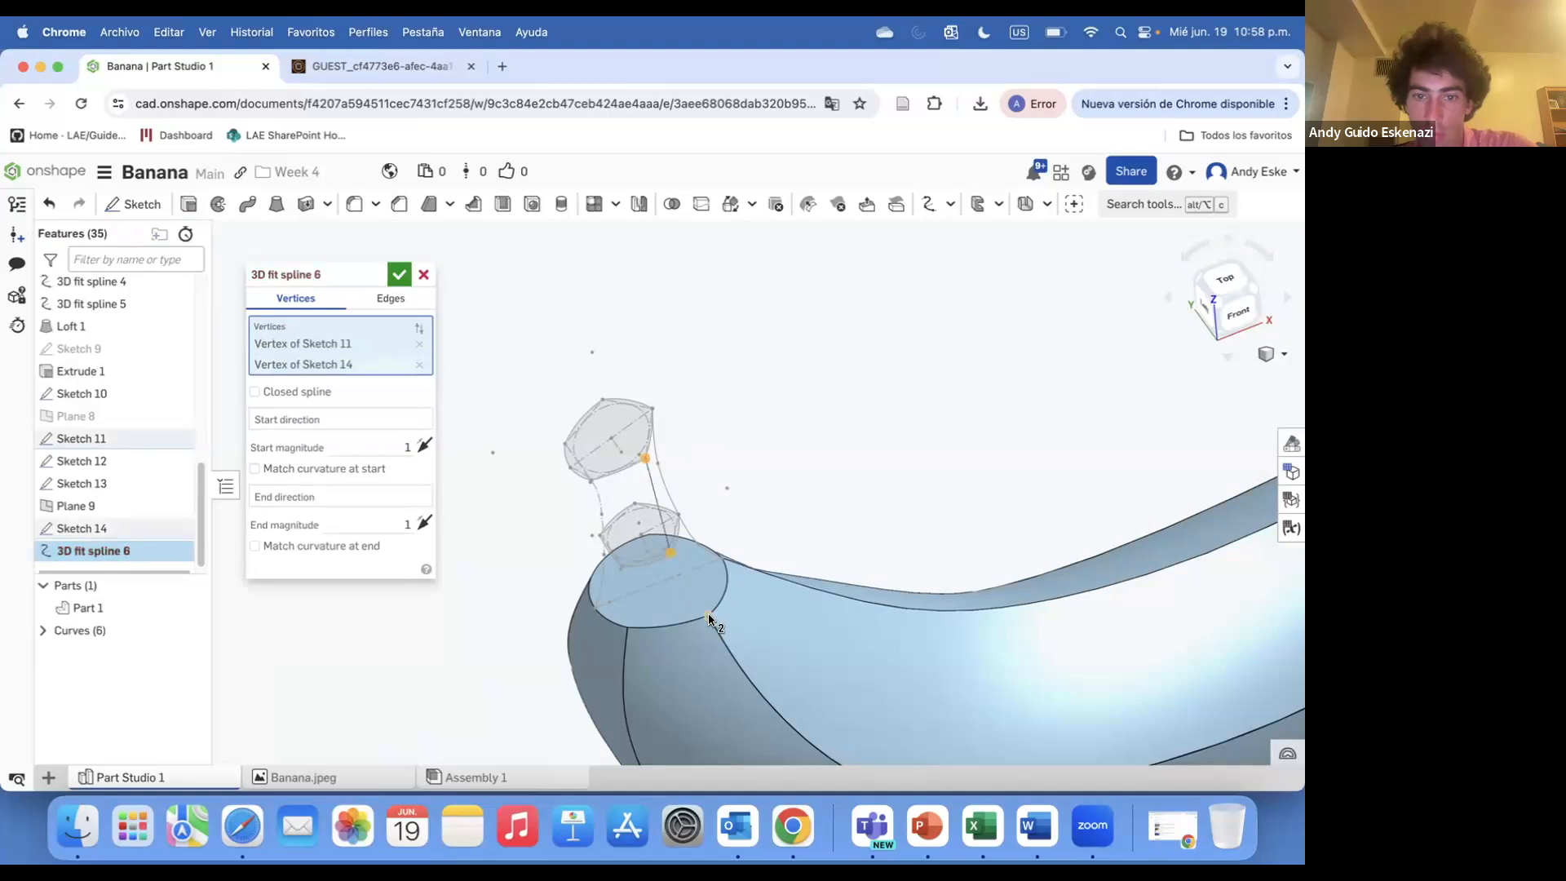
left_click(708, 620)
left_click(399, 274)
Hide Sketch 14 and show Sketches 11 and 13
left_click(176, 524)
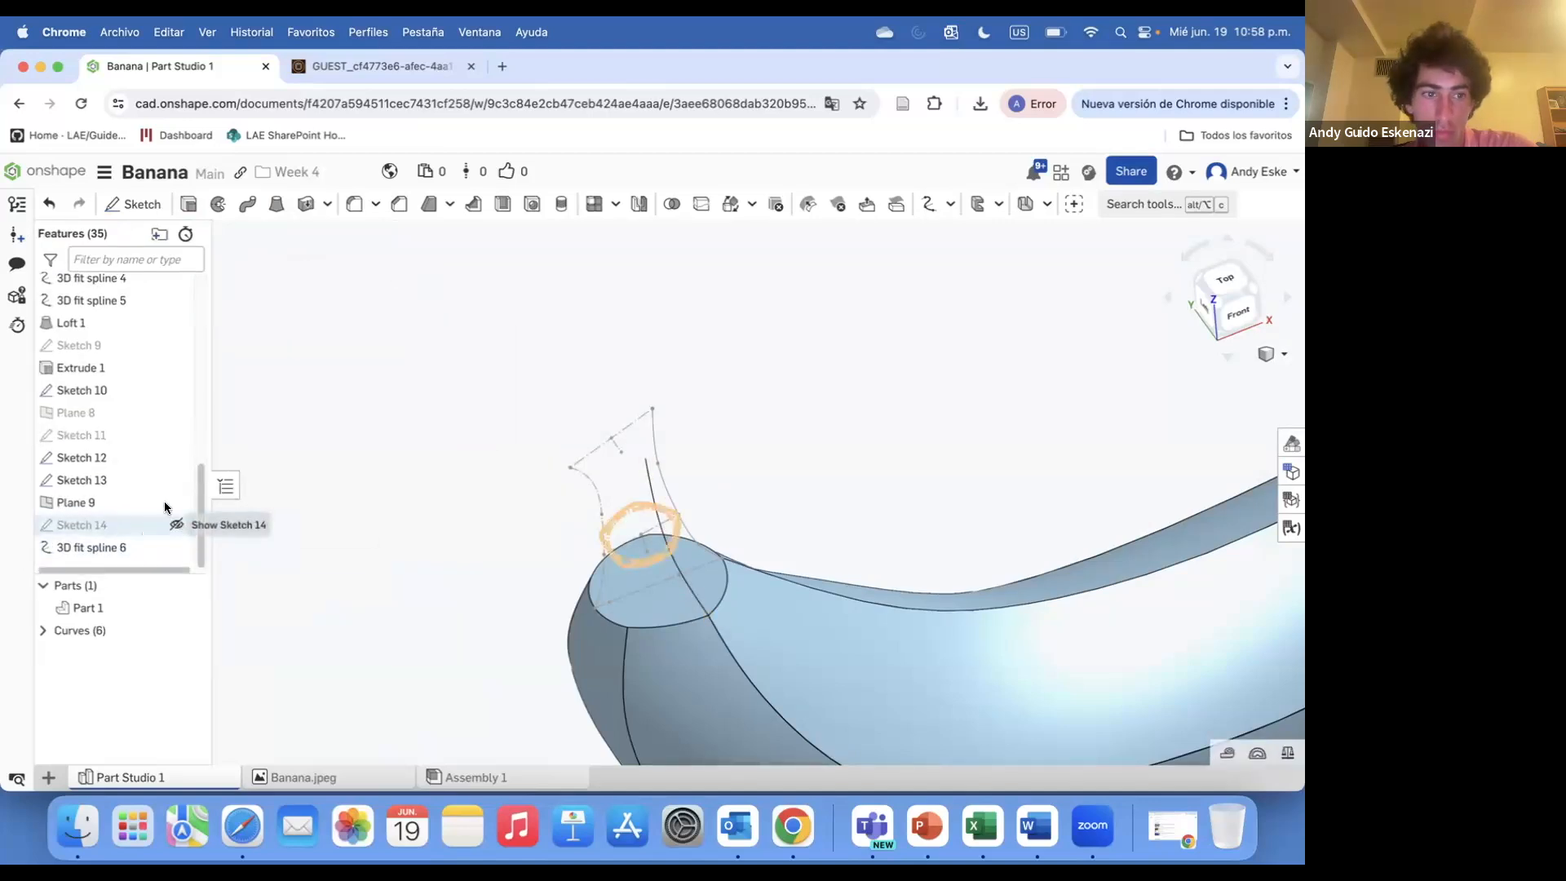
left_click(361, 398)
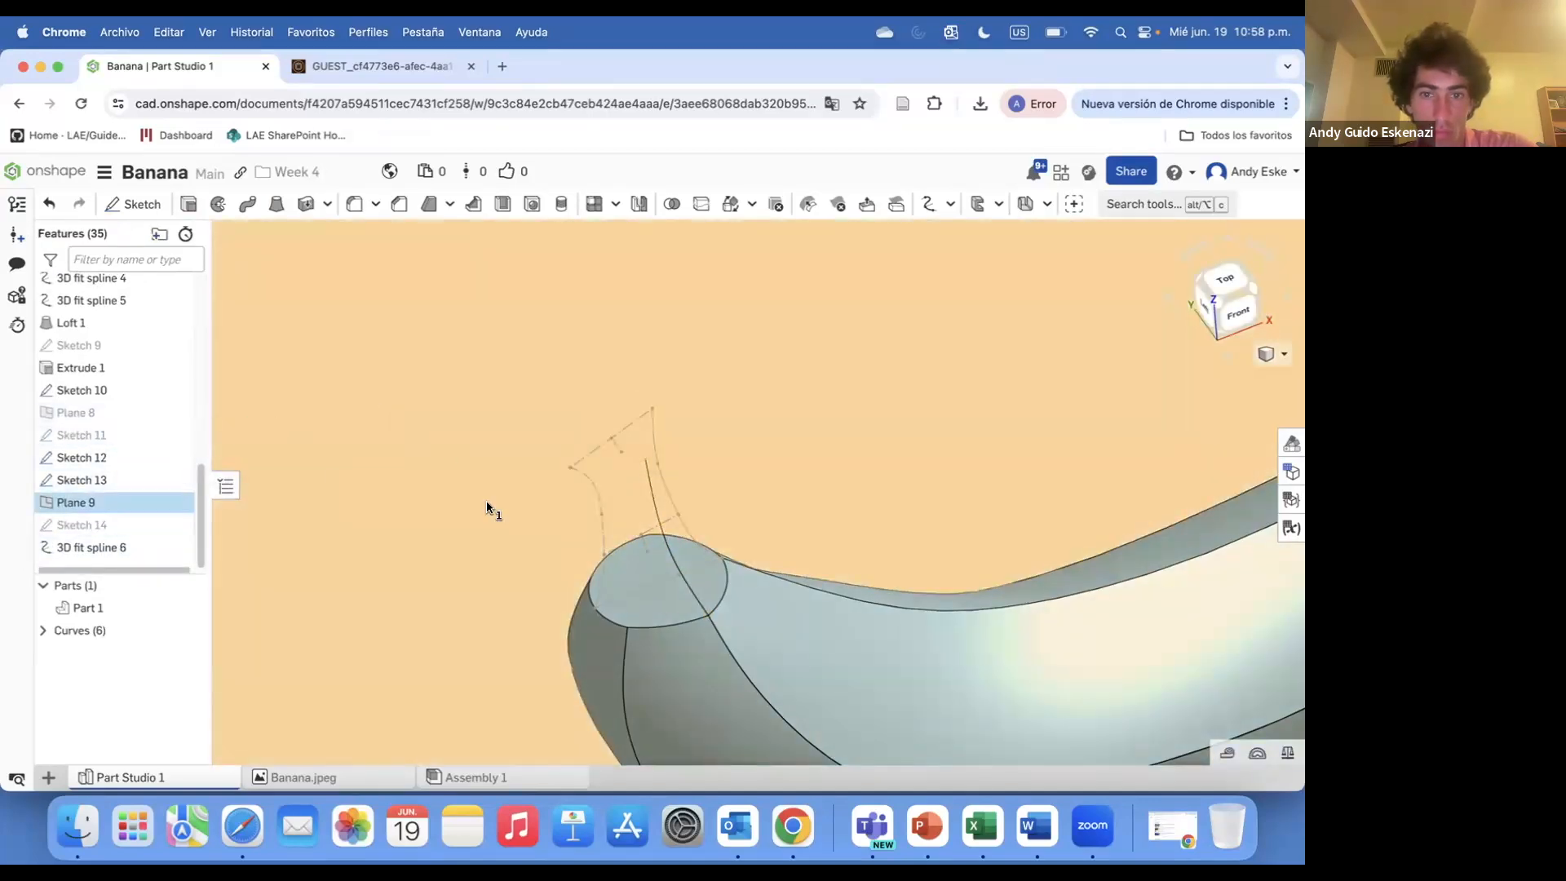
left_click(176, 435)
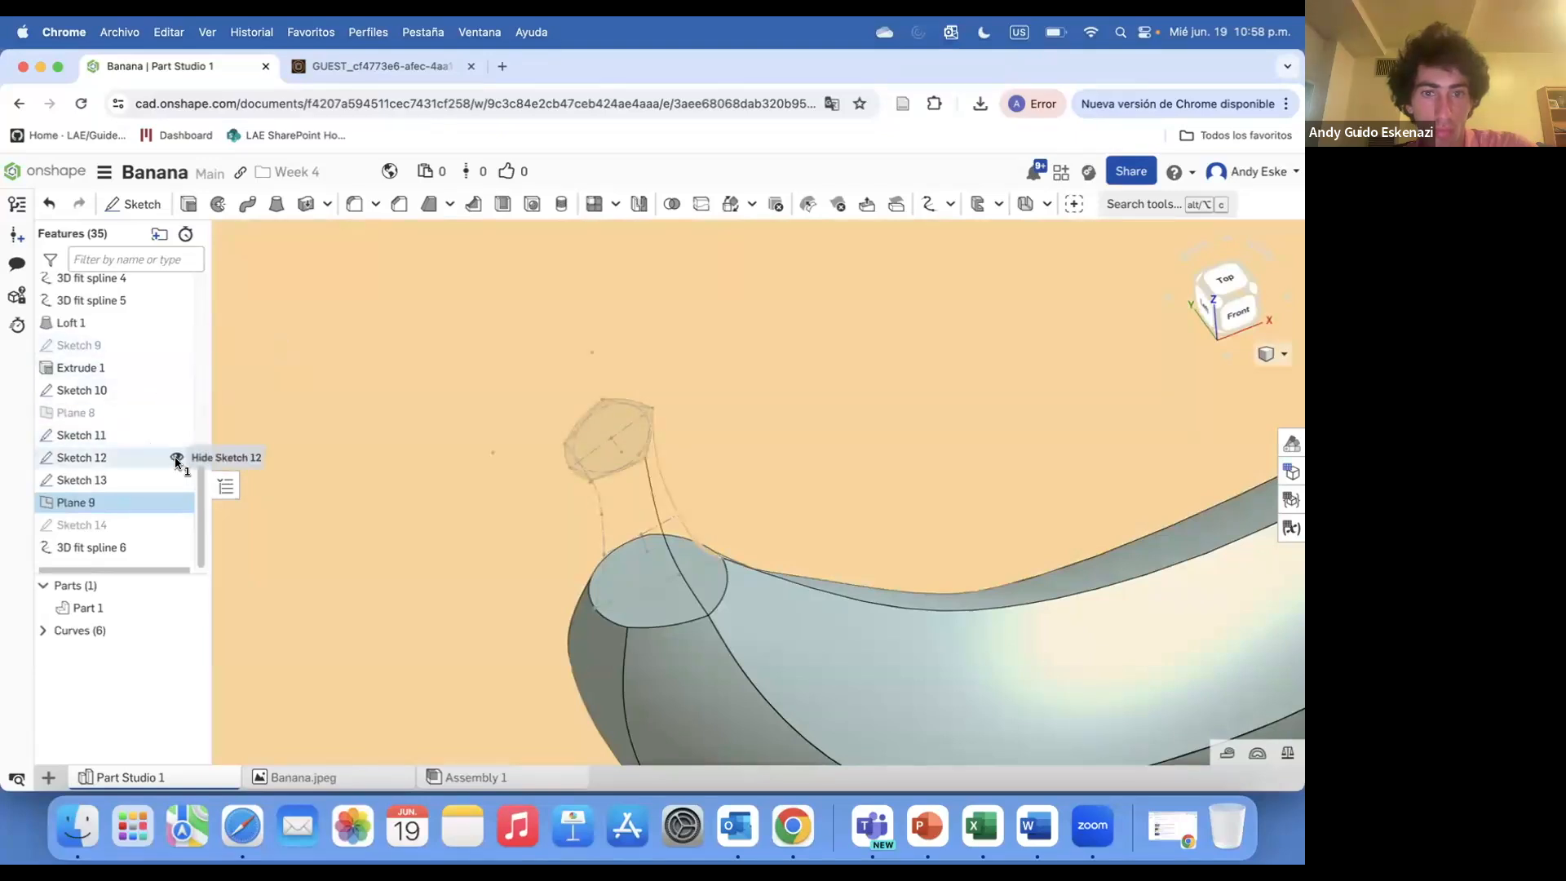
left_click(176, 481)
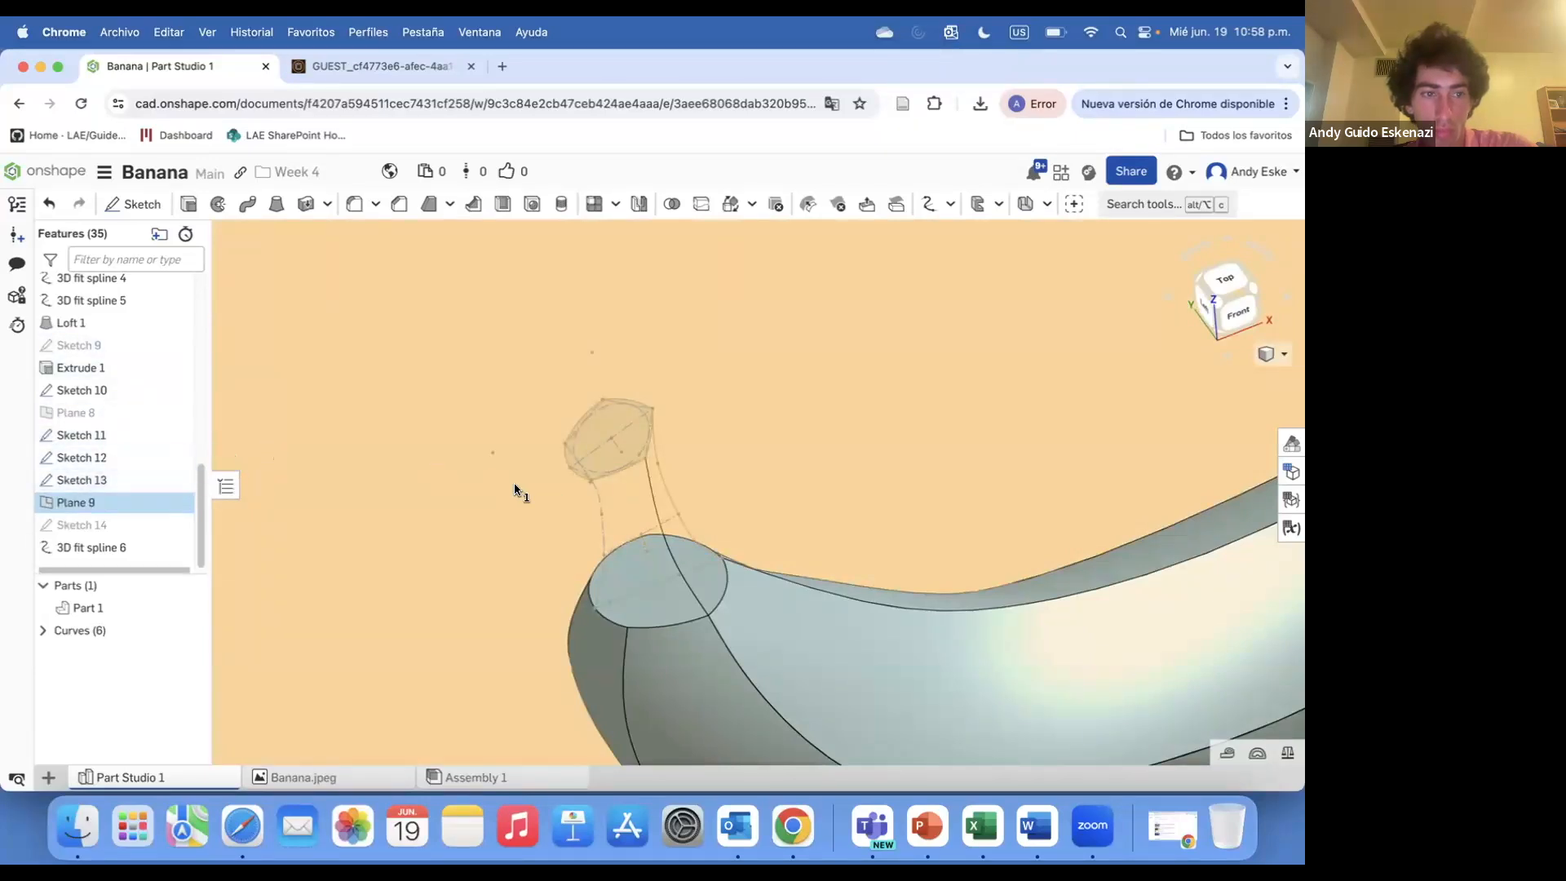
Hide Plane 9 and Sketch 10, and show Sketch 14 again
scroll(547, 489, "down", 5)
right_click(620, 391)
left_click(682, 455)
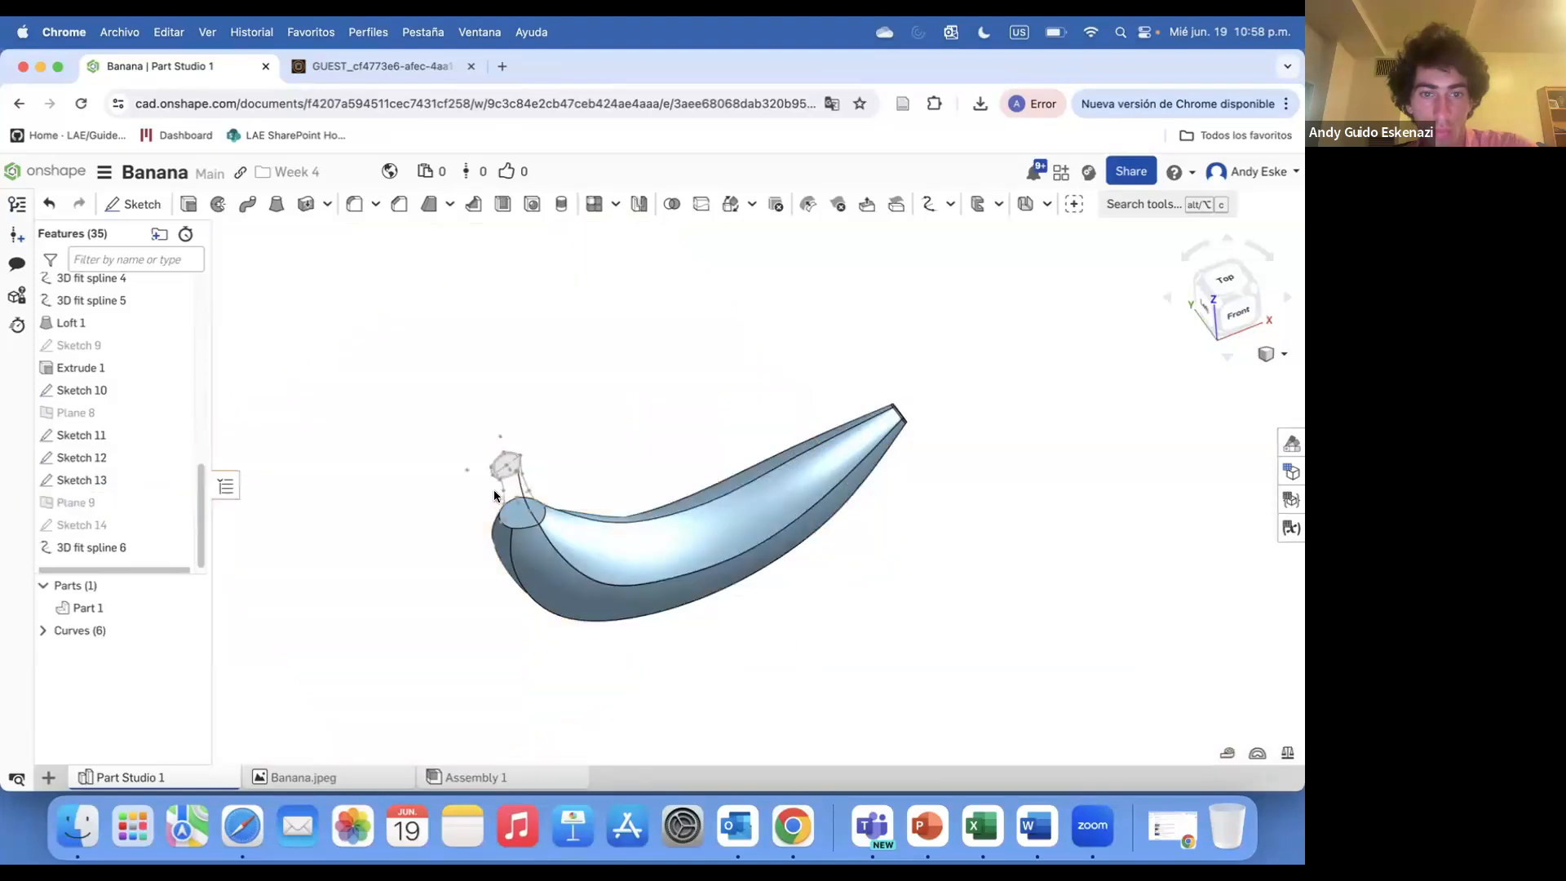
scroll(501, 489, "up", 5)
right_click(502, 473)
left_click(555, 563)
right_click(516, 529)
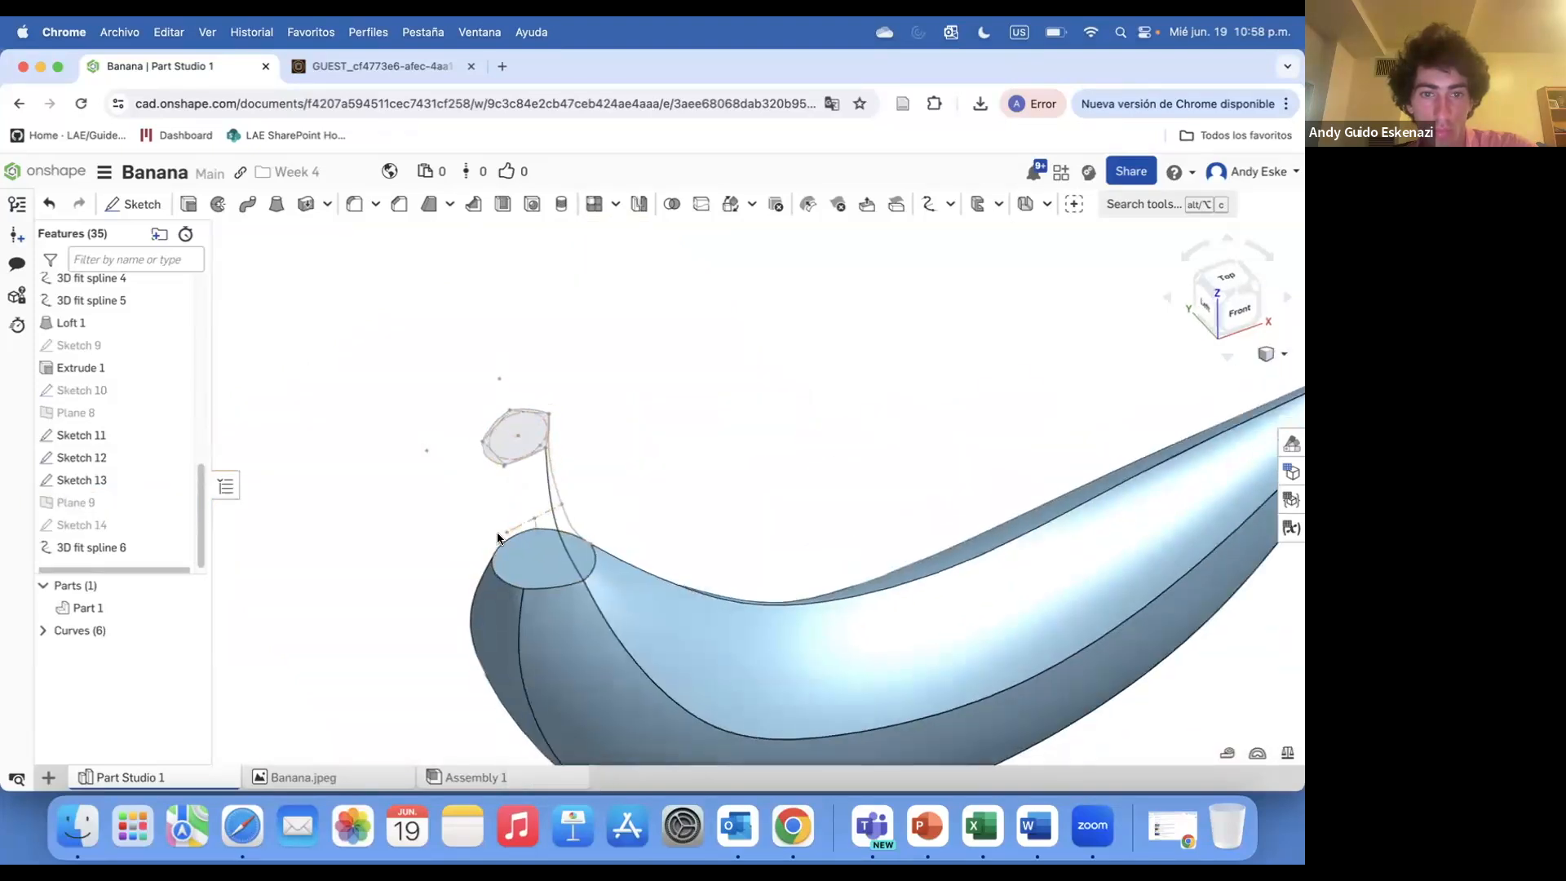
left_click(575, 531)
right_click_drag(575, 530, 619, 532)
left_click(176, 527)
right_click_drag(506, 529, 626, 529)
Create a second 3D fit spline through matching vertices of Sketch 11, Sketch 14 and the banana's top edge
left_click(1142, 204)
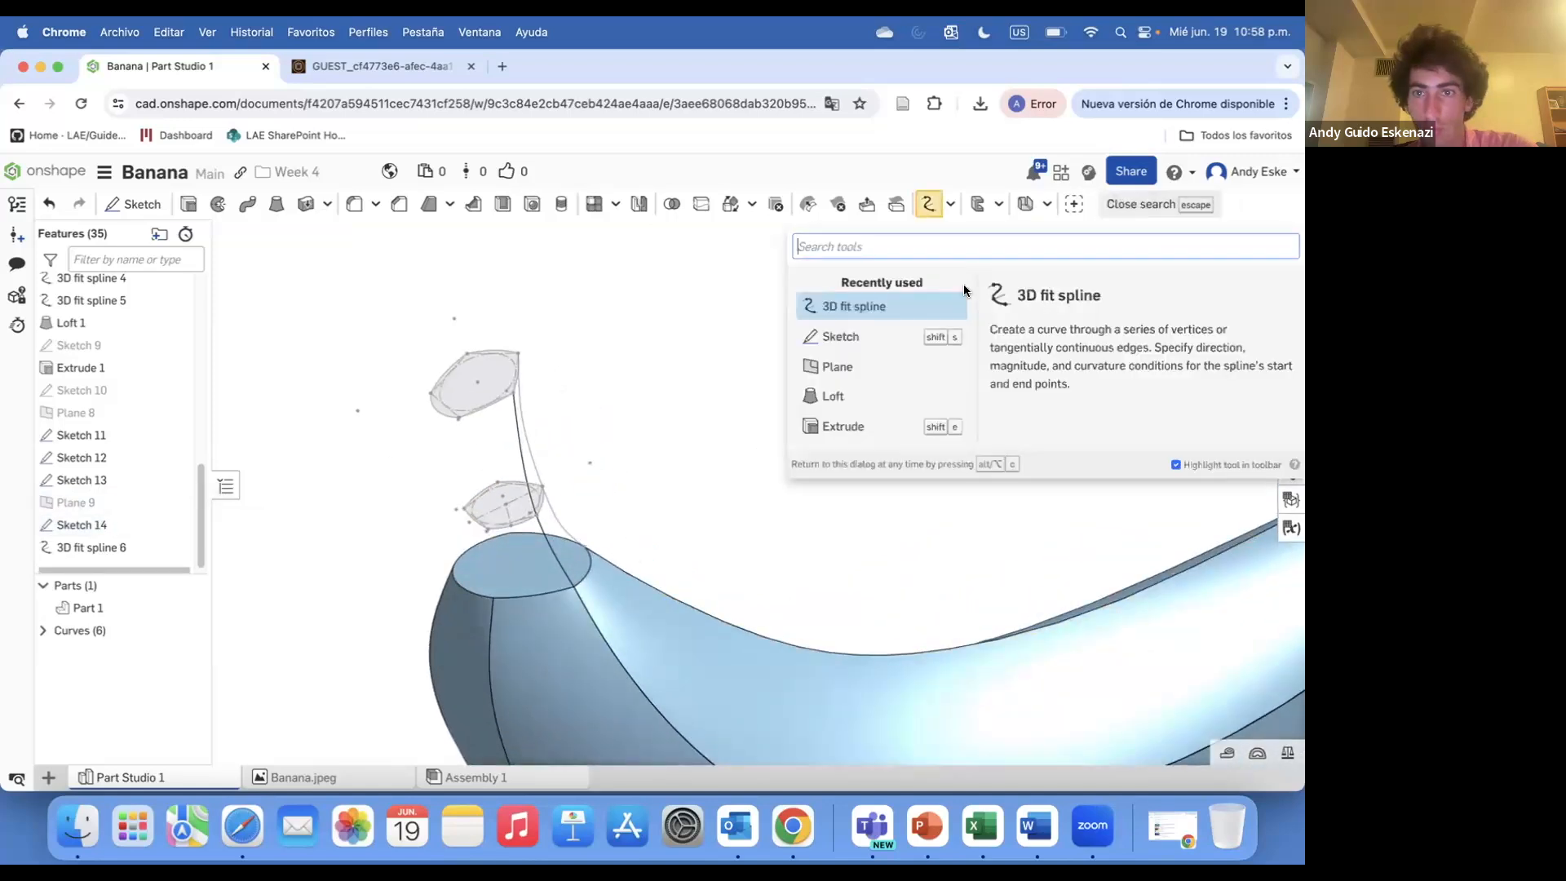
left_click(849, 304)
scroll(451, 426, "up", 5)
left_click(494, 348)
scroll(640, 383, "down", 5)
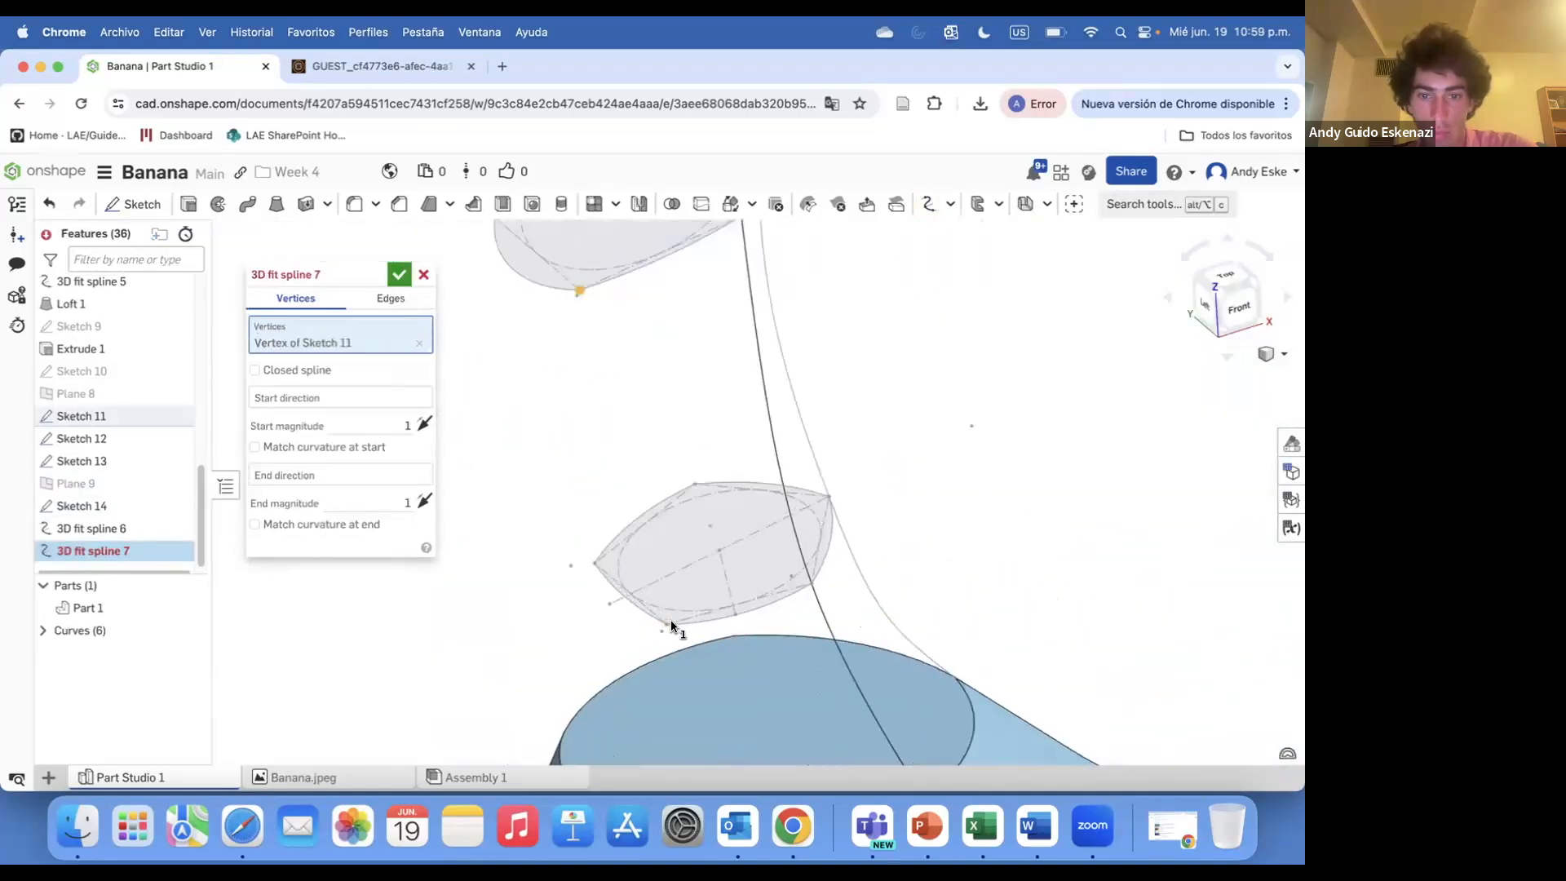
left_click(667, 624)
scroll(718, 680, "down", 5)
left_click(710, 642)
scroll(711, 642, "down", 3)
left_click(399, 275)
Create a third 3D fit spline along another side of the stem through its profile vertices
scroll(625, 538, "down", 4)
right_click_drag(625, 538, 819, 558)
scroll(1020, 623, "up", 5)
scroll(1021, 621, "down", 2)
key("alt+c")
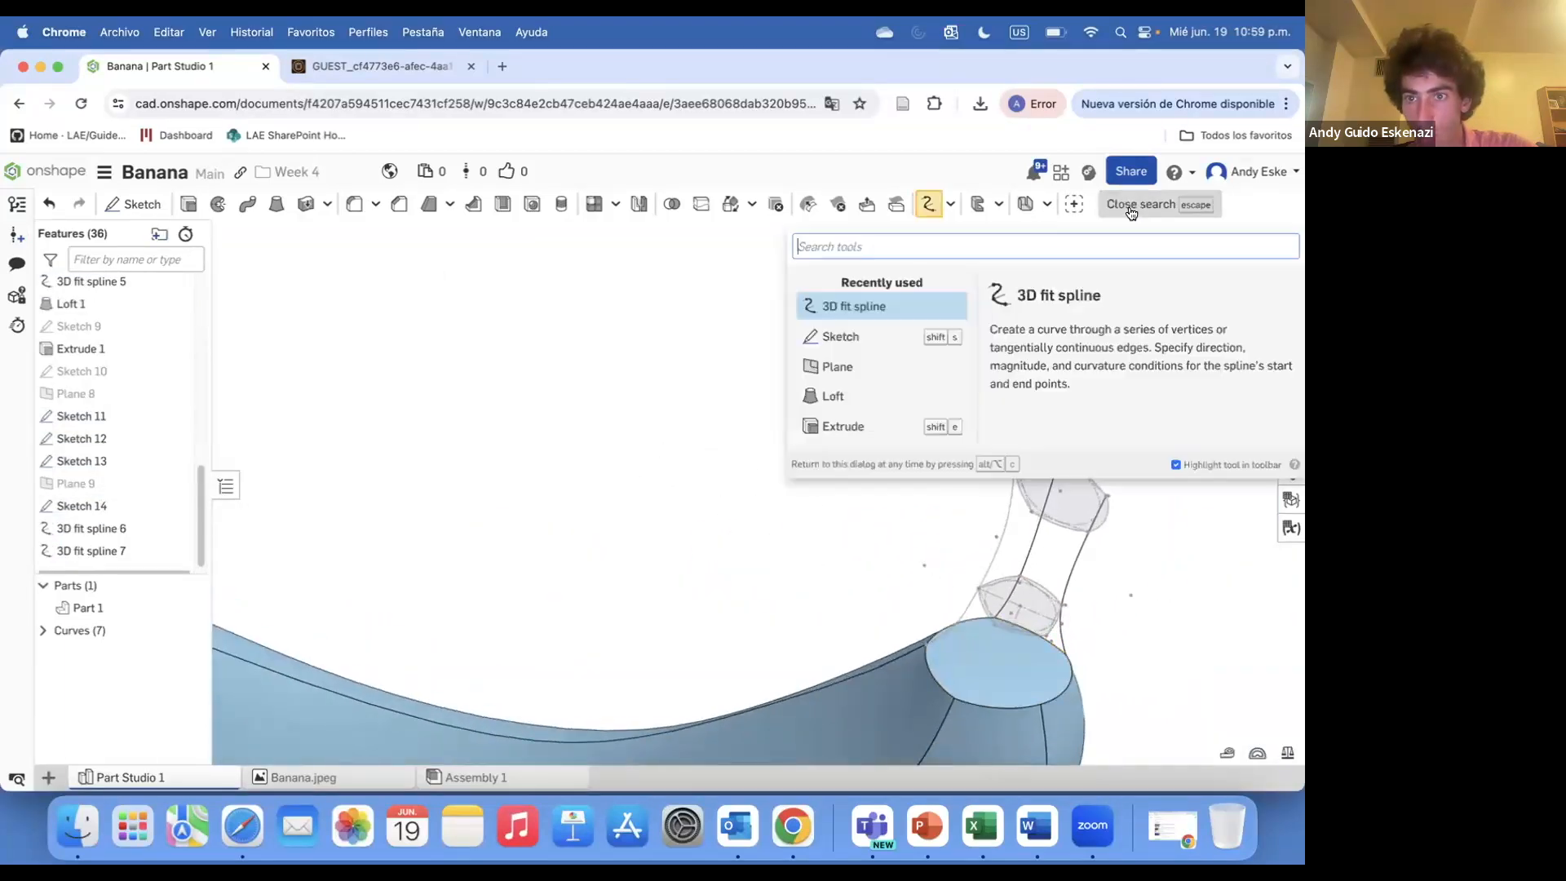
key("Return")
left_click(1018, 605)
left_click(995, 626)
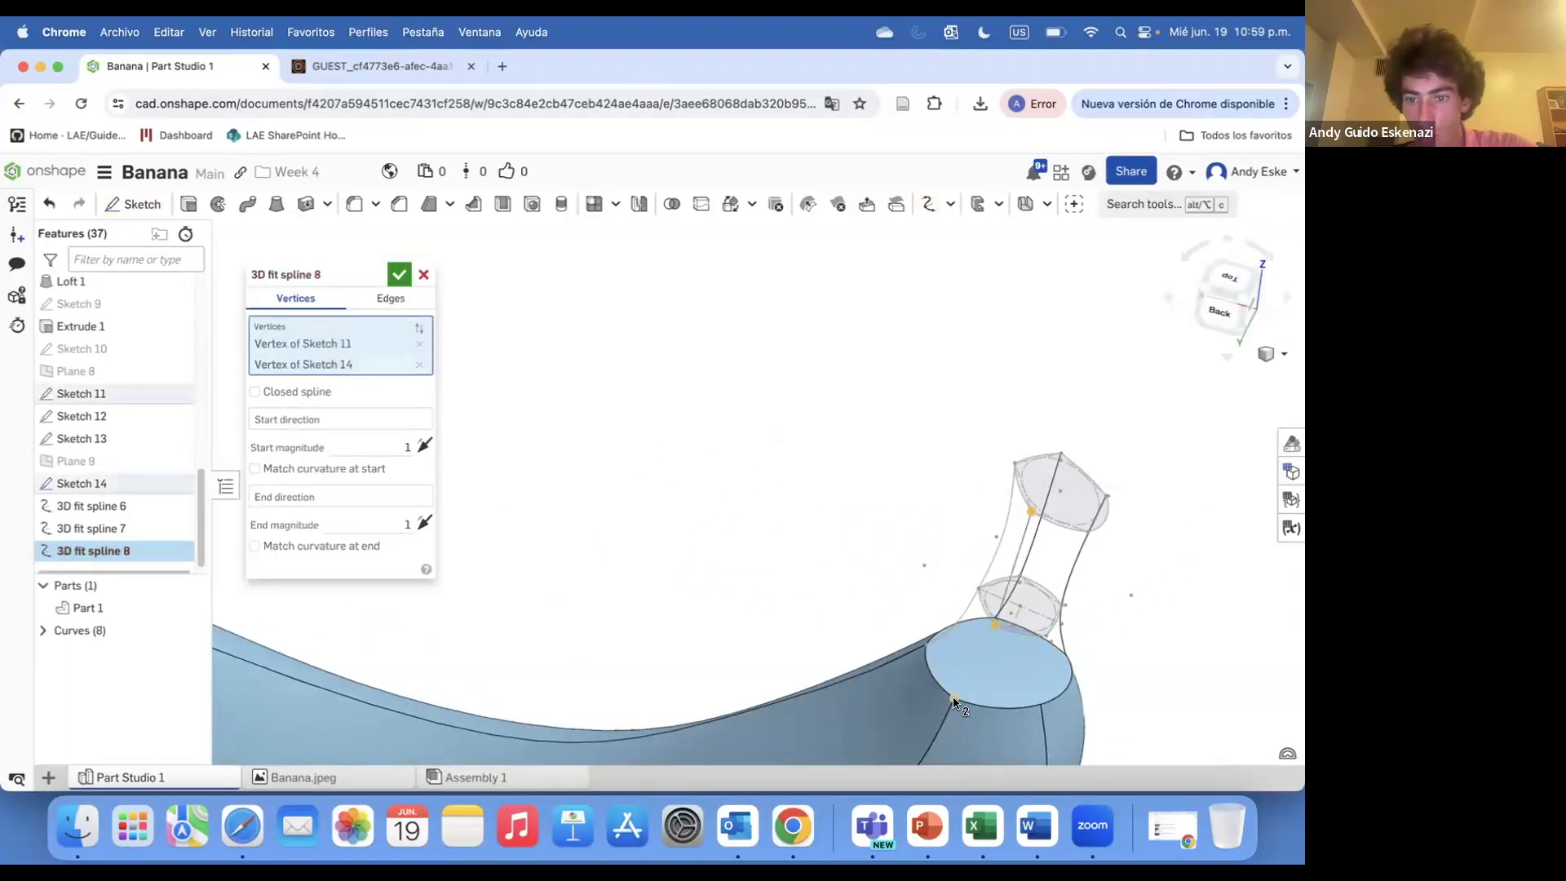
left_click(955, 700)
left_click(399, 275)
Create a fourth 3D fit spline through the remaining stem profile vertices down to the banana
key("alt+c")
key("Return")
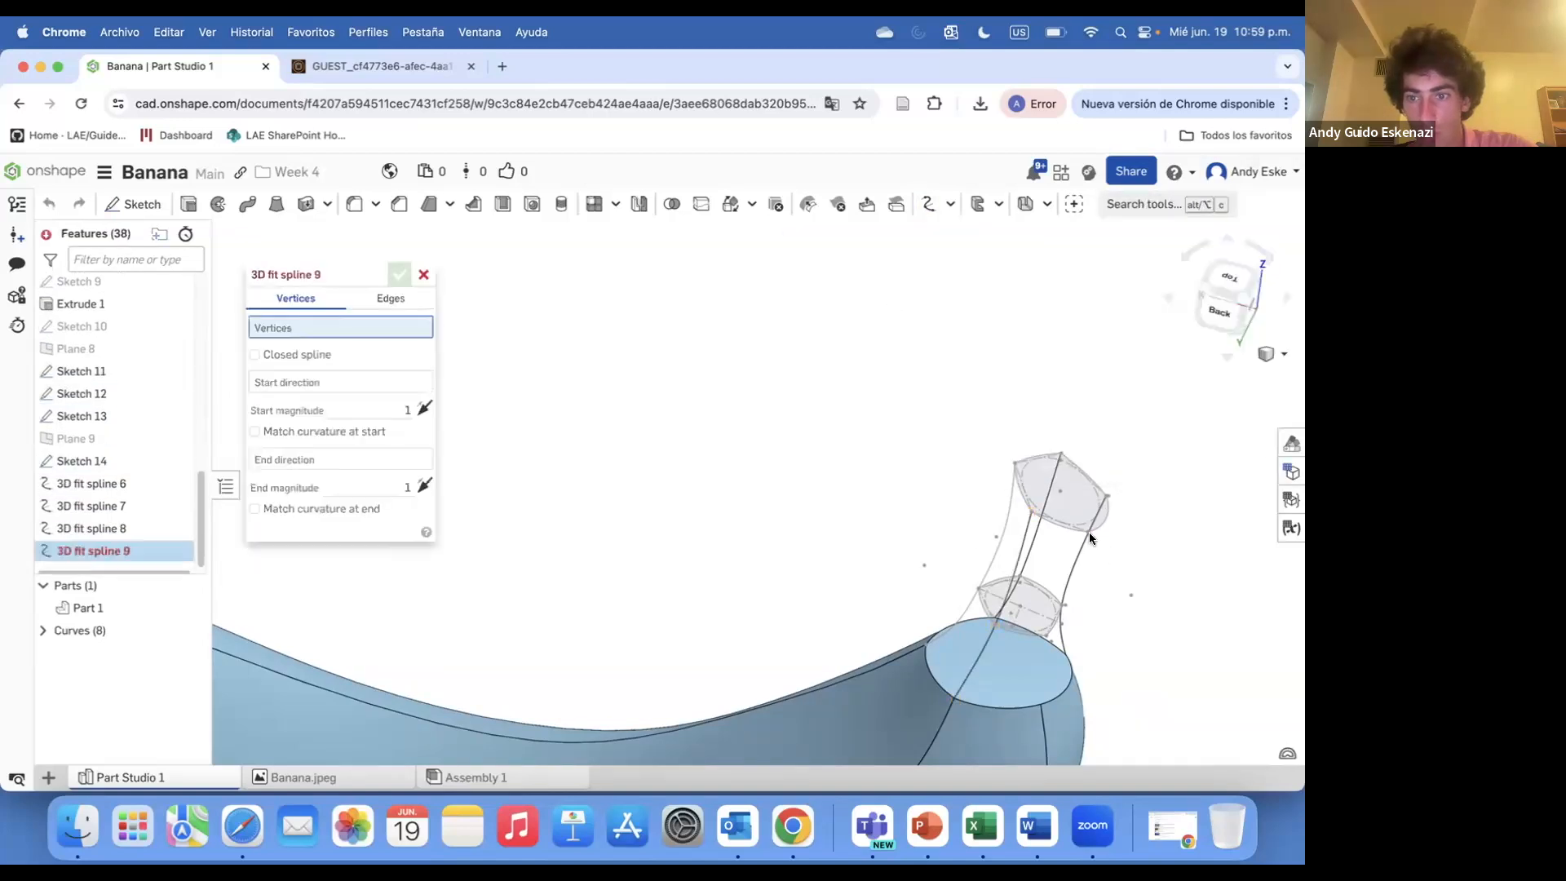
left_click(1088, 535)
left_click(1046, 637)
left_click(1042, 706)
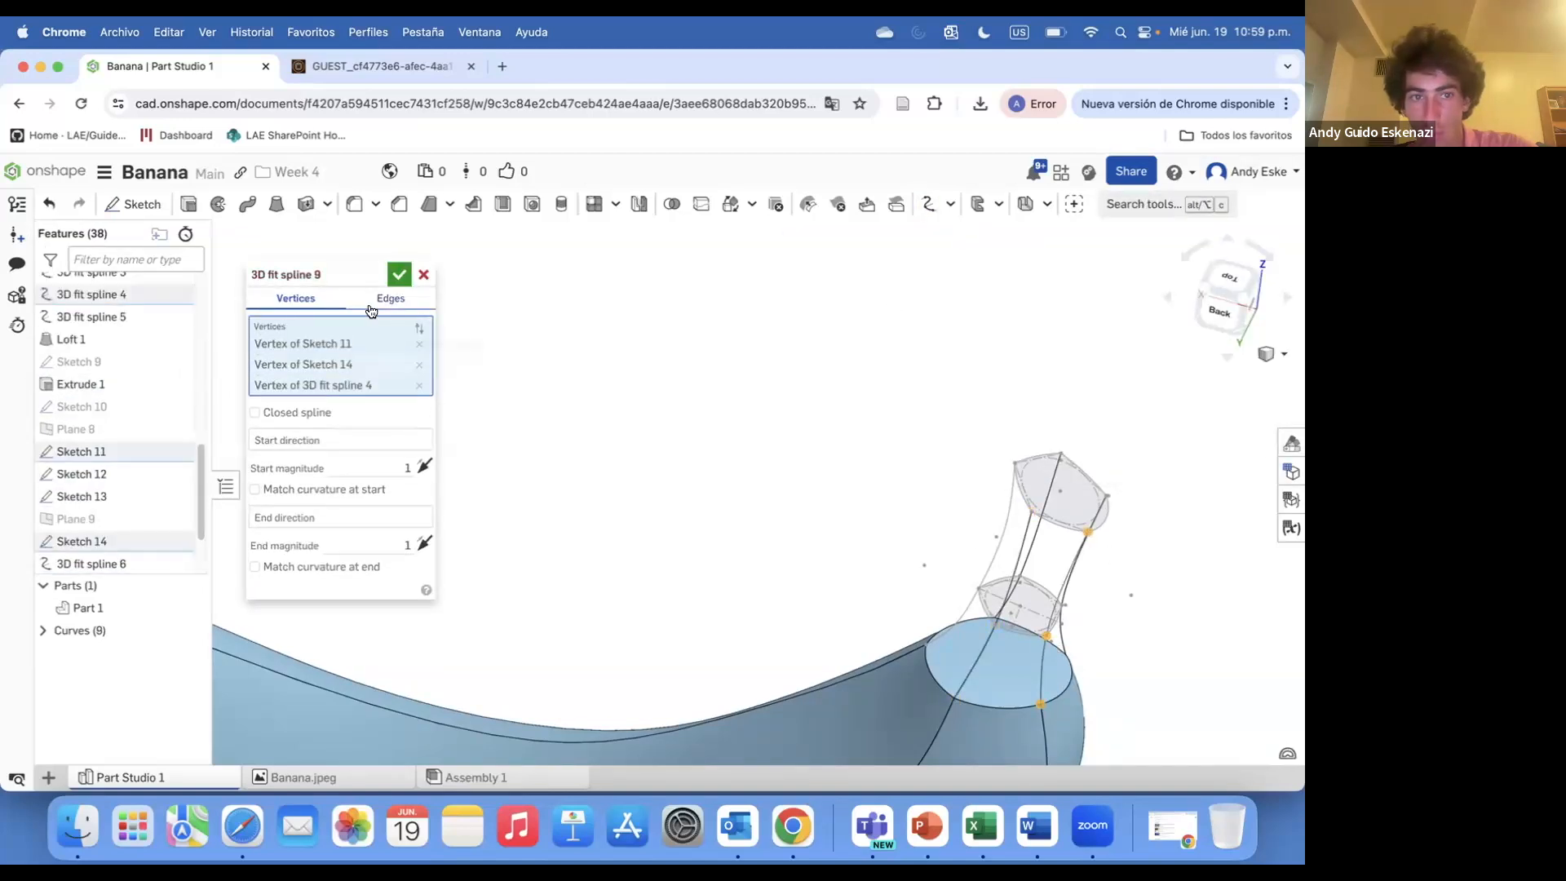
left_click(399, 275)
Start a Loft using the faces of Sketch 11, Sketch 14 and the banana's top as profiles
right_click_drag(881, 522, 661, 612)
scroll(815, 554, "up", 5)
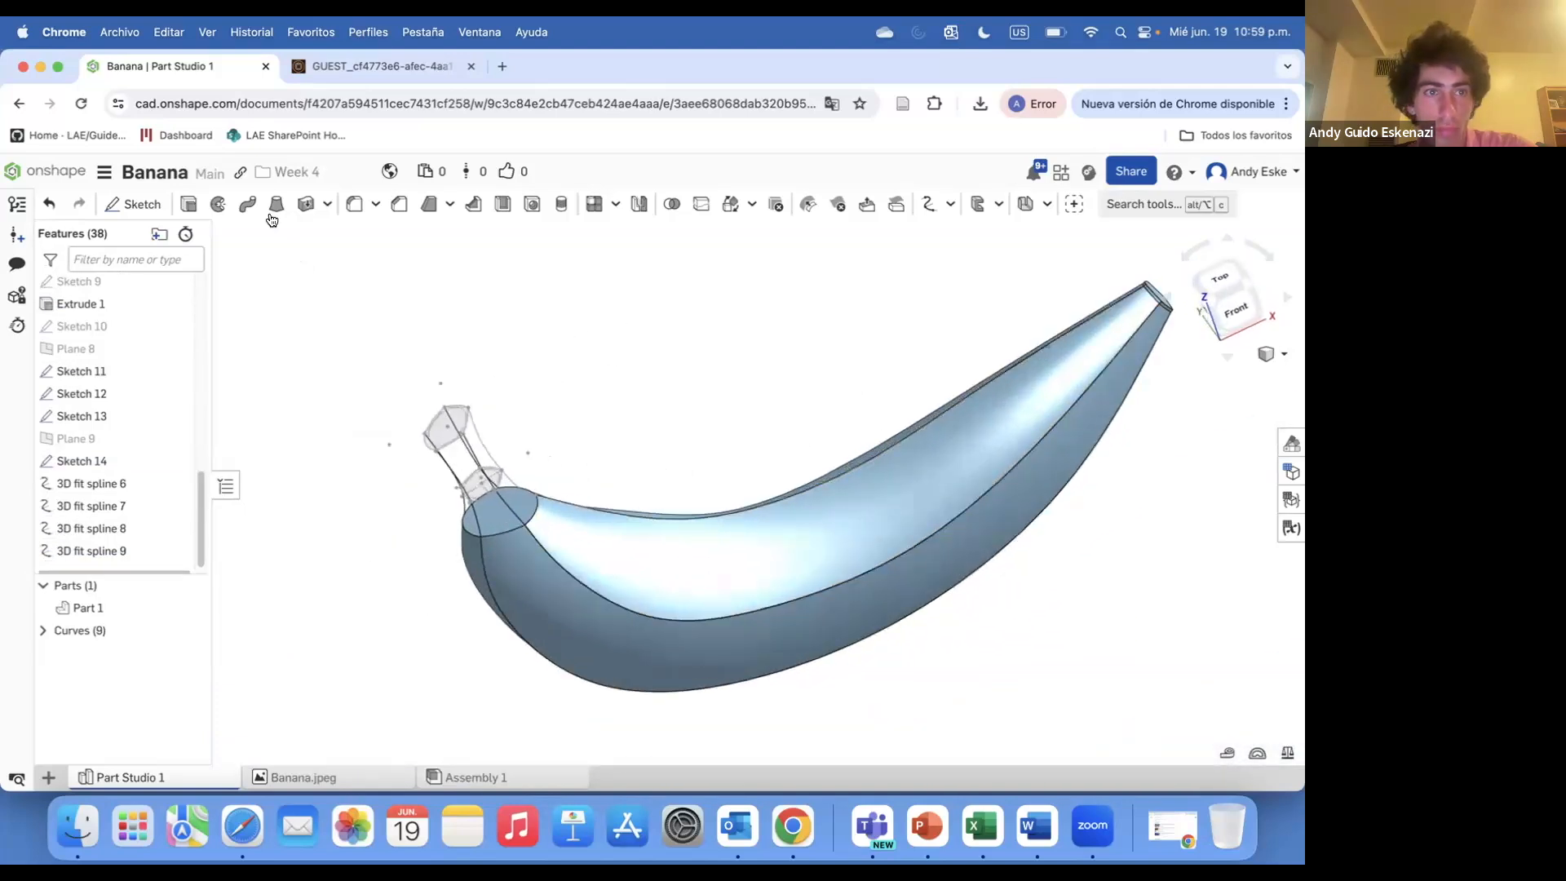
left_click(277, 204)
left_click(535, 427)
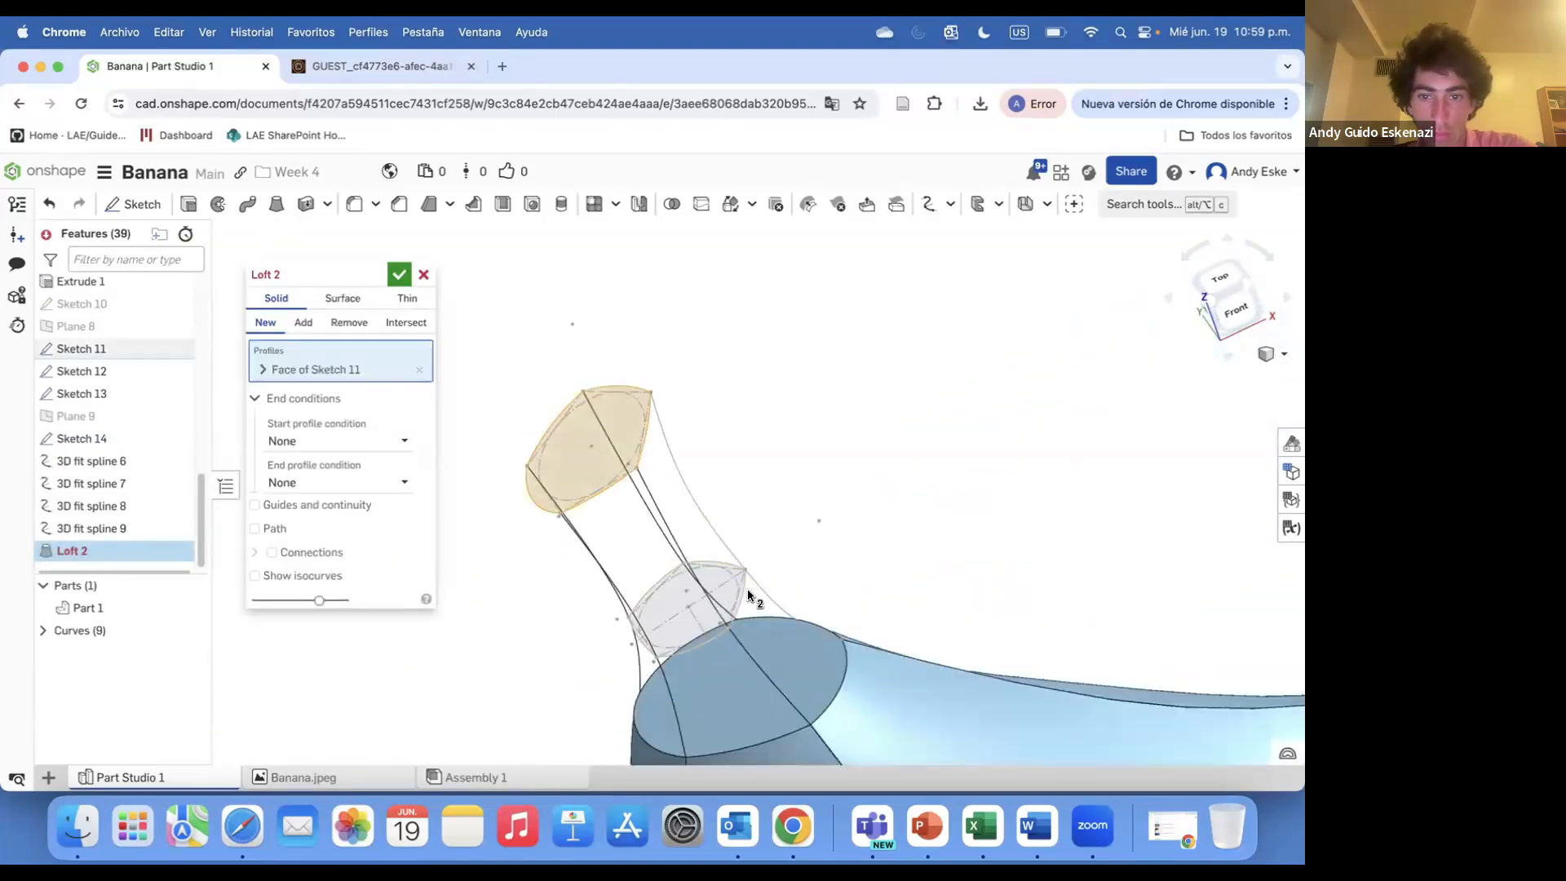
left_click(723, 597)
left_click(804, 656)
scroll(741, 583, "down", 5)
mouse_move(741, 580)
right_mouse_down()
mouse_move(765, 538)
mouse_move(693, 612)
right_mouse_up()
scroll(693, 612, "up", 1)
Try using the stem curves as a path for the loft
left_click(255, 580)
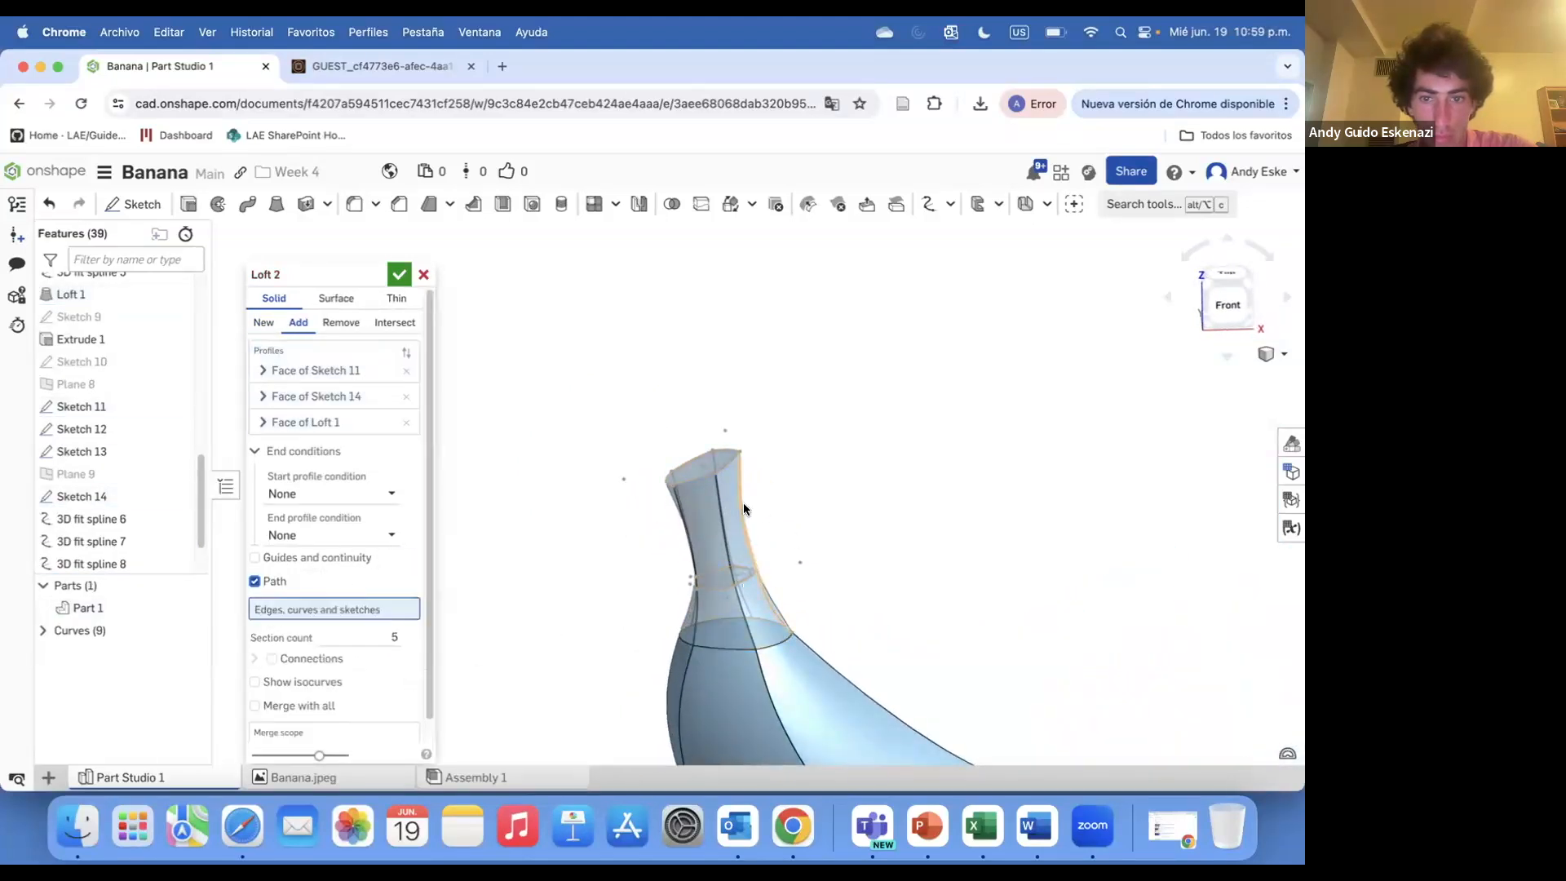
left_click(742, 508)
left_click(722, 527)
mouse_move(723, 528)
right_mouse_down()
mouse_move(755, 531)
mouse_move(737, 565)
mouse_move(693, 575)
right_mouse_up()
left_click(686, 526)
left_click(707, 524)
left_click(744, 564)
left_click(276, 581)
Add the Sketch 12 edge and the four stem splines as loft guides, and accept the loft
left_click(275, 561)
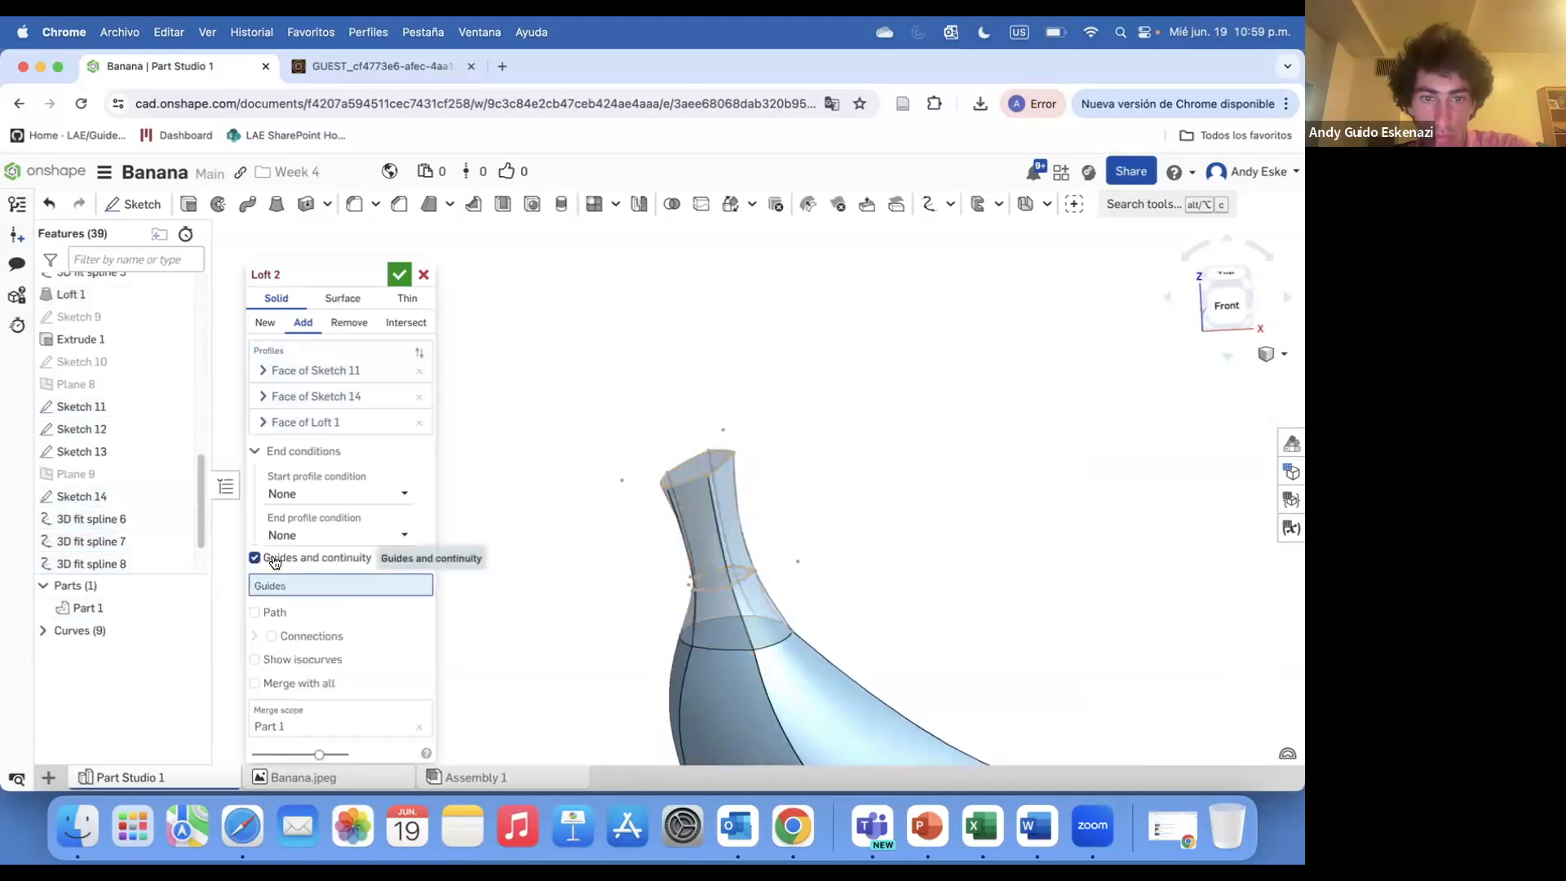
left_click(741, 536)
left_click(723, 523)
left_click(688, 596)
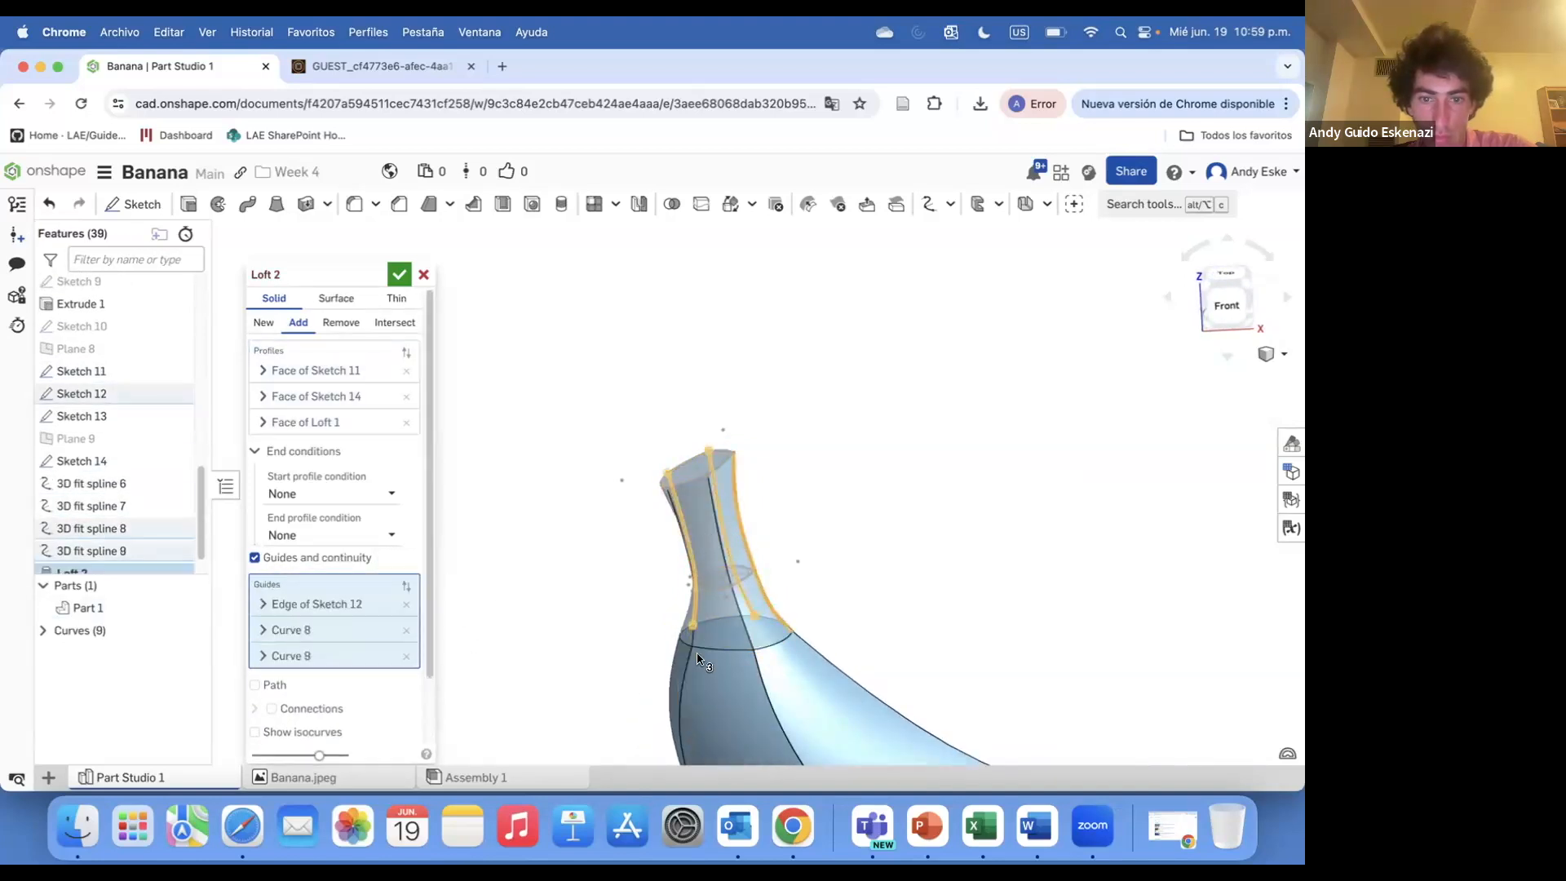
left_click(673, 510)
left_click(713, 525)
right_click_drag(672, 542, 686, 584)
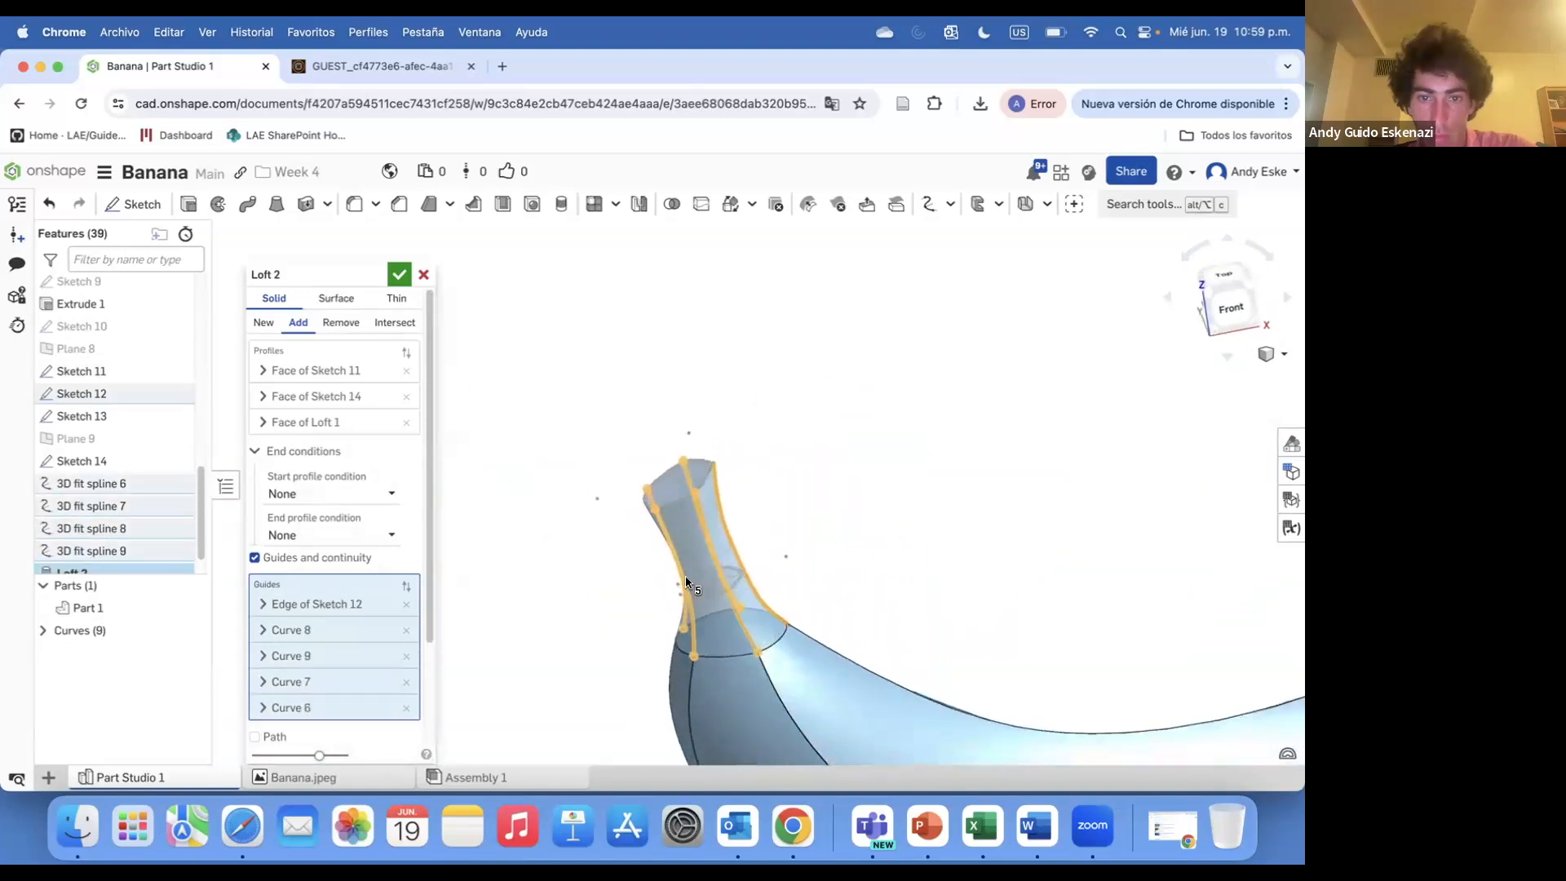
left_click(397, 279)
right_click(734, 588)
left_click(811, 476)
right_click(731, 581)
left_click(771, 512)
mouse_move(770, 512)
right_mouse_down()
mouse_move(790, 552)
mouse_move(704, 481)
right_mouse_up()
right_click(700, 473)
left_click(757, 557)
mouse_move(757, 557)
right_mouse_down()
mouse_move(595, 509)
mouse_move(658, 470)
mouse_move(789, 507)
mouse_move(674, 496)
right_mouse_up()
left_click(359, 66)
left_click(236, 65)
Start a sketch on the stem's top face and project the face's edges into it
scroll(465, 335, "up", 5)
mouse_move(522, 391)
right_mouse_down()
mouse_move(600, 508)
mouse_move(613, 602)
mouse_move(613, 569)
right_mouse_up()
scroll(600, 509, "up", 5)
left_click(136, 205)
left_click(625, 539)
key("u")
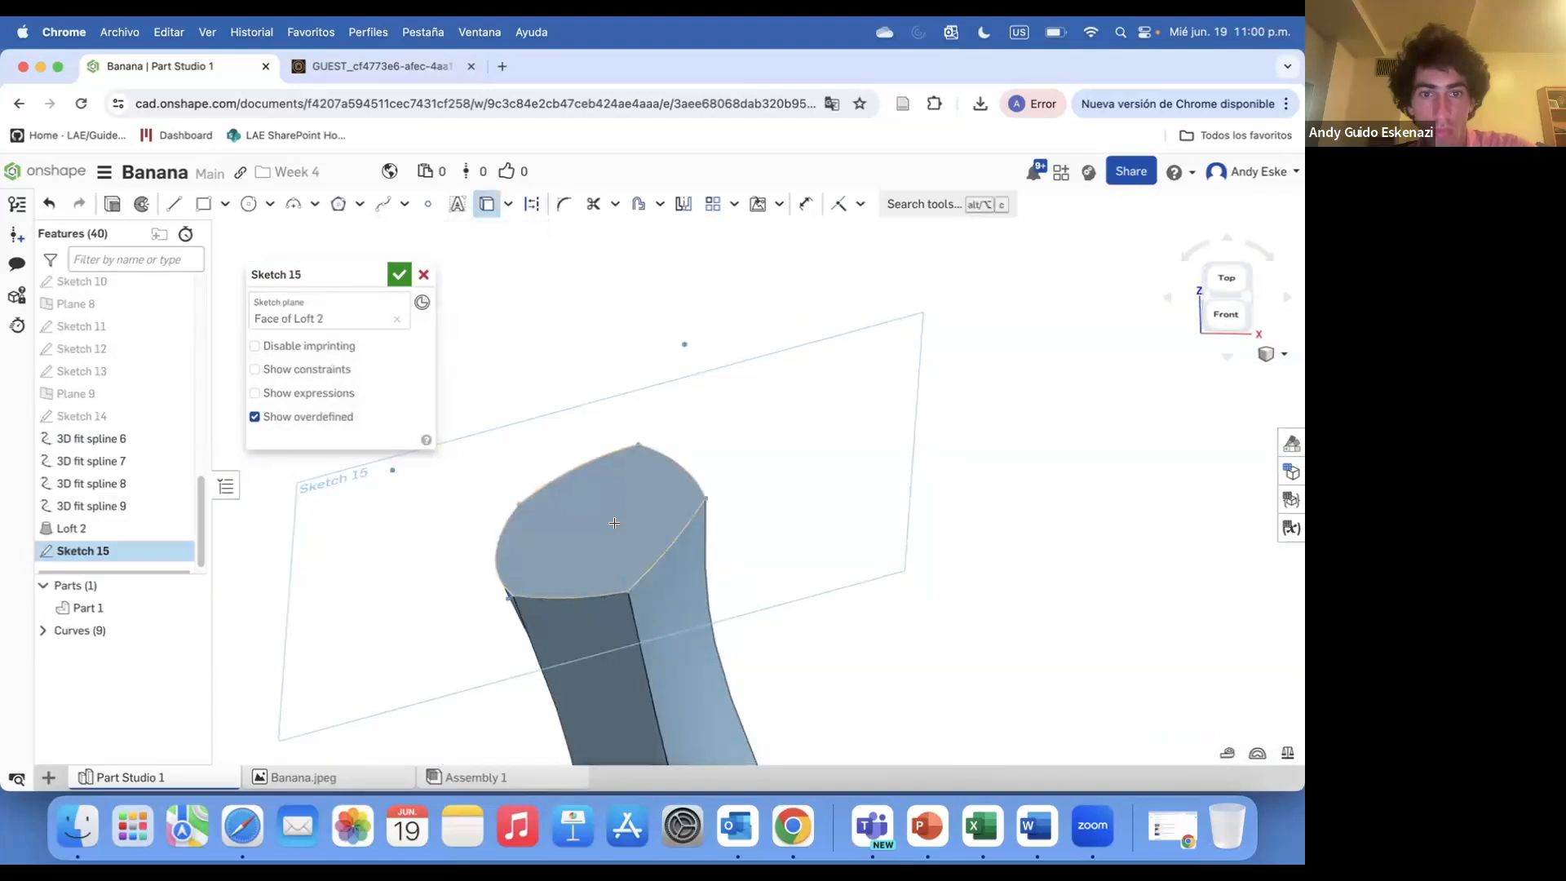
Extrude the stem-tip sketch 25 mm, adding it to the part
key("shift+e")
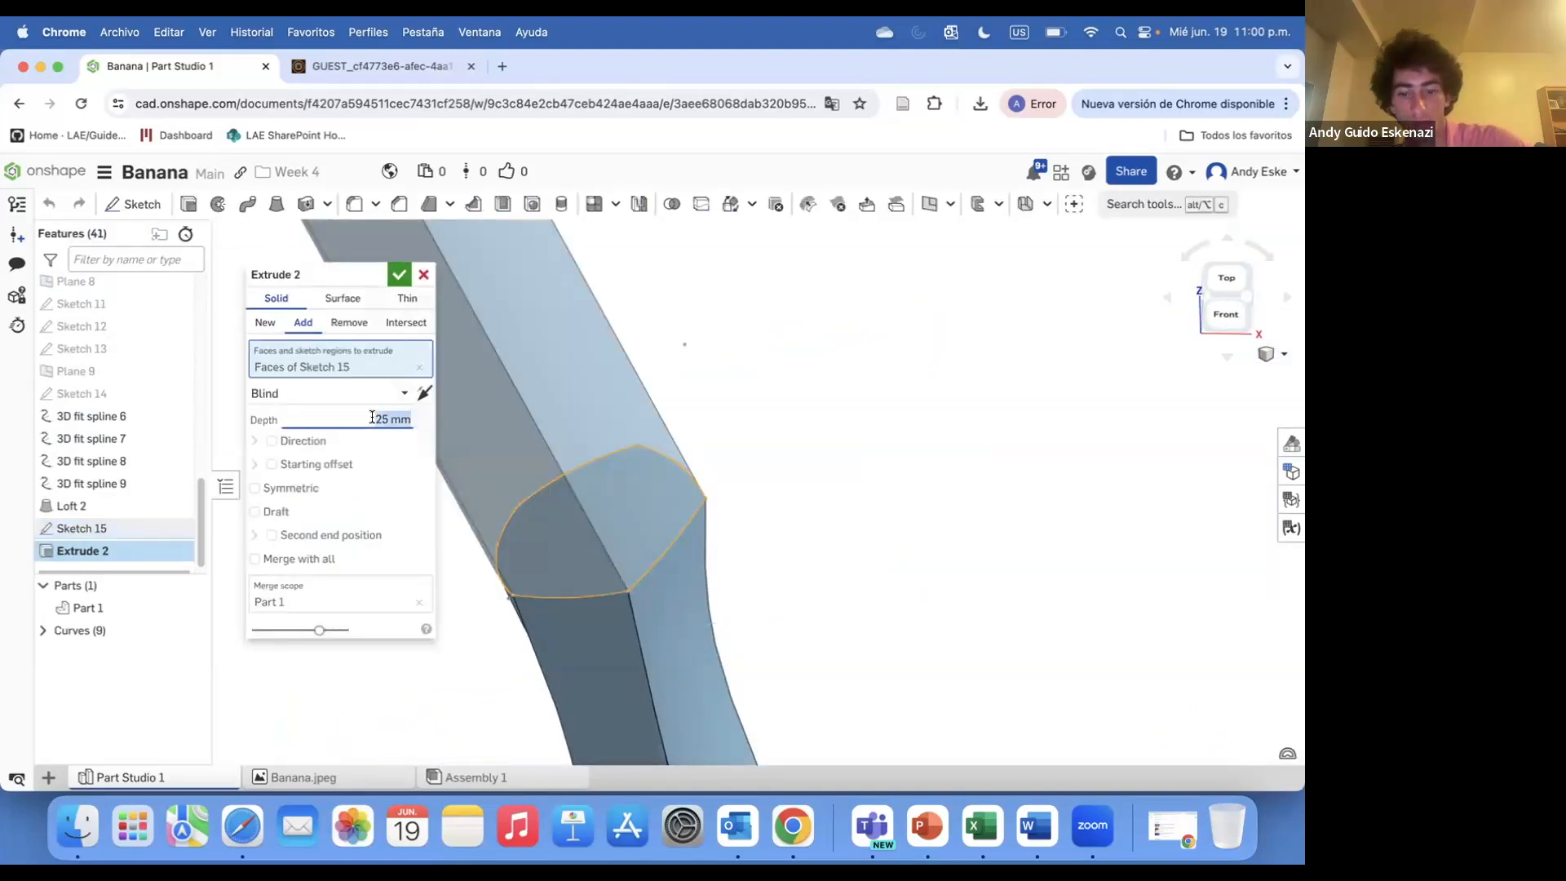
left_click(399, 275)
scroll(584, 397, "down", 8)
right_click_drag(638, 421, 668, 416)
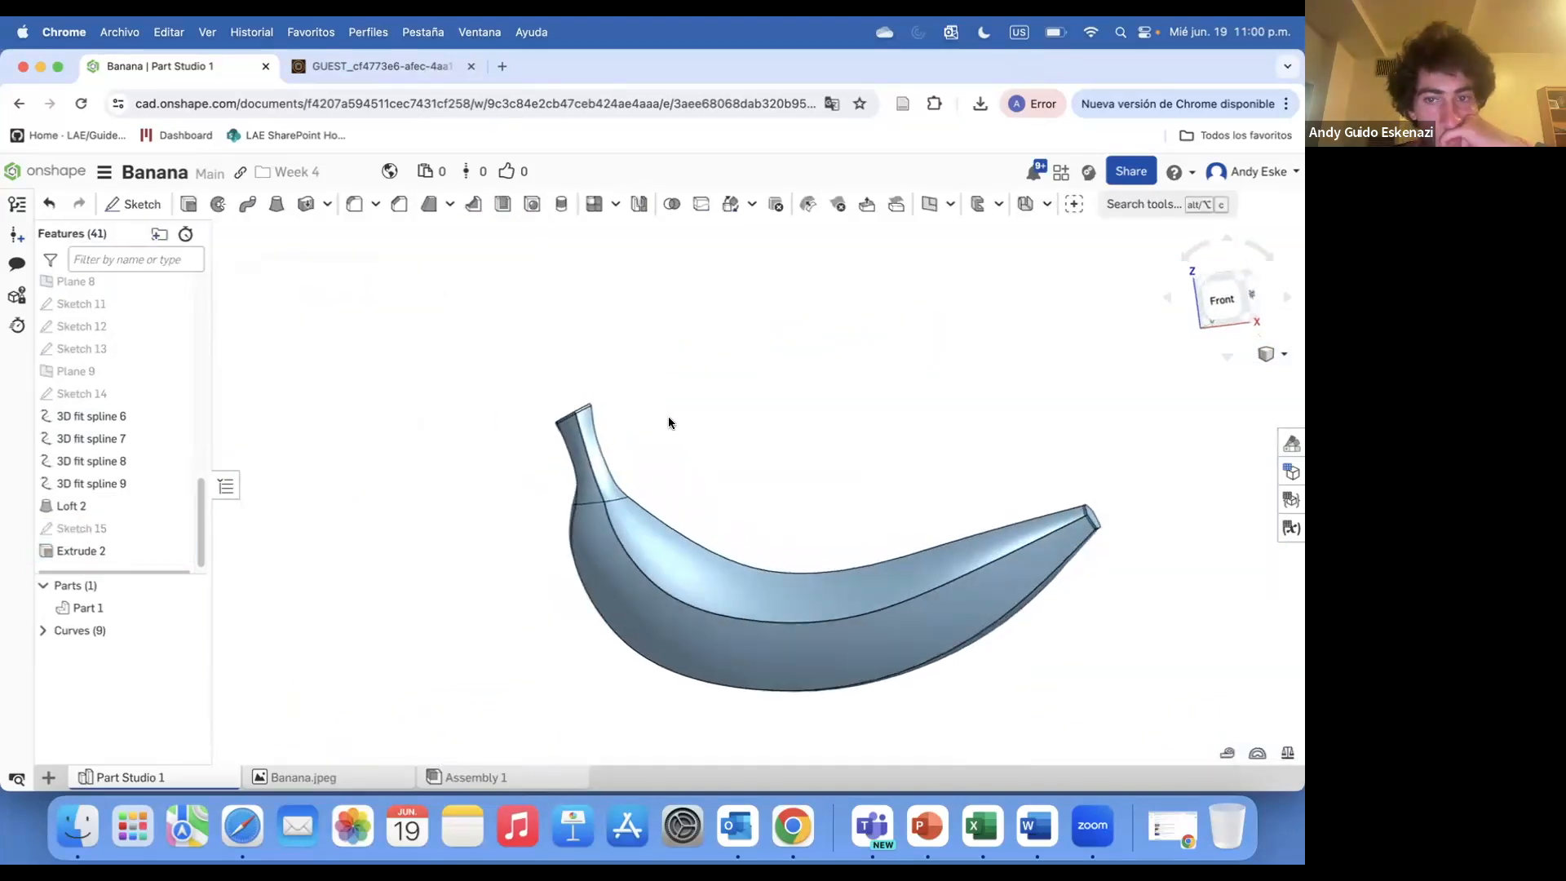
Give the stem-tip extrude a brown appearance, 995A0E
scroll(579, 400, "up", 5)
right_click_drag(568, 387, 532, 441)
right_click(534, 440)
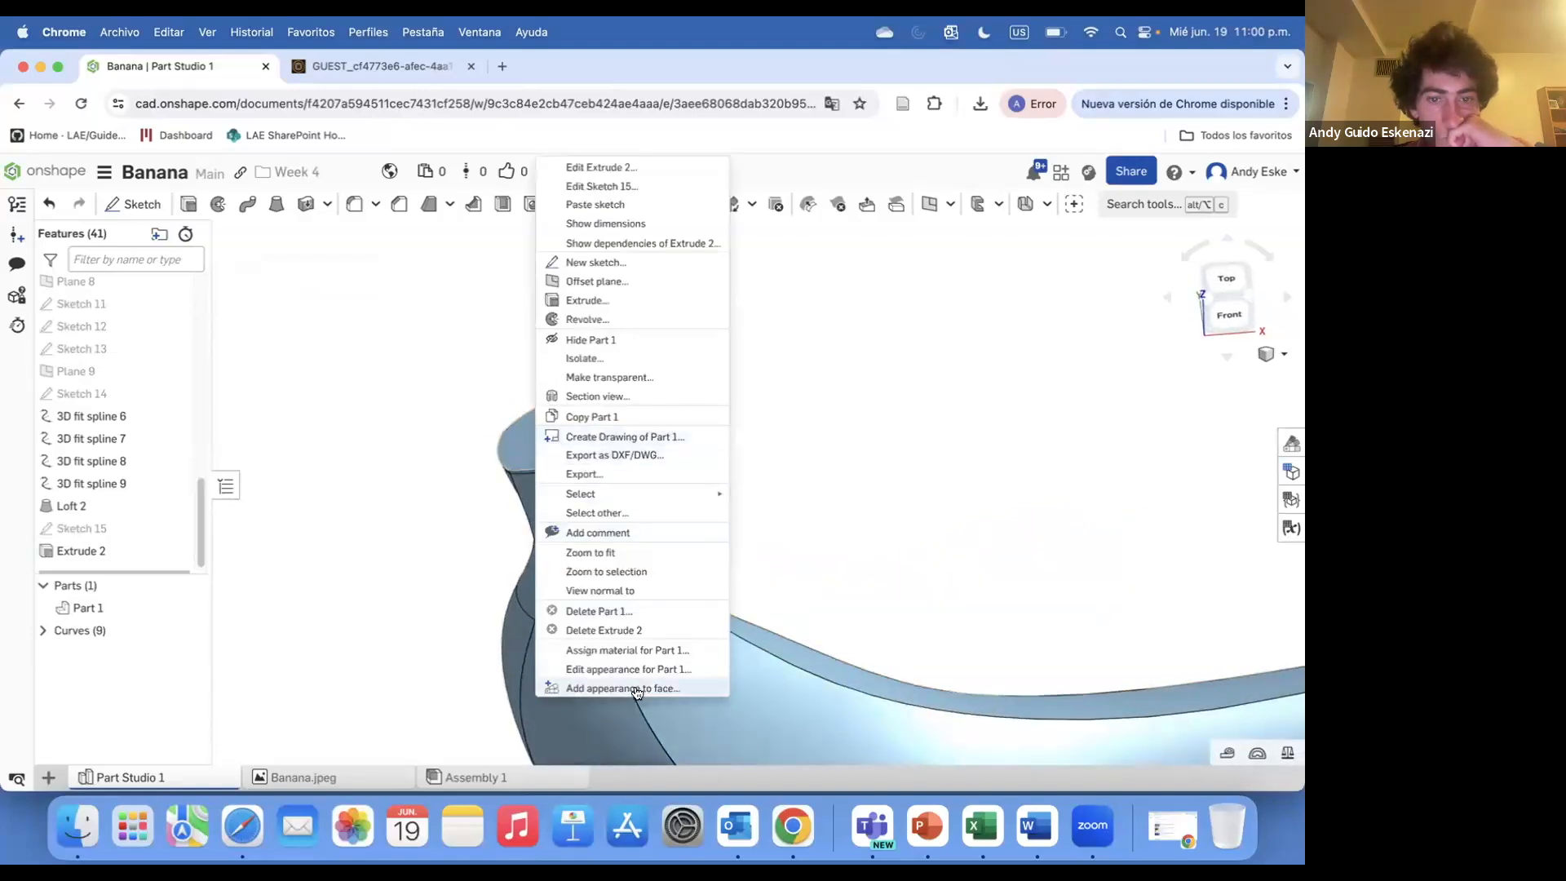
left_click(271, 541)
right_click(88, 555)
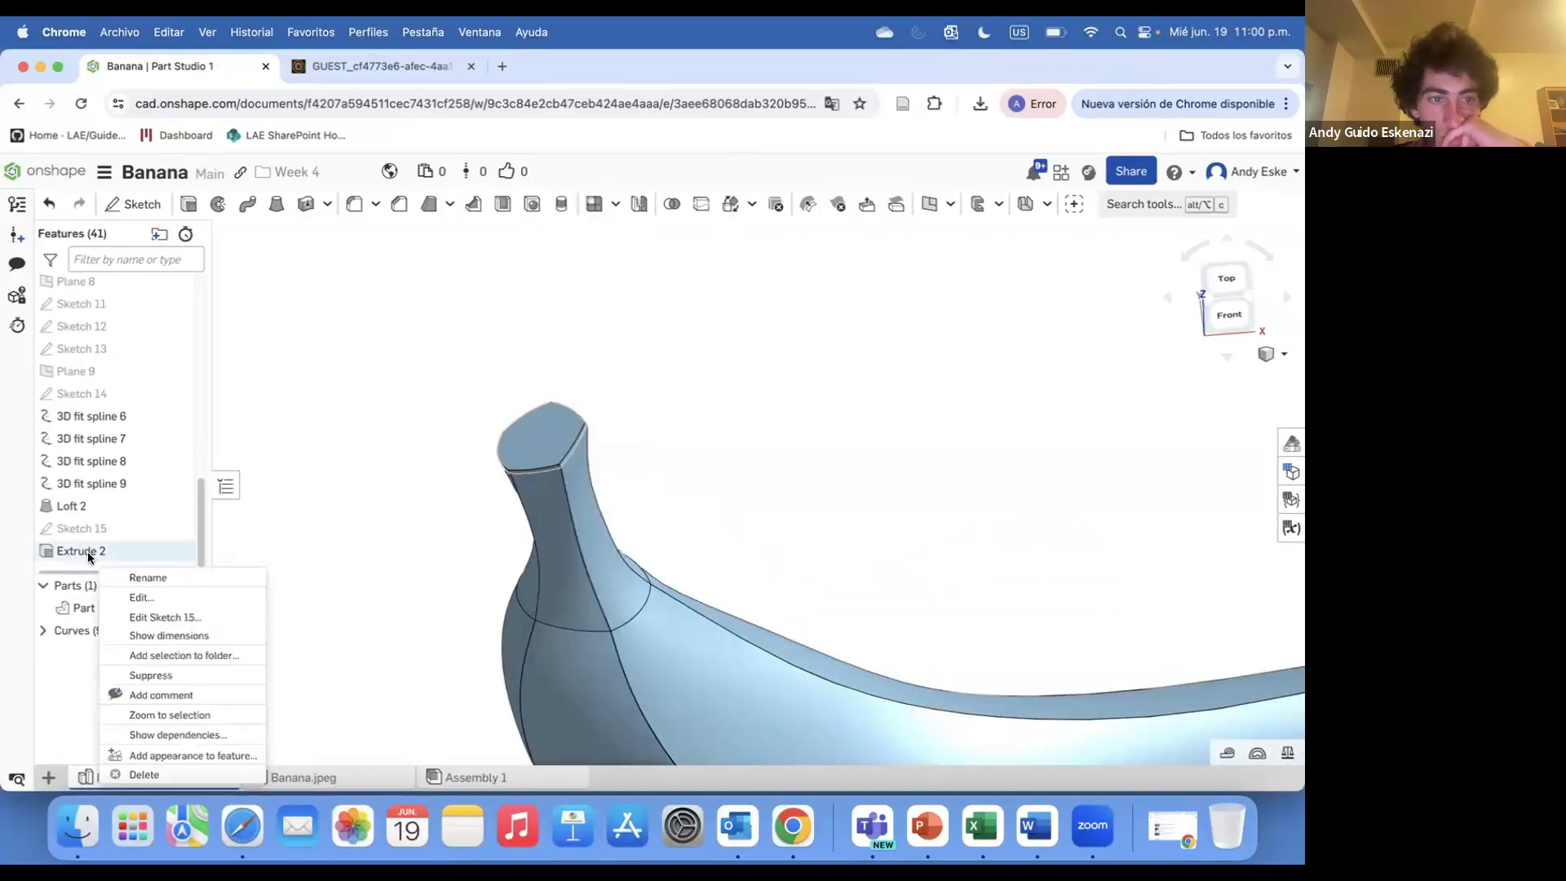
left_click(229, 754)
left_click(295, 625)
scroll(489, 541, "down", 5)
scroll(130, 522, "up", 1)
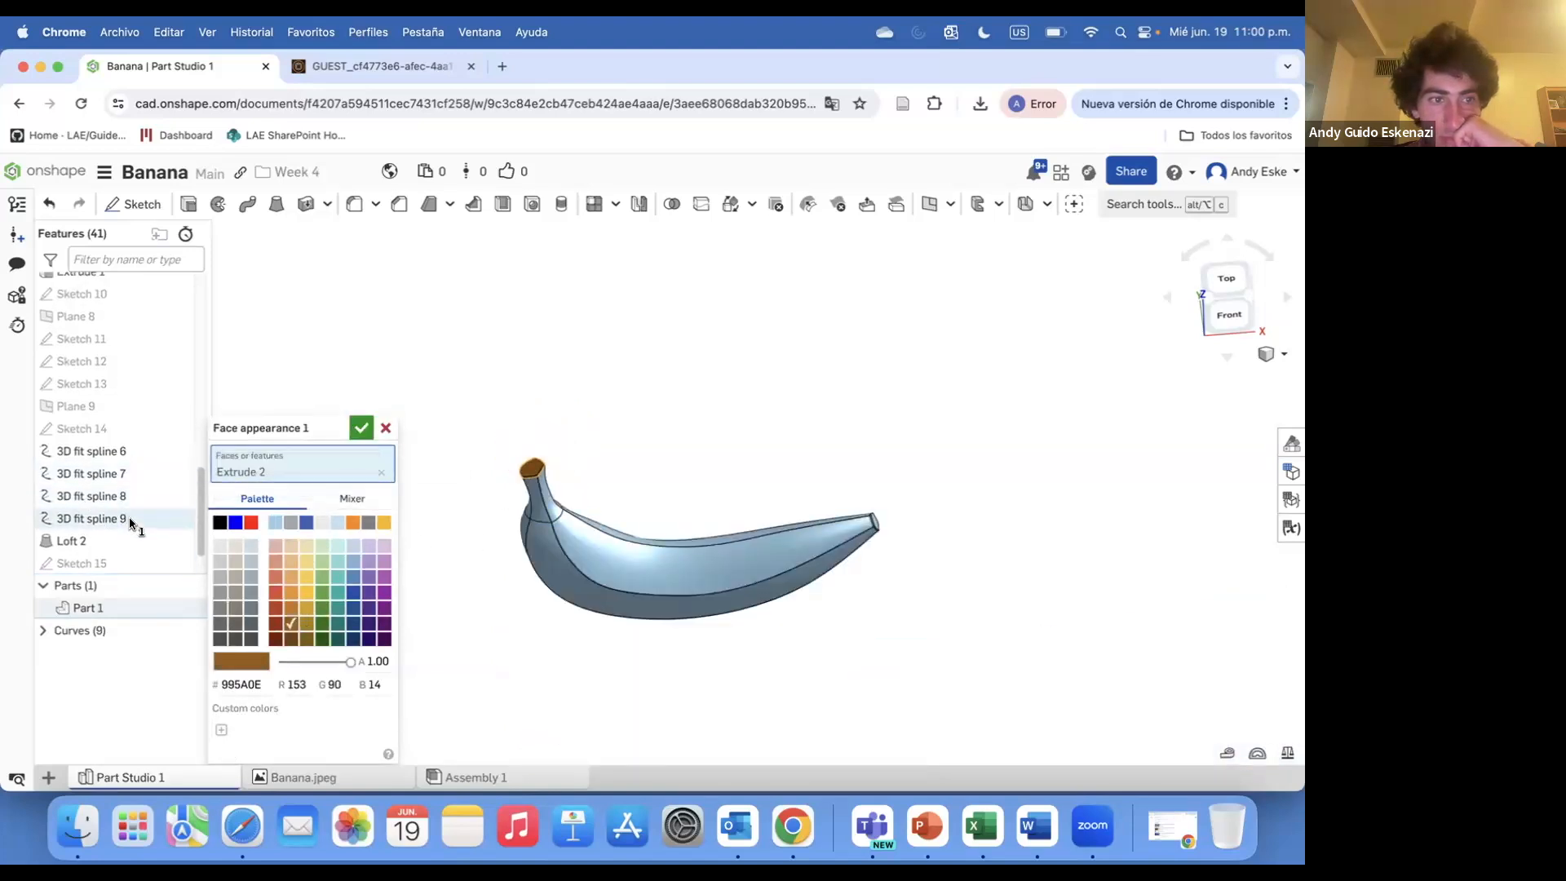
scroll(131, 522, "up", 3)
left_click(91, 358)
left_click(357, 407)
Apply a yellow appearance to Loft 1 and Loft 2
scroll(449, 530, "up", 3)
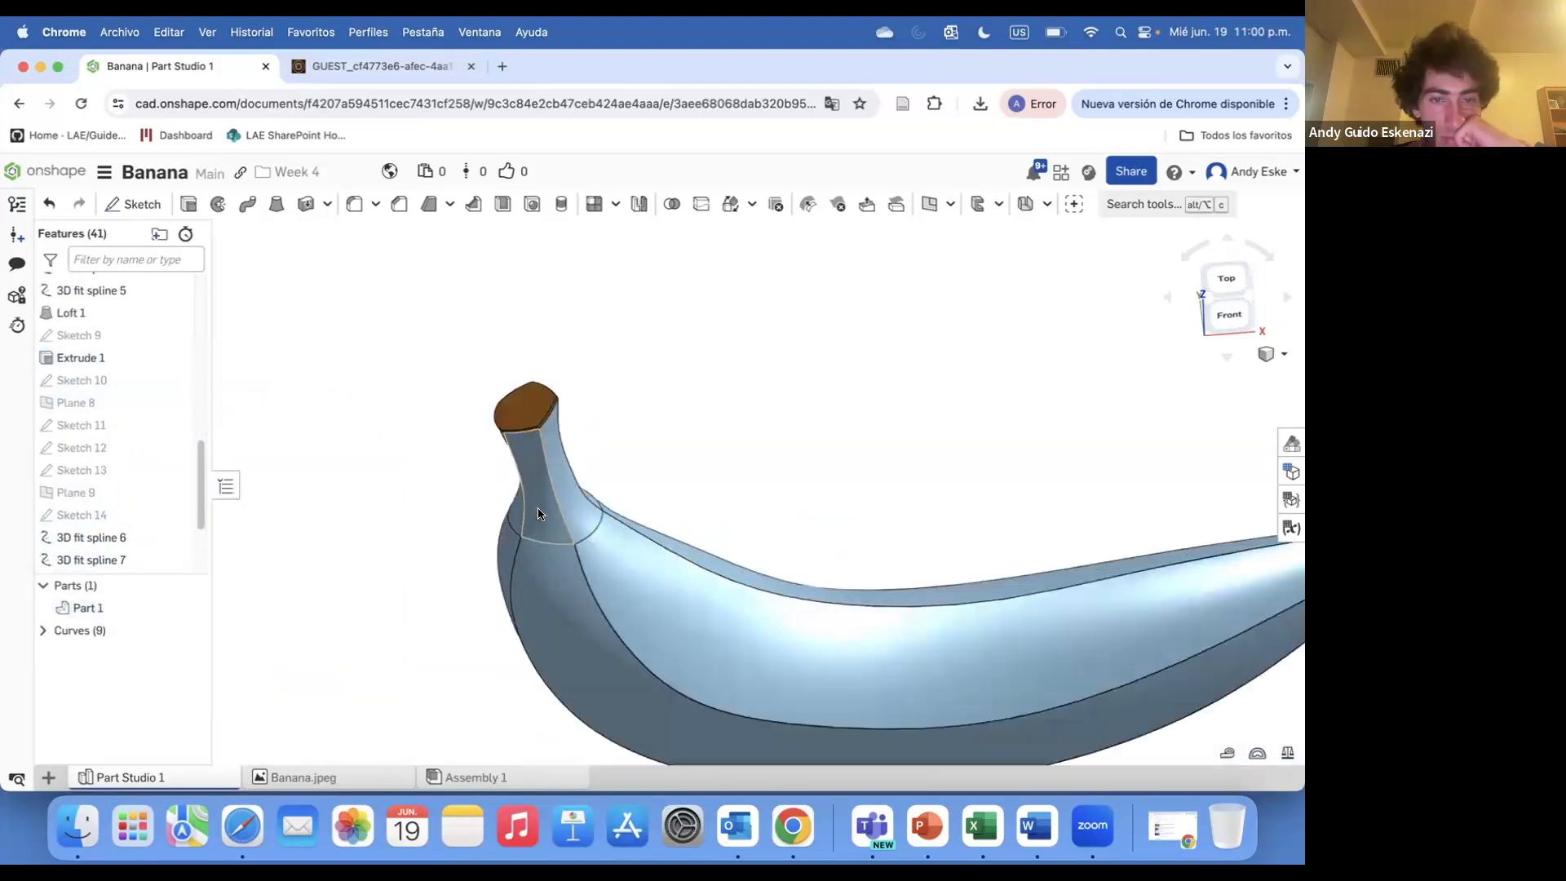
right_click(91, 320)
left_click(195, 529)
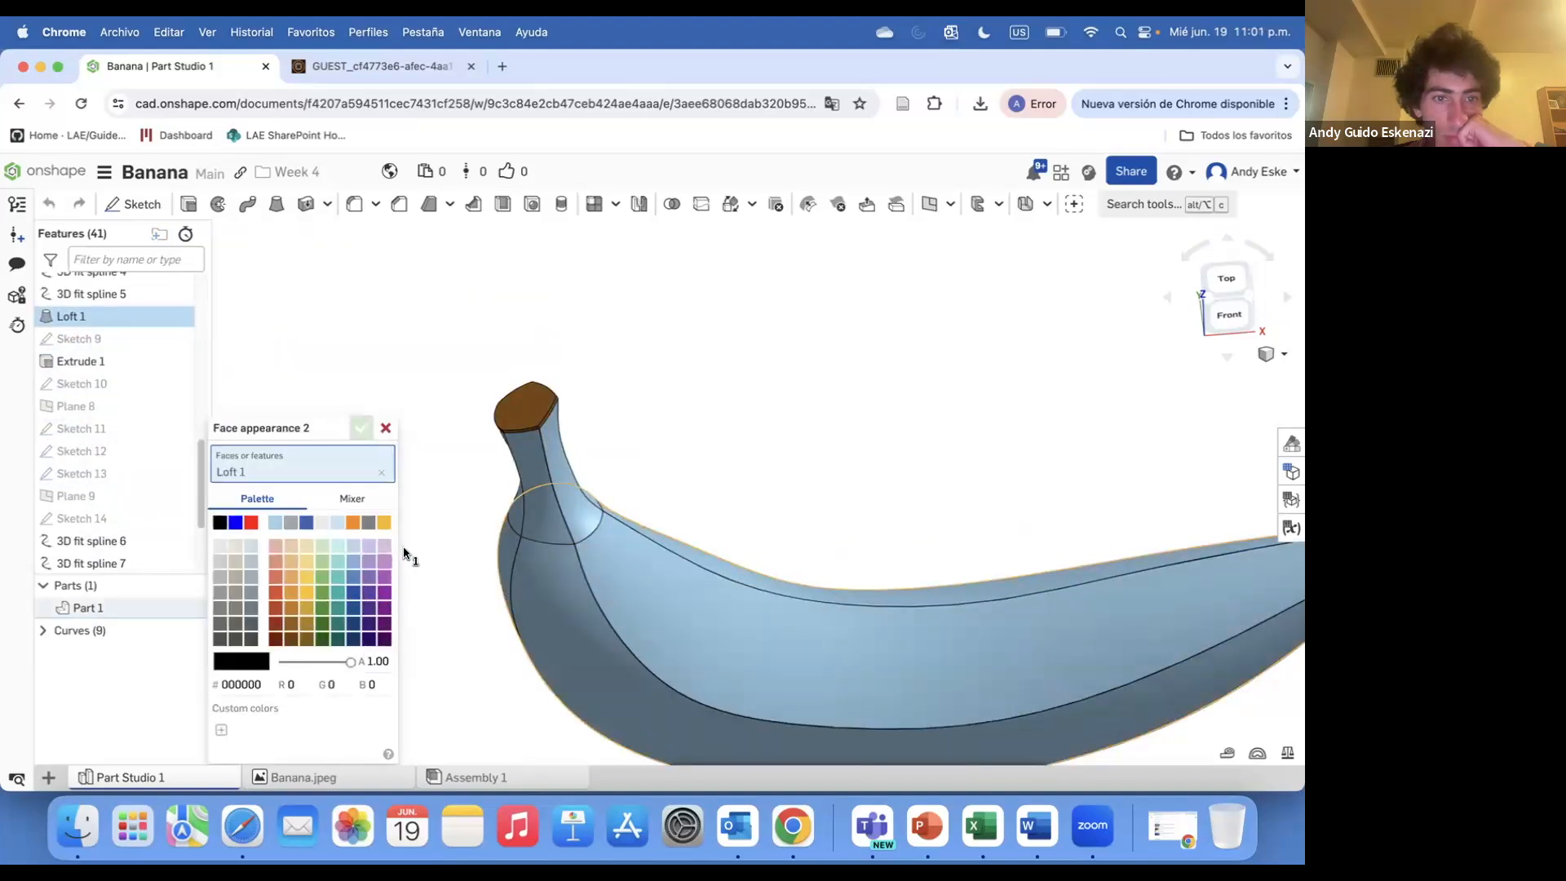
scroll(105, 517, "down", 3)
left_click(115, 529)
left_click(361, 408)
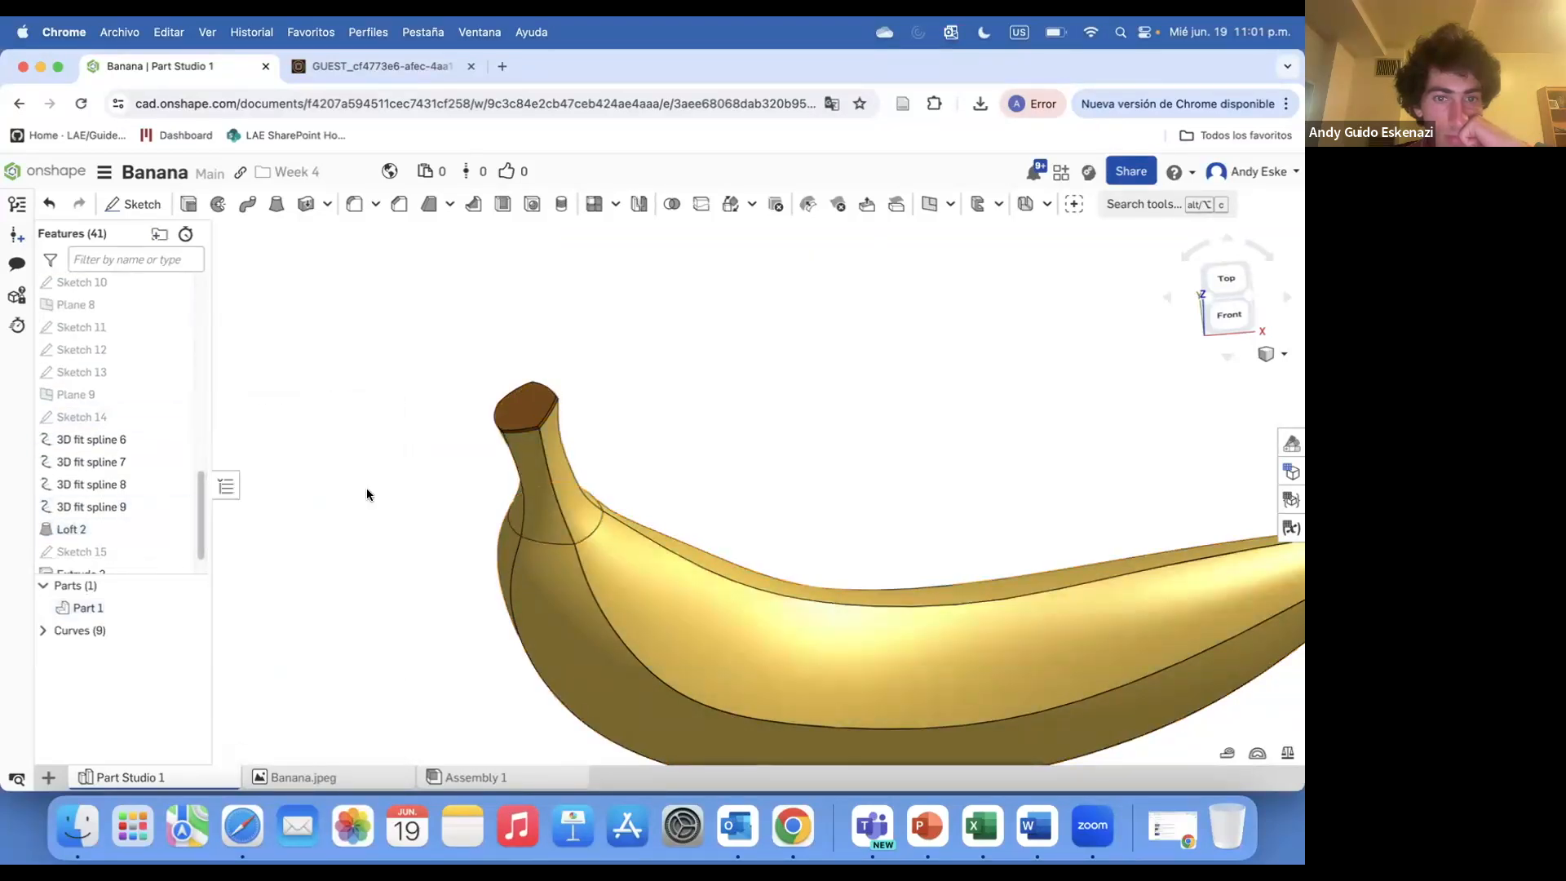
scroll(367, 494, "down", 5)
right_click_drag(615, 541, 496, 551)
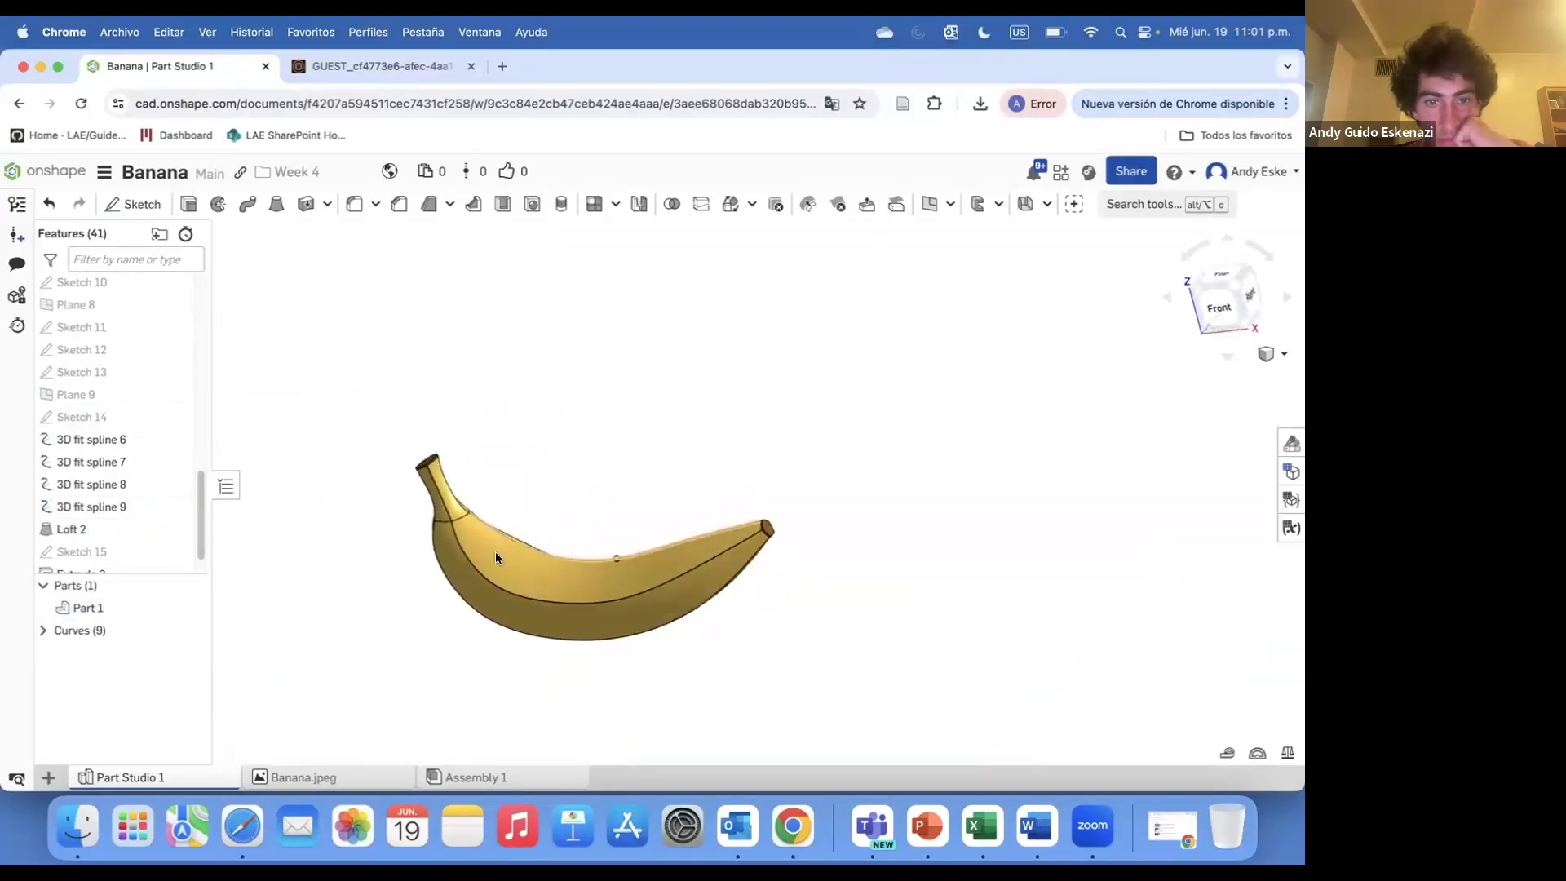
scroll(496, 558, "up", 6)
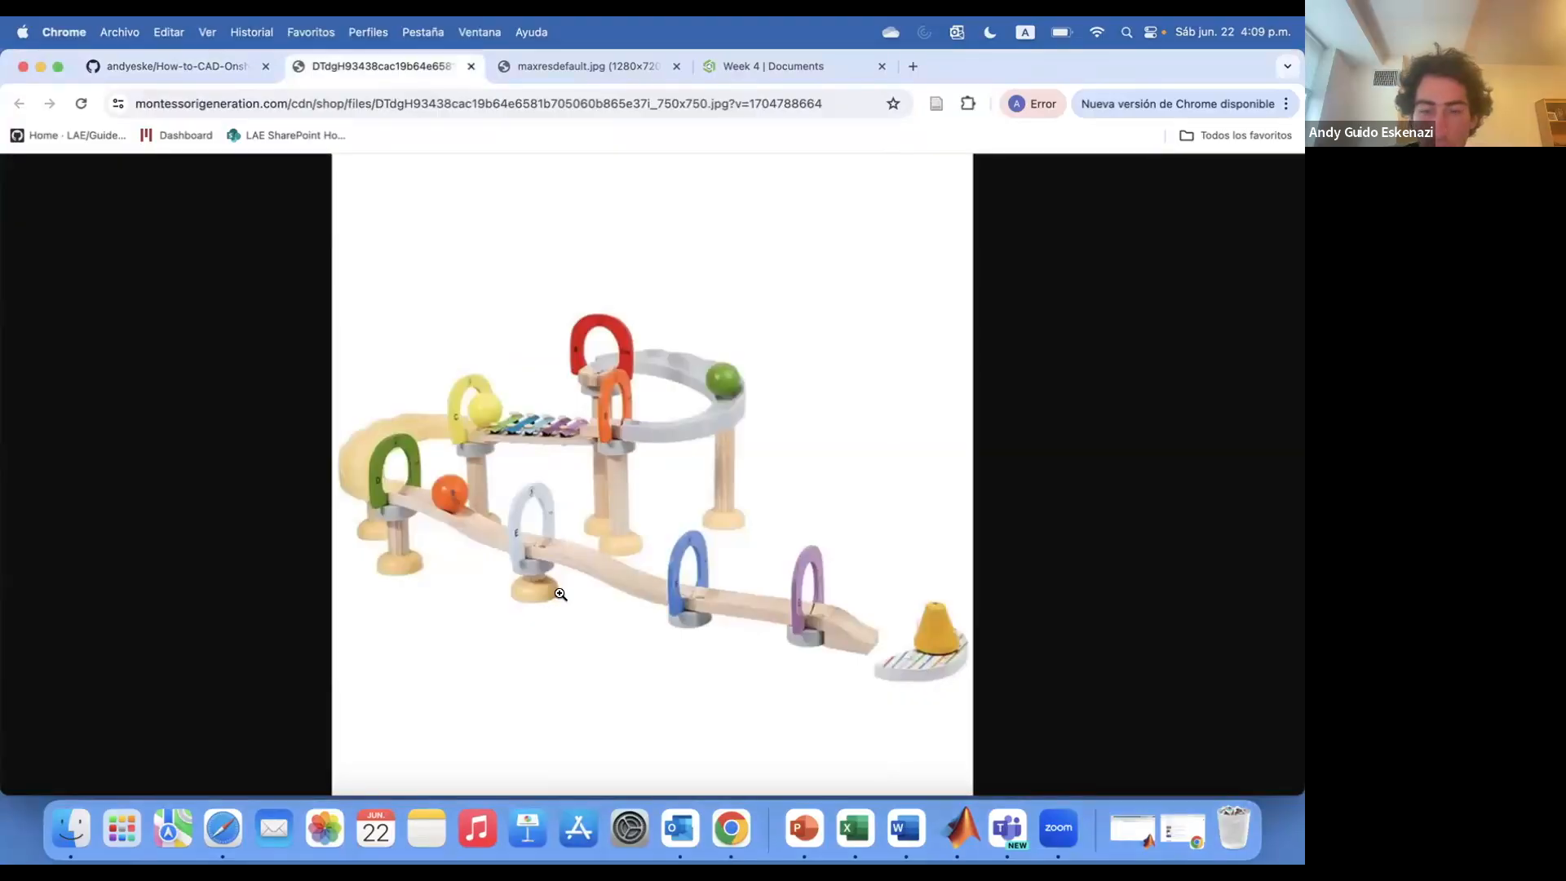
Create a new document named Marble Run in the Week 4 folder
key("ctrl+Tab")
left_click(781, 66)
left_click(82, 210)
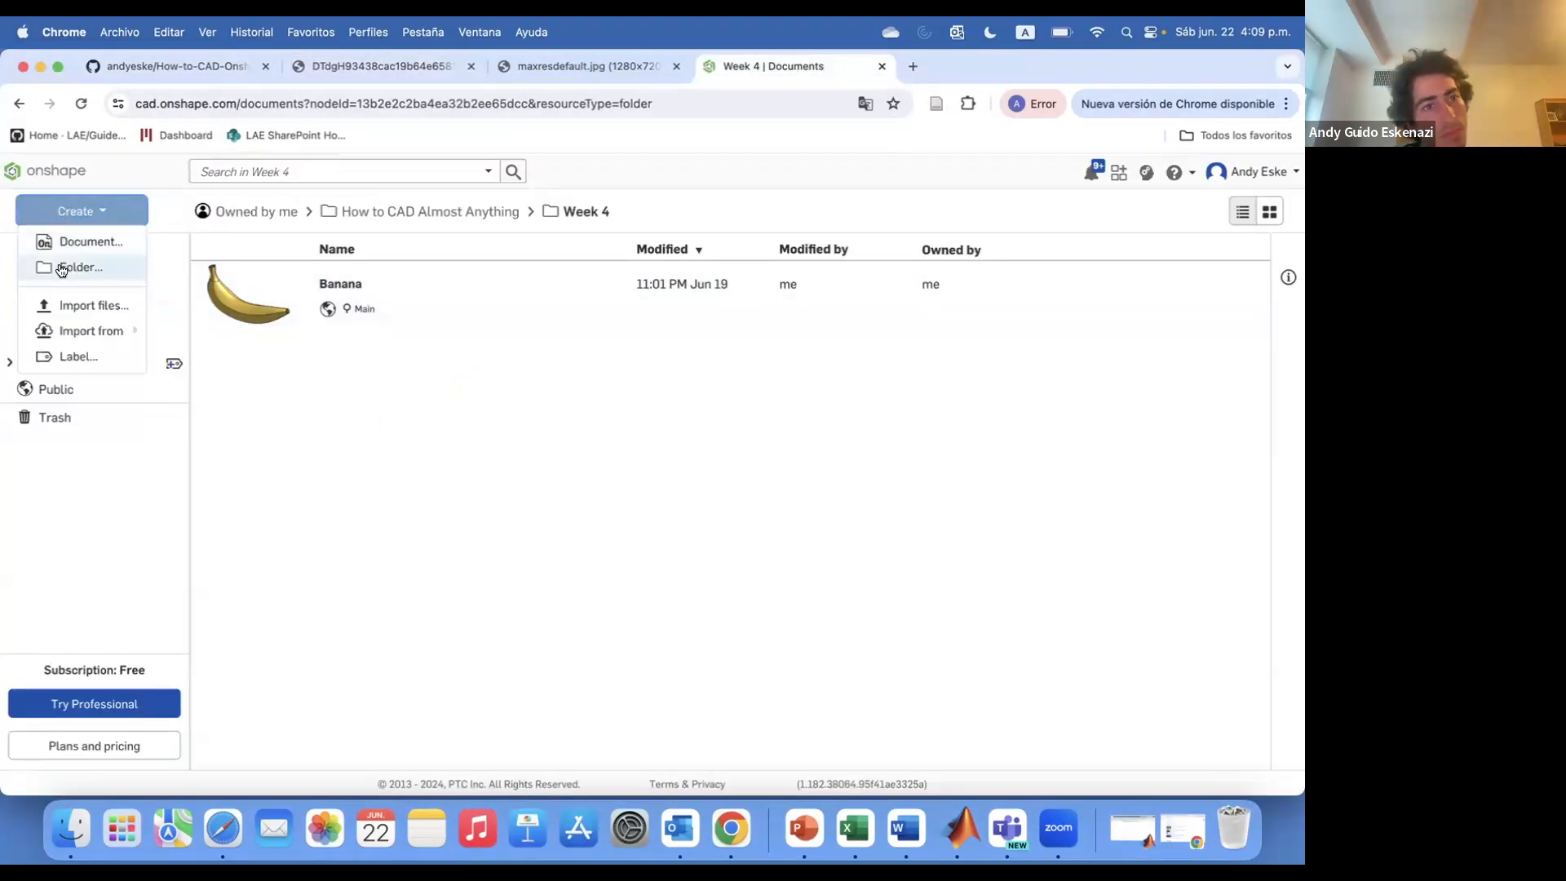
left_click(74, 242)
type("Marble Run")
left_click(811, 622)
Start a sketch on the Top plane facing it, and consult the marble-run reference image
key("shift+s")
left_click(563, 507)
left_click_drag(334, 279, 124, 547)
key("n")
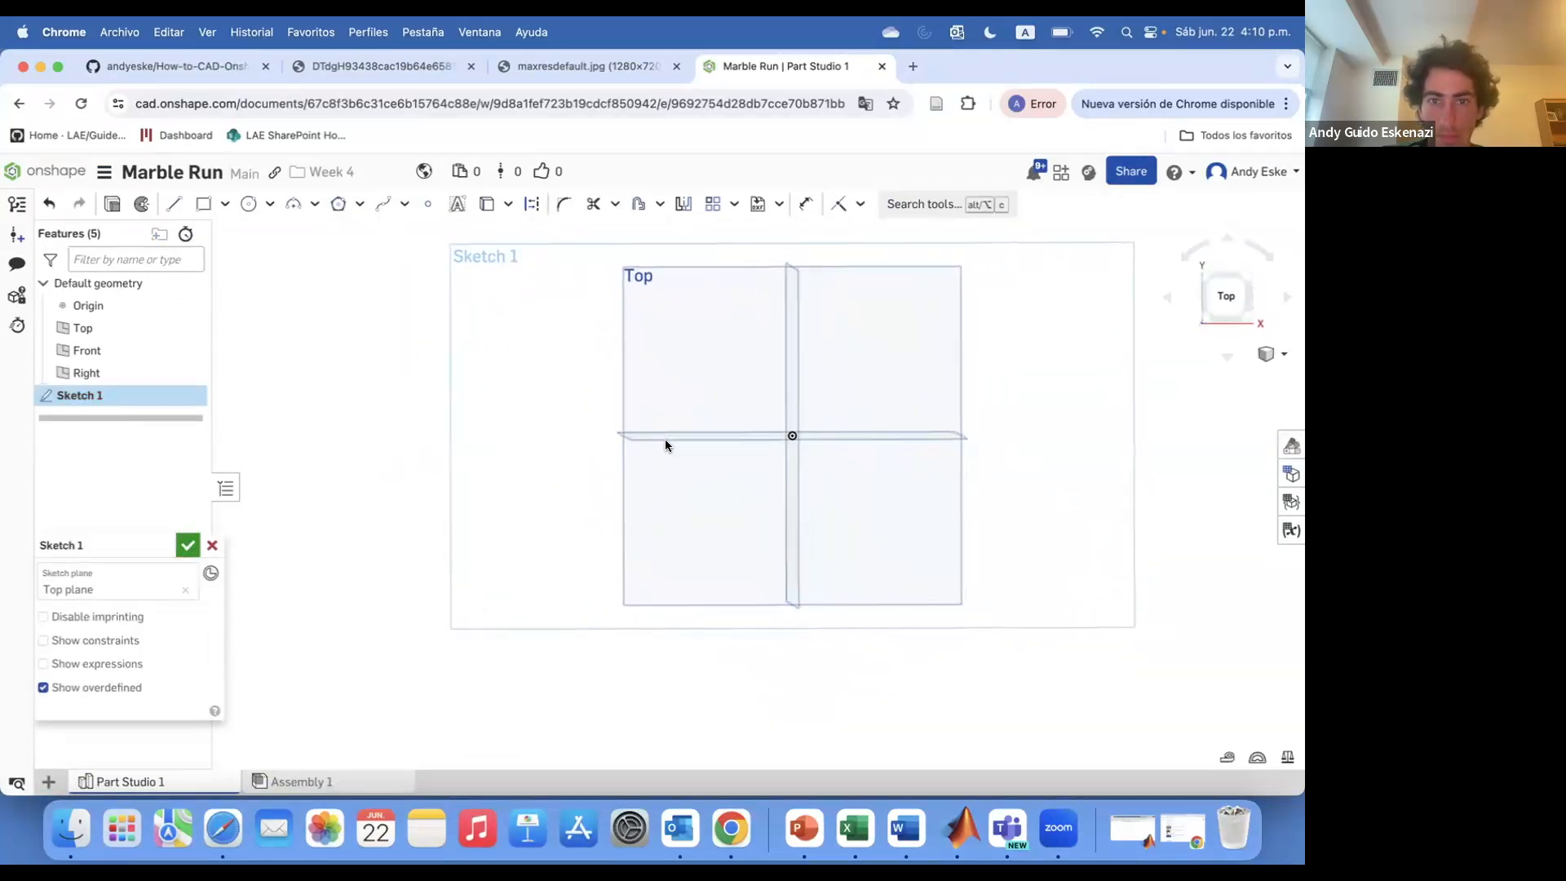
left_click(381, 66)
left_click(785, 66)
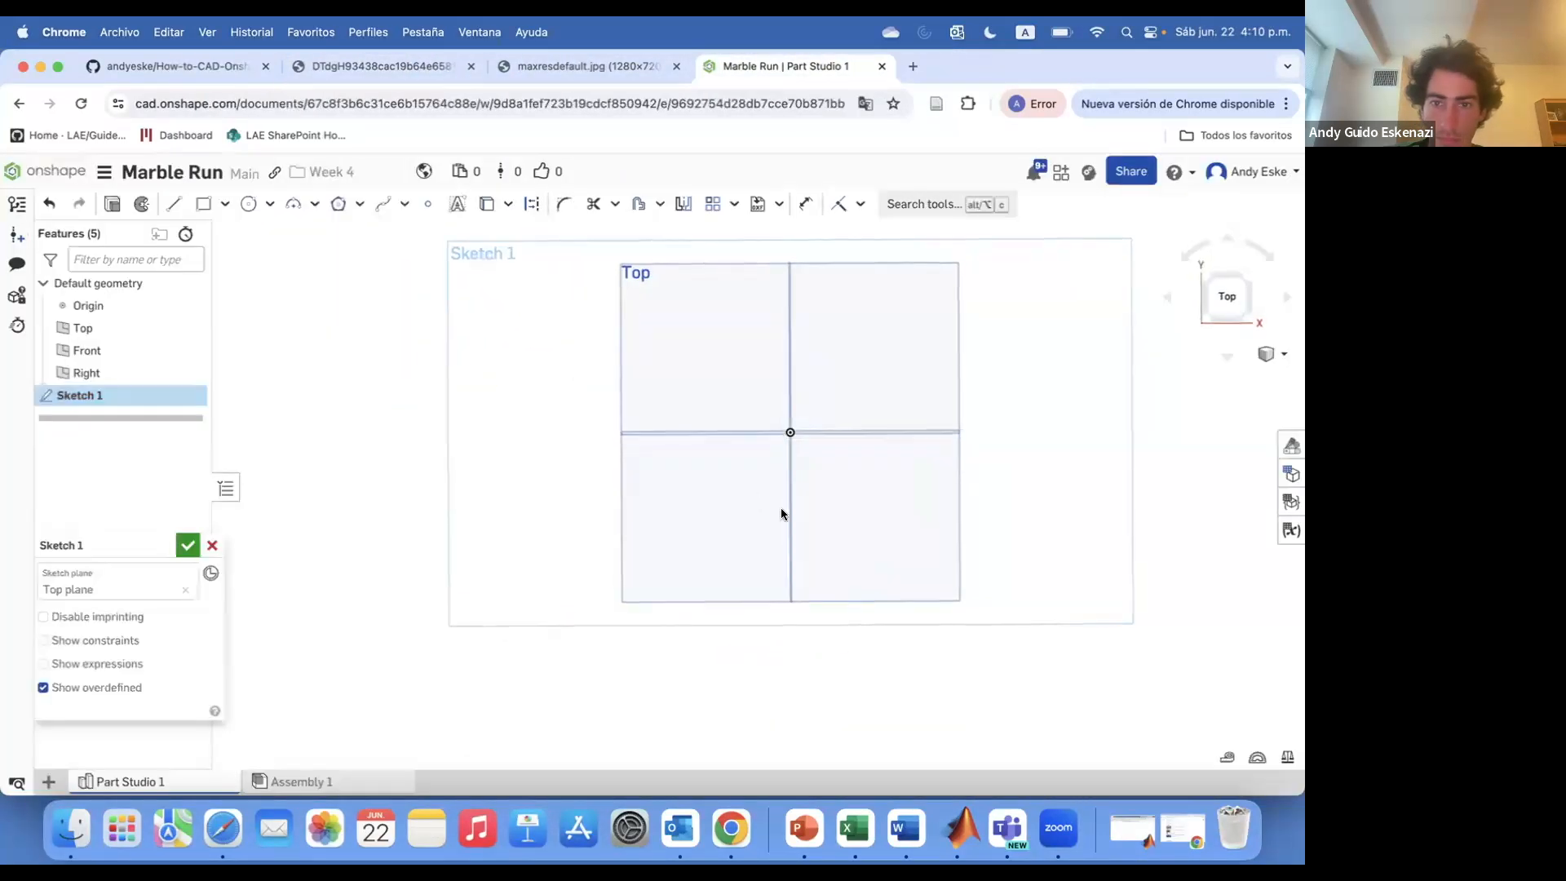
Draw a horizontal construction line and dimension its length as 300 mm
scroll(783, 516, "up", 3)
left_click(631, 568)
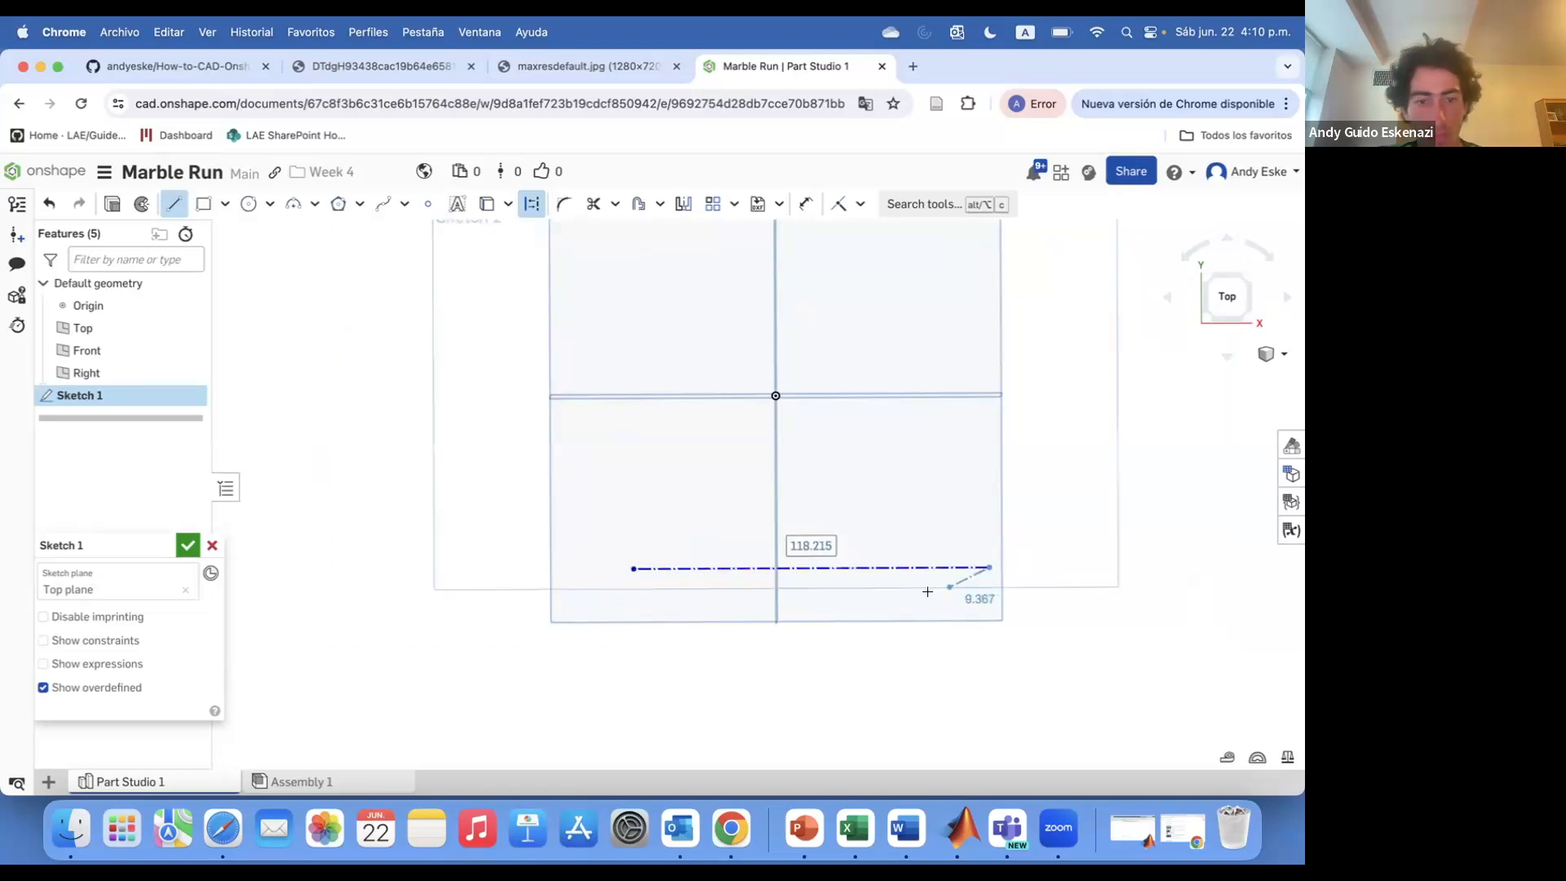
left_click(981, 462)
key("Escape")
right_click(982, 489)
left_click(1021, 749)
left_click_drag(933, 567, 880, 562)
key("d")
left_click(877, 563)
type("300")
key("Return")
Draw a construction semicircle at the line's left end and set its height to 75 mm
scroll(751, 717, "down", 5)
key("Escape")
scroll(746, 632, "up", 4)
left_click_drag(820, 534, 834, 567)
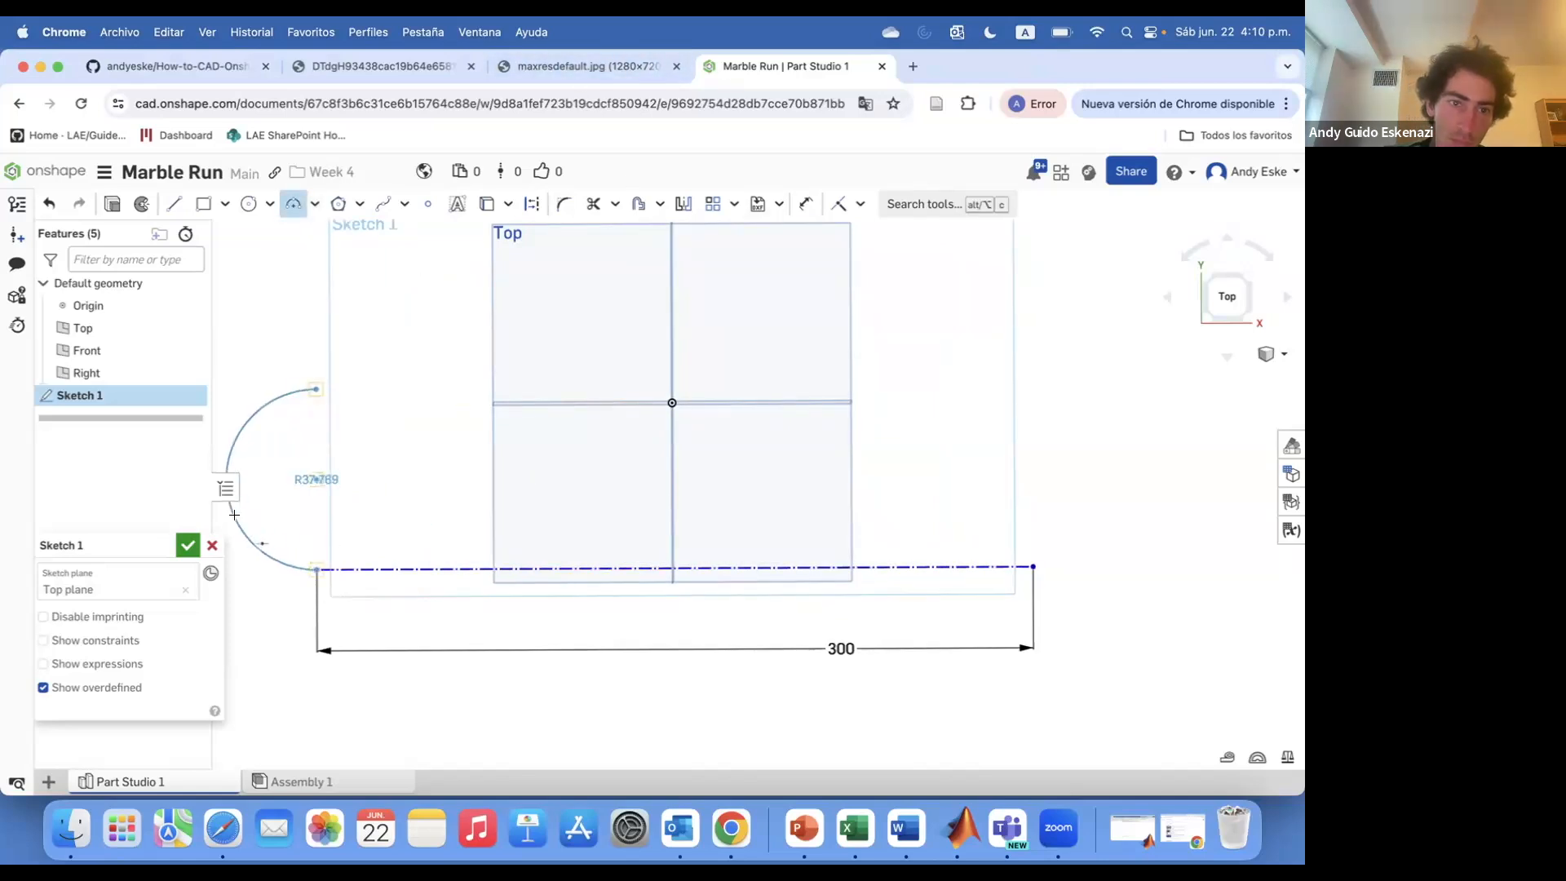
left_click(324, 569)
type("d")
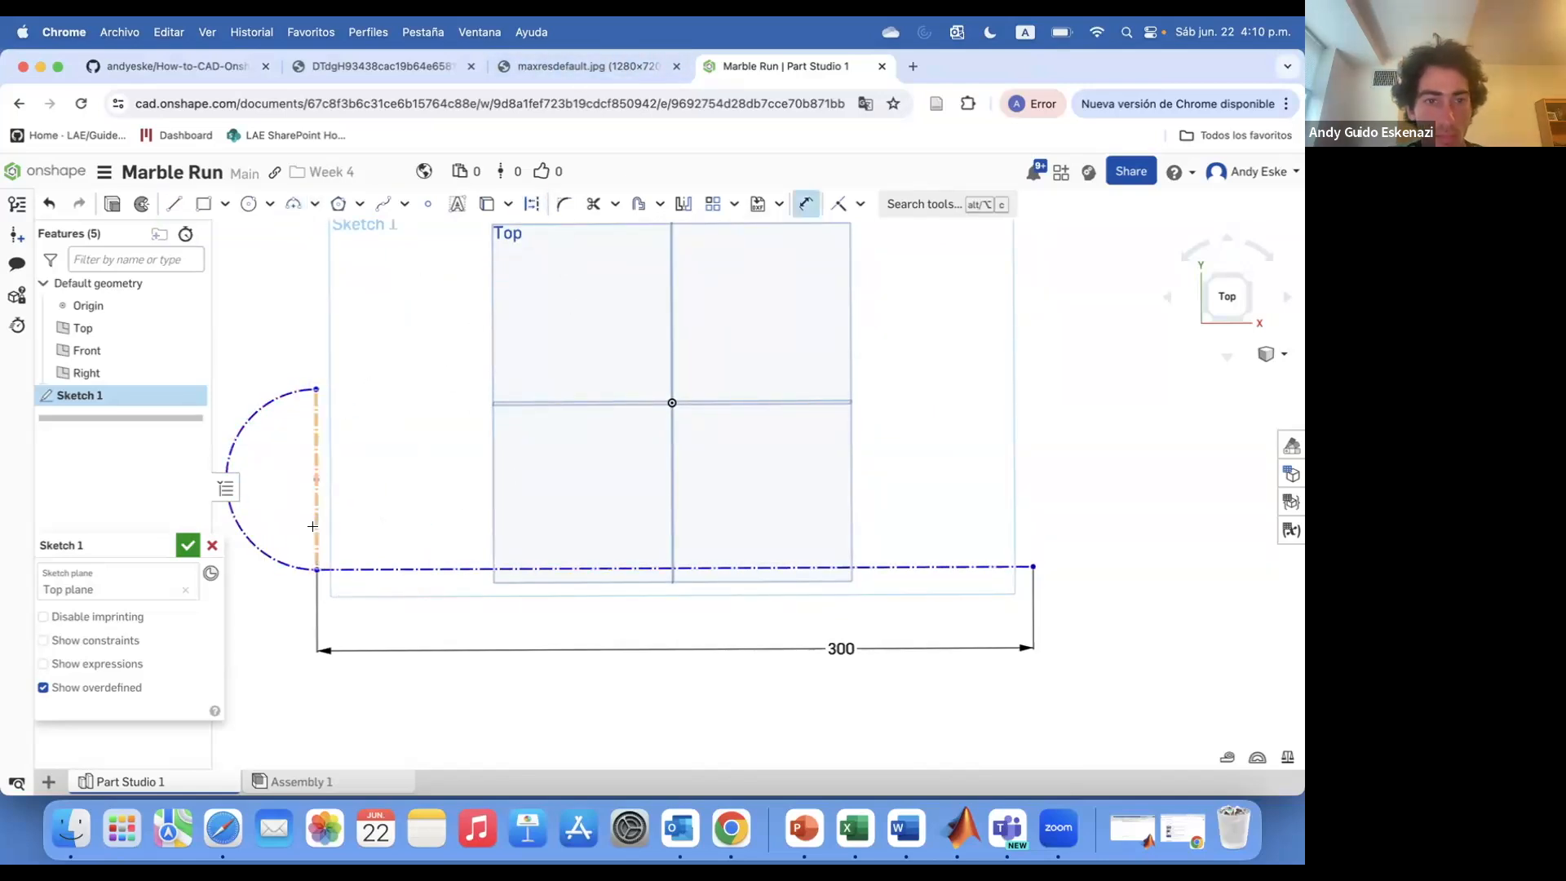
type("00")
key("Return")
key("Escape")
double_click(461, 545)
type("75")
key("Return")
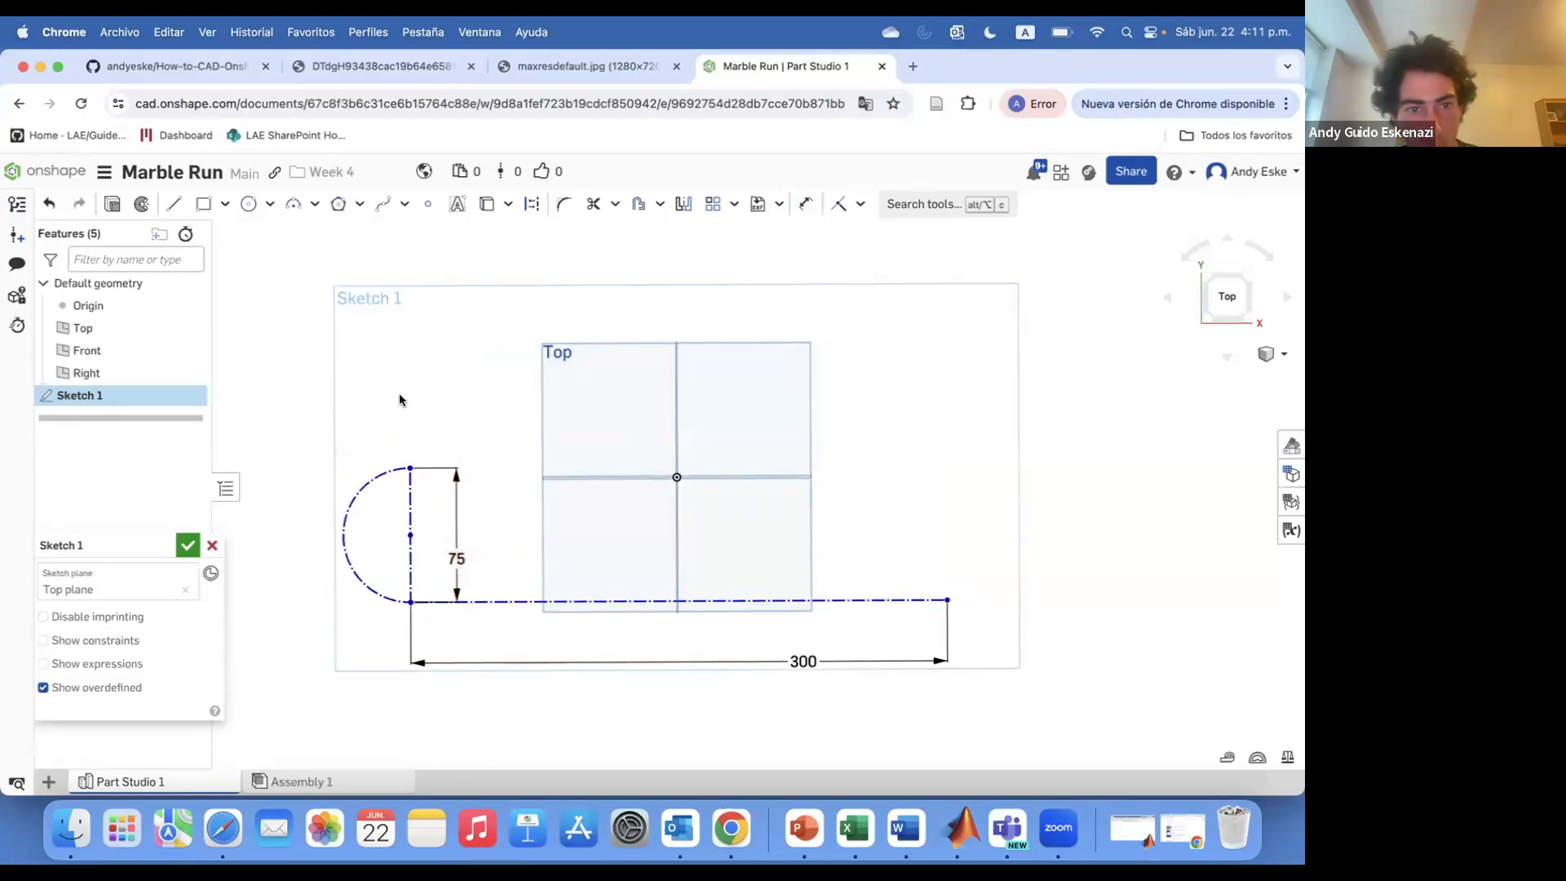
Draw a construction line from the arc's top towards the origin and dimension its length
left_click(174, 203)
left_click(531, 204)
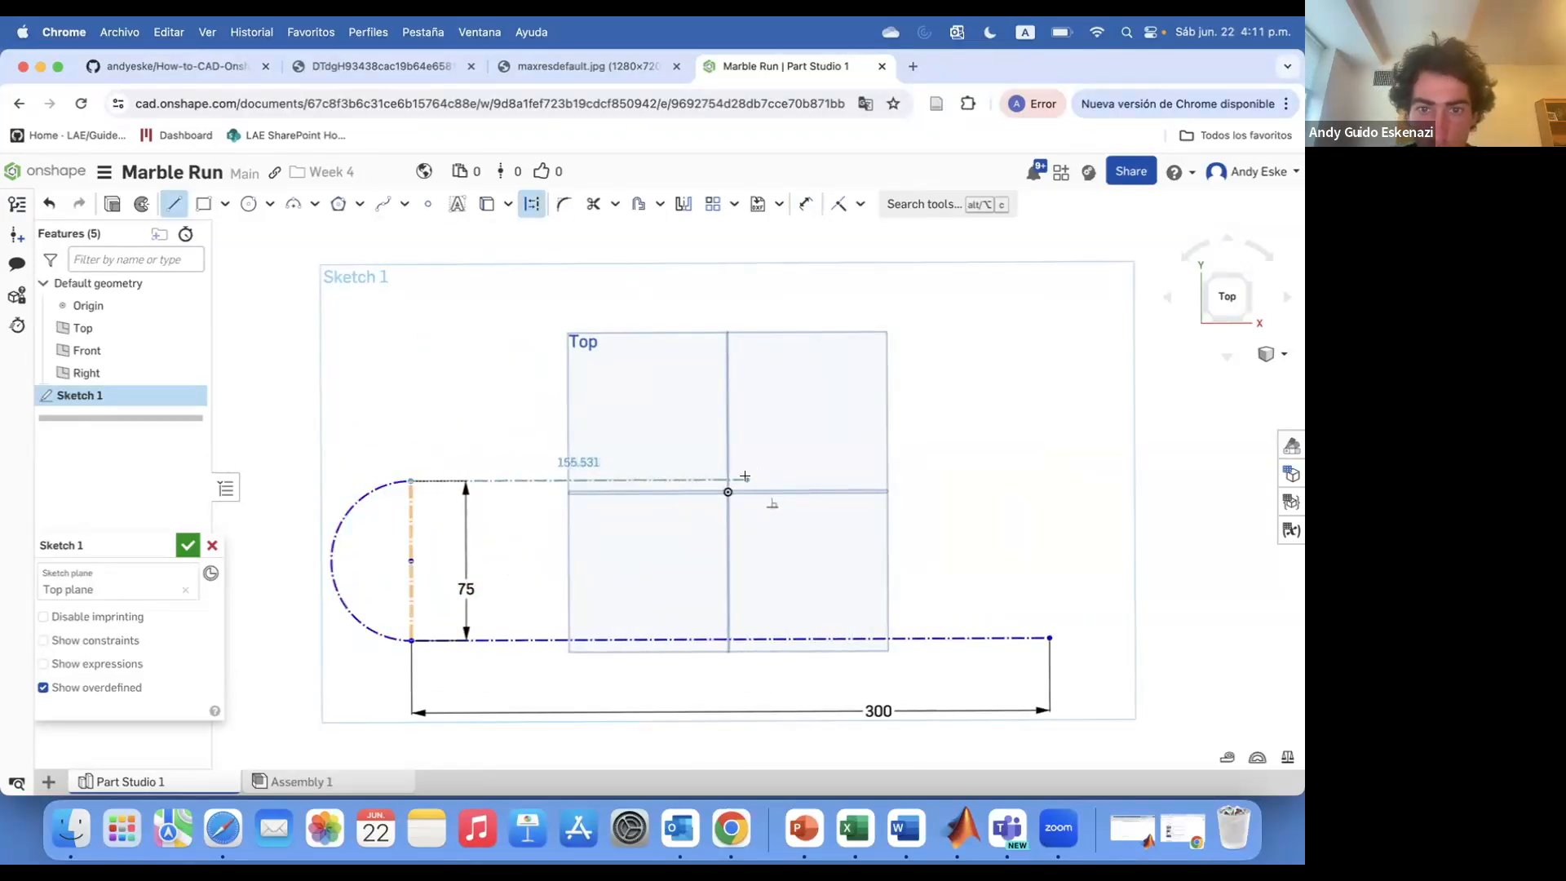
left_click(802, 478)
key("d")
left_click(717, 480)
left_click(614, 585)
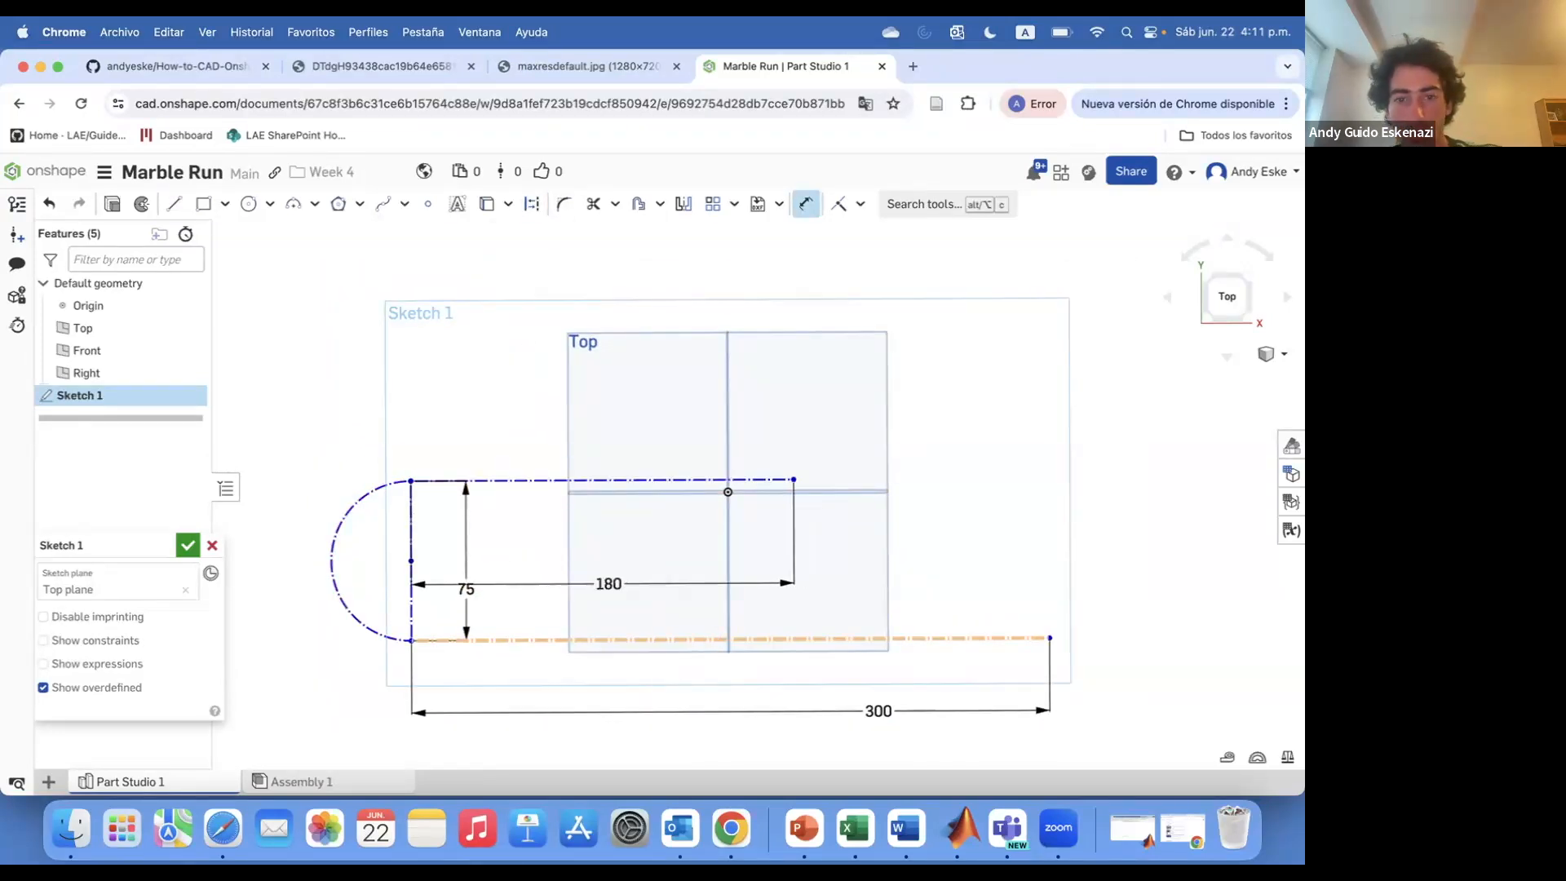
Add a construction semicircle above the origin with a 75 mm height and a 100 mm top construction line
left_click(726, 491)
key("a")
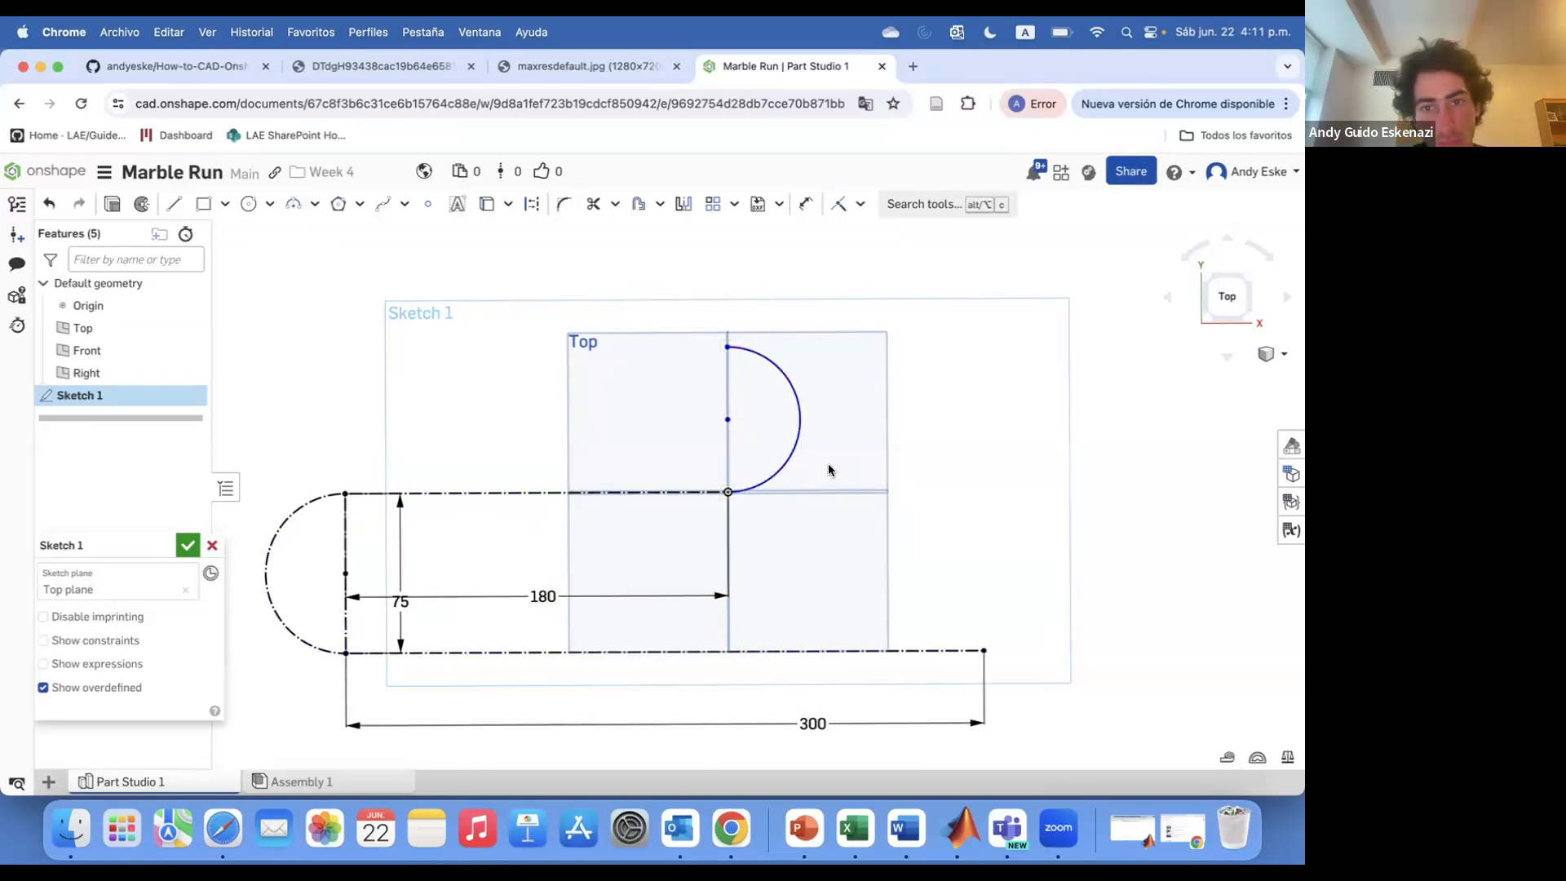
left_click(536, 205)
key("l")
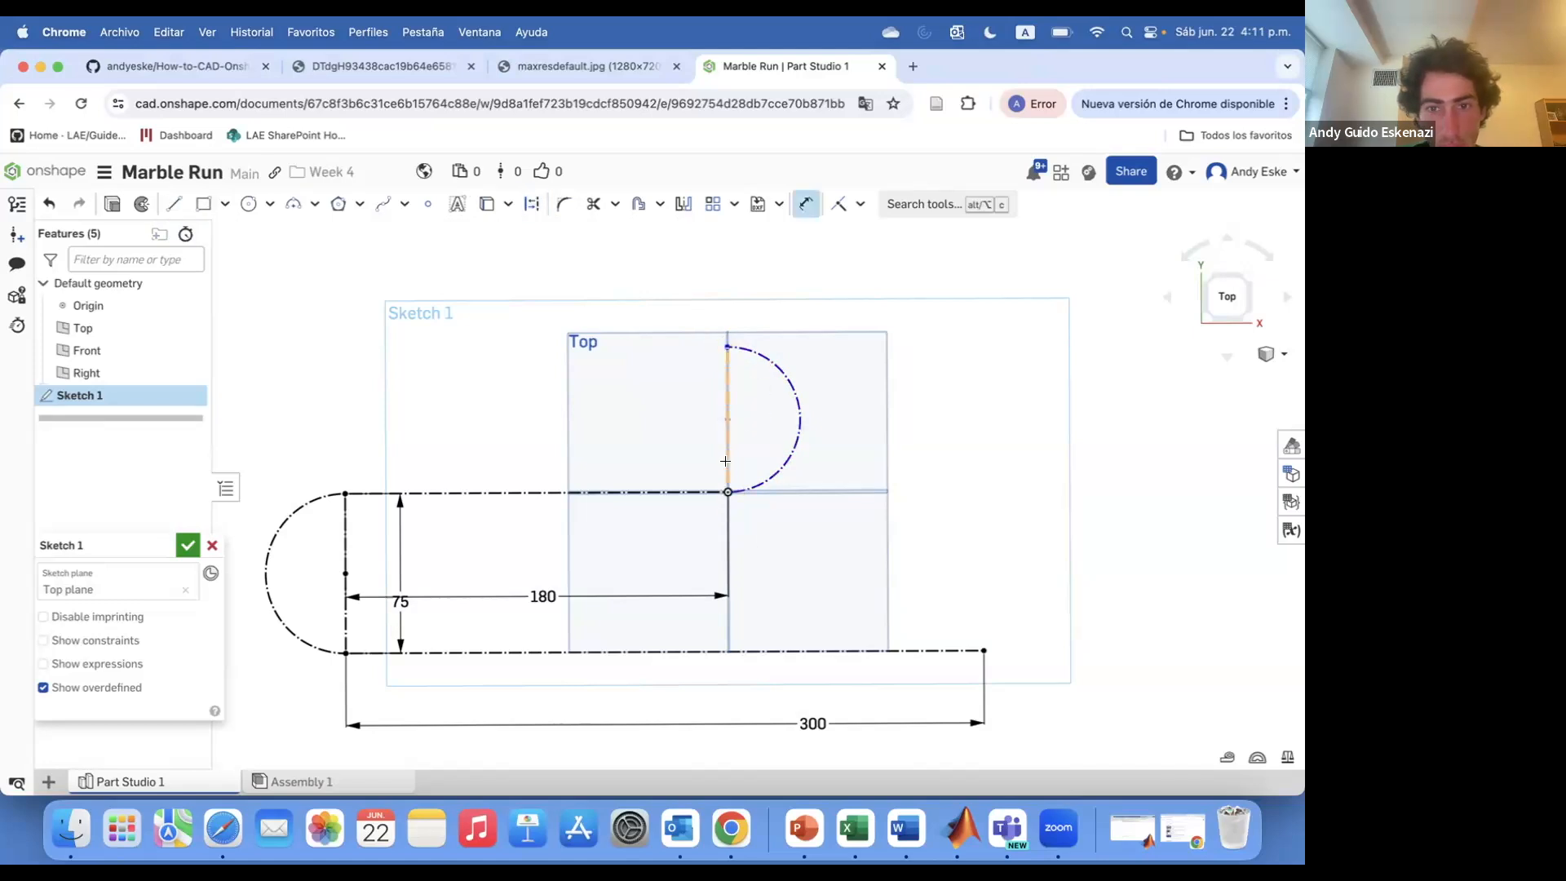
key("Return")
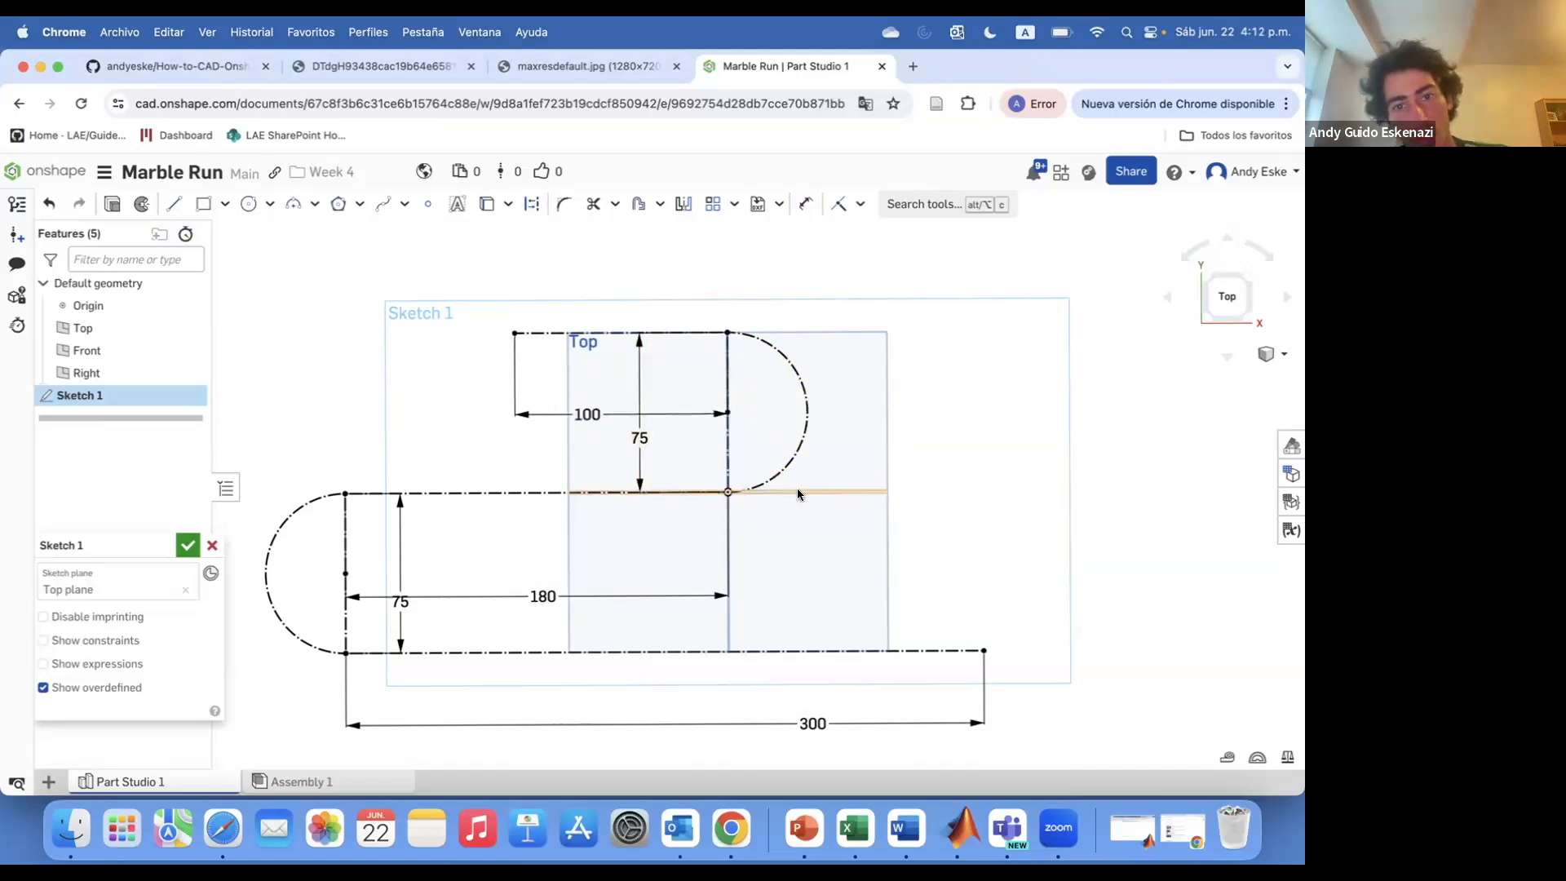
key("Return")
Check the reference image, then place circles along the construction path and set one circle's diameter to 10 mm
scroll(563, 612, "down", 2)
right_click_drag(580, 612, 603, 589)
left_click(384, 67)
left_click(800, 70)
right_click_drag(729, 498, 733, 514)
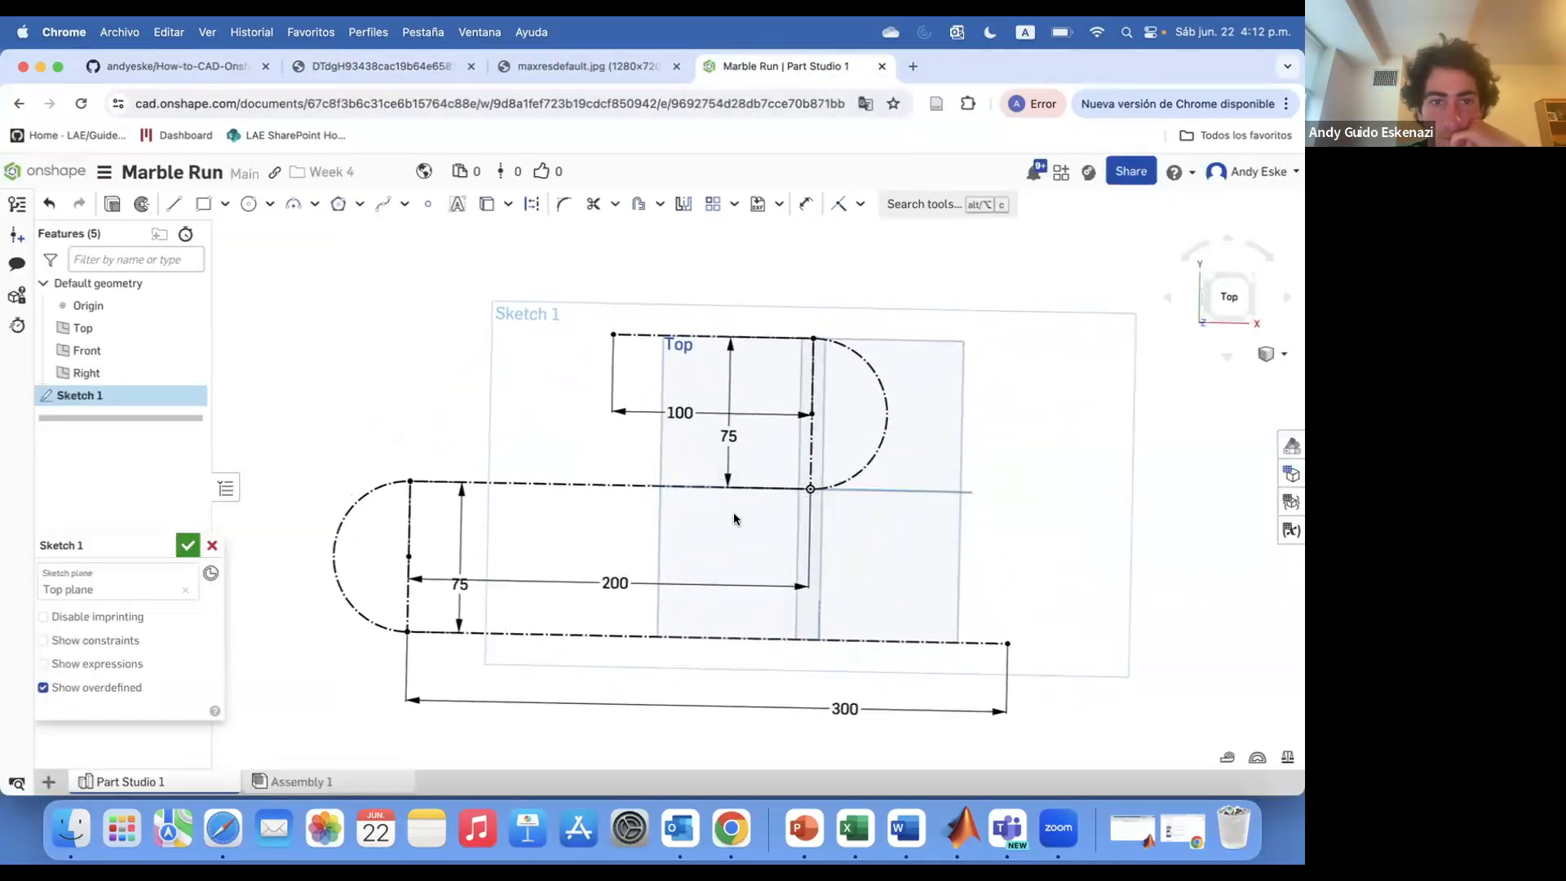
left_click(411, 492)
left_click(333, 555)
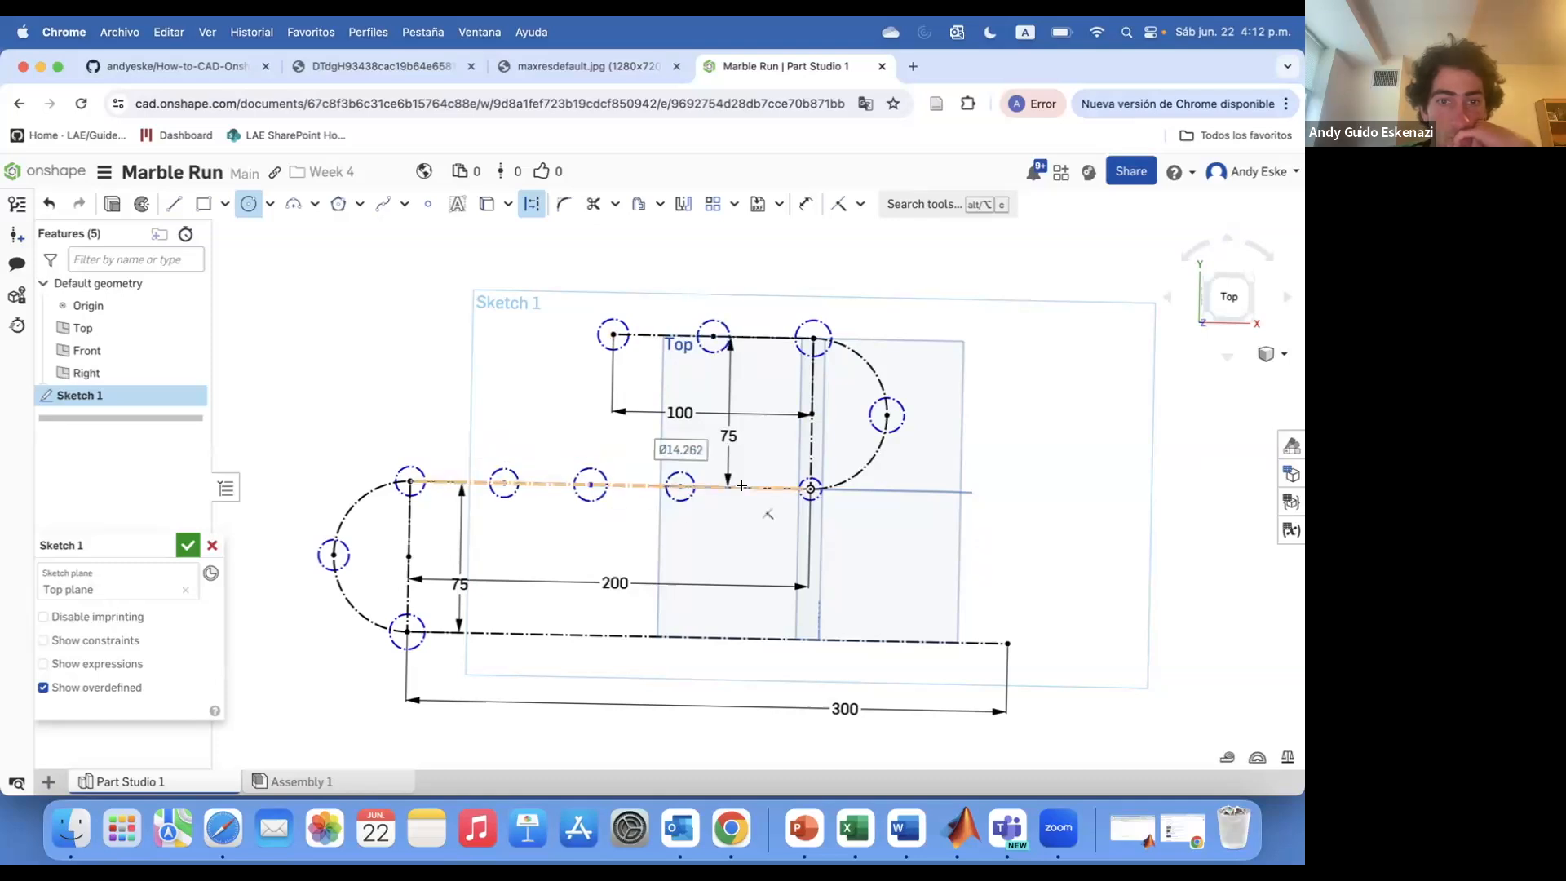
key("e")
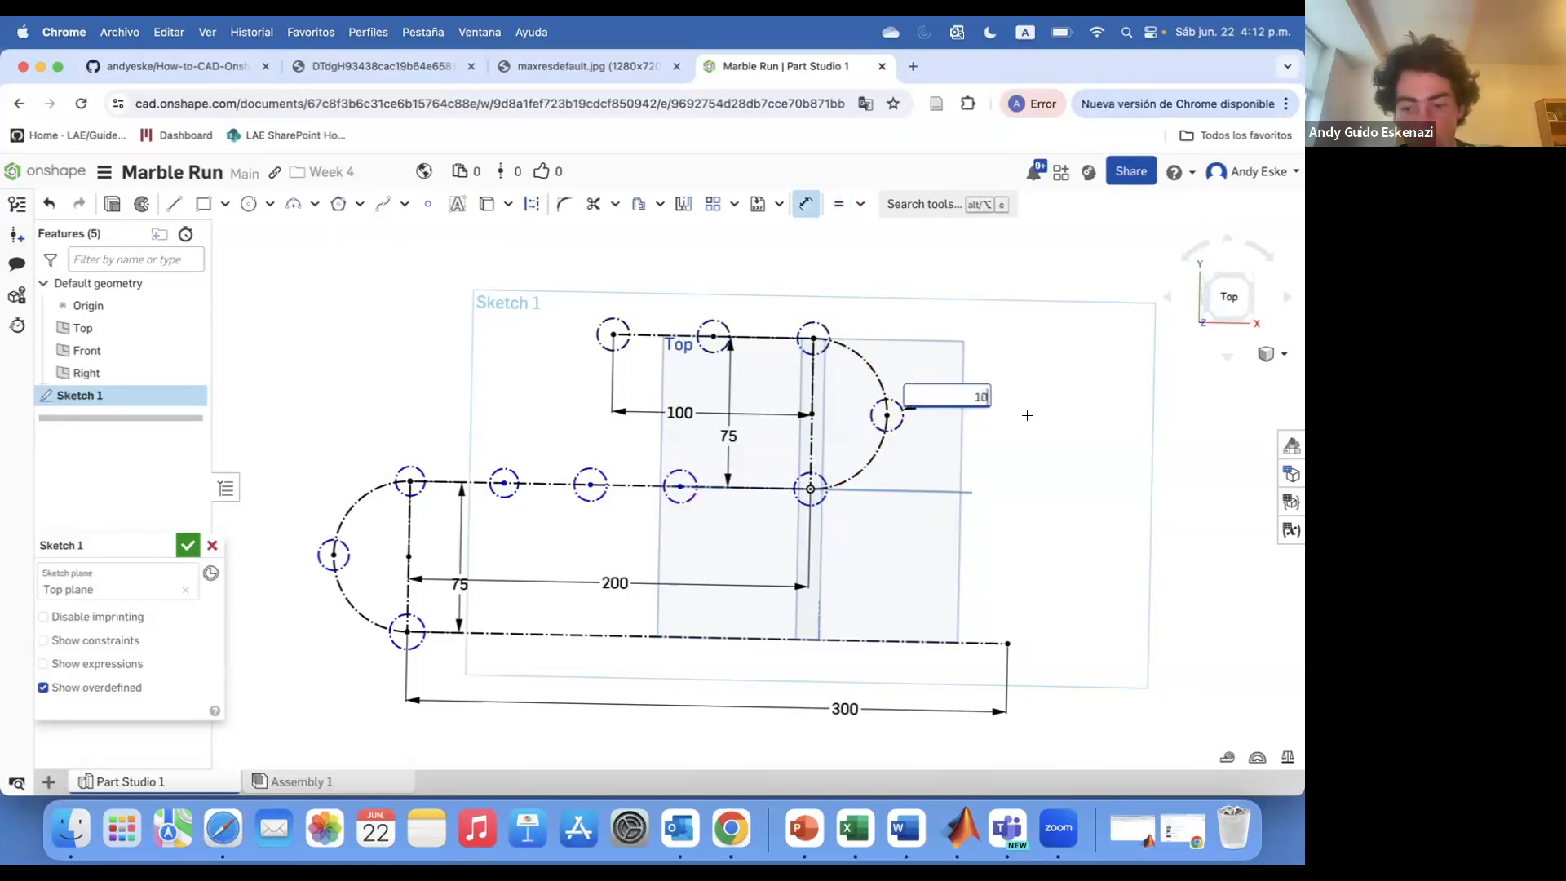
type("0")
key("Return")
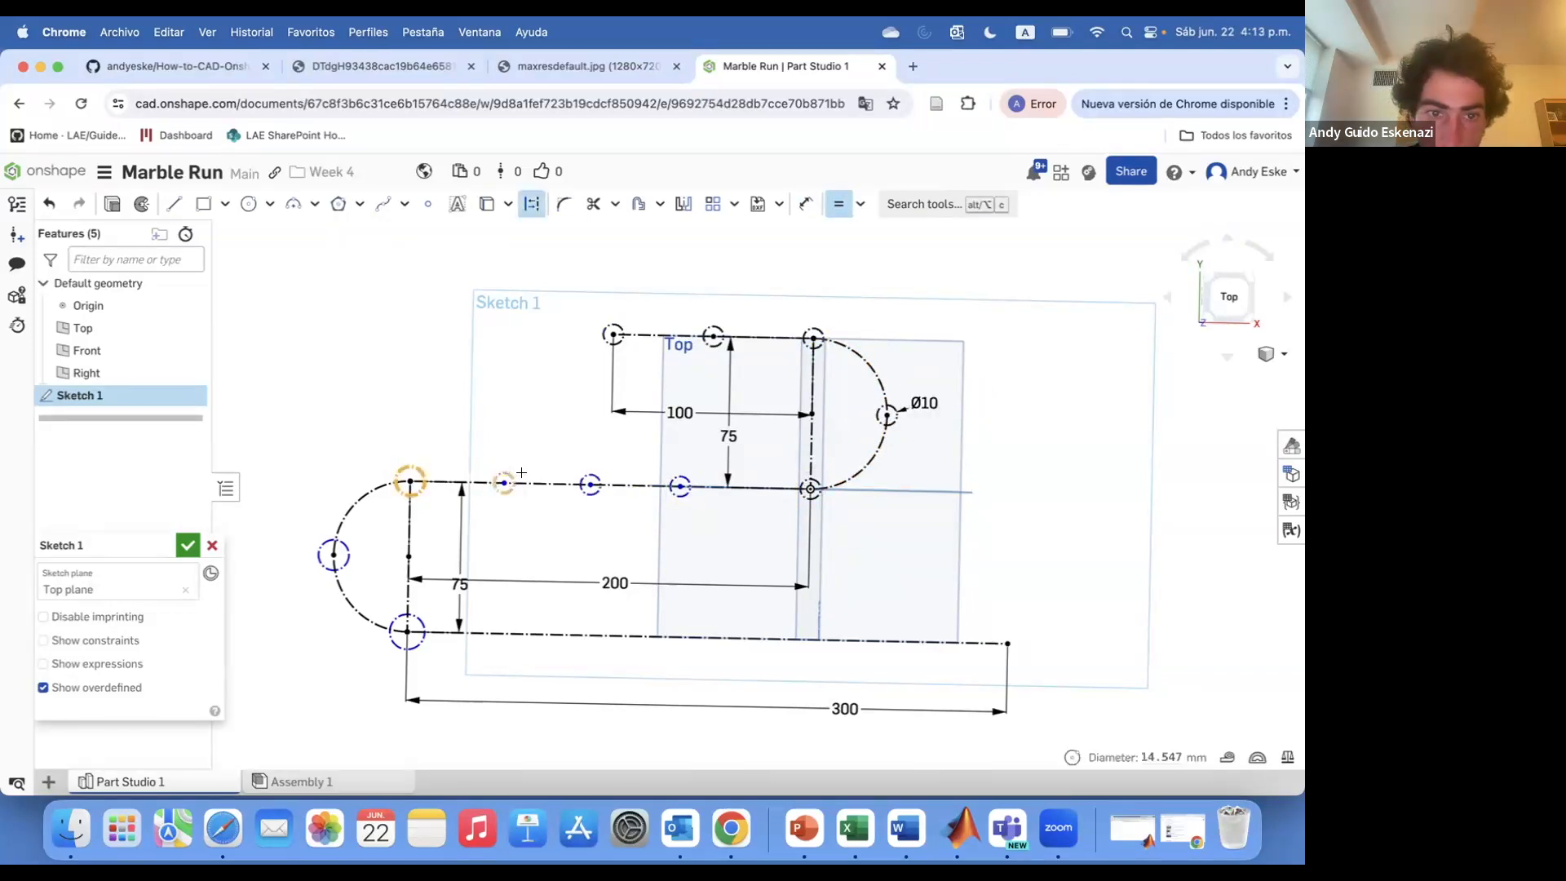
Dimension the circles on the upper construction line 50 mm apart
left_click(408, 480)
left_click(504, 483)
left_click(482, 423)
left_click(591, 485)
left_click(562, 429)
type("50")
key("Return")
left_click(610, 484)
left_click(680, 487)
left_click(647, 458)
type("50")
key("Return")
scroll(618, 636, "down", 2)
scroll(618, 636, "up", 1)
Make the circles on the lower construction line equal to the 10 mm circle
key("e")
left_click(390, 496)
left_click(448, 441)
left_click(446, 561)
left_click(544, 589)
left_click(633, 580)
left_click(634, 589)
left_click(927, 585)
left_click(943, 580)
key("e")
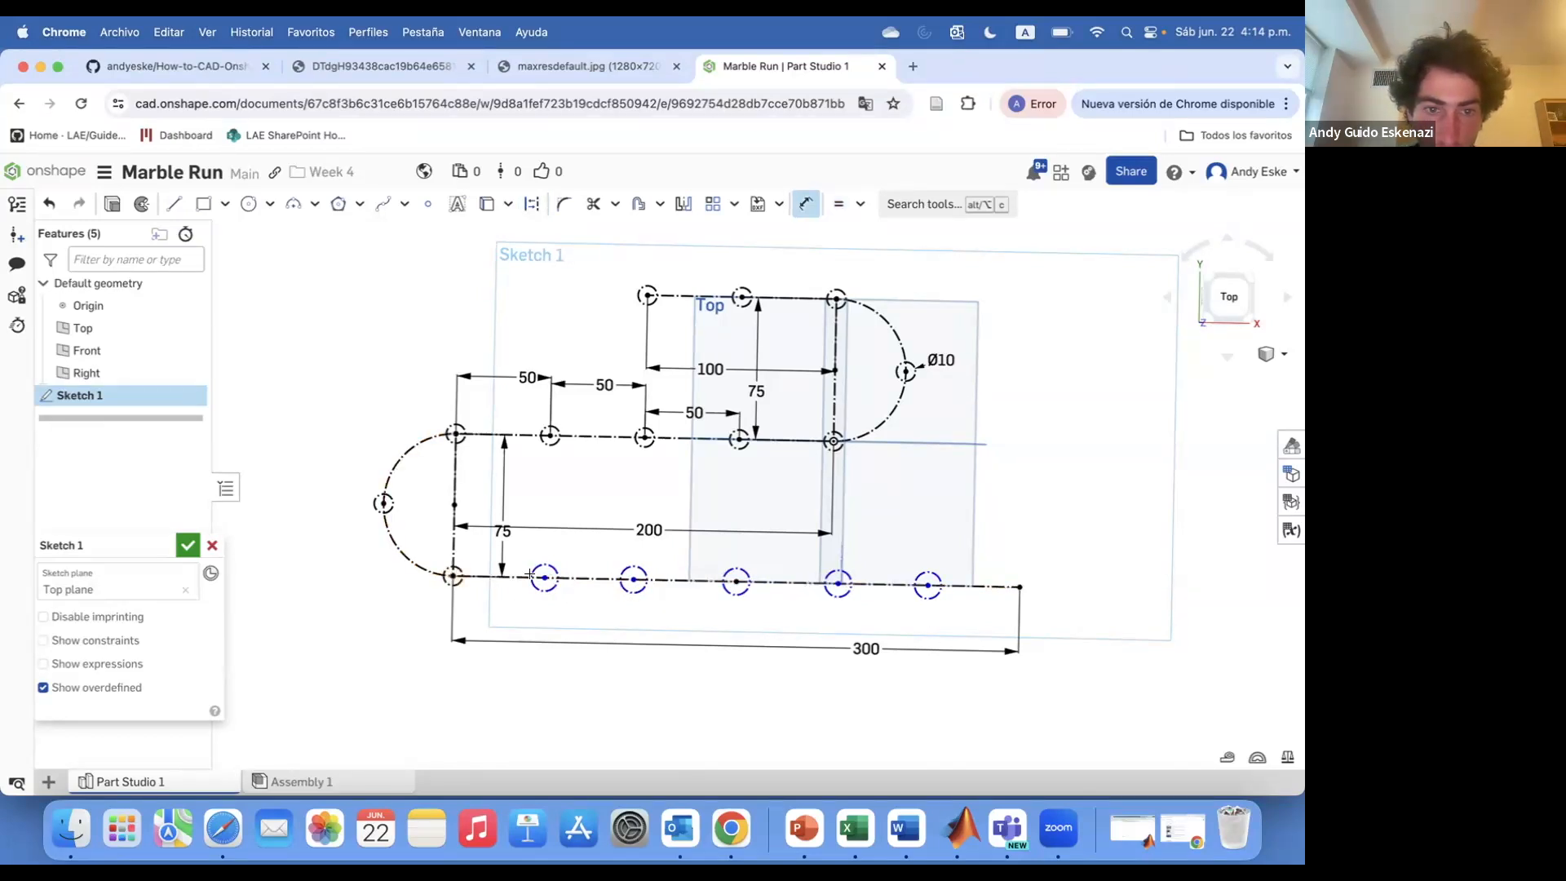
Dimension the circles on the lower construction line 50 mm apart
type("0")
key("Return")
left_click(547, 578)
left_click(634, 579)
left_click(593, 611)
type("50")
key("Return")
left_click(736, 581)
left_click(703, 611)
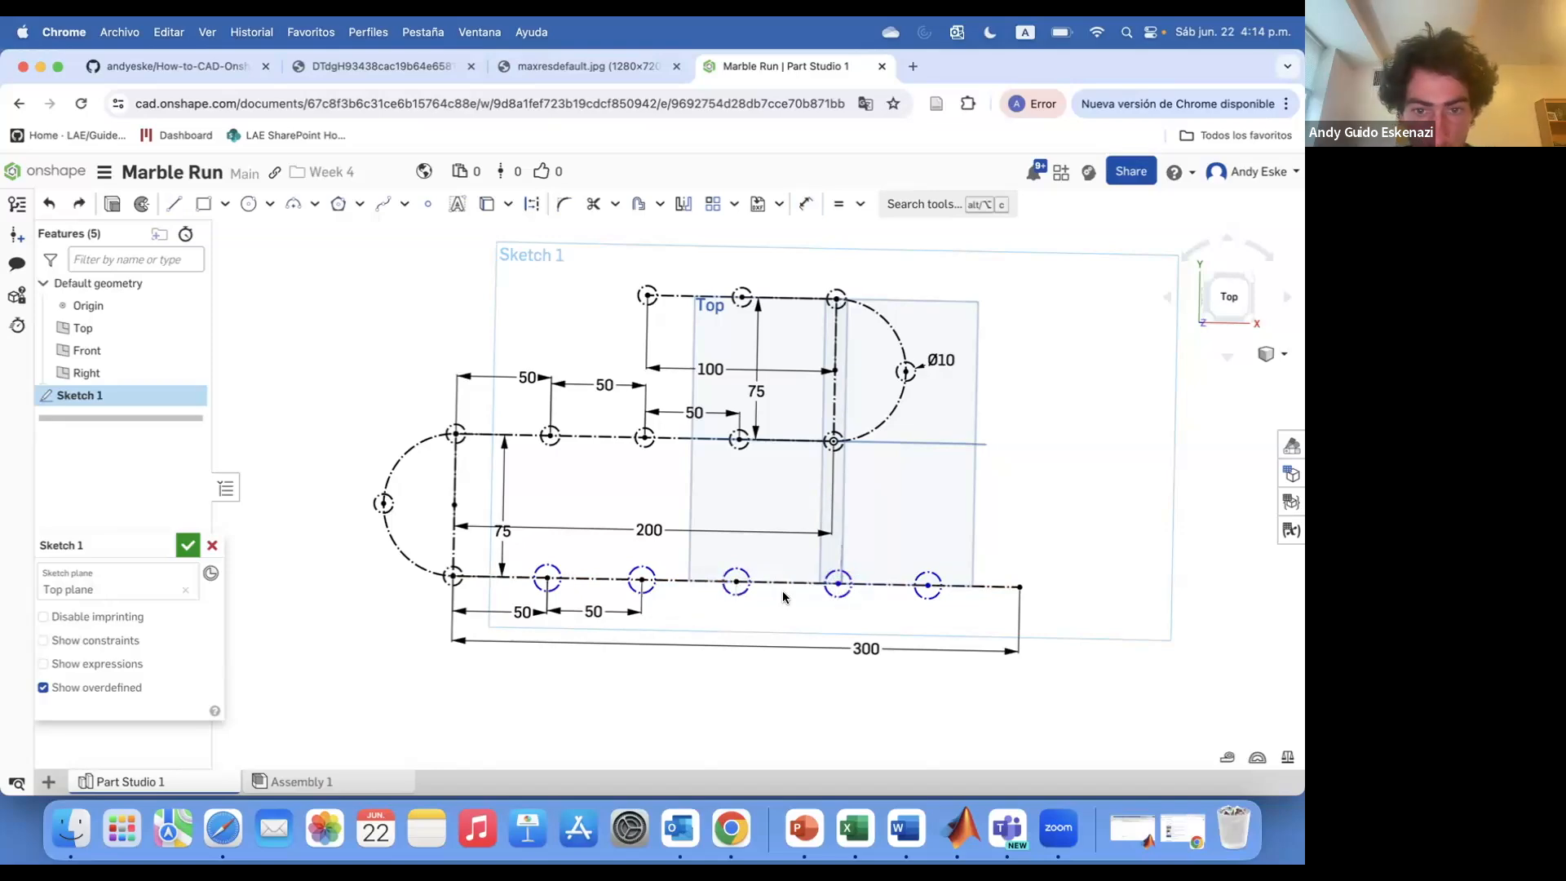
left_click(926, 585)
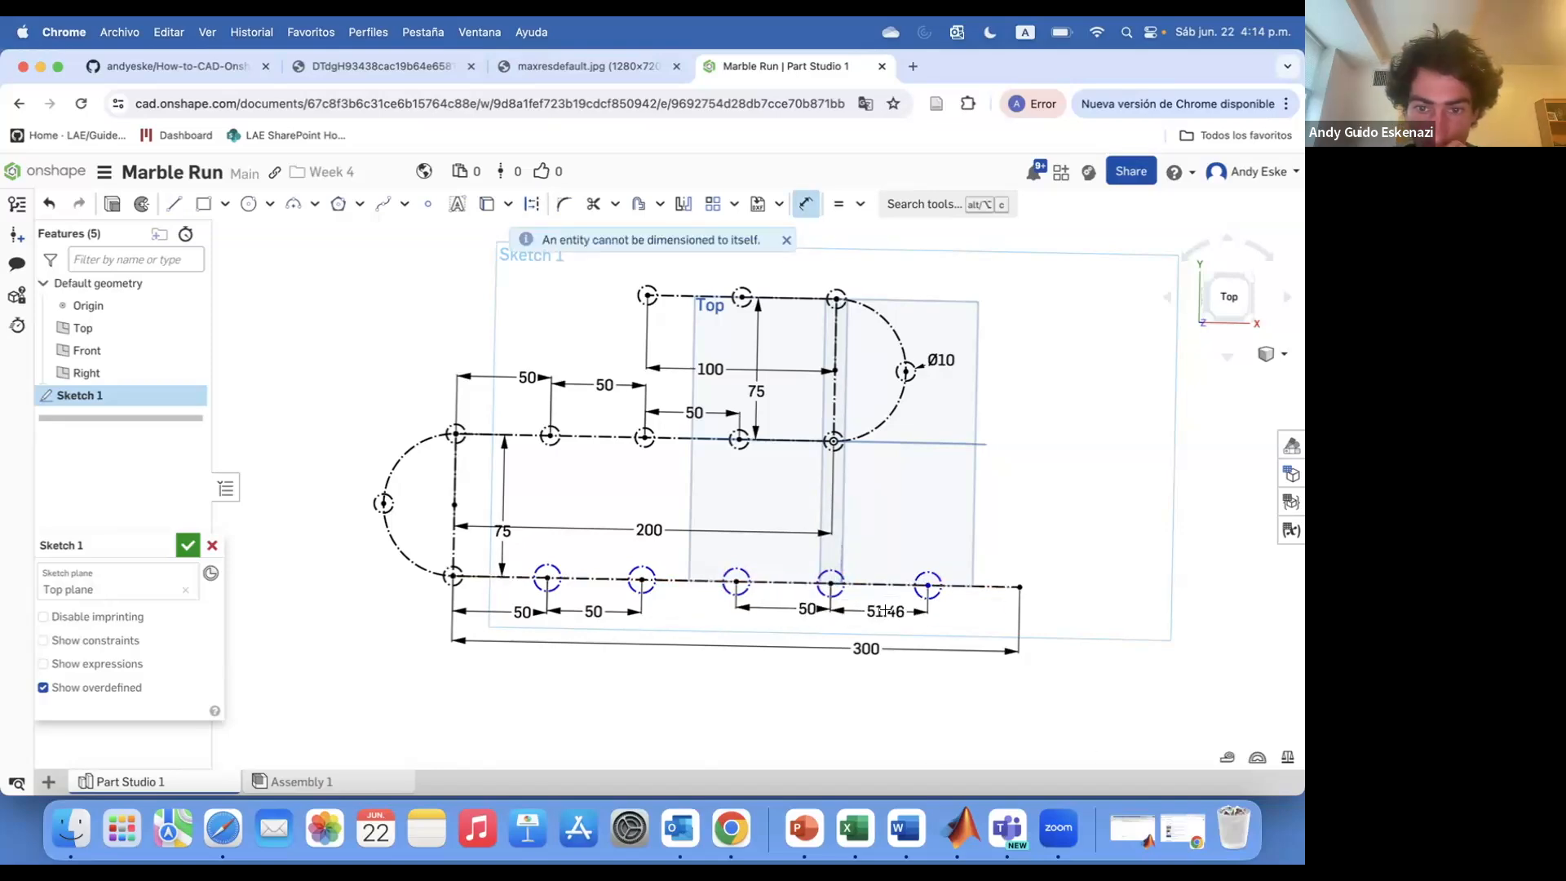
key("Escape")
Offset the track's construction path by 10 mm with the Offset tool
right_click_drag(462, 564, 699, 633)
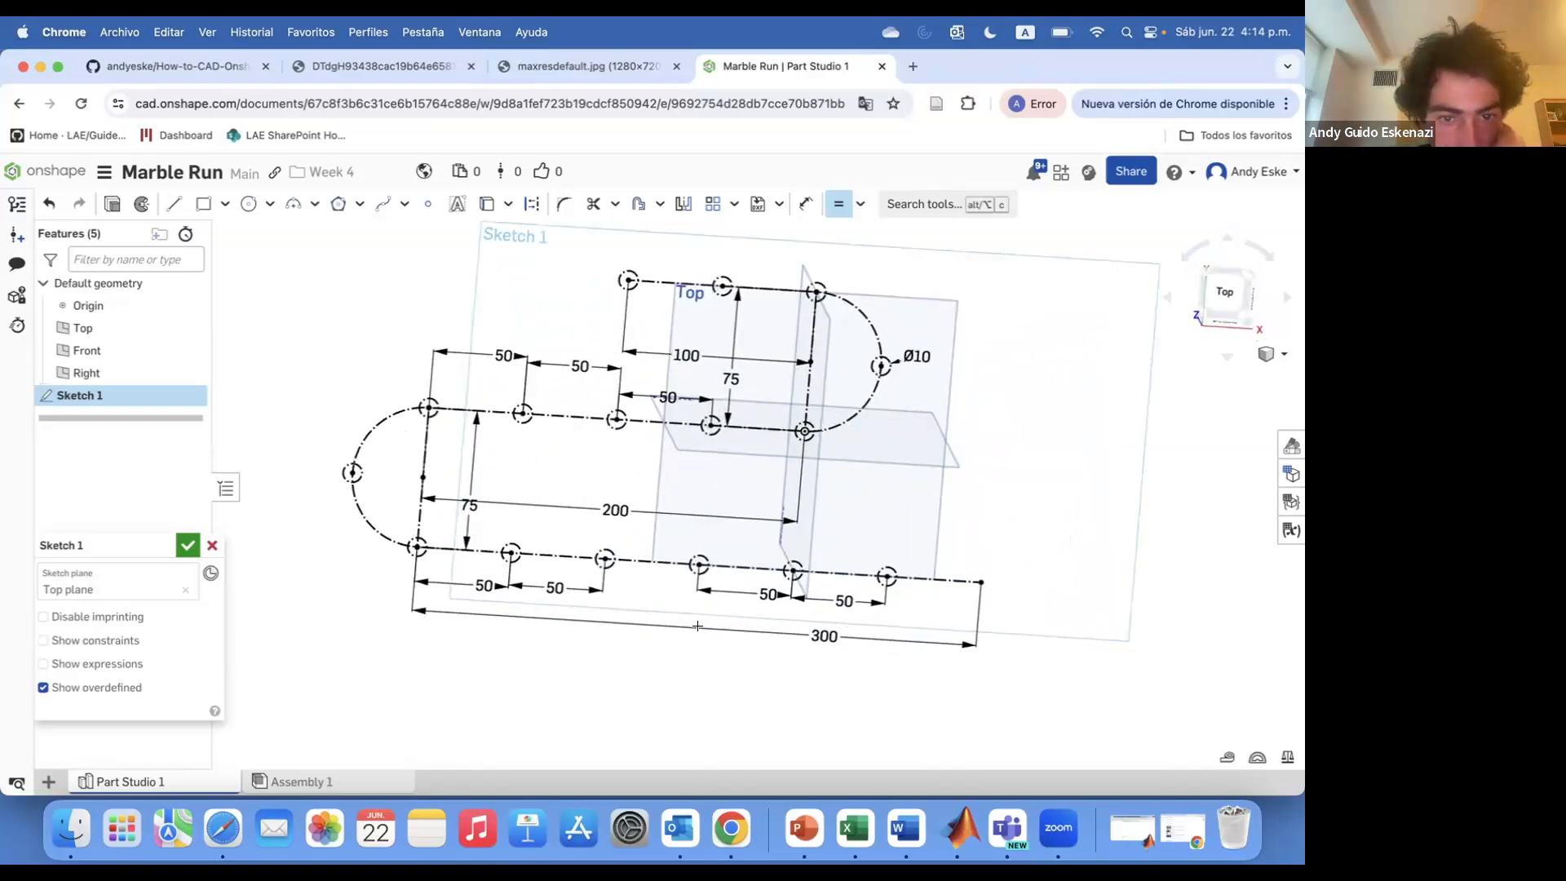
left_click(638, 204)
left_click(558, 556)
left_click(360, 440)
left_click(569, 417)
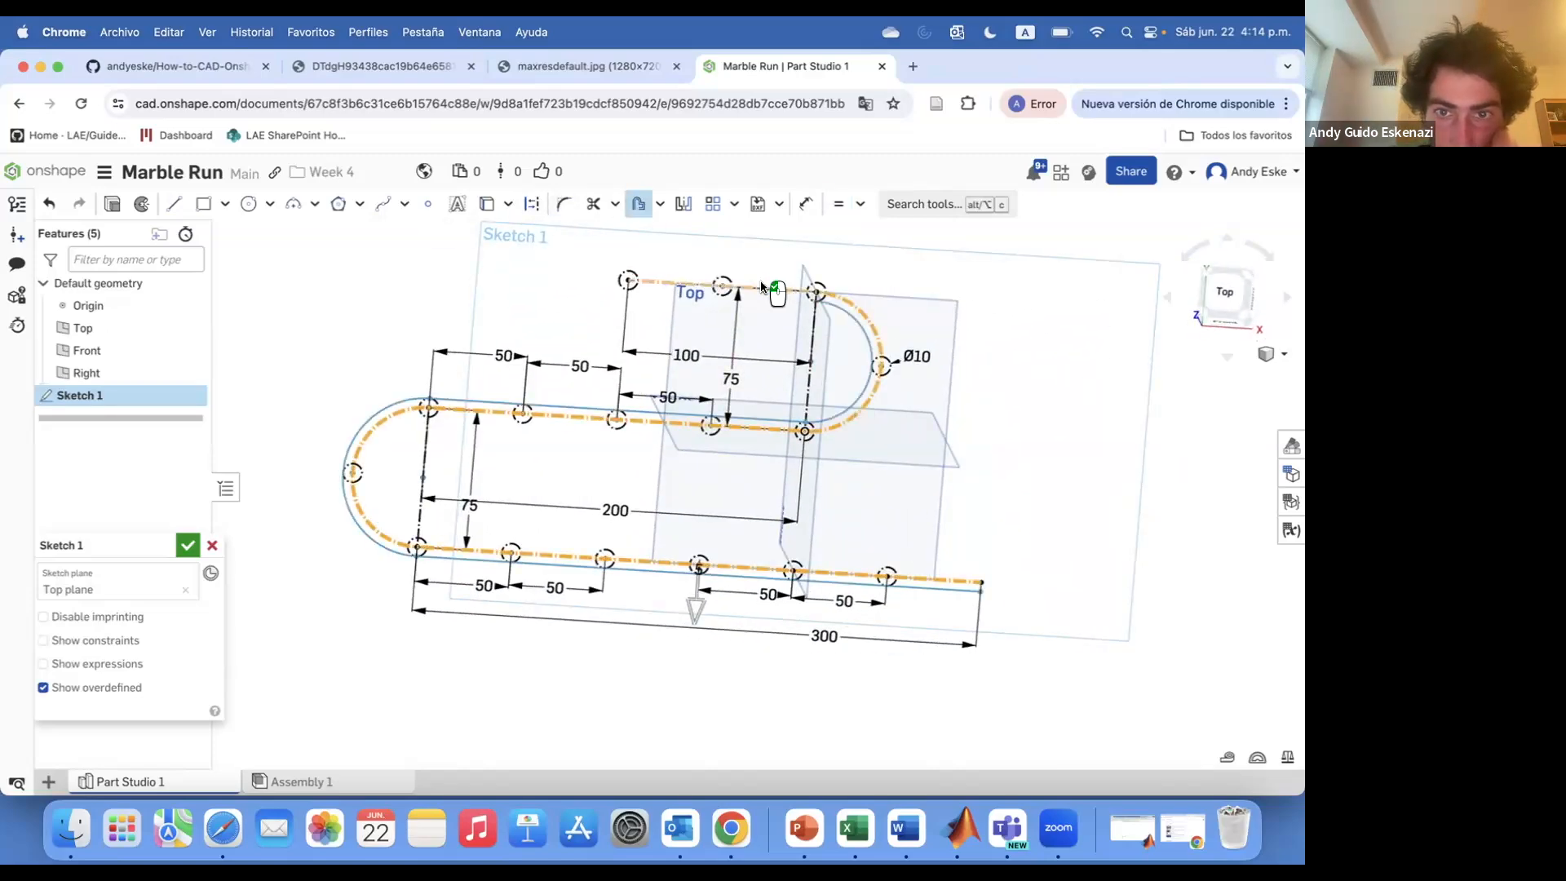
scroll(725, 655, "up", 4)
left_click_drag(679, 584, 681, 594)
left_click(732, 647)
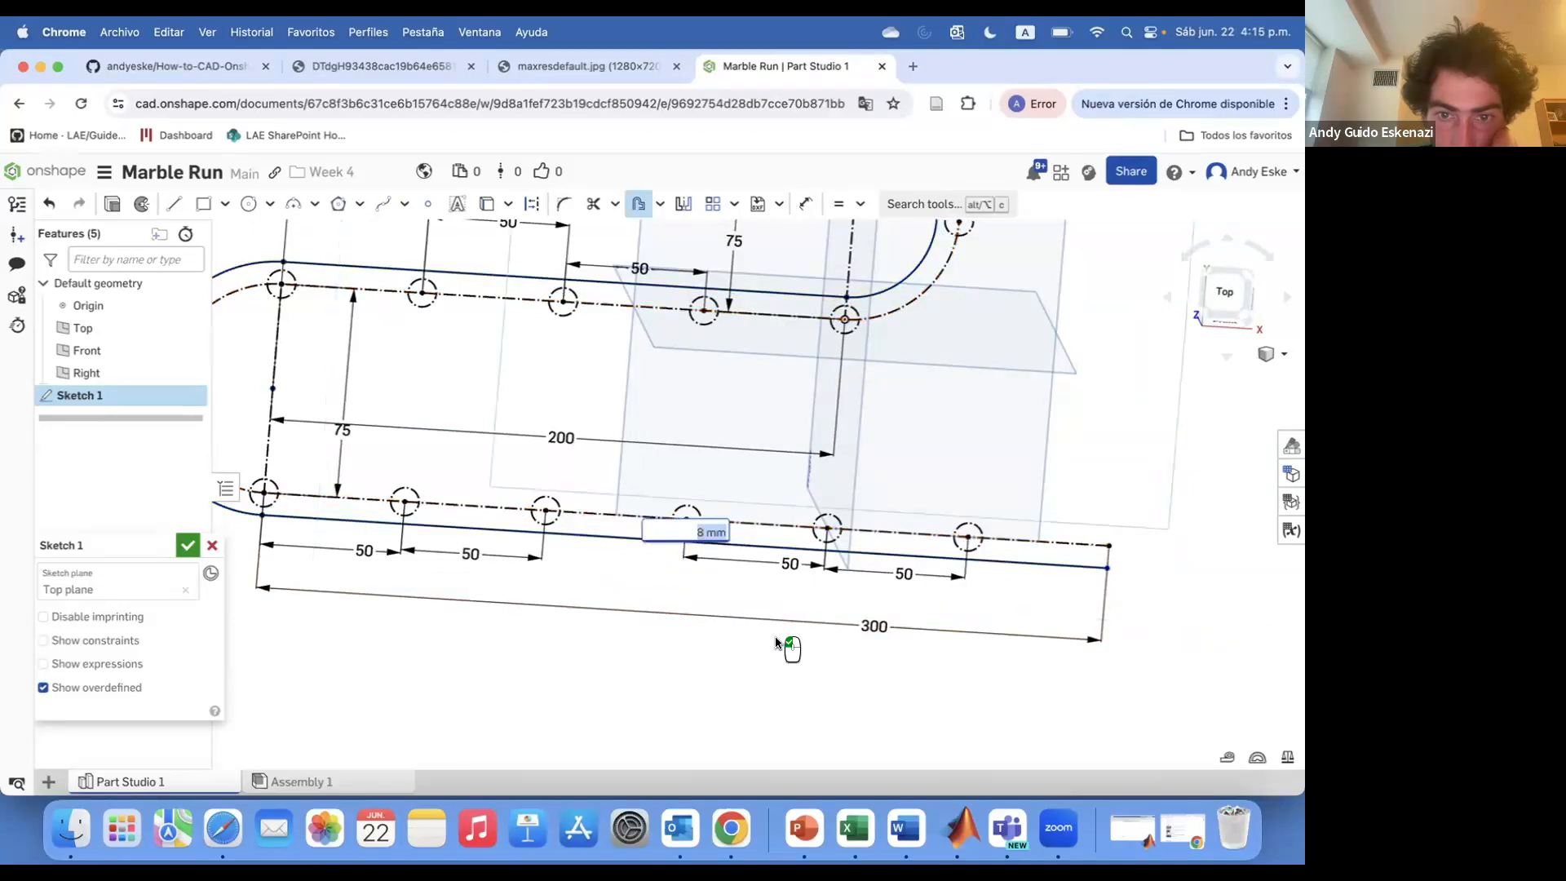
type("10")
key("Return")
Change the offset distance and the circle diameter to 7 mm
scroll(733, 575, "down", 2)
mouse_move(733, 576)
right_mouse_down()
mouse_move(620, 600)
mouse_move(690, 490)
mouse_move(653, 549)
mouse_move(637, 498)
right_mouse_up()
scroll(687, 492, "up", 10)
scroll(670, 508, "down", 10)
scroll(587, 279, "up", 4)
scroll(587, 280, "down", 5)
scroll(633, 468, "up", 4)
scroll(633, 468, "down", 4)
scroll(833, 342, "up", 3)
scroll(833, 341, "up", 3)
type("7")
key("Return")
scroll(811, 340, "down", 6)
scroll(634, 491, "up", 10)
double_click(702, 471)
type("7")
key("Return")
Add a dimension to the upper offset line of the track
scroll(717, 535, "down", 8)
scroll(668, 342, "up", 3)
key("d")
left_click(506, 516)
left_click(526, 571)
key("Return")
scroll(518, 490, "down", 8)
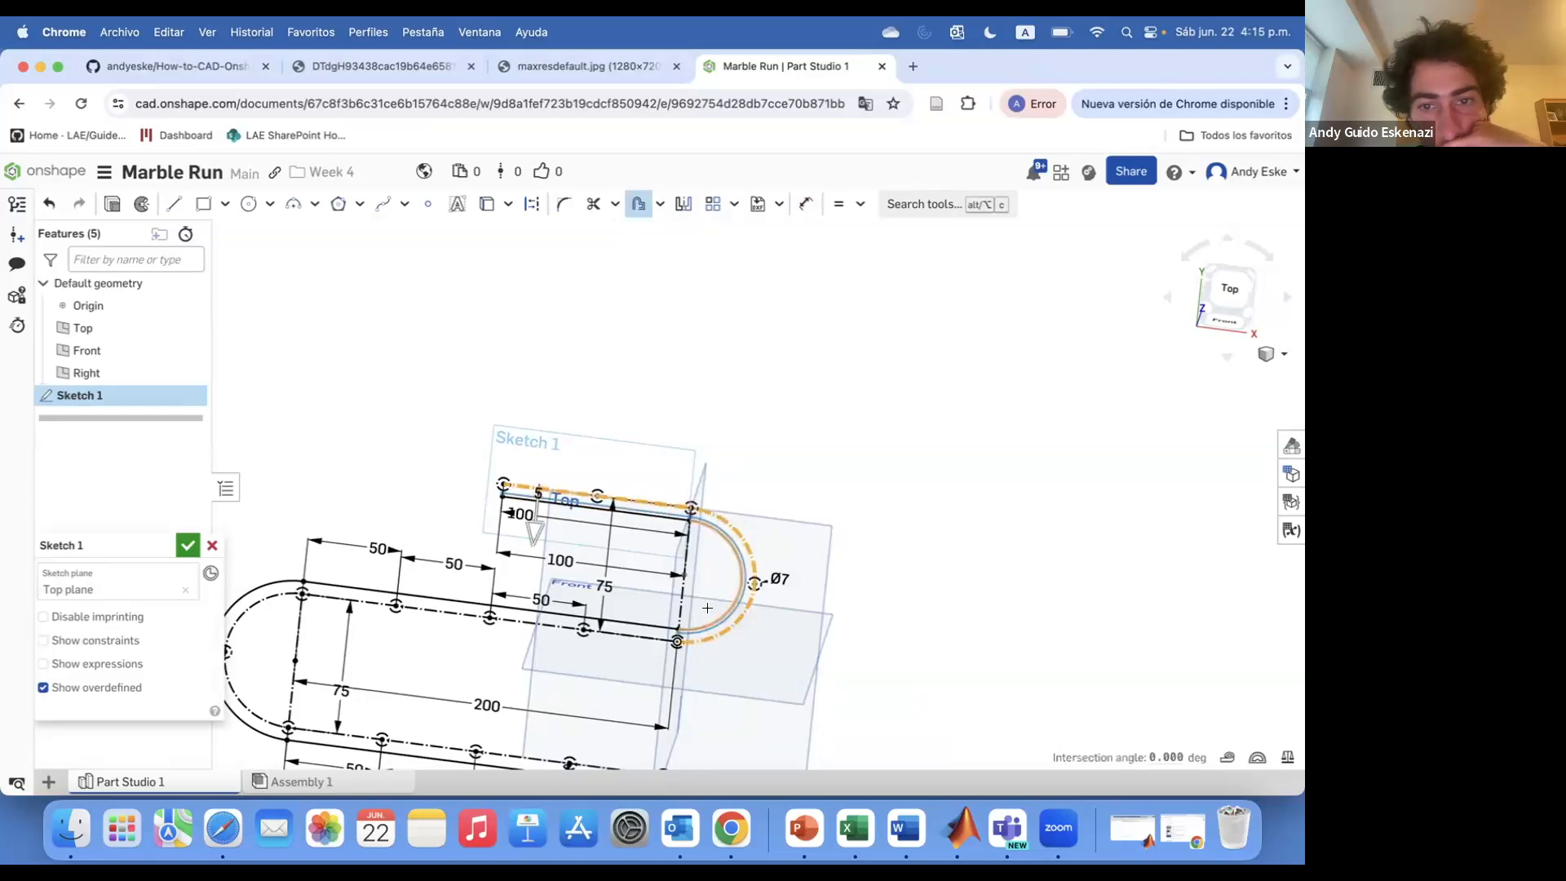
Offset the upper track curve by 7 mm
left_click(567, 627)
scroll(563, 612, "down", 5)
scroll(392, 684, "up", 3)
left_click(385, 682)
left_click(442, 690)
scroll(685, 423, "up", 8)
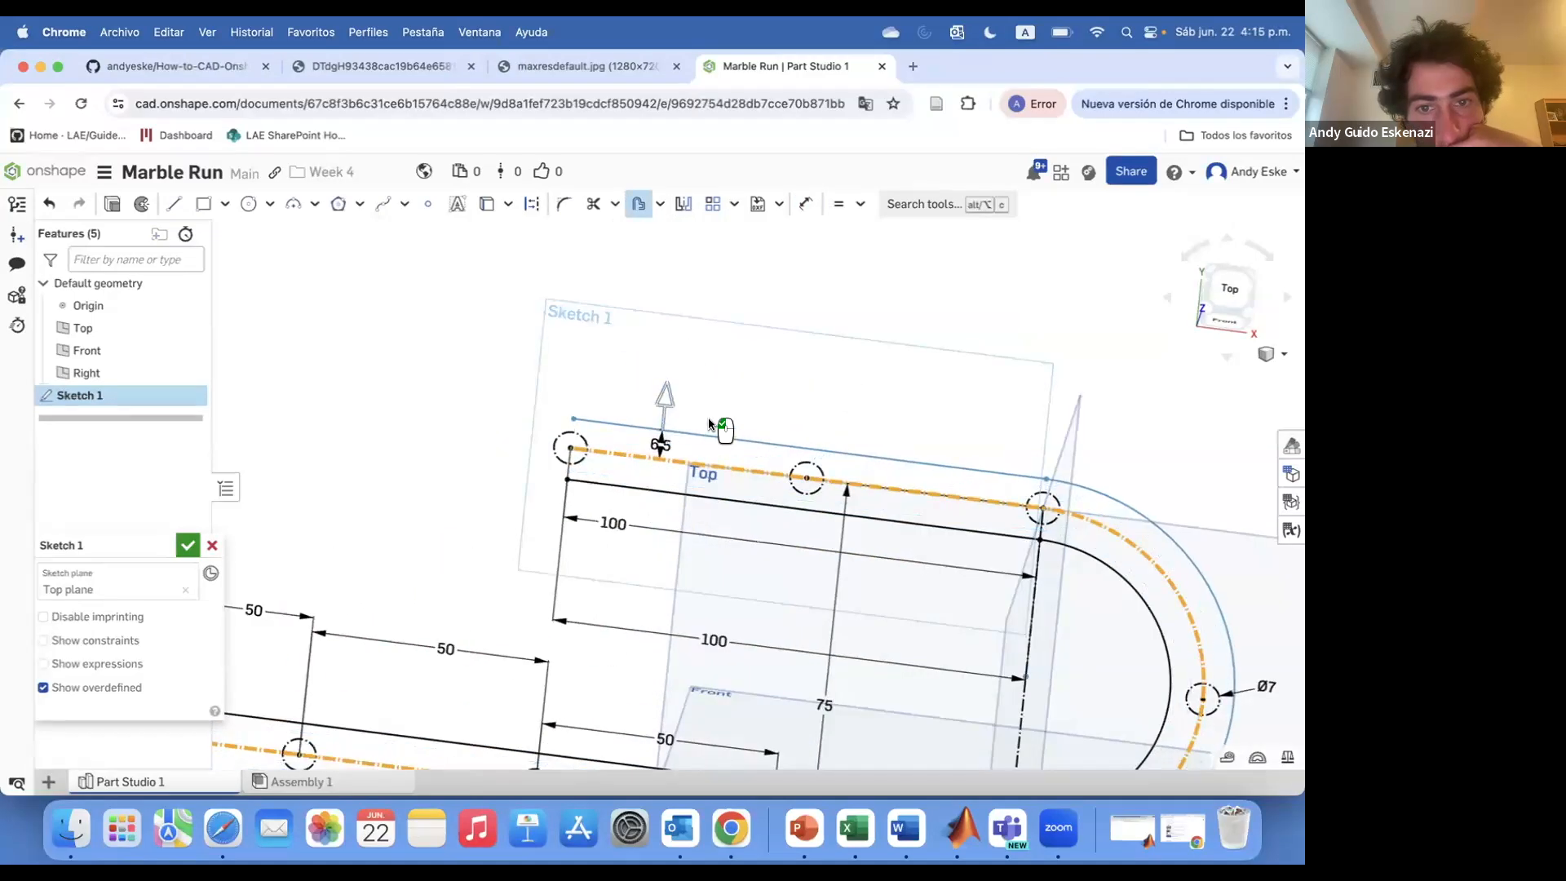
left_click(709, 426)
type("7")
key("Return")
Dimension the length of the top offset line
key("d")
left_click(689, 433)
left_click(787, 389)
key("Return")
scroll(661, 420, "down", 8)
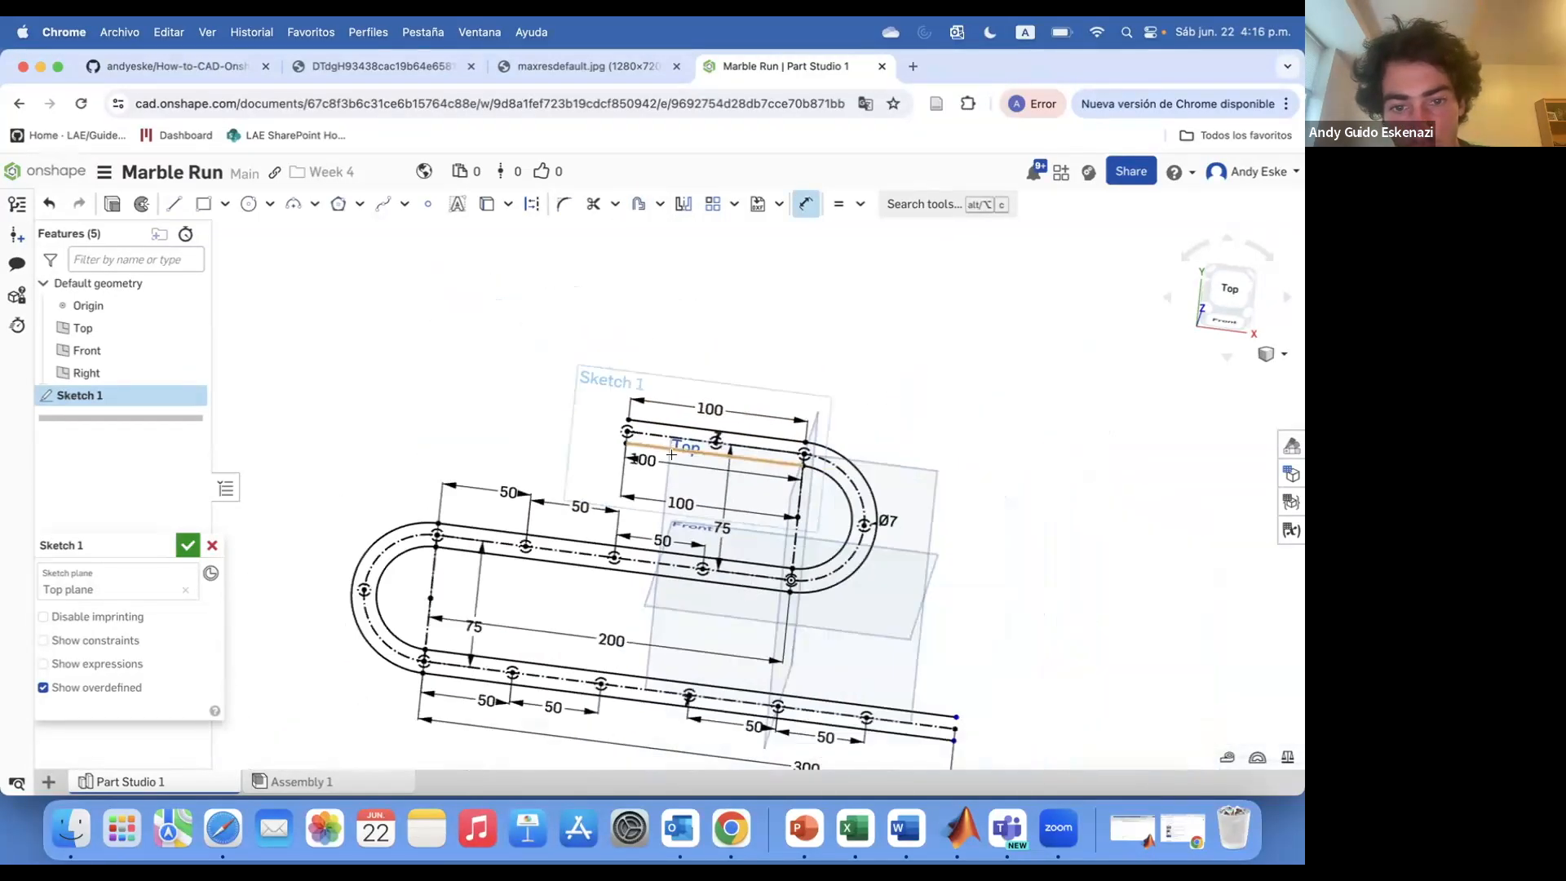
Dimension the offset lines' ends at the lower right of the track
scroll(830, 645, "up", 3)
left_click(816, 645)
left_click(813, 620)
key("Return")
left_click(824, 678)
left_click(912, 703)
key("Return")
Finish the sketch and hide the default planes
scroll(832, 583, "down", 4)
mouse_move(624, 685)
right_mouse_down()
mouse_move(608, 572)
mouse_move(595, 584)
mouse_move(638, 580)
right_mouse_up()
scroll(566, 689, "up", 5)
scroll(566, 689, "down", 4)
scroll(370, 609, "up", 2)
scroll(369, 609, "up", 2)
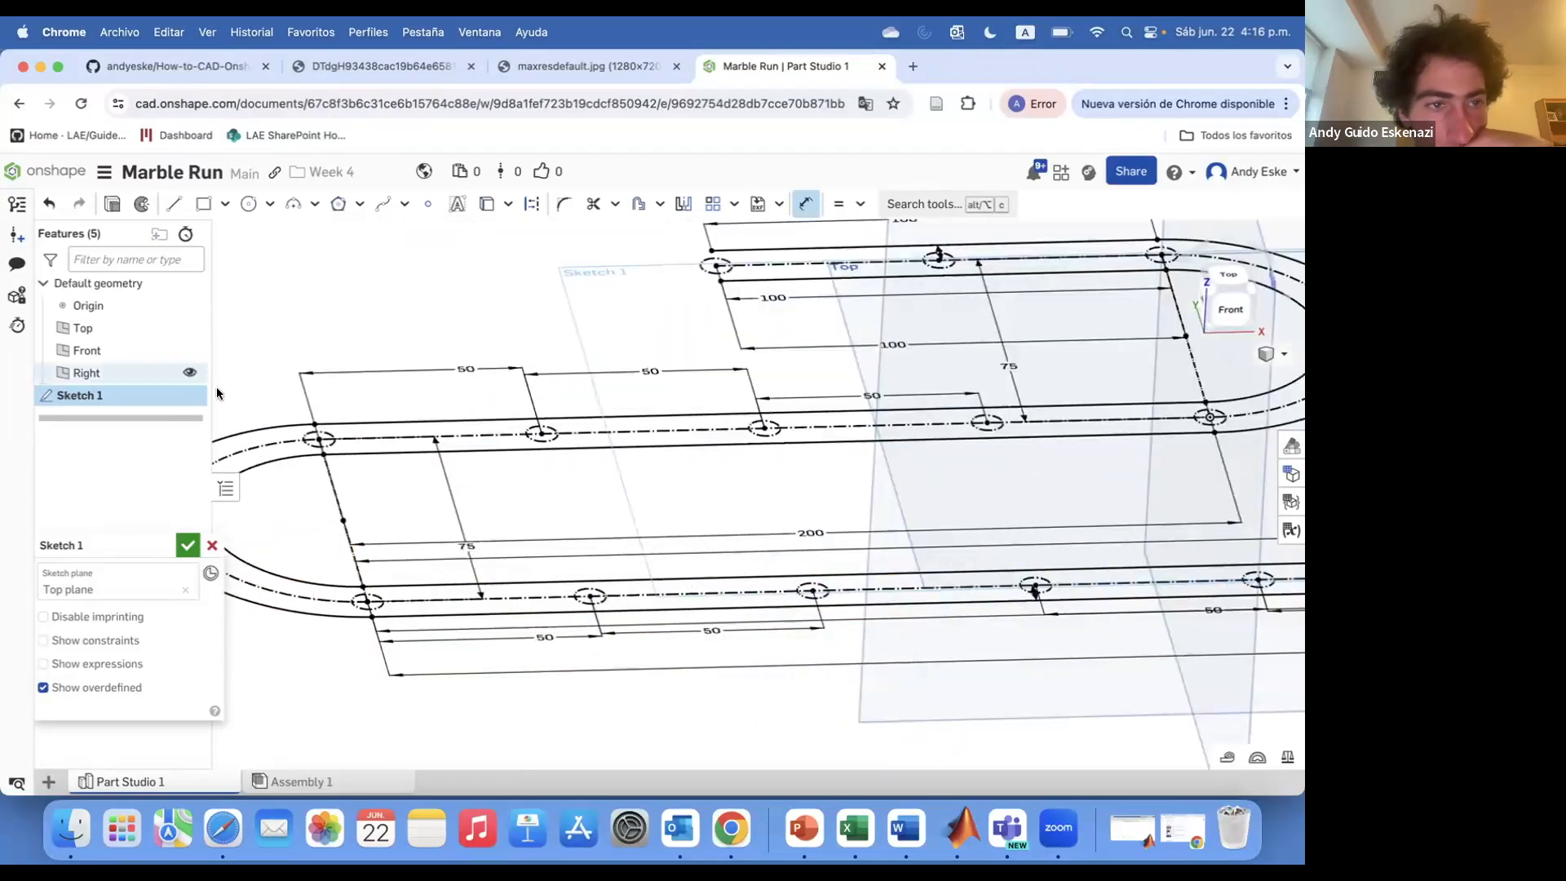
left_click(188, 545)
left_click(189, 328)
Create a new plane at the end point of the track path
scroll(414, 556, "up", 10)
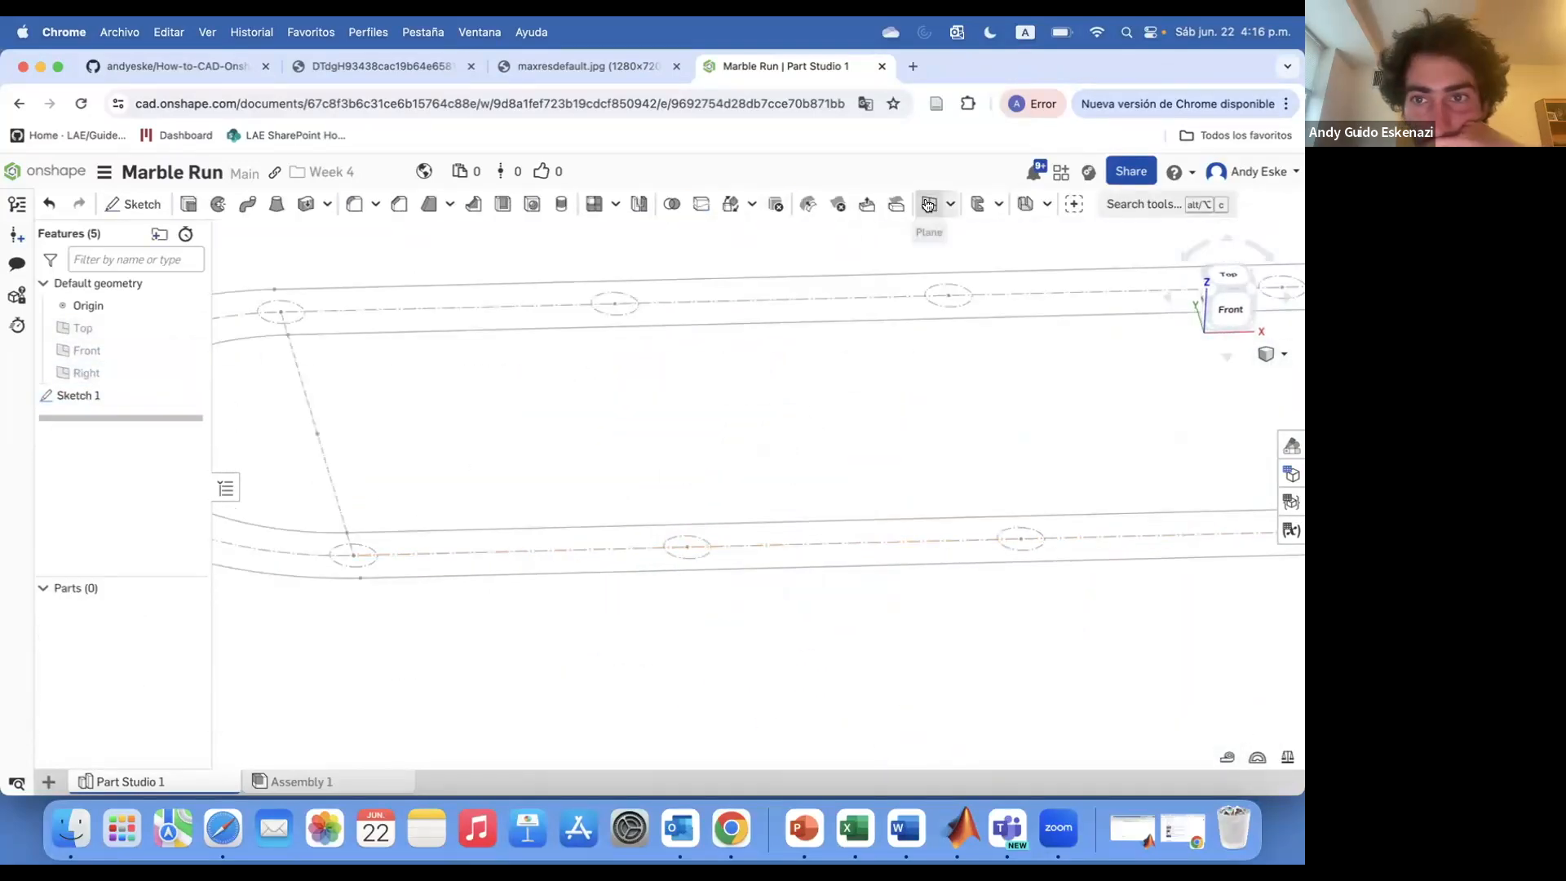
left_click(930, 204)
left_click(350, 554)
scroll(359, 561, "up", 4)
left_click(343, 535)
scroll(414, 538, "down", 10)
left_click(188, 545)
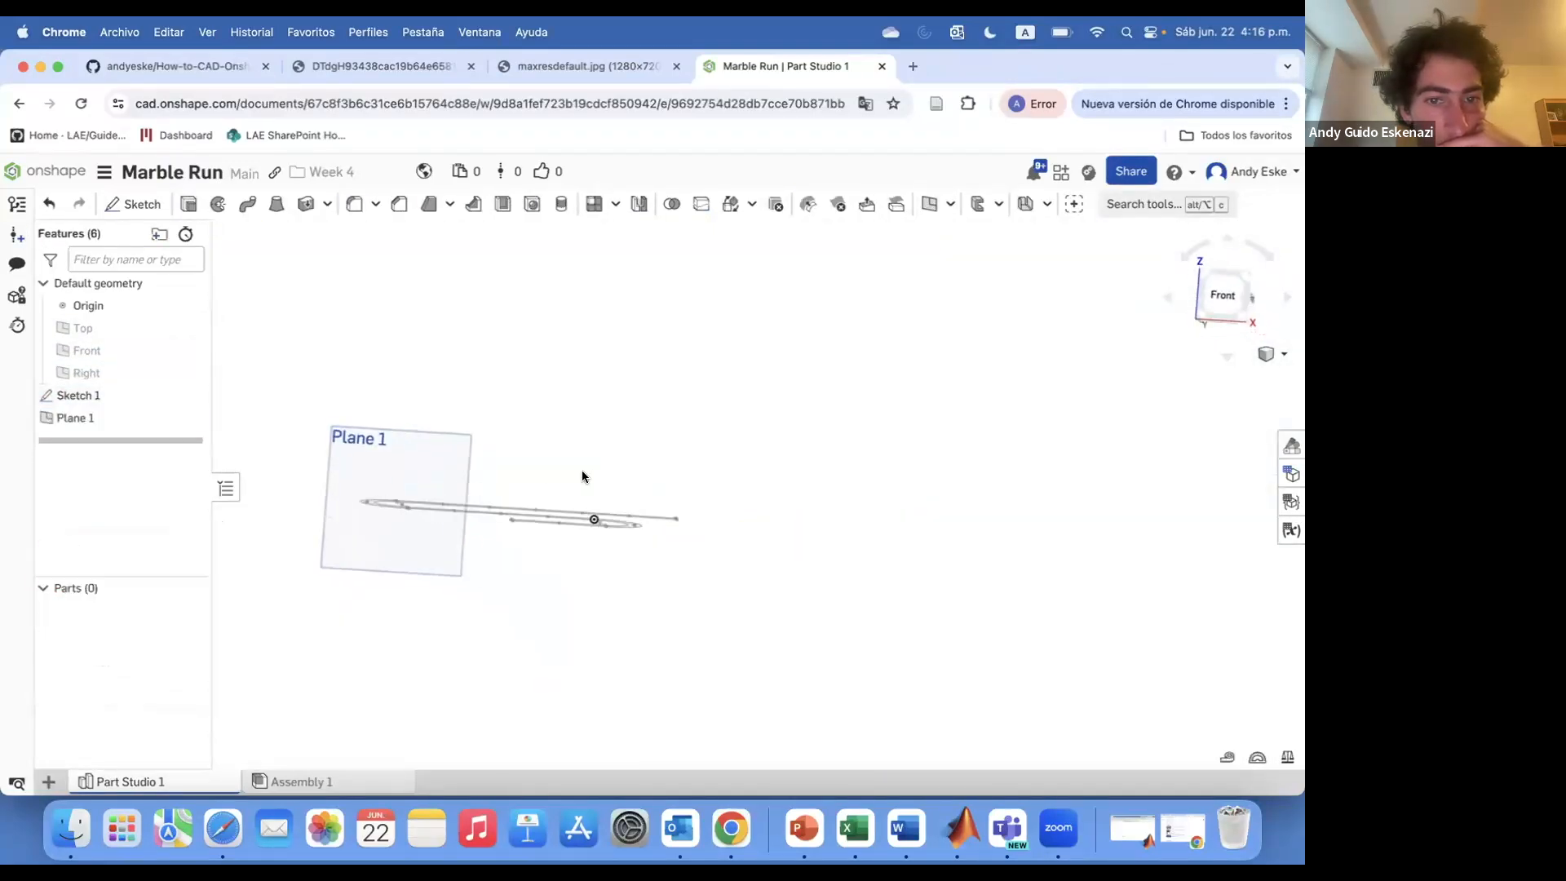
Create a new plane through a point on the track path
right_click_drag(581, 469, 489, 526)
scroll(474, 506, "up", 8)
left_click(930, 204)
scroll(433, 514, "up", 6)
left_click(460, 442)
left_click(582, 475)
scroll(583, 473, "down", 8)
right_click_drag(584, 472, 608, 491)
left_click(187, 545)
Create another plane through a second point on the track path
scroll(710, 500, "down", 5)
left_click(930, 204)
scroll(829, 488, "up", 8)
scroll(785, 463, "down", 7)
scroll(844, 481, "up", 7)
left_click(793, 479)
left_click(744, 502)
scroll(744, 504, "down", 7)
left_click(187, 544)
Hide the two new planes and start a new sketch on Plane 1
left_click(190, 462)
left_click(190, 440)
scroll(584, 383, "down", 6)
scroll(490, 383, "up", 5)
left_click(134, 204)
left_click(473, 384)
right_click_drag(587, 408, 615, 369)
scroll(528, 398, "down", 5)
scroll(529, 398, "up", 3)
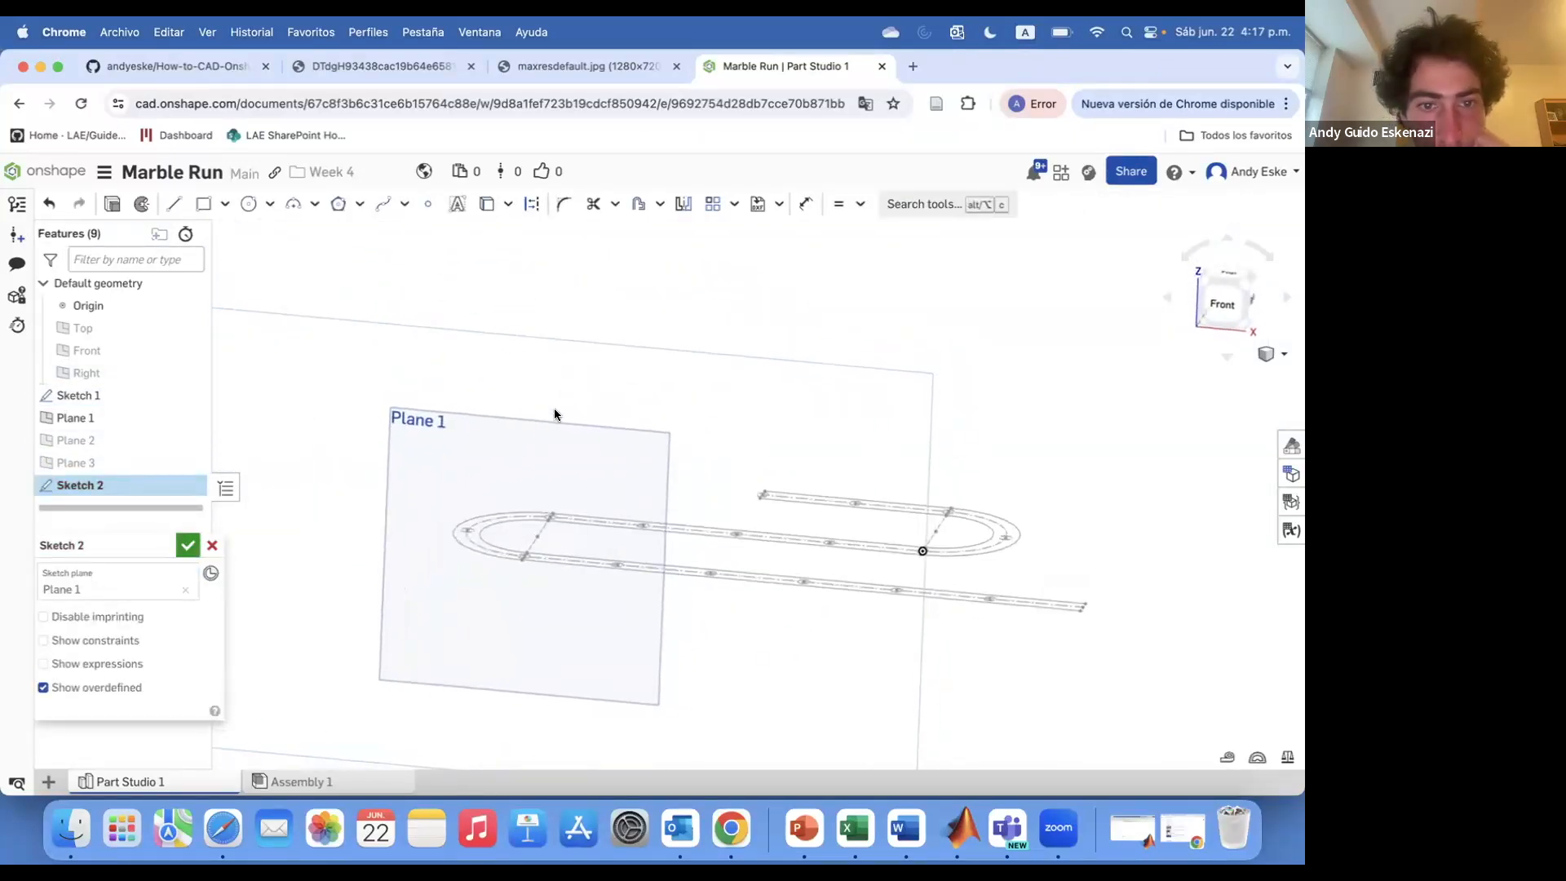
Draw a vertical construction line 50 mm tall rising from the track at Plane 1
key("l")
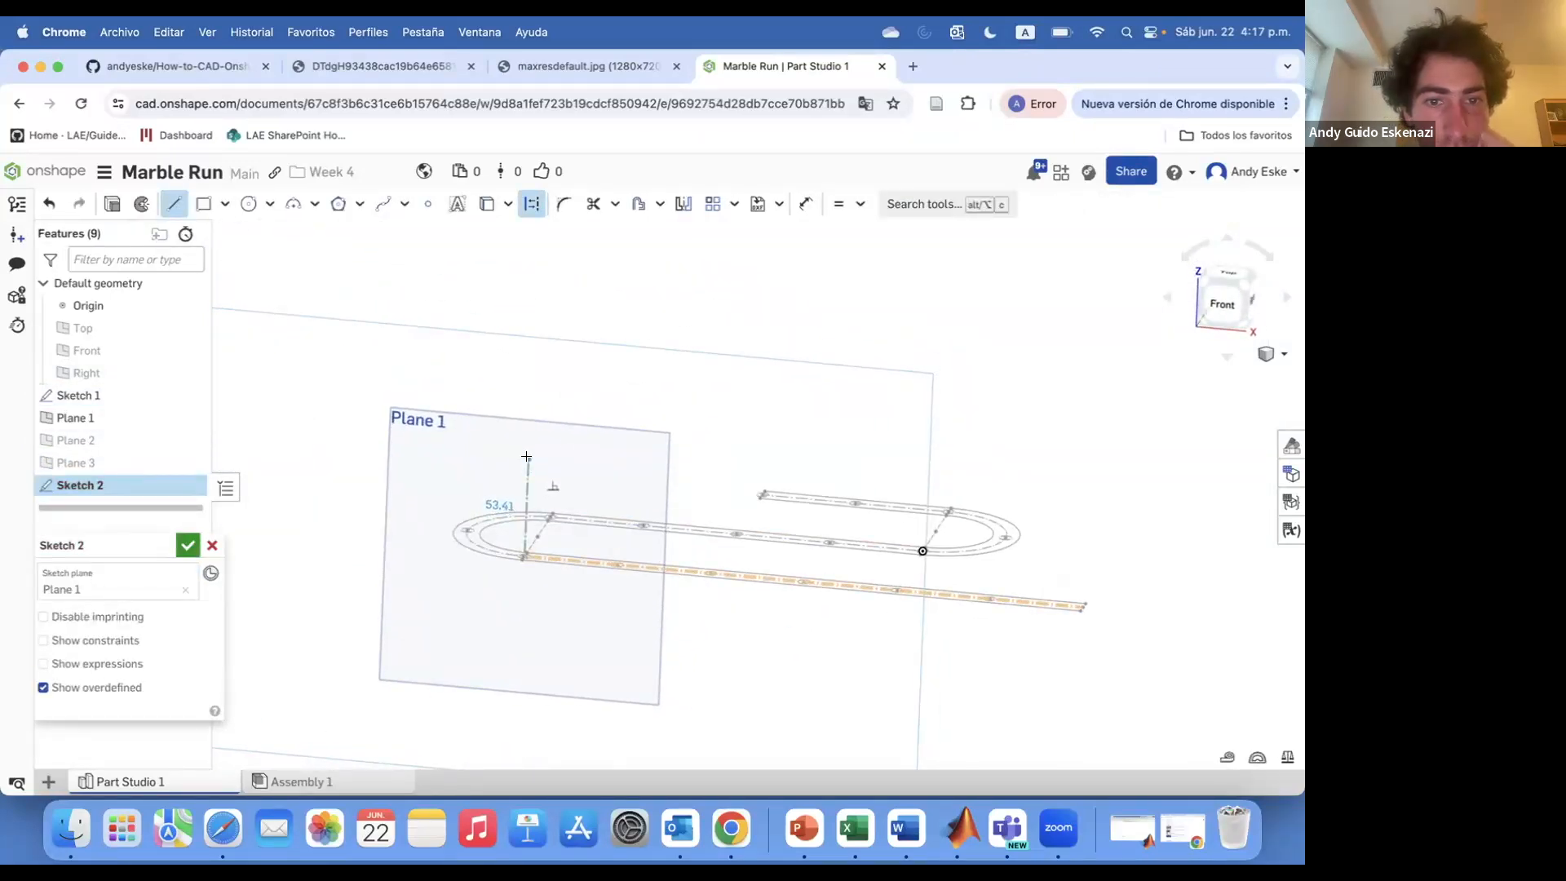
left_click(526, 458)
key("Escape")
type("50")
key("Return")
right_click_drag(571, 522, 627, 526)
scroll(627, 526, "up", 3)
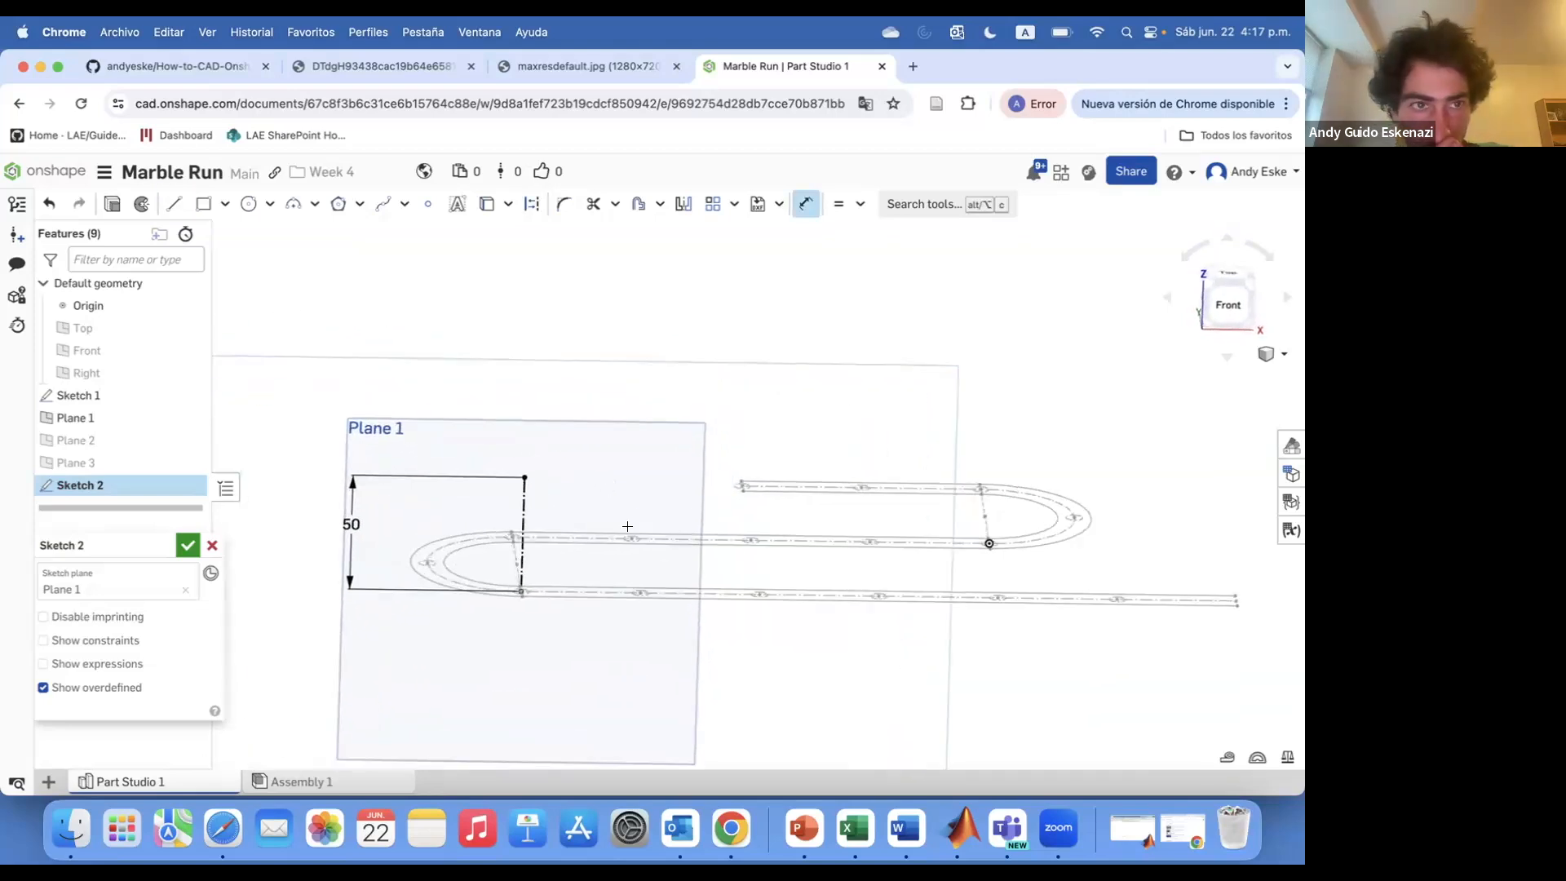
Check the marble run reference photo in the other browser tab, then return to the Part Studio
left_click(408, 68)
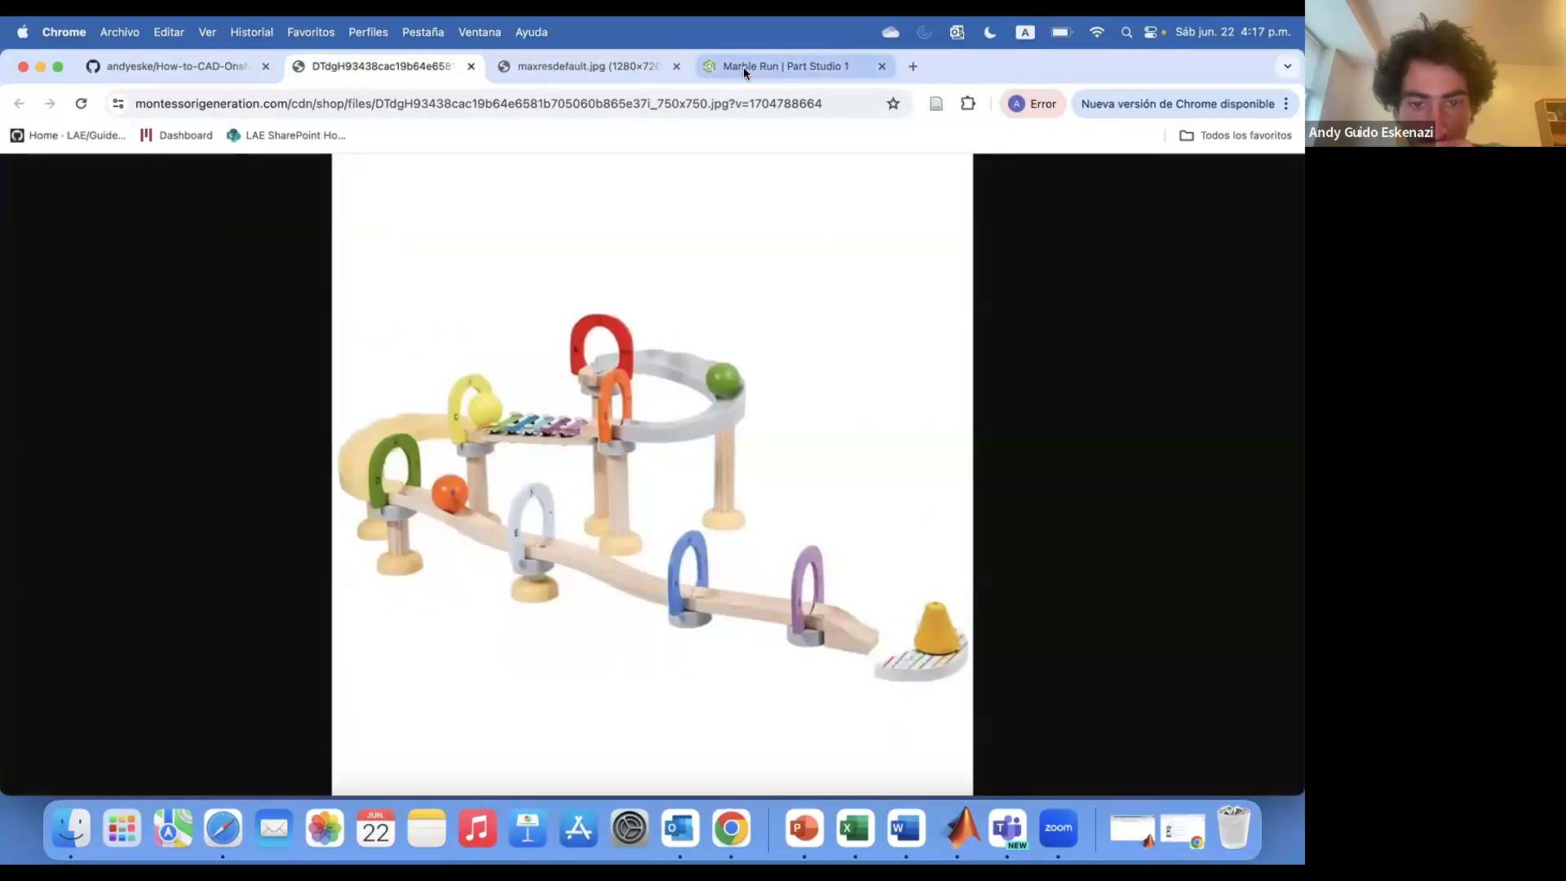
left_click(775, 66)
scroll(645, 649, "up", 5)
scroll(622, 632, "down", 2)
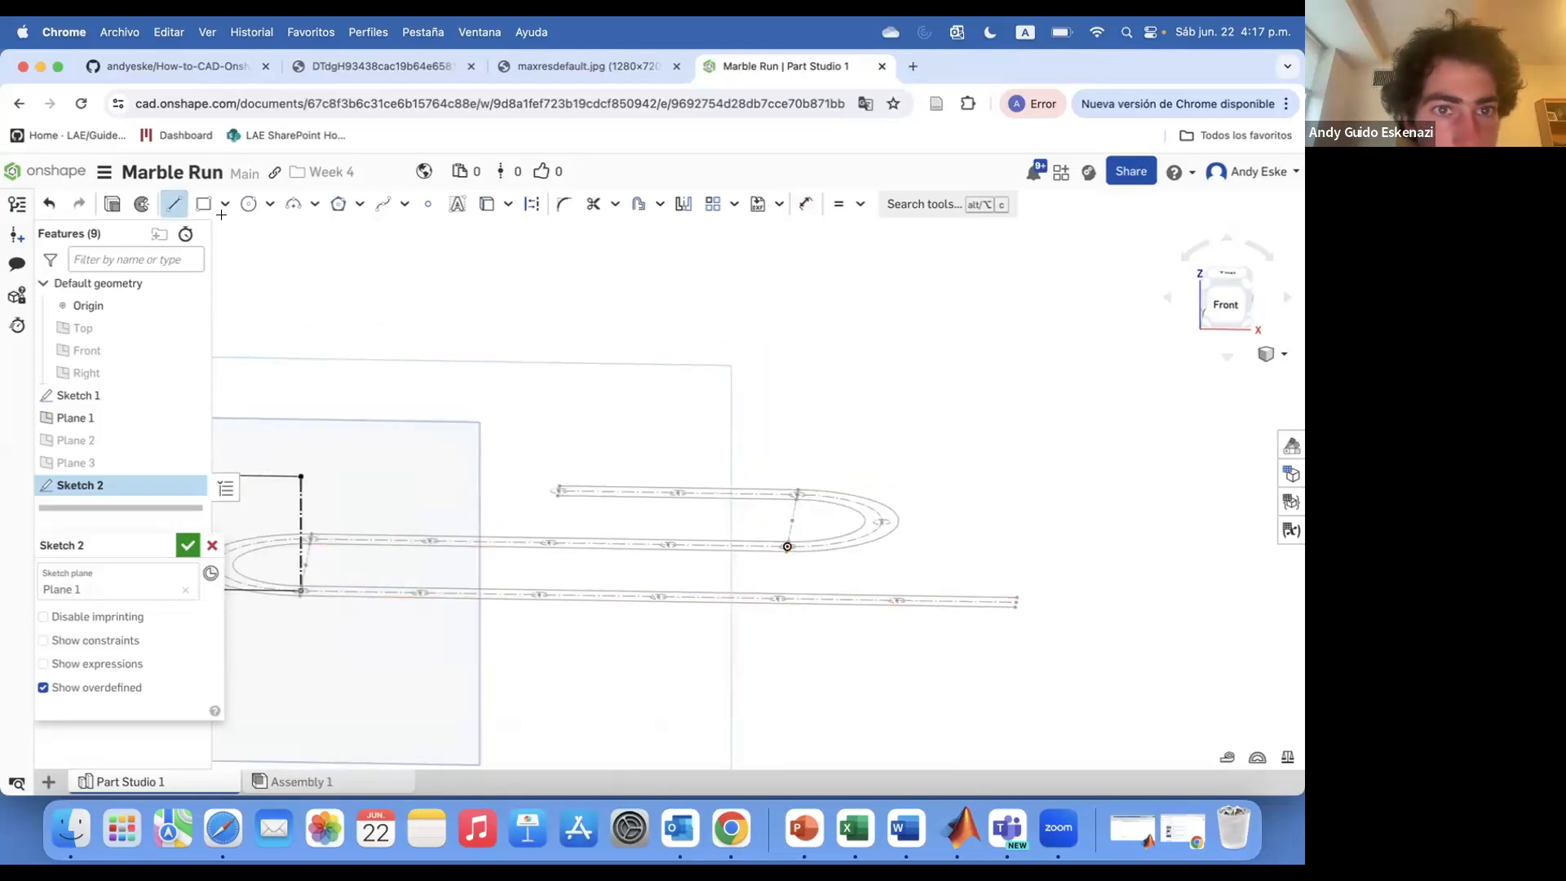
Draw more vertical construction lines rising from the lower track
left_click_drag(538, 595, 540, 512)
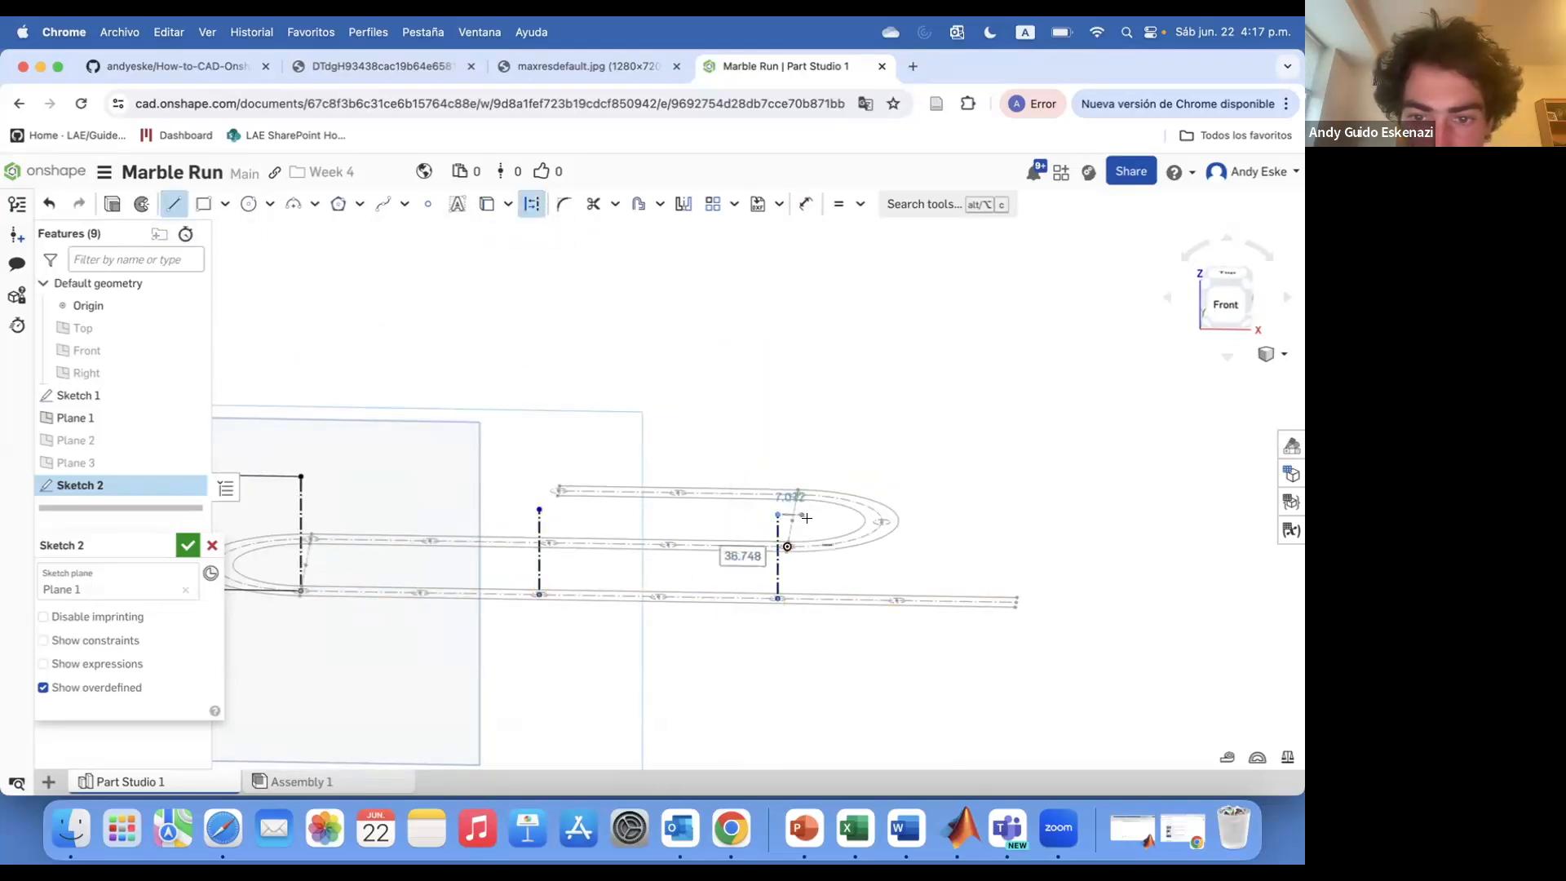
key("d")
scroll(1027, 603, "up", 4)
left_click(1033, 444)
key("Escape")
scroll(1053, 450, "down", 3)
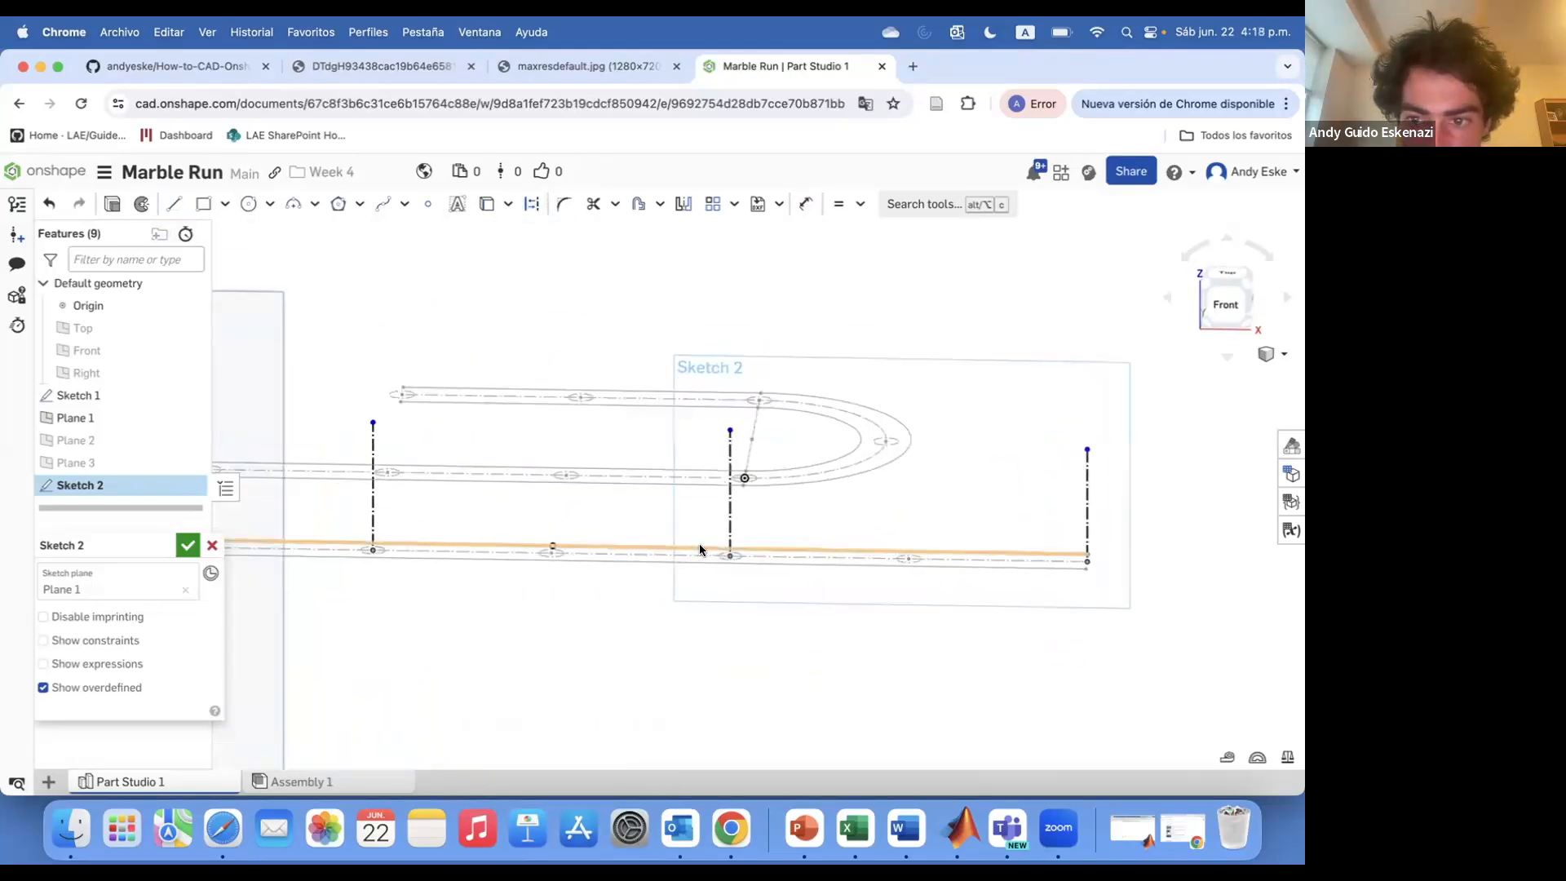
Dimension the heights of the two vertical lines near the track's end as 15 mm and close the sketch
scroll(652, 534, "down", 4)
key("d")
left_click(688, 510)
left_click(748, 528)
scroll(783, 552, "up", 3)
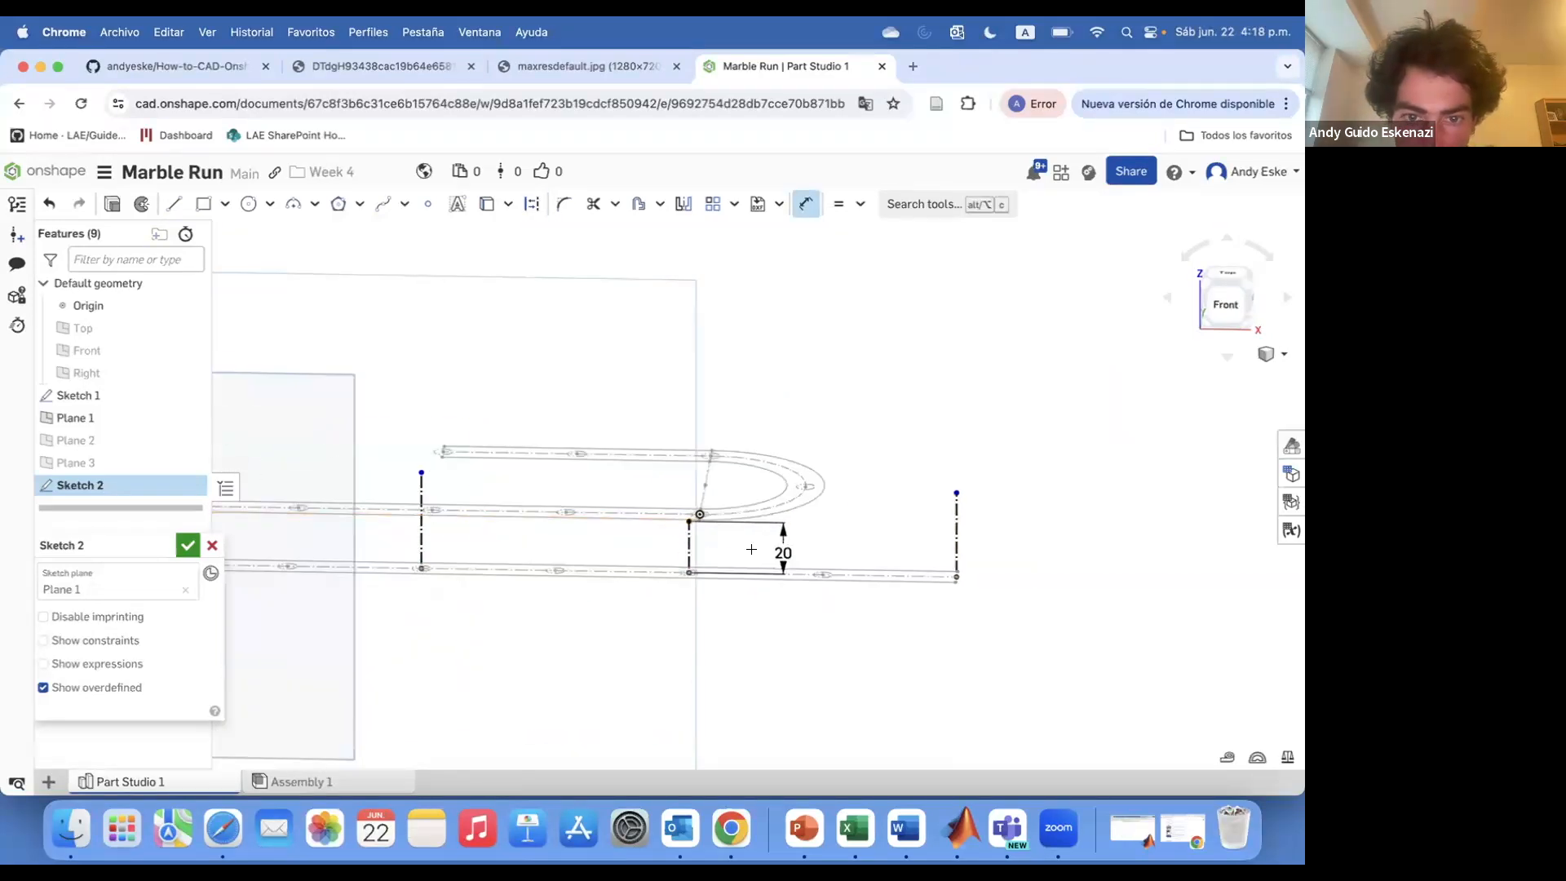
double_click(782, 552)
left_click(968, 530)
left_click(1033, 552)
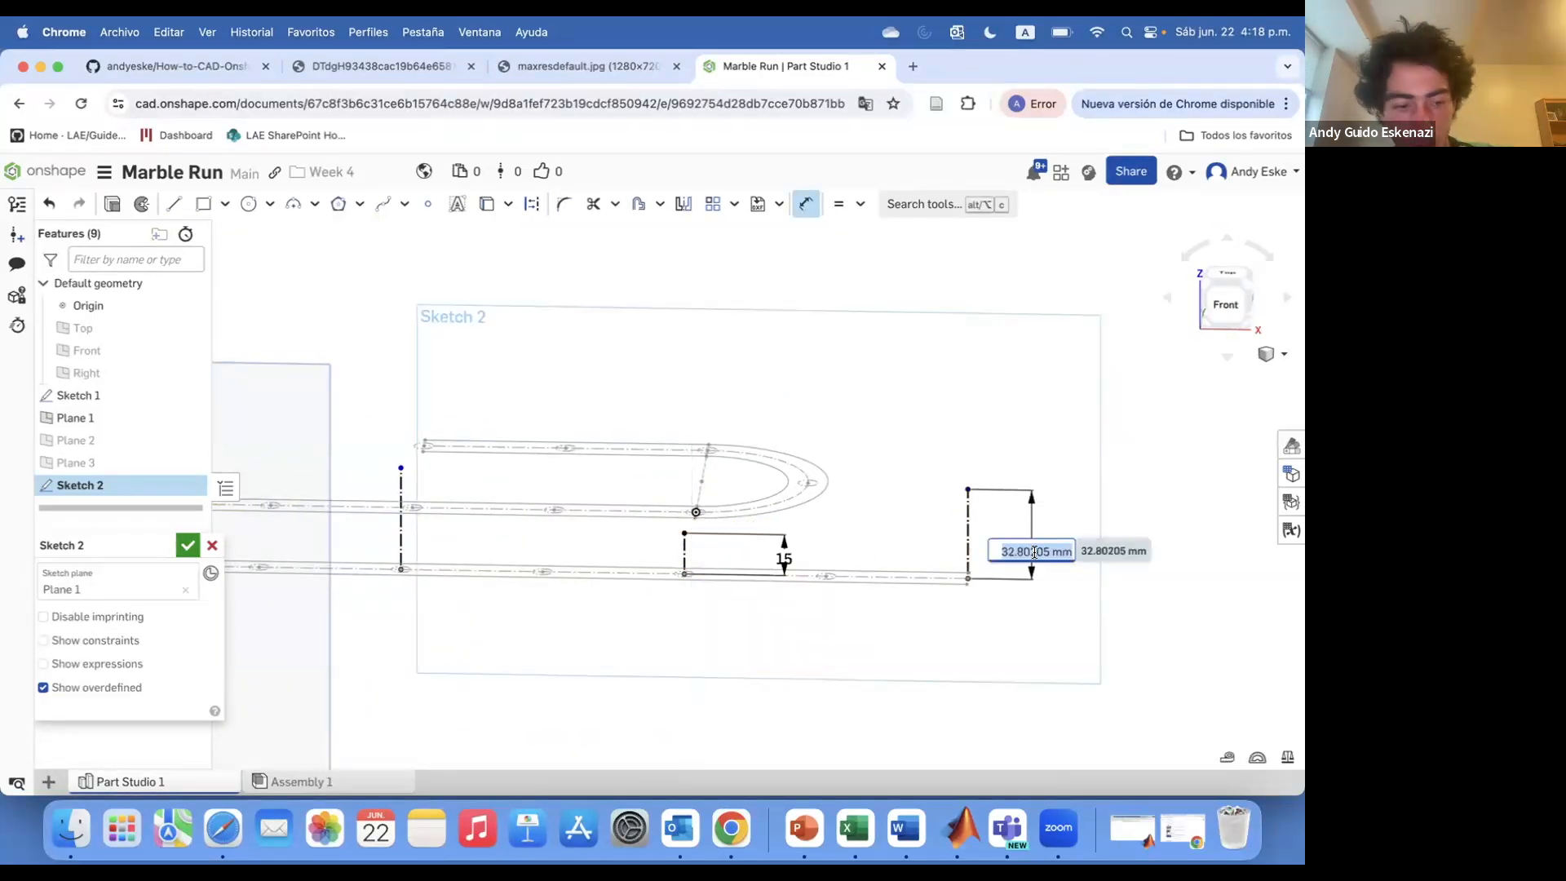
left_click(187, 545)
Edit Sketch 1 to add another marble hole circle at the end of the lower track
double_click(99, 394)
scroll(985, 703, "up", 5)
left_click(249, 204)
left_click(531, 204)
left_click(873, 594)
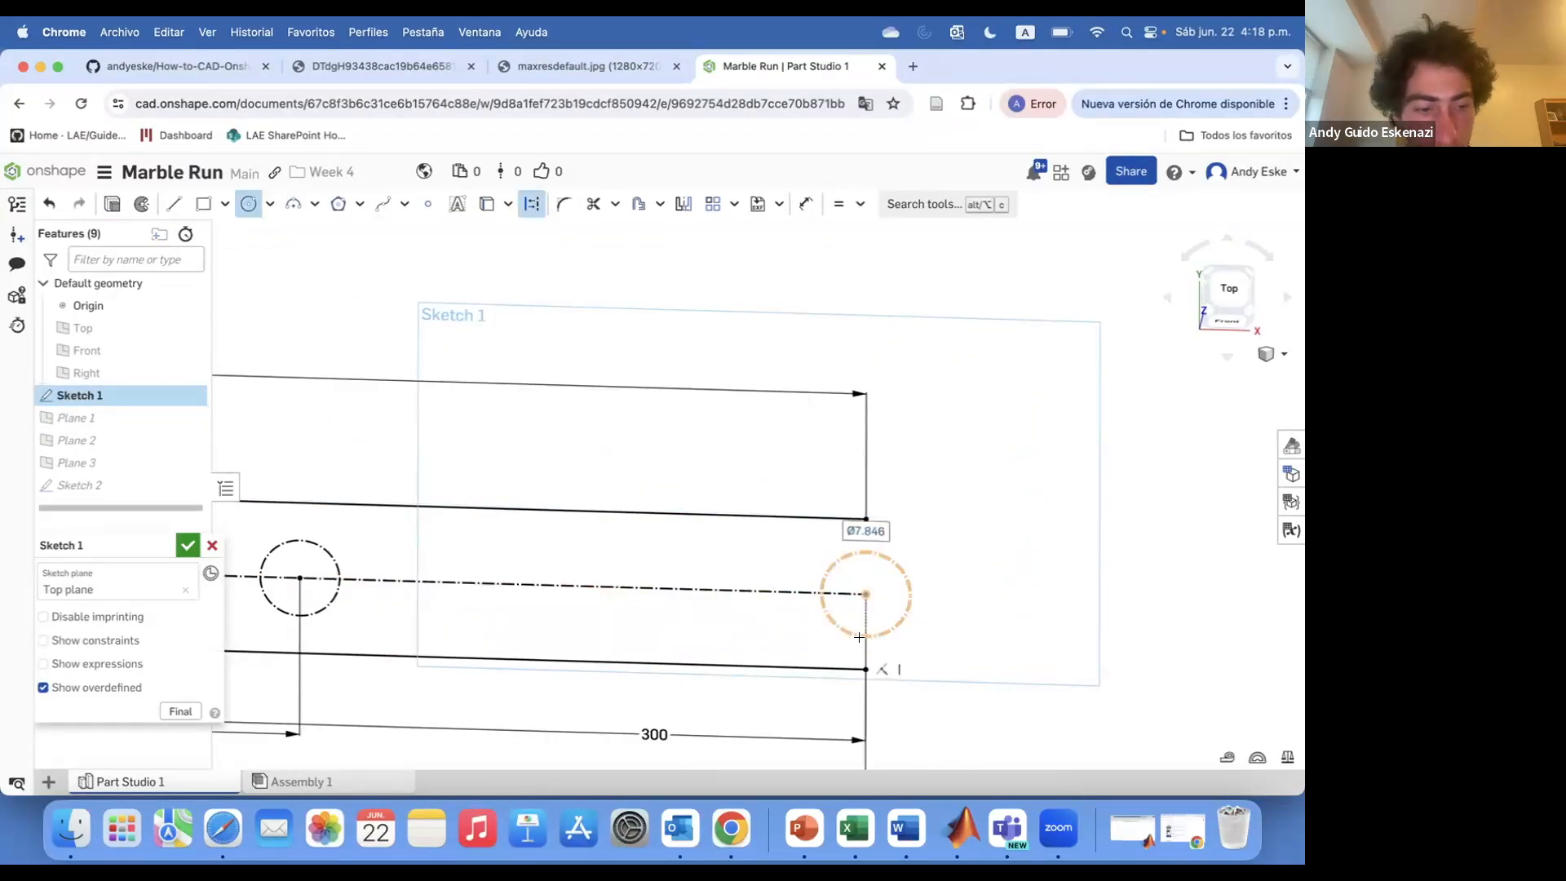
left_click(186, 545)
Reopen Sketch 2 and set the first vertical line's height to 65 mm
double_click(85, 486)
scroll(838, 406, "down", 5)
mouse_move(848, 595)
right_mouse_down()
mouse_move(874, 479)
mouse_move(852, 494)
right_mouse_up()
scroll(662, 407, "up", 5)
scroll(658, 405, "down", 3)
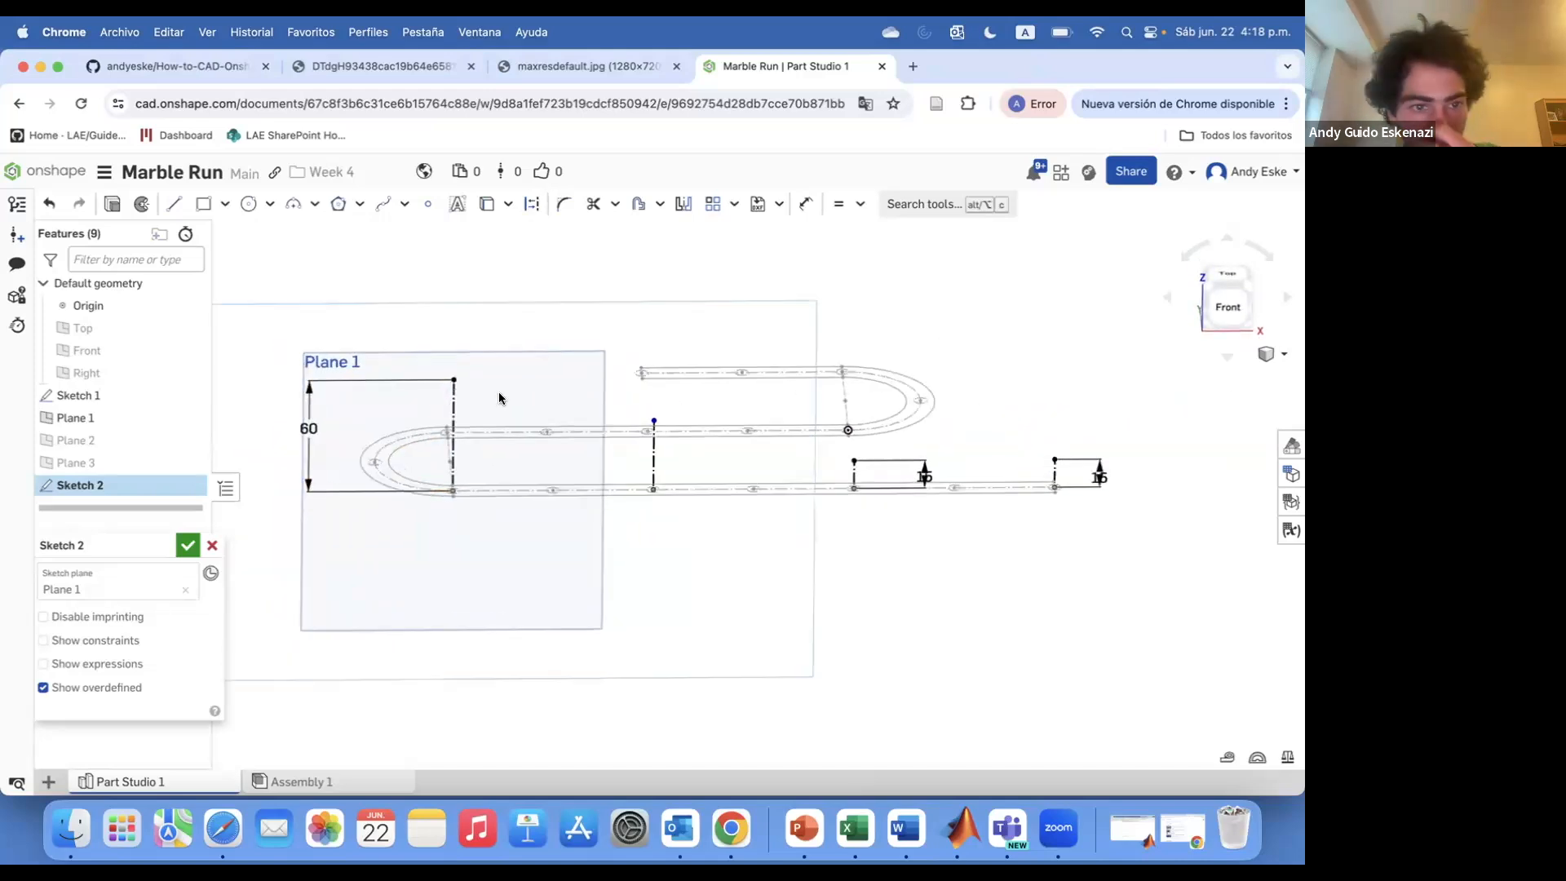
key("Return")
scroll(664, 402, "up", 2)
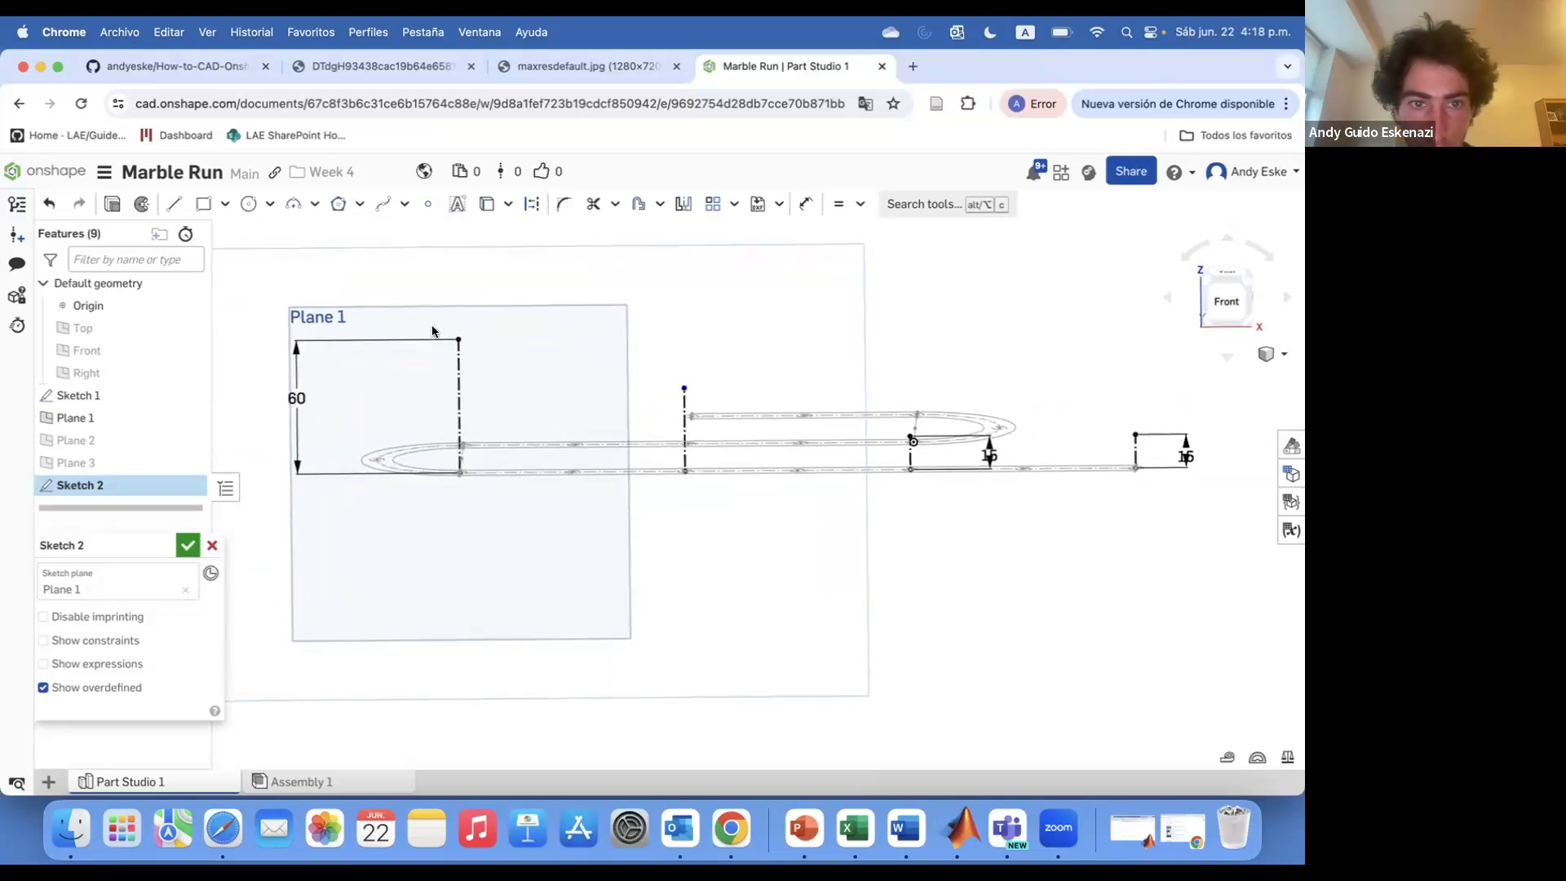
type("65")
key("Return")
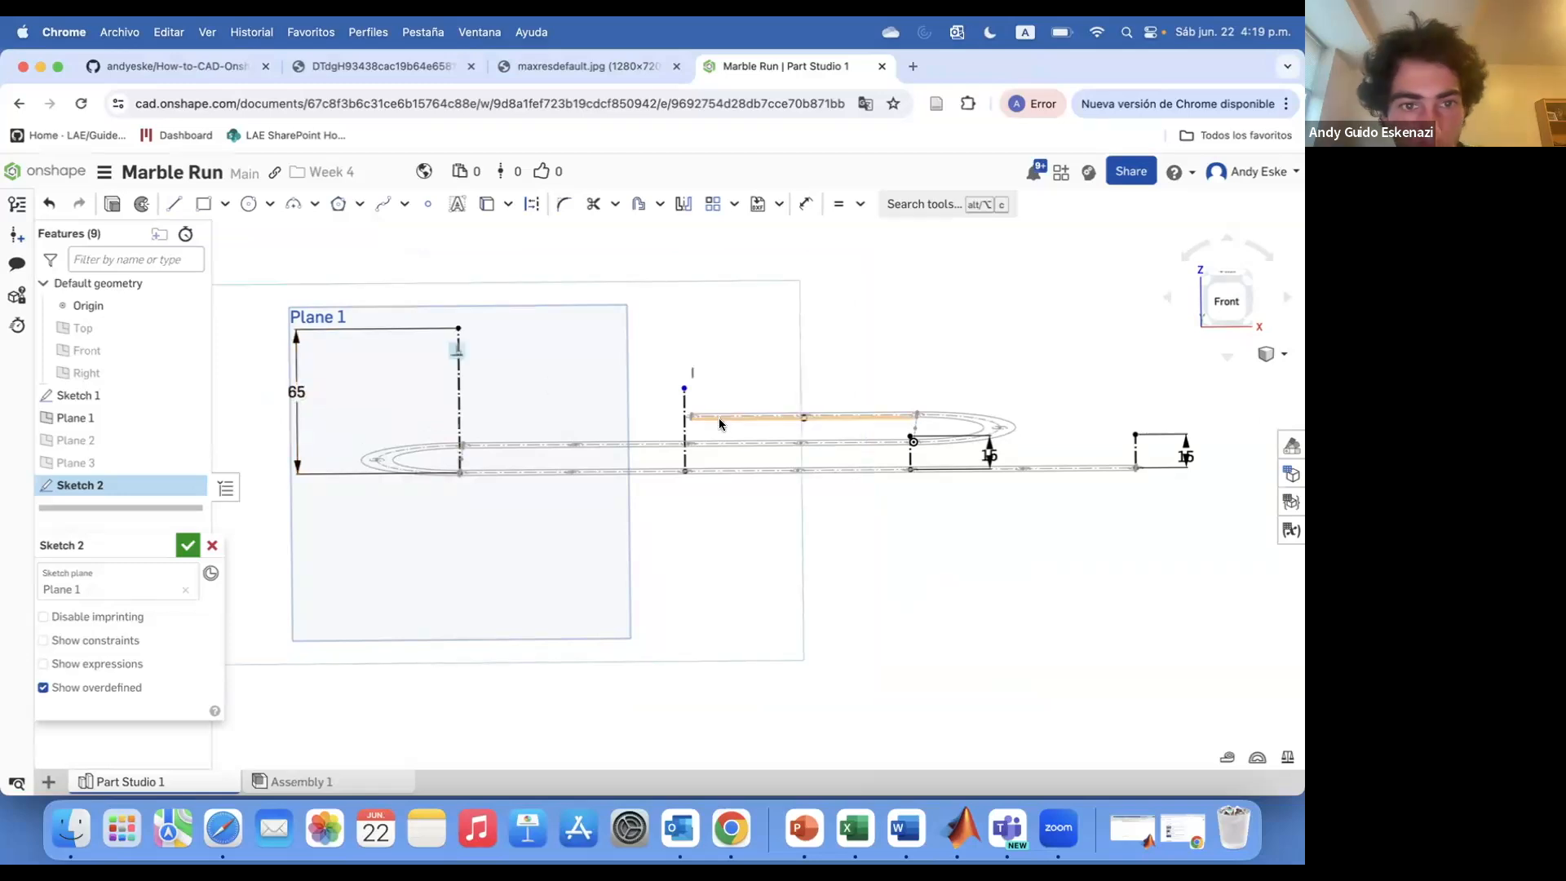
Set the height of the vertical line beside it to 40 mm
type("45")
key("Return")
mouse_move(644, 425)
right_mouse_down()
mouse_move(632, 393)
mouse_move(608, 386)
right_mouse_up()
double_click(626, 399)
type("40")
key("Return")
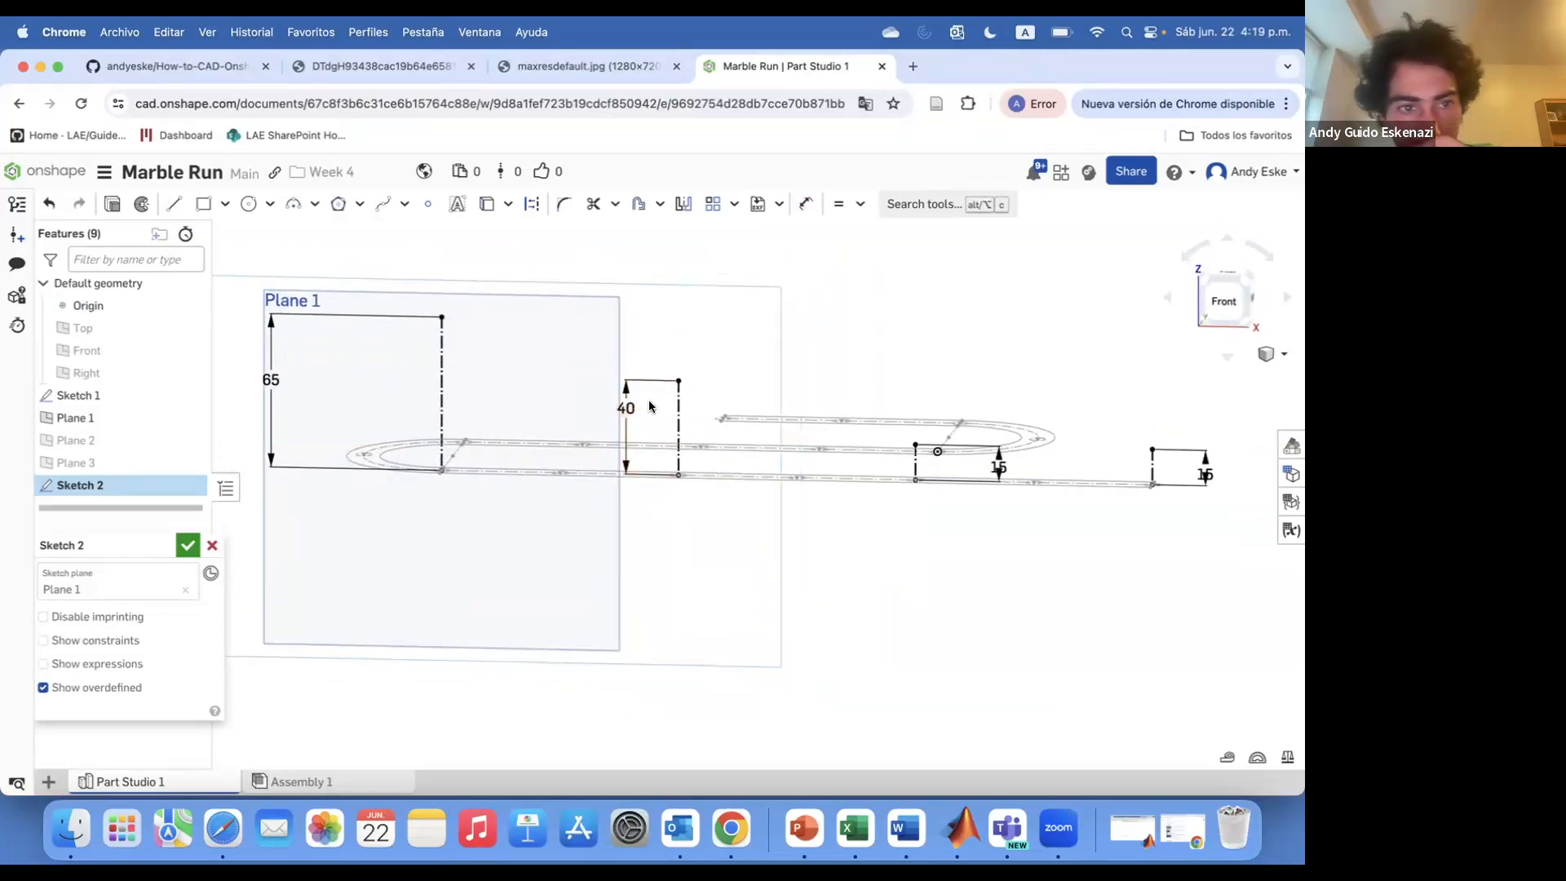
Draw another vertical construction line rising from the track between the existing ones
right_click_drag(706, 409, 645, 420)
left_click(174, 204)
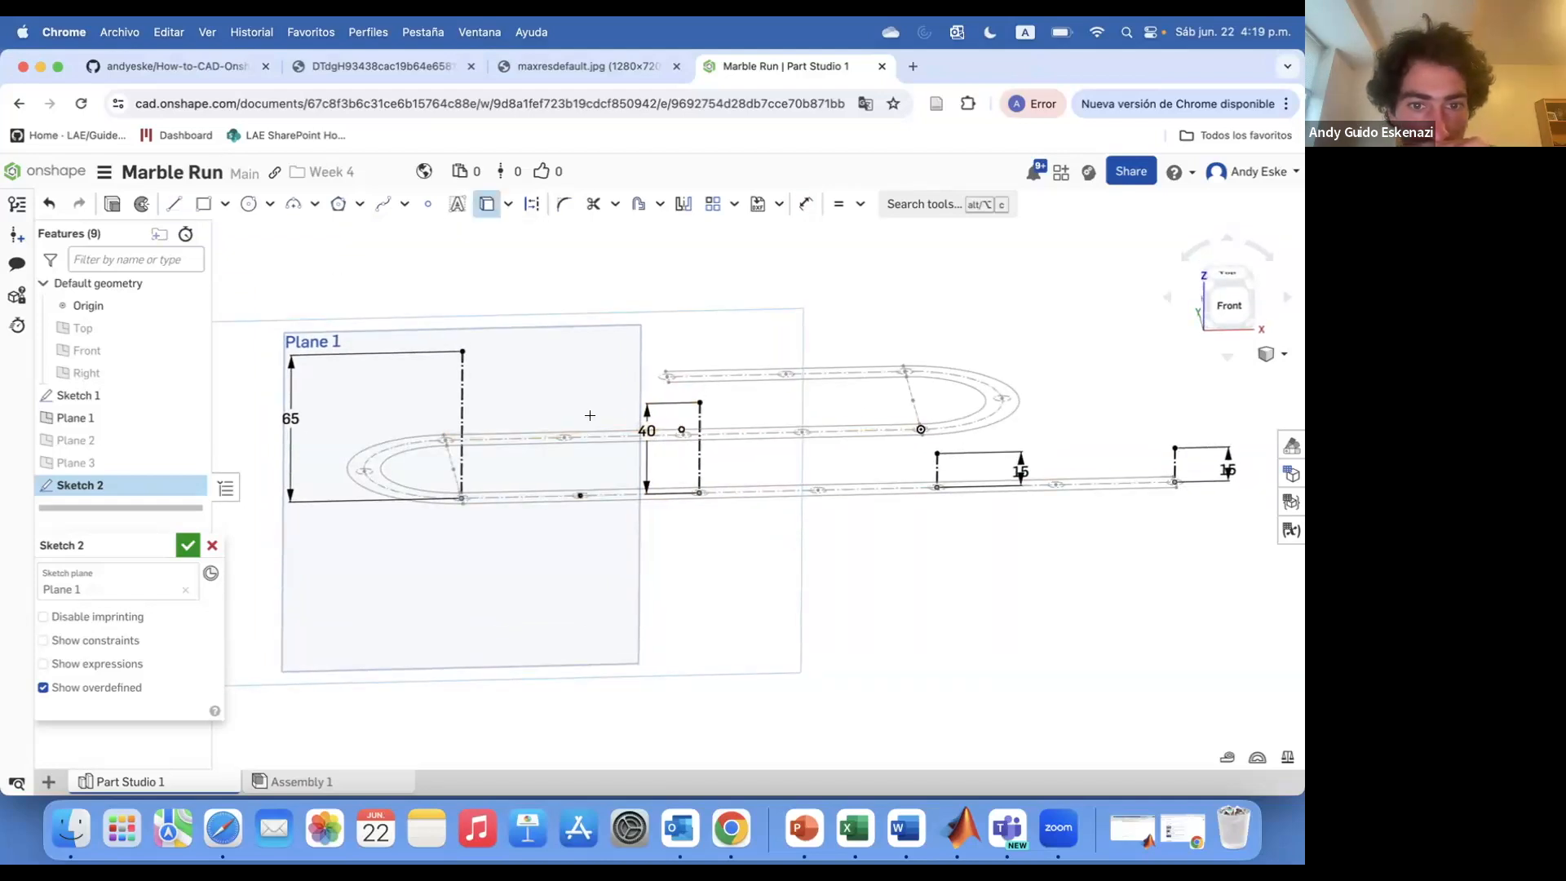
scroll(602, 477, "up", 2)
left_click(578, 339)
right_click_drag(645, 411, 626, 398)
left_click(173, 204)
left_click(532, 204)
left_click(858, 481)
left_click(858, 393)
key("Escape")
scroll(653, 324, "up", 2)
scroll(652, 325, "down", 4)
right_click_drag(653, 326, 648, 339)
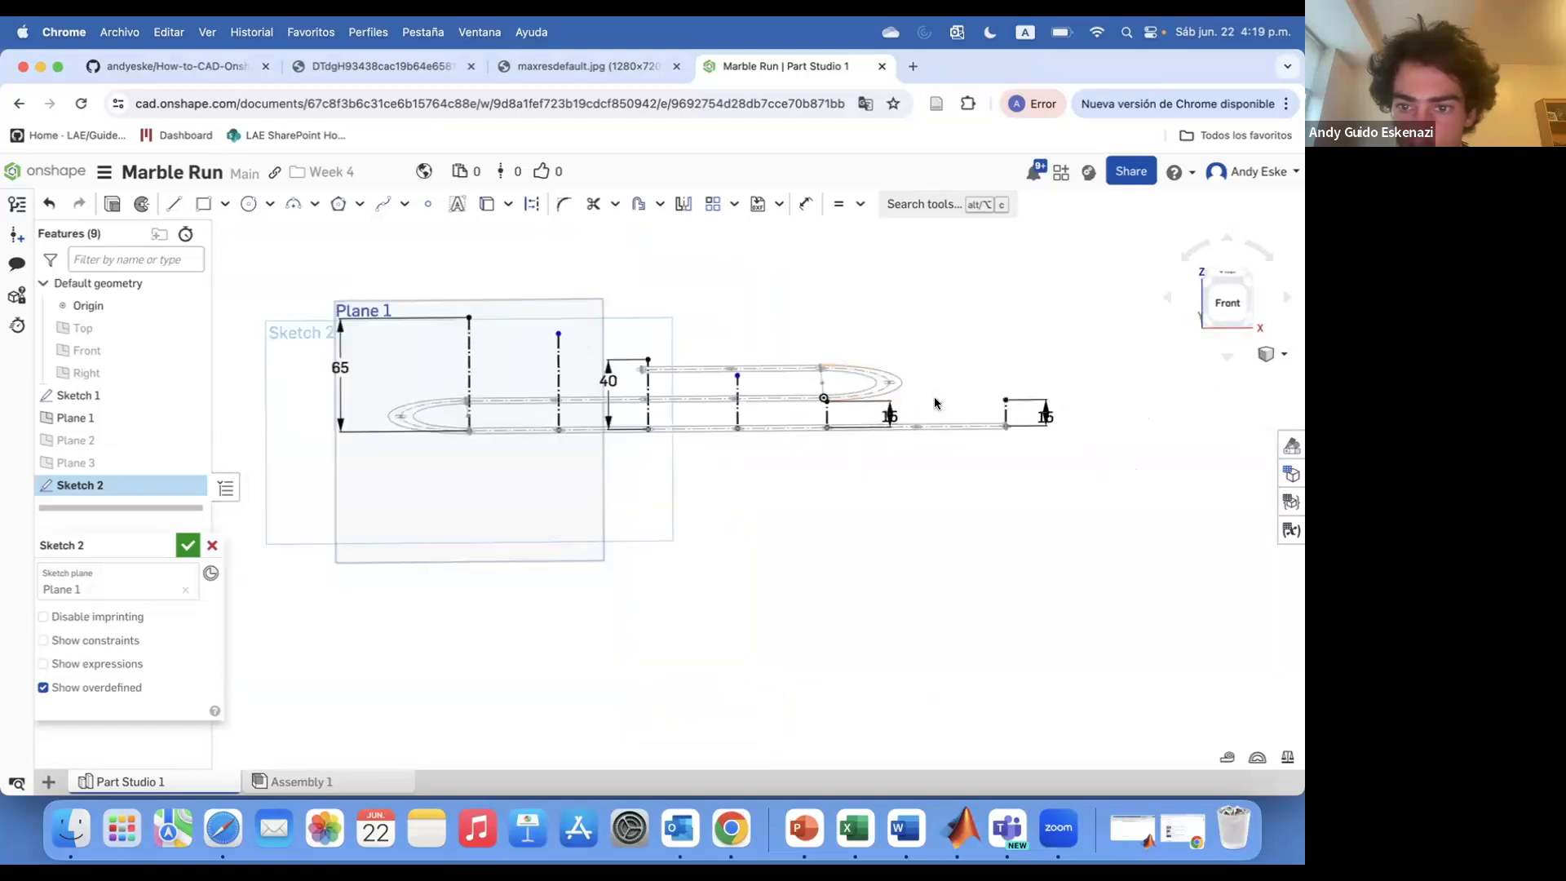
Draw a short horizontal construction line at the top of the 40 mm line and set its length to 10 mm
scroll(905, 400, "up", 3)
left_click(173, 204)
left_click(1037, 405)
scroll(563, 338, "up", 4)
left_click(174, 204)
left_click(532, 204)
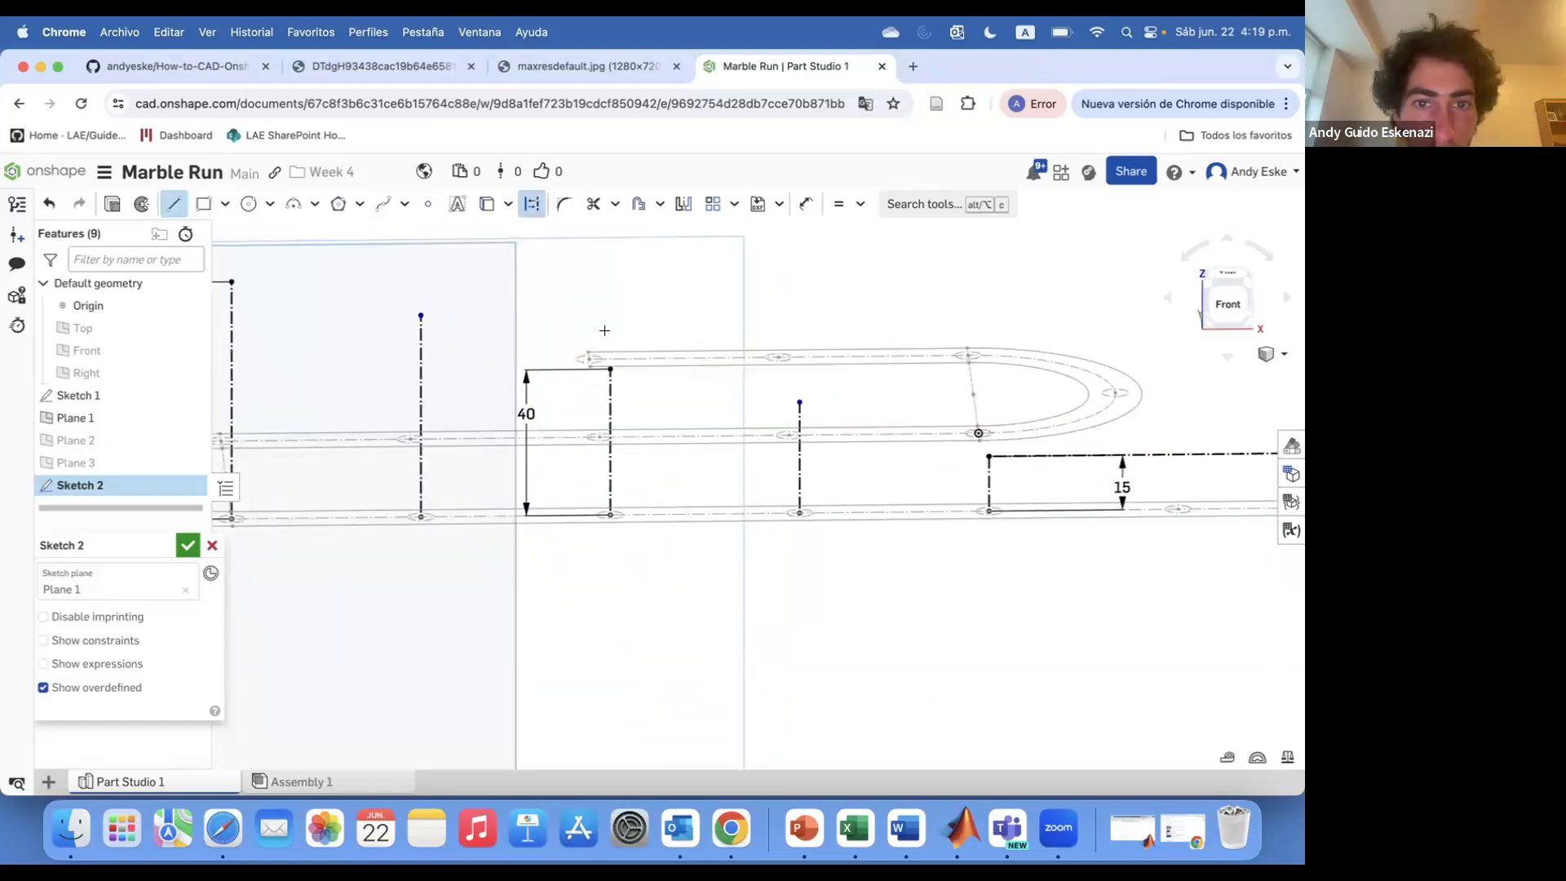
scroll(610, 366, "up", 5)
left_click(607, 372)
left_click(691, 372)
left_click(174, 204)
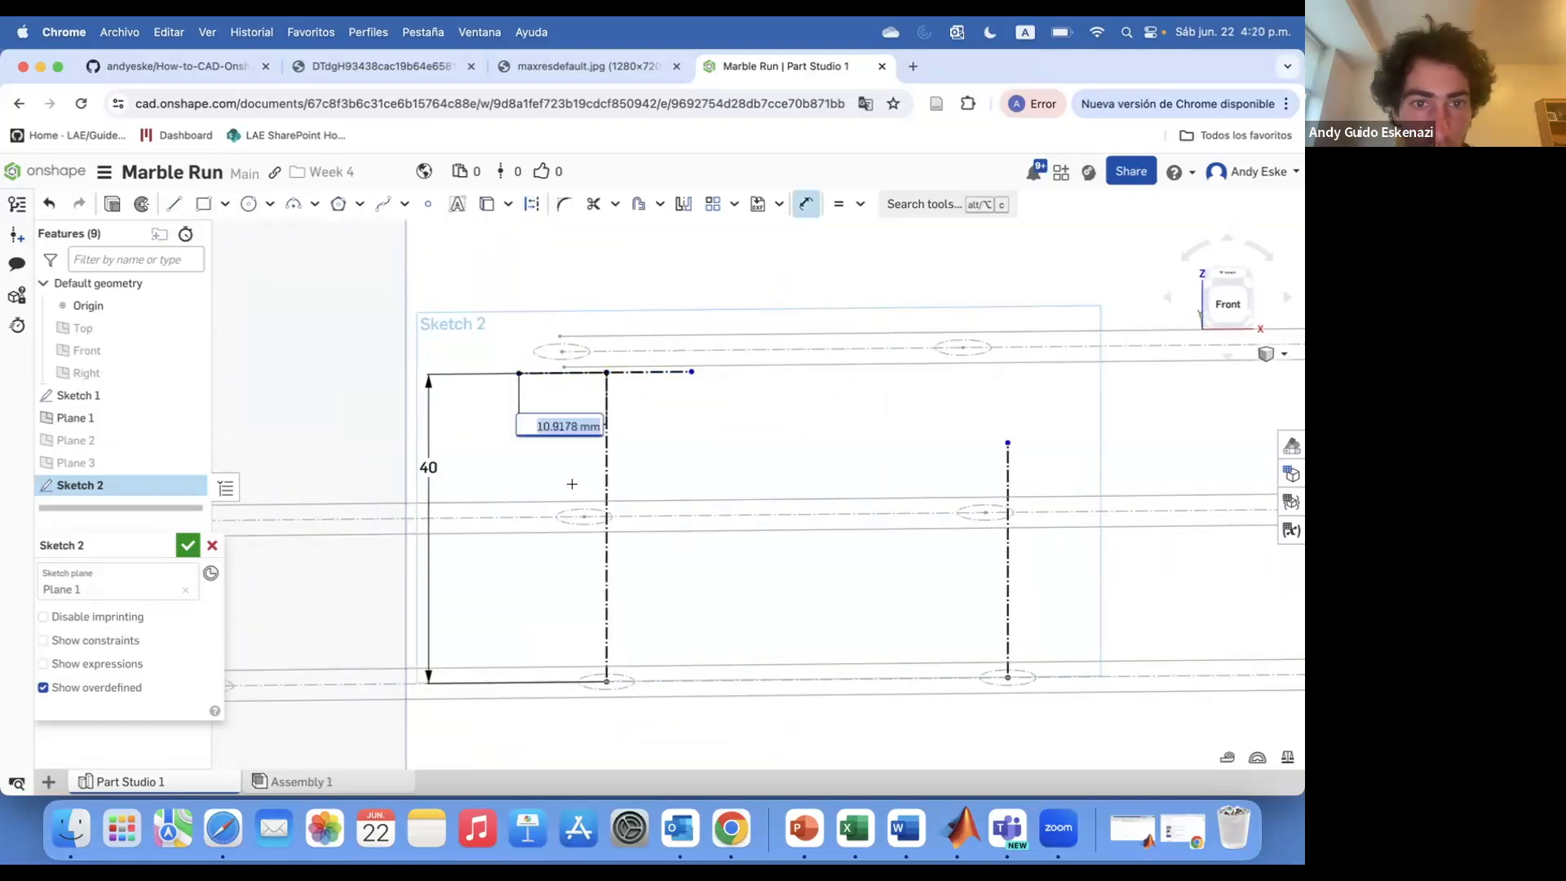
left_click(650, 372)
left_click(651, 421)
type("10")
key("Return")
Draw a short horizontal construction line at the top of the lower right vertical line and set it to 5 mm
scroll(815, 450, "down", 5)
scroll(374, 328, "up", 7)
left_click(173, 204)
left_click(532, 204)
type("0")
key("Return")
scroll(532, 369, "down", 7)
scroll(1048, 505, "up", 4)
left_click(532, 204)
left_click(174, 204)
left_click(1016, 466)
left_click(976, 467)
left_click(987, 468)
left_click(971, 501)
type("5")
key("Return")
Set the remaining short horizontal segments at the line tops to 5 mm each
scroll(971, 494, "down", 3)
scroll(546, 367, "up", 5)
double_click(553, 427)
type("5")
scroll(795, 454, "down", 5)
double_click(359, 392)
type("5")
key("Return")
scroll(565, 386, "down", 5)
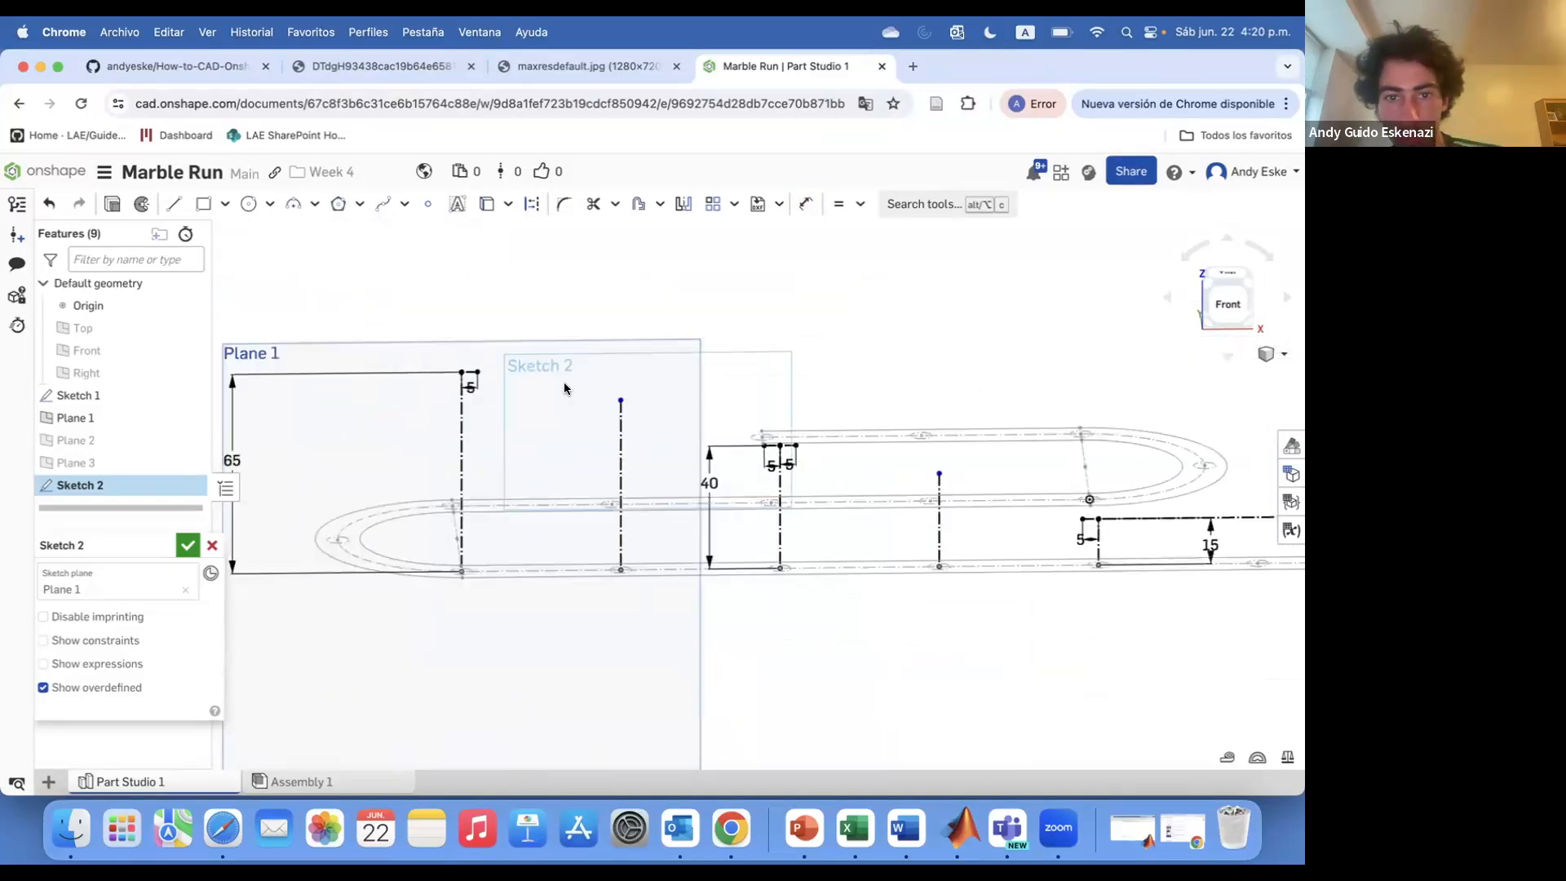
Dimension the middle vertical line's height as 50 mm
key("d")
left_click(624, 473)
left_click(591, 457)
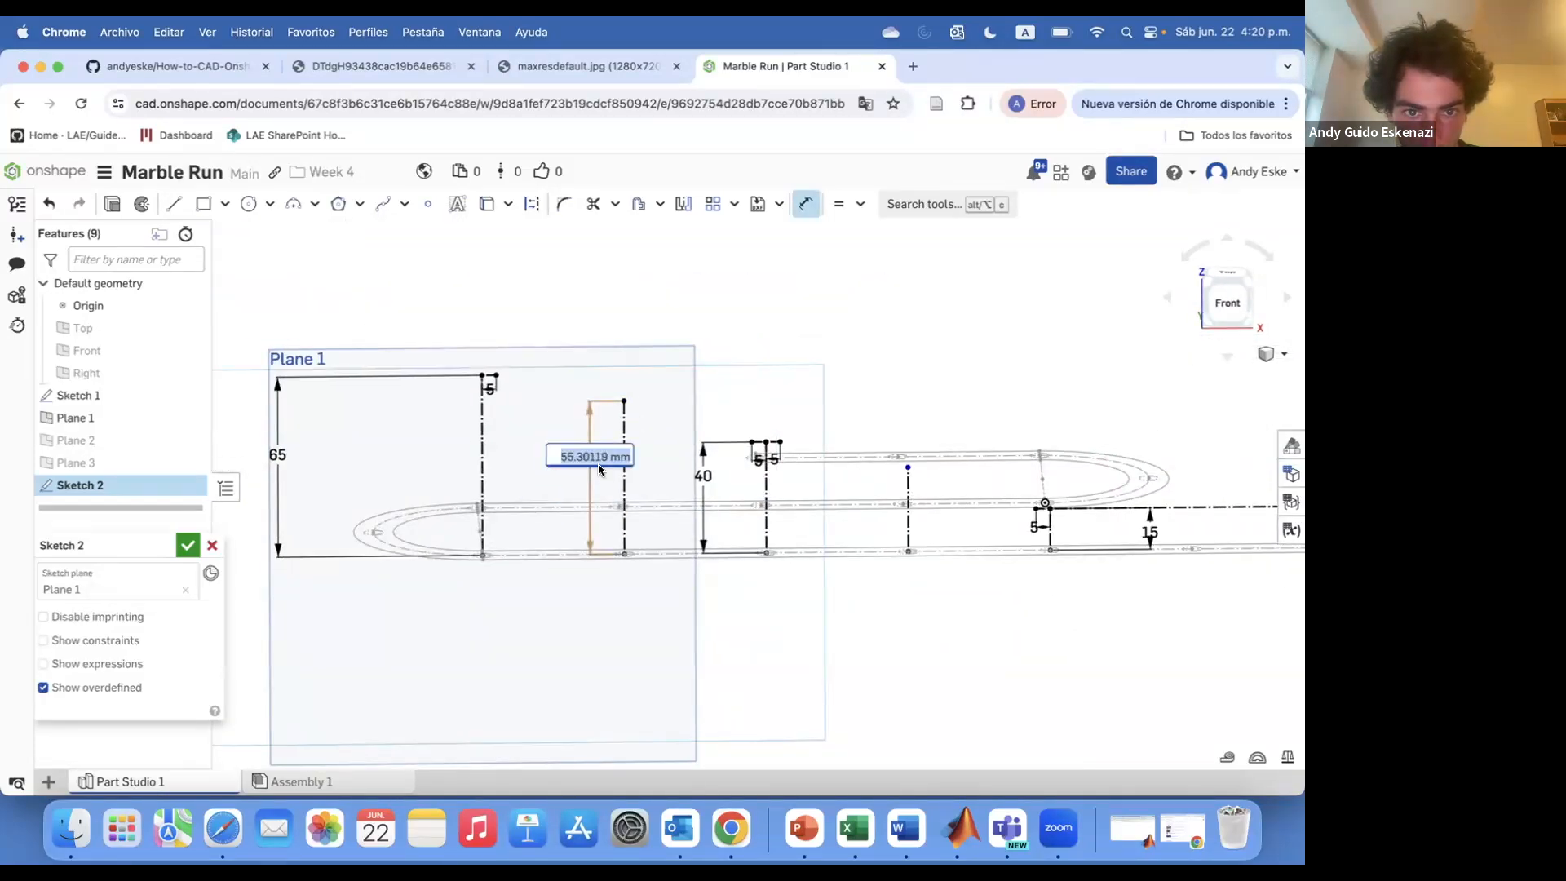
type("50")
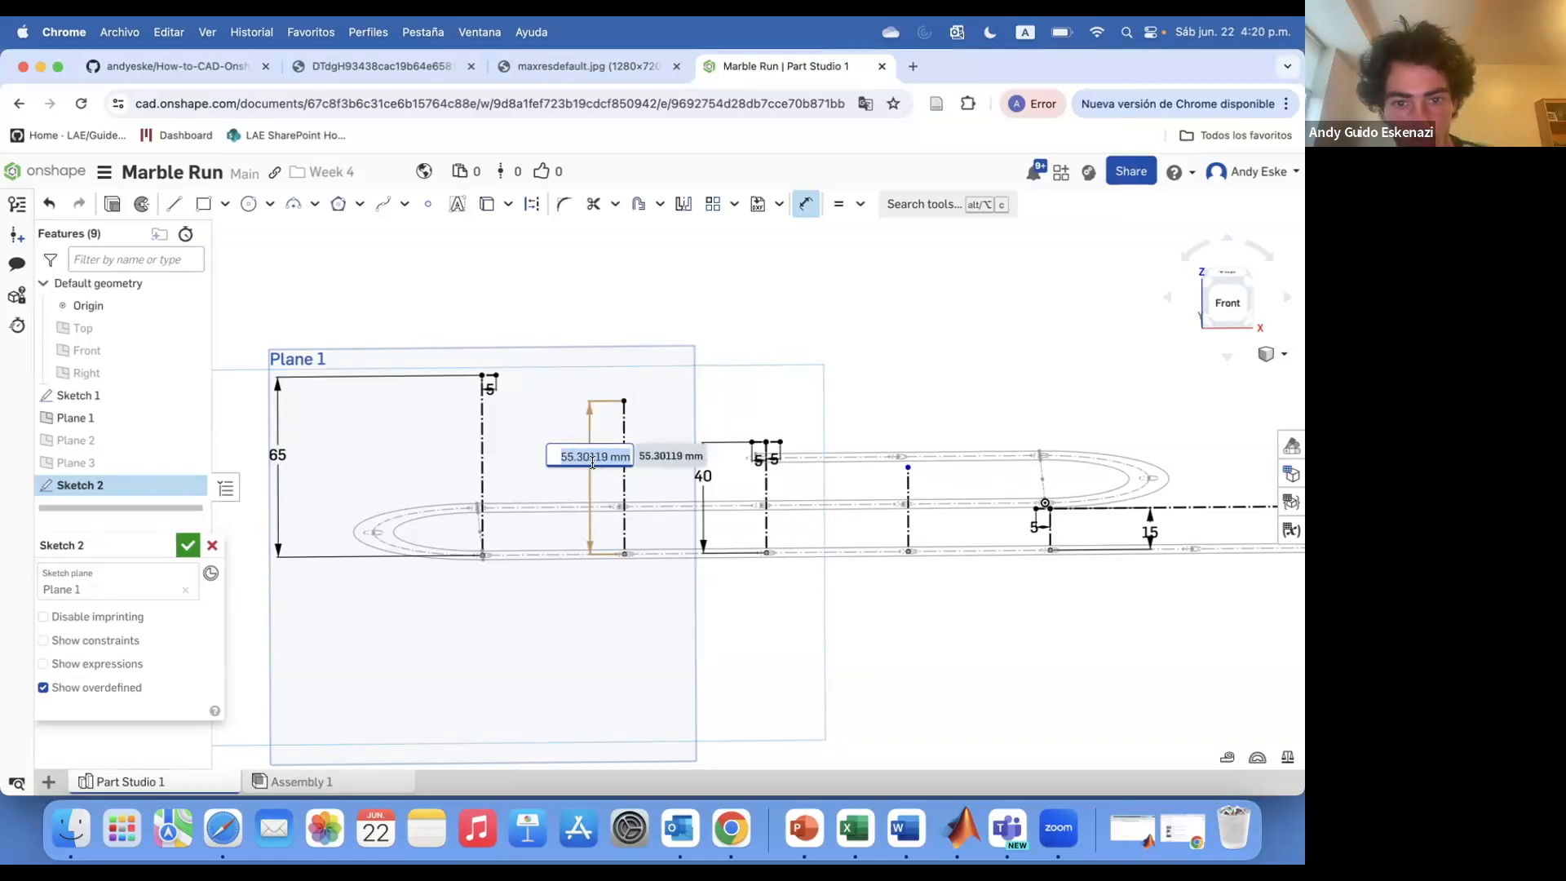
key("Return")
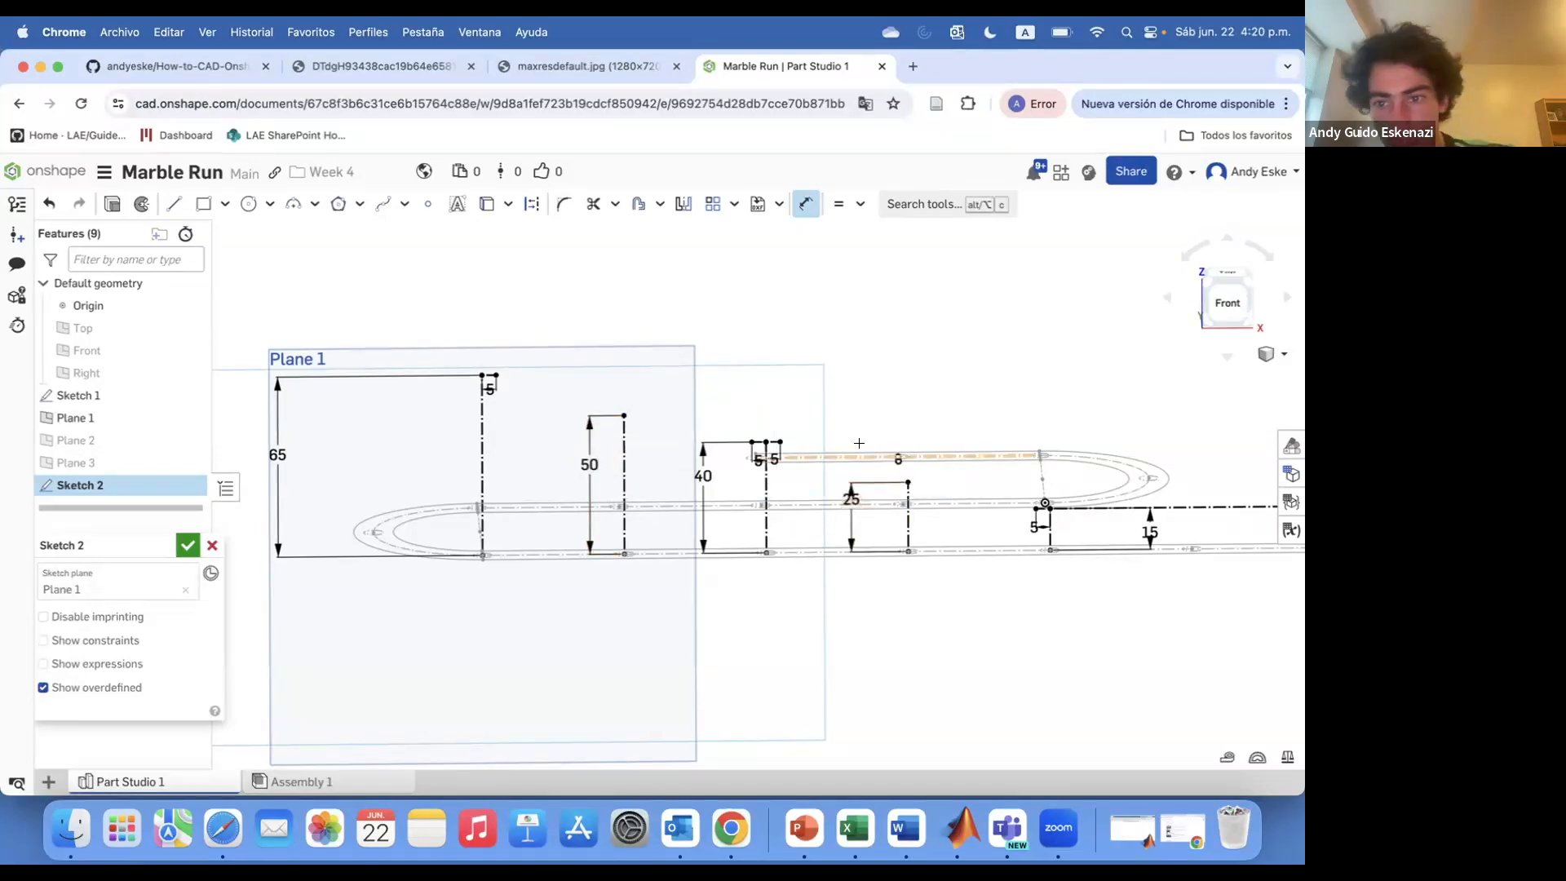
scroll(542, 396, "up", 5)
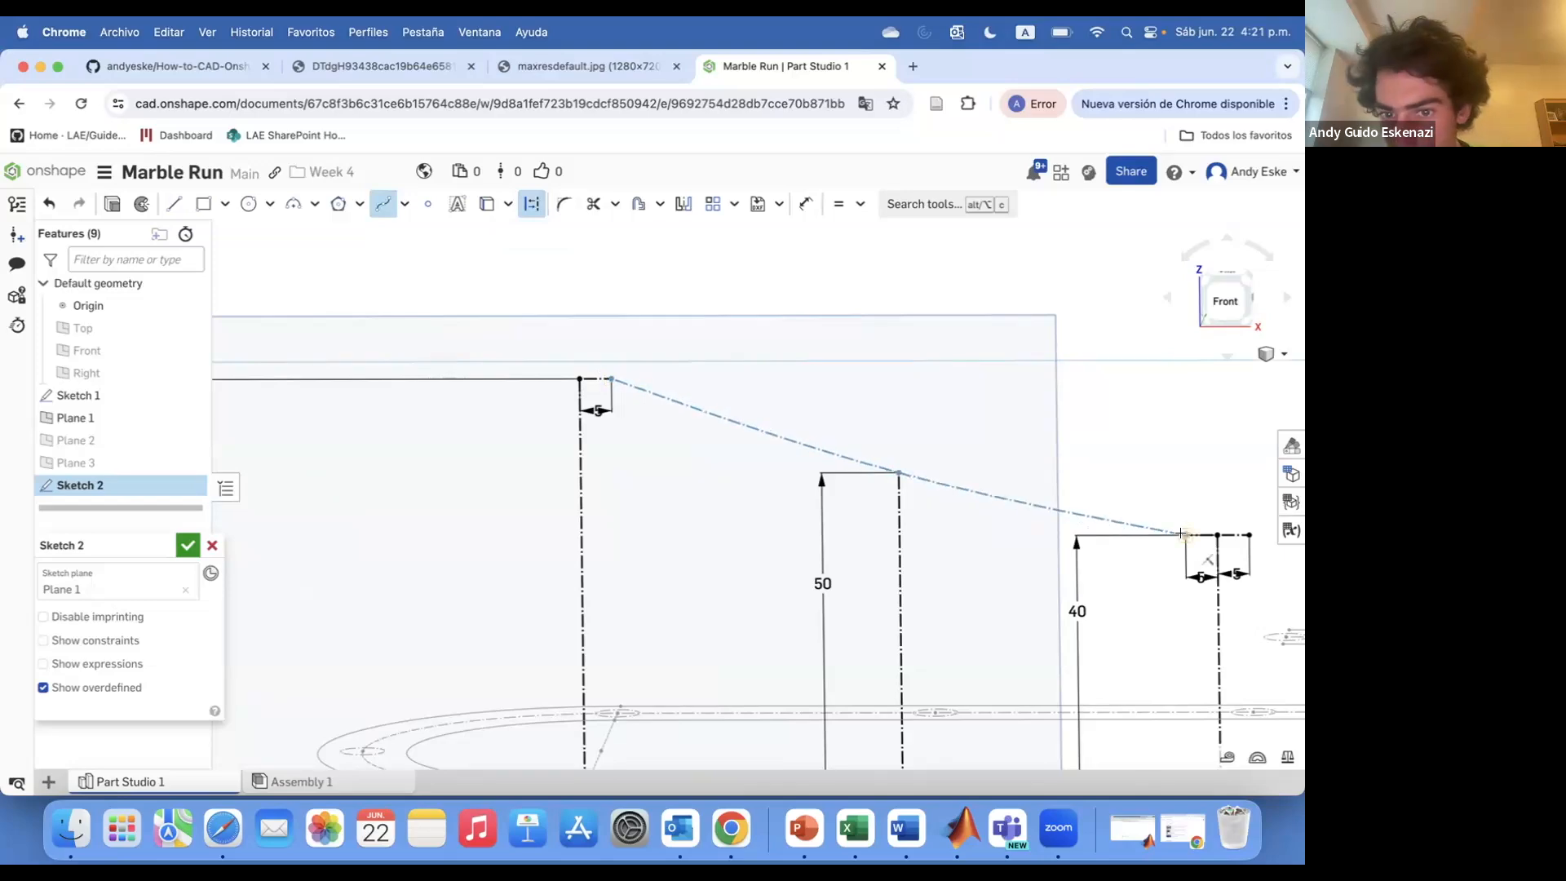
scroll(878, 468, "down", 5)
scroll(878, 468, "up", 3)
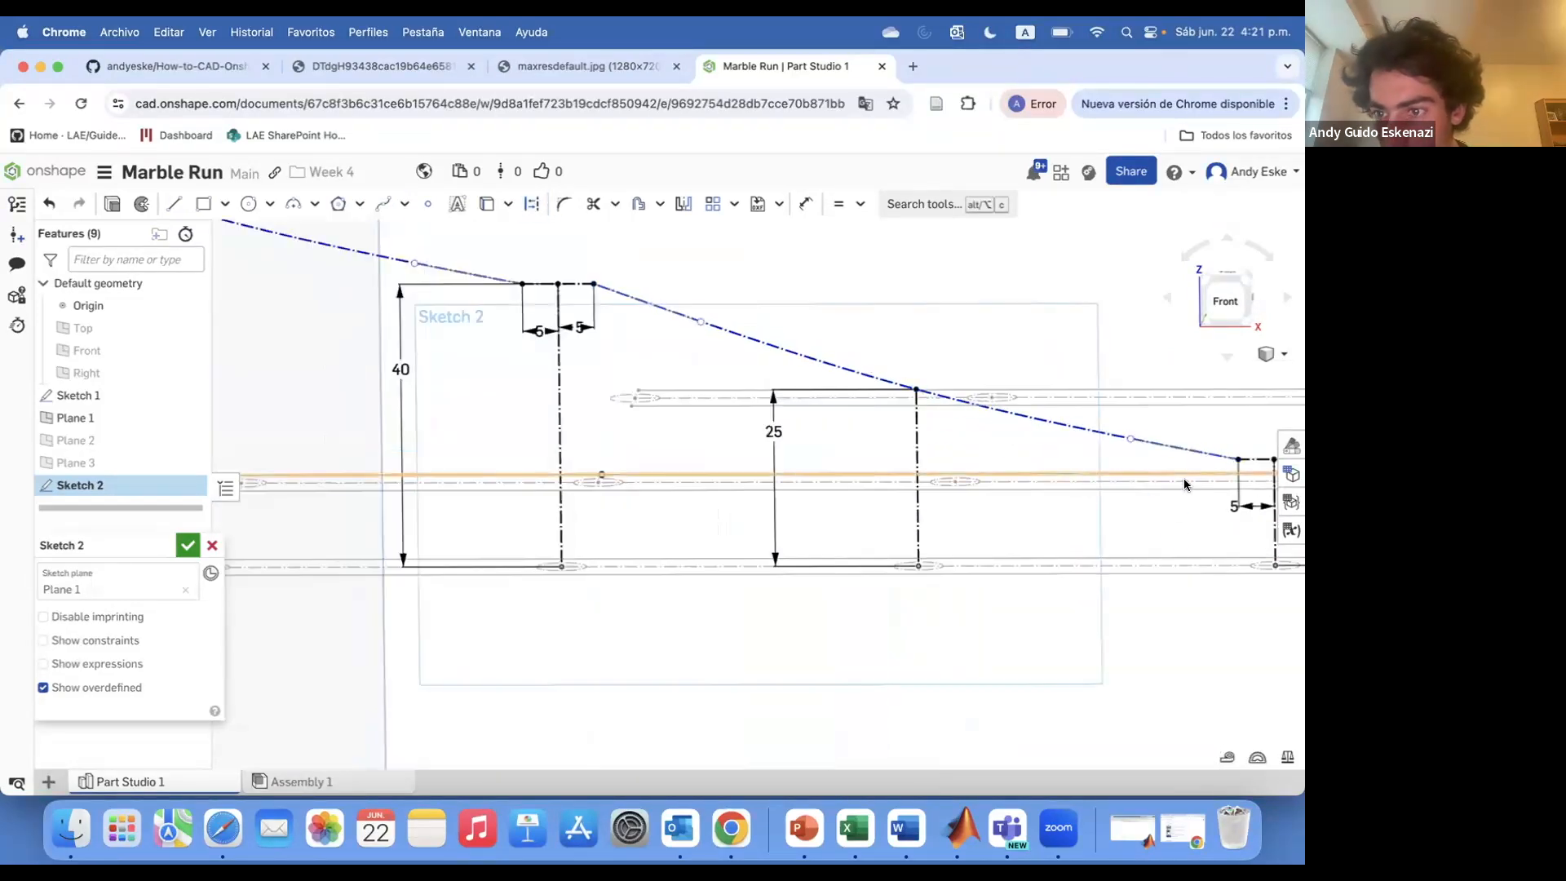
Make the spline tangent to the short horizontal segments near the track's end
left_click(858, 204)
left_click(877, 327)
left_click(975, 421)
scroll(1082, 449, "up", 6)
left_click(1115, 424)
scroll(1114, 449, "down", 5)
left_click(561, 296)
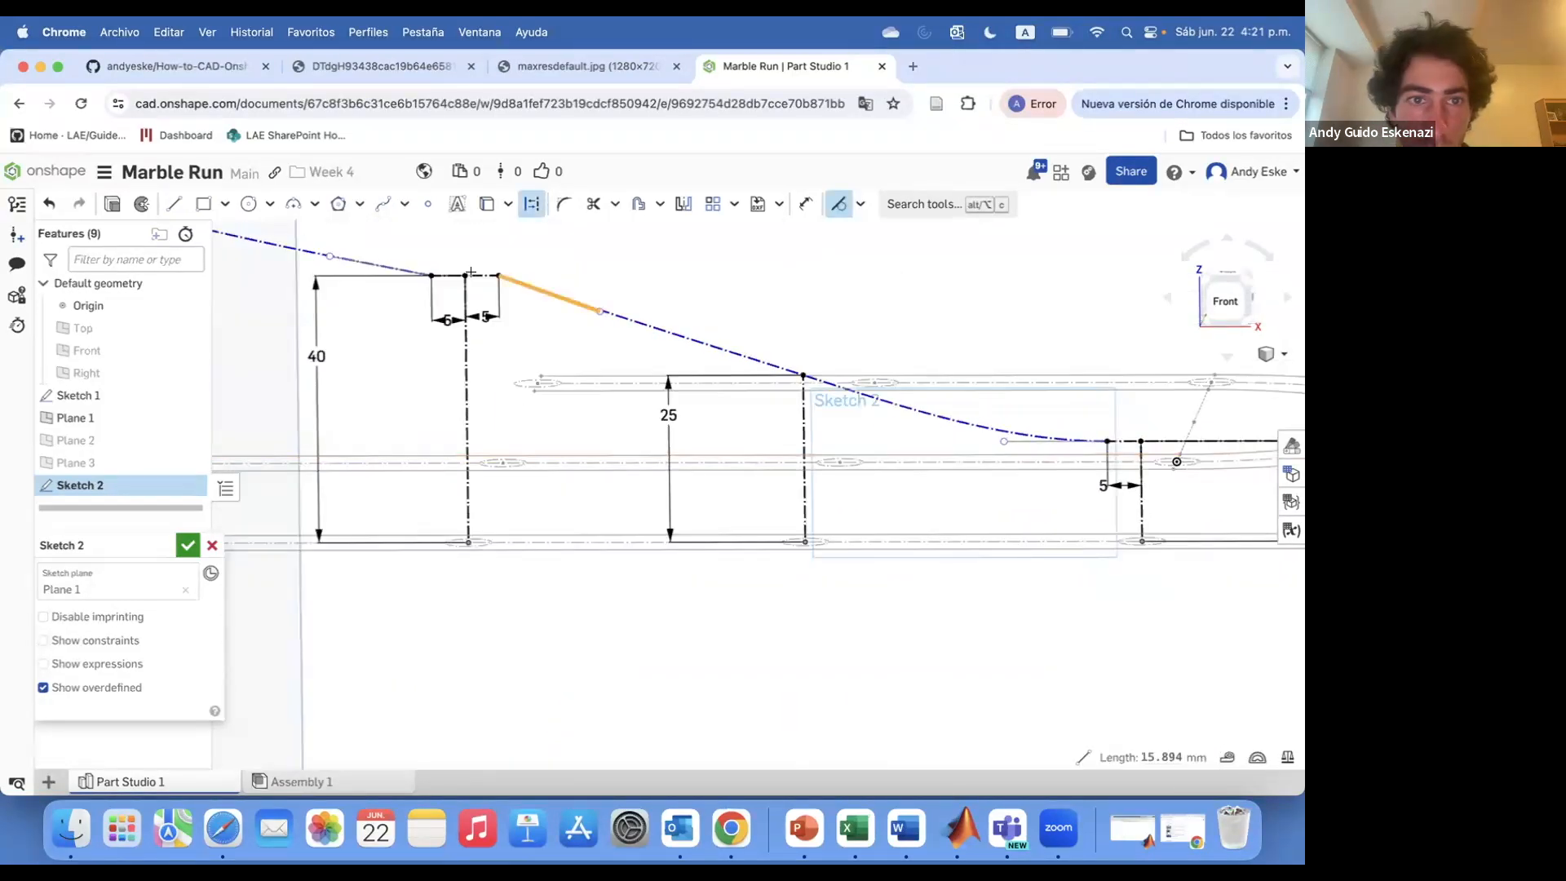
Make the spline tangent to the short horizontal segments at the tops of the 40 mm and 65 mm lines
scroll(479, 273, "up", 7)
left_click(530, 294)
right_click_drag(549, 293, 543, 316)
left_click(531, 292)
scroll(790, 352, "down", 10)
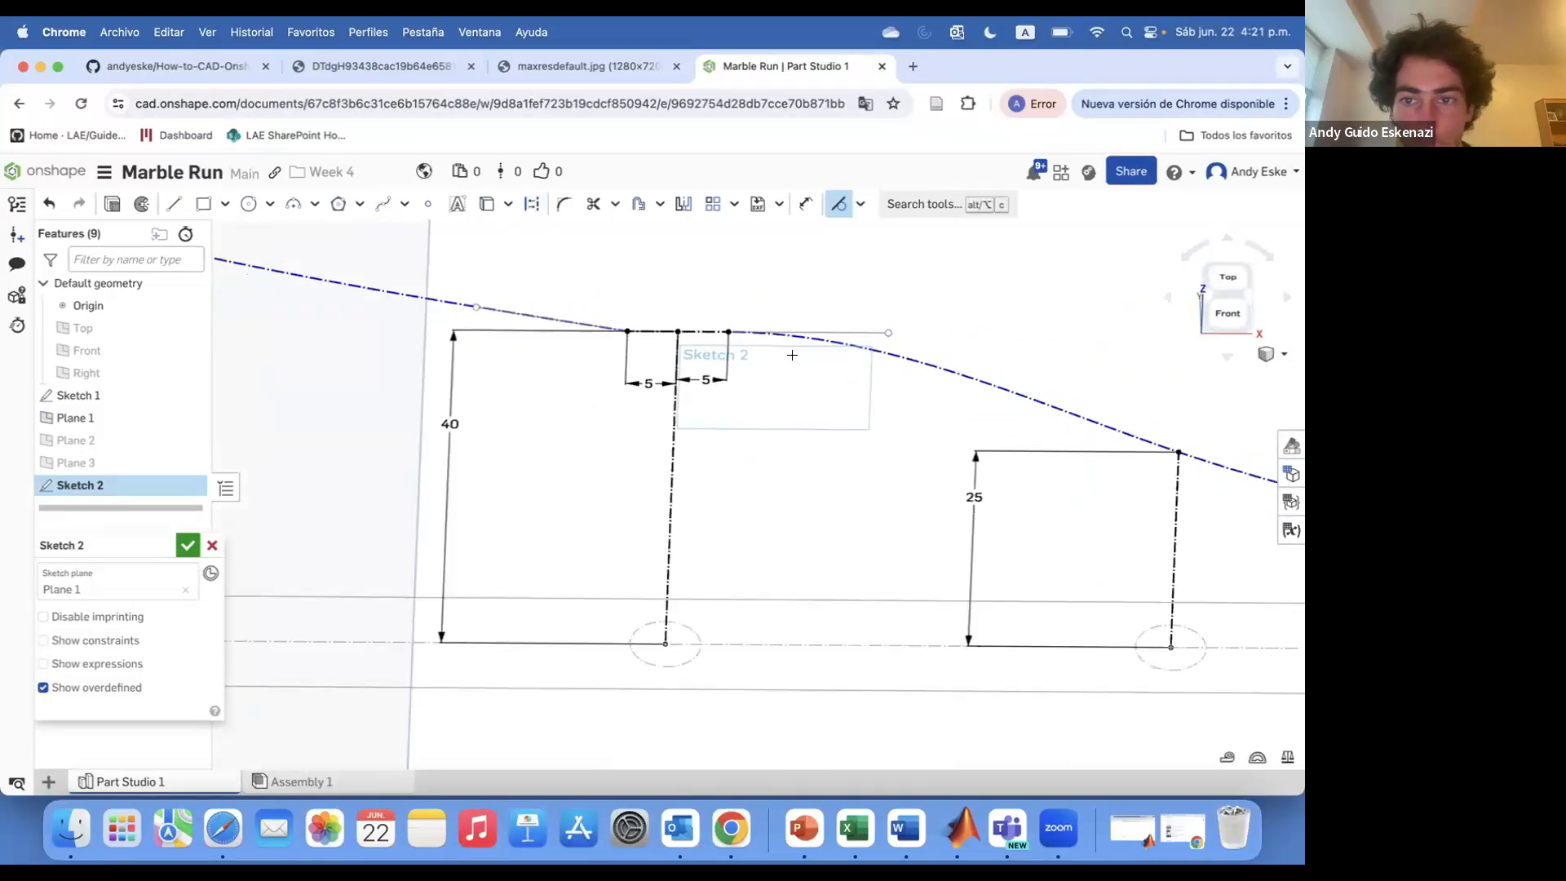
right_click_drag(789, 353, 765, 337)
scroll(763, 335, "up", 6)
left_click(711, 318)
left_click(761, 323)
scroll(738, 357, "down", 6)
scroll(453, 383, "up", 6)
left_click(418, 391)
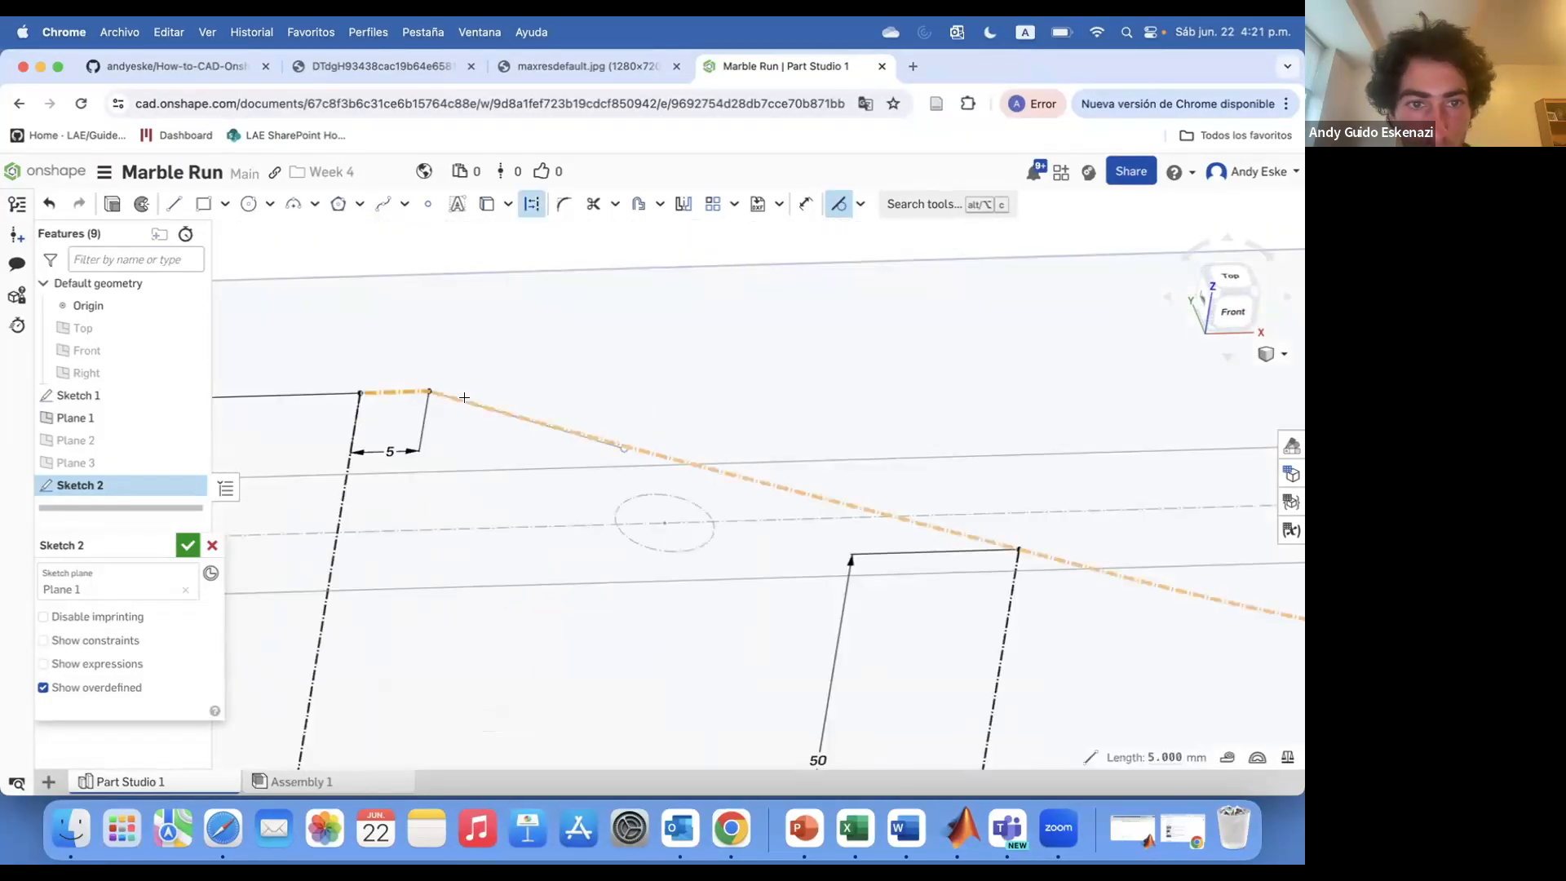
Finish the spline's tangency at the first short segment and close the height-profile sketch
left_click(461, 397)
scroll(571, 391, "down", 7)
key("Escape")
right_click_drag(689, 427, 690, 390)
scroll(683, 396, "down", 5)
scroll(690, 390, "down", 3)
scroll(690, 389, "down", 3)
mouse_move(571, 411)
right_mouse_down()
mouse_move(604, 342)
mouse_move(604, 358)
right_mouse_up()
left_click(187, 545)
In the track-path sketch, draw a construction line from the first marble hole's centre to its edge
left_click(189, 417)
scroll(566, 460, "up", 10)
double_click(79, 395)
scroll(542, 491, "up", 2)
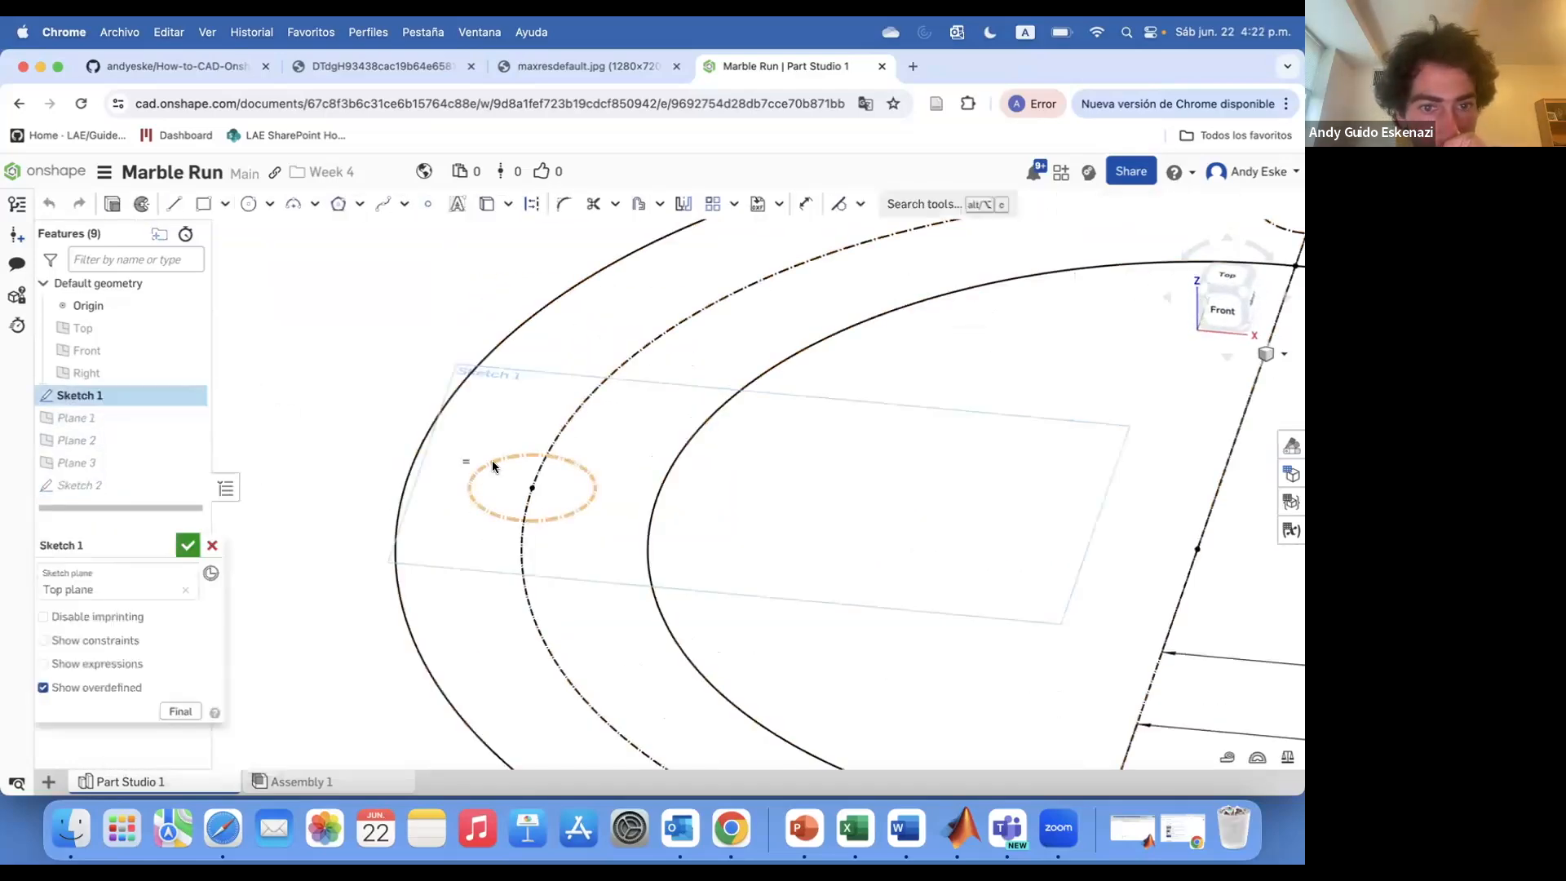
right_click_drag(532, 399, 535, 482)
left_click(173, 204)
left_click(532, 204)
left_click(531, 517)
scroll(534, 466, "up", 5)
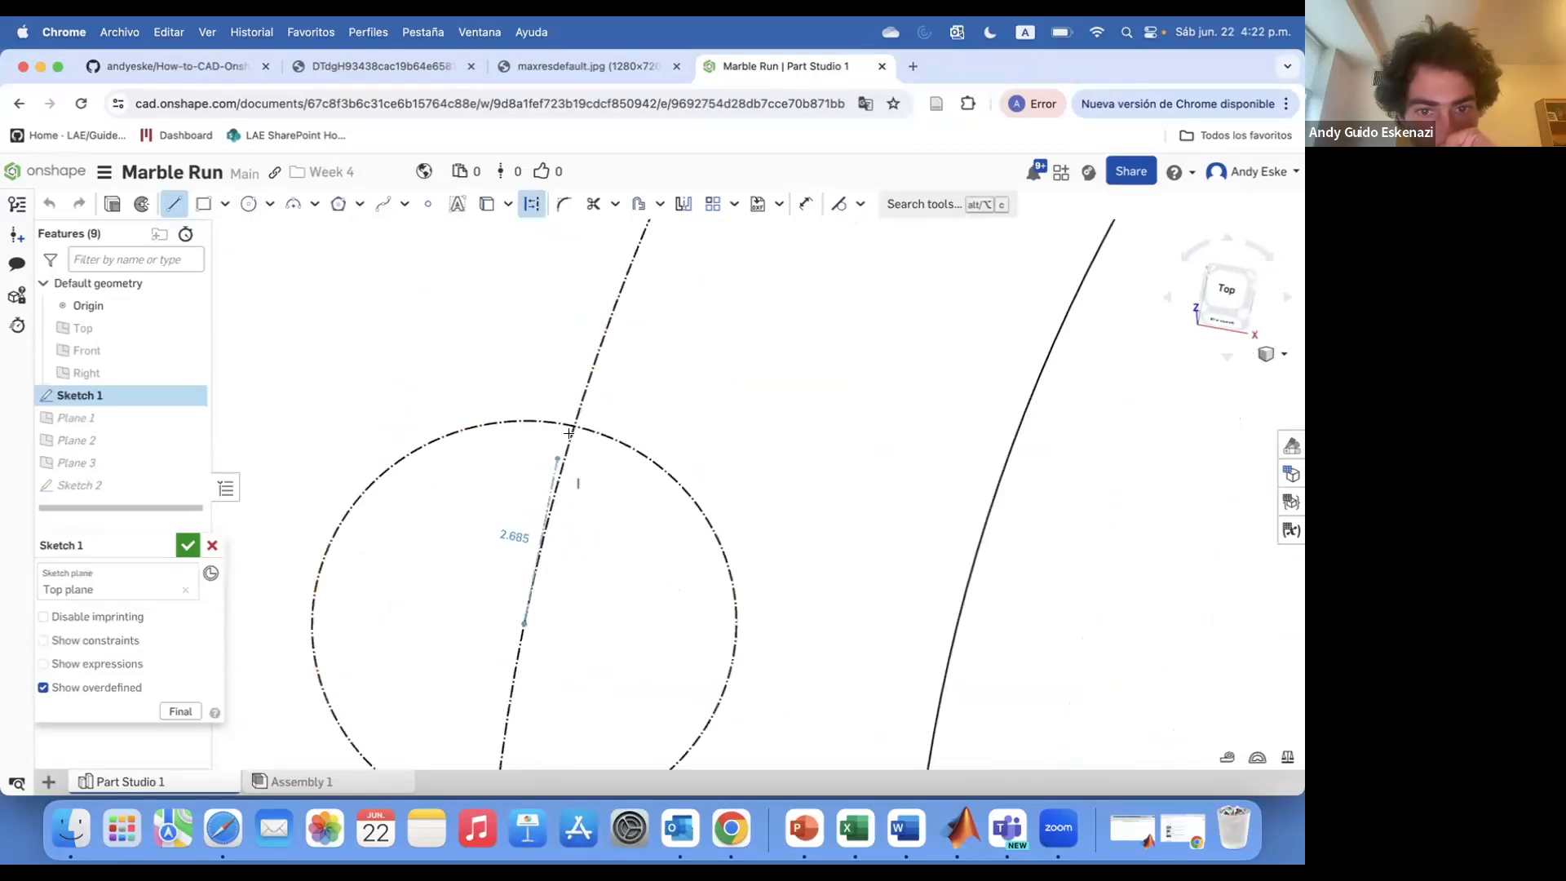
left_click(316, 583)
left_click(187, 545)
Create a new plane from the hole's construction line and its endpoint
scroll(476, 519, "down", 5)
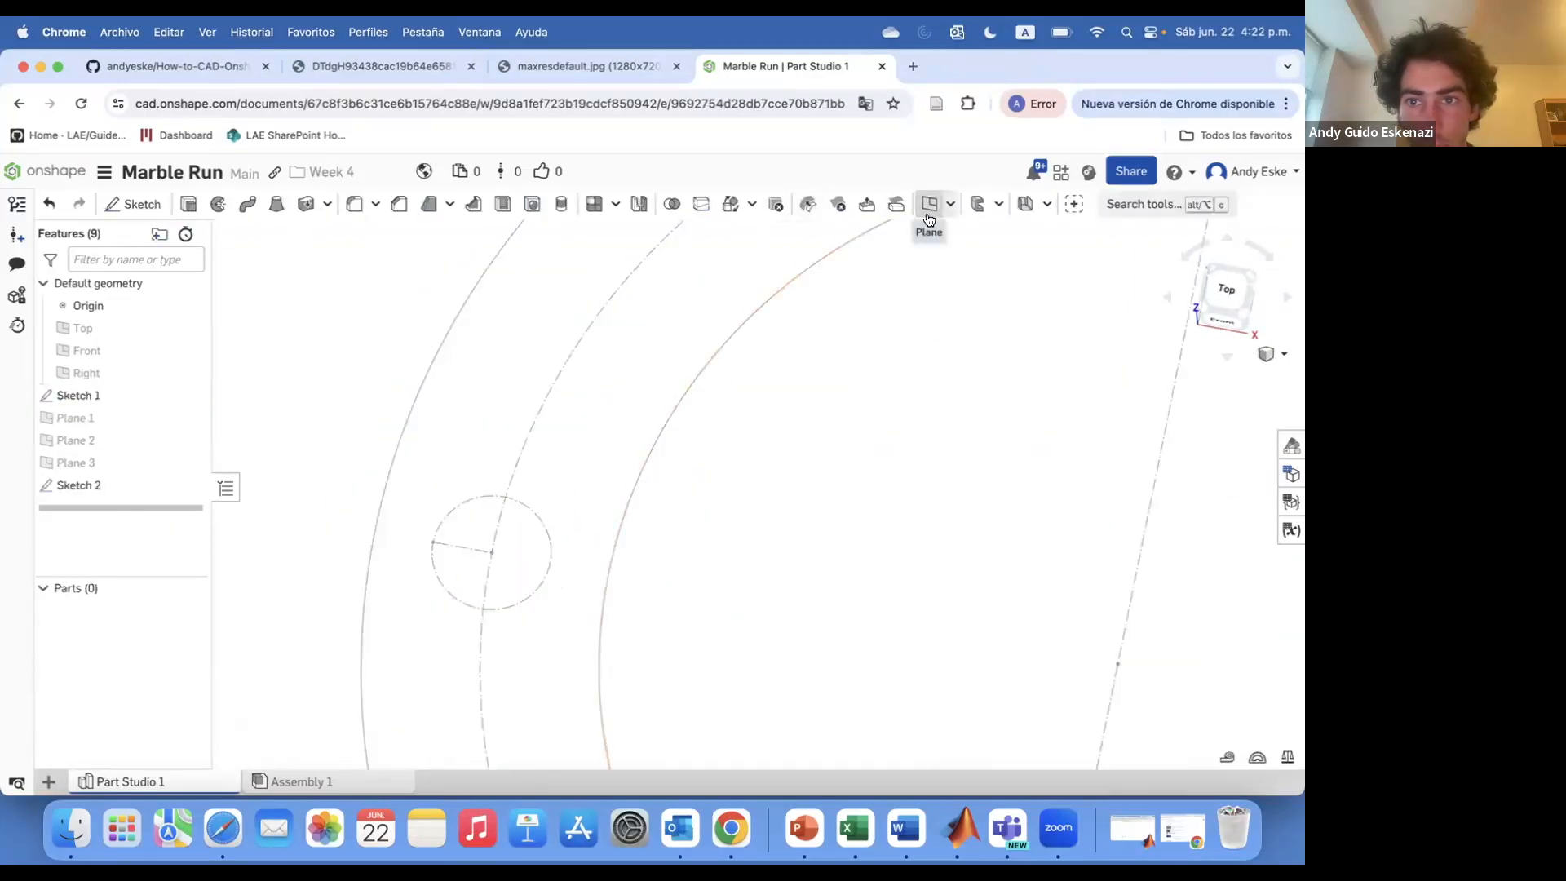
left_click(928, 204)
left_click(490, 550)
left_click(461, 546)
scroll(500, 569, "down", 5)
mouse_move(500, 569)
right_mouse_down()
mouse_move(474, 459)
mouse_move(487, 515)
right_mouse_up()
scroll(486, 516, "up", 5)
left_click(188, 545)
On the new plane, sketch a vertical construction line up from the hole and dimension it 75 mm
left_click(133, 203)
left_click(490, 510)
scroll(491, 511, "up", 4)
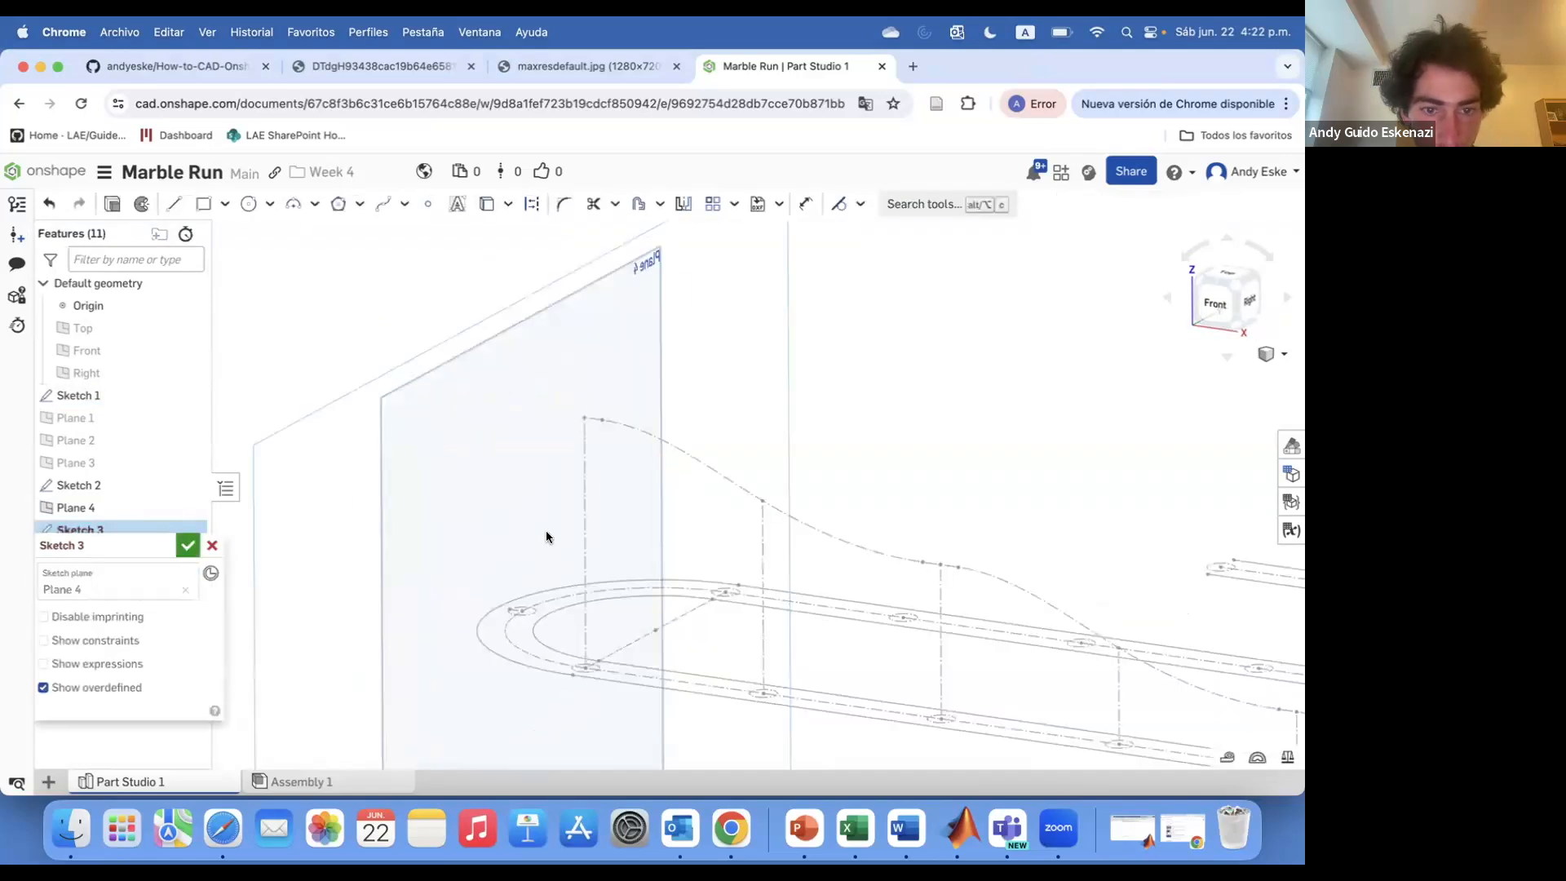
left_click(531, 204)
scroll(524, 606, "up", 5)
left_click(510, 632)
scroll(510, 573, "down", 10)
left_click(510, 455)
left_click(806, 204)
left_click(510, 530)
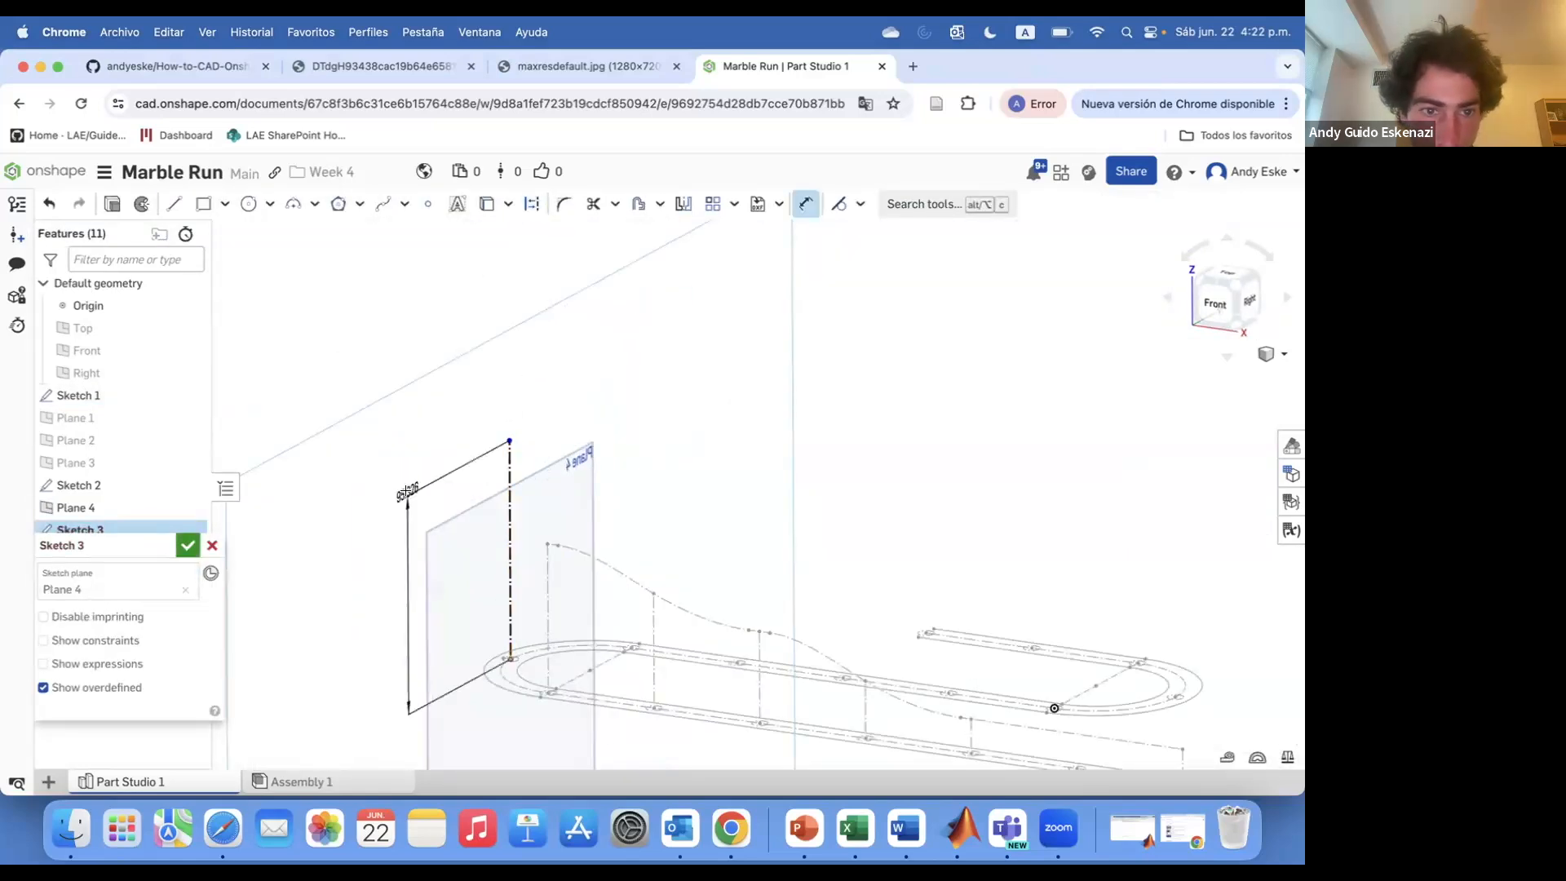
left_click(407, 494)
type("75")
key("Return")
scroll(535, 555, "down", 3)
right_click_drag(535, 555, 544, 575)
left_click(188, 545)
Start a sketch on Plane 2 and draw a vertical construction line at the track's start, dimensioned 85 mm
right_click_drag(451, 517, 469, 563)
scroll(580, 566, "up", 5)
scroll(403, 562, "down", 1)
left_click(189, 507)
left_click(190, 441)
left_click(133, 204)
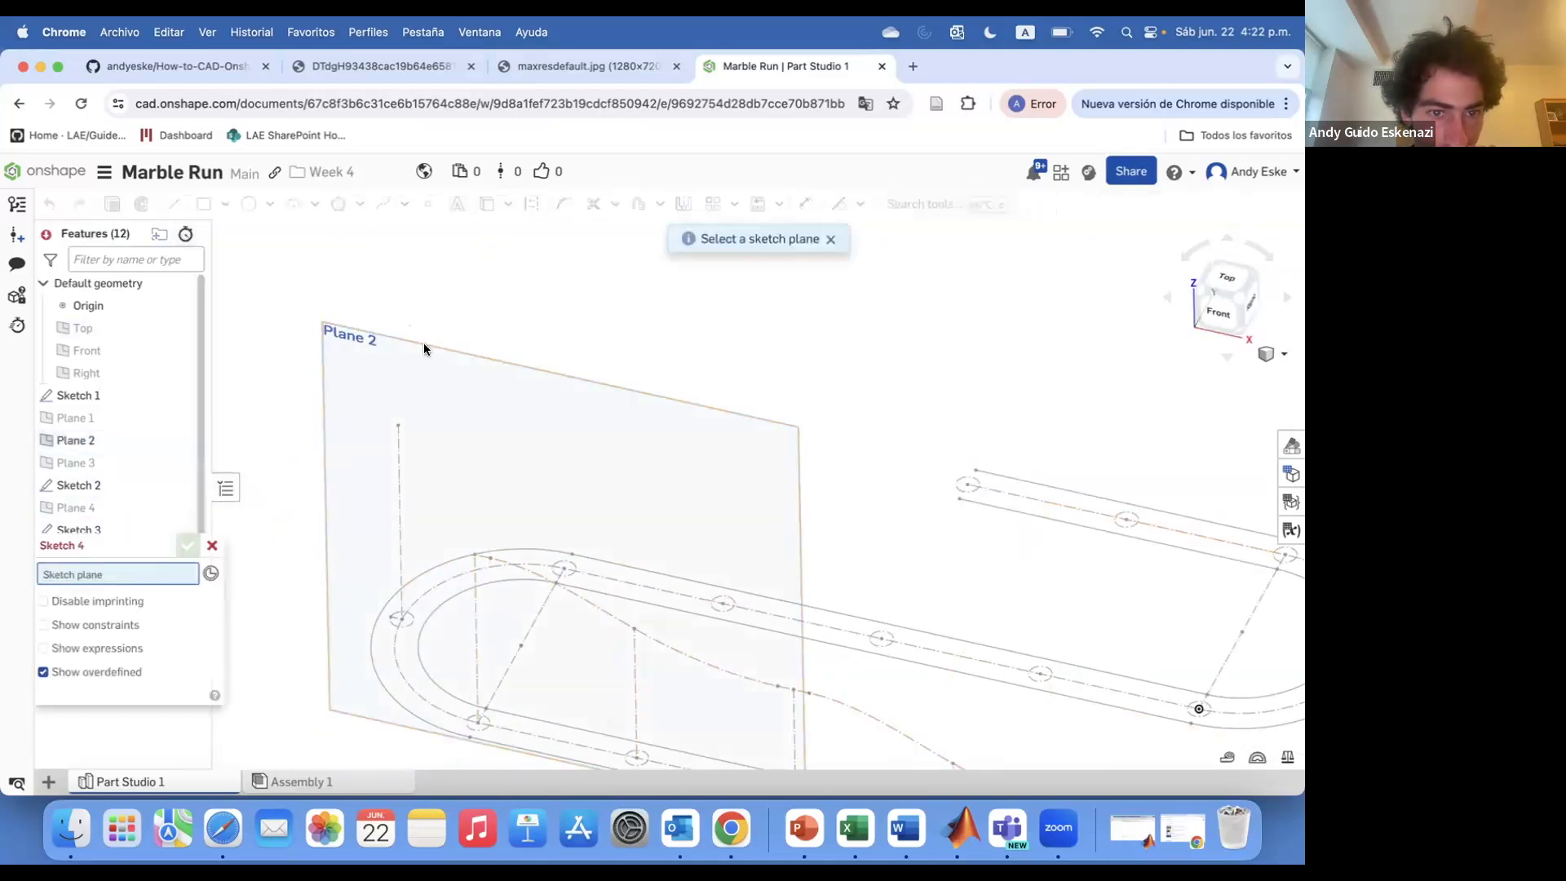
left_click(424, 345)
scroll(447, 375, "down", 5)
right_click_drag(453, 390, 516, 378)
scroll(516, 378, "up", 3)
left_click(174, 204)
left_click(385, 206)
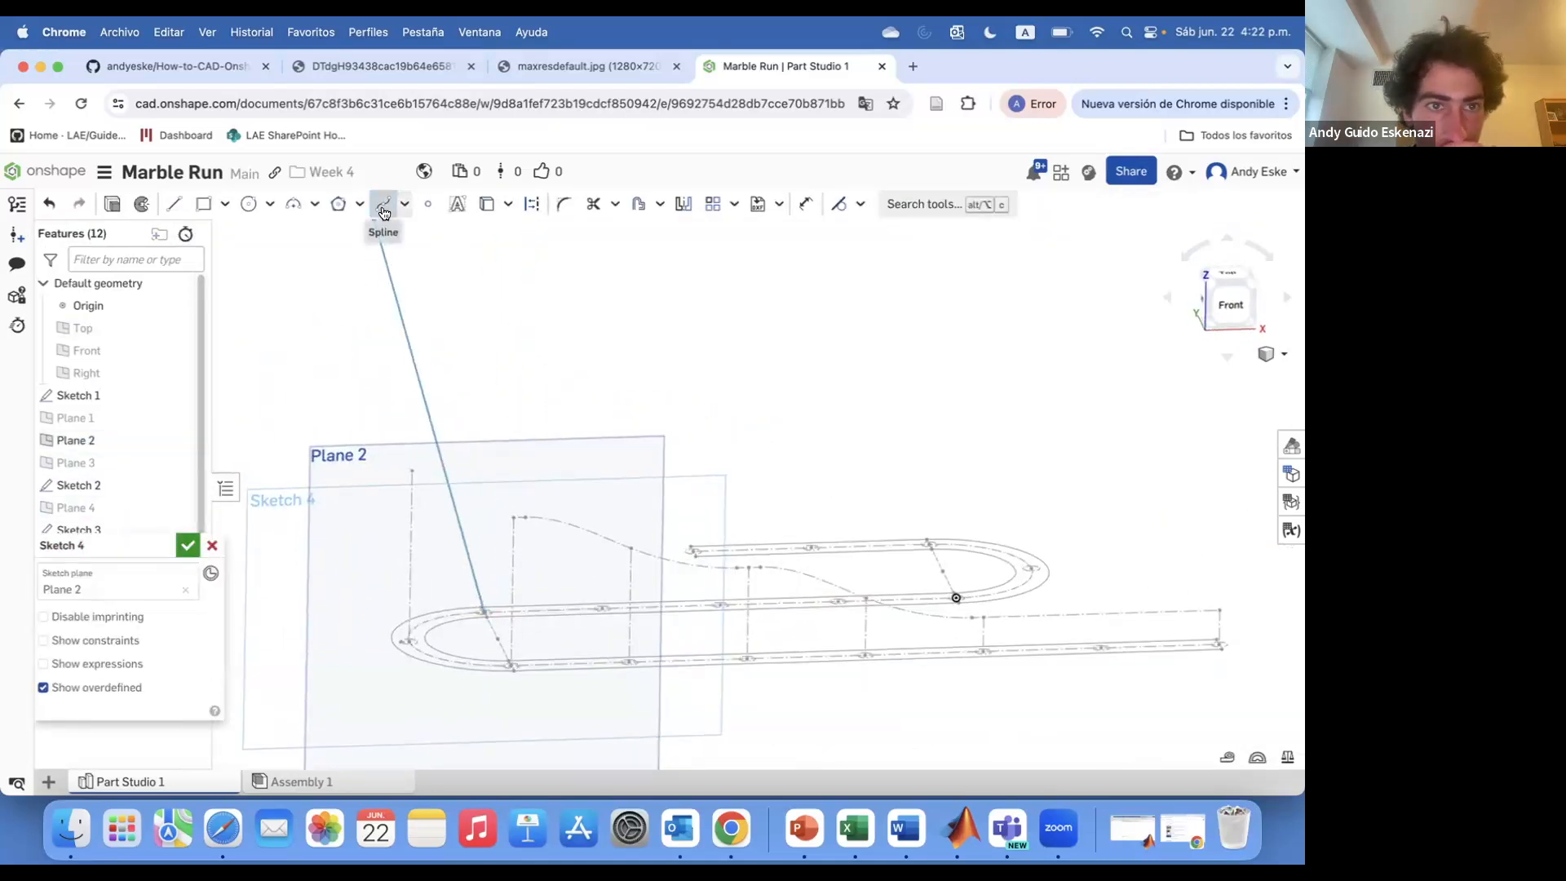
left_click(484, 451)
left_click(806, 204)
left_click(487, 497)
left_click(517, 480)
type("85")
key("Return")
scroll(523, 480, "down", 3)
right_click_drag(522, 479, 538, 520)
scroll(537, 519, "up", 3)
Draw further vertical construction lines rising from the next marble holes along the track
key("l")
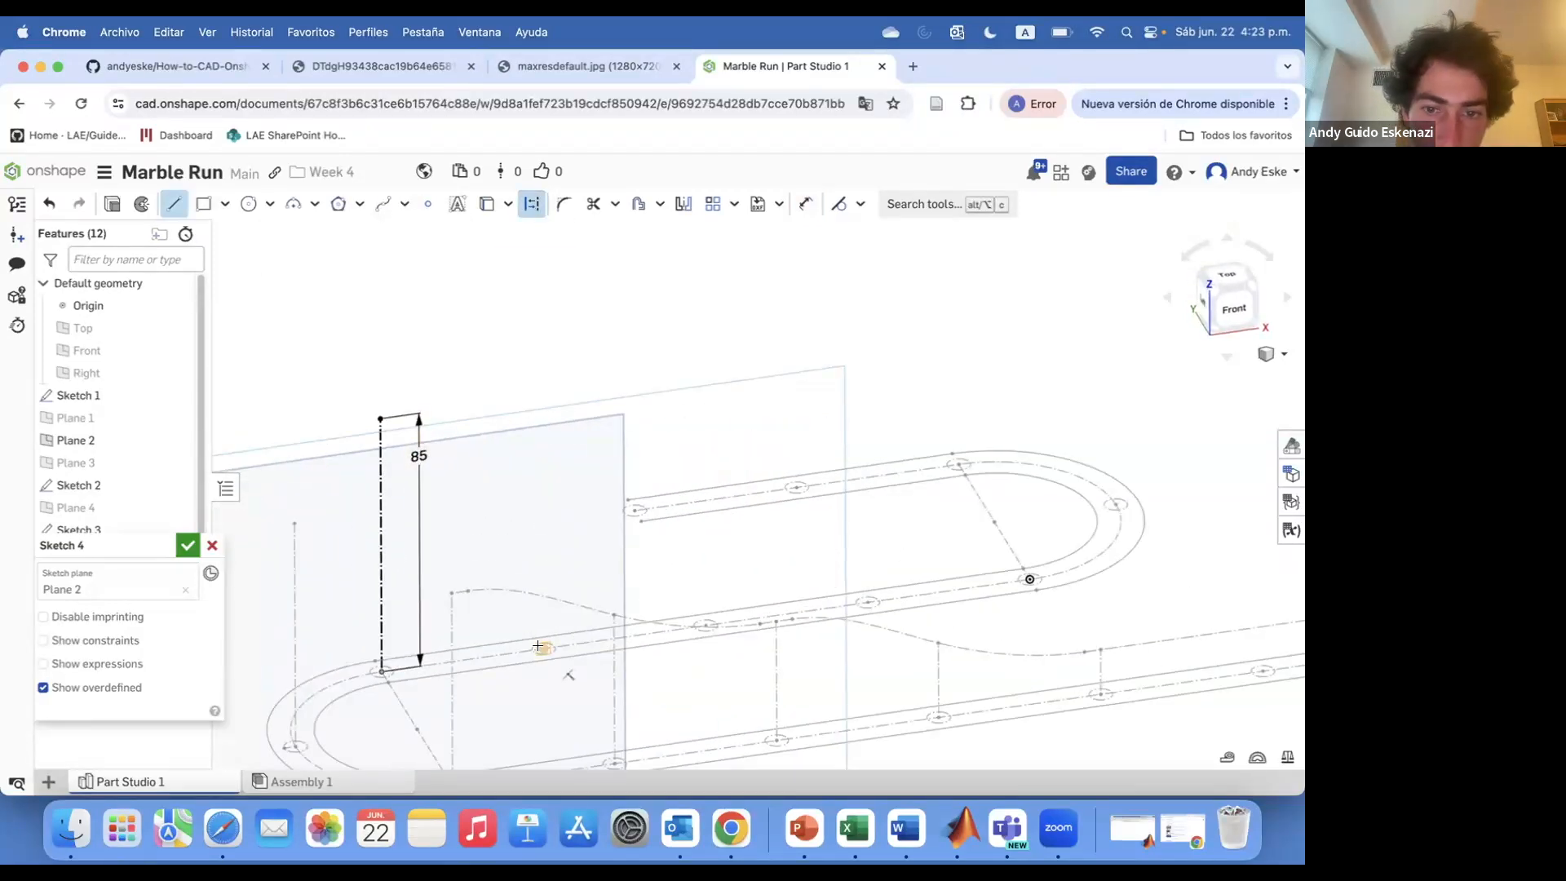
scroll(539, 647, "up", 3)
left_click(544, 662)
scroll(629, 650, "down", 3)
left_click(574, 393)
key("Escape")
key("l")
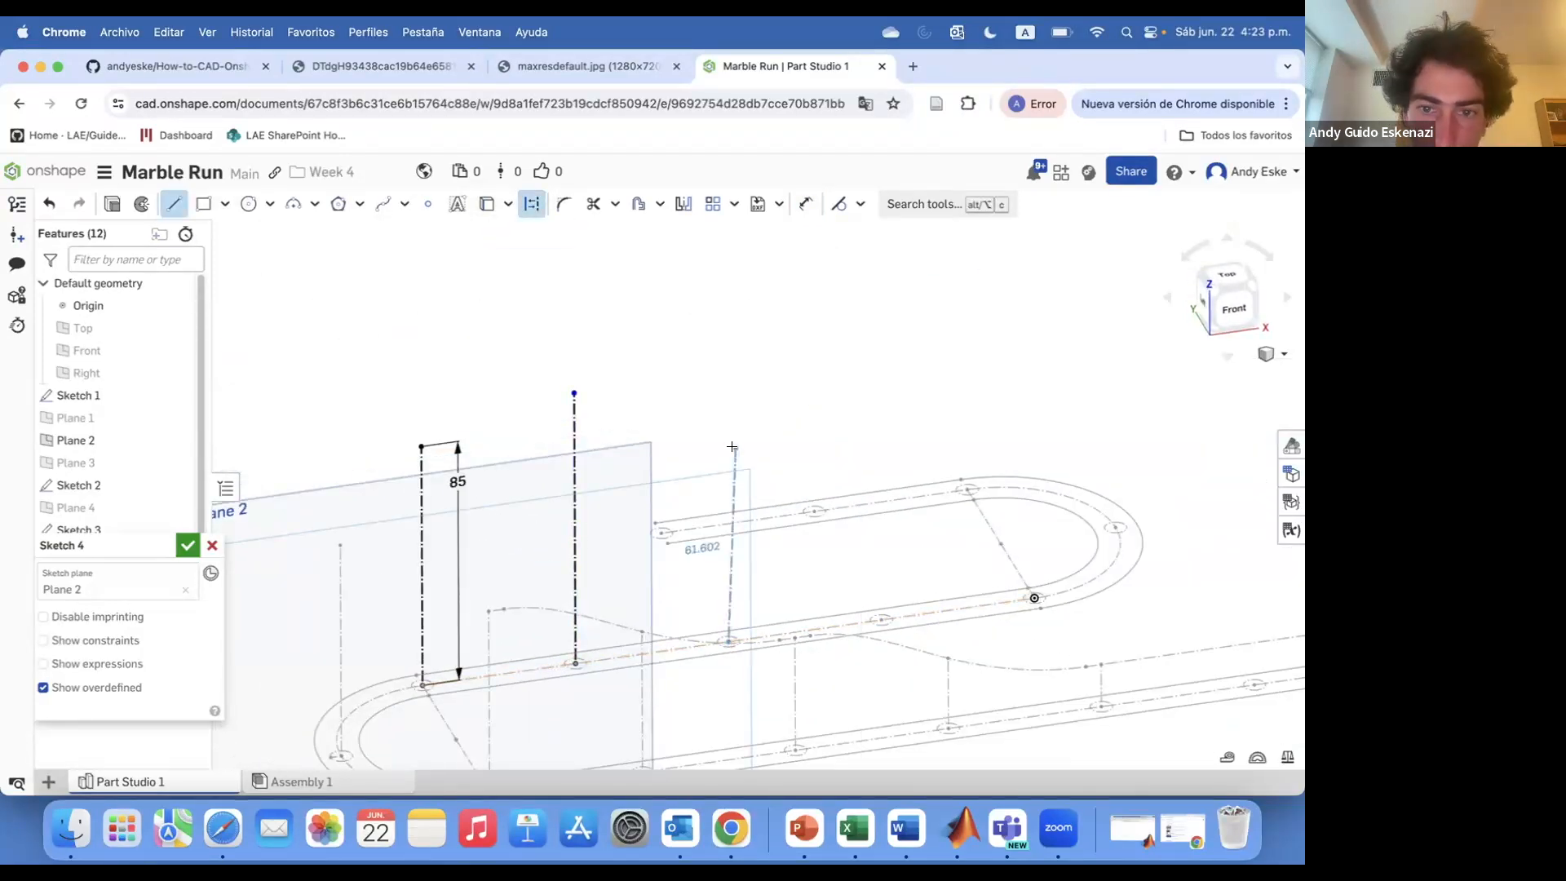
left_click(881, 374)
key("Escape")
scroll(693, 432, "down", 3)
right_click_drag(726, 472, 727, 461)
scroll(816, 441, "up", 3)
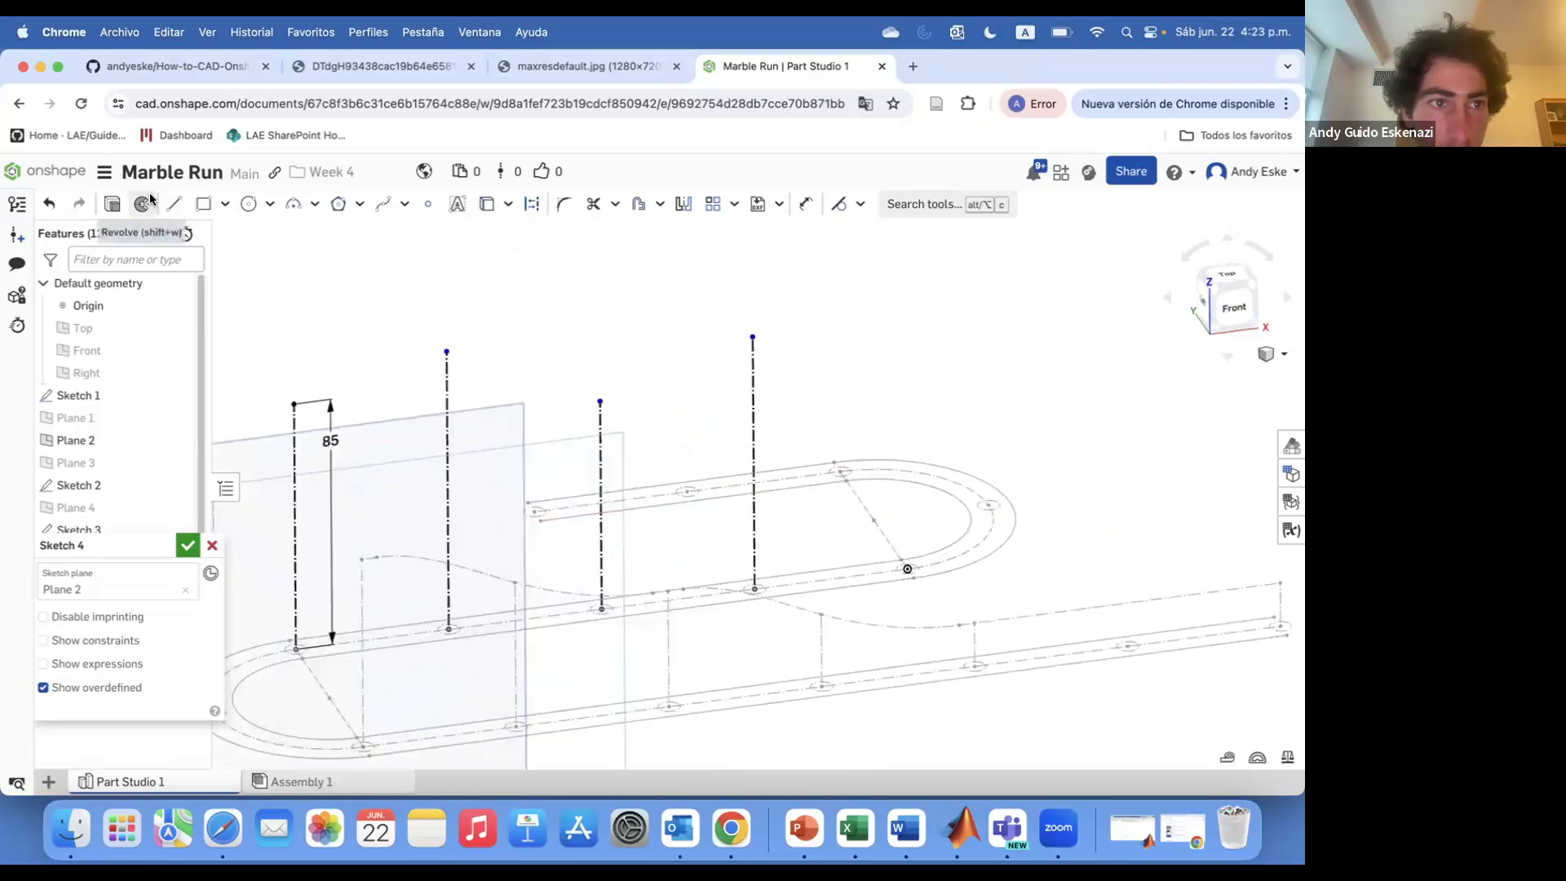
scroll(909, 572, "up", 5)
left_click(899, 556)
scroll(960, 594, "down", 5)
left_click(952, 422)
key("Escape")
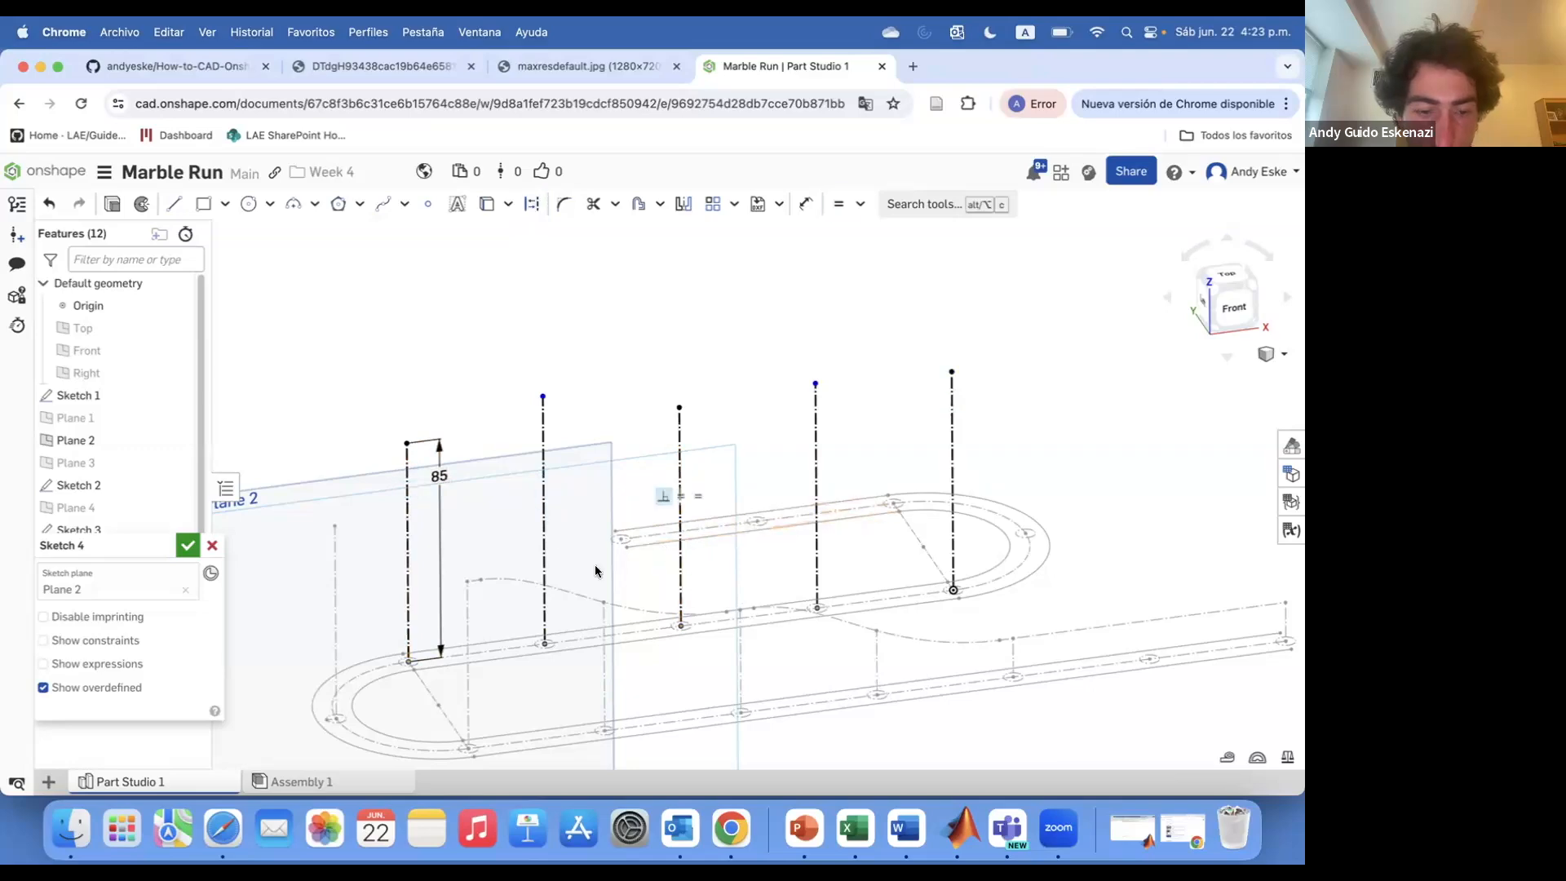
Dimension the second vertical line's height as 95 mm
type("5")
key("Return")
scroll(599, 498, "down", 3)
right_click_drag(613, 490, 603, 462)
scroll(559, 408, "up", 5)
key("Escape")
Draw short horizontal construction segments at the tops of the vertical lines
key("l")
left_click(593, 429)
left_click(553, 436)
key("Escape")
scroll(616, 393, "up", 3)
scroll(615, 394, "down", 8)
right_click_drag(607, 400, 614, 411)
scroll(616, 408, "up", 5)
key("super+z")
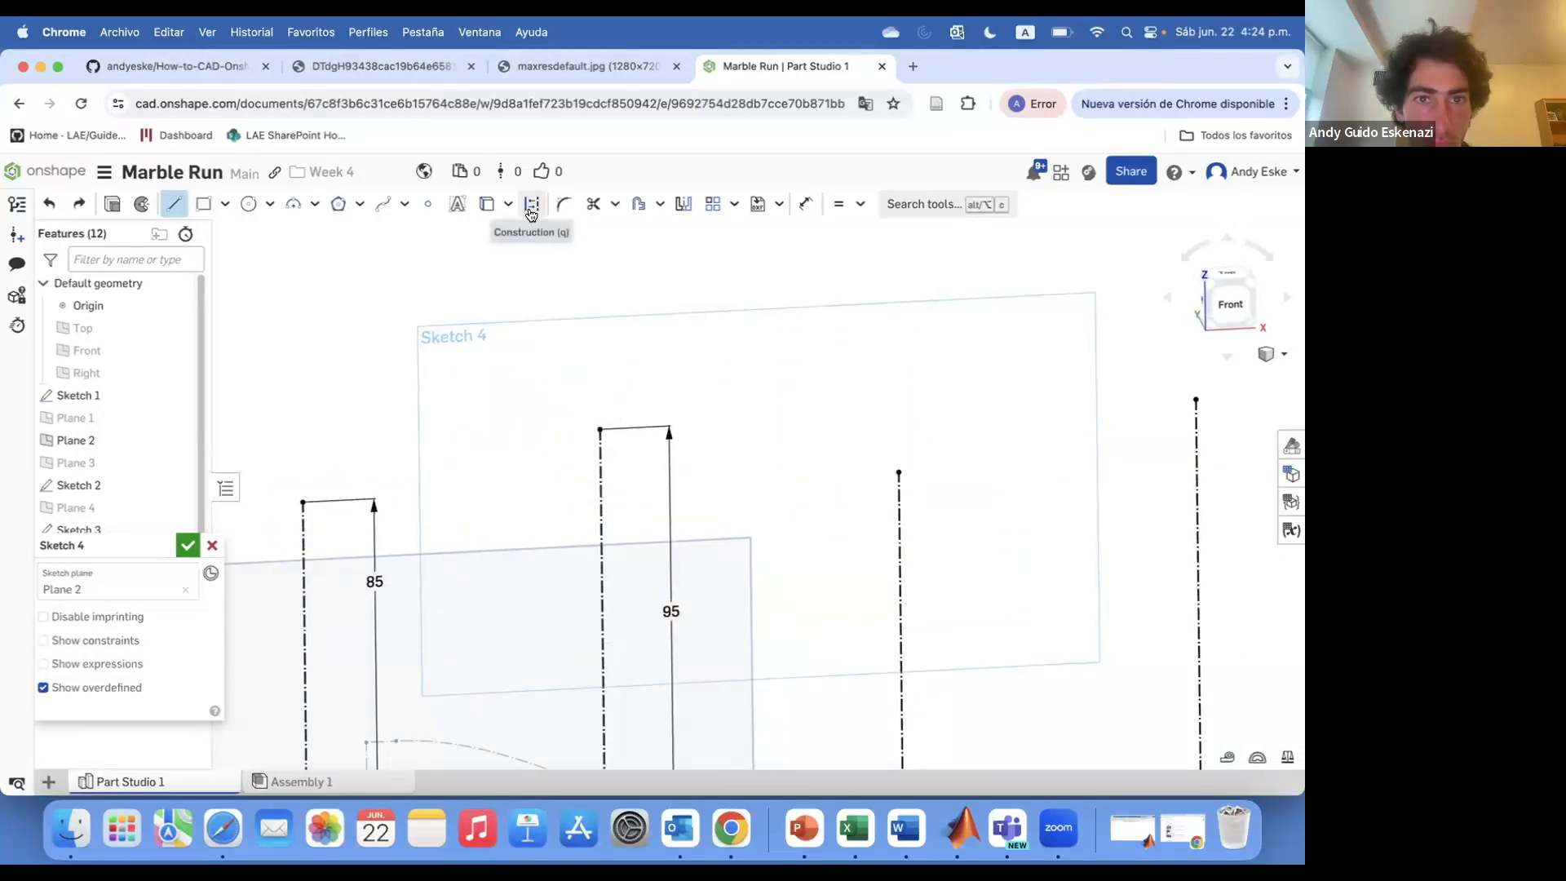
key("Escape")
scroll(300, 497, "down", 5)
scroll(456, 449, "up", 4)
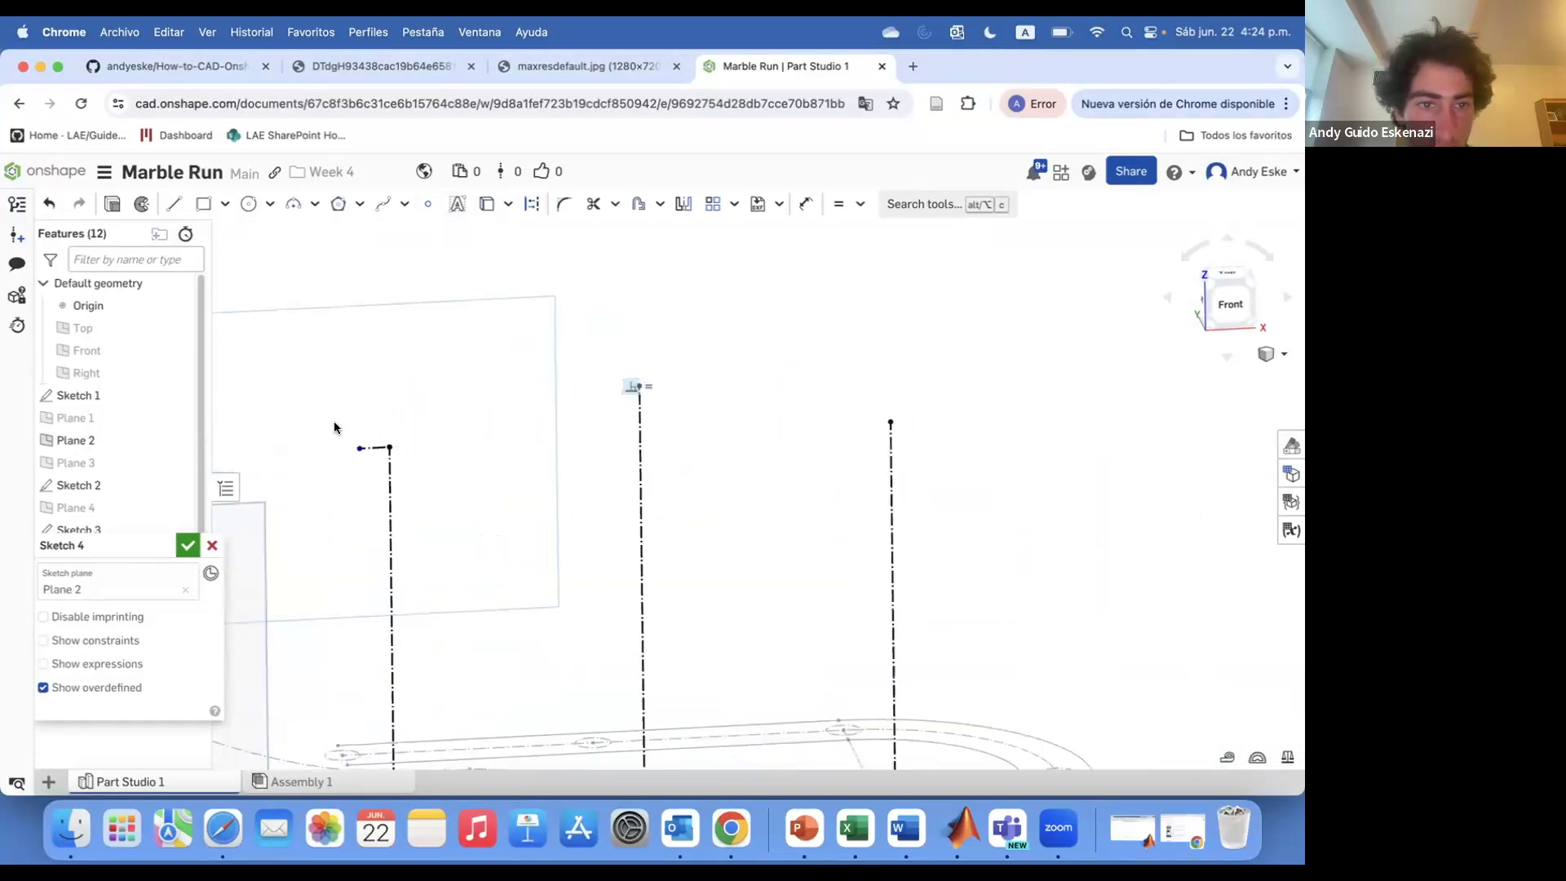
left_click(436, 444)
key("Escape")
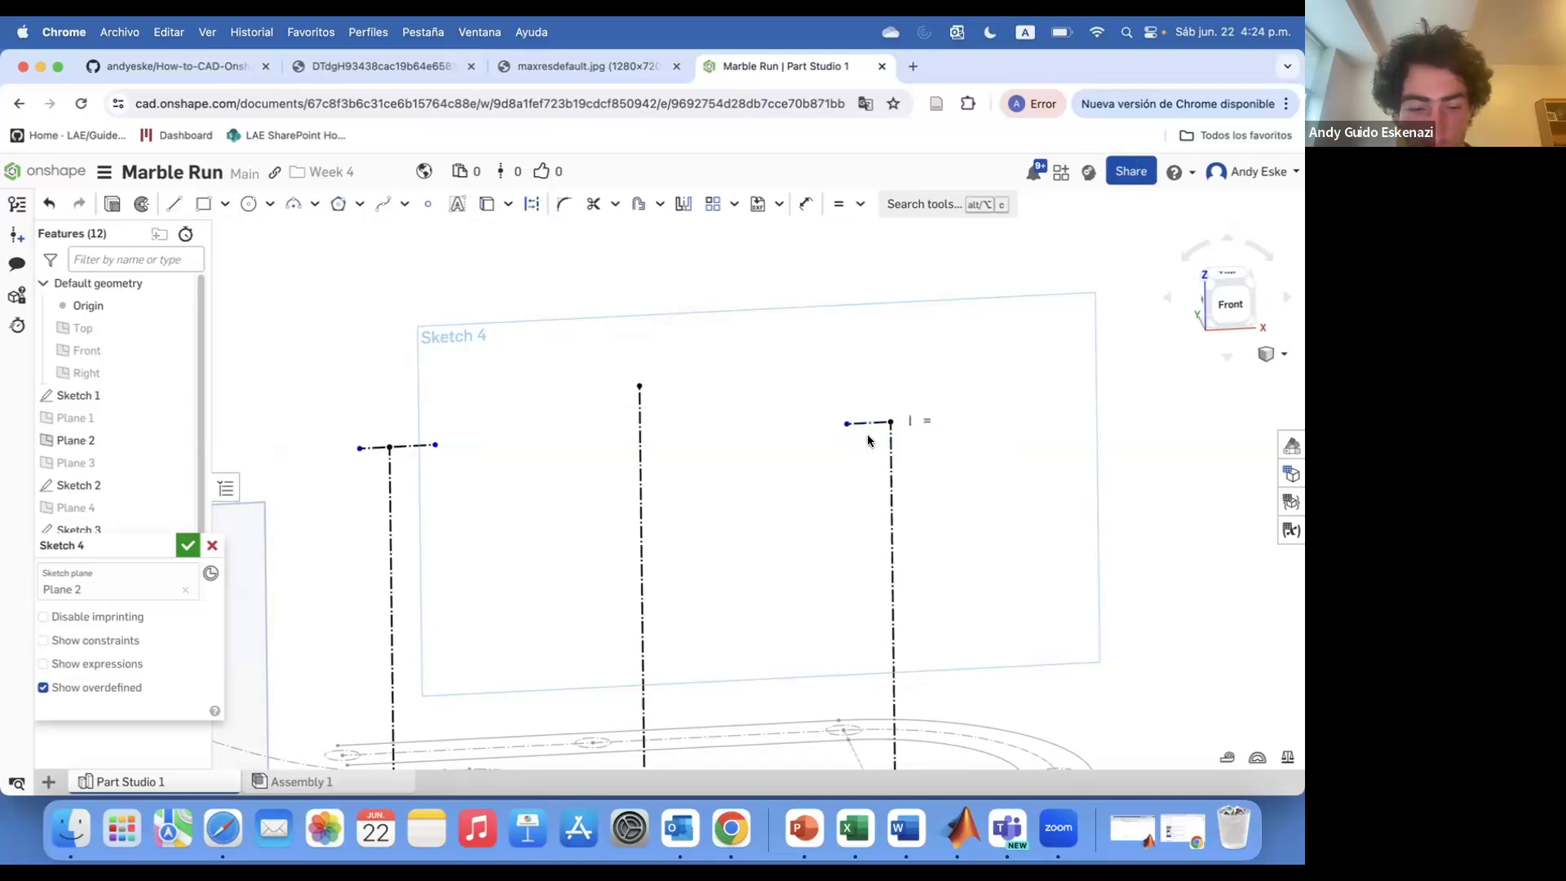
scroll(467, 477, "down", 5)
scroll(686, 544, "up", 6)
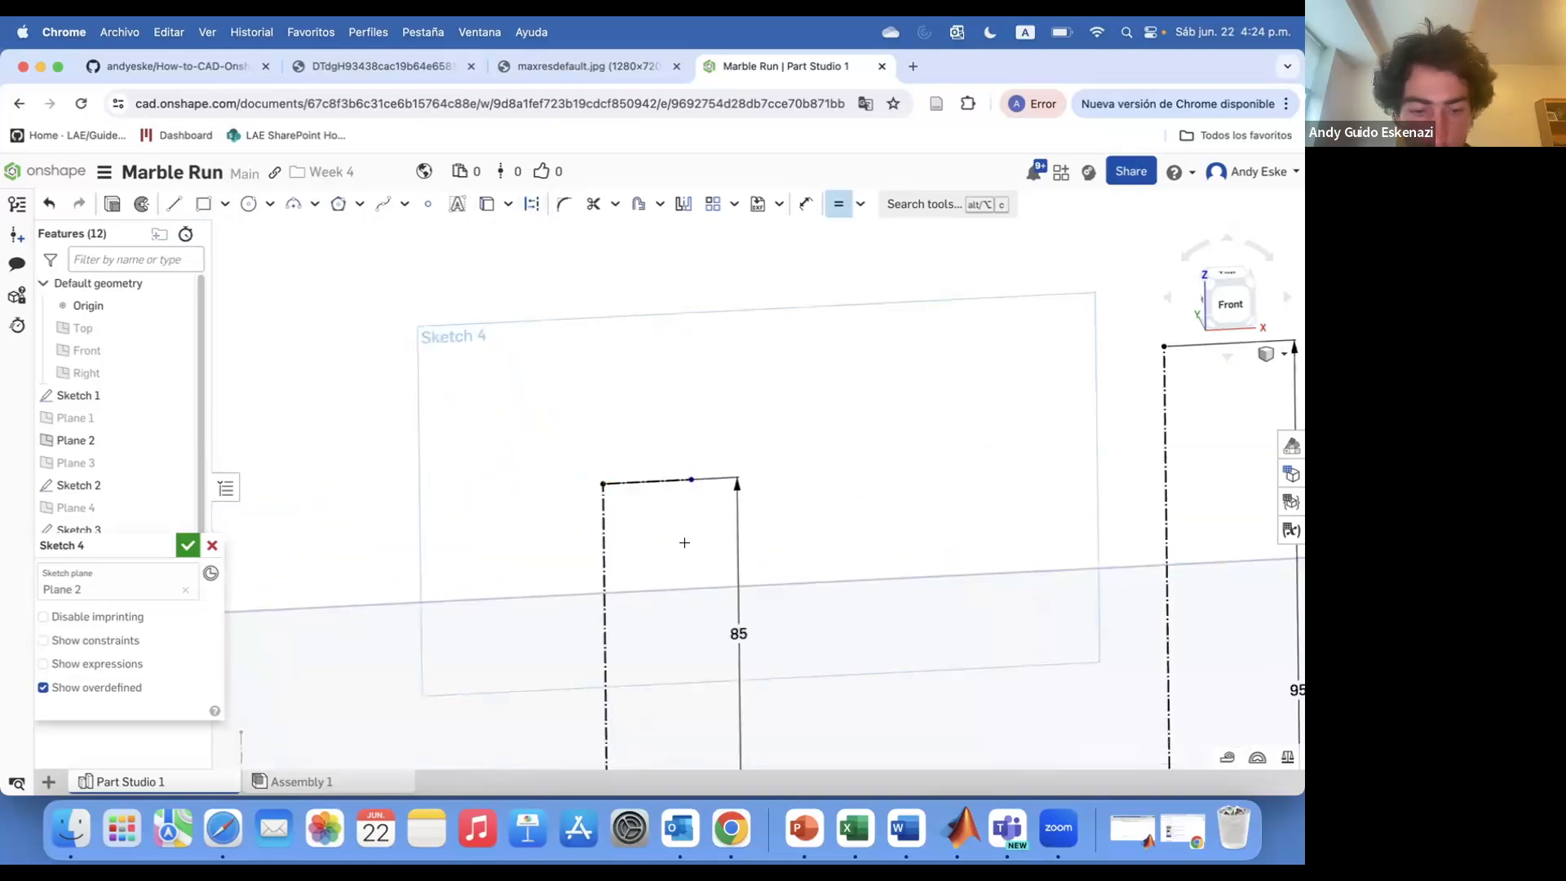
Set the short horizontal segment at the top of the 85 mm line to 5 mm
type("5")
key("Return")
scroll(596, 400, "down", 4)
scroll(489, 455, "up", 3)
key("d")
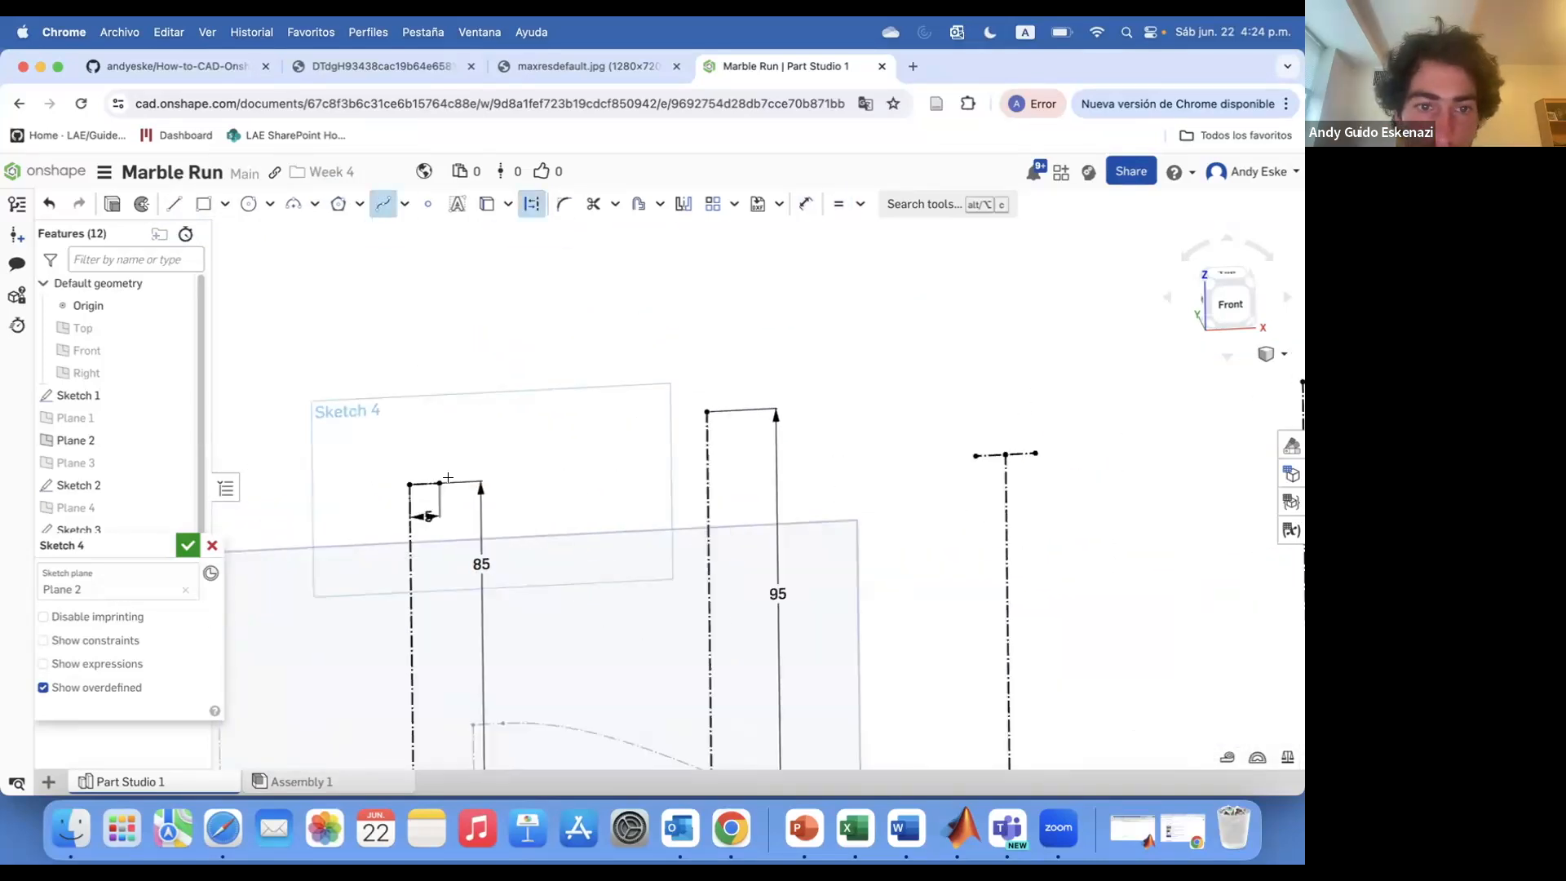
Draw a spline through the tops of the vertical lines to the track's end and try a tangent constraint
scroll(956, 499, "down", 3)
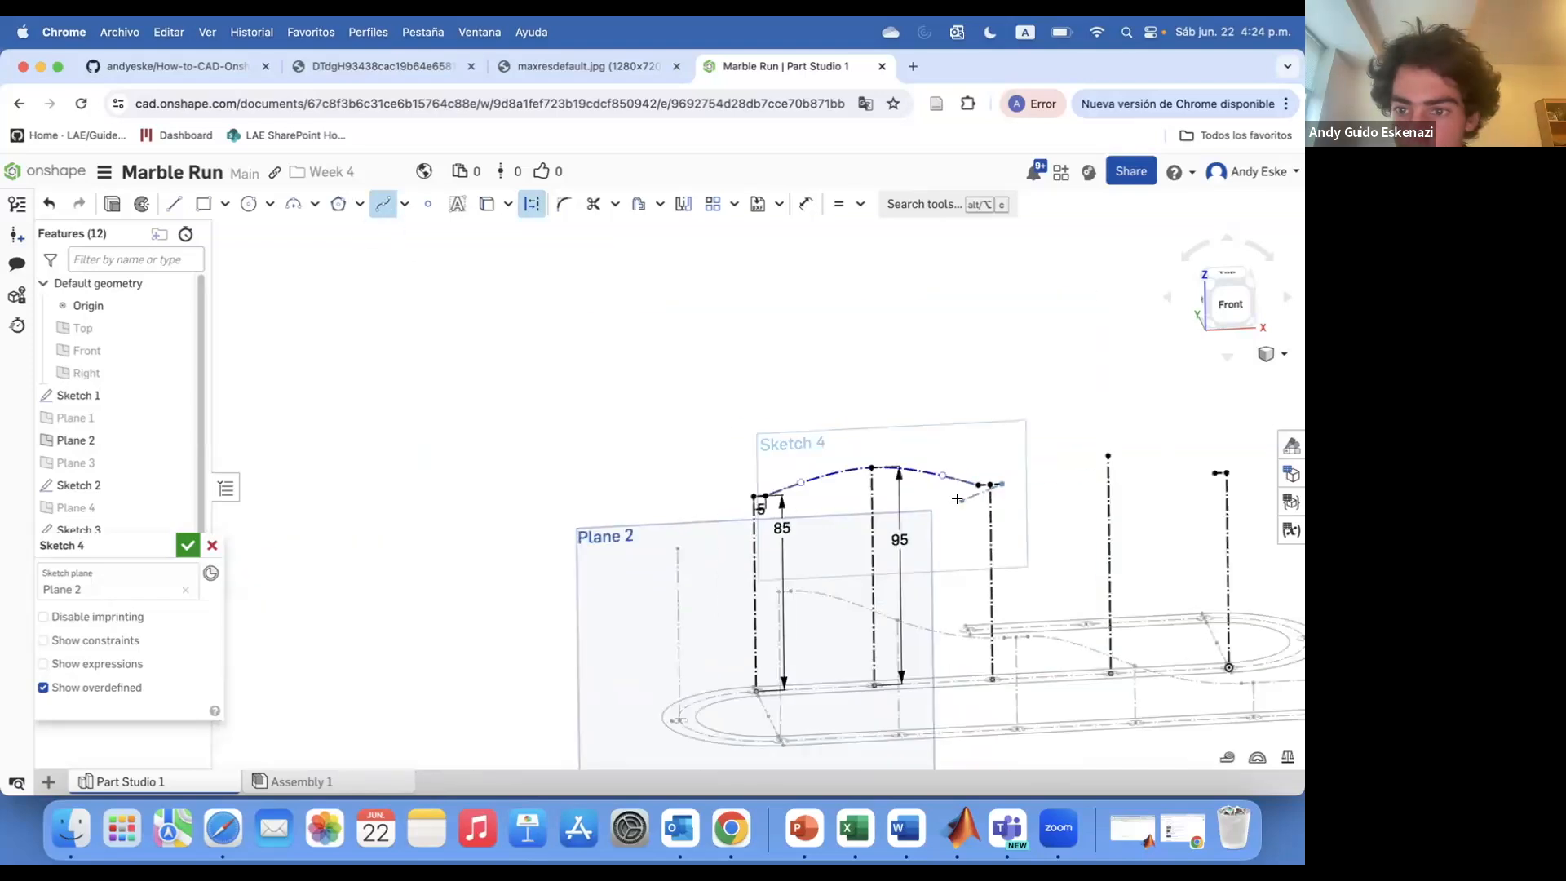
double_click(1211, 474)
scroll(1009, 488, "up", 4)
left_click(861, 204)
left_click(885, 330)
left_click(901, 474)
left_click(816, 457)
key("Escape")
key("super+z")
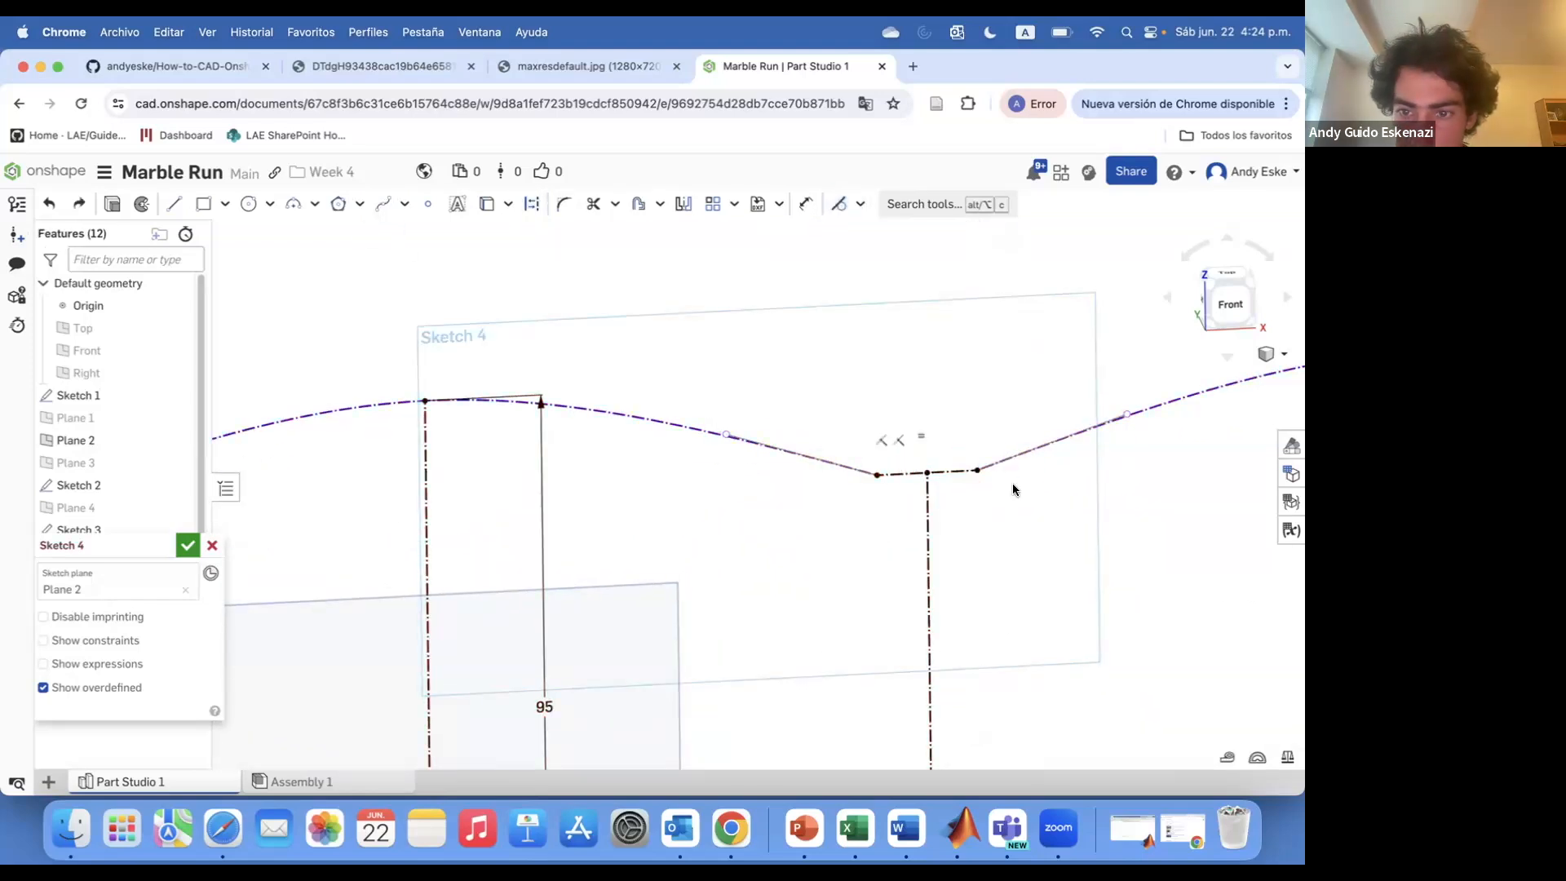
Try to make the spline tangent to the short horizontal segments, then undo the attempts
scroll(1014, 488, "up", 4)
left_click_drag(989, 353, 1003, 461)
left_click(838, 204)
left_click(907, 428)
left_click(643, 469)
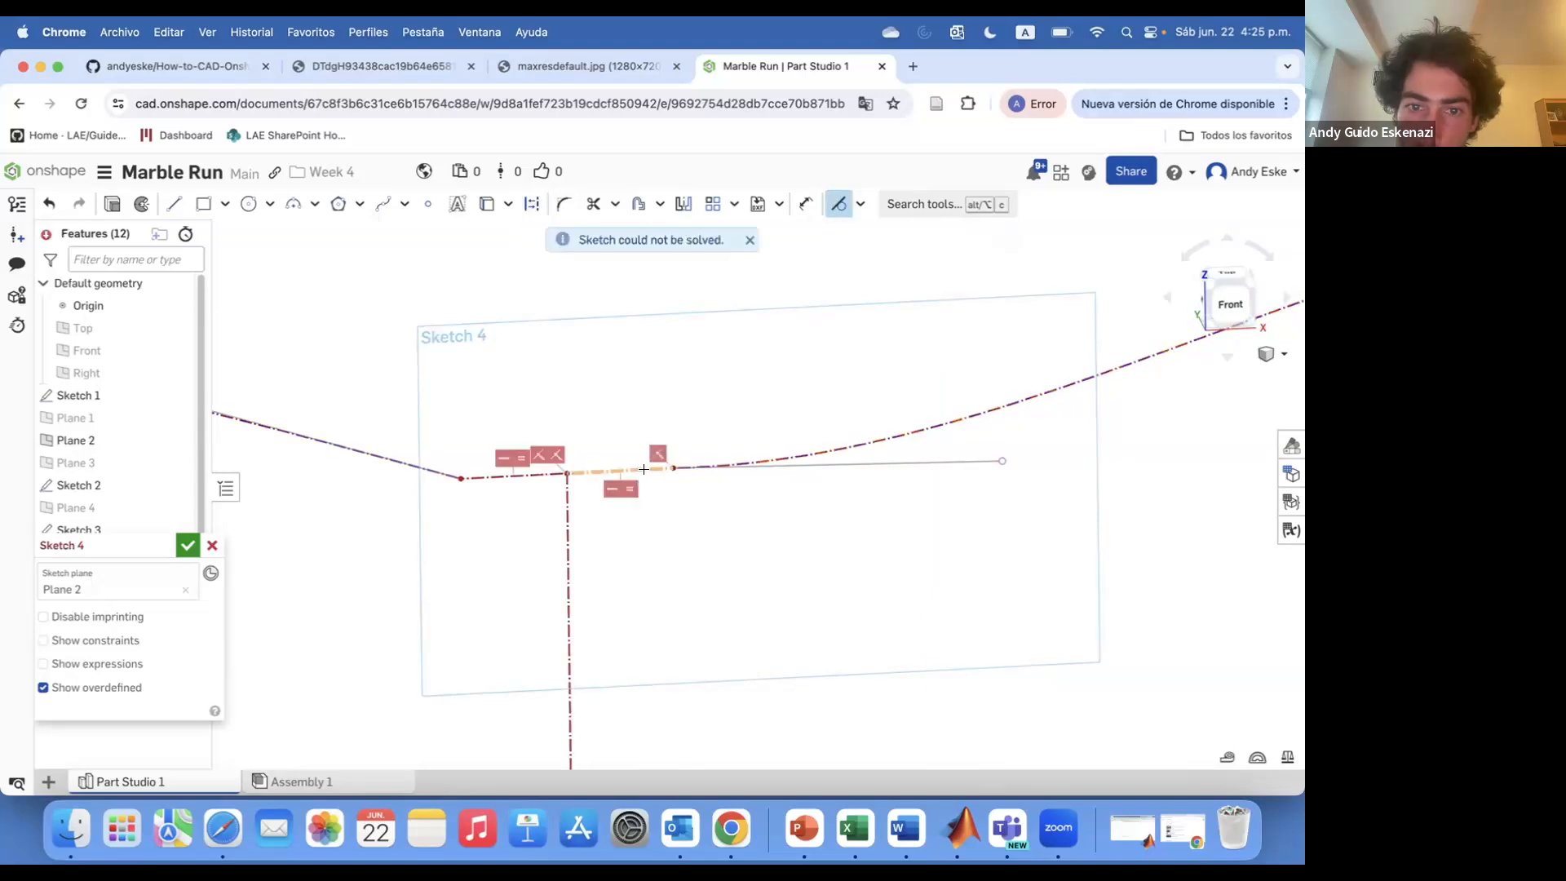
key("super+z")
scroll(681, 464, "up", 4)
scroll(858, 469, "down", 6)
key("super+z")
key("super+z")
key("super+z")
scroll(636, 457, "up", 2)
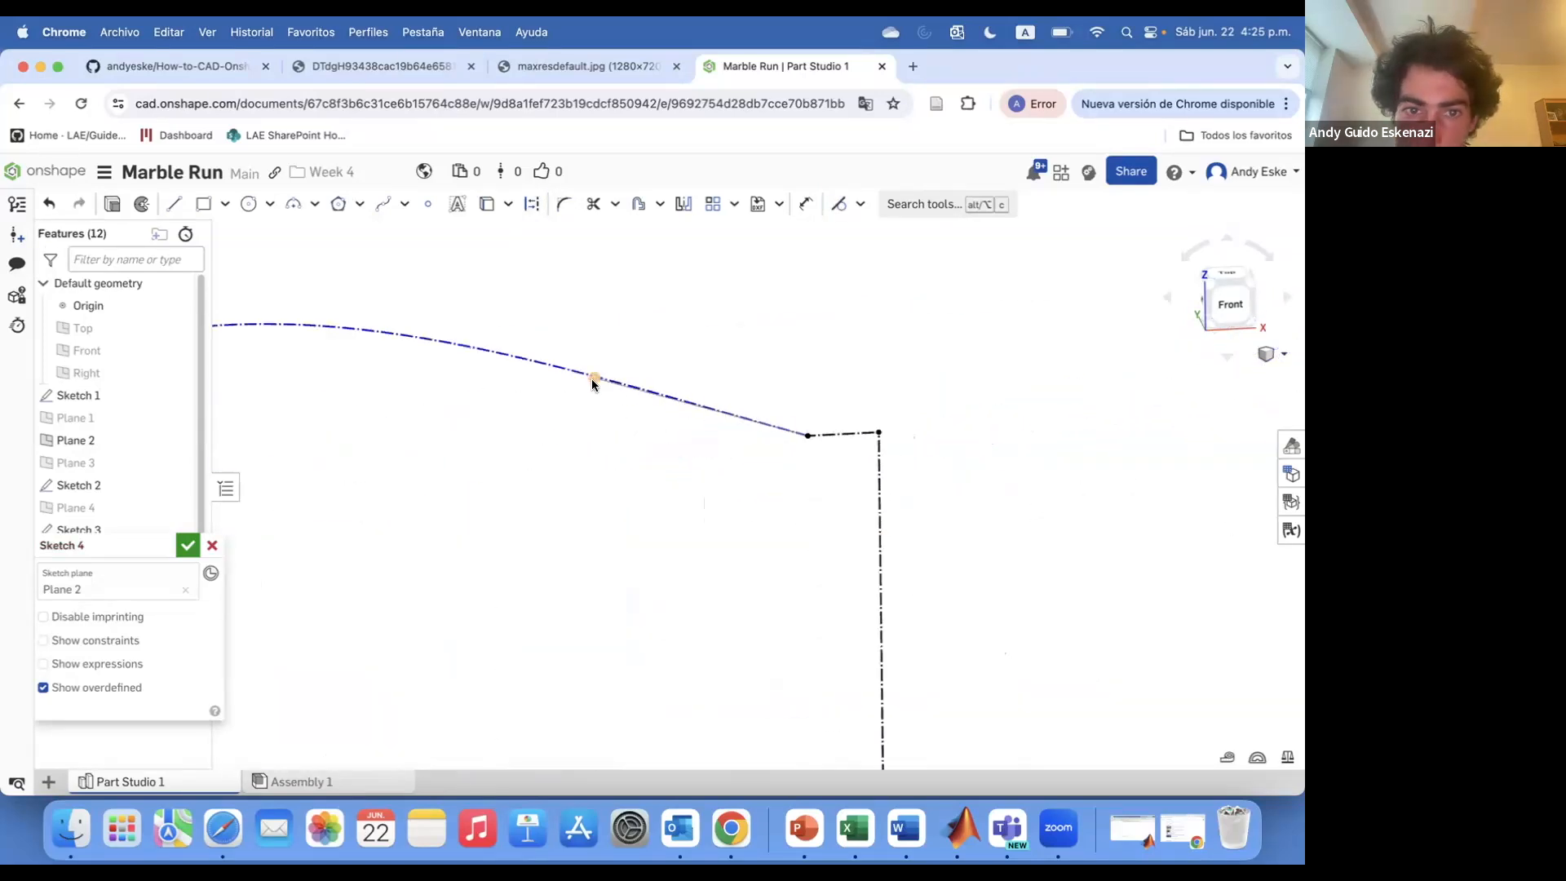
Review the spline's fit at the short horizontal segments and close the sketch
left_click_drag(595, 451, 594, 447)
scroll(877, 437, "down", 6)
scroll(522, 449, "up", 5)
scroll(699, 478, "up", 3)
left_click_drag(720, 478, 714, 465)
scroll(574, 499, "down", 4)
scroll(574, 497, "down", 3)
scroll(952, 457, "up", 3)
left_click_drag(952, 448, 952, 461)
scroll(951, 460, "down", 6)
scroll(676, 440, "up", 7)
left_click_drag(673, 437, 674, 491)
scroll(636, 465, "down", 8)
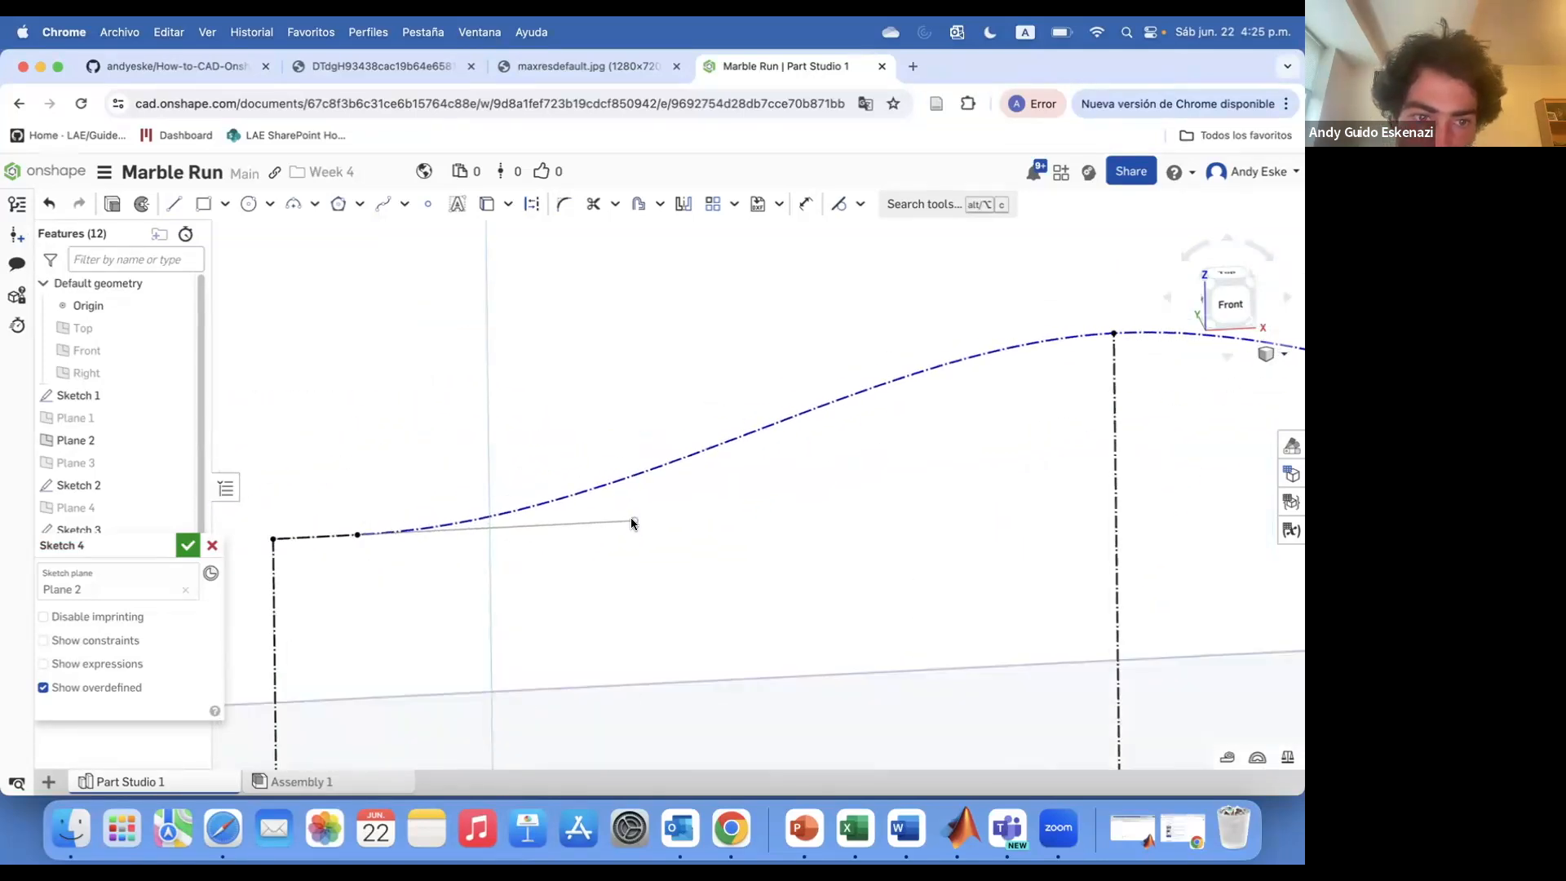
left_click(188, 546)
Start a 3D fit spline and select the end vertices of Sketch 4, Sketch 3 and Sketch 2
left_click(189, 440)
right_click_drag(538, 400, 439, 449)
scroll(439, 449, "up", 4)
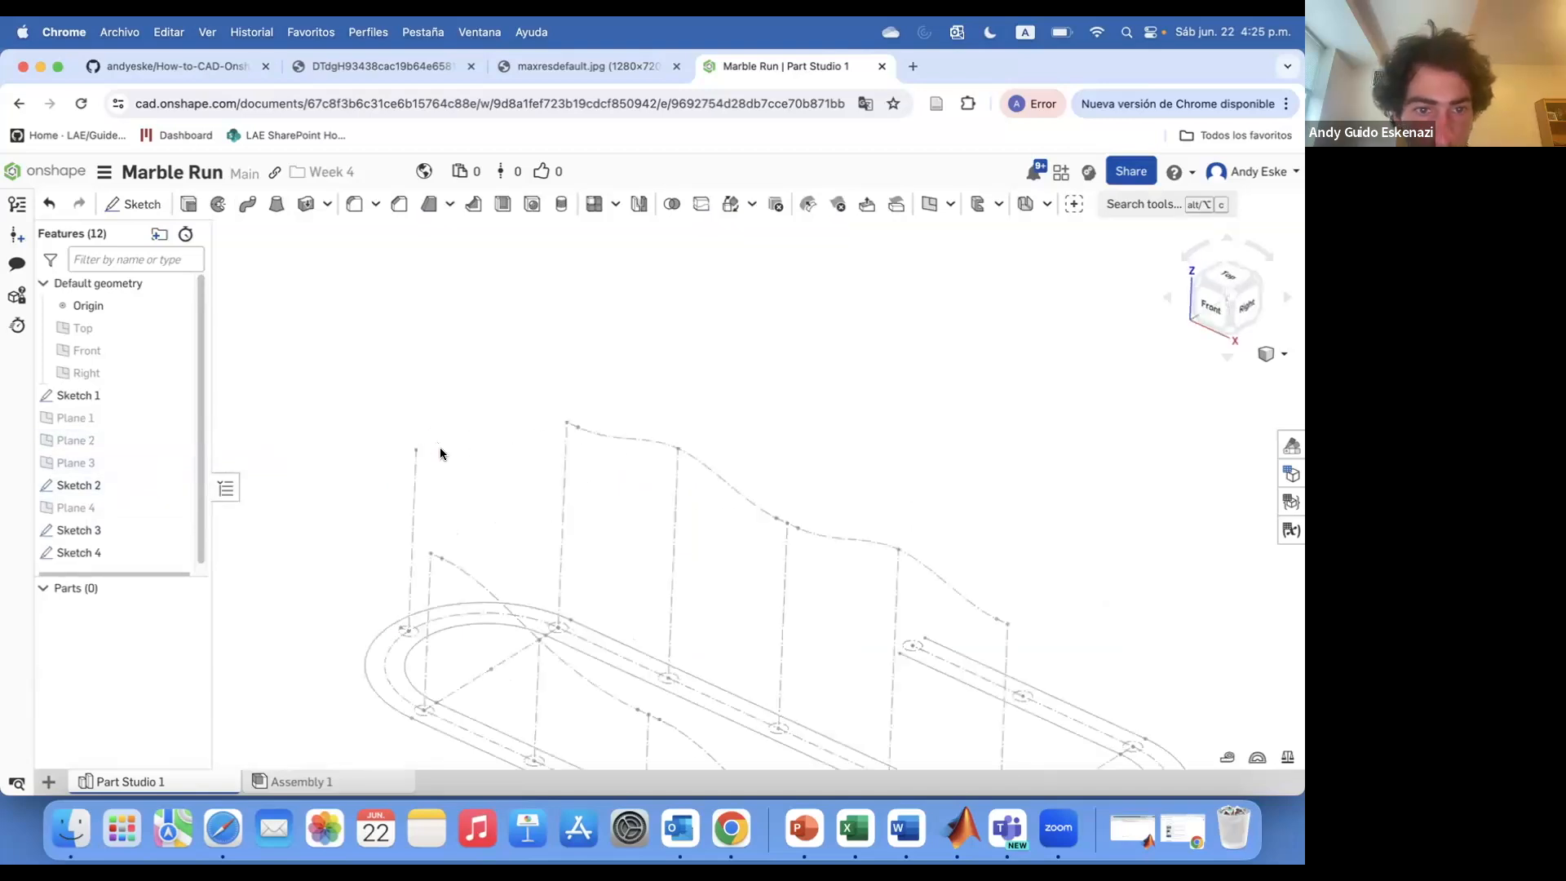
left_click(1118, 202)
type("3d")
left_click(854, 317)
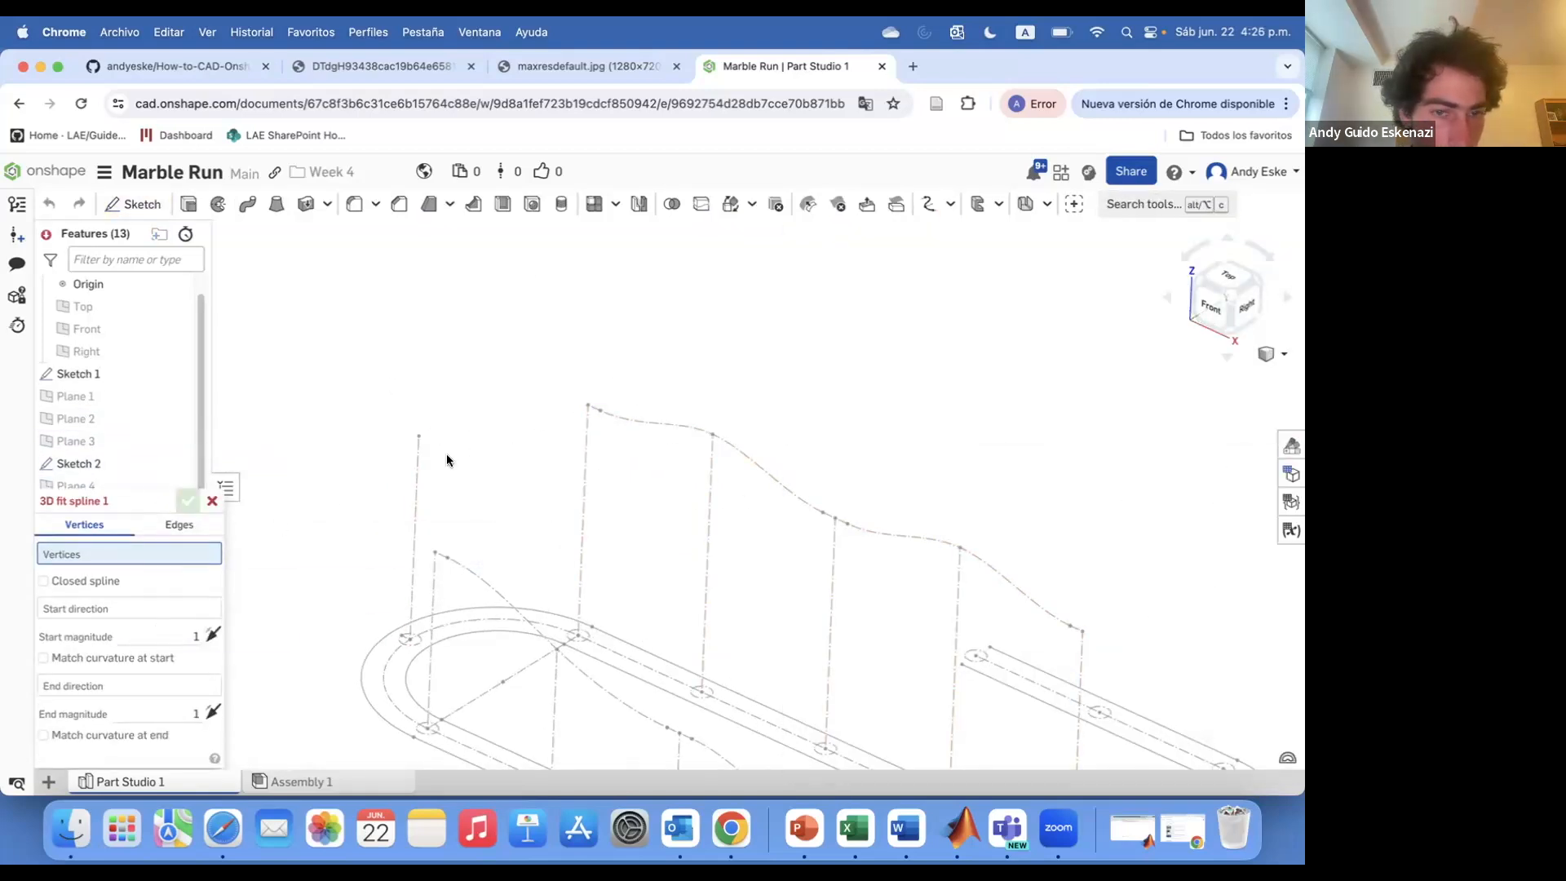
left_click(588, 405)
left_click(420, 438)
left_click(435, 552)
scroll(465, 482, "up", 5)
mouse_move(437, 548)
right_mouse_down()
mouse_move(465, 482)
mouse_move(499, 479)
mouse_move(464, 549)
right_mouse_up()
Set the spline's start direction to the edge of Sketch 4 and match curvature at the start
left_click(94, 725)
left_click(119, 669)
scroll(253, 645, "down", 5)
scroll(338, 562, "up", 4)
left_click(337, 564)
scroll(346, 539, "down", 5)
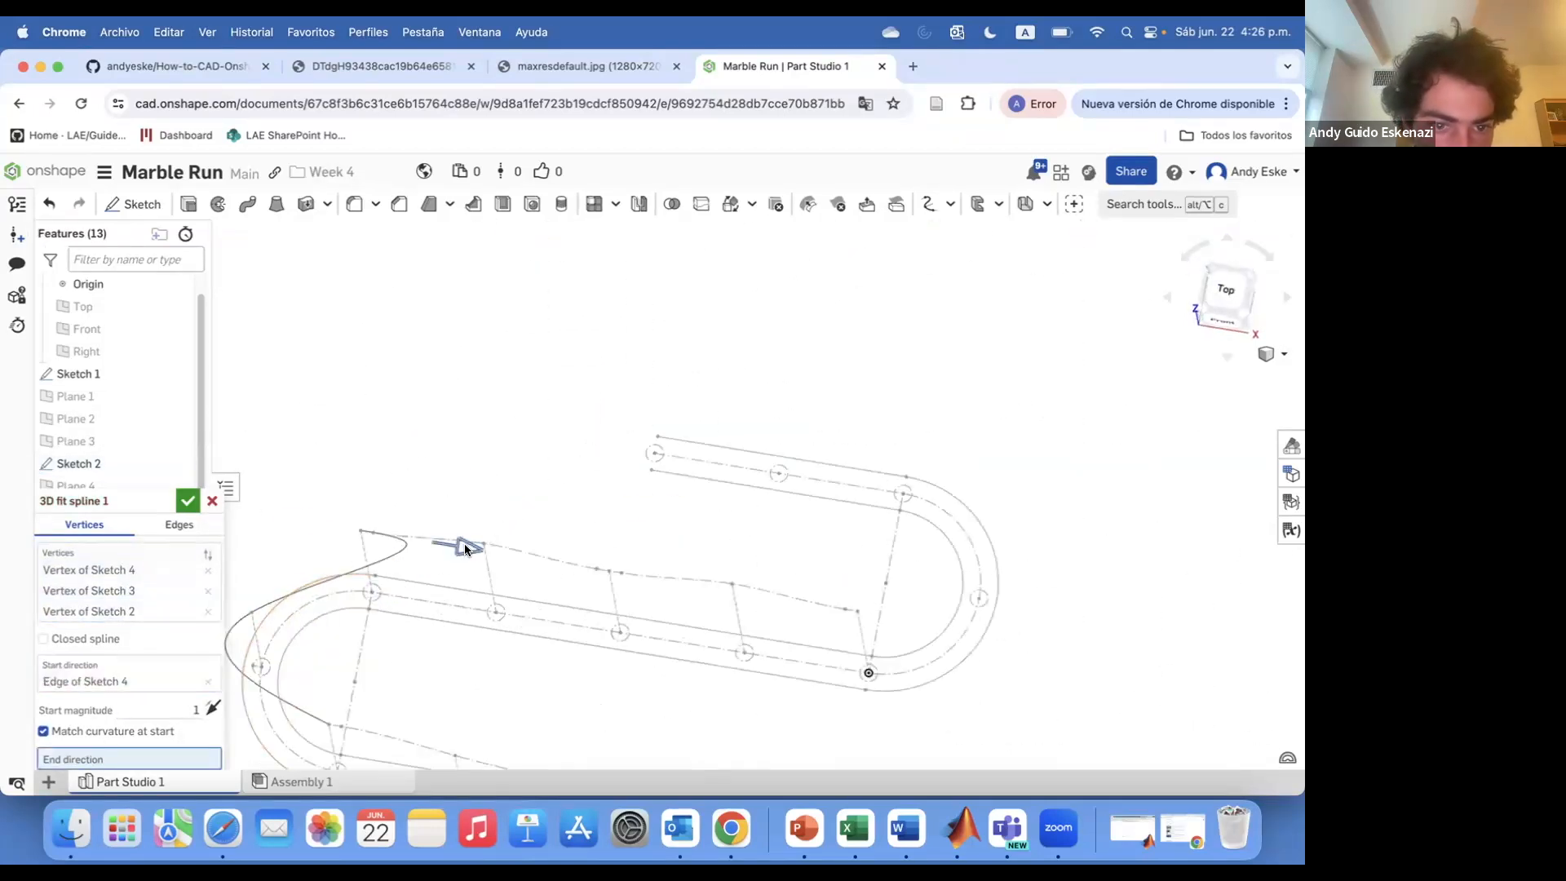
left_click_drag(464, 549, 359, 538)
scroll(335, 535, "up", 6)
right_click_drag(331, 535, 335, 490)
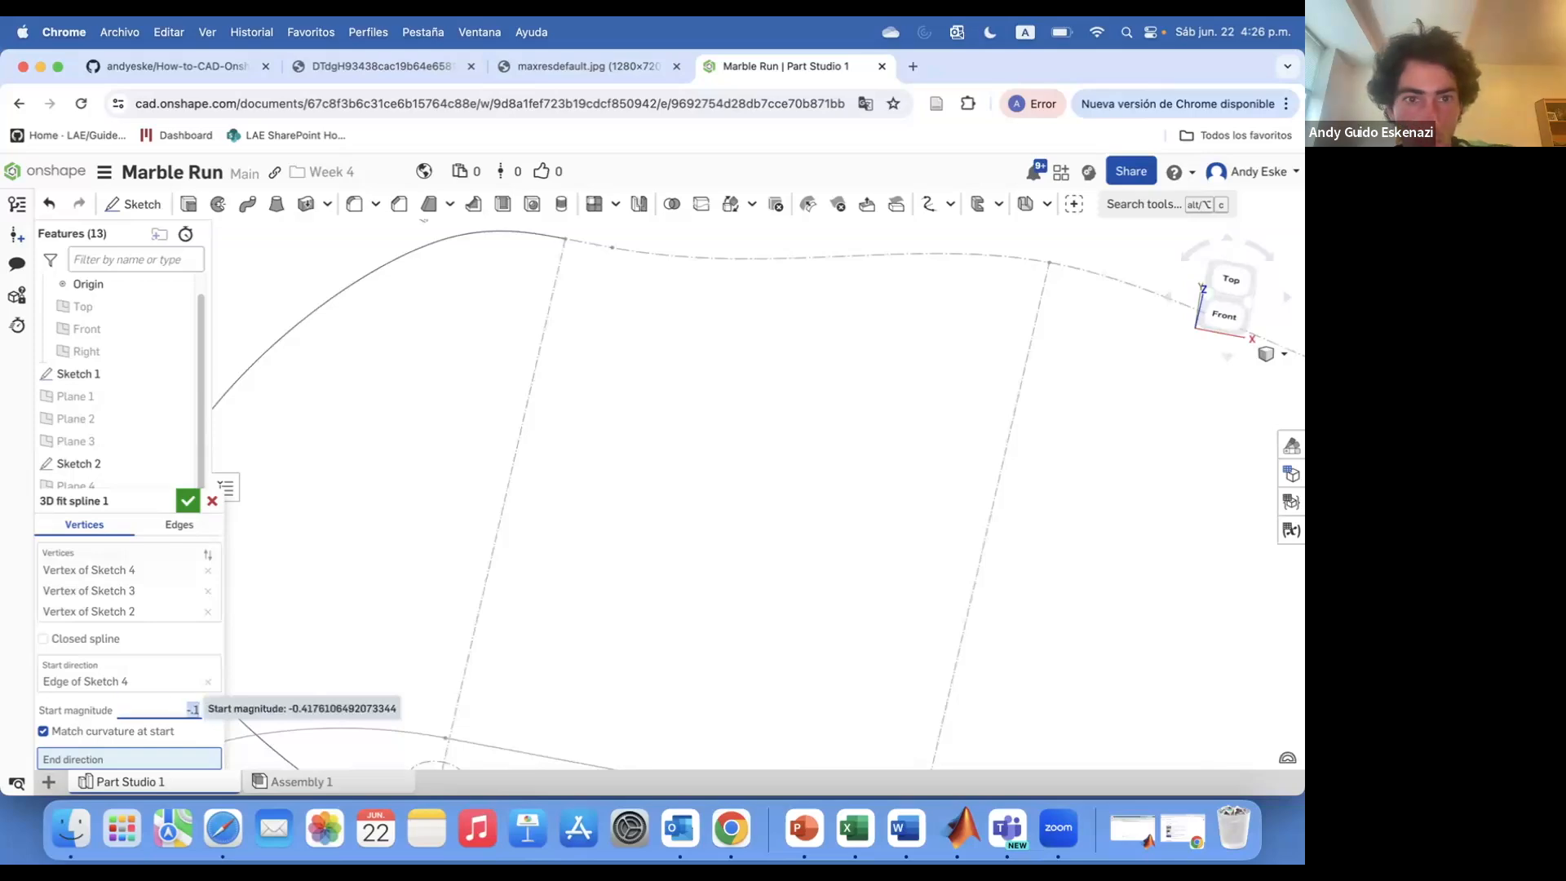
Set the start magnitude to -0.5 and confirm the 3D fit spline
key("Return")
scroll(481, 452, "down", 5)
type("-0.5")
key("Return")
right_click_drag(453, 402, 414, 408)
scroll(372, 690, "up", 5)
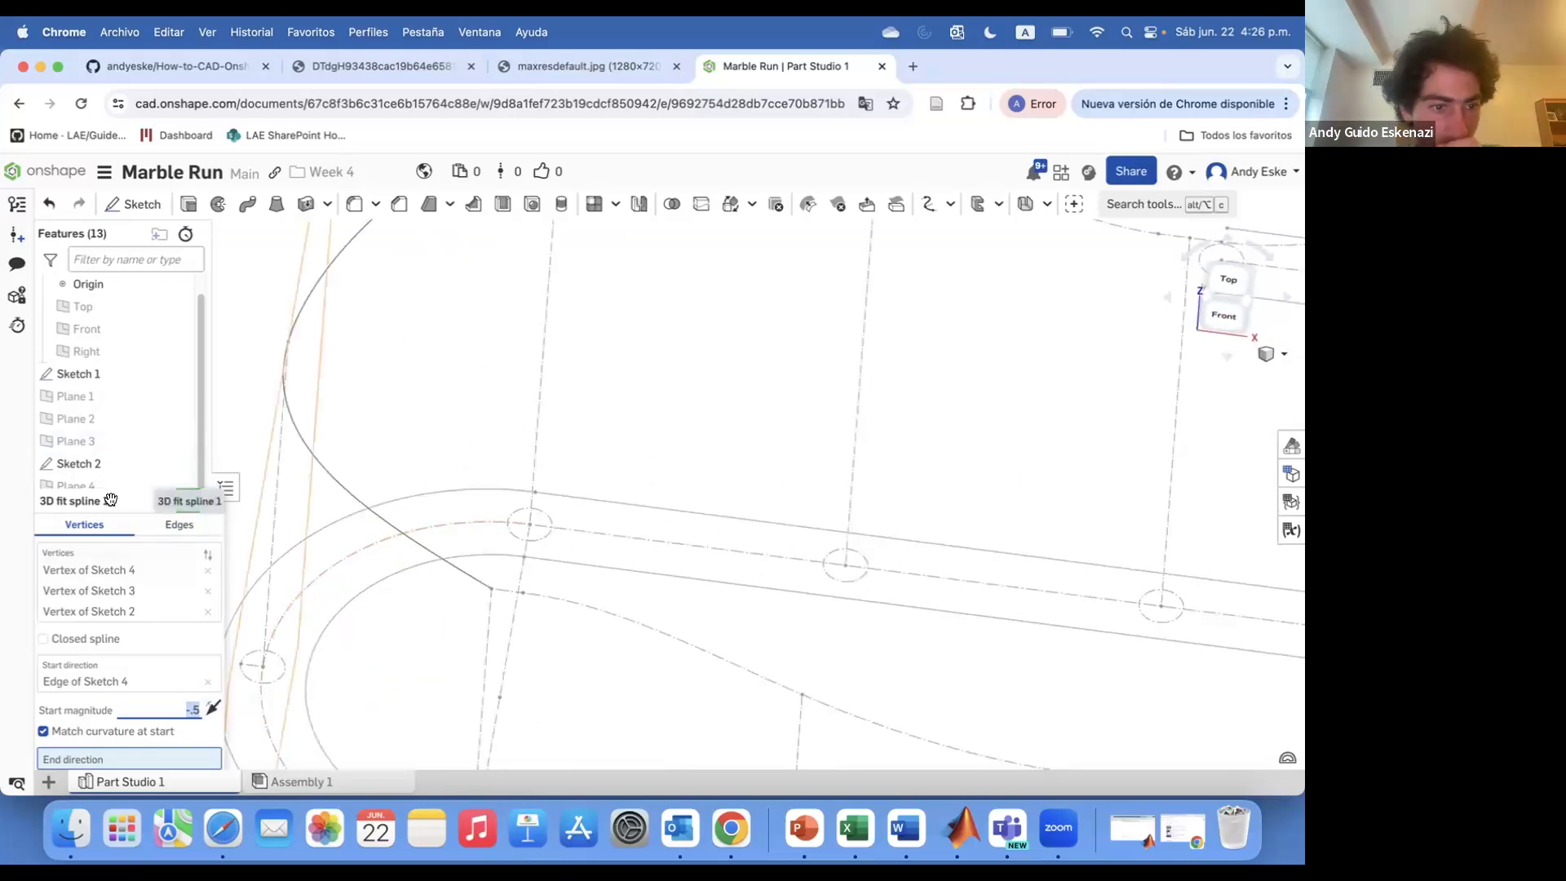
left_click_drag(115, 500, 114, 402)
left_click(115, 662)
left_click(508, 589)
scroll(457, 571, "down", 5)
right_click_drag(479, 552, 354, 473)
scroll(361, 485, "up", 4)
key("Return")
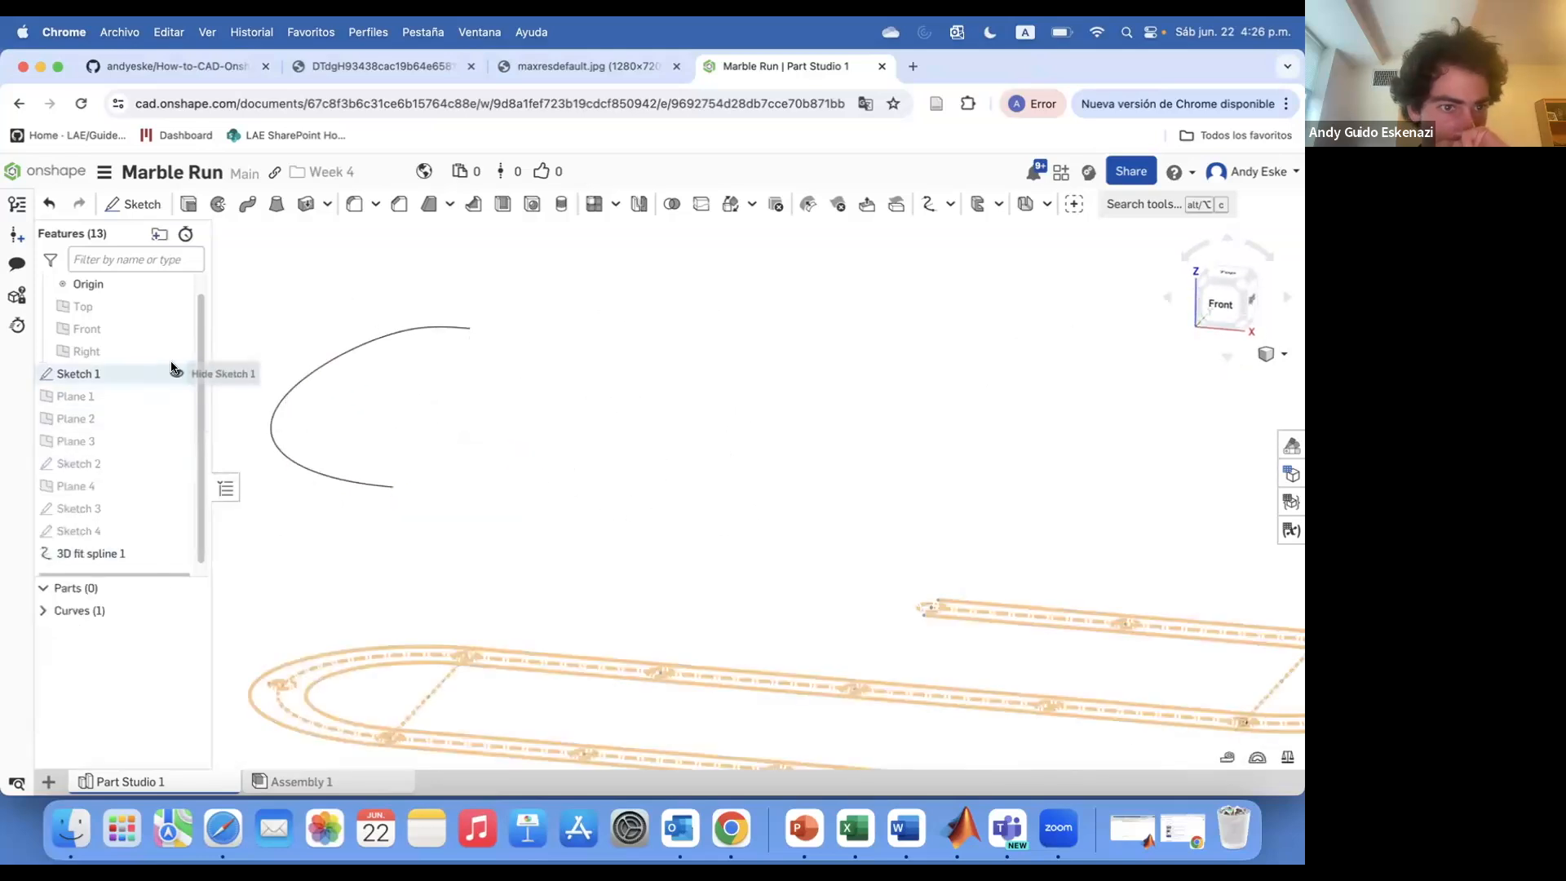
Show the sketches and inspect the options for the new 3D fit spline
left_click(173, 530)
right_click(124, 552)
right_click(374, 332)
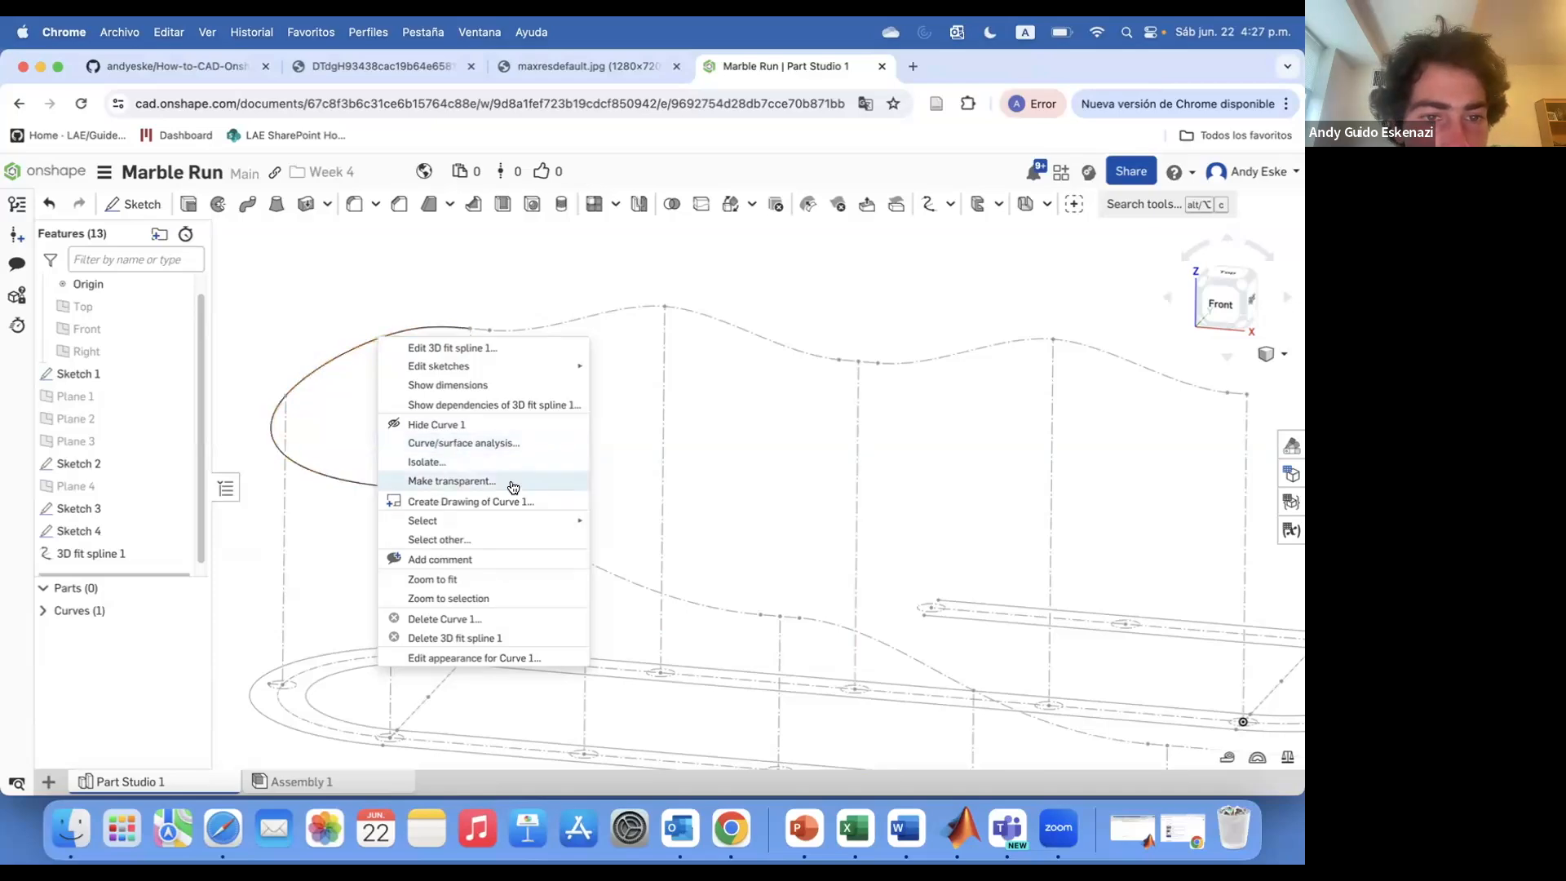
scroll(633, 359, "down", 3)
mouse_move(632, 360)
right_mouse_down()
mouse_move(759, 380)
mouse_move(893, 571)
mouse_move(885, 600)
right_mouse_up()
scroll(832, 523, "up", 4)
Open Sketch 1 to inspect the track profile circle, then close it
double_click(109, 374)
scroll(718, 506, "down", 5)
mouse_move(718, 506)
right_mouse_down()
mouse_move(870, 626)
mouse_move(857, 685)
right_mouse_up()
scroll(965, 375, "up", 8)
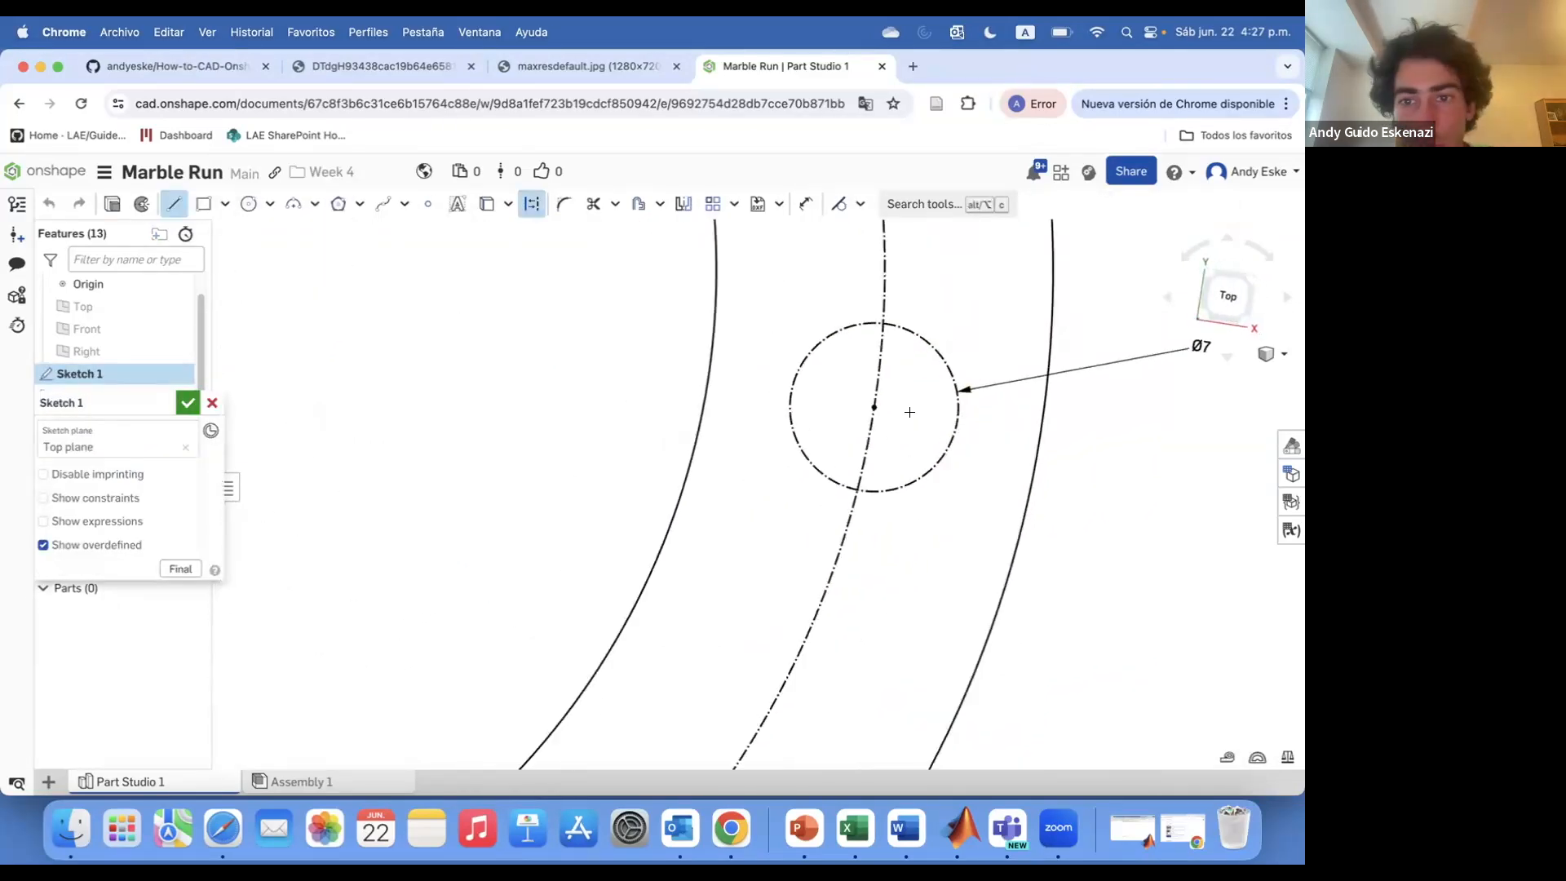
scroll(913, 412, "down", 5)
left_click(187, 402)
Create a new reference plane from selected points on the track path
scroll(506, 489, "down", 6)
right_click_drag(522, 580, 532, 463)
scroll(538, 465, "up", 6)
left_click(930, 204)
scroll(536, 548, "up", 3)
left_click(534, 548)
left_click(553, 548)
scroll(605, 496, "down", 5)
left_click(188, 403)
Start a sketch on the new plane with the construction line tool
scroll(457, 432, "down", 6)
right_click_drag(456, 416, 685, 391)
scroll(570, 380, "up", 6)
left_click(133, 204)
left_click(300, 299)
left_click(169, 204)
key("q")
scroll(525, 535, "up", 5)
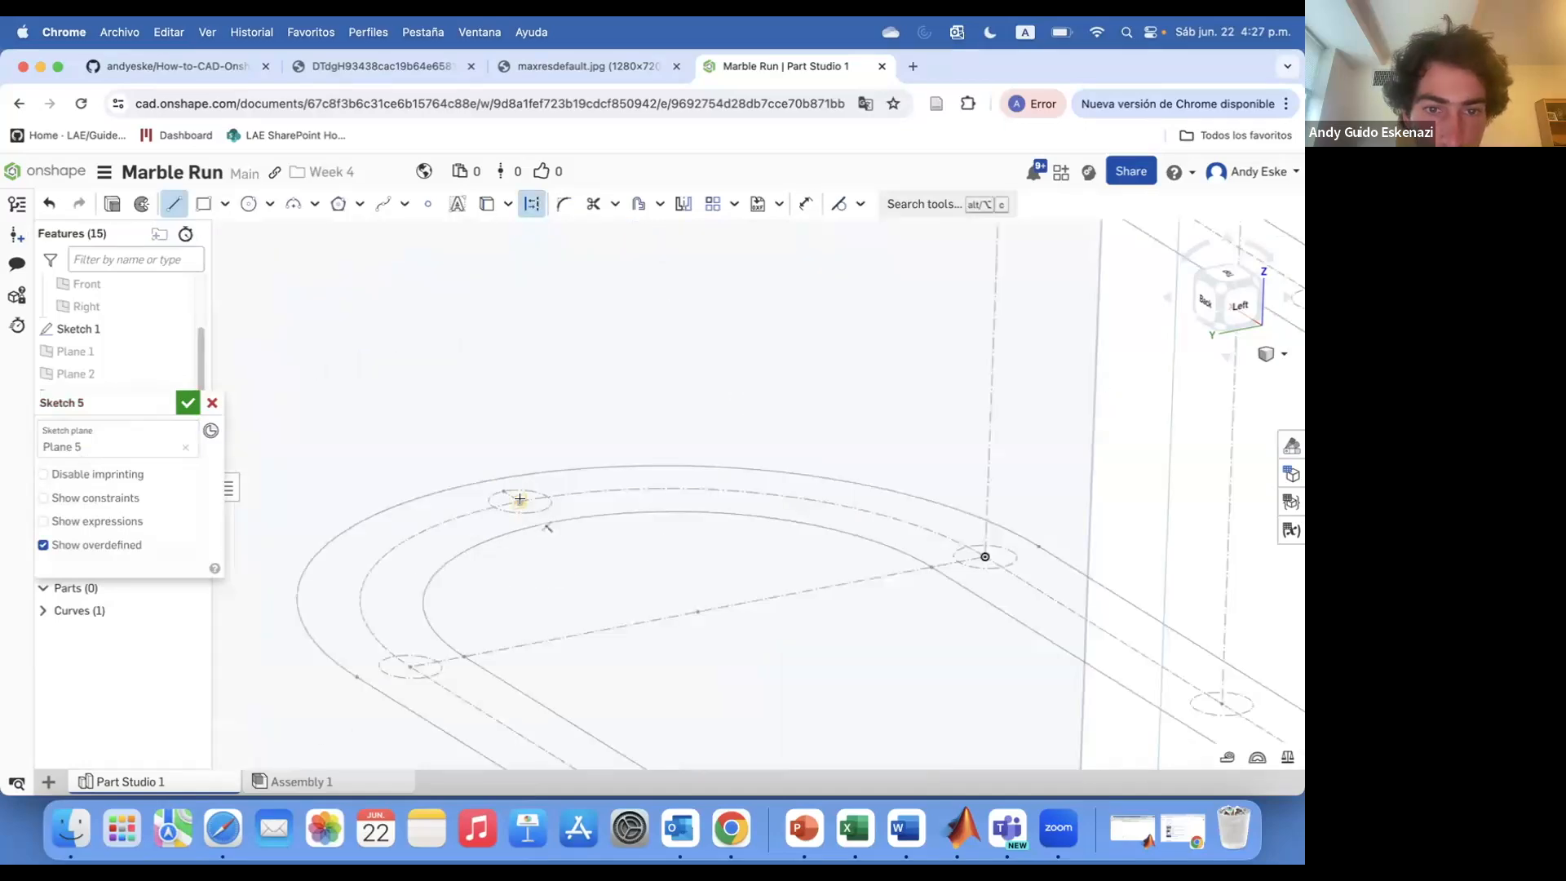
Draw a 95 mm vertical construction line from a point on the track and close the sketch
left_click(520, 500)
scroll(554, 497, "down", 5)
left_click(544, 407)
type("d95")
key("Return")
scroll(569, 424, "down", 5)
mouse_move(570, 427)
right_mouse_down()
mouse_move(580, 412)
mouse_move(598, 440)
mouse_move(563, 416)
right_mouse_up()
scroll(502, 310, "up", 5)
double_click(480, 339)
key("Return")
scroll(563, 396, "down", 5)
left_click(187, 402)
Start a sketch on Plane 3 and draw a vertical construction line up from a track point
mouse_move(457, 367)
right_mouse_down()
mouse_move(531, 384)
mouse_move(506, 400)
mouse_move(653, 477)
mouse_move(640, 470)
mouse_move(657, 499)
right_mouse_up()
left_click(178, 521)
scroll(658, 479, "up", 5)
left_click(133, 204)
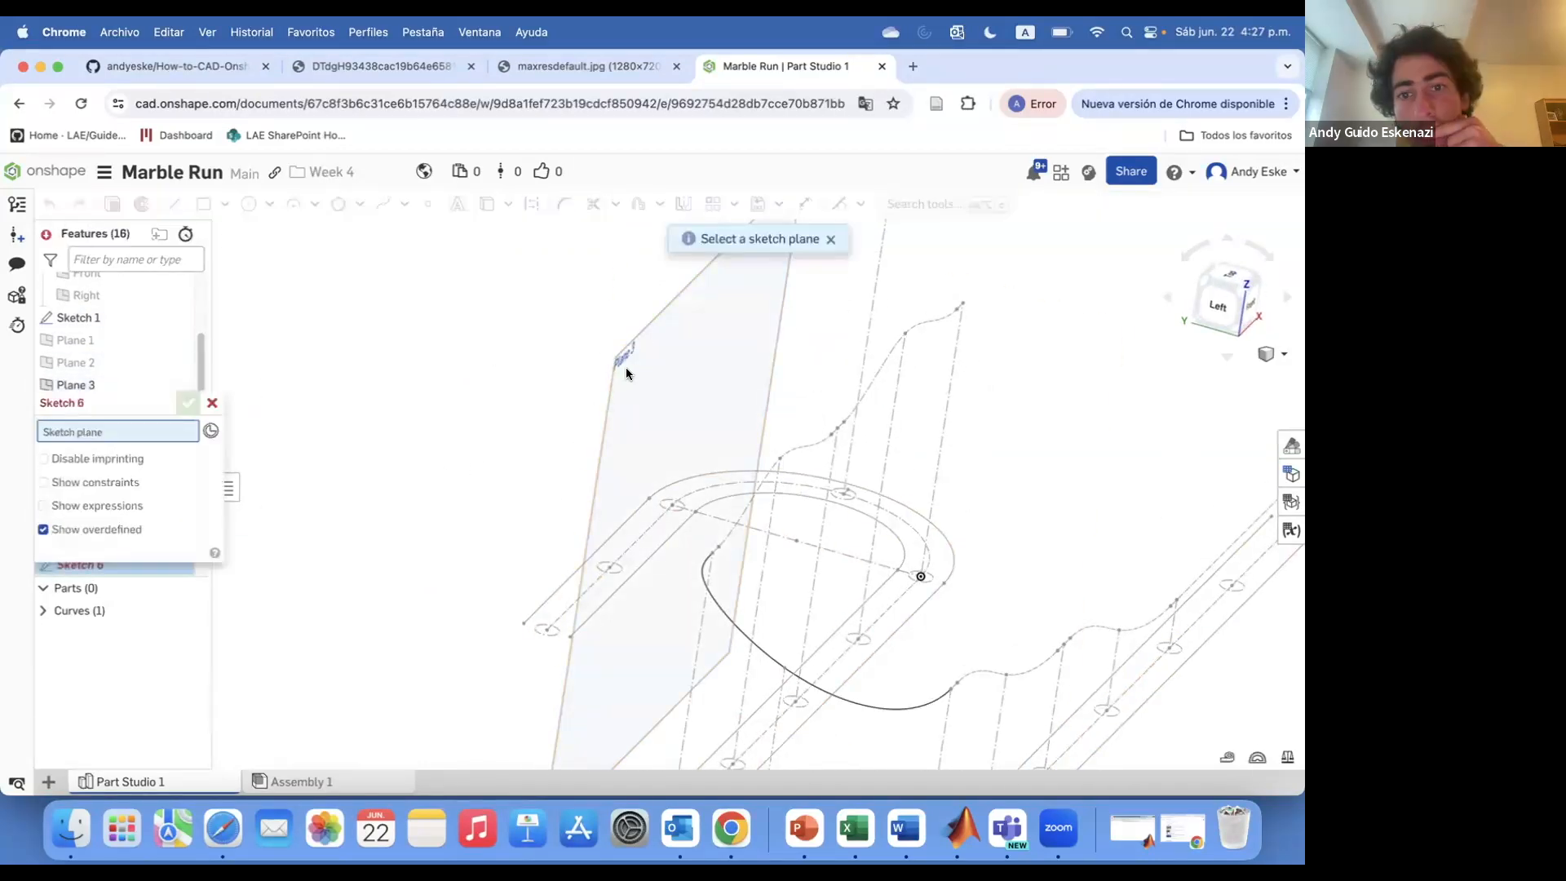
left_click(625, 367)
left_click(726, 584)
left_click(758, 308)
key("Escape")
Dimension the vertical line's height to 110 mm
scroll(754, 328, "down", 4)
mouse_move(754, 328)
right_mouse_down()
mouse_move(791, 312)
mouse_move(746, 338)
right_mouse_up()
scroll(742, 368, "up", 5)
key("d")
left_click(731, 413)
left_click(640, 420)
type("100")
key("Return")
scroll(640, 420, "down", 4)
right_click_drag(640, 420, 564, 359)
scroll(565, 358, "up", 4)
Draw two more vertical construction lines up from track points
double_click(561, 364)
scroll(564, 359, "down", 5)
right_click_drag(565, 277, 518, 293)
scroll(518, 293, "up", 1)
left_click(649, 243)
key("Escape")
scroll(604, 302, "down", 3)
mouse_move(604, 323)
right_mouse_down()
mouse_move(569, 315)
mouse_move(591, 328)
right_mouse_up()
scroll(589, 325, "up", 4)
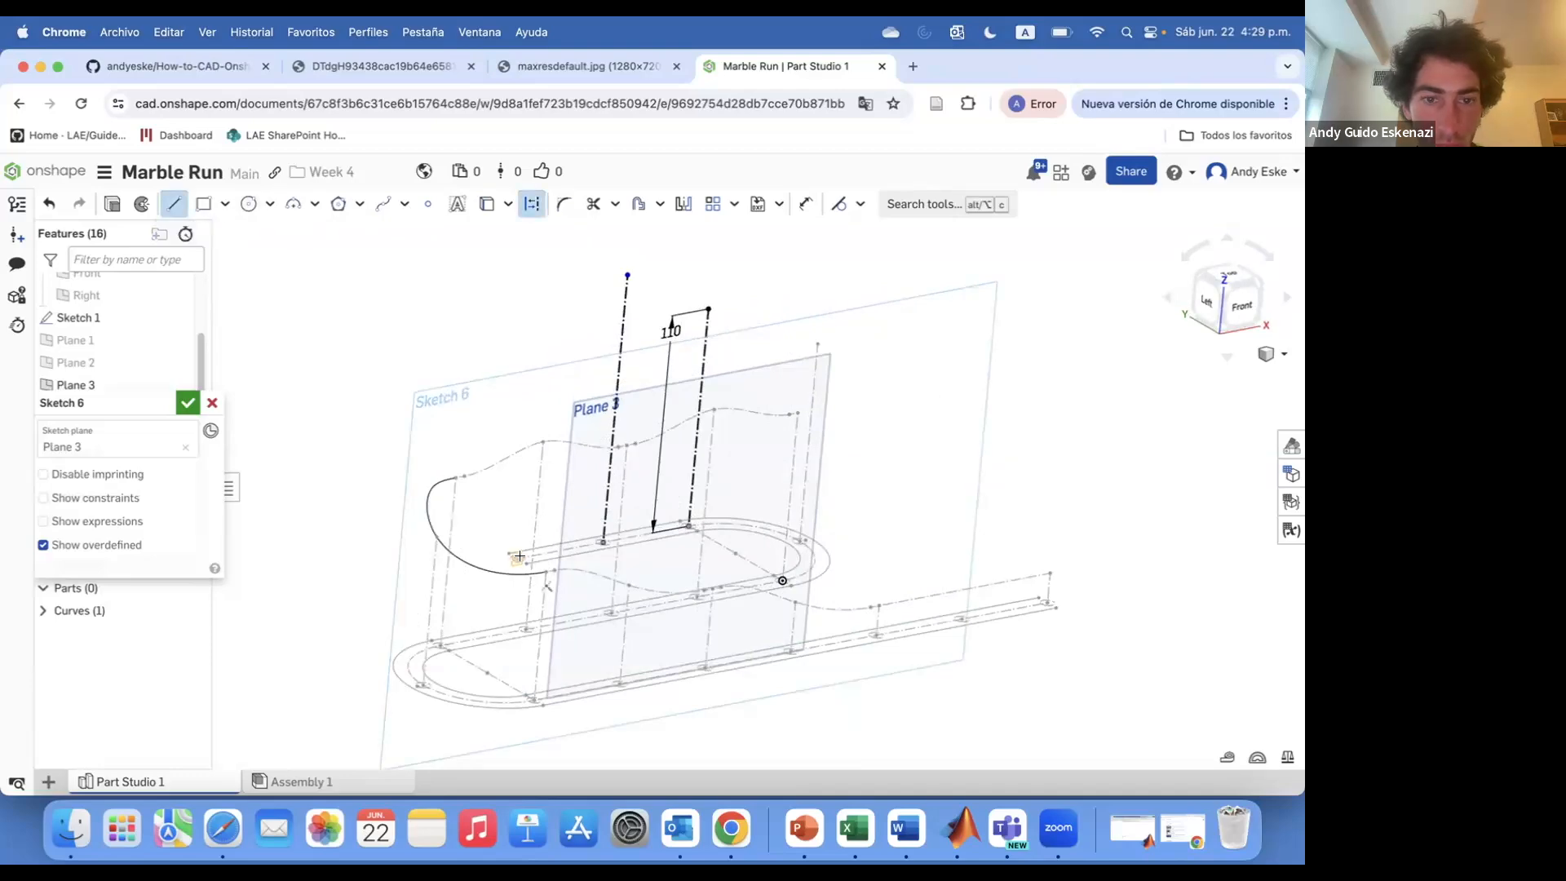
scroll(524, 549, "up", 5)
left_click(480, 615)
scroll(501, 493, "down", 6)
left_click(530, 284)
key("Escape")
right_click_drag(545, 323, 515, 330)
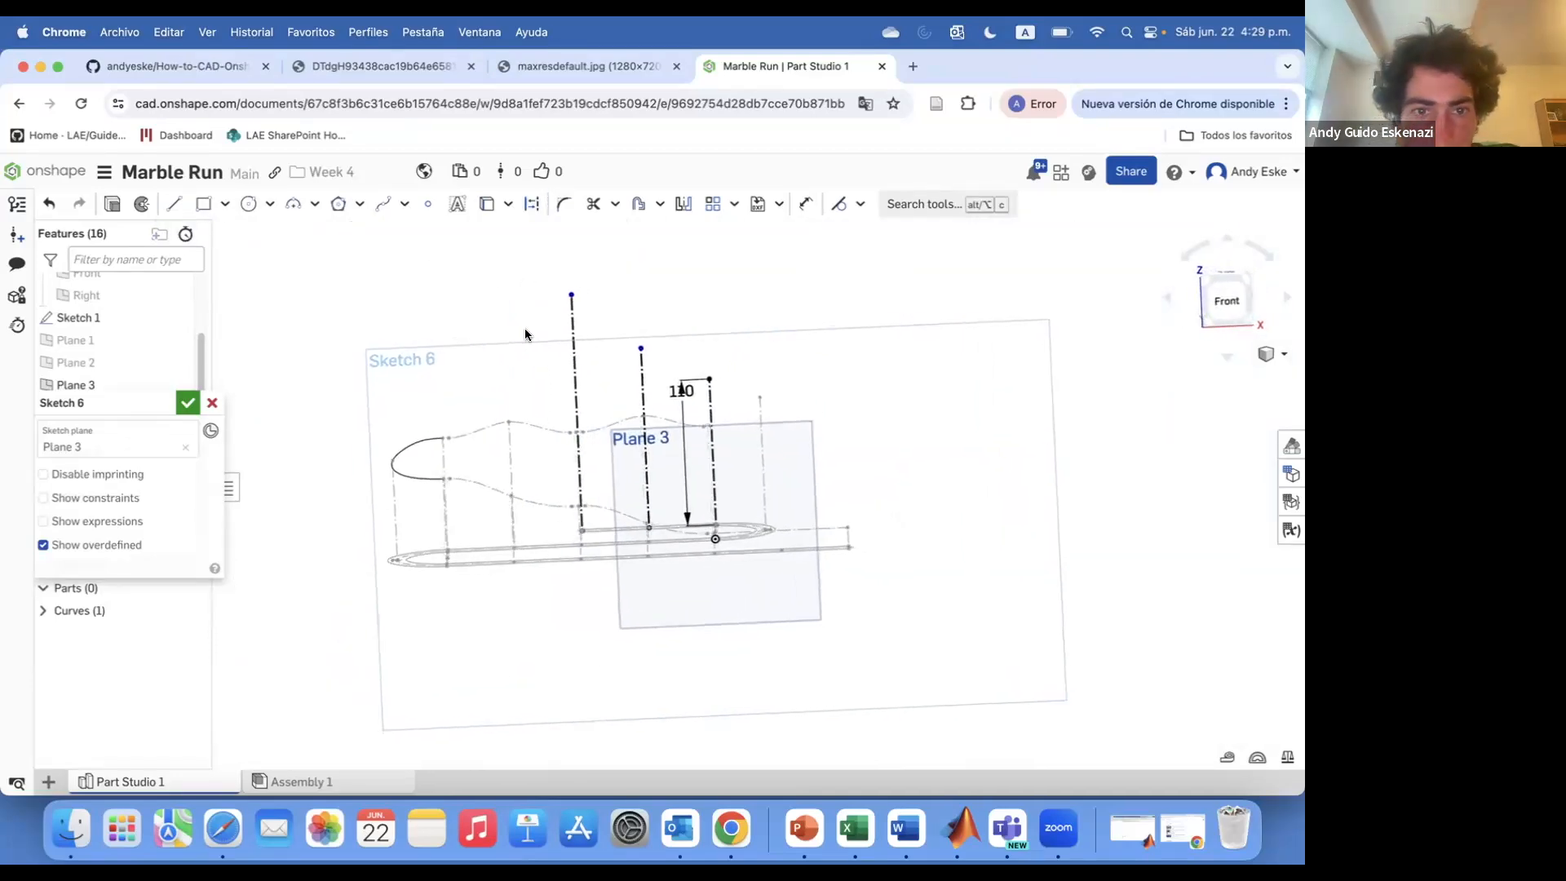
Set the tallest vertical line's height to 135 mm
scroll(571, 318, "up", 5)
key("d")
left_click(649, 547)
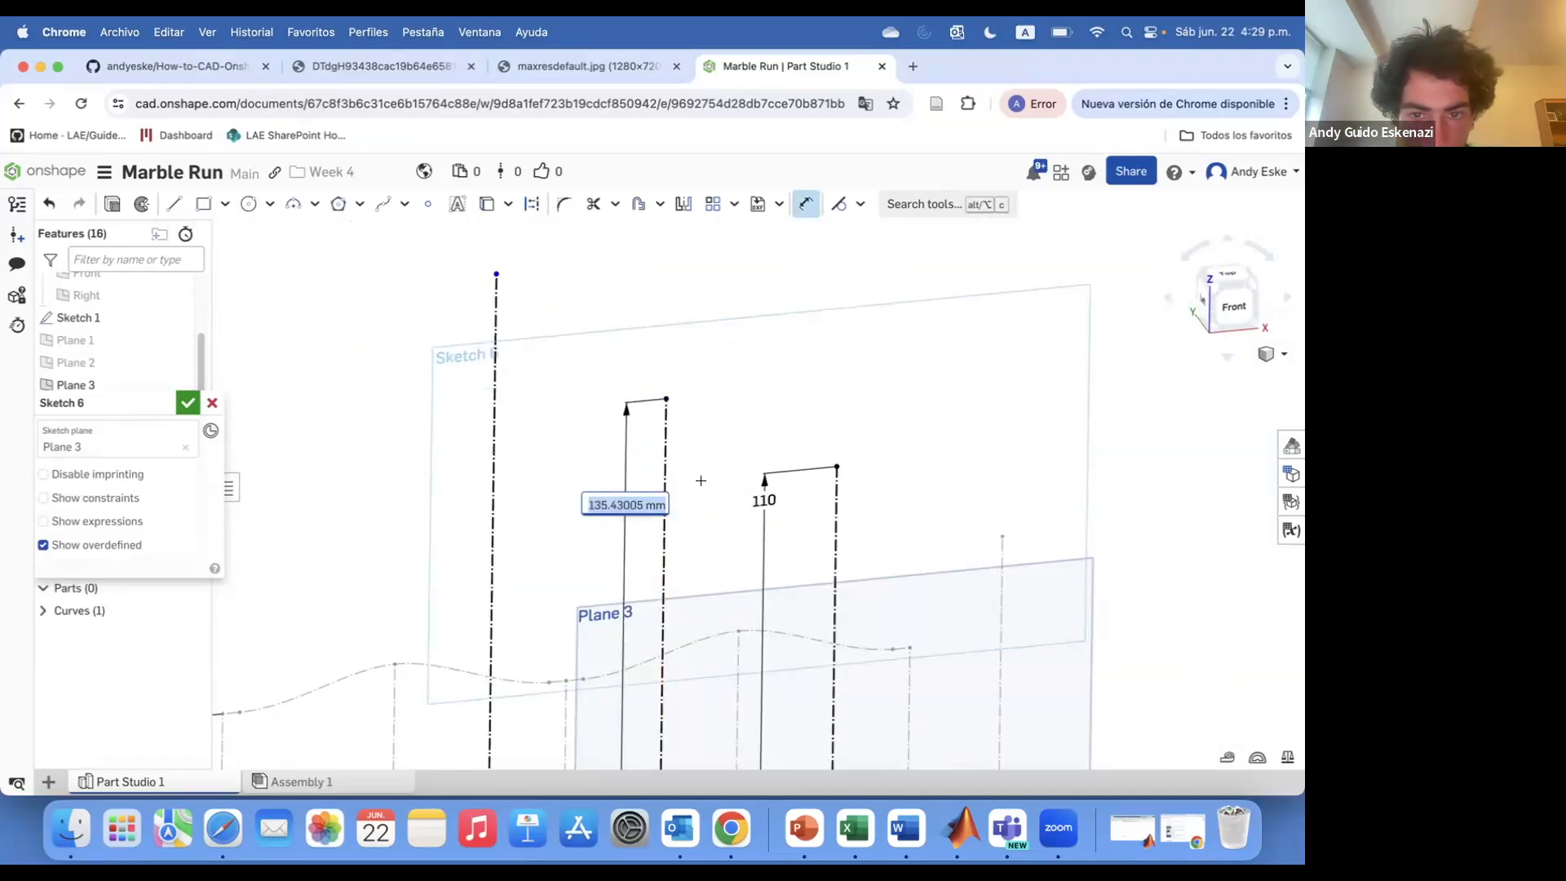
left_click(490, 495)
left_click(551, 498)
type("135")
key("Return")
Draw a short horizontal segment at the top of the 135 mm line and dimension it 10 mm
scroll(604, 432, "down", 3)
right_click_drag(605, 417, 577, 421)
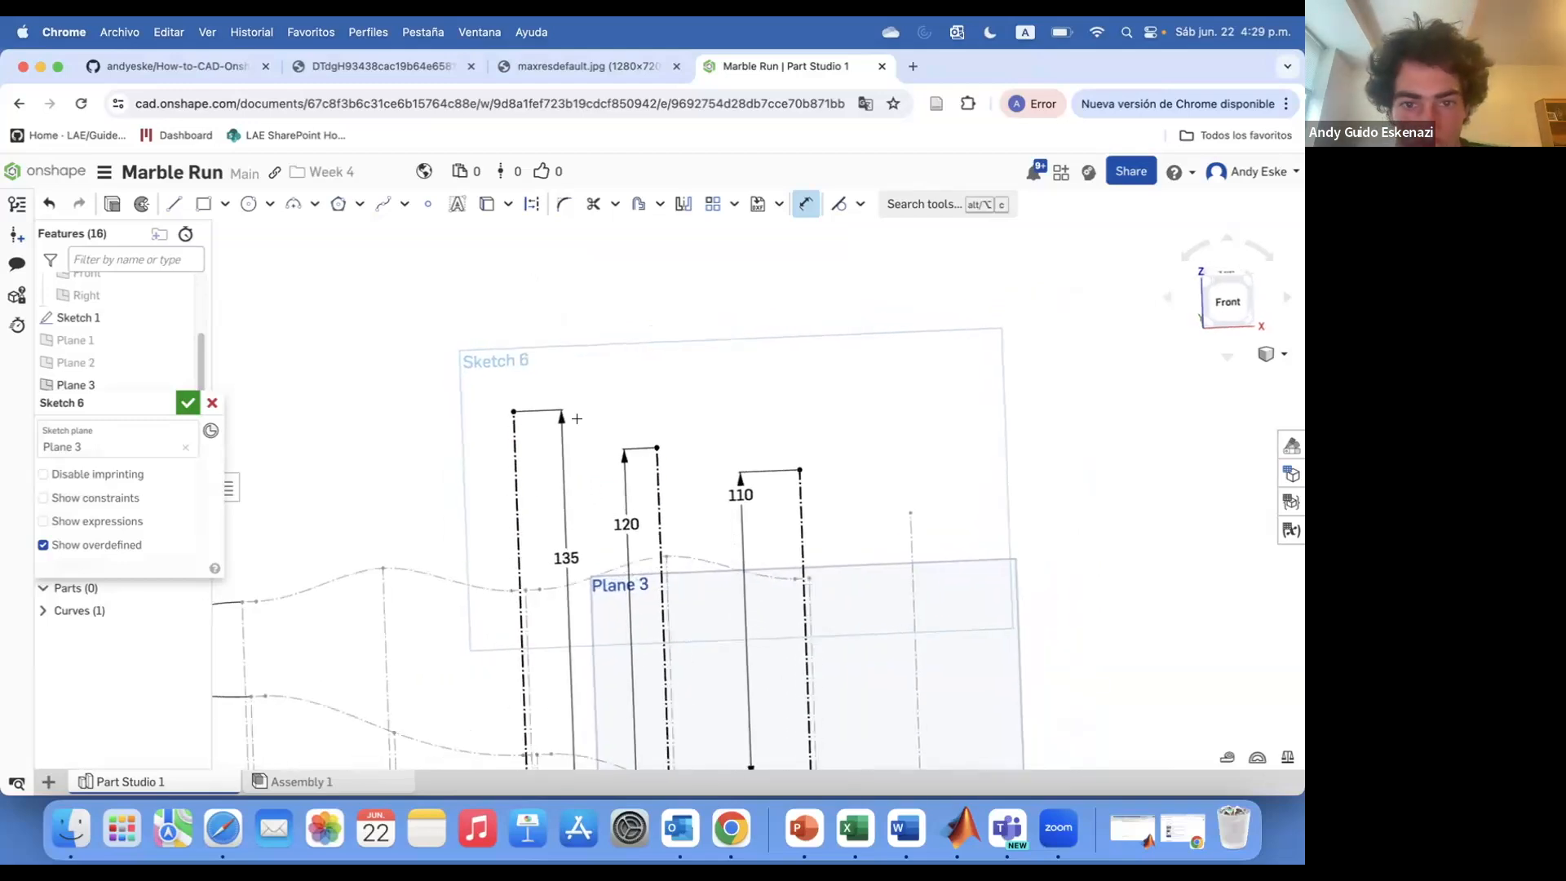
scroll(457, 380, "up", 5)
left_click(557, 437)
left_click(506, 438)
scroll(537, 418, "up", 4)
key("d")
left_click(531, 446)
left_click(522, 476)
type("10")
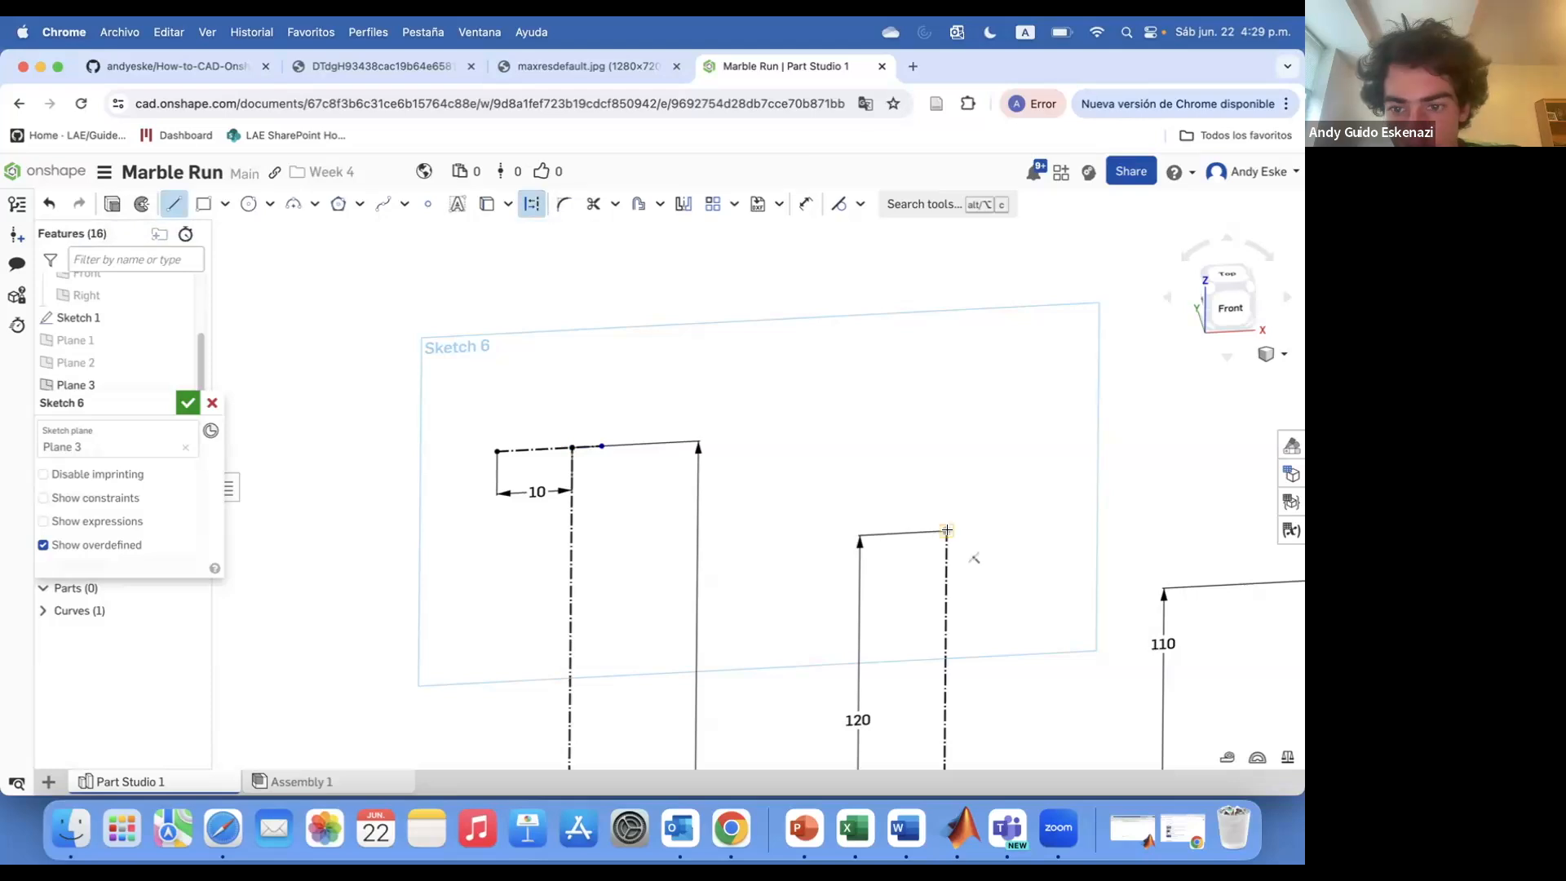
scroll(841, 515, "down", 5)
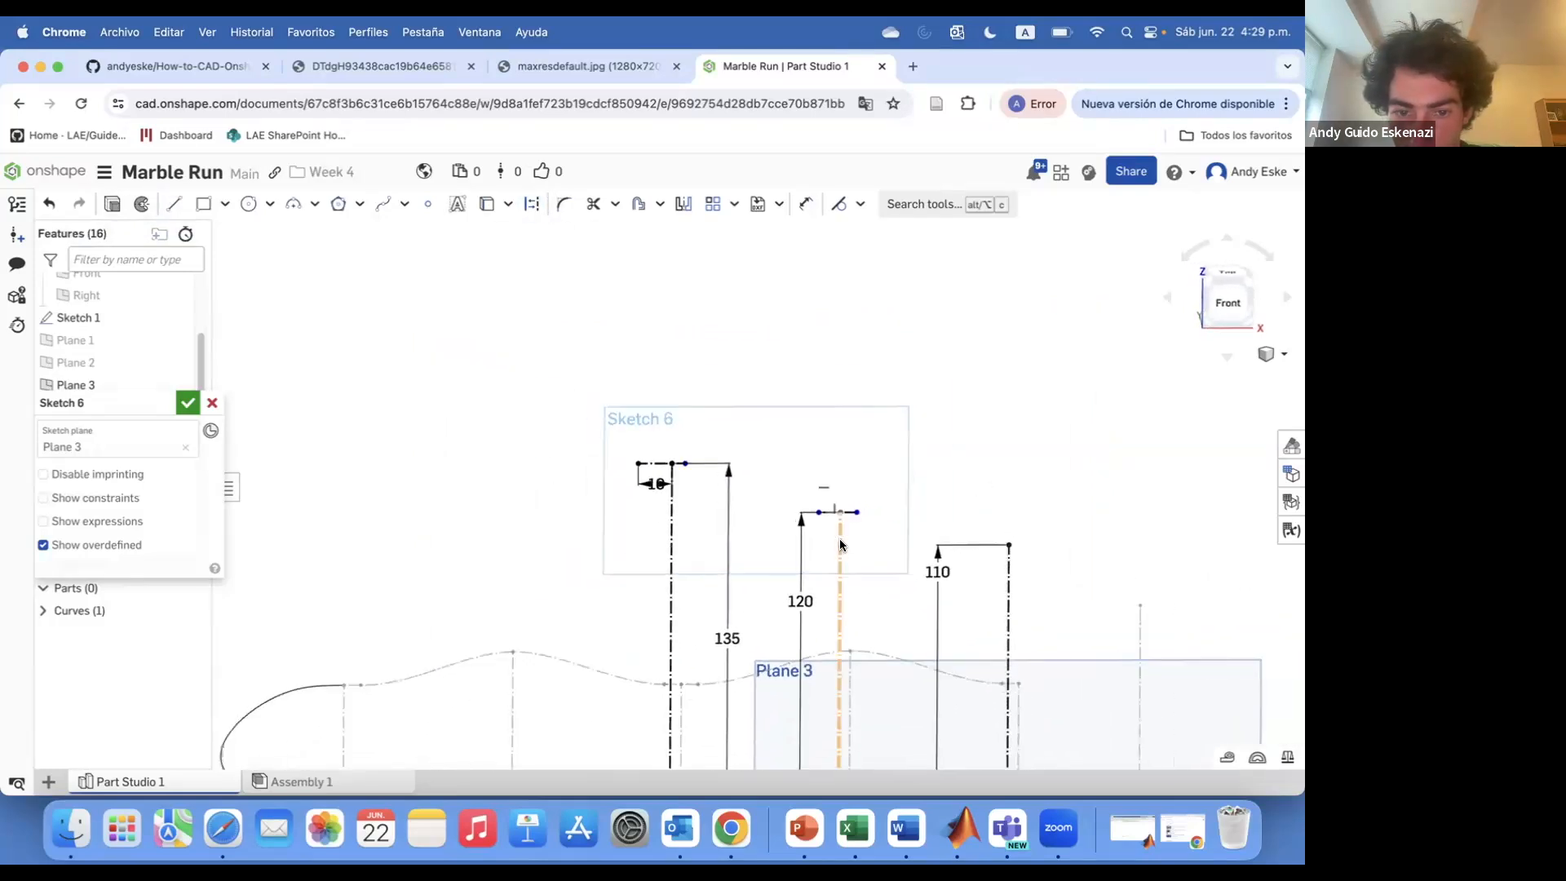
scroll(722, 333, "up", 8)
scroll(851, 538, "down", 5)
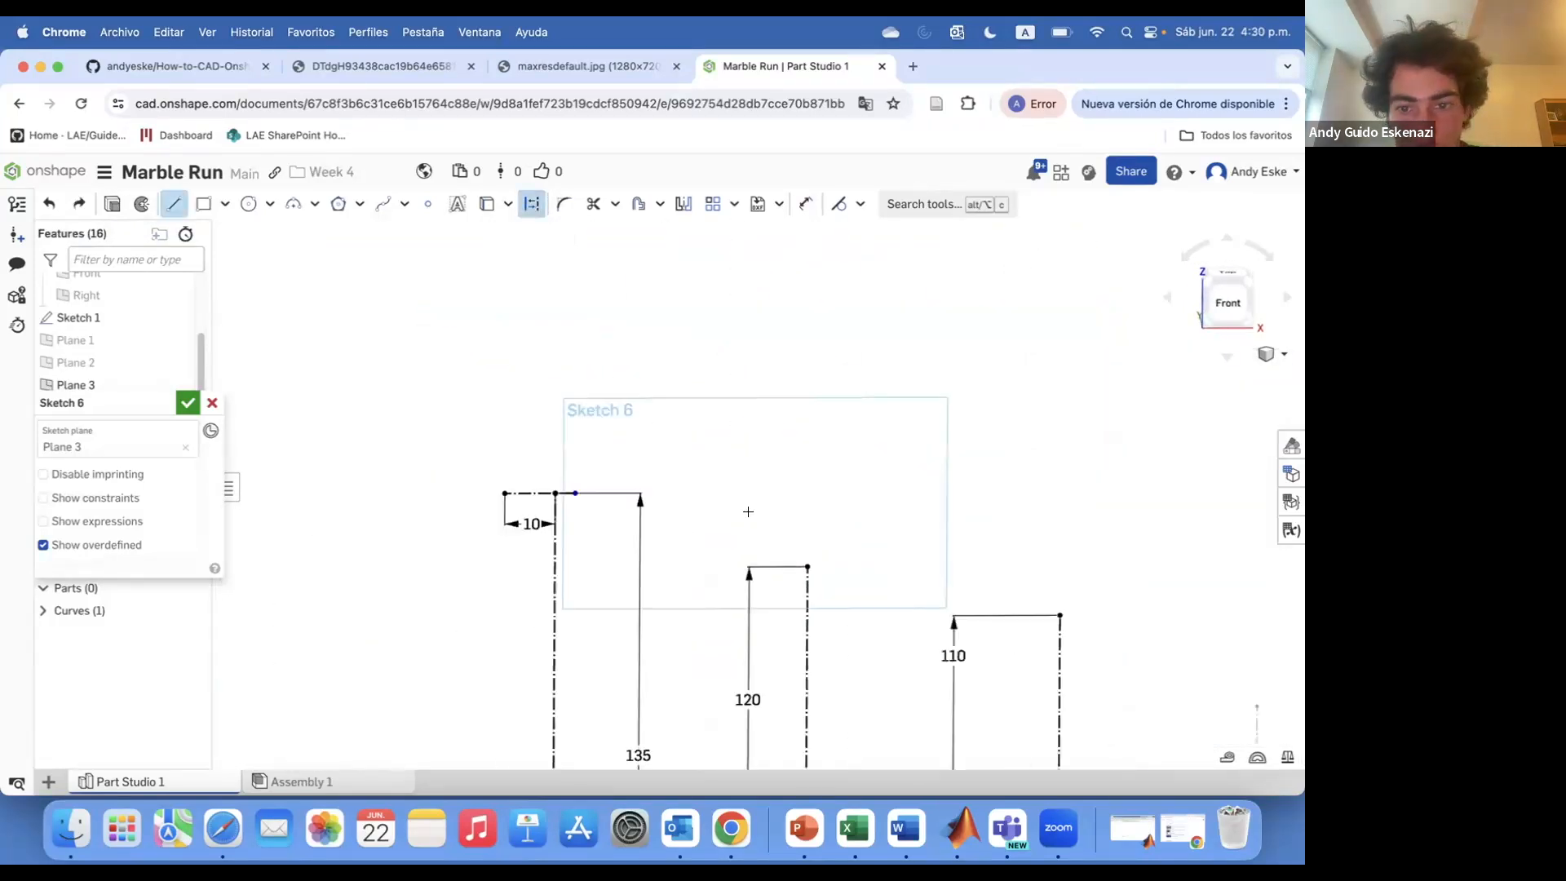
scroll(1060, 604, "up", 5)
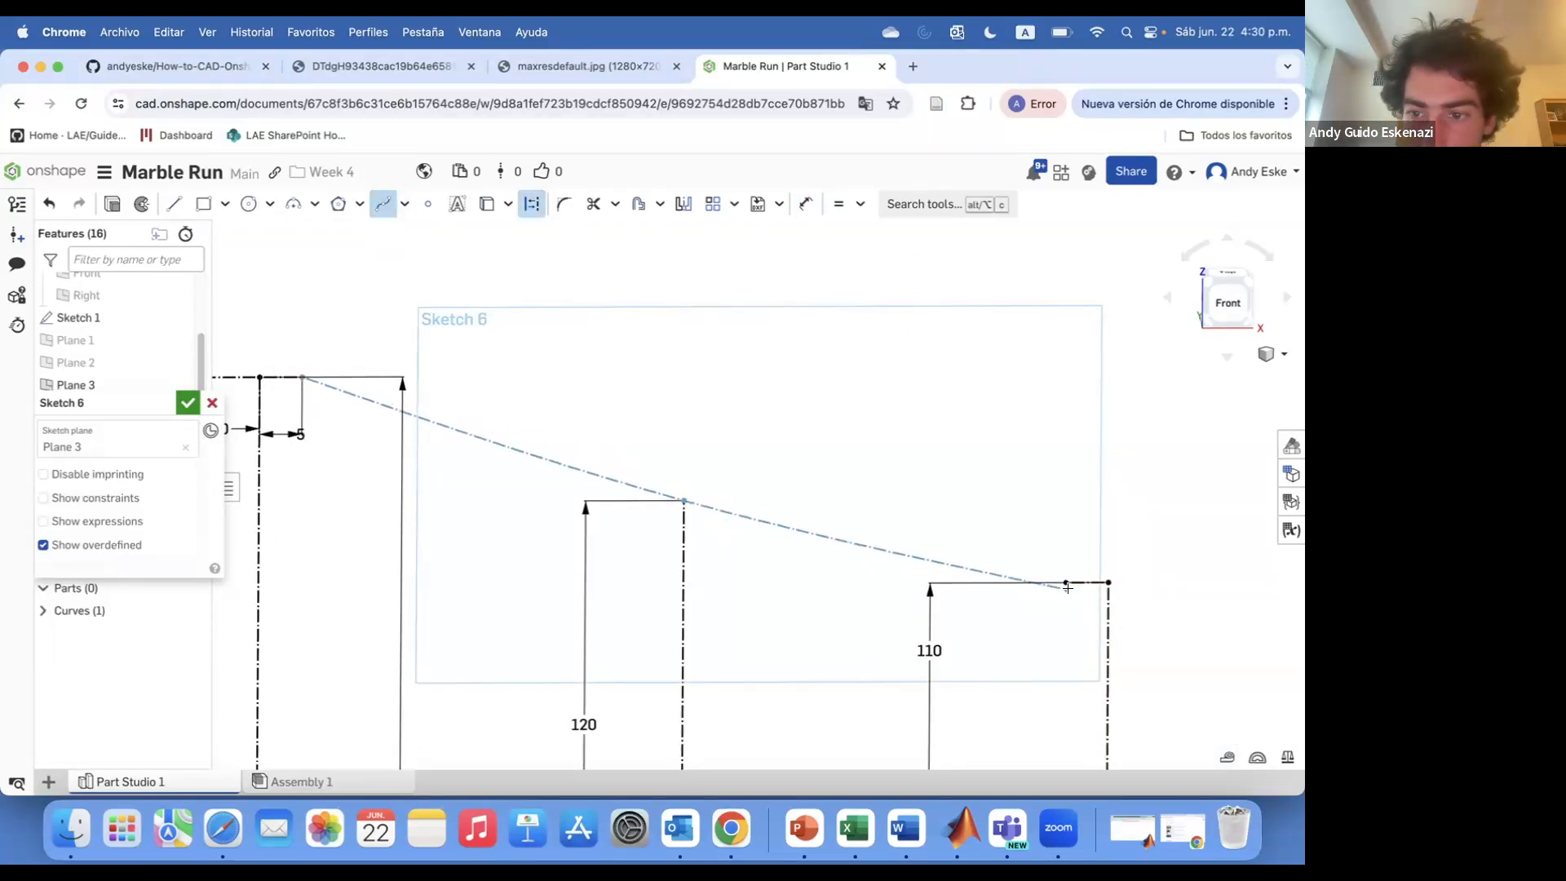
Make the spline tangent to the short horizontal segment at its start and close the sketch
left_click(861, 205)
left_click(883, 325)
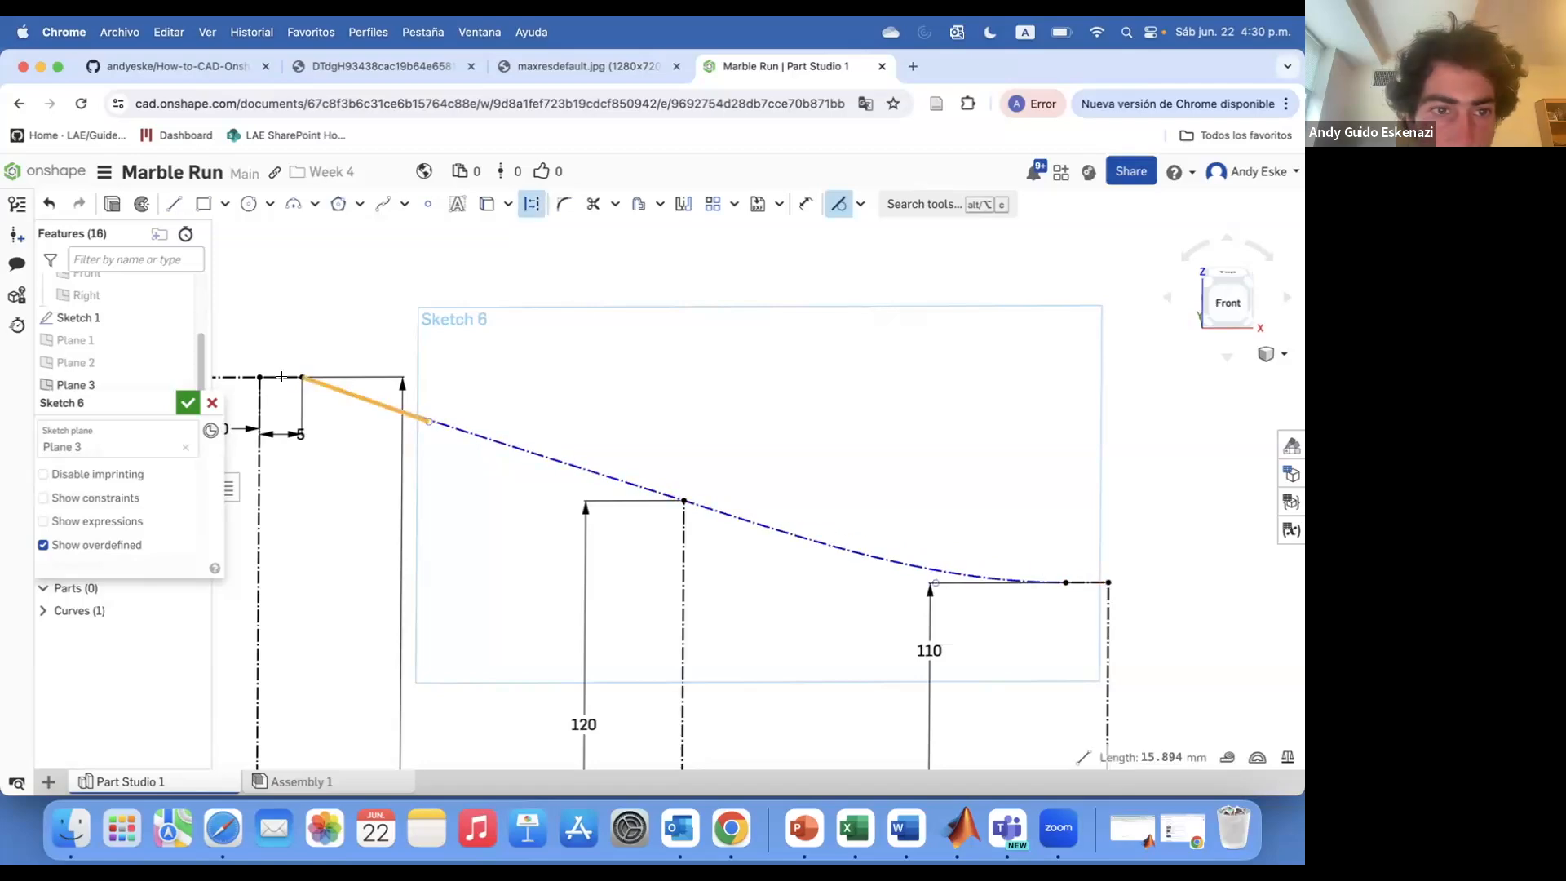
scroll(281, 380, "up", 5)
left_click(328, 372)
scroll(477, 404, "down", 12)
right_click_drag(571, 351, 722, 375)
key("Return")
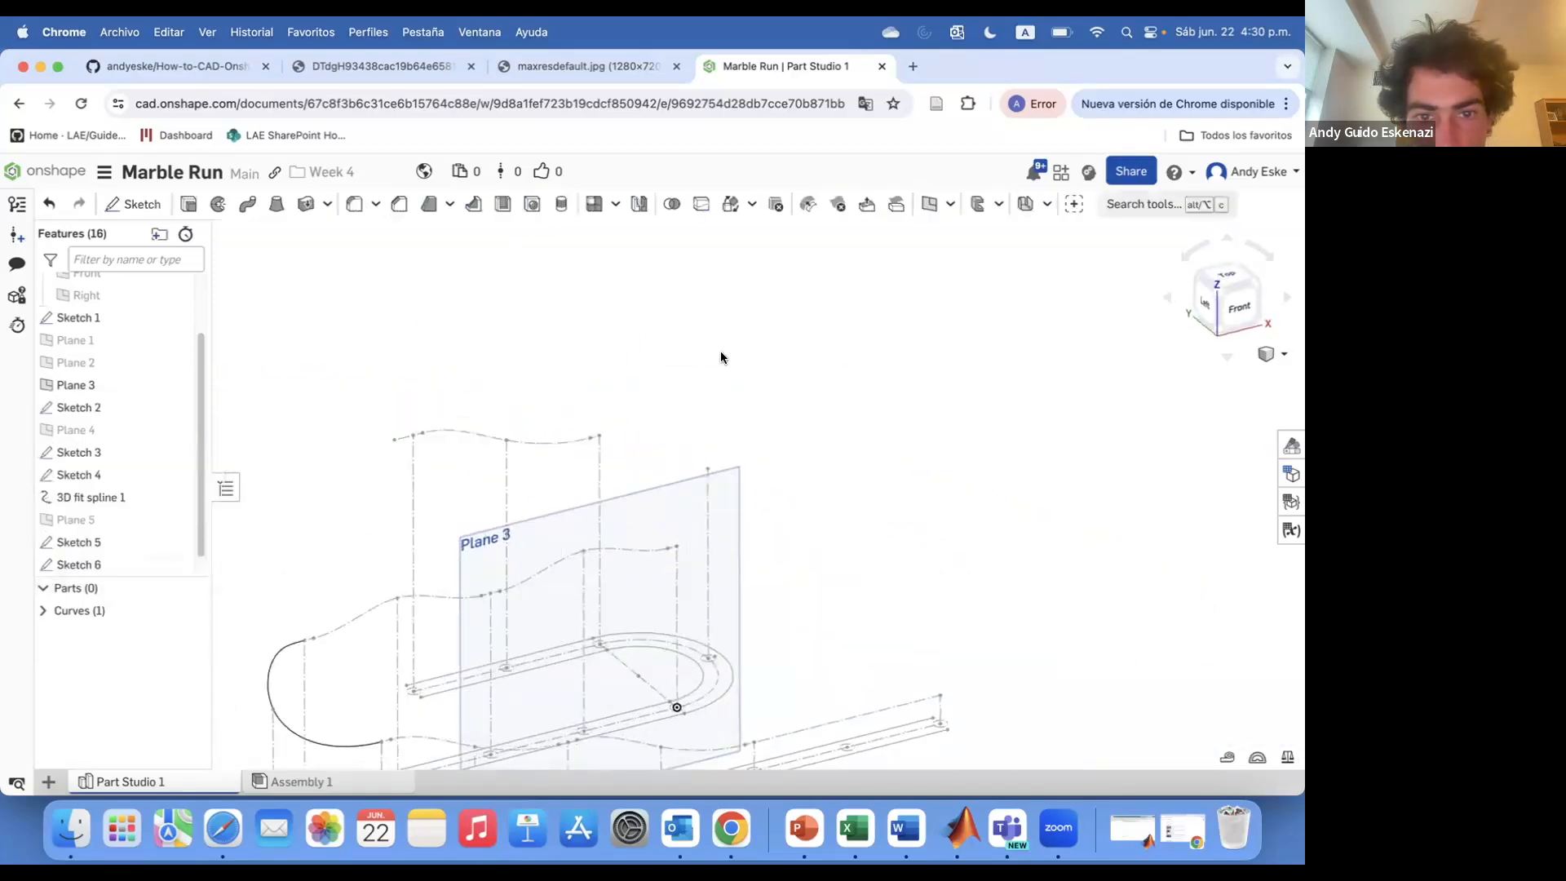
Start a new 3D fit spline and select the end vertices of Sketch 6, Sketch 5 and Sketch 4
scroll(555, 457, "down", 5)
left_click(951, 204)
left_click(971, 286)
scroll(595, 448, "up", 10)
left_click(479, 430)
left_click(848, 529)
scroll(856, 433, "down", 5)
left_click(827, 580)
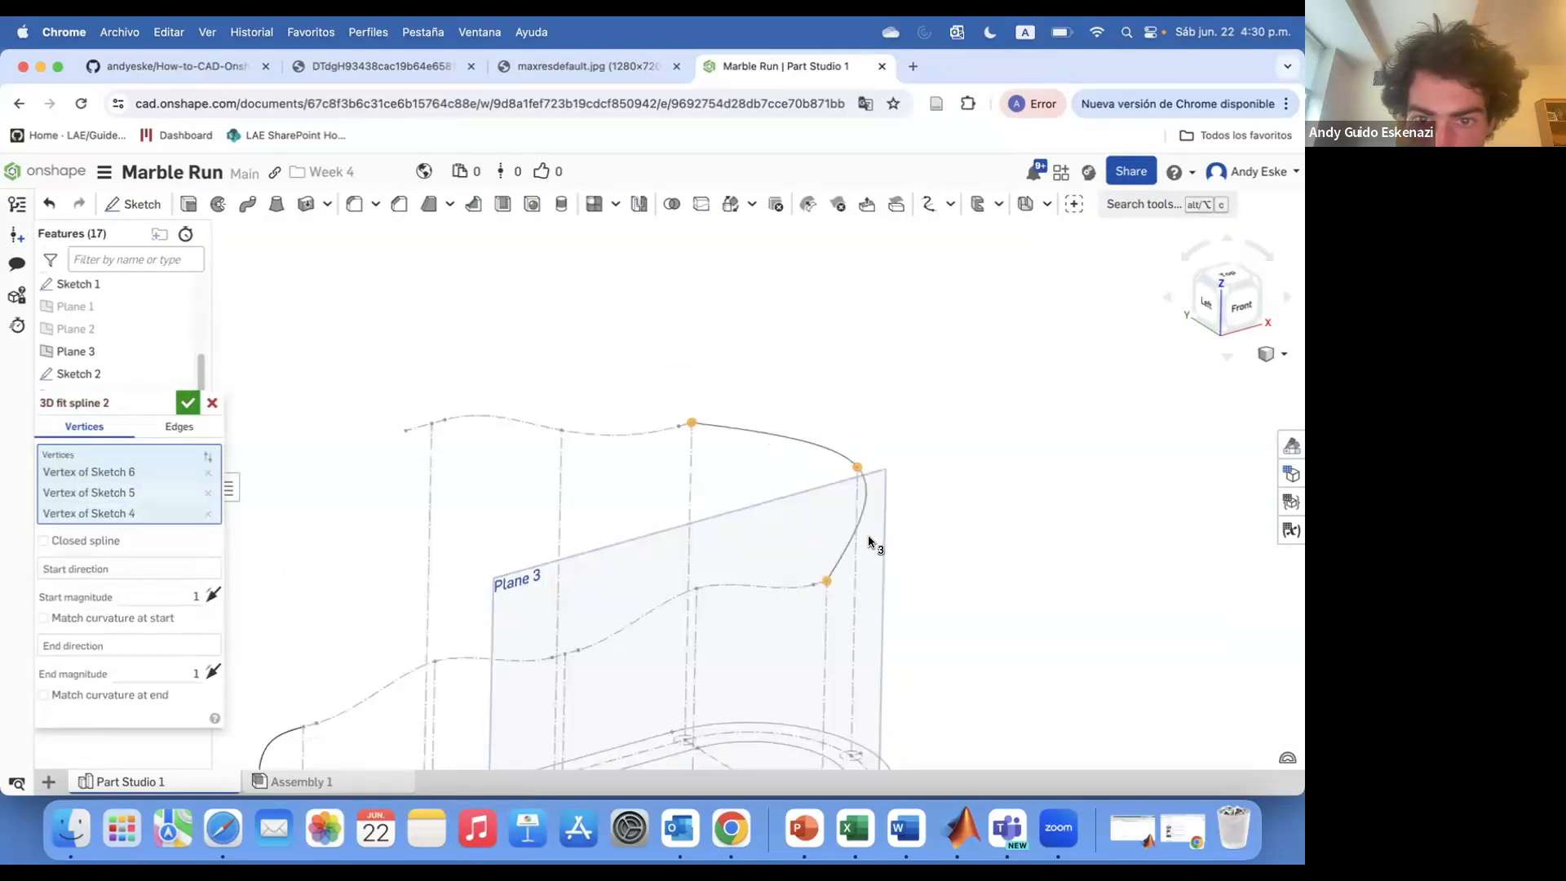
Set the 3D fit spline's start direction along a Sketch 6 edge with magnitude -0.5, match curvature, add an end direction, and confirm
scroll(840, 567, "down", 5)
left_click(44, 619)
left_click(122, 570)
scroll(755, 447, "up", 4)
left_click(759, 495)
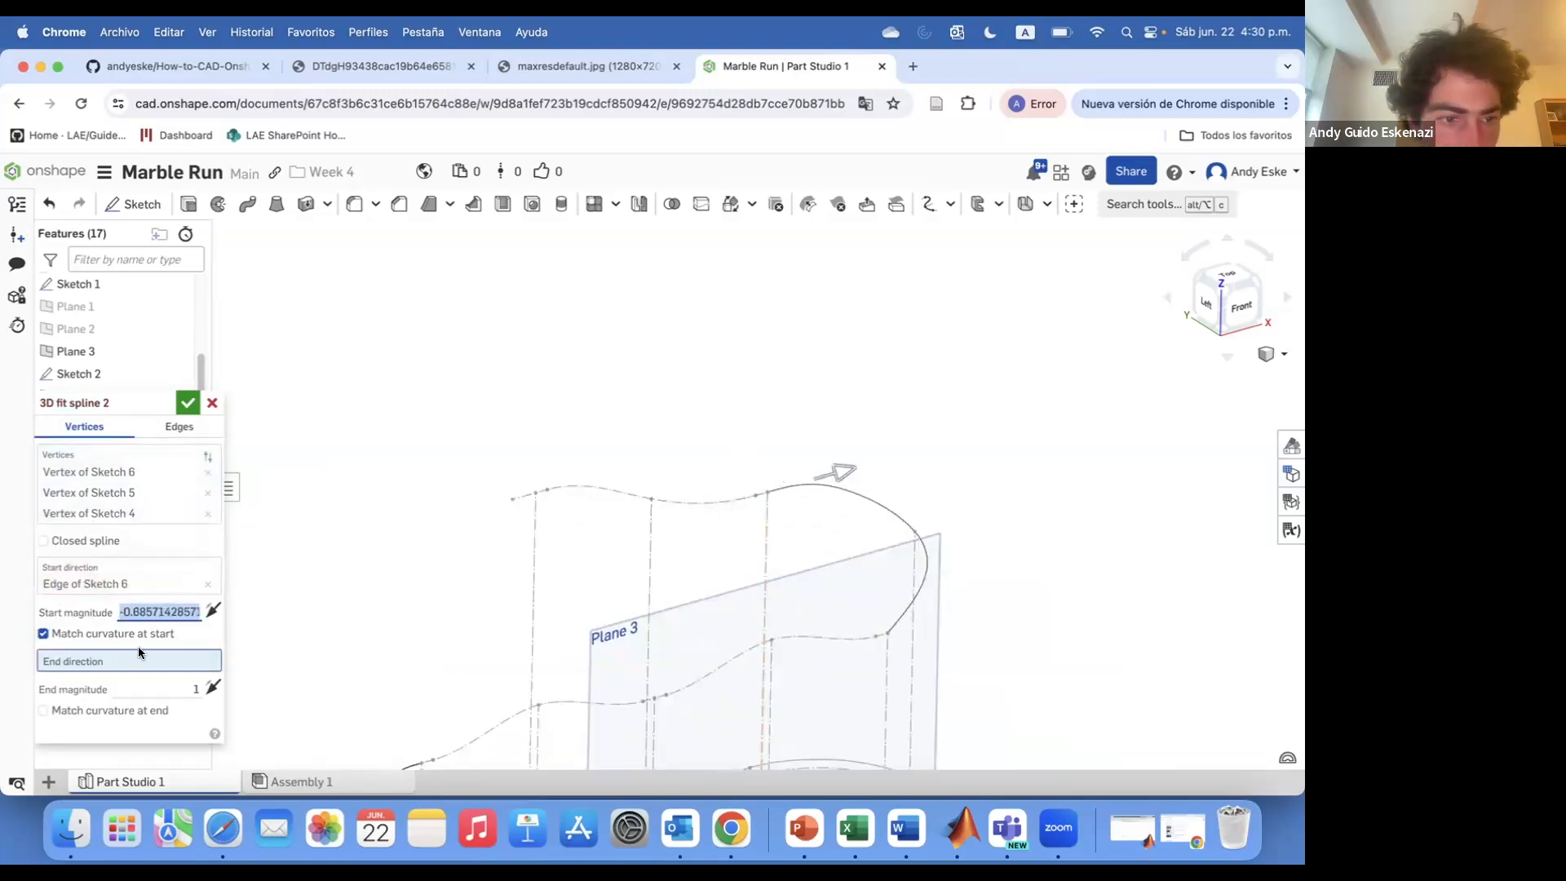
type("-0.5")
left_click(69, 714)
scroll(907, 620, "up", 2)
left_click(878, 637)
scroll(871, 659, "down", 5)
right_click_drag(870, 659, 791, 620)
left_click(190, 405)
Orbit around the model to inspect the new 3D fit spline against the track sketches
scroll(661, 558, "down", 8)
right_click_drag(660, 558, 702, 583)
left_click(175, 509)
mouse_move(538, 538)
right_mouse_down()
mouse_move(628, 519)
mouse_move(685, 563)
mouse_move(607, 633)
mouse_move(538, 537)
right_mouse_up()
scroll(685, 563, "up", 6)
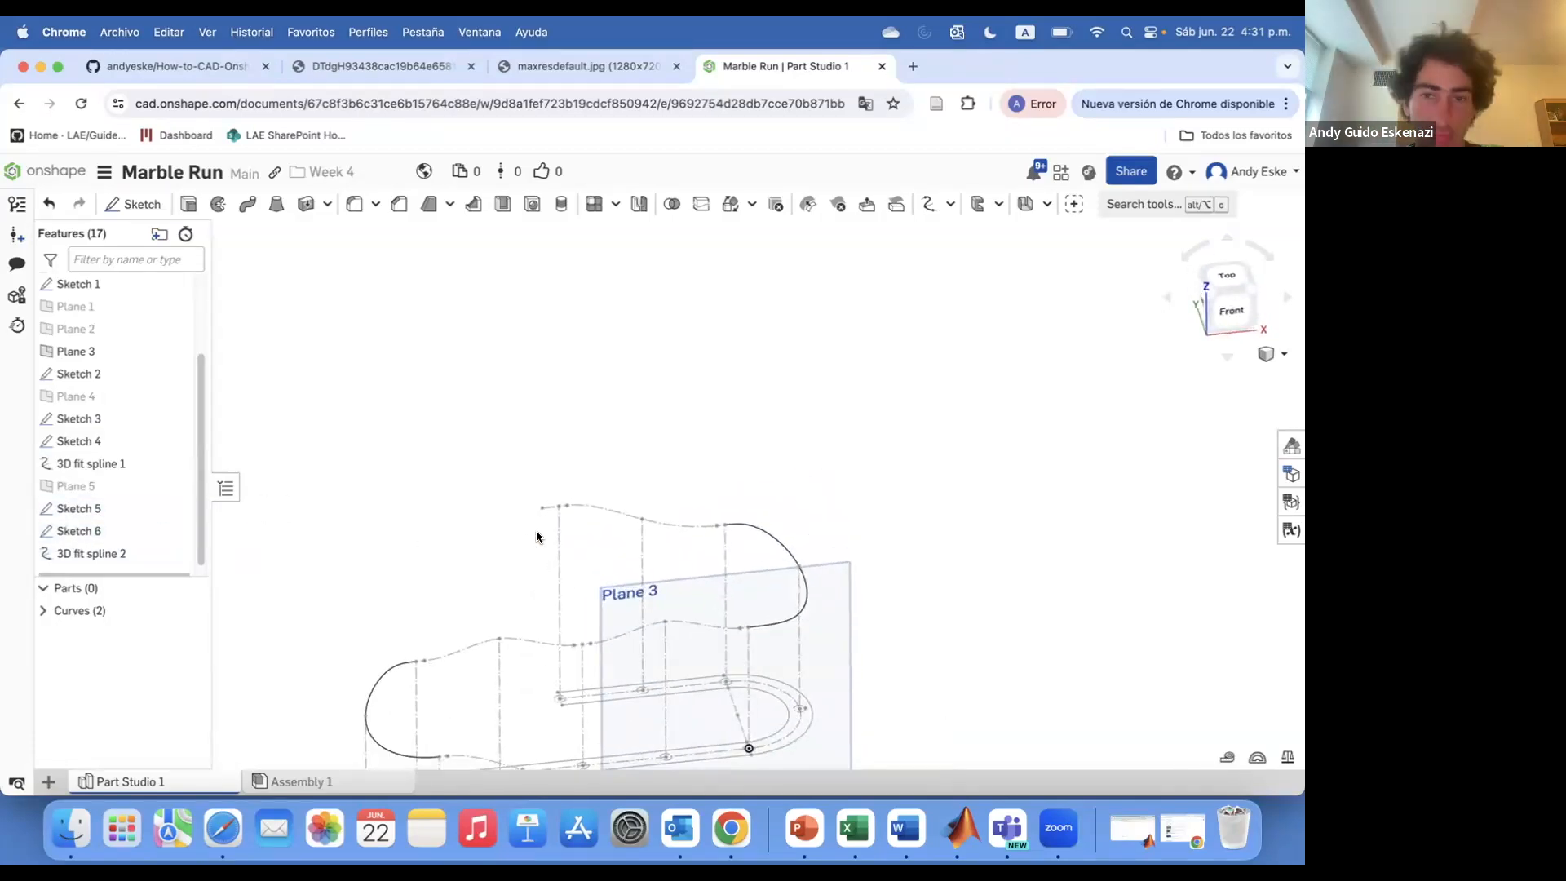
right_click_drag(559, 702, 564, 707)
scroll(560, 530, "up", 4)
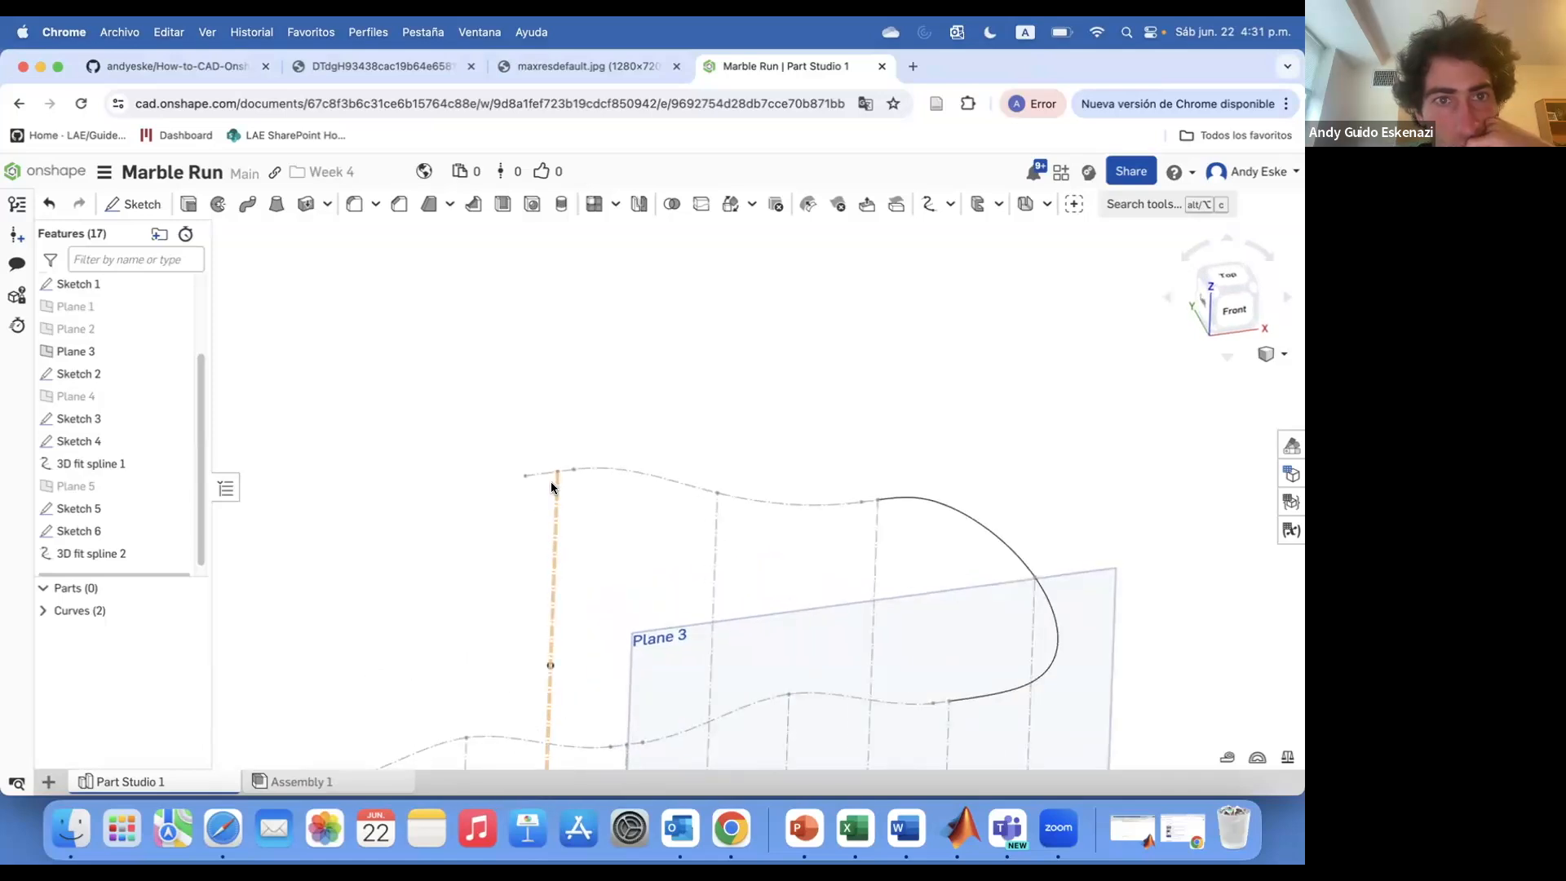
scroll(536, 479, "down", 5)
right_click_drag(536, 480, 531, 655)
scroll(570, 638, "up", 5)
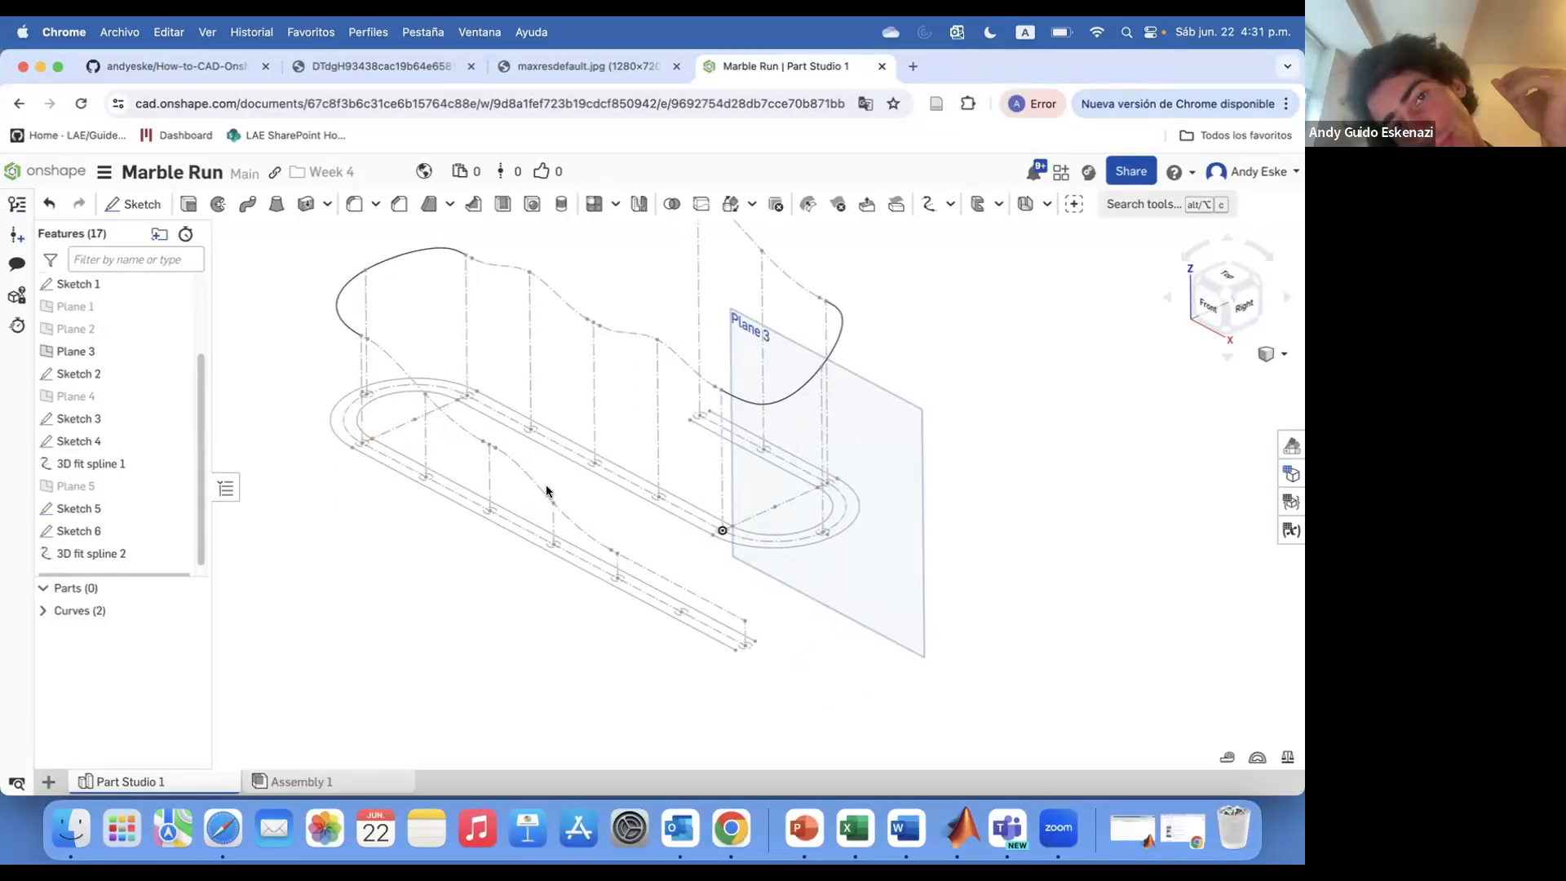
scroll(408, 430, "down", 3)
scroll(402, 437, "up", 5)
mouse_move(432, 496)
right_mouse_down()
mouse_move(465, 468)
mouse_move(440, 500)
right_mouse_up()
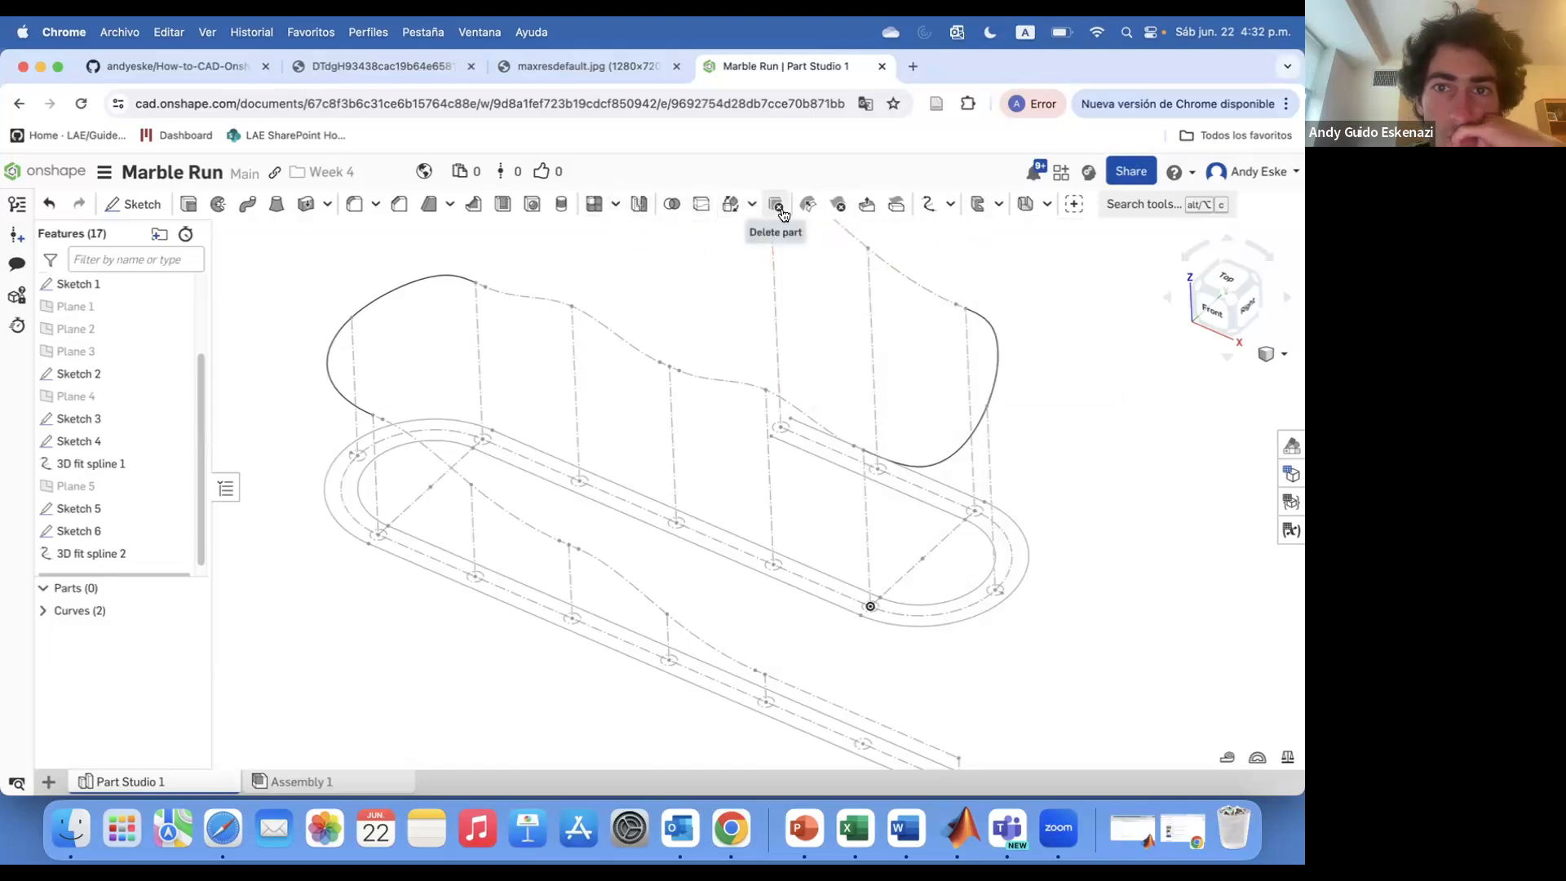
Create a new plane from two selected references at the track's starting end
left_click(999, 206)
left_click(1048, 206)
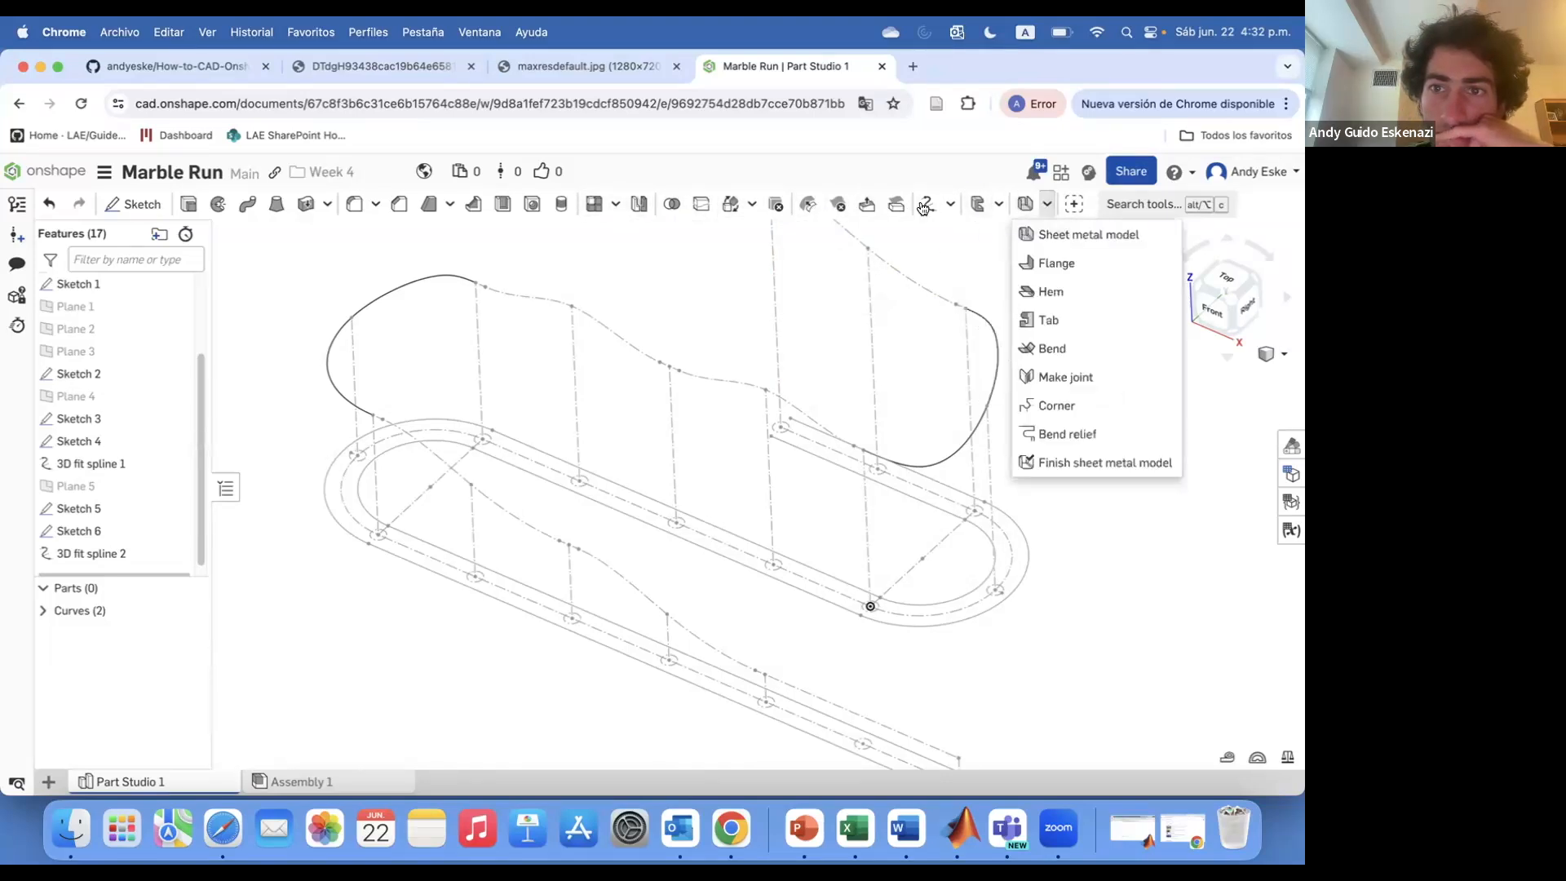
left_click(950, 205)
left_click(946, 235)
scroll(406, 518, "up", 4)
left_click(411, 513)
left_click(441, 483)
scroll(437, 482, "down", 5)
left_click(188, 403)
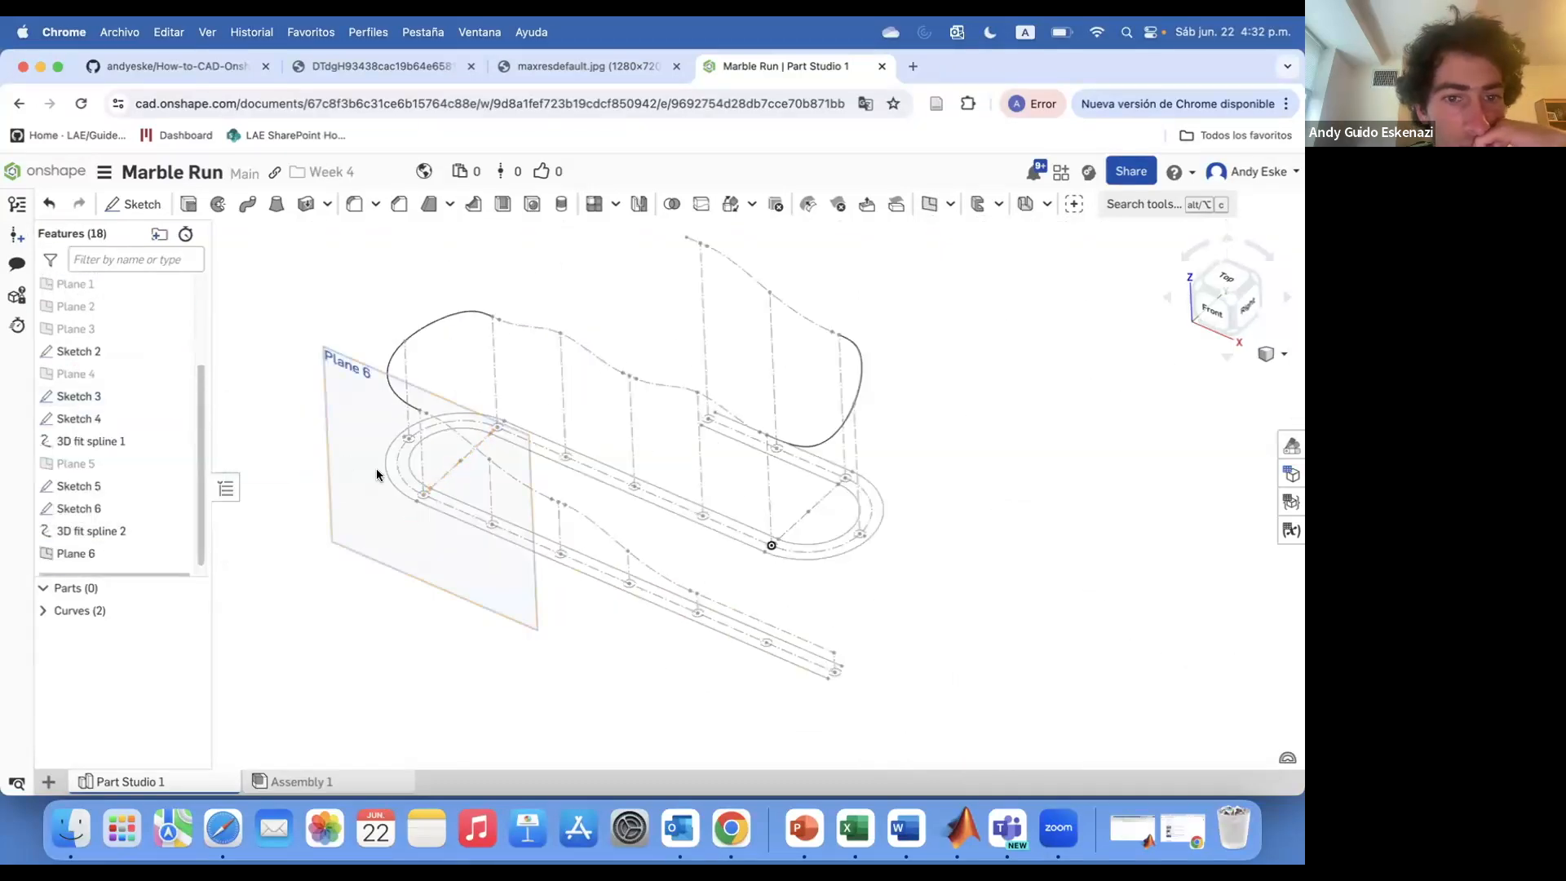
Create a second plane from two references beside the first one at the track's starting end
scroll(351, 461, "down", 4)
right_click_drag(354, 461, 384, 468)
scroll(385, 467, "up", 5)
left_click(931, 206)
scroll(416, 563, "up", 5)
left_click(407, 565)
left_click(471, 518)
scroll(454, 536, "down", 5)
right_click_drag(451, 537, 396, 538)
left_click(188, 402)
Start a sketch on Plane 6 and use the 3D spline edges in it, undoing one extra selection
left_click(134, 205)
left_click(377, 315)
right_click_drag(449, 351, 661, 393)
scroll(497, 367, "up", 5)
left_click(487, 205)
scroll(665, 375, "up", 5)
left_click(675, 372)
left_click(731, 390)
scroll(734, 391, "down", 5)
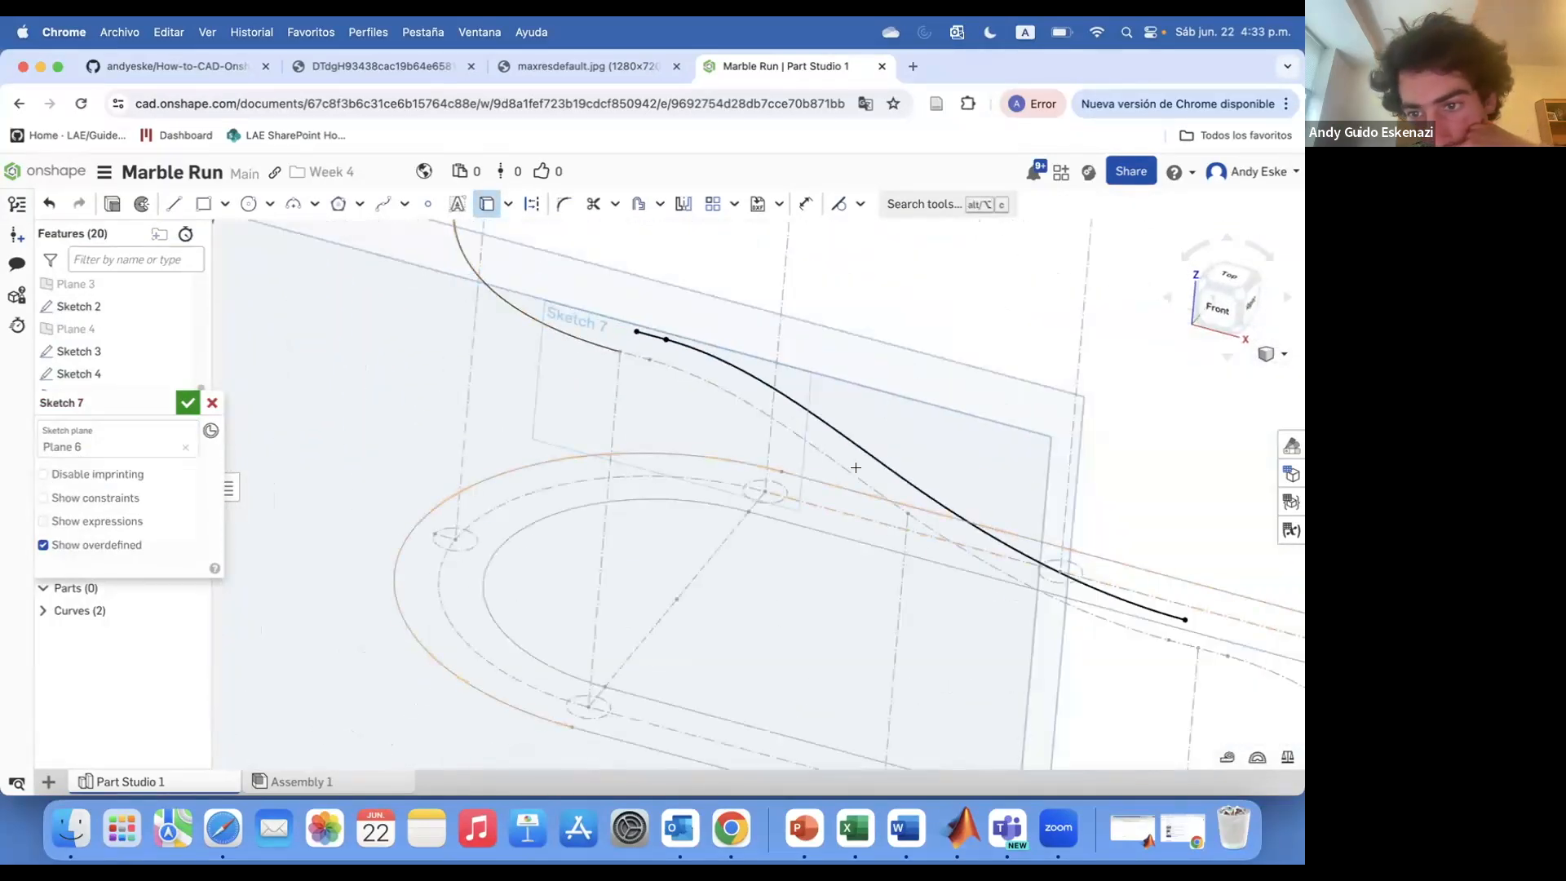
scroll(818, 479, "up", 5)
scroll(822, 482, "up", 2)
left_click(827, 484)
key("Escape")
key("super+z")
scroll(828, 480, "up", 3)
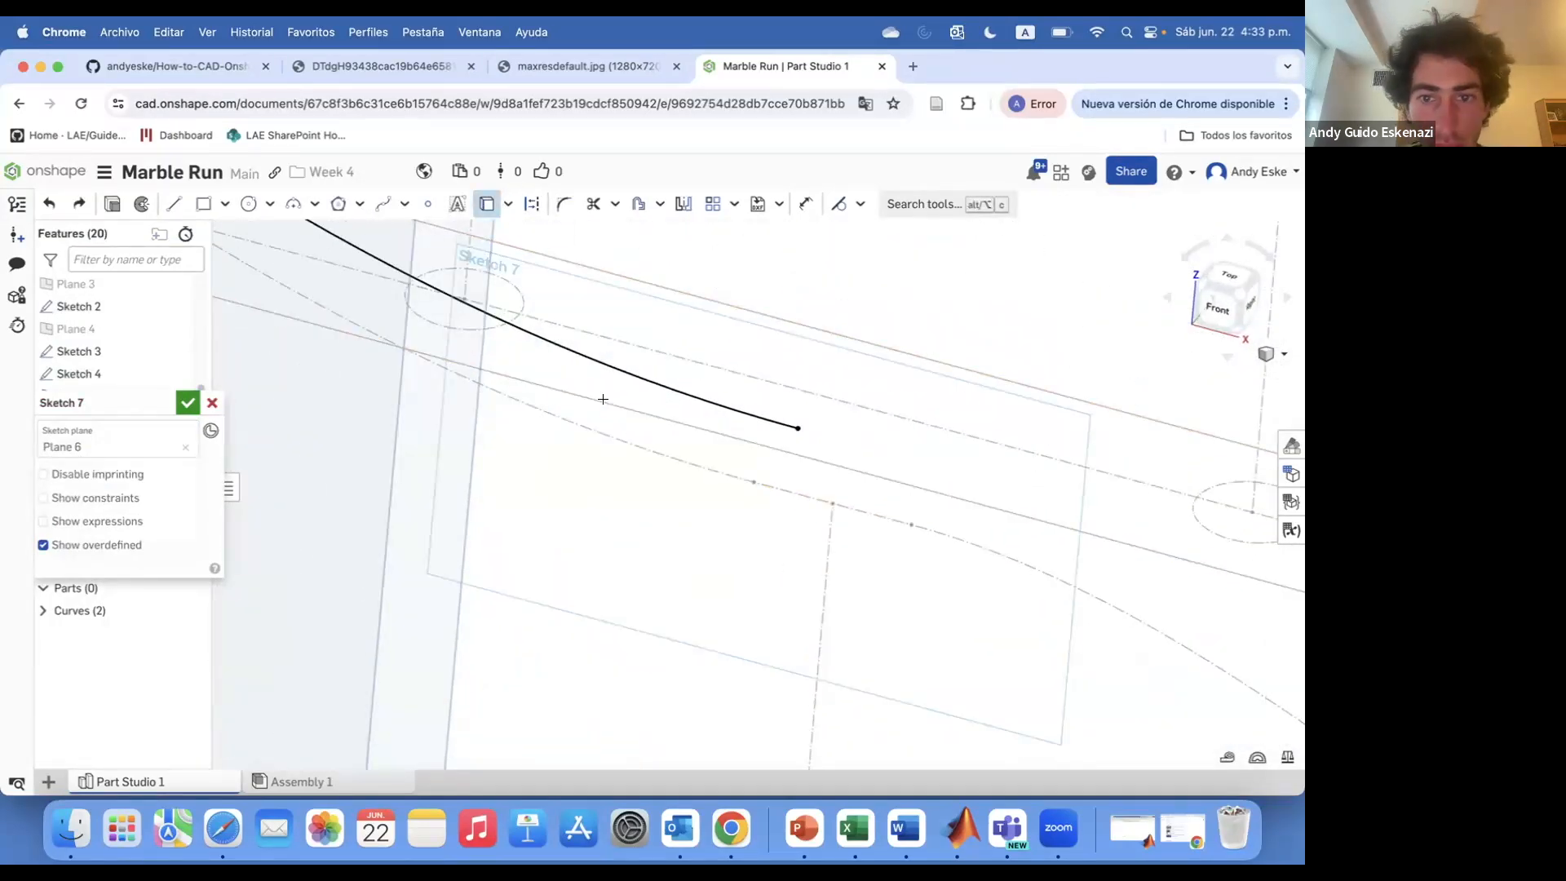
Use further spline and vertical-line edges in the sketch, make the vertical line construction, and confirm the sketch
left_click(948, 529)
scroll(824, 527, "down", 10)
scroll(999, 622, "up", 10)
left_click(829, 560)
scroll(815, 554, "down", 6)
left_click(977, 604)
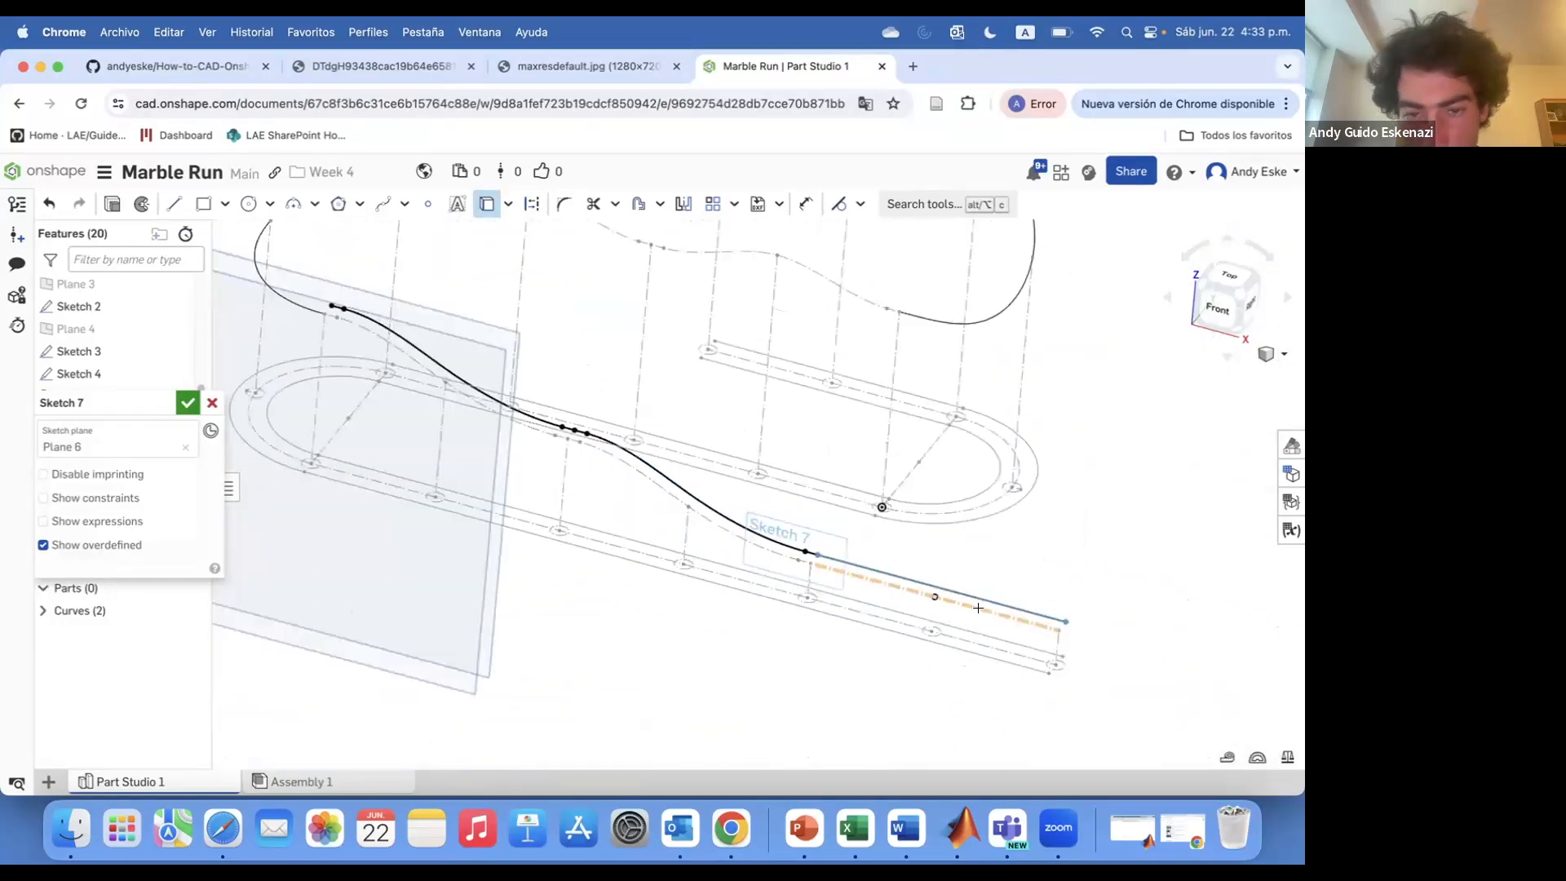
scroll(938, 600, "down", 4)
left_click(591, 502)
left_click(187, 403)
right_click(602, 505)
left_click(645, 252)
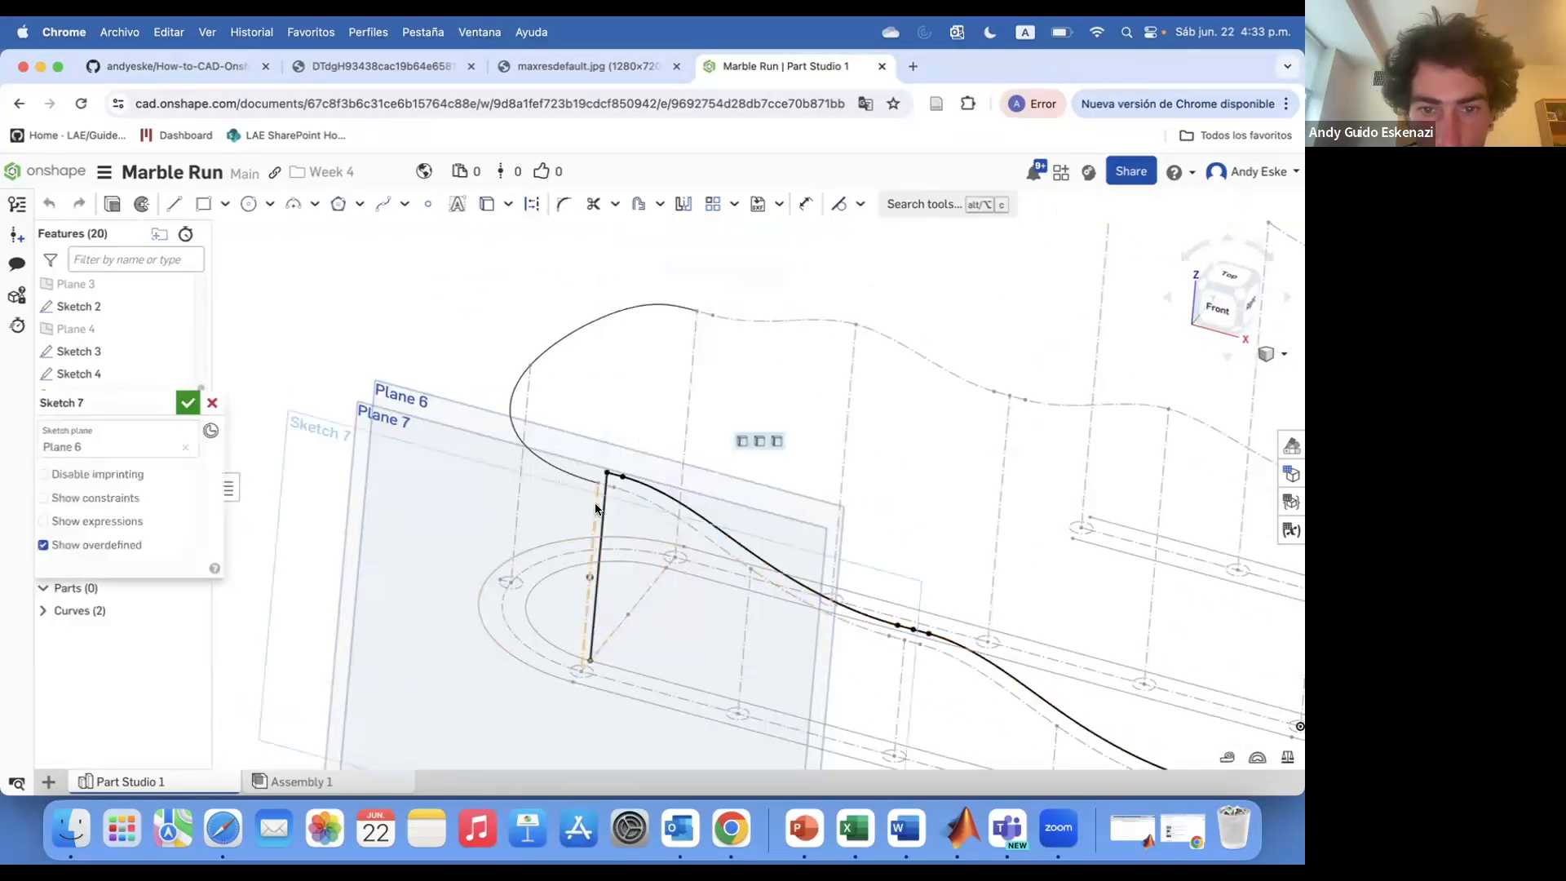
scroll(598, 505, "up", 5)
right_click(610, 514)
left_click(532, 227)
scroll(664, 279, "down", 10)
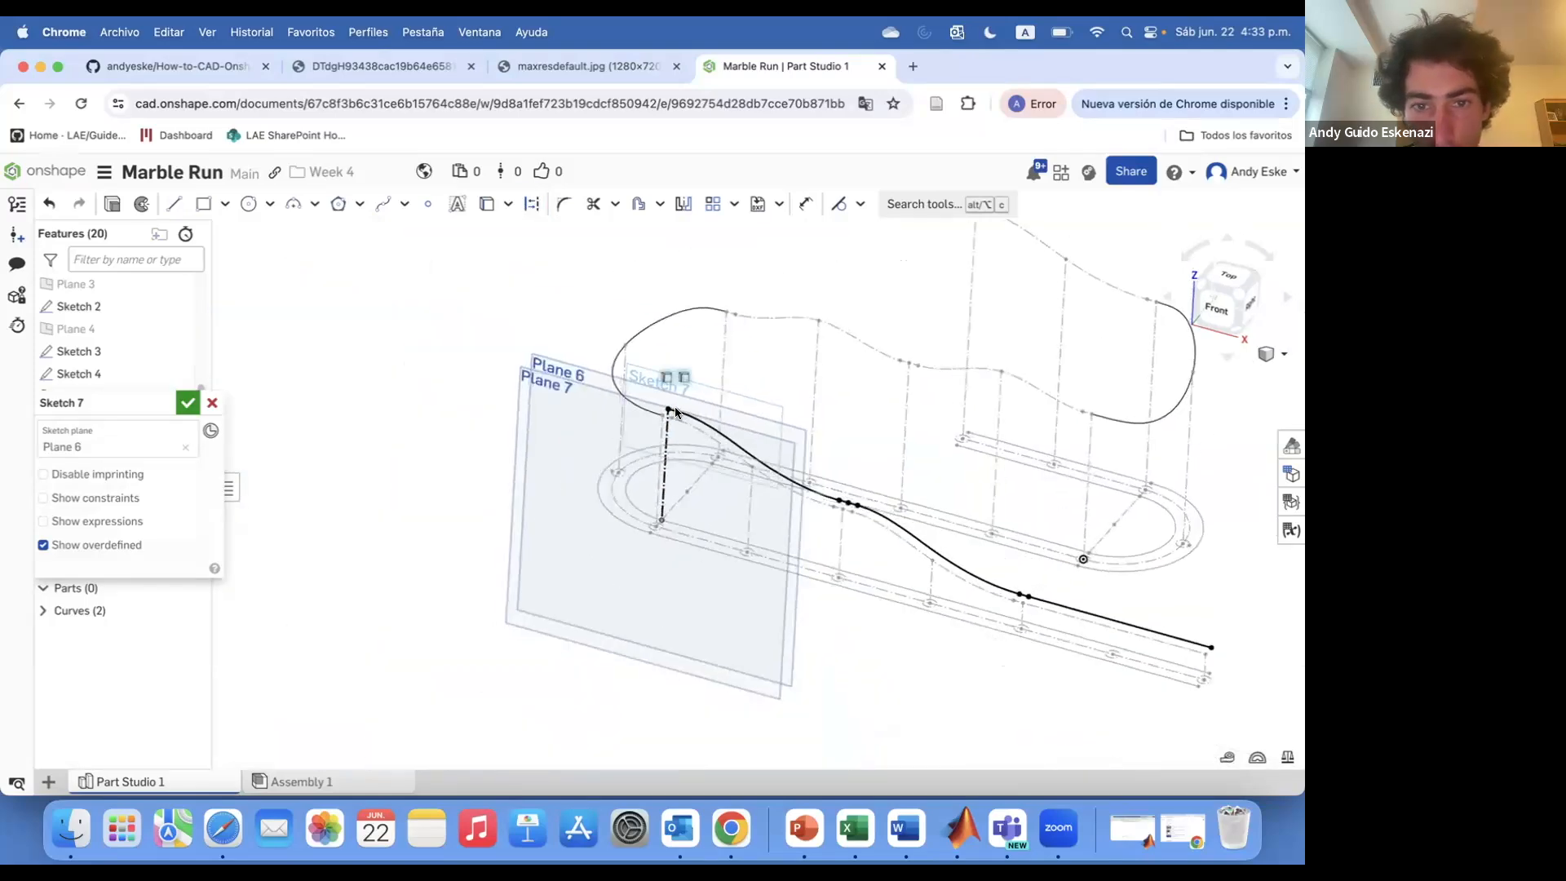
left_click(187, 403)
Sketch on Plane 7 with the used spline and vertical edge, set the vertical line to construction, and confirm
right_click(571, 363)
left_click(601, 430)
left_click(133, 205)
scroll(685, 420, "up", 10)
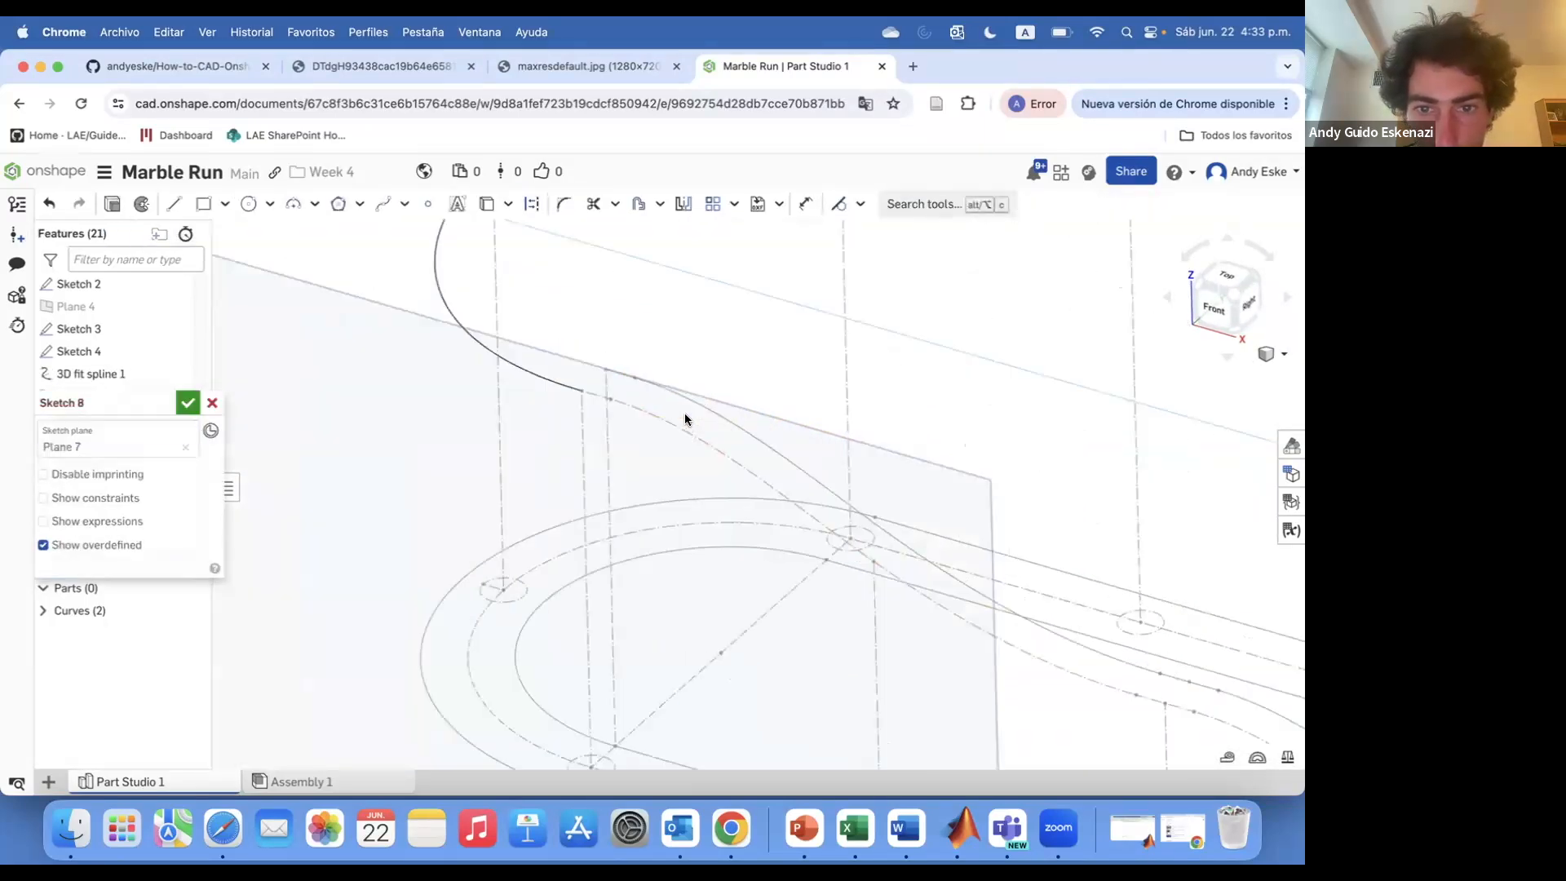
scroll(705, 426, "up", 5)
scroll(820, 425, "down", 8)
scroll(472, 309, "up", 5)
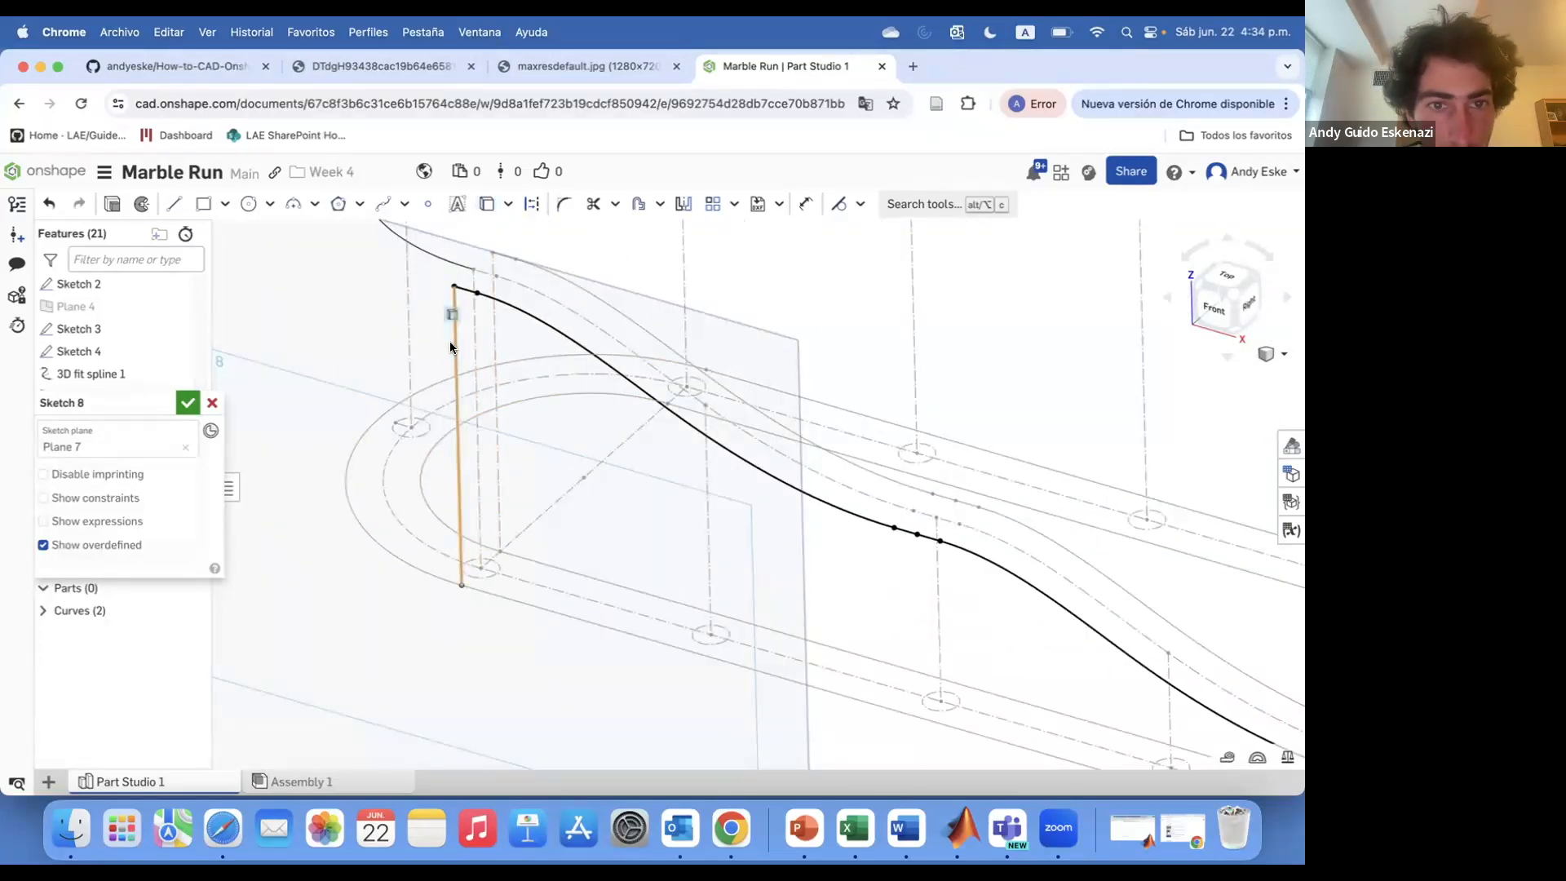
right_click(450, 342)
left_click(522, 415)
left_click(187, 402)
Create another plane from two references near the curved end of the track
scroll(353, 358, "down", 5)
right_click(355, 364)
left_click(414, 391)
scroll(414, 392, "down", 4)
right_click_drag(414, 391, 489, 444)
scroll(494, 453, "up", 5)
left_click(929, 204)
scroll(500, 560, "up", 5)
left_click(470, 515)
left_click(502, 560)
left_click(187, 402)
Create one more plane from two references at the curved end of the track
left_click(929, 204)
scroll(534, 562, "up", 5)
left_click(528, 573)
left_click(516, 553)
scroll(535, 548, "down", 8)
left_click(187, 402)
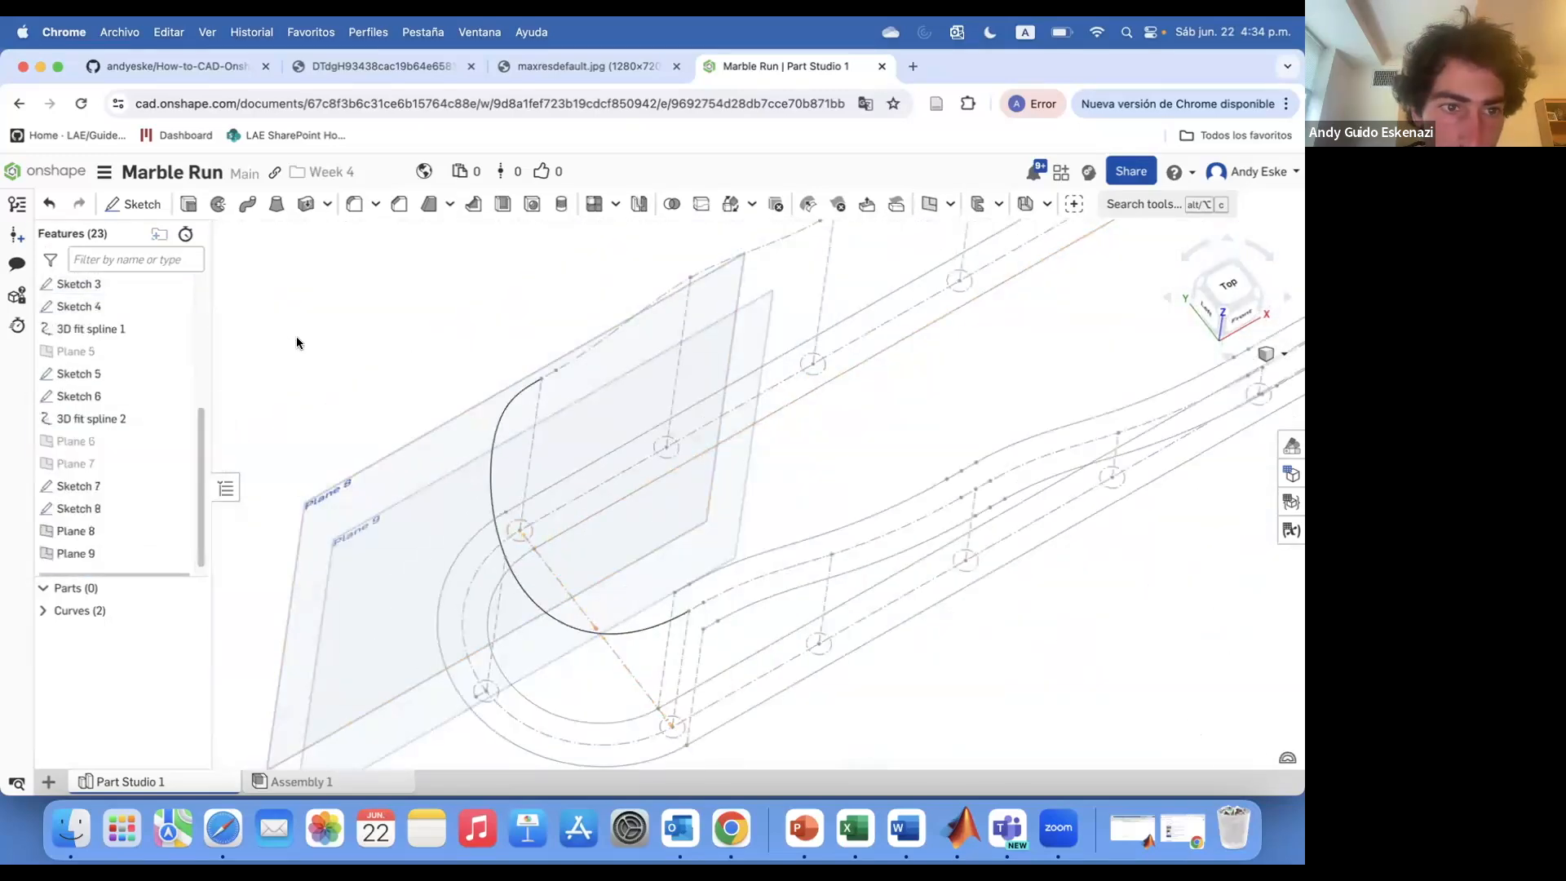
left_click(133, 204)
left_click(414, 445)
scroll(416, 444, "down", 5)
right_click_drag(457, 437, 526, 333)
scroll(524, 334, "up", 5)
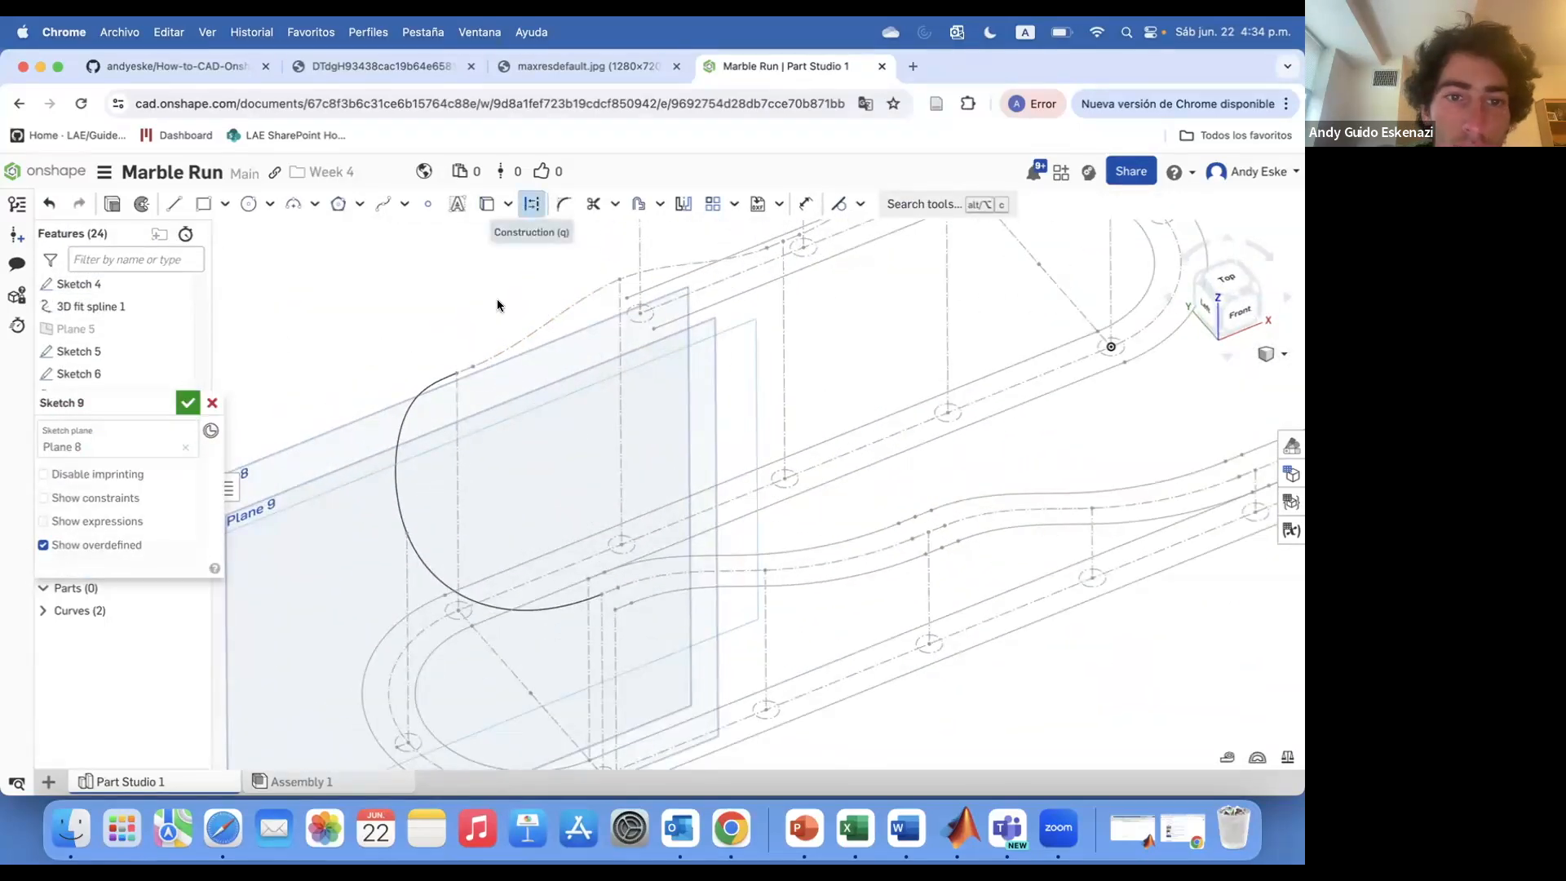
scroll(424, 372, "up", 5)
left_click(212, 403)
Sketch on Plane 8 using the spline and vertical edges, set two lines to construction, and confirm
left_click(133, 204)
scroll(465, 367, "down", 5)
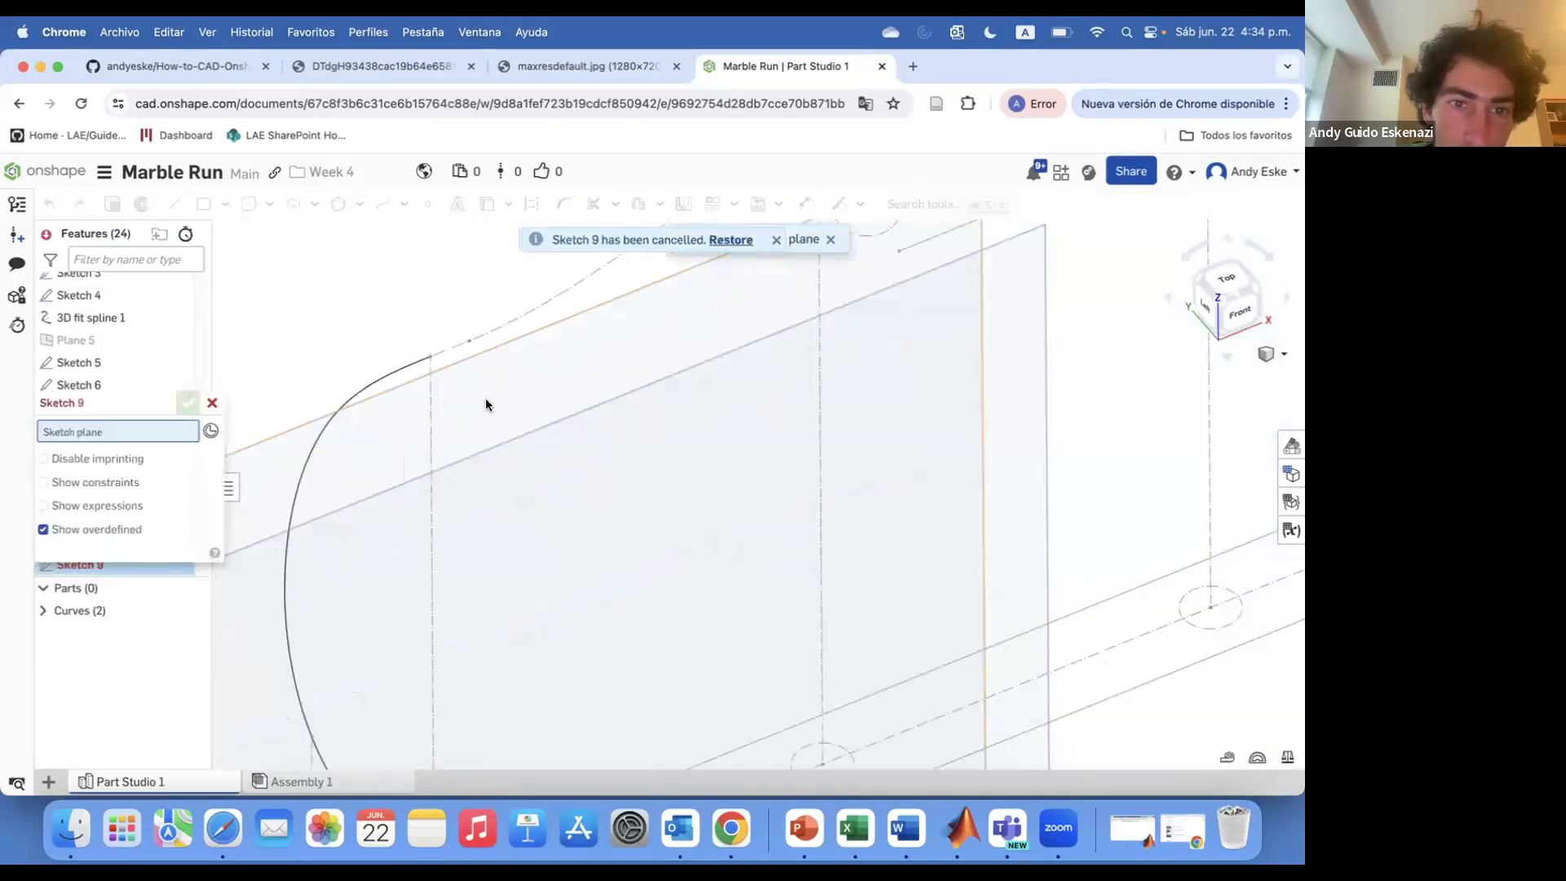
left_click(488, 400)
right_click_drag(489, 398, 527, 383)
scroll(527, 383, "down", 4)
left_click(487, 204)
scroll(516, 388, "up", 3)
scroll(514, 390, "down", 3)
scroll(504, 396, "up", 4)
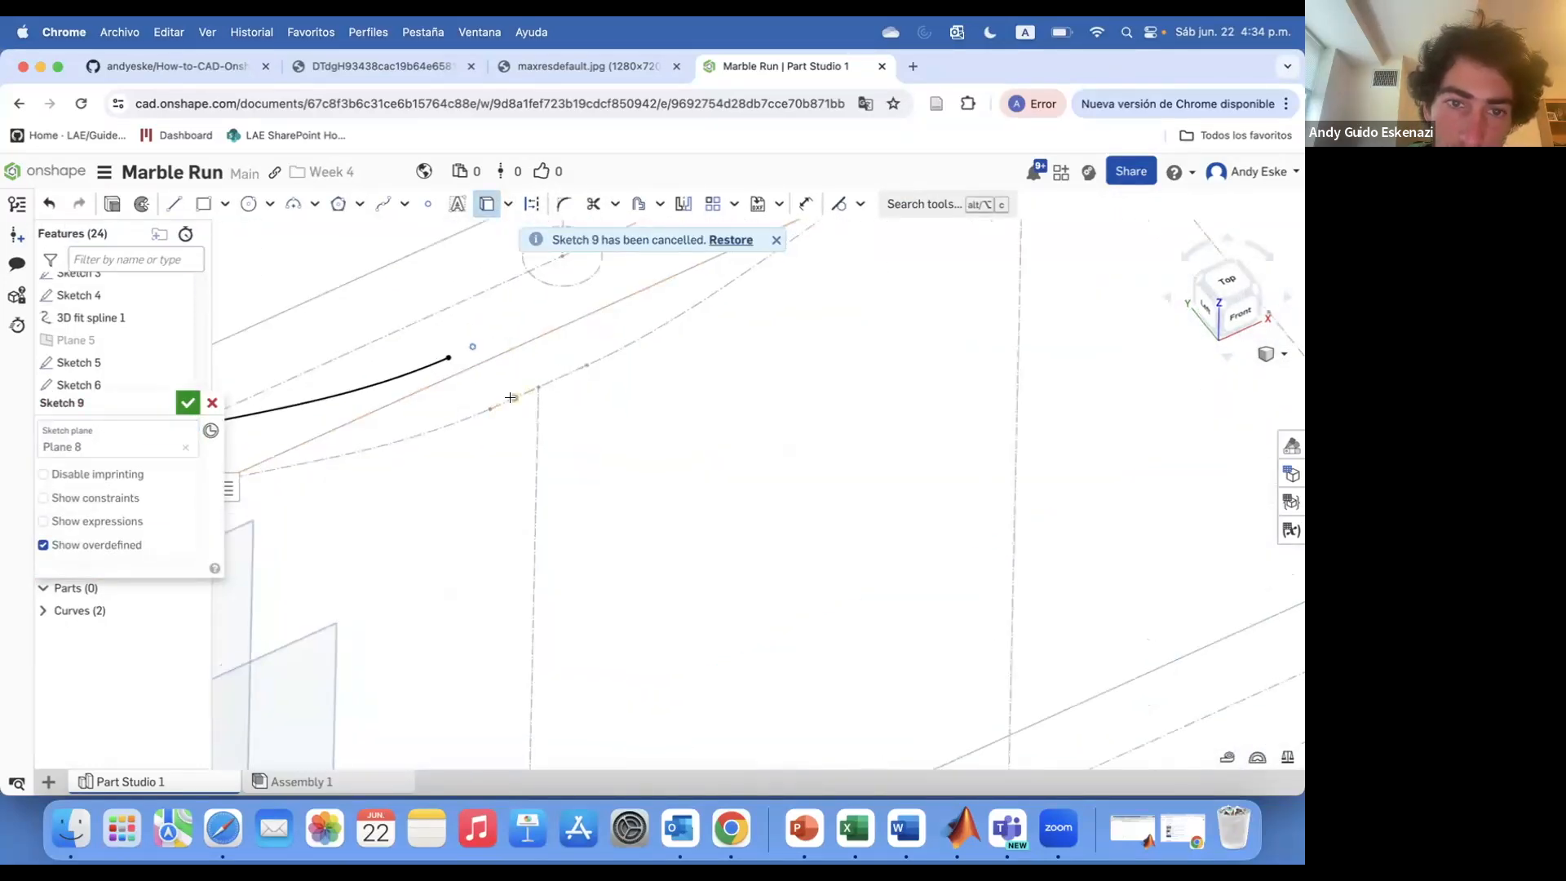
scroll(605, 356, "down", 3)
scroll(387, 495, "up", 3)
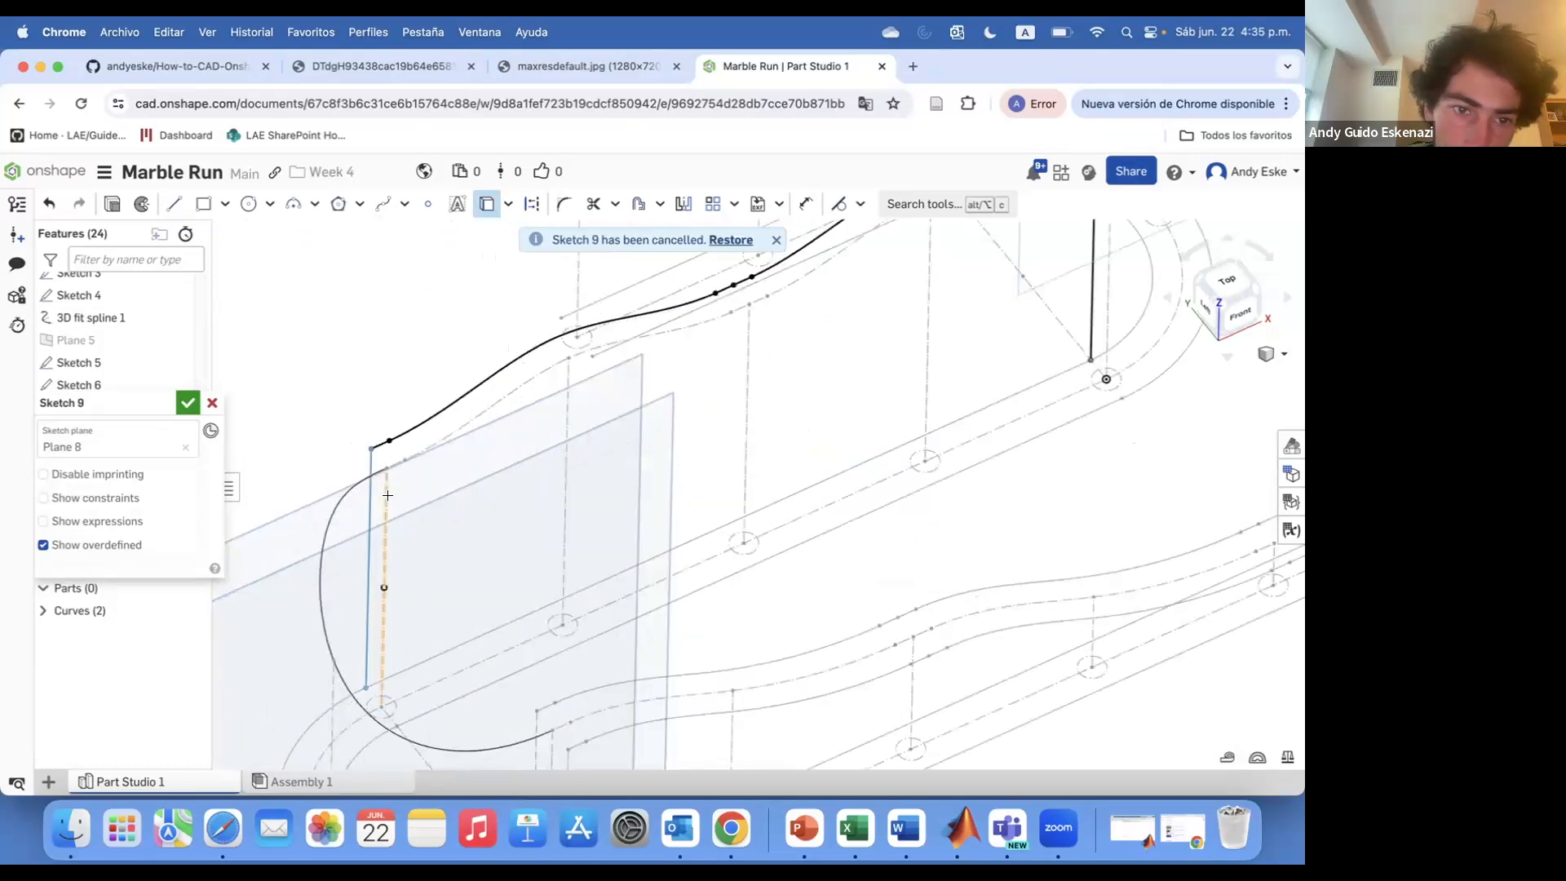
right_click(370, 514)
left_click(440, 245)
right_click(1092, 292)
left_click(1140, 366)
left_click(188, 404)
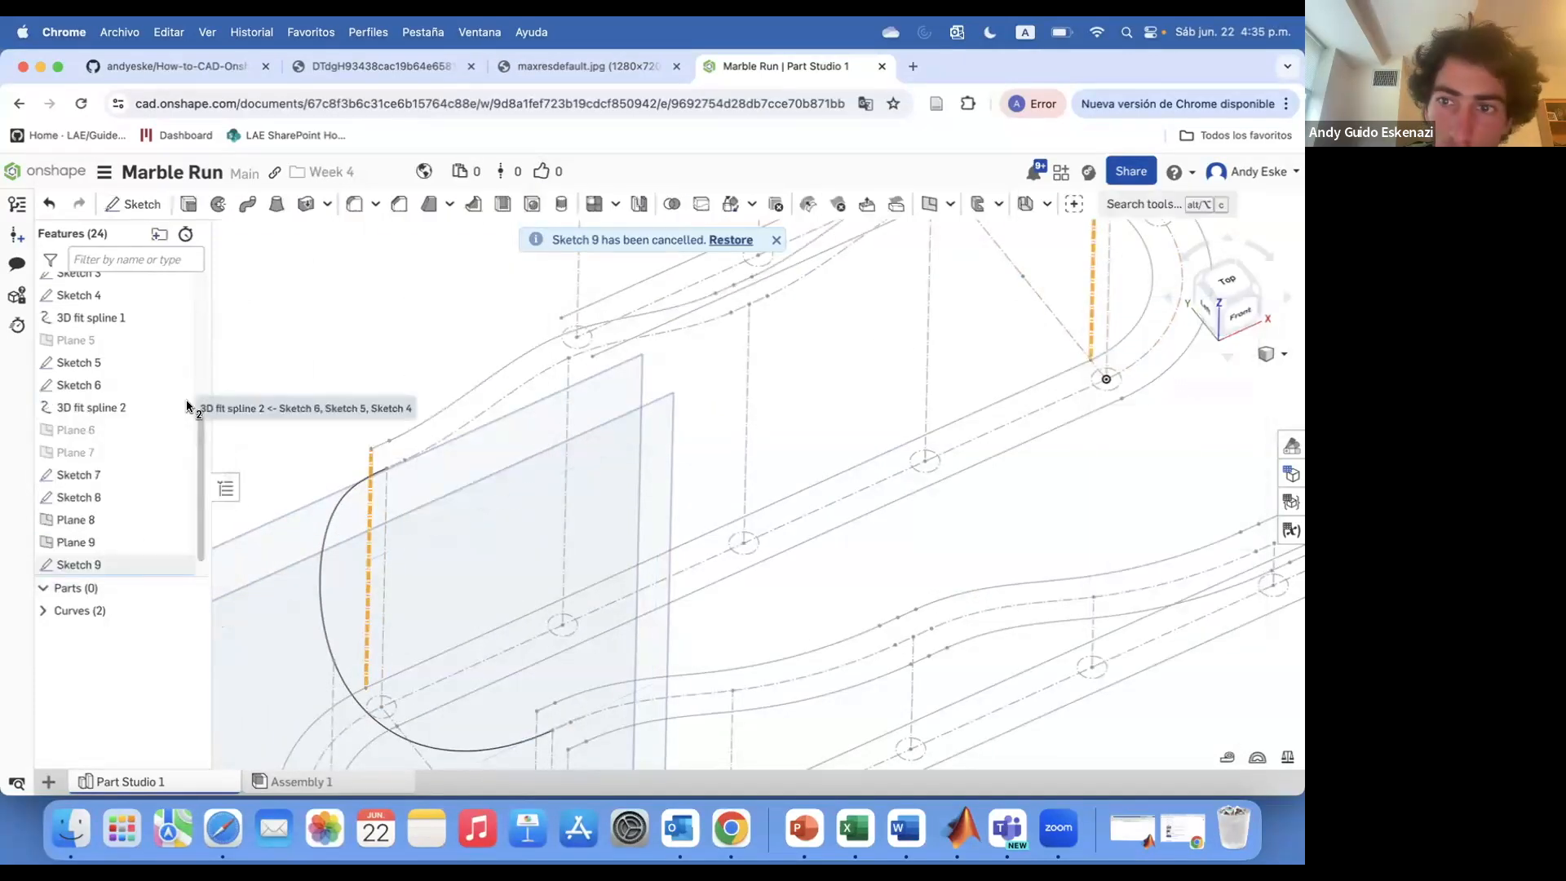
Sketch on Plane 9 projecting the spline and vertical edges, set two lines to construction, and confirm
scroll(302, 359, "down", 3)
right_click(287, 445)
left_click(343, 567)
scroll(316, 342, "down", 1)
left_click(133, 204)
left_click(393, 415)
scroll(352, 407, "up", 5)
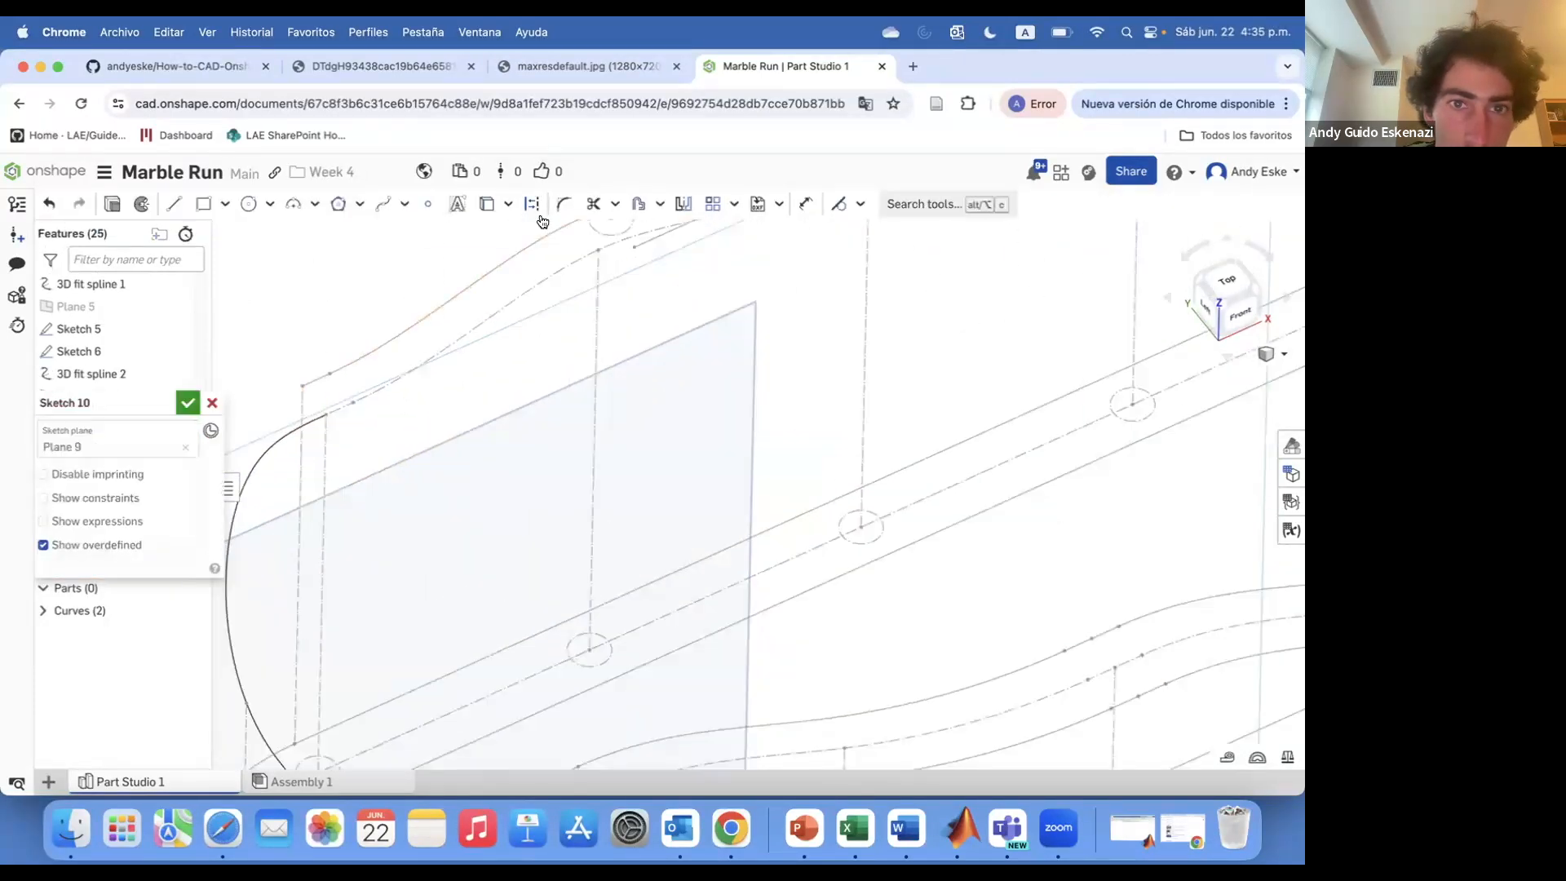
left_click(487, 204)
left_click(350, 369)
left_click(391, 351)
scroll(400, 357, "down", 5)
scroll(642, 272, "up", 4)
left_click(704, 245)
scroll(705, 245, "down", 5)
scroll(866, 245, "up", 5)
left_click(692, 336)
left_click(708, 367)
scroll(711, 363, "down", 5)
scroll(303, 546, "up", 4)
left_click(309, 516)
key("Escape")
right_click(320, 521)
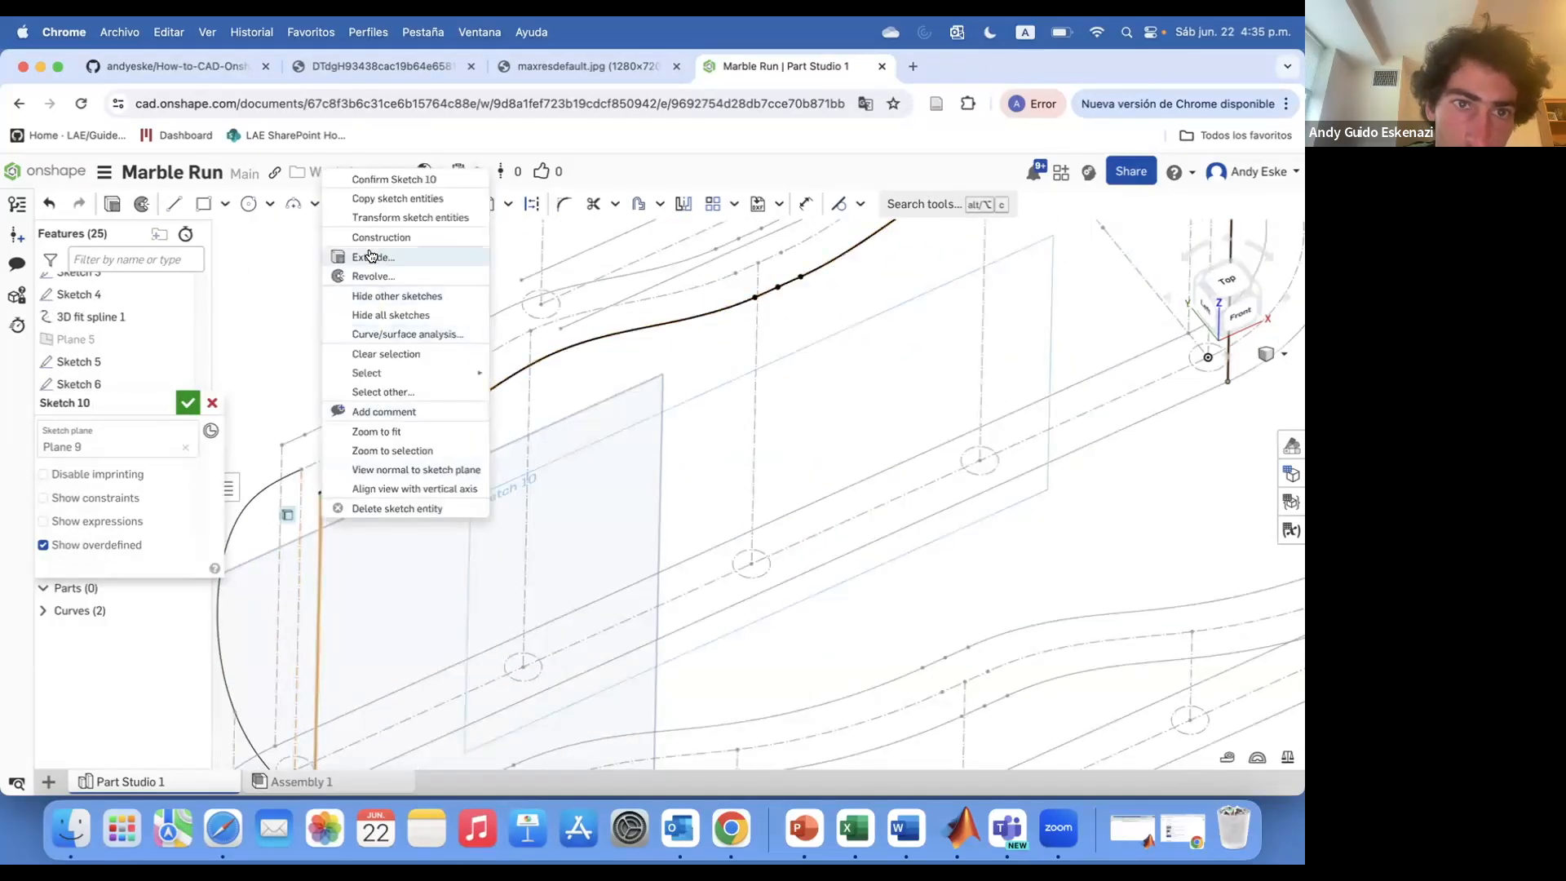
left_click(365, 239)
scroll(363, 391, "down", 5)
scroll(570, 334, "up", 4)
right_click(571, 334)
left_click(624, 405)
left_click(188, 404)
Create a new plane from two references along the curved section of the track
scroll(615, 370, "down", 5)
right_click(303, 507)
left_click(307, 501)
right_click(301, 512)
left_click(359, 524)
key("super+z")
right_click(315, 500)
left_click(359, 591)
mouse_move(453, 497)
right_mouse_down()
mouse_move(424, 373)
mouse_move(411, 412)
right_mouse_up()
scroll(641, 340, "up", 5)
scroll(447, 292, "down", 5)
right_click_drag(447, 292, 451, 349)
scroll(557, 359, "up", 5)
scroll(780, 525, "up", 5)
right_click_drag(780, 524, 816, 540)
left_click(929, 204)
left_click(734, 567)
left_click(718, 507)
left_click(188, 403)
Create another plane from two points near the same curved section
left_click(929, 204)
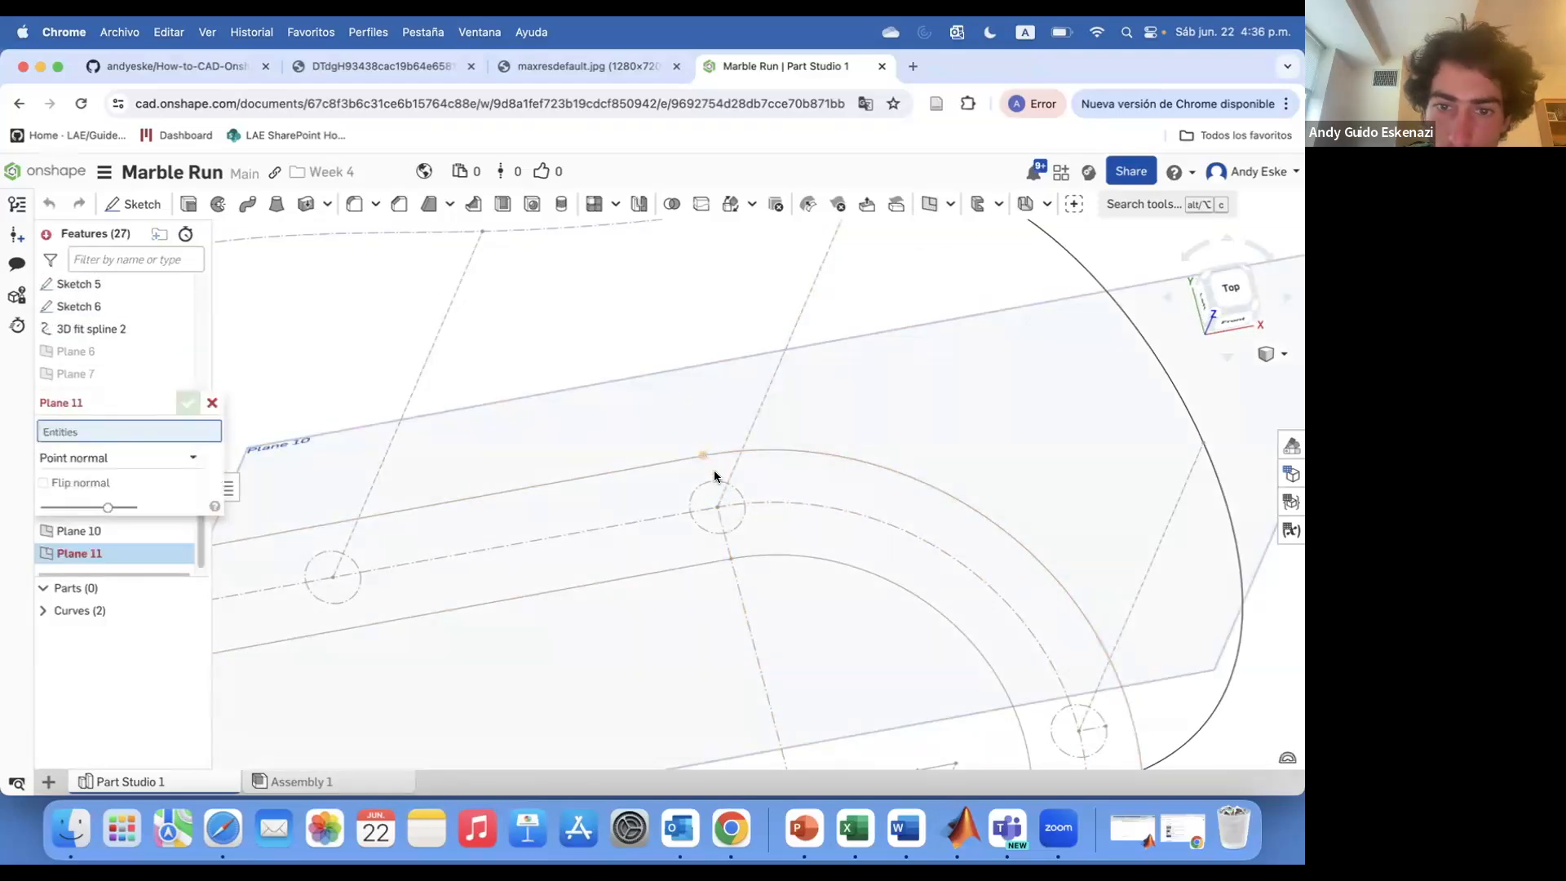
left_click(705, 457)
left_click(724, 532)
left_click(189, 402)
Sketch on Plane 10 projecting the spline and vertical edge, set the line to construction, and confirm
scroll(563, 456, "down", 5)
left_click(133, 204)
left_click(442, 560)
scroll(454, 380, "up", 5)
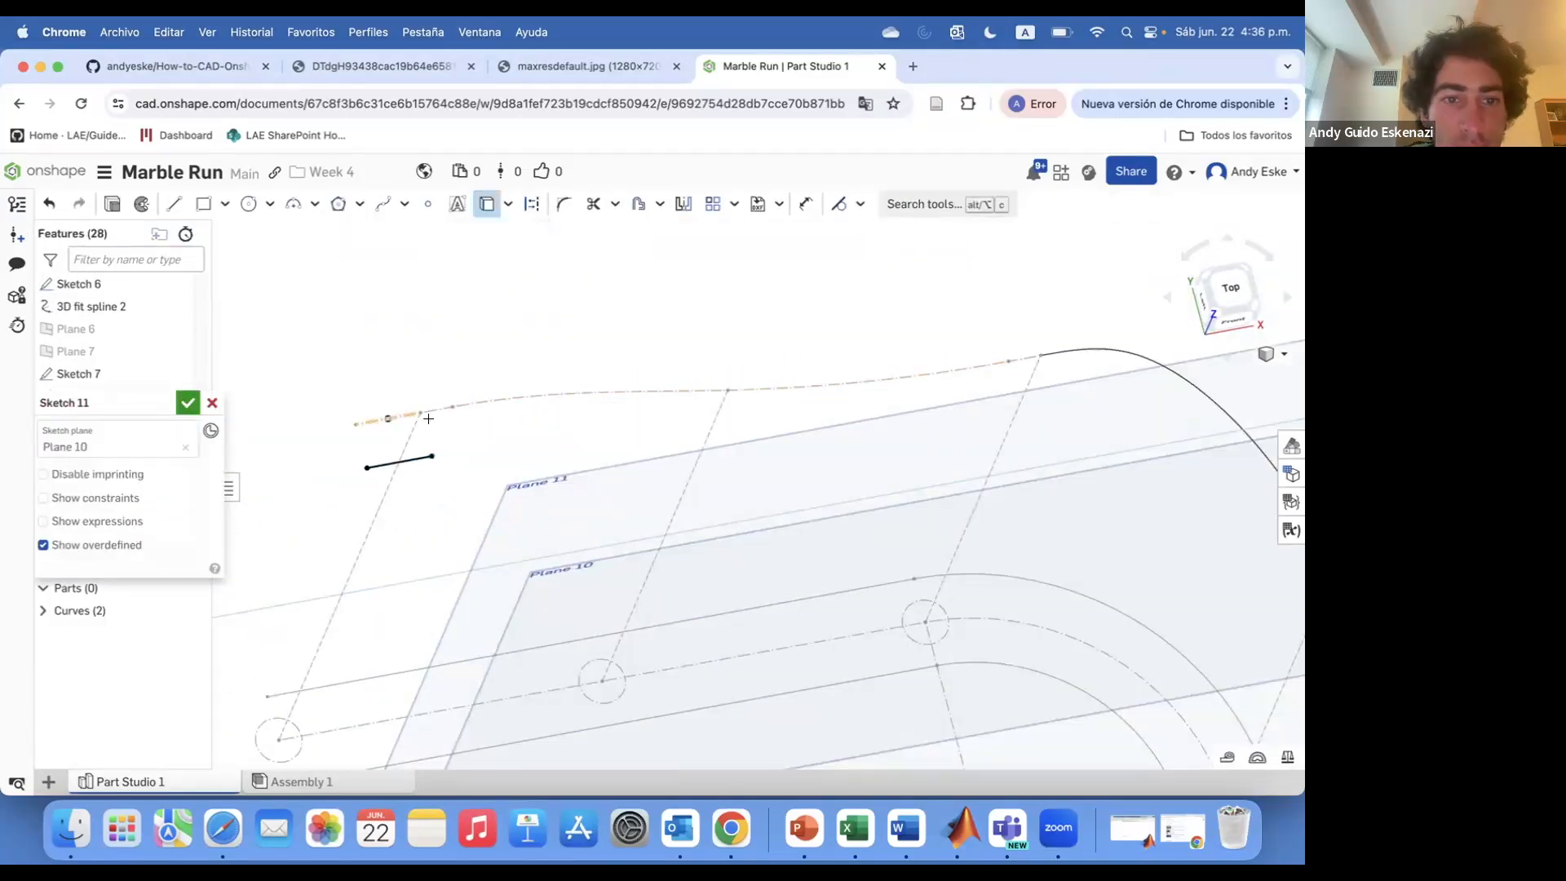
scroll(469, 404, "down", 5)
scroll(723, 392, "up", 5)
left_click(724, 360)
left_click(730, 380)
scroll(741, 377, "down", 5)
key("Escape")
right_click(737, 416)
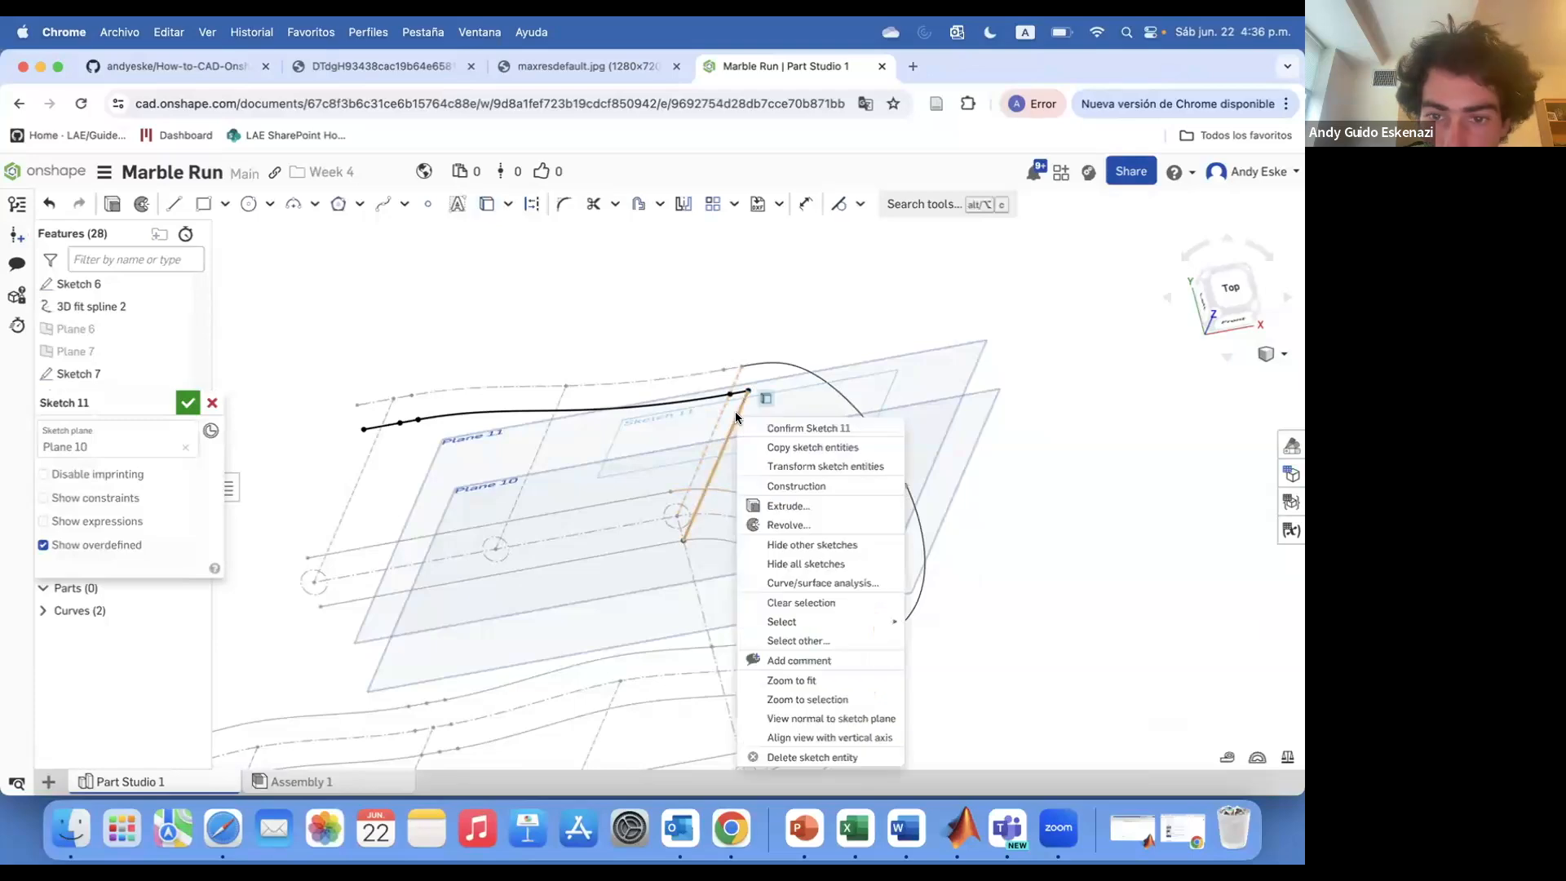
left_click(799, 486)
left_click(191, 404)
Sketch on Plane 11 projecting the spline and track edges, make them construction, and confirm
right_click(464, 491)
mouse_move(412, 482)
right_mouse_down()
mouse_move(458, 517)
mouse_move(506, 443)
mouse_move(495, 392)
right_mouse_up()
right_click(365, 359)
left_click(342, 481)
left_click(174, 511)
left_click(133, 205)
left_click(469, 430)
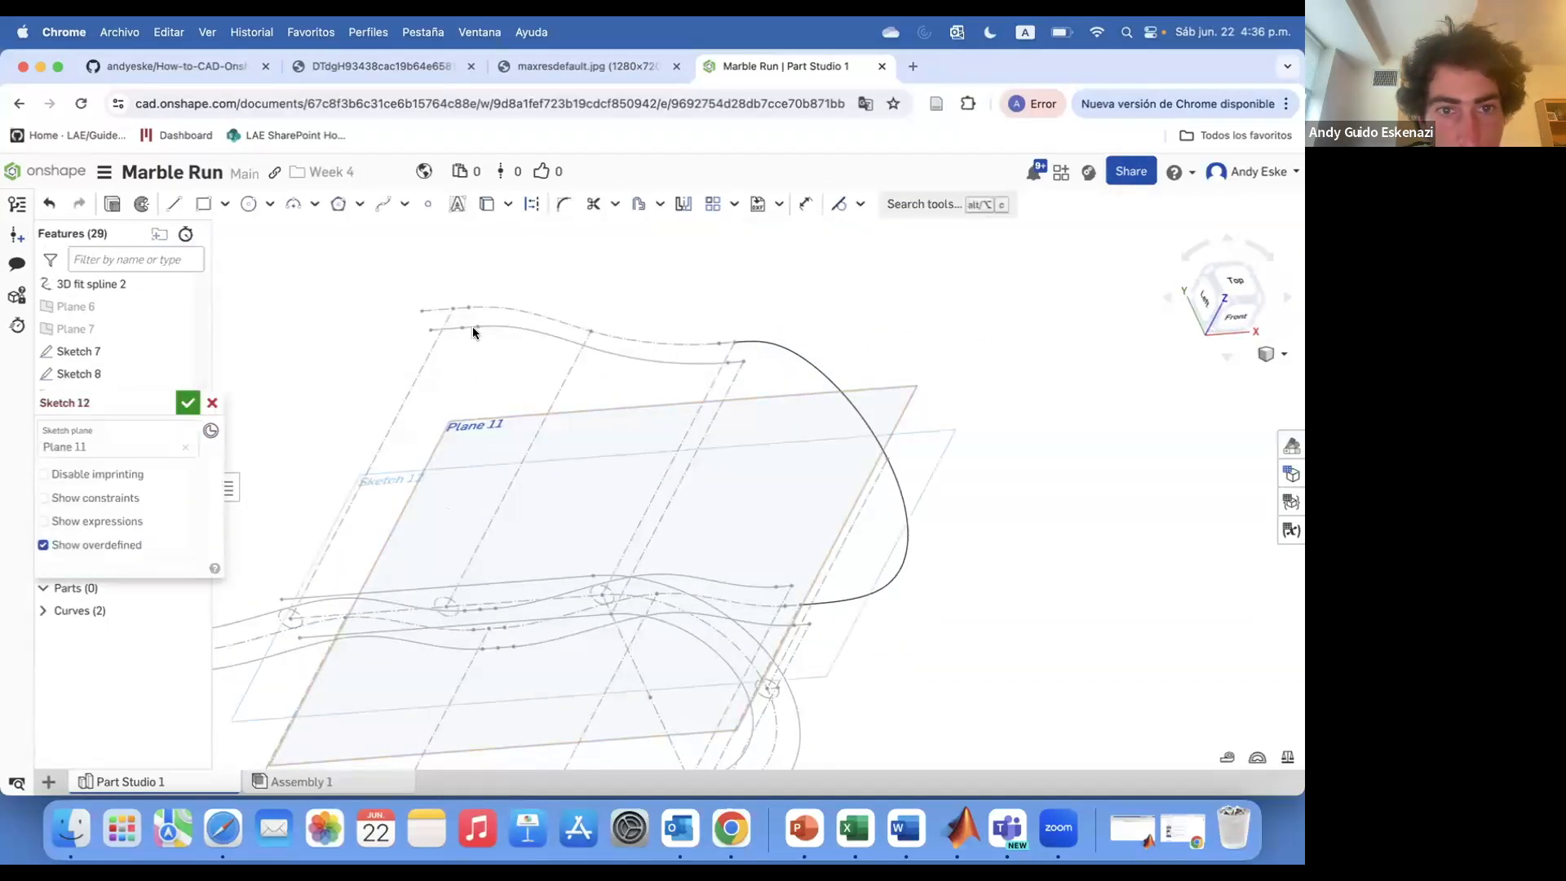
scroll(474, 317, "up", 5)
left_click(487, 205)
left_click(421, 324)
scroll(457, 321, "up", 5)
left_click(453, 330)
left_click(483, 327)
scroll(490, 326, "down", 5)
scroll(697, 387, "up", 5)
left_click(696, 388)
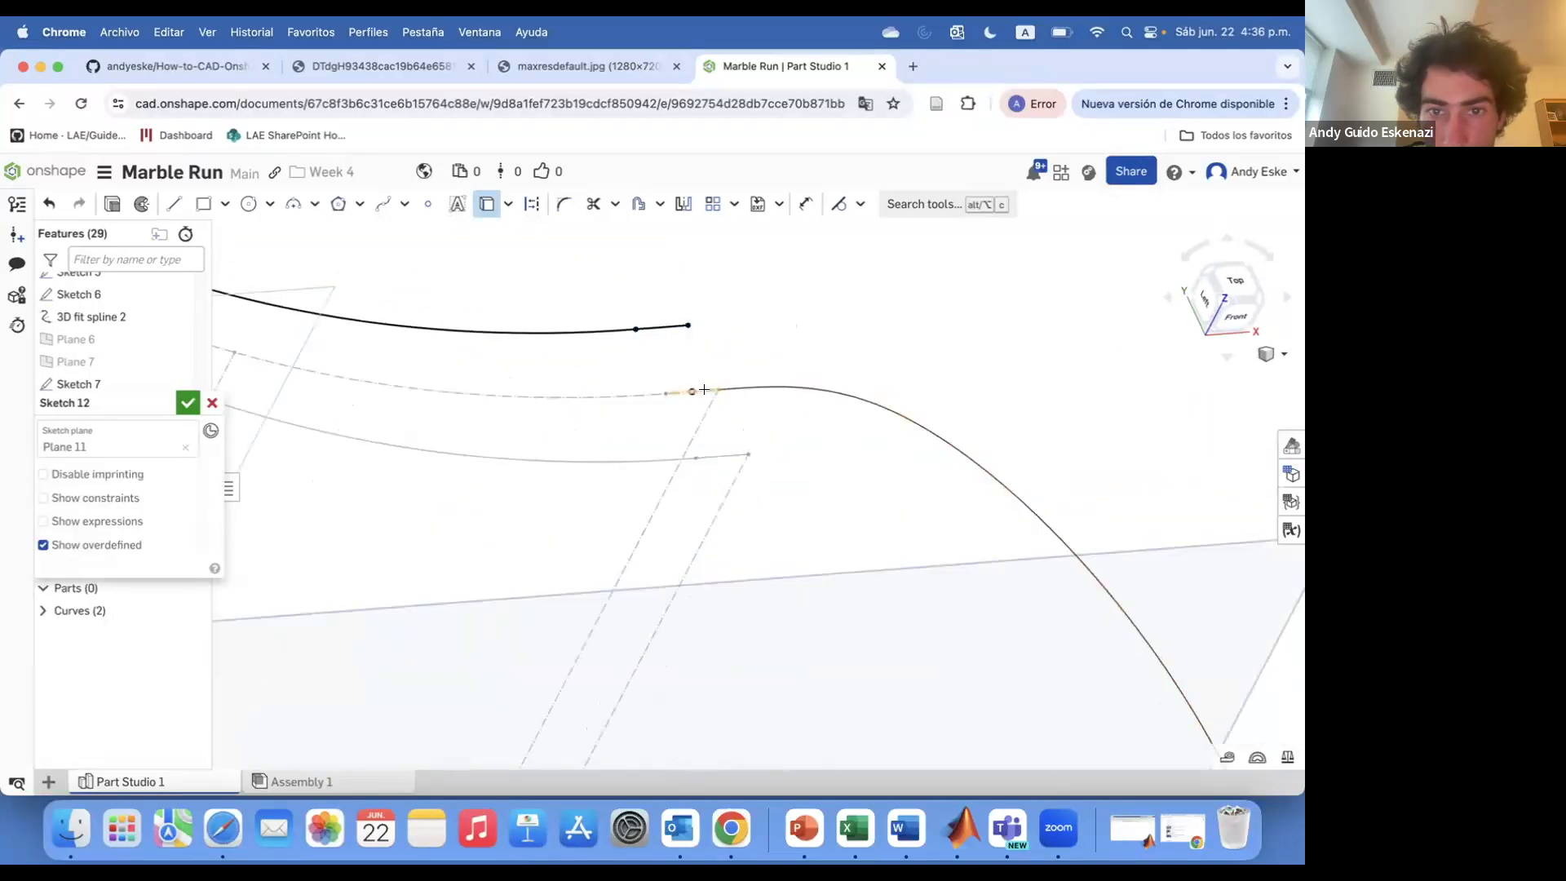
scroll(653, 393, "down", 5)
left_click(625, 411)
left_click(532, 204)
left_click(187, 403)
Hide Plane 11
right_click(922, 475)
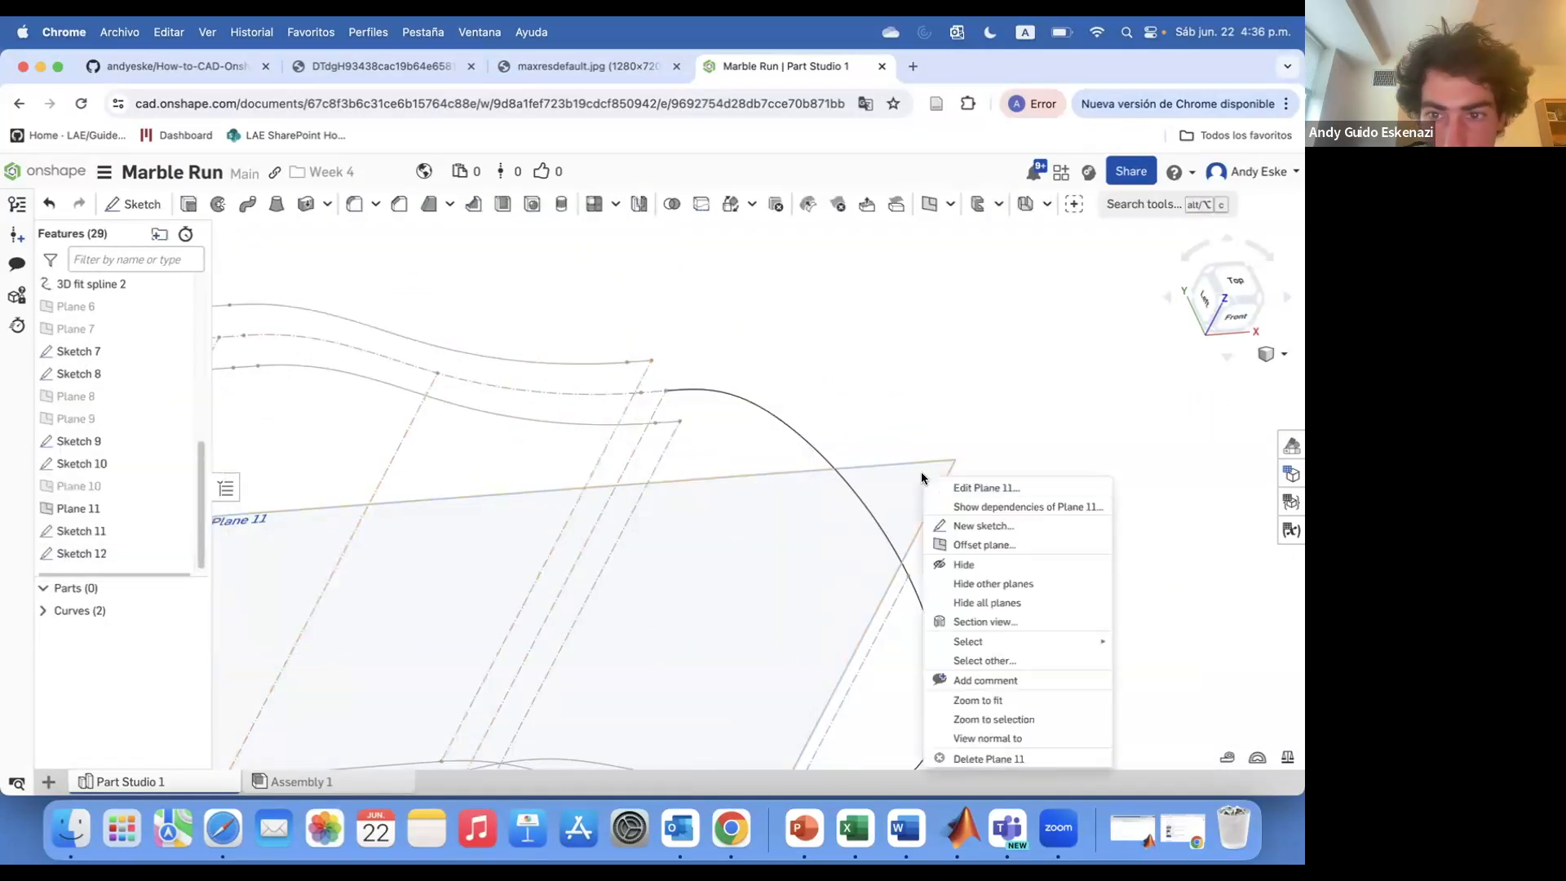
left_click(962, 563)
scroll(839, 496, "down", 5)
right_click_drag(840, 496, 759, 534)
scroll(536, 512, "up", 5)
left_click(563, 438)
left_click(460, 469)
right_click_drag(461, 469, 504, 518)
scroll(533, 644, "up", 5)
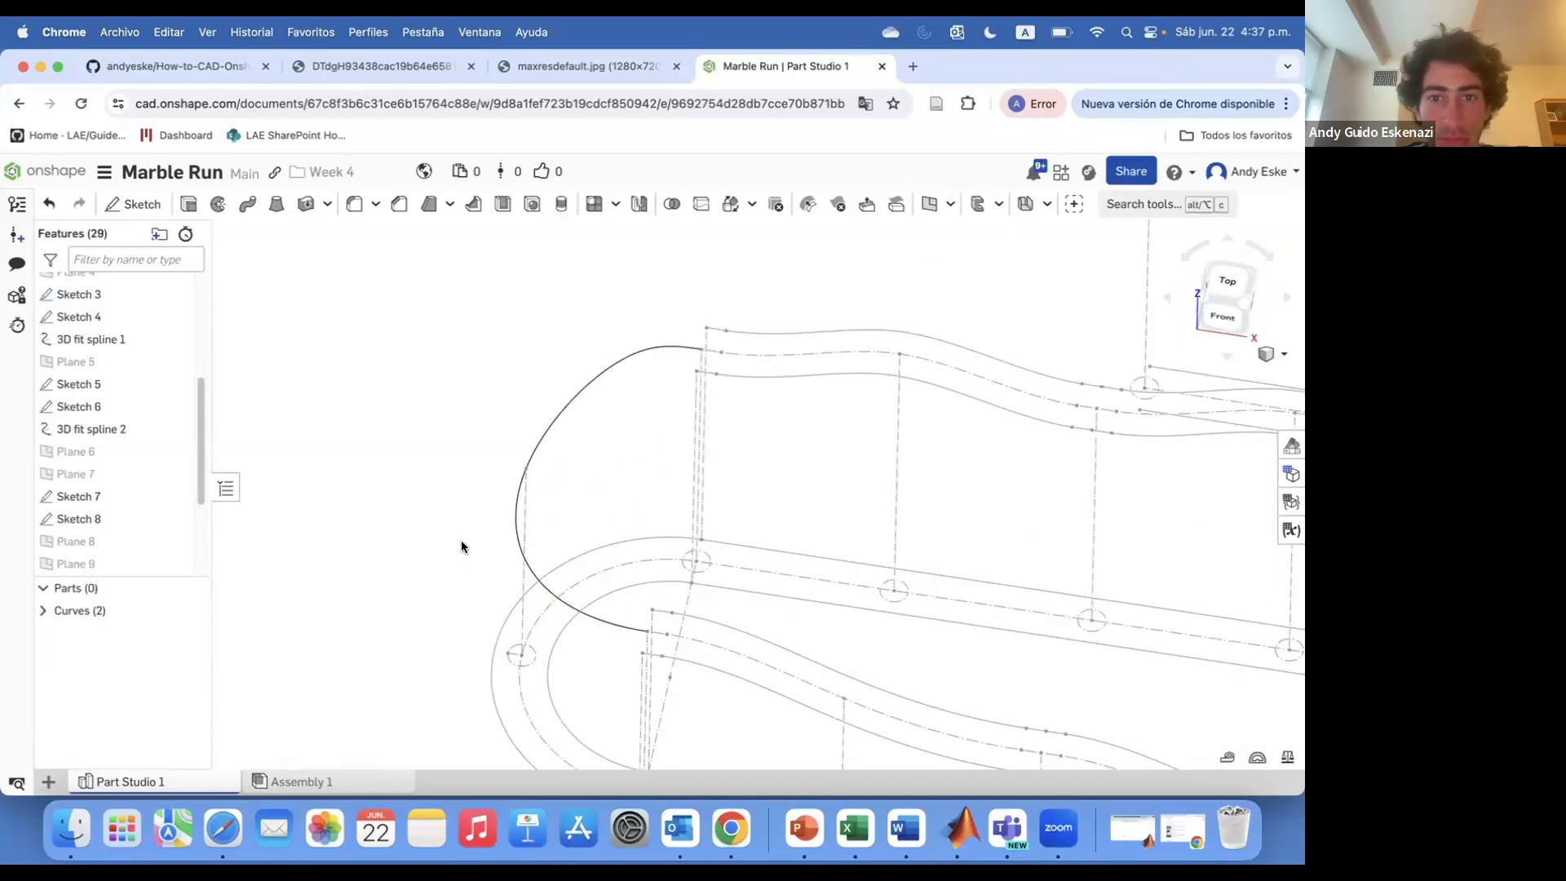
Create a plane at the end point of the curved track spline
left_click(868, 204)
left_click(522, 482)
key("Return")
Create a plane from two references on the lower curved track
scroll(519, 384, "down", 5)
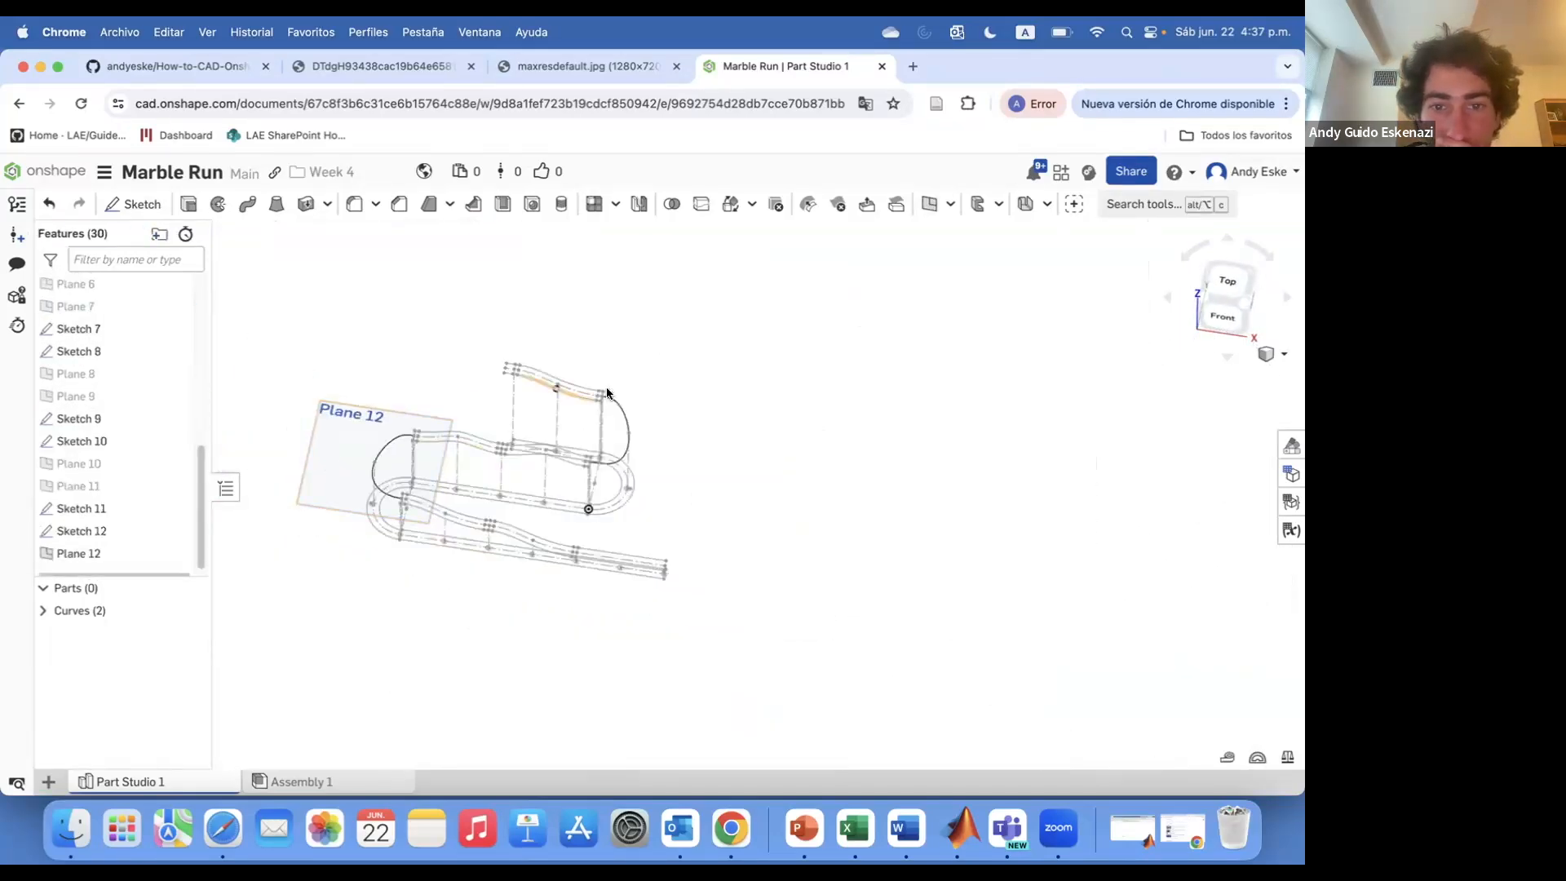
scroll(629, 388, "up", 5)
left_click(930, 204)
left_click(632, 516)
left_click(631, 581)
left_click(188, 402)
Create a sketch on Plane 13 referencing the track edges at the curved end
scroll(473, 506, "down", 5)
mouse_move(473, 514)
right_mouse_down()
mouse_move(551, 444)
mouse_move(515, 473)
mouse_move(522, 447)
right_mouse_up()
left_click(135, 204)
left_click(571, 453)
scroll(571, 453, "up", 5)
left_click(179, 209)
left_click(532, 206)
scroll(520, 499, "up", 2)
left_click(511, 428)
left_click(477, 430)
key("Escape")
scroll(514, 414, "up", 3)
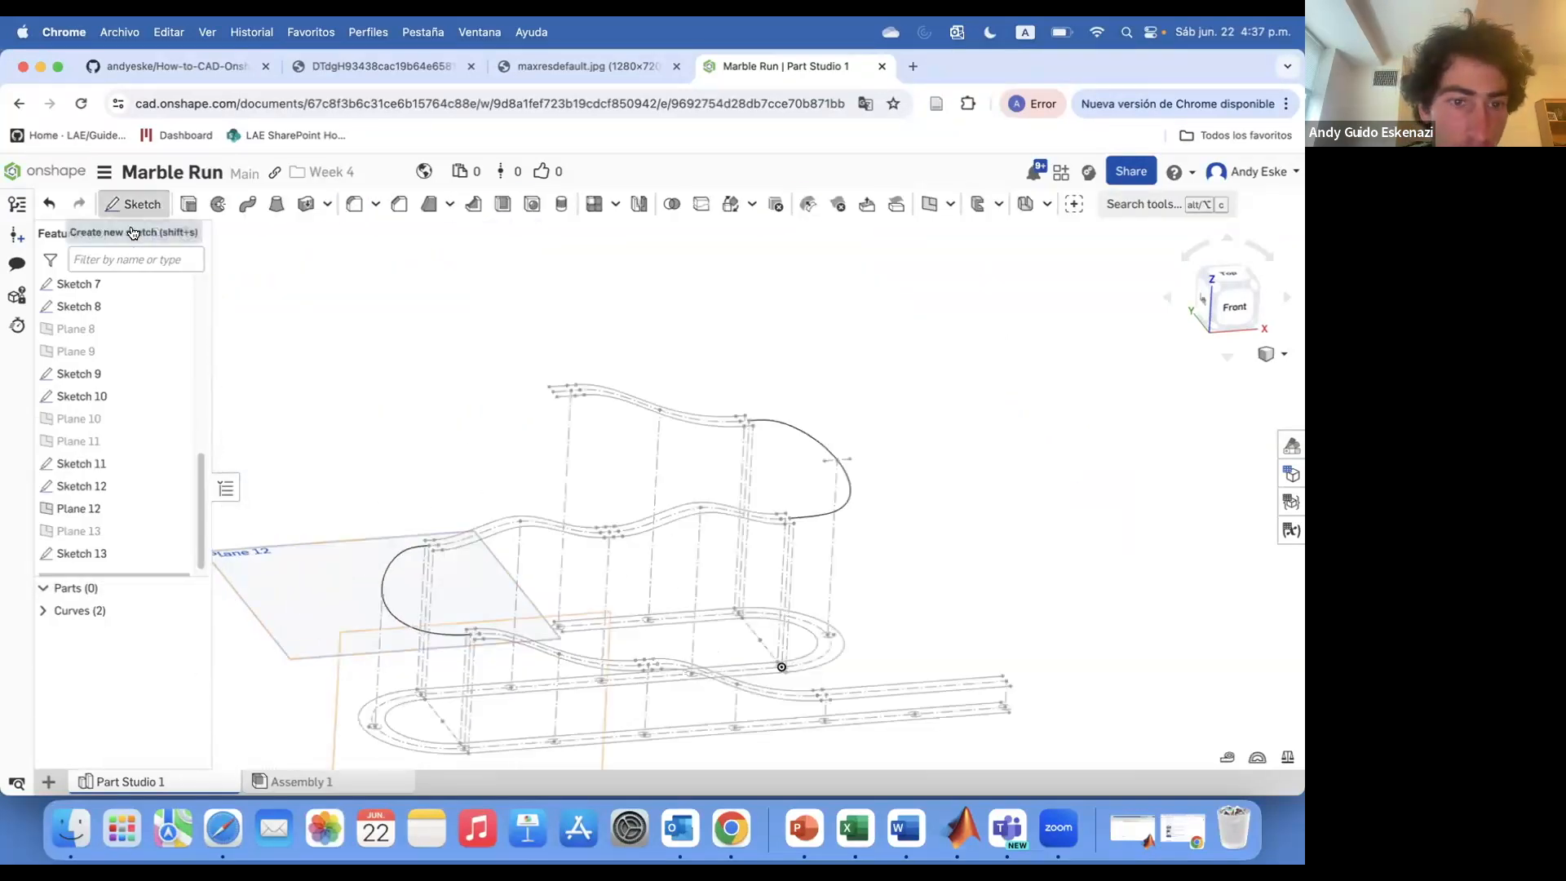
Sketch a short line on Plane 12 at the spline's end and confirm
left_click(135, 204)
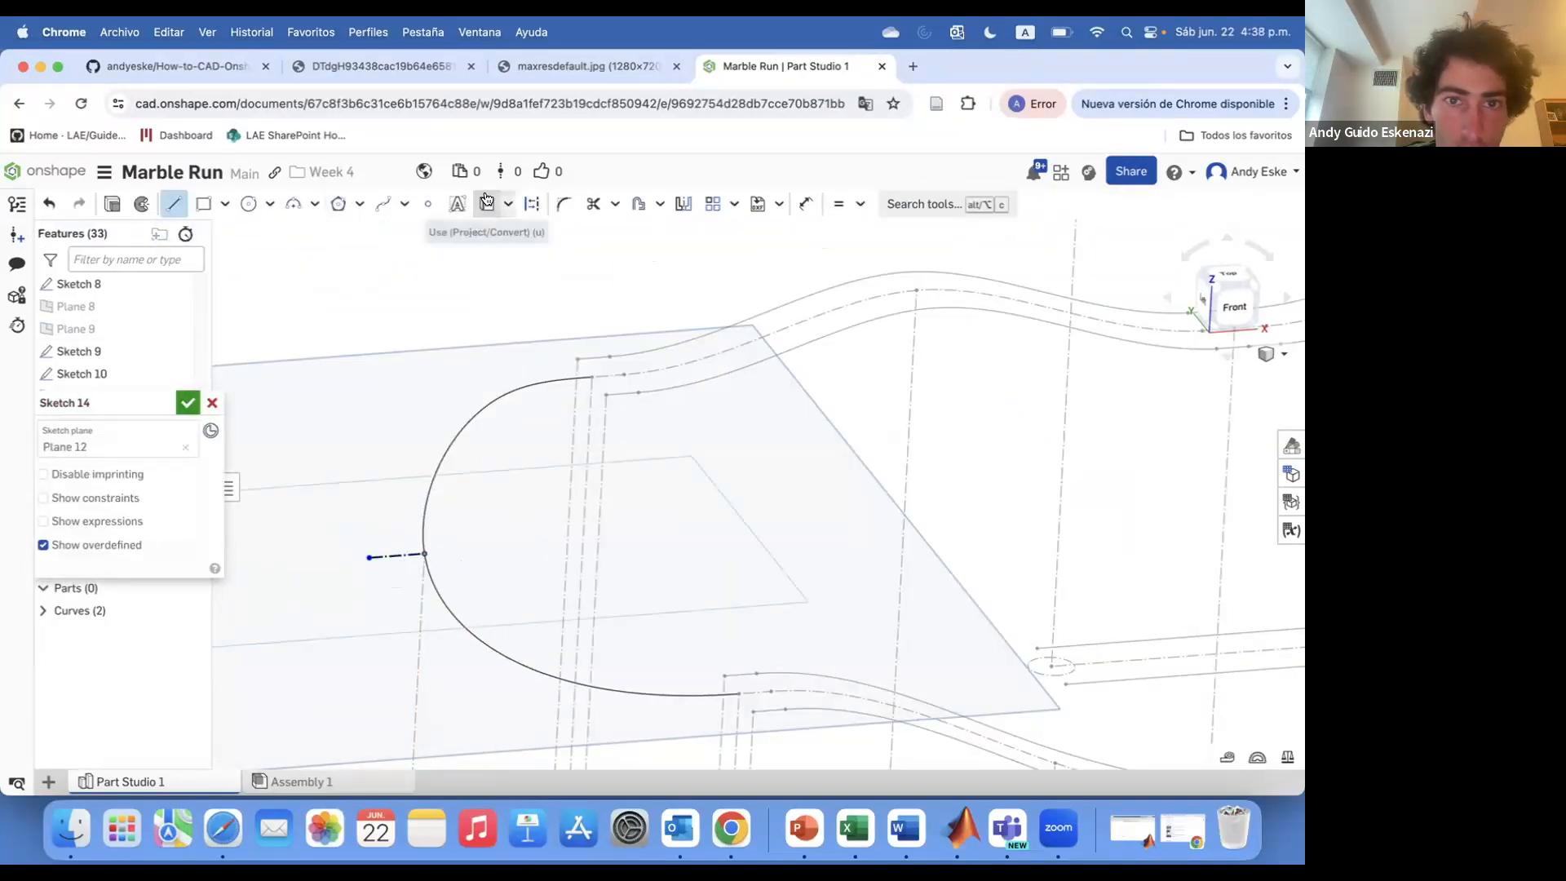
left_click(473, 547)
scroll(473, 545, "up", 2)
key("e")
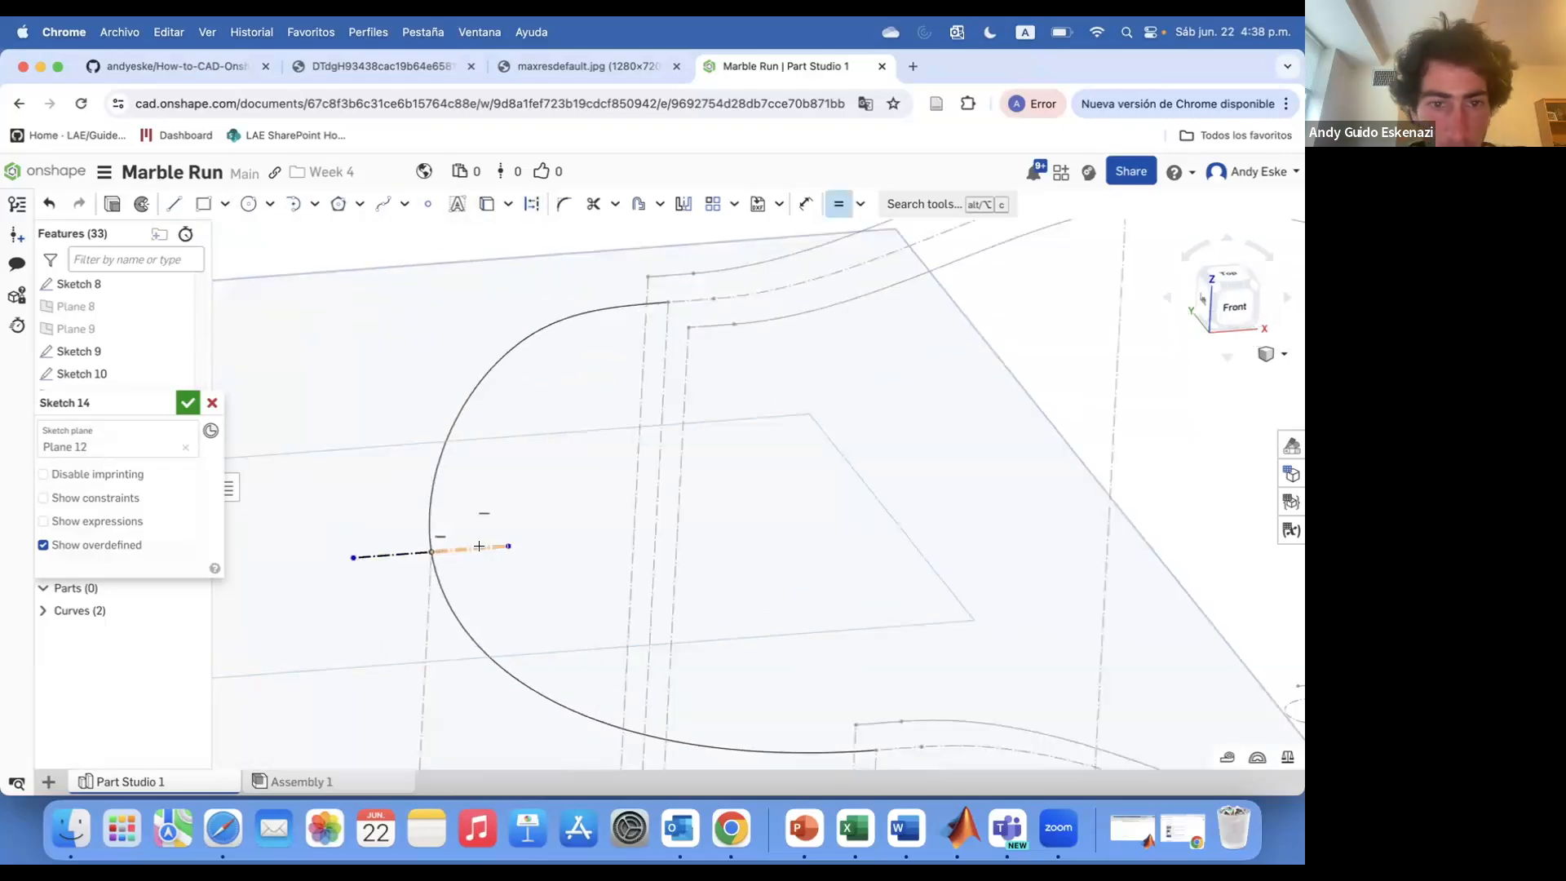
left_click(188, 403)
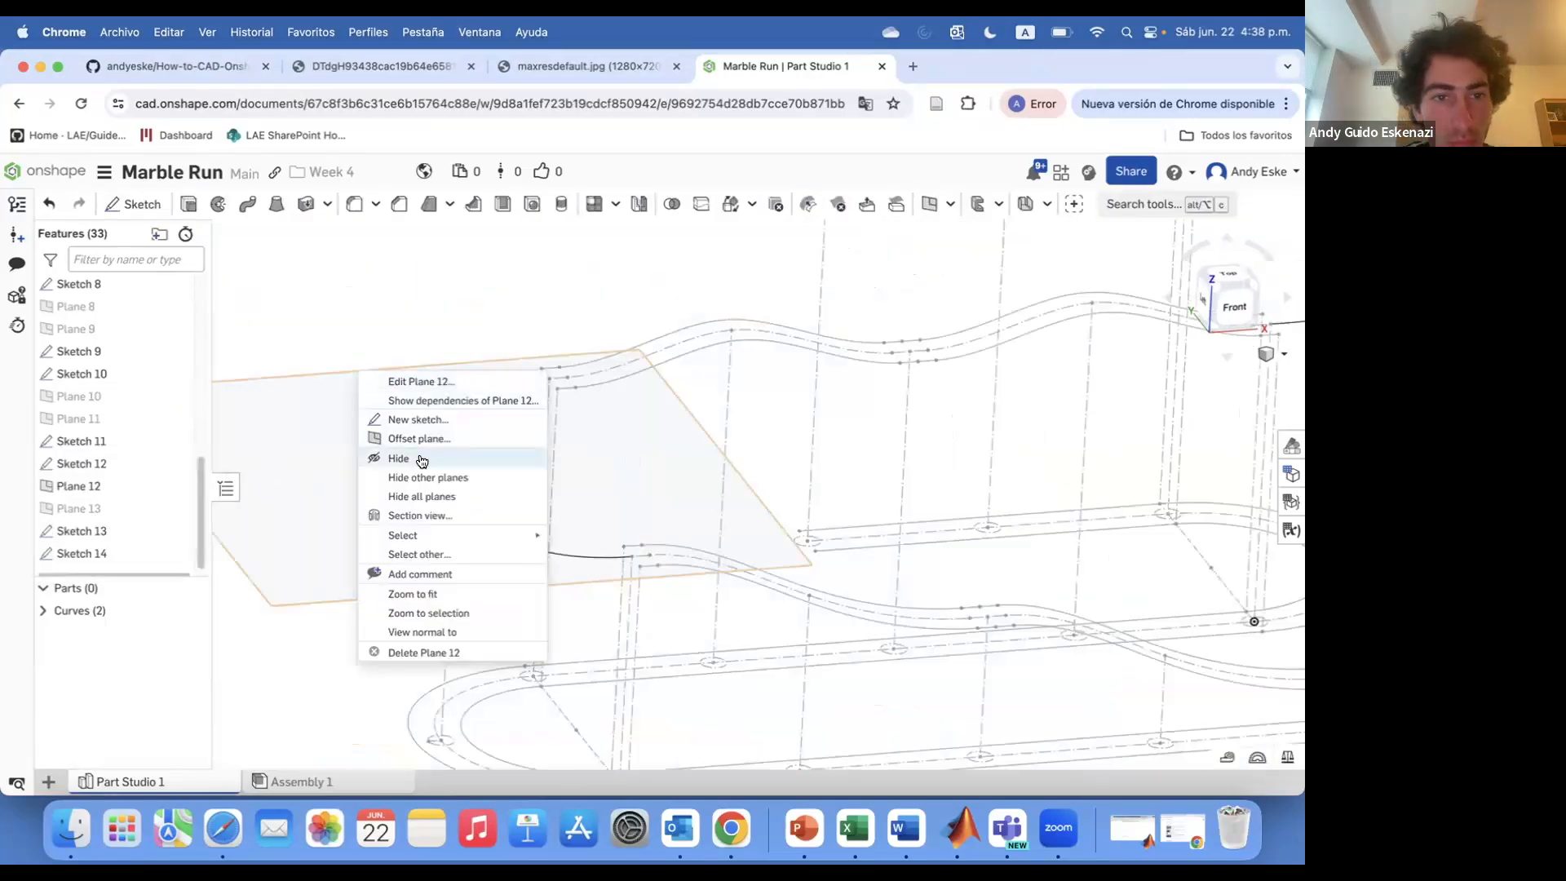
Create a 3D fit spline through vertices of Sketches 9, 14 and 8 with edge directions, start magnitude -0.5, matching start curvature
left_click(628, 550)
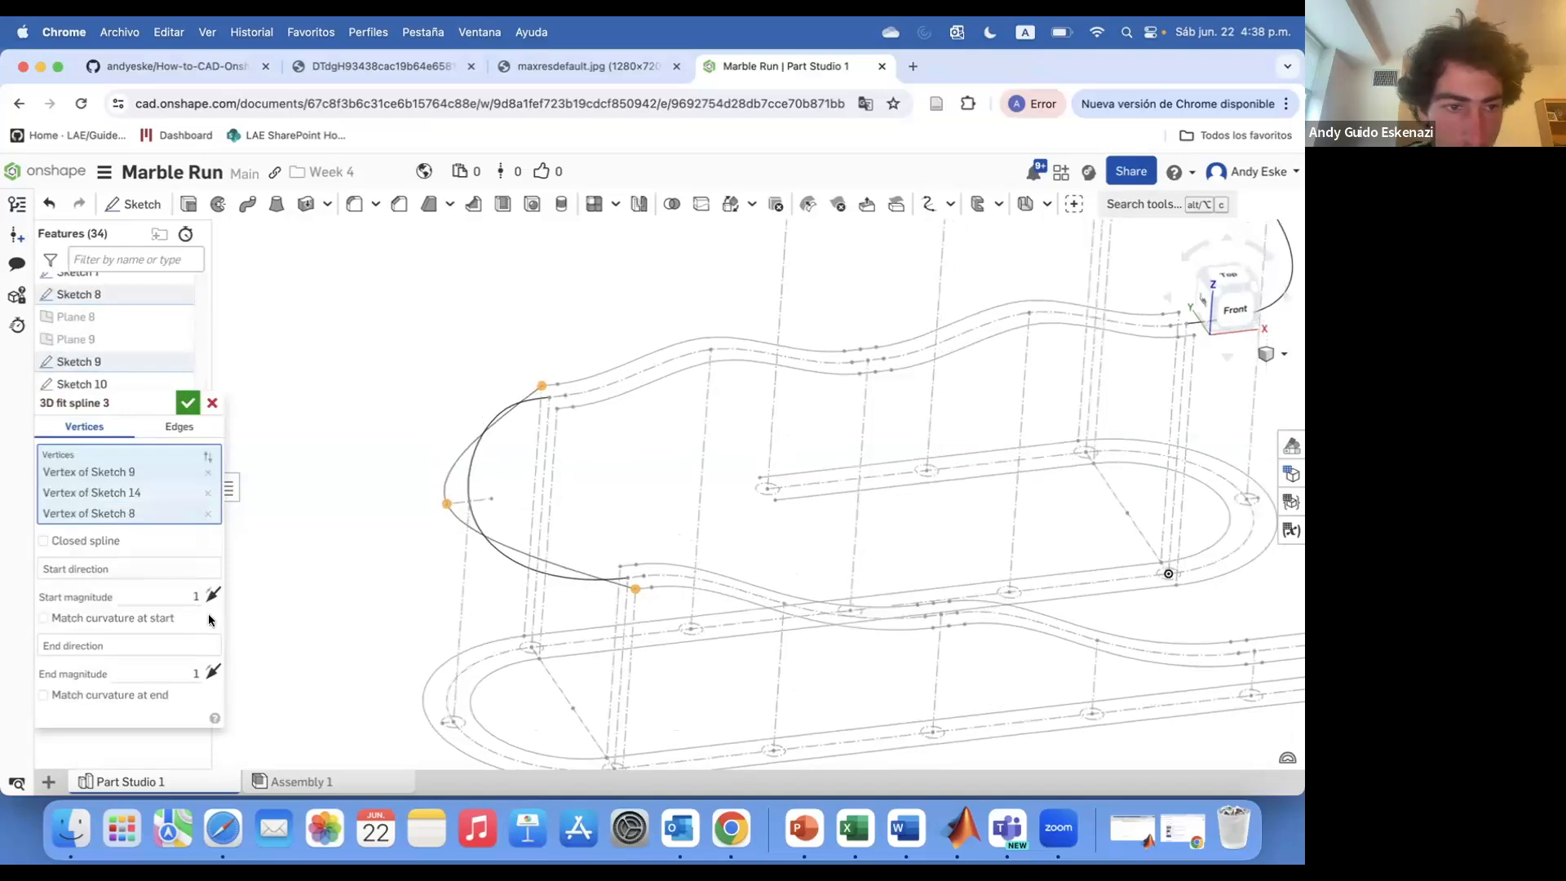
left_click(184, 569)
left_click(549, 388)
scroll(550, 387, "up", 2)
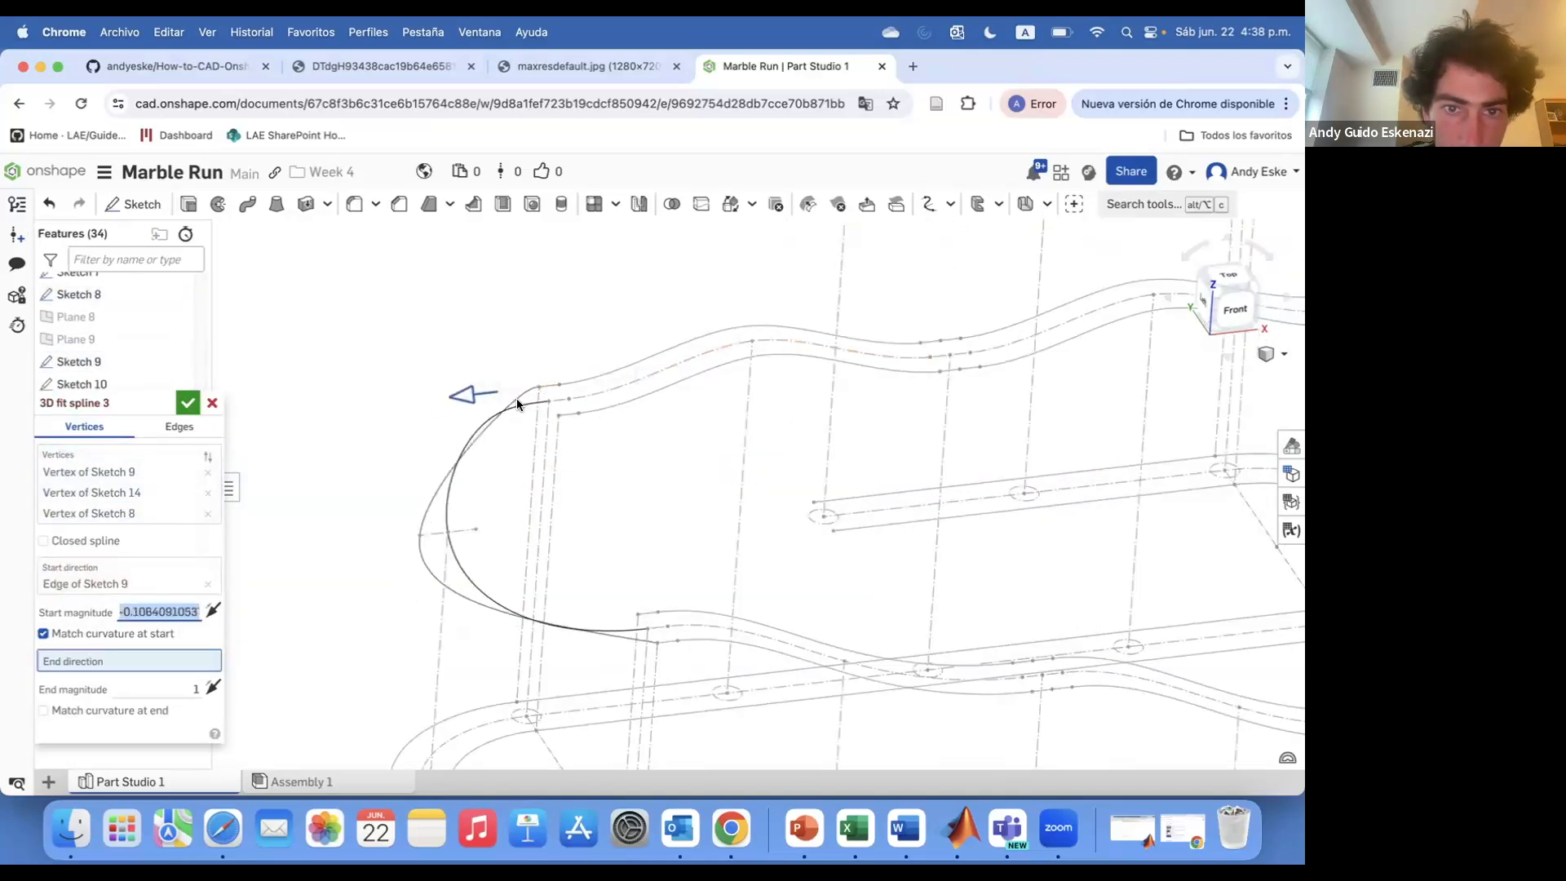
scroll(496, 664, "up", 2)
left_click(667, 642)
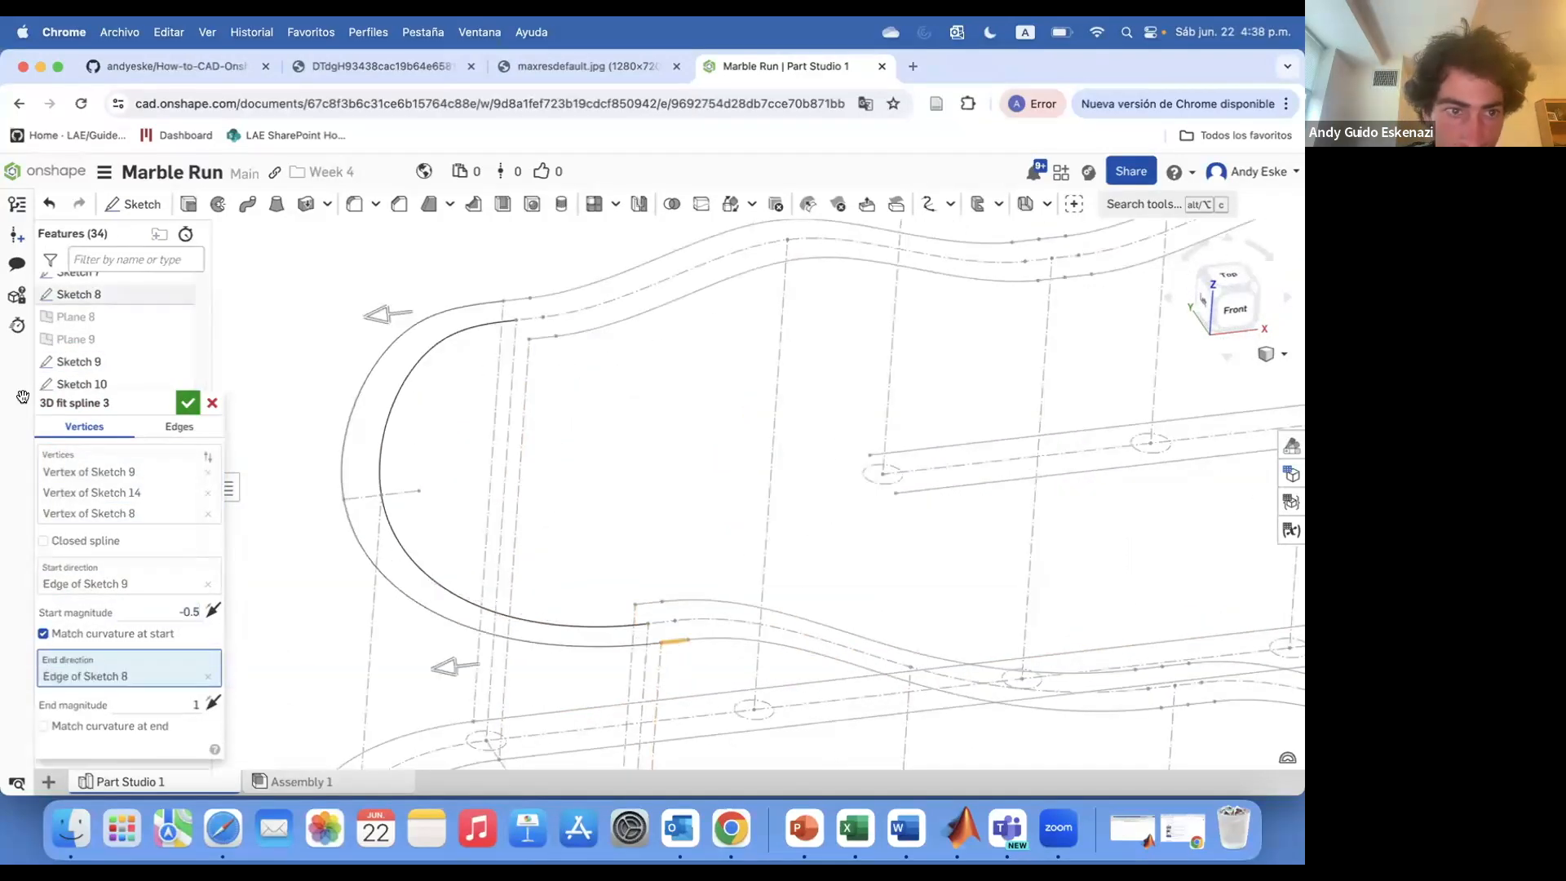
left_click(187, 403)
Create a 3D fit spline through vertices of Sketches 10, 14 and 7 with edge directions and start magnitude -0.5
scroll(459, 372, "down", 1)
scroll(155, 441, "up", 1)
left_click(176, 358)
scroll(169, 334, "up", 1)
left_click(176, 321)
scroll(314, 475, "down", 2)
left_click(1144, 204)
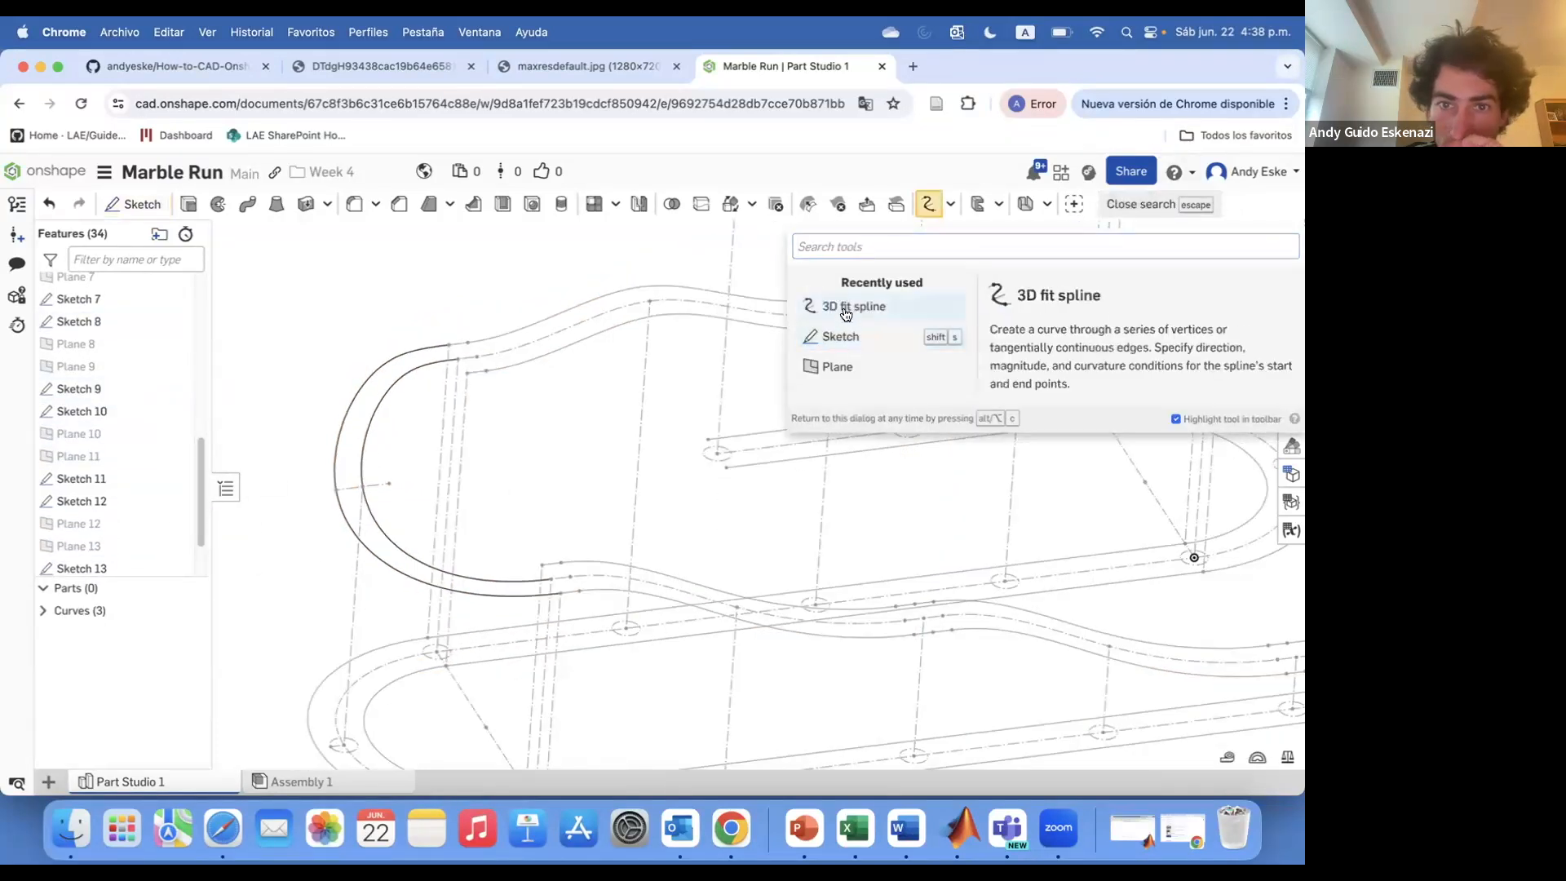
left_click(846, 314)
left_click(467, 373)
left_click(389, 483)
left_click(542, 565)
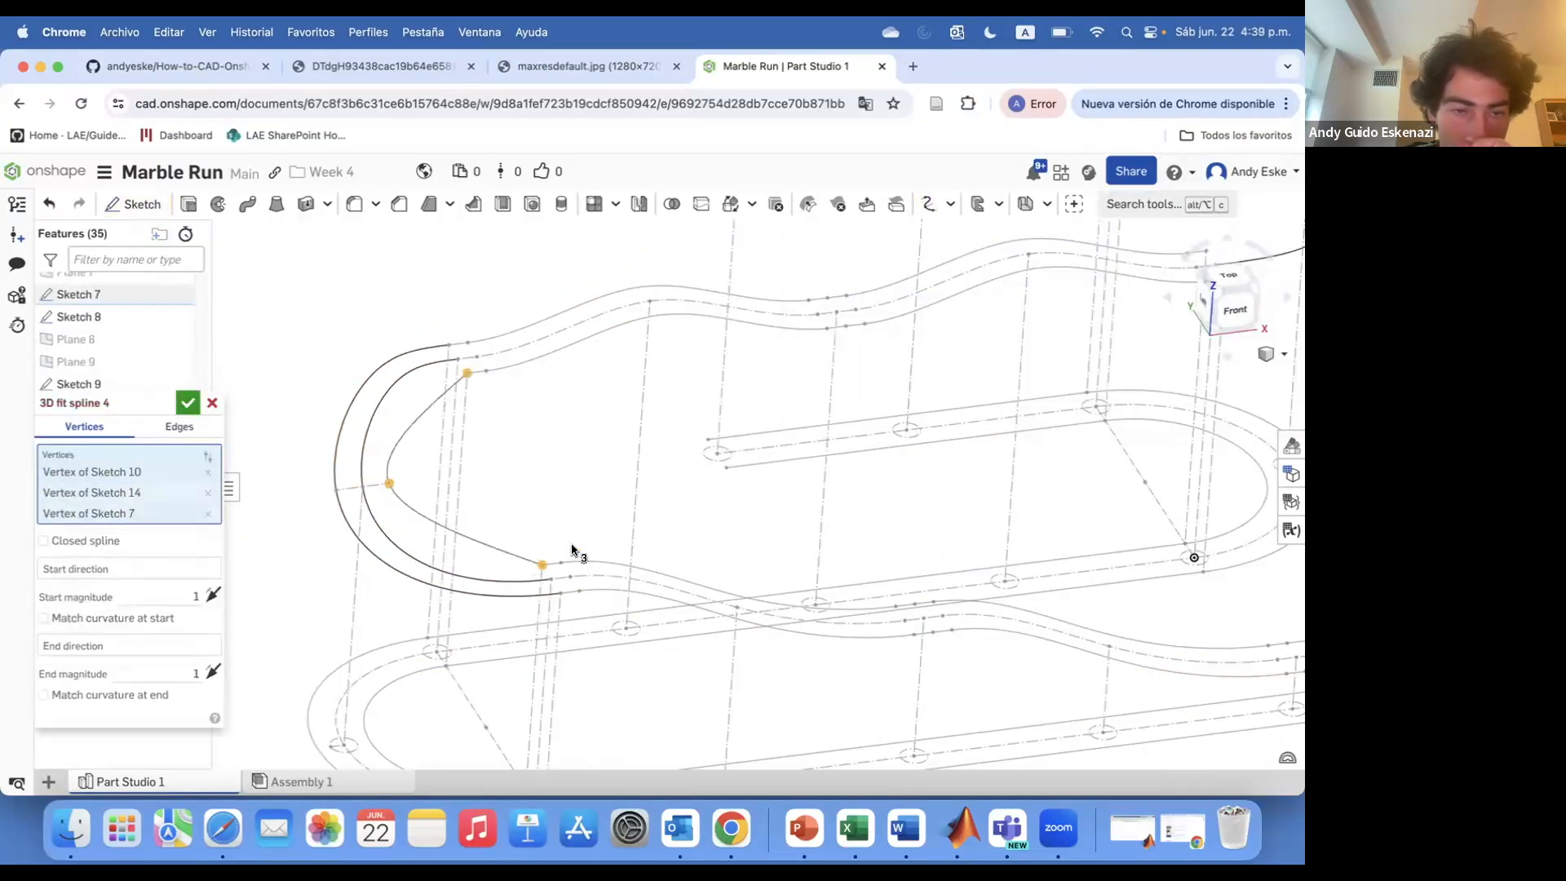
left_click(548, 346)
scroll(675, 349, "up", 2)
type(".75")
scroll(407, 525, "down", 3)
left_click(545, 690)
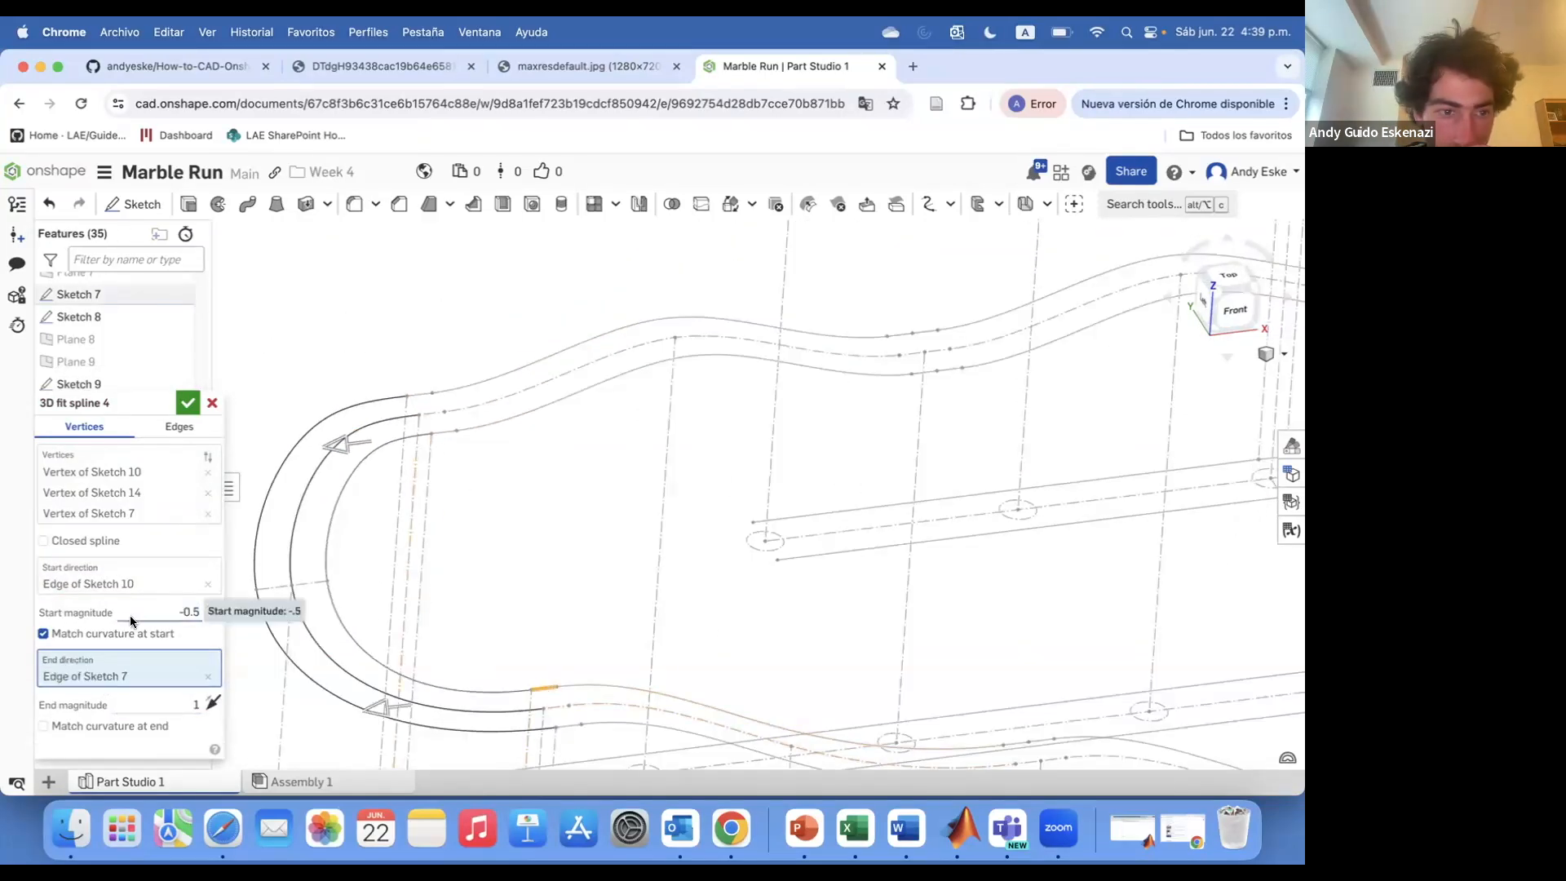
left_click(188, 403)
Finish the 3D fit spline ending along Sketch 7's edge and look over the connected track paths
left_click(176, 295)
scroll(155, 359, "down", 2)
left_click(176, 328)
scroll(170, 359, "up", 1)
scroll(404, 336, "down", 3)
right_click_drag(405, 338, 465, 452)
scroll(465, 452, "down", 3)
right_click_drag(599, 520, 622, 394)
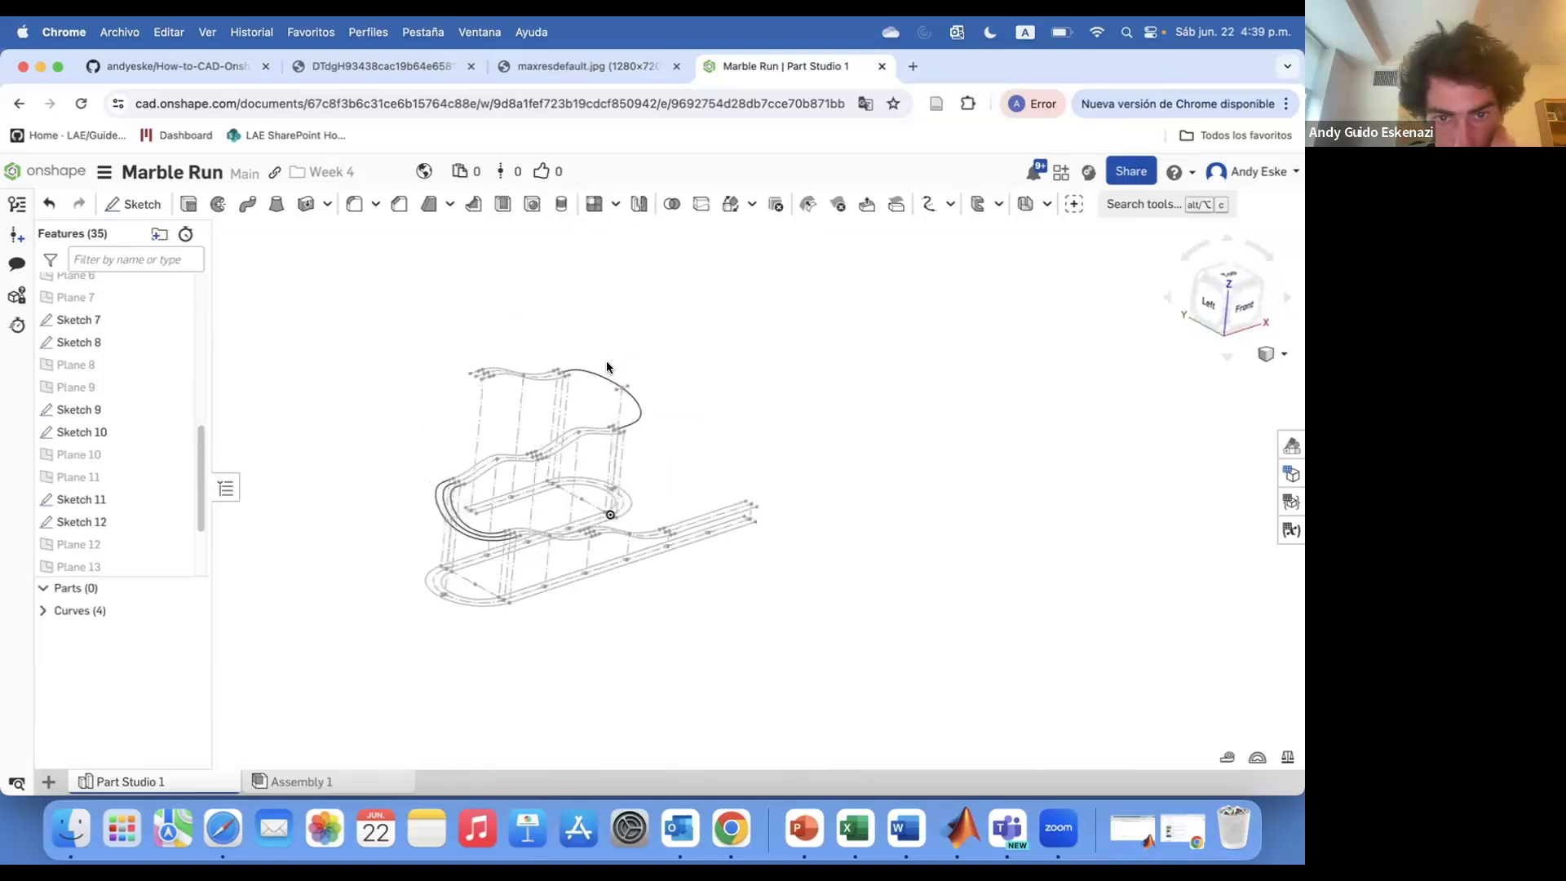
Create a 3D fit spline through vertices of Sketches 11, 13 and 9, starting along Sketch 9's edge with matching start curvature
scroll(598, 343, "up", 5)
left_click(1142, 204)
left_click(855, 307)
left_click(479, 369)
left_click(640, 413)
scroll(661, 530, "up", 3)
left_click(611, 573)
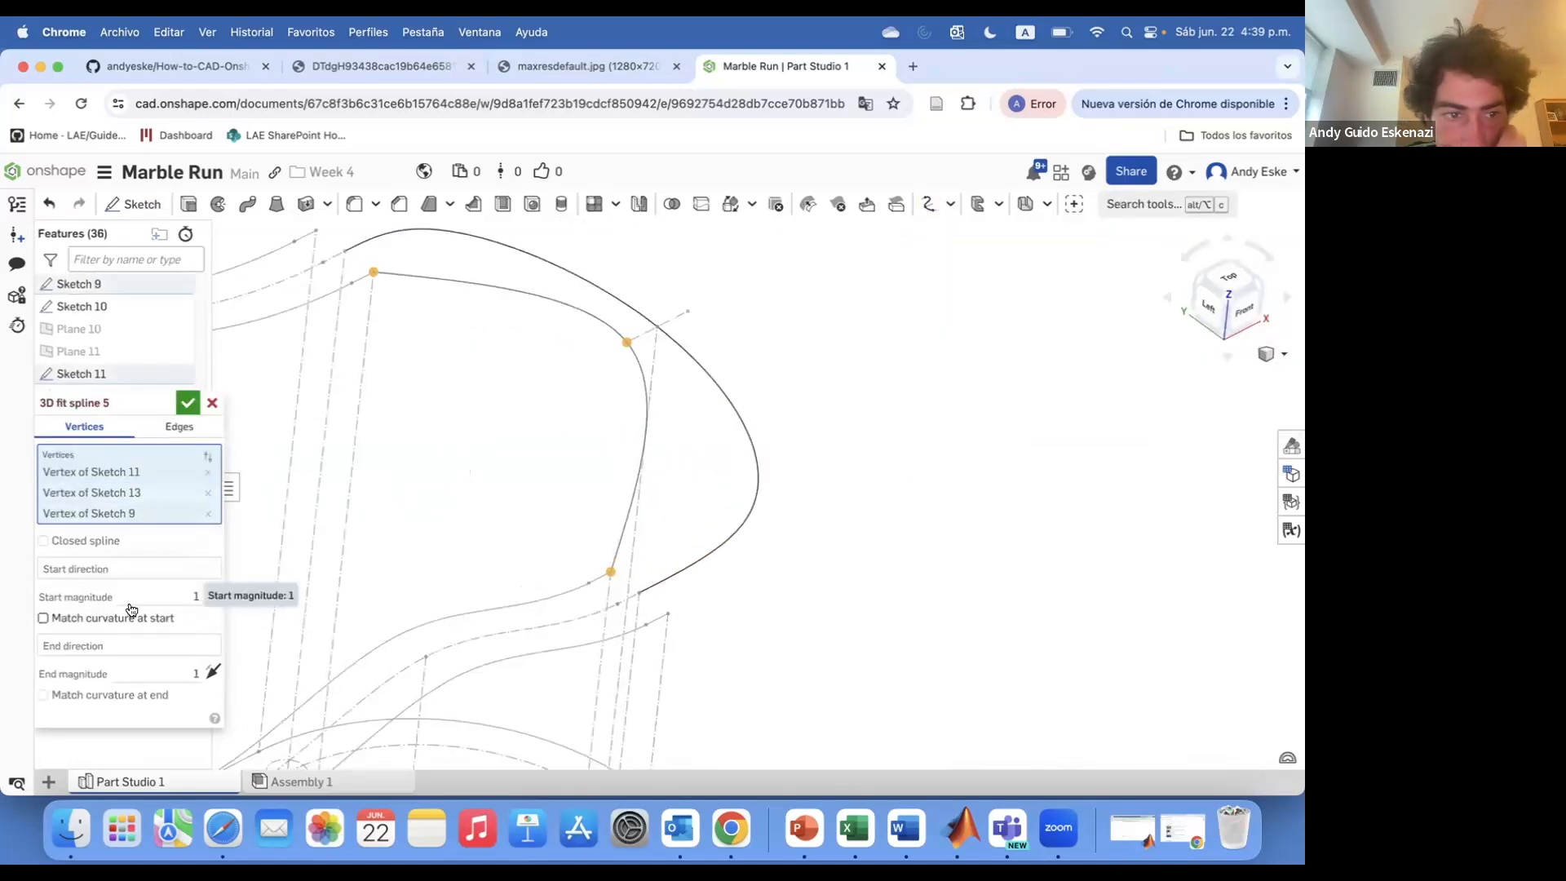
left_click(61, 618)
left_click(86, 567)
left_click(602, 575)
scroll(602, 547, "down", 2)
left_click_drag(318, 379, 443, 334)
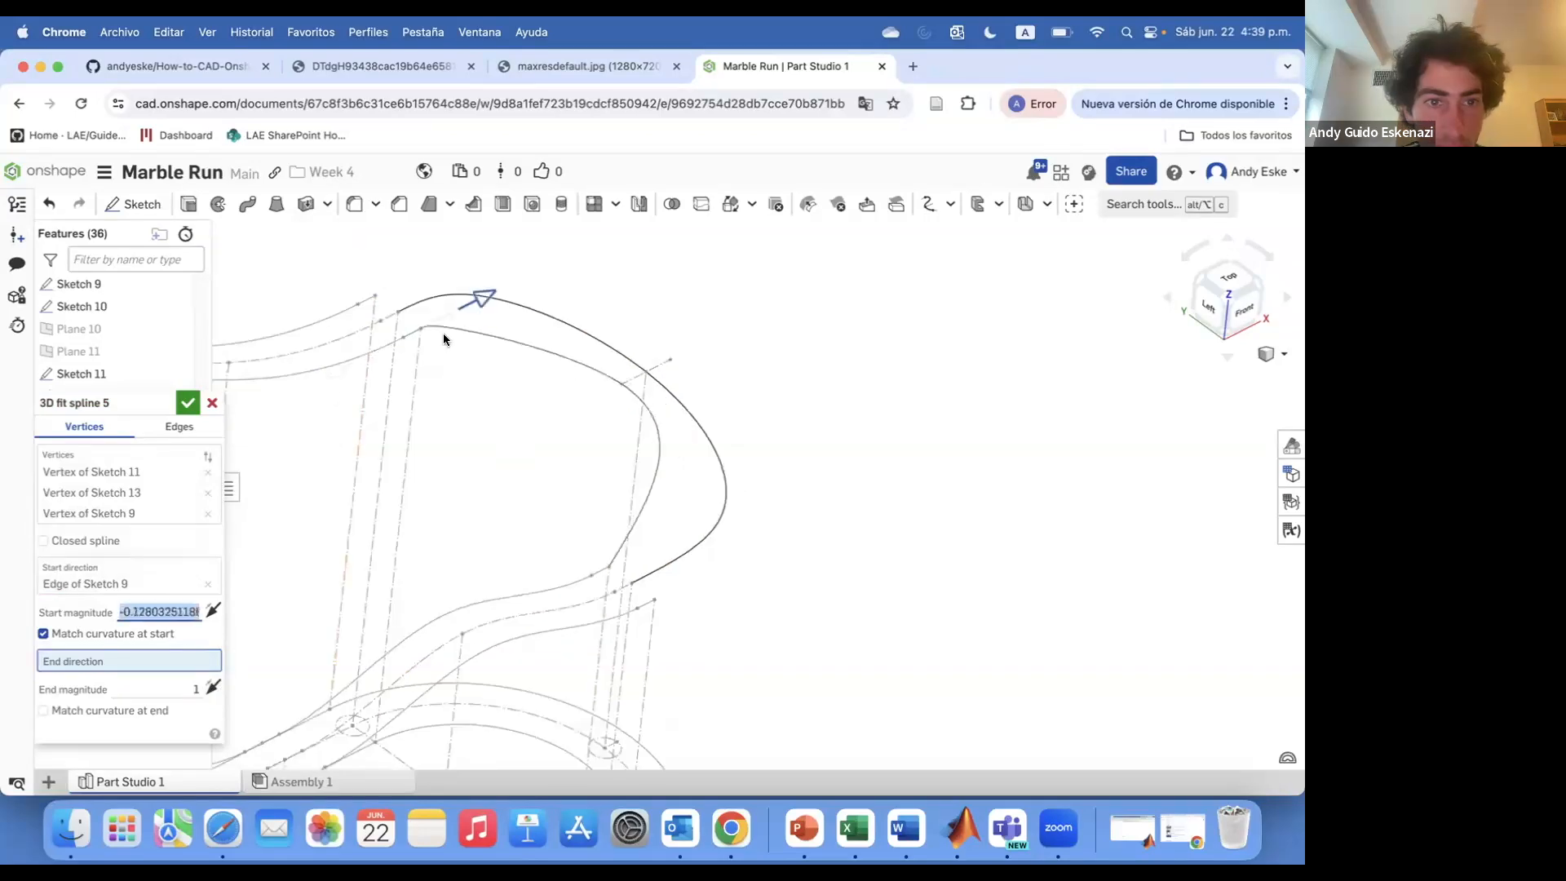
left_click(600, 571)
left_click(188, 403)
Create a 3D fit spline through vertices of Sketches 12, 13 and 10, start direction Sketch 12's edge, magnitude -0.5, end direction Sketch 10's edge
scroll(626, 489, "down", 2)
mouse_move(624, 477)
right_mouse_down()
mouse_move(636, 545)
mouse_move(634, 496)
right_mouse_up()
left_click(176, 463)
left_click(174, 375)
scroll(579, 314, "up", 3)
left_click(929, 204)
left_click(488, 412)
left_click(754, 502)
scroll(799, 450, "down", 3)
left_click(740, 672)
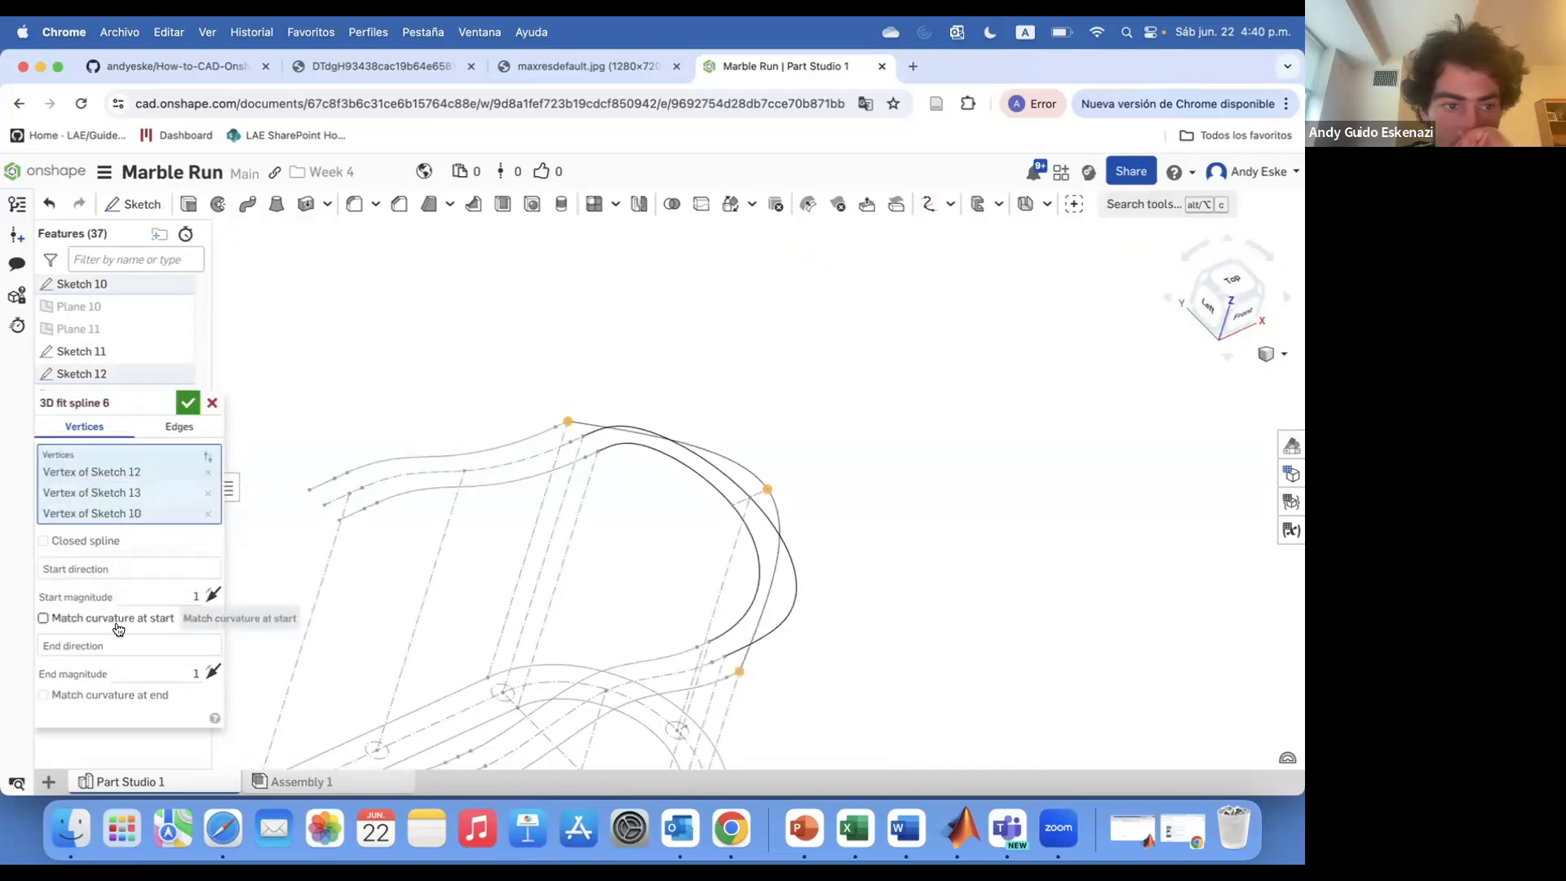
left_click(54, 618)
left_click(81, 568)
left_click(562, 424)
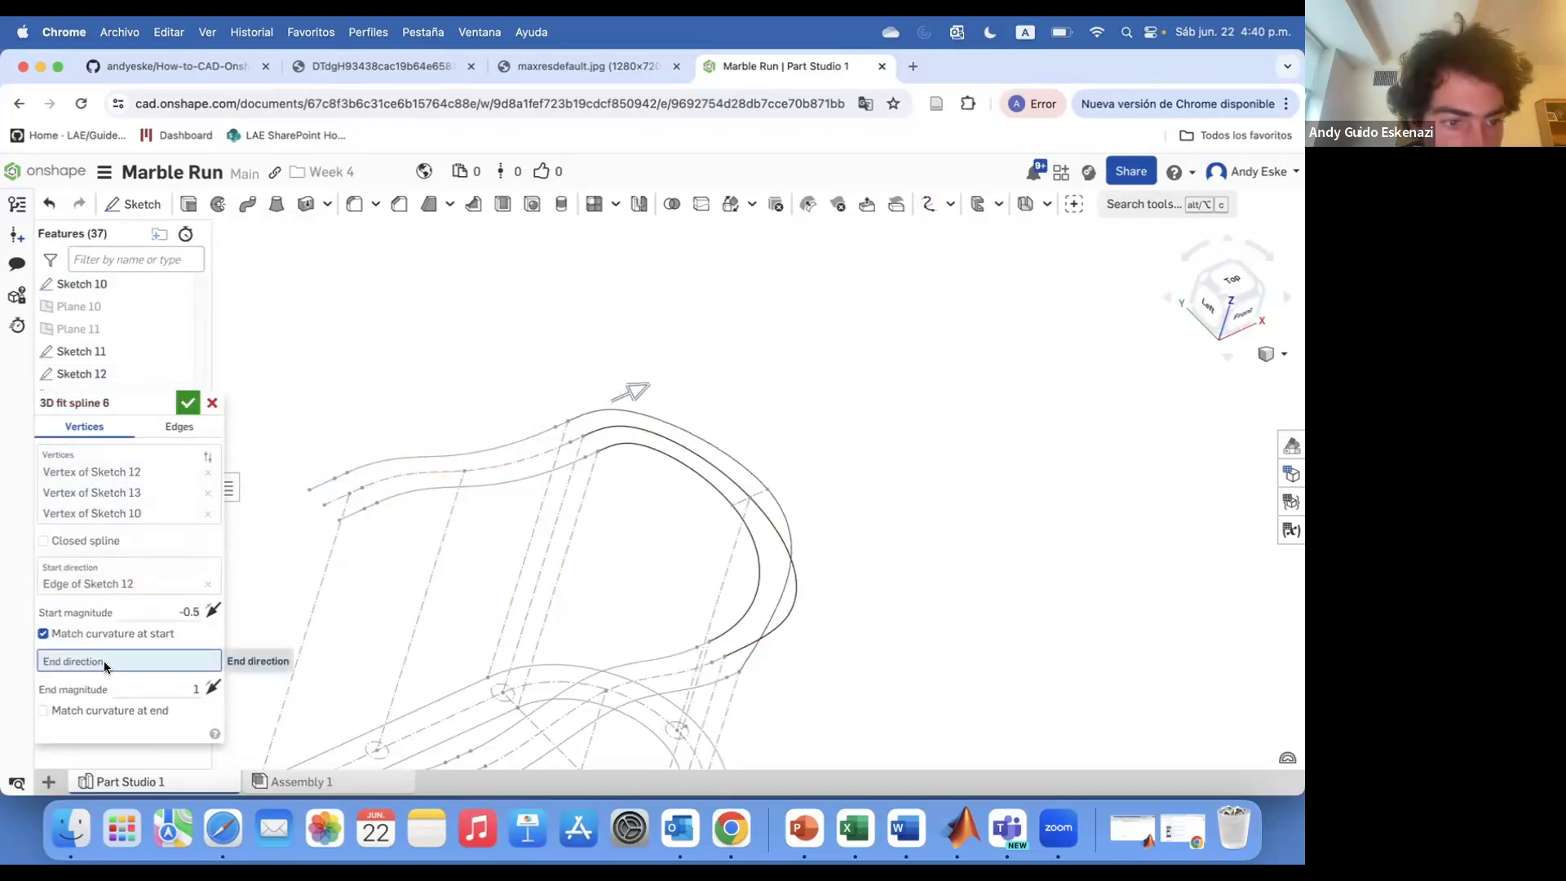
scroll(721, 683, "up", 3)
left_click(748, 650)
scroll(746, 649, "down", 3)
right_click_drag(745, 624, 737, 562)
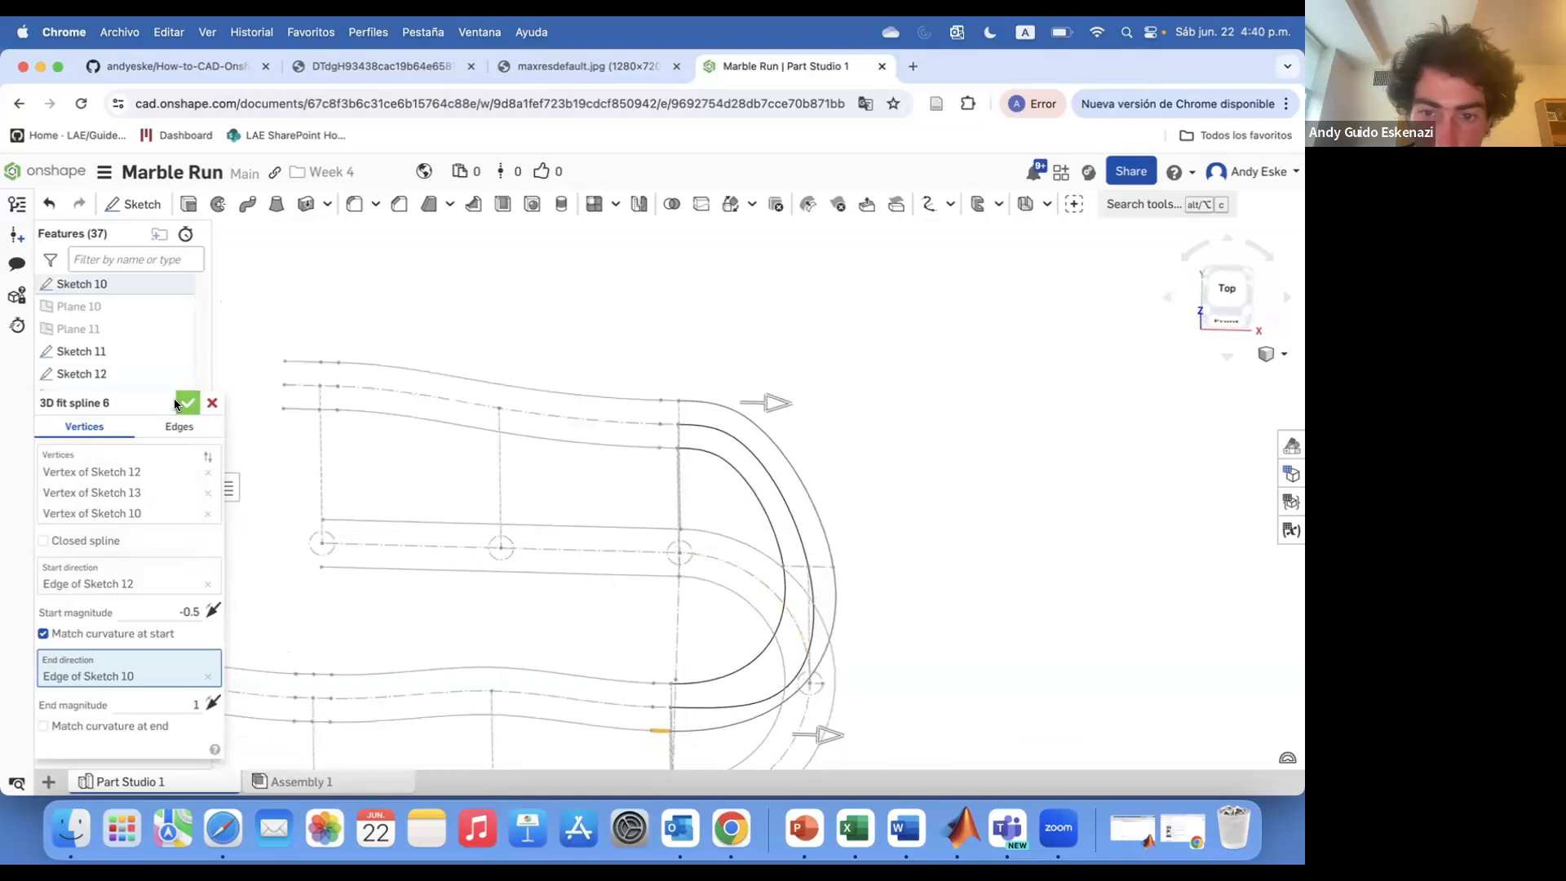
left_click(186, 403)
Create a new plane at the free end of the upper track path
scroll(159, 391, "up", 10)
scroll(159, 392, "down", 10)
mouse_move(653, 598)
right_mouse_down()
mouse_move(714, 543)
mouse_move(827, 546)
mouse_move(778, 516)
right_mouse_up()
scroll(531, 563, "up", 5)
mouse_move(531, 563)
right_mouse_down()
mouse_move(538, 576)
mouse_move(503, 491)
right_mouse_up()
left_click(1142, 204)
left_click(836, 364)
left_click(664, 462)
left_click(643, 489)
scroll(653, 473, "down", 5)
left_click(187, 403)
scroll(672, 457, "up", 5)
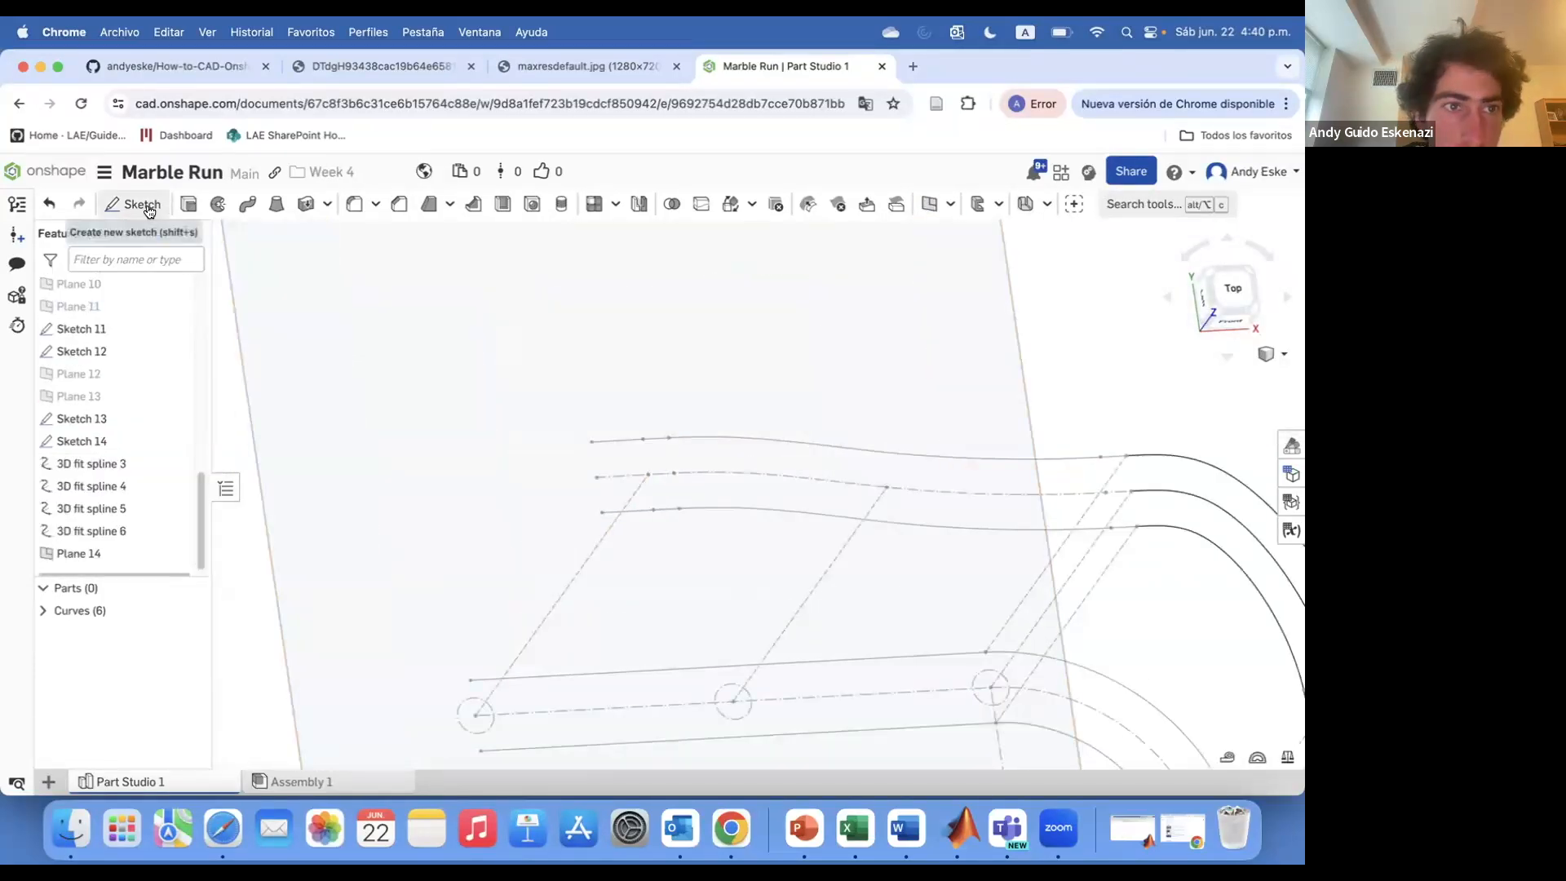
Sketch an arc on Plane 14 at the track path's end and confirm the sketch
left_click(149, 210)
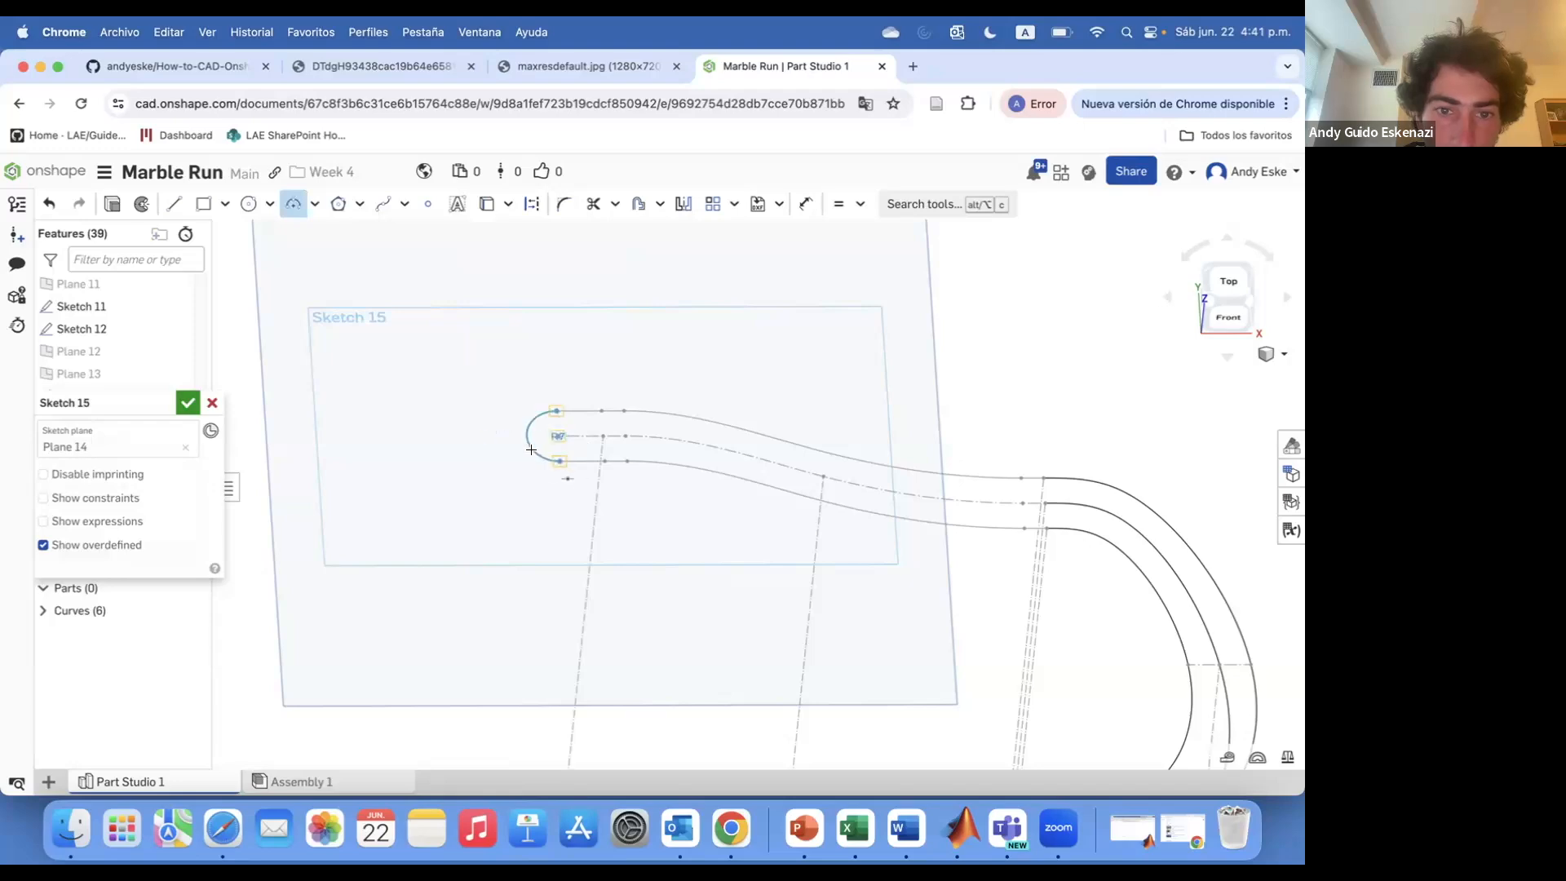
left_click(539, 448)
scroll(600, 378, "up", 3)
left_click(187, 403)
right_click(516, 424)
left_click(516, 424)
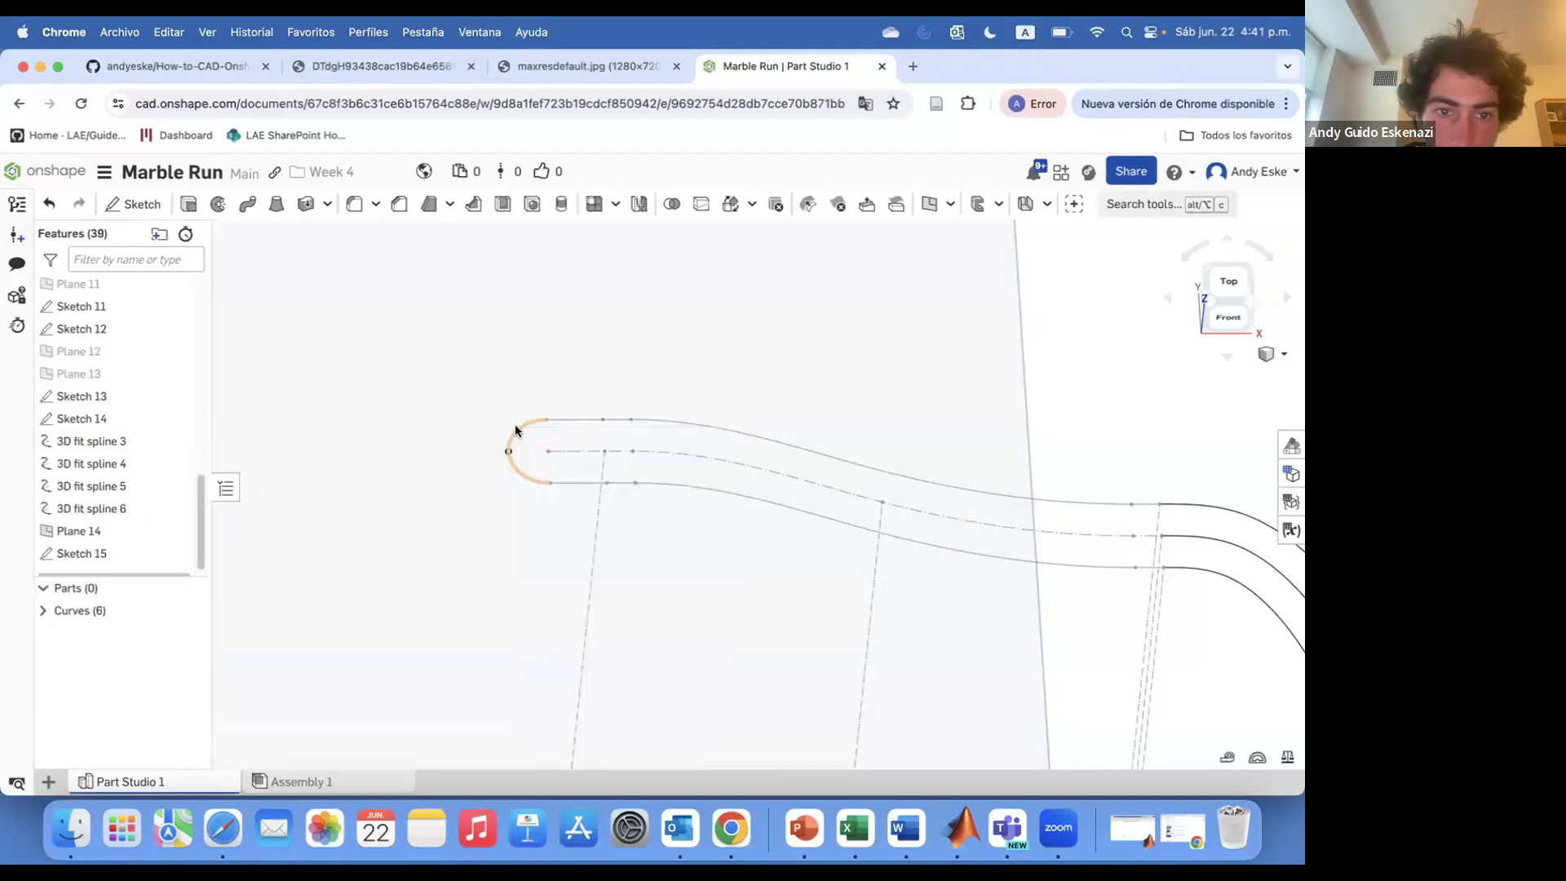
right_click(513, 427)
left_click(574, 442)
right_click(511, 424)
left_click(188, 403)
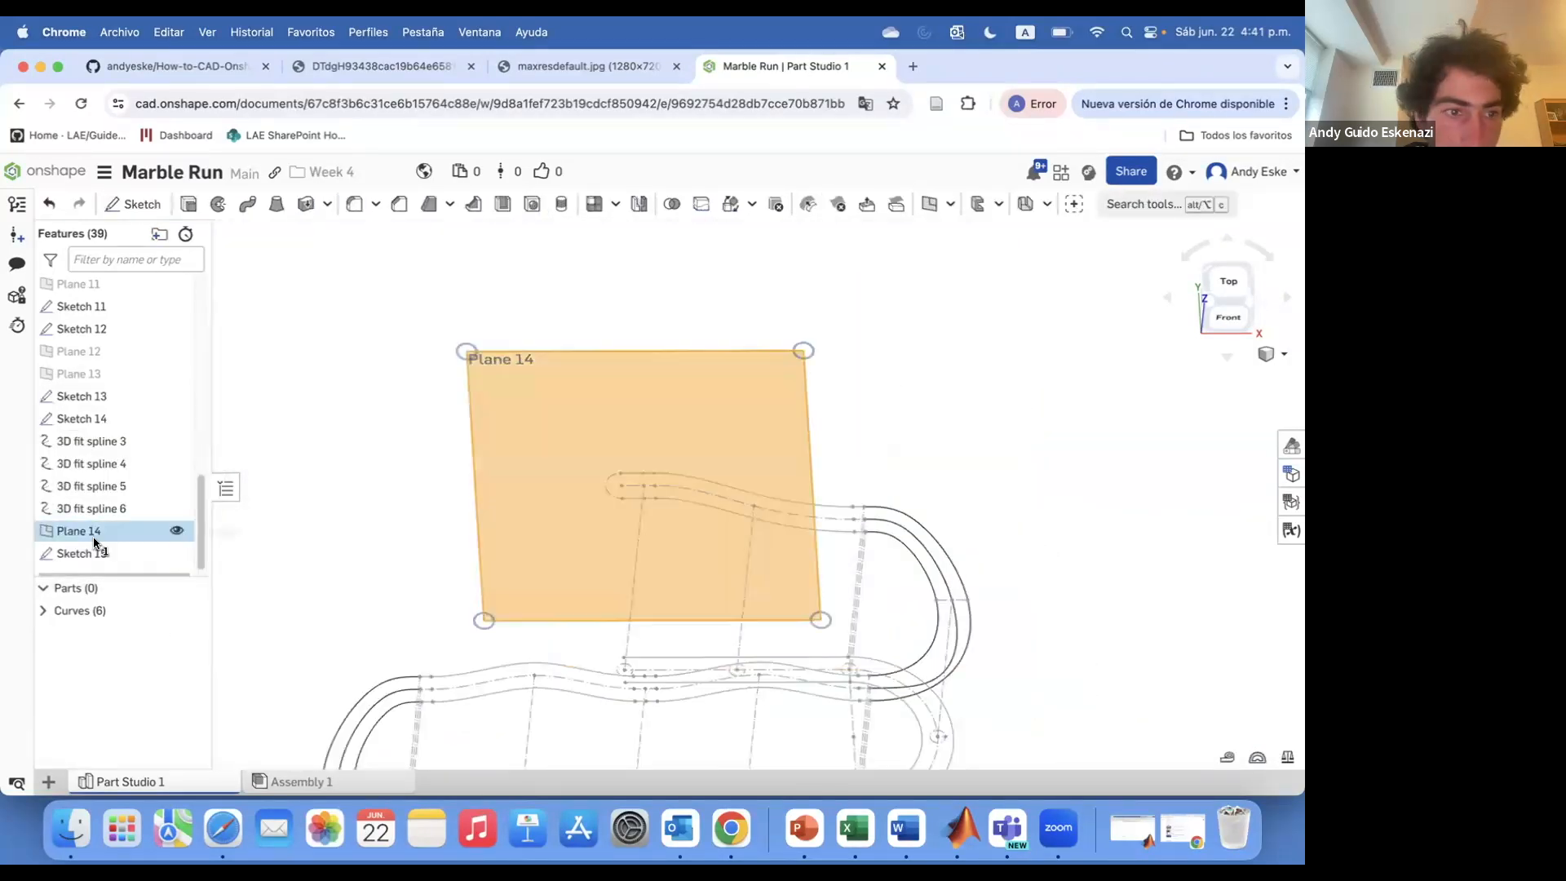
Create a point-normal plane at a vertex of Sketch 6, normal to its edge
right_click_drag(663, 416, 775, 481)
scroll(550, 574, "up", 5)
left_click(929, 204)
left_click(623, 560)
left_click(645, 541)
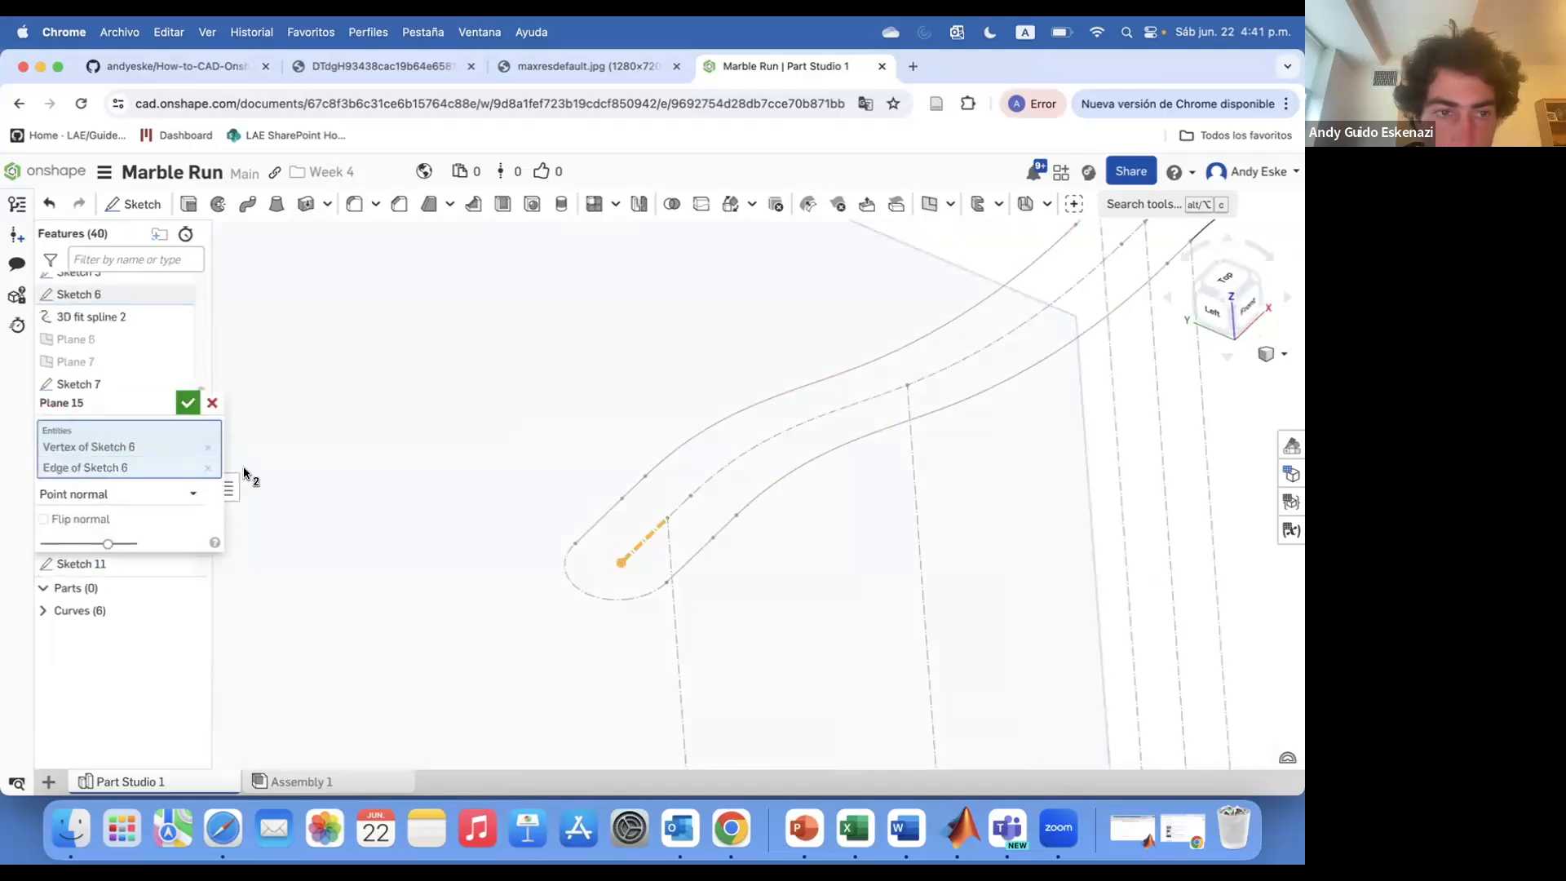
left_click(189, 403)
Sketch a 5 mm diameter circle on Plane 15 at the end of one rail path
scroll(490, 454, "down", 5)
left_click(157, 209)
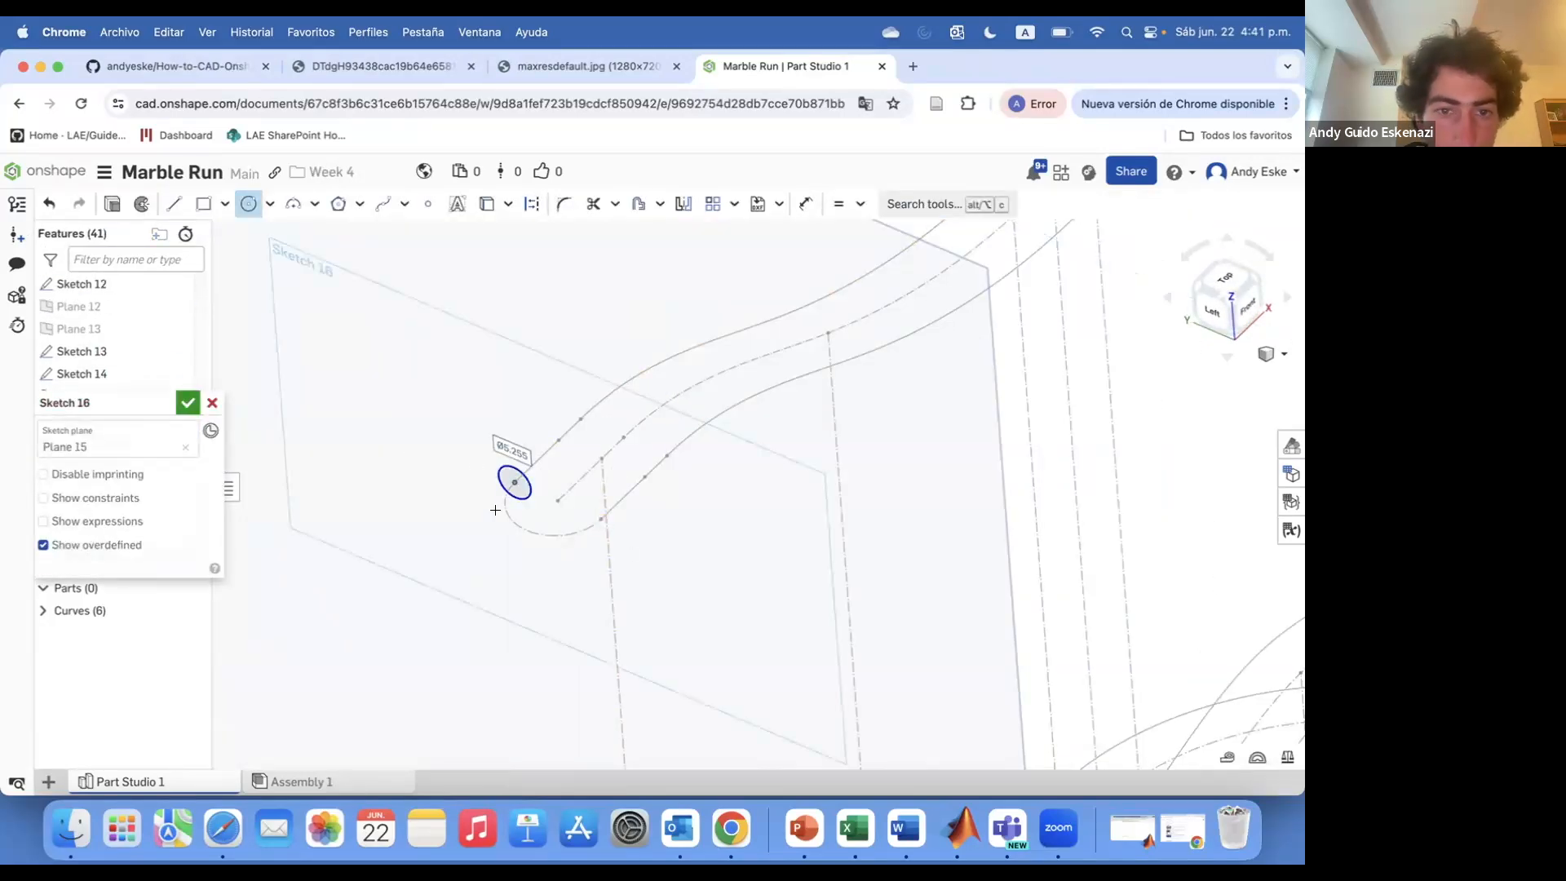
type("1")
key("Return")
scroll(465, 493, "up", 3)
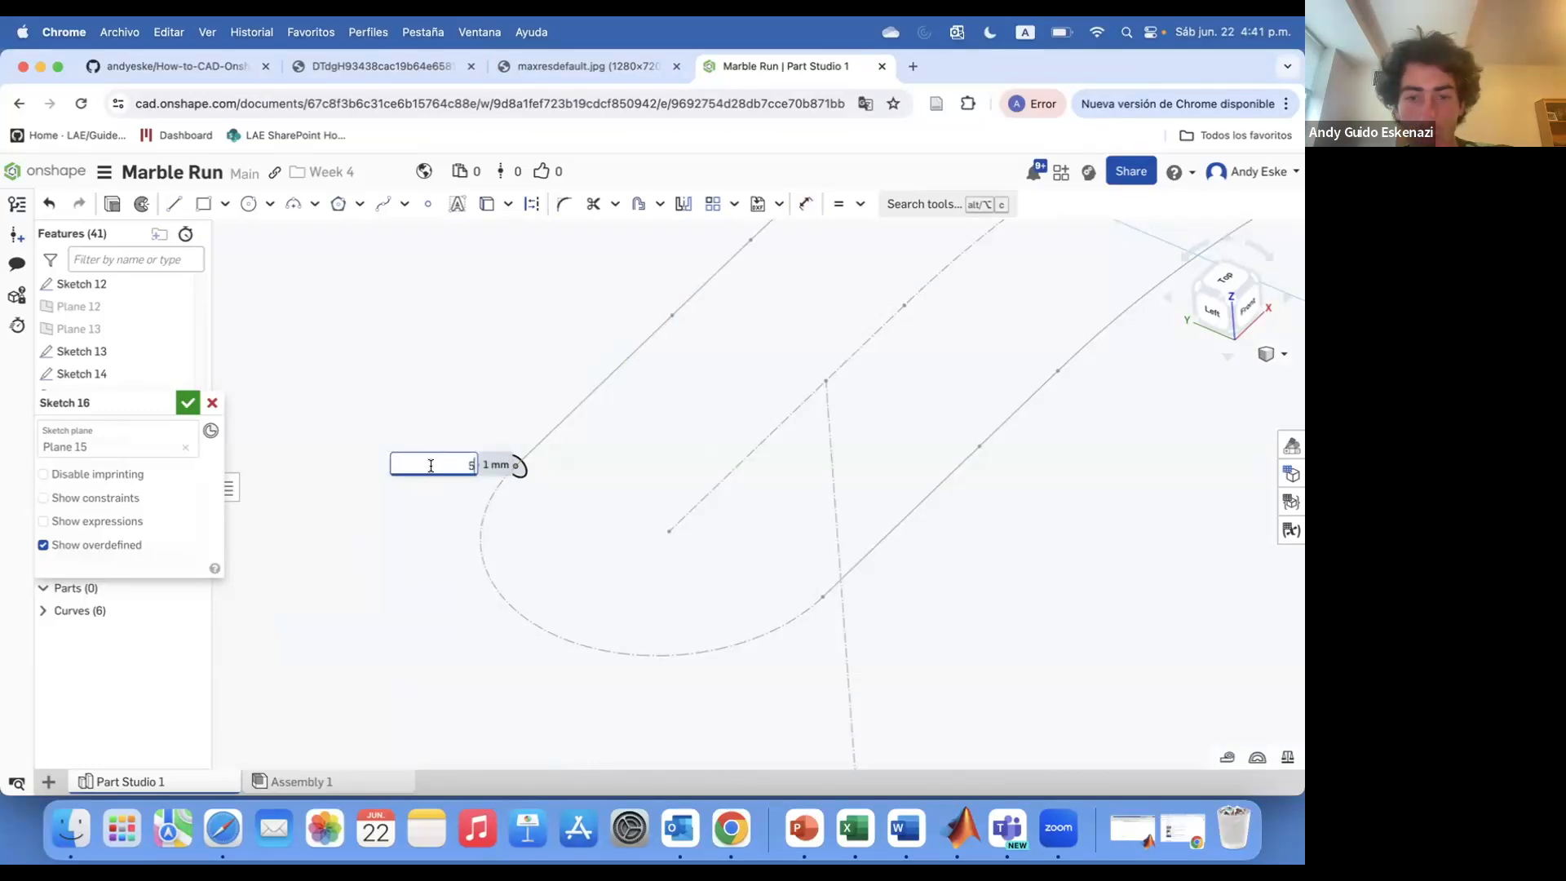
key("Return")
Sketch a second circle on Plane 15 at the end of the other rail path and confirm
scroll(421, 466, "down", 3)
double_click(255, 456)
type("2")
key("Return")
scroll(489, 449, "down", 3)
mouse_move(490, 449)
right_mouse_down()
mouse_move(664, 436)
mouse_move(506, 457)
right_mouse_up()
double_click(466, 426)
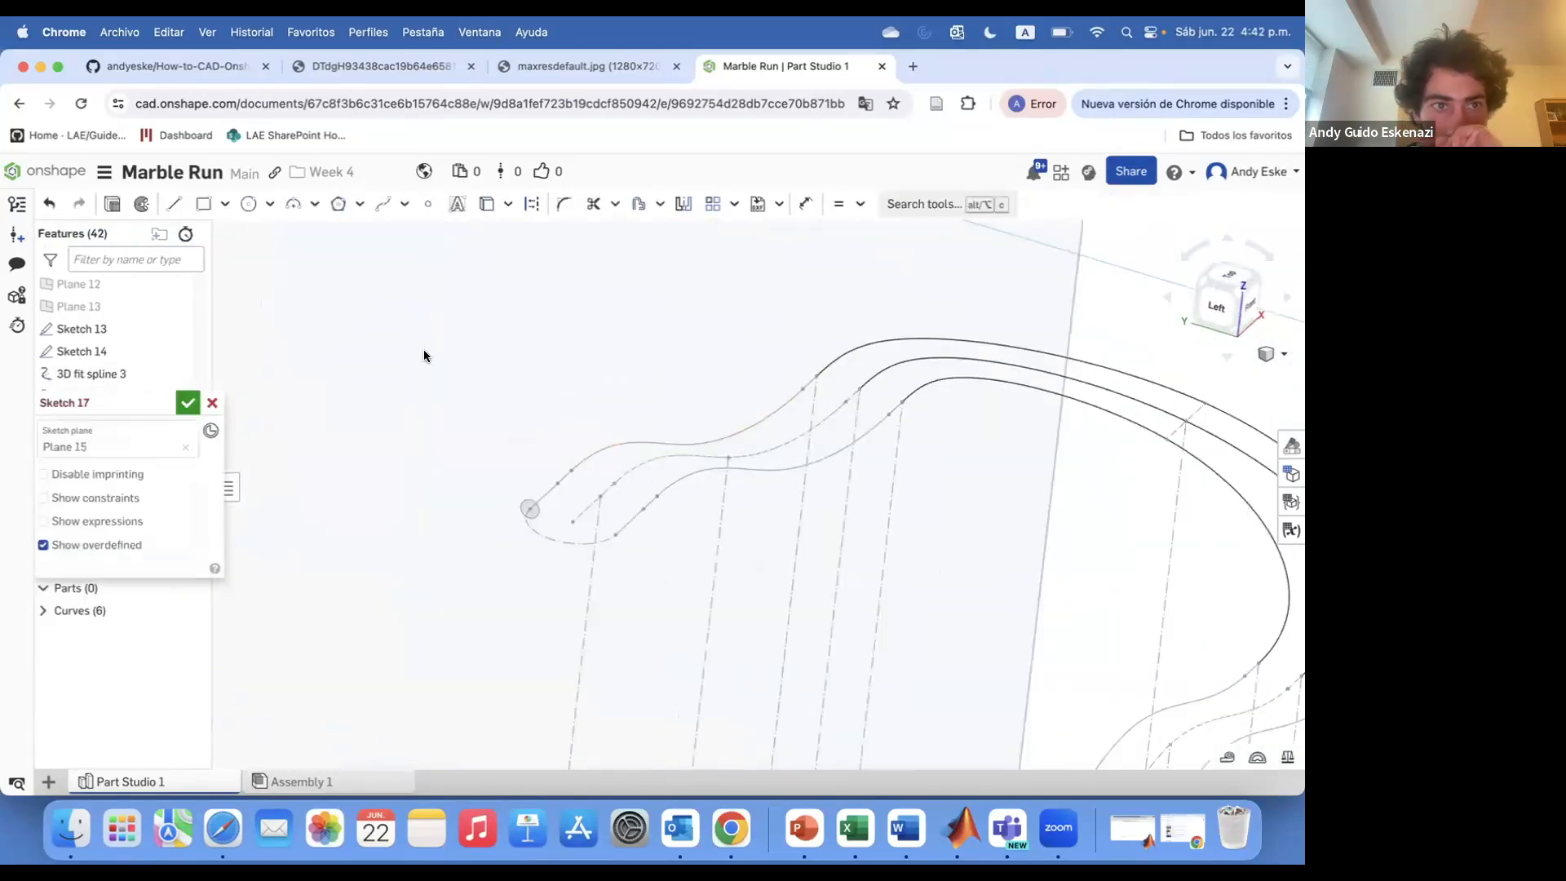
left_click(188, 403)
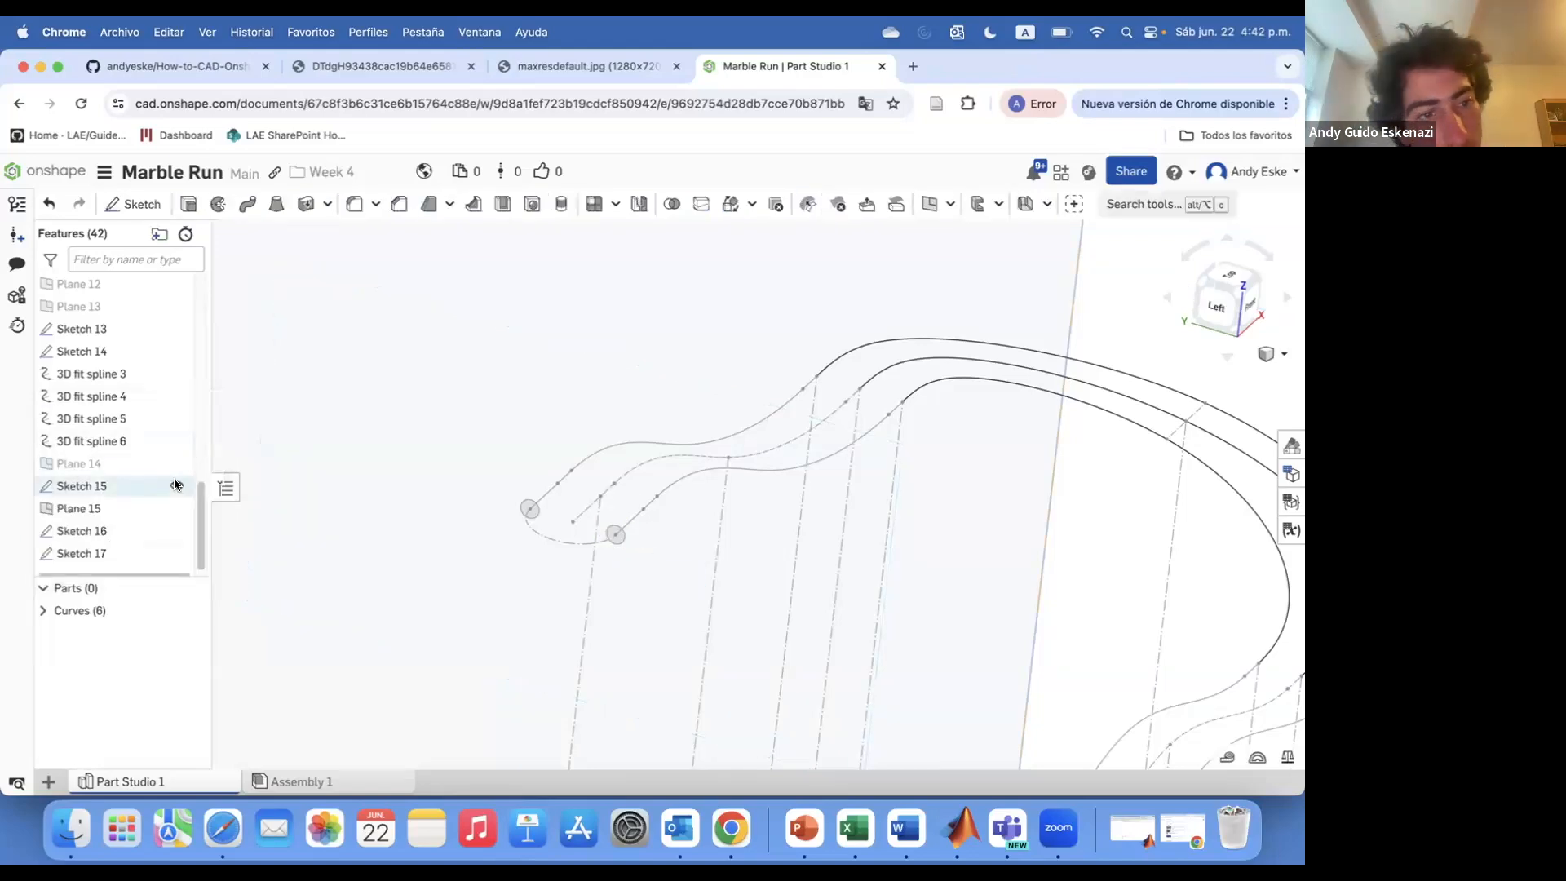
Sweep Sketch 16's circle face along the first rail, selecting edges of Sketch 12, Curve 6 and Sketch 10 as path
scroll(490, 449, "down", 5)
right_click(419, 345)
left_click(464, 441)
scroll(503, 447, "down", 3)
mouse_move(555, 490)
right_mouse_down()
mouse_move(503, 447)
mouse_move(548, 497)
right_mouse_up()
left_click(247, 204)
scroll(538, 509, "up", 5)
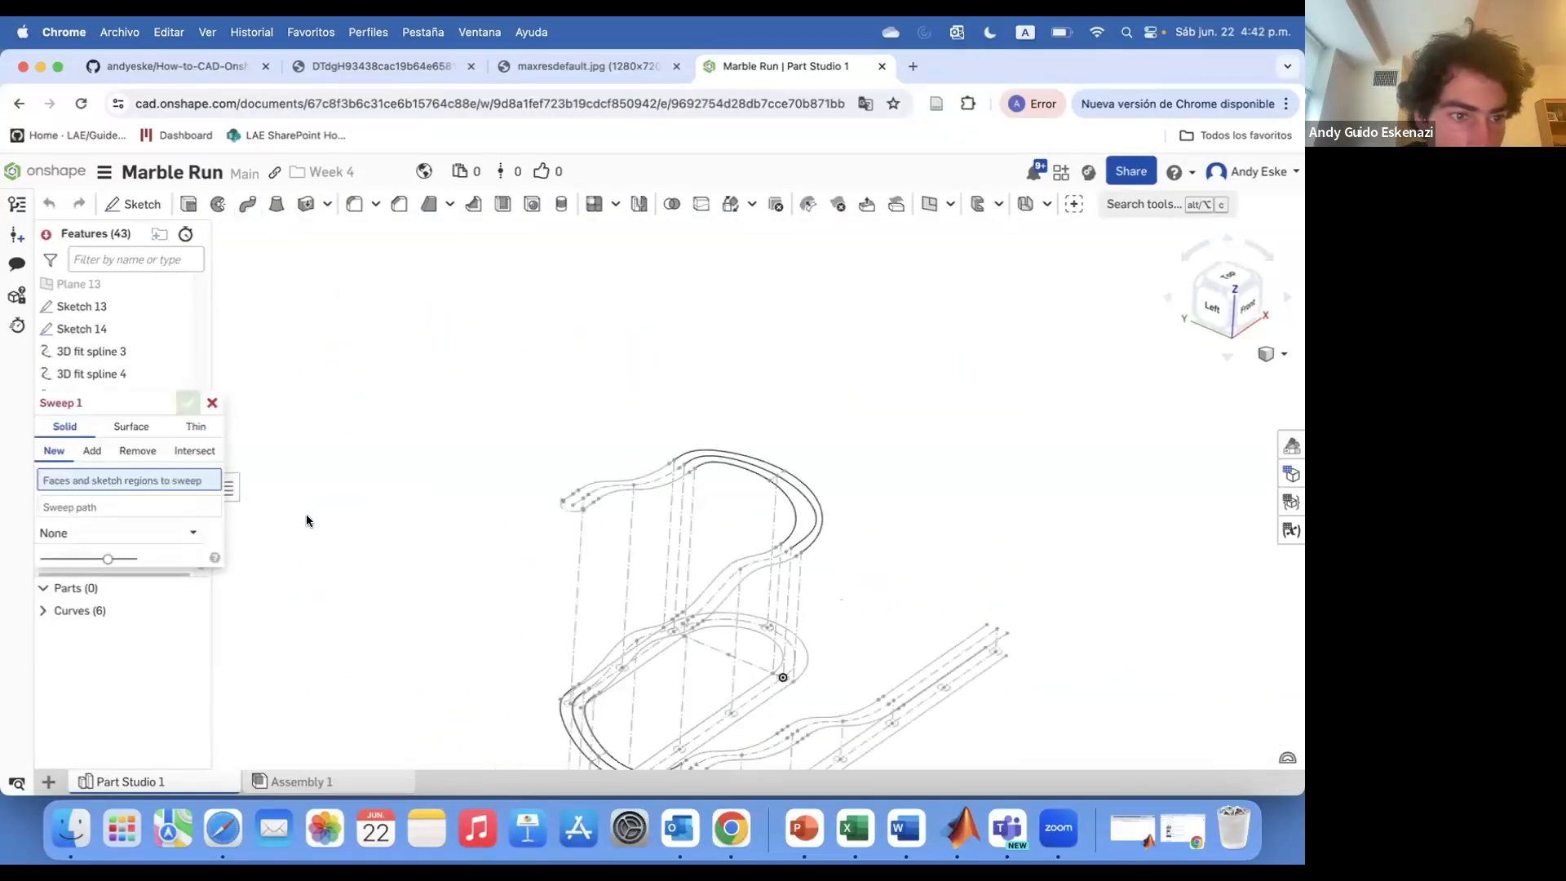
left_click(375, 487)
left_click(129, 528)
left_click(385, 480)
left_click(437, 445)
left_click(612, 411)
scroll(762, 347, "up", 2)
middle_click_drag(763, 346, 566, 416)
left_click(551, 405)
left_click(580, 384)
scroll(578, 377, "down", 5)
scroll(832, 543, "up", 5)
left_click(745, 543)
left_click(738, 551)
left_click(572, 540)
left_click(549, 556)
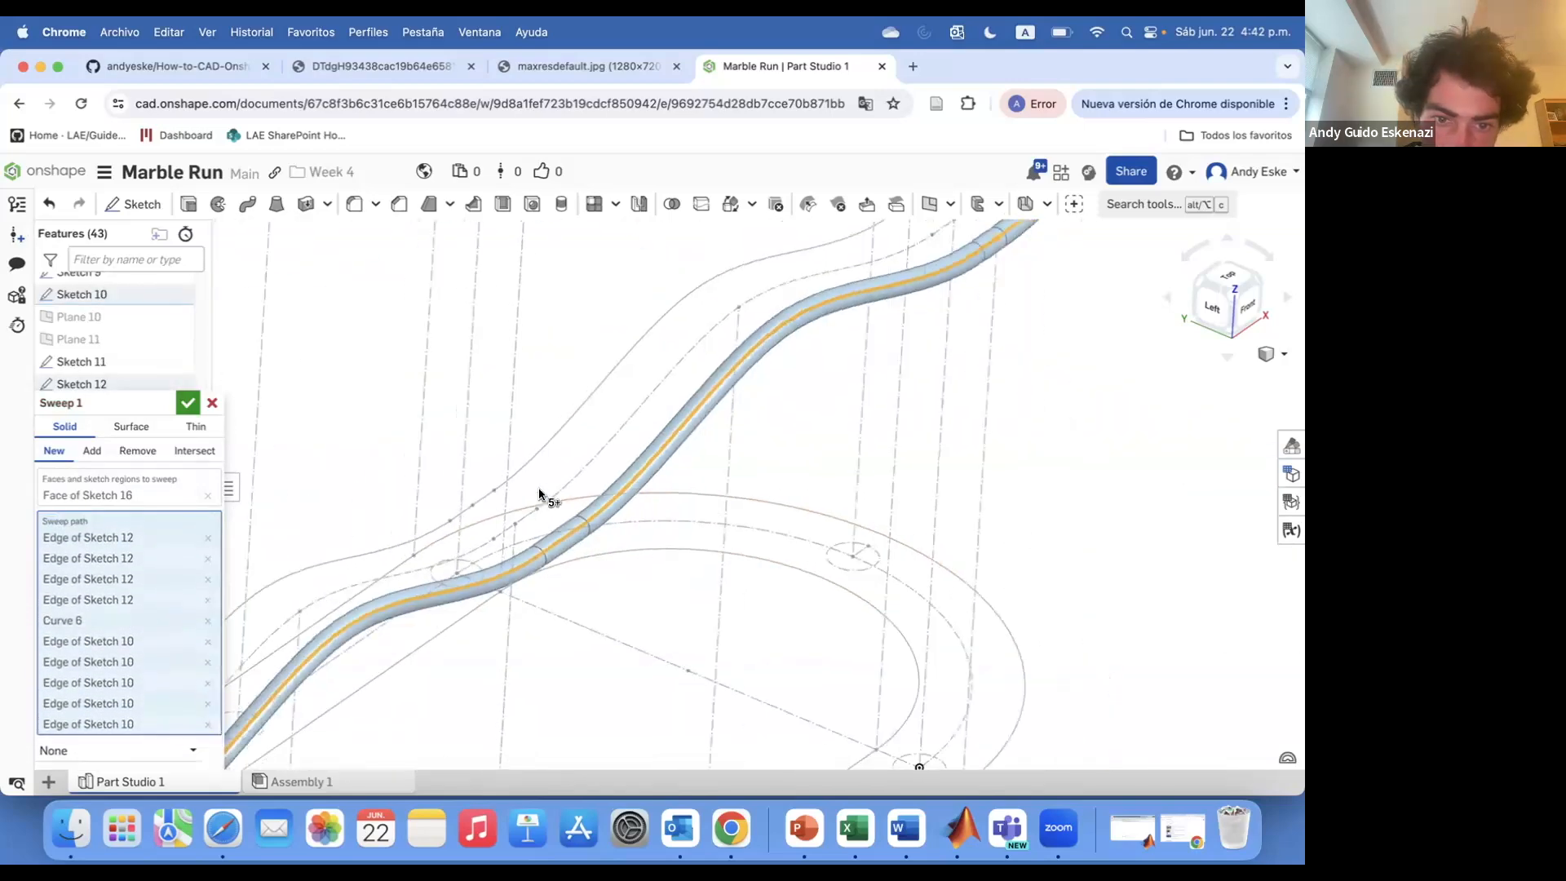
Extend the first sweep path through Curve 4 and Sketch 7's edges and confirm the solid sweep
scroll(539, 494, "down", 5)
scroll(363, 644, "up", 5)
left_click(336, 595)
left_click(298, 625)
scroll(302, 595, "down", 5)
scroll(470, 681, "up", 5)
left_click(461, 663)
left_click(571, 608)
scroll(787, 545, "up", 5)
left_click(739, 523)
left_click(765, 504)
scroll(769, 499, "down", 5)
scroll(922, 464, "up", 5)
scroll(886, 482, "down", 5)
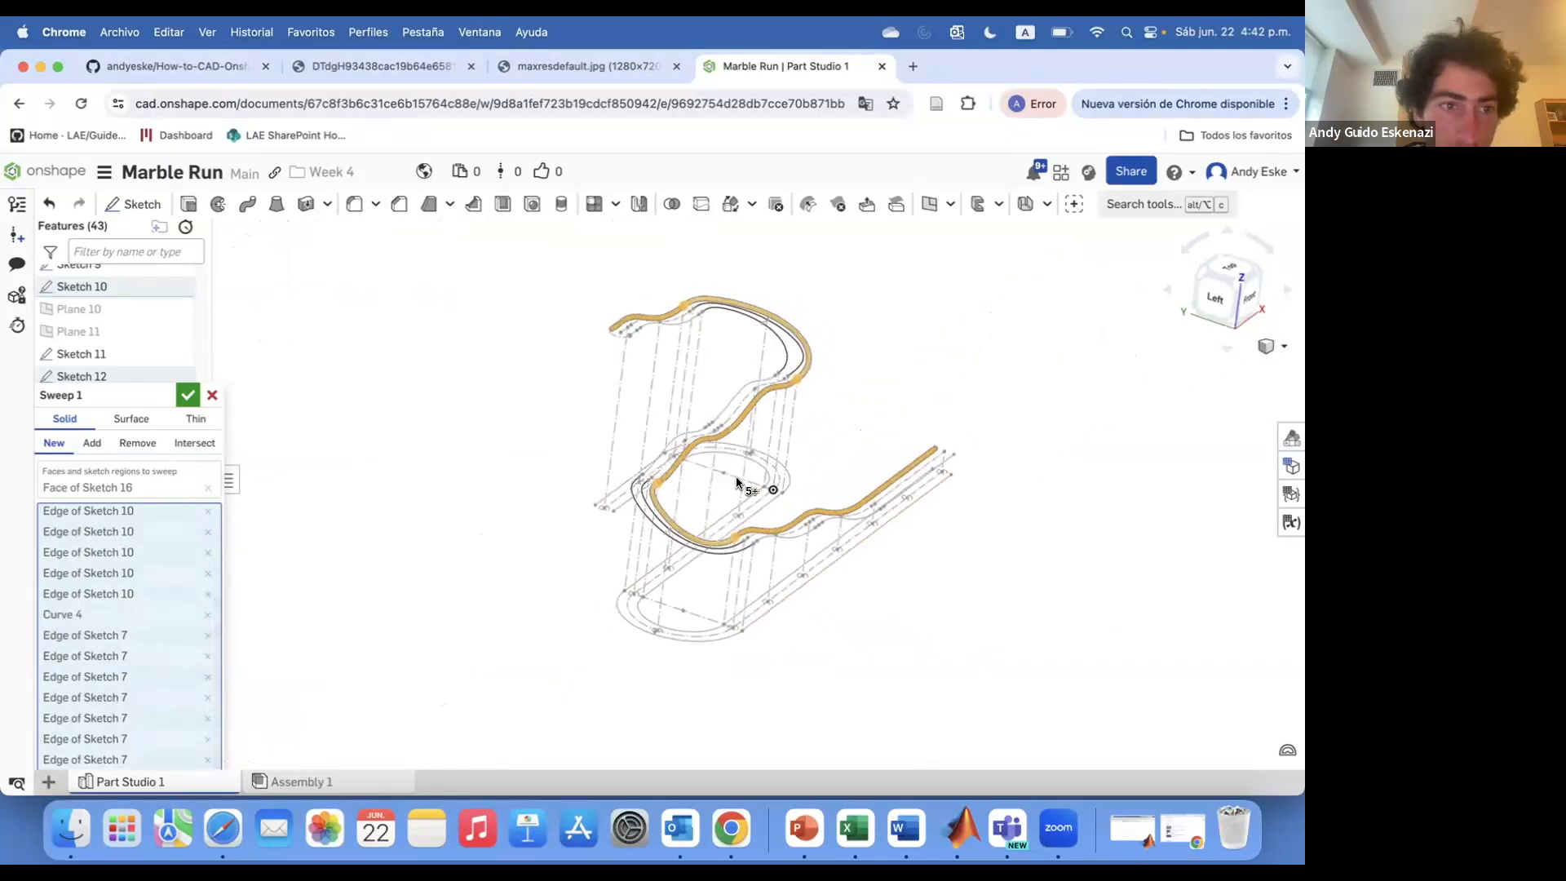
left_click(193, 315)
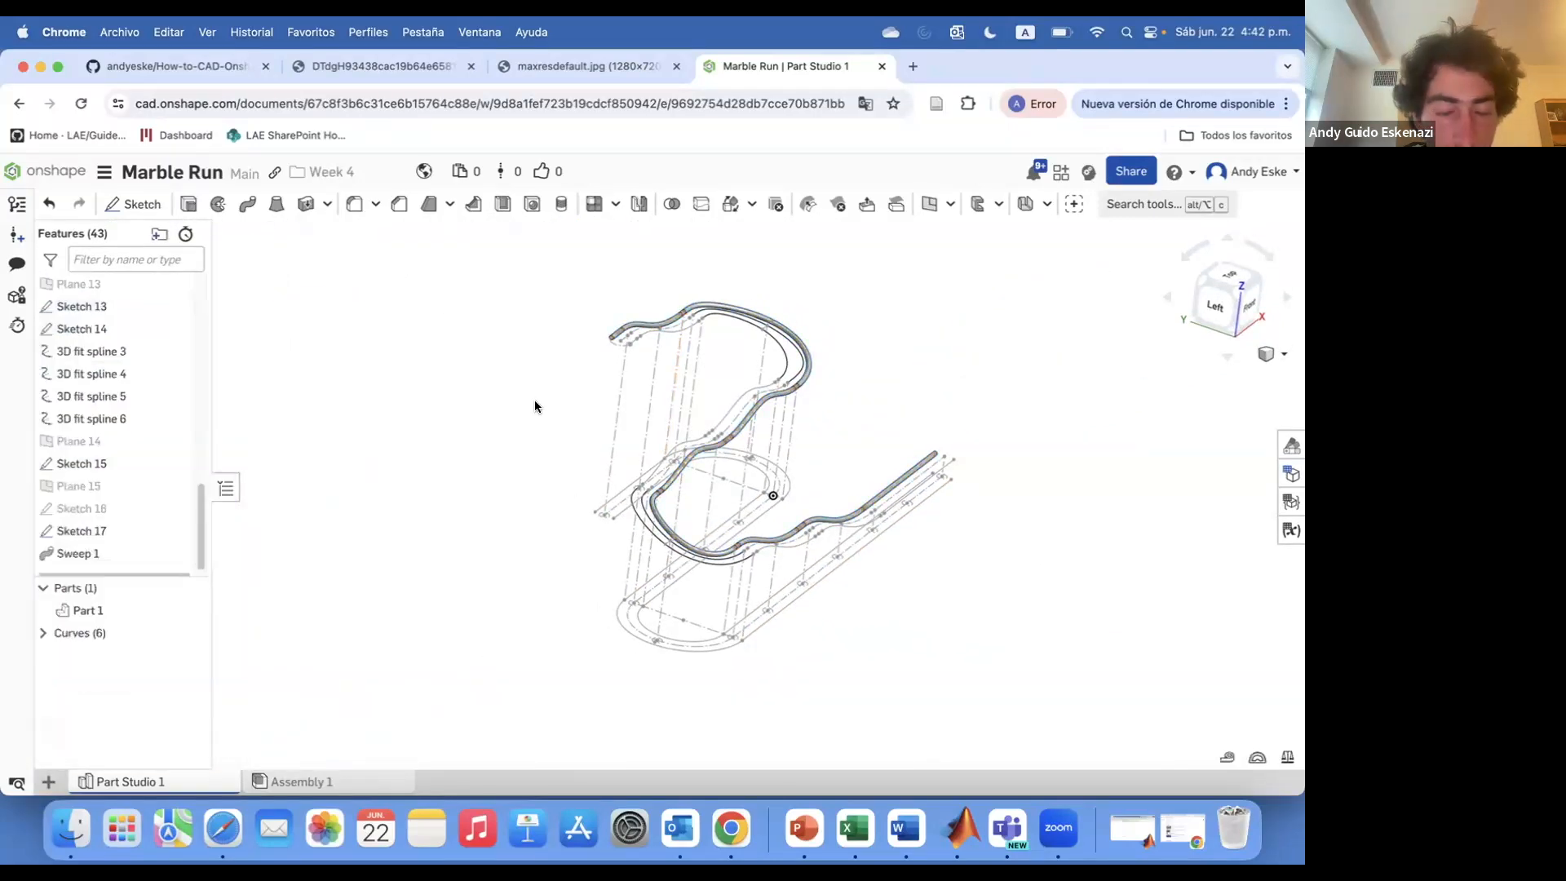
Sweep Sketch 17's circle face along the second rail, selecting edges of Sketch 11, Curve 5 and Sketch 9
scroll(650, 322, "up", 5)
left_click(248, 204)
left_click(547, 427)
left_click(91, 444)
left_click(568, 413)
left_click(590, 398)
left_click(627, 374)
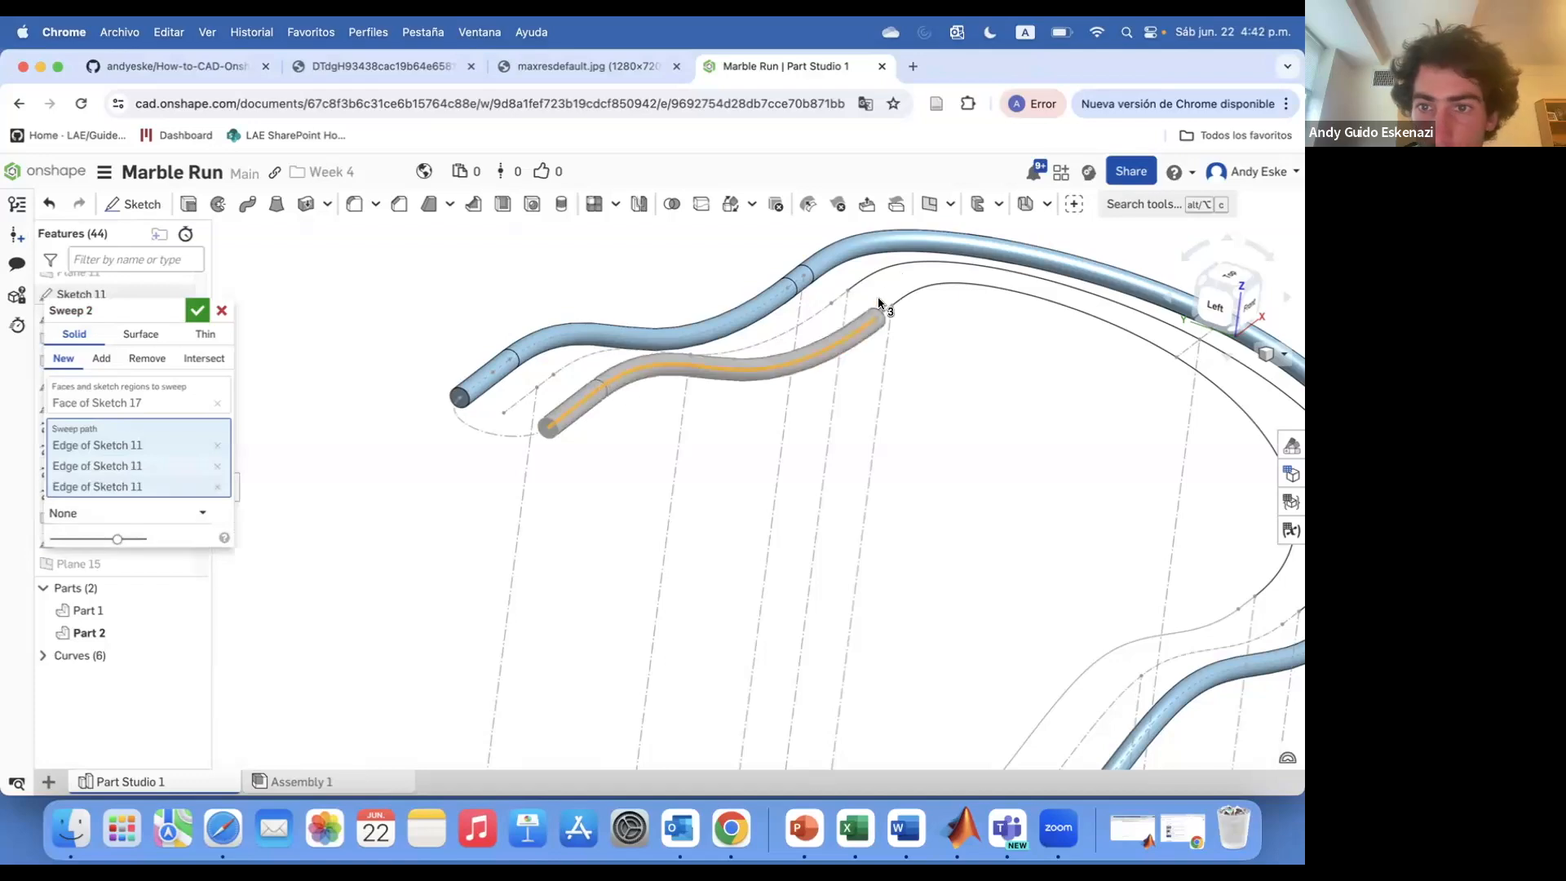
left_click(882, 312)
left_click(909, 291)
scroll(917, 293, "down", 5)
scroll(1083, 479, "up", 5)
left_click(1078, 472)
left_click(1014, 504)
left_click(806, 598)
left_click(779, 617)
left_click(738, 644)
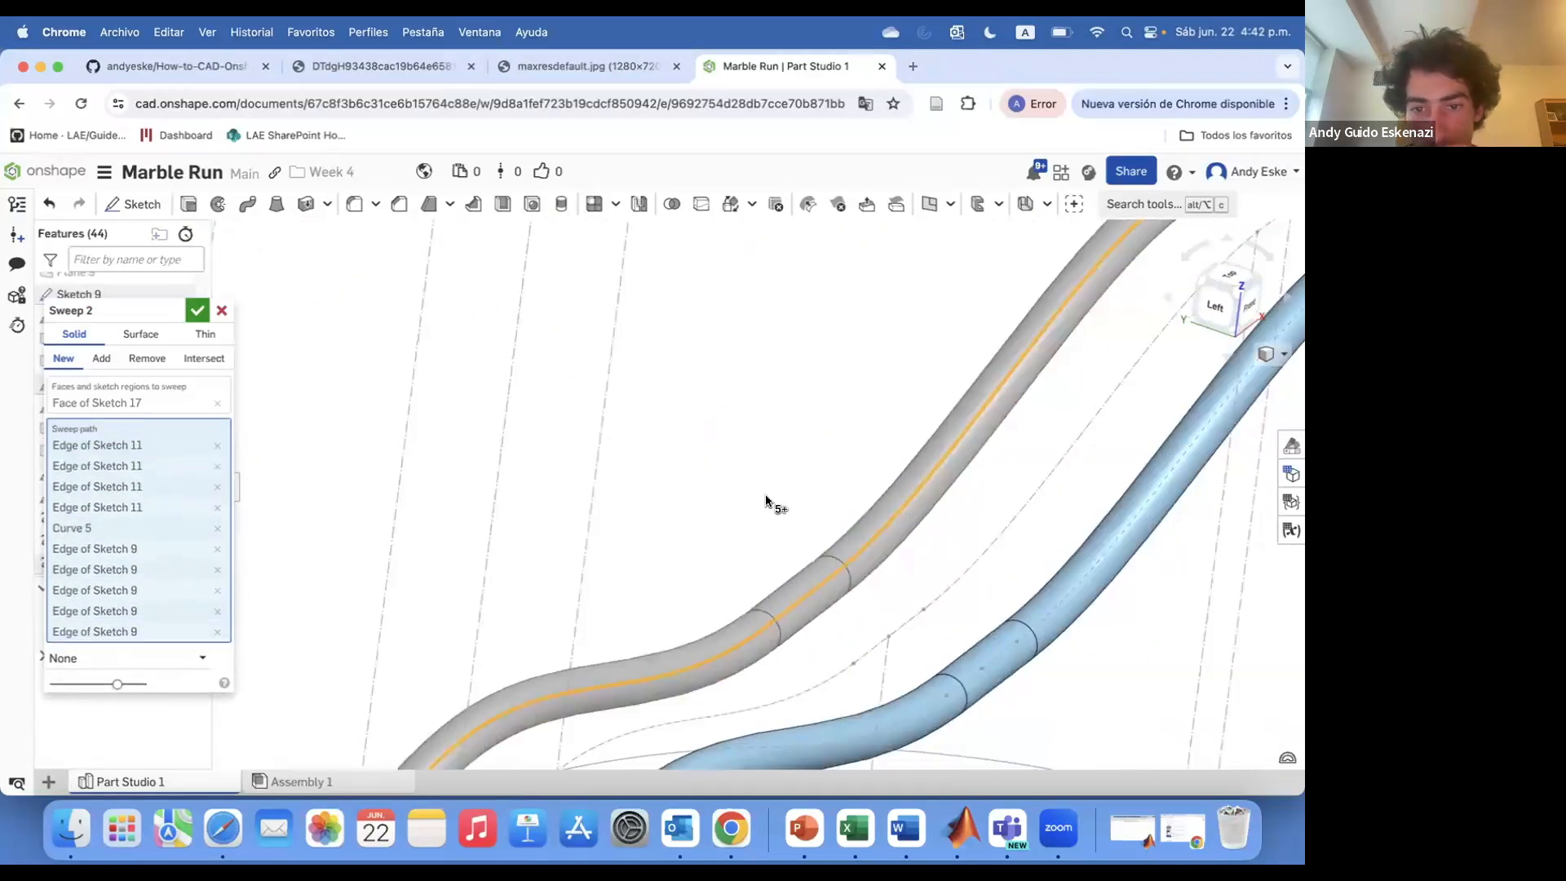
Extend the second sweep path through Curve 3 and Sketch 8's edges and confirm the solid sweep
scroll(766, 496, "up", 5)
left_click(591, 531)
left_click(558, 555)
scroll(558, 523, "up", 5)
scroll(810, 628, "down", 5)
left_click(810, 625)
left_click(910, 588)
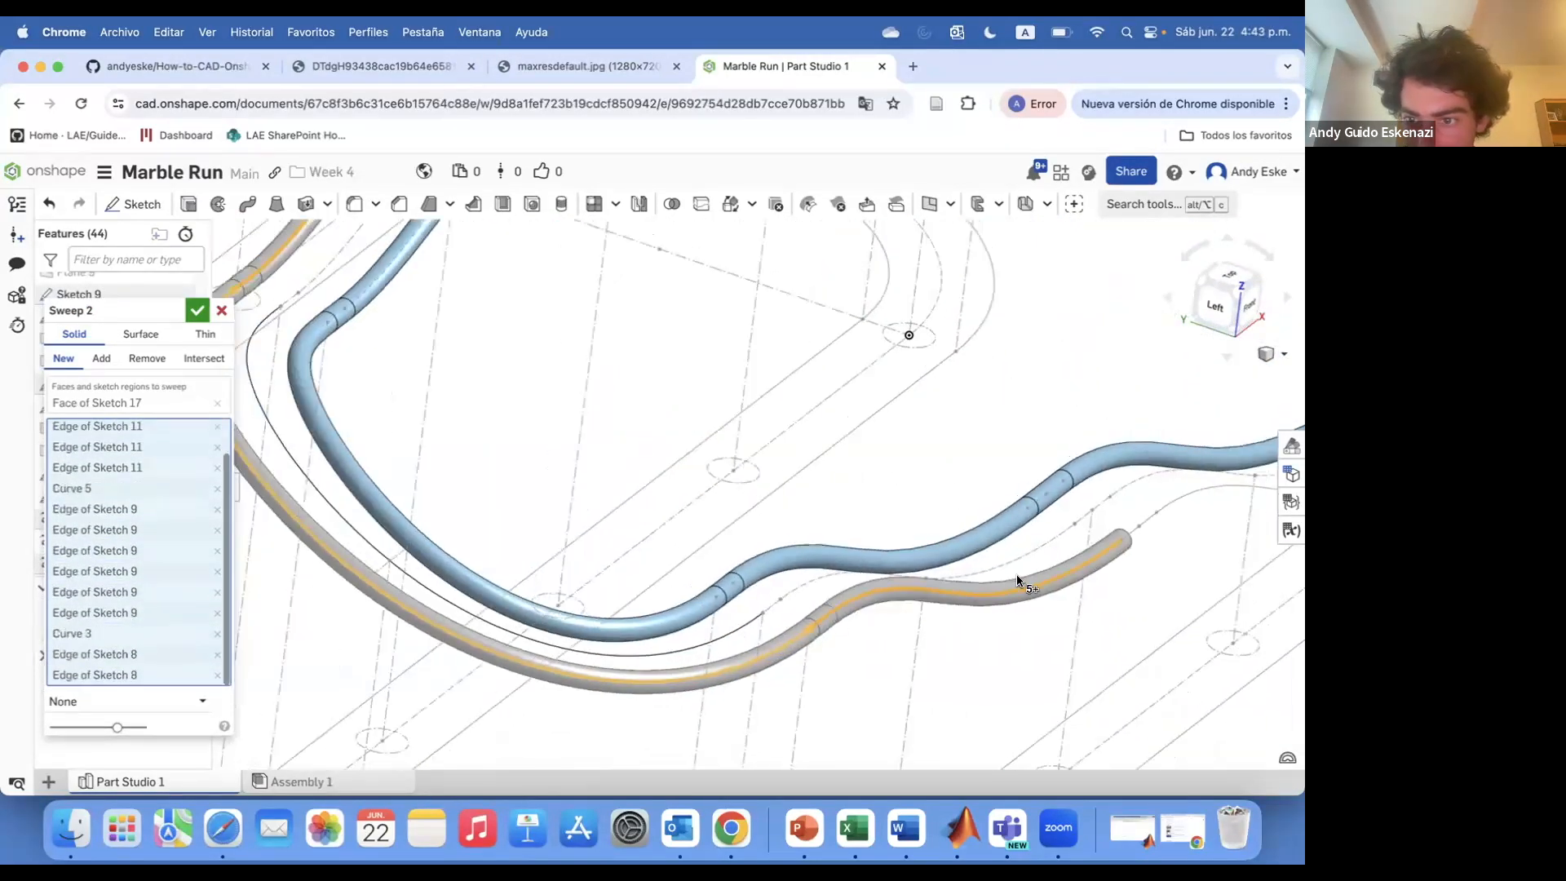
scroll(1126, 531, "up", 5)
left_click(997, 600)
left_click(1012, 586)
left_click(1049, 563)
scroll(1003, 544, "up", 5)
left_click(969, 520)
scroll(942, 529, "down", 5)
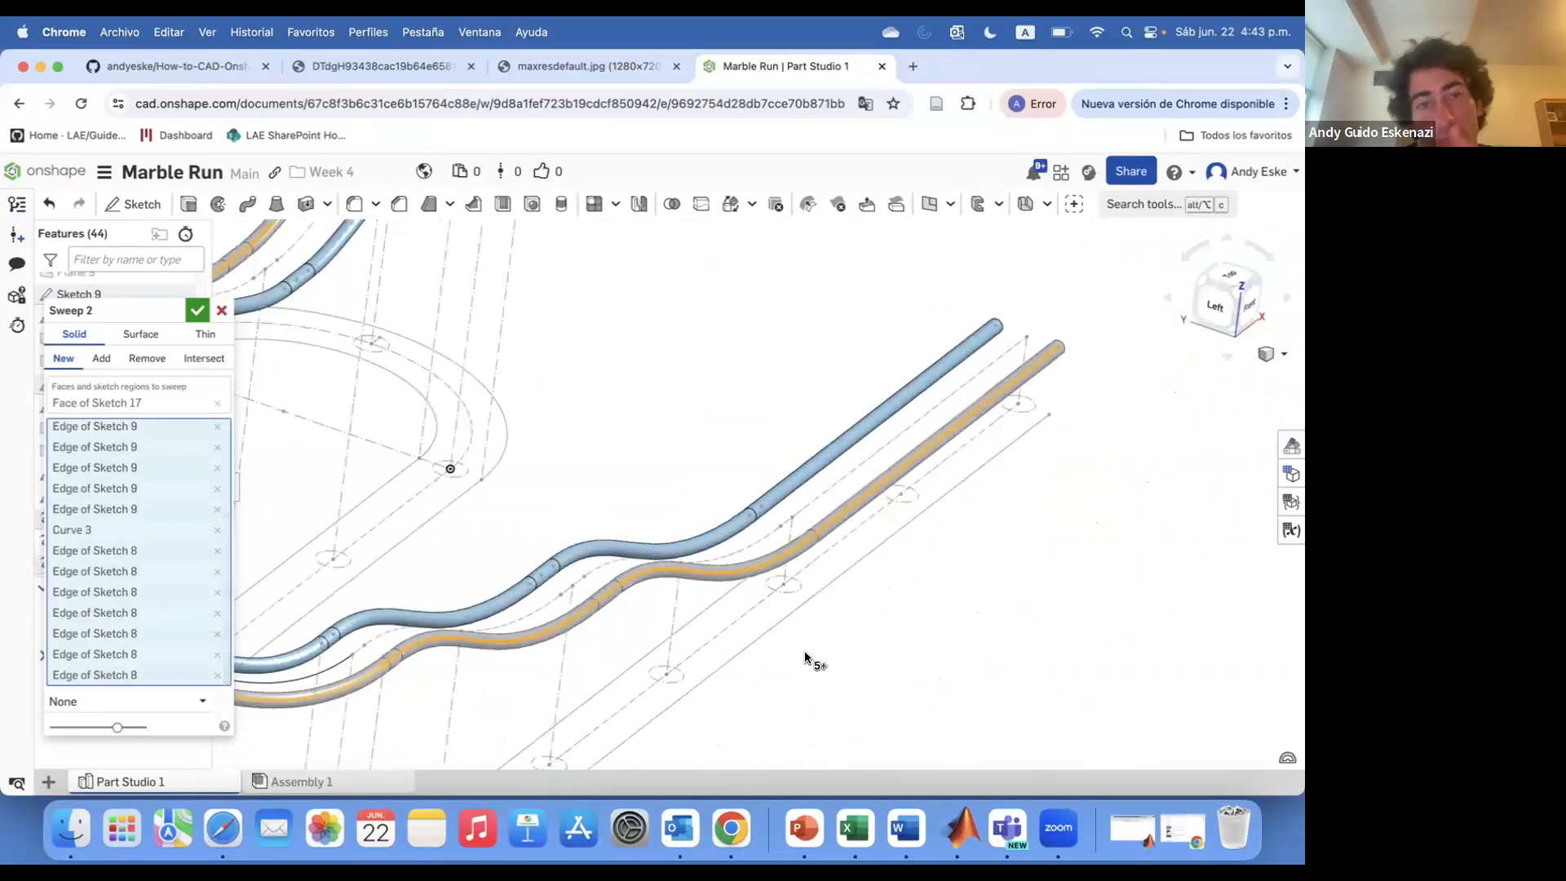
key("Return")
Examine the two swept rails around the track's start
right_click_drag(923, 394, 533, 326)
scroll(607, 398, "up", 5)
scroll(736, 380, "down", 5)
scroll(735, 380, "up", 4)
scroll(569, 284, "up", 5)
scroll(504, 251, "down", 3)
scroll(503, 251, "up", 5)
scroll(534, 325, "up", 4)
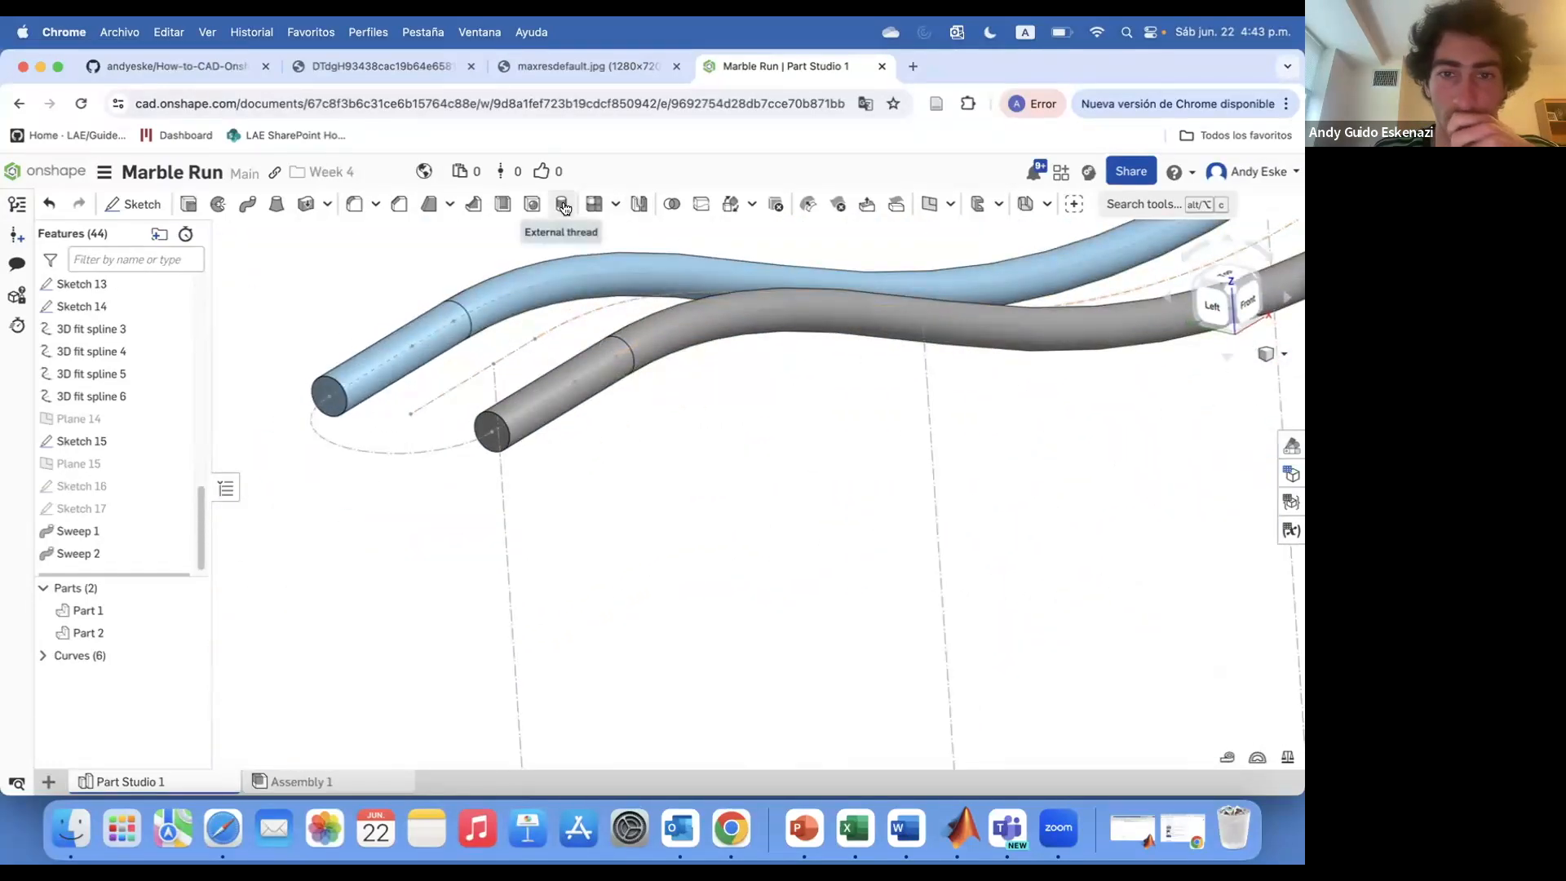
Create a plane through two points at the start of the grey rail
left_click(929, 205)
left_click(493, 364)
left_click(503, 358)
scroll(643, 406, "down", 5)
left_click(199, 311)
scroll(541, 424, "up", 5)
right_click_drag(562, 391, 656, 366)
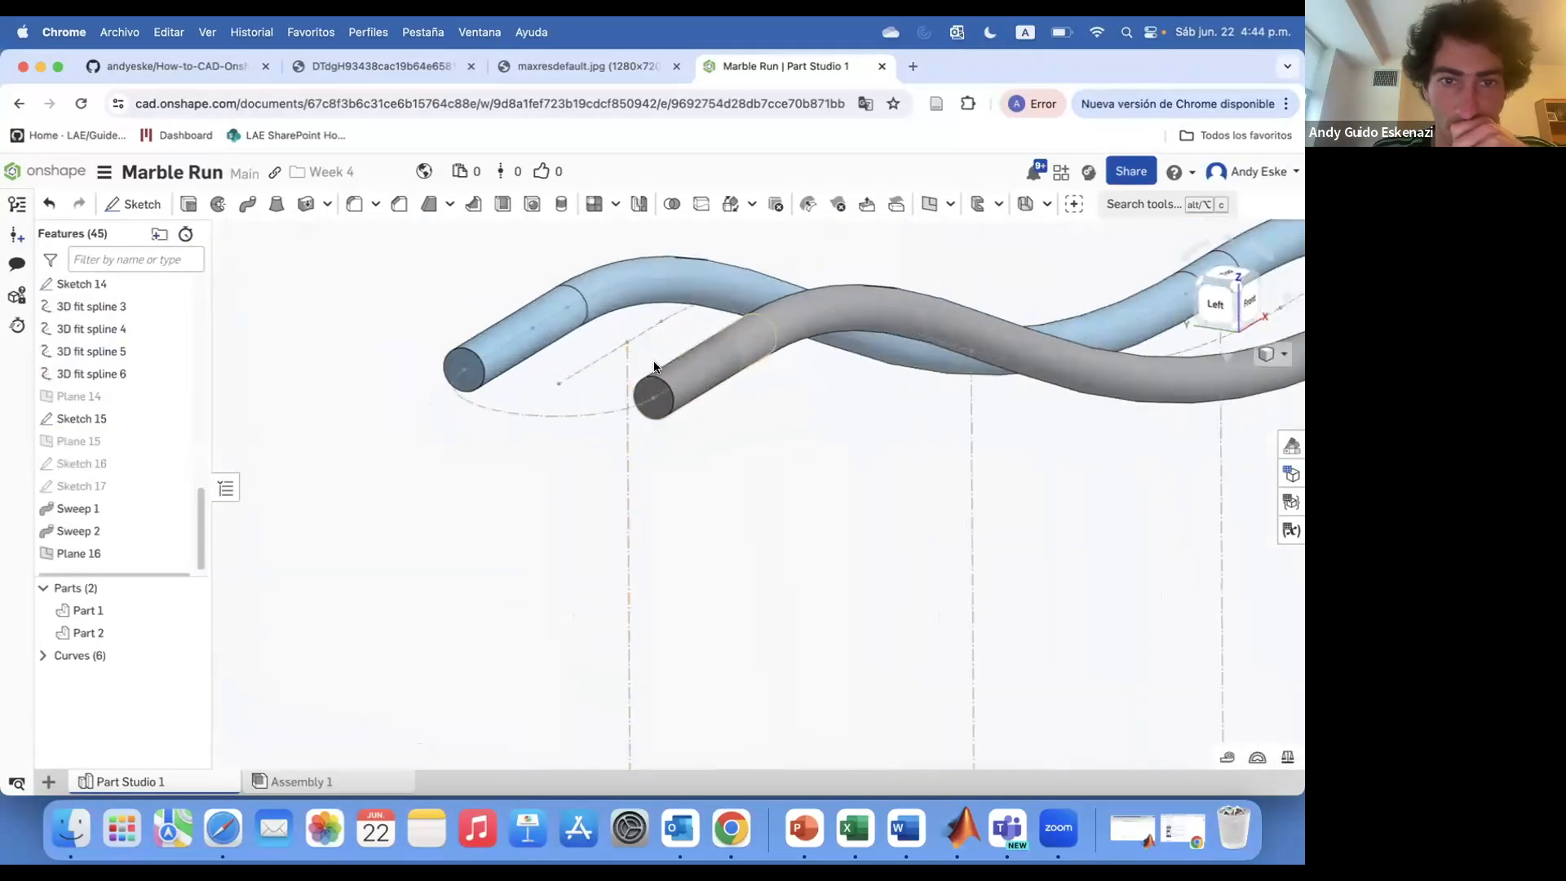
Sketch on Plane 16 an arc linking the start ends of the blue and grey rails
left_click(134, 205)
scroll(624, 418, "down", 5)
left_click(562, 413)
scroll(644, 385, "up", 5)
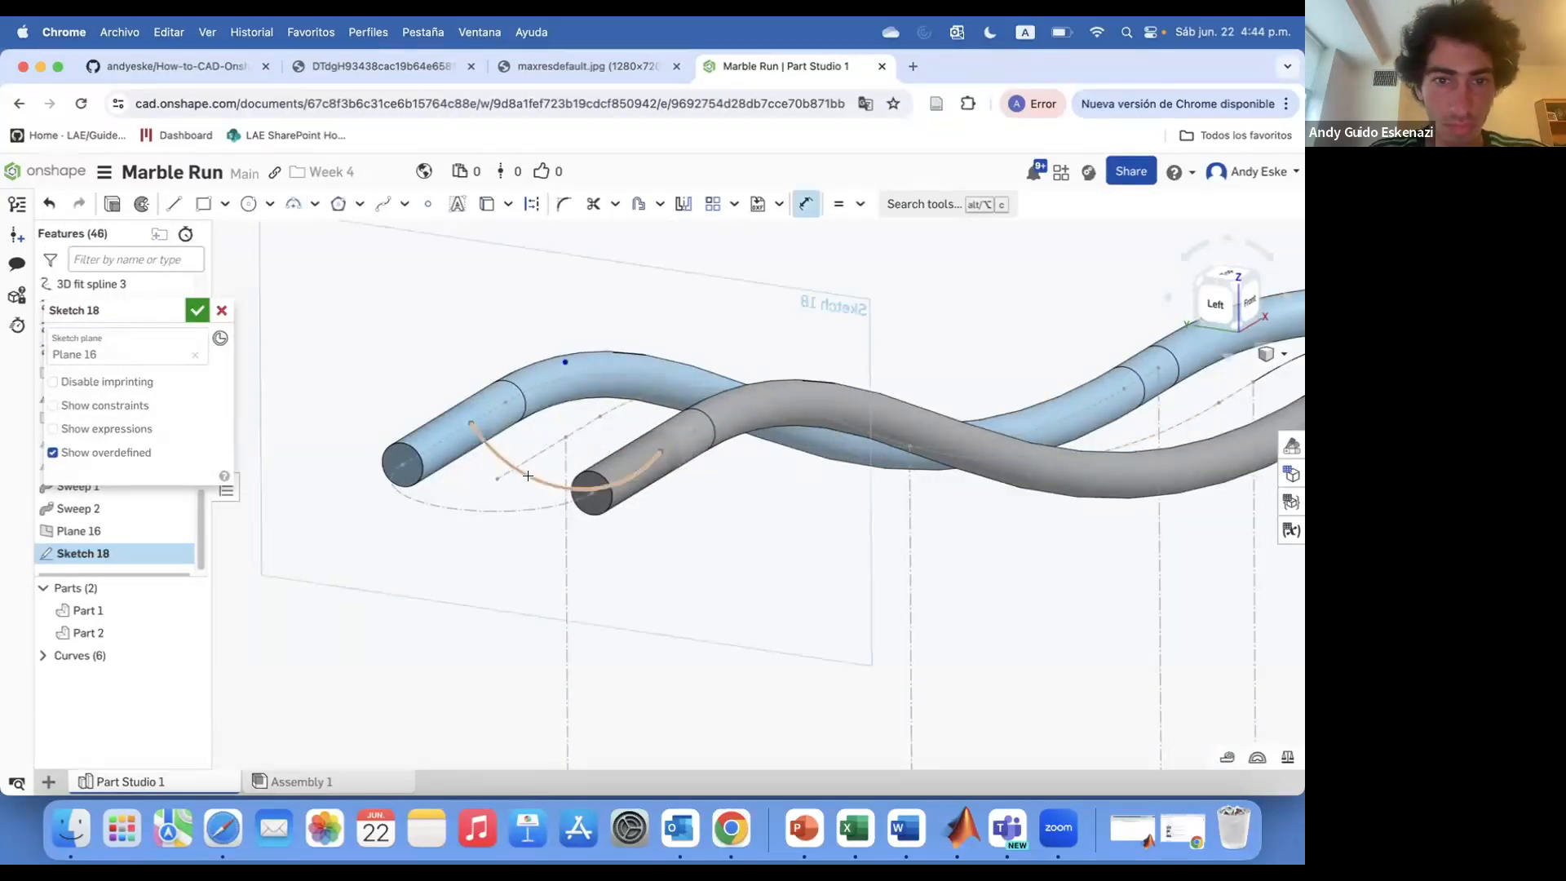
key("Return")
scroll(570, 446, "down", 3)
mouse_move(570, 446)
right_mouse_down()
mouse_move(604, 441)
mouse_move(545, 444)
mouse_move(571, 424)
right_mouse_up()
left_click(198, 310)
Hide Plane 16 from the view
scroll(375, 377, "down", 5)
right_click(420, 391)
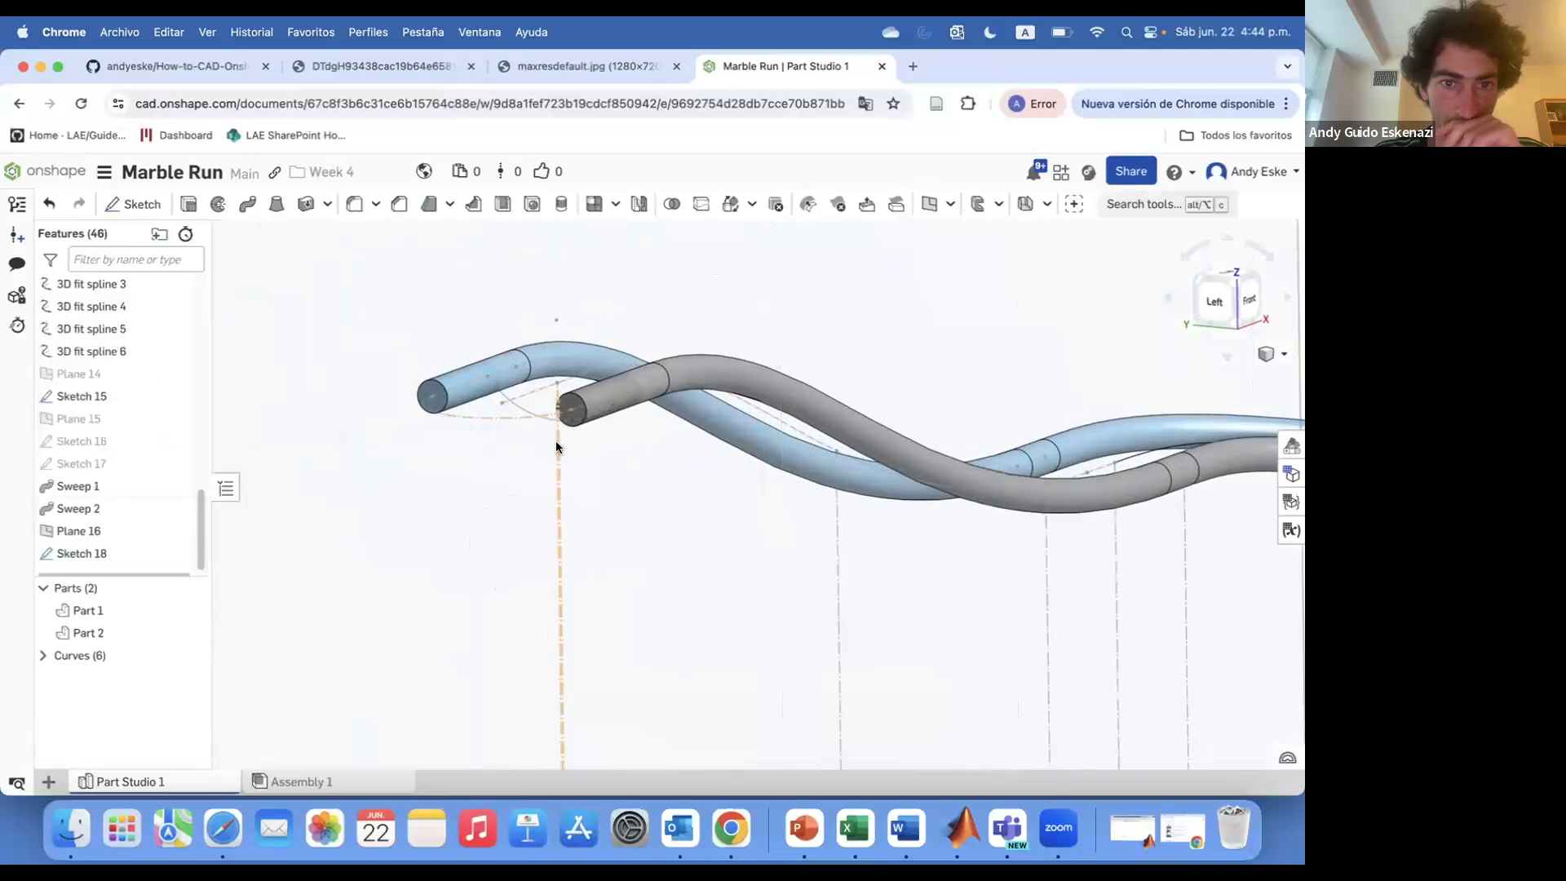
left_click(458, 479)
scroll(619, 416, "up", 5)
scroll(566, 413, "down", 3)
scroll(490, 472, "up", 5)
scroll(182, 526, "down", 1)
Create a plane-point plane from Plane 16 and a vertex of Sketch 6
left_click(930, 204)
left_click(114, 414)
left_click(88, 518)
left_click(777, 617)
scroll(657, 541, "down", 8)
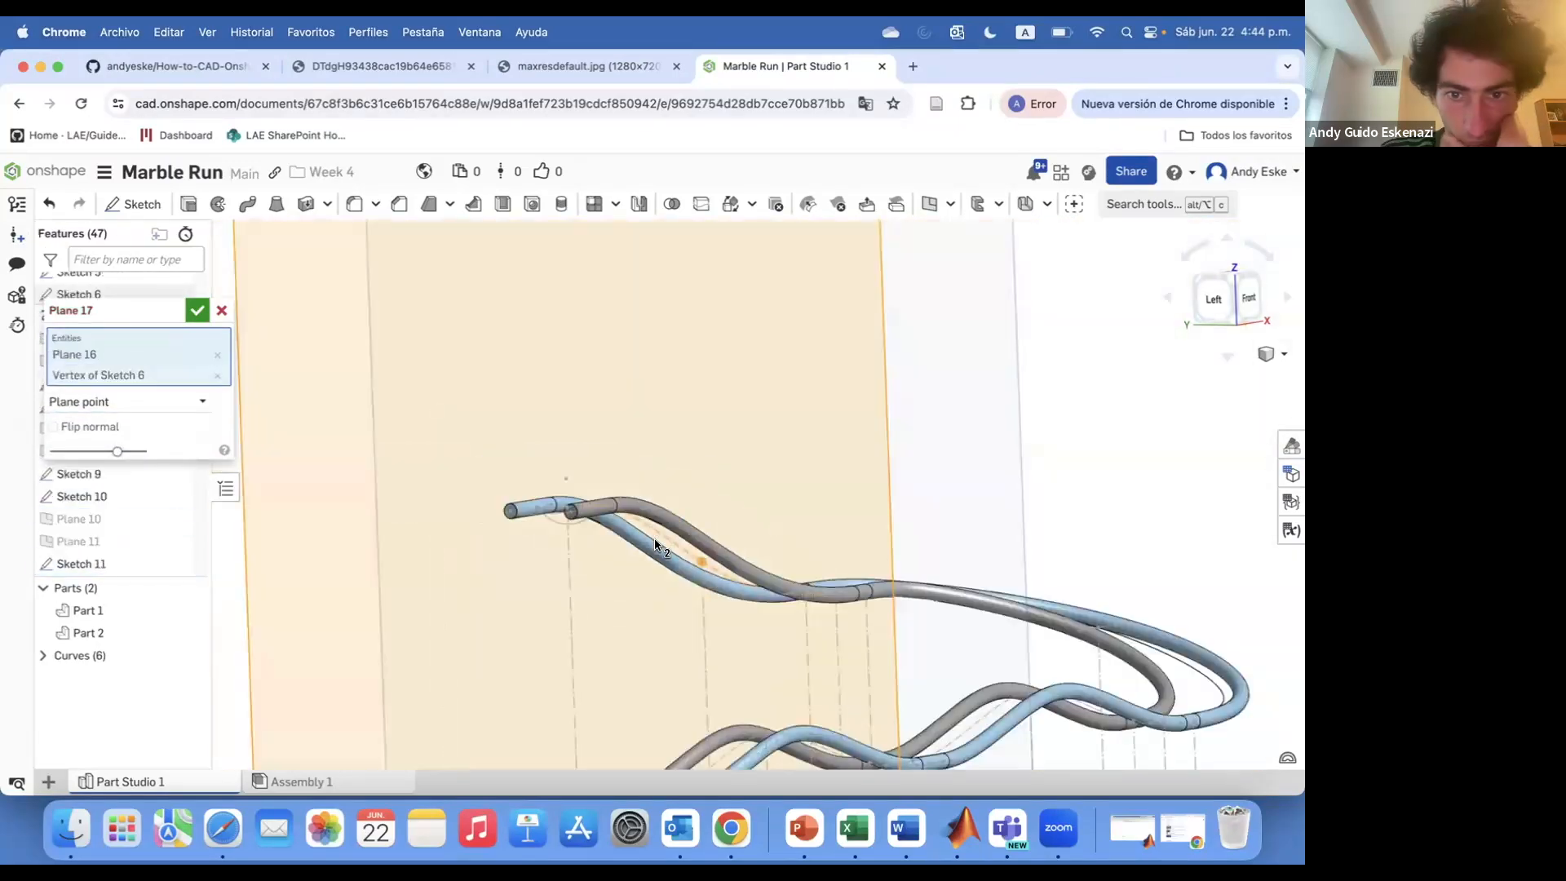
right_click_drag(657, 542, 522, 548)
left_click(197, 311)
scroll(817, 506, "up", 4)
right_click_drag(840, 530, 882, 571)
scroll(883, 565, "up", 5)
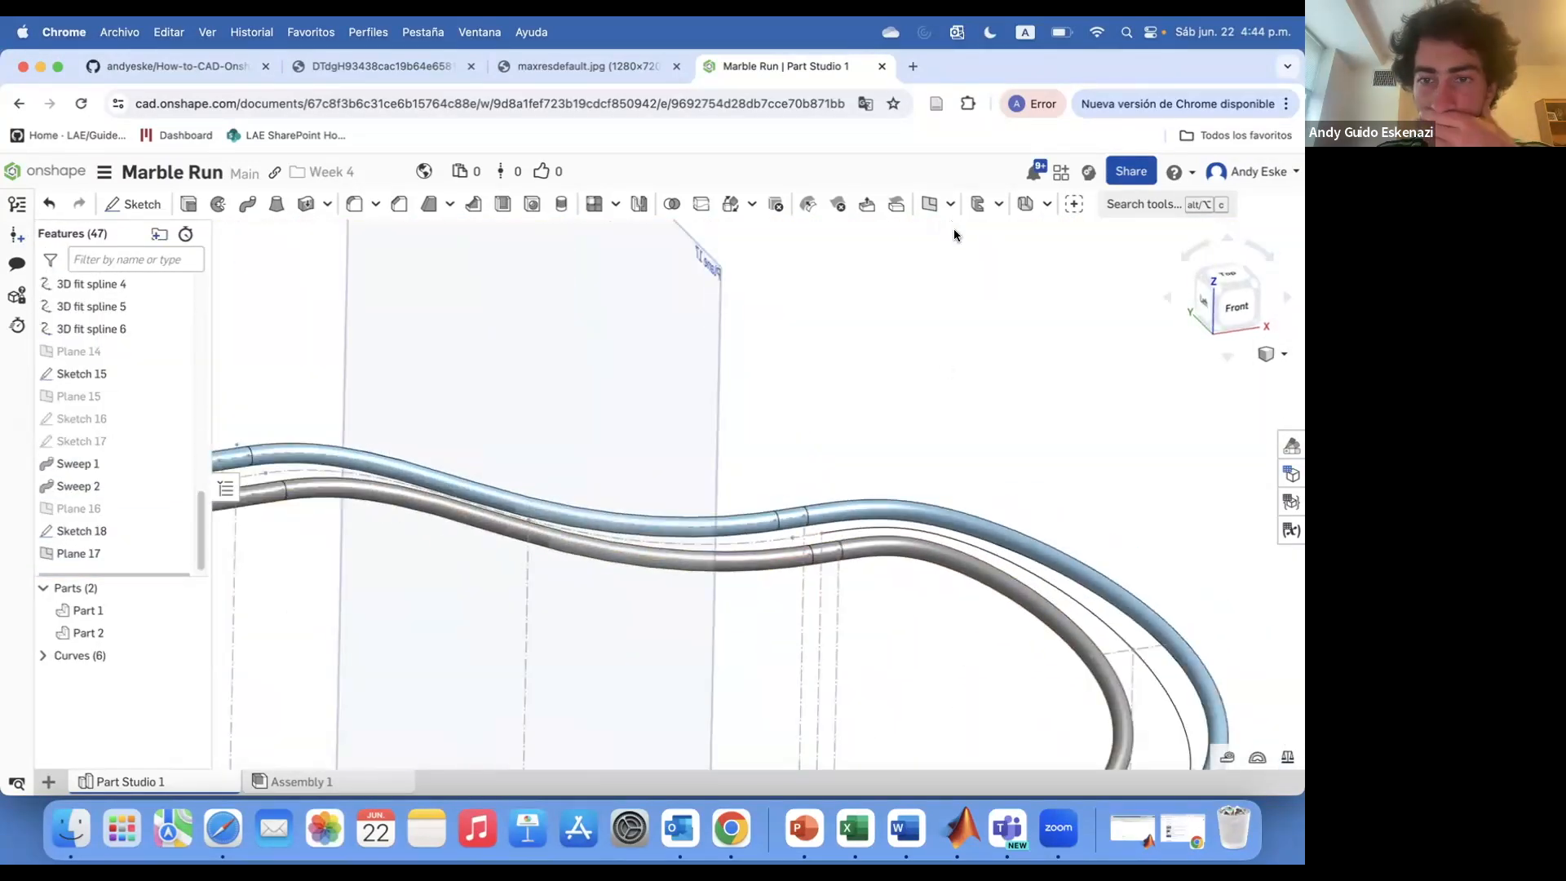
Create a plane through two points on the rails approaching the loop
left_click(929, 204)
left_click(693, 407)
left_click(821, 534)
scroll(805, 437, "down", 8)
left_click(197, 310)
scroll(756, 454, "up", 8)
mouse_move(791, 563)
right_mouse_down()
mouse_move(869, 521)
mouse_move(845, 522)
mouse_move(853, 531)
right_mouse_up()
scroll(853, 532, "up", 5)
Create a three-point plane through vertices of Sketch 5 and Sketch 13 at the loop's turn
left_click(929, 204)
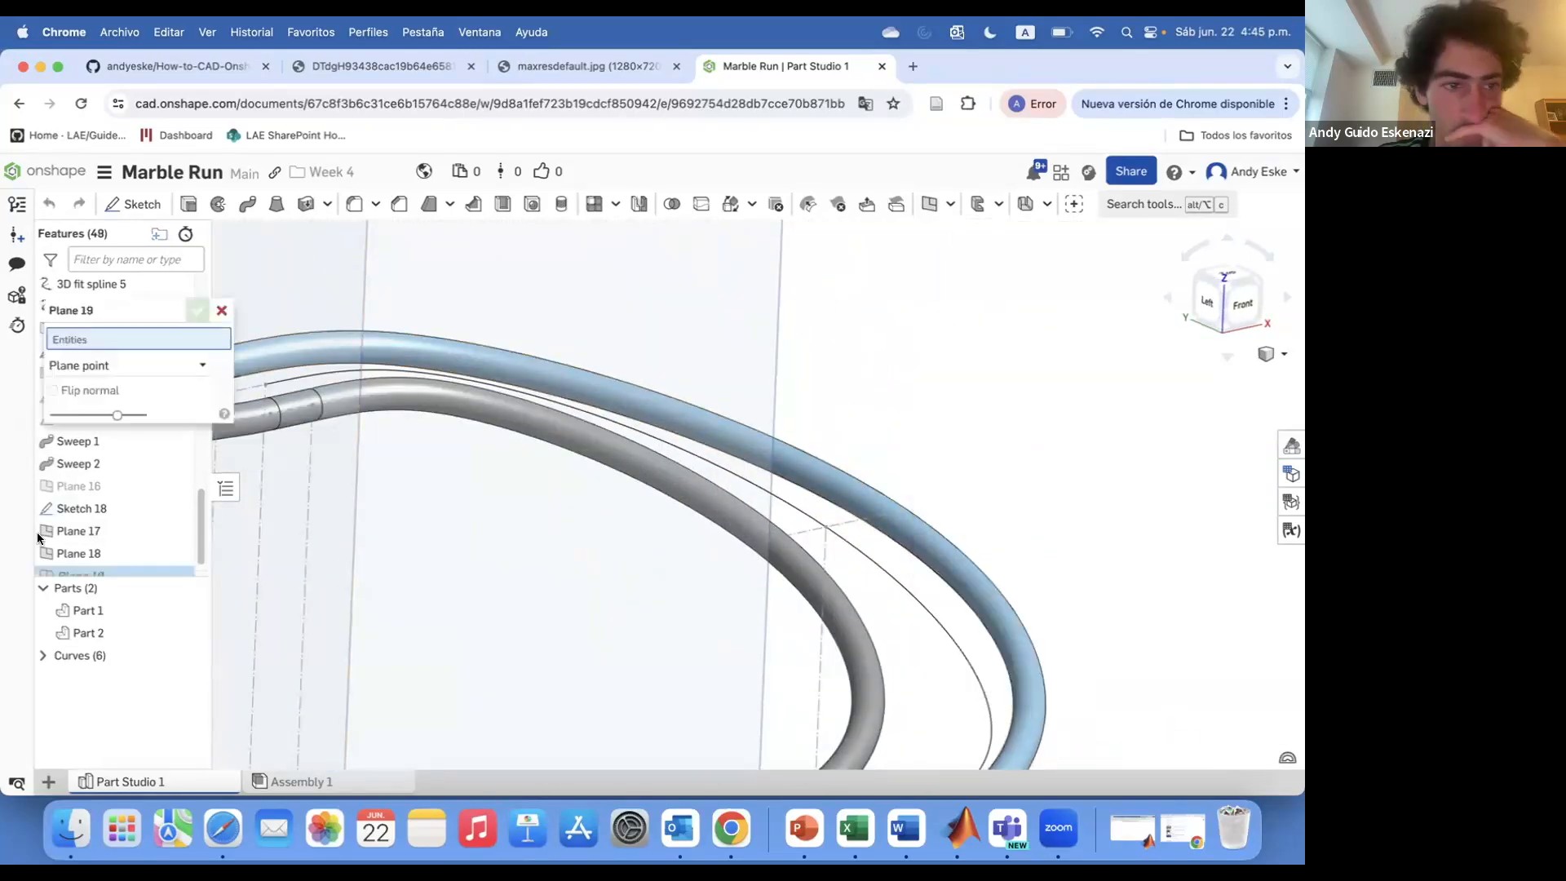
left_click(129, 365)
left_click(826, 528)
left_click(773, 539)
scroll(840, 498, "down", 6)
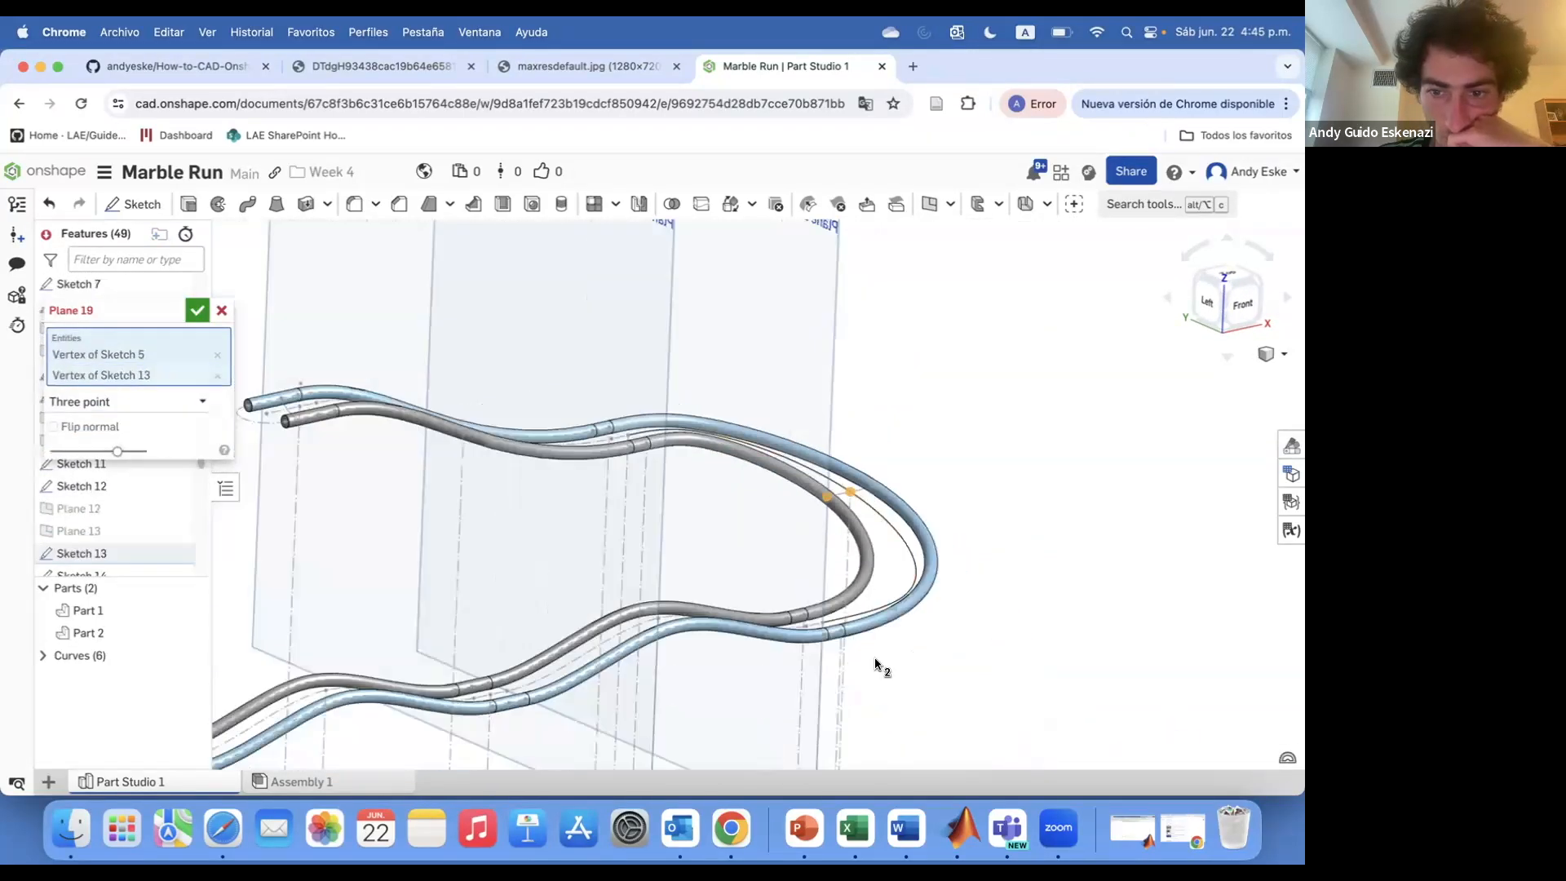
middle_click_drag(881, 663, 847, 388)
scroll(820, 681, "up", 8)
left_click(808, 665)
scroll(824, 687, "down", 8)
left_click(197, 310)
scroll(738, 408, "down", 8)
right_click_drag(739, 408, 887, 448)
scroll(797, 521, "up", 8)
scroll(888, 448, "up", 4)
scroll(888, 449, "up", 2)
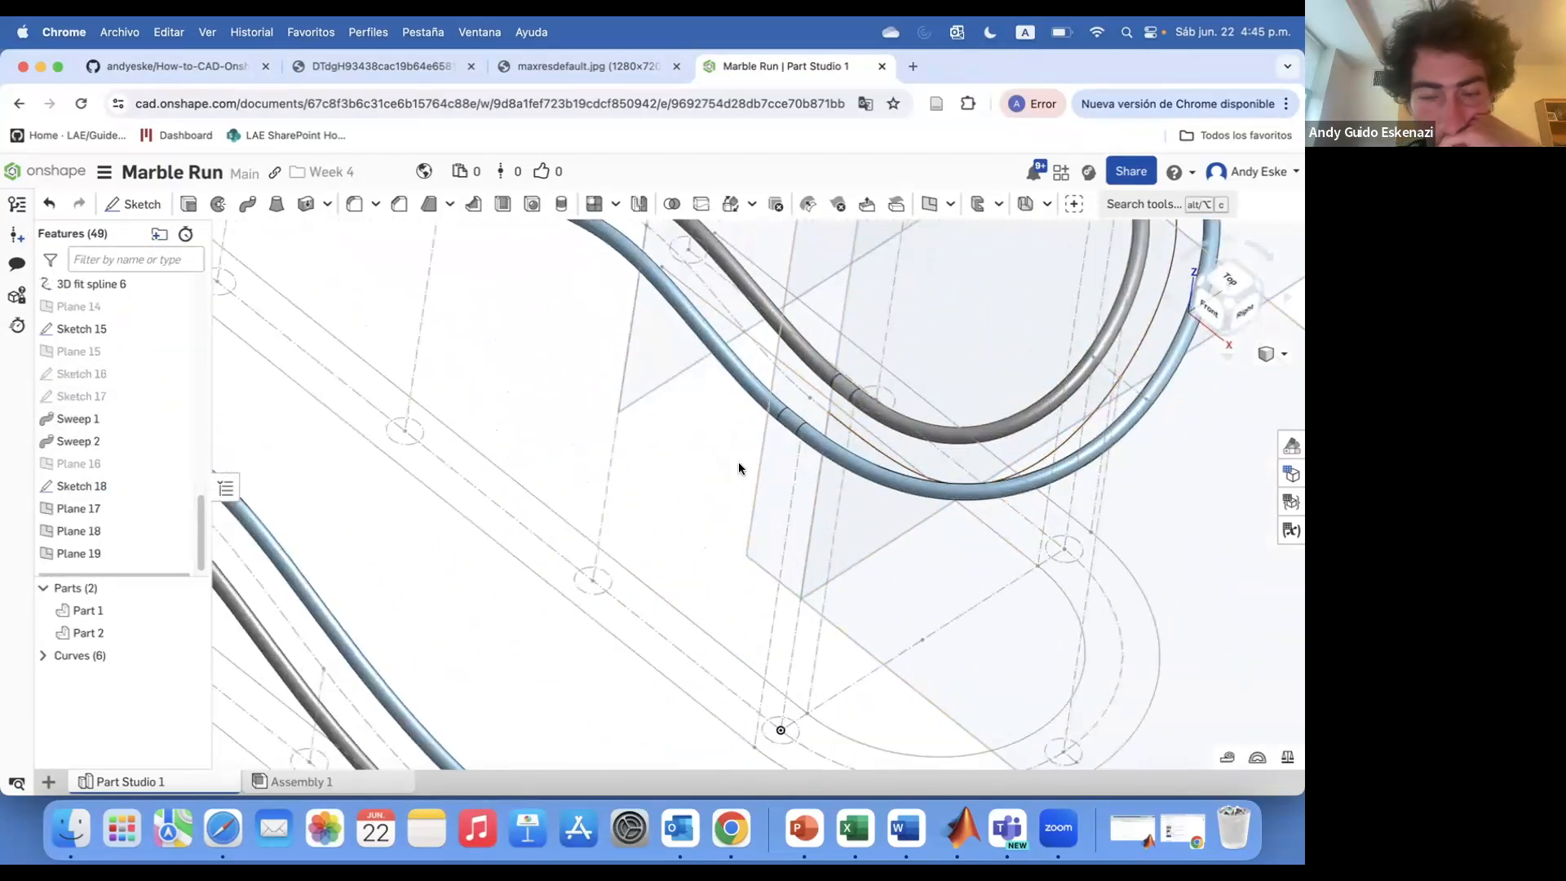
Create a plane through three points around the loop's outer end
left_click(929, 204)
left_click(830, 415)
left_click(856, 401)
left_click(781, 731)
scroll(815, 564, "down", 4)
left_click(196, 310)
scroll(737, 397, "down", 5)
Create three planes spaced along the track's long sloping section
left_click(950, 205)
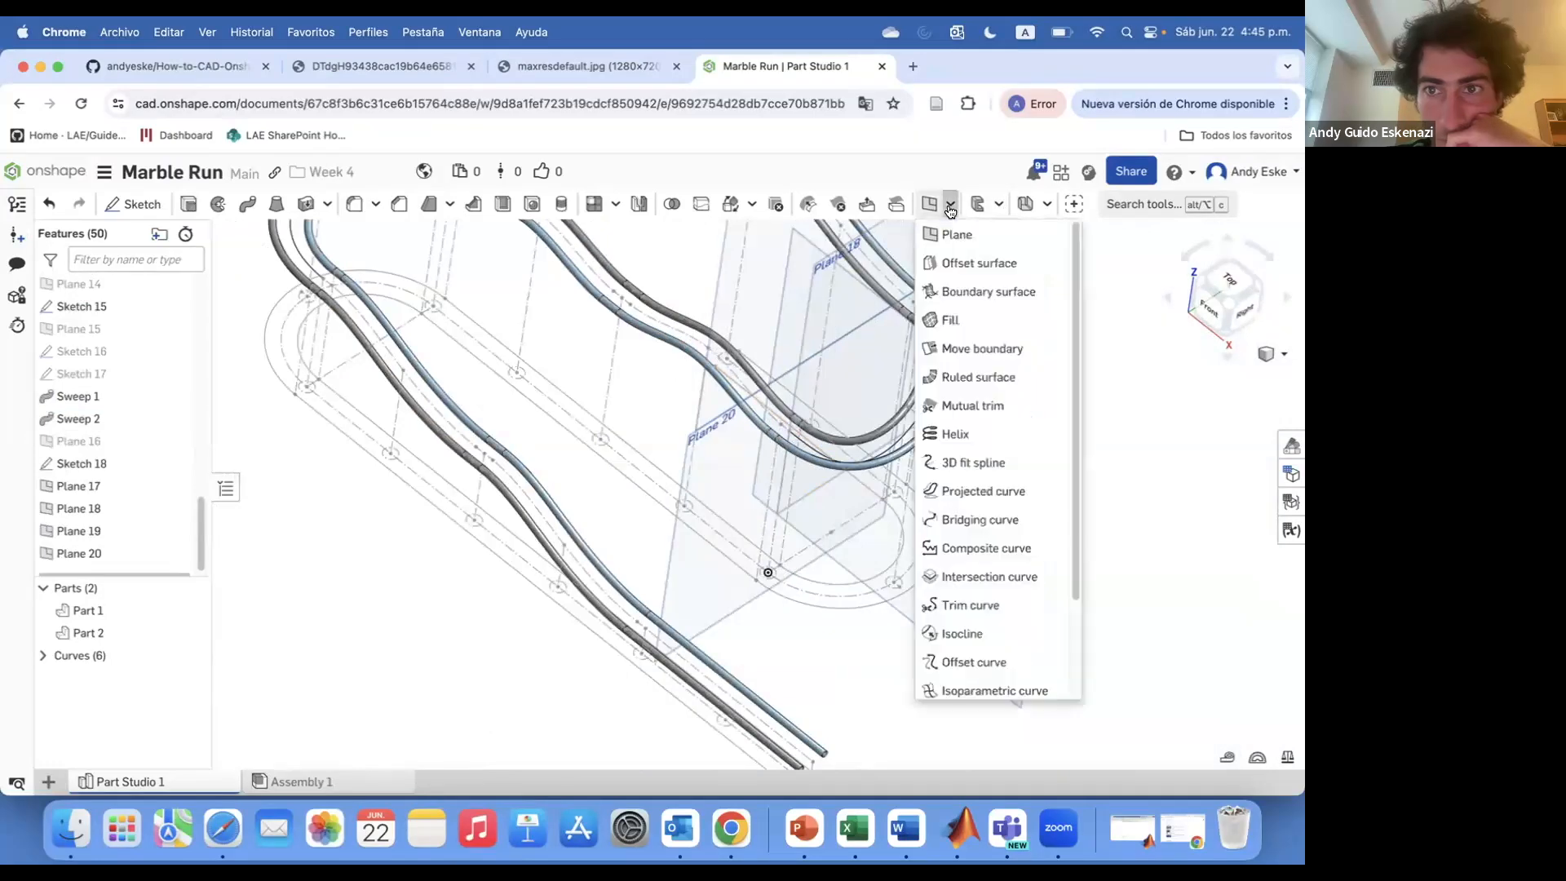
left_click(956, 234)
left_click(108, 365)
left_click(97, 423)
left_click(685, 445)
scroll(685, 445, "up", 3)
mouse_move(686, 445)
right_mouse_down()
mouse_move(727, 413)
mouse_move(708, 400)
right_mouse_up()
left_click(706, 321)
left_click(197, 310)
left_click(927, 210)
left_click(569, 276)
left_click(593, 430)
left_click(196, 310)
scroll(447, 493, "down", 3)
scroll(461, 298, "up", 3)
left_click(929, 205)
left_click(485, 481)
left_click(196, 310)
Create two more planes, one on the descending curve and one near the loop's start
scroll(489, 489, "down", 3)
scroll(350, 296, "up", 5)
left_click(929, 205)
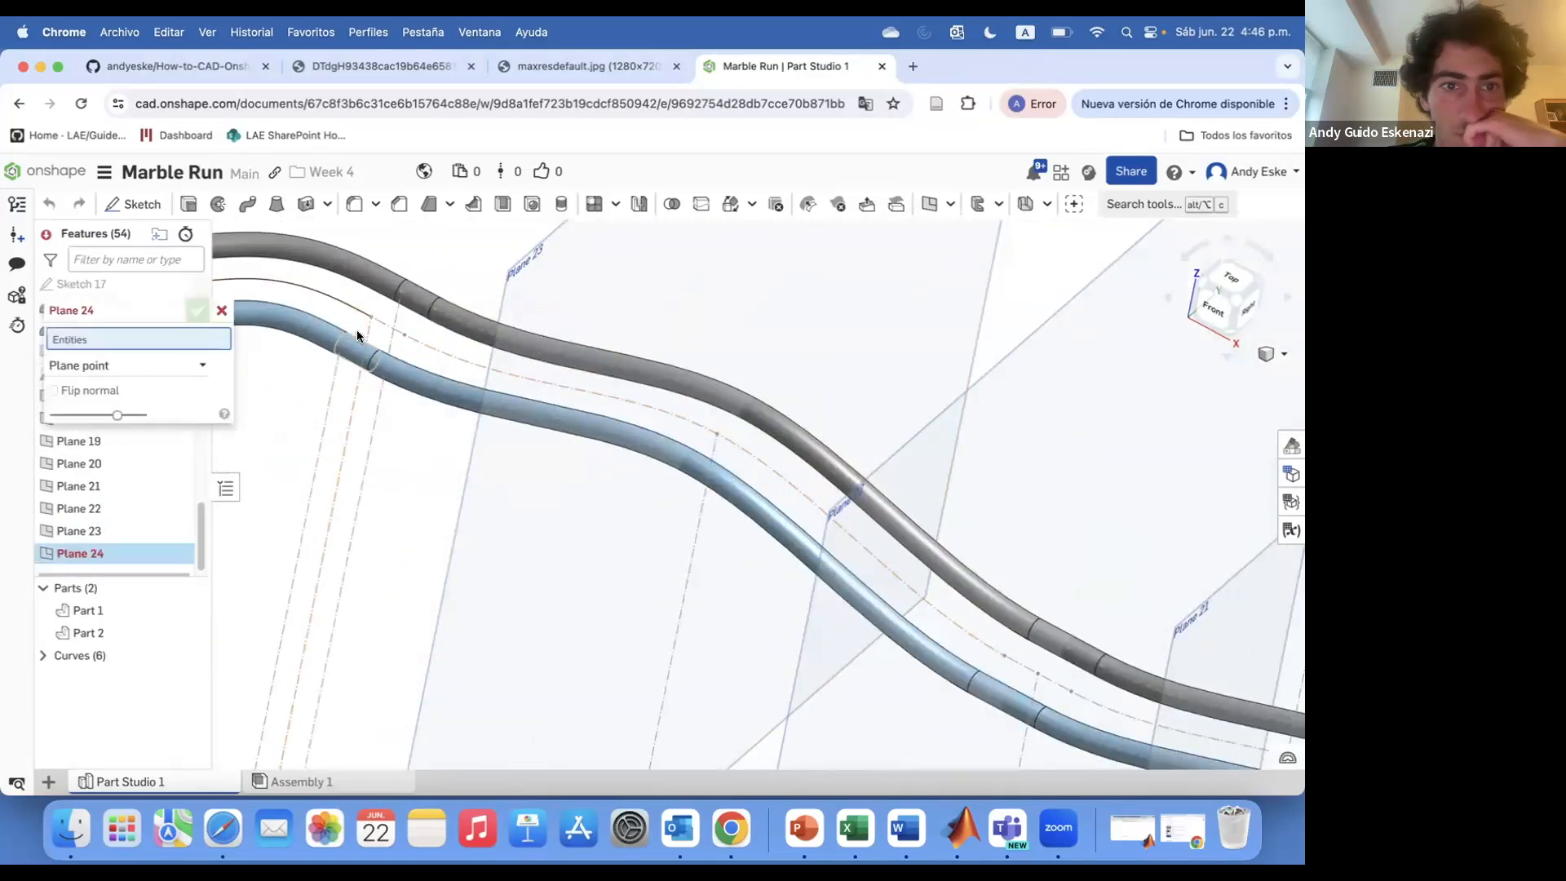
left_click(346, 336)
left_click(489, 393)
scroll(489, 395, "down", 5)
left_click(197, 310)
scroll(571, 269, "down", 5)
left_click(929, 205)
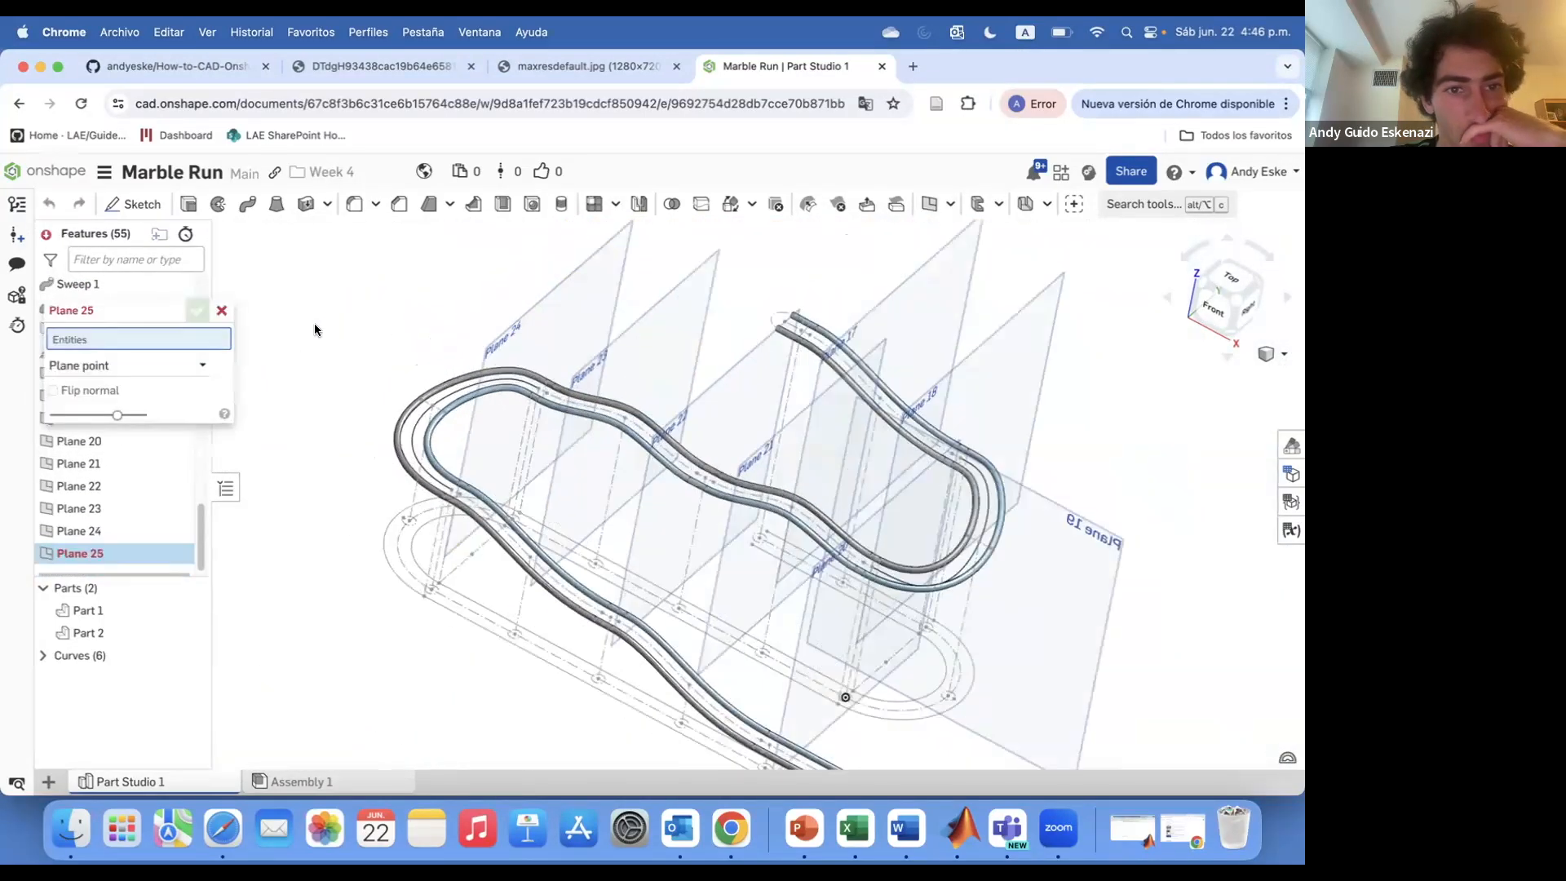
scroll(314, 326, "up", 5)
left_click(494, 457)
left_click(463, 635)
left_click(562, 689)
left_click(197, 310)
Create a three-point plane through vertices of Sketch 2 and Sketch 8
scroll(465, 332, "down", 5)
right_click_drag(489, 408, 668, 448)
scroll(452, 554, "up", 5)
left_click(931, 204)
left_click(439, 486)
left_click(460, 499)
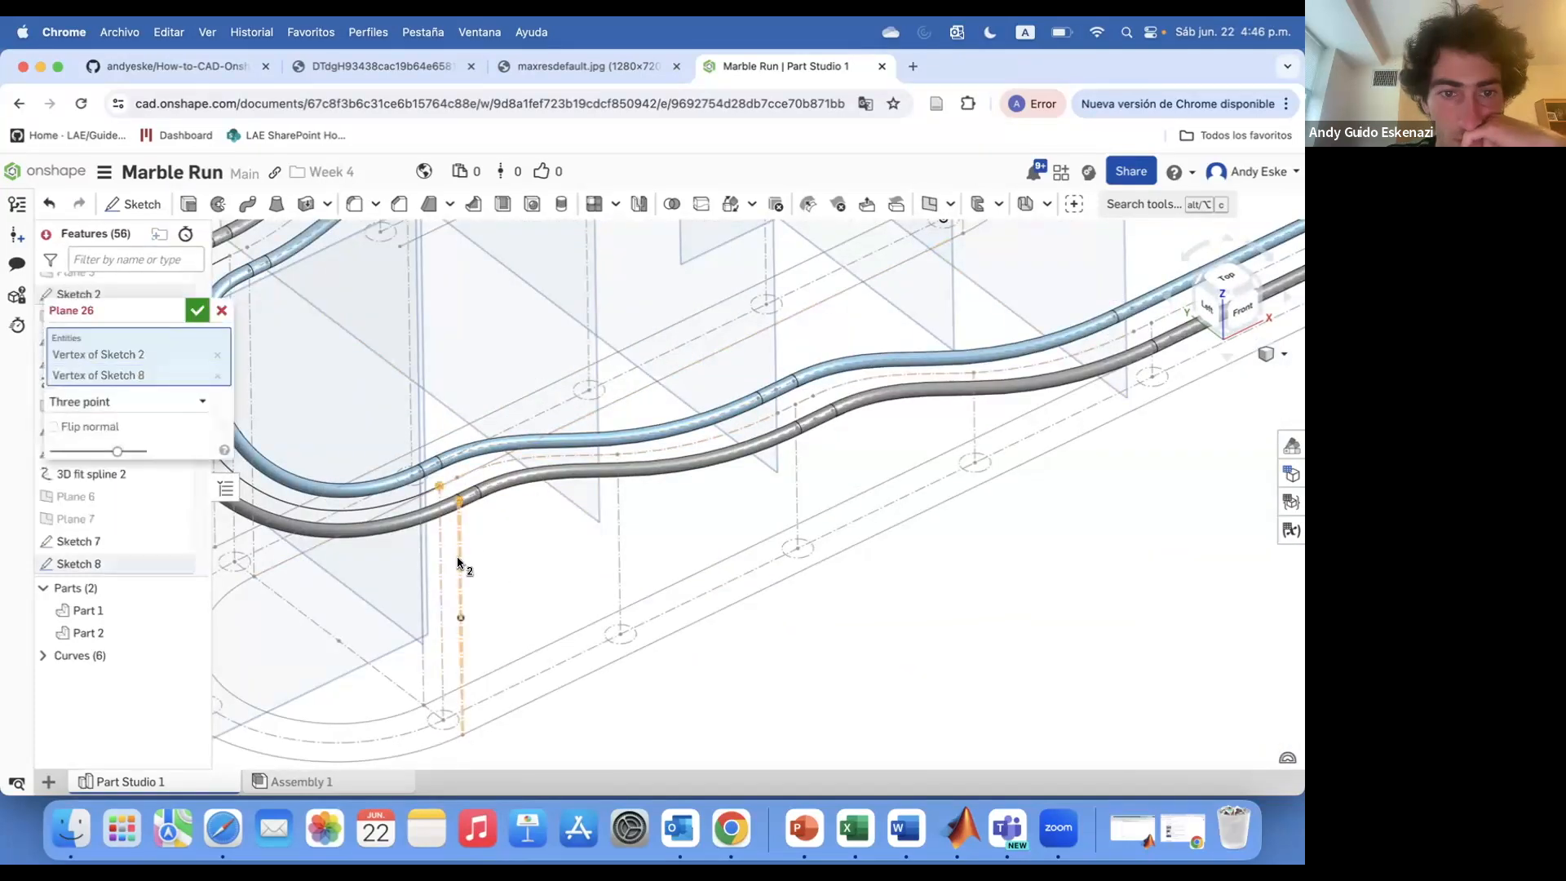
left_click(197, 310)
Create a point-normal plane on the lower straight section of the rails
right_click_drag(554, 457, 630, 475)
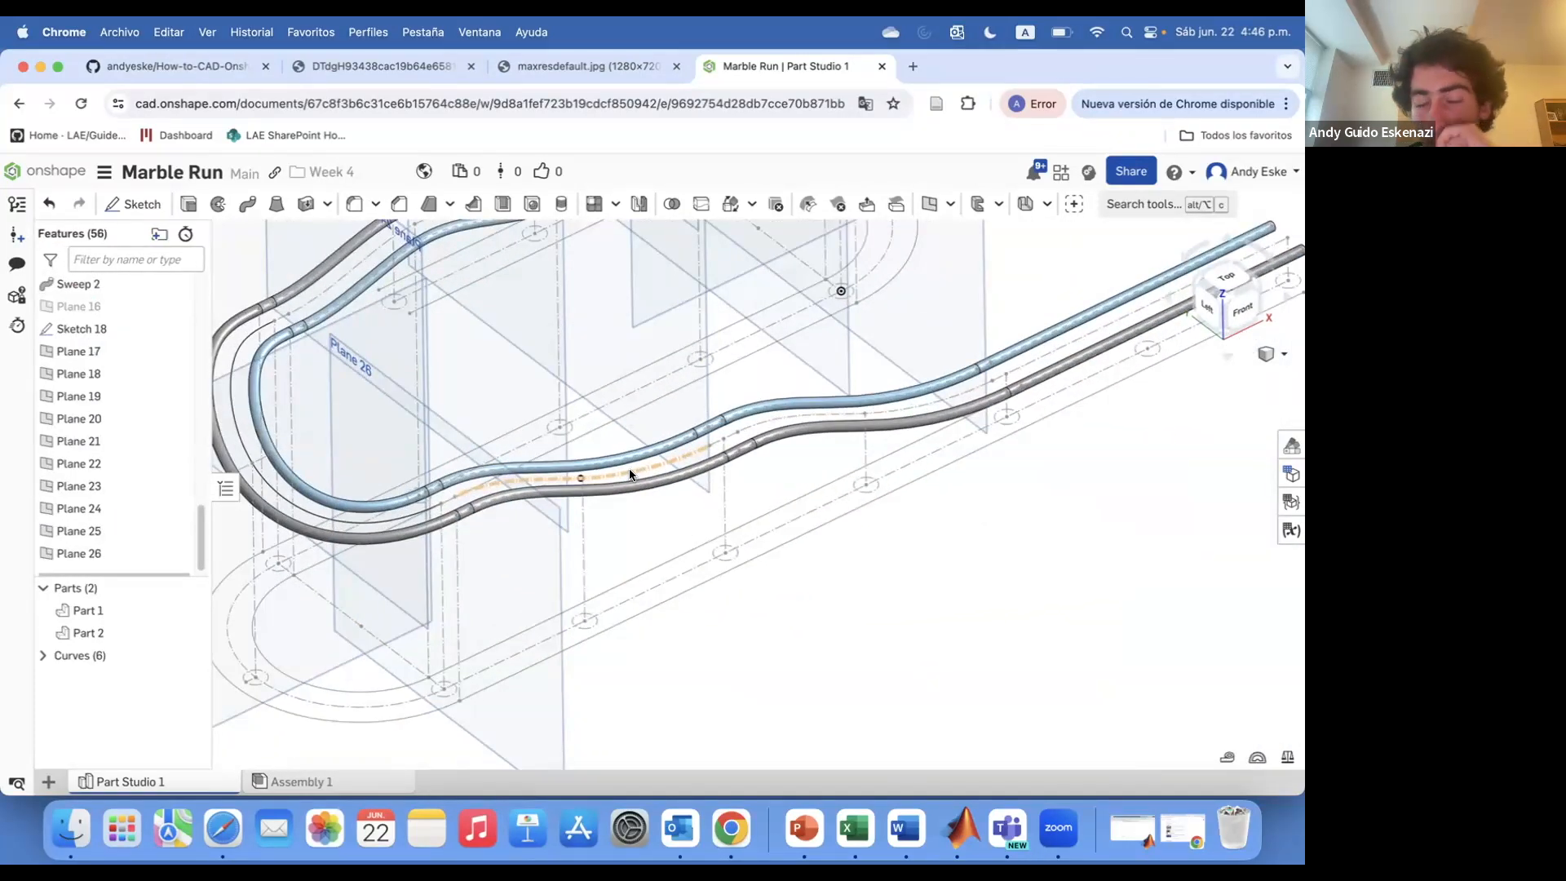
scroll(578, 518, "down", 5)
right_click_drag(578, 517, 540, 481)
scroll(540, 481, "up", 5)
left_click(931, 204)
left_click(114, 365)
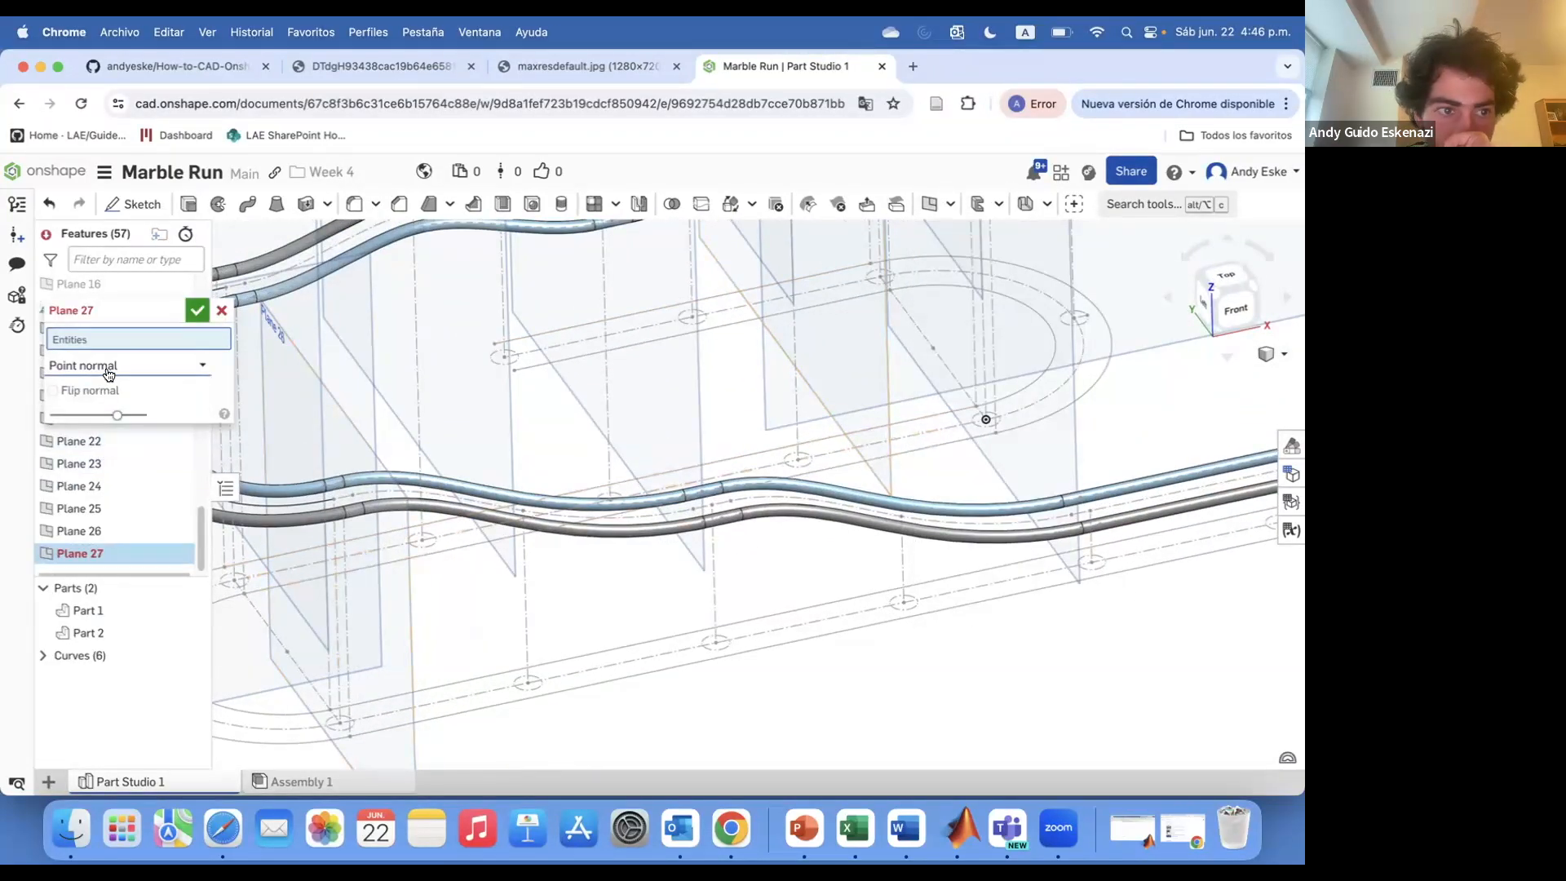
left_click(377, 616)
left_click(523, 512)
scroll(549, 535, "down", 3)
right_click_drag(549, 535, 578, 545)
left_click(198, 310)
Create four more planes spaced along the lower straight section toward the rails' end
left_click(931, 205)
left_click(610, 563)
left_click(695, 527)
left_click(197, 310)
left_click(931, 205)
left_click(752, 557)
left_click(837, 522)
left_click(197, 310)
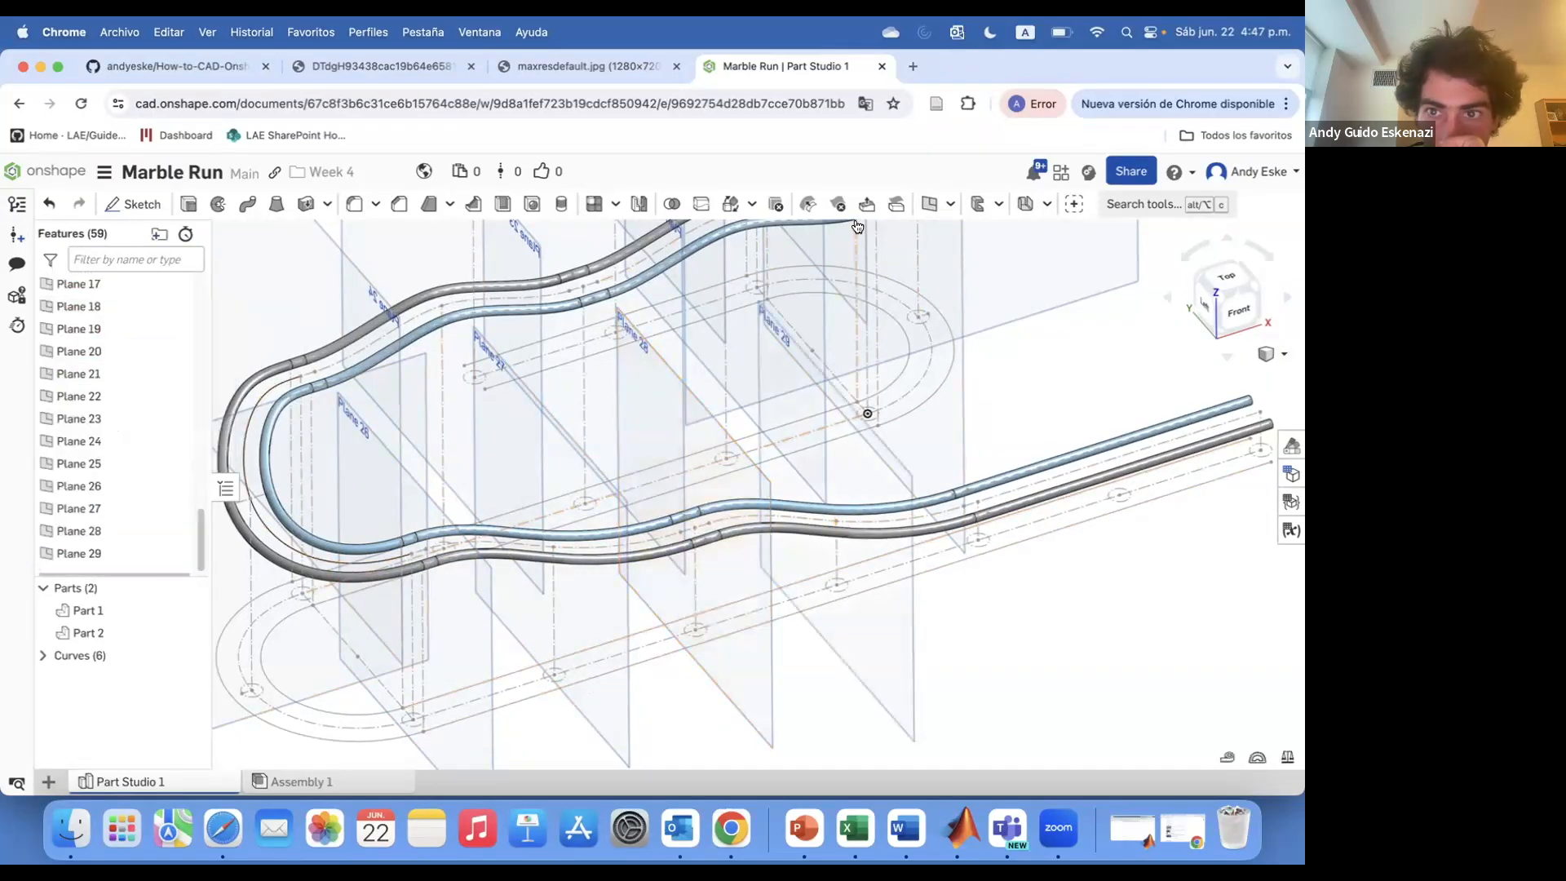
left_click(930, 204)
left_click(895, 551)
left_click(969, 525)
left_click(198, 311)
left_click(1049, 652)
left_click(1119, 495)
mouse_move(1119, 495)
right_mouse_down()
mouse_move(1063, 492)
mouse_move(1080, 501)
right_mouse_up()
scroll(1081, 501, "down", 3)
left_click(198, 311)
scroll(703, 559, "up", 5)
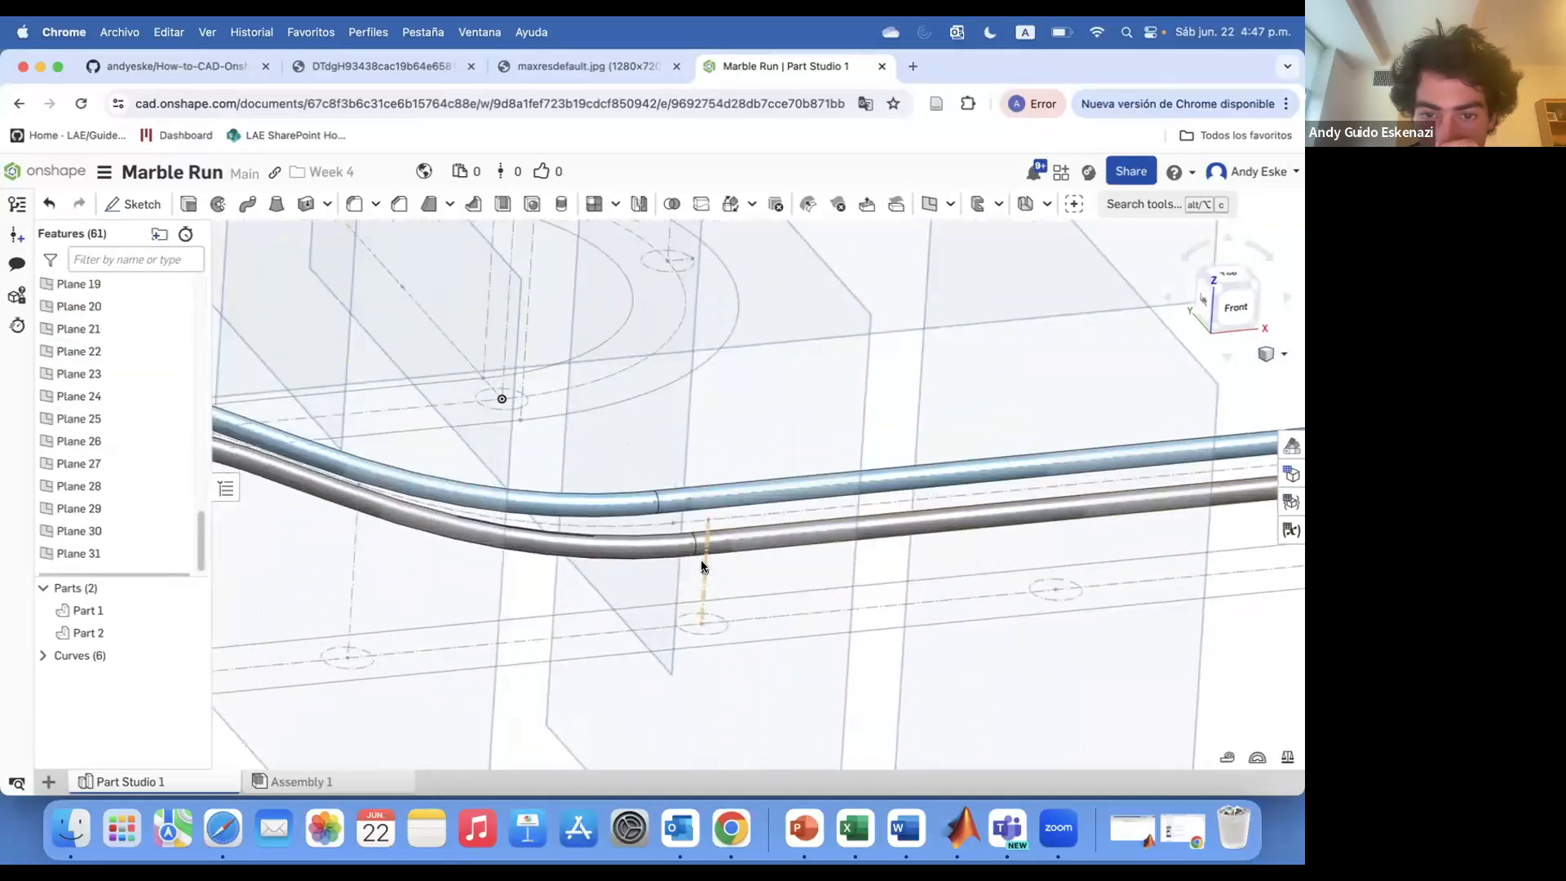
right_click_drag(703, 563, 566, 570)
scroll(647, 521, "down", 5)
right_click_drag(647, 521, 665, 534)
key("shift+s")
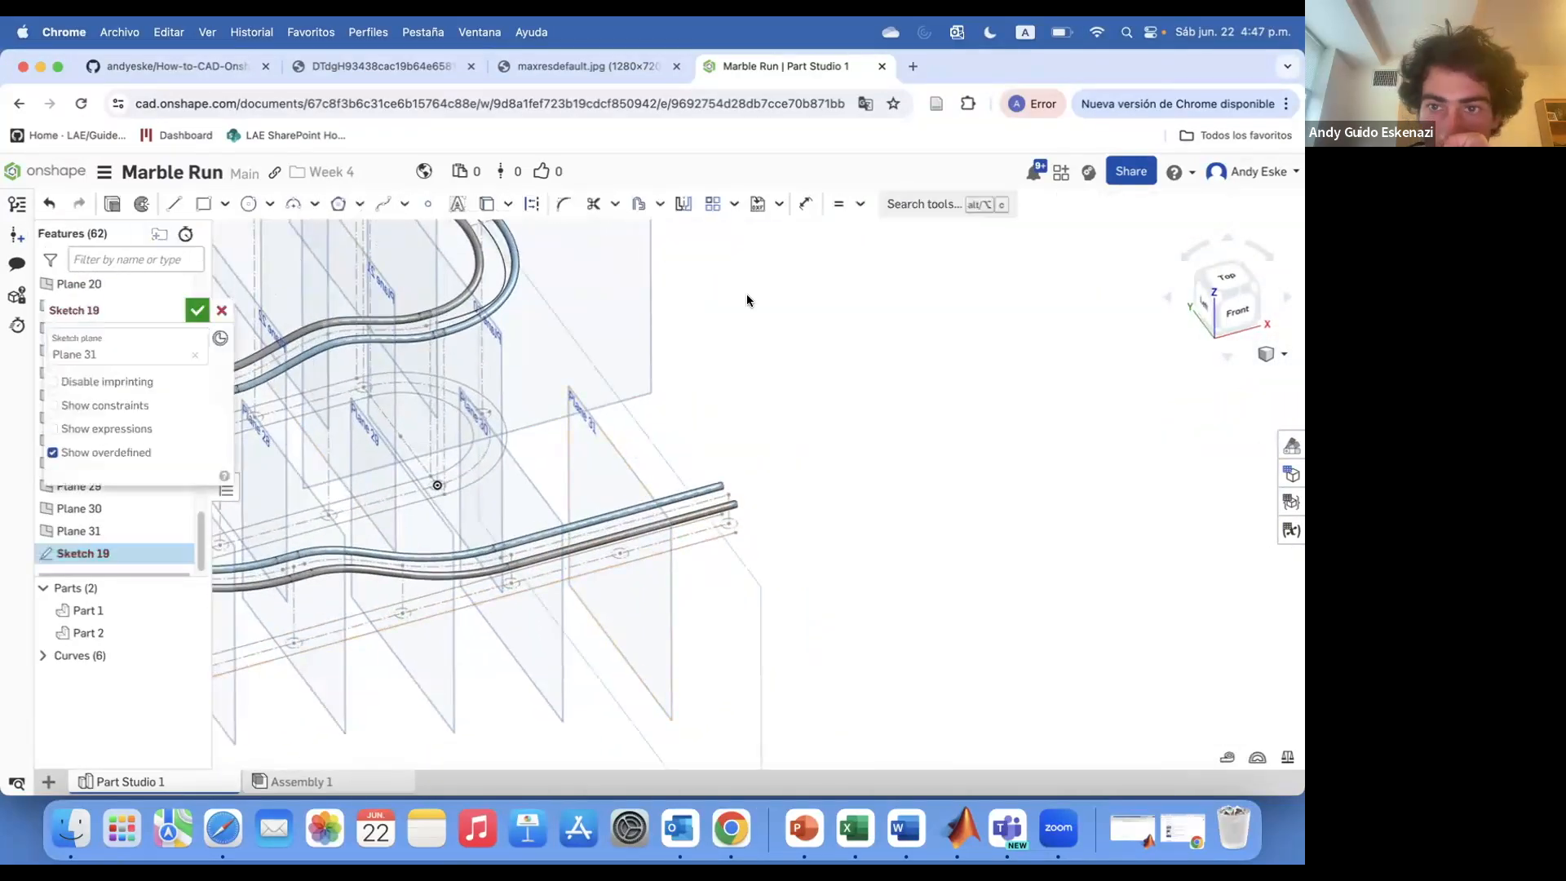
scroll(699, 530, "up", 5)
left_click(223, 312)
Create a plane through two points near the end of the rails
key("shift+p")
left_click(604, 646)
left_click(754, 464)
left_click(197, 312)
Create a point-normal plane at the rails' end from a vertex and an edge of Sketch 2
key("shift+p")
left_click(123, 366)
left_click(99, 460)
scroll(797, 478, "up", 3)
left_click(727, 458)
left_click(728, 497)
scroll(797, 547, "down", 5)
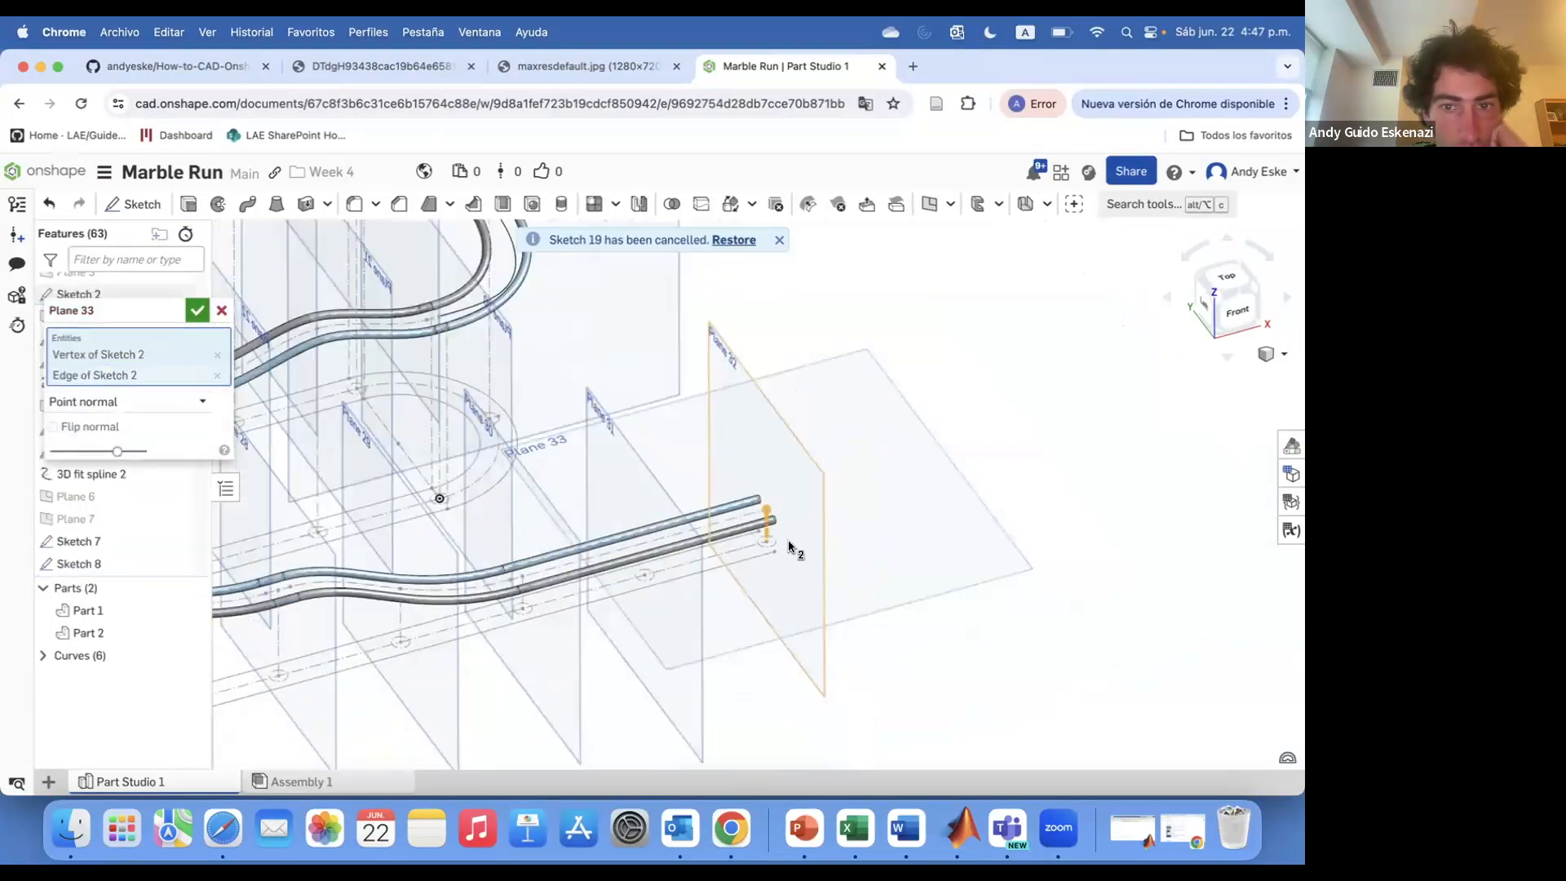
left_click(198, 311)
Sketch an arc on Plane 33 linking the end points of the two rails
scroll(914, 432, "up", 5)
key("shift+s")
scroll(682, 541, "up", 5)
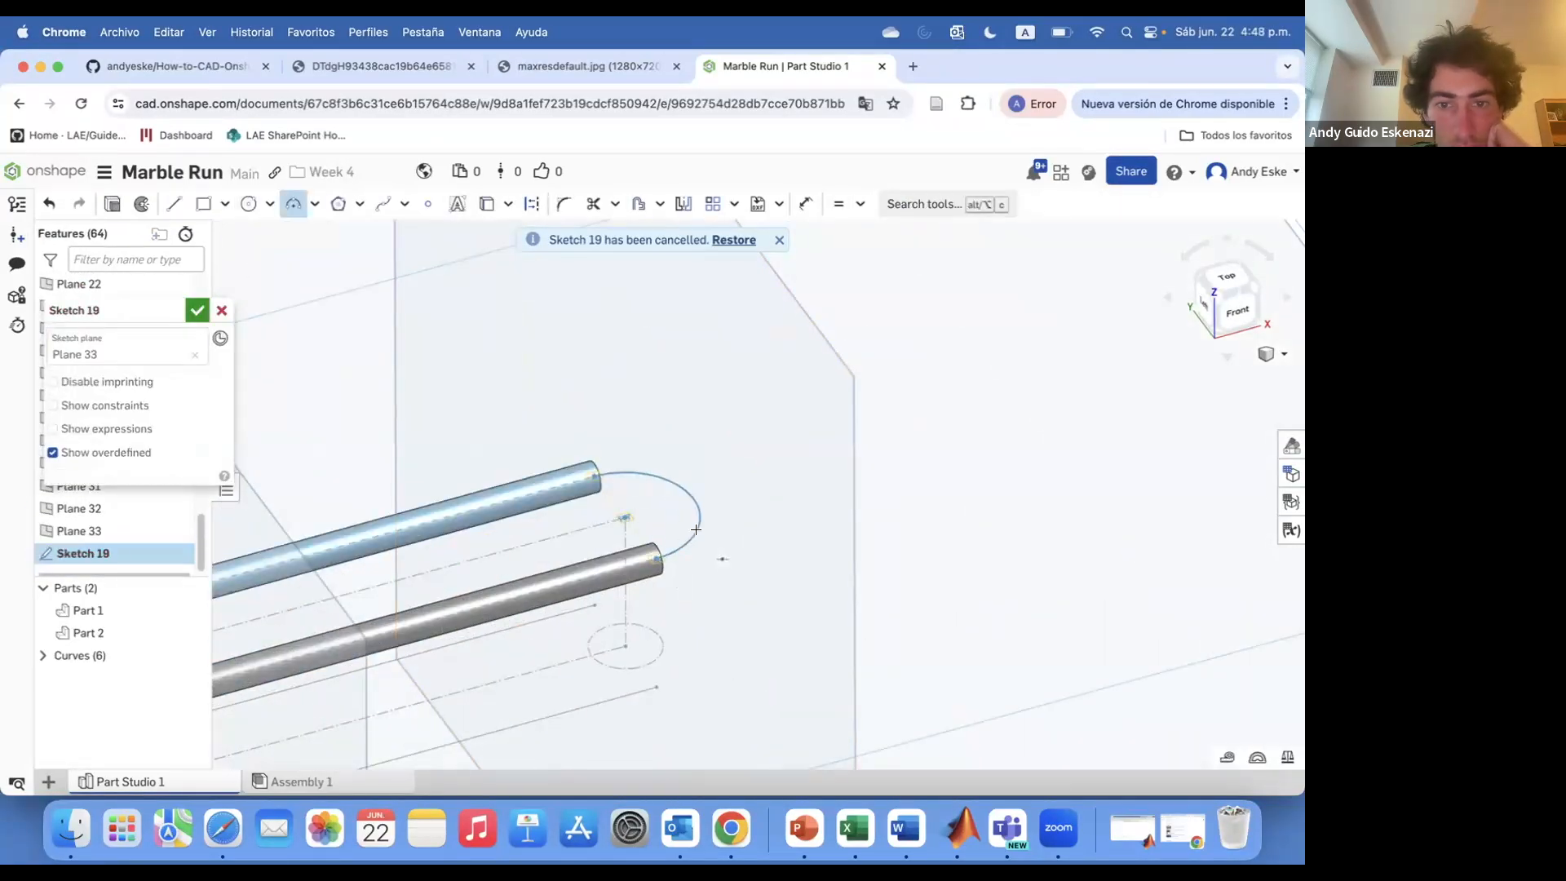
right_click(700, 514)
left_click(776, 272)
left_click(197, 310)
scroll(708, 519, "down", 10)
mouse_move(708, 519)
right_mouse_down()
mouse_move(675, 471)
mouse_move(726, 457)
right_mouse_up()
scroll(186, 367, "up", 5)
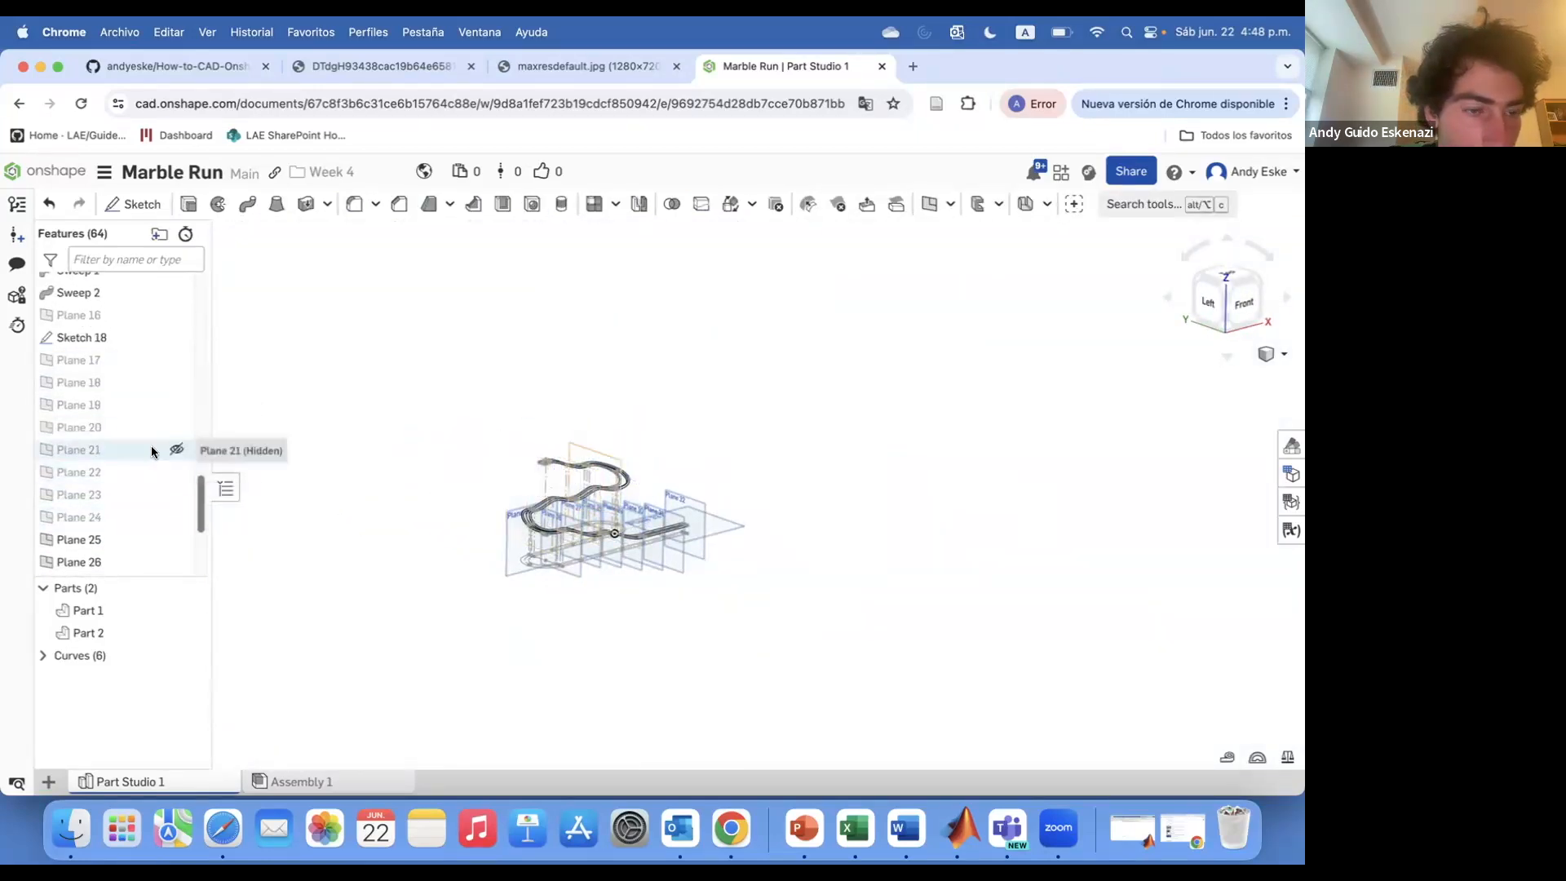
Start a sketch on Plane 17 and draw an arc linking the two rails
scroll(557, 459, "up", 3)
right_click(770, 589)
left_click(821, 377)
scroll(586, 476, "up", 8)
right_click_drag(575, 473, 571, 502)
scroll(145, 382, "up", 5)
scroll(457, 457, "down", 10)
left_click(238, 433)
mouse_move(456, 457)
right_mouse_down()
mouse_move(453, 428)
mouse_move(537, 463)
right_mouse_up()
left_click(81, 417)
right_click(415, 412)
left_click(476, 414)
scroll(489, 420, "up", 10)
right_click_drag(443, 420, 538, 485)
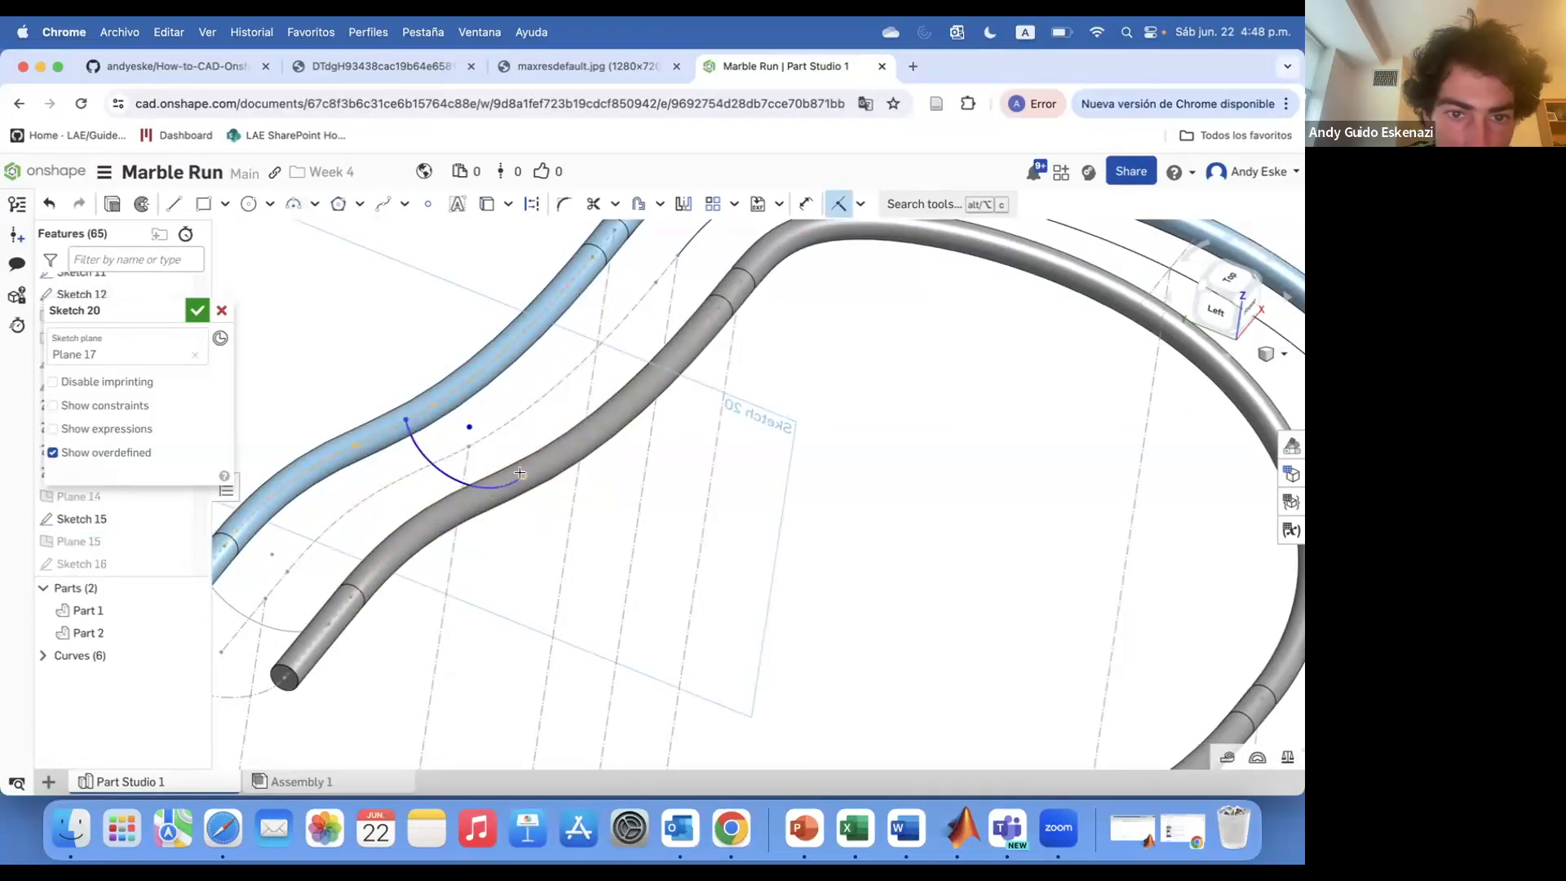
Dimension the arc on Plane 17, setting a dimension to 9 mm, and finish the sketch
scroll(481, 454, "down", 3)
key("d")
left_click(477, 498)
left_click(460, 434)
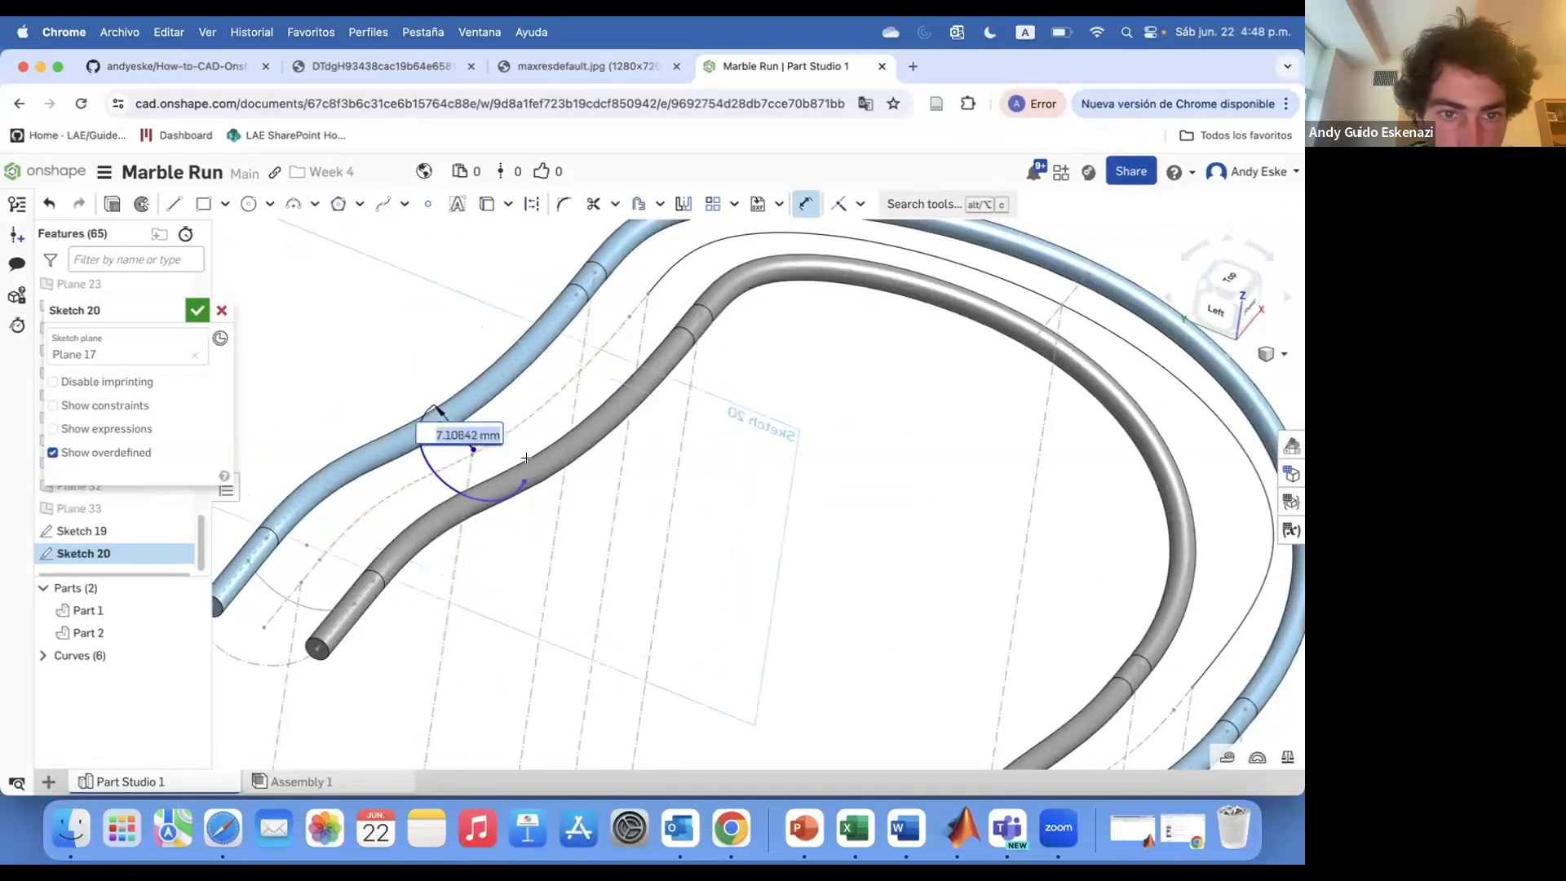
mouse_move(451, 469)
right_mouse_down()
mouse_move(477, 445)
mouse_move(581, 433)
mouse_move(491, 449)
right_mouse_up()
scroll(507, 352, "up", 5)
right_click_drag(738, 489, 347, 448)
scroll(688, 342, "down", 4)
scroll(688, 342, "up", 2)
left_click(650, 339)
right_click_drag(651, 340, 628, 341)
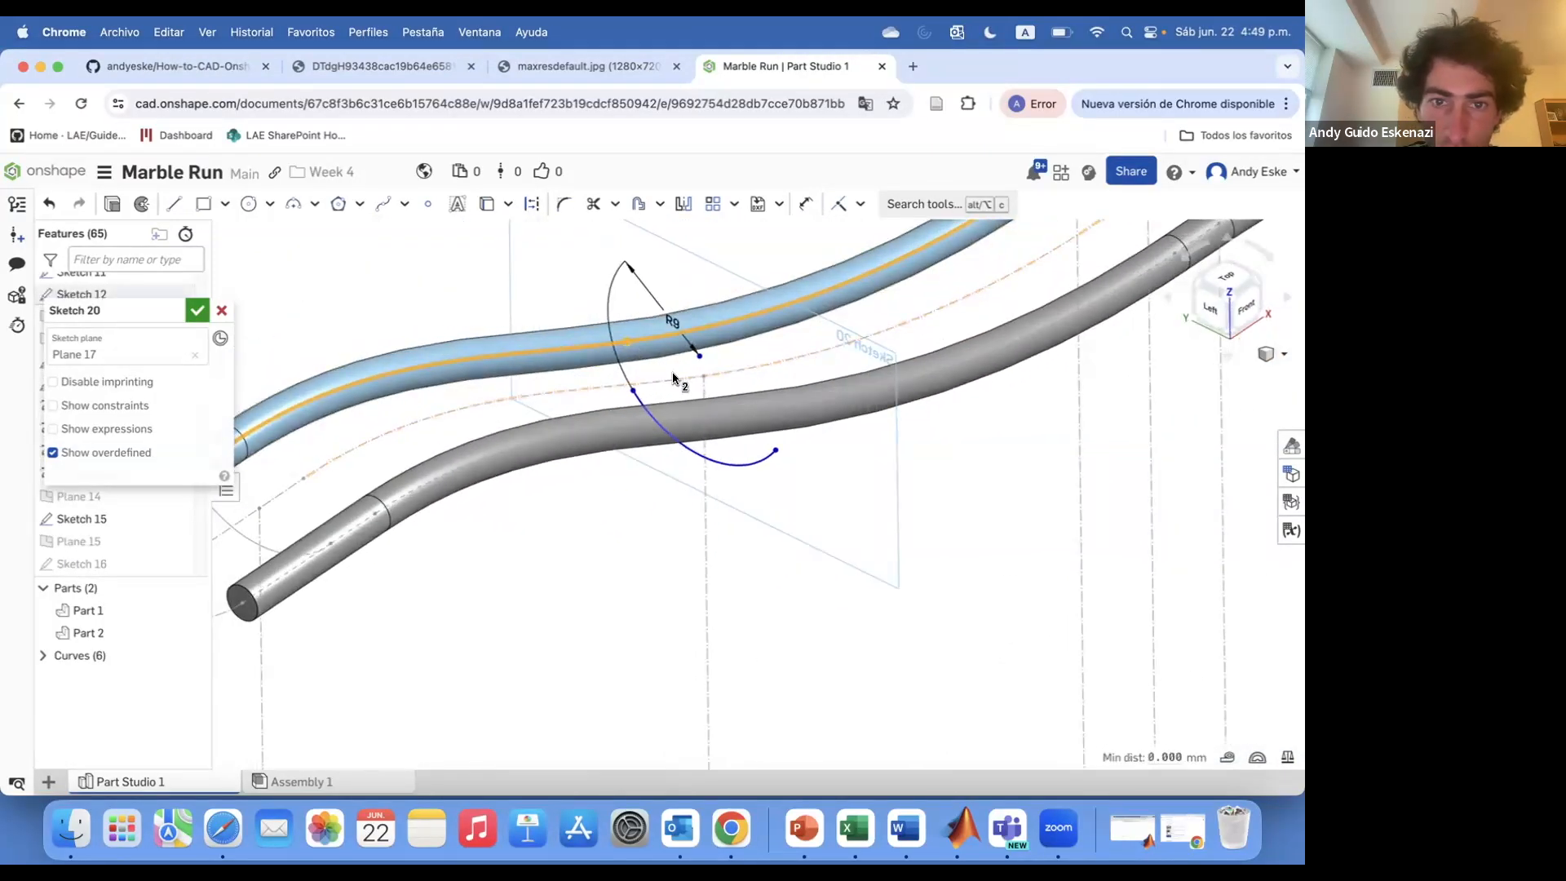
left_click(630, 343)
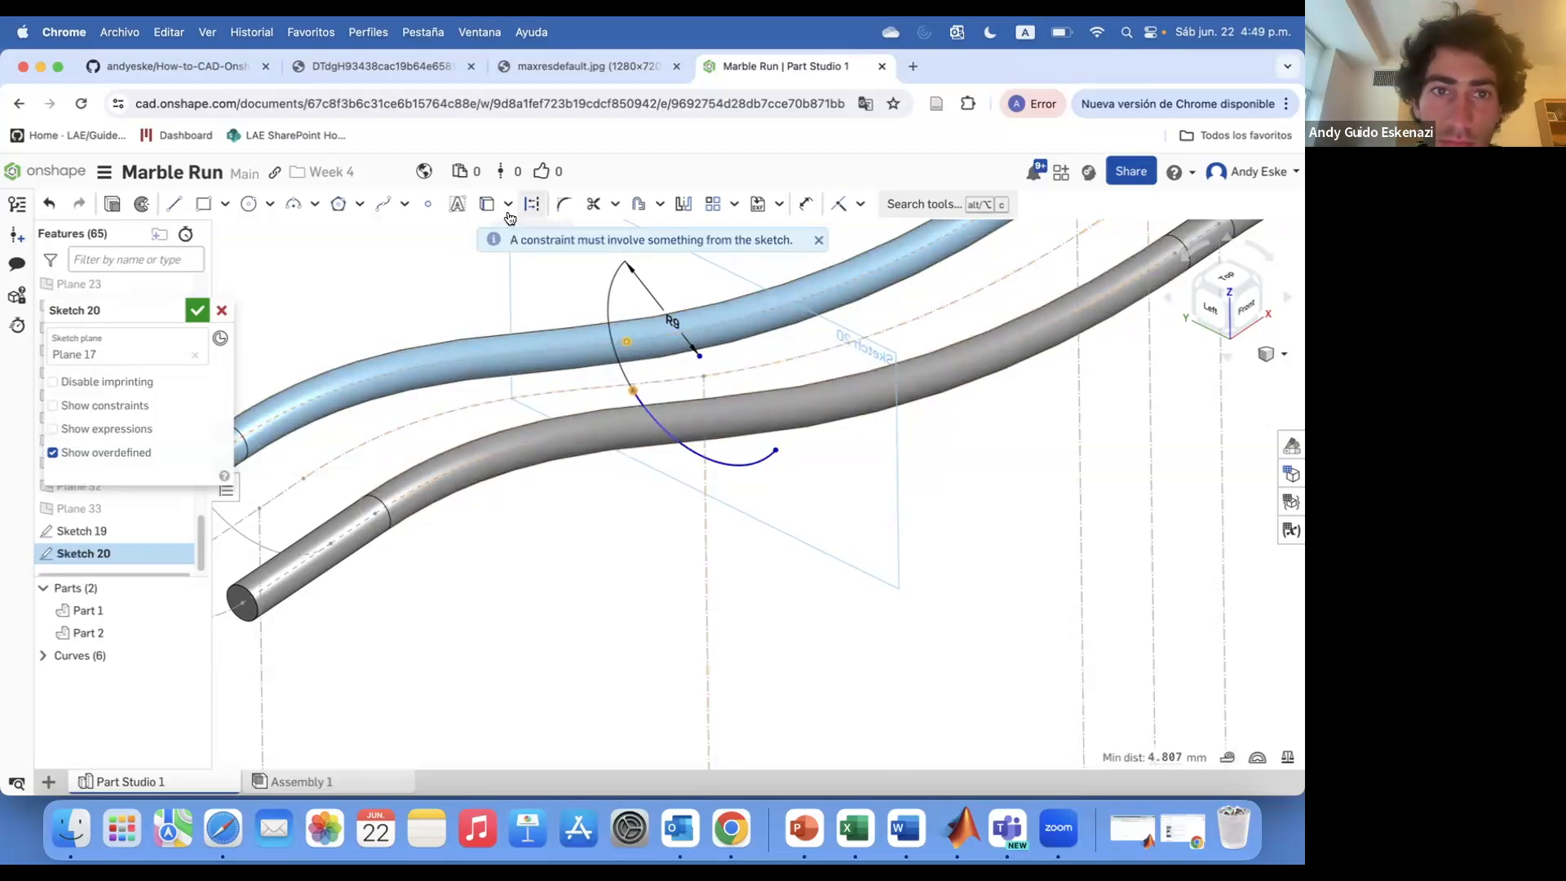
left_click(771, 414)
left_click(487, 204)
mouse_move(638, 339)
right_mouse_down()
mouse_move(786, 377)
mouse_move(777, 418)
mouse_move(653, 333)
mouse_move(532, 205)
mouse_move(716, 403)
mouse_move(504, 228)
right_mouse_up()
key("super+z")
right_click_drag(650, 418, 781, 519)
right_click_drag(793, 461, 343, 269)
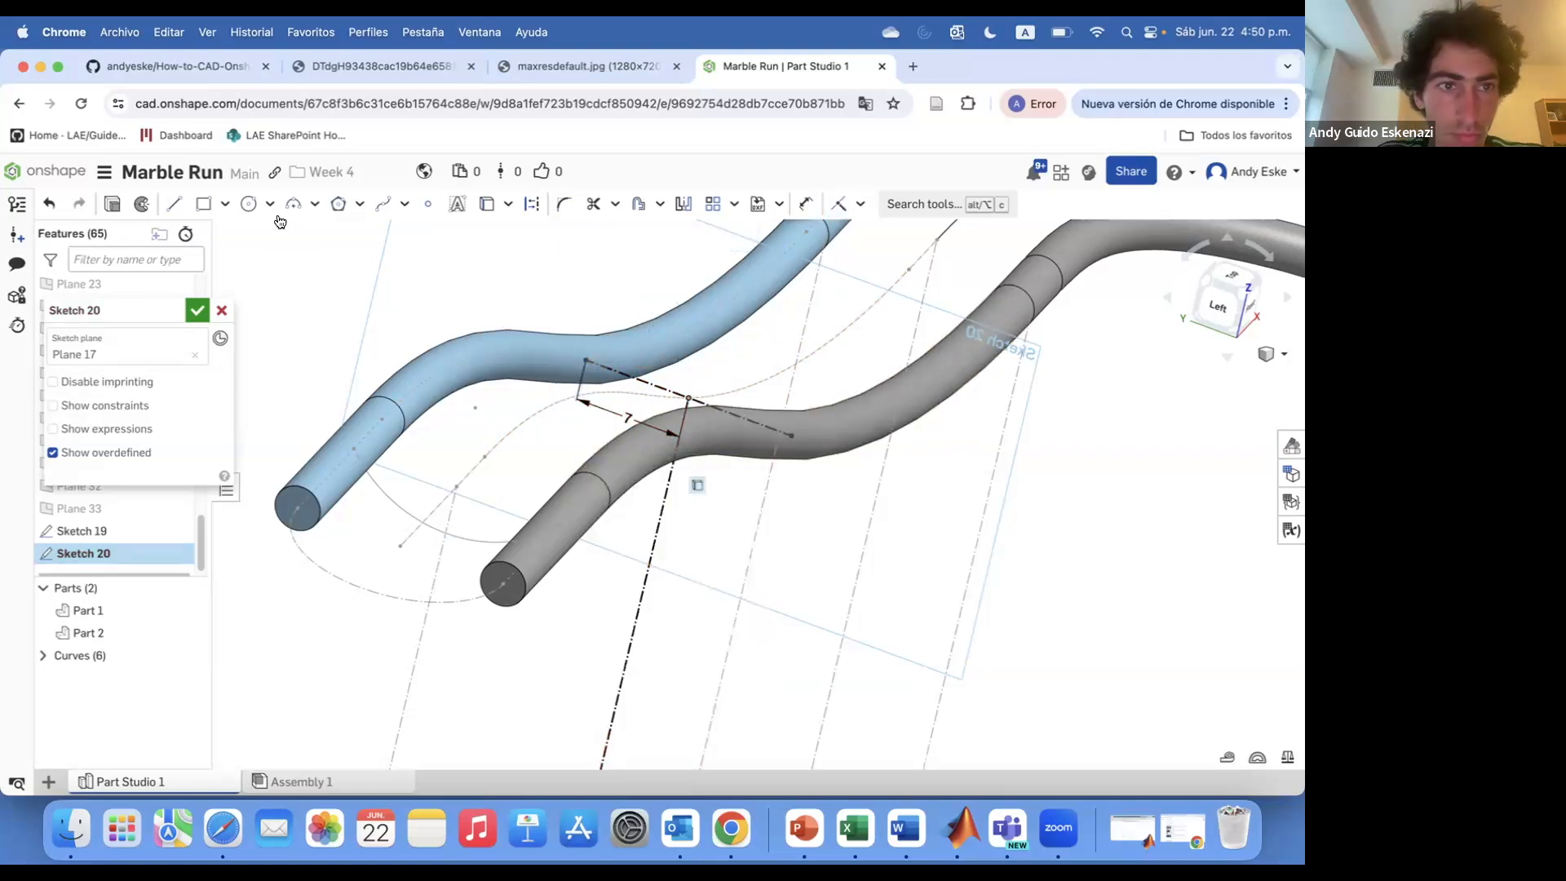
type("9")
key("Return")
mouse_move(783, 457)
right_mouse_down()
mouse_move(660, 391)
mouse_move(694, 359)
right_mouse_up()
left_click(197, 310)
Sketch an arc on Plane 18 linking the two rails and finish the sketch
scroll(714, 449, "down", 4)
scroll(714, 449, "up", 6)
scroll(106, 399, "up", 2)
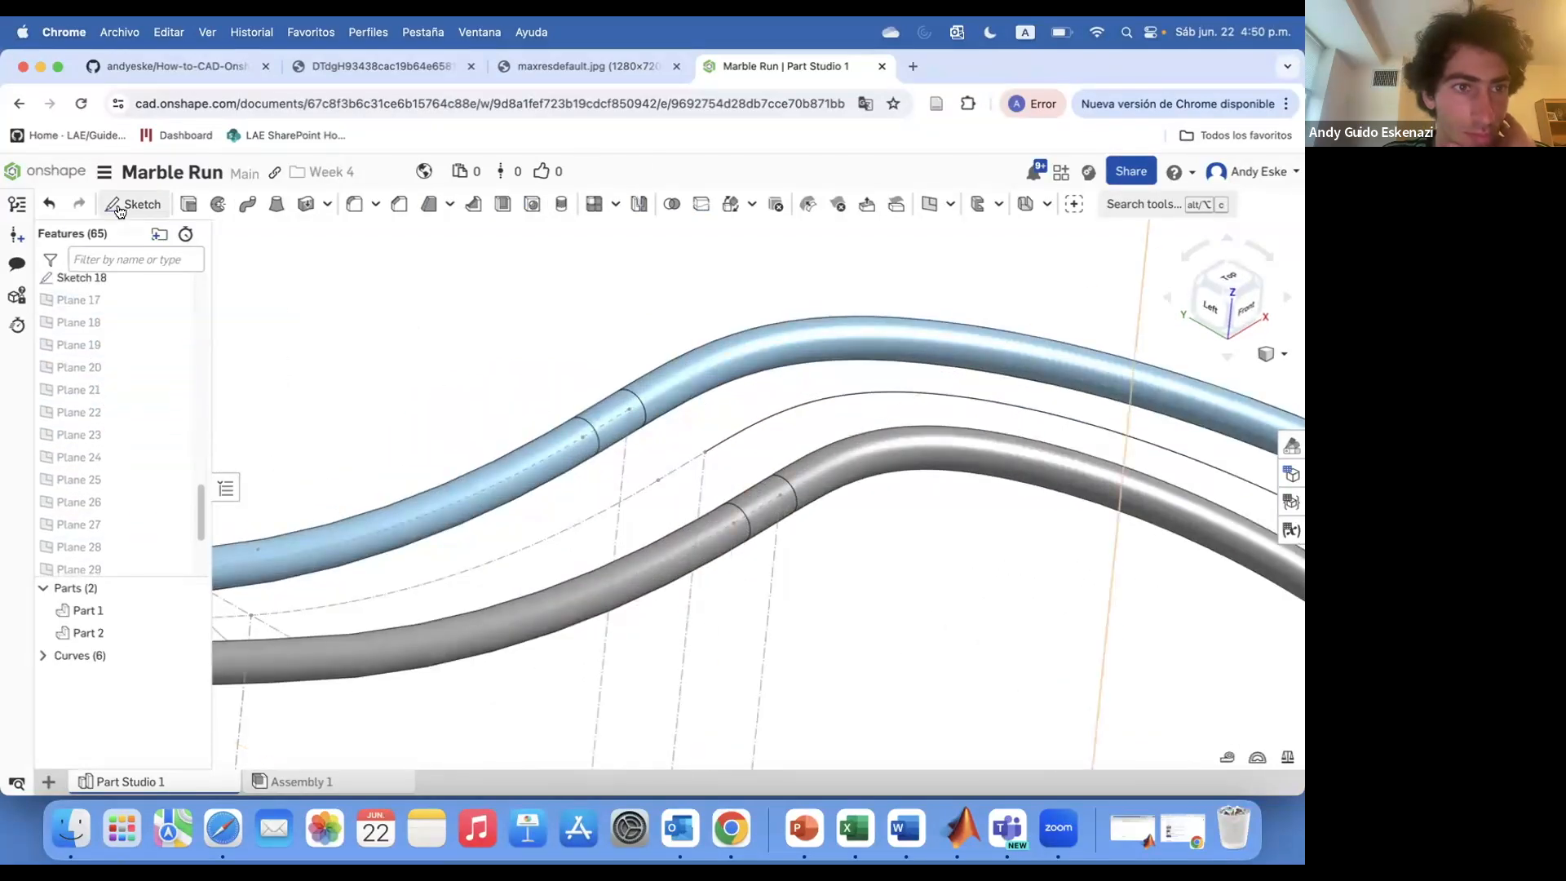
key("shift+s")
left_click(89, 300)
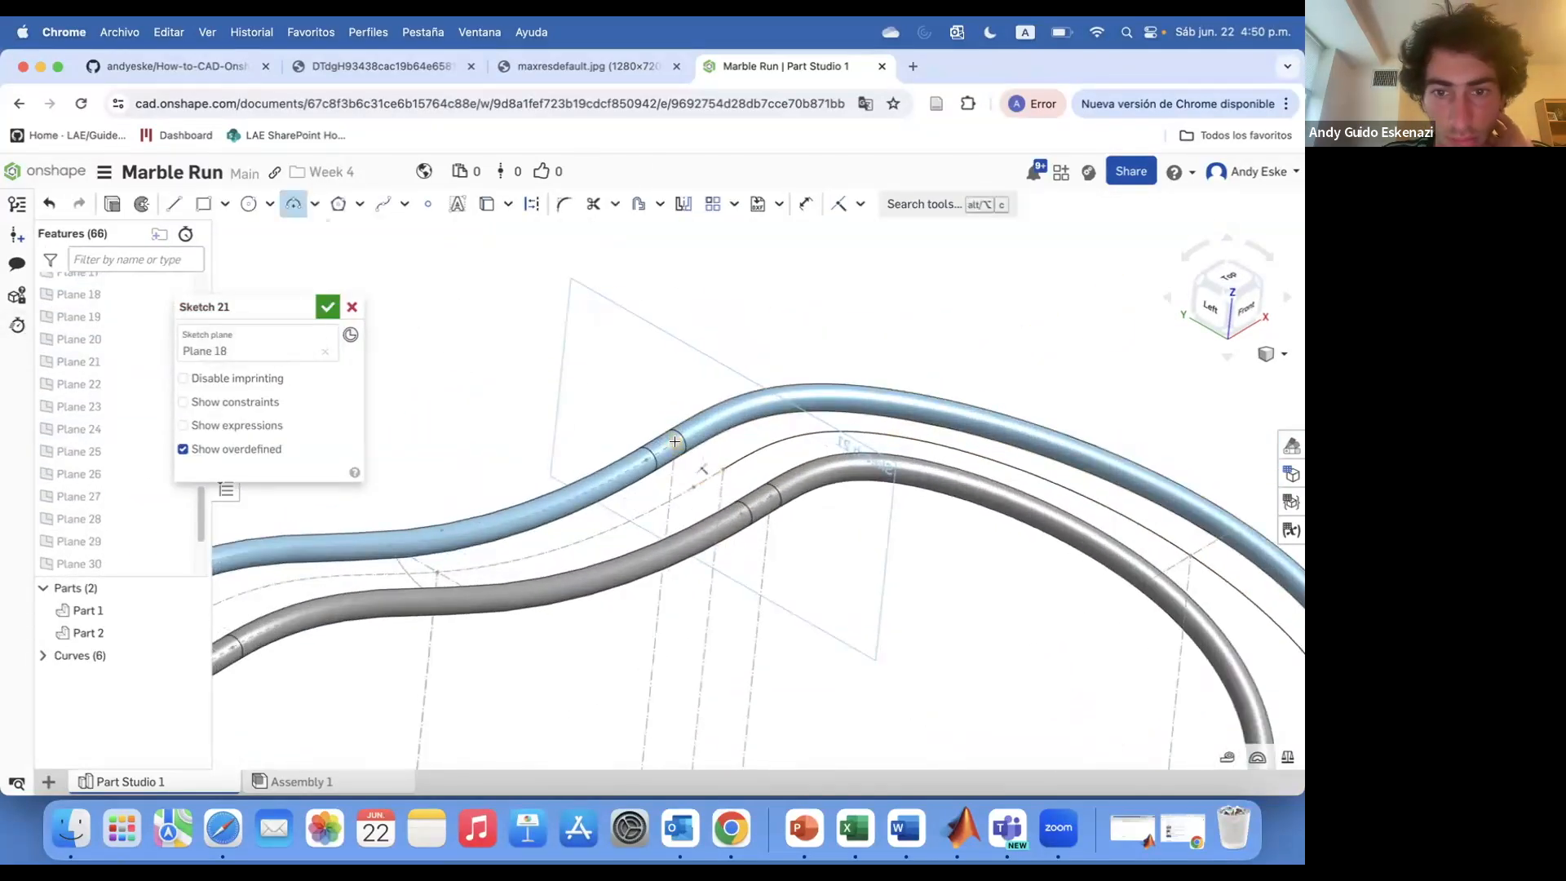
left_click(733, 506)
scroll(735, 506, "up", 4)
key("d")
left_click(734, 506)
left_click(328, 306)
Sketch an arc on Plane 19 linking the two rails and finish the sketch
scroll(468, 297, "down", 4)
right_click_drag(468, 297, 740, 405)
scroll(824, 393, "up", 5)
scroll(123, 387, "up", 2)
left_click(135, 211)
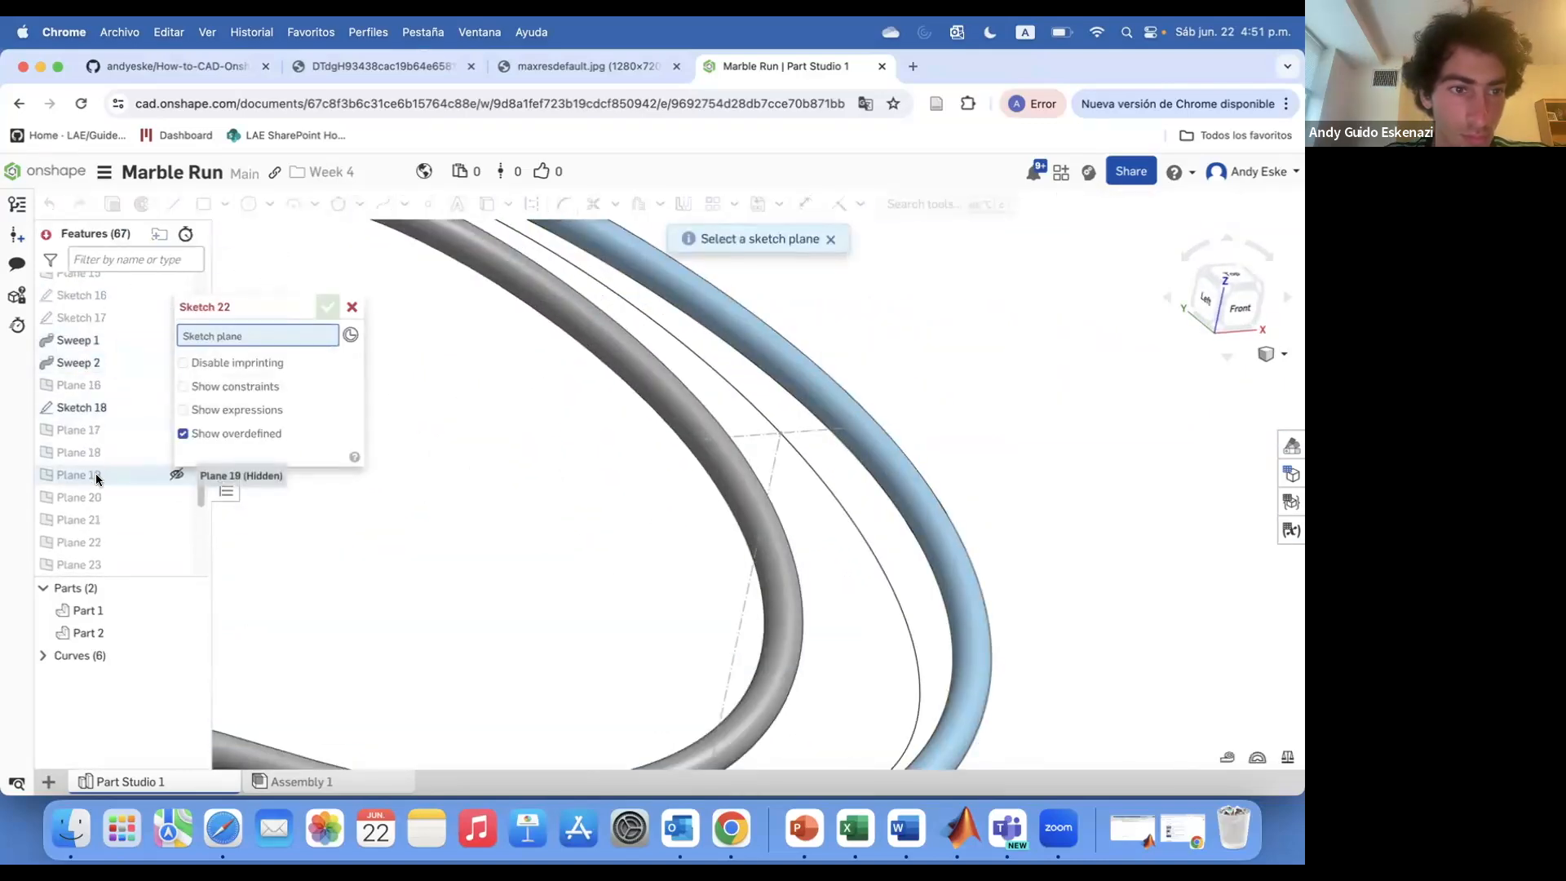
left_click(95, 476)
left_click(808, 462)
key("d")
left_click(811, 464)
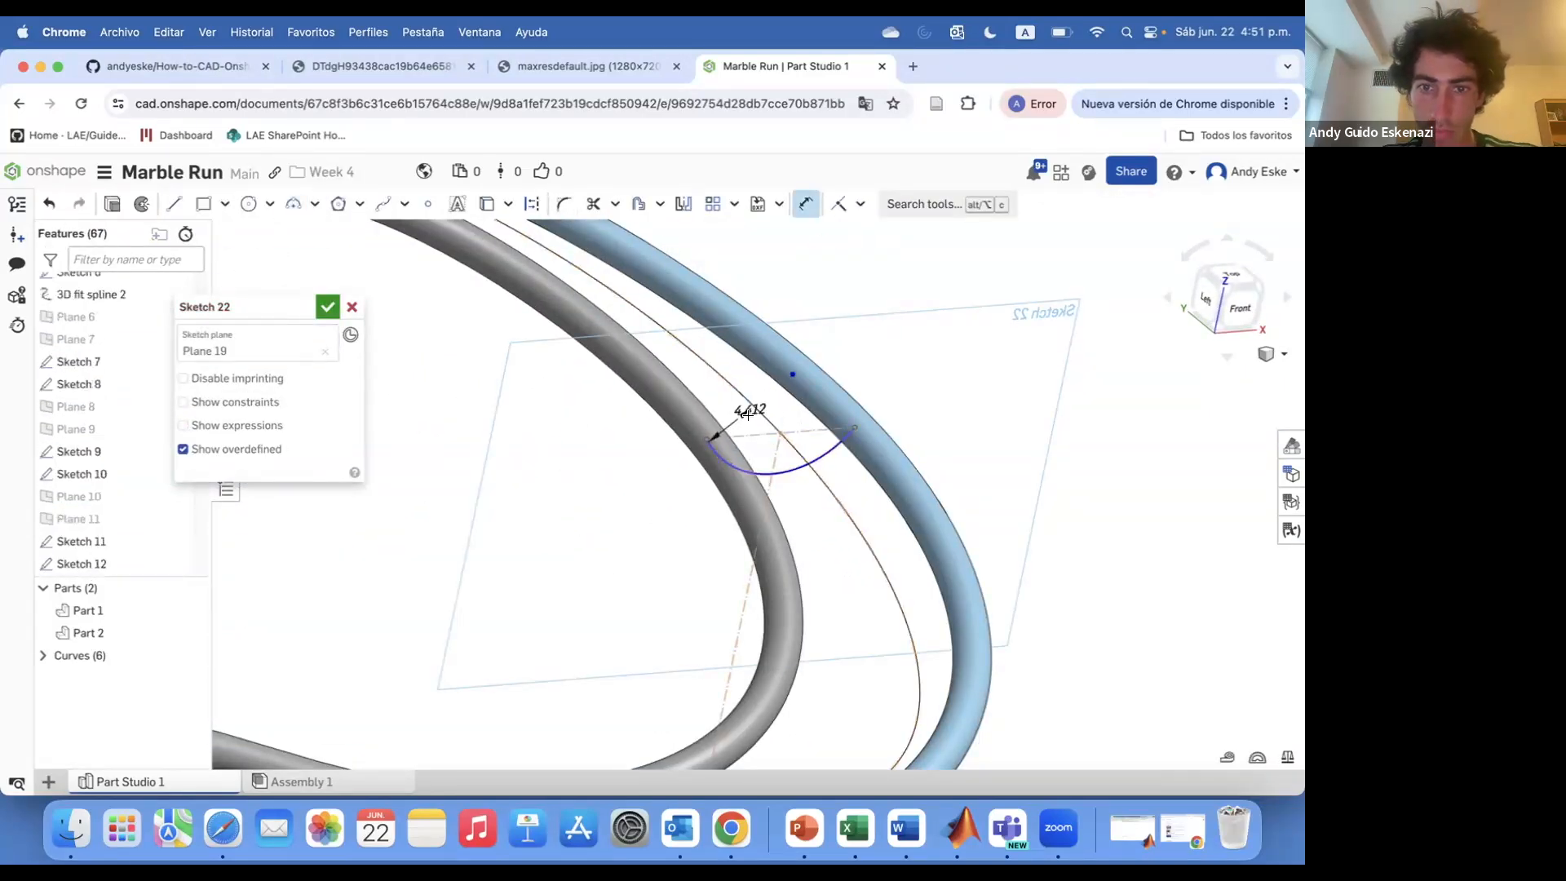
left_click(328, 307)
Sketch an arc on Plane 20 linking the two rails and finish the sketch
scroll(312, 321, "down", 5)
left_click(134, 205)
scroll(110, 416, "up", 3)
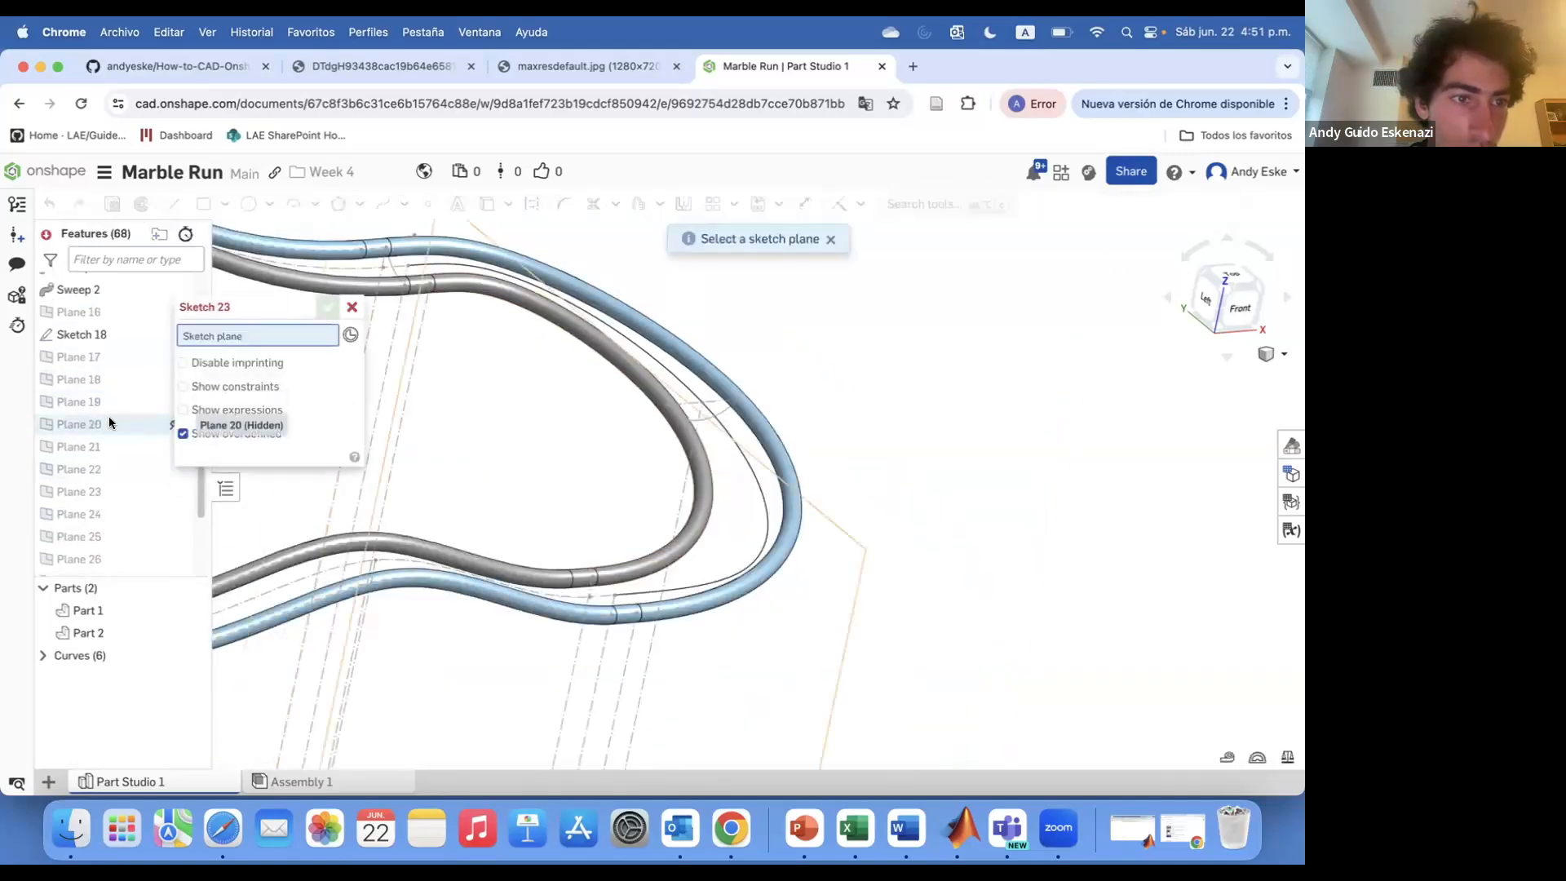
left_click(107, 421)
scroll(457, 490, "down", 2)
right_click_drag(576, 573, 571, 555)
scroll(571, 555, "up", 5)
scroll(538, 511, "up", 1)
key("a")
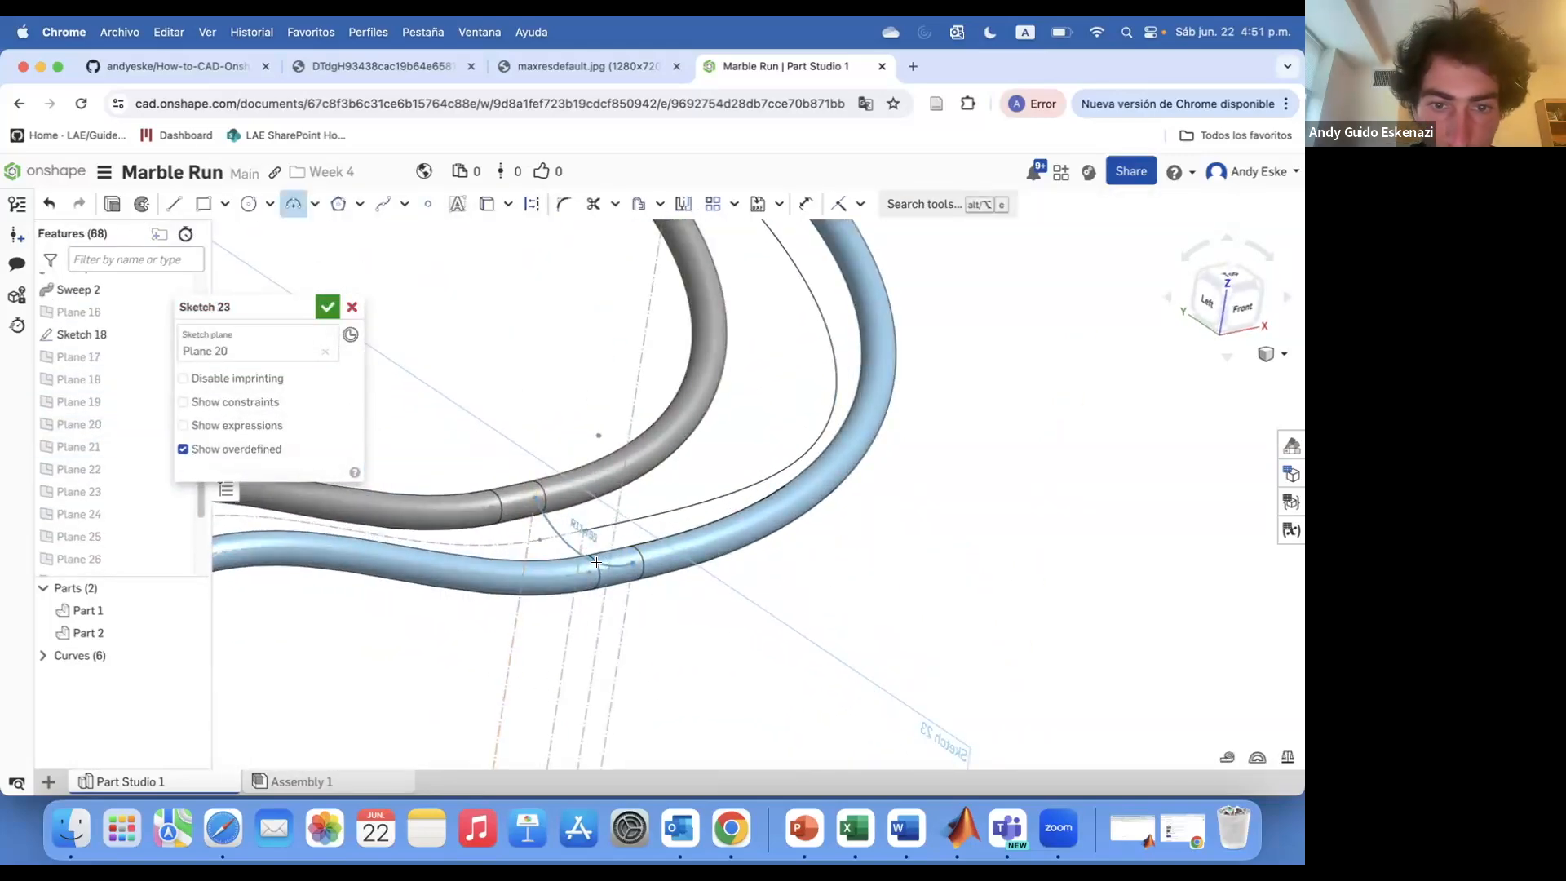
left_click(596, 562)
key("d")
left_click(573, 546)
left_click(328, 306)
Create a sketch on the next plane and close it without drawing anything
scroll(445, 335, "down", 4)
right_click_drag(347, 401, 391, 378)
scroll(395, 373, "down", 4)
left_click(134, 205)
scroll(111, 364, "up", 4)
left_click(110, 414)
left_click(329, 305)
scroll(375, 350, "down", 3)
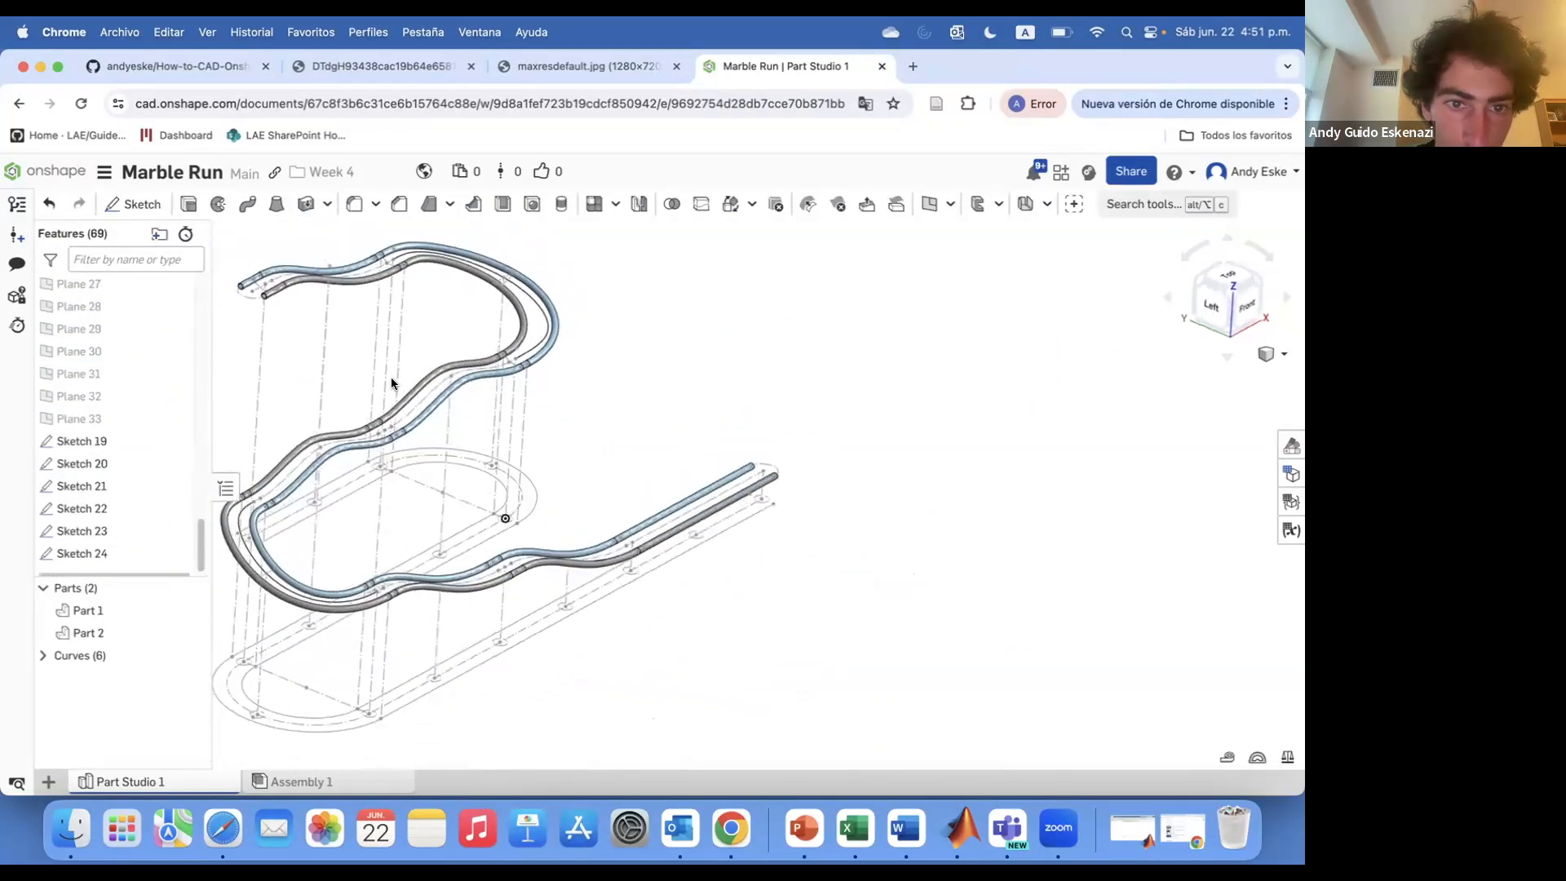
Sketch an arc on Plane 21 linking the rails, add a 7 mm dimension, and finish the sketch
scroll(390, 376, "down", 3)
left_click(134, 204)
scroll(106, 392, "up", 3)
left_click(106, 420)
scroll(556, 441, "up", 5)
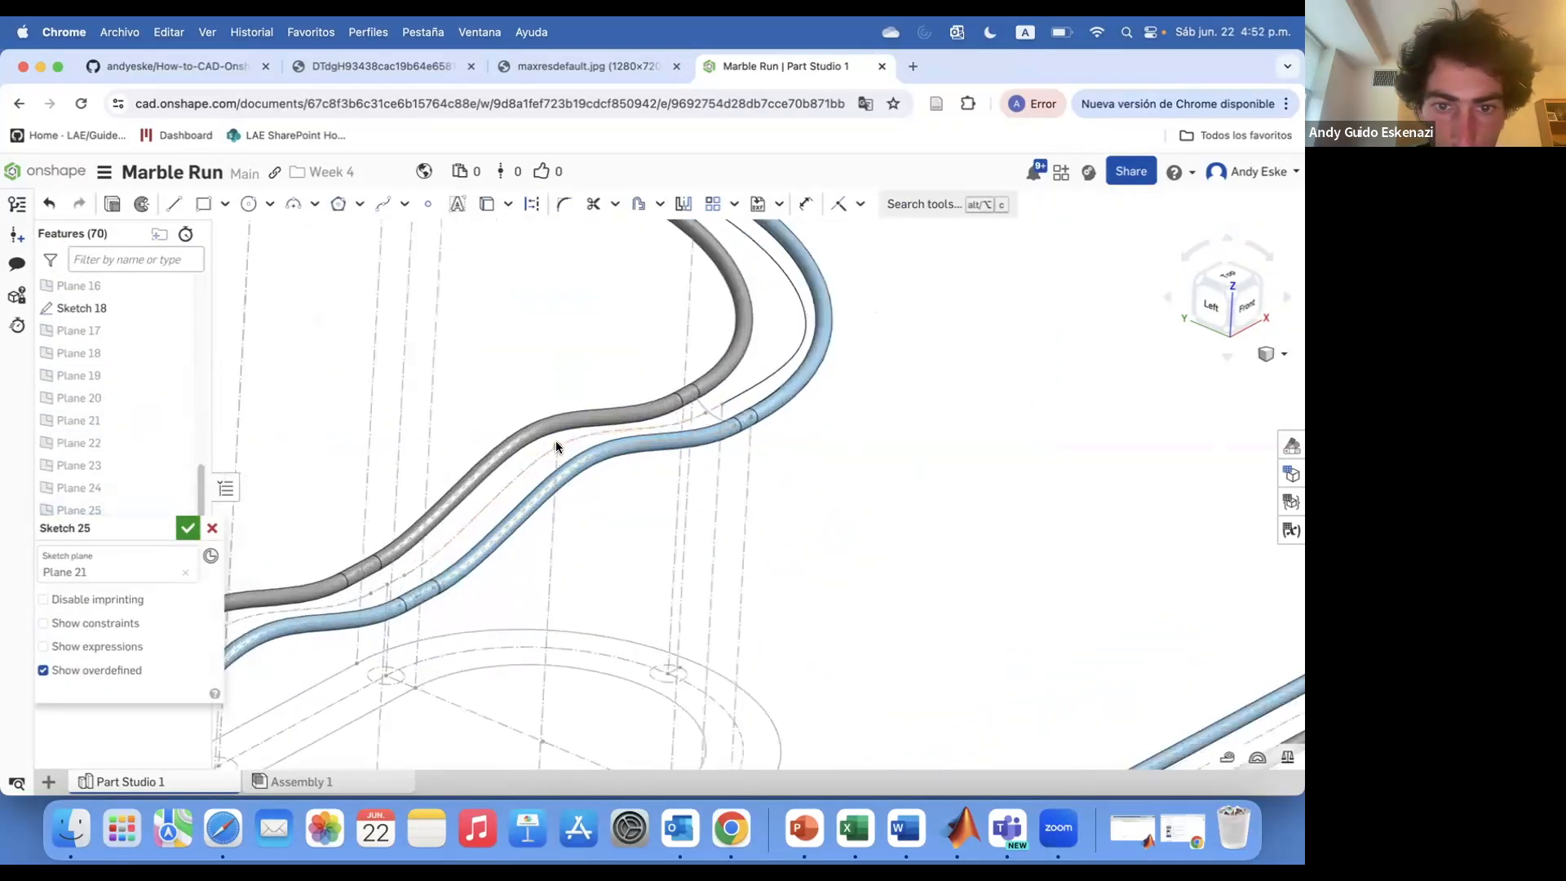
scroll(555, 440, "up", 2)
left_click(554, 459)
key("Escape")
scroll(552, 457, "up", 3)
right_click(559, 454)
left_click(600, 225)
scroll(552, 441, "up", 2)
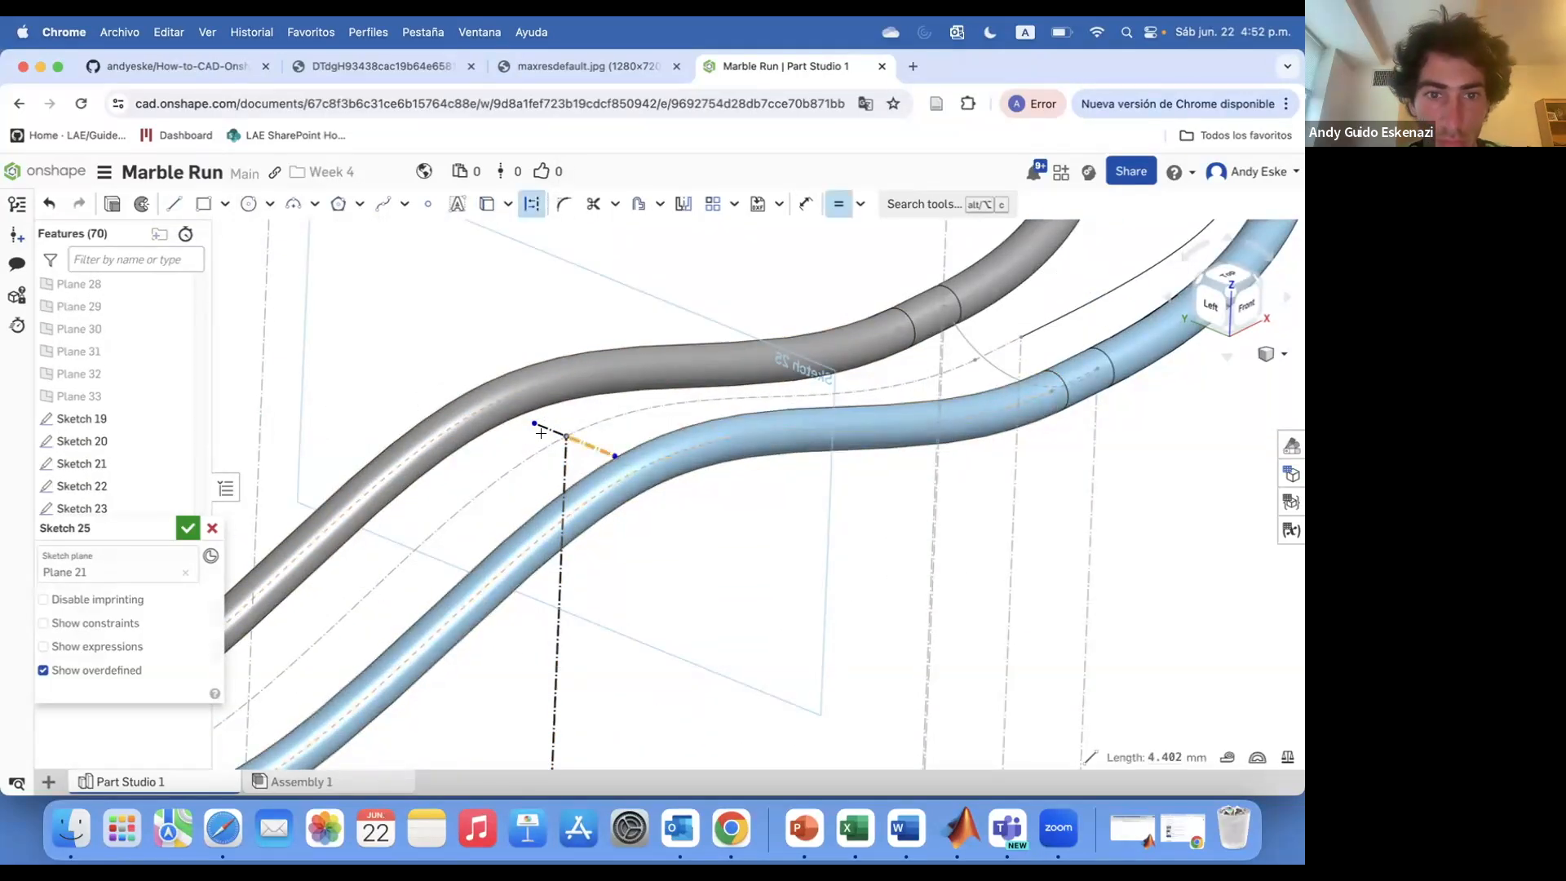
type("7")
key("Return")
key("Escape")
scroll(468, 413, "up", 2)
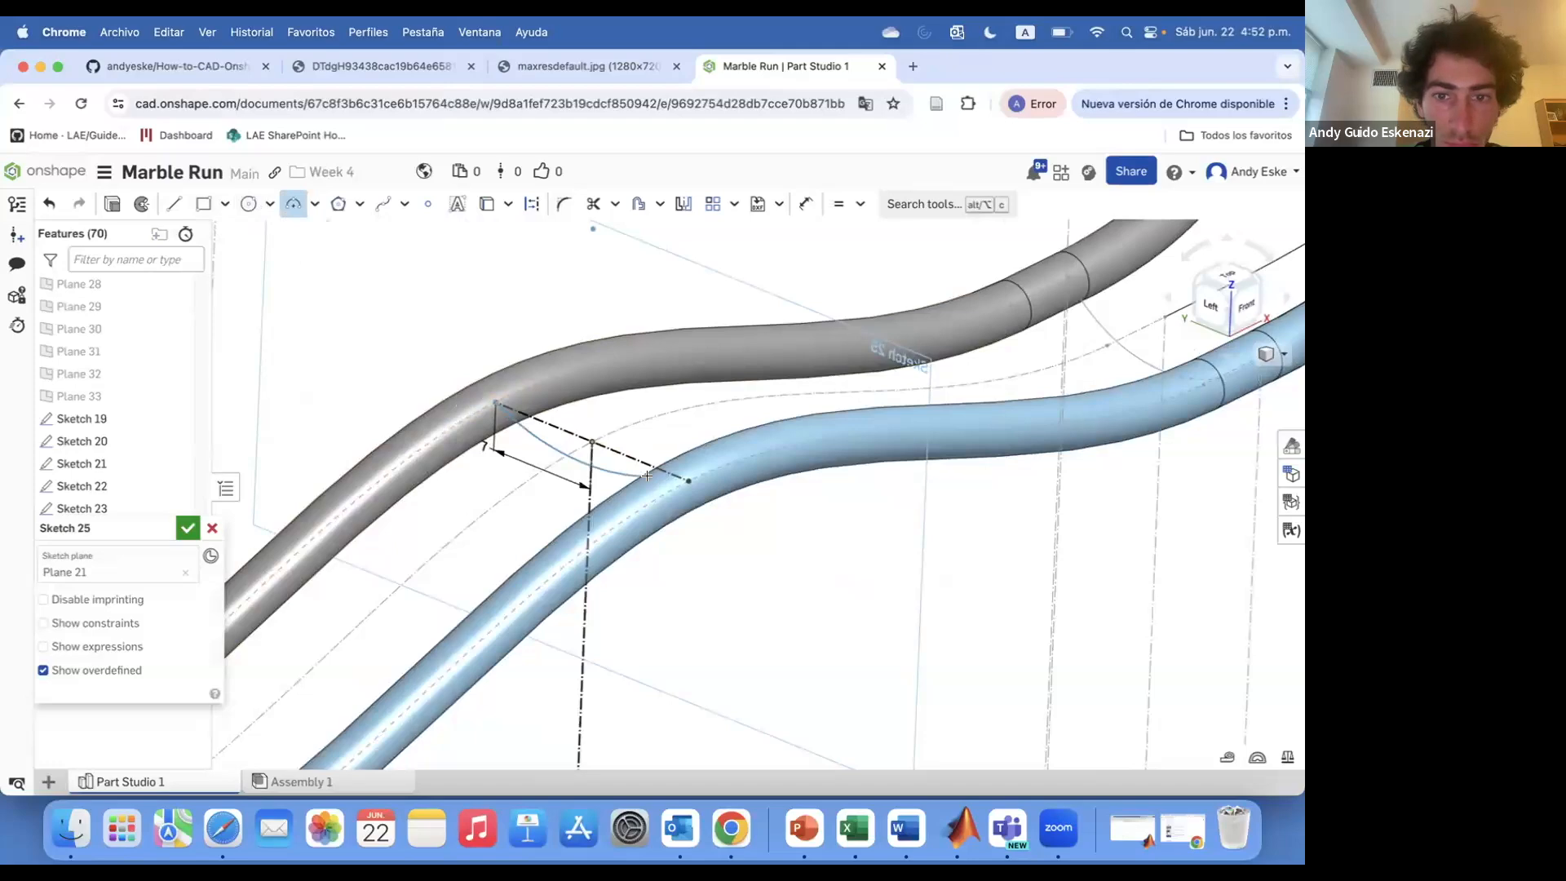
left_click(188, 528)
Start a sketch, move it onto Plane 23, draw the arc linking the two rails, and finish it
scroll(135, 408, "up", 2)
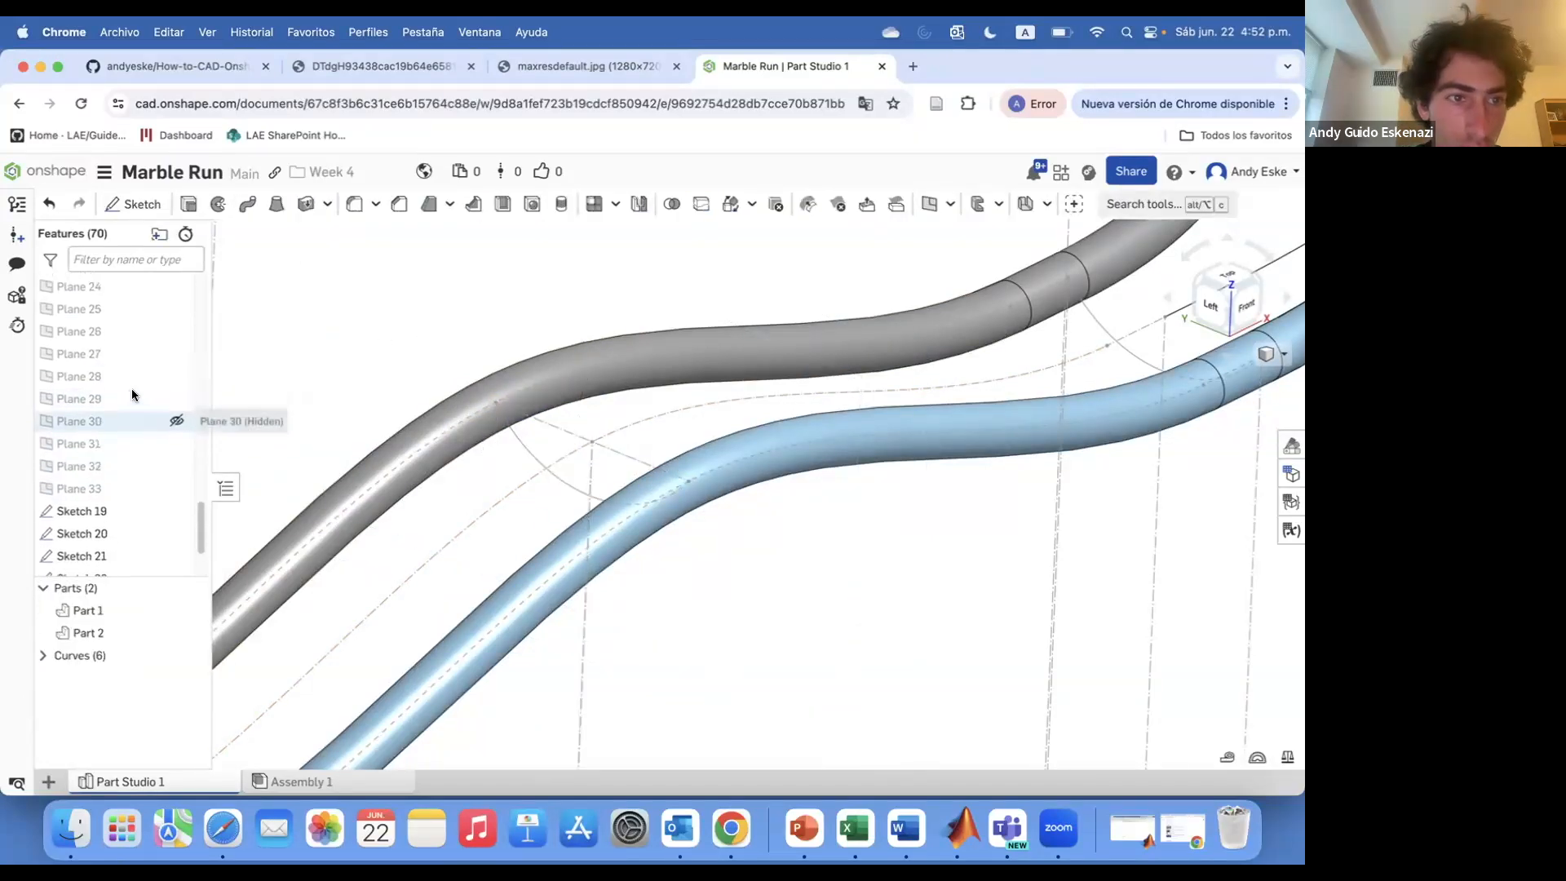
left_click(132, 205)
scroll(101, 317, "up", 3)
left_click(102, 303)
scroll(445, 397, "down", 4)
scroll(446, 397, "down", 5)
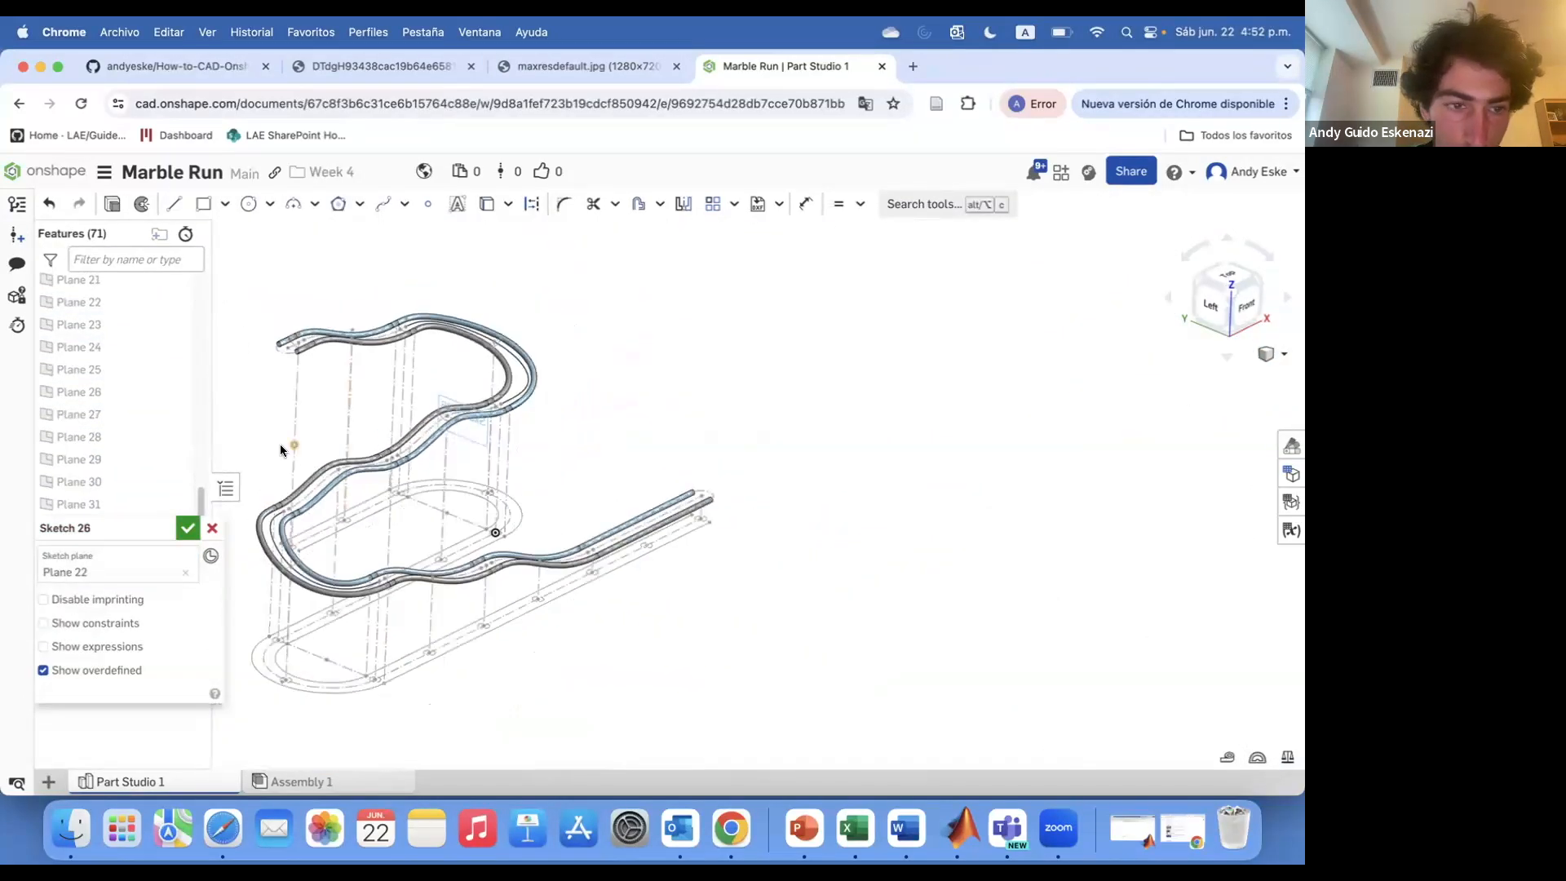
left_click(185, 571)
left_click(80, 323)
scroll(359, 443, "up", 4)
mouse_move(351, 414)
right_mouse_down()
mouse_move(360, 442)
mouse_move(365, 429)
right_mouse_up()
scroll(420, 496, "up", 4)
left_click(413, 503)
key("Escape")
scroll(488, 511, "down", 4)
right_click(488, 511)
left_click(539, 237)
scroll(428, 416, "up", 5)
left_click(174, 203)
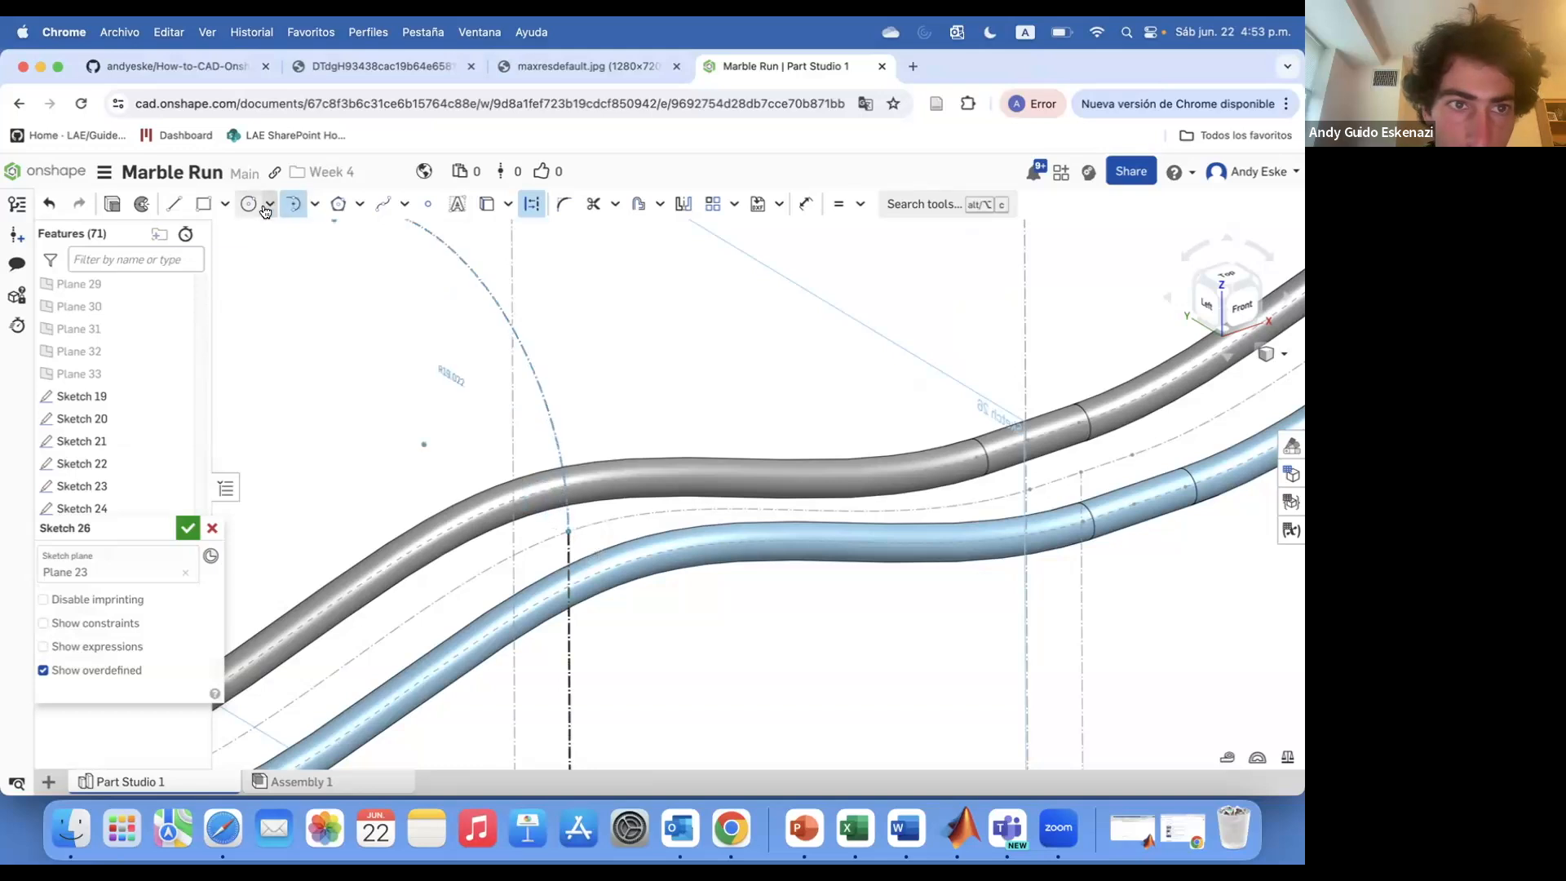
left_click(527, 508)
key("Escape")
scroll(579, 527, "up", 4)
left_click(608, 564)
key("d")
scroll(579, 535, "up", 1)
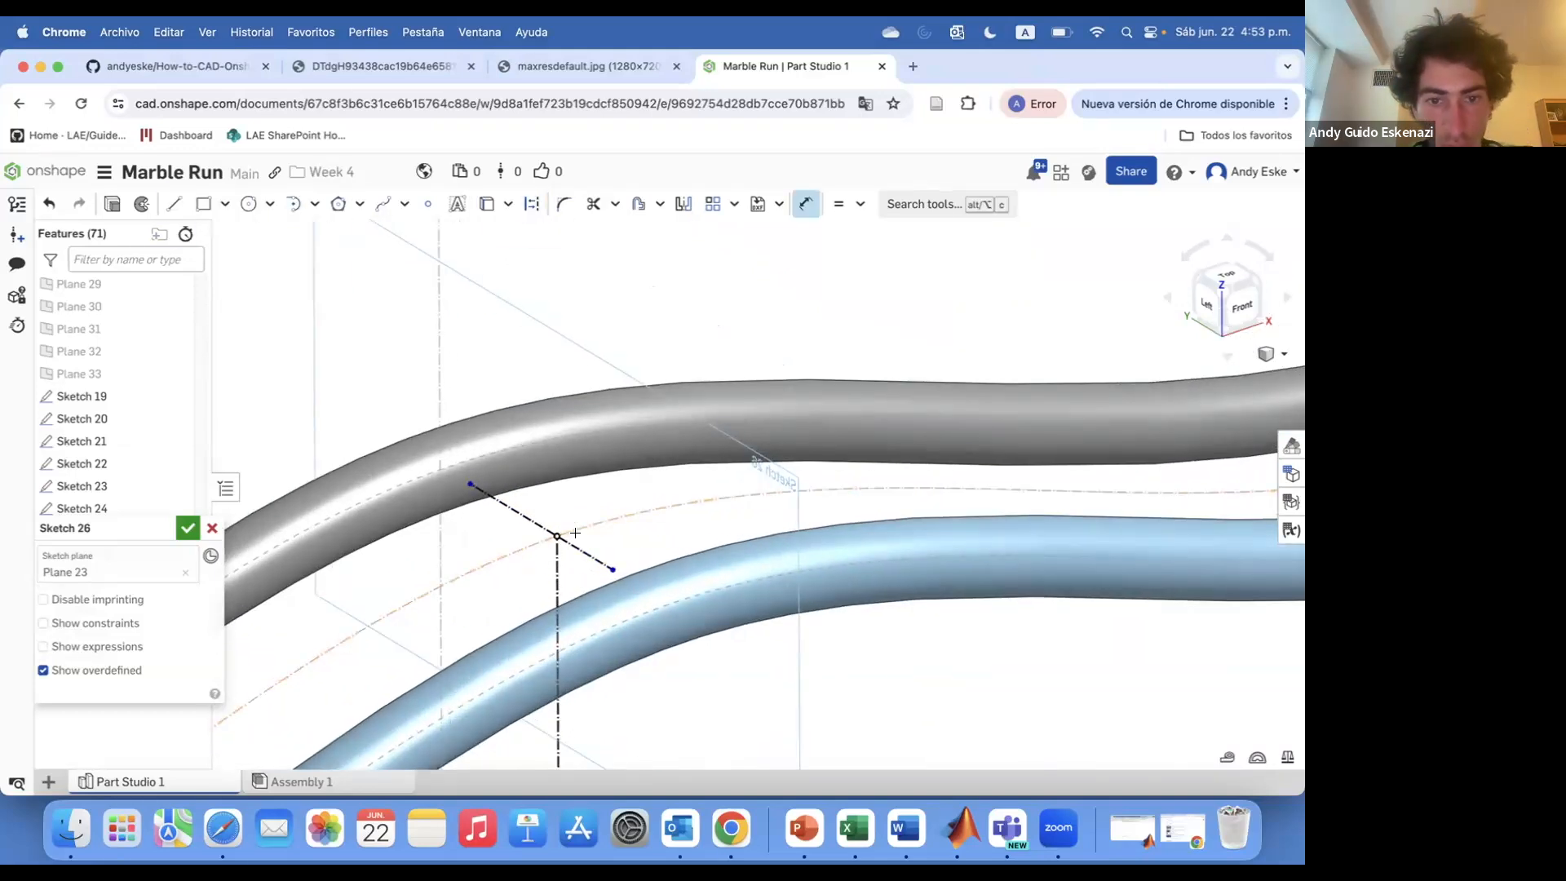
left_click(314, 204)
left_click(343, 262)
scroll(577, 470, "down", 5)
left_click(188, 528)
Sketch an arc on Plane 22 linking the two rails and finish the sketch
scroll(119, 383, "up", 2)
left_click(80, 291)
scroll(551, 396, "down", 4)
left_click(133, 204)
scroll(635, 466, "up", 4)
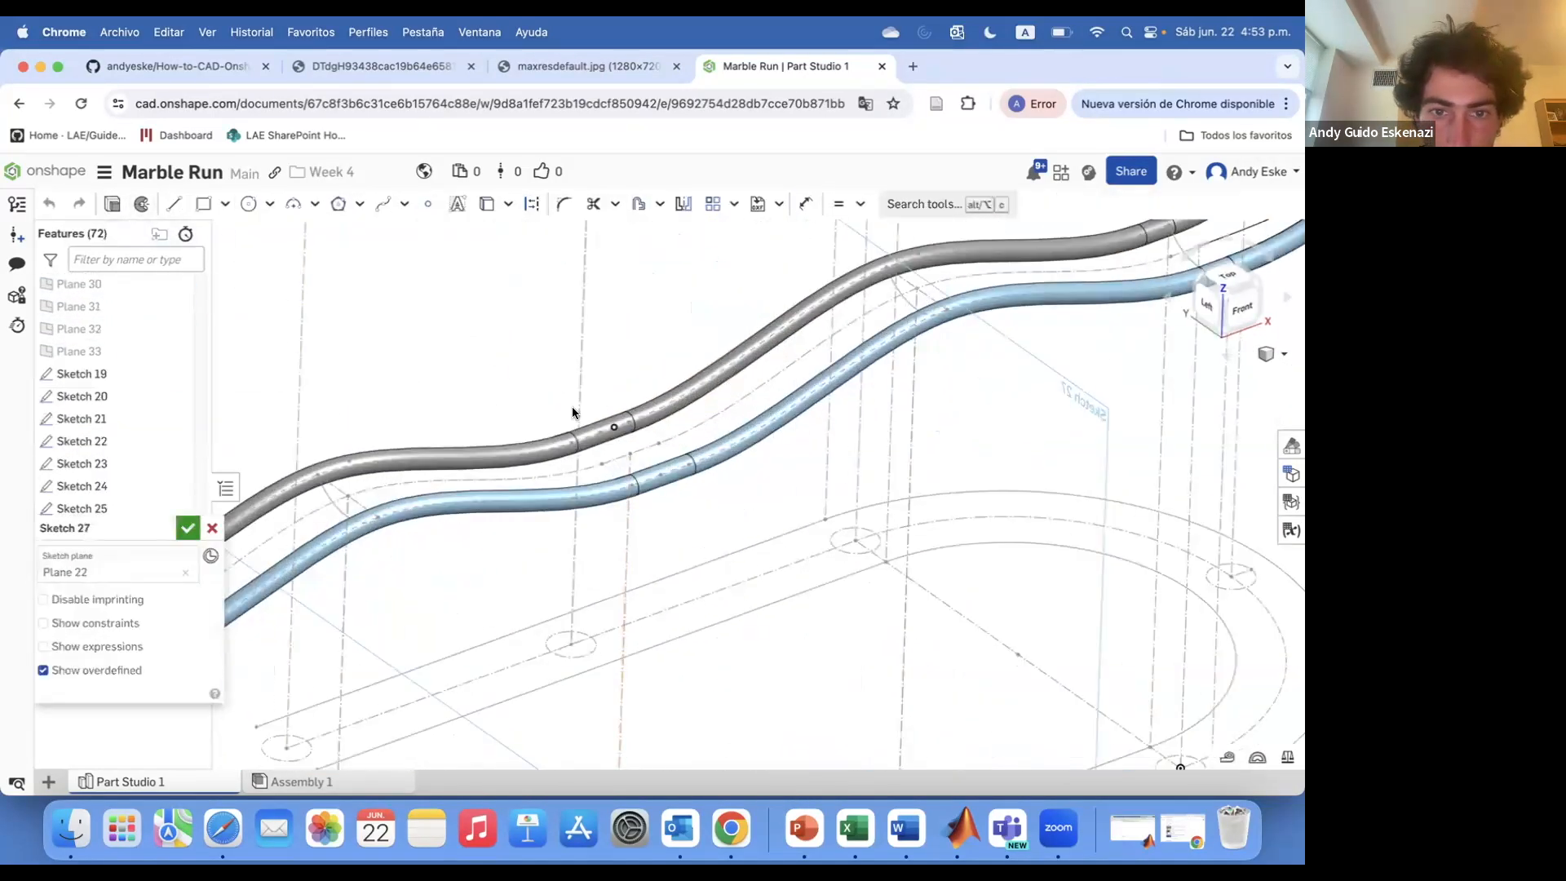
key("super+z")
scroll(625, 434, "up", 4)
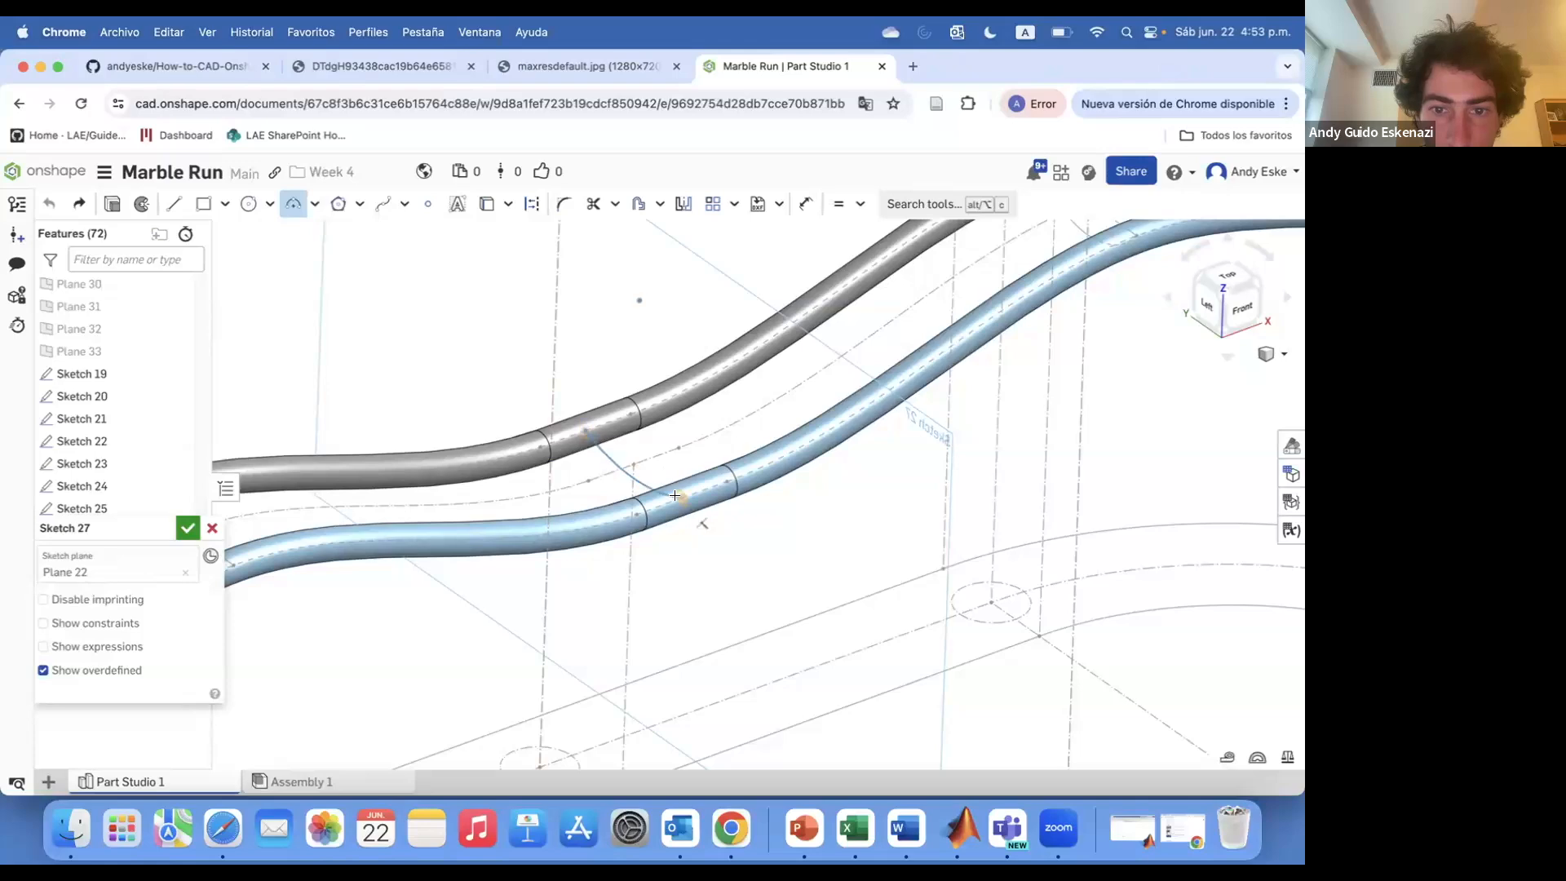
scroll(675, 495, "up", 2)
left_click(691, 501)
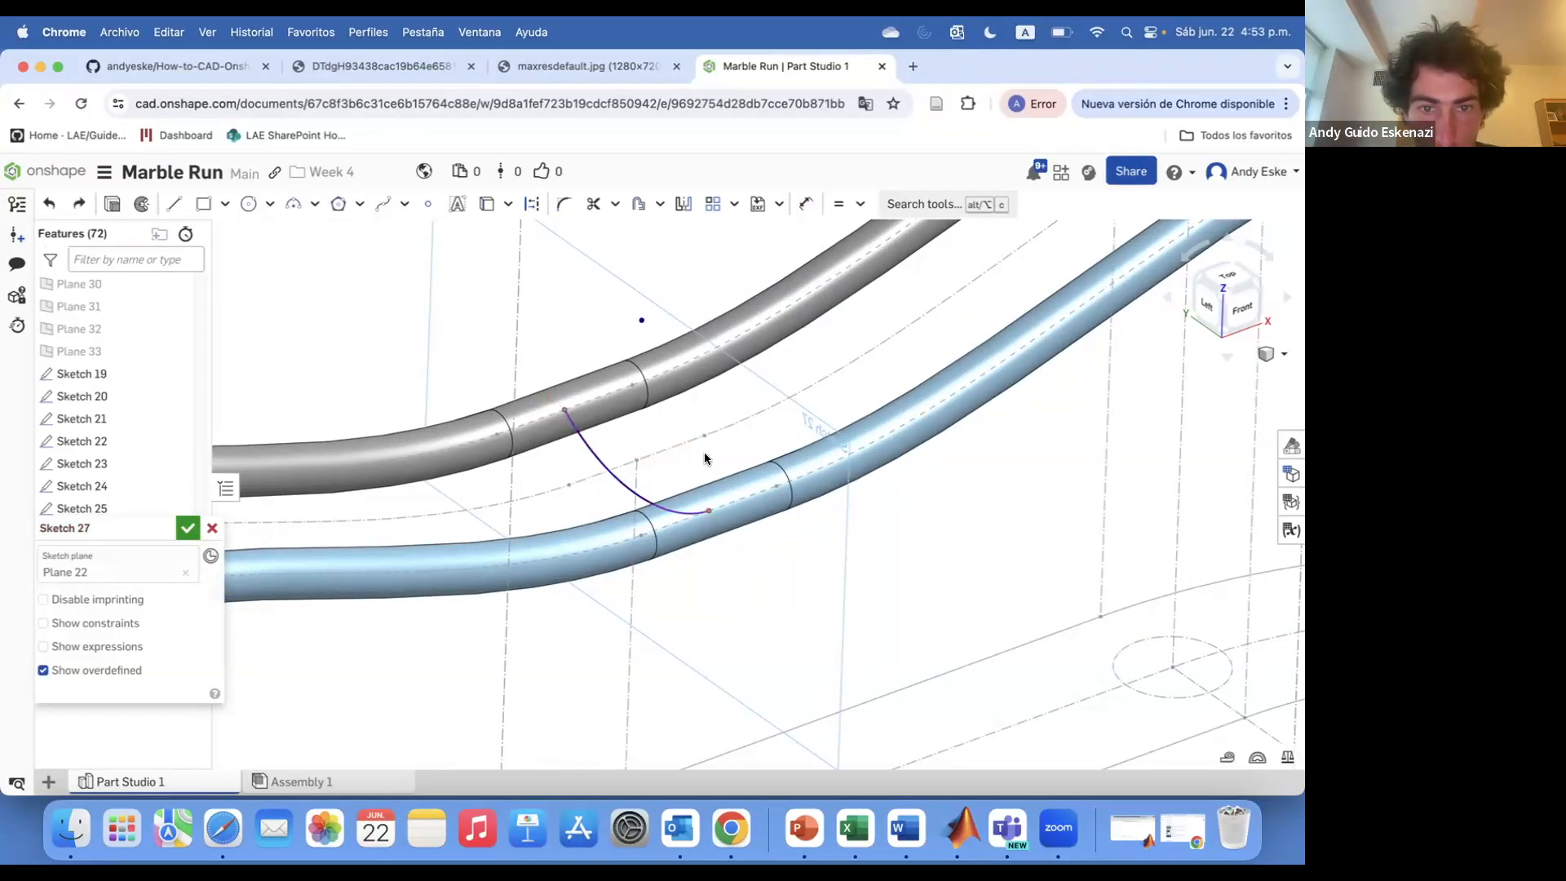
right_click_drag(686, 478, 709, 485)
key("super+z")
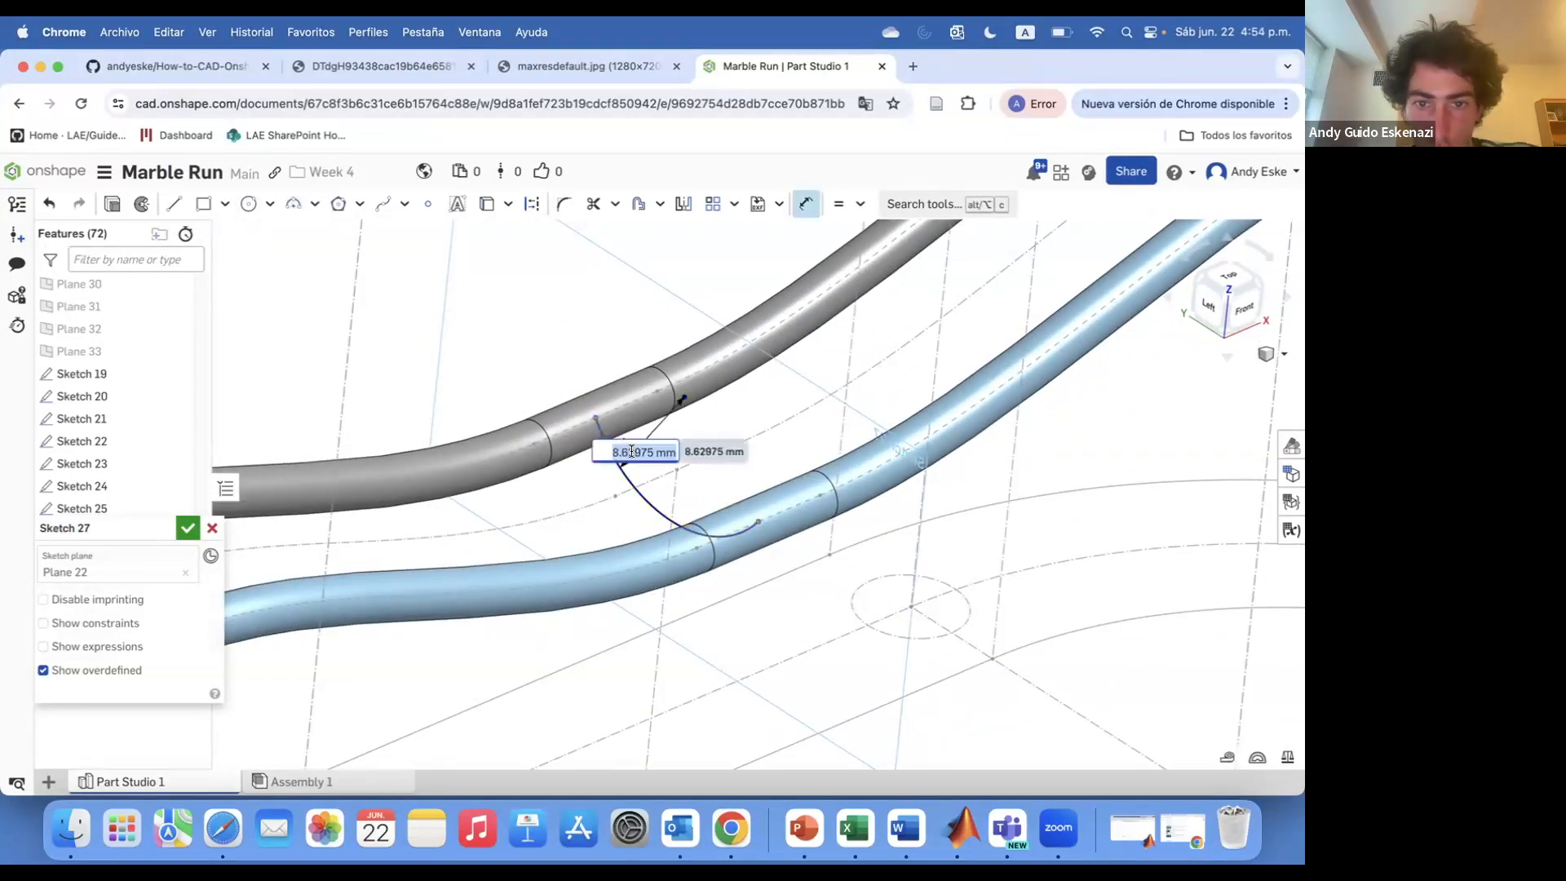
left_click(187, 528)
Sketch an arc on Plane 24 linking the two rails and finish the sketch
scroll(350, 374, "down", 10)
scroll(350, 373, "up", 5)
left_click(141, 206)
scroll(106, 401, "up", 4)
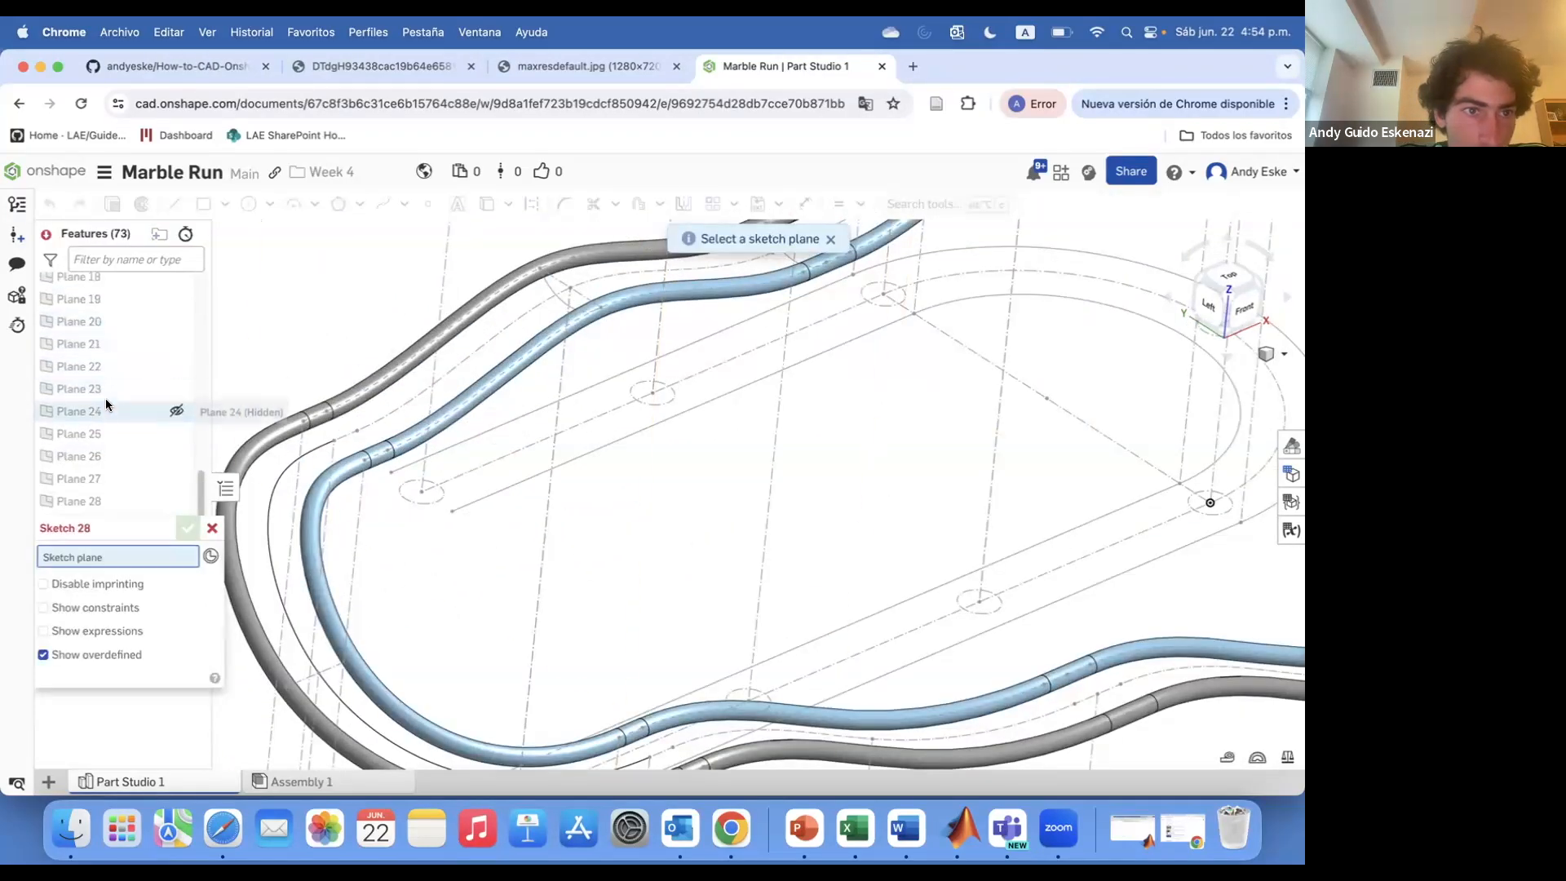
scroll(434, 397, "down", 4)
left_click(112, 413)
scroll(353, 465, "up", 5)
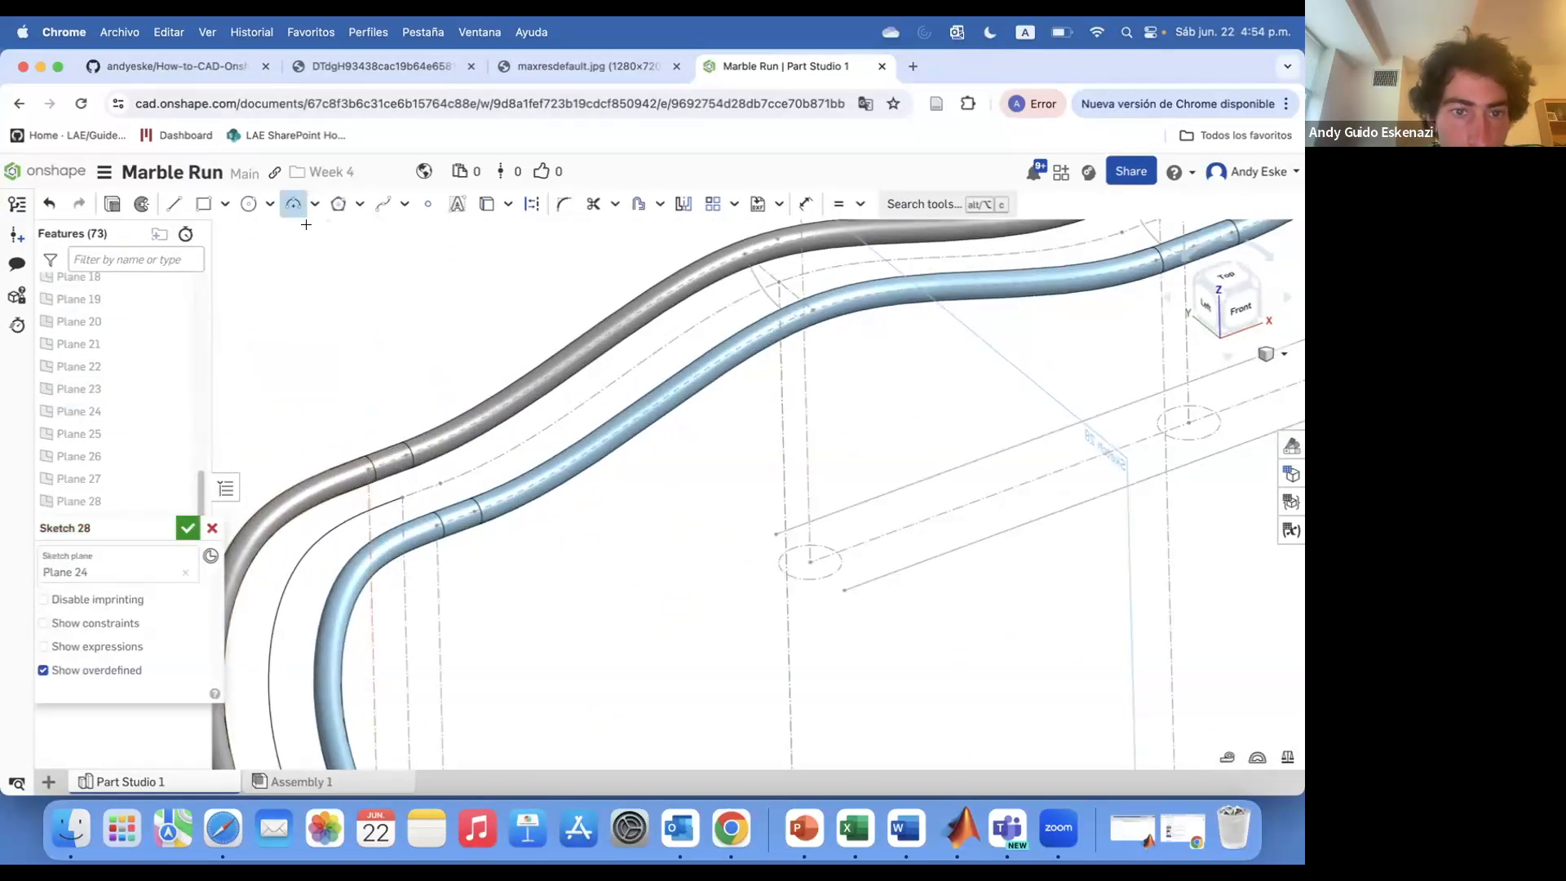
scroll(366, 520, "up", 4)
left_click(408, 507)
key("Return")
left_click(187, 529)
Sketch an arc on Plane 25 linking the two rails and finish the sketch
scroll(424, 442, "down", 8)
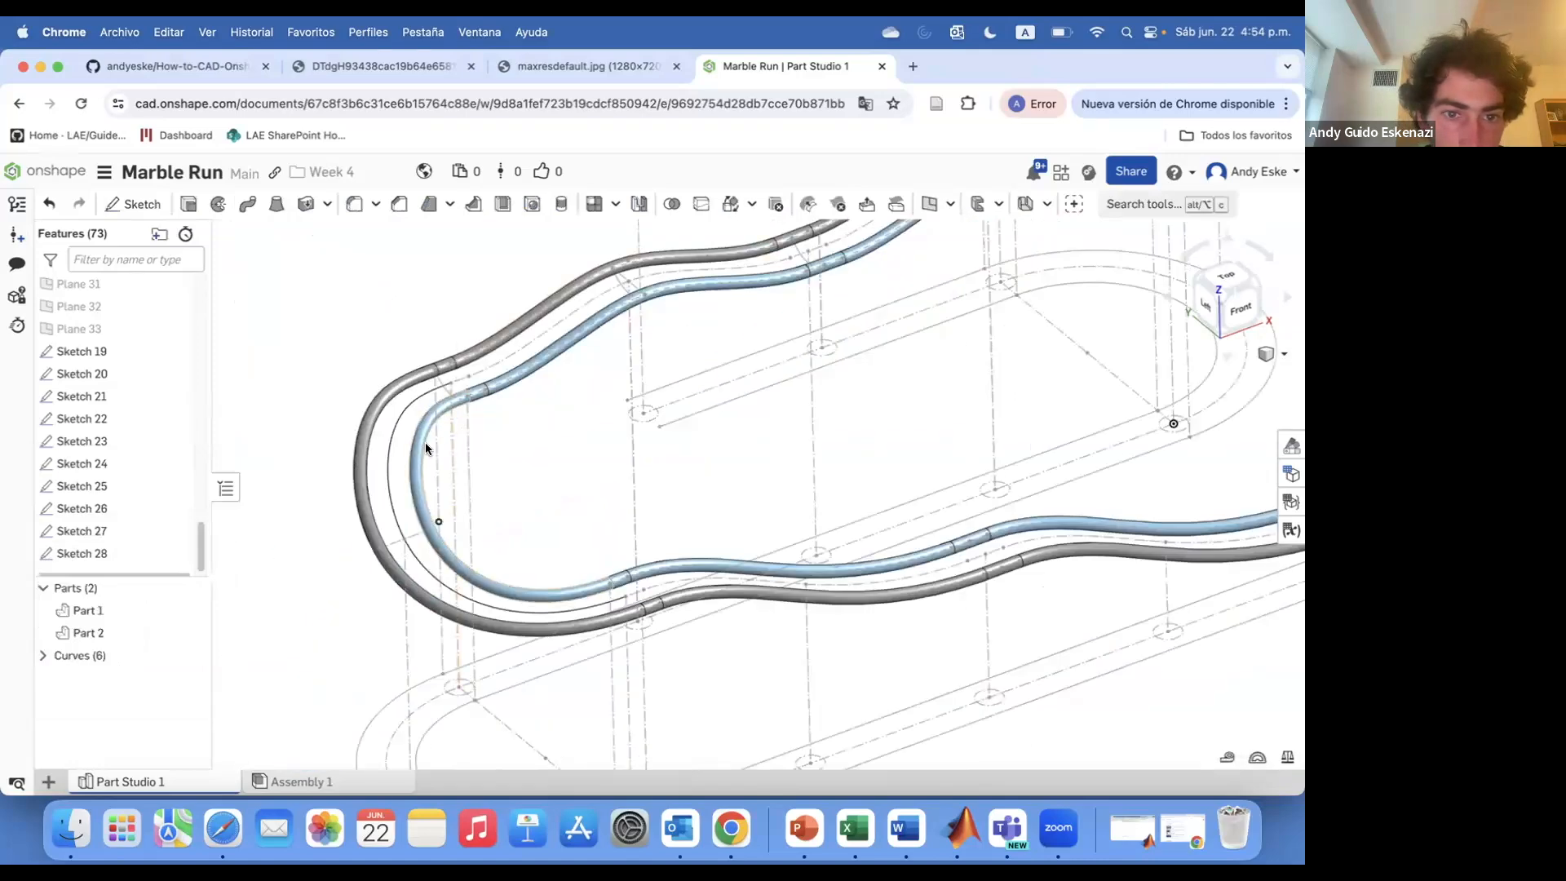
right_click_drag(424, 442, 375, 457)
scroll(376, 457, "down", 4)
left_click(139, 206)
scroll(107, 327, "up", 4)
left_click(108, 296)
scroll(408, 500, "up", 5)
key("a")
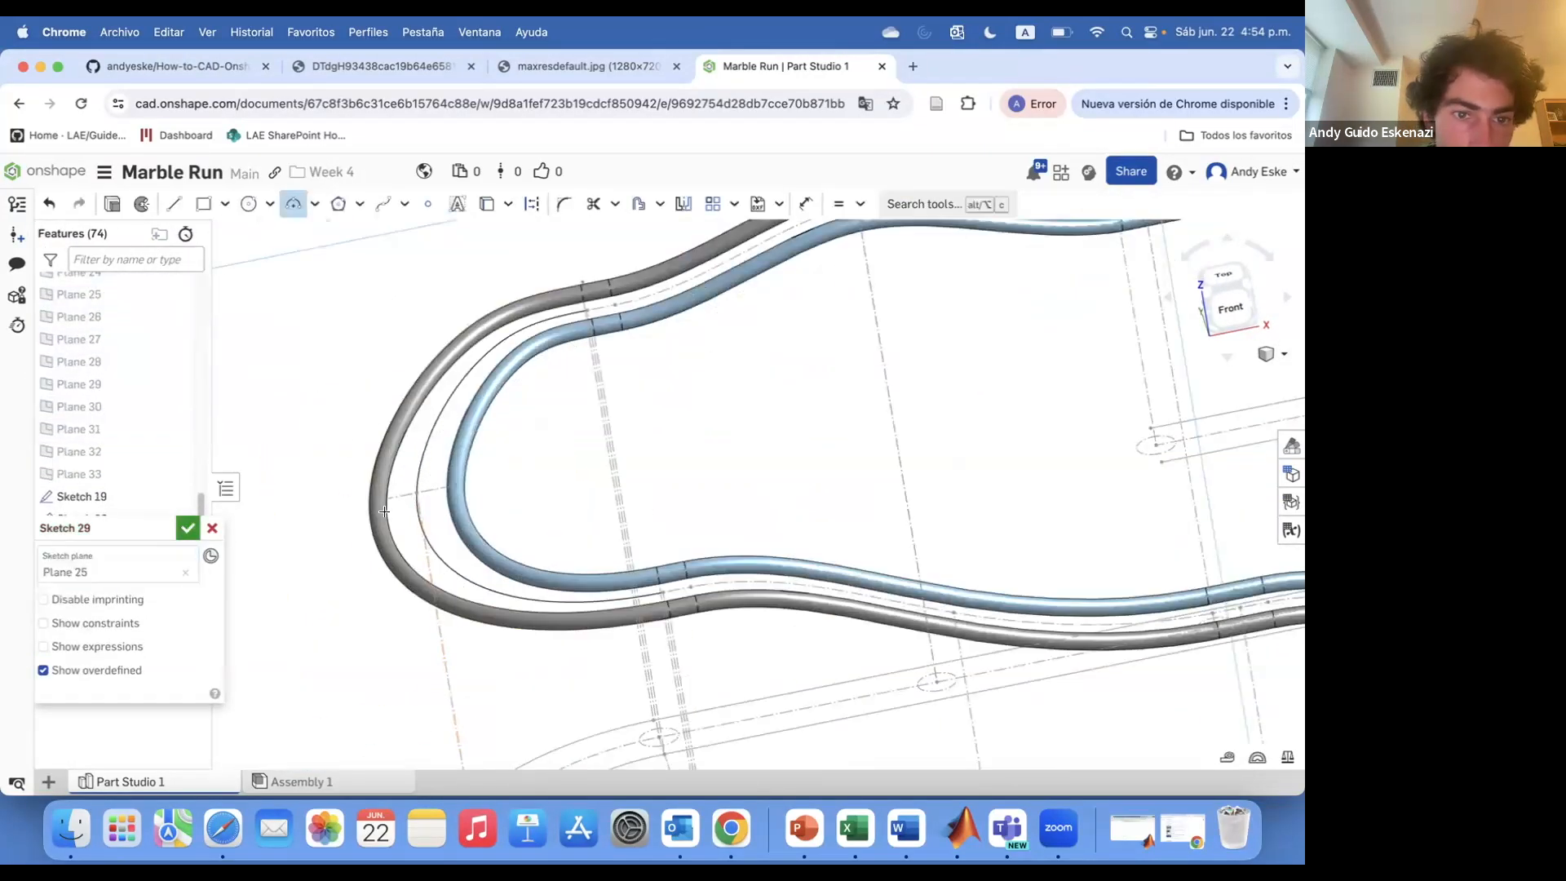
left_click(187, 529)
Start a sketch on Plane 26 with the arc tool for linking the rails, and finish it
scroll(678, 490, "down", 5)
right_click_drag(677, 489, 763, 504)
left_click(138, 205)
scroll(108, 353, "up", 4)
left_click(98, 300)
scroll(803, 516, "up", 5)
key("a")
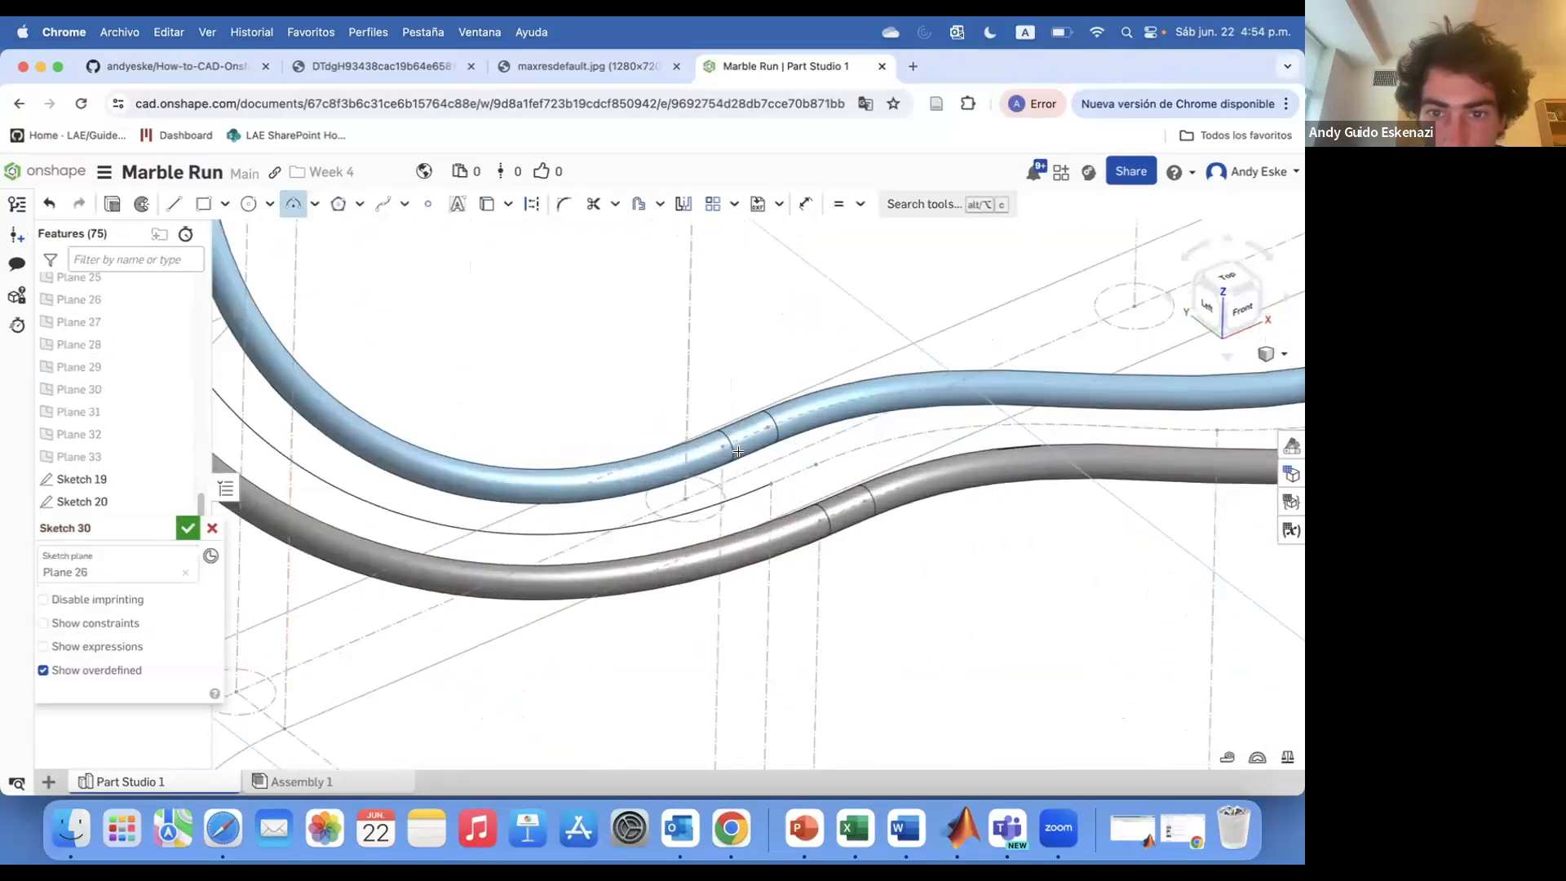
left_click(187, 529)
Start a new sketch on Plane 27 and finish it
scroll(681, 462, "down", 5)
scroll(922, 371, "up", 3)
scroll(82, 432, "up", 3)
left_click(139, 205)
scroll(269, 432, "down", 3)
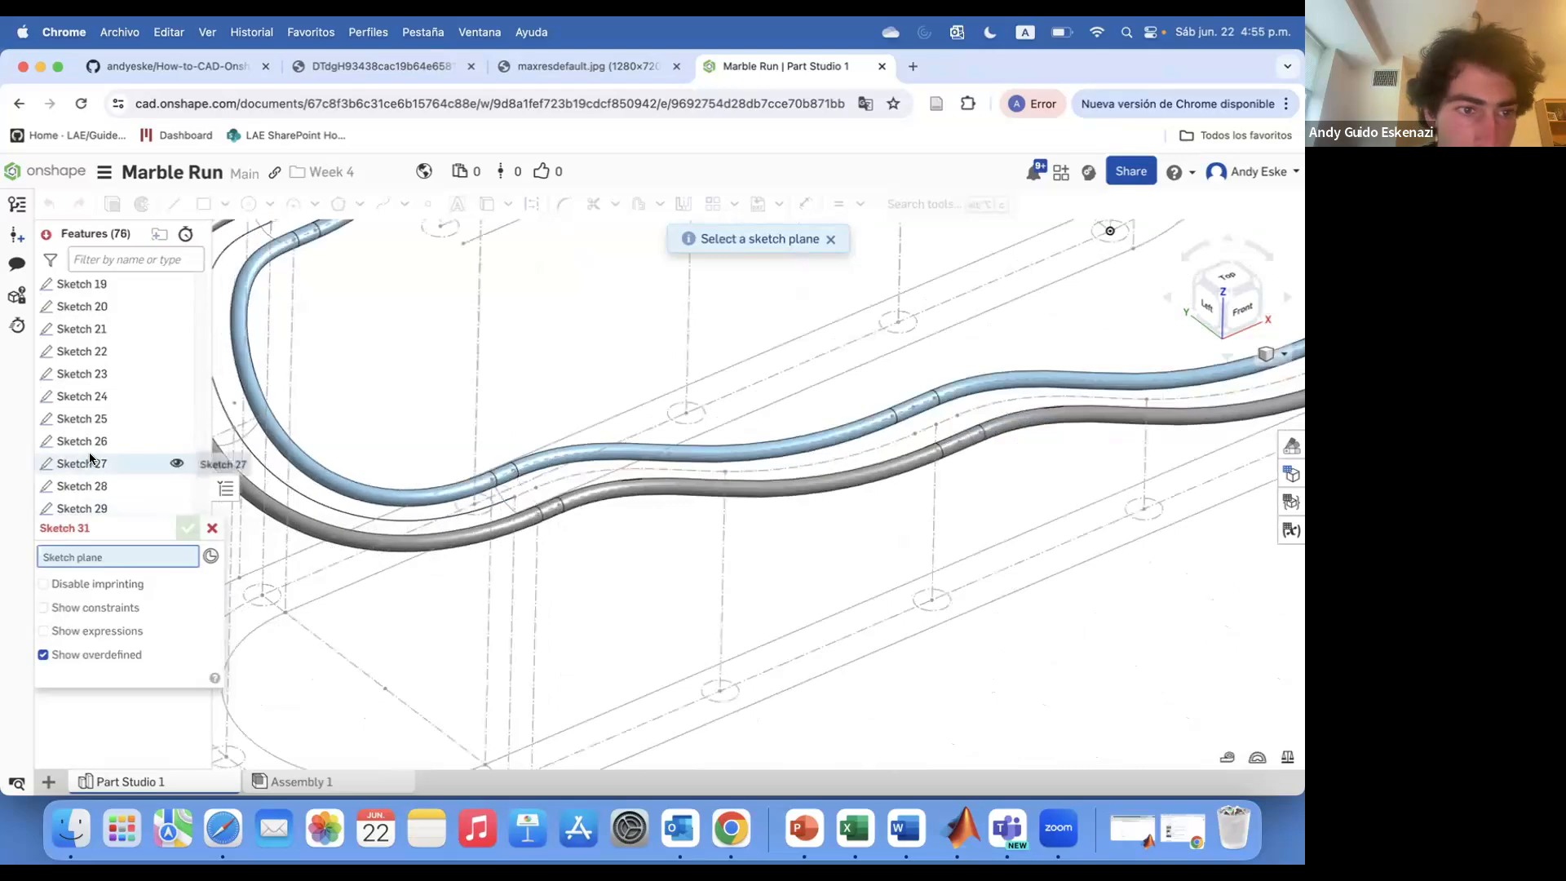
scroll(716, 464, "down", 4)
right_click_drag(717, 464, 539, 482)
scroll(539, 481, "up", 2)
scroll(131, 497, "up", 8)
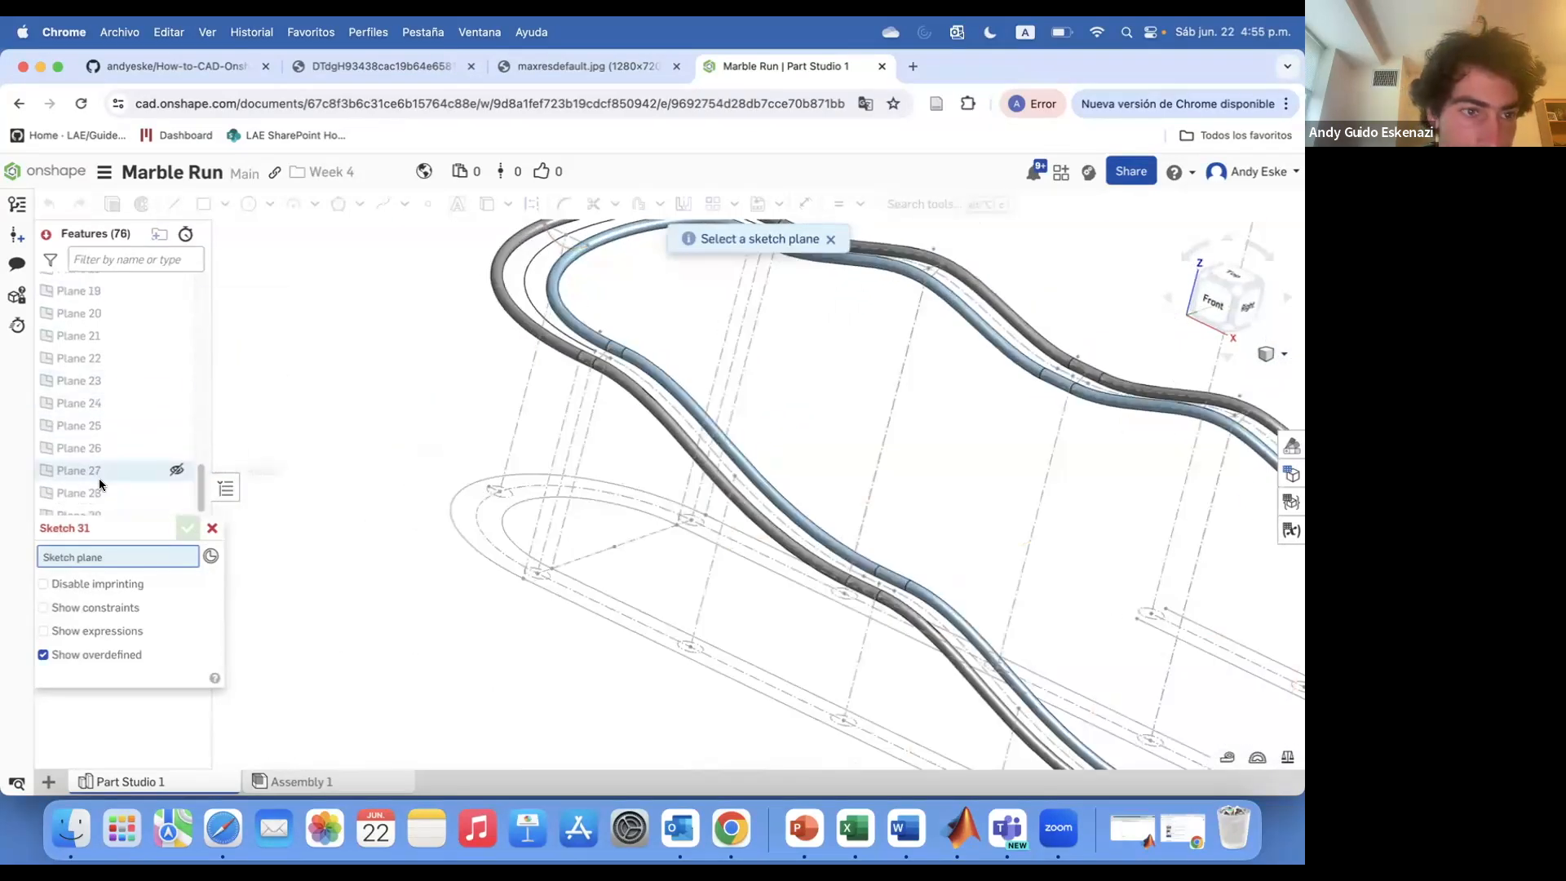
left_click(100, 471)
left_click(723, 515)
scroll(737, 469, "up", 5)
mouse_move(737, 469)
right_mouse_down()
mouse_move(682, 497)
mouse_move(766, 457)
mouse_move(730, 500)
right_mouse_up()
Redefine Plane 27 to use Plane 26 and a vertex of Sketch 2
scroll(731, 500, "up", 4)
key("Escape")
left_click(190, 530)
scroll(645, 466, "down", 4)
scroll(165, 550, "up", 2)
scroll(689, 490, "down", 4)
scroll(654, 693, "up", 4)
scroll(98, 475, "up", 2)
double_click(91, 341)
scroll(601, 468, "down", 5)
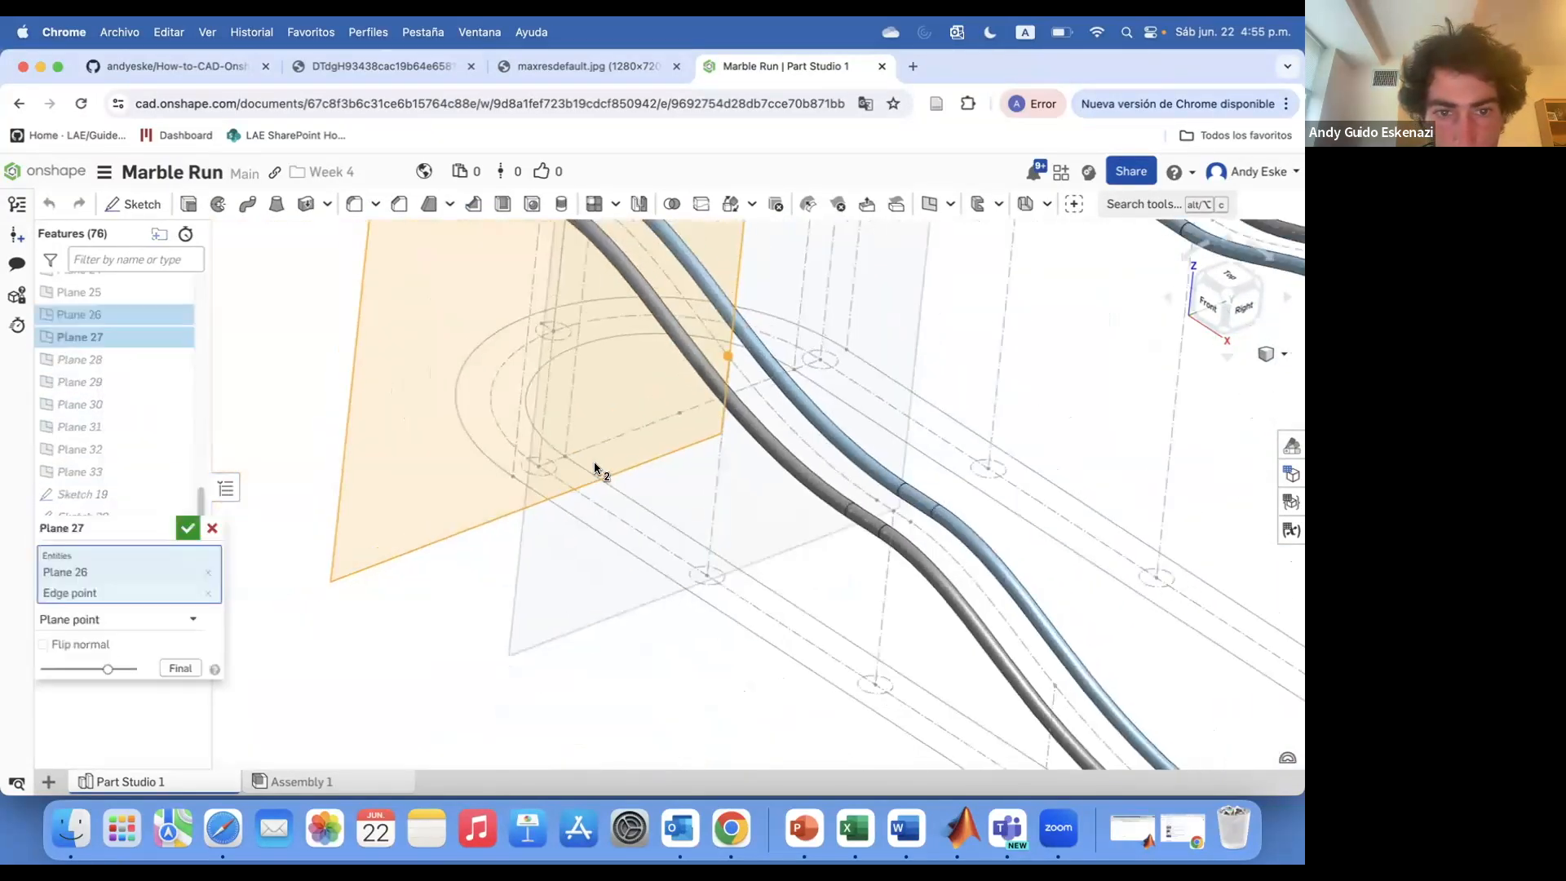
right_click_drag(602, 468, 733, 419)
Edit Sketch 31 on Plane 27, dimension the arc linking the two rails, and finish the sketch
scroll(711, 432, "up", 6)
left_click(208, 595)
left_click(676, 432)
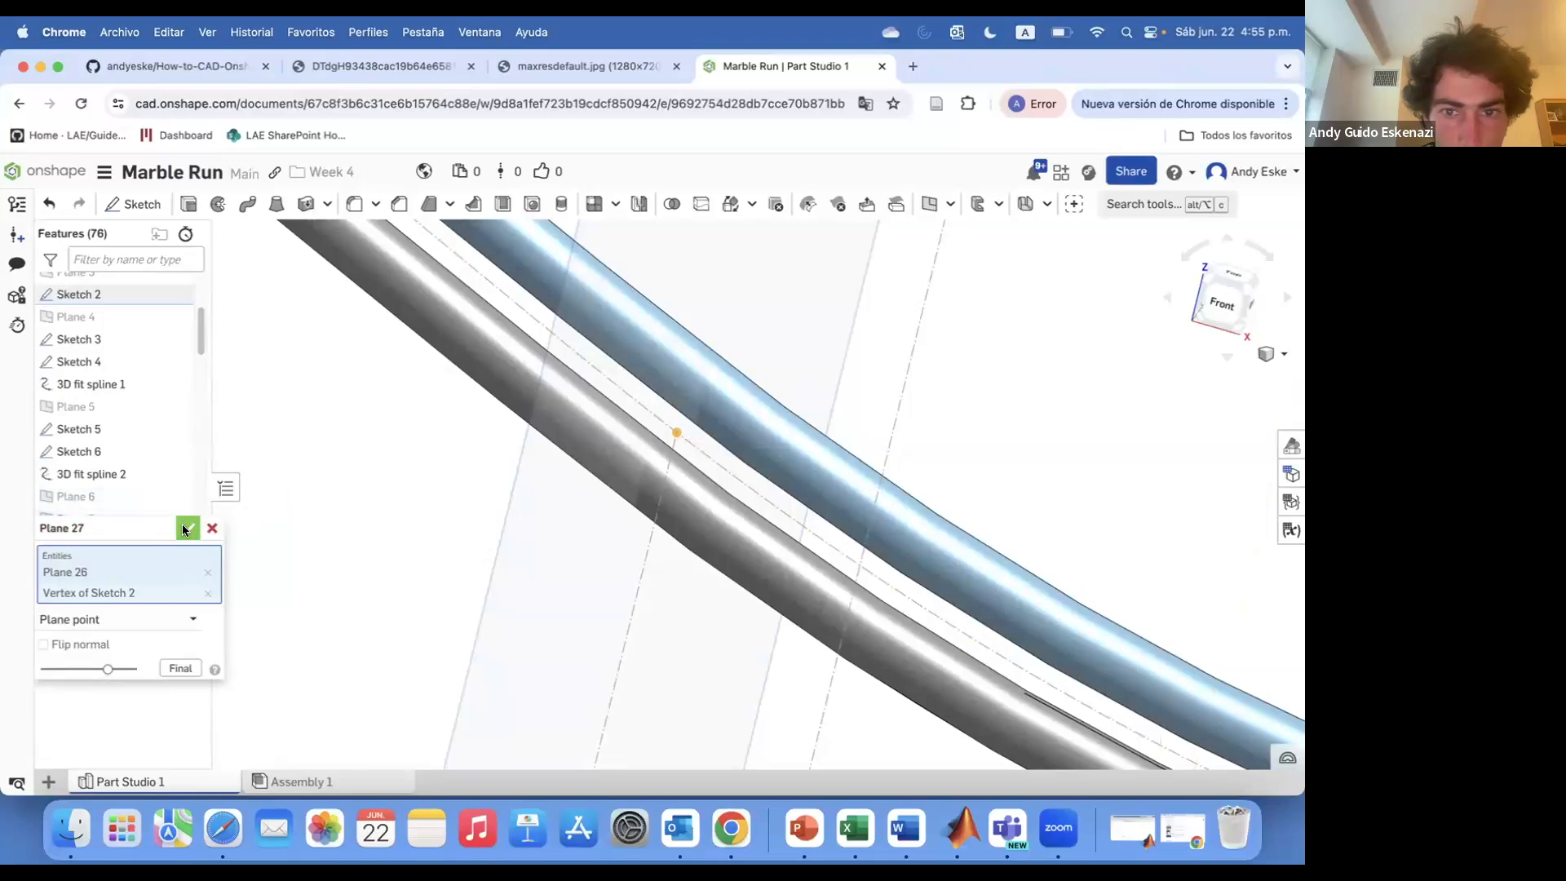
left_click(184, 526)
scroll(82, 493, "down", 5)
right_click(121, 541)
left_click(173, 219)
mouse_move(711, 438)
right_mouse_down()
mouse_move(696, 454)
mouse_move(632, 417)
right_mouse_up()
left_click(686, 449)
key("q")
scroll(652, 418, "up", 3)
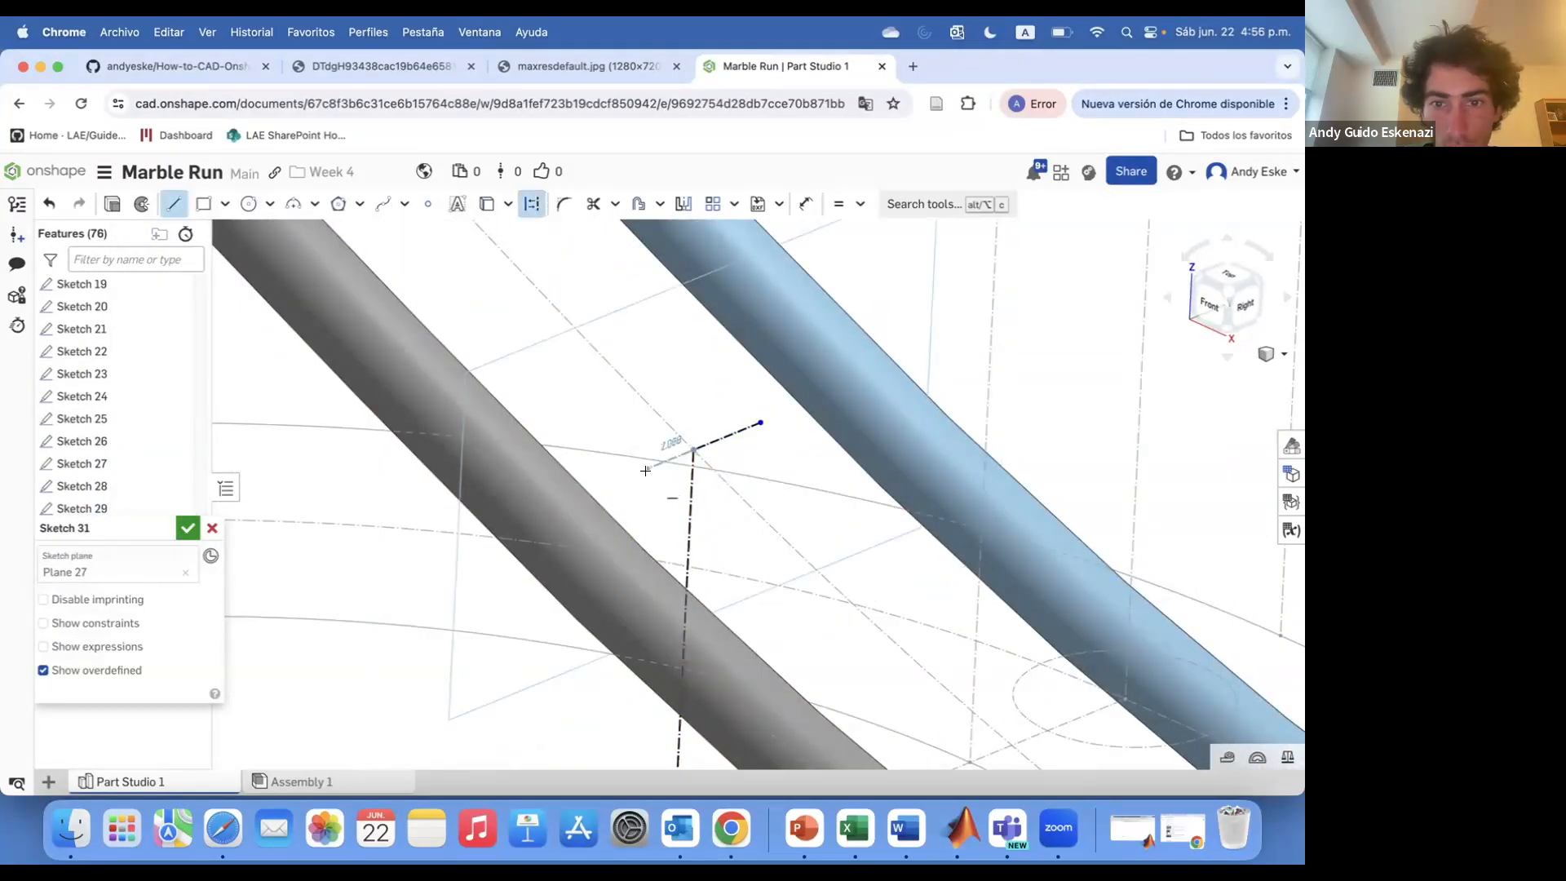
key("d")
left_click(723, 438)
left_click(724, 537)
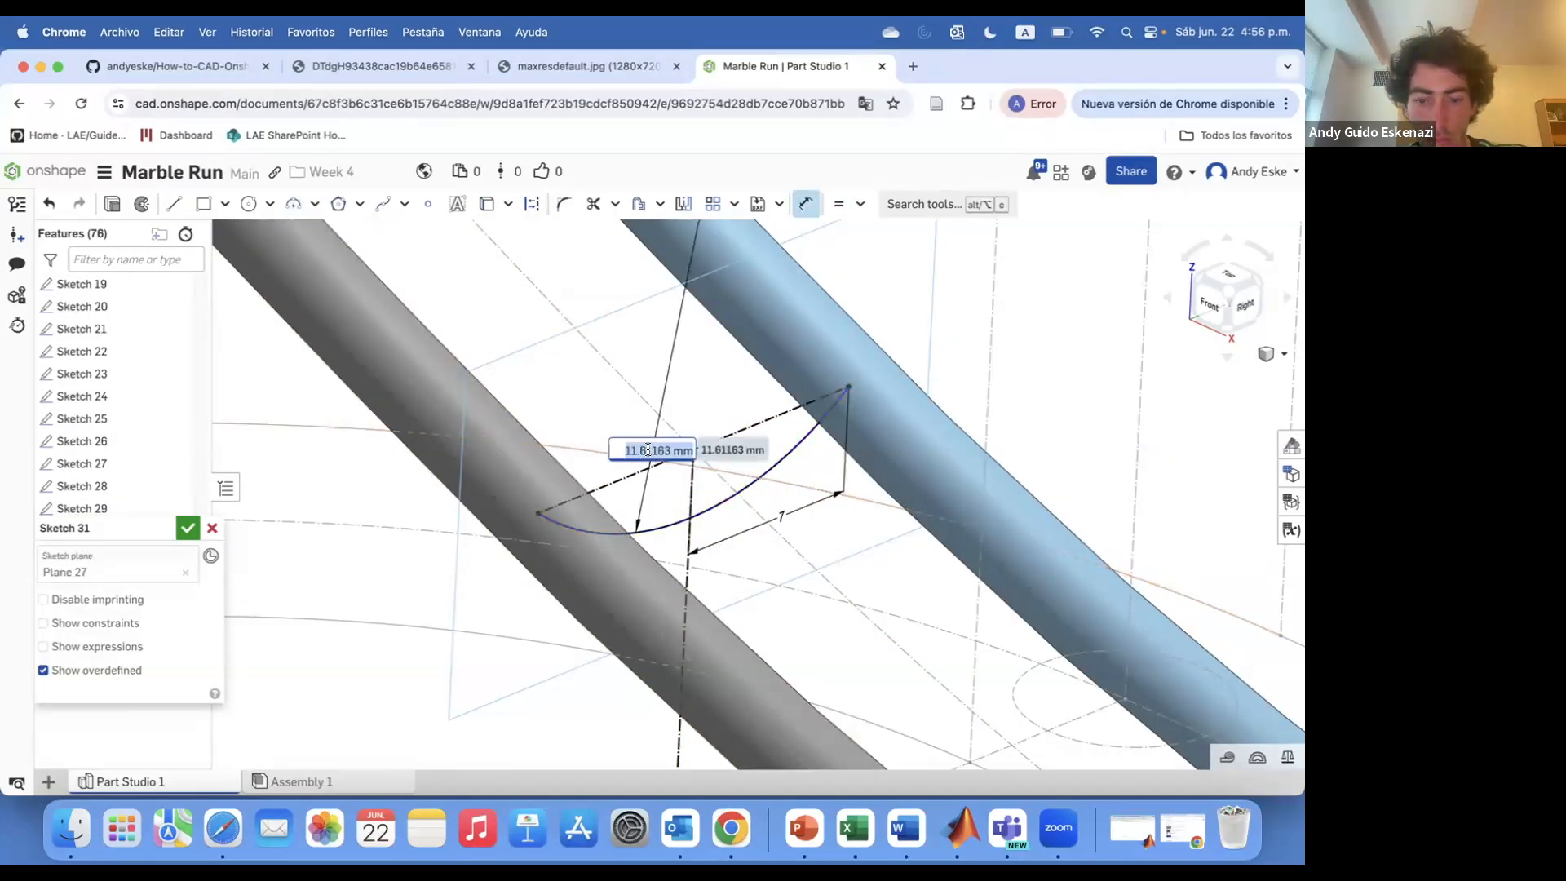
left_click(179, 528)
Sketch an arc on Plane 28 linking the two rails and finish the sketch
scroll(687, 496, "down", 10)
scroll(687, 496, "up", 2)
scroll(115, 382, "up", 4)
key("shift+s")
scroll(123, 376, "down", 3)
scroll(102, 299, "up", 1)
left_click(102, 295)
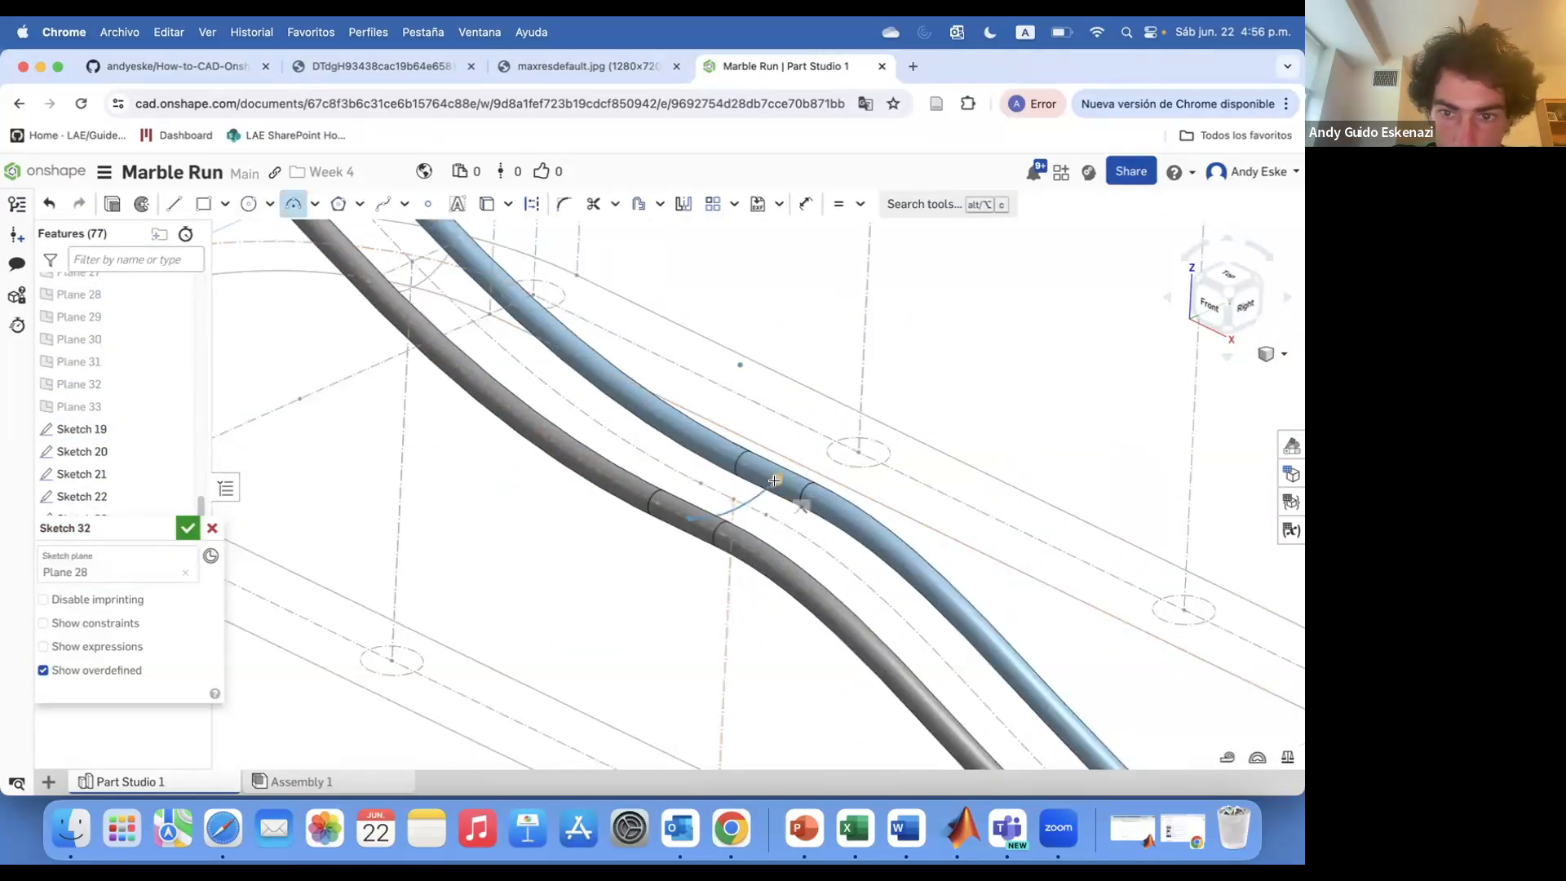
left_click(774, 481)
left_click(746, 521)
Sketch the linking arc on Plane 30, set its dimension to 9, and finish the sketch
scroll(746, 537, "up", 3)
key("Escape")
key("Return")
left_click(188, 528)
scroll(439, 427, "down", 3)
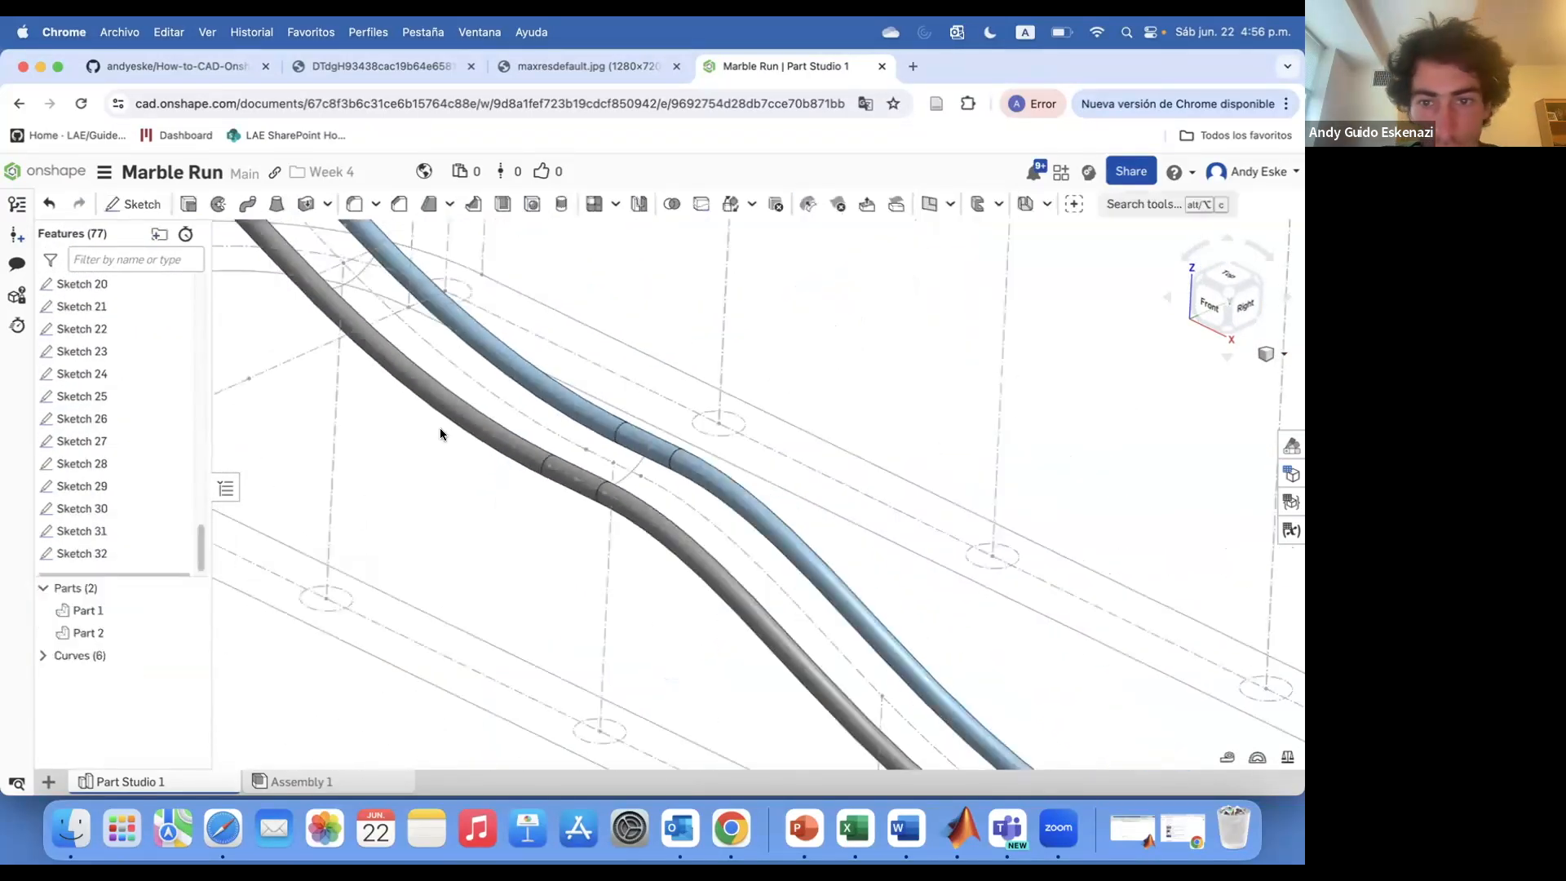
right_click_drag(663, 467, 639, 462)
scroll(640, 462, "up", 1)
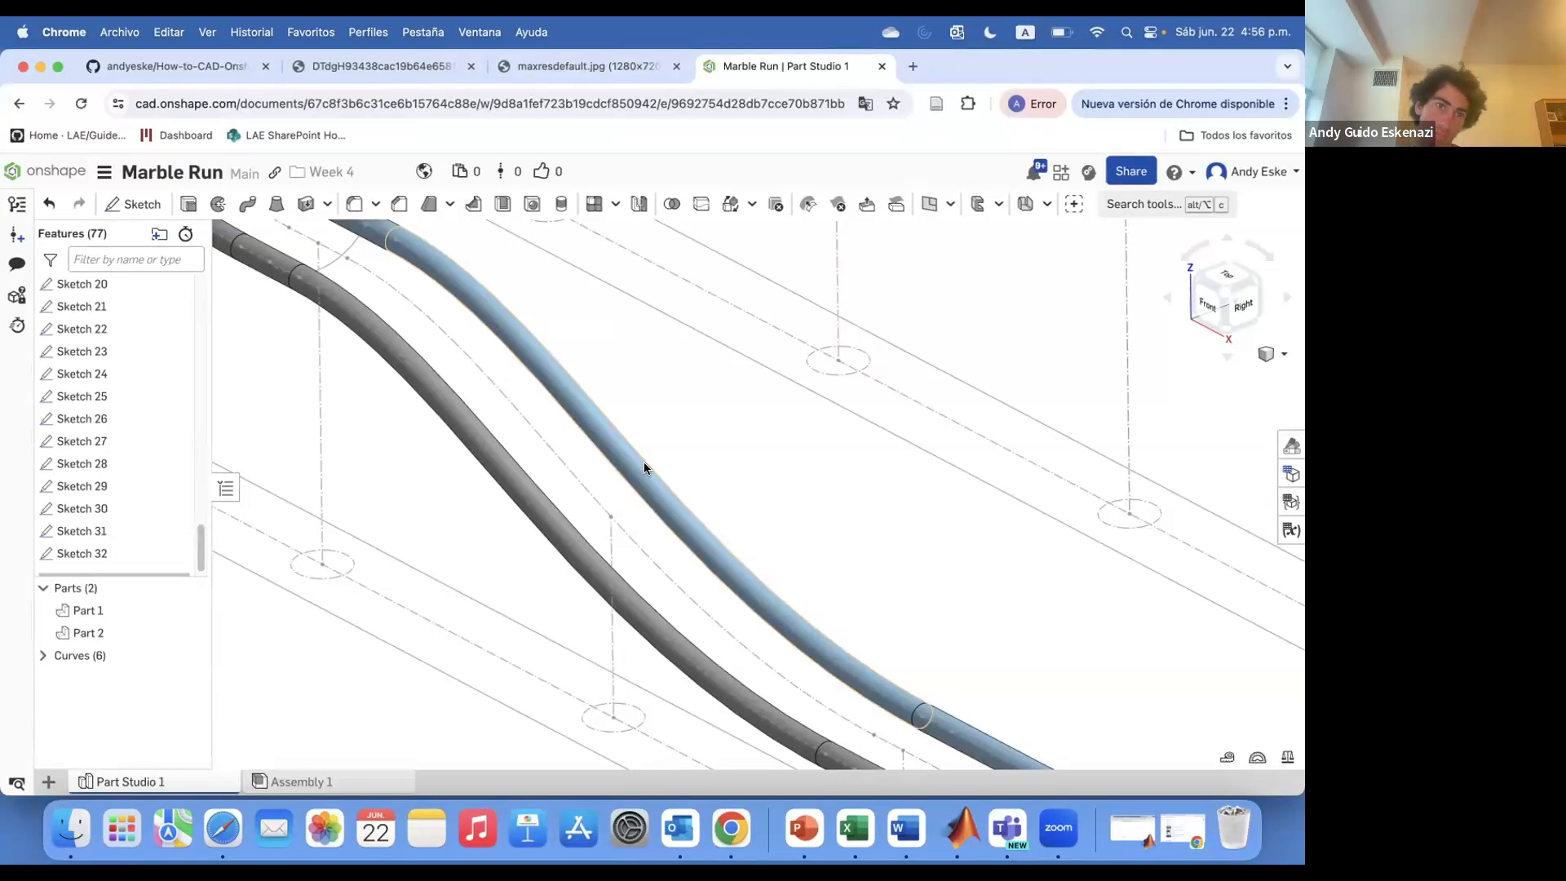
right_click_drag(639, 463, 639, 471)
scroll(639, 470, "up", 1)
left_click(134, 205)
scroll(129, 307, "up", 5)
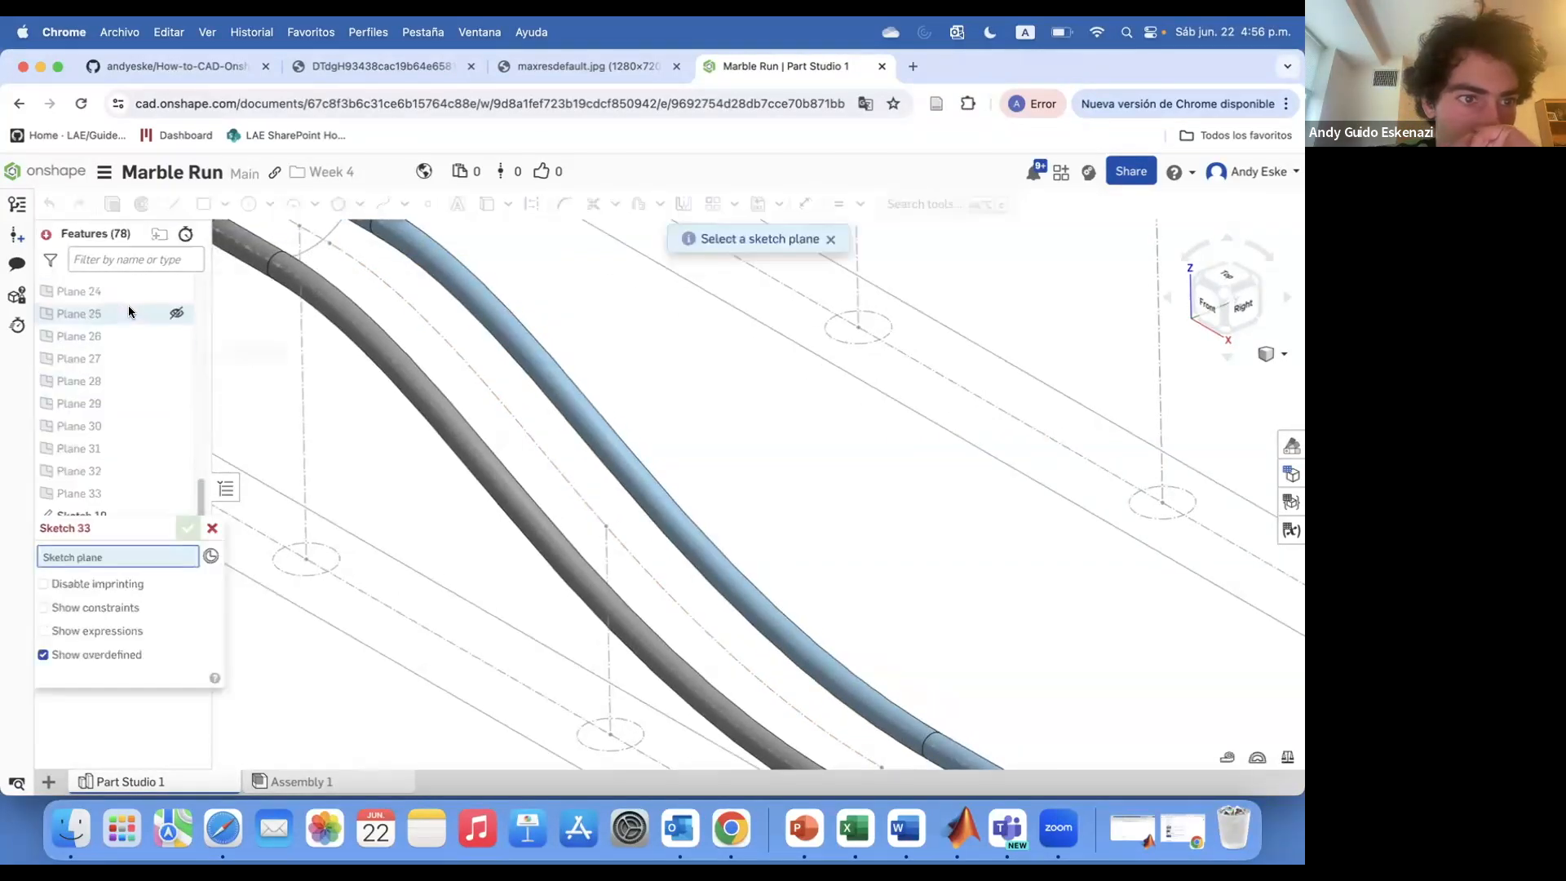
left_click(110, 456)
scroll(693, 493, "down", 5)
Sketch the linking geometry on Plane 29 with a construction line, dimension it to 9, and finish the sketch
scroll(721, 584, "up", 6)
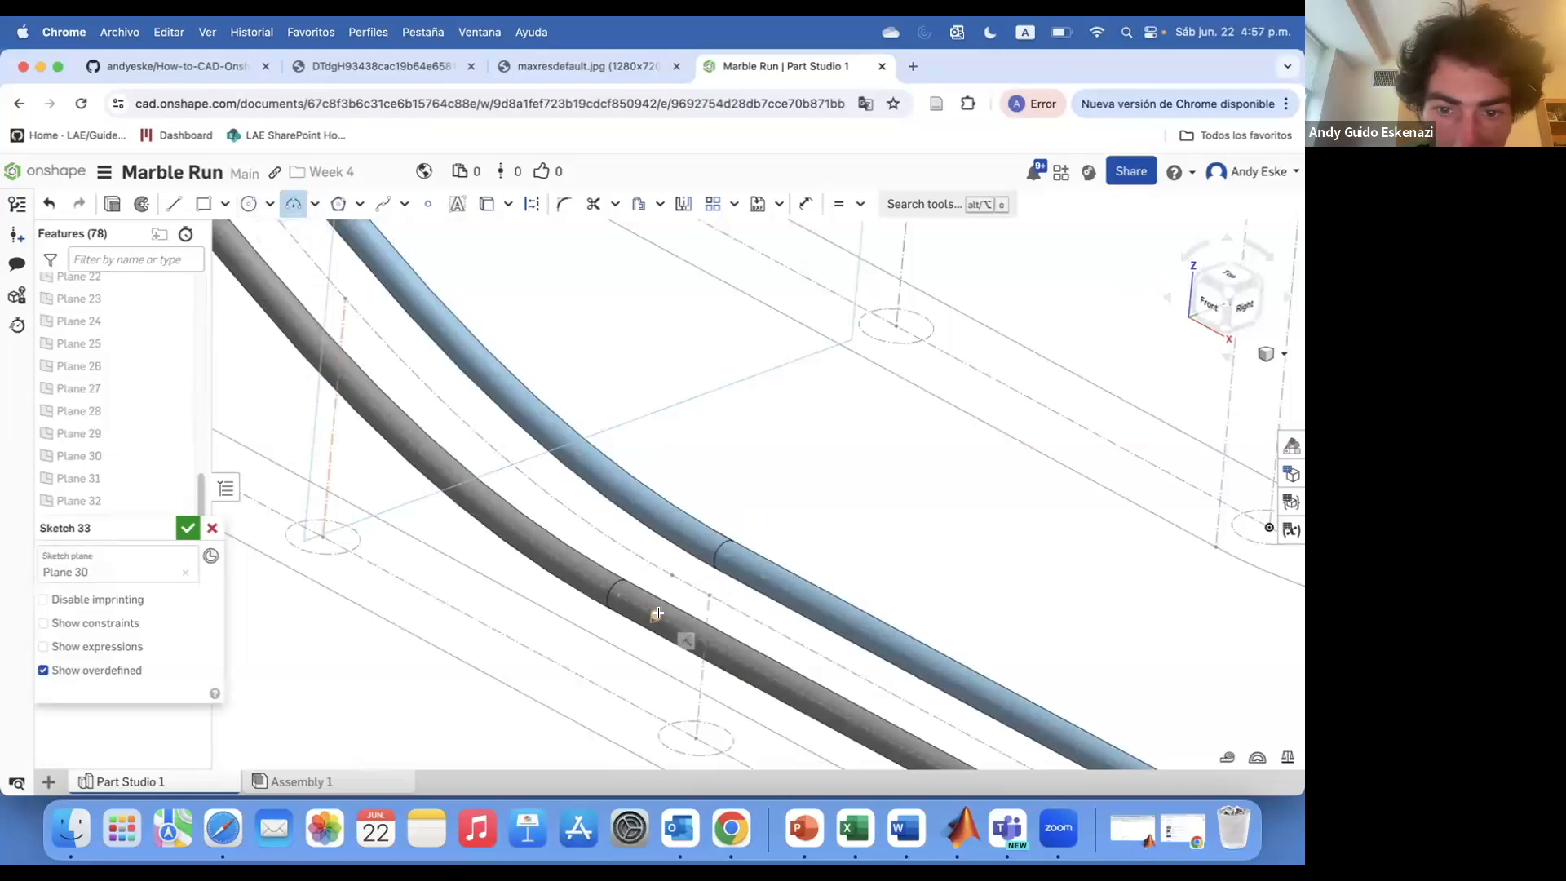
left_click(719, 601)
type("9")
key("Return")
left_click(187, 529)
scroll(571, 491, "down", 5)
left_click(134, 205)
scroll(104, 380, "up", 5)
left_click(106, 404)
scroll(499, 411, "up", 5)
left_click(487, 204)
left_click(511, 517)
left_click(532, 204)
scroll(503, 450, "up", 2)
key("l")
left_click(534, 211)
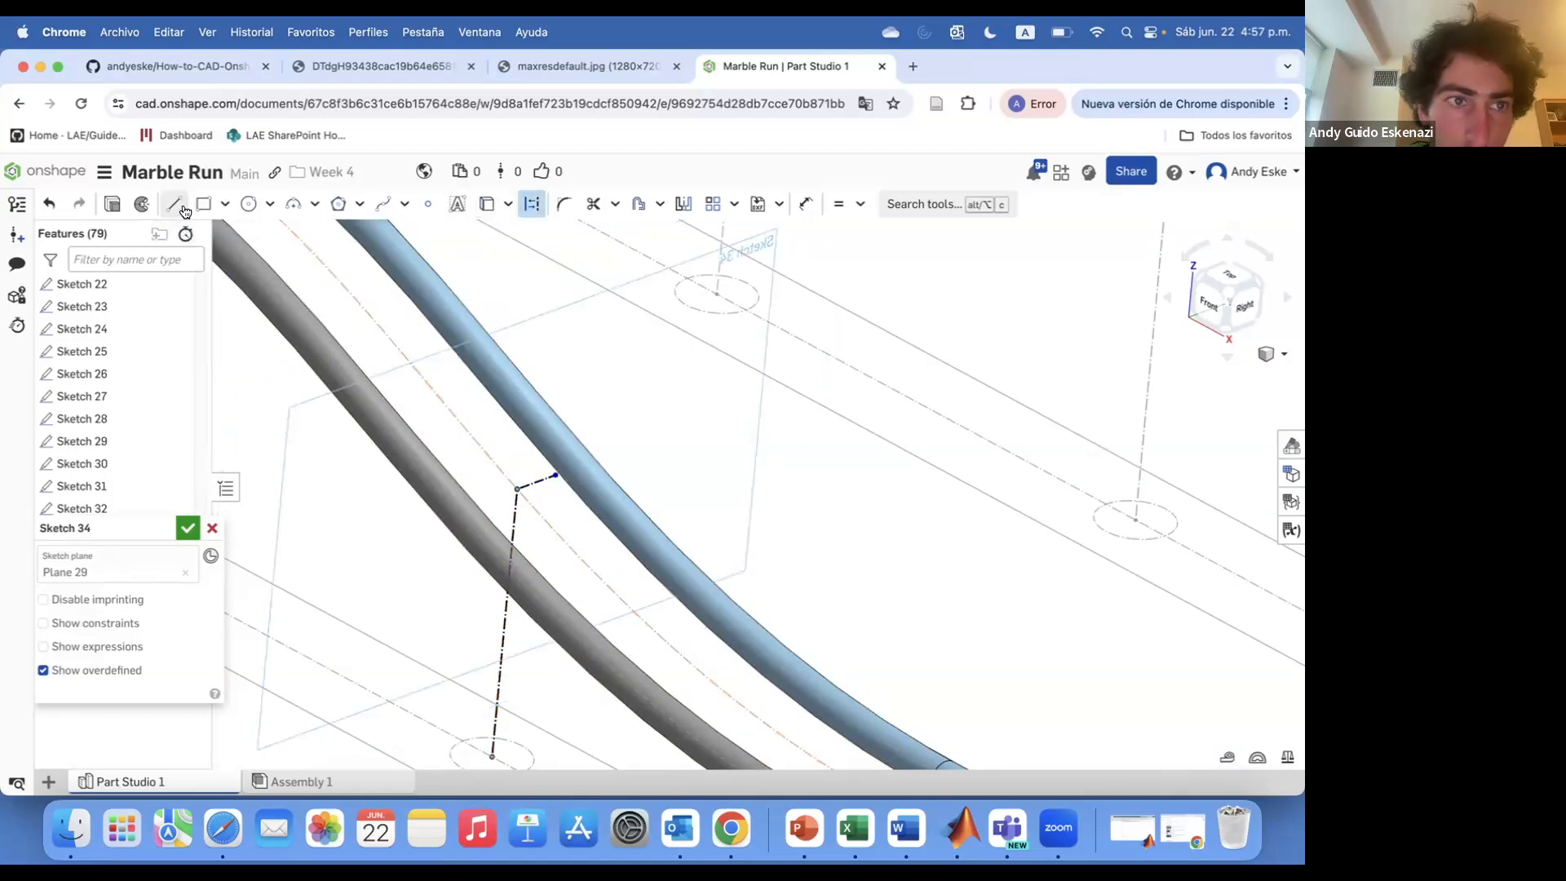
scroll(503, 488, "up", 4)
key("e")
left_click(501, 506)
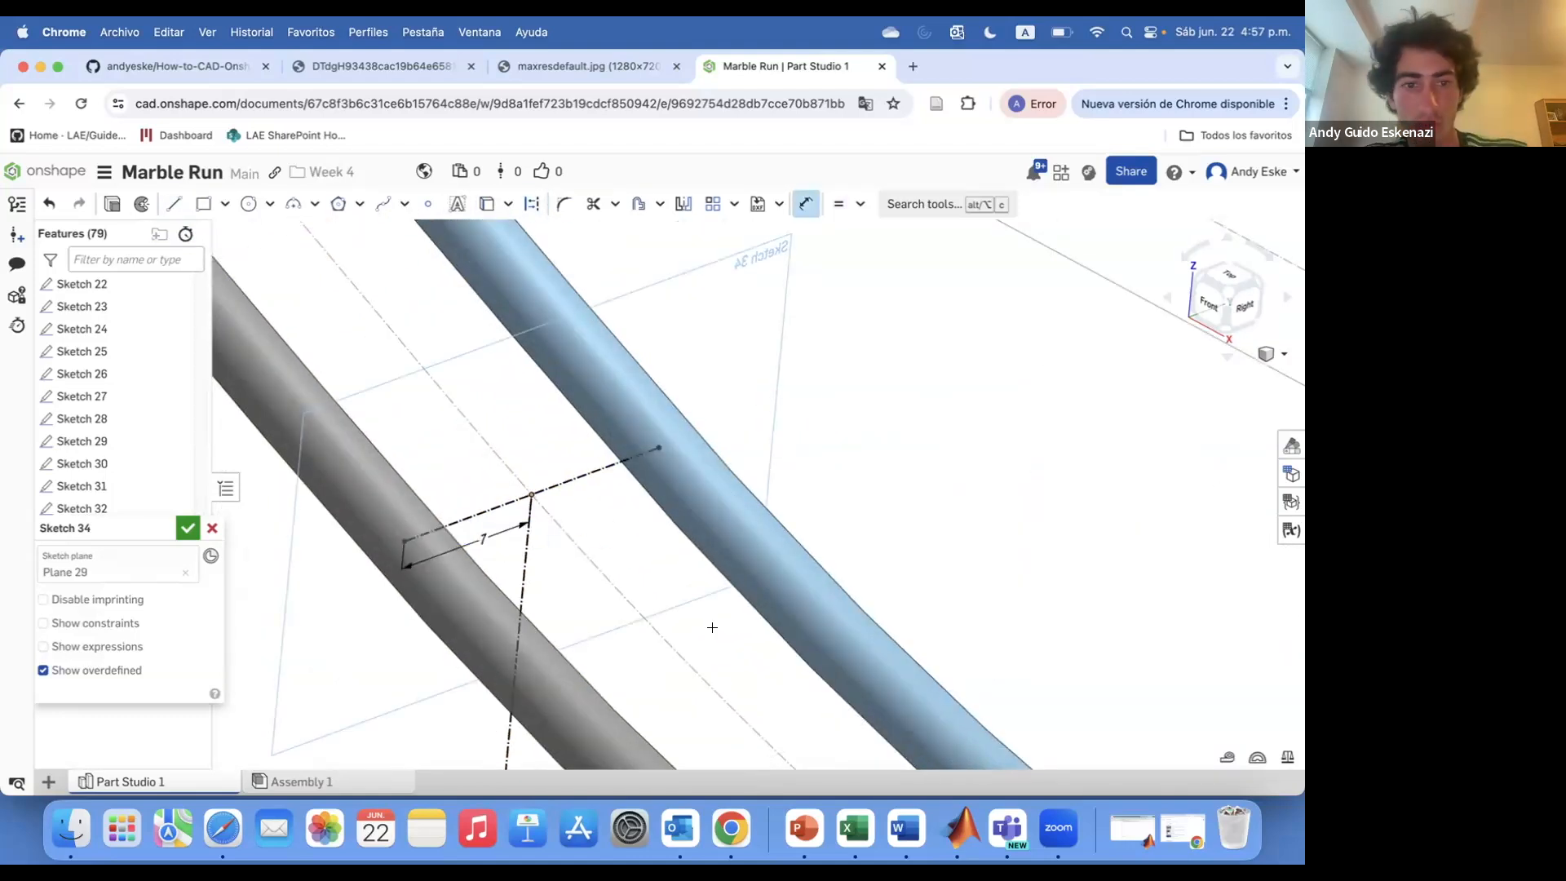
left_click(573, 526)
left_click(568, 445)
type("9")
key("Return")
scroll(567, 446, "down", 10)
left_click(188, 529)
Start a sketch on Plane 31, use an edge of the track geometry in it, and finish the sketch
right_click_drag(424, 424, 505, 457)
right_click_drag(608, 538, 555, 526)
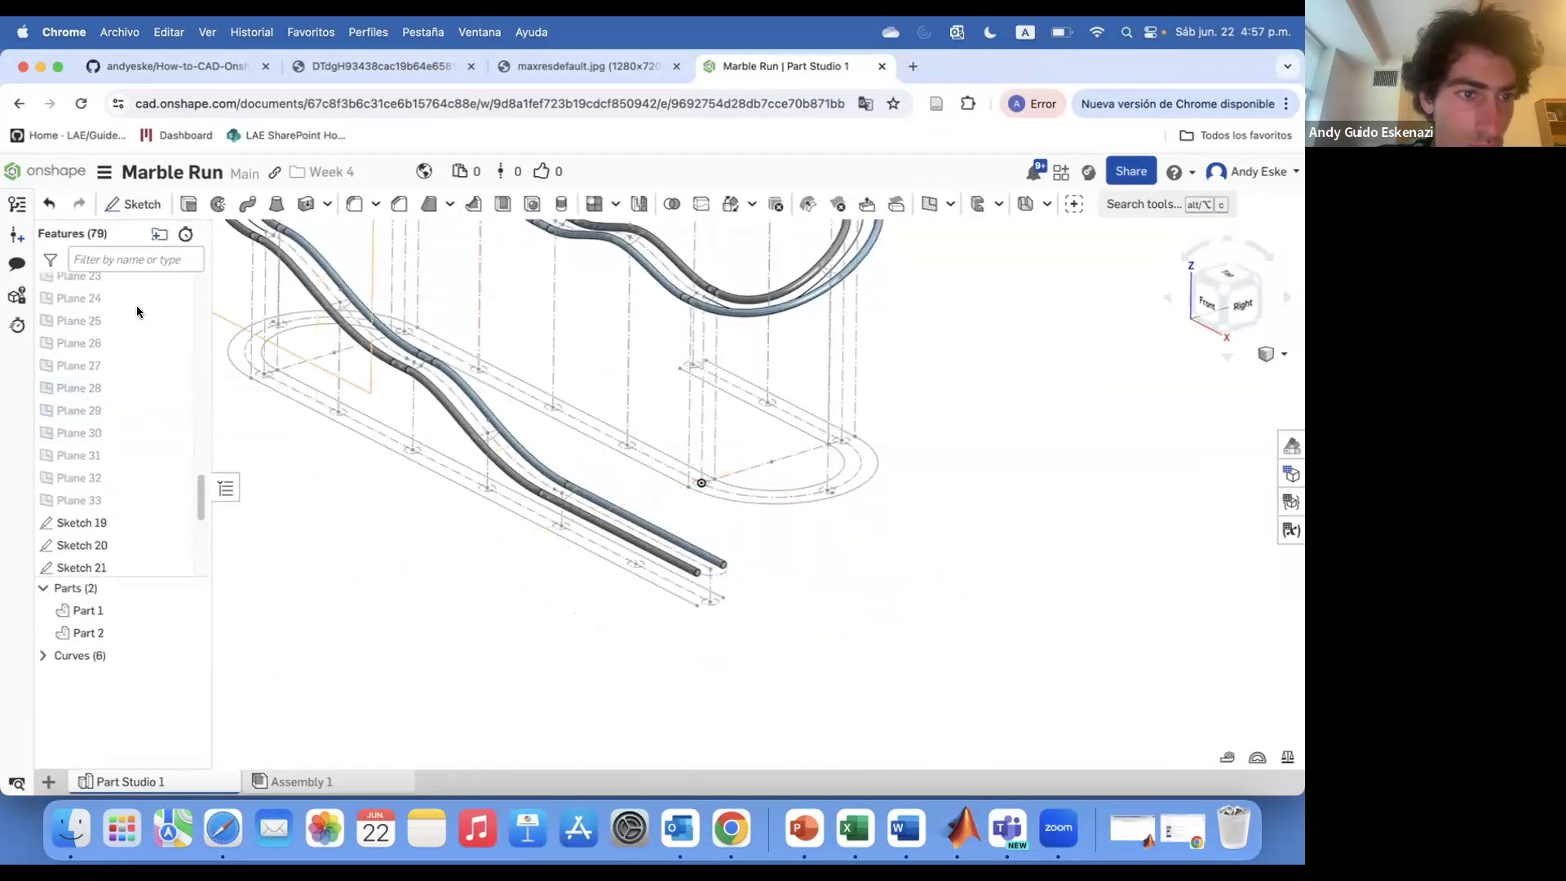
left_click(133, 204)
scroll(107, 412, "up", 3)
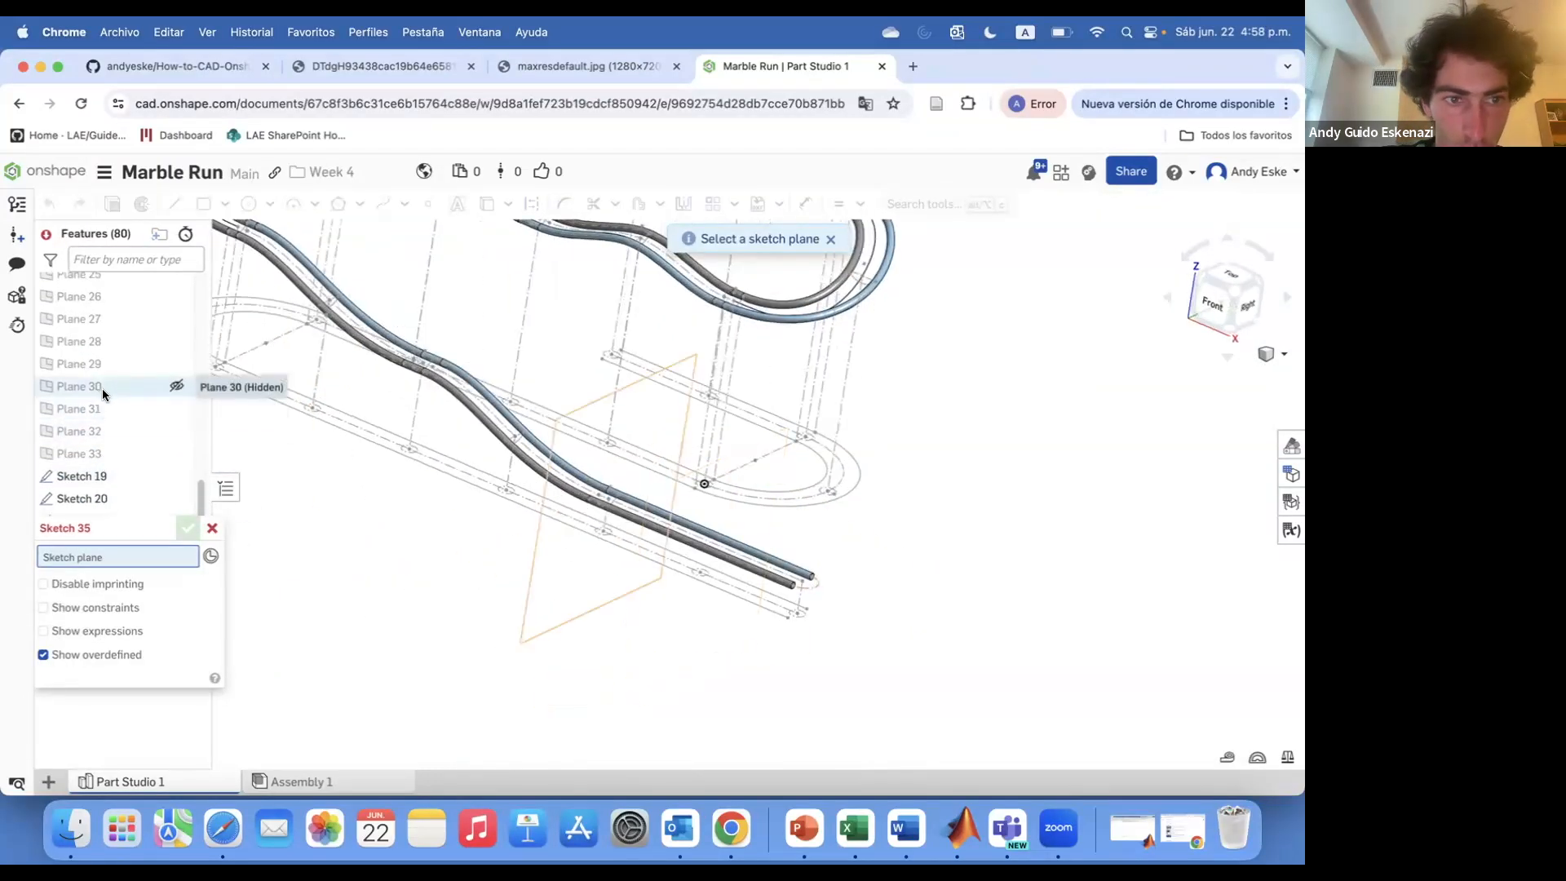
left_click(110, 406)
scroll(790, 536, "up", 3)
scroll(789, 536, "up", 3)
scroll(556, 446, "down", 2)
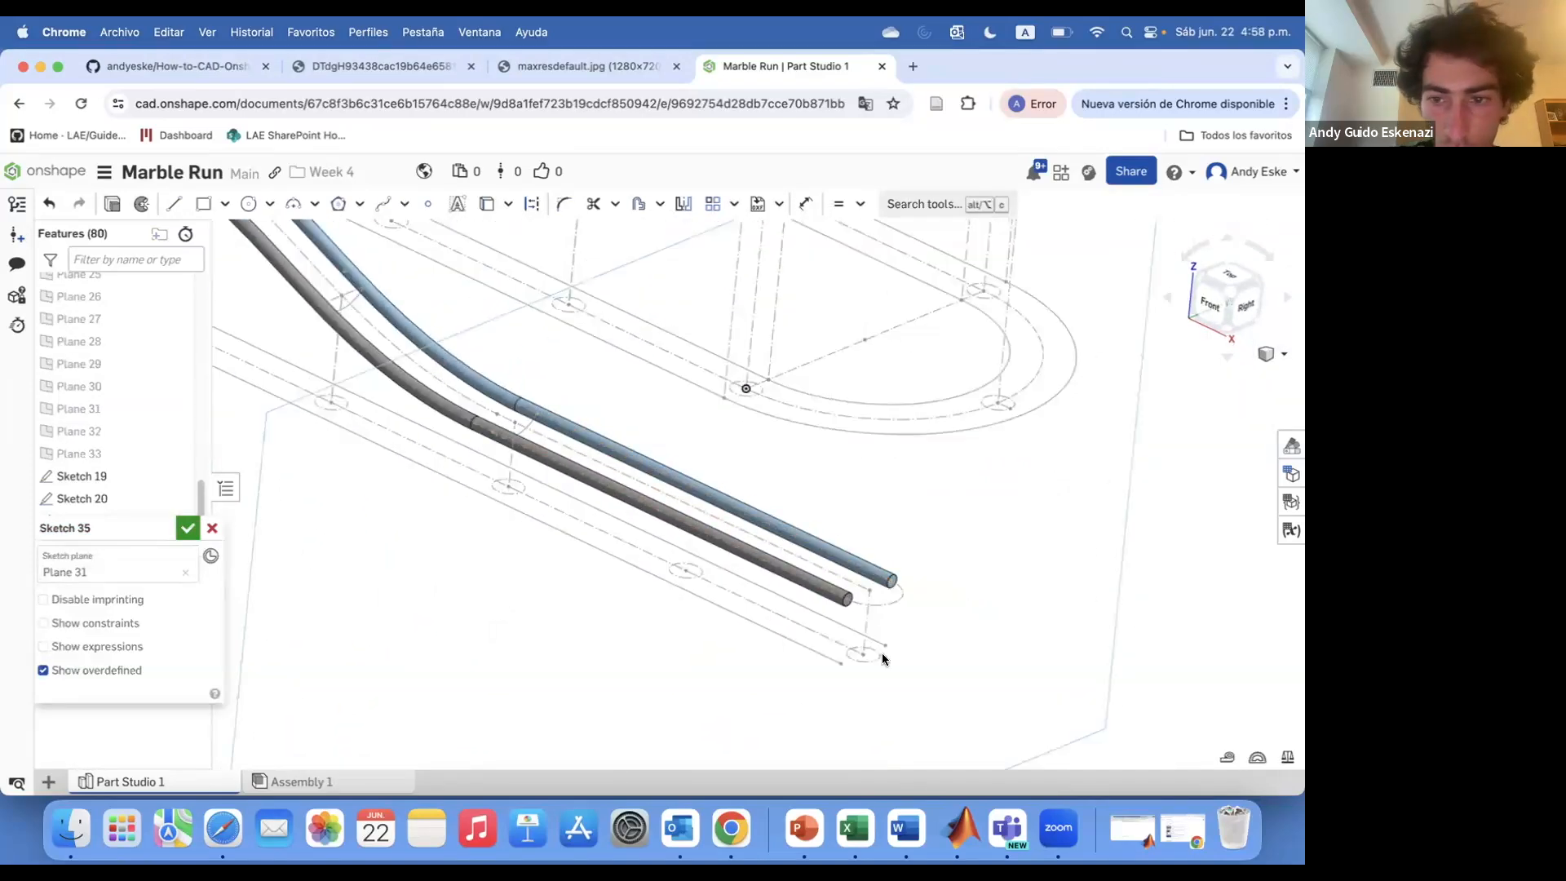
scroll(525, 422, "up", 3)
left_click(487, 205)
left_click(500, 418)
left_click(188, 528)
scroll(218, 336, "down", 3)
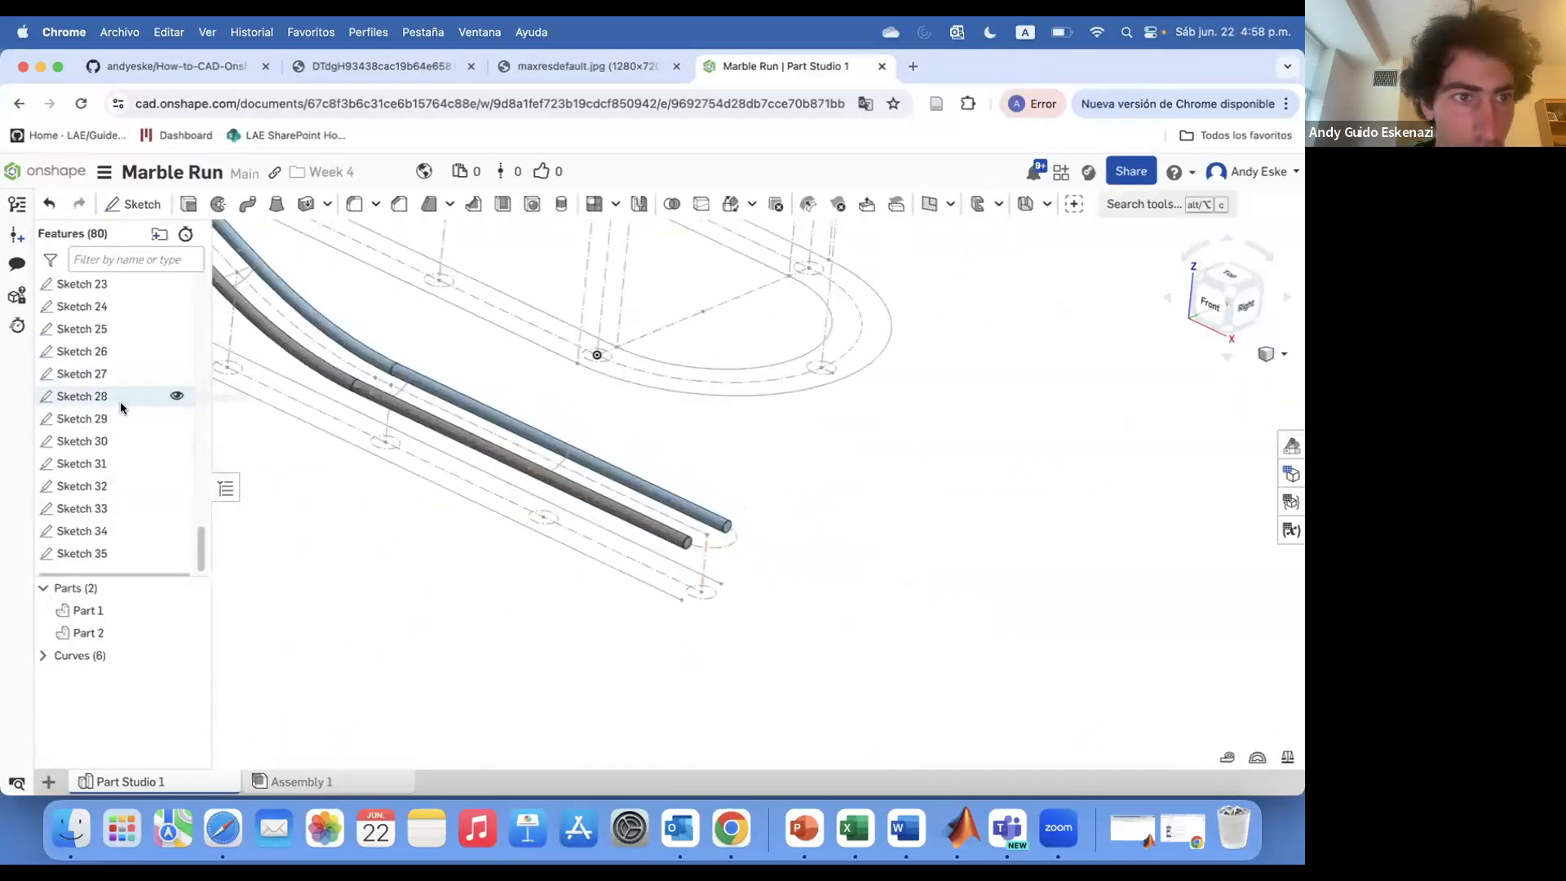
Start a sketch on Plane 32, use an edge of the track geometry in it, and finish the sketch
left_click(133, 204)
scroll(98, 369, "up", 4)
left_click(96, 464)
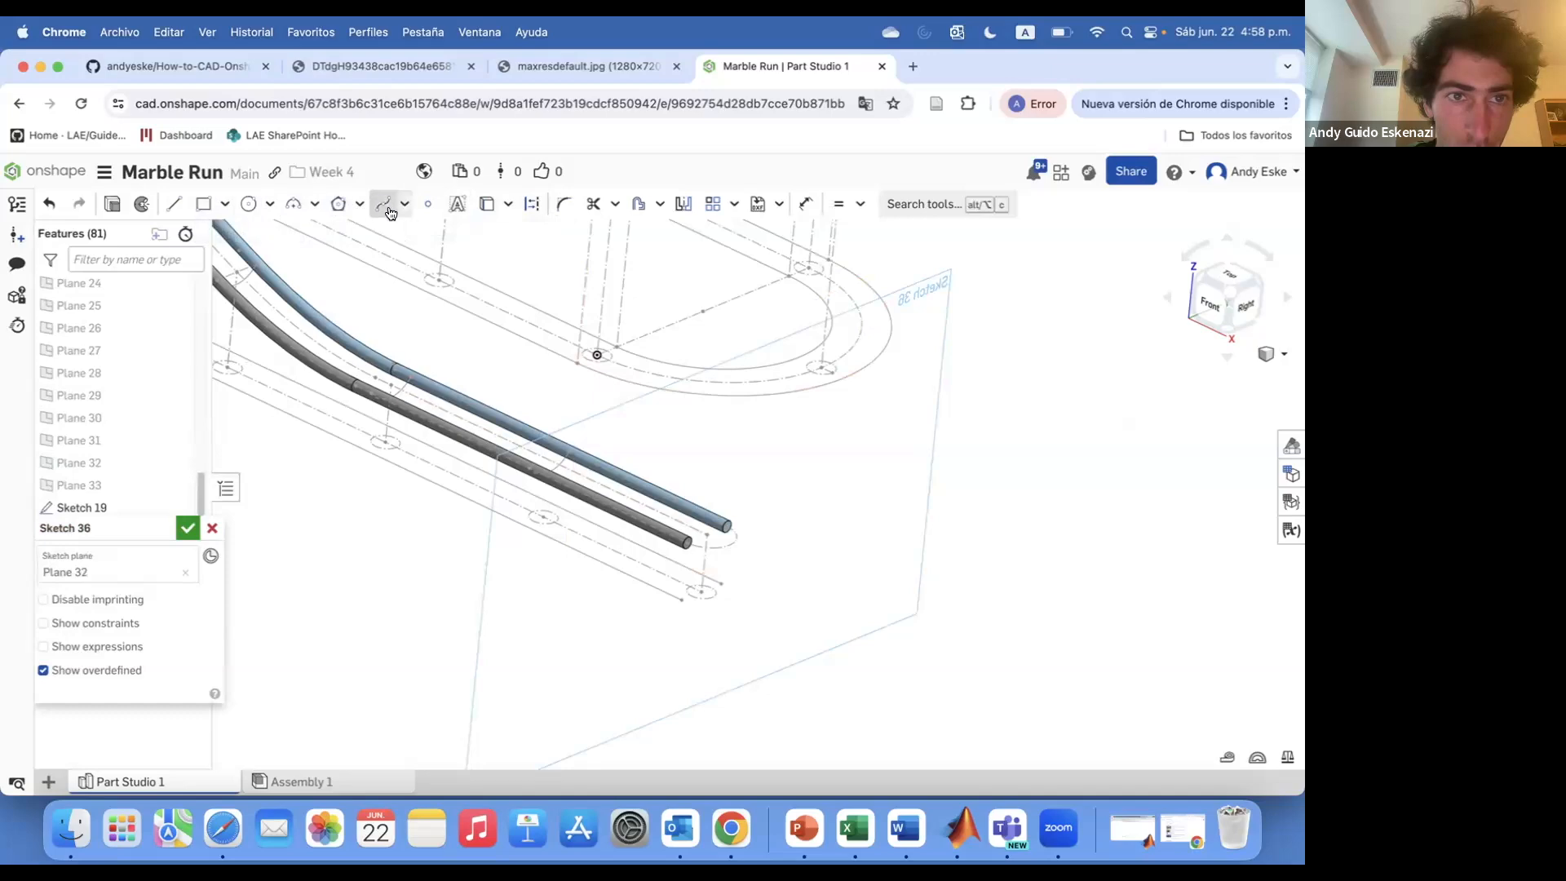
left_click(488, 205)
scroll(584, 491, "up", 3)
left_click(542, 430)
left_click(188, 527)
scroll(672, 555, "down", 8)
right_click_drag(672, 556, 706, 497)
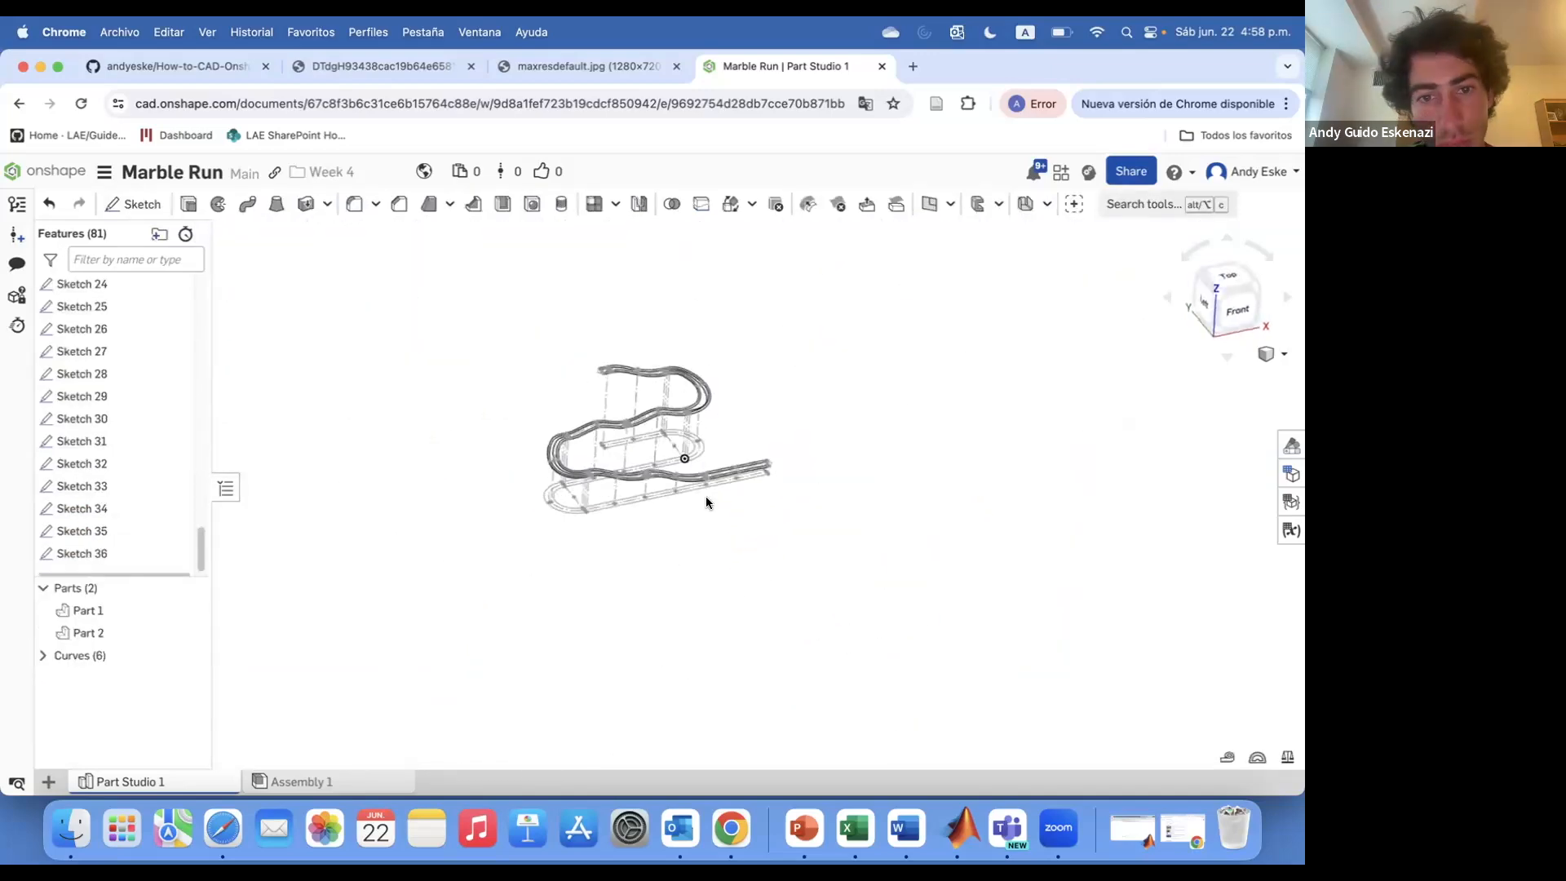
scroll(706, 499, "up", 10)
left_click(248, 204)
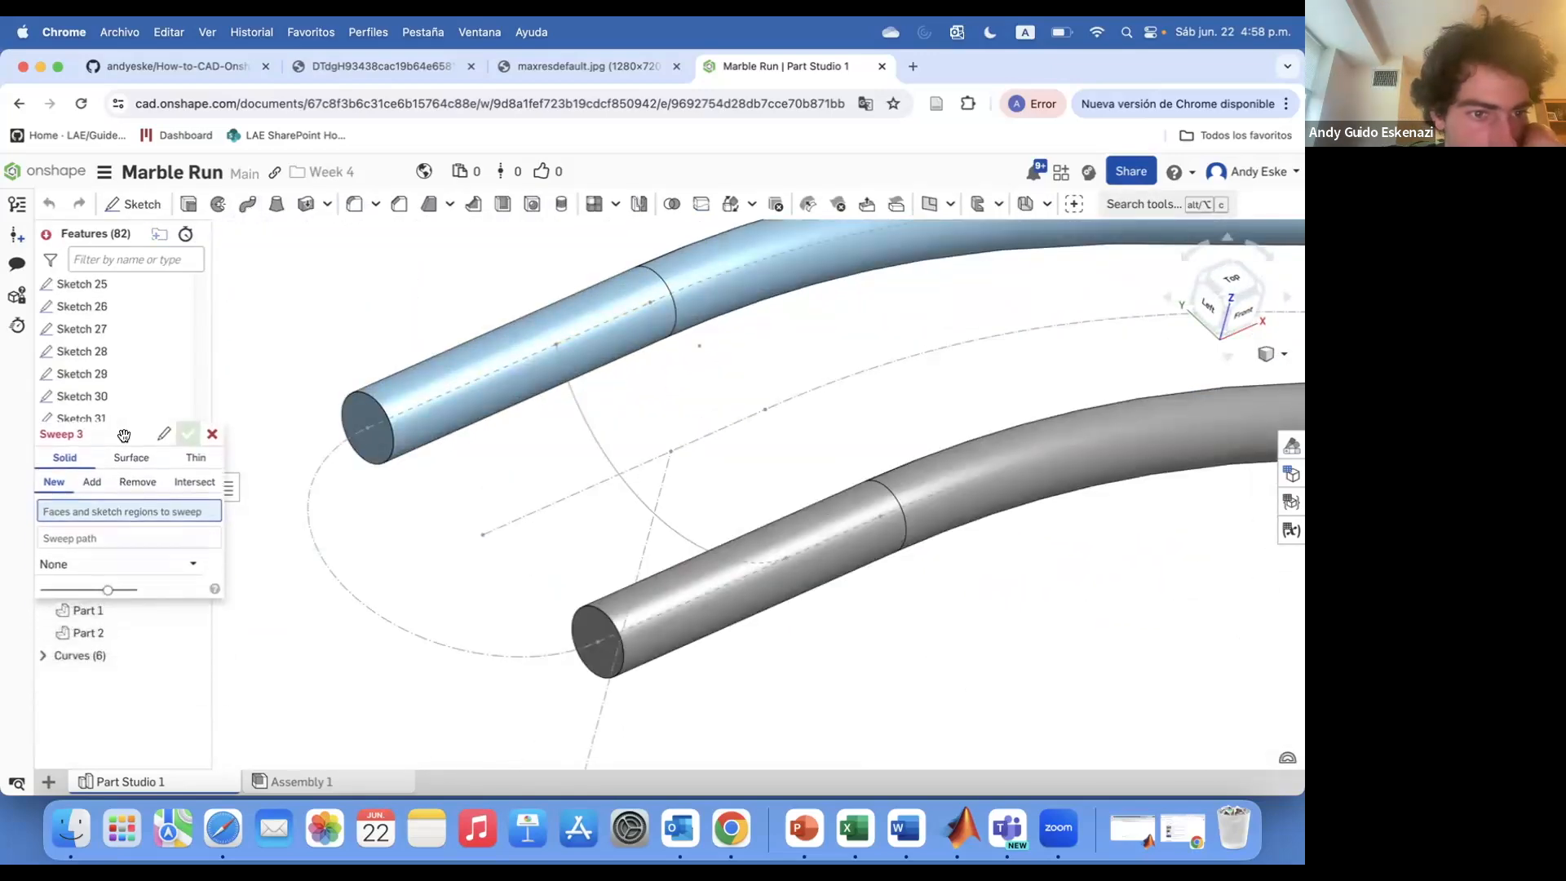
left_click_drag(124, 435, 145, 424)
left_click(167, 552)
left_click(209, 553)
left_click(114, 471)
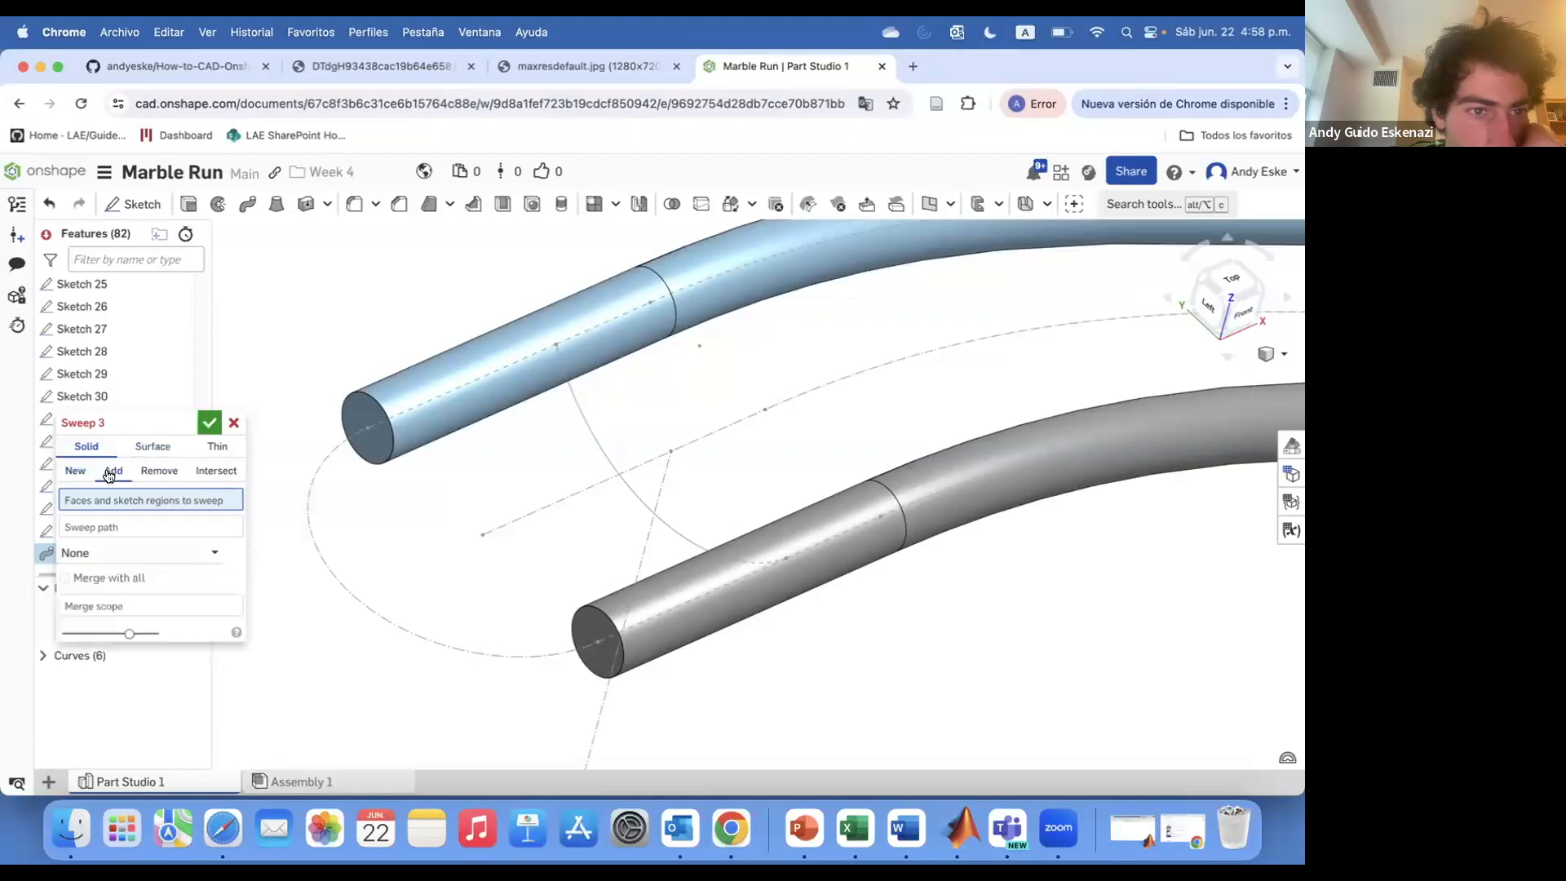
left_click(229, 422)
key("alt+c")
type("sweep")
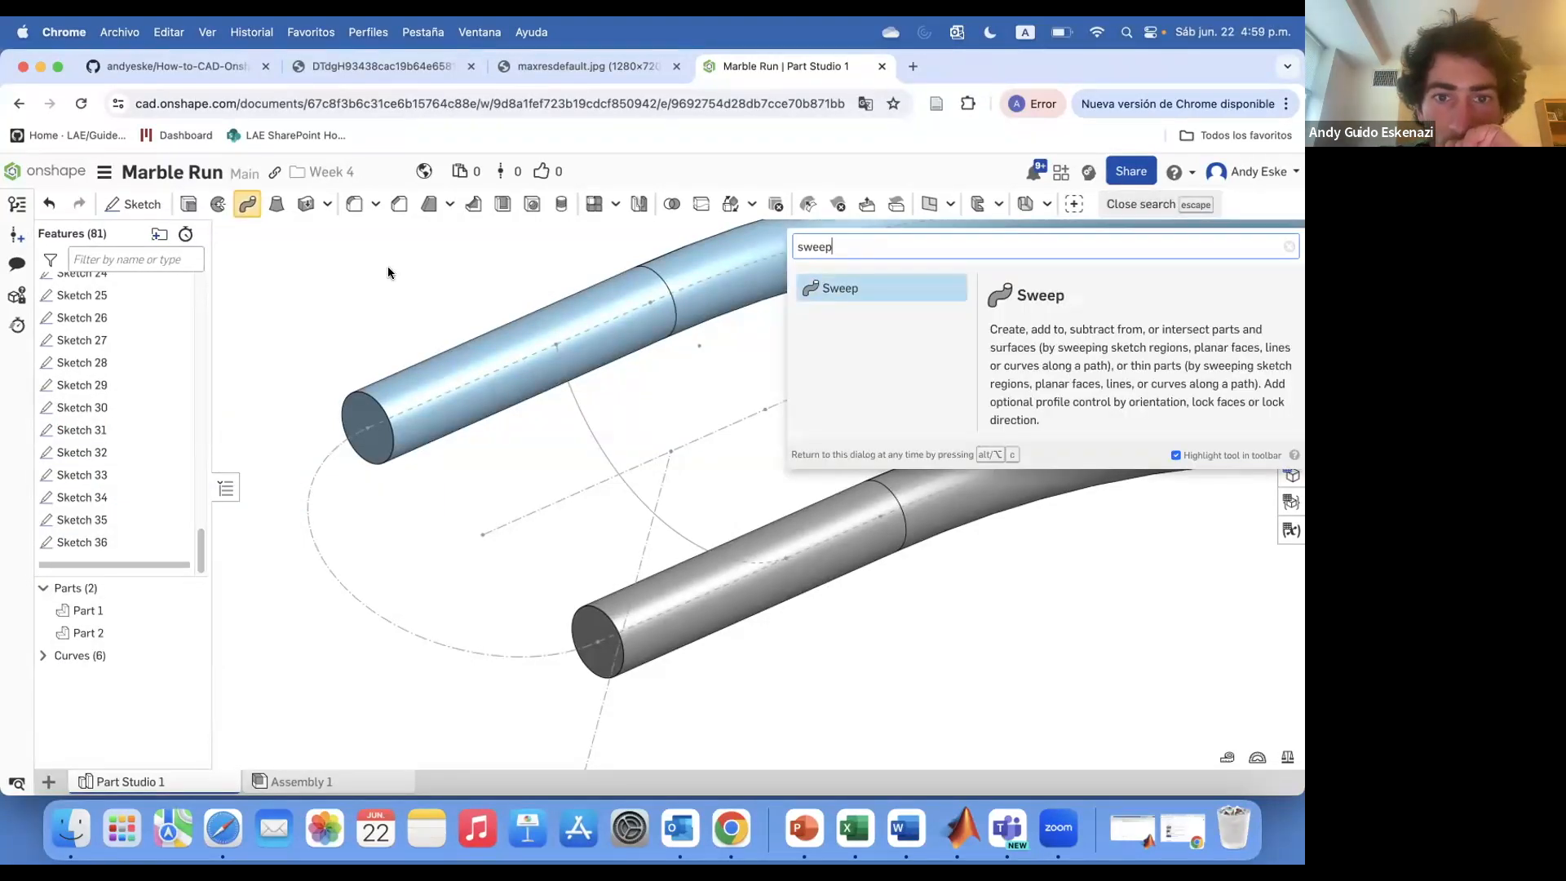
left_click(389, 266)
mouse_move(375, 266)
right_mouse_down()
mouse_move(577, 335)
mouse_move(388, 249)
right_mouse_up()
Try to create a Point normal plane at a vertex of Sketch 12 along an edge of Sketch 18 with a flipped normal
left_click(924, 208)
left_click(157, 478)
left_click(135, 563)
left_click(549, 359)
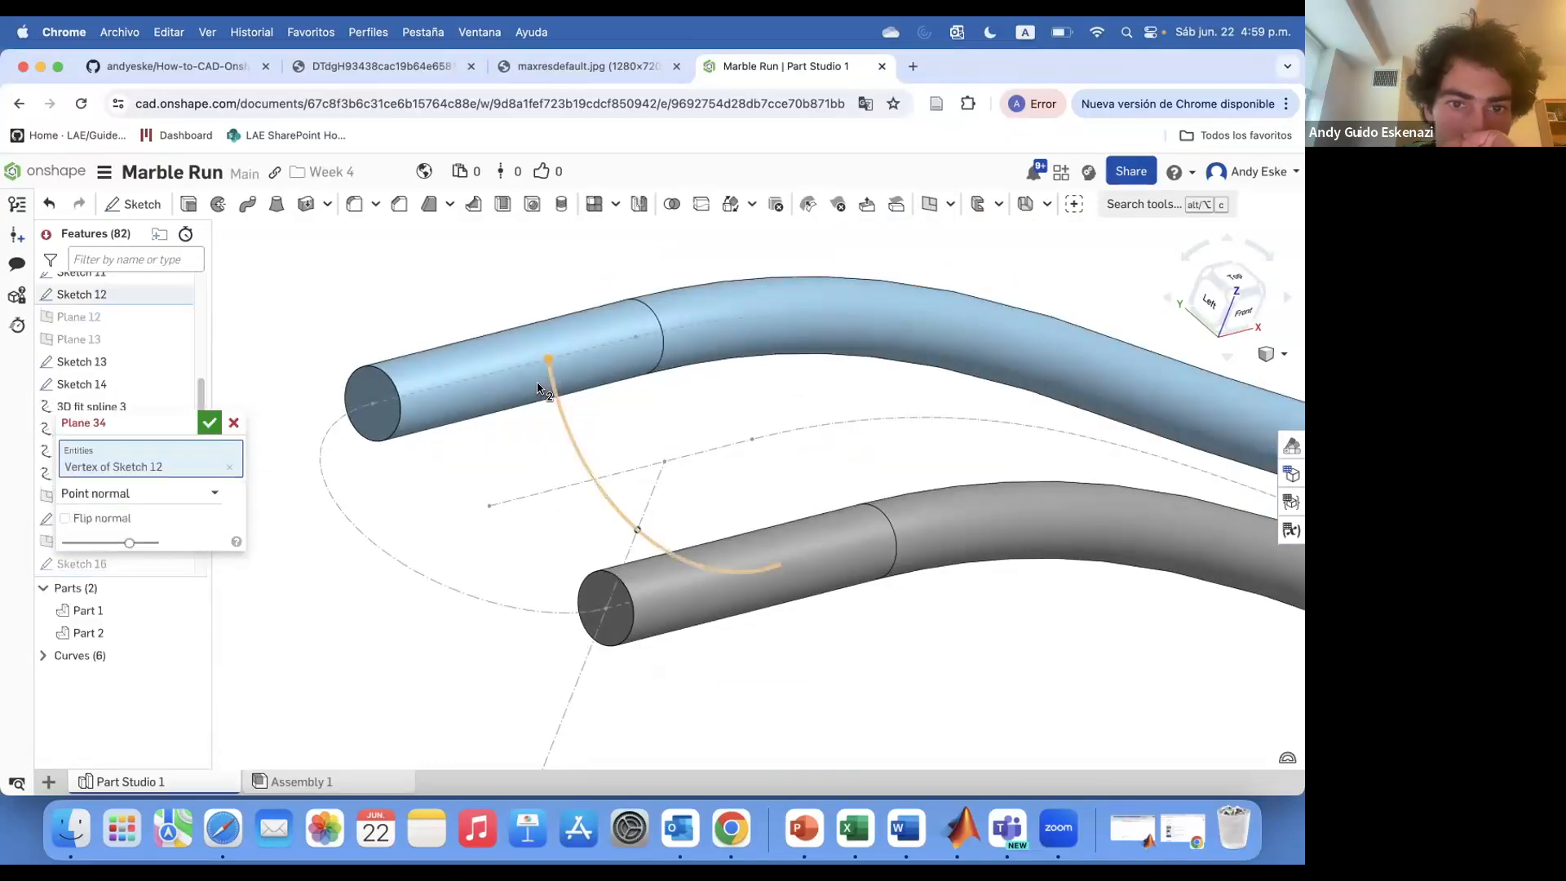
left_click(550, 377)
scroll(537, 382, "down", 10)
scroll(517, 367, "up", 10)
right_click_drag(505, 413, 526, 485)
left_click(233, 422)
scroll(355, 416, "down", 2)
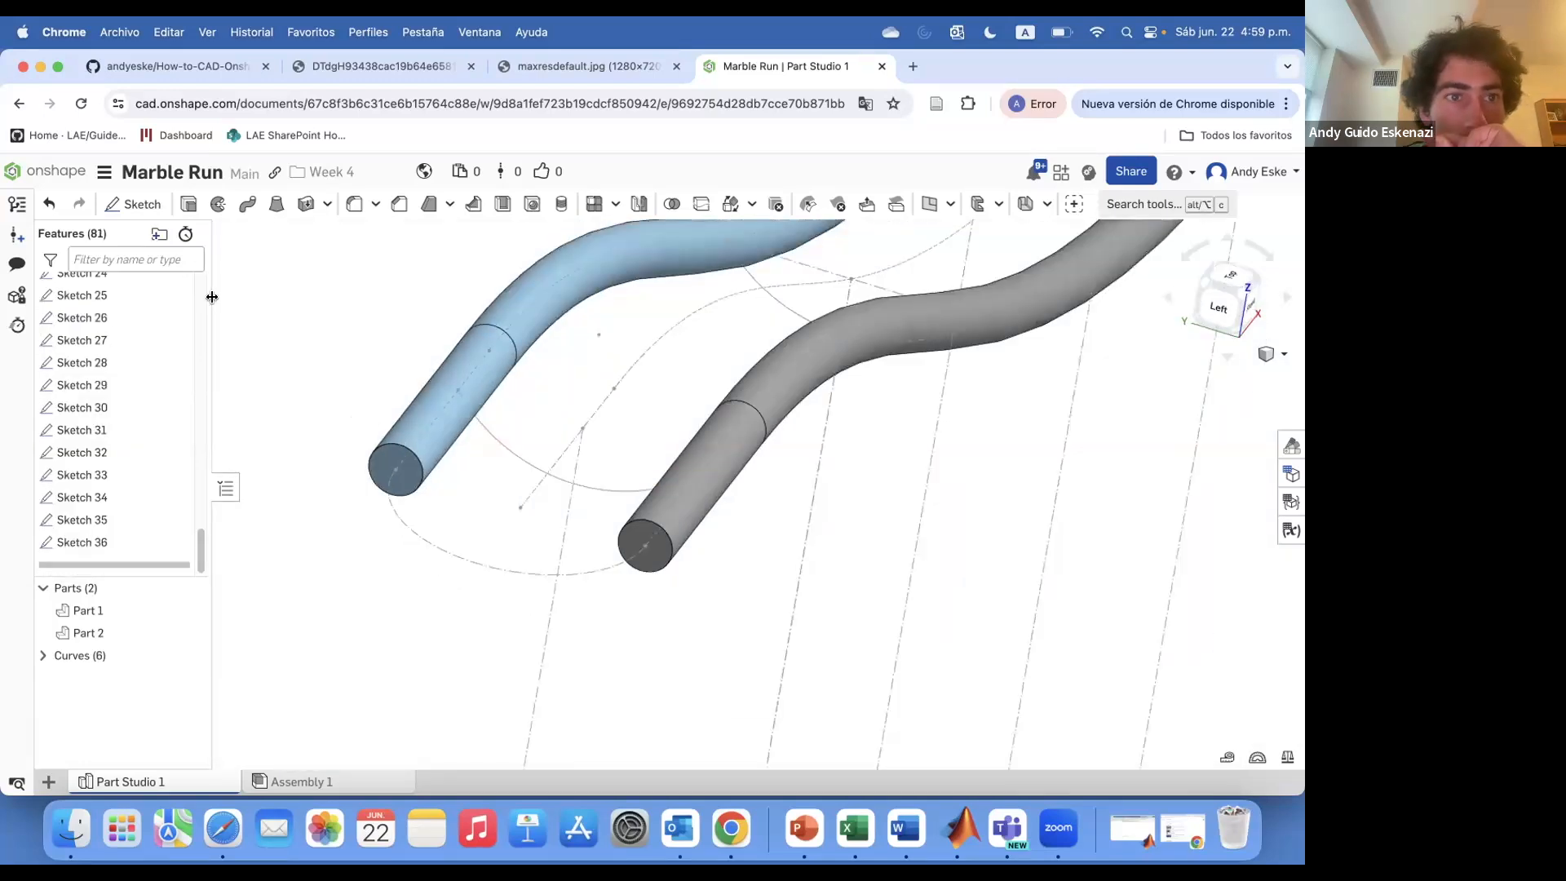
left_click(949, 204)
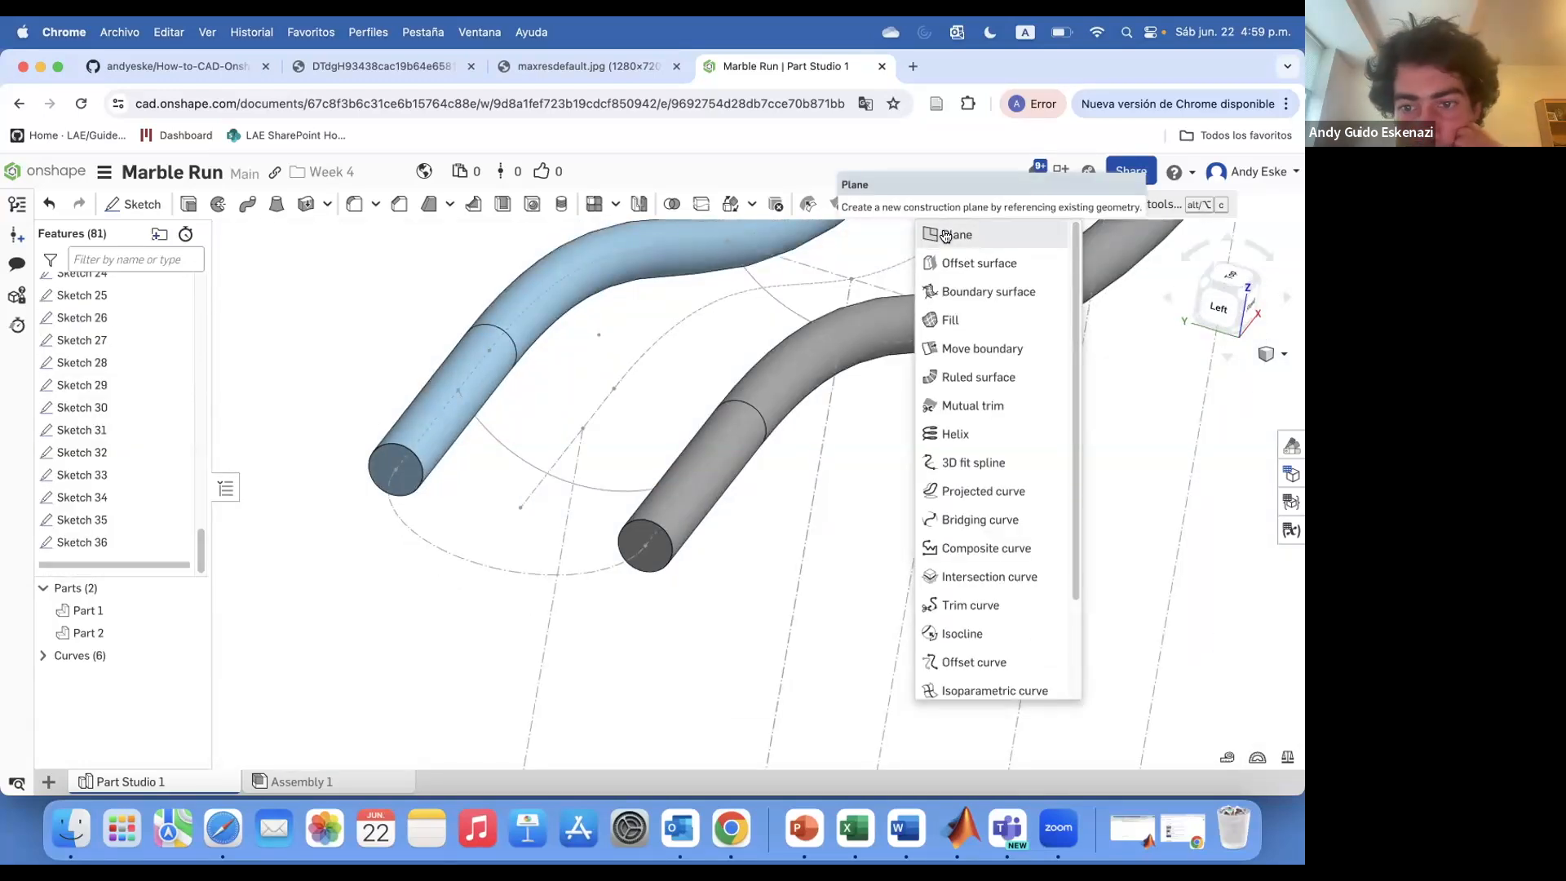
left_click(946, 234)
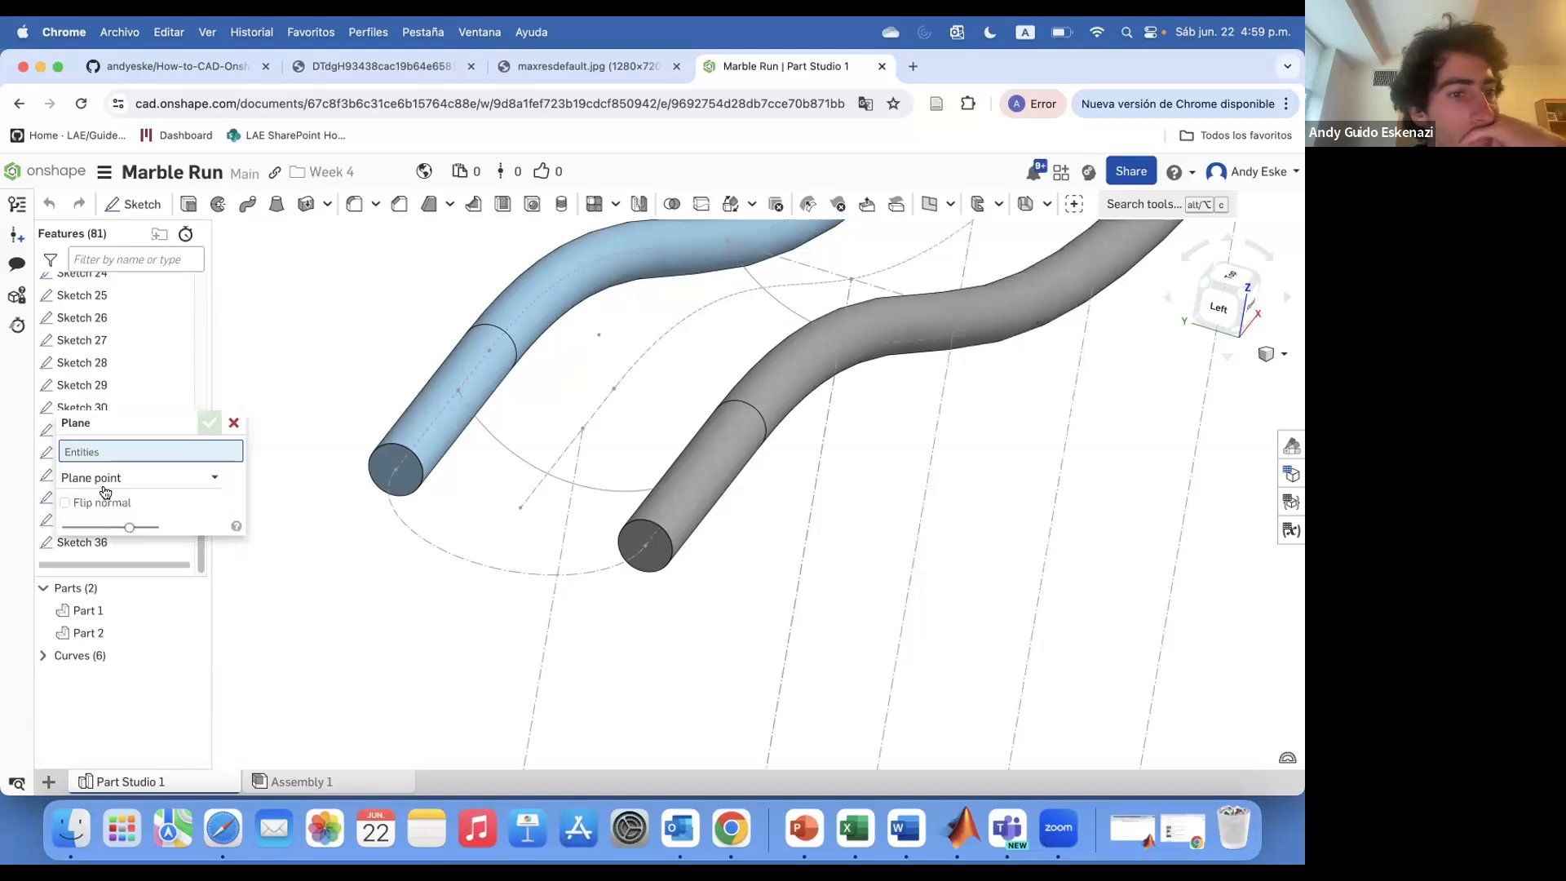
left_click(108, 478)
left_click(102, 572)
left_click(458, 391)
left_click(464, 405)
scroll(466, 415, "down", 10)
right_click_drag(466, 415, 563, 400)
scroll(564, 404, "up", 10)
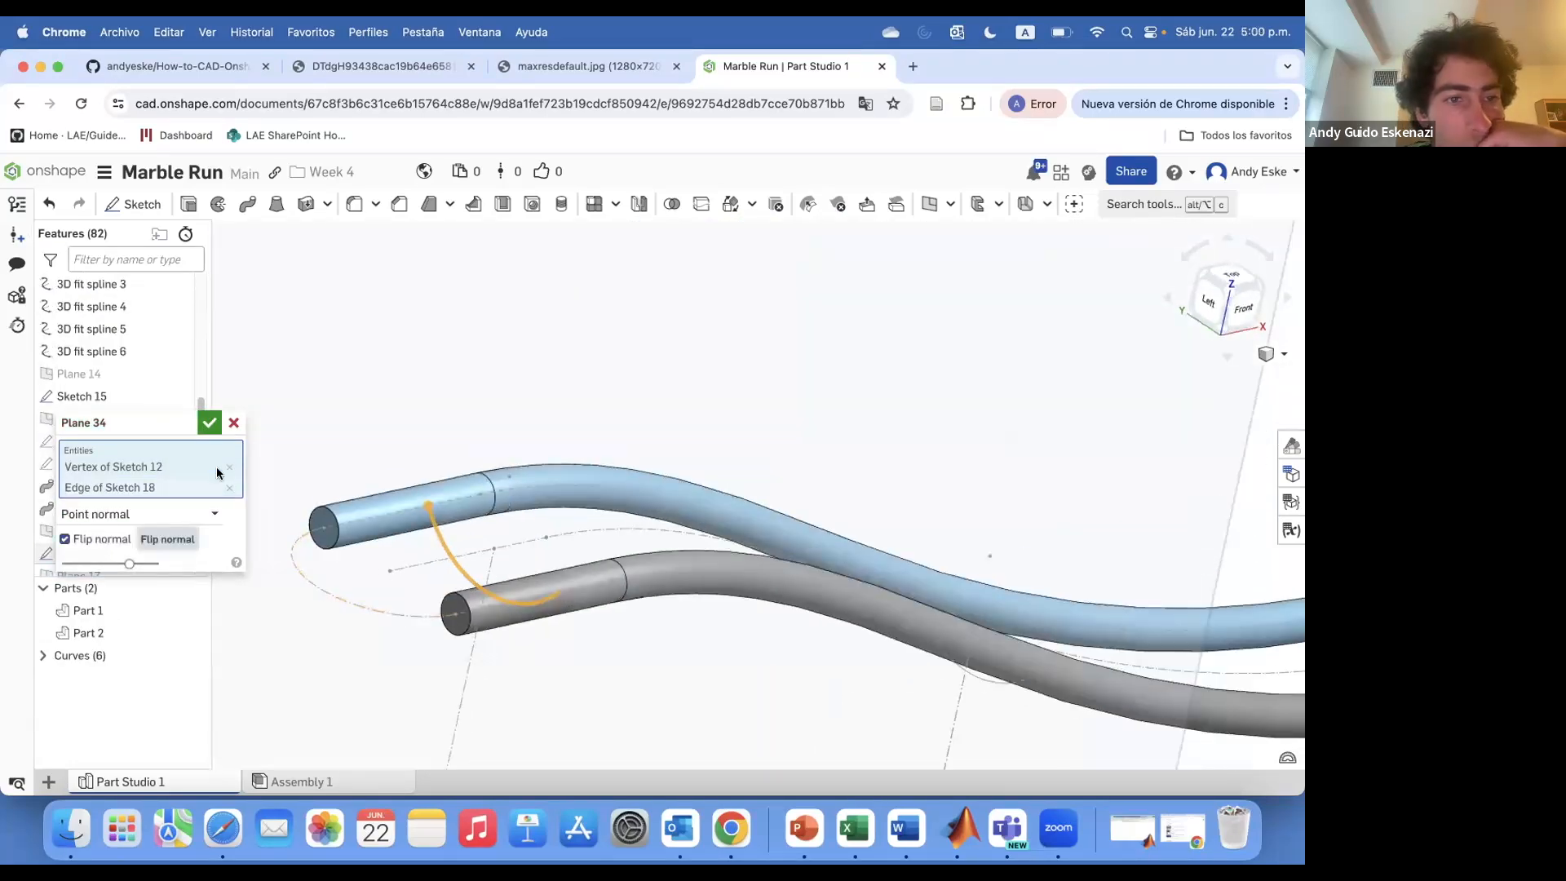
left_click(233, 423)
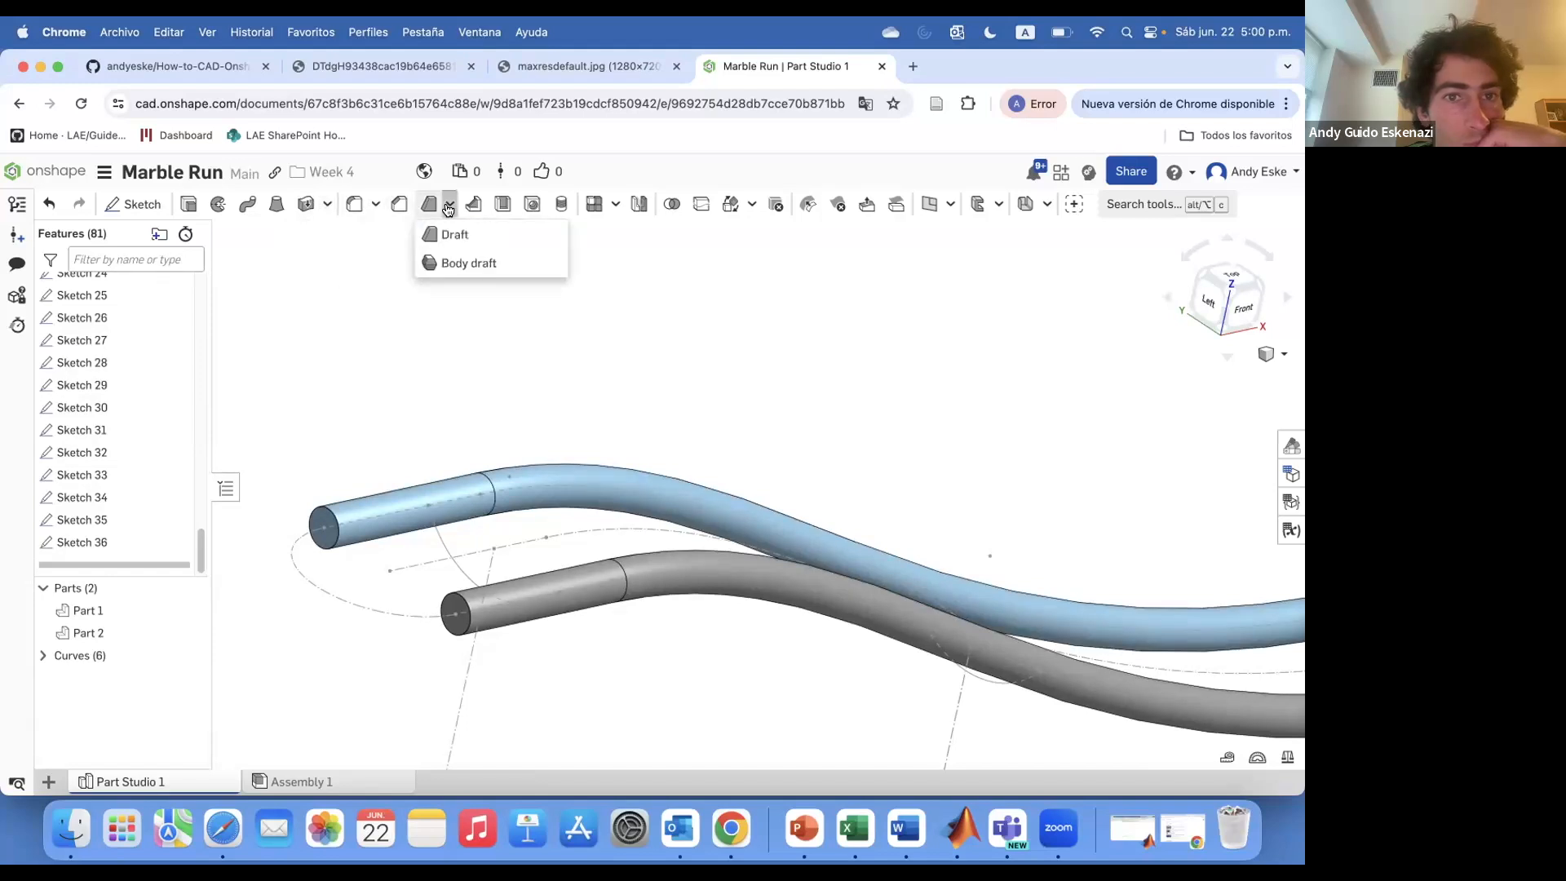
Create a construction plane in Curve point mode on the track path
left_click(951, 205)
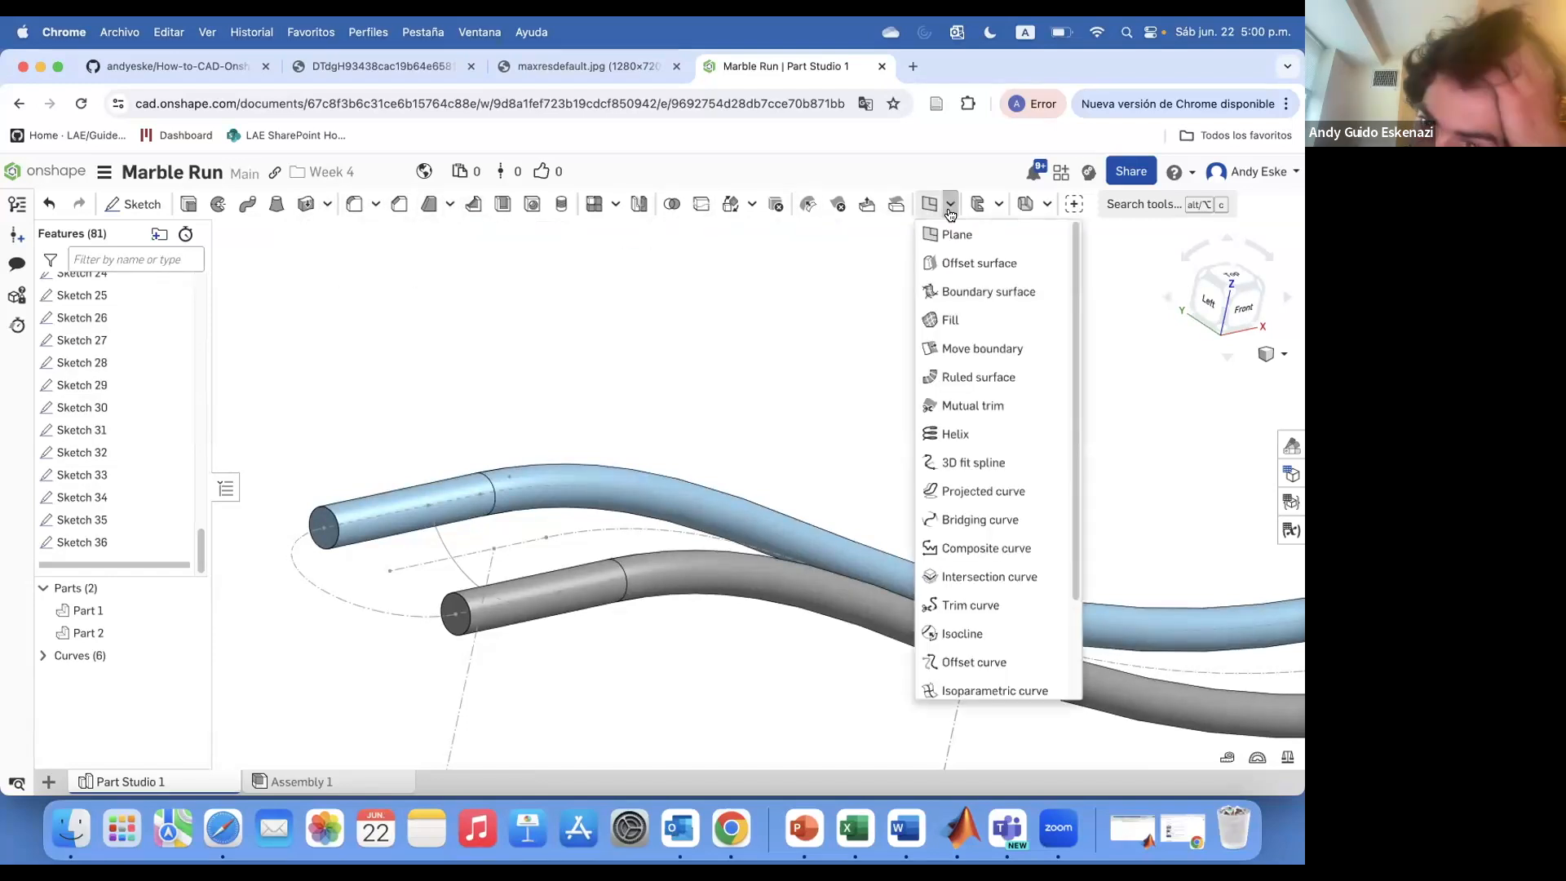
left_click(937, 211)
left_click(996, 202)
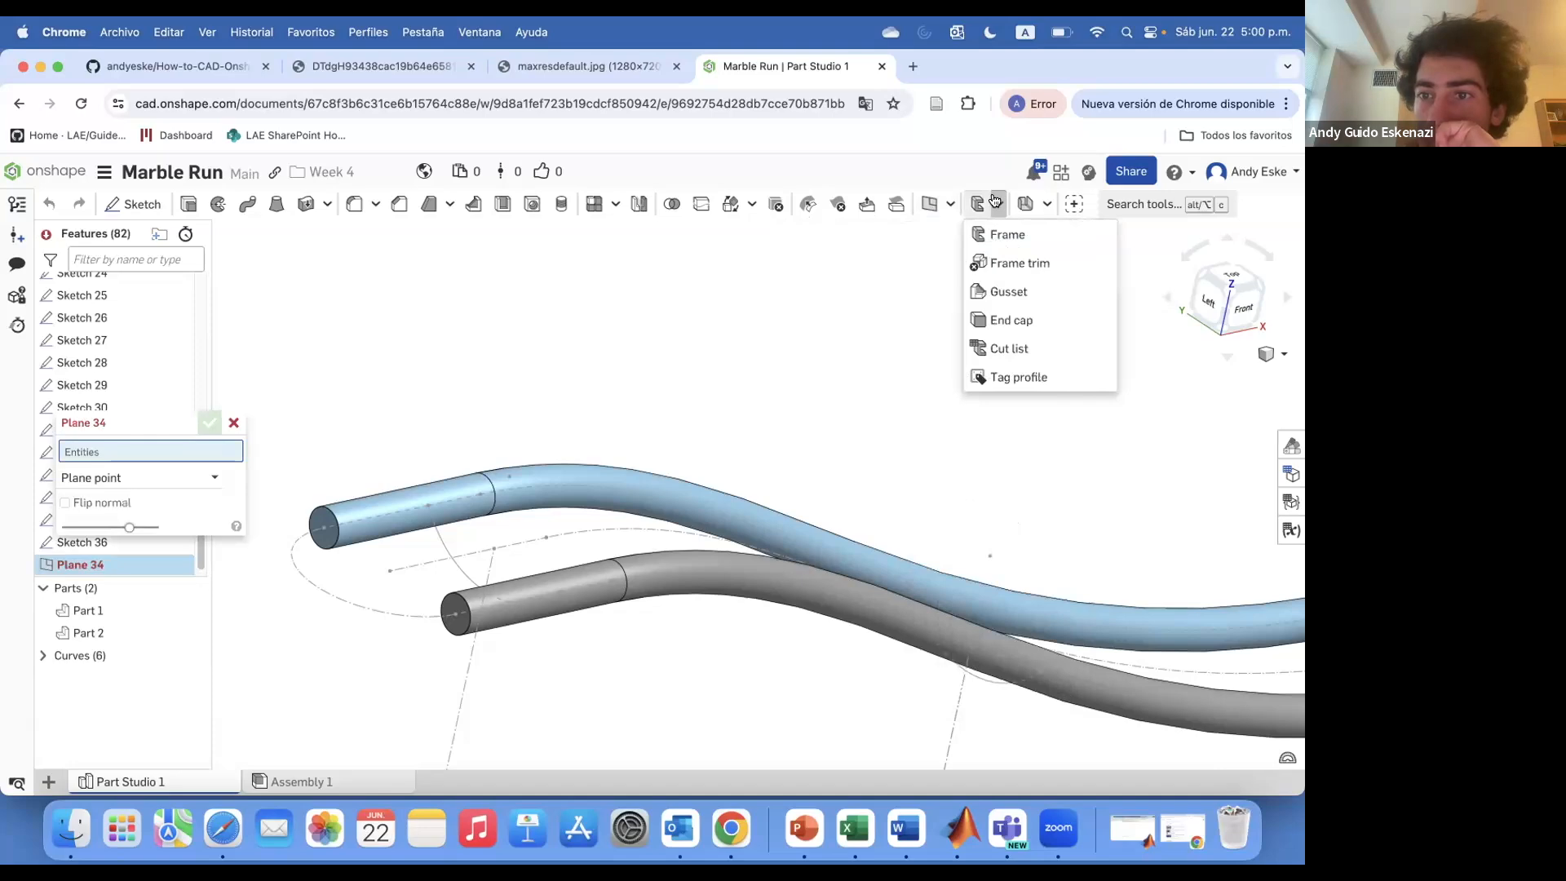
left_click(1045, 205)
left_click(163, 478)
left_click(122, 641)
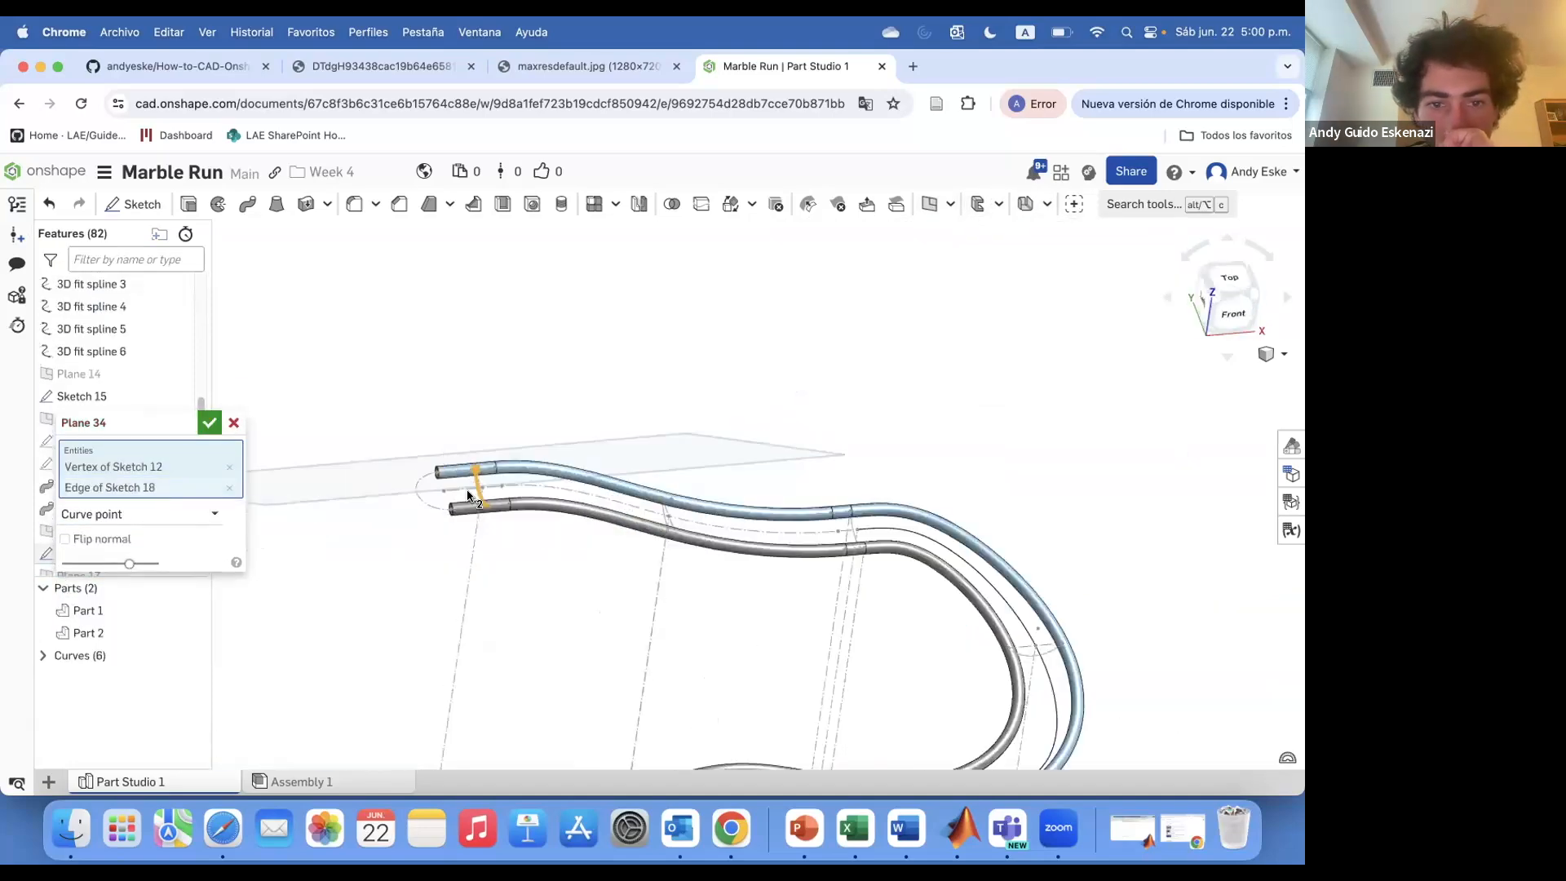
left_click(210, 423)
scroll(700, 499, "up", 10)
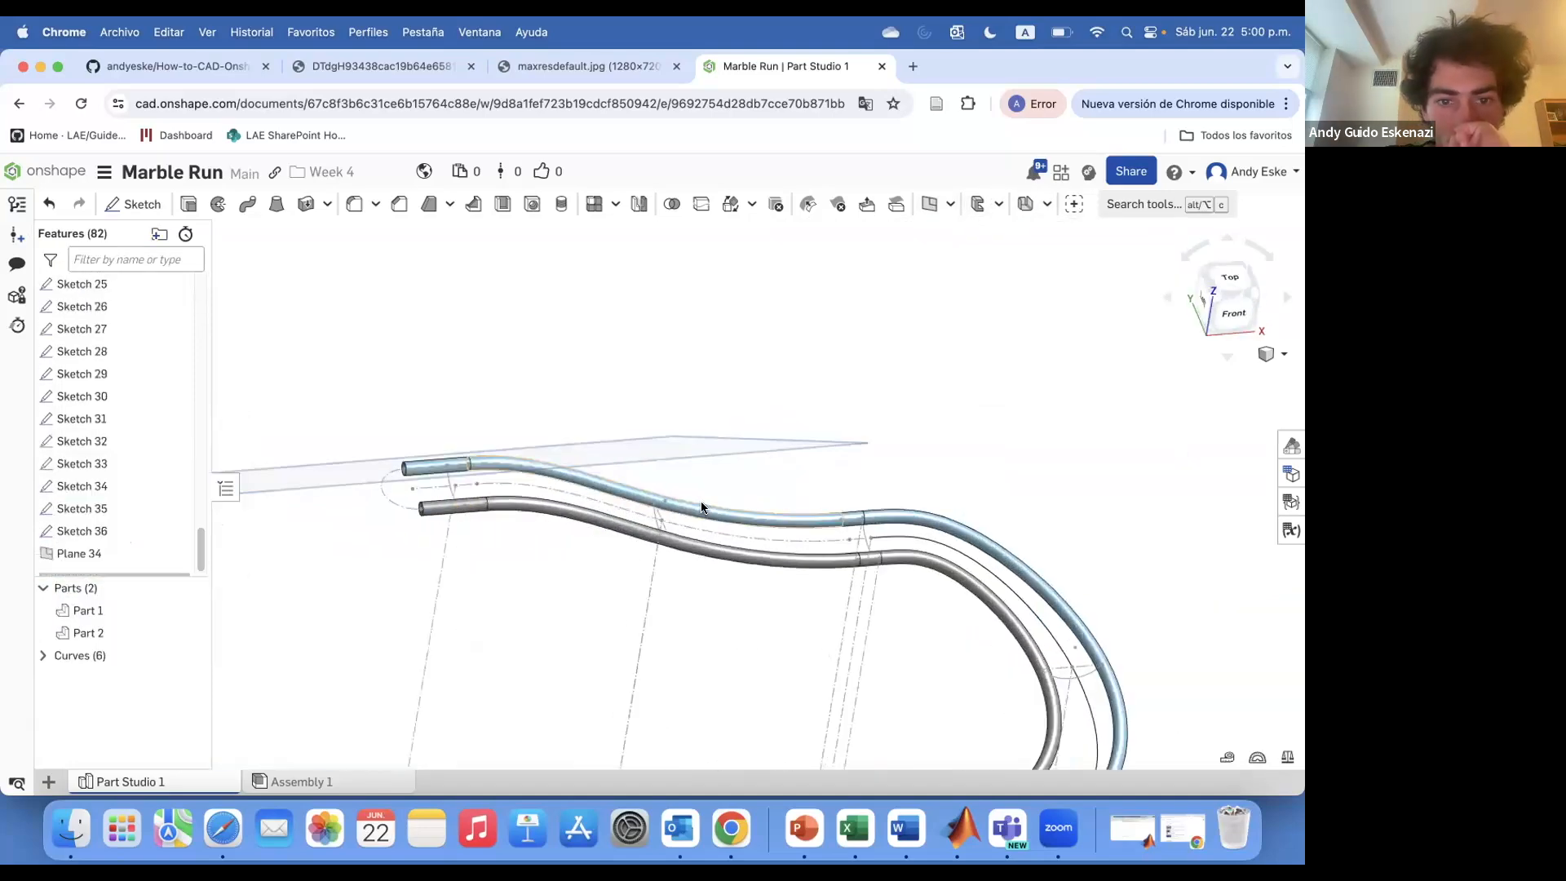
Create more Curve point planes along the track, including one at a vertex of Sketch 13 on an edge of Sketch 22
left_click(929, 203)
left_click(609, 501)
left_click(611, 530)
left_click(210, 422)
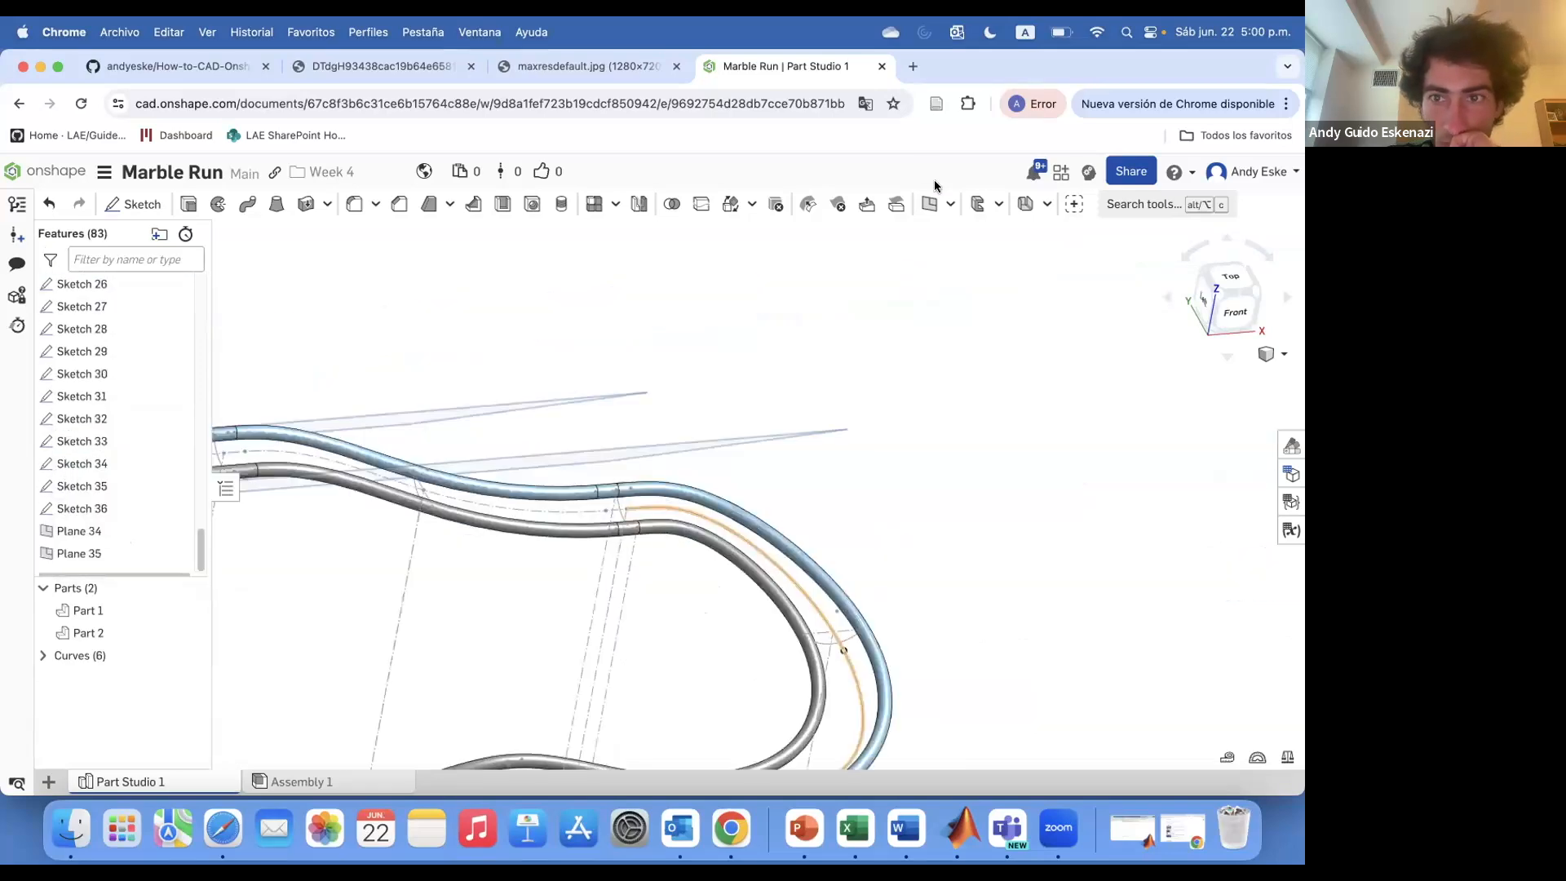
left_click(867, 470)
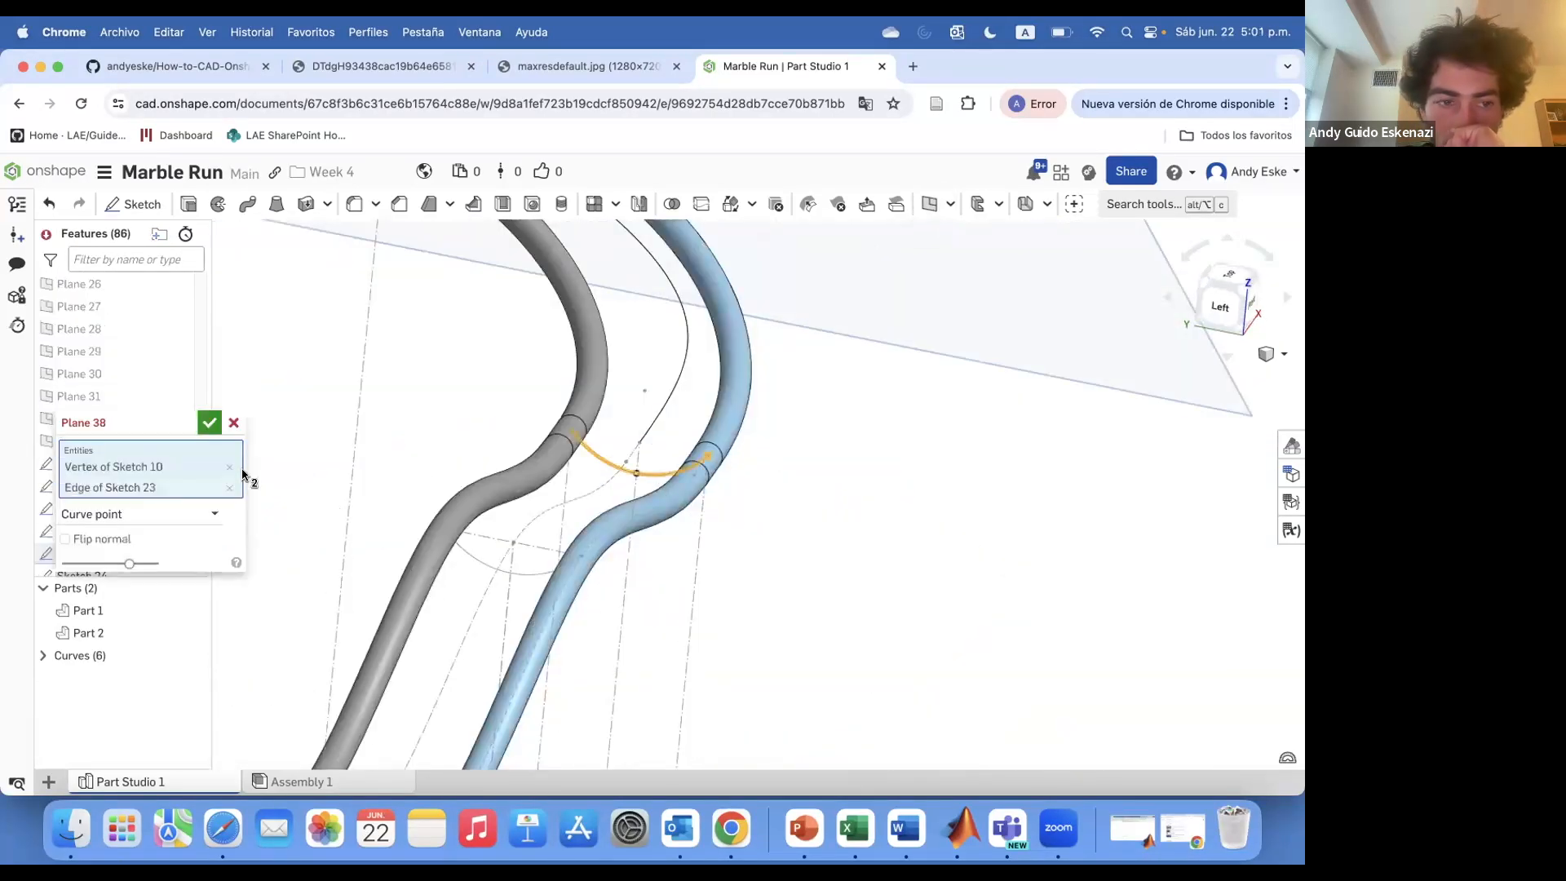
left_click(210, 422)
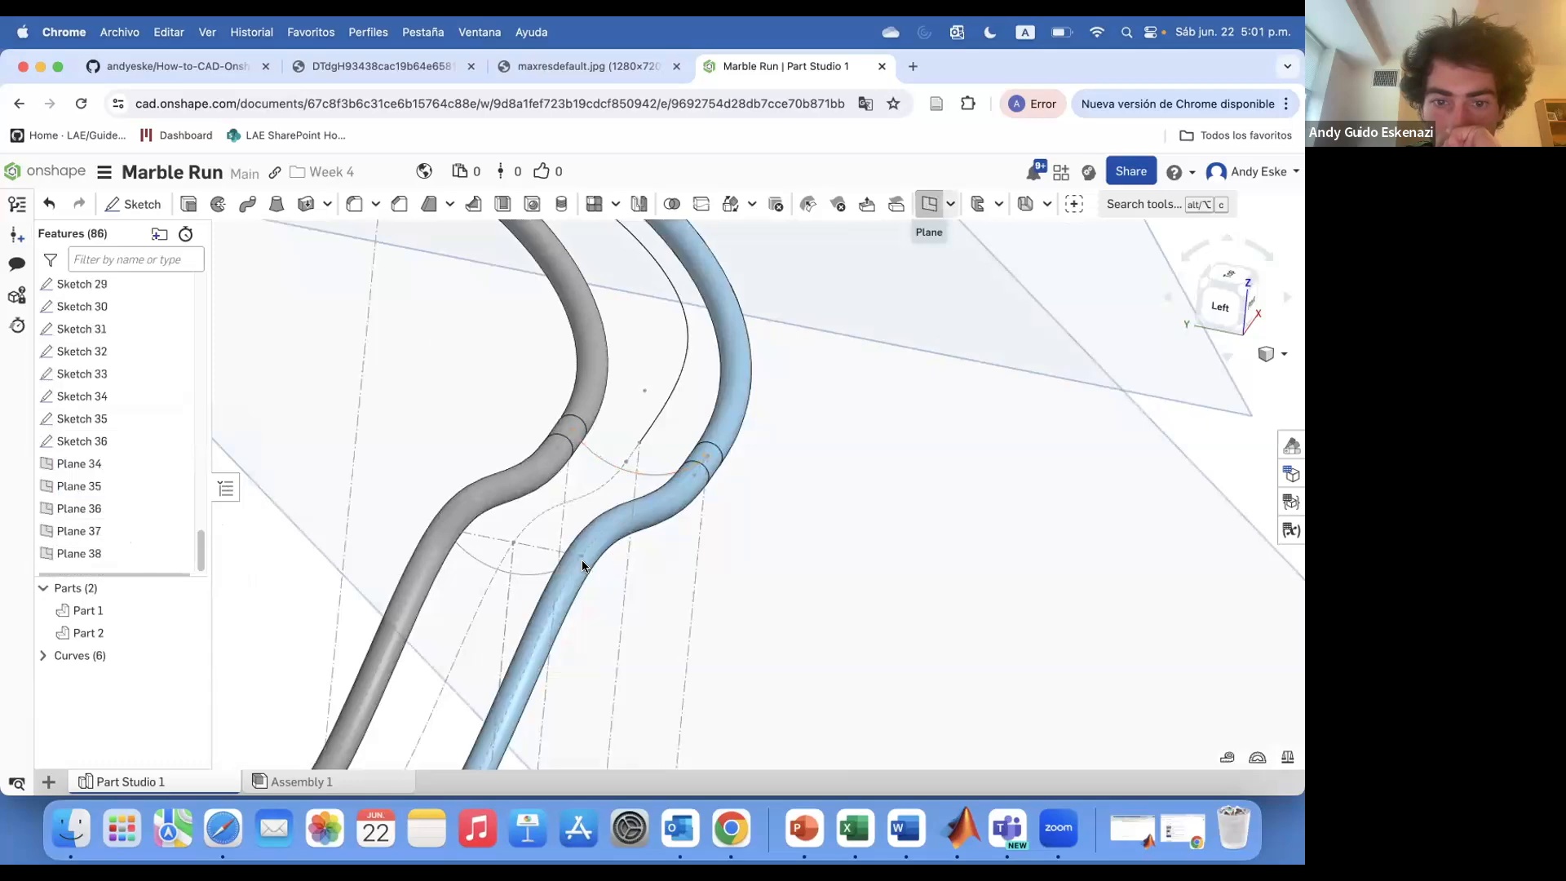
Add further Curve point construction planes at points along the track path
left_click(929, 204)
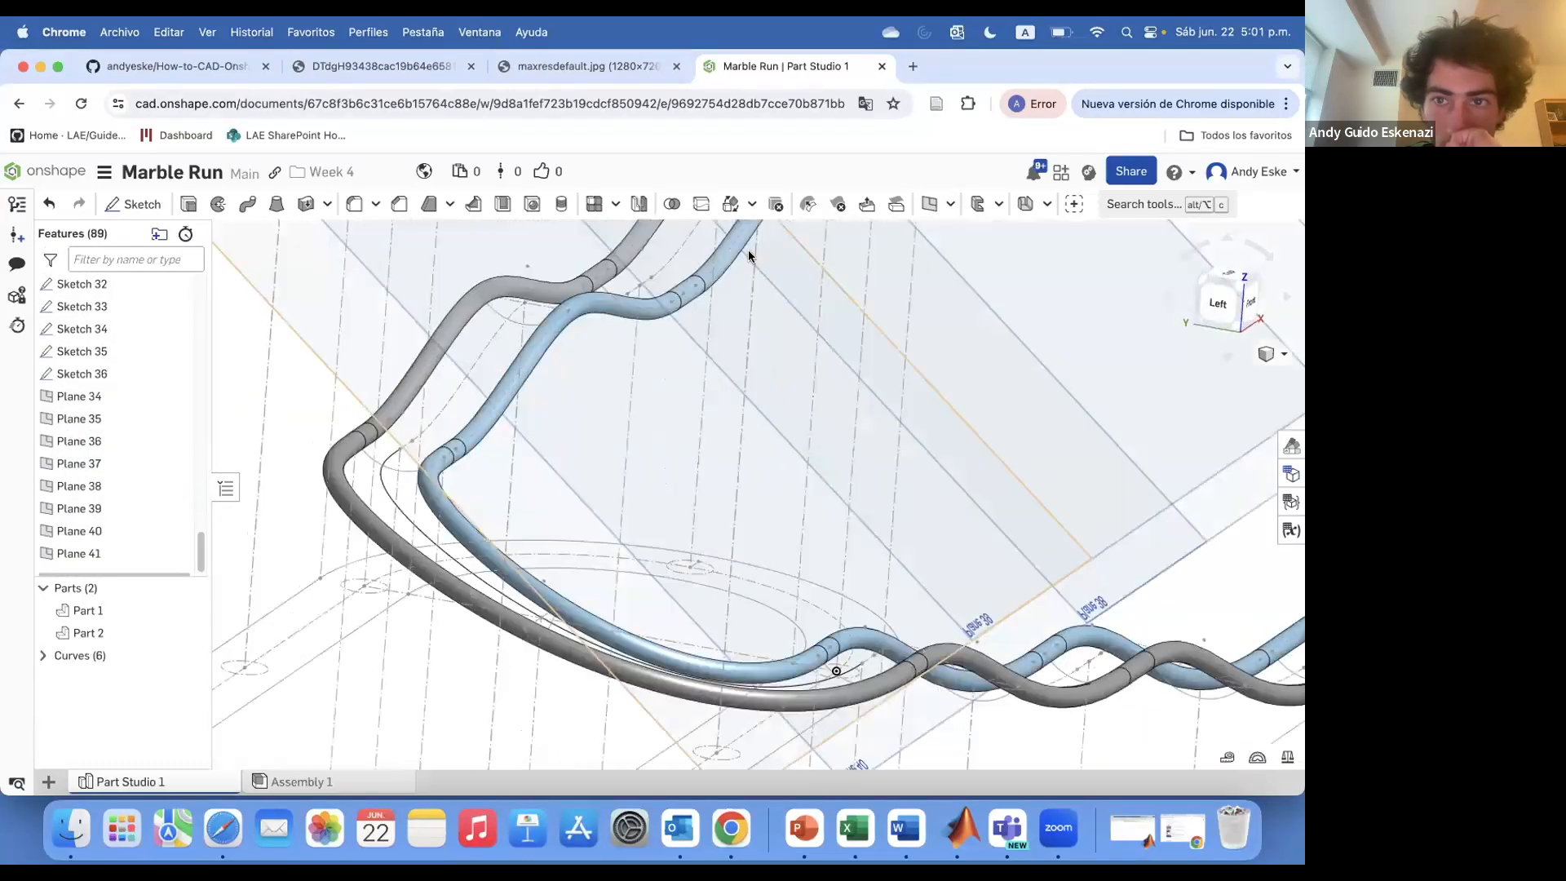
left_click(929, 204)
left_click(443, 457)
left_click(416, 471)
left_click(210, 422)
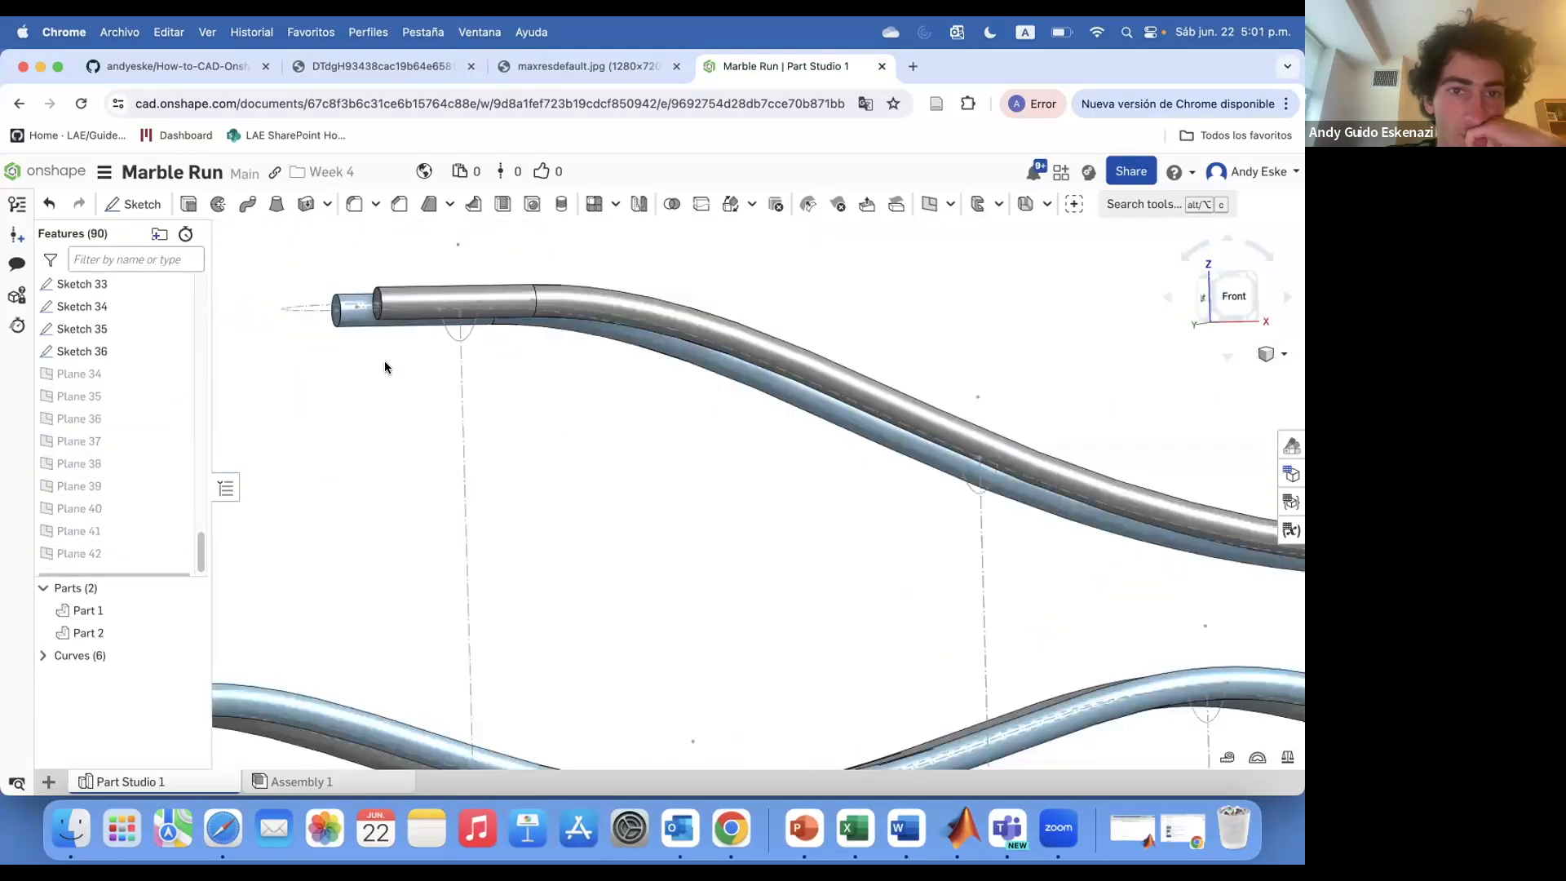
Start a new sketch on Plane 35
scroll(385, 367, "up", 2)
mouse_move(385, 367)
right_mouse_down()
mouse_move(395, 280)
mouse_move(423, 333)
mouse_move(453, 310)
right_mouse_up()
left_click(133, 204)
left_click(99, 362)
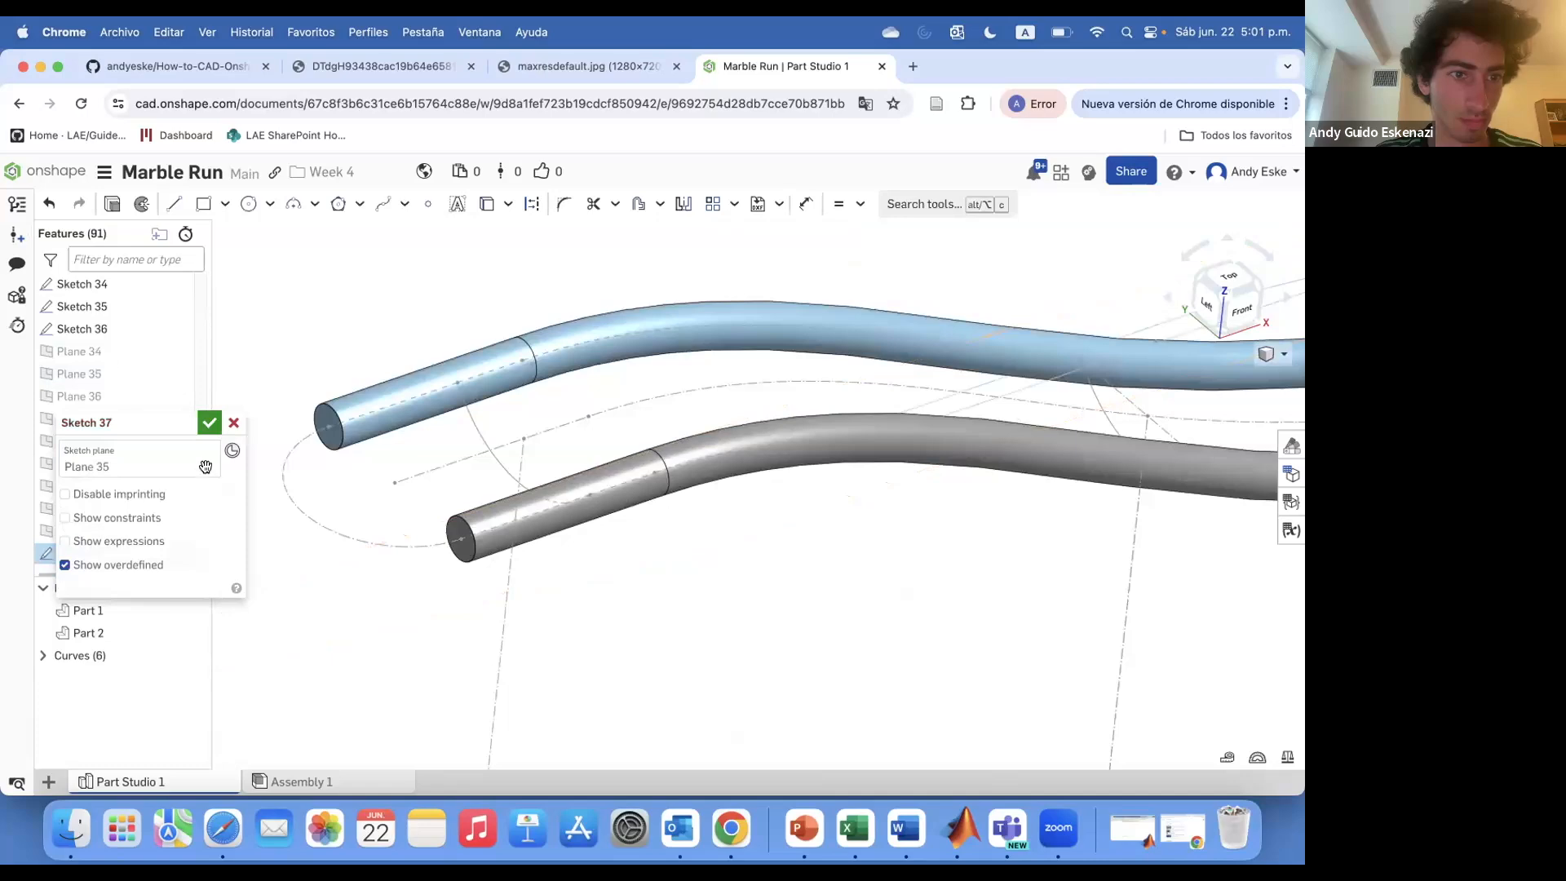
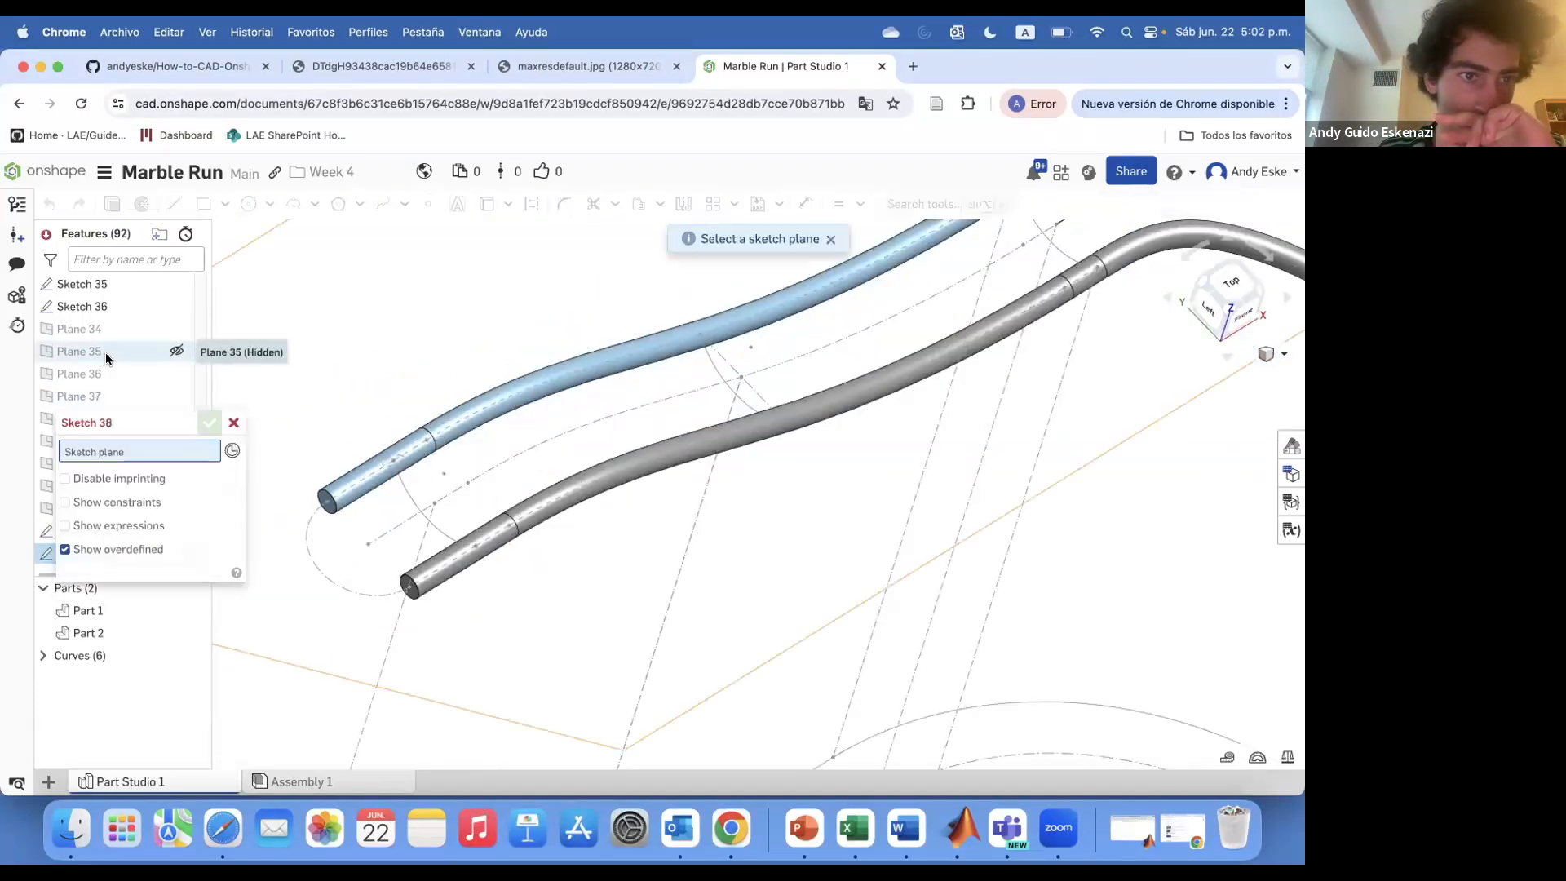
Sketch circle profiles on Plane 35 and Plane 37 at the rail cross-sections
left_click(103, 356)
key("c")
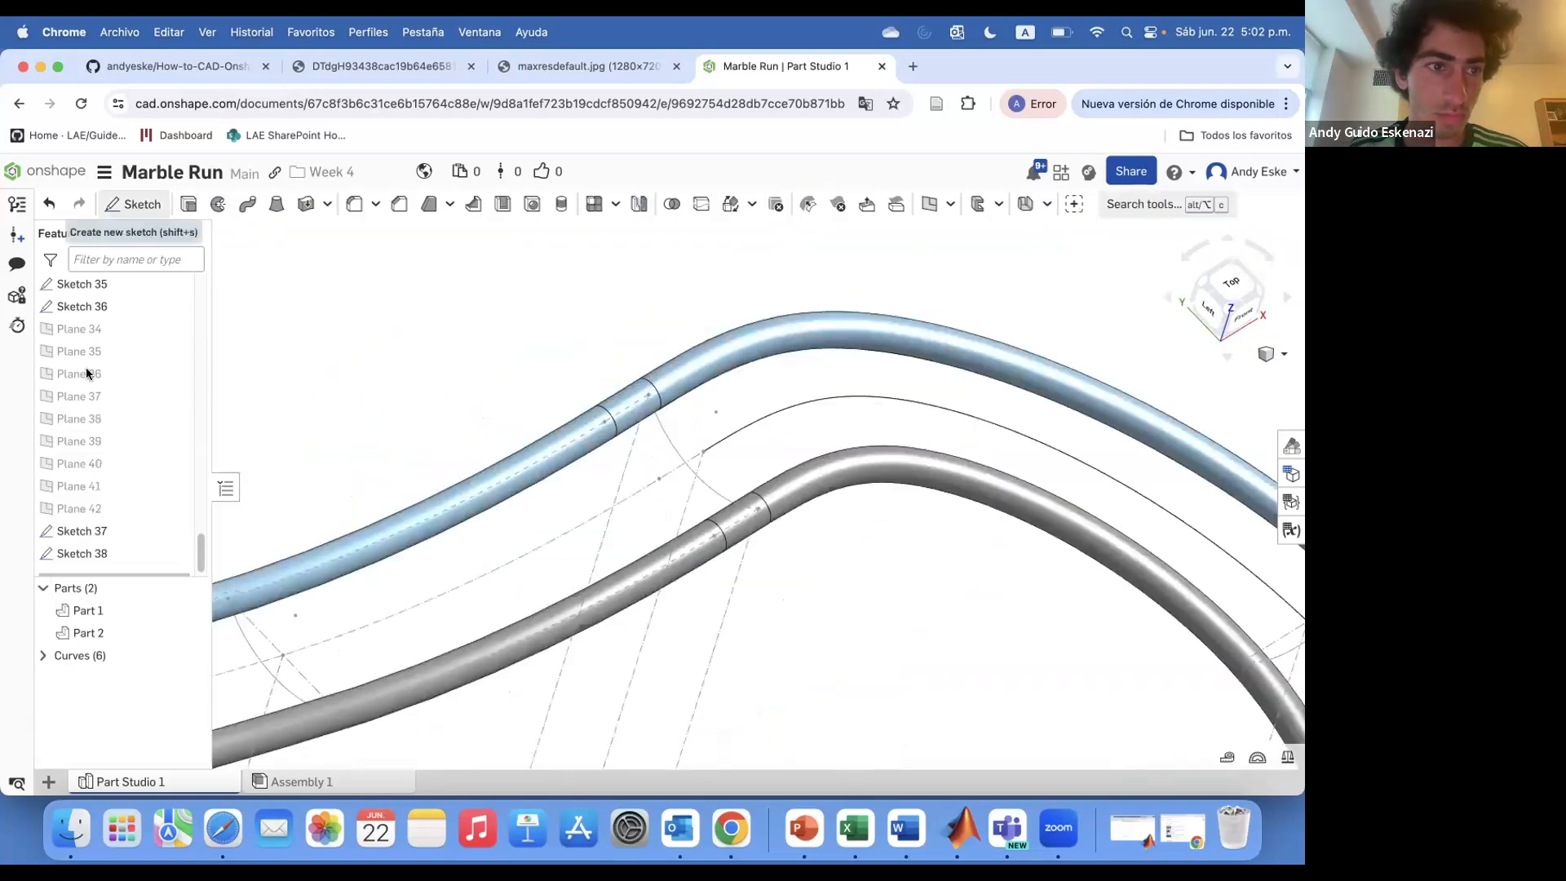
left_click(79, 351)
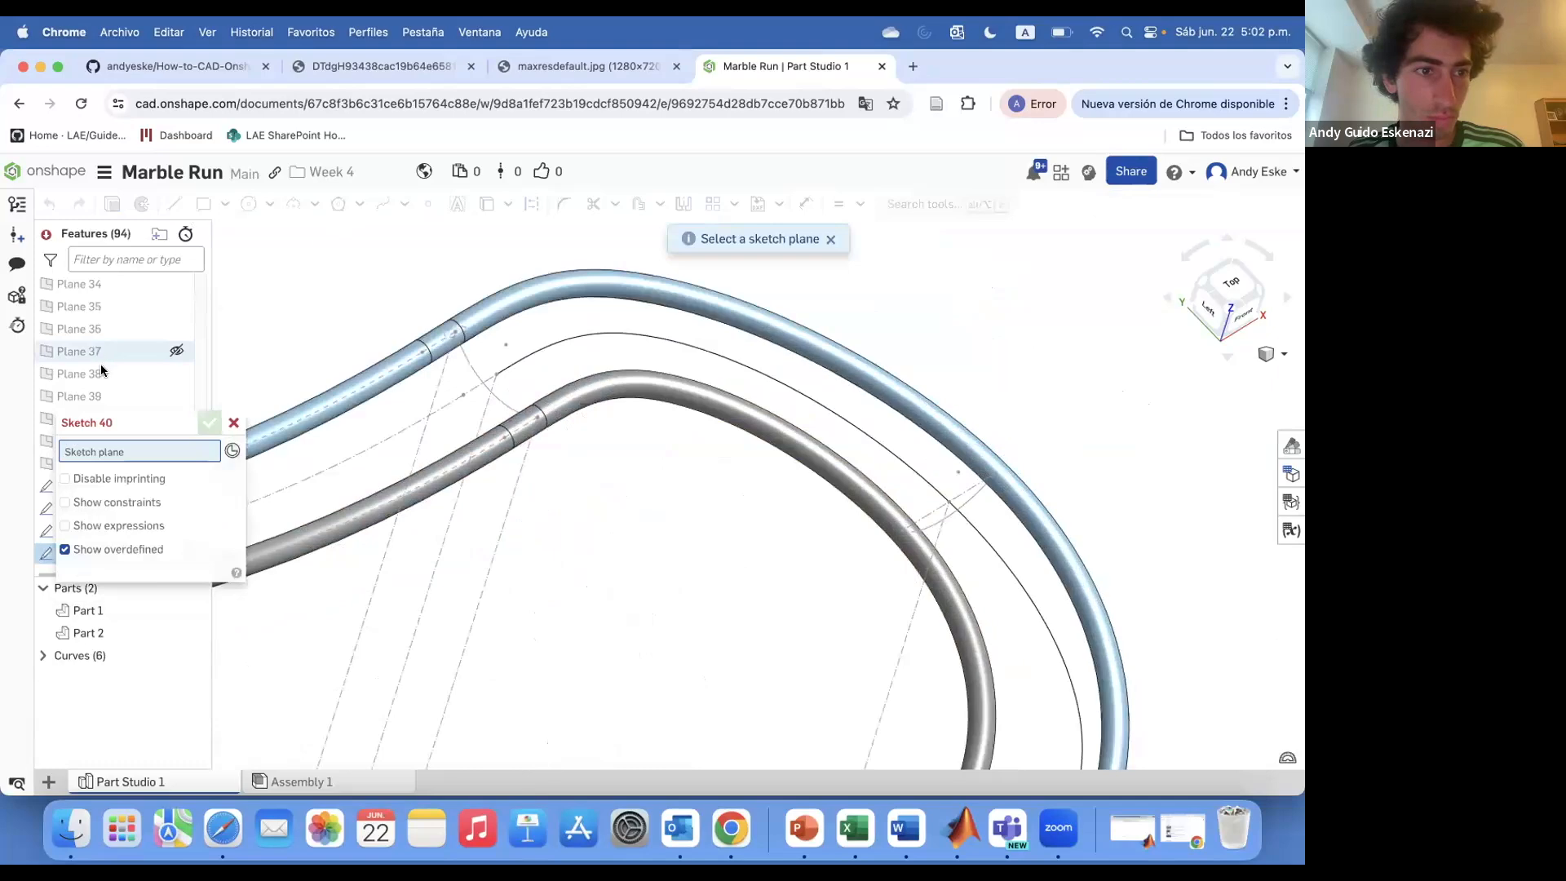
left_click(104, 356)
key("c")
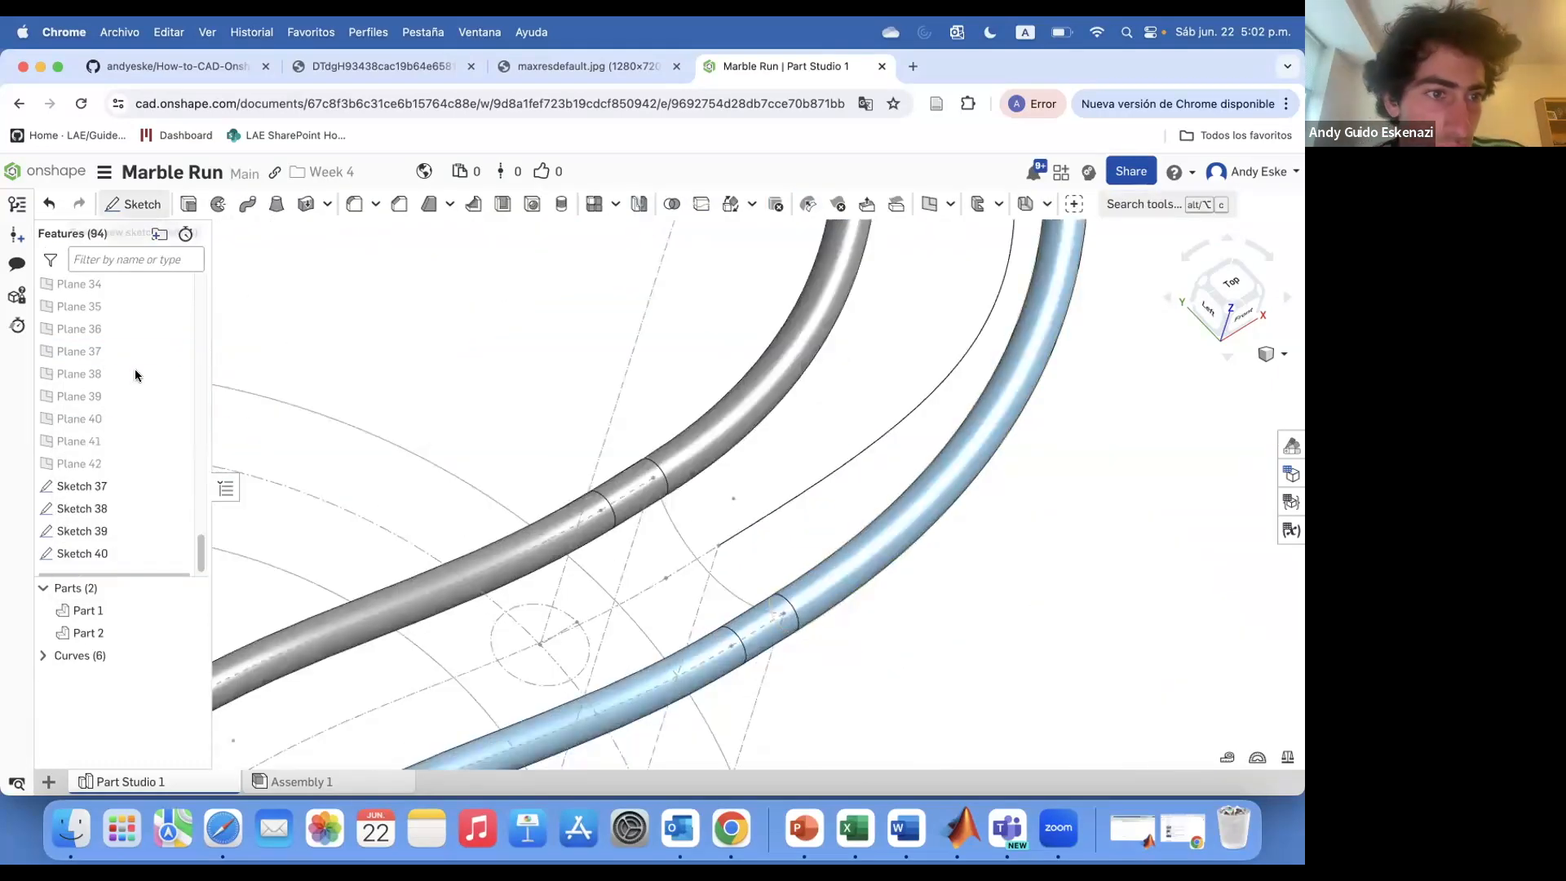
Sketch a 2.5 mm circle on Plane 38 centred on the rail path
left_click(130, 351)
left_click(131, 211)
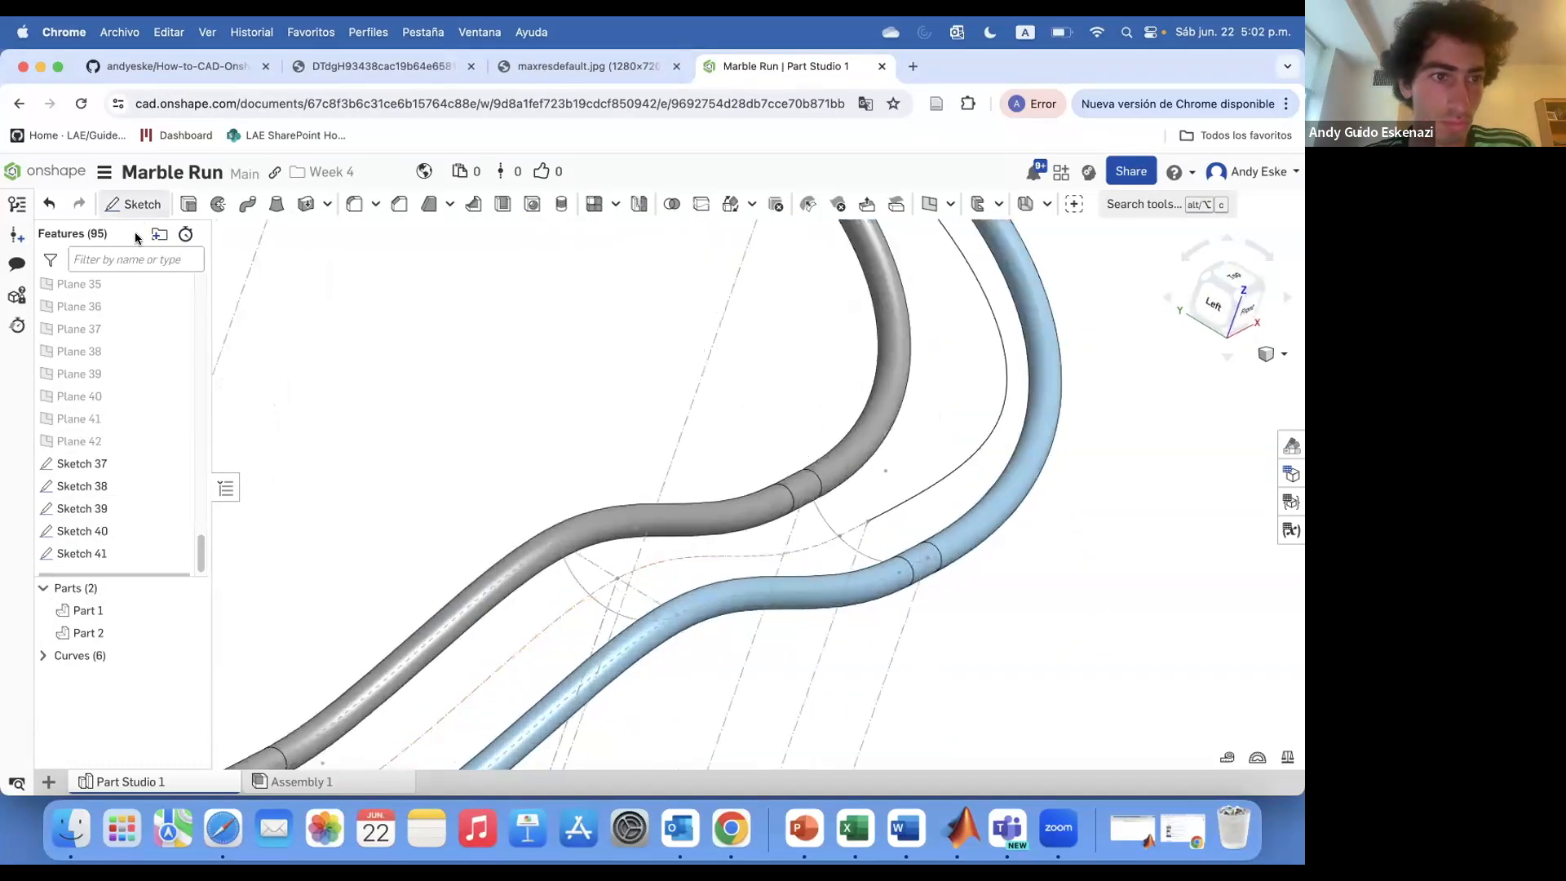
key("shift+s")
mouse_move(716, 494)
right_mouse_down()
mouse_move(653, 456)
mouse_move(657, 409)
mouse_move(748, 419)
mouse_move(702, 465)
right_mouse_up()
left_click(107, 330)
left_click(210, 466)
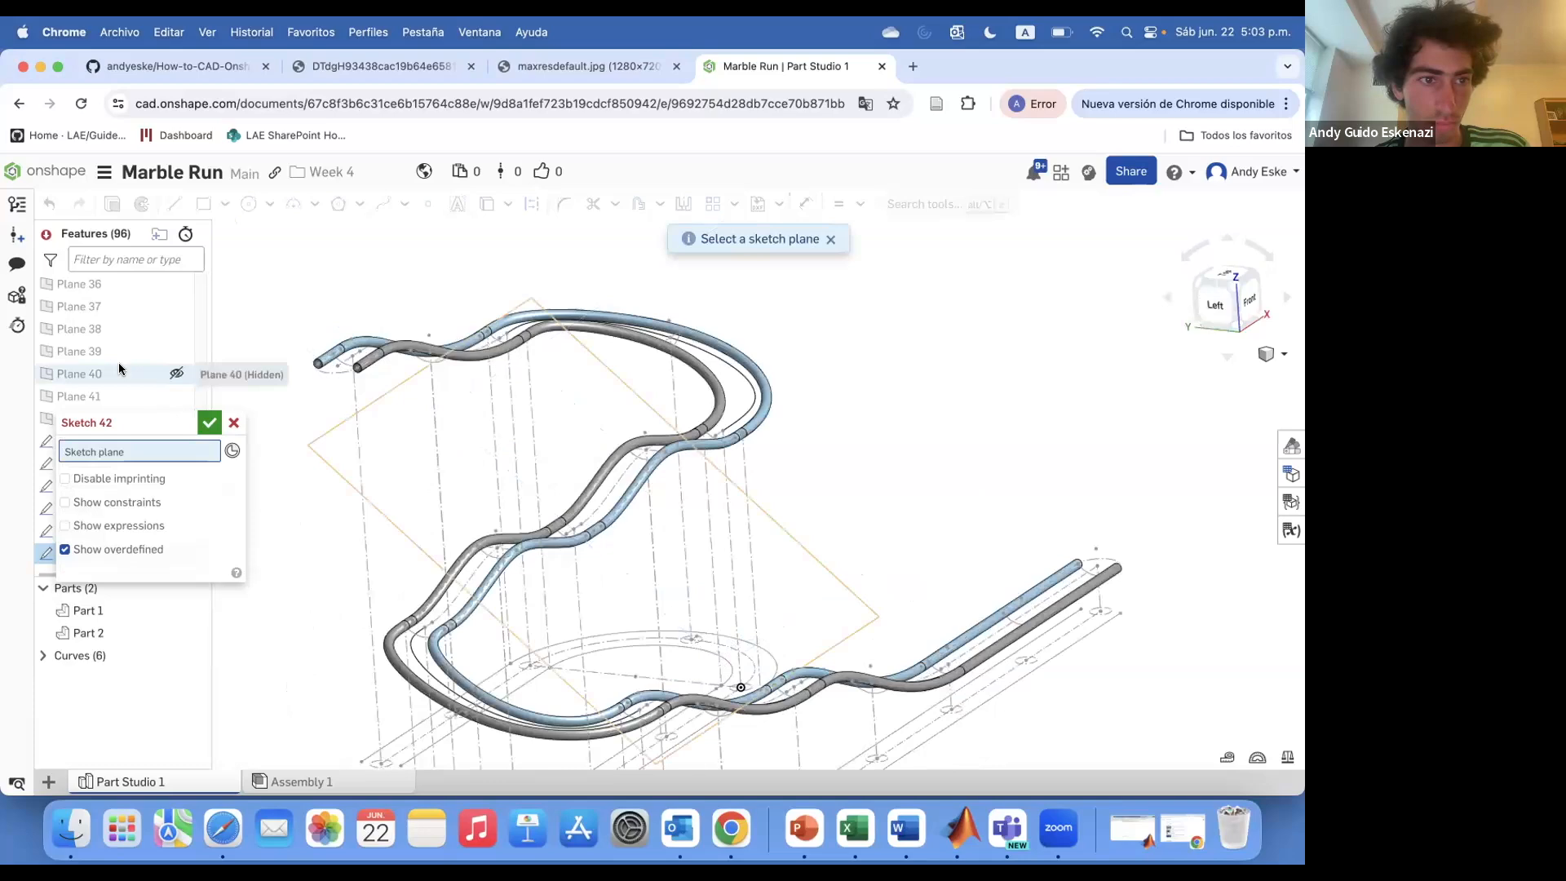
Start a sketch on Plane 39 and draw a circle around the rail path's point on that plane
left_click(114, 350)
scroll(539, 460, "up", 5)
mouse_move(542, 464)
right_mouse_down()
mouse_move(604, 440)
mouse_move(522, 473)
mouse_move(514, 489)
mouse_move(584, 500)
mouse_move(538, 535)
mouse_move(530, 575)
right_mouse_up()
left_click(207, 466)
scroll(566, 504, "down", 6)
scroll(584, 500, "up", 5)
scroll(584, 500, "down", 4)
left_click(177, 329)
left_click(177, 352)
scroll(531, 538, "down", 5)
left_click(90, 354)
scroll(491, 466, "up", 5)
scroll(504, 497, "up", 5)
right_click_drag(492, 466, 506, 488)
scroll(503, 497, "down", 6)
scroll(534, 438, "up", 8)
scroll(549, 443, "up", 5)
left_click(549, 443)
key("i")
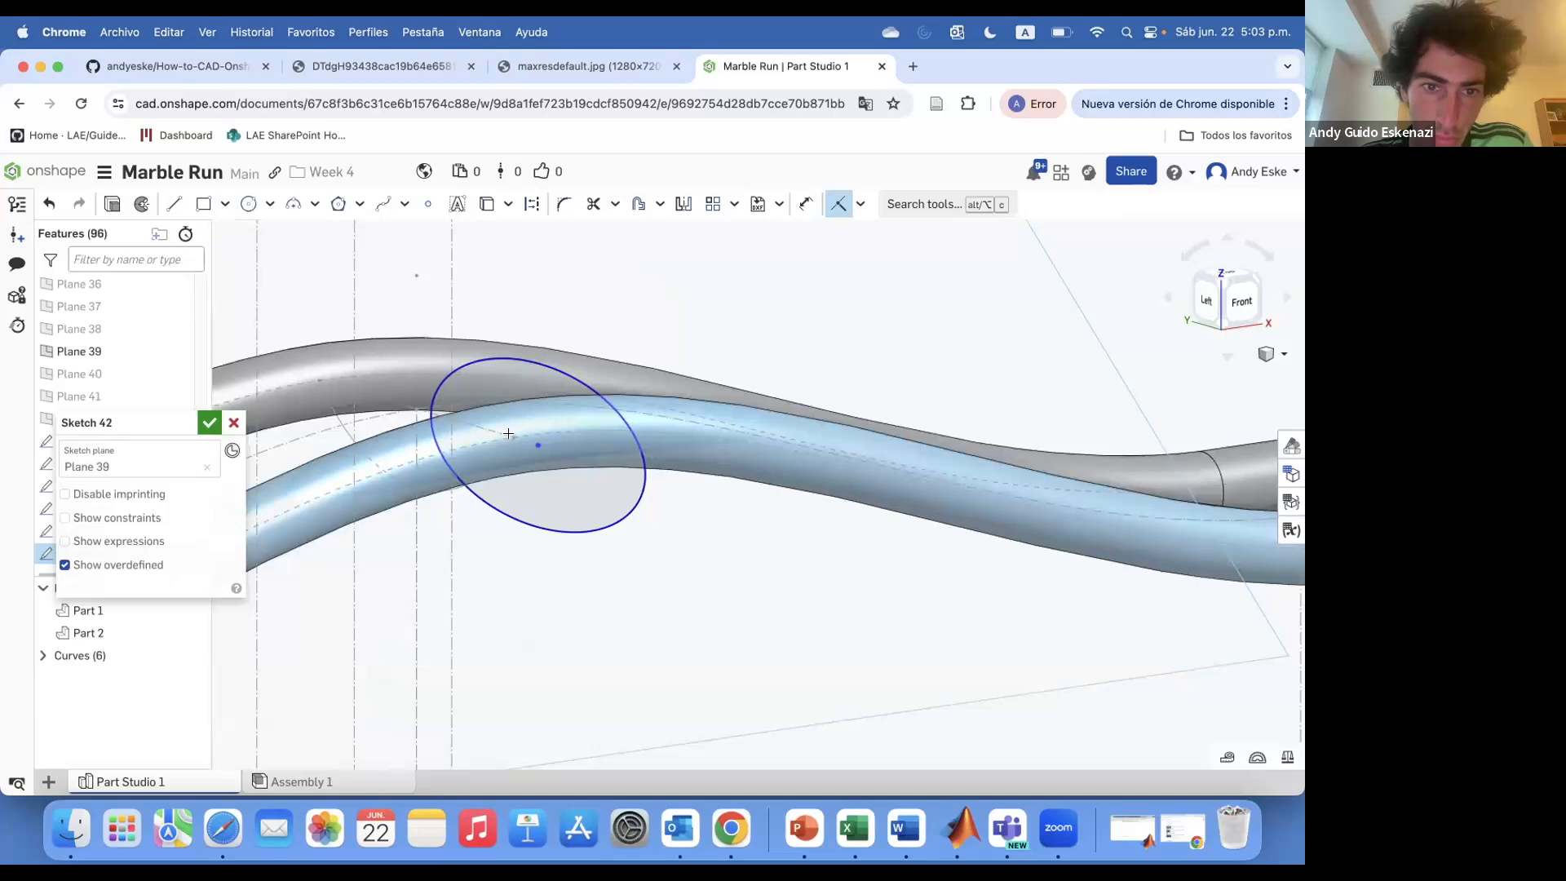
Dimension the circle's diameter as 3 mm and finish the sketch
left_click(538, 443)
left_click(514, 437)
type("d3")
key("Return")
left_click(210, 422)
Sketch a circle about 3.9 mm in diameter on Plane 40 at the rail path
left_click(177, 352)
left_click(155, 205)
left_click(101, 352)
scroll(626, 400, "down", 8)
scroll(563, 409, "up", 4)
right_click_drag(563, 409, 626, 500)
scroll(626, 501, "down", 8)
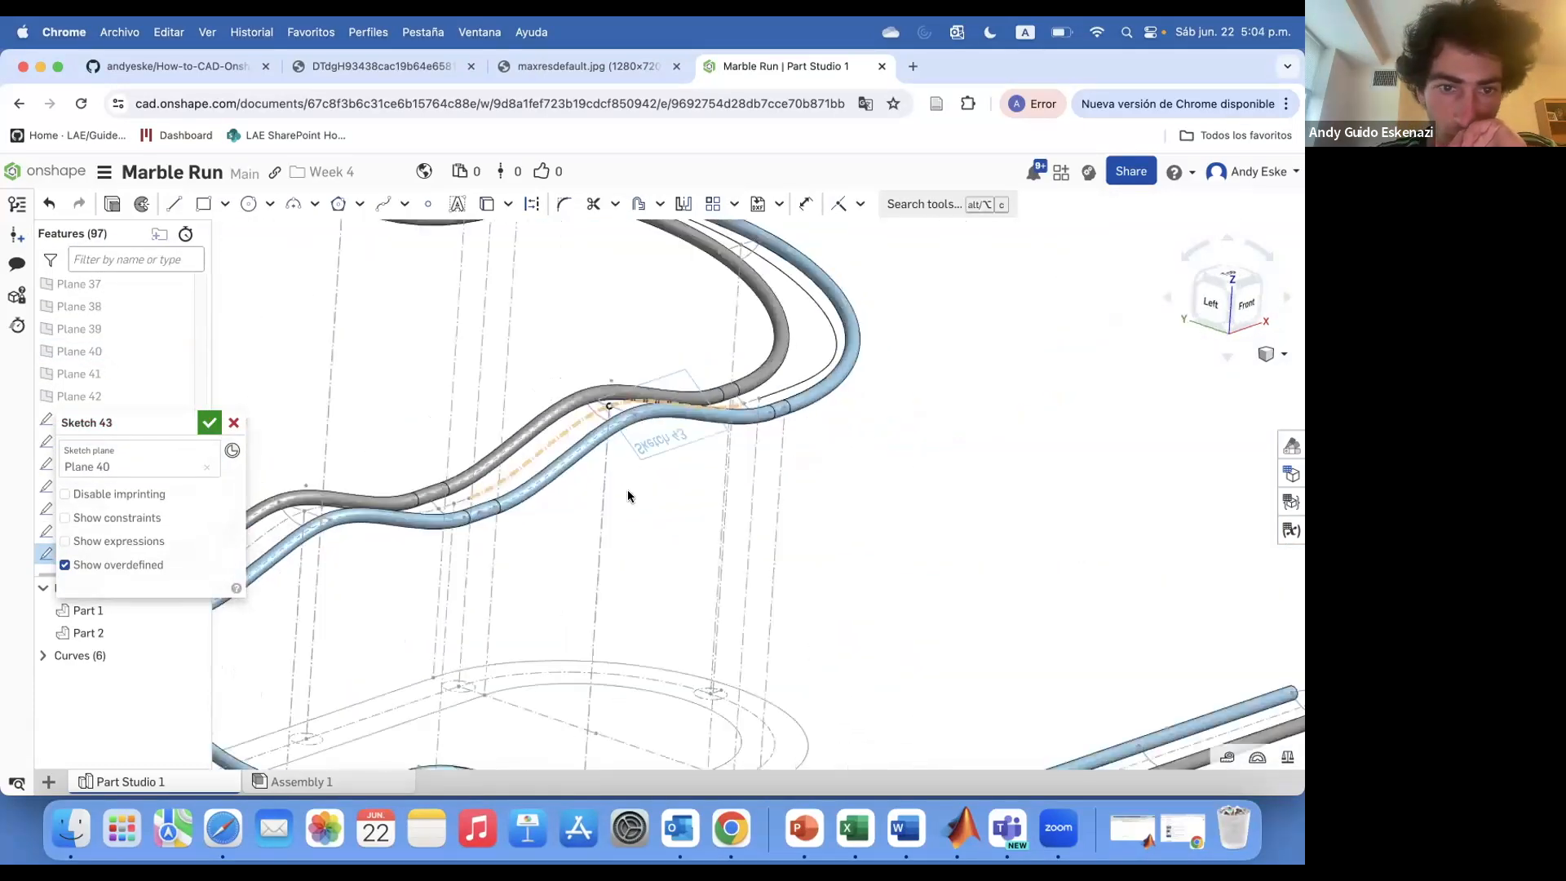
left_click_drag(147, 422, 305, 394)
left_click(177, 352)
scroll(657, 428, "down", 5)
right_click_drag(657, 428, 545, 457)
scroll(542, 458, "up", 10)
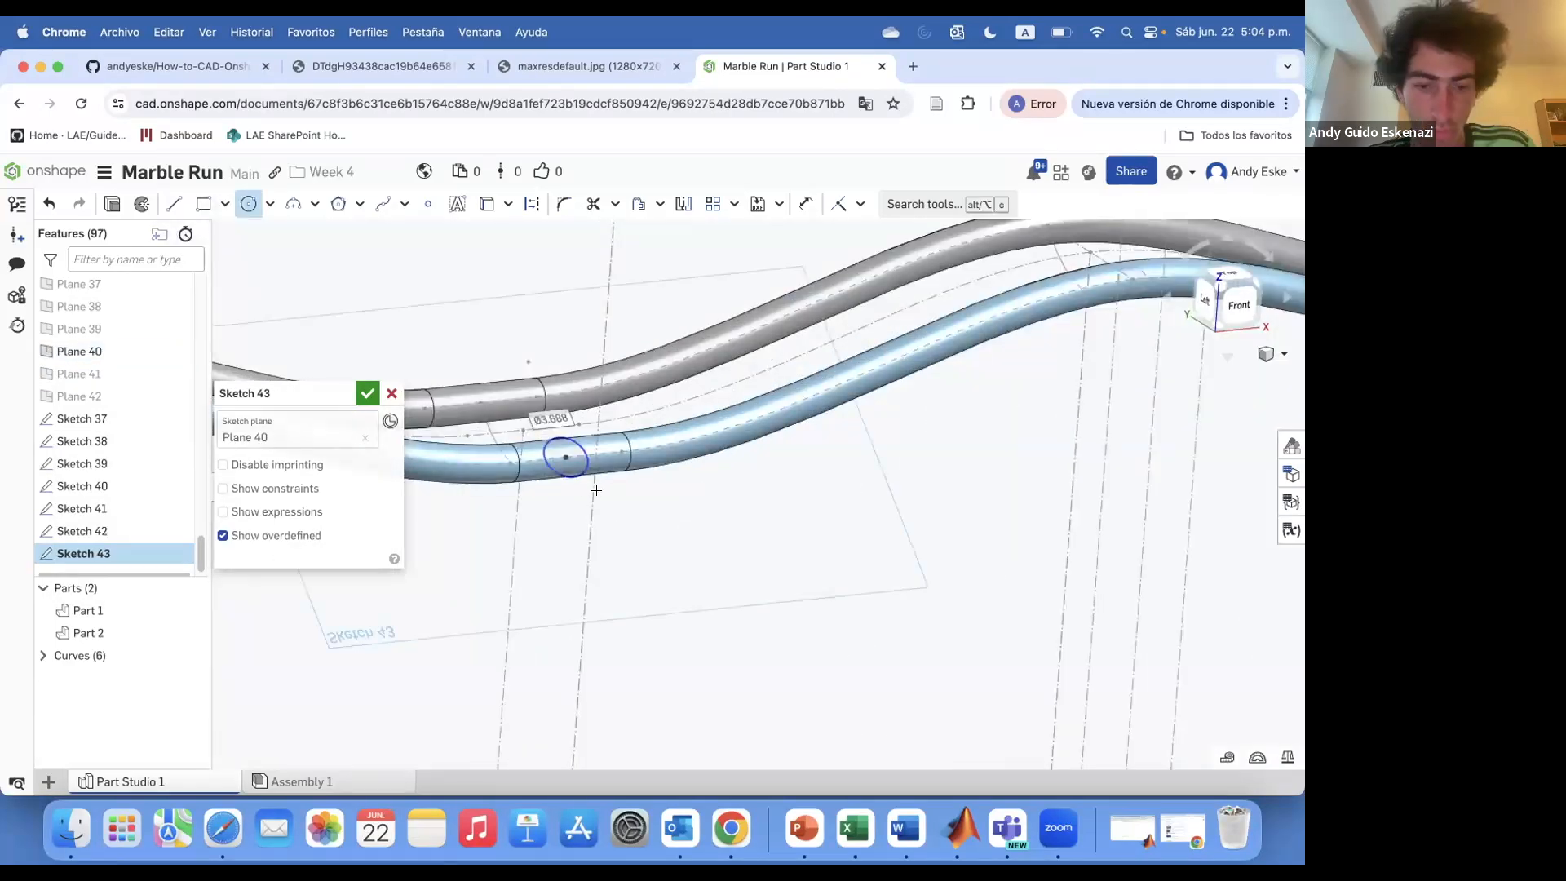
left_click(368, 395)
Sketch a circle on Plane 41 centred on the rail path and dimension its diameter
scroll(366, 394, "down", 5)
left_click(177, 351)
left_click(155, 205)
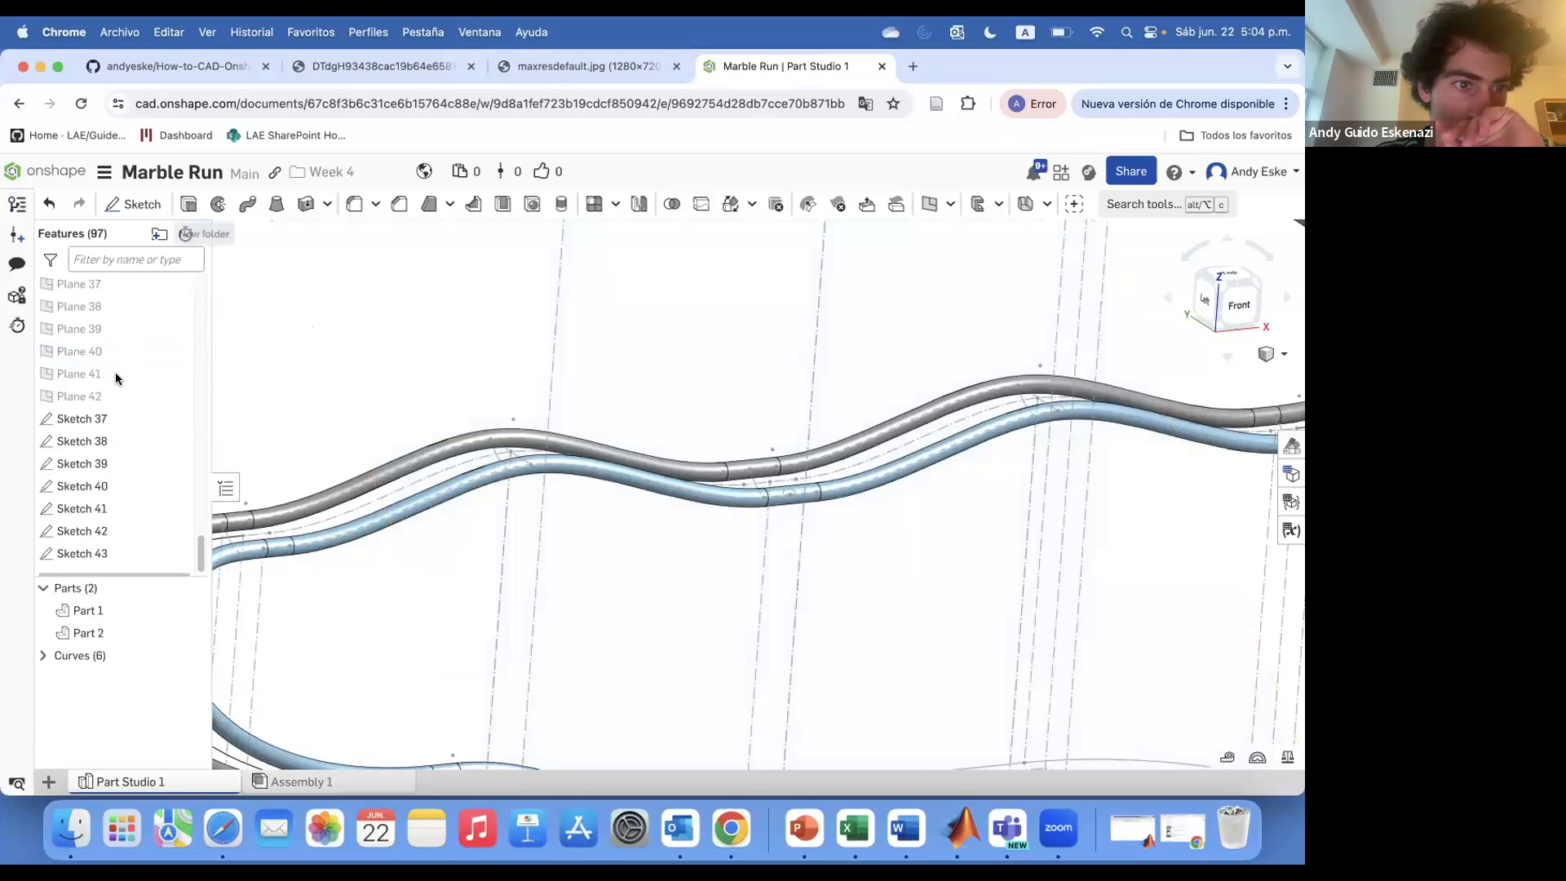
left_click(106, 354)
key("c")
scroll(537, 453, "up", 5)
left_click(531, 453)
key("d")
left_click(573, 487)
left_click(620, 504)
key("Return")
scroll(607, 457, "down", 5)
left_click(367, 393)
Sketch a circle about 3.2 mm in diameter on Plane 42 at the rail path
right_click_drag(555, 486, 560, 512)
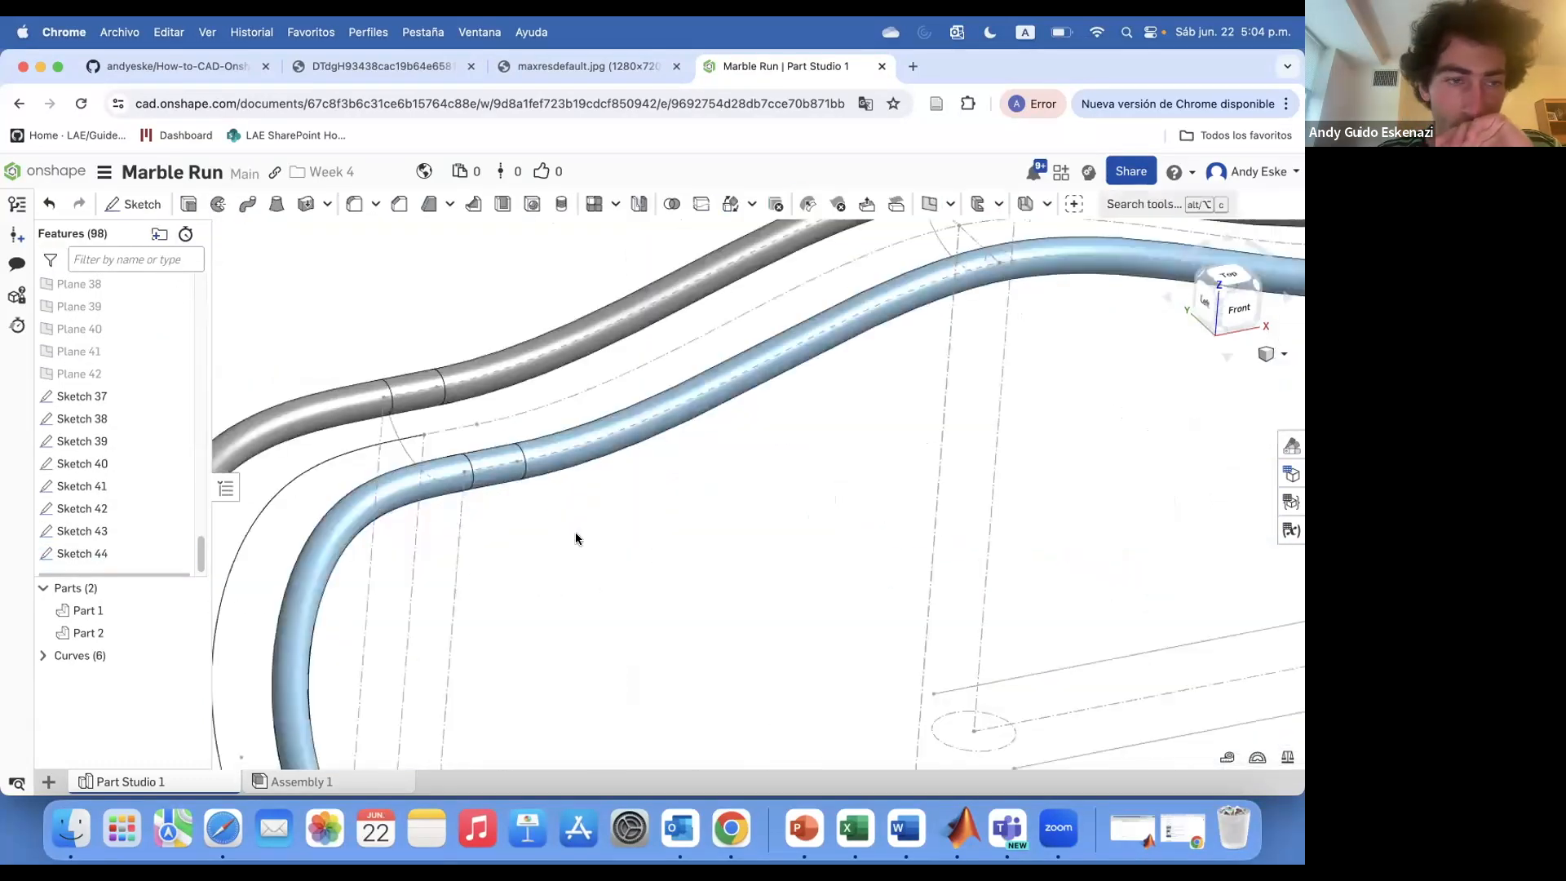
left_click(133, 204)
left_click(79, 374)
key("c")
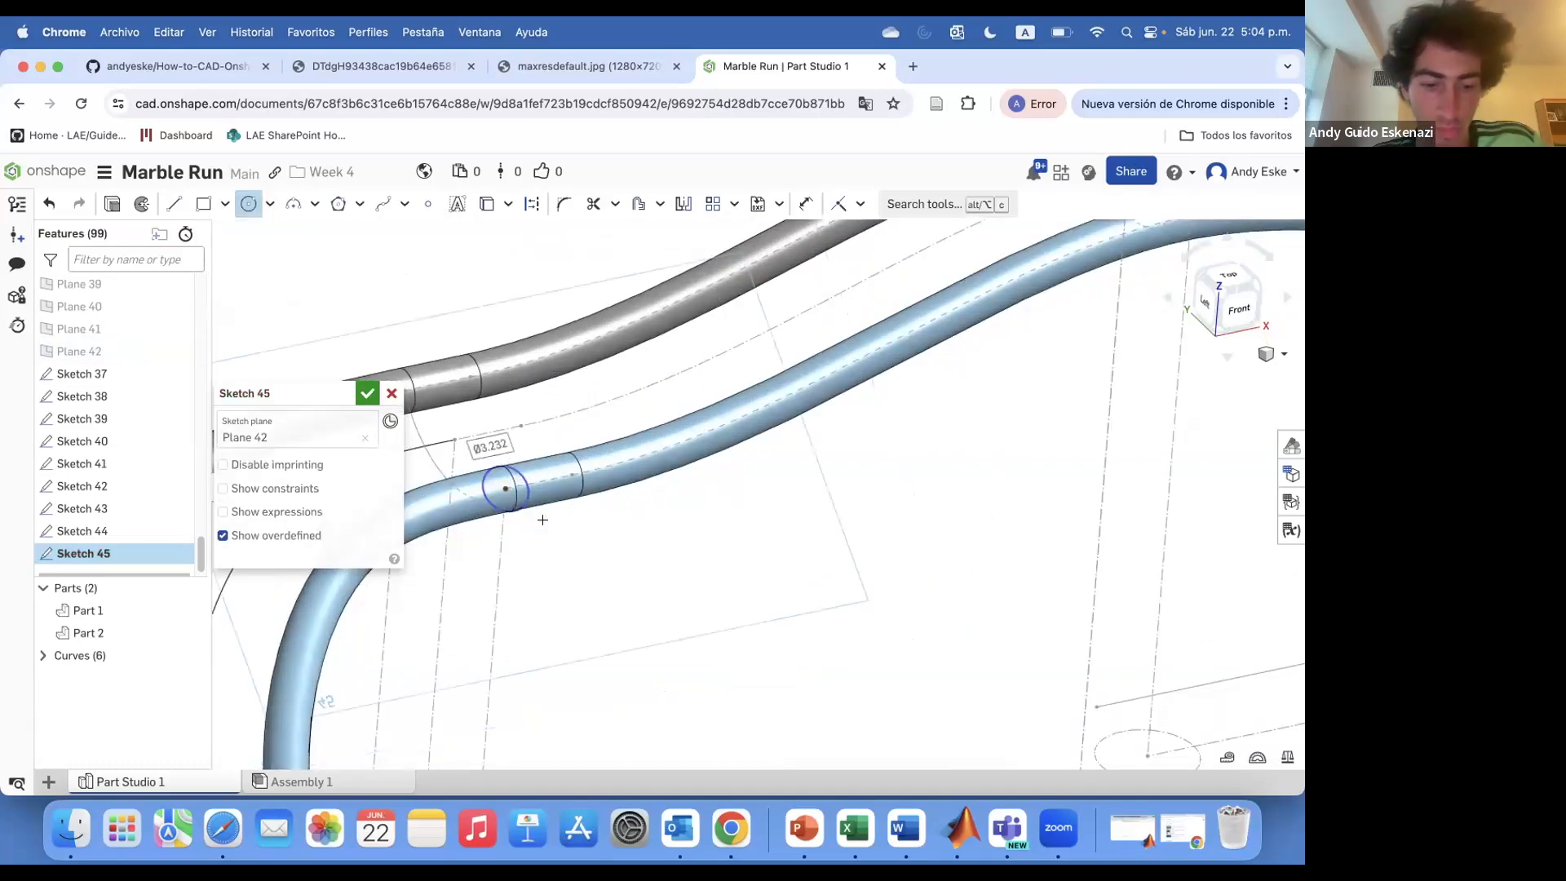
left_click(368, 395)
Sweep the Sketch 37 circle along the rail path, adding it to the part with Merge with all
scroll(816, 425, "down", 5)
scroll(864, 281, "up", 8)
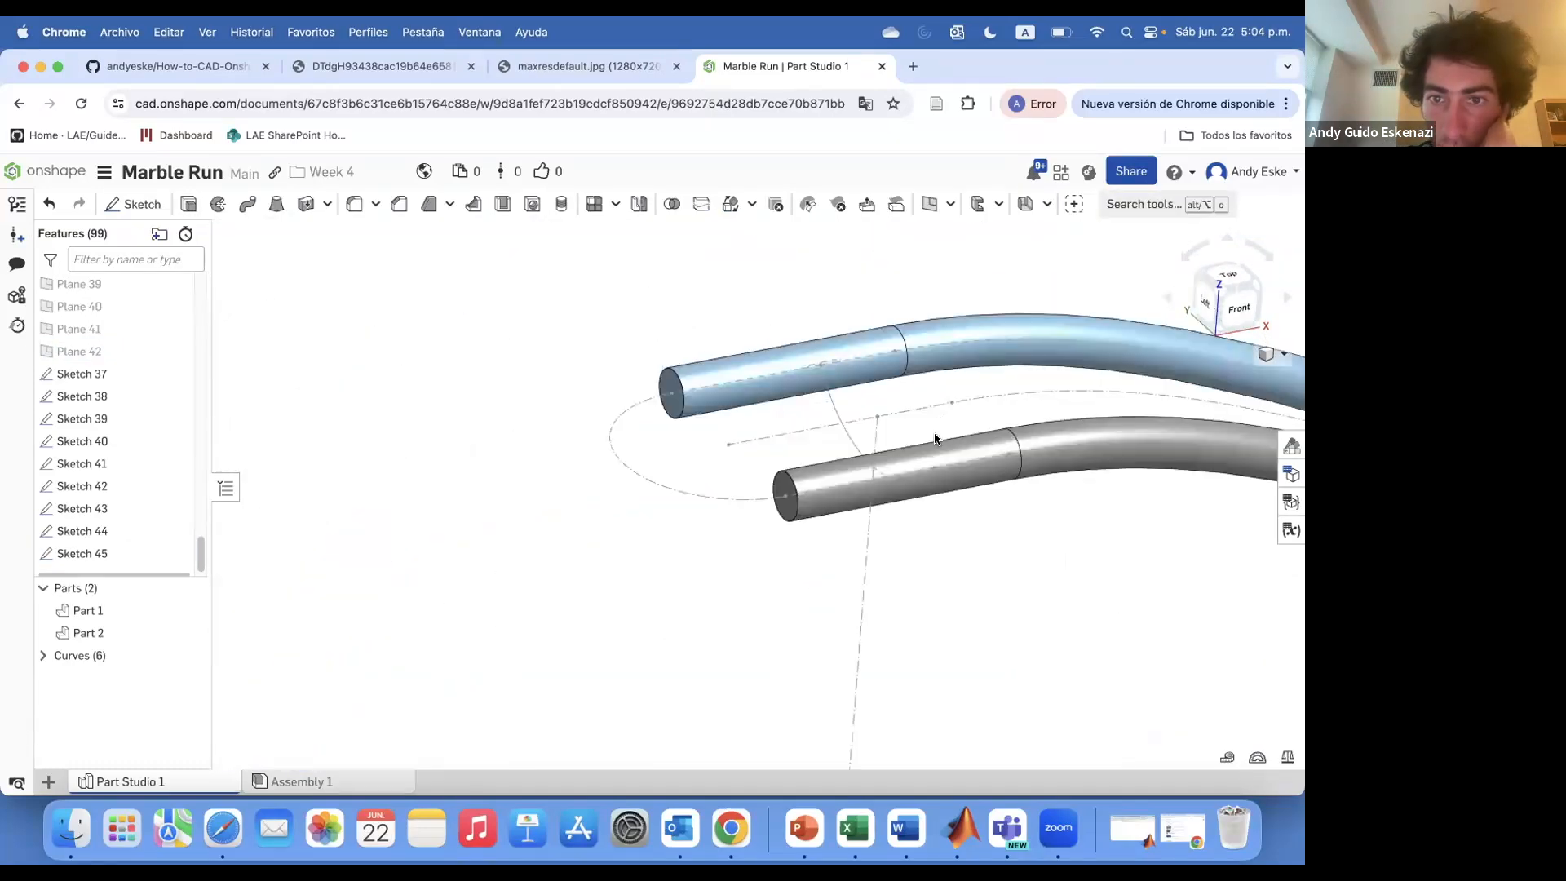
right_click_drag(934, 439, 951, 485)
scroll(800, 373, "up", 2)
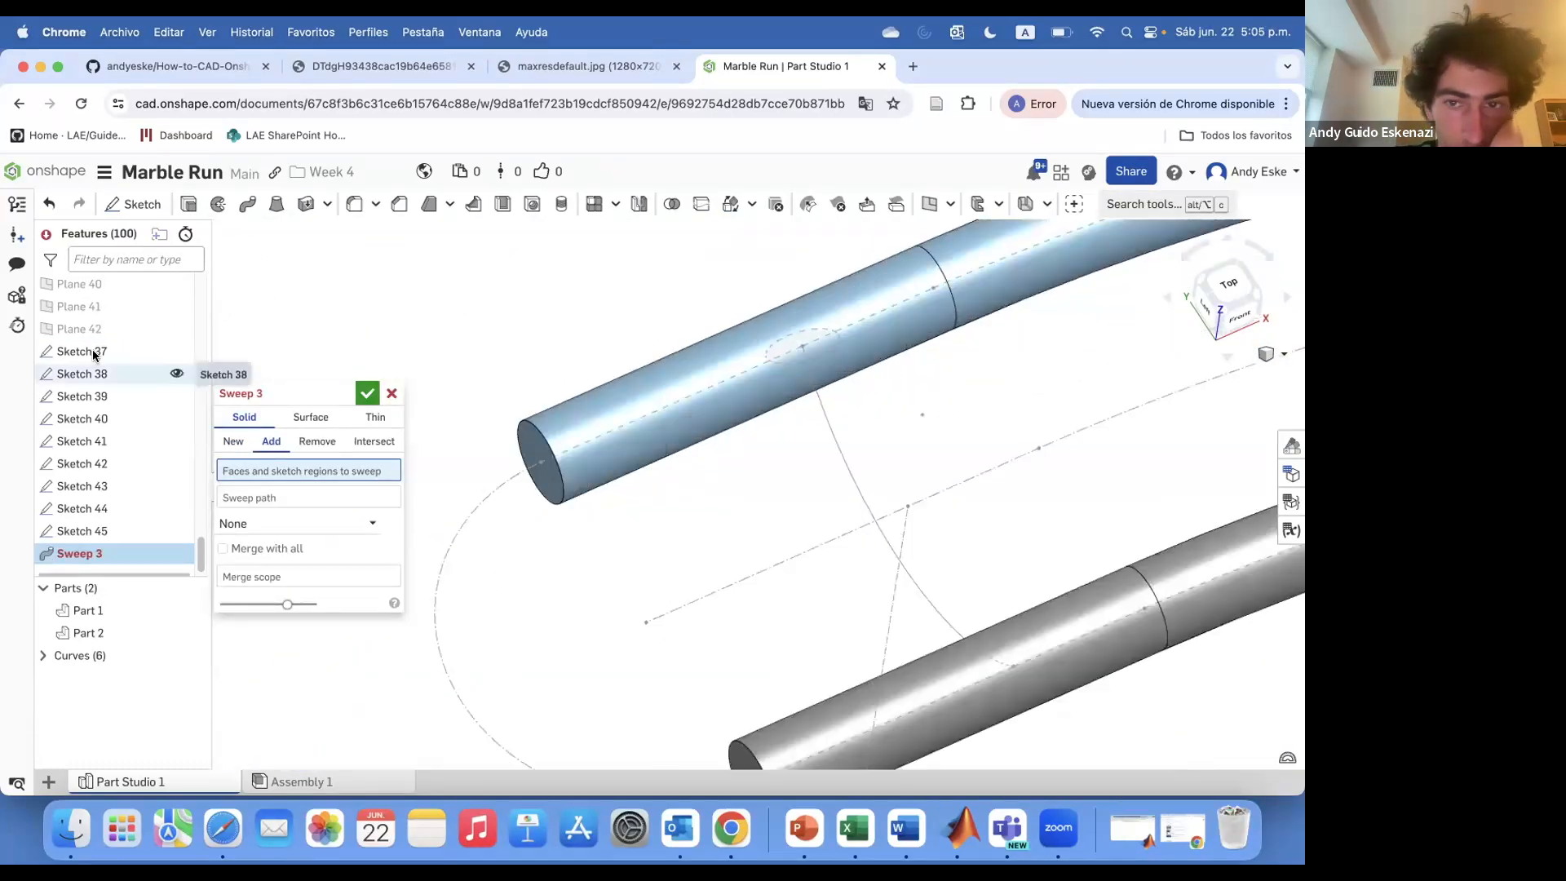
left_click(81, 351)
left_click(850, 468)
scroll(852, 444, "down", 5)
left_click(309, 608)
mouse_move(867, 458)
right_mouse_down()
mouse_move(971, 412)
mouse_move(864, 482)
right_mouse_up()
left_click(902, 421)
left_click(1050, 466)
scroll(979, 456, "down", 5)
left_click(224, 580)
left_click(367, 393)
Sweep the Sketch 38 circle along its rail path as a new solid
scroll(796, 410, "down", 5)
right_click_drag(767, 359, 796, 409)
scroll(645, 432, "up", 5)
right_click_drag(644, 433, 369, 527)
scroll(369, 526, "up", 3)
left_click(247, 204)
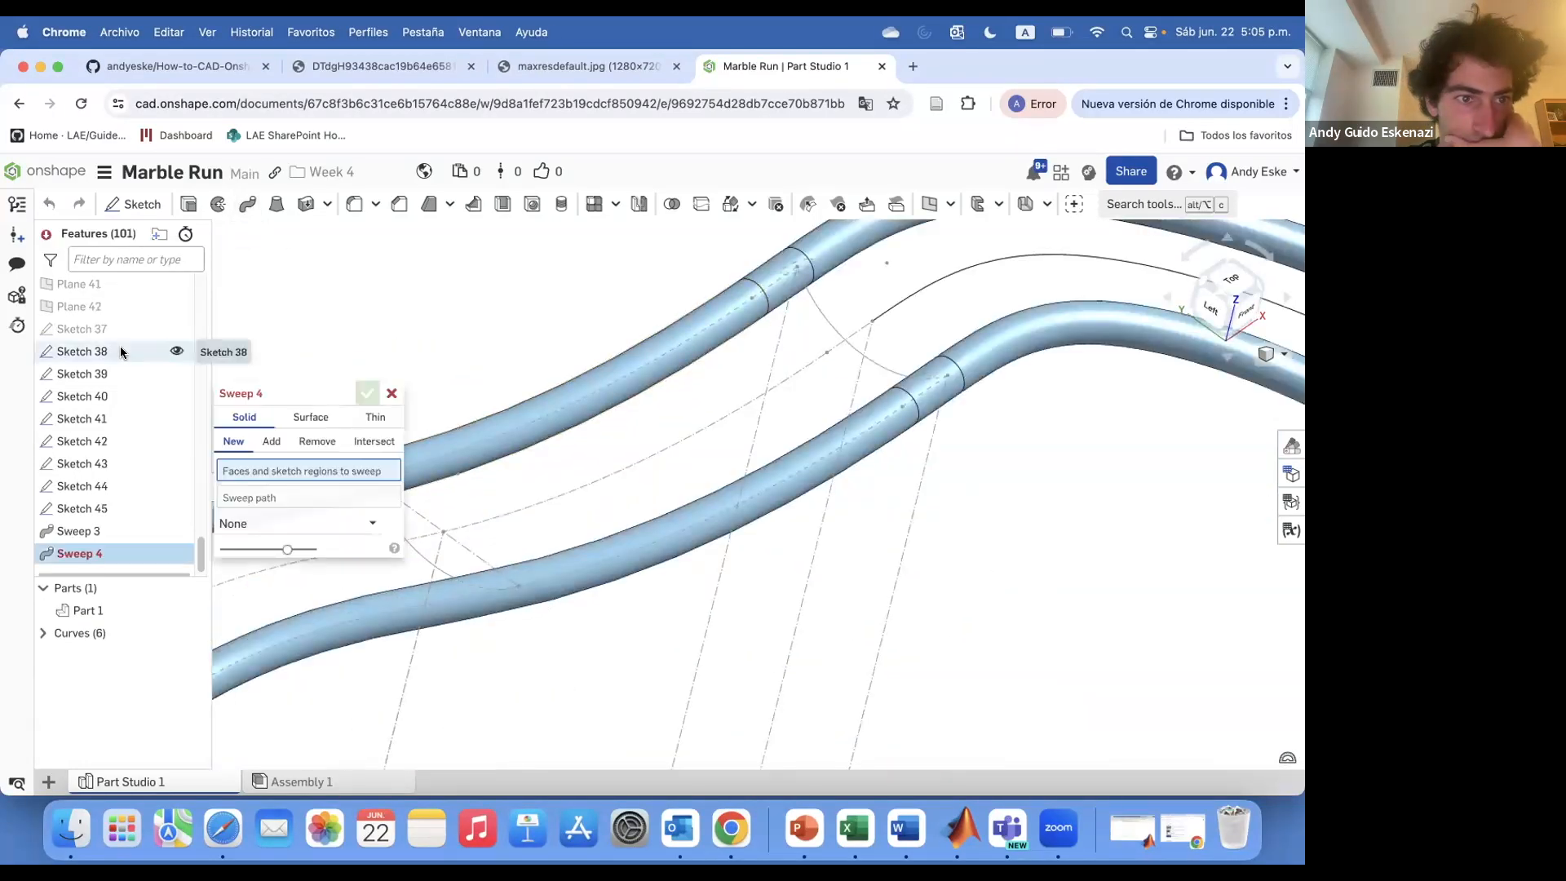
left_click(434, 565)
left_click(367, 393)
Sweep the Sketch 39 circle along its rail path
middle_click_drag(493, 345, 255, 518)
left_click(247, 204)
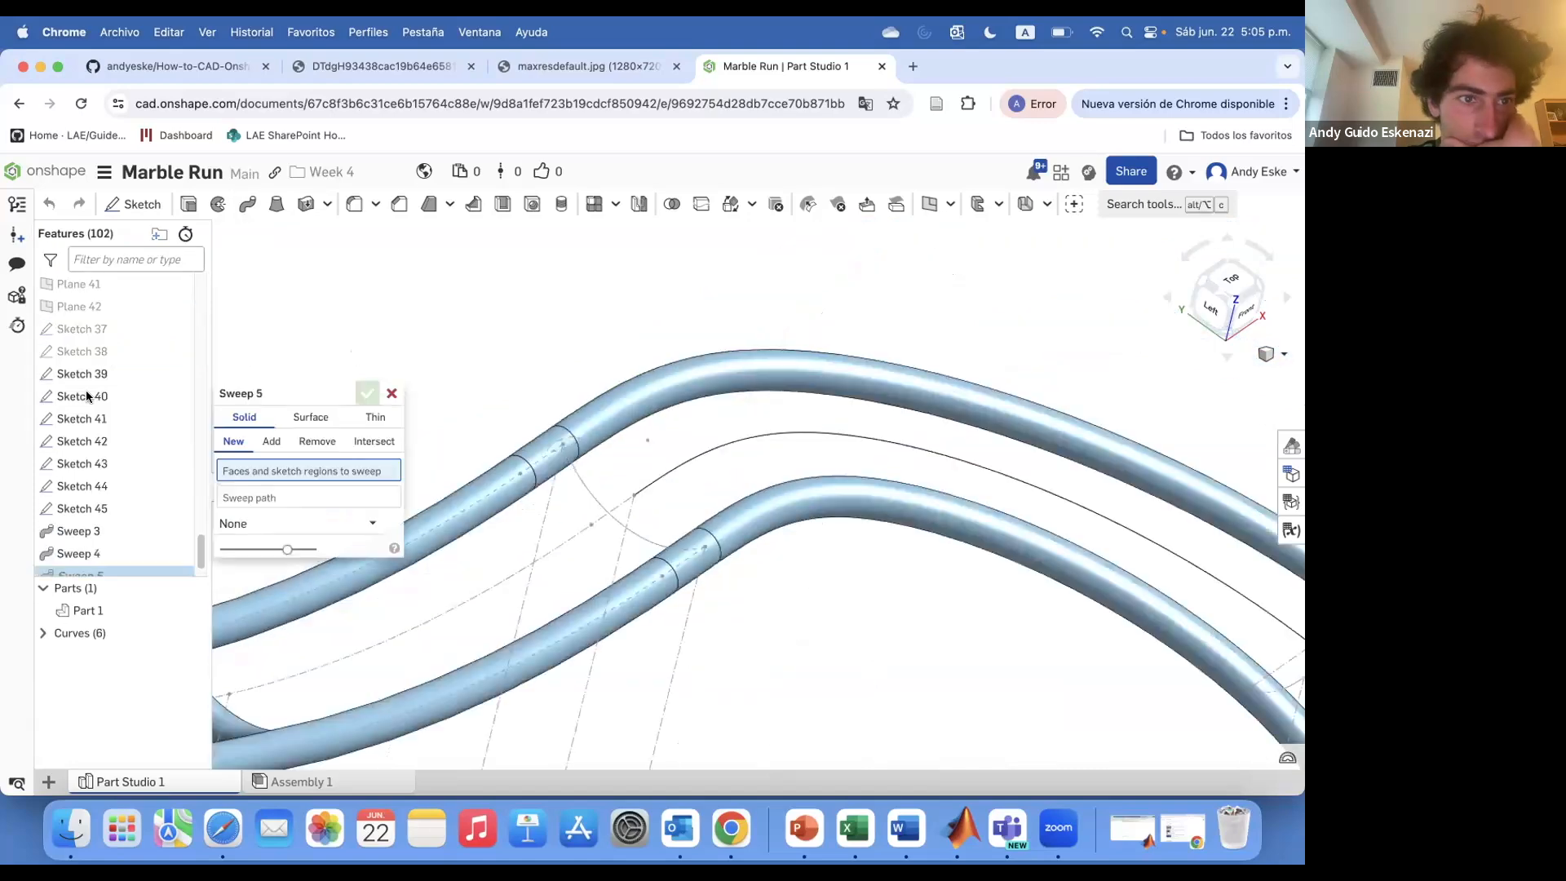
left_click(245, 510)
left_click(601, 512)
left_click(367, 393)
Sweep the Sketch 40 circle along its rail path
middle_click_drag(922, 416, 147, 269)
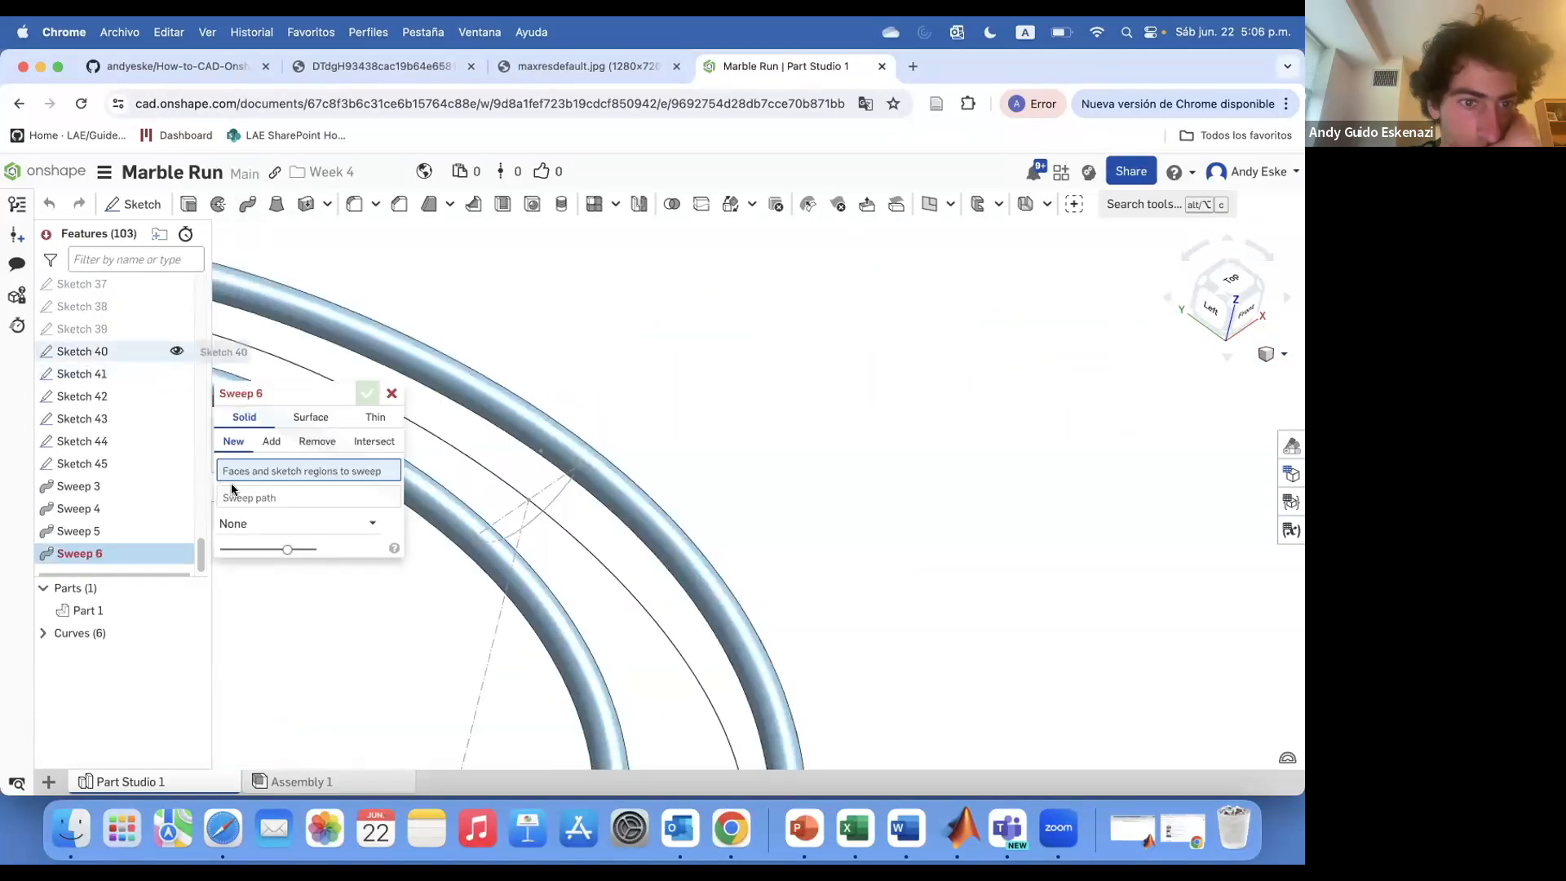
left_click(235, 508)
left_click(517, 530)
left_click(367, 394)
Sweep the Sketch 41 circle along its rail path
scroll(494, 359, "down", 5)
scroll(497, 560, "up", 5)
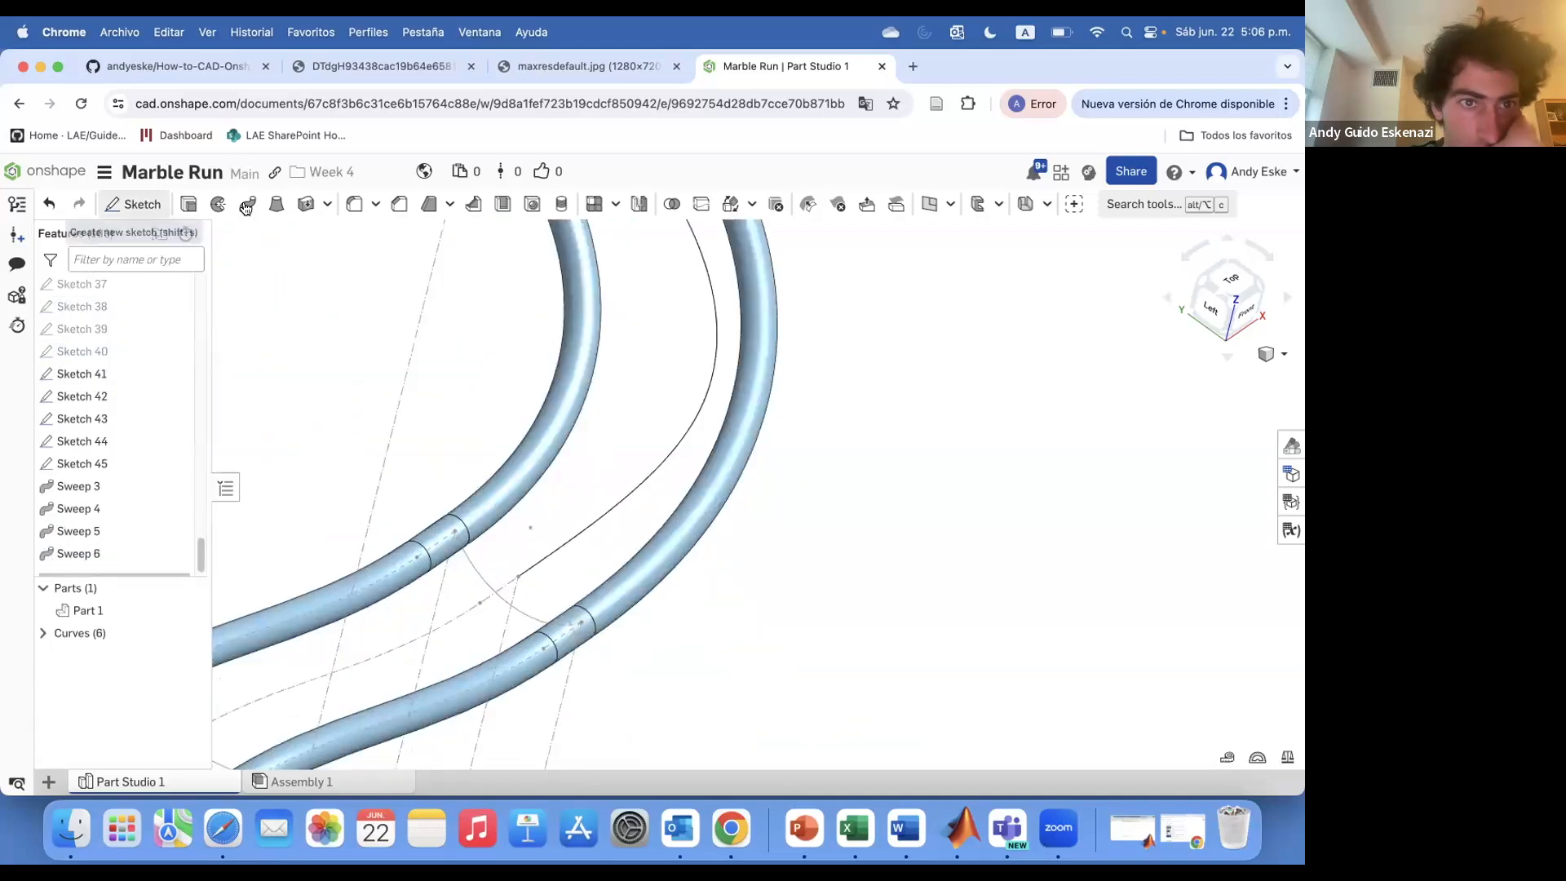
left_click(247, 204)
left_click(133, 348)
left_click(240, 506)
left_click(473, 565)
left_click(367, 393)
Sweep the Sketch 42 circle along its rail path
middle_click_drag(420, 500, 668, 244)
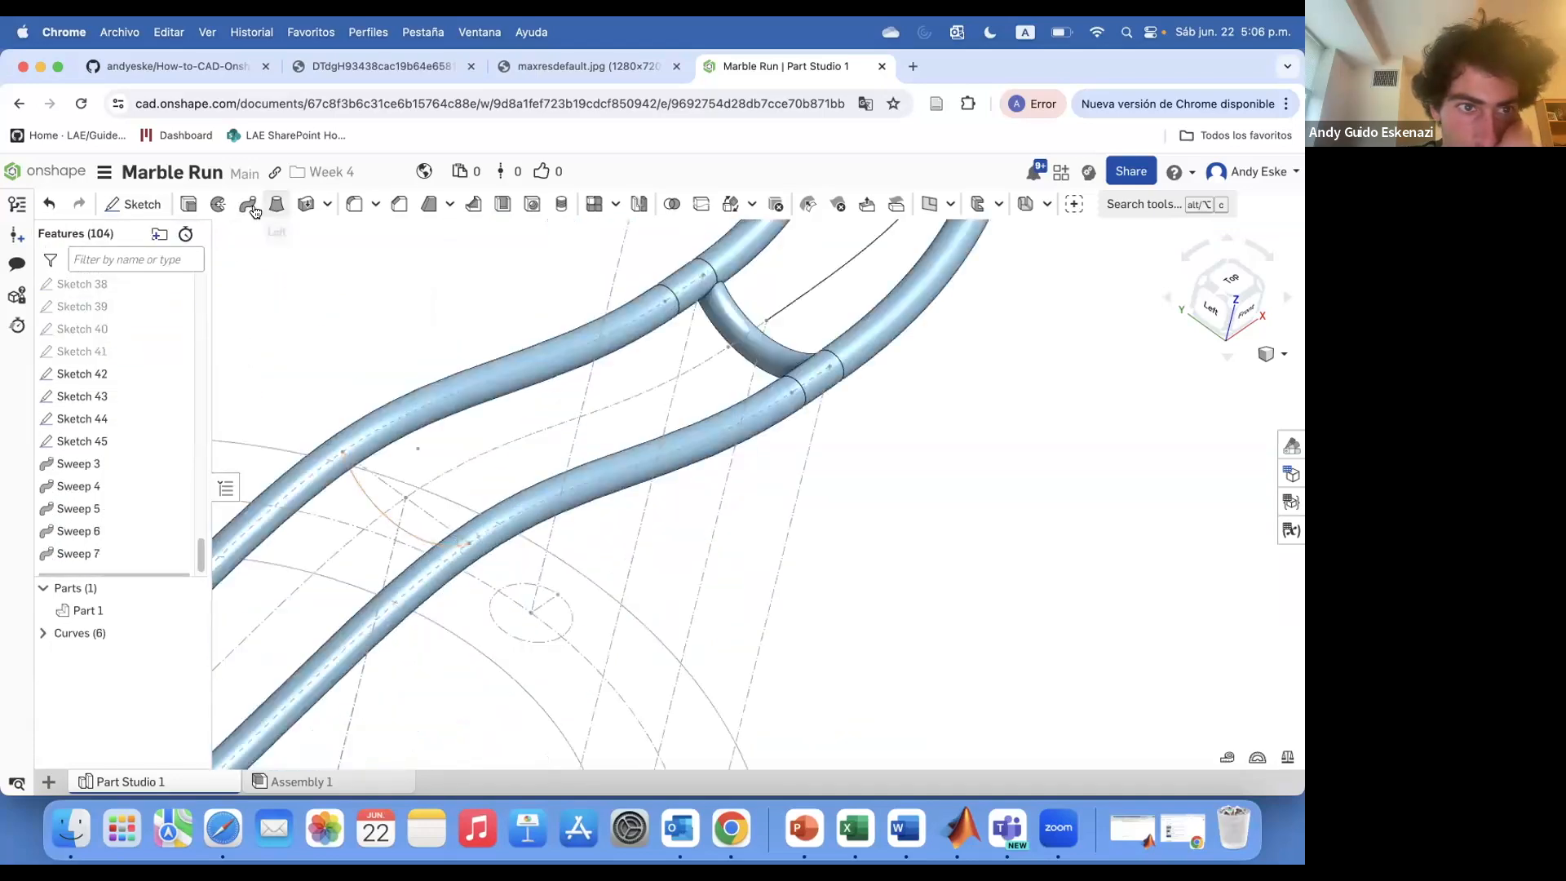
left_click(248, 204)
left_click(100, 357)
left_click(274, 507)
left_click(423, 538)
left_click(367, 393)
Try to sweep the Sketch 43 circle along its path, adding it to the part with Merge with all
scroll(587, 416, "down", 5)
scroll(320, 662, "up", 5)
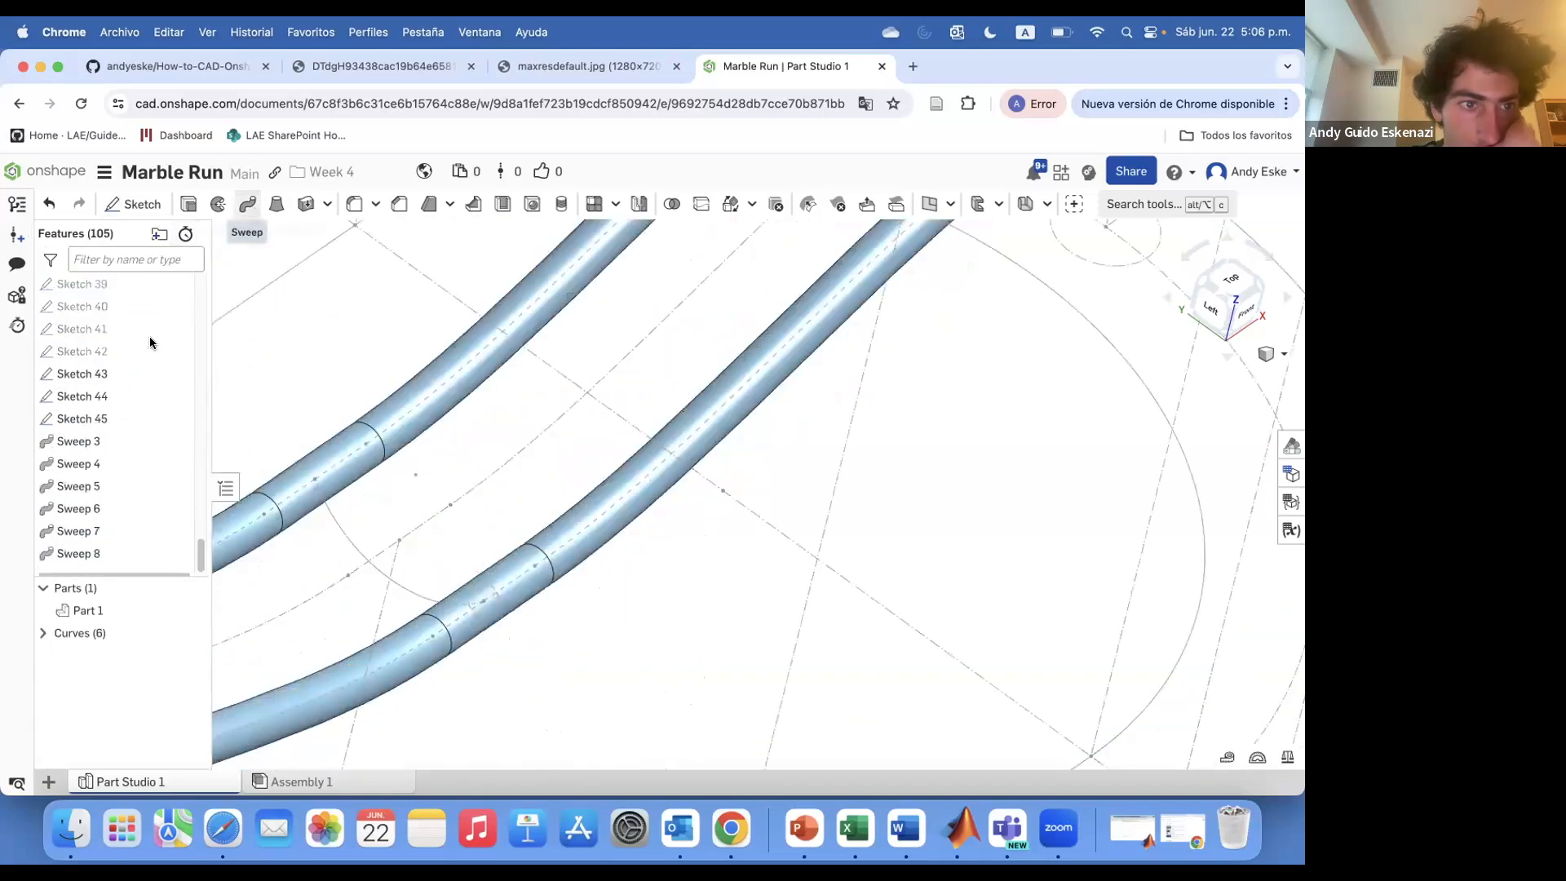
left_click(252, 205)
left_click(106, 352)
left_click(276, 504)
left_click(424, 598)
left_click(367, 393)
double_click(81, 557)
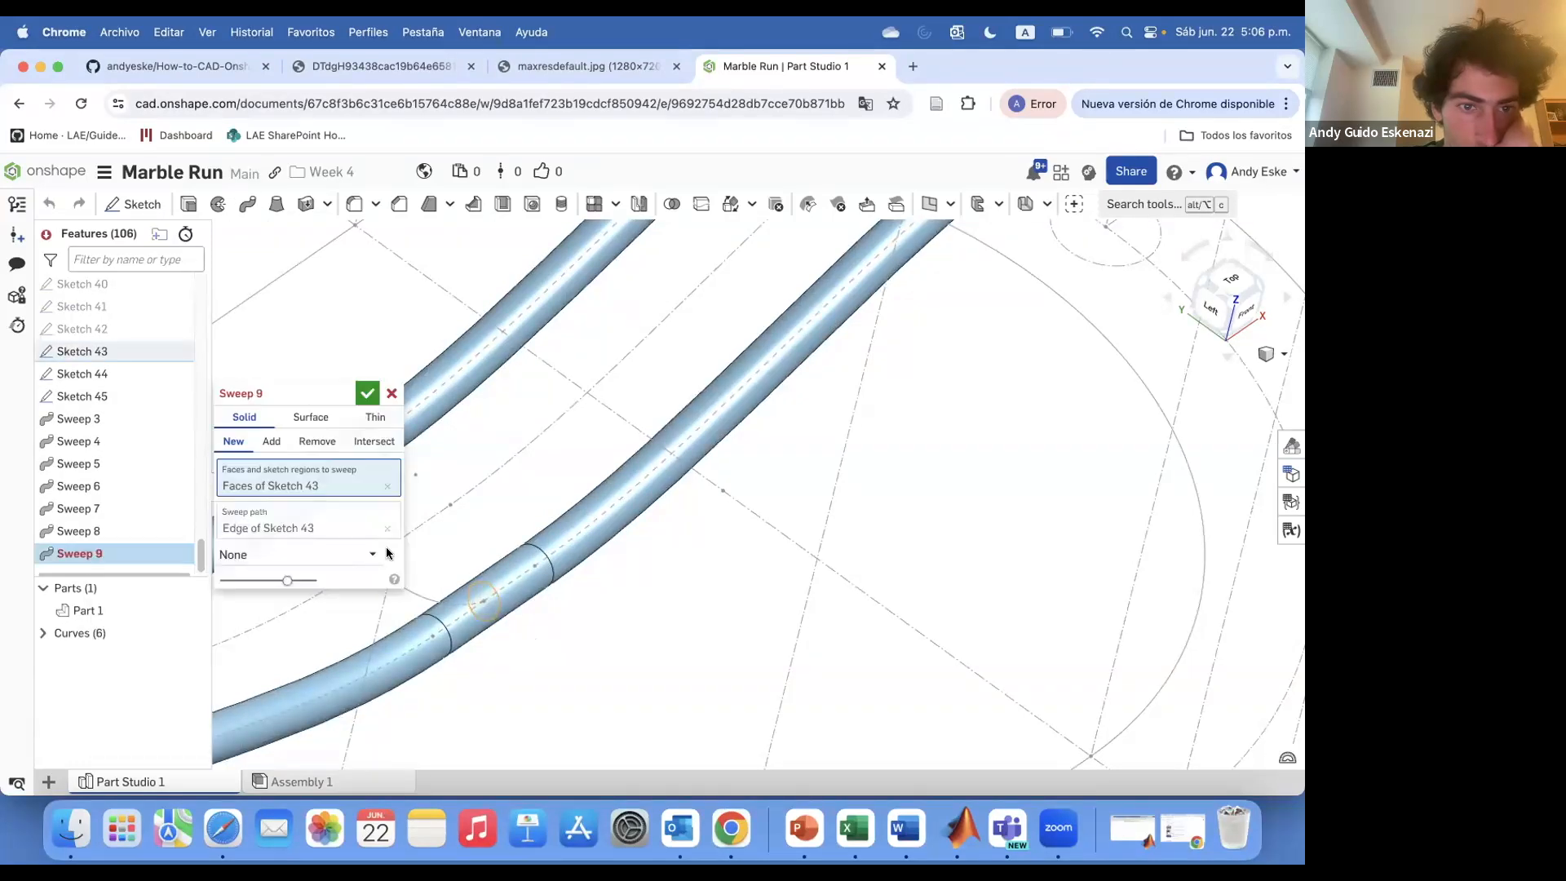
scroll(482, 605, "up", 5)
scroll(482, 605, "up", 3)
right_click_drag(390, 605, 481, 545)
left_click(271, 442)
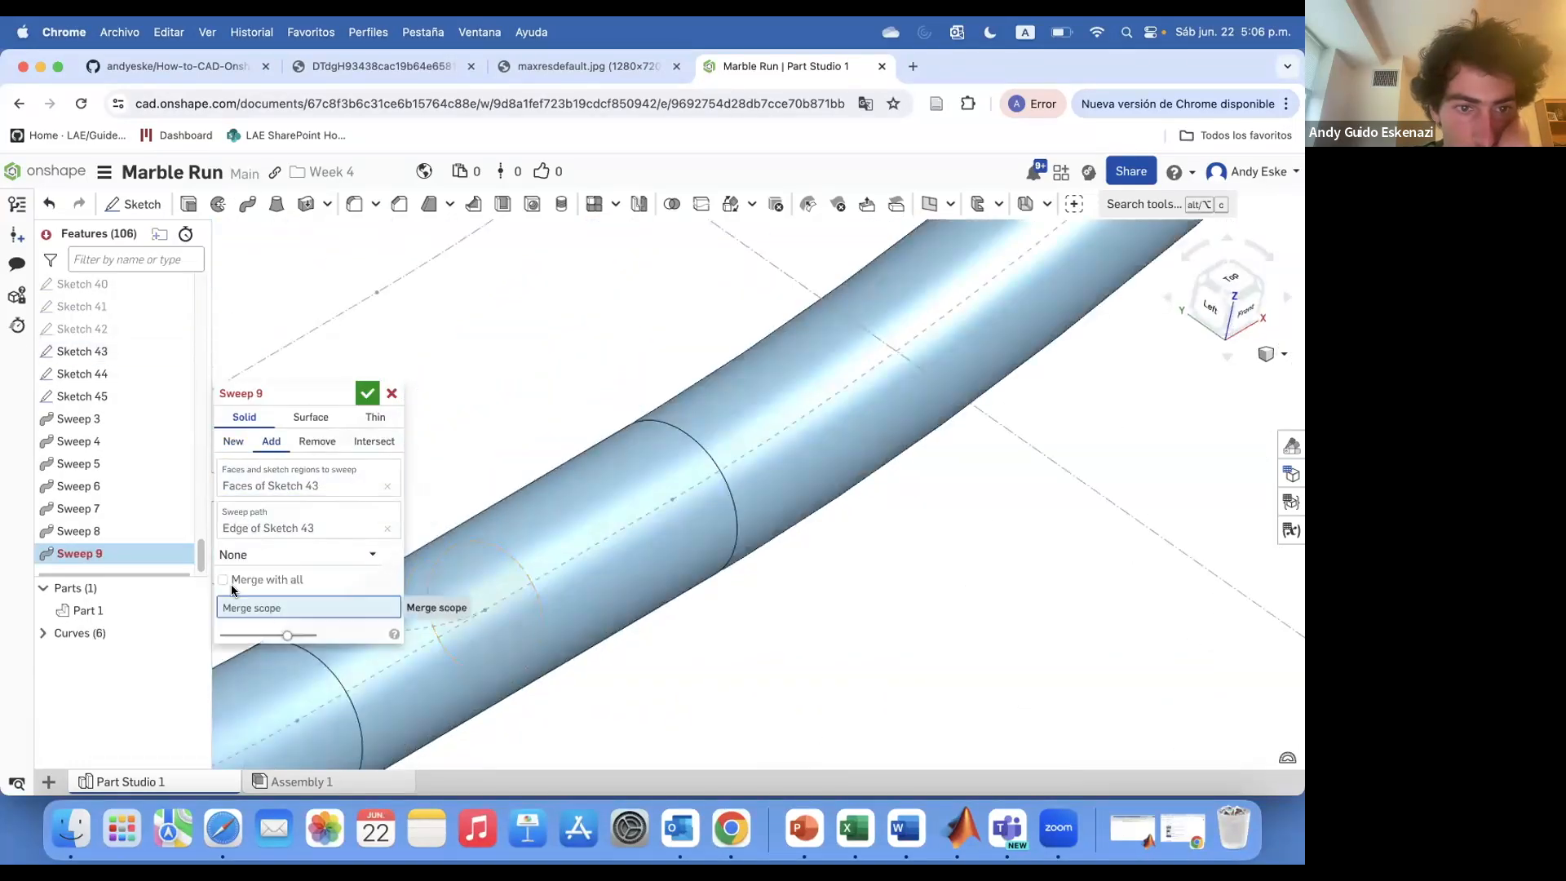
left_click(224, 580)
scroll(498, 662, "down", 5)
scroll(498, 663, "down", 5)
left_click(367, 393)
Delete the Sweep 9 feature from the feature list
right_click(143, 559)
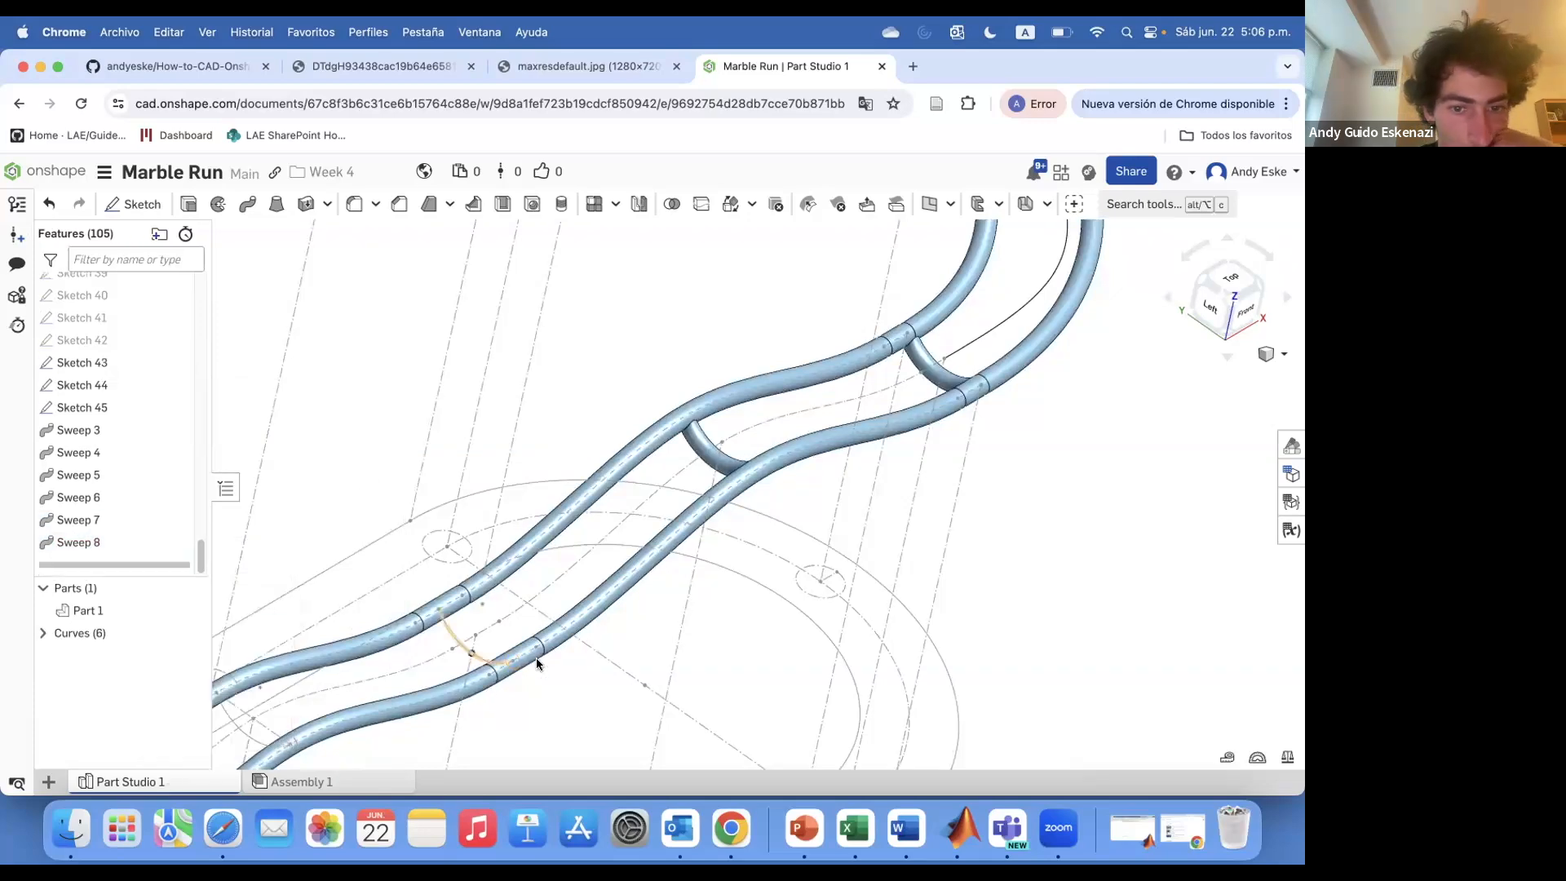
scroll(508, 671, "up", 8)
right_click(535, 637)
left_click(191, 347)
Sweep the Sketch 44 circle along its rail path, adding it to the part
left_click(247, 204)
scroll(521, 589, "down", 8)
scroll(475, 600, "up", 8)
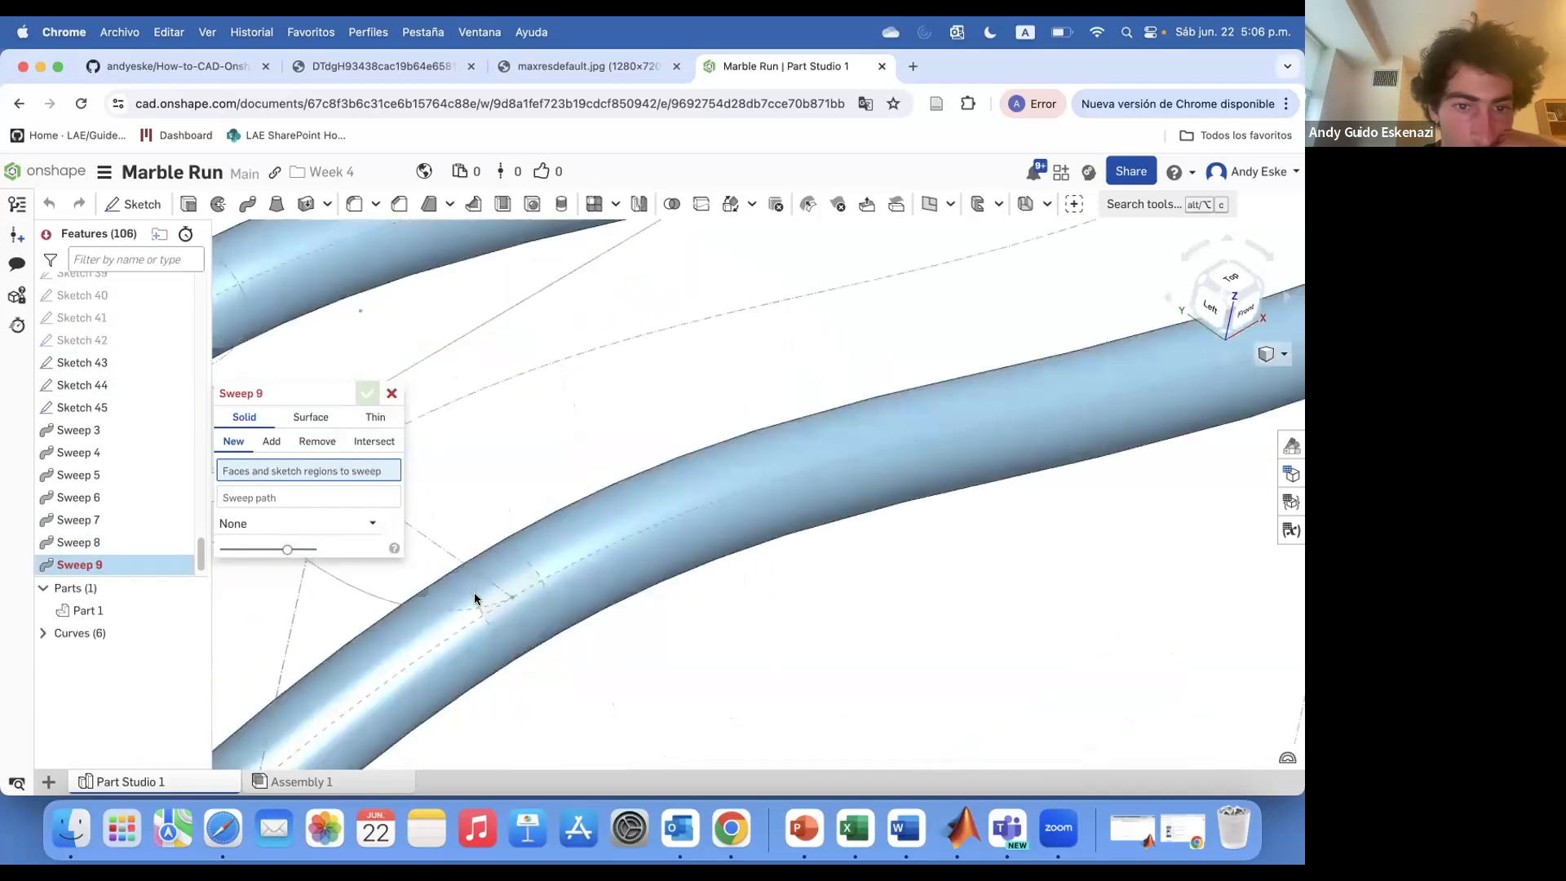
left_click(117, 386)
left_click(270, 514)
left_click(489, 606)
scroll(537, 636, "down", 8)
left_click(272, 442)
left_click(368, 394)
Sweep the Sketch 45 circle along its rail path, adding it to the part
scroll(392, 587, "up", 5)
left_click(390, 602)
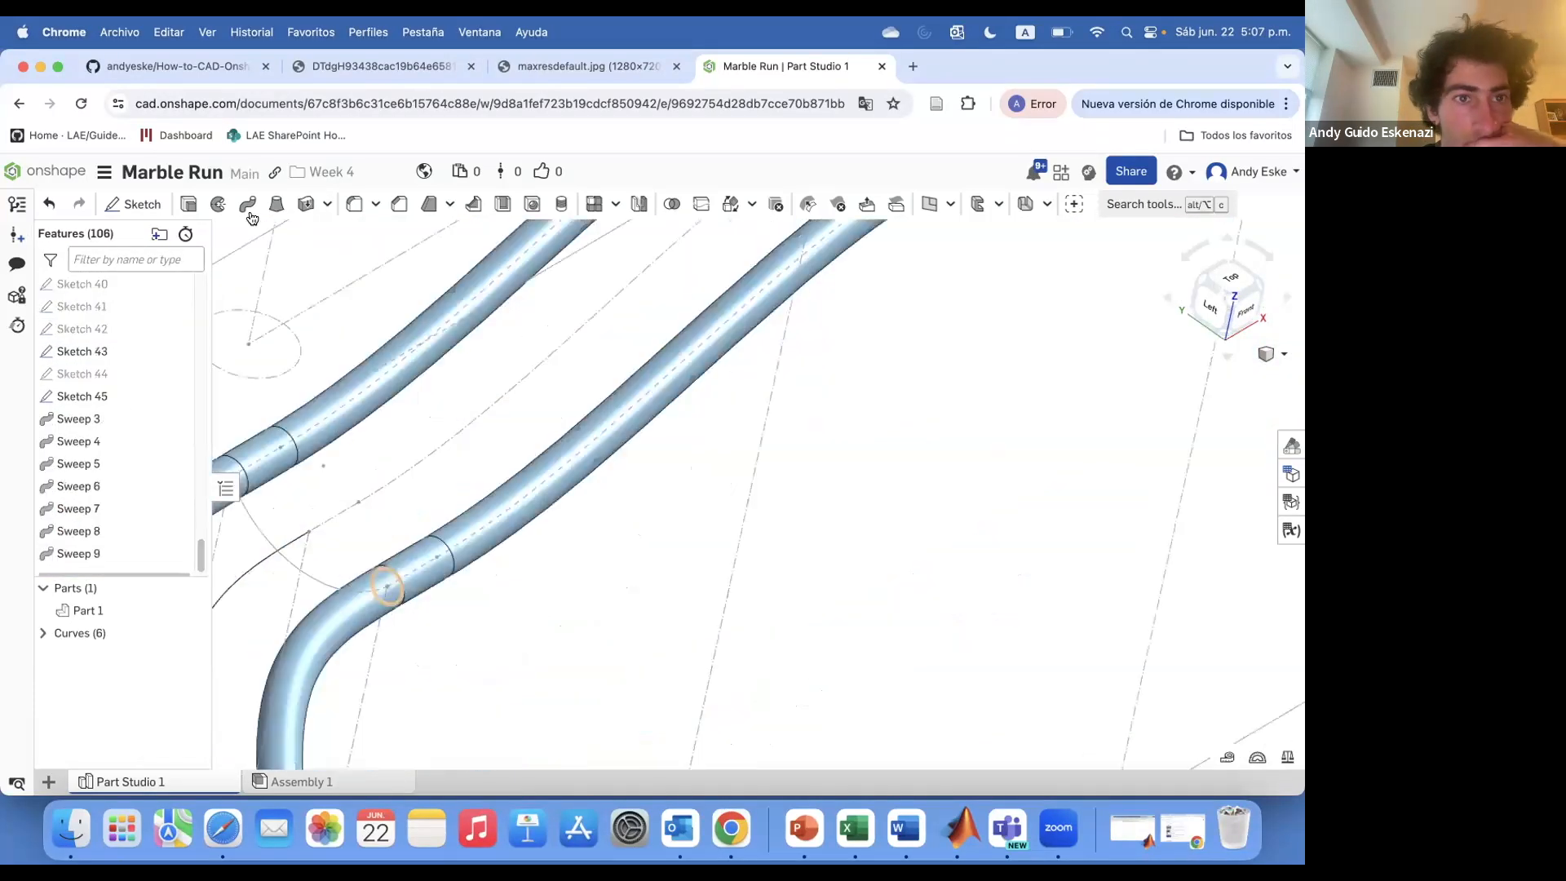
left_click(248, 204)
left_click(117, 375)
left_click(269, 514)
left_click(336, 587)
left_click(271, 441)
left_click(367, 393)
Edit Sketch 43 and move its circle onto the rail path
scroll(571, 351, "down", 8)
right_click_drag(713, 339, 693, 289)
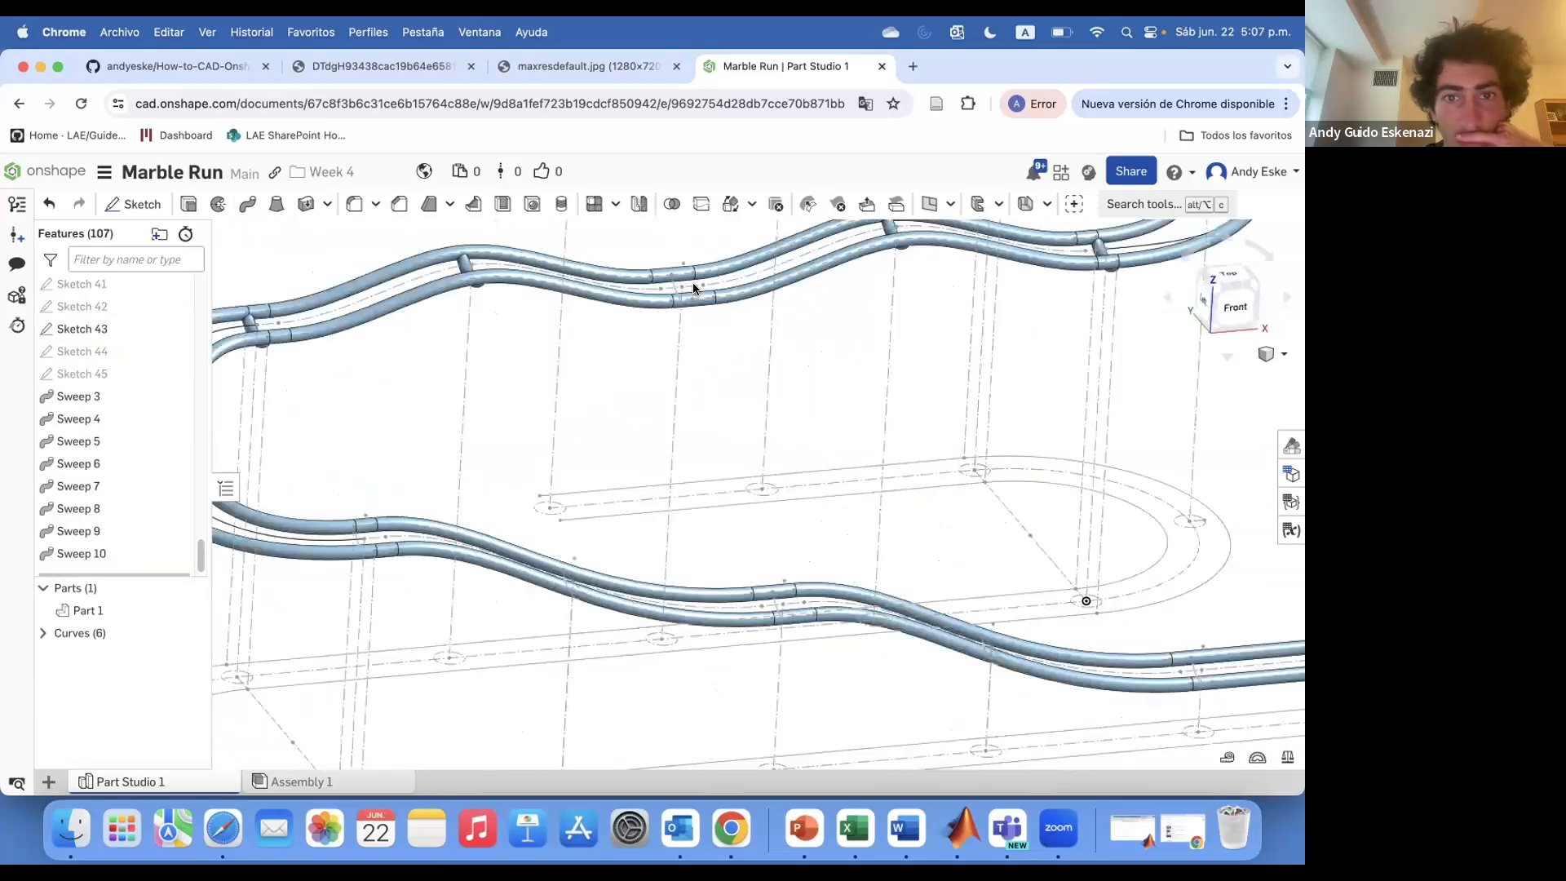
scroll(887, 563, "up", 8)
right_click(849, 559)
left_click(897, 535)
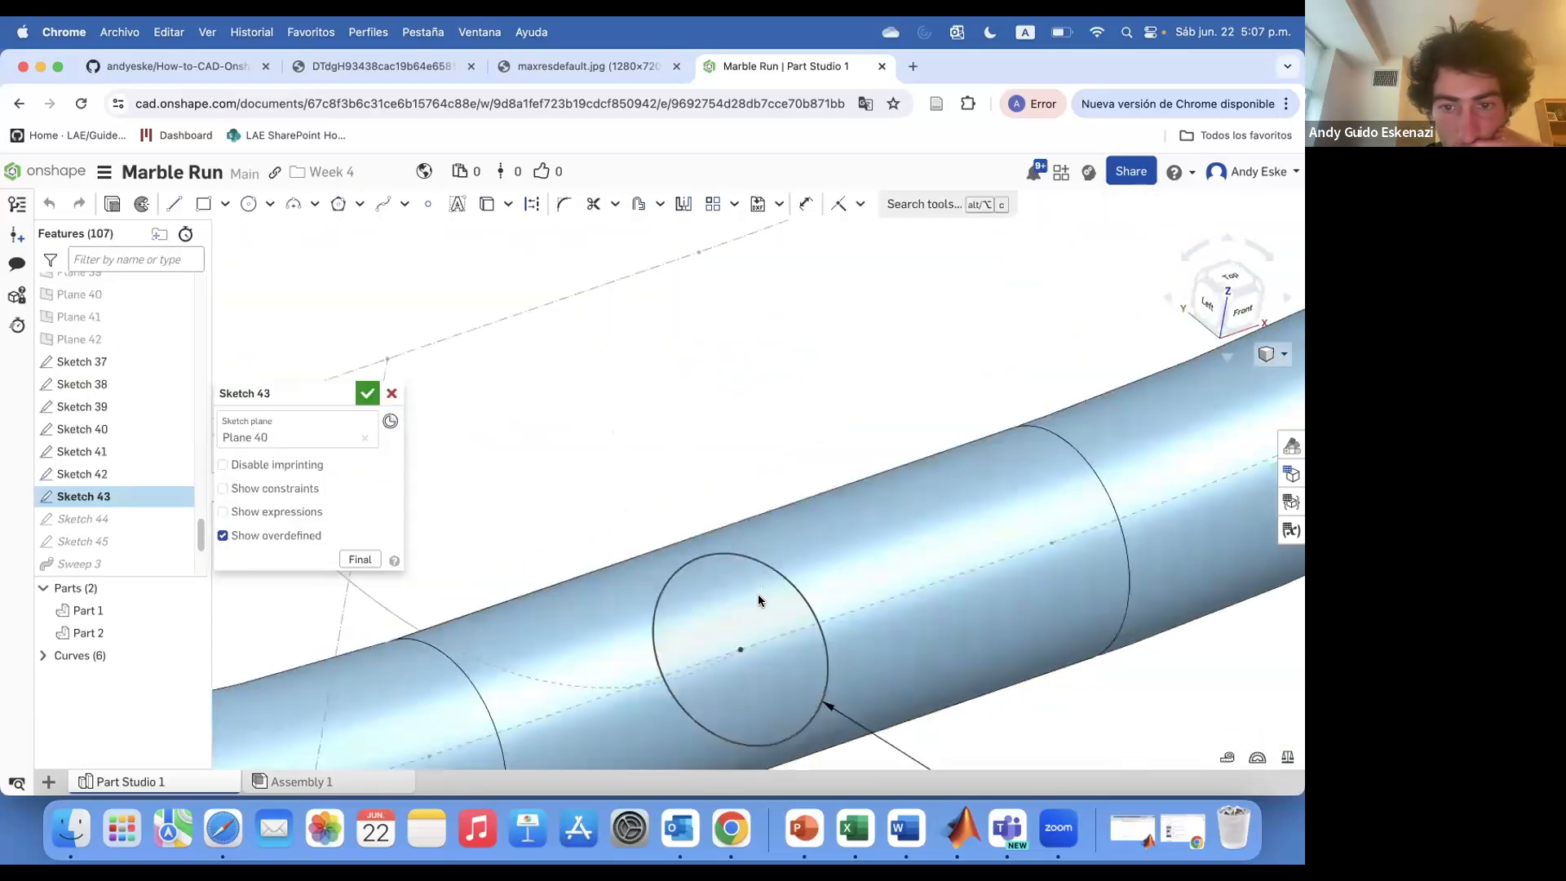
right_click_drag(757, 594, 718, 580)
left_click(367, 393)
Sweep the Sketch 43 circle along the Sketch 27 edge, adding it with Merge with all
scroll(644, 522, "down", 6)
mouse_move(644, 538)
right_mouse_down()
mouse_move(664, 502)
mouse_move(637, 563)
right_mouse_up()
left_click(248, 205)
left_click(81, 306)
left_click(271, 441)
left_click(569, 518)
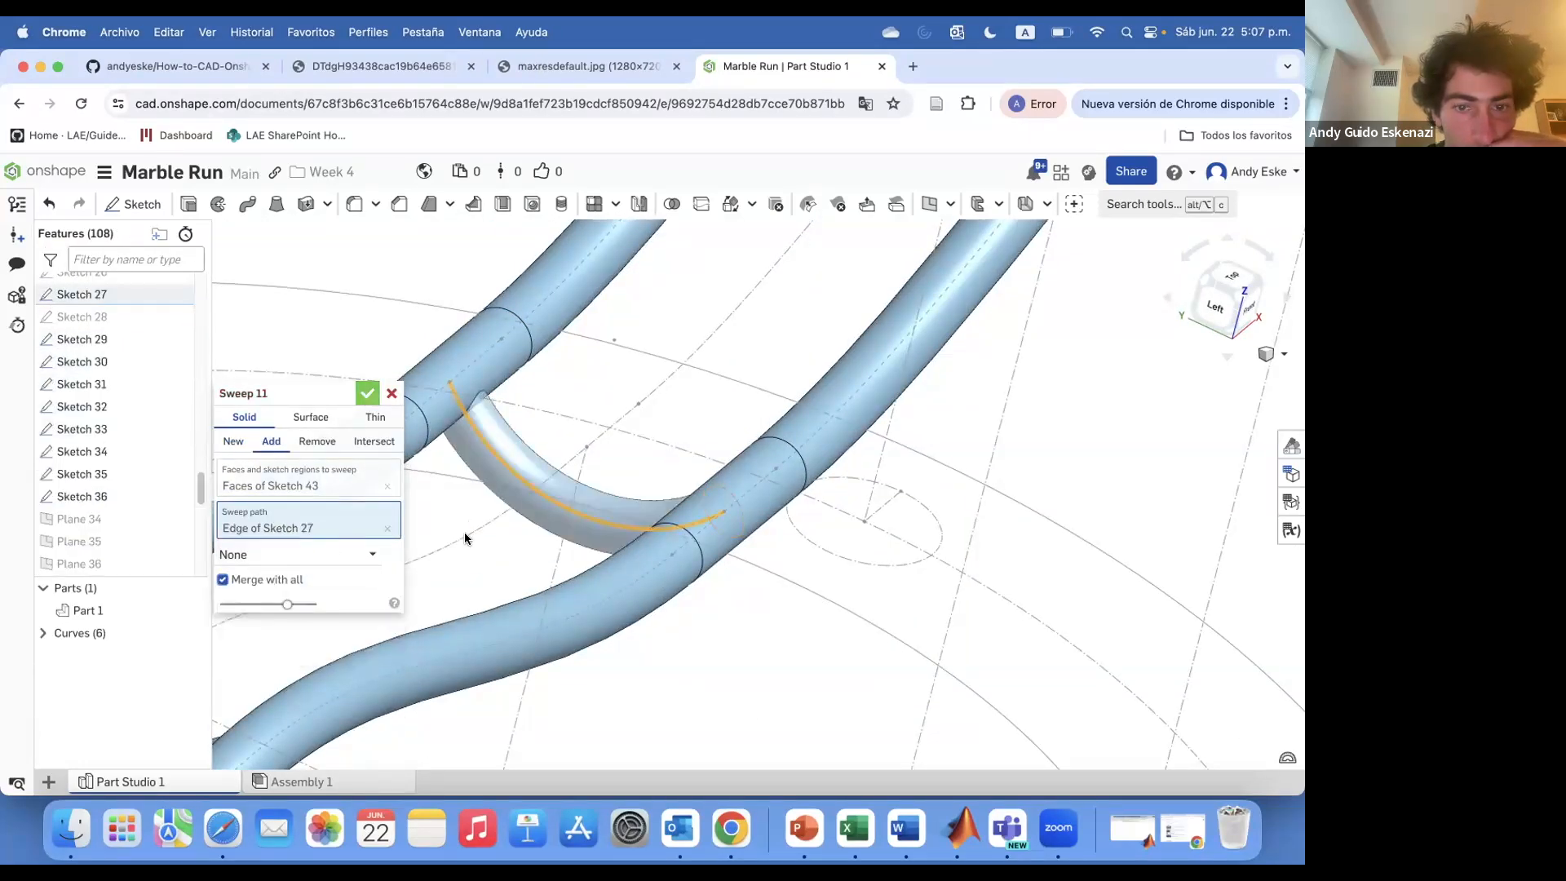
left_click(367, 393)
Create a curve-point plane at the Sketch 14 vertex on the Sketch 29 edge
scroll(352, 584, "down", 8)
right_click_drag(351, 604, 424, 444)
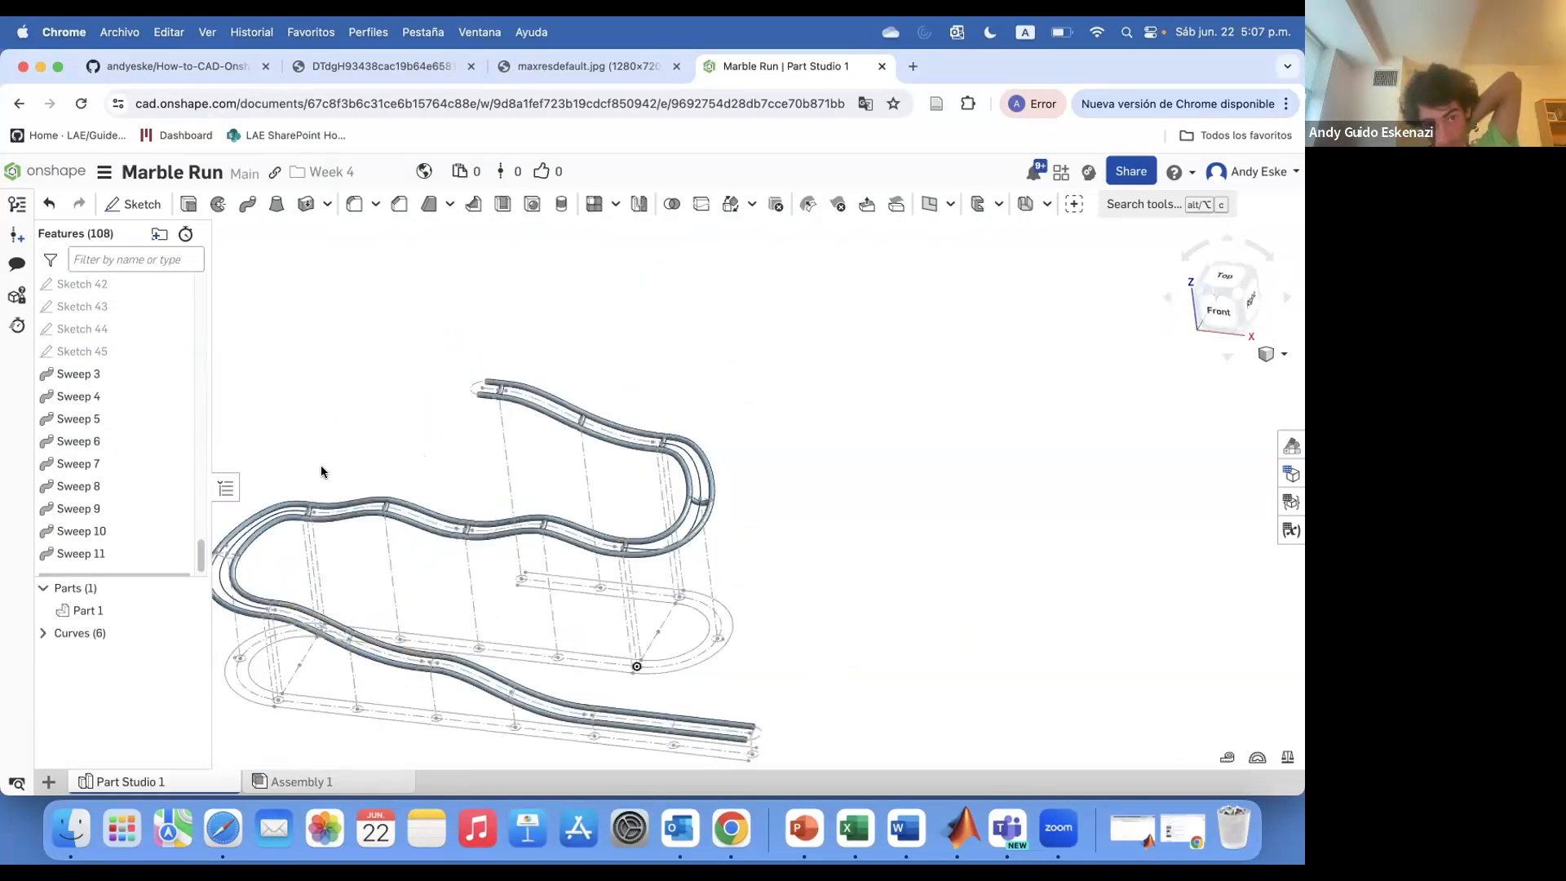
scroll(295, 574, "up", 2)
scroll(440, 579, "down", 5)
right_click_drag(522, 497, 432, 477)
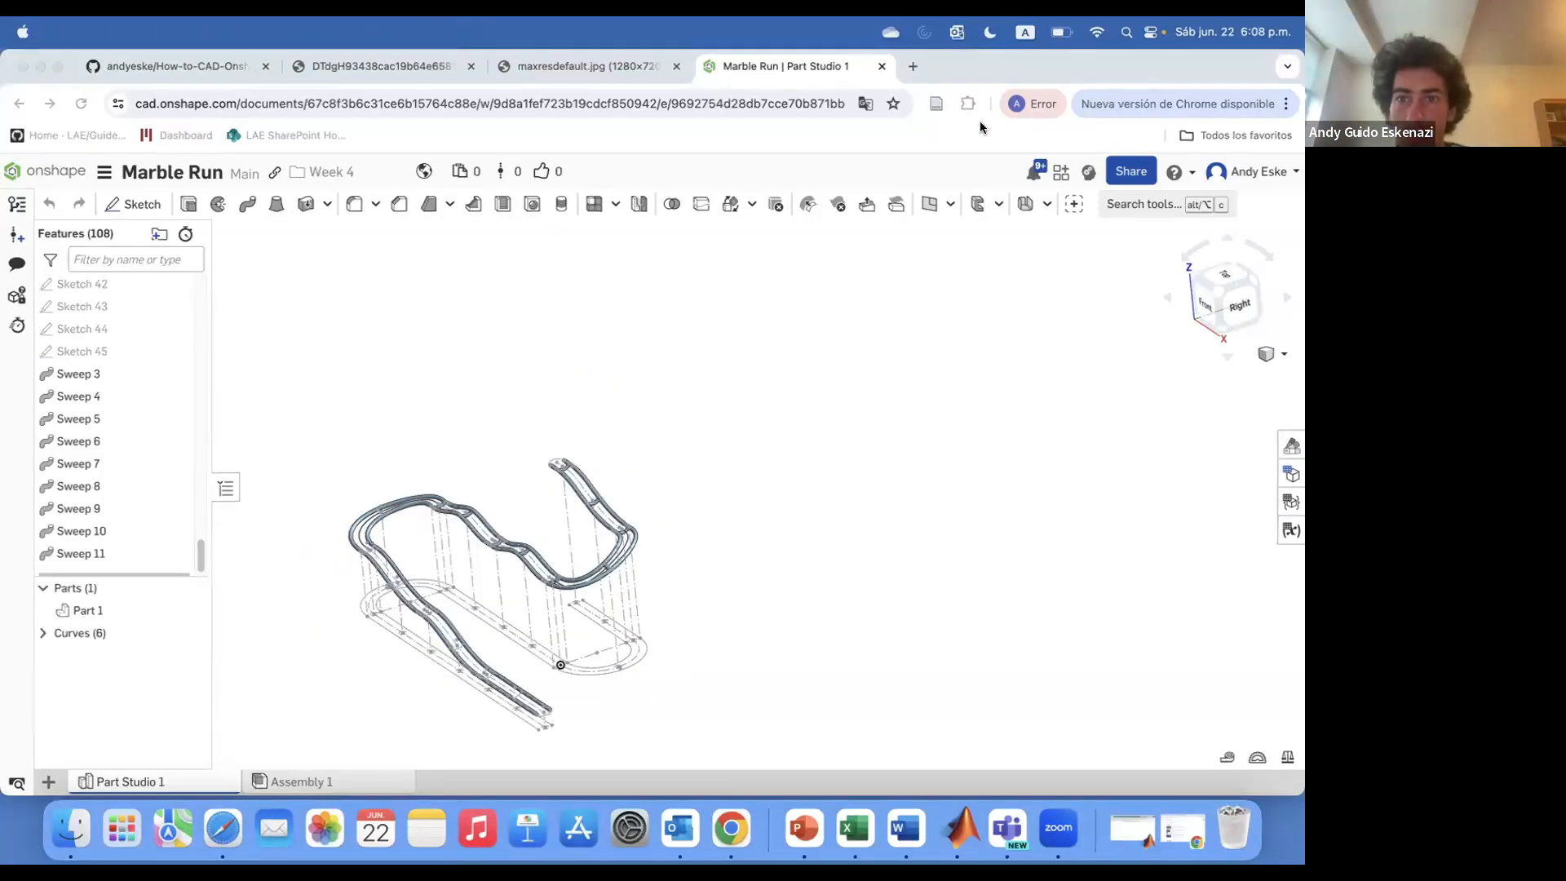
scroll(391, 535, "up", 5)
right_click_drag(317, 457, 286, 432)
scroll(307, 431, "up", 5)
scroll(277, 447, "up", 5)
left_click(927, 204)
left_click(468, 496)
left_click(489, 540)
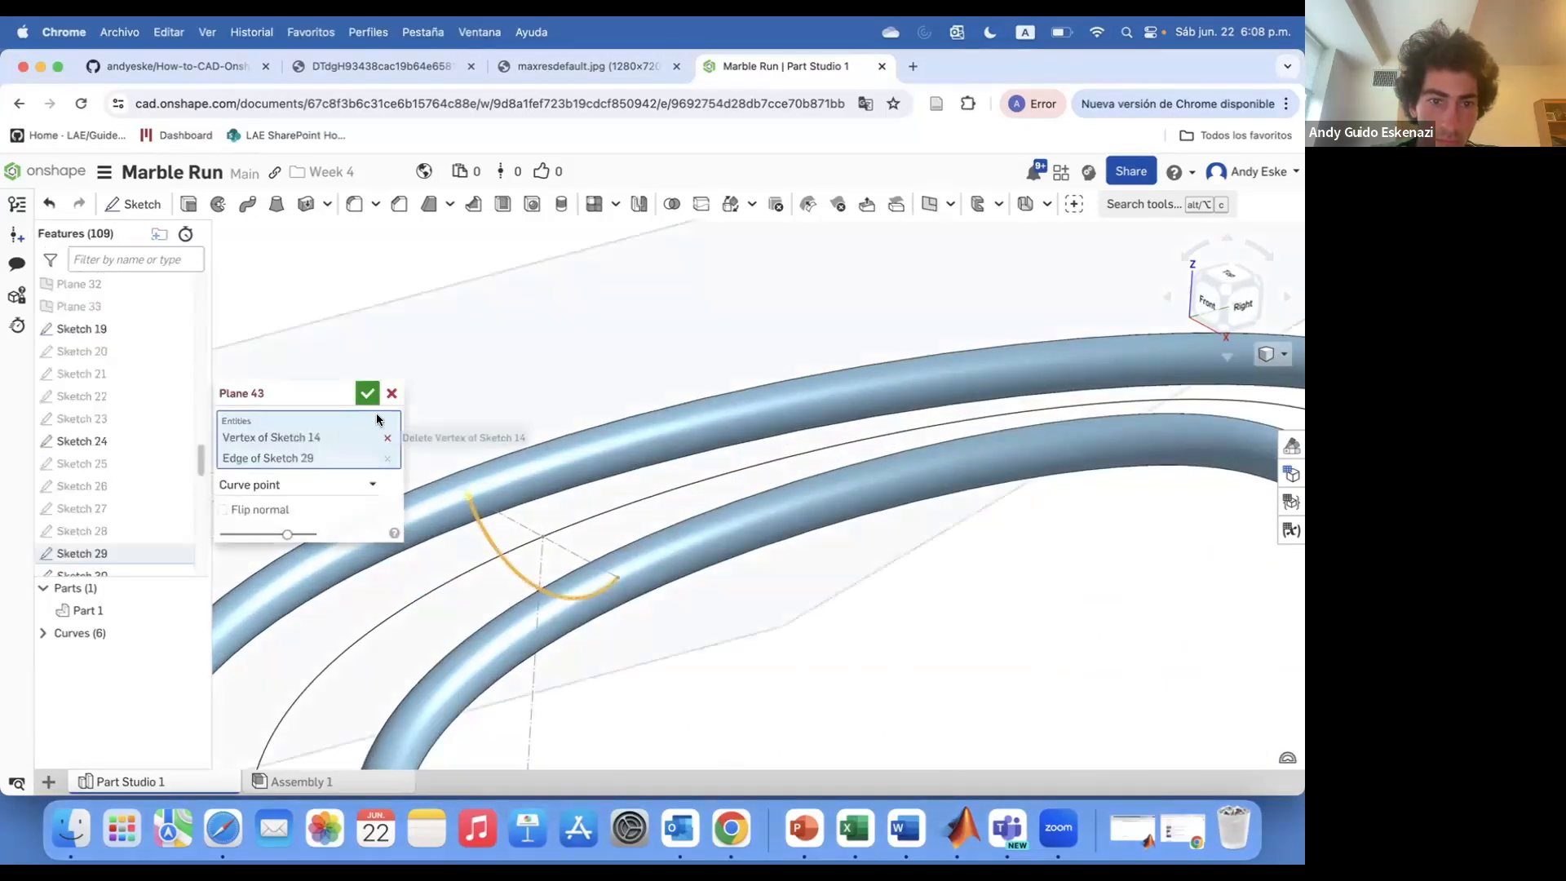
left_click(367, 391)
Create another curve-point plane, replacing the vertex selection with a point on a different rail curve
scroll(457, 456, "down", 5)
scroll(470, 598, "up", 5)
left_click(473, 595)
left_click(521, 586)
scroll(522, 554, "down", 5)
mouse_move(522, 554)
right_mouse_down()
mouse_move(478, 559)
mouse_move(542, 600)
right_mouse_up()
scroll(660, 606, "up", 5)
left_click(388, 438)
left_click(658, 578)
left_click(367, 393)
Add a curve-point plane on the next rail path curve
scroll(595, 524, "down", 5)
scroll(577, 619, "up", 5)
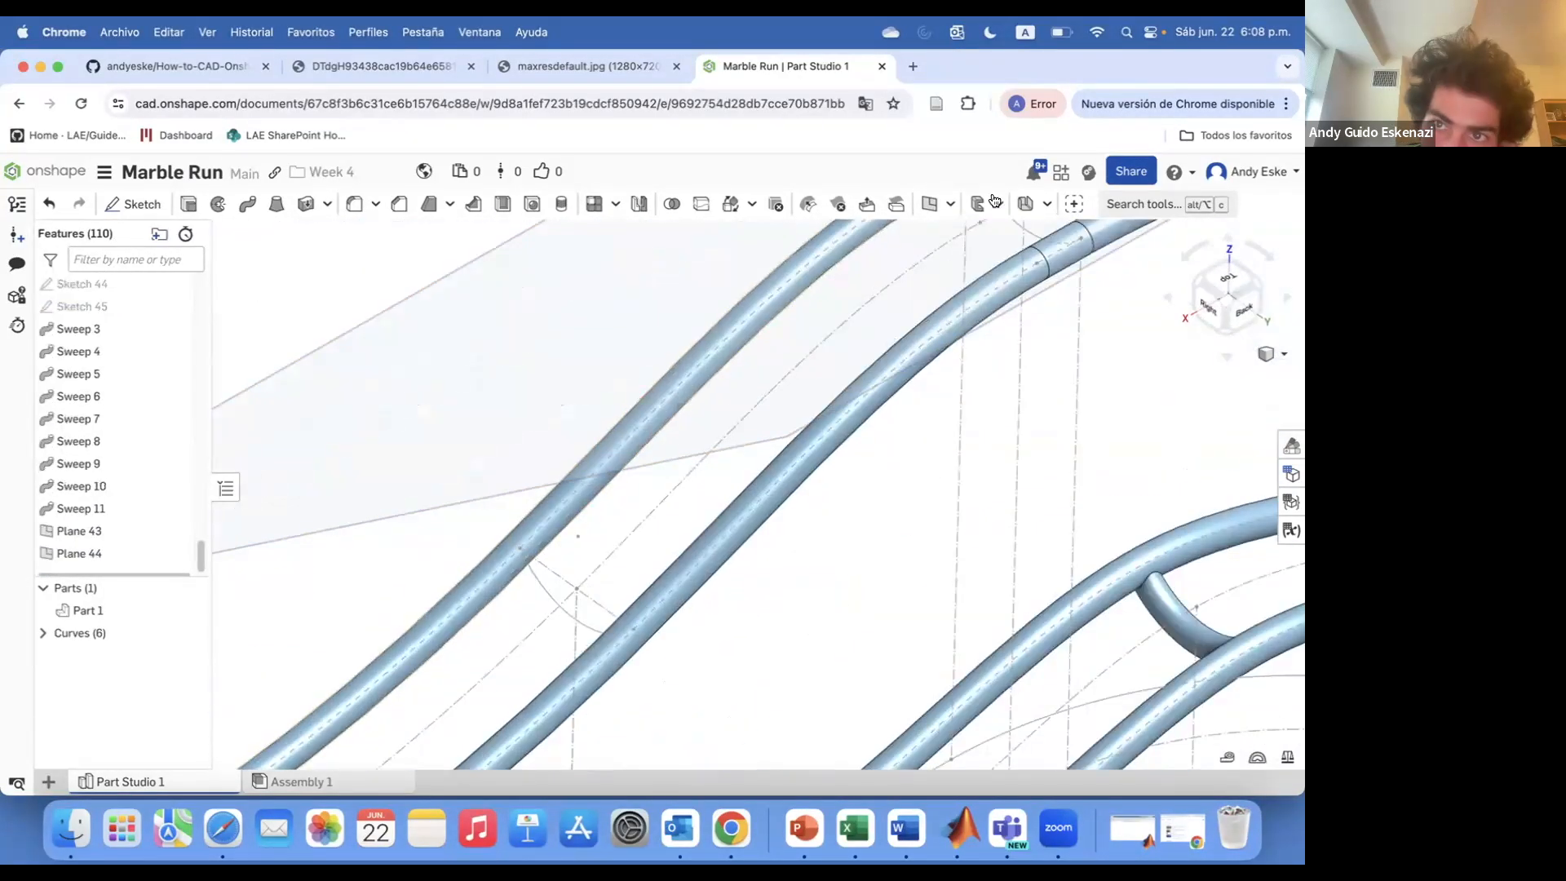
left_click(927, 204)
left_click(929, 204)
scroll(649, 541, "down", 5)
scroll(649, 541, "up", 5)
left_click(619, 553)
left_click(629, 576)
left_click(367, 392)
Add another curve-point plane on a further rail curve
scroll(571, 489, "down", 5)
left_click(929, 204)
scroll(566, 608, "up", 4)
left_click(577, 623)
left_click(586, 641)
left_click(367, 393)
Create one more curve-point plane on a remaining rail curve
left_click(929, 203)
left_click(531, 560)
left_click(534, 566)
left_click(367, 393)
Hide the newly created planes in the feature list
right_click_drag(367, 628, 511, 589)
scroll(511, 587, "down", 5)
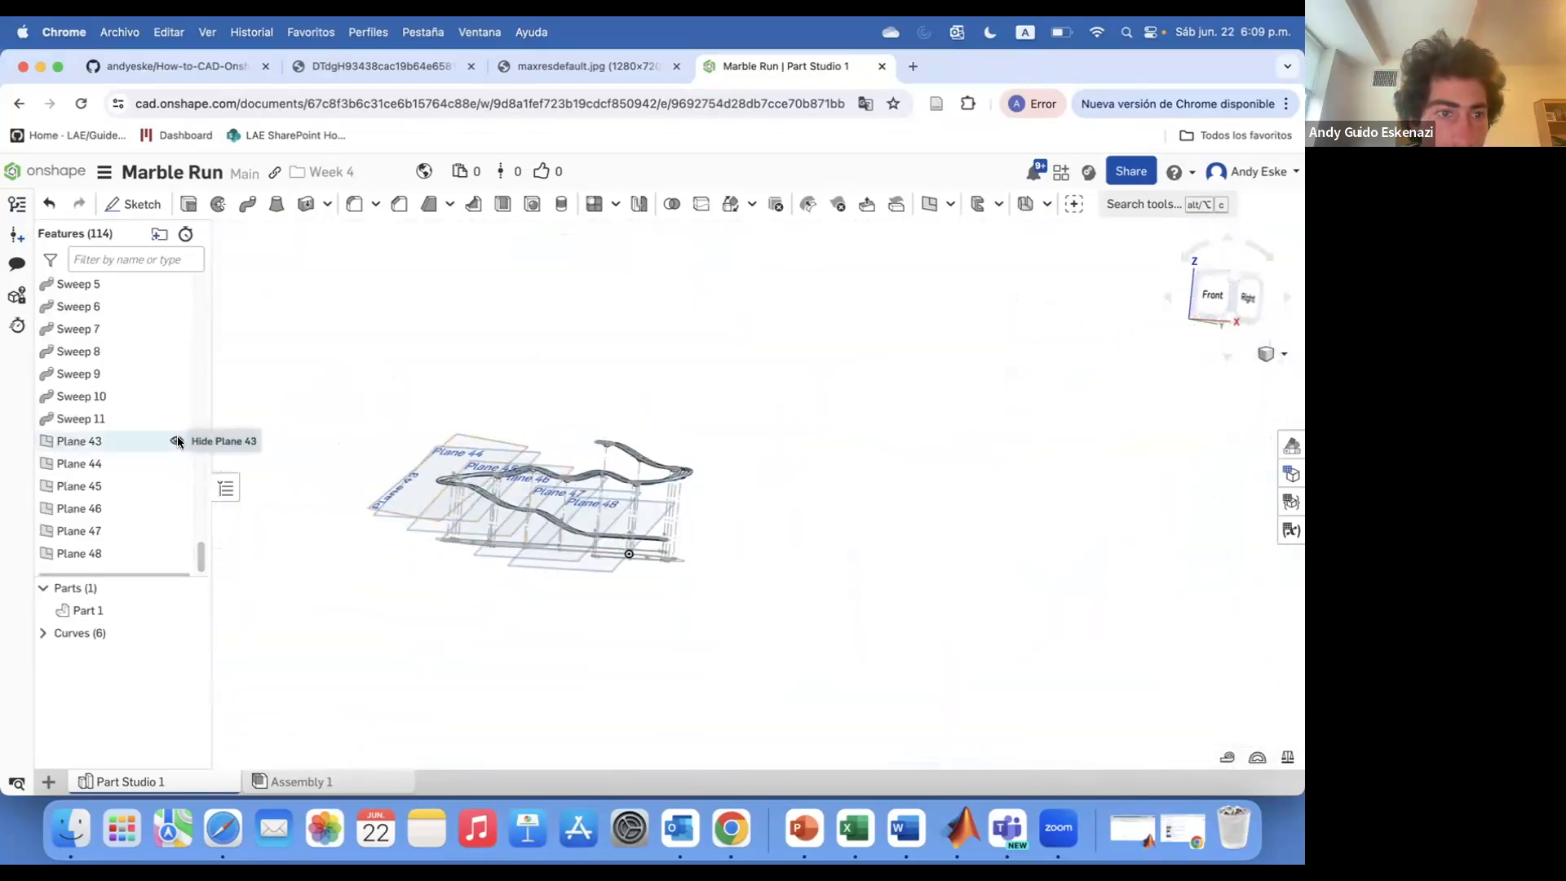
left_click(176, 532)
left_click(176, 554)
Sketch a circle on Plane 43 centred on the rail path
scroll(473, 500, "up", 8)
right_click_drag(472, 500, 416, 542)
left_click(135, 204)
left_click(112, 418)
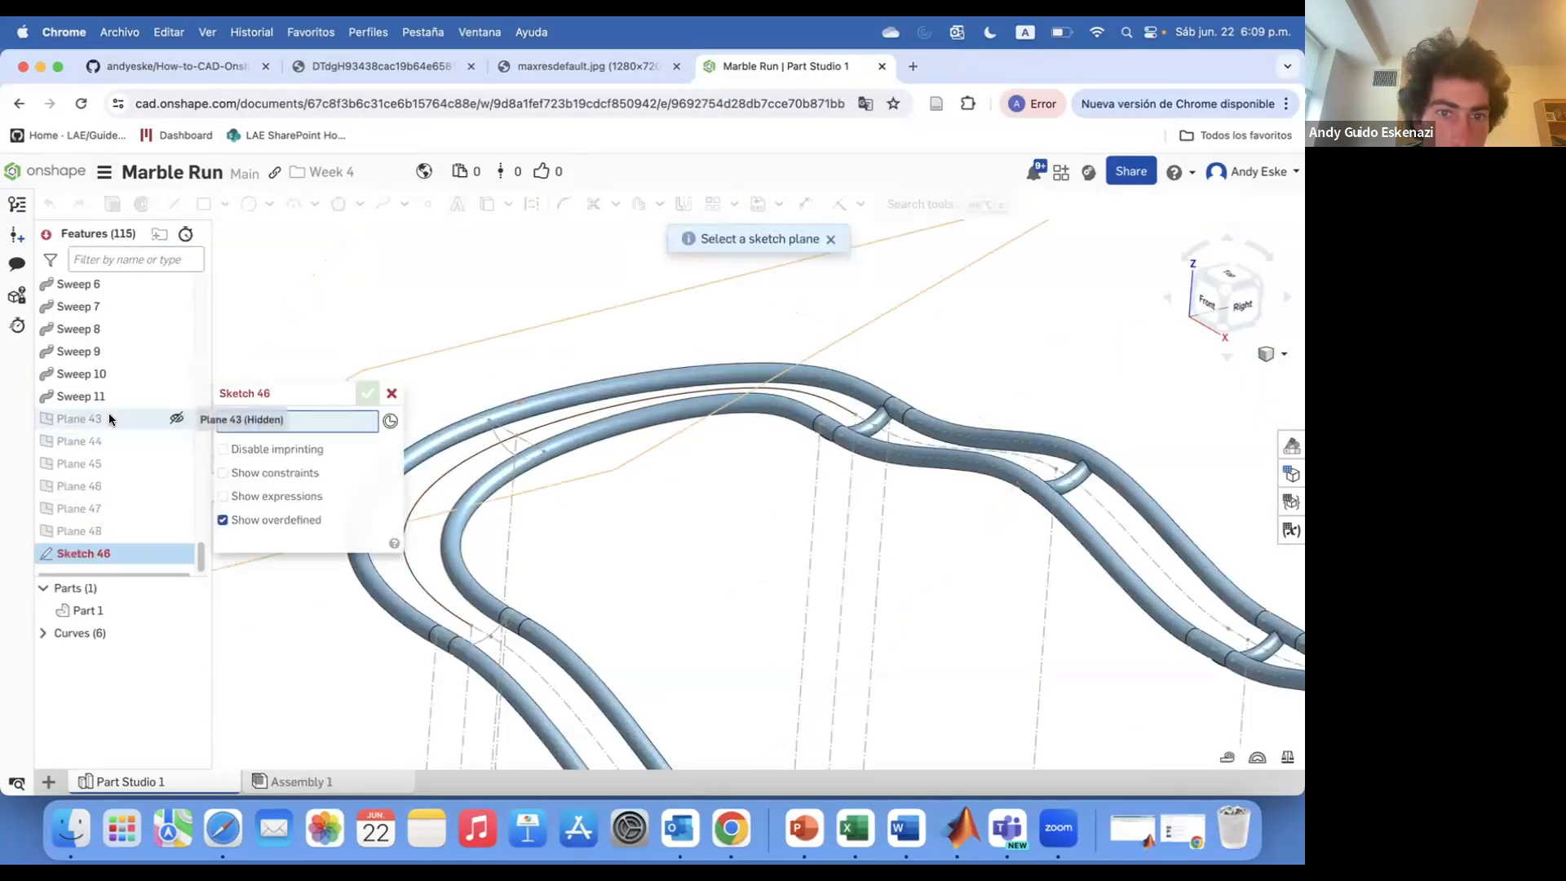
scroll(449, 653, "up", 5)
left_click(249, 203)
left_click(540, 538)
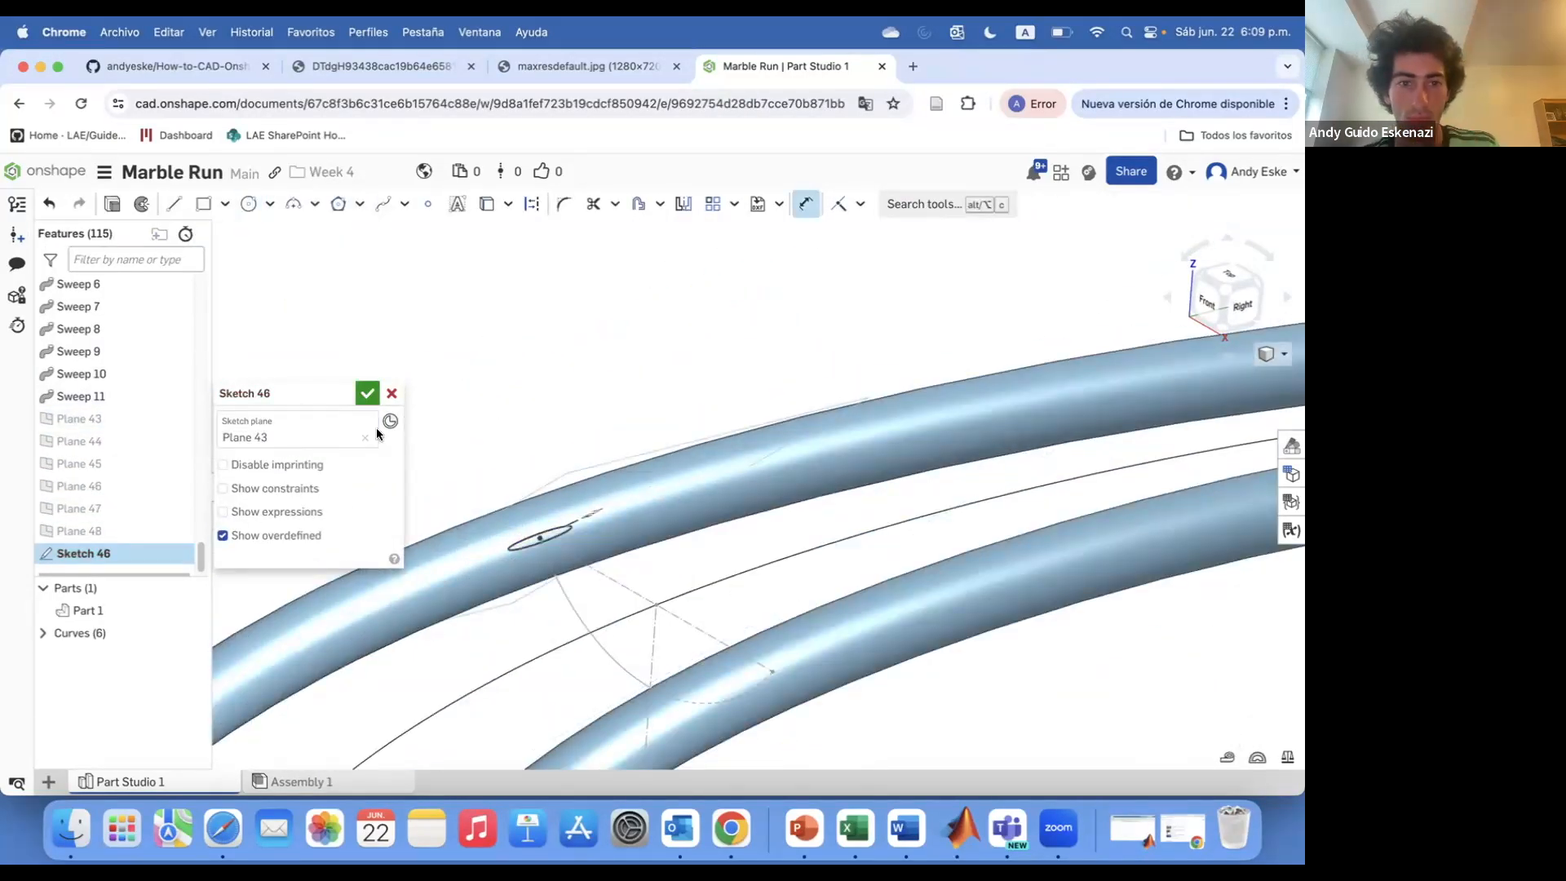
left_click(367, 393)
Sketch a circle on Plane 44 centred on the rail path
scroll(476, 427, "down", 8)
left_click(134, 204)
left_click(106, 420)
left_click(249, 204)
scroll(446, 713, "up", 5)
right_click_drag(446, 713, 439, 667)
left_click(415, 696)
left_click(412, 680)
left_click(367, 393)
Sketch a circle on Plane 45 at the rail path
scroll(653, 605, "down", 10)
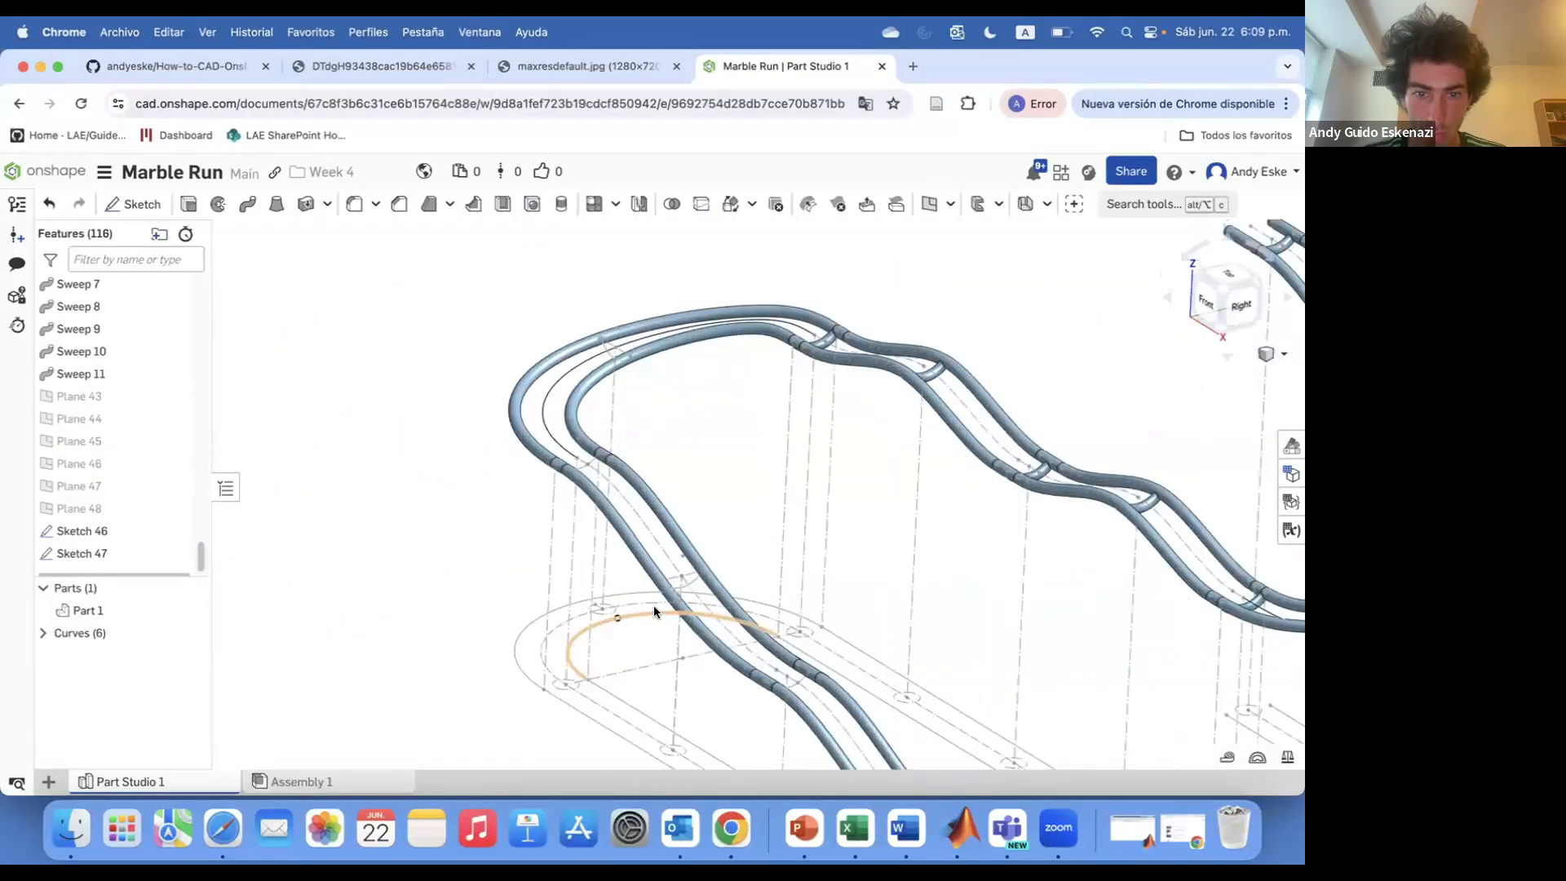
left_click(135, 204)
left_click(79, 418)
scroll(667, 585, "up", 3)
scroll(667, 584, "up", 5)
key("c")
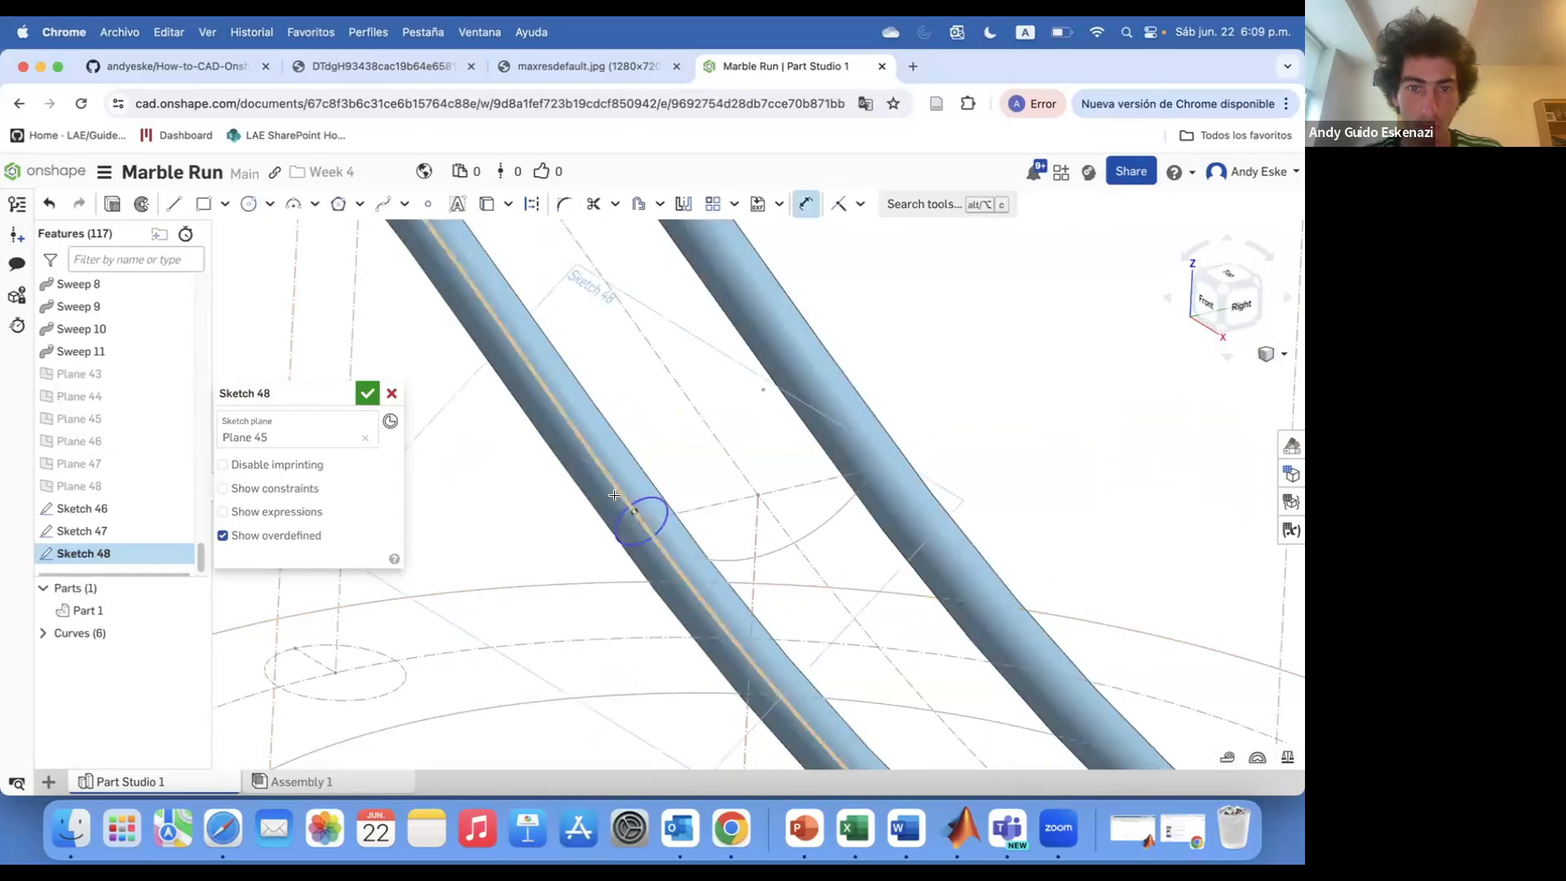
left_click(366, 395)
Sketch a circle on Plane 46 at the rail path with a 2.5 mm dimension
scroll(393, 324, "down", 10)
left_click(134, 203)
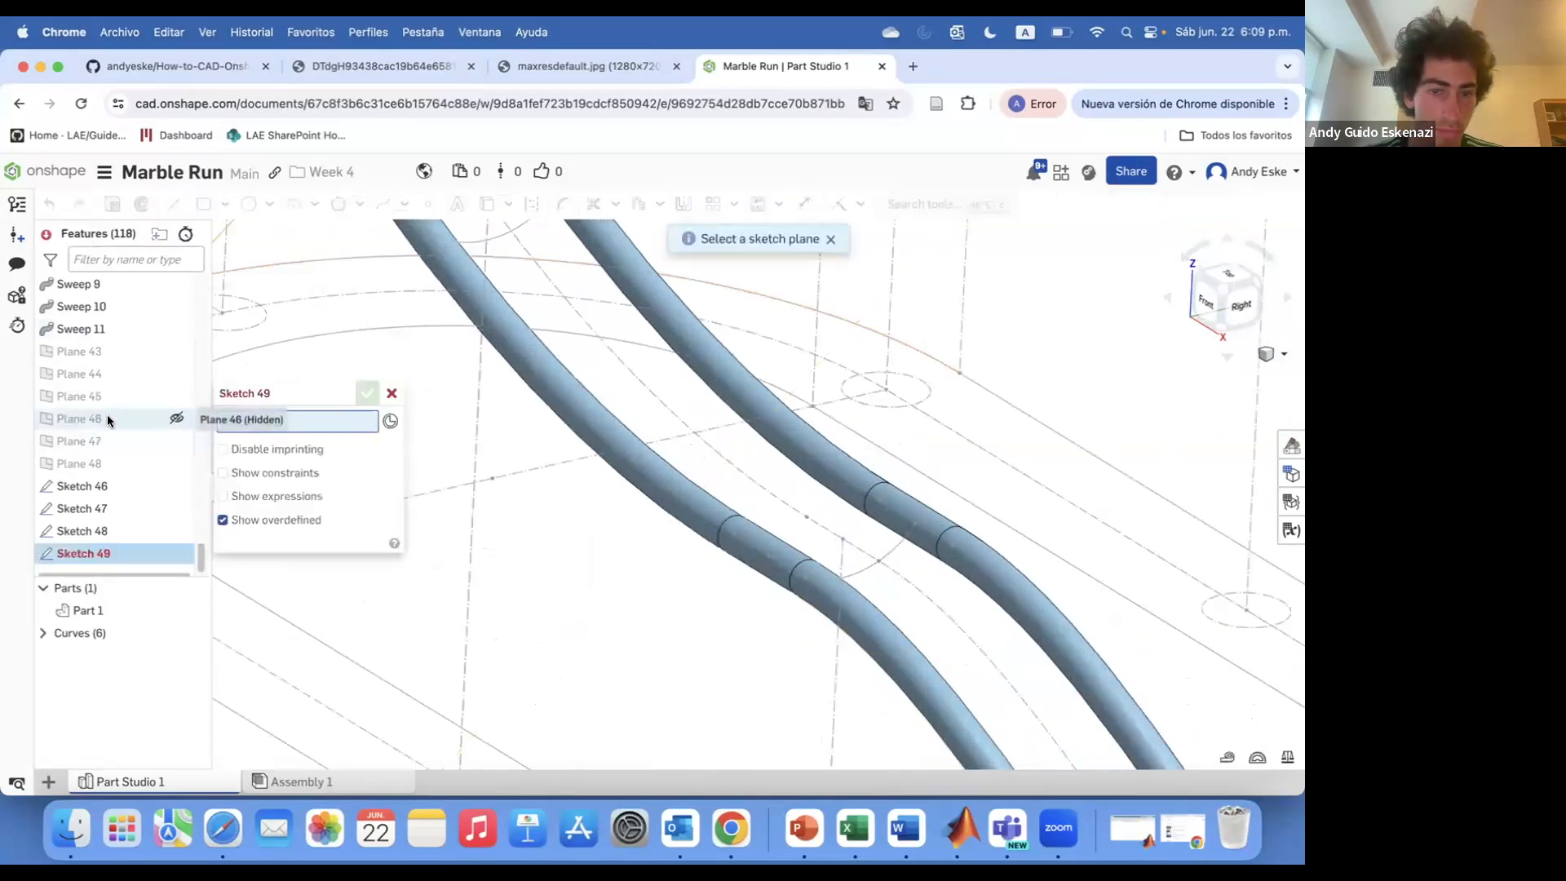
left_click(98, 418)
scroll(773, 544, "up", 8)
key("c")
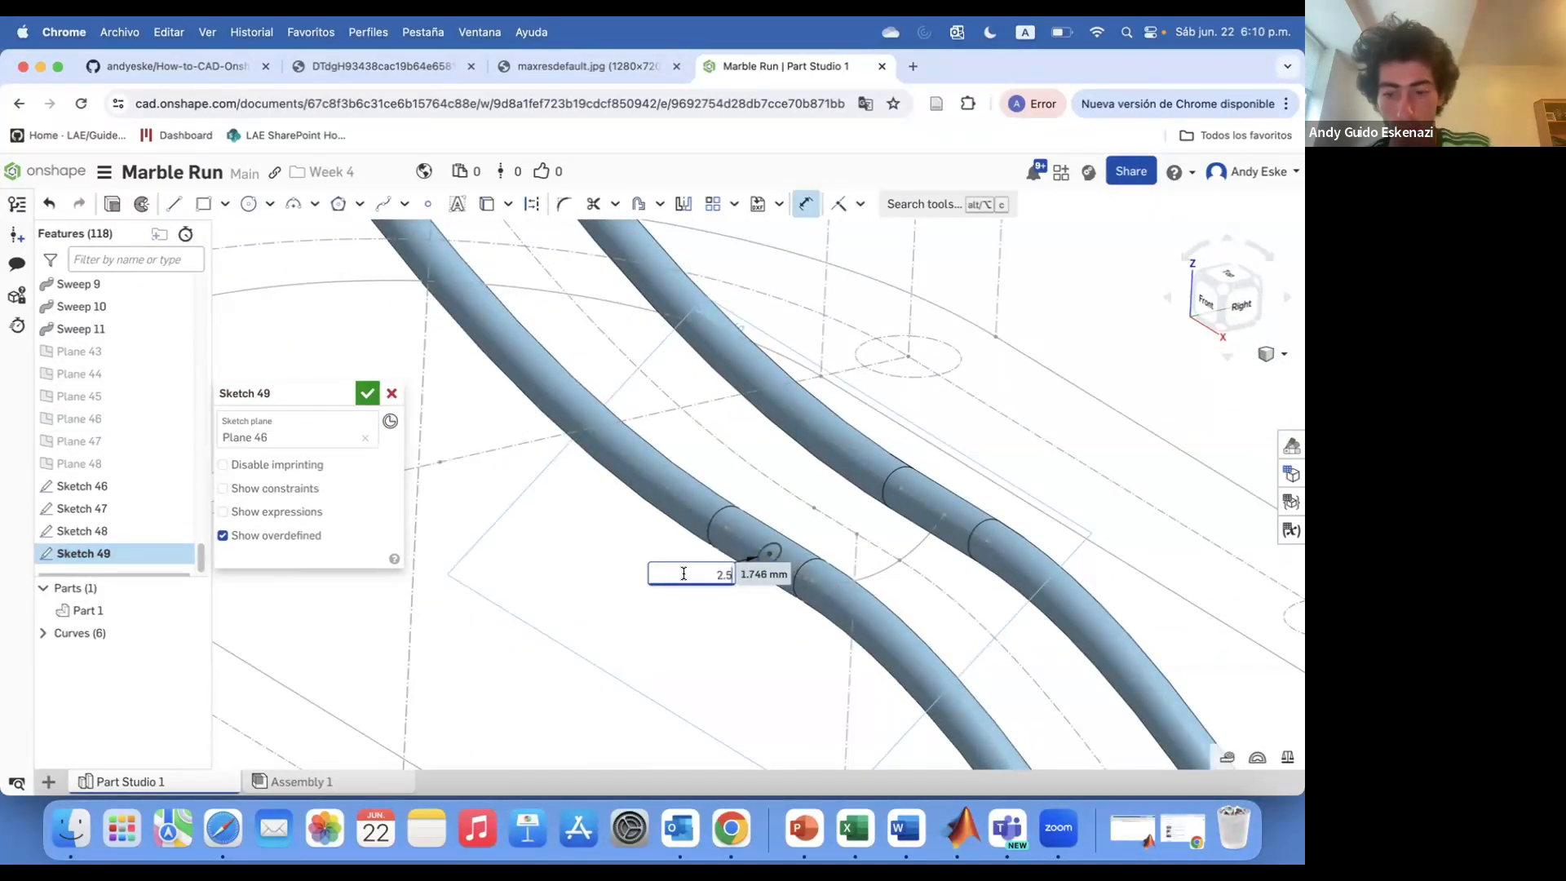
key("Return")
left_click(367, 394)
Sketch a circle profile on Plane 47 at the rail path
scroll(701, 449, "down", 5)
scroll(713, 462, "up", 8)
left_click(82, 418)
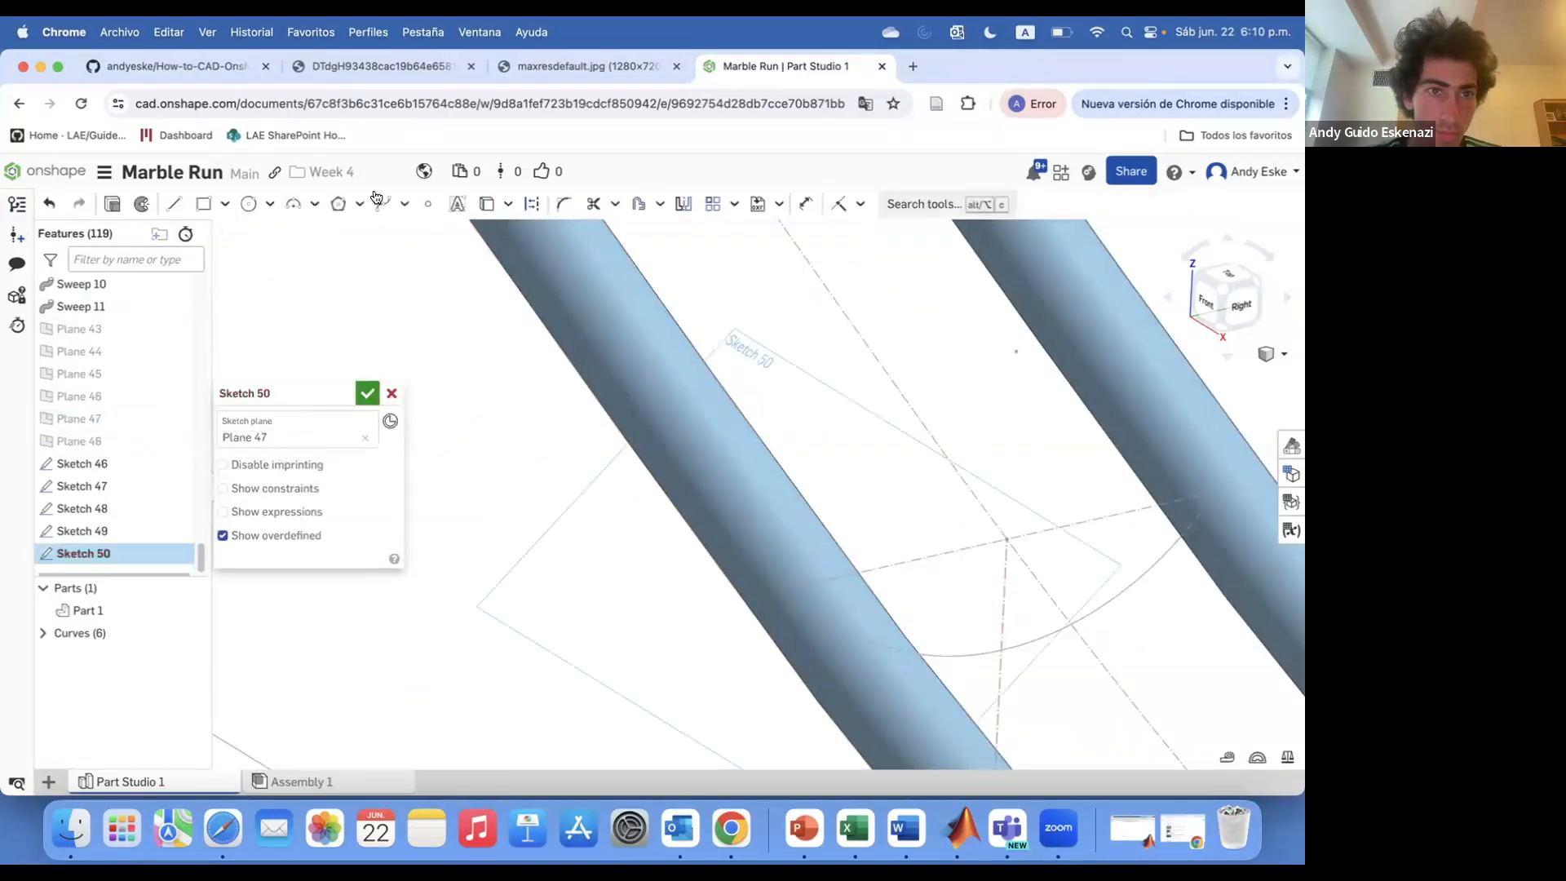
key("Return")
key("Return")
Create a sketch on Plane 48 for the next rail profile
left_click(134, 204)
left_click(112, 421)
scroll(713, 433, "down", 10)
scroll(746, 545, "up", 6)
scroll(746, 549, "down", 2)
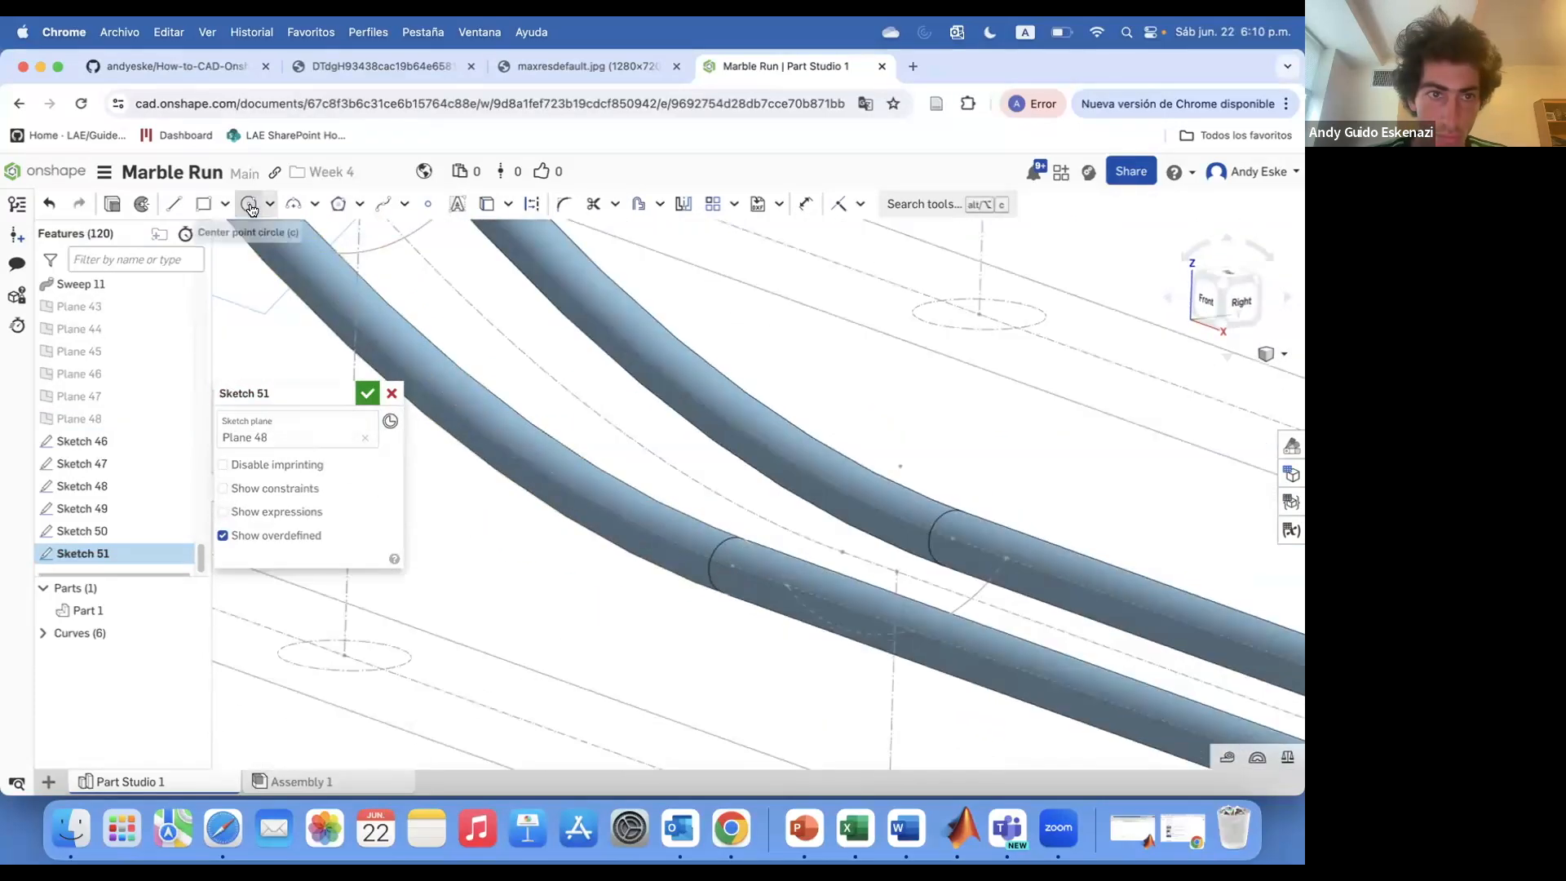
left_click(367, 393)
Sketch another circle on Plane 48 over the rail path and set its dimension to 2
left_click(132, 204)
scroll(958, 598, "up", 3)
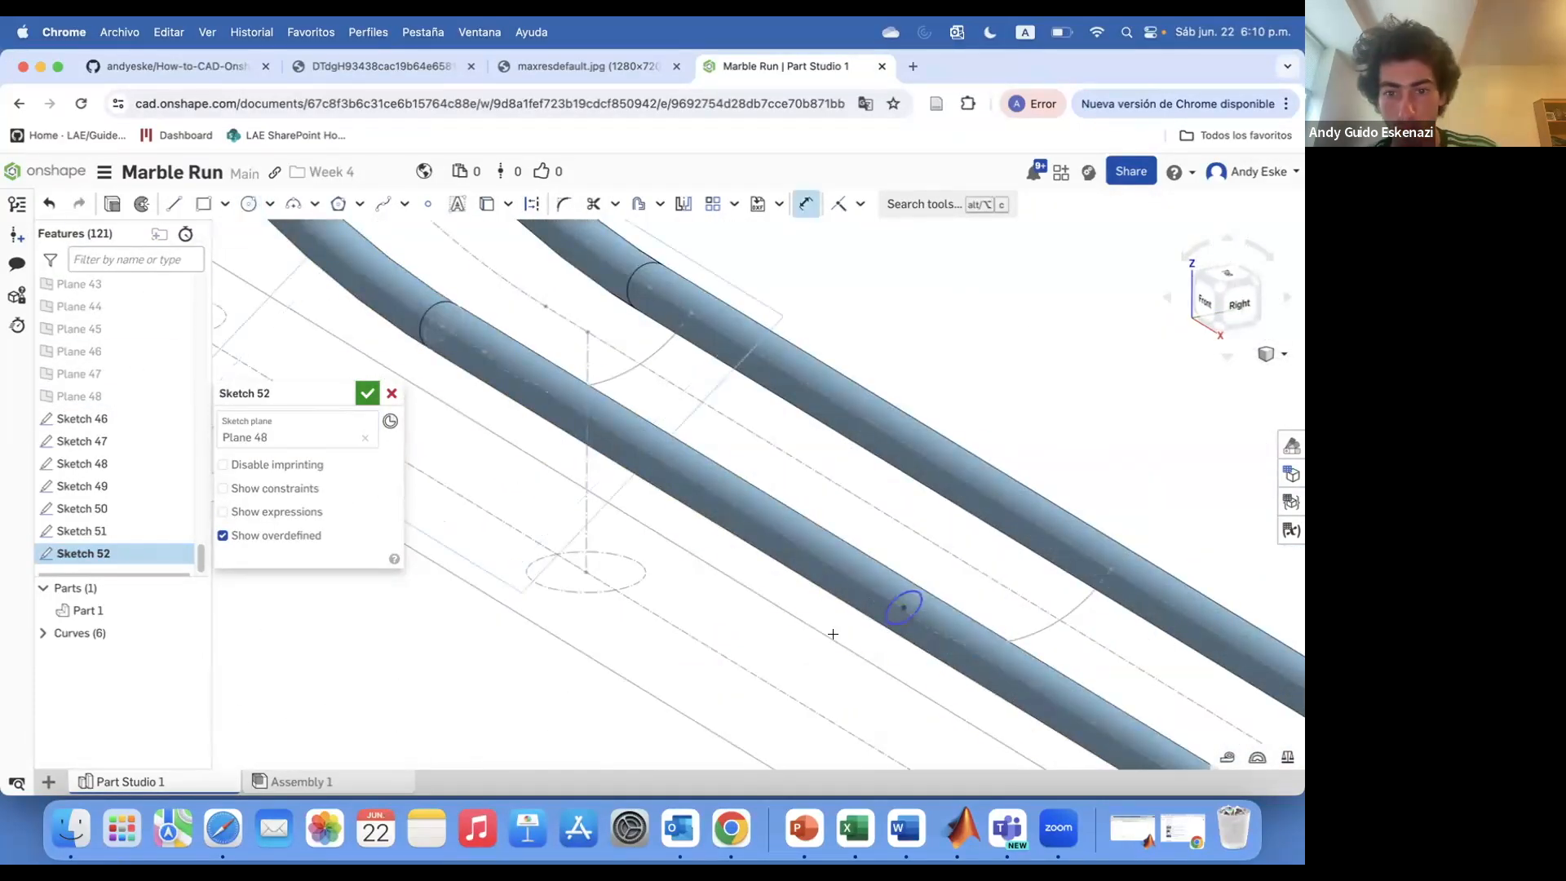
left_click(889, 624)
left_click(897, 657)
type("2")
left_click(368, 394)
Sketch a circle on Plane 48 at the second rail and dimension it 2.5
scroll(941, 516, "down", 5)
scroll(855, 398, "up", 6)
scroll(776, 488, "up", 2)
left_click(142, 205)
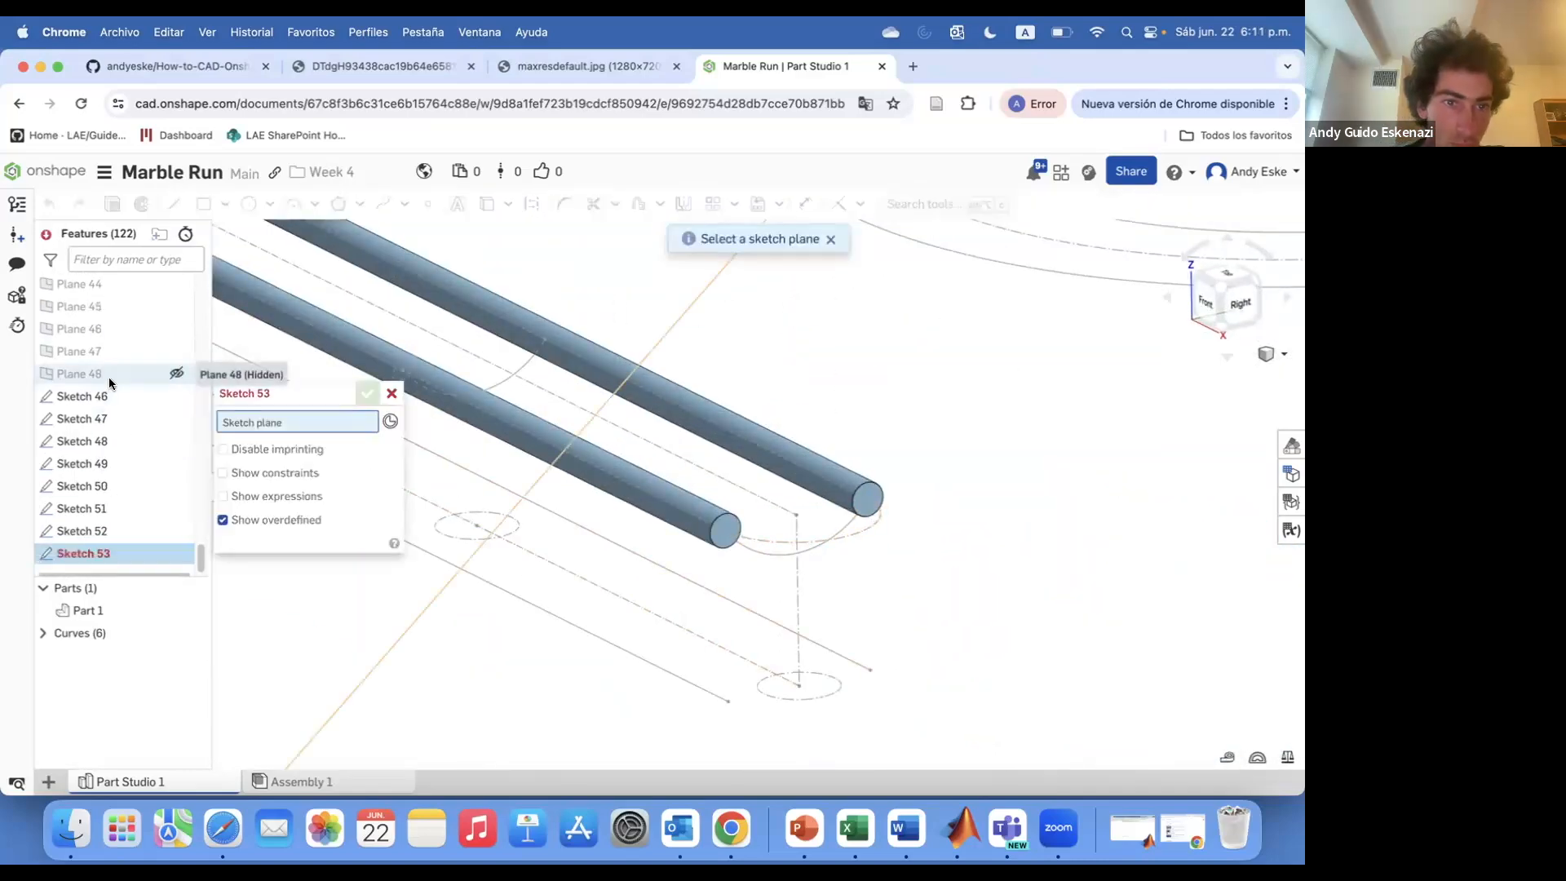
left_click(109, 377)
key("c")
scroll(726, 530, "up", 2)
left_click(729, 528)
left_click(719, 552)
key("d")
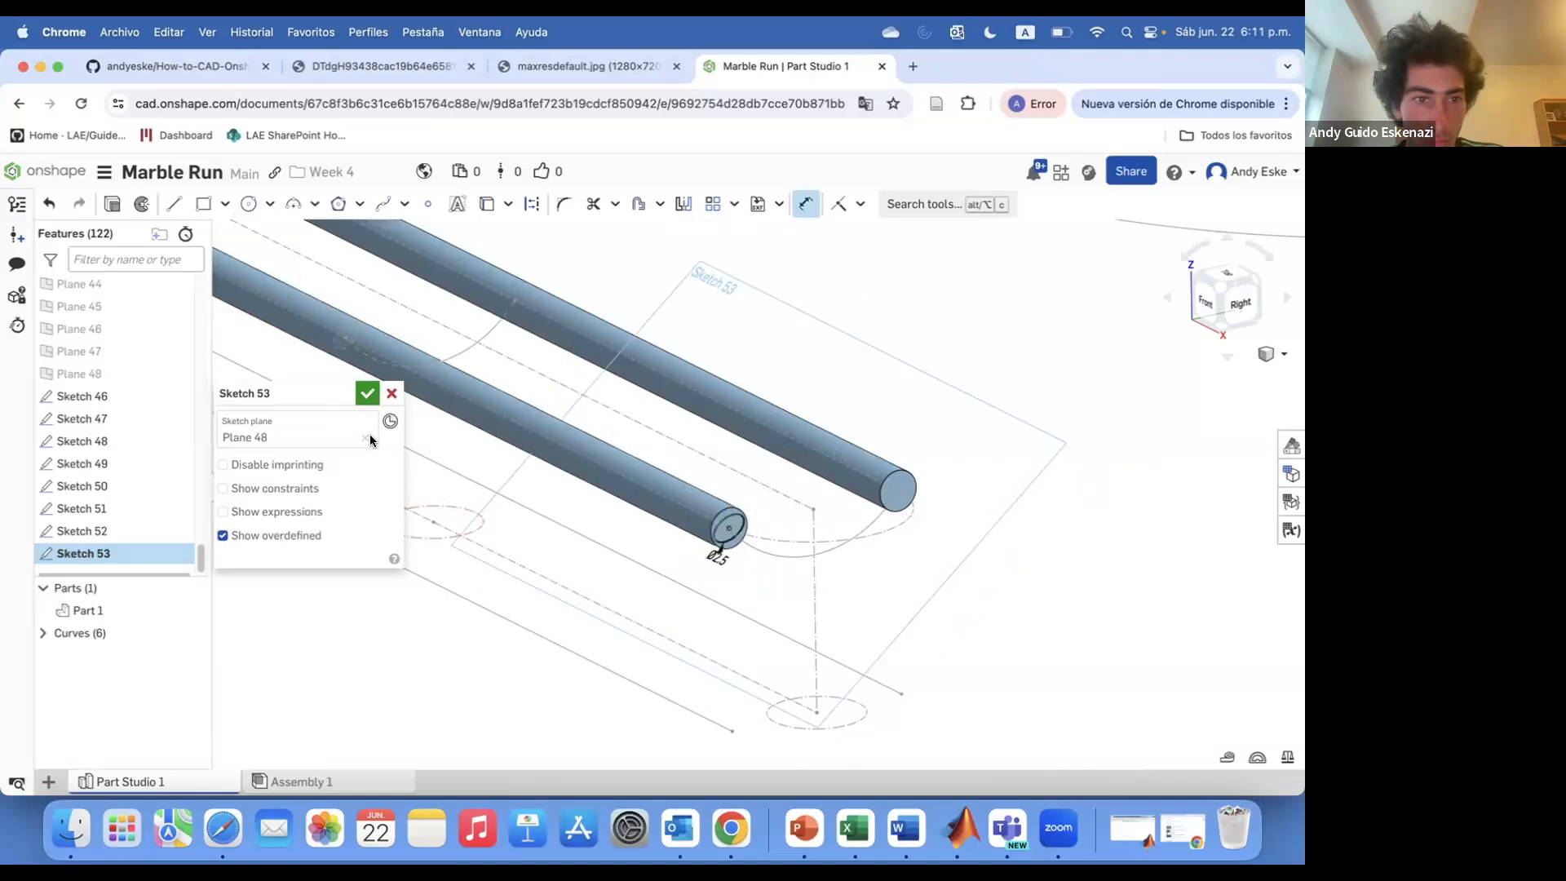
left_click(368, 394)
Sweep the Sketch 46 circle along its rail path
scroll(952, 567, "down", 5)
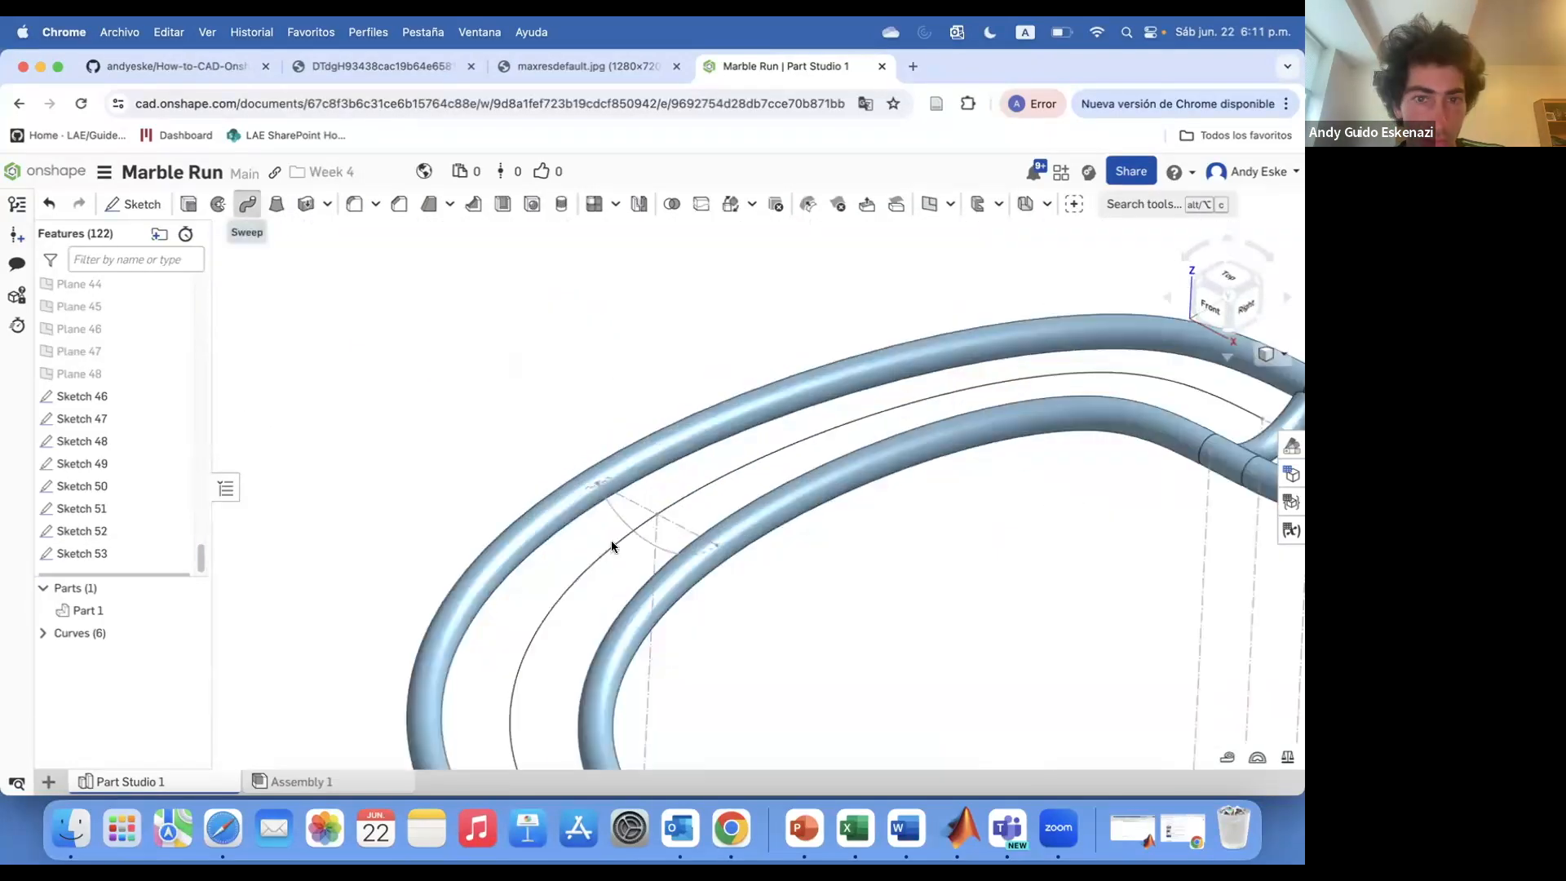
left_click(259, 213)
scroll(614, 489, "up", 5)
left_click(596, 558)
left_click(368, 394)
Sweep the Sketch 47 circle along its rail path
scroll(496, 336, "down", 5)
scroll(612, 669, "up", 3)
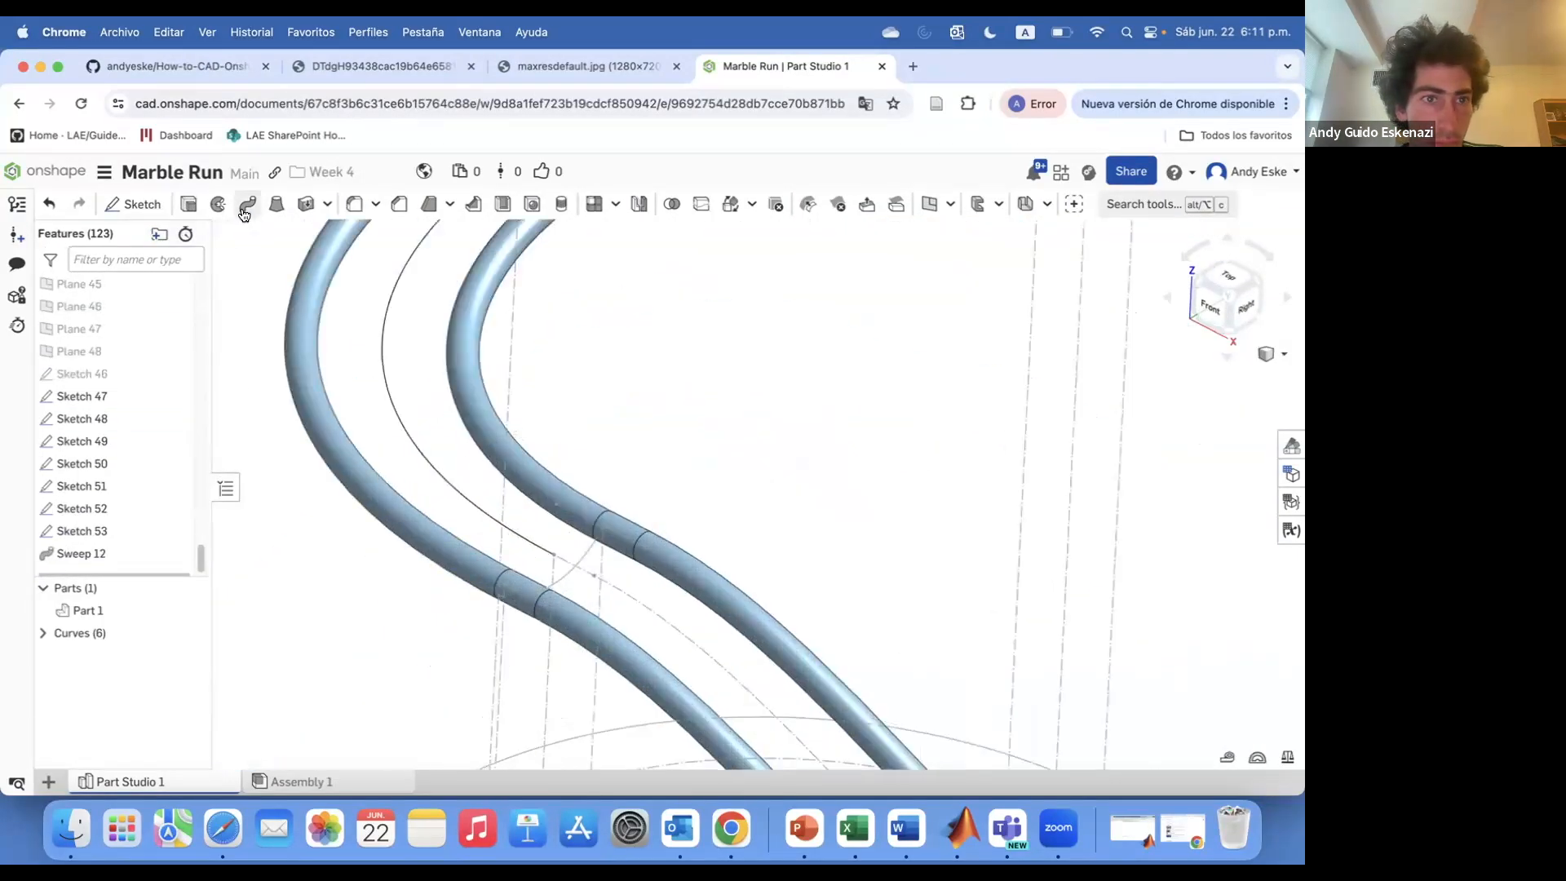
left_click(251, 213)
left_click(111, 377)
left_click(286, 513)
left_click(560, 580)
left_click(368, 394)
Sweep the Sketch 48 circle along the Sketch 31 edge
scroll(559, 433, "down", 5)
scroll(605, 509, "up", 4)
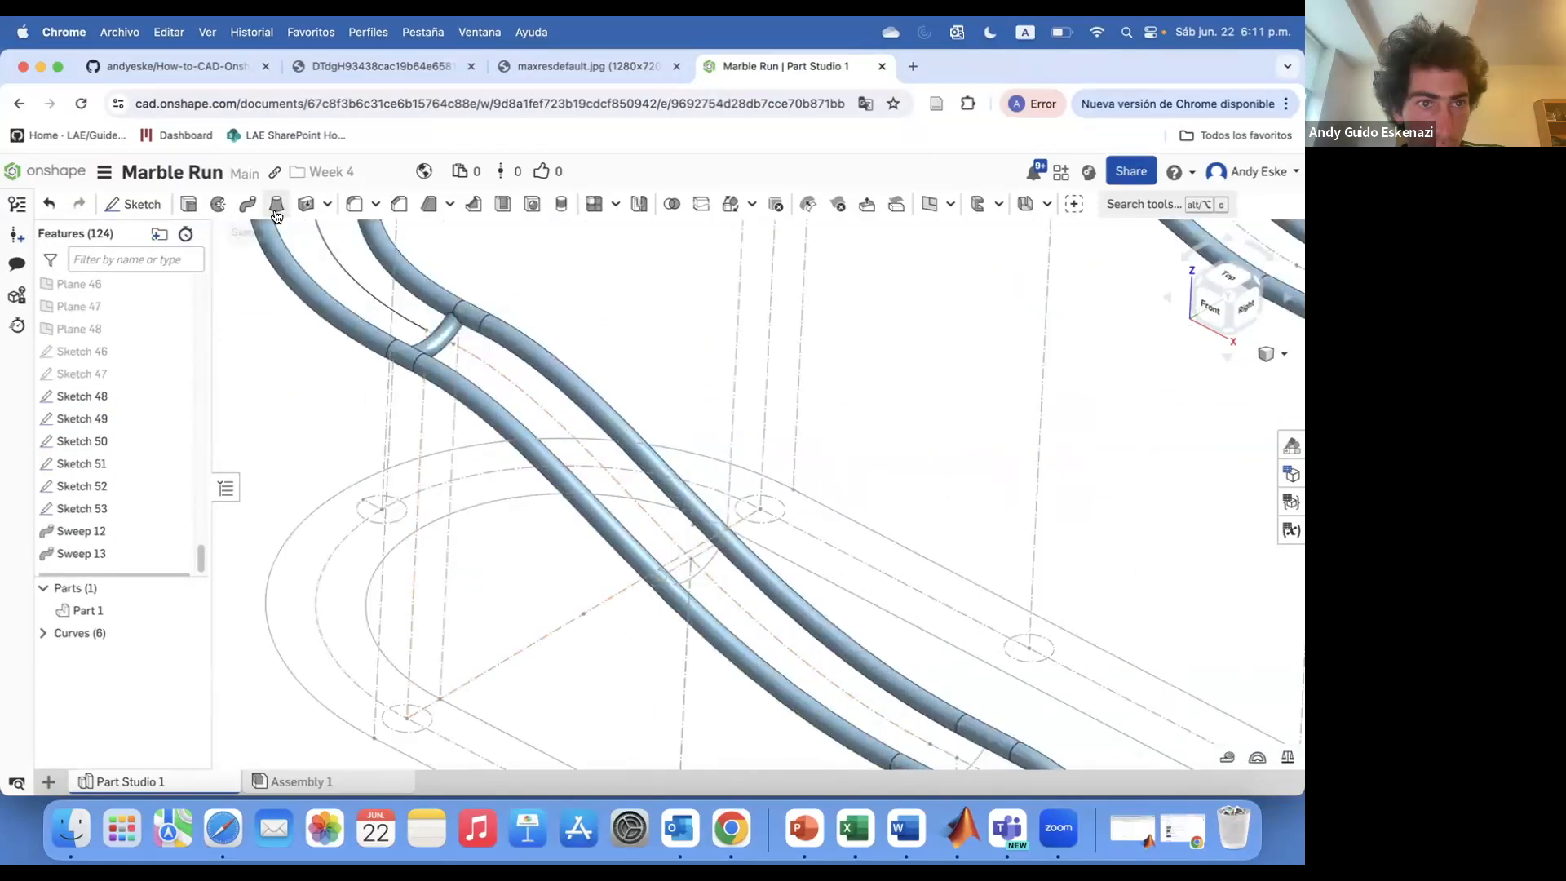
left_click(314, 514)
left_click(682, 581)
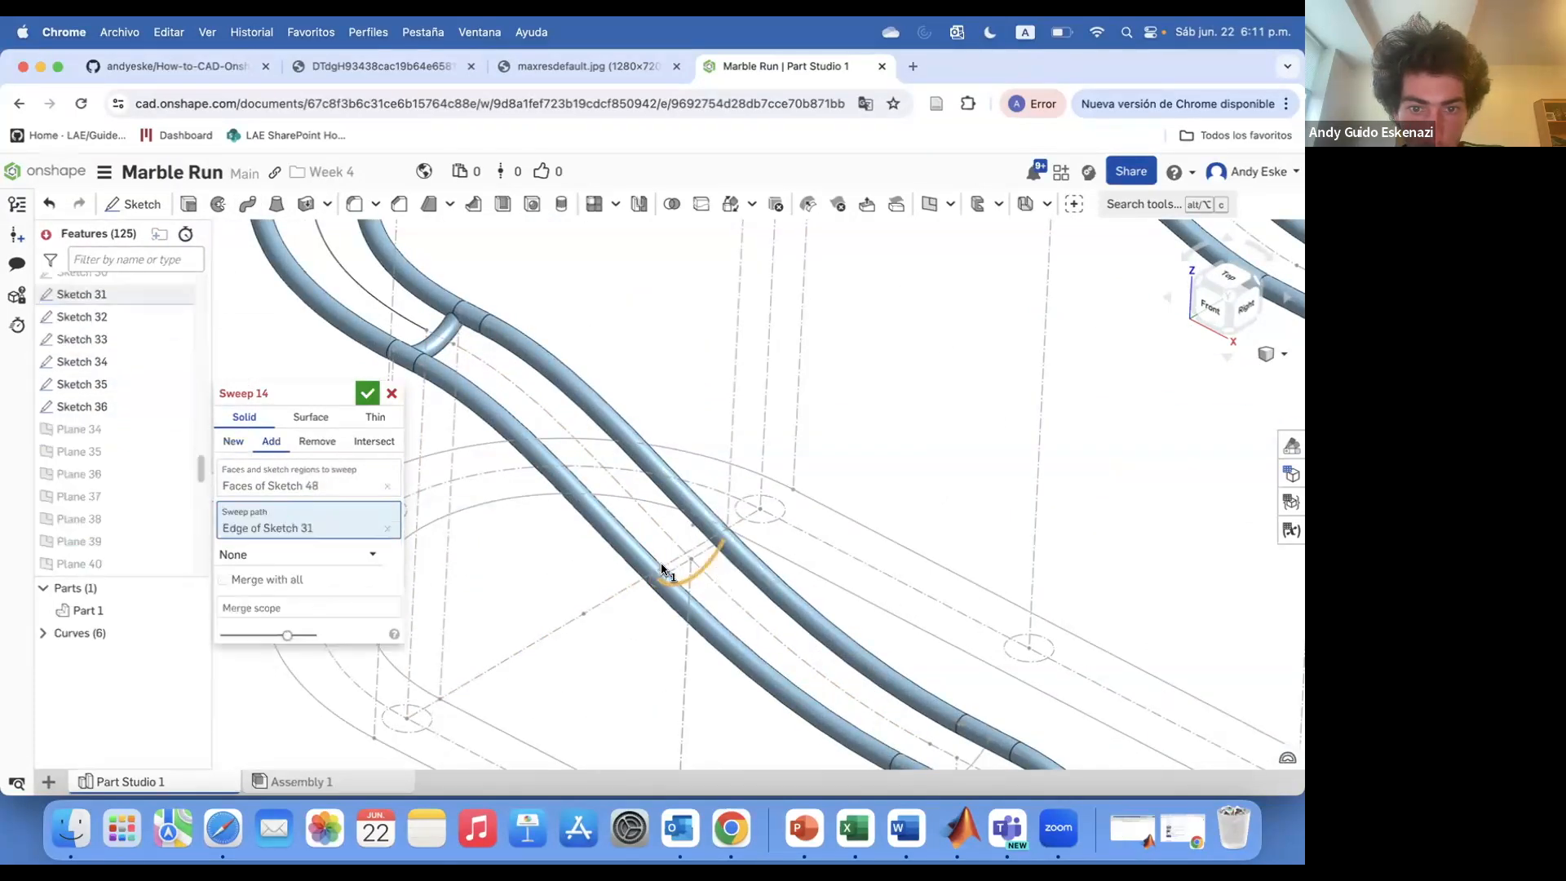
left_click(368, 394)
Sweep the next circle profile along its curved rail path
scroll(530, 493, "down", 5)
scroll(713, 639, "up", 4)
left_click(628, 549)
left_click(368, 394)
Sweep the Sketch 50 circle along the Sketch 34 edge into Part 1
scroll(424, 444, "down", 5)
scroll(618, 579, "up", 5)
left_click(248, 204)
left_click(122, 375)
left_click(281, 513)
left_click(574, 558)
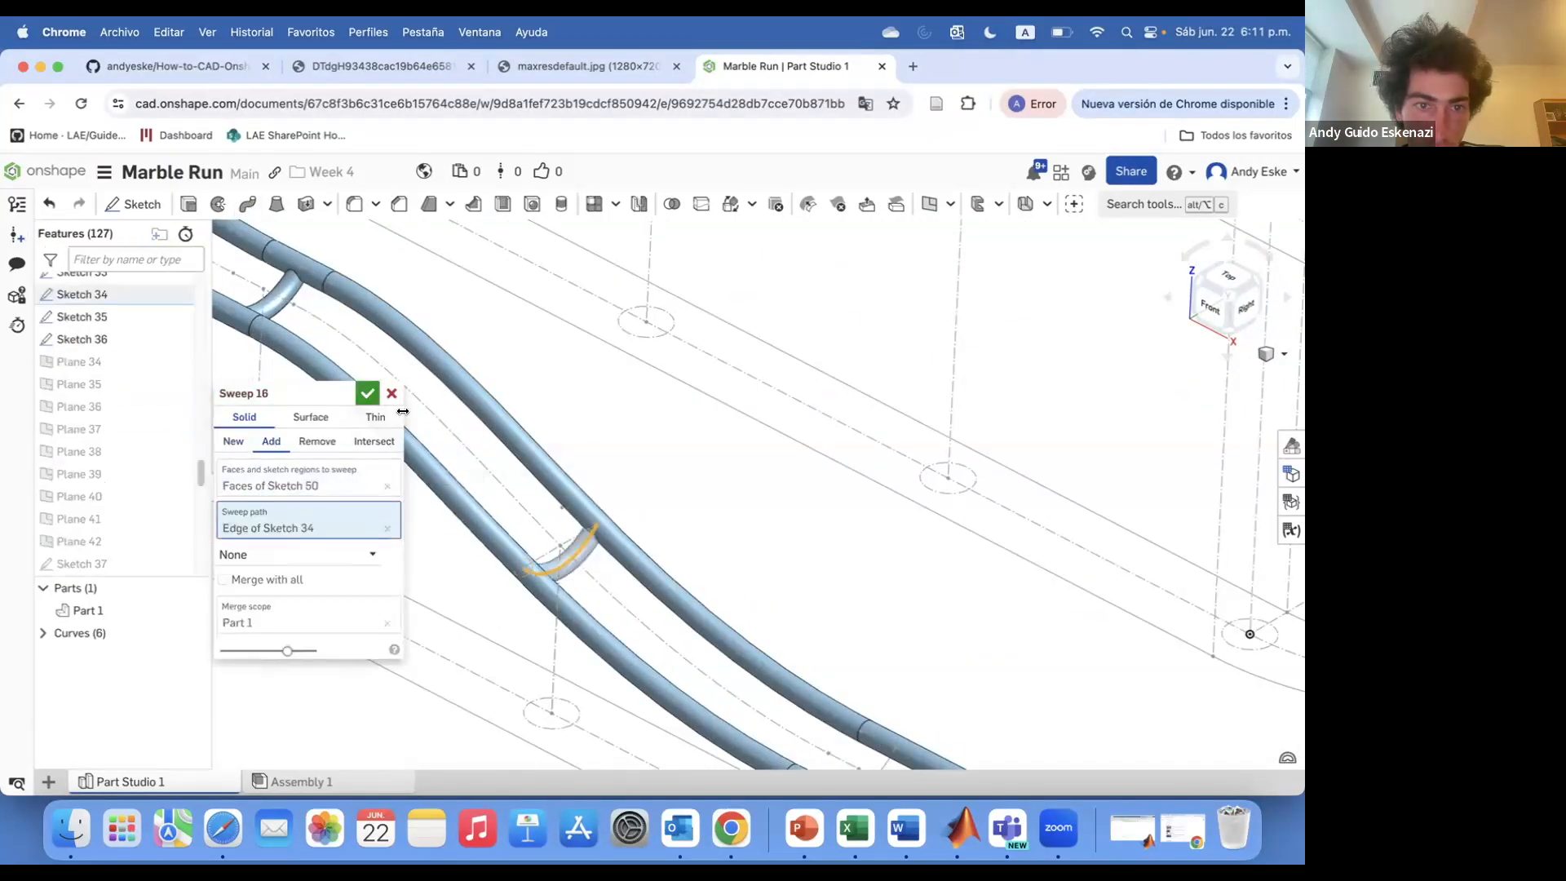
left_click(368, 394)
Sweep the Sketch 51 circle along the Sketch 33 edge, adding it to Part 1
scroll(457, 440, "down", 5)
scroll(571, 587, "up", 5)
left_click(248, 205)
left_click(669, 591)
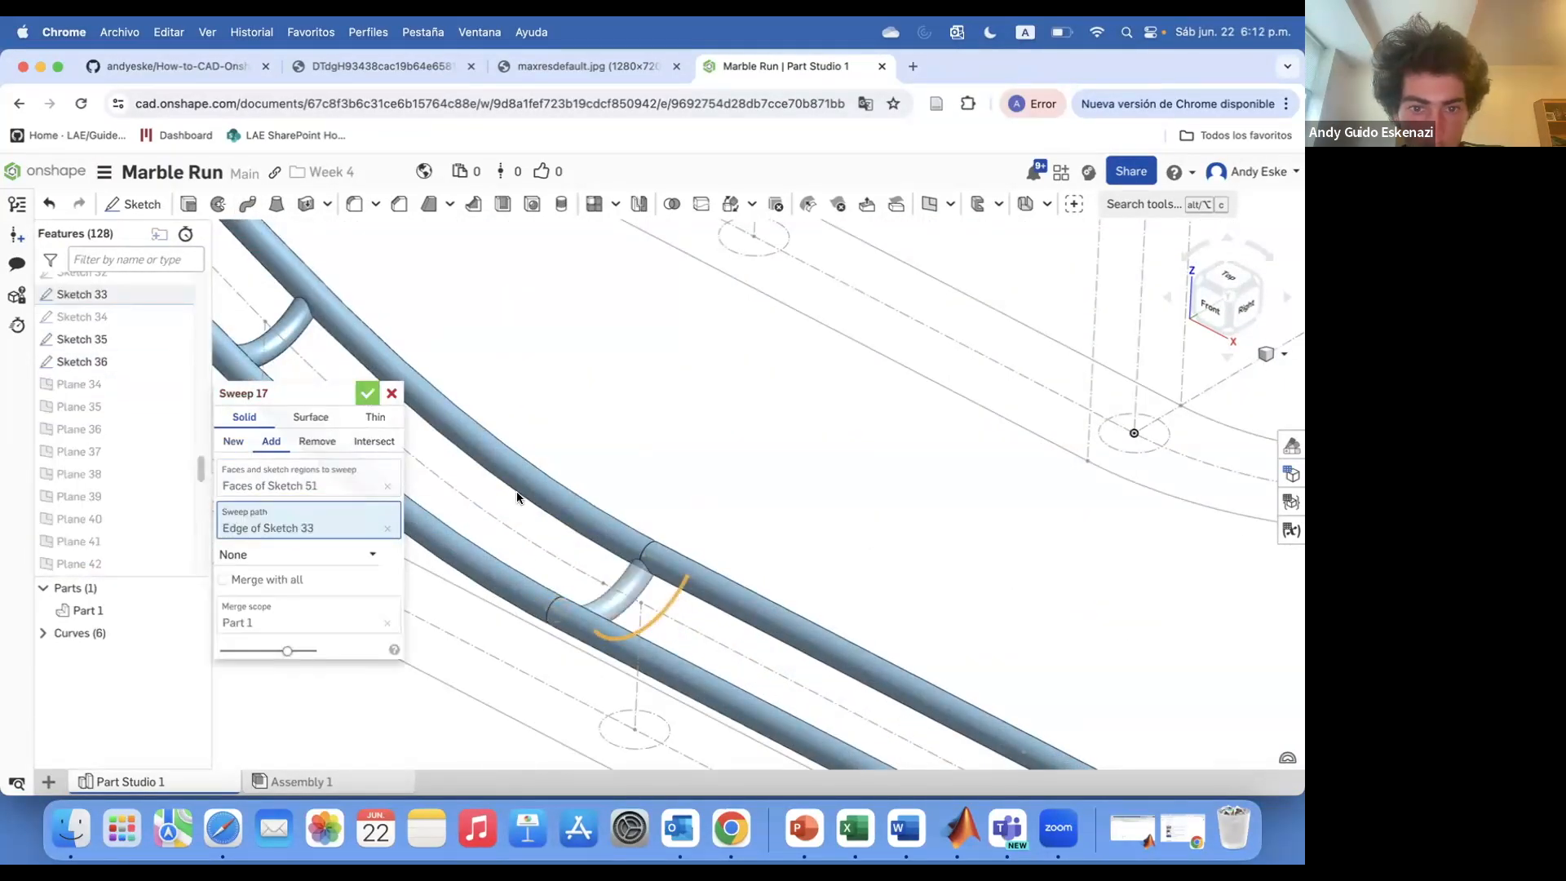
left_click(368, 394)
Sweep the Sketch 52 circle along the Sketch 35 edge, adding it to Part 1
scroll(659, 600, "down", 5)
scroll(659, 601, "up", 5)
left_click(248, 205)
left_click(612, 562)
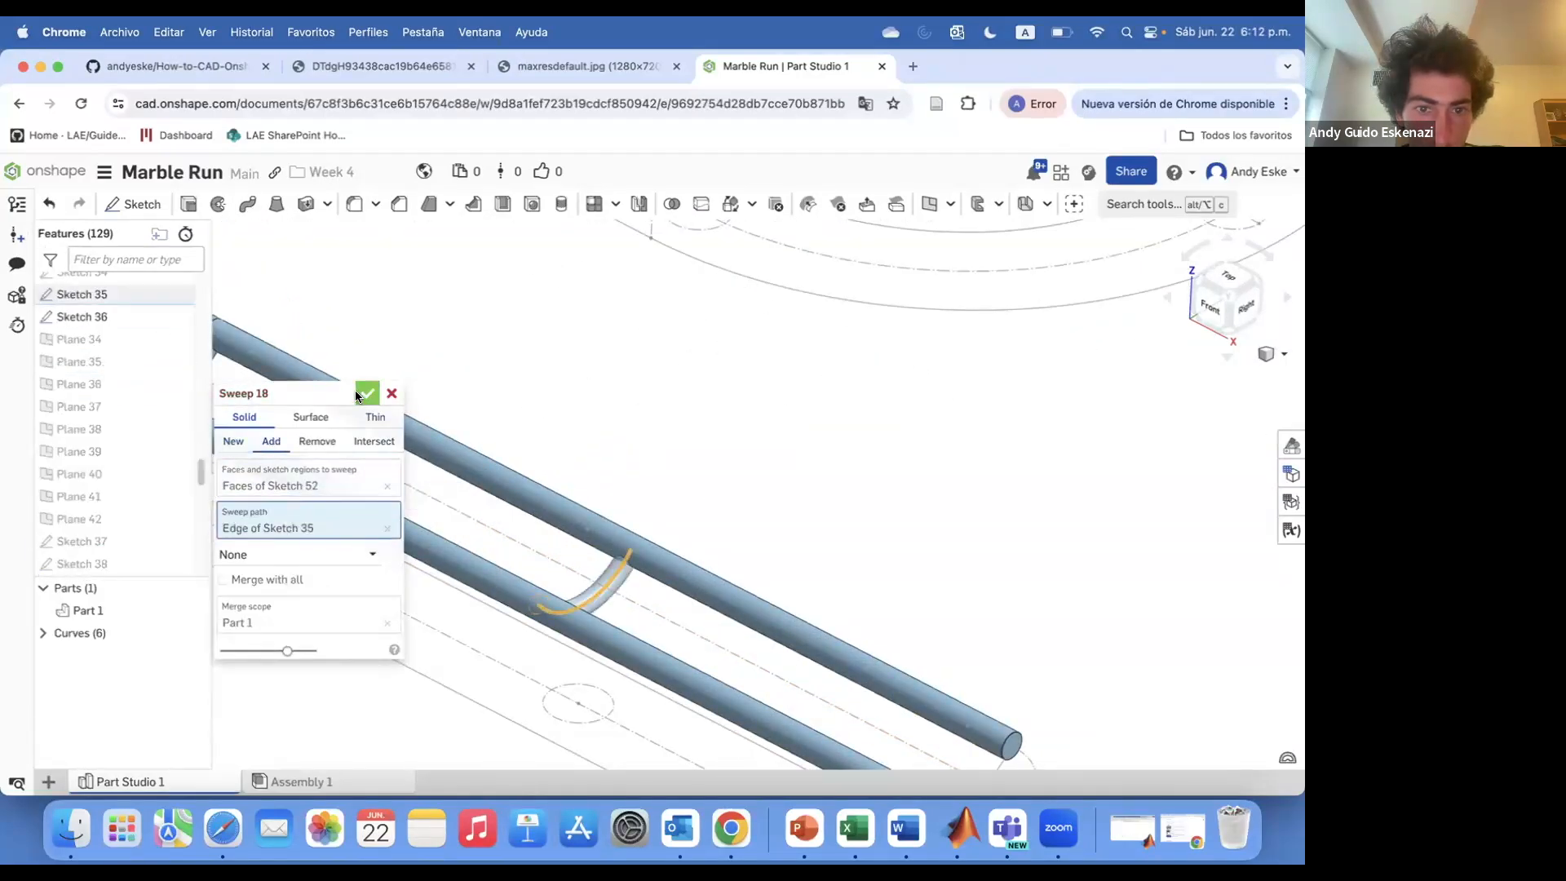
left_click(368, 394)
Sweep the Sketch 53 circle along its rail path, adding it to Part 1
scroll(489, 506, "down", 5)
scroll(571, 555, "up", 5)
left_click(248, 205)
left_click(587, 550)
left_click(367, 394)
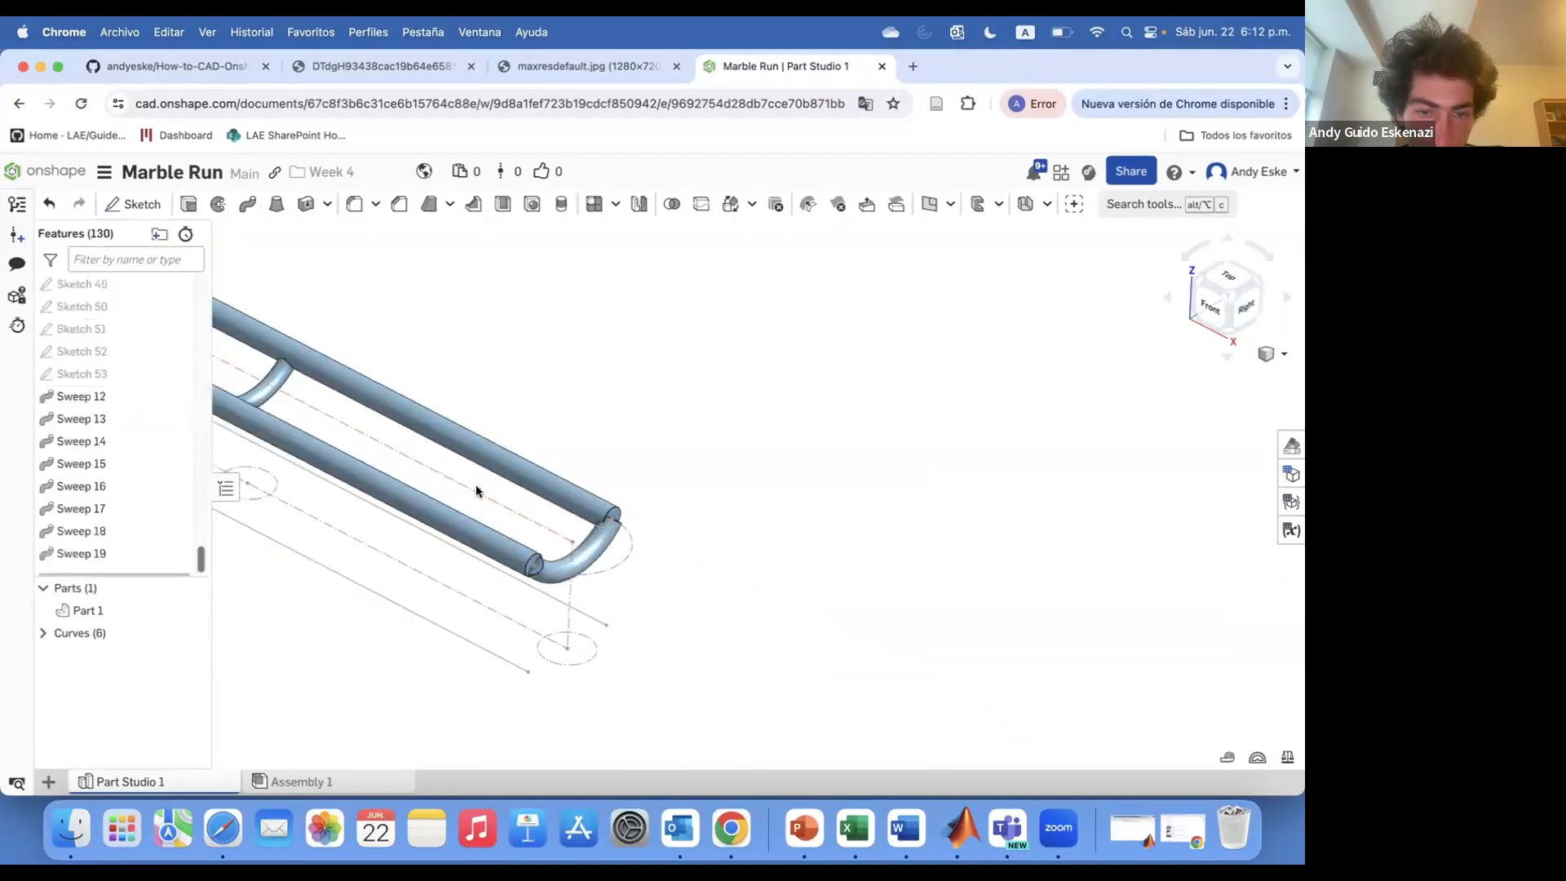
scroll(438, 530, "up", 5)
left_click(248, 205)
left_click(436, 563)
right_click_drag(445, 632, 453, 602)
left_click(444, 492)
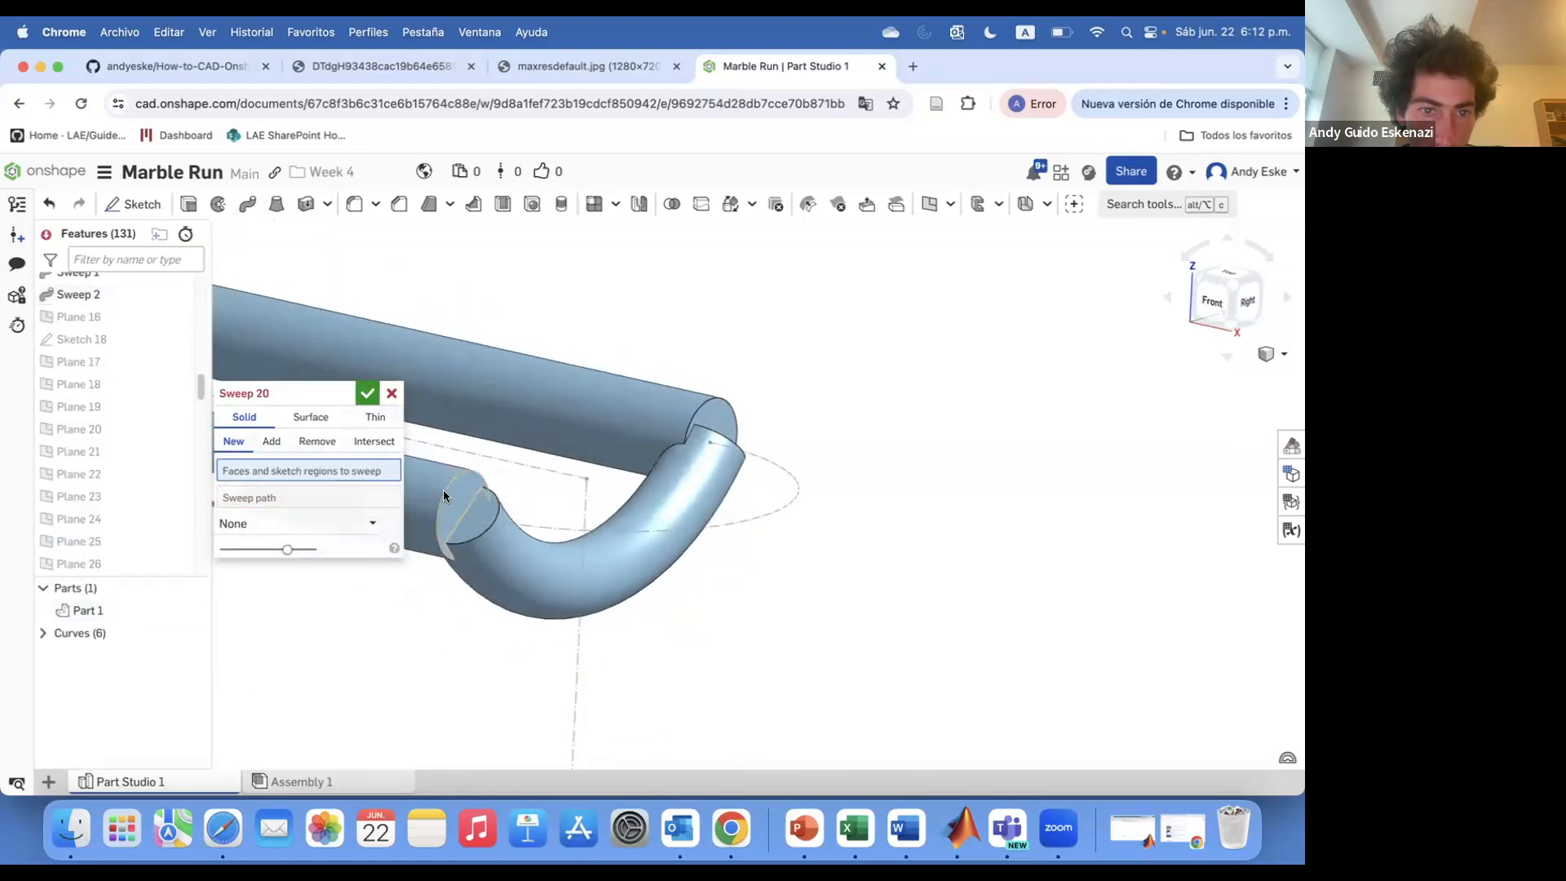
left_click(391, 394)
Create a sketch on the open end face of the Sweep 2 rail tube
left_click(134, 205)
left_click(457, 497)
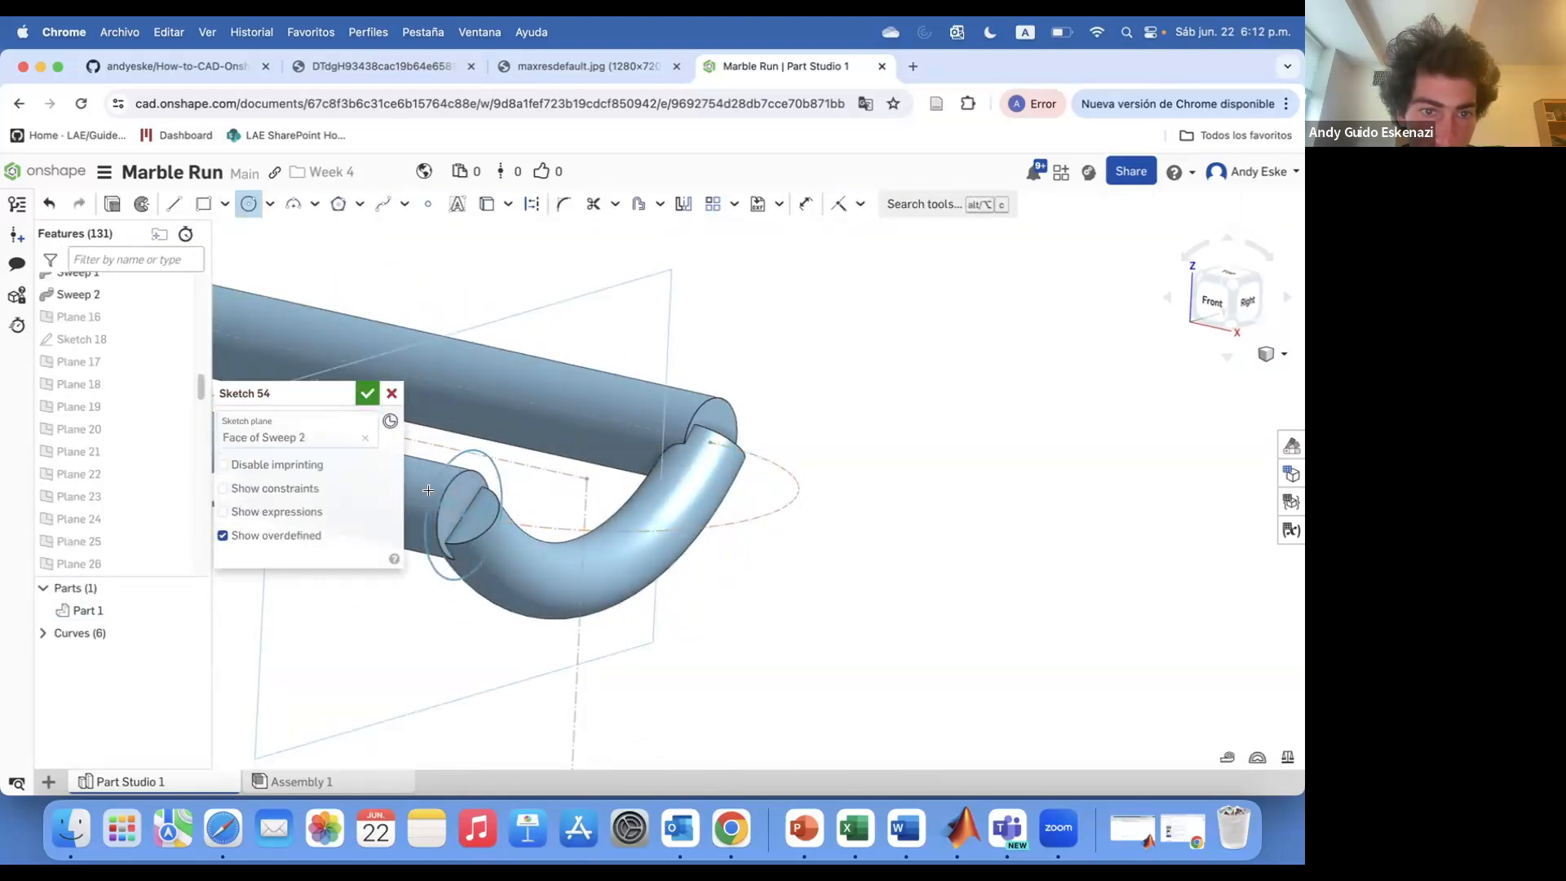
left_click(365, 394)
Sweep the Sketch 54 face along the curved end loop joining the two rails
left_click(247, 205)
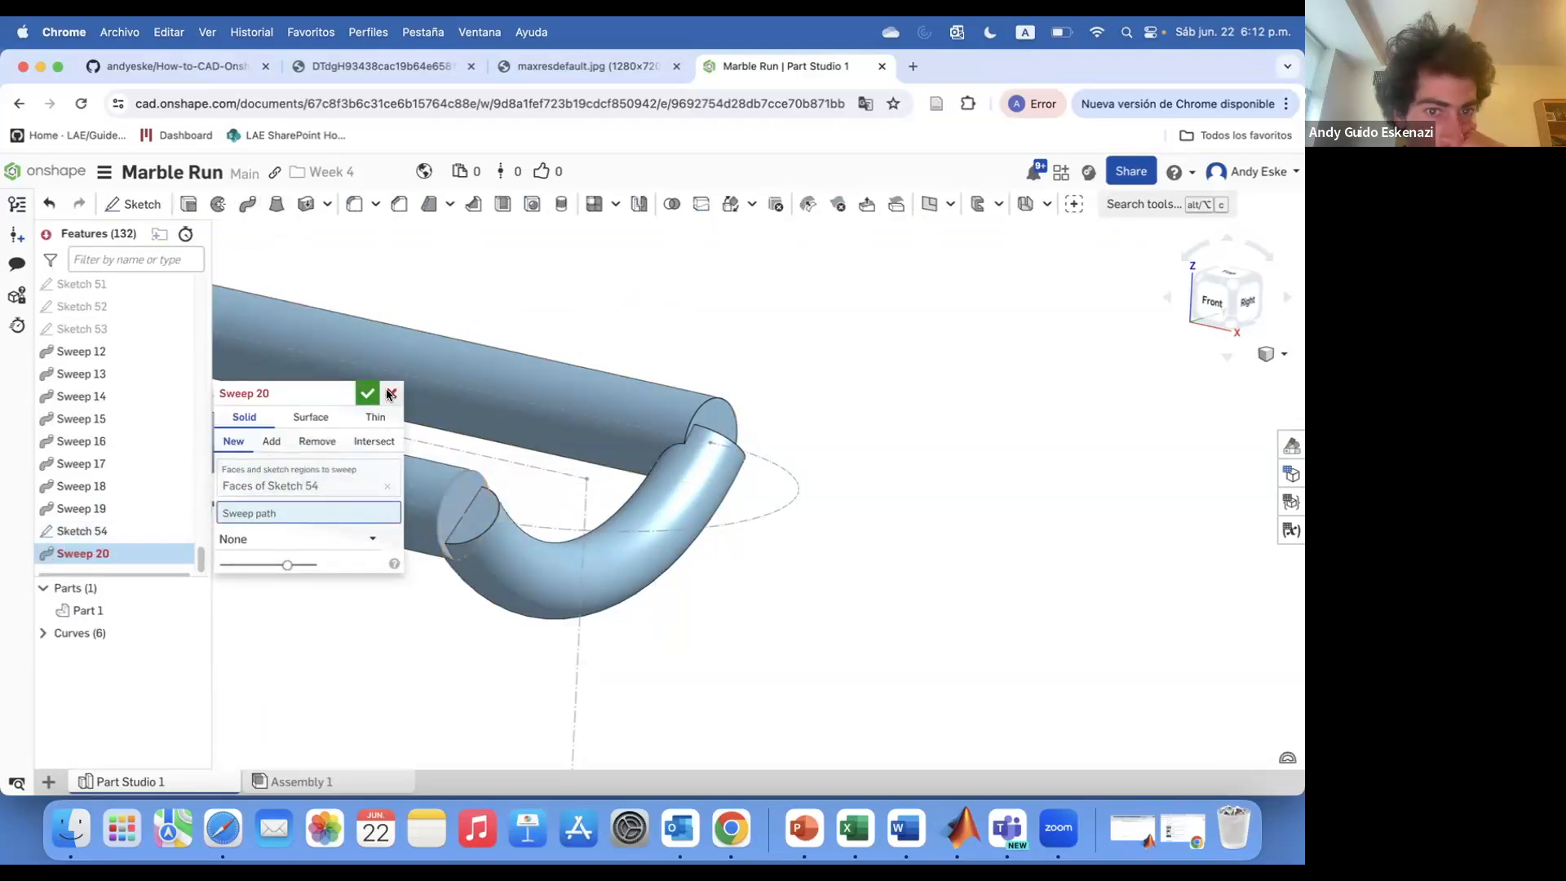
left_click(391, 395)
right_click_drag(604, 428, 610, 473)
right_click(790, 489)
left_click(832, 248)
right_click(776, 465)
left_click(829, 534)
left_click(463, 395)
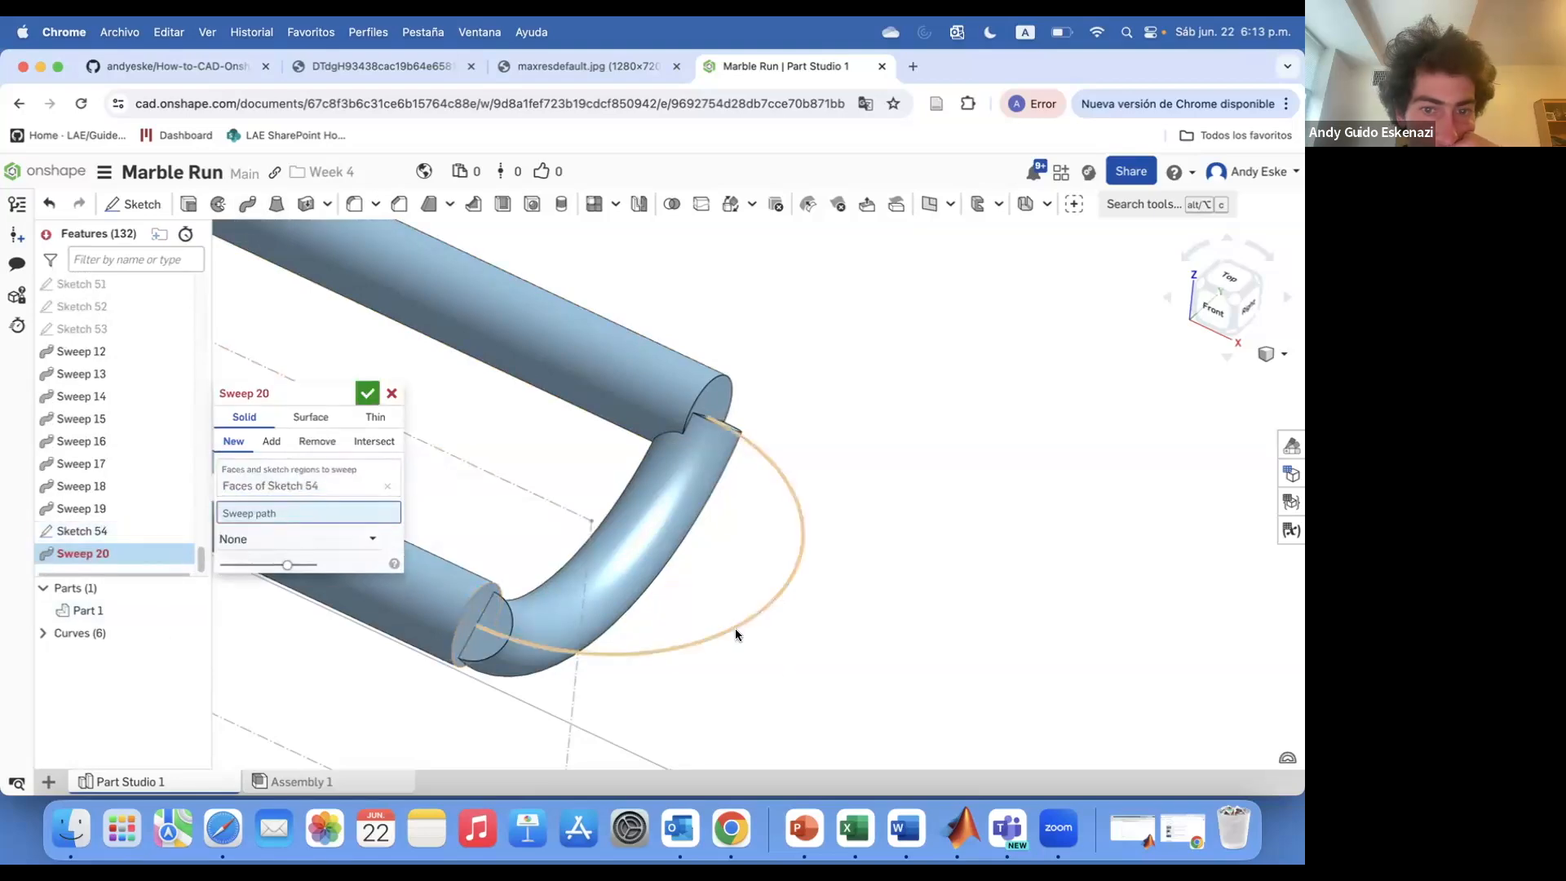
left_click(738, 633)
left_click(367, 393)
scroll(951, 594, "down", 10)
right_click_drag(930, 592, 969, 560)
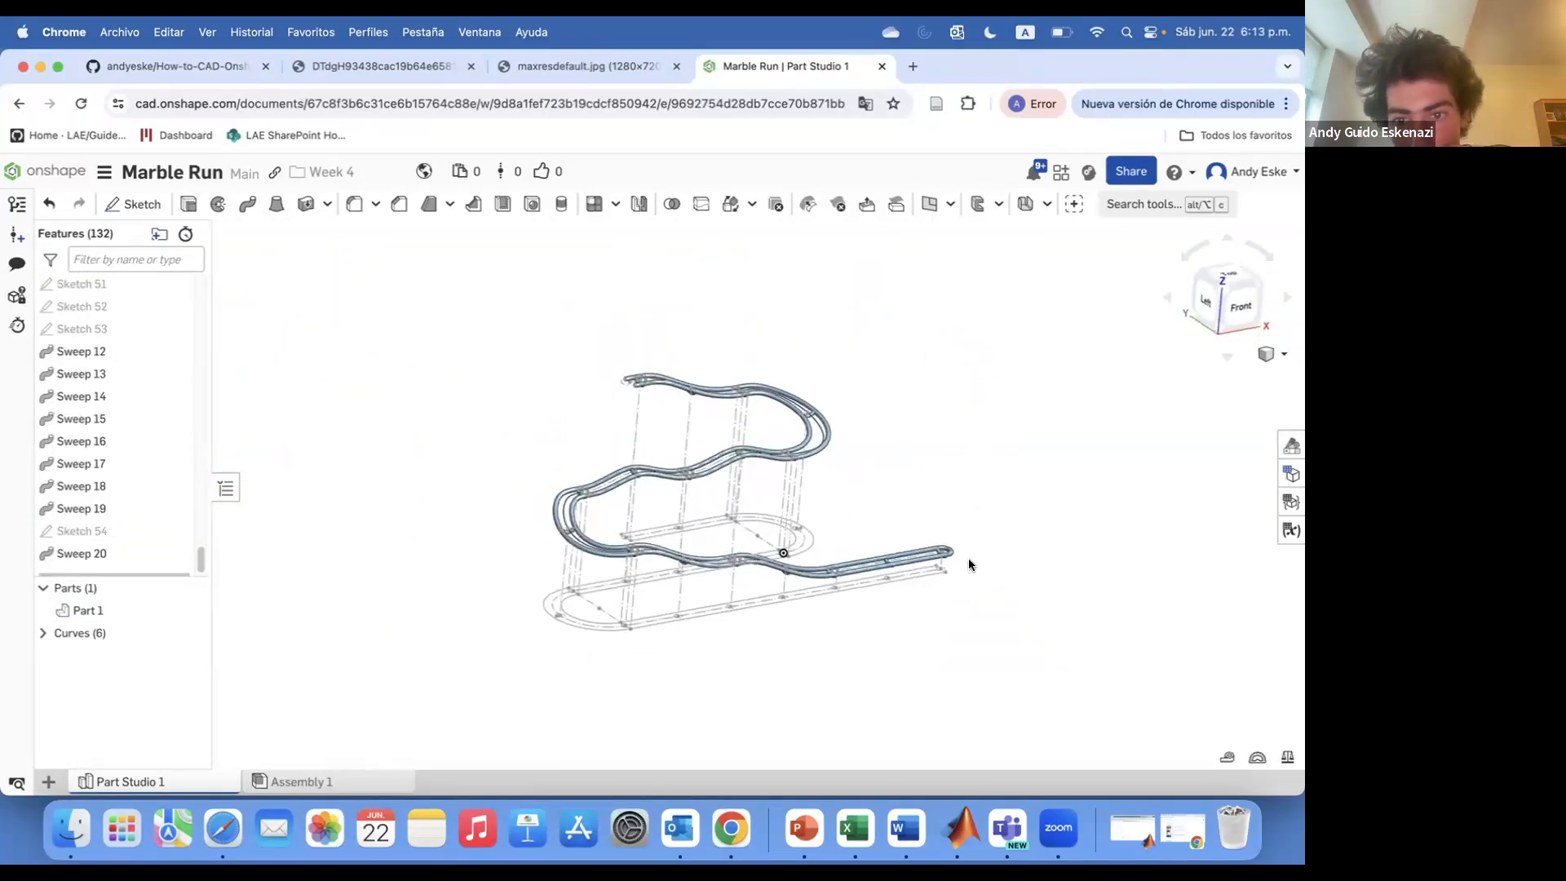
scroll(969, 565, "up", 10)
left_click(443, 424)
right_click(479, 506)
left_click(532, 574)
left_click(367, 393)
Create a sketch on the end face of the Sweep 1 tube, projecting its circular edge
left_click(135, 205)
scroll(700, 499, "down", 5)
left_click(538, 442)
scroll(522, 420, "up", 6)
left_click(487, 204)
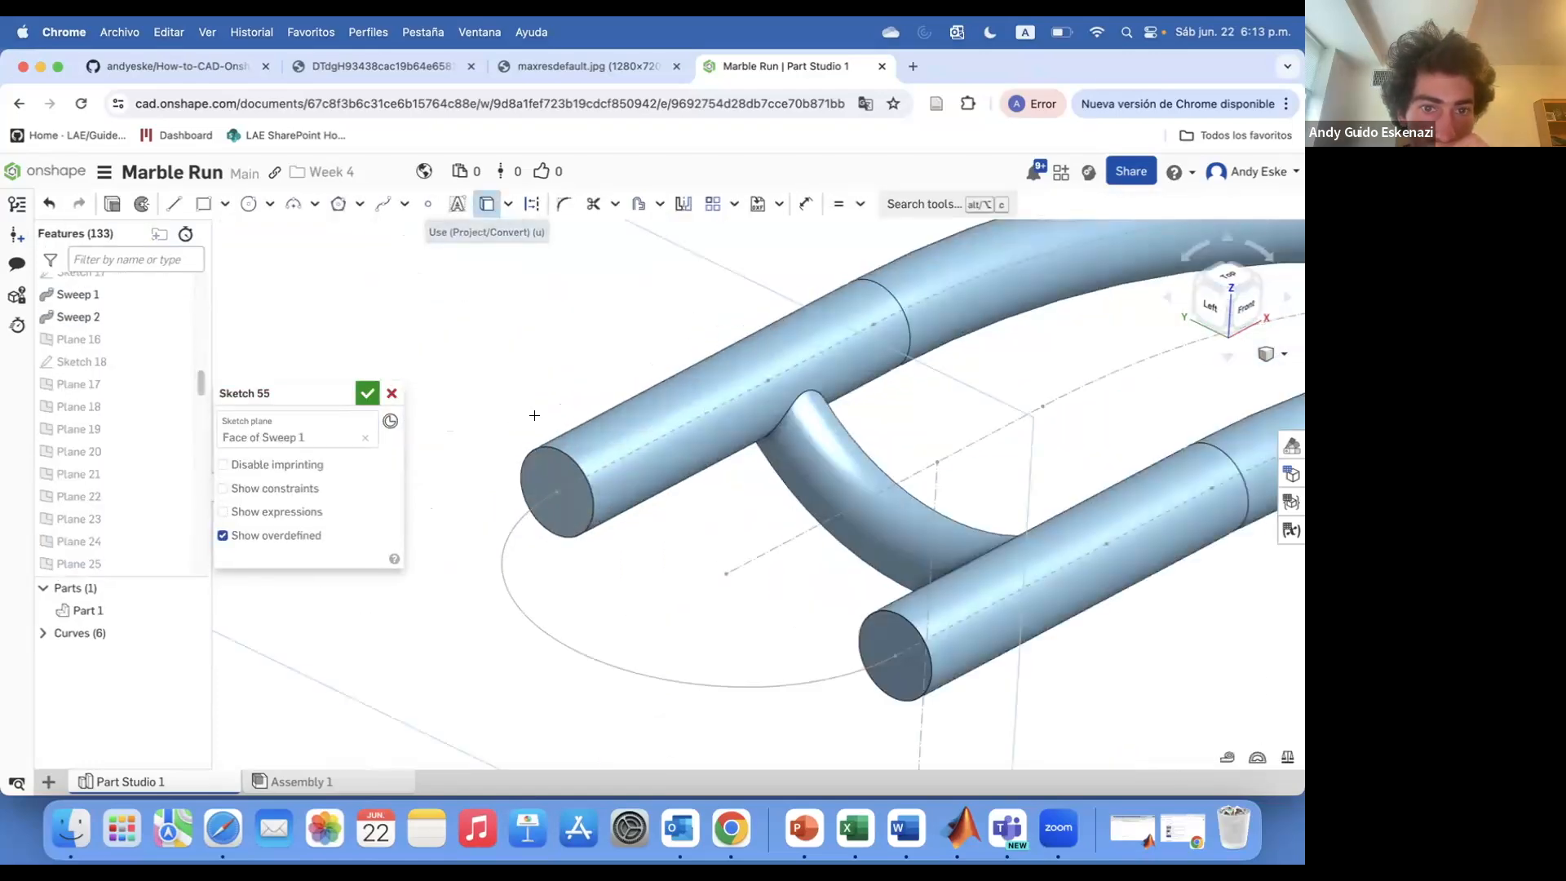
left_click(561, 494)
left_click(367, 393)
Sweep the Sketch 55 profile along the loop curve at the rails' other end
left_click(248, 204)
left_click(501, 566)
left_click(367, 393)
Check the reference marble run photo in the other browser tab
scroll(420, 351, "down", 10)
right_click_drag(419, 351, 447, 433)
left_click(362, 74)
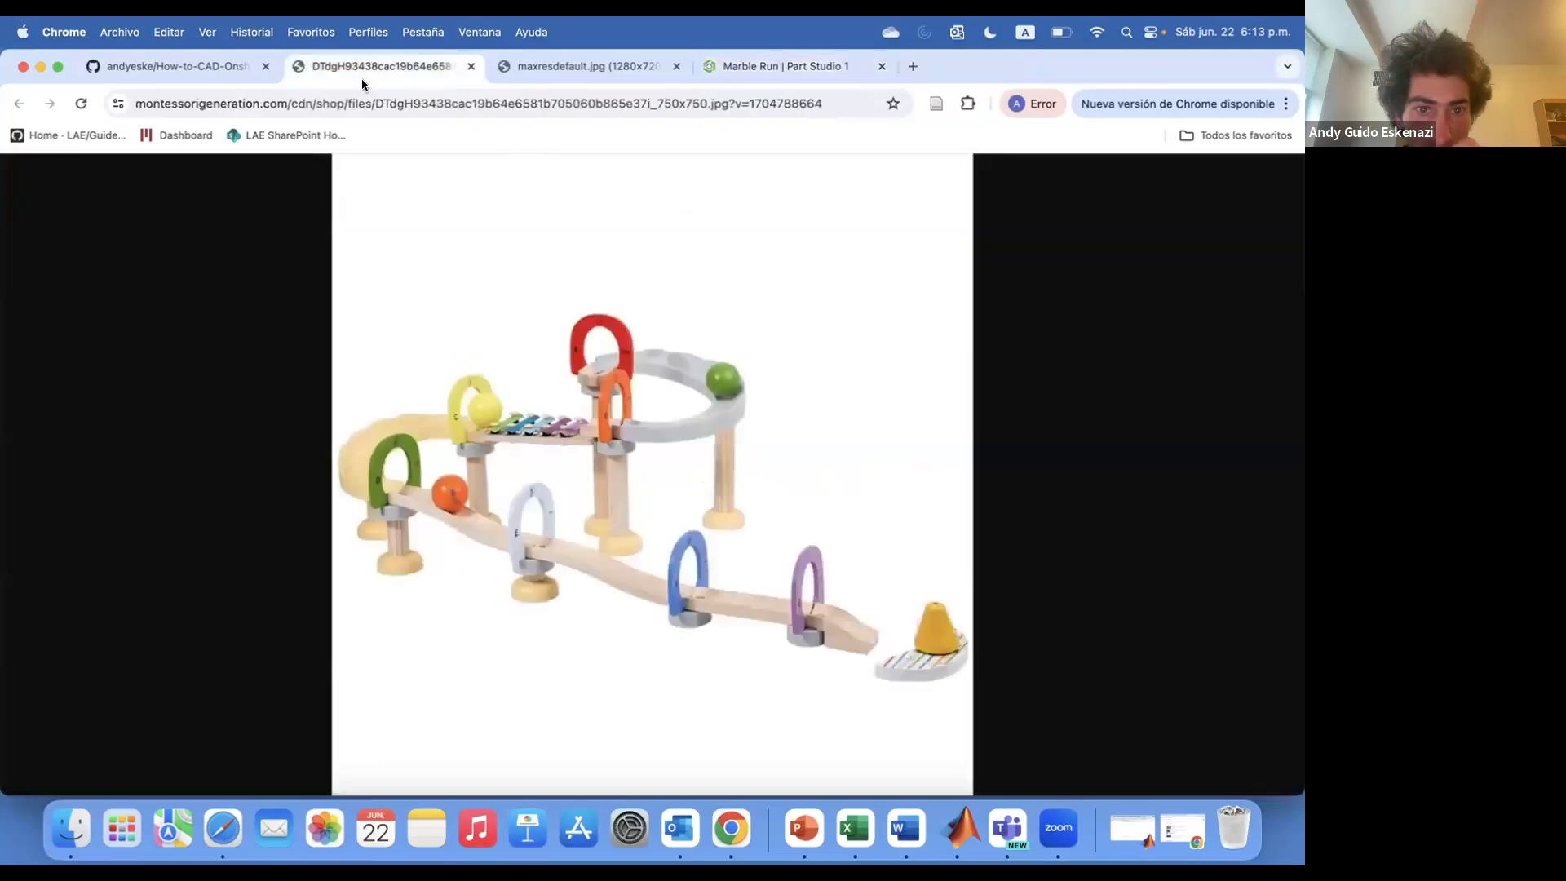
left_click(752, 65)
Create a sketch on the Top plane projecting all the support post circles beneath the rails
right_click_drag(646, 490, 821, 551)
scroll(559, 583, "up", 5)
left_click(135, 205)
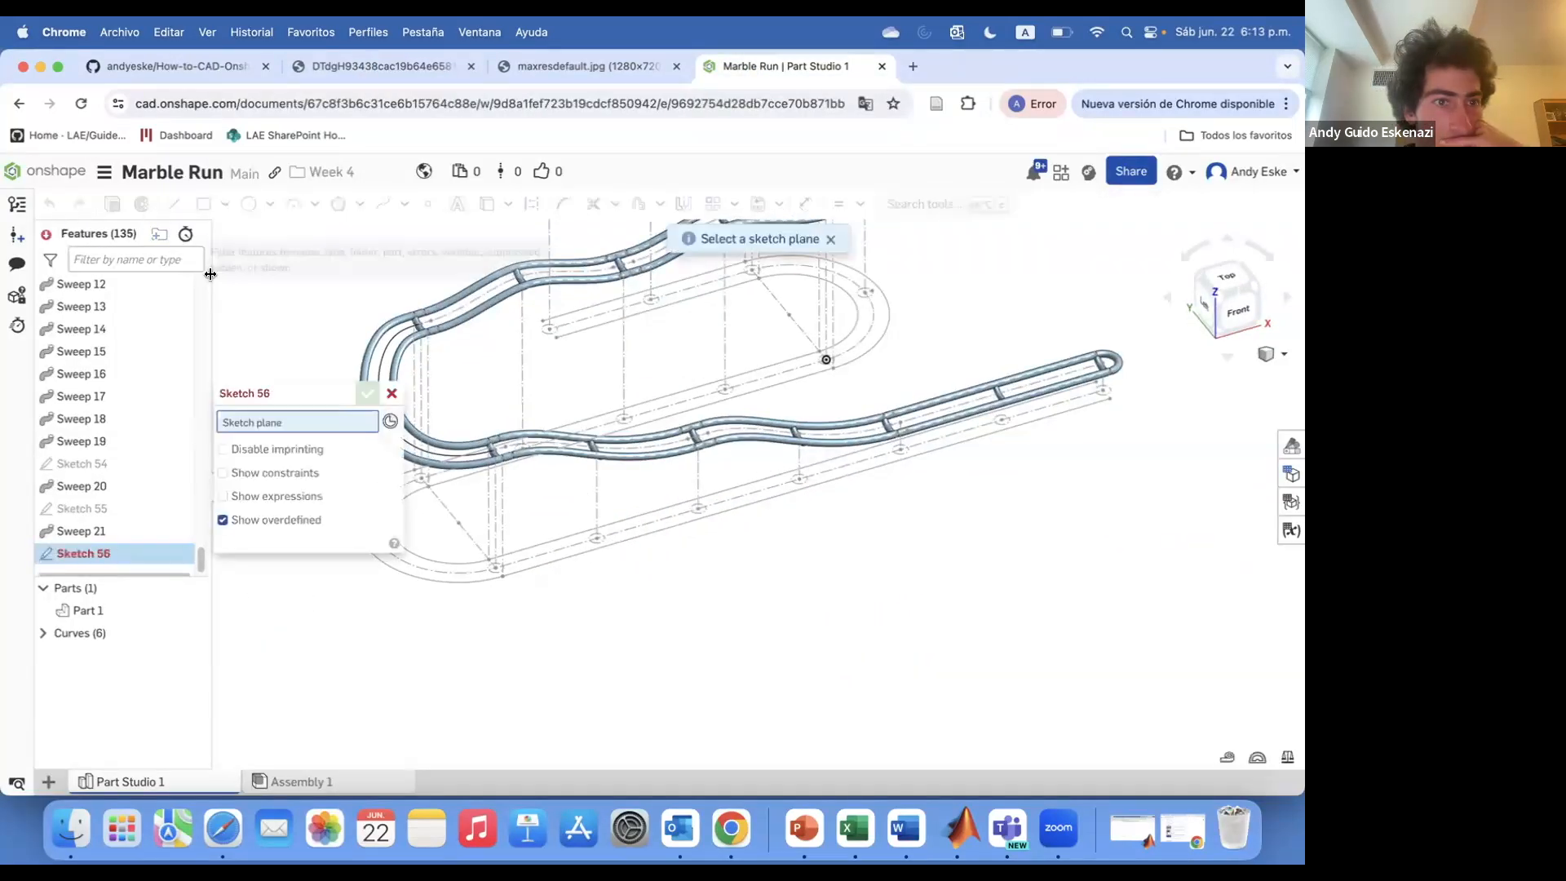
left_click(83, 328)
scroll(967, 502, "up", 8)
left_click(486, 207)
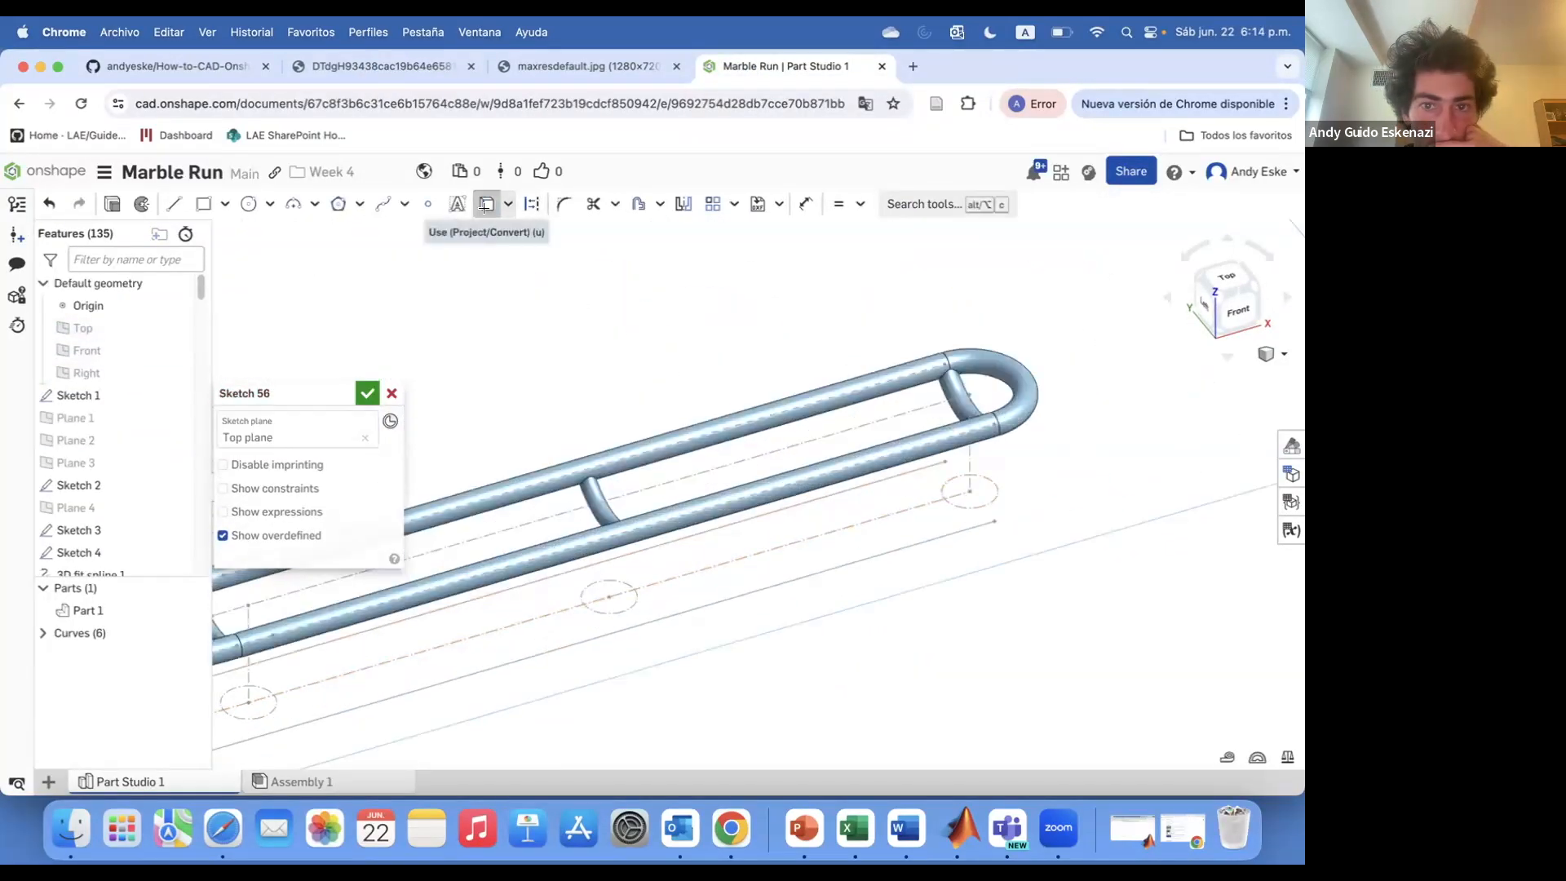
left_click(636, 598)
left_click(275, 703)
scroll(1014, 528, "down", 5)
scroll(819, 559, "down", 4)
scroll(375, 685, "up", 5)
left_click(595, 630)
left_click(367, 691)
scroll(526, 660, "up", 4)
left_click(526, 660)
scroll(526, 660, "down", 5)
left_click(622, 765)
left_click(720, 608)
scroll(954, 526, "up", 5)
left_click(870, 528)
scroll(871, 528, "down", 4)
left_click(907, 467)
scroll(905, 469, "down", 8)
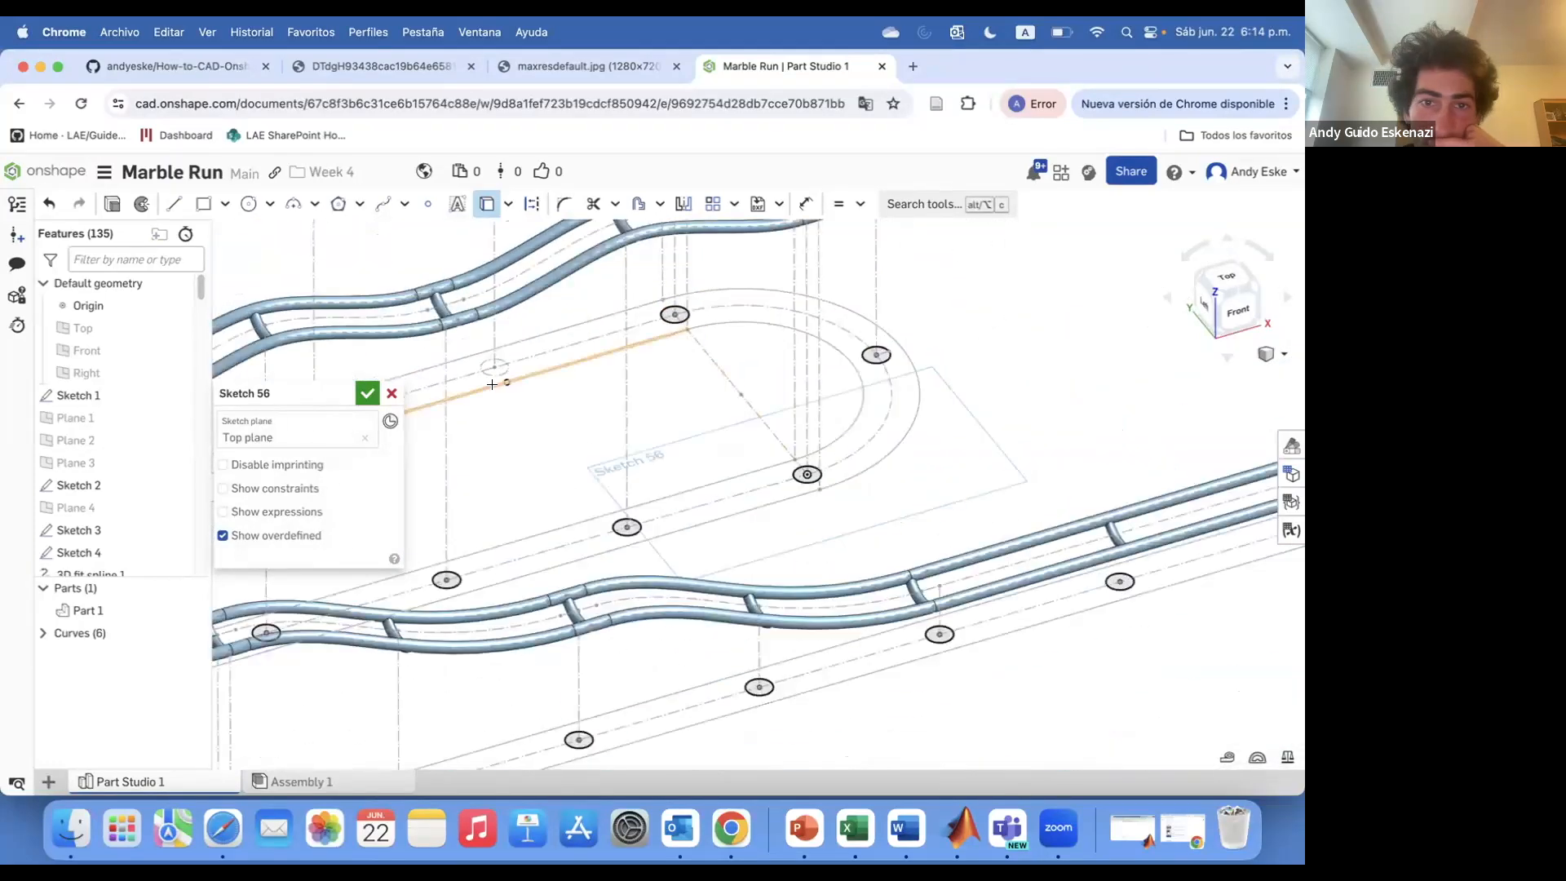
scroll(584, 395, "up", 1)
left_click(577, 394)
left_click(367, 394)
Extrude the Sketch 56 circles 5 mm as new parts to form the post bases
right_click(99, 551)
left_click(612, 430)
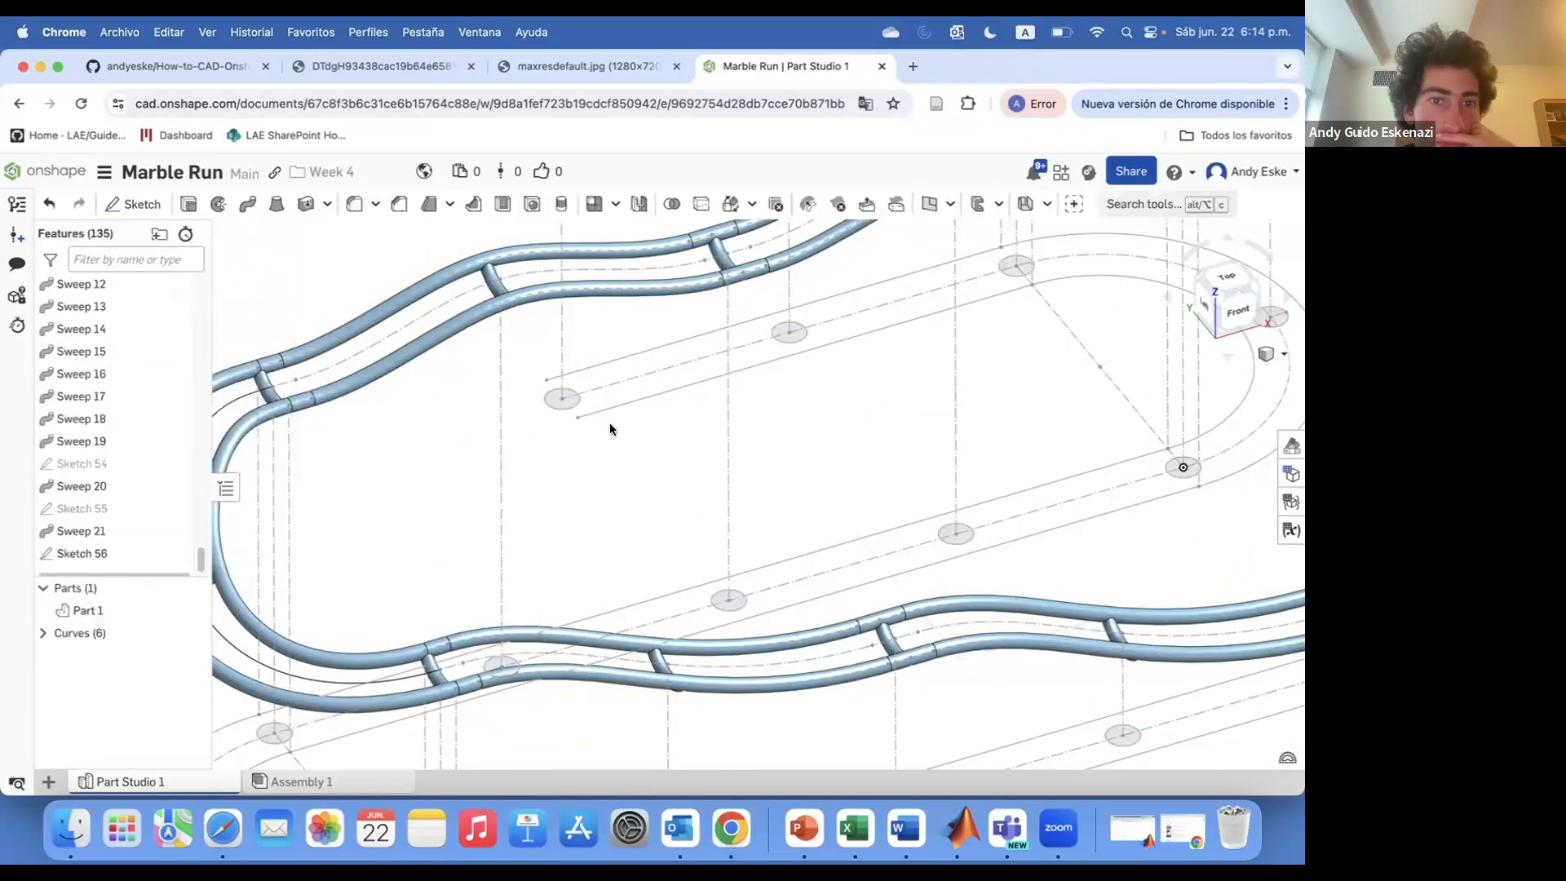
left_click(188, 204)
left_click(82, 531)
left_click(354, 542)
type("5")
key("Return")
left_click(233, 442)
scroll(541, 497, "down", 6)
right_click_drag(686, 615, 692, 571)
left_click(367, 393)
Sketch a small circle on the top face of one post base
scroll(881, 530, "up", 7)
mouse_move(958, 583)
right_mouse_down()
mouse_move(941, 560)
mouse_move(972, 594)
right_mouse_up()
scroll(972, 571, "up", 6)
left_click(140, 203)
left_click(951, 640)
scroll(784, 556, "down", 6)
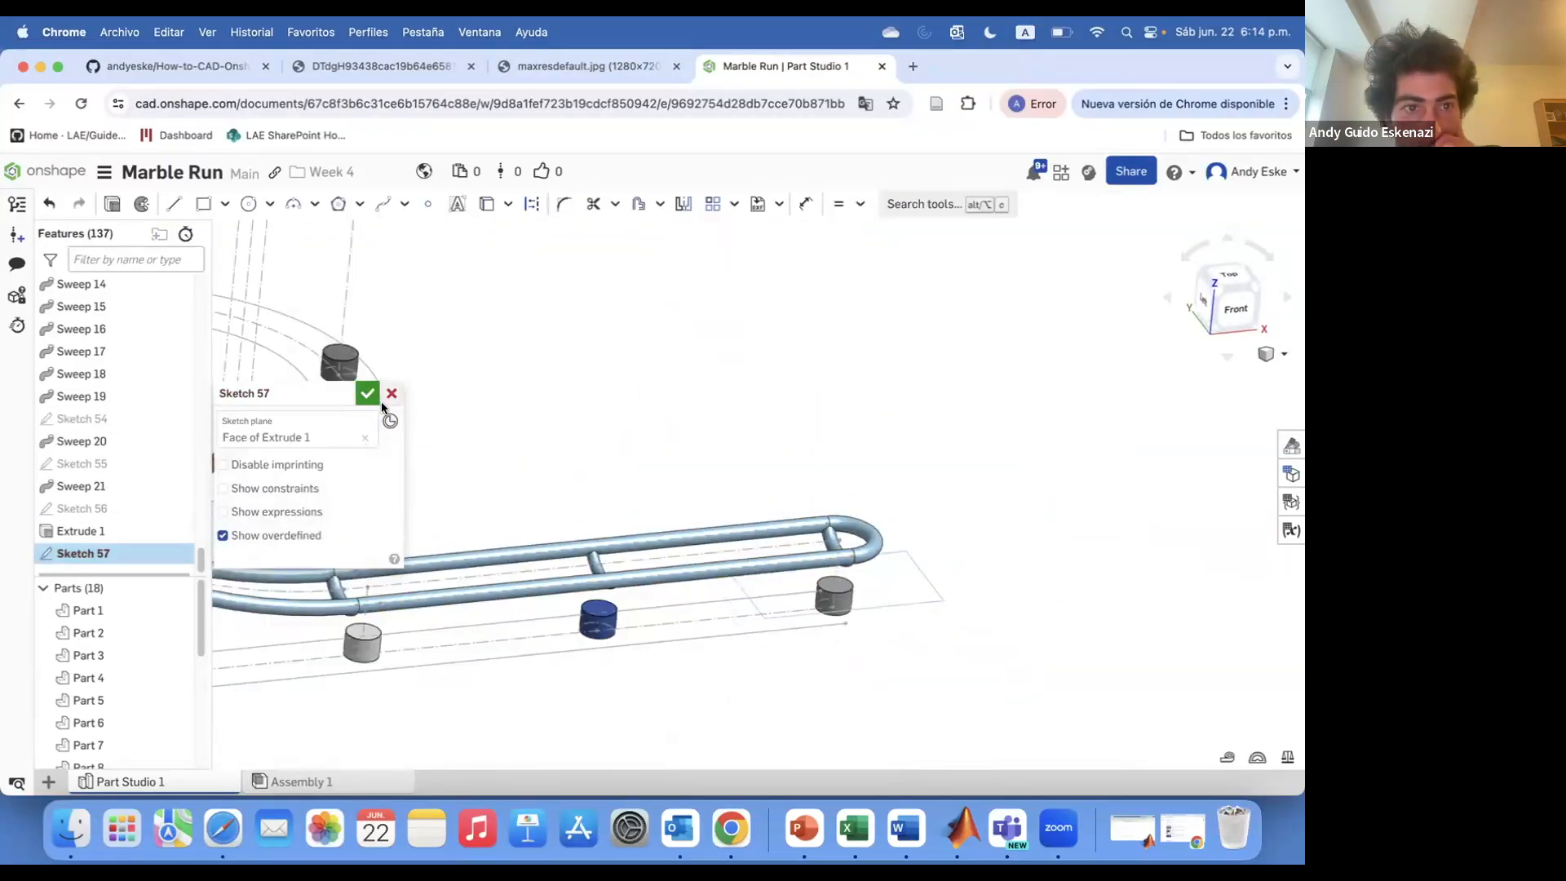
scroll(848, 588, "up", 5)
key("c")
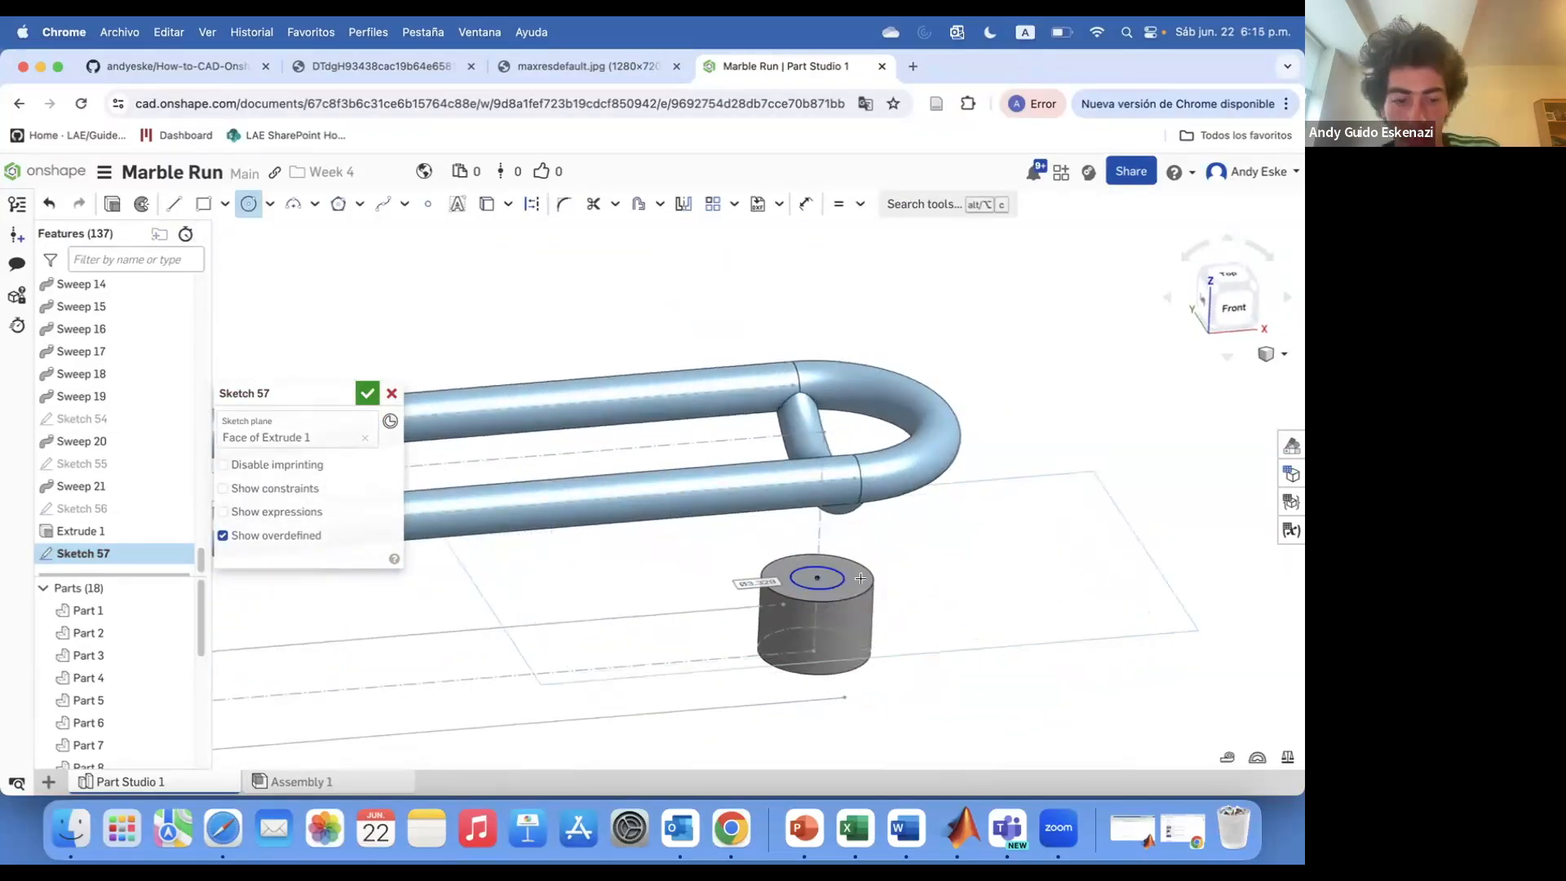
Extrude the Sketch 57 circle up to the Sweep 19 rail face, adding it to the part
left_click(113, 204)
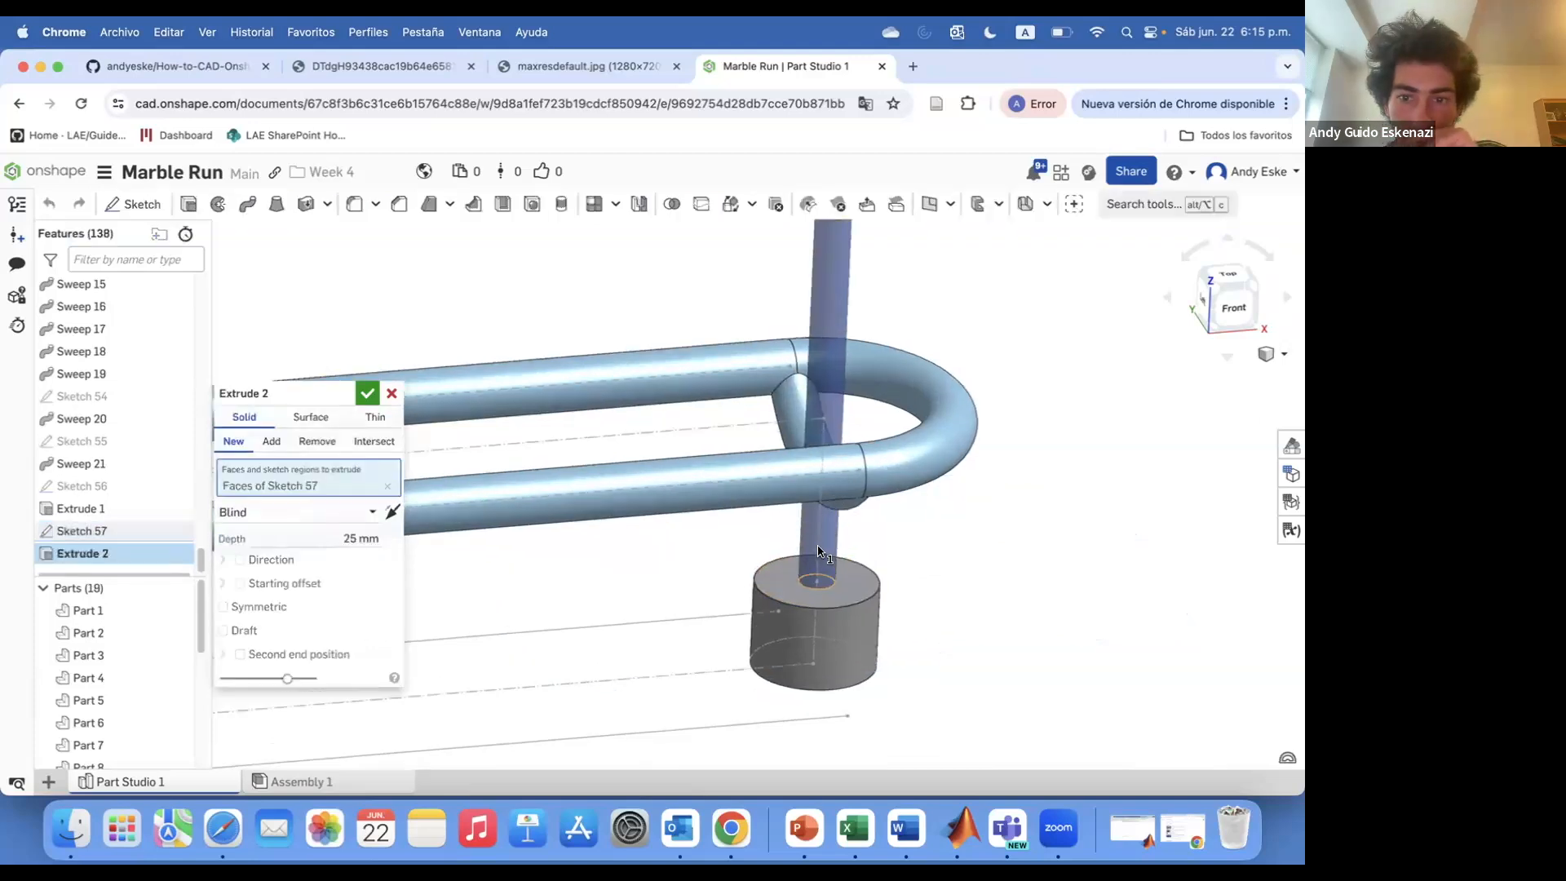
right_click_drag(921, 571, 934, 506)
scroll(922, 490, "up", 3)
left_click(831, 566)
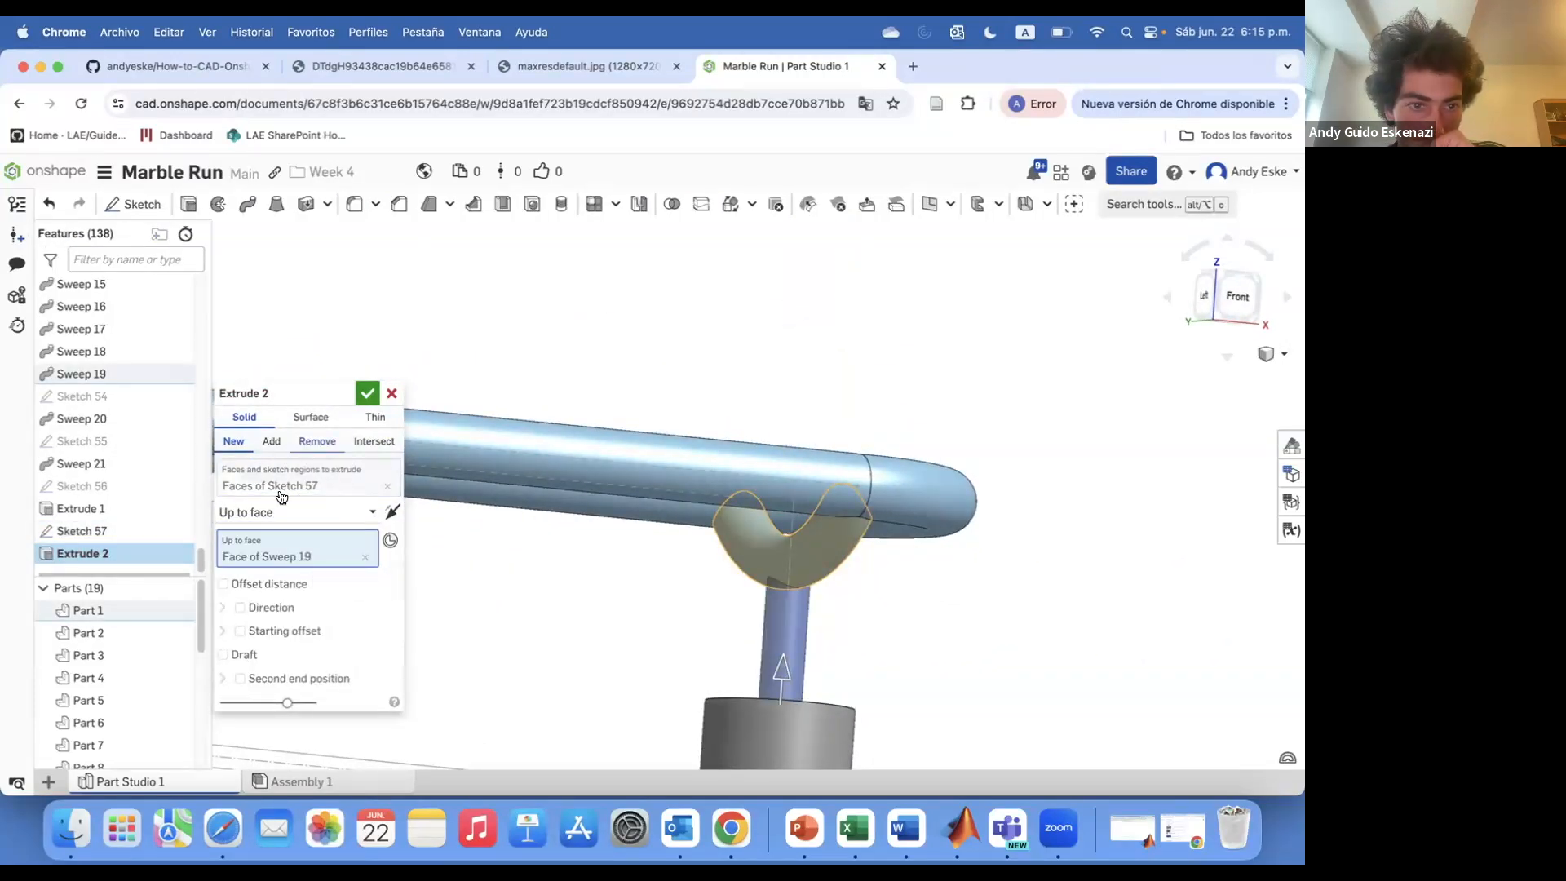
left_click(271, 441)
left_click(256, 704)
left_click(367, 393)
Sketch a circle on another post base's top face and dimension its diameter
right_click_drag(1035, 607, 963, 457)
scroll(962, 449, "down", 8)
scroll(652, 542, "up", 4)
left_click(133, 204)
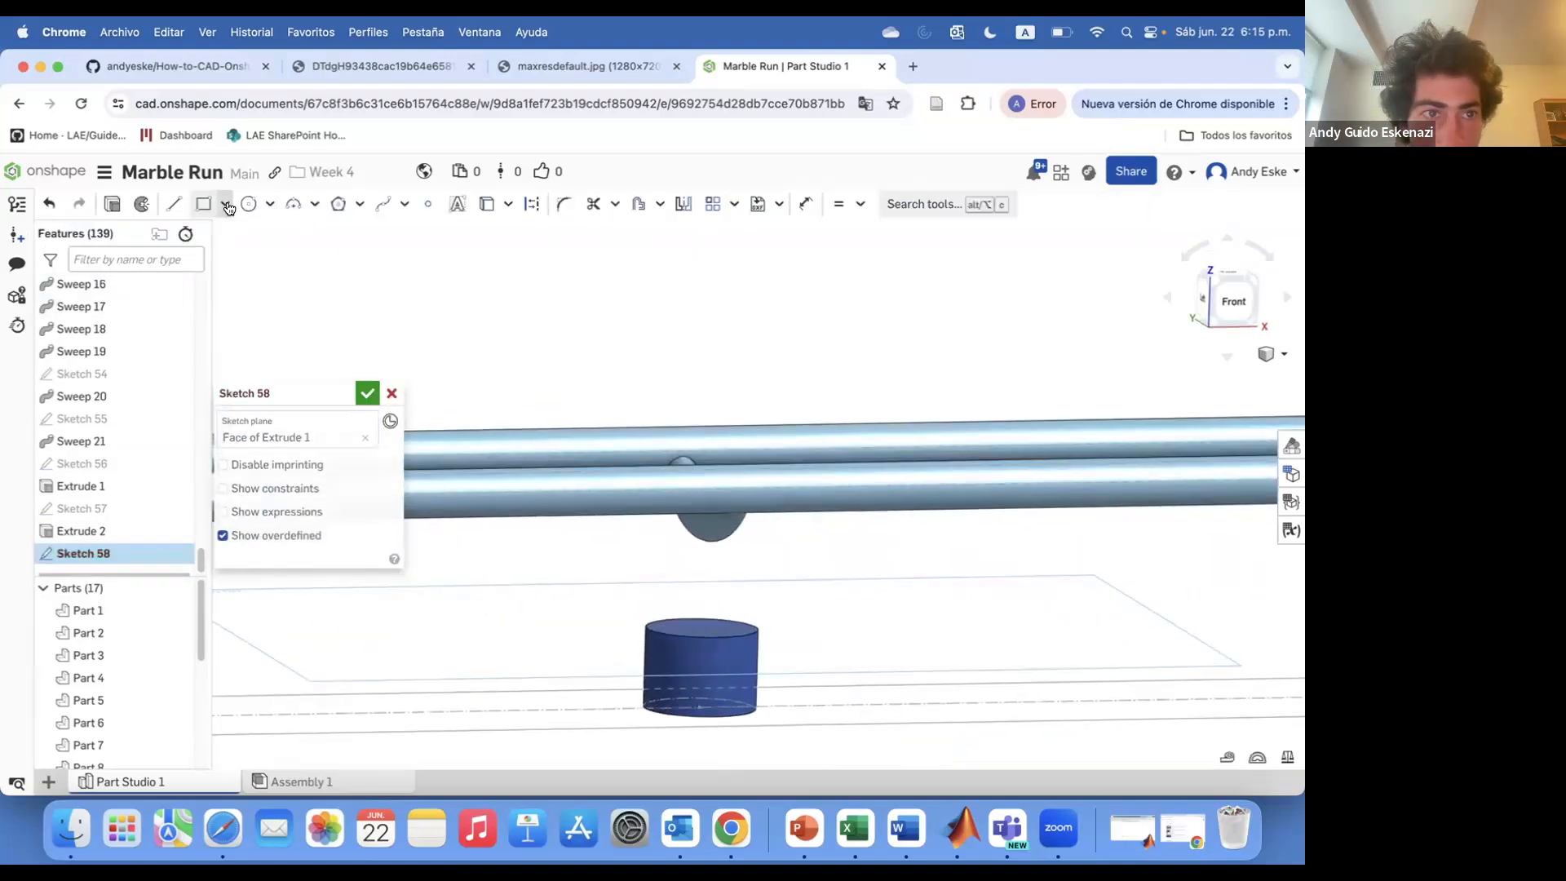
right_click_drag(706, 627, 711, 681)
scroll(705, 636, "up", 4)
left_click(686, 625)
left_click(718, 632)
key("d")
left_click(719, 631)
left_click(755, 635)
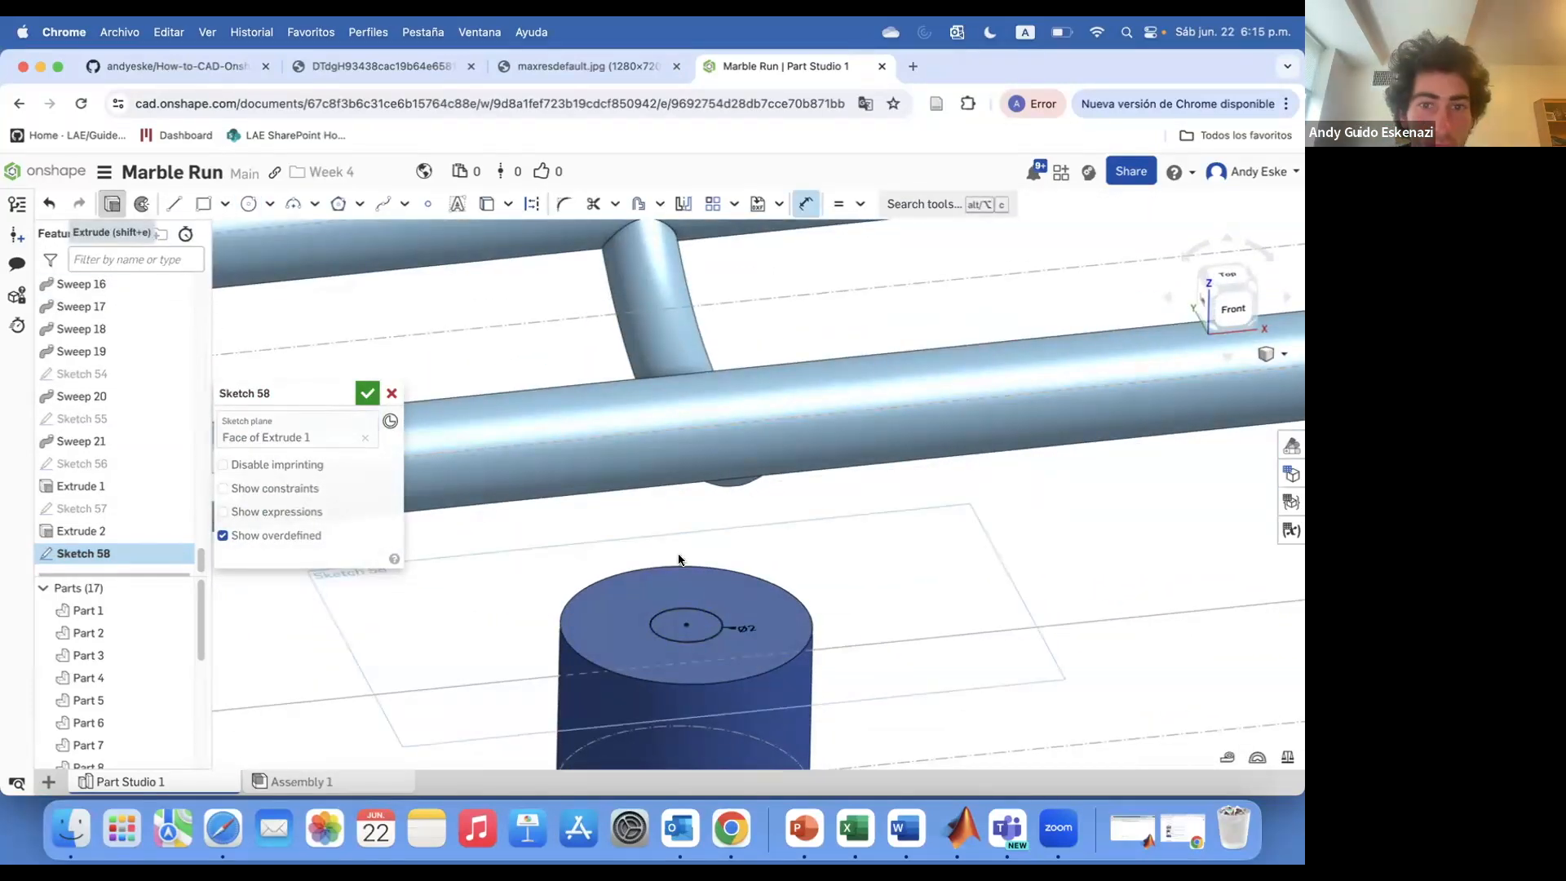
Extrude the Sketch 58 circle up to the rail face above, adding it to the part
left_click(273, 441)
left_click(297, 512)
left_click(247, 576)
left_click(734, 482)
right_click_drag(730, 531, 709, 476)
left_click(710, 476)
left_click(297, 549)
left_click(748, 460)
left_click(224, 701)
left_click(367, 393)
Inspect the posts and rail connections along the track
scroll(540, 632, "down", 10)
scroll(489, 636, "up", 5)
right_click_drag(489, 636, 540, 659)
scroll(463, 583, "up", 5)
scroll(560, 563, "down", 5)
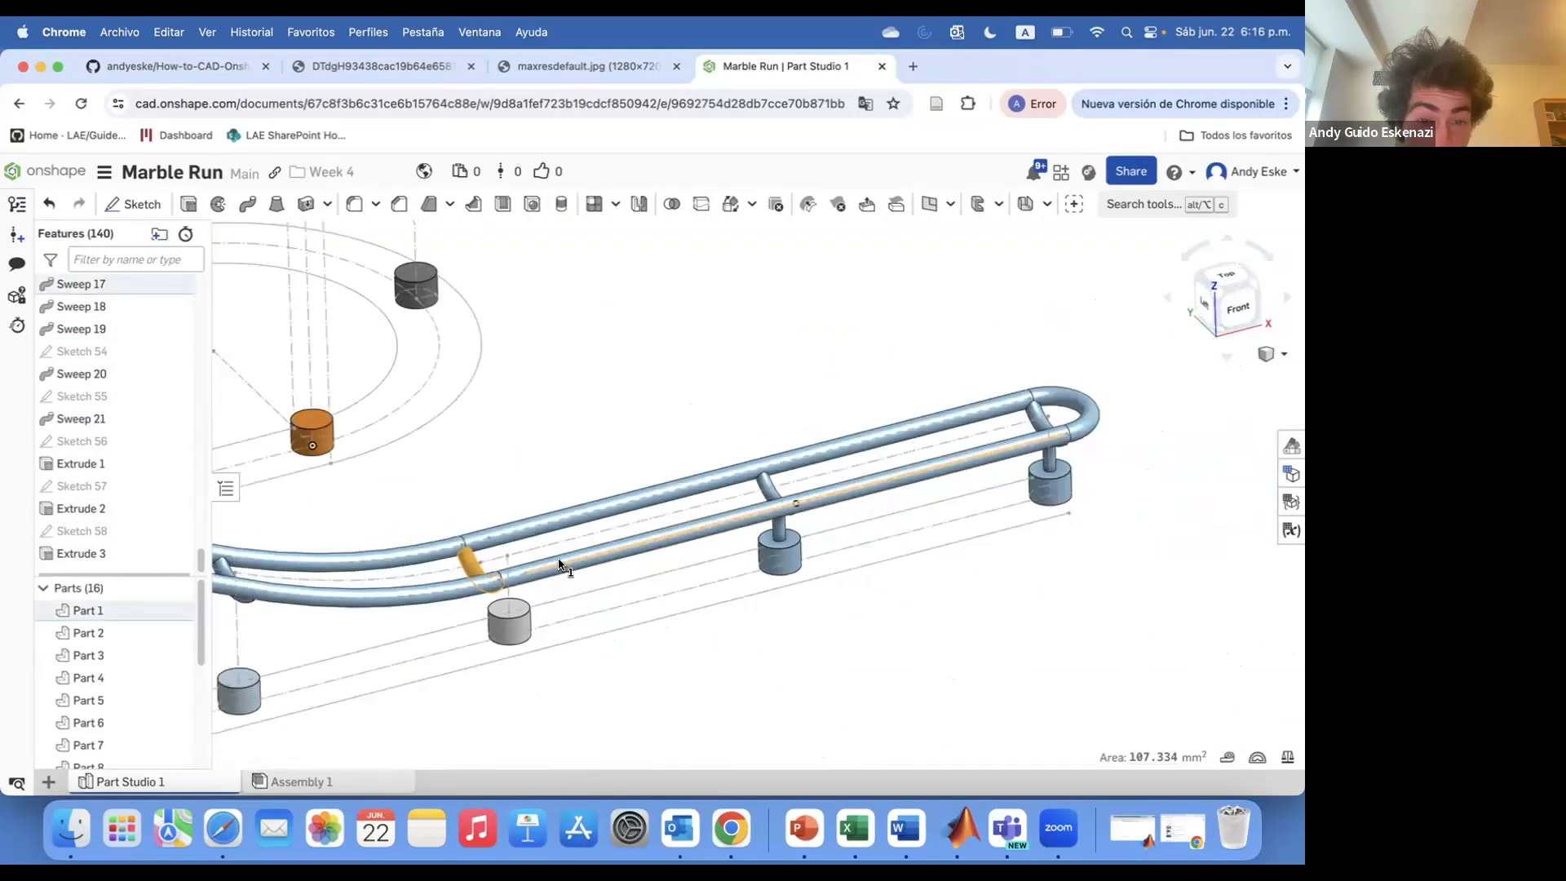
scroll(616, 605, "down", 3)
scroll(556, 593, "up", 8)
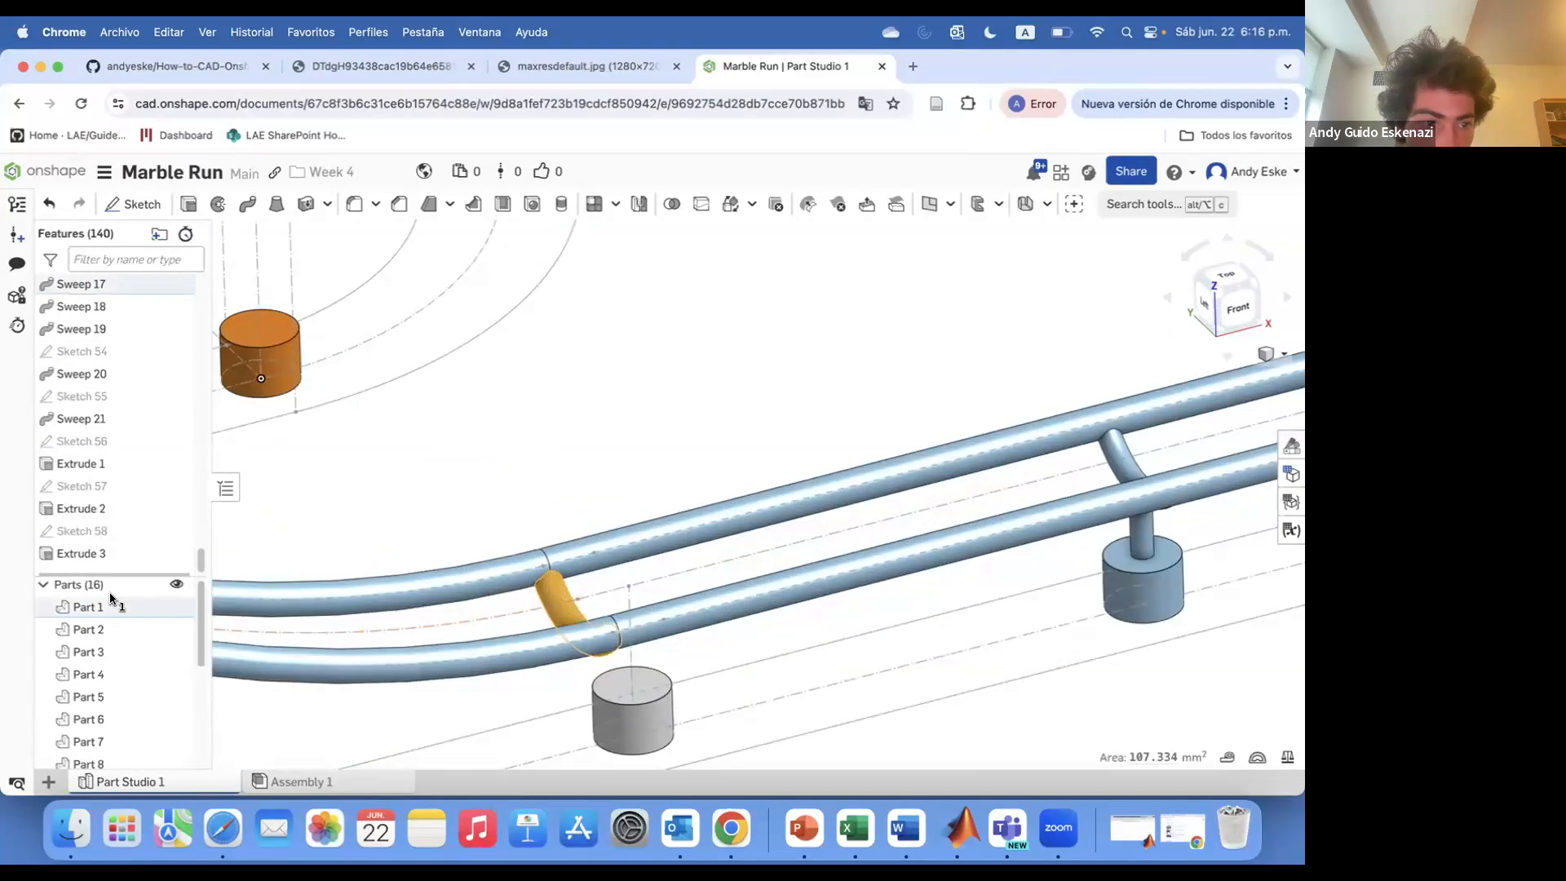
scroll(98, 359, "up", 1)
left_click(98, 359)
scroll(557, 510, "down", 3)
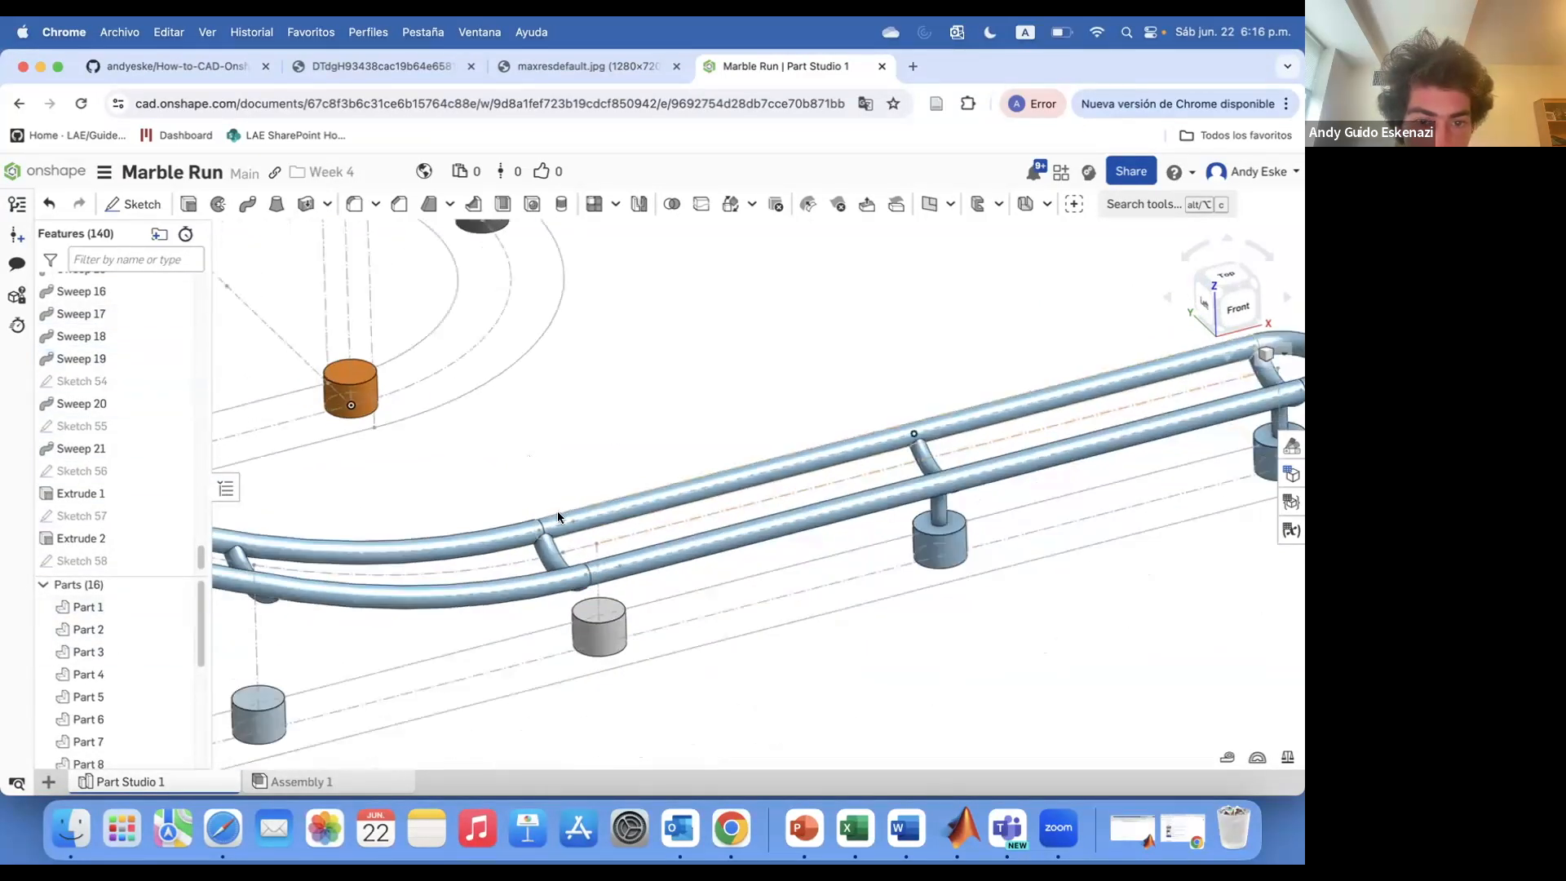
scroll(94, 442, "up", 5)
scroll(123, 400, "up", 3)
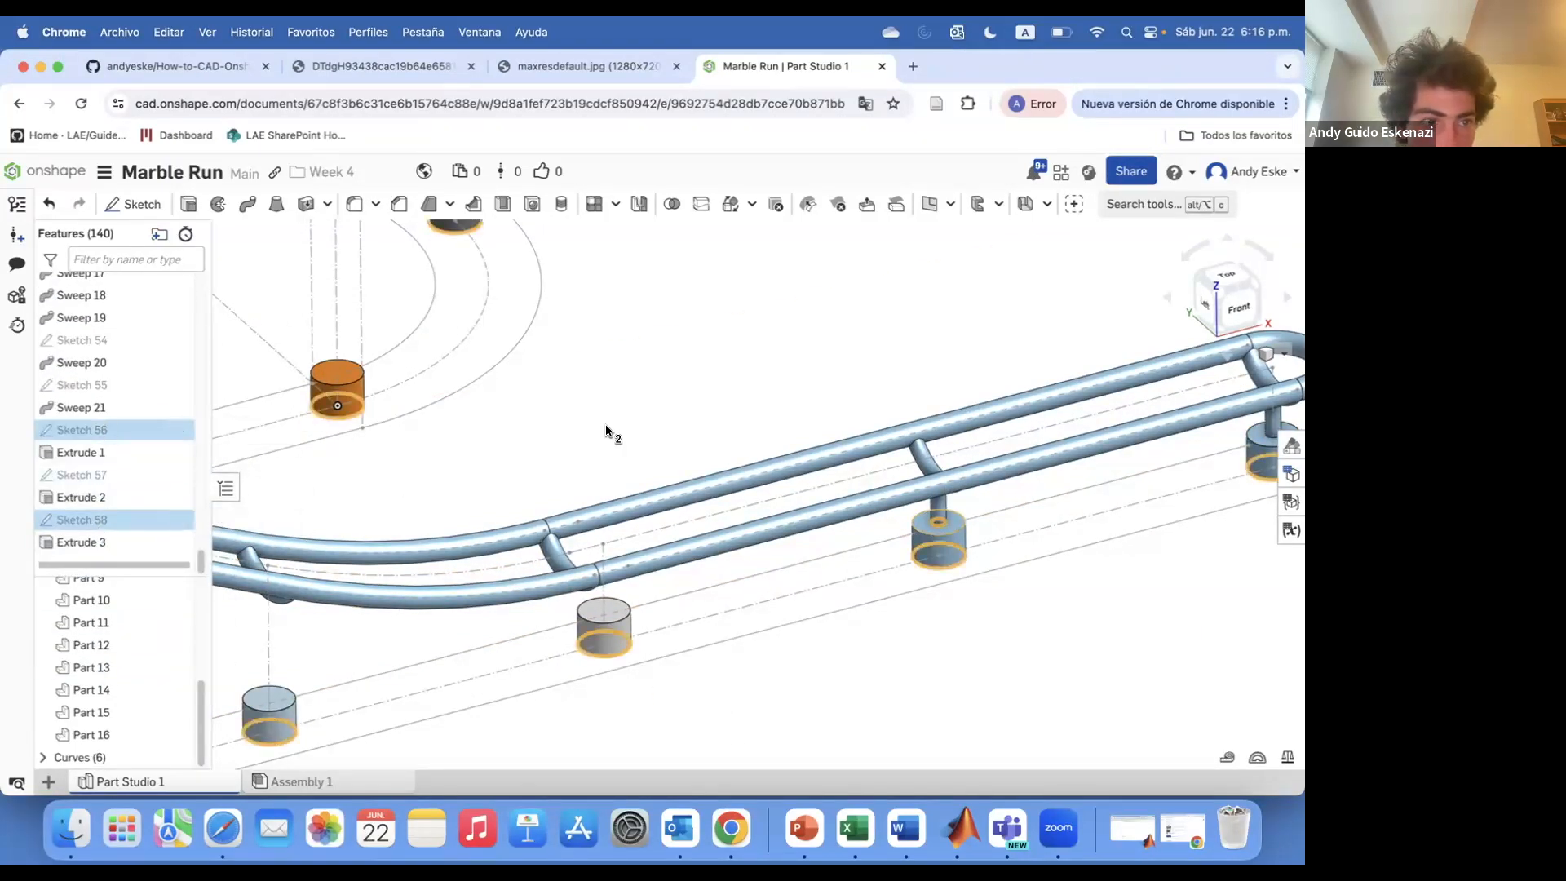
Edit Sketch 56 to add another post circle beneath the rail
double_click(81, 430)
scroll(551, 640, "up", 5)
right_click(756, 652)
scroll(756, 624, "down", 1)
left_click(532, 204)
left_click(248, 204)
left_click(629, 648)
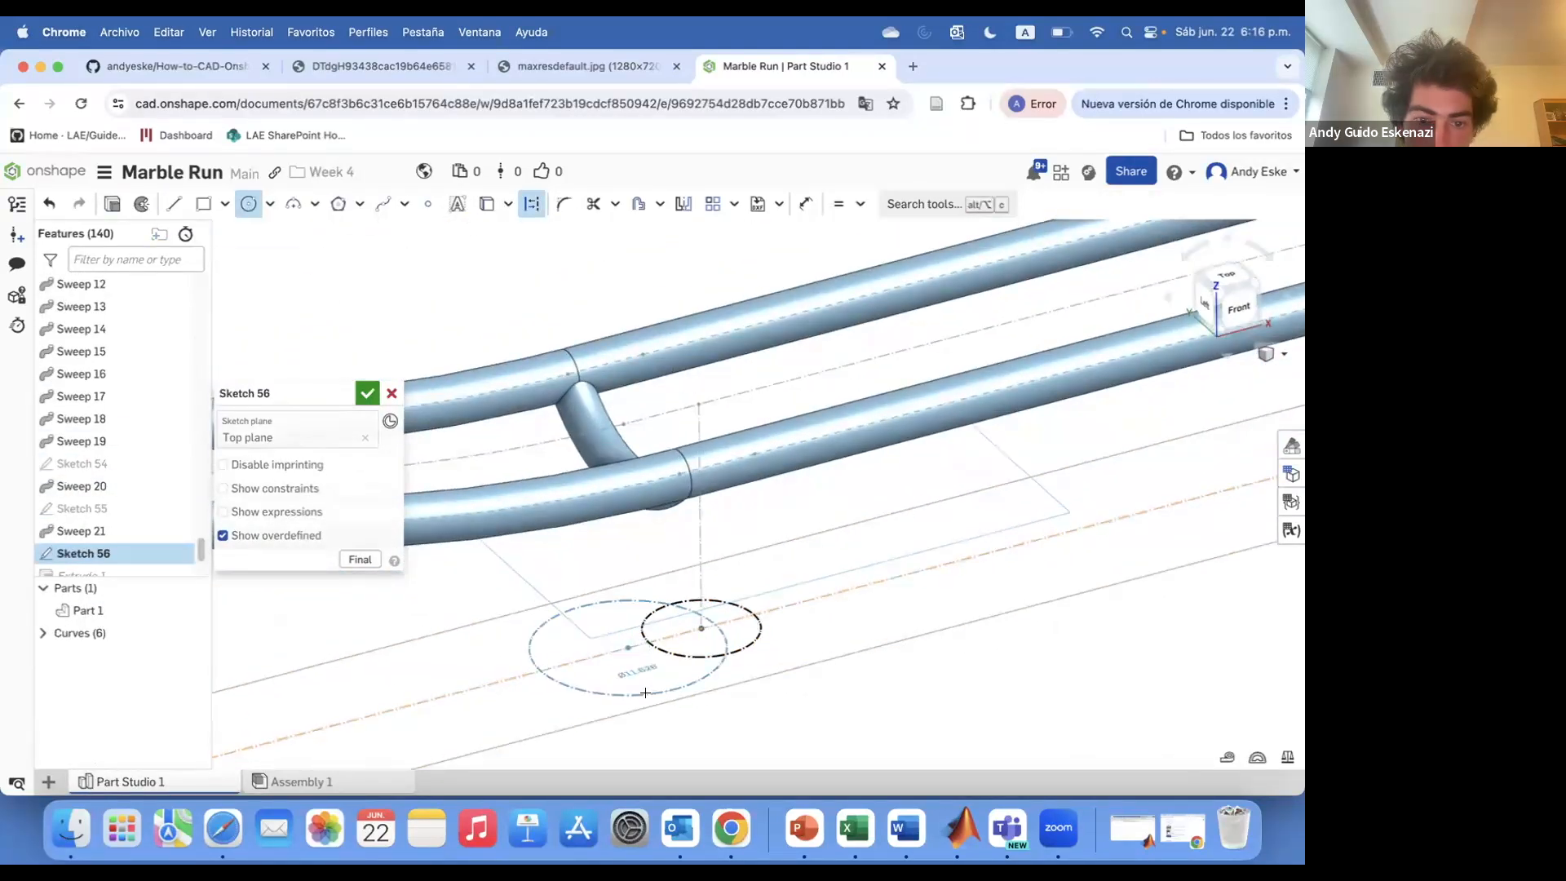
left_click(645, 694)
Start a sketch on the post bases' top face and draw small circles centred on the nearby post tops
scroll(652, 683, "up", 1)
key("d")
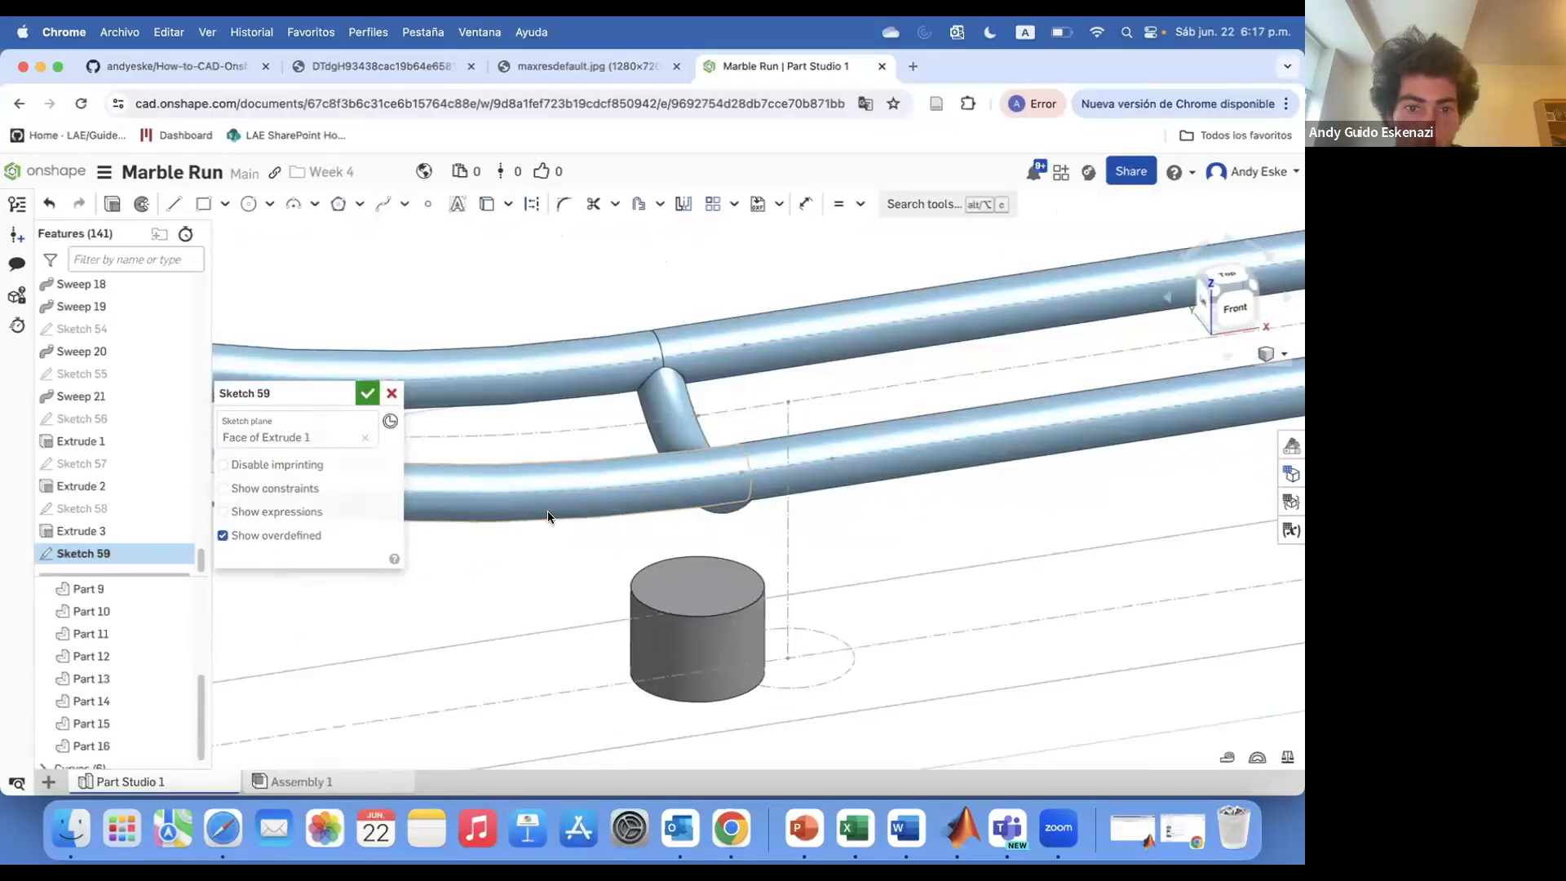
right_click_drag(855, 566, 894, 549)
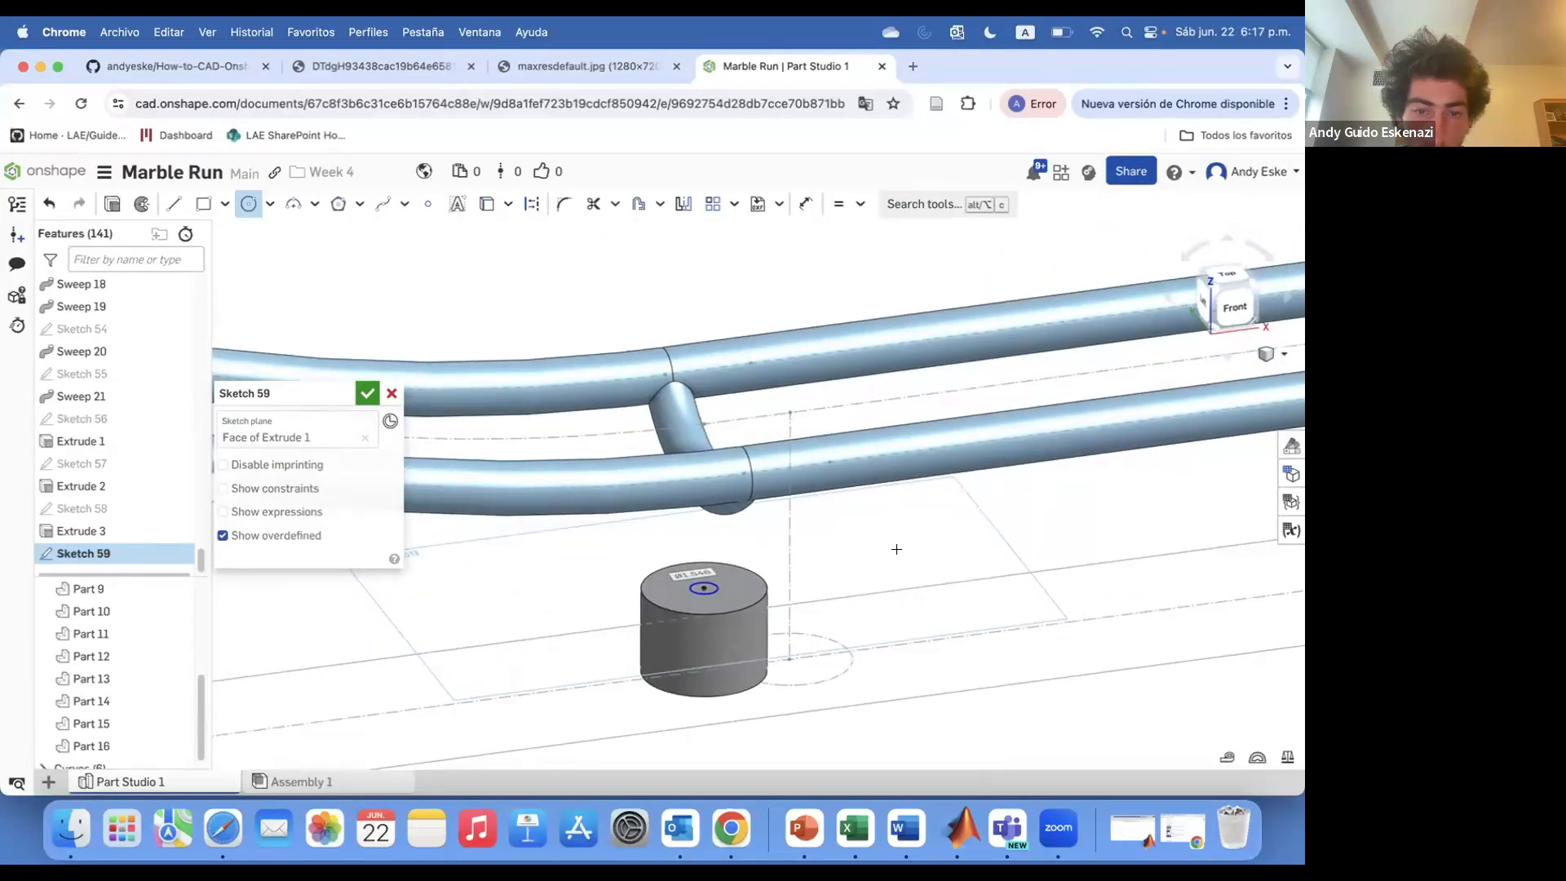
scroll(895, 549, "down", 5)
scroll(652, 616, "up", 3)
left_click(633, 596)
left_click(647, 600)
scroll(647, 600, "down", 3)
left_click(375, 622)
left_click(384, 623)
scroll(384, 623, "down", 5)
scroll(351, 610, "up", 5)
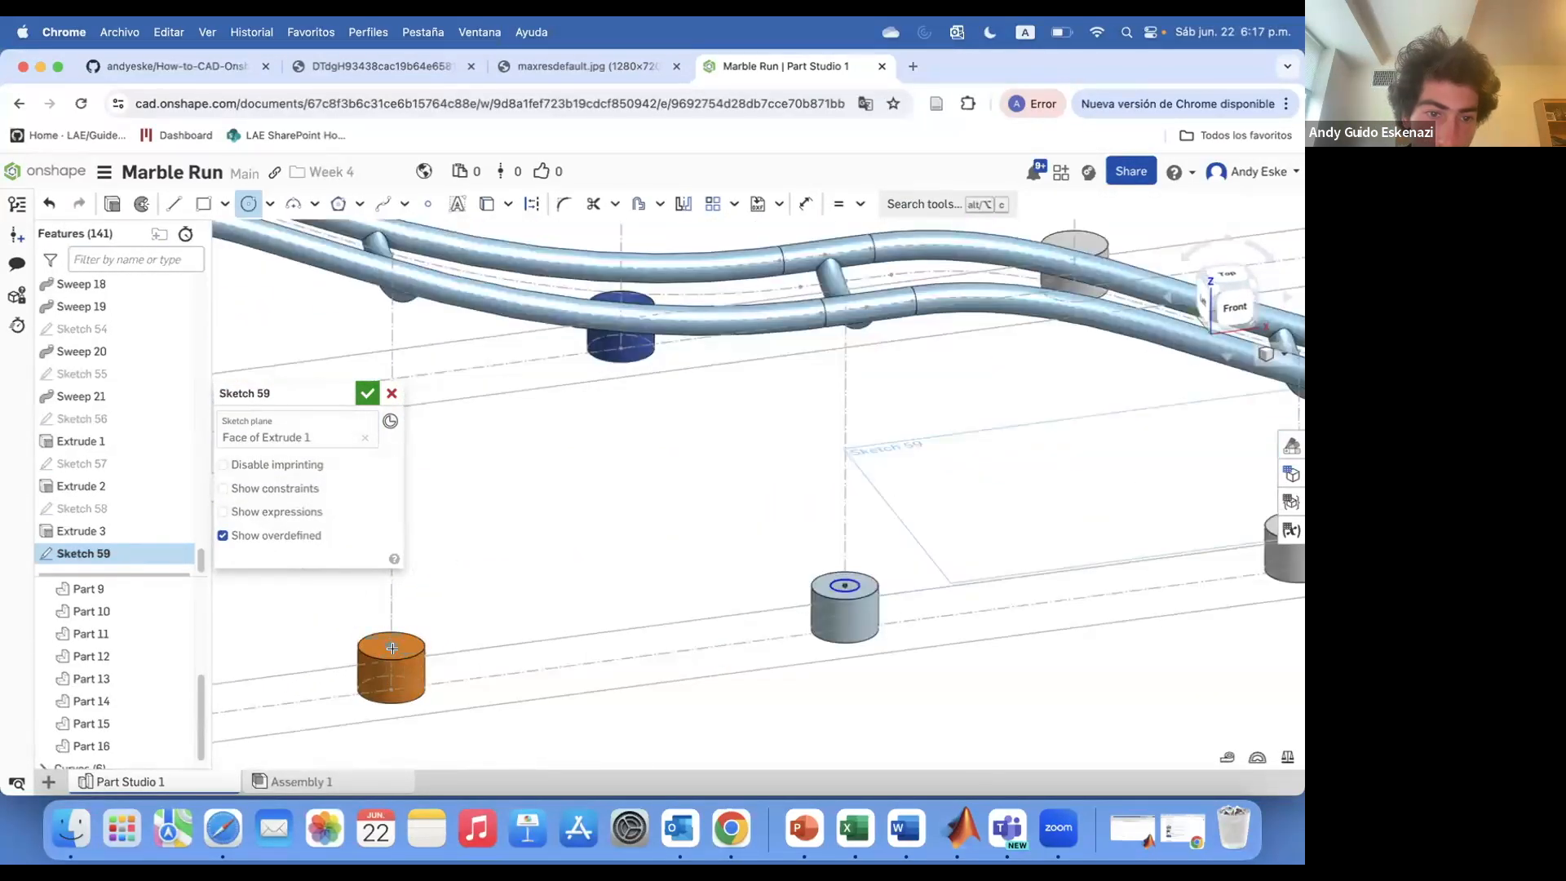
left_click(391, 641)
left_click(398, 642)
left_click(412, 609)
left_click(423, 612)
scroll(253, 595, "up", 5)
left_click(314, 616)
left_click(335, 626)
Draw more small circles centred on post base tops further along the track
left_click(553, 470)
left_click(580, 477)
left_click(926, 425)
left_click(949, 428)
scroll(674, 465, "down", 4)
scroll(938, 454, "up", 5)
left_click(935, 453)
left_click(956, 462)
scroll(956, 463, "down", 5)
scroll(1175, 398, "up", 5)
left_click(1120, 437)
left_click(1142, 446)
left_click(1120, 403)
left_click(1139, 412)
scroll(1140, 413, "down", 5)
left_click(1112, 269)
left_click(1136, 281)
left_click(869, 283)
left_click(894, 292)
left_click(644, 336)
left_click(664, 342)
scroll(751, 360, "down", 3)
scroll(571, 383, "up", 6)
left_click(546, 413)
left_click(564, 417)
Constrain the post-top circles around the track to be equal in size
key("e")
left_click(565, 418)
scroll(564, 417, "down", 5)
scroll(1142, 356, "up", 4)
left_click(1148, 354)
scroll(1148, 353, "down", 5)
scroll(600, 292, "up", 5)
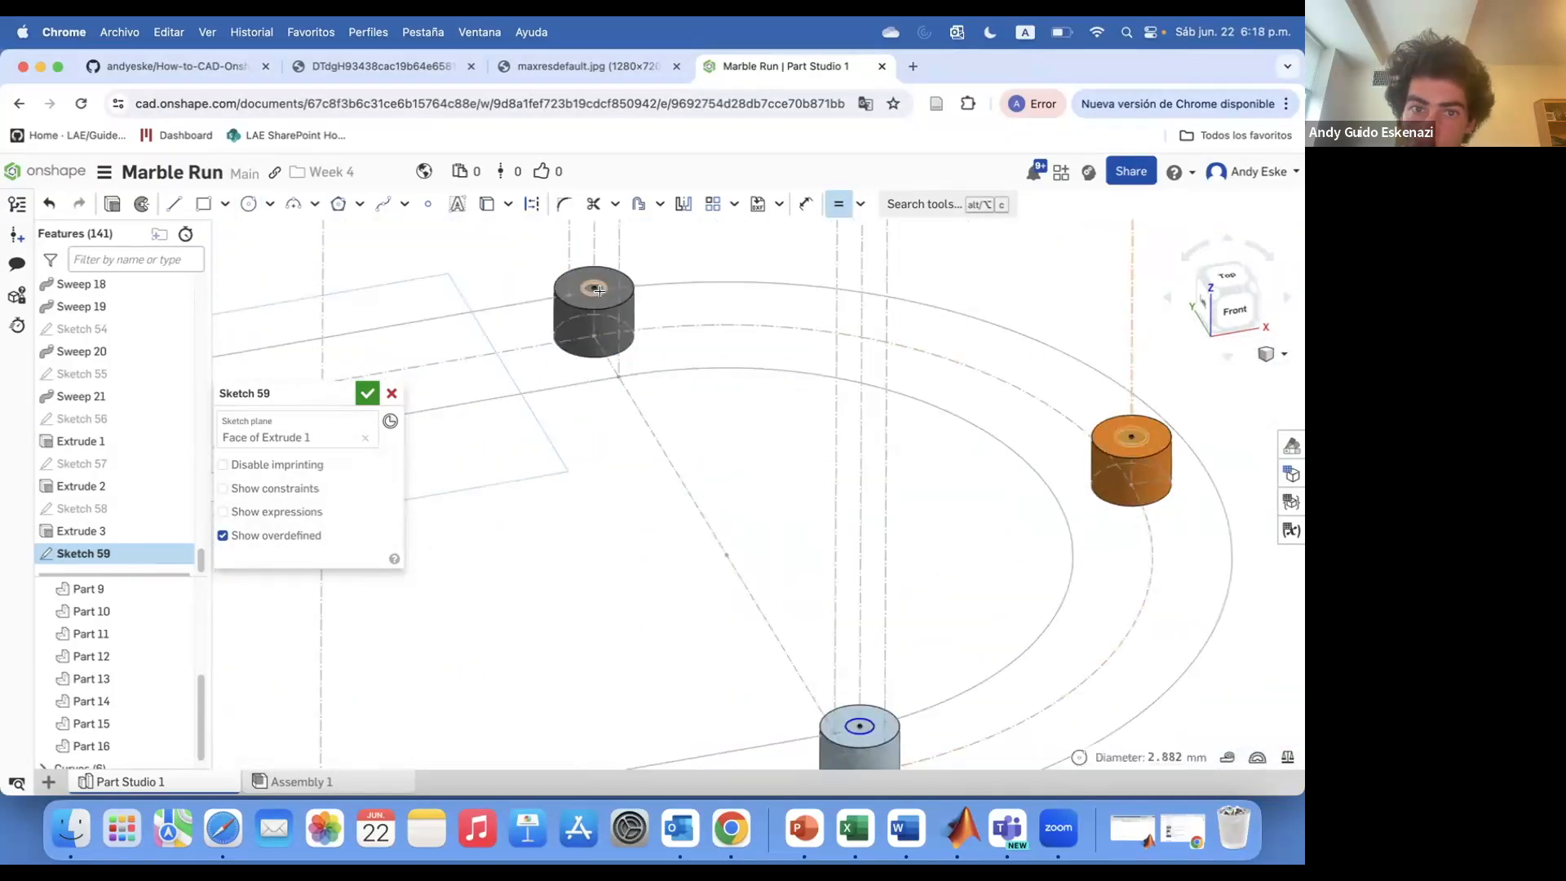
left_click(1120, 436)
scroll(1120, 436, "down", 4)
scroll(637, 673, "up", 5)
left_click(1211, 570)
scroll(1207, 573, "down", 4)
scroll(406, 713, "up", 4)
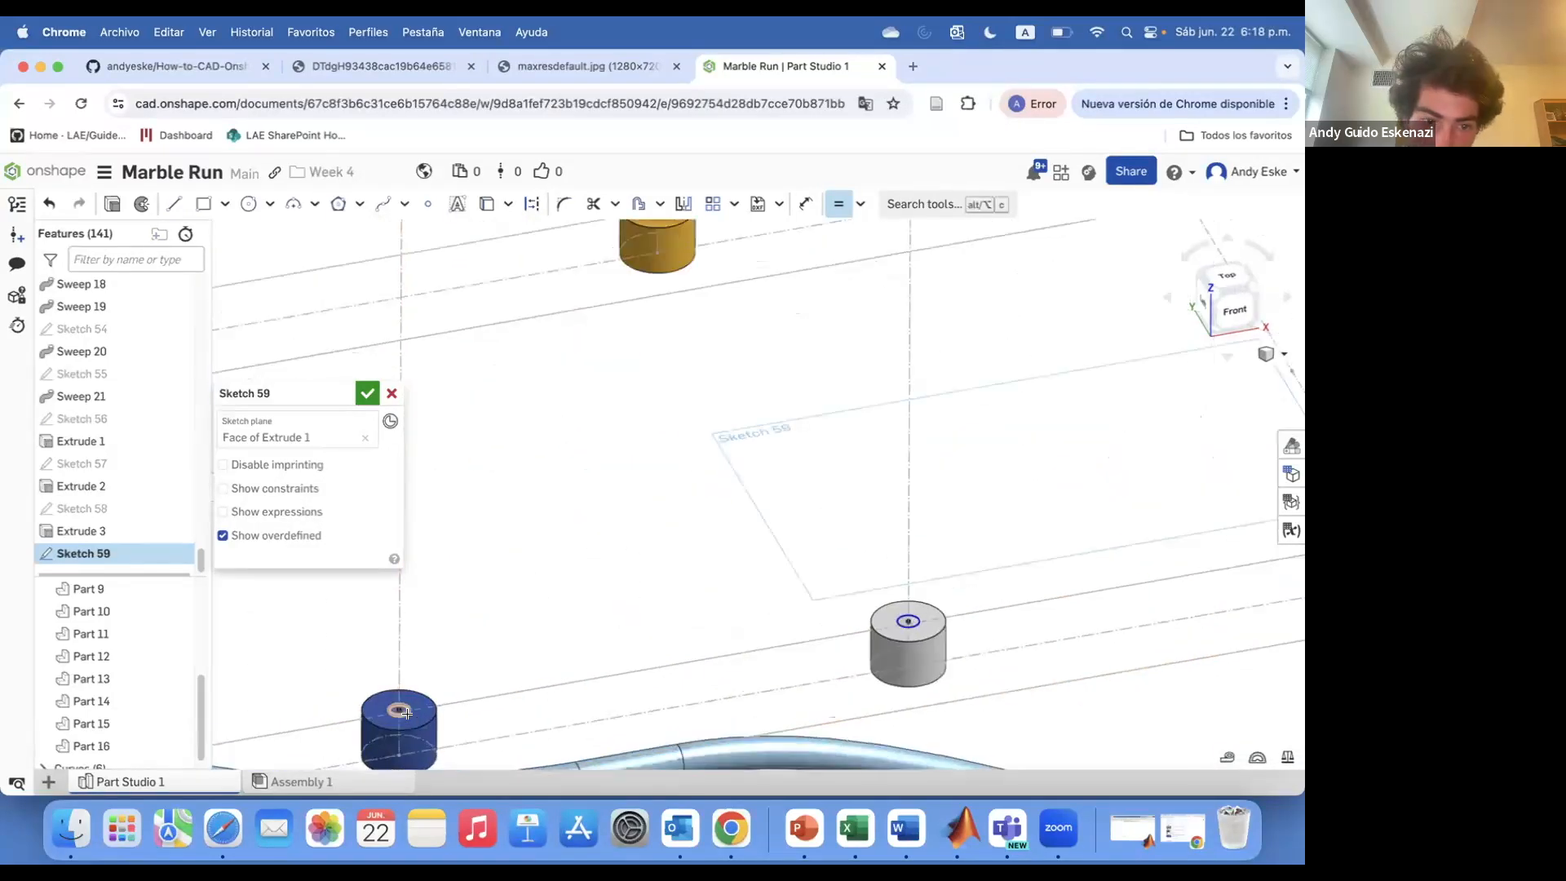
left_click(899, 622)
scroll(898, 622, "down", 4)
scroll(608, 603, "up", 5)
scroll(732, 580, "up", 2)
left_click(569, 600)
scroll(575, 602, "down", 5)
scroll(457, 652, "up", 5)
left_click(591, 595)
scroll(590, 594, "down", 4)
scroll(1005, 522, "up", 3)
left_click(1006, 486)
scroll(1006, 486, "down", 5)
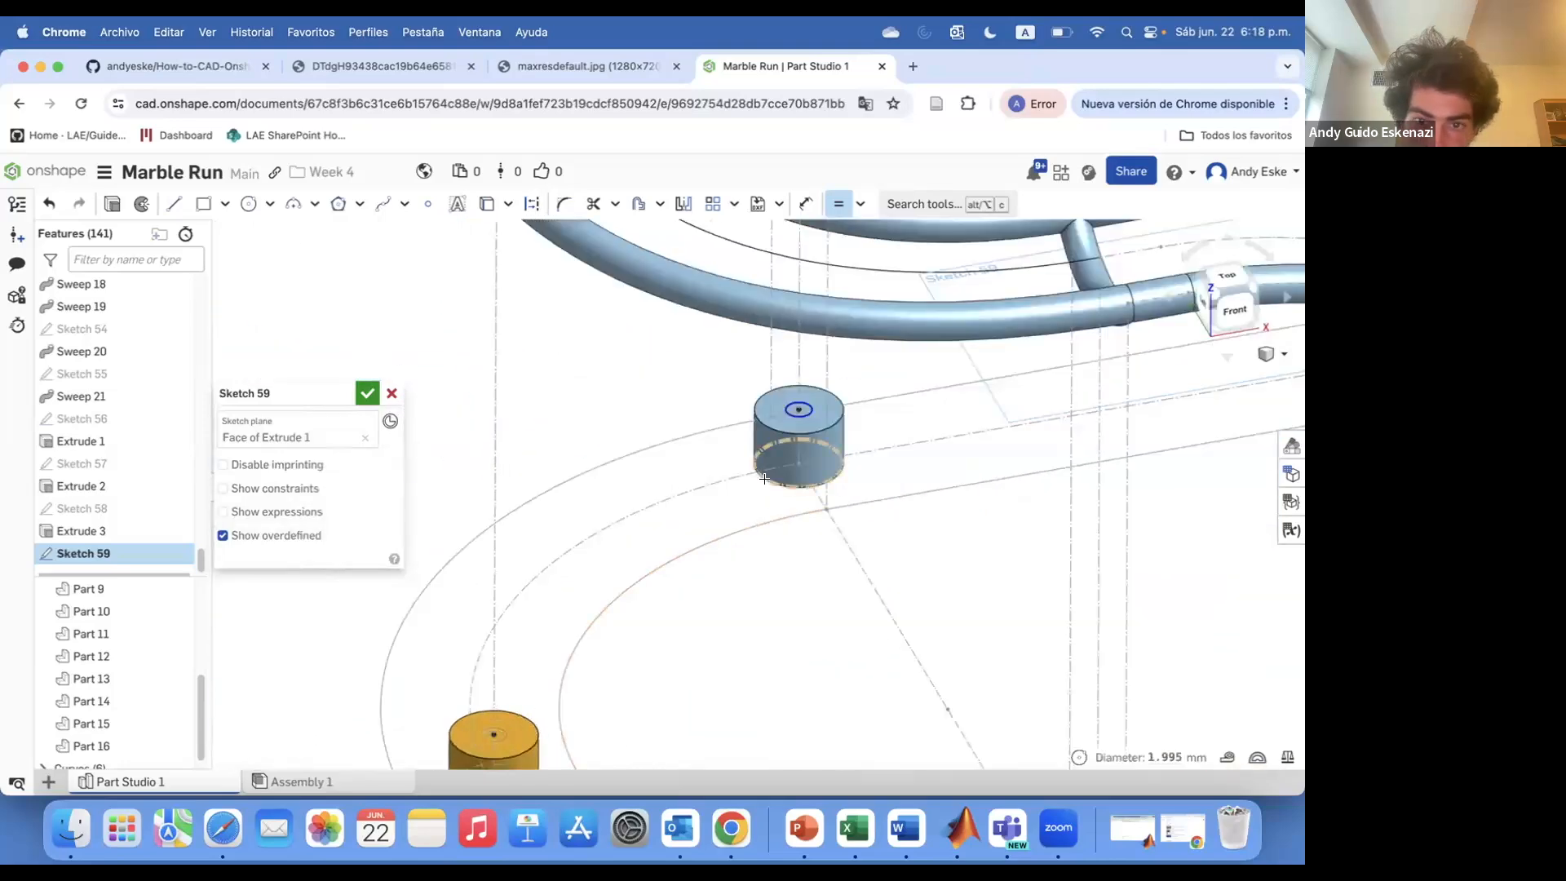
scroll(892, 648, "up", 4)
scroll(892, 649, "down", 5)
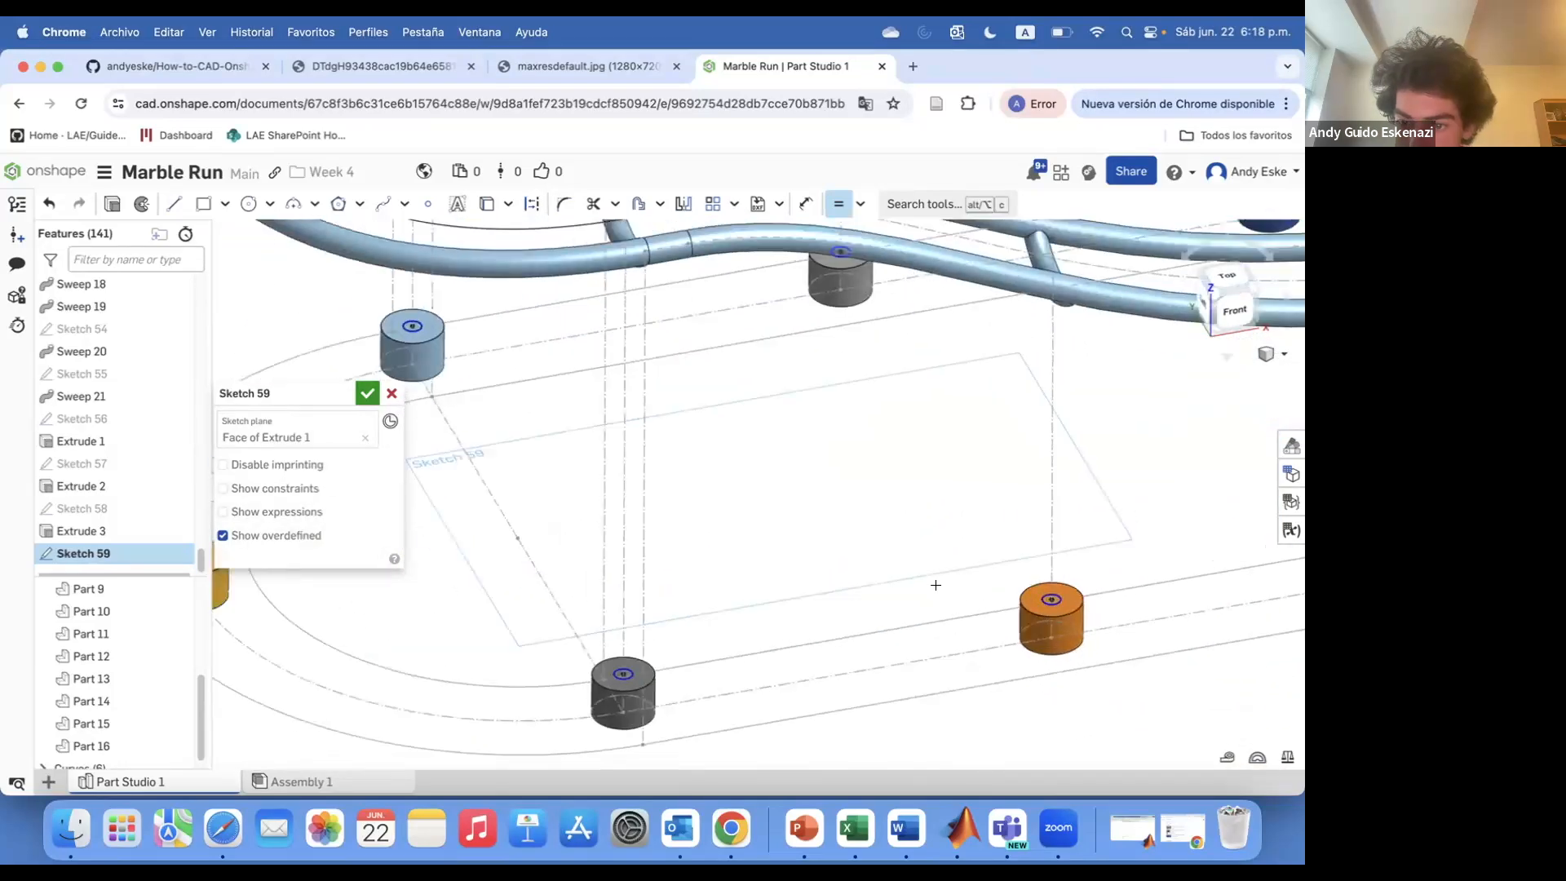
scroll(745, 594, "up", 4)
left_click(784, 544)
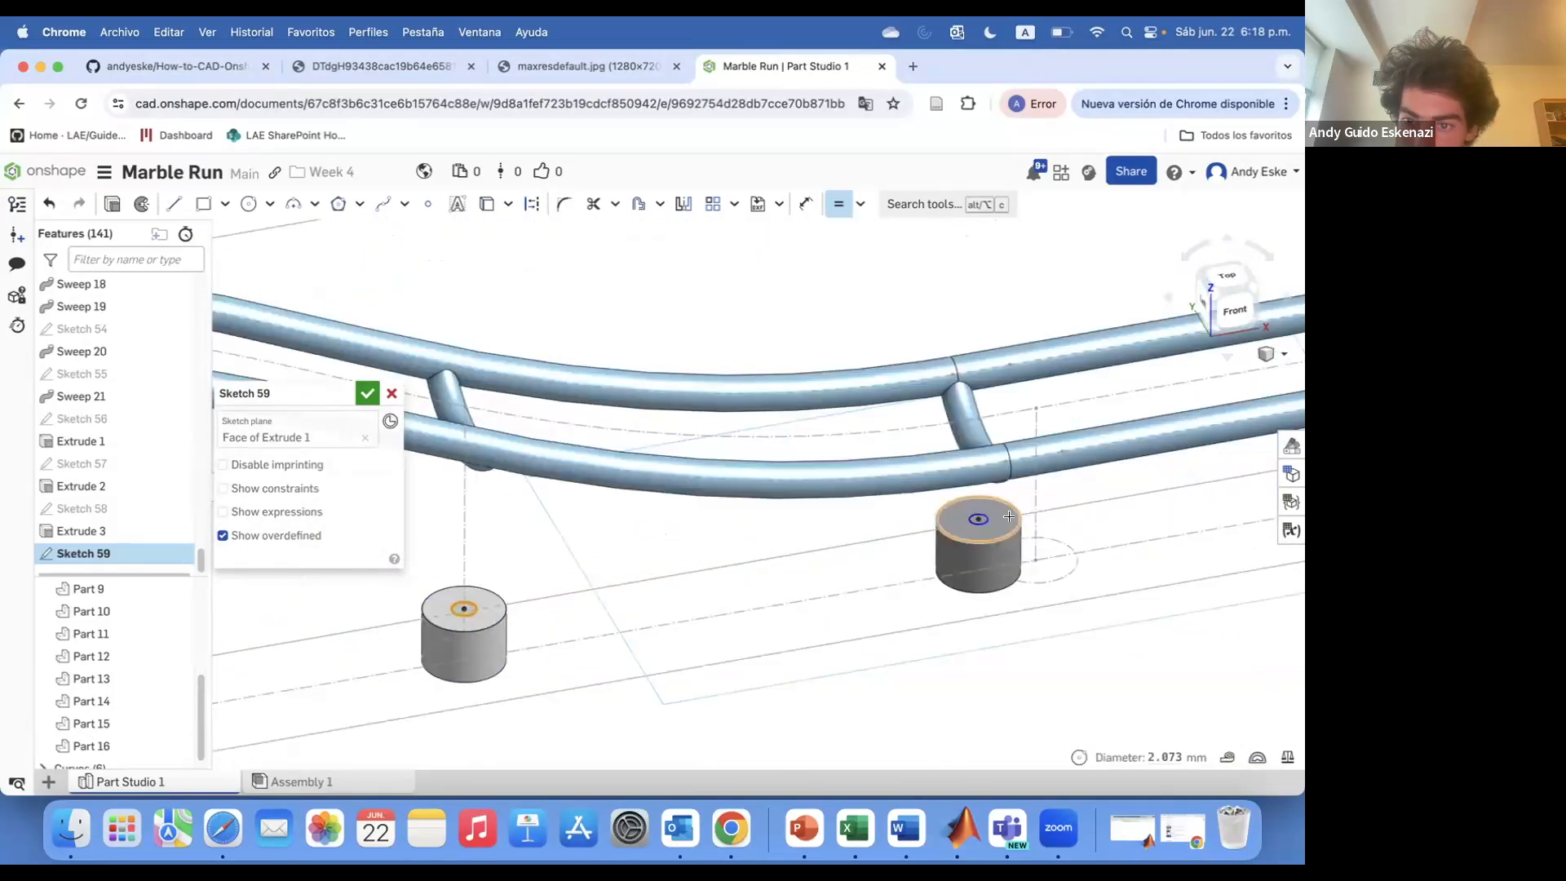
Dimension one post circle's diameter as 2 mm
left_click(981, 520)
key("d")
left_click(983, 523)
left_click(1132, 476)
type("2")
key("Return")
scroll(824, 554, "down", 5)
scroll(881, 600, "down", 5)
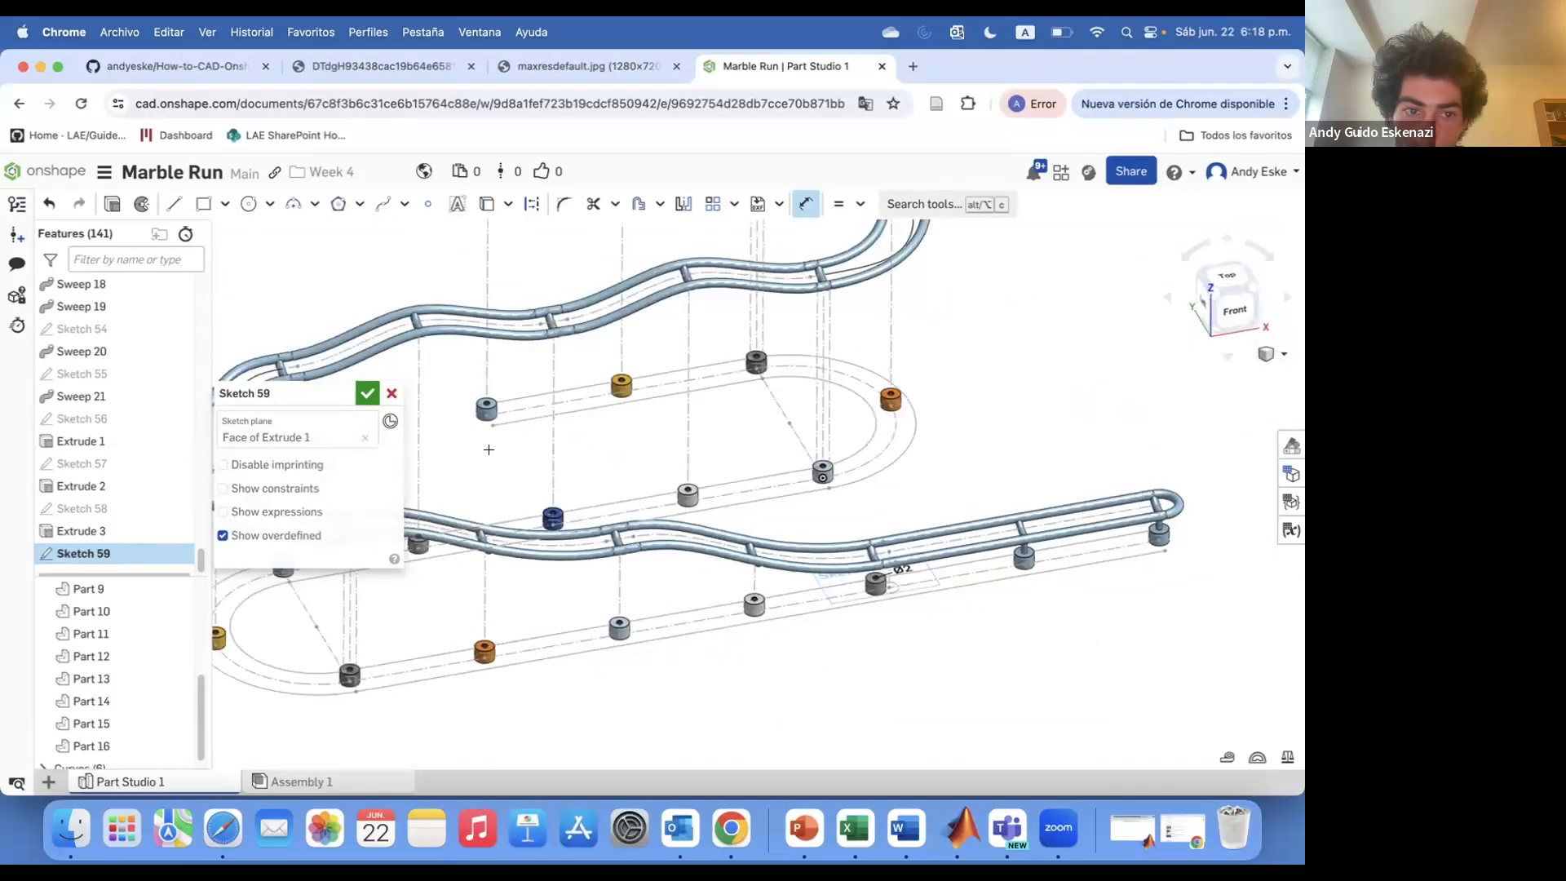
Finish the sketch and extrude a post circle up to the rail face above, adding and merging with all
left_click(367, 393)
scroll(865, 561, "up", 5)
key("shift+e")
scroll(656, 611, "up", 5)
left_click(624, 629)
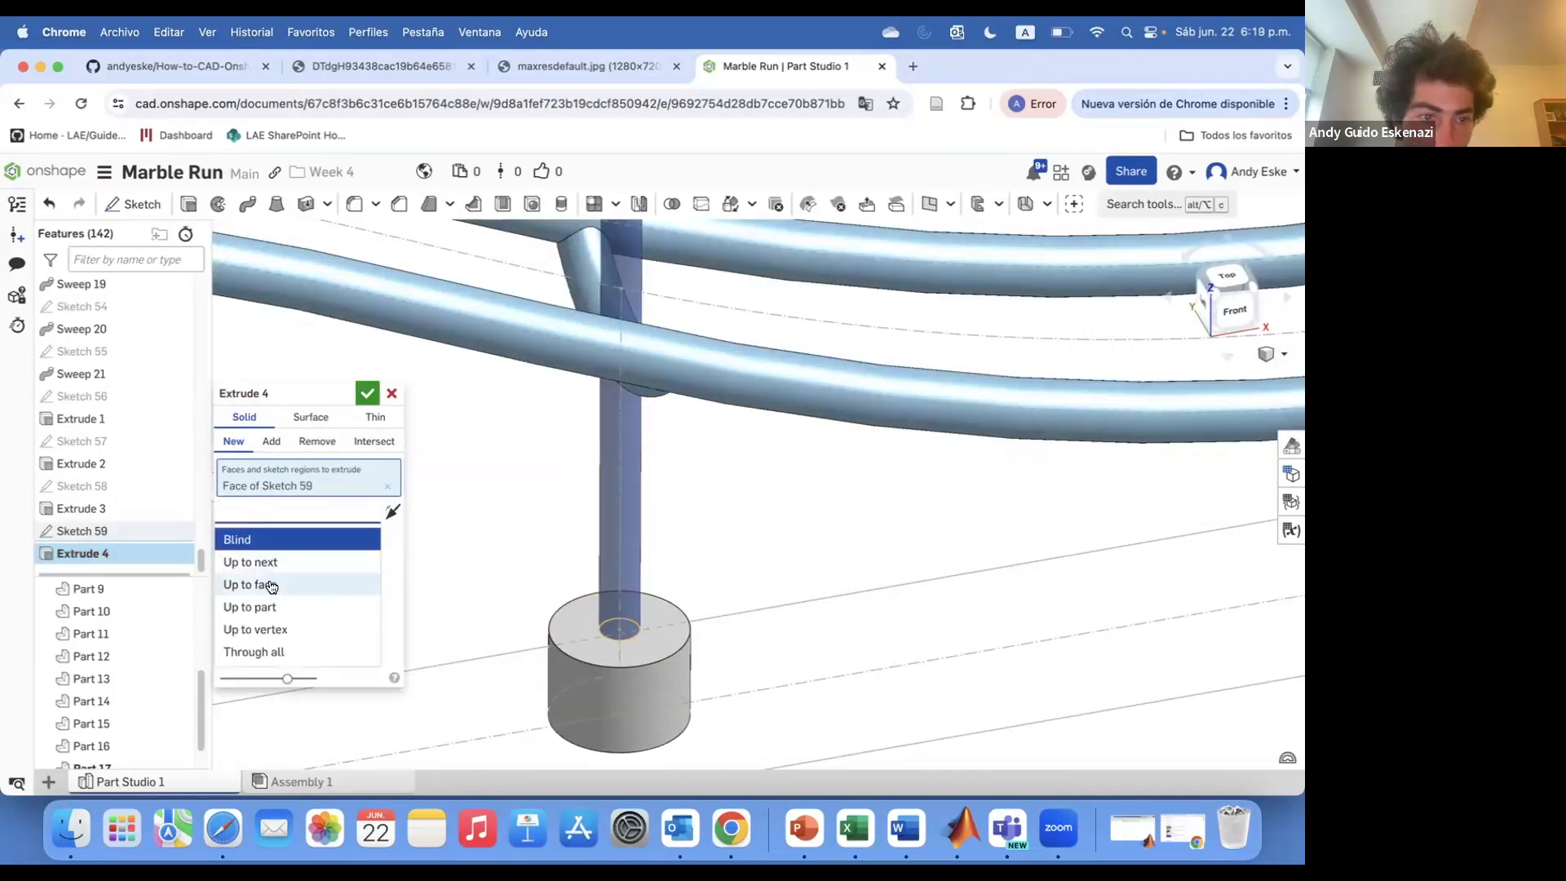
left_click(272, 586)
left_click(272, 441)
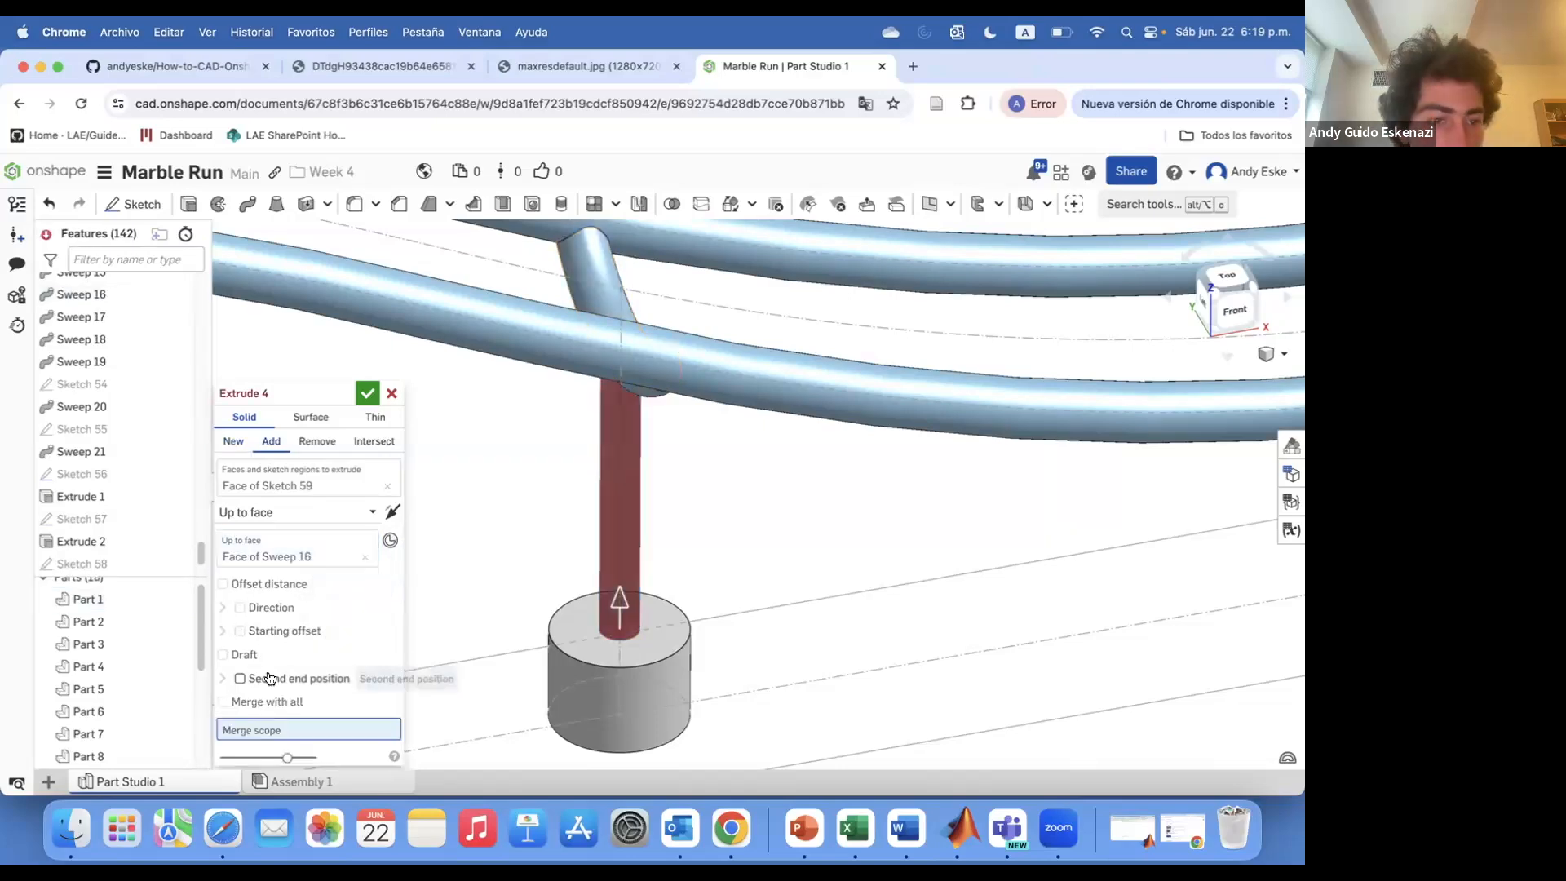
left_click(248, 703)
left_click(367, 393)
Extrude a second post circle up to the rail face above it, merging with all
scroll(276, 578, "down", 5)
left_click(188, 204)
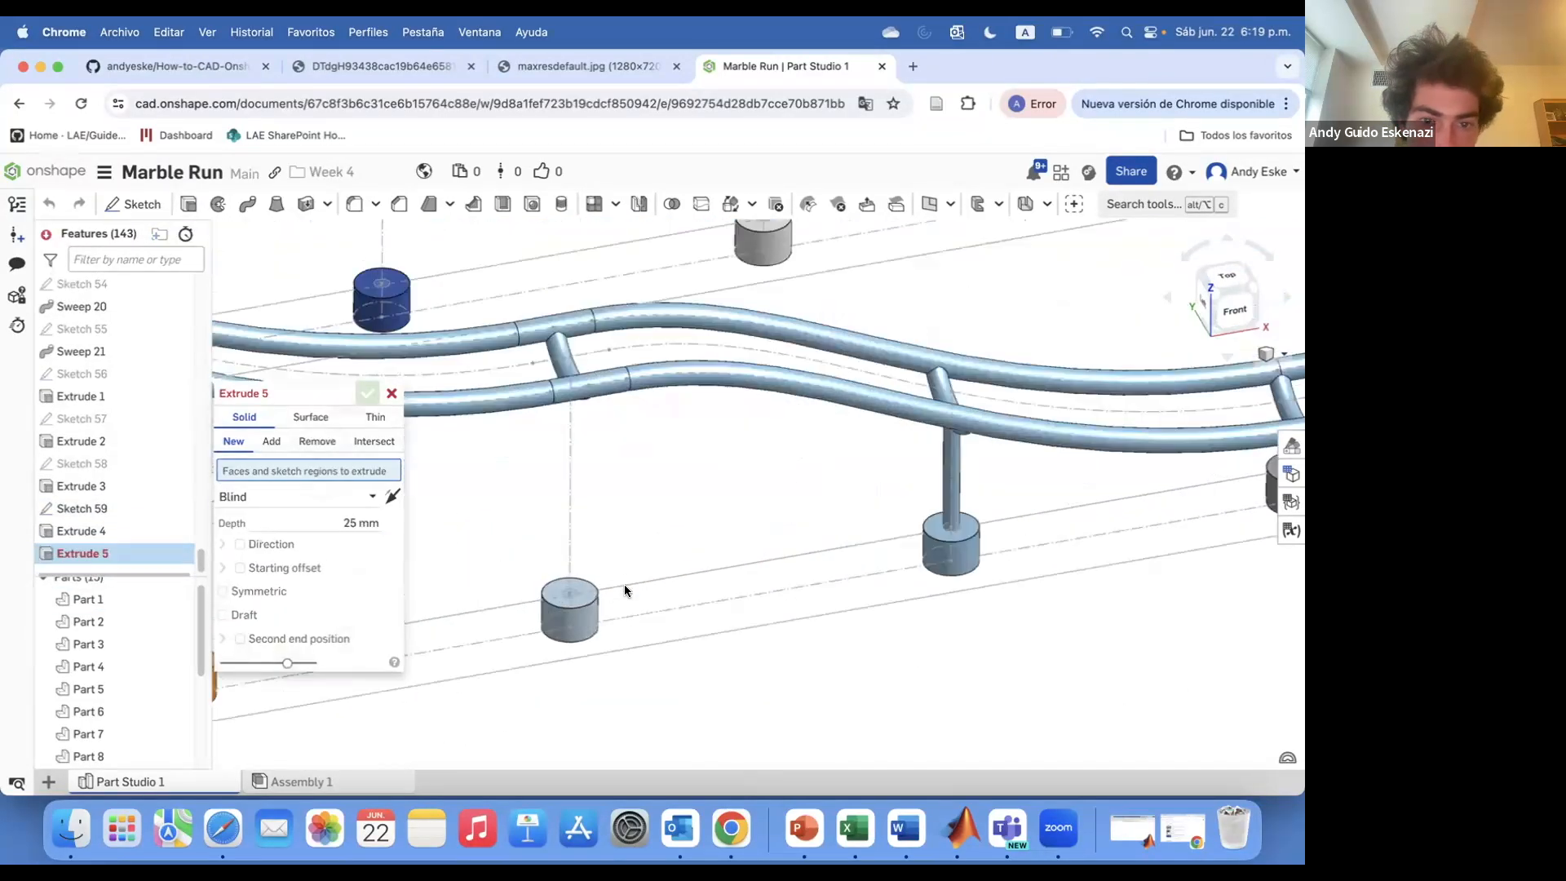
left_click(573, 589)
scroll(611, 514, "down", 5)
scroll(612, 453, "up", 5)
left_click(269, 513)
left_click(272, 587)
scroll(595, 467, "up", 5)
left_click(613, 442)
left_click(613, 441)
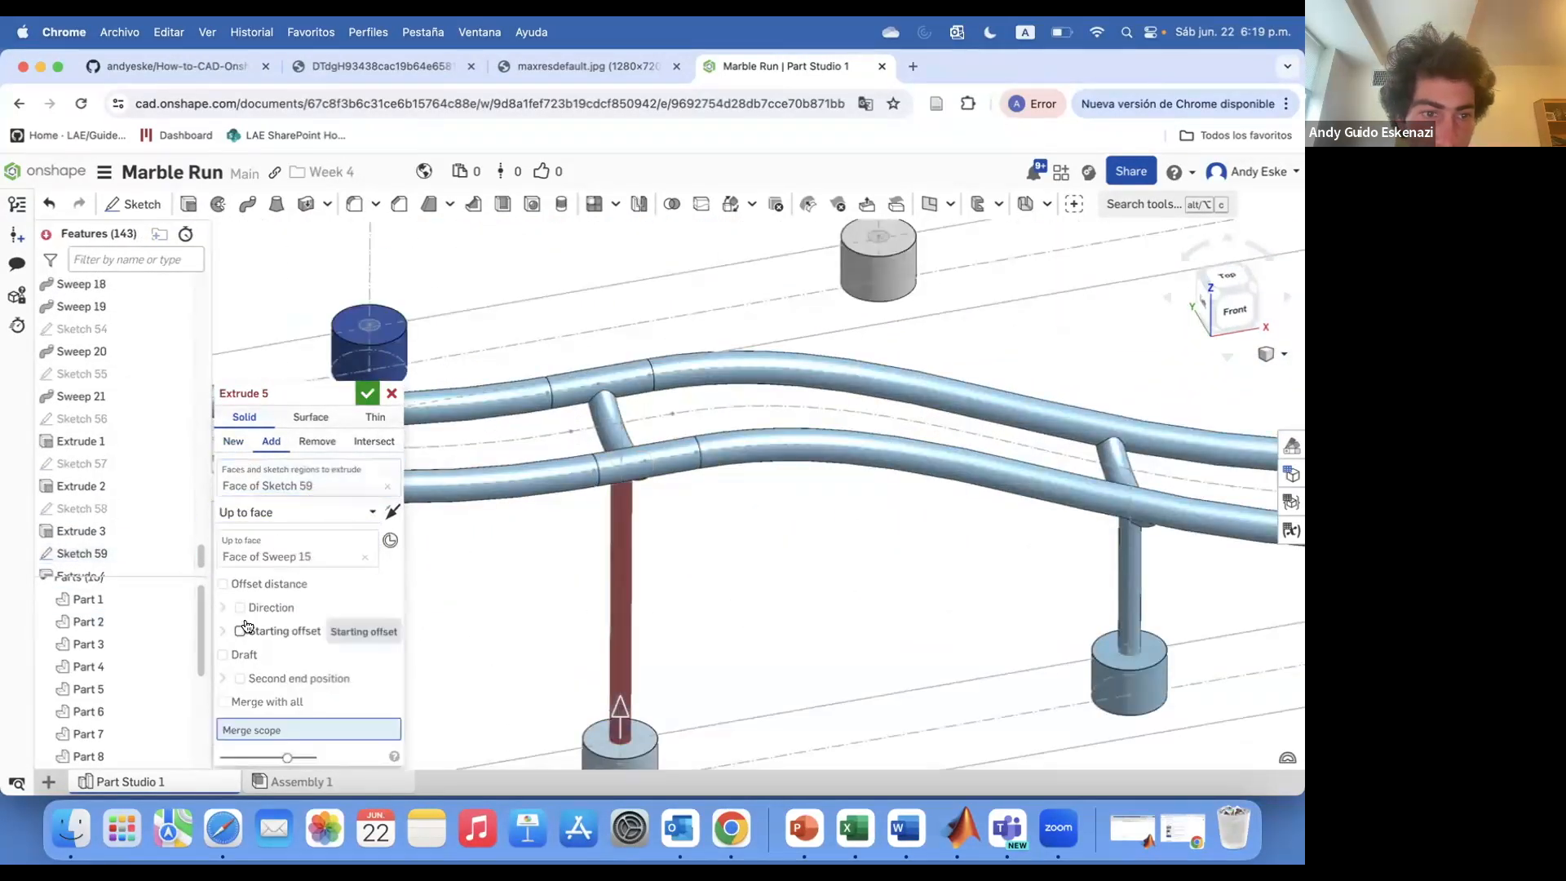
left_click(245, 702)
left_click(367, 394)
Extrude the next post circle up to the overhead rail face as an added, merged body
scroll(758, 571, "down", 5)
scroll(571, 665, "up", 5)
left_click(188, 204)
left_click(571, 659)
scroll(570, 659, "down", 5)
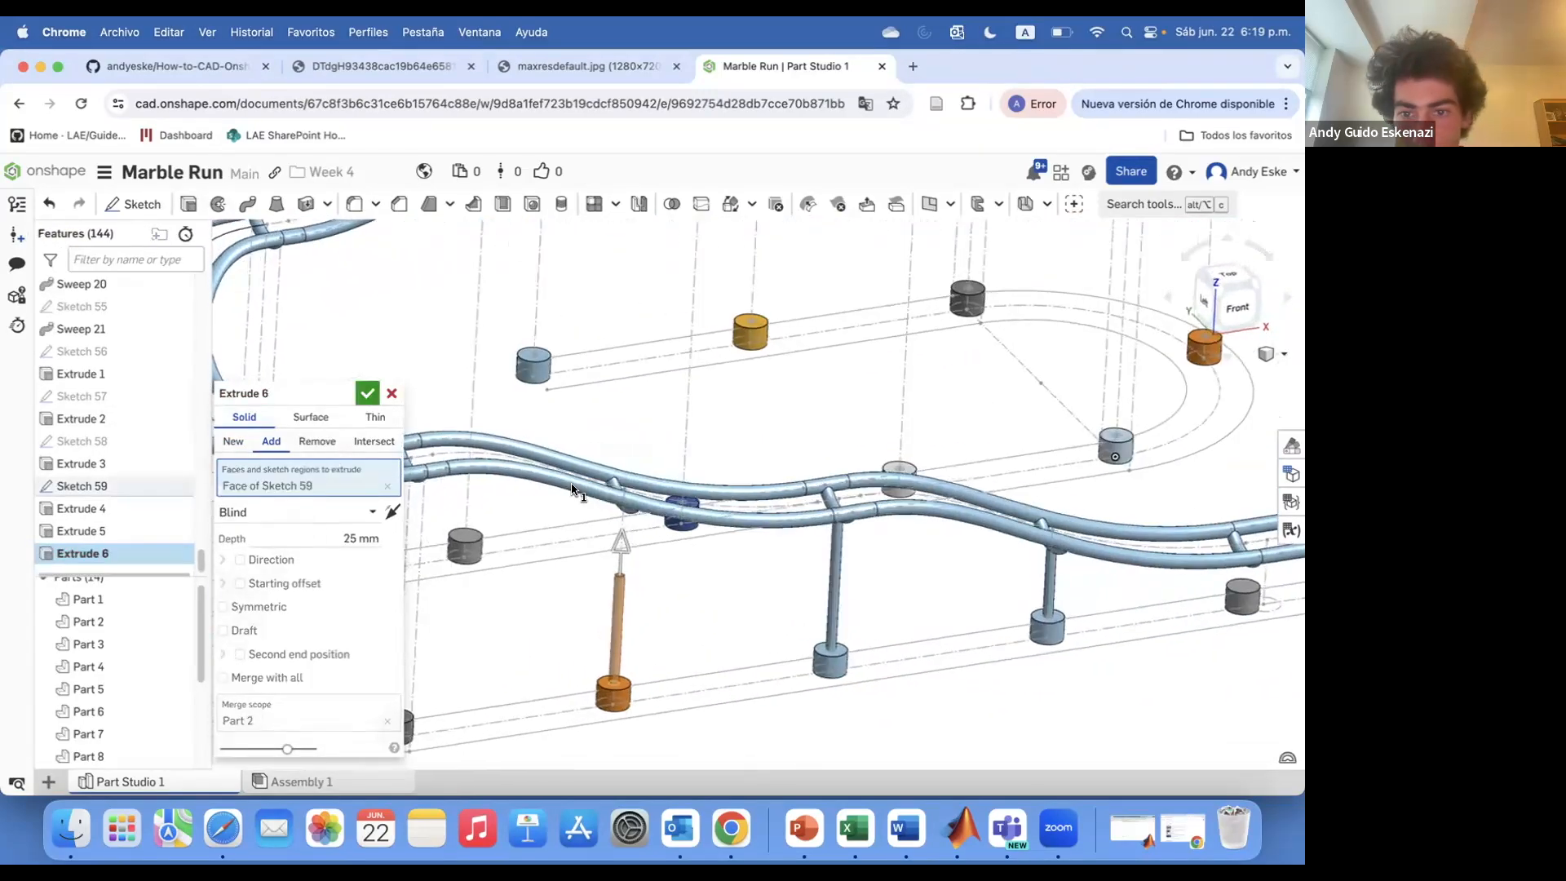
scroll(576, 510, "up", 5)
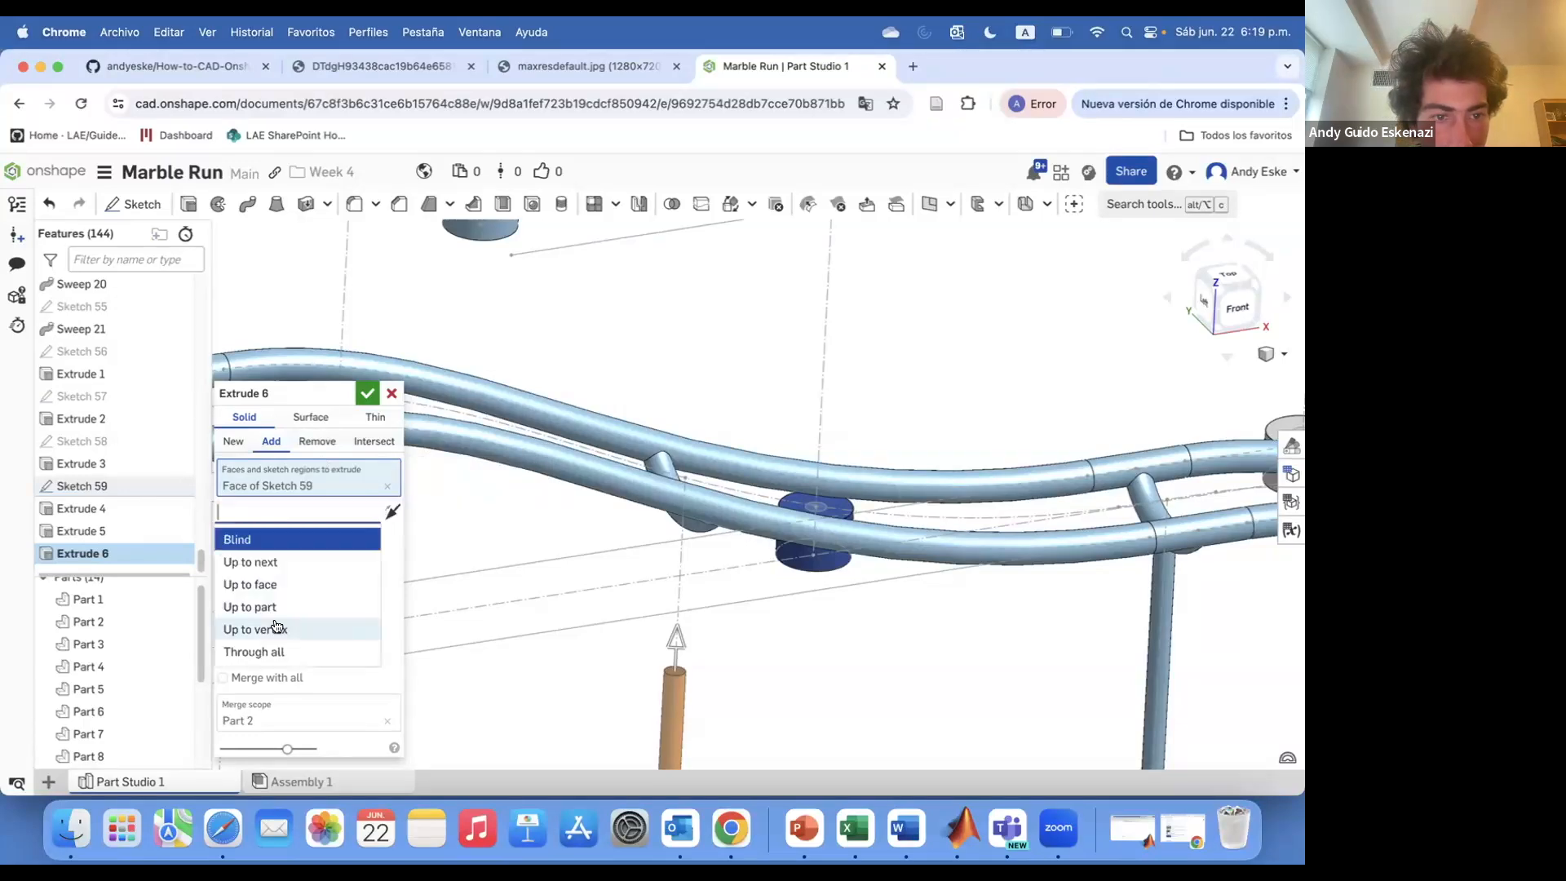
left_click(251, 585)
left_click(706, 526)
left_click(270, 444)
left_click(243, 701)
left_click(367, 393)
Extrude another post circle up to the rail tube above, adding it and merging with all
scroll(694, 457, "down", 5)
left_click(188, 203)
scroll(536, 650, "up", 5)
left_click(555, 644)
left_click(272, 513)
left_click(251, 585)
left_click(589, 264)
left_click(270, 442)
left_click(248, 703)
left_click(367, 393)
Extrude the post circle at the loop end up to the rail face above
scroll(665, 481, "down", 5)
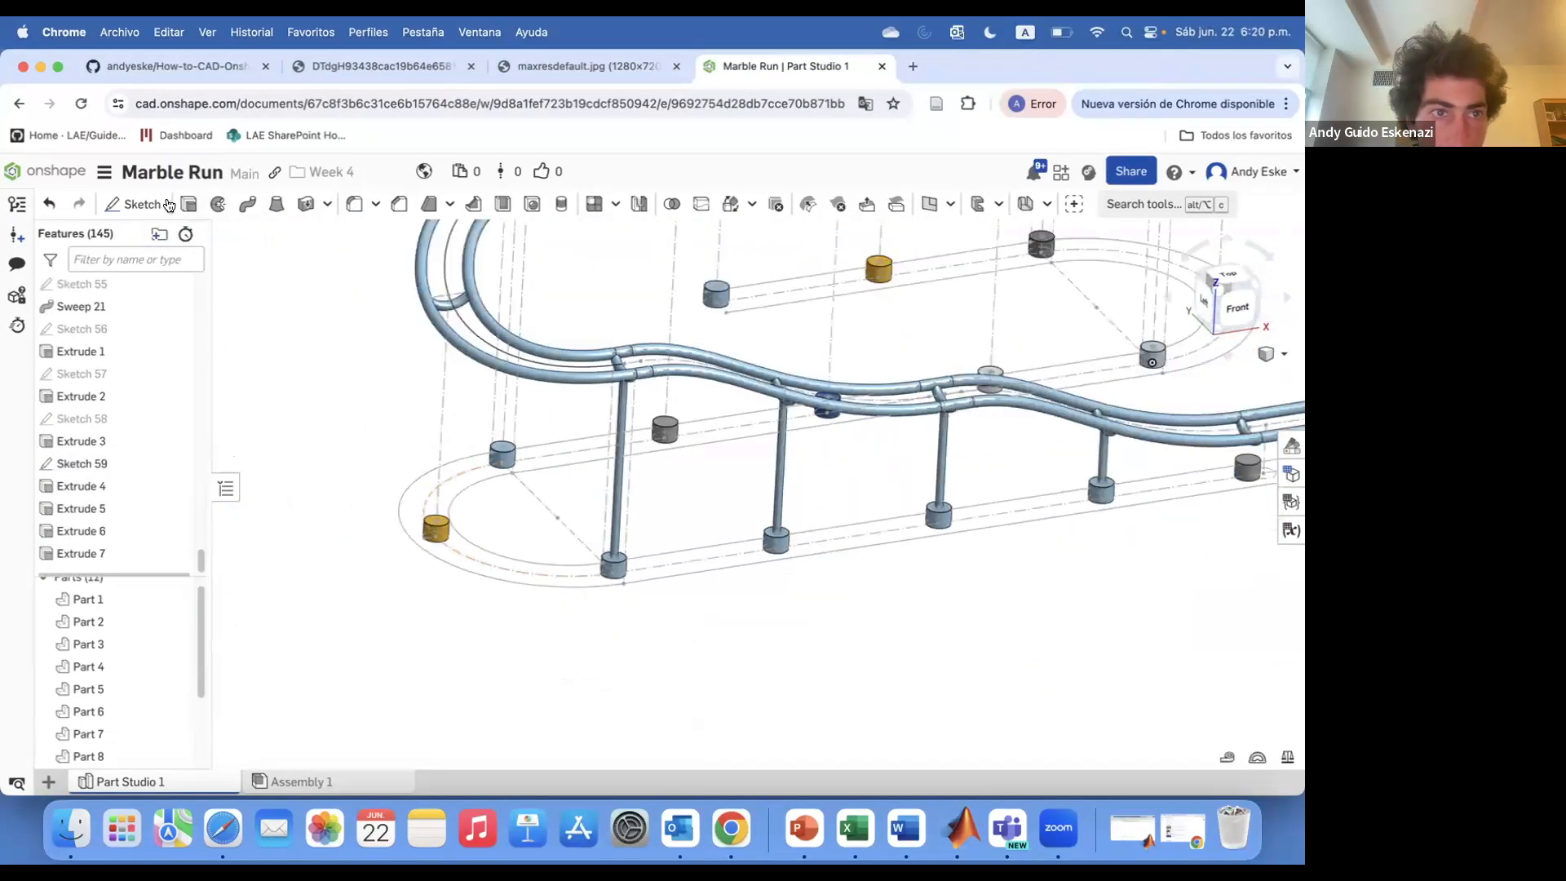
left_click(188, 204)
scroll(424, 520, "up", 5)
left_click(507, 544)
scroll(584, 561, "down", 10)
right_click_drag(698, 563, 720, 539)
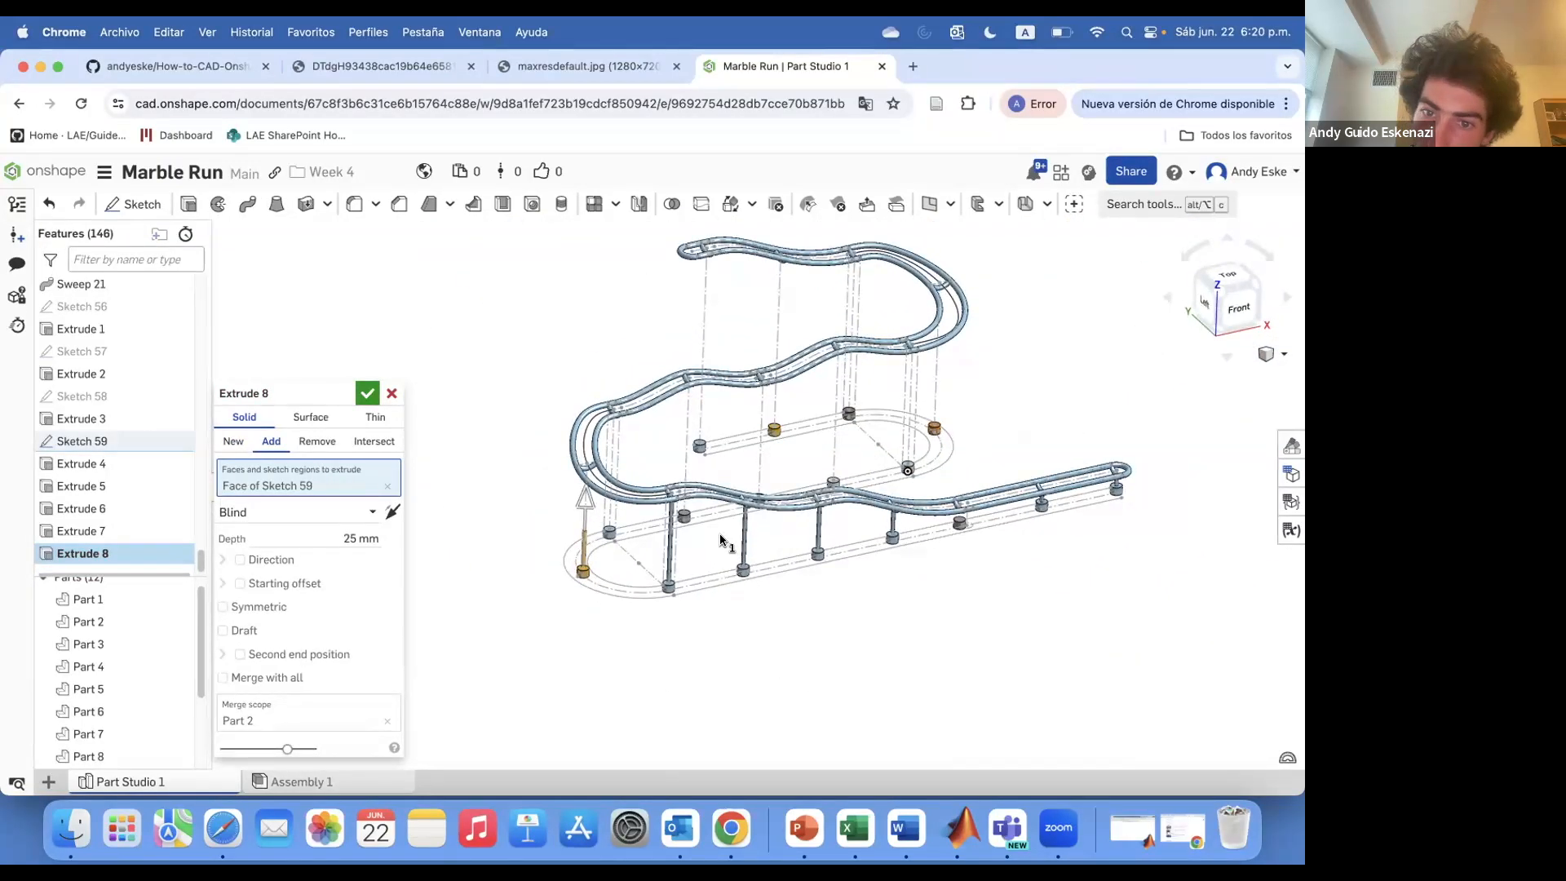
scroll(720, 539, "up", 5)
left_click(294, 512)
left_click(251, 584)
left_click(707, 469)
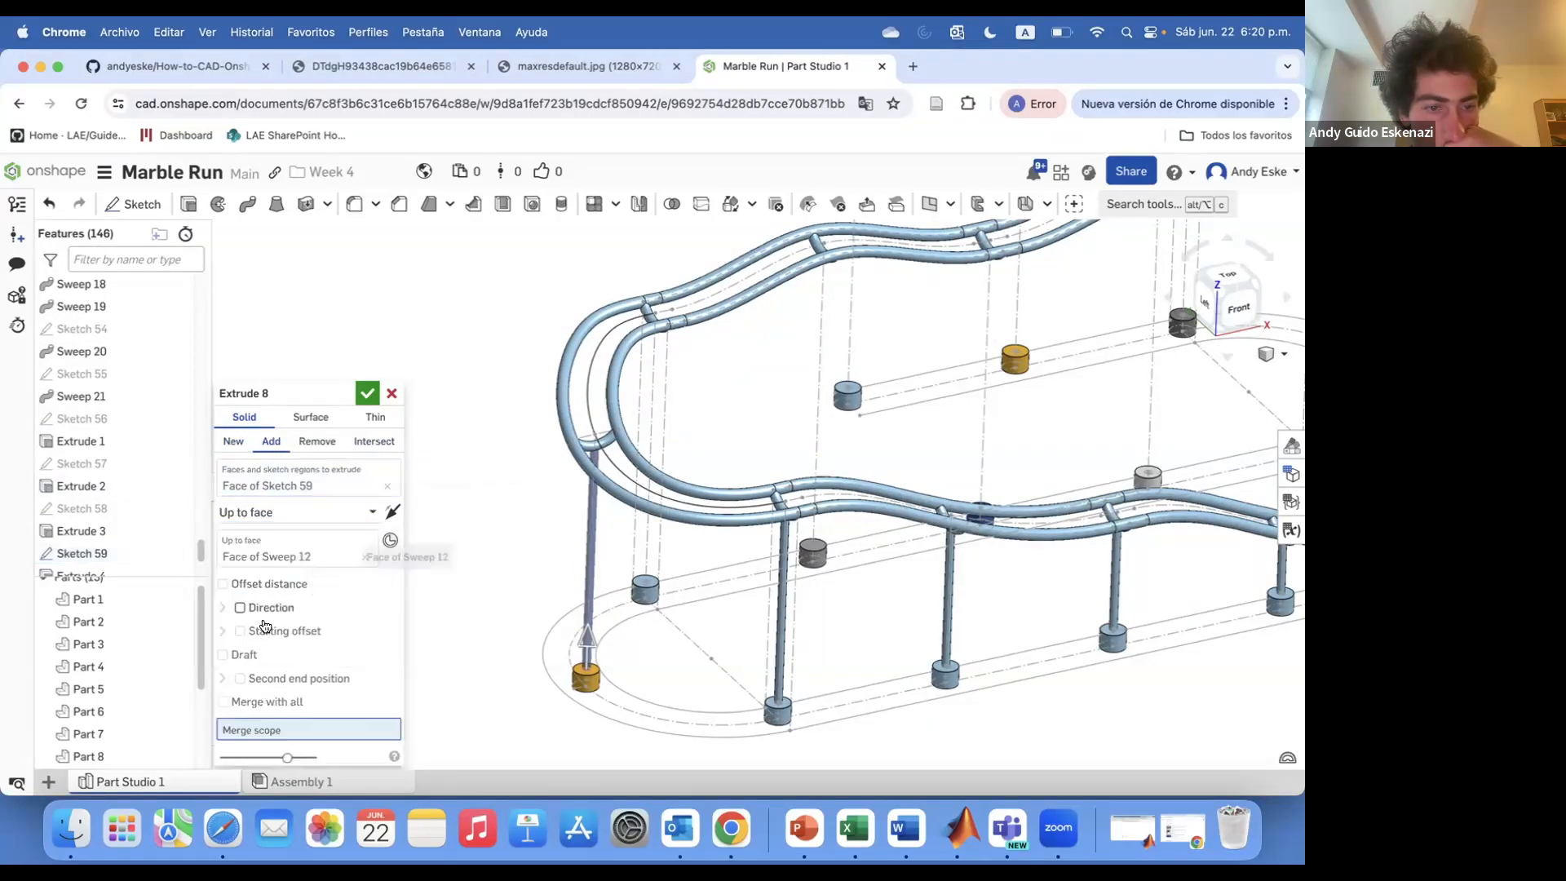
left_click(367, 393)
Extrude a post circle near the curve up to the rail face above, merging with all
mouse_move(589, 555)
right_mouse_down()
mouse_move(604, 517)
mouse_move(695, 571)
right_mouse_up()
scroll(698, 576, "up", 5)
left_click(188, 204)
left_click(682, 662)
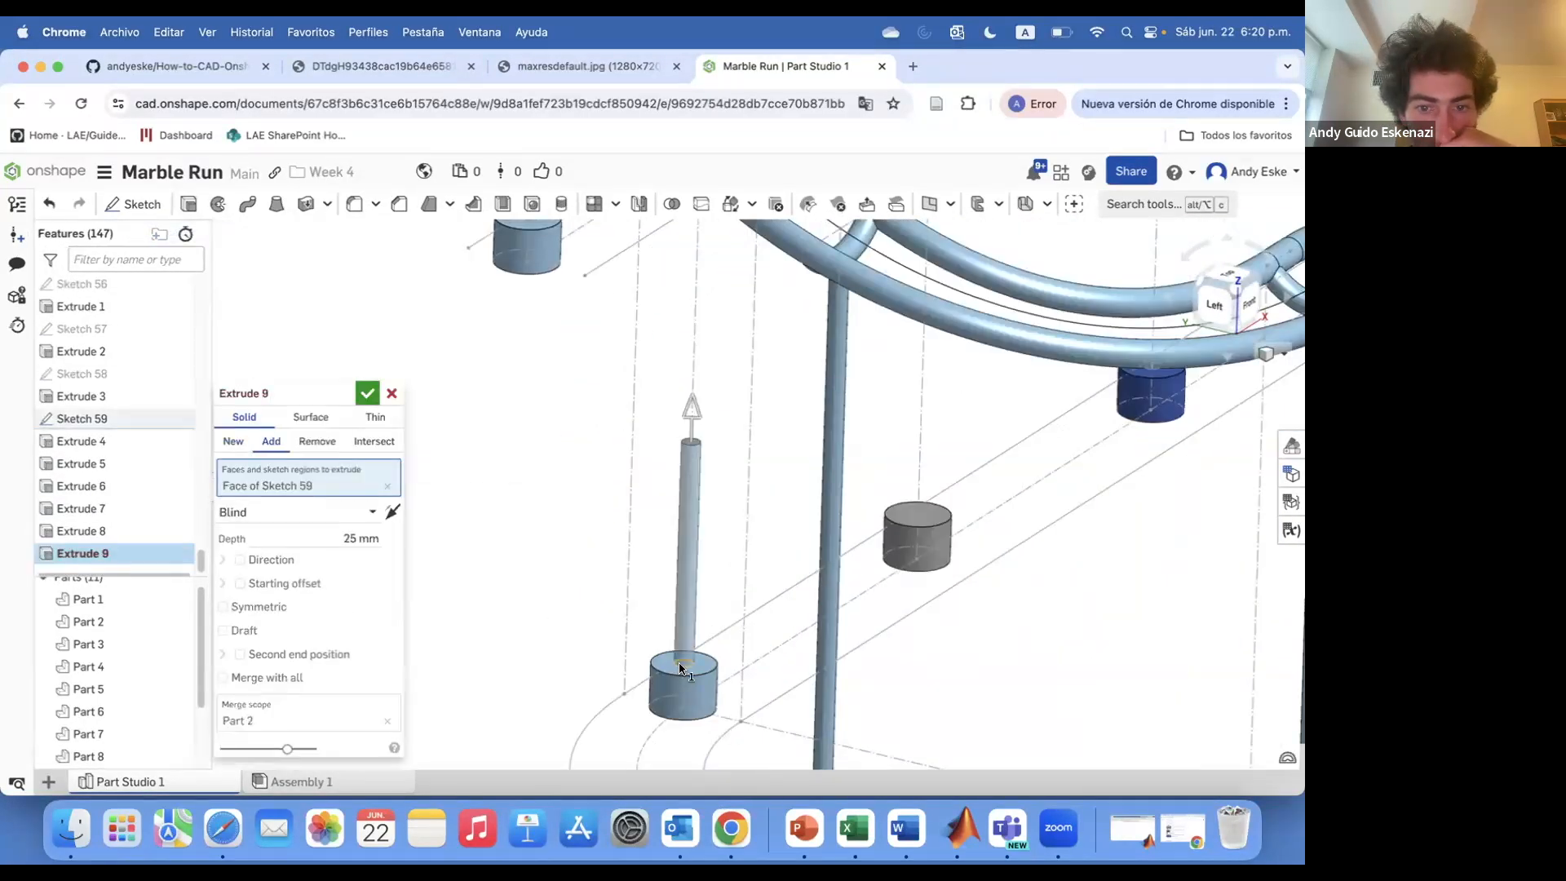
scroll(682, 682, "down", 2)
left_click(261, 514)
left_click(252, 584)
scroll(723, 310, "down", 5)
left_click(693, 274)
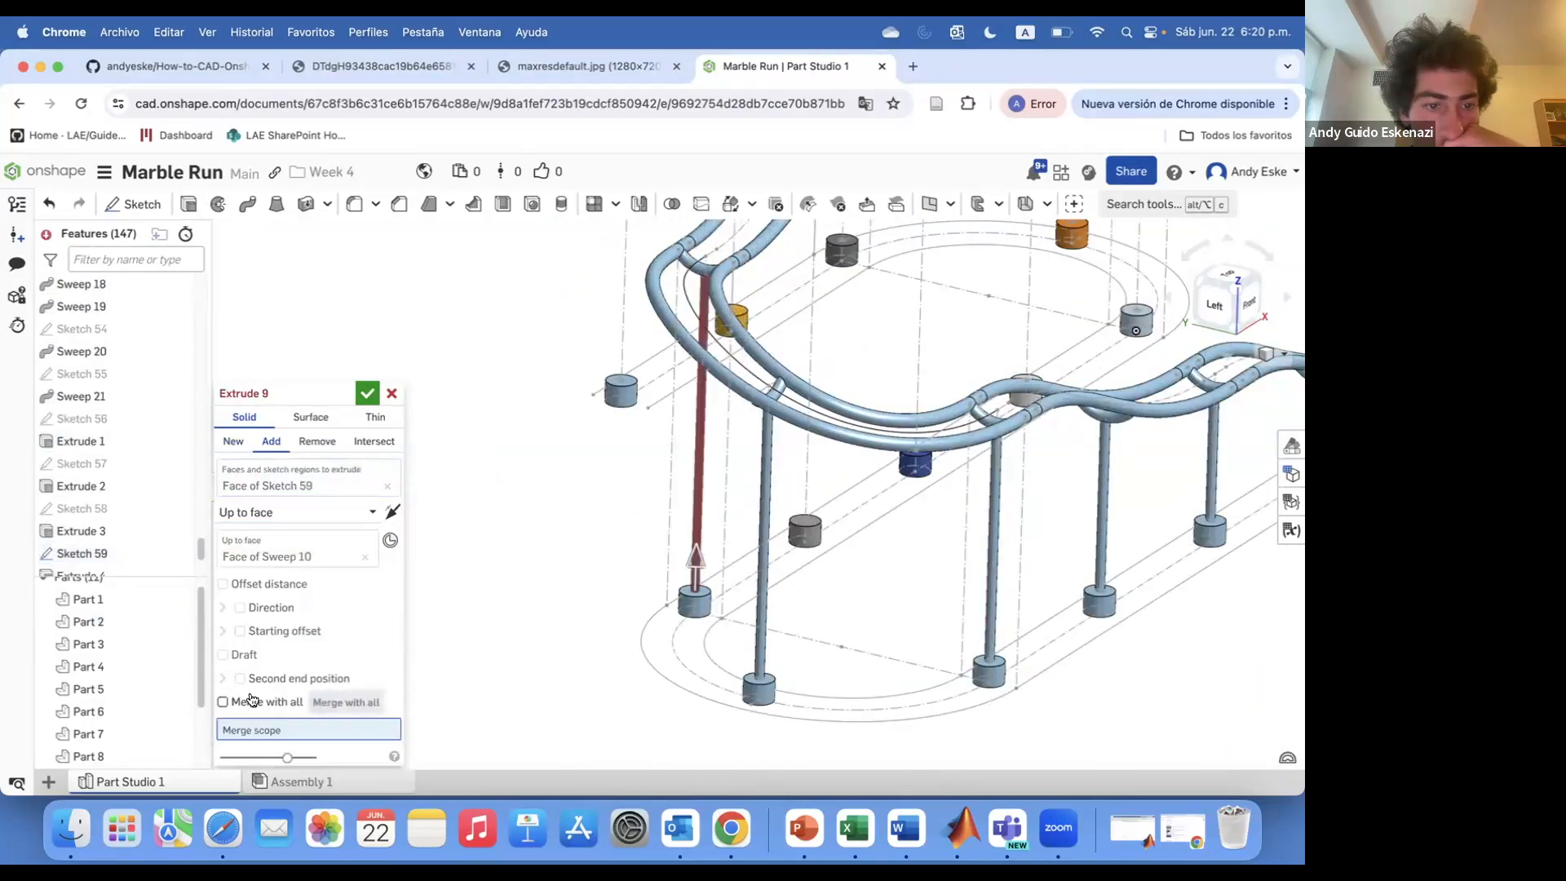
left_click(252, 703)
left_click(367, 393)
Extrude one more post circle up to the rail face above, added and merged with all
scroll(721, 524, "up", 5)
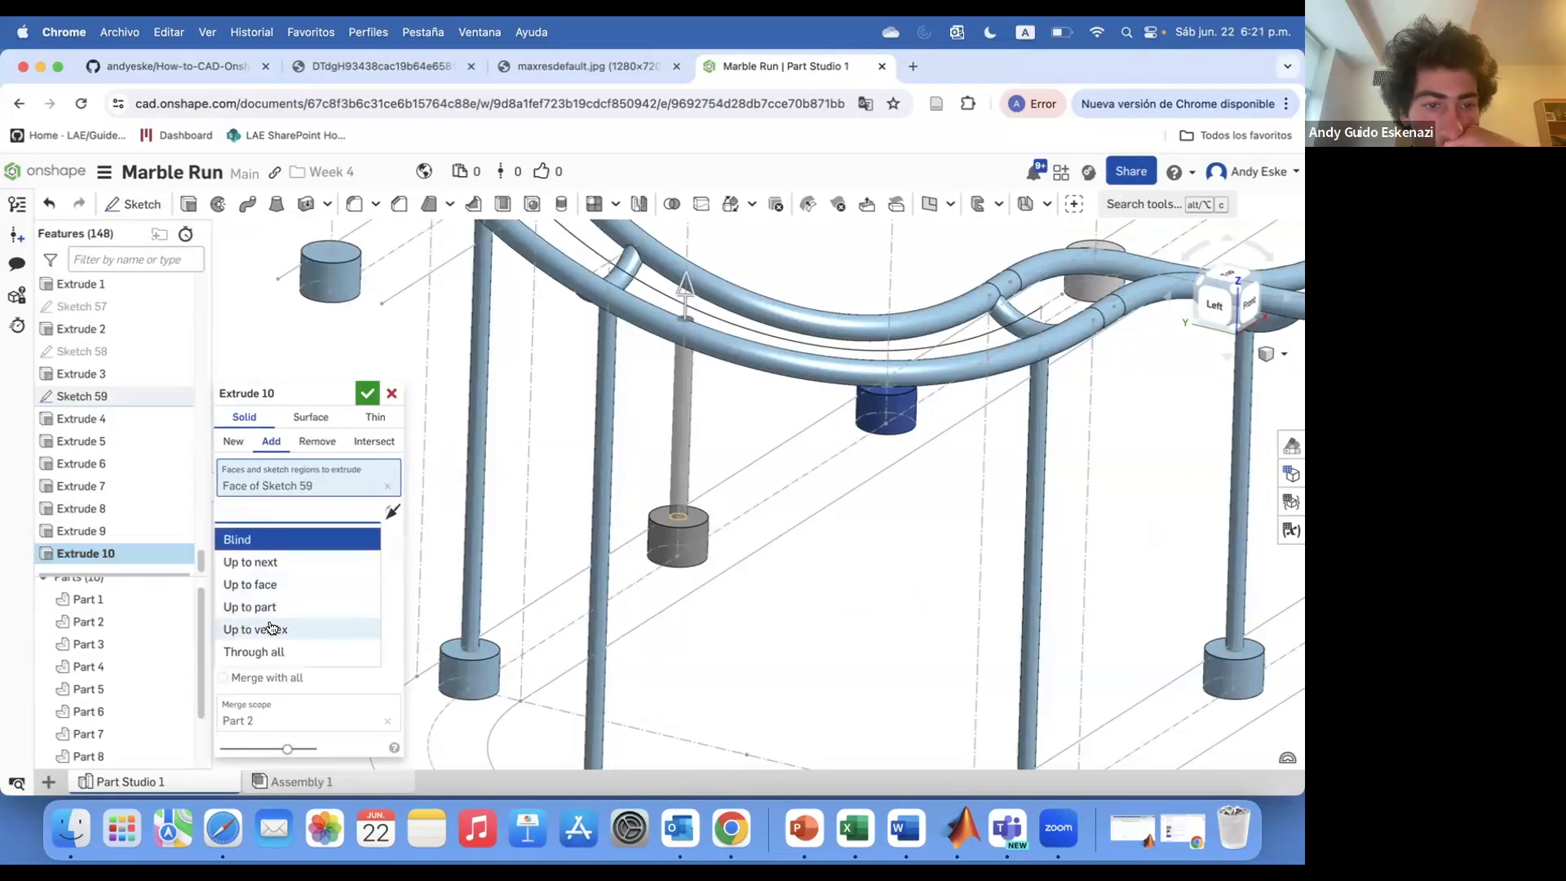
left_click(263, 584)
scroll(666, 401, "down", 6)
scroll(705, 287, "up", 4)
left_click(602, 277)
scroll(595, 310, "down", 2)
left_click(235, 442)
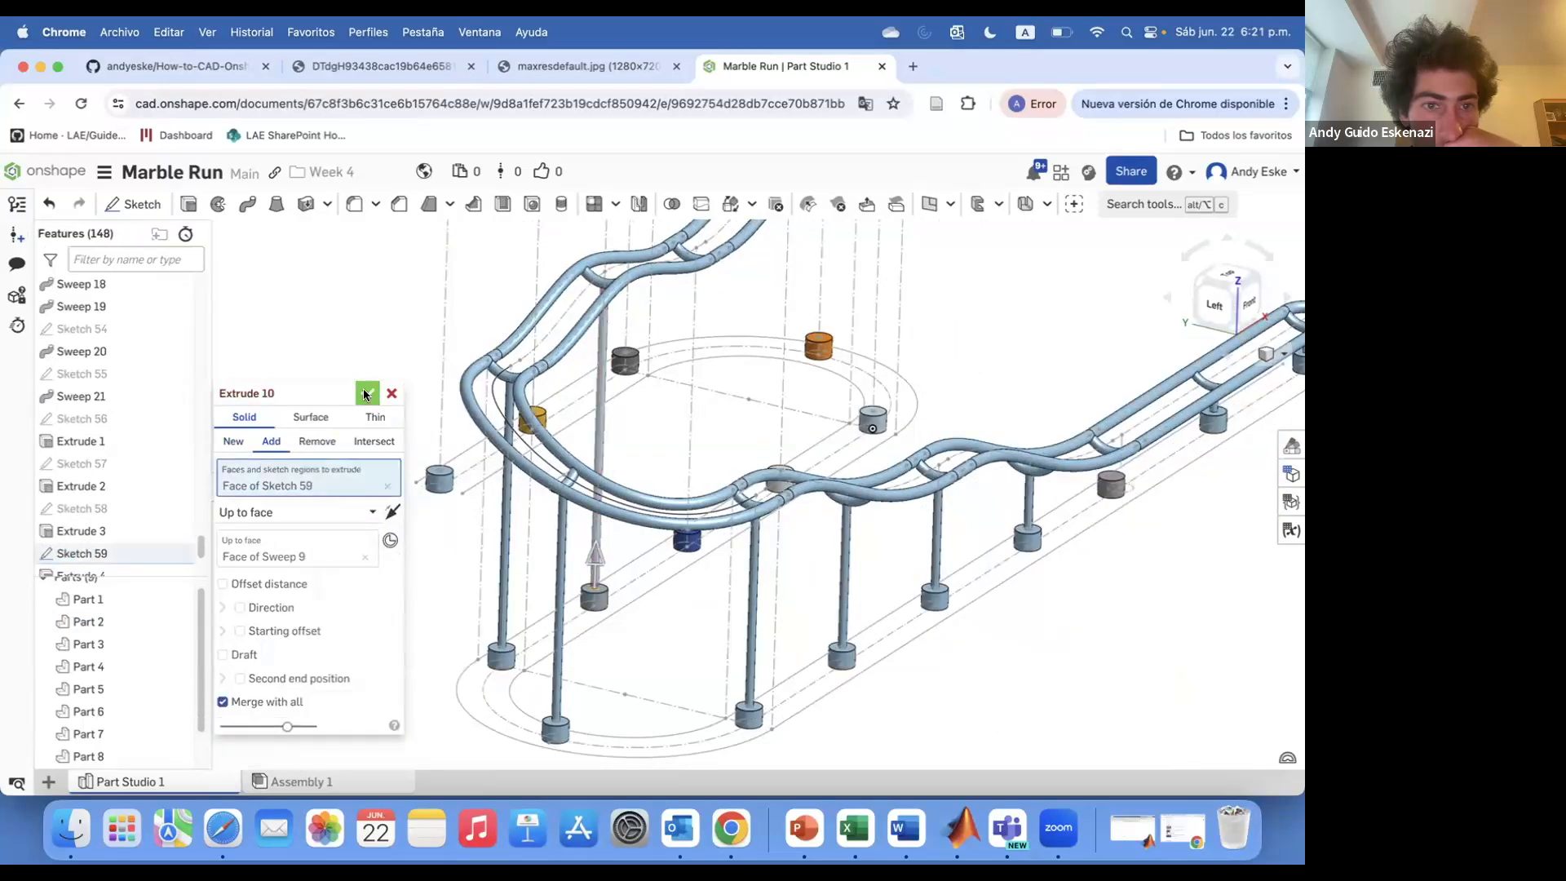
left_click(367, 393)
Extrude another post circle up to the rail tube face above
scroll(432, 595, "up", 5)
key("shift+e")
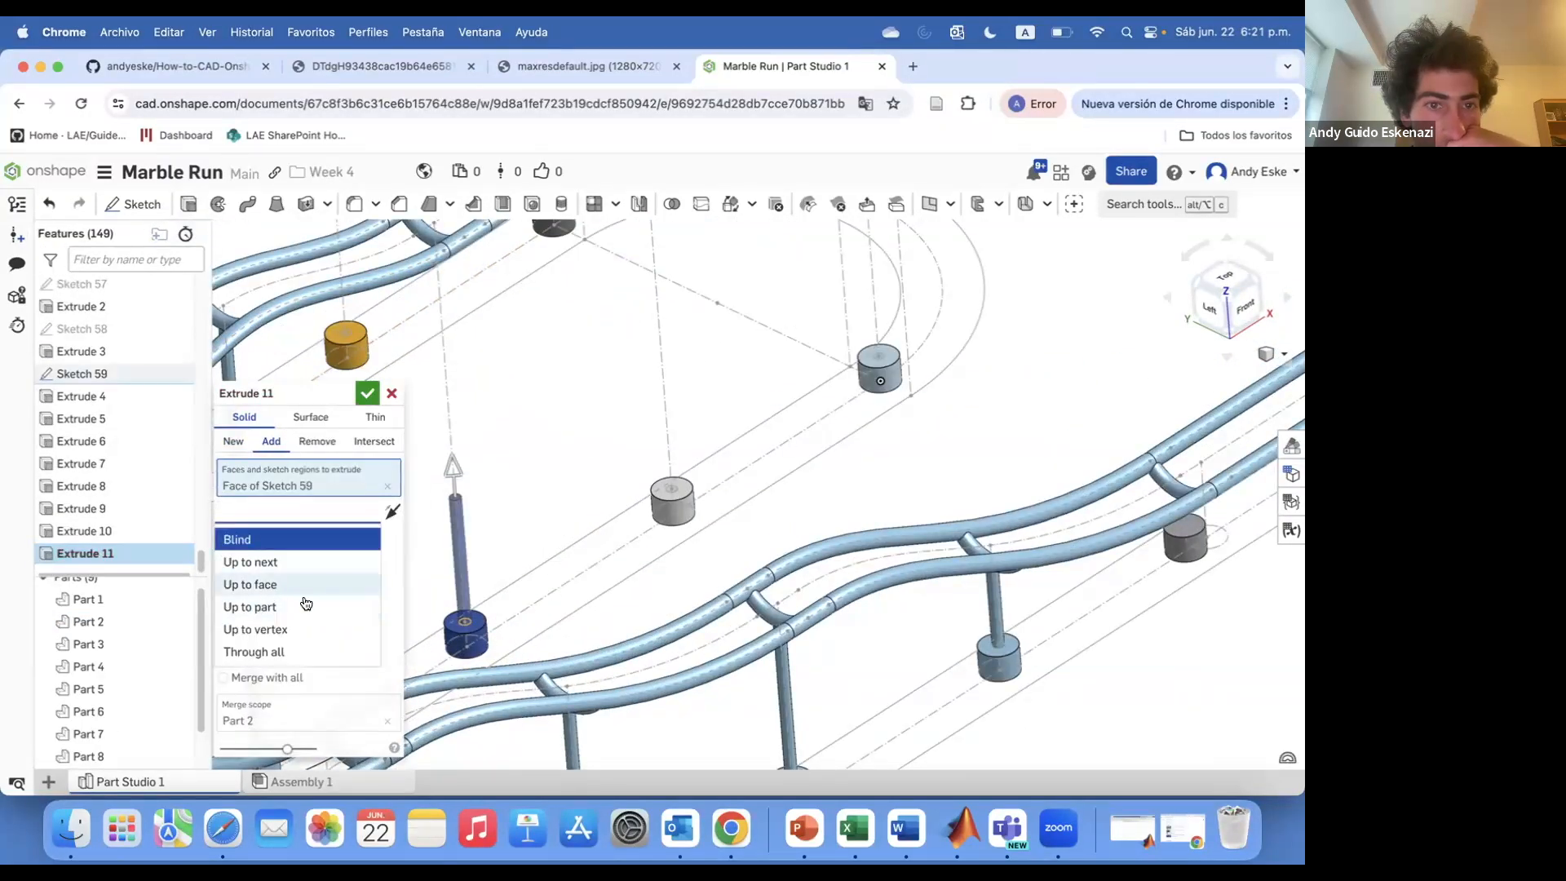
left_click(285, 585)
scroll(457, 445, "down", 5)
scroll(449, 330, "up", 3)
left_click(446, 330)
left_click(367, 393)
Extrude the next post circle up to the rail face above it
key("shift+e")
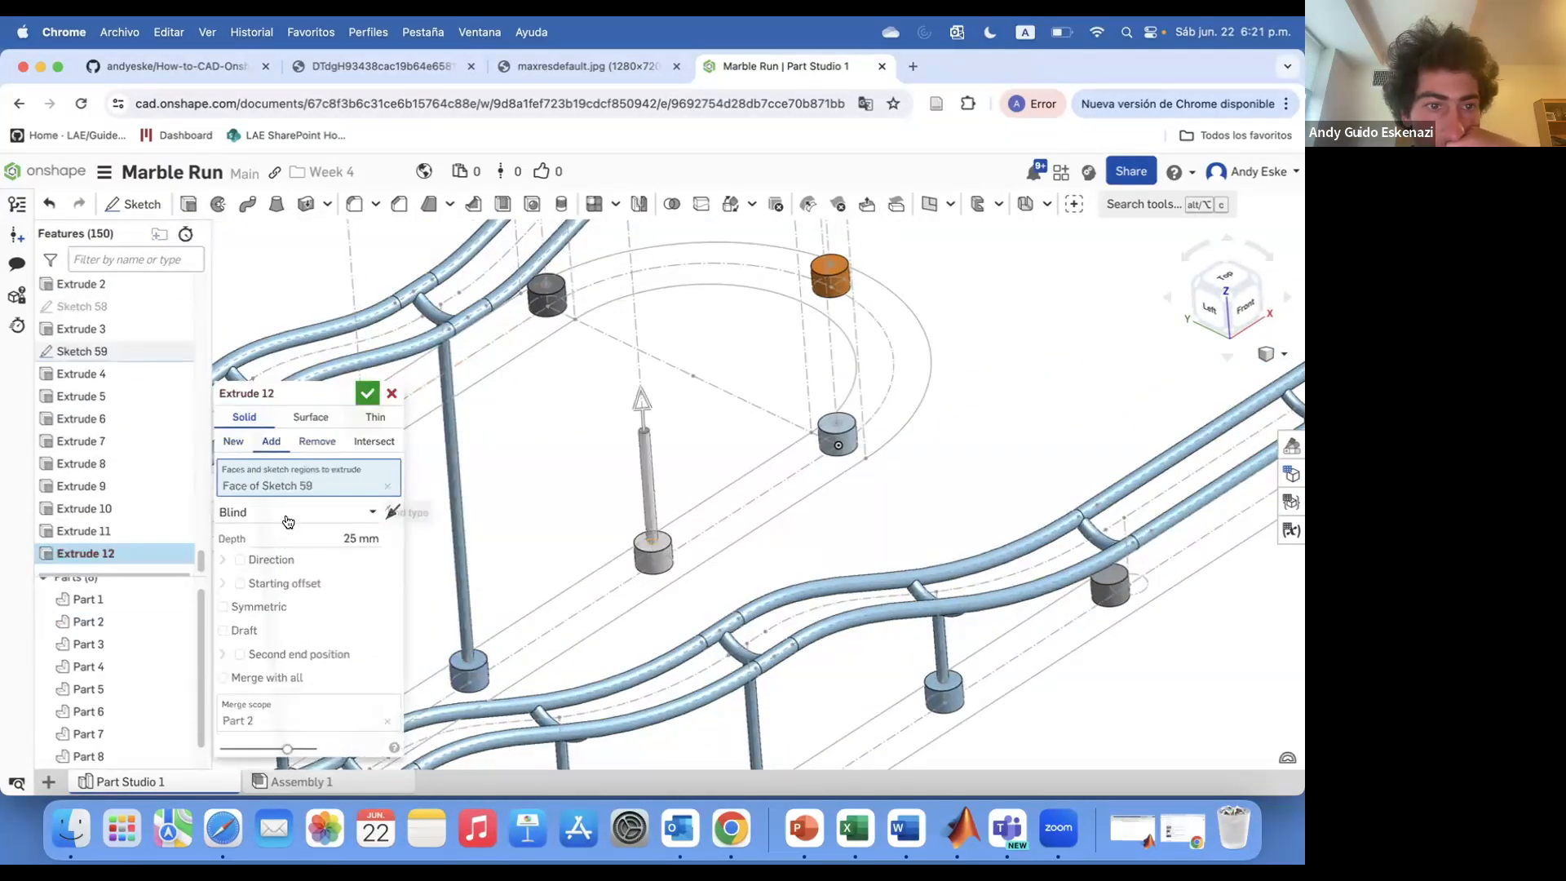
left_click(288, 521)
left_click(286, 586)
scroll(429, 610, "down", 4)
left_click(573, 269)
left_click(368, 394)
Extrude a post circle by the loop end up to the rail face above
key("shift+e")
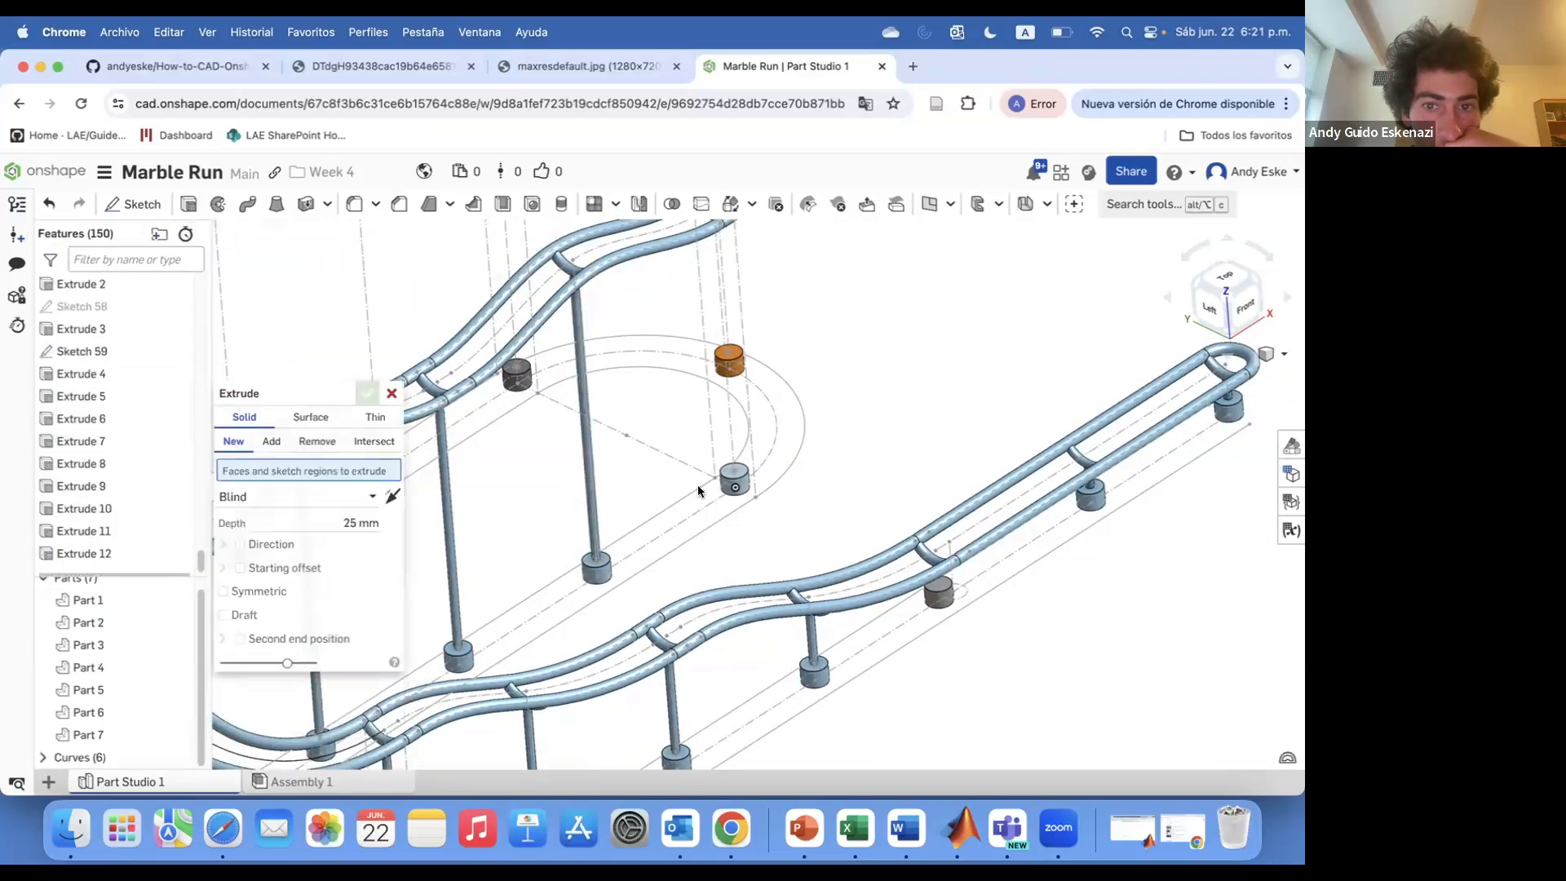
left_click(733, 471)
scroll(652, 465, "down", 5)
scroll(559, 402, "up", 4)
left_click(620, 454)
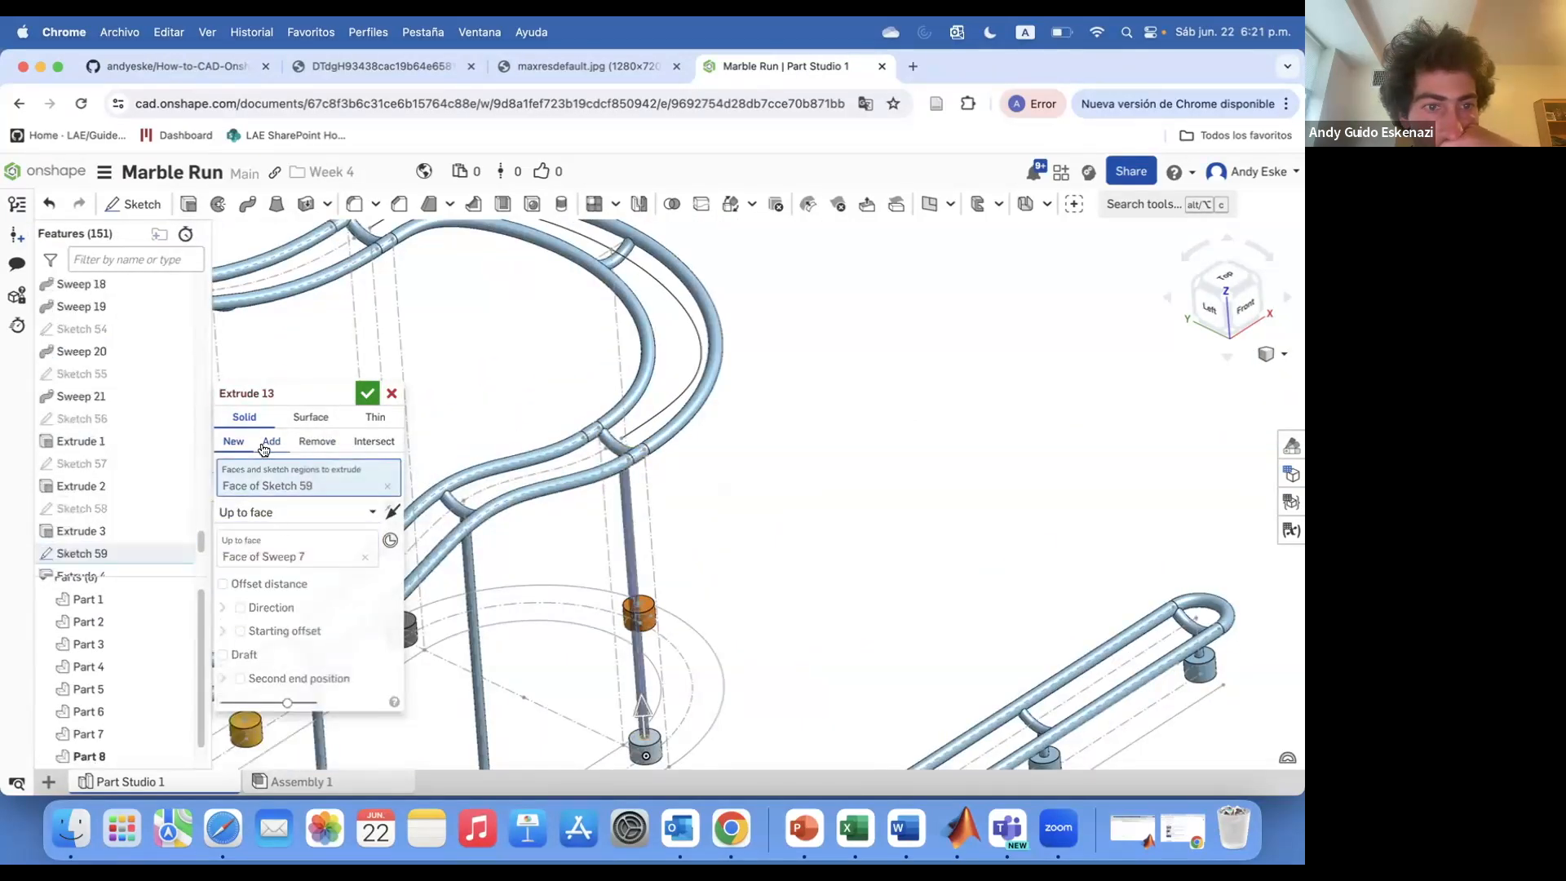
left_click(365, 399)
Extrude a post circle up to the rail face above, adding it to the existing body
scroll(554, 530, "down", 5)
right_click_drag(571, 535, 456, 551)
scroll(522, 571, "up", 6)
left_click(188, 204)
left_click(671, 717)
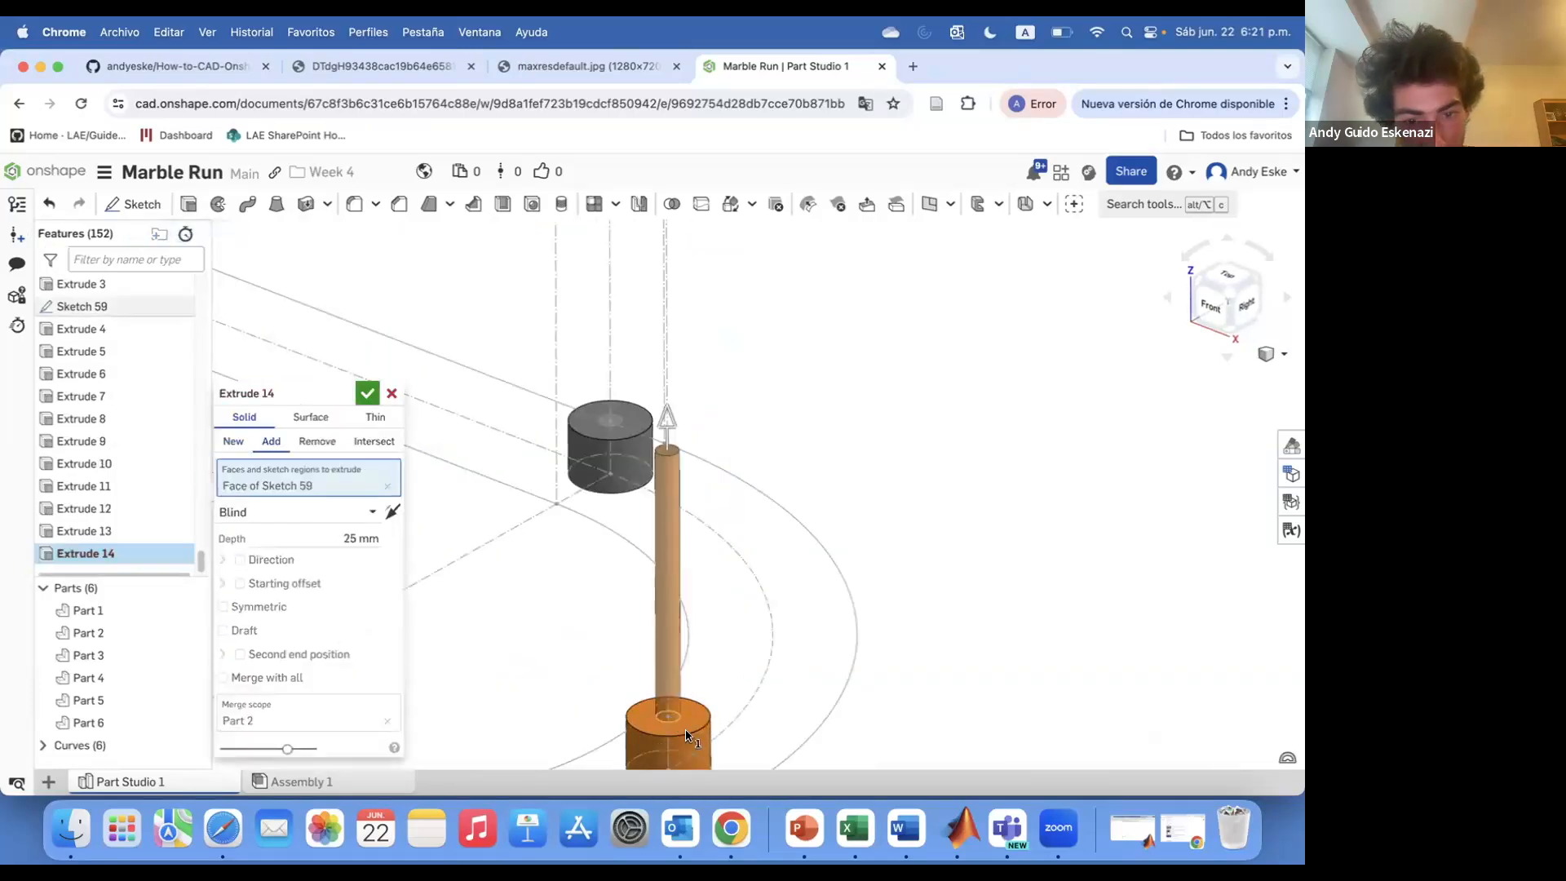
left_click(276, 590)
scroll(506, 490, "down", 6)
scroll(529, 318, "up", 3)
left_click(532, 309)
scroll(535, 311, "up", 1)
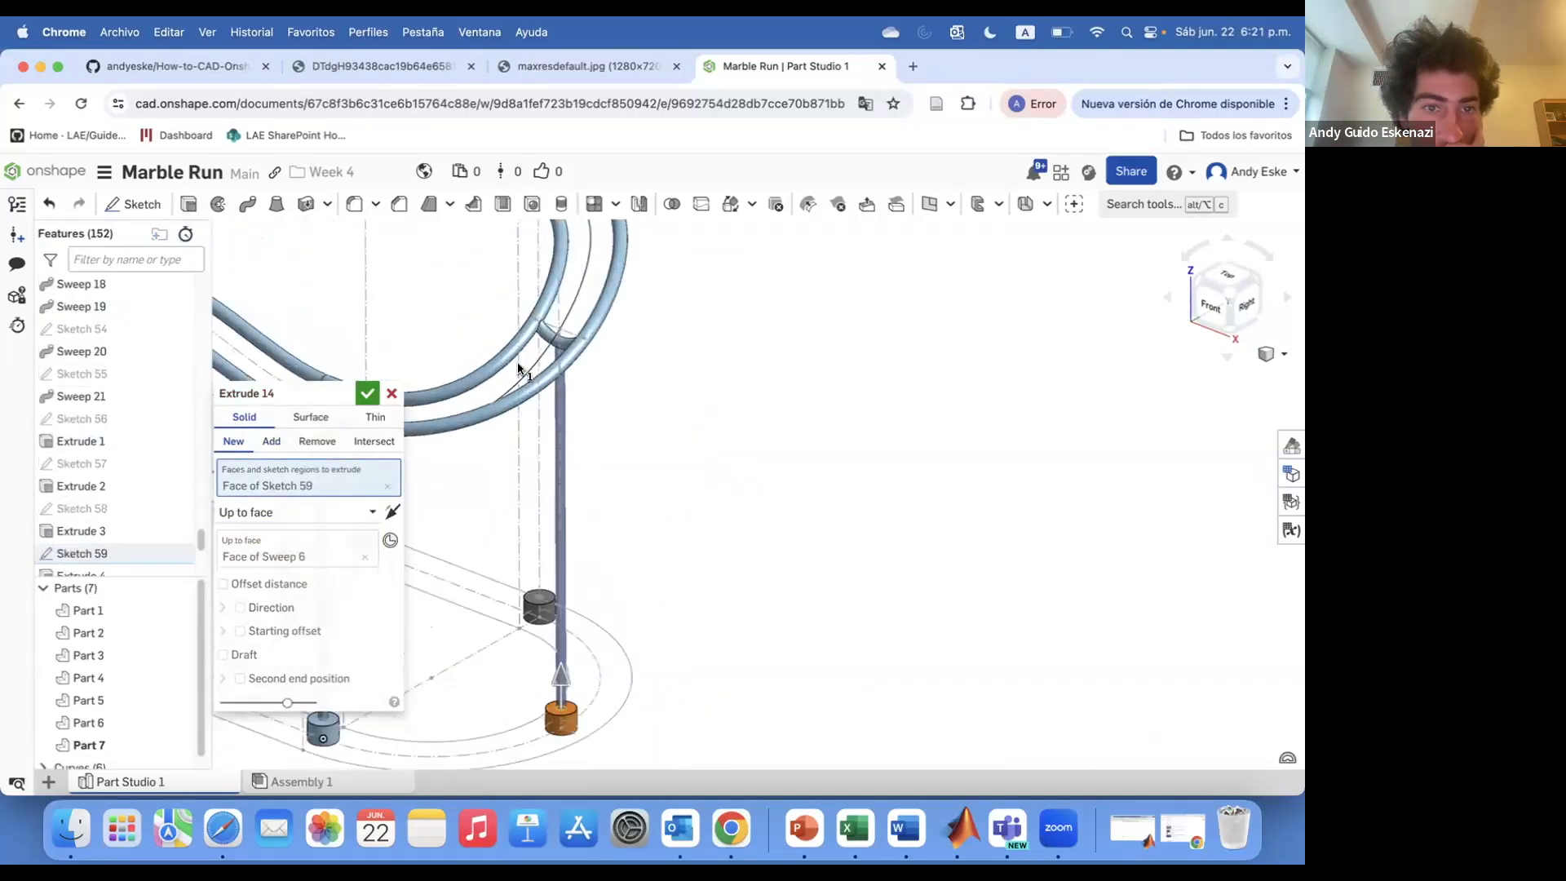
left_click(272, 441)
left_click(367, 393)
Extrude a post circle near the front rail up to the rail face above
scroll(504, 498, "down", 5)
right_click_drag(504, 498, 383, 491)
scroll(548, 628, "up", 5)
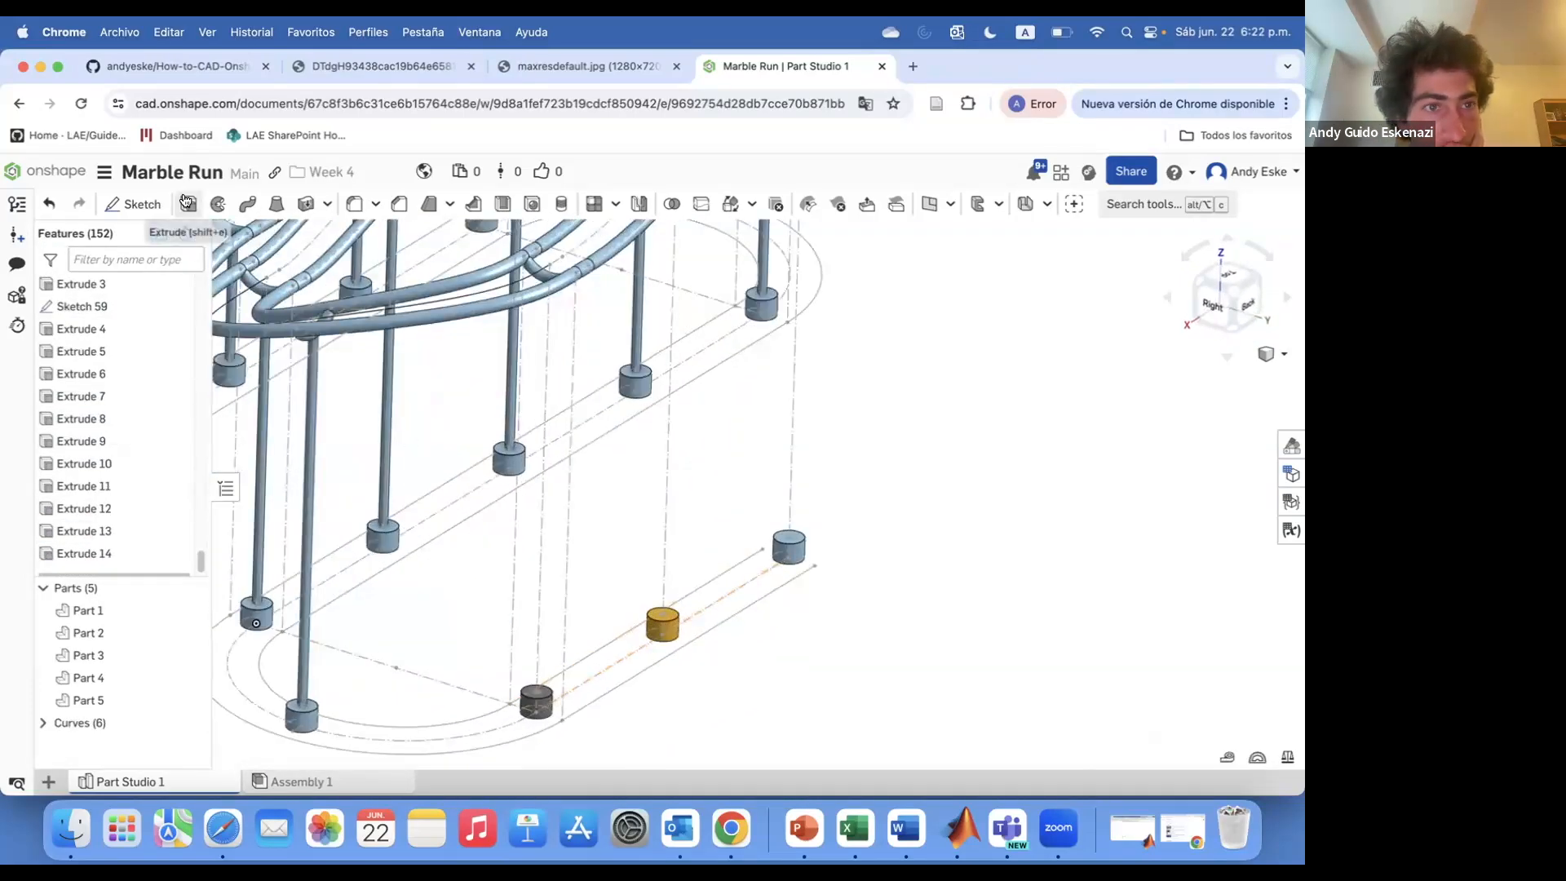
left_click(188, 204)
left_click(536, 691)
left_click(275, 586)
scroll(489, 457, "down", 5)
scroll(521, 367, "up", 3)
left_click(521, 371)
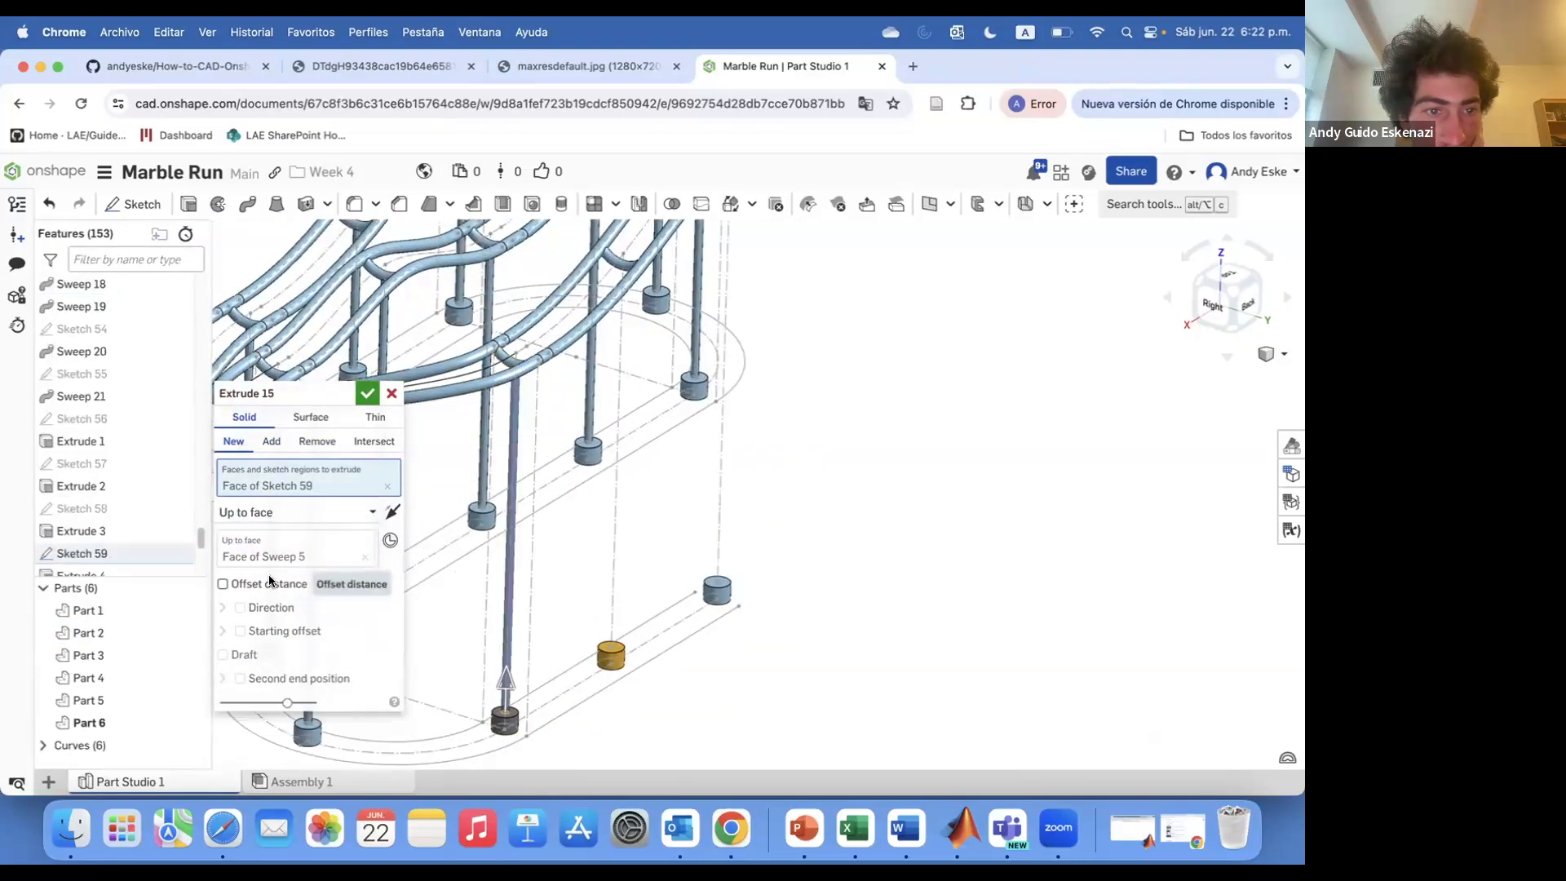
left_click(252, 702)
left_click(367, 394)
Extrude the neighbouring post circle up to the rail face above, merging with all
left_click(188, 204)
left_click(611, 645)
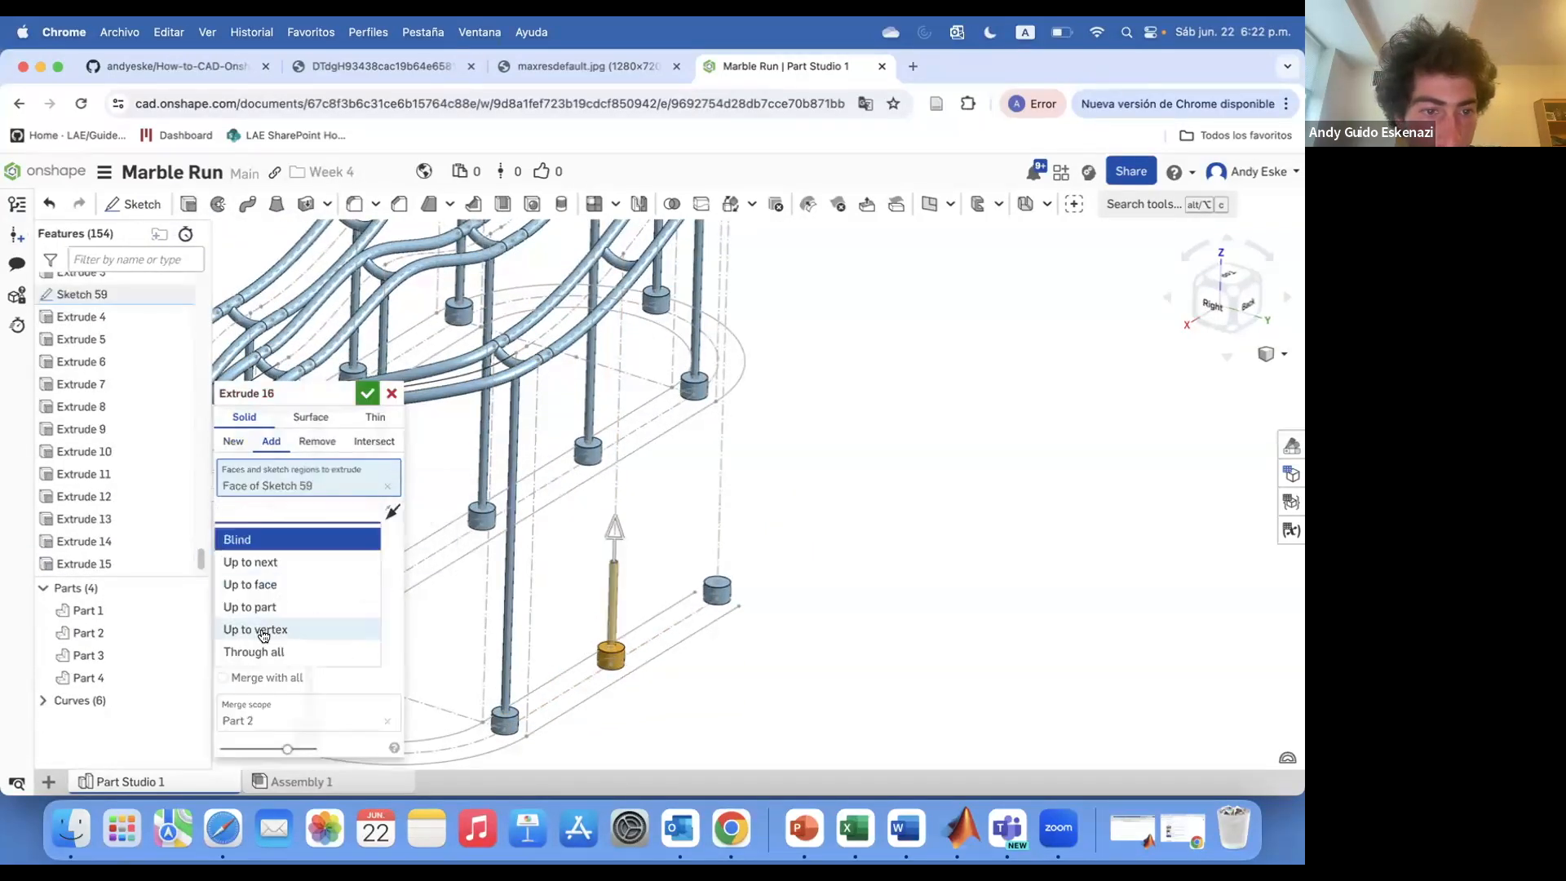
left_click(628, 265)
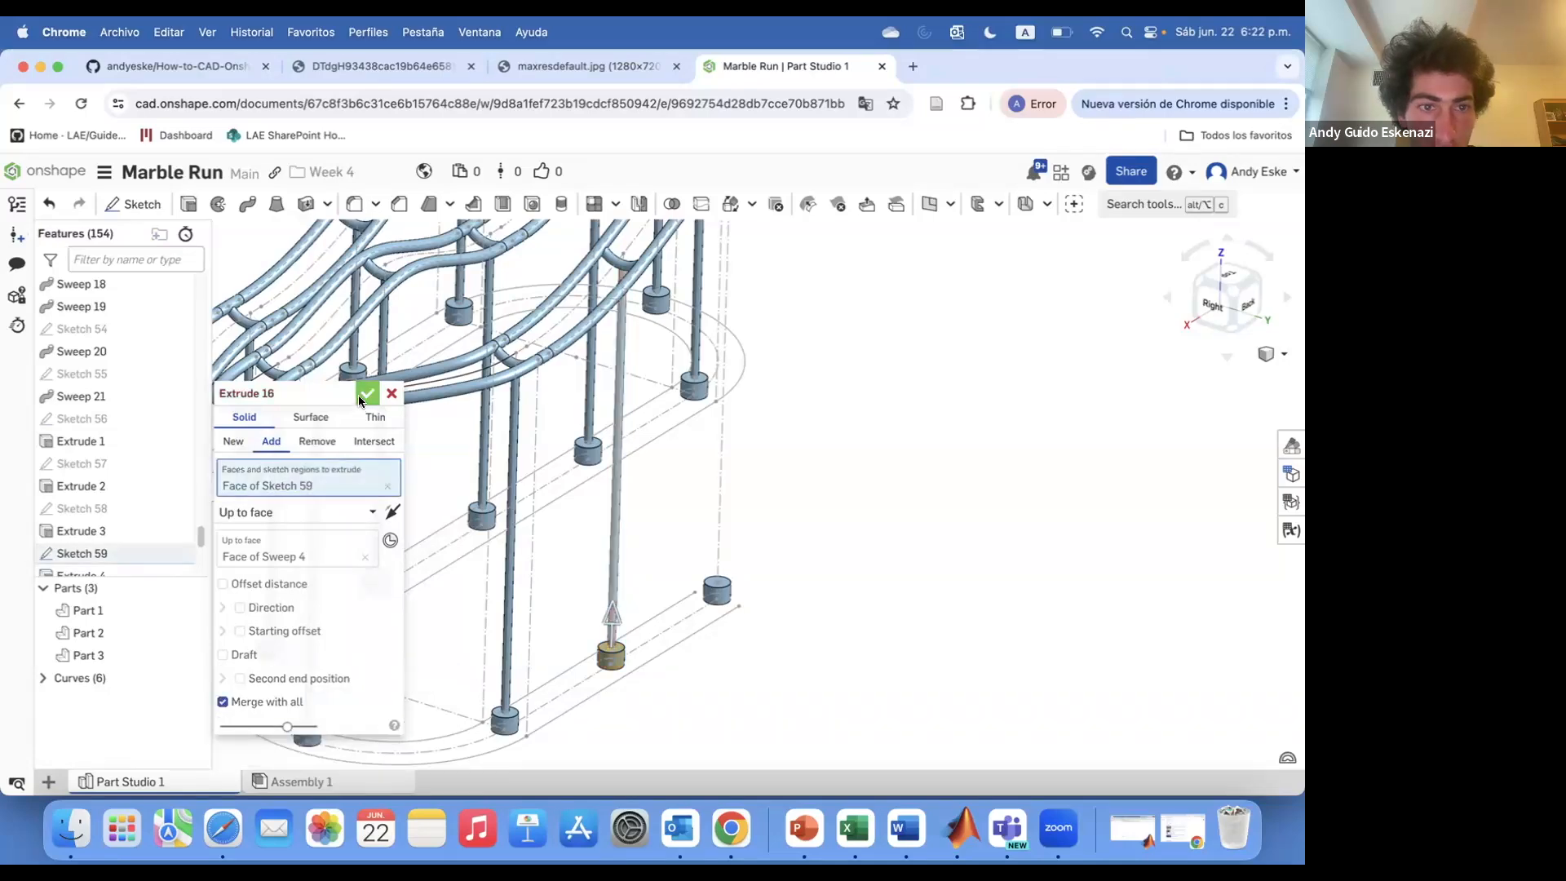
left_click(366, 395)
Extrude another post circle up to the rail face above, merging with all
right_click_drag(682, 553, 654, 554)
scroll(652, 575, "up", 5)
left_click(189, 204)
left_click(629, 606)
left_click(273, 513)
left_click(275, 586)
scroll(596, 601, "down", 5)
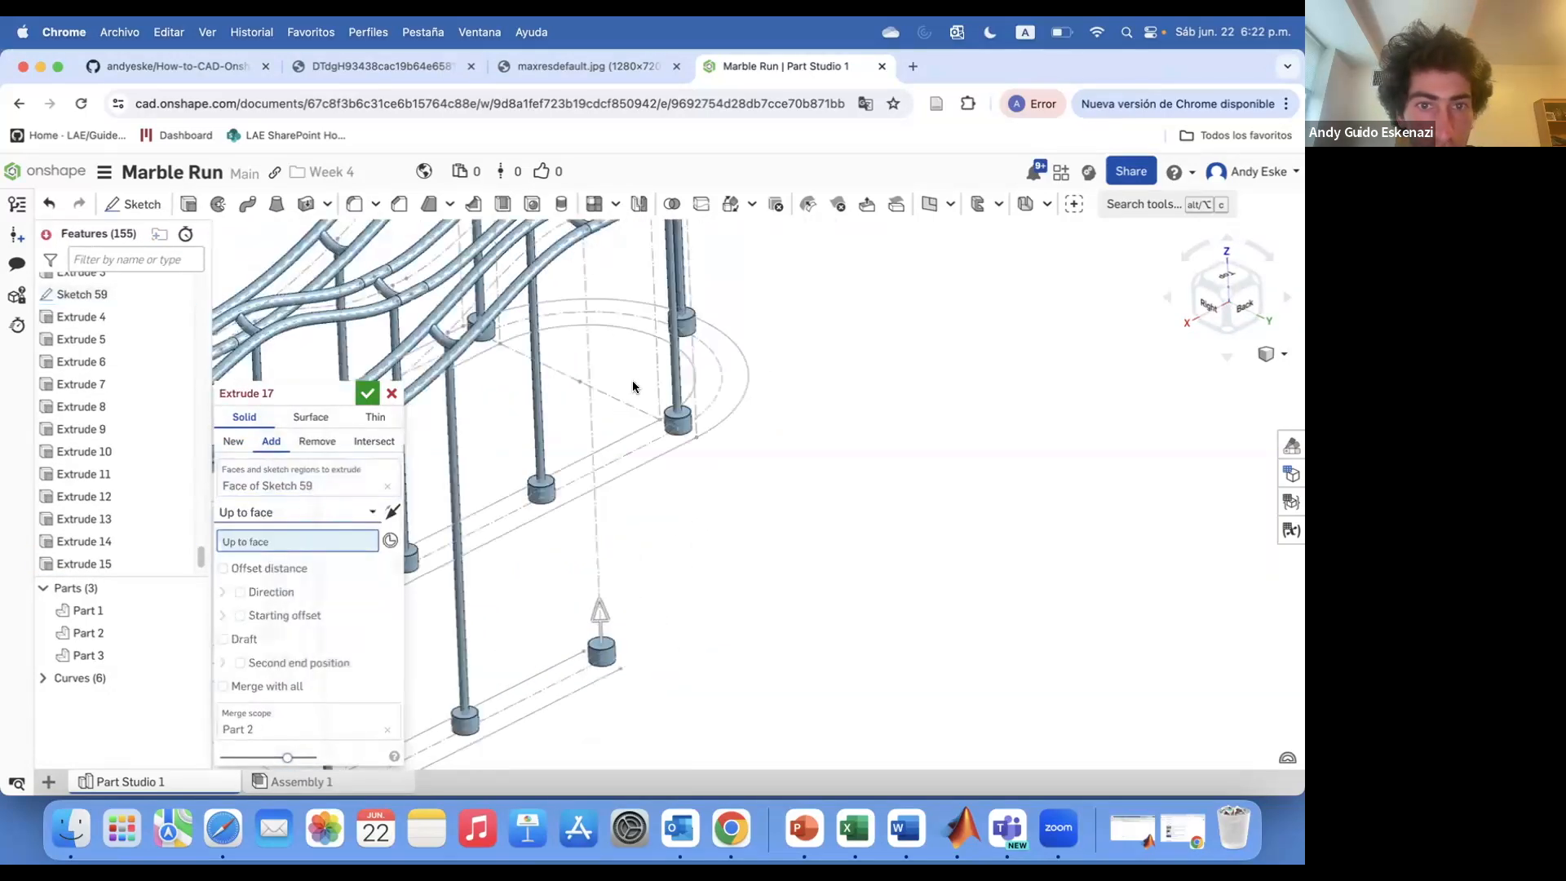
scroll(597, 601, "up", 5)
left_click(583, 302)
left_click(282, 701)
left_click(367, 394)
Extrude the last post circle up to the rail face above, merging with all
scroll(626, 601, "down", 10)
scroll(688, 641, "up", 10)
left_click(189, 204)
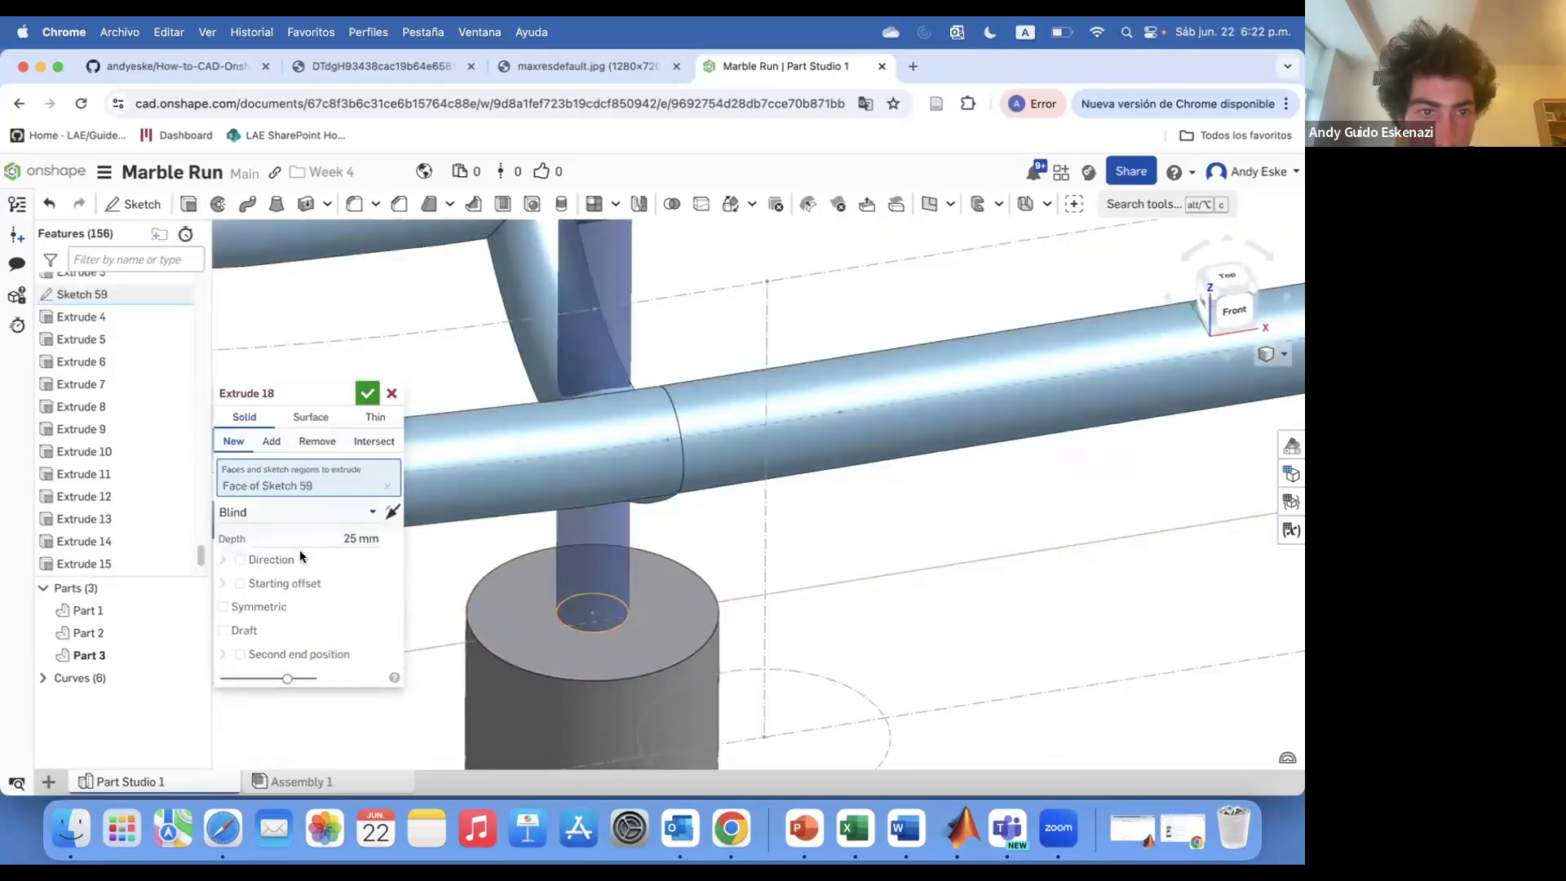
left_click(271, 520)
left_click(257, 582)
right_click_drag(596, 558, 595, 504)
left_click(597, 454)
left_click(282, 700)
left_click(367, 394)
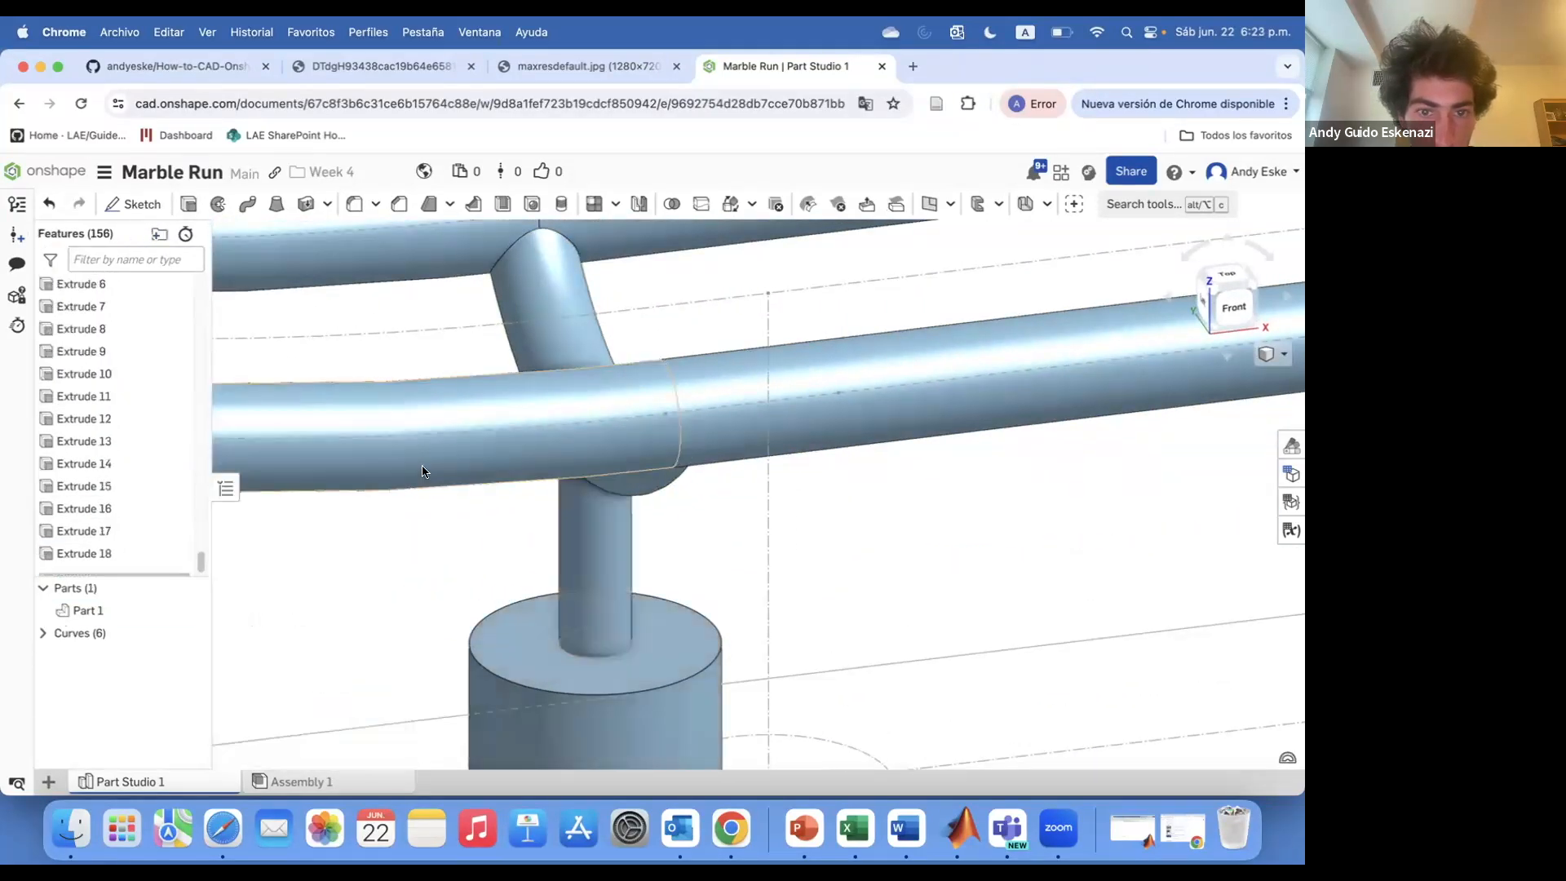
View the reference photo of the marble run in the other browser tab
scroll(629, 578, "down", 10)
left_click(416, 72)
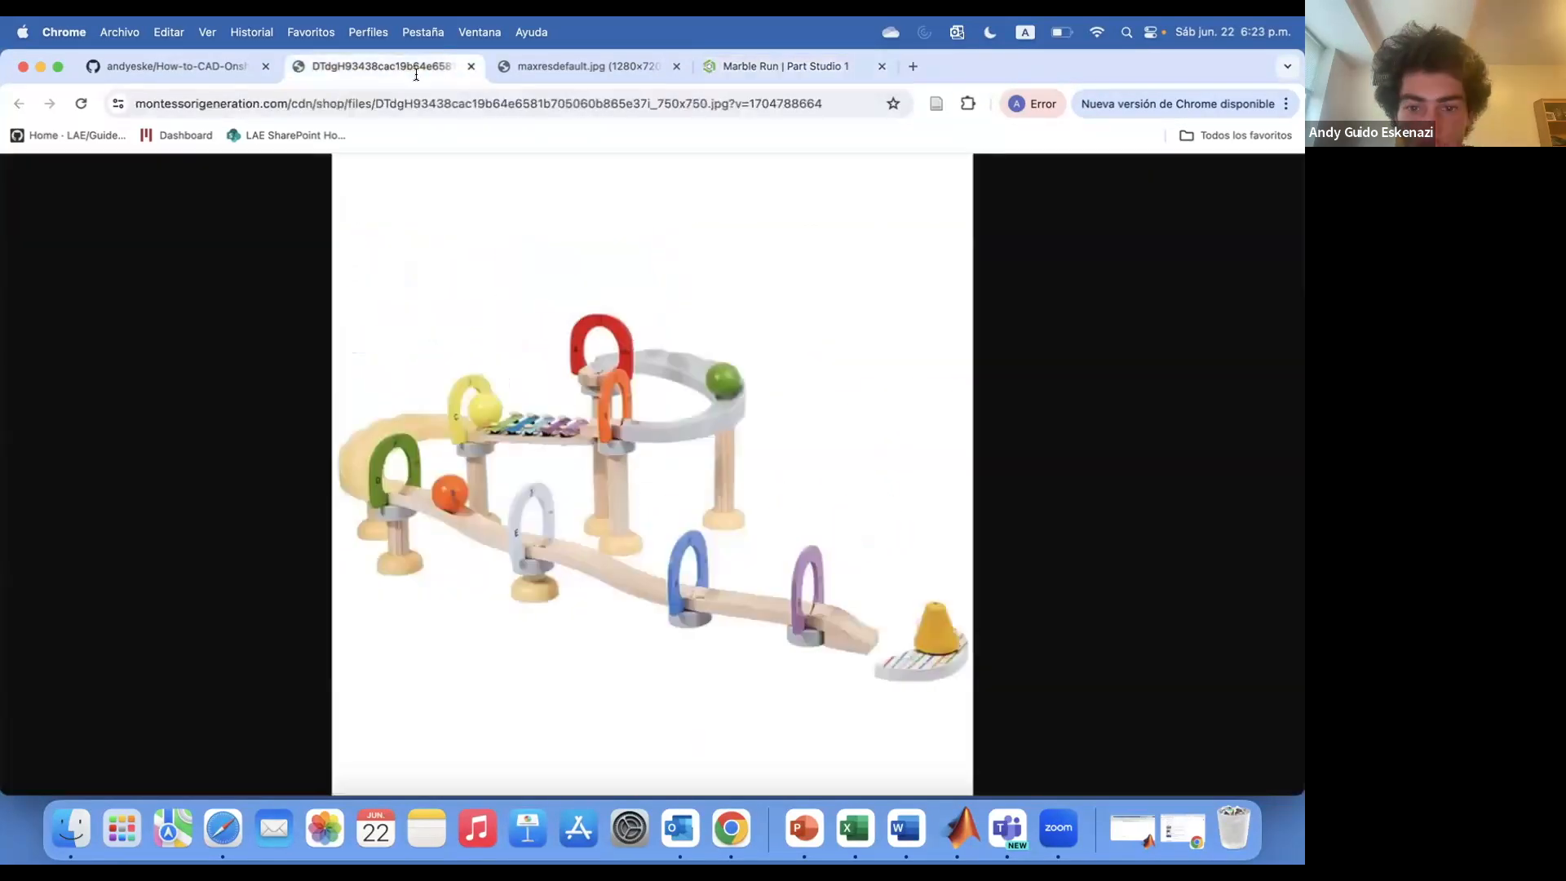
left_click(744, 74)
Start a sketch on the base top face and draw circles around the post bases along the upper rail
scroll(609, 578, "down", 3)
right_click_drag(609, 578, 655, 695)
scroll(438, 524, "up", 5)
mouse_move(441, 554)
right_mouse_down()
mouse_move(419, 439)
mouse_move(445, 269)
right_mouse_up()
left_click(134, 203)
scroll(316, 321, "up", 5)
left_click(270, 355)
scroll(661, 315, "down", 6)
left_click(248, 204)
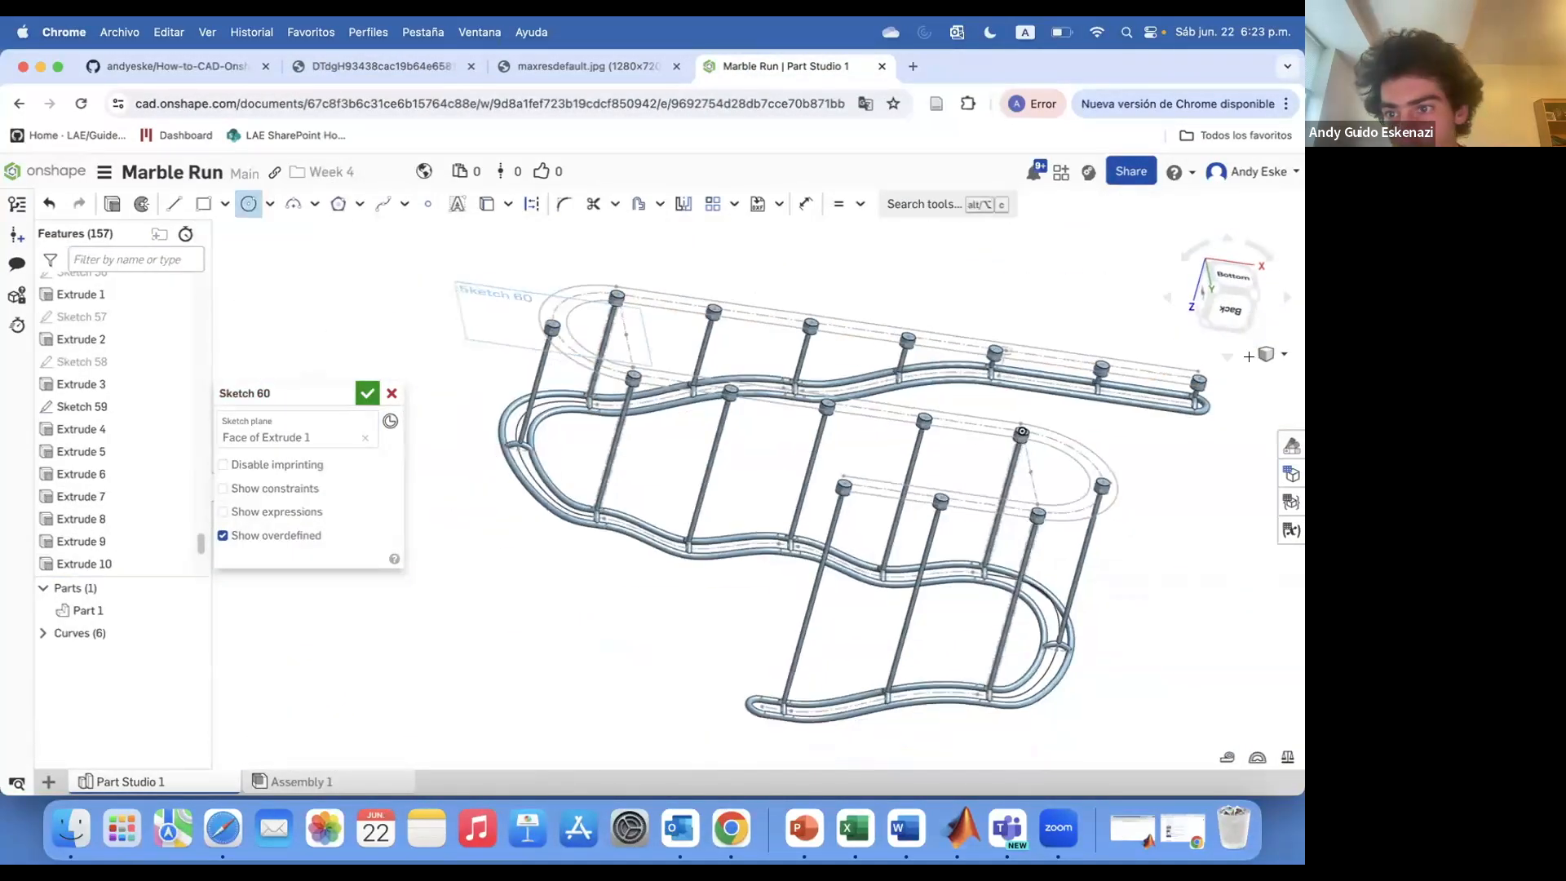
scroll(1221, 371, "up", 5)
left_click(1139, 405)
left_click(1211, 421)
scroll(1134, 396, "down", 1)
left_click(812, 359)
left_click(483, 260)
scroll(575, 352, "down", 5)
left_click(341, 309)
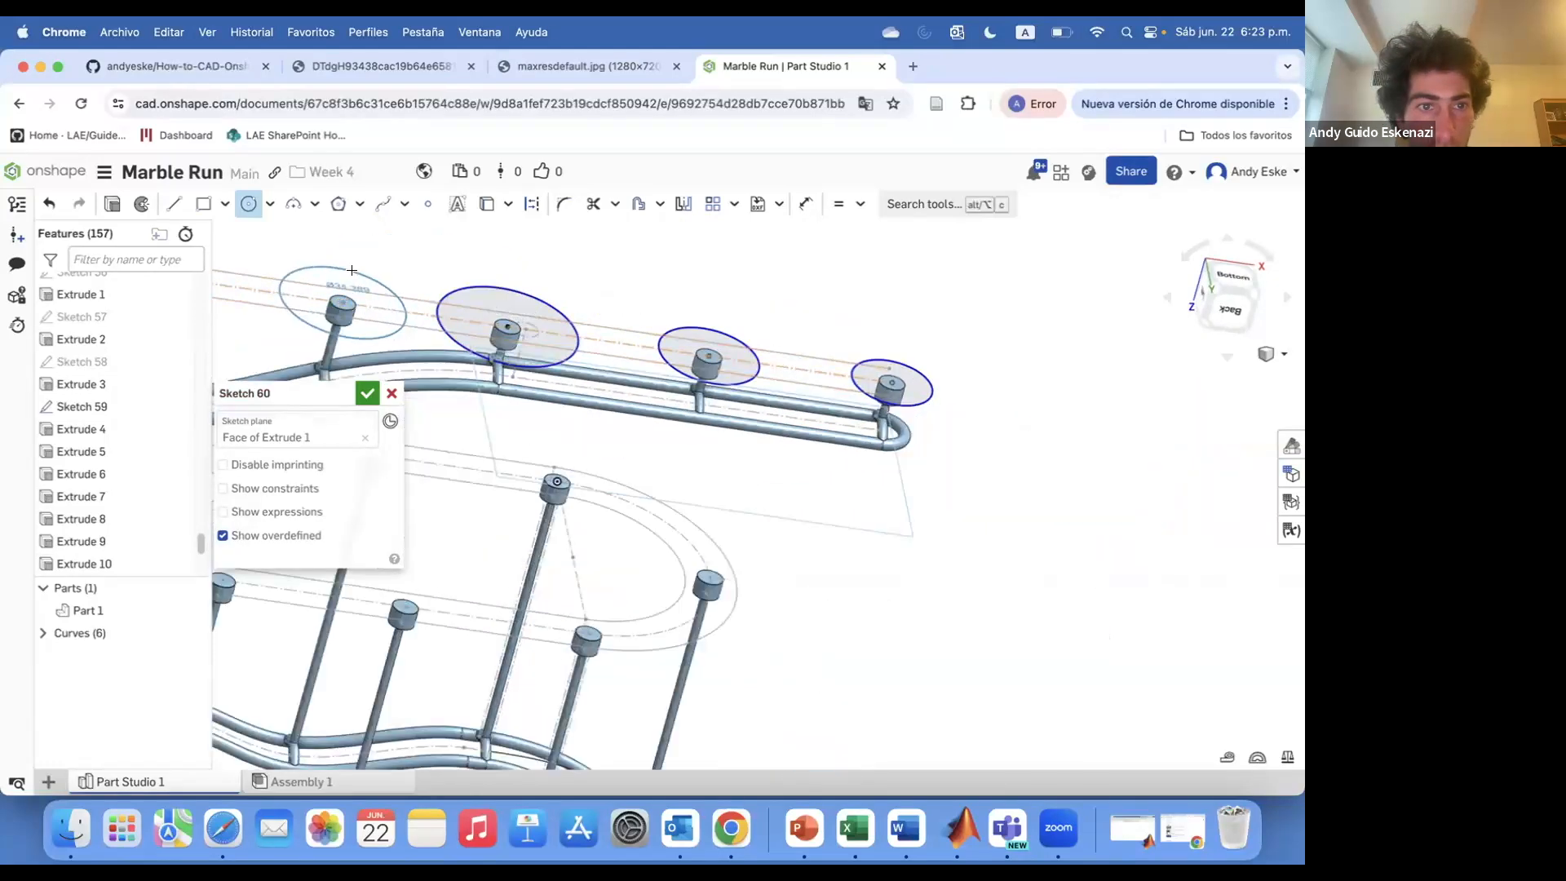
left_click(352, 339)
scroll(799, 367, "down", 5)
scroll(620, 359, "up", 5)
scroll(608, 367, "up", 4)
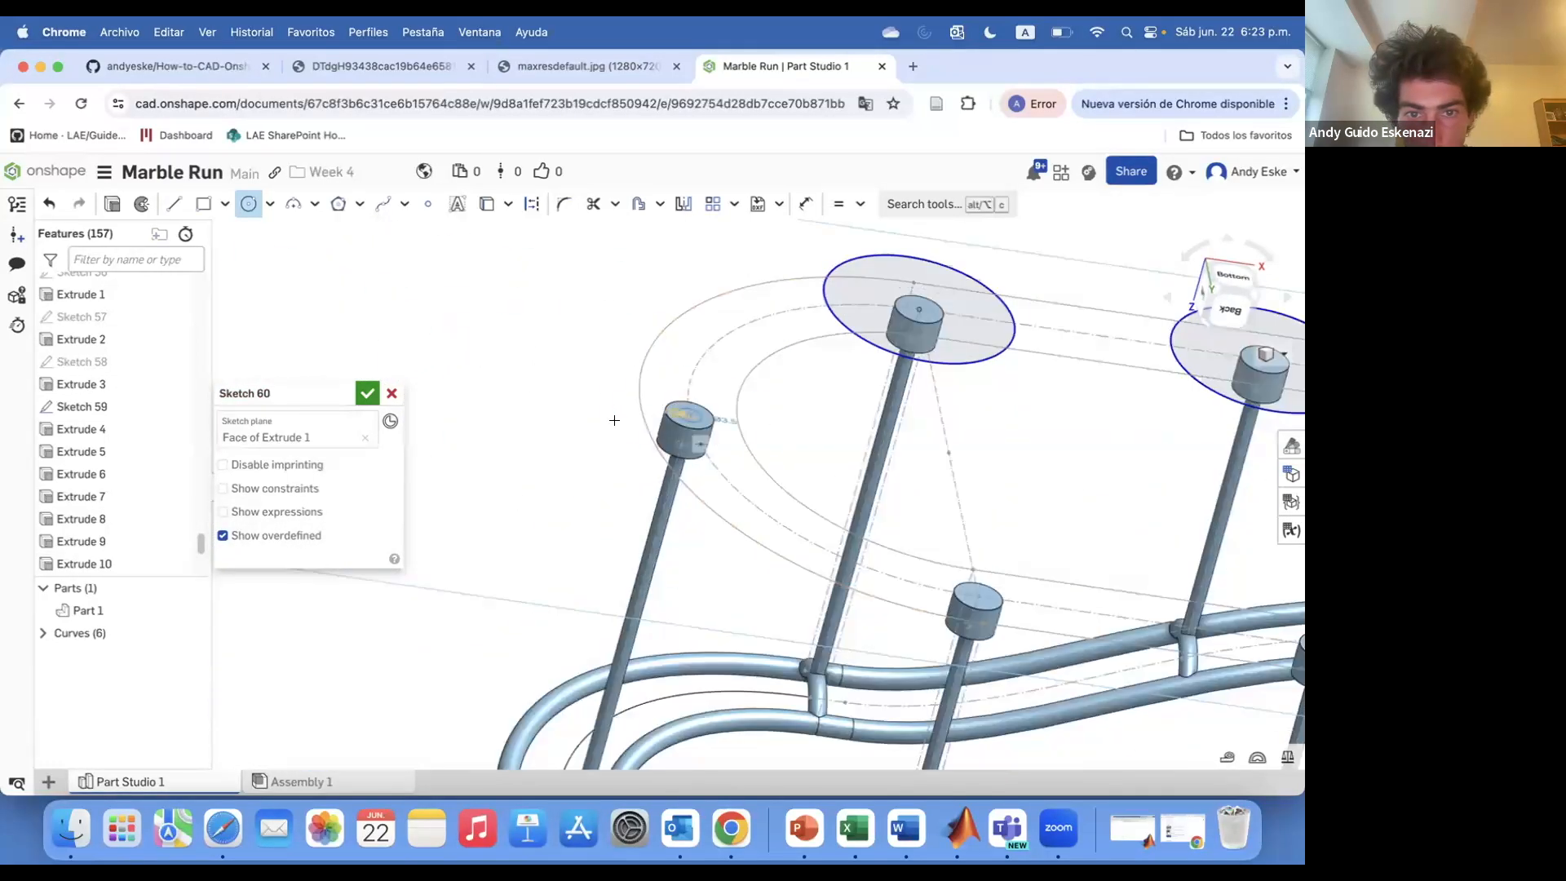
scroll(755, 461, "down", 5)
left_click(891, 544)
left_click(914, 605)
scroll(914, 604, "down", 4)
scroll(1126, 616, "up", 5)
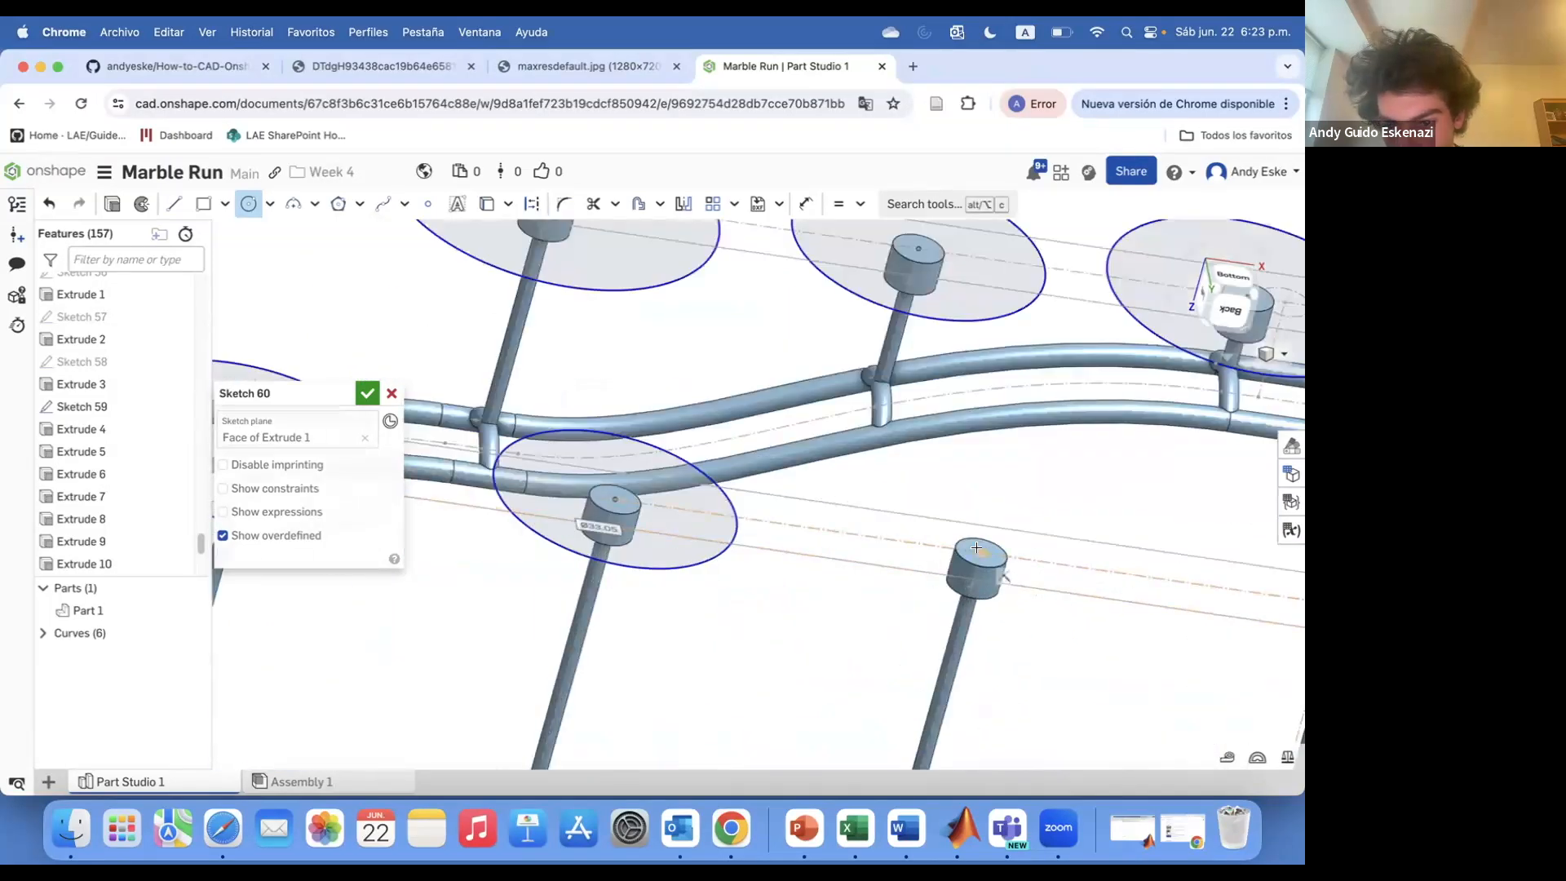
Draw circles around the remaining post bases in the same sketch
left_click(985, 560)
left_click(1011, 622)
scroll(1012, 608, "down", 4)
left_click(1090, 569)
left_click(1111, 613)
scroll(1109, 608, "down", 4)
scroll(901, 683, "up", 5)
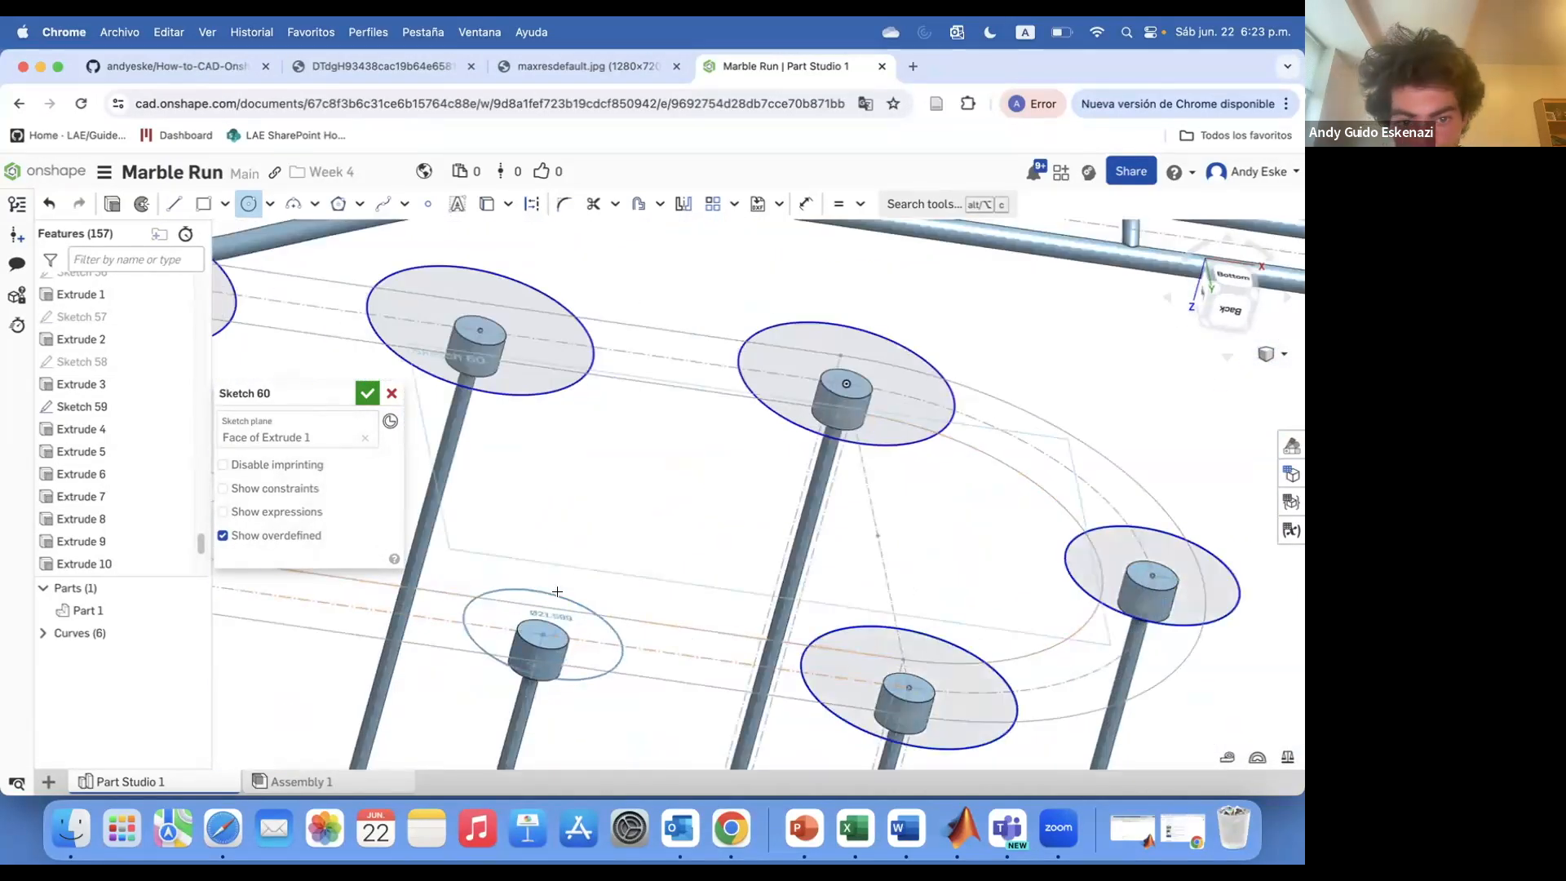
left_click(557, 591)
scroll(697, 599, "down", 4)
left_click(746, 591)
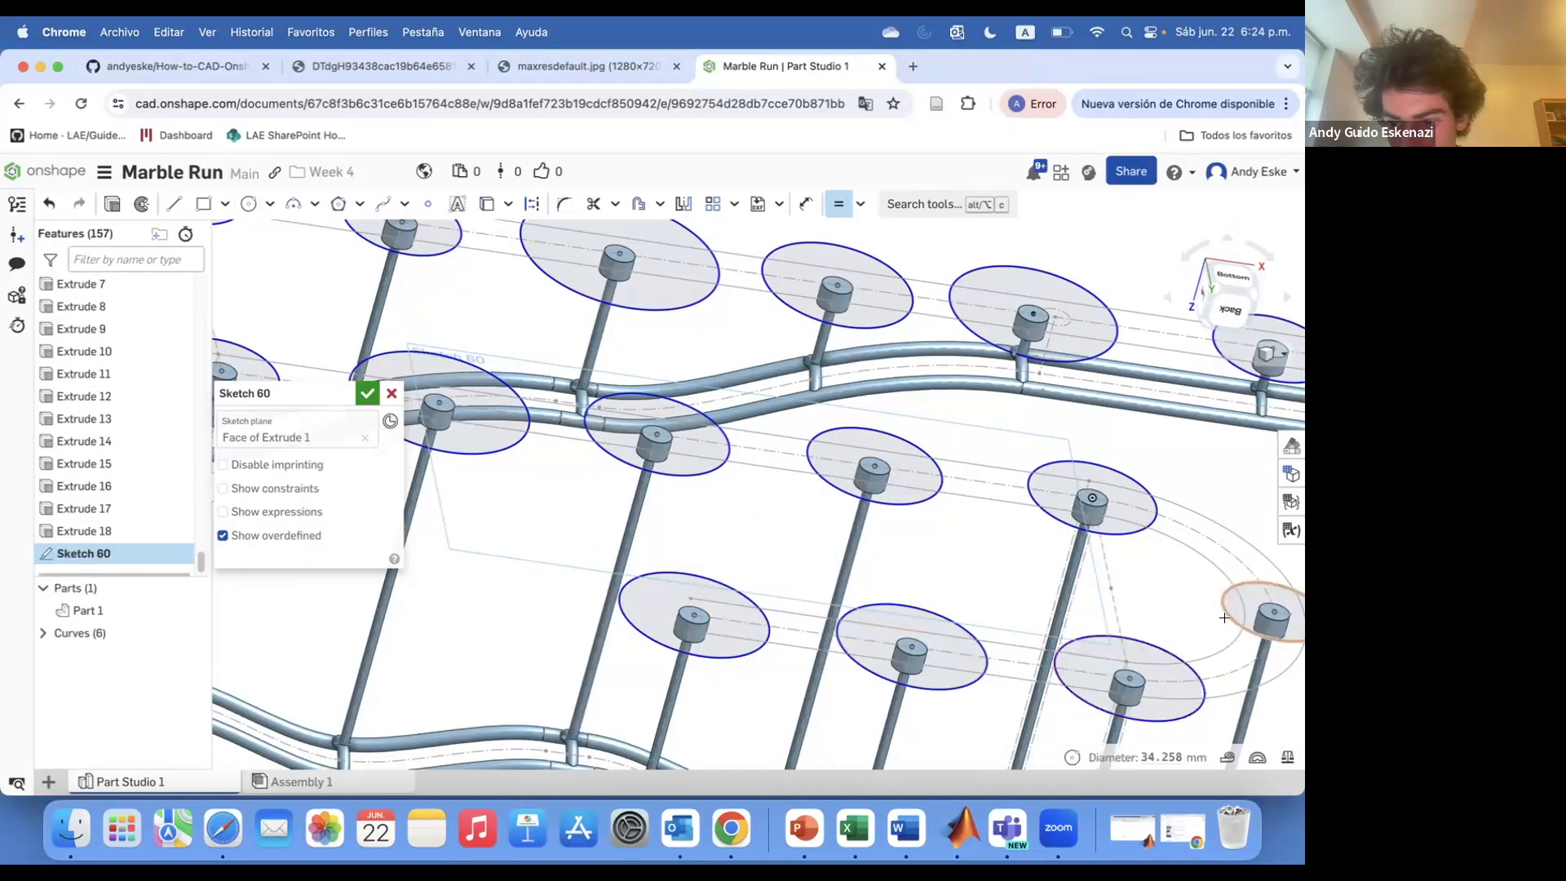
scroll(580, 513, "down", 4)
scroll(489, 481, "up", 5)
Constrain the base circles to be equal in size
left_click(726, 521)
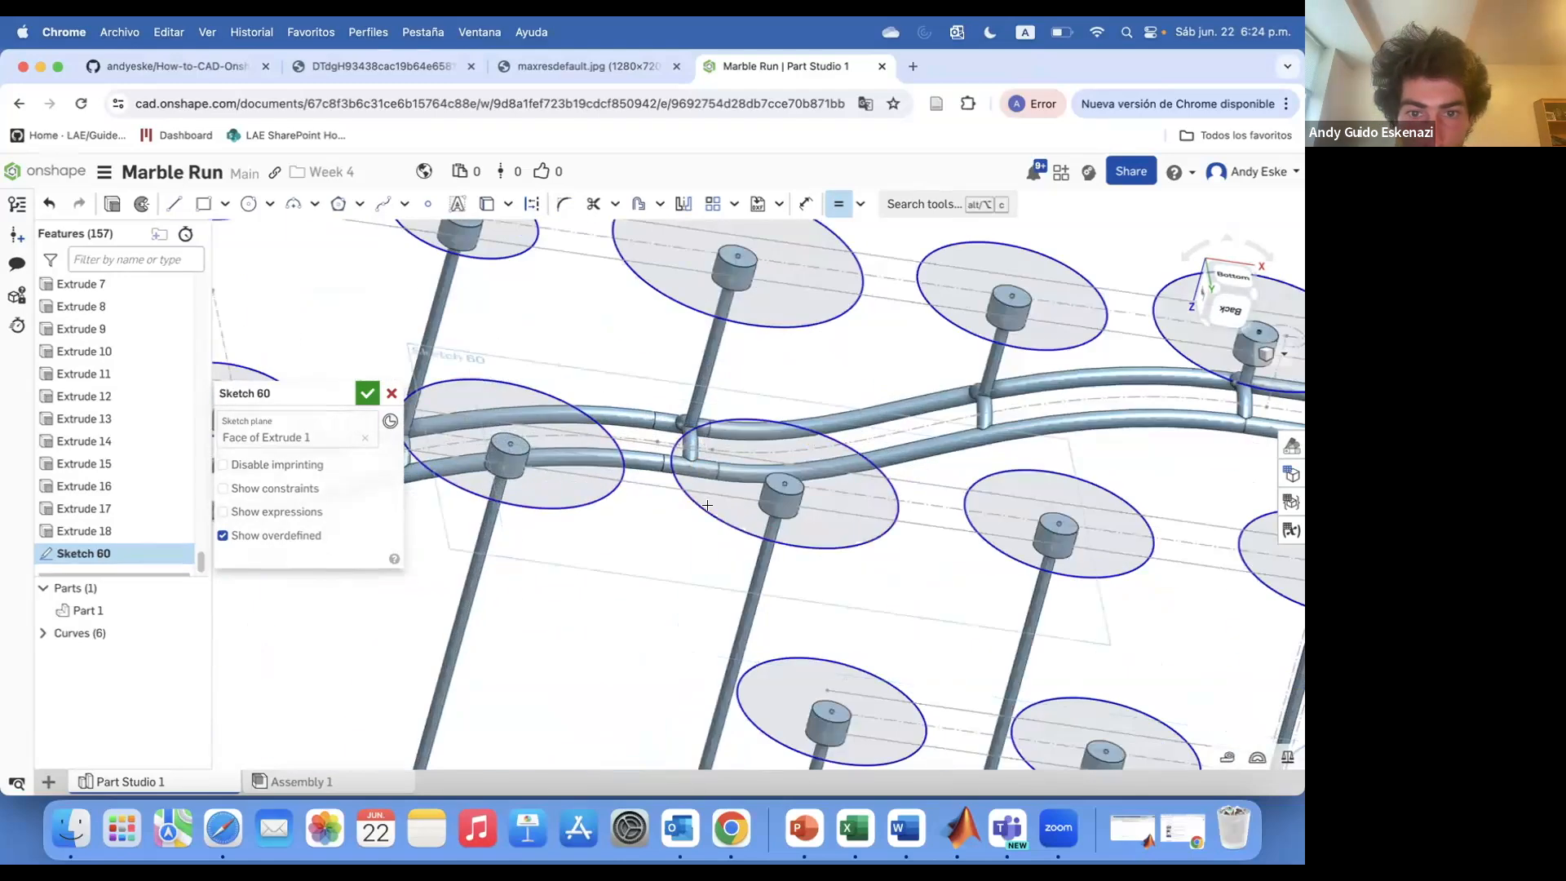
scroll(694, 518, "down", 4)
left_click(737, 539)
left_click(900, 557)
scroll(889, 553, "down", 4)
scroll(775, 545, "up", 5)
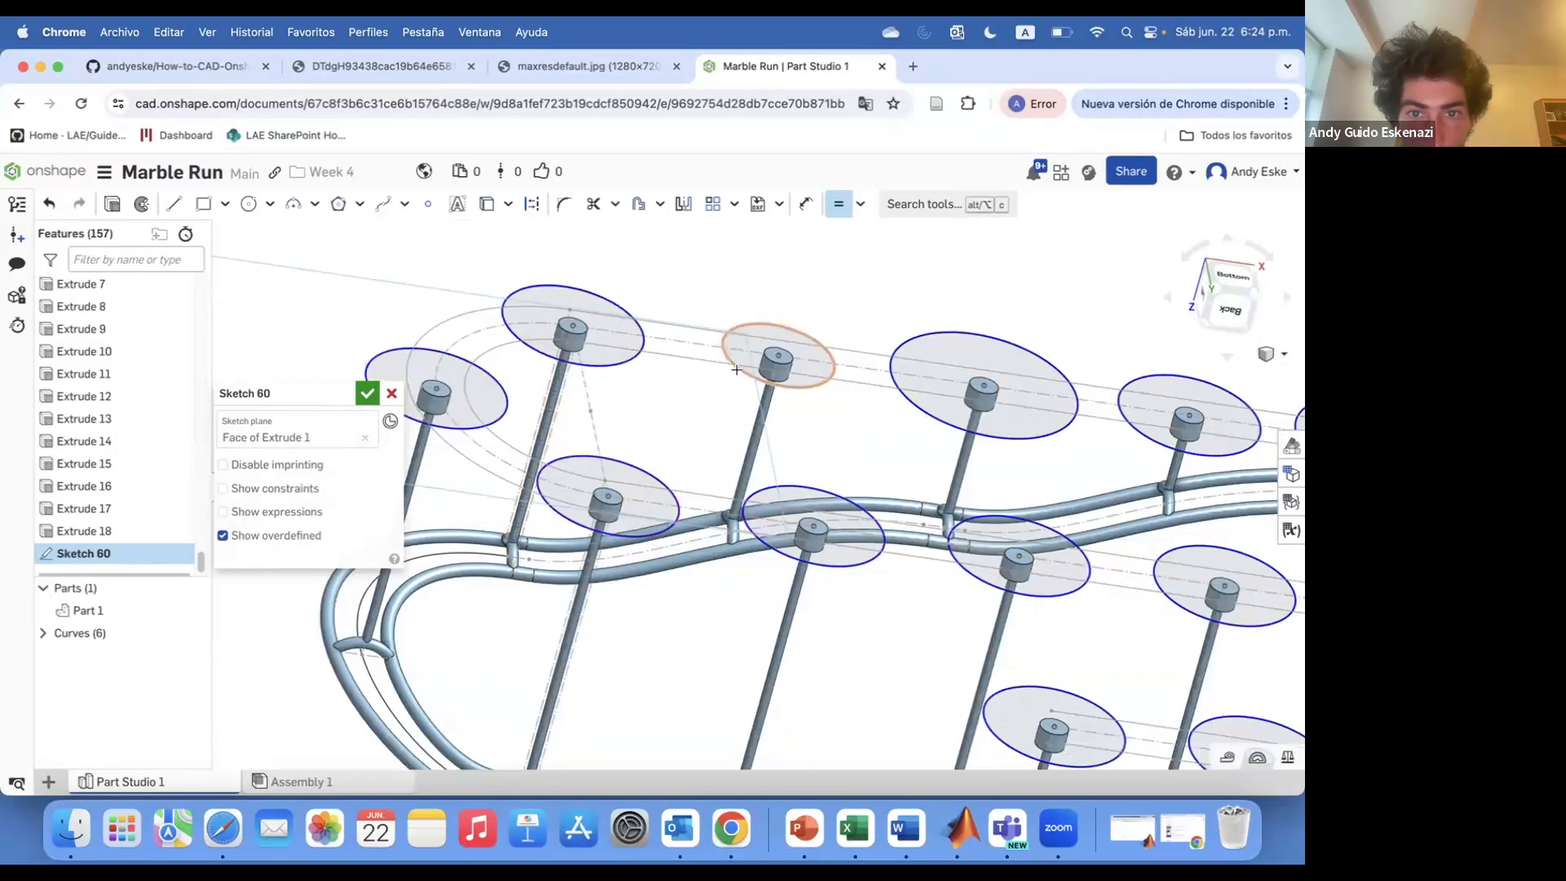
scroll(856, 386, "down", 3)
left_click(1030, 440)
scroll(1031, 440, "down", 5)
scroll(1151, 457, "up", 5)
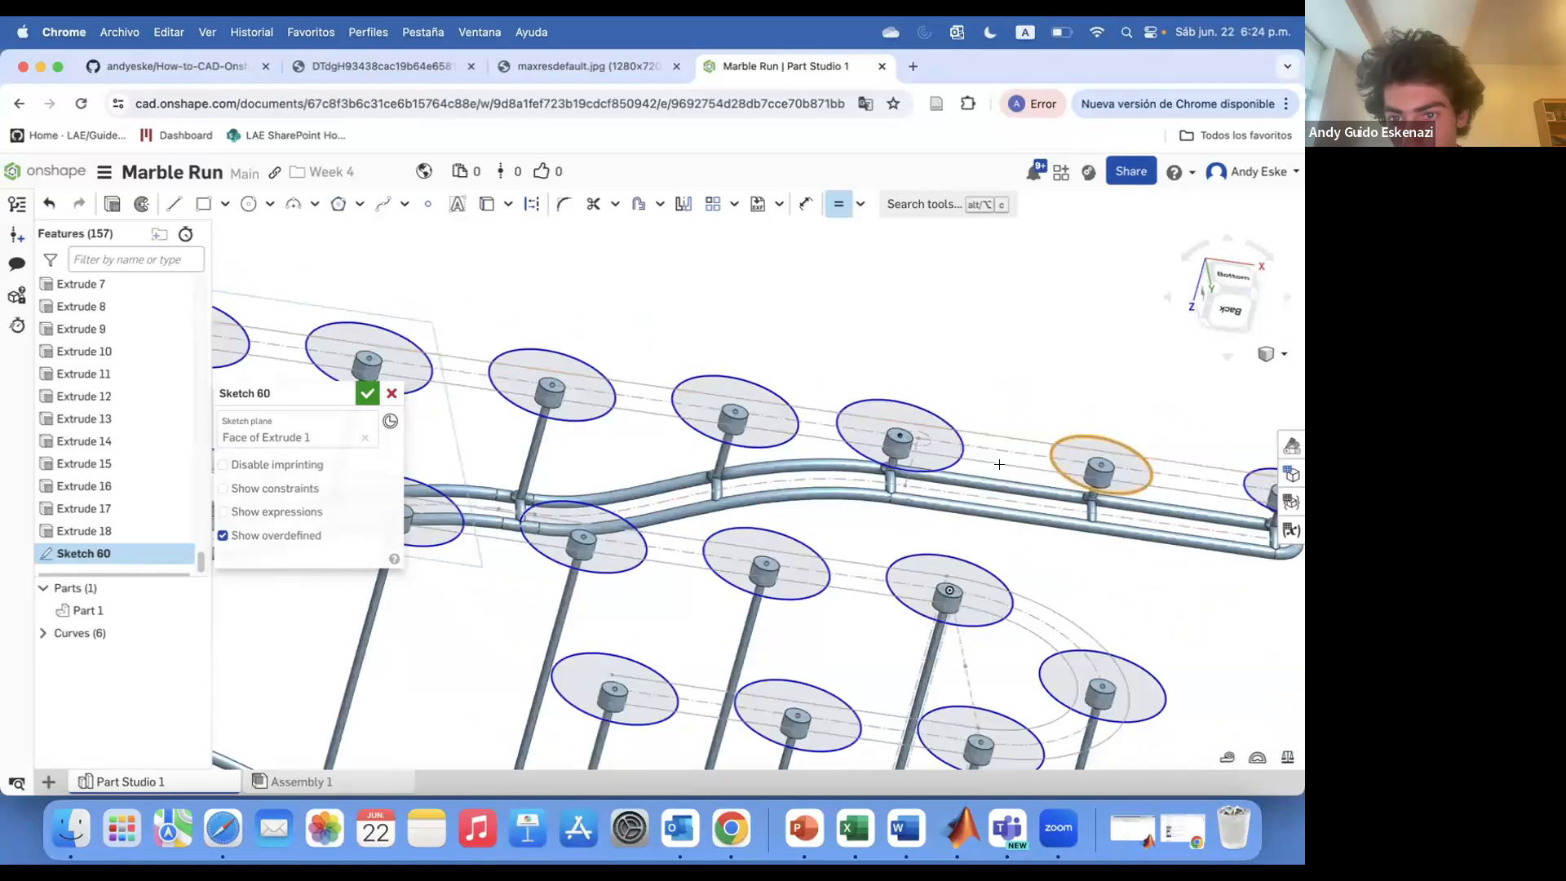
left_click(1126, 489)
left_click(930, 464)
Dimension a base circle to 25 mm and finish the sketch
scroll(938, 466, "down", 3)
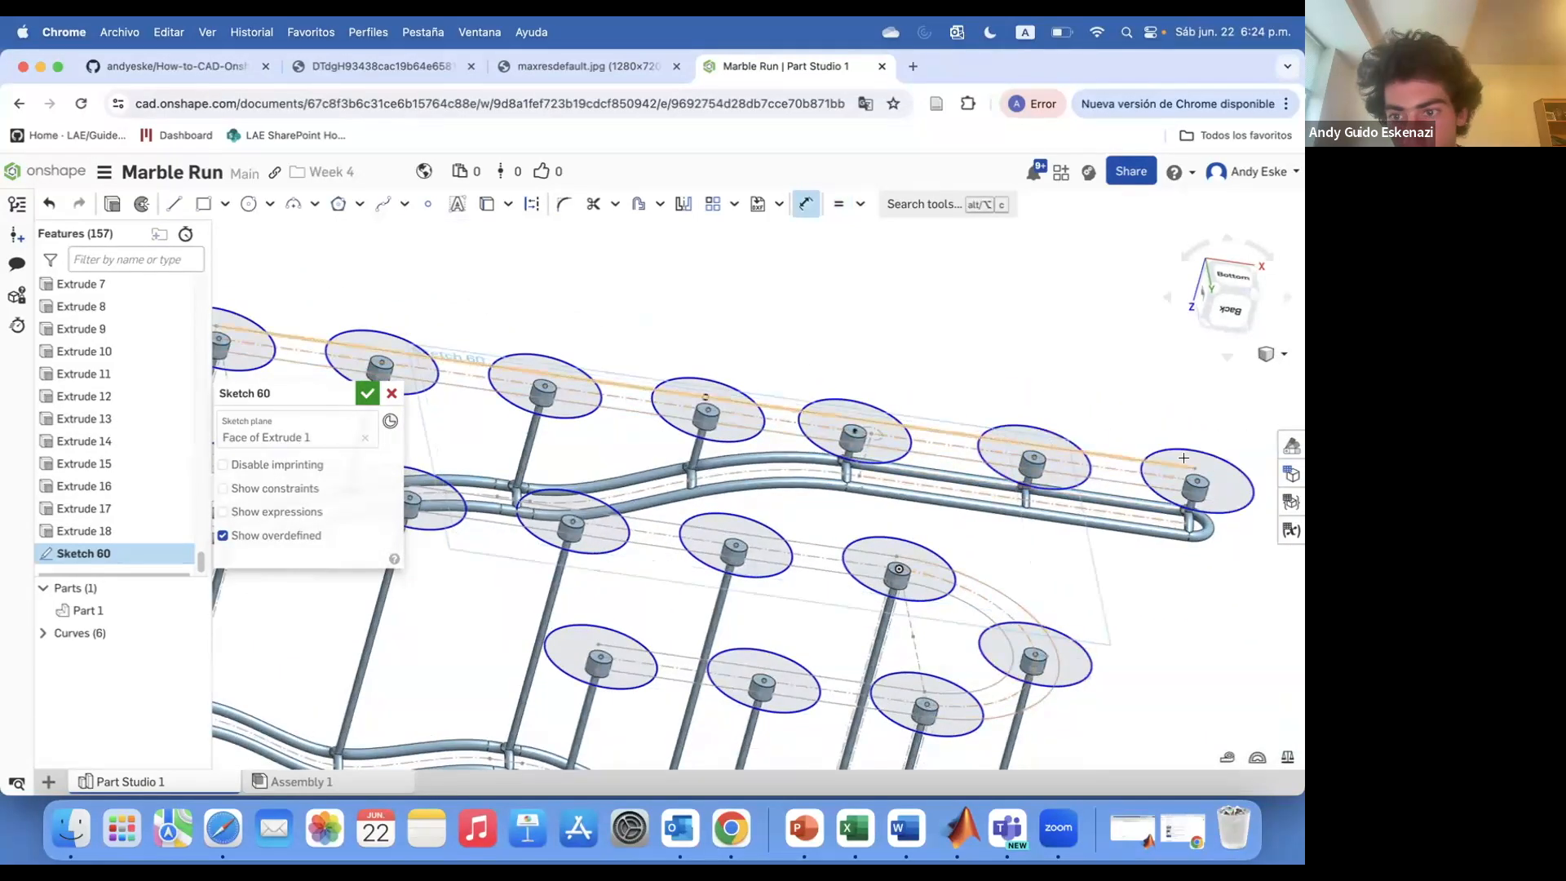
type("25")
key("Return")
scroll(987, 392, "down", 5)
right_click_drag(888, 381, 832, 587)
left_click(367, 393)
Extrude the base circles 2 mm with a 30 deg draft
left_click(189, 204)
scroll(506, 599, "up", 4)
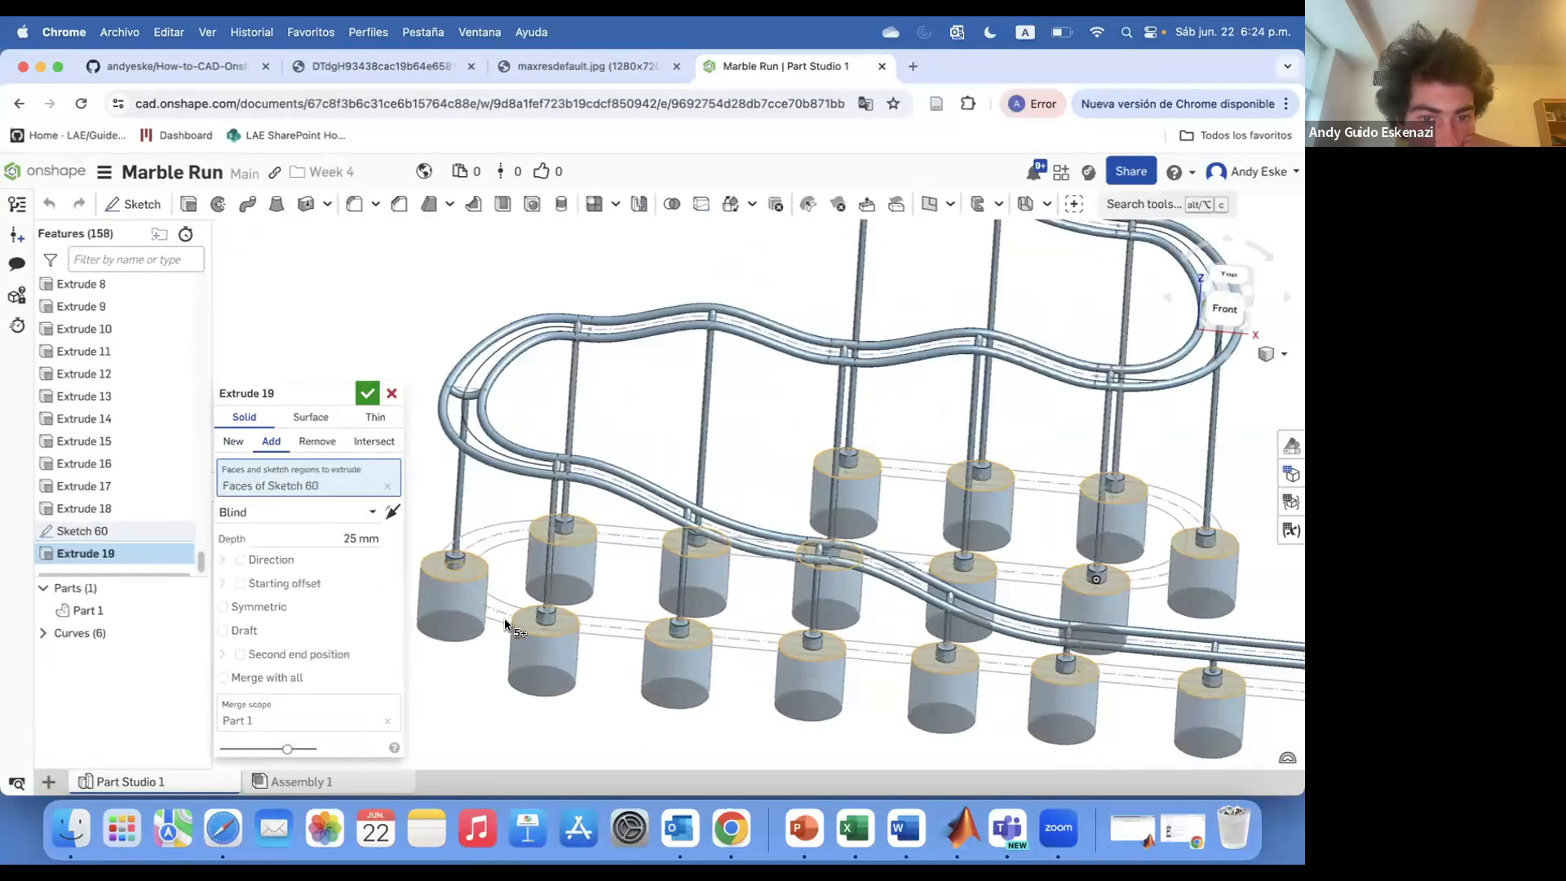
left_click(393, 510)
left_click(367, 539)
scroll(604, 628, "up", 10)
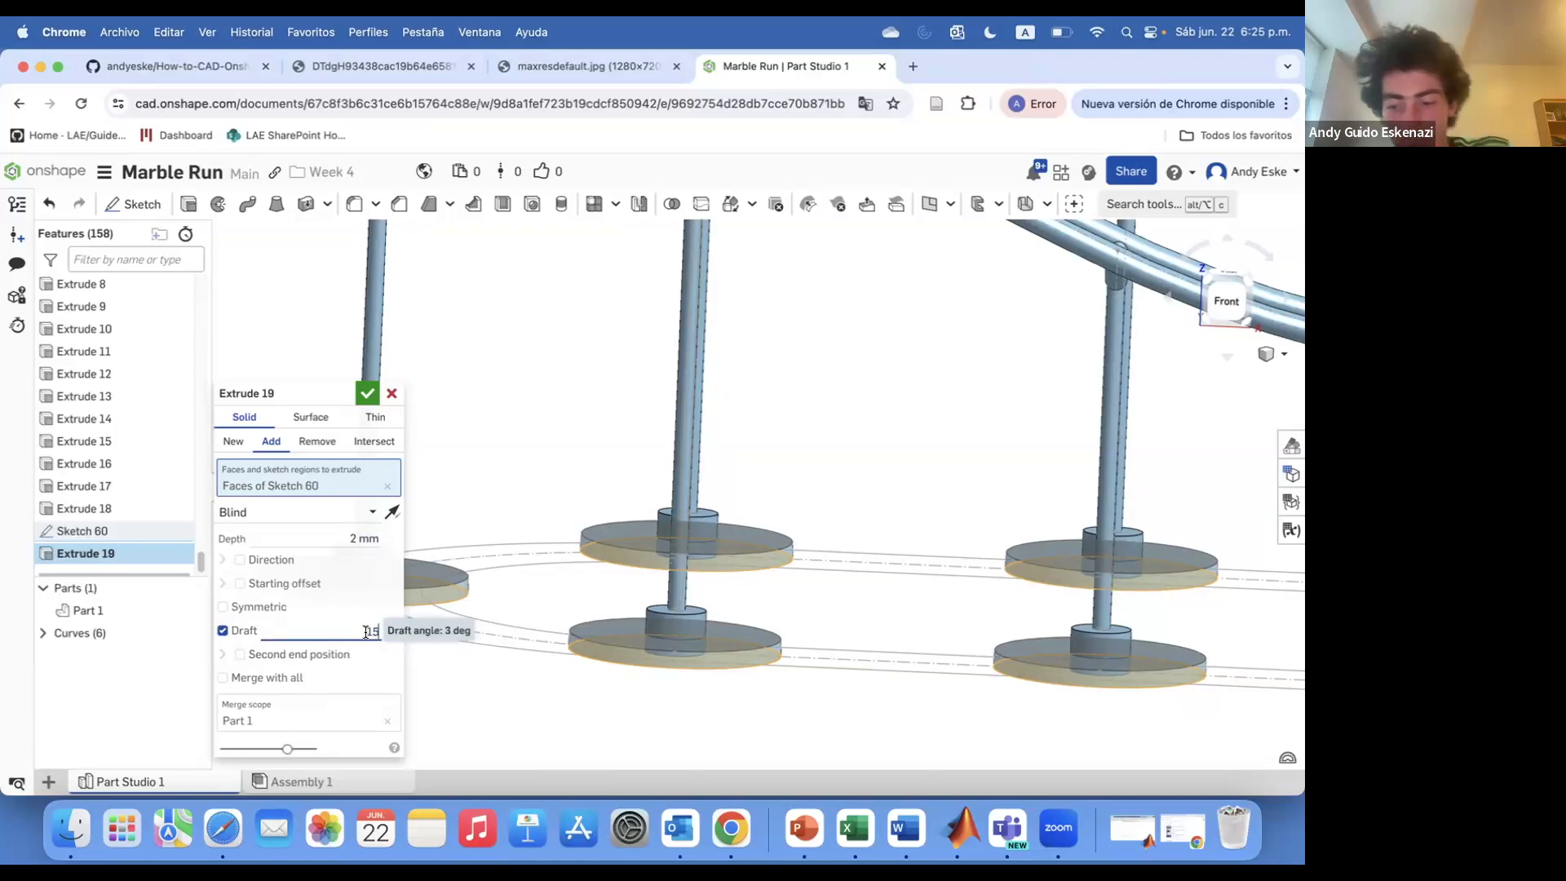
left_click(367, 393)
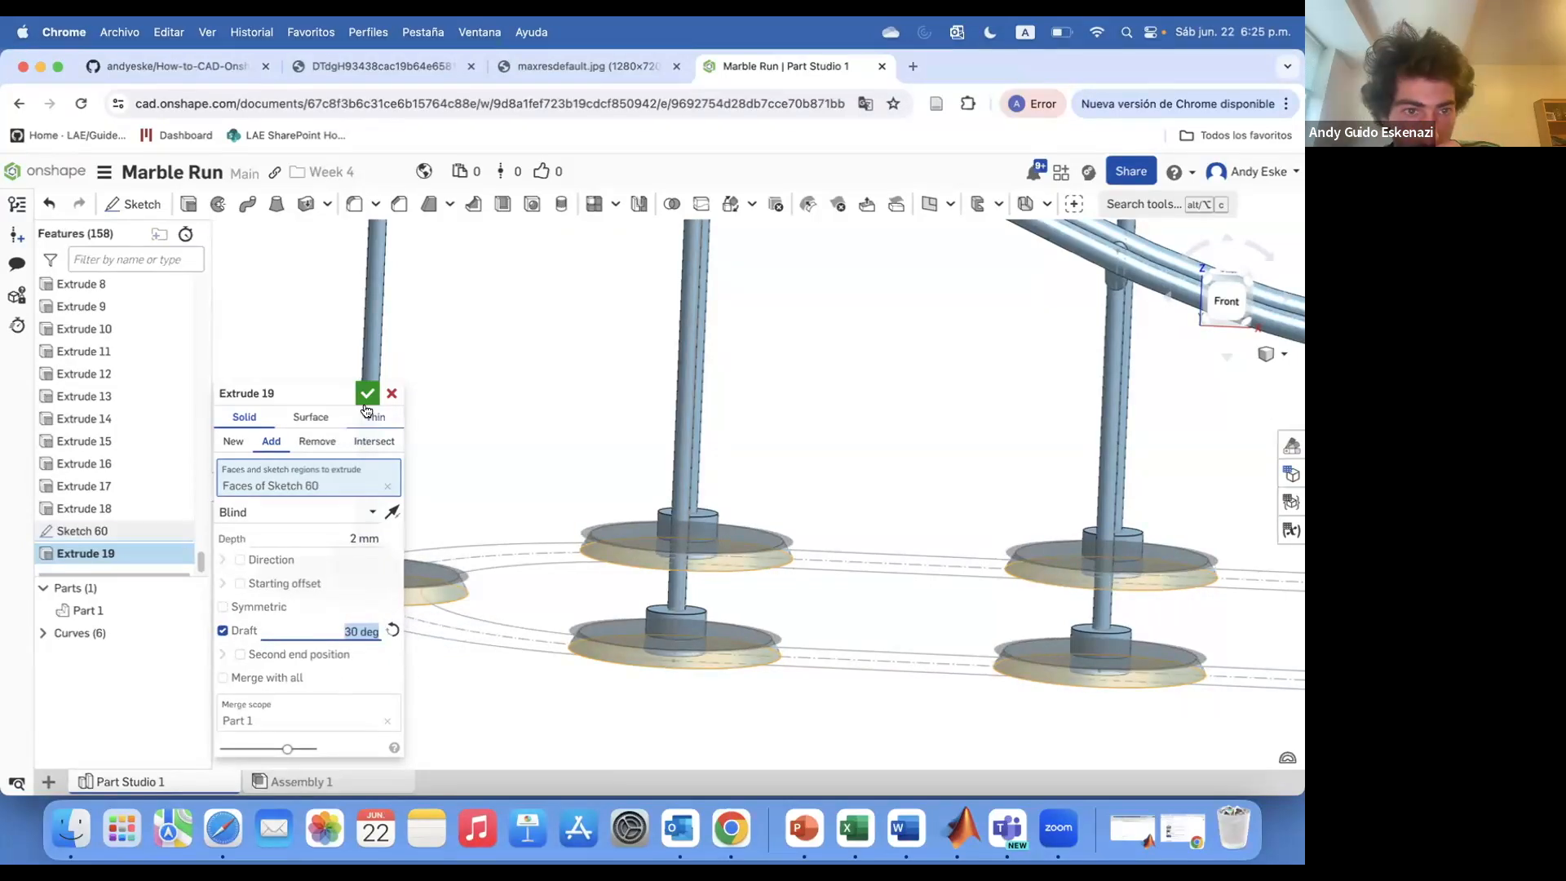
Chamfer the edges where the posts meet their base plates by 1 mm, equal distance
left_click(399, 204)
scroll(678, 531, "down", 2)
right_click_drag(677, 532, 680, 576)
scroll(678, 555, "down", 3)
left_click(500, 531)
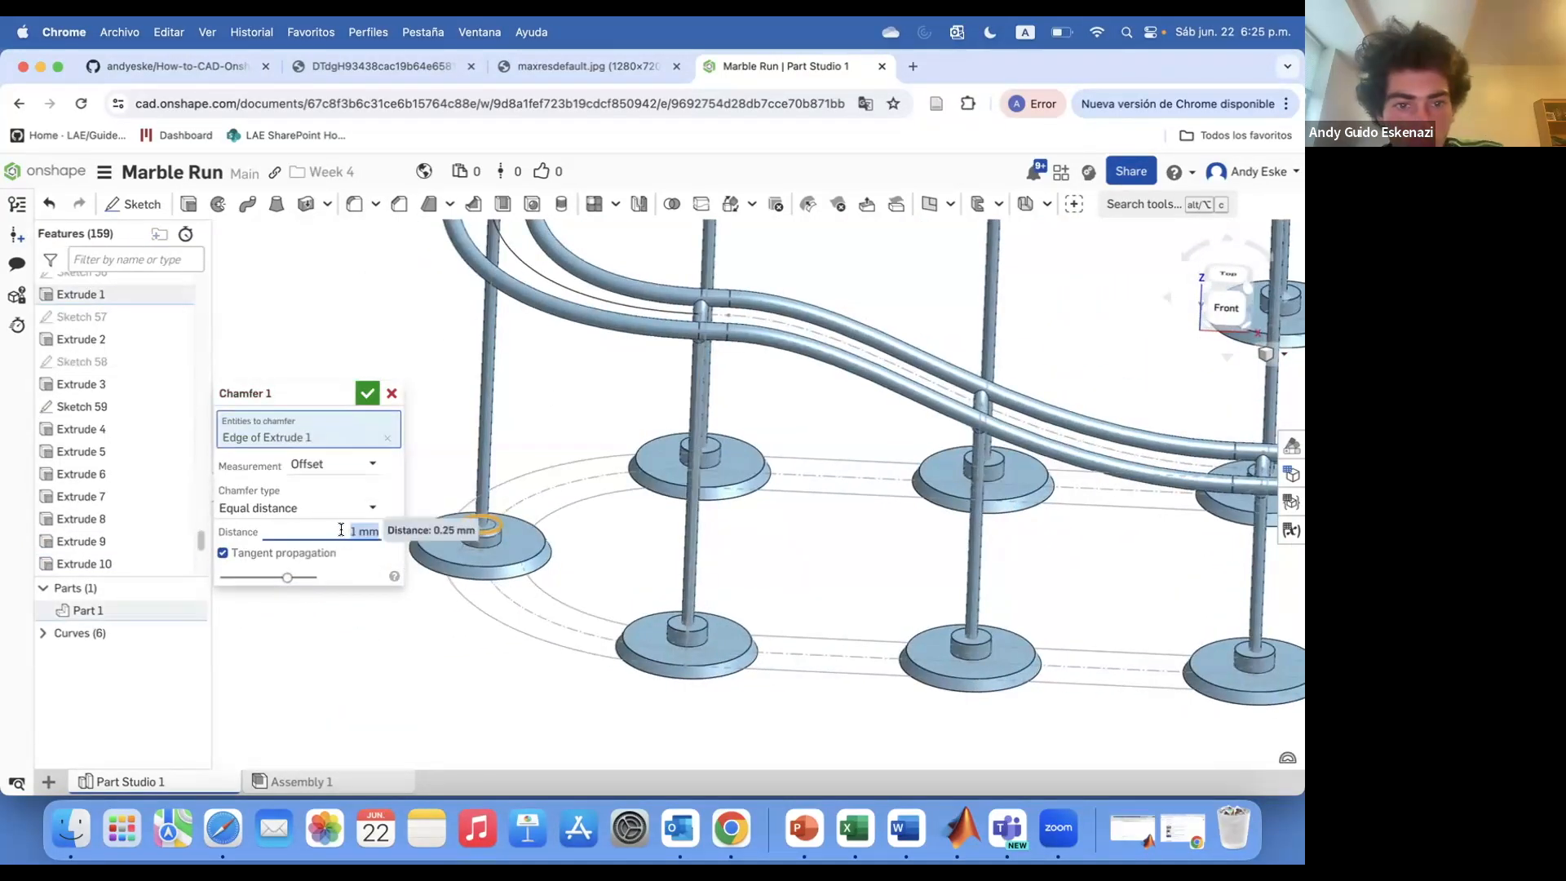
scroll(515, 504, "up", 5)
left_click(886, 396)
scroll(873, 408, "down", 4)
left_click(1121, 627)
scroll(1011, 475, "up", 5)
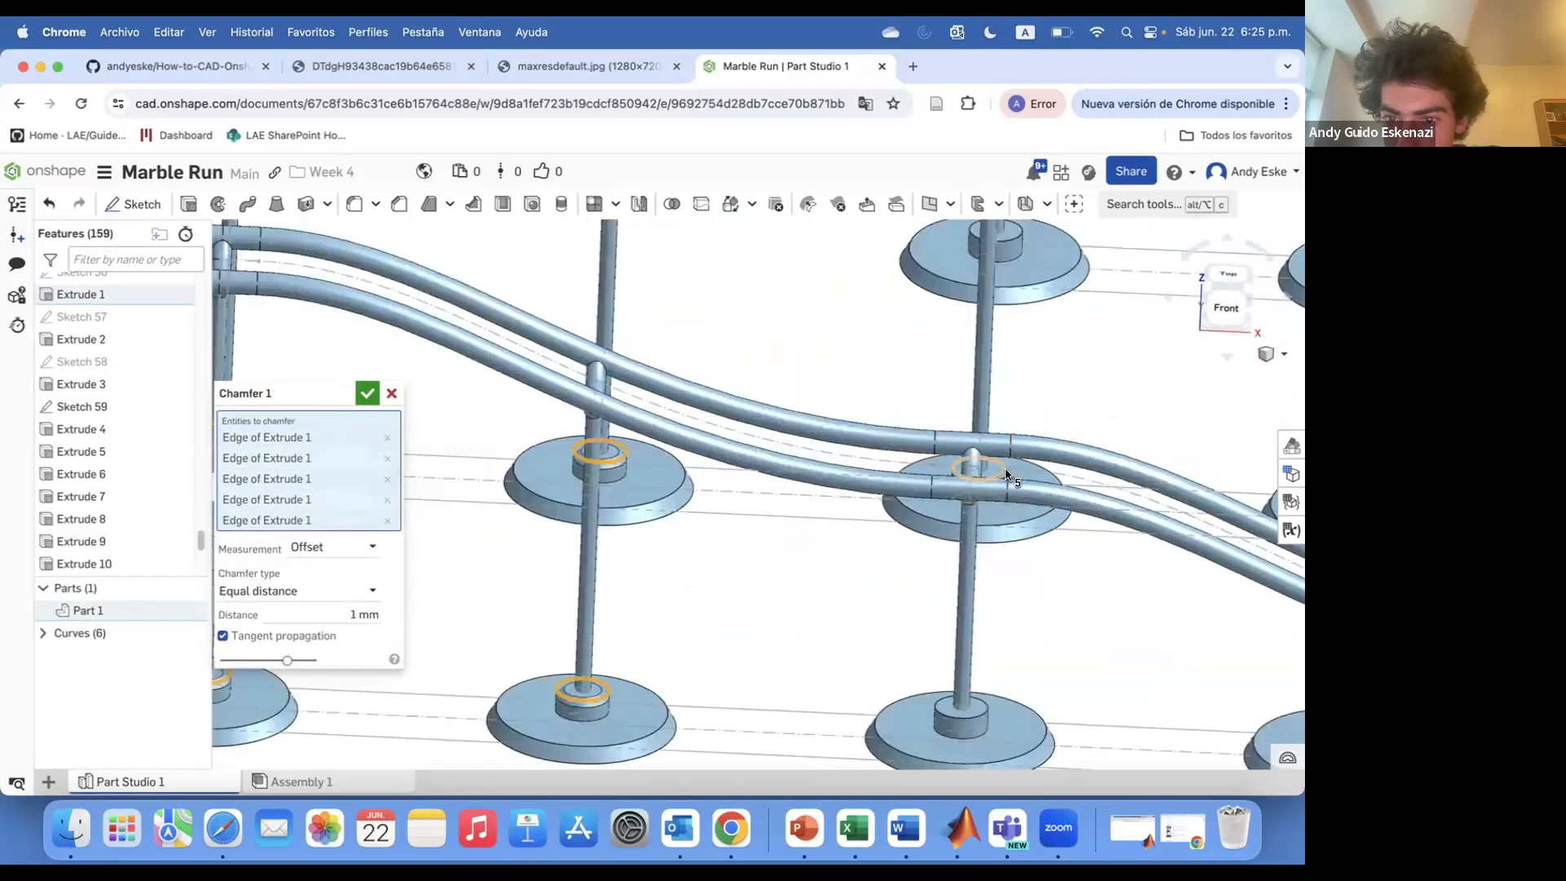
left_click(1011, 475)
left_click(963, 696)
scroll(776, 569, "down", 4)
scroll(1013, 515, "up", 4)
left_click(1014, 515)
left_click(1017, 664)
left_click(1063, 544)
left_click(1020, 733)
scroll(1085, 534, "down", 4)
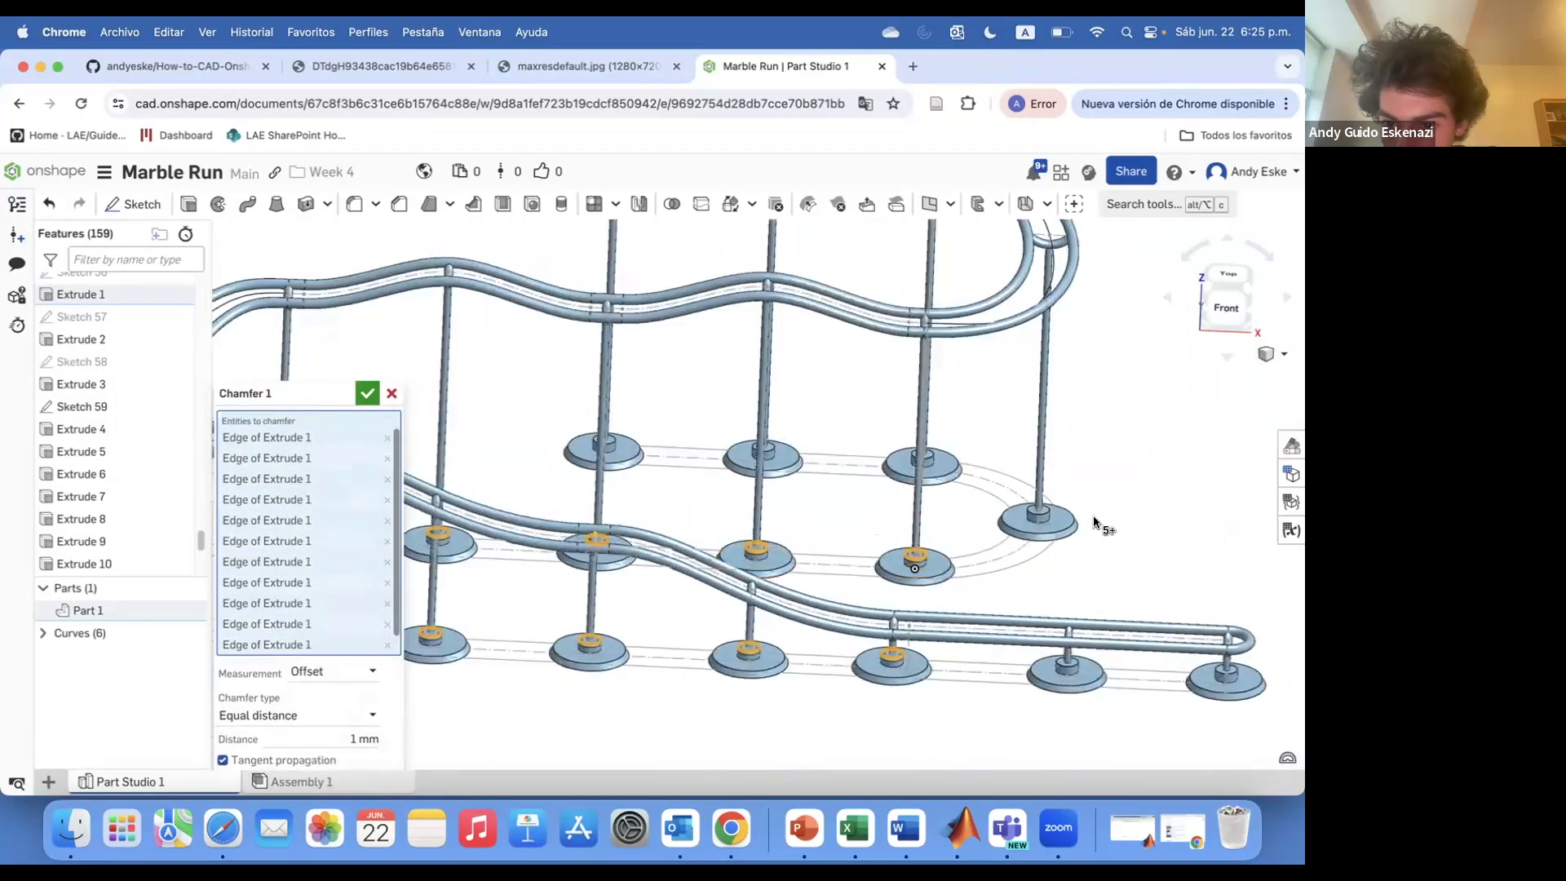
Add the remaining post-to-base edges to the chamfer and apply it
scroll(1142, 653, "up", 4)
left_click(997, 609)
scroll(1223, 620, "down", 4)
scroll(913, 408, "up", 5)
left_click(989, 382)
scroll(624, 365, "down", 5)
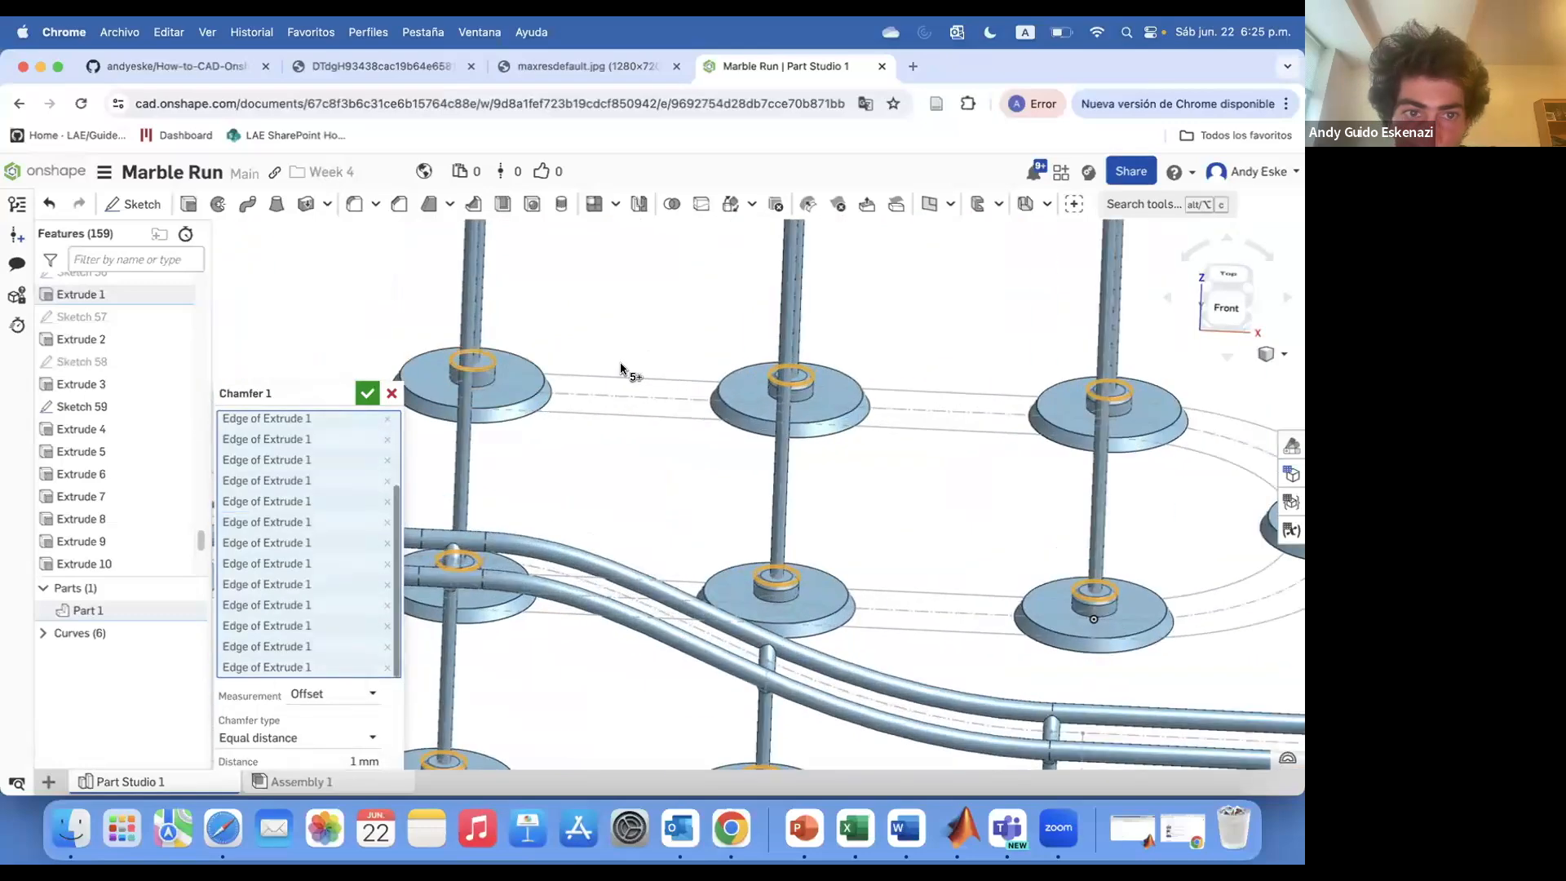
key("Return")
scroll(717, 444, "down", 2)
right_click_drag(718, 446, 719, 458)
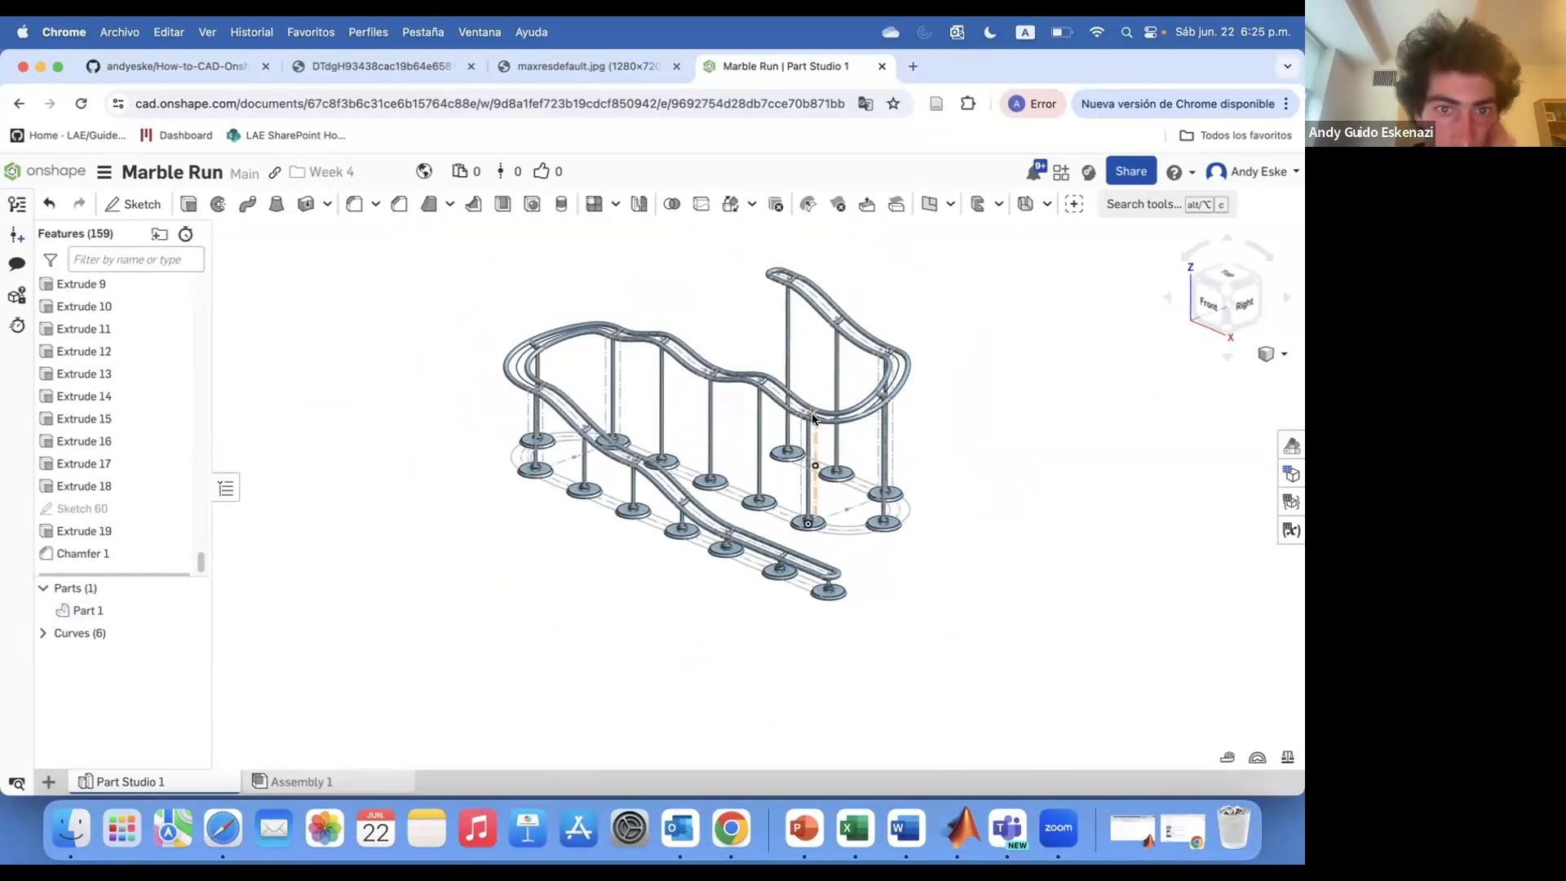
Create a plane normal to the rail at a rail point near the upper bend
left_click(382, 67)
left_click(783, 67)
mouse_move(615, 318)
right_mouse_down()
mouse_move(679, 290)
mouse_move(617, 320)
right_mouse_up()
scroll(569, 395, "up", 5)
scroll(568, 395, "down", 3)
mouse_move(569, 394)
right_mouse_down()
mouse_move(668, 380)
mouse_move(571, 384)
right_mouse_up()
scroll(569, 375, "up", 6)
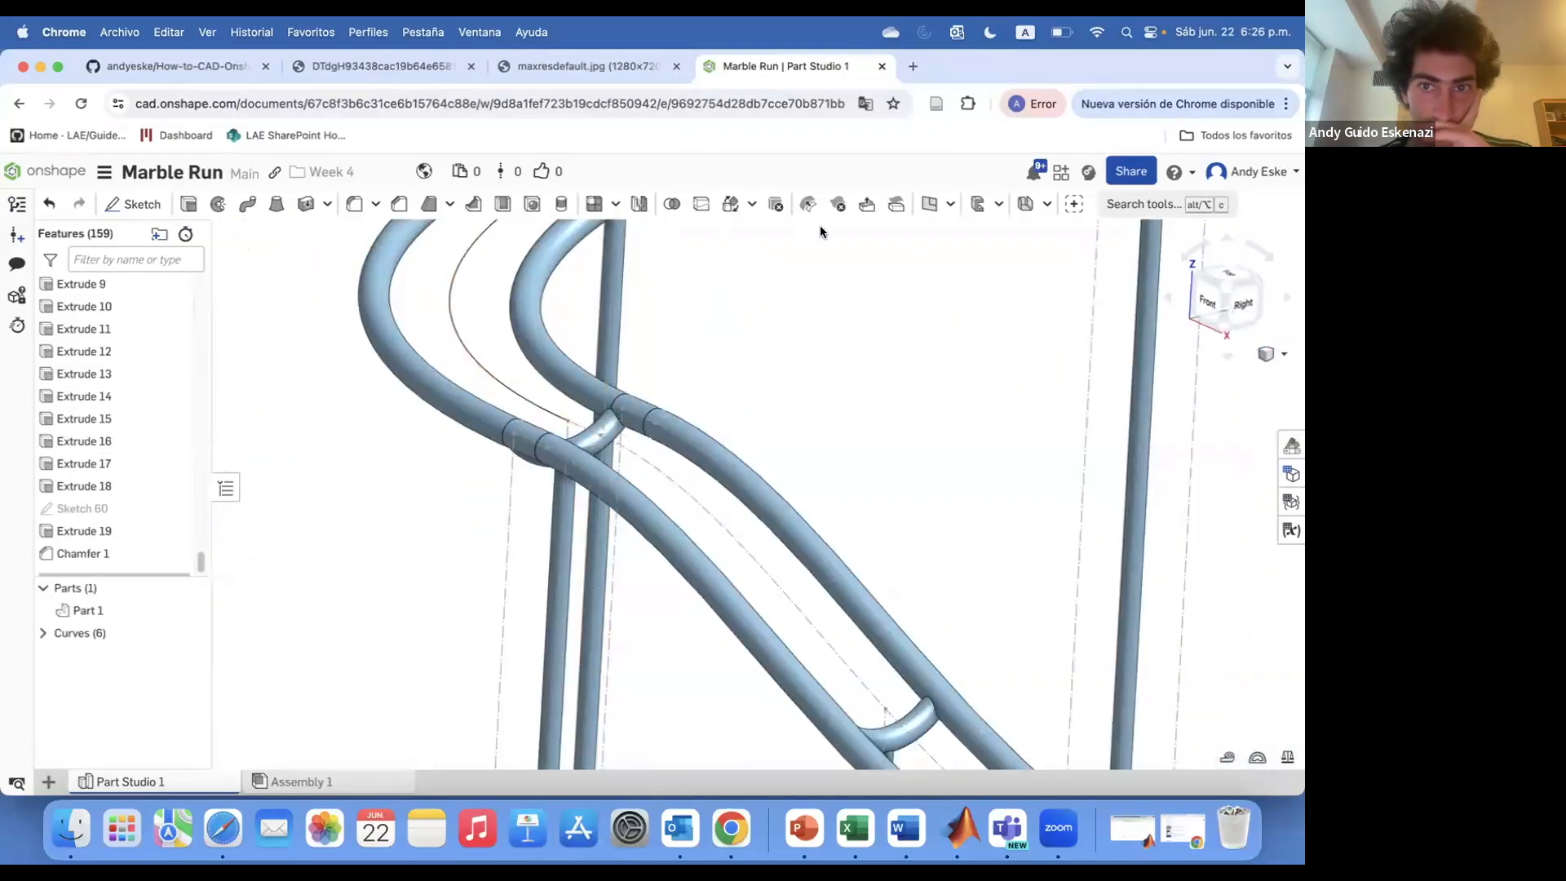
left_click(567, 421)
left_click(561, 418)
scroll(566, 420, "down", 5)
left_click(365, 394)
Create a second plane normal to the rail at another point along the track
scroll(696, 531, "up", 6)
left_click(927, 204)
left_click(680, 515)
mouse_move(680, 514)
right_mouse_down()
mouse_move(704, 540)
mouse_move(568, 545)
mouse_move(712, 564)
mouse_move(685, 554)
right_mouse_up()
scroll(568, 545, "up", 4)
left_click(665, 562)
left_click(366, 393)
Create a third rail-normal plane further along the track
scroll(613, 571, "down", 8)
scroll(635, 569, "up", 8)
left_click(930, 204)
left_click(654, 545)
left_click(641, 535)
left_click(366, 392)
scroll(587, 446, "down", 6)
scroll(585, 447, "down", 3)
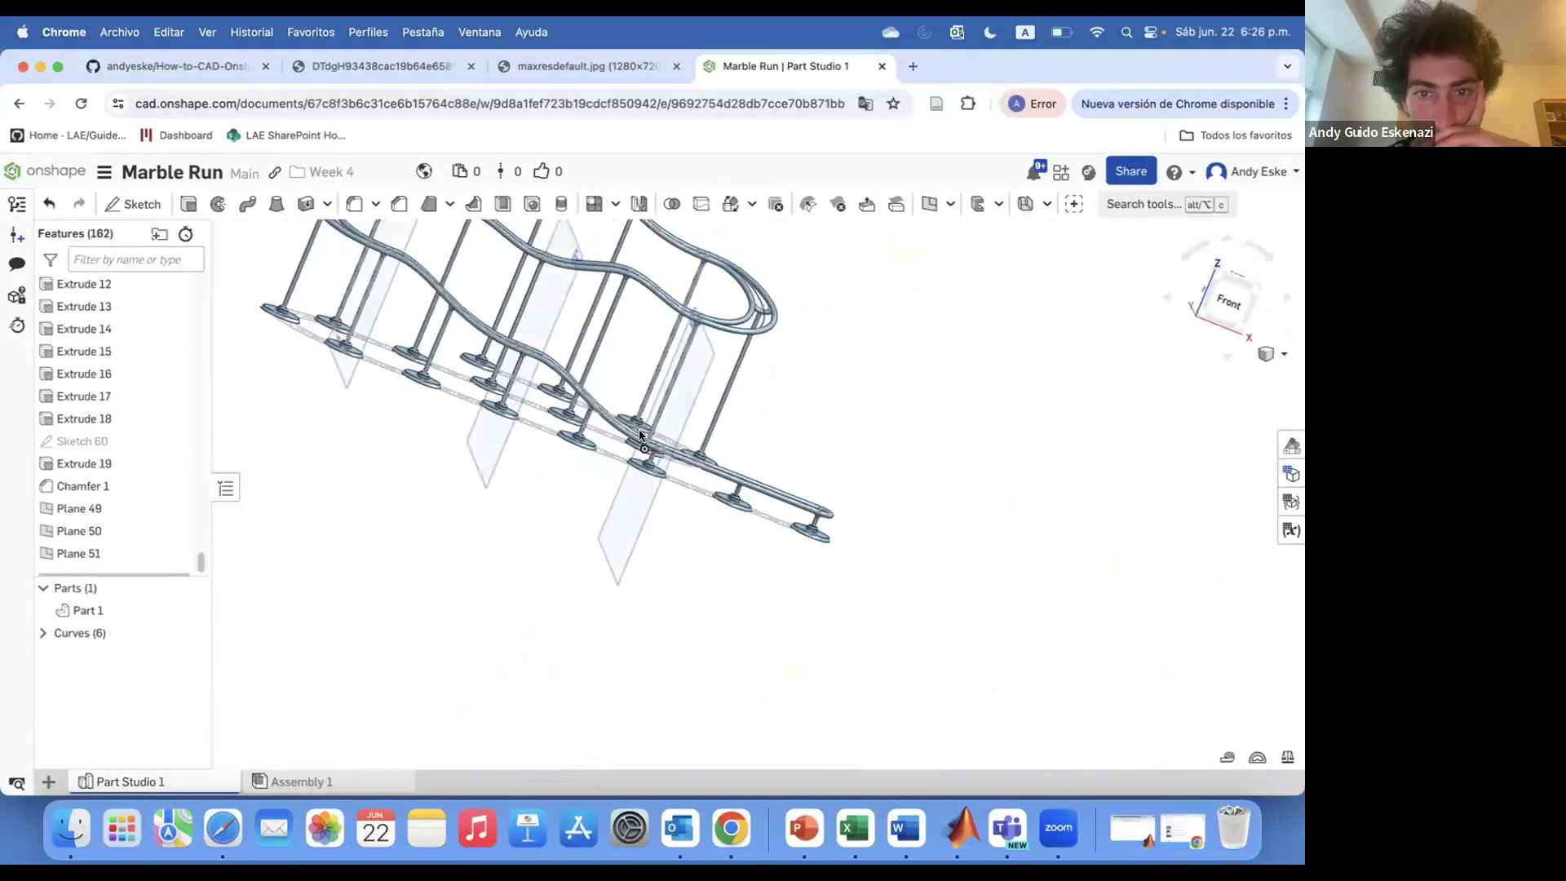
scroll(687, 496, "up", 10)
left_click(929, 204)
left_click(647, 497)
left_click(638, 589)
left_click(367, 393)
scroll(699, 512, "down", 10)
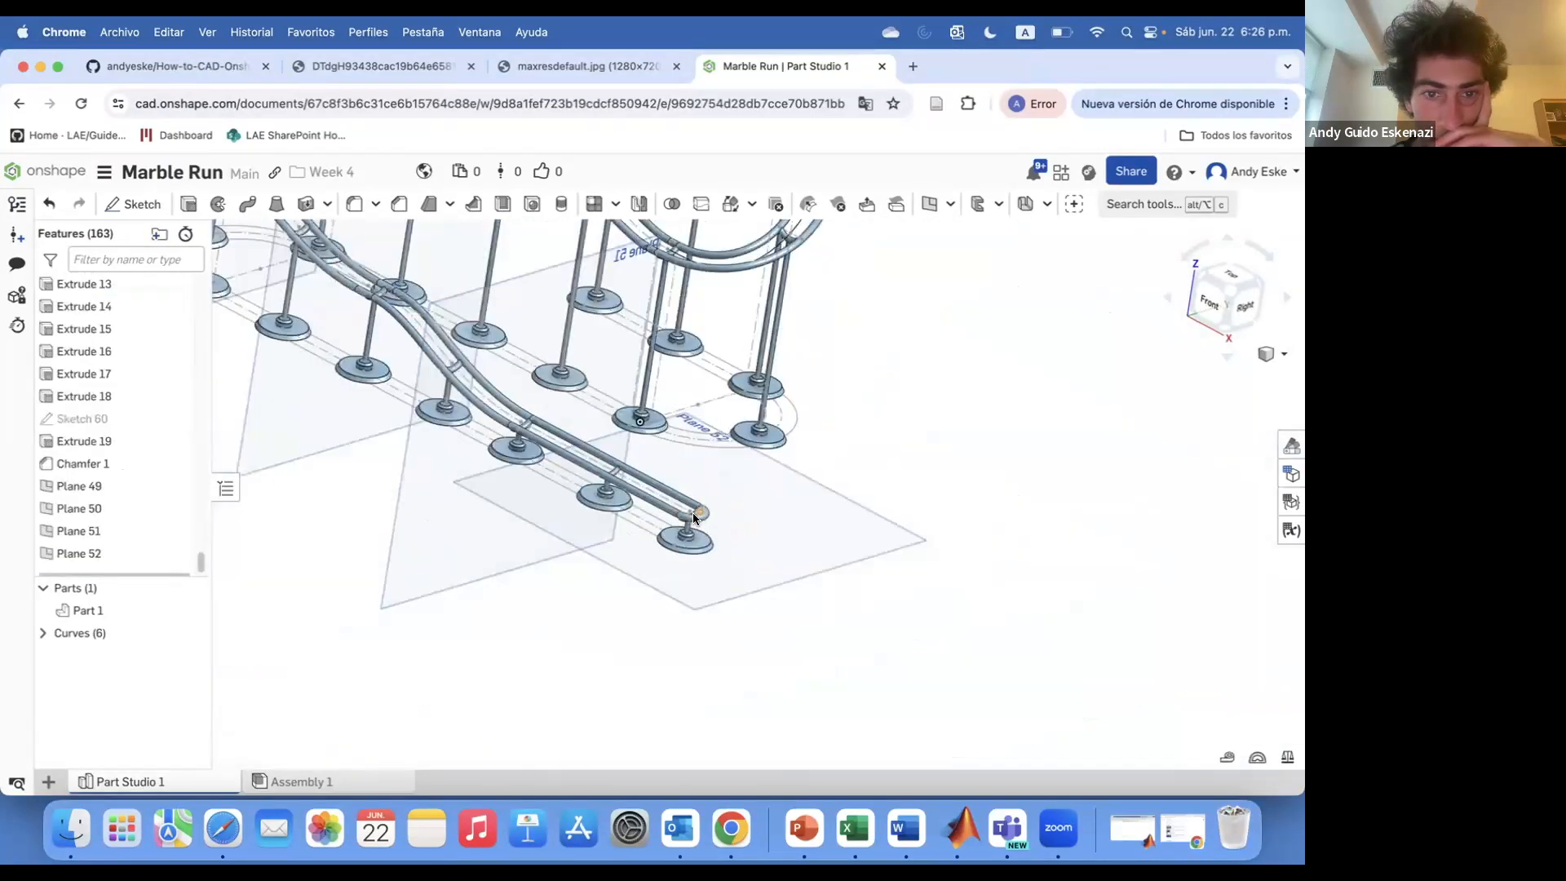
key("super+z")
Create a fourth rail-normal plane near the lower end of the track
scroll(699, 511, "up", 8)
left_click(929, 204)
left_click(589, 517)
left_click(626, 537)
left_click(367, 394)
Create a fifth rail-normal plane on the outer rail section
scroll(683, 330, "down", 10)
scroll(712, 416, "up", 8)
left_click(929, 204)
left_click(698, 406)
left_click(738, 421)
left_click(367, 394)
Create a sixth rail-normal plane where the two rails run close together
scroll(612, 424, "down", 10)
scroll(805, 477, "up", 8)
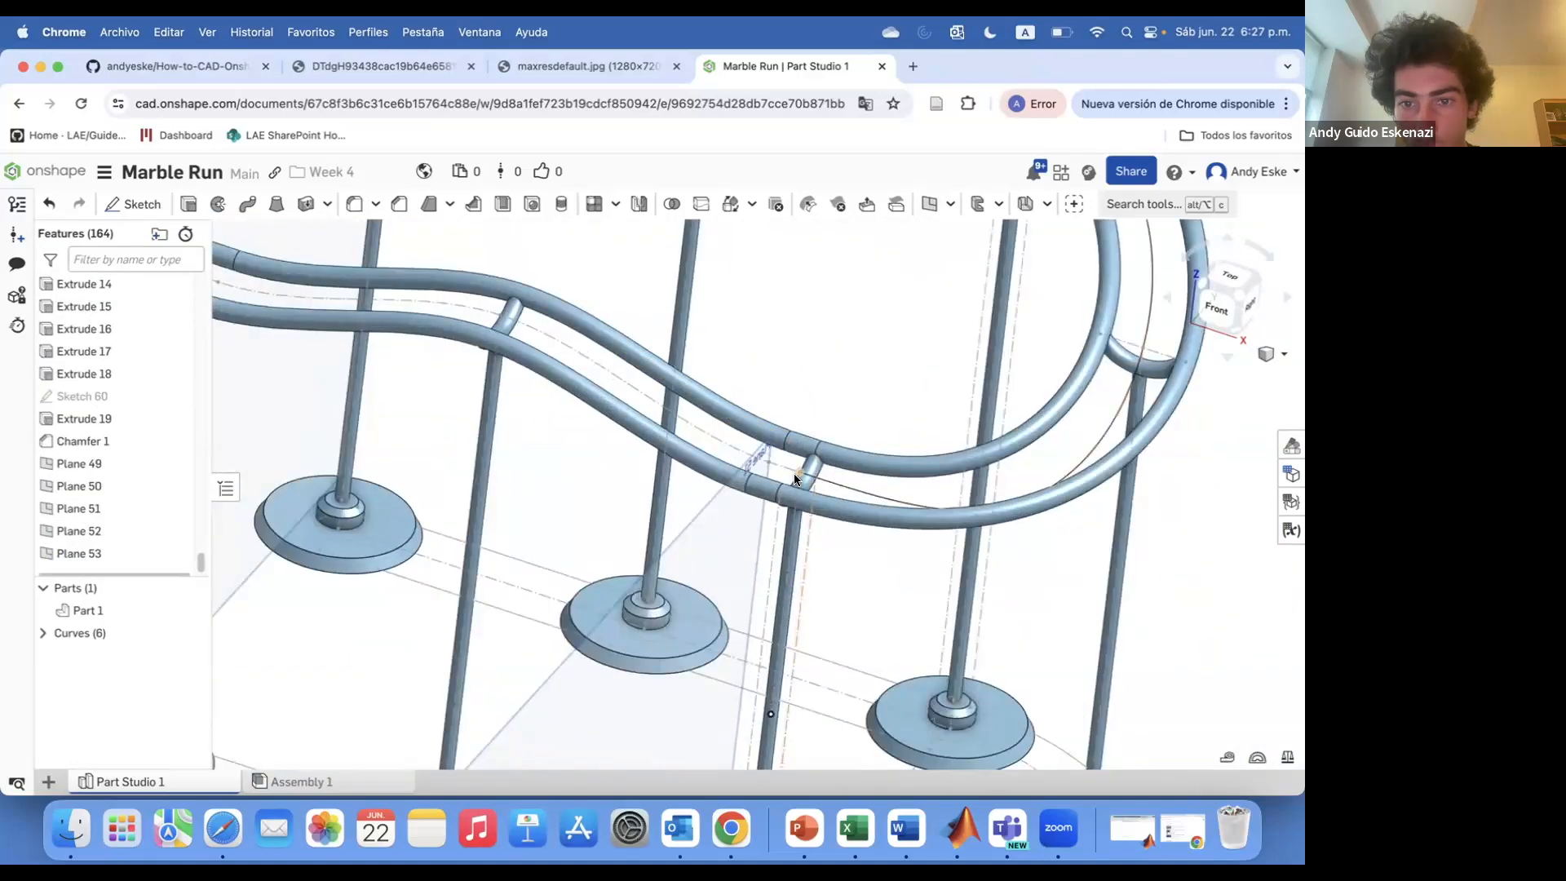
left_click(929, 204)
left_click(793, 468)
left_click(769, 458)
left_click(367, 393)
Create a seventh rail-normal plane along the upper rail
scroll(1020, 514, "down", 10)
scroll(1036, 400, "up", 8)
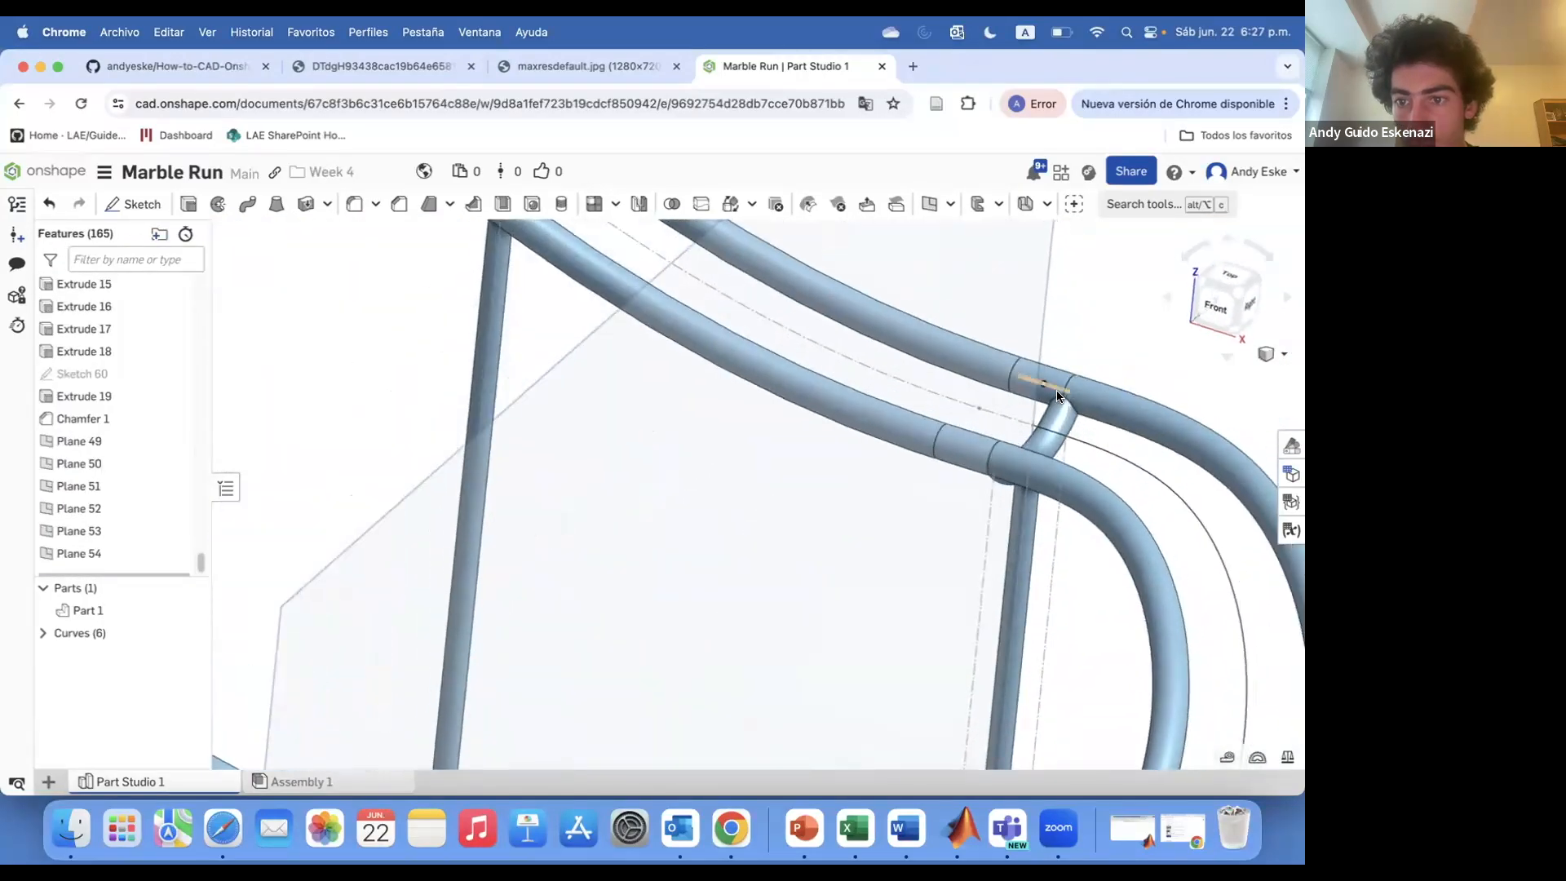
left_click(929, 204)
left_click(1036, 424)
left_click(1077, 441)
left_click(367, 393)
Create an eighth rail-normal plane at the rail's U-turn
scroll(721, 333, "down", 10)
scroll(721, 333, "up", 8)
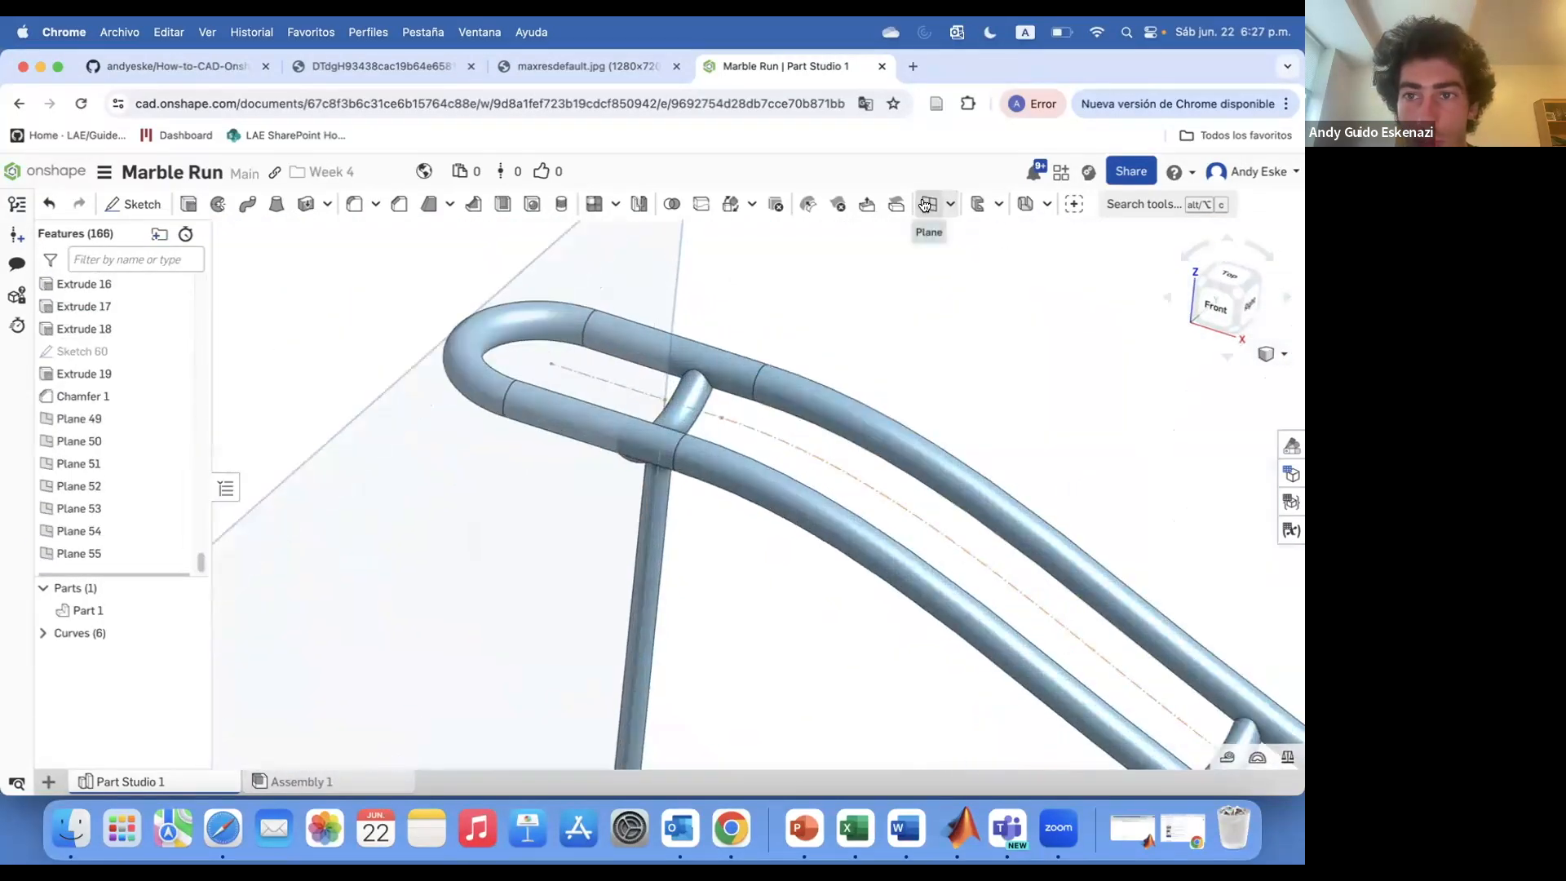
left_click(929, 204)
left_click(664, 398)
left_click(702, 410)
left_click(364, 394)
On Plane 49, sketch a ring of concentric circles, Ø35 mm outer and 3 mm wide, centred 10 mm above the rail
scroll(542, 437, "down", 10)
right_click_drag(541, 437, 469, 457)
scroll(469, 457, "up", 5)
left_click(137, 205)
left_click(404, 376)
scroll(521, 556, "up", 8)
scroll(520, 556, "down", 8)
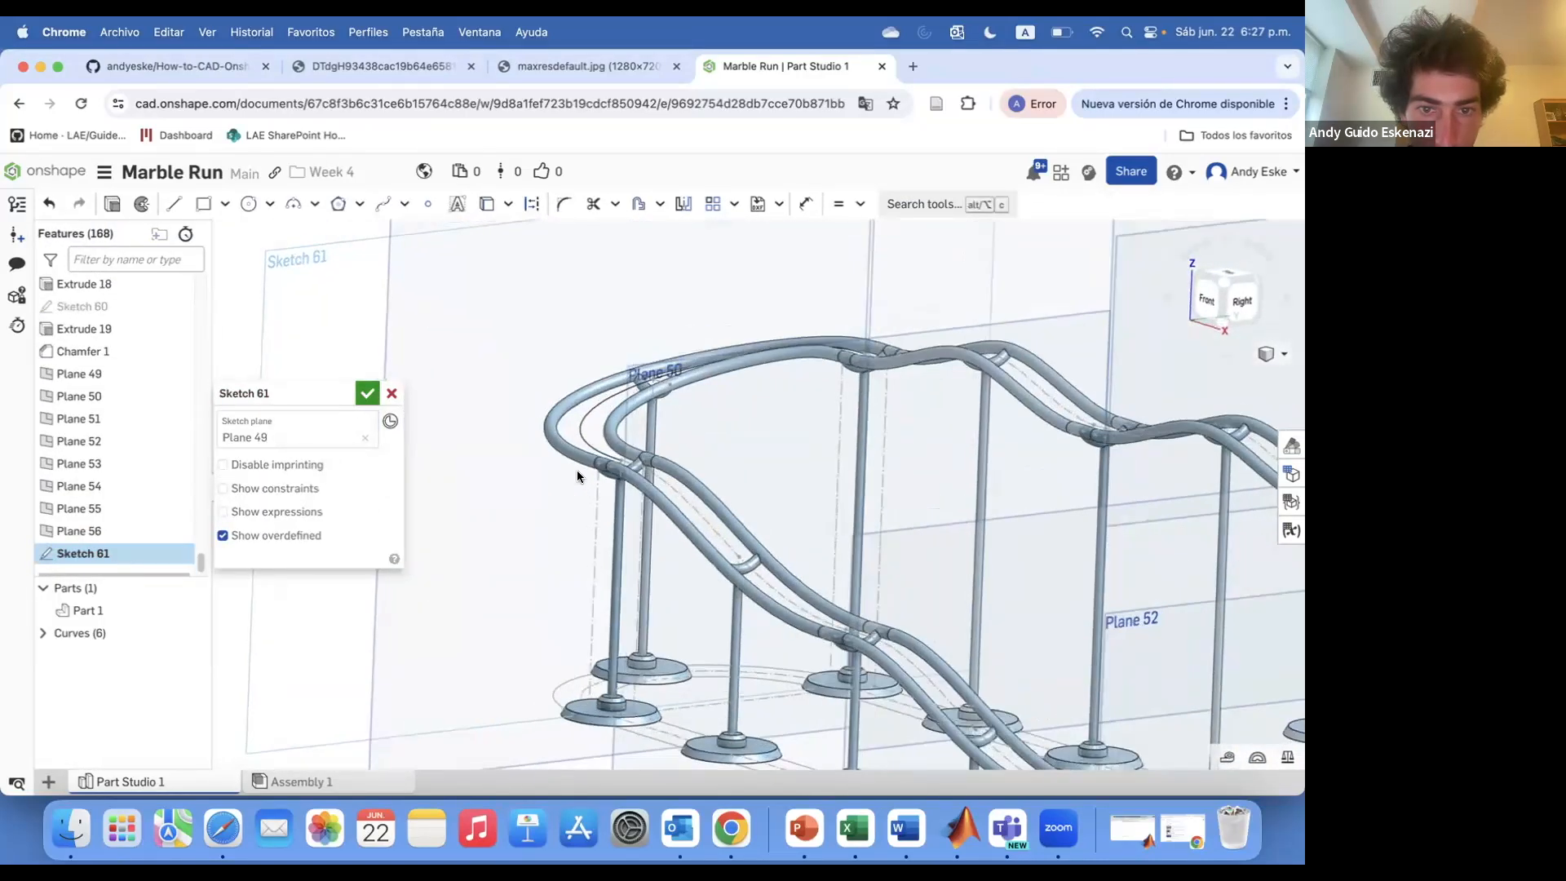
scroll(577, 472, "up", 6)
left_click(174, 204)
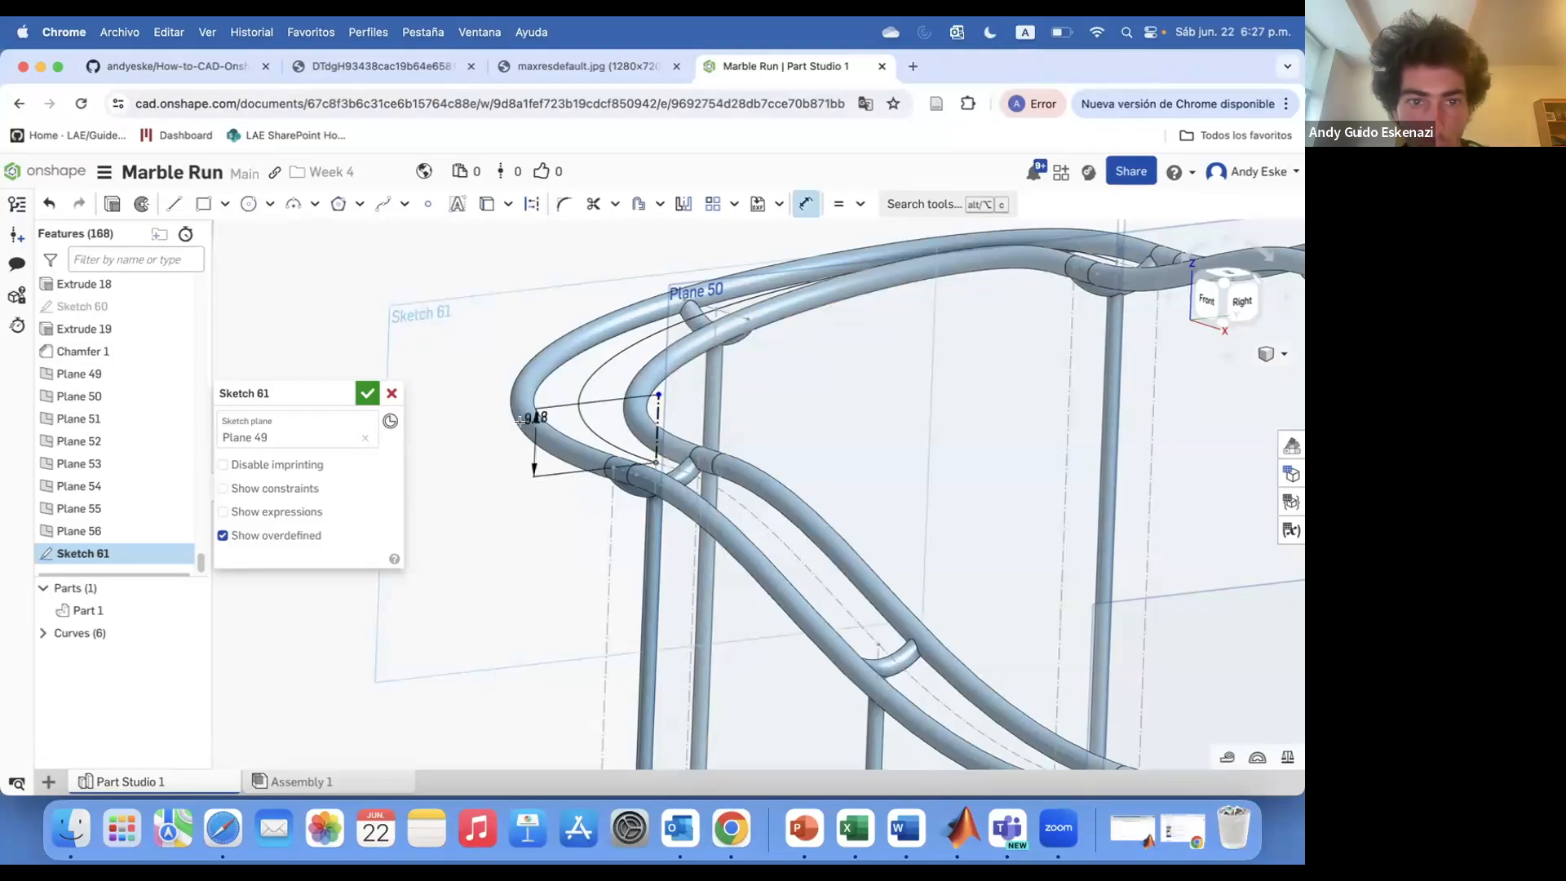
left_click(657, 389)
left_click(545, 351)
mouse_move(544, 351)
right_mouse_down()
mouse_move(502, 342)
mouse_move(536, 340)
right_mouse_up()
type("d")
type("35")
key("Return")
right_click_drag(516, 445, 517, 270)
scroll(586, 299, "up", 2)
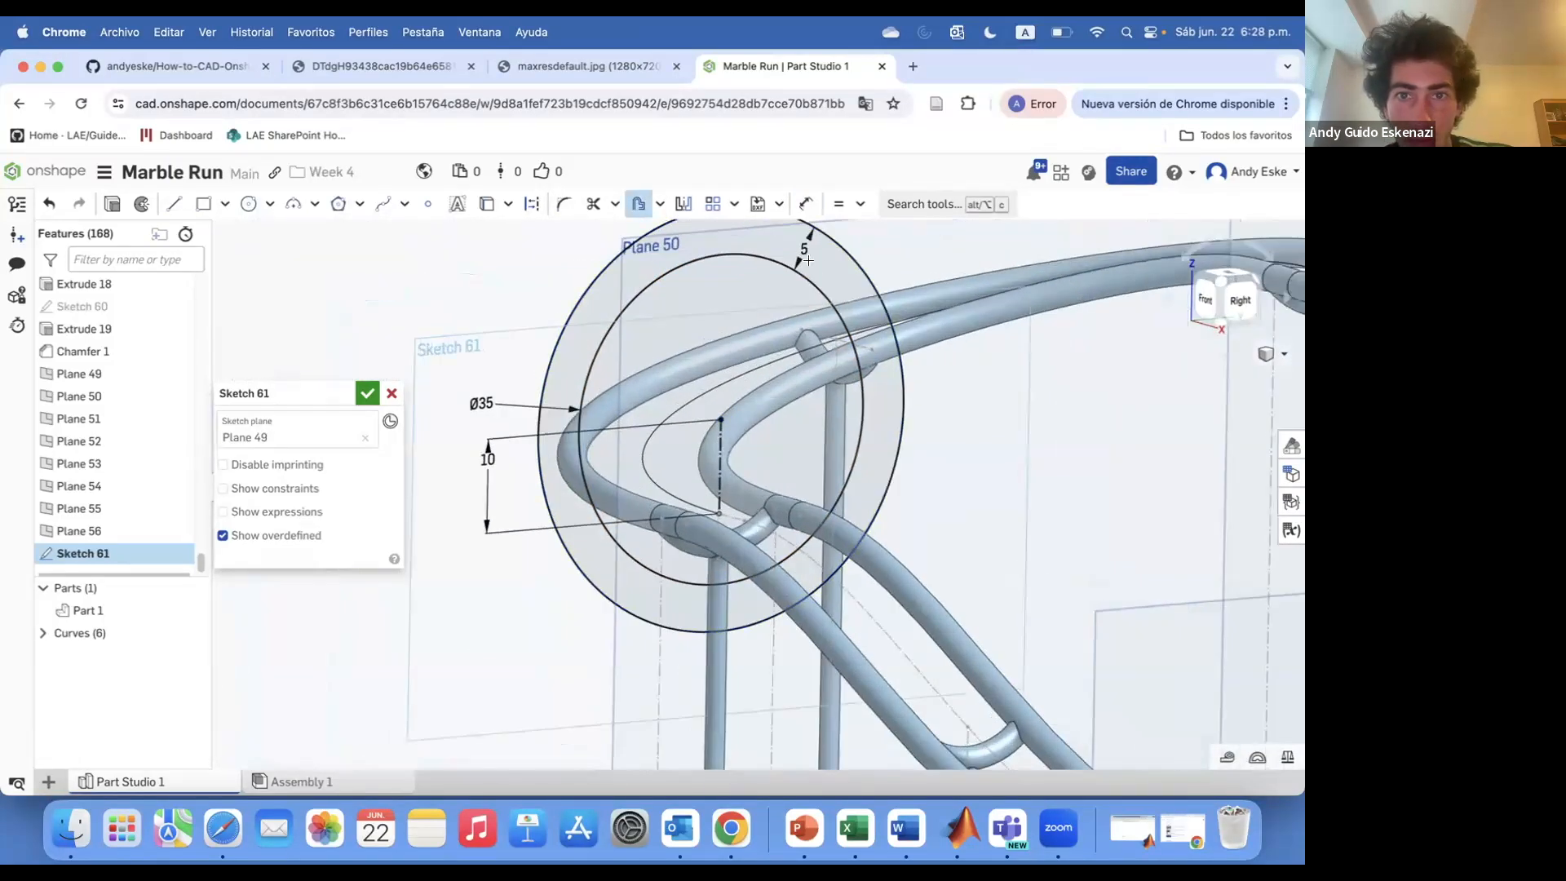
type("3")
key("Return")
right_click_drag(692, 500, 708, 493)
Extrude the Plane 49 ring sketch 1.5 mm symmetrically
left_click(399, 73)
left_click(760, 68)
mouse_move(620, 605)
right_mouse_down()
mouse_move(754, 583)
mouse_move(719, 592)
right_mouse_up()
right_click_drag(809, 626, 694, 600)
left_click(112, 203)
left_click(259, 607)
left_click(359, 538)
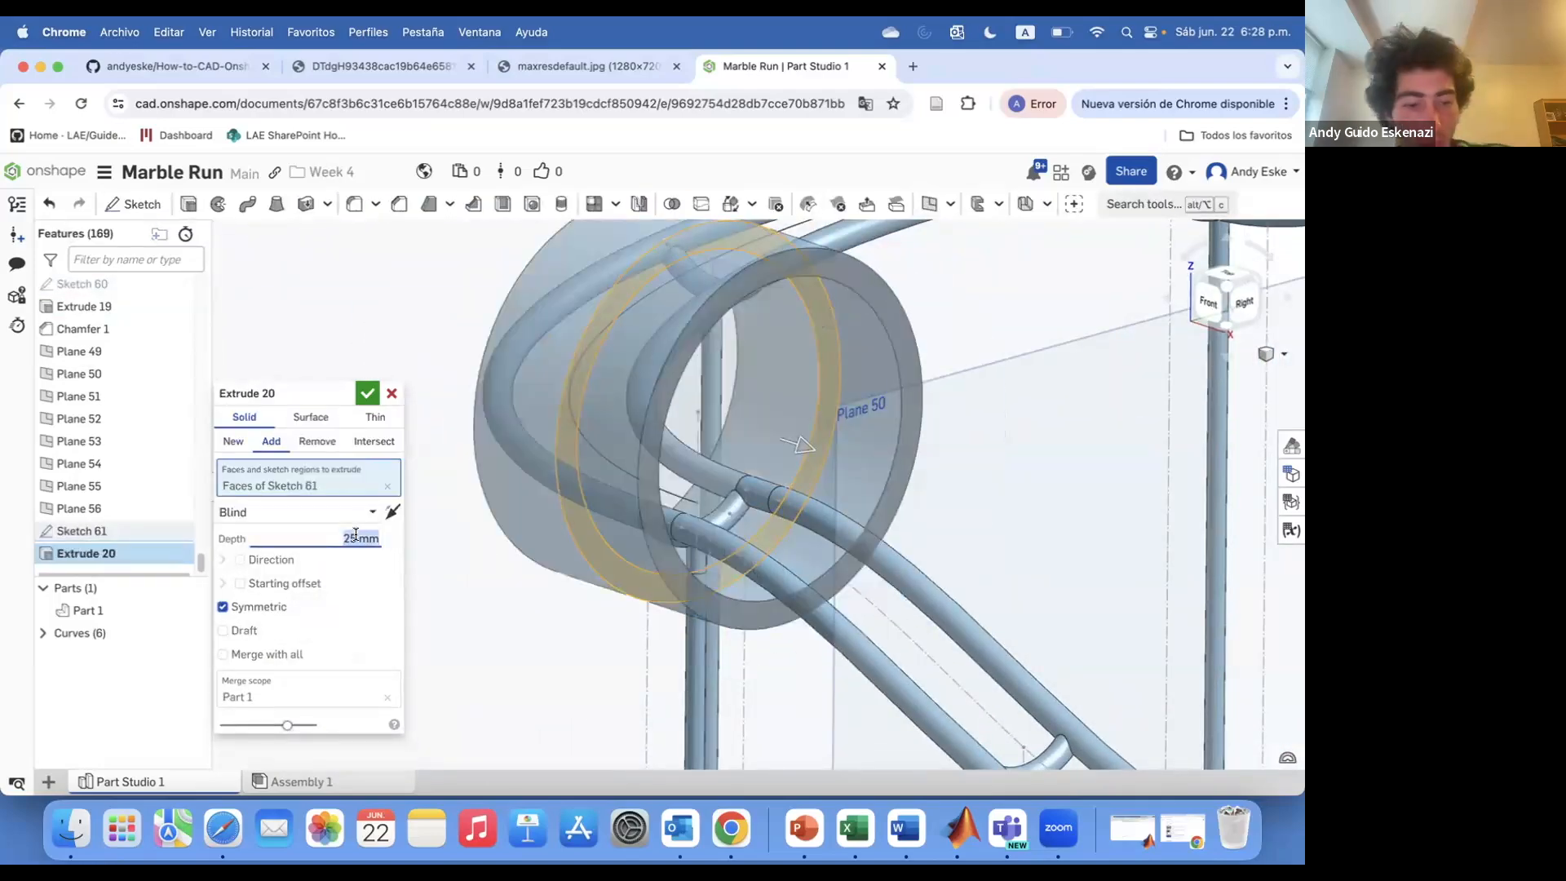
type("1.5")
key("Return")
right_click_drag(604, 627, 571, 539)
left_click(367, 393)
Hide Plane 49 and its ring sketch
scroll(540, 409, "down", 10)
key("y")
scroll(669, 424, "up", 8)
right_click_drag(668, 424, 644, 487)
right_click(99, 554)
left_click(131, 585)
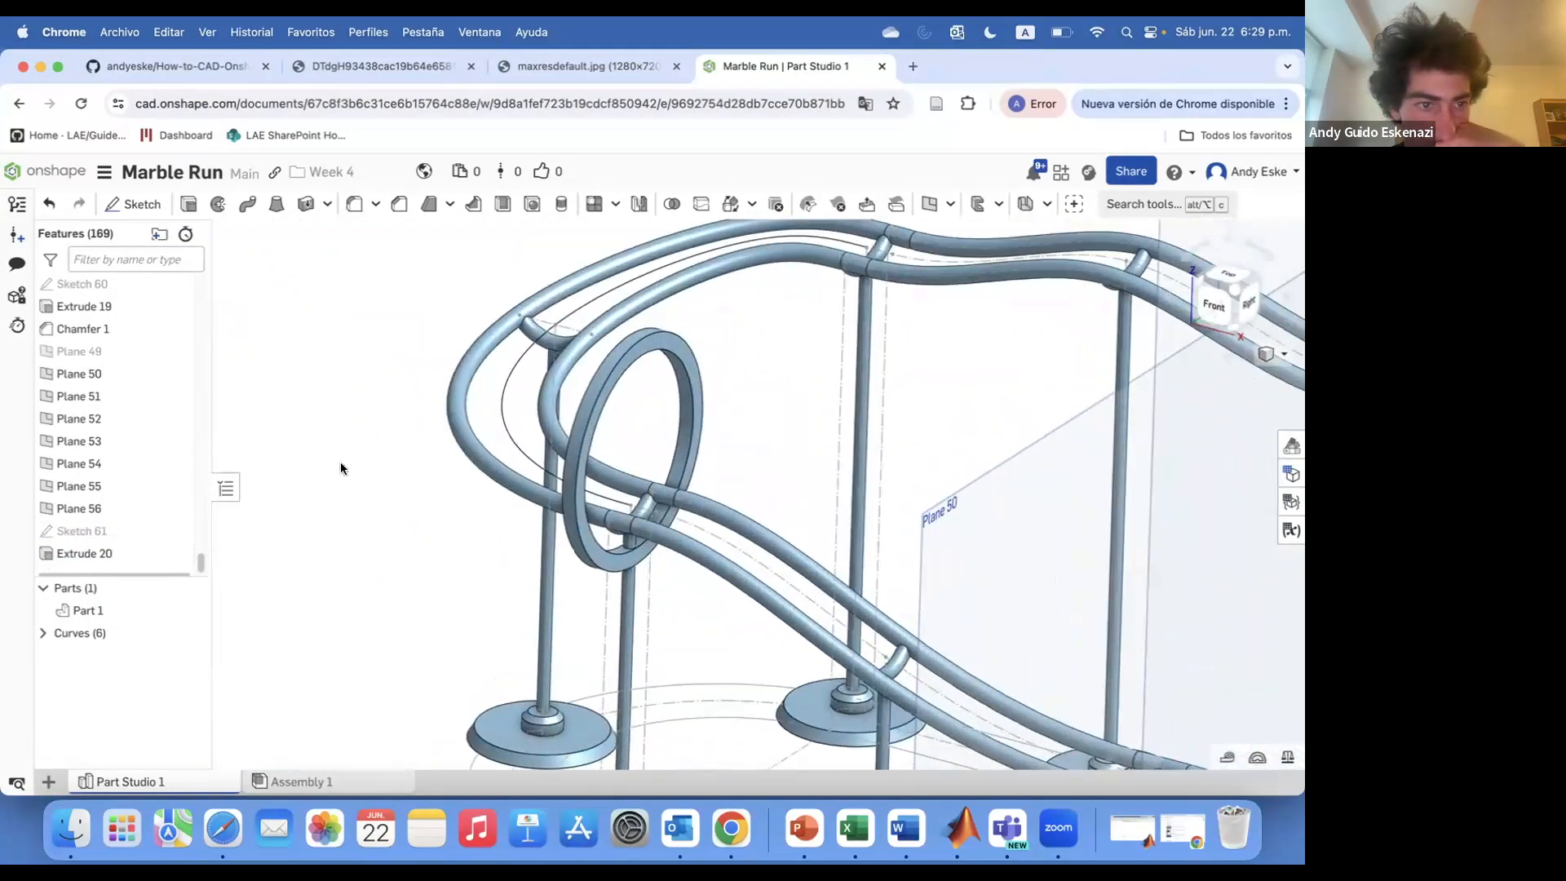
Sketch on Plane 50 a Ø35 mm circle centred 10 mm above the rail
left_click(365, 394)
scroll(473, 453, "down", 10)
mouse_move(659, 519)
right_mouse_down()
mouse_move(611, 484)
mouse_move(650, 482)
right_mouse_up()
scroll(619, 498, "up", 3)
left_click(134, 204)
left_click(623, 449)
scroll(604, 481, "up", 5)
left_click(532, 210)
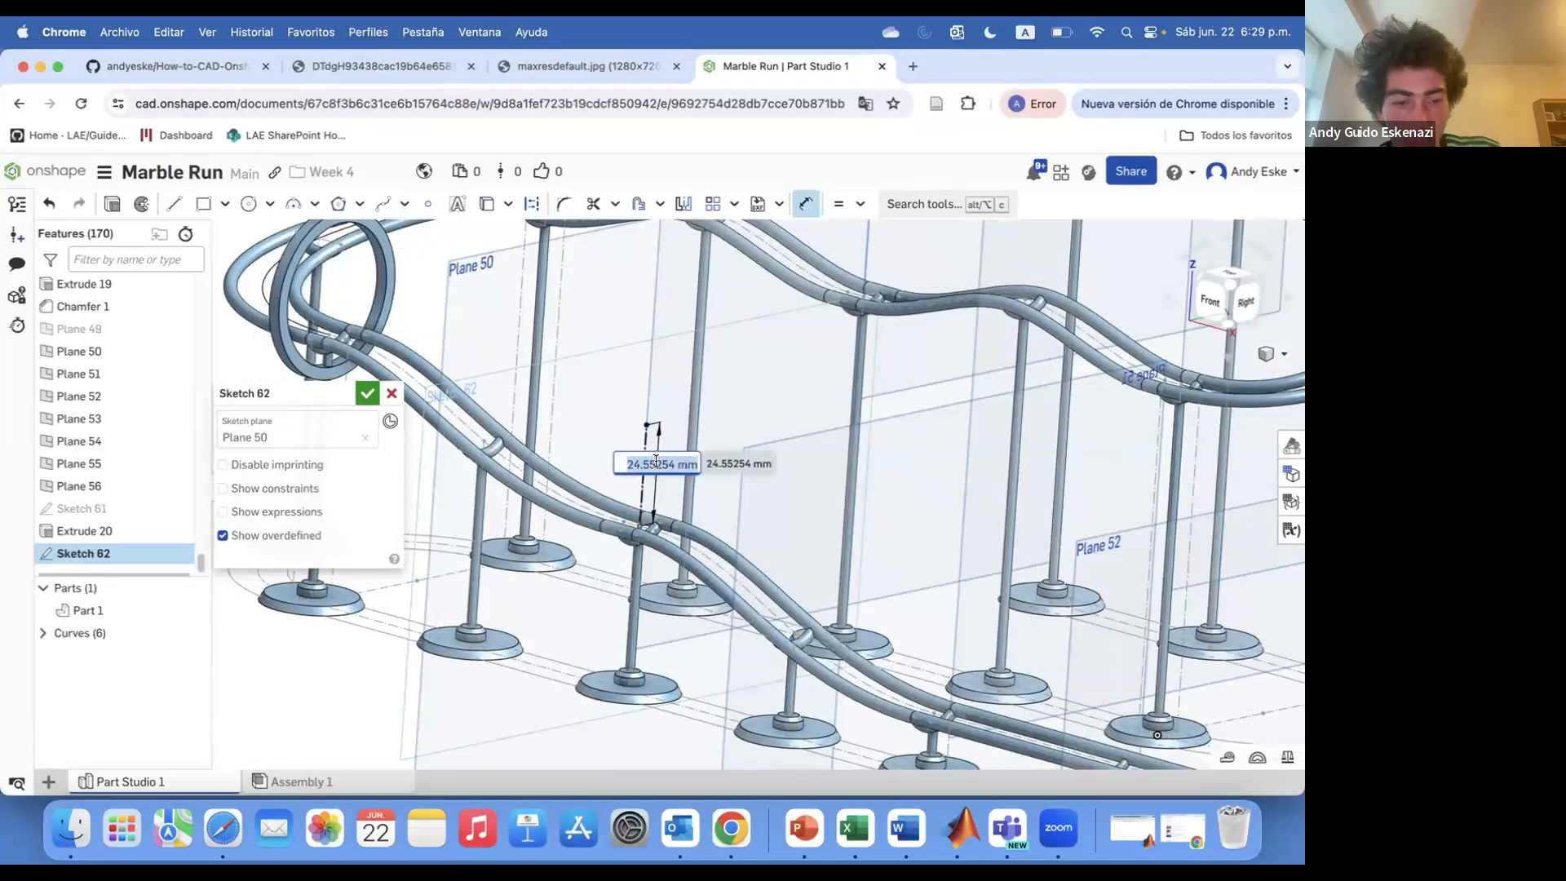
type("10")
key("Return")
scroll(656, 462, "up", 2)
left_click(636, 598)
key("d")
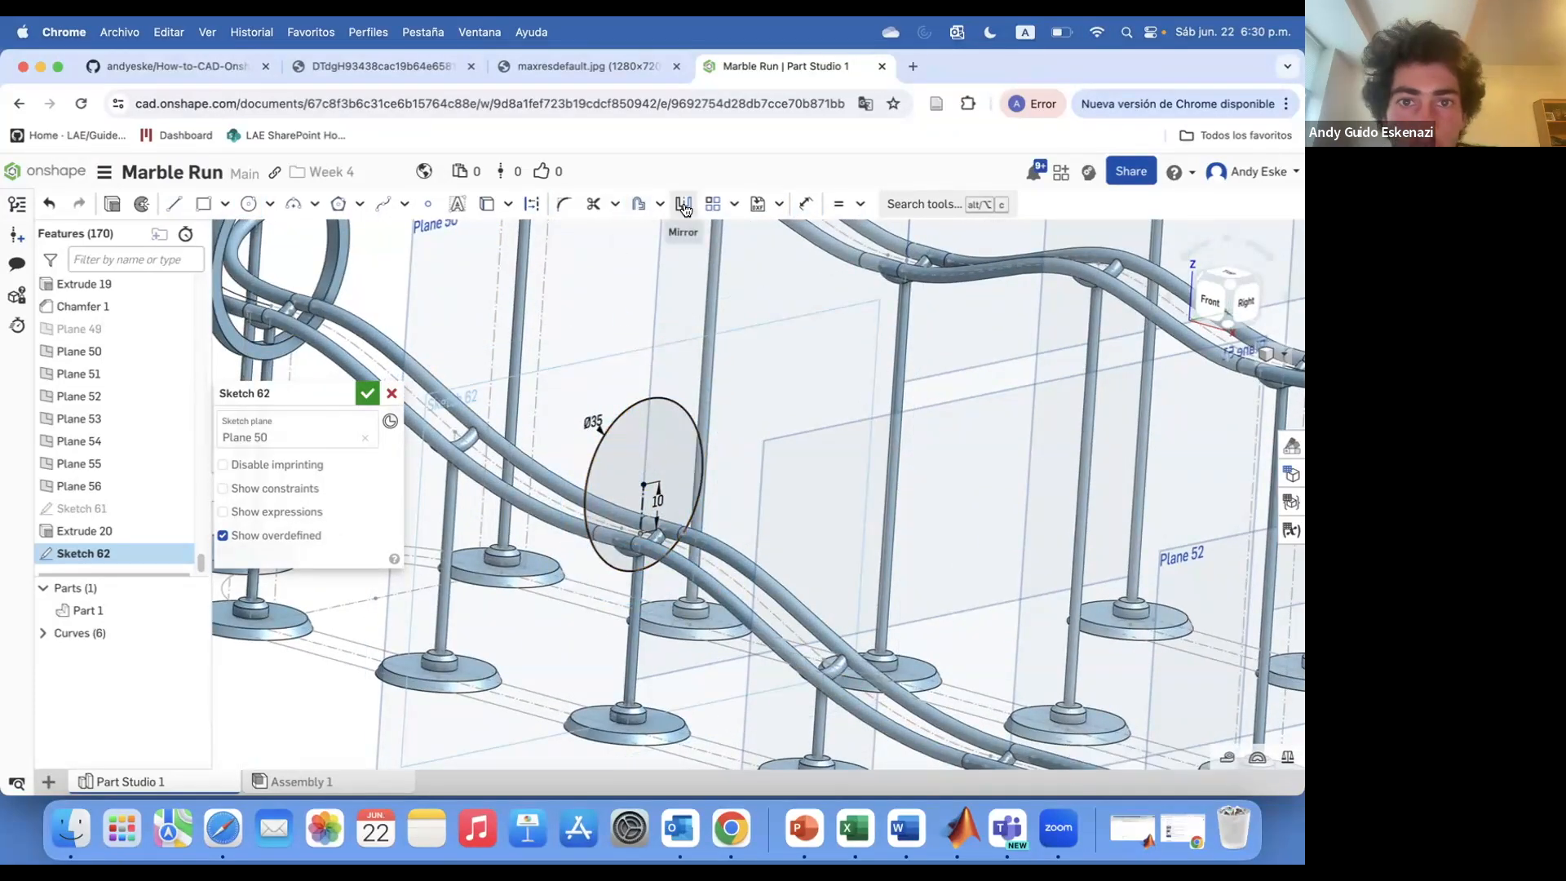
Cancel and redo the Plane 50 sketch, keeping the Ø35 mm circle 10 mm above the rail
left_click(391, 394)
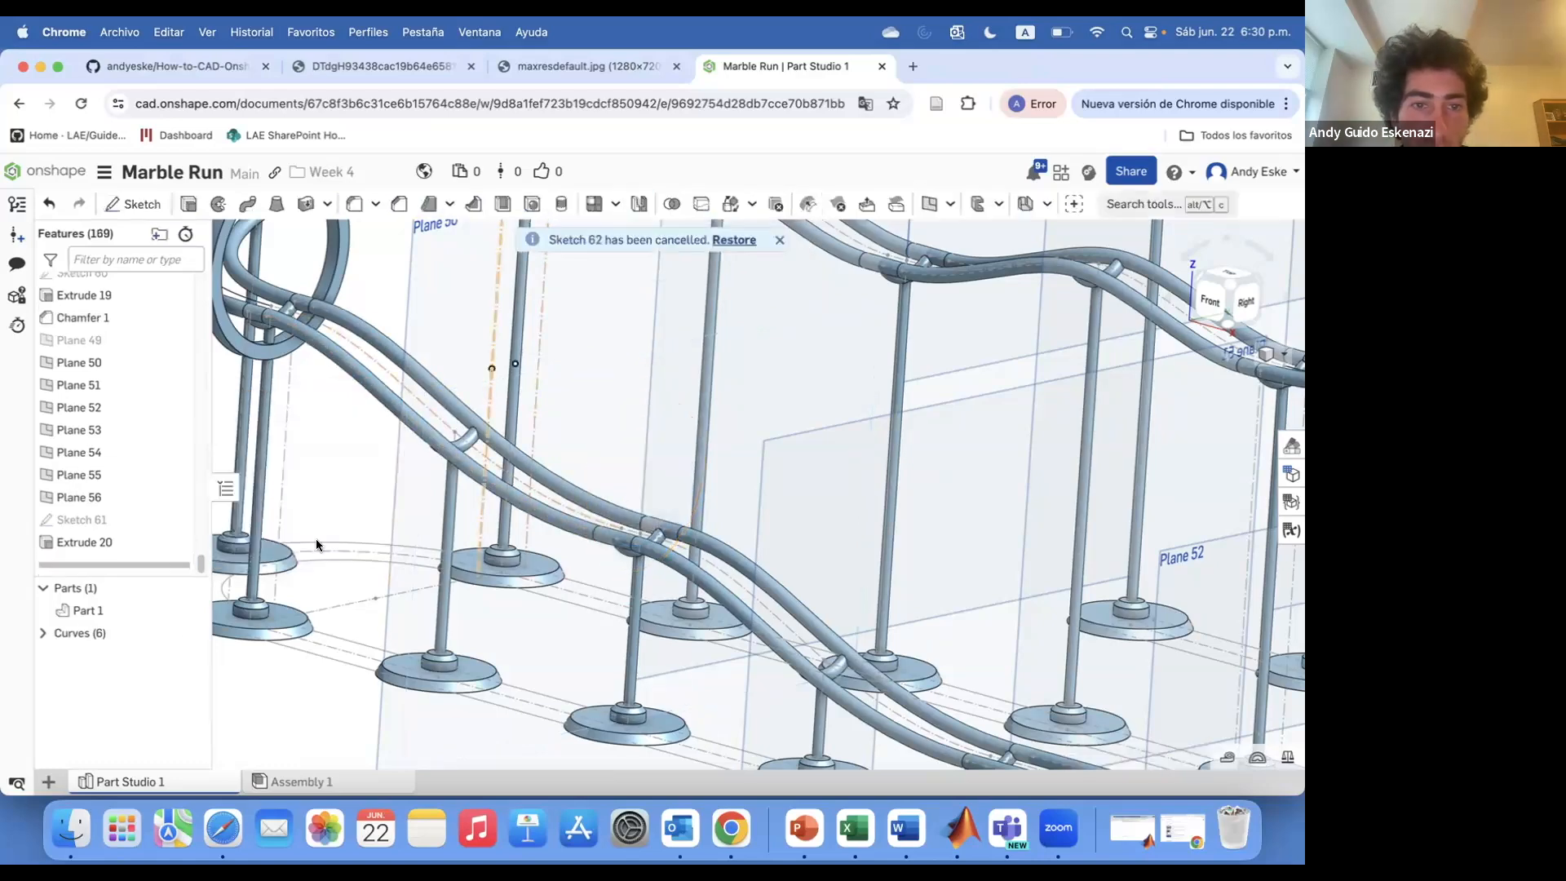
key("shift+s")
left_click(520, 621)
scroll(519, 622, "down", 5)
scroll(573, 566, "up", 5)
right_click(571, 564)
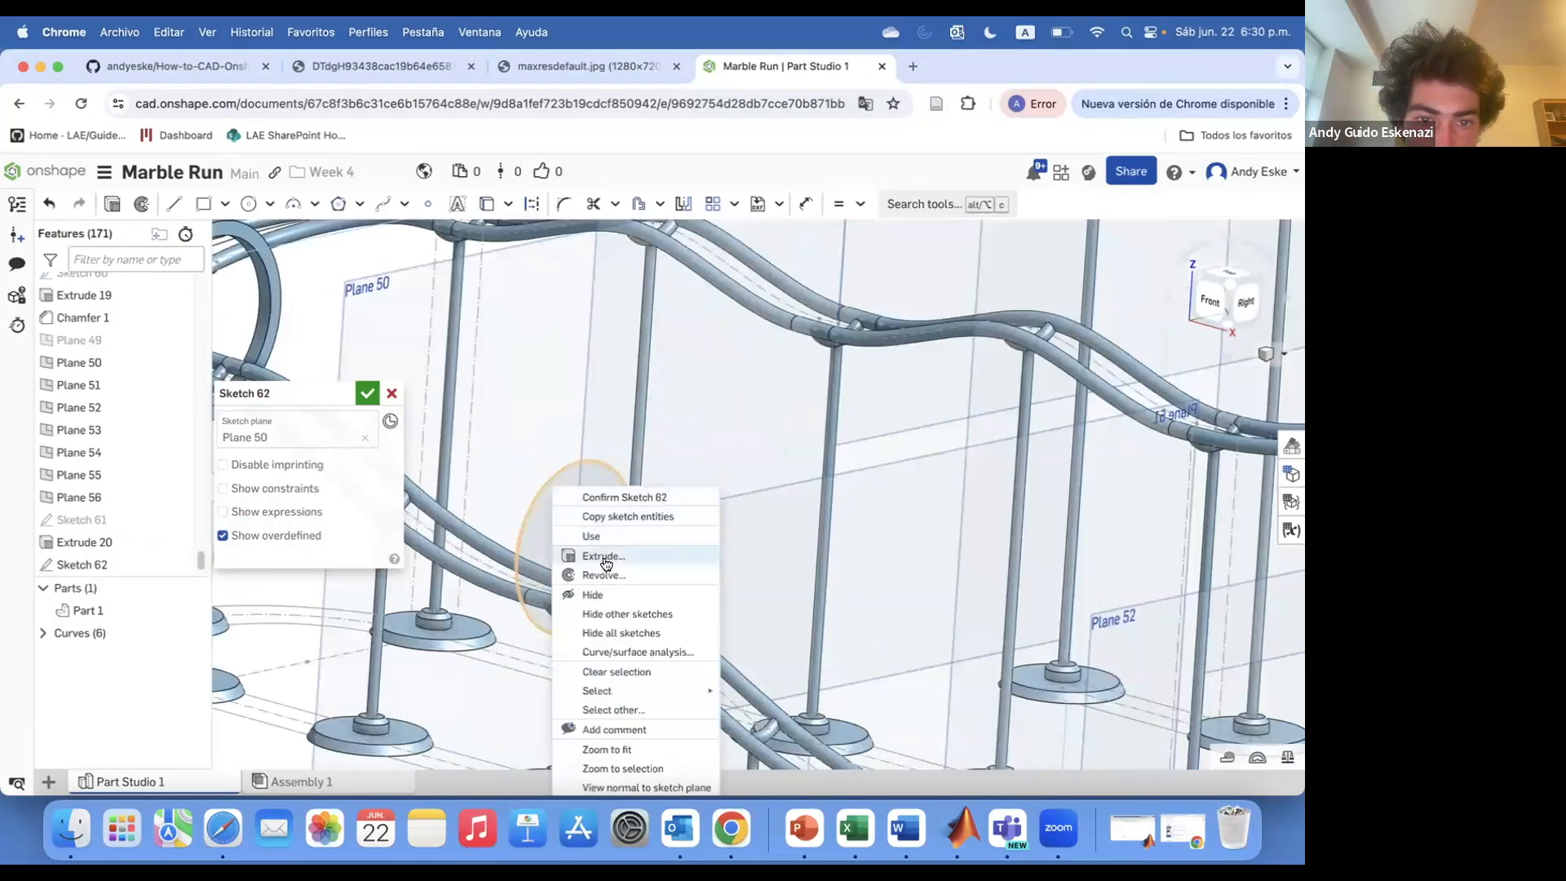
left_click(391, 393)
right_click(559, 493)
left_click(563, 496)
key("c")
key("u")
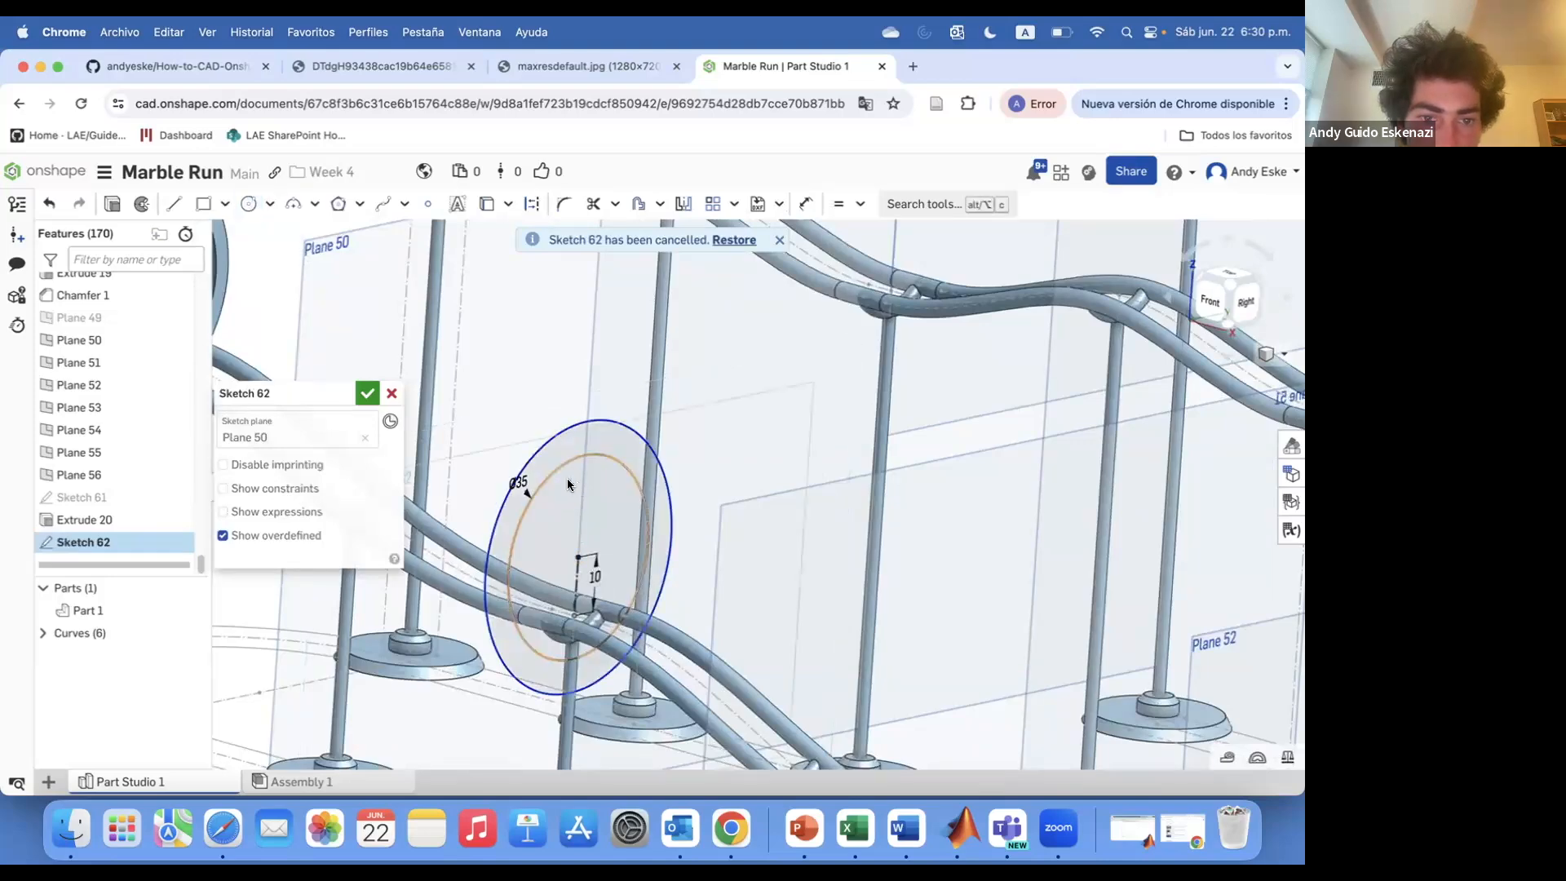
scroll(541, 447, "up", 1)
type("0")
key("Return")
Extrude the Plane 50 ring sketch 3 mm symmetrically
scroll(606, 473, "down", 5)
right_click_drag(600, 522, 594, 492)
scroll(606, 502, "up", 5)
key("shift+e")
left_click(236, 607)
left_click(360, 539)
type("3")
key("Return")
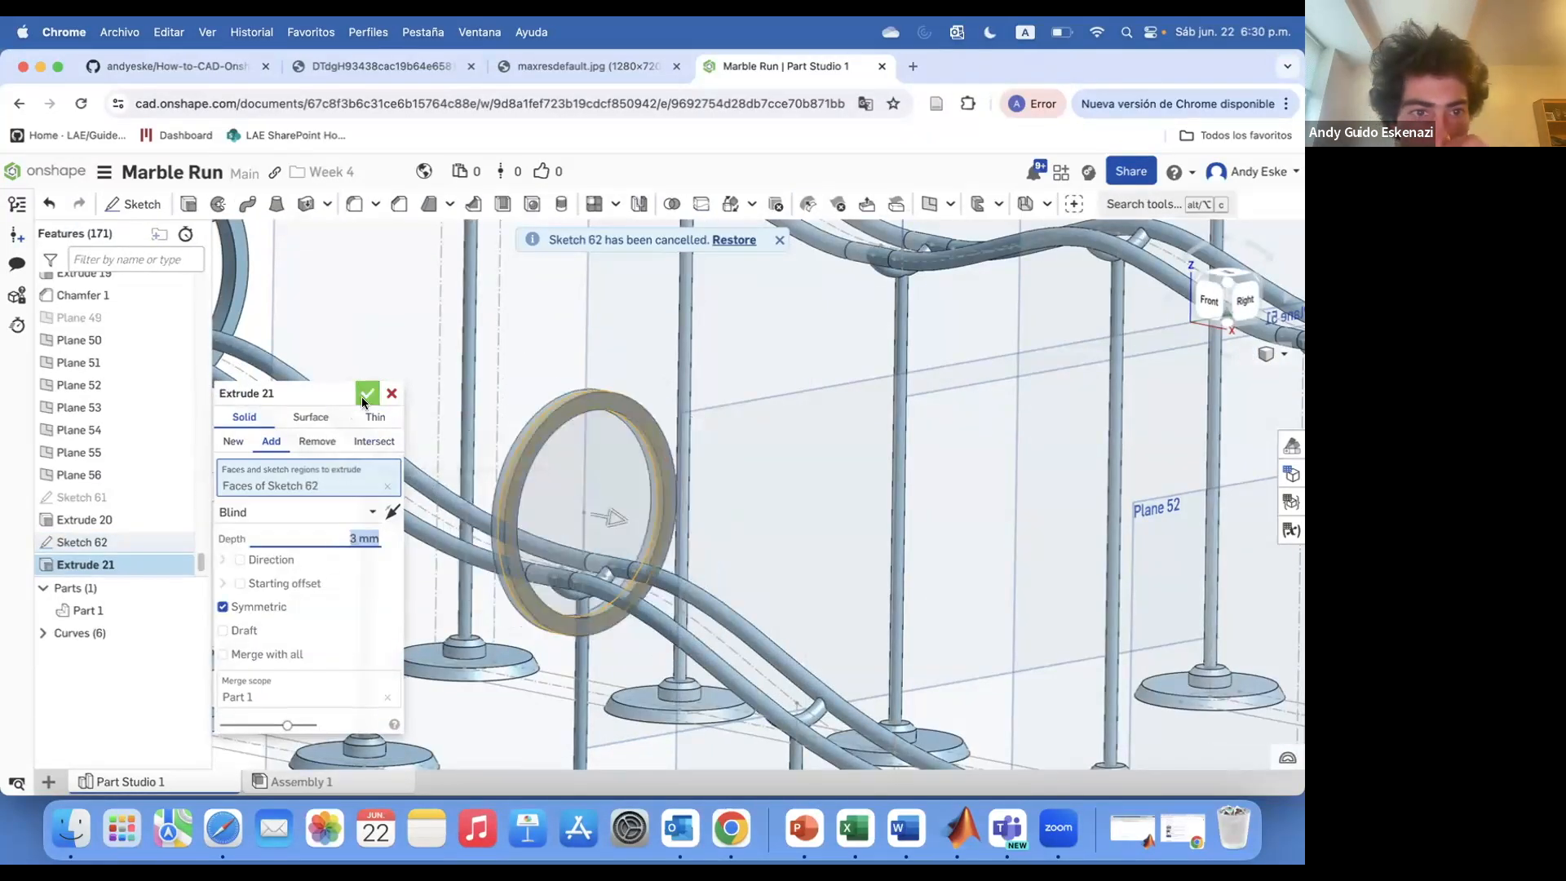
left_click(366, 394)
Sketch on Plane 51 a Ø35 mm circle centred 10 mm above the rail
scroll(522, 522, "down", 5)
scroll(659, 590, "up", 2)
key("shift+s")
left_click(587, 640)
right_click_drag(690, 526, 693, 544)
scroll(695, 544, "up", 5)
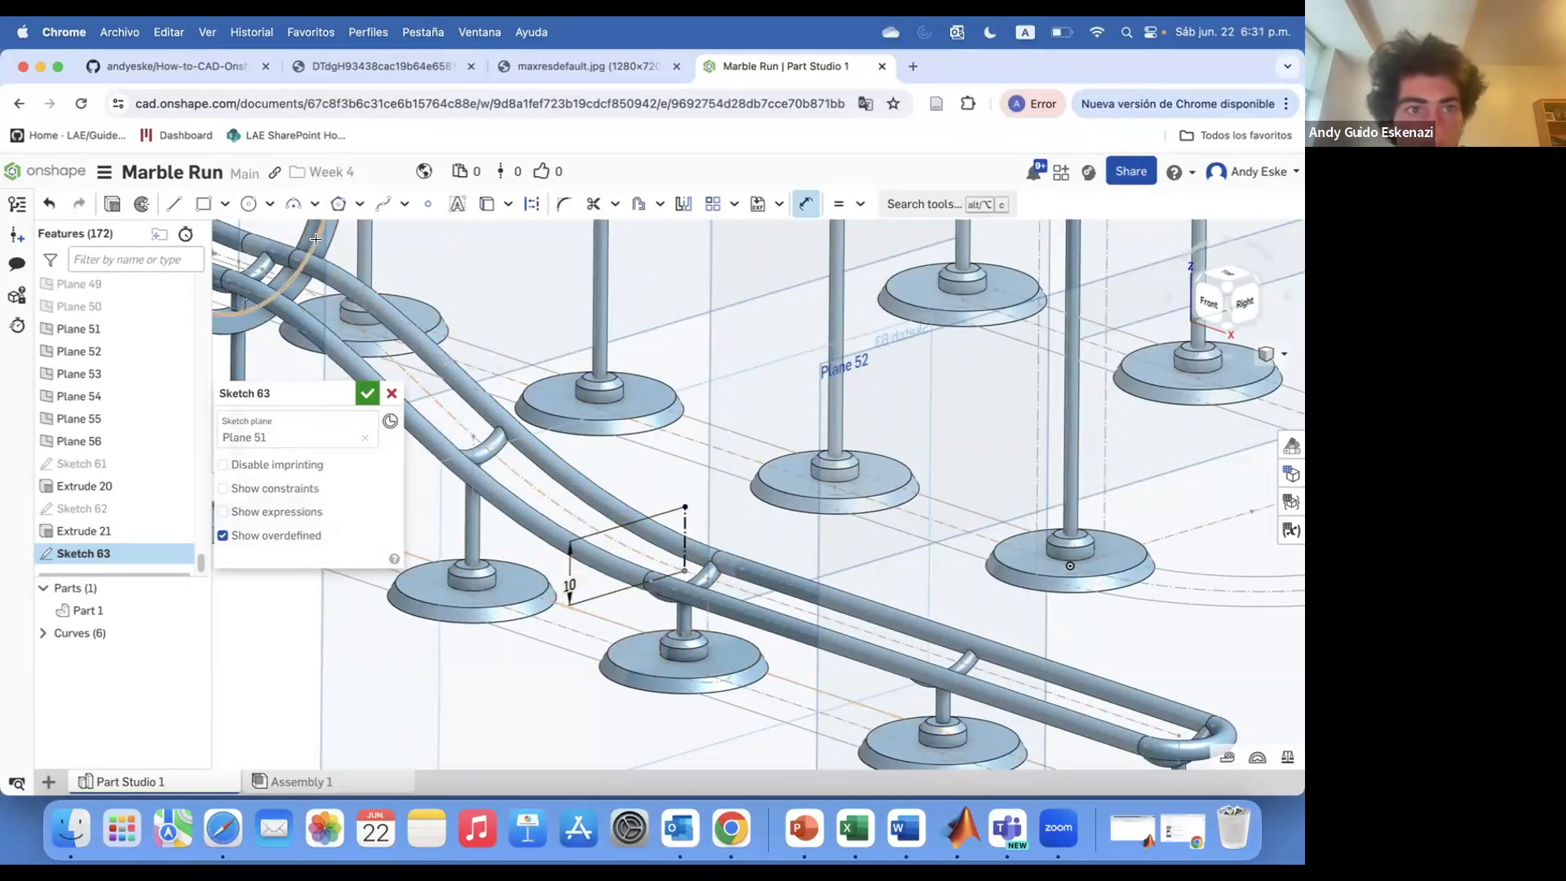
left_click(602, 566)
key("u")
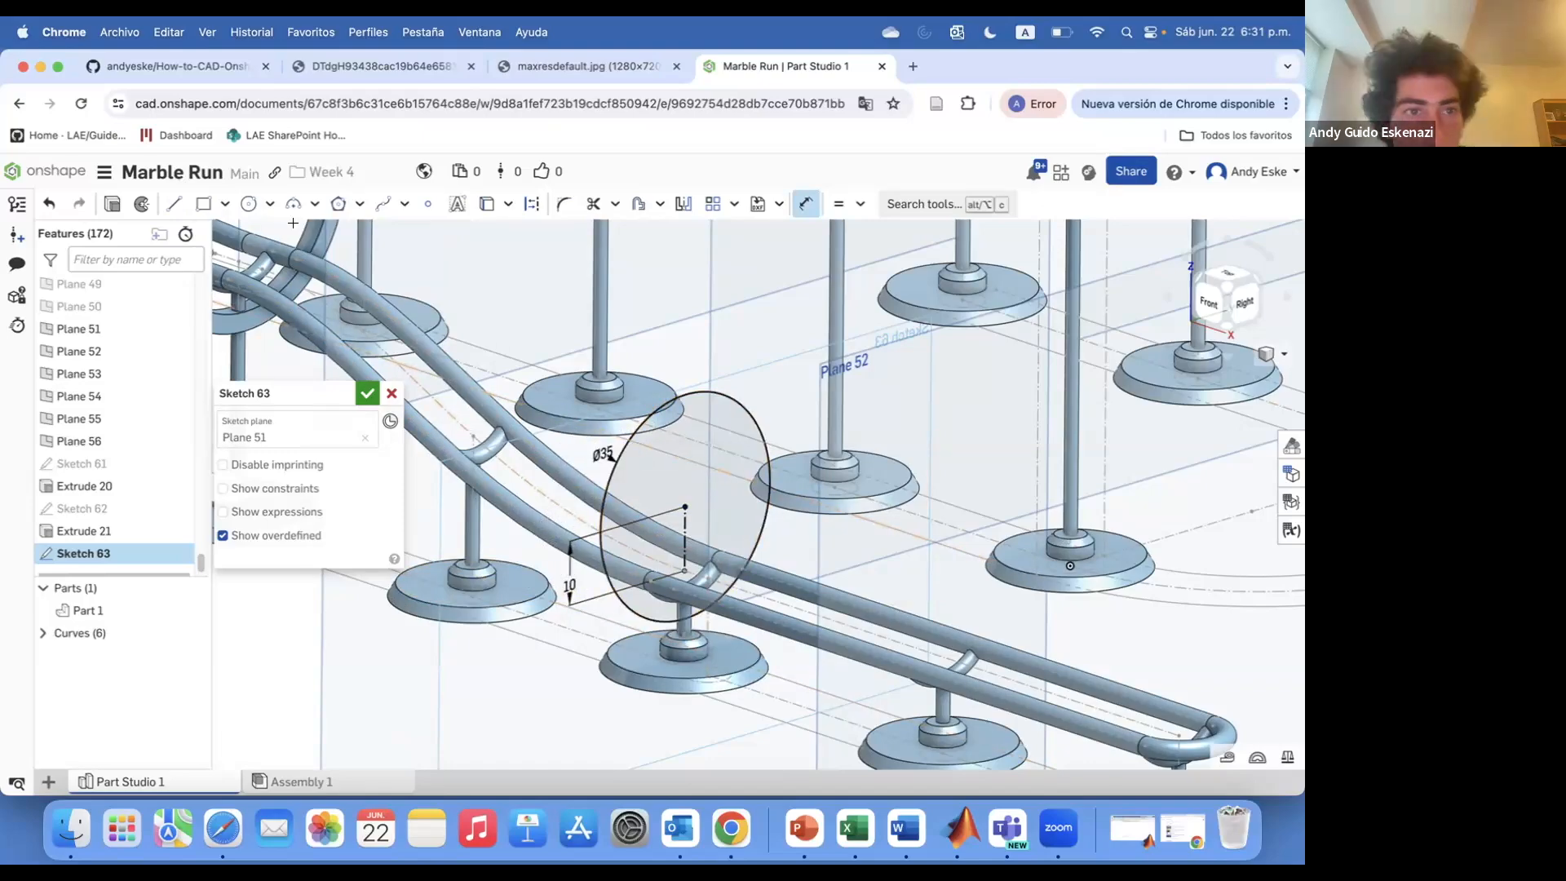
key("Return")
Extrude the Plane 51 ring sketch symmetrically
scroll(687, 649, "up", 5)
mouse_move(687, 648)
right_mouse_down()
mouse_move(694, 625)
mouse_move(737, 639)
mouse_move(708, 642)
right_mouse_up()
left_click(113, 204)
left_click(263, 607)
left_click_drag(380, 539, 365, 535)
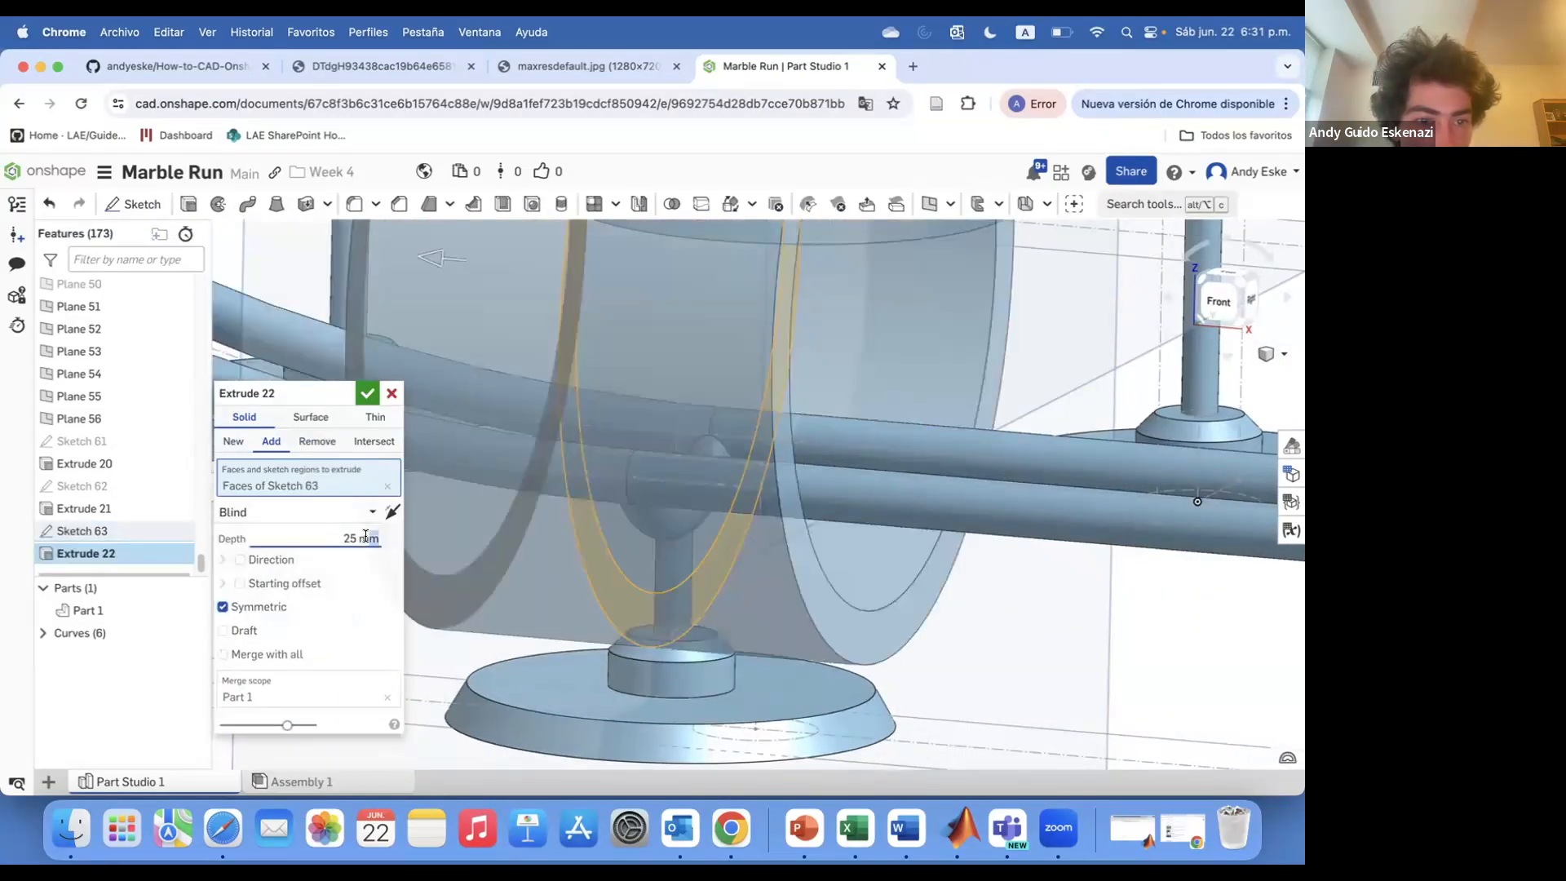
key("Return")
key("Return")
Sketch on Plane 52 a Ø35 mm circle centred 10 mm above the rail
scroll(637, 624, "down", 8)
right_click_drag(644, 626, 607, 633)
scroll(607, 637, "down", 3)
key("y")
scroll(623, 698, "up", 1)
scroll(623, 698, "down", 3)
left_click(132, 205)
left_click(634, 652)
scroll(632, 628, "up", 8)
left_click(174, 205)
mouse_move(632, 628)
right_mouse_down()
mouse_move(630, 649)
mouse_move(722, 571)
right_mouse_up()
key("c")
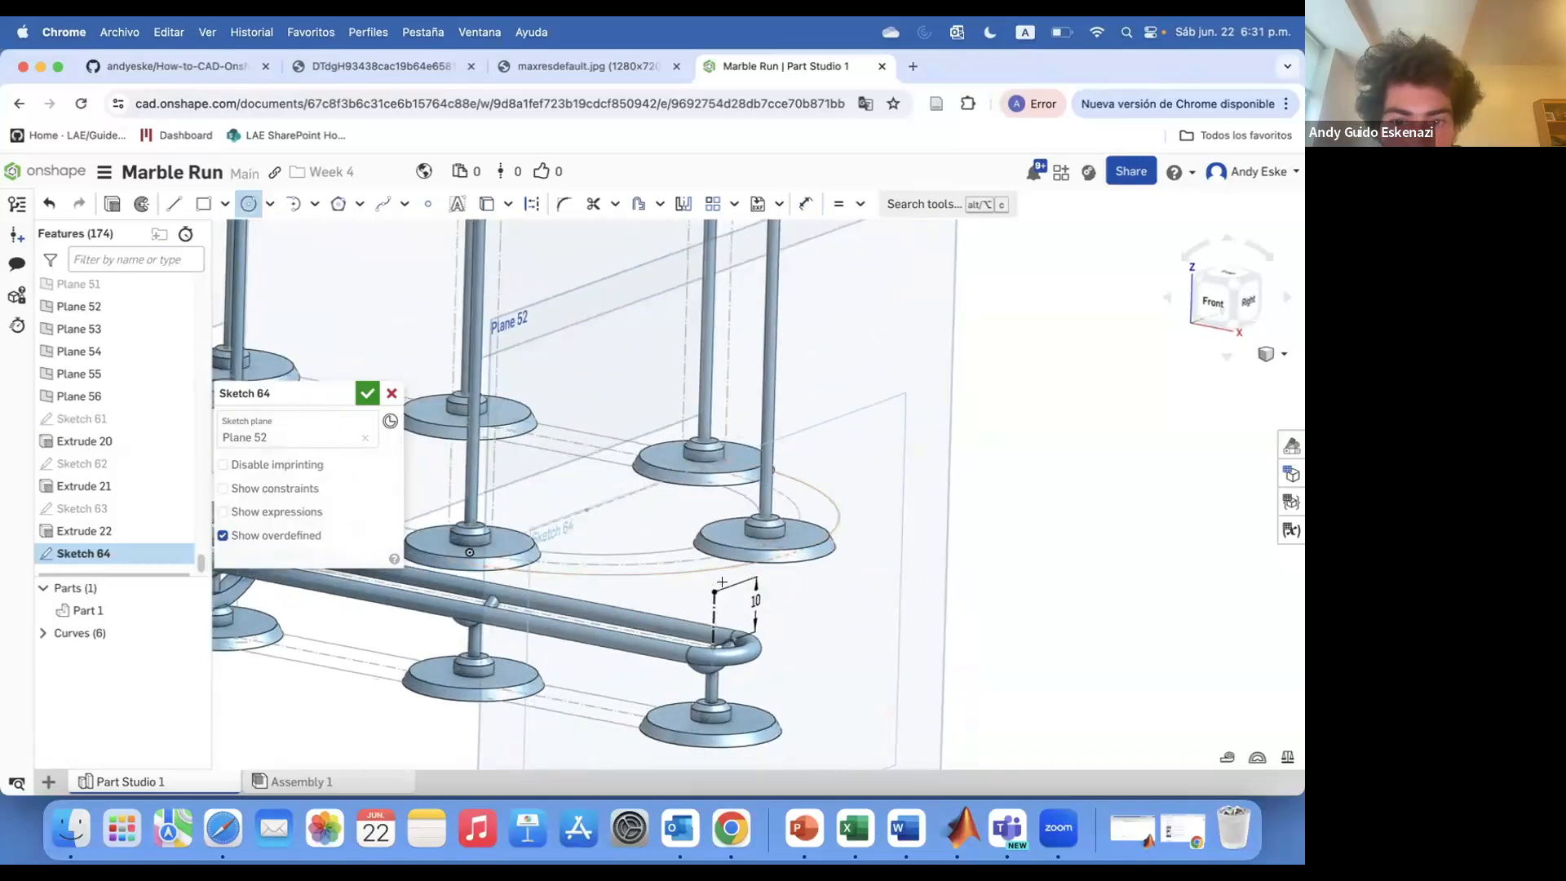
type("35")
key("Return")
scroll(715, 626, "up", 3)
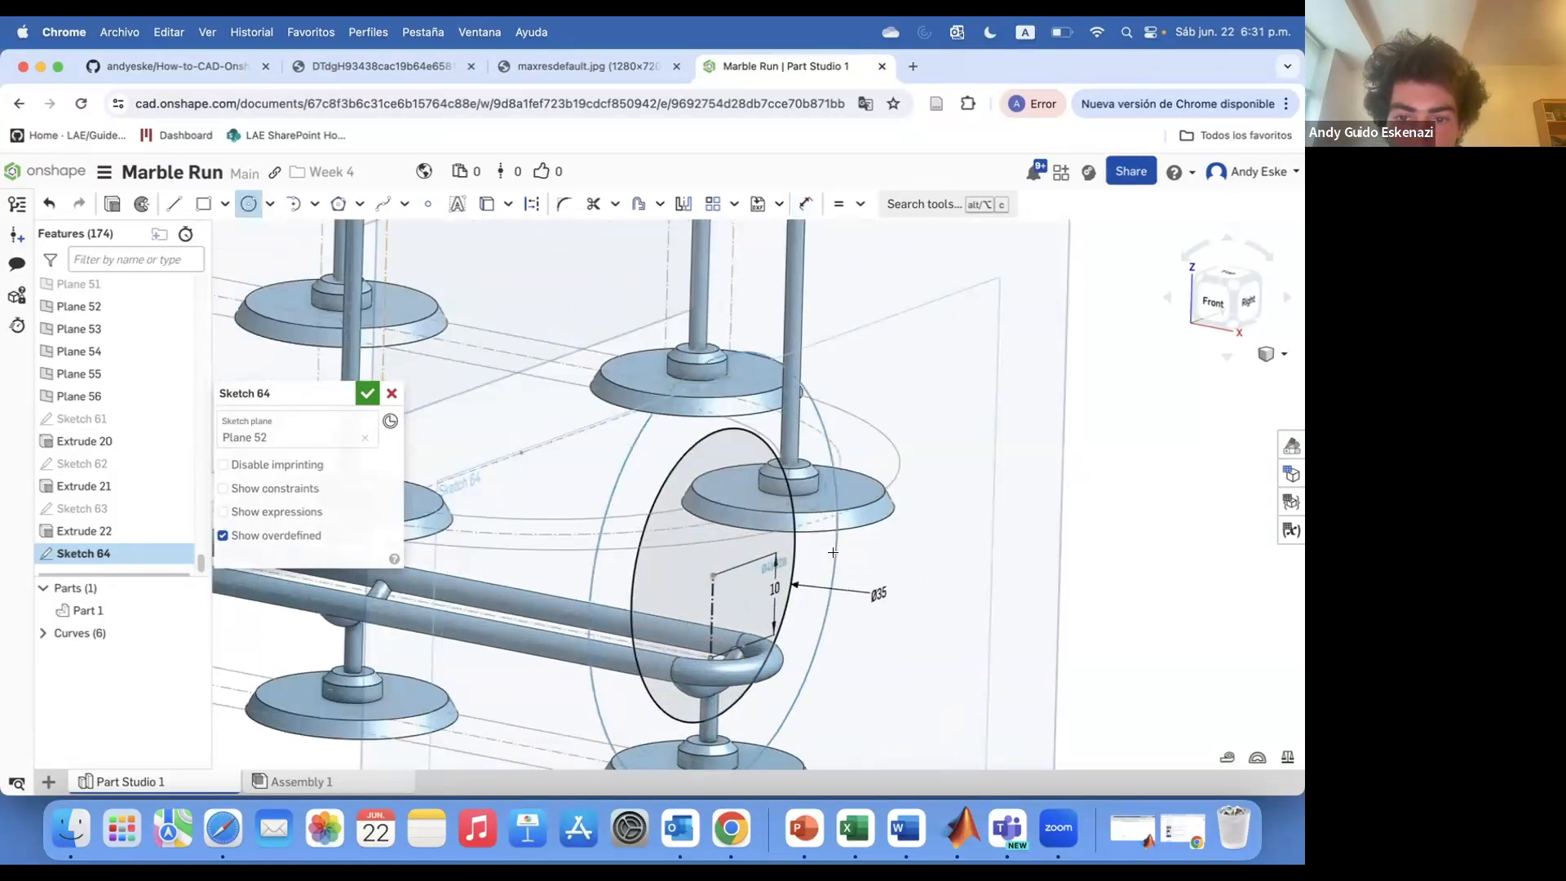
Add a concentric outer circle on Plane 52 and dimension it Ø41 mm
left_click(832, 552)
key("d")
left_click(852, 569)
type("41")
key("Return")
Extrude the Plane 52 ring sketch 3 mm
left_click(113, 204)
left_click(327, 539)
type("3")
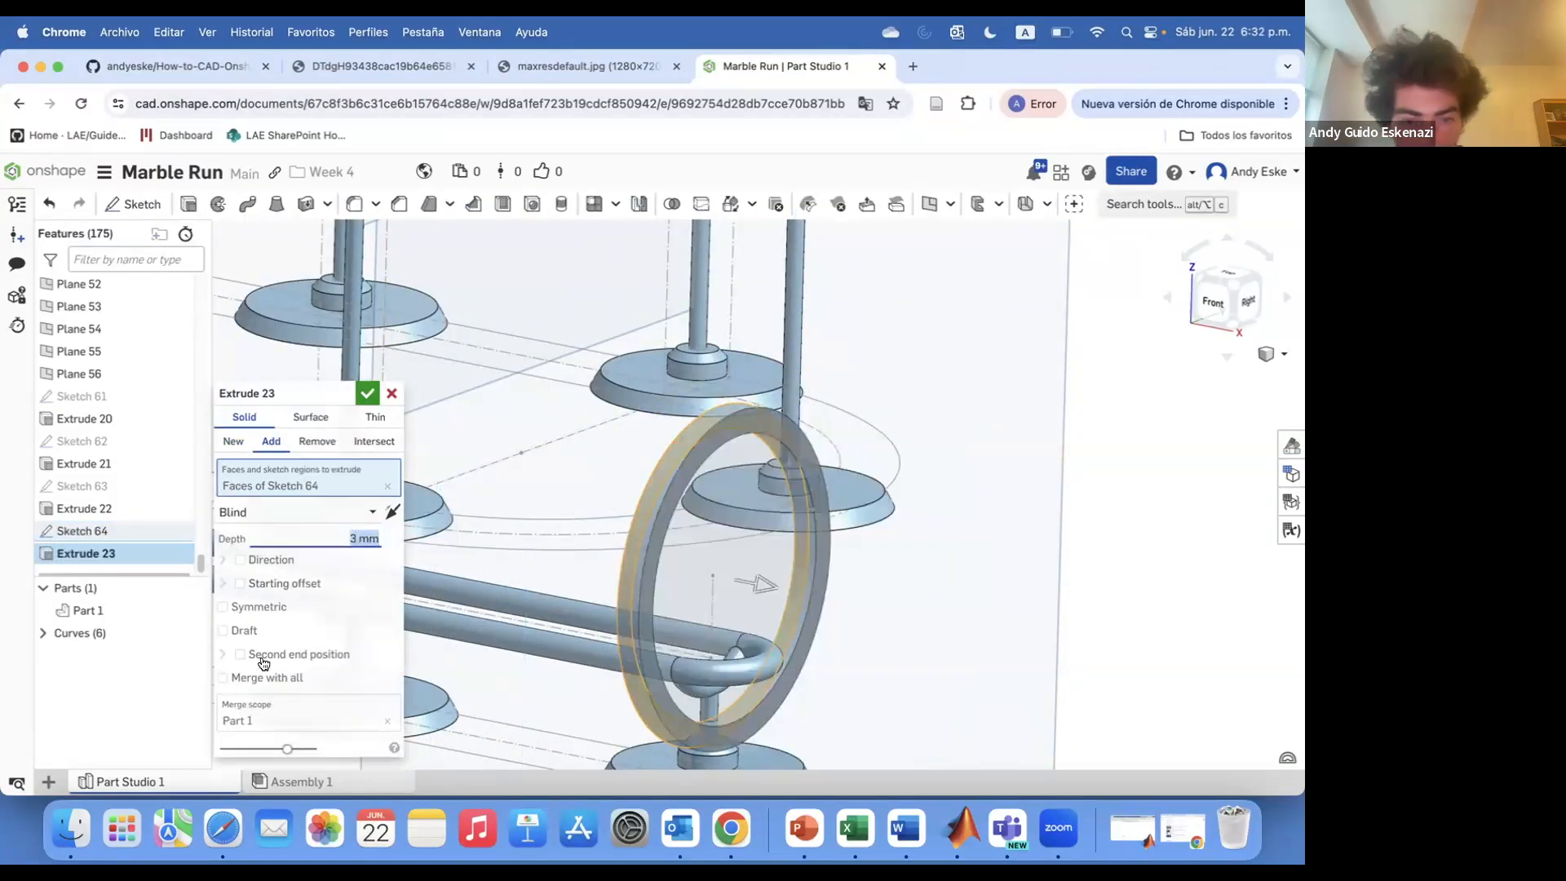
left_click(367, 393)
Hide the reference plane used for the last ring
scroll(1060, 510, "down", 6)
right_click(979, 318)
left_click(1016, 402)
scroll(1044, 477, "down", 3)
Create a point-normal plane on the rail at a Sketch 4 vertex and its edge
mouse_move(726, 436)
right_mouse_down()
mouse_move(787, 410)
mouse_move(782, 429)
right_mouse_up()
scroll(677, 403, "up", 5)
left_click(931, 205)
scroll(690, 411, "up", 6)
left_click(625, 436)
left_click(629, 439)
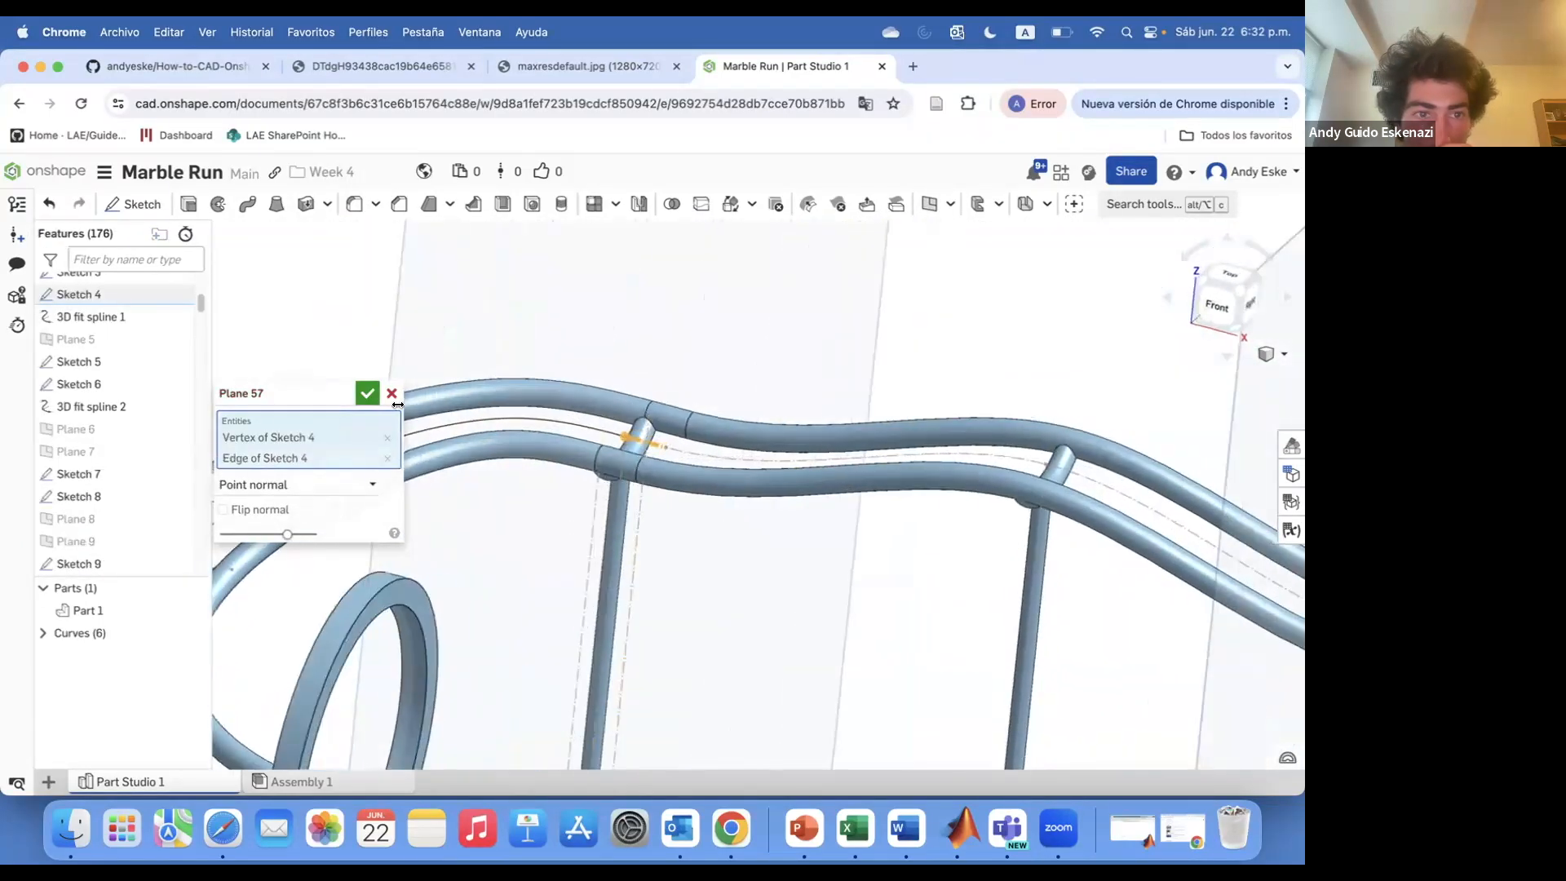
left_click(368, 393)
Sketch on the new plane concentric ring circles centred 10 mm above the rail, with a Ø41 mm outer circle
scroll(585, 443, "down", 5)
left_click(142, 205)
left_click(522, 277)
left_click(604, 435)
right_click_drag(625, 367, 602, 356)
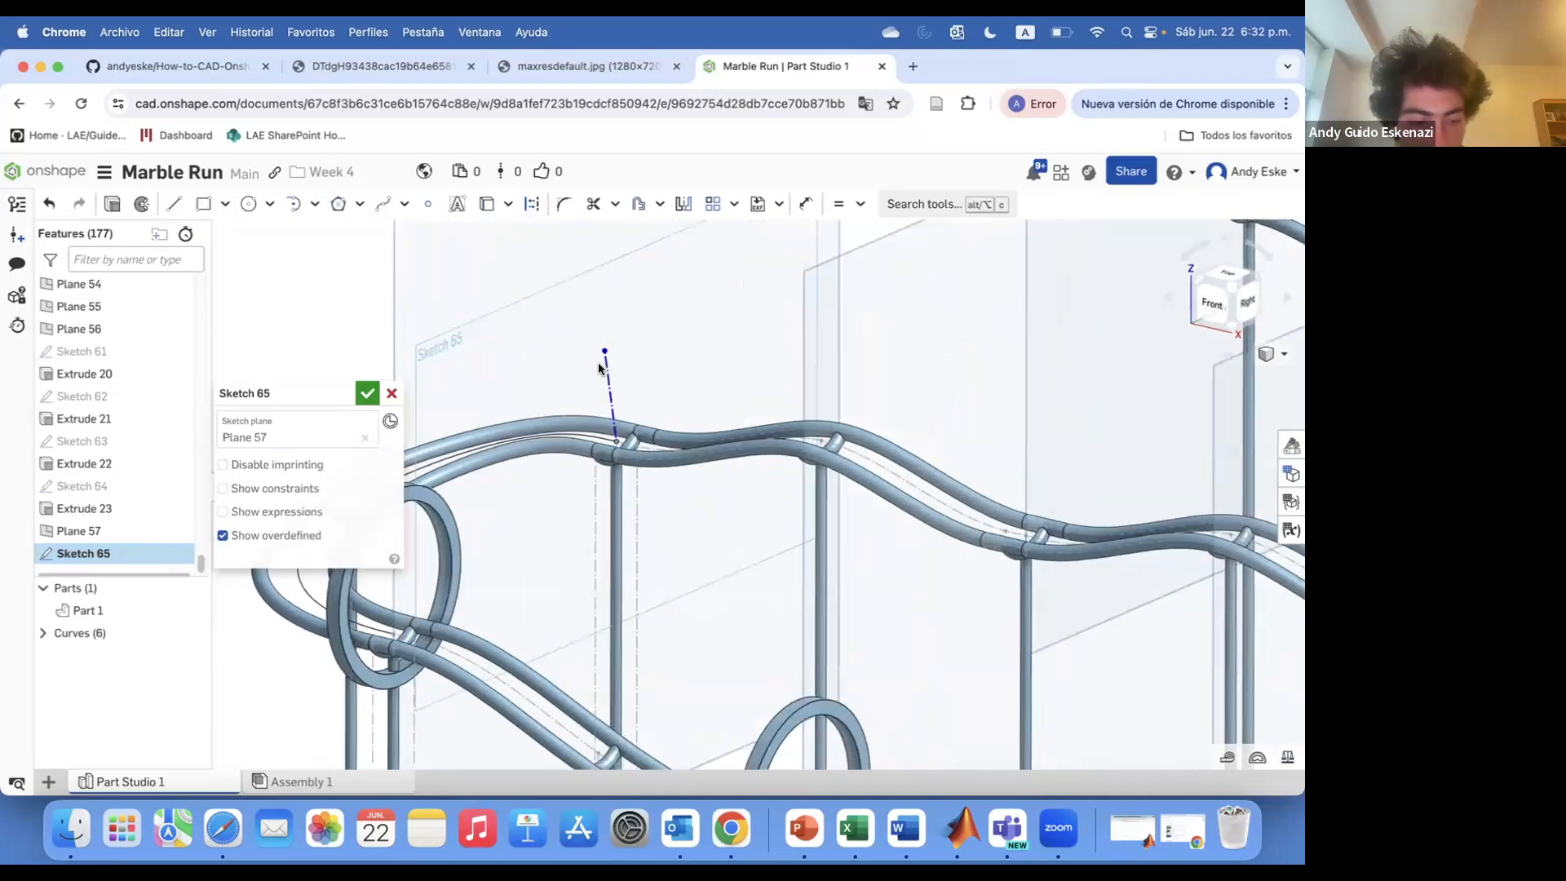
scroll(608, 351, "up", 3)
key("super+z")
left_click(174, 204)
left_click(618, 386)
key("d")
left_click(617, 416)
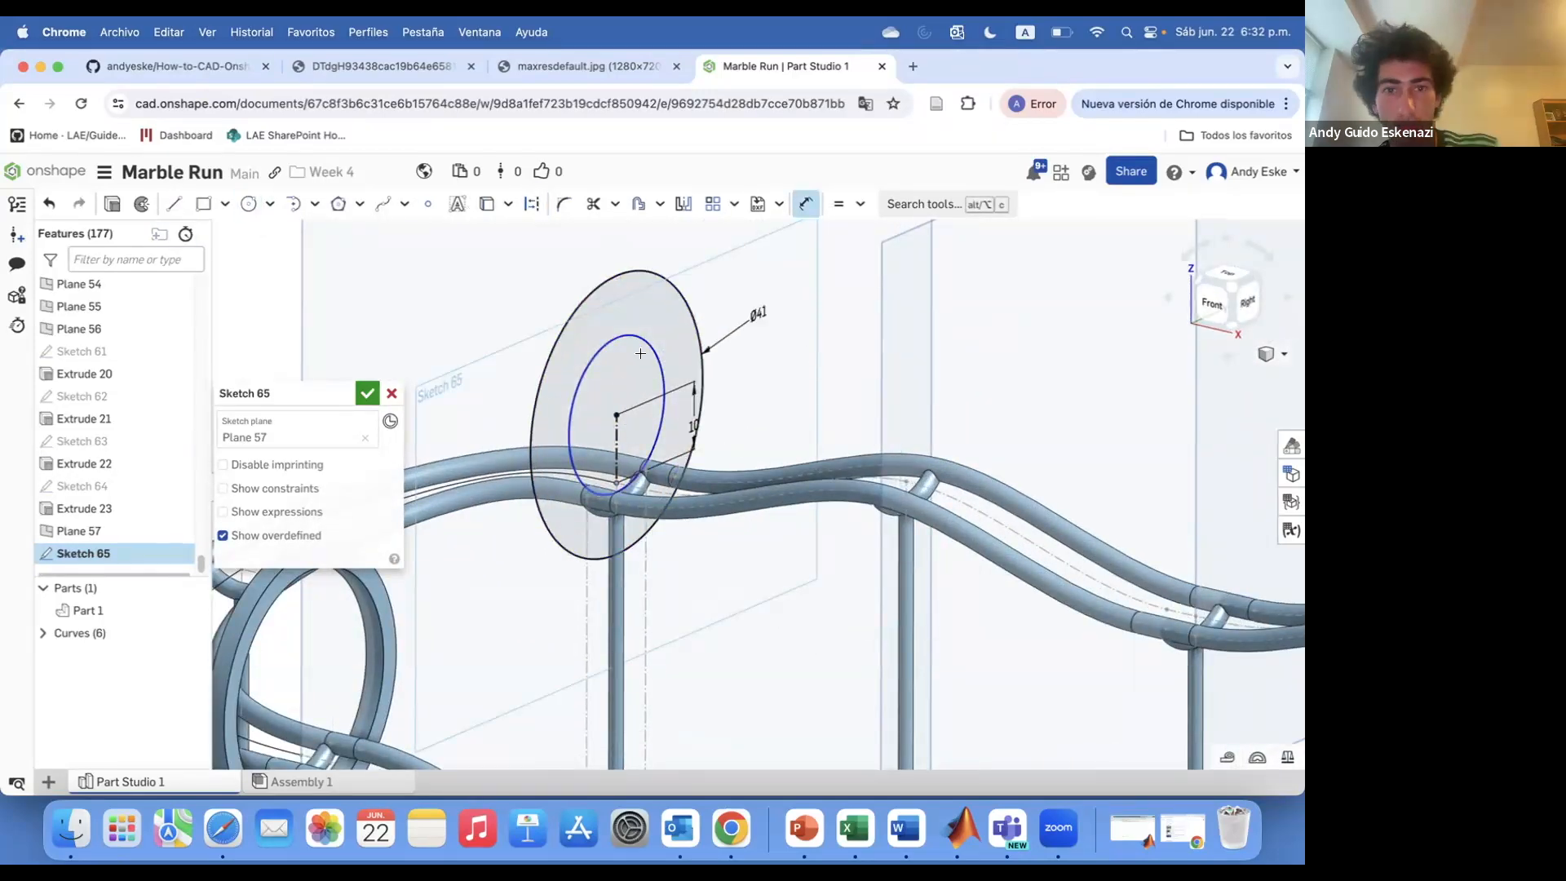
key("Return")
Extrude the new ring sketch 3 mm symmetrically
left_click(368, 394)
left_click(541, 391)
left_click(188, 204)
left_click_drag(380, 539, 341, 539)
type("3")
left_click(248, 607)
left_click(368, 393)
Hide the new point-normal plane
scroll(424, 424, "down", 5)
right_click(374, 343)
left_click(457, 433)
scroll(457, 441, "down", 3)
Sketch on Plane 53 concentric ring circles centred 10 mm above the rail, with a Ø41 mm outer circle
left_click(143, 204)
left_click(539, 391)
scroll(571, 496, "up", 5)
mouse_move(571, 496)
right_mouse_down()
mouse_move(577, 468)
mouse_move(571, 497)
right_mouse_up()
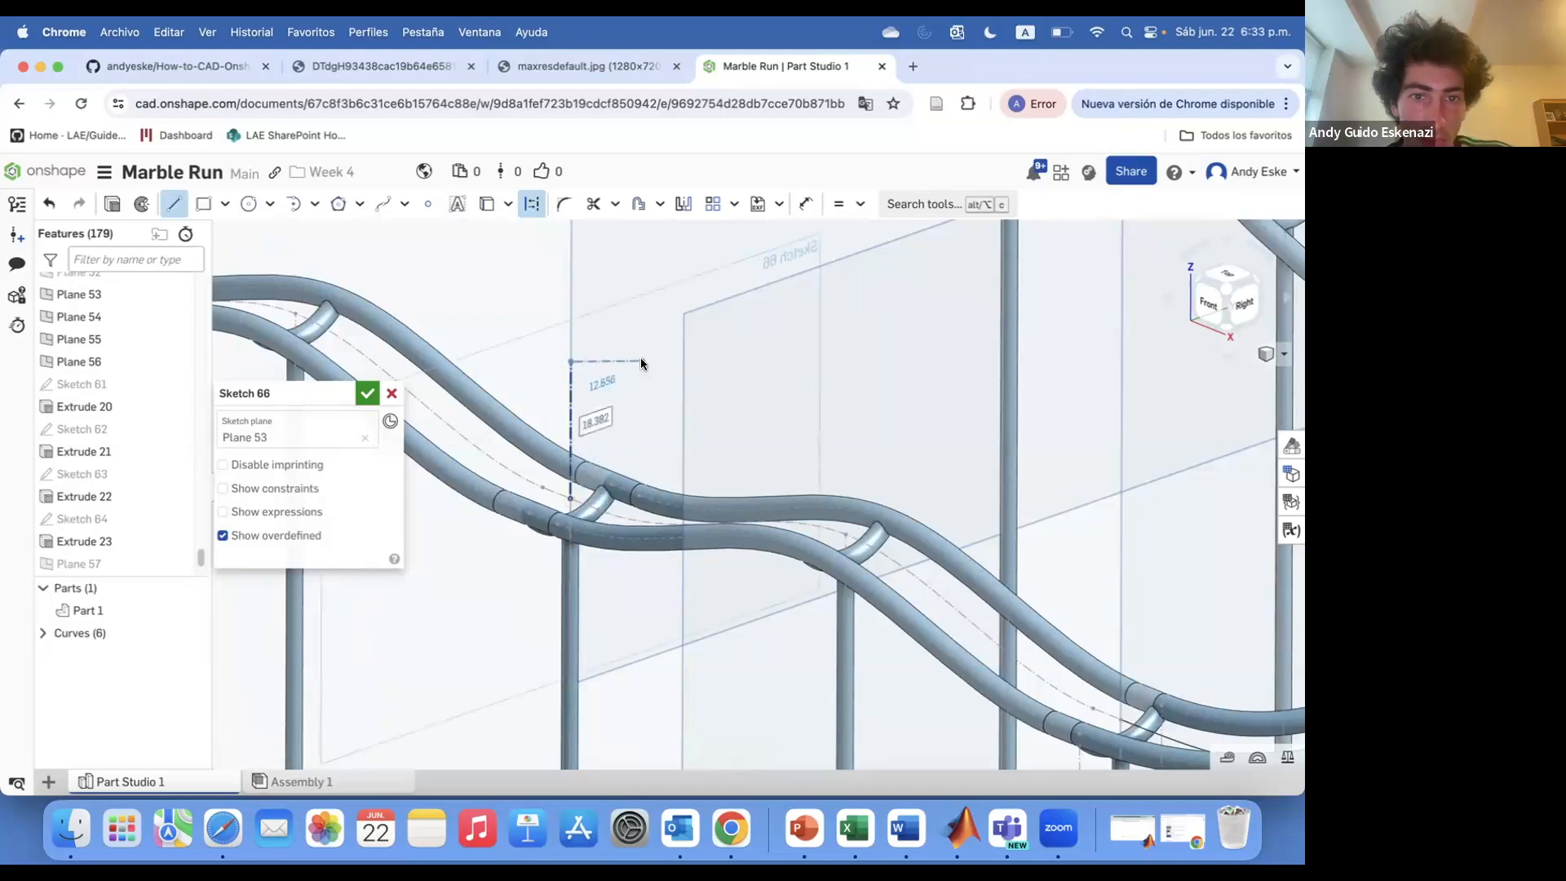
key("Escape")
key("d")
left_click(571, 409)
left_click(625, 396)
key("Escape")
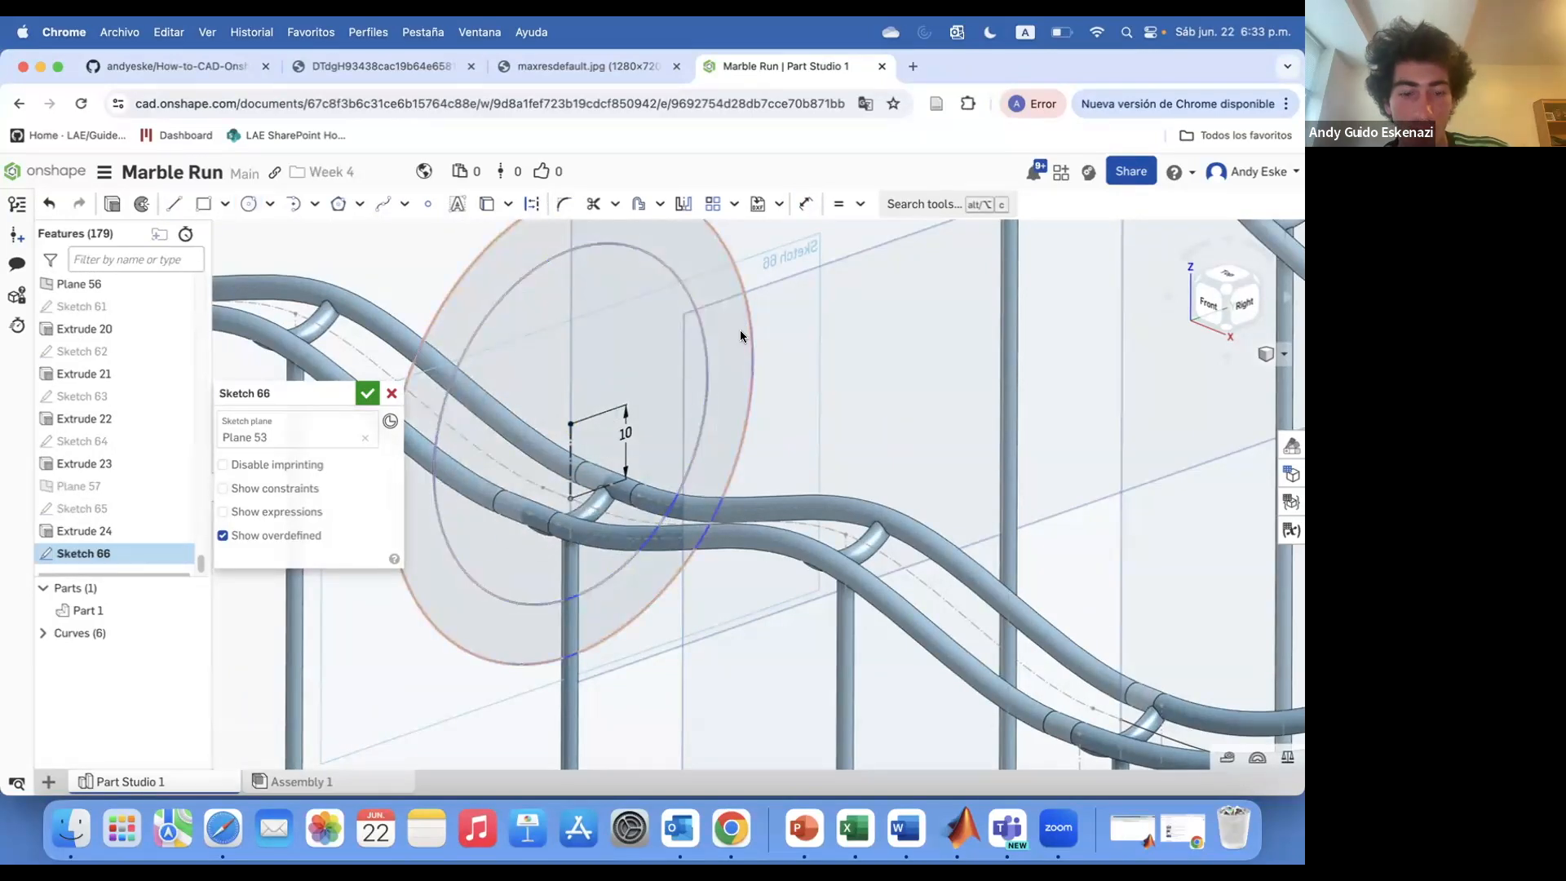
left_click(752, 388)
left_click(775, 399)
type("41")
key("Return")
Extrude the Plane 53 ring sketch 3 mm symmetrically
left_click(113, 204)
left_click(363, 536)
type("3")
left_click(236, 607)
left_click(366, 394)
scroll(531, 392, "down", 10)
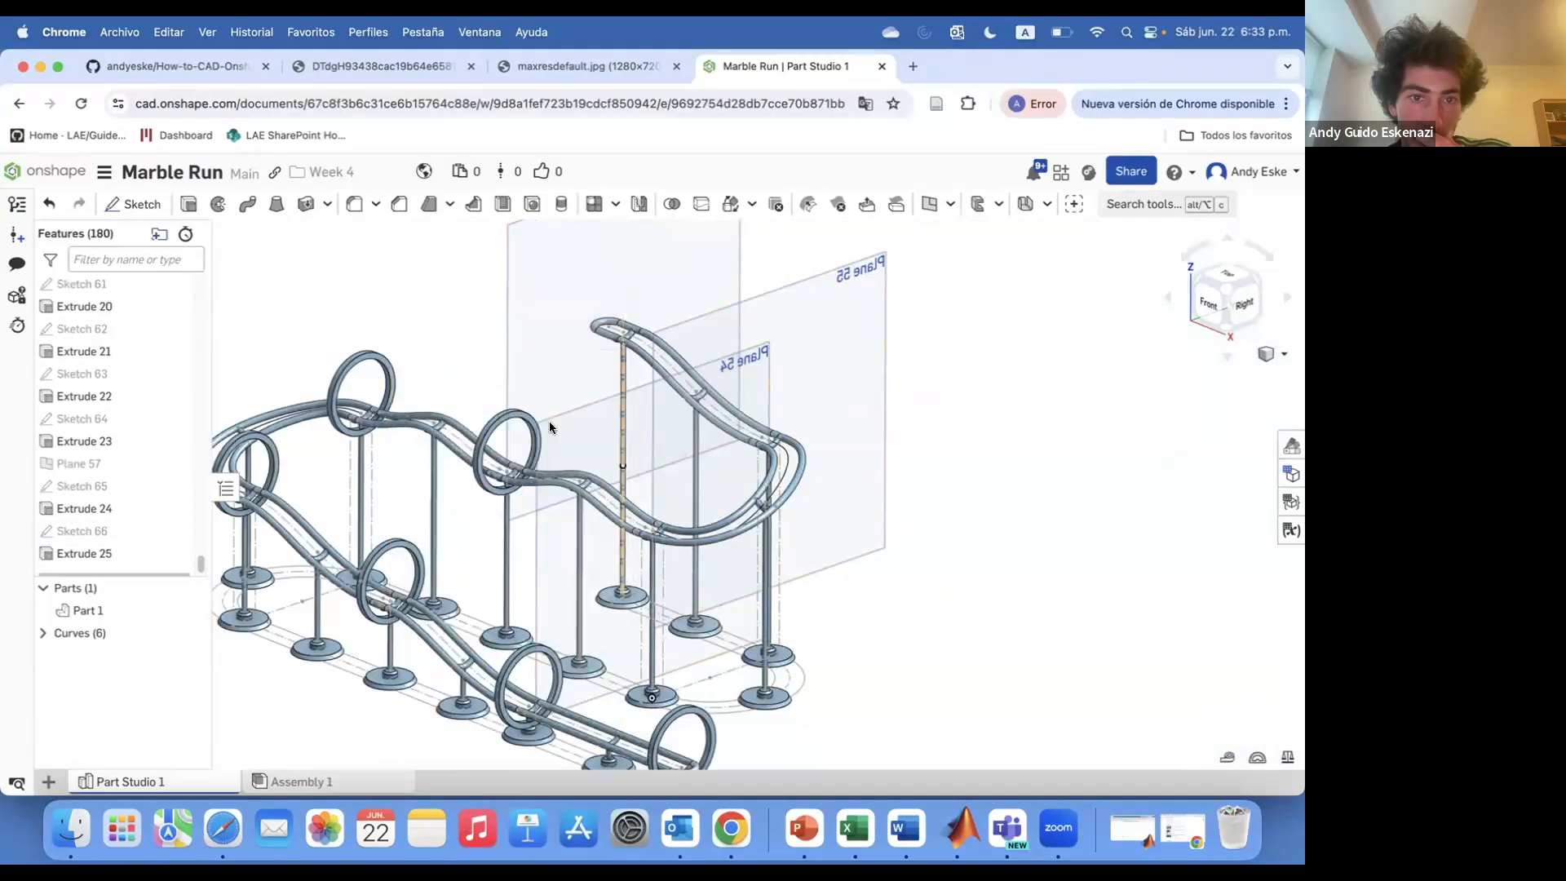
Sketch on Plane 54 concentric Ø35 mm and Ø41 mm circles centred 10 mm above the rail
left_click(133, 204)
left_click(555, 420)
scroll(637, 474, "up", 10)
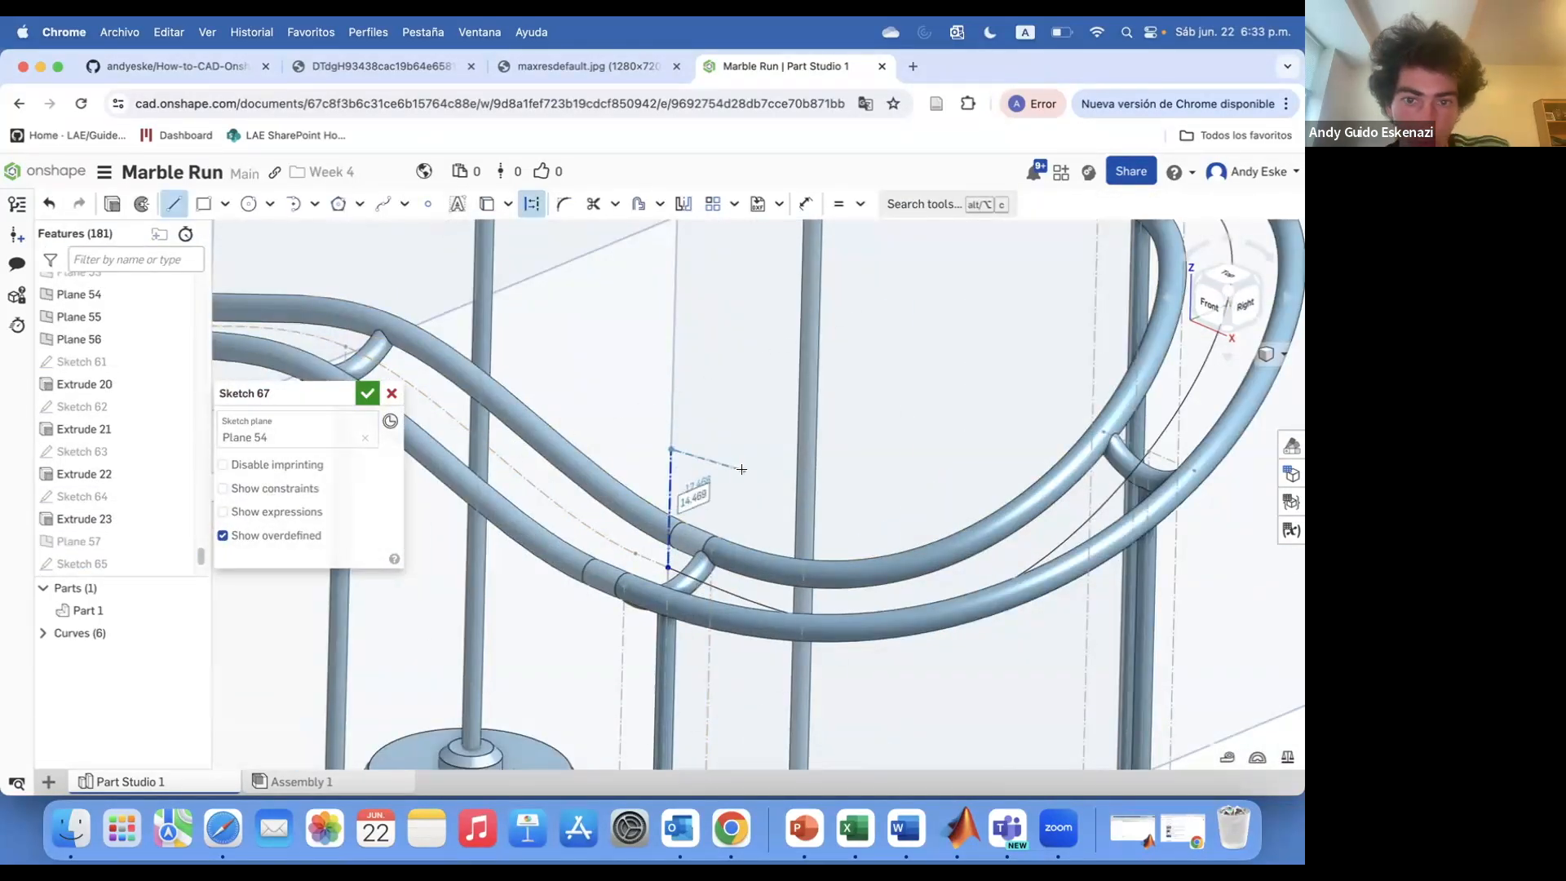
left_click(706, 505)
type("10")
key("Return")
left_click(669, 486)
left_click(815, 420)
left_click(669, 486)
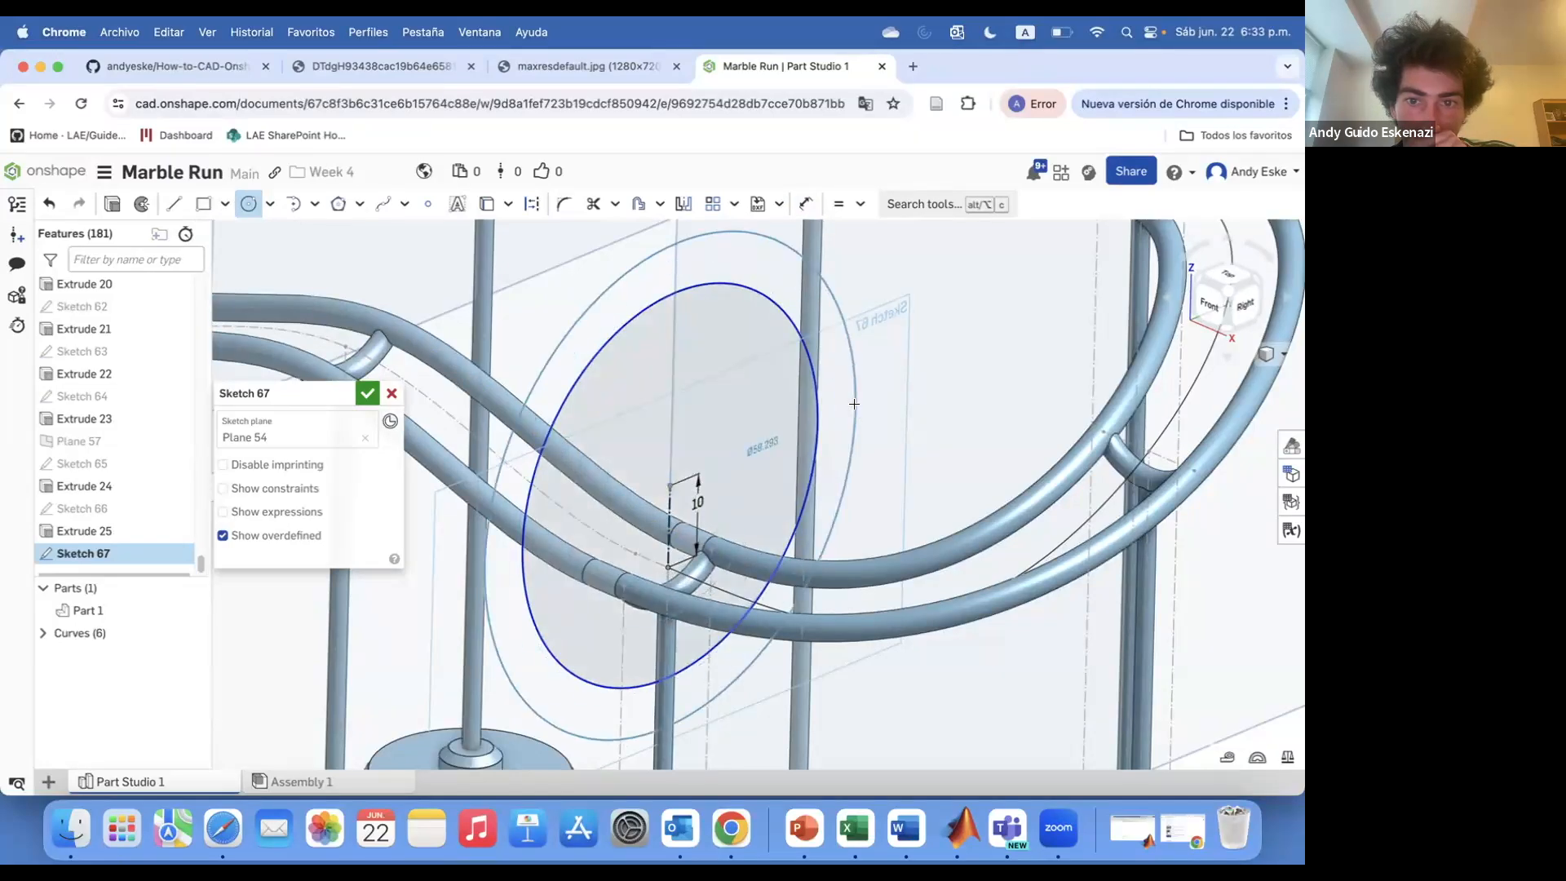
left_click(854, 403)
key("d")
left_click(727, 270)
type("41")
key("Return")
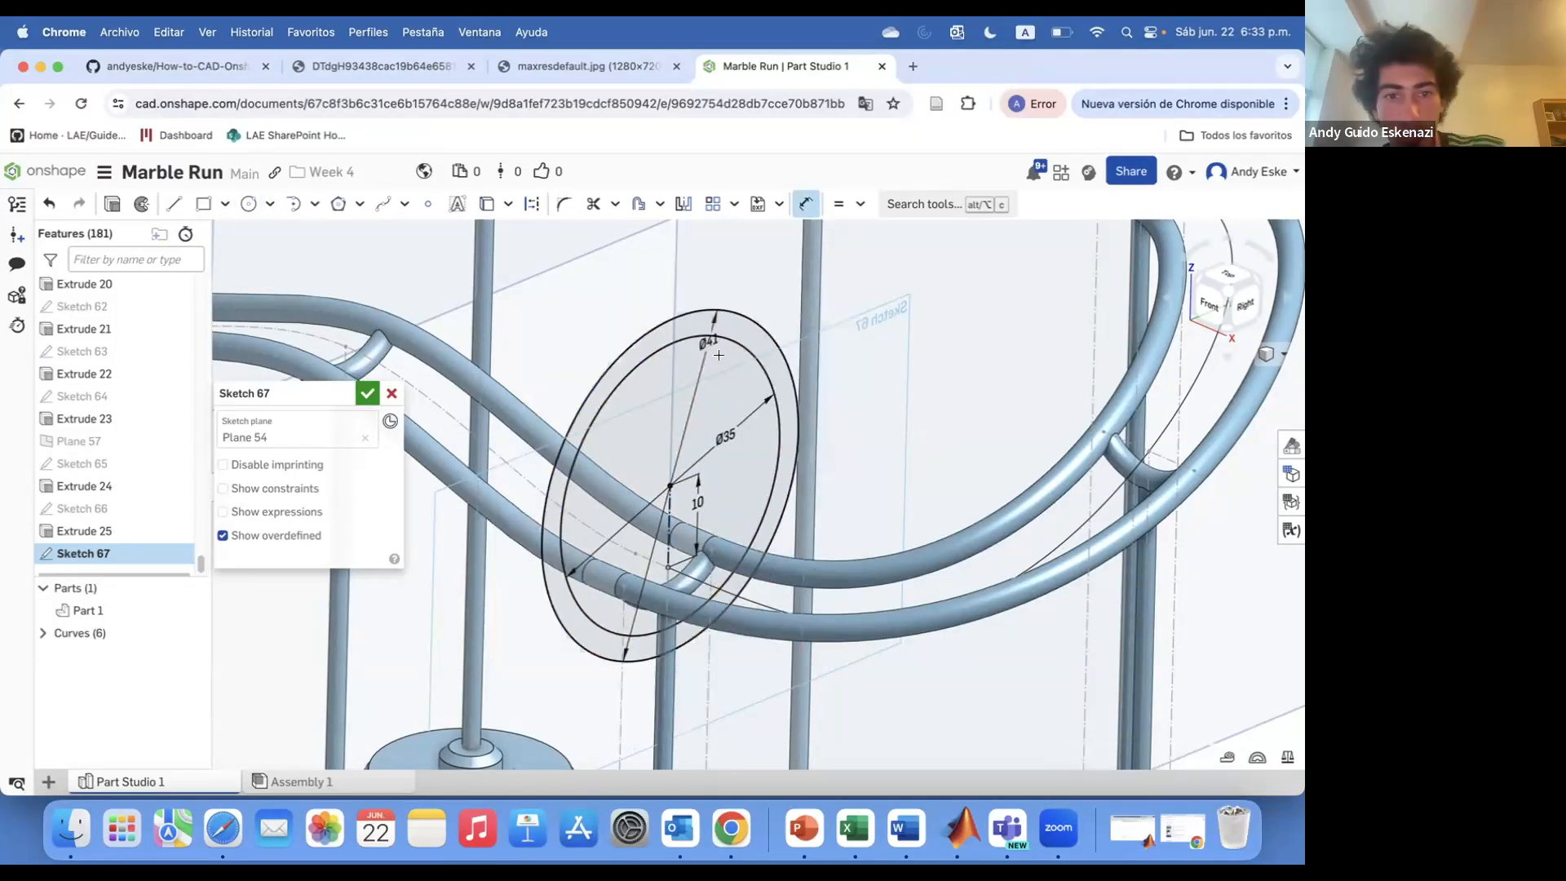
Extrude the Plane 54 ring sketch 3 mm symmetrically
left_click(112, 204)
left_click(354, 541)
type("3")
left_click(234, 606)
left_click(366, 394)
Hide the Plane 54 reference plane
scroll(477, 463, "down", 8)
right_click(416, 373)
left_click(468, 460)
Sketch on Plane 55 concentric ring circles centred 10 mm above the rail, with a Ø41 mm outer circle
mouse_move(522, 457)
right_mouse_down()
mouse_move(674, 450)
mouse_move(639, 432)
right_mouse_up()
scroll(638, 362, "down", 4)
left_click(133, 204)
left_click(641, 433)
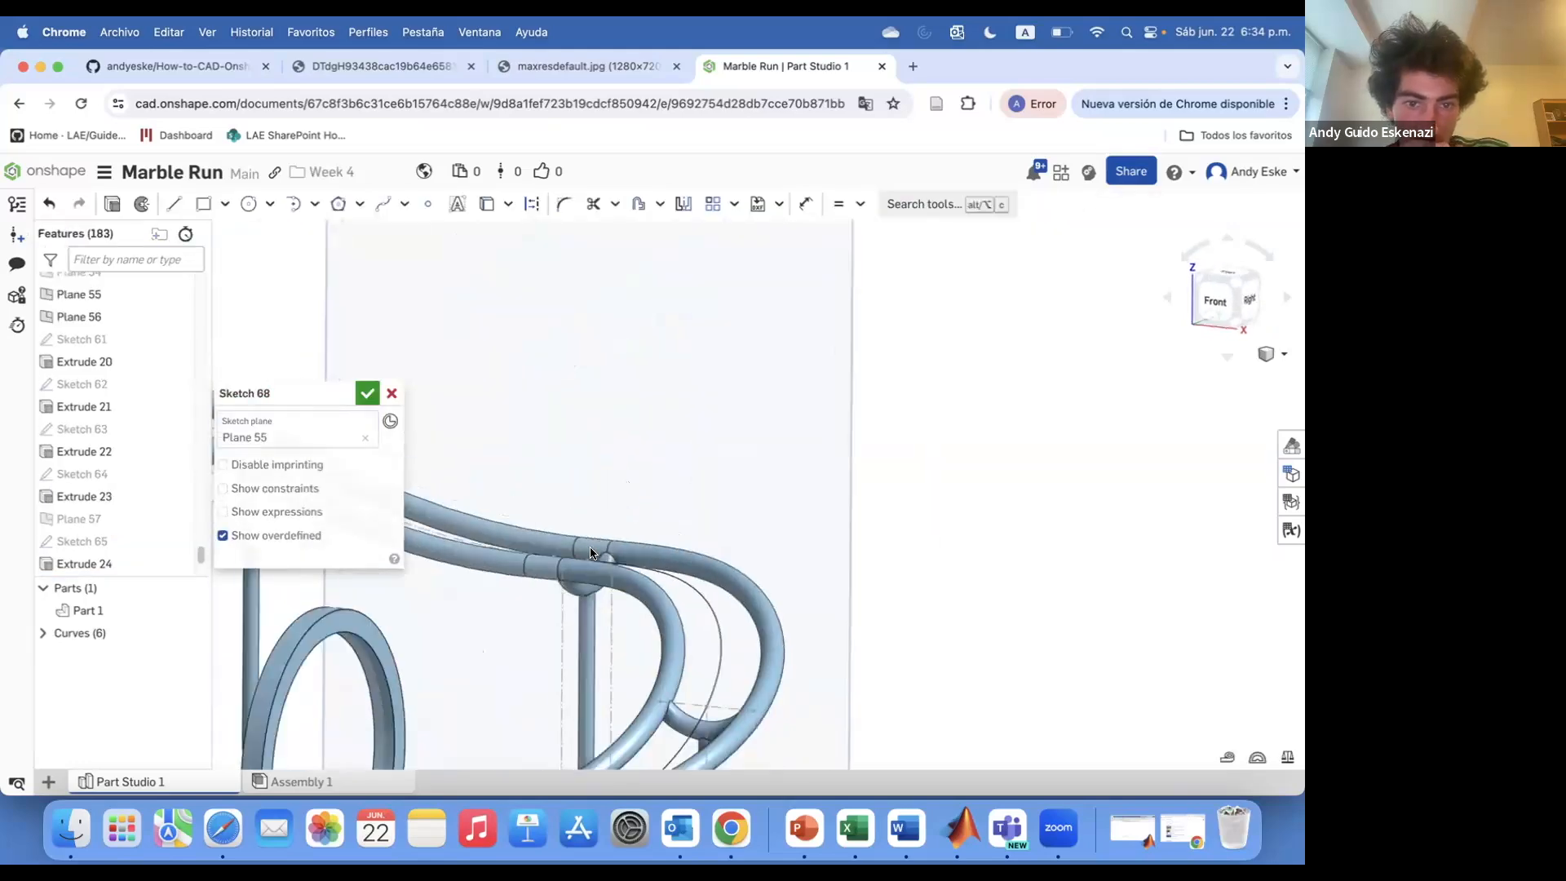
key("d")
left_click(596, 465)
left_click(636, 462)
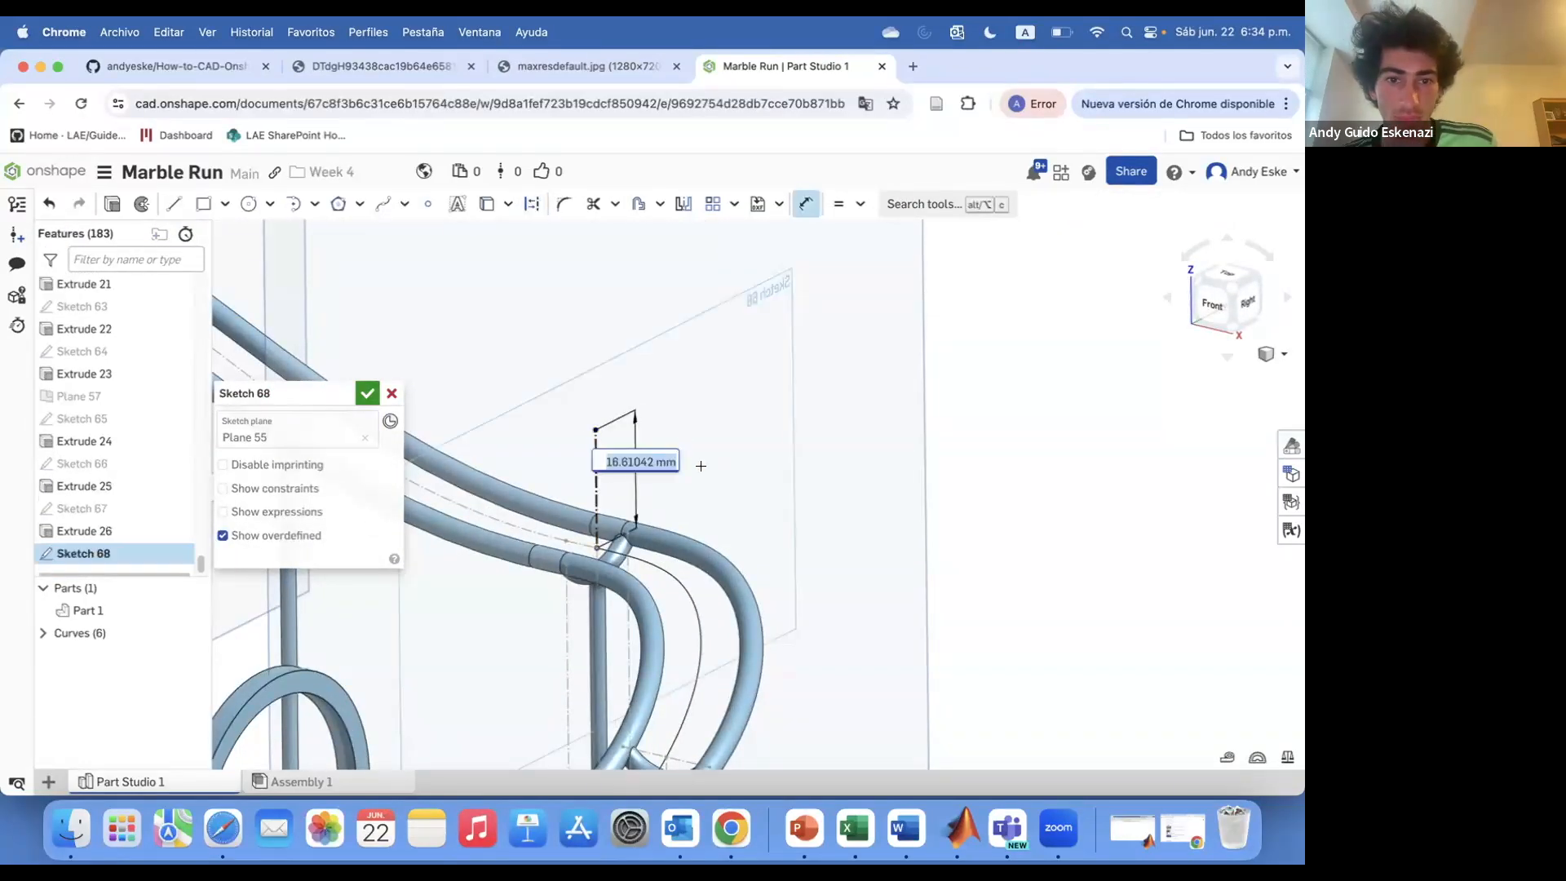
left_click(598, 477)
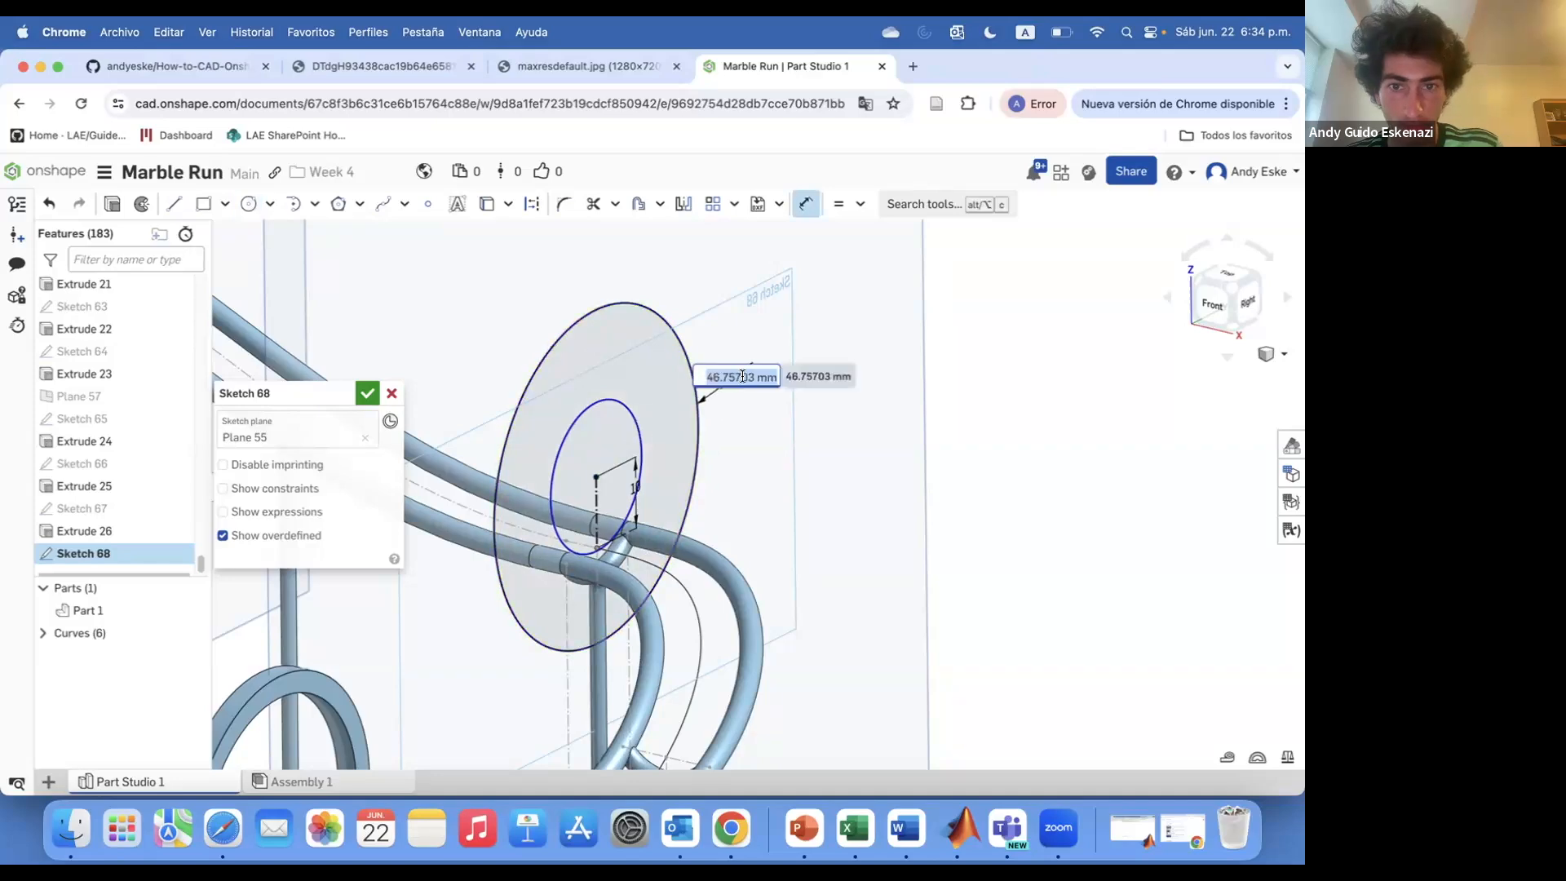
type("41")
key("Return")
key("Return")
Extrude the Plane 55 ring sketch 3 mm symmetrically
key("shift+e")
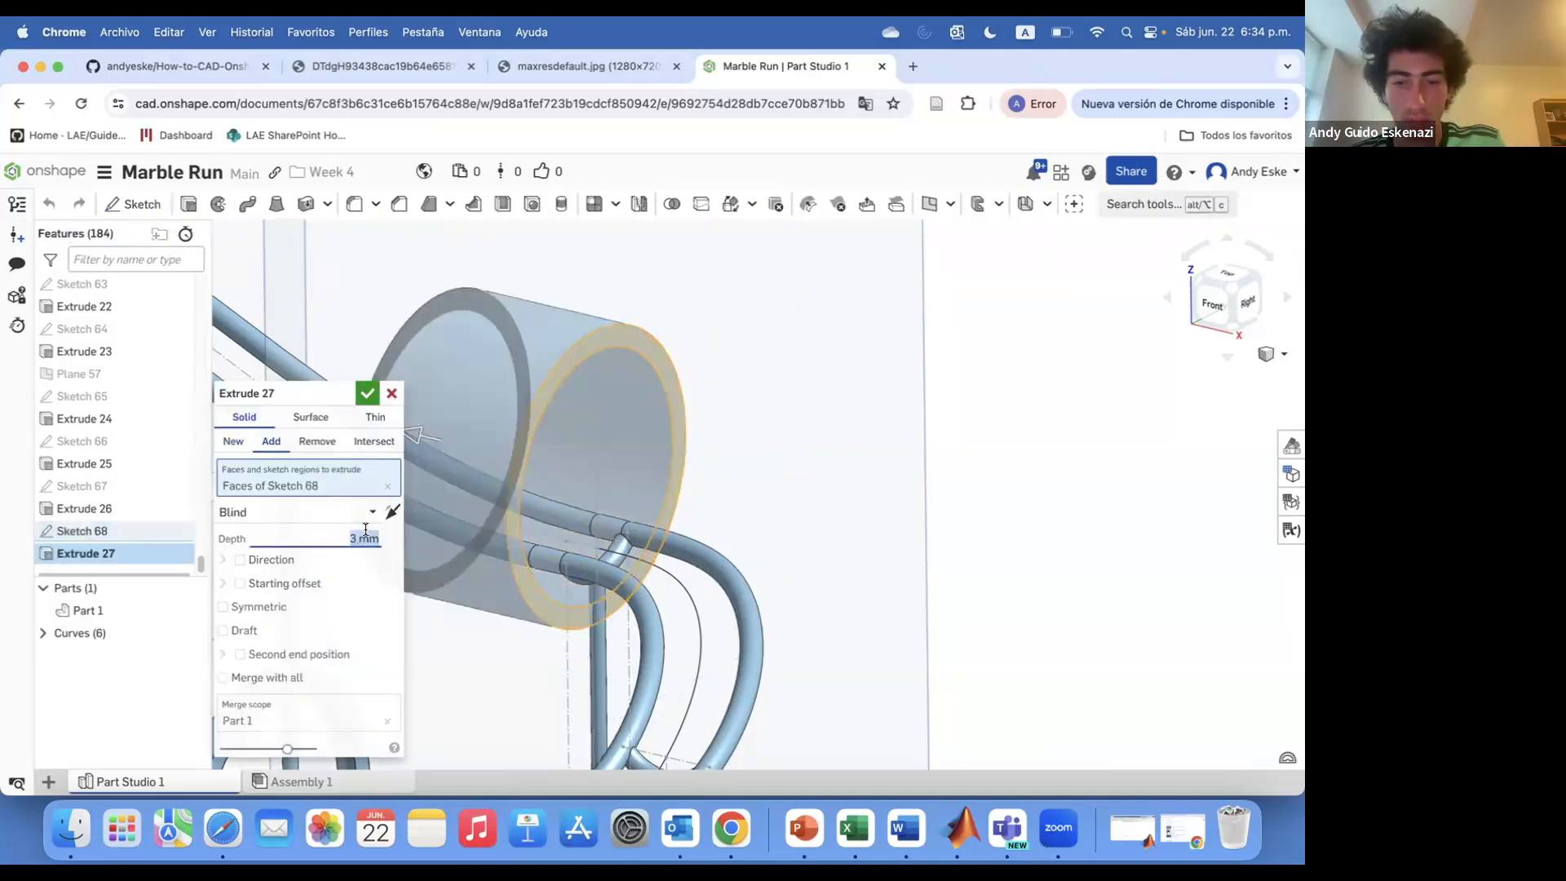
left_click(223, 607)
left_click(367, 393)
Hide the Plane 55 reference plane
right_click(909, 526)
left_click(961, 577)
scroll(869, 539, "down", 10)
scroll(693, 481, "up", 2)
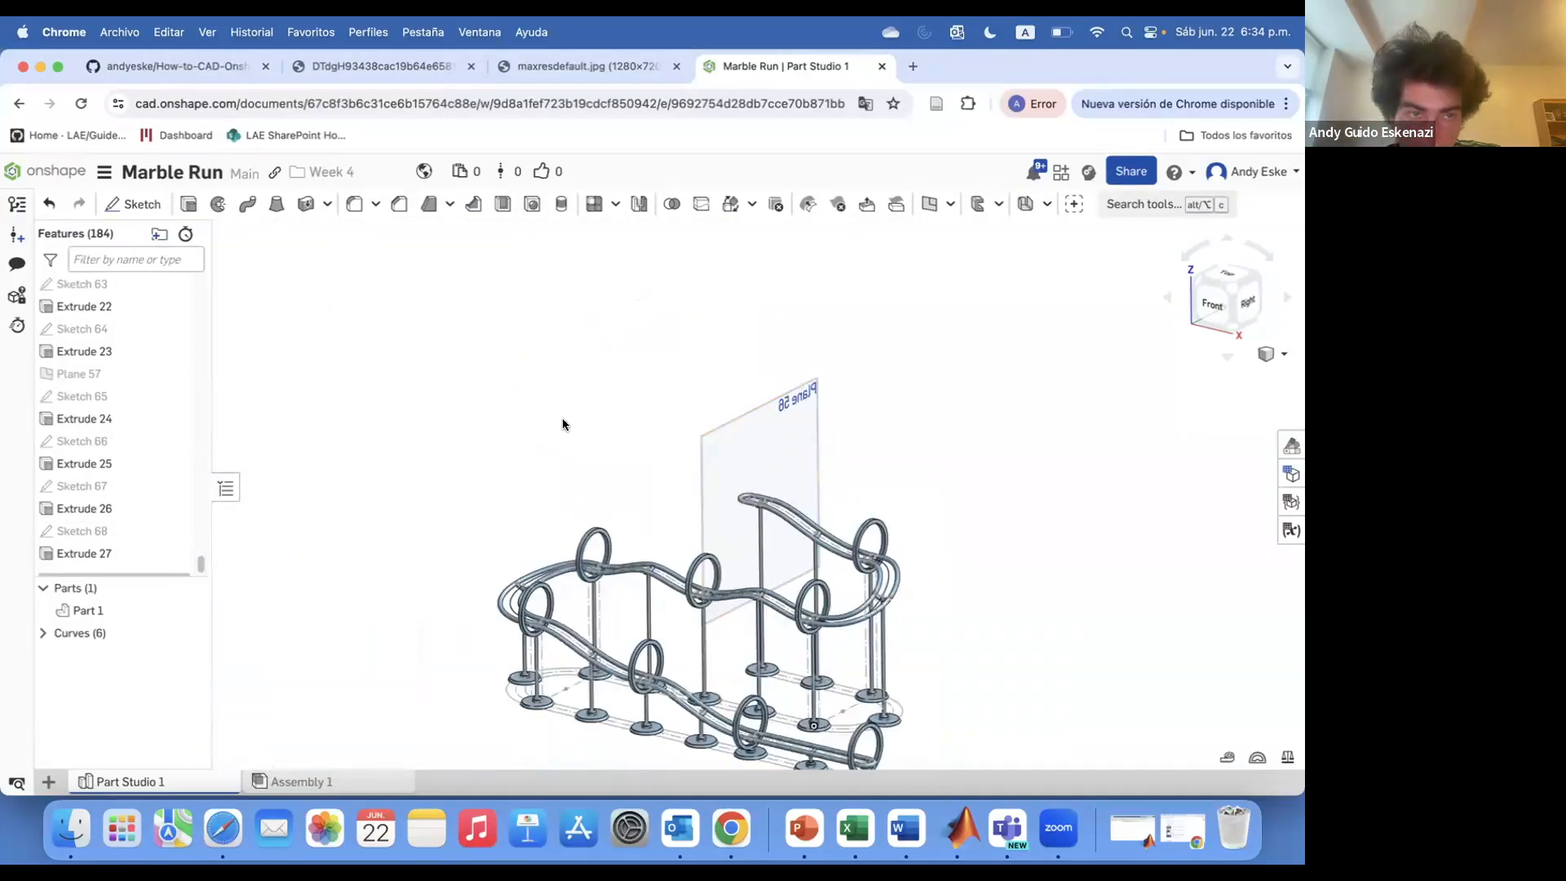
Sketch on Plane 56 a Ø35 mm circle centred 10 mm above the rail with a concentric outer circle
key("shift+s")
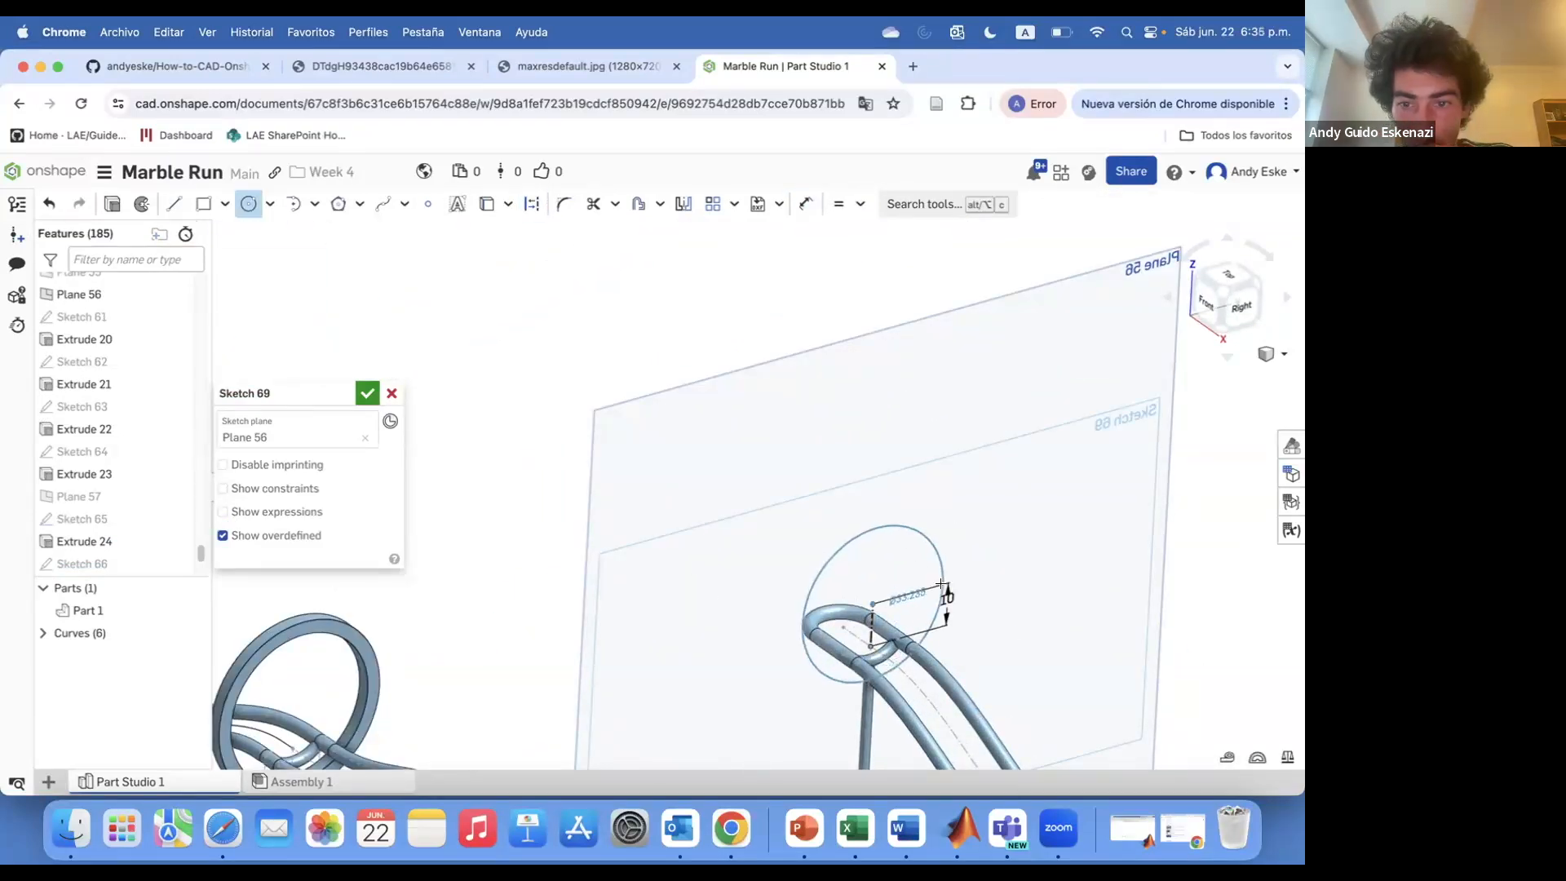
left_click(965, 576)
left_click(873, 605)
left_click(1050, 574)
key("d")
left_click(965, 565)
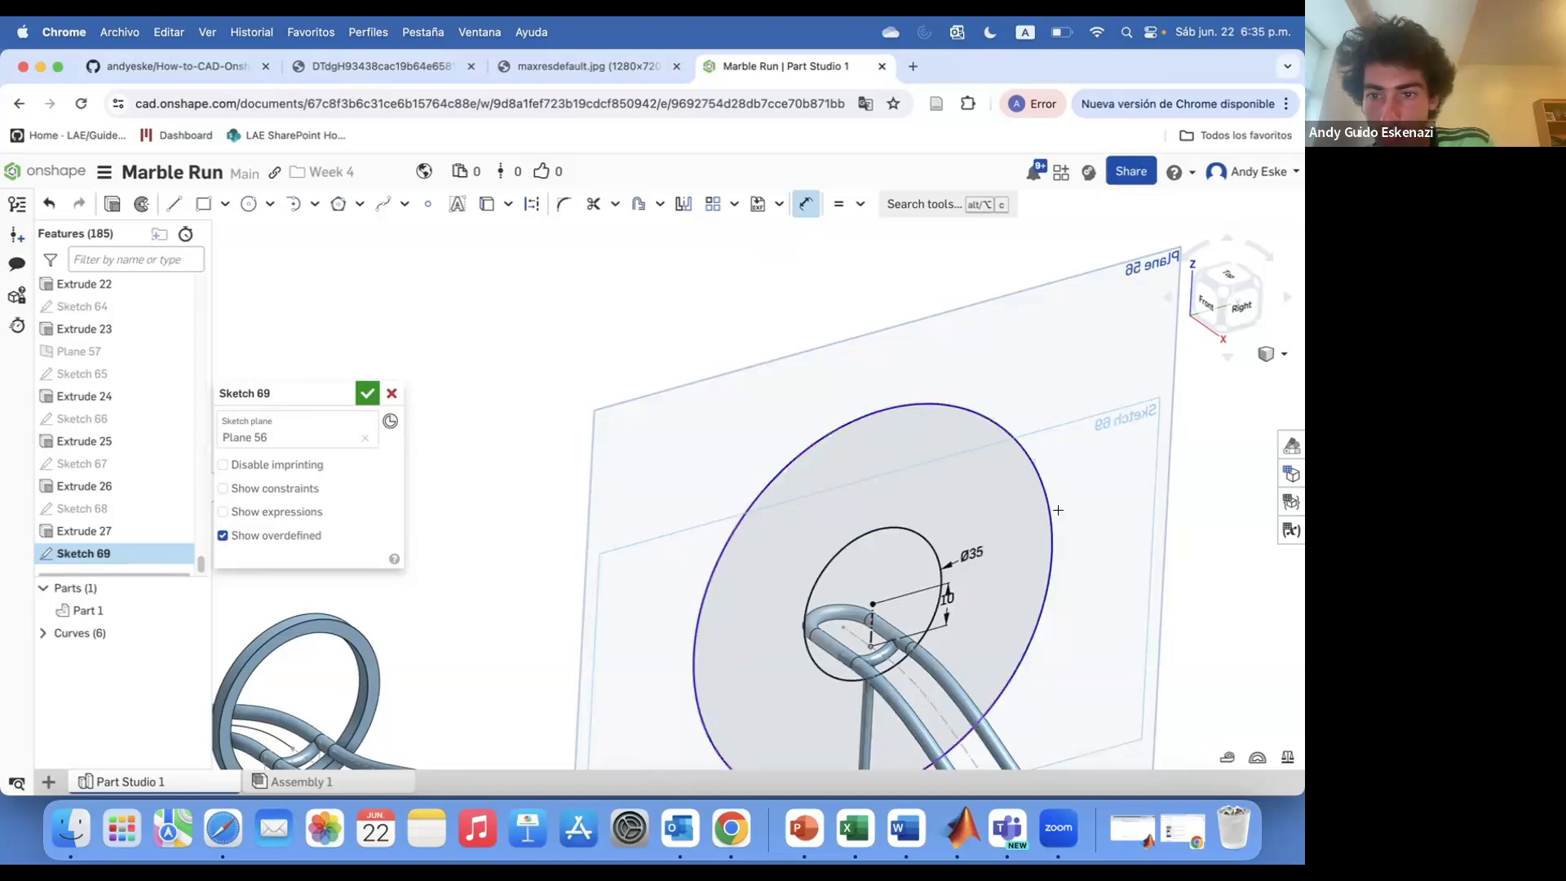
key("Return")
Extrude the Plane 56 ring sketch 3 mm symmetrically
key("shift+e")
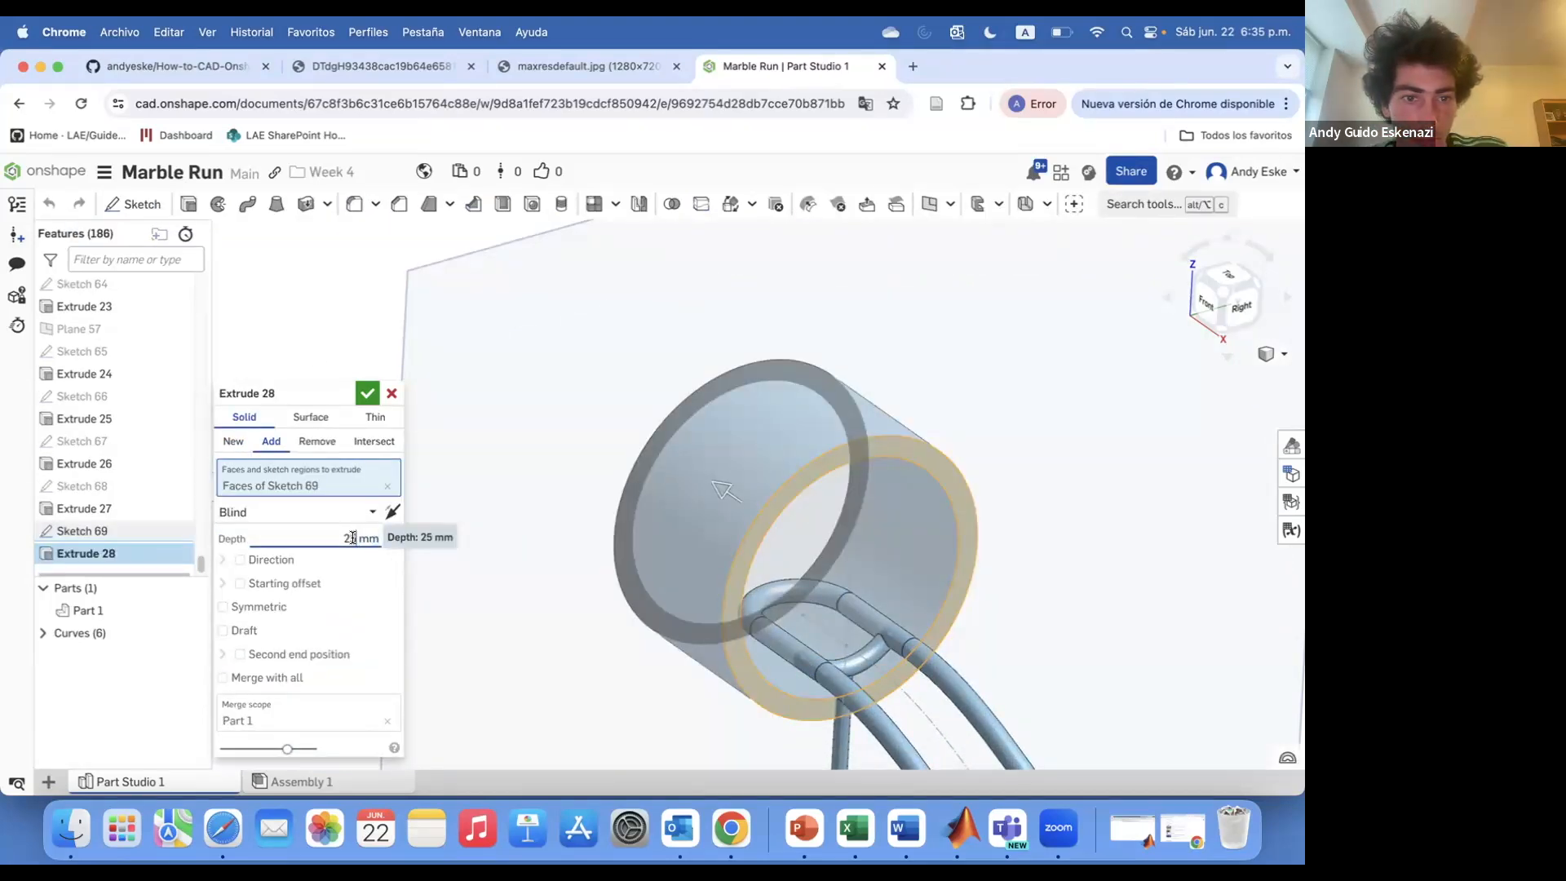
type("3")
key("Return")
left_click(225, 607)
left_click(368, 393)
Hide Plane 56 and the remaining reference planes and sketch geometry
right_click(404, 419)
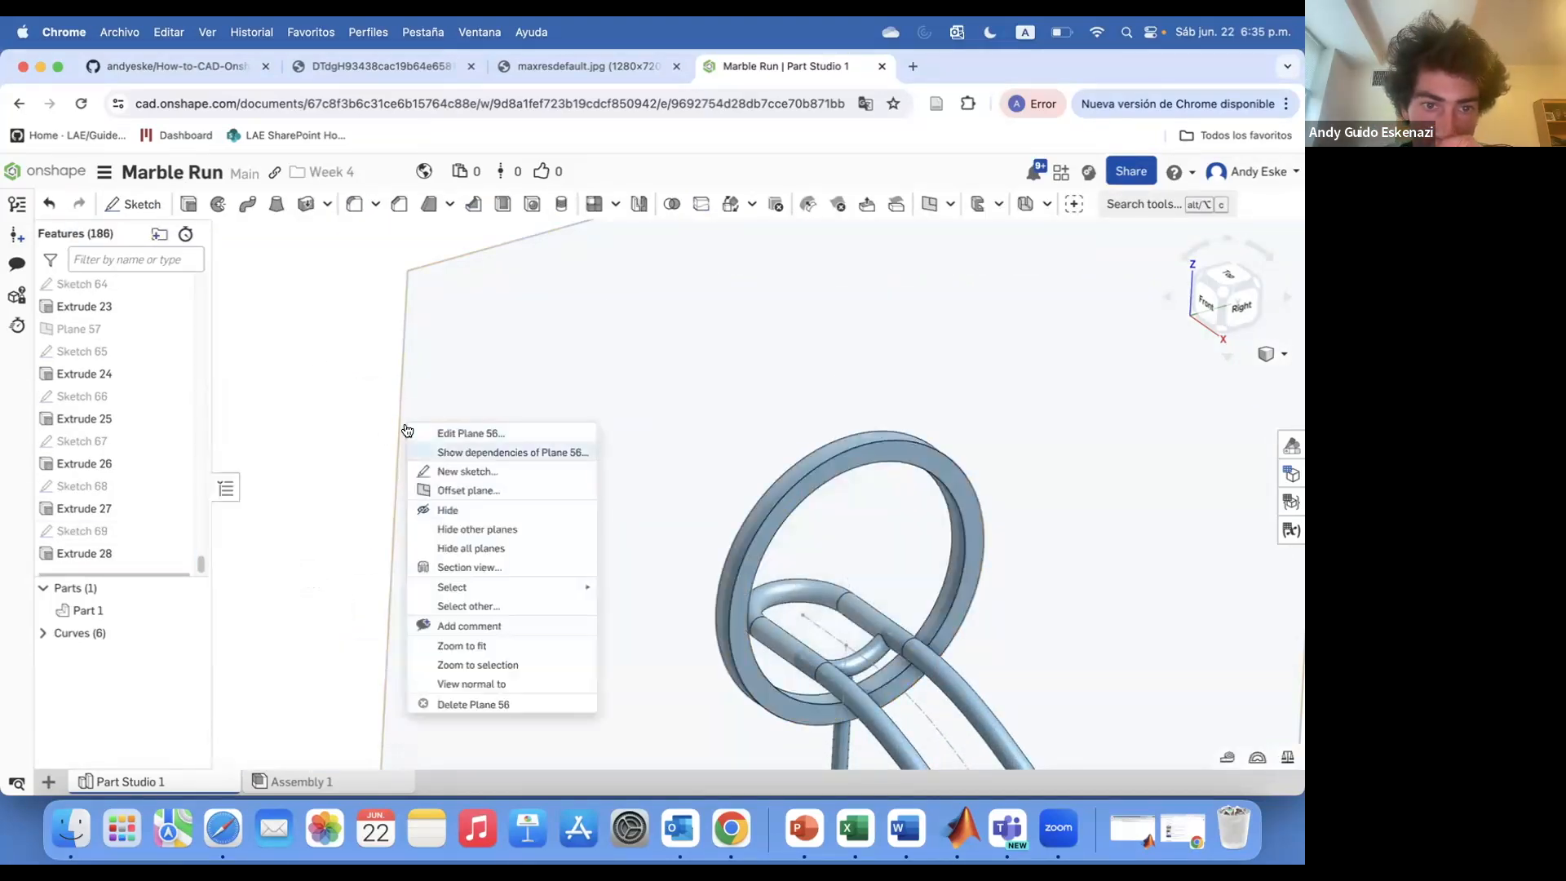
left_click(448, 510)
scroll(563, 457, "down", 5)
right_click(713, 565)
left_click(738, 345)
right_click(679, 540)
left_click(720, 324)
scroll(146, 519, "up", 20)
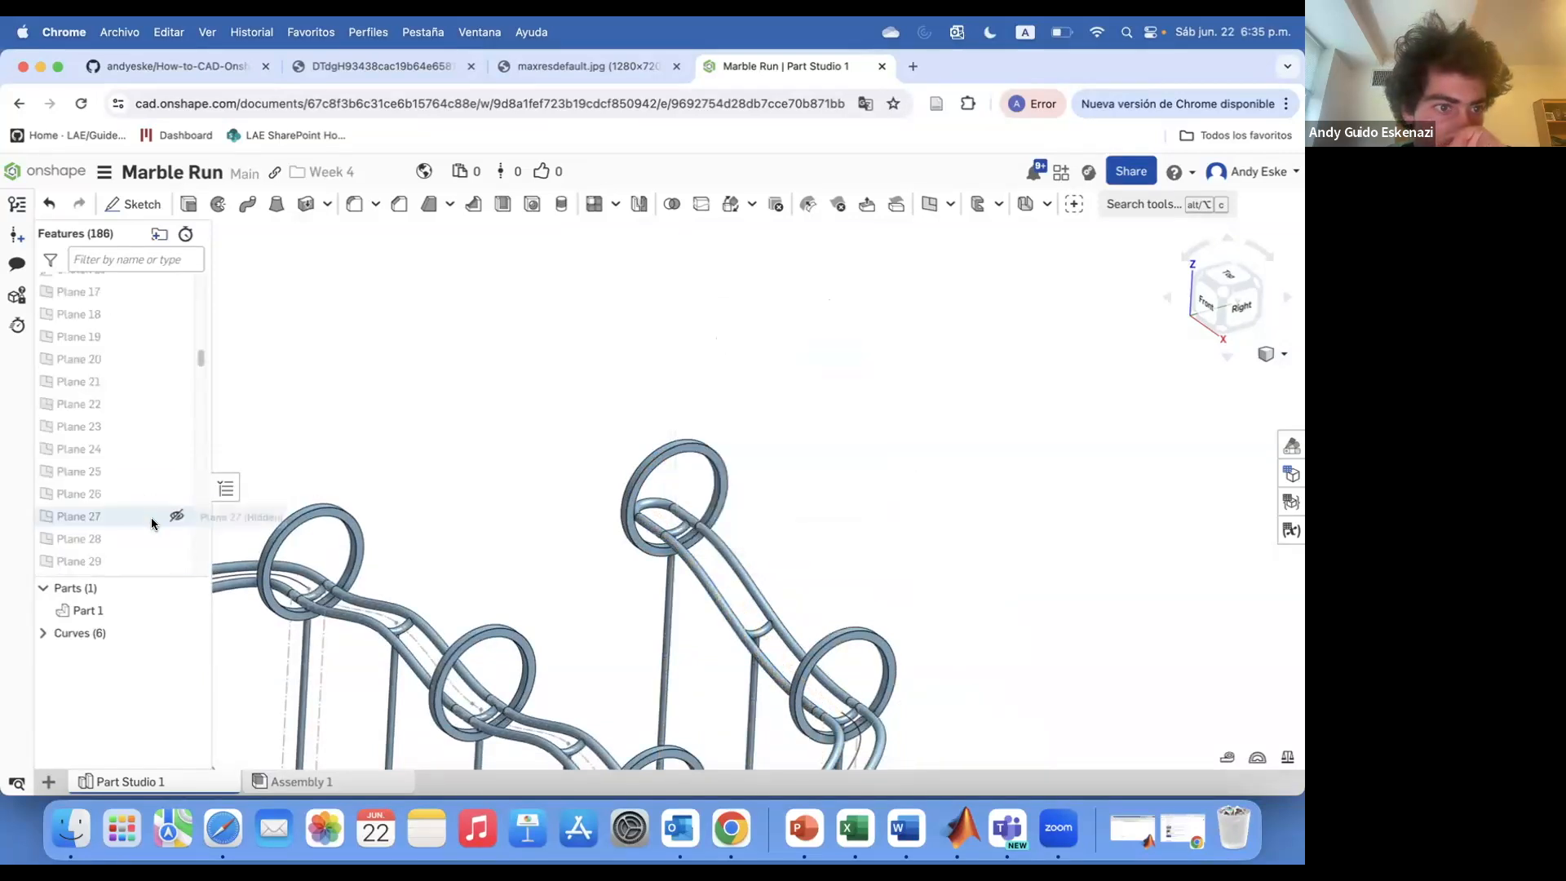
Hide several more reference planes listed in the feature tree
left_click(327, 443)
right_click(289, 578)
left_click(356, 336)
right_click(295, 577)
left_click(359, 344)
right_click(324, 644)
left_click(434, 437)
right_click(323, 616)
left_click(395, 372)
right_click(323, 643)
left_click(390, 399)
Start a 1 mm equal-distance chamfer on both edges of the Extrude 28 ring
scroll(417, 505, "down", 5)
right_click_drag(510, 671, 538, 642)
scroll(488, 592, "up", 3)
left_click(399, 204)
scroll(475, 455, "up", 8)
left_click(448, 452)
scroll(454, 451, "up", 4)
left_click(459, 457)
right_click_drag(459, 522, 522, 497)
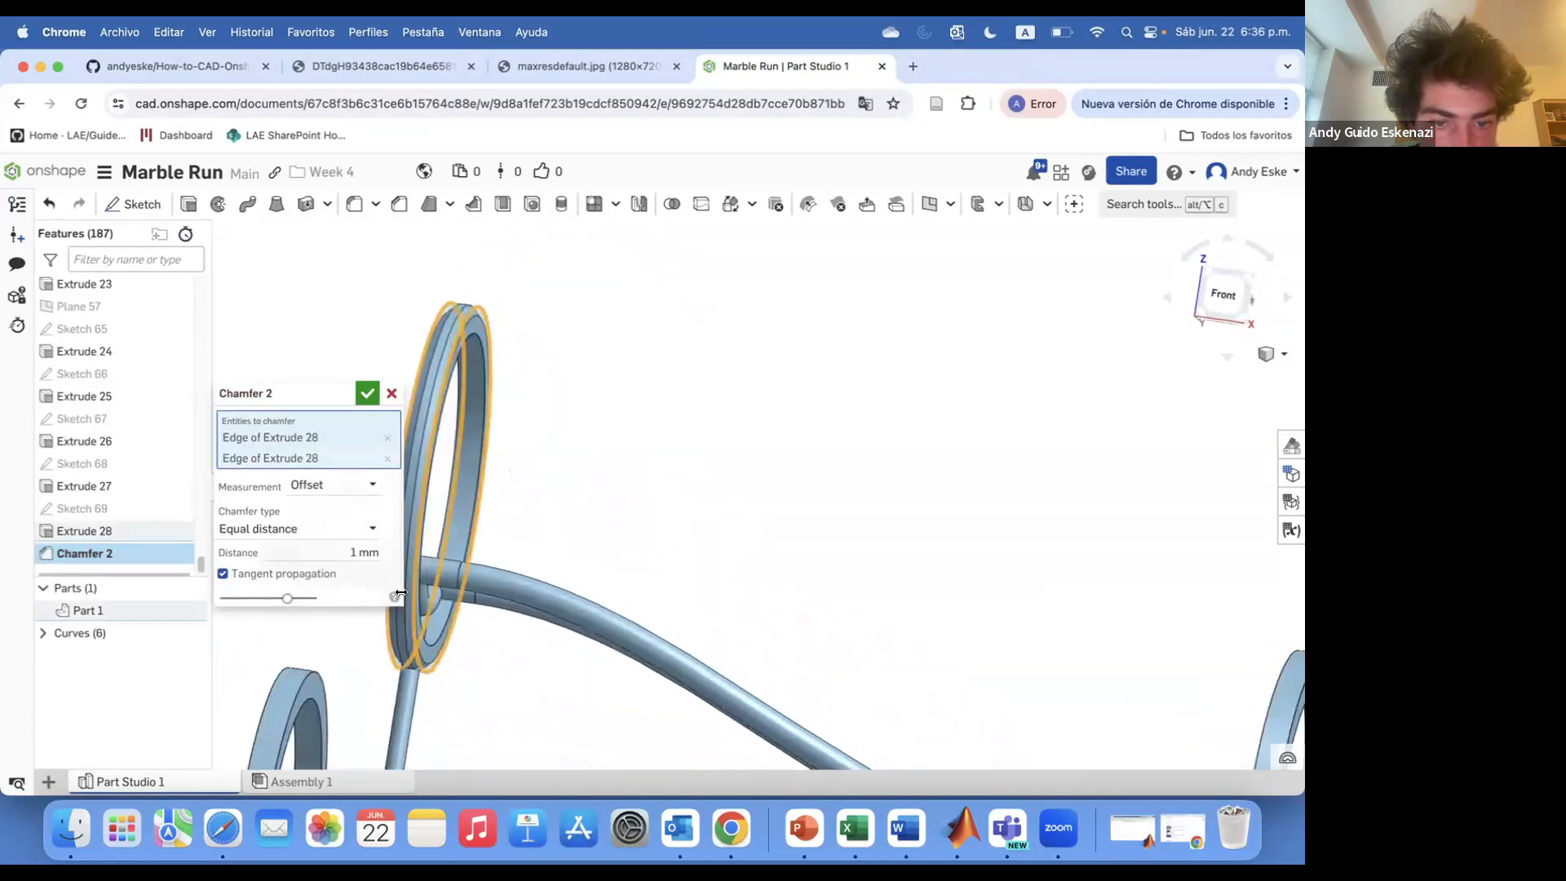
right_click_drag(409, 598, 434, 620)
scroll(435, 623, "up", 5)
scroll(569, 584, "down", 5)
scroll(571, 584, "down", 5)
left_click(977, 613)
left_click(982, 615)
Add the edges of the Extrude 25, 26 and 27 rings to the chamfer and apply it
mouse_move(514, 461)
right_mouse_down()
mouse_move(566, 481)
mouse_move(490, 480)
right_mouse_up()
left_click(641, 535)
left_click(647, 534)
scroll(640, 535, "down", 5)
left_click(558, 528)
left_click(568, 529)
scroll(611, 459, "up", 8)
left_click(620, 447)
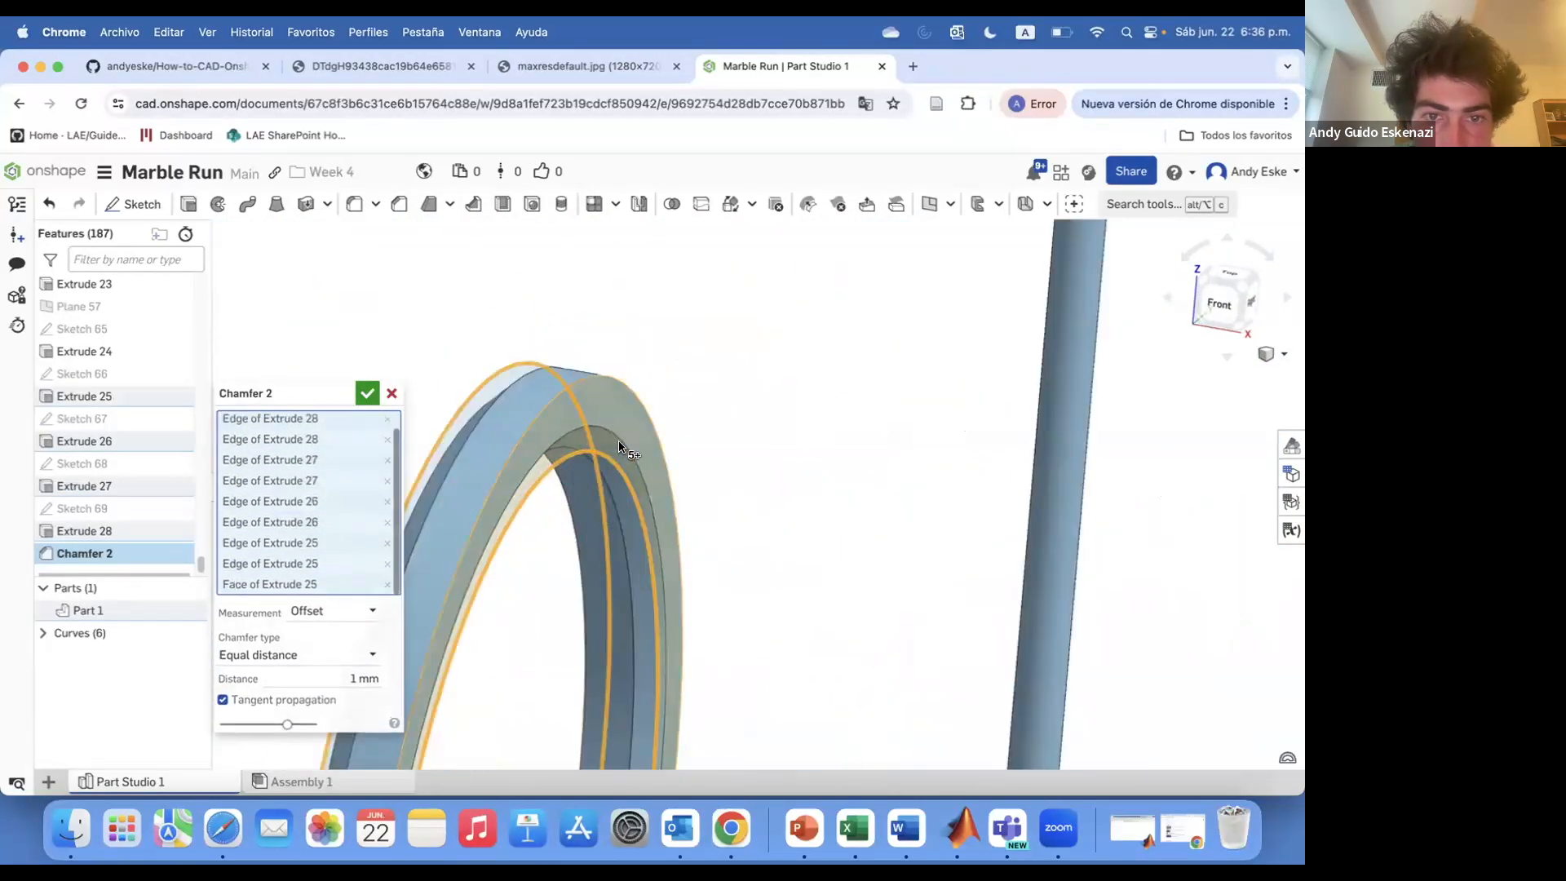
left_click(616, 472)
left_click(606, 420)
left_click(540, 418)
scroll(539, 421, "down", 8)
scroll(496, 526, "up", 4)
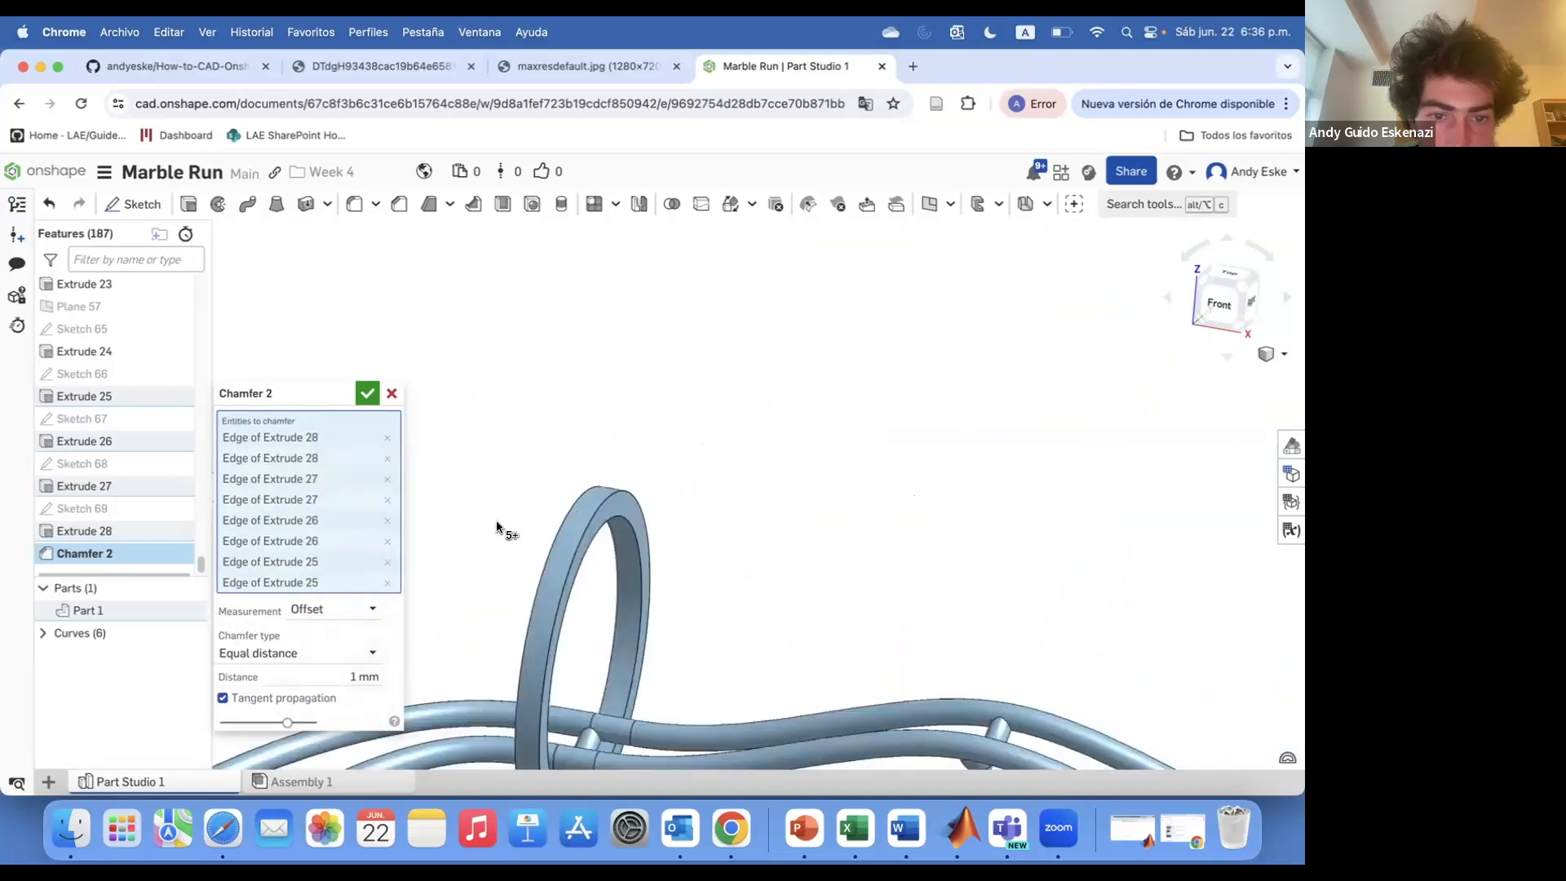
left_click(557, 522)
left_click(587, 515)
scroll(629, 448, "down", 8)
left_click(560, 612)
left_click(574, 611)
left_click(776, 611)
left_click(789, 610)
scroll(792, 611, "down", 8)
scroll(917, 692, "up", 10)
key("Return")
Add a grey 7F7F7F appearance to Sweep 1 and Sweep 2
scroll(908, 716, "up", 2)
scroll(907, 709, "down", 10)
right_click_drag(908, 709, 856, 718)
scroll(830, 672, "up", 5)
scroll(150, 507, "up", 20)
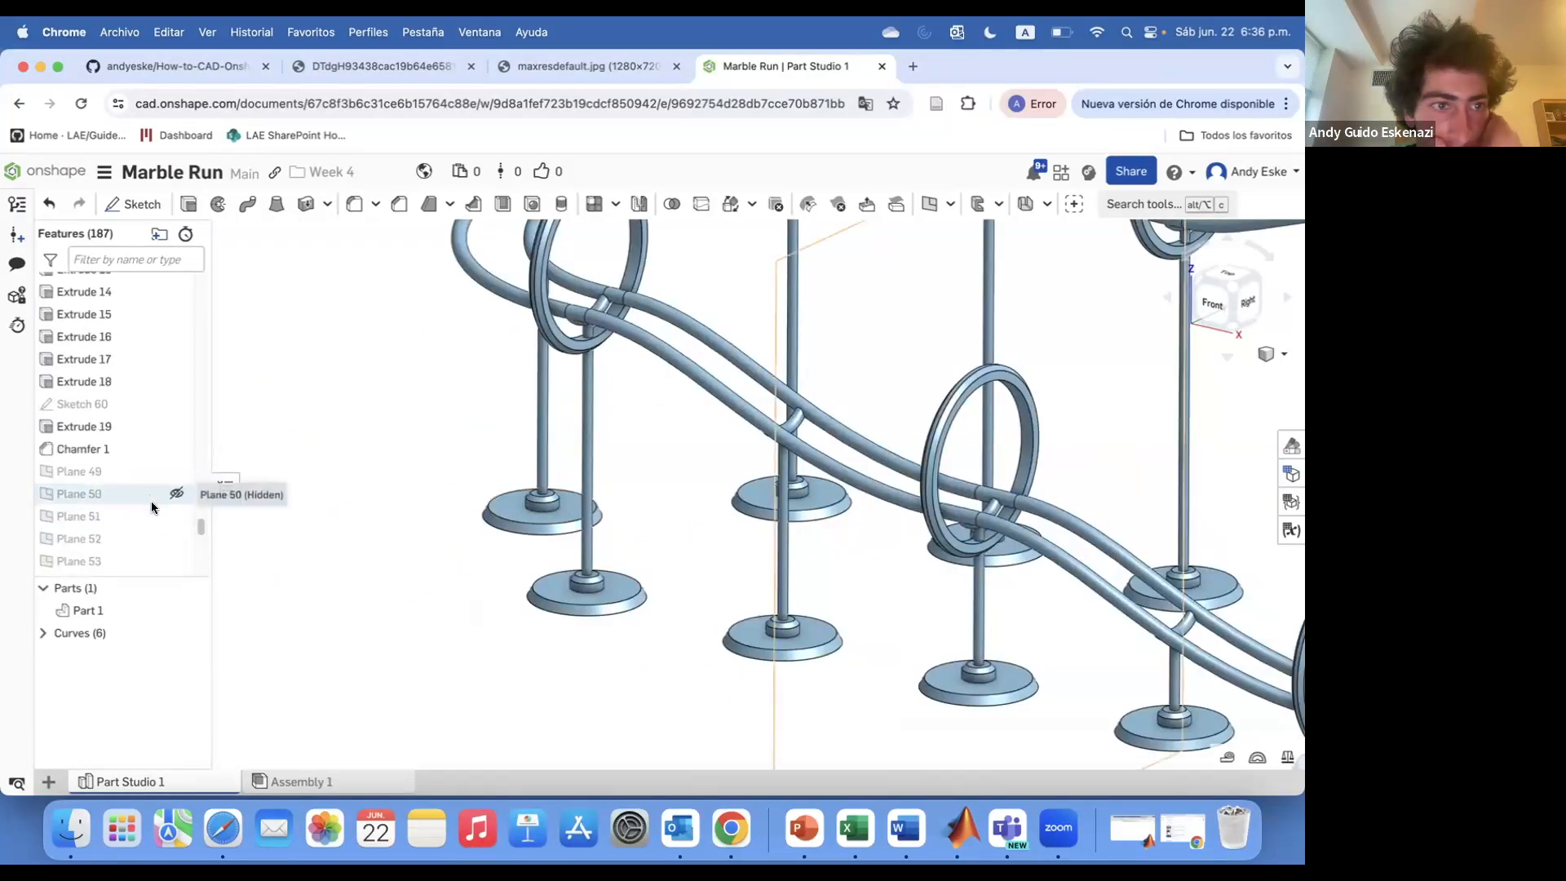
scroll(530, 624, "down", 10)
scroll(699, 496, "up", 6)
scroll(123, 368, "down", 10)
right_click(151, 453)
left_click(163, 542)
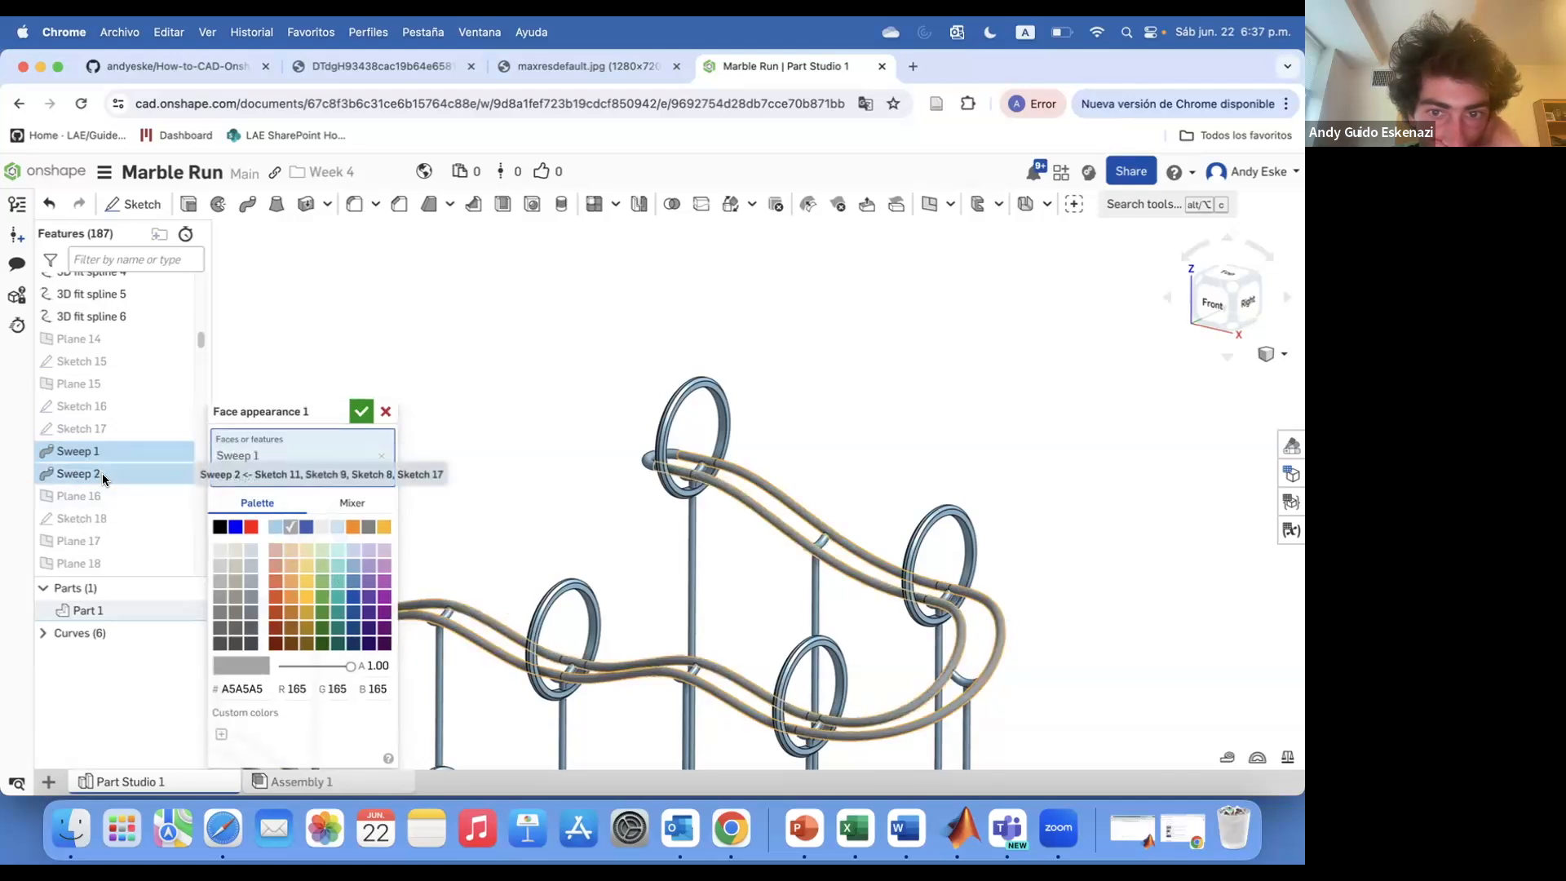
scroll(101, 483, "down", 2)
scroll(715, 459, "up", 5)
left_click(369, 527)
Extend the grey appearance to all the remaining rail sweeps and apply it
scroll(652, 490, "down", 8)
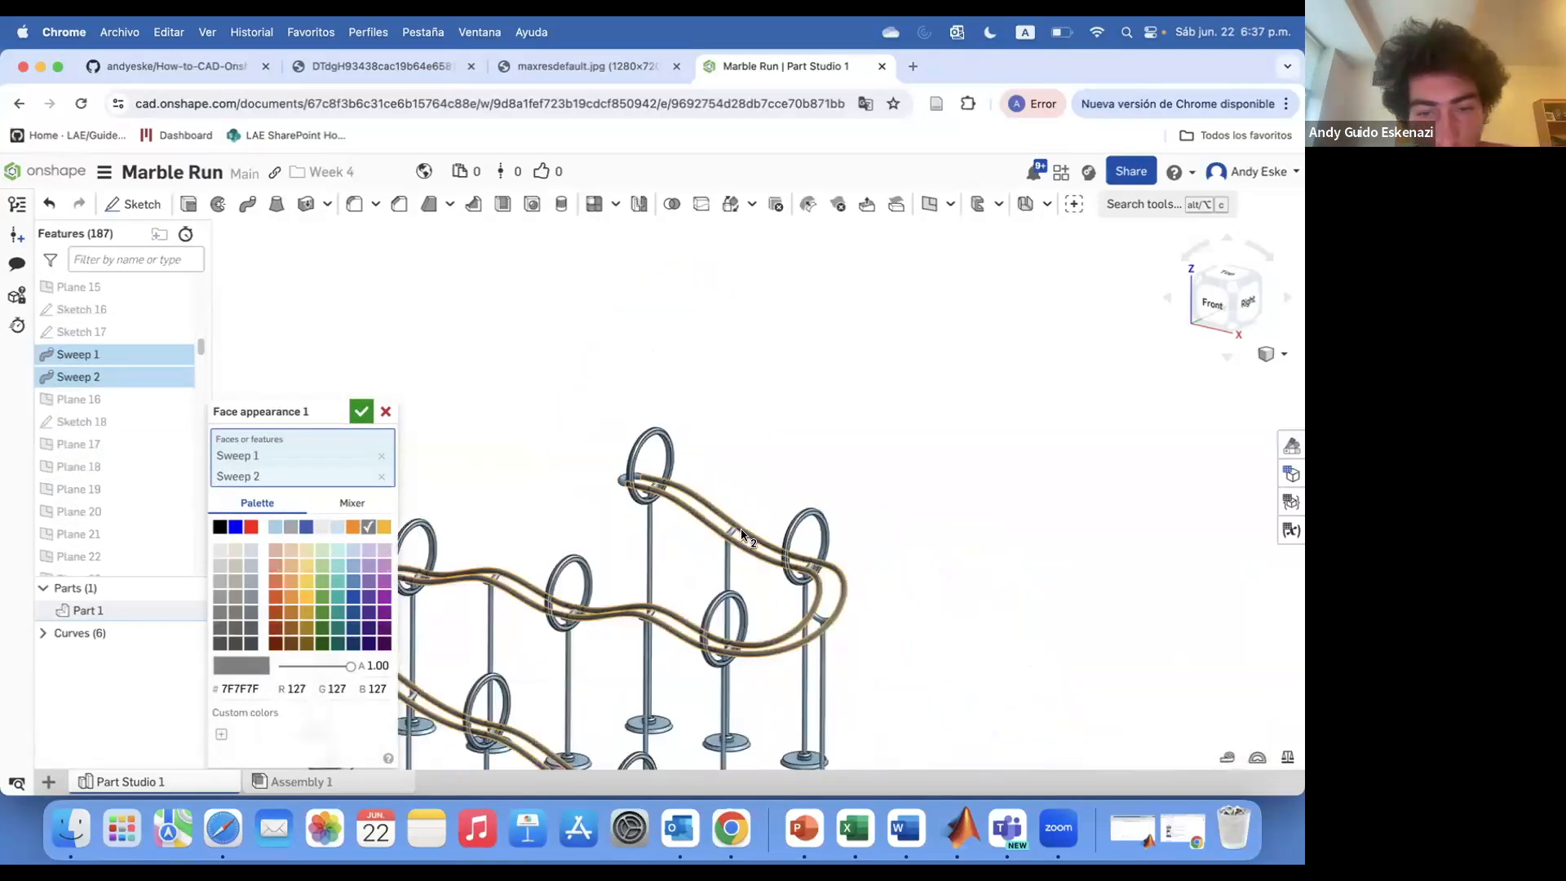
scroll(125, 445, "down", 15)
left_click(92, 329)
left_click(82, 352)
left_click(85, 374)
left_click(89, 396)
left_click(91, 418)
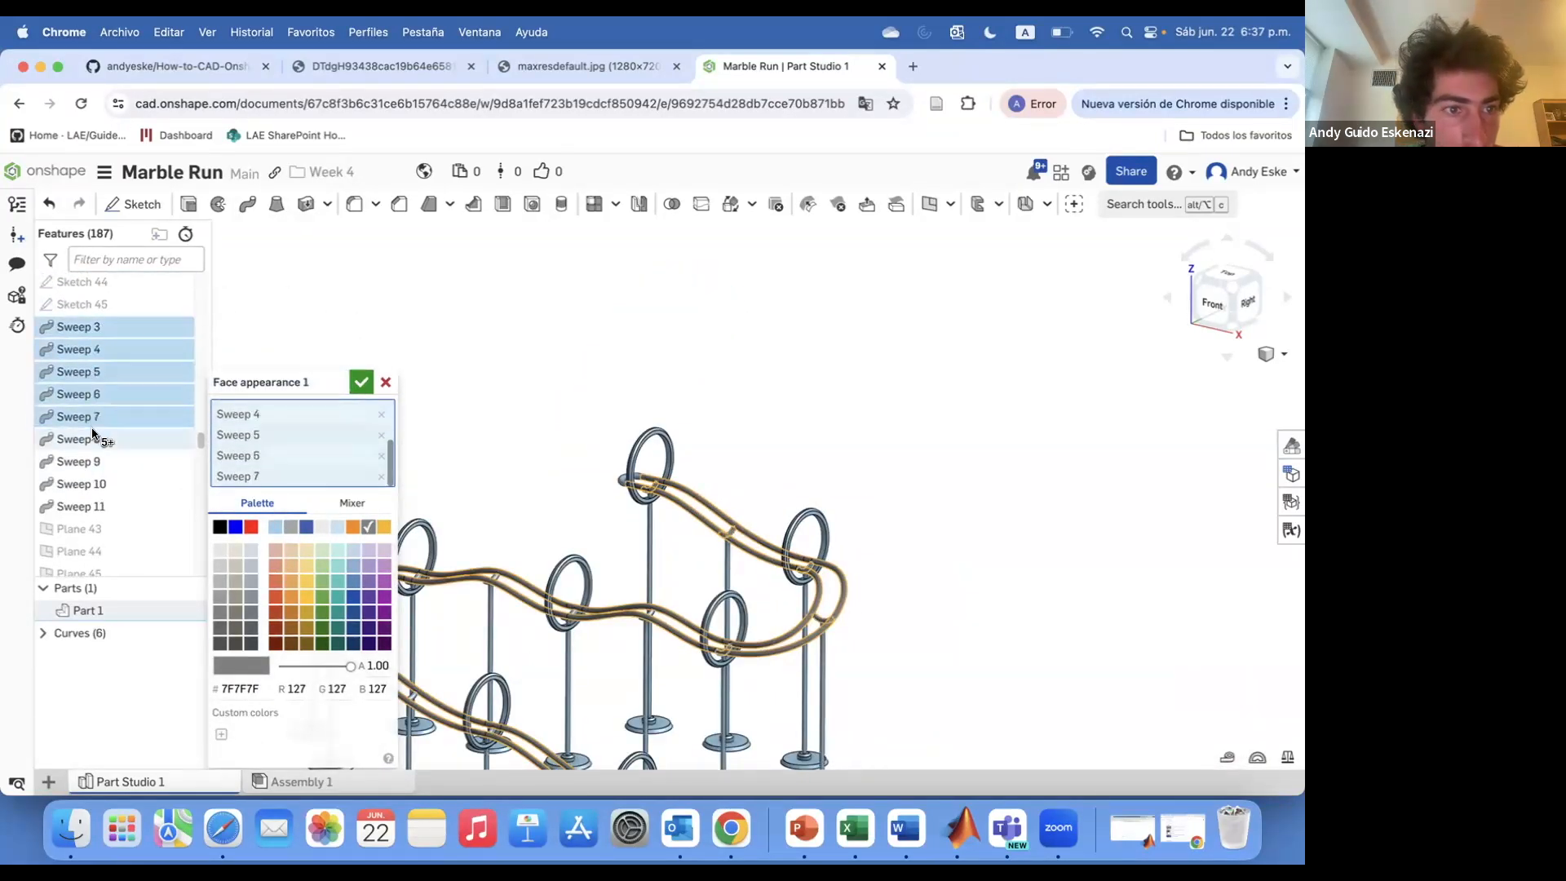
left_click(89, 507, "shift")
scroll(93, 457, "down", 6)
left_click(94, 445)
left_click(93, 468)
left_click(93, 490)
left_click(93, 514)
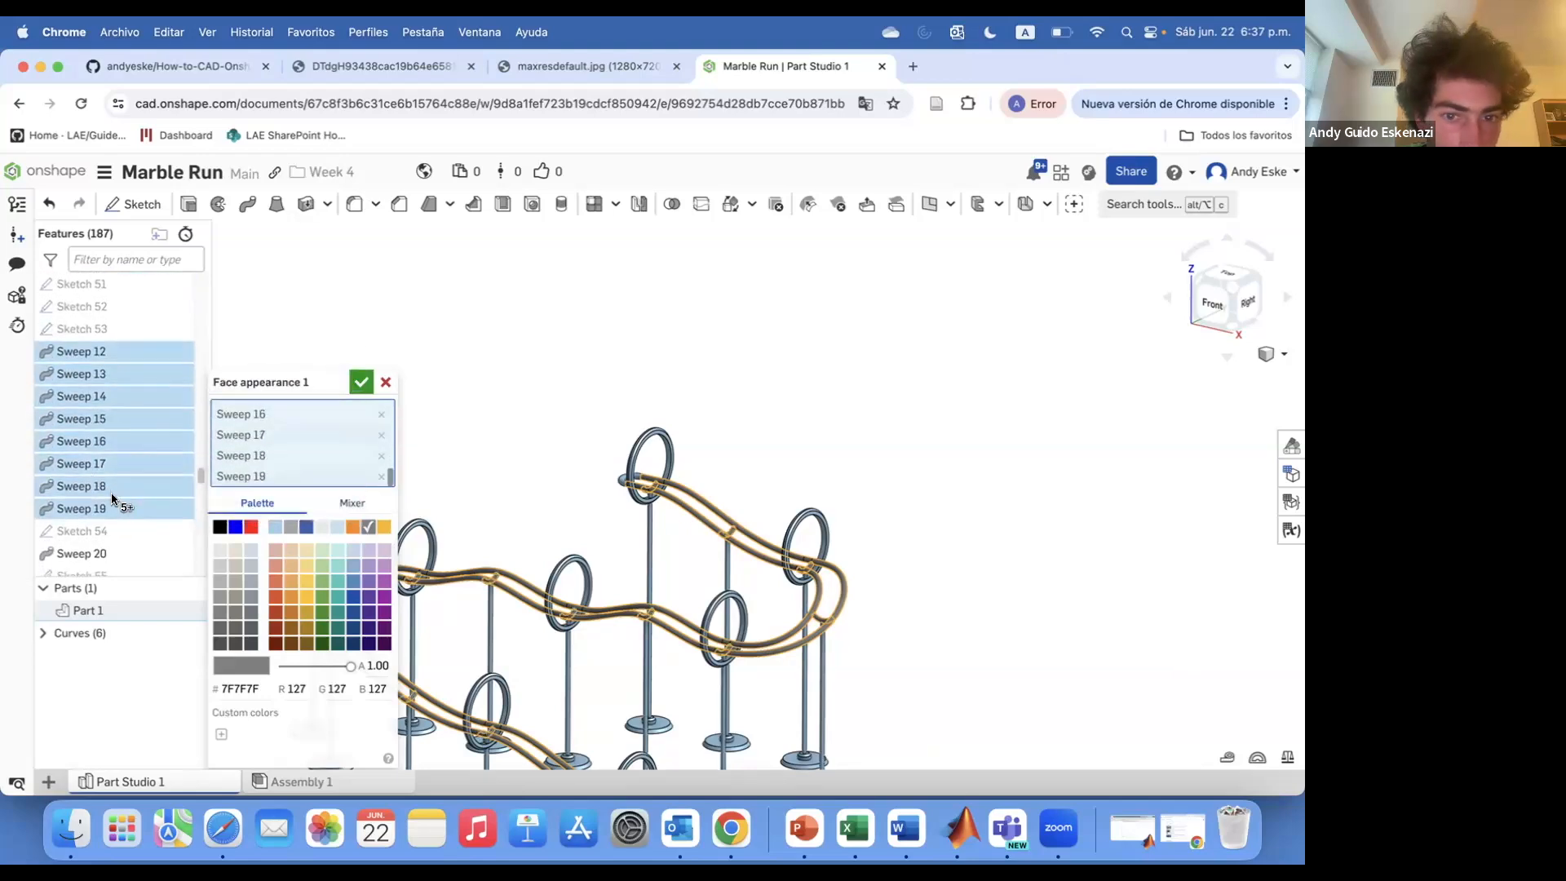
scroll(111, 492, "down", 3)
left_click(93, 454)
left_click(94, 497)
left_click(361, 382)
key("f")
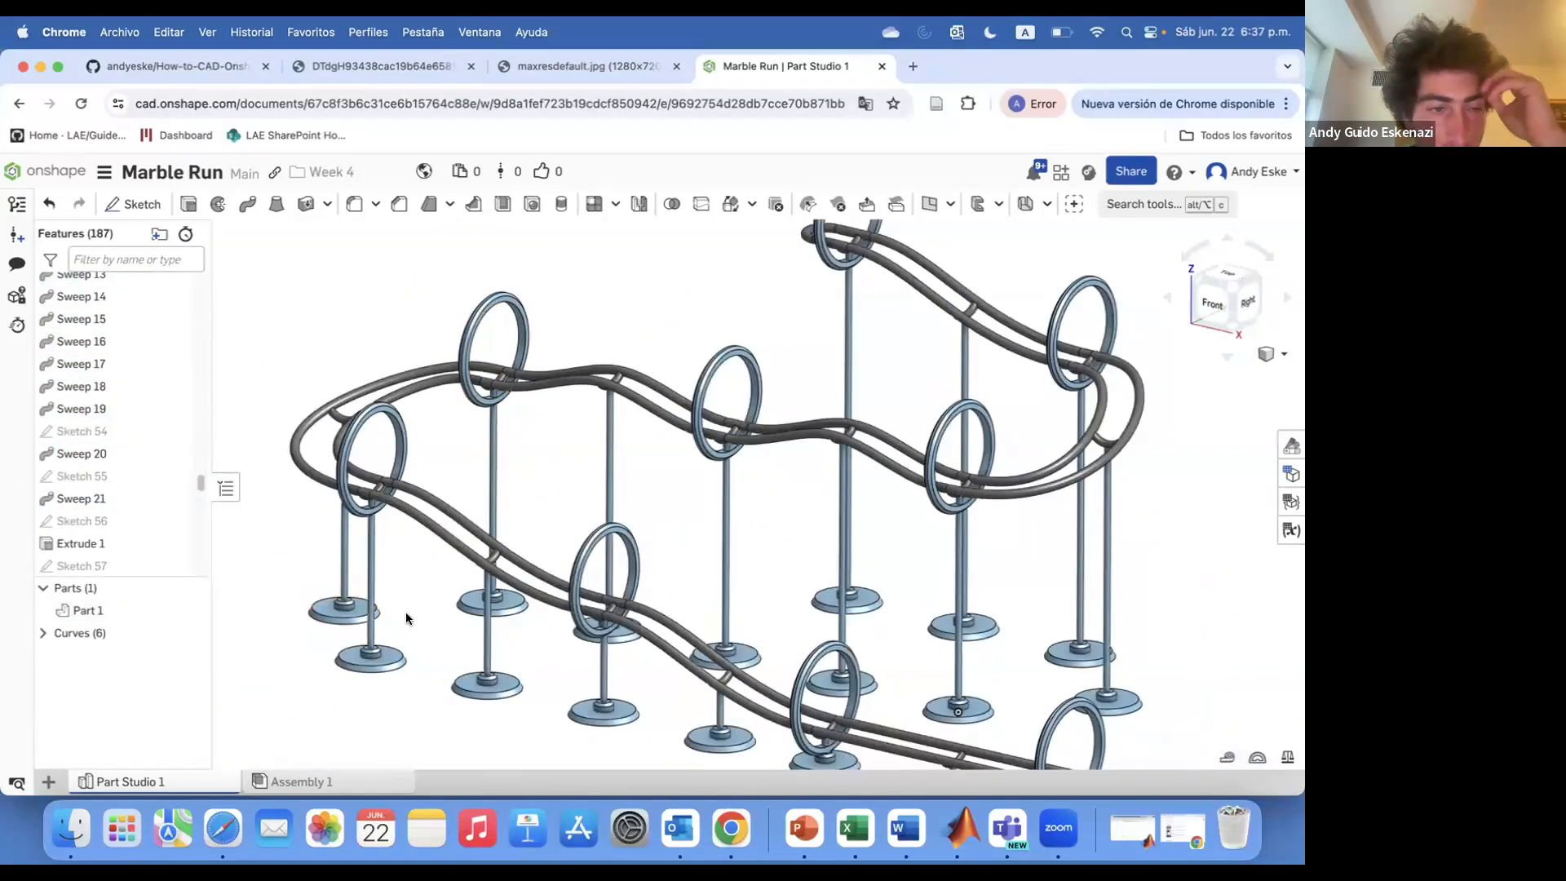
Colour the Extrude 1 base plate orange F88701
scroll(181, 561, "down", 2)
left_click(172, 352)
key("Escape")
right_click(122, 309)
left_click(224, 527)
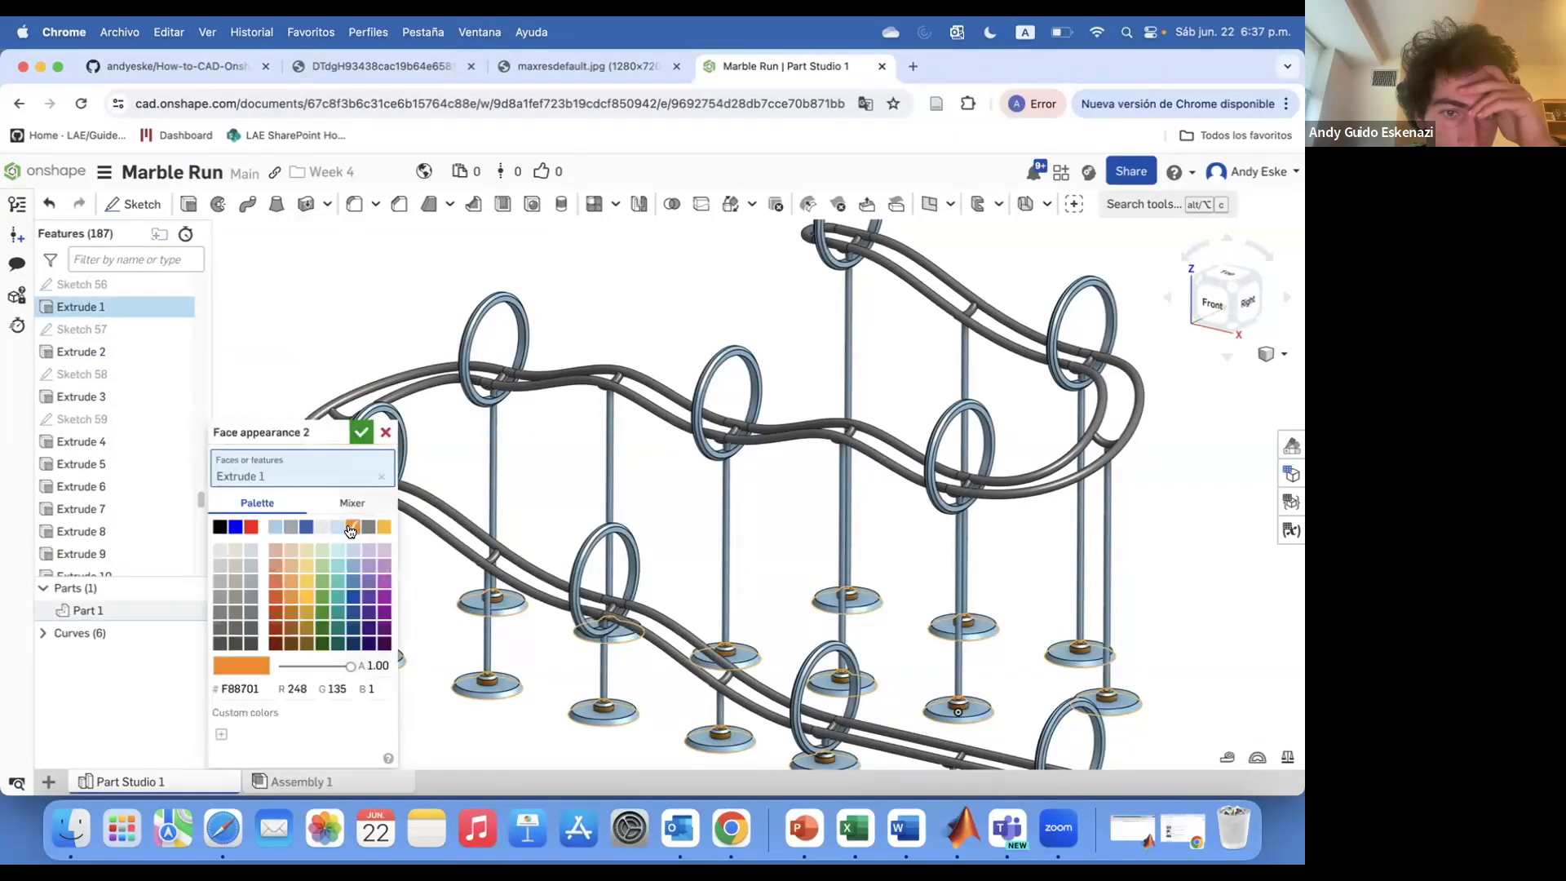
scroll(690, 513, "down", 2)
left_click(361, 433)
Apply a grey 7F7F7F appearance to the support posts, Extrude 2 through Extrude 18
right_click(81, 357)
left_click(157, 574)
scroll(1008, 718, "up", 5)
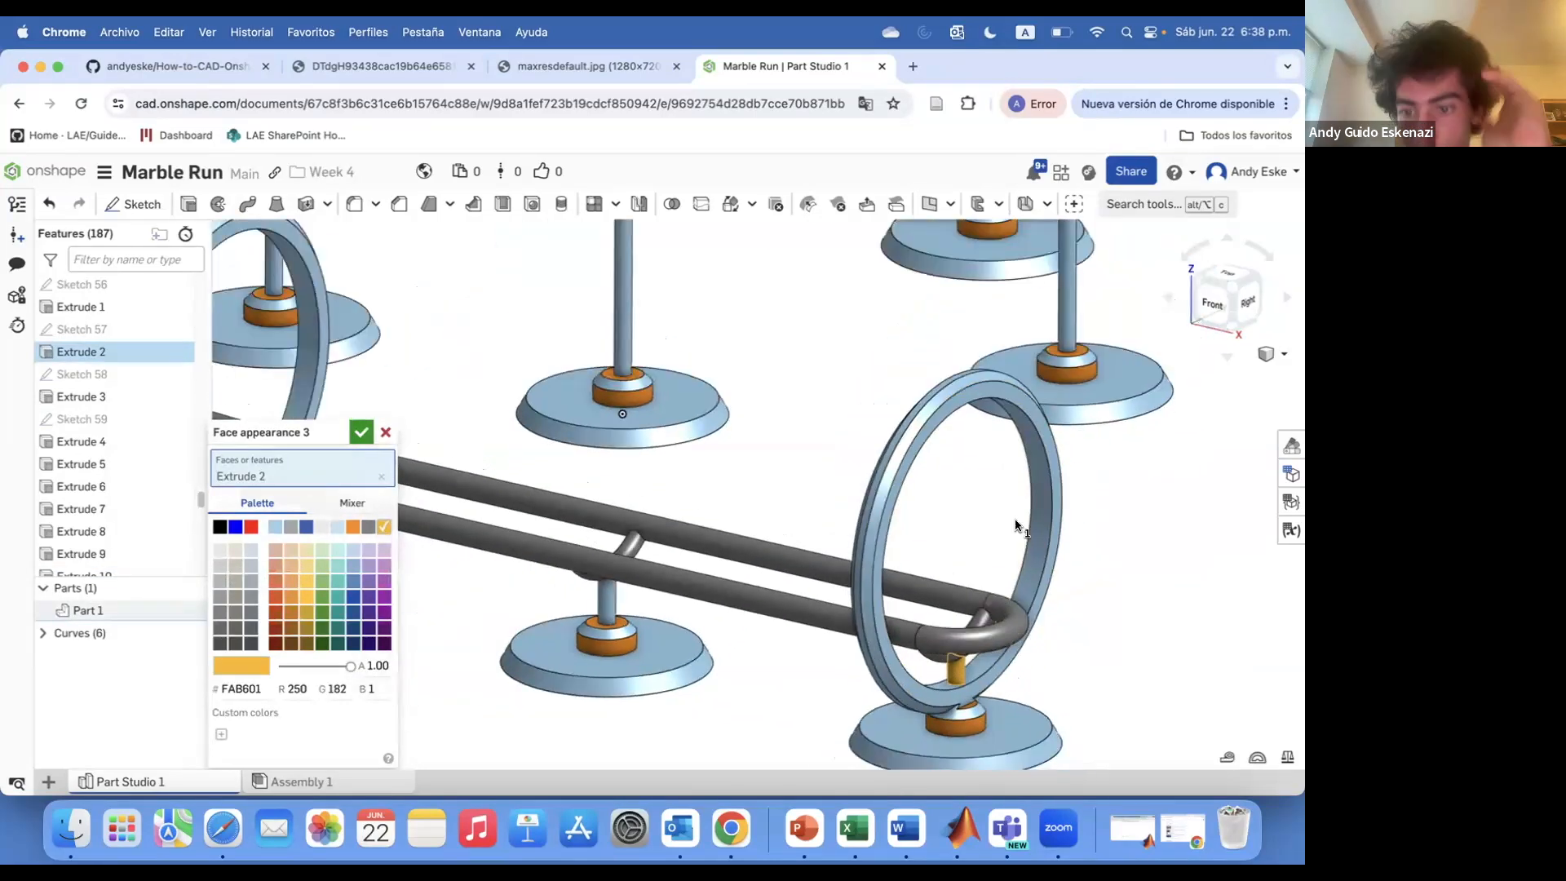
scroll(884, 489, "down", 2)
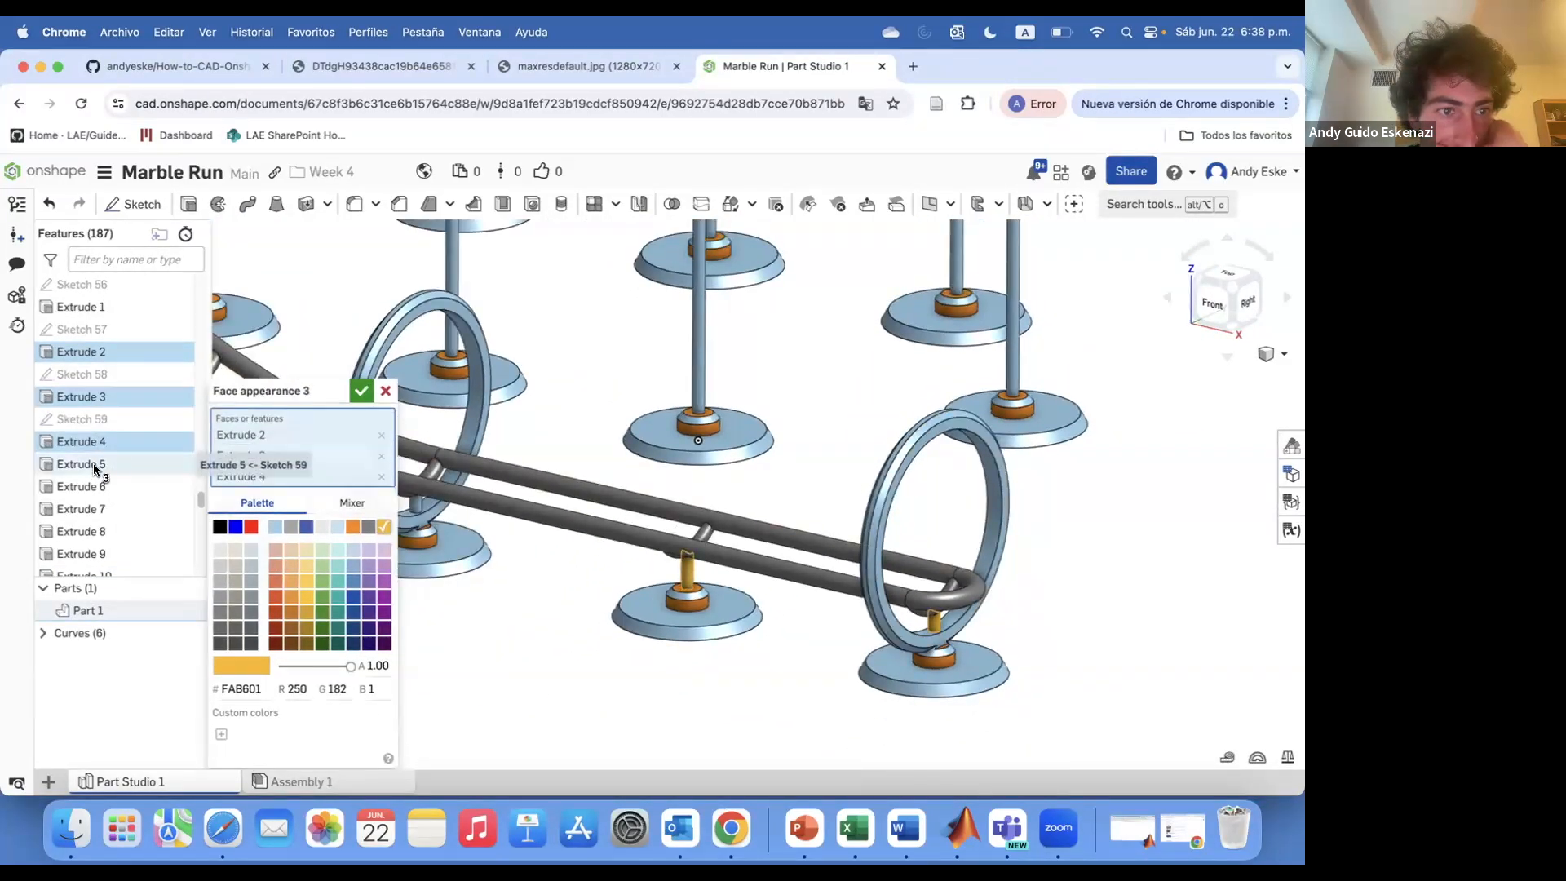
left_click(112, 486)
left_click(107, 508)
scroll(100, 481, "down", 2)
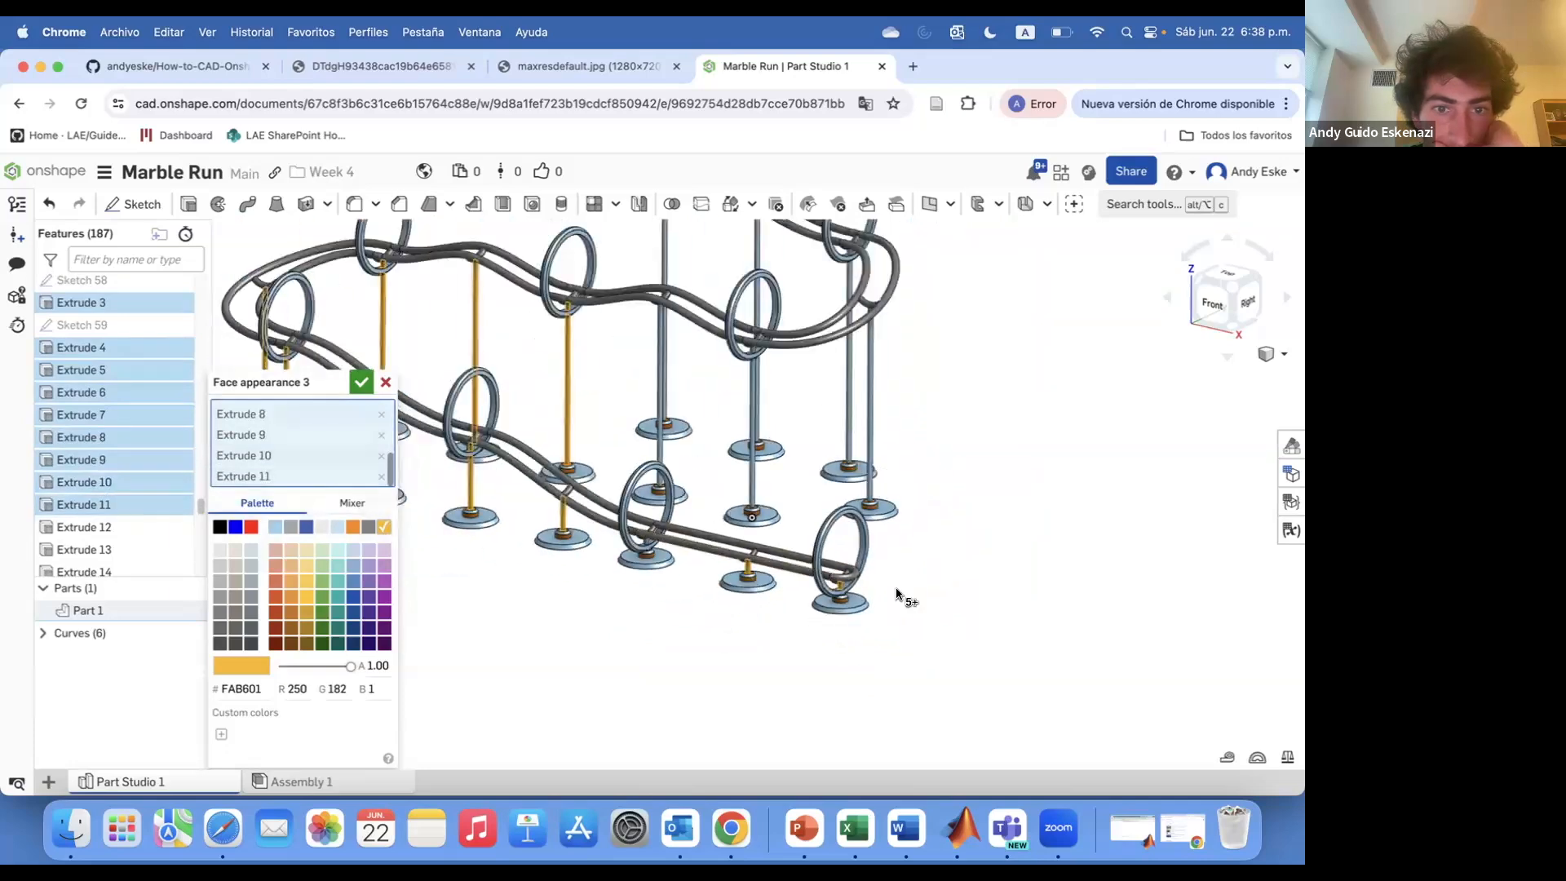
left_click(121, 503)
key("f")
left_click(107, 527)
left_click(107, 549)
scroll(112, 522, "down", 2)
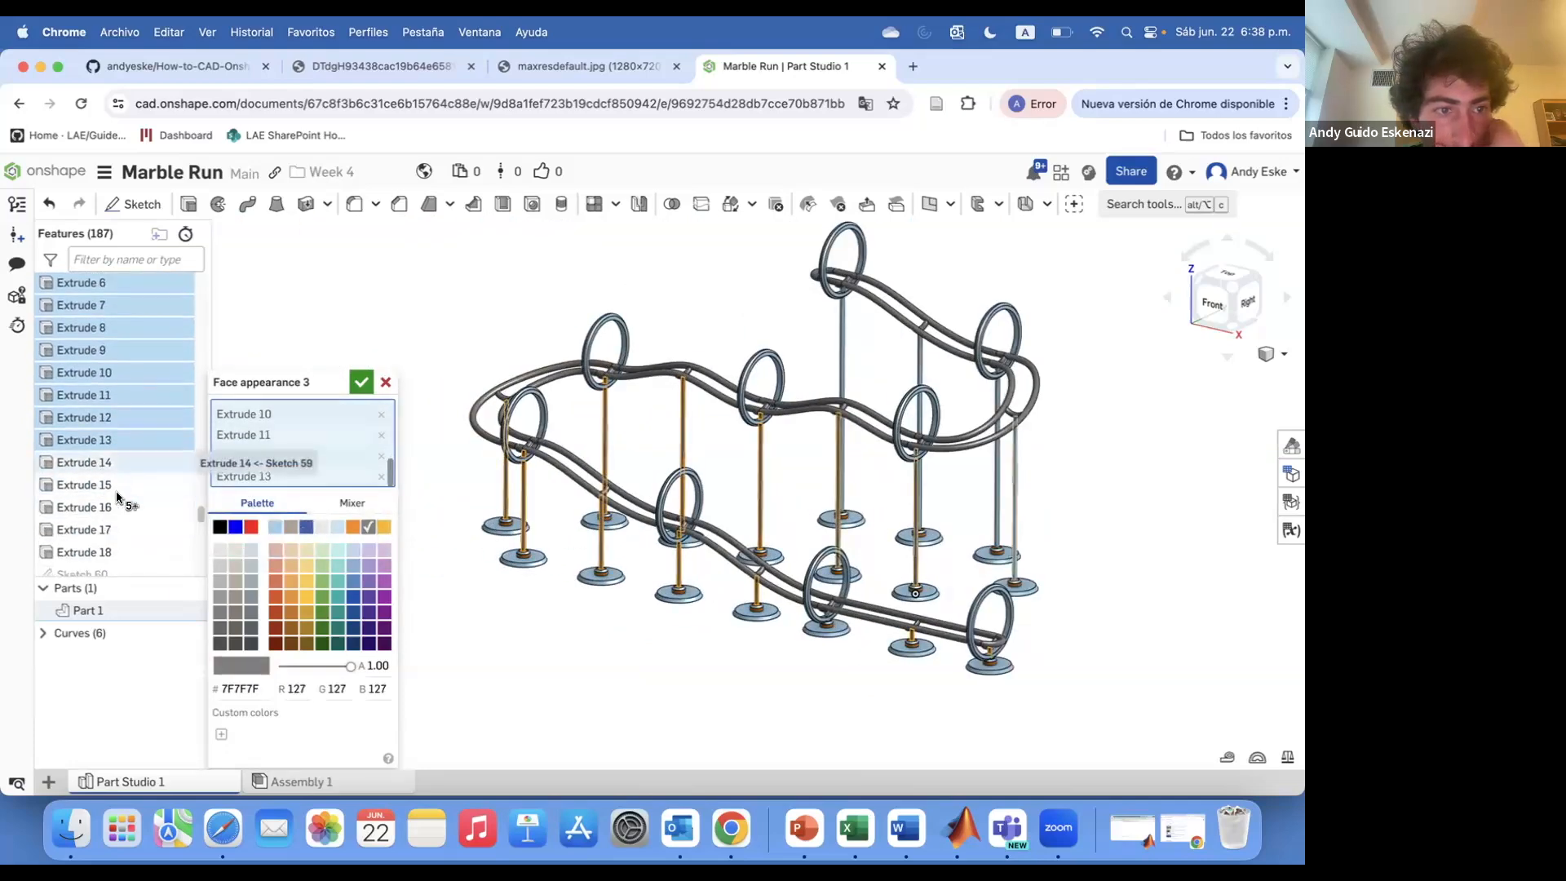
left_click(107, 553)
scroll(114, 522, "down", 3)
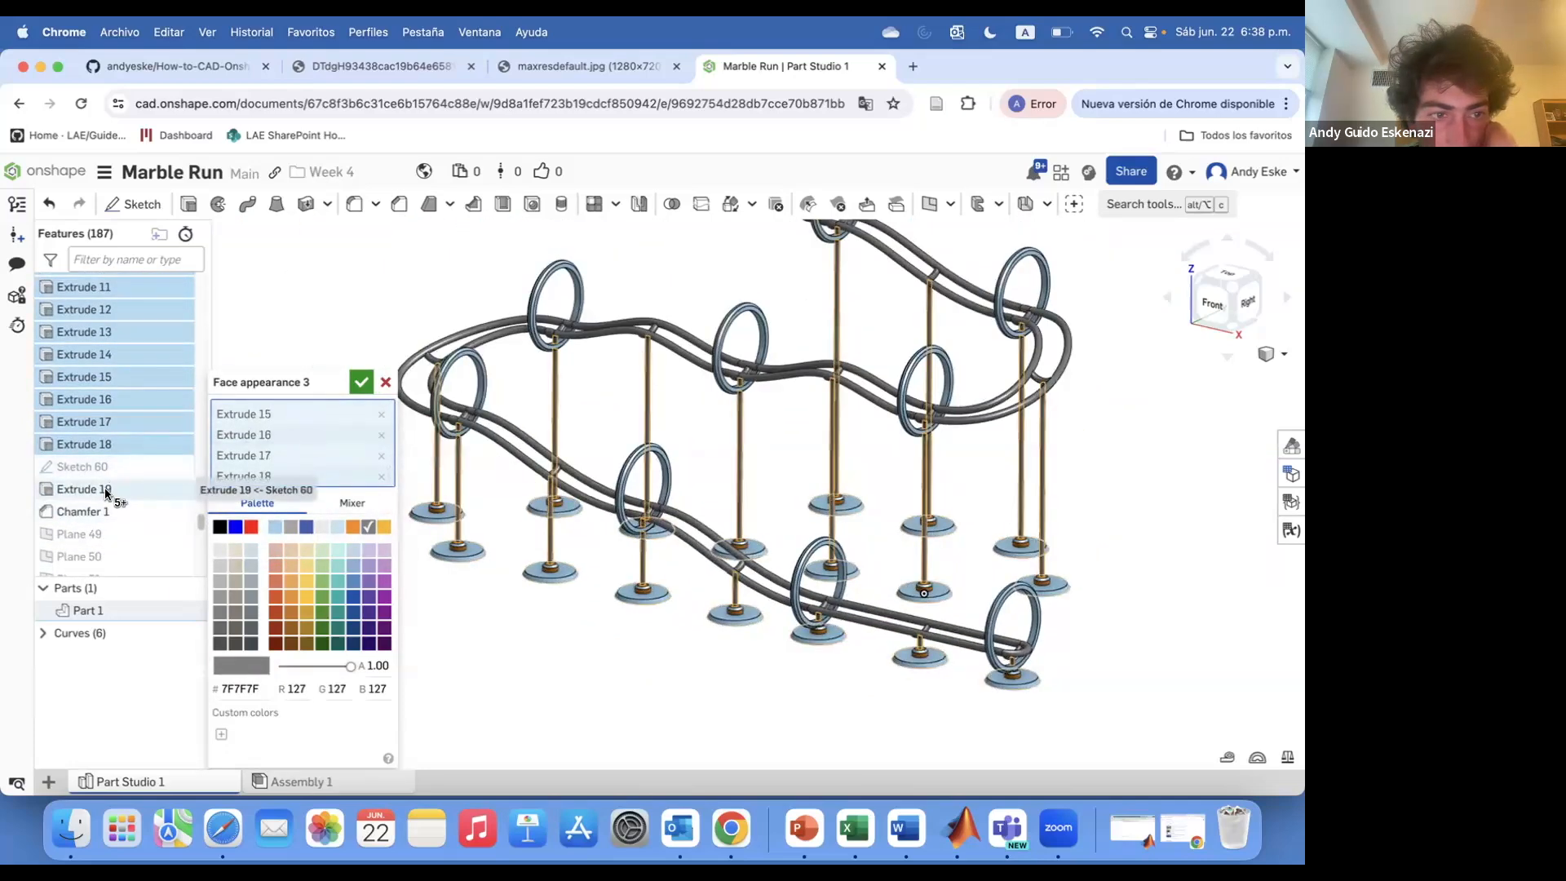
key("Return")
Colour the Extrude 19 base plates orange F88701
right_click(112, 489)
left_click(188, 695)
left_click(352, 526)
scroll(453, 560, "up", 3)
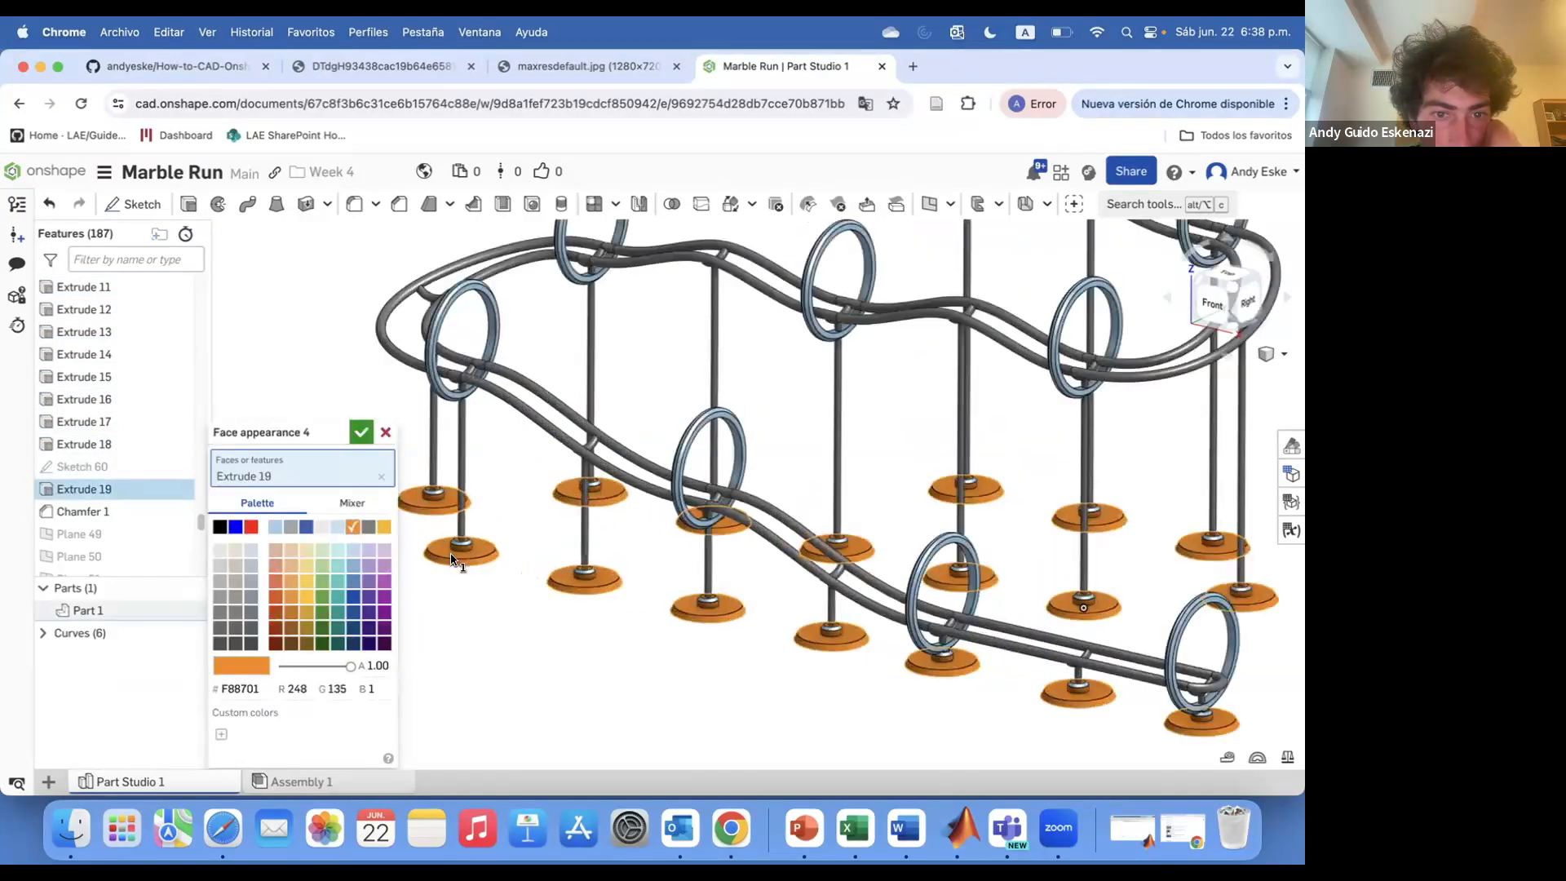
scroll(453, 559, "up", 5)
left_click(362, 415)
scroll(620, 530, "down", 10)
scroll(797, 349, "up", 5)
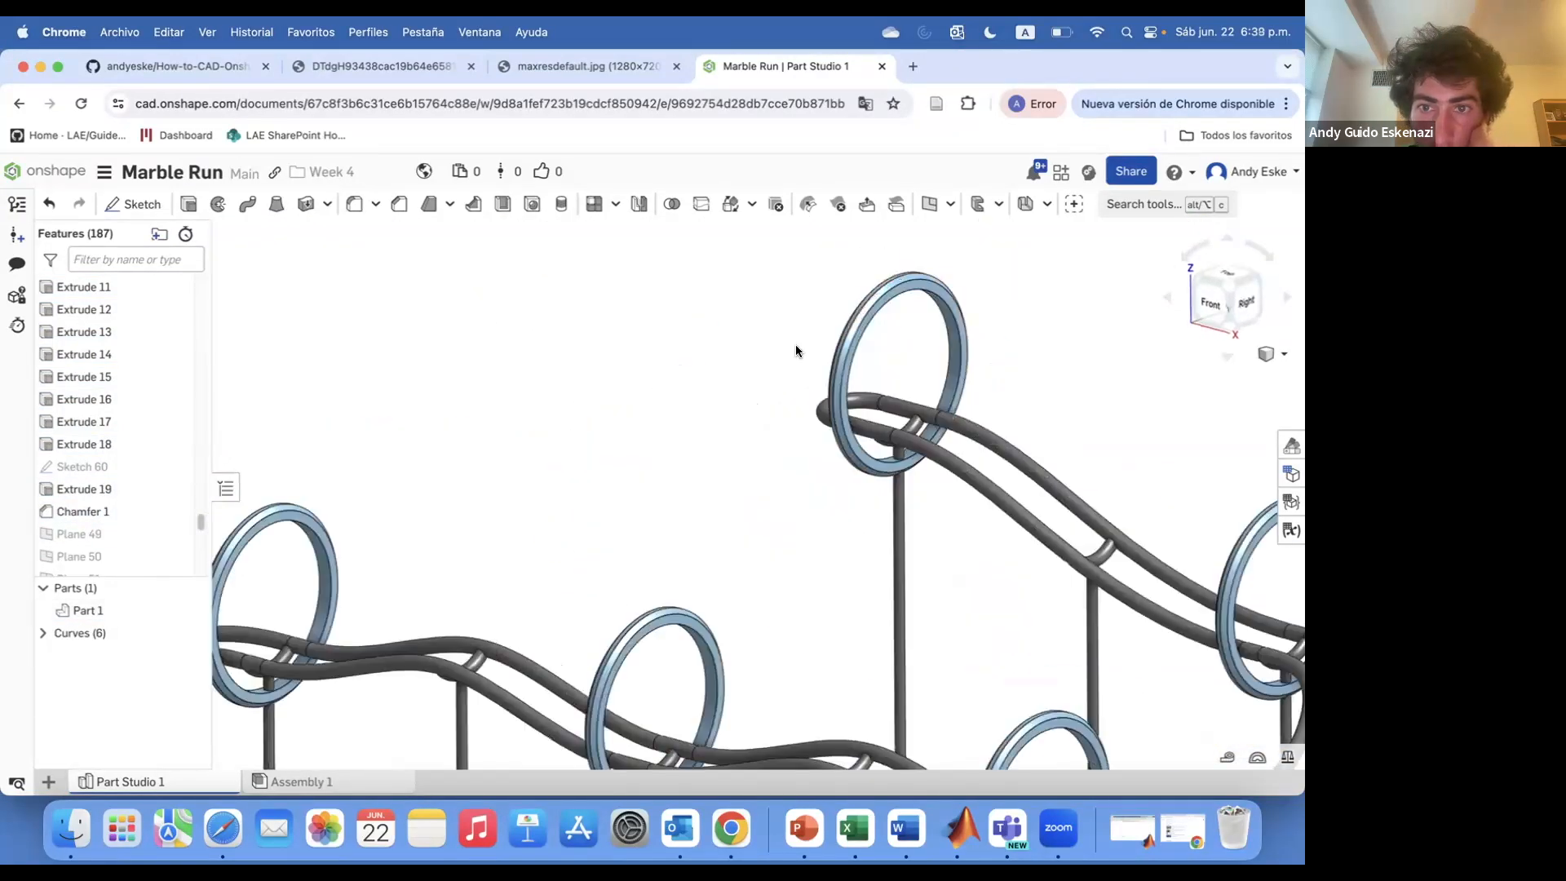
scroll(115, 440, "down", 4)
Colour the Extrude 20 ring and its chamfer faces red FF0000
right_click(115, 428)
left_click(189, 633)
scroll(504, 434, "down", 4)
scroll(505, 434, "up", 2)
left_click(251, 526)
scroll(506, 444, "up", 6)
right_click_drag(507, 445, 483, 448)
left_click(481, 449)
left_click(467, 453)
scroll(511, 483, "down", 8)
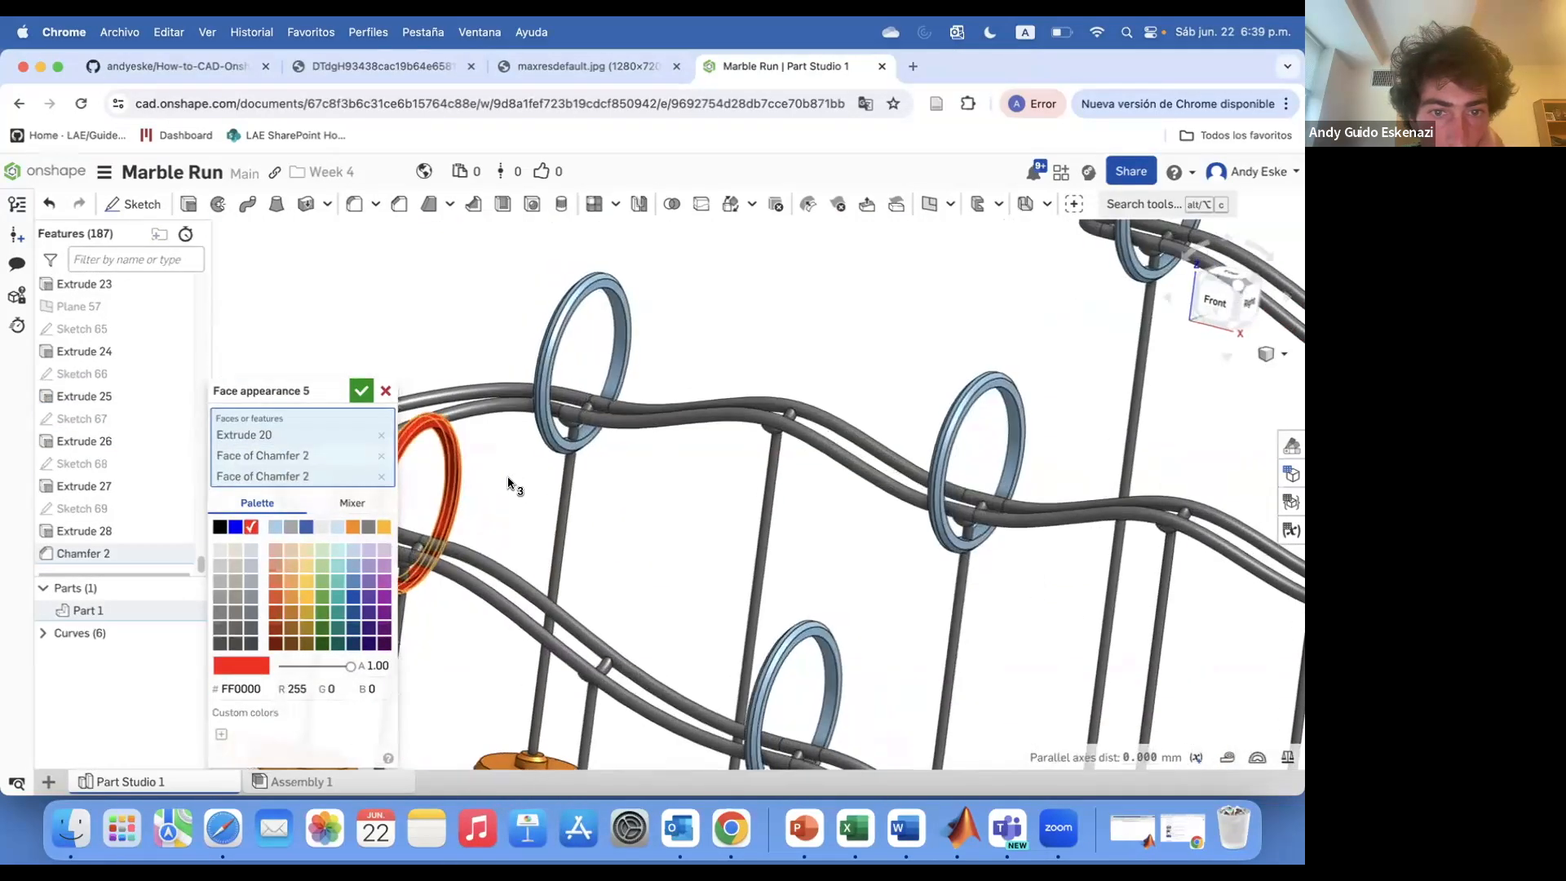
left_click(362, 389)
Colour the Extrude 21 ring and its chamfer faces blue 3B61B4
scroll(275, 355, "down", 1)
left_click(124, 355)
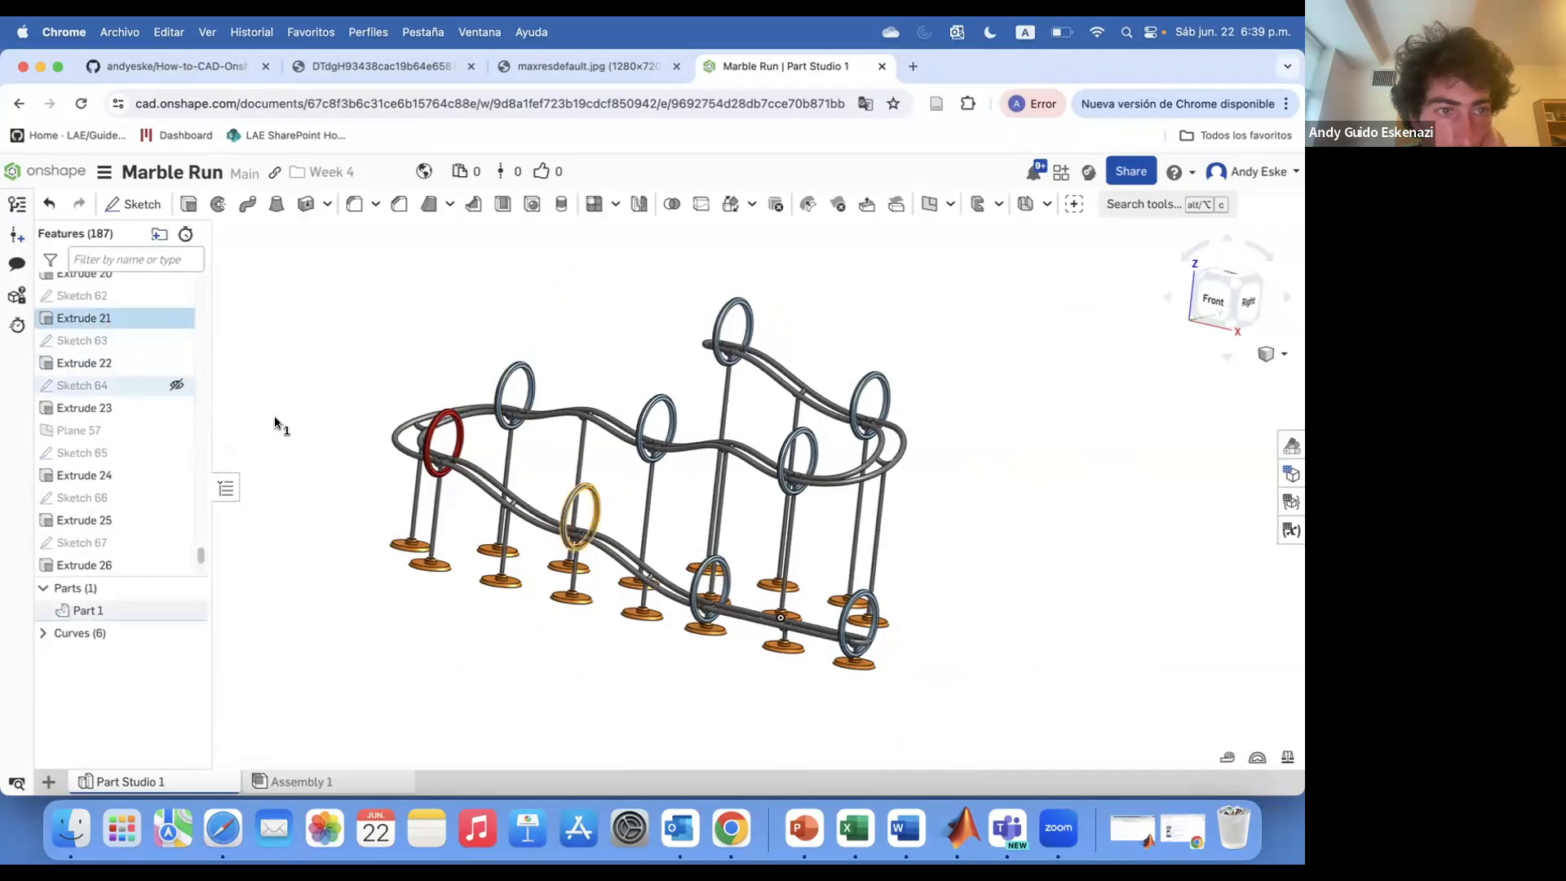
left_click(310, 356)
right_click(100, 353)
left_click(160, 568)
left_click(305, 527)
scroll(565, 517, "up", 8)
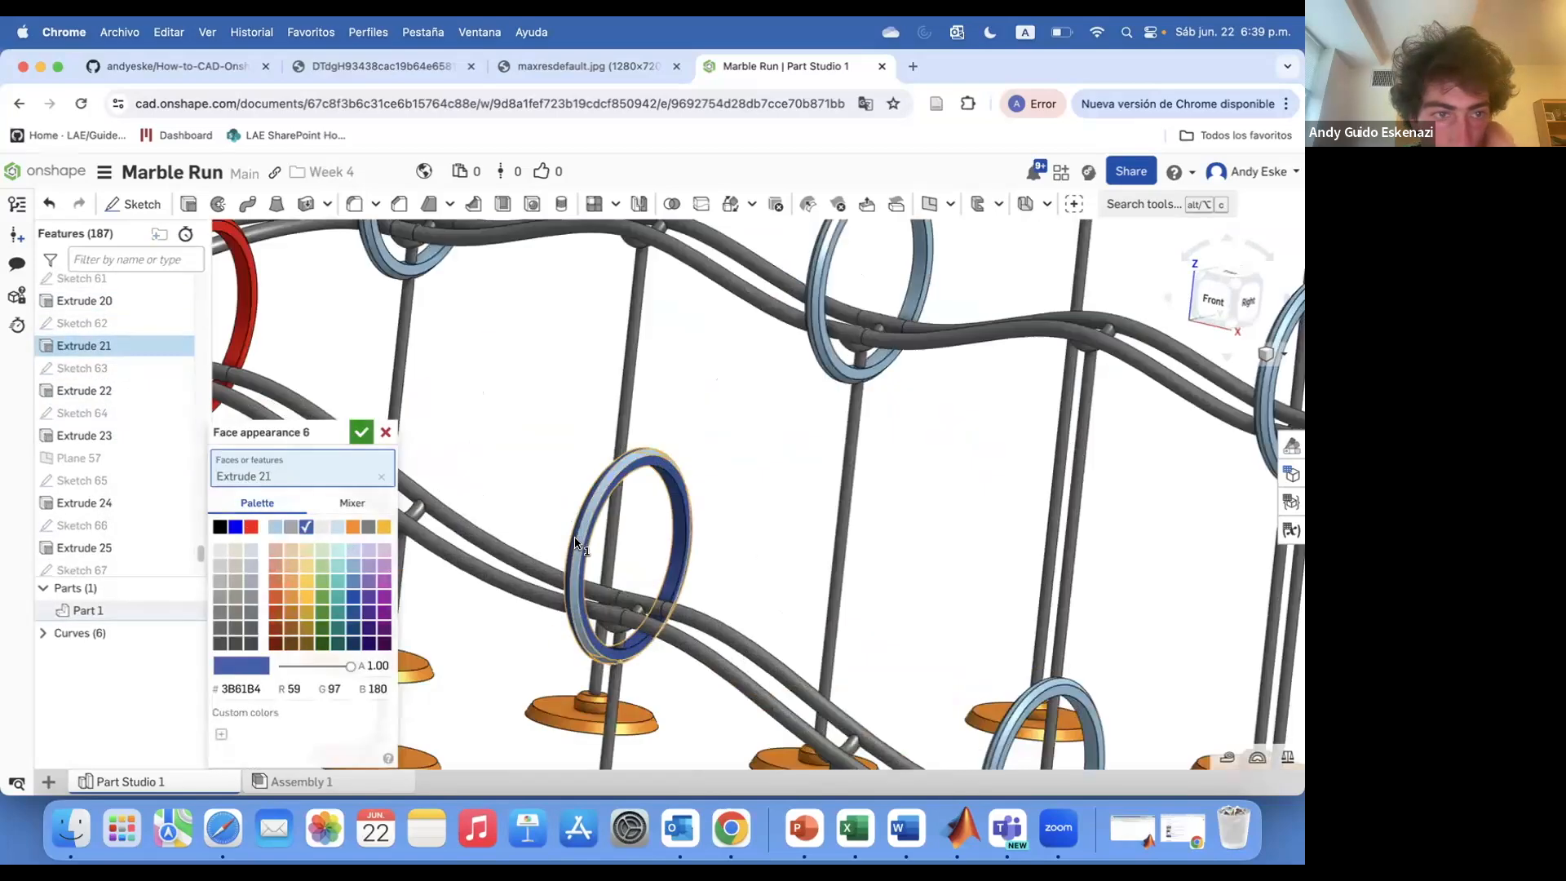
right_click_drag(534, 578, 559, 584)
left_click(559, 584)
left_click(357, 399)
Add an appearance to the Extrude 22 ring including its chamfer faces
scroll(138, 355, "up", 1)
right_click(120, 329)
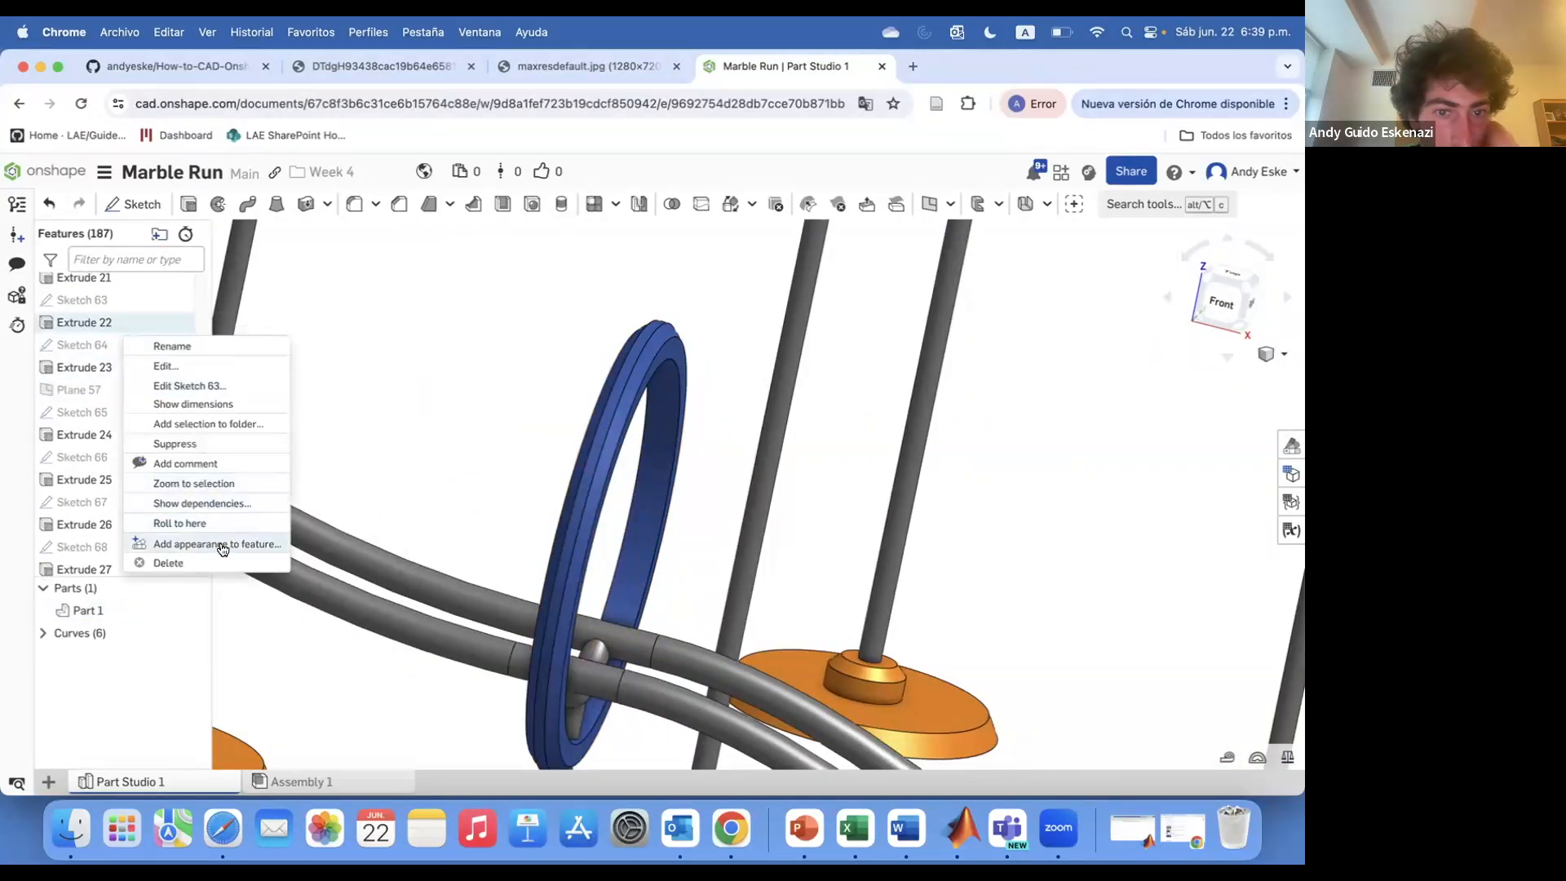
left_click(222, 546)
scroll(601, 489, "down", 8)
scroll(796, 600, "up", 8)
left_click(707, 538)
left_click(715, 522)
left_click(360, 390)
Colour the Extrude 24 ring and its chamfer faces green 5FA73D
scroll(119, 360, "up", 1)
right_click(116, 385)
left_click(214, 598)
scroll(706, 475, "down", 5)
scroll(604, 436, "down", 5)
left_click(322, 611)
scroll(407, 331, "up", 8)
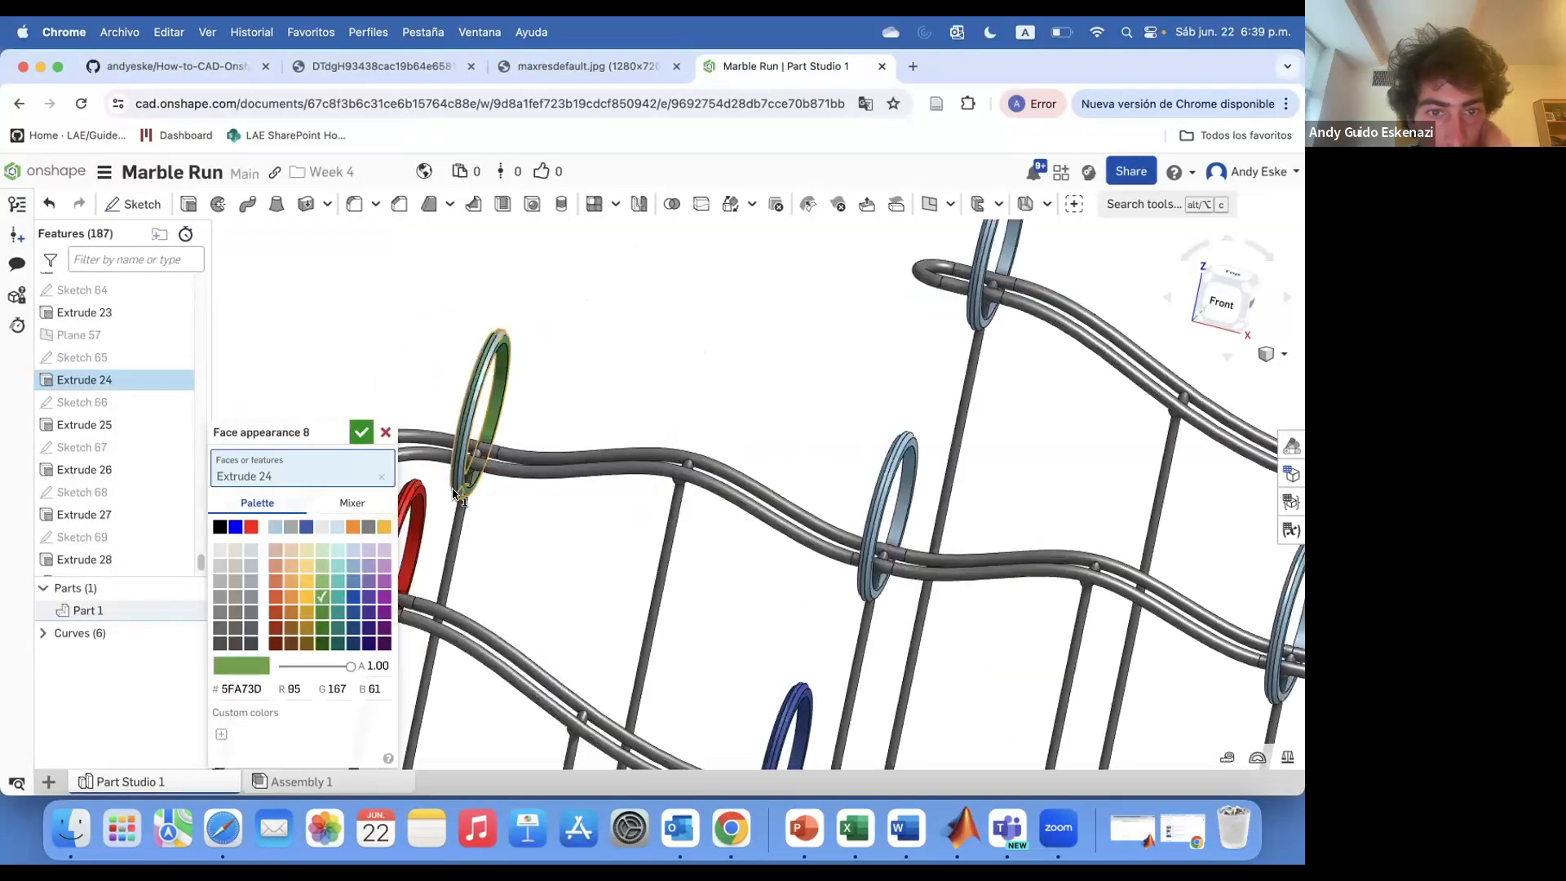
scroll(469, 393, "up", 8)
left_click(454, 414)
left_click(483, 412)
left_click(361, 388)
Colour the Extrude 23 ring and its chamfer faces purple
right_click(128, 287)
left_click(224, 506)
scroll(534, 428, "down", 8)
scroll(1000, 760, "up", 5)
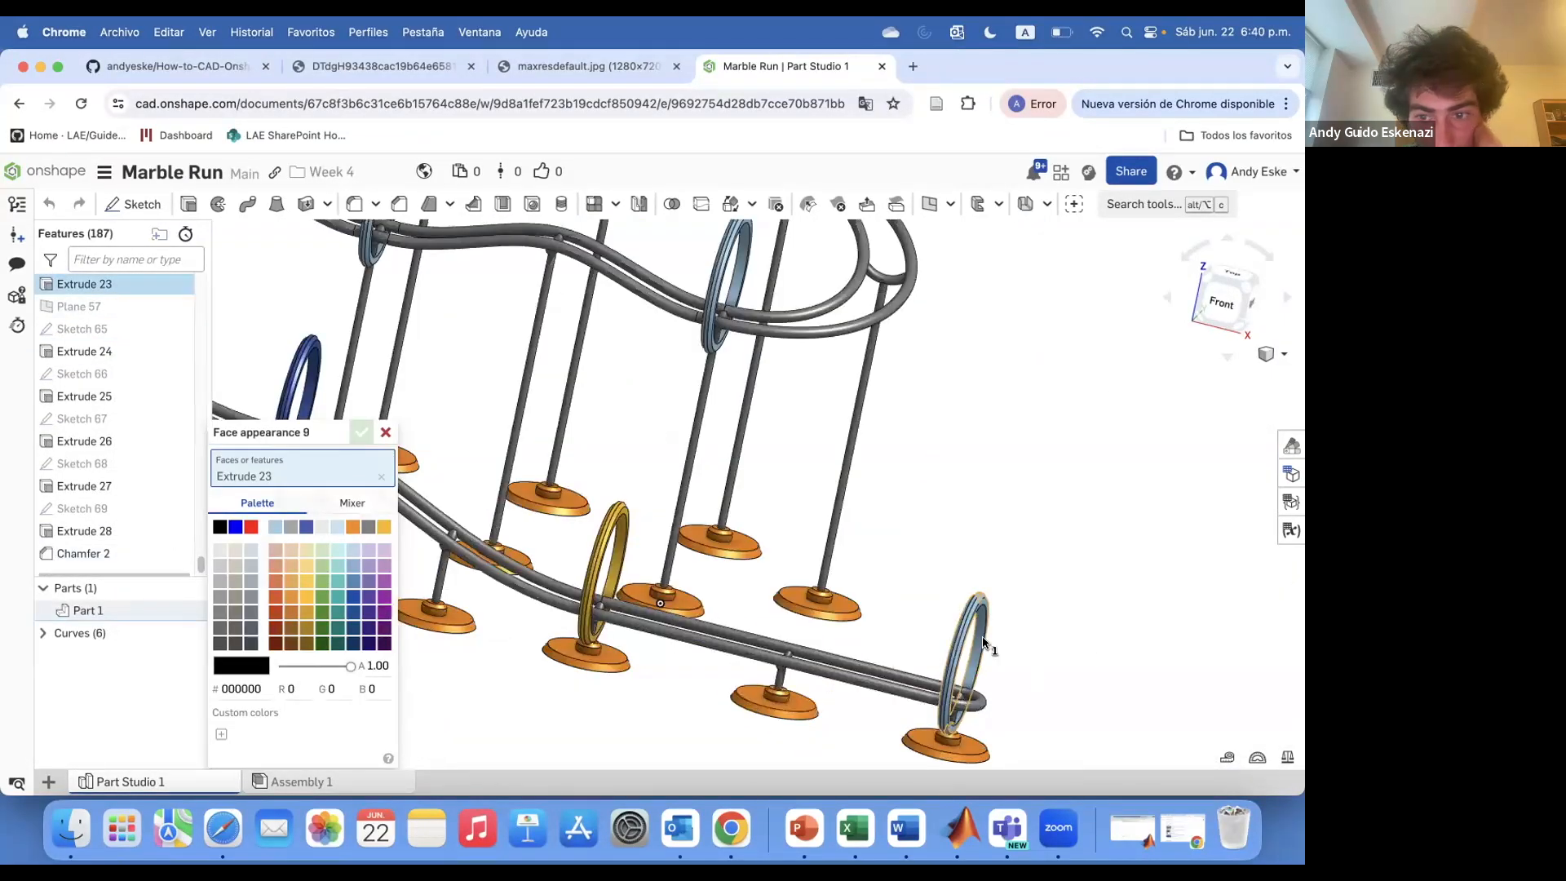
left_click(385, 612)
scroll(944, 522, "up", 8)
left_click(934, 665)
left_click(983, 535)
left_click(361, 390)
scroll(1021, 590, "down", 8)
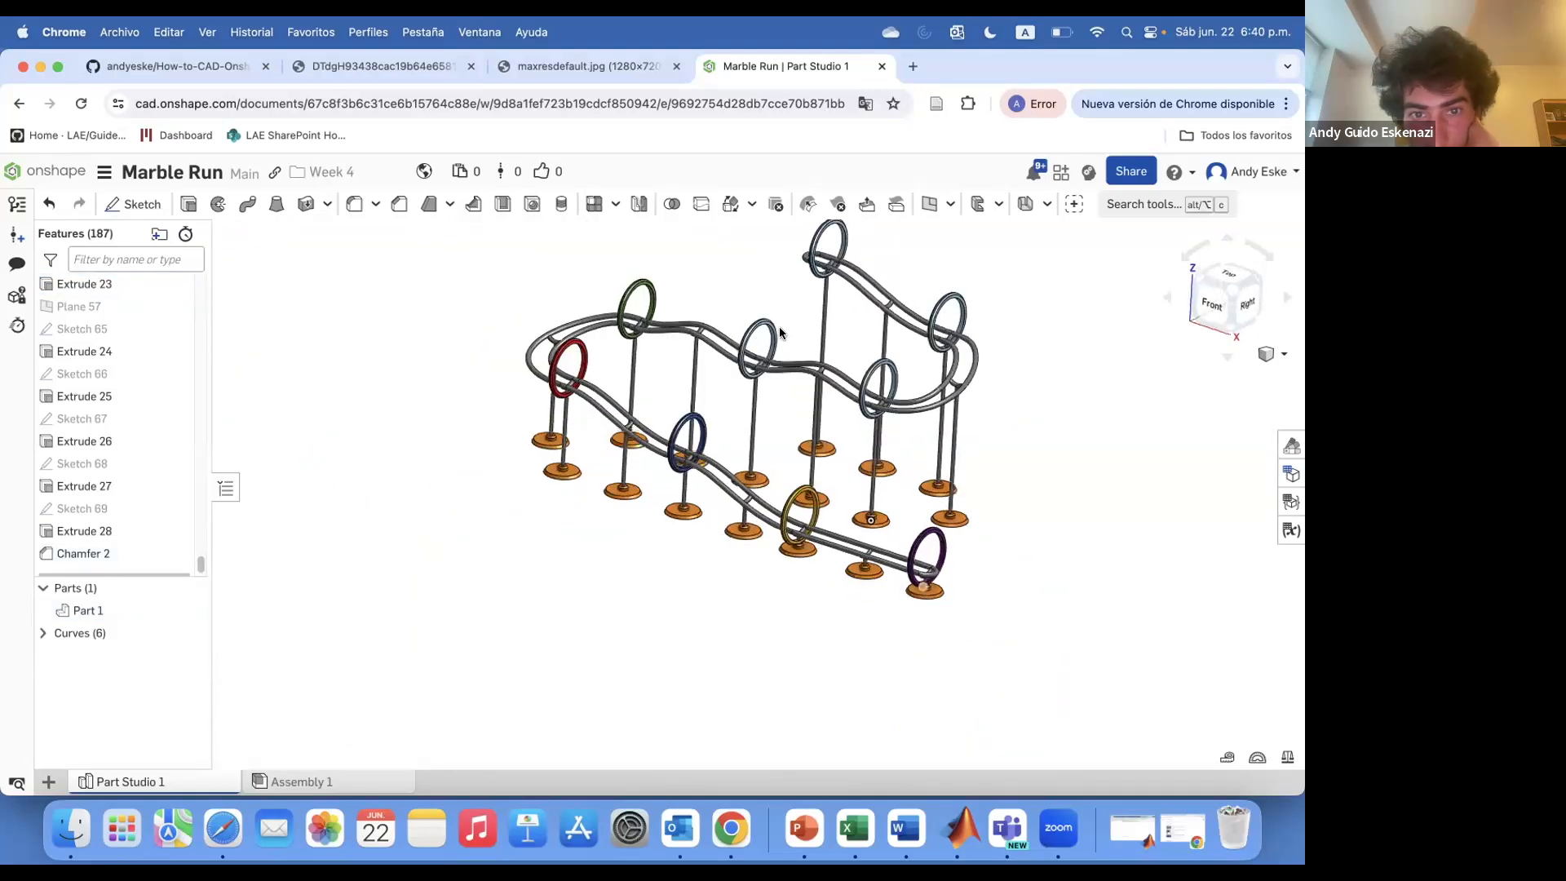
Add an appearance to the Extrude 25 ring including its chamfer faces
scroll(780, 328, "up", 8)
right_click(104, 400)
left_click(210, 616)
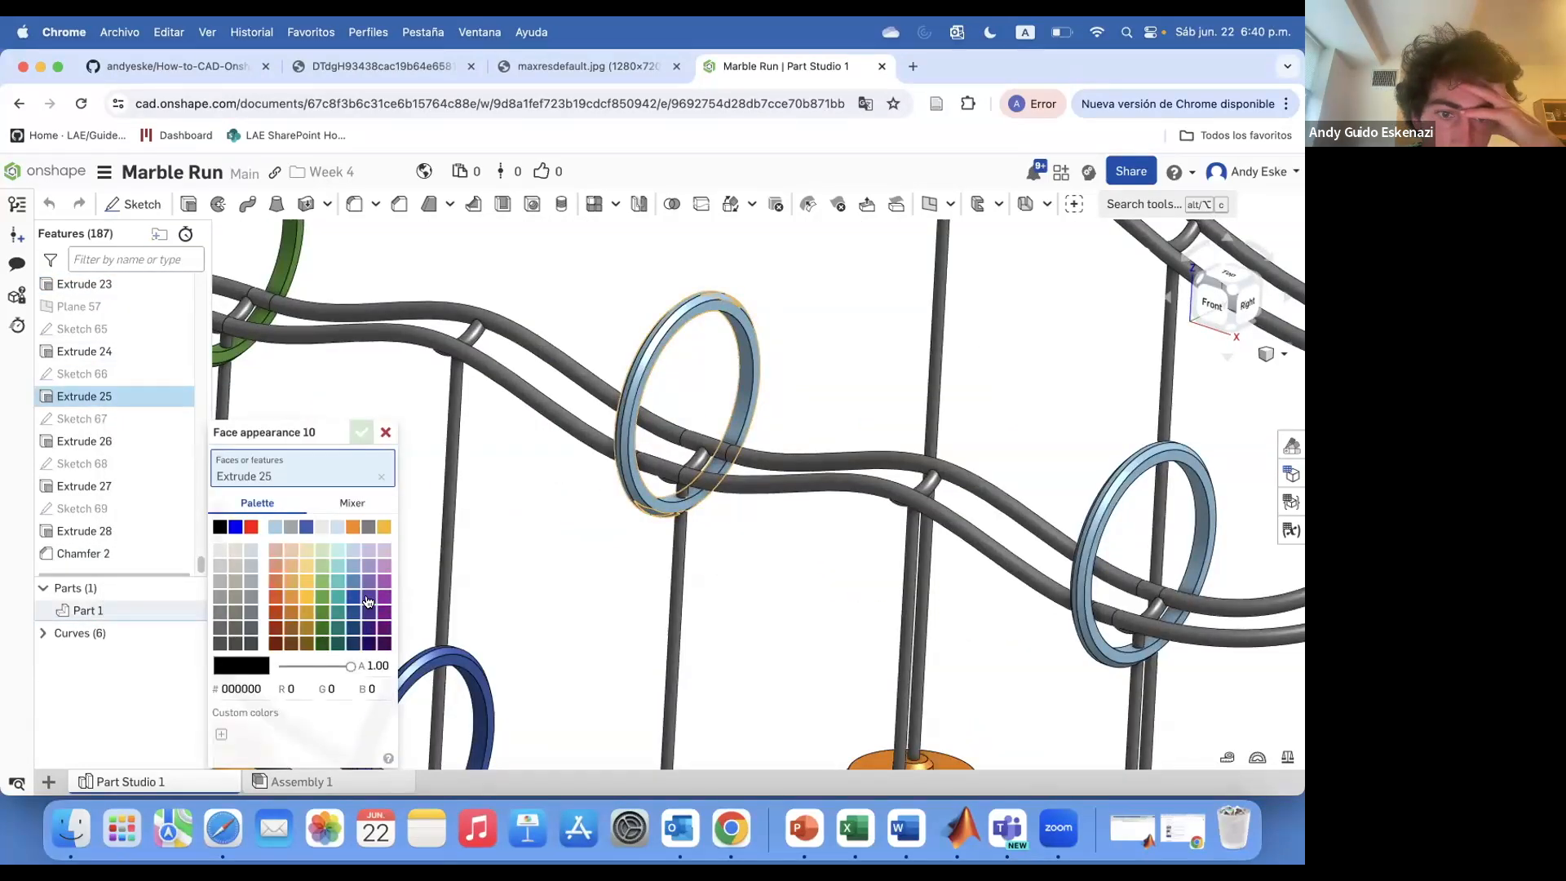
scroll(618, 420, "up", 8)
left_click(620, 465)
left_click(646, 467)
left_click(361, 390)
Colour the Extrude 26 ring and its chamfer face teal 18948B
scroll(512, 469, "down", 8)
scroll(1142, 497, "up", 5)
right_click(117, 445)
left_click(212, 664)
left_click(491, 651)
right_click_drag(522, 620, 456, 652)
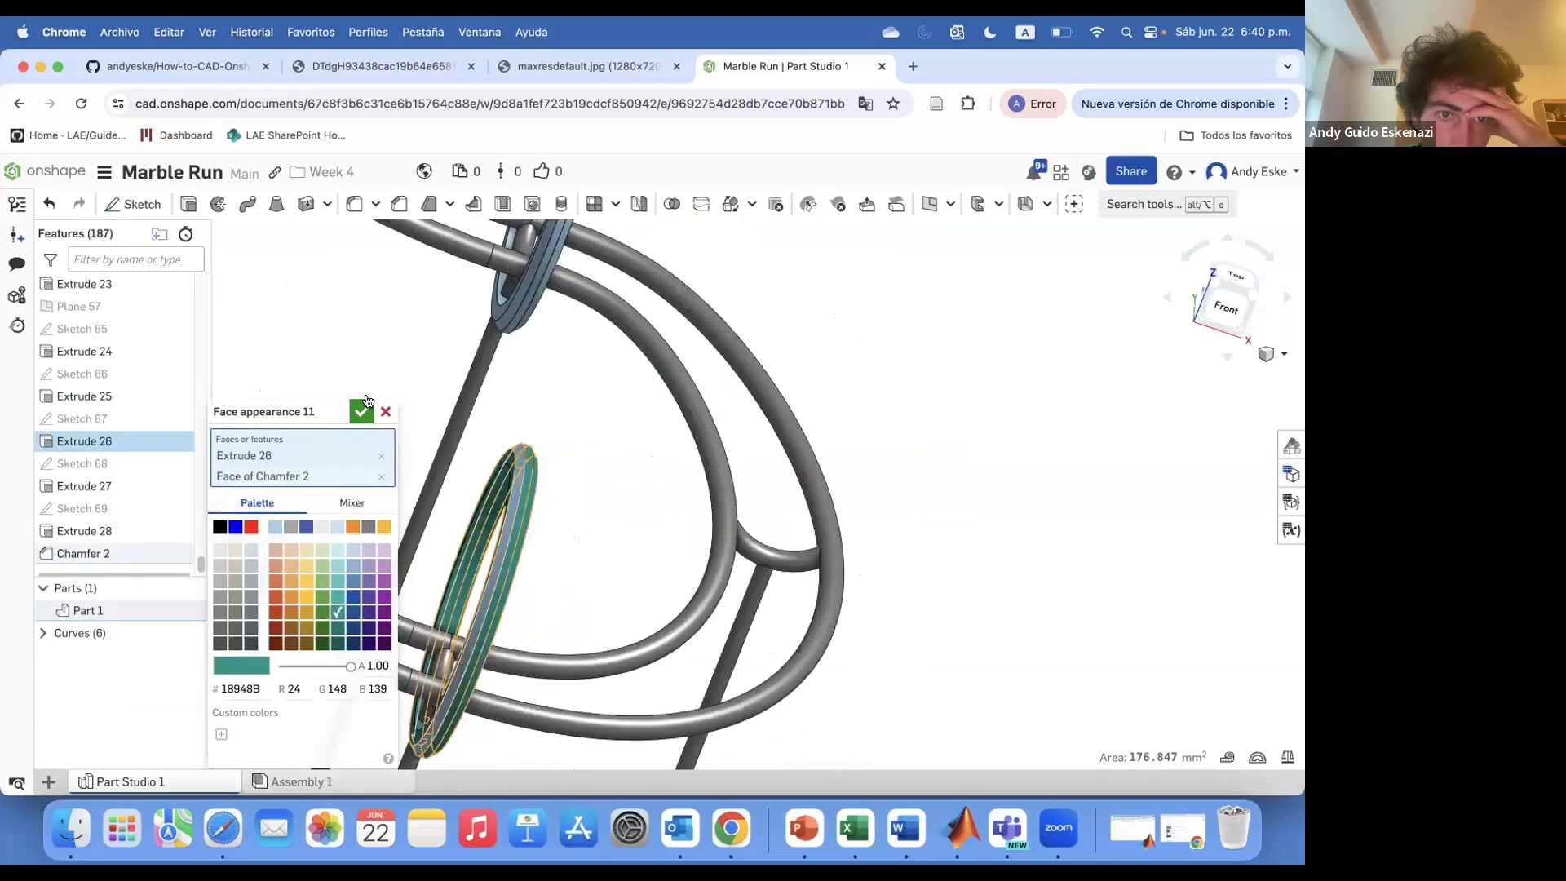
left_click(457, 652)
left_click(361, 393)
Colour the Extrude 27 ring and its chamfer faces orange C1761C
scroll(506, 489, "down", 8)
right_click_drag(522, 522, 587, 489)
scroll(563, 522, "up", 6)
right_click(112, 481)
left_click(302, 686)
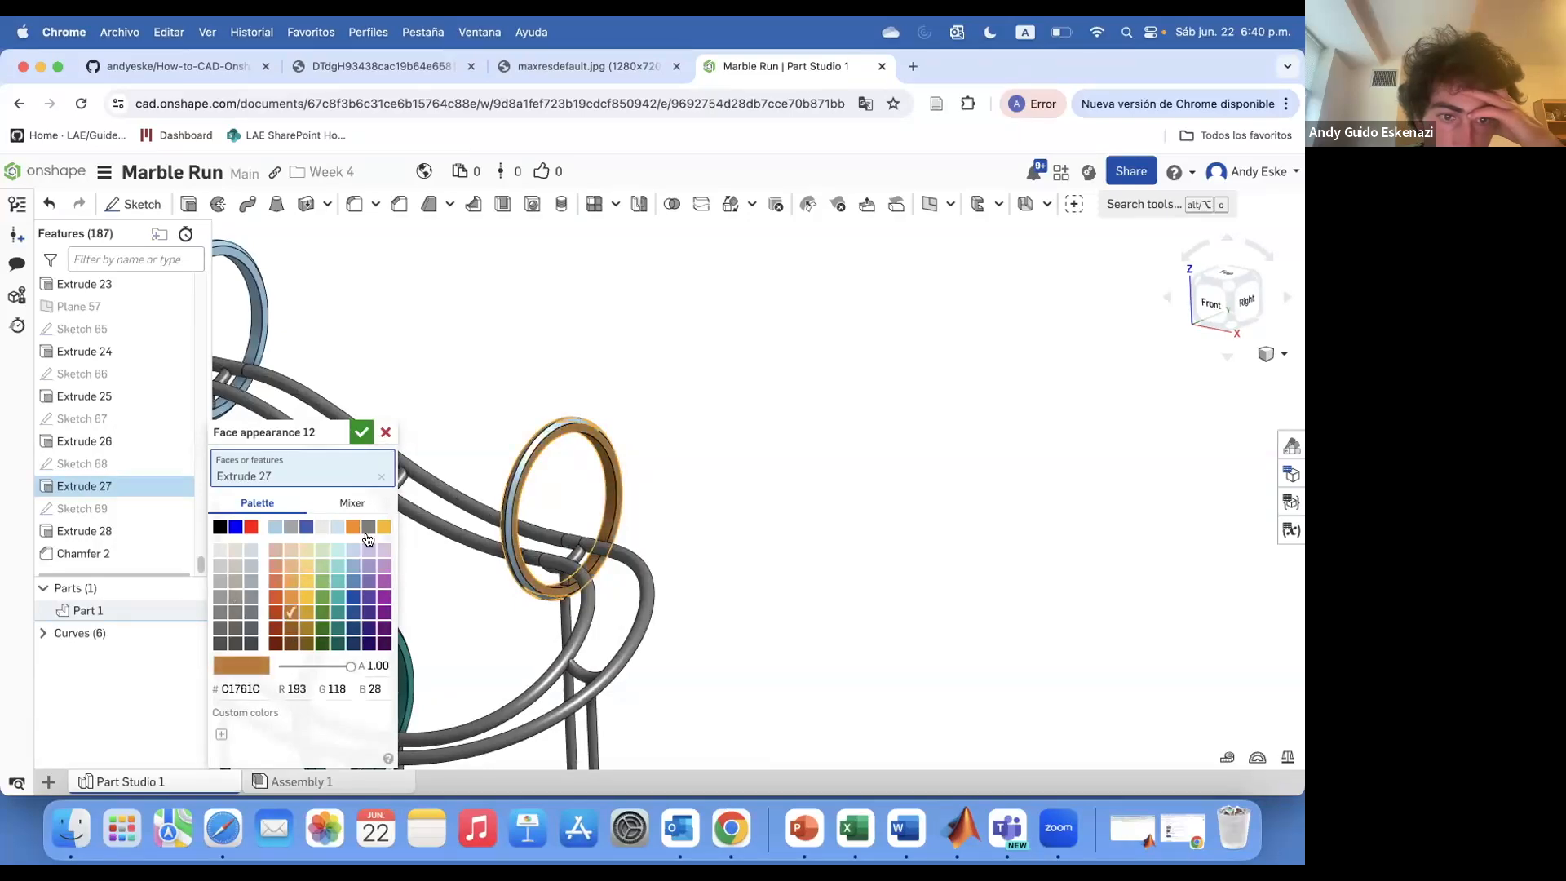
scroll(504, 518, "up", 5)
left_click(493, 516)
right_click_drag(490, 516, 555, 515)
left_click(464, 513)
left_click(360, 390)
Colour the Extrude 28 ring and its chamfer faces with a dark palette colour
right_click_drag(383, 489, 314, 522)
scroll(300, 530, "down", 8)
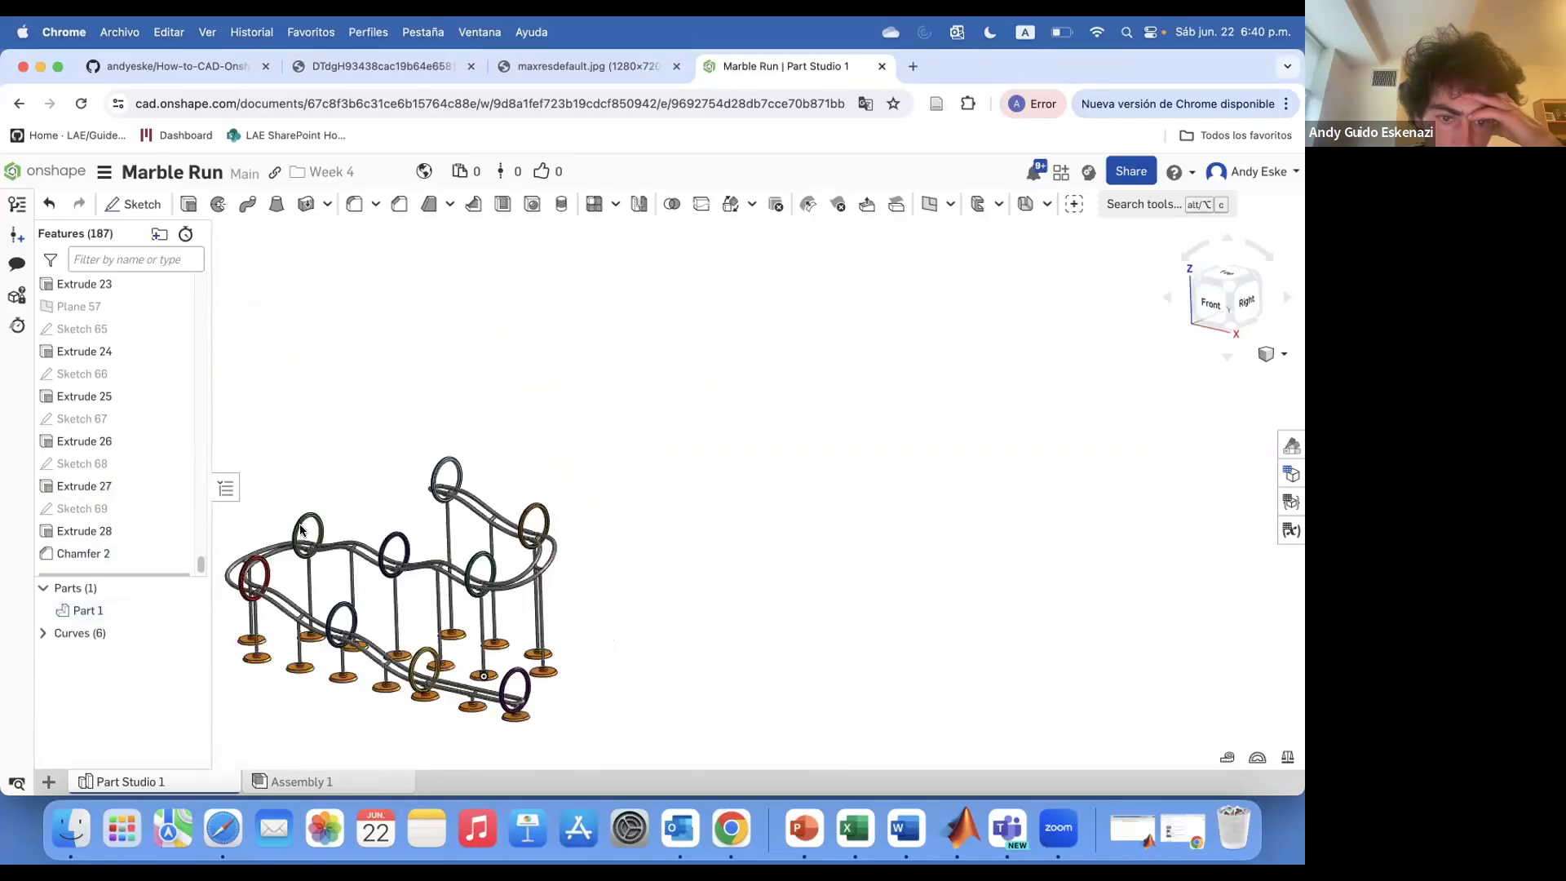
scroll(433, 455, "up", 8)
right_click(113, 531)
left_click(237, 761)
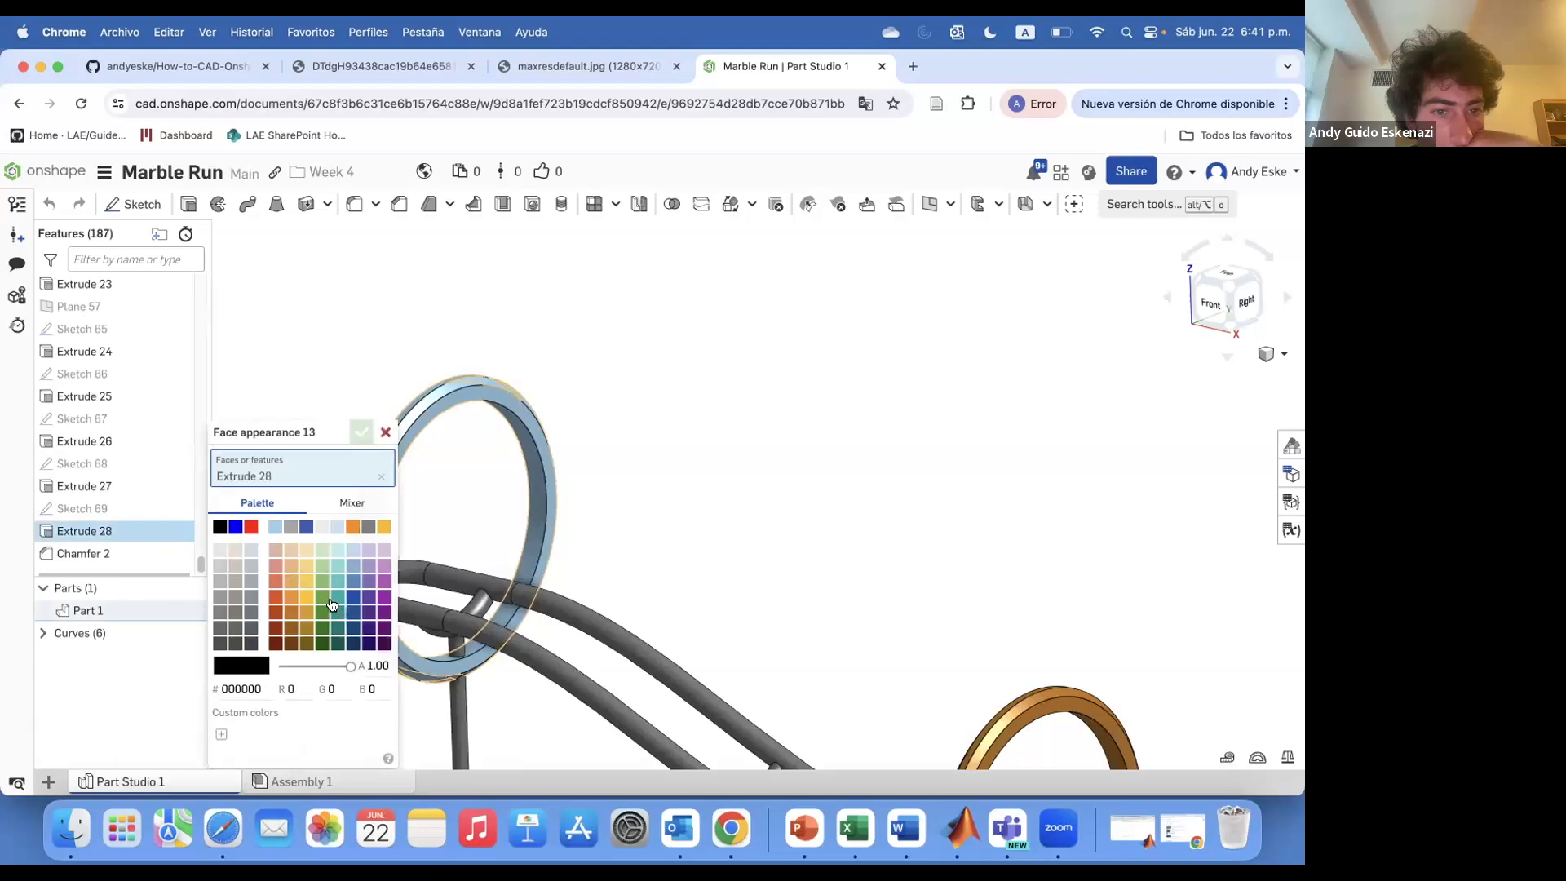
left_click(219, 526)
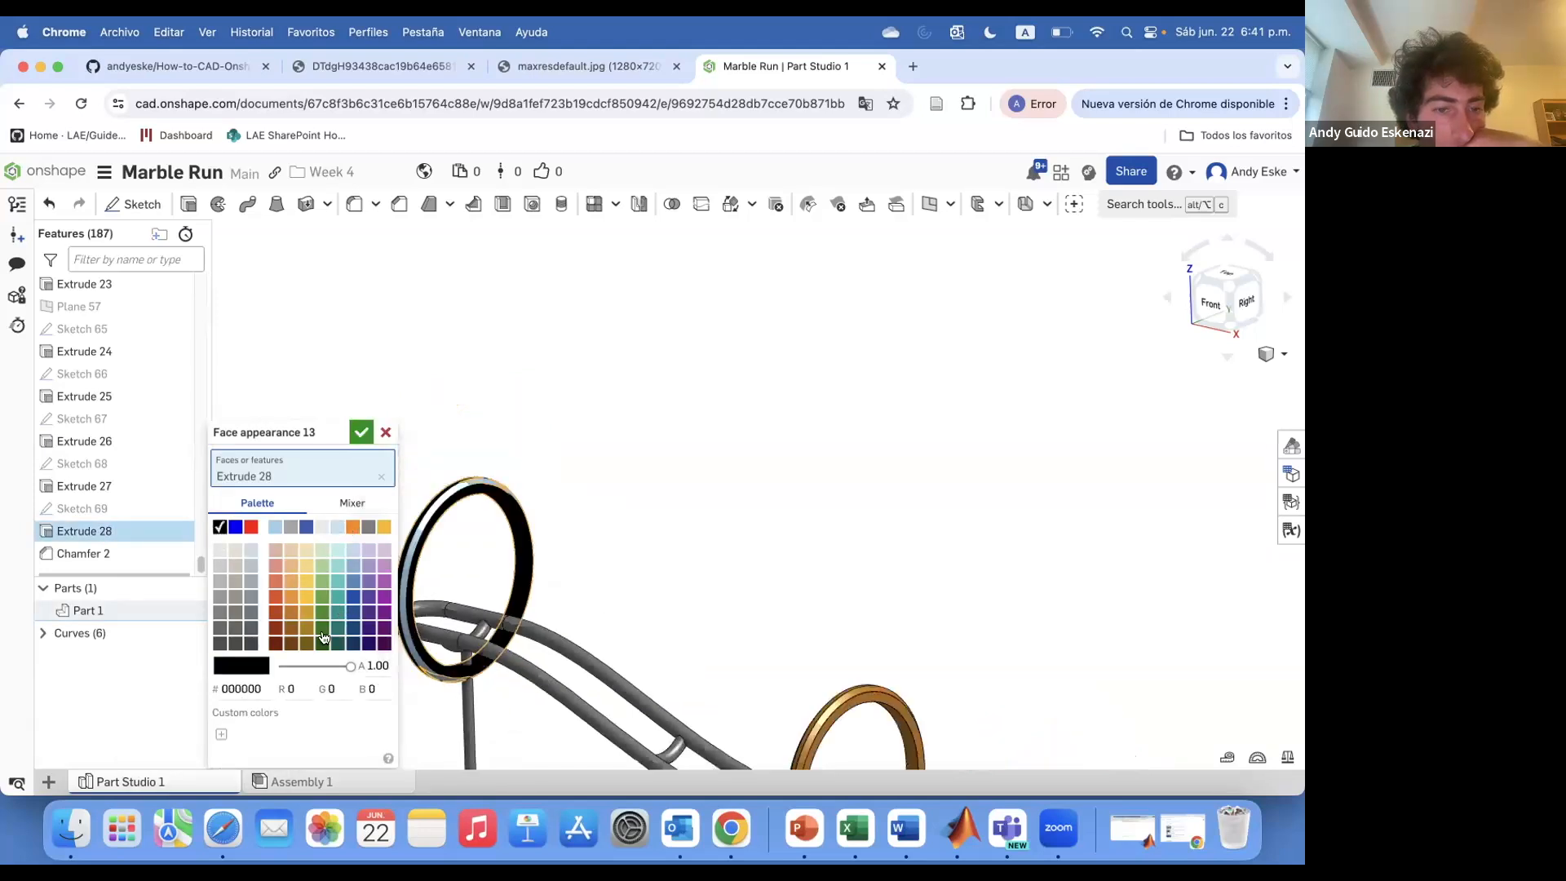
left_click(251, 645)
scroll(446, 559, "up", 6)
left_click(546, 562)
right_click_drag(548, 571, 622, 622)
left_click(684, 571)
left_click(361, 392)
right_click_drag(490, 506, 263, 619)
scroll(430, 526, "down", 8)
scroll(371, 620, "up", 7)
scroll(270, 627, "up", 5)
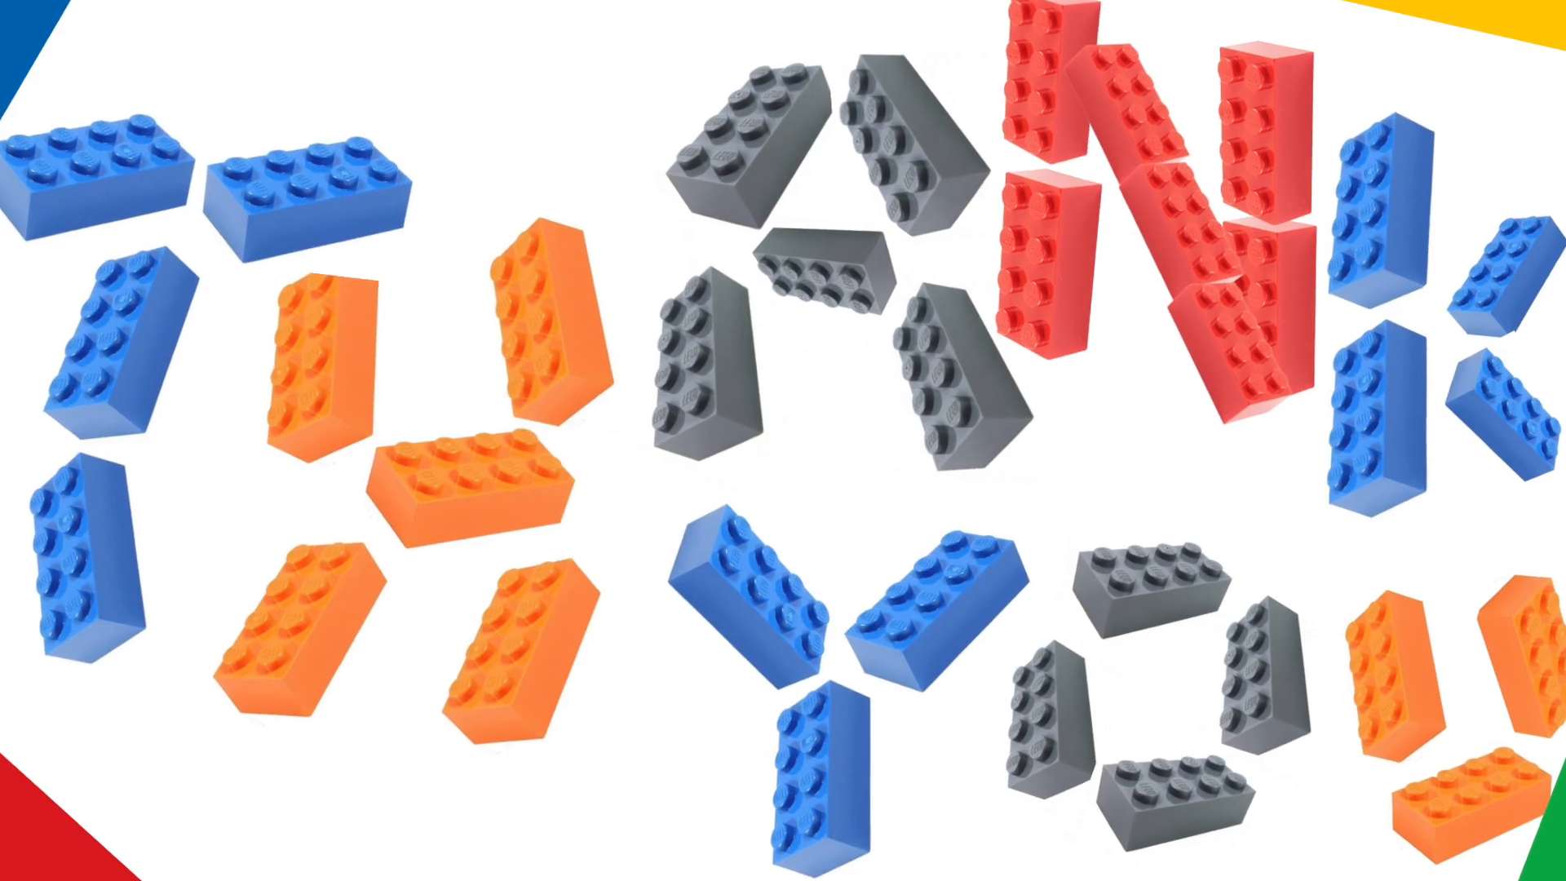